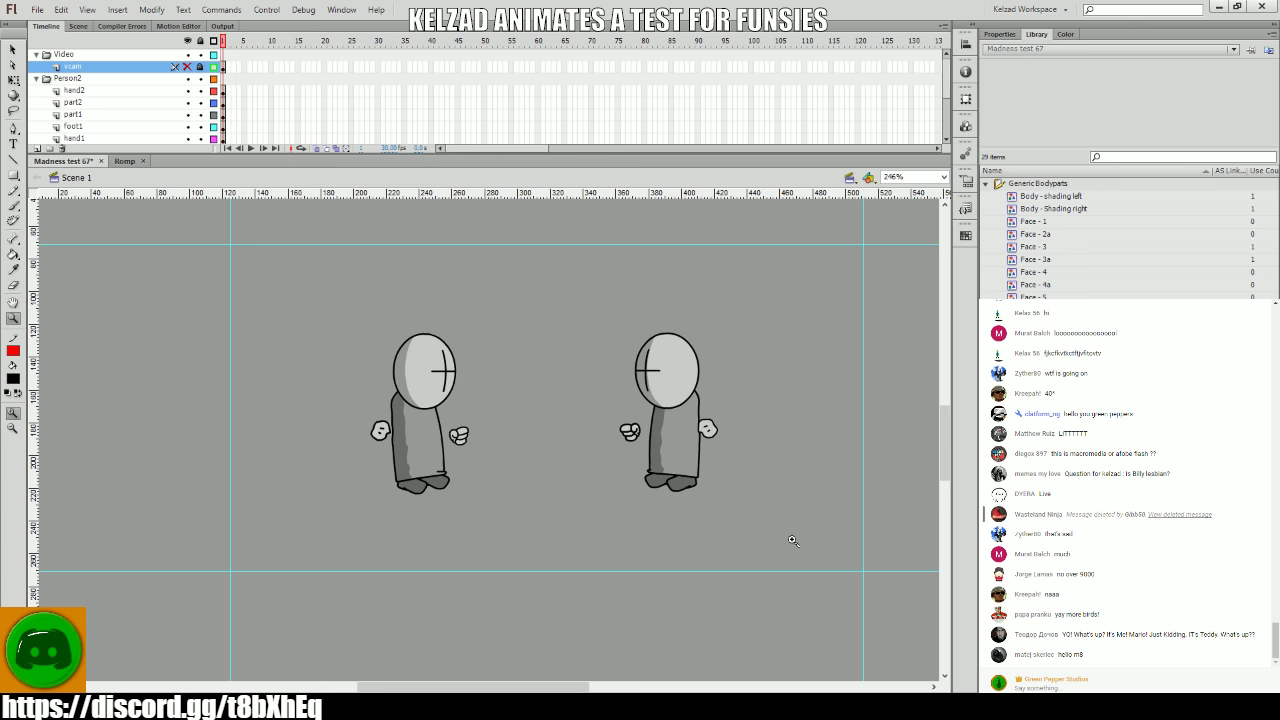
- Save the Madness test 67 document
key(z)
drag(840, 570, 300, 277)
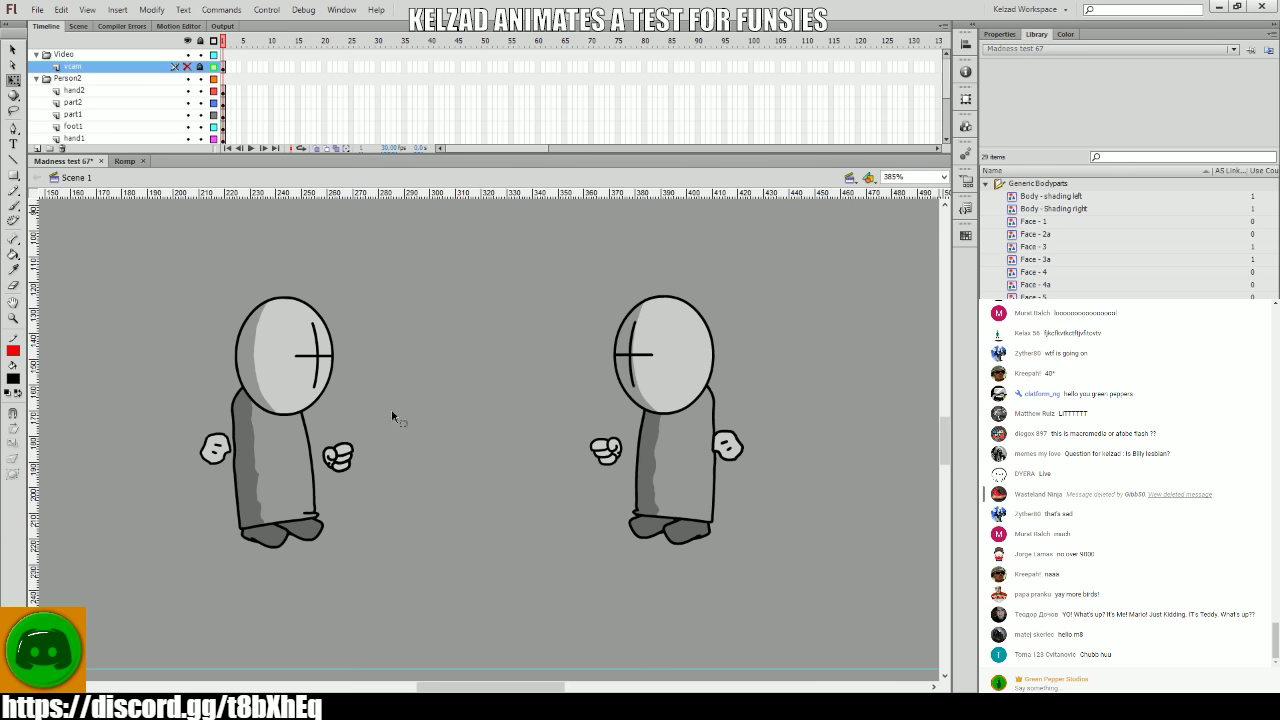
drag(413, 410, 424, 443)
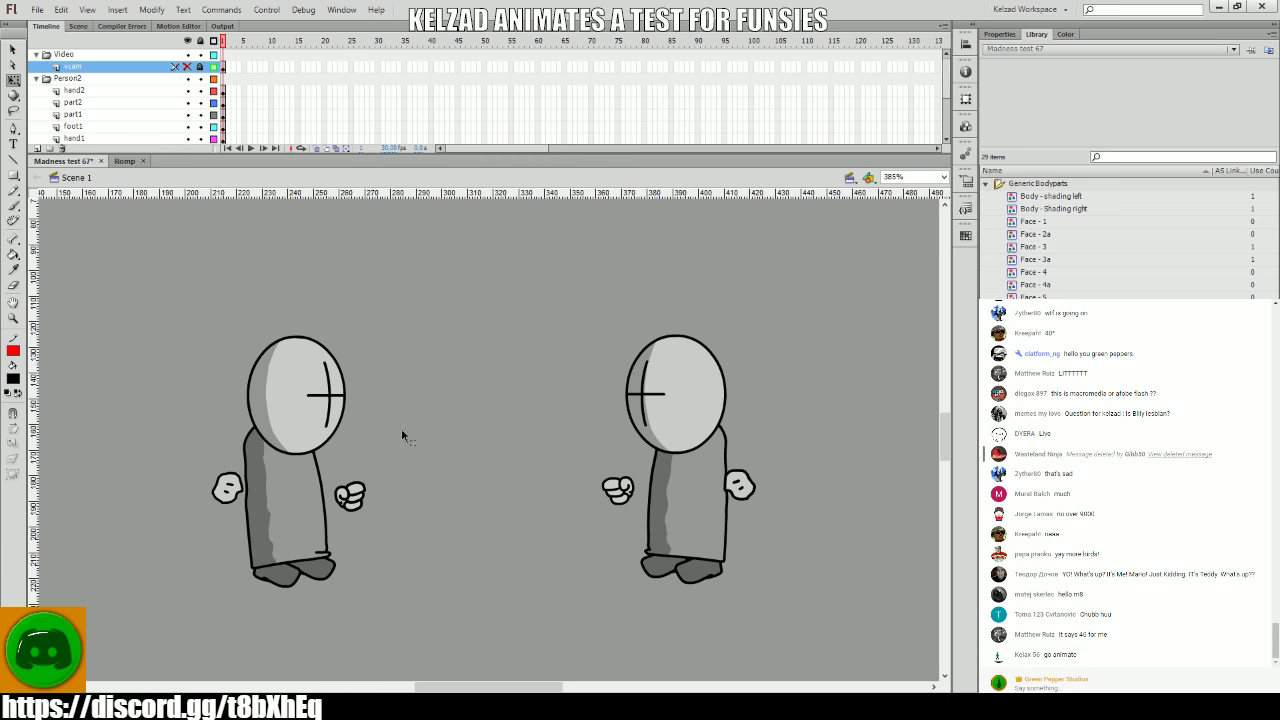
click(340, 385)
click(398, 290)
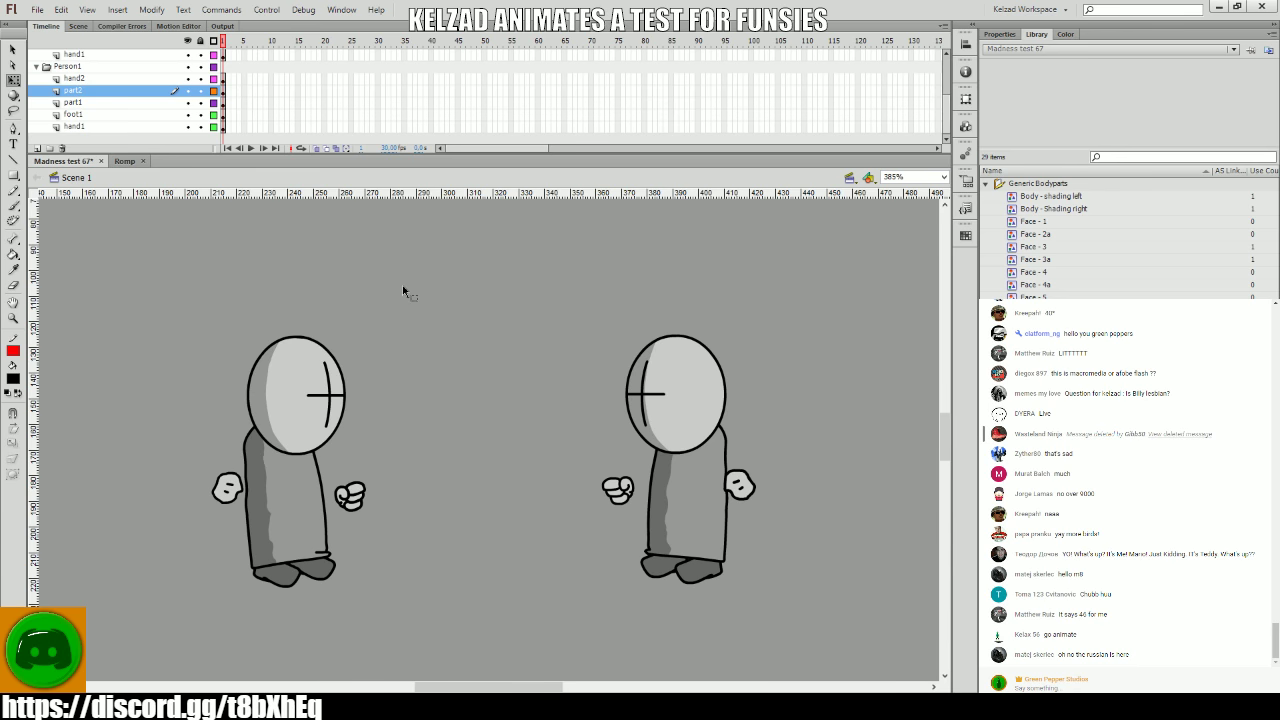
key(ctrl+s)
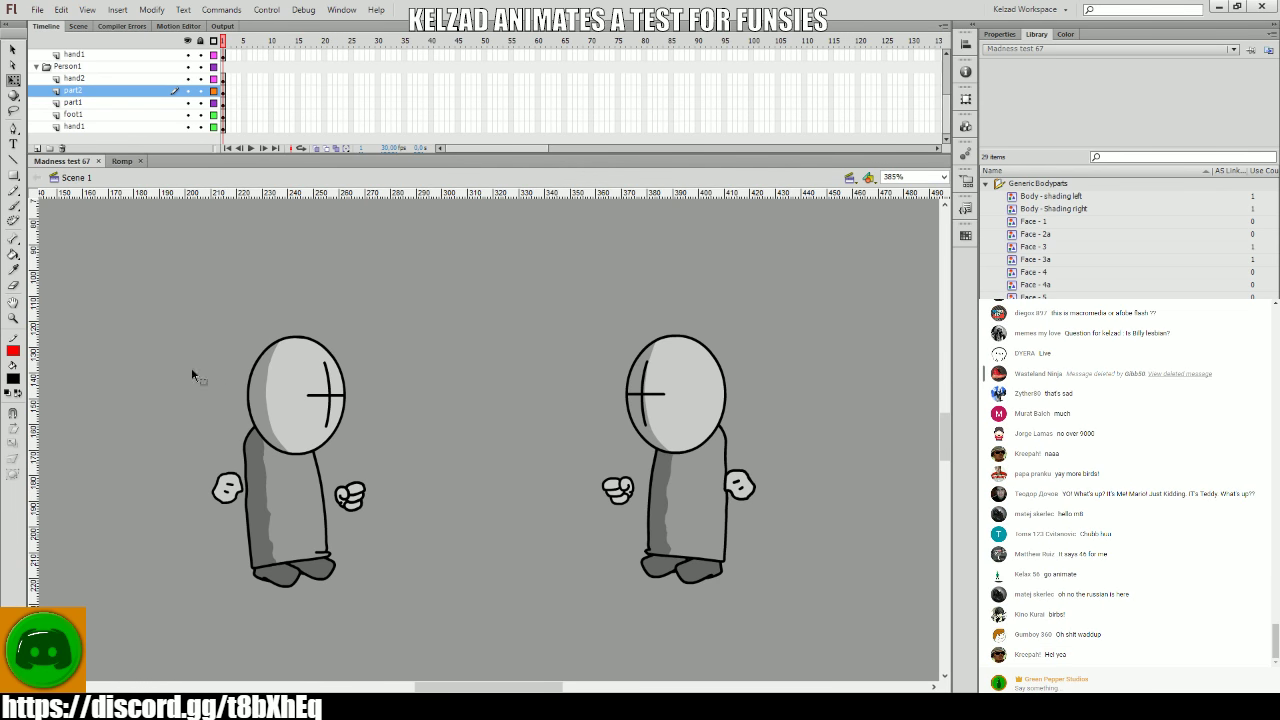
- Extend the vcam layer's frames to frame 300
click(344, 358)
drag(296, 120, 276, 87)
scroll(229, 77, up, 3)
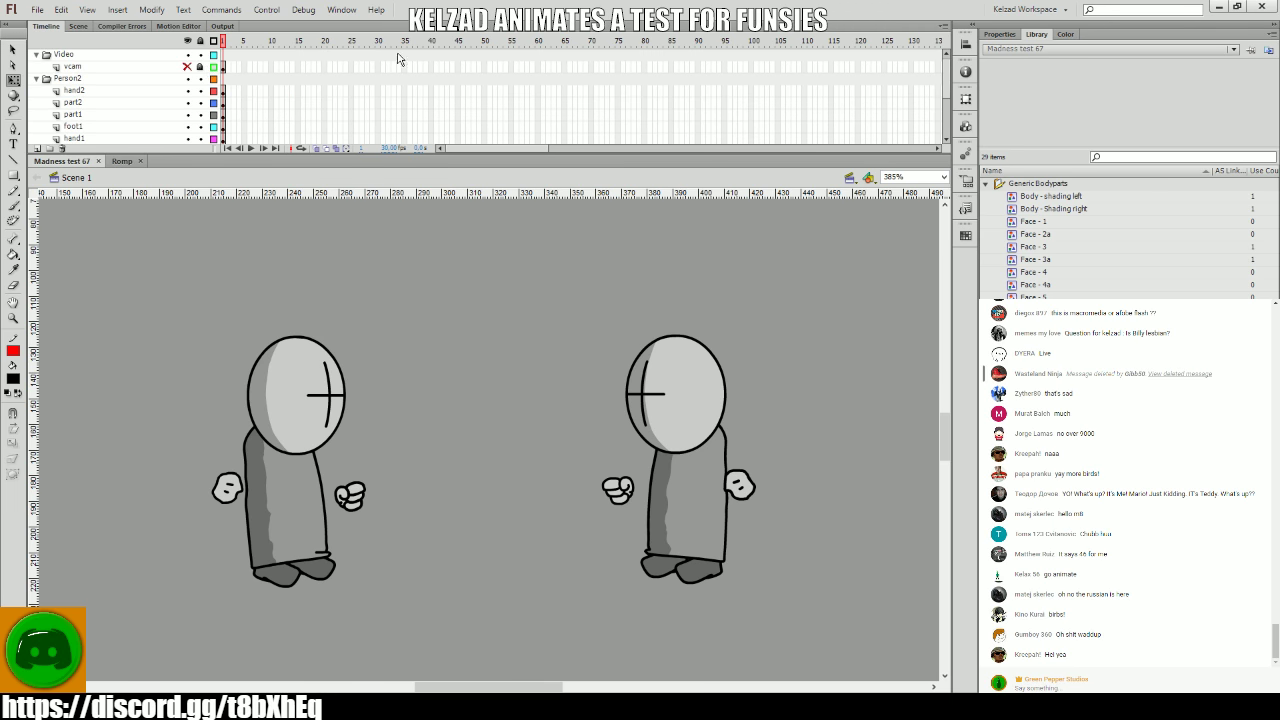
drag(478, 67, 625, 68)
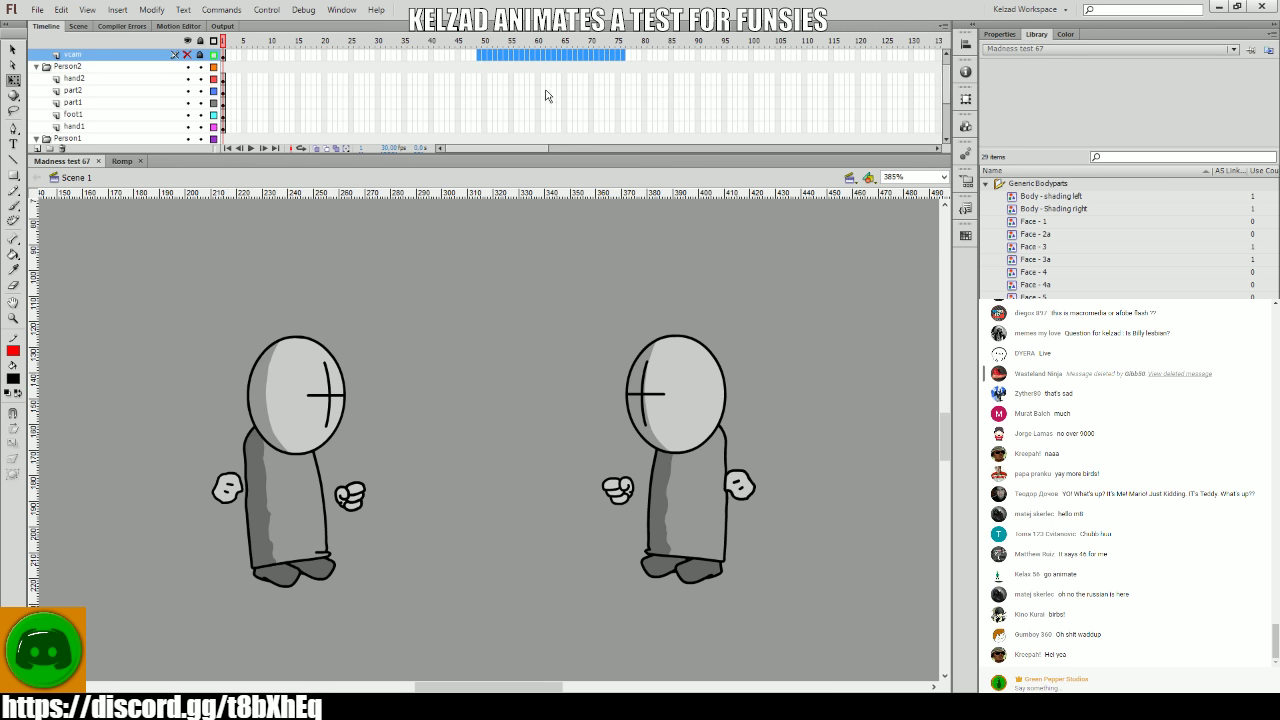
drag(485, 149, 677, 127)
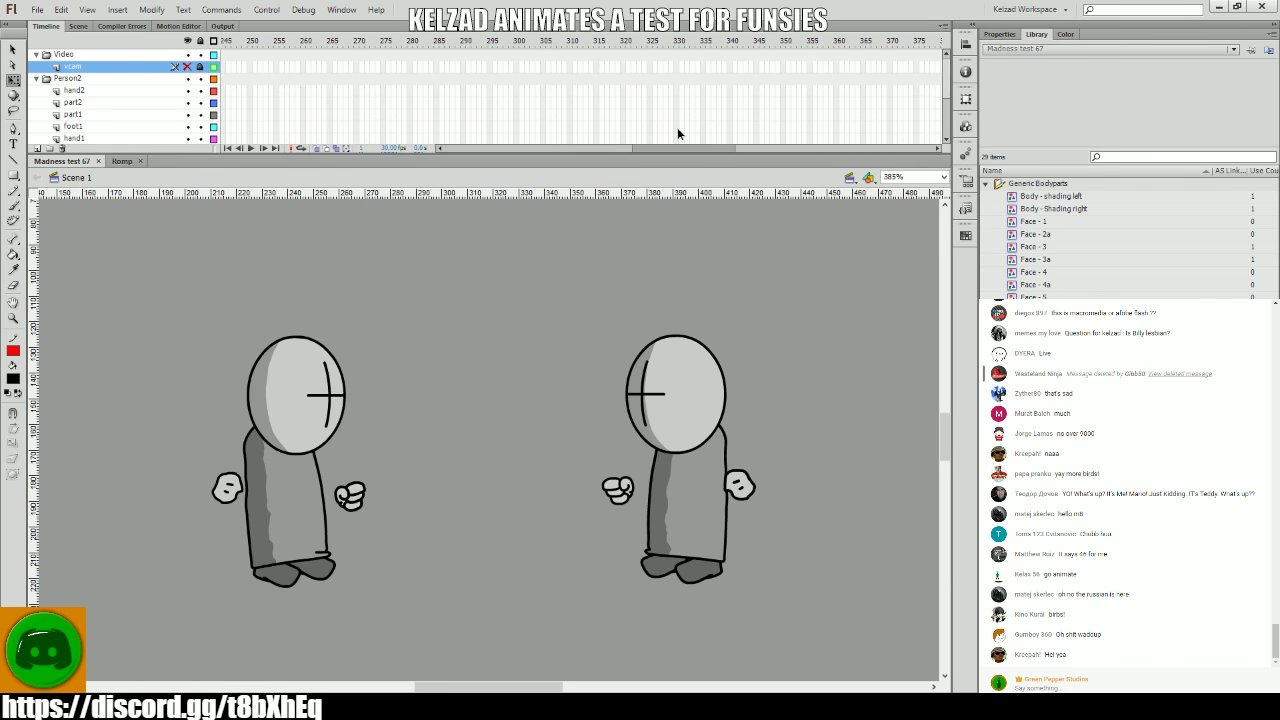
click(517, 69)
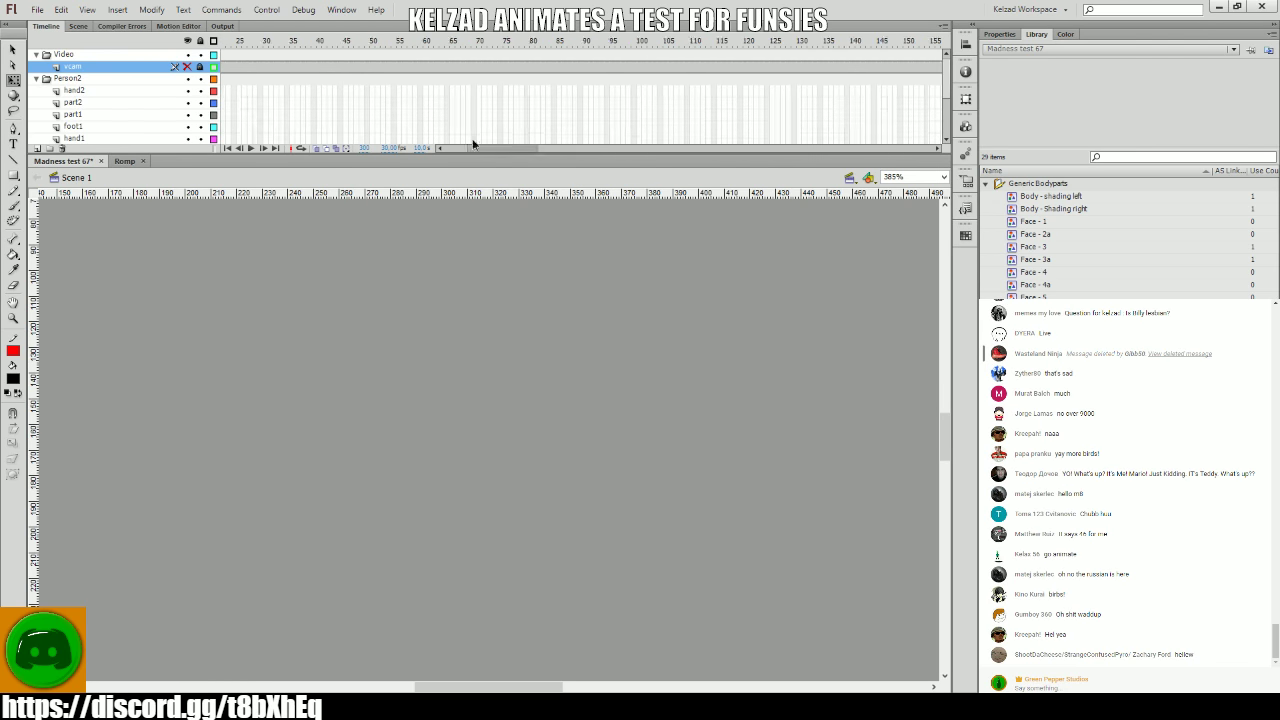
drag(680, 148, 472, 147)
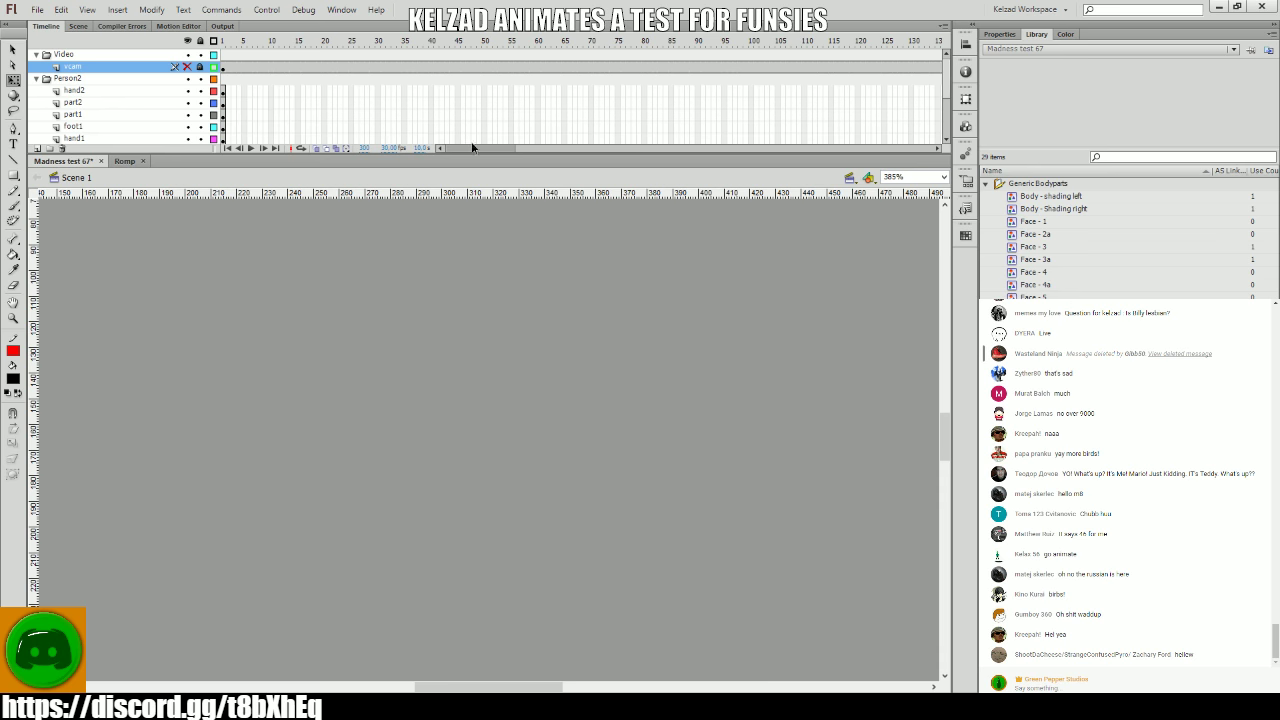
- Add a layer folder named Sound directly above the Person2 folder
scroll(226, 93, down, 1)
click(222, 79)
scroll(288, 107, up, 1)
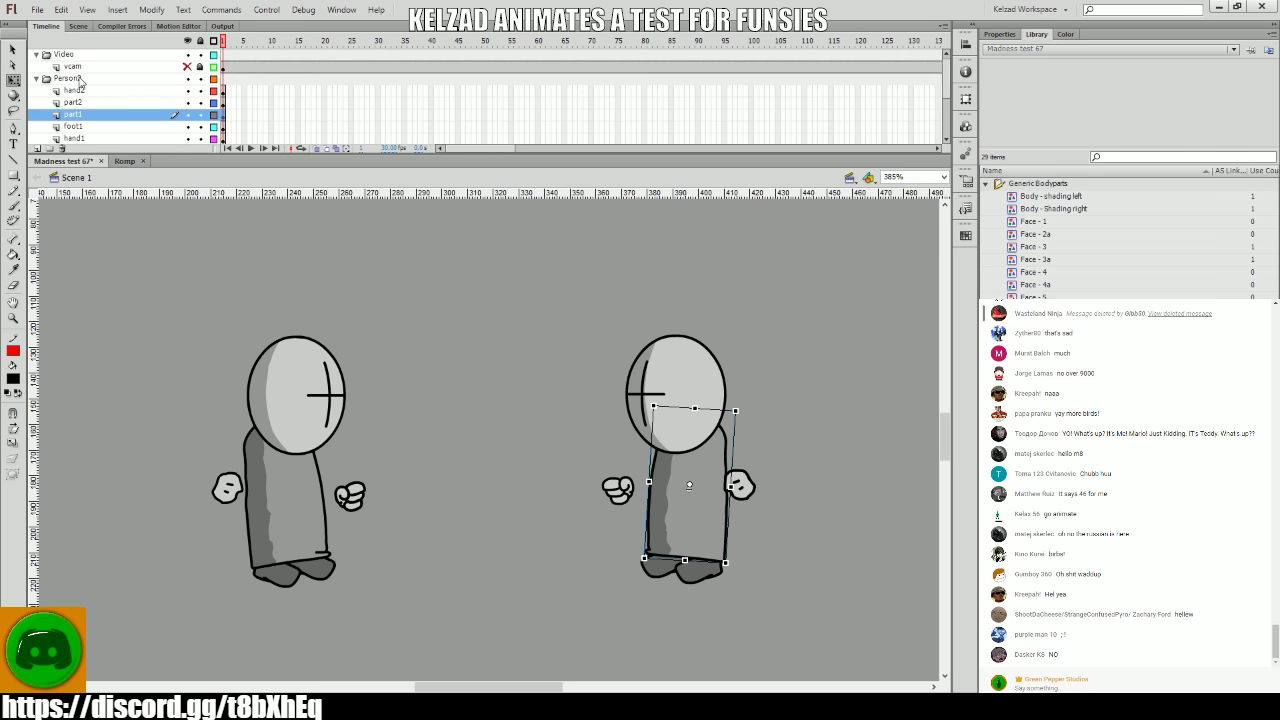
click(70, 80)
click(48, 148)
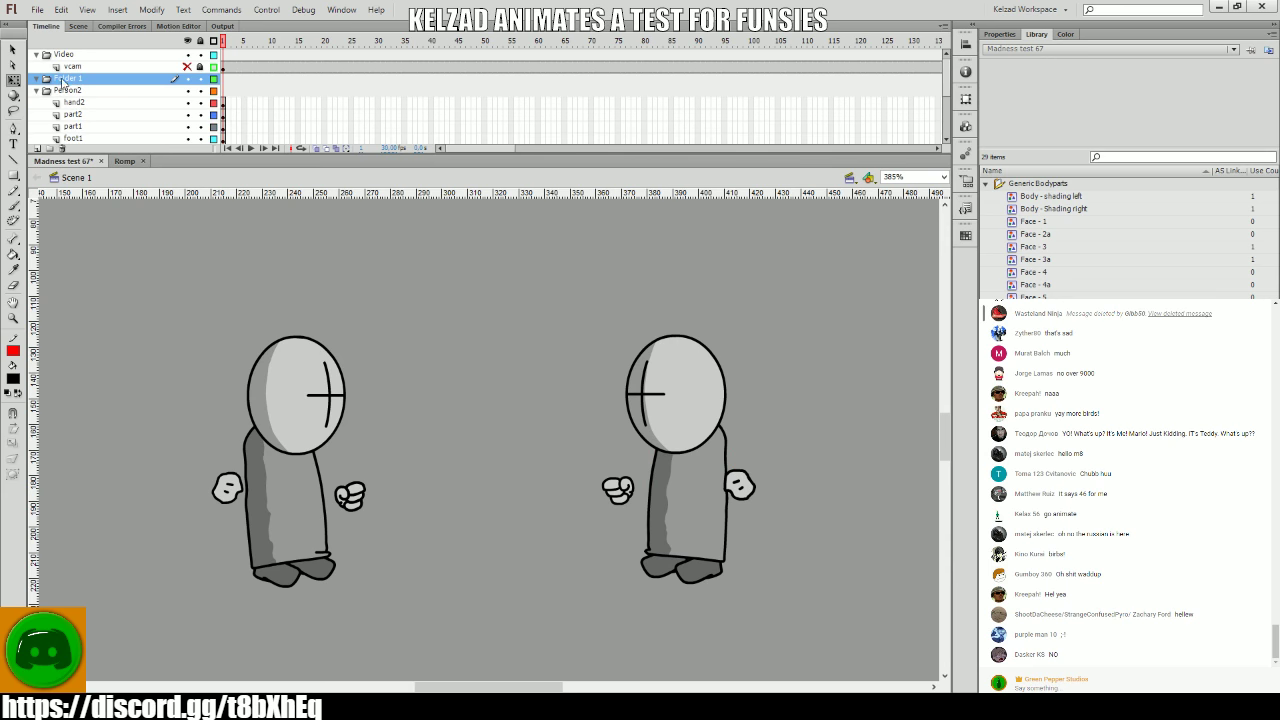
double_click(60, 79)
text(S)
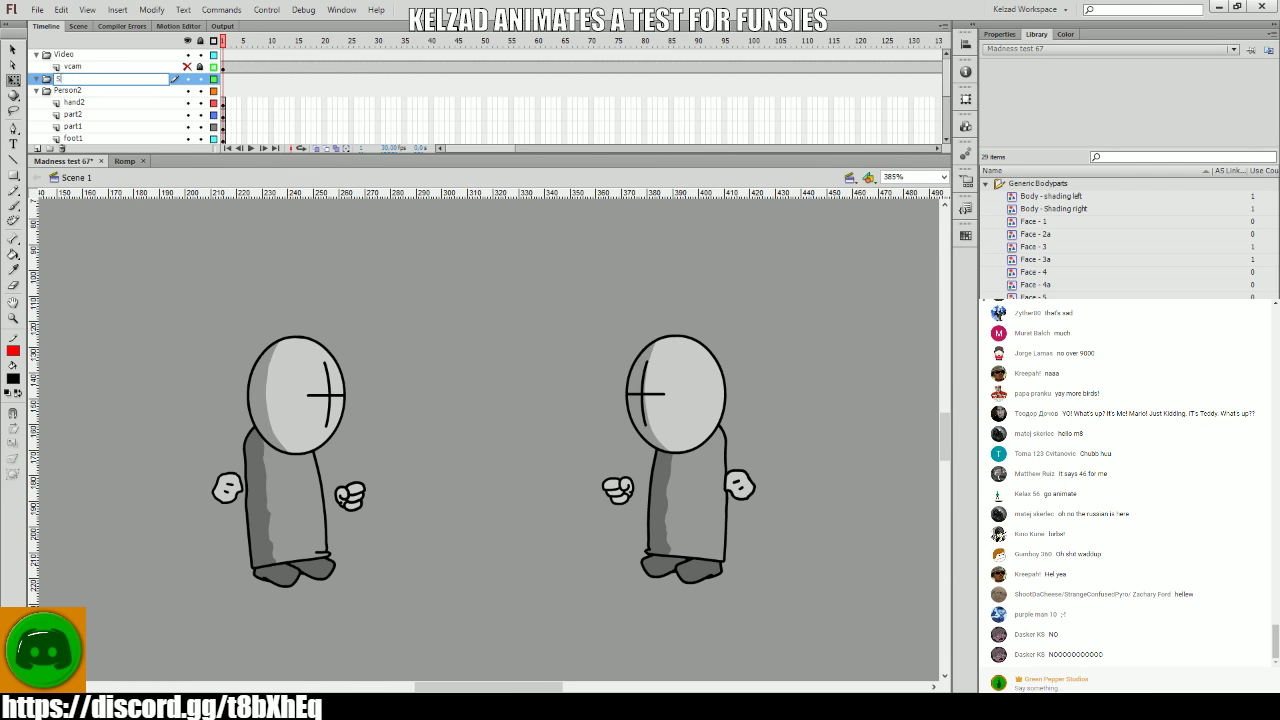
text(oulnd)
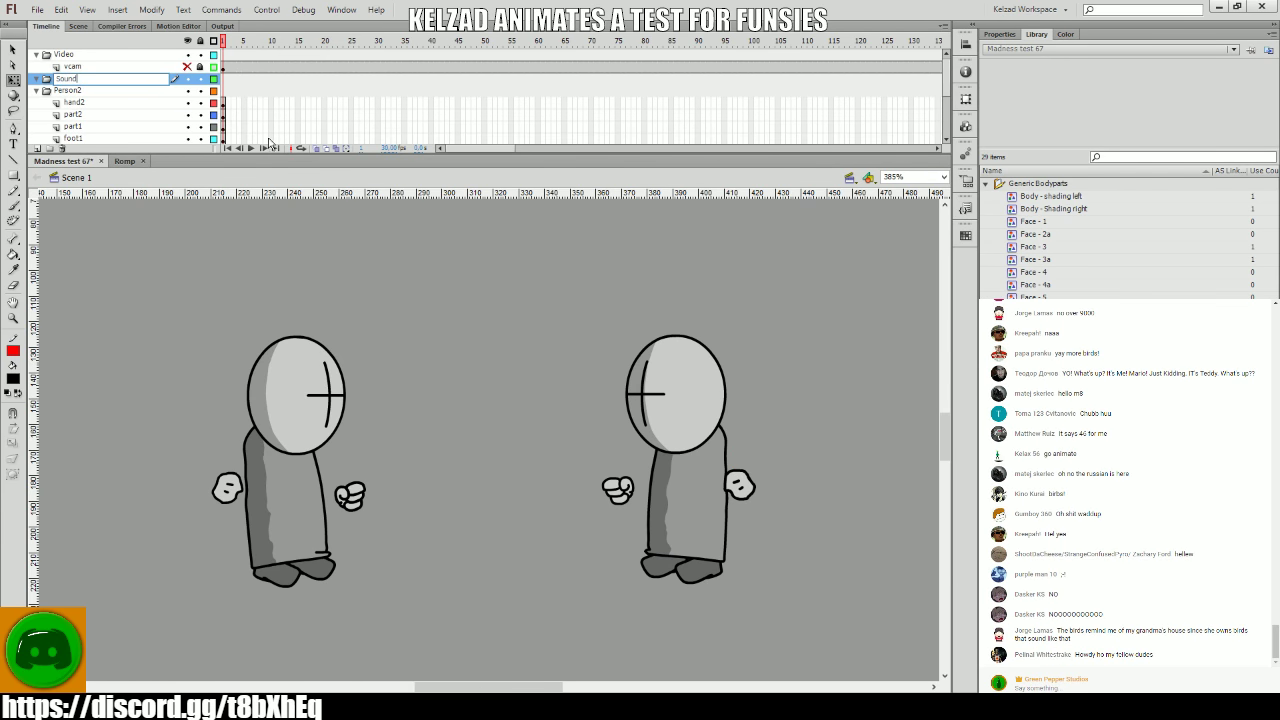
- Create two layers named 1 and 2 inside the Sound folder
click(37, 149)
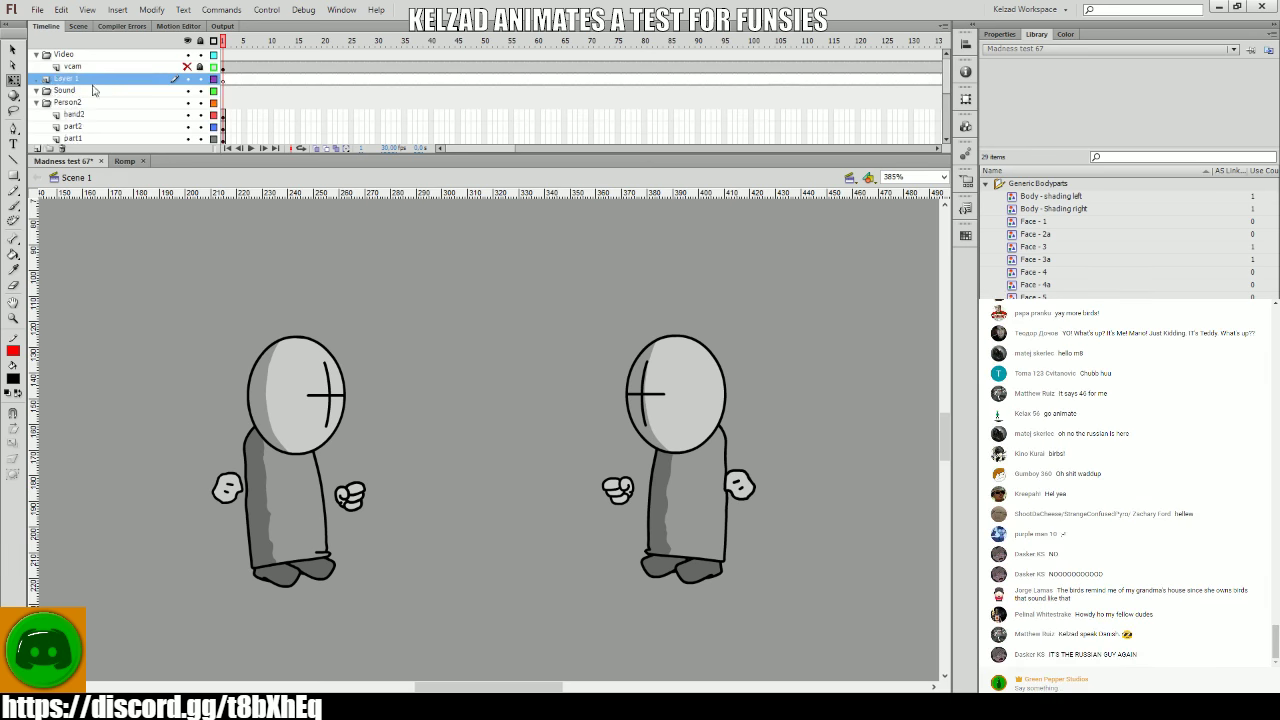
drag(83, 79, 78, 97)
double_click(78, 91)
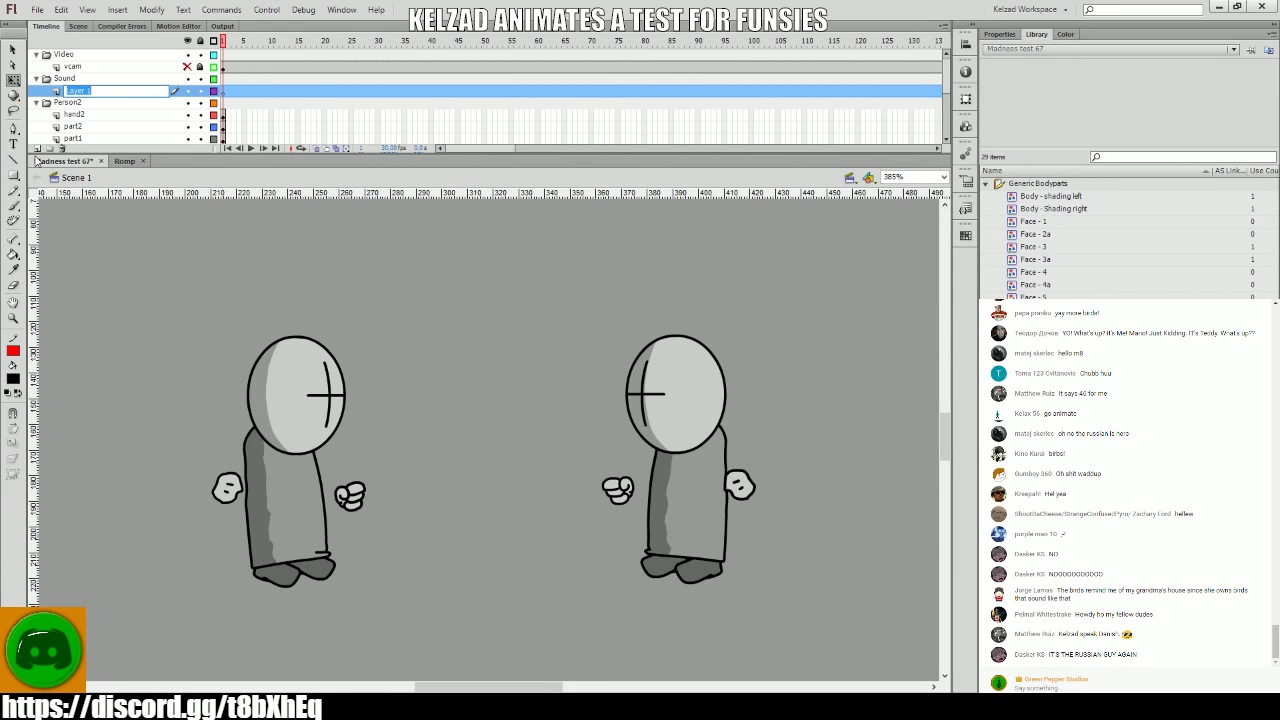
text(1)
click(37, 149)
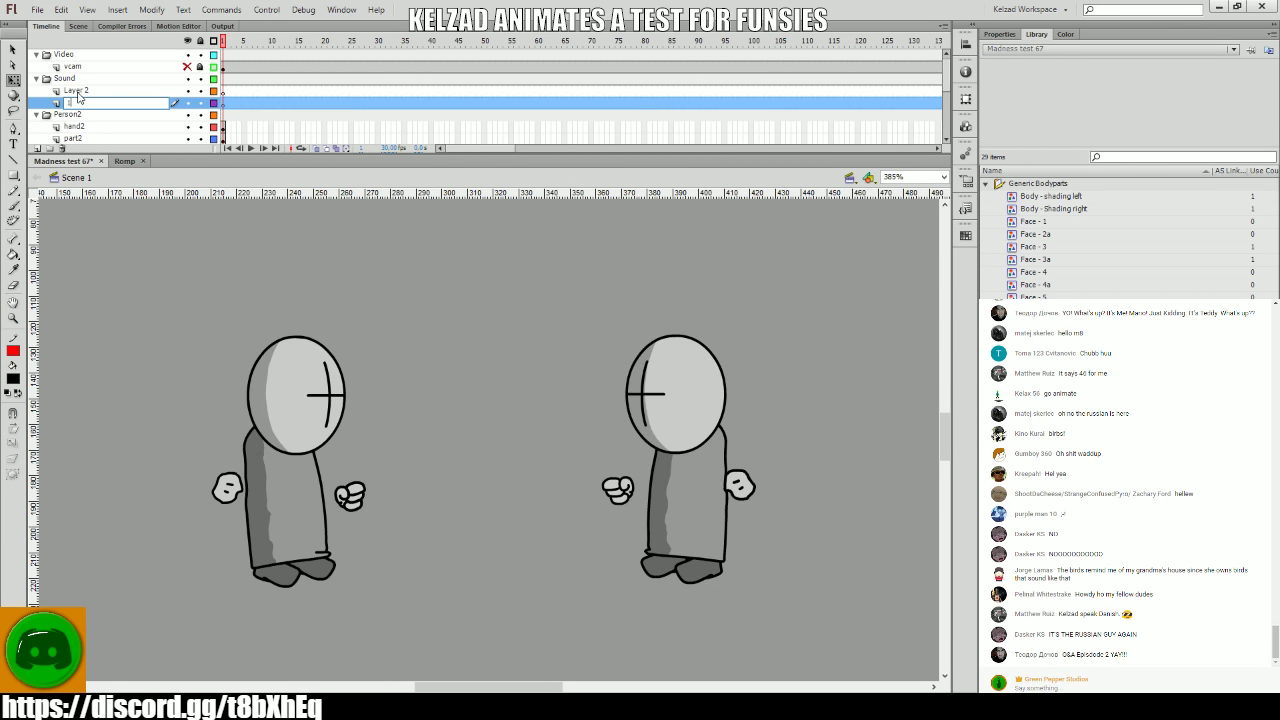
double_click(78, 91)
text(2)
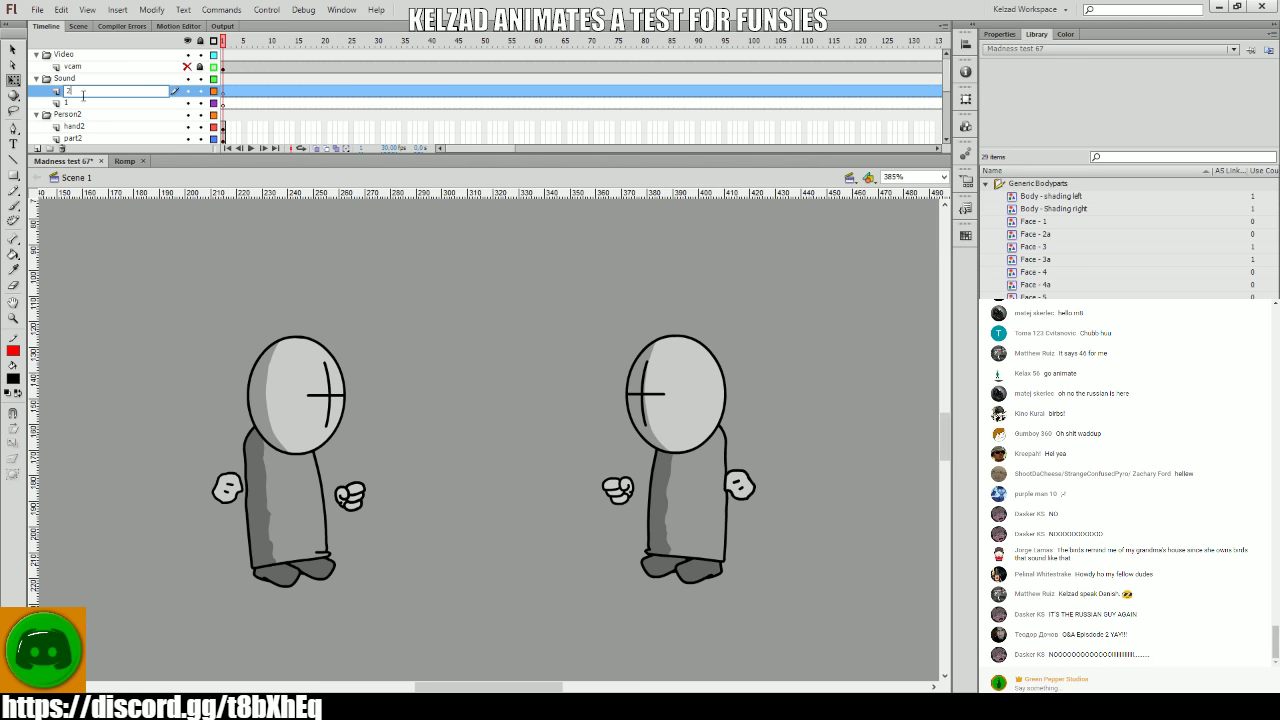
click(224, 104)
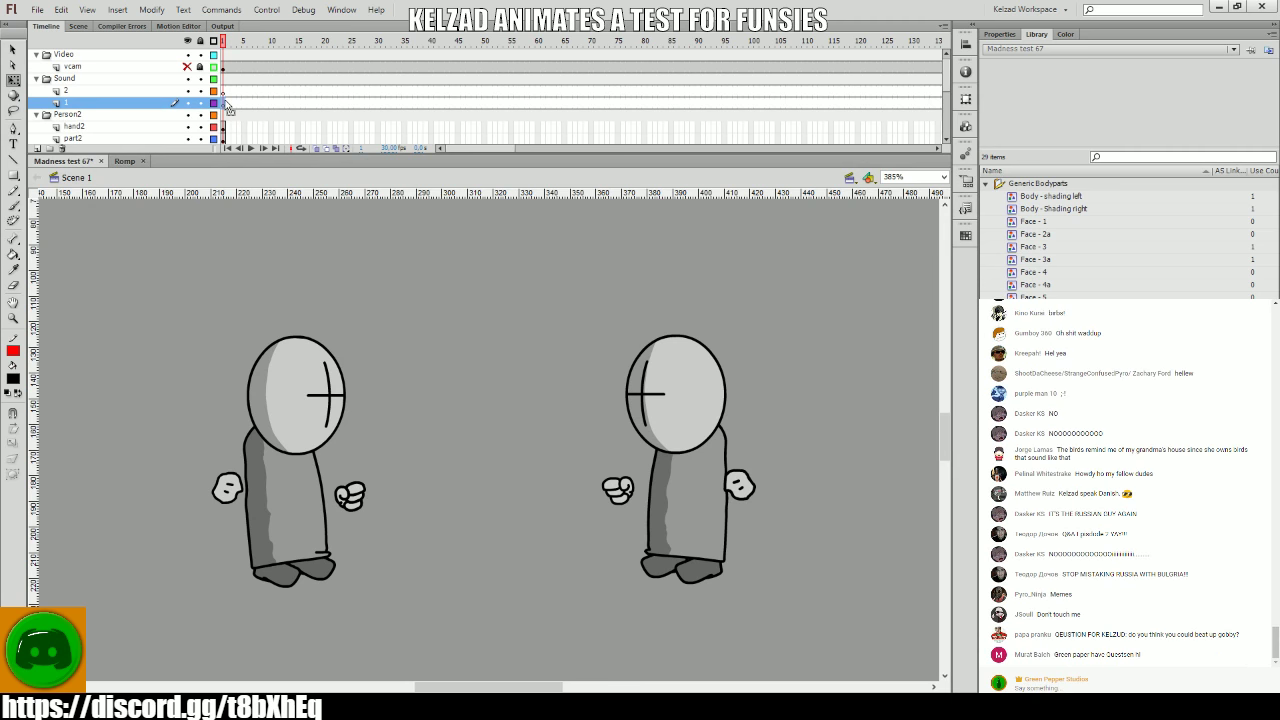
- Examine the body part layers of Person2 and Person1 and the matching parts of both characters on the stage
scroll(229, 106, down, 3)
scroll(229, 106, up, 3)
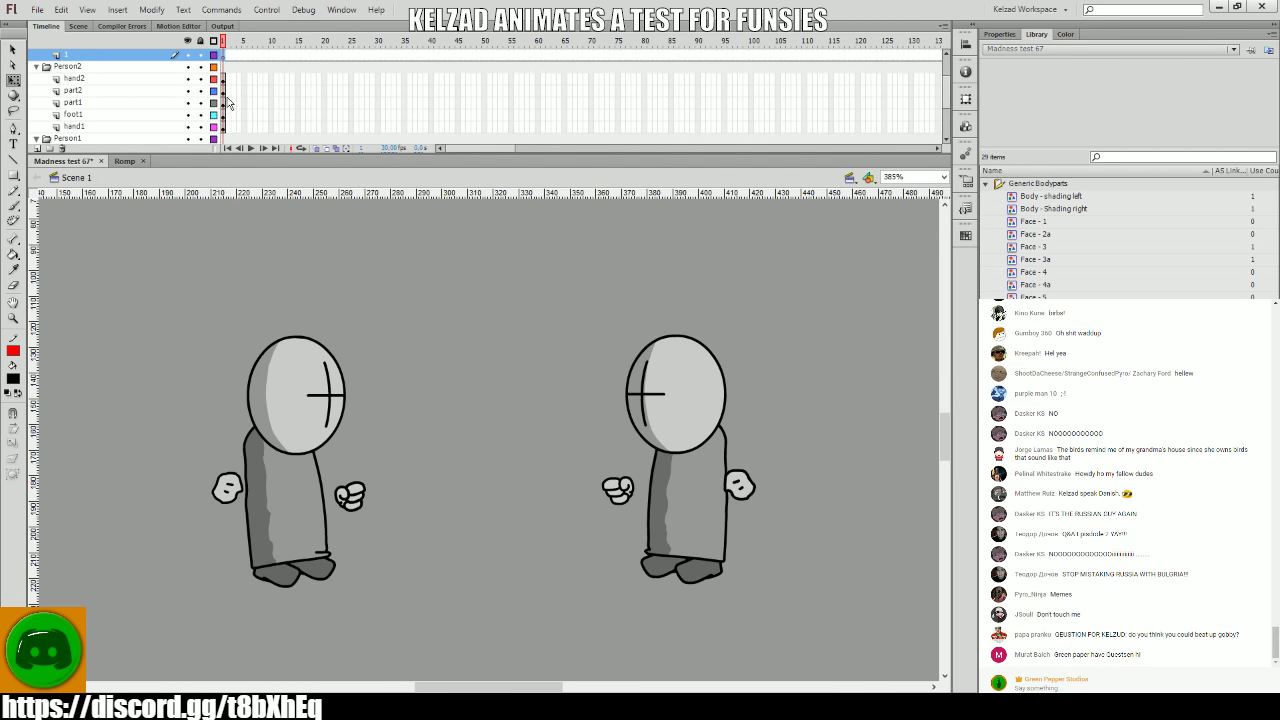
click(227, 91)
click(223, 102)
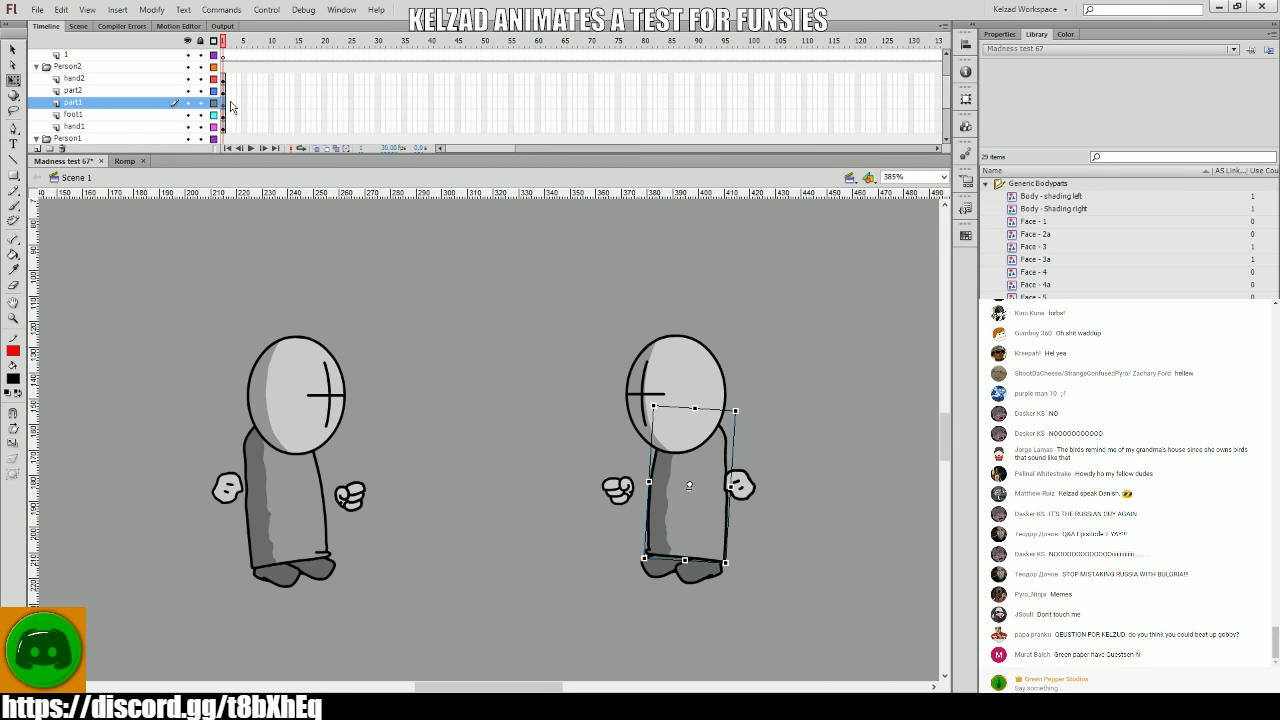
scroll(366, 100, down, 6)
scroll(398, 89, up, 3)
scroll(398, 89, down, 3)
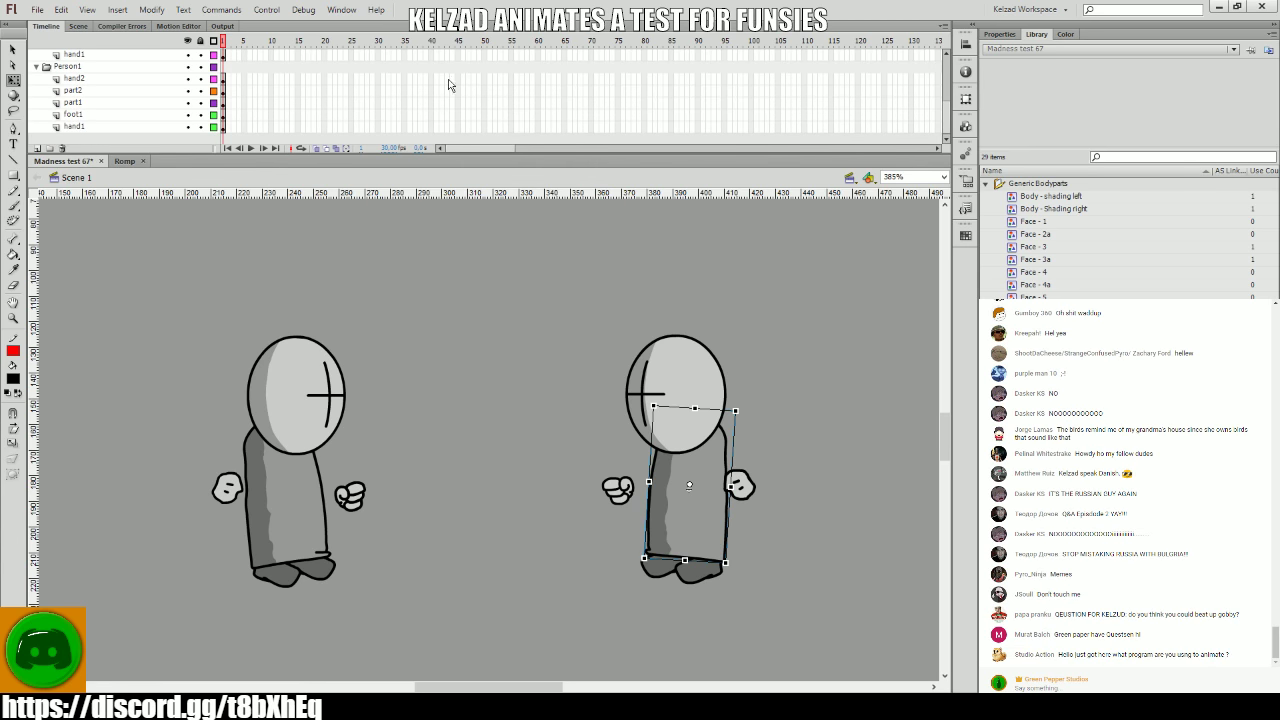
click(527, 287)
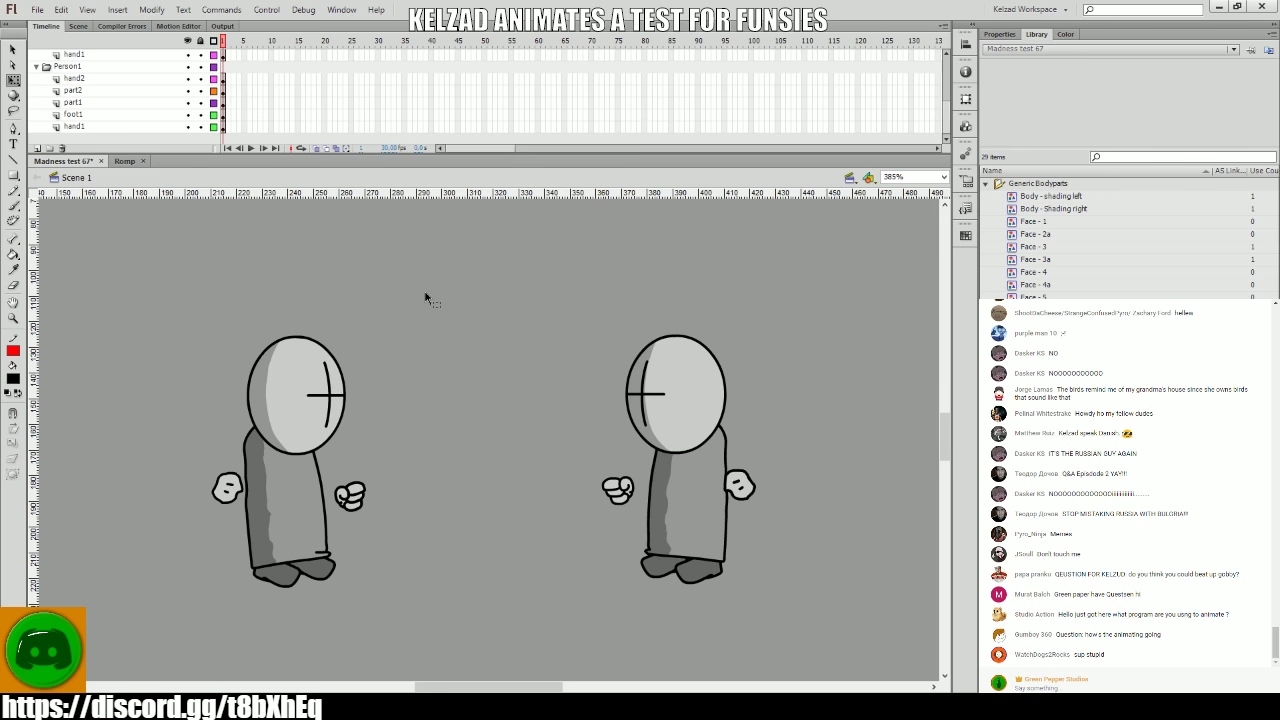
key(z)
drag(850, 638, 162, 308)
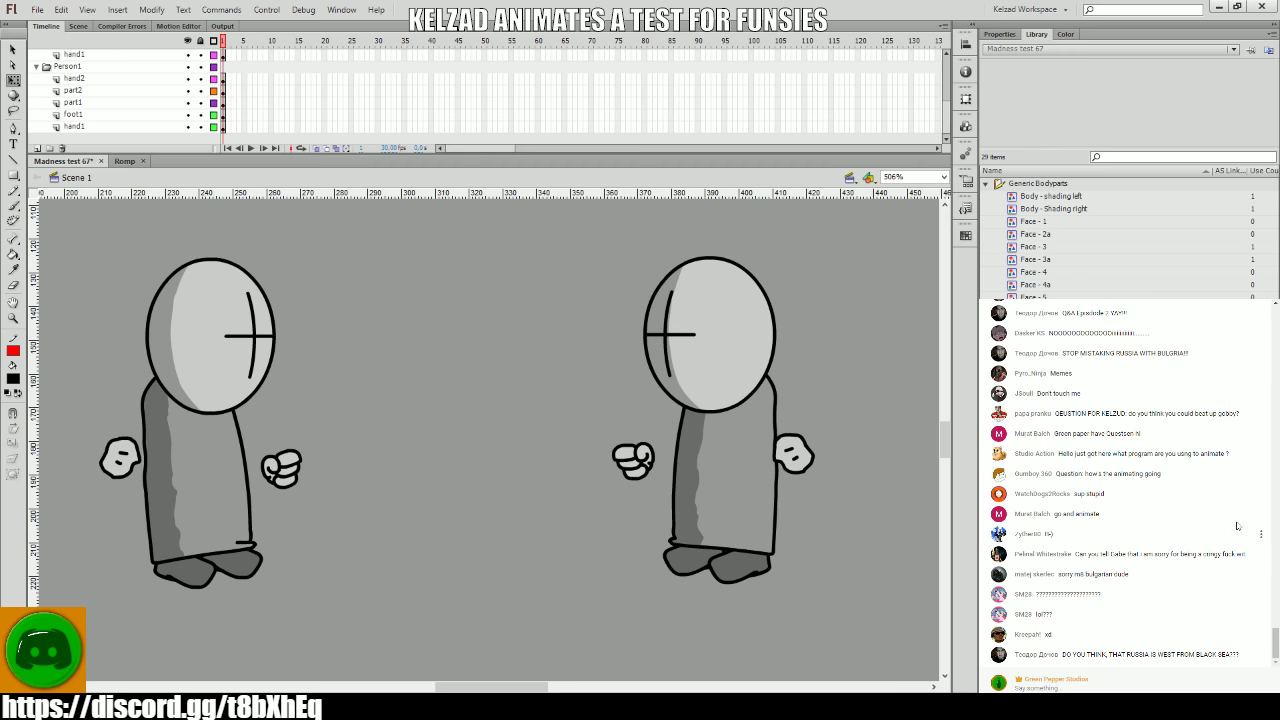
click(233, 307)
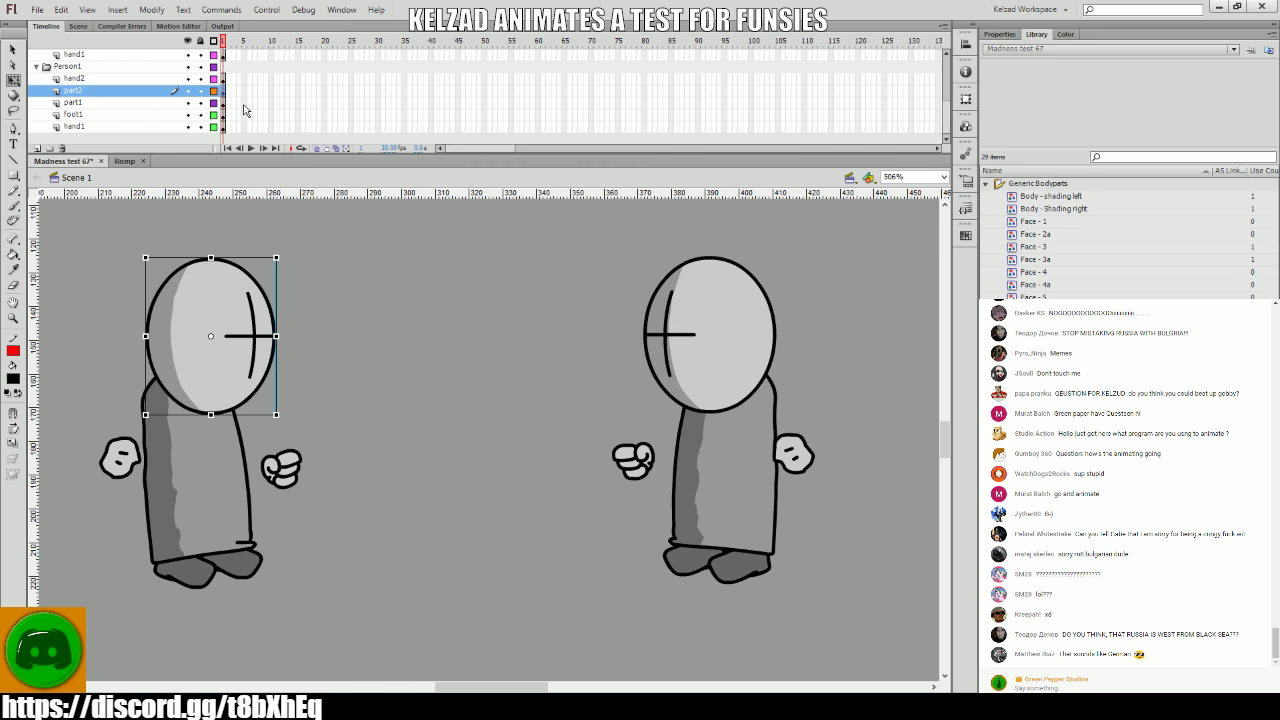
scroll(230, 106, up, 2)
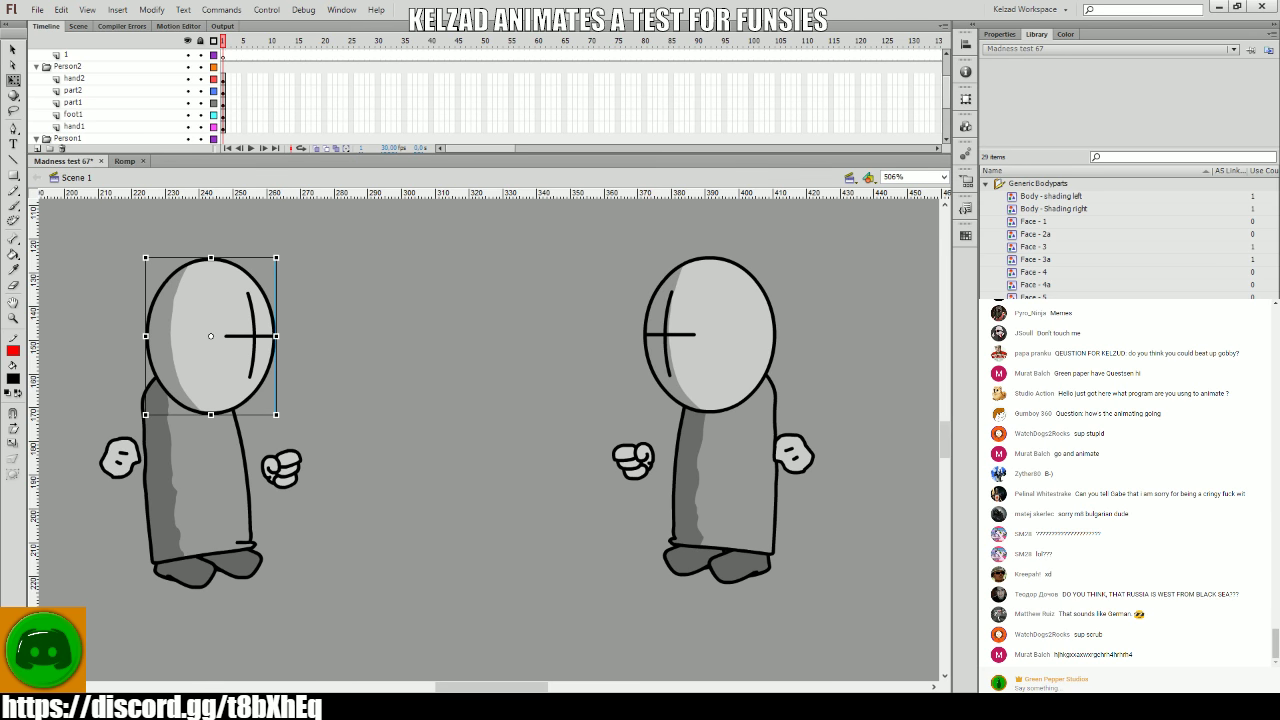
click(478, 351)
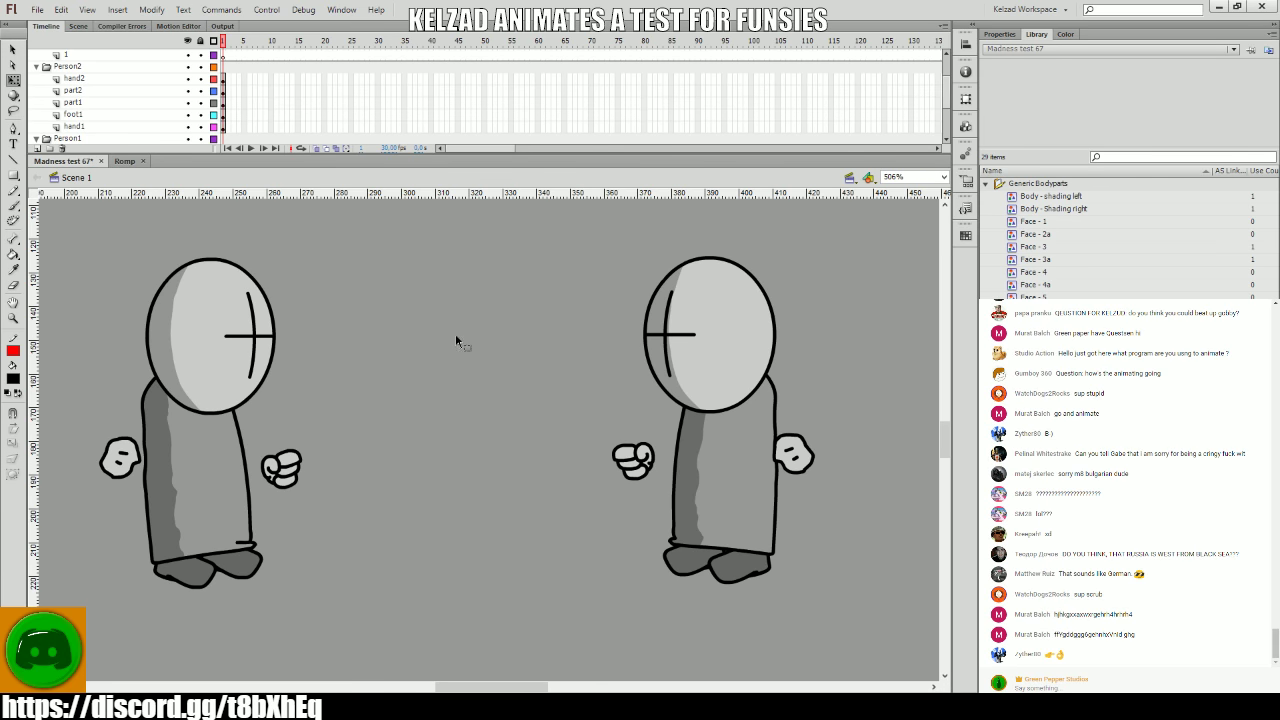
click(242, 322)
scroll(233, 90, down, 2)
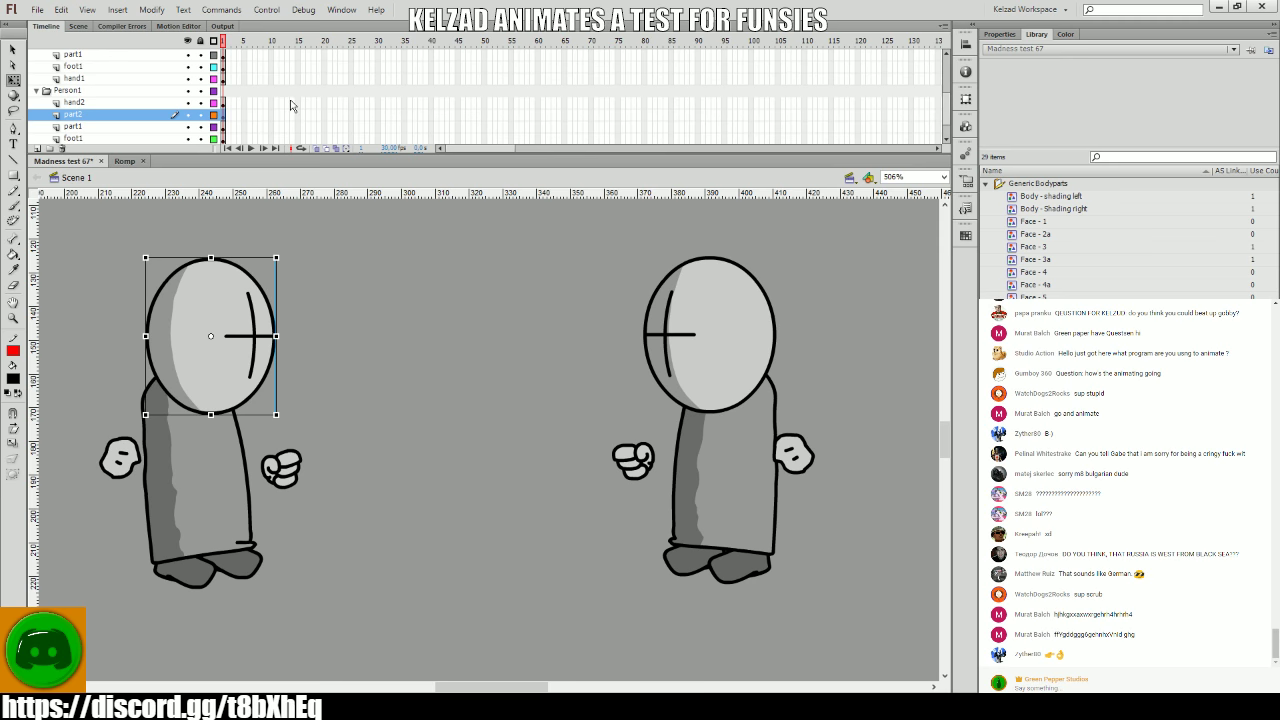
click(225, 78)
click(614, 324)
scroll(614, 324, right, 3)
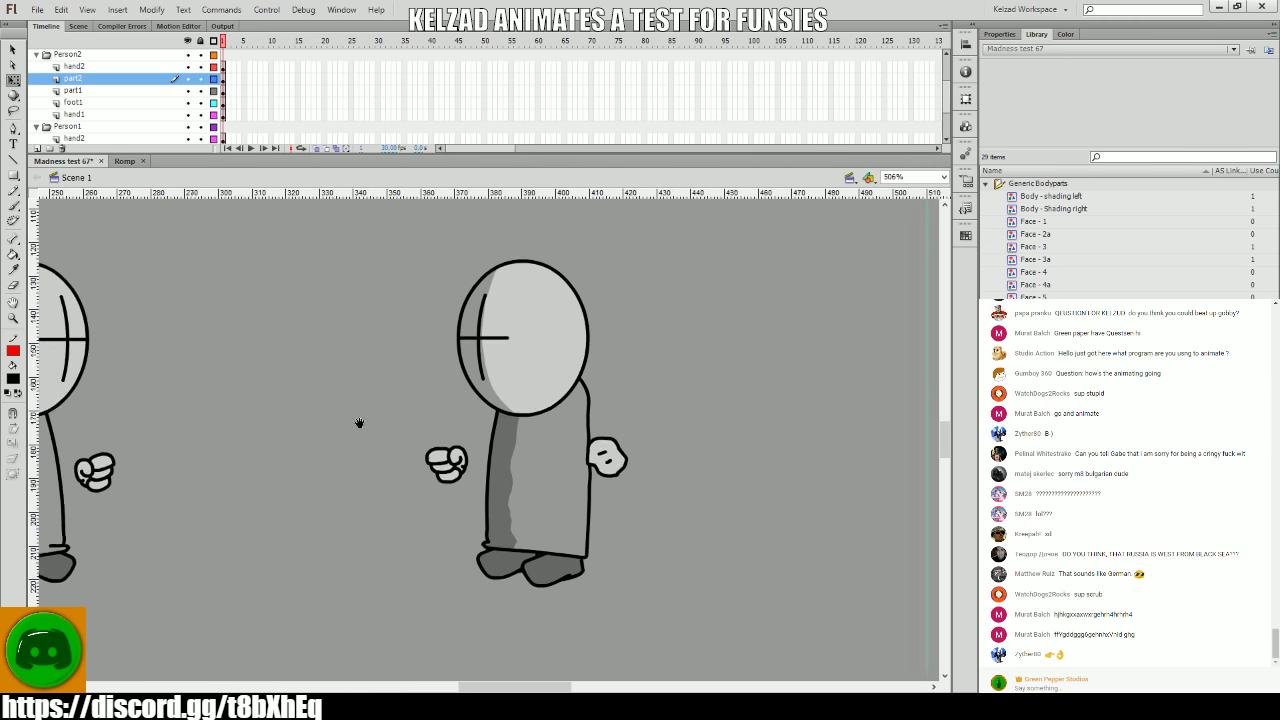
- Select the Person2 character's body on layer part1 and save the document
click(516, 542)
click(660, 592)
key(z)
drag(698, 620, 199, 240)
key(q)
click(561, 535)
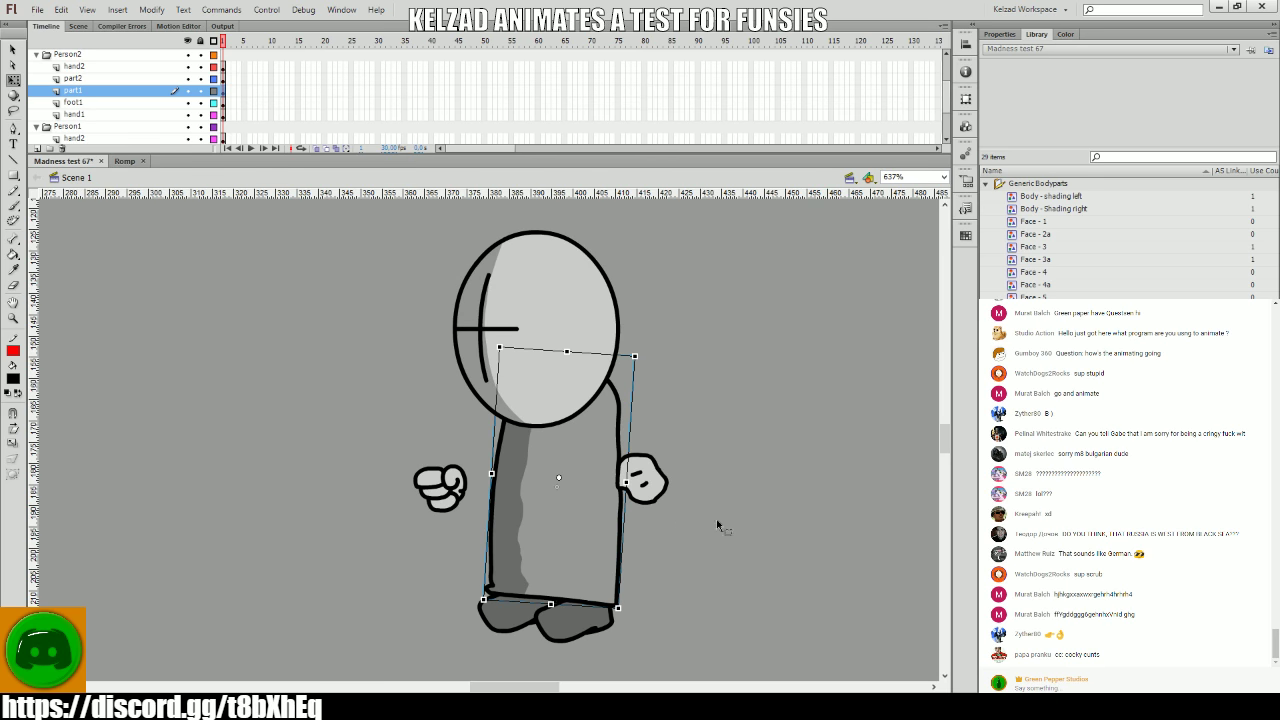
key(ctrl+s)
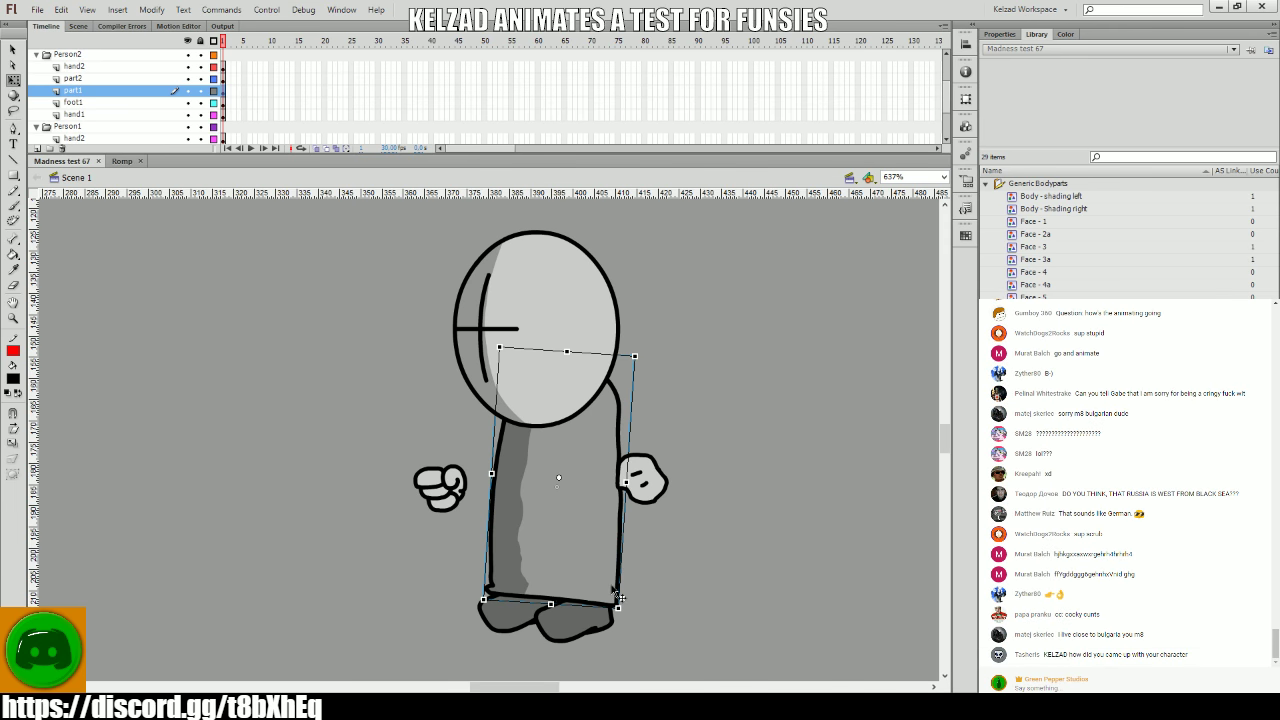
- Rotate the Person2 character's body slightly clockwise with Free Transform
scroll(580, 576, down, 3)
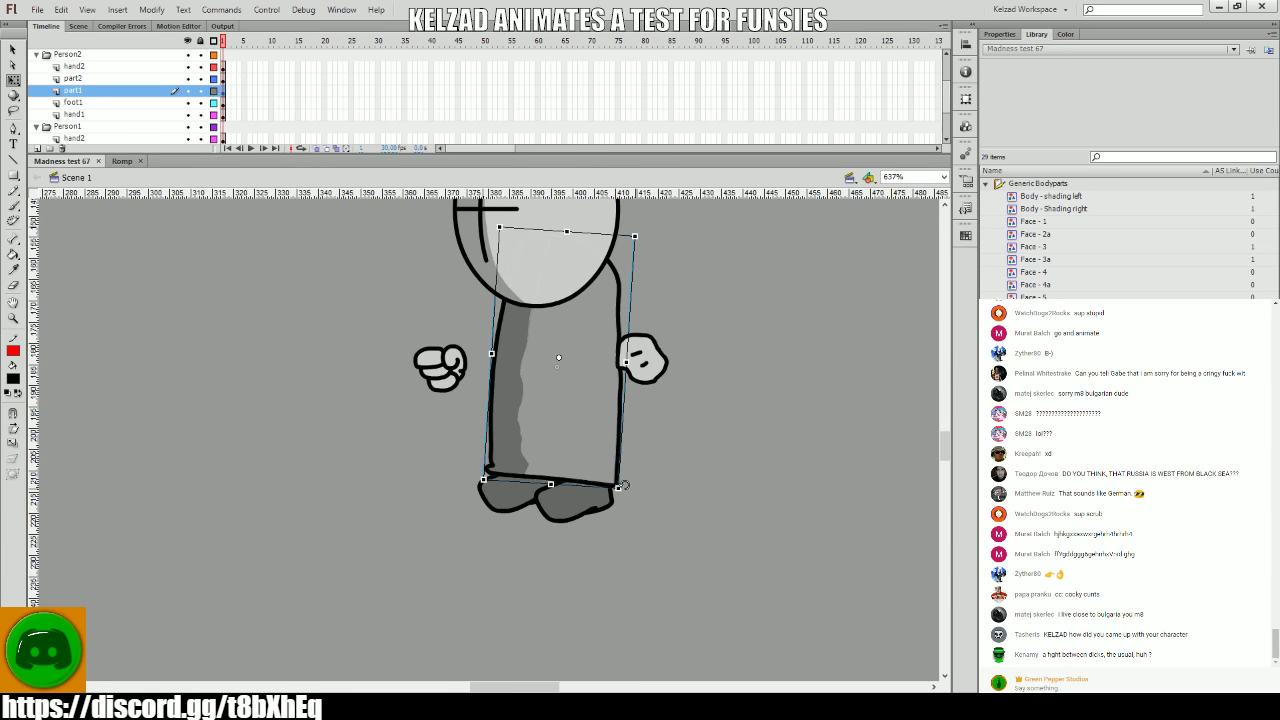
drag(620, 494, 621, 496)
click(655, 507)
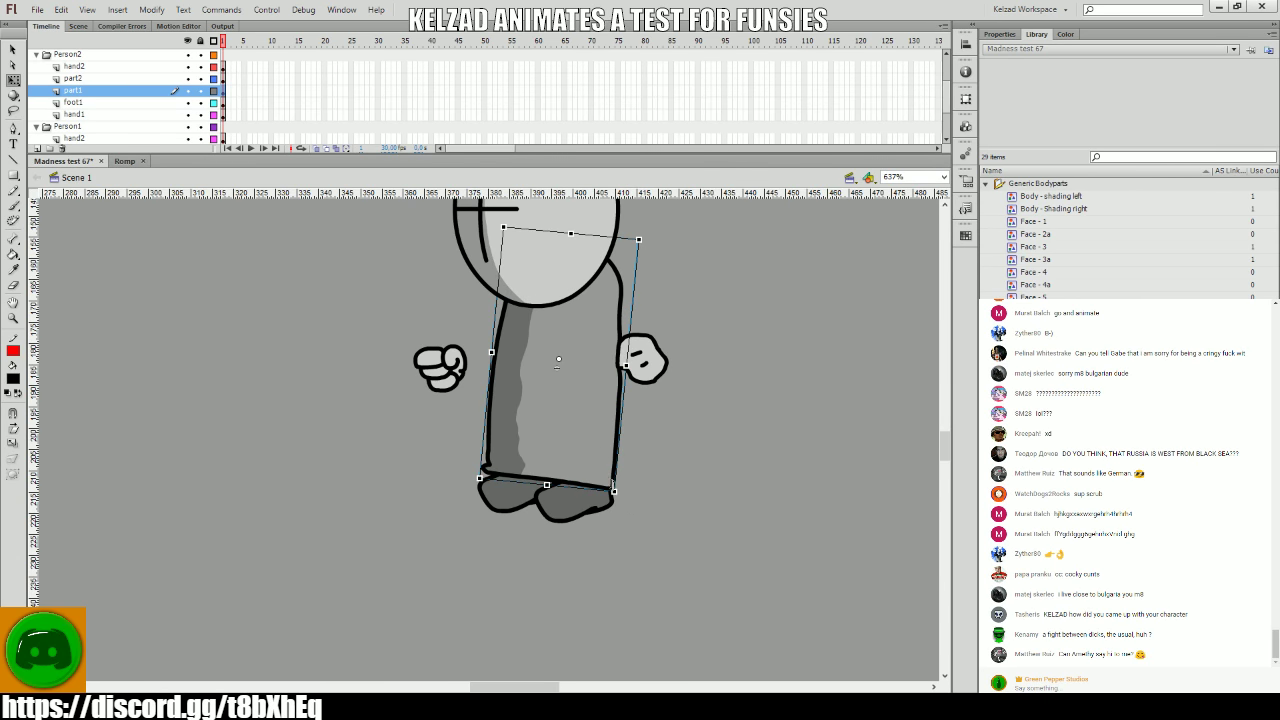
- Rotate the Person2 character's body slightly counterclockwise to reduce its tilt
scroll(689, 461, up, 3)
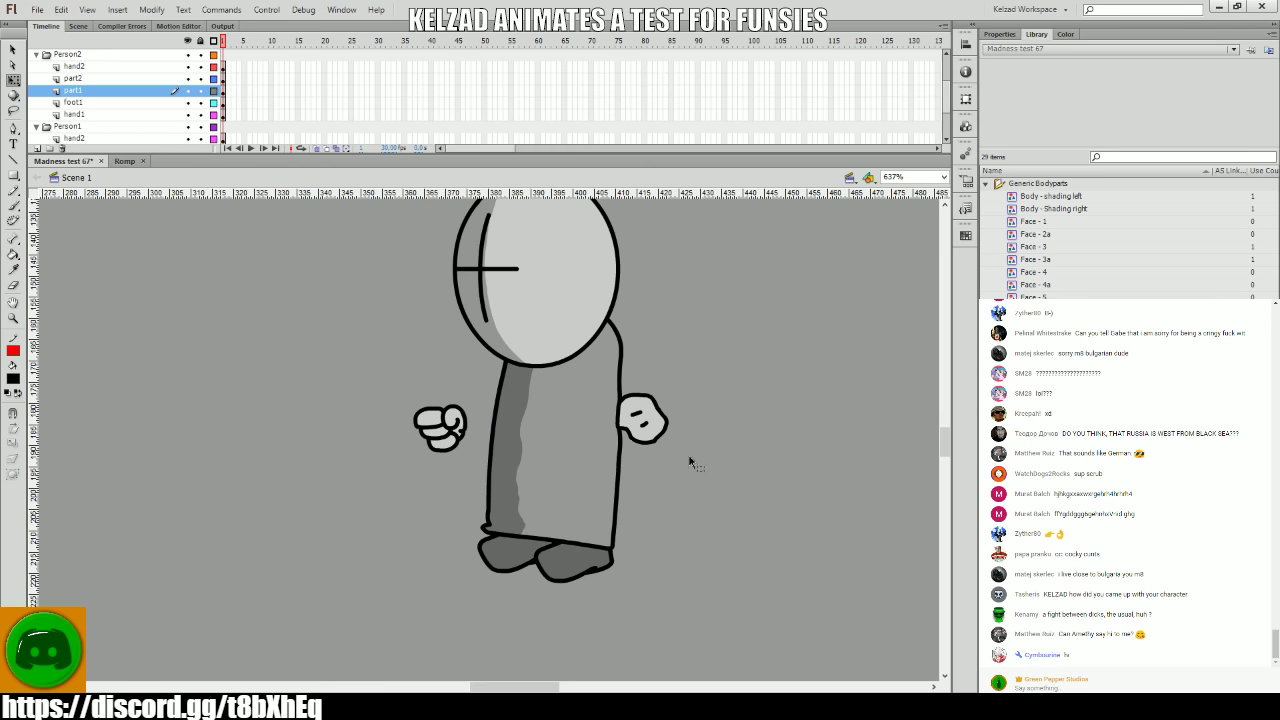
click(596, 443)
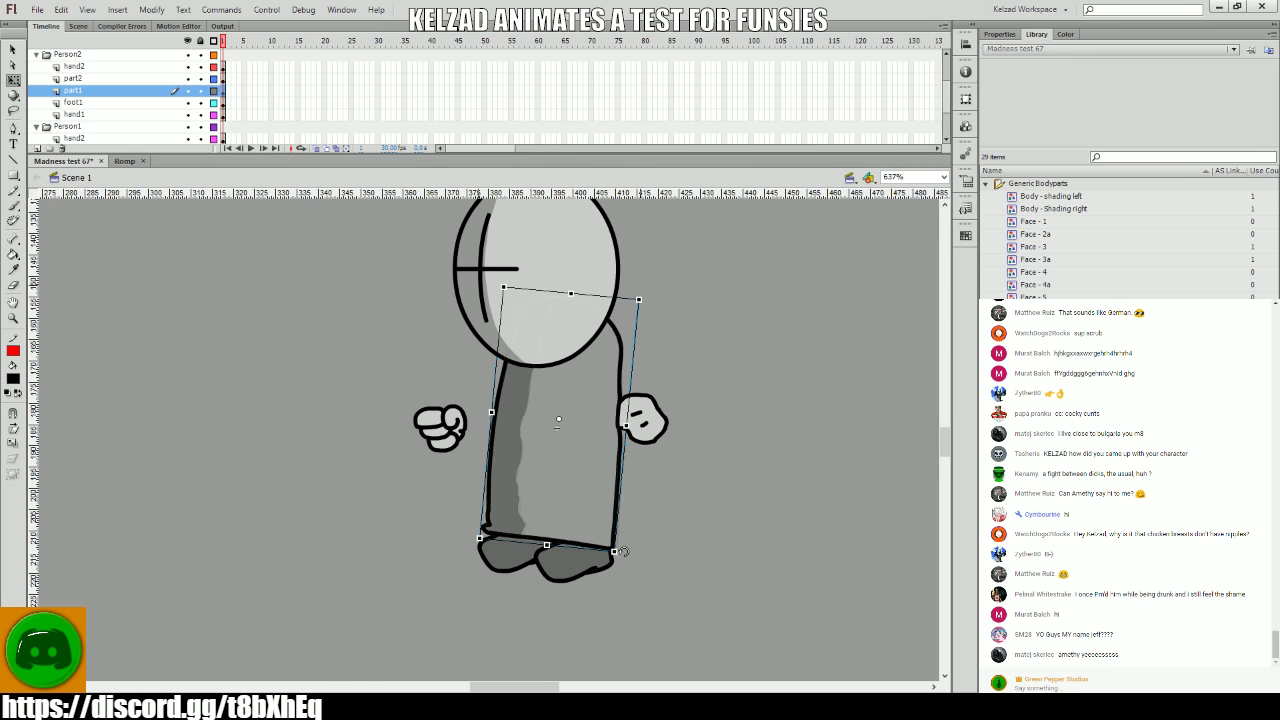
drag(622, 551, 637, 562)
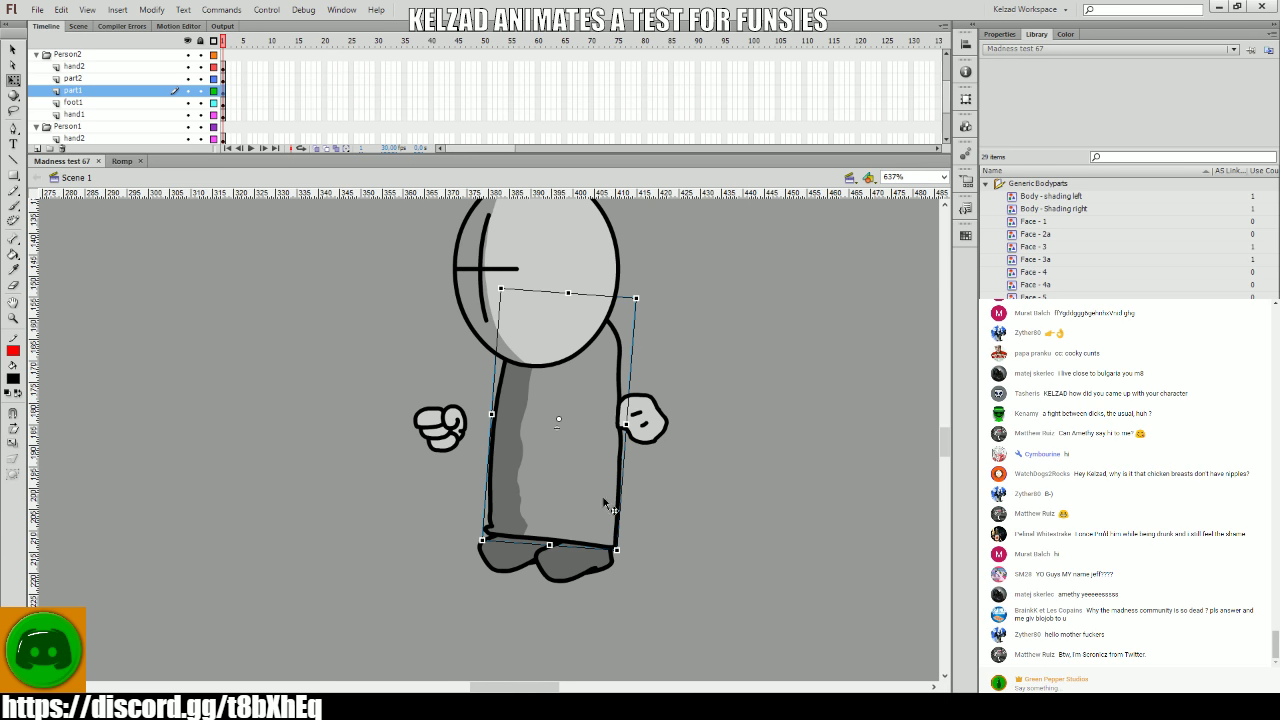
- Add keyframes at frames 2 and 3 on Person2's part1 layer, shifting the body slightly left
drag(366, 480, 575, 450)
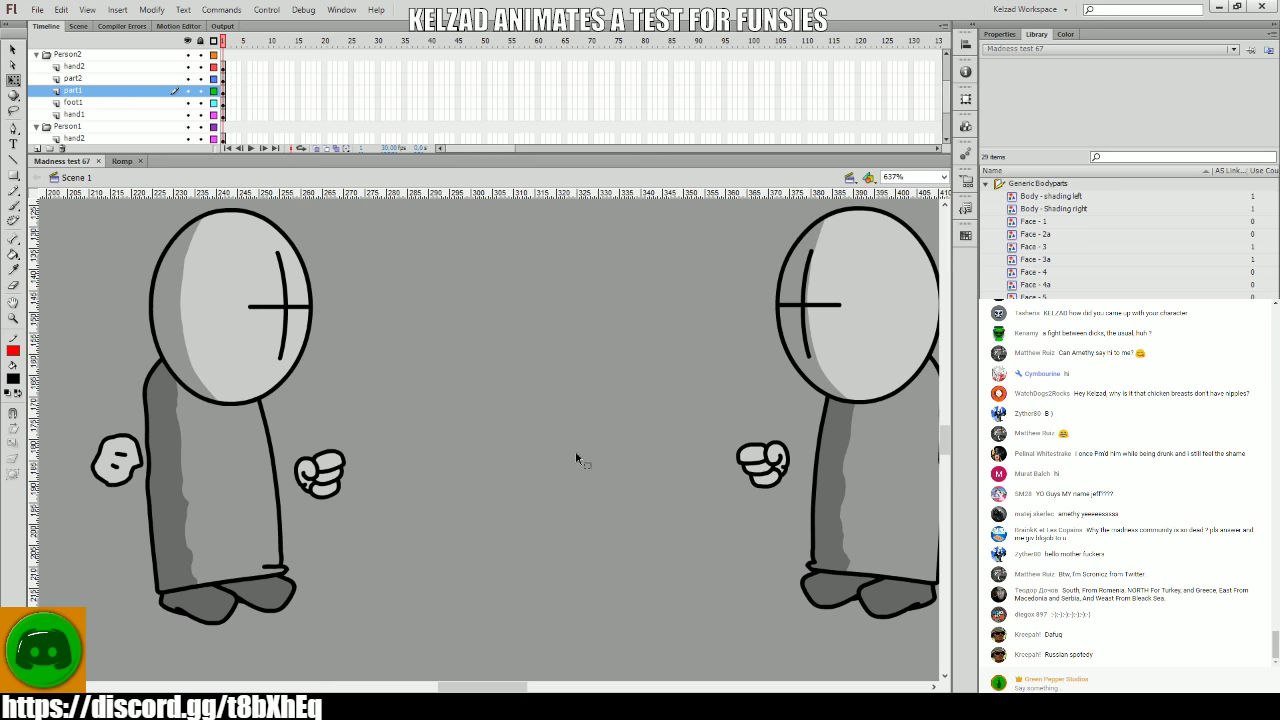
drag(575, 450, 308, 357)
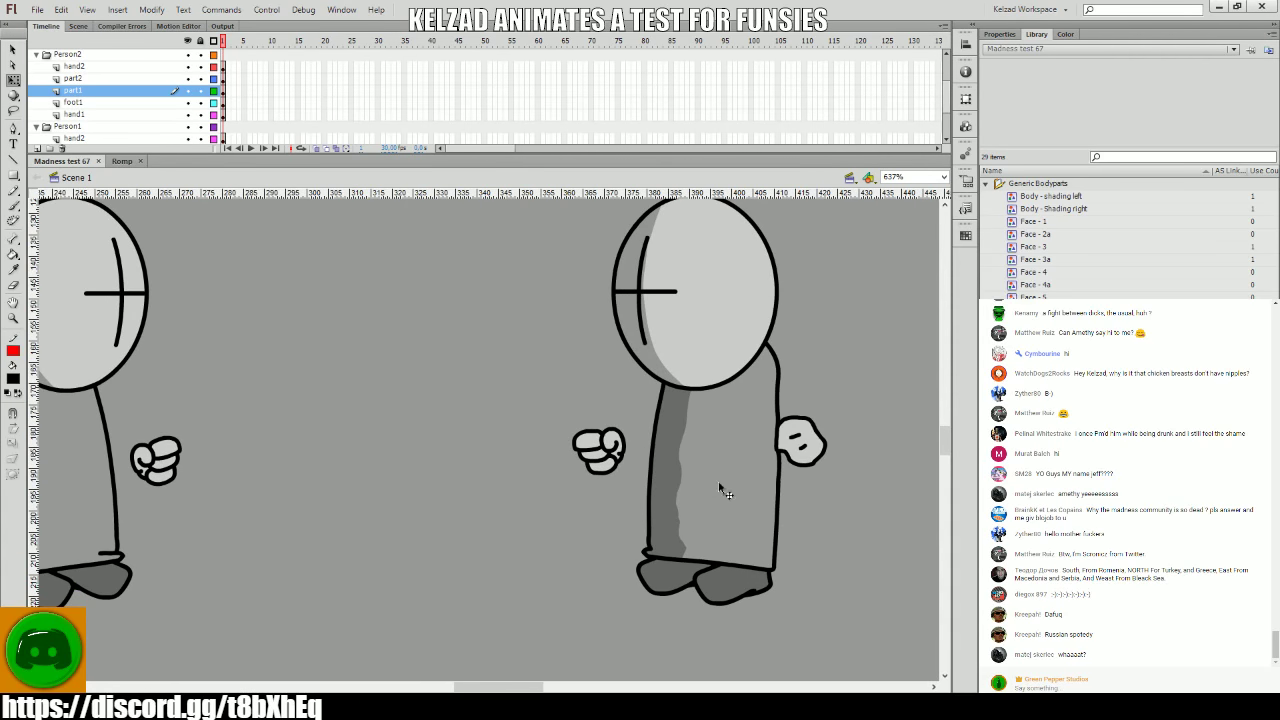
click(718, 481)
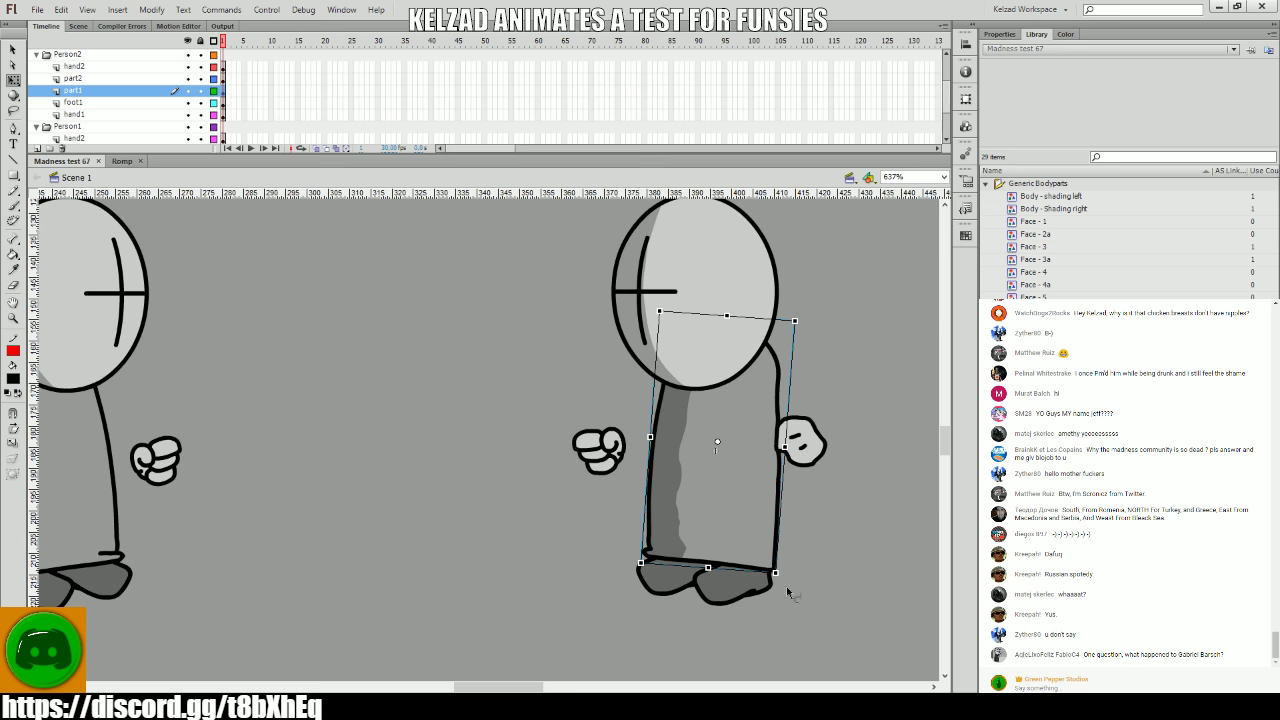
key(F6)
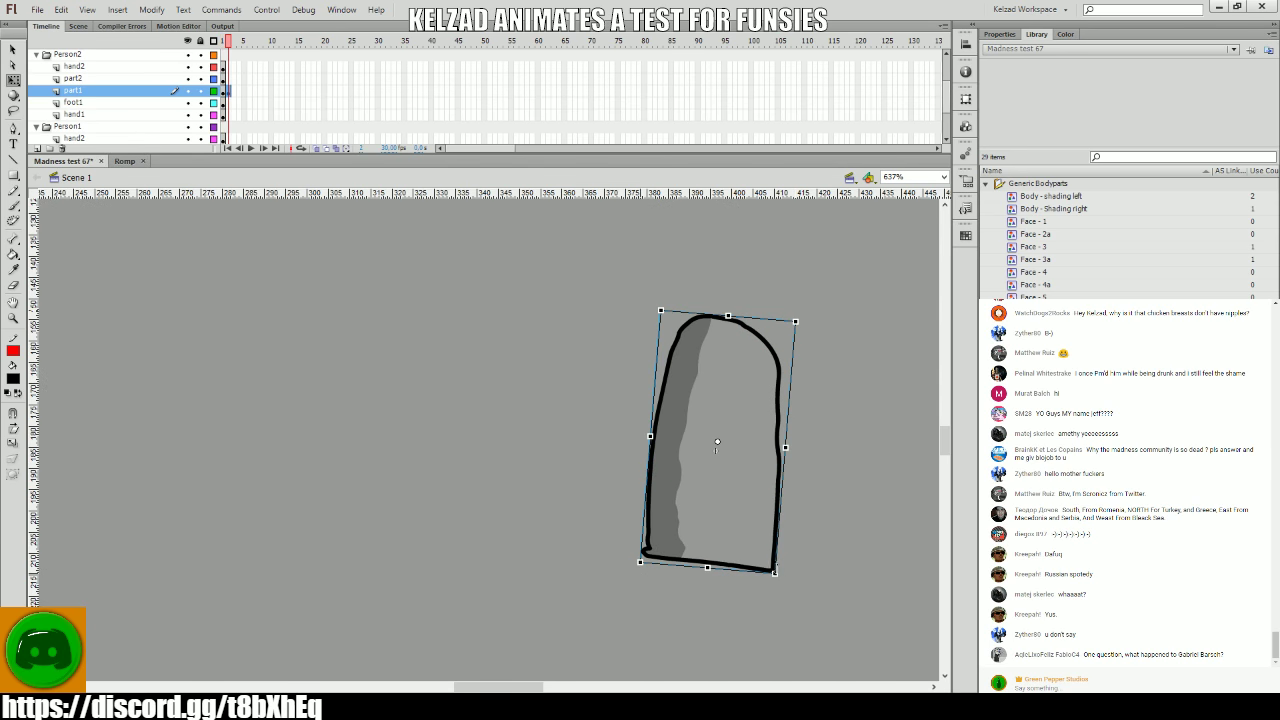
key(F6)
key(Left)
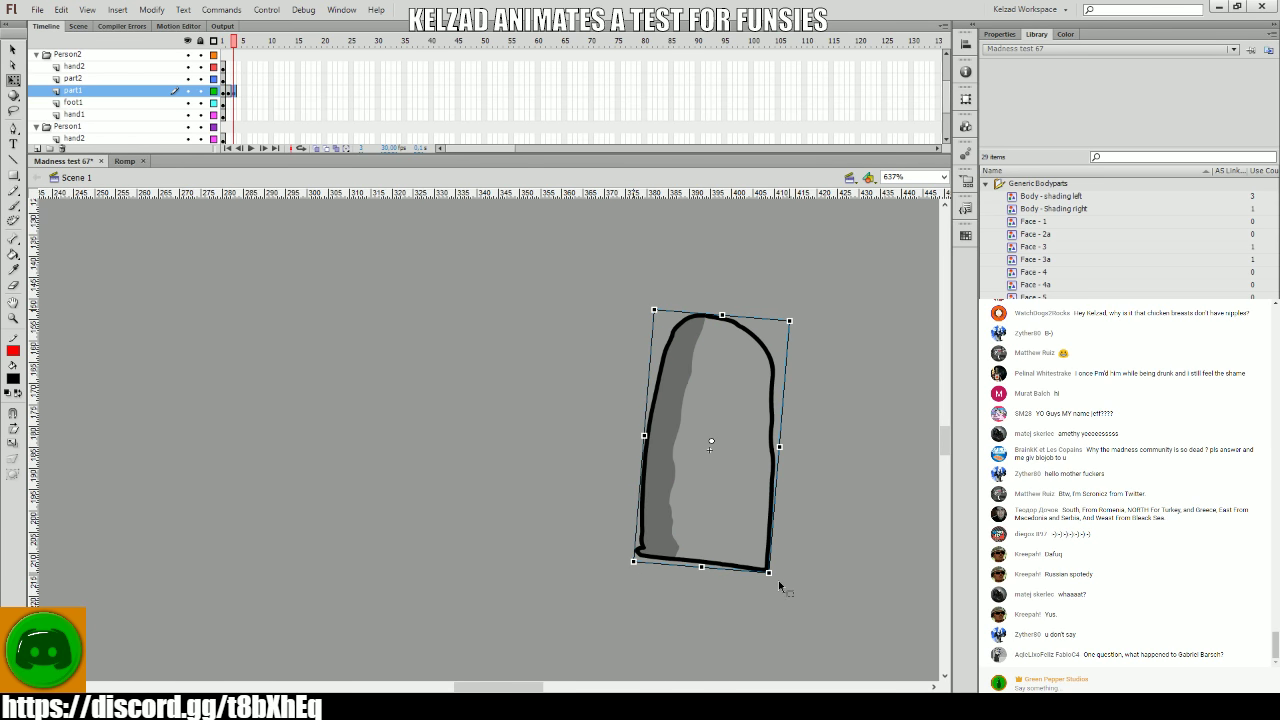
- Continue the body's leftward lean frame by frame, adding keyframes on part1 from frame 4 through frame 11
drag(776, 570, 703, 585)
key(F6)
key(F6)
key(F6)
key(F6)
key(F6)
key(F6)
key(F6)
key(F6)
key(Return)
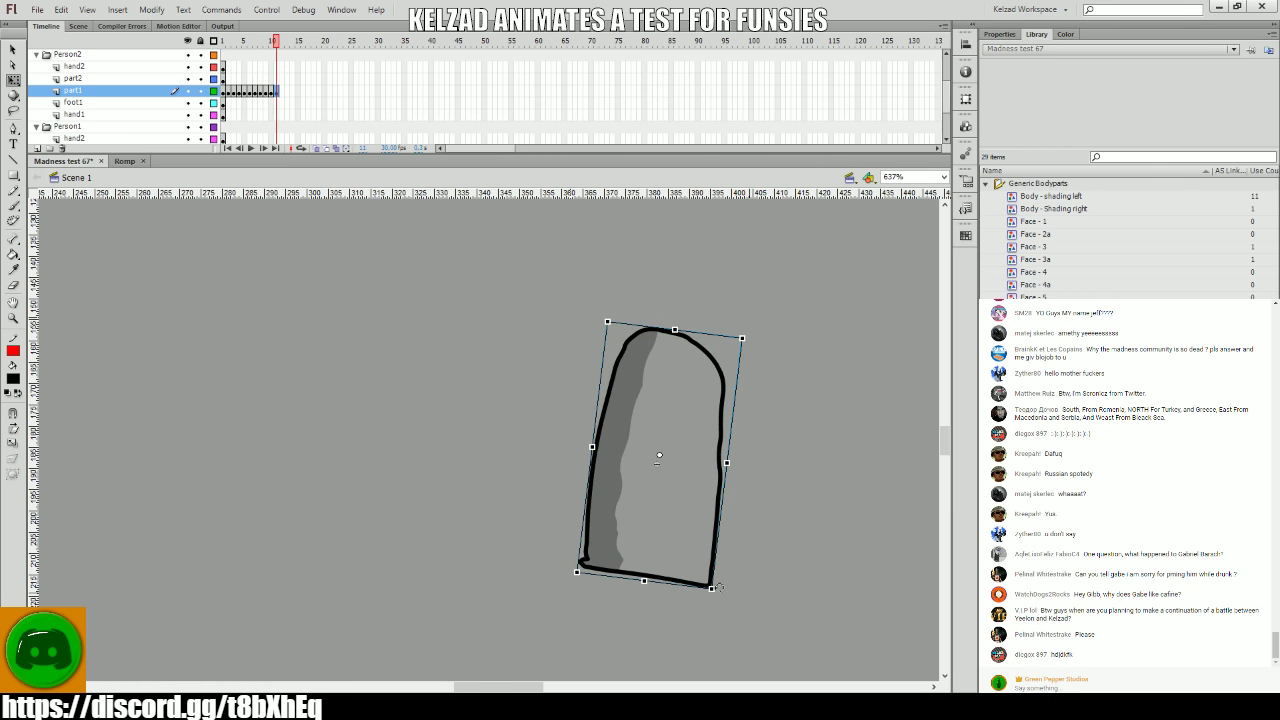
- Compare frames 9 to 11 on part1 and adjust the body's position slightly to smooth the motion
click(672, 552)
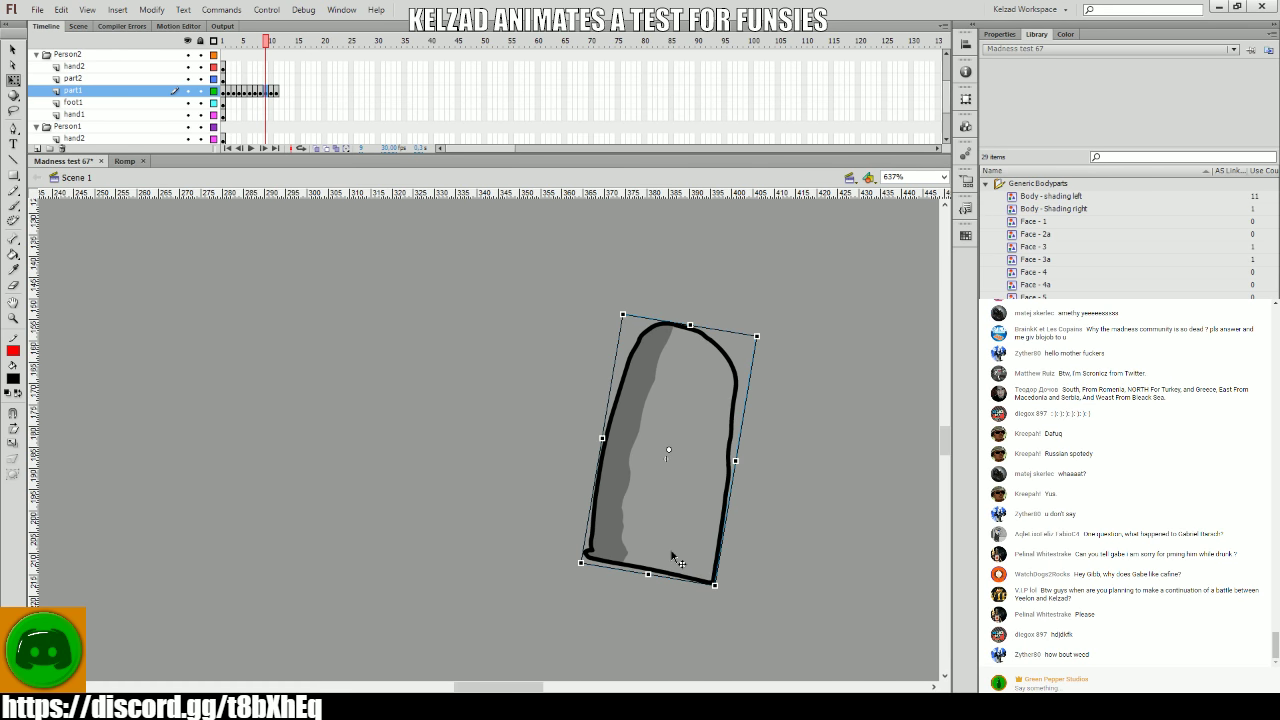
key(.)
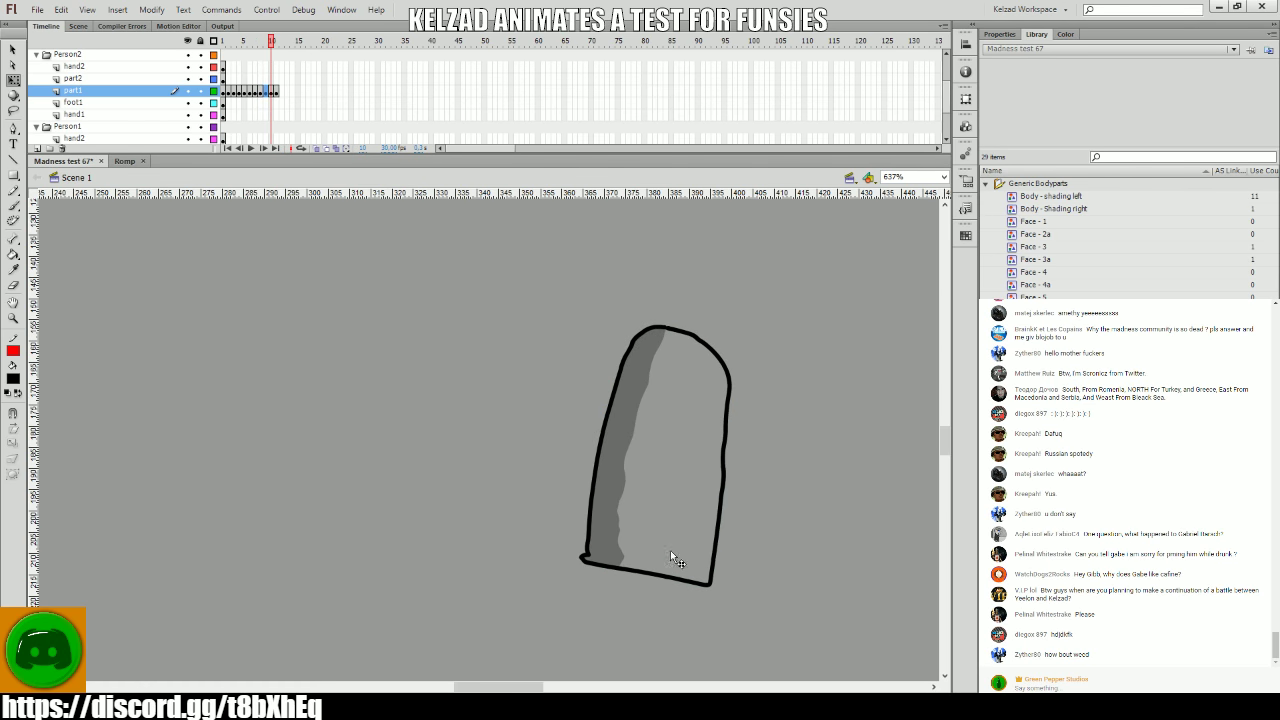
click(670, 551)
key(.)
key(.)
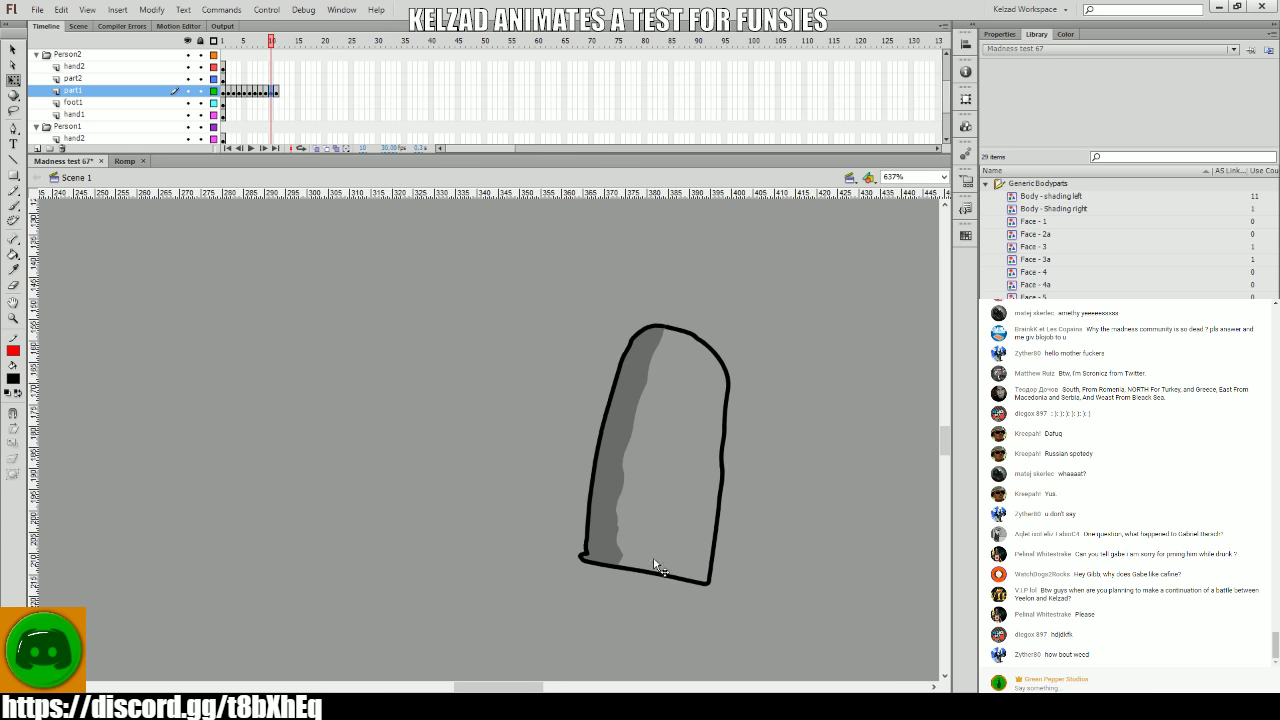
click(653, 558)
key(.)
key(.)
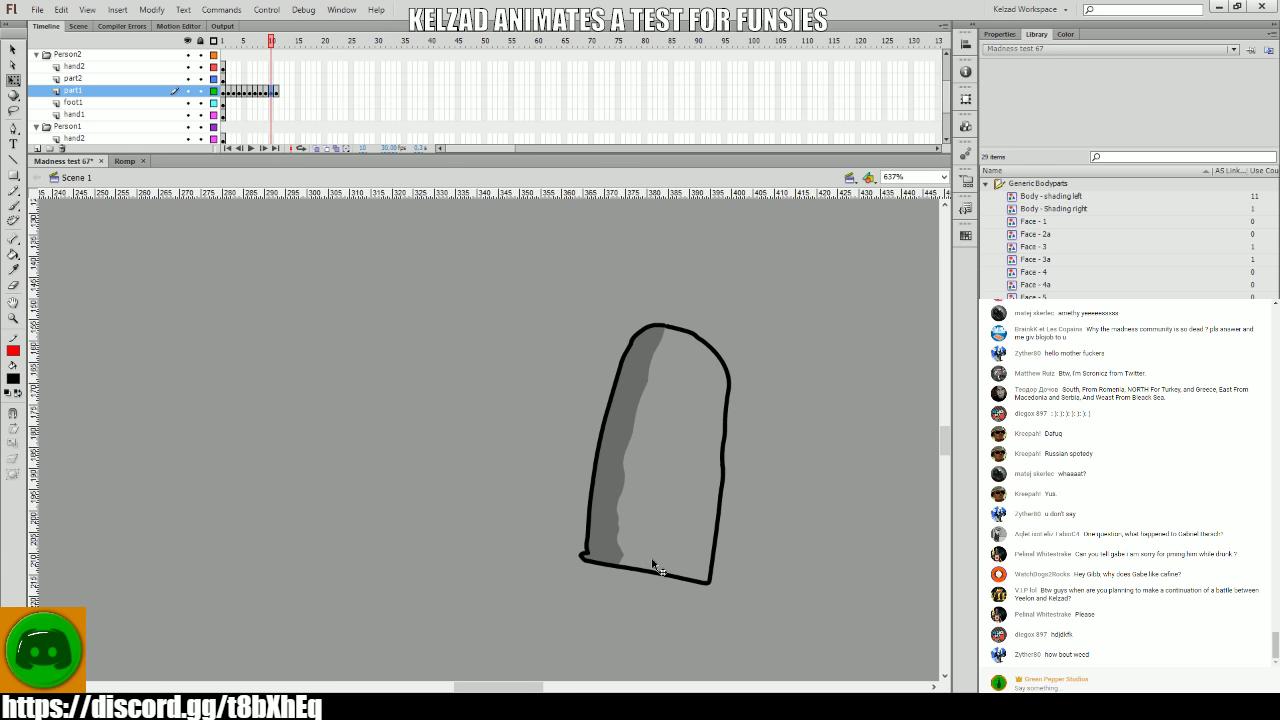
key(.)
click(653, 565)
key(.)
click(649, 572)
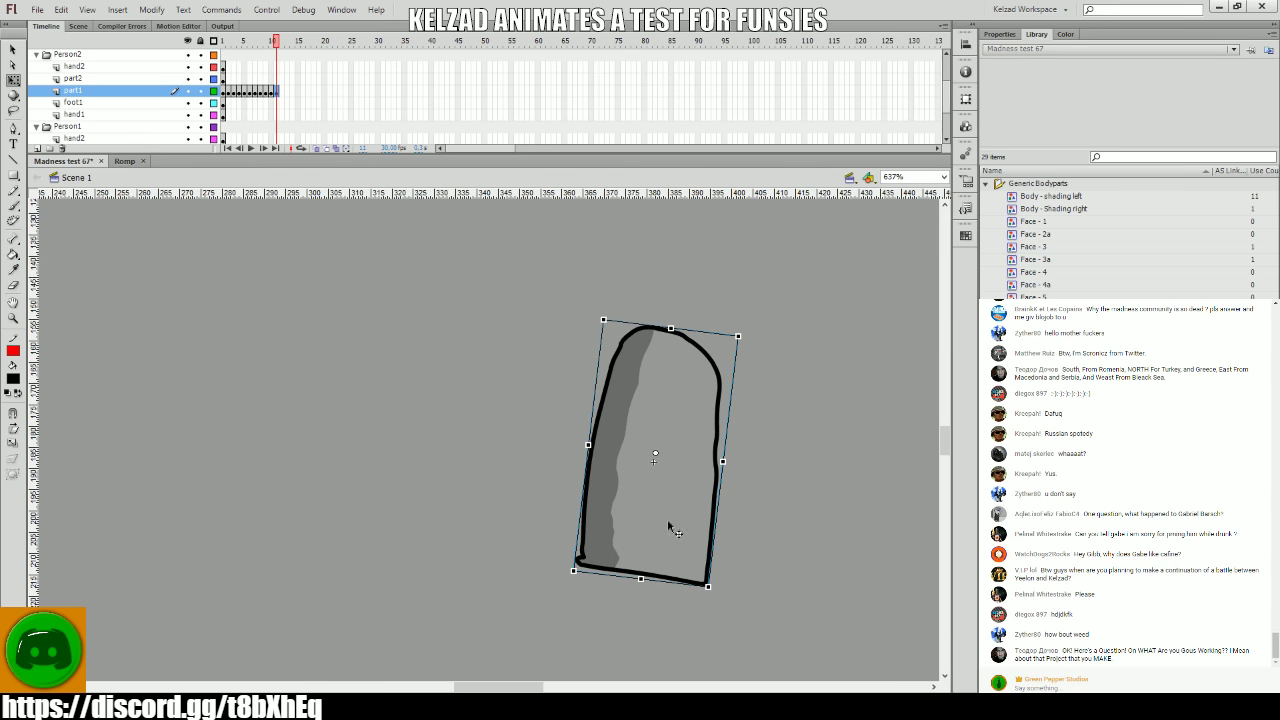
- Add a keyframe at frame 12 with the body nudged left and check it against frames 10 and 11
key(F6)
key(Left)
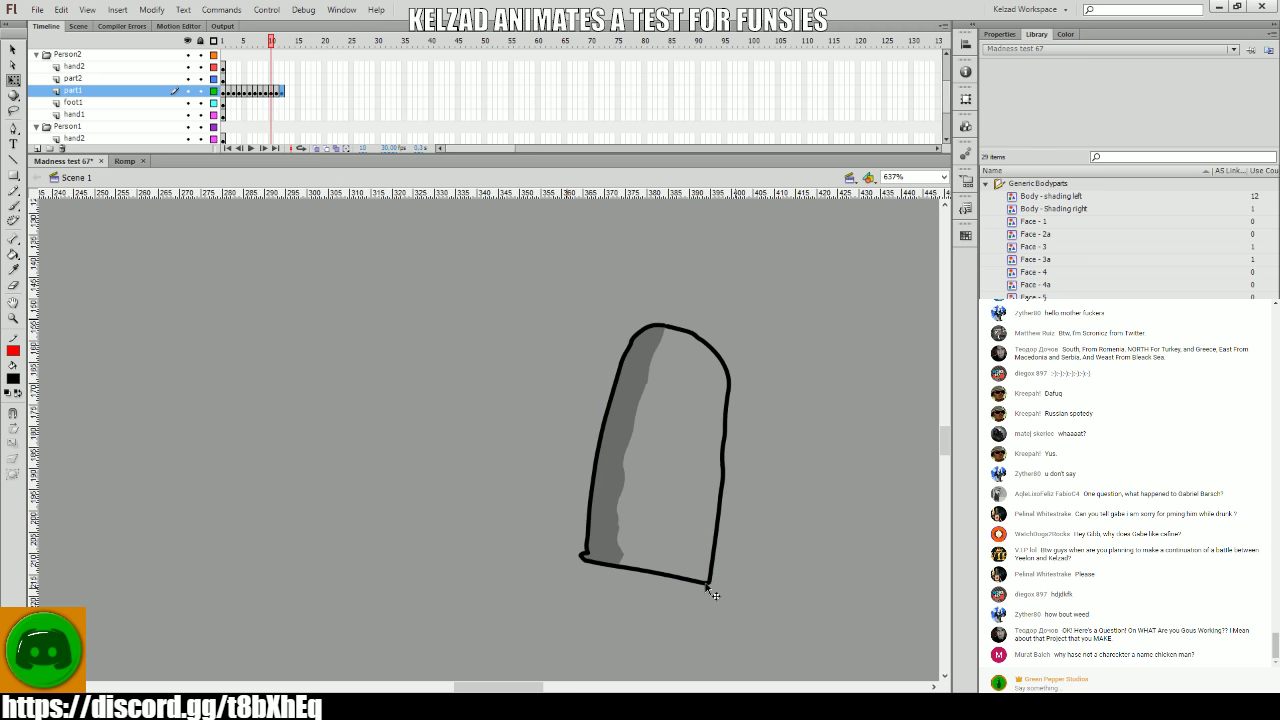
key(.)
click(694, 579)
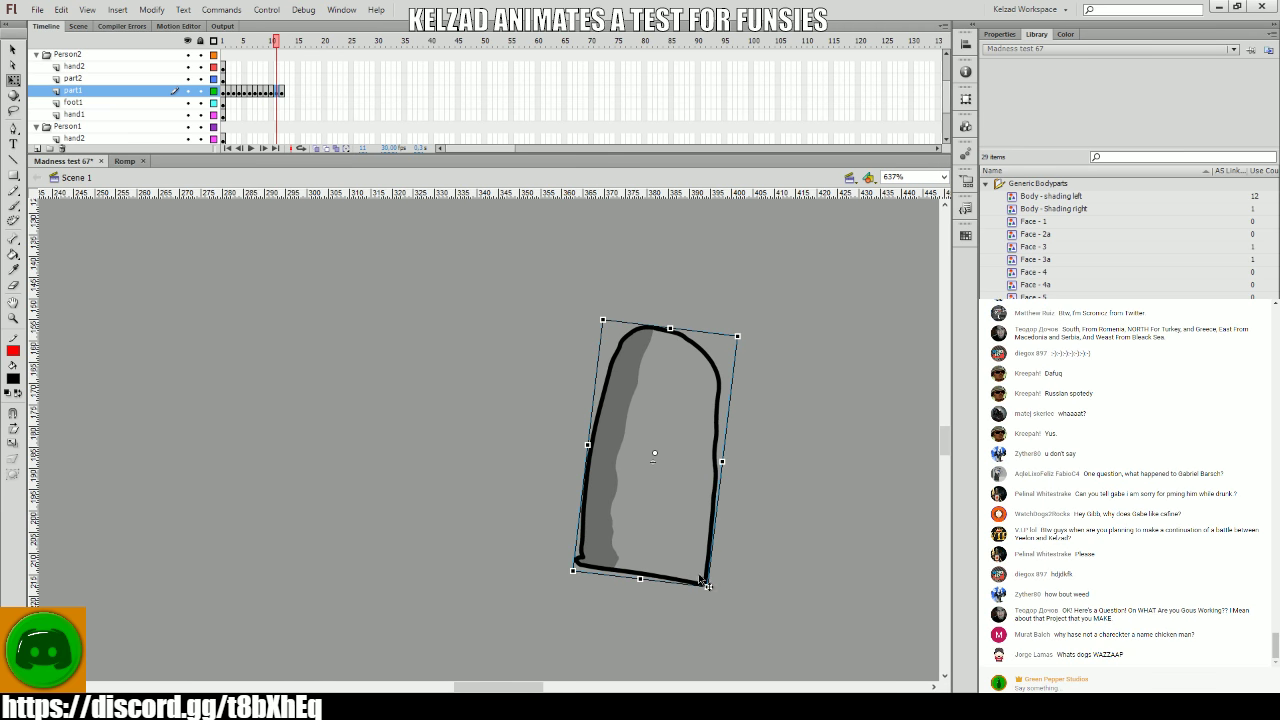
key(.)
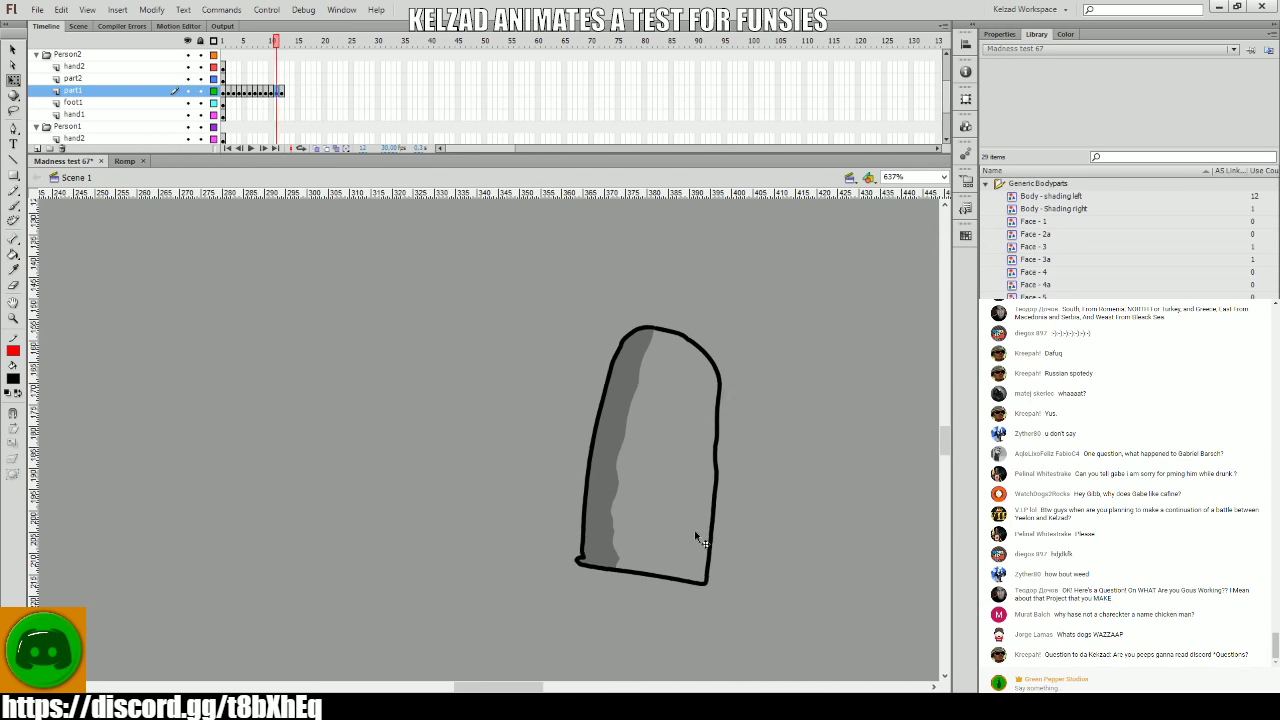
key(.)
key(.)
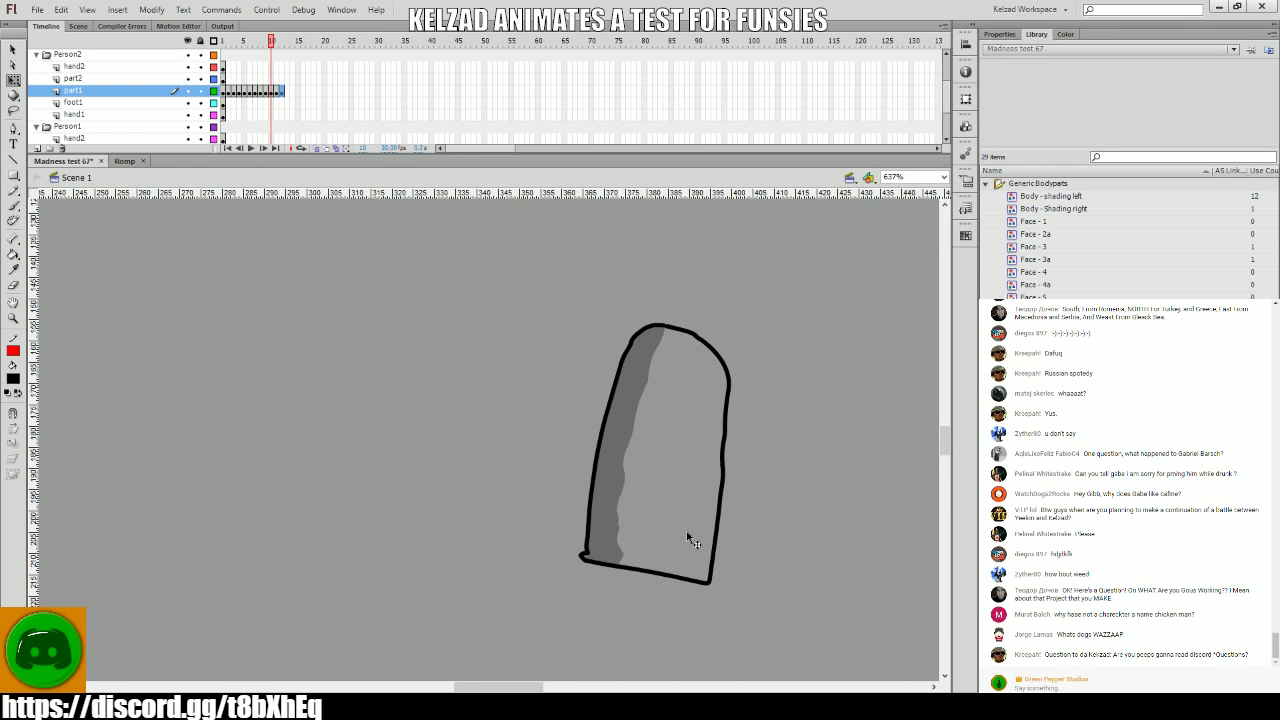
key(.)
key(.)
- Add keyframes at frames 13 to 19 on part1, nudging the body a little further left along the way
key(F6)
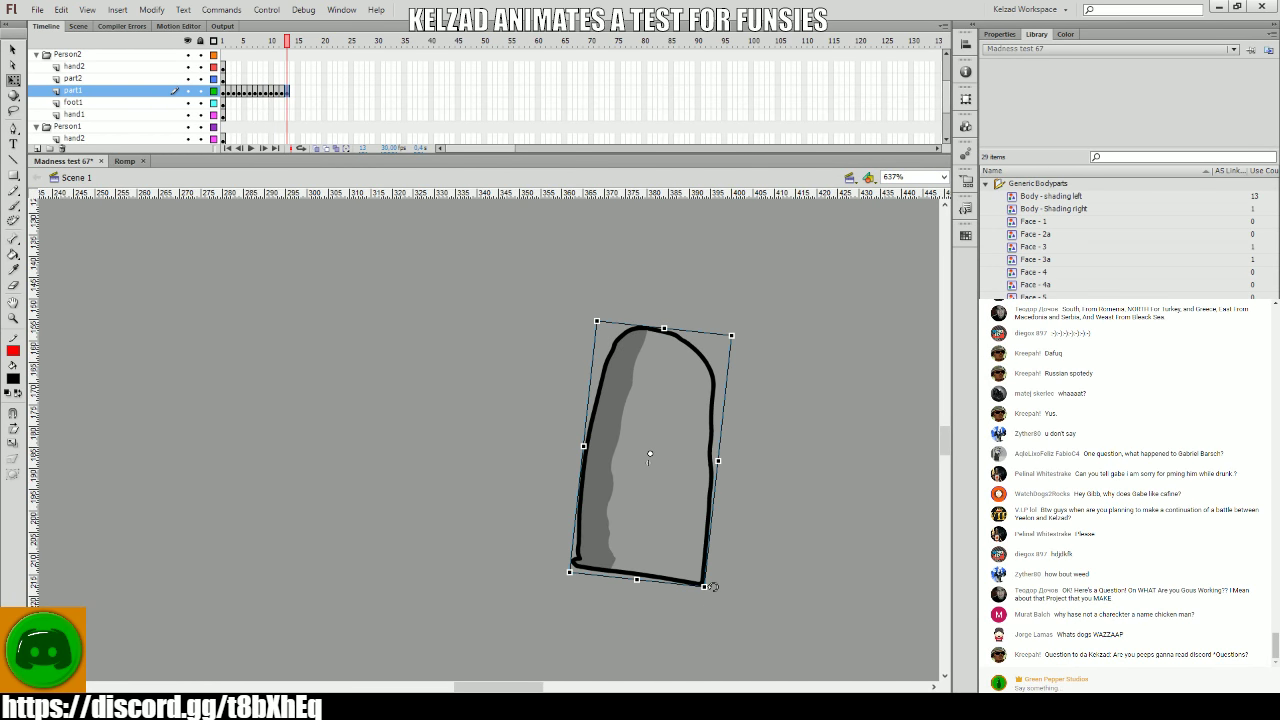
key(.)
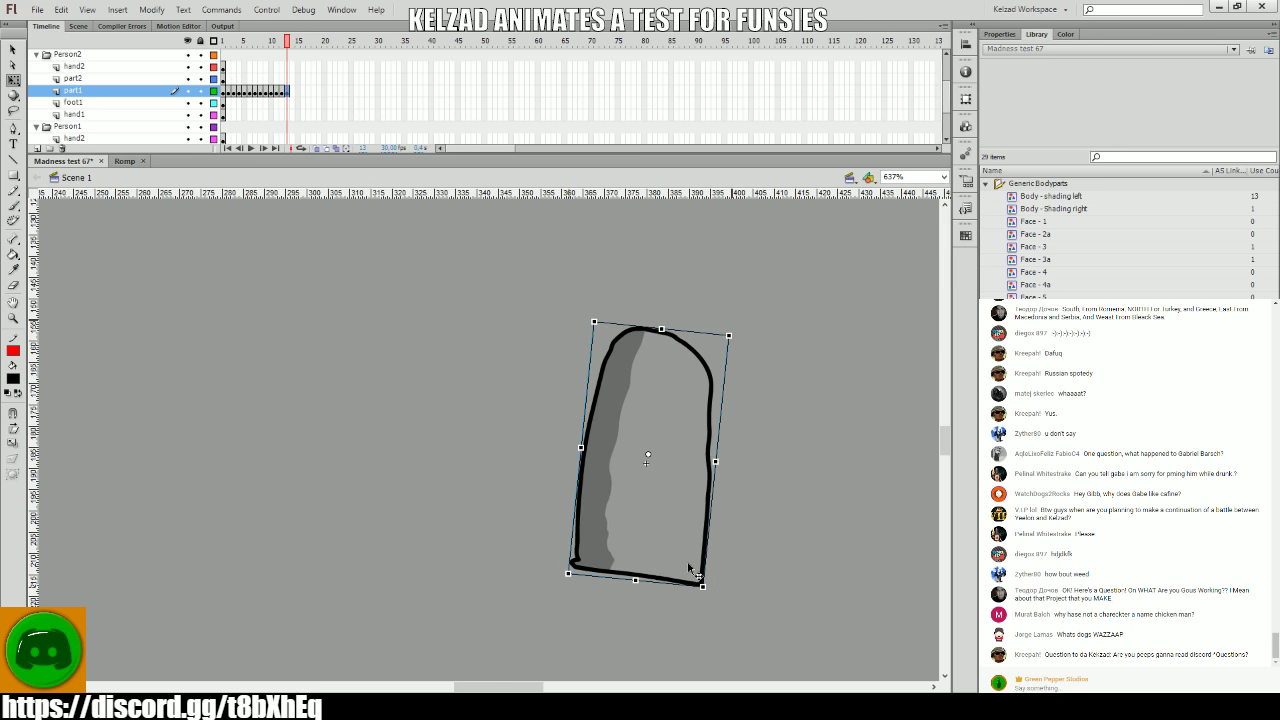
key(F6)
key(F6)
key(Left)
key(F6)
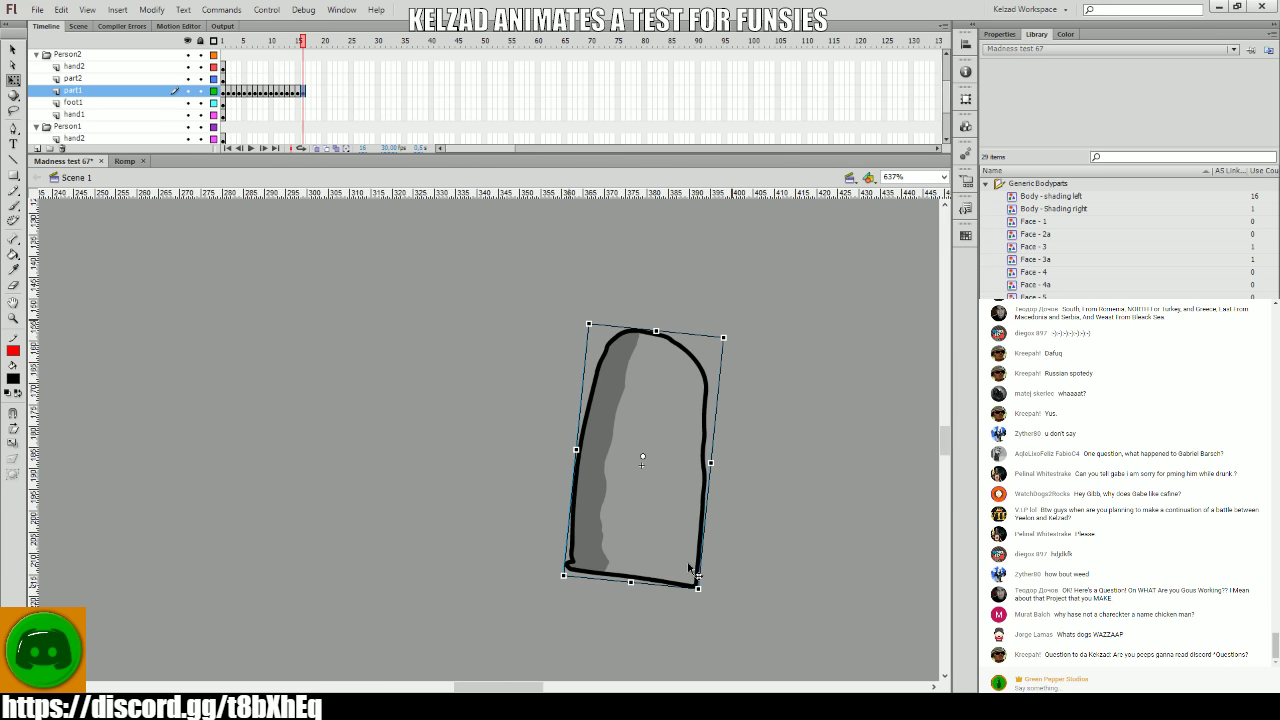
key(F6)
key(Left)
key(F6)
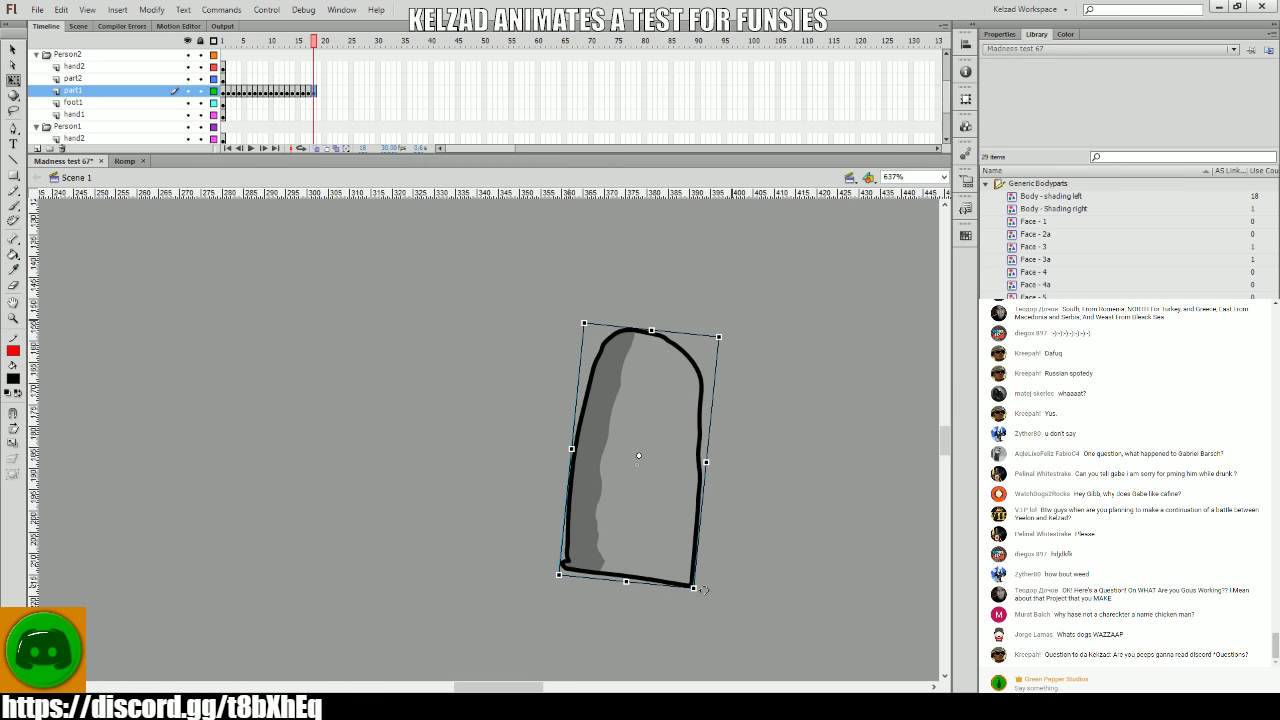
key(F6)
key(Left)
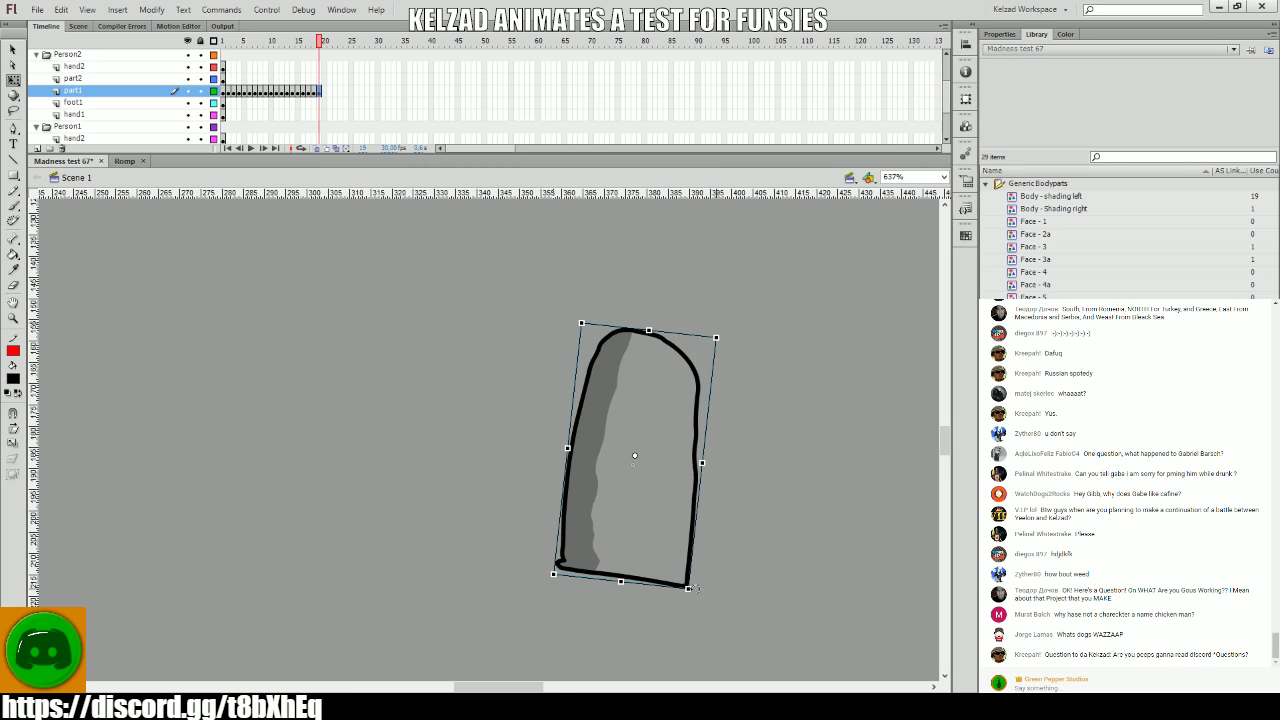
- Tilt the body slightly clockwise in a new keyframe at frame 20 and save the document
key(F6)
drag(695, 588, 686, 587)
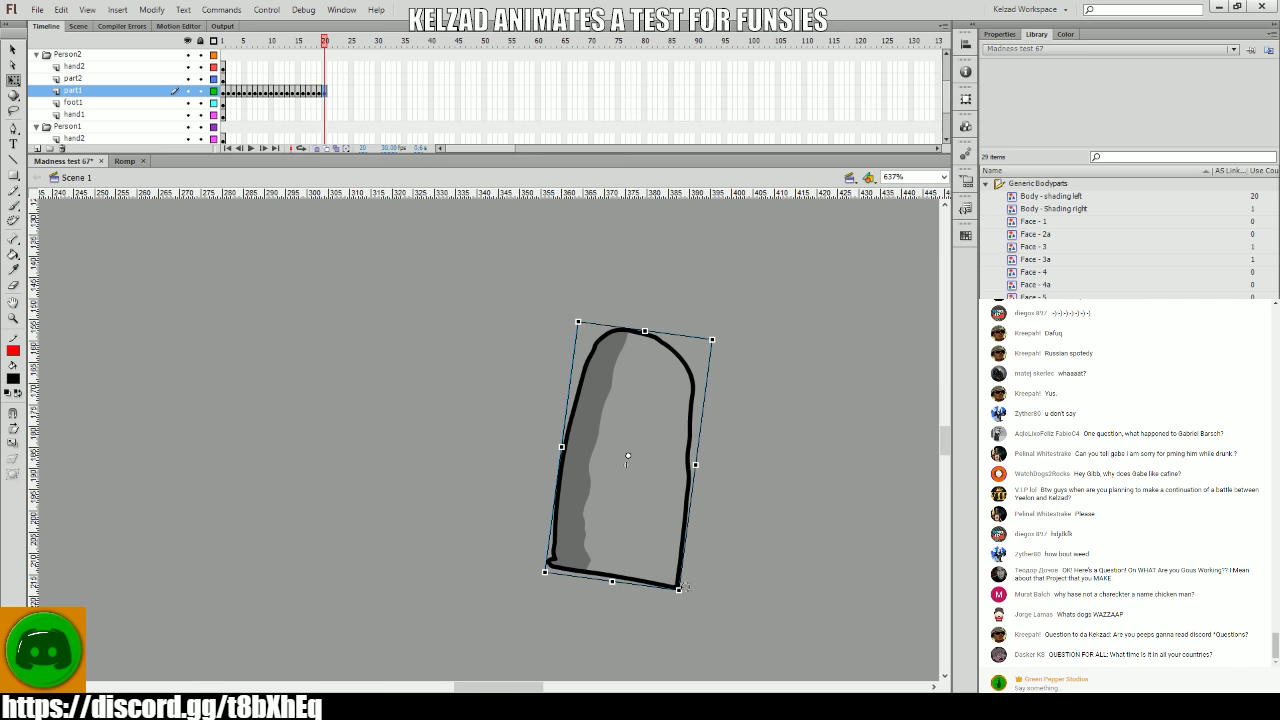
click(721, 582)
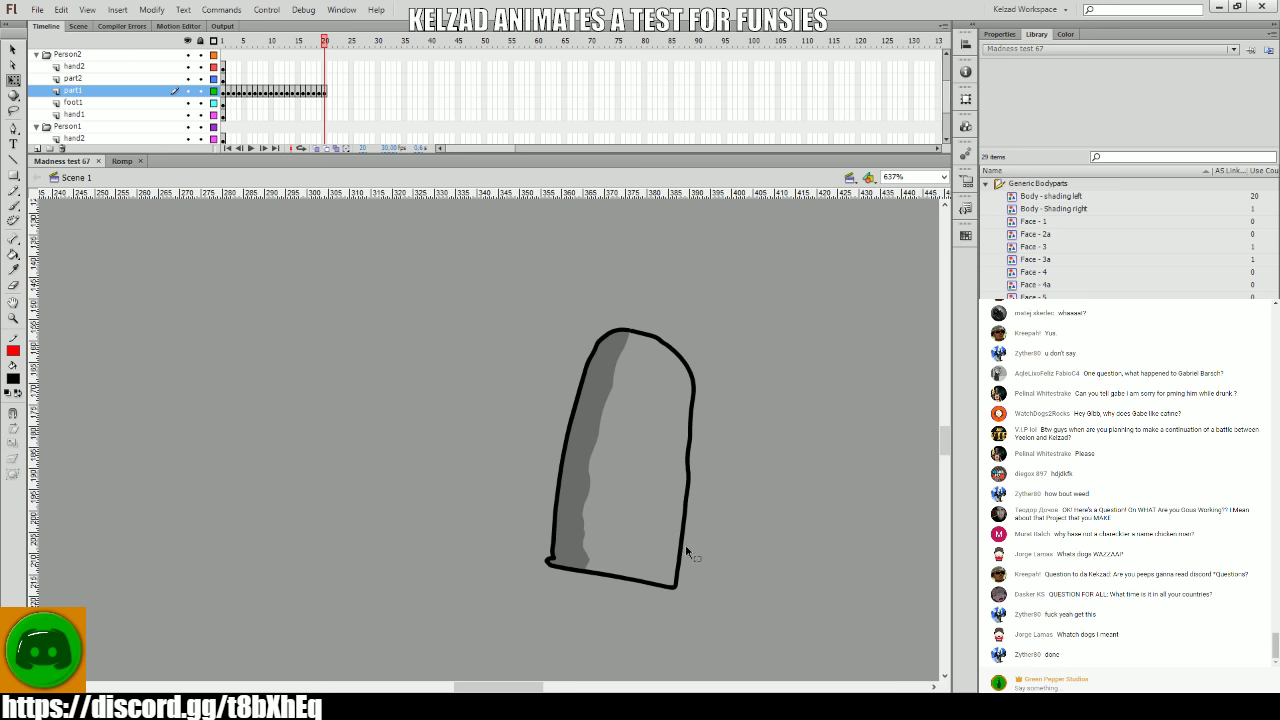
- Compare frames 18 to 20 and refine the body's tilt at frame 19 and its position at frame 20
click(620, 523)
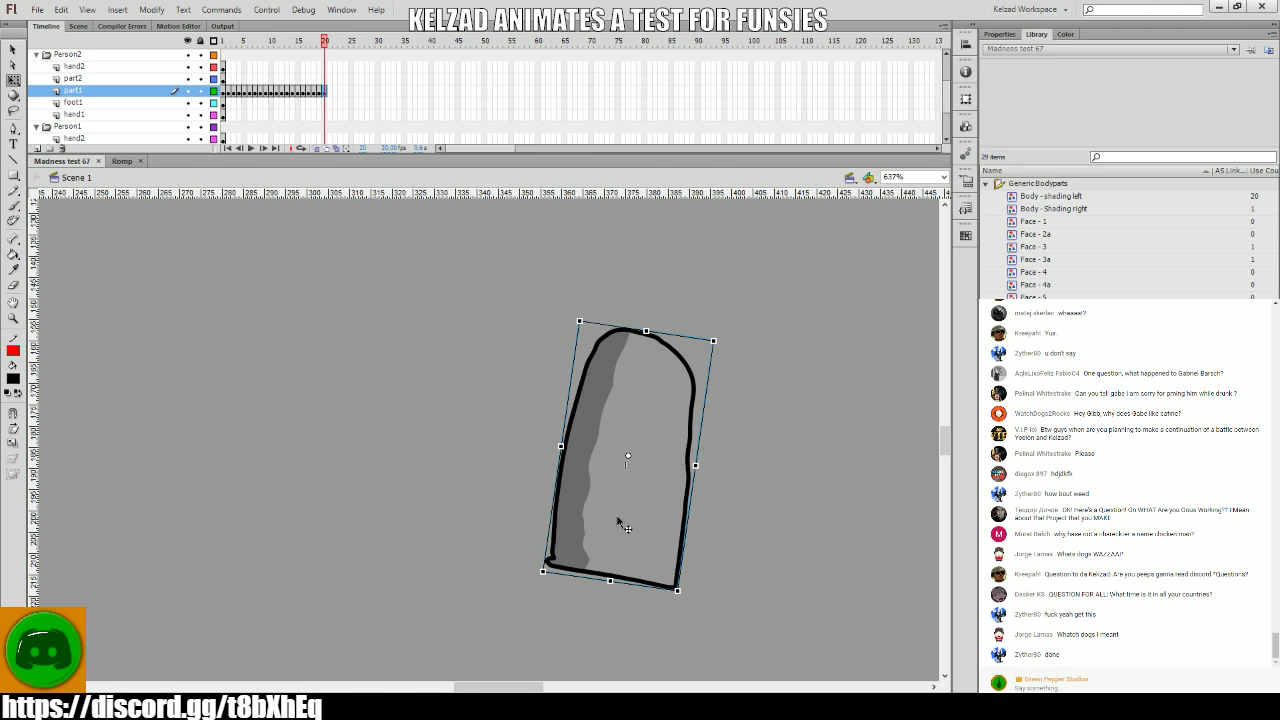
key(comma)
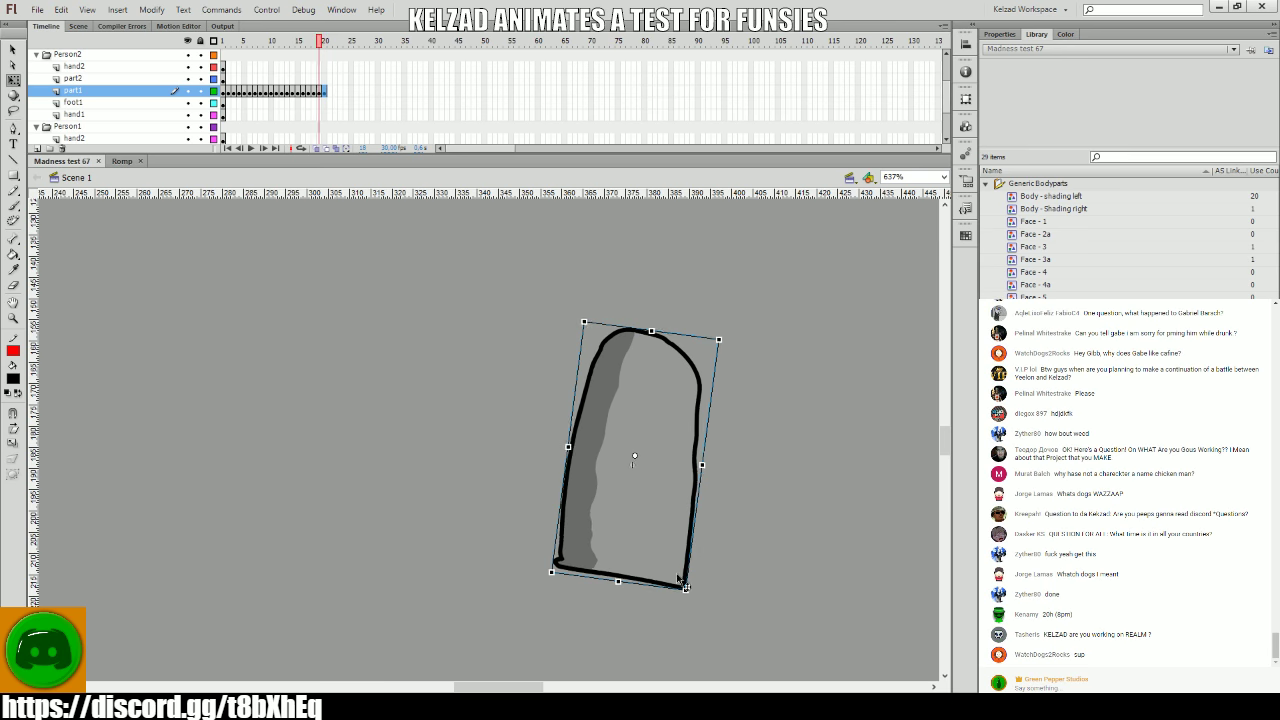
key(period)
click(664, 562)
key(comma)
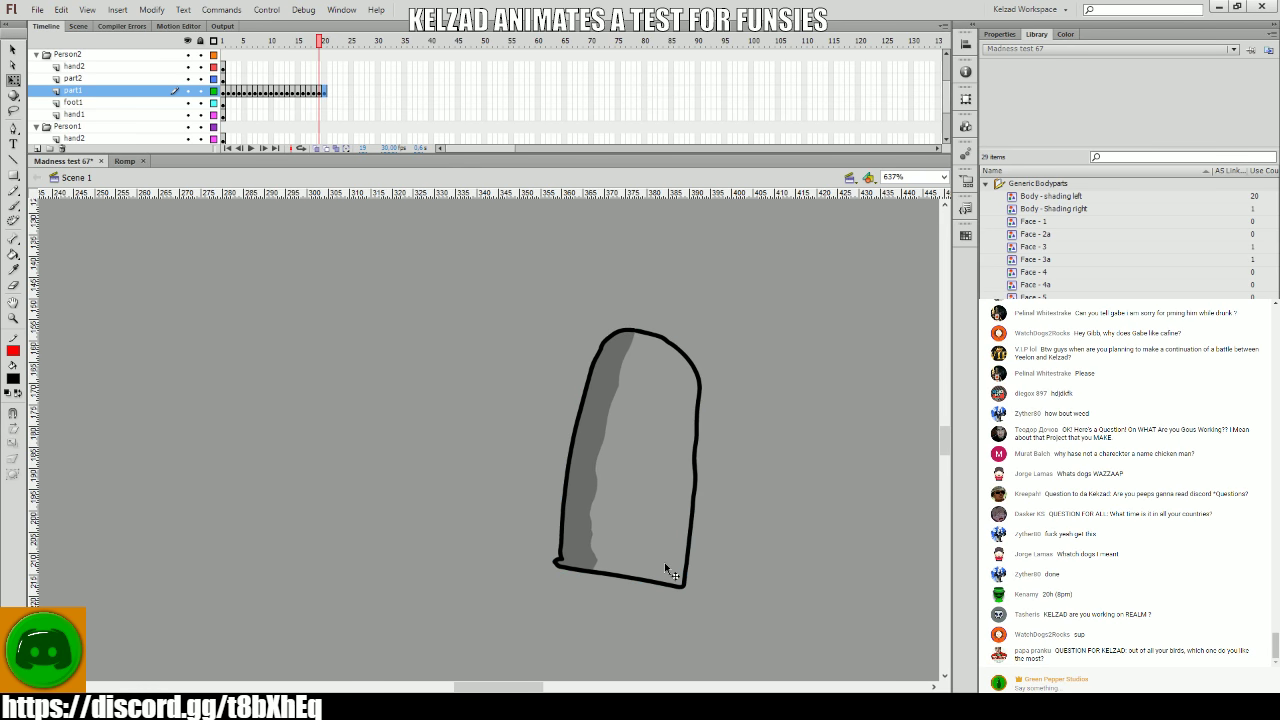
key(period)
key(comma)
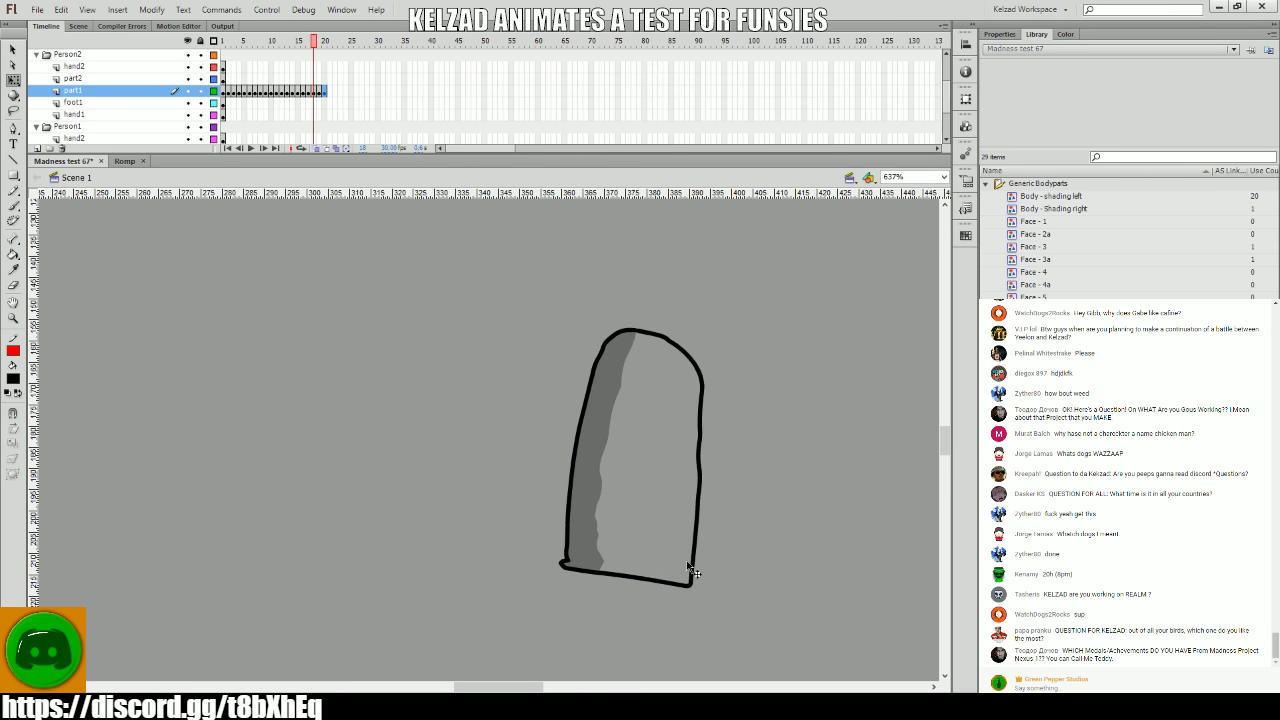
key(period)
click(666, 555)
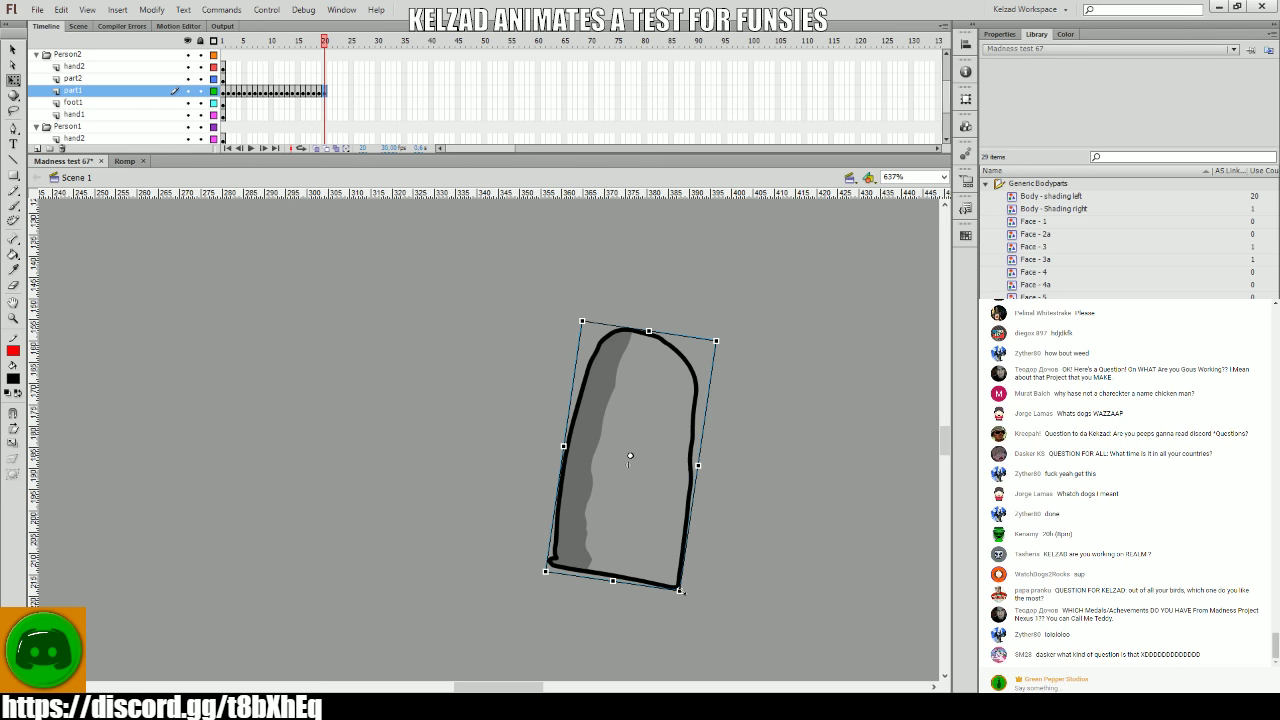
- Add keyframes at frames 21 to 26 on part1, gradually tilting the body clockwise and shifting it slightly right at frame 26
key(F6)
drag(688, 587, 683, 595)
key(F6)
key(F6)
key(F6)
key(F6)
key(F6)
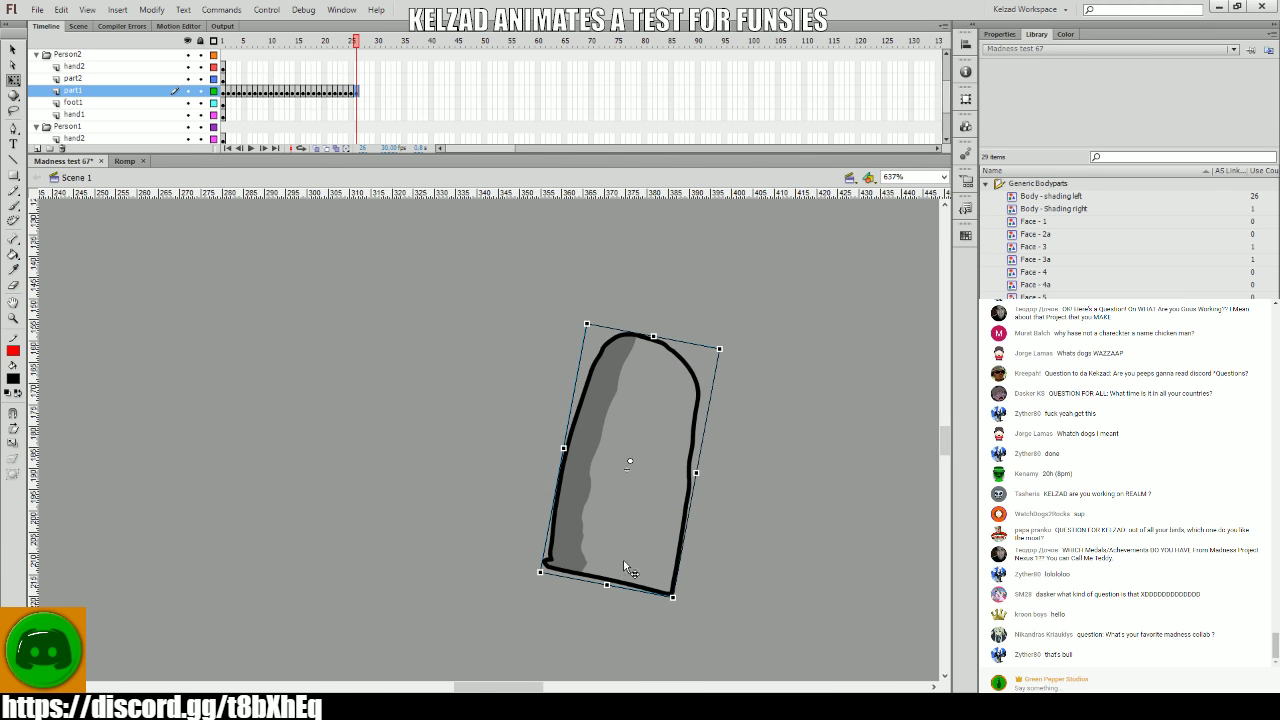
drag(623, 560, 626, 561)
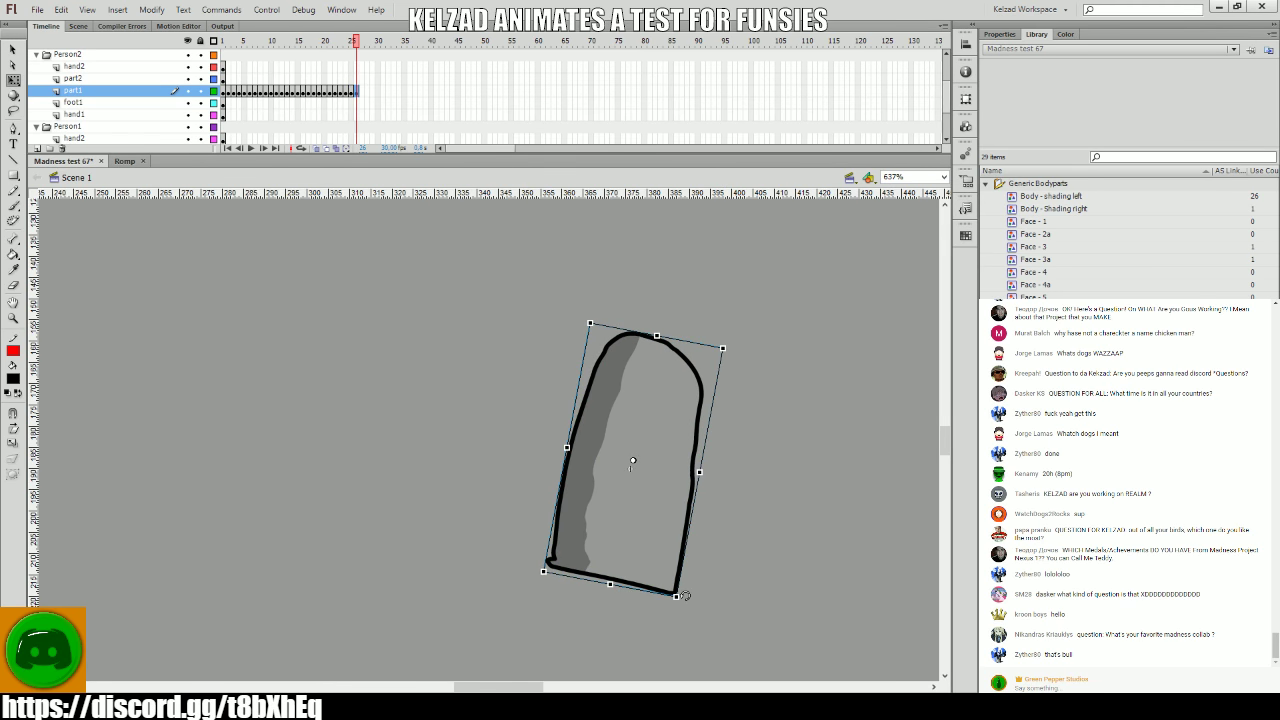
- Add keyframes at frames 27 to 32 on part1, moving the body progressively back to the right
key(F6)
key(F6)
drag(630, 561, 689, 558)
key(F6)
key(F6)
key(F6)
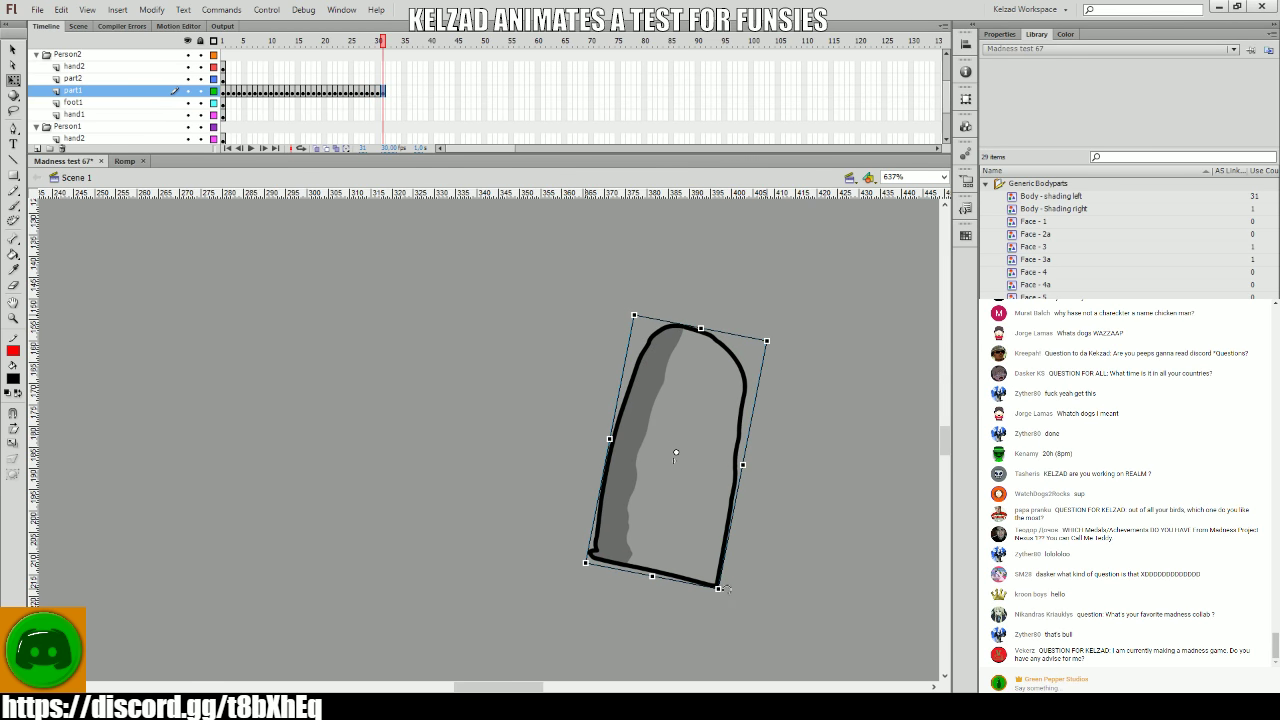
key(F6)
drag(702, 567, 737, 586)
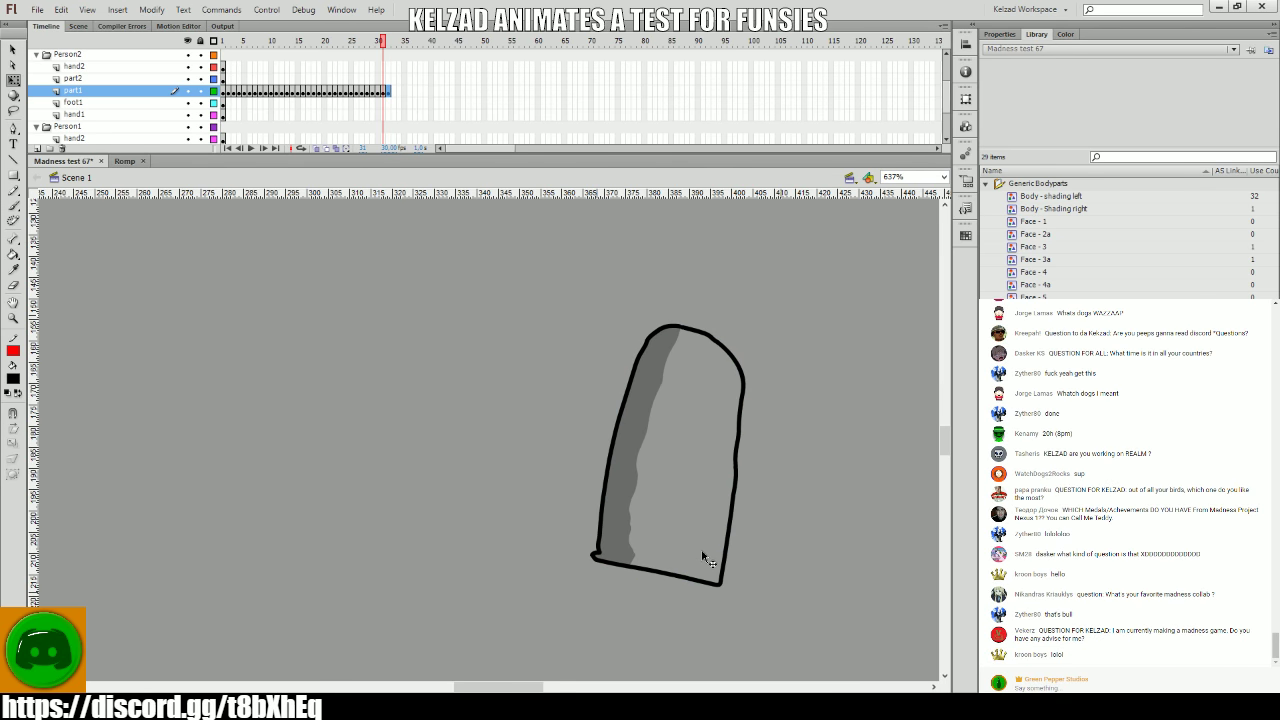
- Step through the frames around frame 31 and refine the body's tilt and position there for a smoother return motion
key(comma)
key(comma)
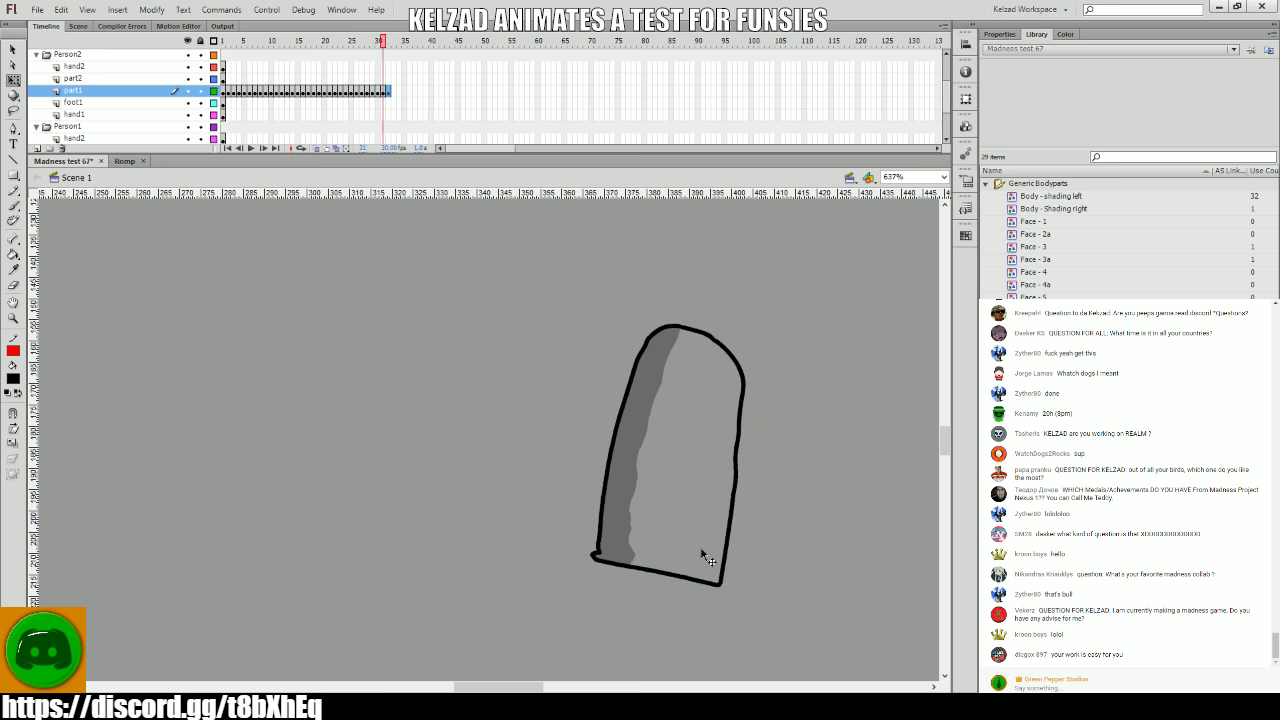
key(period)
click(655, 515)
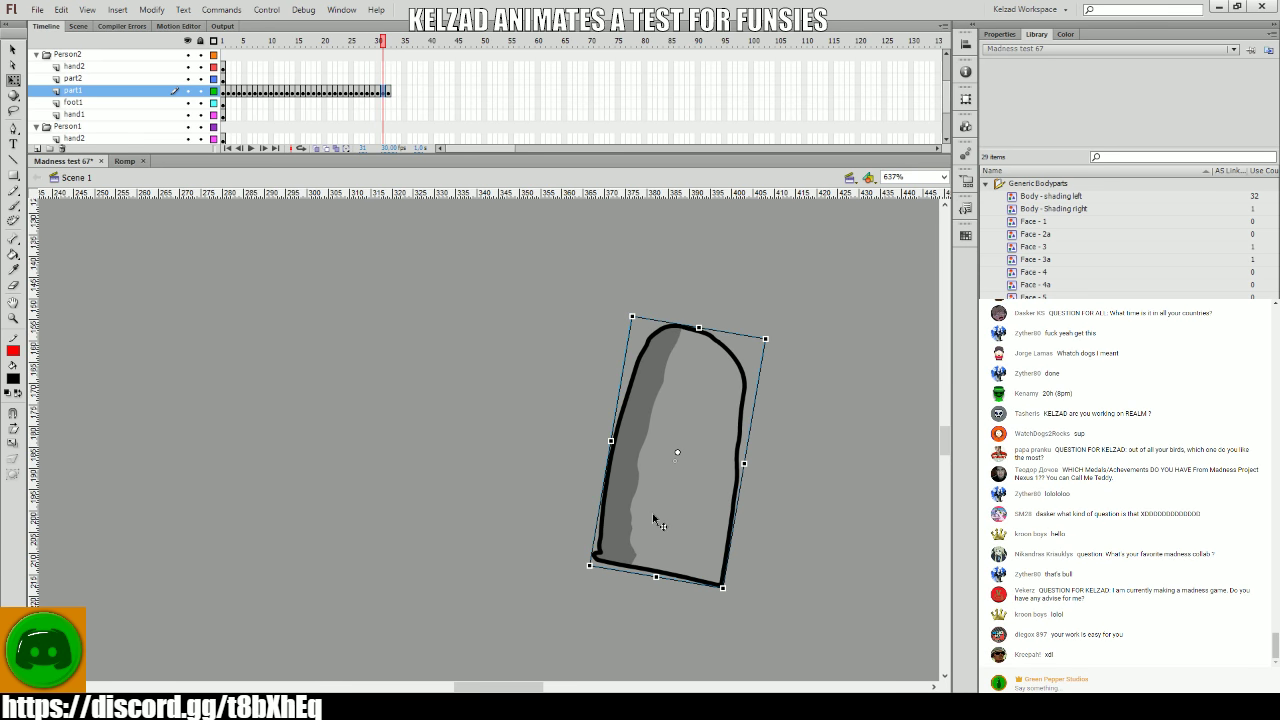
key(comma)
key(comma)
key(period)
key(period)
key(period)
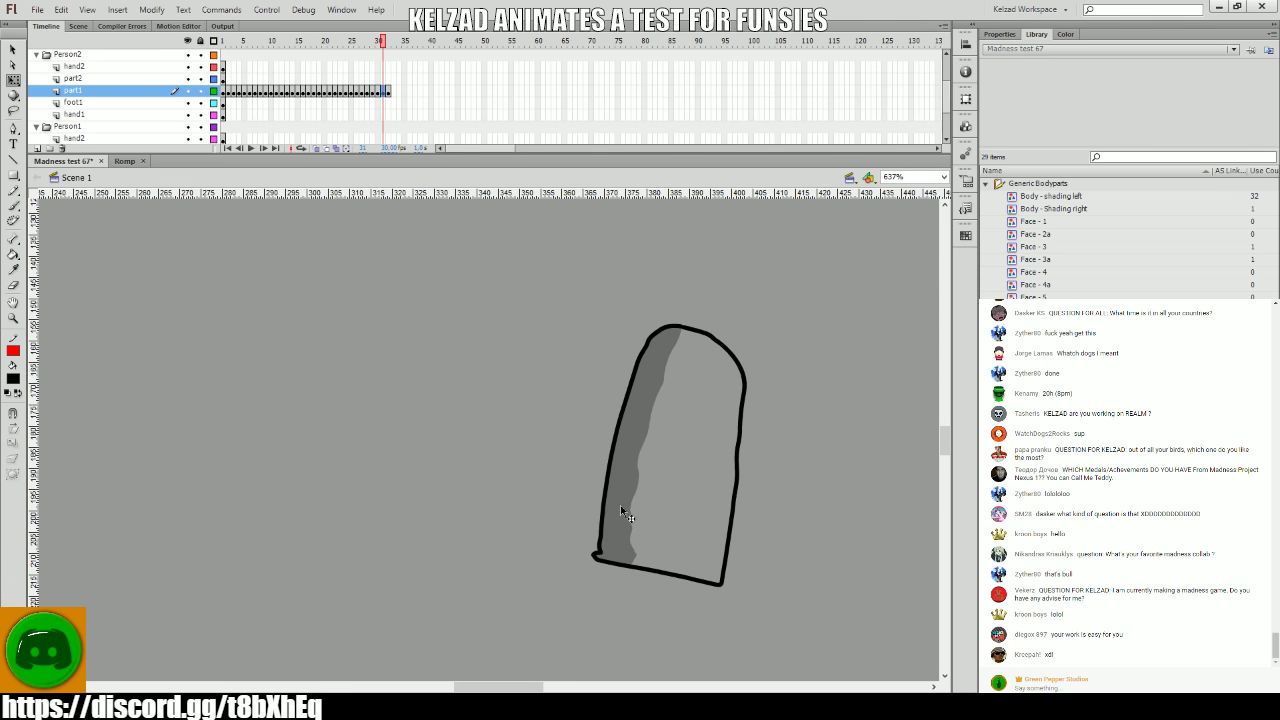
click(700, 500)
key(comma)
key(comma)
key(period)
key(comma)
click(676, 494)
key(comma)
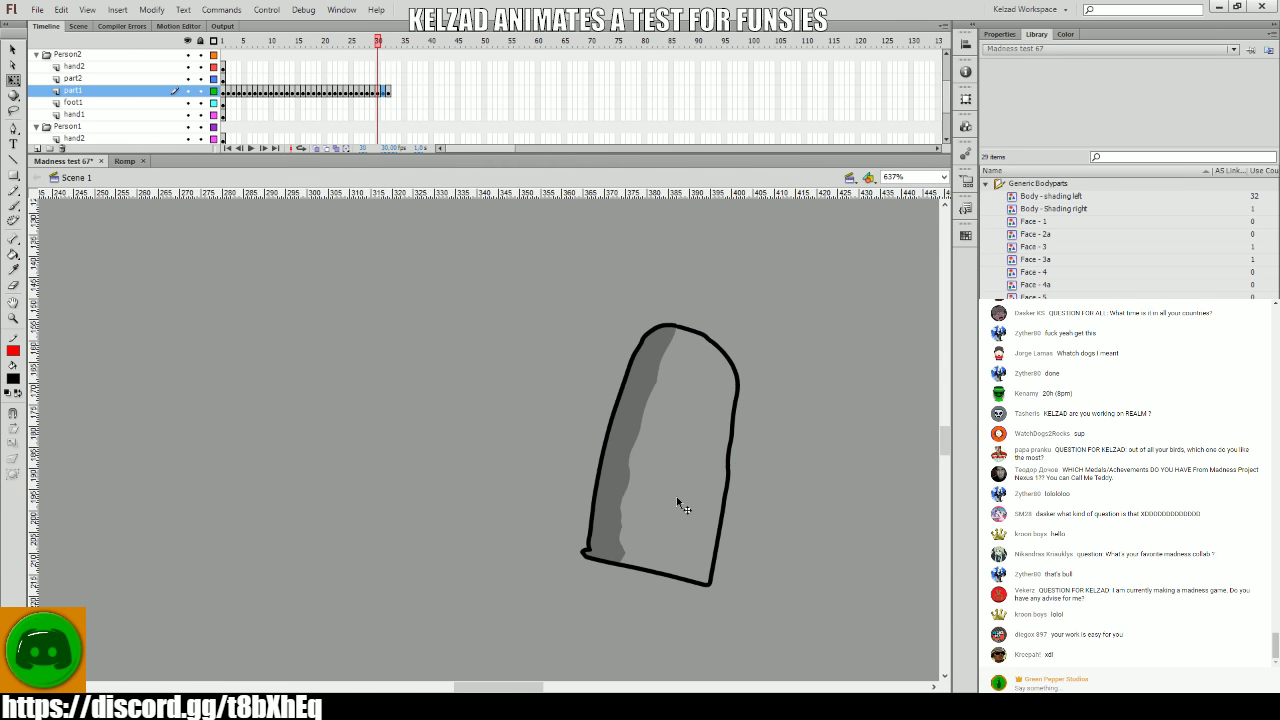
- Compare the frames around frame 30 on part1 and refine the body's position at frame 30
key(comma)
click(670, 493)
key(period)
key(period)
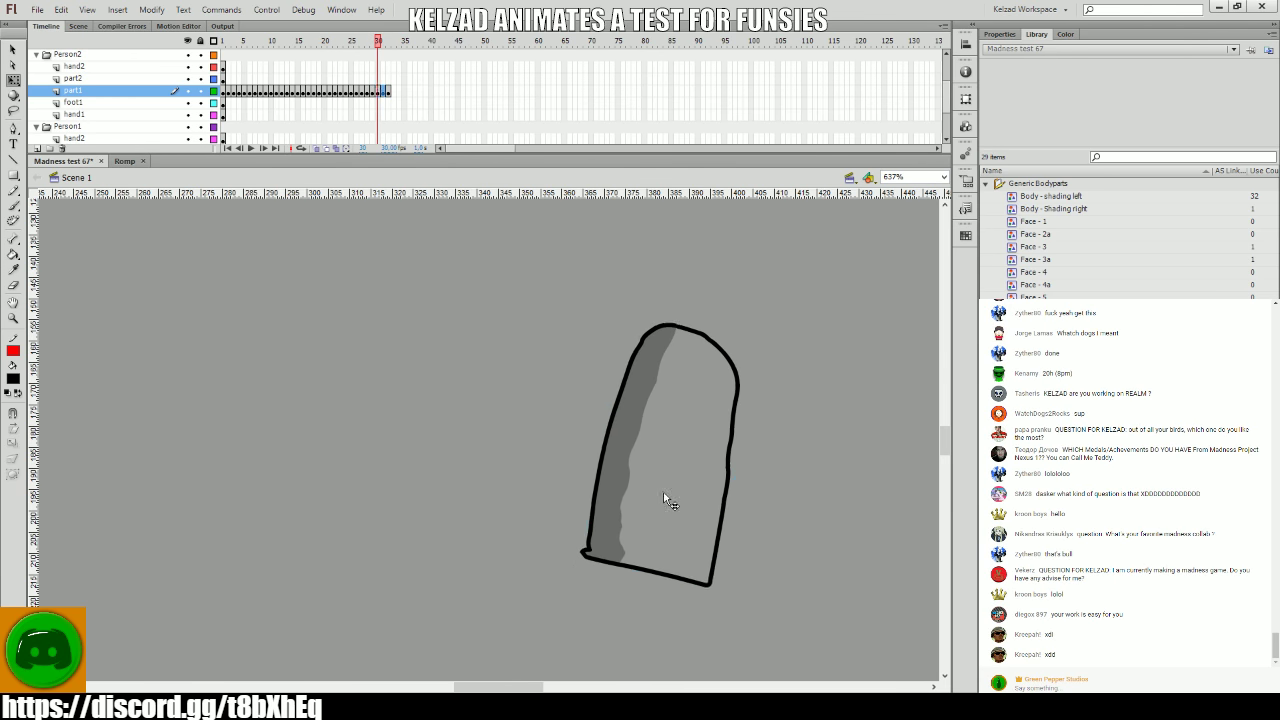
click(664, 492)
key(comma)
key(comma)
click(708, 511)
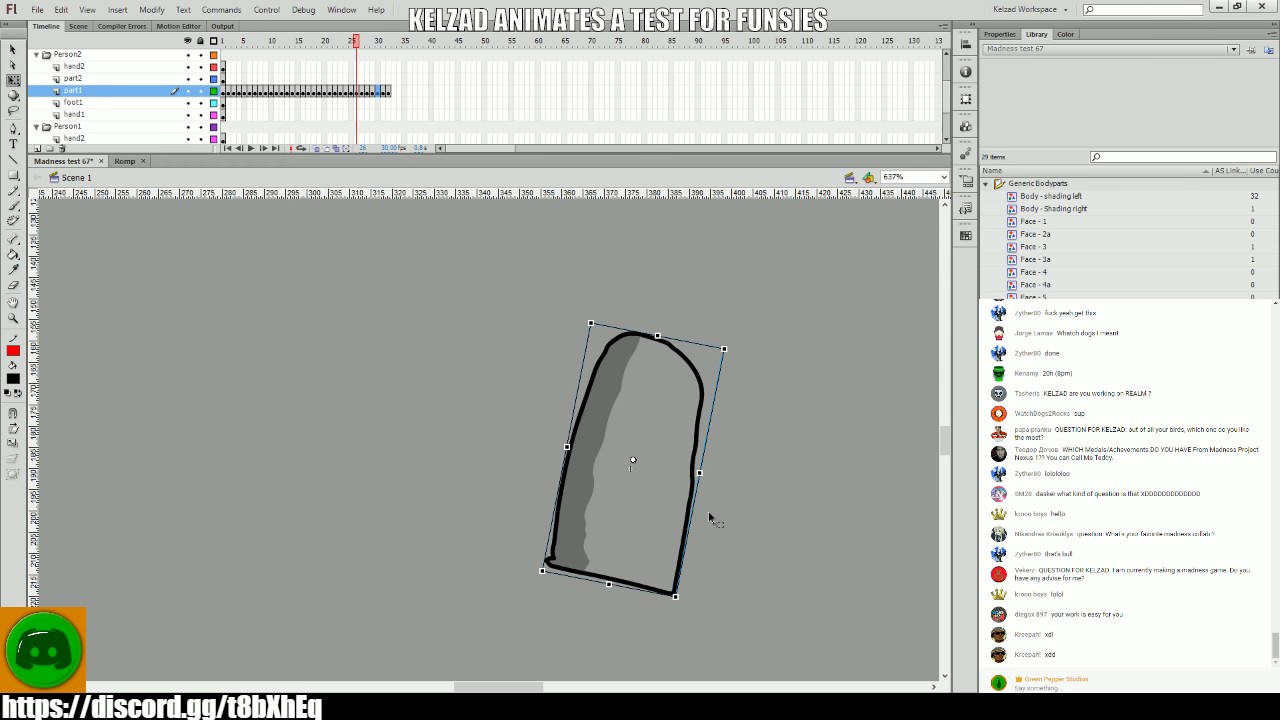
- Nudge the body slightly right at frame 26 on part1 and compare it with the preceding frames
key(comma)
key(comma)
click(668, 508)
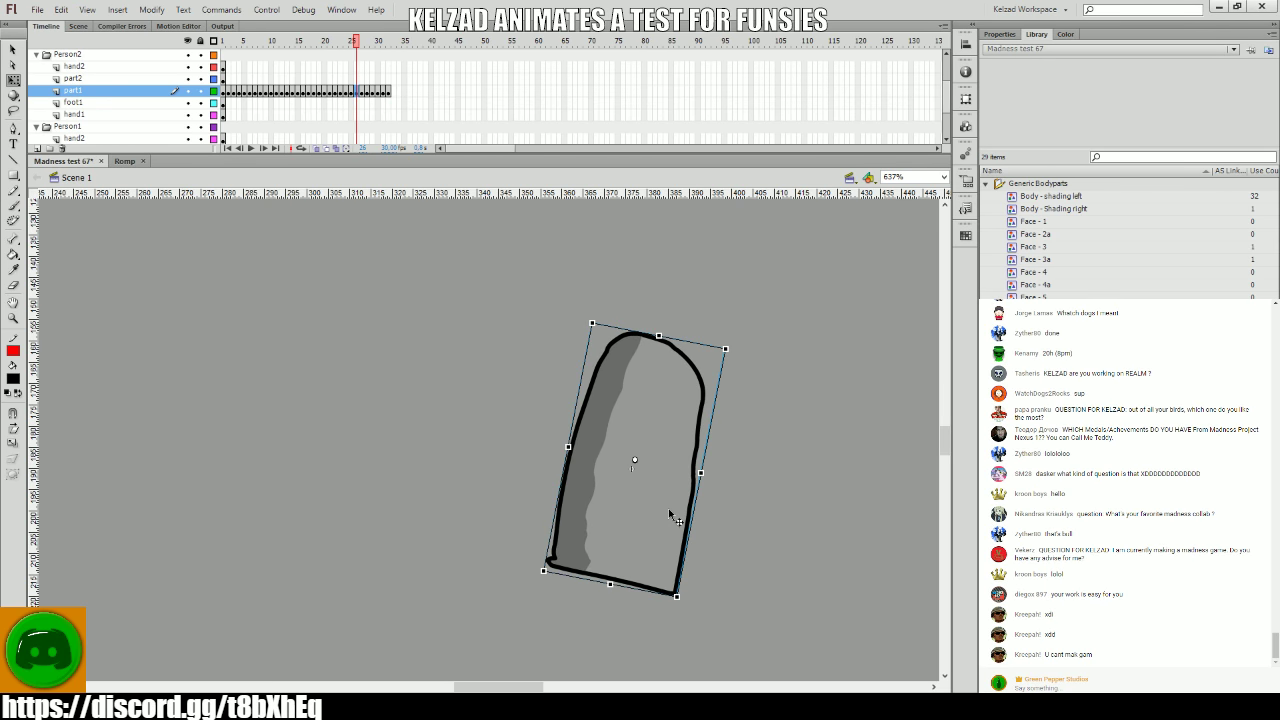
key(comma)
key(comma)
key(comma)
key(comma)
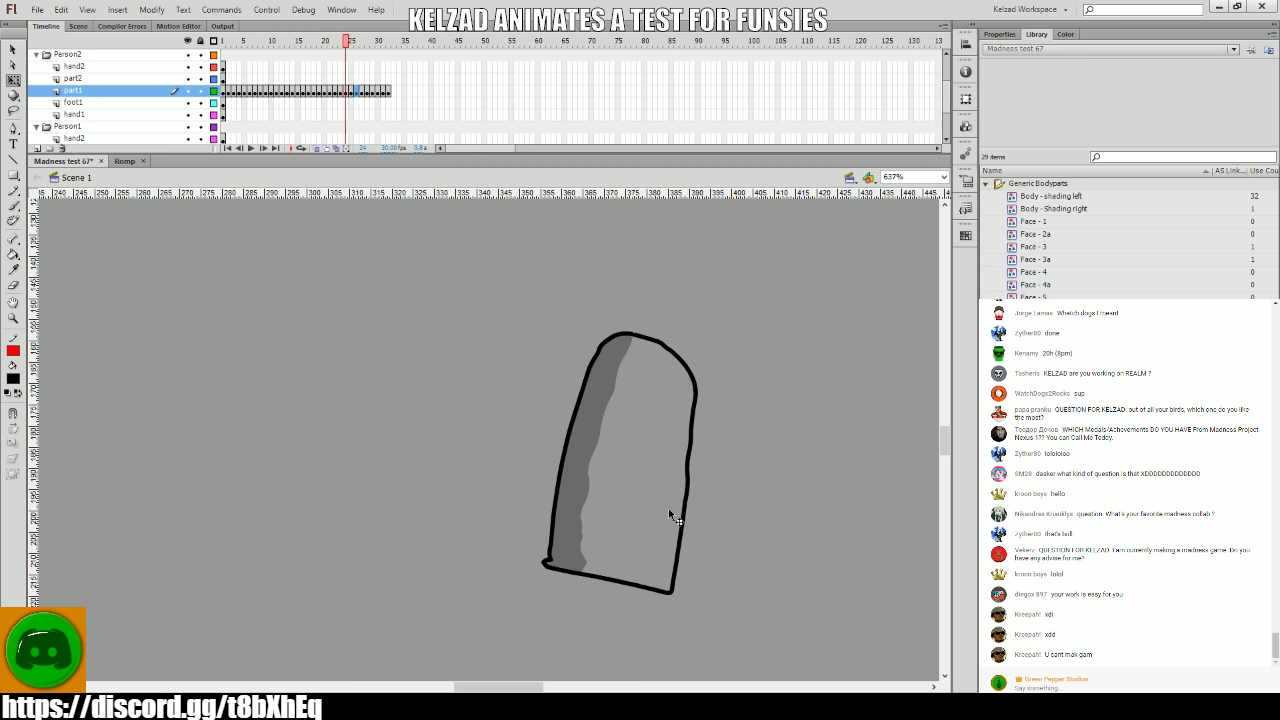
click(668, 508)
- Step back and forth through frames 24 to 27 to examine the spacing of the body's motion
key(period)
key(period)
key(period)
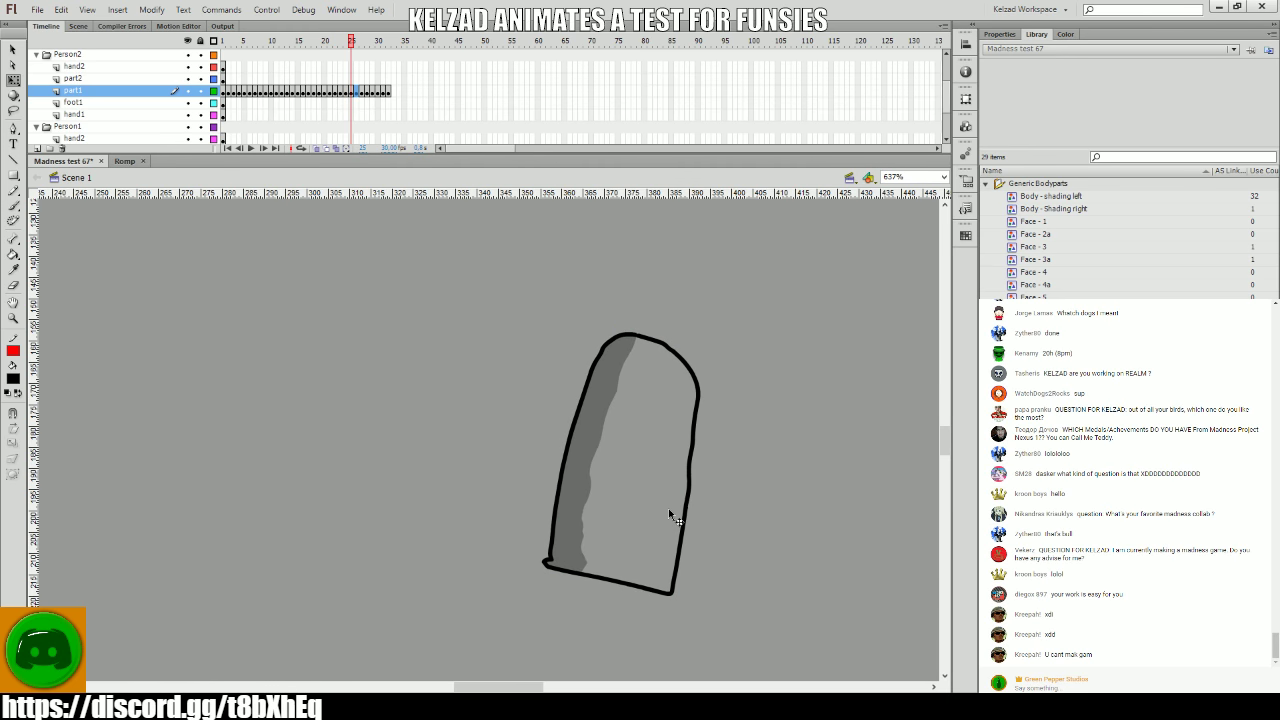
key(period)
key(comma)
click(700, 508)
key(comma)
key(comma)
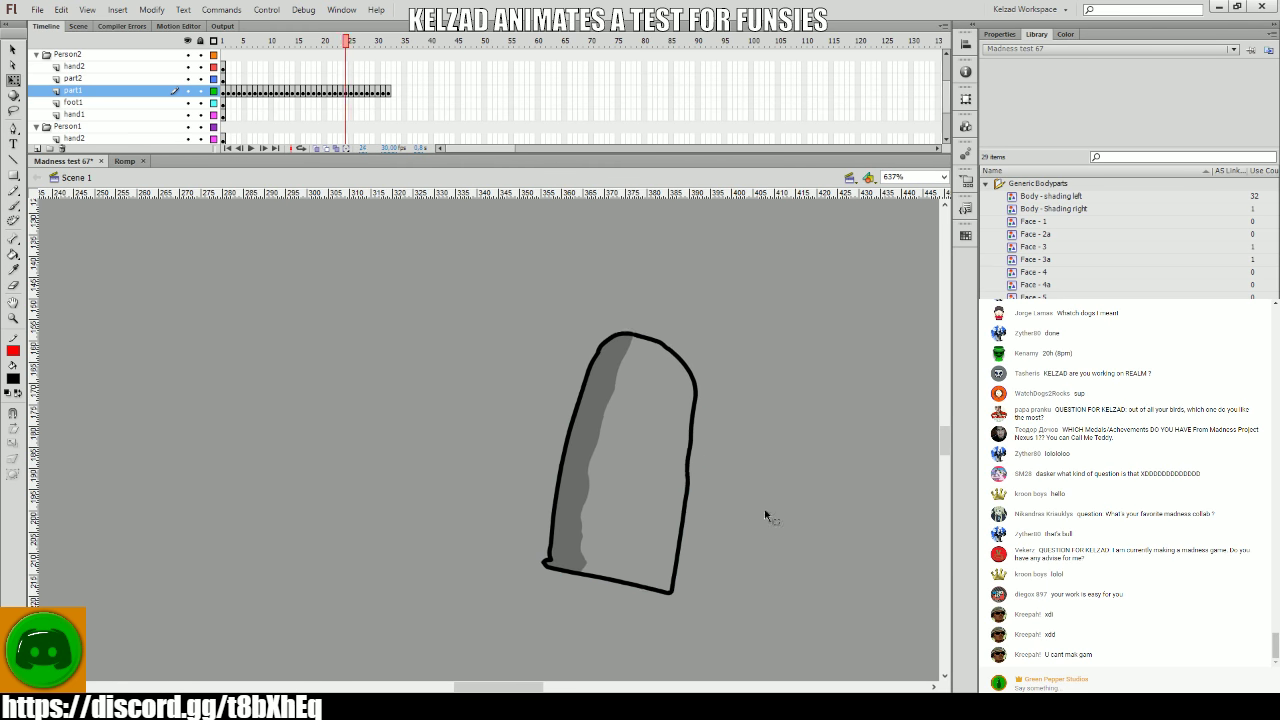
key(comma)
key(period)
key(period)
key(period)
key(period)
key(period)
key(period)
key(period)
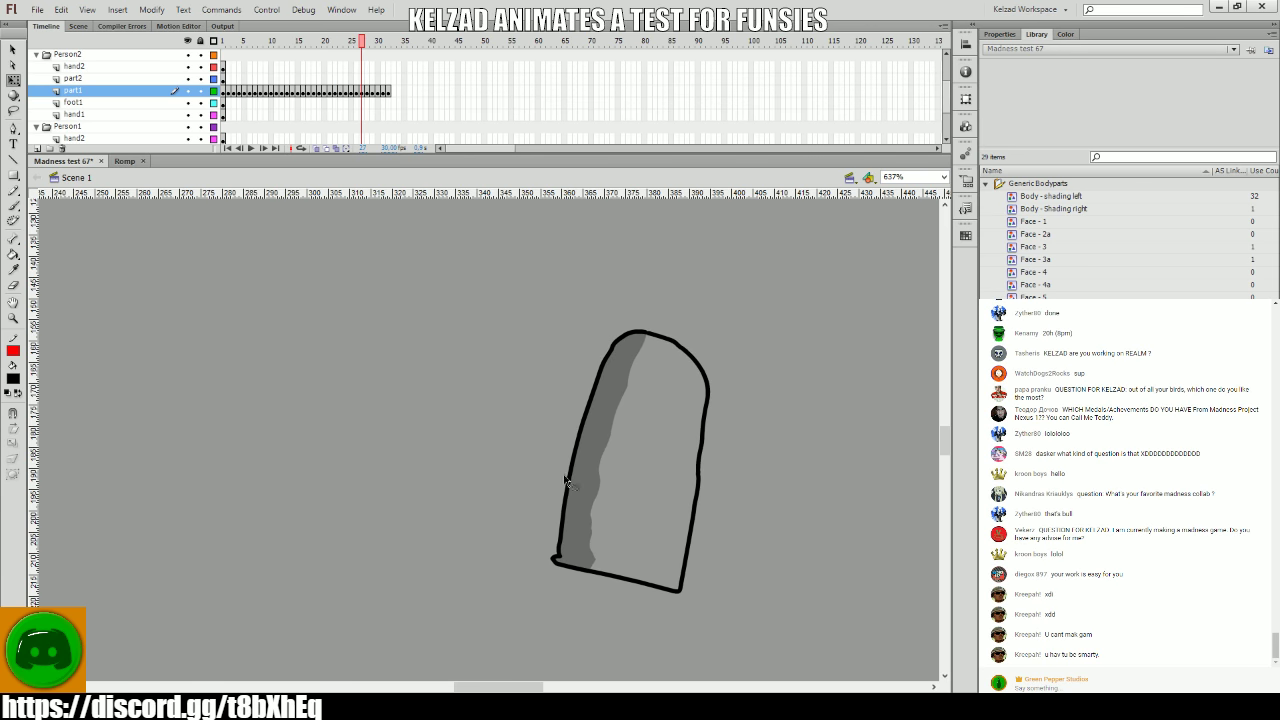
- Nudge the body slightly right at frames 26 and 25 on part1 to even out the spacing
key(comma)
key(comma)
key(comma)
key(period)
click(630, 512)
key(comma)
key(comma)
click(630, 512)
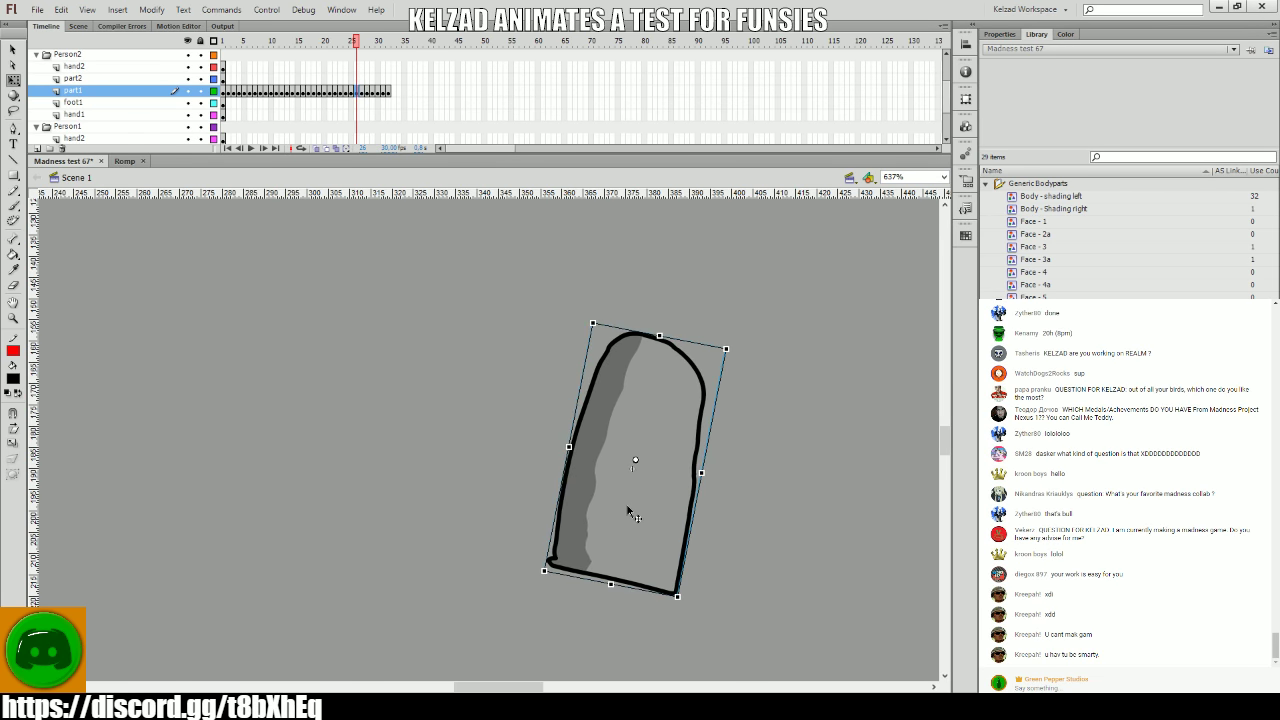
key(comma)
key(period)
click(631, 513)
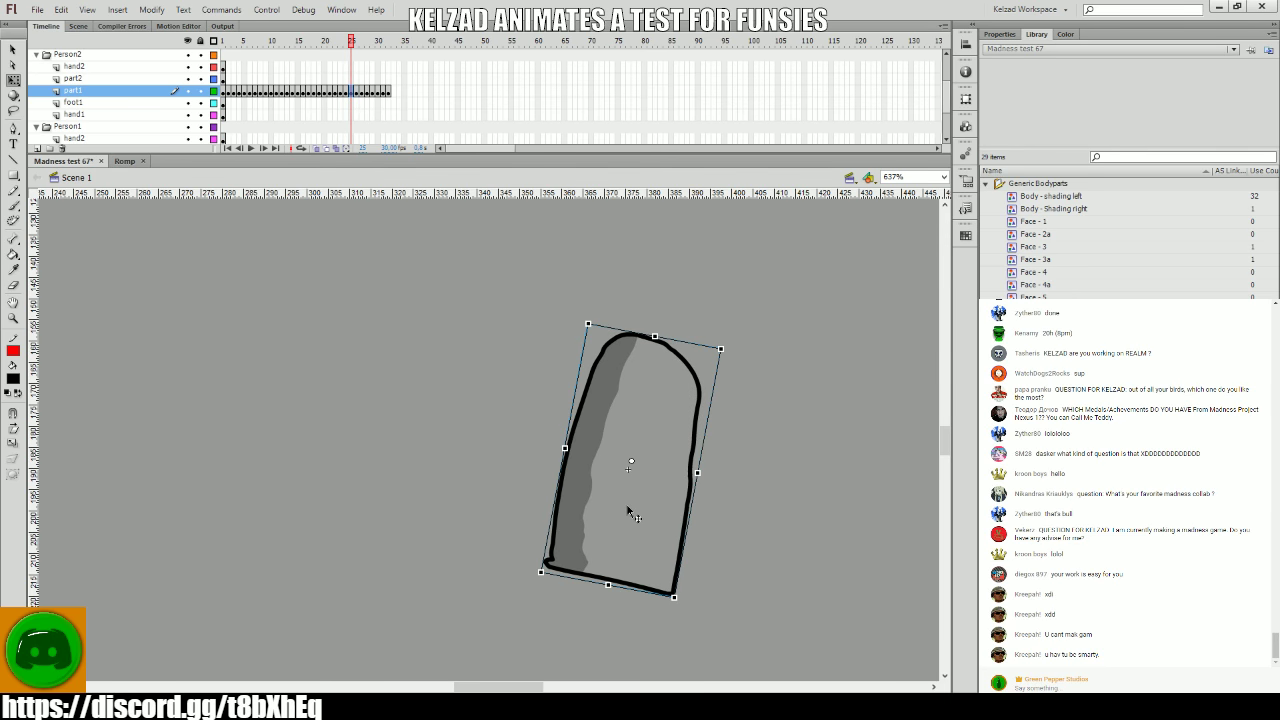
- Step through frames 24 to 31 and refine the body's position at frames 28 and 29 on part1
key(comma)
key(comma)
key(period)
key(period)
key(period)
key(period)
key(period)
key(period)
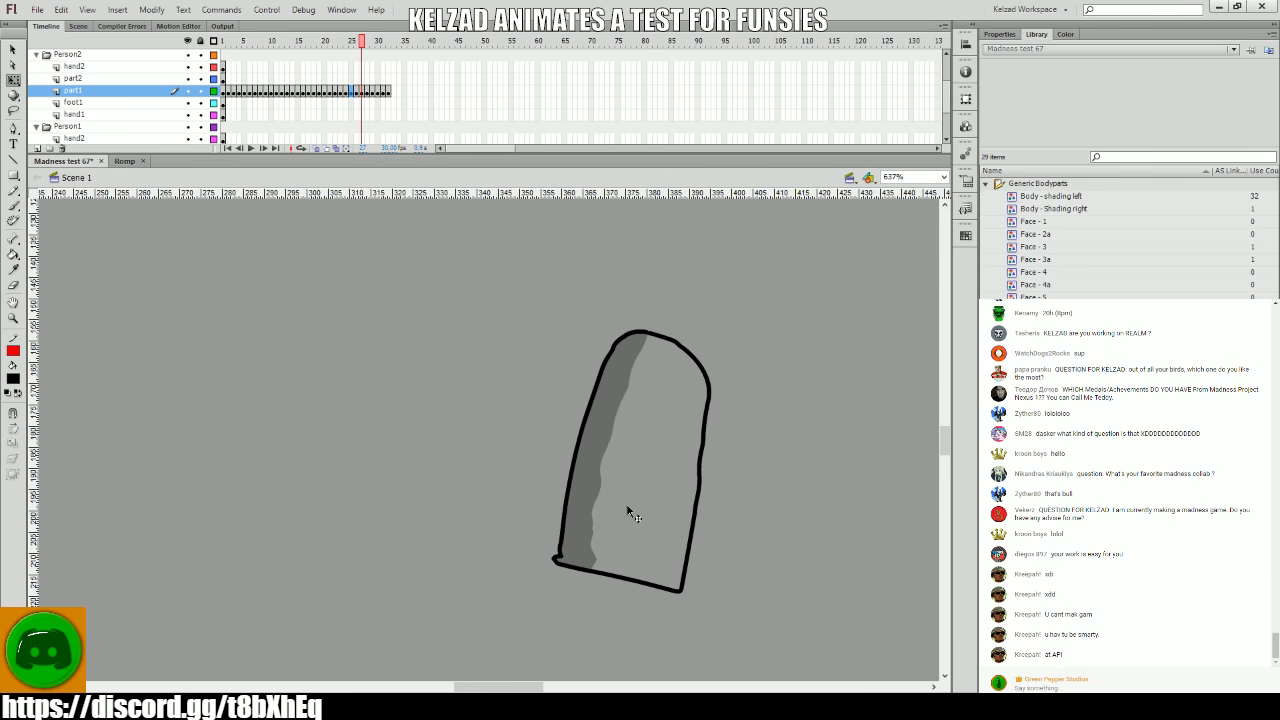
key(.)
key(F6)
key(.)
key(.)
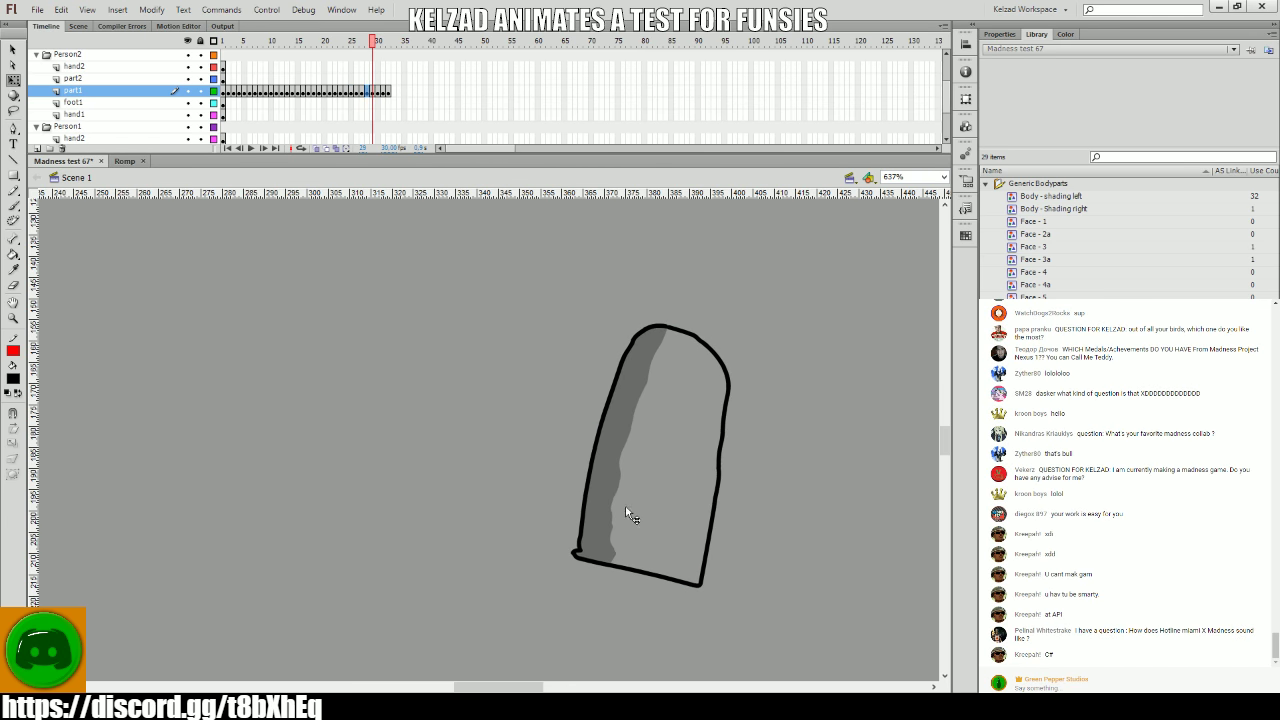
key(F6)
key(period)
key(period)
key(period)
key(period)
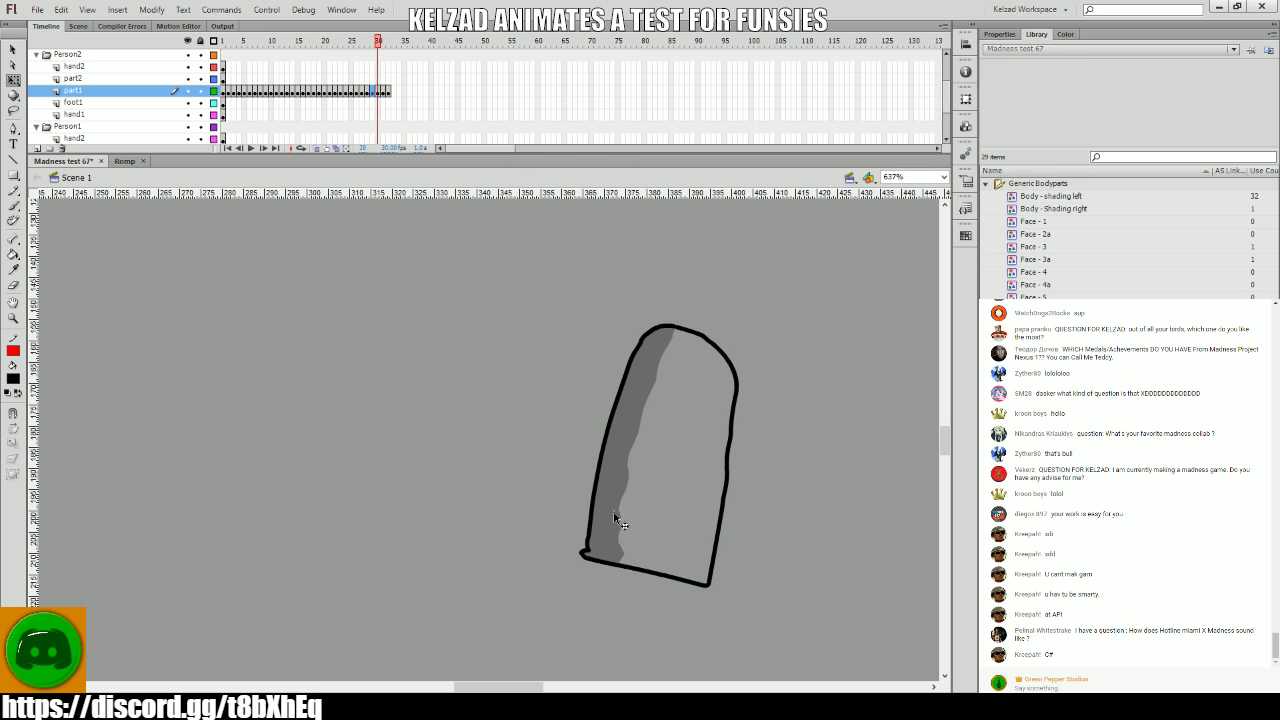
key(comma)
key(comma)
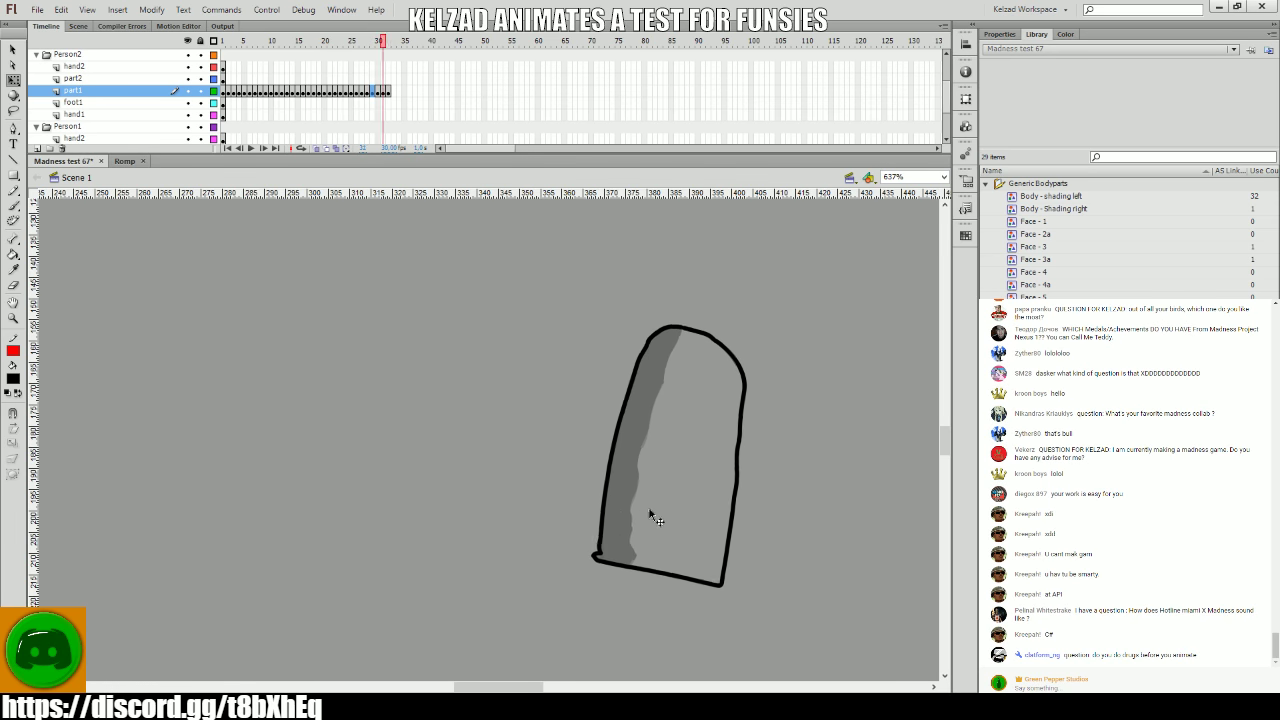
- Add keyframes at frames 33 to 39 on part1, moving the body progressively right and tilting it more upright
key(period)
click(692, 537)
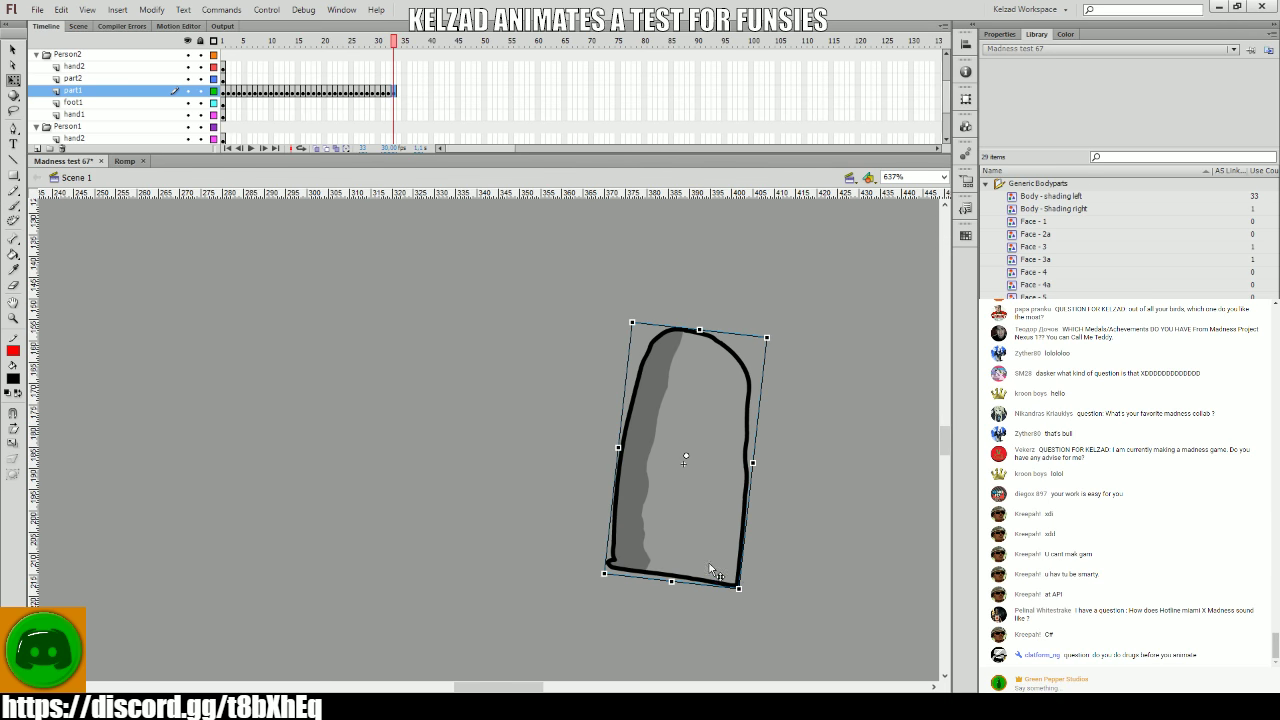
key(F6)
key(F6)
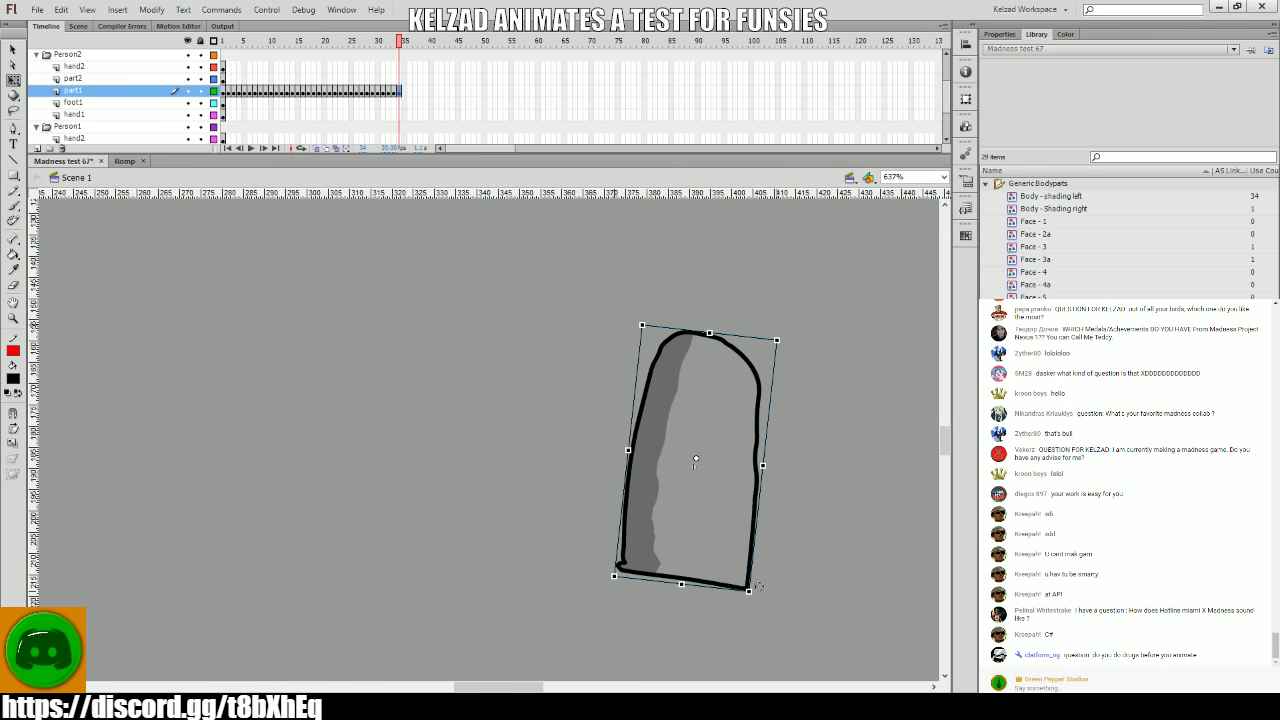
drag(760, 594, 766, 590)
key(F6)
drag(697, 555, 748, 563)
key(F6)
key(F6)
key(F6)
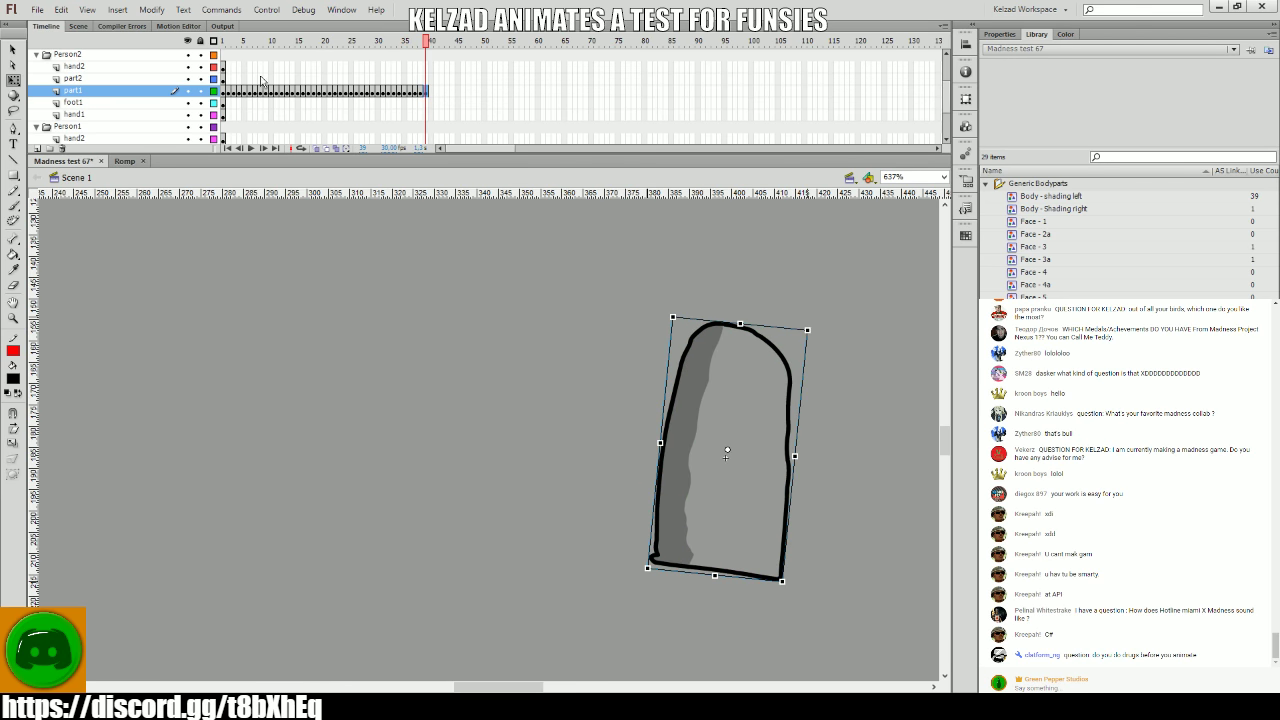
- Play back the body animation, return to frame 1 on part2 and save the document
key(Return)
click(226, 79)
key(Return)
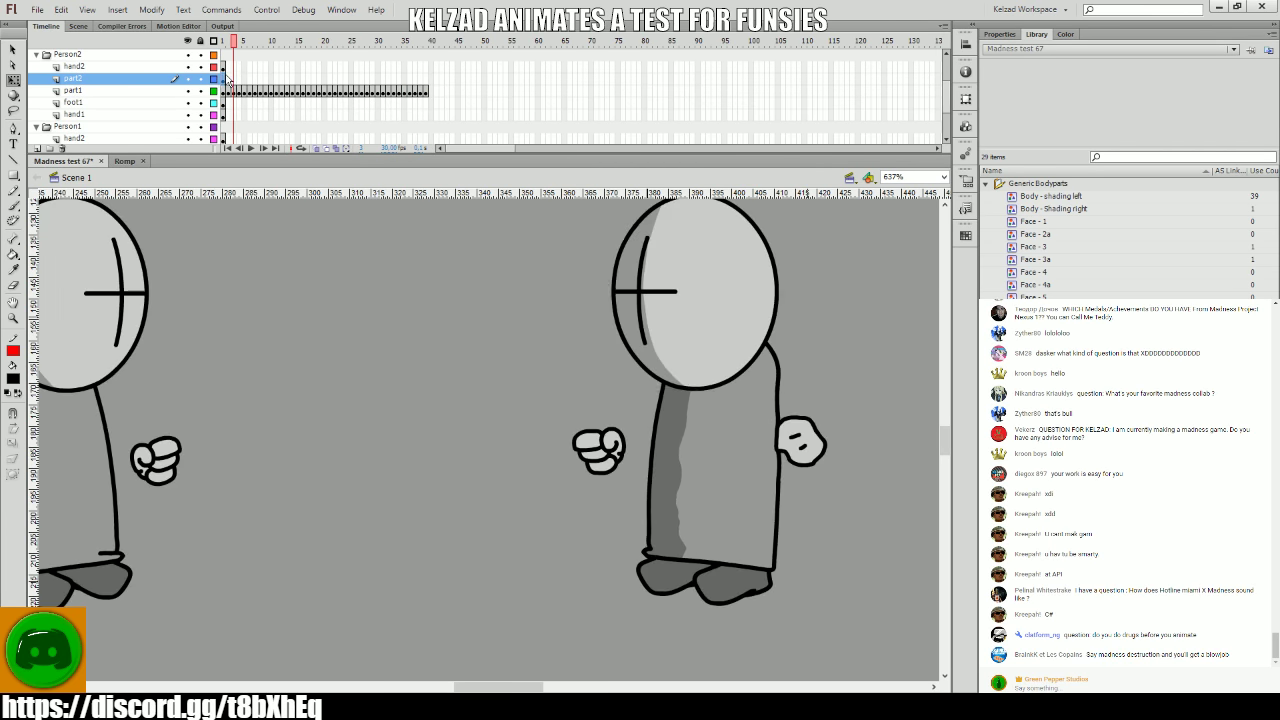
click(225, 79)
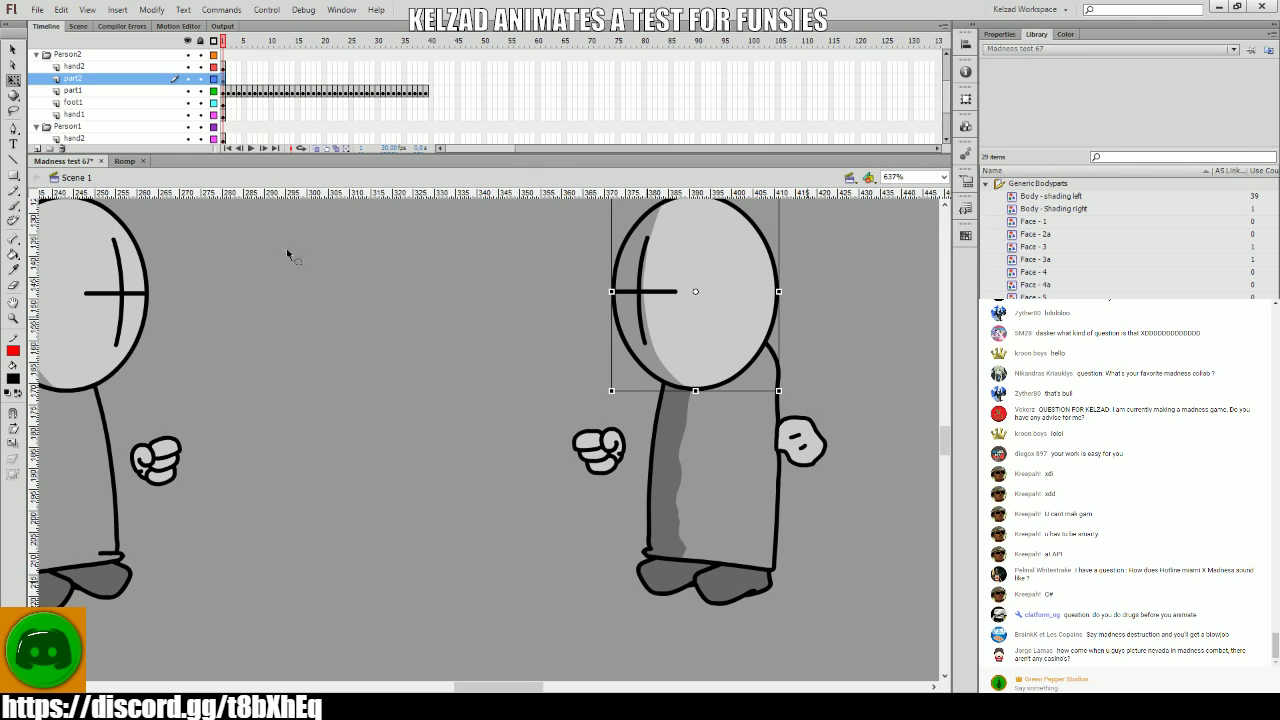
click(494, 407)
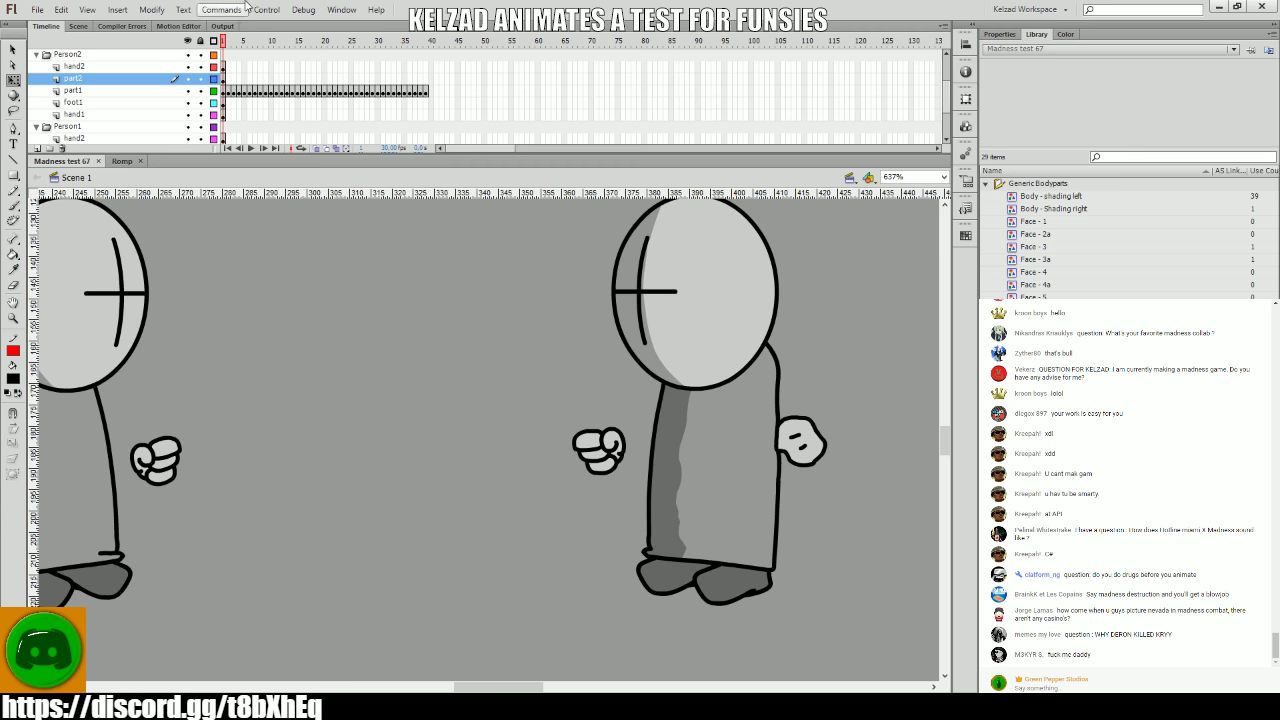
click(220, 79)
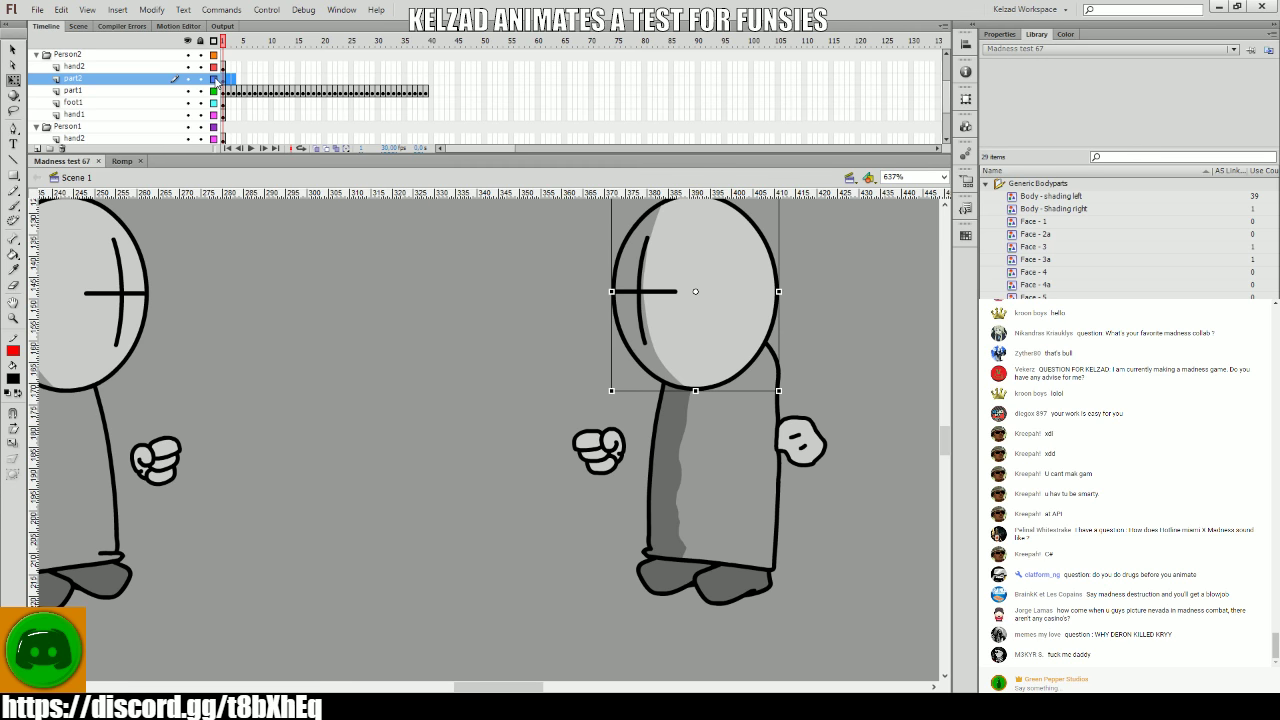
click(336, 341)
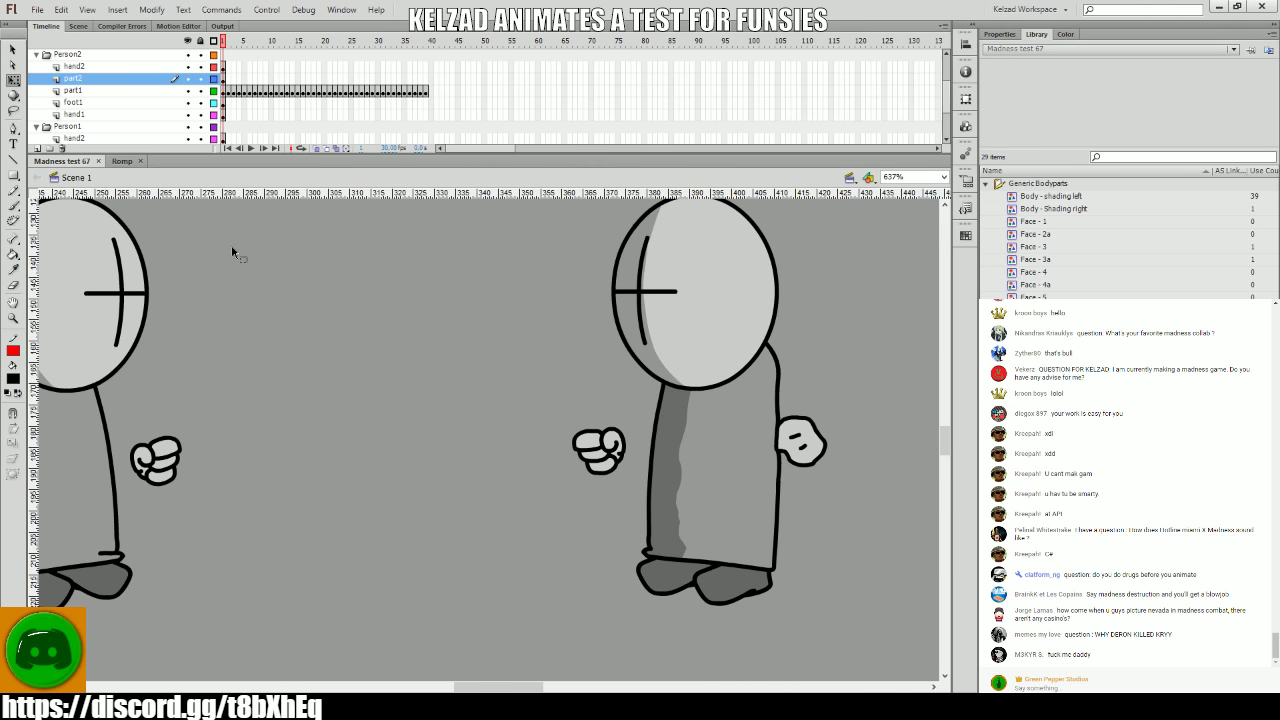
click(224, 82)
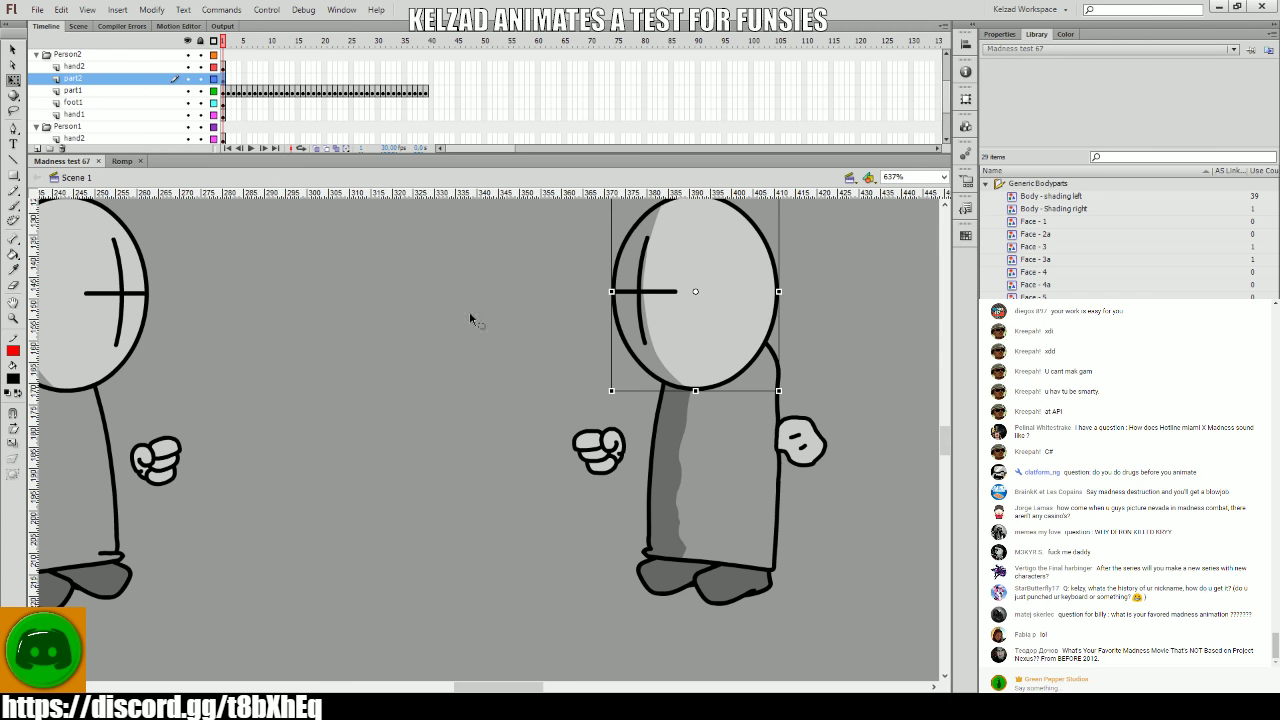
- Replay the later part1 frames, compare frames 37 to 39 and refine the body's position at frame 39
drag(355, 91, 408, 91)
key(Return)
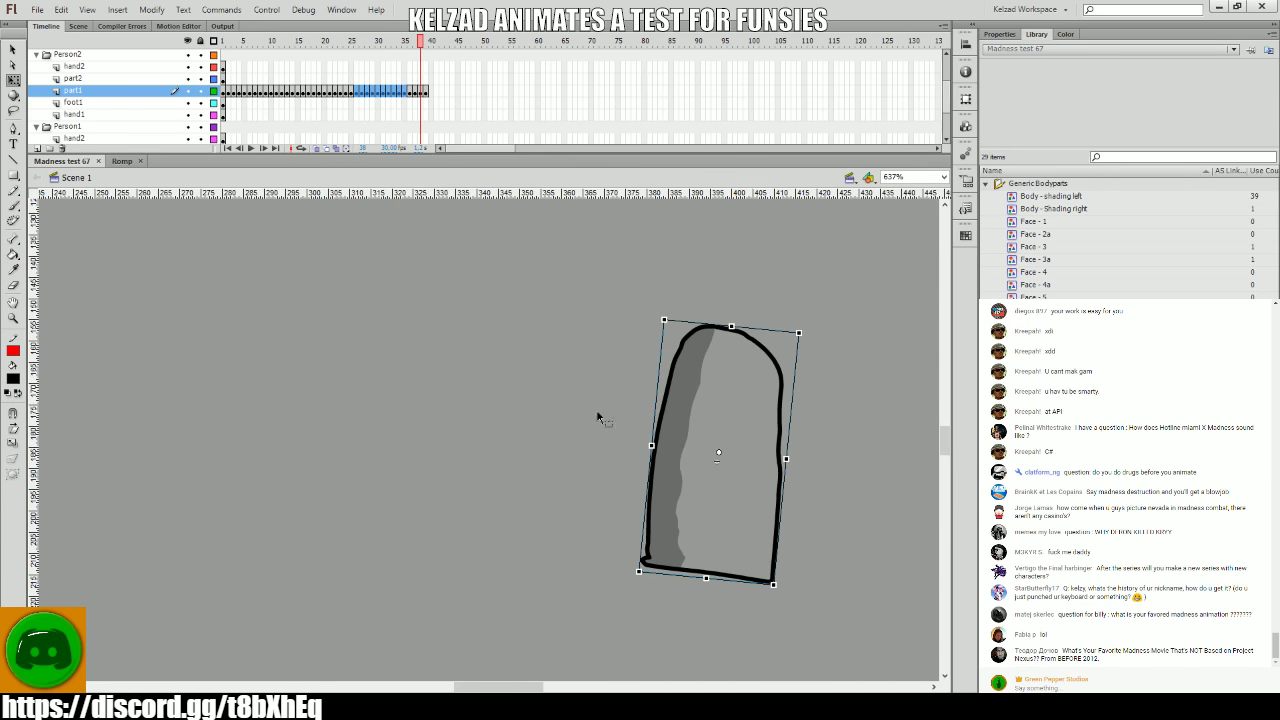
click(596, 409)
drag(600, 409, 391, 357)
key(comma)
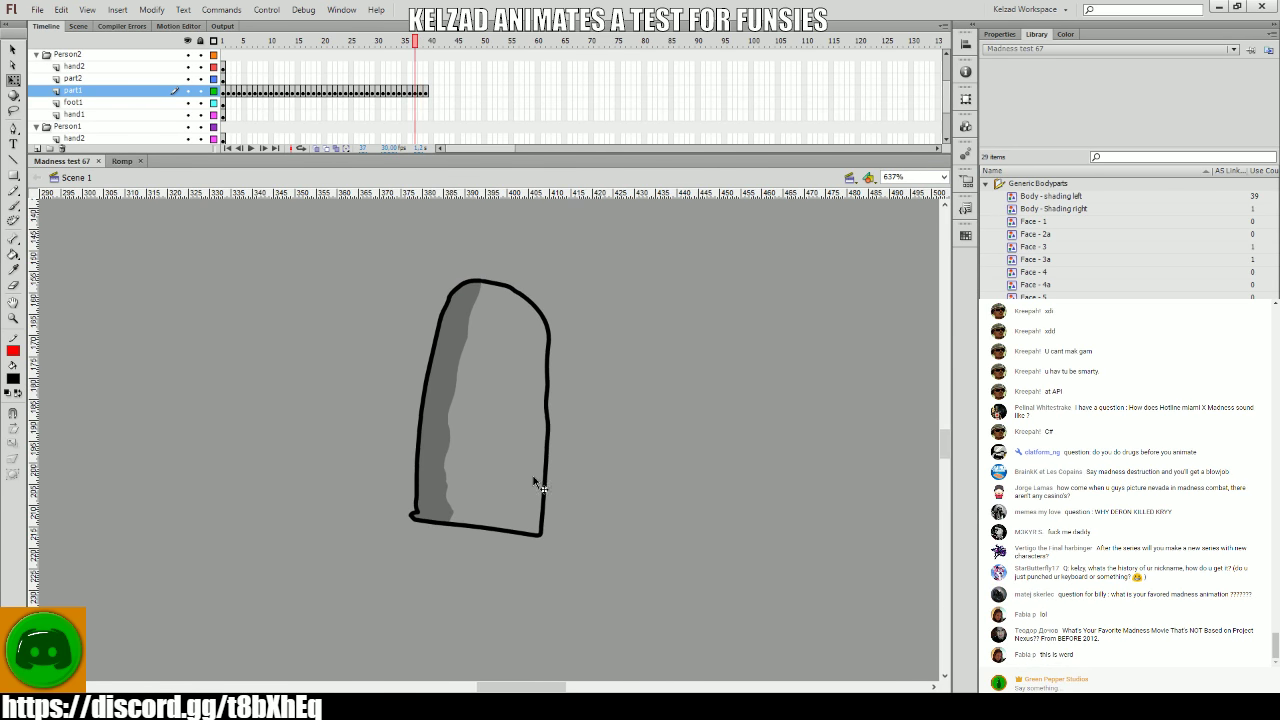
key(period)
key(comma)
key(period)
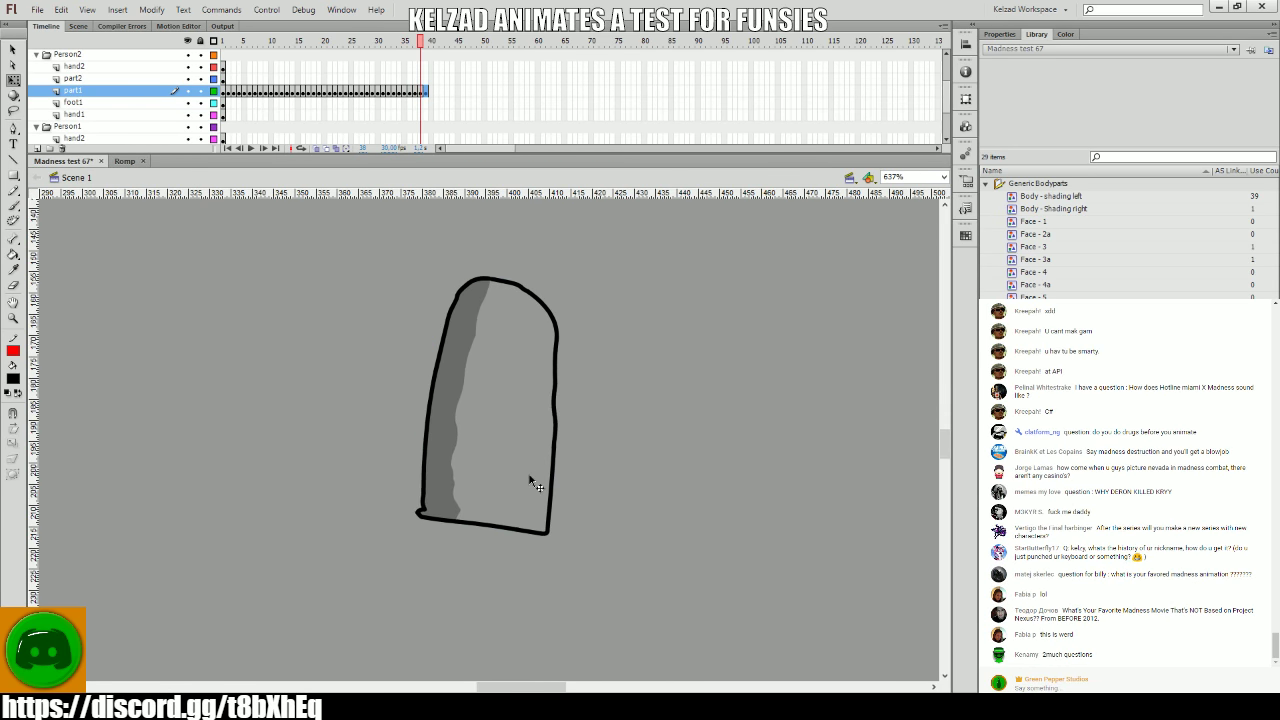
key(period)
key(comma)
click(529, 477)
- Add keyframes at frames 40 to 50 on part1 using onion-skin outlines, gradually shifting the body right and straightening its tilt
key(F6)
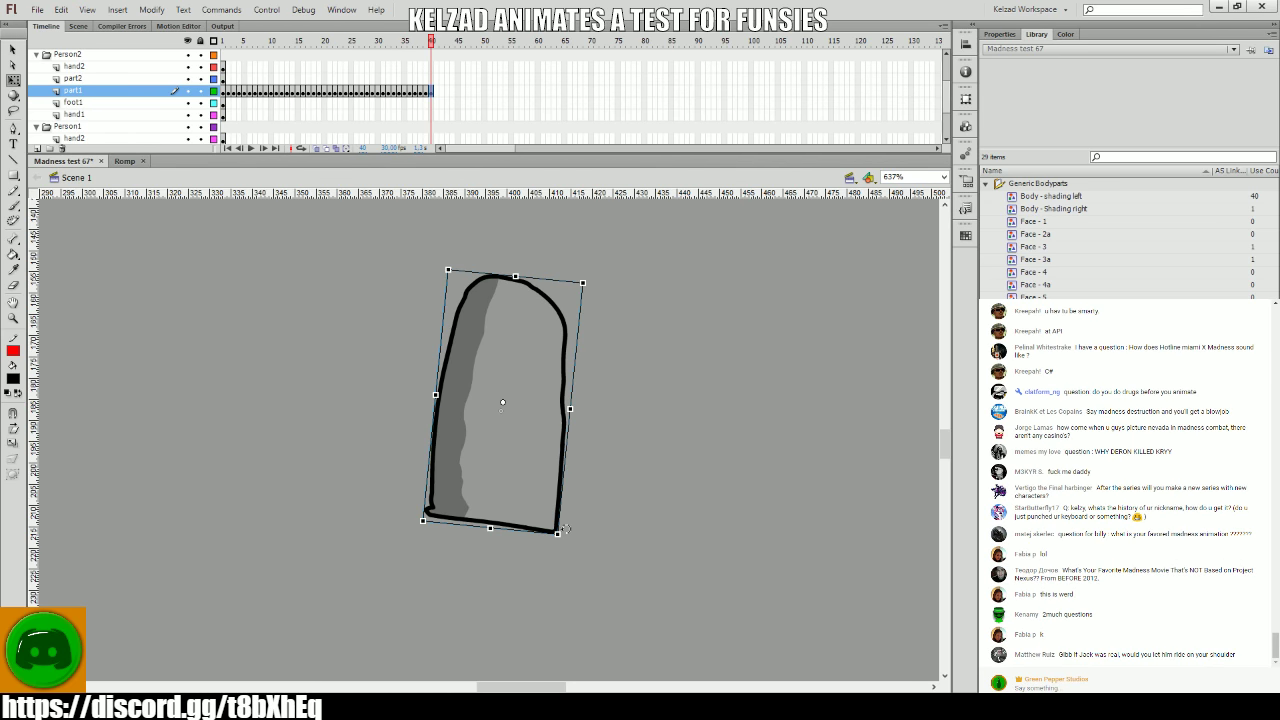
key(alt+shift+o)
key(F6)
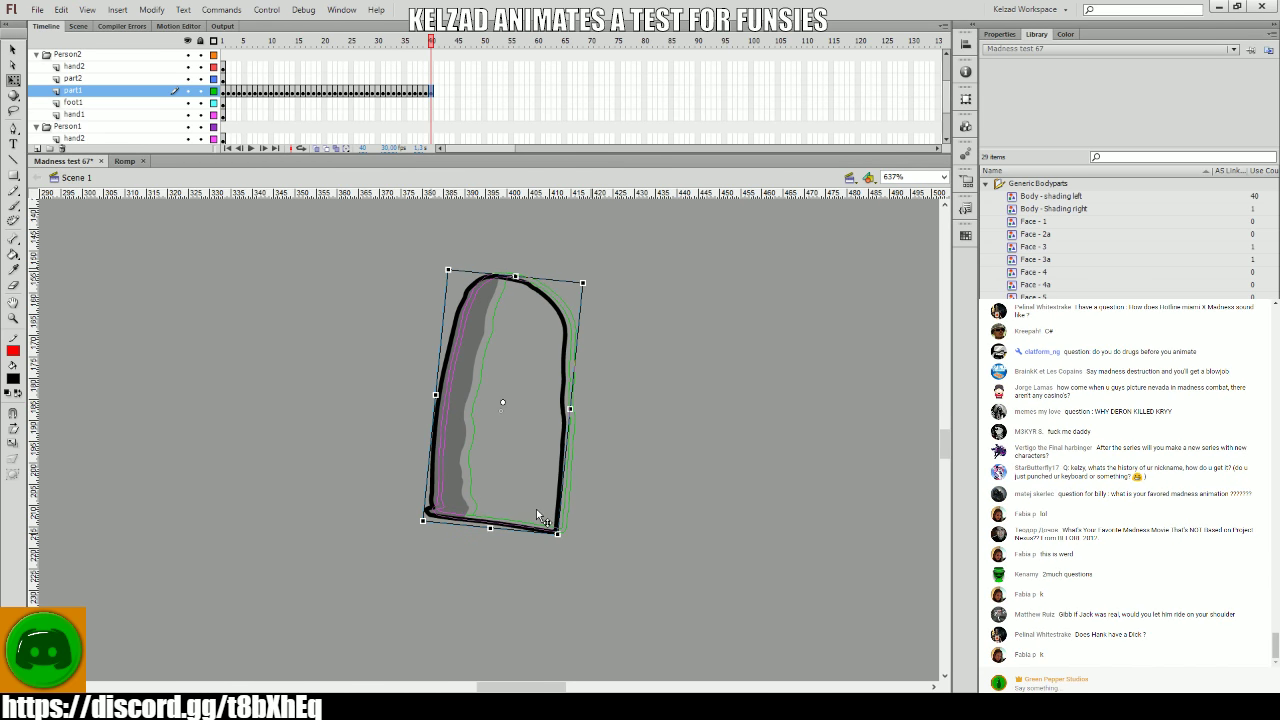
drag(536, 507, 637, 523)
key(F6)
key(F6)
key(F6)
key(F6)
key(F6)
key(F6)
drag(541, 500, 544, 501)
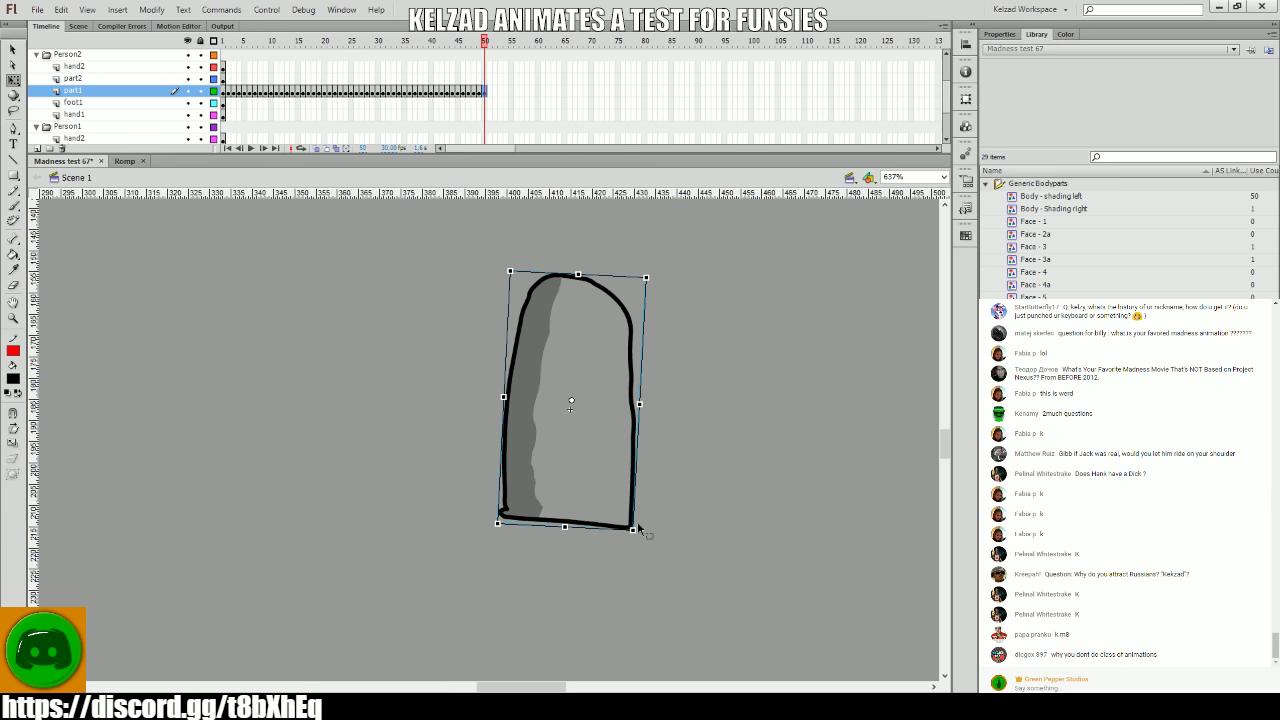
- Compare frames 47 to 50 on part1 and refine the body's position at frame 49
key(comma)
key(comma)
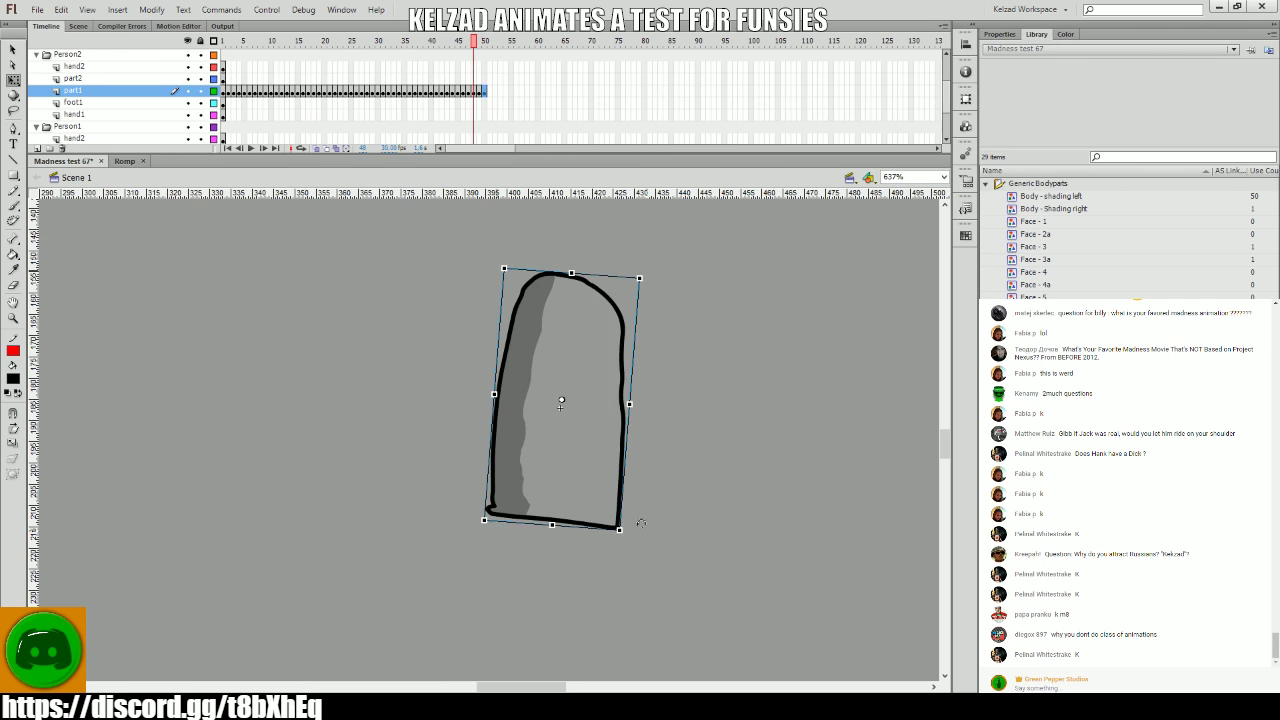
key(comma)
key(period)
key(period)
key(period)
key(comma)
key(comma)
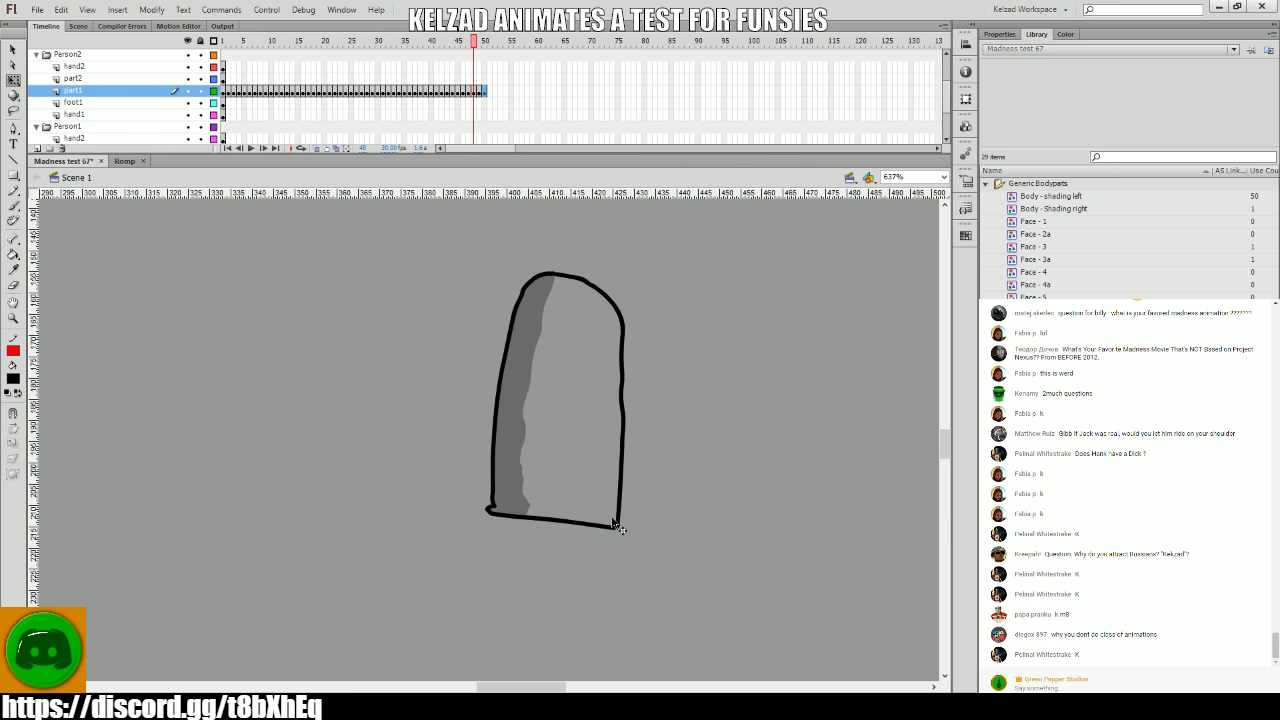
key(comma)
key(period)
click(588, 510)
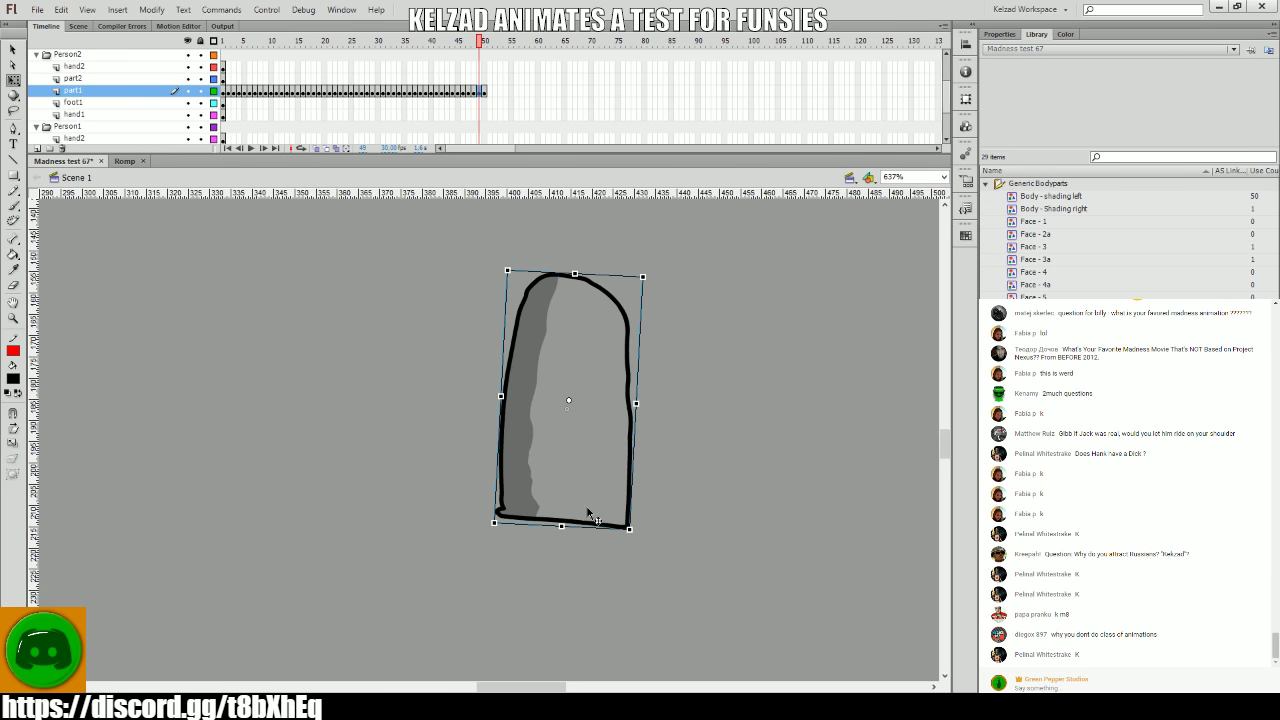
- Refine the body's position at frame 47 on part1 and check its motion against the neighbouring frames
key(comma)
key(comma)
key(period)
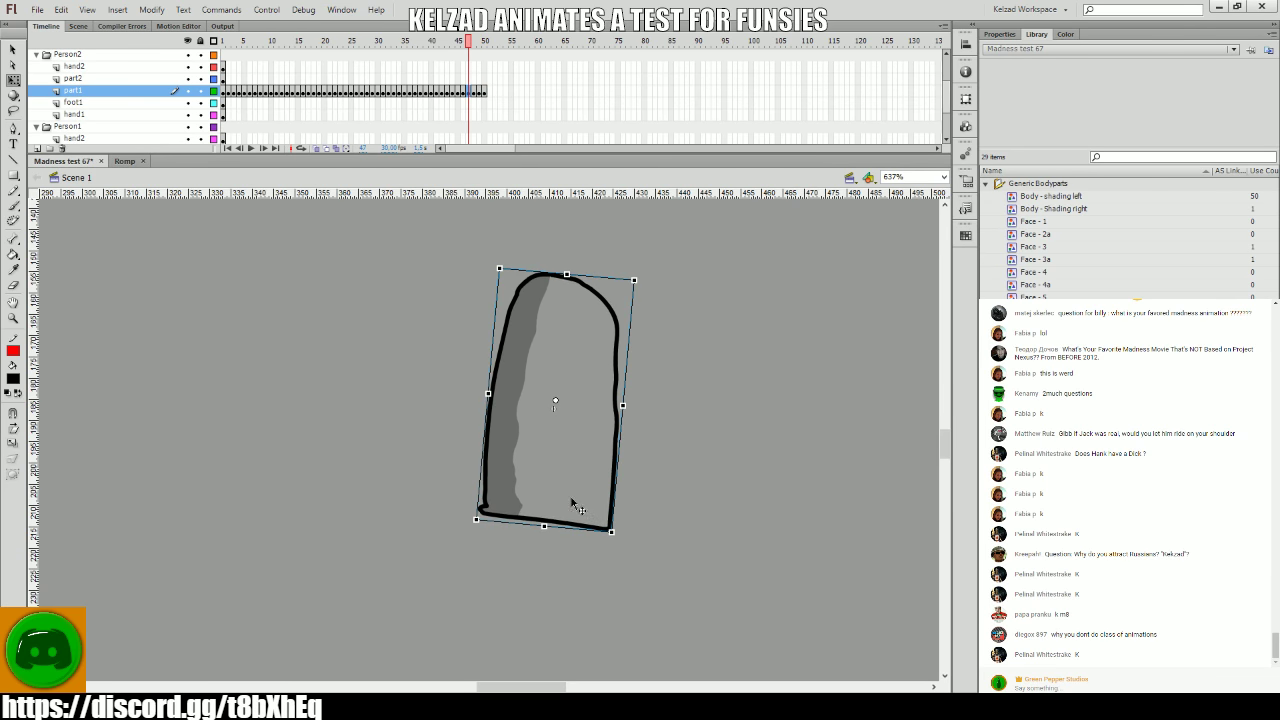
key(comma)
key(comma)
key(period)
key(period)
key(period)
key(period)
key(period)
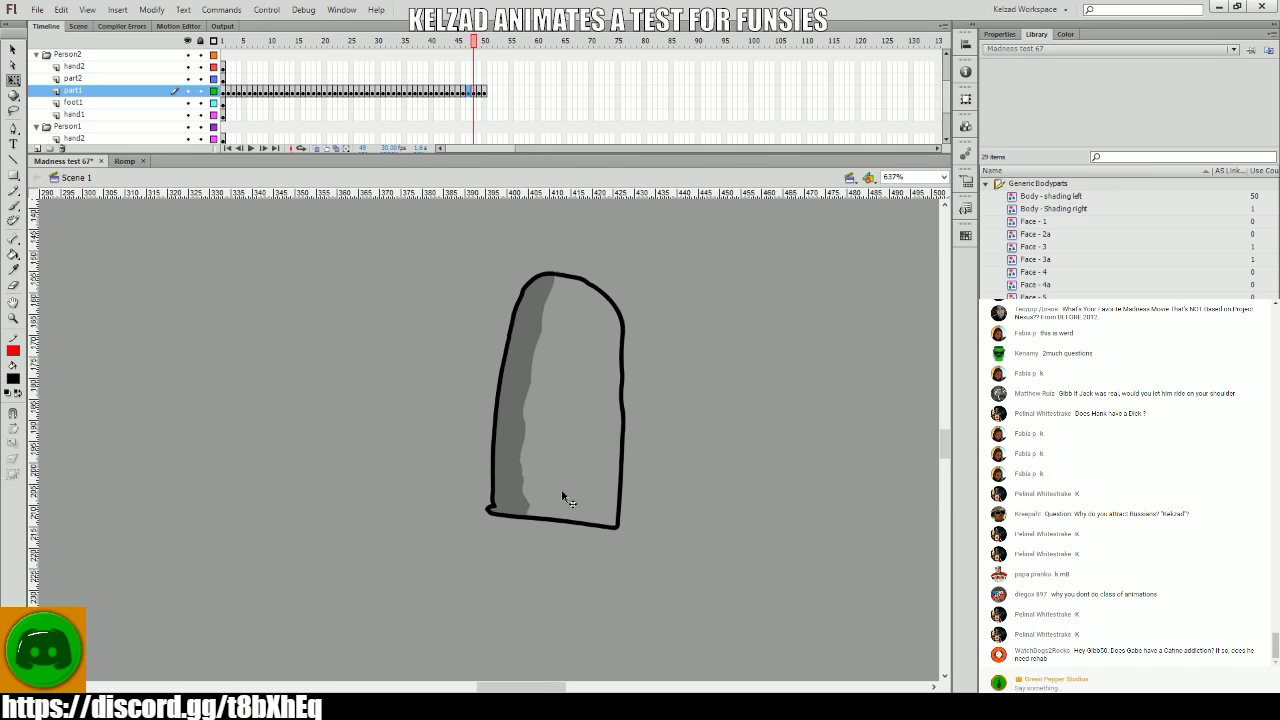
- Add keyframes at frames 51 to 57 on part1, gradually shifting the body right and tilting it left, and compare the neighbouring frames
click(562, 497)
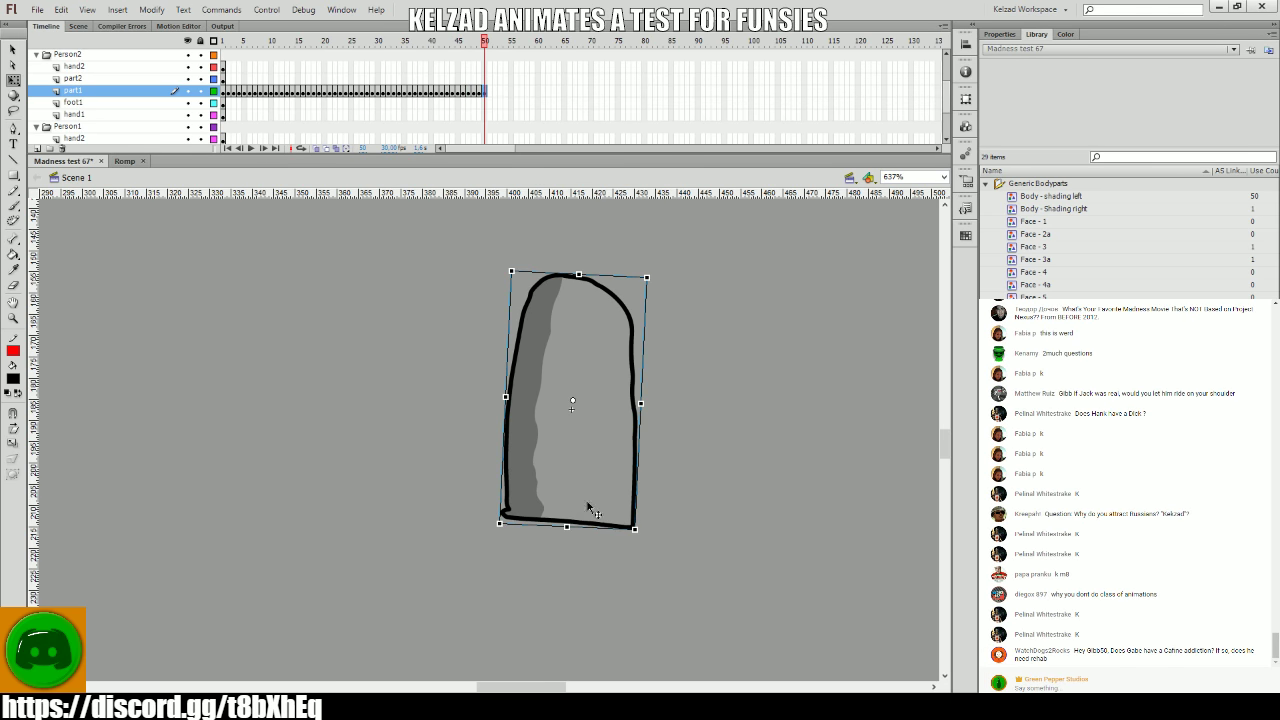
key(F6)
key(F6)
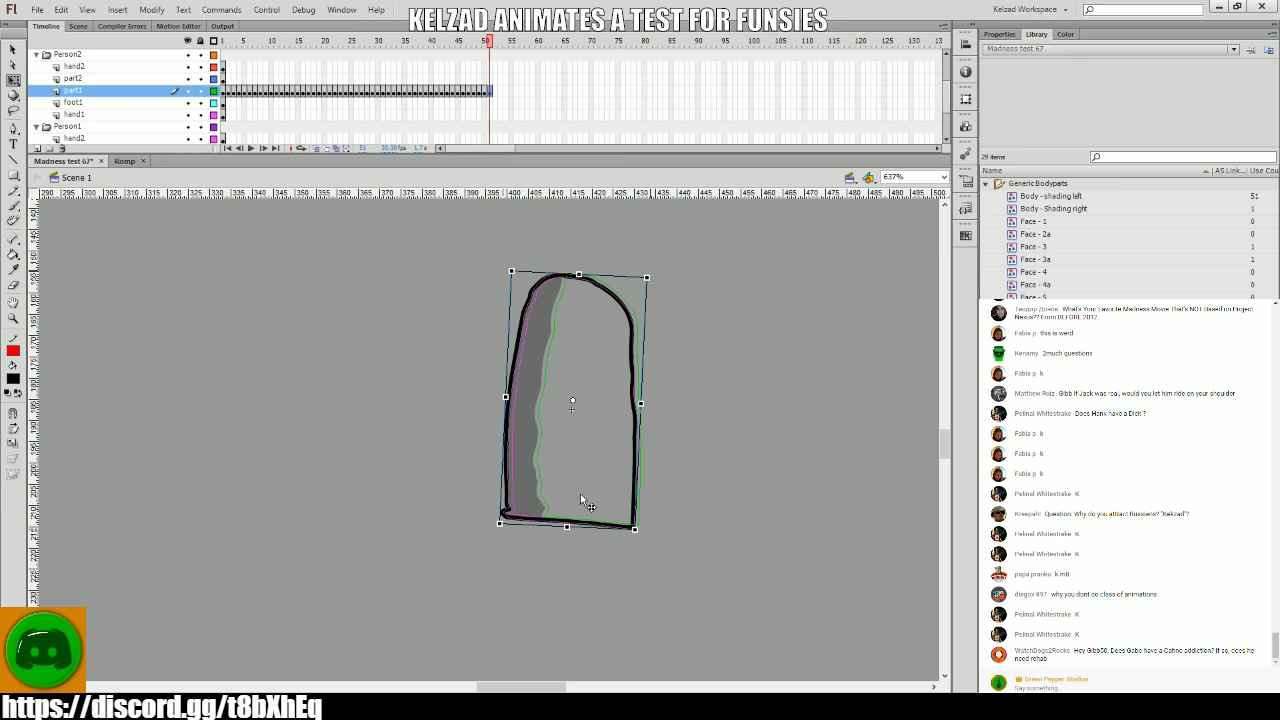
drag(579, 494, 585, 494)
key(F6)
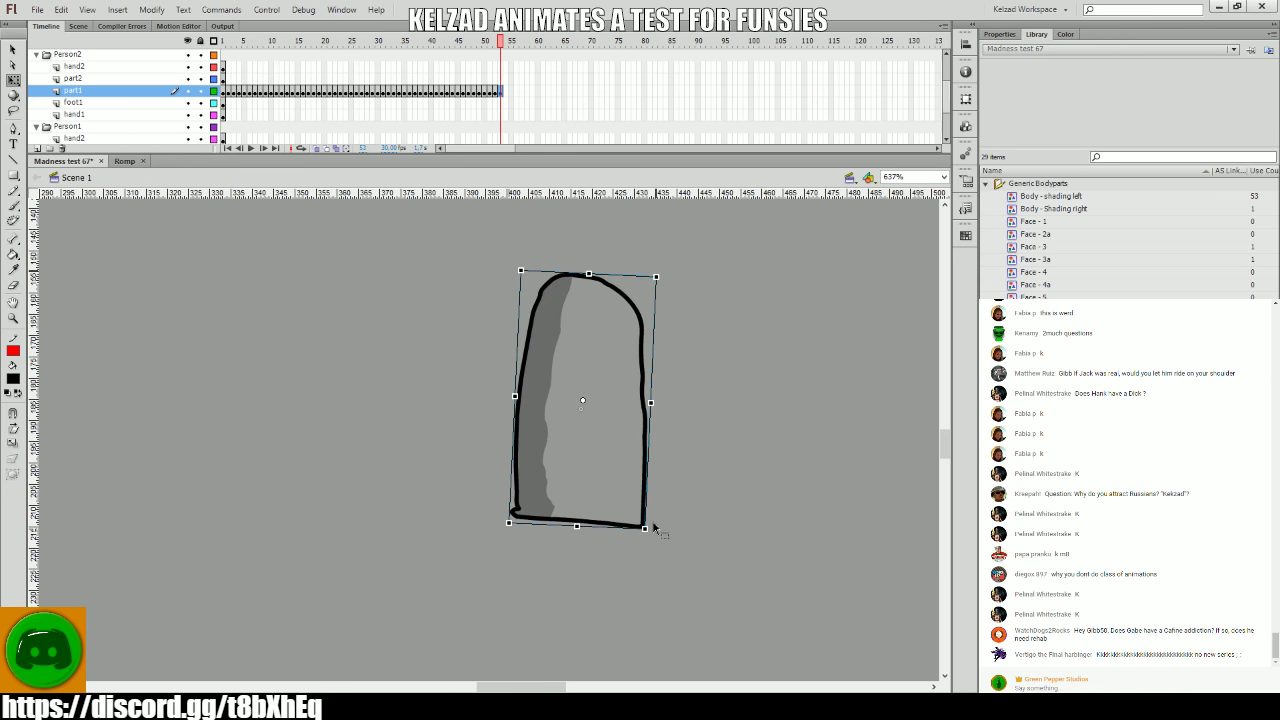
drag(652, 527, 664, 528)
key(F6)
key(F6)
key(F6)
key(F6)
key(comma)
key(comma)
key(period)
key(period)
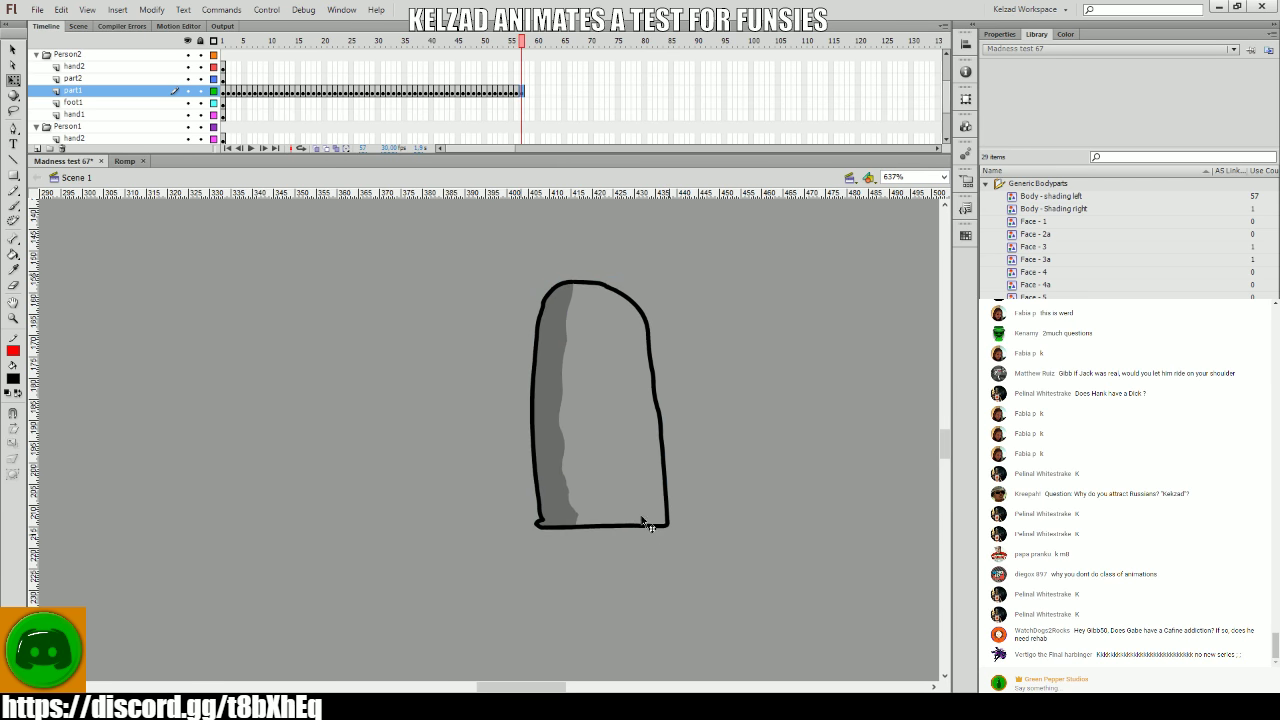
- Add keyframes at frames 58 to 64 on part1, increasing the body's left tilt and starting its shift back to the left
key(F6)
drag(671, 523, 676, 527)
key(F6)
key(F6)
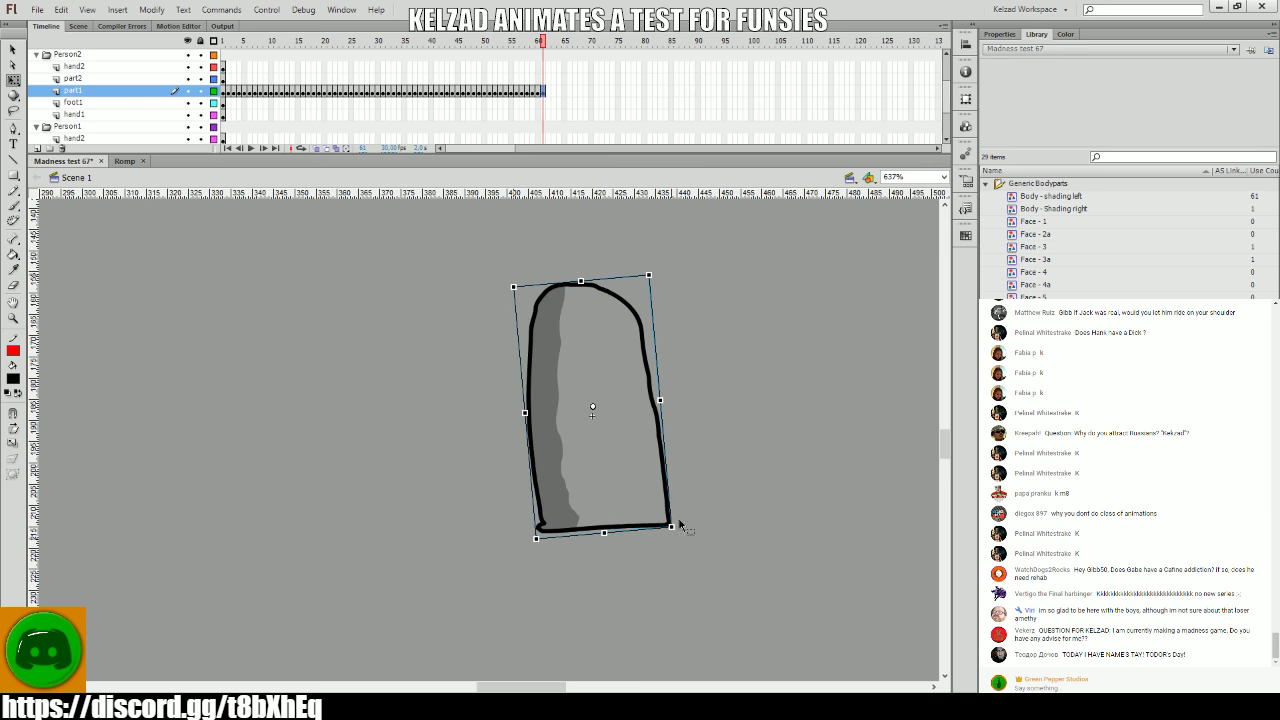
key(F6)
drag(677, 520, 650, 518)
key(F6)
key(F6)
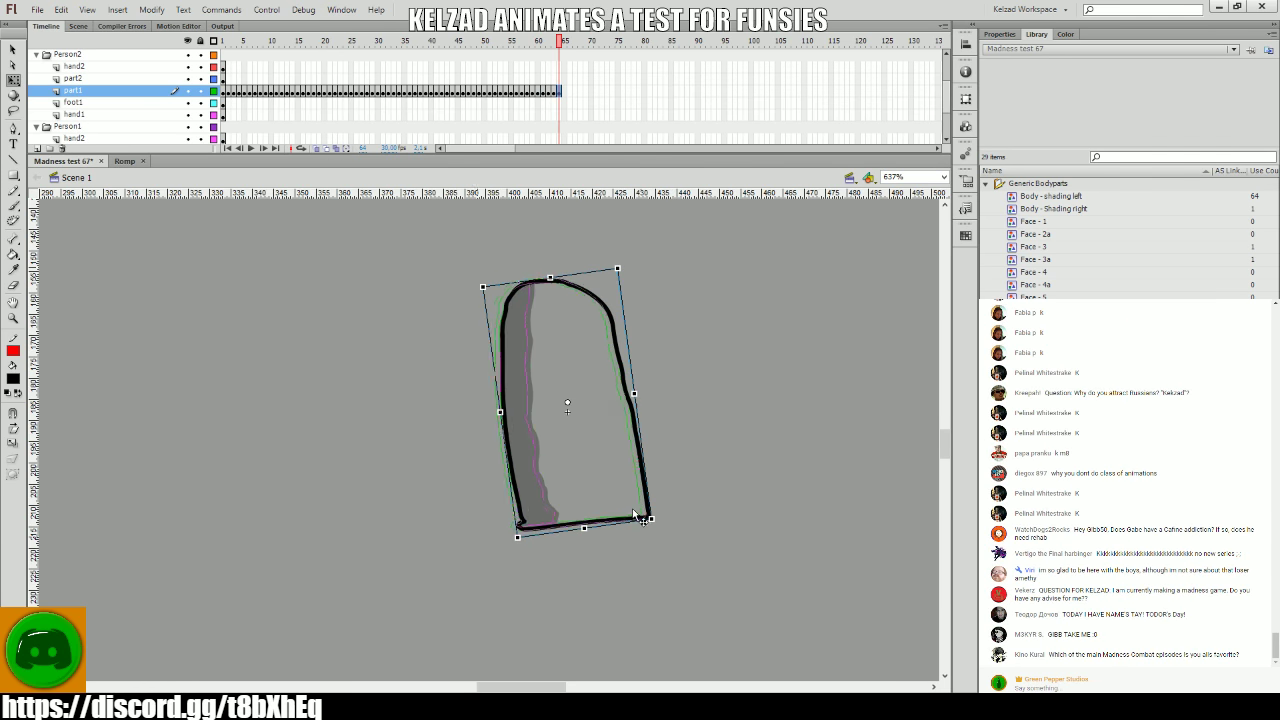
- Compare frames 61 to 64 on part1, refining the body's position at frame 64 and its tilt at frame 61
key(ctrl+z)
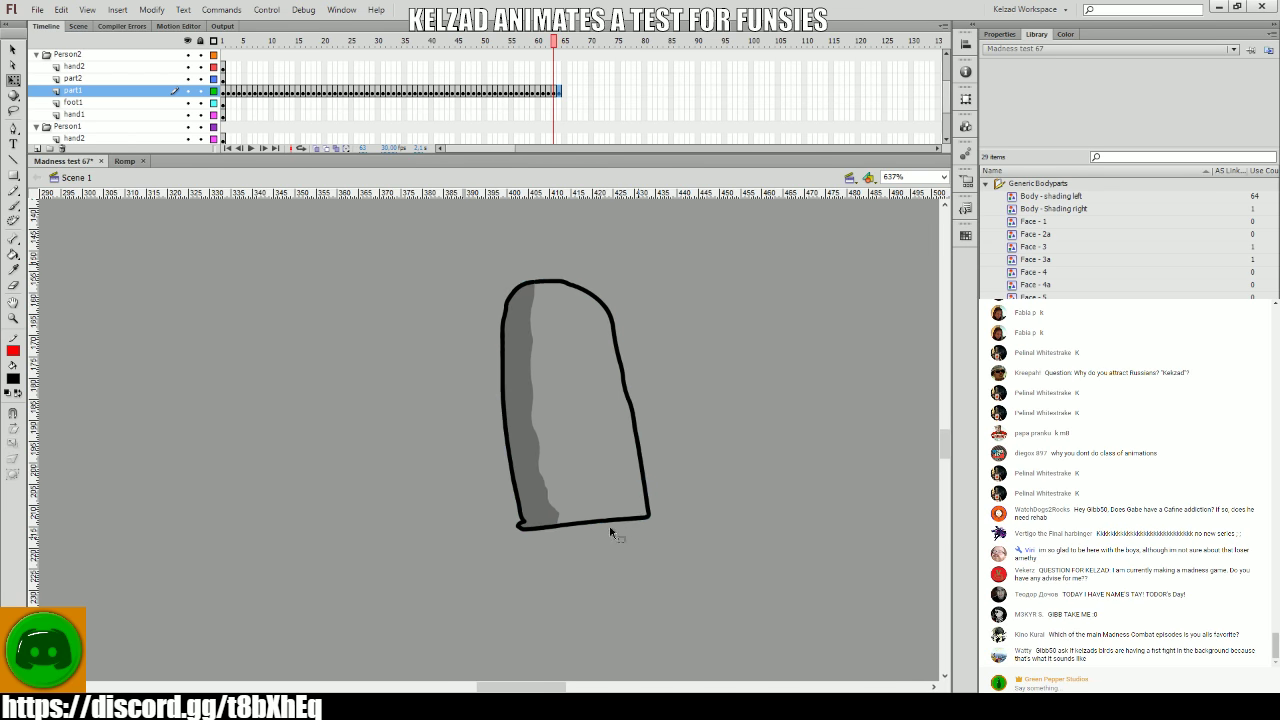
key(period)
key(comma)
key(comma)
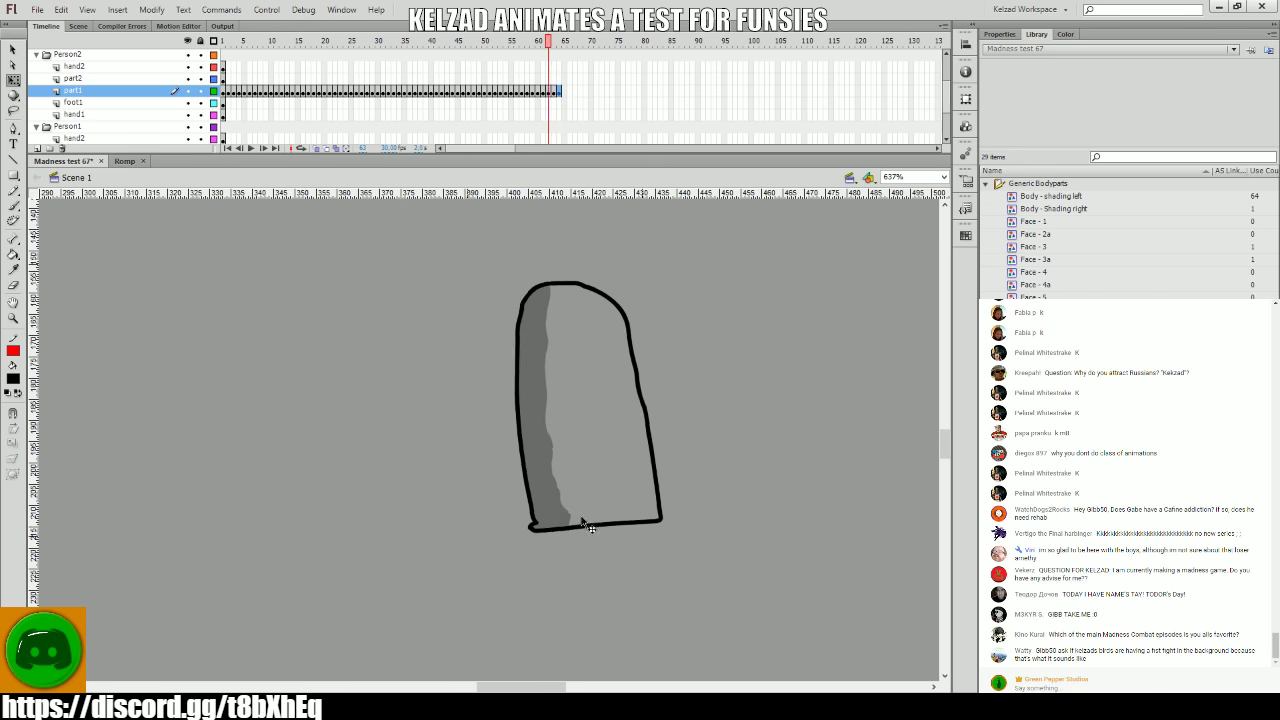
key(period)
click(563, 514)
key(comma)
key(comma)
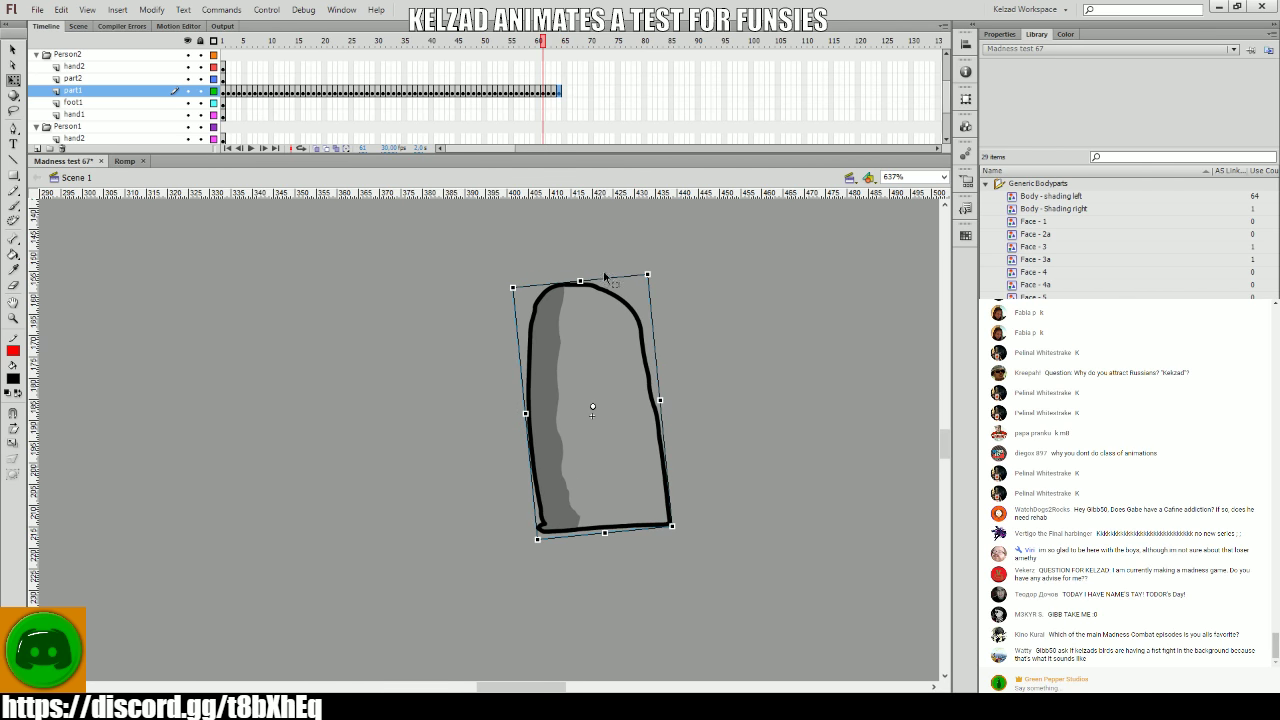
- Scrub back to earlier frames and replay the body sway through frame 64
drag(542, 40, 351, 40)
click(300, 68)
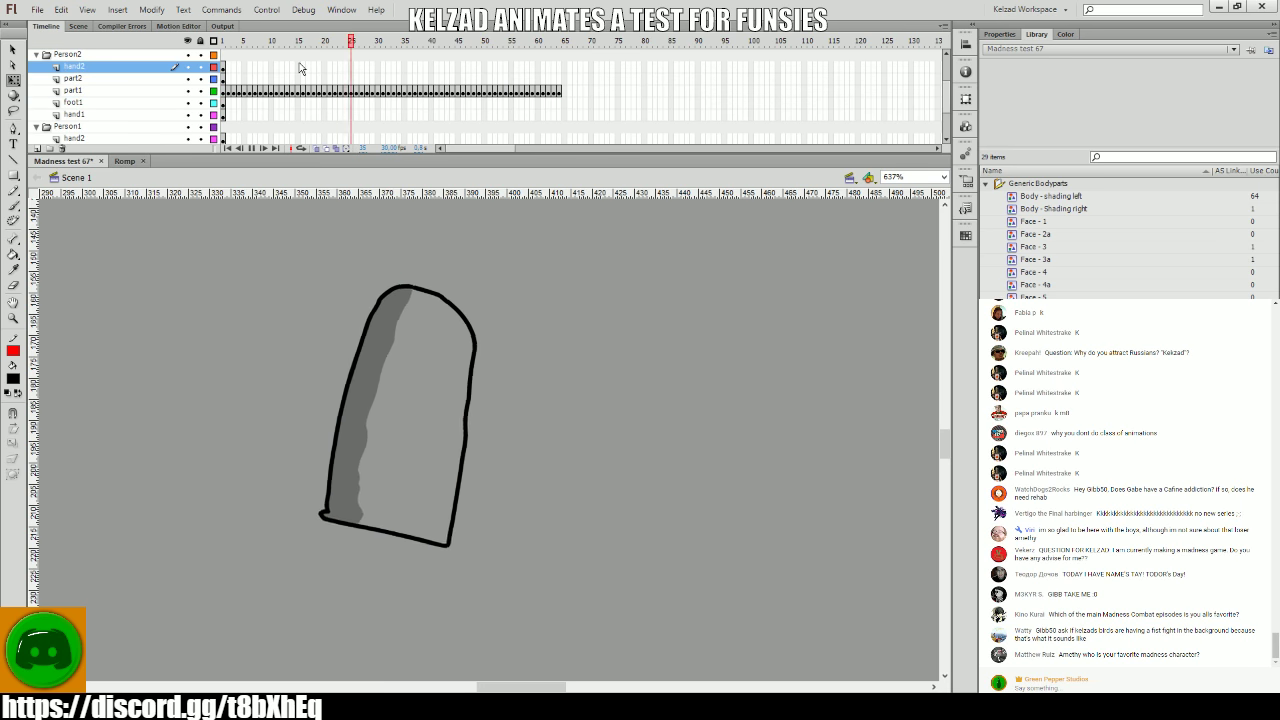
key(Return)
click(287, 67)
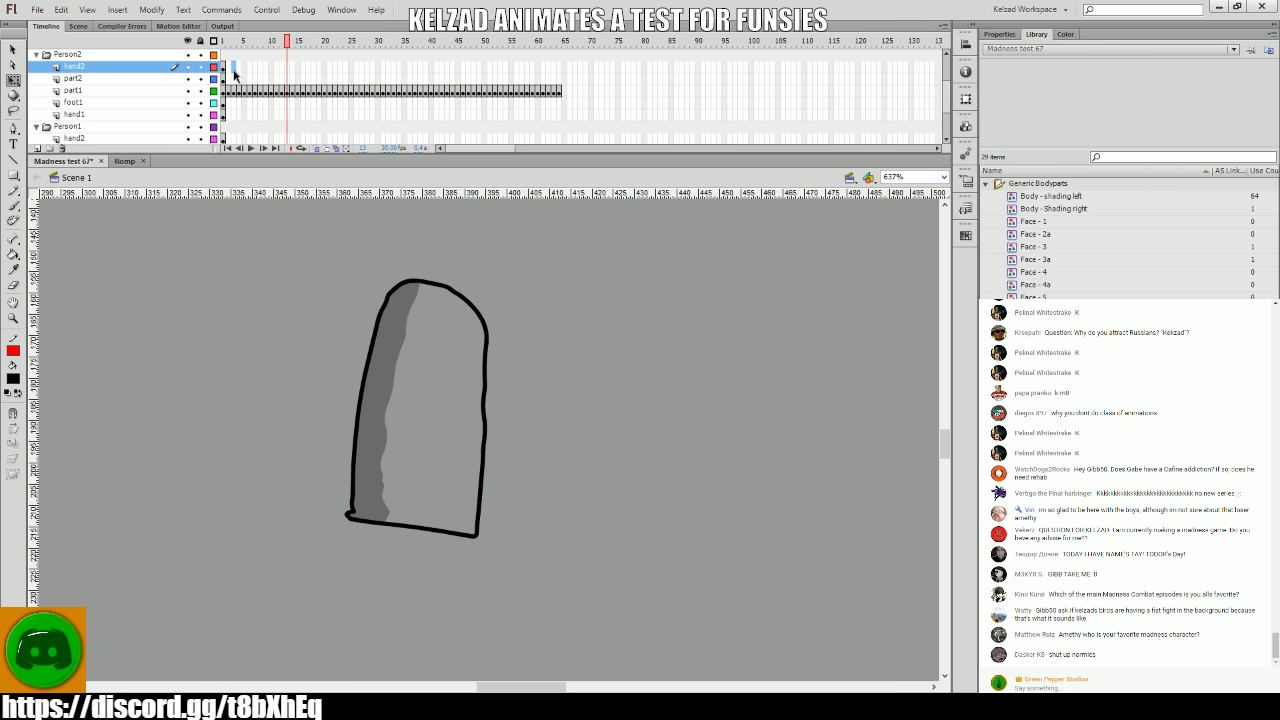
key(comma)
key(comma)
key(Return)
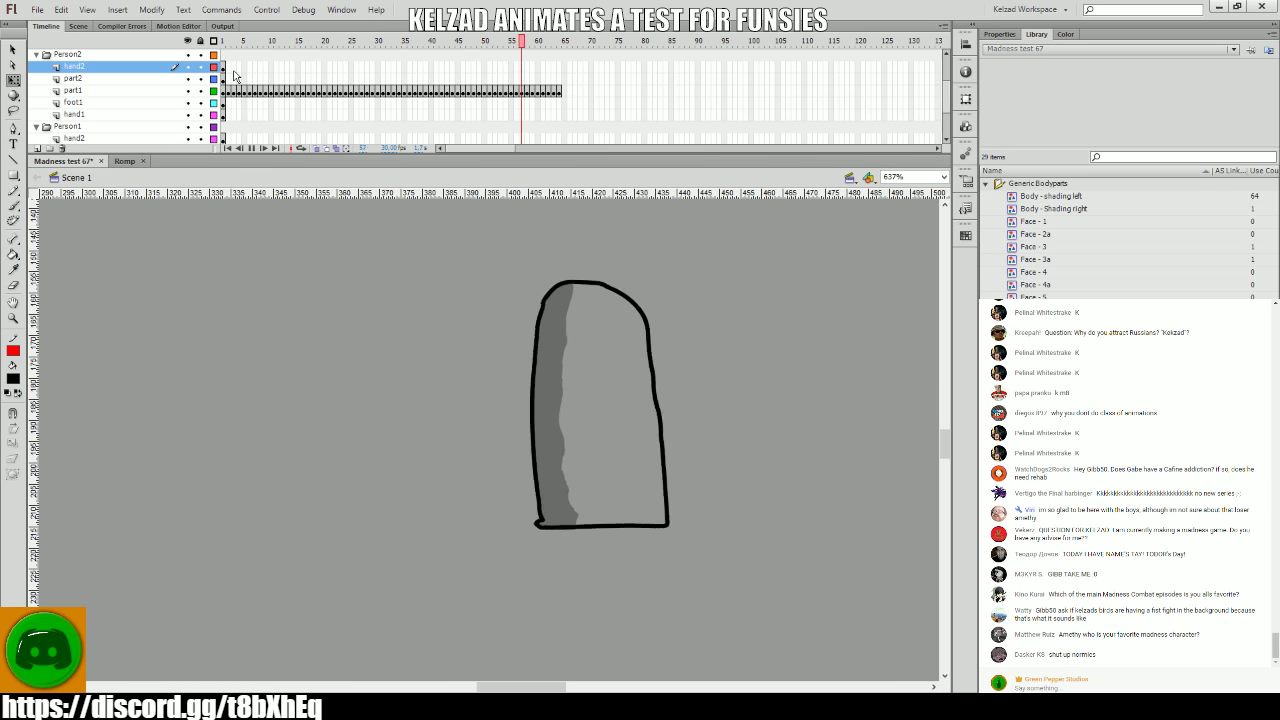
drag(493, 103, 563, 107)
- Add keyframes at frames 65 and 66 on part1, moving the body left with a slightly stronger left tilt
click(559, 91)
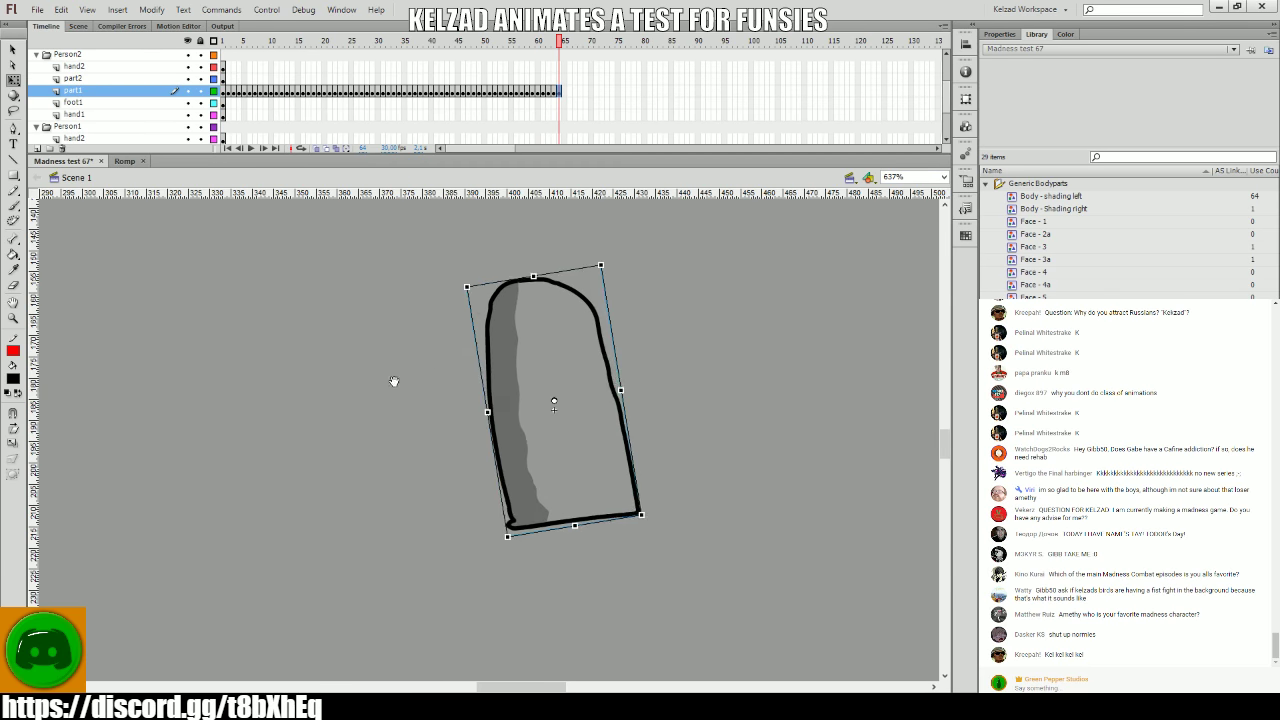
drag(397, 383, 574, 411)
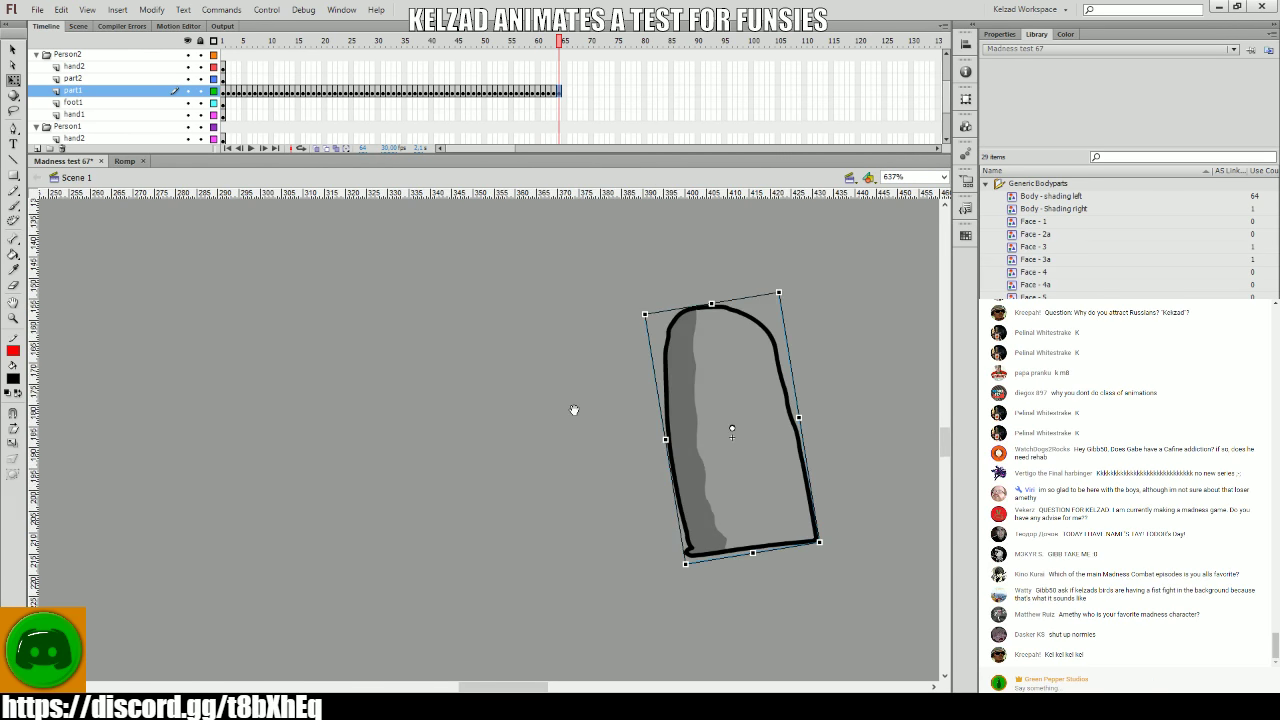
click(701, 422)
key(F6)
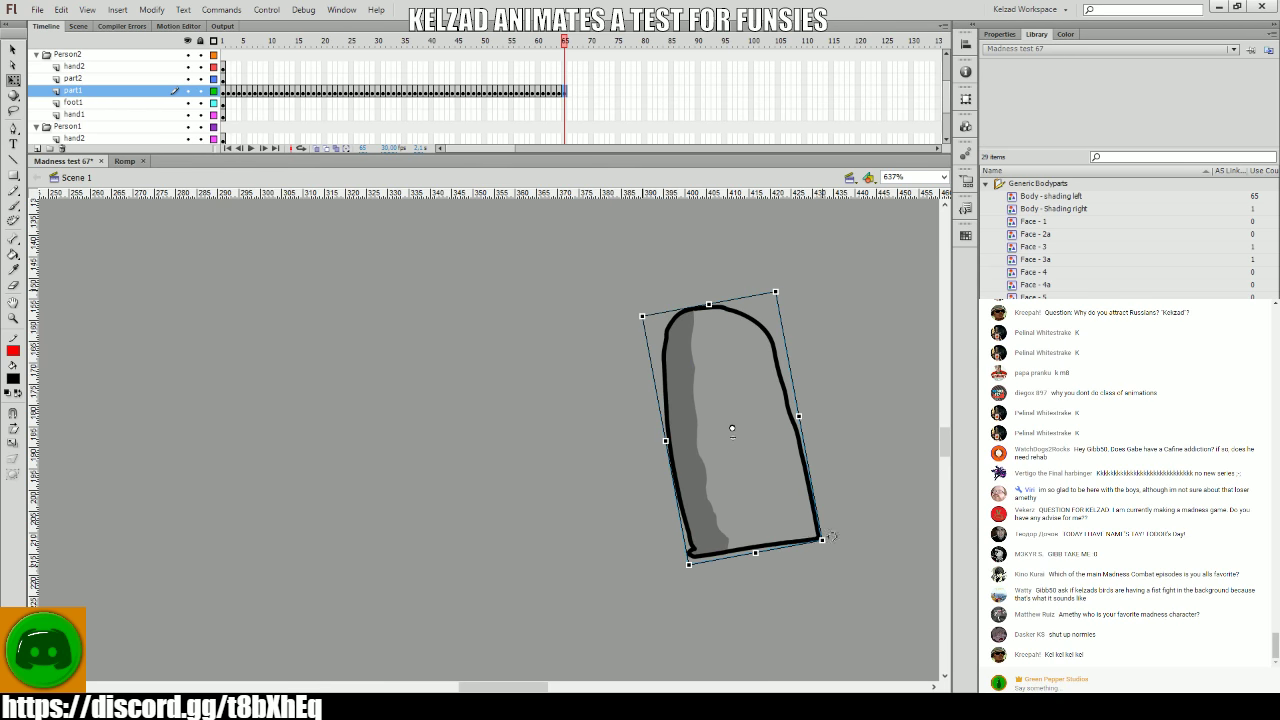
key(F6)
drag(795, 532, 773, 530)
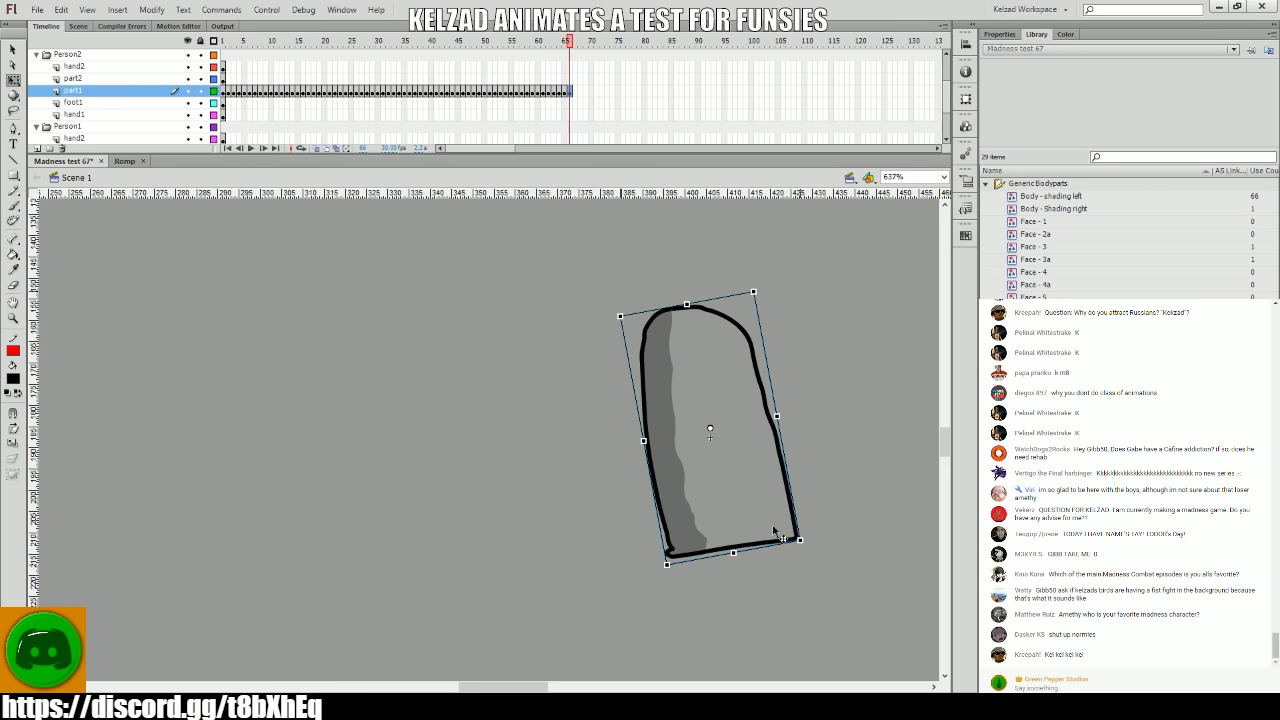
- Compare frames 64 to 66 on part1 and refine the body's position at frame 65
key(comma)
key(comma)
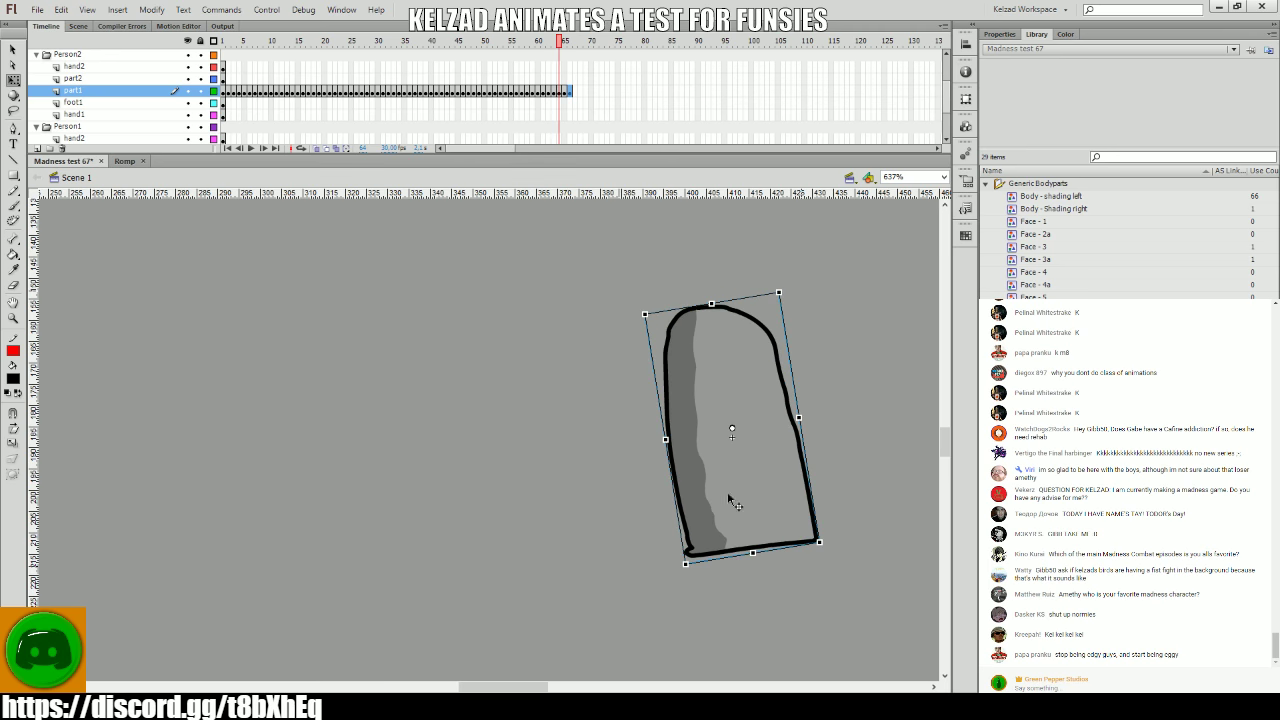
drag(280, 79, 226, 79)
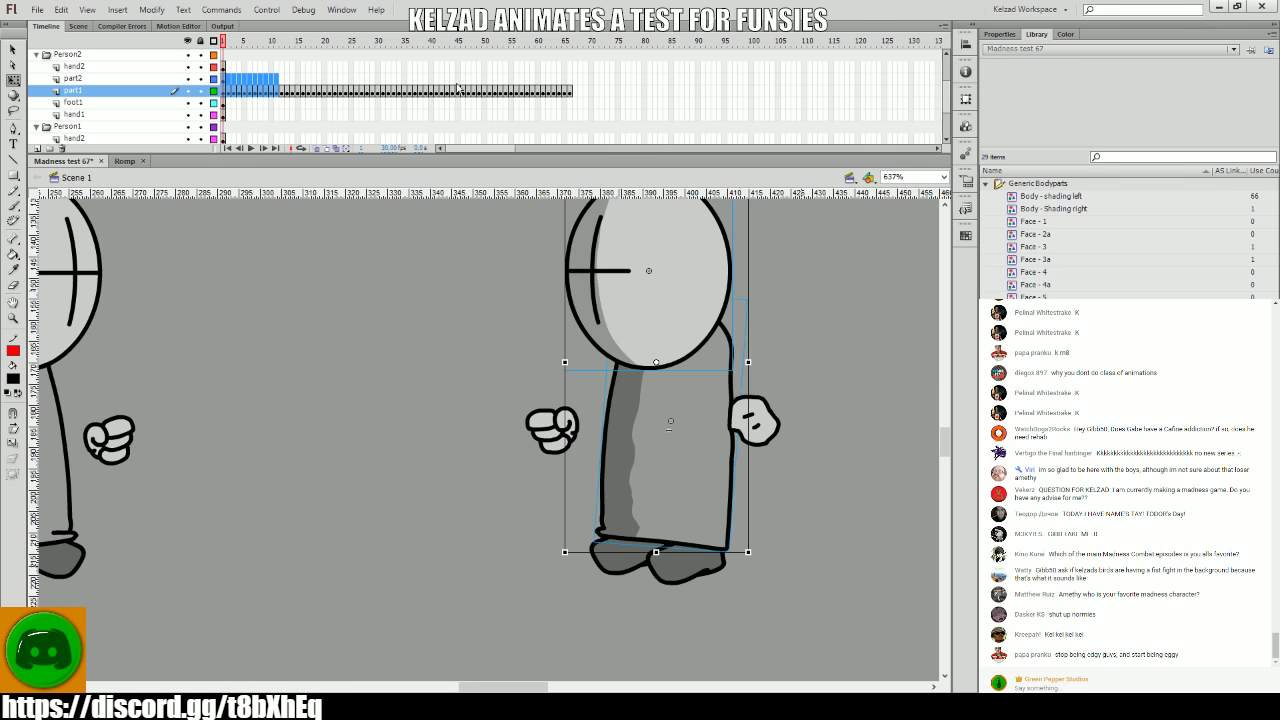
click(570, 91)
key(comma)
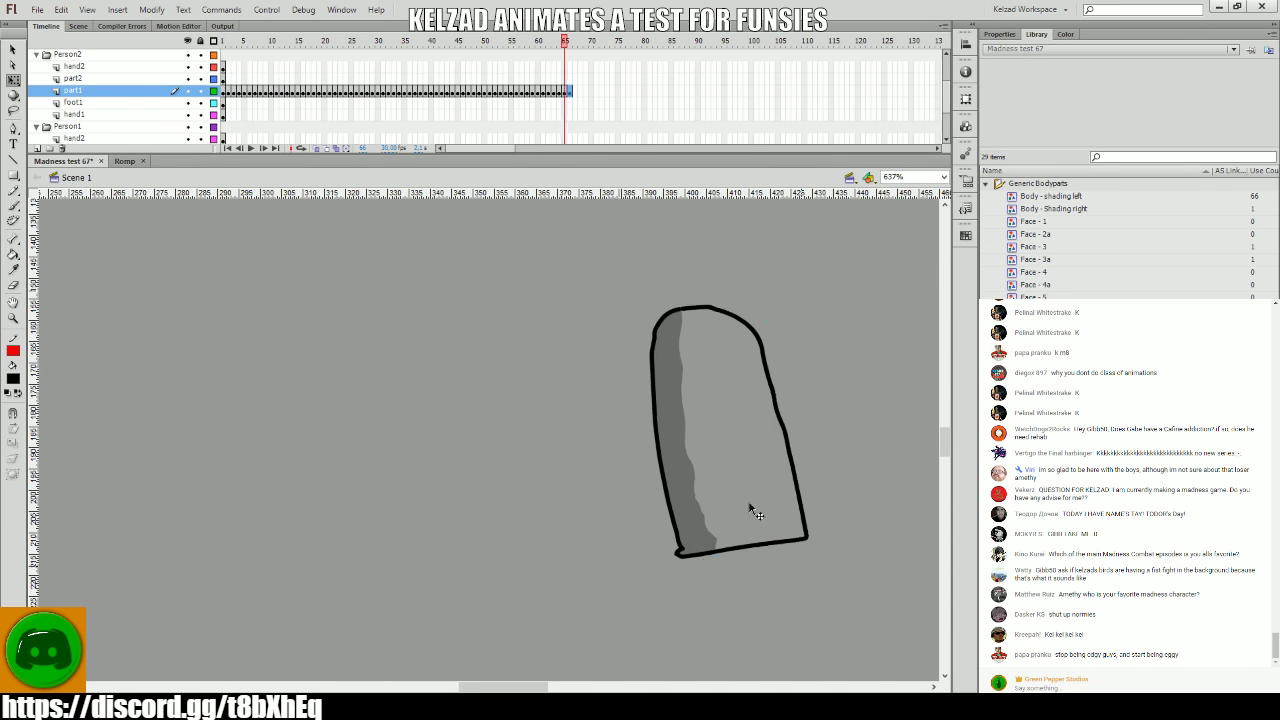
key(comma)
key(period)
key(period)
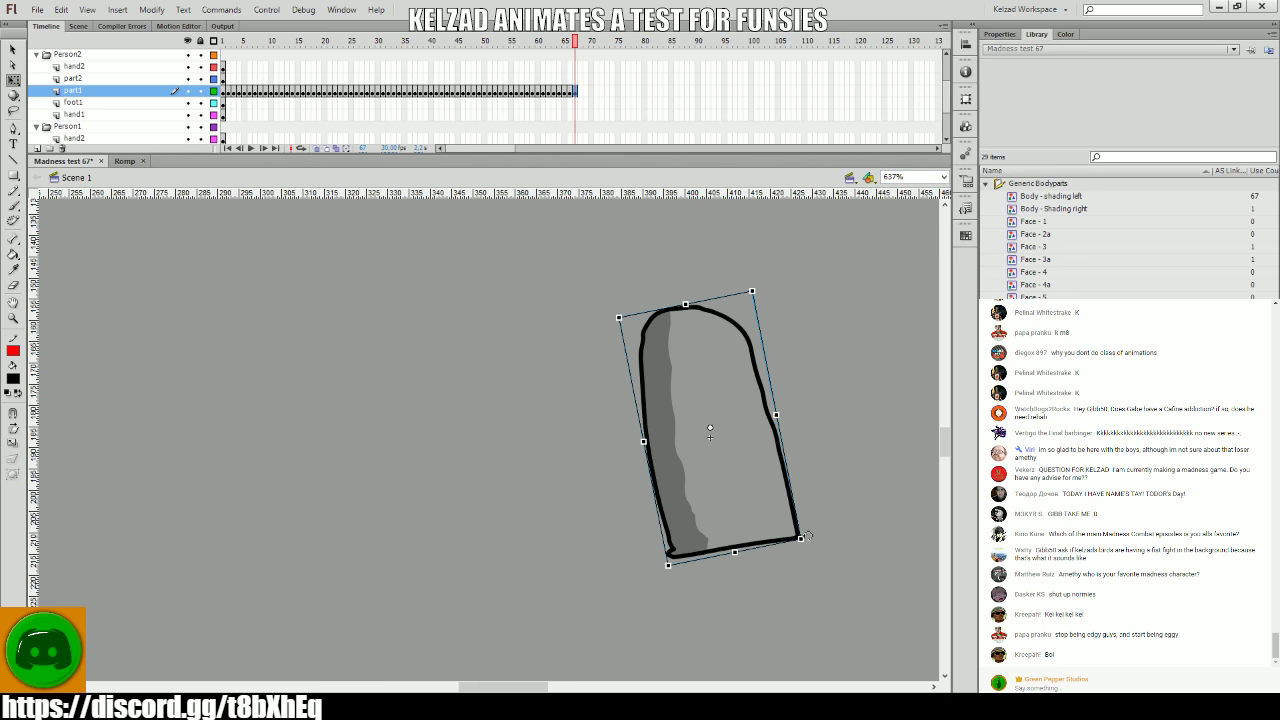
- Add keyframes at frames 67 to 70 on part1, moving the body left in even increments and tilting it slightly further
drag(808, 536, 778, 525)
key(F6)
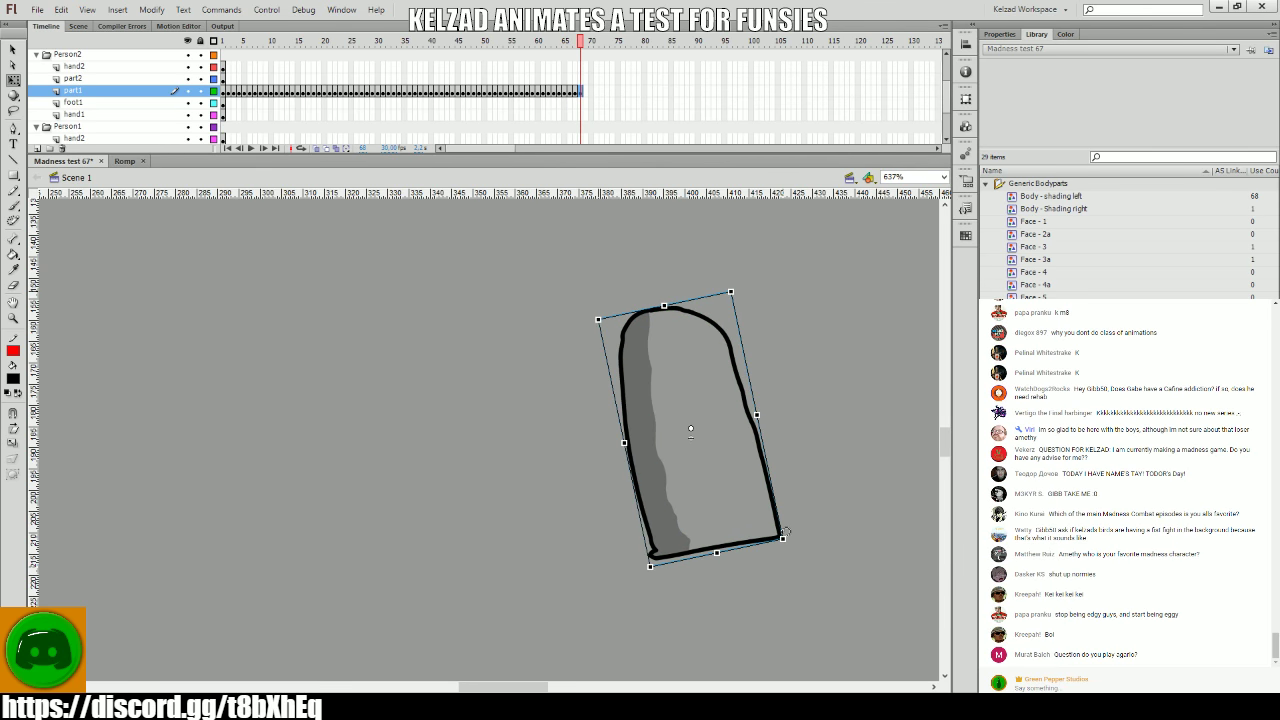
key(F6)
key(Left)
key(Left)
key(Left)
key(Left)
key(F6)
key(Left)
key(Left)
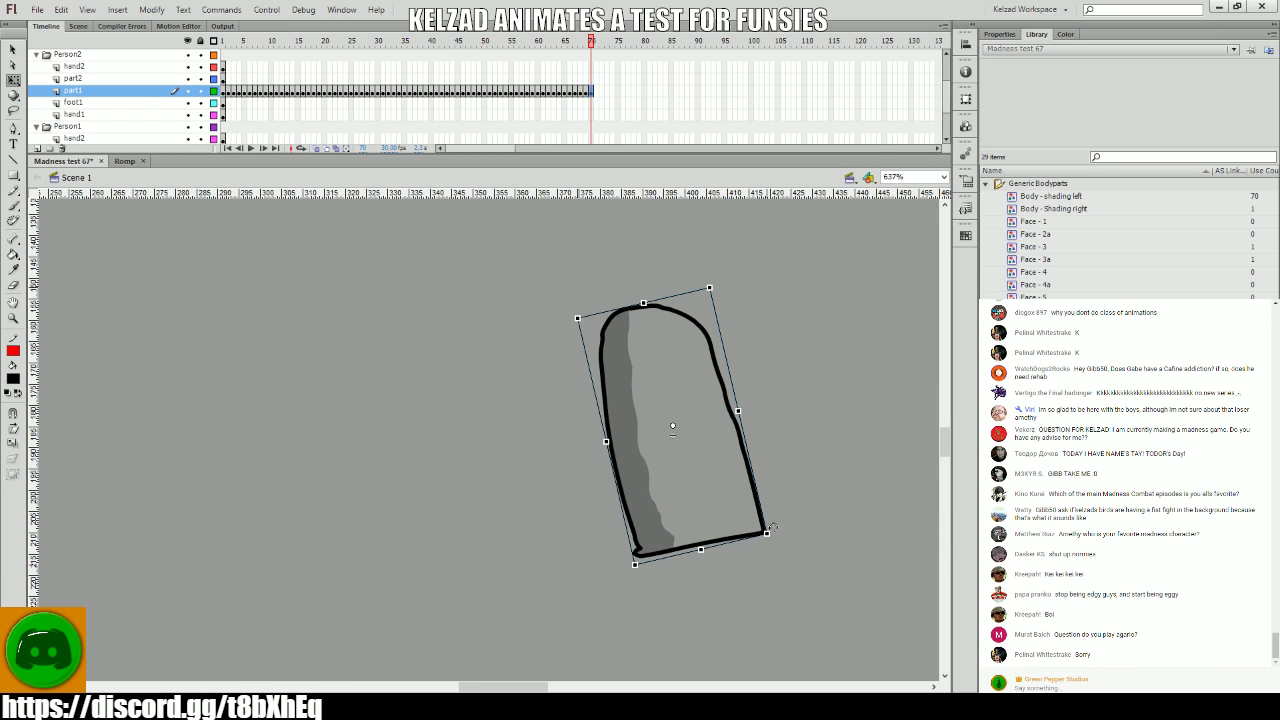
- Add keyframes at frames 71 to 74 on part1, moving the body left in larger increments while keeping it tilted left
key(F6)
key(Left)
key(Left)
key(Left)
key(Left)
key(F6)
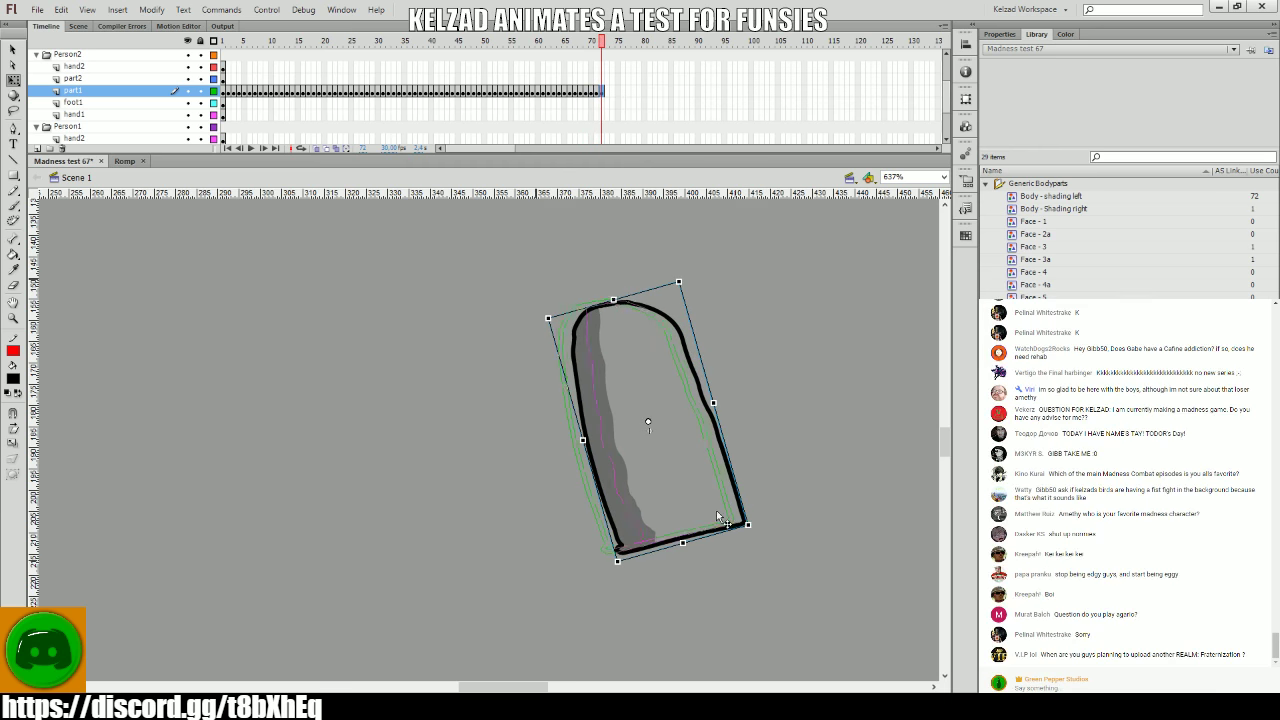
key(Left)
key(Left)
key(Left)
key(Left)
key(Left)
key(F6)
key(Left)
key(Left)
key(Left)
key(Left)
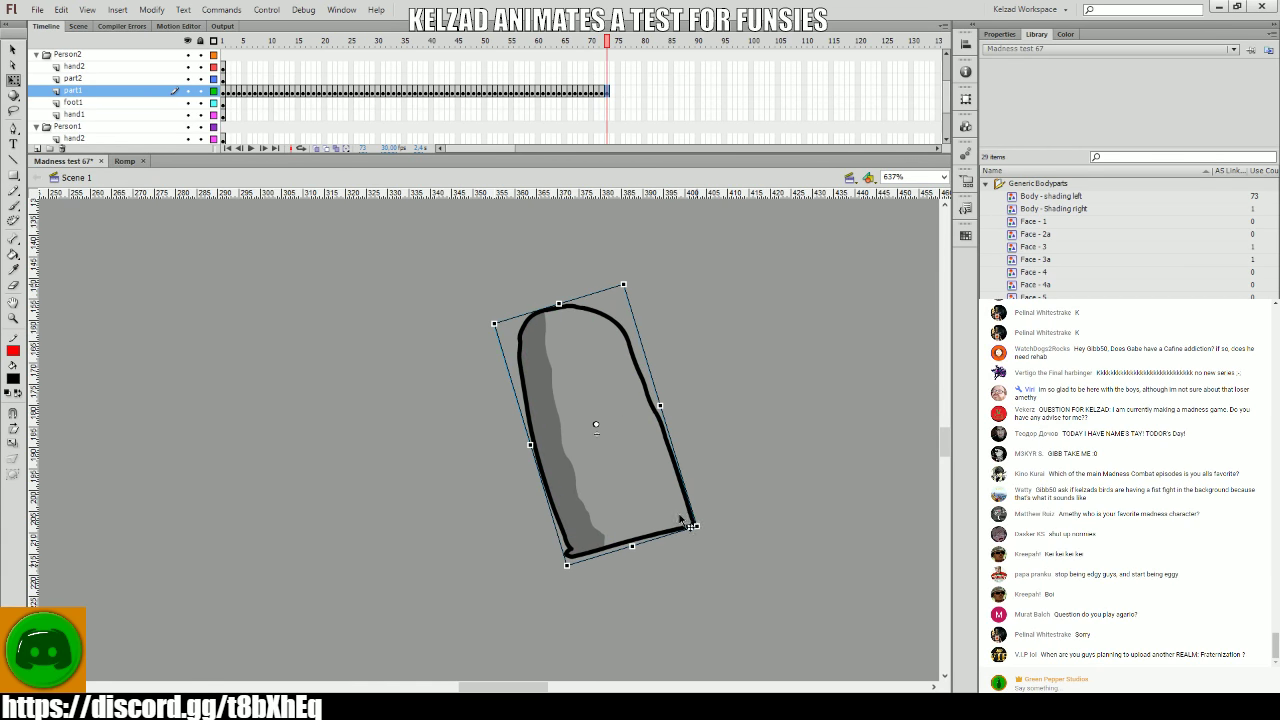
drag(705, 522, 684, 528)
key(Left)
key(Left)
key(Left)
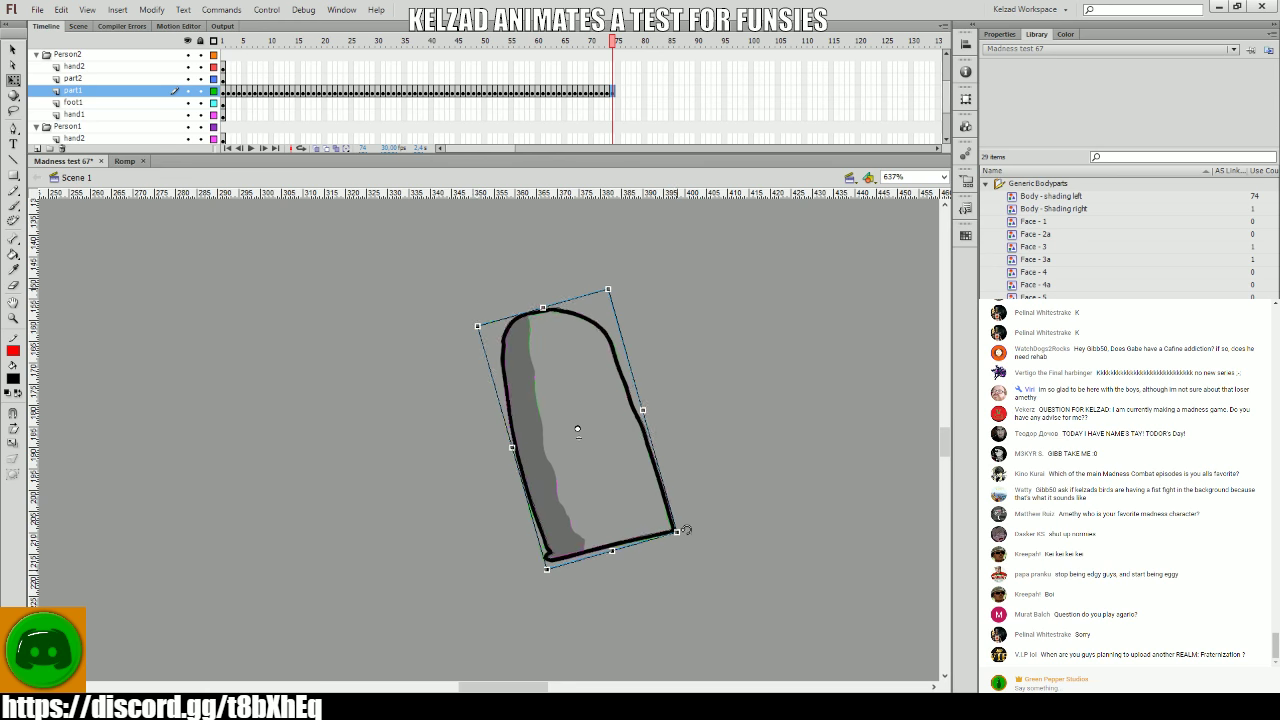
- Add keyframes at frames 75 to 79 on part1, continuing the body's leftward movement and rotating it further left
key(F6)
key(F6)
key(F6)
key(F6)
key(Left)
key(Left)
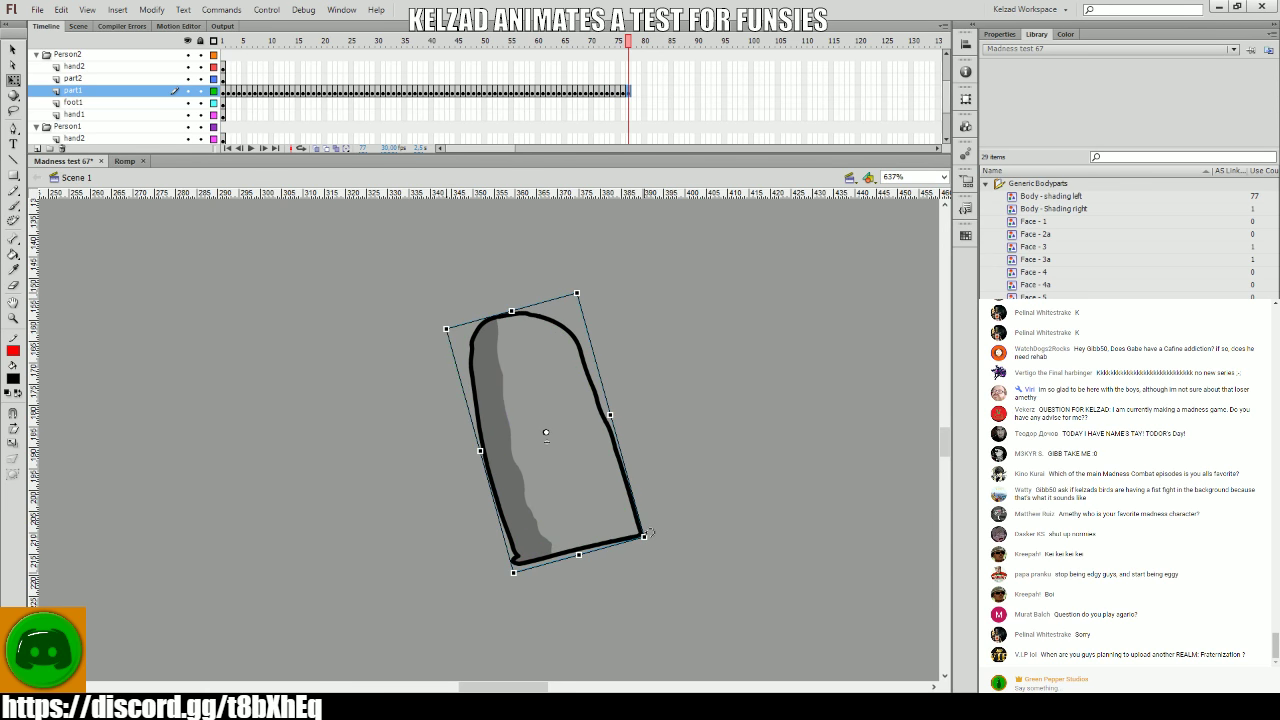
drag(640, 530, 500, 517)
key(Left)
key(Left)
key(Left)
key(Left)
key(Left)
key(Left)
key(Left)
key(Left)
key(Left)
key(Left)
key(Left)
key(Left)
key(Left)
key(Left)
- Add keyframes at frames 80 to 83 on part1, nudging the body left until it leans steeply to the left
key(F6)
key(Left)
key(Left)
key(Left)
key(Left)
key(Left)
key(Left)
key(Left)
key(F6)
key(Left)
key(Left)
key(Left)
key(F6)
key(Left)
key(Left)
key(F6)
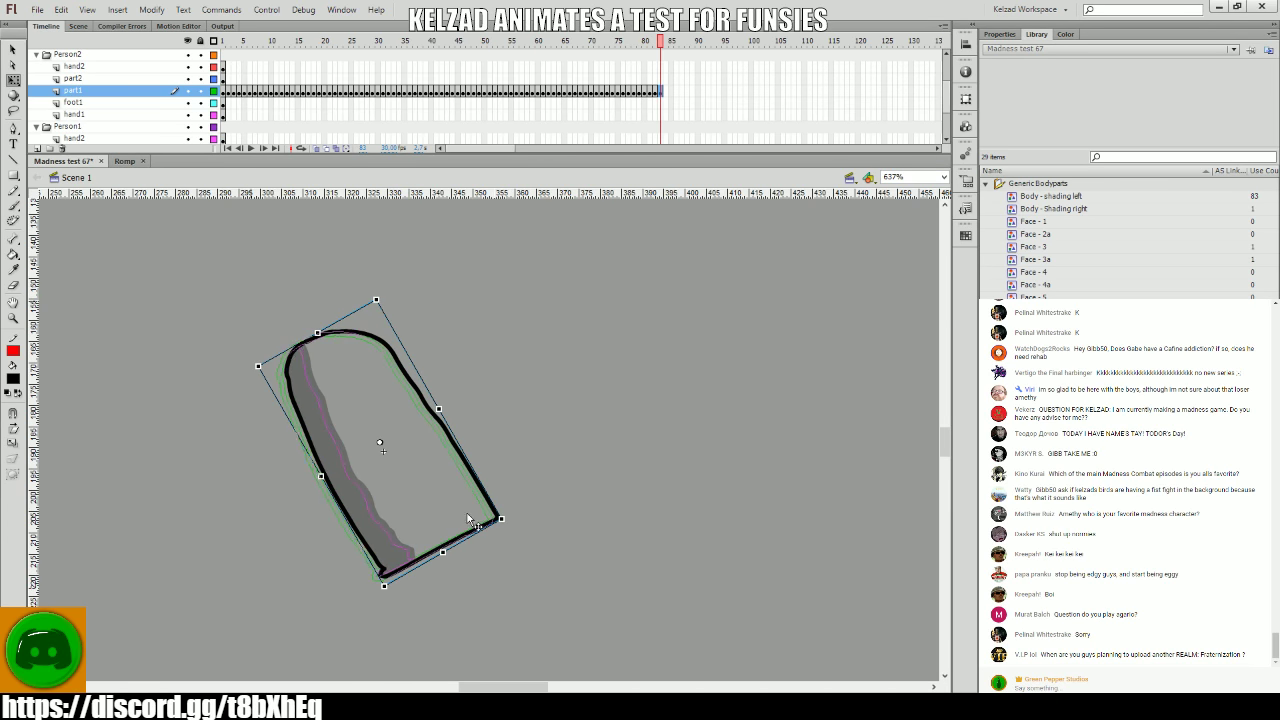
key(Left)
key(Left)
key(Left)
key(Left)
key(Left)
- Add keyframes at frames 84 to 86 on part1, easing the steeply leaning body a little further left
key(F6)
key(F6)
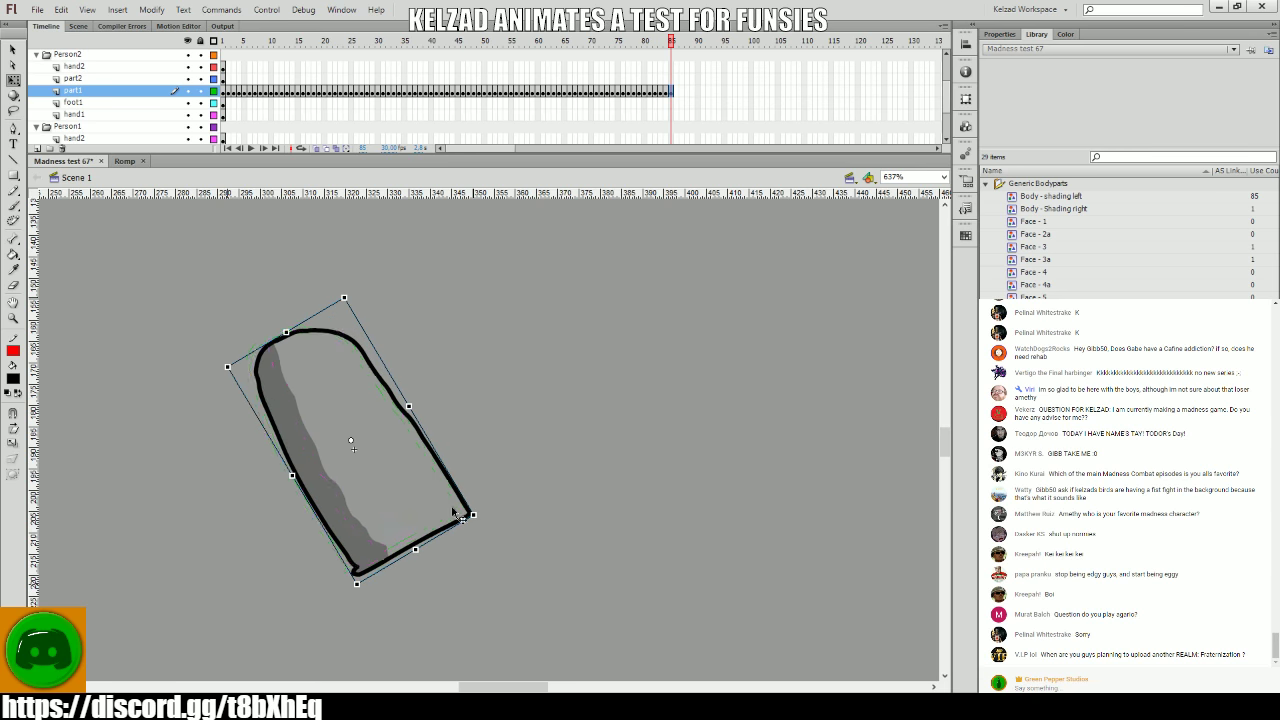
key(F6)
mouse_move(452, 513)
mouse_down()
mouse_move(445, 525)
mouse_move(414, 520)
mouse_move(463, 515)
mouse_up()
key(comma)
key(comma)
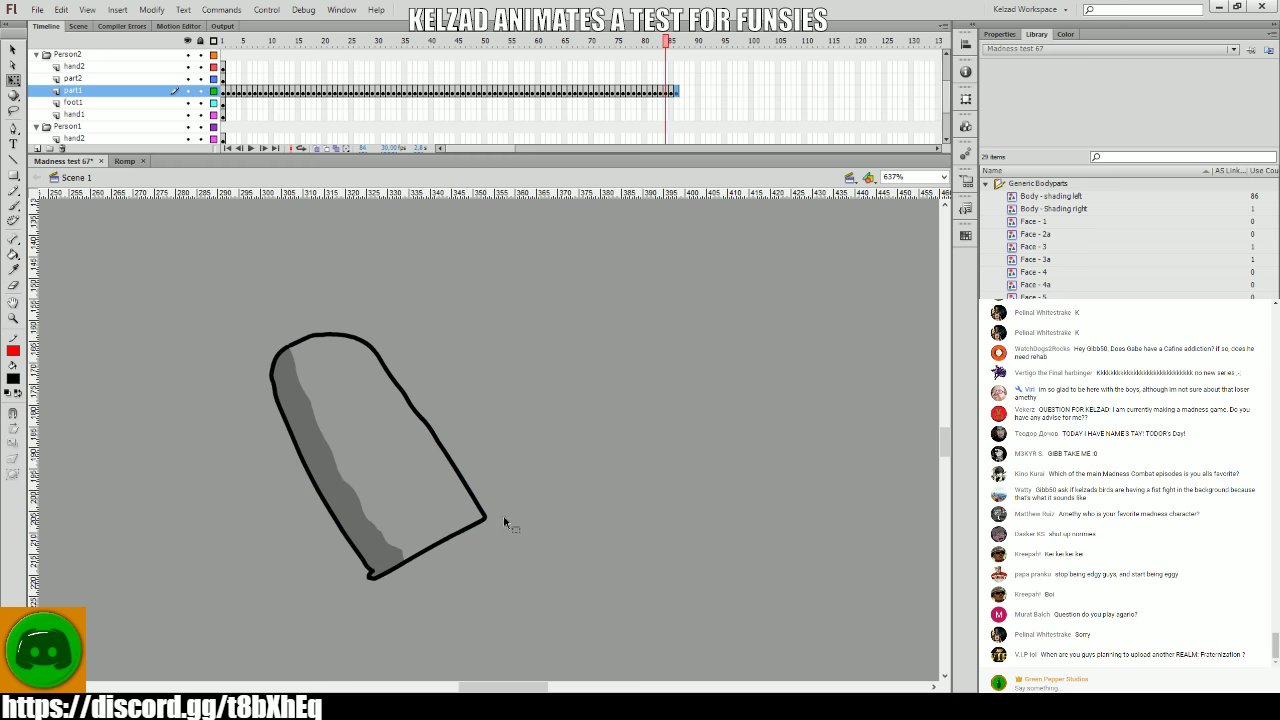
- Compare frames 83 to 86 on part1 and refine the body's position at frame 85
key(period)
key(comma)
key(comma)
key(comma)
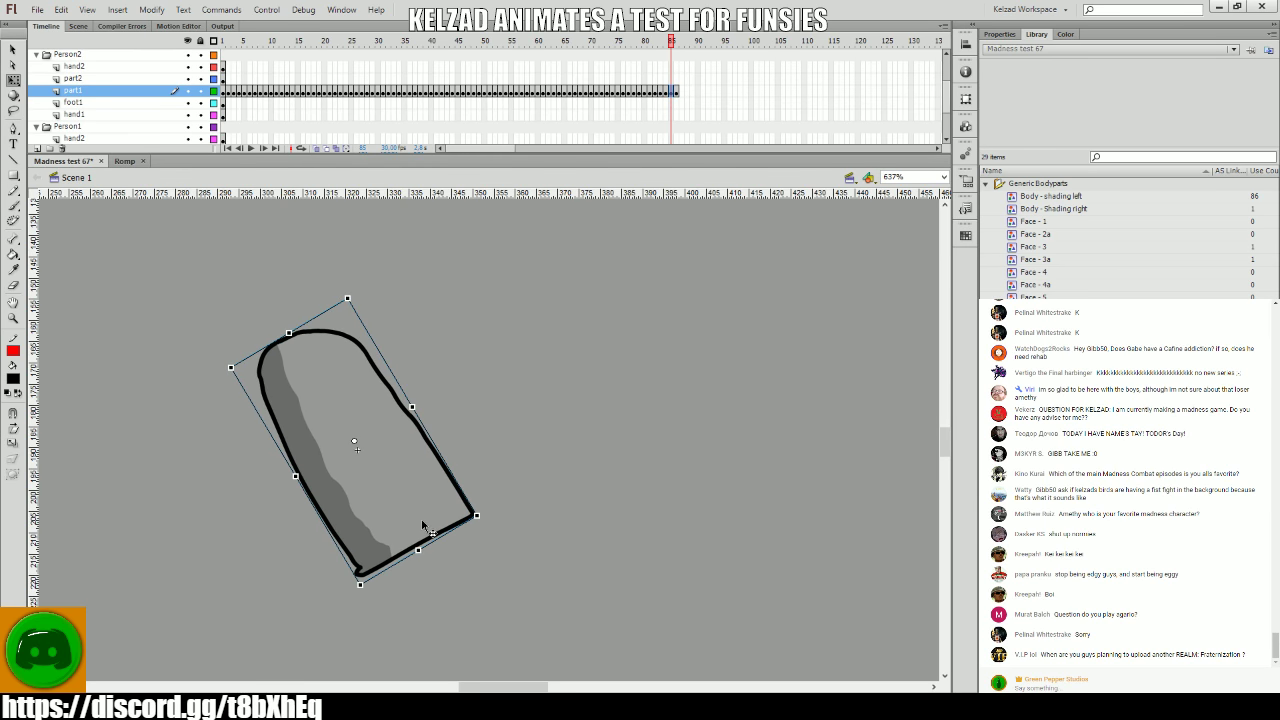
key(period)
key(period)
key(period)
key(period)
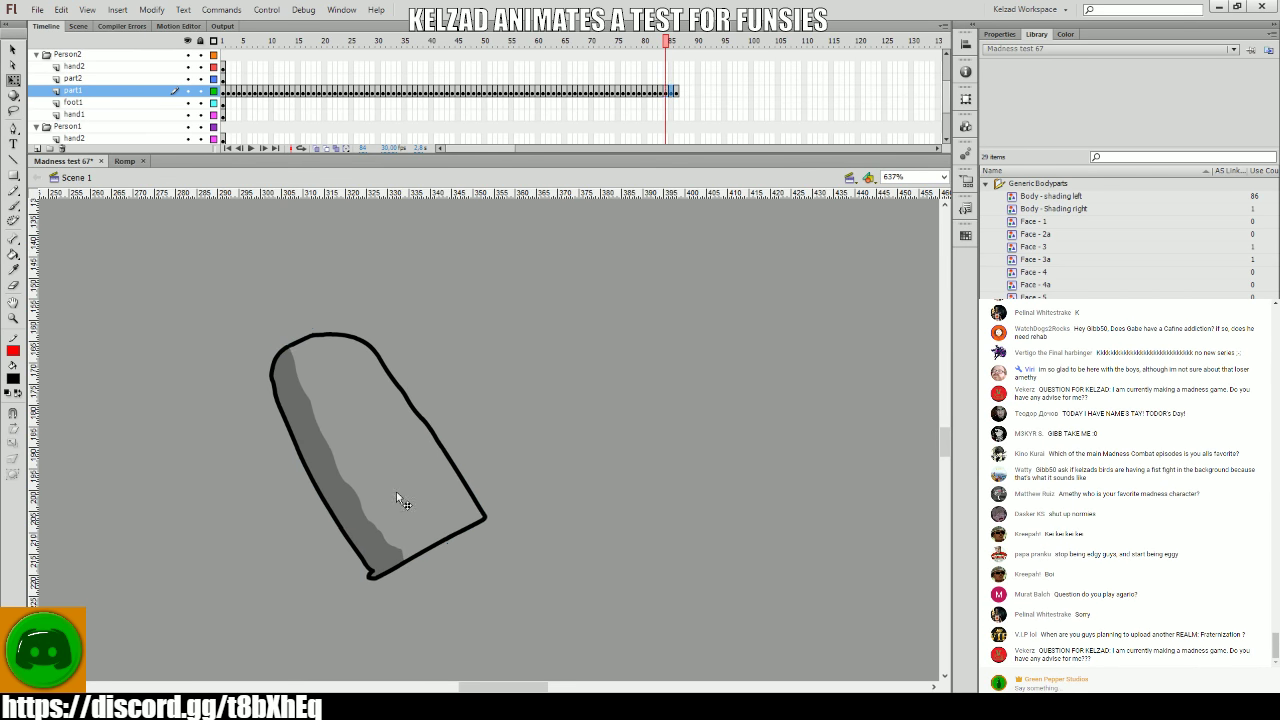
- Step back and forth through frames 83 to 86 on part1 to check the body's motion, then select the body at frame 86
key(comma)
key(comma)
key(period)
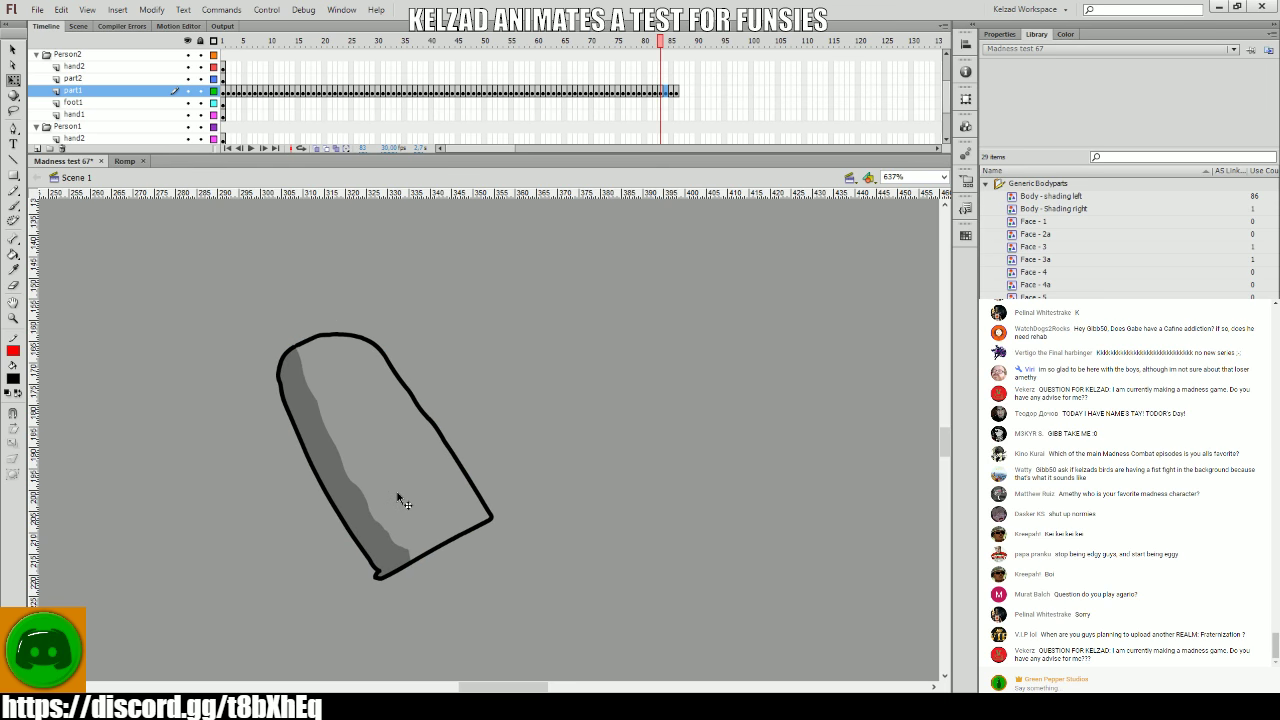
key(period)
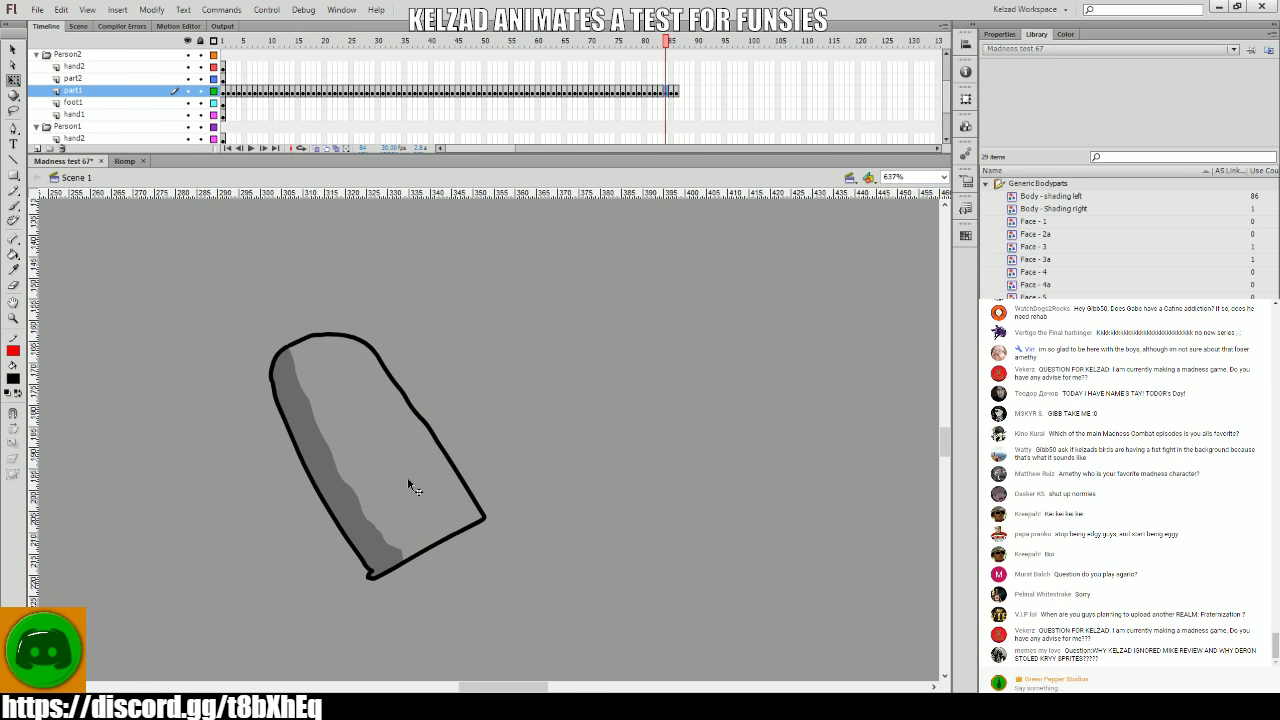
key(period)
key(comma)
key(comma)
key(comma)
key(period)
key(period)
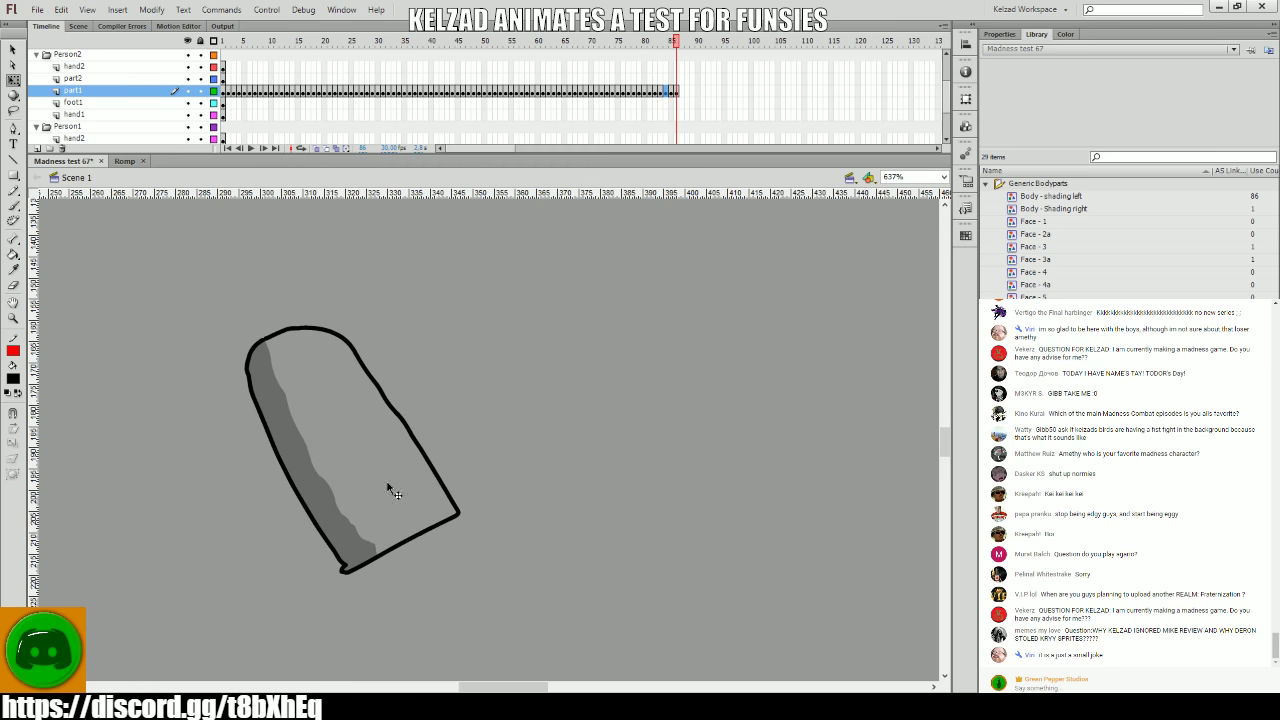
click(388, 485)
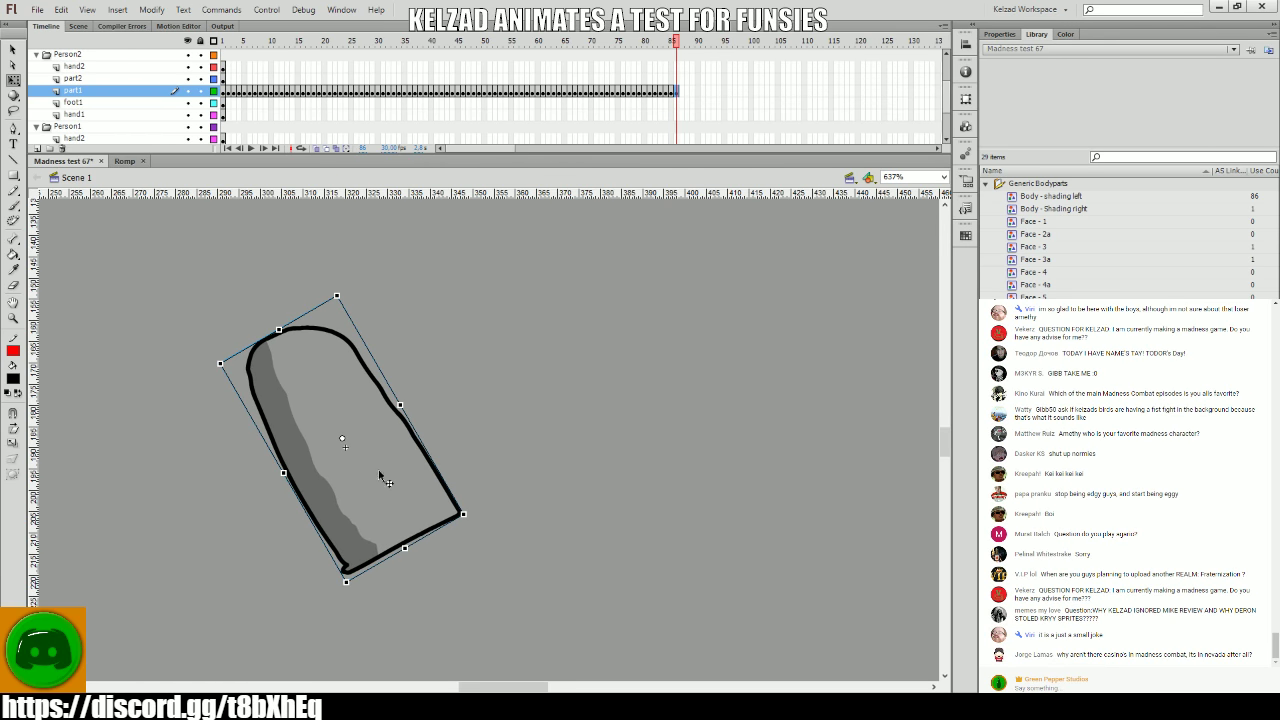
- Compare the poses up to frame 86 and add a keyframe at frame 87 on part1, shifting the body left and rotating it slightly toward upright
key(comma)
key(comma)
key(comma)
key(period)
key(period)
key(period)
click(379, 477)
key(F6)
drag(466, 508, 414, 512)
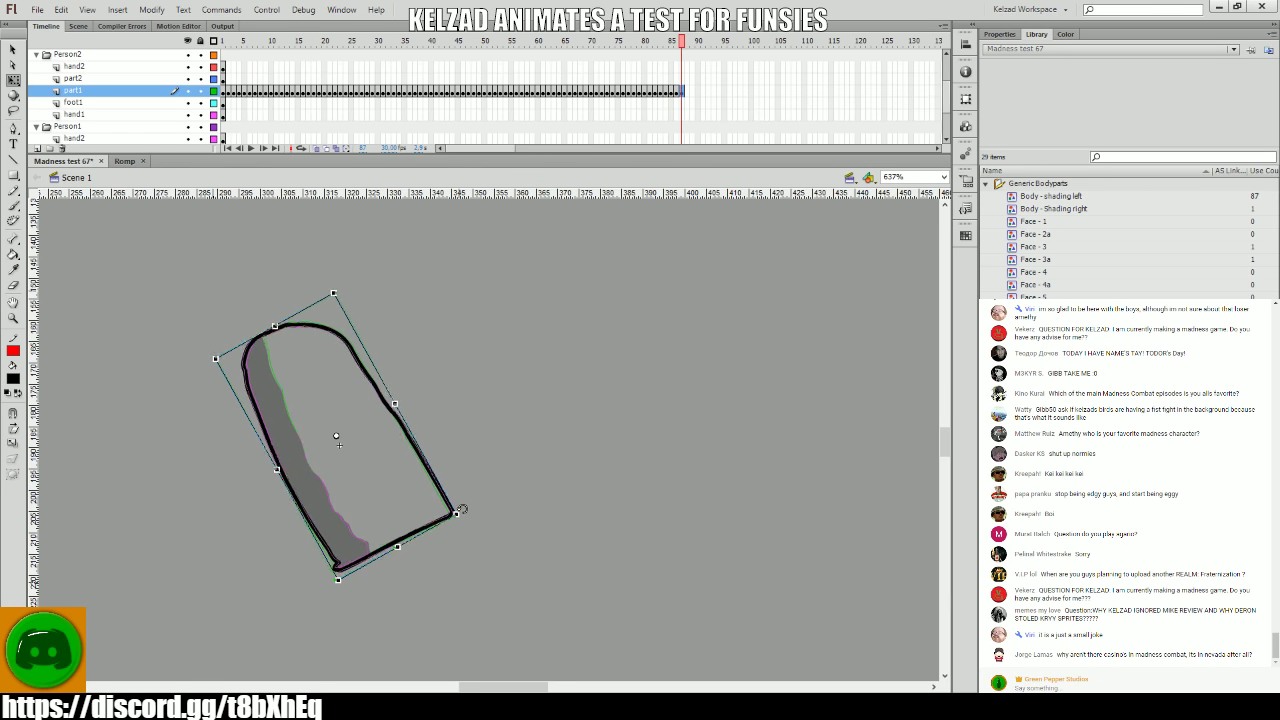
key(Return)
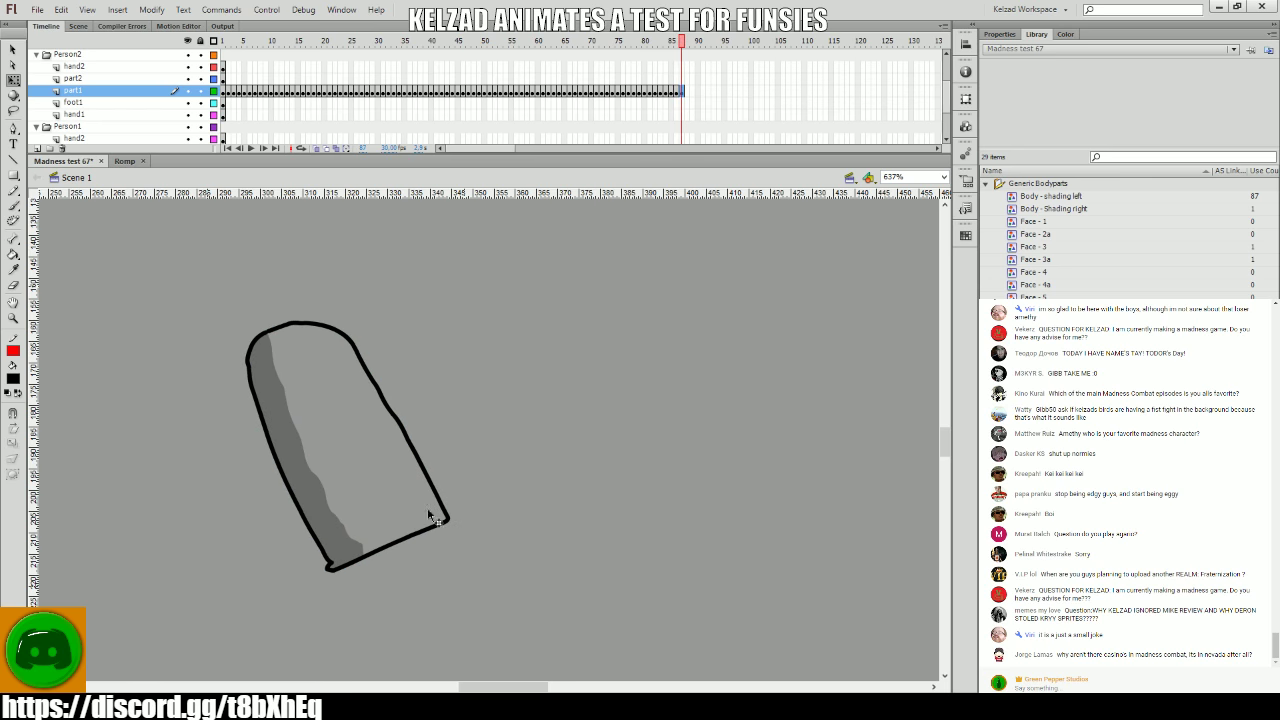
- Step back and forth through frames 85 to 87 on part1 to check the body's motion, then select the body at frame 87
click(430, 515)
key(comma)
key(period)
key(comma)
key(period)
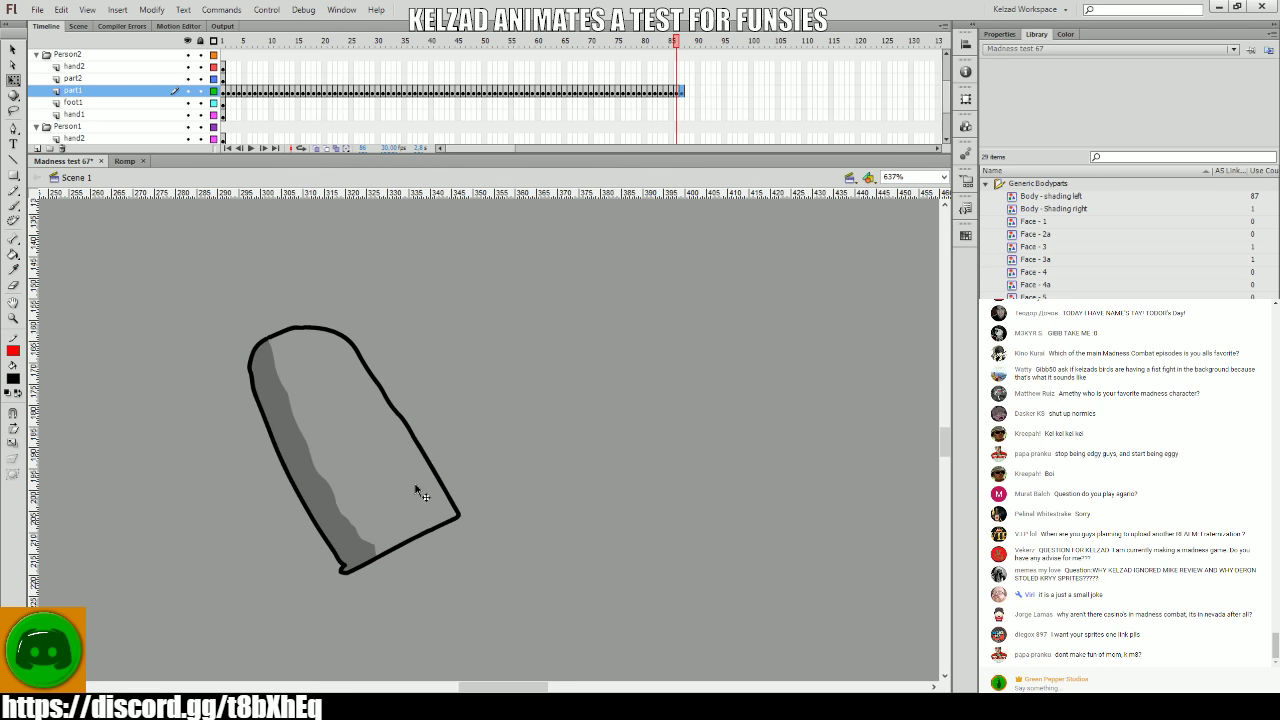
key(comma)
key(period)
key(comma)
key(period)
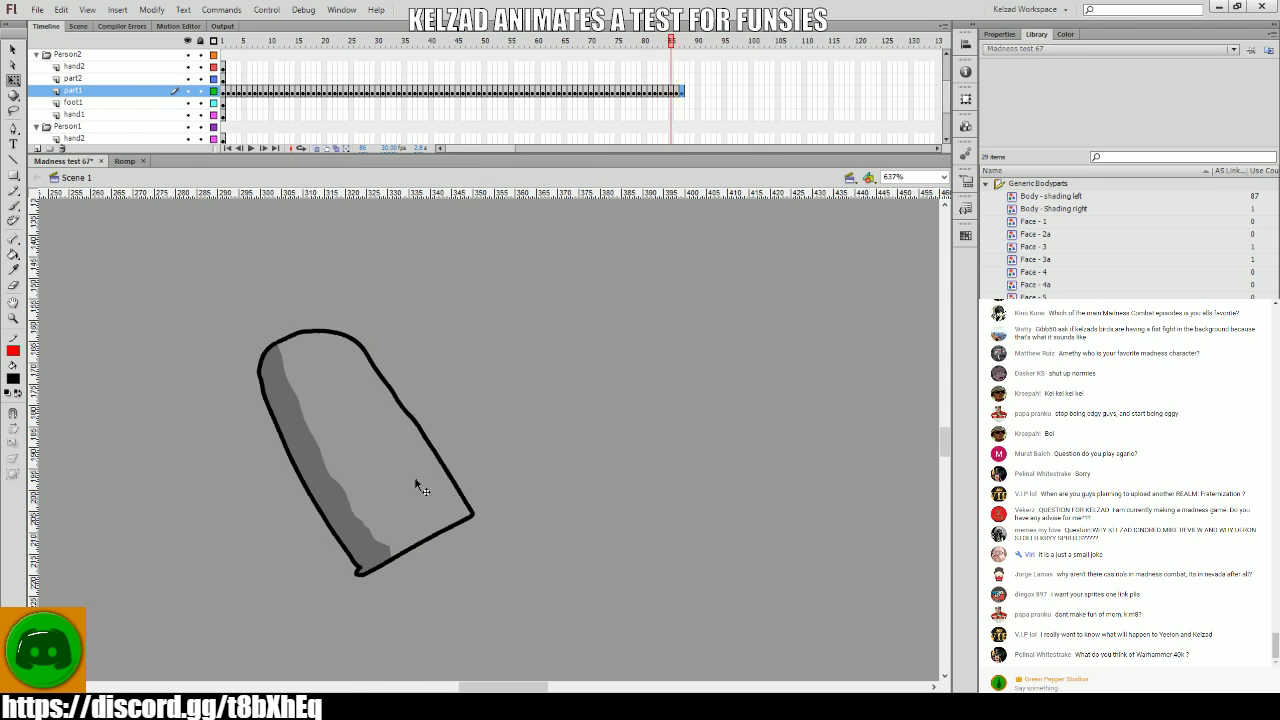
click(402, 480)
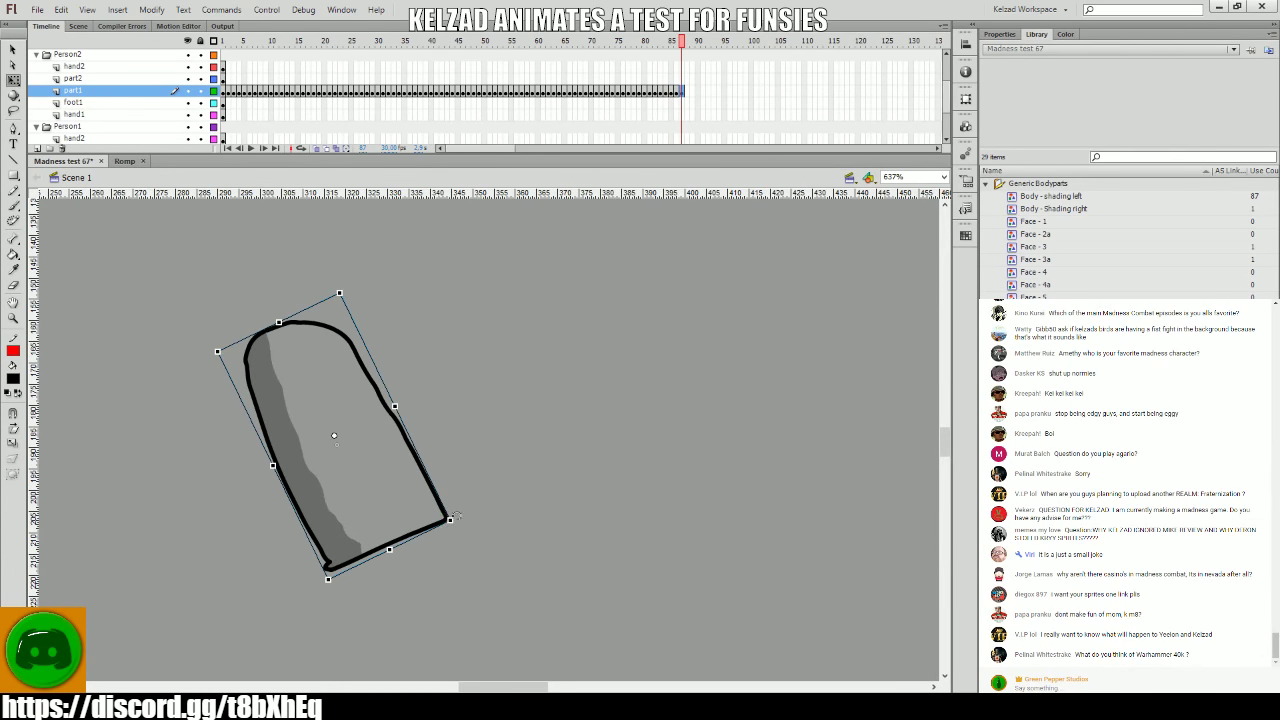
- Add keyframes at frames 88 and 89 on part1, rotating the leaning body further toward upright
key(comma)
key(period)
key(comma)
key(period)
key(F6)
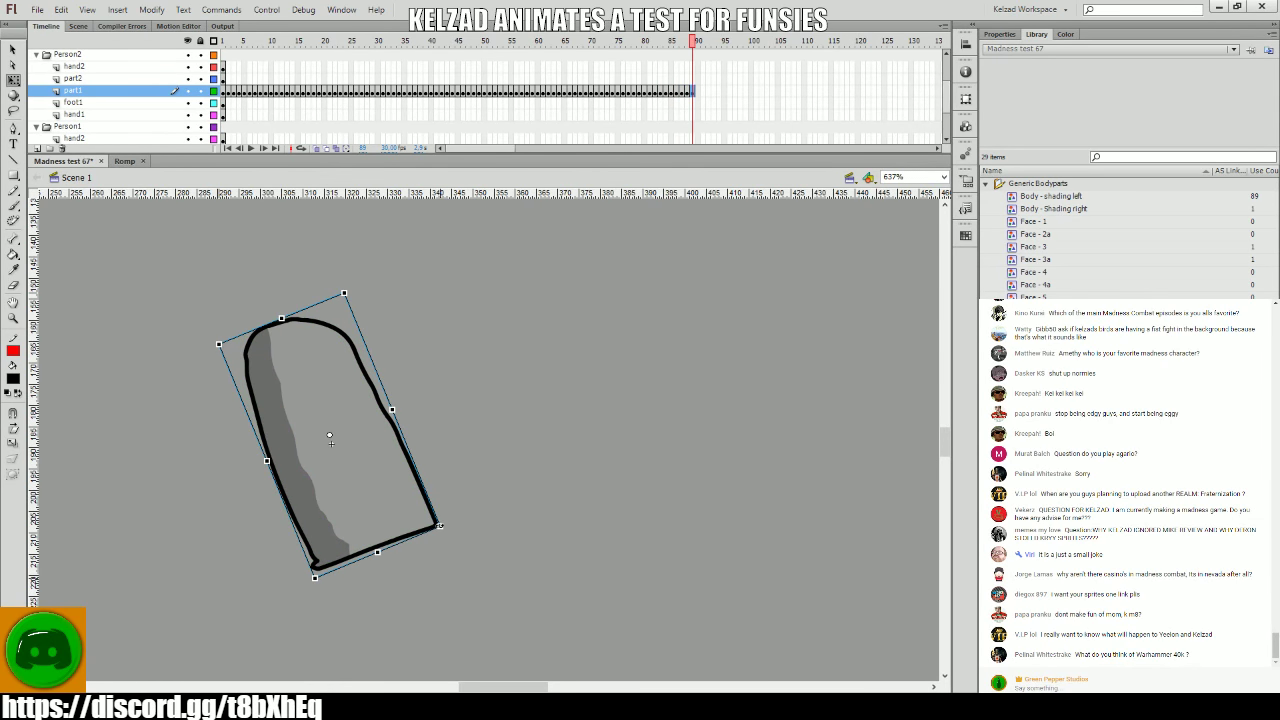
drag(451, 518, 400, 552)
- Add keyframes at frames 90 to 93 on part1, easing the body left while straightening its lean
key(comma)
key(period)
key(comma)
key(period)
key(F6)
key(comma)
key(period)
key(F6)
key(F6)
key(F6)
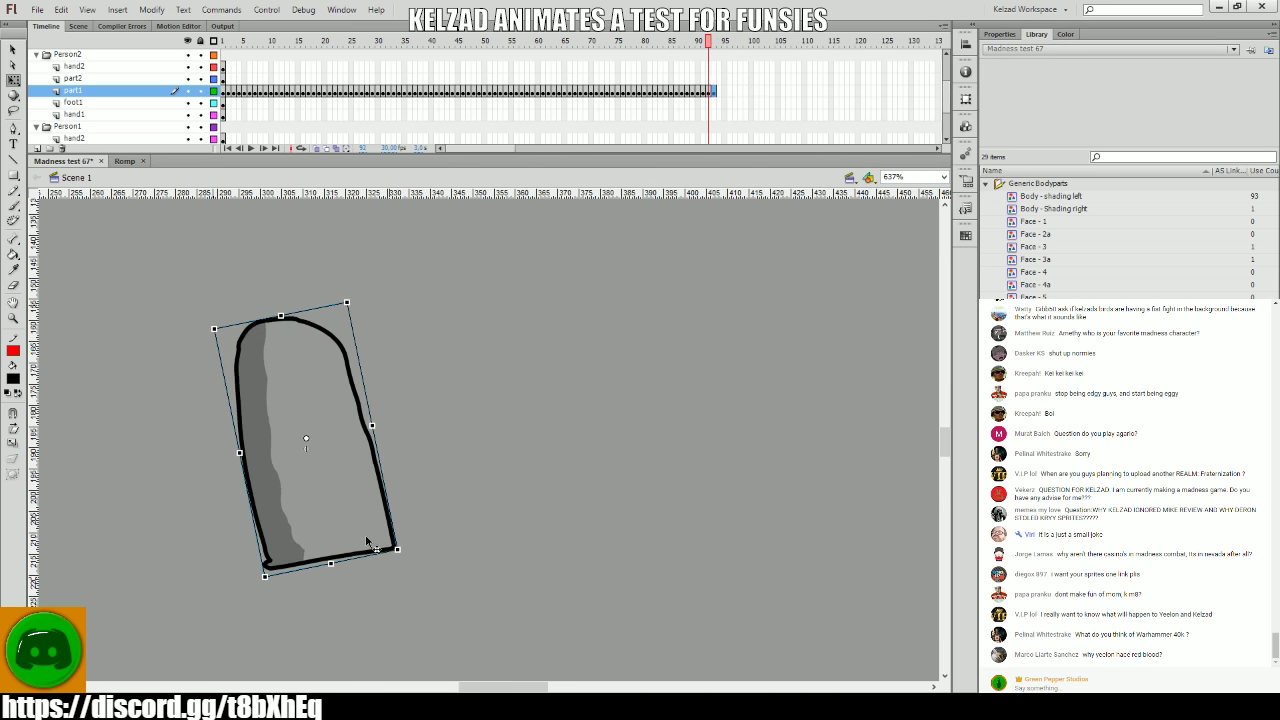
- Compare frames 91 and 92 on part1 to check how smoothly the body straightens
click(360, 541)
key(period)
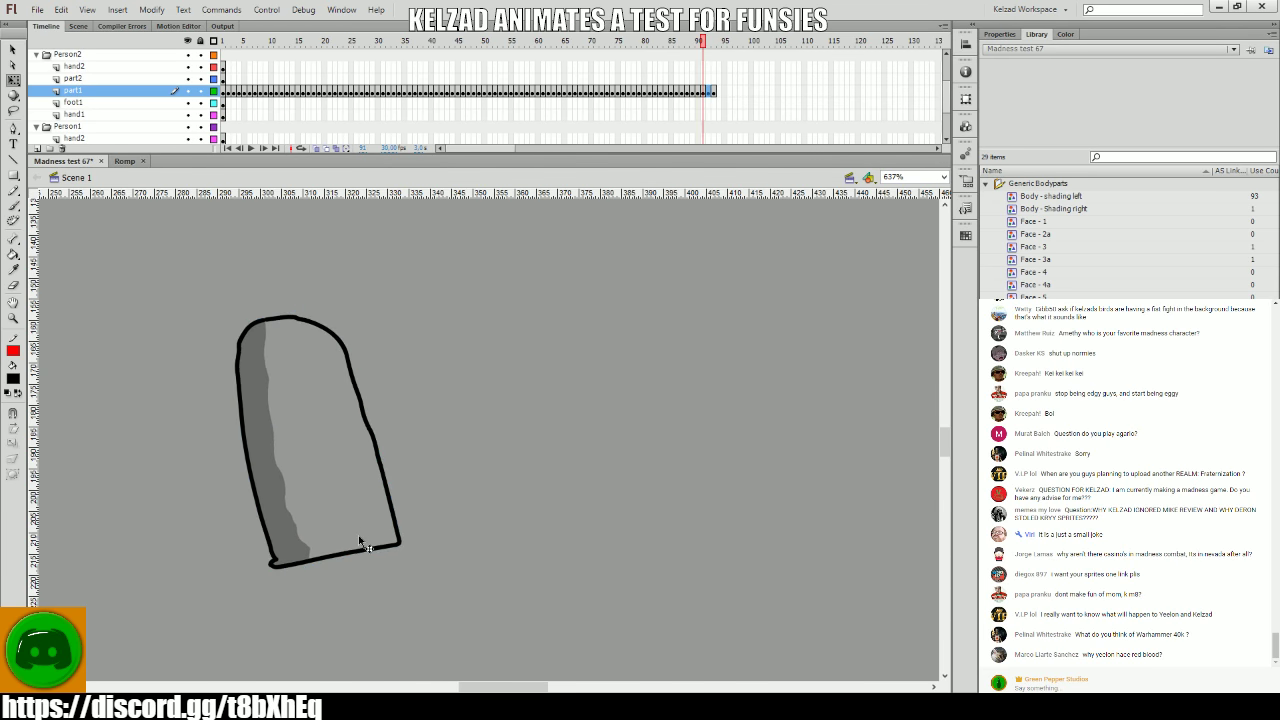
key(comma)
key(period)
key(comma)
key(period)
key(comma)
key(period)
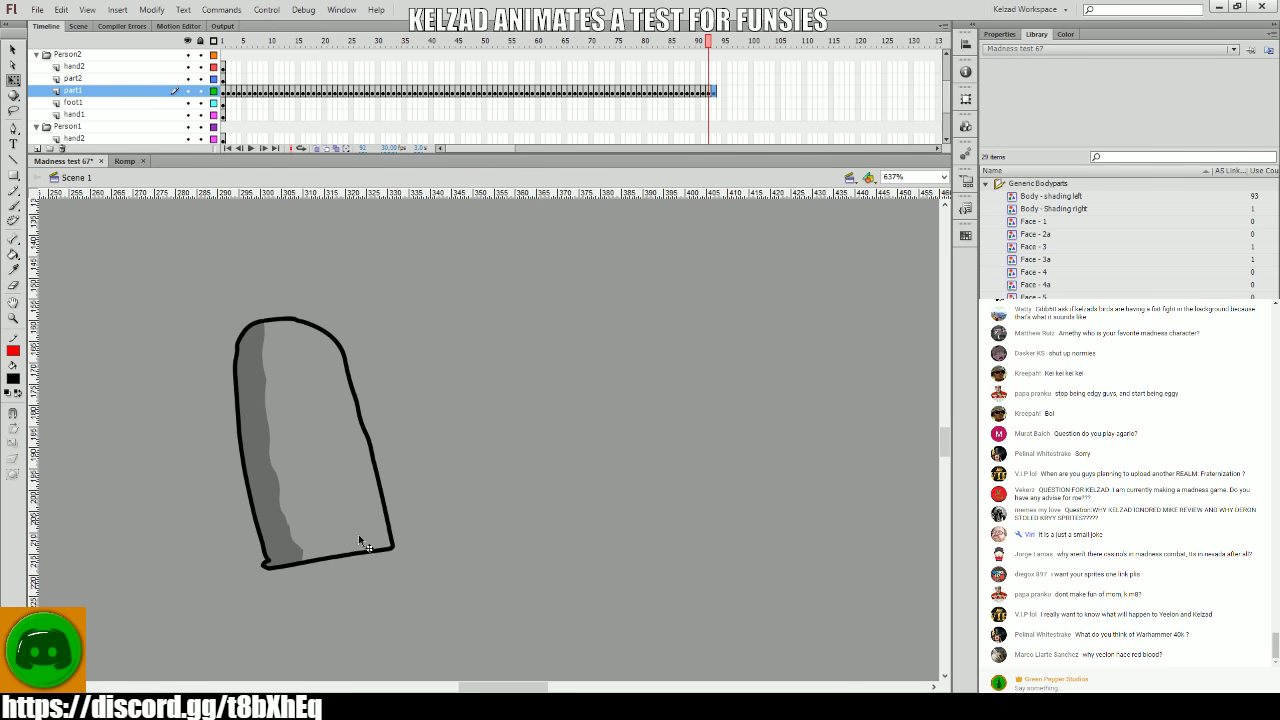
click(358, 534)
- Add keyframes at frames 94 to 98 on part1, bringing the body close to upright at the left end of the sway
key(period)
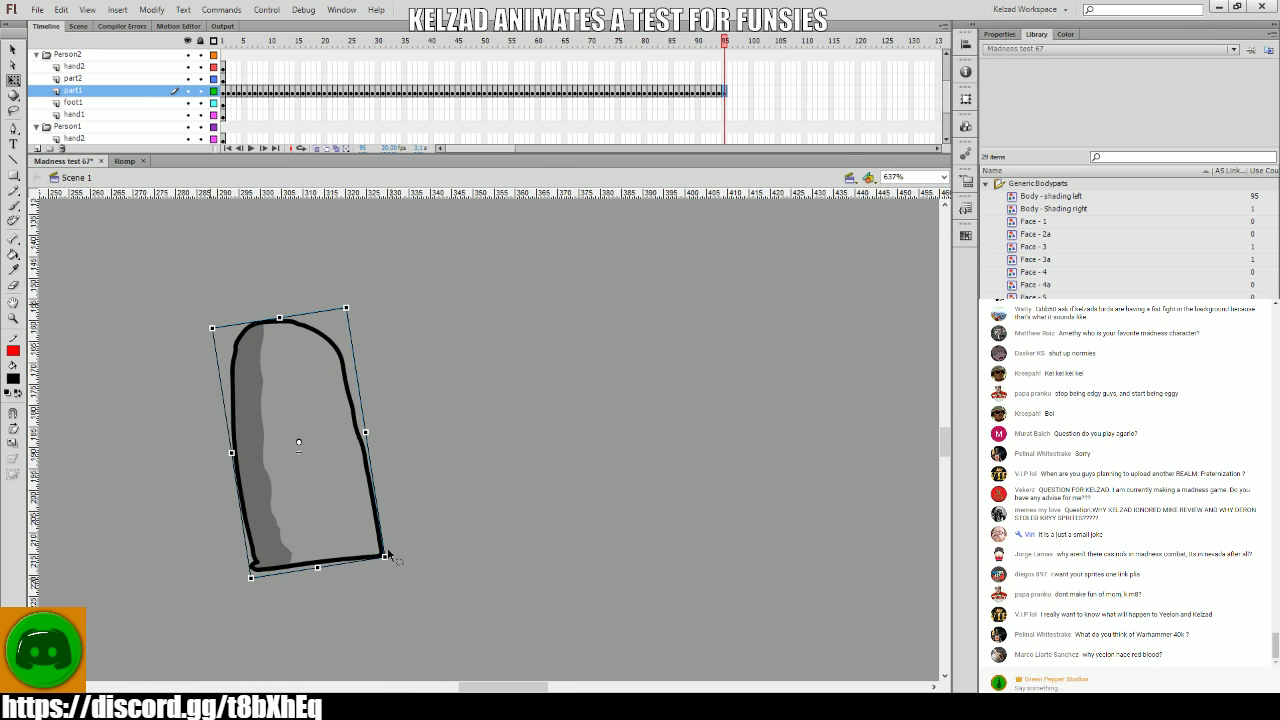
drag(389, 549, 383, 556)
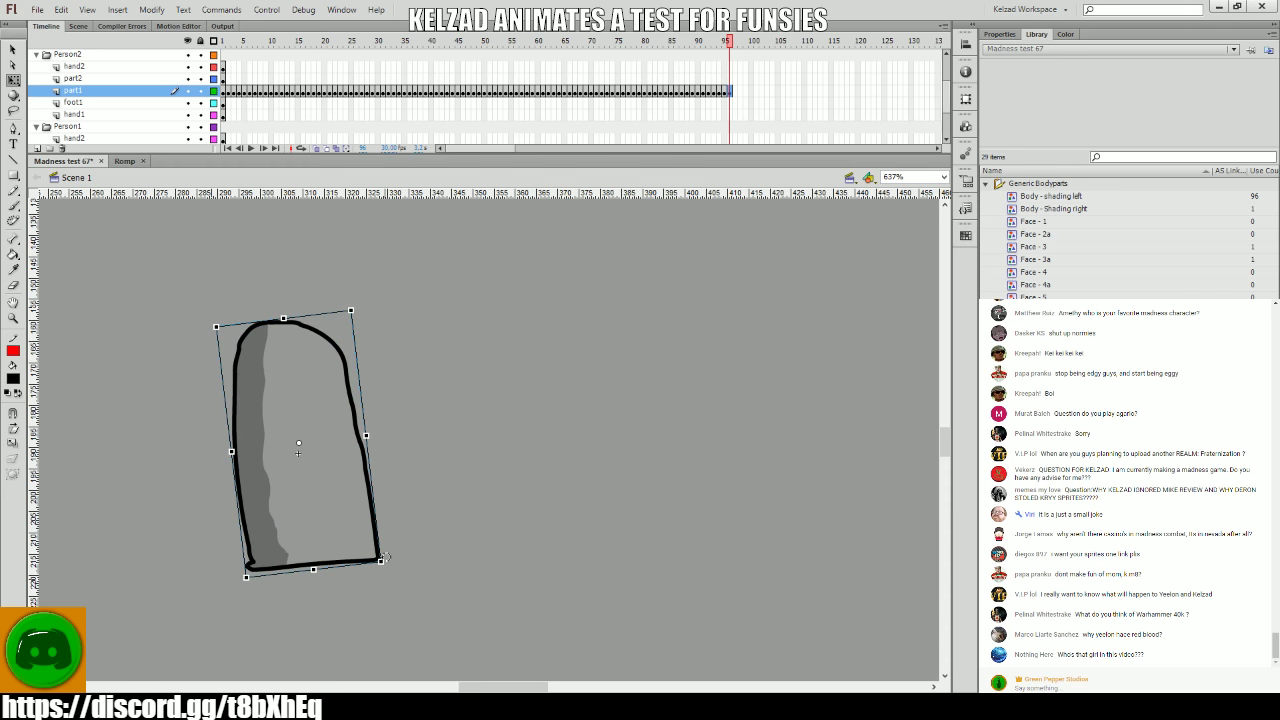
key(F6)
key(F6)
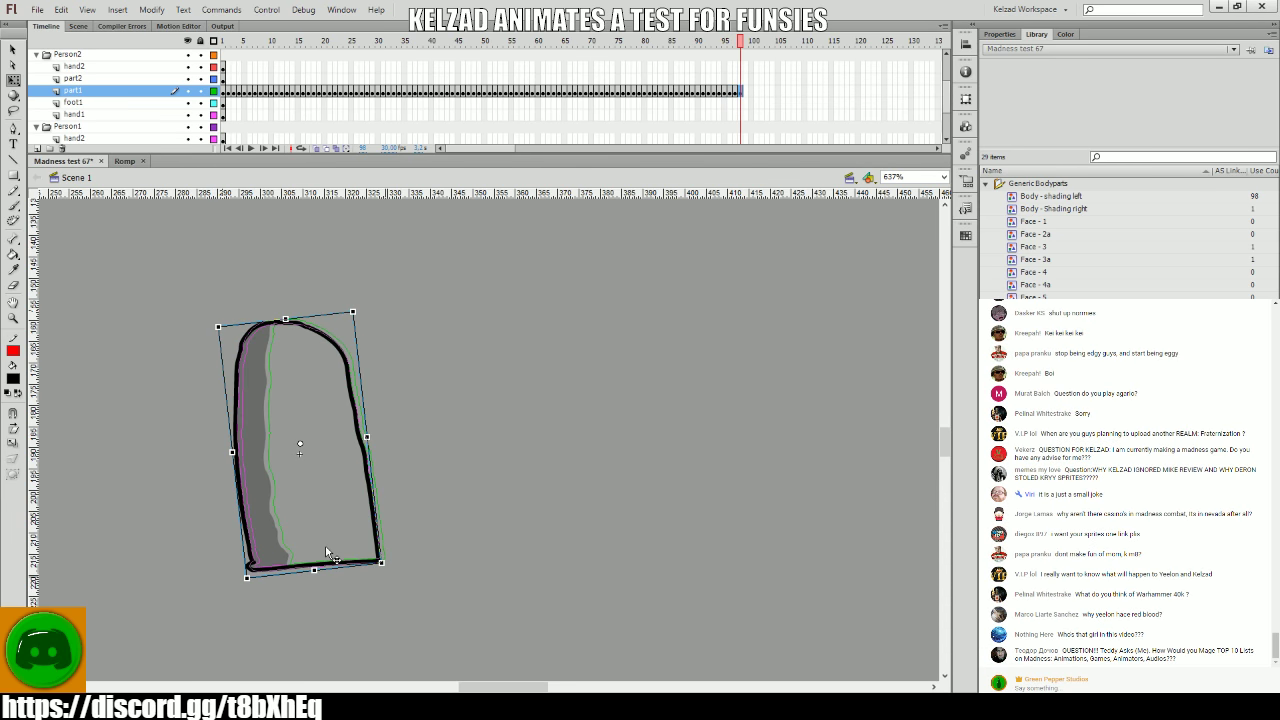
- Nudge the body right at frame 98 and add a keyframe at frame 99 with it further right and more upright
drag(322, 553, 397, 558)
key(F6)
key(comma)
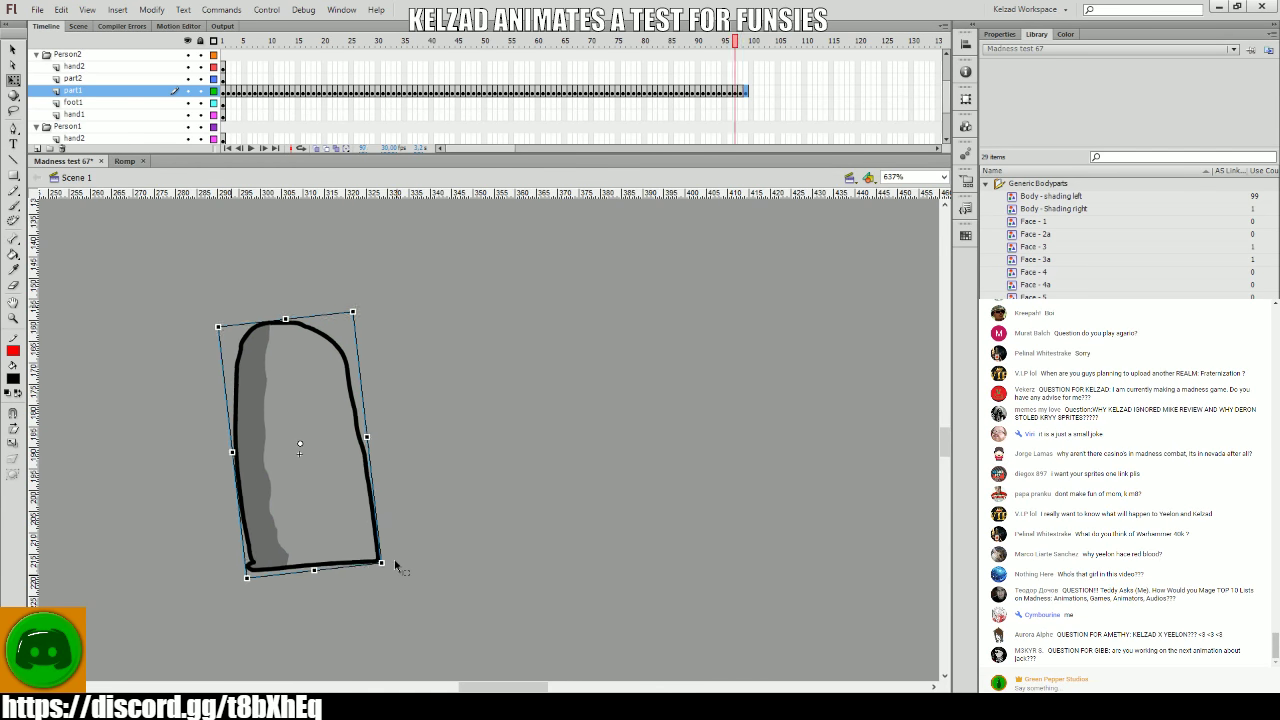
key(comma)
key(period)
key(period)
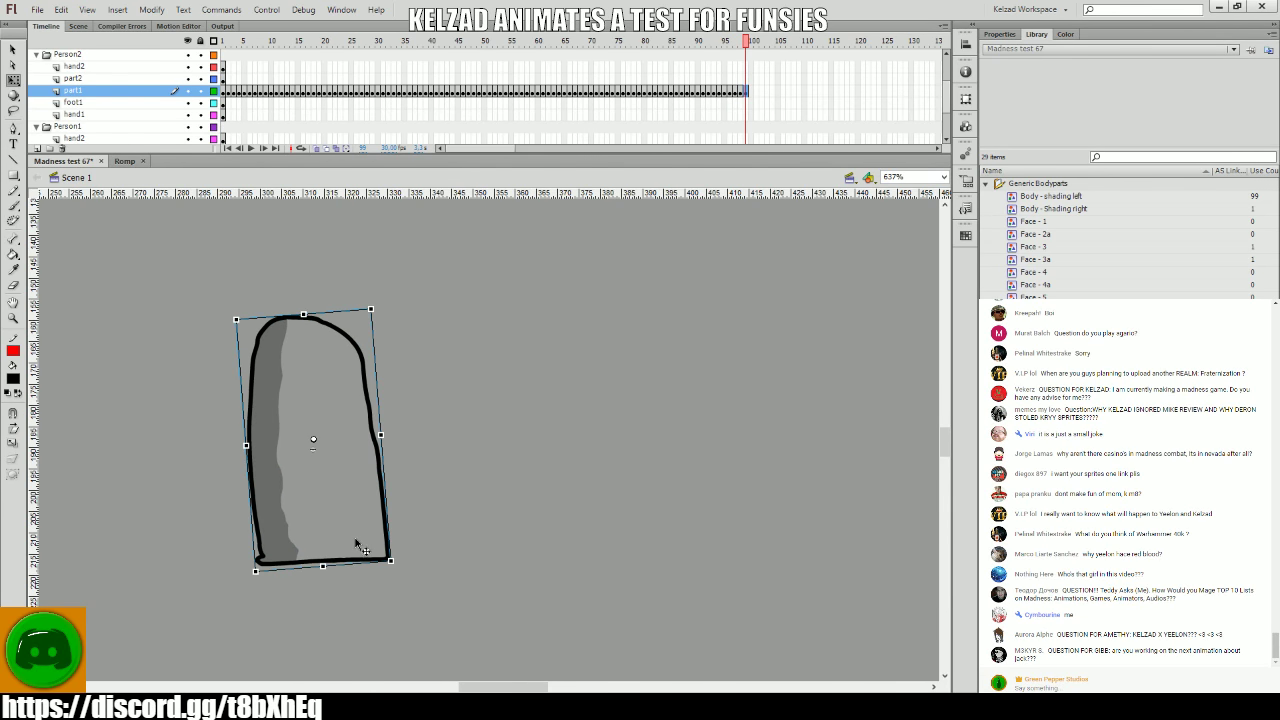
- Step back and forth through the frames leading up to 99 on part1 to check the body's change of direction
key(comma)
key(comma)
key(comma)
key(period)
key(period)
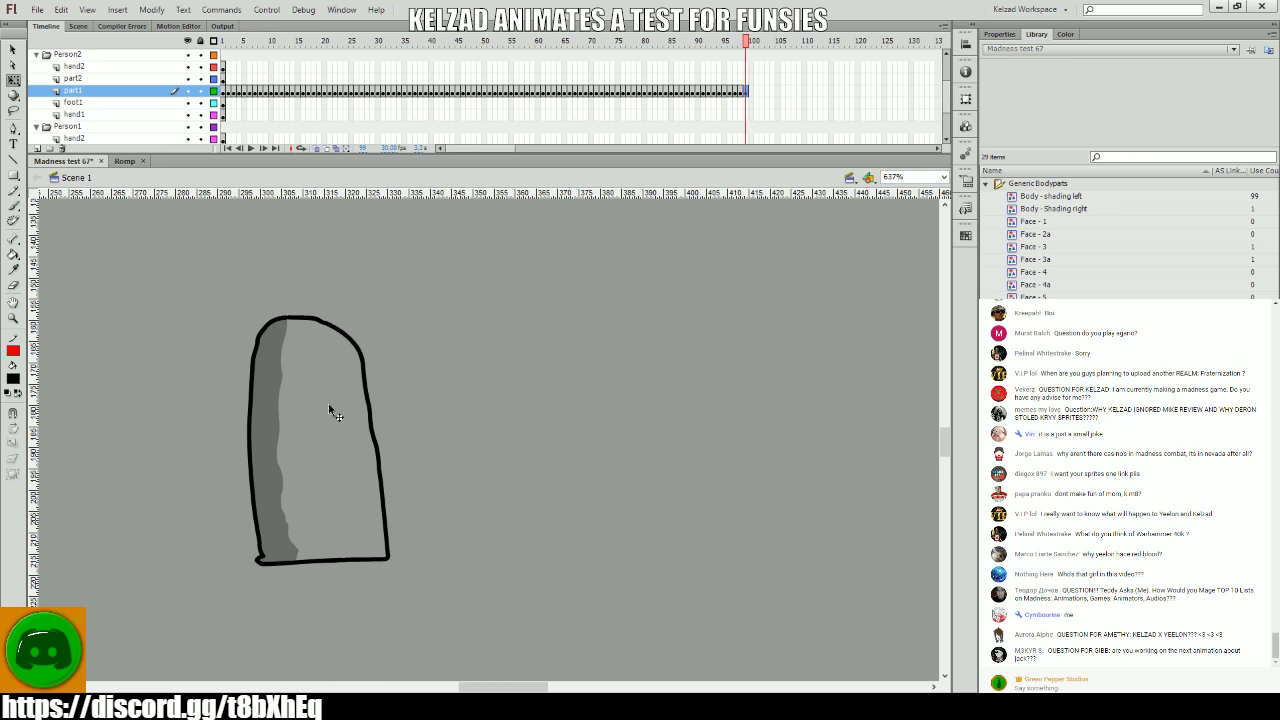
key(comma)
key(comma)
key(period)
key(comma)
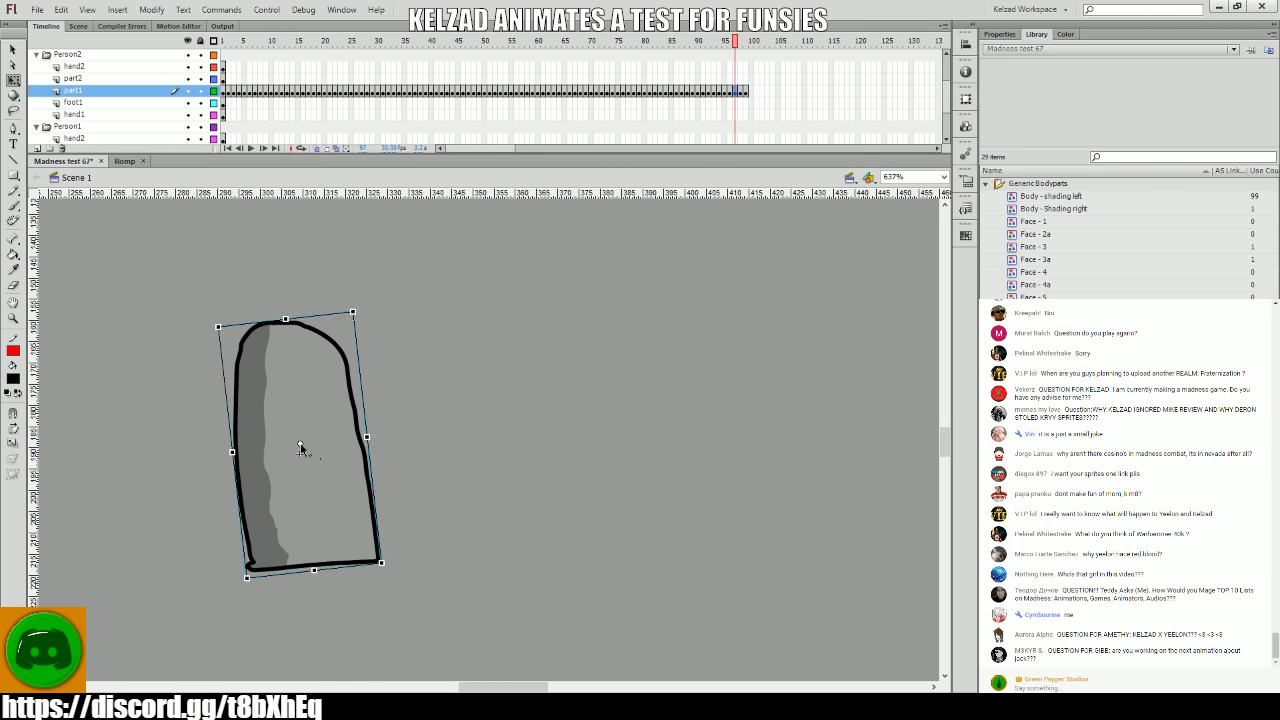
key(comma)
key(period)
key(comma)
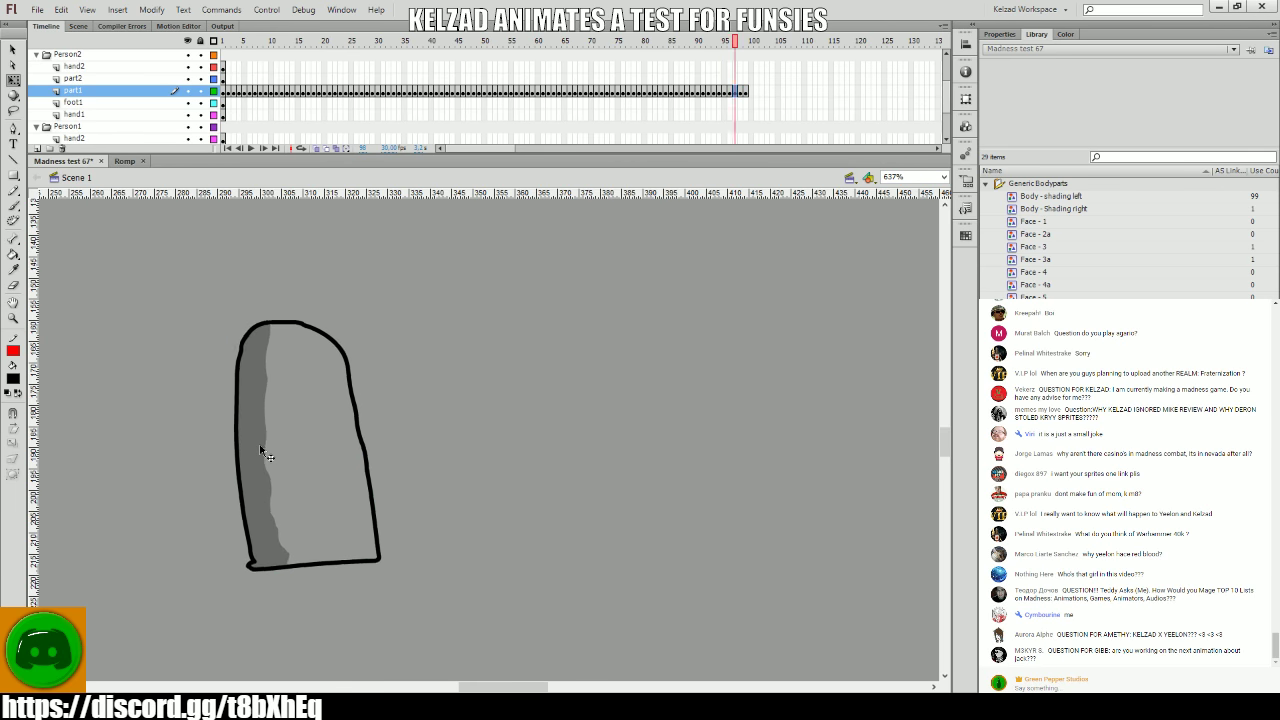
key(period)
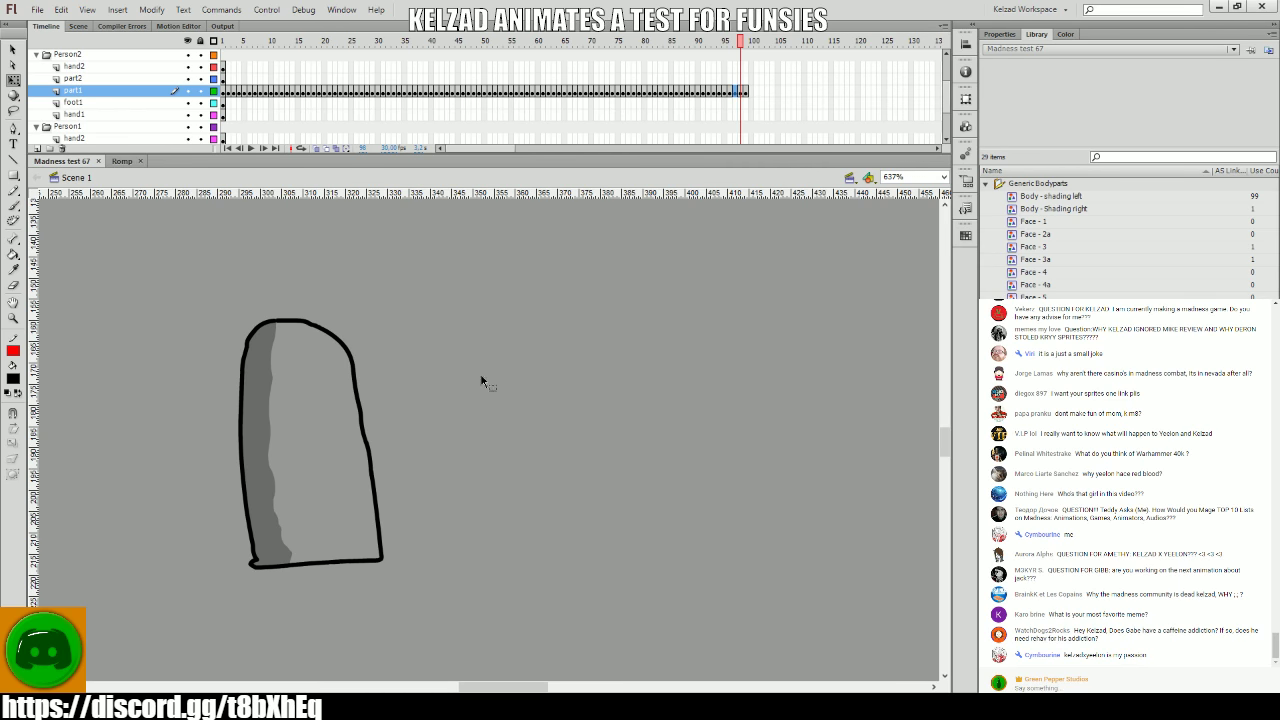
key(comma)
key(period)
- Compare frames 97 to 99 and add a keyframe at frame 100 on part1, moving the body a little right
click(334, 428)
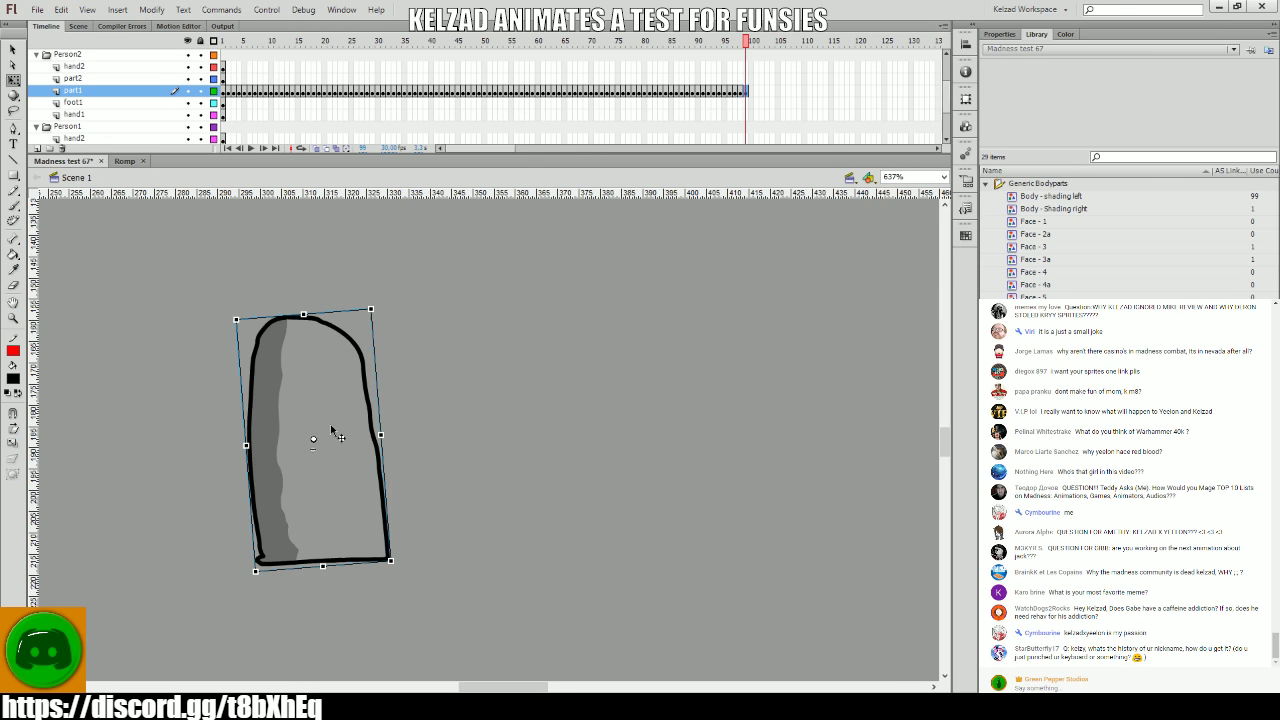
key(period)
key(comma)
click(327, 458)
key(comma)
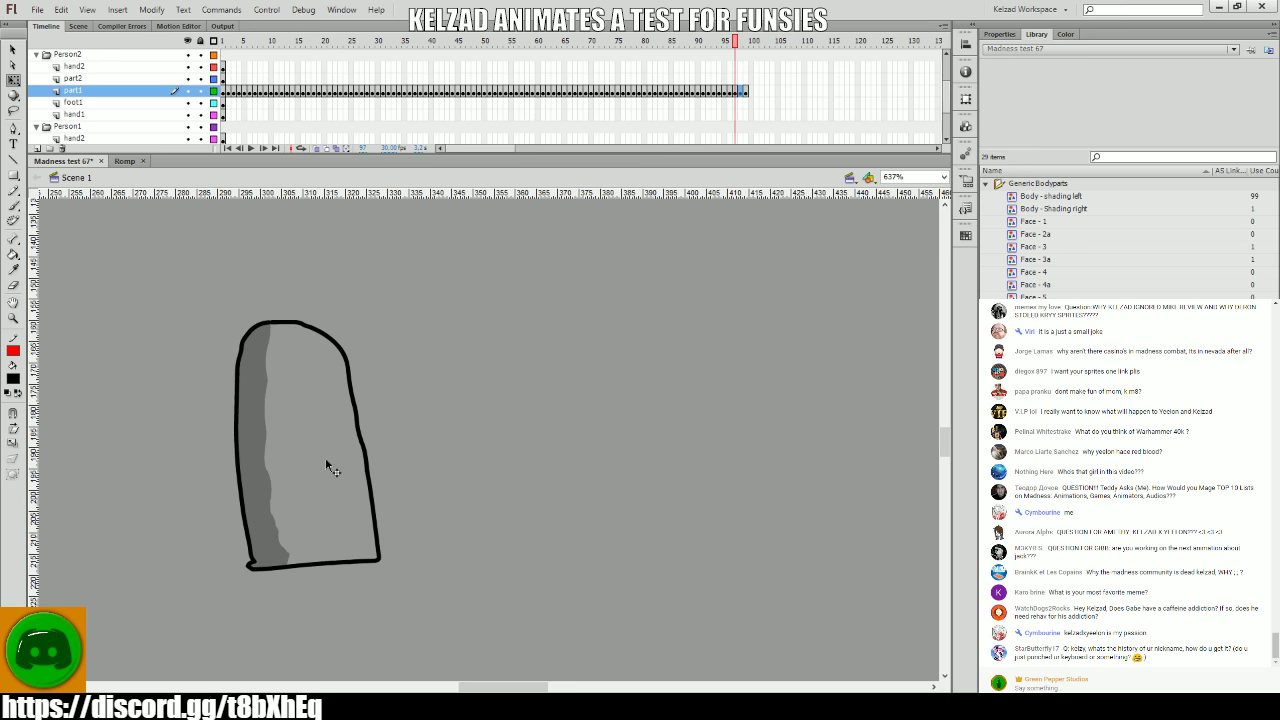
key(period)
key(period)
click(326, 459)
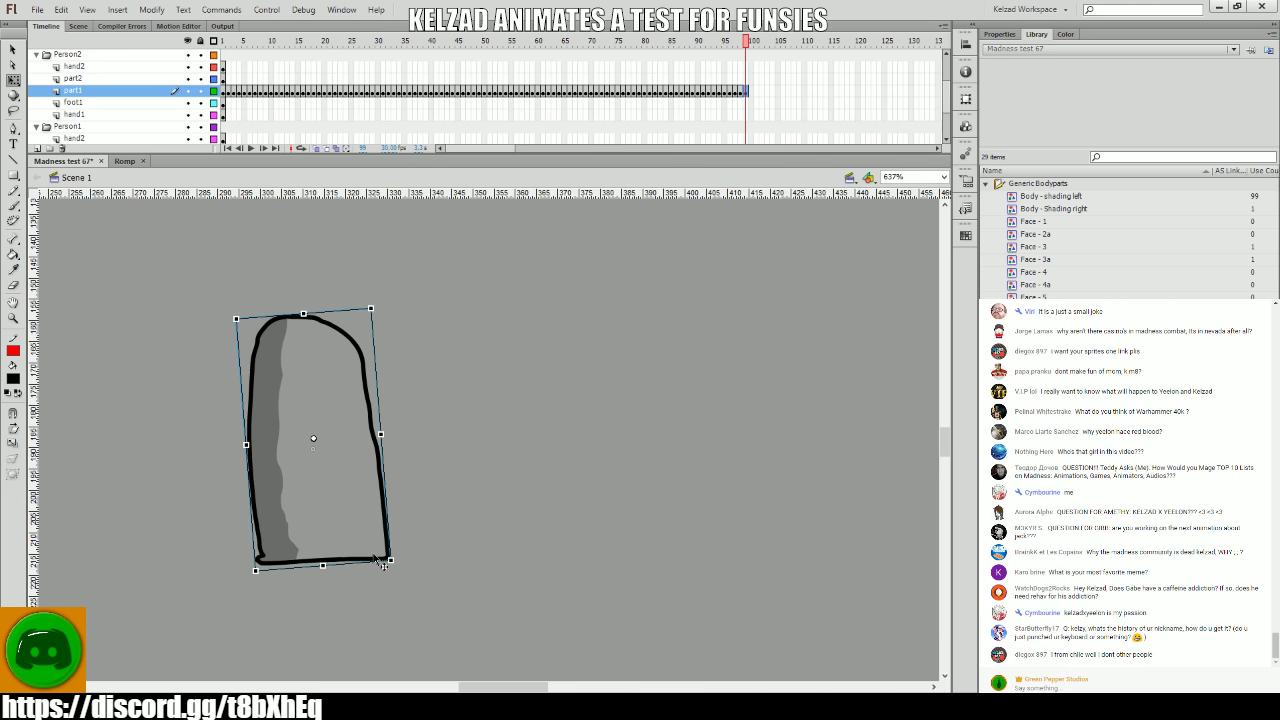
key(F6)
key(Right)
key(Right)
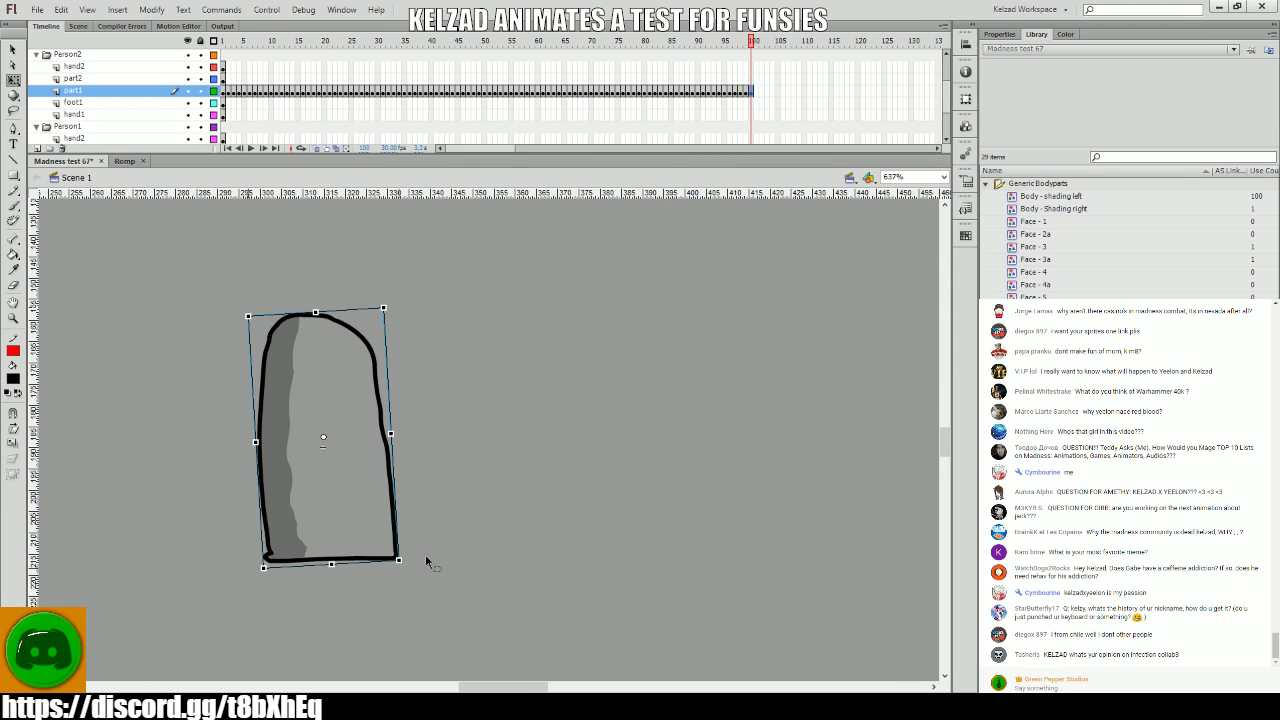
- Add keyframes at frames 101 to 113 on part1, moving the body steadily right and rotating it until it tilts slightly right
drag(408, 563, 496, 554)
key(Right)
key(Right)
key(F6)
key(Right)
key(Right)
key(F6)
key(Right)
key(Right)
key(F6)
key(F6)
key(Right)
key(Right)
key(Right)
key(Right)
key(F6)
key(Right)
key(Right)
key(F6)
key(Right)
key(F6)
key(Right)
key(F6)
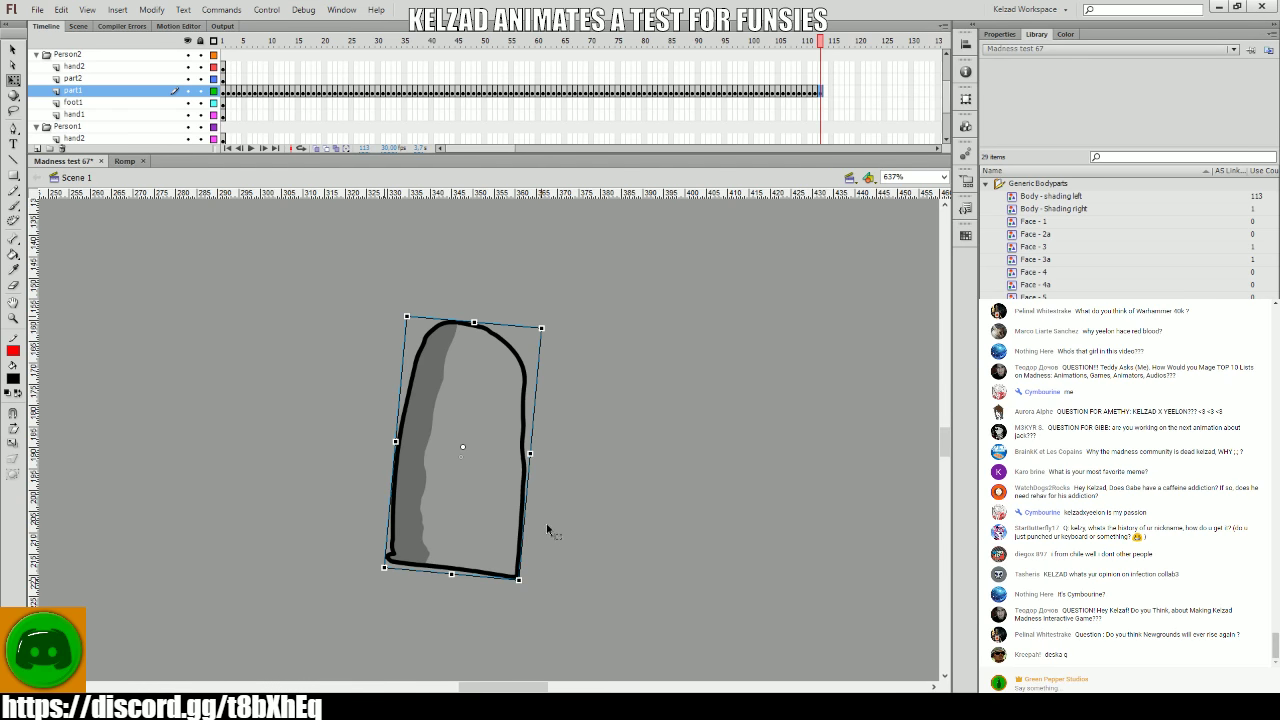
- Check the latest frames on part1 and nudge the body slightly left at frame 113
key(.)
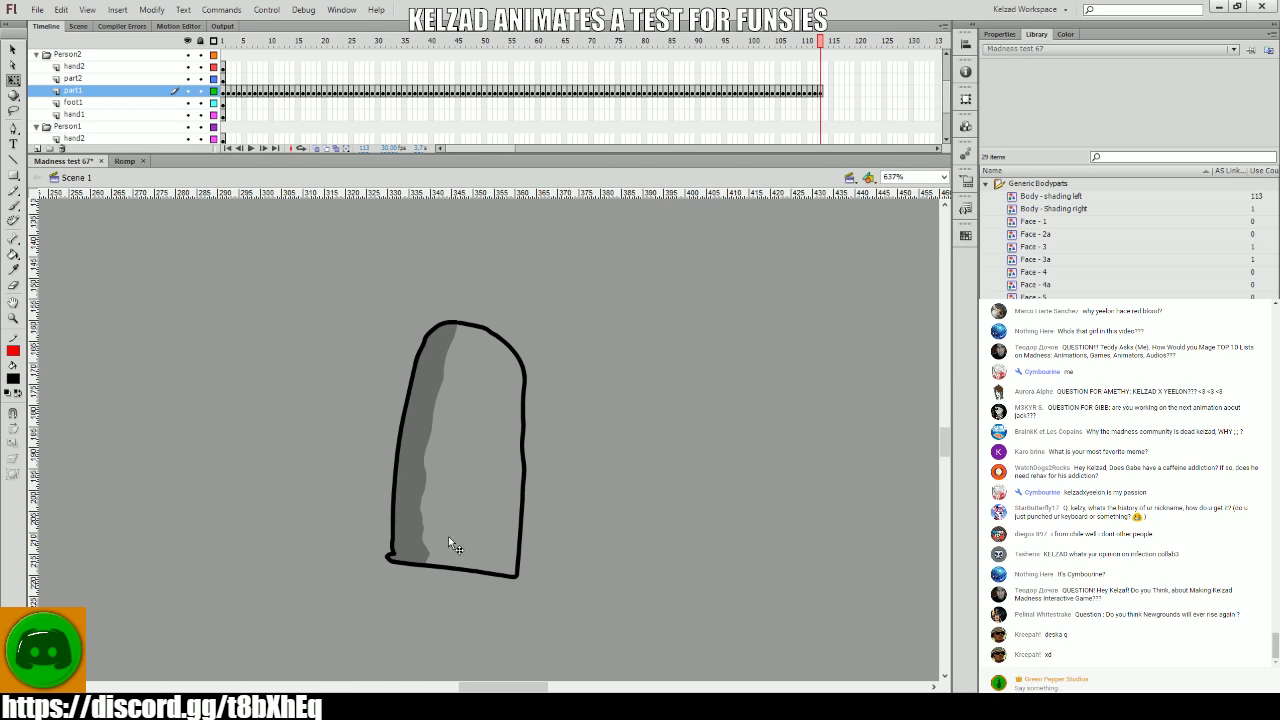
key(.)
key(.)
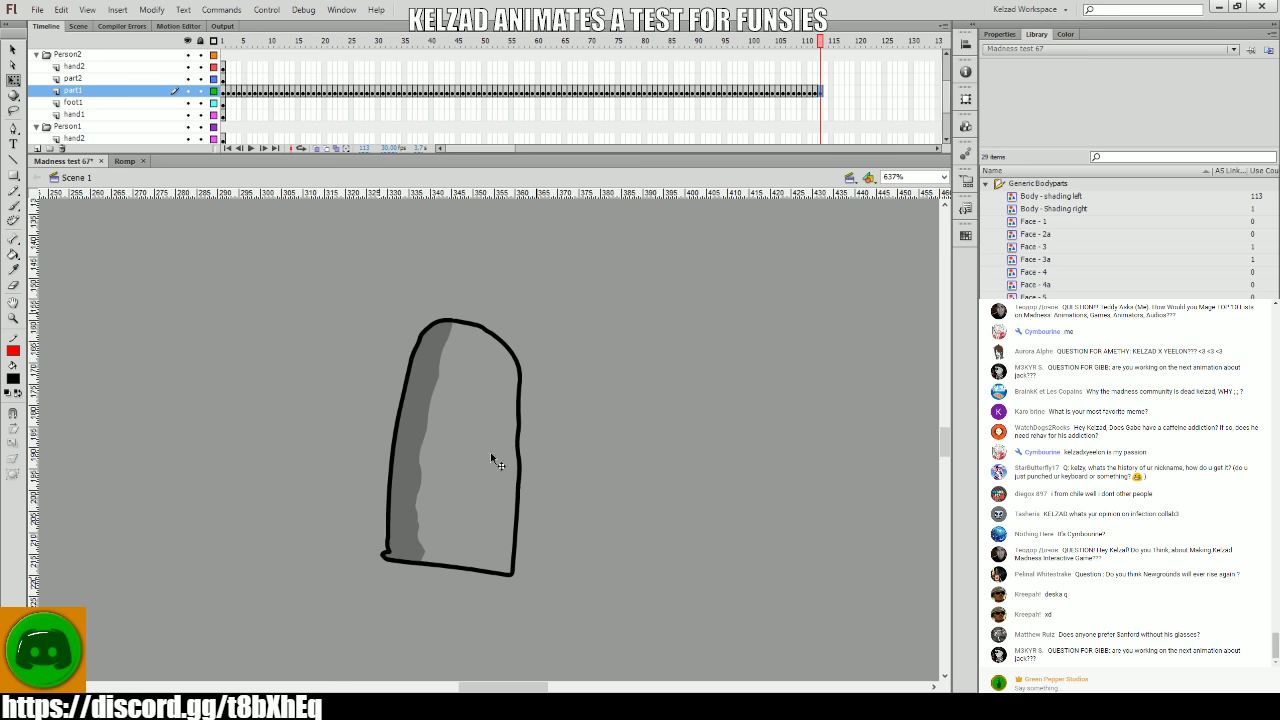
- Add keyframes at frames 114 to 117 on part1, moving the body further right with a slight right tilt
click(494, 413)
key(.)
key(.)
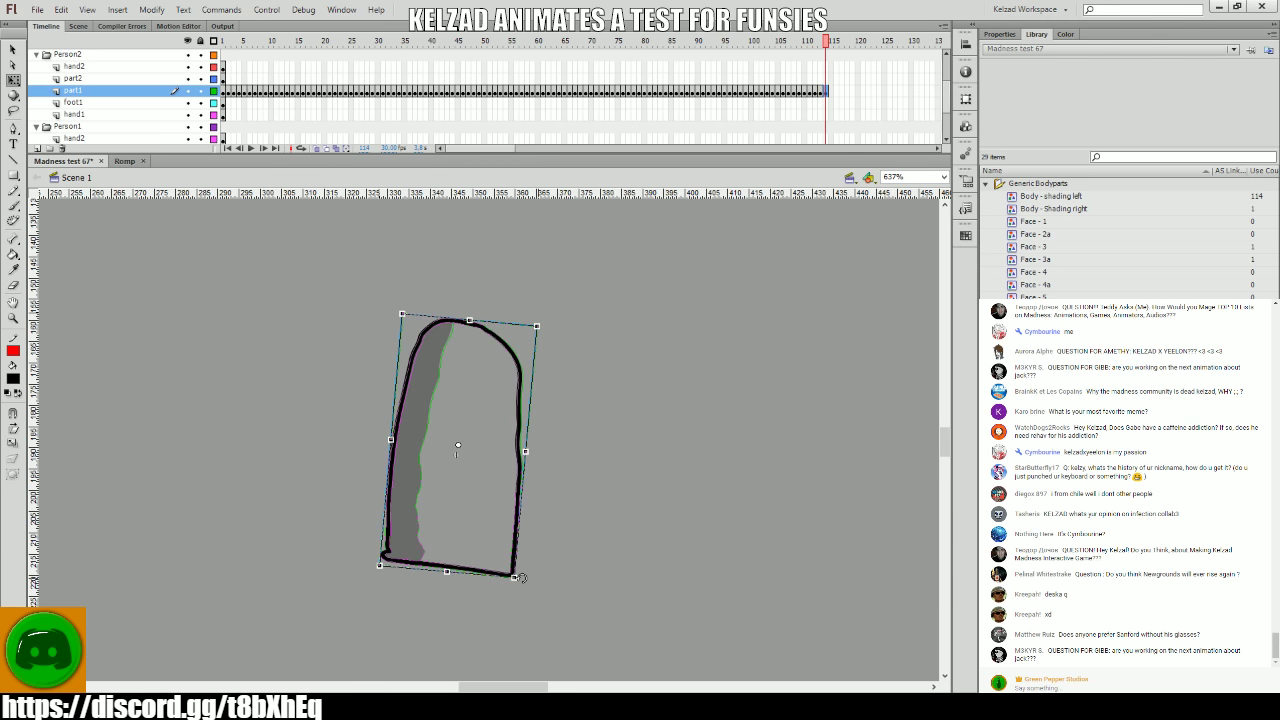
key(.)
key(F6)
key(Right)
key(Right)
key(Right)
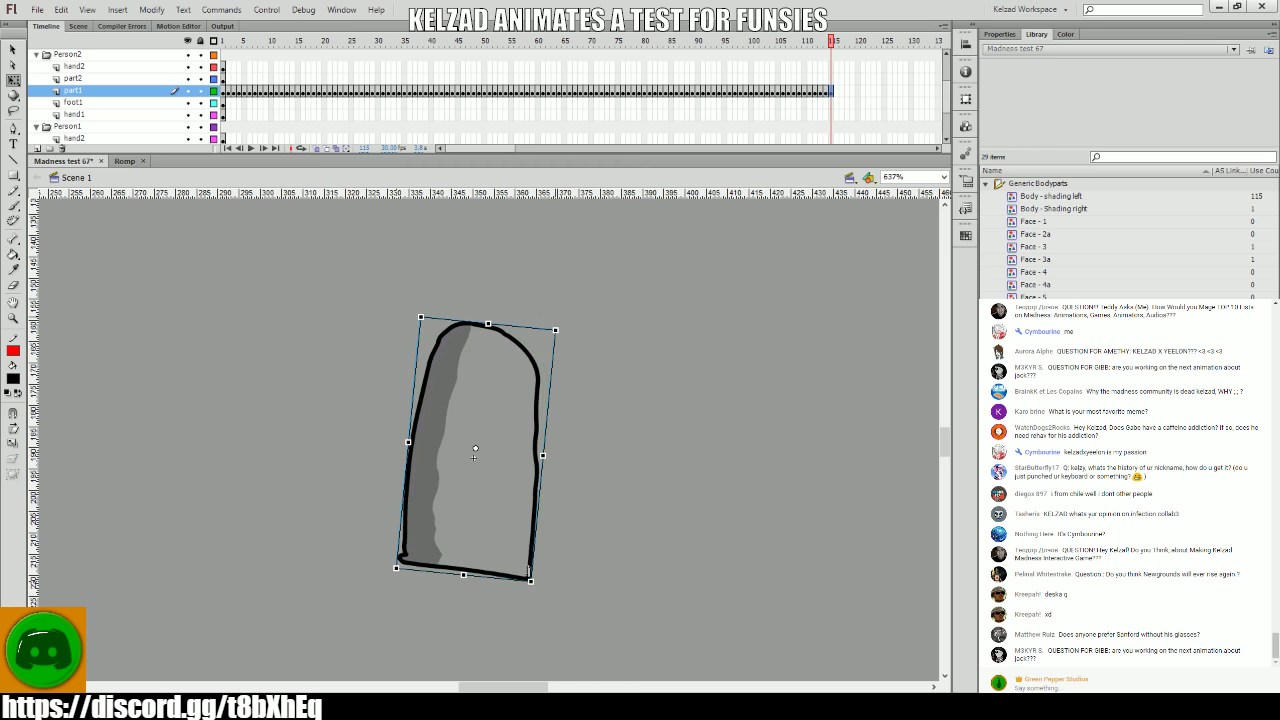
key(F6)
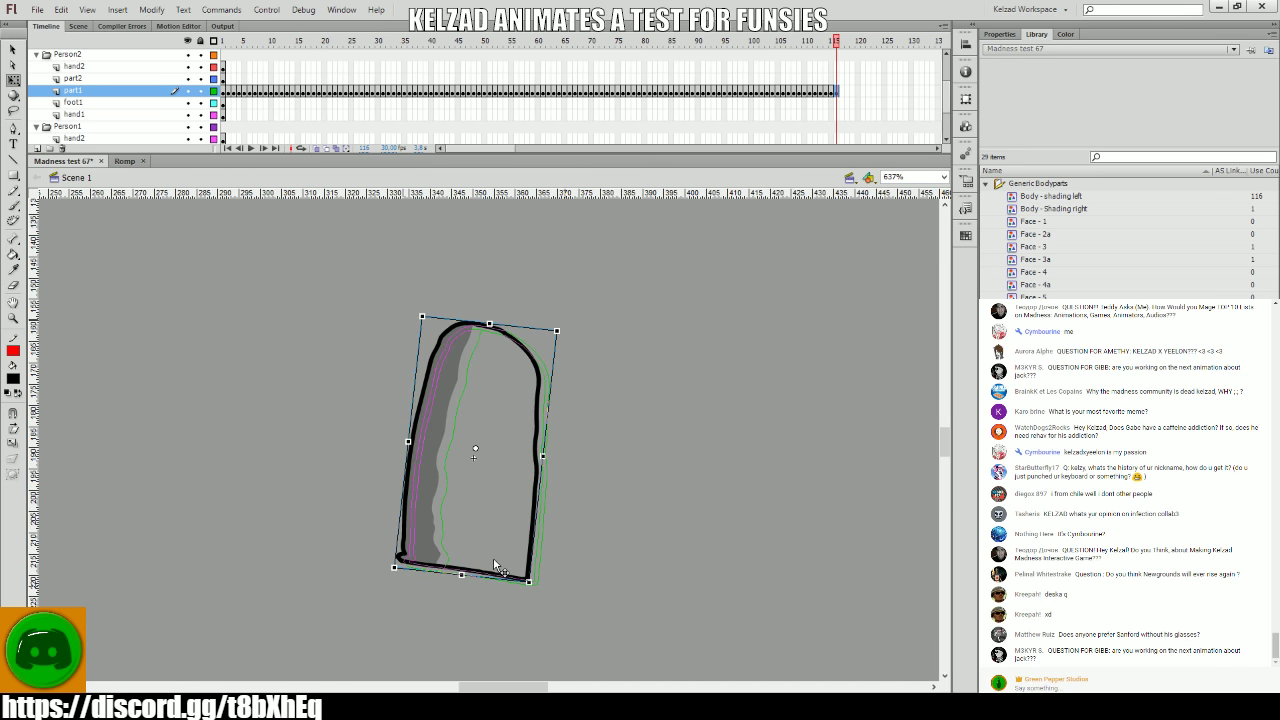
key(F6)
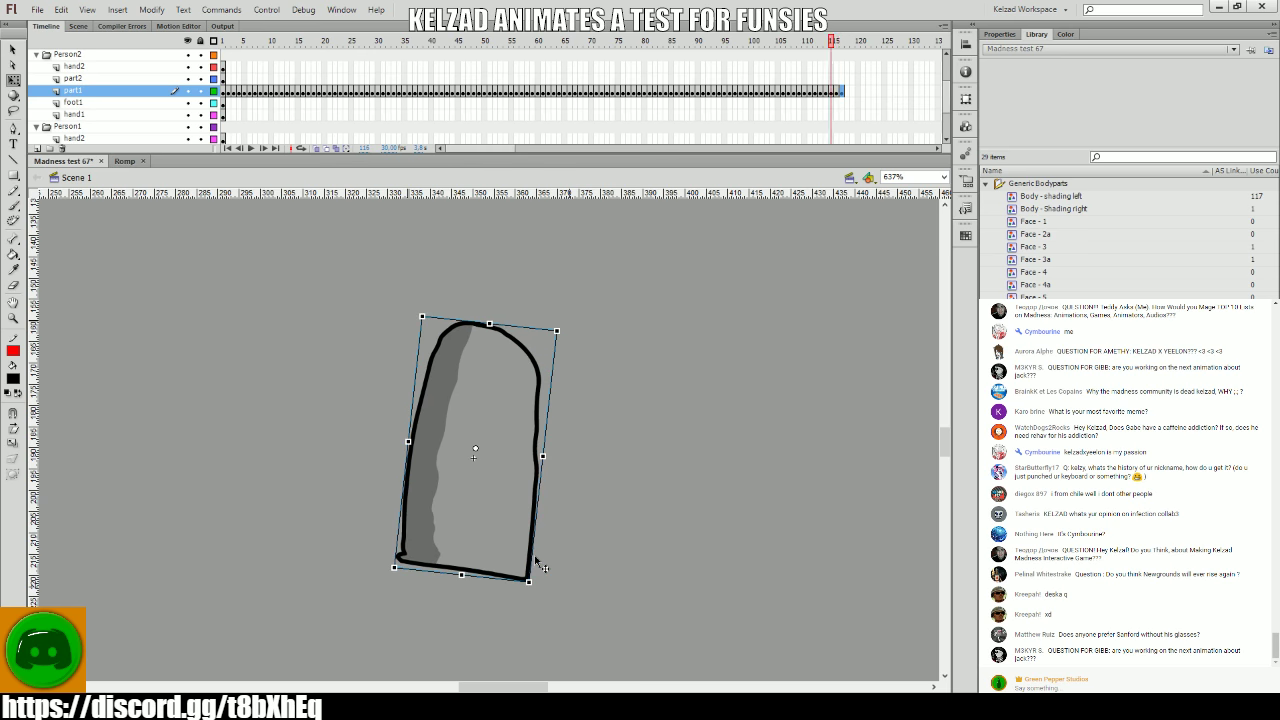
- Step back and forth through frames 113 to 117 on part1 to check the spacing of the body's rightward motion
key(.)
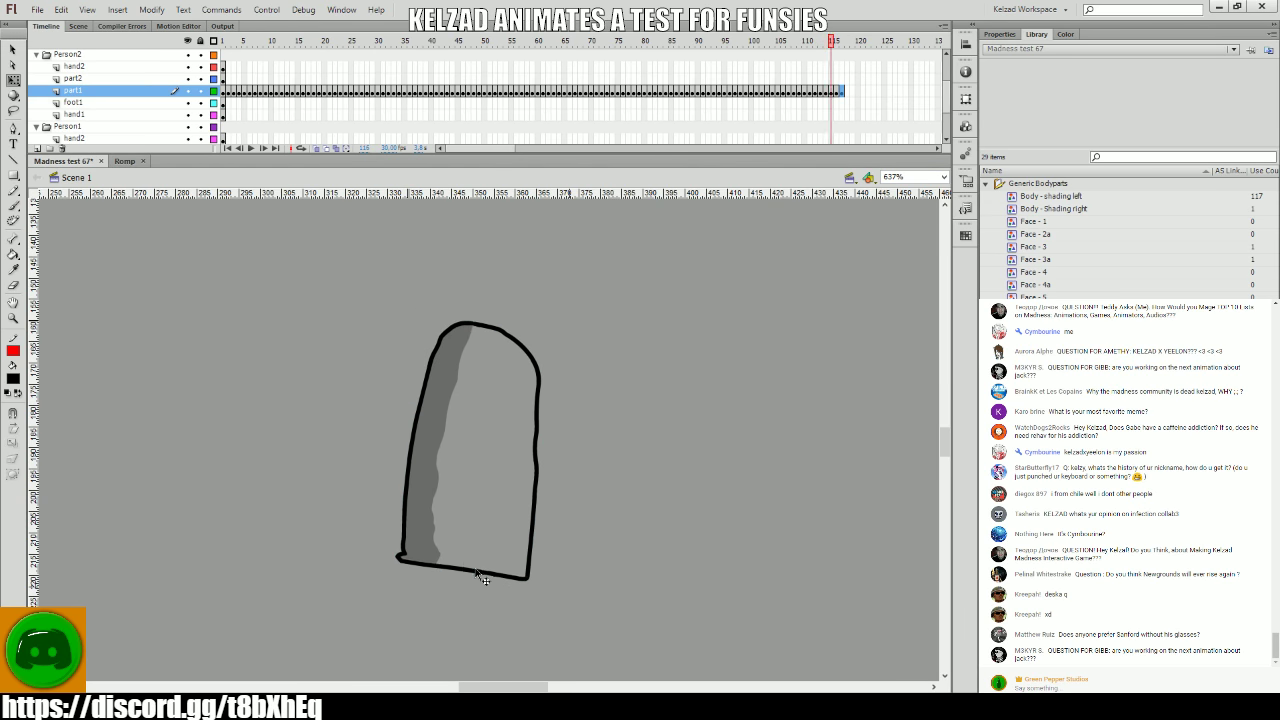
click(477, 571)
key(.)
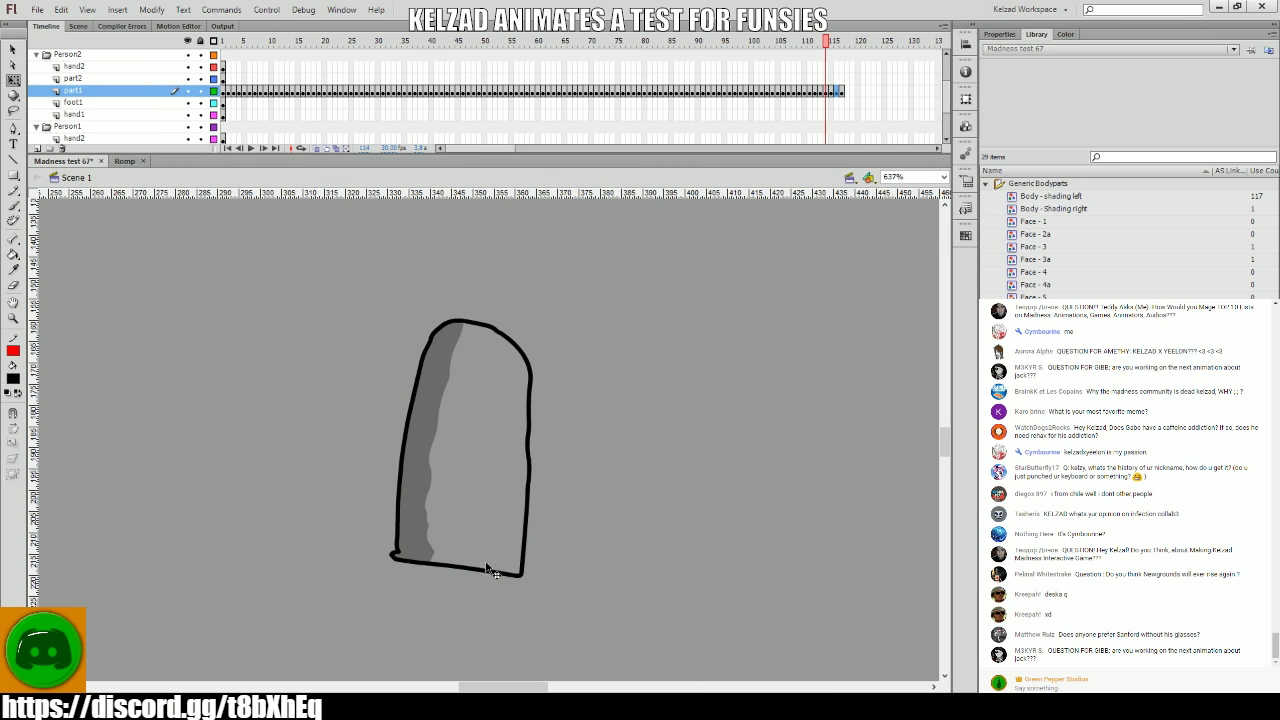
key(.)
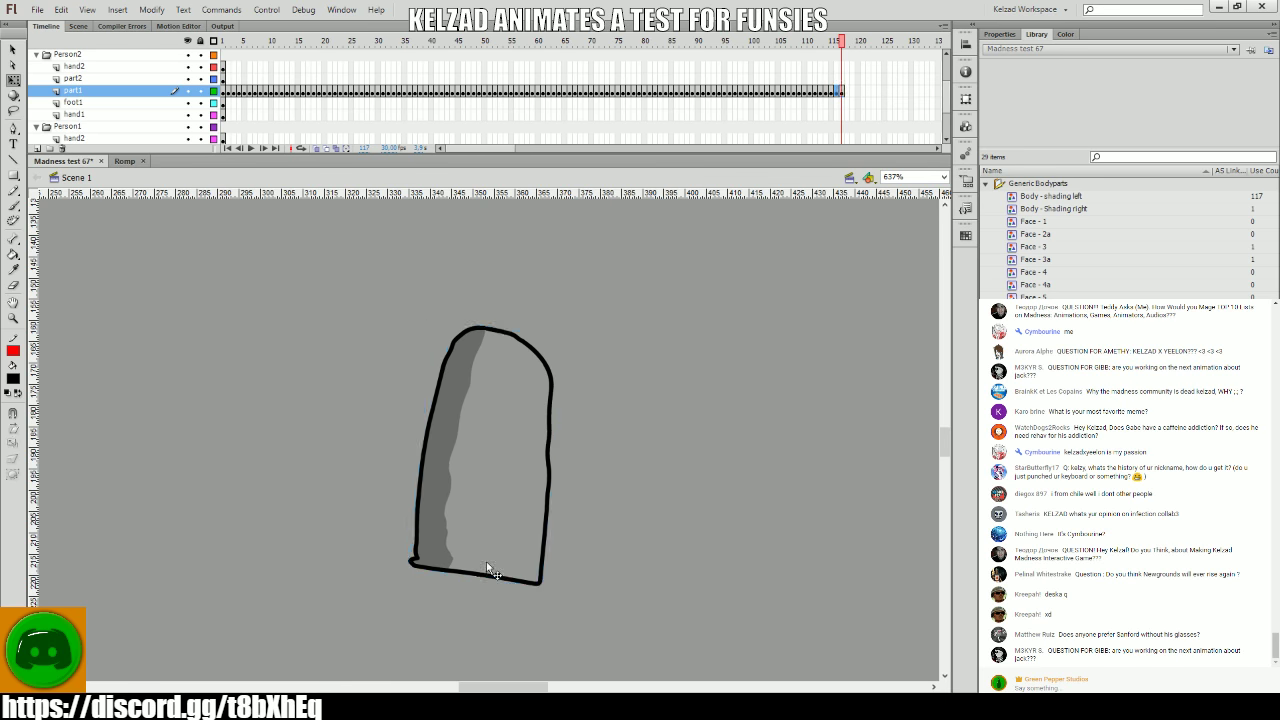
key(ctrl+v)
key(.)
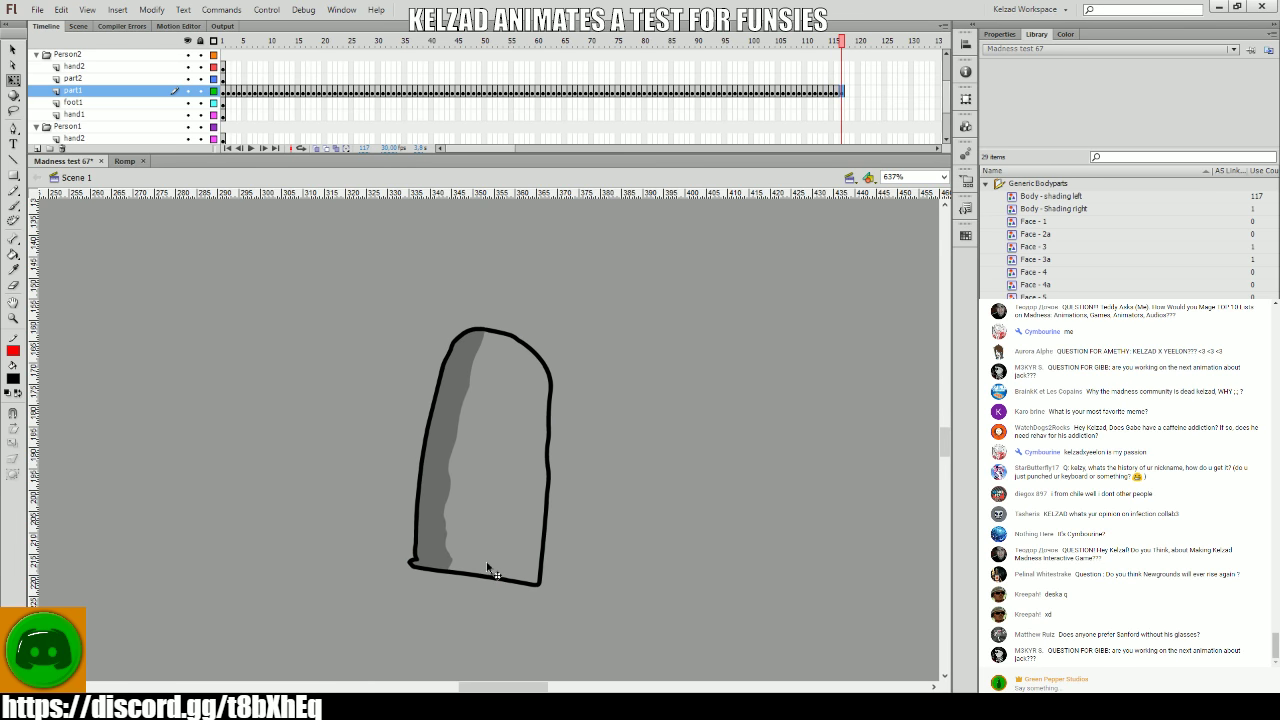
key(.)
key(.)
key(.)
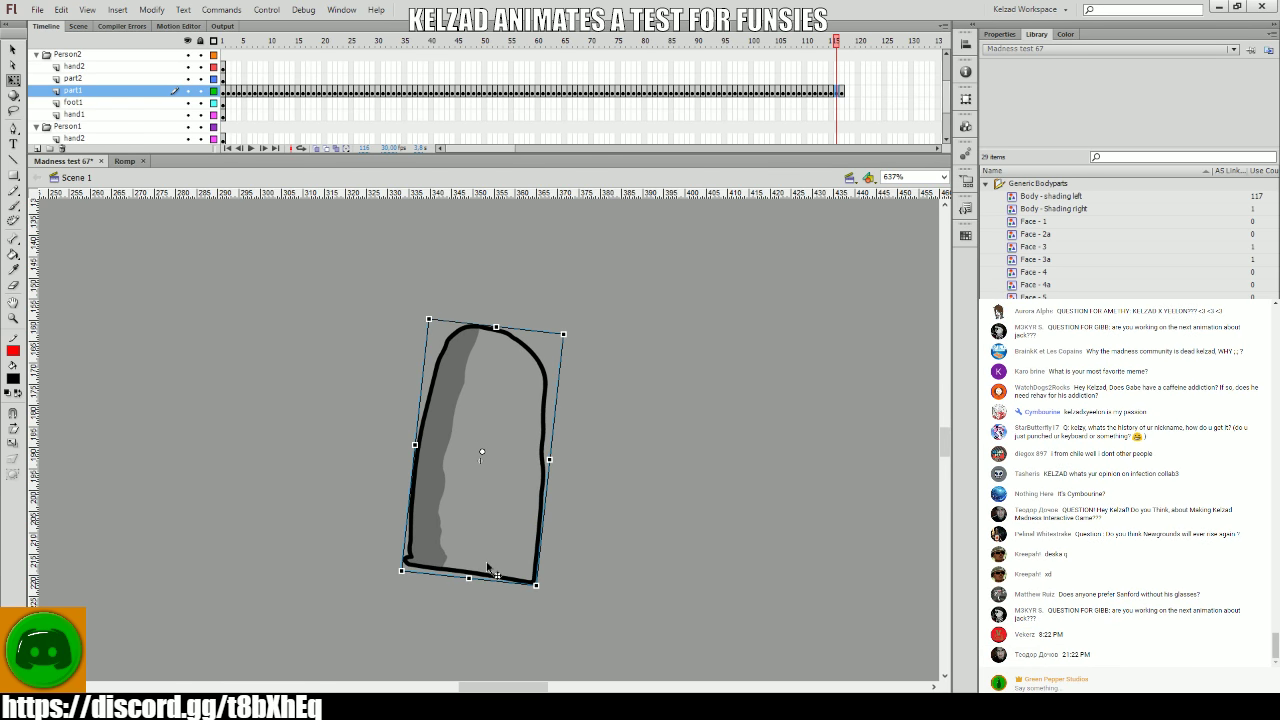
key(.)
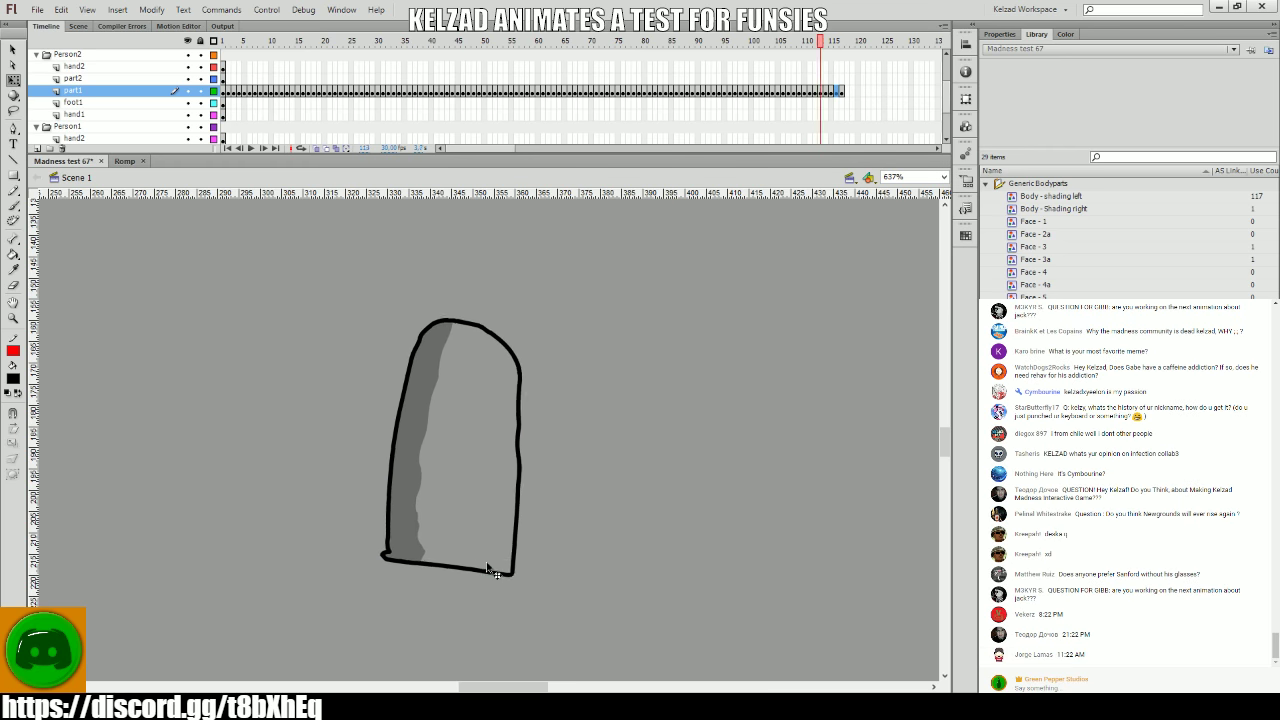
- Step through frames 111 to 113 on part1 and play the body sway from several frames to review the motion
key(.)
key(.)
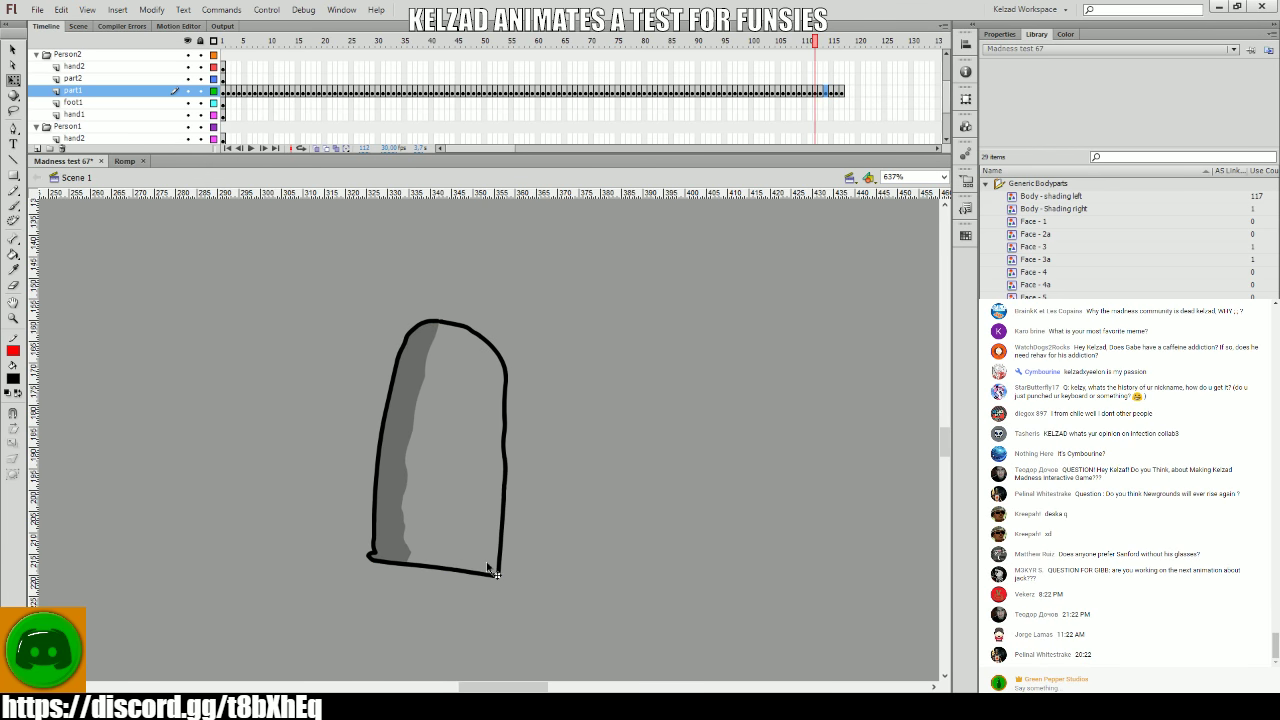
key(.)
key(.)
key(.)
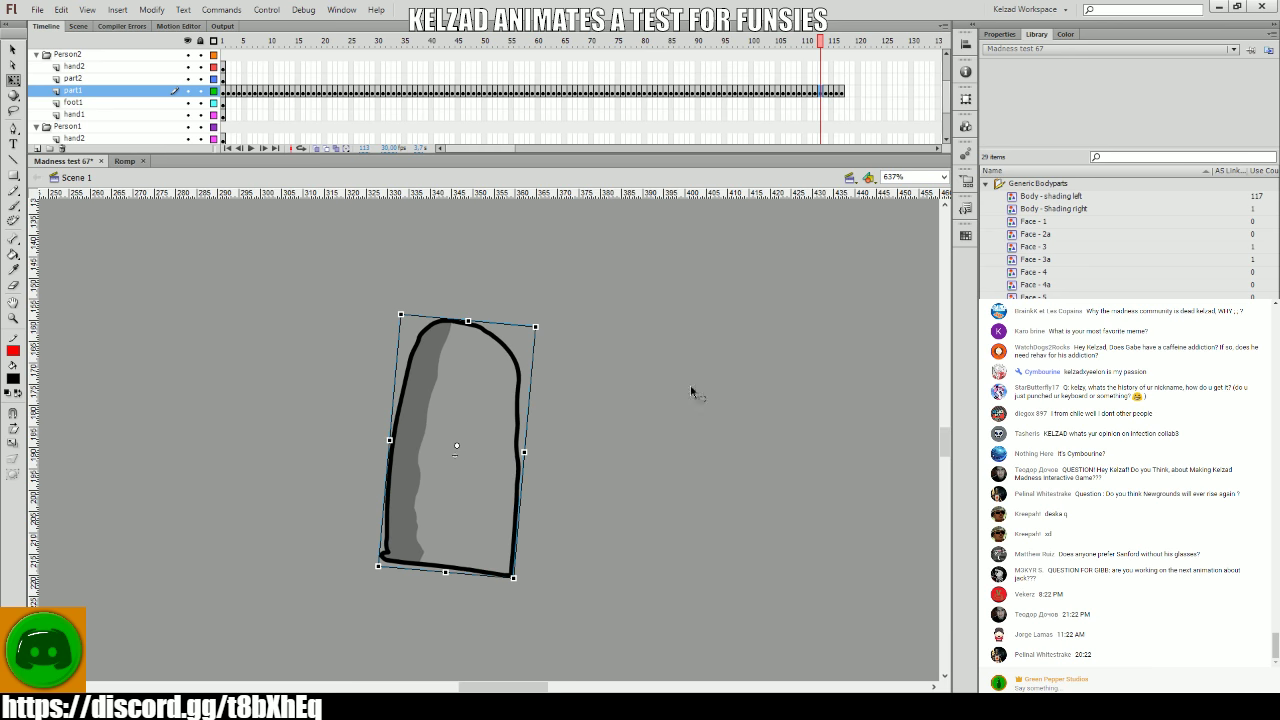
click(782, 66)
key(Return)
click(516, 90)
key(Return)
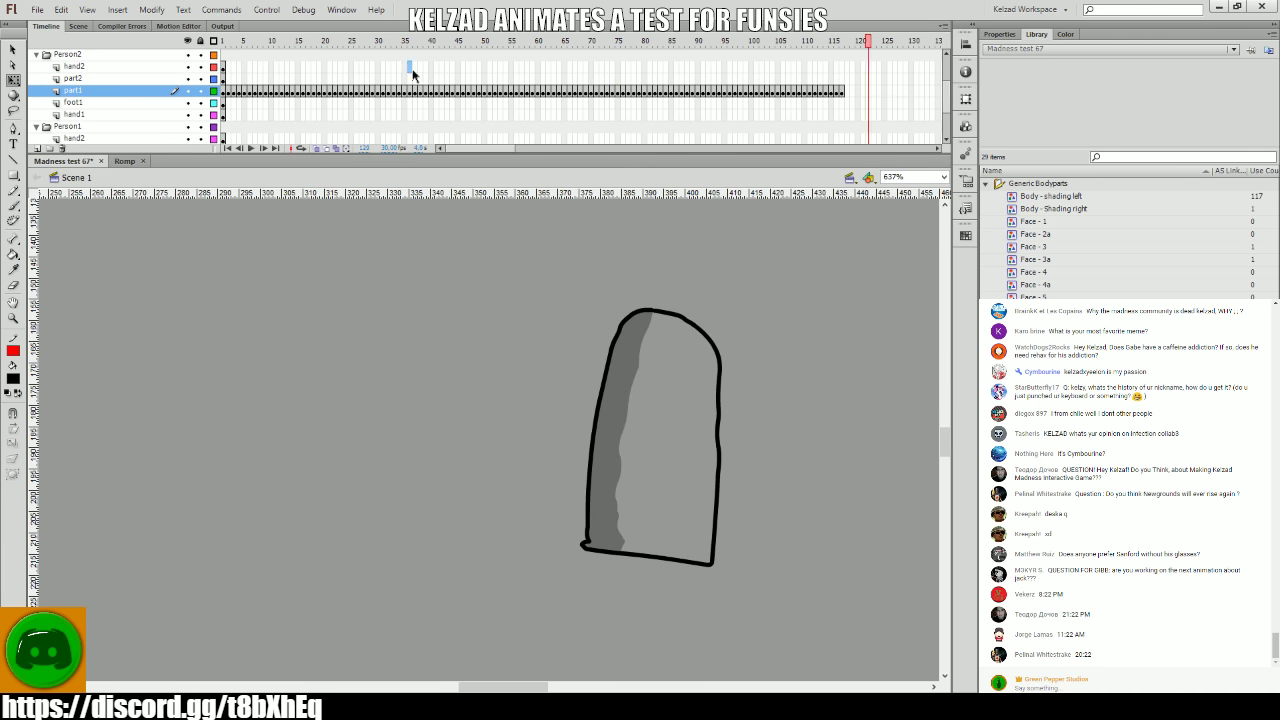
click(410, 67)
key(Return)
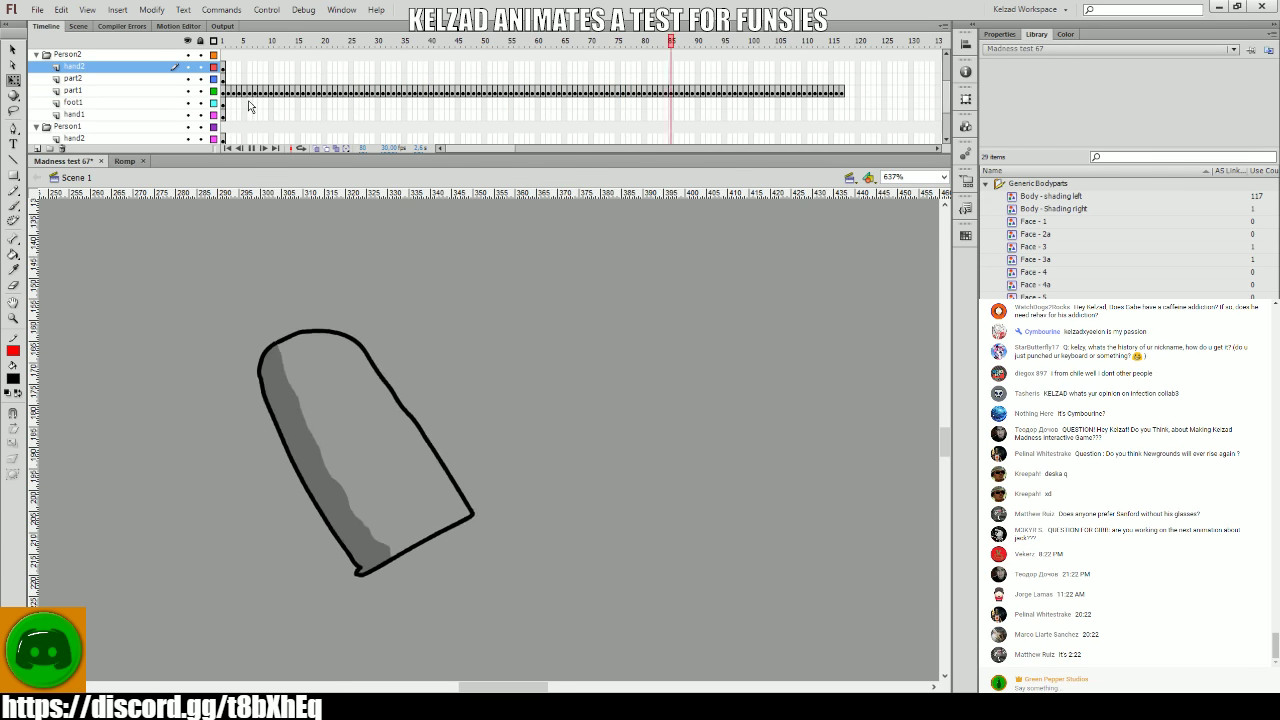
click(563, 103)
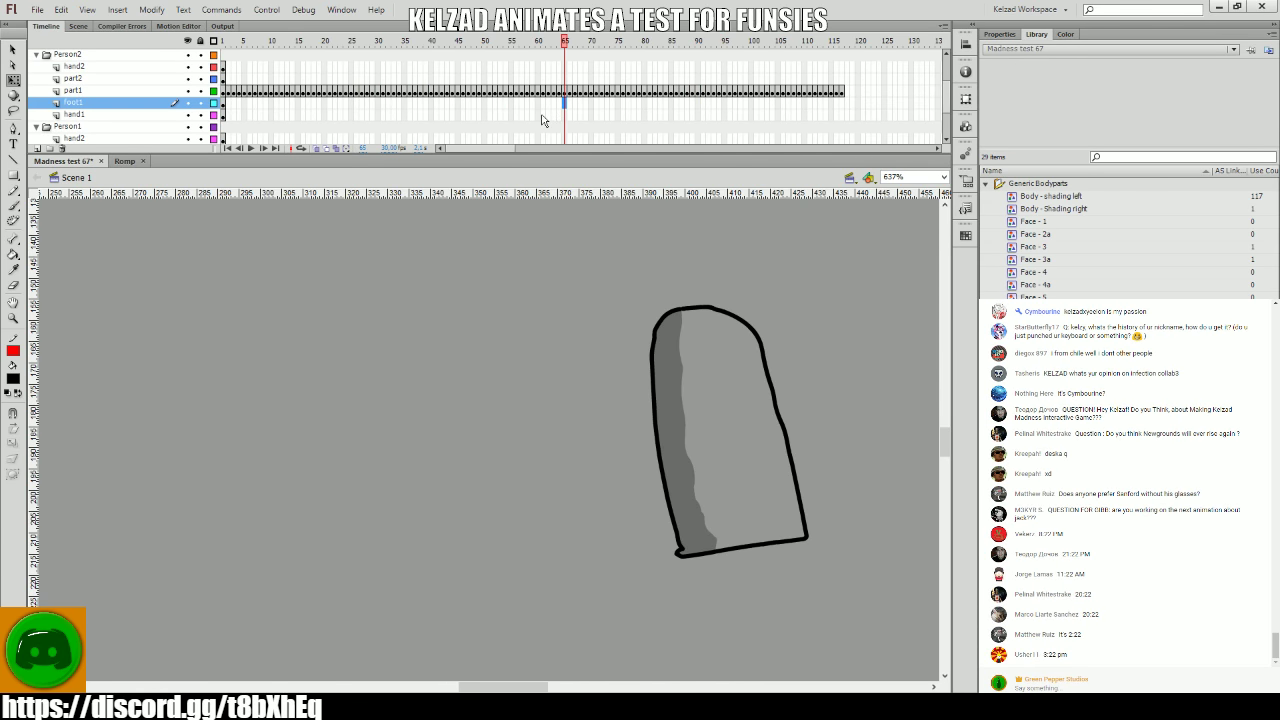
drag(340, 66, 795, 67)
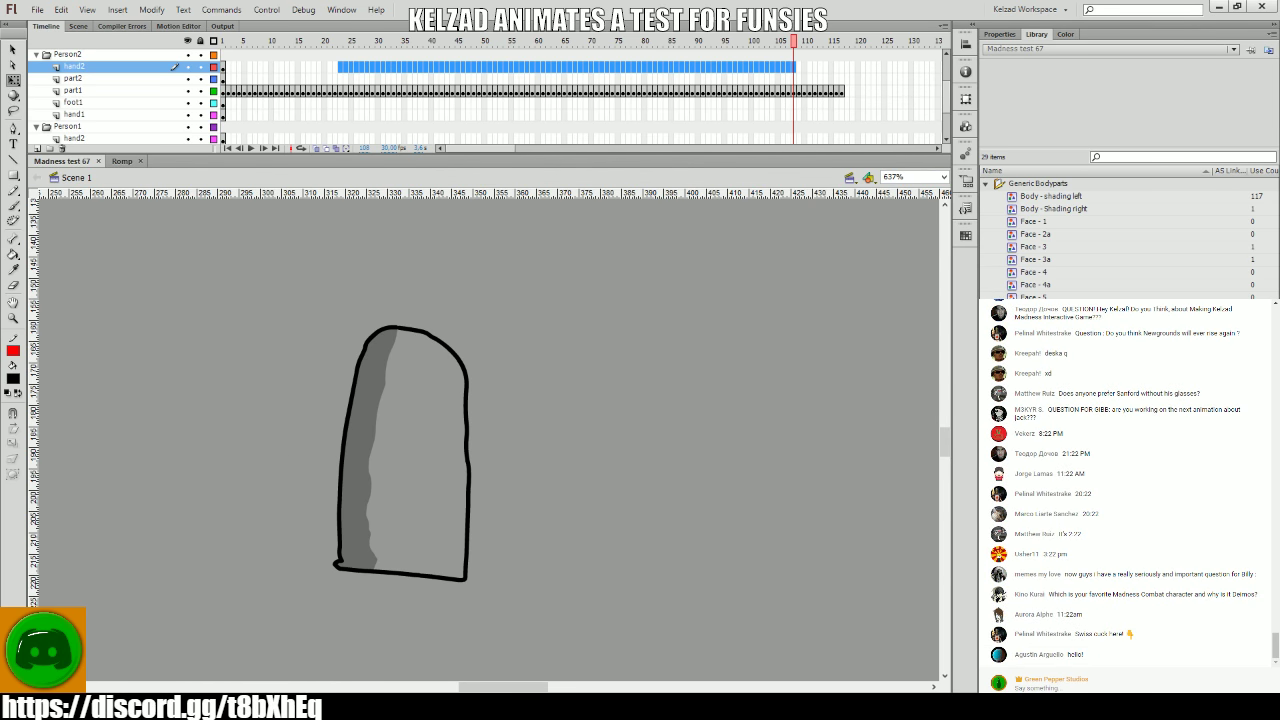
drag(230, 91, 841, 95)
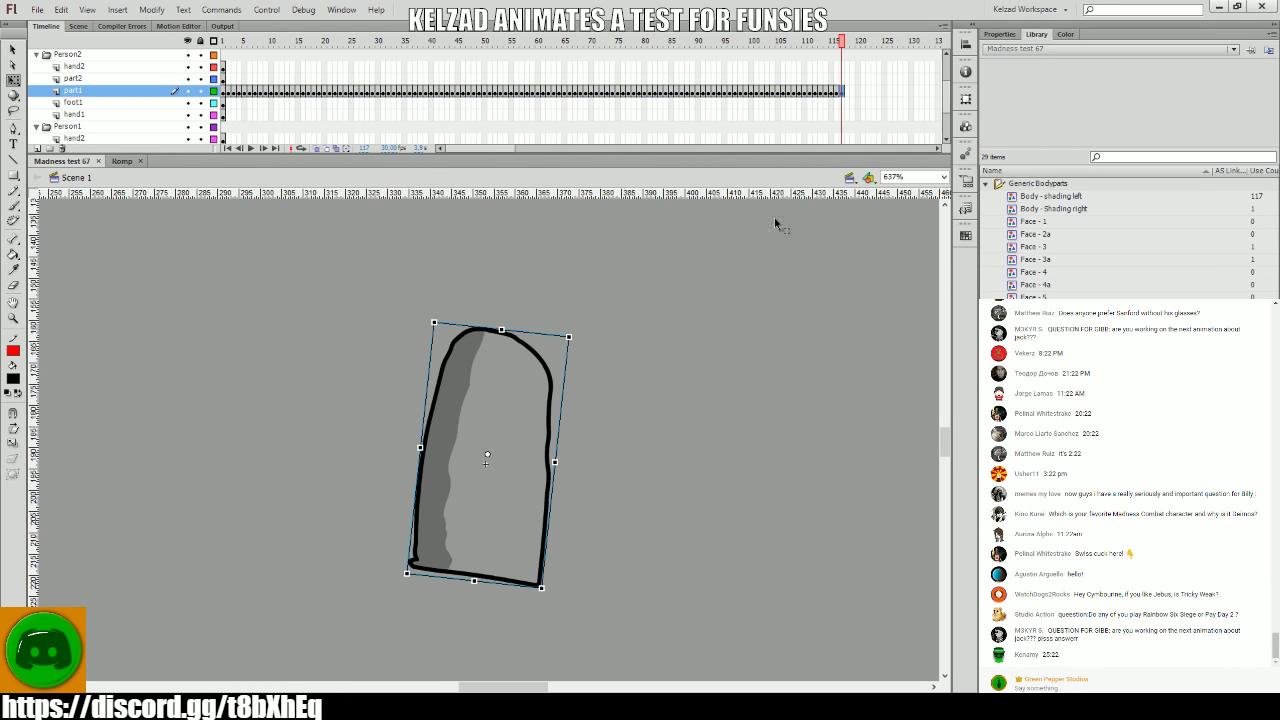
- Add keyframes at frames 118 to 123 on part1, moving the slightly right-tilted body right in small, growing steps
click(498, 550)
key(comma)
key(period)
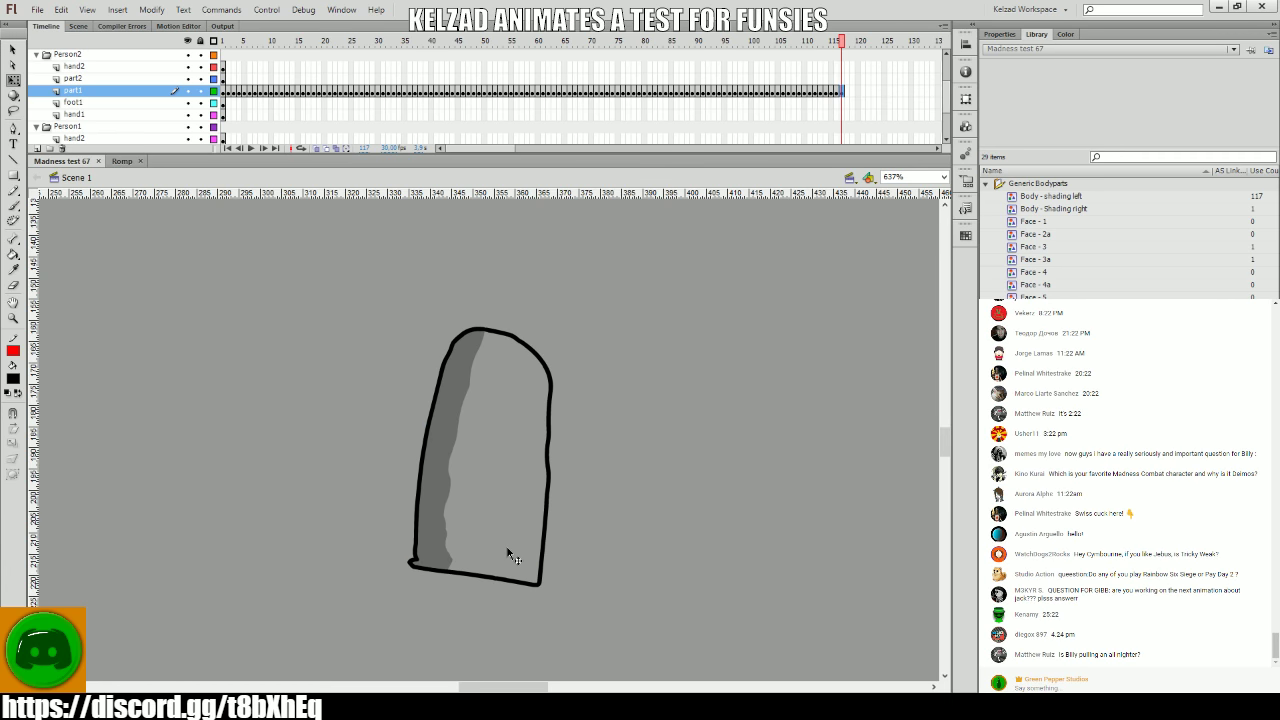
key(comma)
key(period)
click(512, 553)
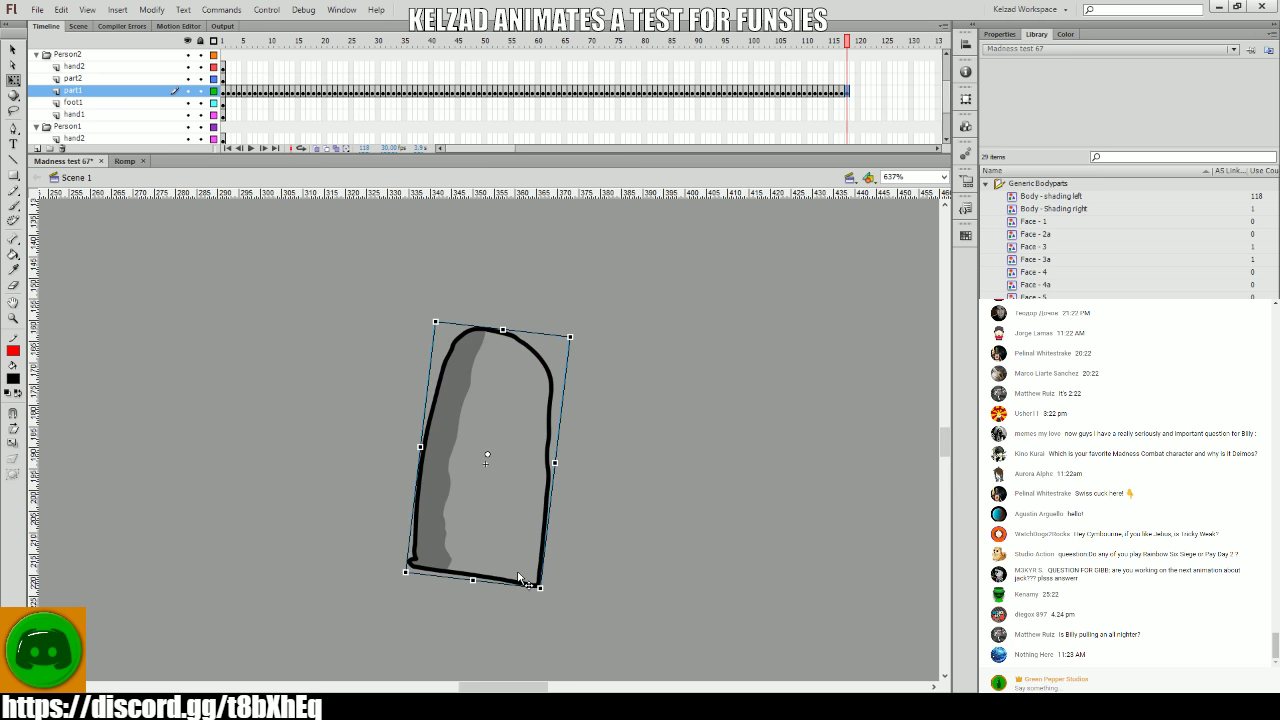
key(F6)
key(F6)
key(F6)
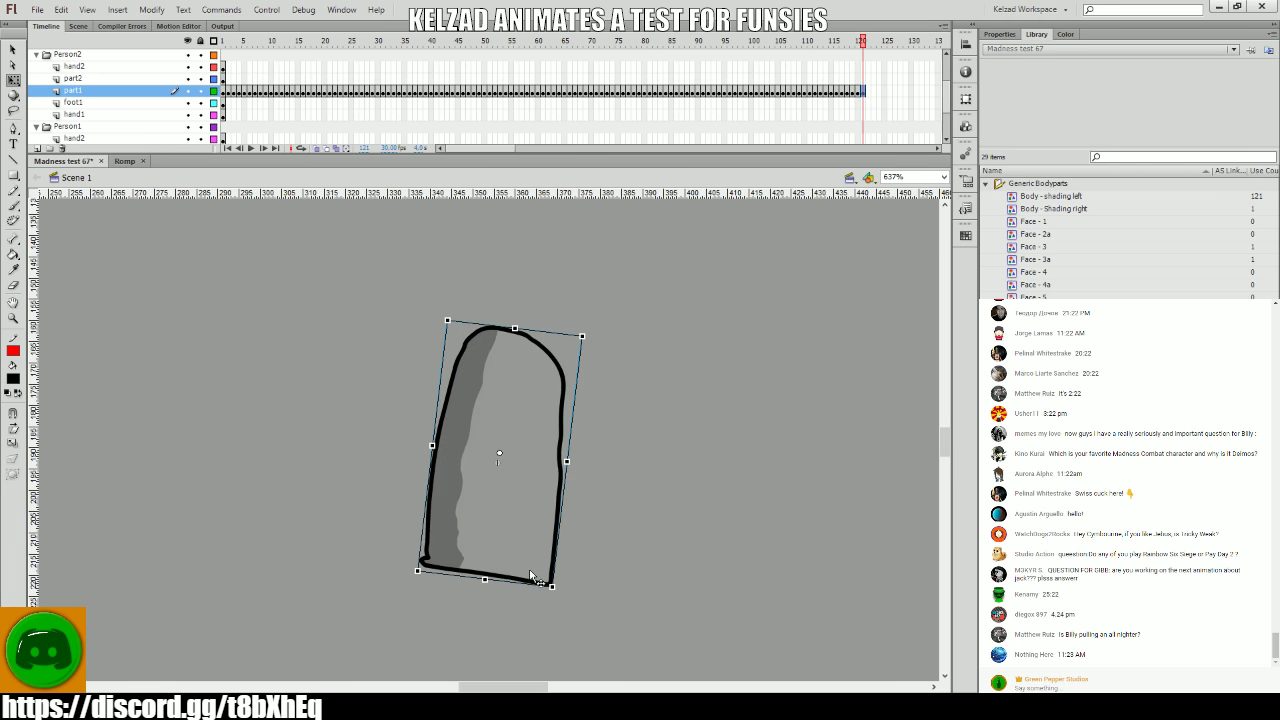
key(F6)
key(F6)
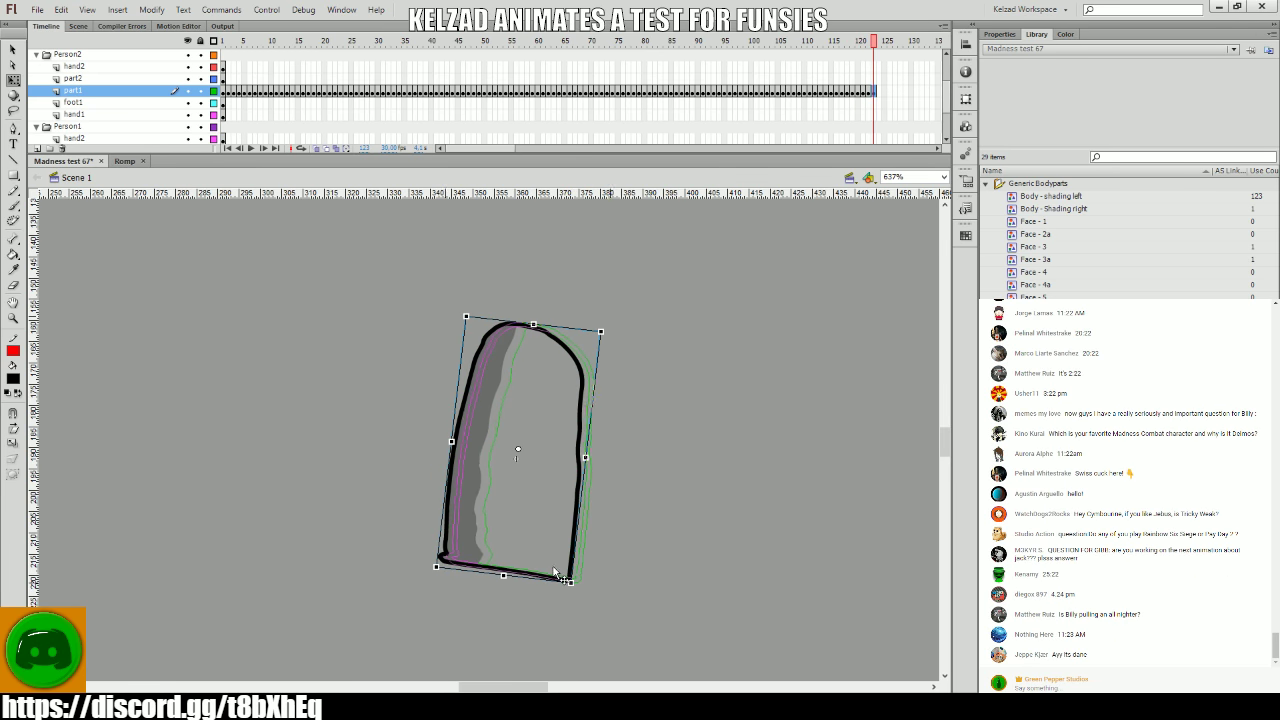
- Add keyframes at frames 124 to 131 on part1, continuing the body's rightward motion with its slight right tilt
key(F6)
mouse_move(575, 582)
mouse_down()
mouse_move(597, 582)
mouse_move(575, 556)
mouse_move(645, 582)
mouse_up()
key(F6)
key(F6)
key(F6)
key(F6)
key(F6)
key(F6)
key(F6)
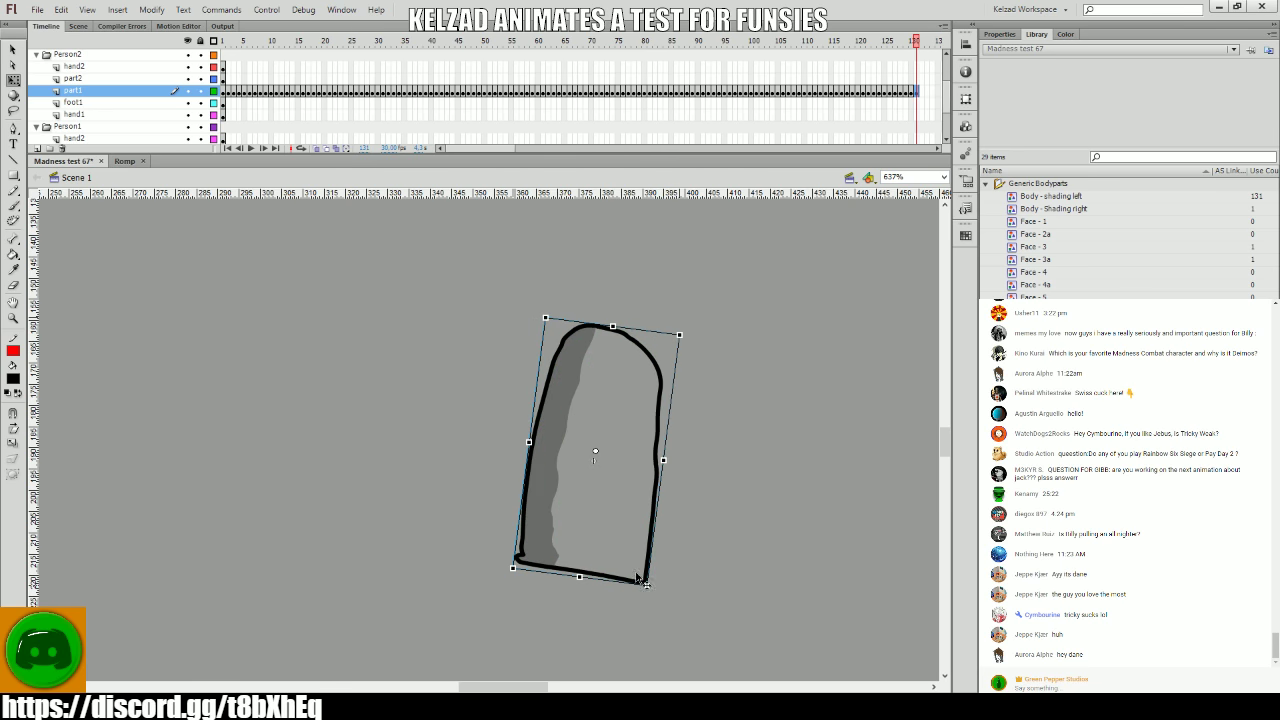
- Compare frames 129 to 131 on part1 and rotate the body further right at frame 131
key(ctrl+z)
key(ctrl+z)
key(ctrl+z)
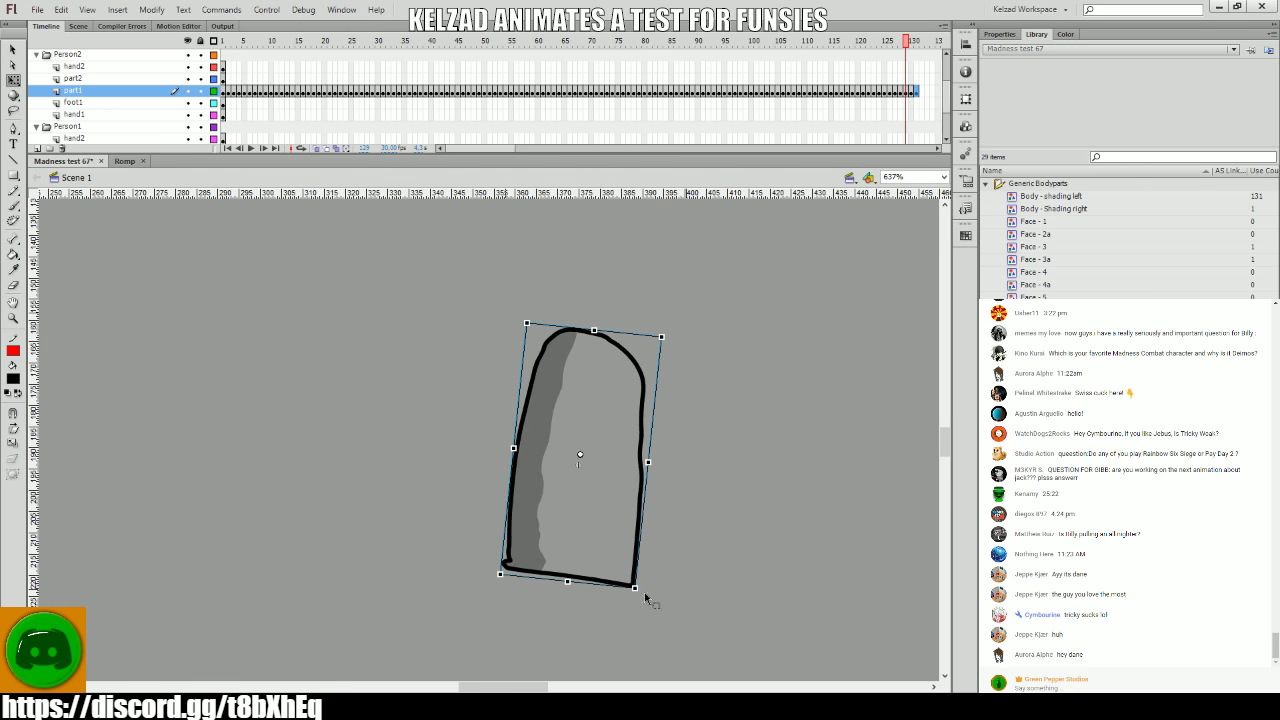
key(ctrl+y)
key(ctrl+y)
key(ctrl+y)
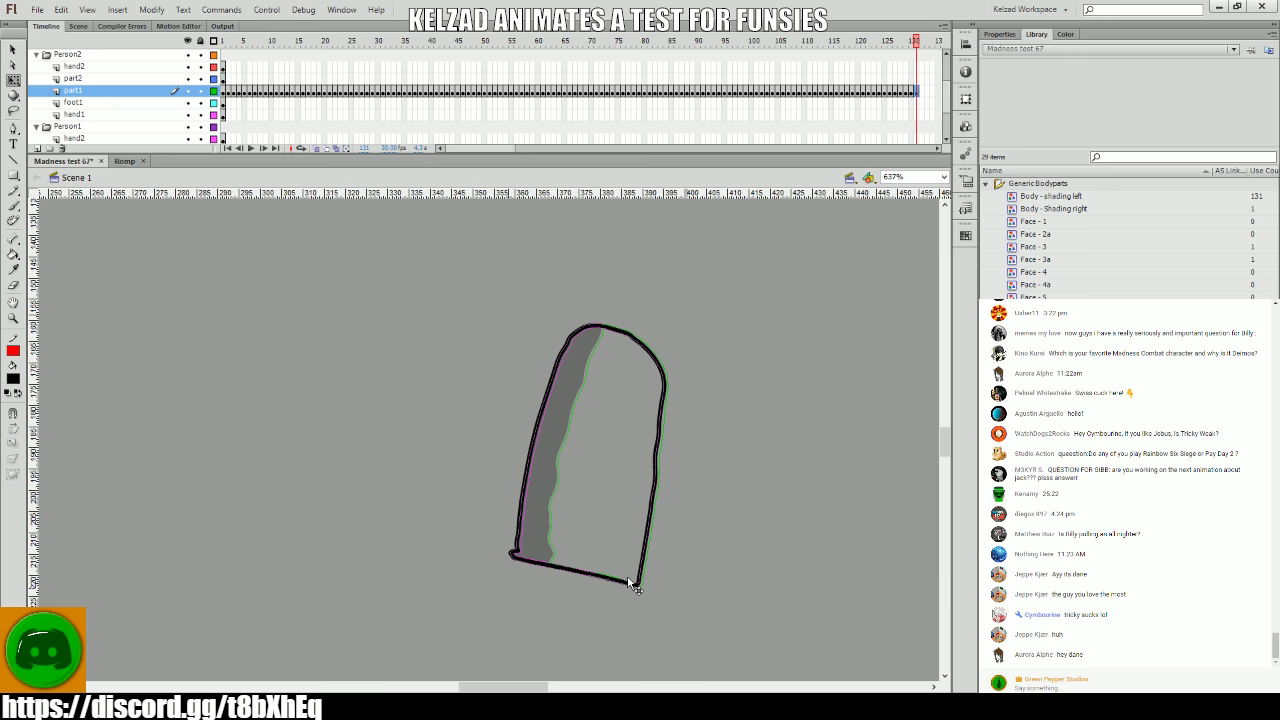
key(ctrl+z)
key(ctrl+z)
key(ctrl+z)
key(ctrl+y)
key(ctrl+y)
key(ctrl+y)
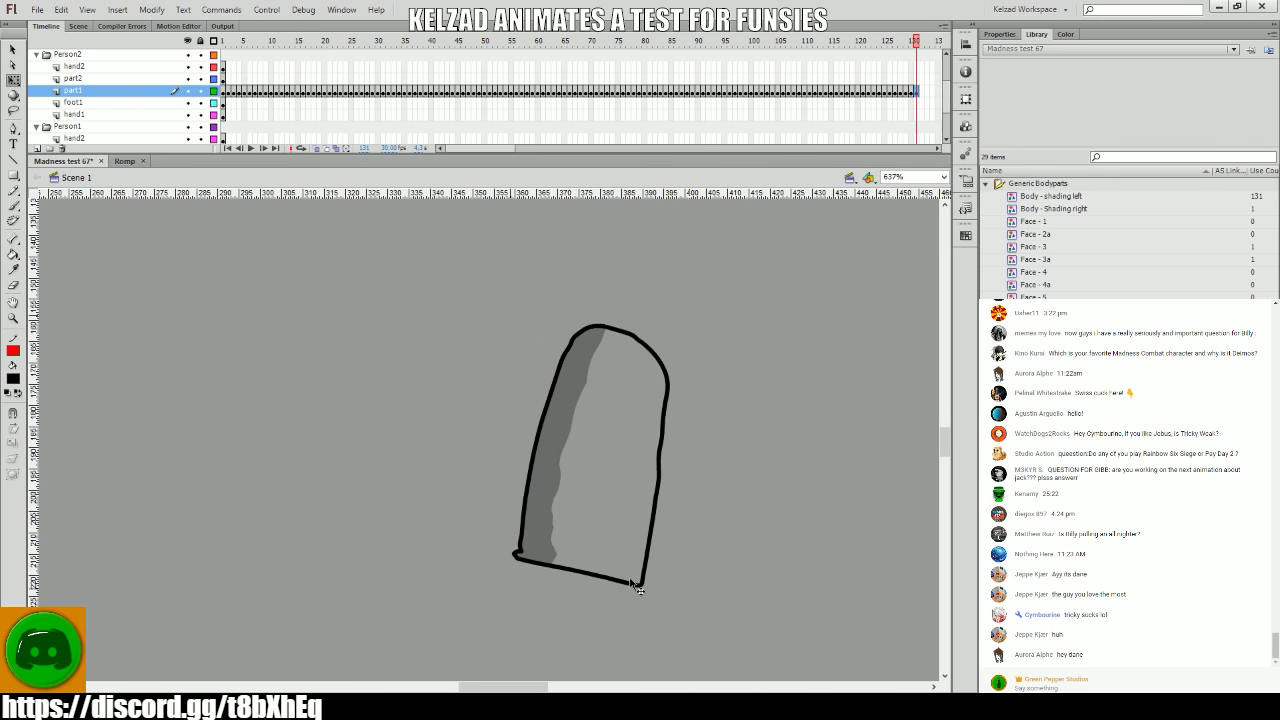
- Add keyframes at frames 132 to 135 on part1, moving the body further right and easing its tilt at frame 135
click(638, 587)
mouse_move(652, 586)
mouse_down()
mouse_move(633, 586)
mouse_move(662, 590)
mouse_up()
key(F6)
key(F6)
key(F6)
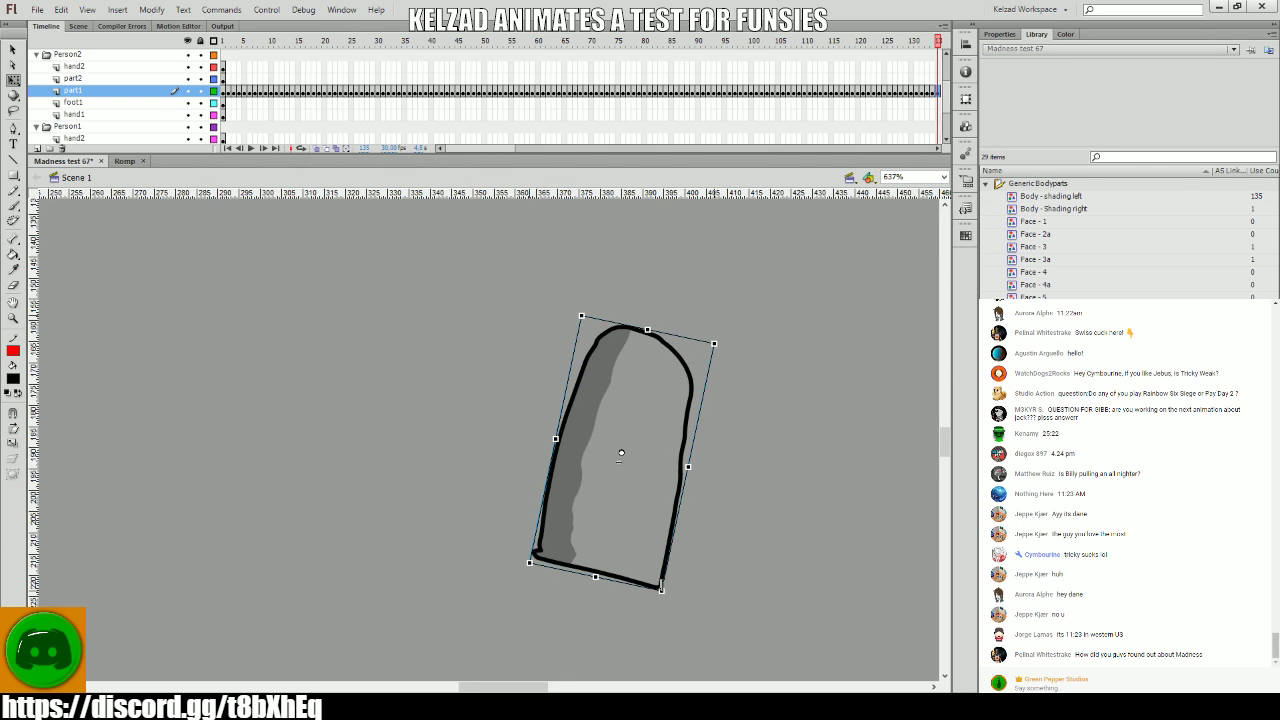
key(ctrl+z)
key(Escape)
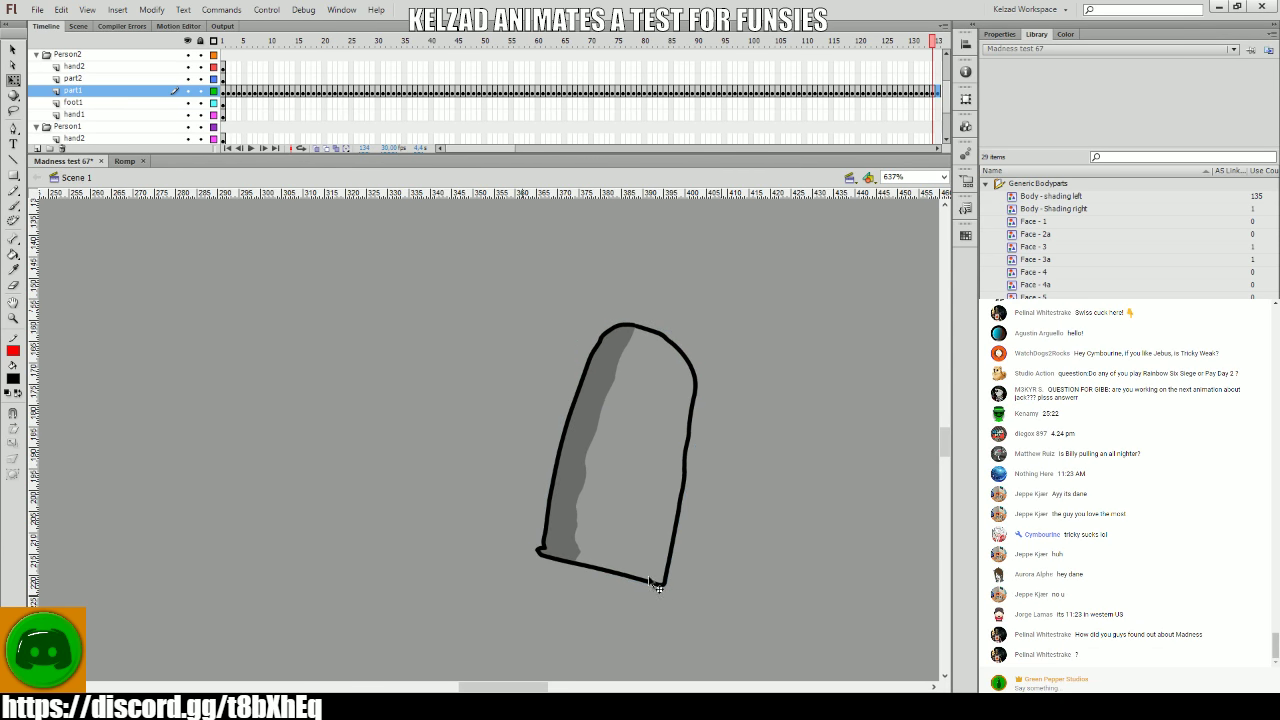
key(Return)
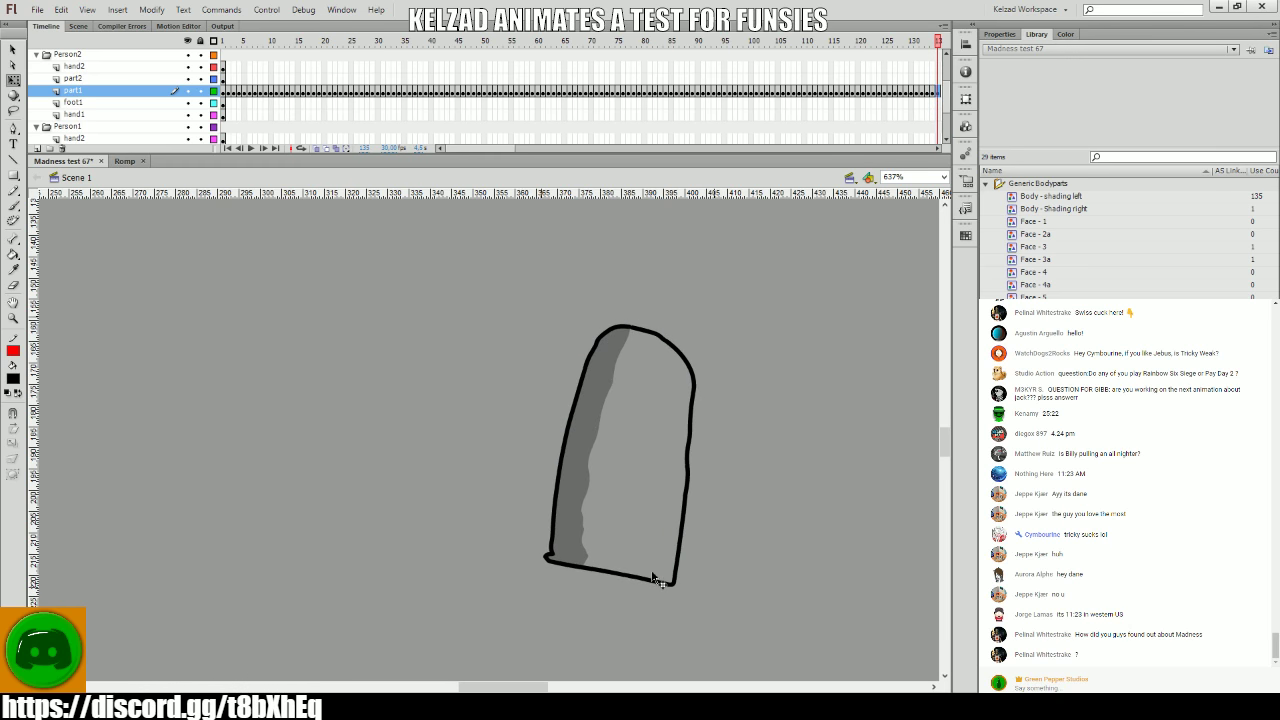
- Add keyframes at frames 136 to 139 on part1, rotating the body back upright and shifting it left, and refine frame 138
drag(683, 584, 646, 578)
key(F6)
key(F6)
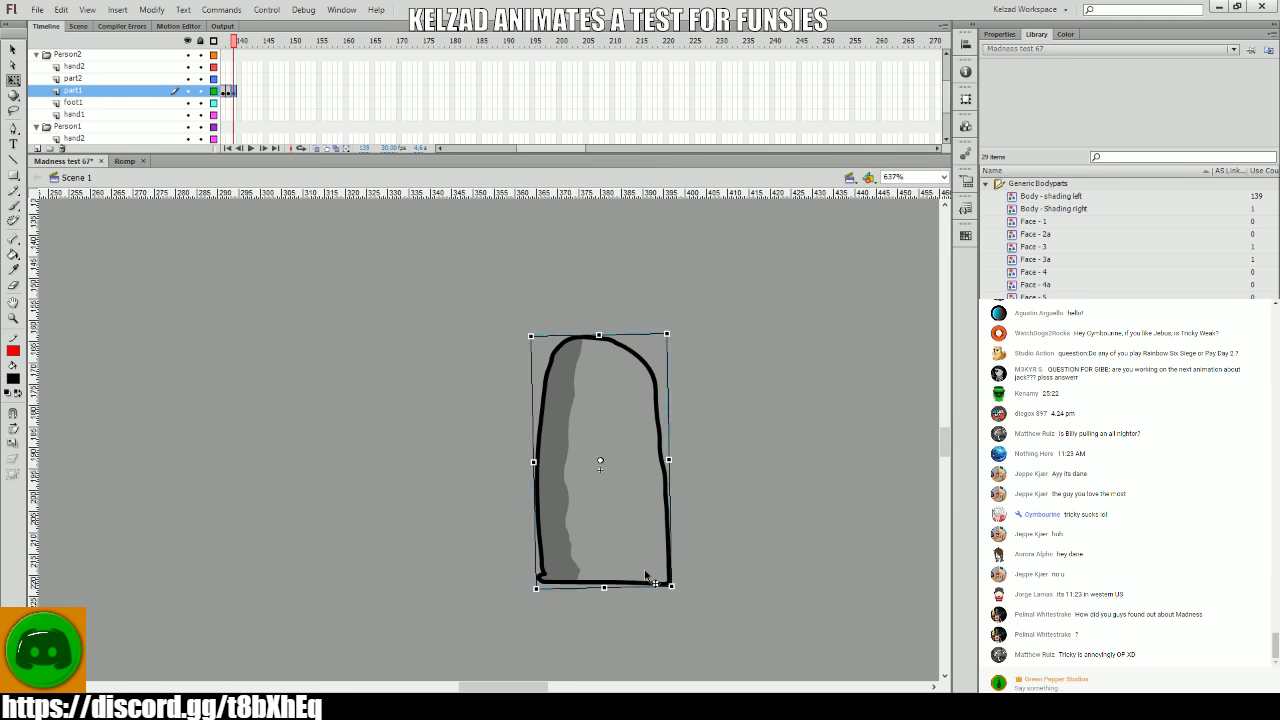
key(comma)
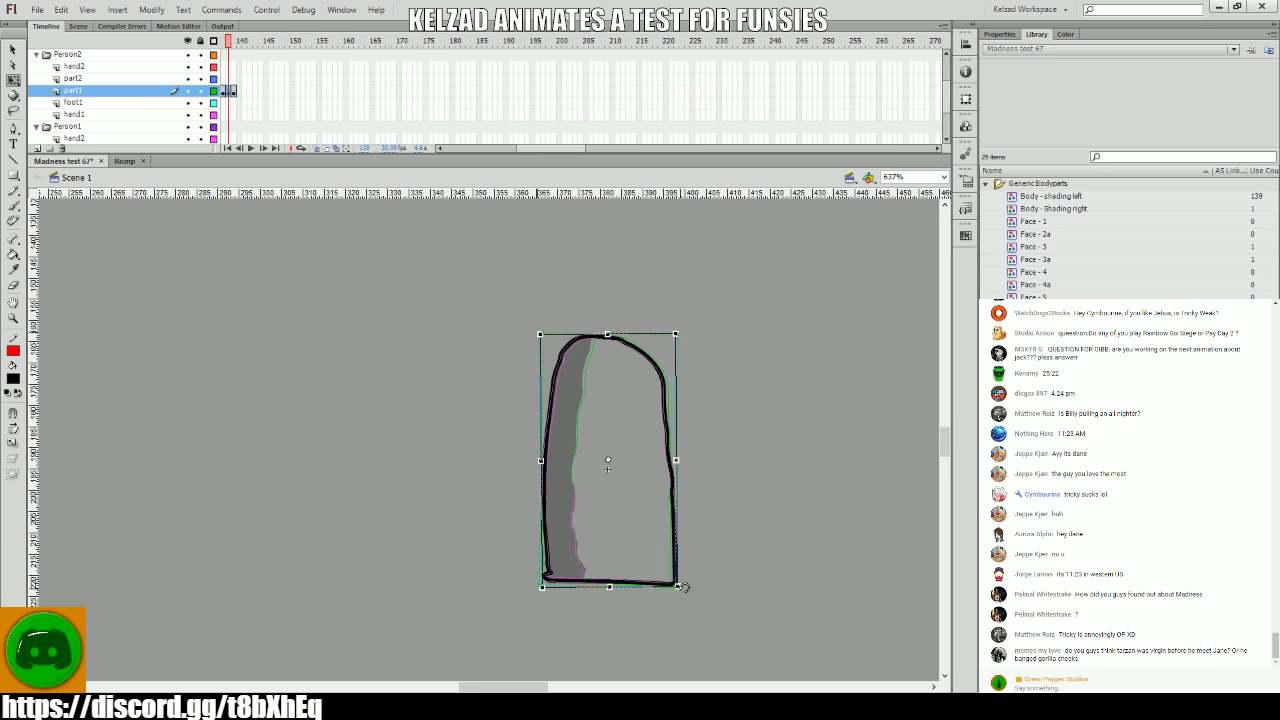
drag(683, 587, 680, 591)
key(period)
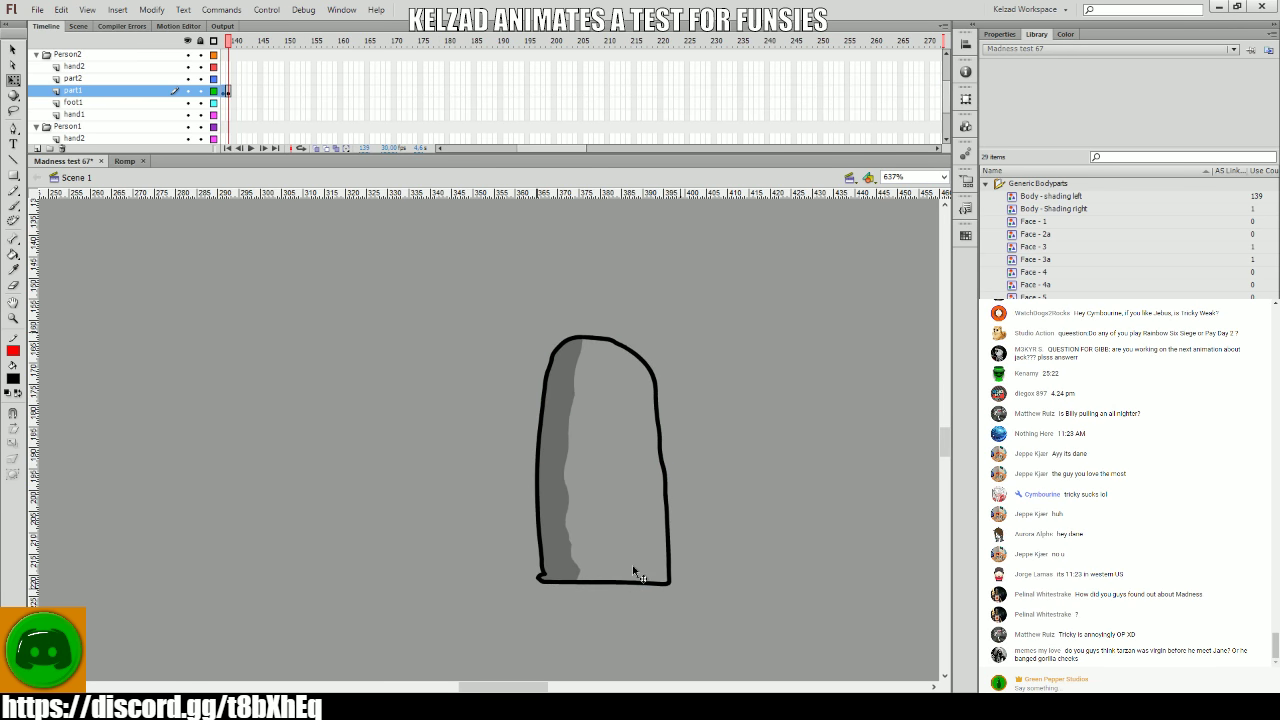
- Play the newest part1 frames from around frame 120 onward to check the body's swing
drag(263, 91, 226, 91)
click(346, 92)
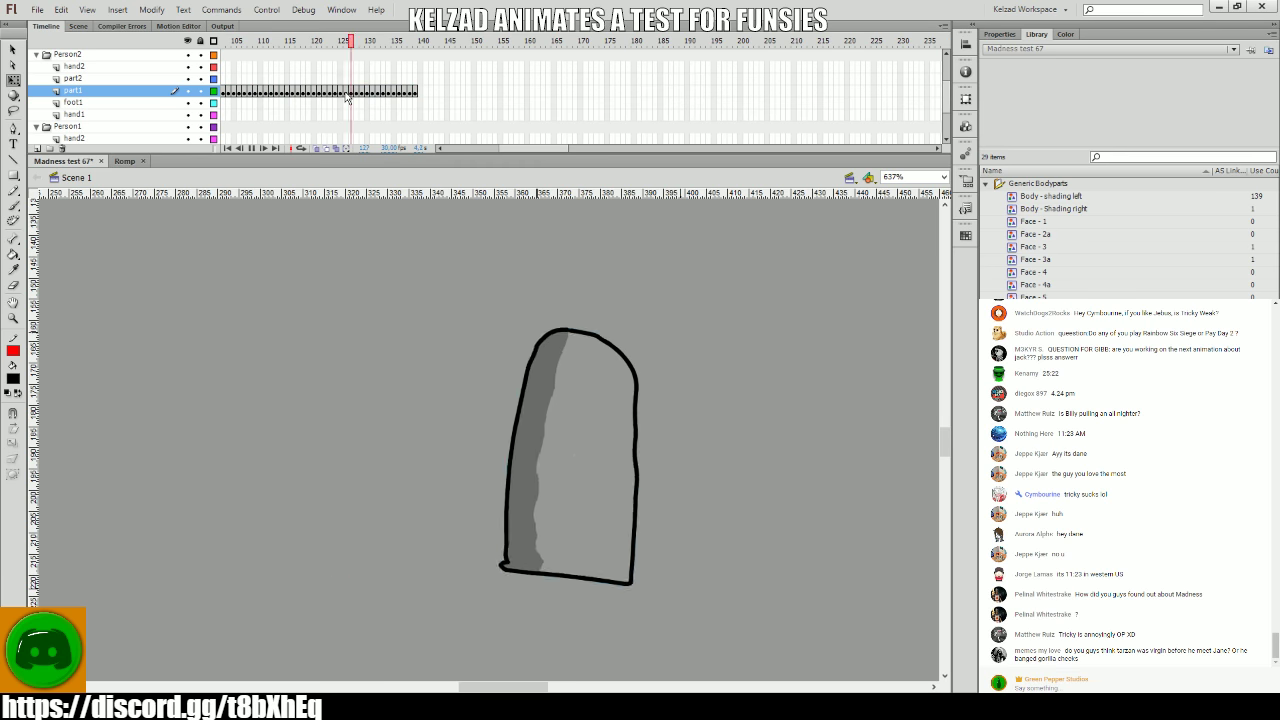
key(Return)
click(309, 104)
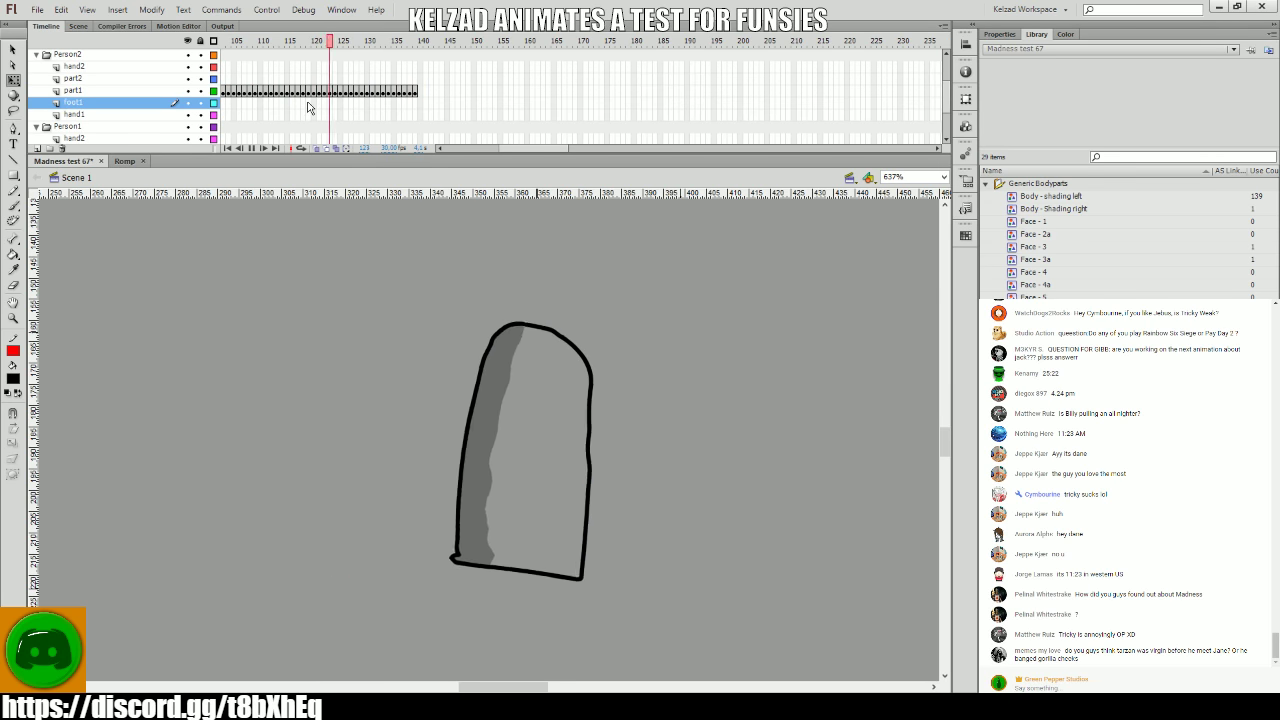
mouse_move(360, 118)
mouse_down()
mouse_move(386, 118)
mouse_move(343, 122)
mouse_up()
click(359, 116)
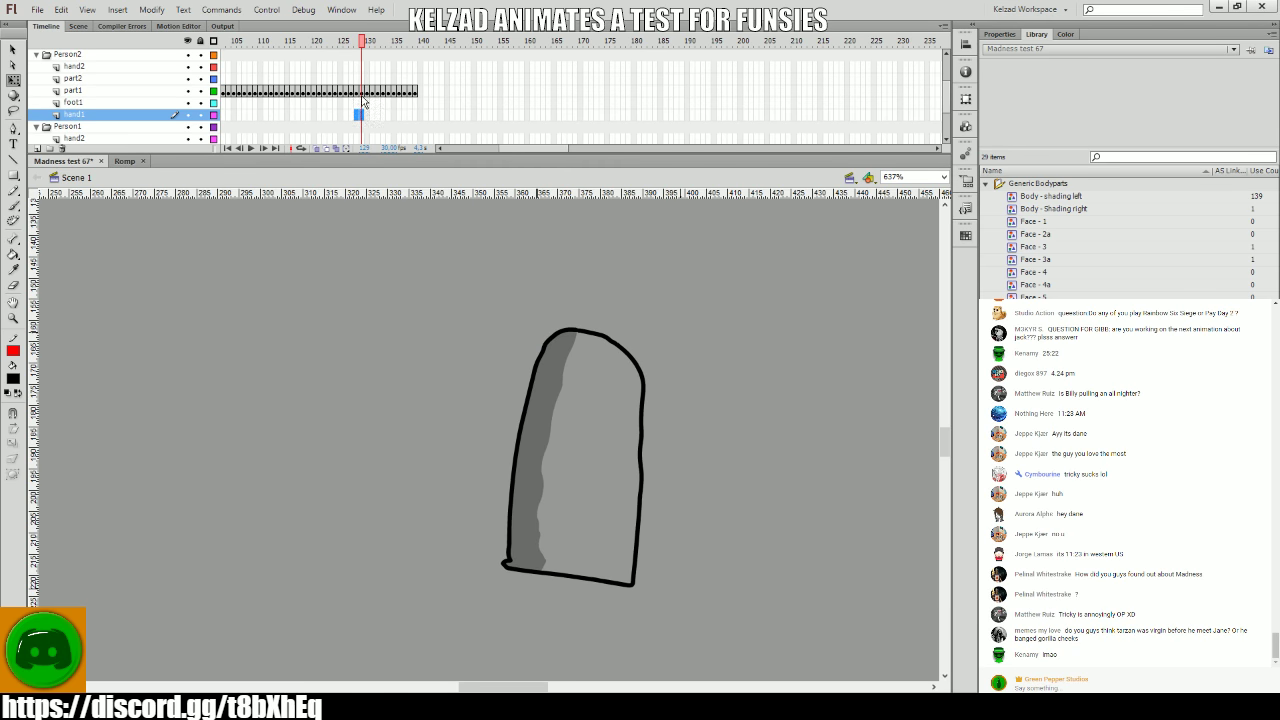
click(363, 92)
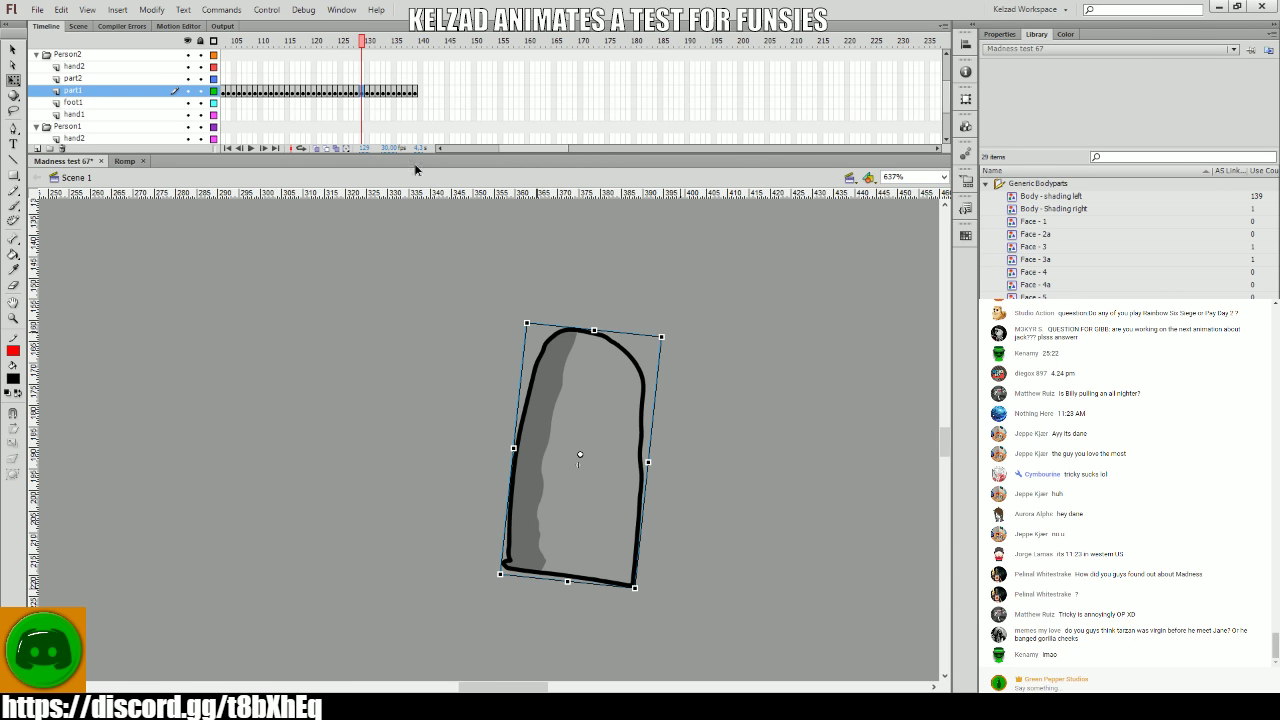
- Step through the frames around 127 to 134 on part1 and remove one surplus frame near frame 129
key(comma)
key(comma)
key(period)
key(period)
key(period)
key(period)
key(period)
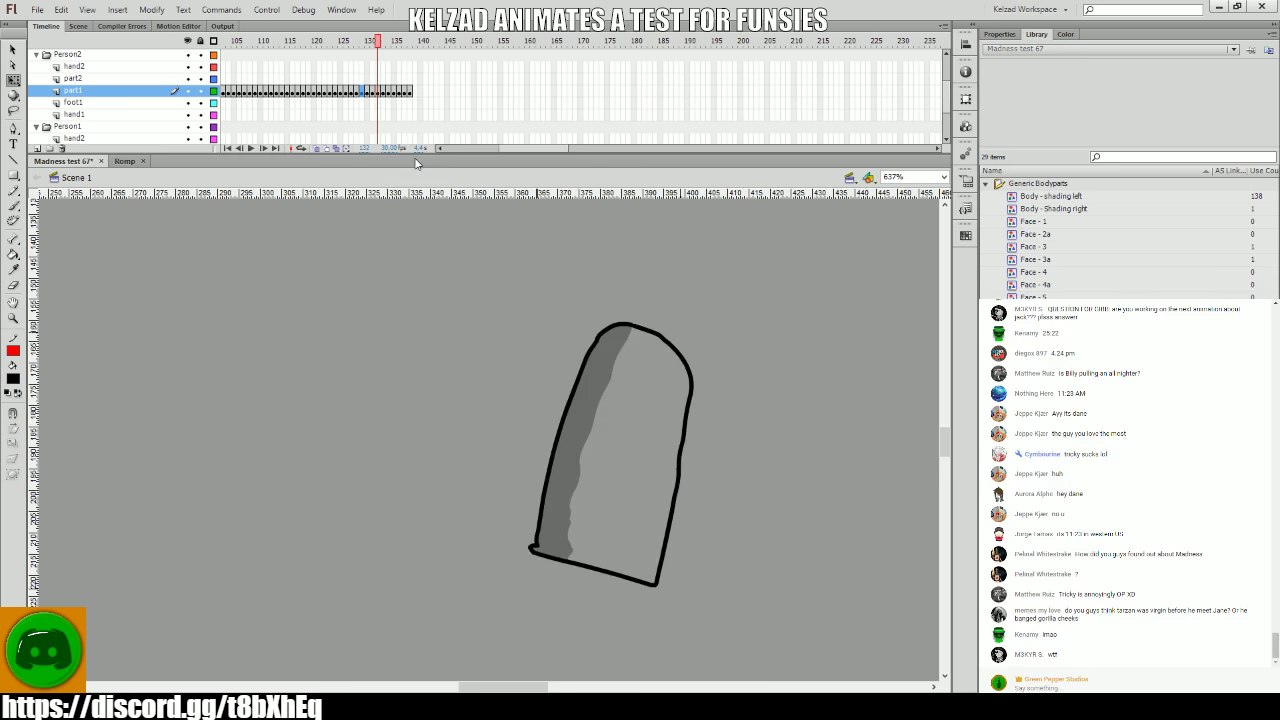
key(comma)
key(comma)
- Step back and forth through frames 129 to 134 on part1 to examine the spacing and tilt of the body
click(634, 446)
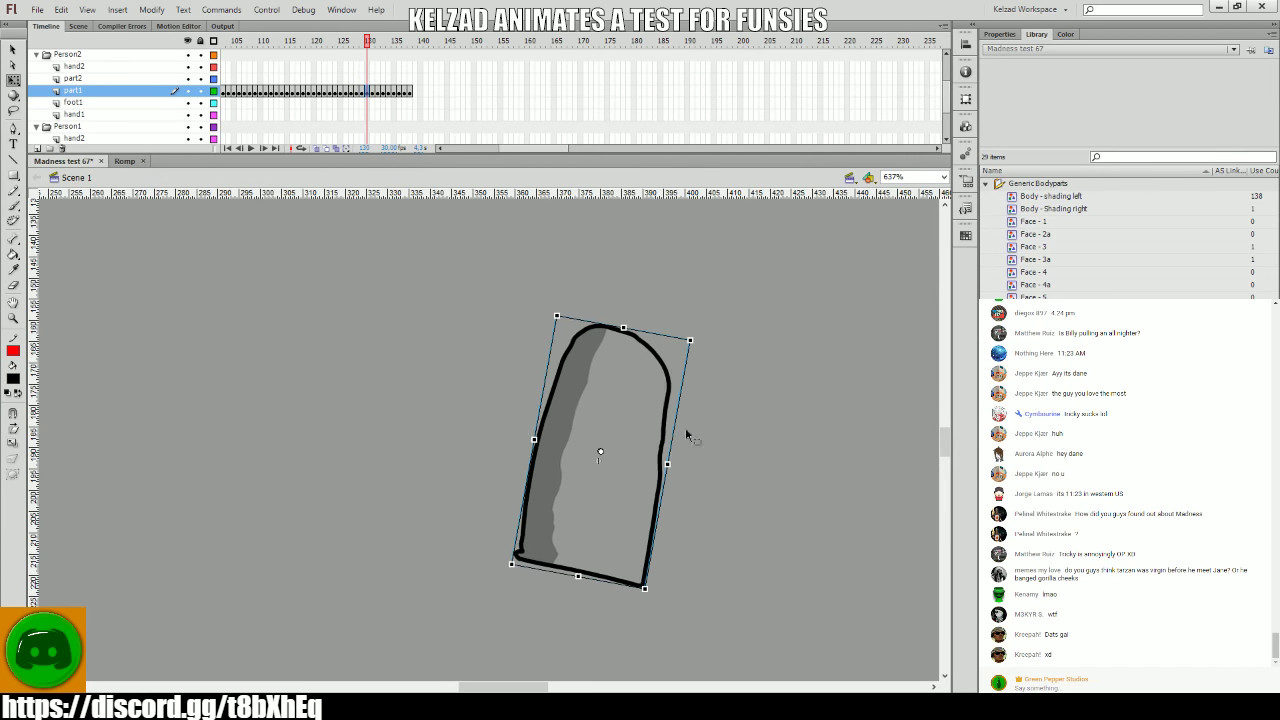
key(comma)
key(period)
key(period)
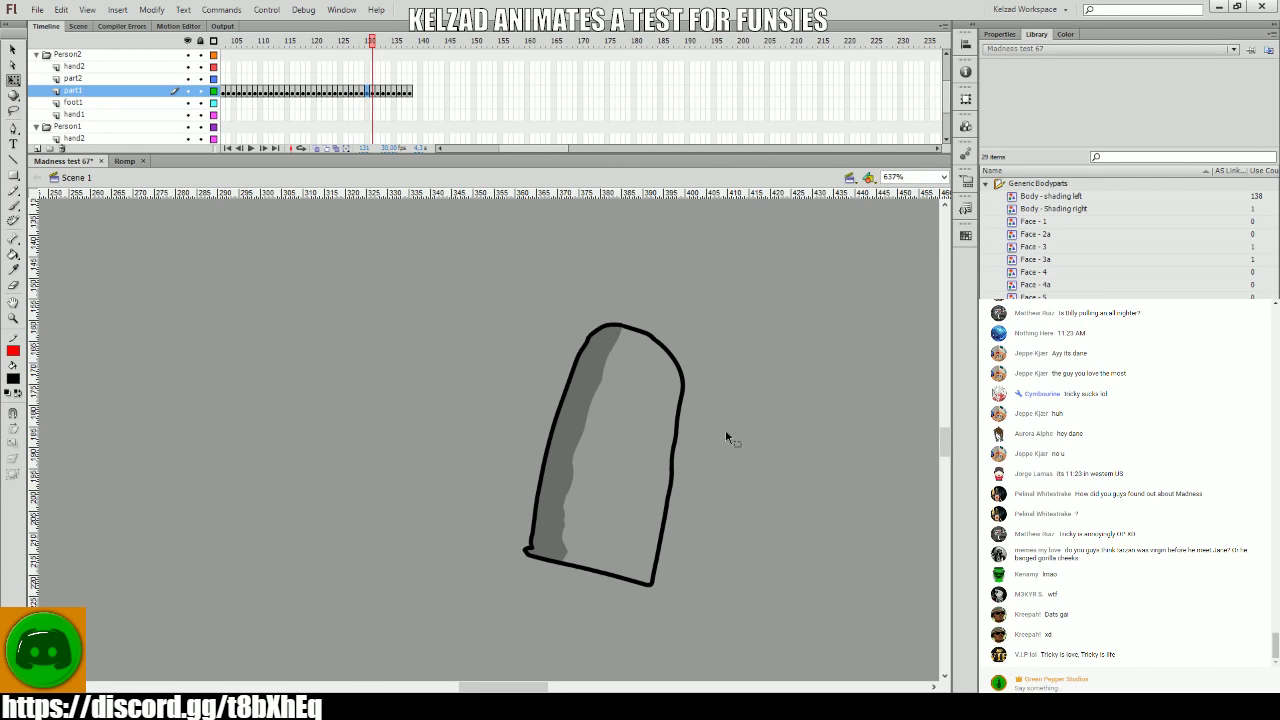
key(period)
key(period)
key(period)
key(comma)
key(comma)
key(comma)
key(period)
key(period)
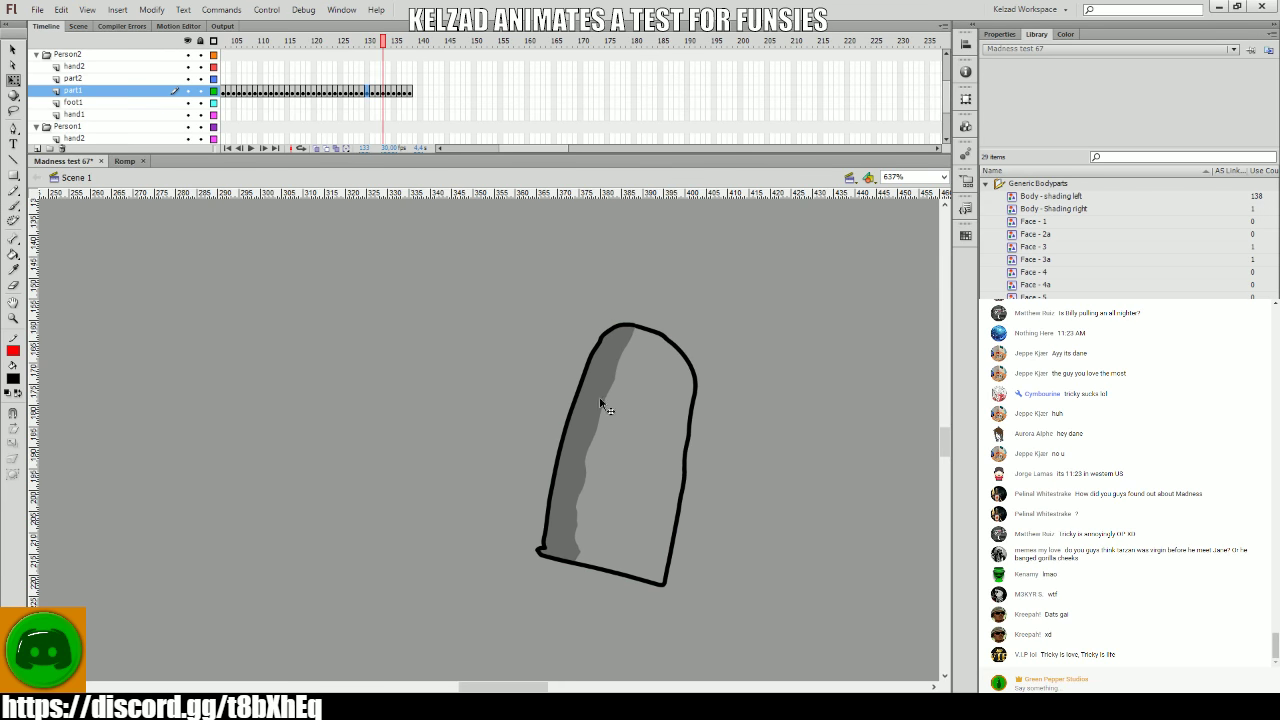
- Remove all frames from frame 134 onward on part1 and go back to frame 128
drag(432, 90, 388, 89)
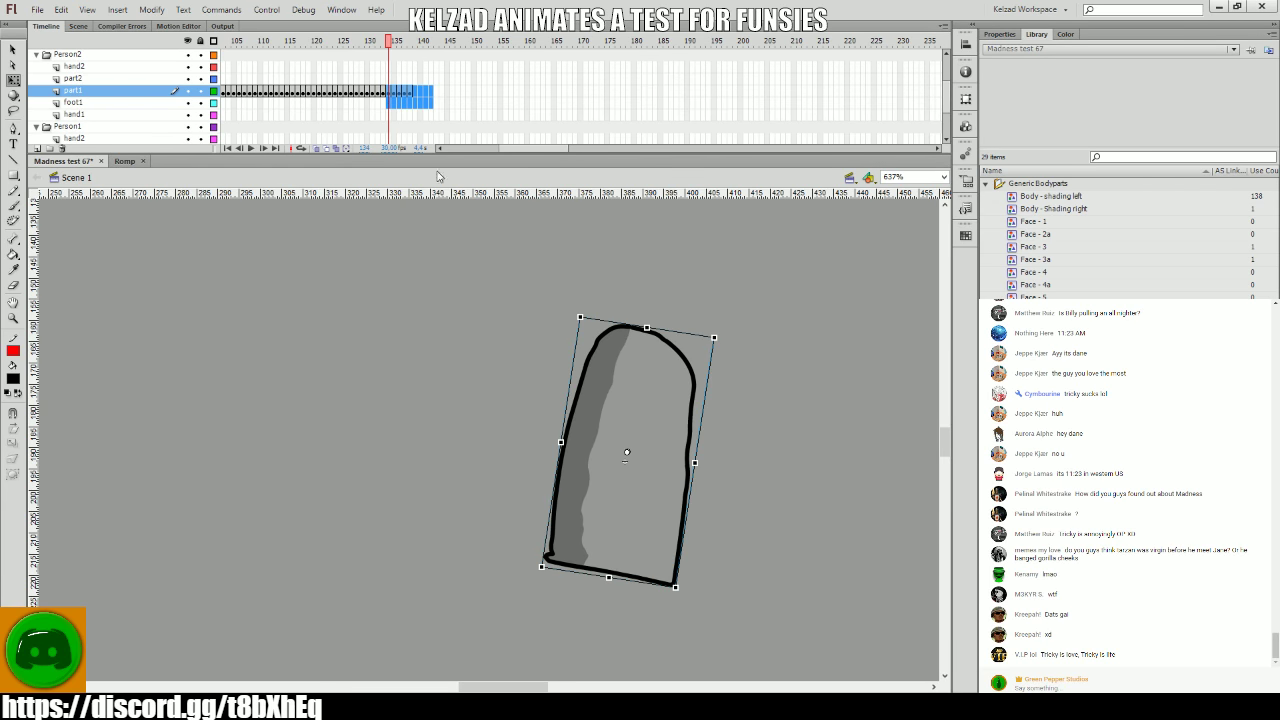
key(comma)
key(comma)
key(comma)
key(comma)
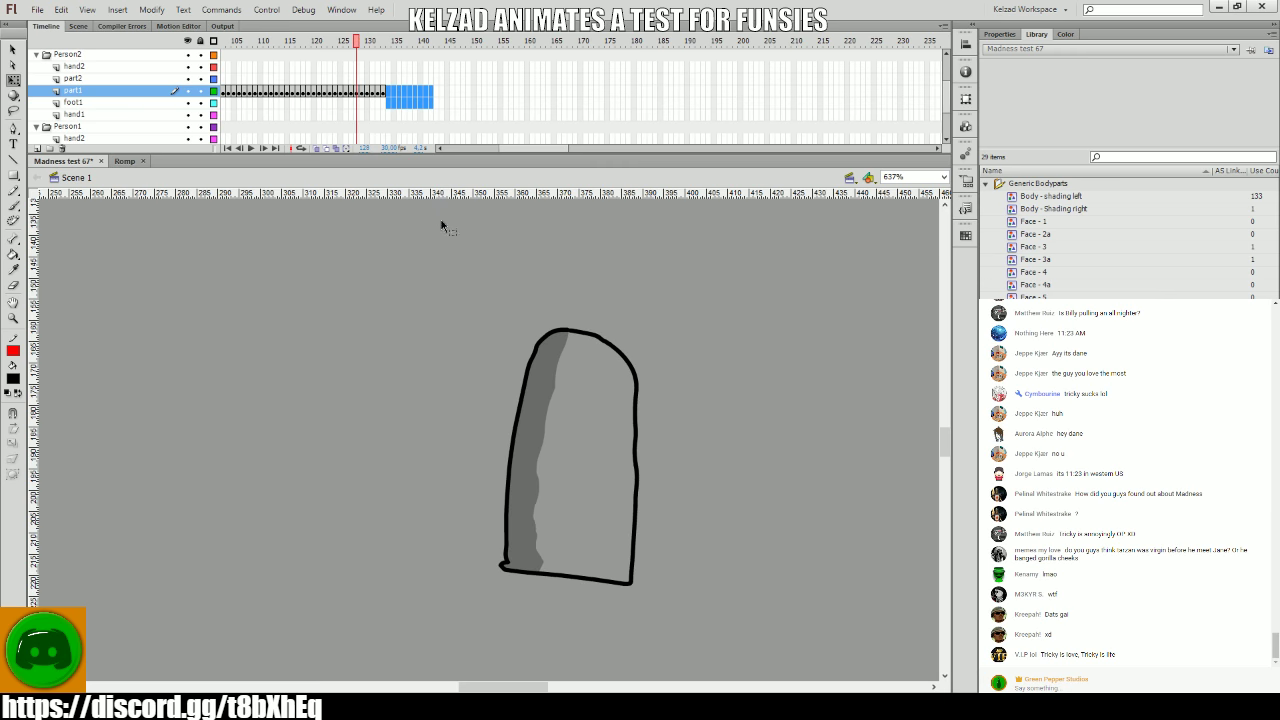
- Rotate the body slightly further right at frame 130 on part1 and compare it with frame 129
key(period)
click(603, 434)
drag(657, 606, 646, 597)
key(comma)
key(period)
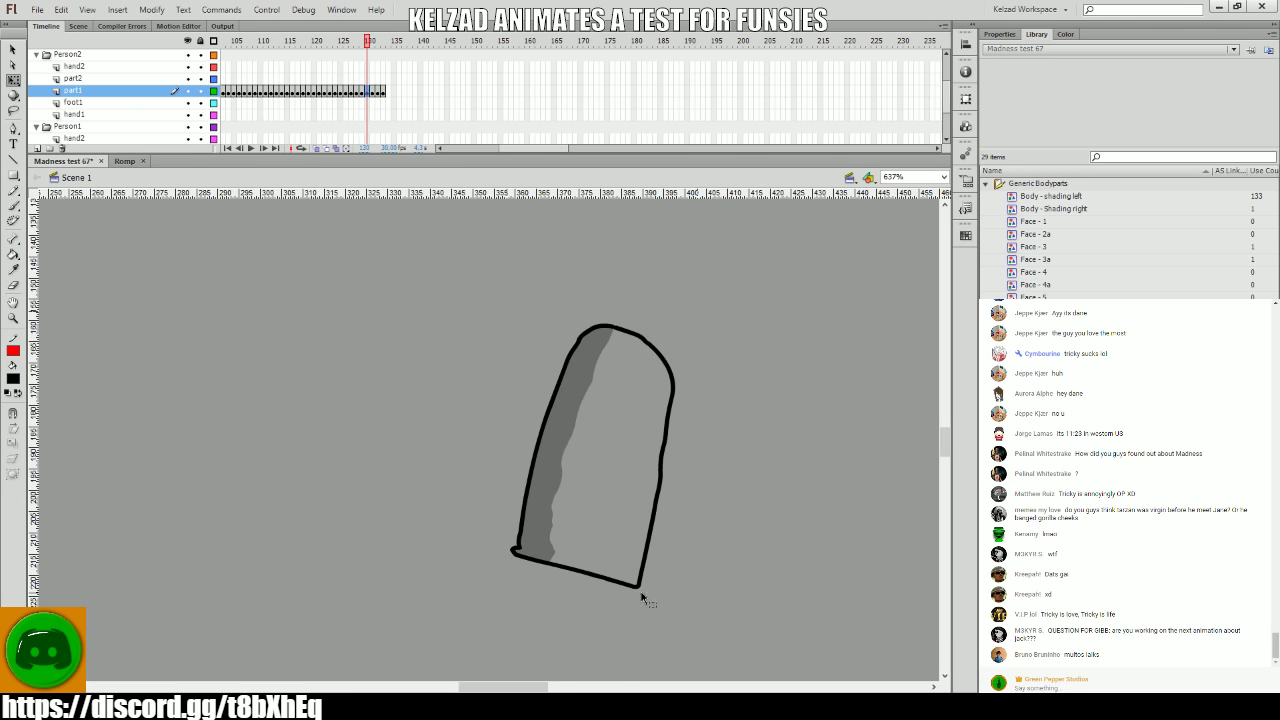
- Remove all frames from frame 131 onward on part1 and nudge the body slightly right at frame 130
key(period)
key(F6)
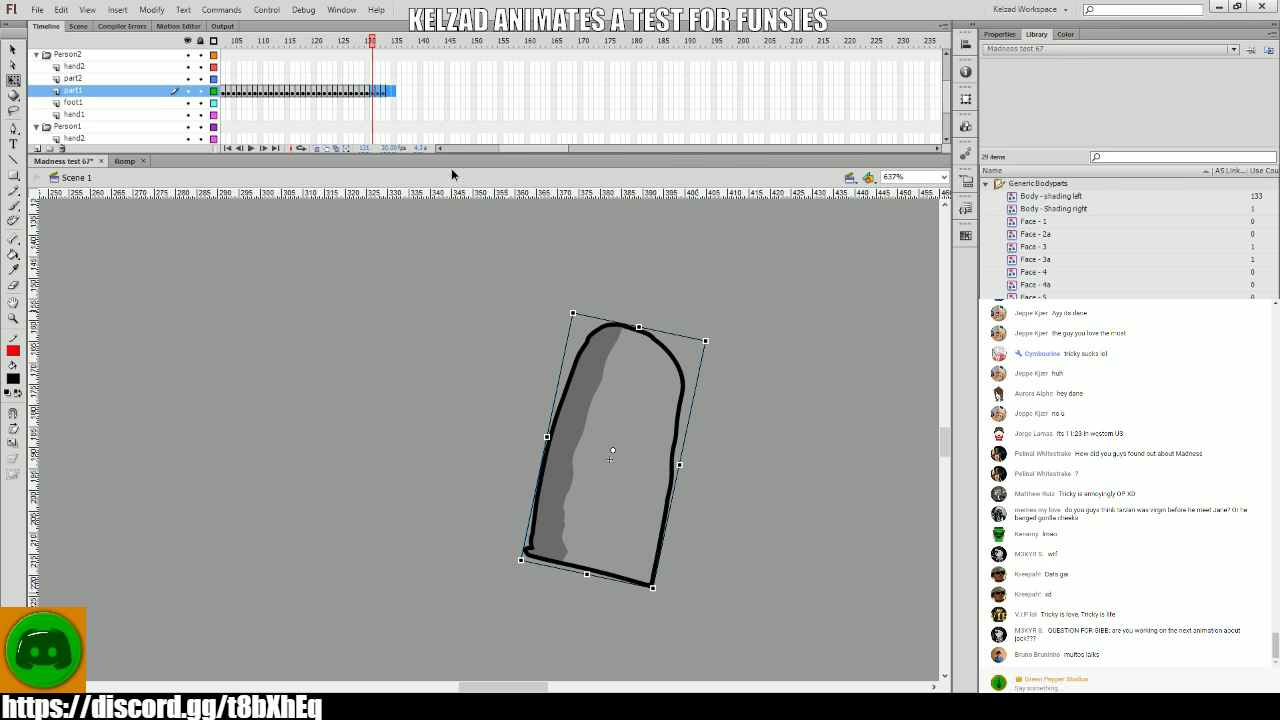
key(ctrl+z)
key(ctrl+z)
key(ctrl+z)
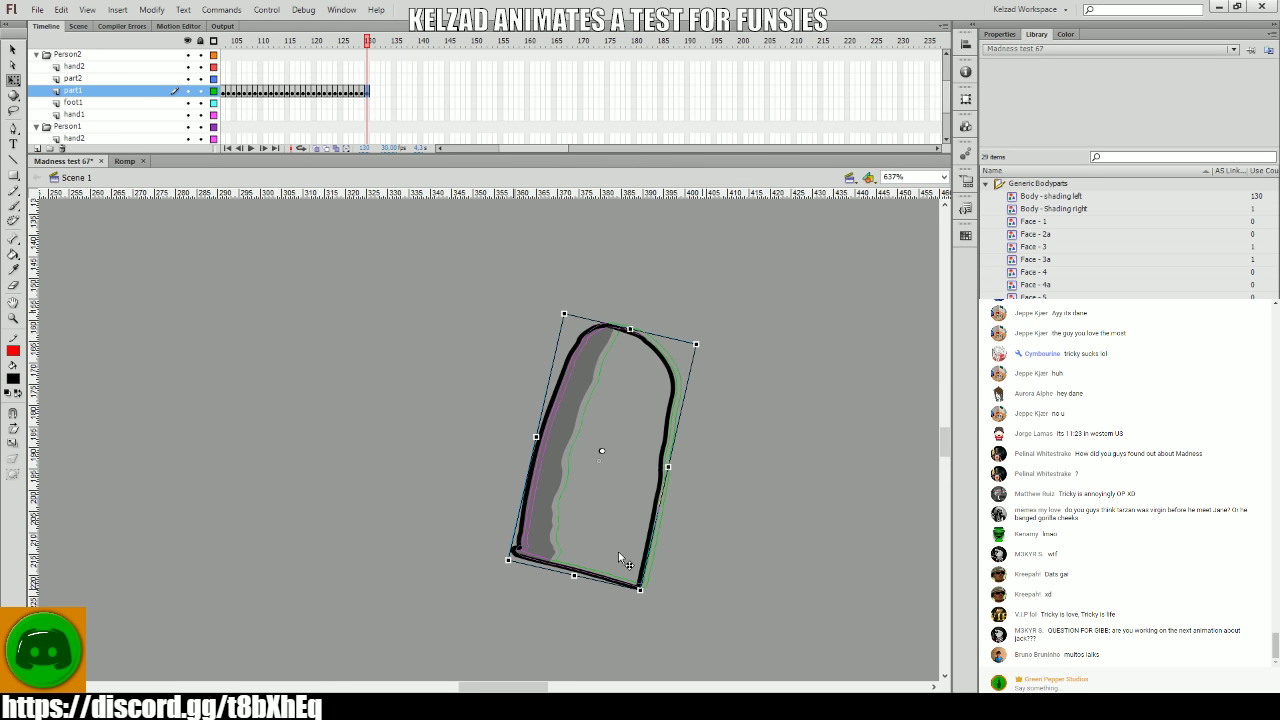
key(comma)
key(period)
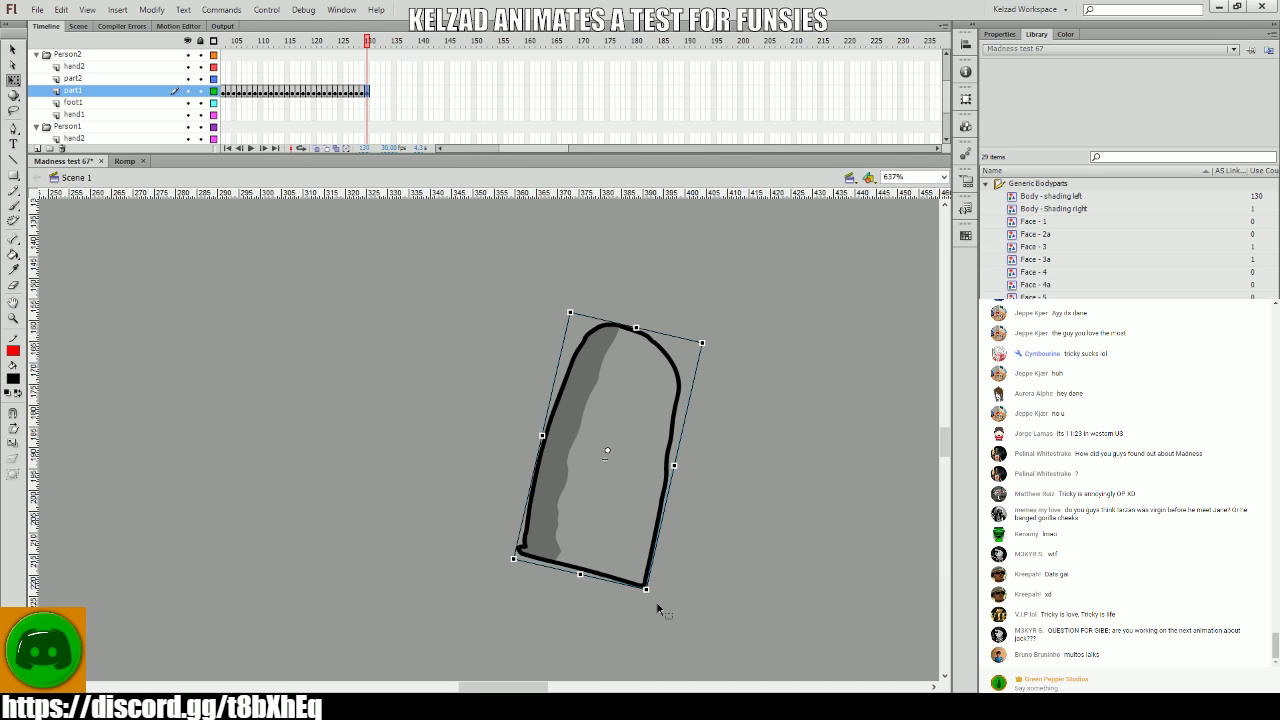
- Compare frames 129 and 130 on part1 and add keyframes 131 and 132 with the body shifted slightly right
key(comma)
key(period)
key(comma)
key(period)
key(F6)
key(F6)
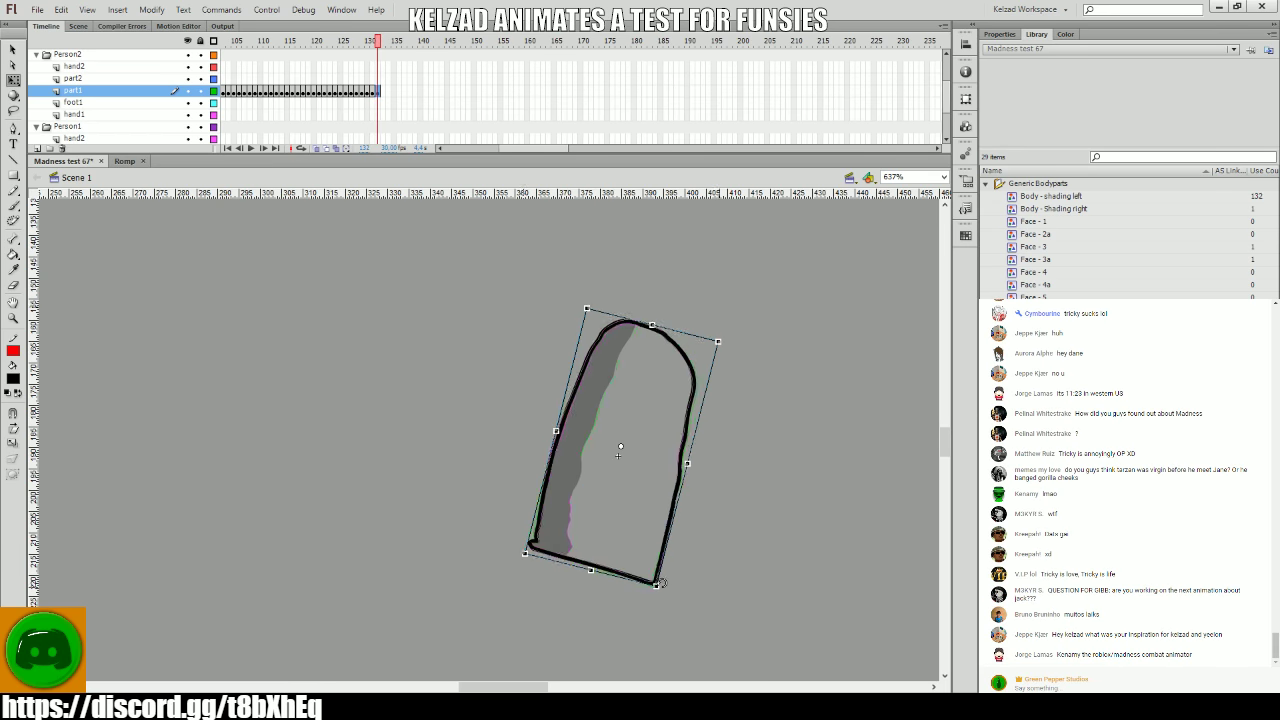
- Add keyframes up to frame 139 on part1, moving the body right and gradually rotating it toward upright
key(comma)
key(period)
key(F6)
key(F6)
drag(660, 582, 703, 583)
key(comma)
key(period)
key(F6)
key(comma)
key(period)
key(F6)
key(F6)
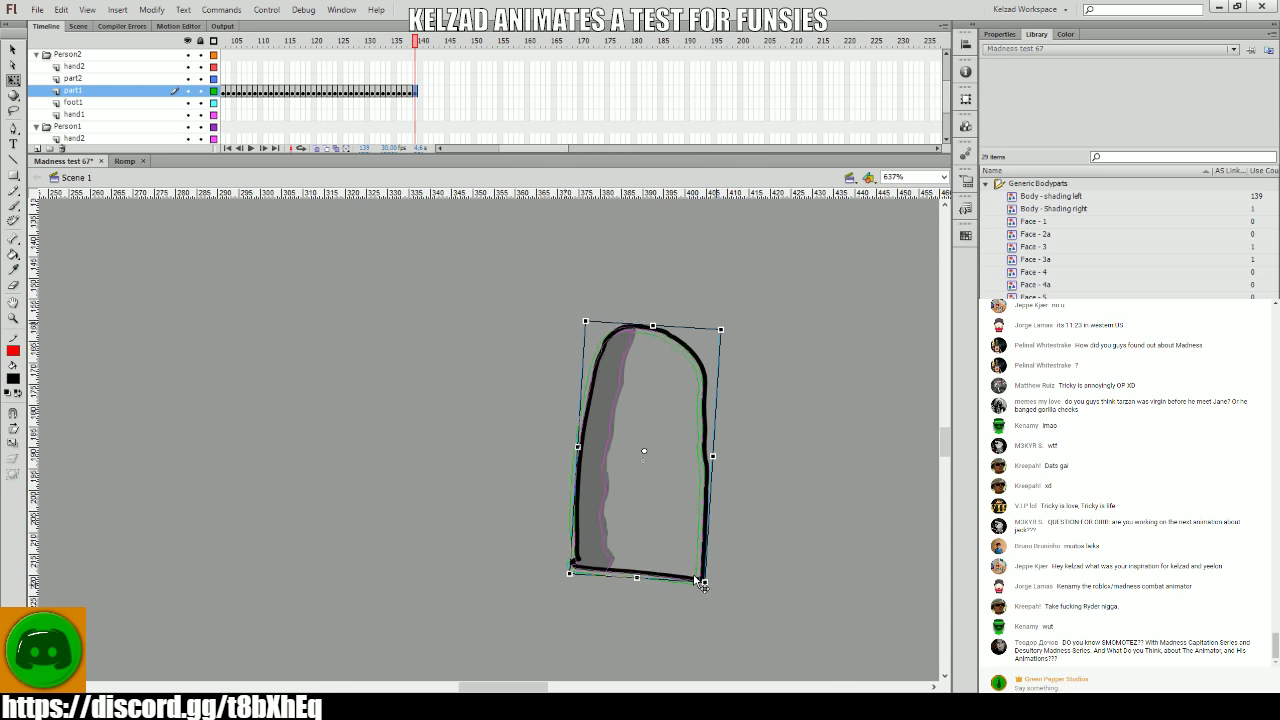
- Go back to frame 135 on part1 and readjust the body's position and tilt at frames 136 and 137
key(comma)
key(comma)
key(comma)
key(comma)
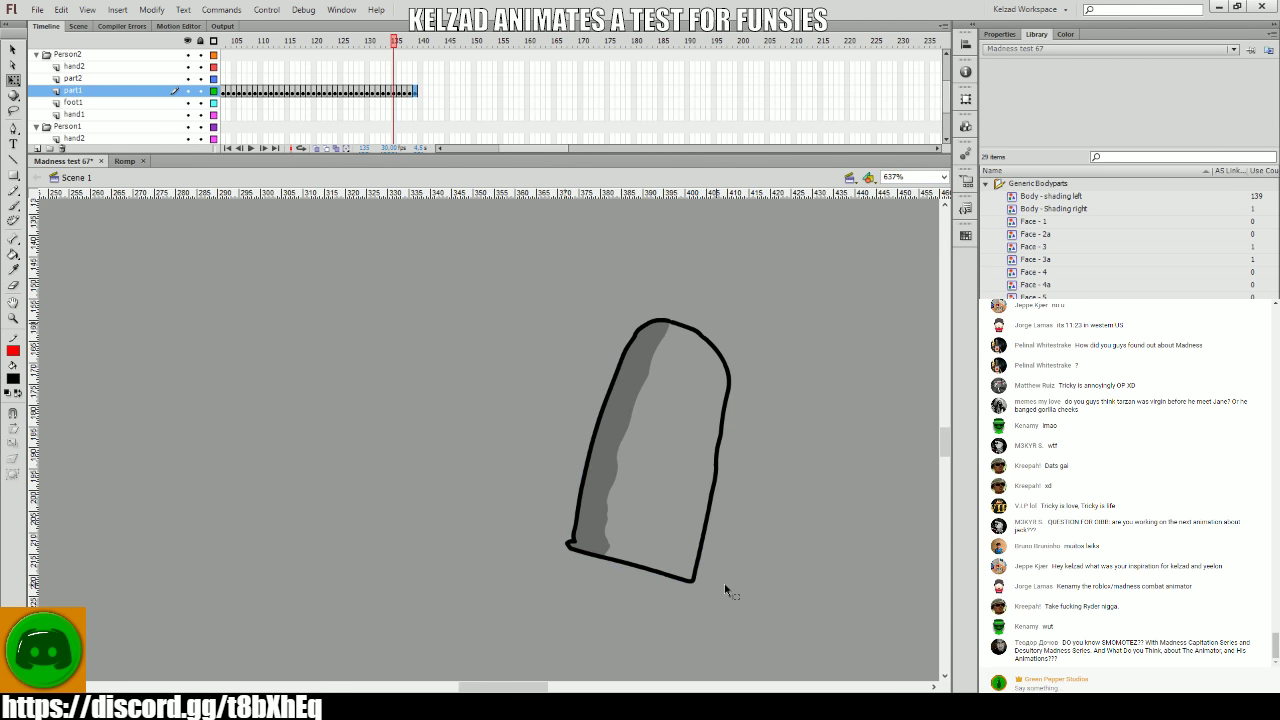
key(F6)
mouse_move(724, 583)
mouse_down()
mouse_move(691, 571)
mouse_move(712, 566)
mouse_up()
key(period)
key(F6)
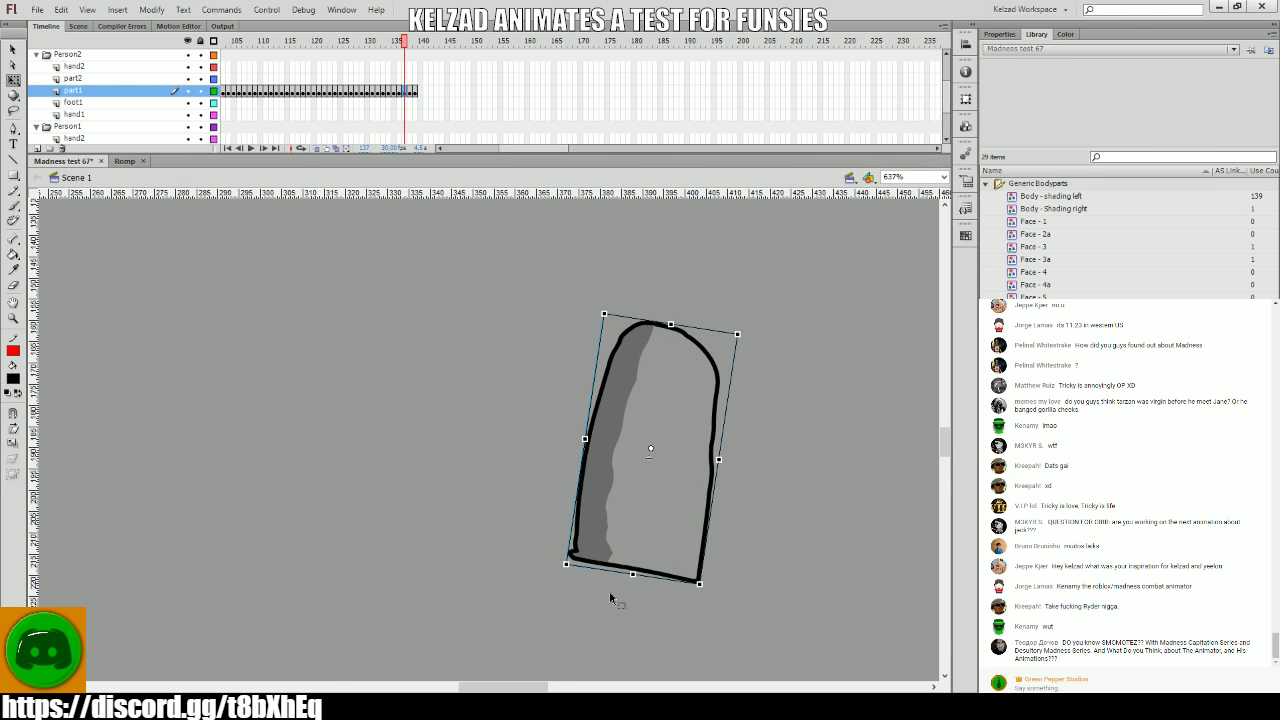
- Extend part1 with keyframes up to frame 146, moving the body gradually back to the left
key(comma)
key(period)
key(period)
key(period)
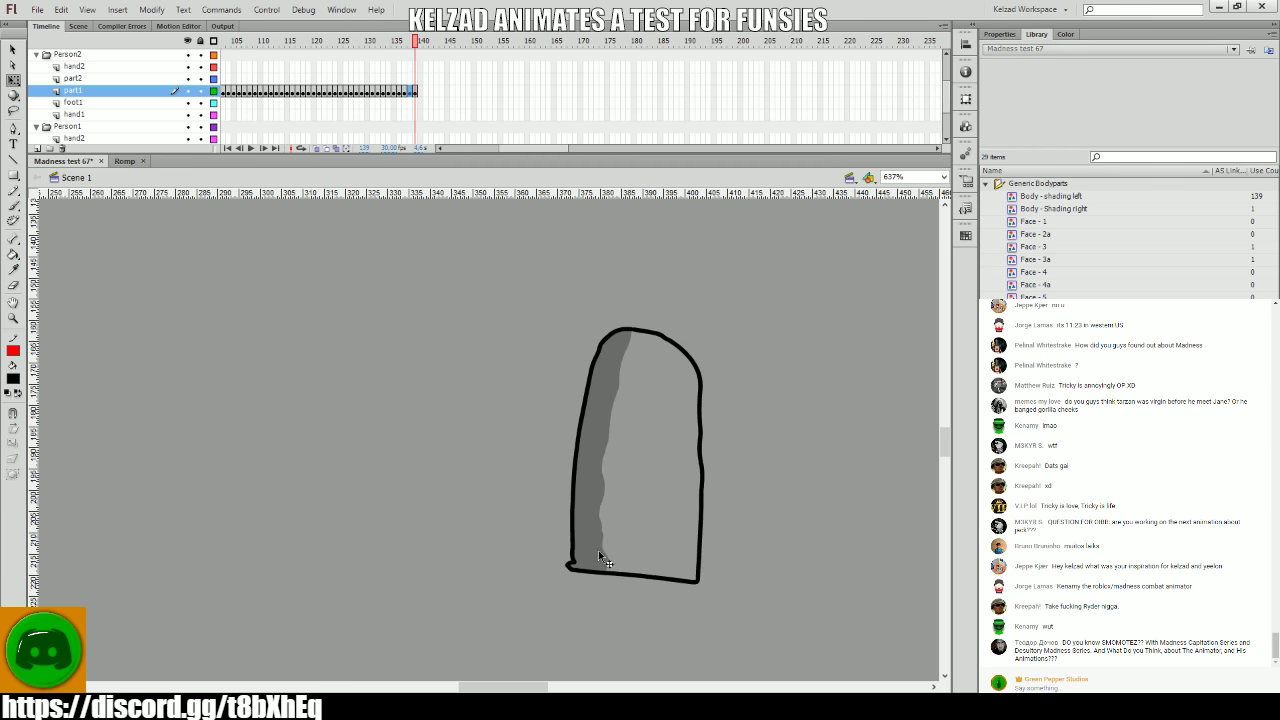
key(F6)
drag(712, 584, 666, 579)
key(F6)
key(F6)
key(F6)
key(F6)
key(F6)
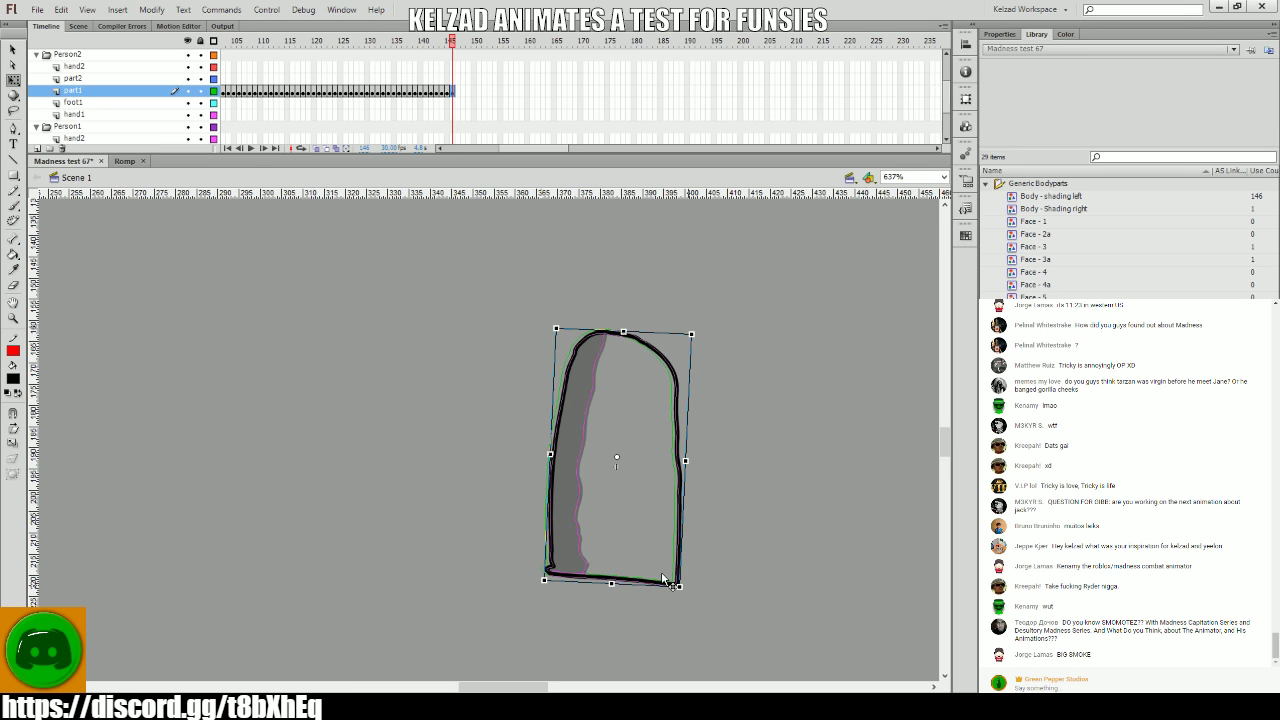
- Play back the body sway and remove all frames from frame 132 onward on part1
click(398, 78)
key(Return)
click(306, 67)
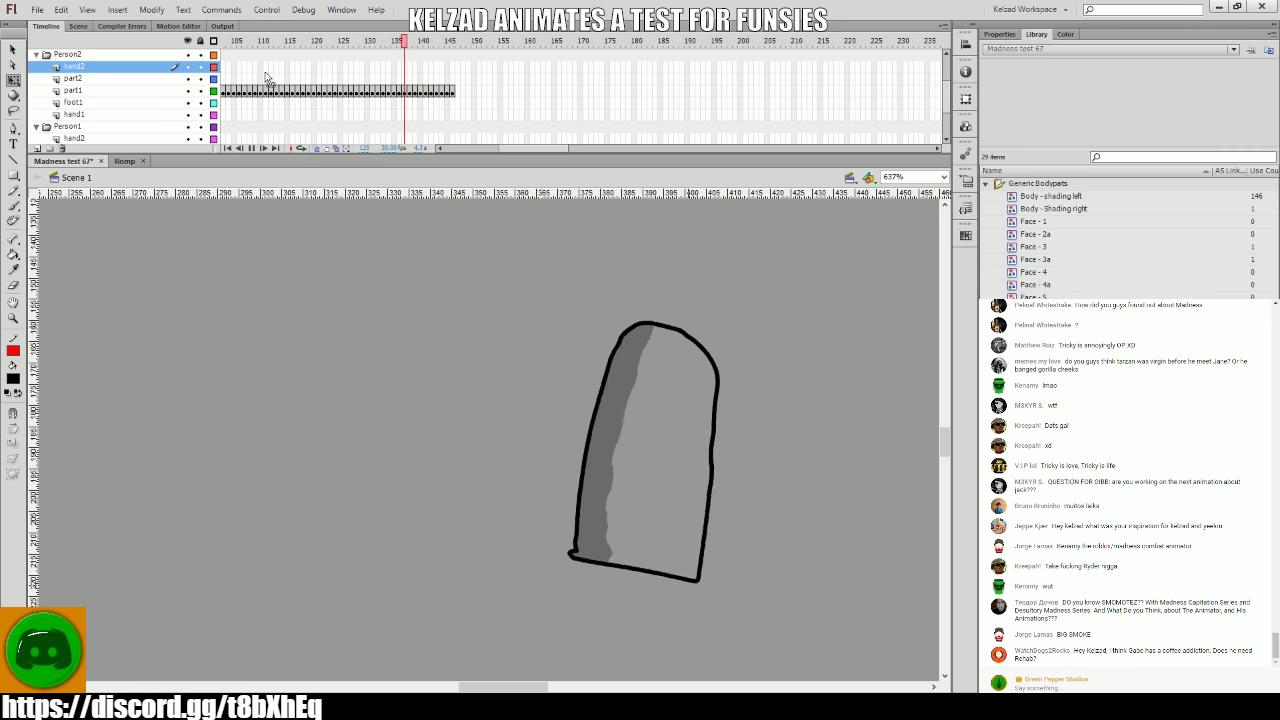
drag(285, 65, 507, 98)
click(513, 98)
click(512, 92)
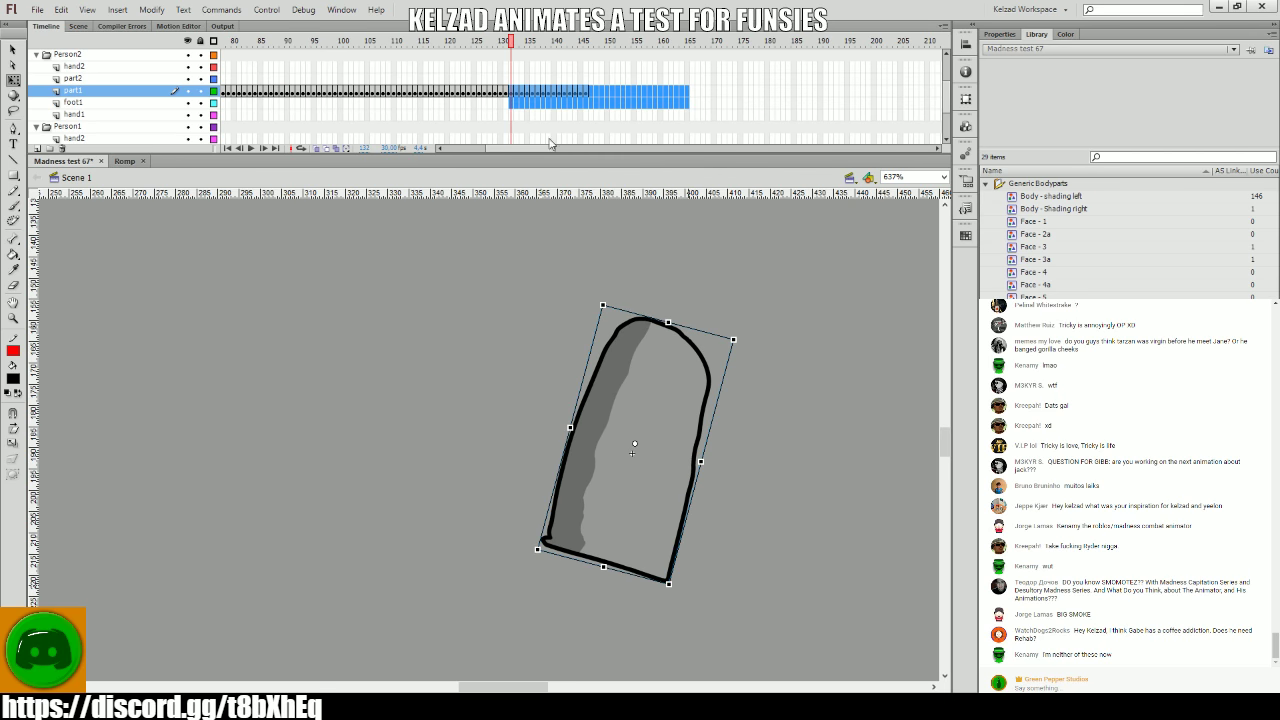
key(comma)
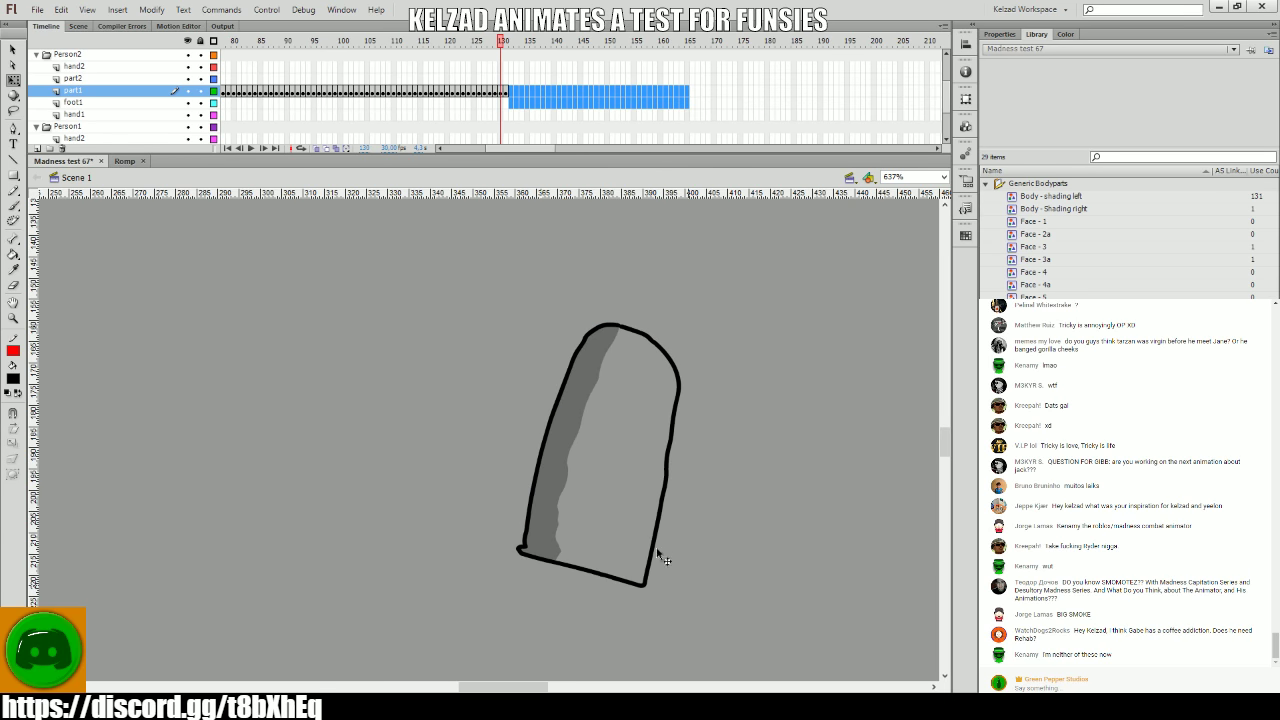
- Compare frame 131 with its preceding frames on part1 and rotate the body slightly further right there
click(649, 553)
key(comma)
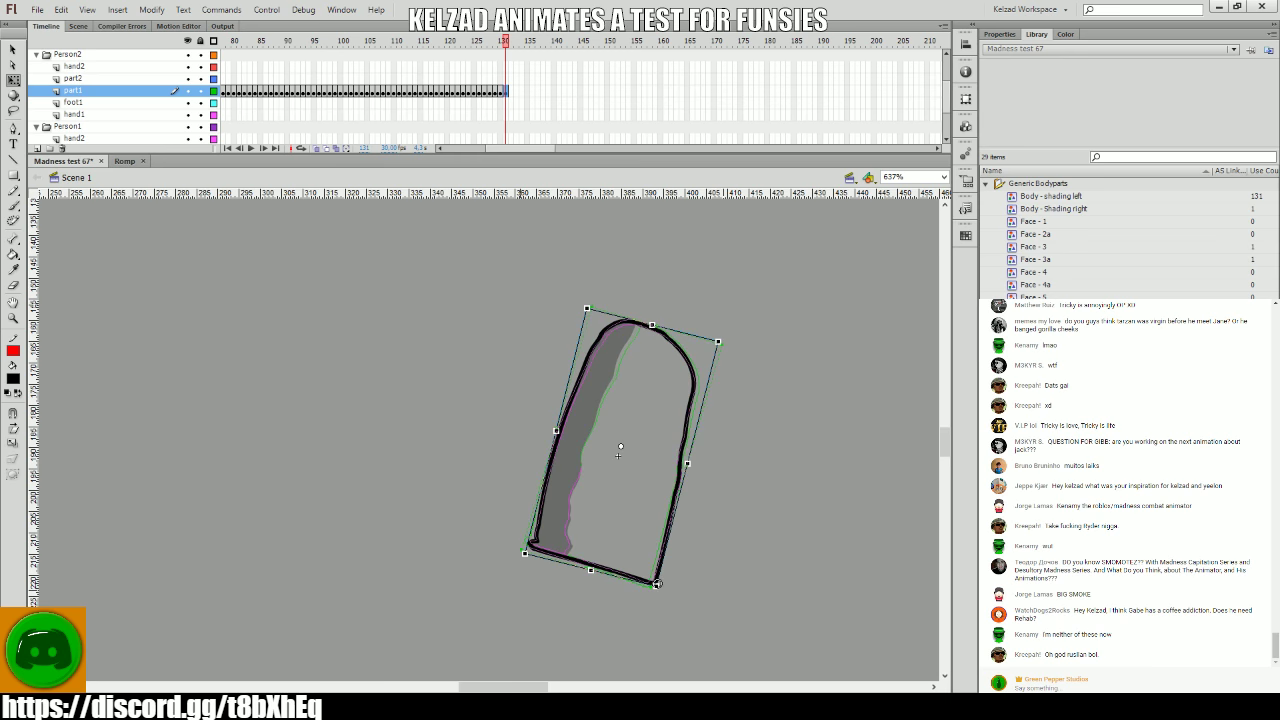
key(comma)
key(comma)
key(period)
key(period)
key(period)
click(617, 559)
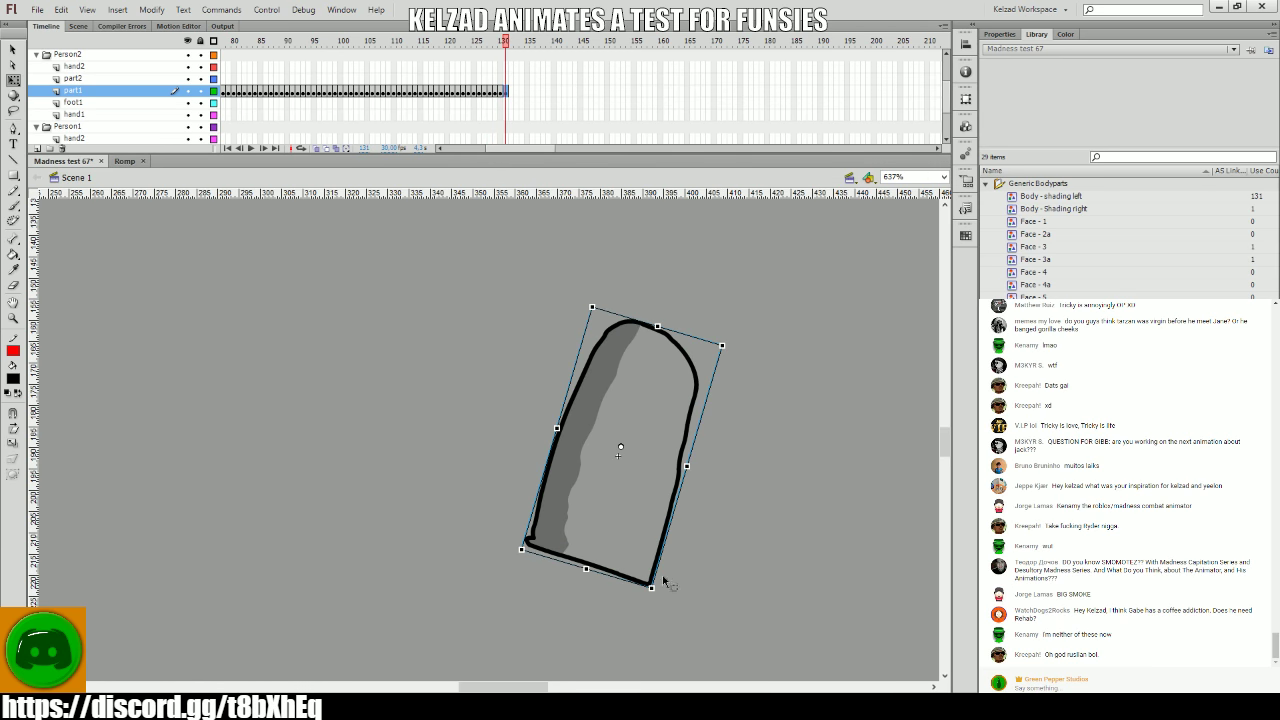
- Add keyframes from frame 132 to 137 on part1, moving the body gradually right and tilting it slightly further
key(F6)
drag(655, 582, 692, 596)
key(F6)
key(F6)
key(F6)
key(F6)
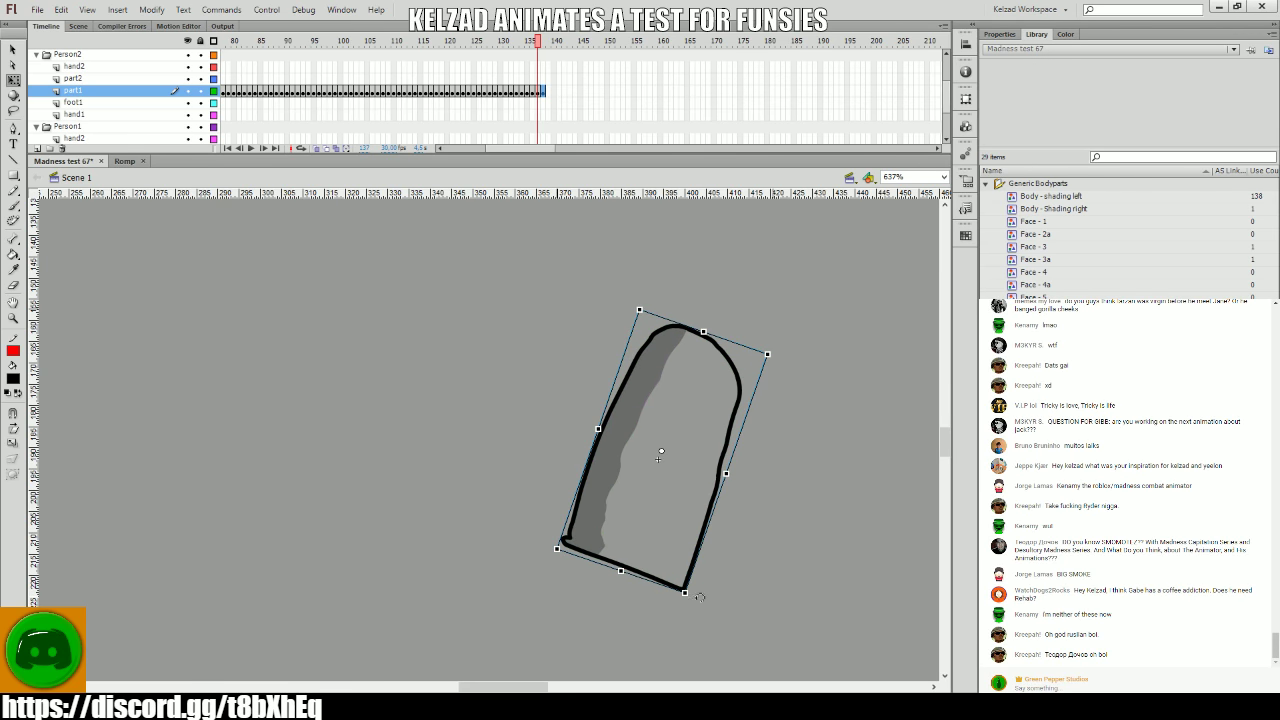
- Shift the body slightly right with a little less tilt at frame 138 and extend part1 to frame 140
key(.)
mouse_move(700, 593)
mouse_down()
mouse_move(688, 582)
mouse_move(710, 584)
mouse_move(698, 602)
mouse_move(682, 597)
mouse_up()
key(F6)
key(F6)
key(comma)
key(comma)
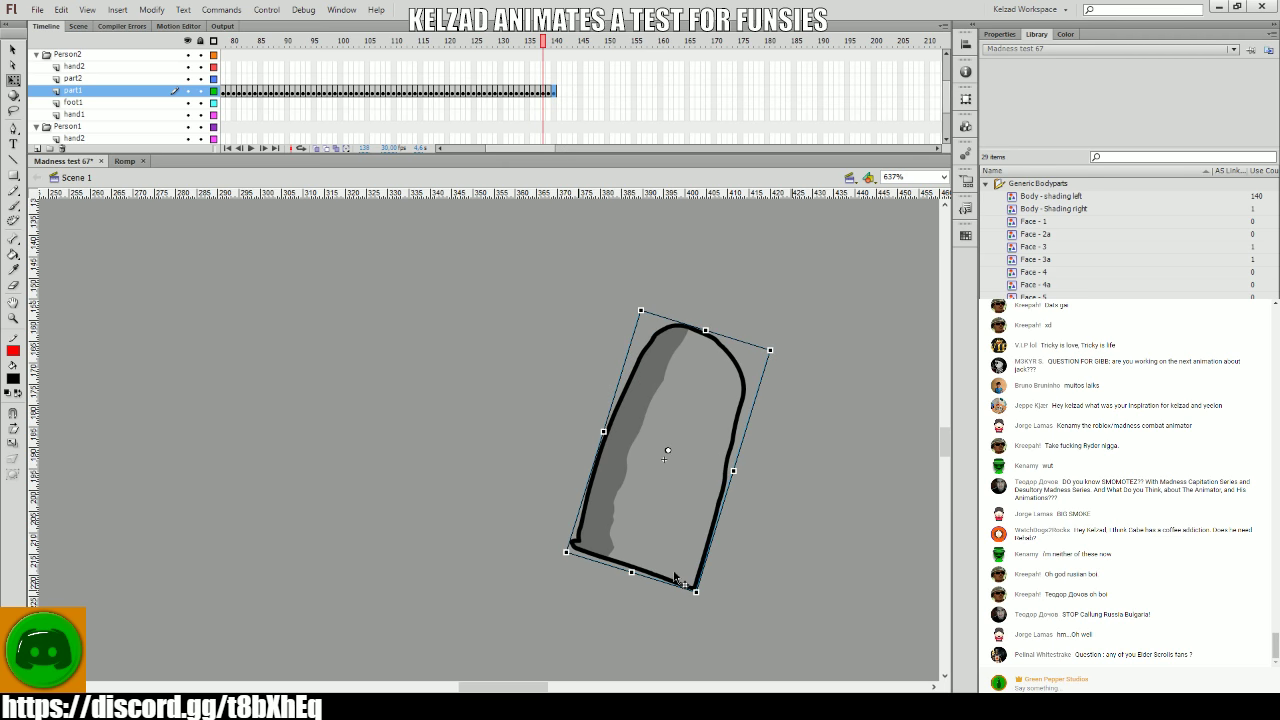
- Step back and forth through frames 137 to 140 on part1 to examine the body's spacing and tilt
key(comma)
key(period)
key(period)
key(period)
key(comma)
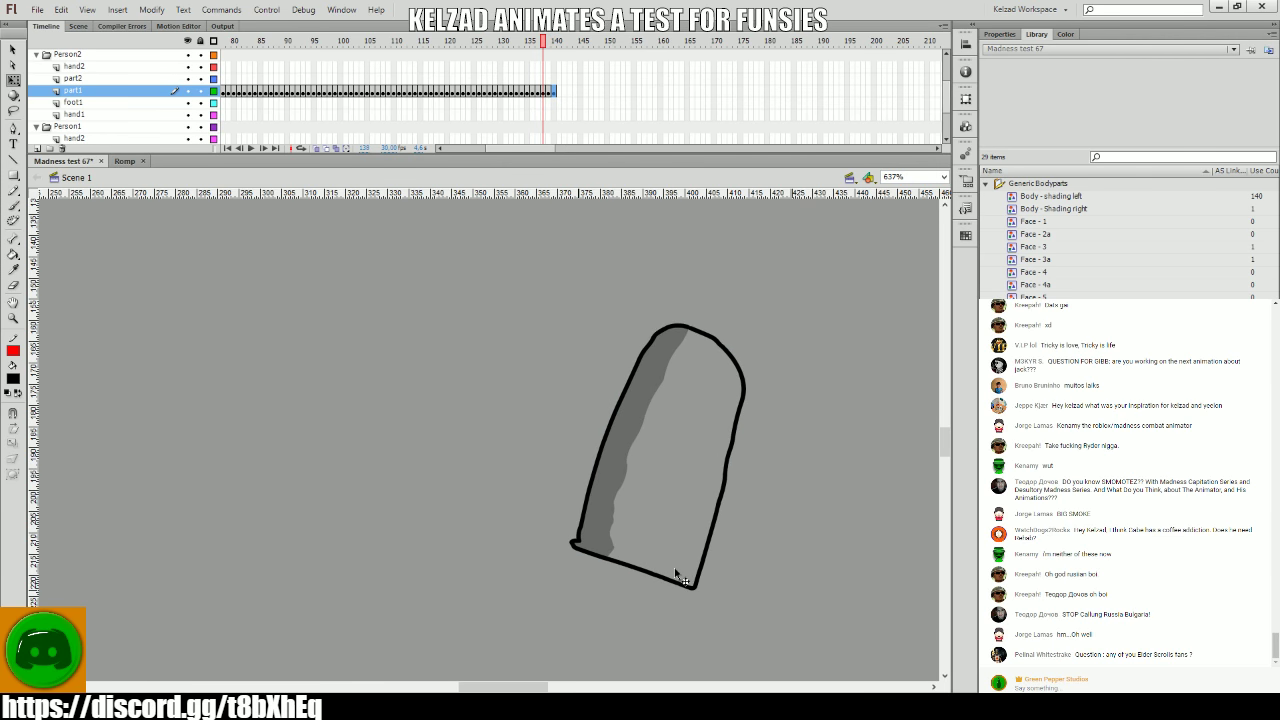
key(period)
key(comma)
click(675, 576)
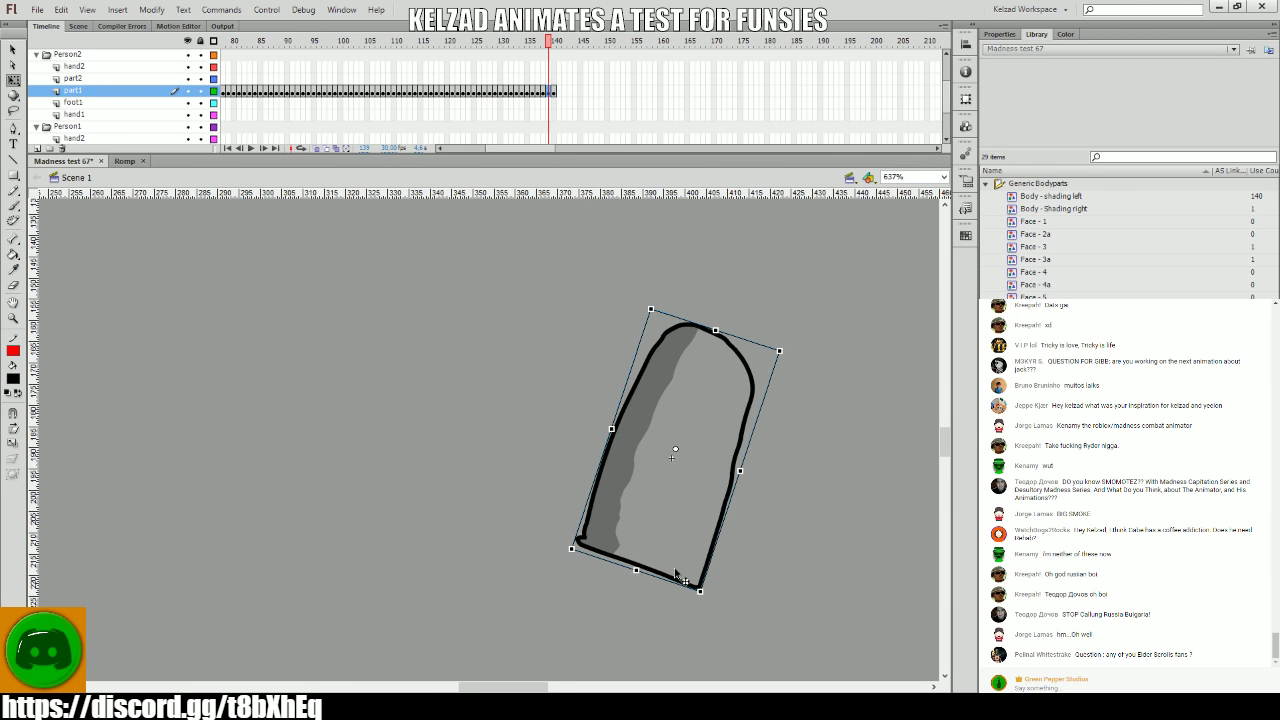
key(period)
key(comma)
key(period)
key(comma)
key(period)
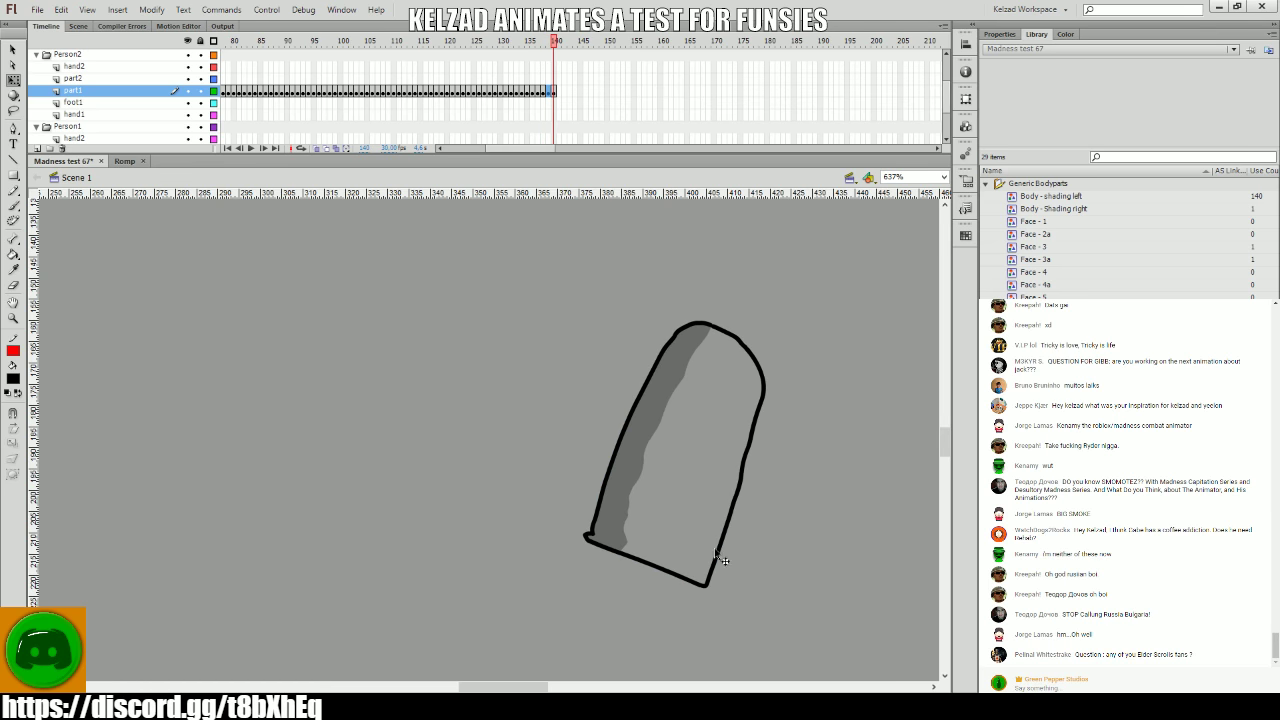
- Add keyframes from frame 141 to 157 on part1, moving the body gradually right while slightly reducing its tilt
click(700, 540)
key(F6)
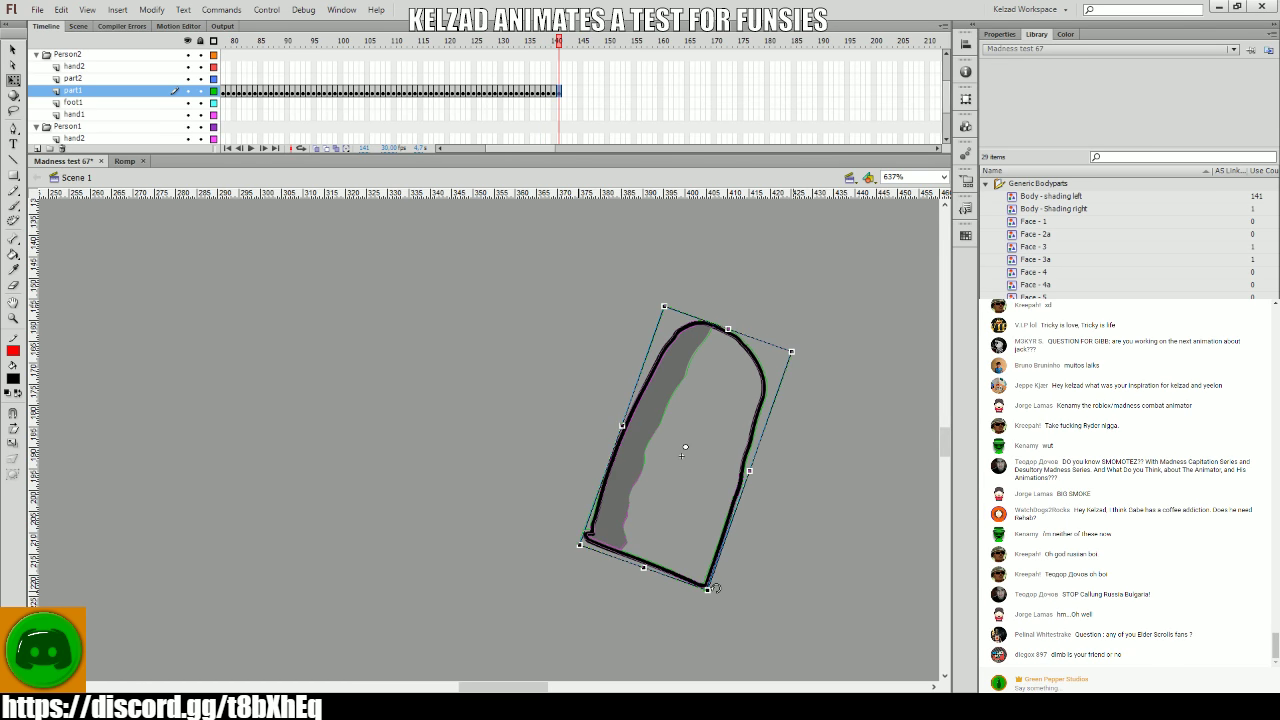
drag(714, 588, 789, 558)
key(F6)
key(F6)
key(F6)
key(F6)
key(F6)
key(F6)
key(F6)
key(F6)
key(F6)
key(F6)
key(F6)
key(F6)
key(F6)
key(F6)
key(F6)
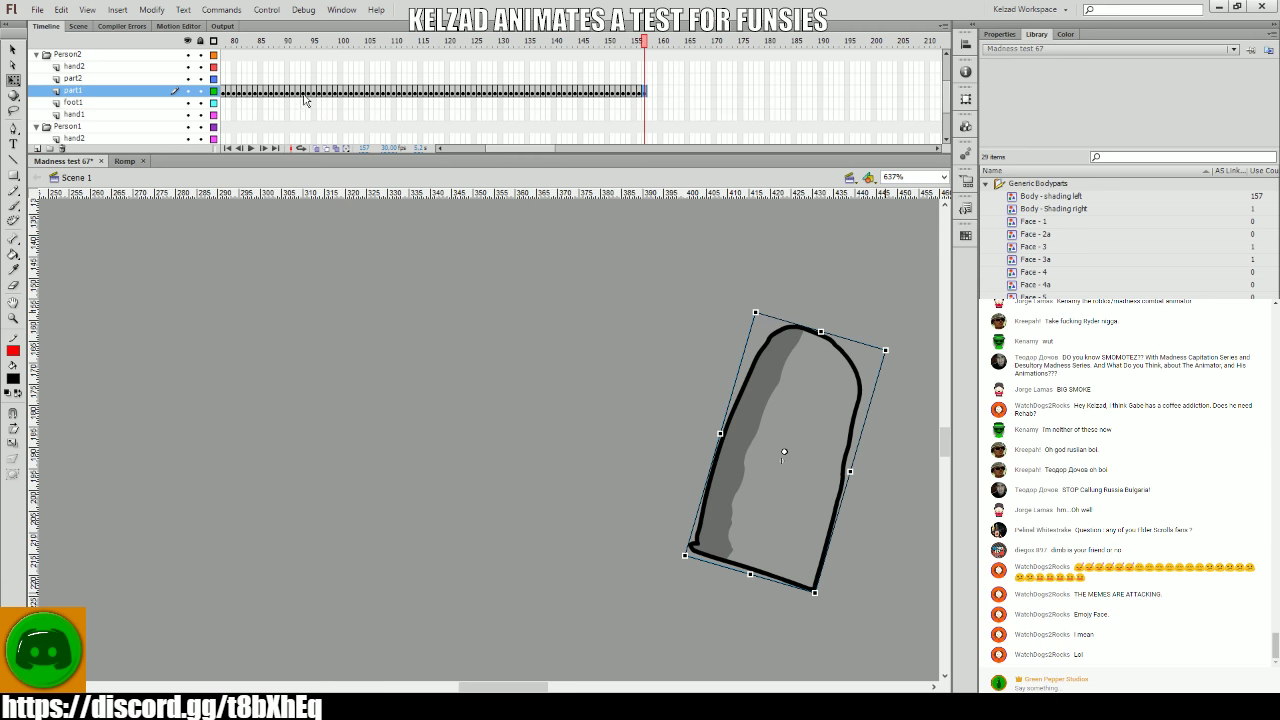
- Return to frame 157 on part1 and continue the body's movement with keyframes 158 and 159
click(236, 80)
drag(236, 84, 276, 84)
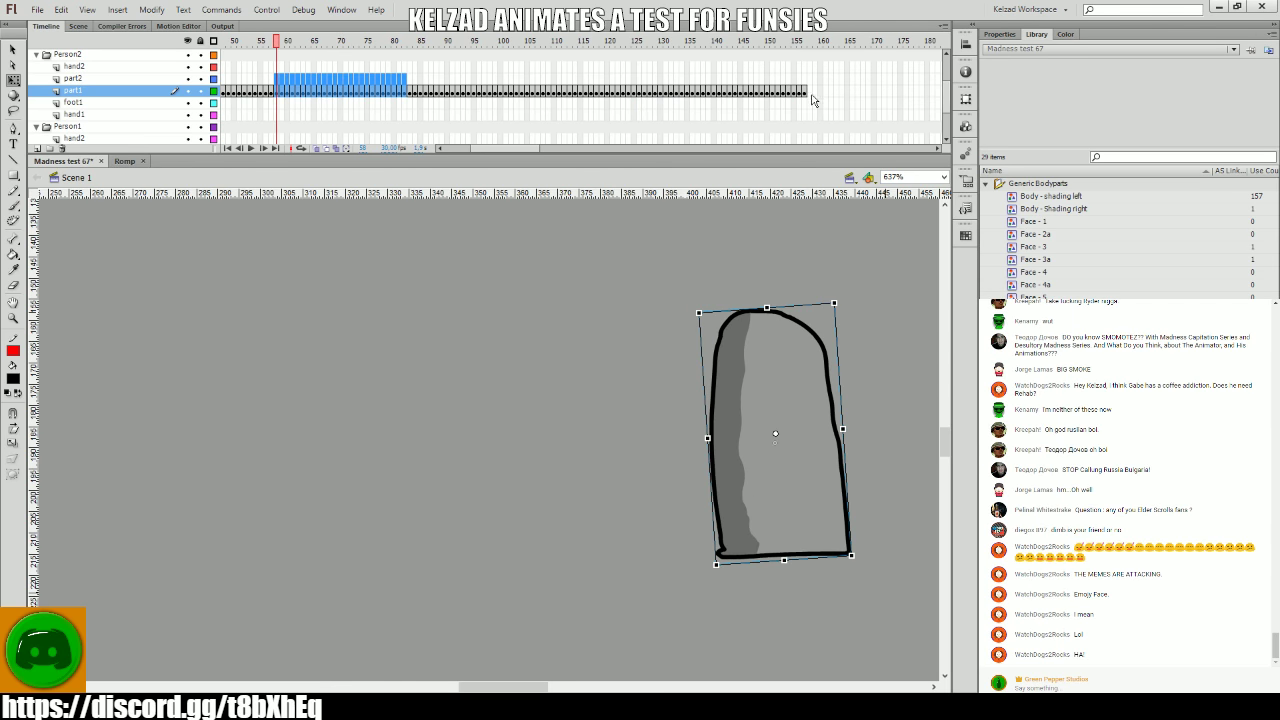
drag(806, 93, 780, 143)
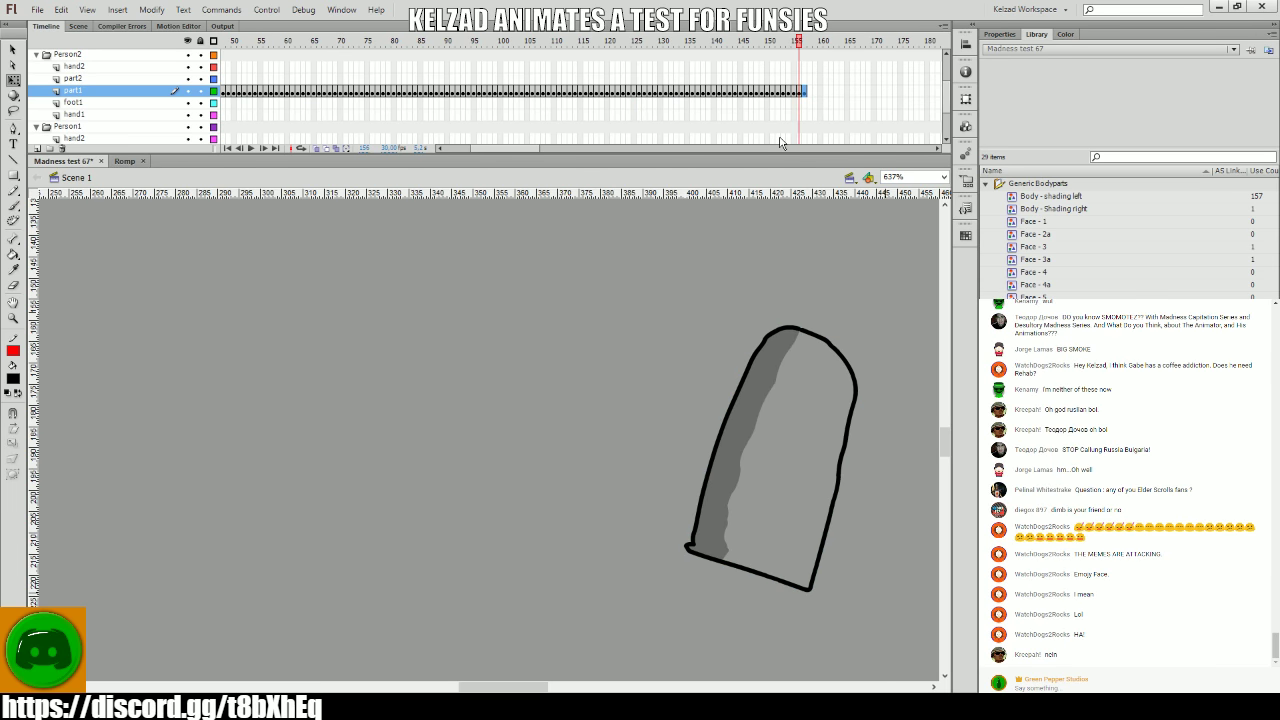
key(period)
click(773, 516)
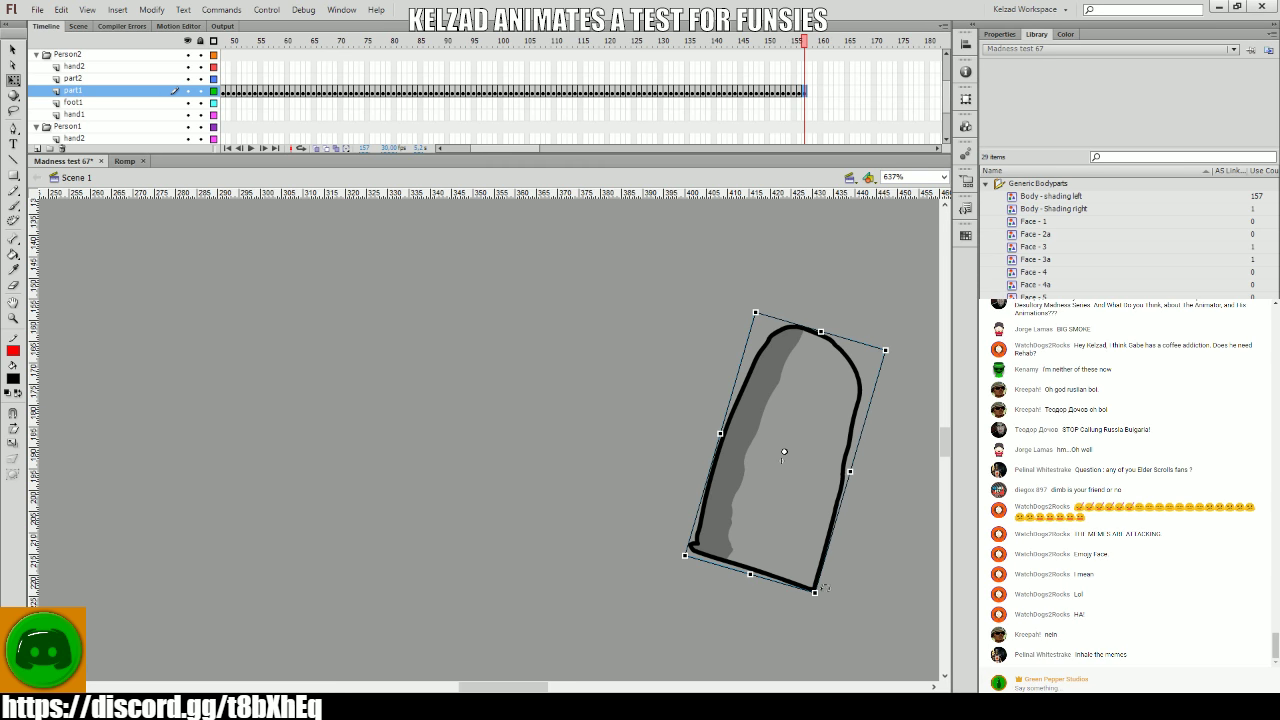
key(period)
key(F6)
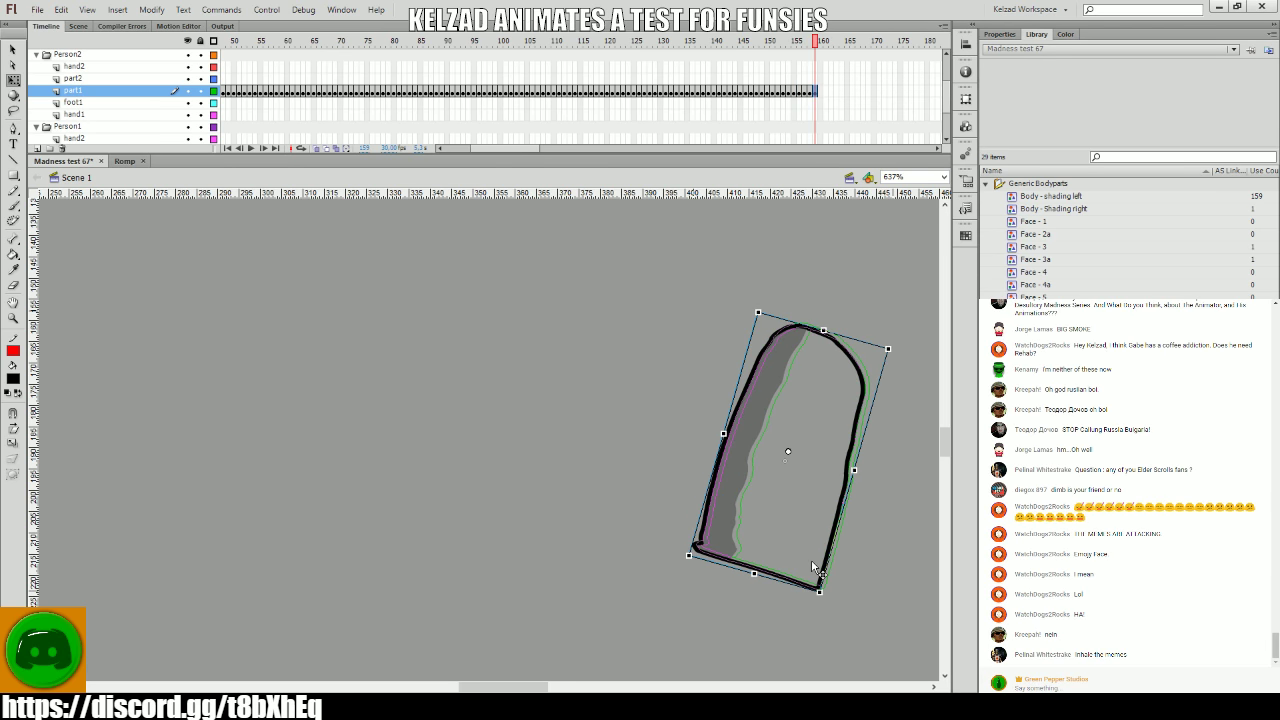
- Move the body right with slightly less tilt at frame 159 on part1, compare it with frame 158, and extend to frame 161
drag(811, 559, 819, 557)
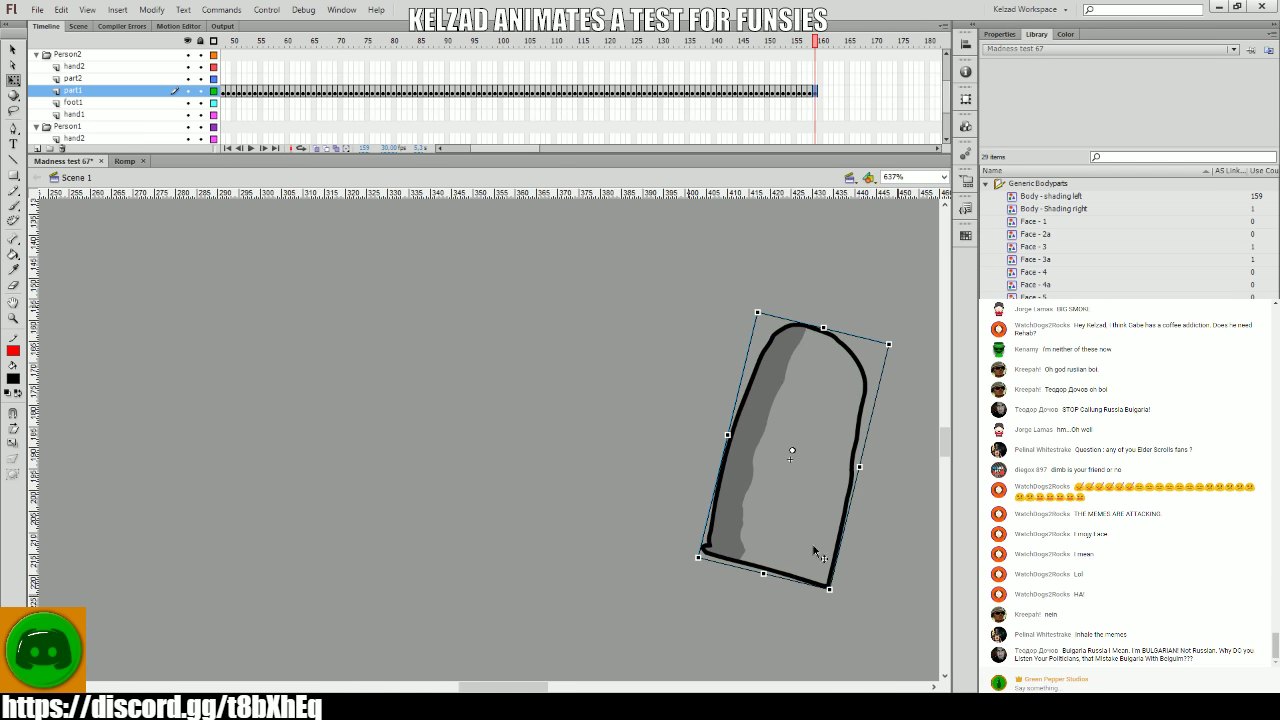
key(comma)
key(period)
click(777, 516)
drag(838, 591, 830, 577)
key(Right)
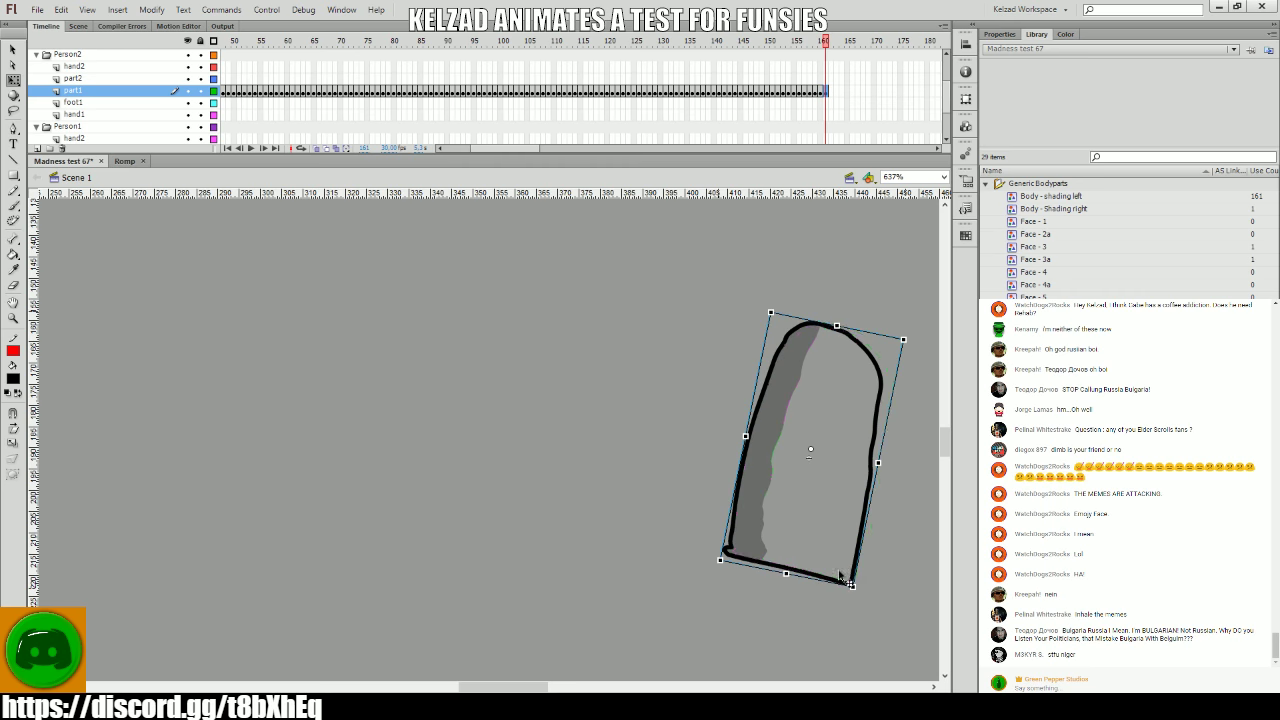
- Add keyframes up to frame 167 on part1, nudging the body right and rotating it slightly toward upright
key(Right)
mouse_move(869, 585)
mouse_down()
mouse_move(851, 578)
mouse_move(891, 587)
mouse_up()
key(F6)
key(Right)
key(Right)
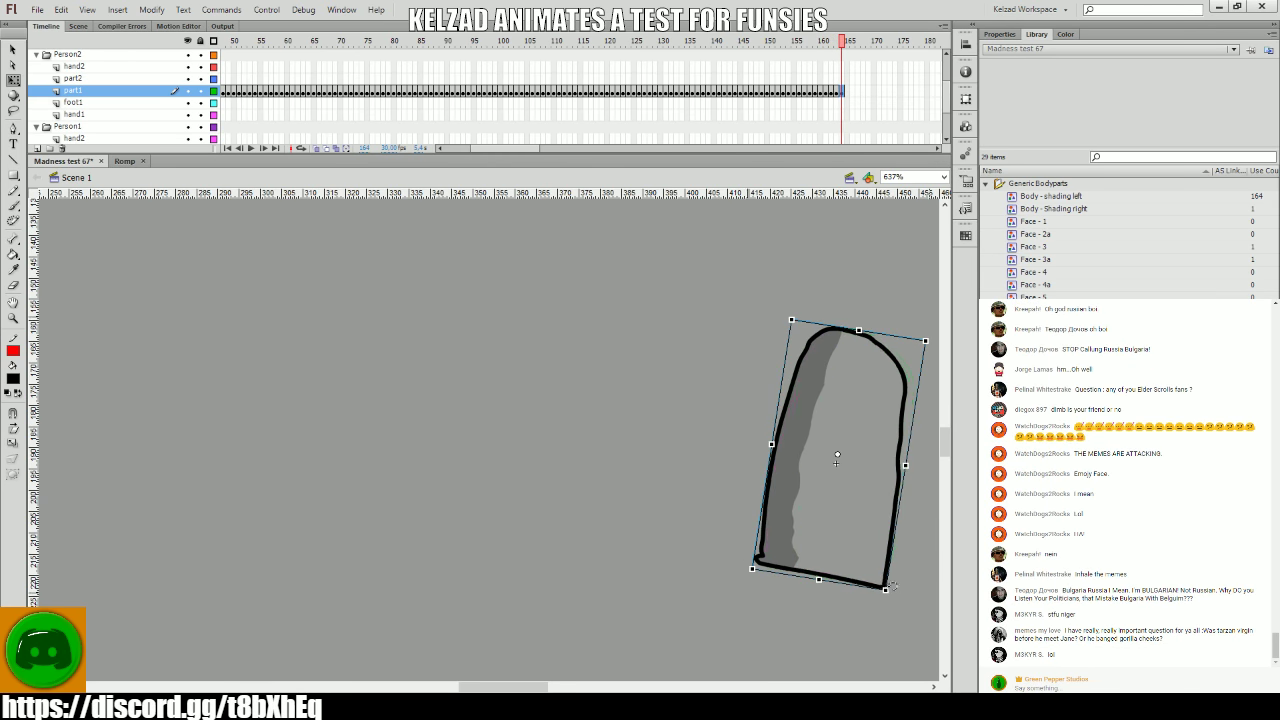
key(F6)
key(Right)
key(Right)
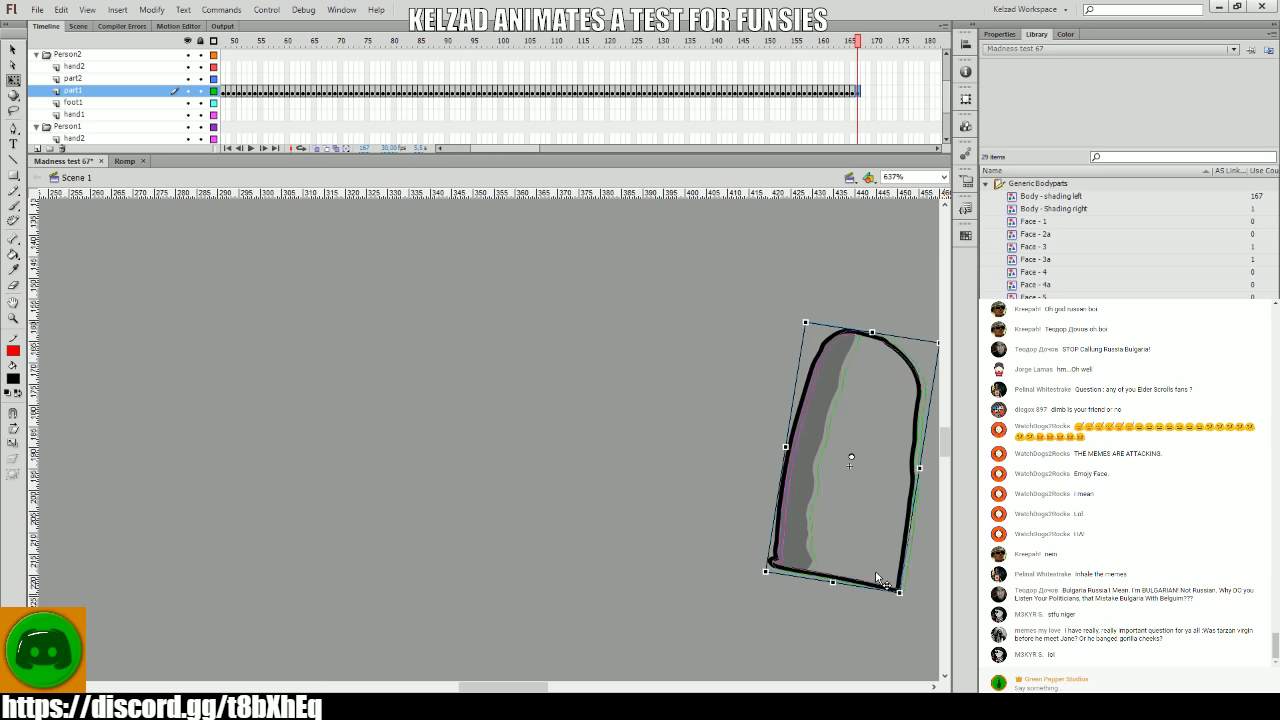
- Add keyframes from frame 168 to 173 on part1, slowing the rightward nudges and rotating the body slightly toward upright
key(F6)
key(Right)
key(F6)
key(Right)
key(F6)
key(Right)
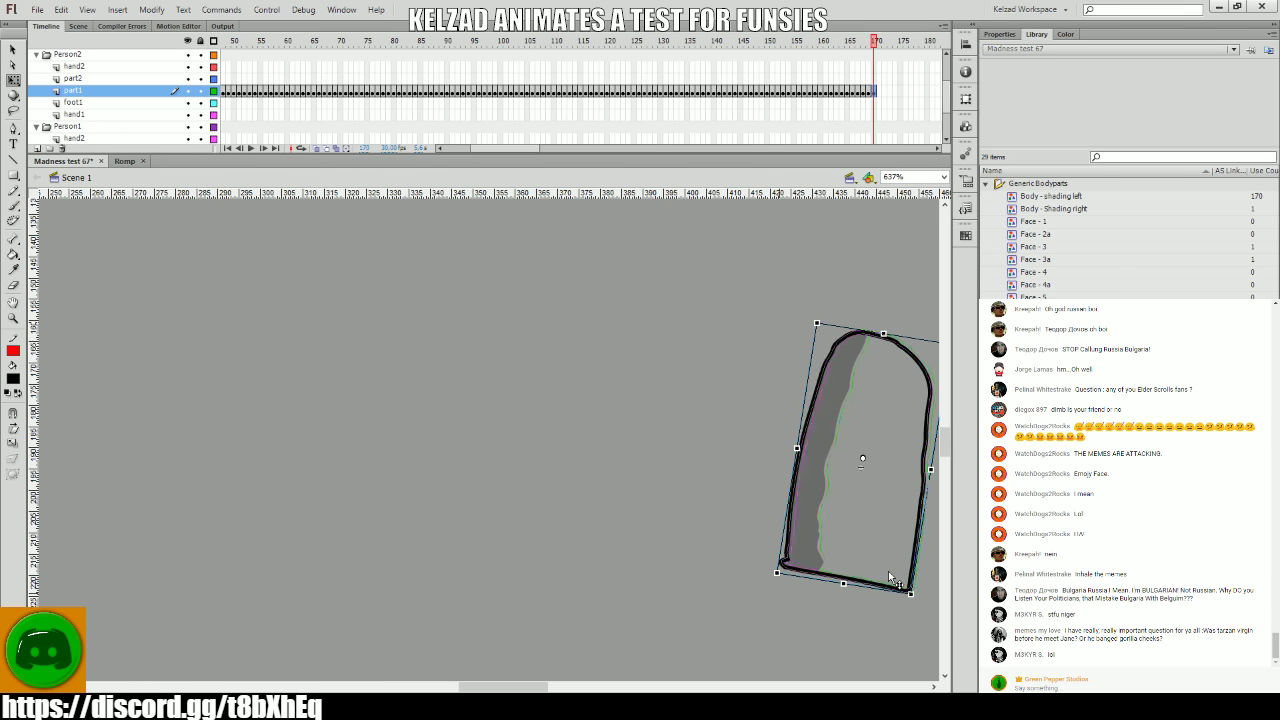
key(F6)
key(Right)
key(F6)
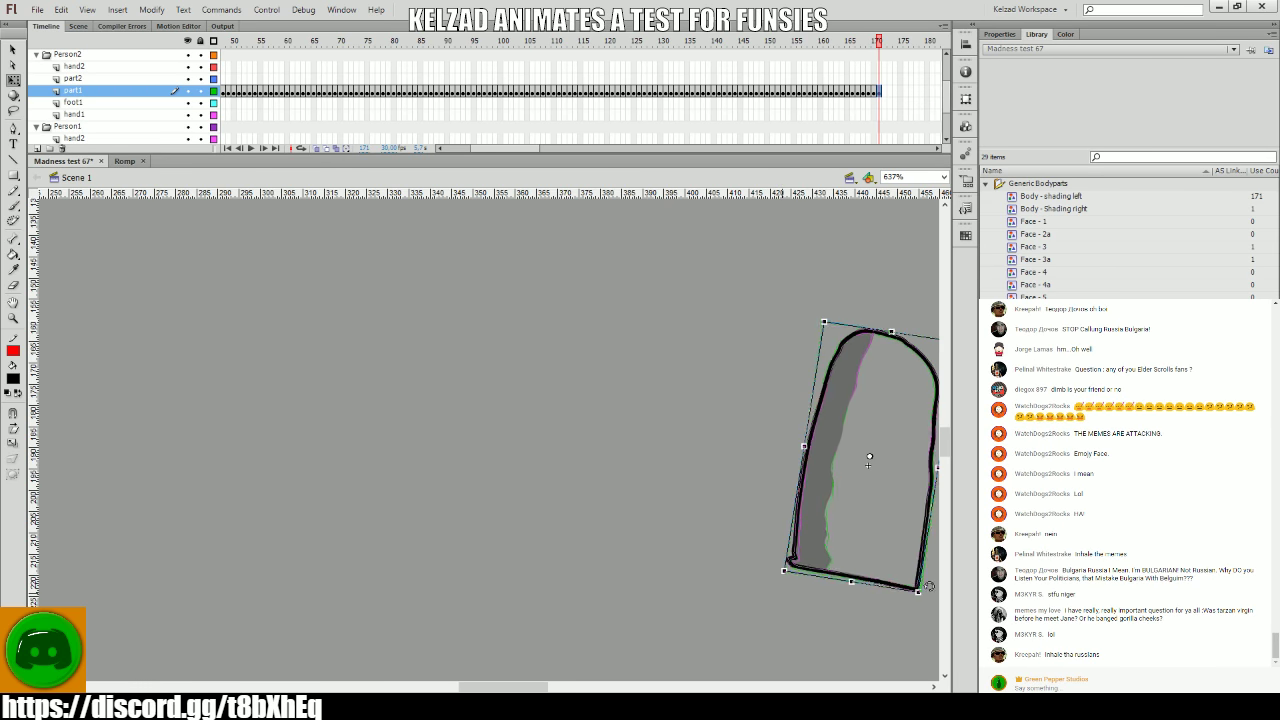
key(Right)
key(F6)
drag(933, 585, 915, 570)
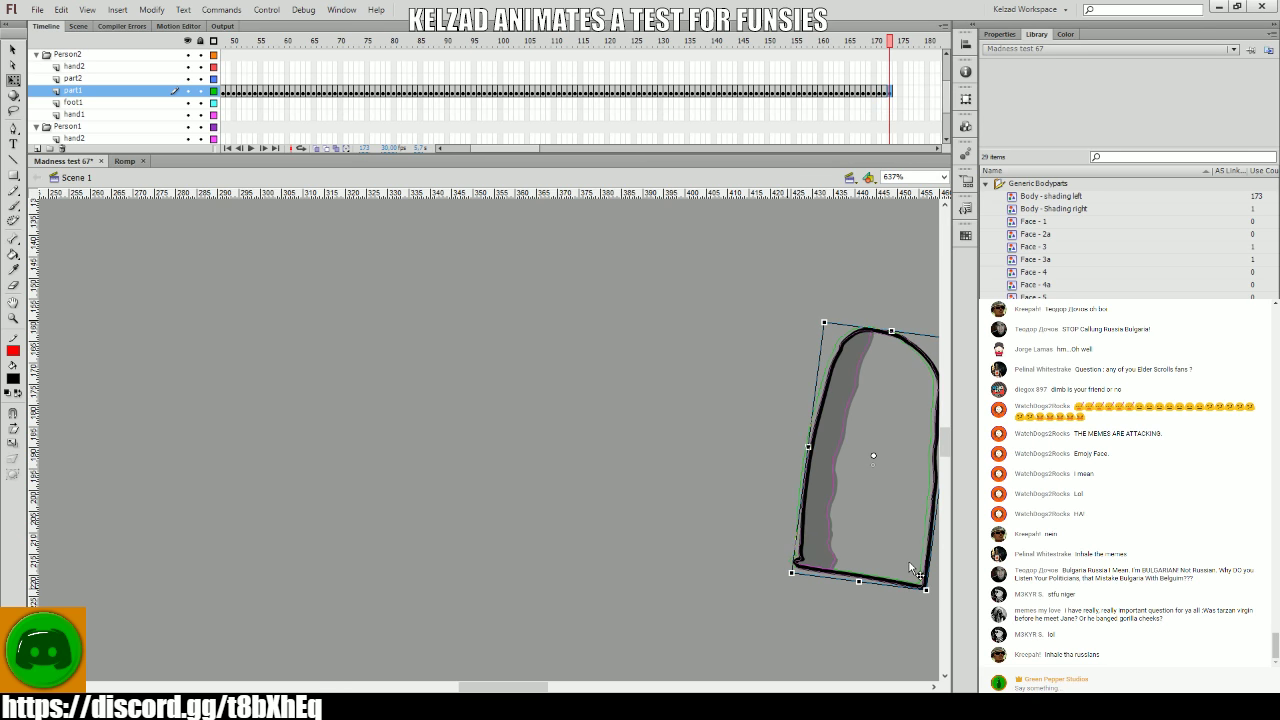
- Compare frames 171 to 173 on part1 and adjust the body's position at frame 173
key(comma)
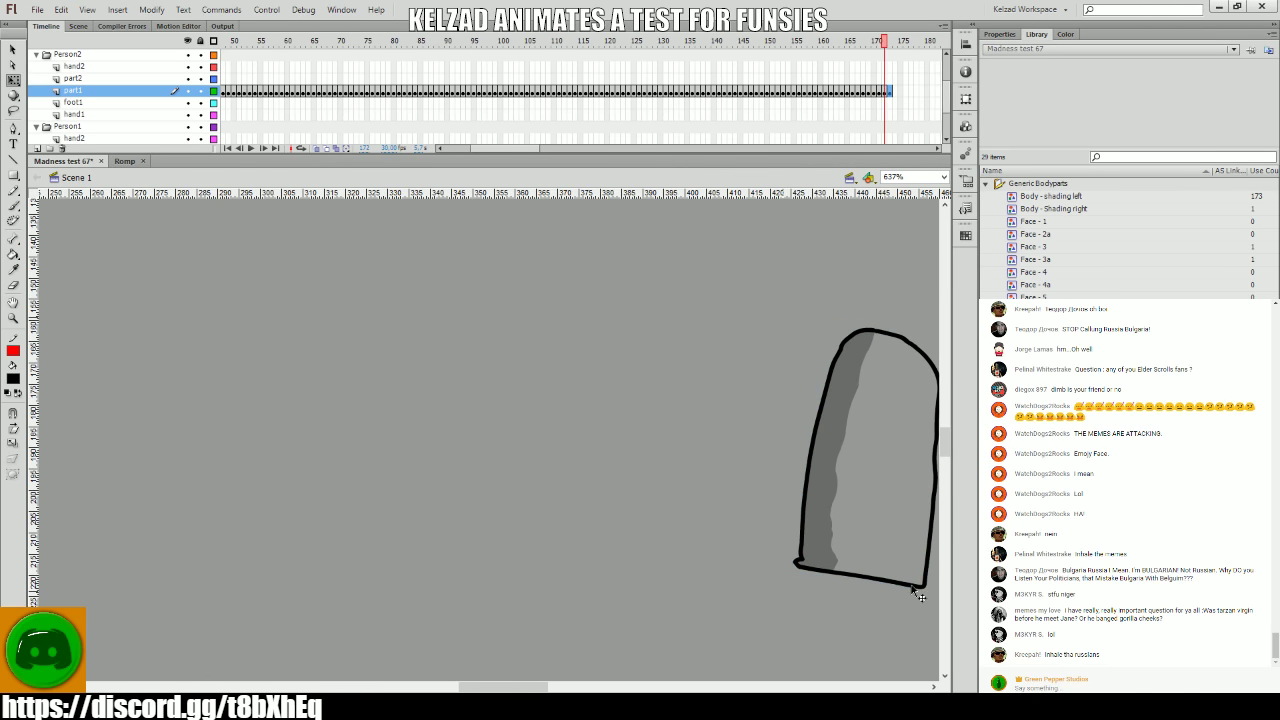
key(period)
scroll(905, 580, right, 3)
click(677, 571)
key(comma)
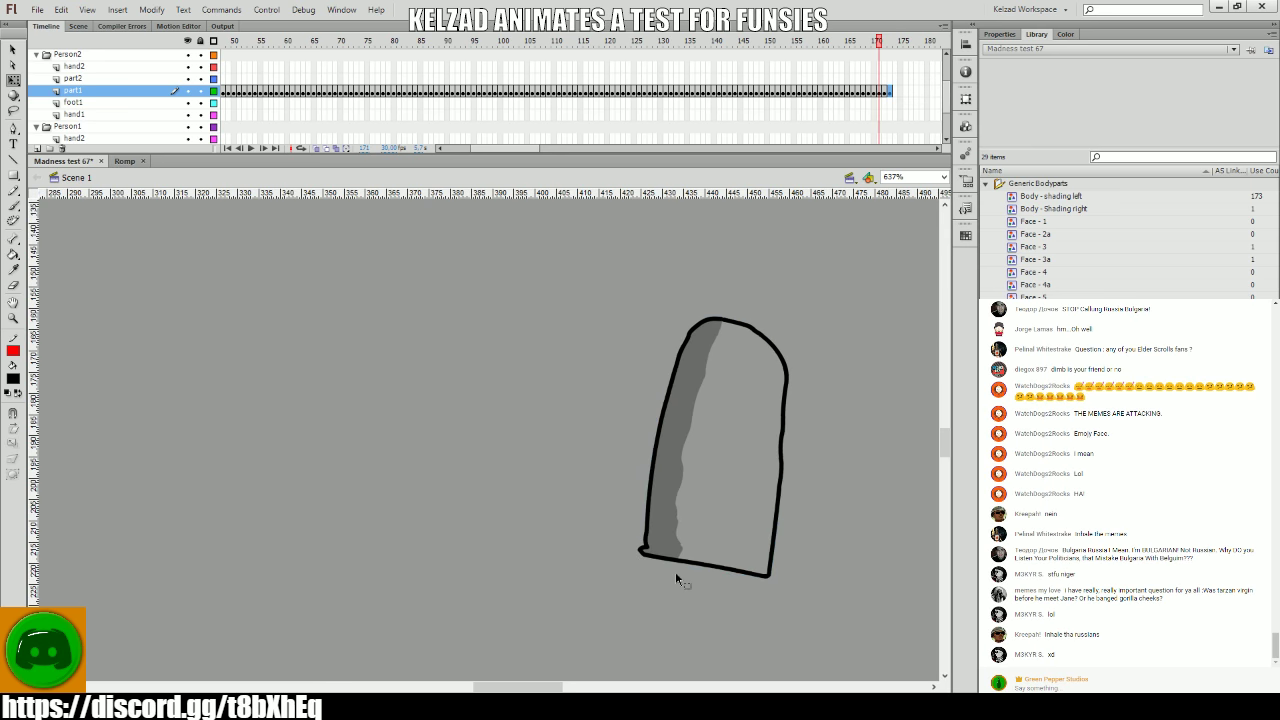
key(period)
click(717, 551)
drag(716, 550, 714, 565)
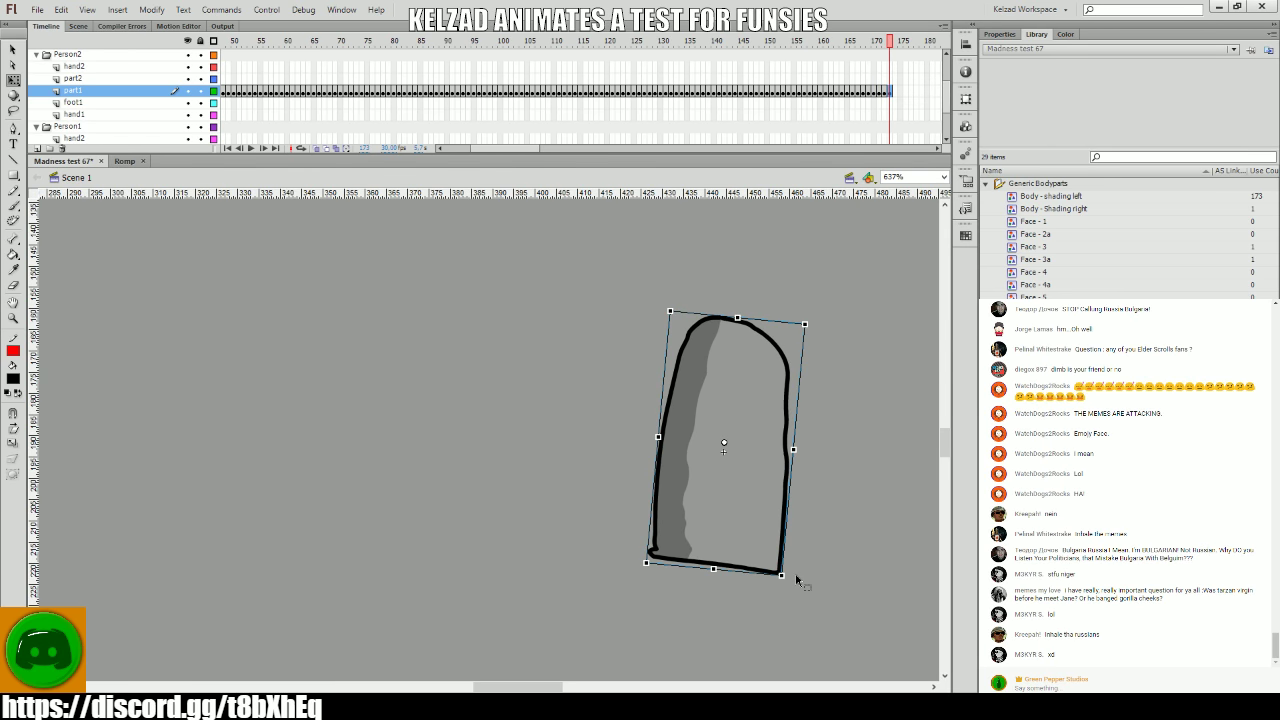
- Add keyframes from frame 174 to 177 on part1, rotating the body upright and nudging it left
key(F6)
drag(797, 578, 760, 569)
key(Left)
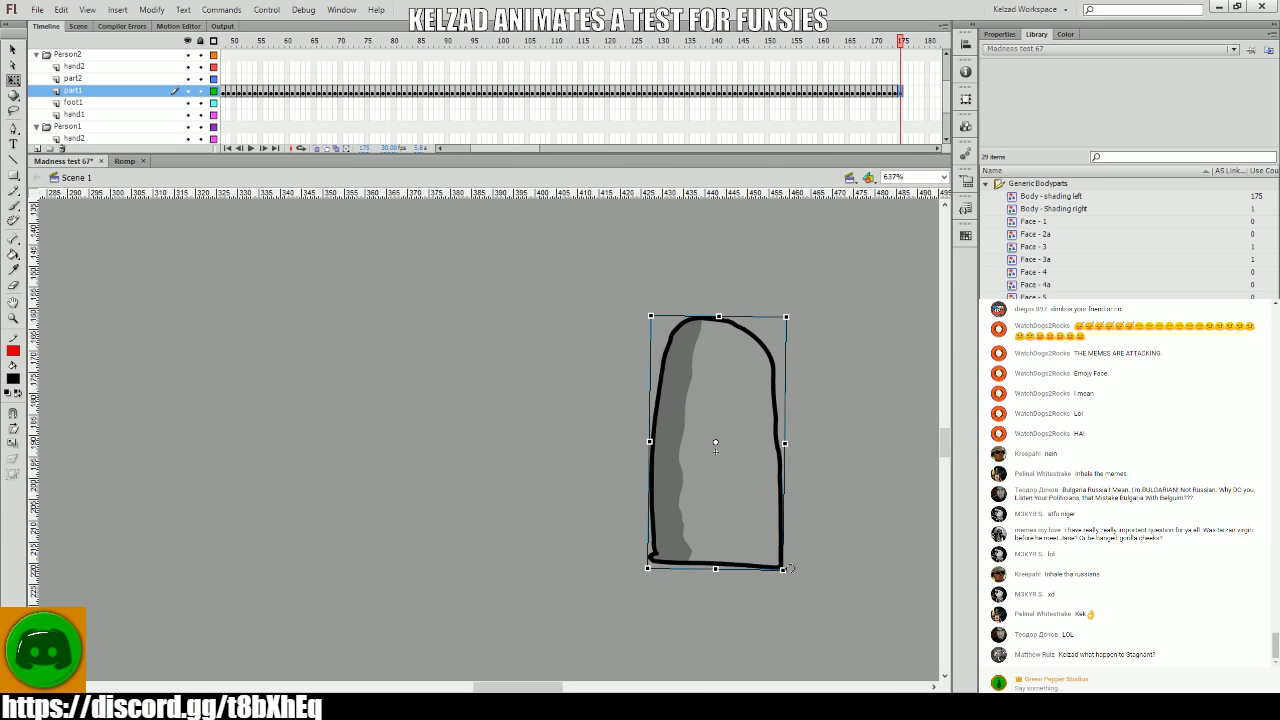
key(F6)
key(Left)
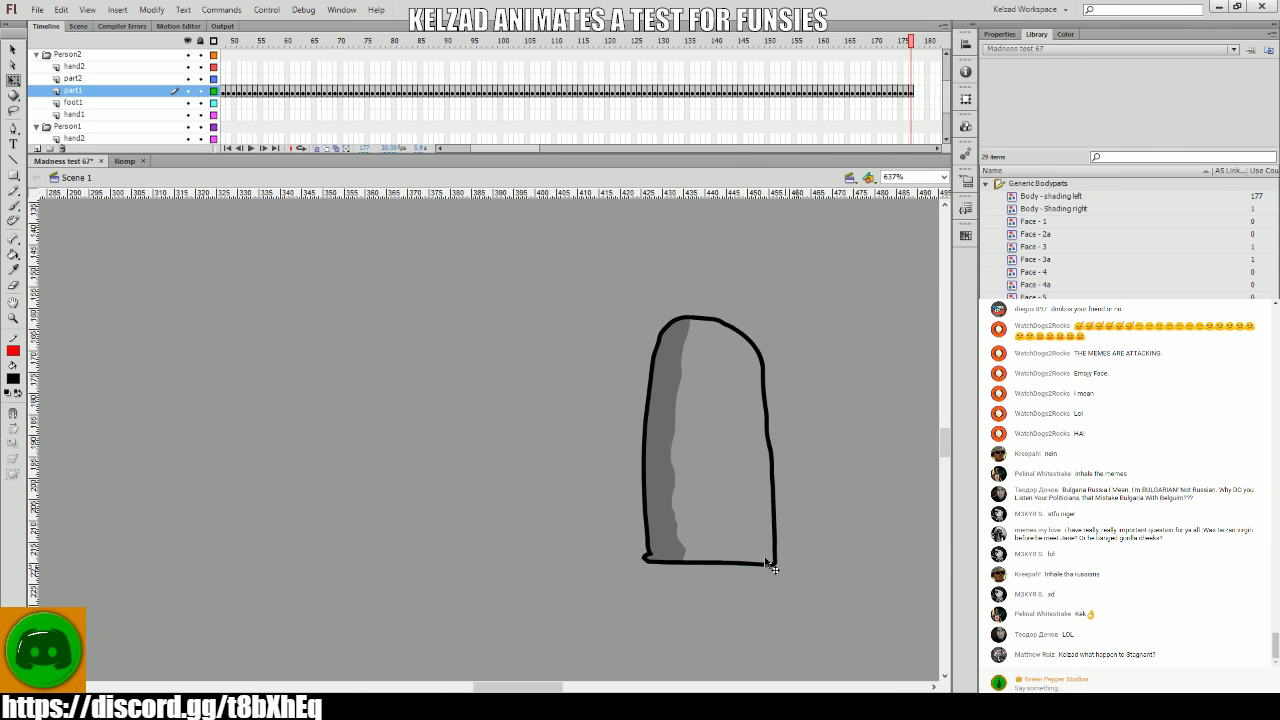
- Remove the keyframe at frame 177 on part1 and rotate the body slightly further left at frame 176
click(908, 91)
key(period)
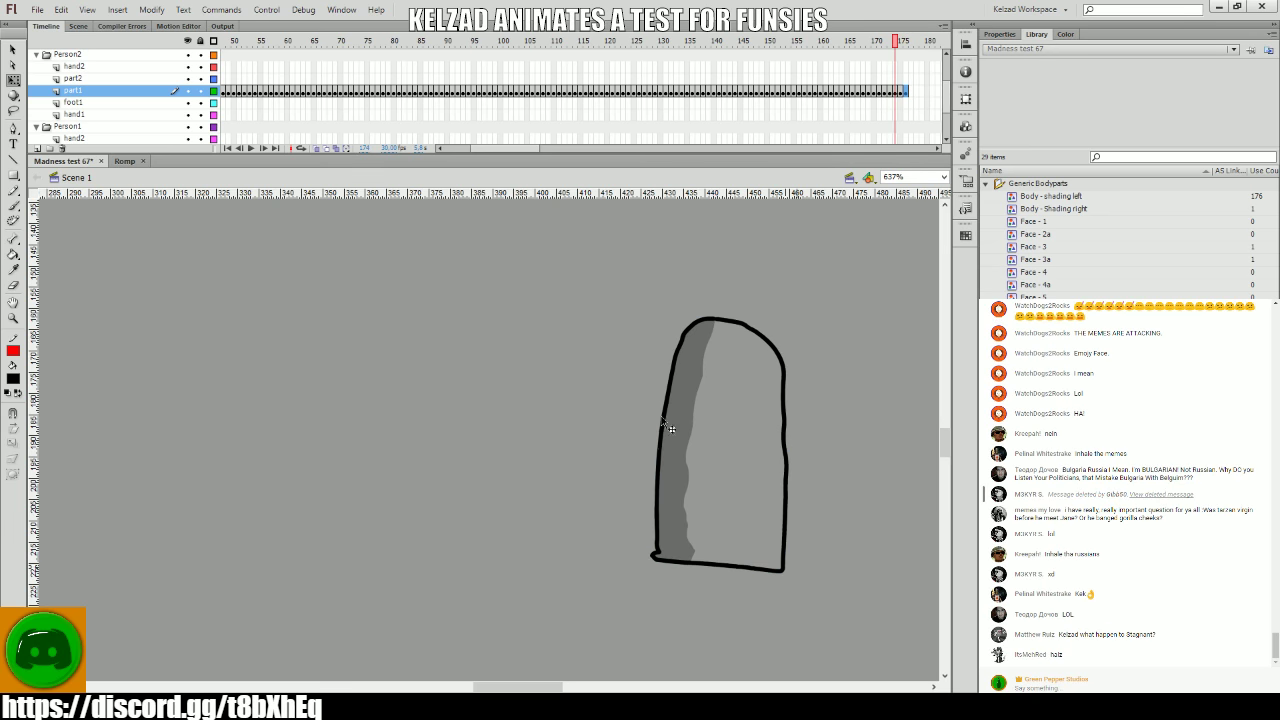
key(comma)
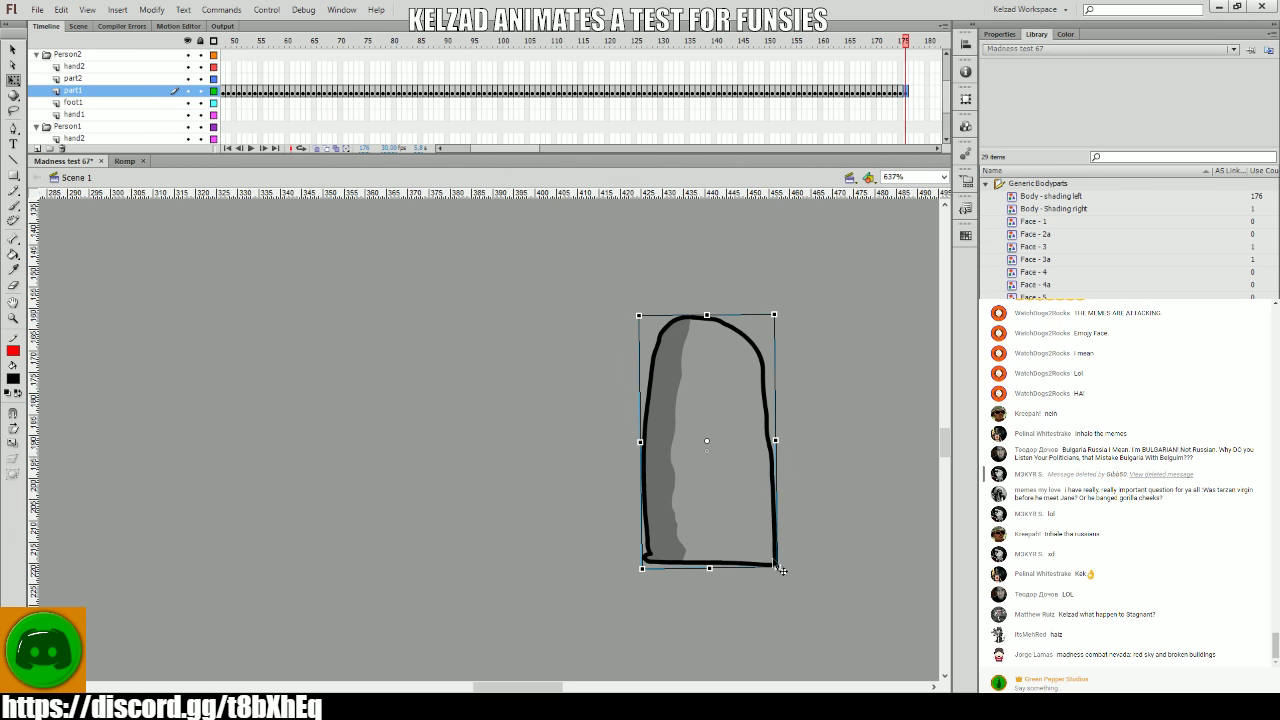
drag(782, 570, 786, 568)
key(comma)
key(period)
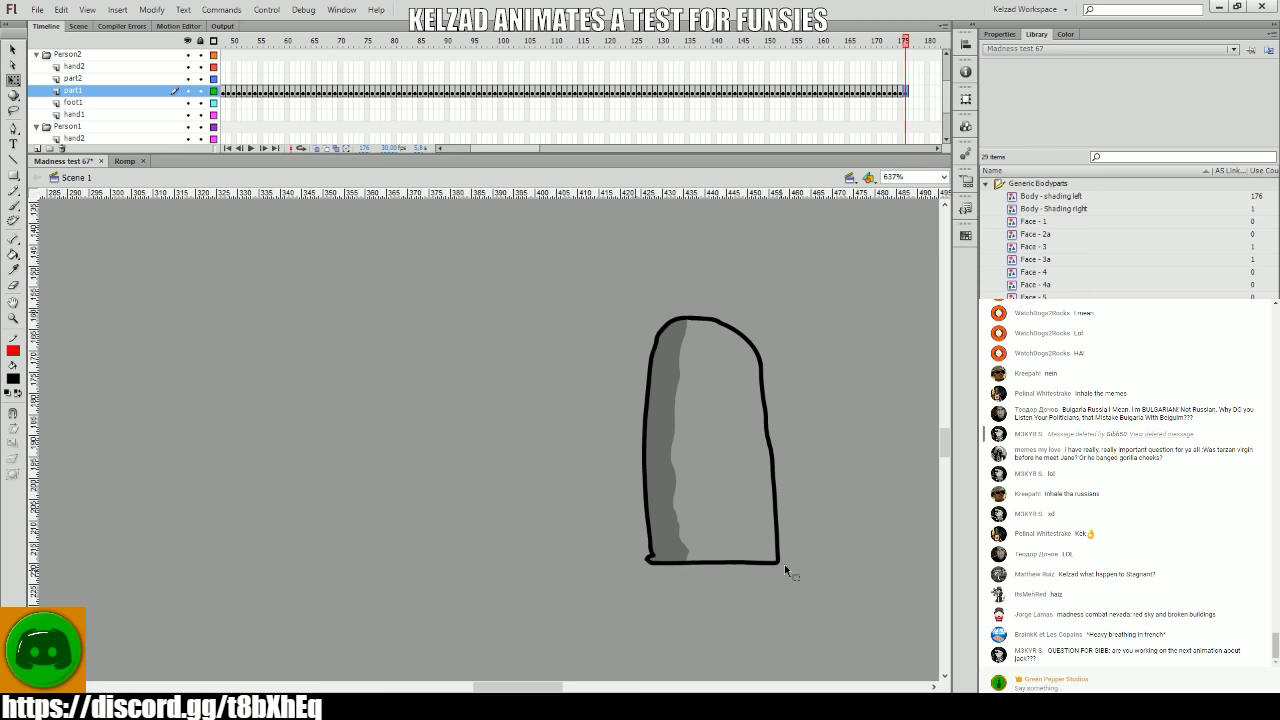
key(F6)
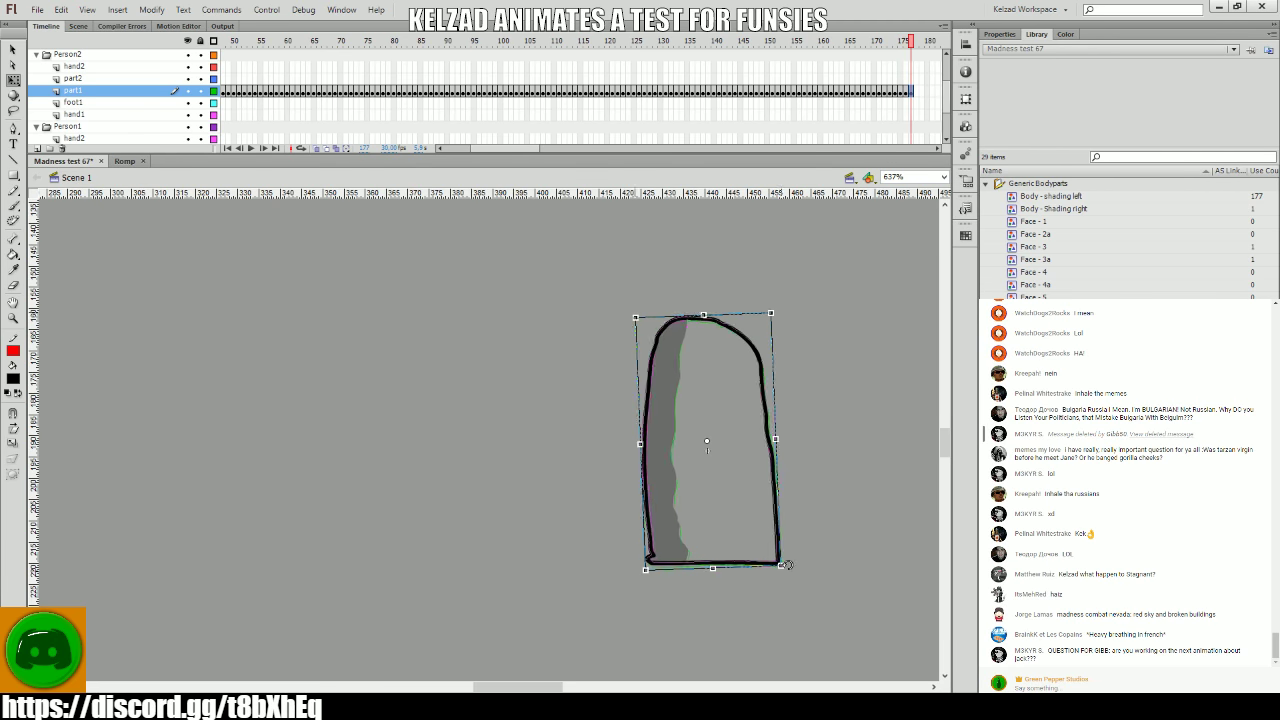
drag(786, 565, 794, 568)
key(comma)
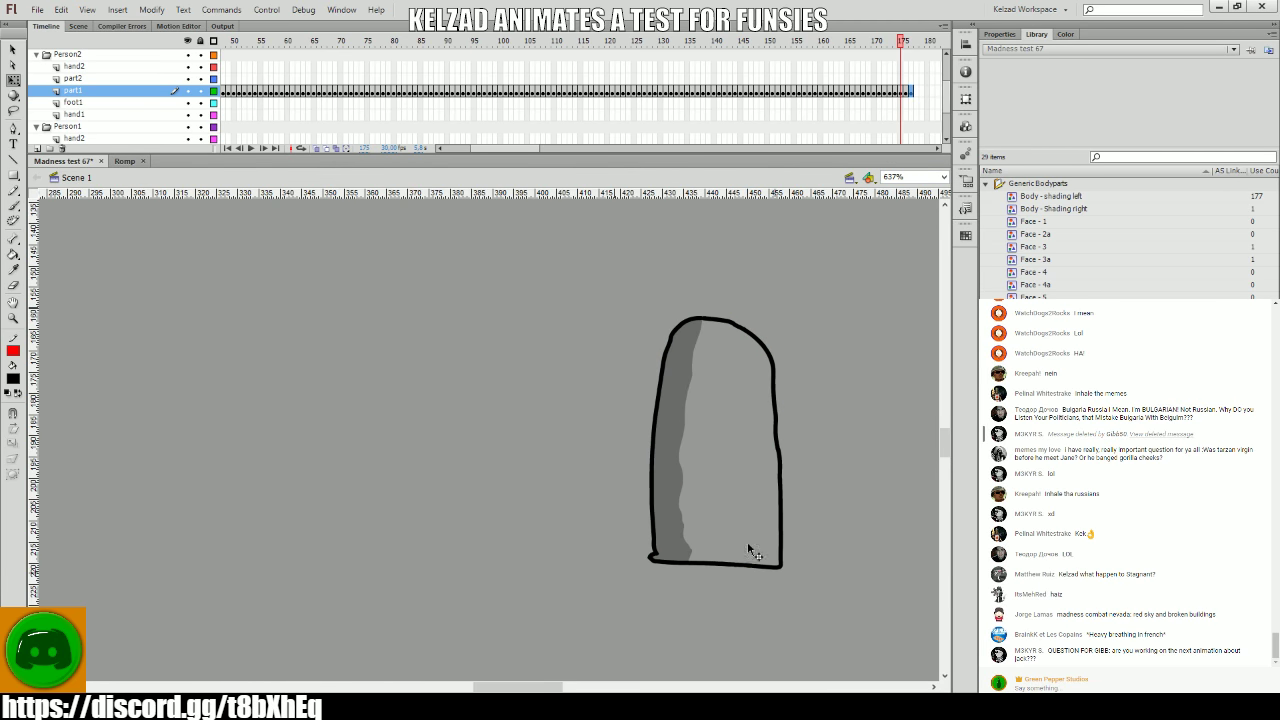
click(912, 91)
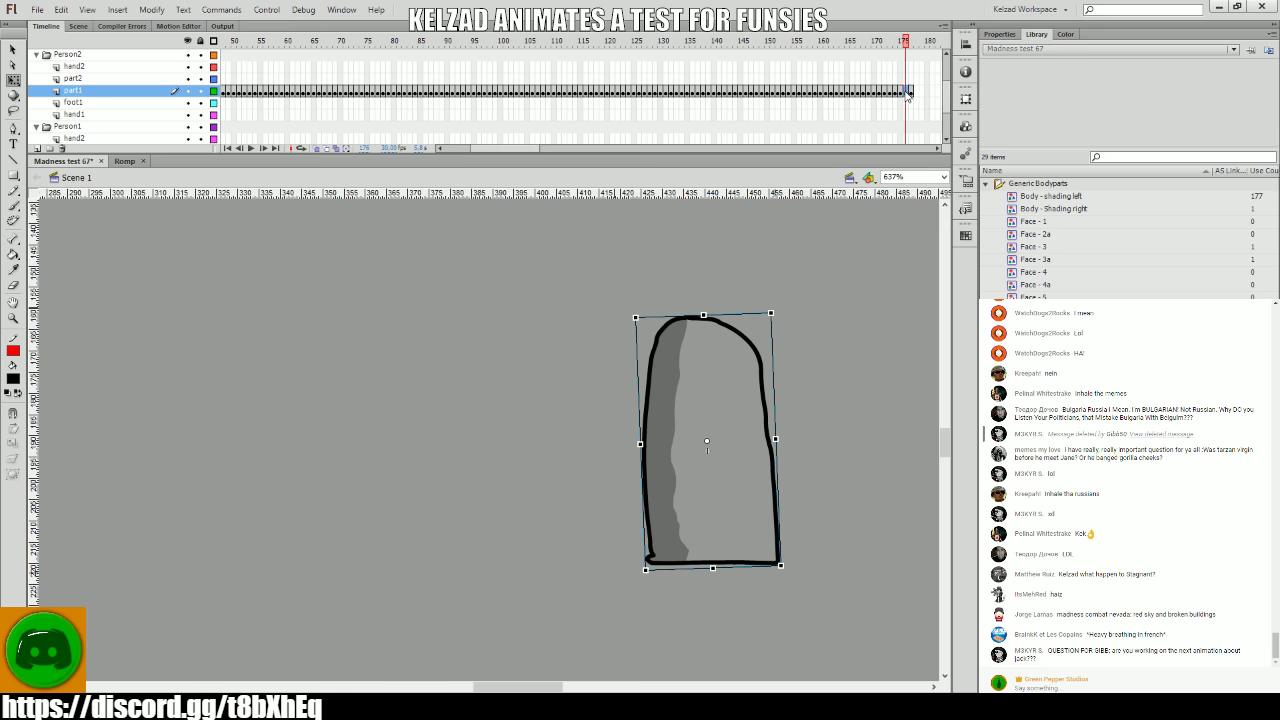
key(shift+F5)
- Compare frames 175 and 176 on part1 and rotate the body slightly left to smooth the turn between them
key(comma)
key(period)
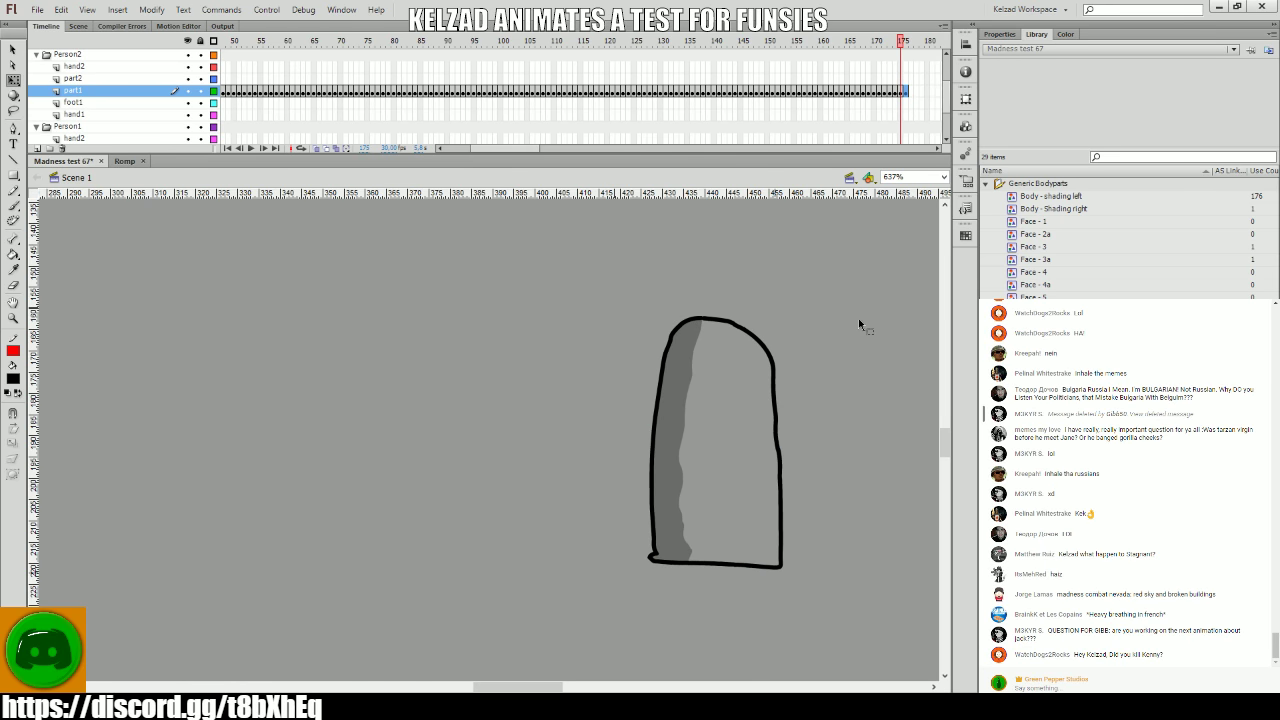
key(comma)
key(period)
key(comma)
key(period)
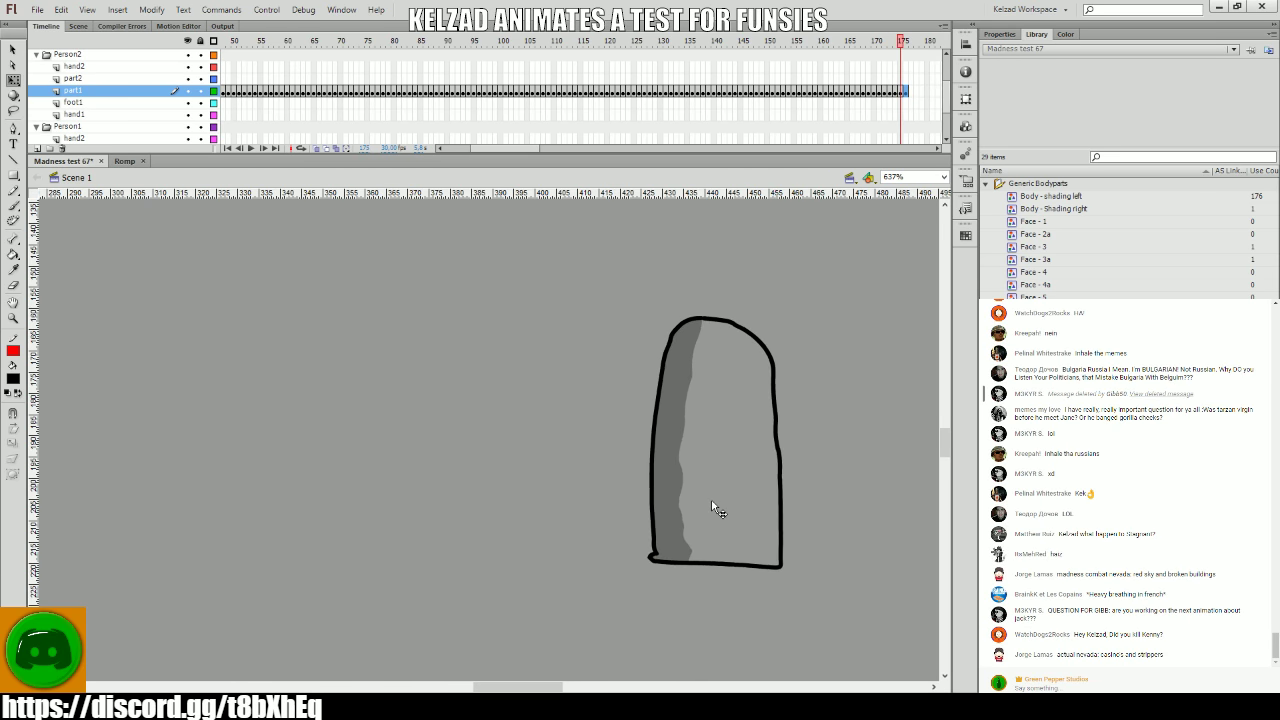
click(711, 500)
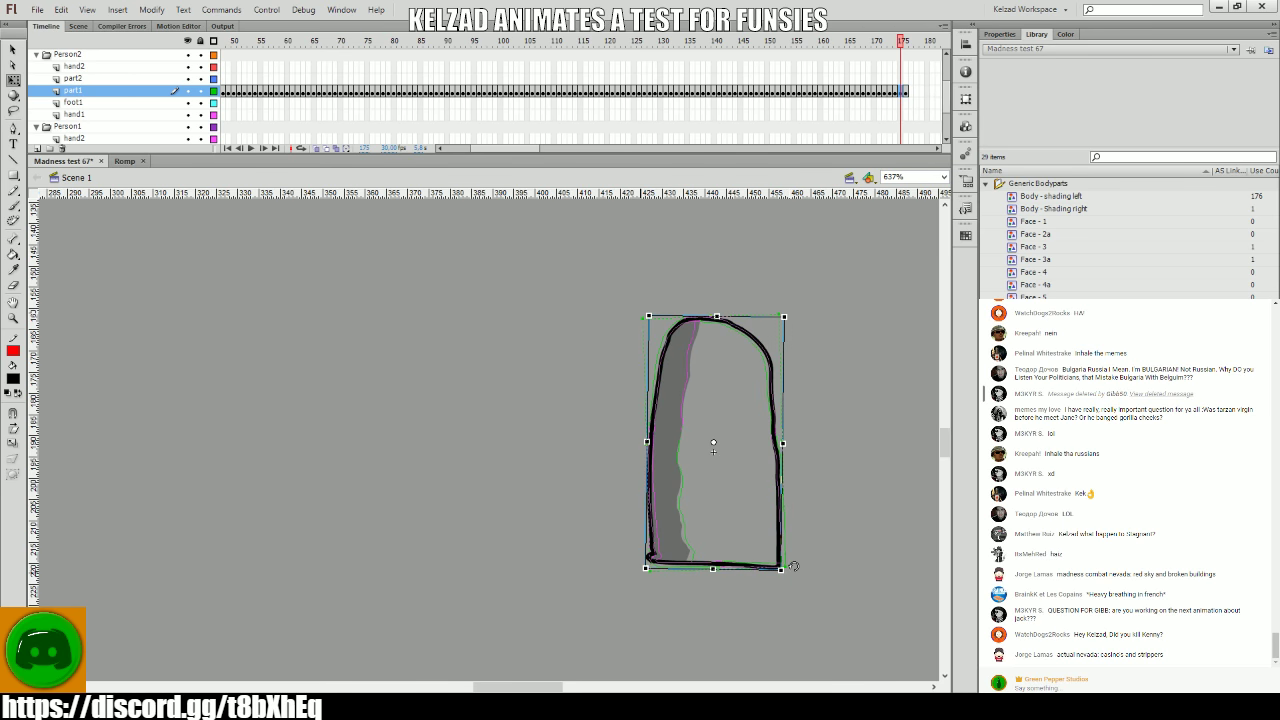
key(period)
key(comma)
key(period)
key(period)
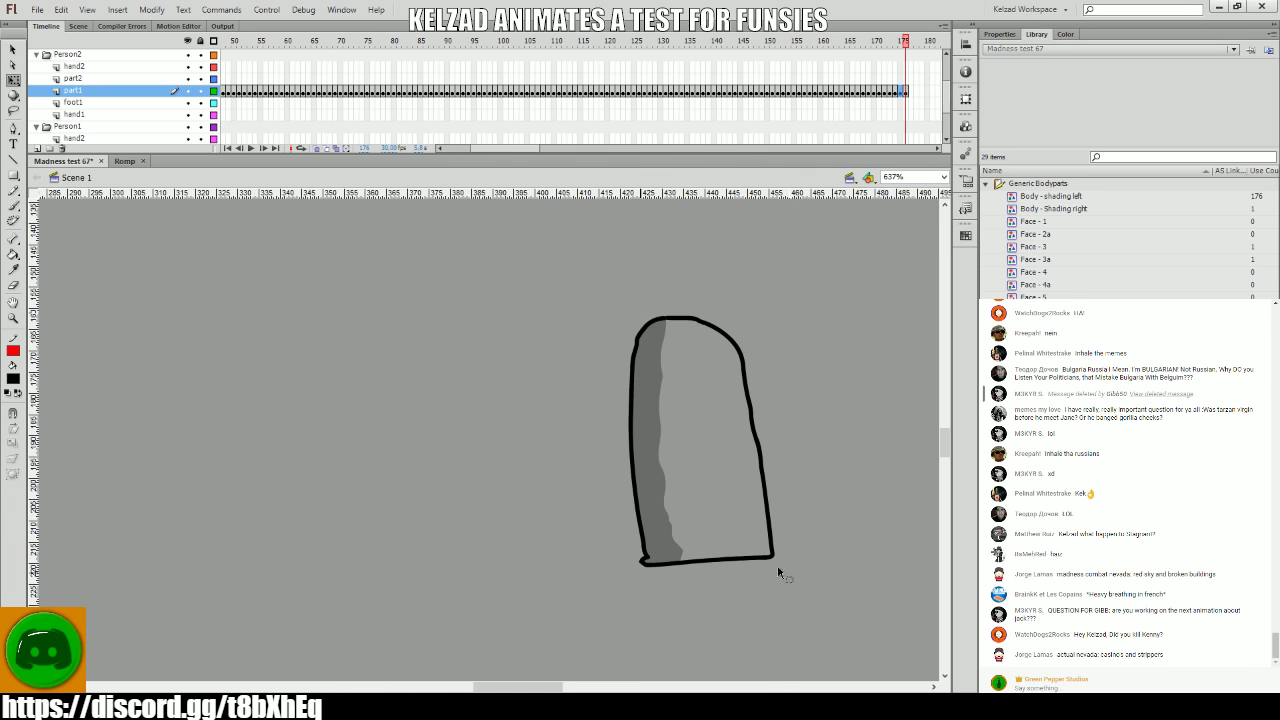
- Add keyframes from frame 177 to 180 on part1, leaning the body left and nudging it left
click(773, 562)
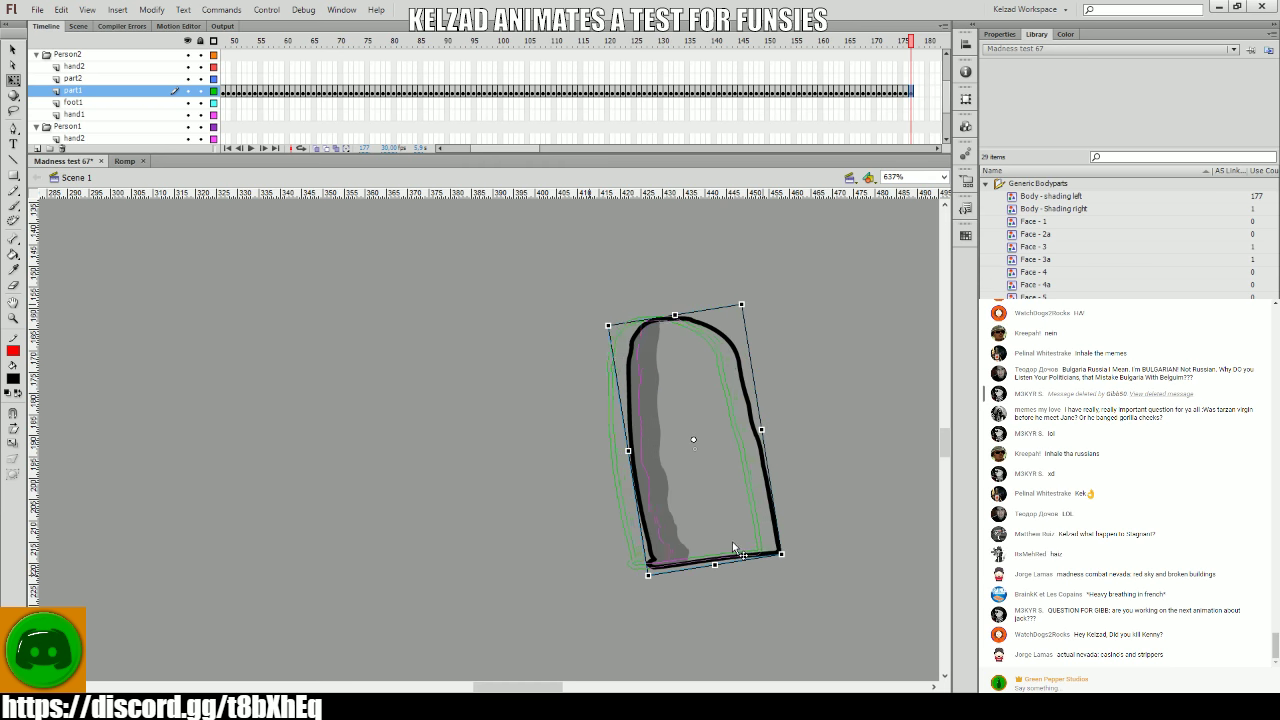
drag(788, 559, 760, 553)
key(Left)
key(Left)
key(Left)
key(F6)
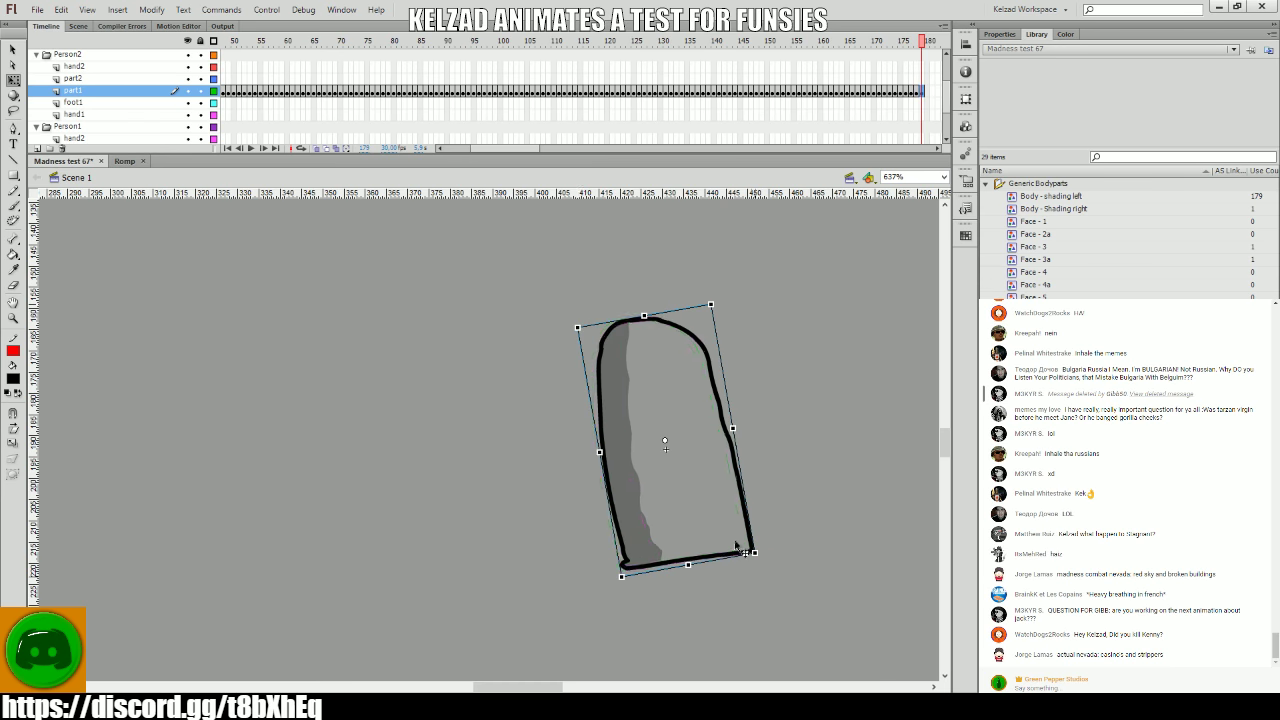
key(Left)
key(Left)
key(Left)
key(F6)
drag(706, 553, 710, 550)
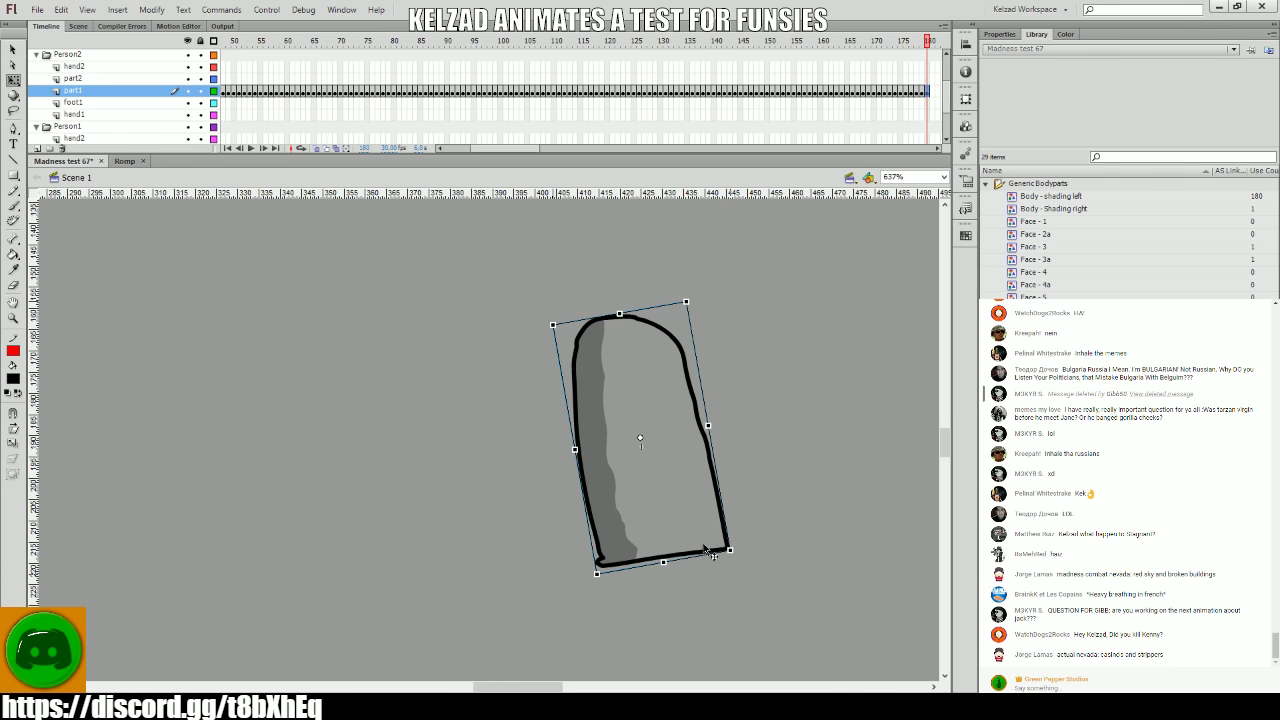
- Compare frames 179 and 180 on part1 and nudge the body slightly back to the right at frame 180
key(comma)
key(period)
key(comma)
key(period)
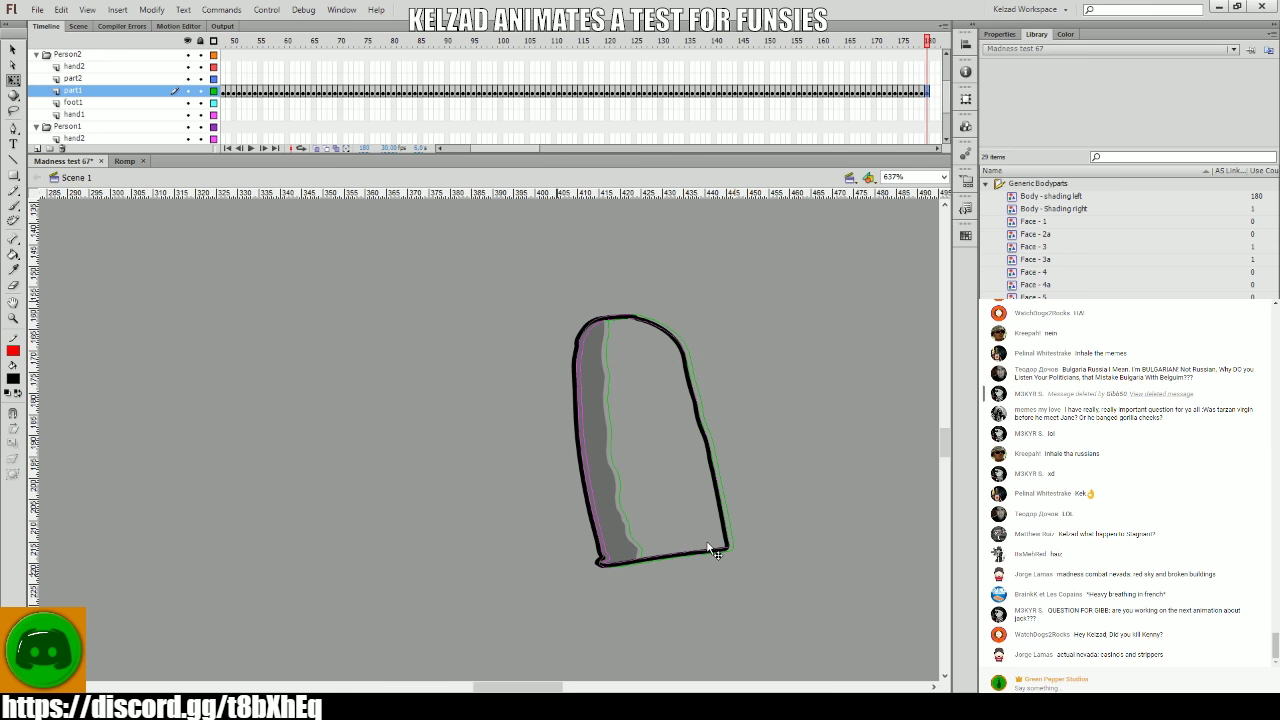
key(comma)
key(period)
key(comma)
key(period)
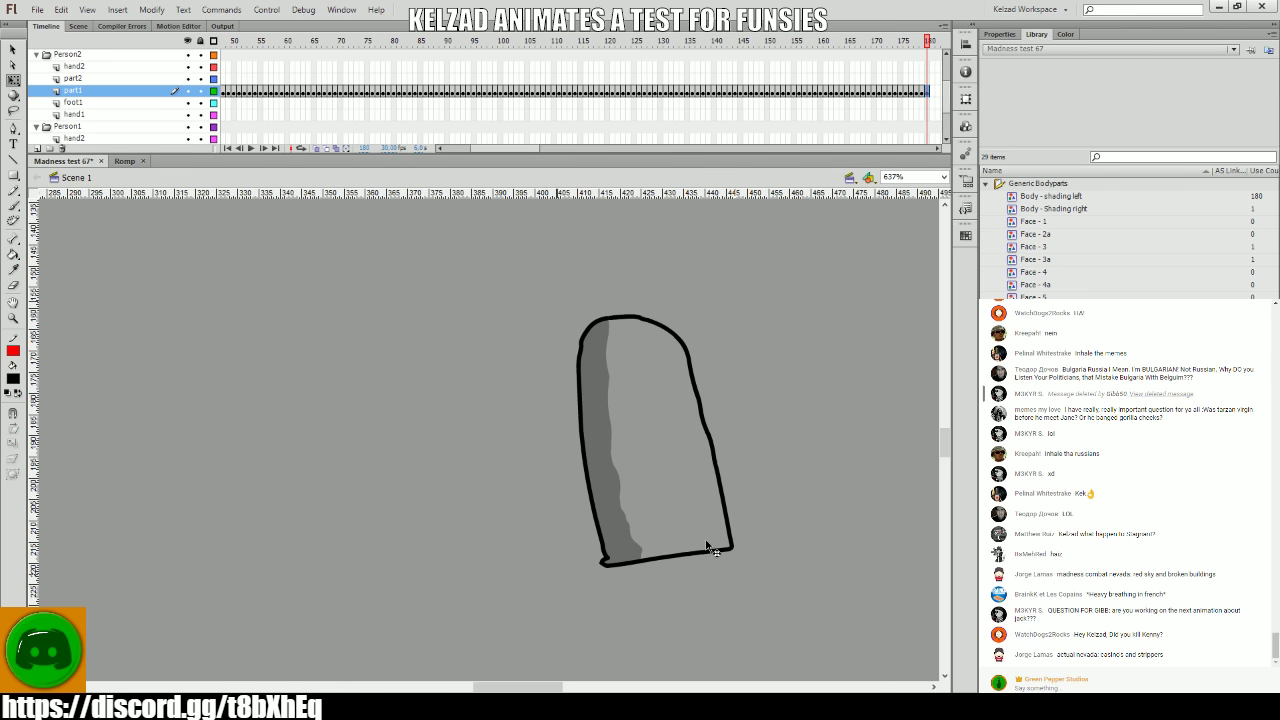
key(period)
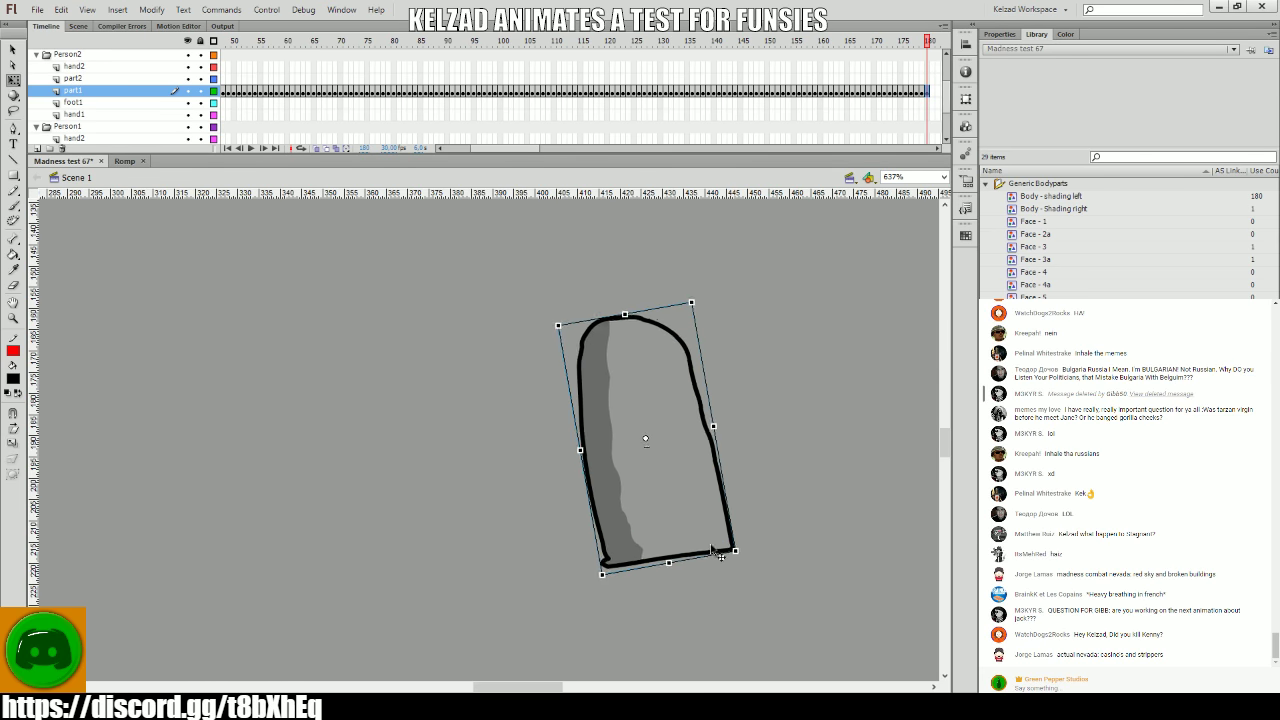
key(comma)
key(period)
key(comma)
key(period)
- Add keyframes from frame 181 to 186 on part1, moving the left-leaning body gradually further left
drag(516, 149, 542, 149)
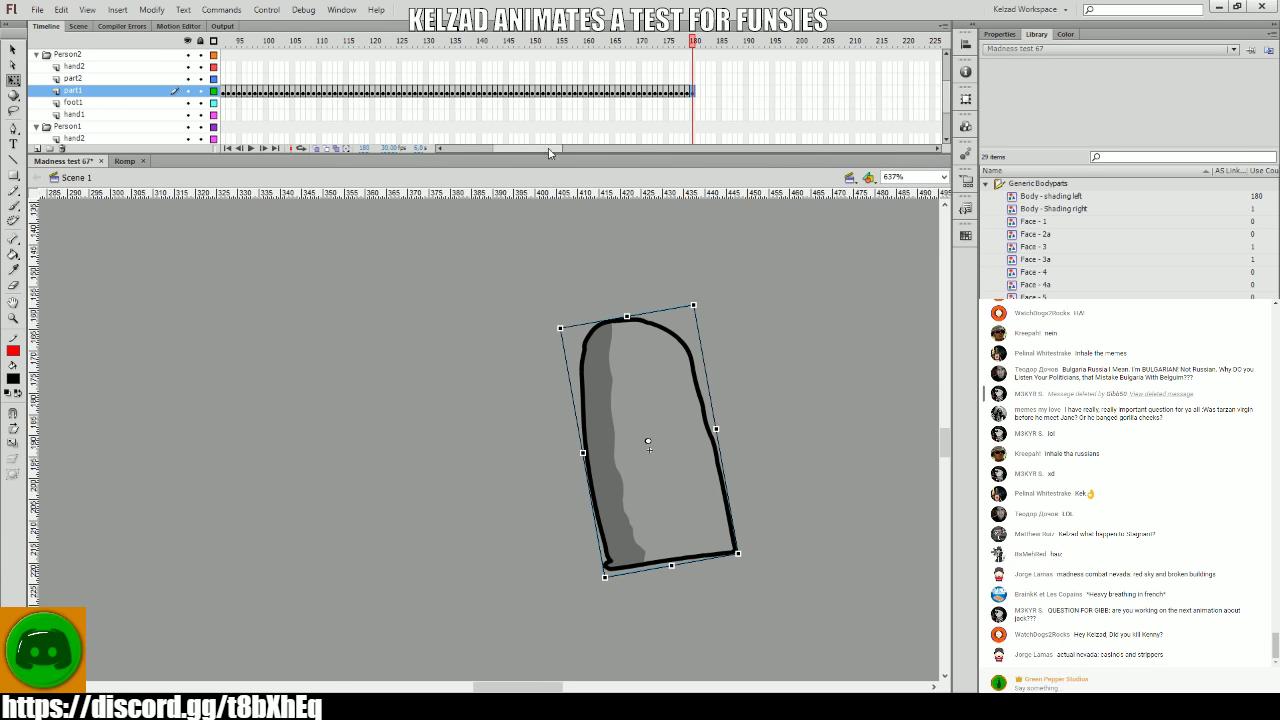
key(comma)
key(period)
key(period)
key(period)
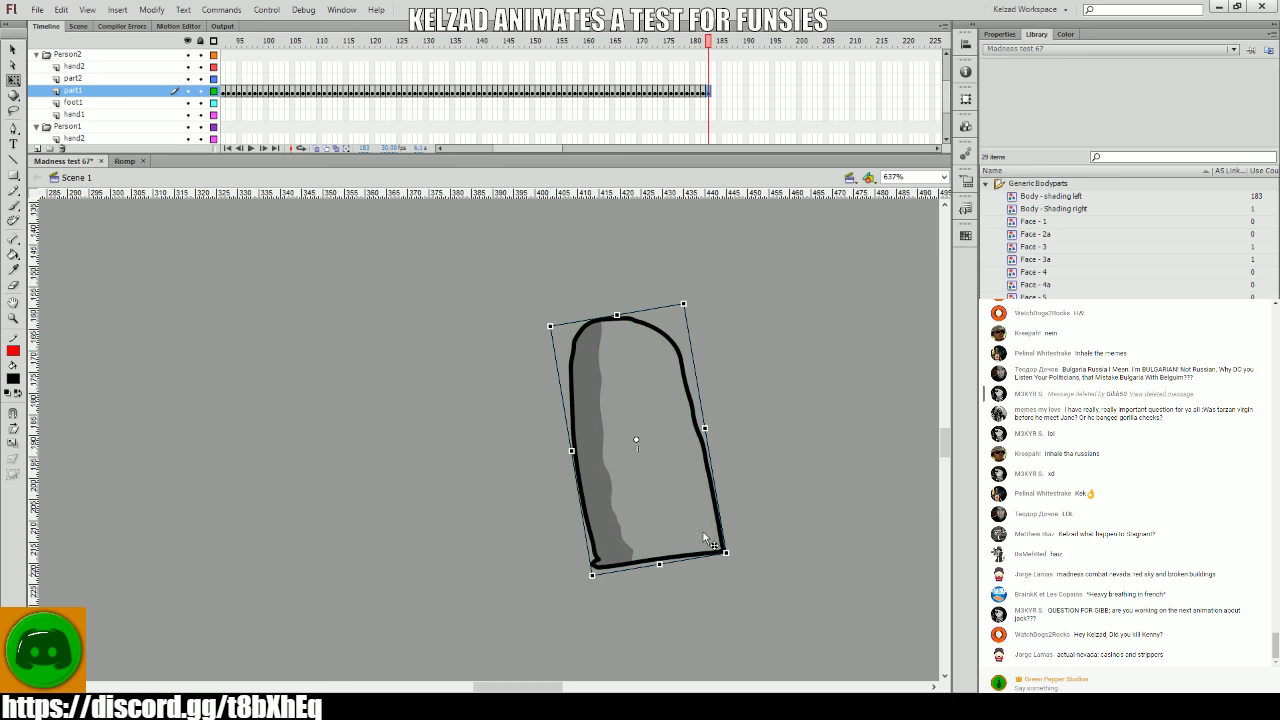
key(period)
key(period)
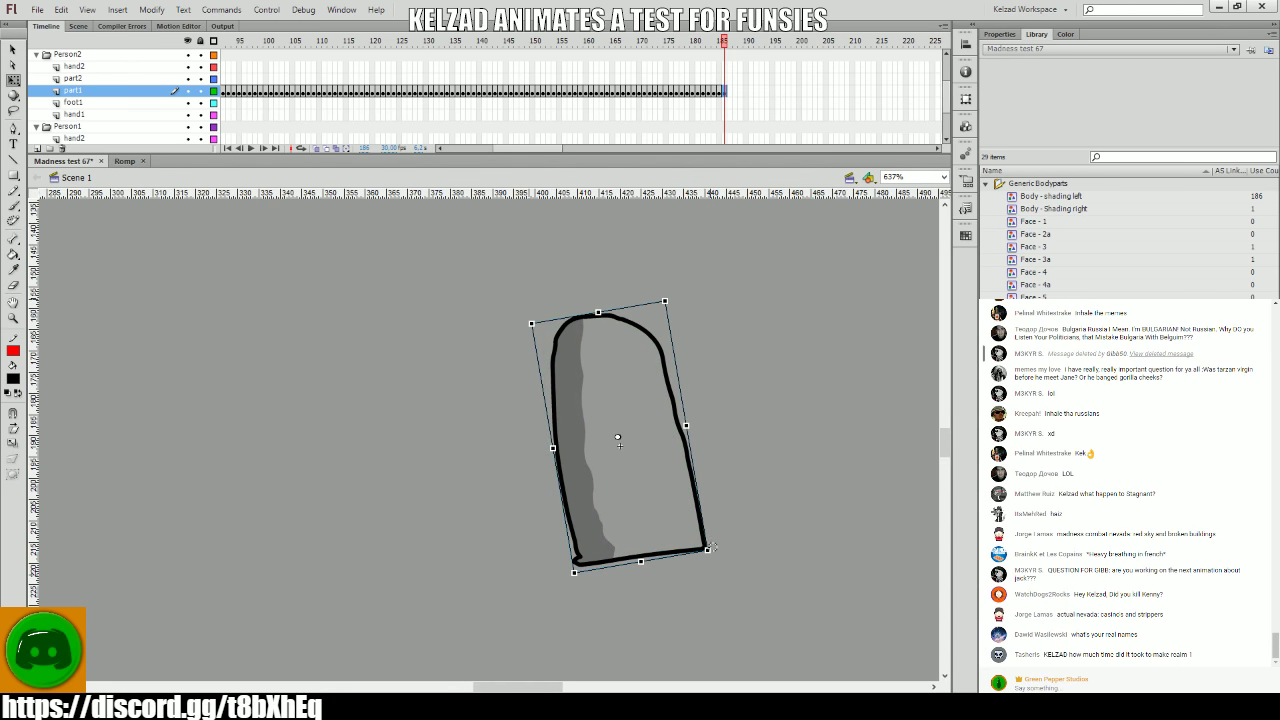
- Add keyframes at frames 187 and 188 on part1, rotating the body slightly toward upright and nudging it left
key(period)
key(comma)
key(period)
key(period)
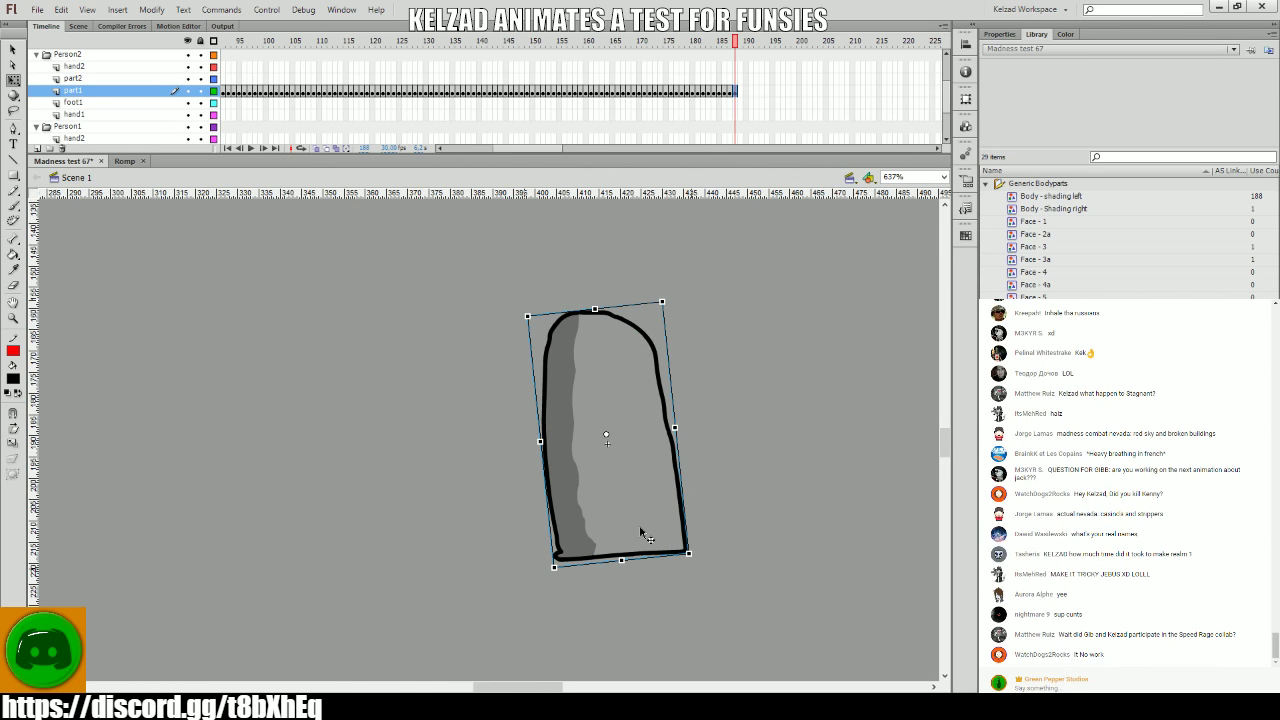
- Compare frames 186 to 188 on part1 and rotate the body slightly more upright at frame 188
key(comma)
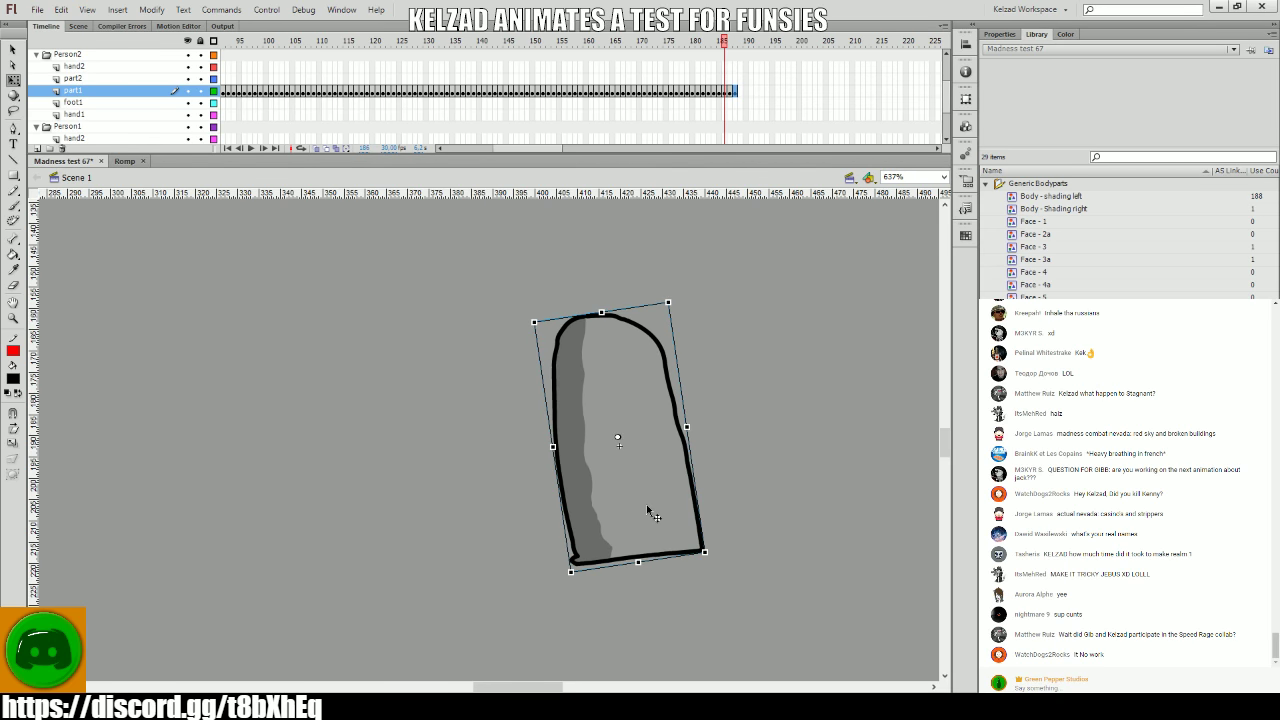
key(period)
click(648, 512)
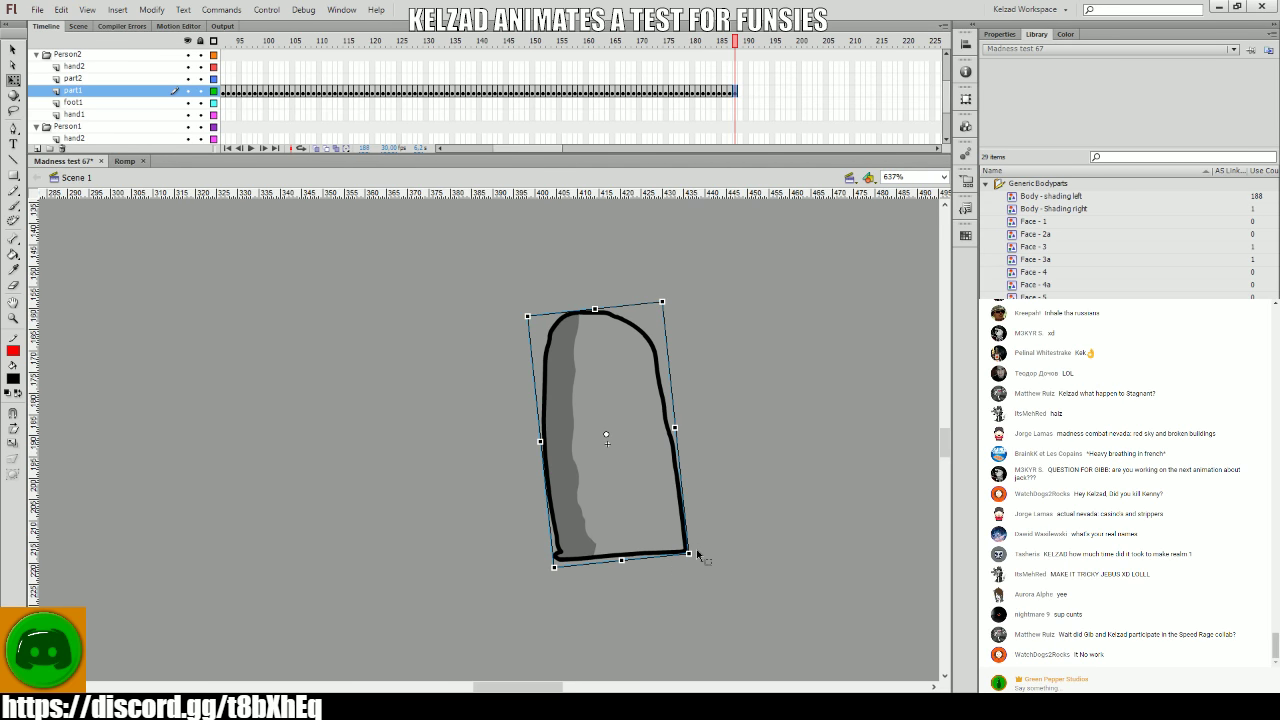
drag(695, 546, 691, 557)
key(comma)
key(period)
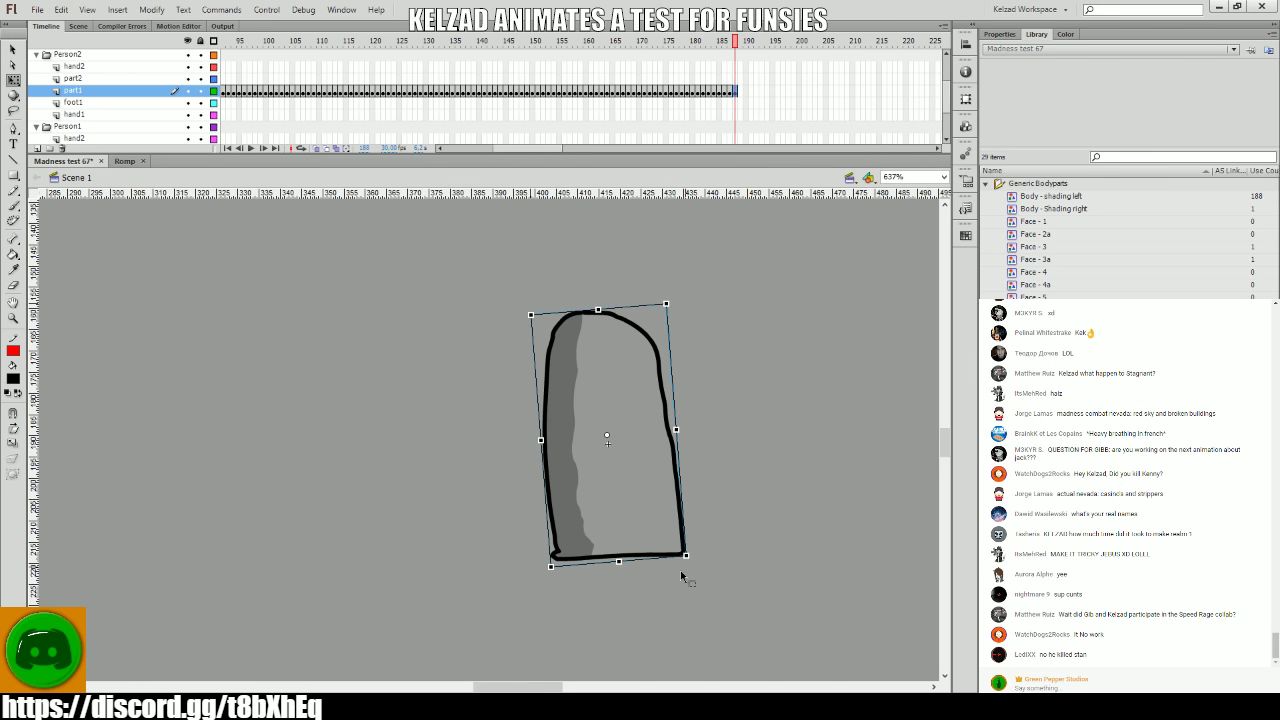
- Examine the body's motion between frames 186 and 188 on part1
click(474, 486)
key(comma)
key(period)
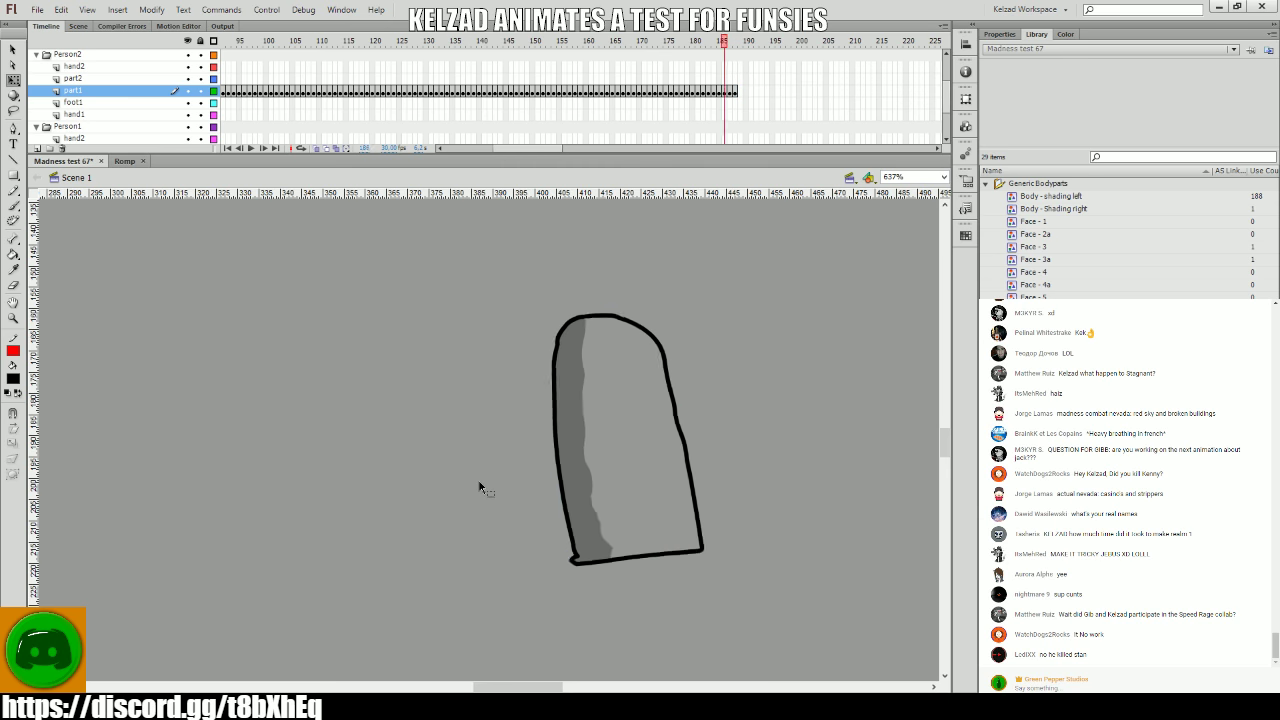
key(comma)
key(period)
key(comma)
key(period)
key(comma)
key(period)
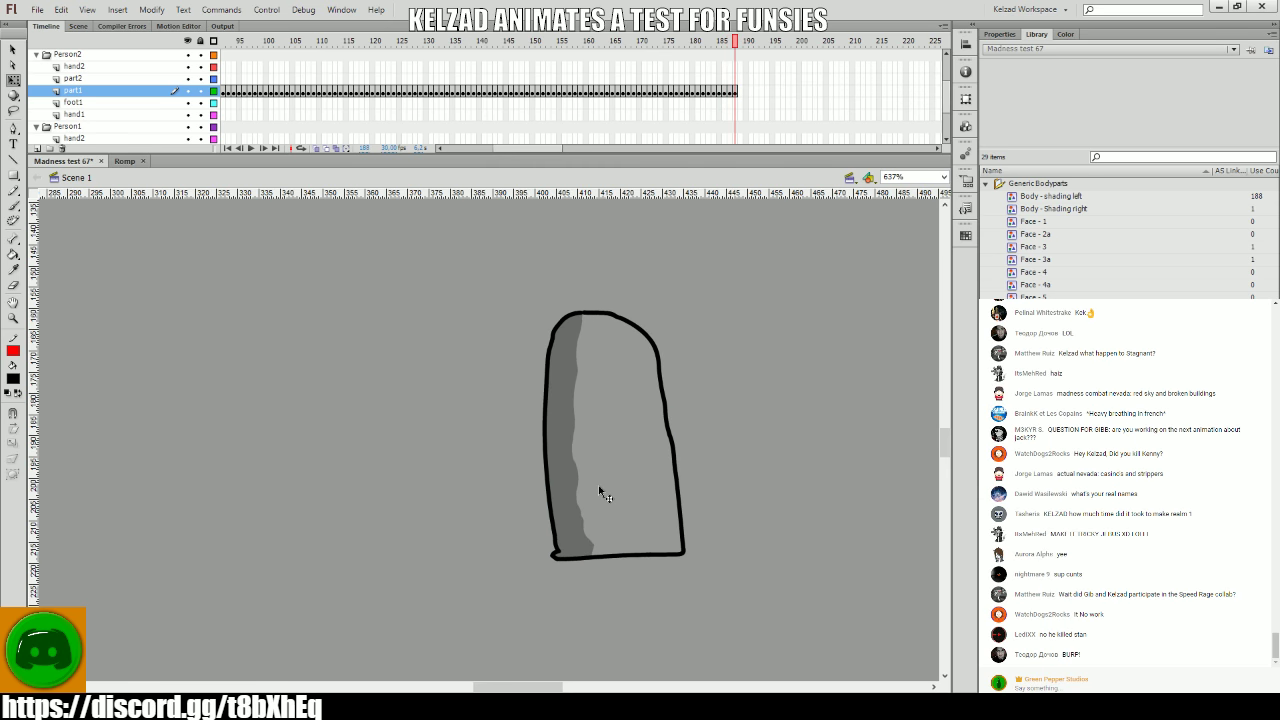
- Add keyframes from frame 189 to 192 on part1, rotating the body toward upright and nudging it left
click(600, 487)
key(period)
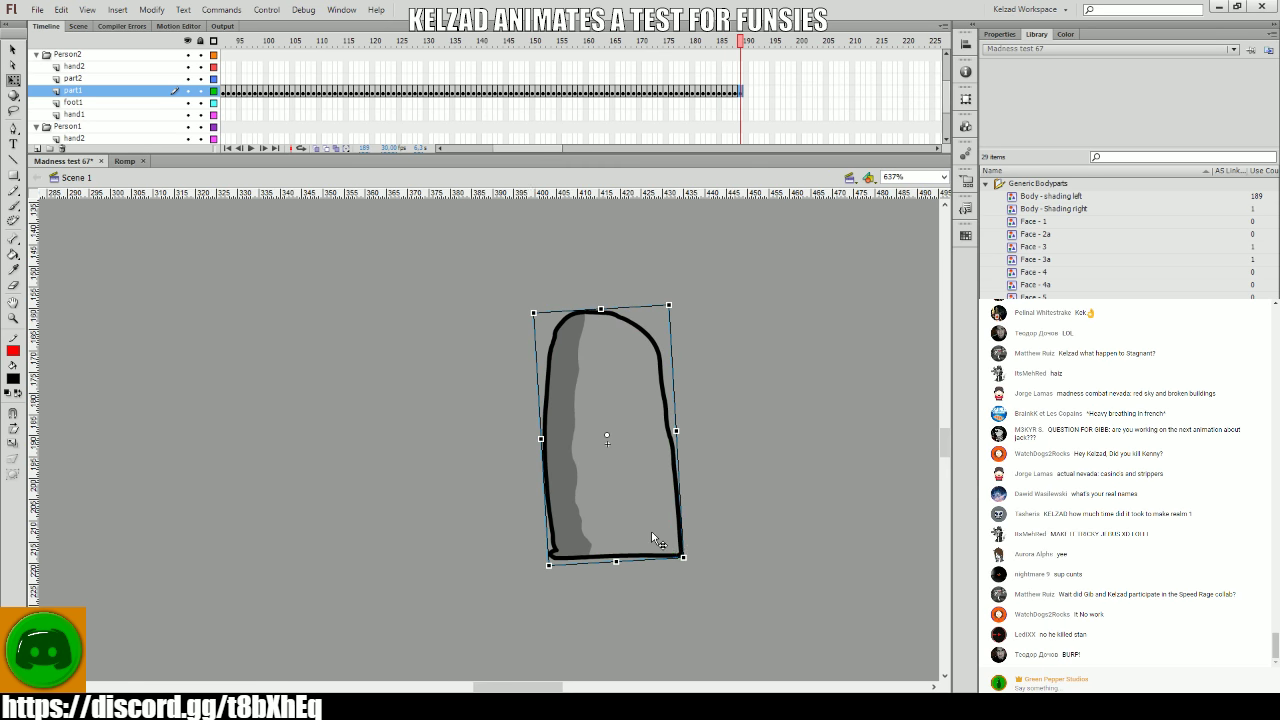
key(period)
drag(681, 555, 678, 557)
key(period)
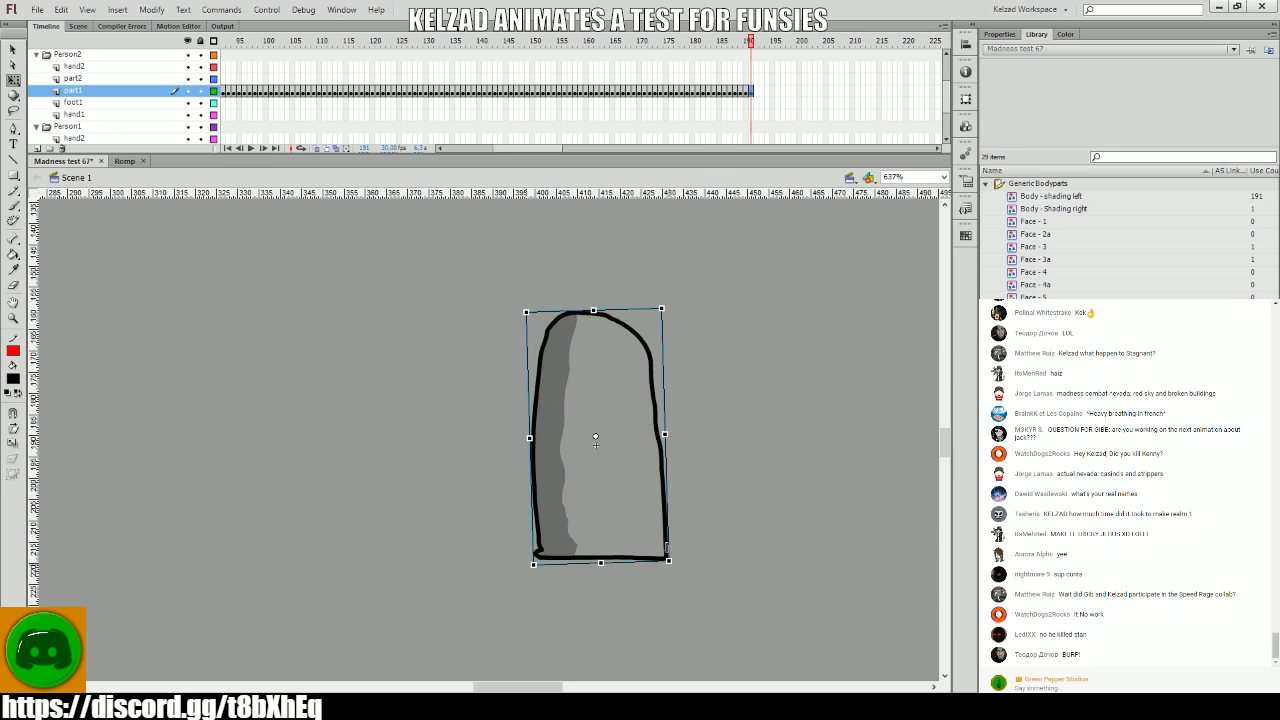
key(period)
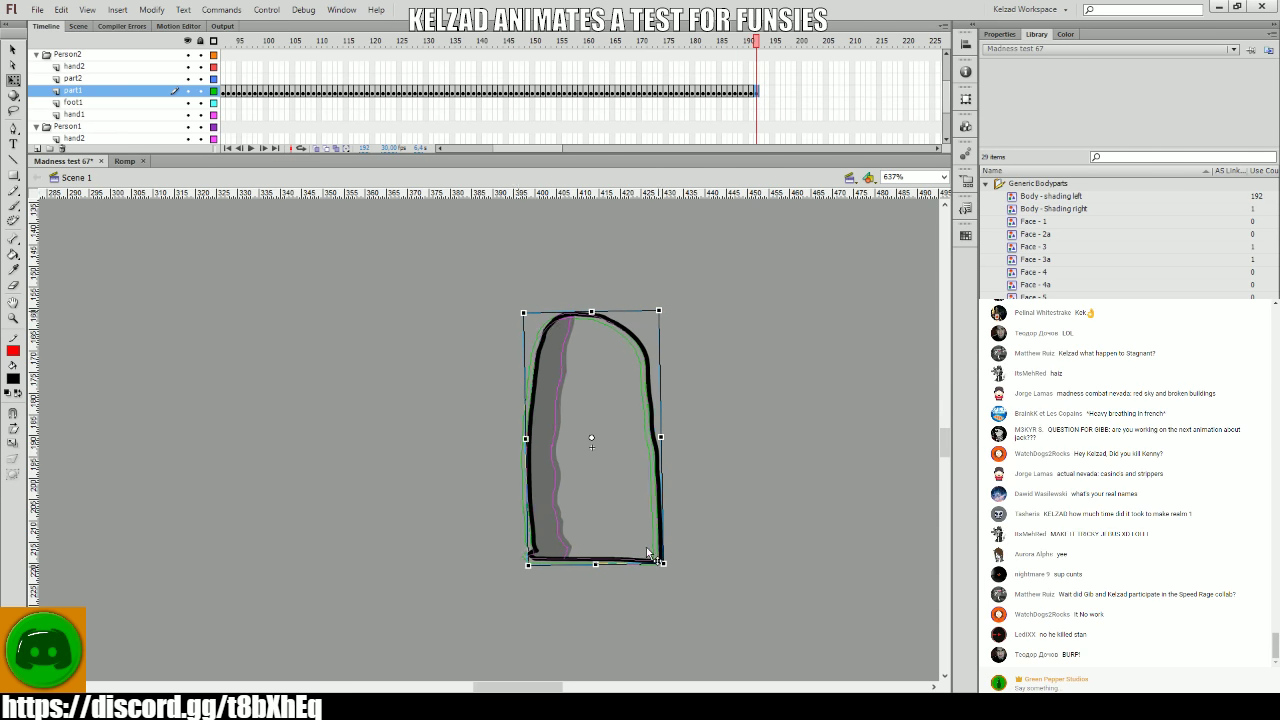
- Add keyframes from frame 193 to 195 on part1, moving the body left and tilting it slightly left again
key(period)
key(period)
drag(645, 553, 651, 561)
key(period)
key(comma)
key(comma)
key(period)
key(period)
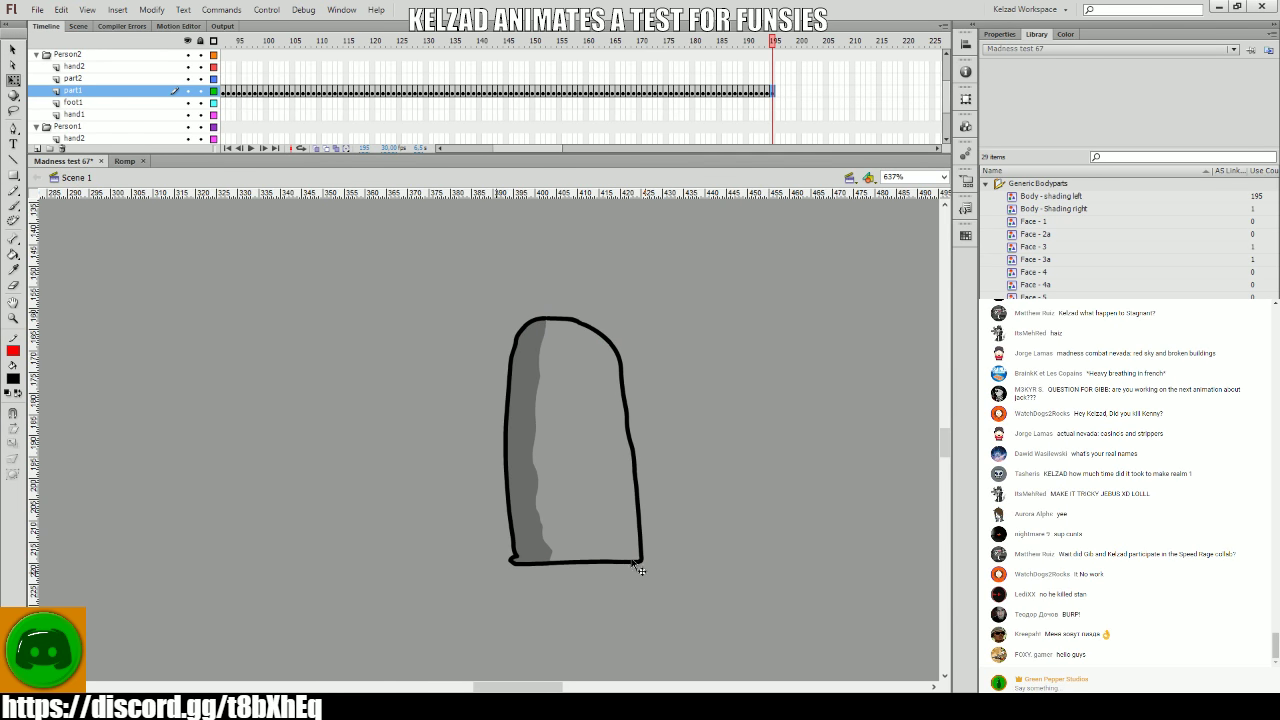
- Add keyframes from frame 196 to 202 on part1, leaning the body progressively further left while moving it left
click(646, 566)
drag(651, 561, 556, 540)
key(F6)
key(F6)
key(F6)
key(F6)
key(F6)
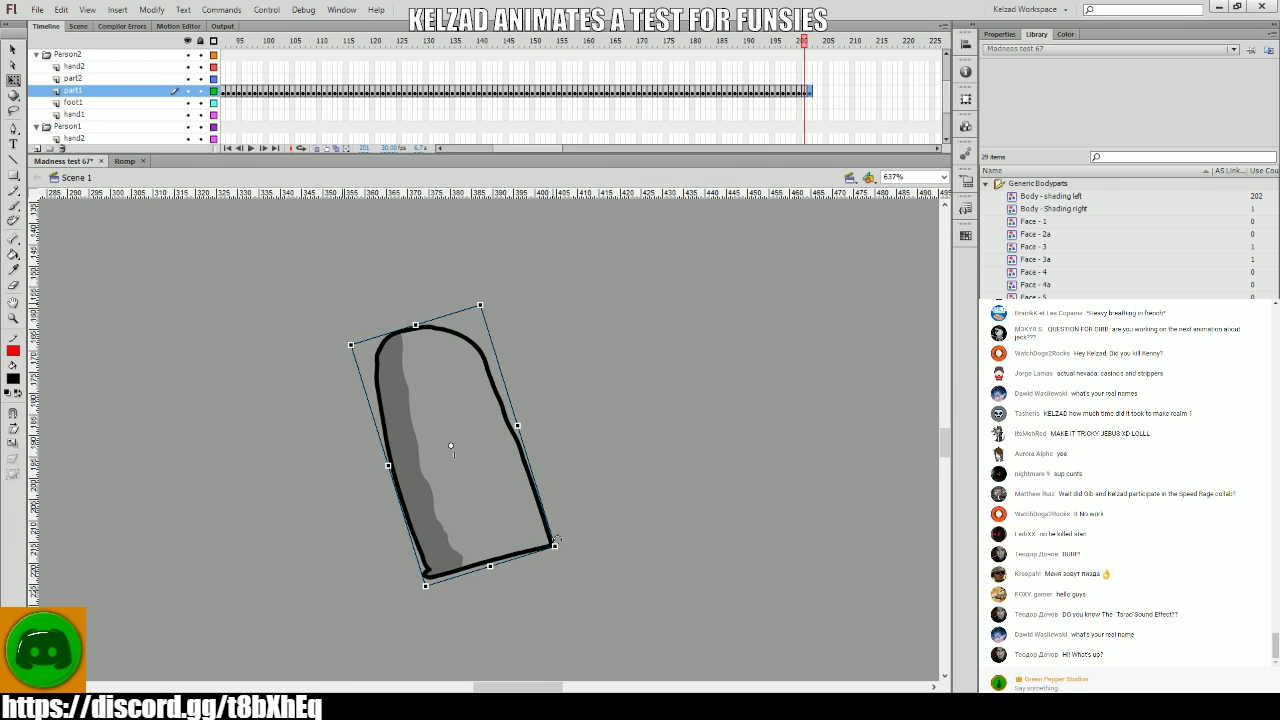
- Compare the body's poses from frame 200 to 202 on part1 and remove the keyframe at frame 202
key(comma)
key(comma)
key(period)
click(506, 560)
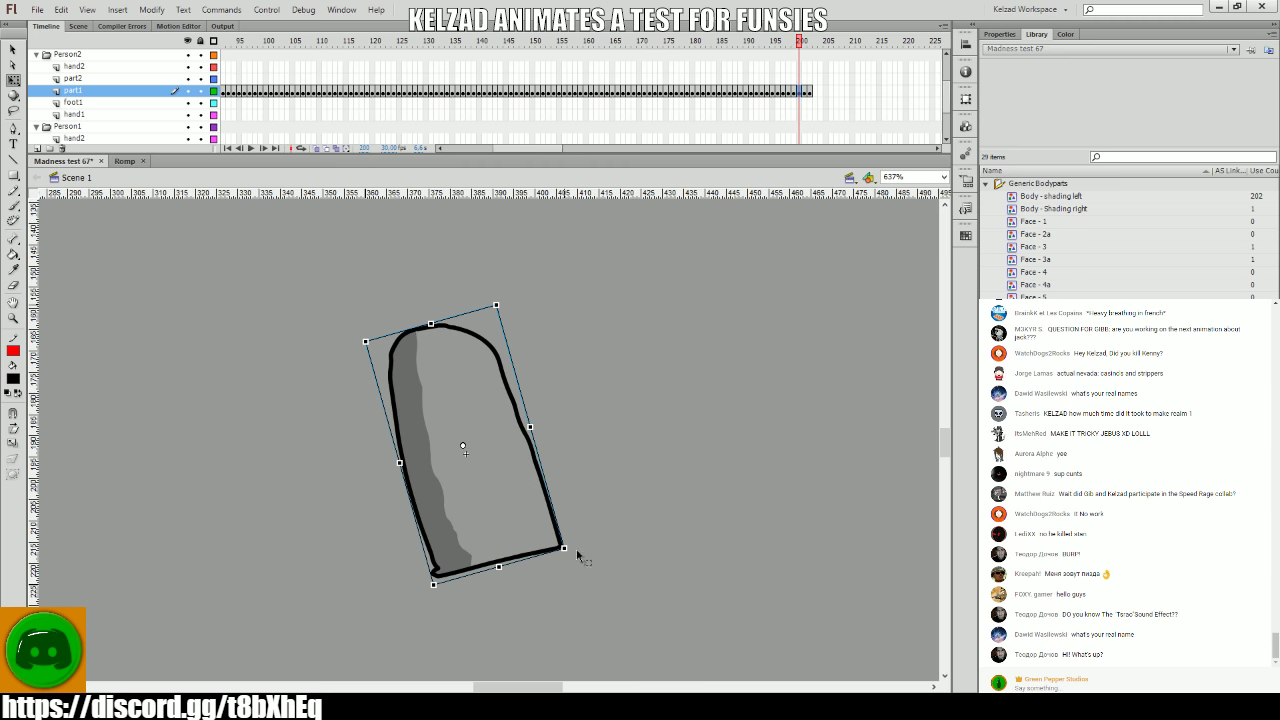
key(period)
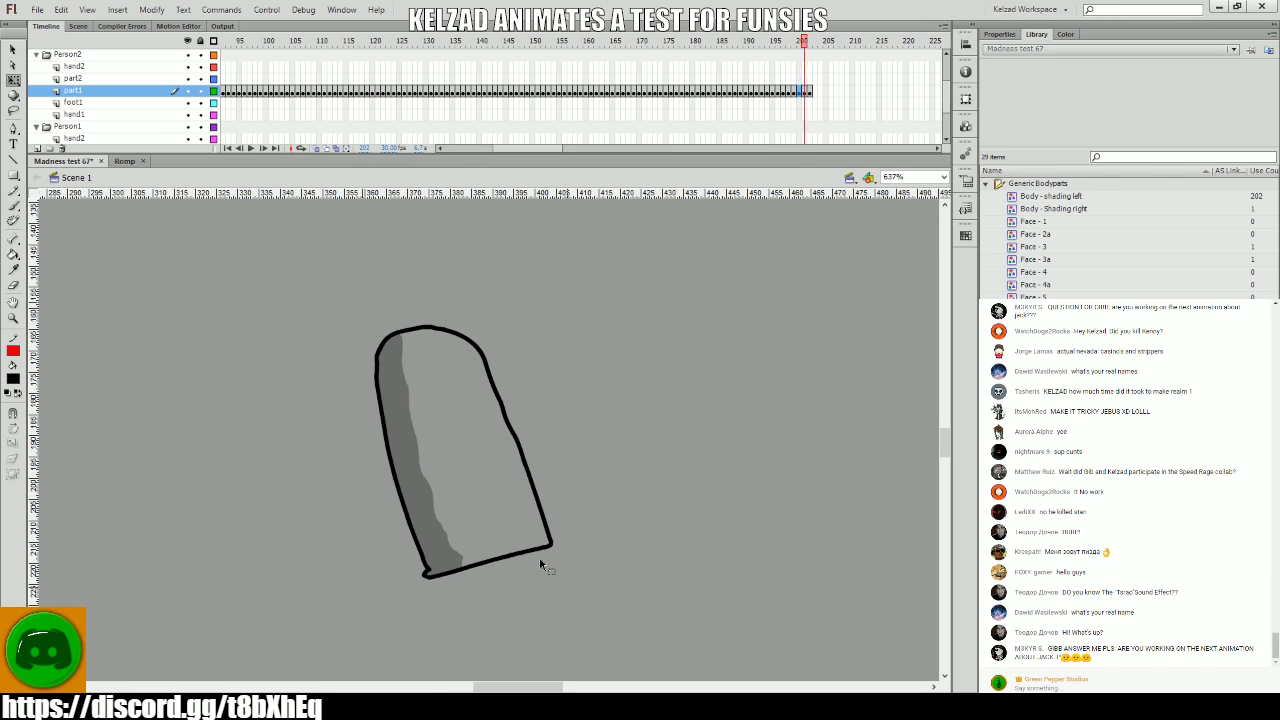
key(period)
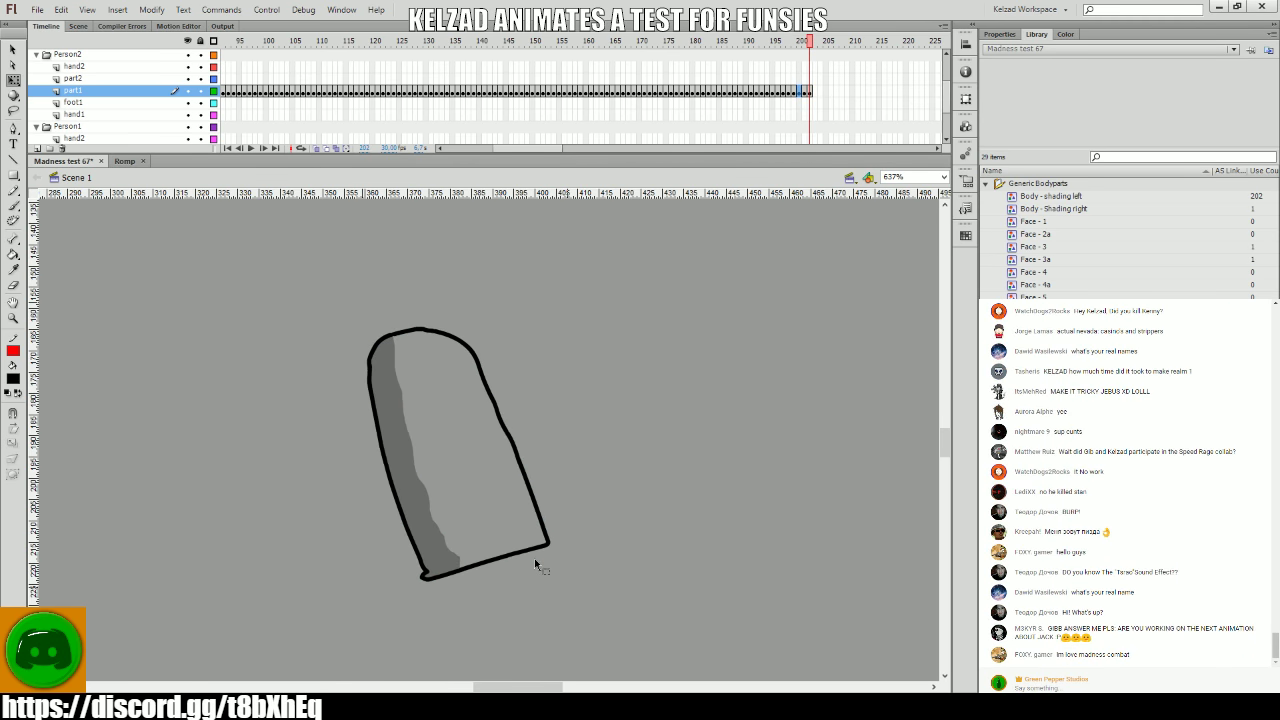
click(814, 91)
- Compare the body's poses from frame 199 to 201 on part1 and adjust the body's position at frame 201
key(comma)
key(comma)
key(comma)
key(comma)
key(period)
key(period)
key(period)
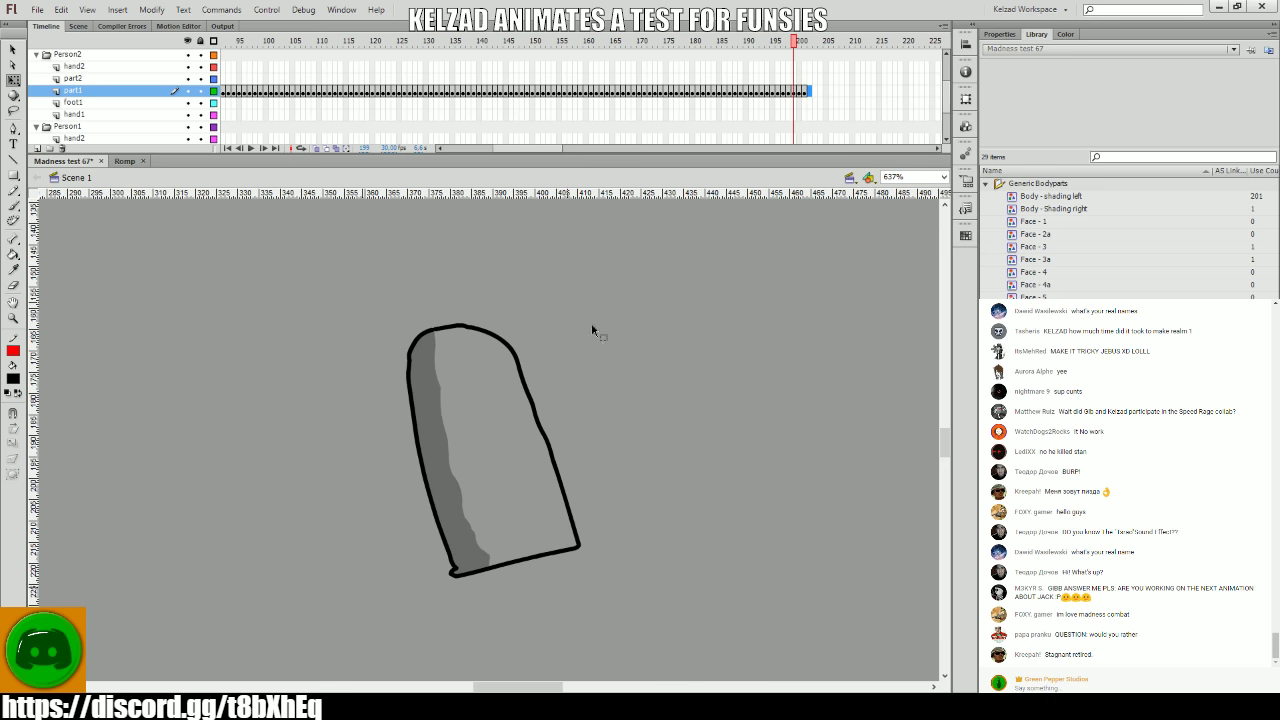
click(518, 522)
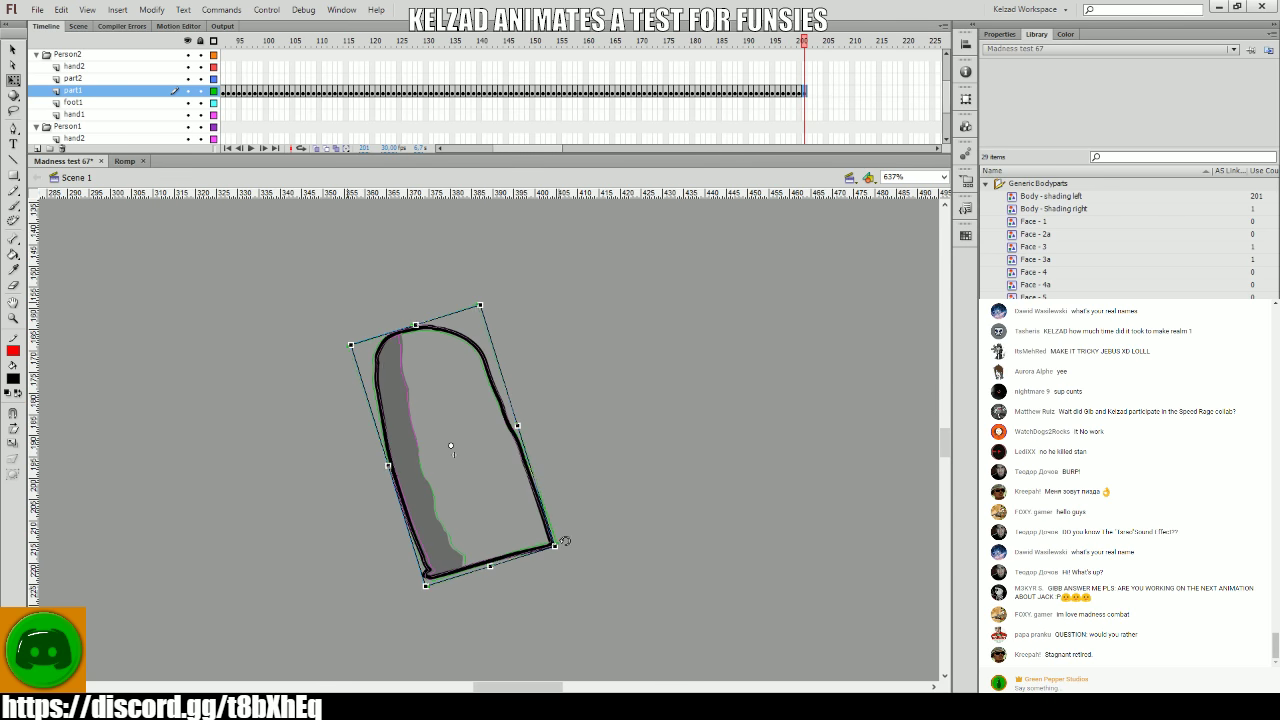
key(comma)
key(period)
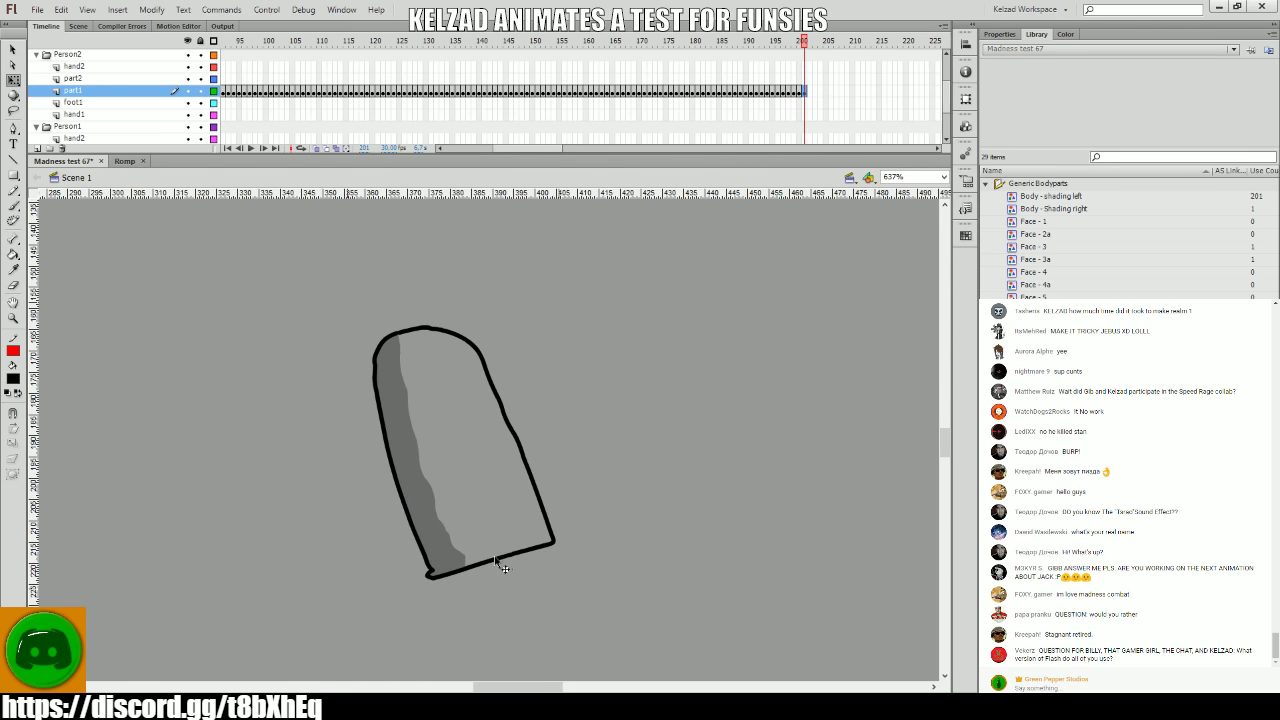
- Add keyframes from frame 202 to 211 on part1, moving the body progressively left and rotating it slightly toward upright
click(551, 552)
drag(561, 535, 442, 535)
key(F6)
key(F6)
key(F6)
key(F6)
key(F6)
key(F6)
key(F6)
key(comma)
key(comma)
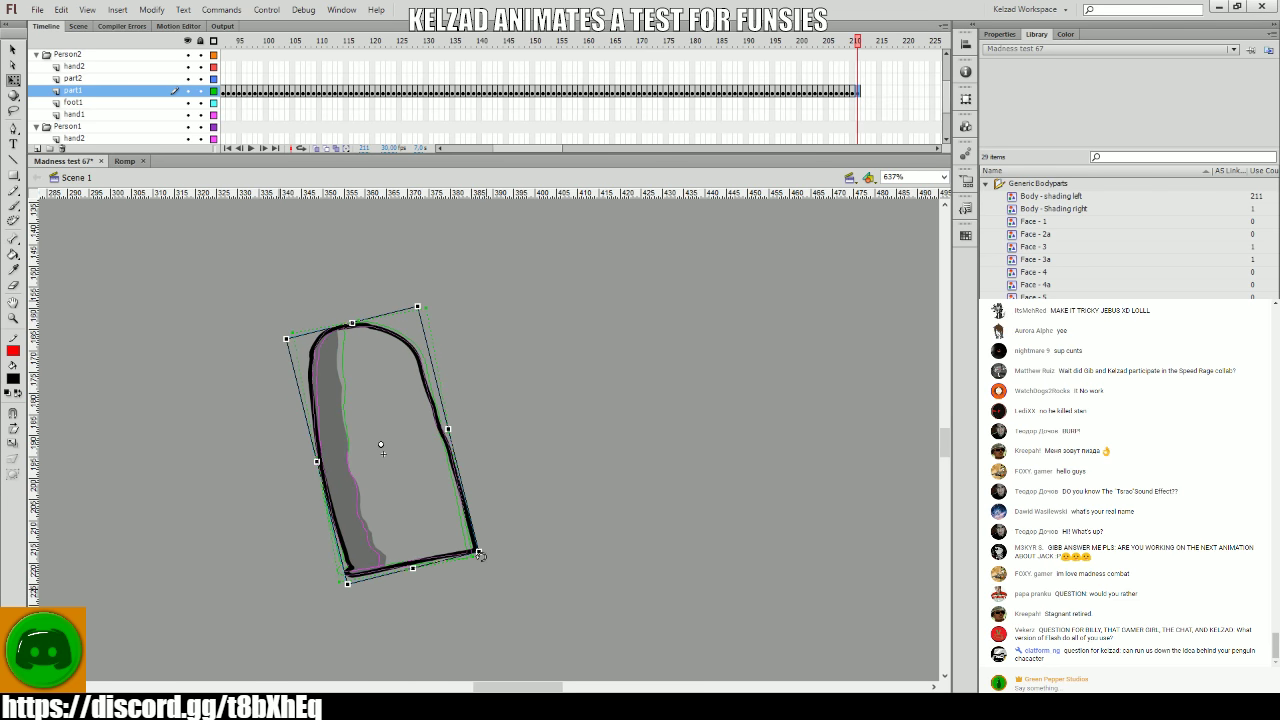
- Rotate the body slightly more upright at frame 211 on part1 and nudge it left at frames 210 and 211
key(period)
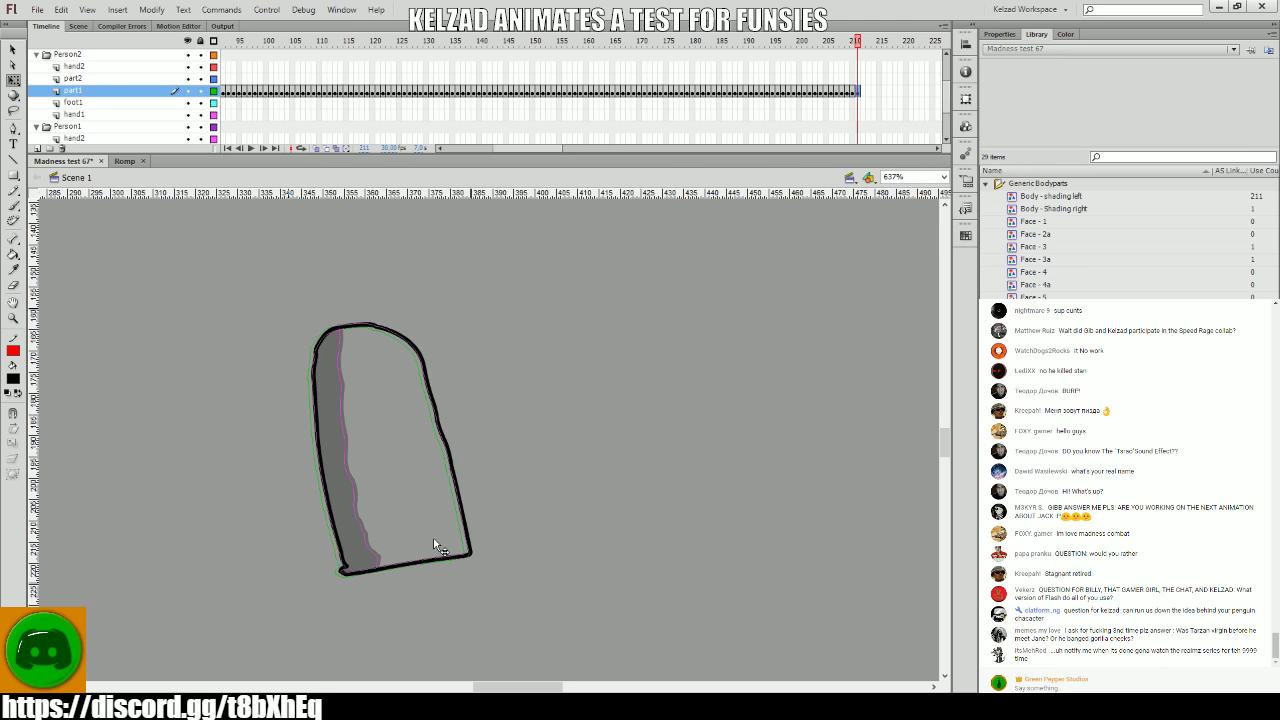
key(period)
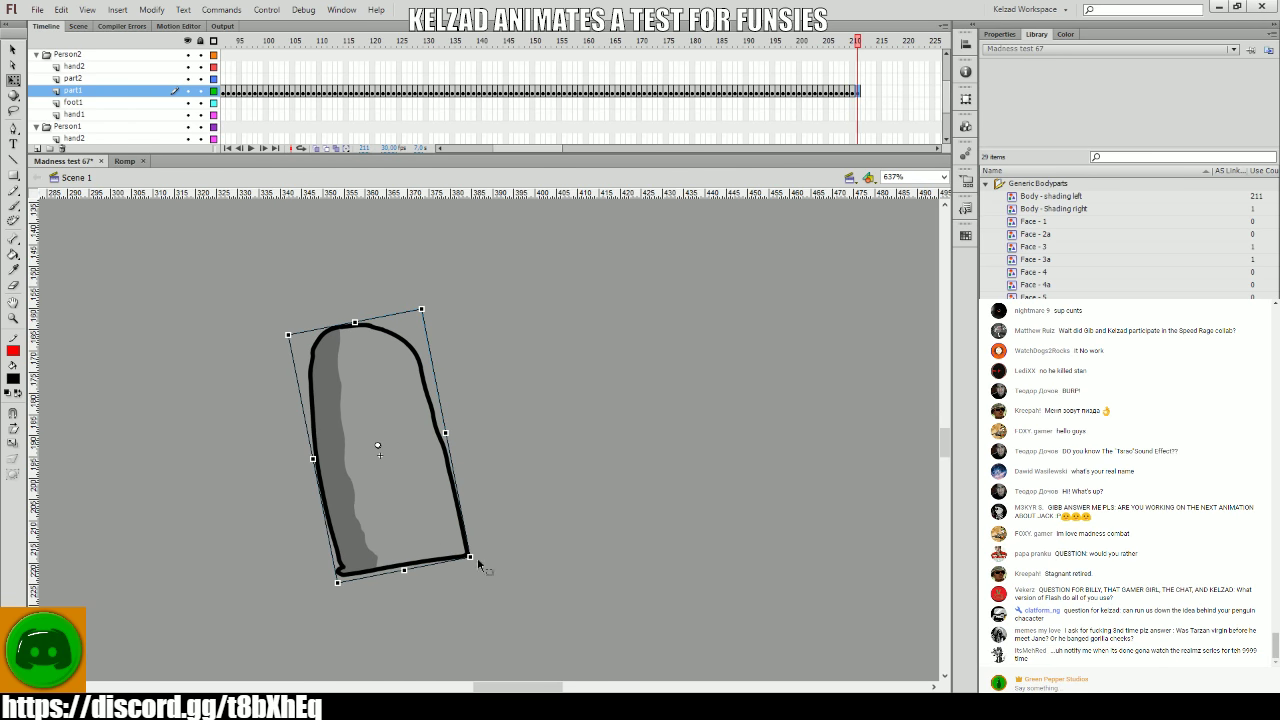
key(comma)
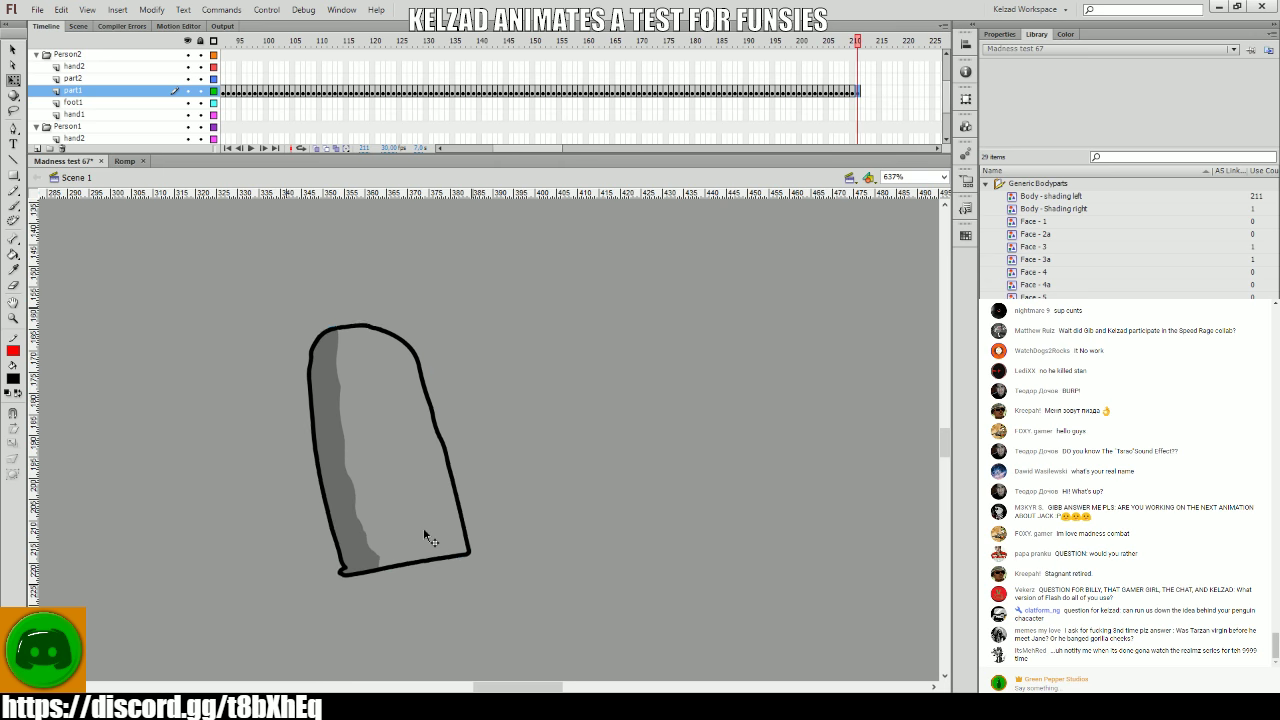
key(period)
key(comma)
key(comma)
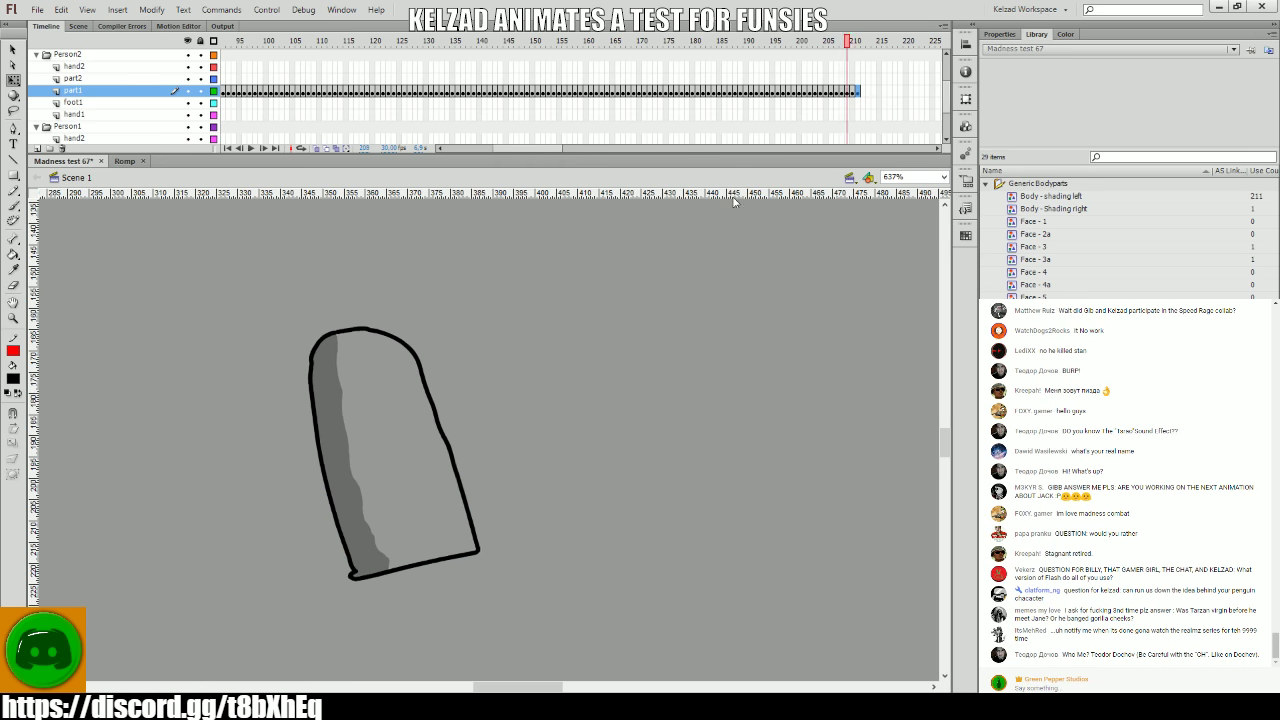
key(period)
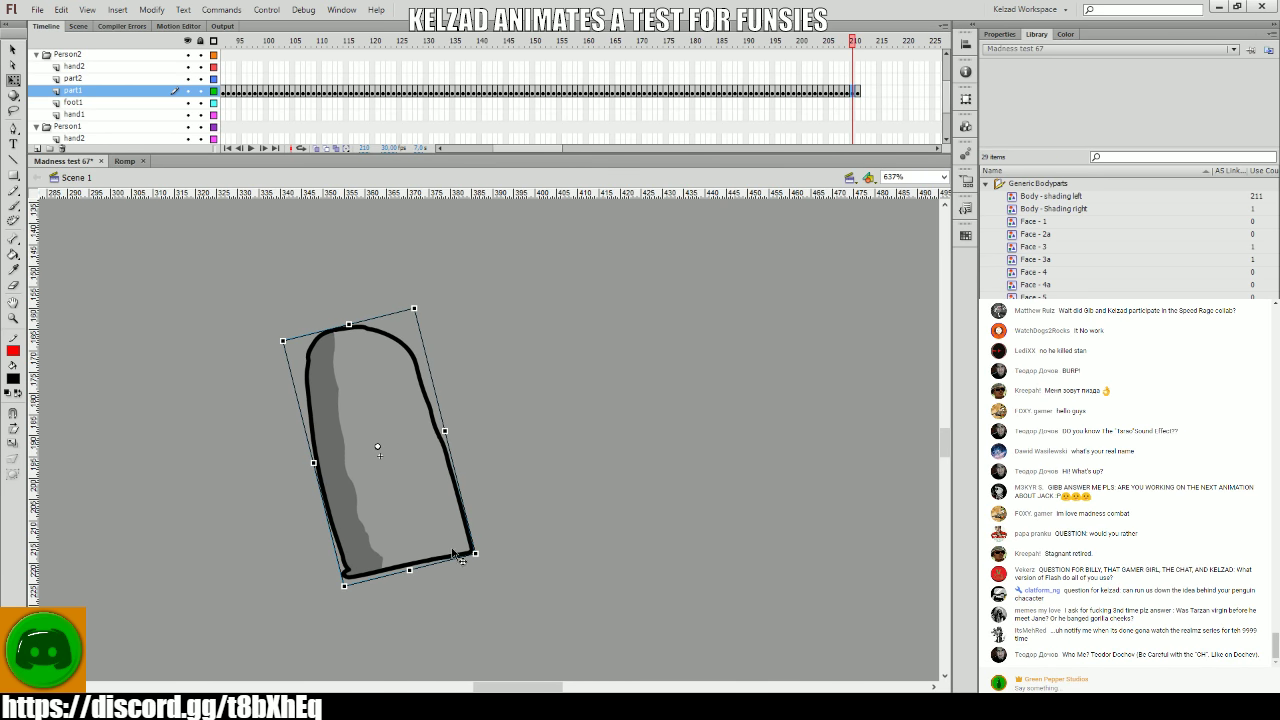
key(period)
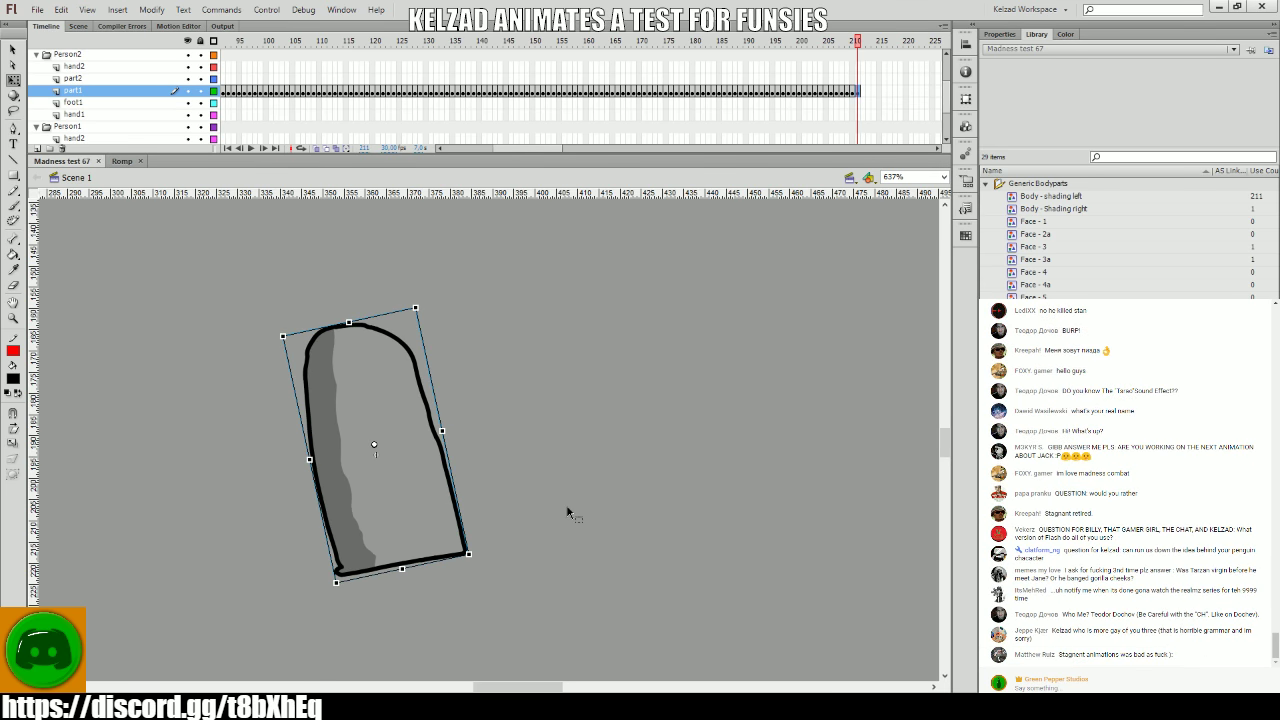
- Compare the body's poses from frame 209 to 211 on part1 and fine-tune its position at frames 209 and 210
key(comma)
key(period)
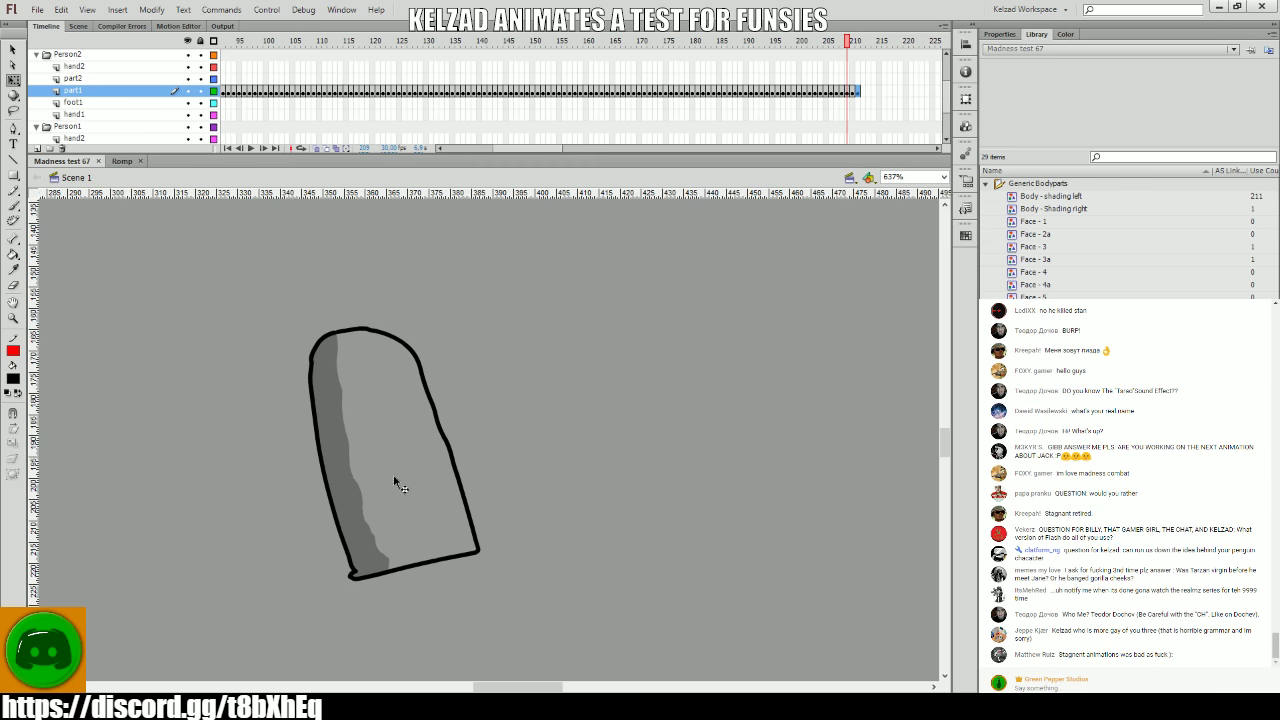
key(comma)
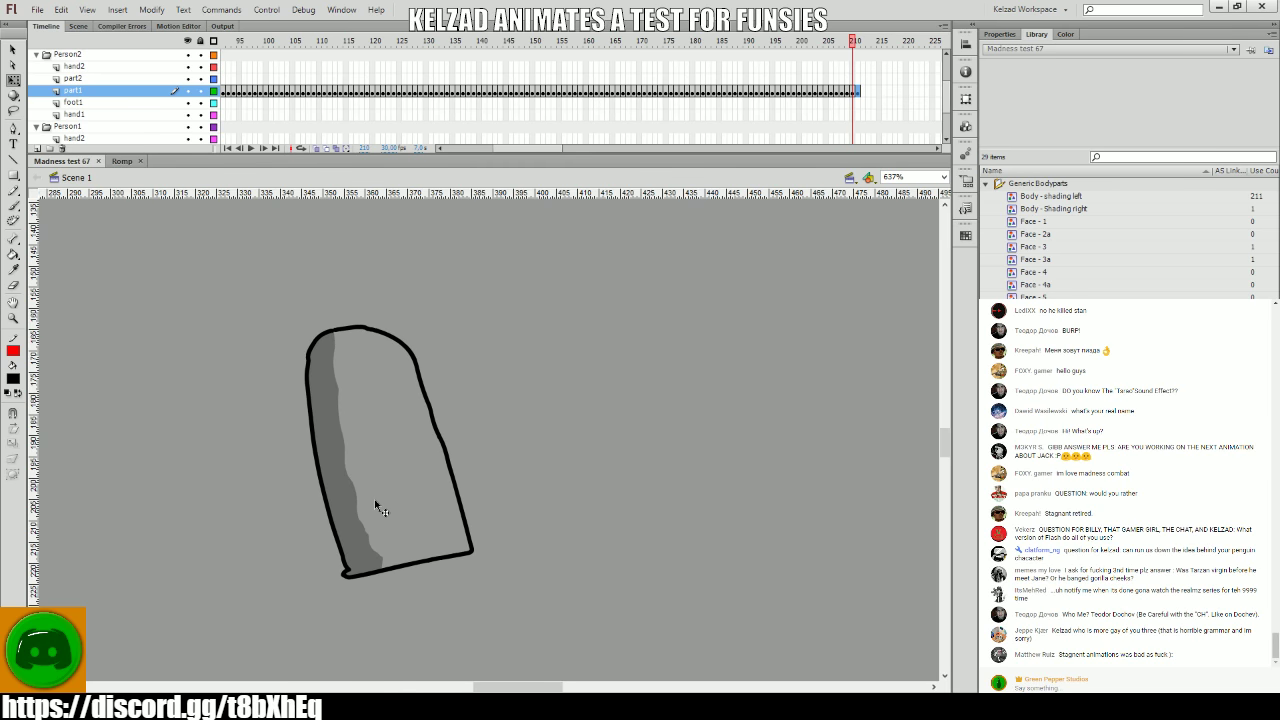
click(374, 499)
drag(481, 552, 470, 556)
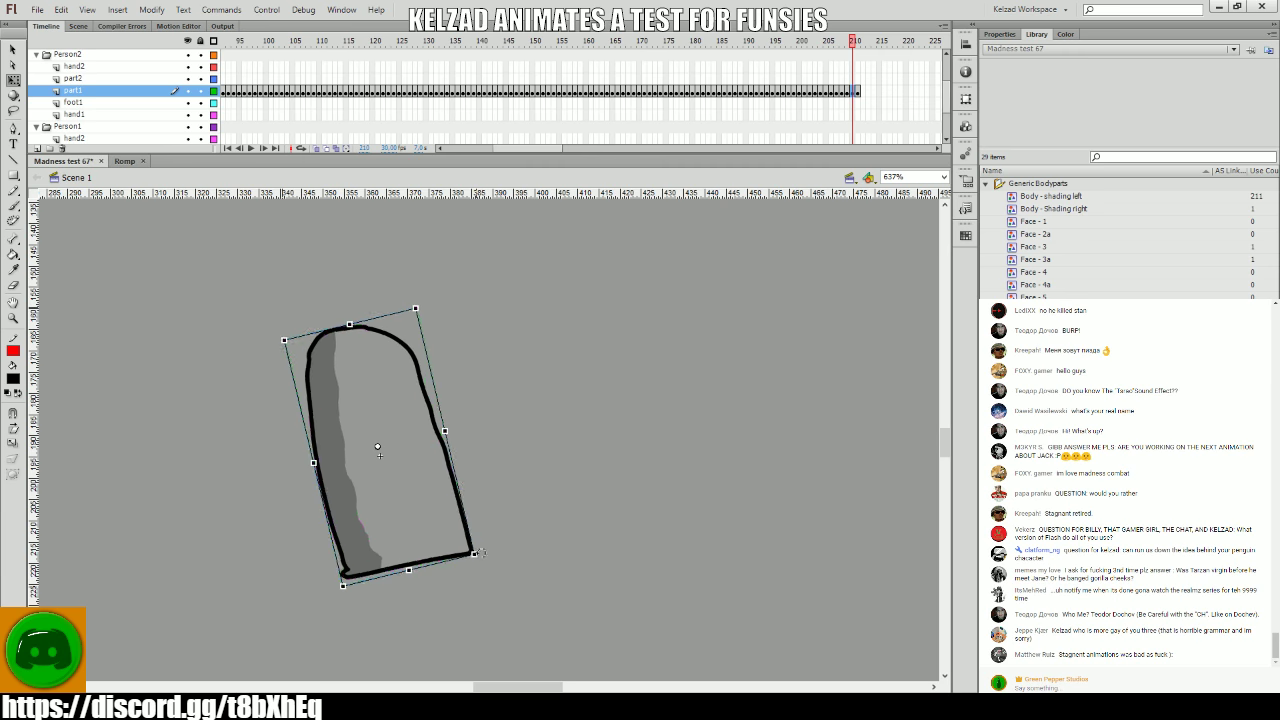
key(comma)
key(comma)
key(period)
key(period)
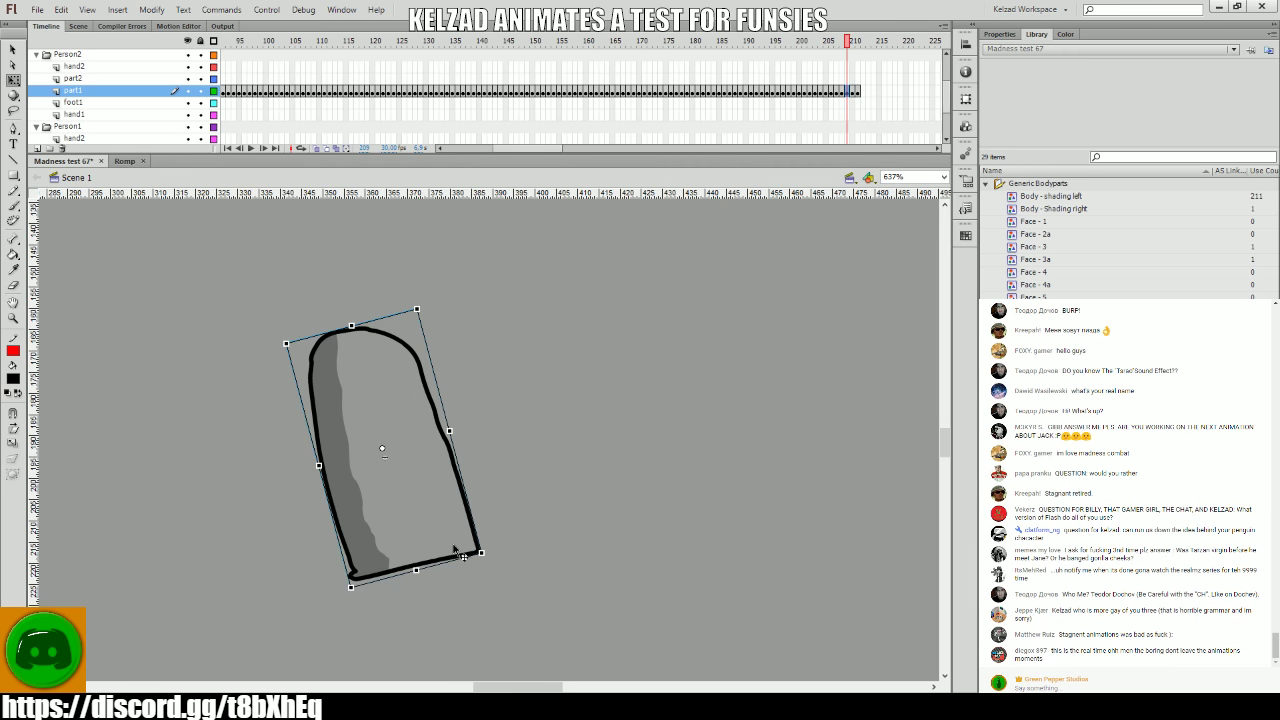
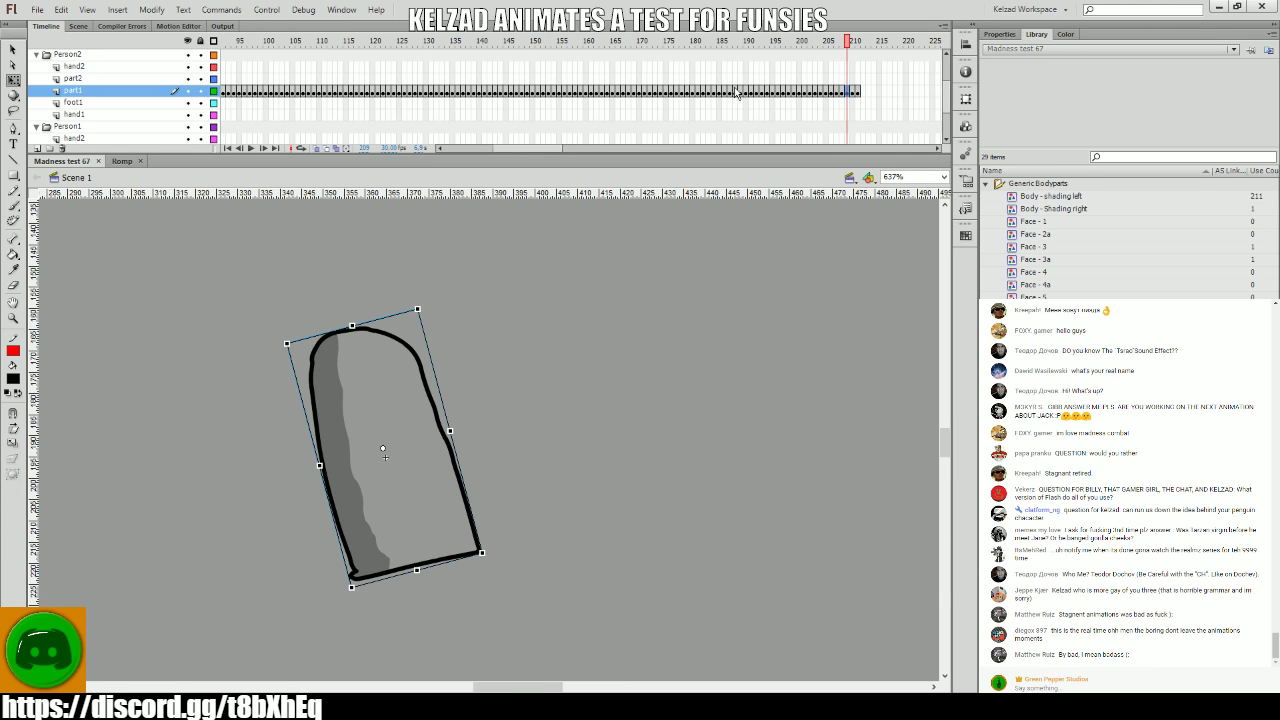
- Play back the body sway on part1 from around frame 132 to review the motion
drag(736, 92, 437, 95)
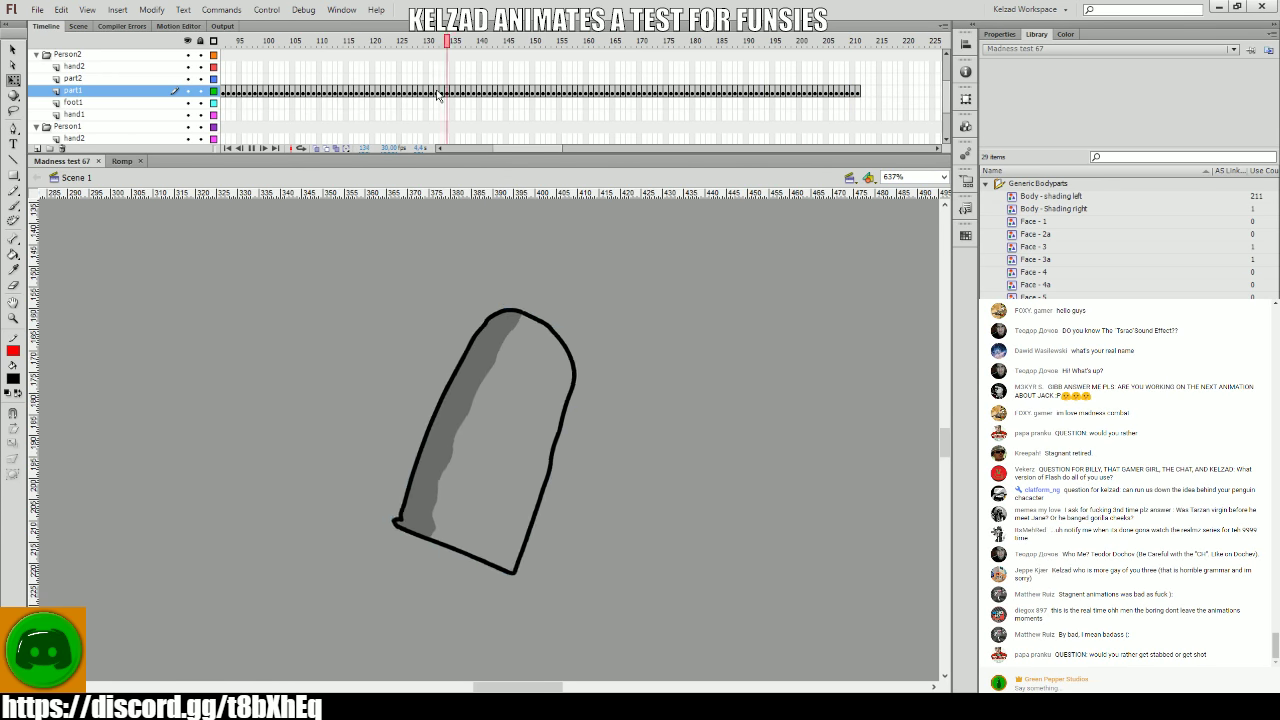
key(Return)
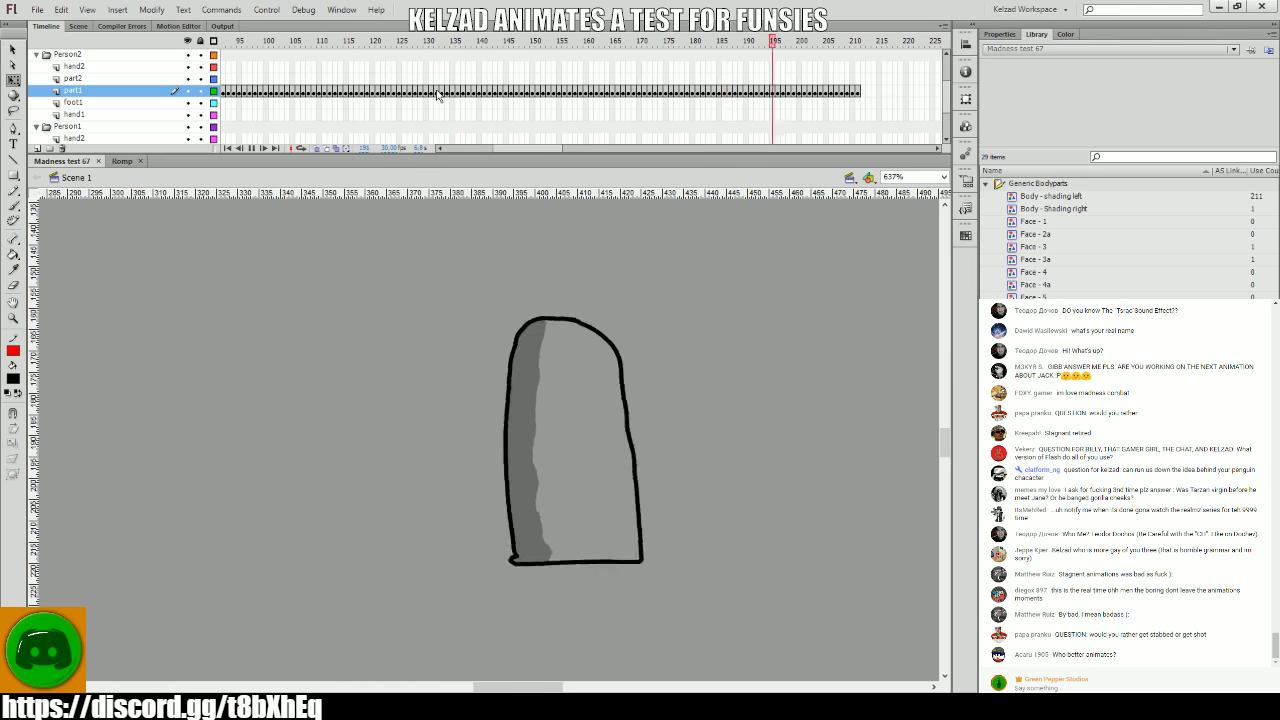
click(168, 76)
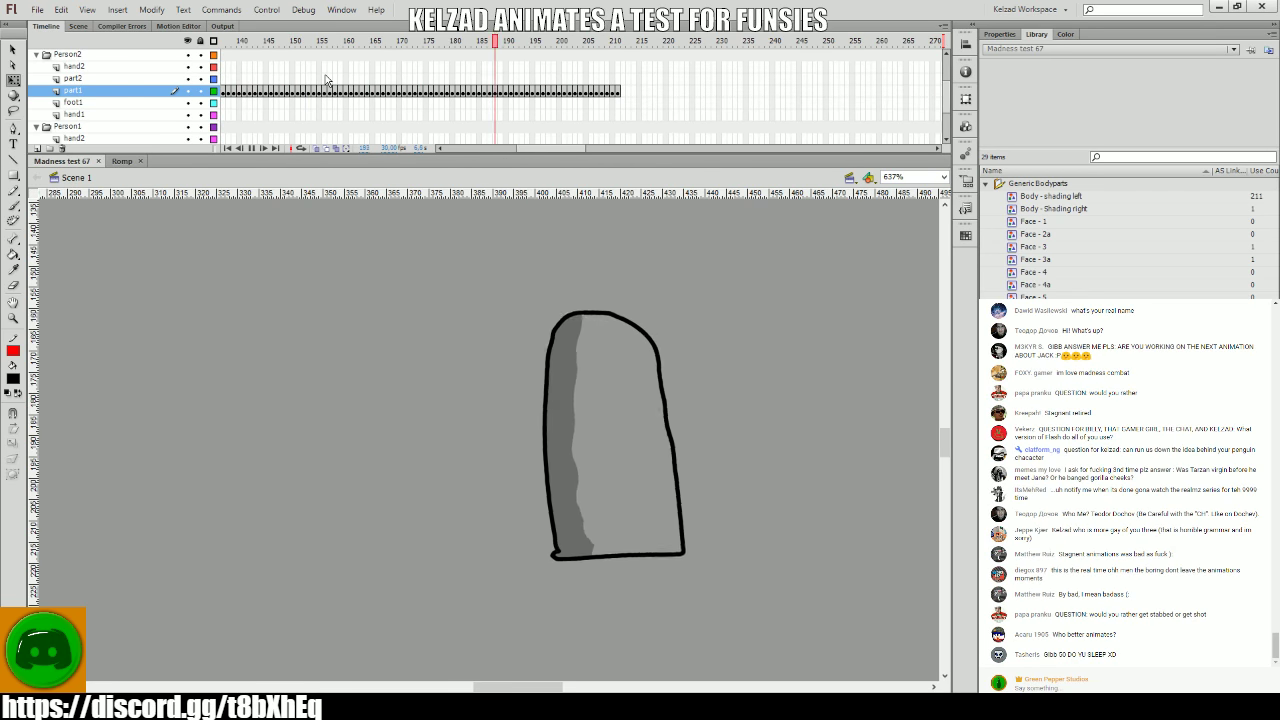
click(341, 67)
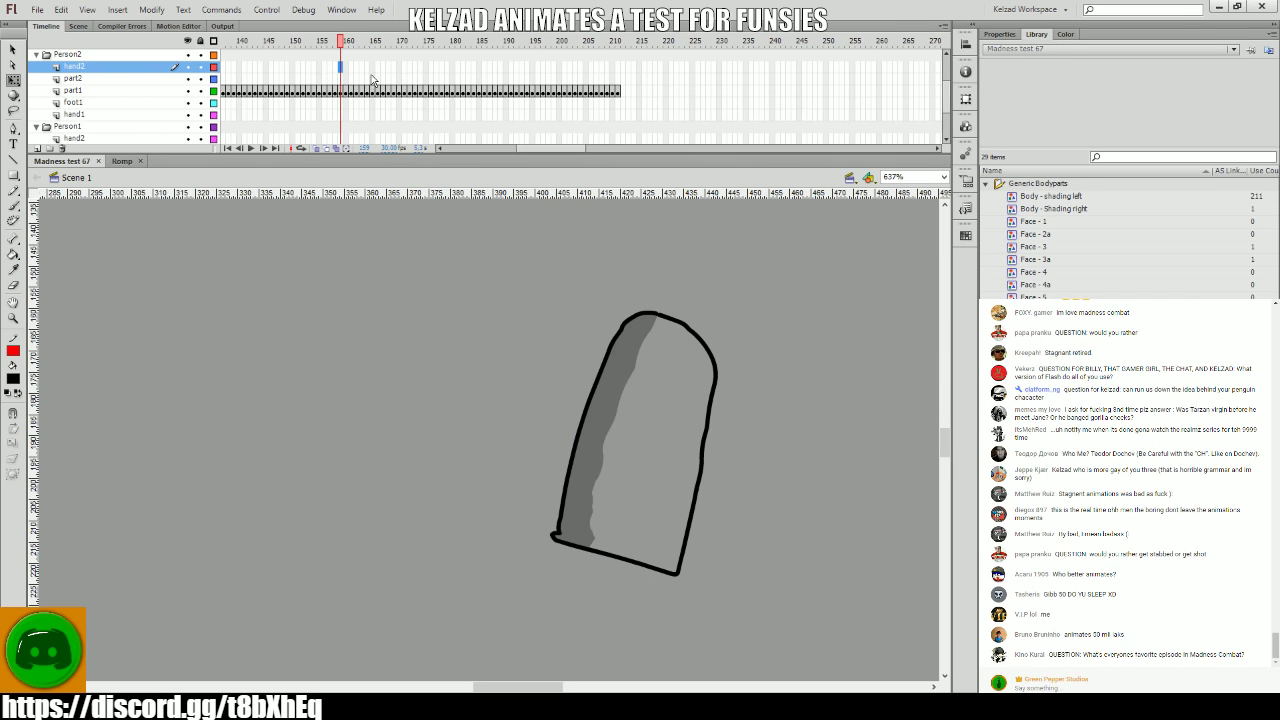
- Add a keyframe at frame 212 on part1, moving the body left and rotating it slightly toward upright
drag(596, 91, 621, 97)
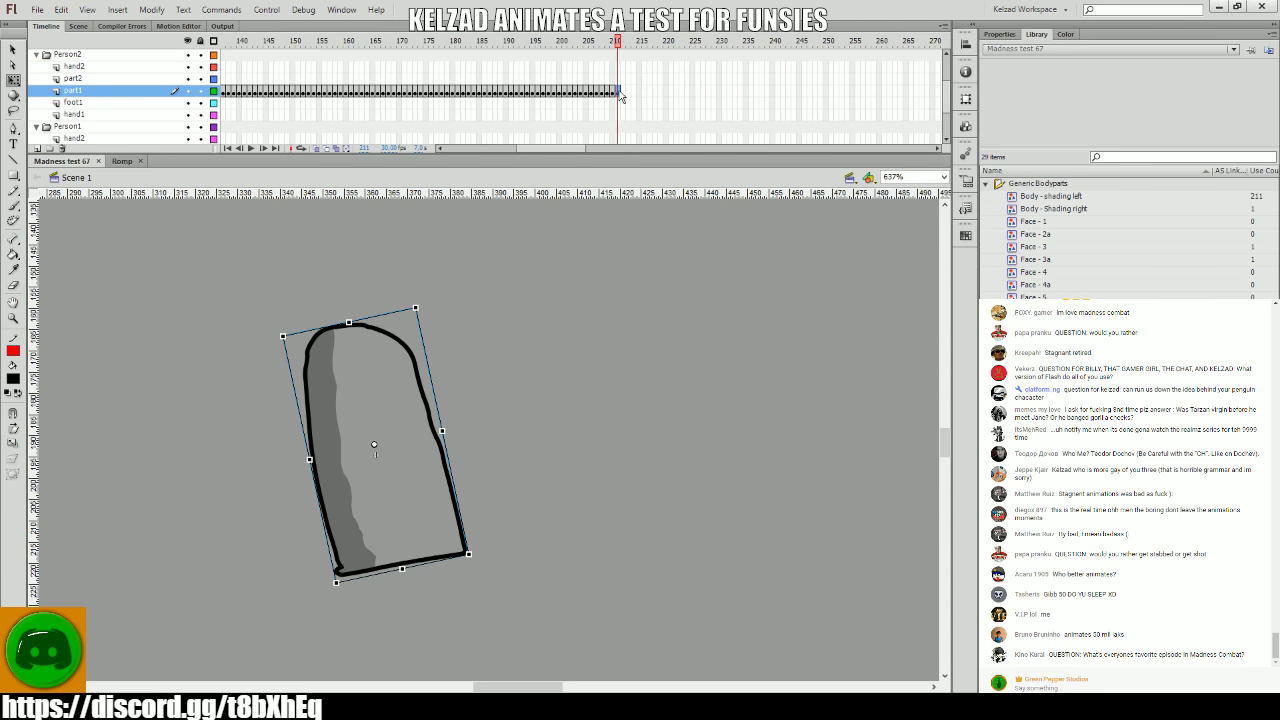
key(comma)
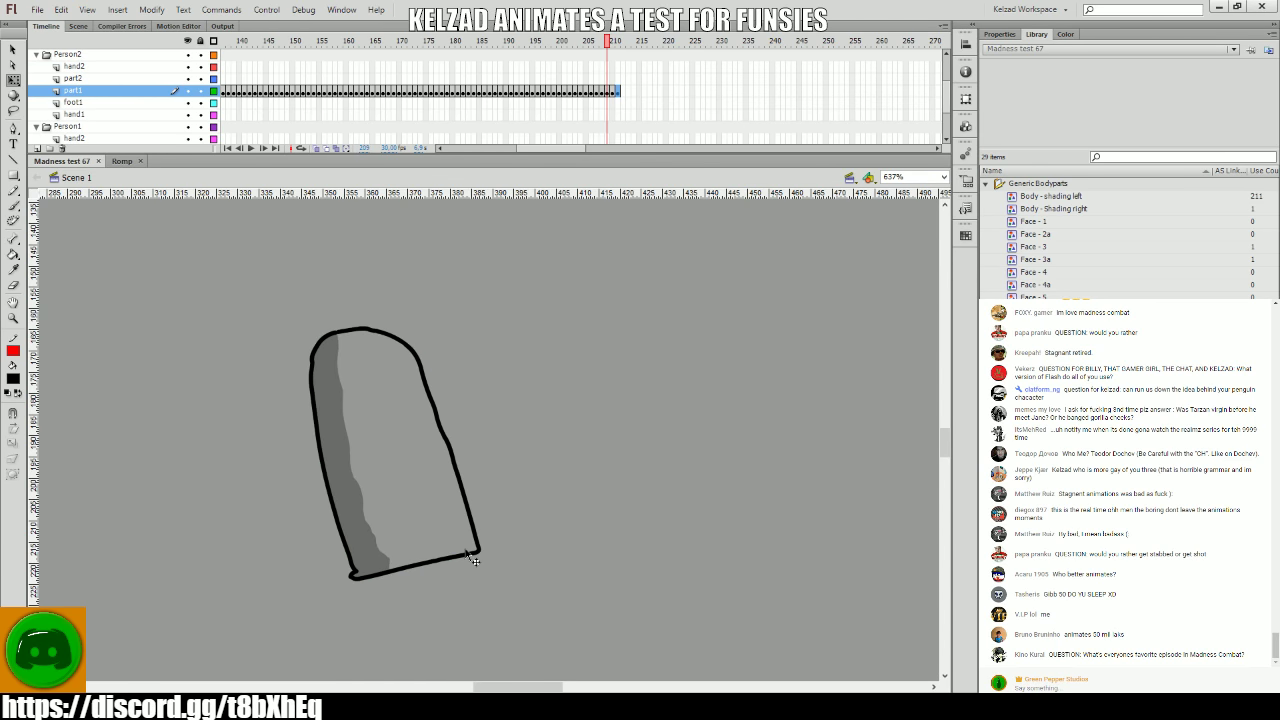
key(period)
drag(471, 550, 466, 553)
key(comma)
key(period)
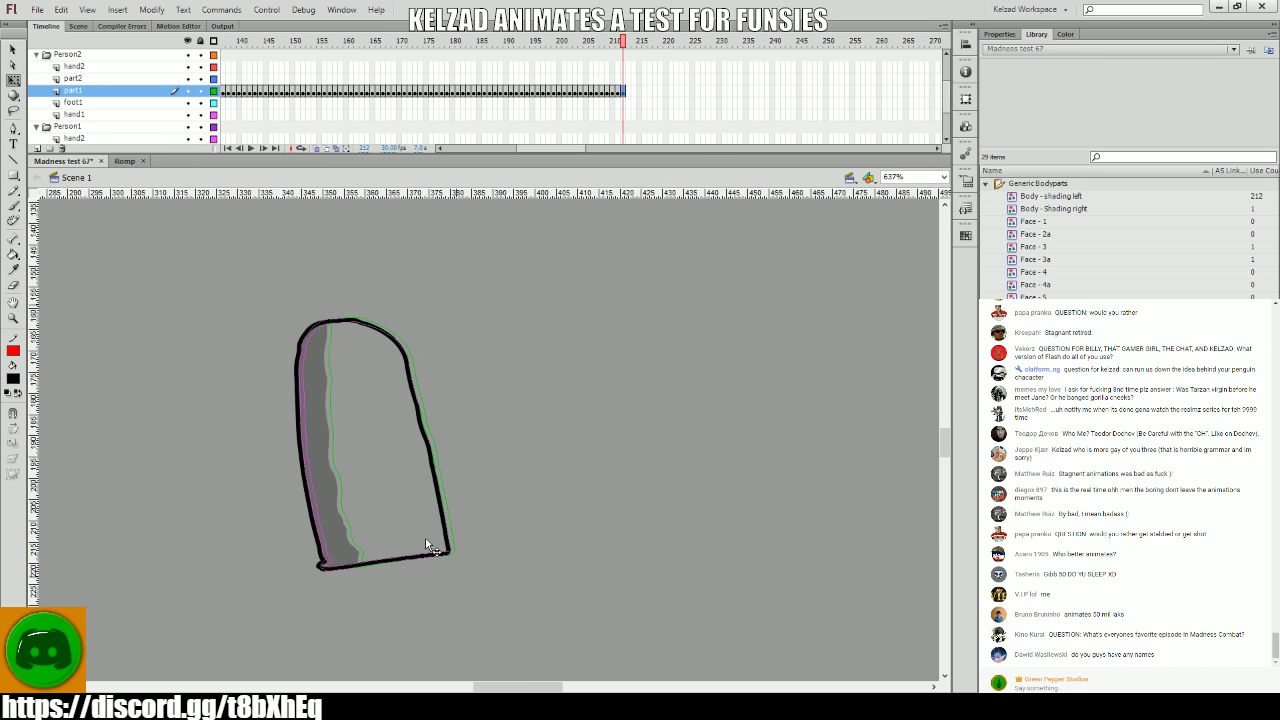
click(425, 546)
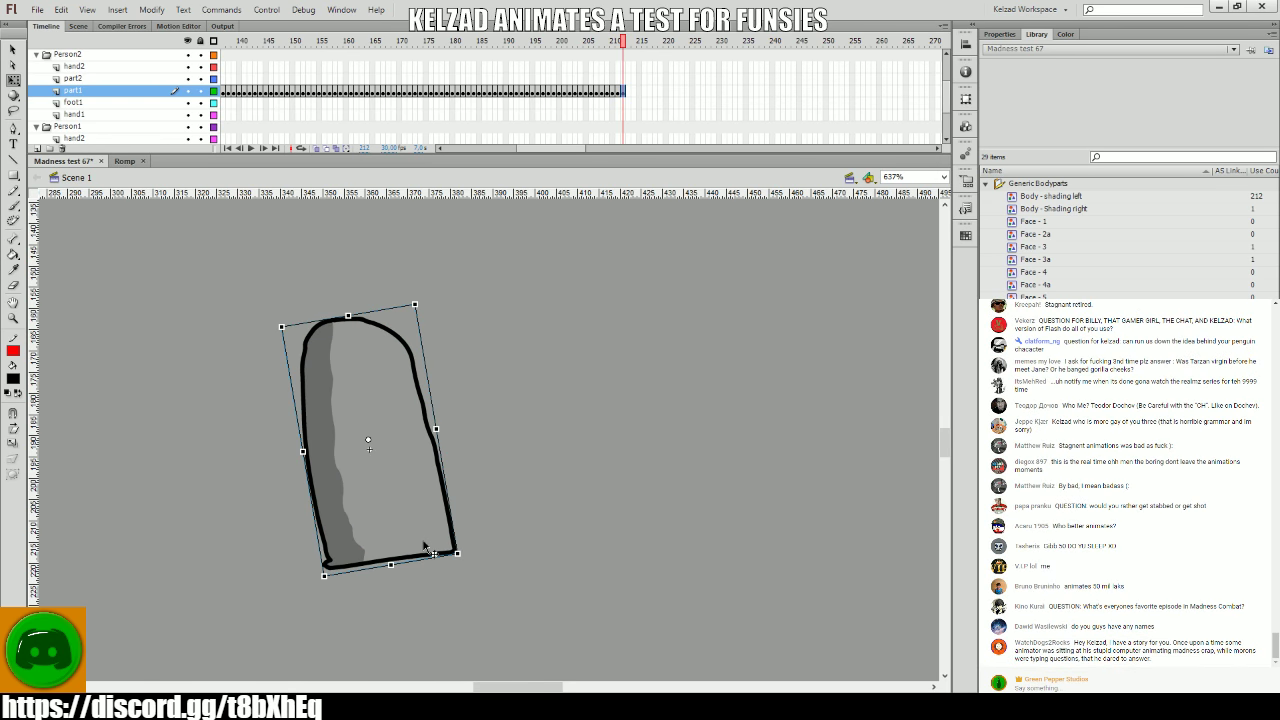
- Compare the body's pose at frame 212 with frame 211 on part1 and nudge the body slightly down at frame 212
key(comma)
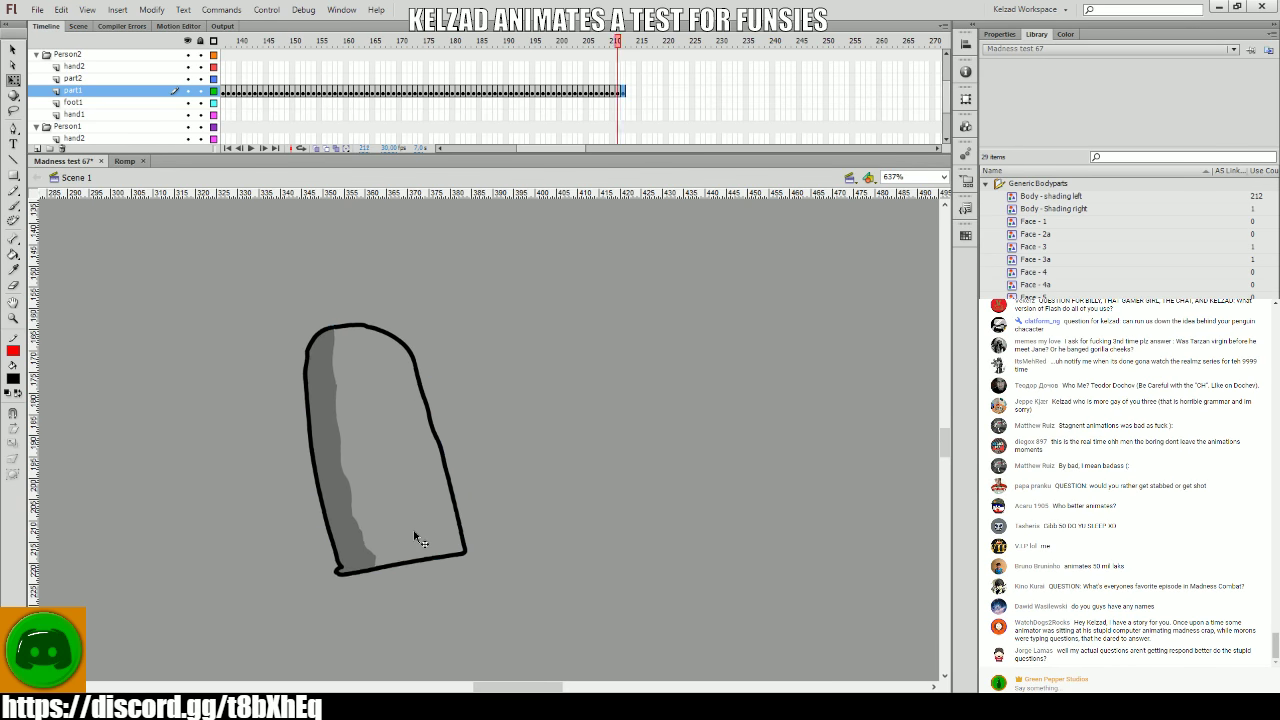
key(period)
key(comma)
key(period)
click(416, 537)
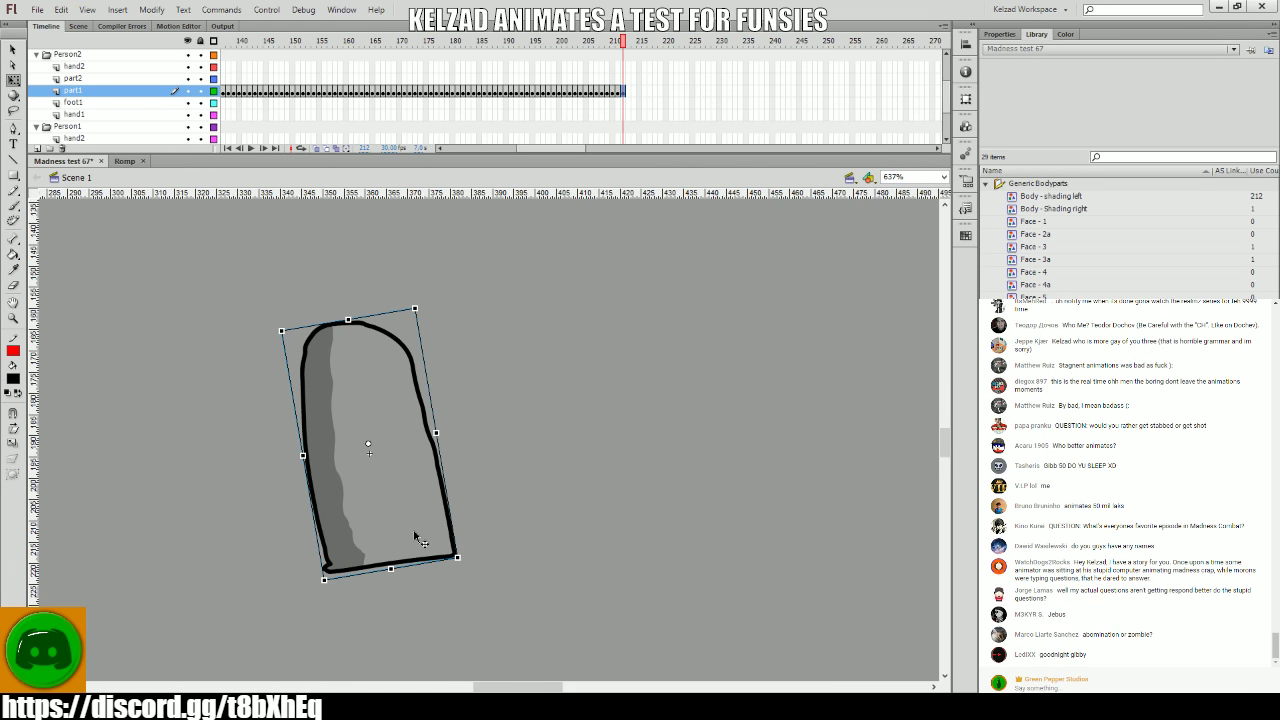
key(period)
key(comma)
- Add keyframes from frame 213 to 240 on part1, bringing the body back to the right and rotating it to nearly upright
drag(463, 557, 584, 585)
key(F6)
key(F6)
key(F6)
key(F6)
key(F6)
key(F6)
key(F6)
key(F6)
key(F6)
key(F6)
key(F6)
key(F6)
key(F6)
key(F6)
key(F6)
key(F6)
key(F6)
key(F6)
key(F6)
key(F6)
key(F6)
- Add a keyframe at frame 241 on part1 with the body leaning right, and nudge the body left and down at frame 240
key(comma)
key(comma)
key(period)
key(period)
click(585, 547)
key(F6)
key(comma)
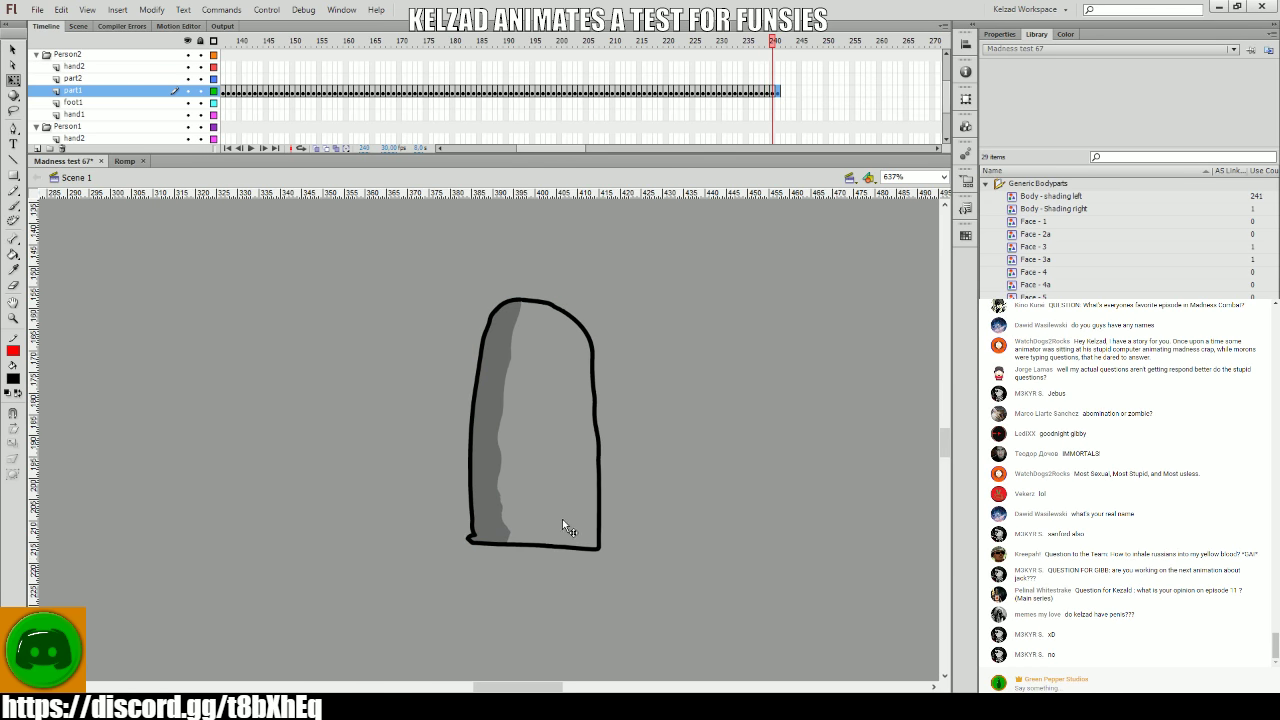
key(period)
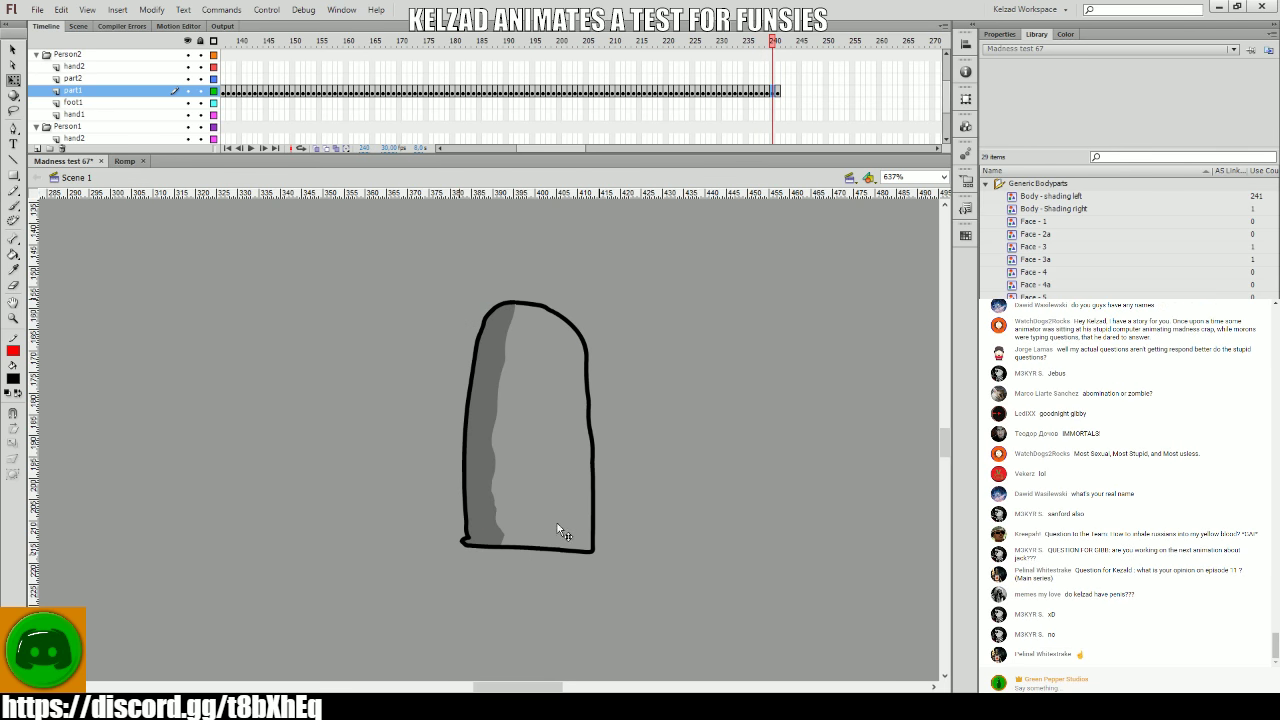
key(period)
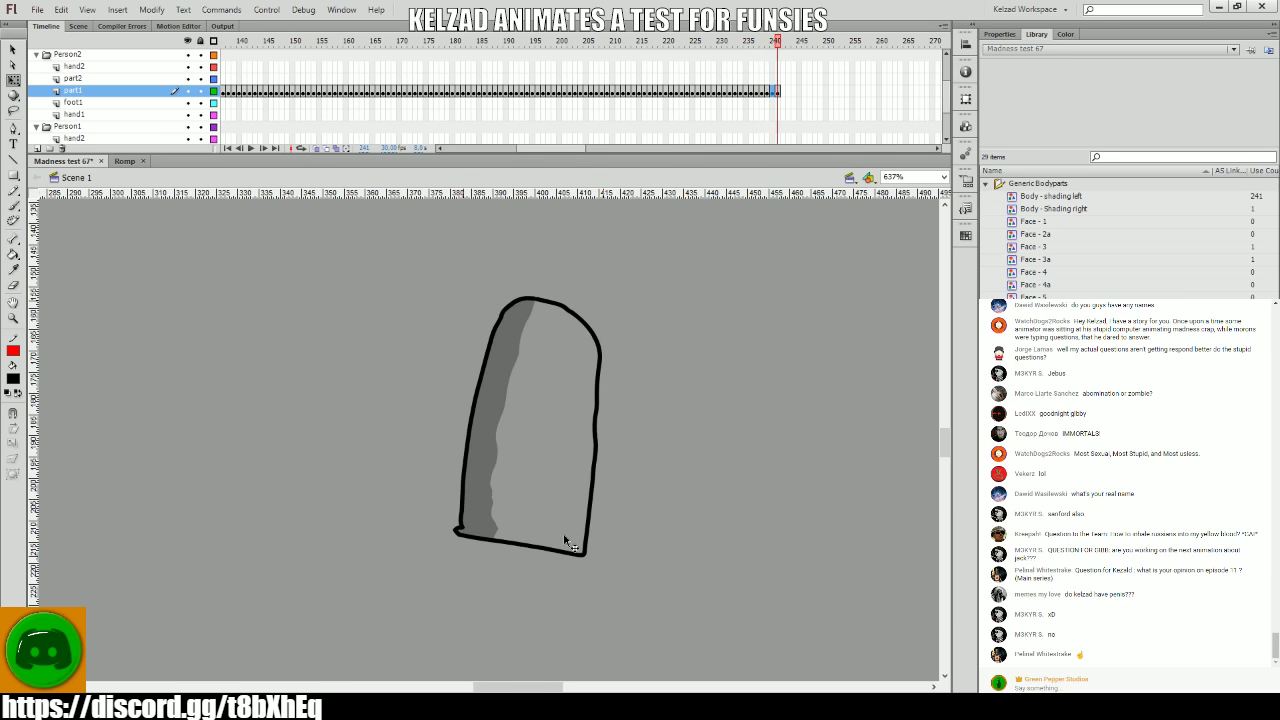
- Move the body slightly right at frame 241 on part1, comparing it with frame 240
drag(557, 533, 456, 531)
key(comma)
key(period)
key(comma)
key(period)
- Add keyframes at frames 242 and 243 on part1, rotating the body progressively further right
key(F6)
key(comma)
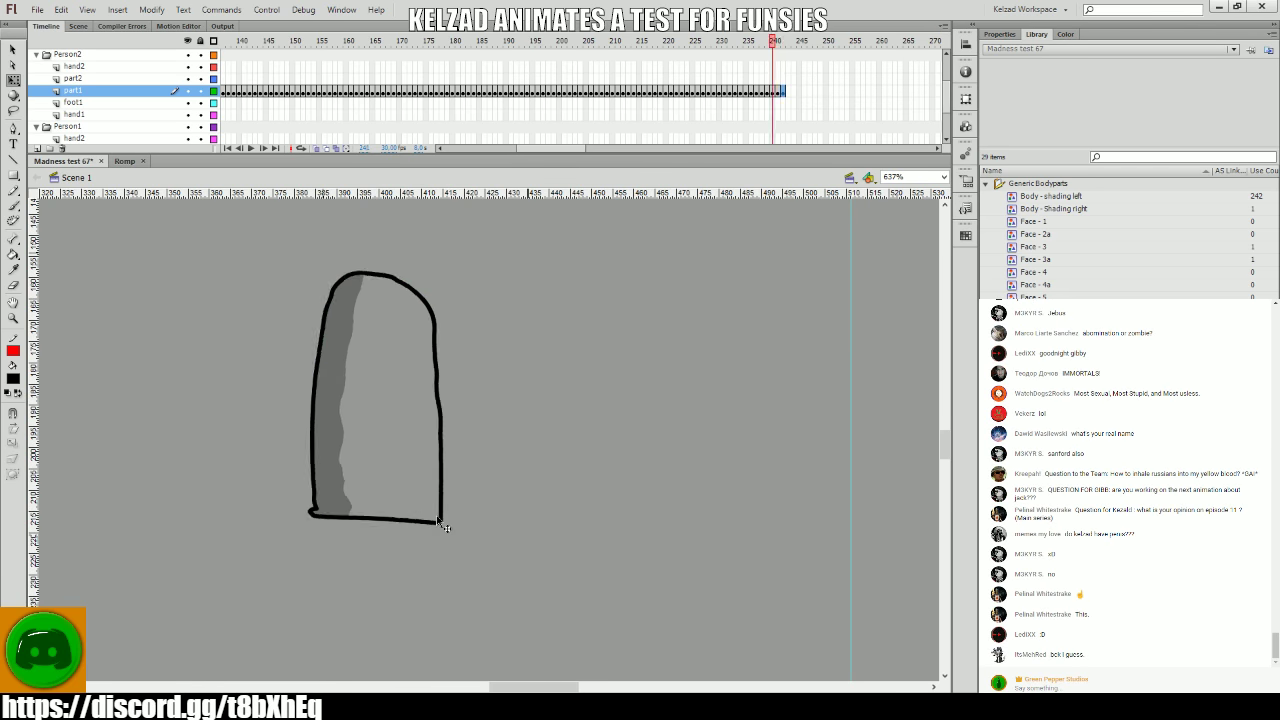
key(period)
key(period)
drag(456, 531, 465, 539)
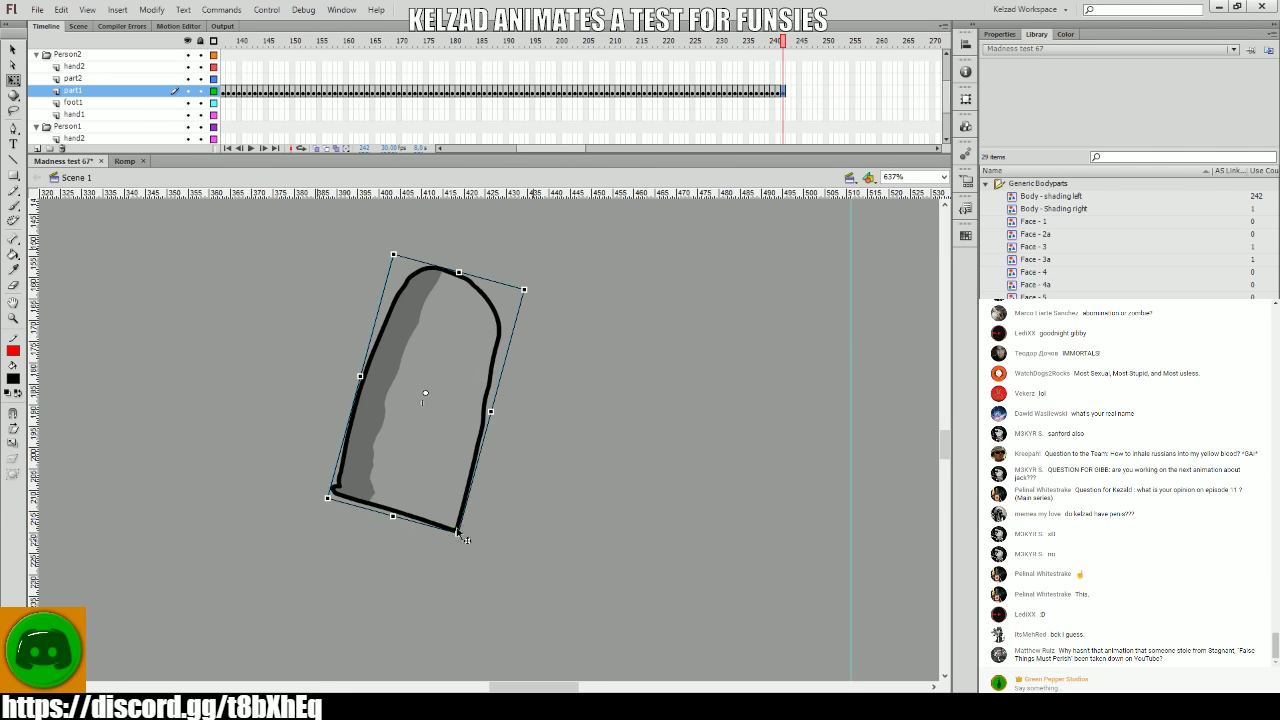
key(comma)
key(period)
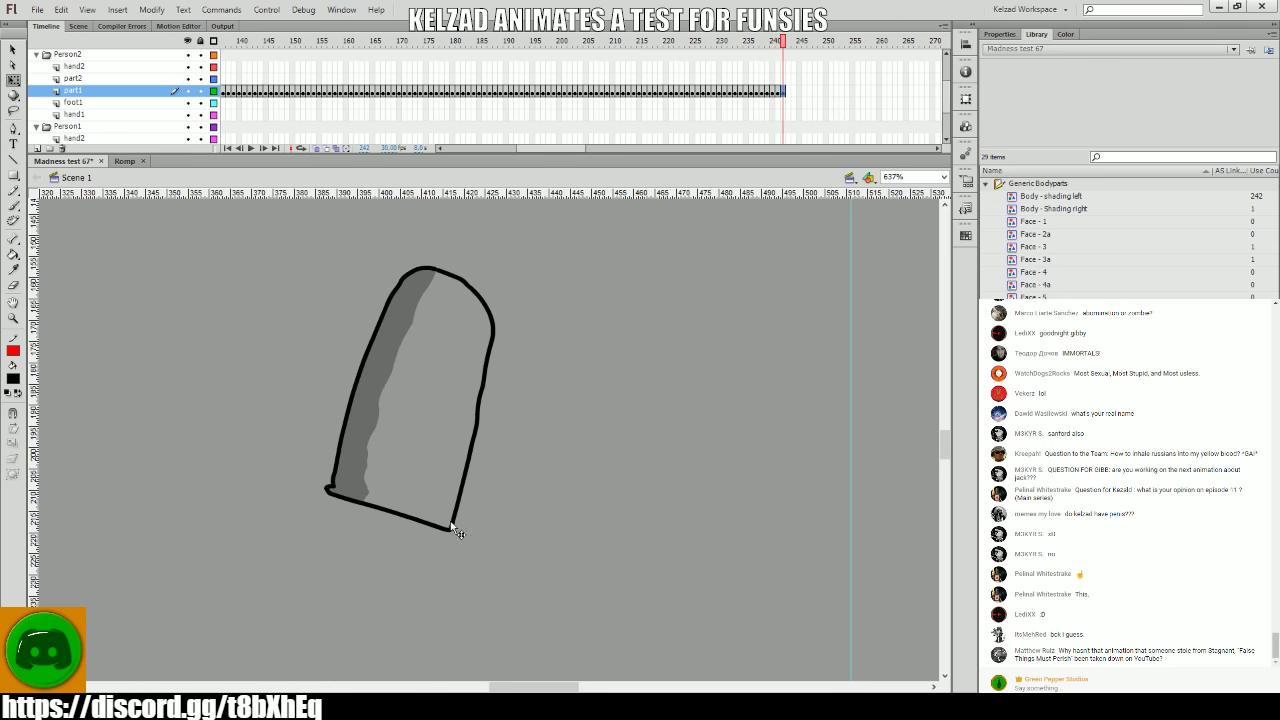
drag(458, 527, 463, 541)
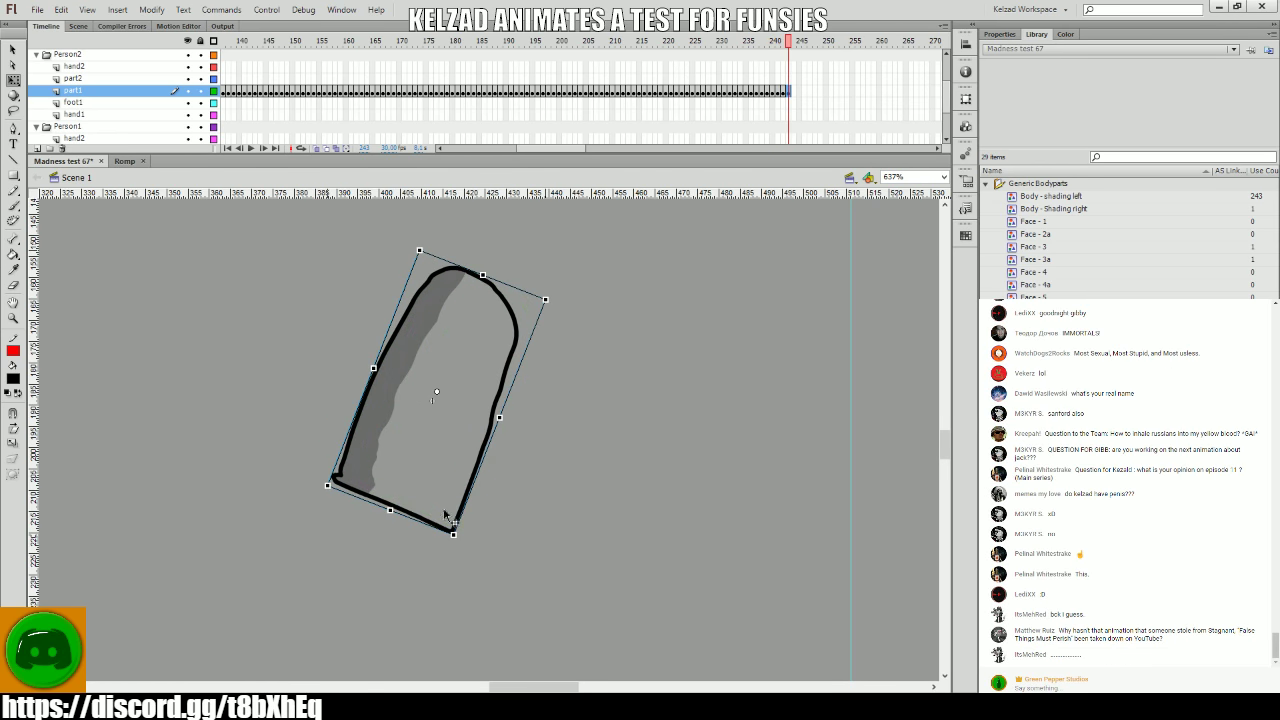
key(F6)
drag(458, 514, 466, 532)
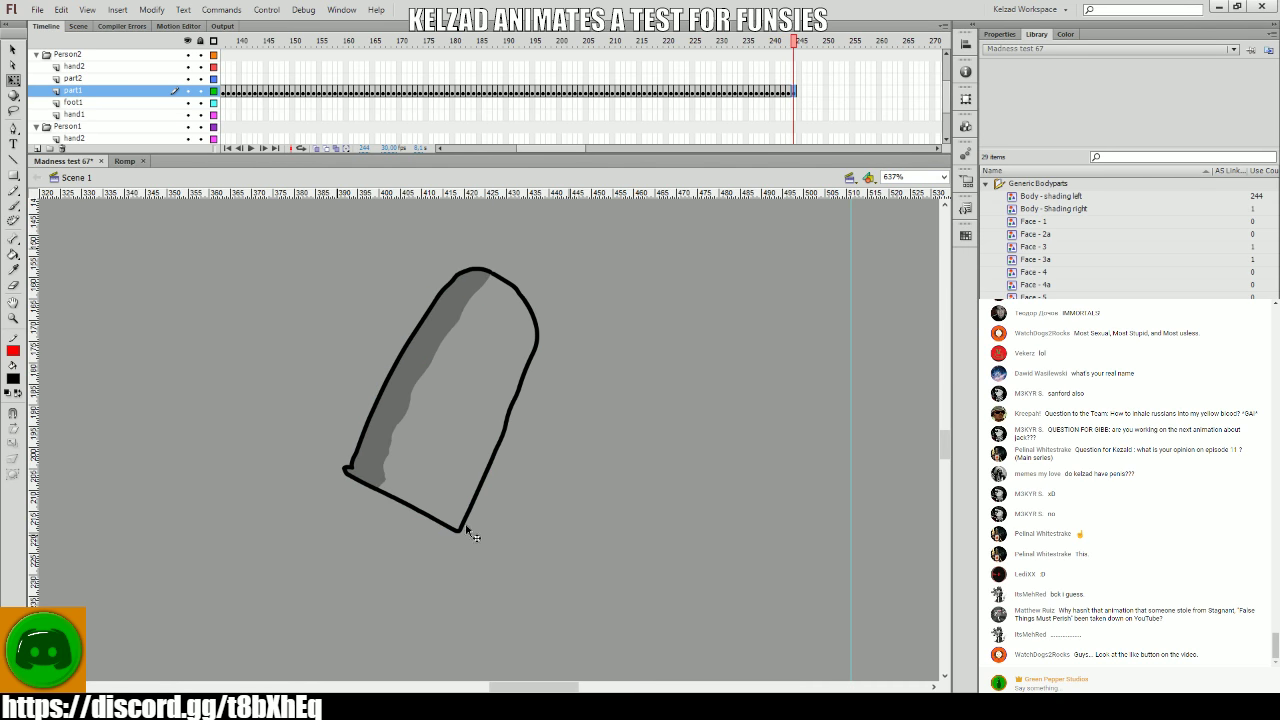
click(787, 93)
- Rotate the body slightly further right at frame 242 on part1, comparing it with the neighbouring frames
key(comma)
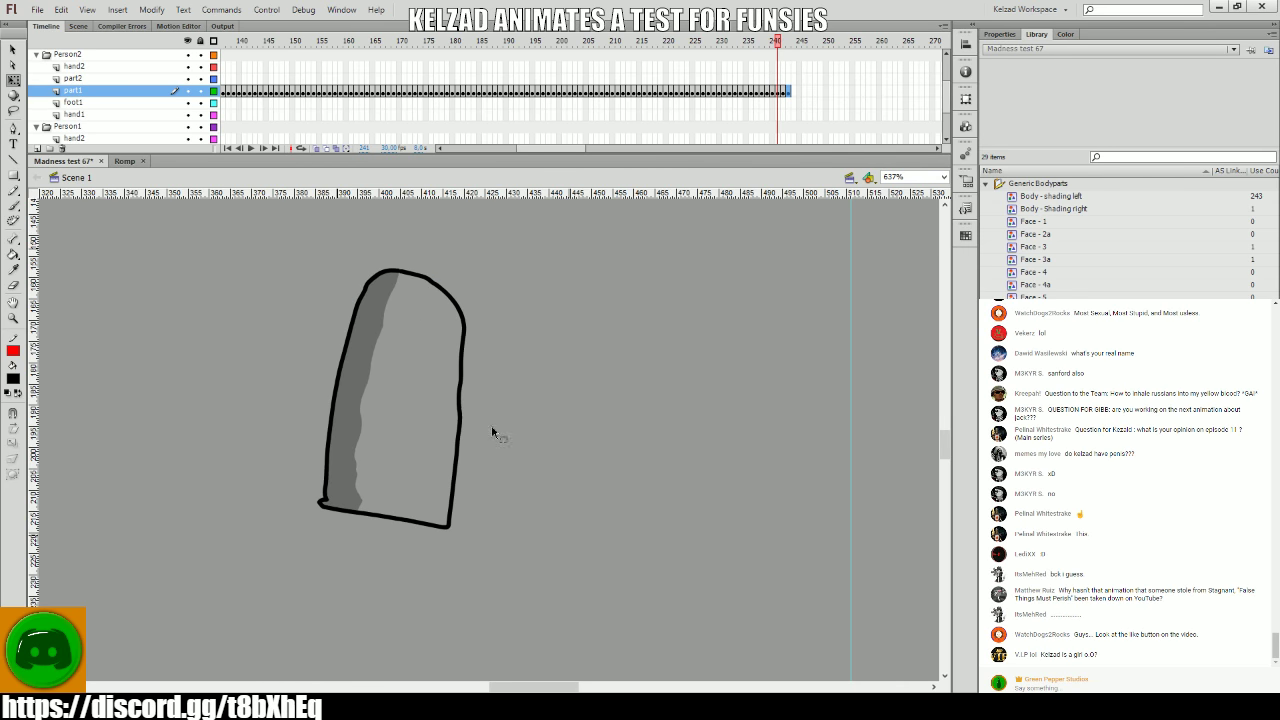
click(431, 488)
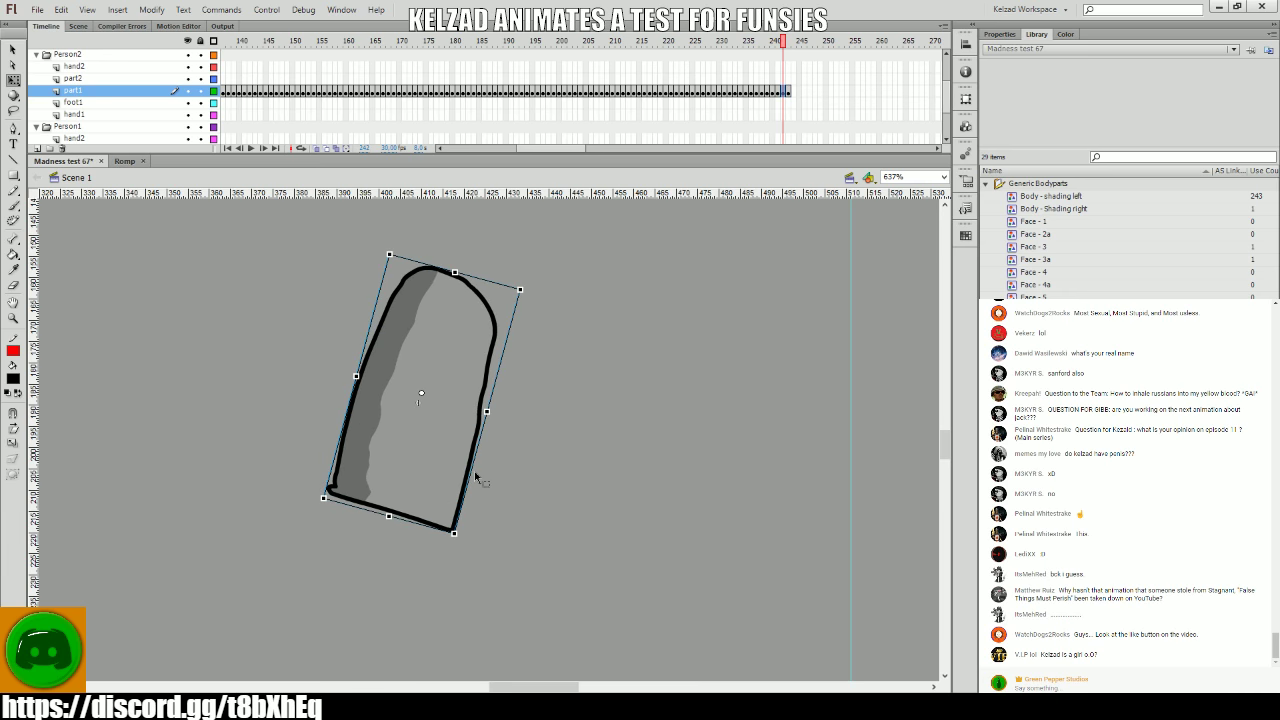
key(comma)
key(period)
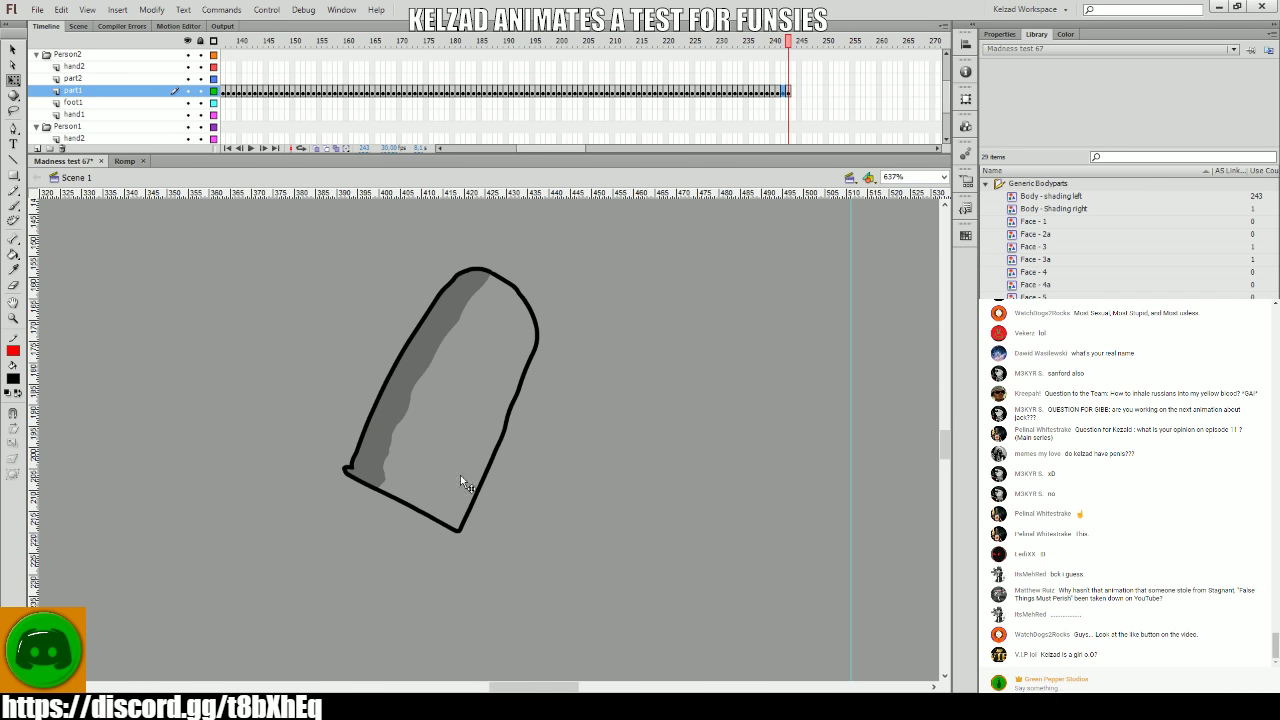
key(comma)
key(period)
click(436, 487)
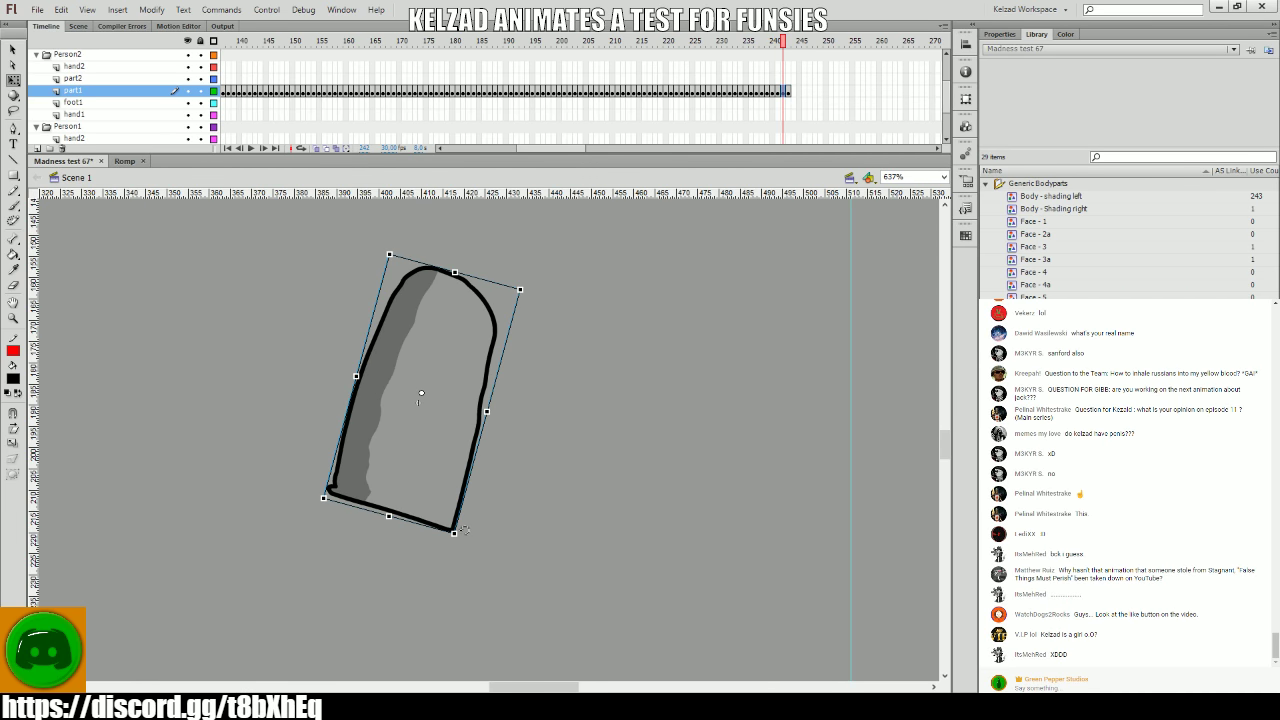
drag(461, 531, 462, 532)
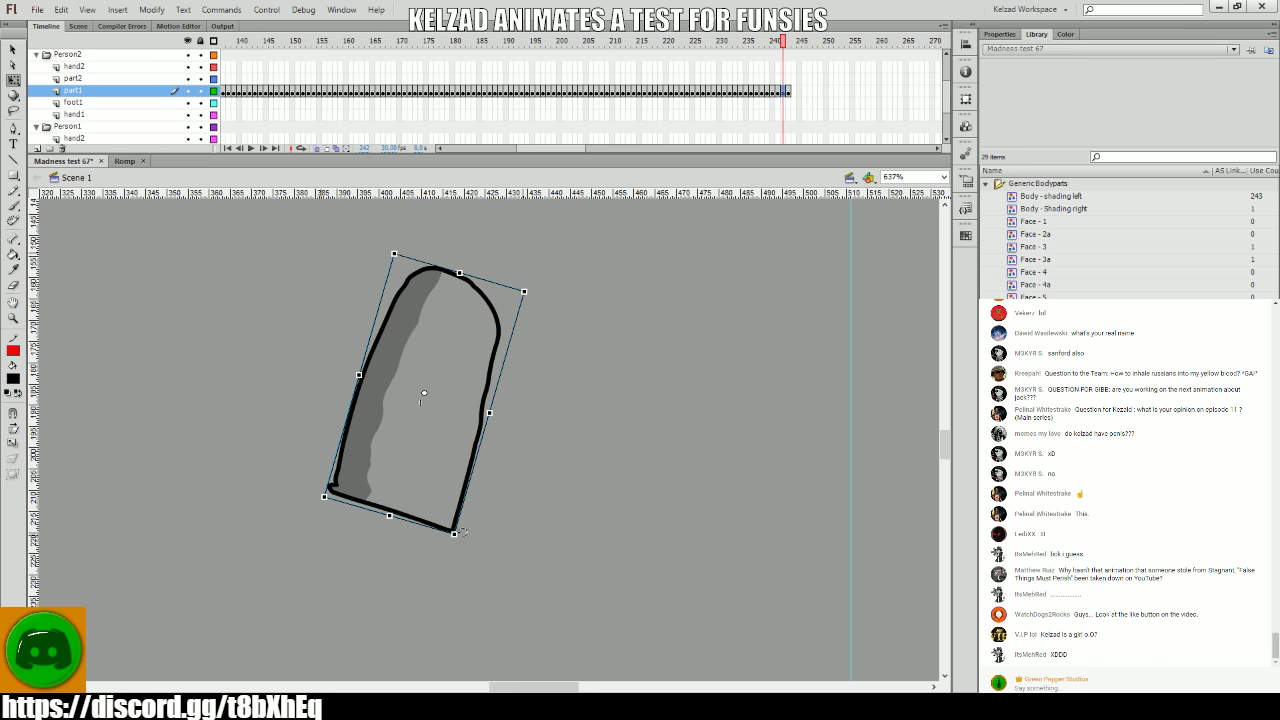
key(comma)
key(period)
- Nudge the body slightly at frame 243 on part1 and check it against frames 241 and 242
key(period)
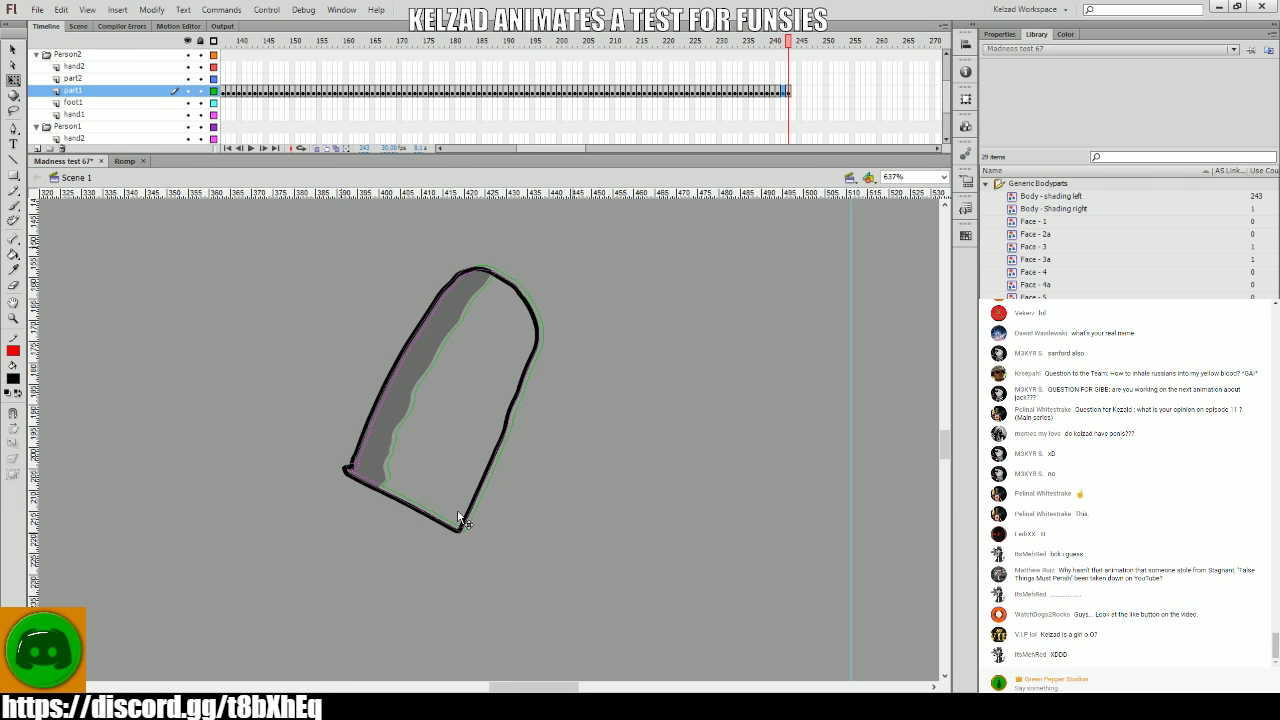
click(458, 518)
key(comma)
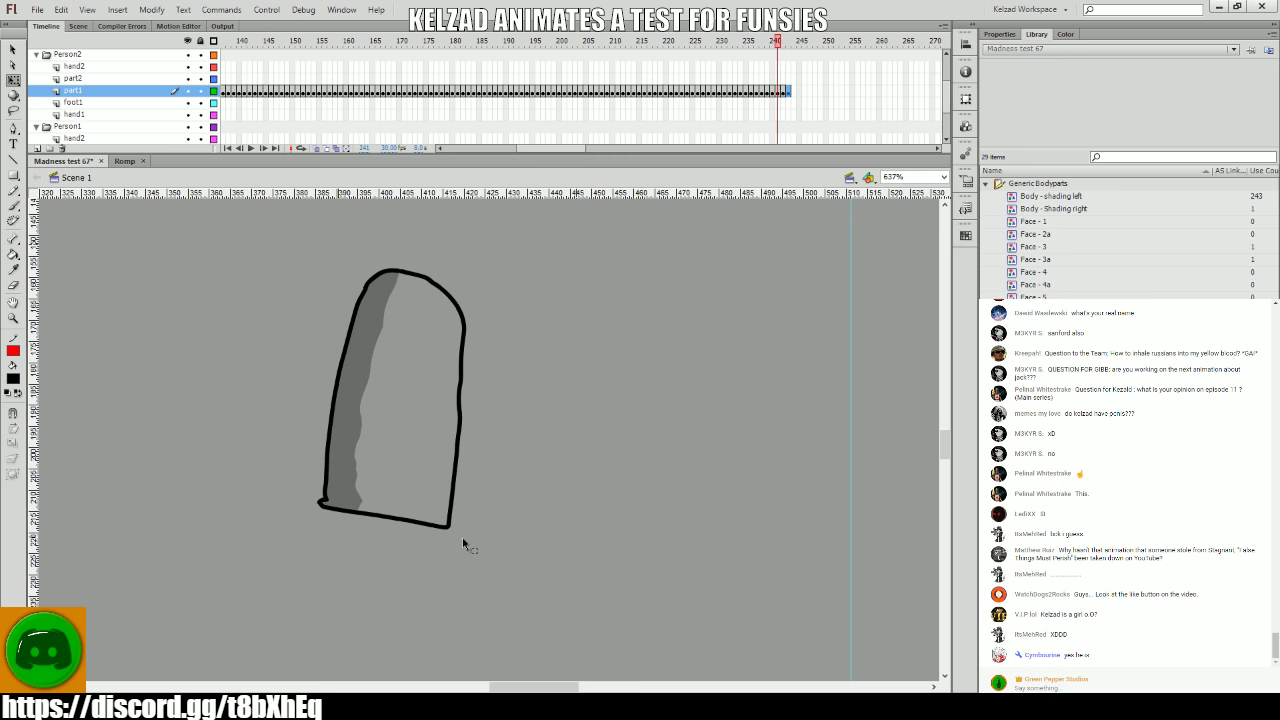
key(period)
key(period)
click(460, 514)
- Add a keyframe at frame 244 on part1, rotating the body further right and moving it to the right
key(F6)
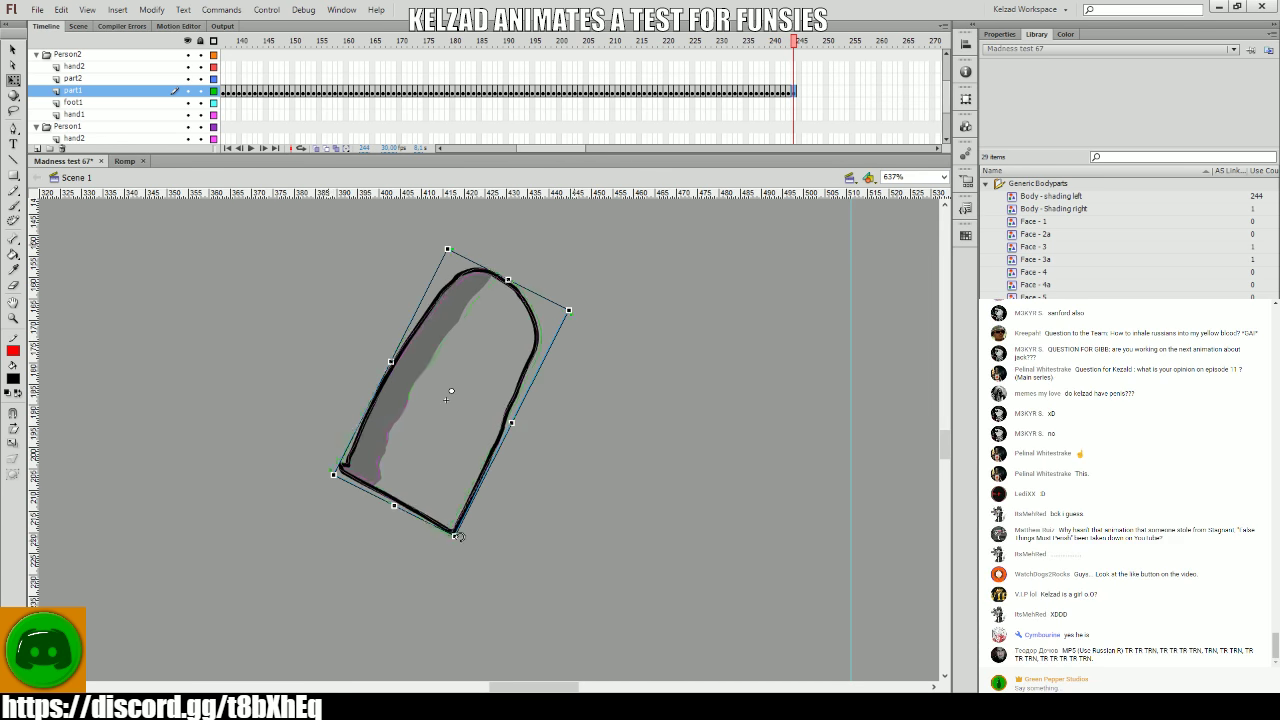
drag(462, 538, 411, 497)
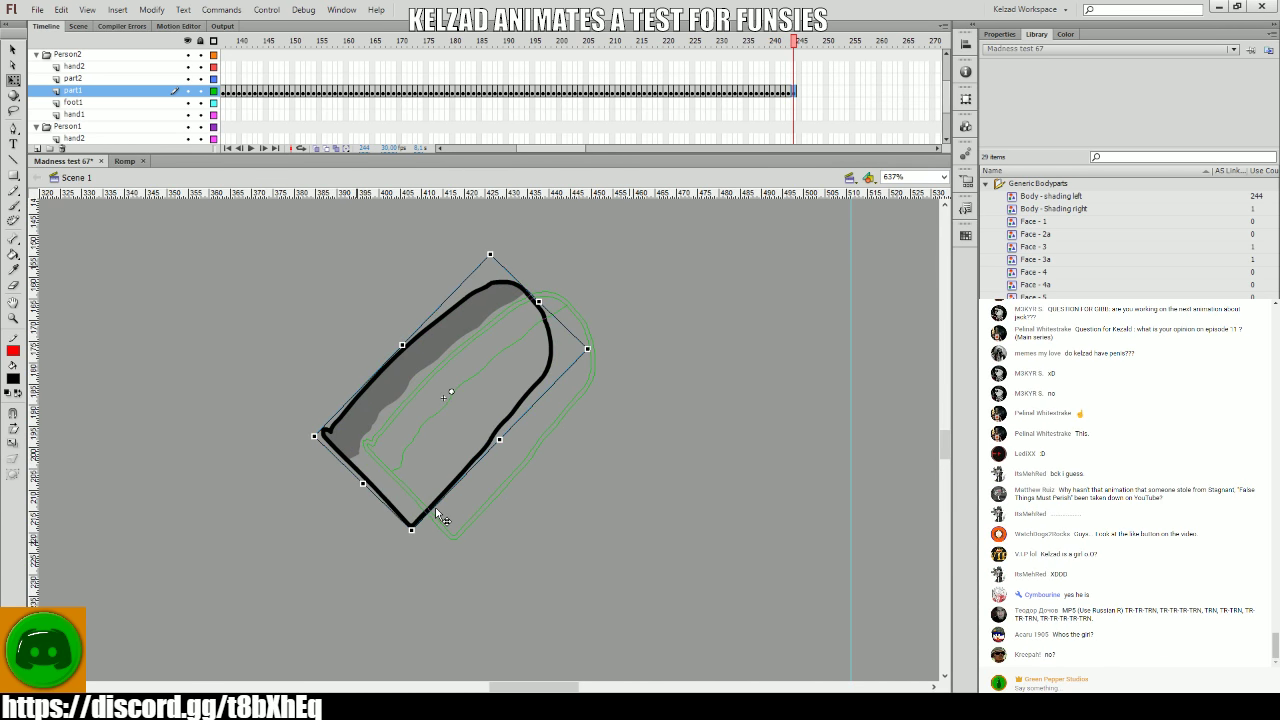
key(ctrl+z)
key(comma)
key(comma)
key(period)
key(period)
click(453, 495)
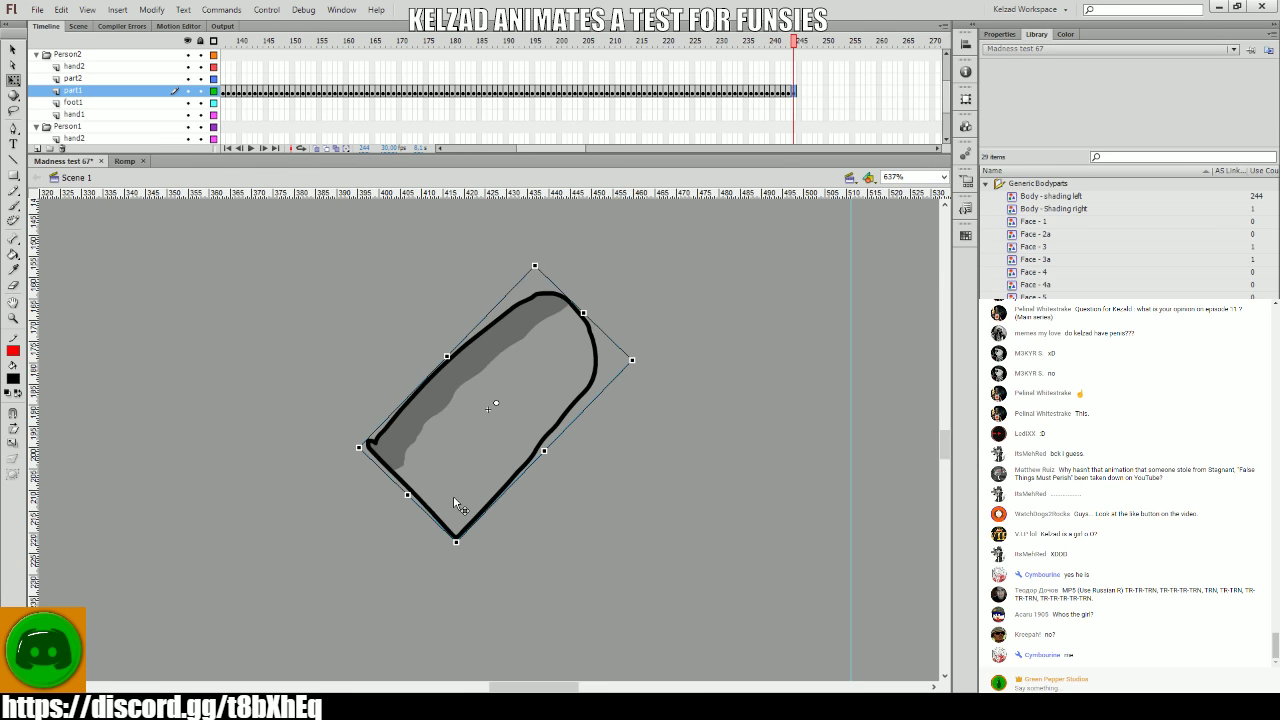
- Nudge the body's position at frame 244 on part1, flipping between neighbouring frames to align its lower corner
key(comma)
key(period)
key(comma)
key(period)
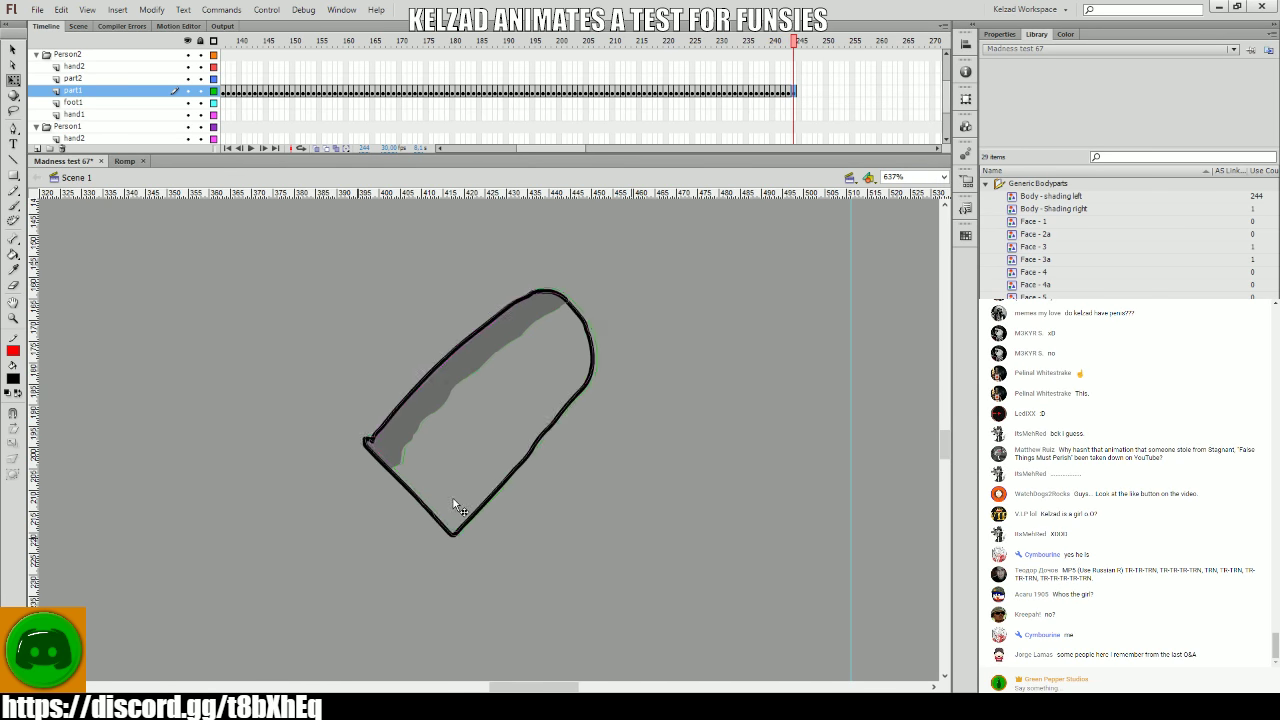
click(451, 506)
key(comma)
key(comma)
key(period)
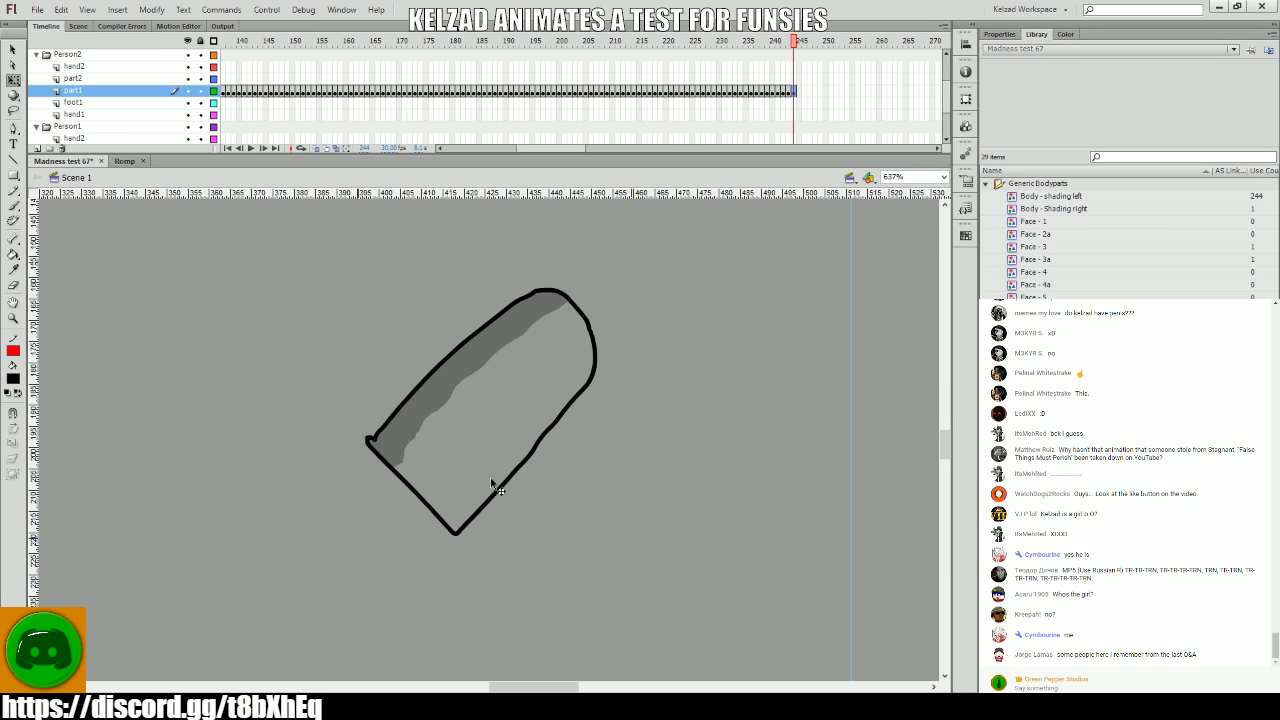
- Rotate the body back slightly counterclockwise at frame 244 on part1 and fine-tune its position against the preceding frames
click(485, 485)
drag(636, 351, 577, 361)
key(comma)
key(period)
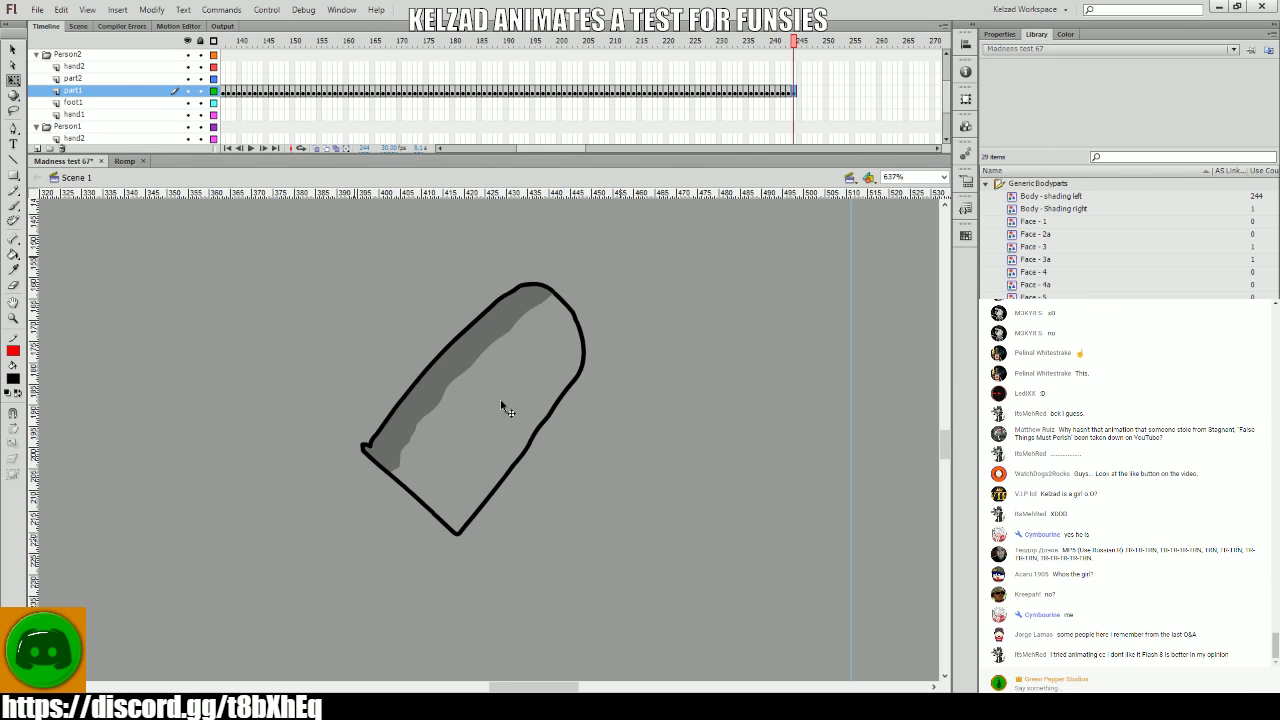
click(497, 400)
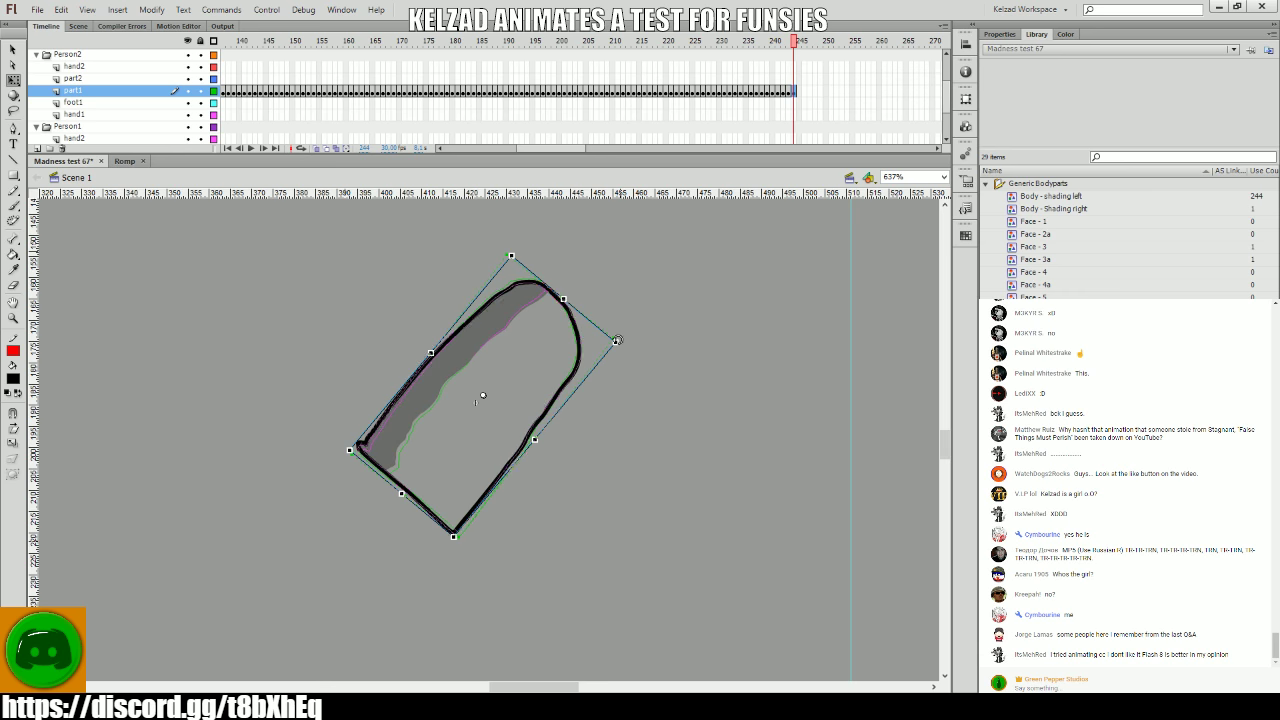
drag(617, 340, 613, 338)
key(comma)
key(comma)
key(period)
key(period)
click(490, 386)
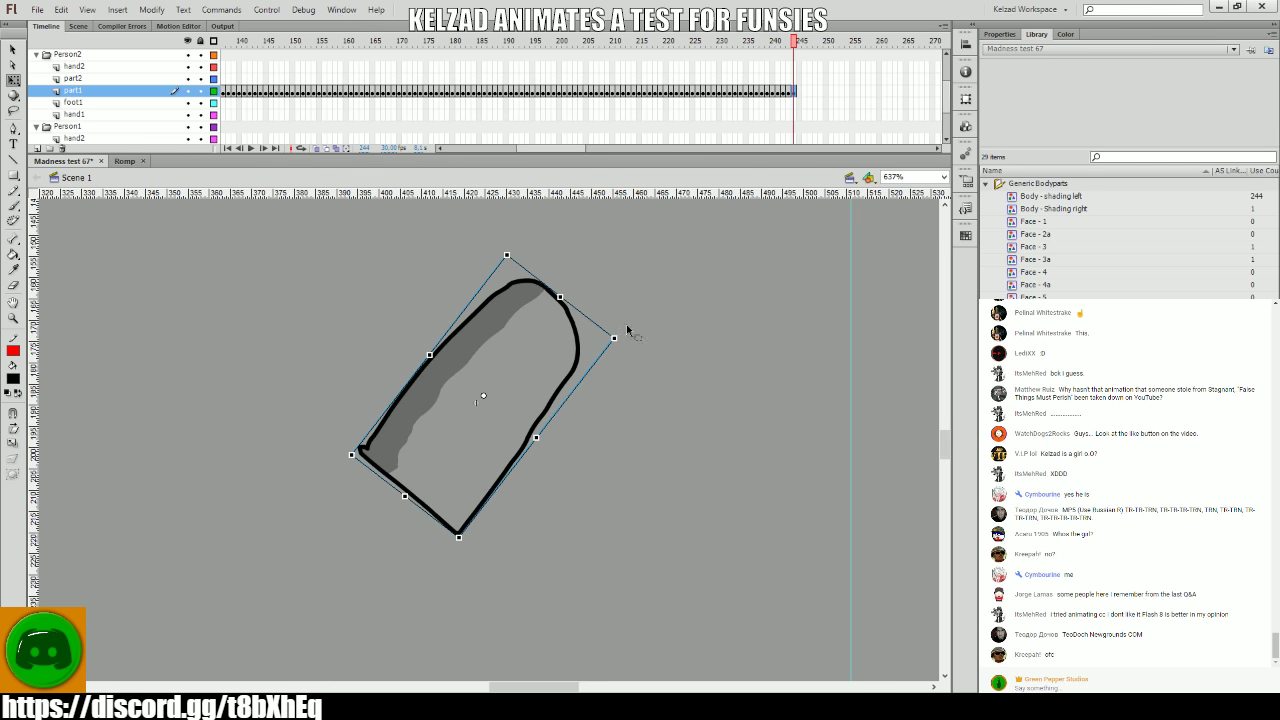
- Add keyframes from frame 245 to 247 on part1, rotating the body progressively right until it lies nearly horizontal
key(F6)
drag(614, 340, 648, 424)
key(F6)
drag(694, 459, 692, 460)
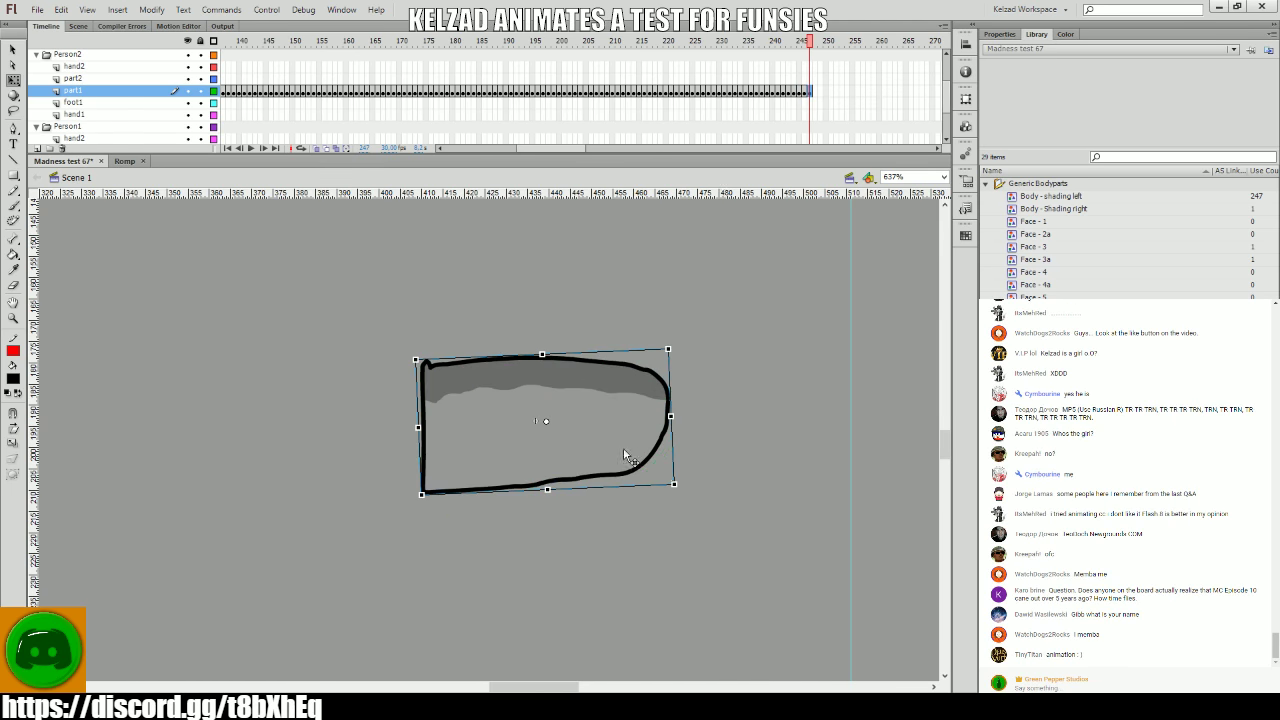
key(comma)
key(comma)
key(comma)
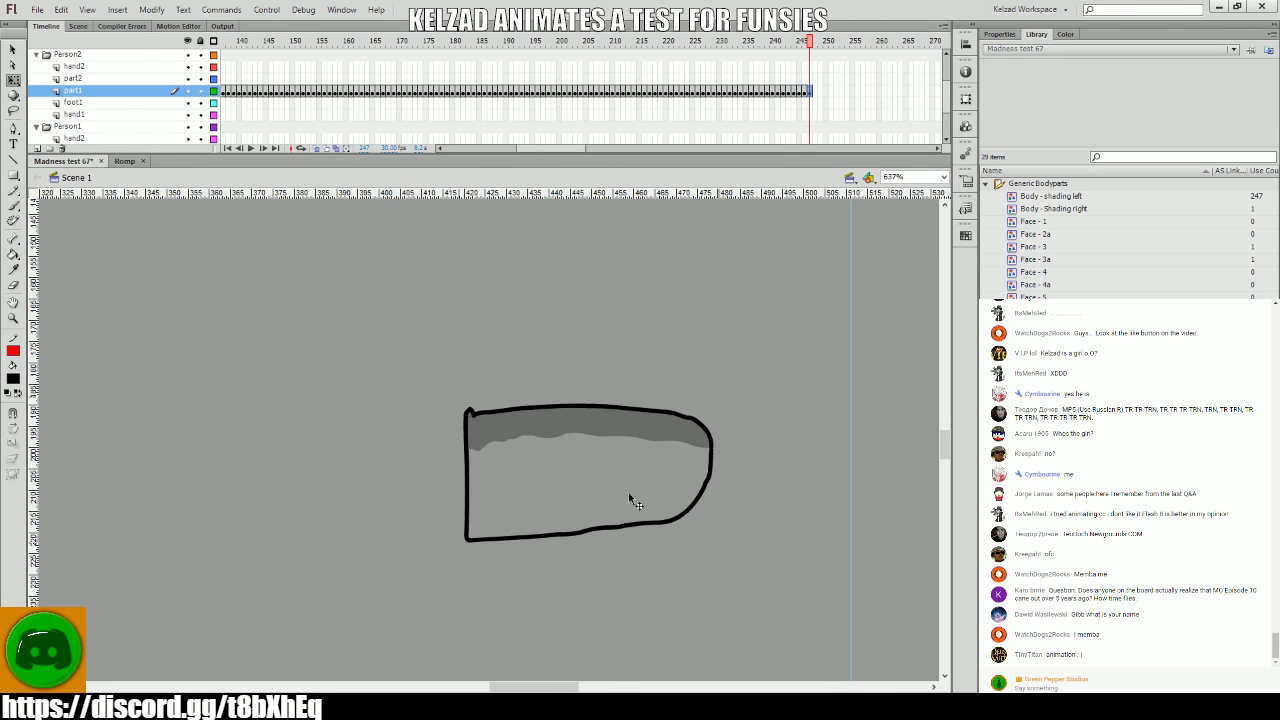
- Rotate the body slightly counterclockwise at frame 247 on part1 and shift it left to follow the previous frames
click(623, 486)
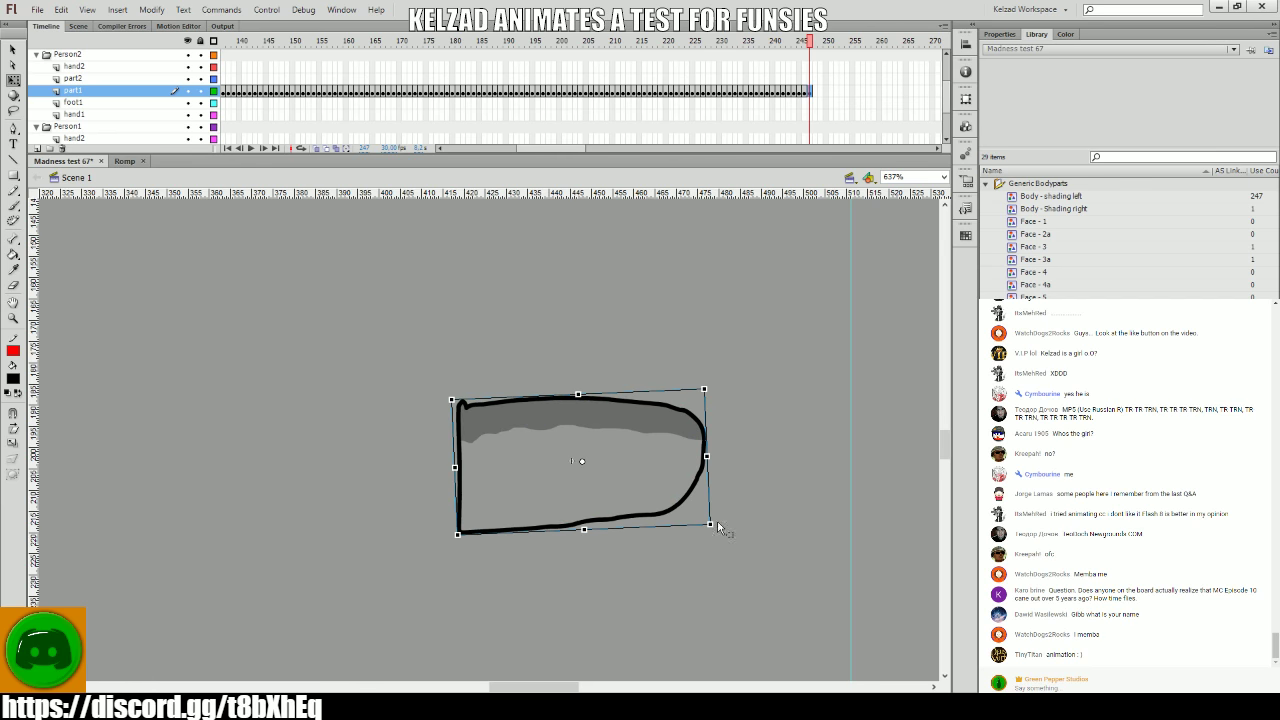
drag(713, 519, 652, 493)
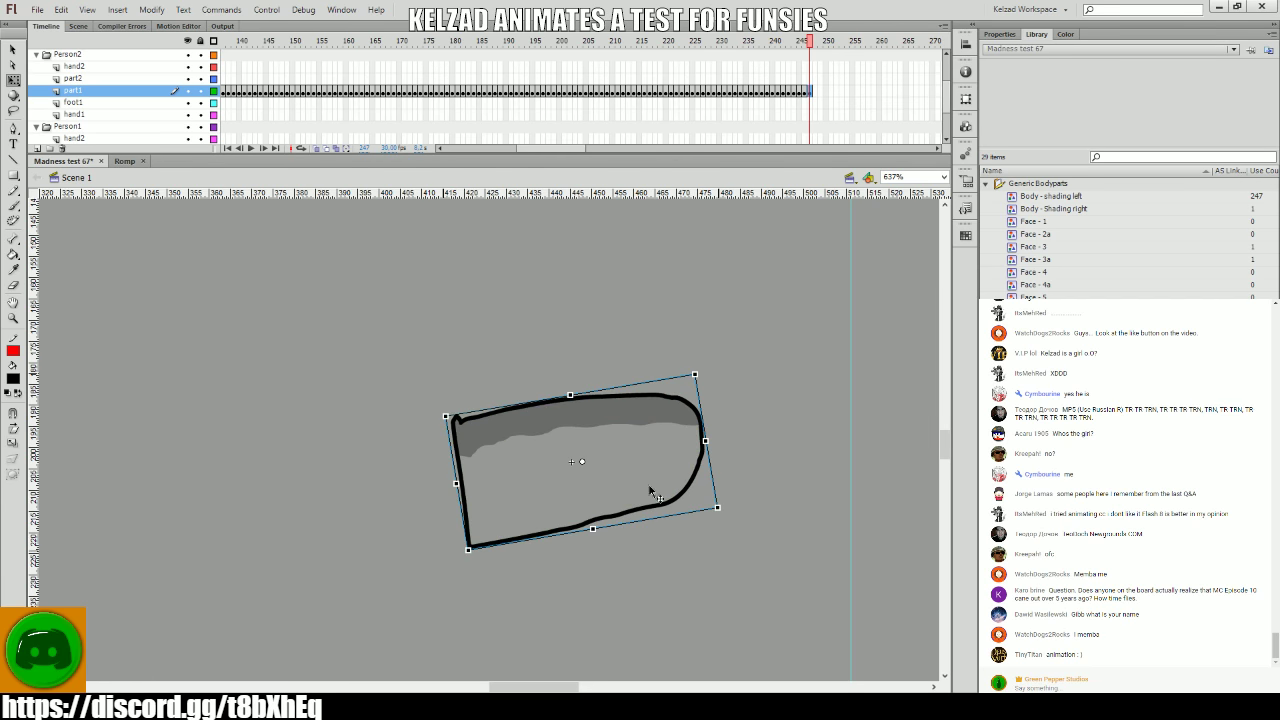
key(period)
key(comma)
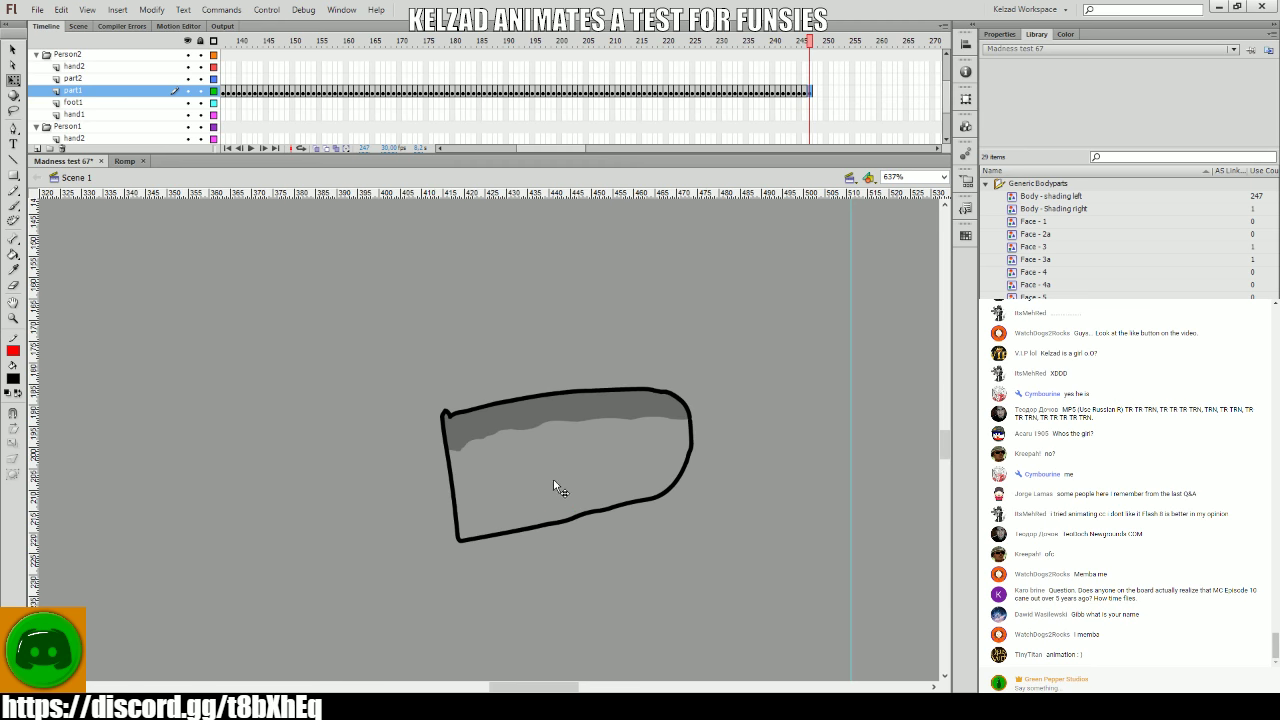
key(period)
key(comma)
click(556, 483)
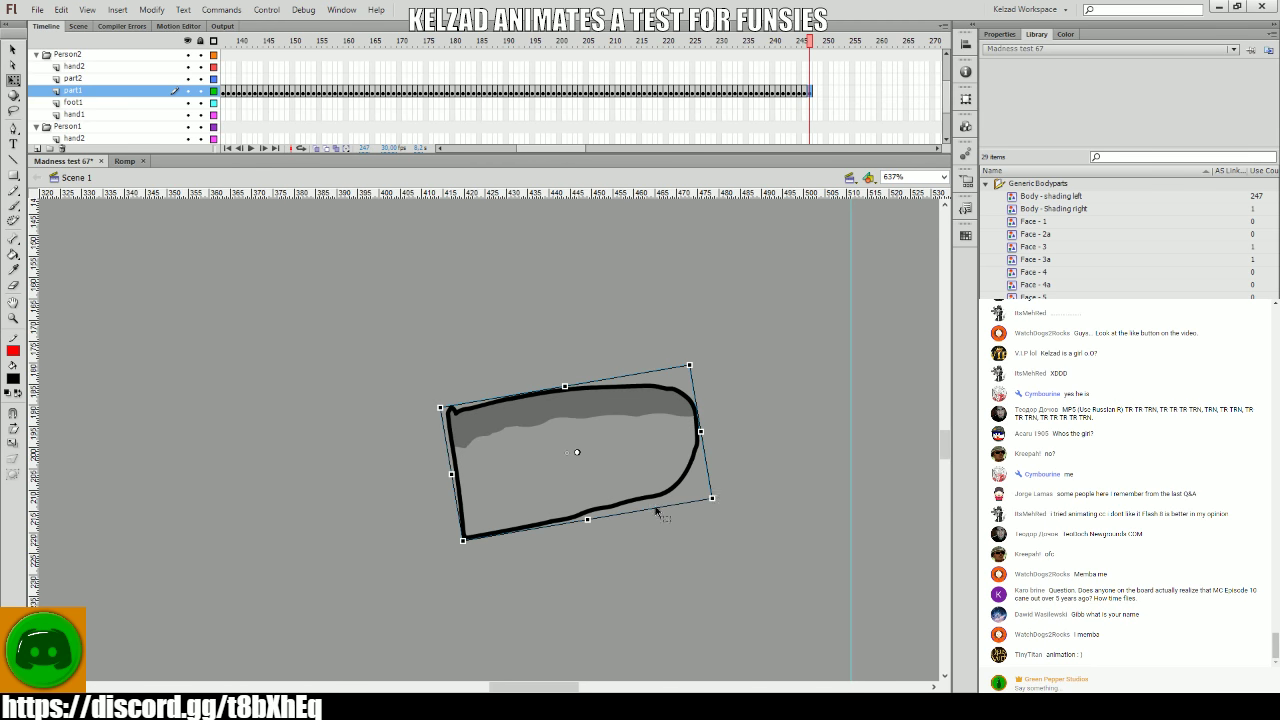
- Add a keyframe at frame 248 on part1, tilting the body's top below horizontal and moving it right and down
key(F6)
drag(719, 494, 684, 505)
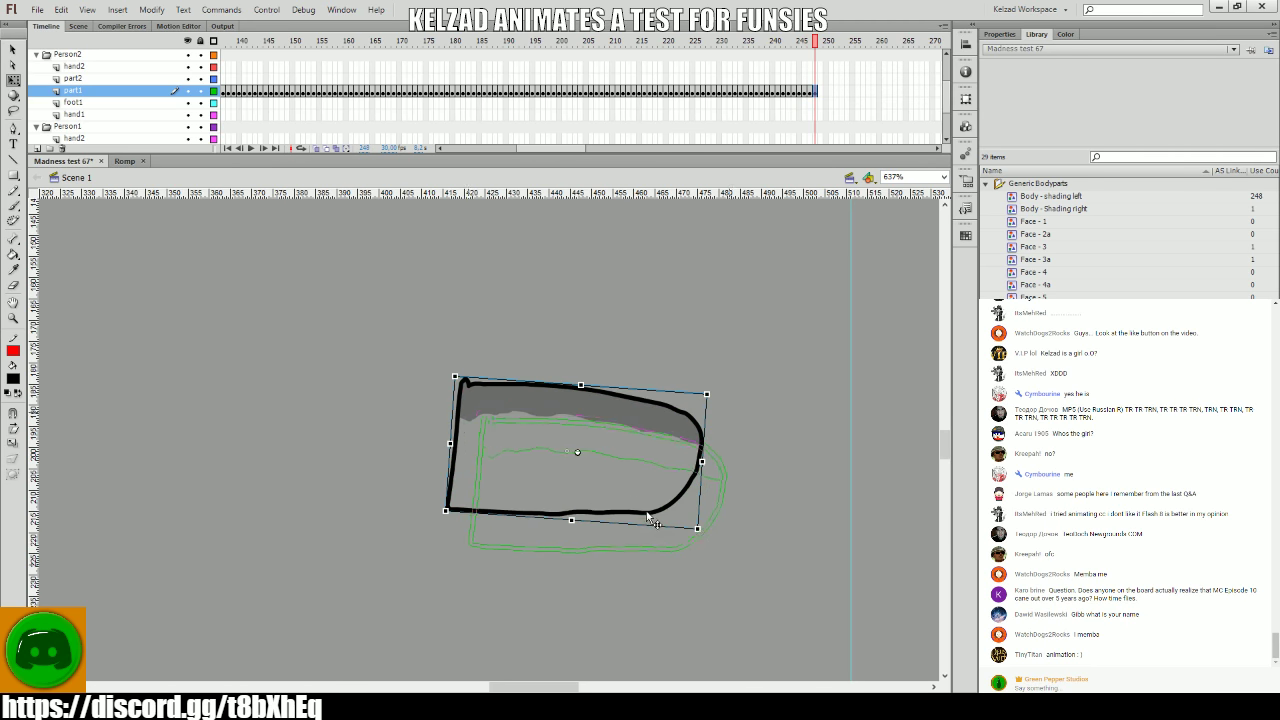
key(ctrl+z)
key(comma)
key(period)
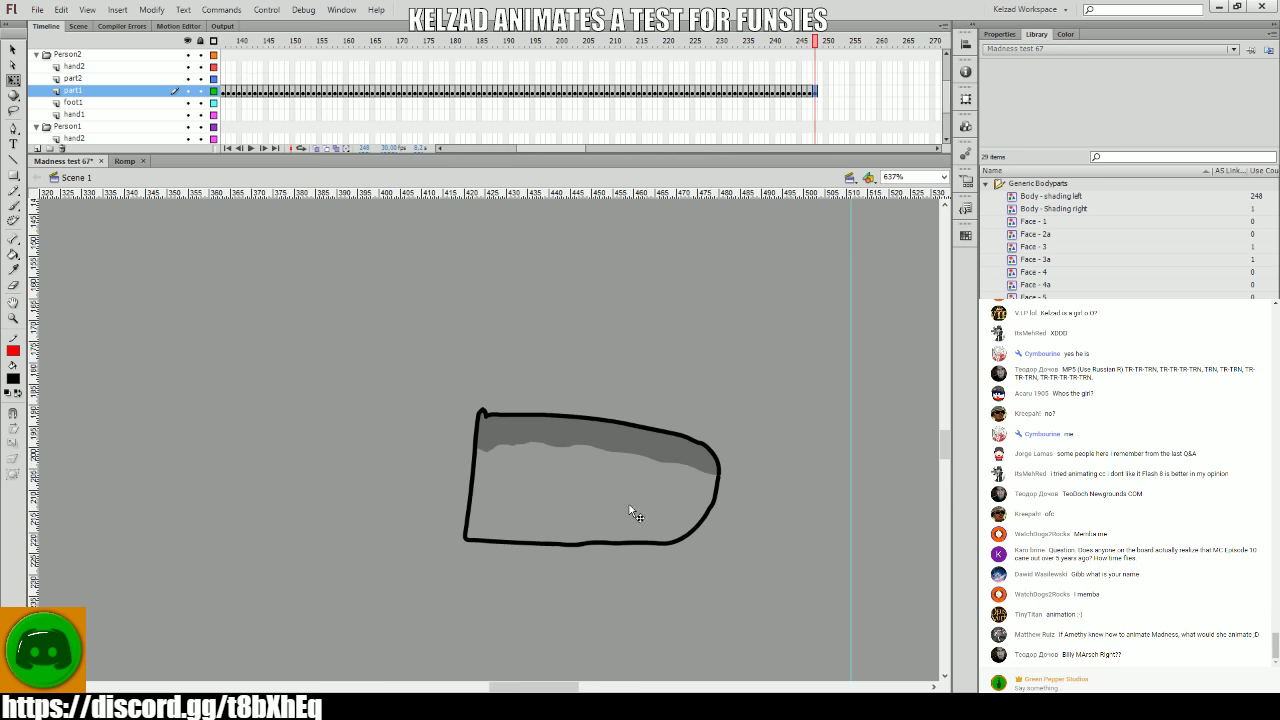
- Add keyframes from frame 249 to 256 on part1, moving the body right while tilting it further down, then rotating it back towards level
click(629, 504)
key(F6)
mouse_move(737, 563)
mouse_down()
mouse_move(674, 526)
mouse_move(742, 569)
mouse_move(710, 540)
mouse_up()
key(F6)
key(F6)
key(F6)
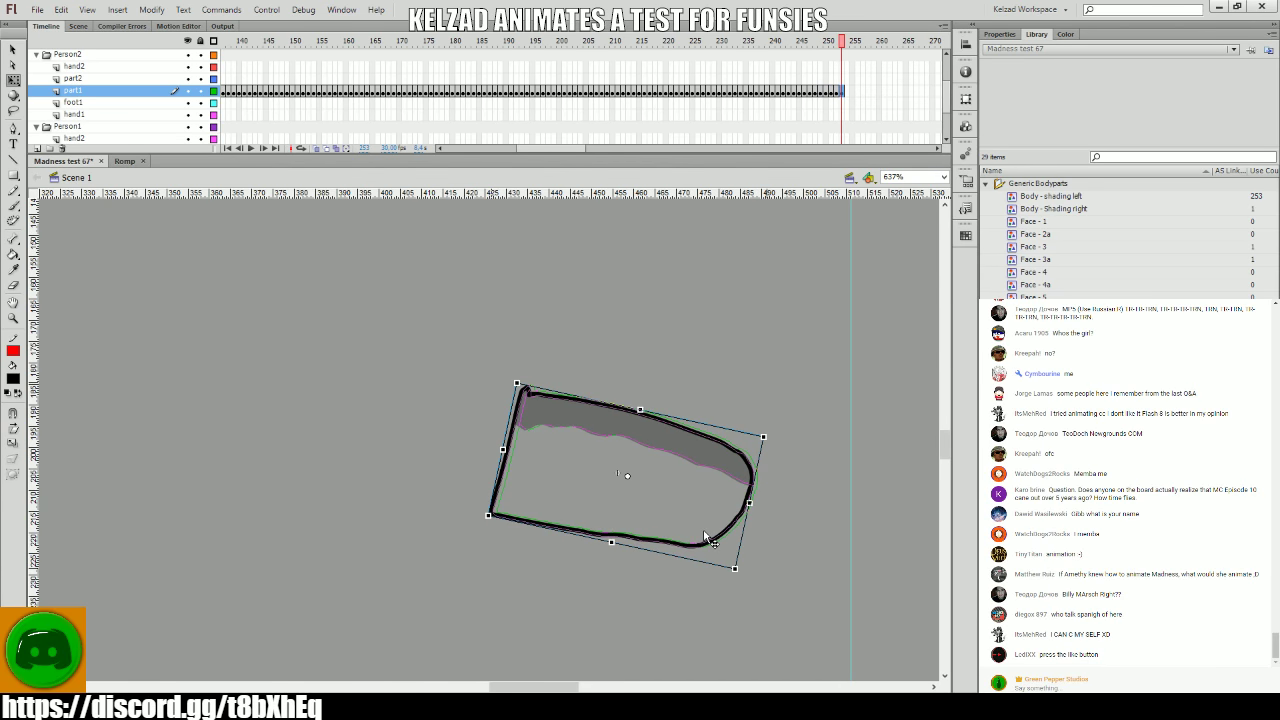
key(F6)
drag(705, 538, 746, 572)
- Step through frames 252 to 256 and nudge the body slightly right at frame 256 on part1
key(Return)
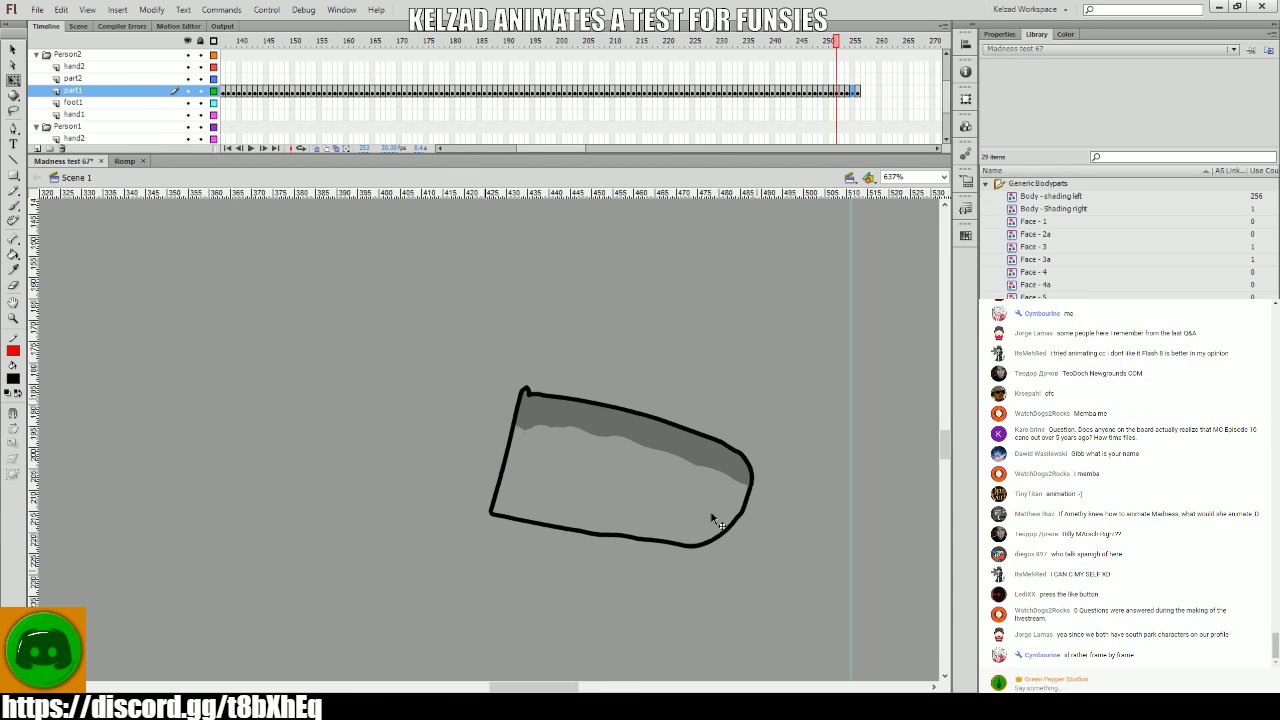
key(Return)
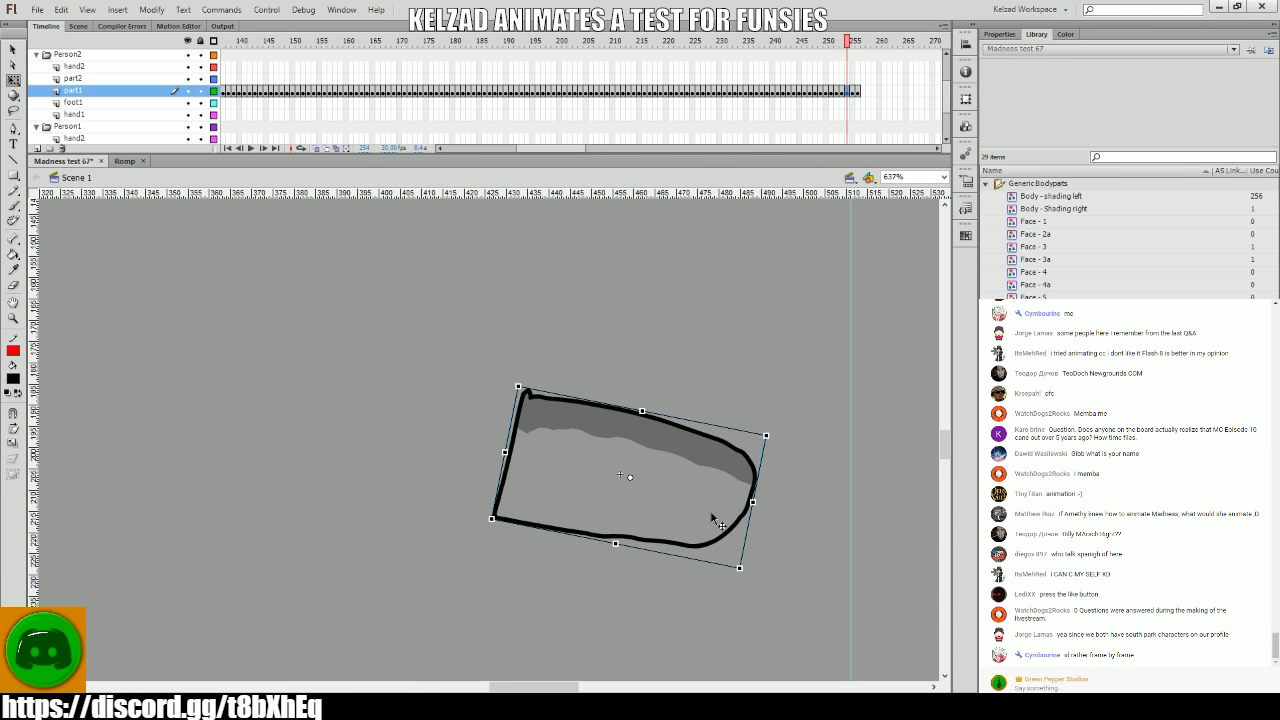
key(Return)
key(Return)
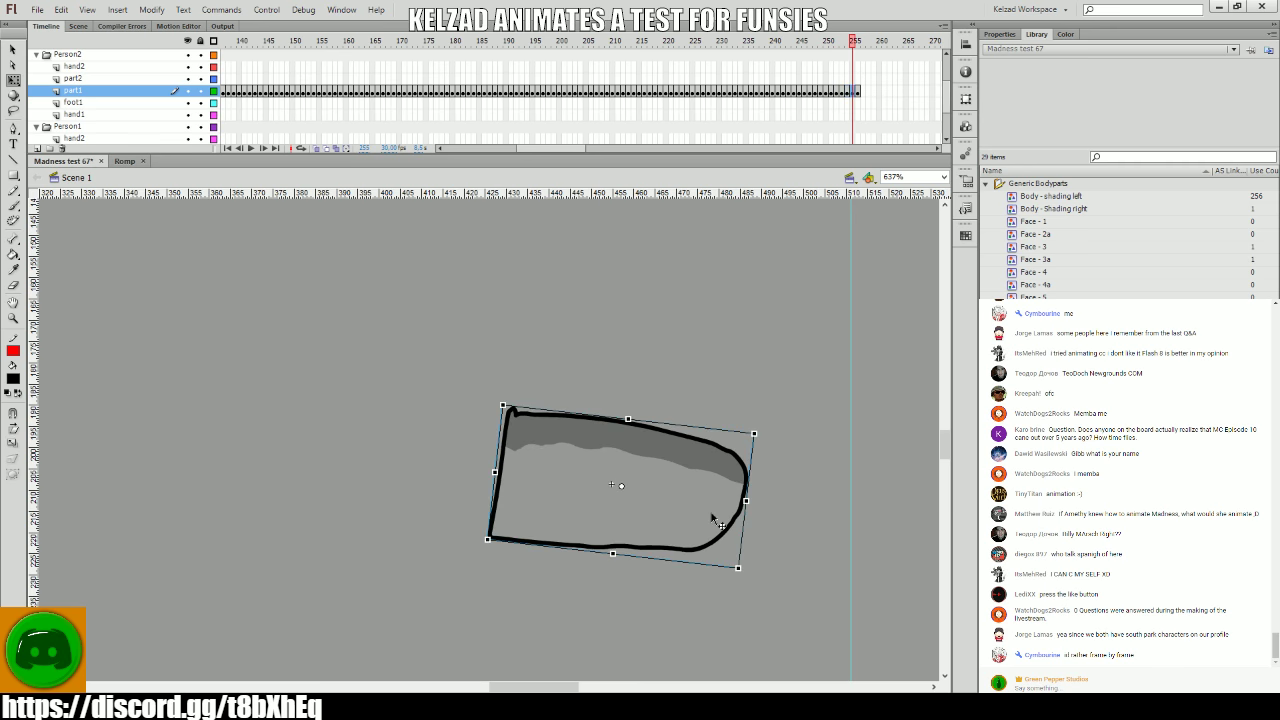
key(Return)
key(Return)
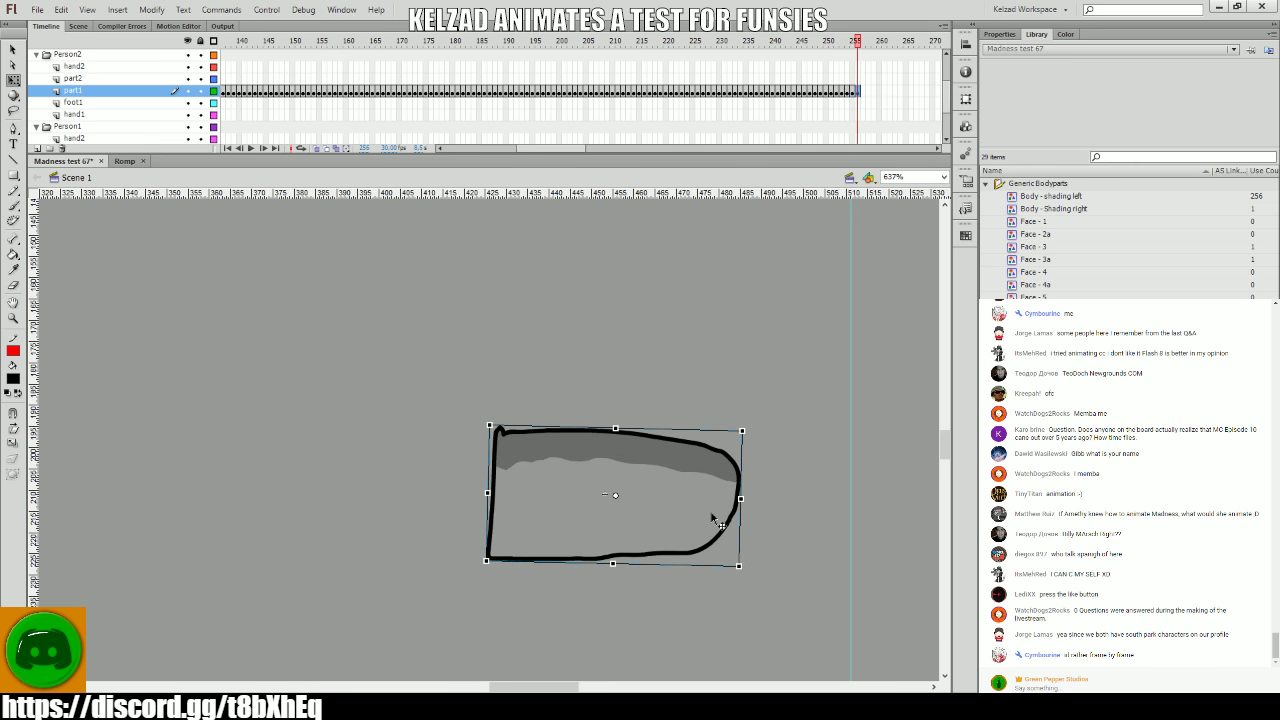
key(Return)
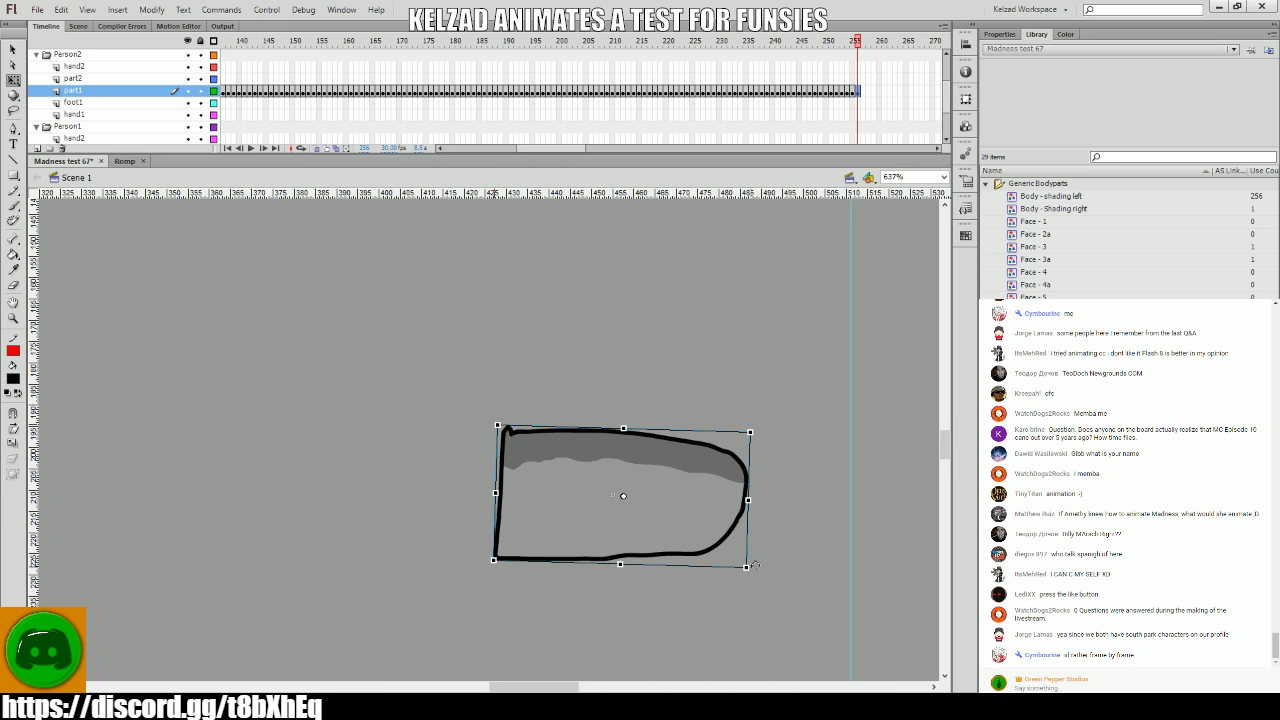
- Play back the body's fall from around frame 220 to check its timing
key(comma)
key(comma)
click(690, 114)
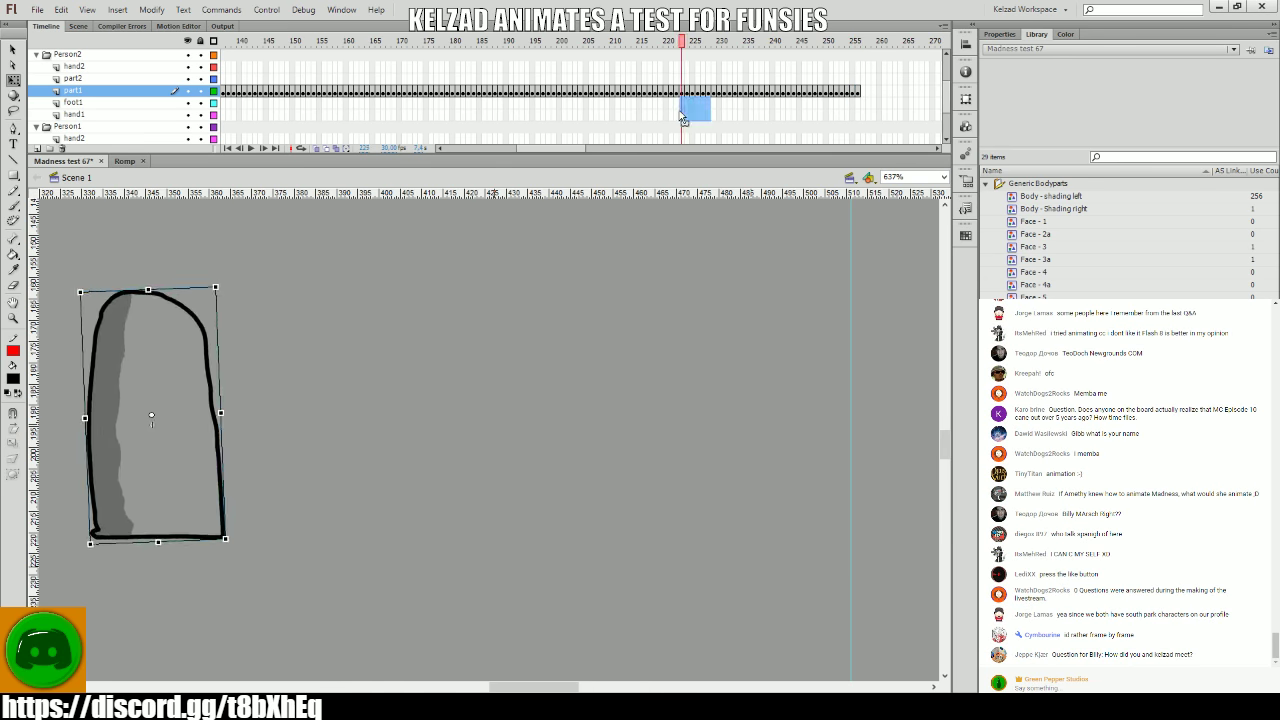
key(Return)
click(648, 114)
drag(706, 132, 758, 133)
- Remove frame 236 from part1 to speed up the swing to the right
click(750, 91)
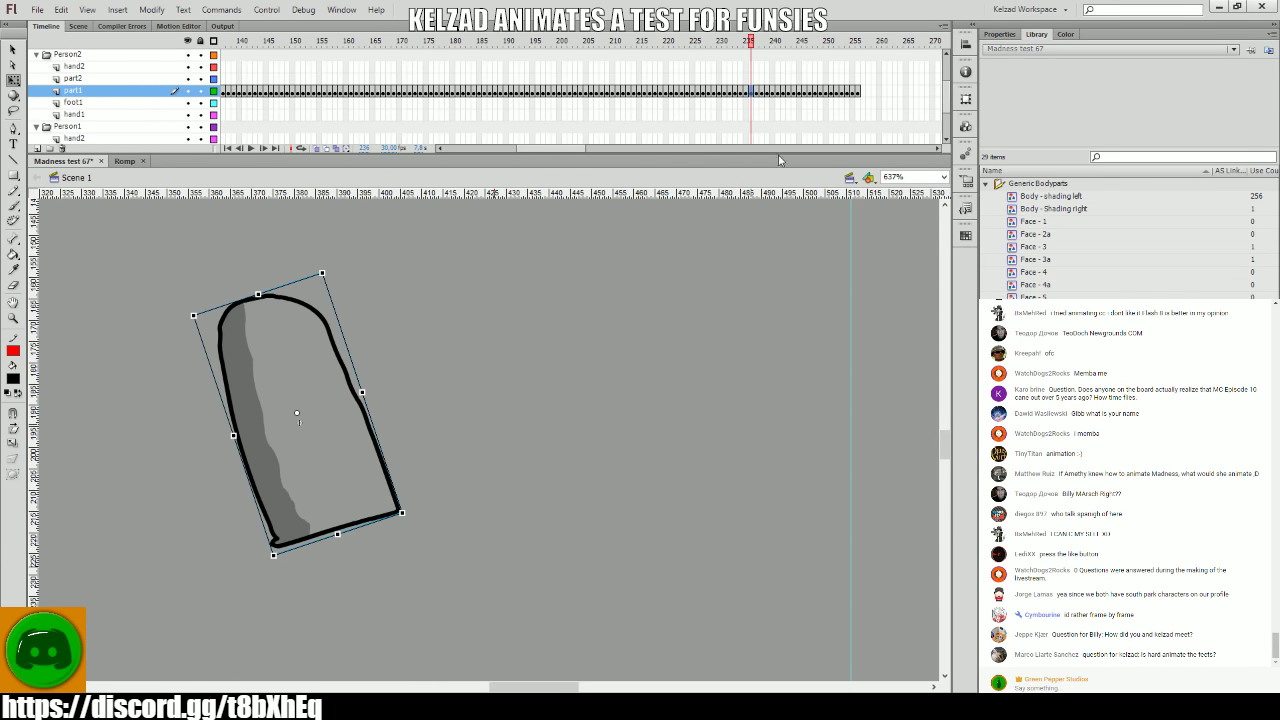
key(comma)
key(period)
key(period)
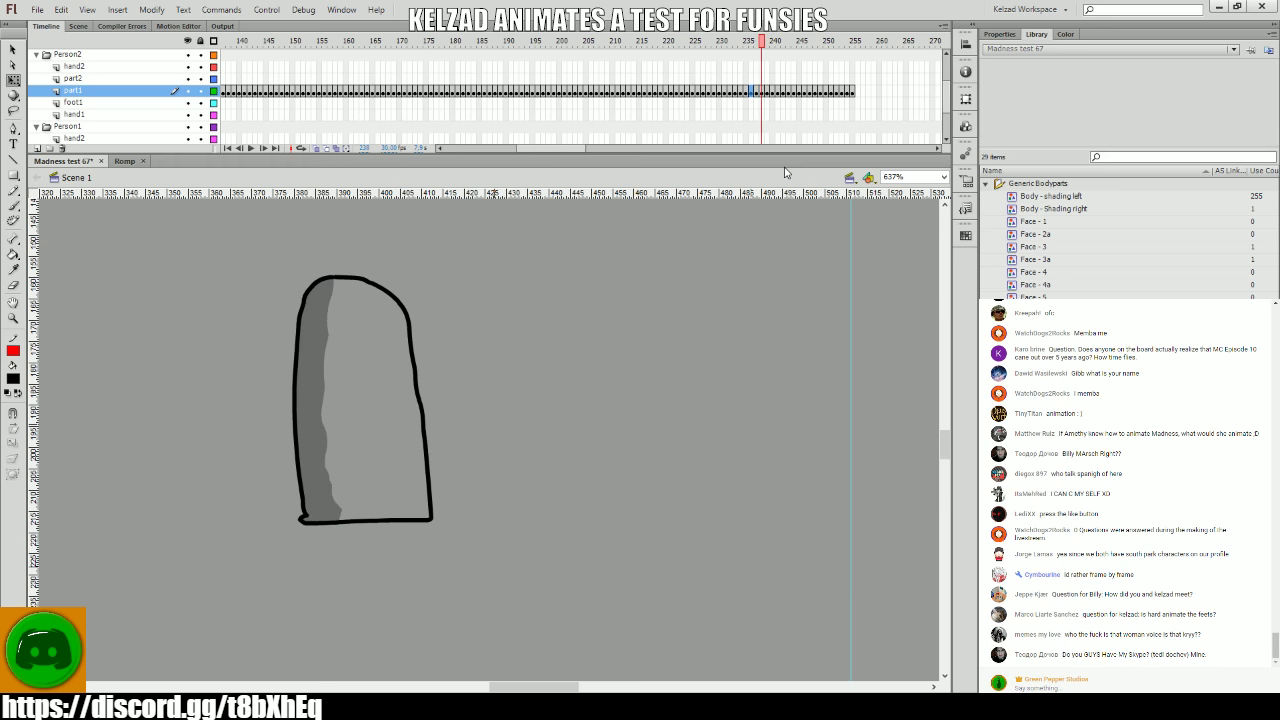
- Remove frame 237 from part1 and step through the surrounding frames to check the motion
click(756, 92)
key(comma)
key(comma)
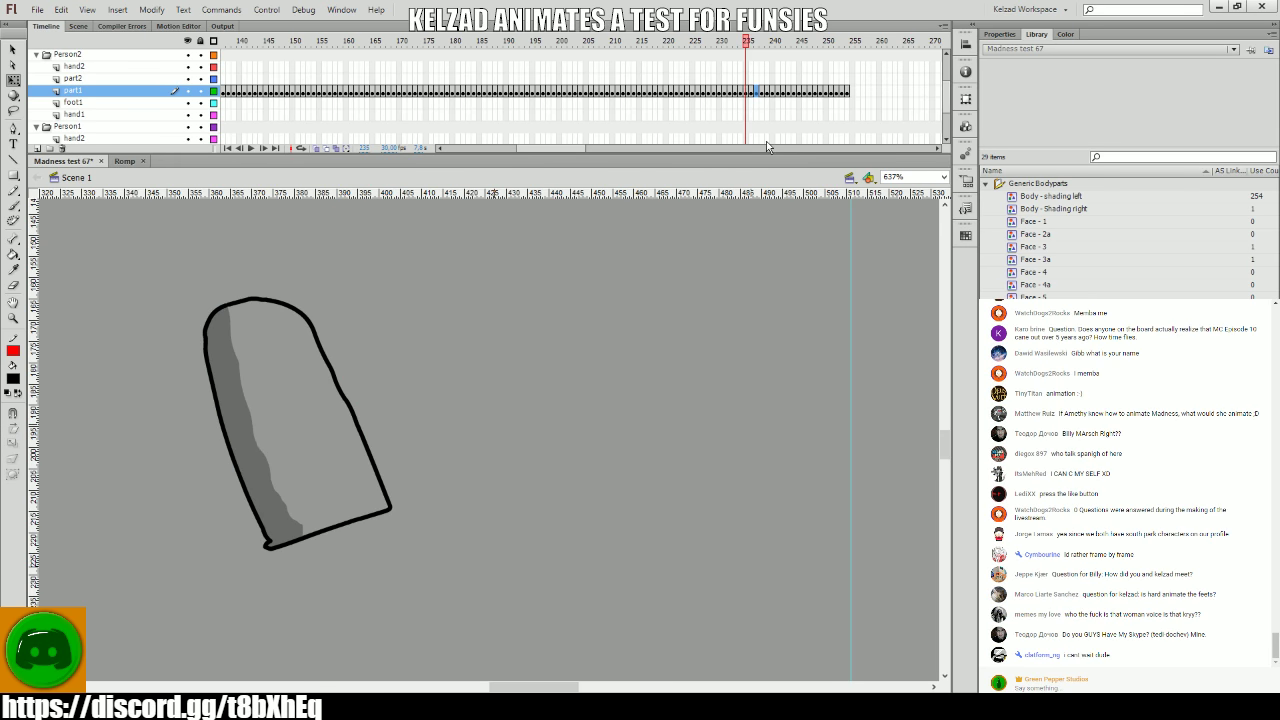
key(period)
key(period)
key(period)
key(period)
key(comma)
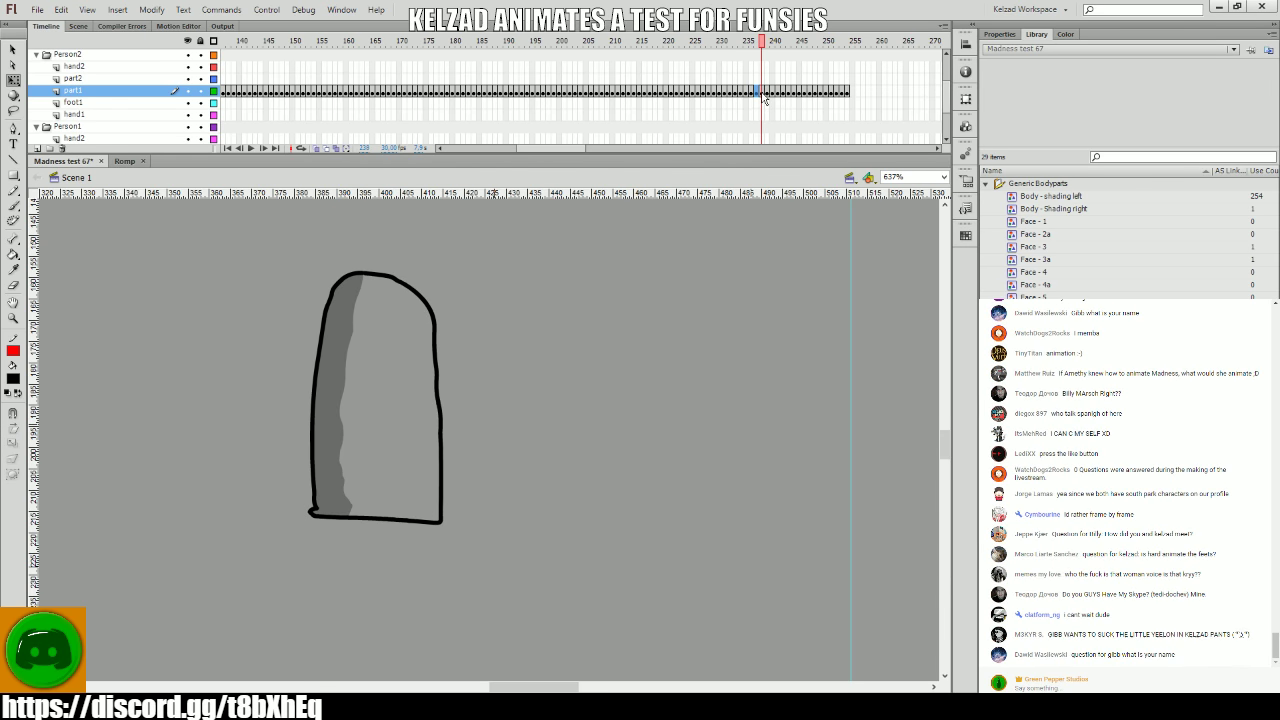
- Remove frame 238 from part1 and compare the adjacent frames
click(765, 92)
key(comma)
key(comma)
key(period)
key(period)
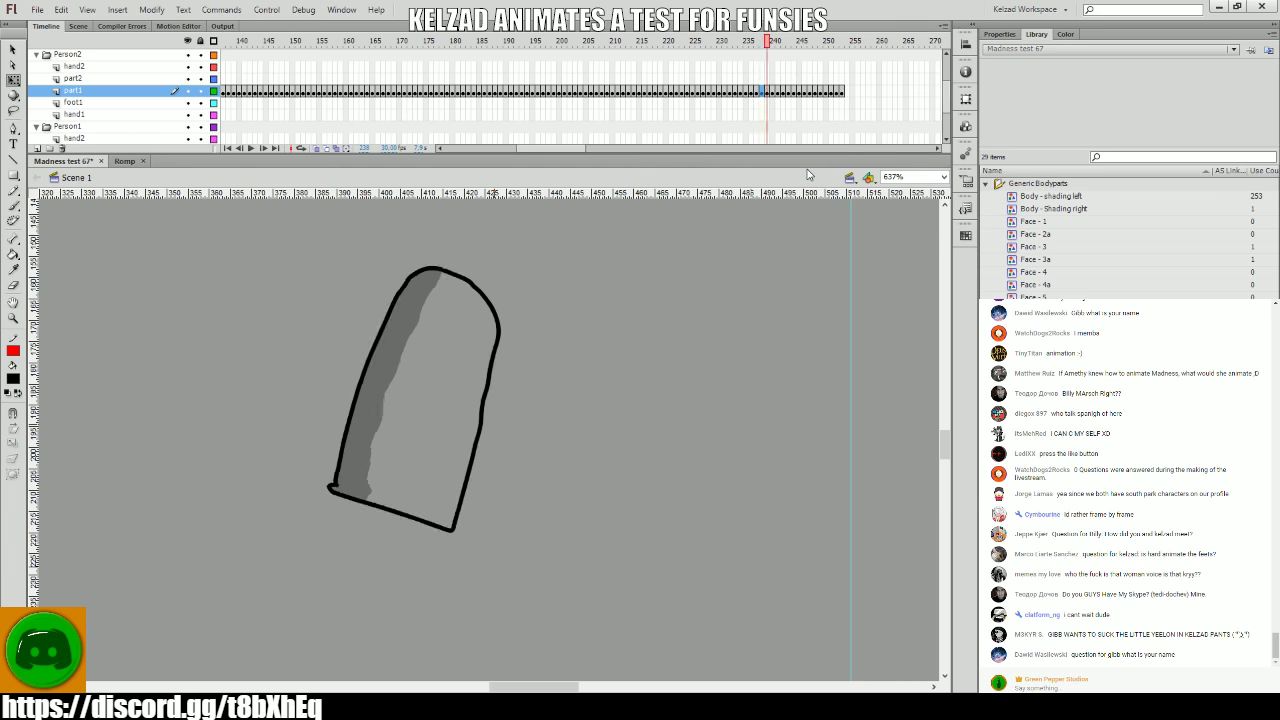
- Remove frame 239 from part1 and compare the surrounding frames
key(period)
key(period)
key(comma)
key(comma)
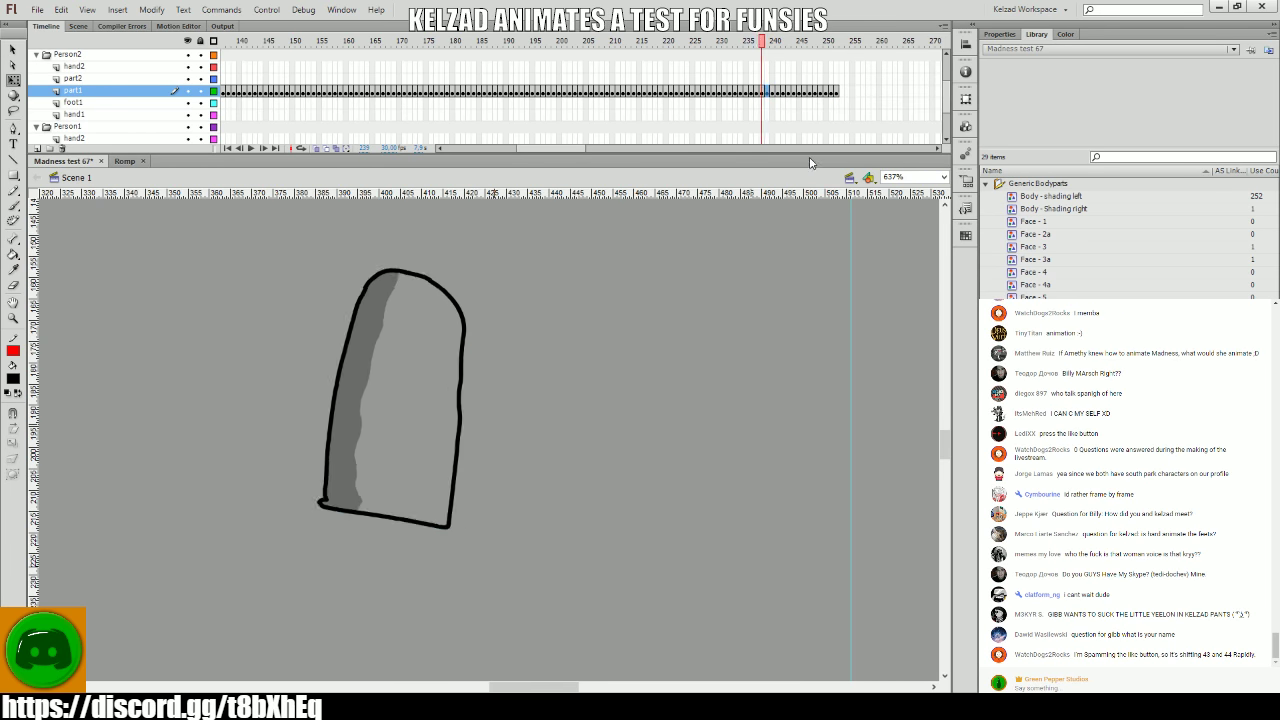
key(comma)
key(period)
key(period)
key(period)
key(period)
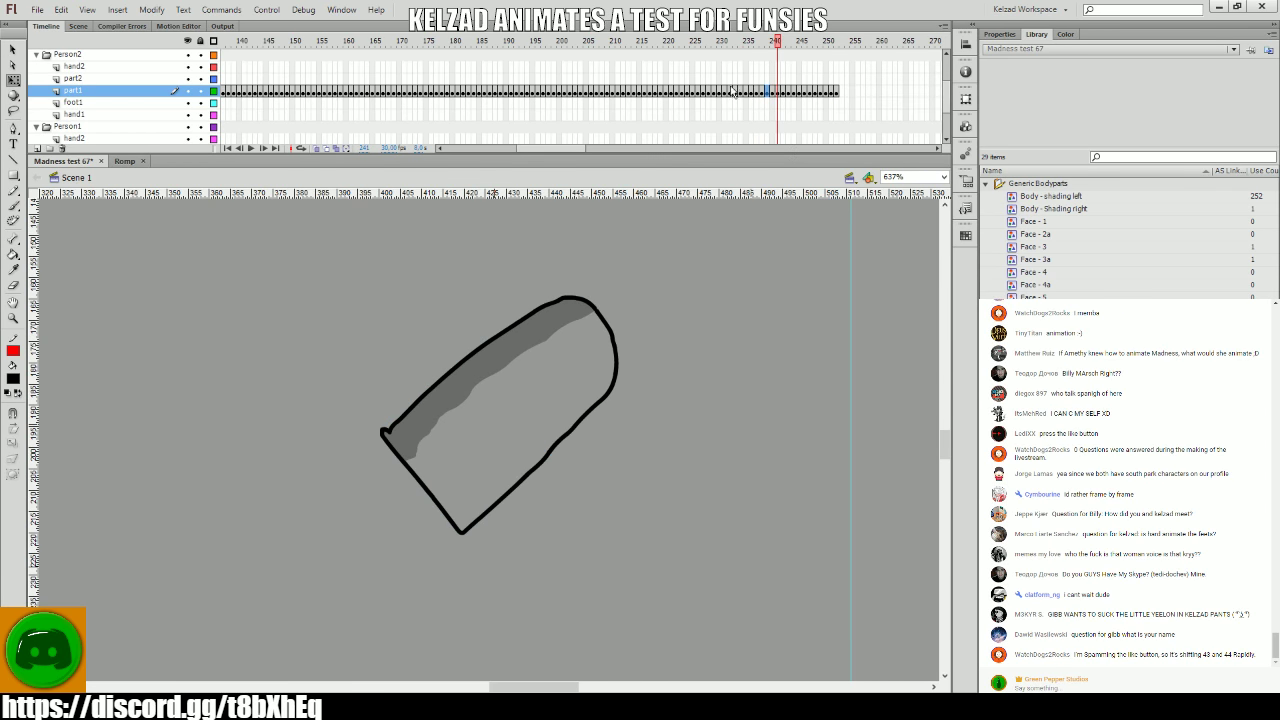
- Review the body's fall on part1 from around frame 238 to its last frame
key(comma)
key(comma)
key(comma)
key(period)
key(period)
key(period)
key(period)
key(period)
key(period)
key(period)
key(period)
key(period)
key(period)
key(period)
key(period)
key(period)
key(period)
key(period)
key(period)
key(period)
key(period)
key(period)
key(period)
key(comma)
key(comma)
key(comma)
key(comma)
key(comma)
key(comma)
key(comma)
key(comma)
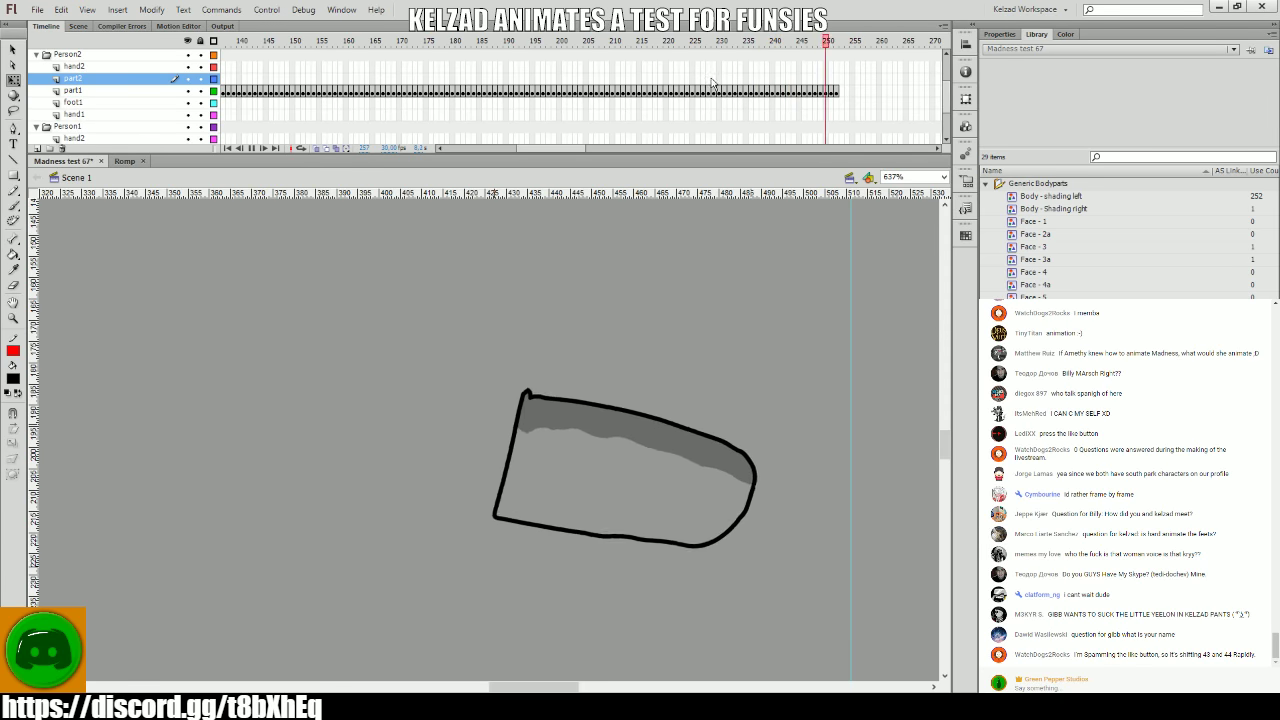
- Examine the body's landing pose on frames 249 to 252 of part1, selecting the body and comparing neighbouring frames
drag(712, 83, 820, 91)
click(706, 495)
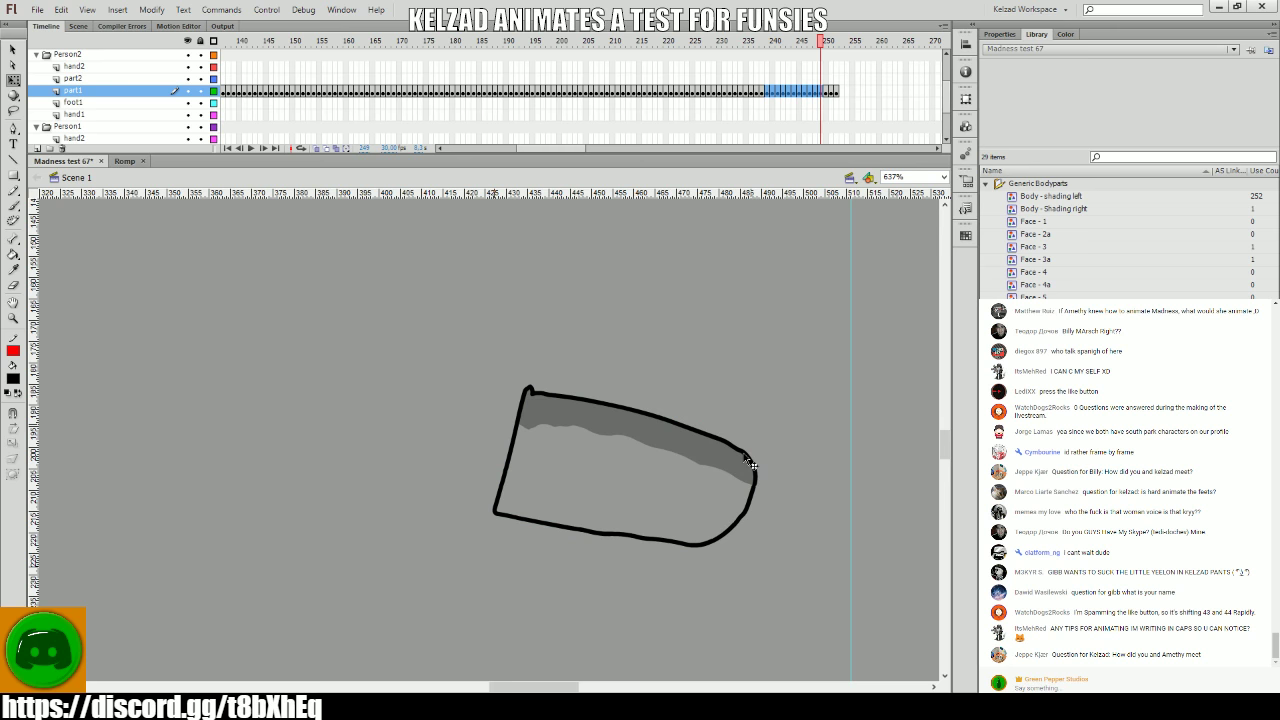
click(706, 495)
key(period)
click(706, 495)
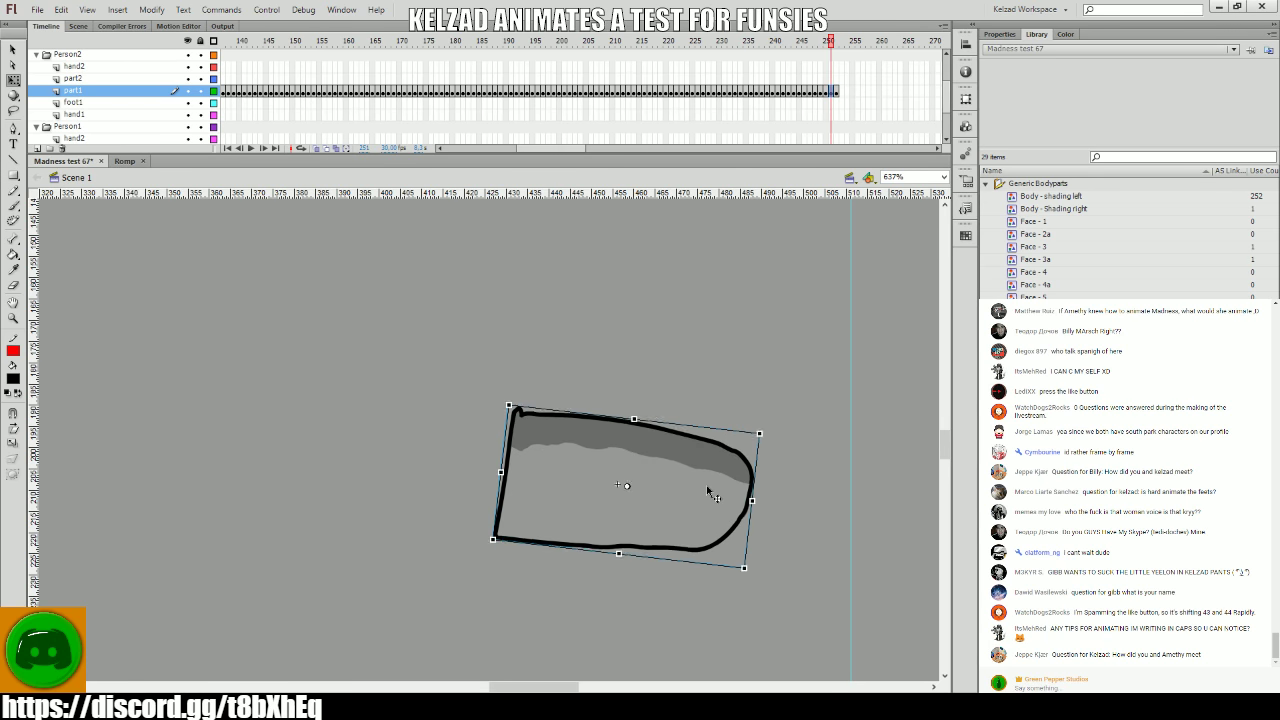
key(period)
click(706, 485)
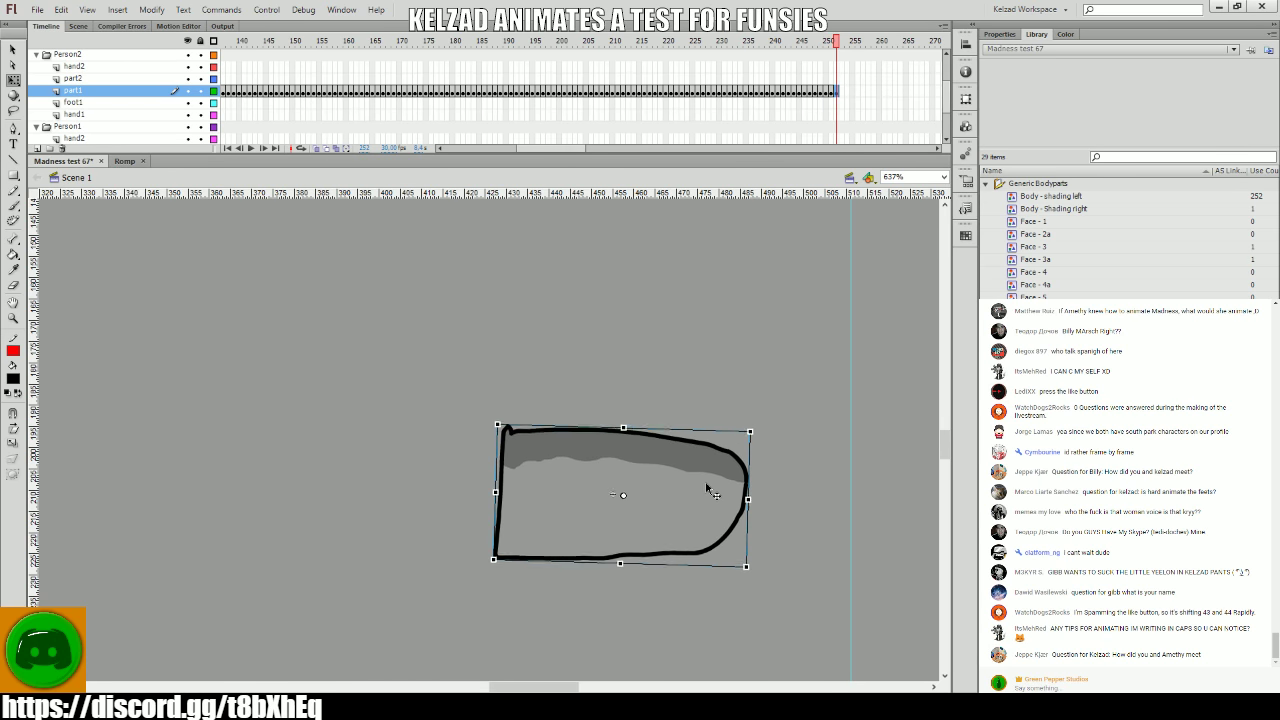
key(comma)
key(comma)
key(period)
key(period)
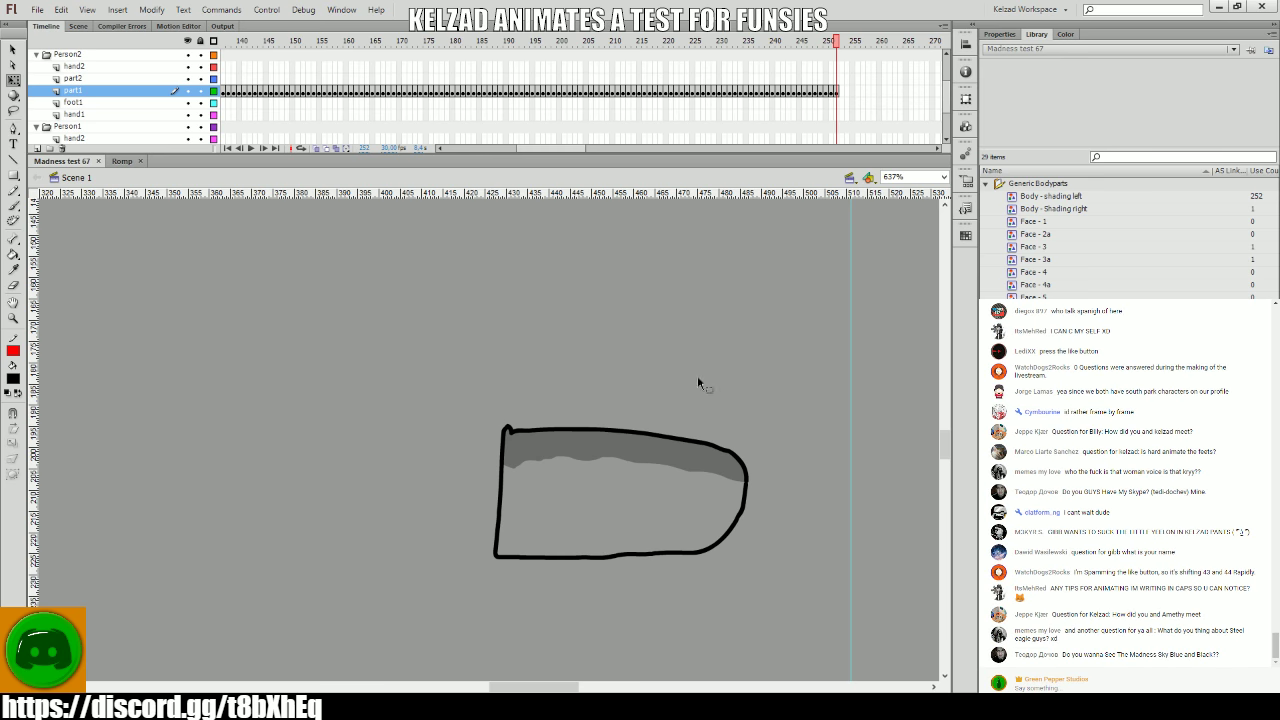
- Rotate the body slightly on frame 185 of part1 and compare it with frames 186 and 187
drag(590, 100, 777, 112)
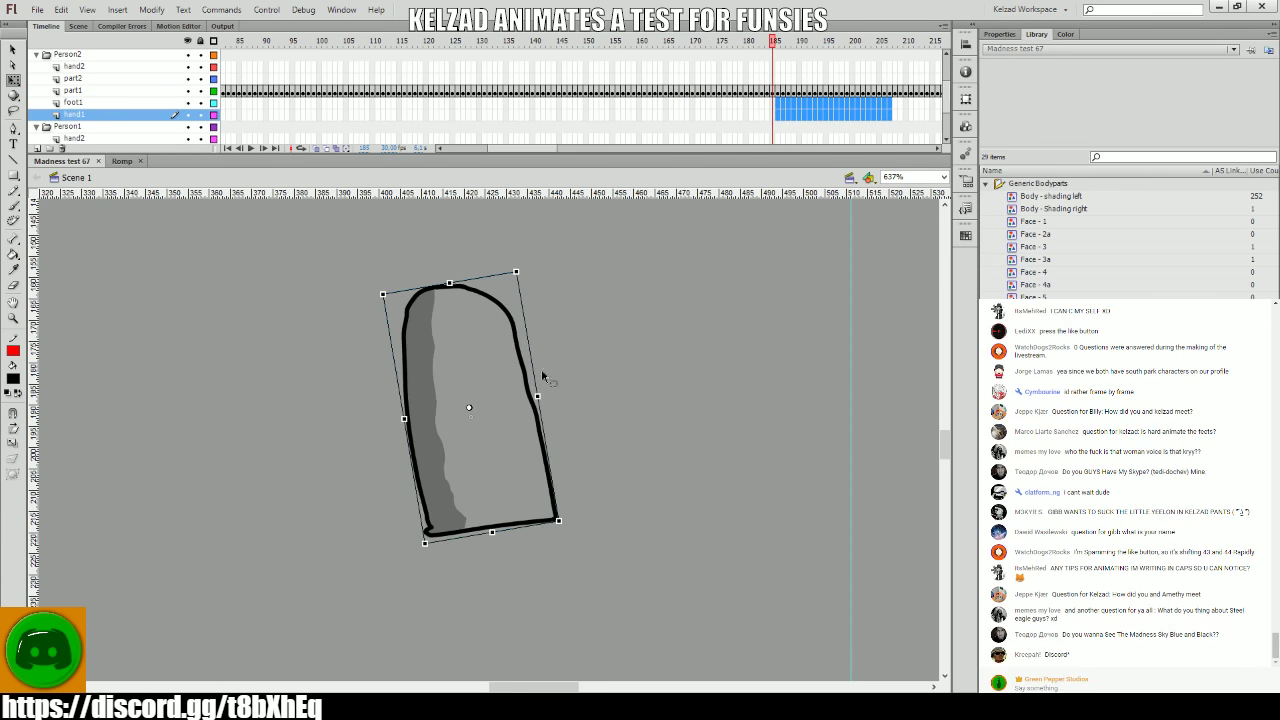
click(523, 503)
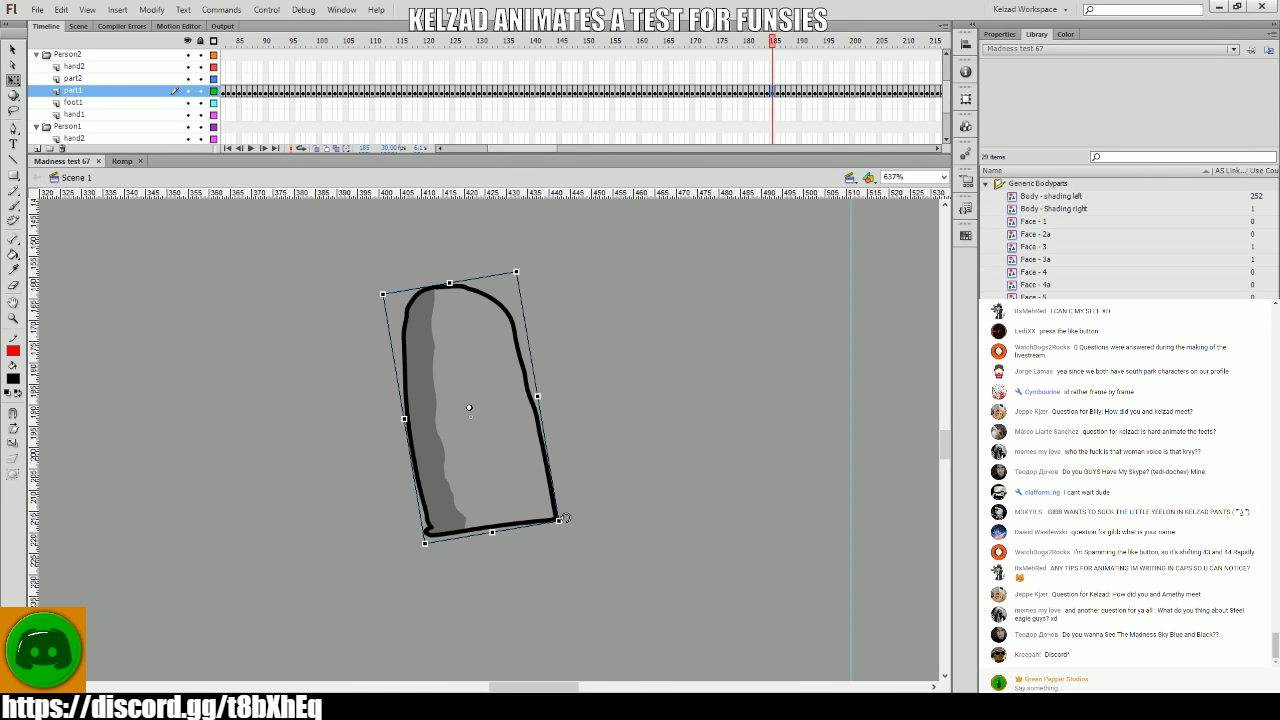
key(period)
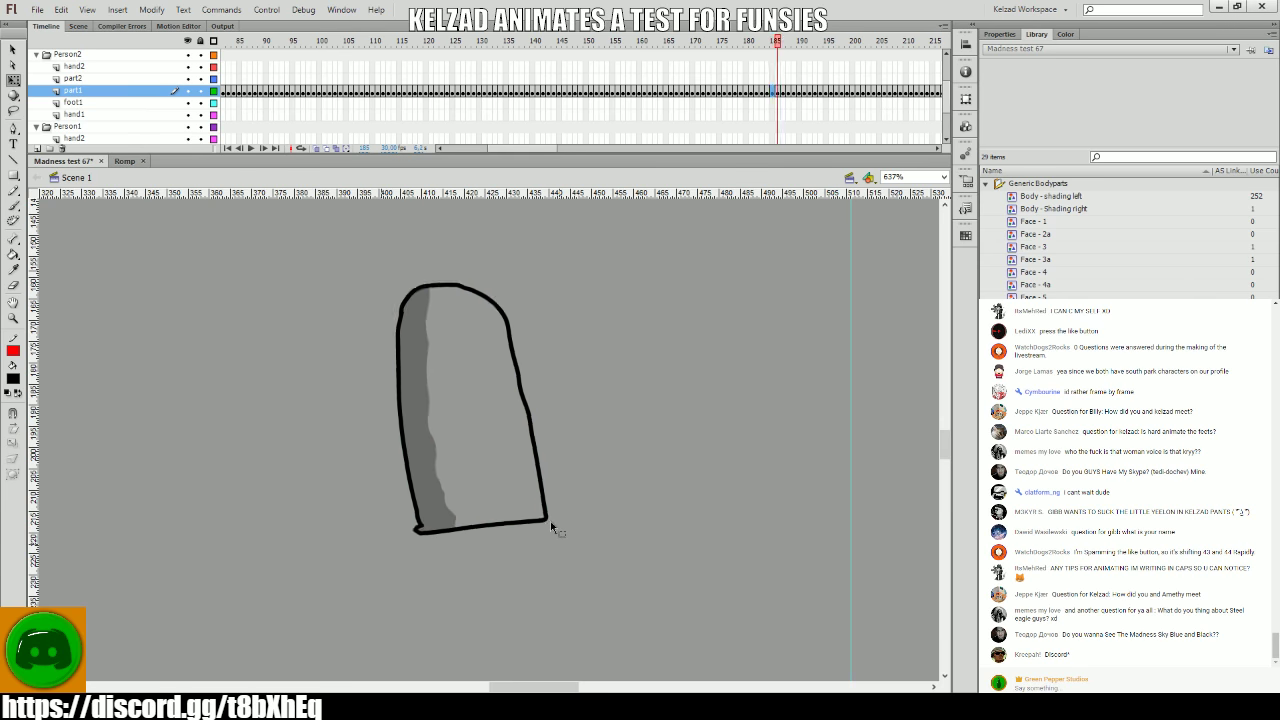
key(comma)
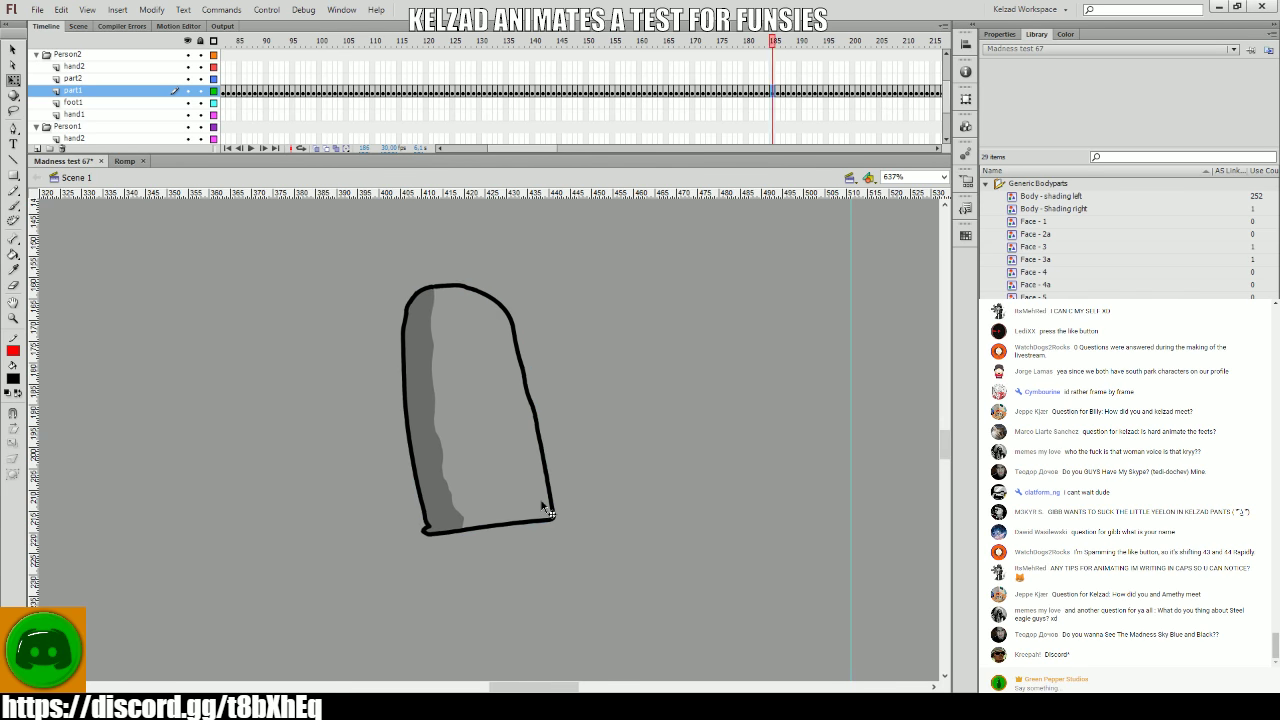
key(period)
key(comma)
key(period)
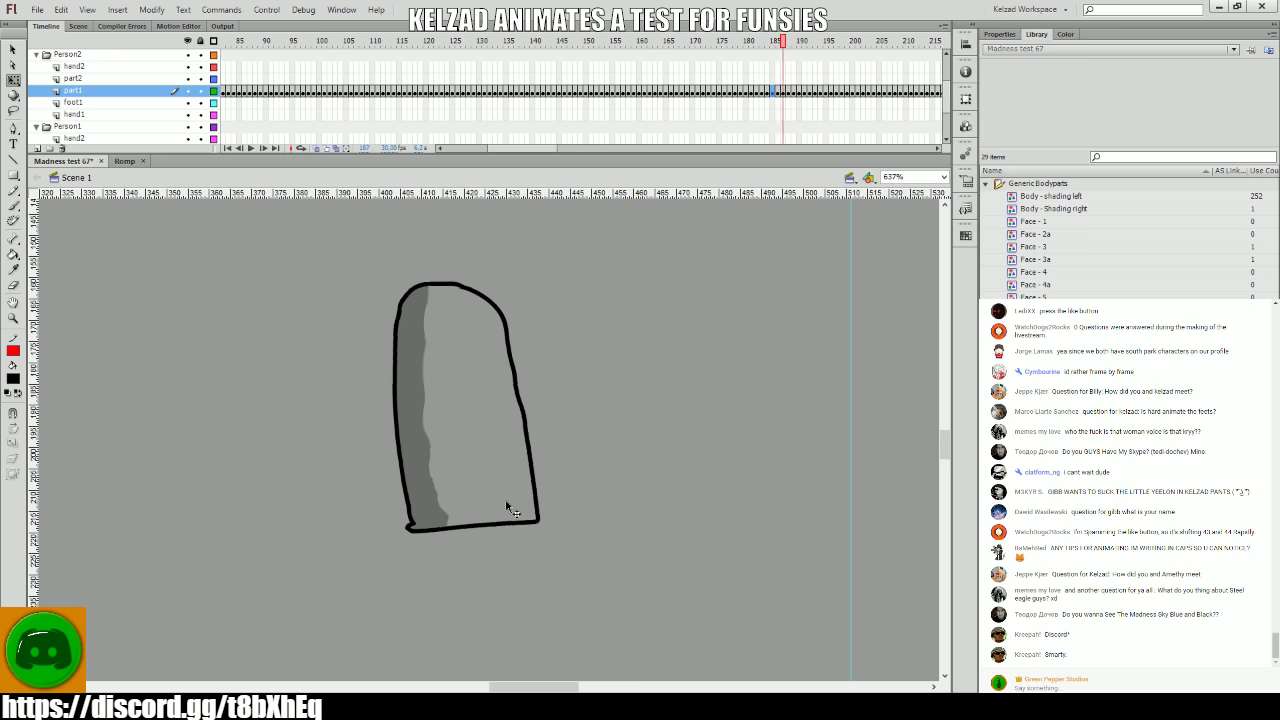
key(comma)
key(period)
key(period)
key(comma)
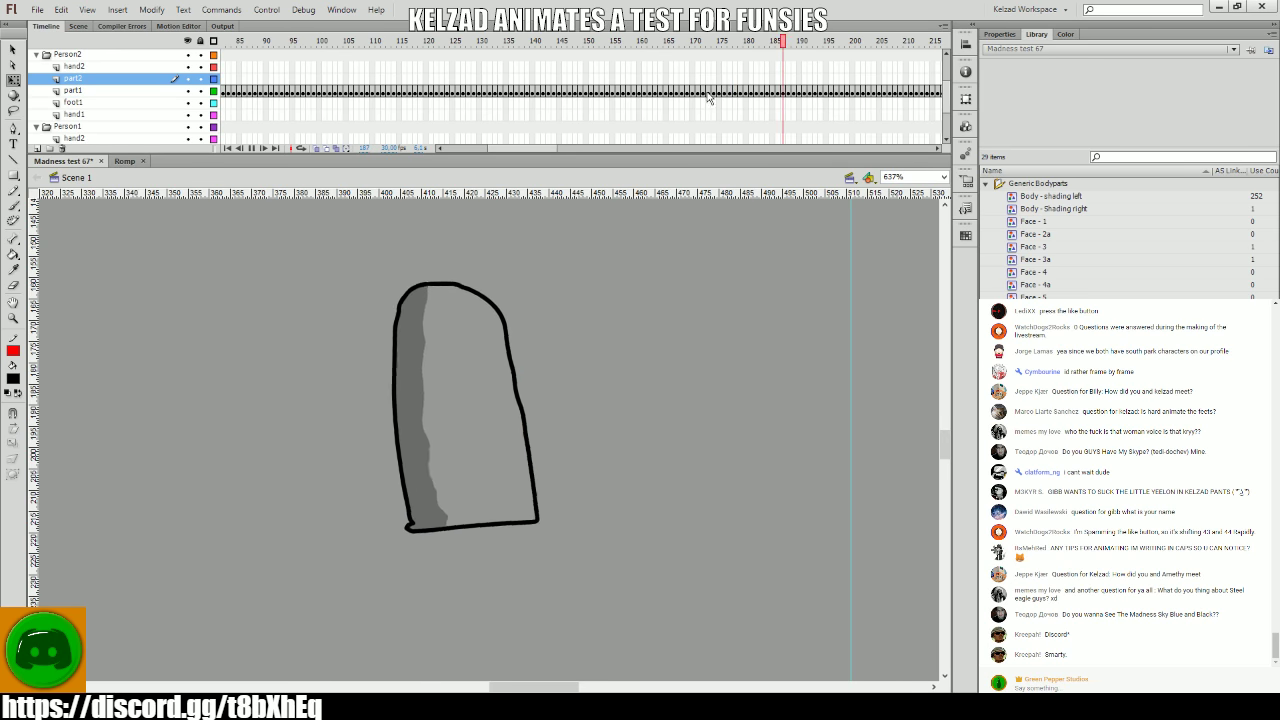
- Play back the body's motion through the fall to check the timing
key(Return)
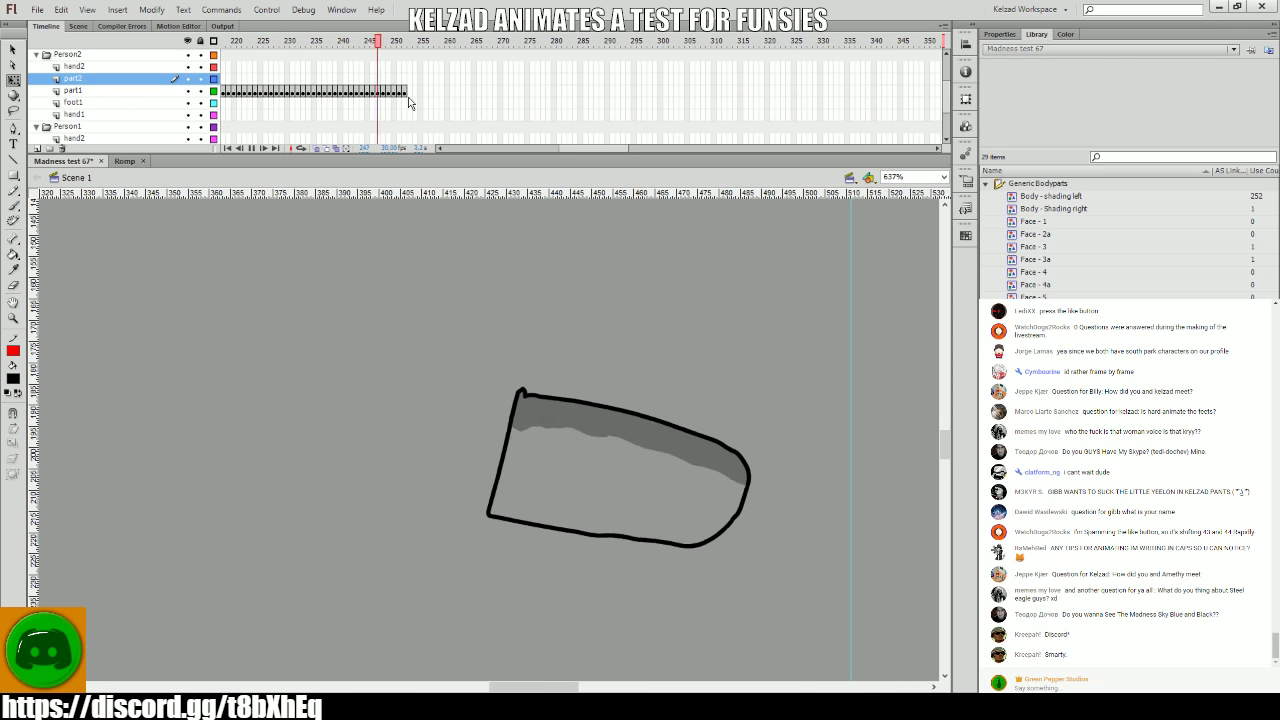
mouse_move(410, 103)
mouse_down()
mouse_move(5, 88)
mouse_move(400, 110)
mouse_up()
click(322, 103)
key(Return)
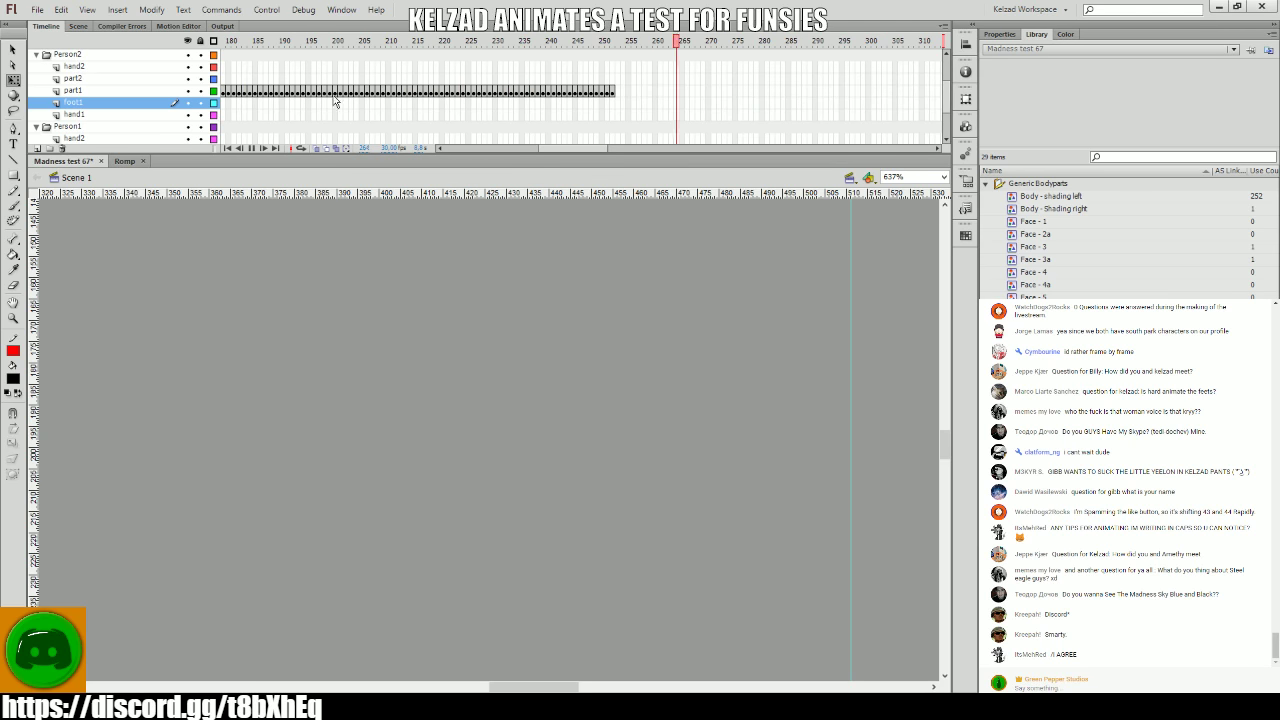
- View the body at 276% zoom and replay the fall to judge the motion at a smaller size
click(452, 92)
click(528, 92)
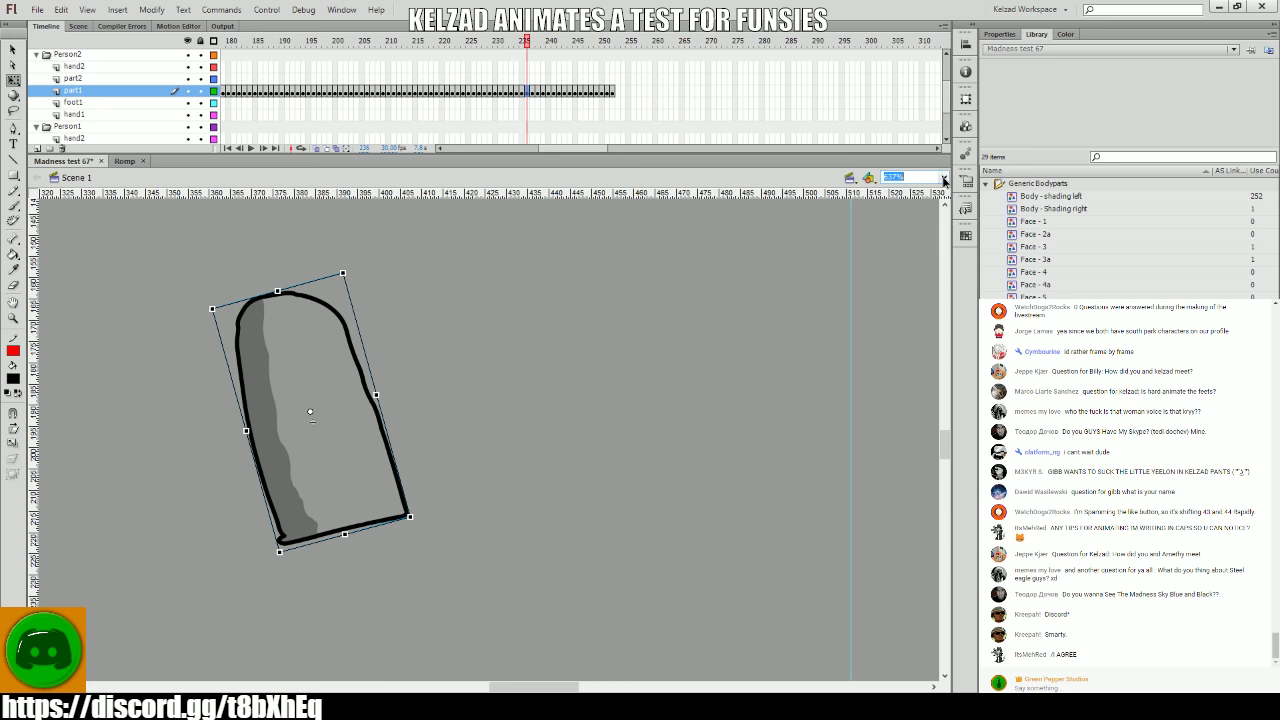
text(200)
key(Return)
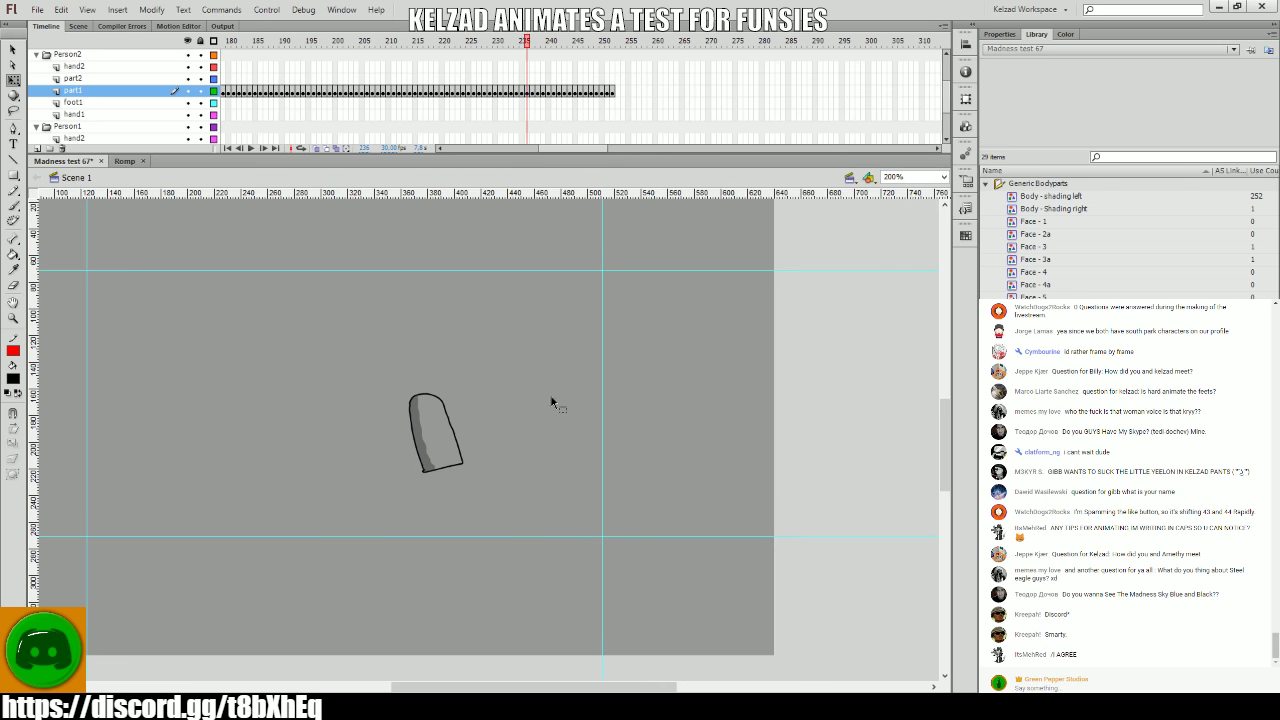
key(z)
drag(757, 614, 386, 429)
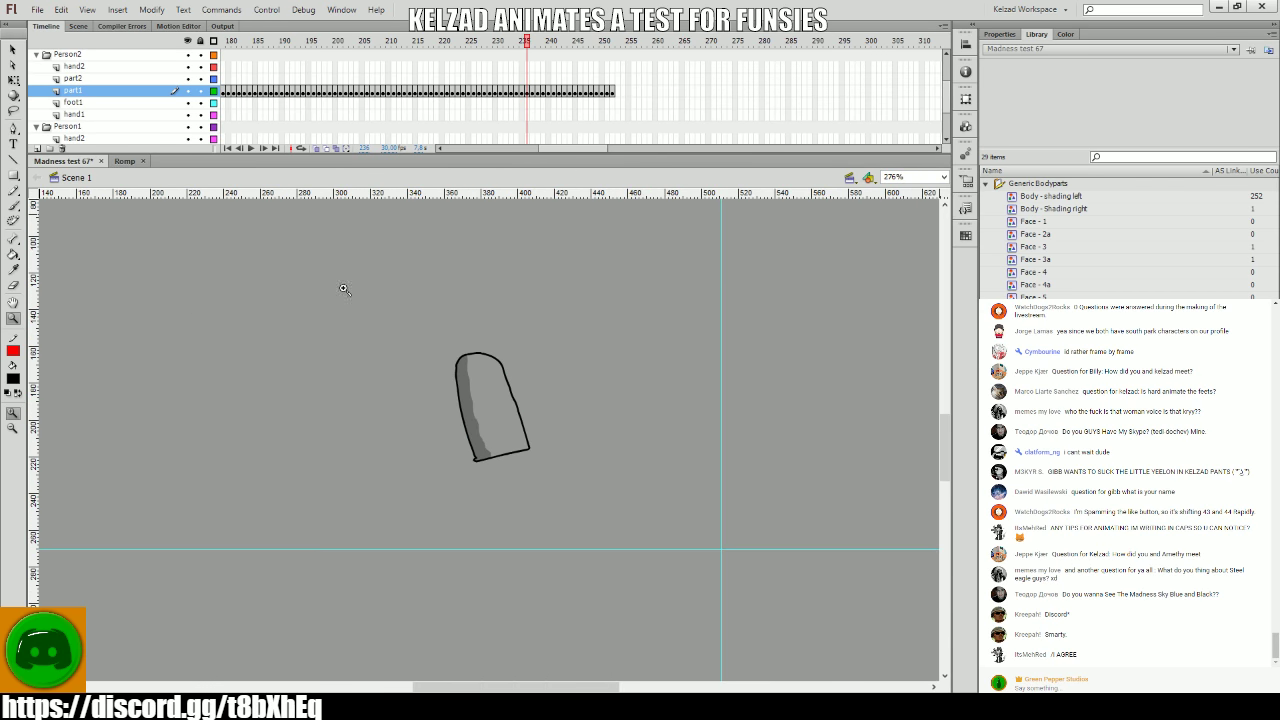
key(q)
click(530, 103)
key(Return)
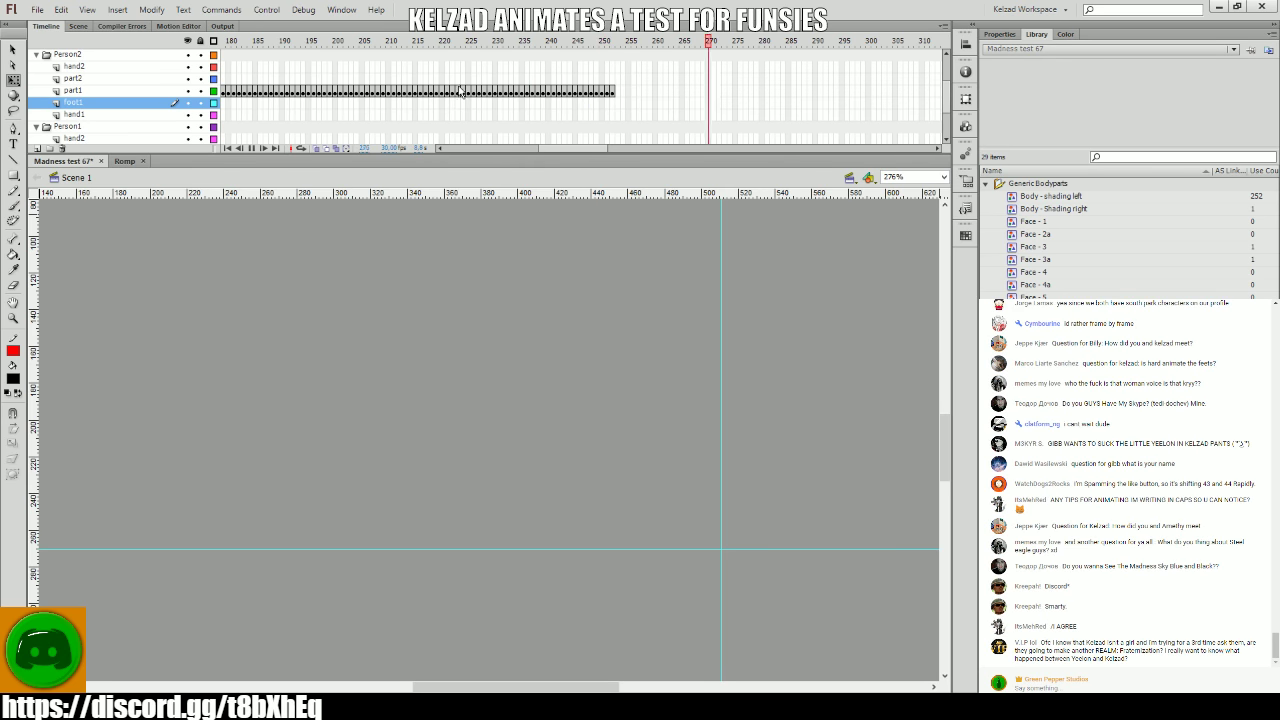
click(457, 79)
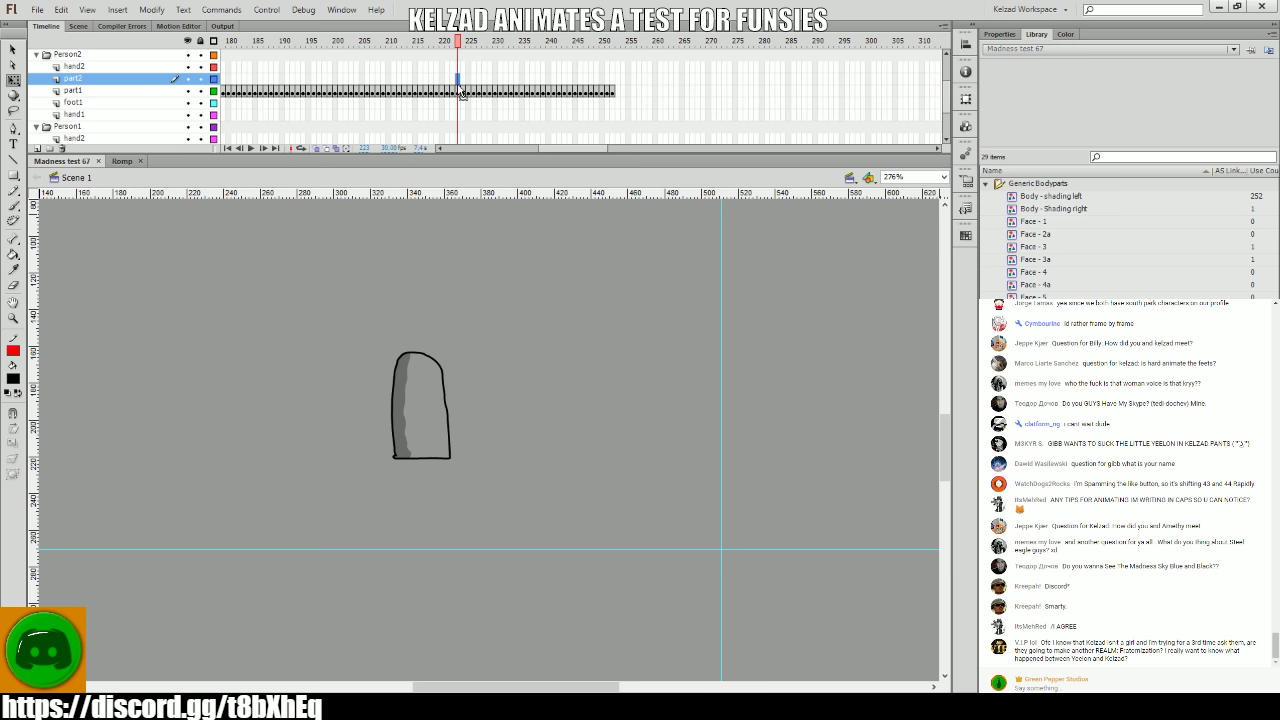
- Return to frame 1 and select Person2's head on layer part2
click(391, 390)
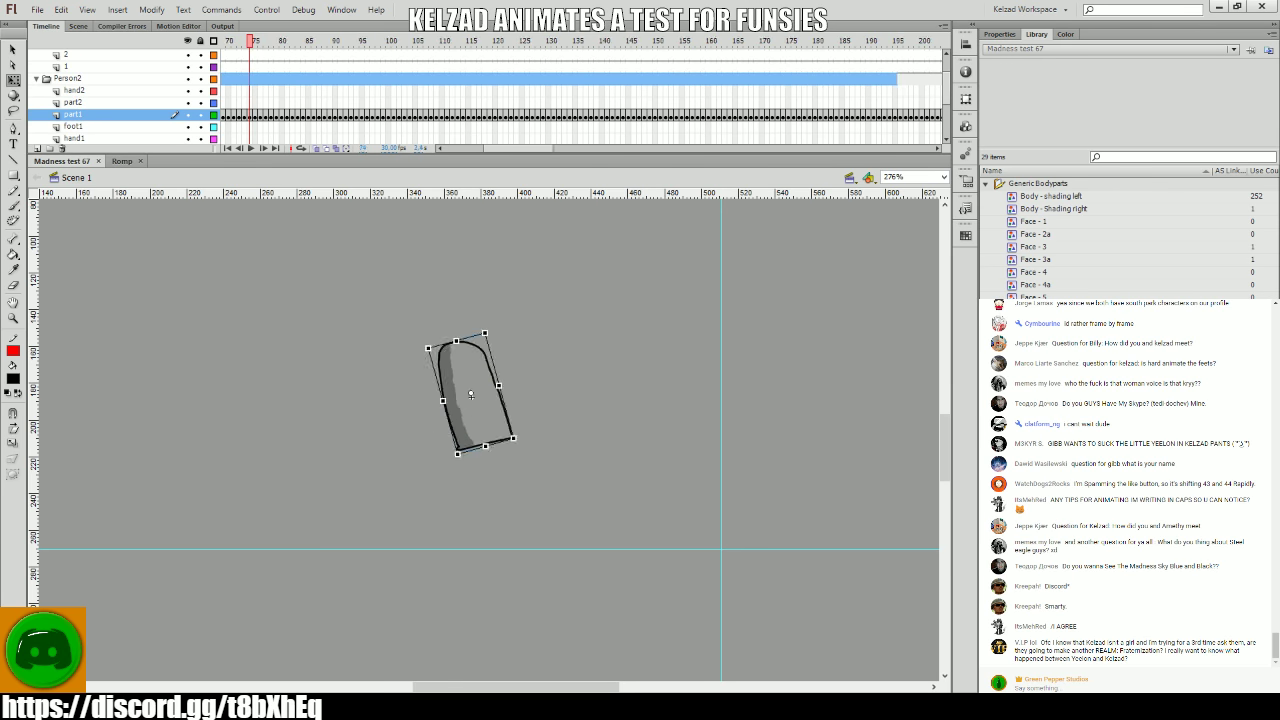
key(ctrl+alt+a)
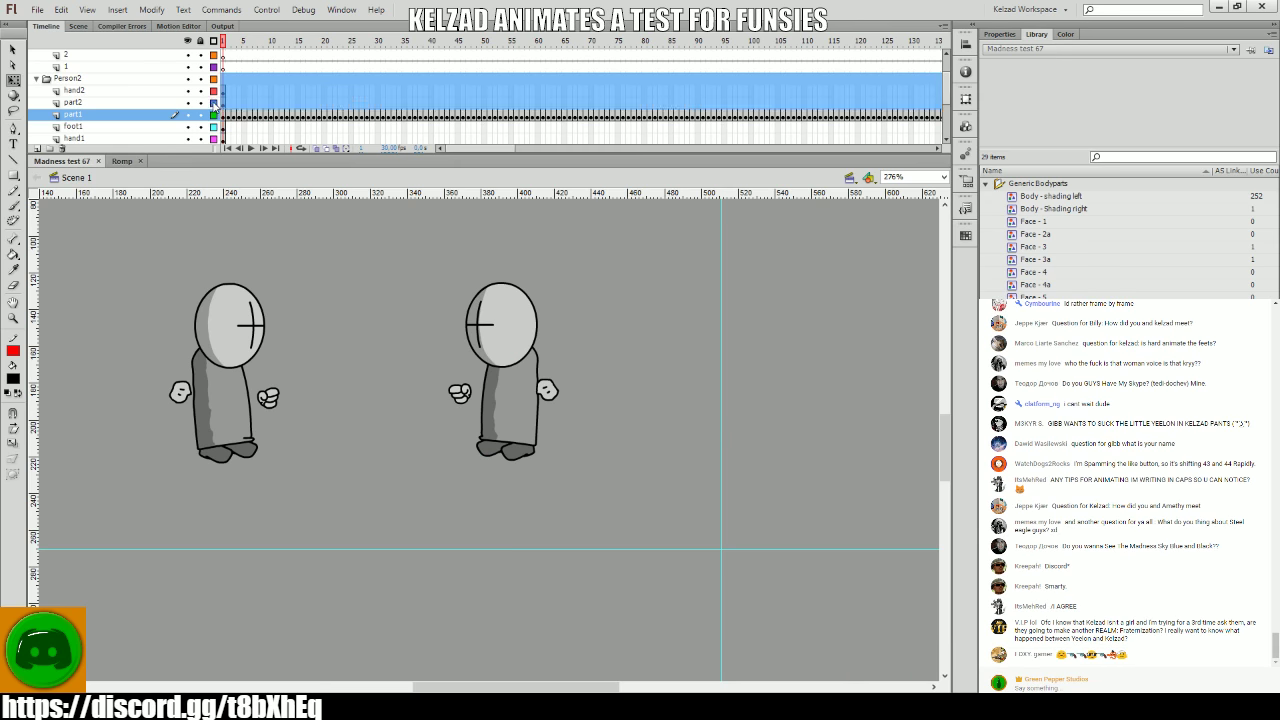
click(223, 103)
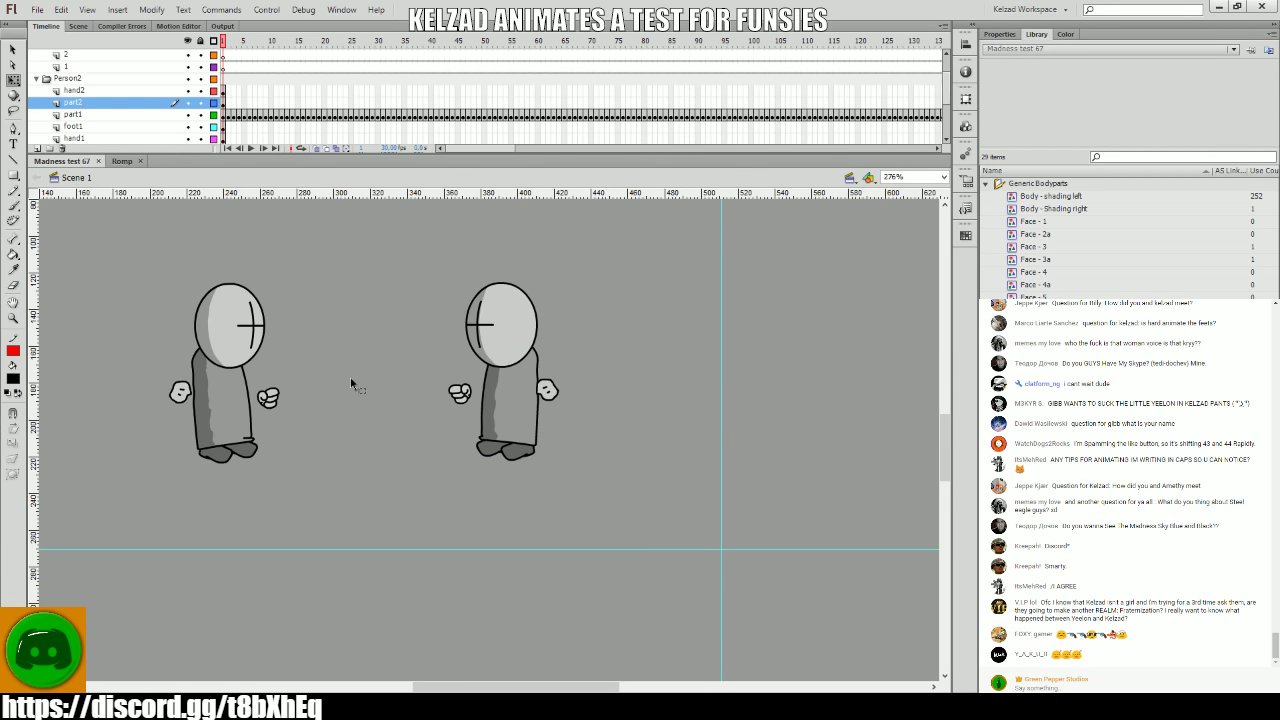
click(510, 330)
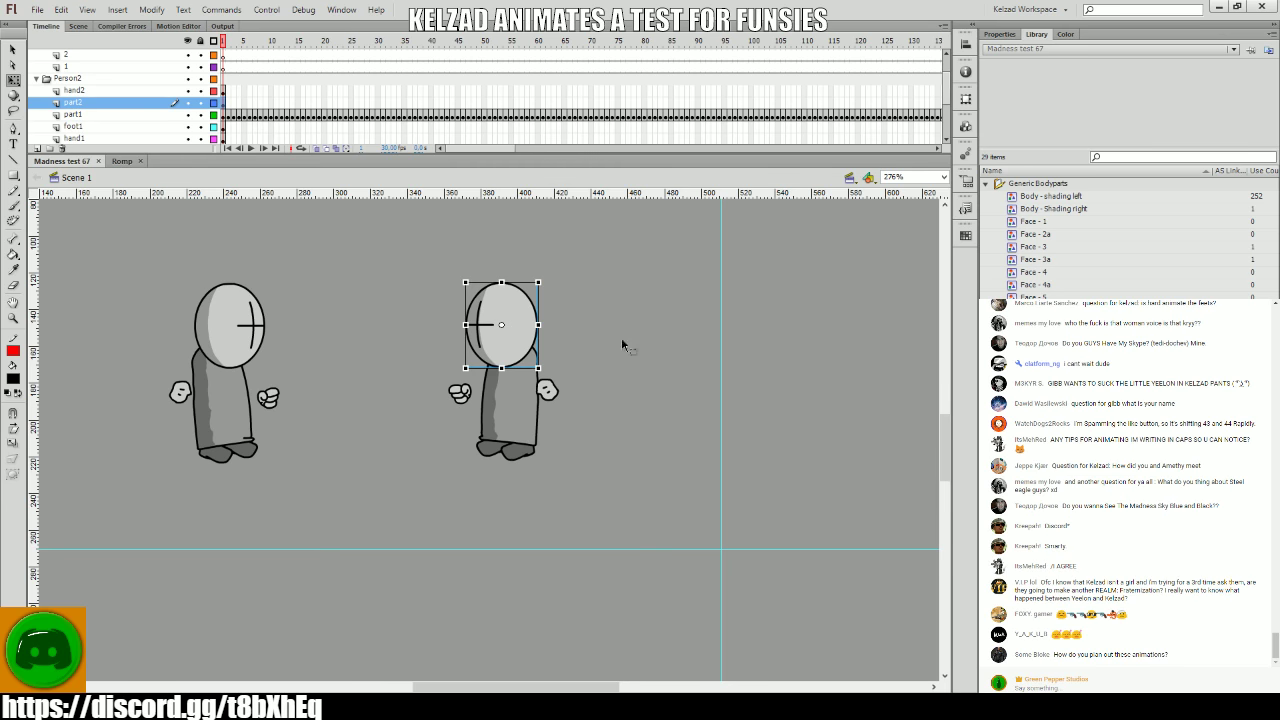
key(z)
click(590, 455)
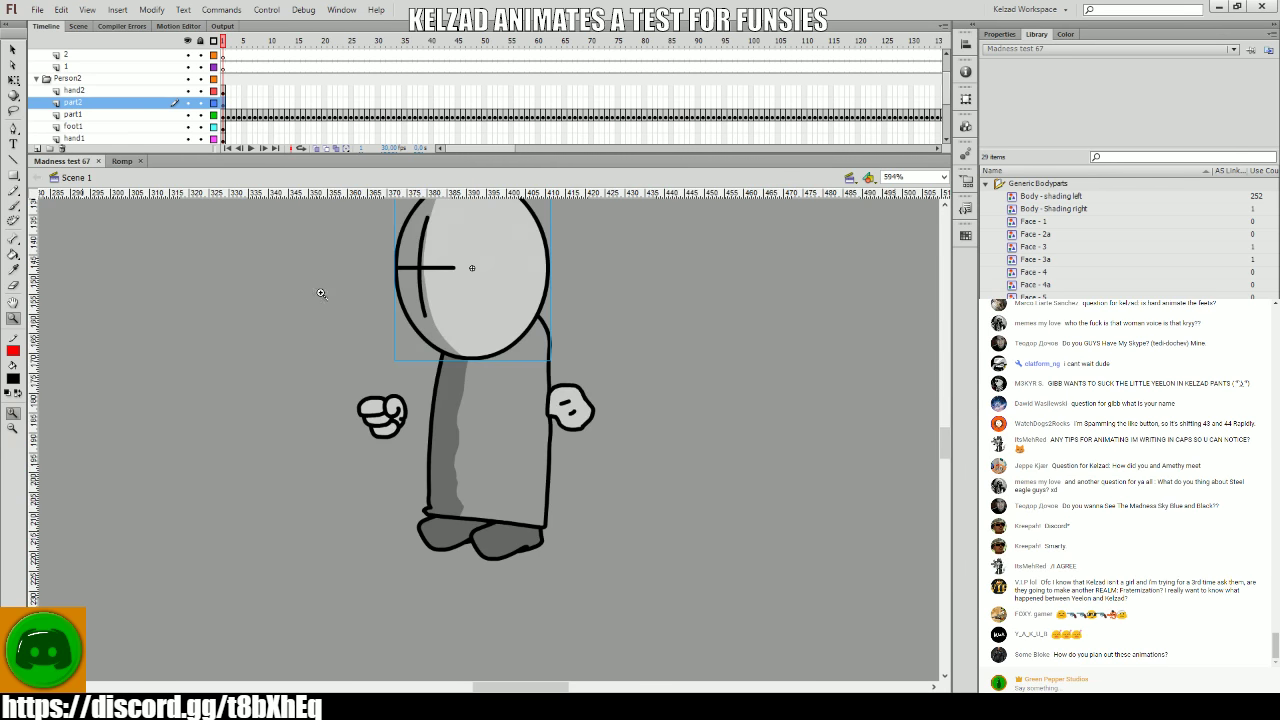
- Copy the head from frame 1 of layer part2, paste it in place on the next frame and fit it onto the body
key(q)
scroll(457, 324, up, 3)
scroll(597, 370, left, 2)
scroll(700, 450, down, 1)
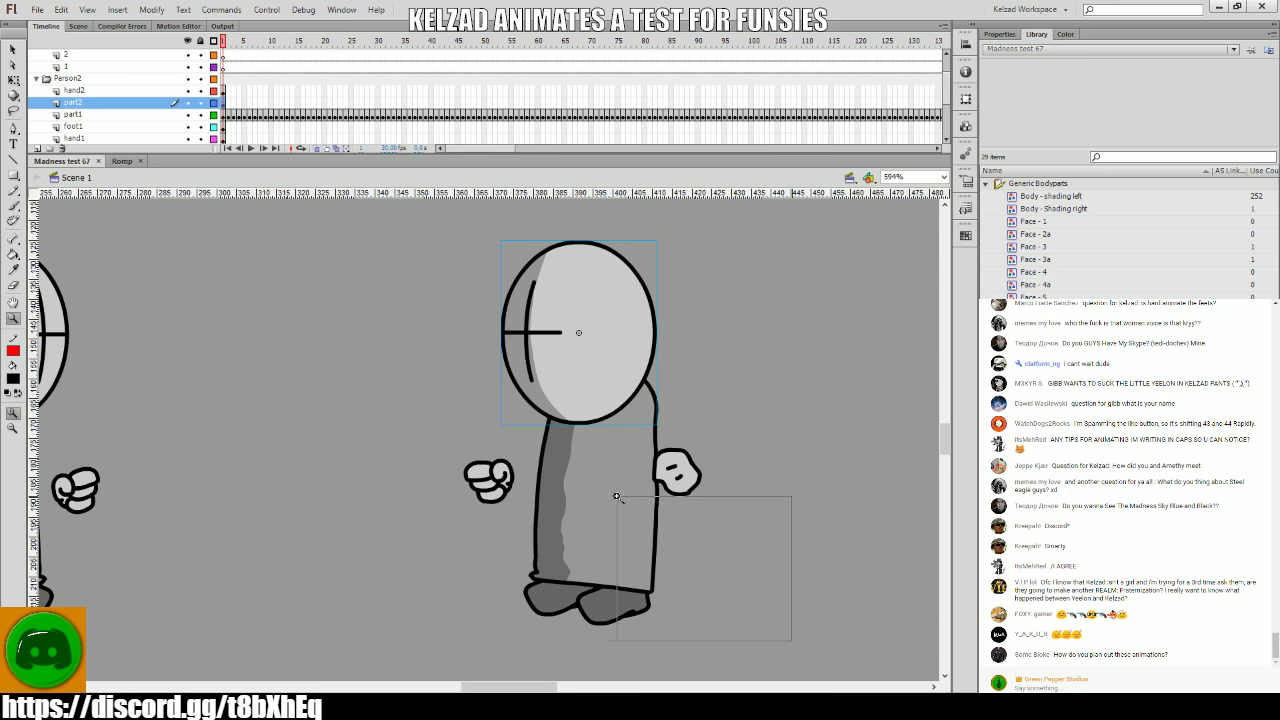
scroll(622, 428, up, 1)
key(.)
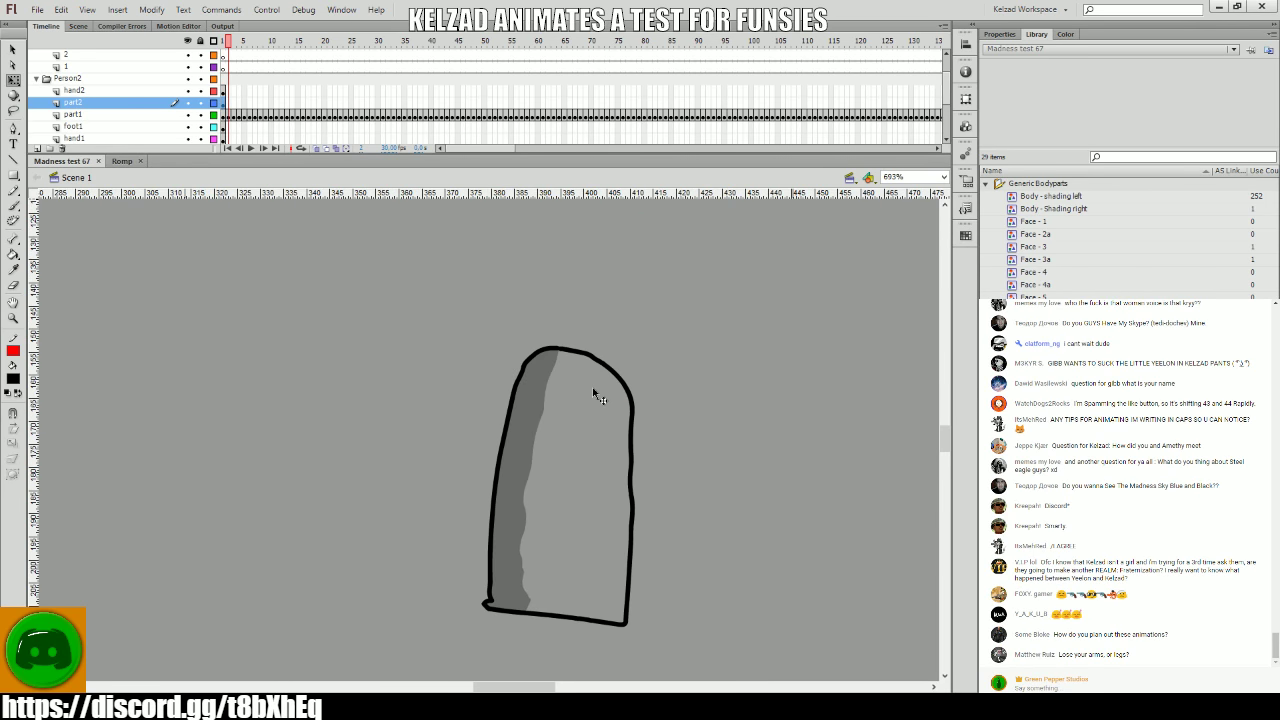
key(ctrl+c)
key(.)
key(ctrl+shift+v)
drag(585, 392, 548, 400)
- Paste the head in place on each of the next several frames of part2 and shift it to follow the leaning body
key(.)
key(ctrl+shift+v)
key(.)
key(ctrl+shift+v)
key(.)
key(ctrl+shift+v)
key(.)
key(ctrl+shift+v)
key(.)
key(ctrl+shift+v)
key(.)
key(ctrl+shift+v)
key(F6)
drag(540, 401, 459, 402)
- Add head keyframes on part2 frame by frame up to frame 24, keeping the head on top of the body
key(F6)
key(F6)
key(F6)
key(F6)
key(F6)
key(F6)
key(F6)
key(F6)
key(F6)
key(F6)
key(F6)
key(F6)
key(F6)
key(F6)
key(F6)
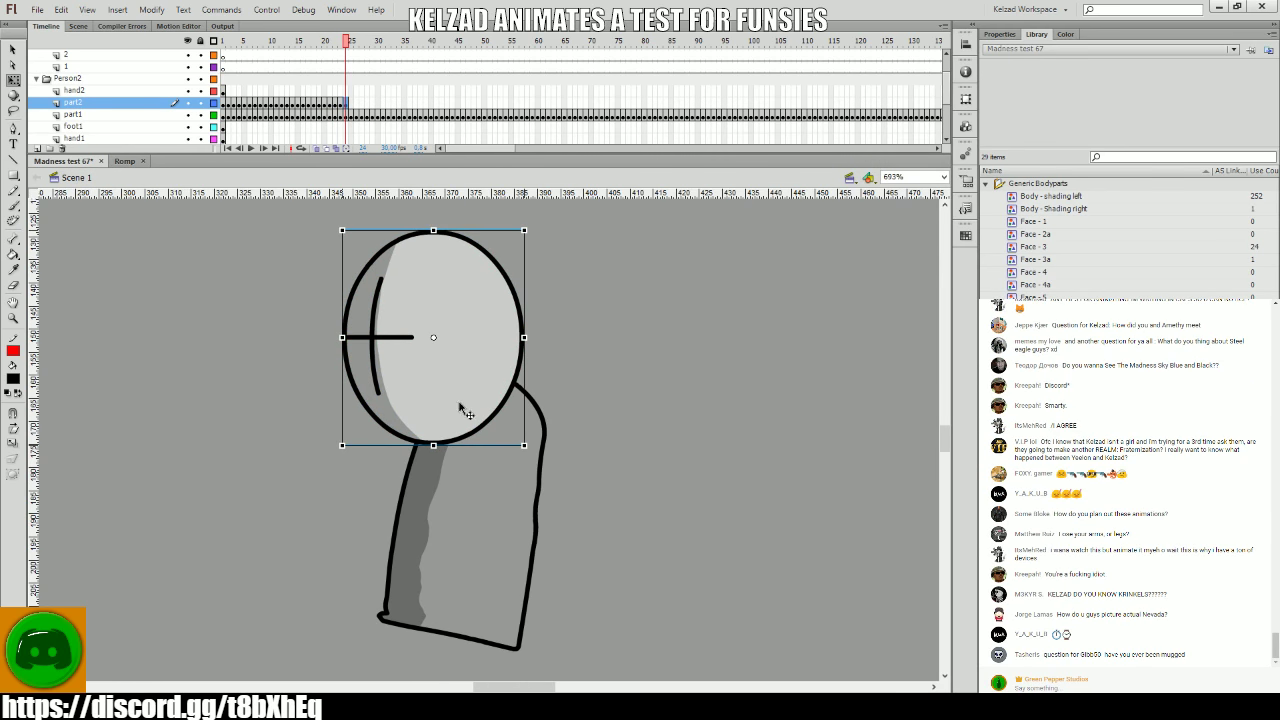
- Extend the head keyframes through frames 25 to 28, moving the head right with the returning body
key(F6)
drag(460, 401, 485, 398)
key(F6)
key(F6)
key(F6)
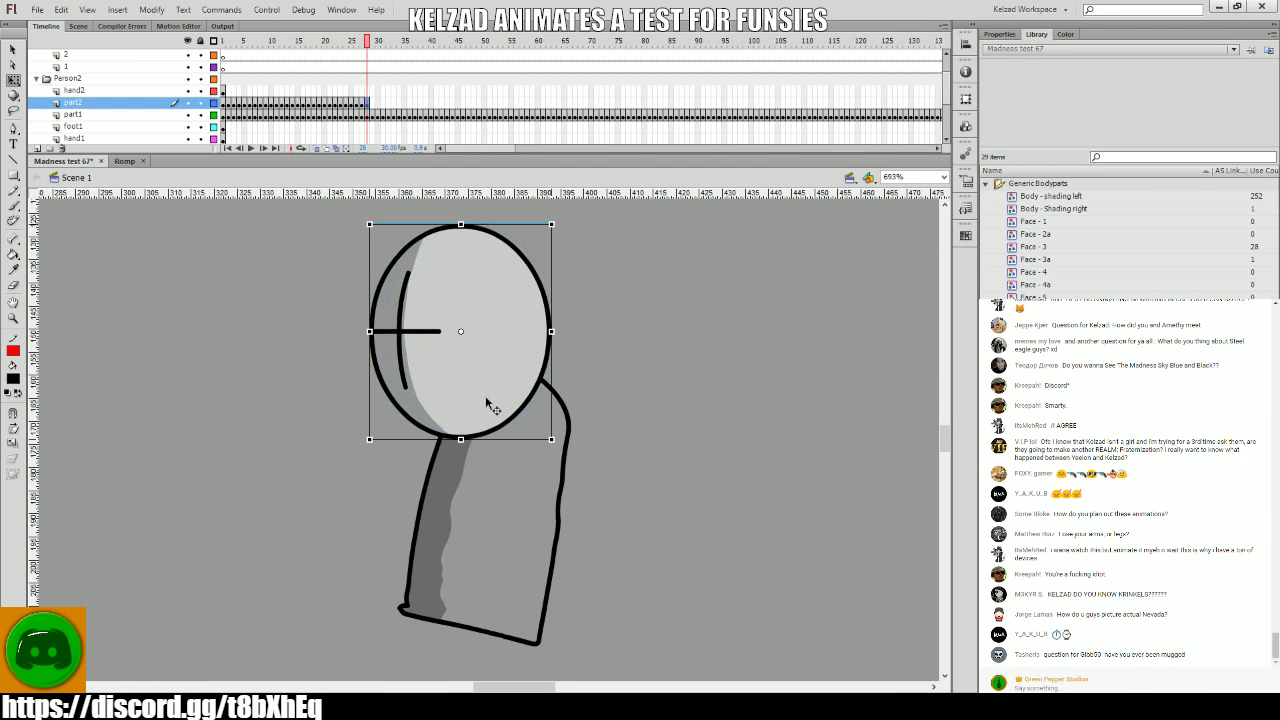
- Compare the head's alignment with the body on frames 27 and 28
key(.)
key(.)
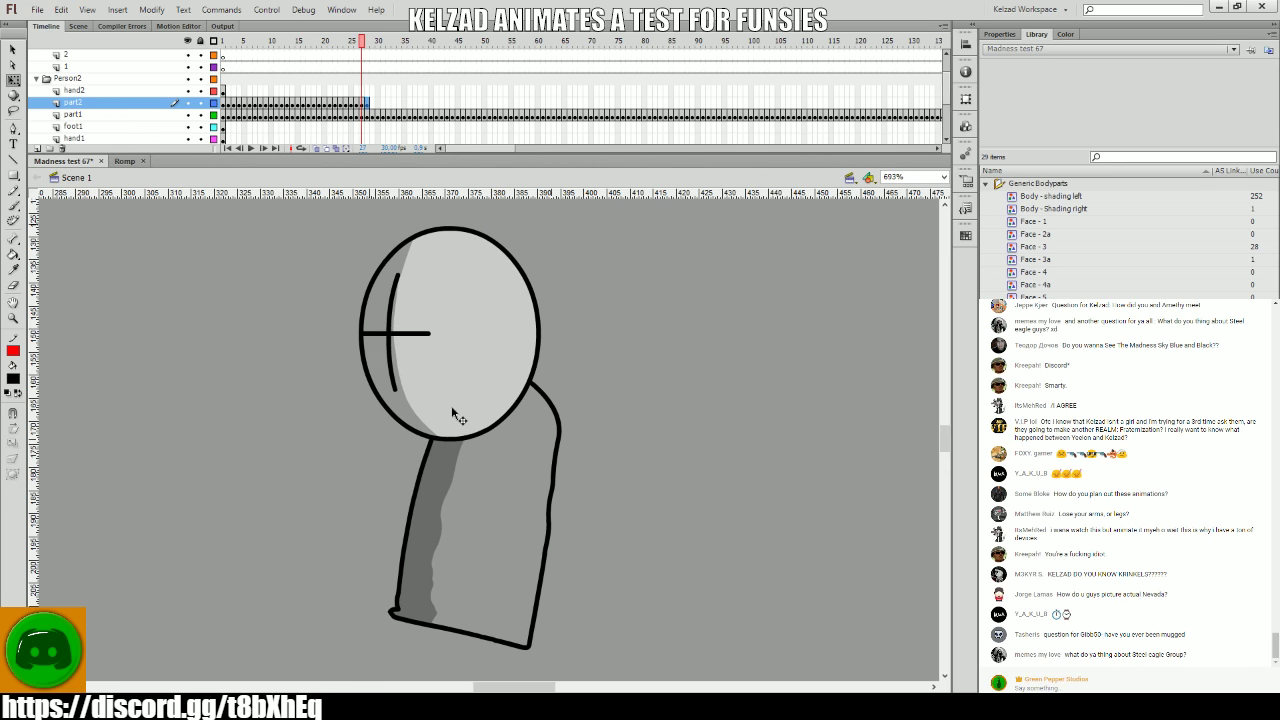
key(comma)
click(451, 405)
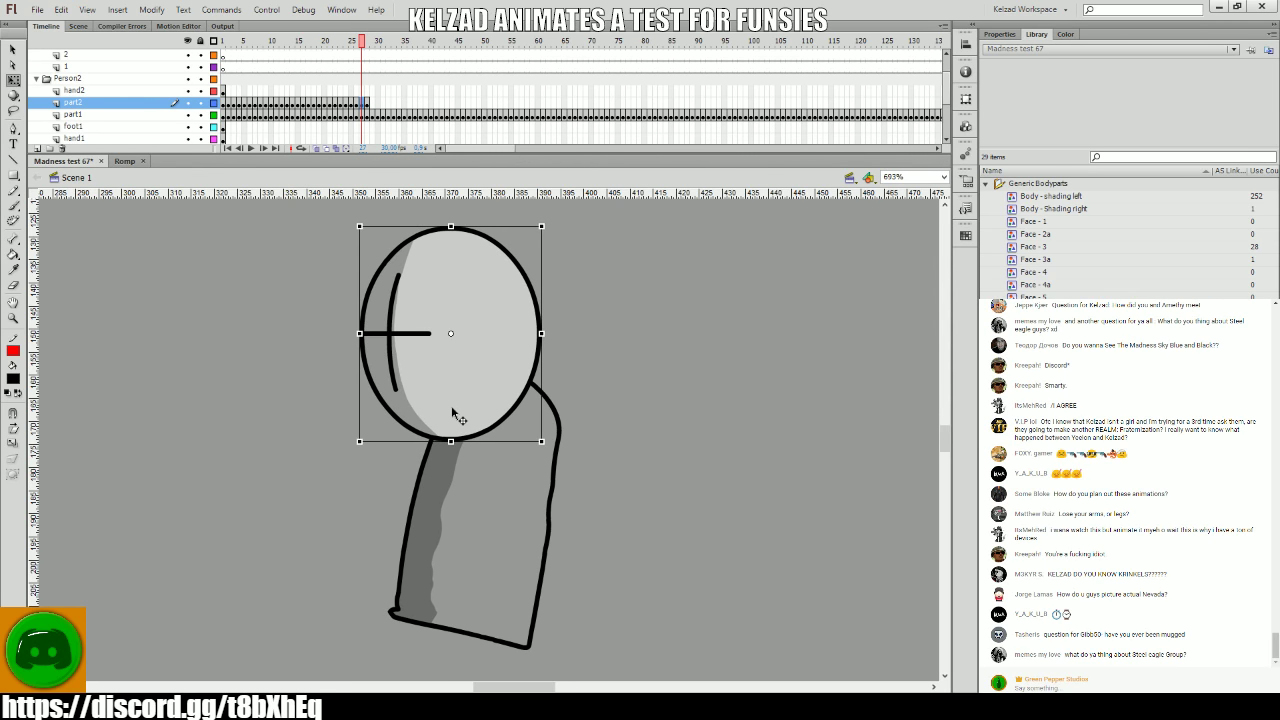
key(comma)
key(period)
key(period)
click(451, 405)
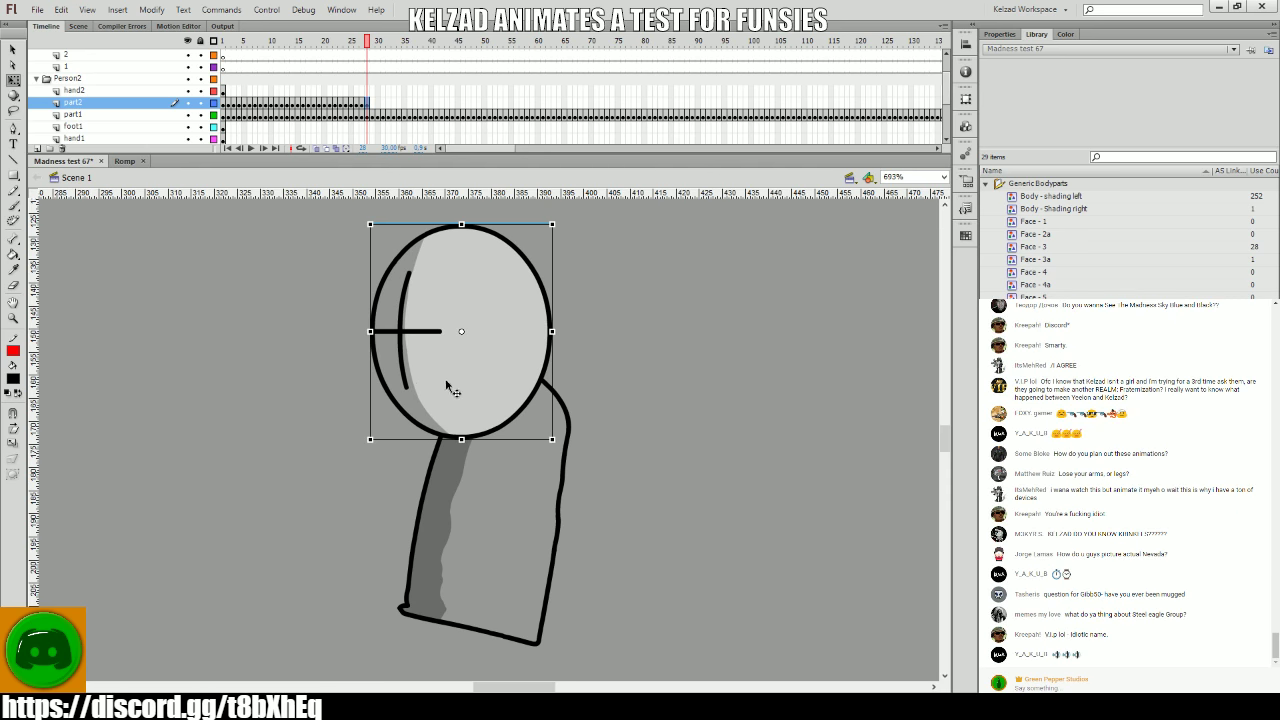
- Add the head on frames 29 to 32 of part2 and align it with the body on each frame
key(period)
key(F7)
key(ctrl+shift+v)
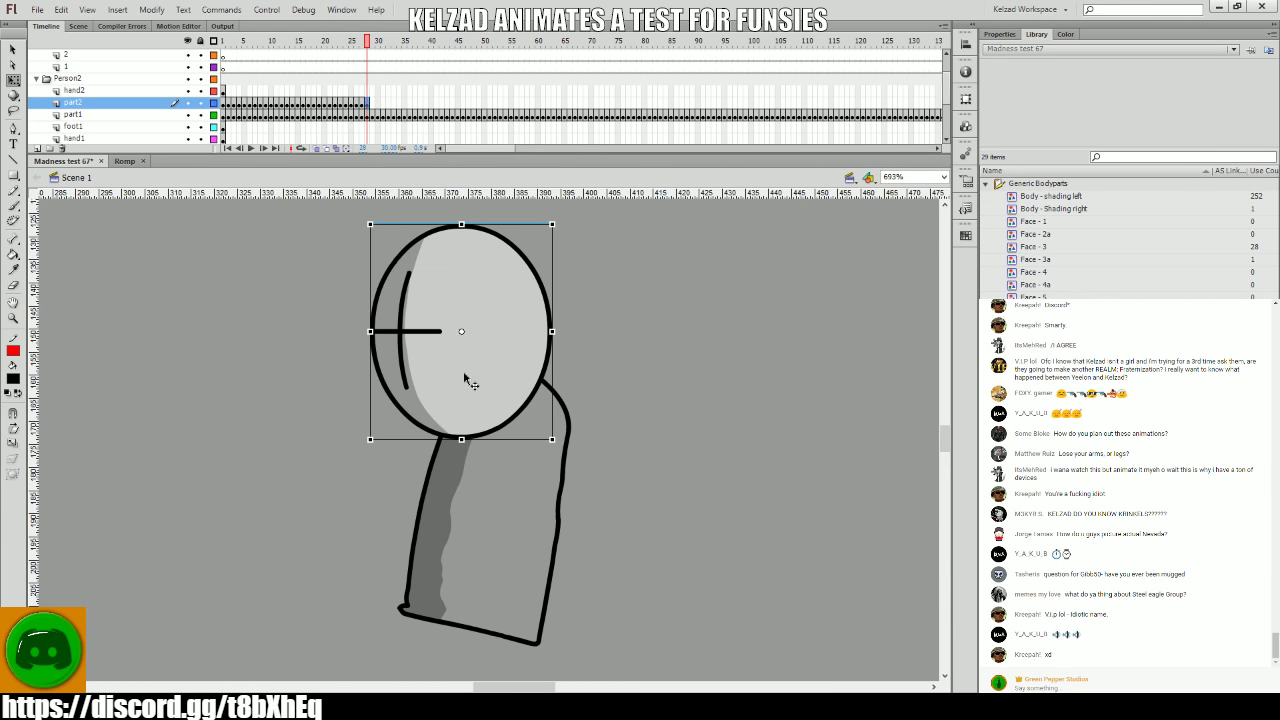
mouse_move(466, 388)
mouse_down()
mouse_move(476, 384)
mouse_move(472, 402)
mouse_up()
key(period)
key(F7)
key(ctrl+shift+v)
key(period)
key(F7)
key(ctrl+shift+v)
key(period)
key(F7)
key(ctrl+shift+v)
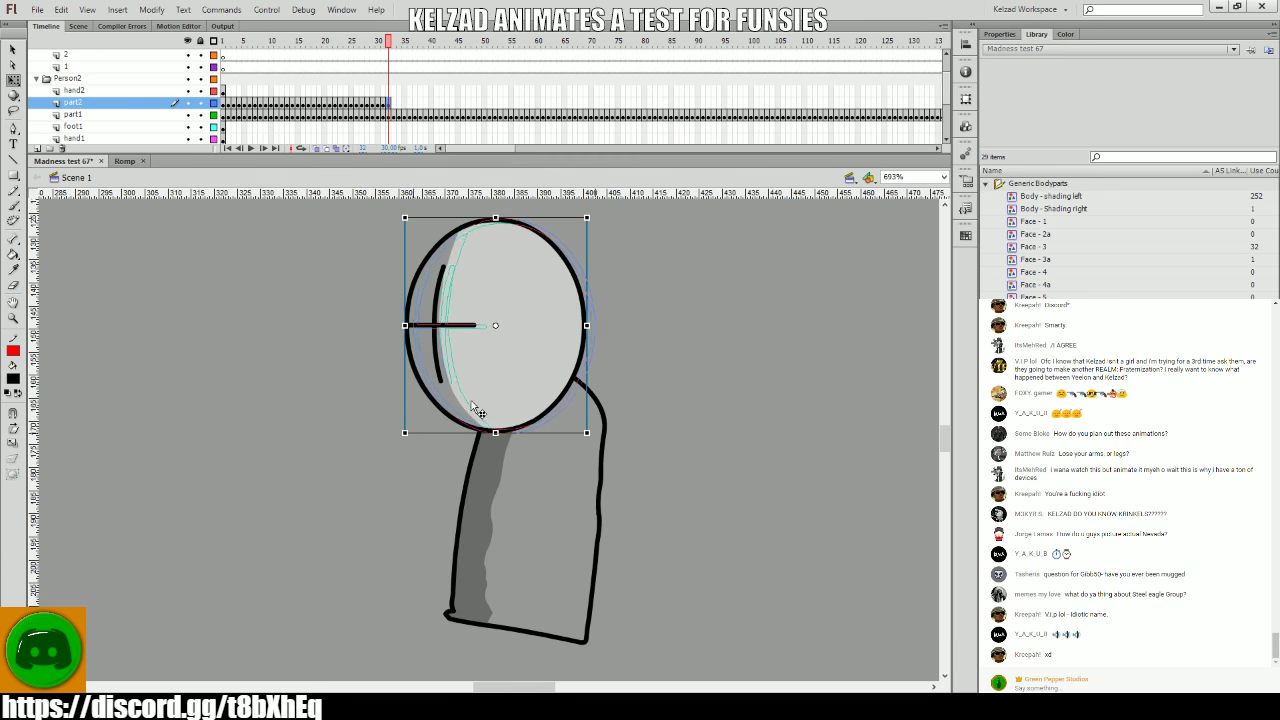
- Add the head on frames 33 and 34 of part2, positioned over the body's neck end
key(period)
key(F7)
key(ctrl+shift+v)
key(period)
key(F7)
key(ctrl+shift+v)
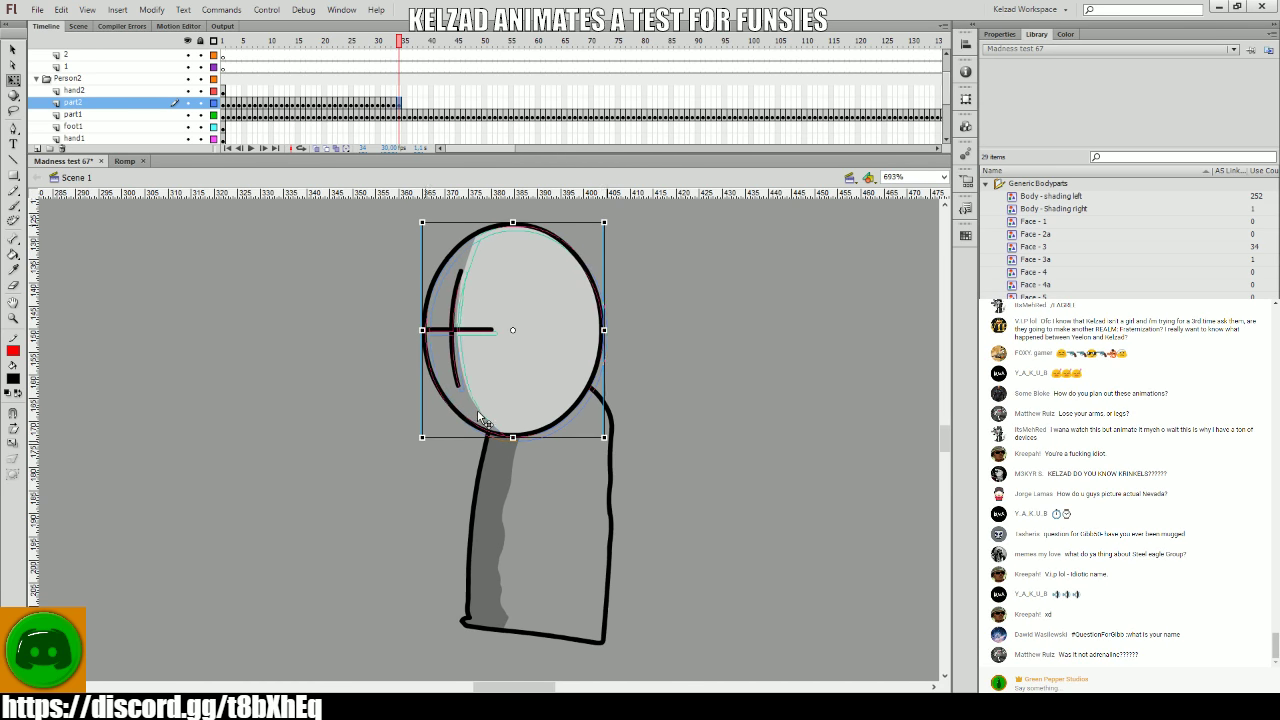
- Add the head on frames 35 to 39 of part2, shifting it right to follow the body
drag(477, 415, 515, 407)
key(period)
key(F7)
key(ctrl+shift+v)
key(period)
key(F7)
key(ctrl+shift+v)
key(period)
key(F7)
key(ctrl+shift+v)
key(period)
key(F7)
key(ctrl+shift+v)
key(period)
key(F7)
key(ctrl+shift+v)
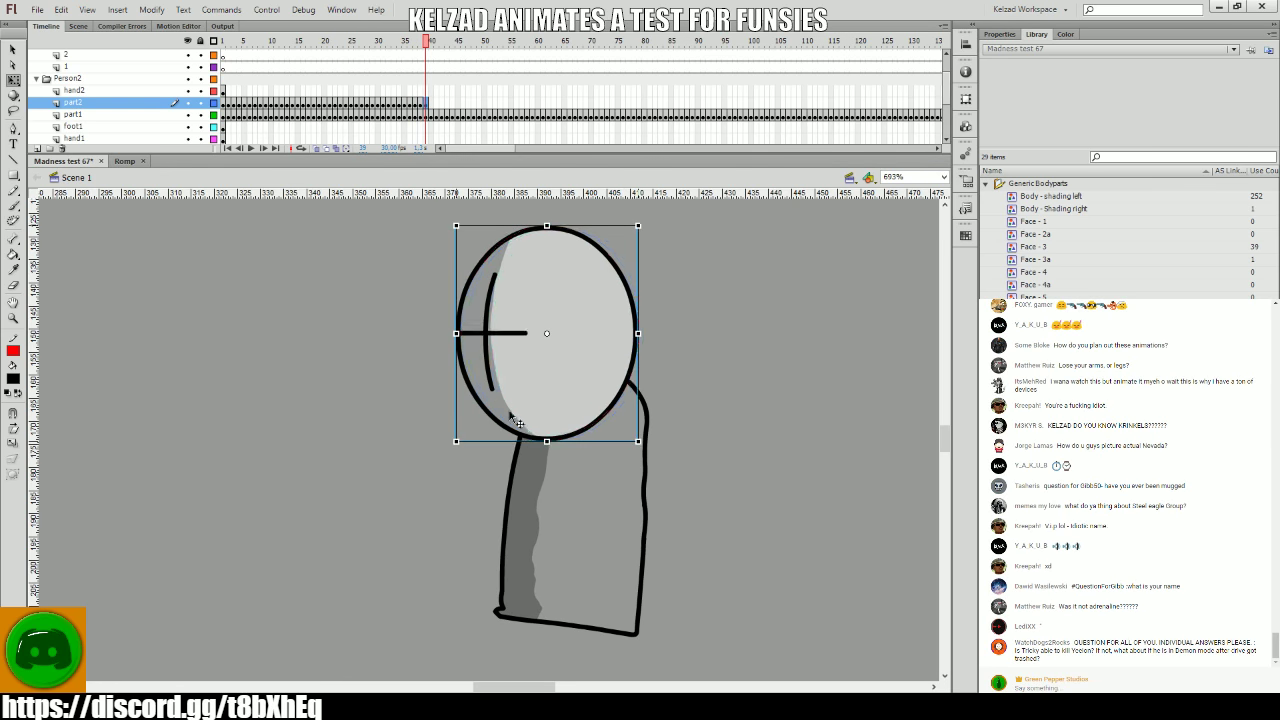
- Add the head on frames 40 and 41 of part2 and fit it to the body
key(period)
key(F7)
key(ctrl+shift+v)
key(period)
key(F7)
key(ctrl+shift+v)
key(comma)
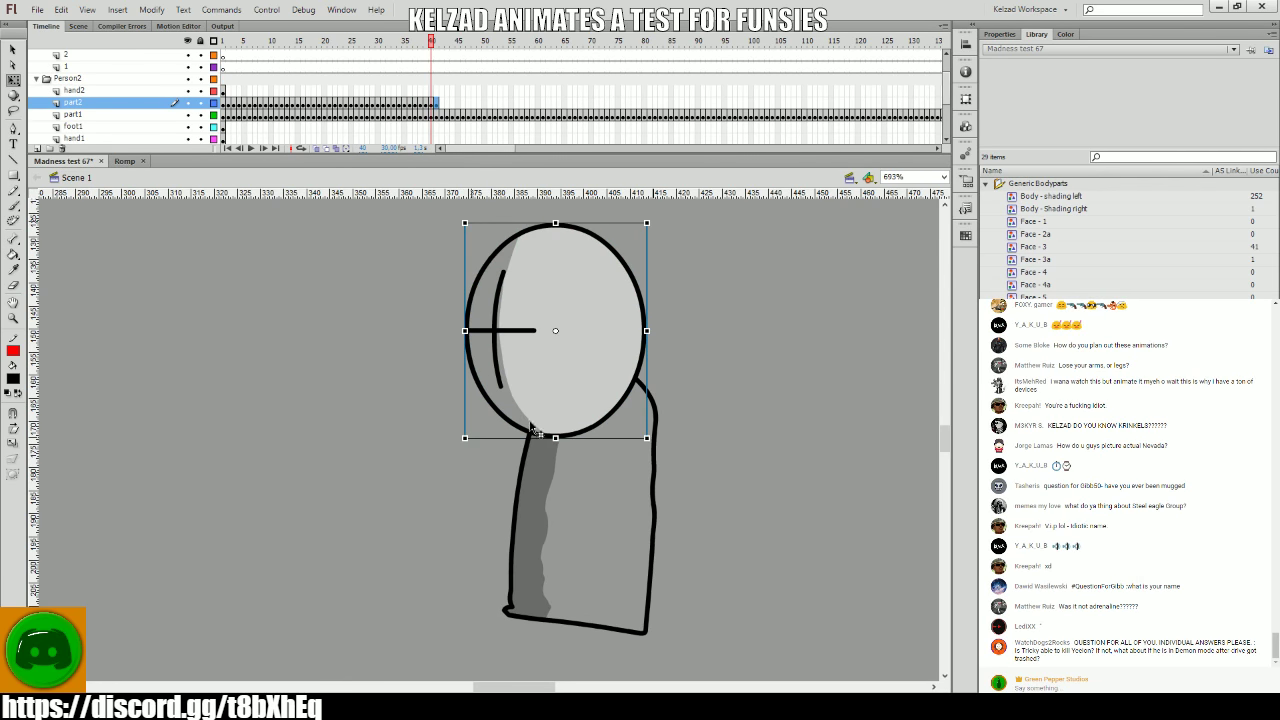
- Compare frames 39 to 41 and fine-tune the head's position over the body on frame 40
key(comma)
key(period)
key(period)
key(Right)
key(comma)
key(comma)
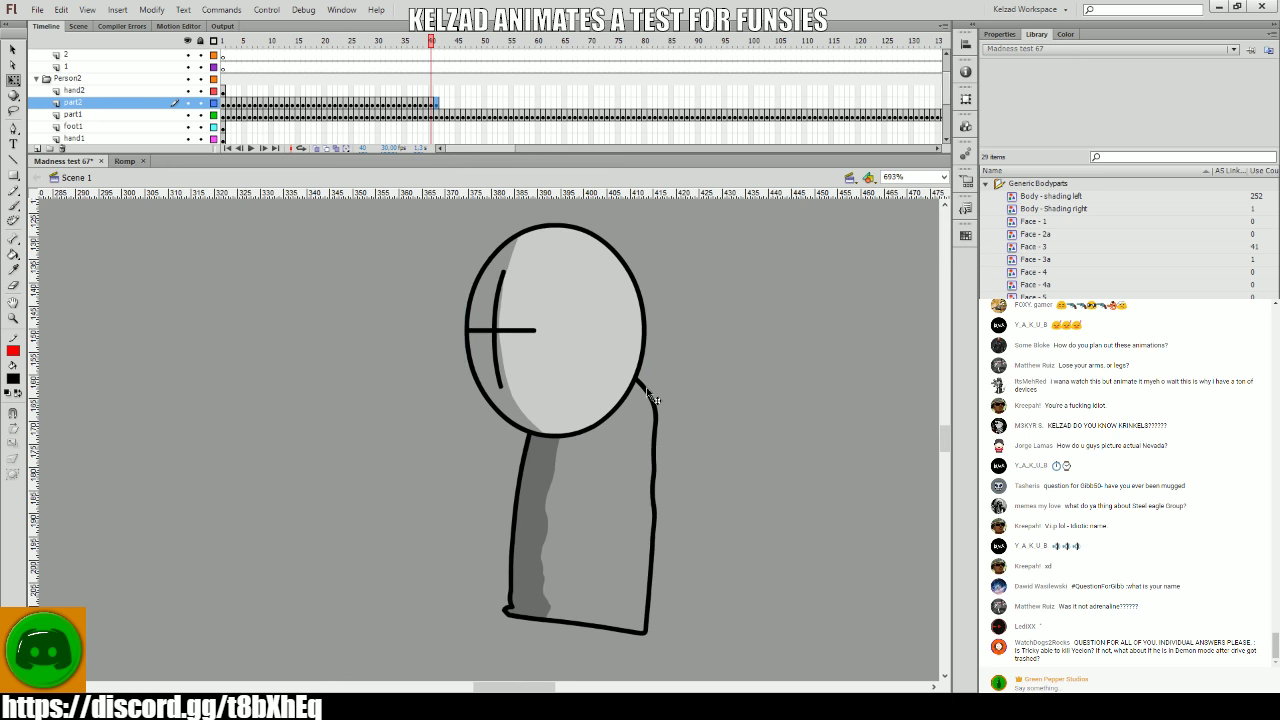
key(period)
key(comma)
key(period)
key(comma)
key(period)
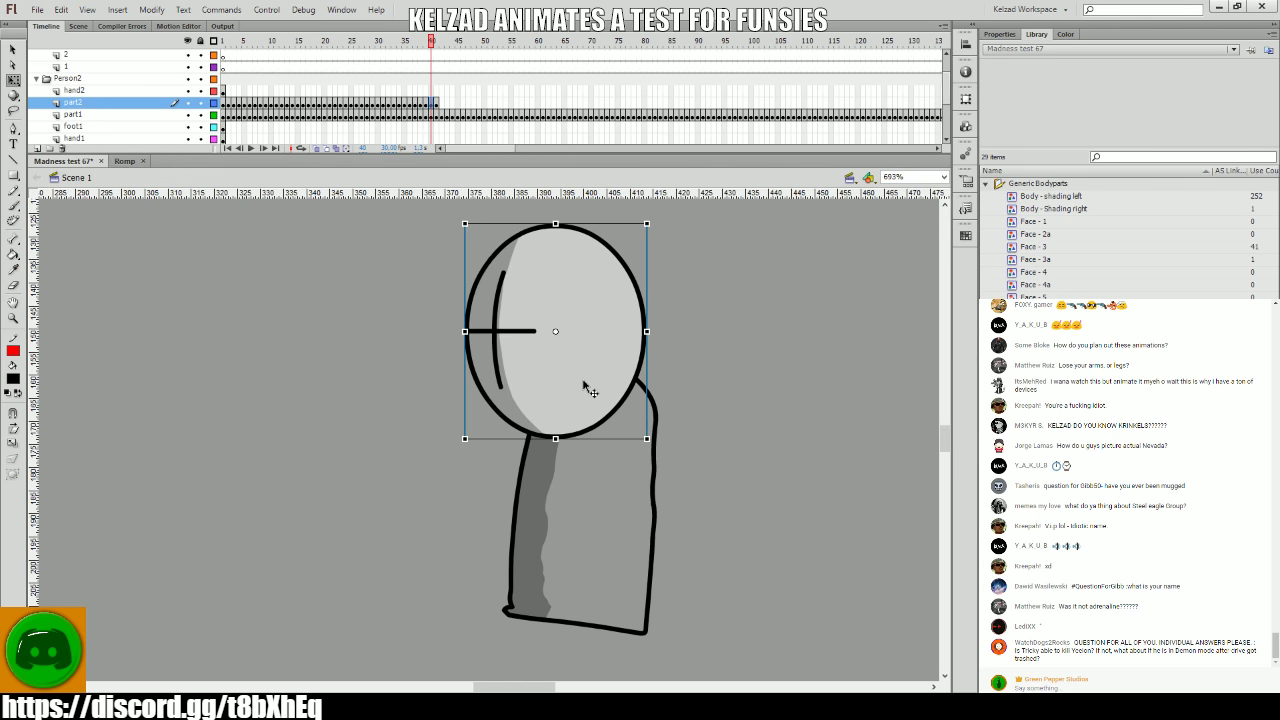
key(comma)
key(comma)
key(period)
key(comma)
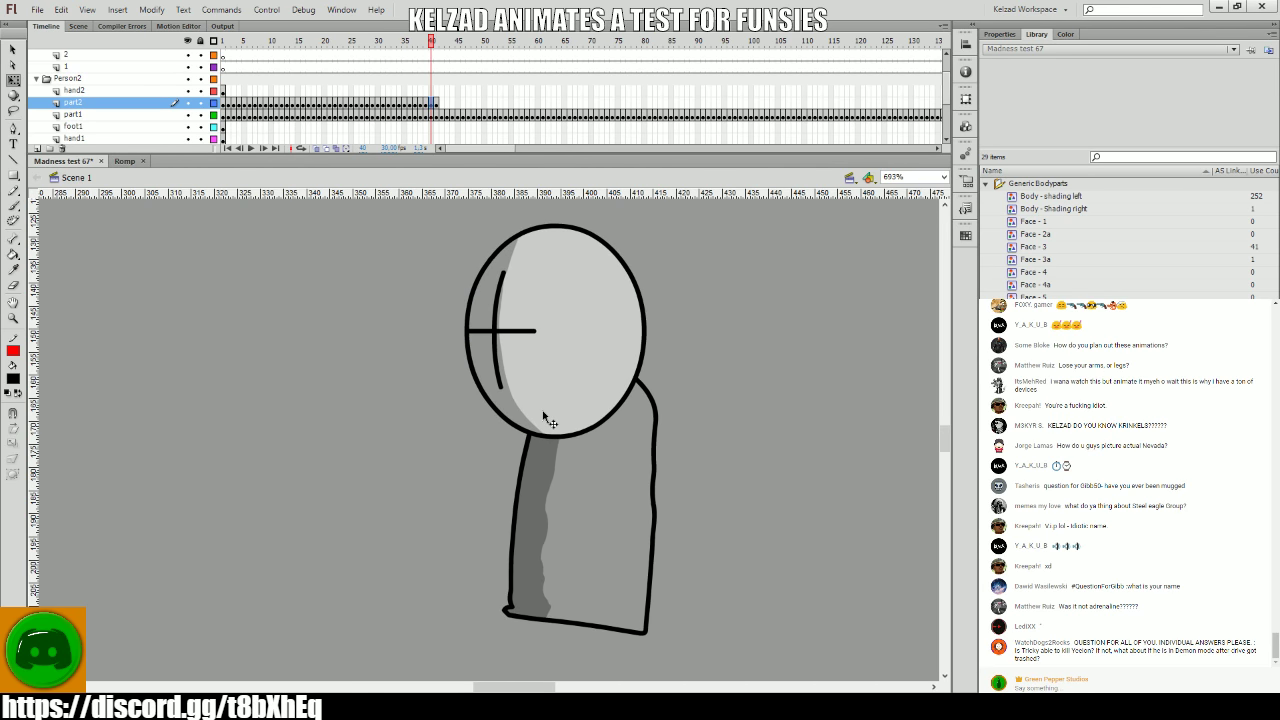
- Step through and play back the head animation up to frame 41 to examine how smoothly the head follows the body
key(comma)
key(comma)
key(comma)
key(comma)
key(period)
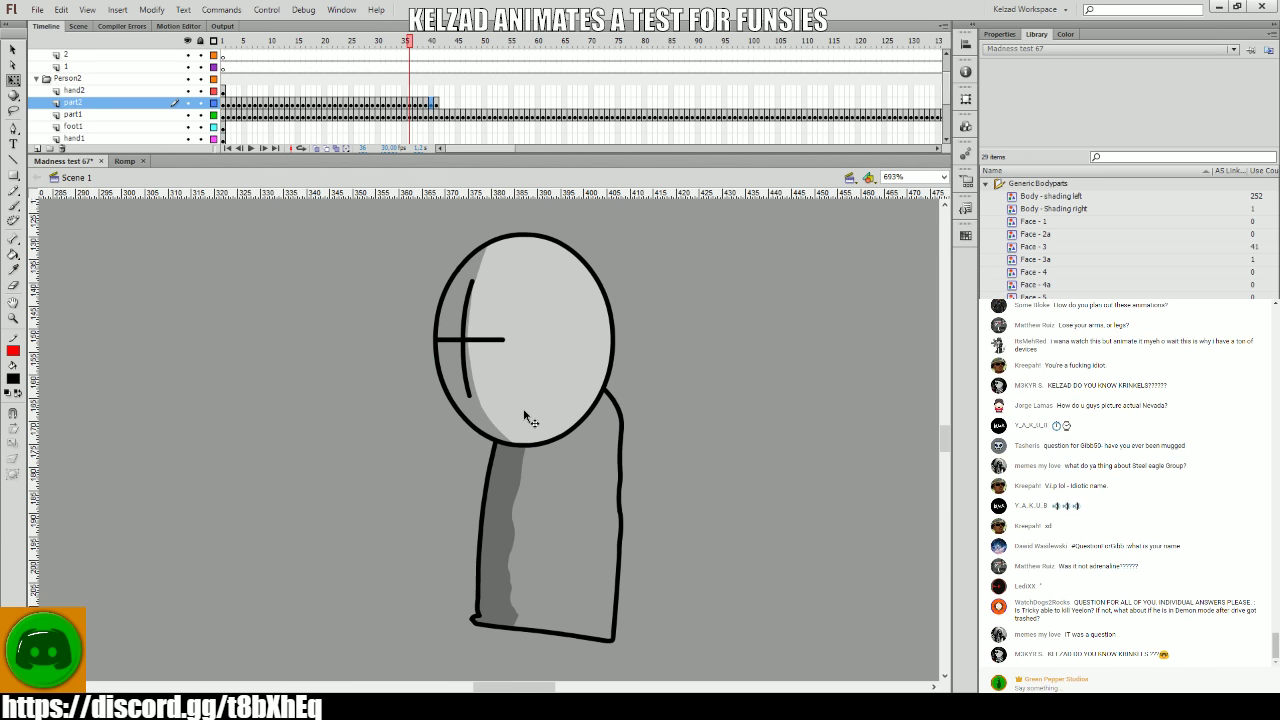
key(period)
key(comma)
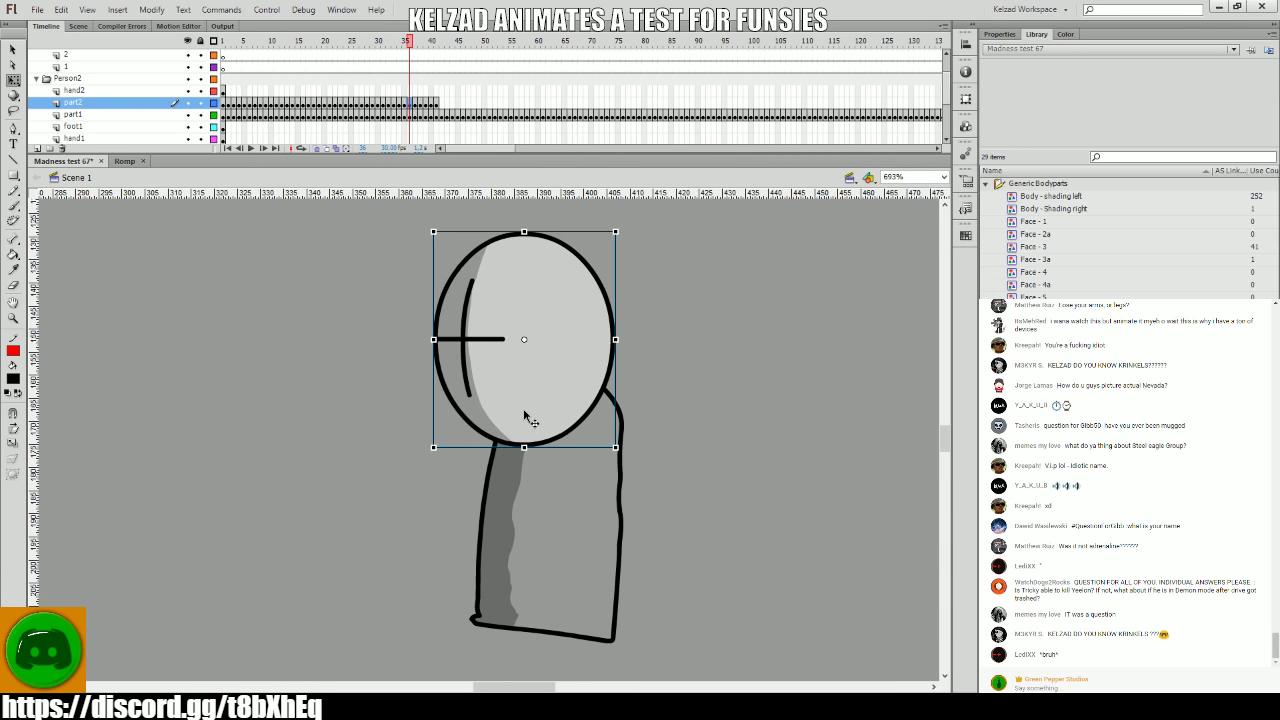
key(period)
key(period)
key(period)
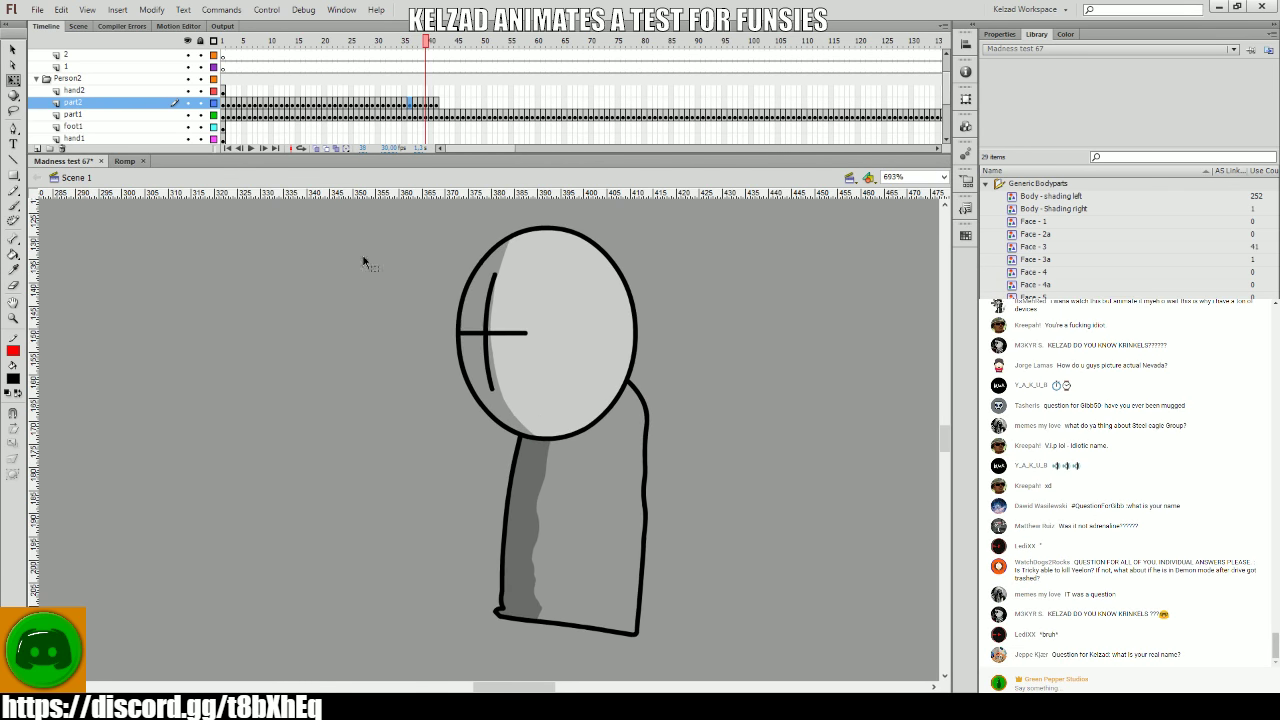
key(Return)
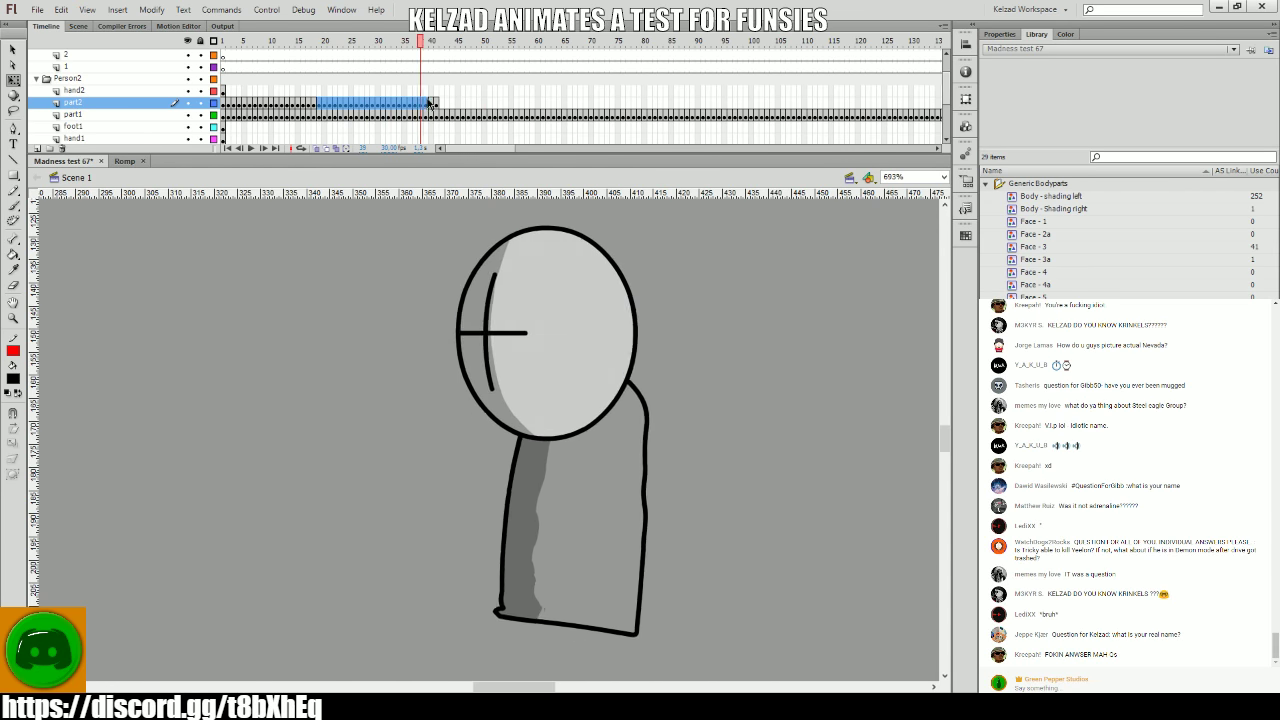
drag(317, 104, 448, 105)
key(Return)
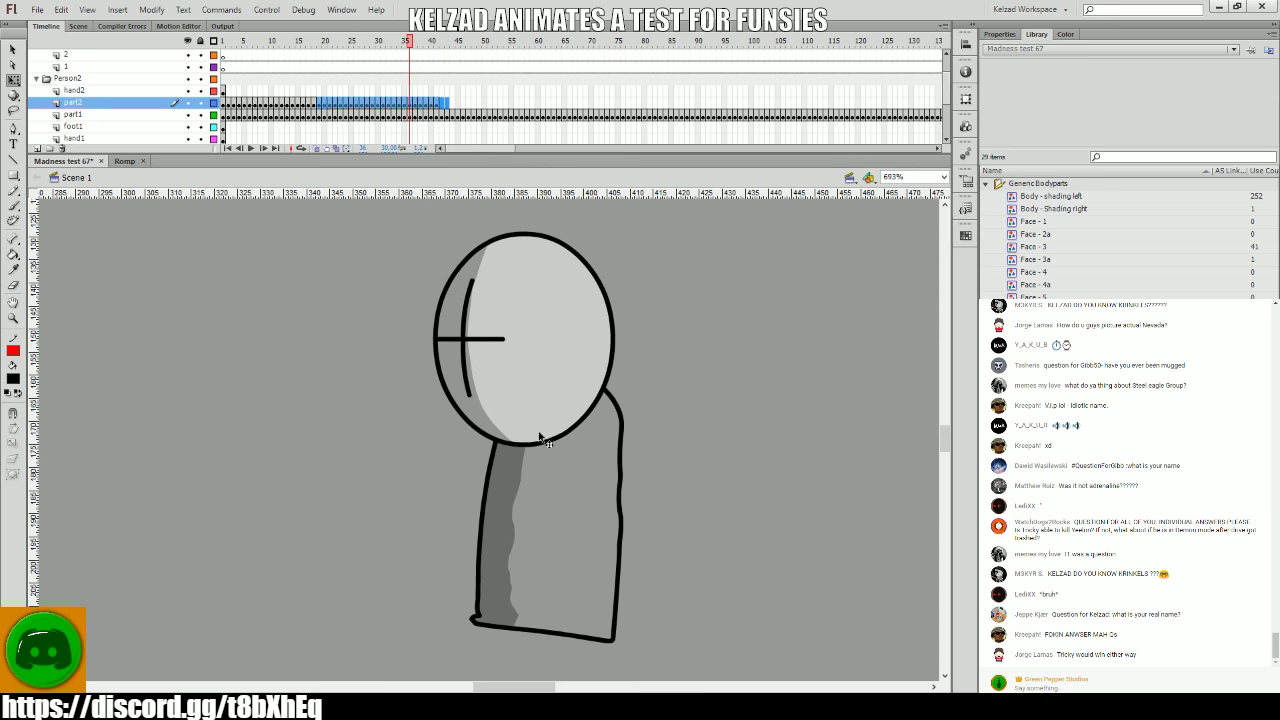
click(537, 437)
- Nudge the head slightly to the right on frames 39, 40 and 41 of part2
click(424, 107)
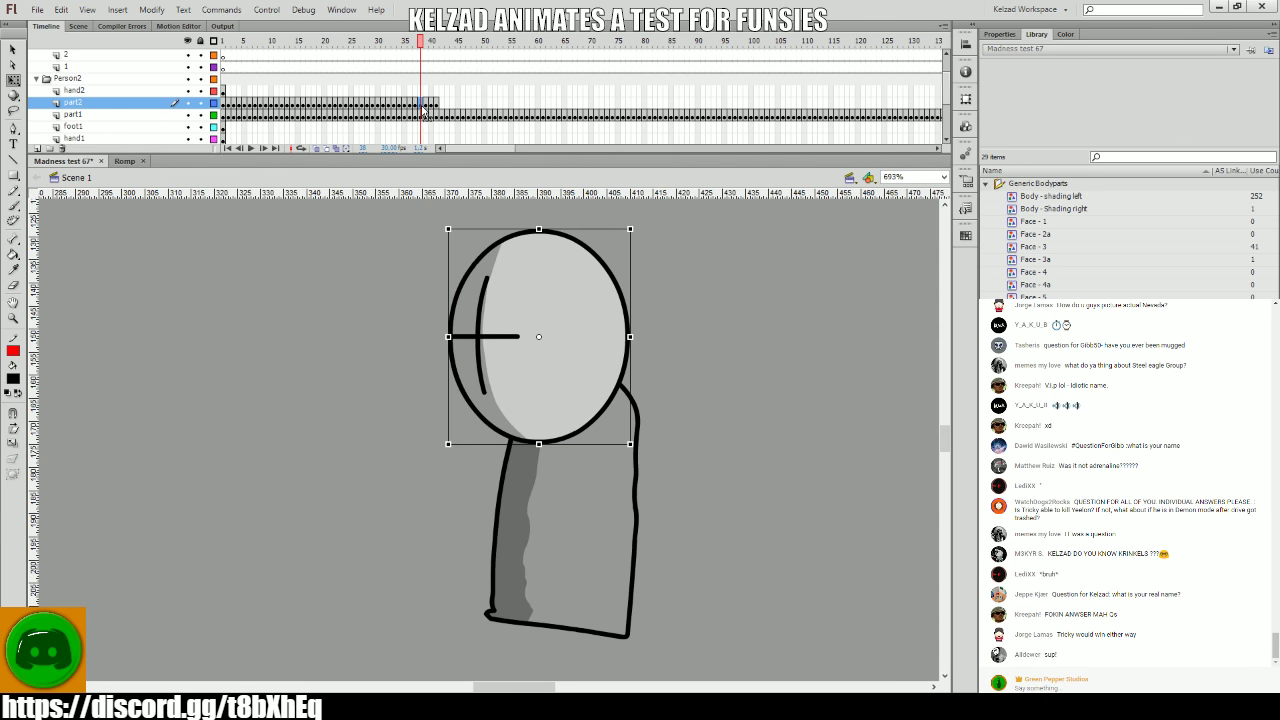
click(430, 106)
click(424, 107)
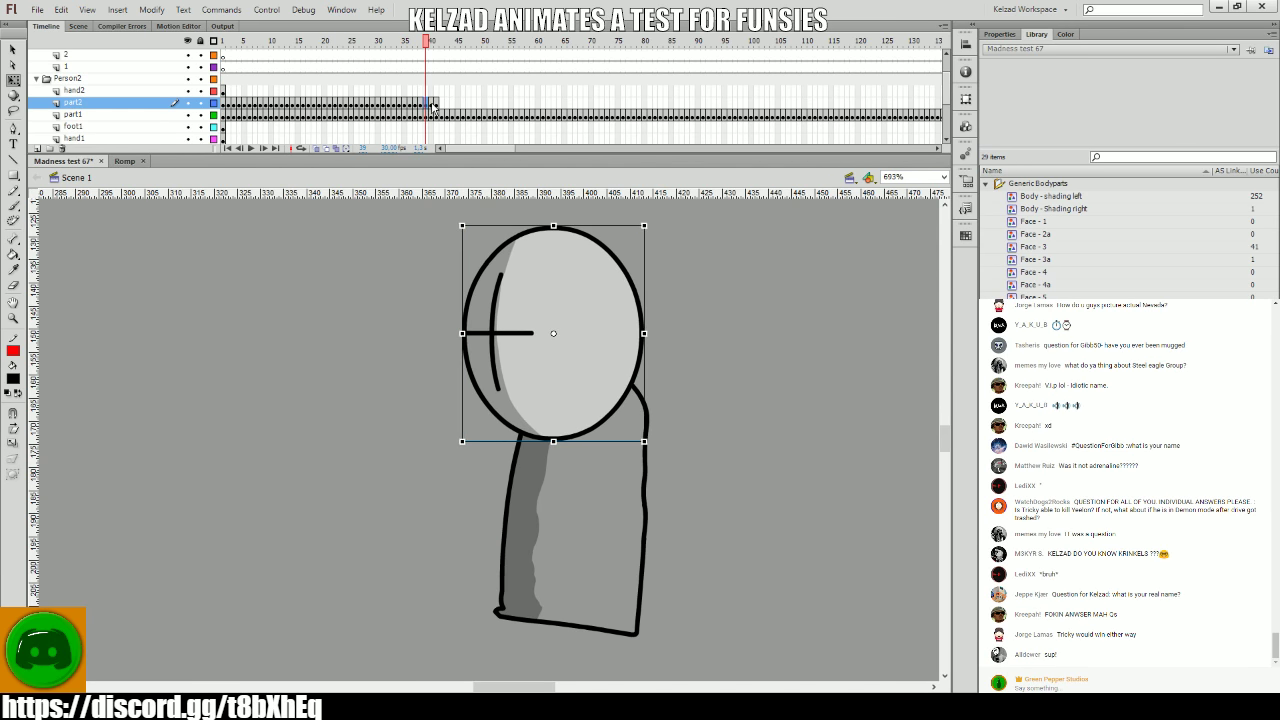
click(432, 106)
click(434, 106)
click(430, 106)
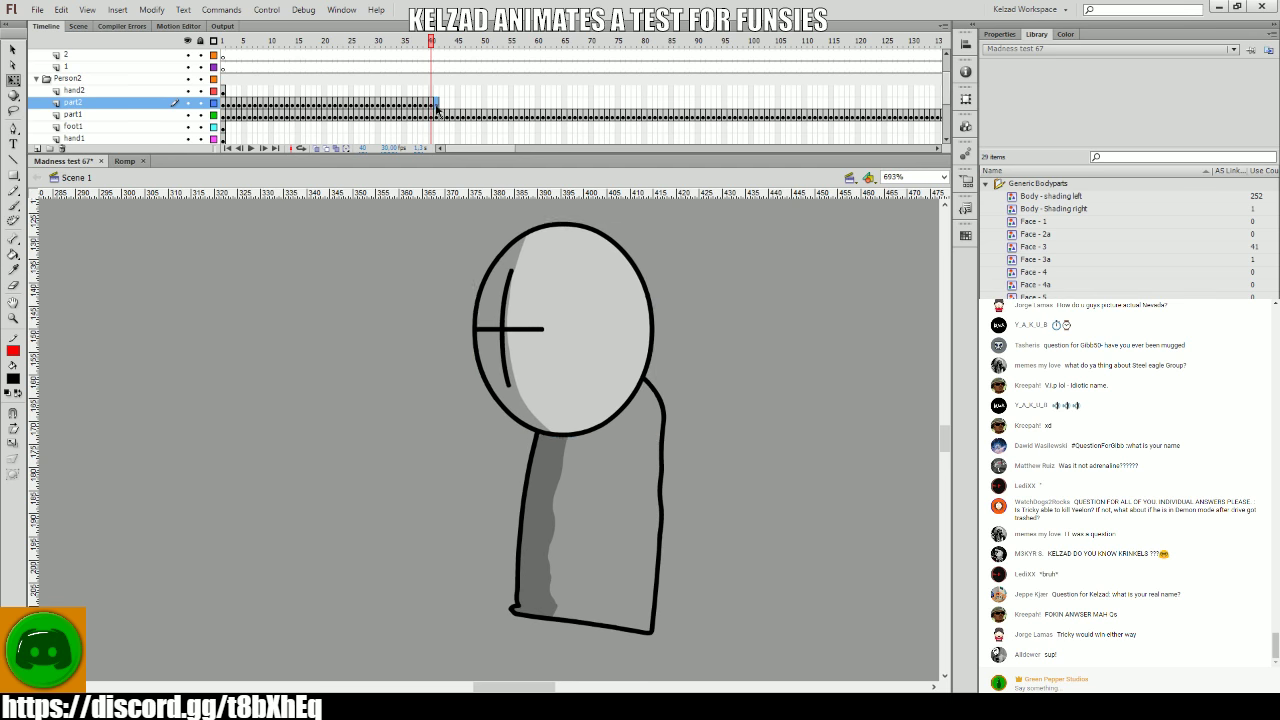
click(437, 107)
key(Right)
key(Right)
click(431, 106)
click(426, 106)
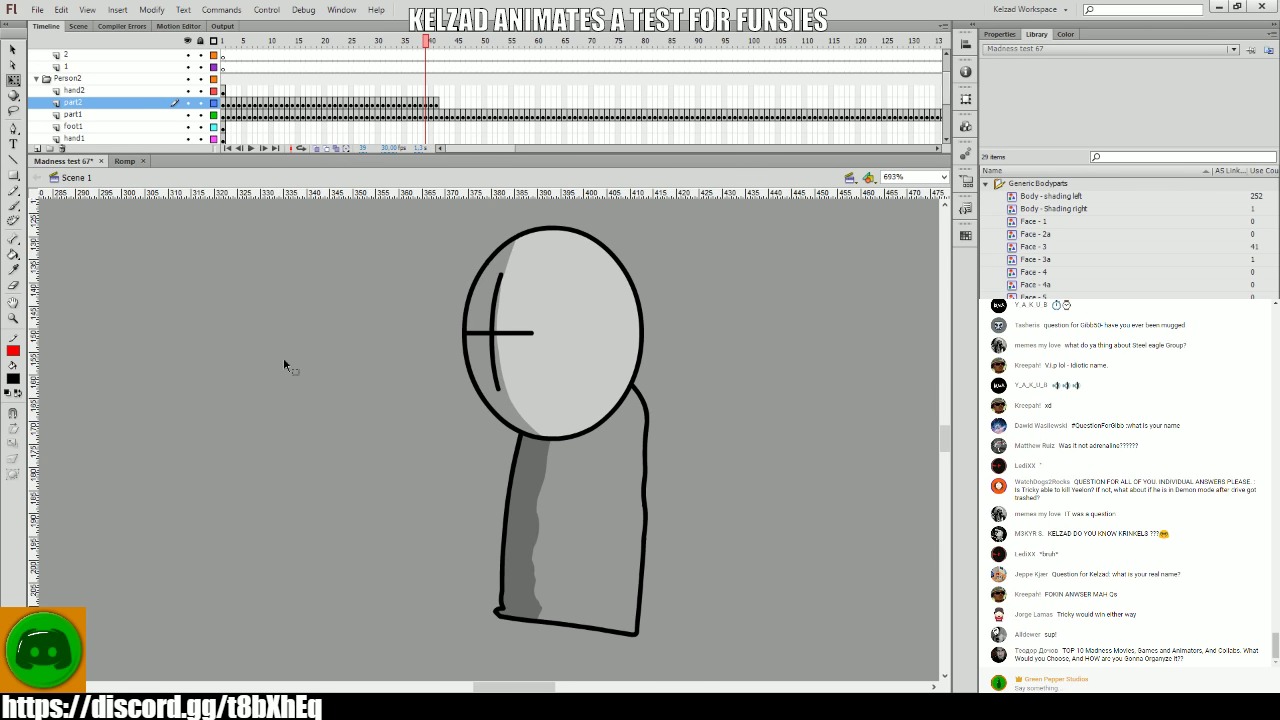
- Flip back and forth through frames 39 to 42 to check the head's spacing and its fit on the body
key(period)
key(period)
key(comma)
key(period)
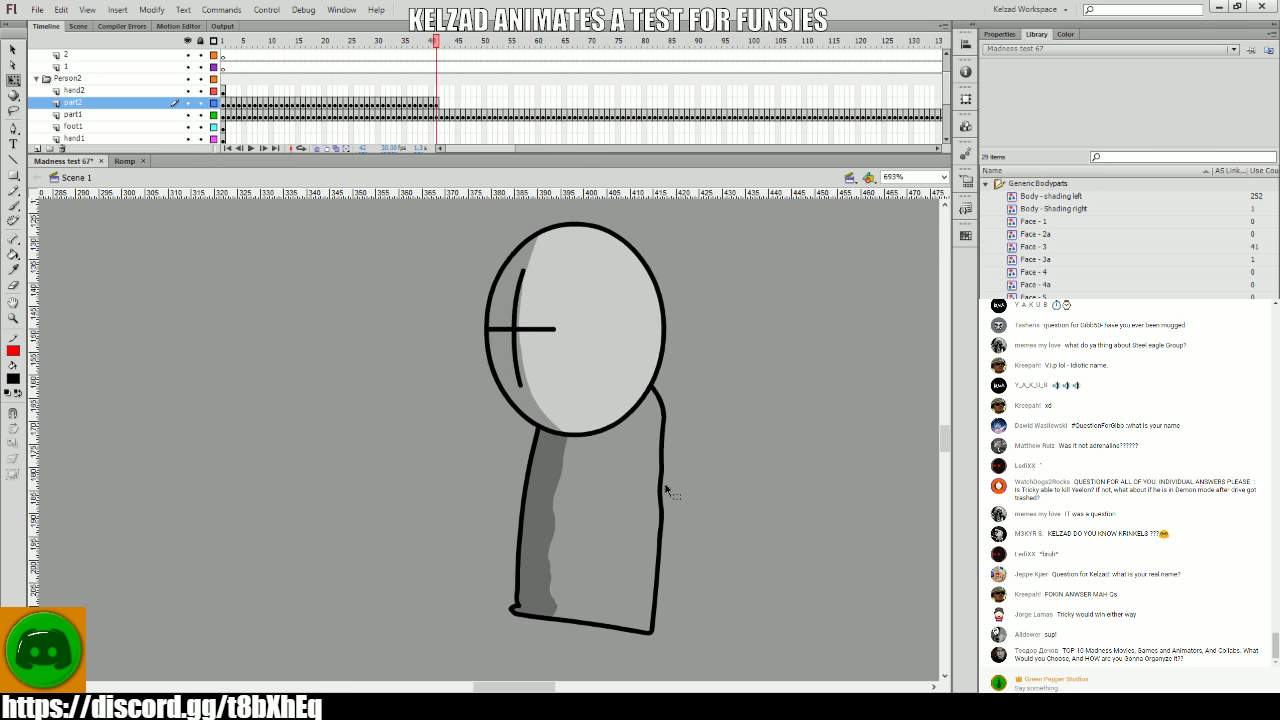
key(period)
key(comma)
click(552, 362)
key(comma)
key(comma)
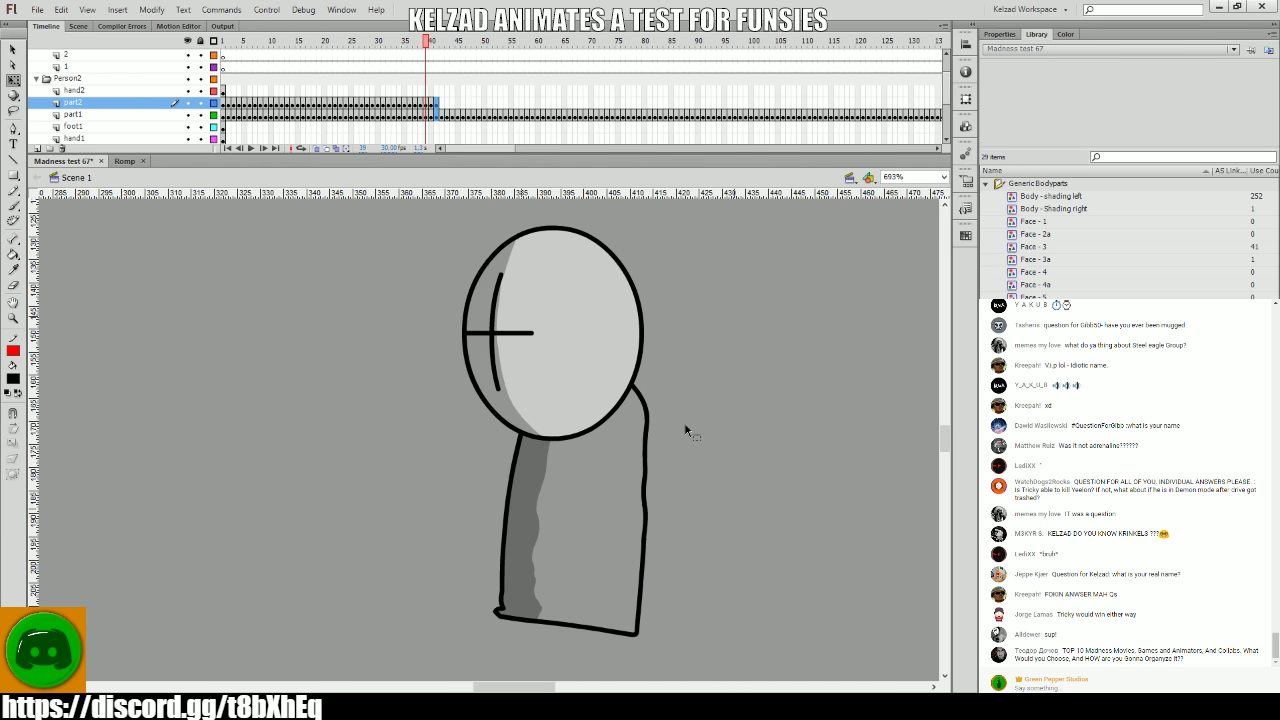
key(period)
key(period)
key(period)
key(comma)
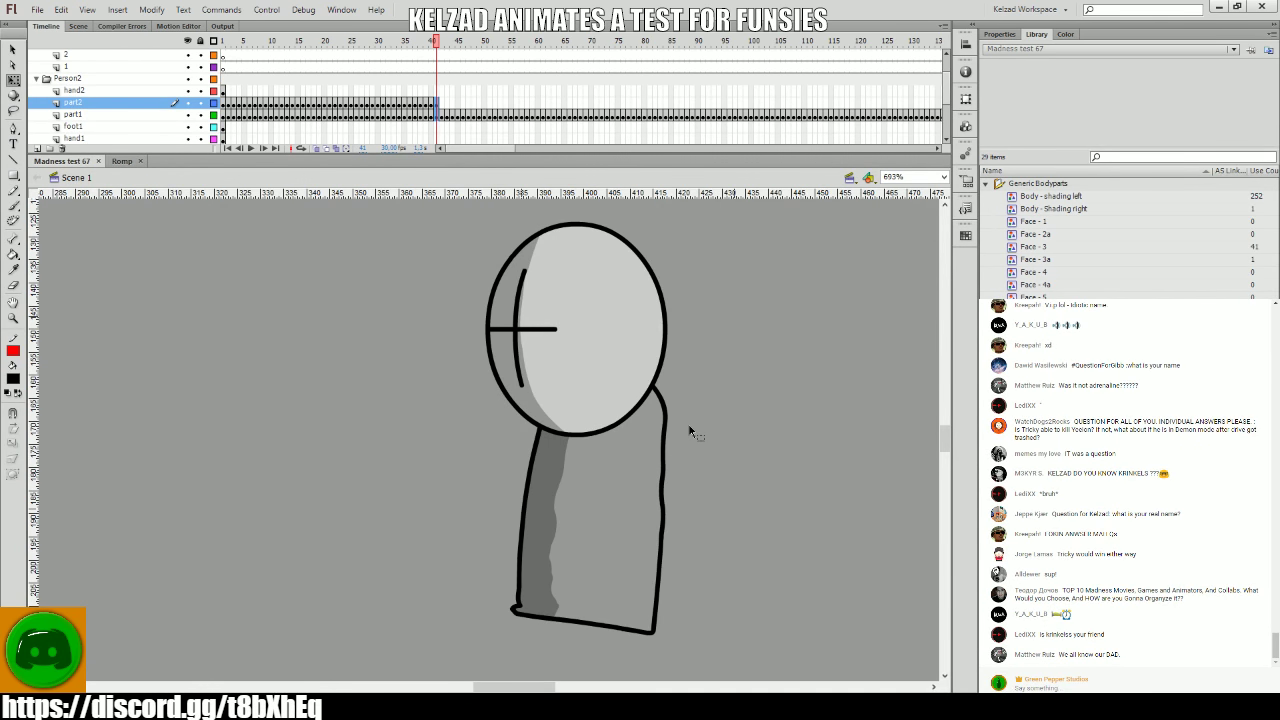
- Add keyframes 42 to 46 on part2, repositioning the head on each so it sits on the body
click(560, 364)
key(F6)
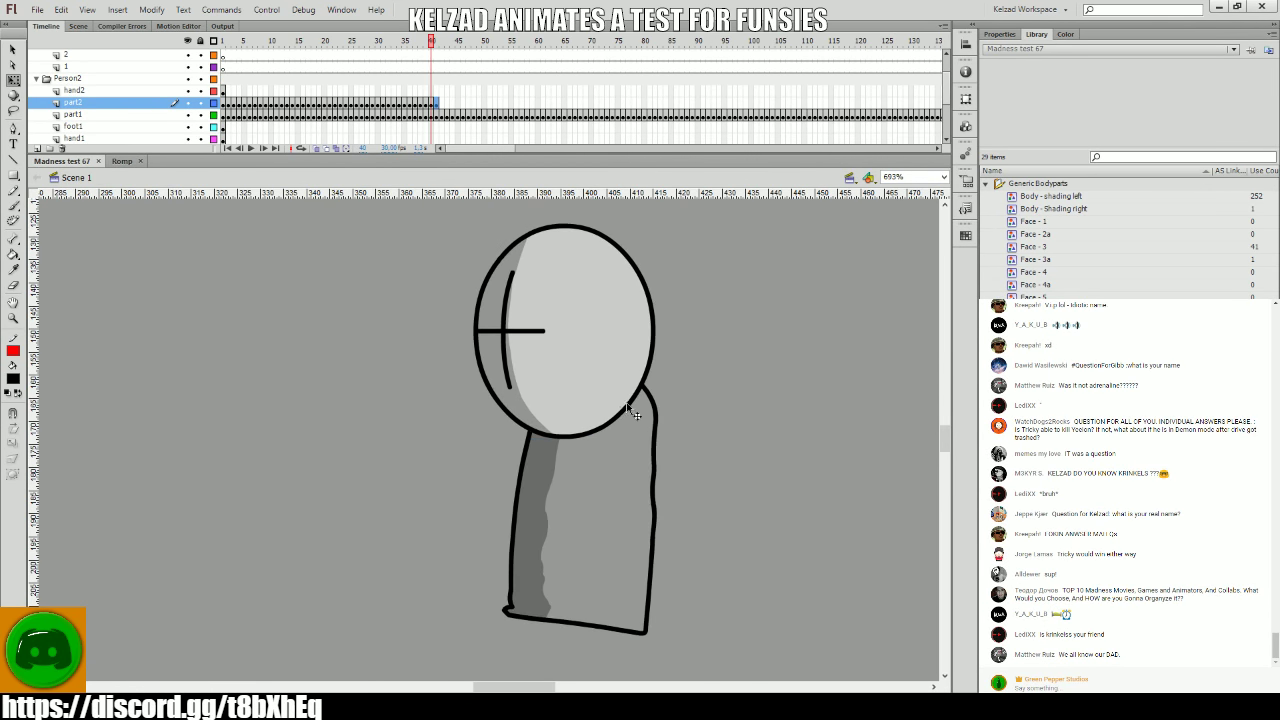
click(600, 396)
key(shift+Right)
key(F6)
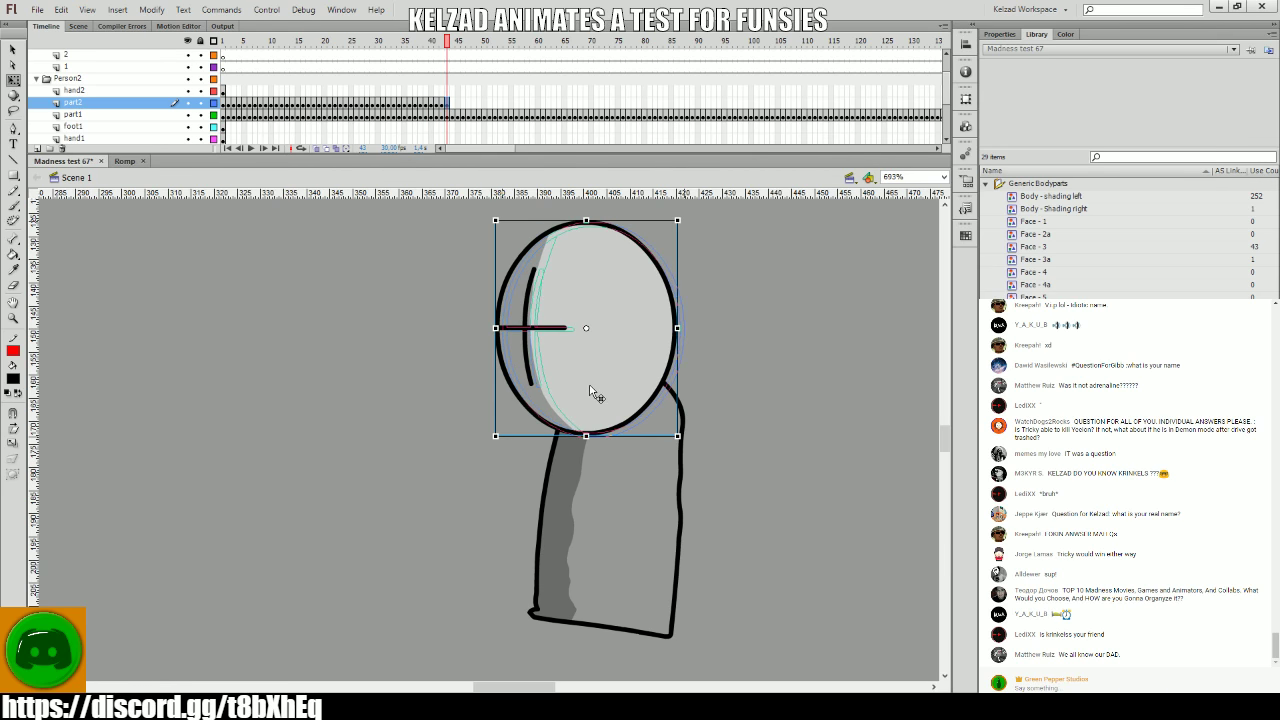
key(F6)
key(F6)
key(F6)
drag(598, 387, 631, 401)
- Continue part2 with keyframes 47 to 62, matching the head's position to the moving body frame by frame
key(F6)
key(F6)
key(F6)
key(F6)
key(F6)
key(F6)
key(F6)
key(F6)
key(F6)
key(F6)
key(F6)
key(F6)
key(F6)
key(F6)
key(F6)
key(F6)
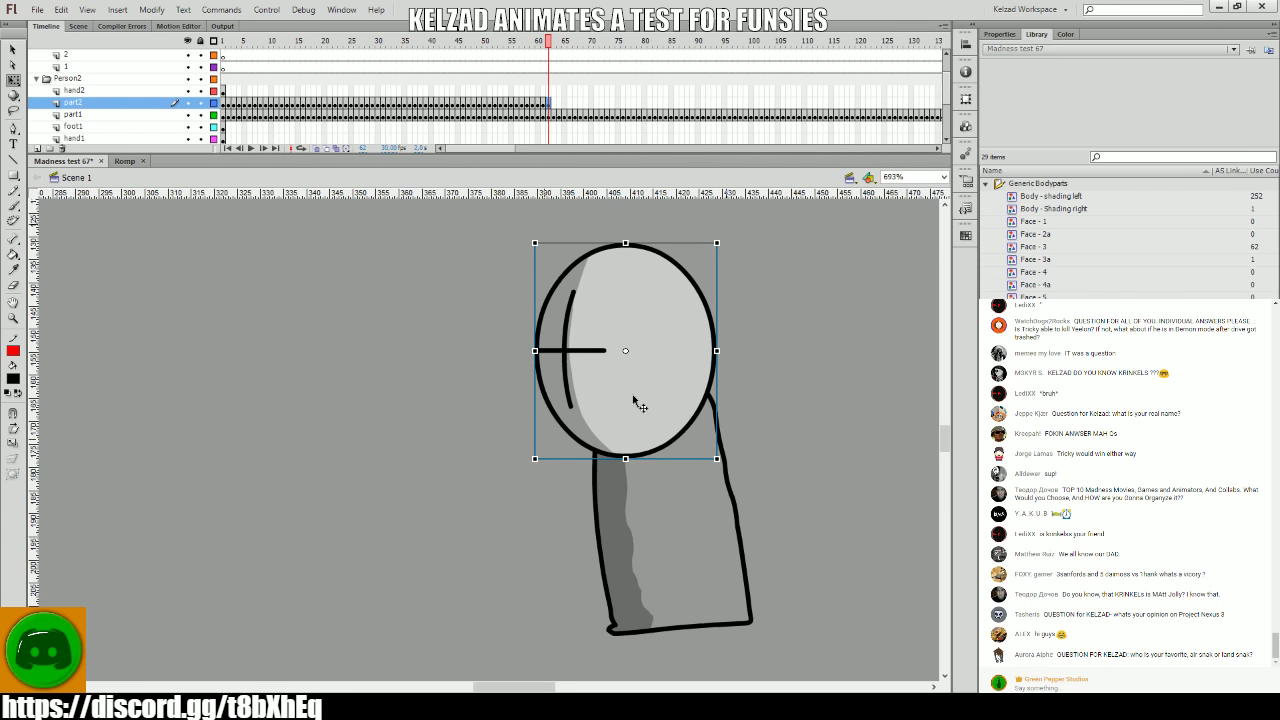
- Nudge the head left on part2's frame 62, then add keyframe 63 and nudge the head left and slightly up
key(Left)
key(Left)
key(F6)
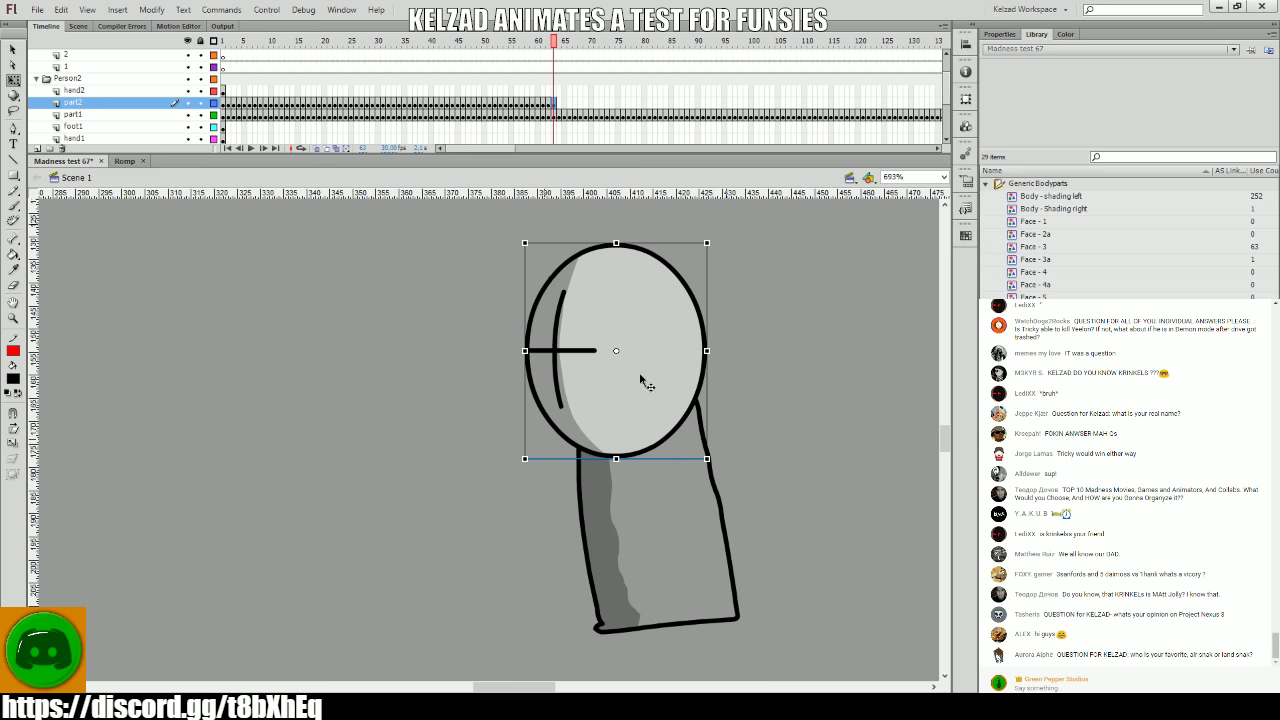
key(Left)
key(Left)
key(Left)
key(Up)
- Add keyframes 64 and 65 on part2 and shift the head left and slightly up to follow the leaning body
key(F6)
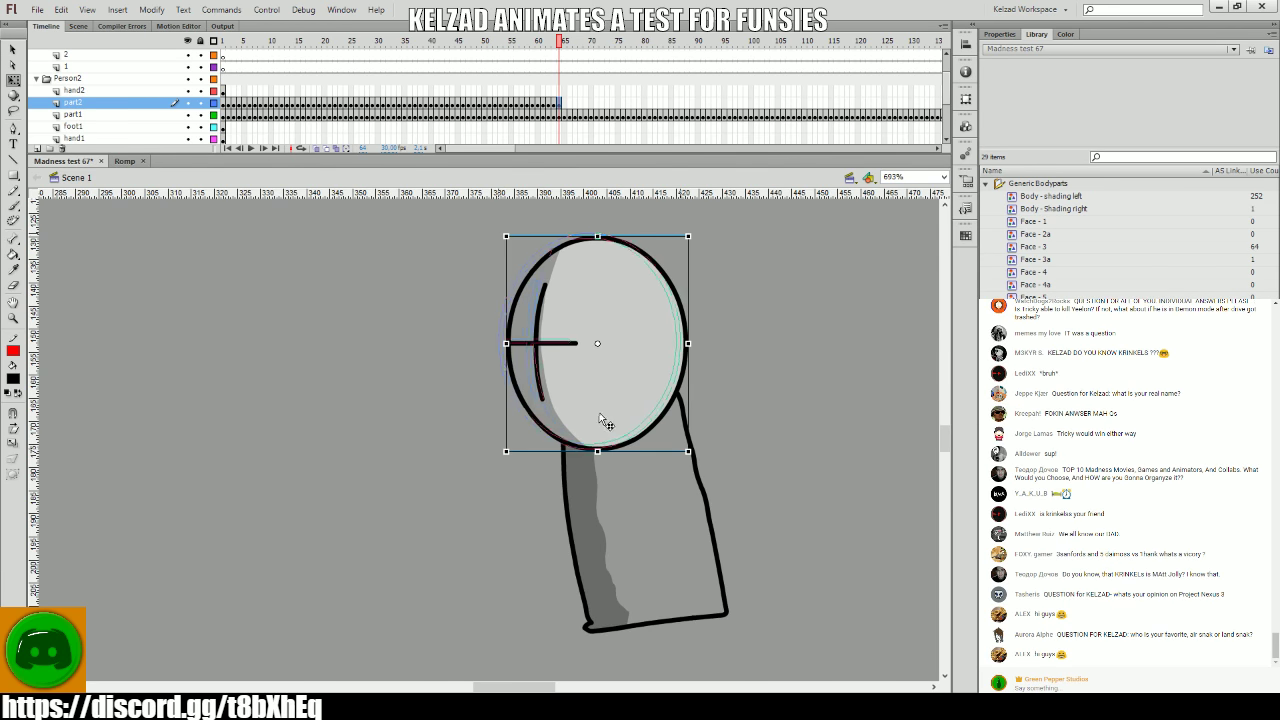
key(Left)
key(Left)
key(Left)
key(F6)
key(Left)
key(Left)
key(Left)
key(Up)
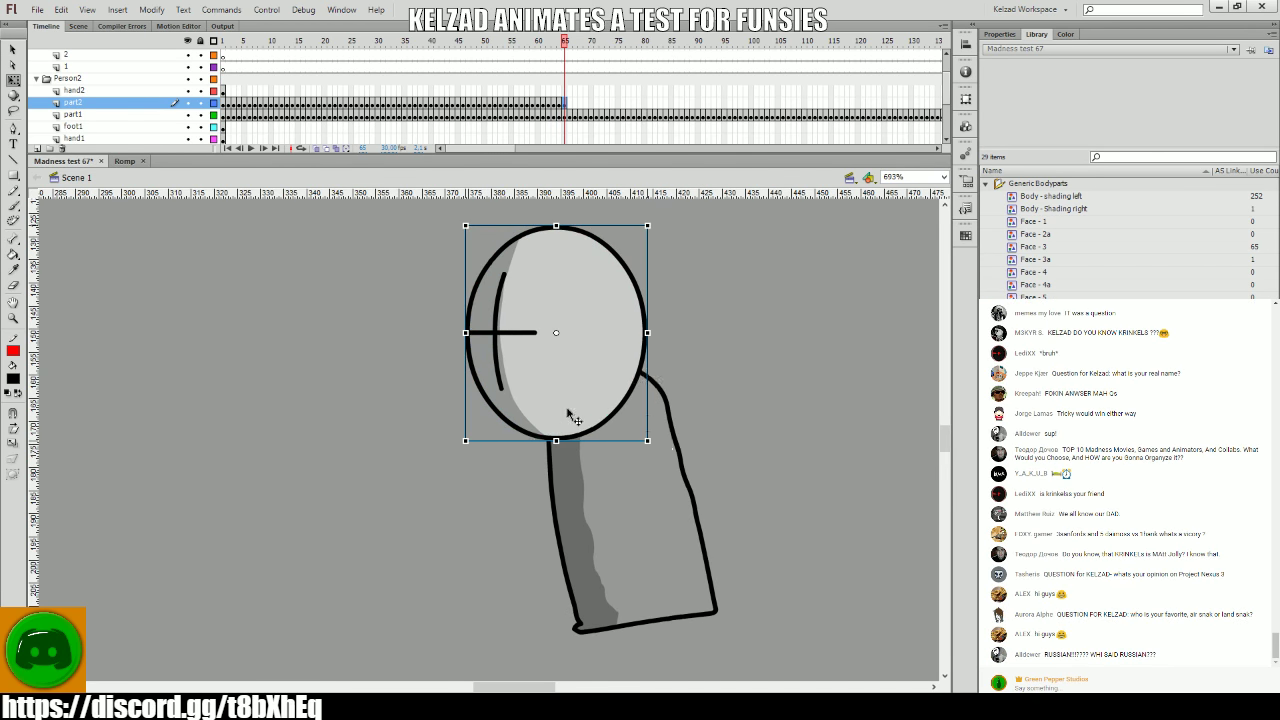
- Add keyframes 66, 67 and 68 on part2, nudging the head left and slightly down on the last one
key(F6)
key(Left)
key(Left)
key(Left)
key(F6)
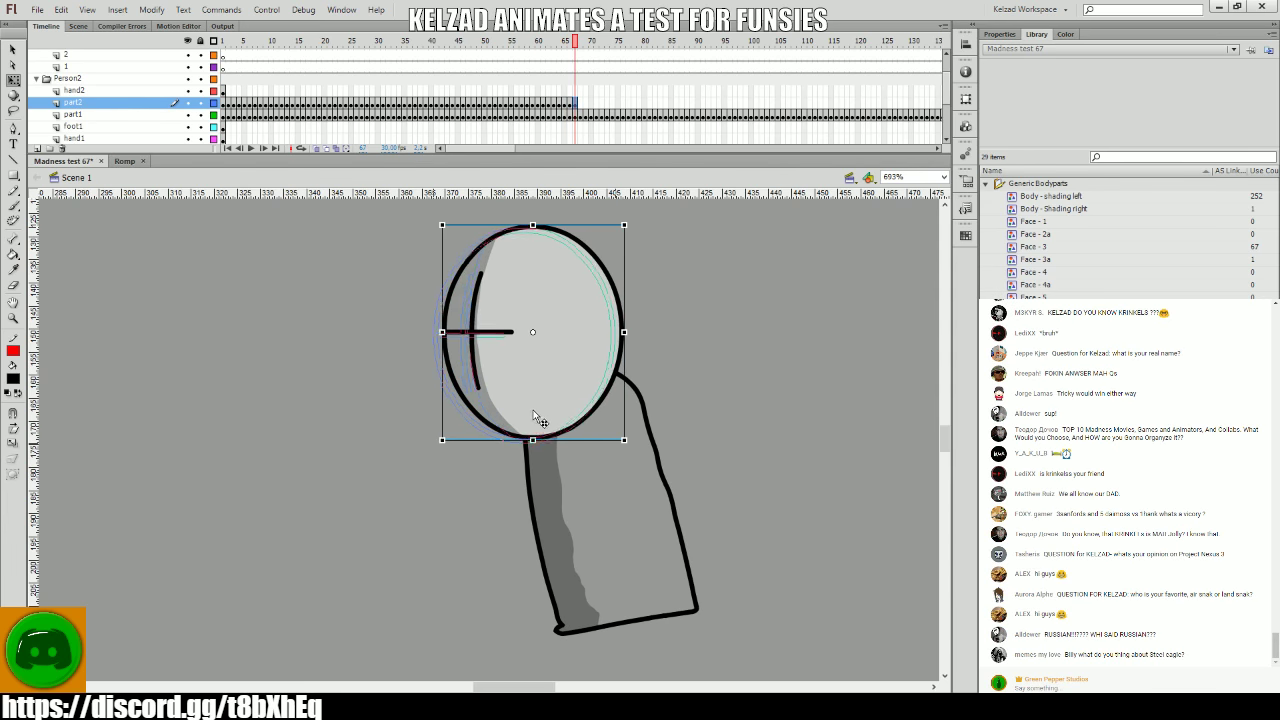
key(F6)
key(Left)
key(Left)
key(Left)
key(Down)
- Flip back and forth through frames 66 to 68 to check the head's spacing over the body
key(comma)
key(comma)
key(period)
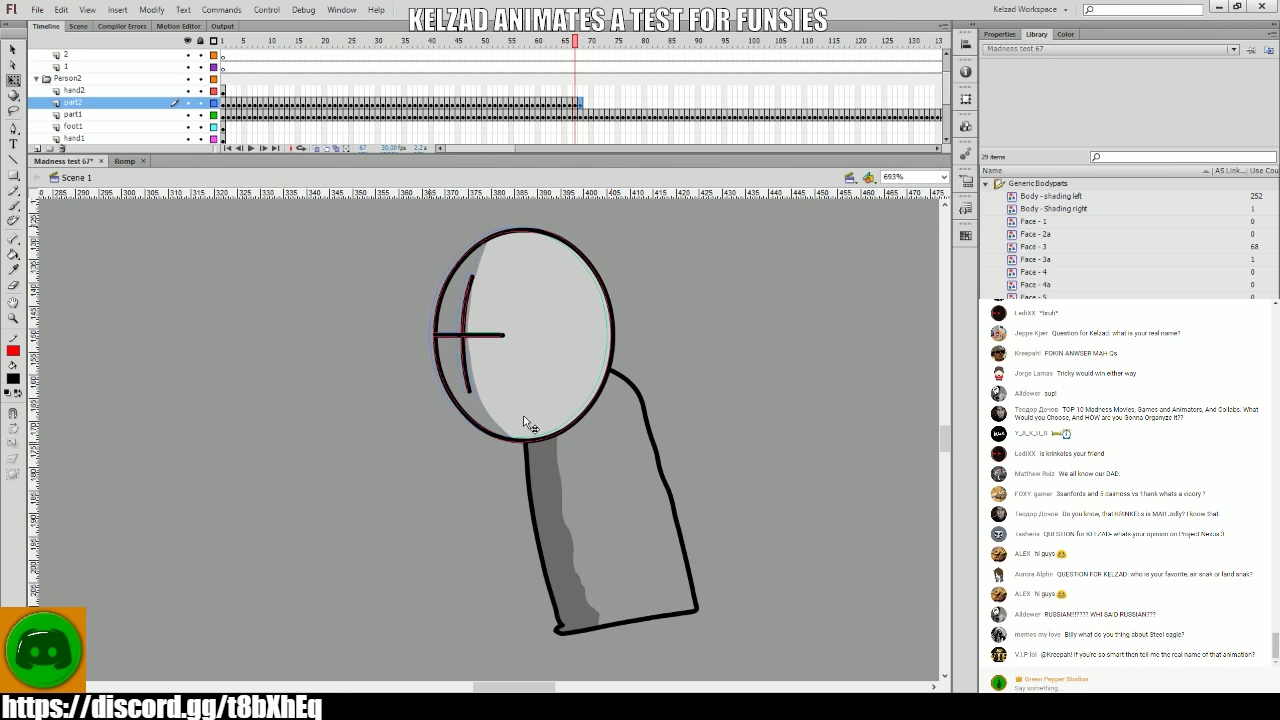
key(comma)
key(comma)
key(period)
key(comma)
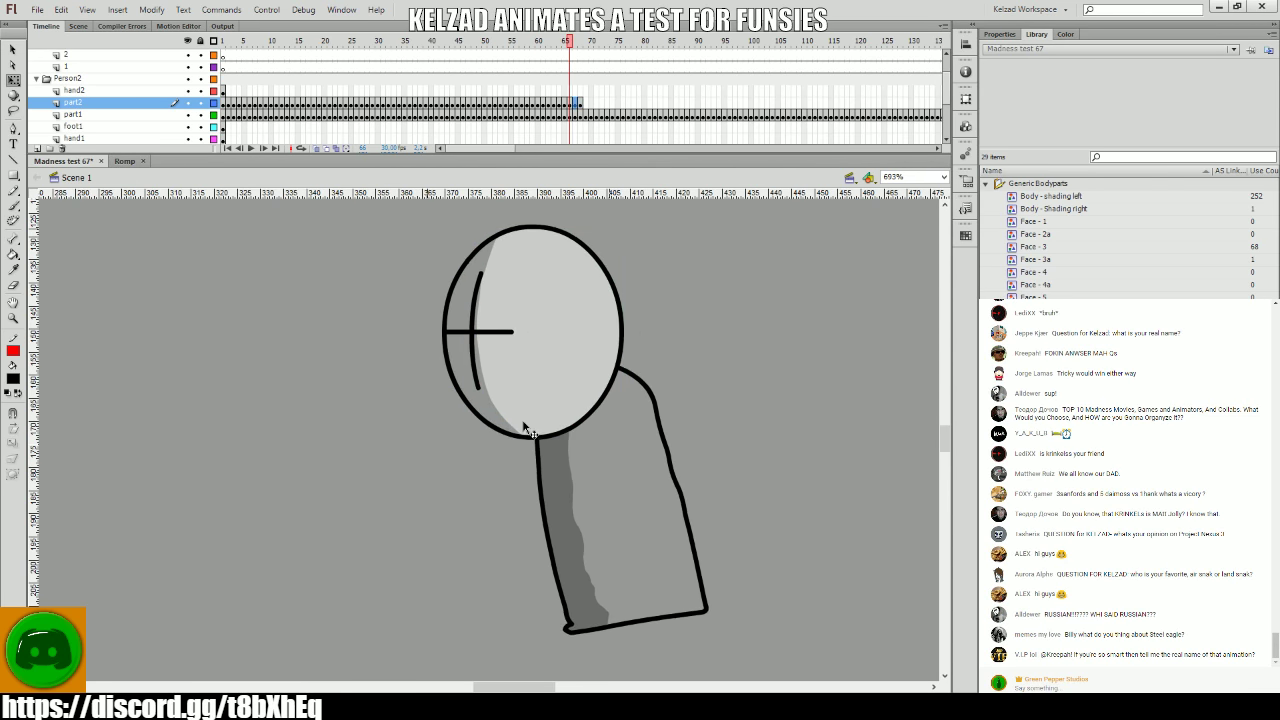
key(period)
key(period)
- Nudge the head left on frame 67 of part2 and compare it with frame 68
click(535, 424)
key(Left)
key(Left)
key(Left)
key(Left)
key(Up)
key(Up)
key(Up)
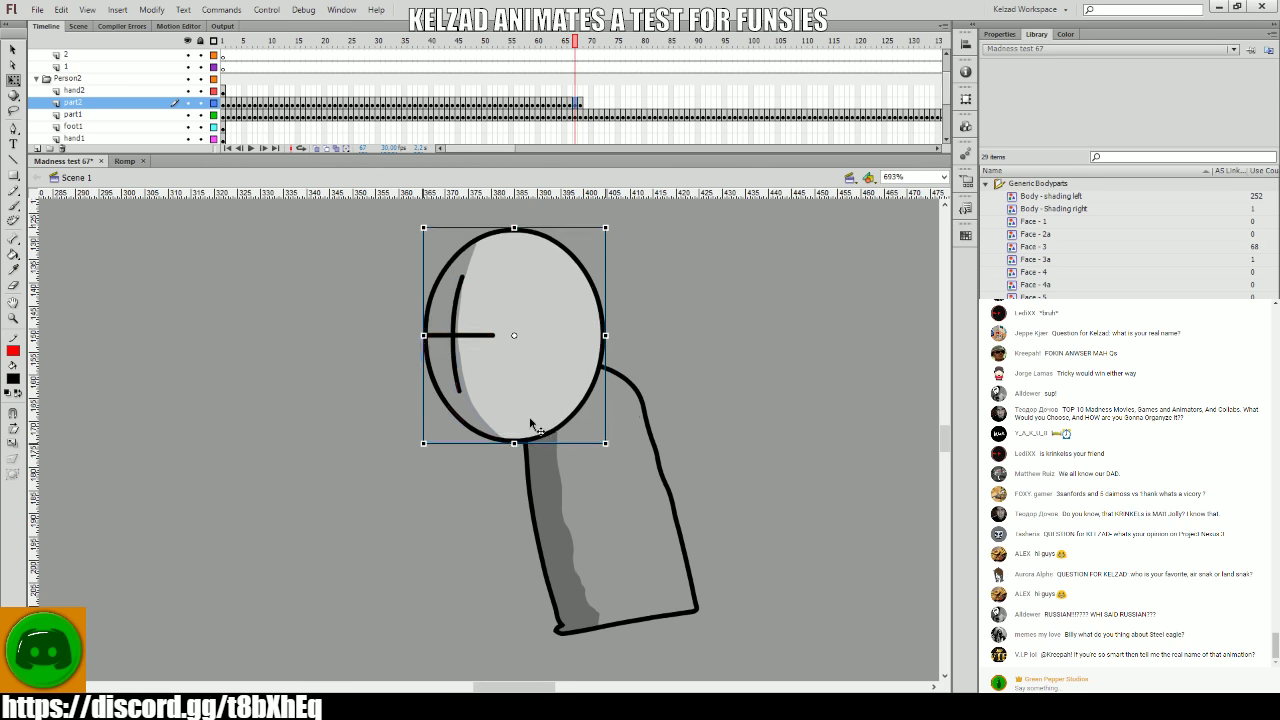
key(period)
key(comma)
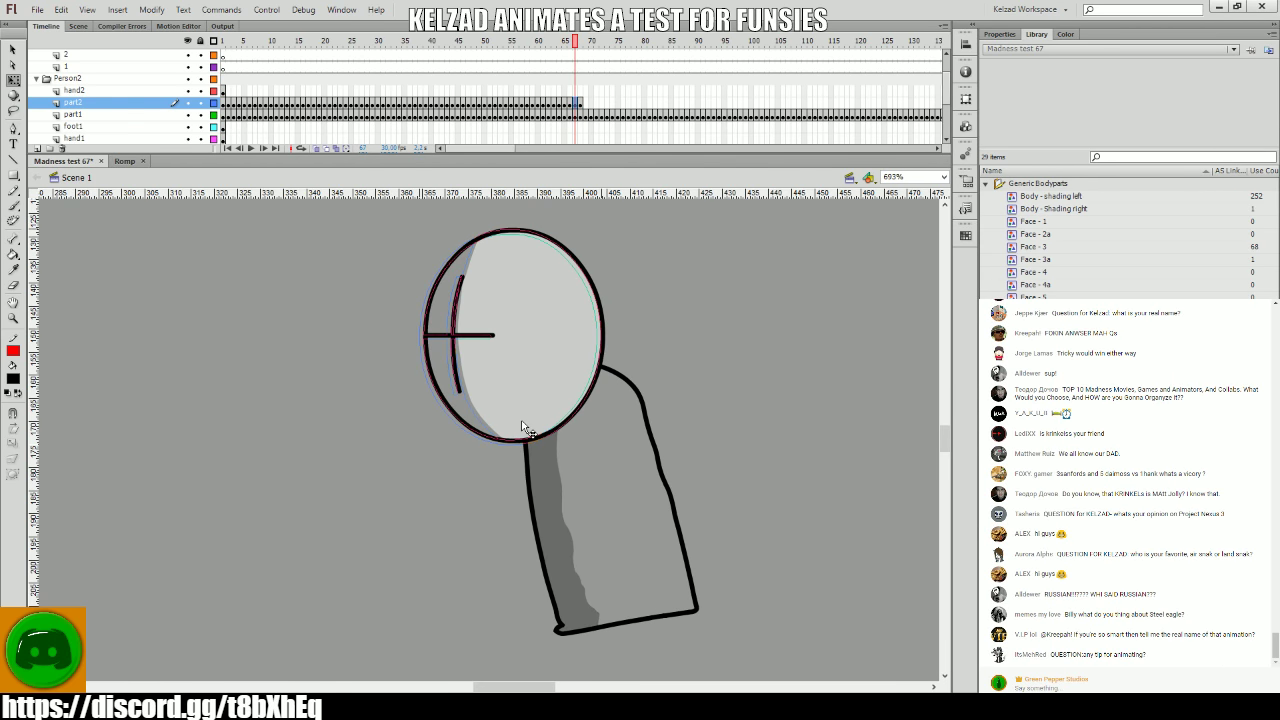
click(522, 427)
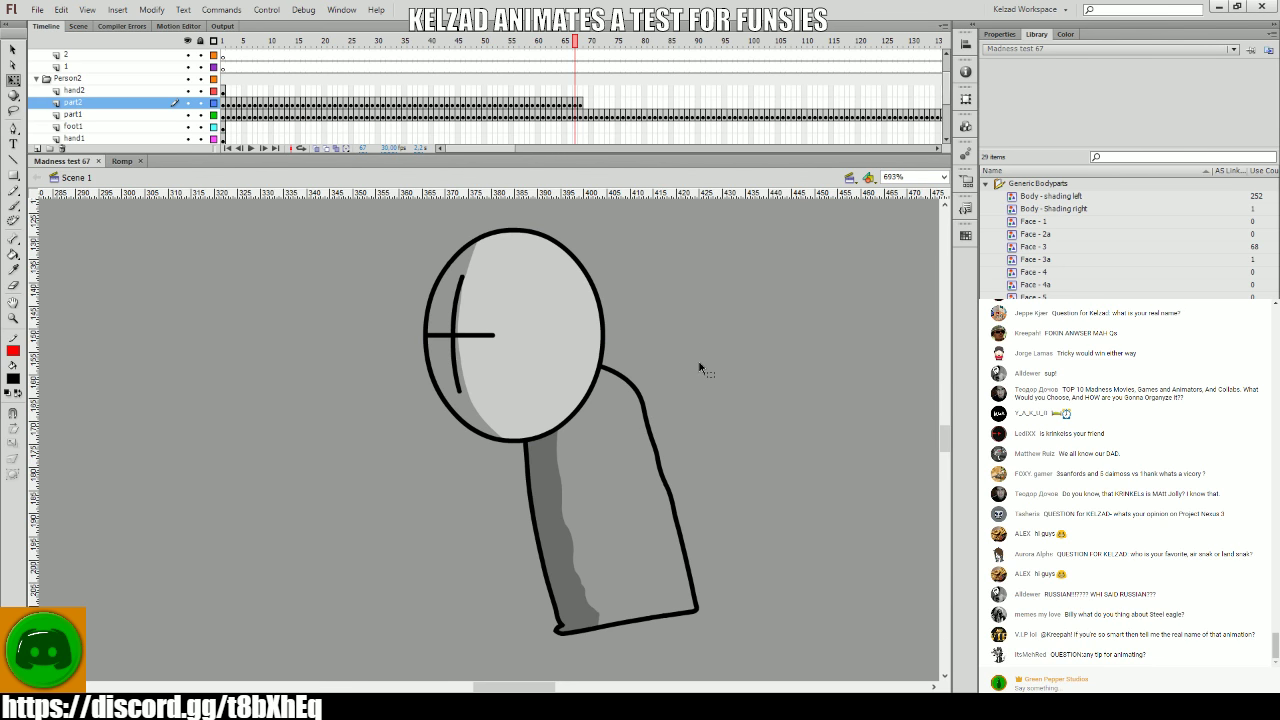
- Adjust the head's position on frame 68 of part2 and compare it with the preceding frames
key(period)
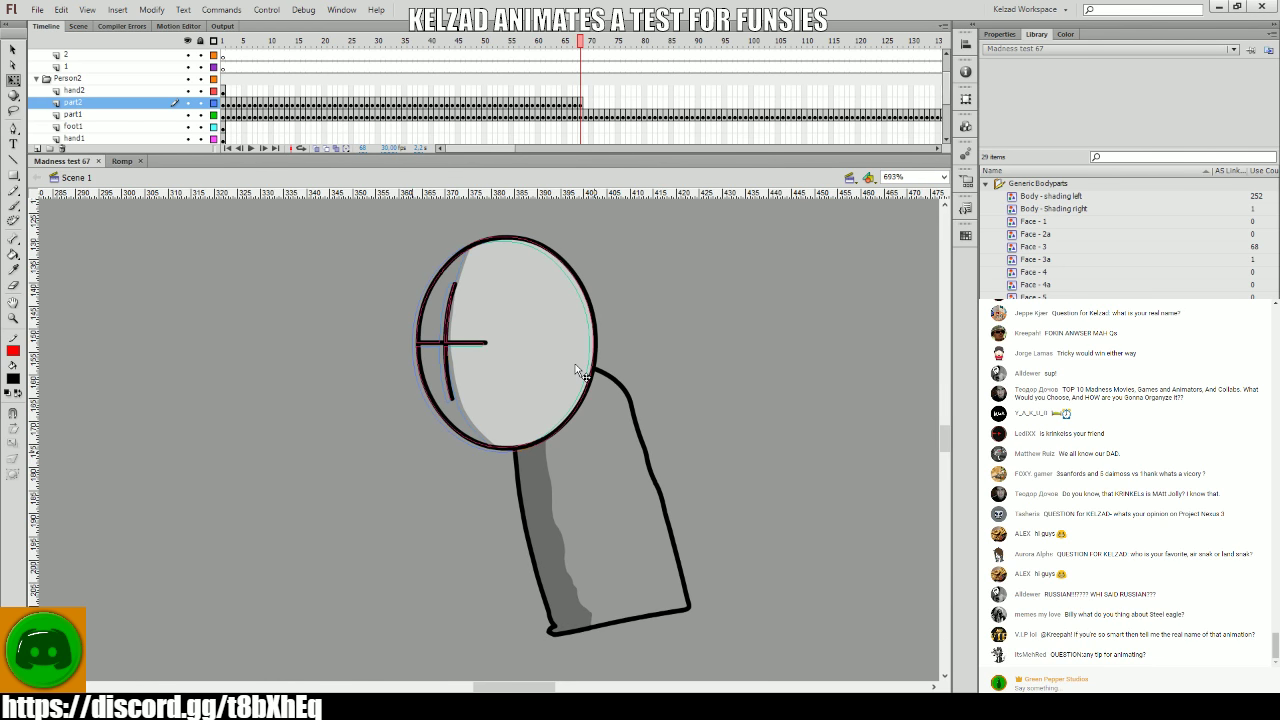
click(577, 371)
key(comma)
key(comma)
key(period)
key(period)
key(comma)
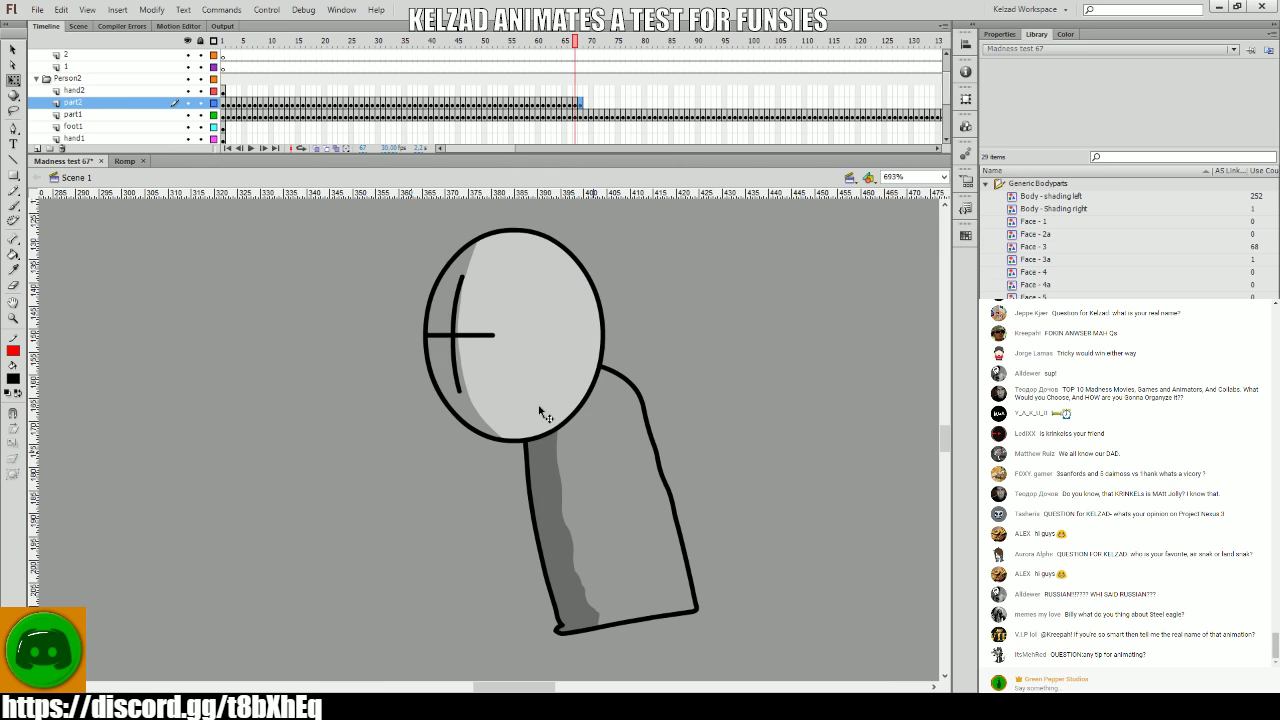
key(comma)
key(period)
- Fine-tune the head on frames 67 and 68 of part2, checking its spacing back to frame 65
click(540, 413)
key(comma)
key(comma)
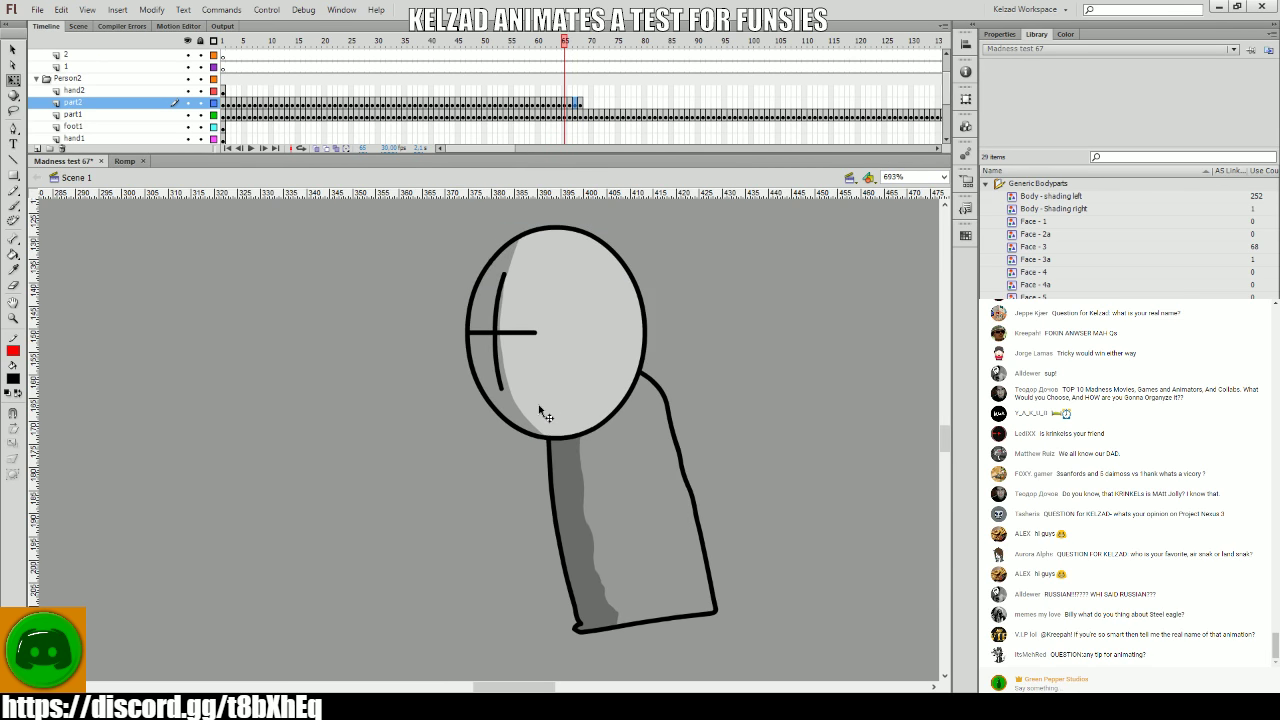
key(period)
key(period)
key(period)
click(538, 410)
- Add keyframes 69 to 78 on part2, moving the head left to follow the leaning body
key(period)
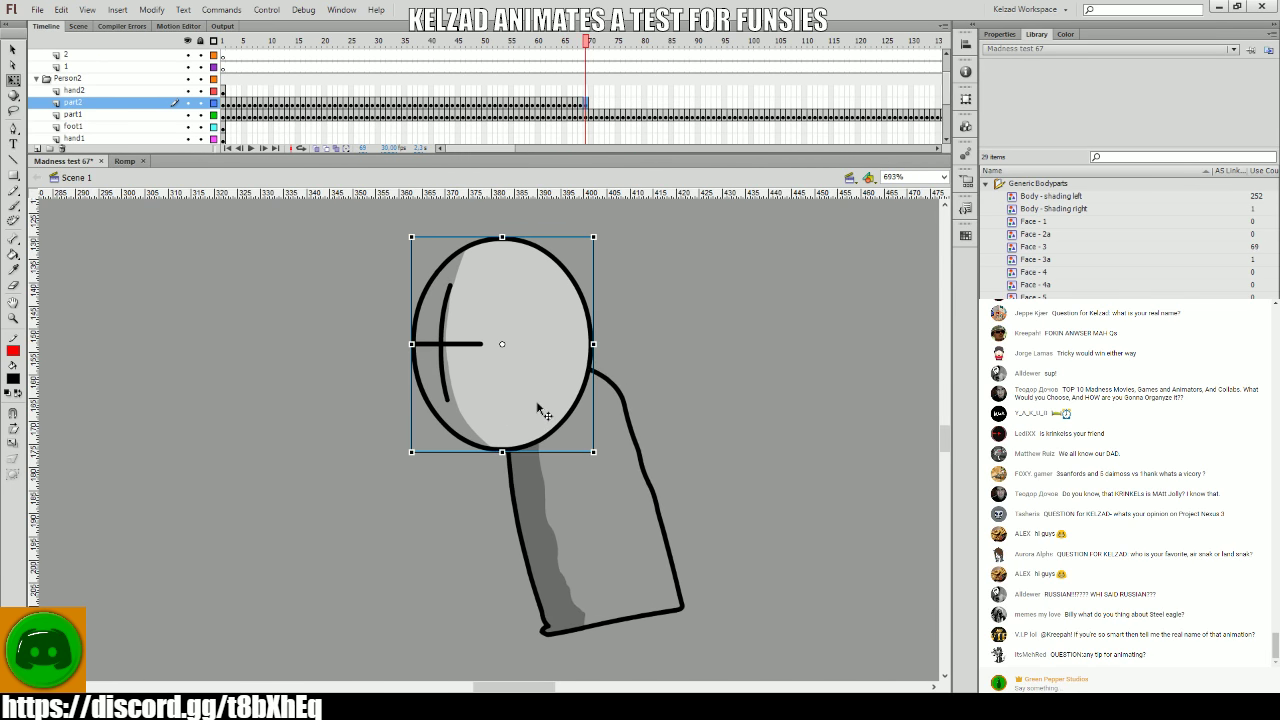
key(F6)
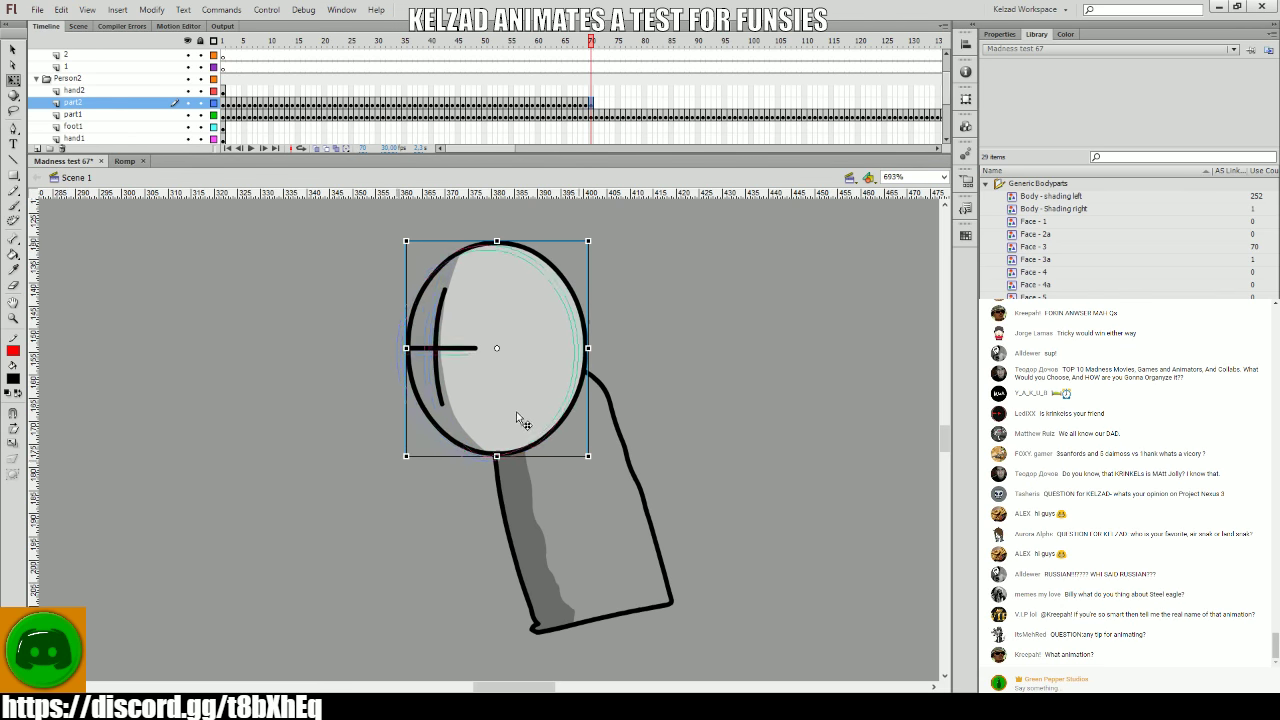
key(F6)
key(F6)
drag(472, 413, 762, 428)
key(F6)
key(F6)
key(F6)
key(F6)
key(F6)
key(F6)
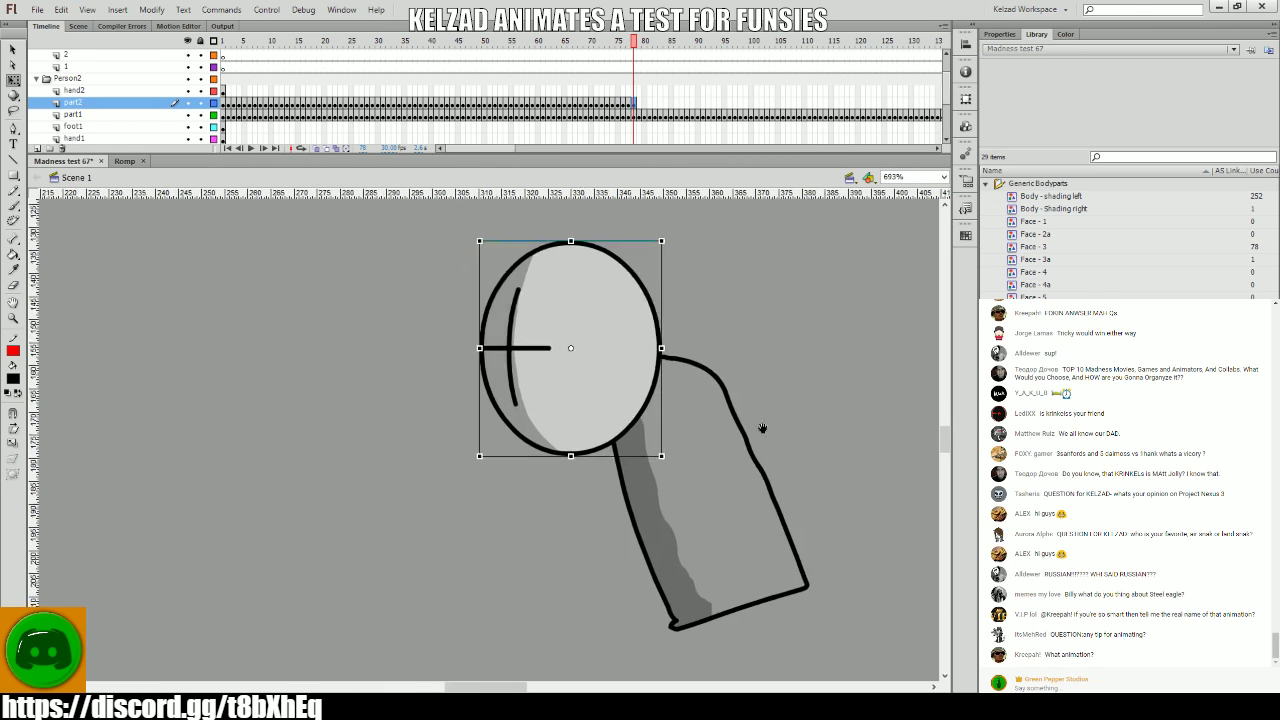
- Reposition the head over the neck on frames 78, 77 and 75 of part2, comparing neighbouring frames
drag(600, 405, 629, 401)
key(comma)
key(period)
key(comma)
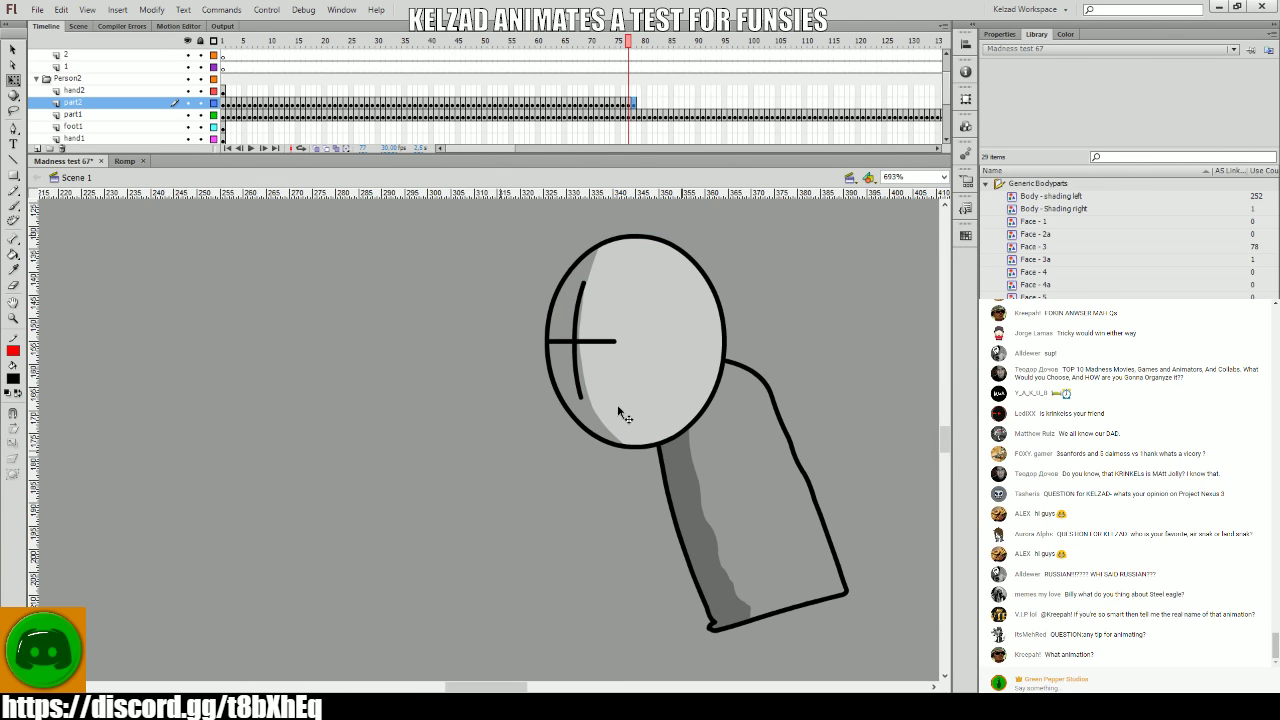
click(614, 399)
key(comma)
key(comma)
key(period)
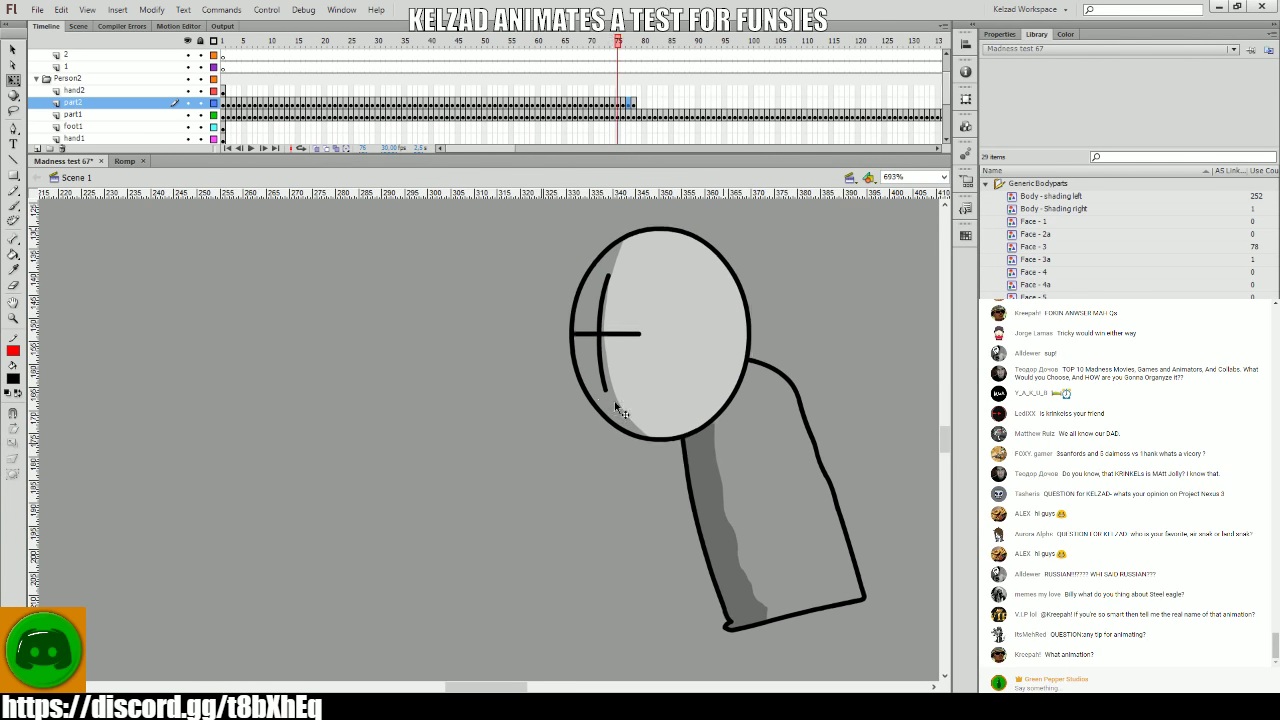
key(comma)
click(622, 410)
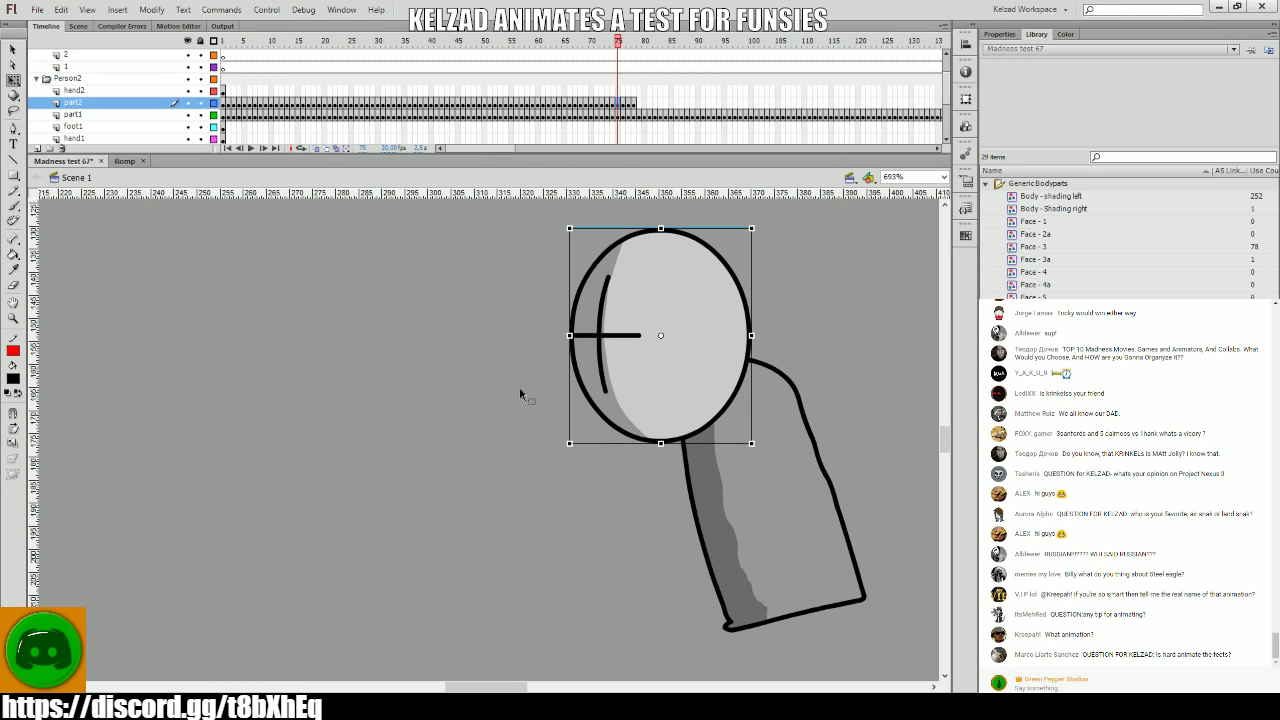
click(377, 363)
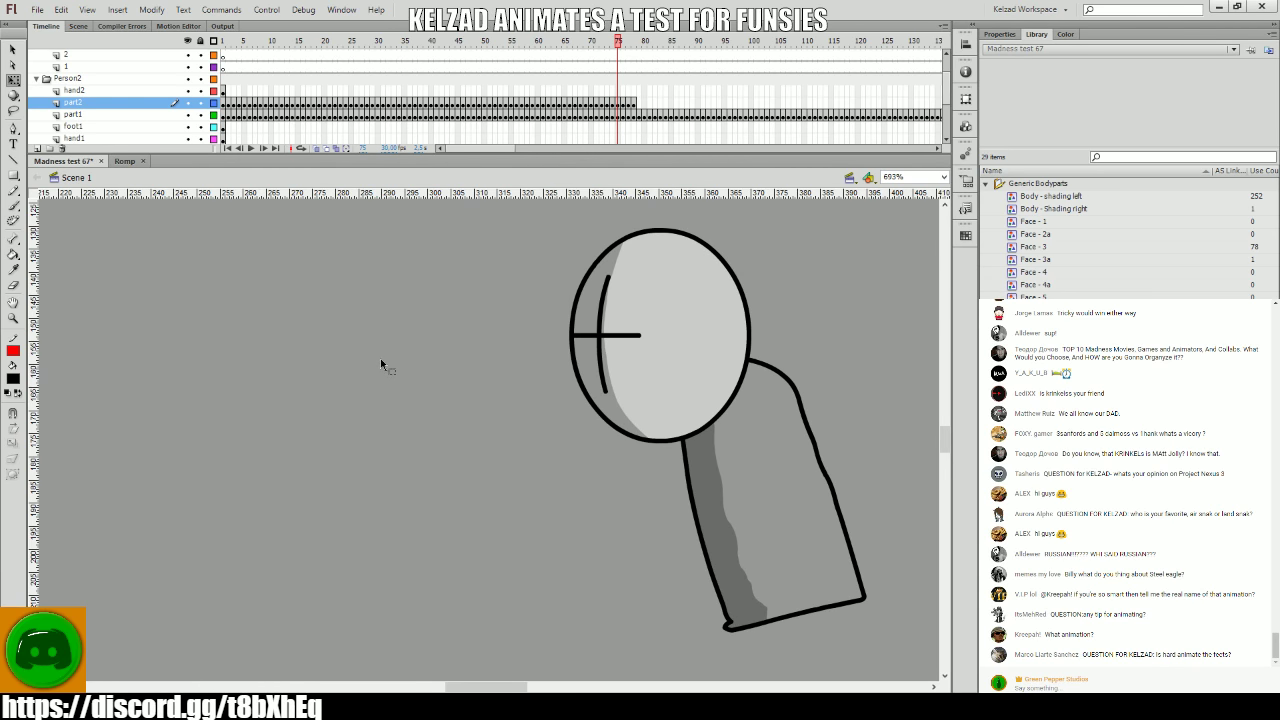
- Step back from frame 75 to frame 68 to examine how smoothly the head follows the body
key(comma)
key(comma)
key(comma)
key(comma)
key(comma)
key(comma)
key(comma)
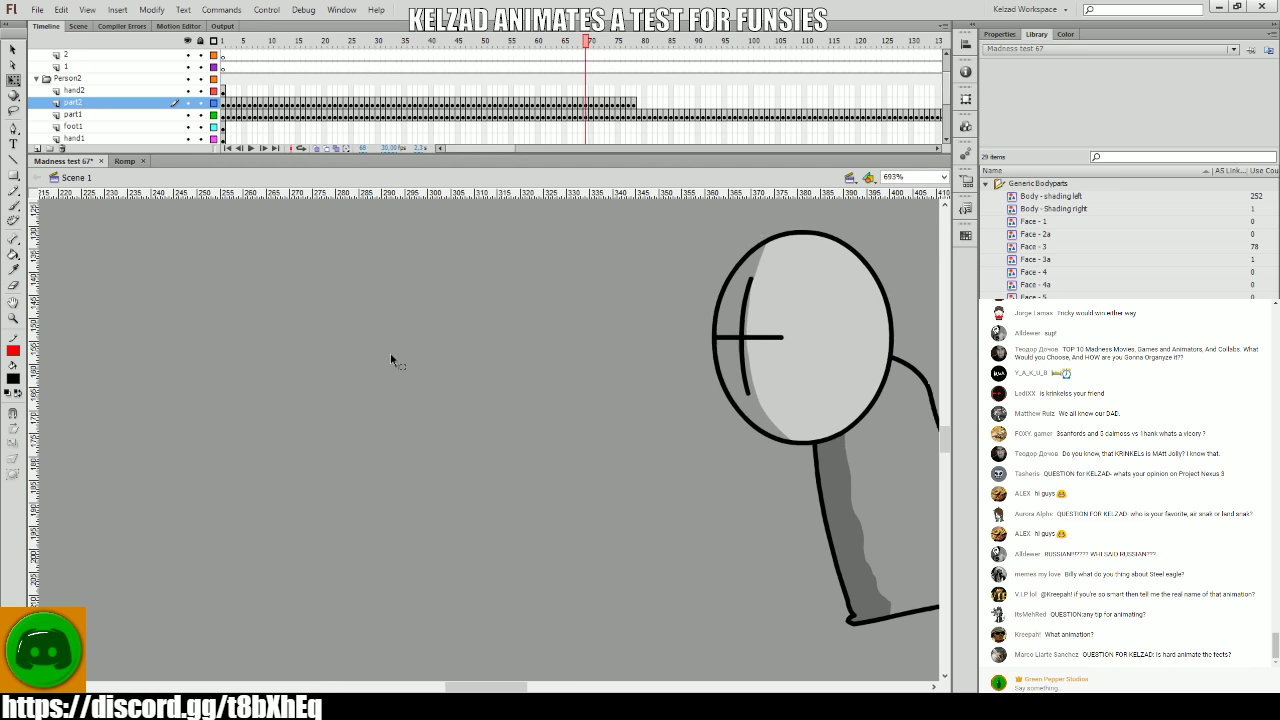
key(period)
key(period)
key(comma)
key(comma)
key(comma)
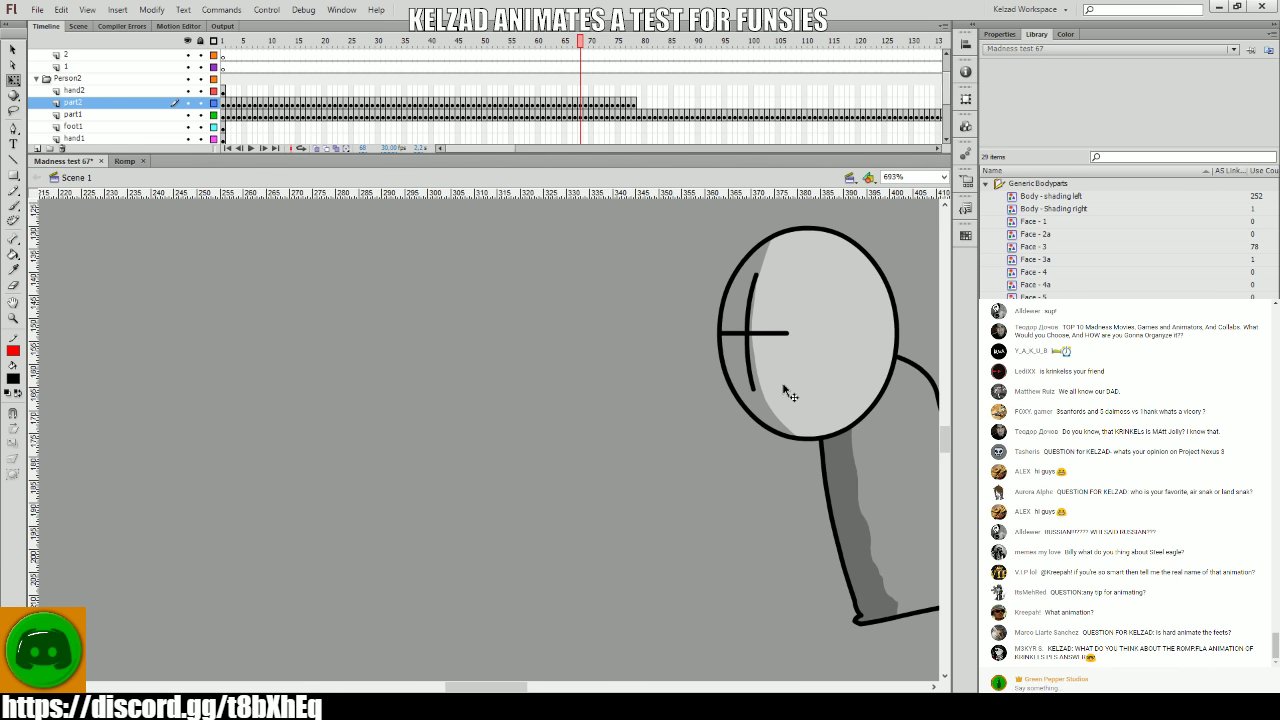
- Adjust the head's position over the body on frames 69 and 70 of part2
key(period)
click(786, 392)
key(period)
click(786, 392)
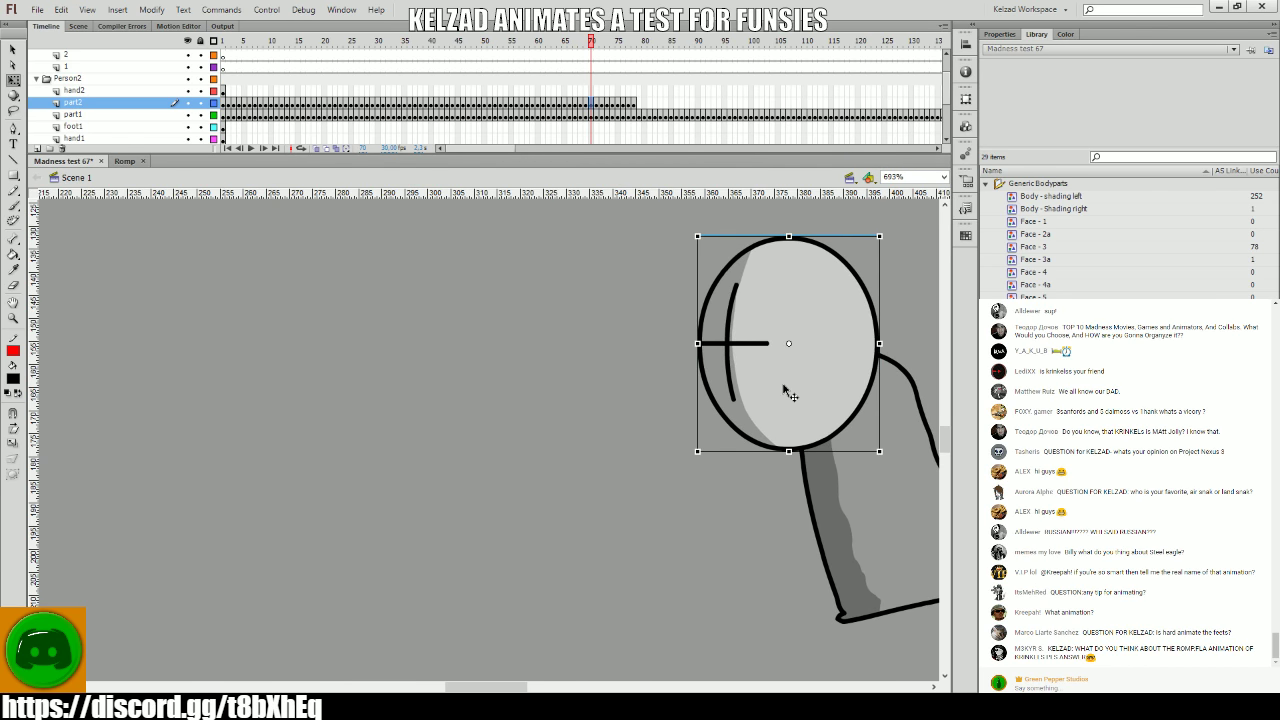
- Shift the head right on frame 71 of part2 and check it against frame 72
key(period)
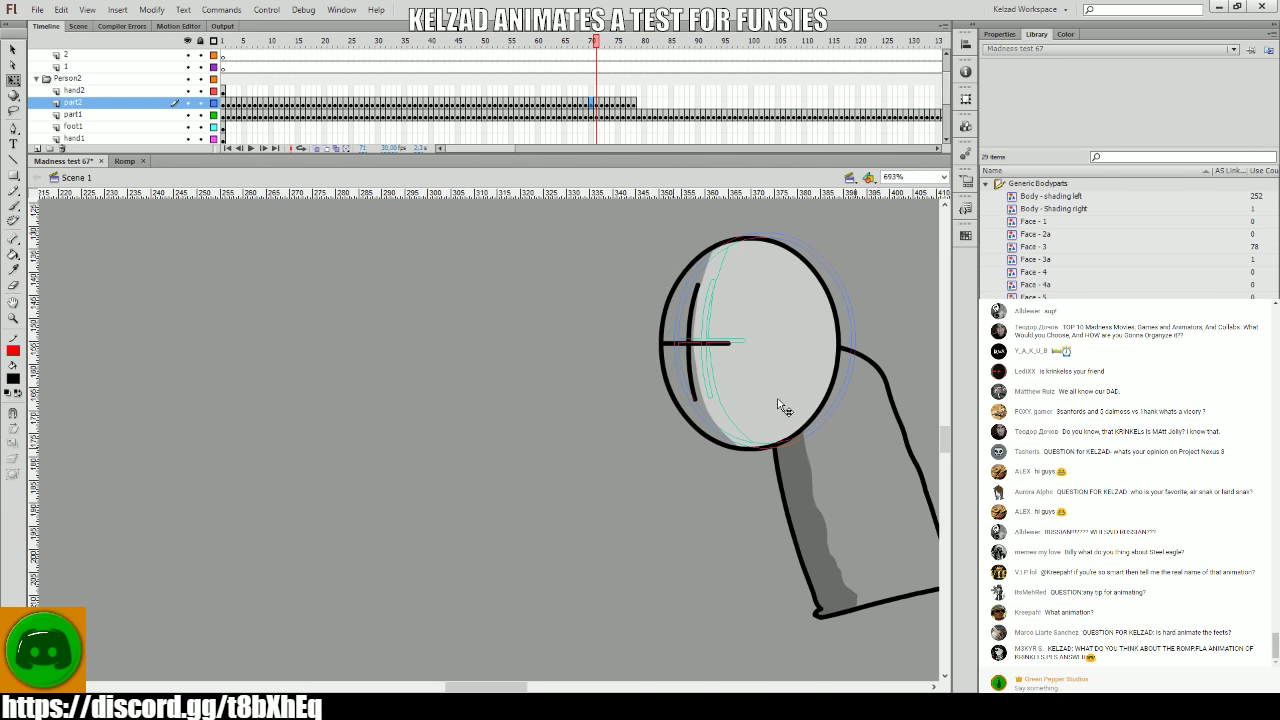
key(period)
key(comma)
click(771, 407)
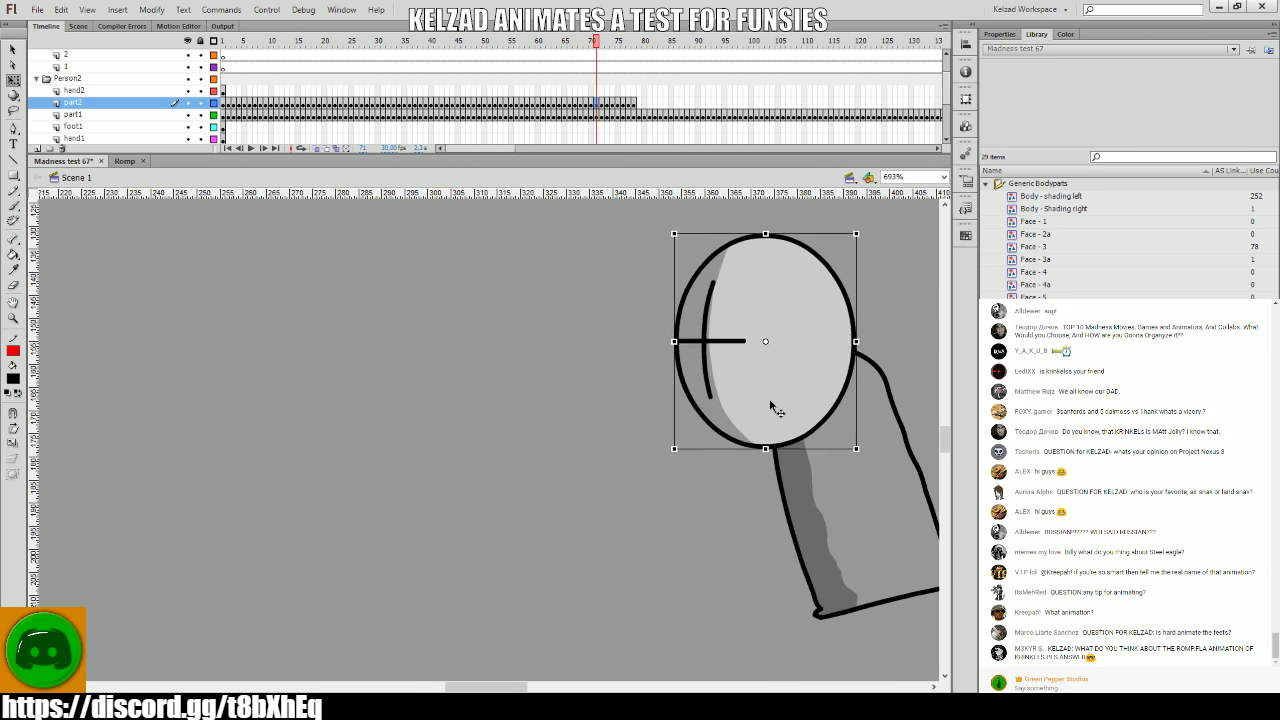
key(period)
key(comma)
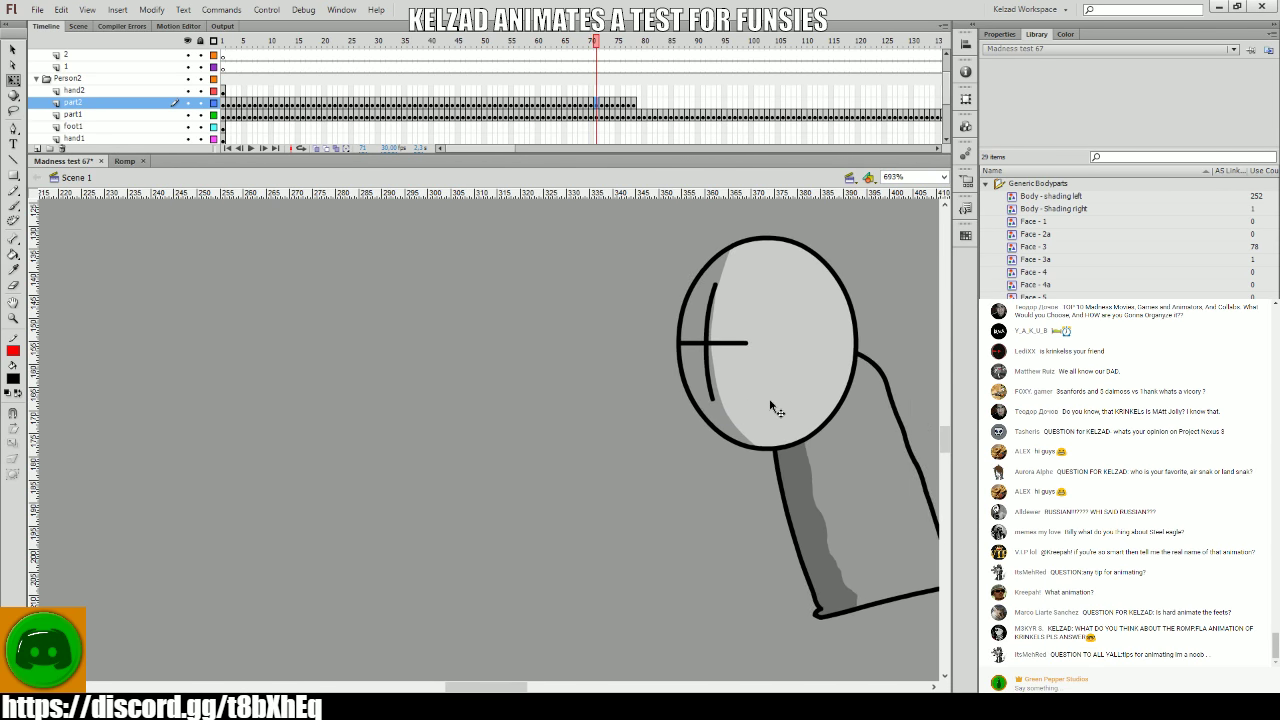
- Fine-tune the head on frame 70 of part2 and compare it with frames 69 to 72
key(comma)
click(771, 407)
key(period)
key(comma)
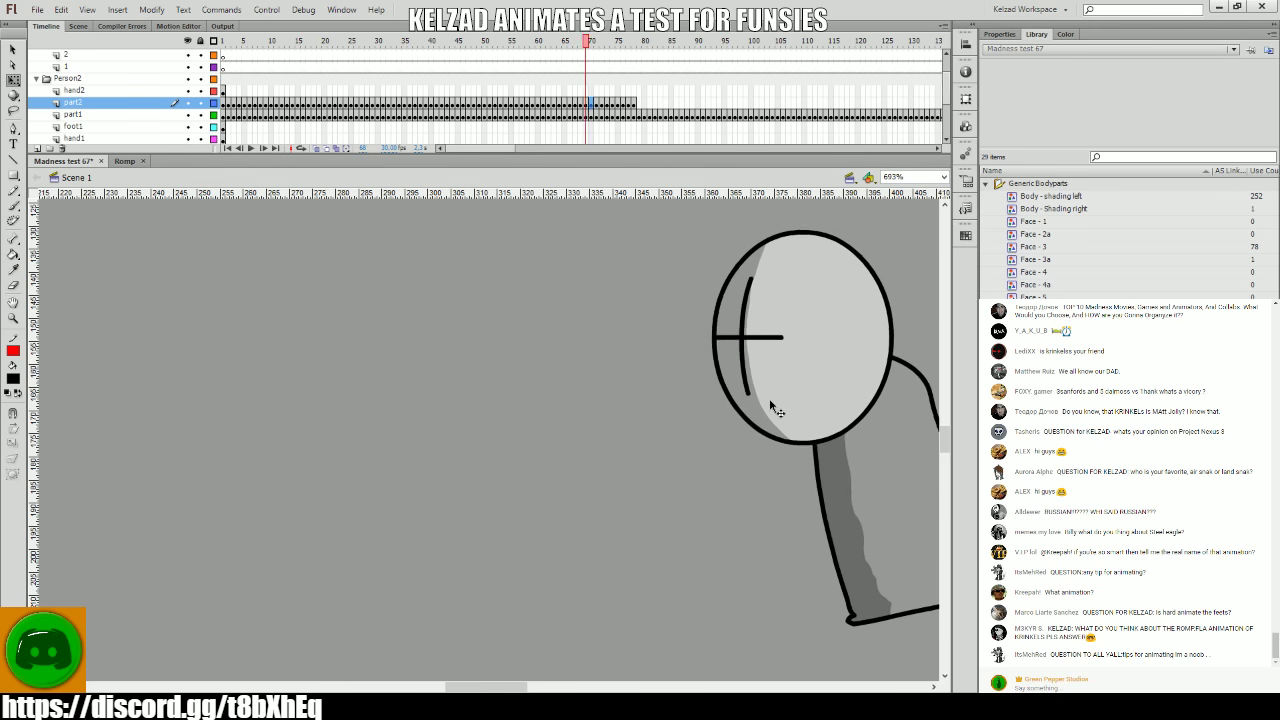
key(period)
key(comma)
key(period)
key(period)
key(period)
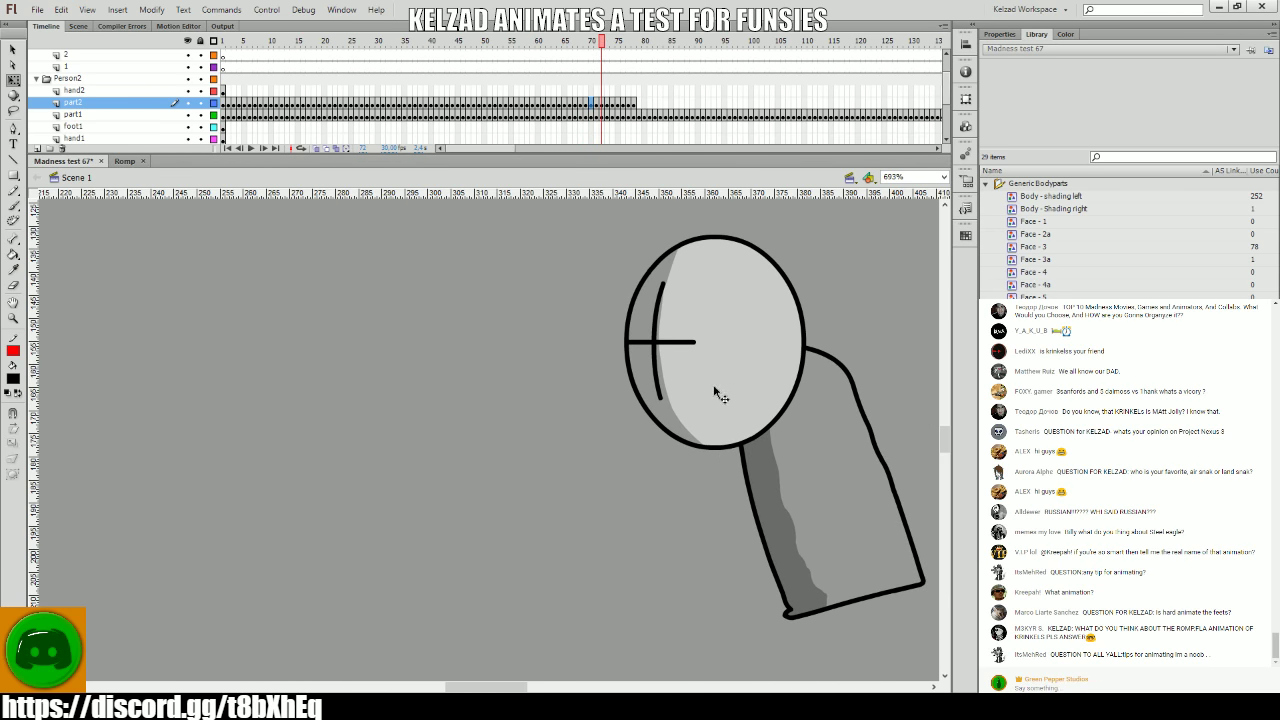
- Move the head right and slightly up on frame 72 of part2, comparing it with frames 70 and 71
click(727, 388)
key(comma)
key(comma)
key(period)
key(period)
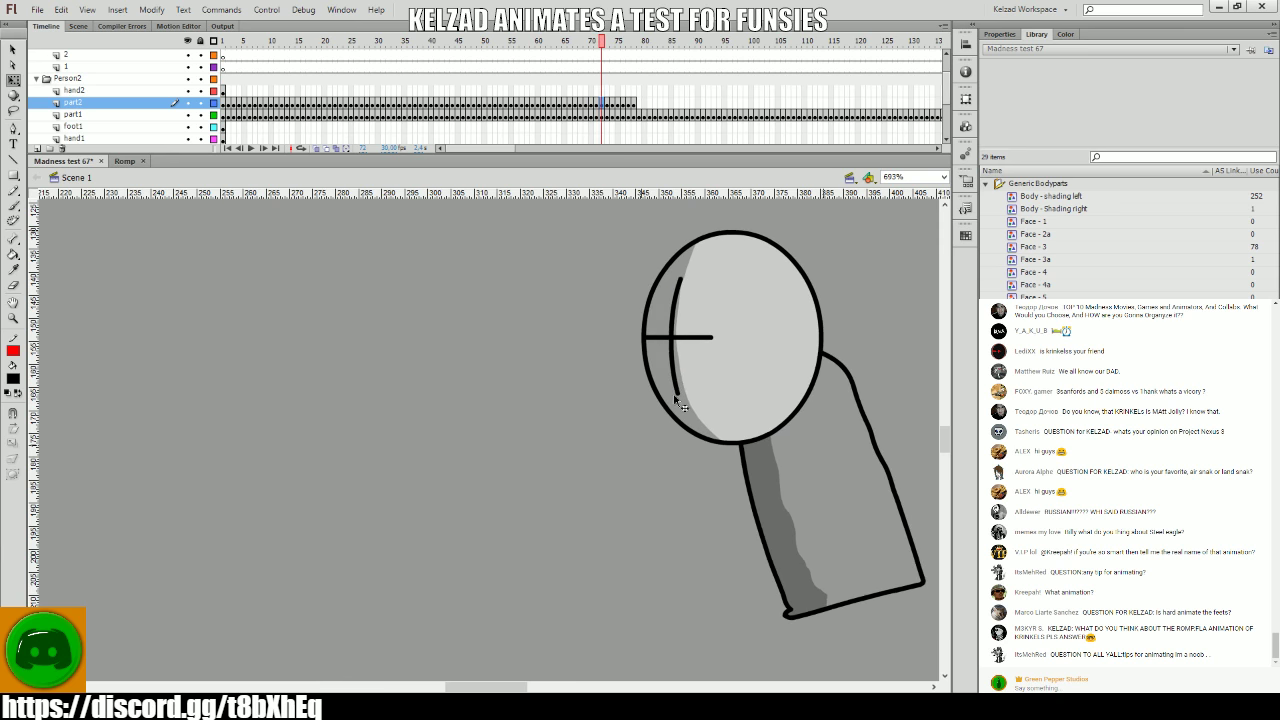
- Flip back and forth through frames 70 to 75 to check the spacing of the head movement
key(period)
key(period)
key(period)
key(comma)
key(period)
key(comma)
key(comma)
key(comma)
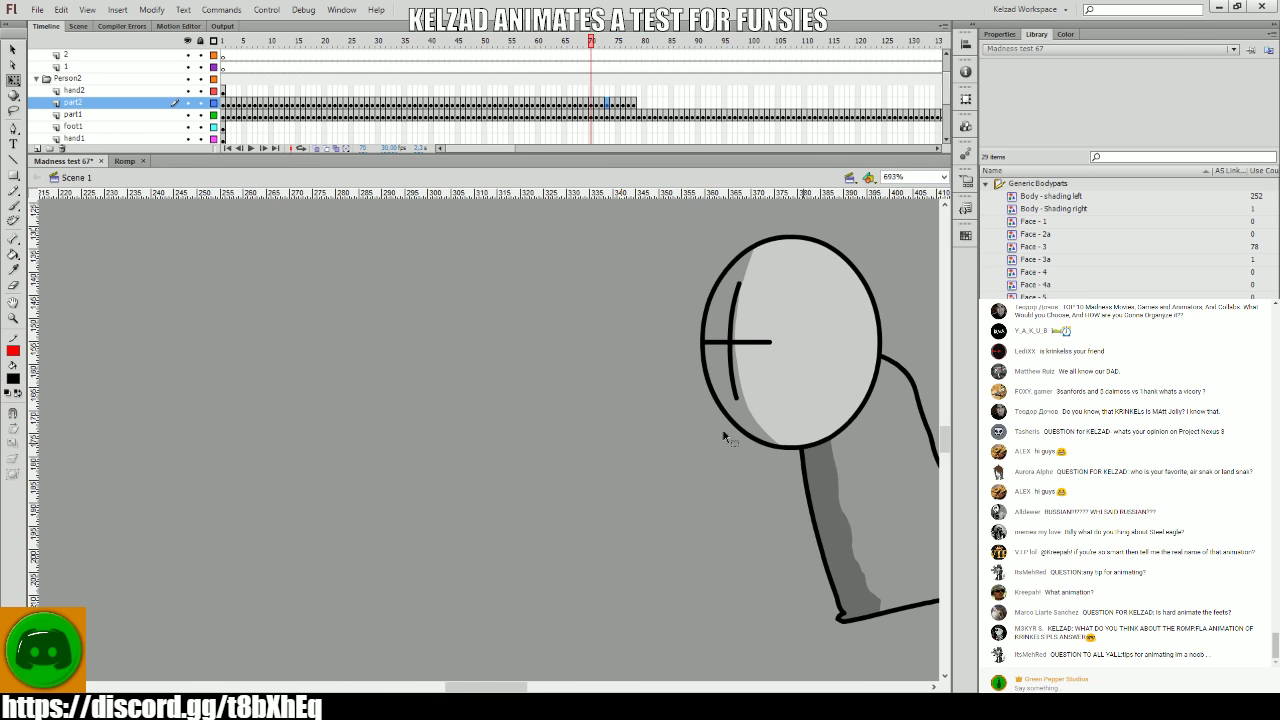
key(period)
key(period)
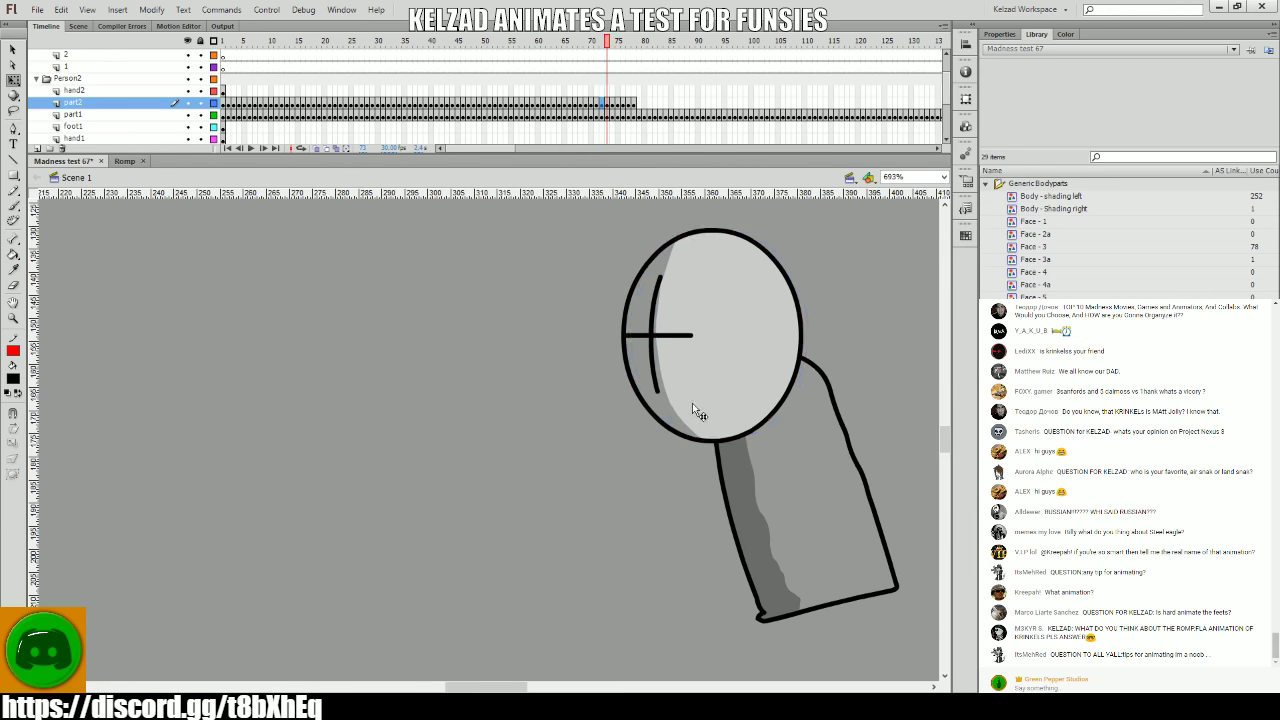
- Nudge the head right and slightly up on frame 73 of part2, checking it against frames 71 and 72
click(700, 409)
key(comma)
key(comma)
key(period)
key(period)
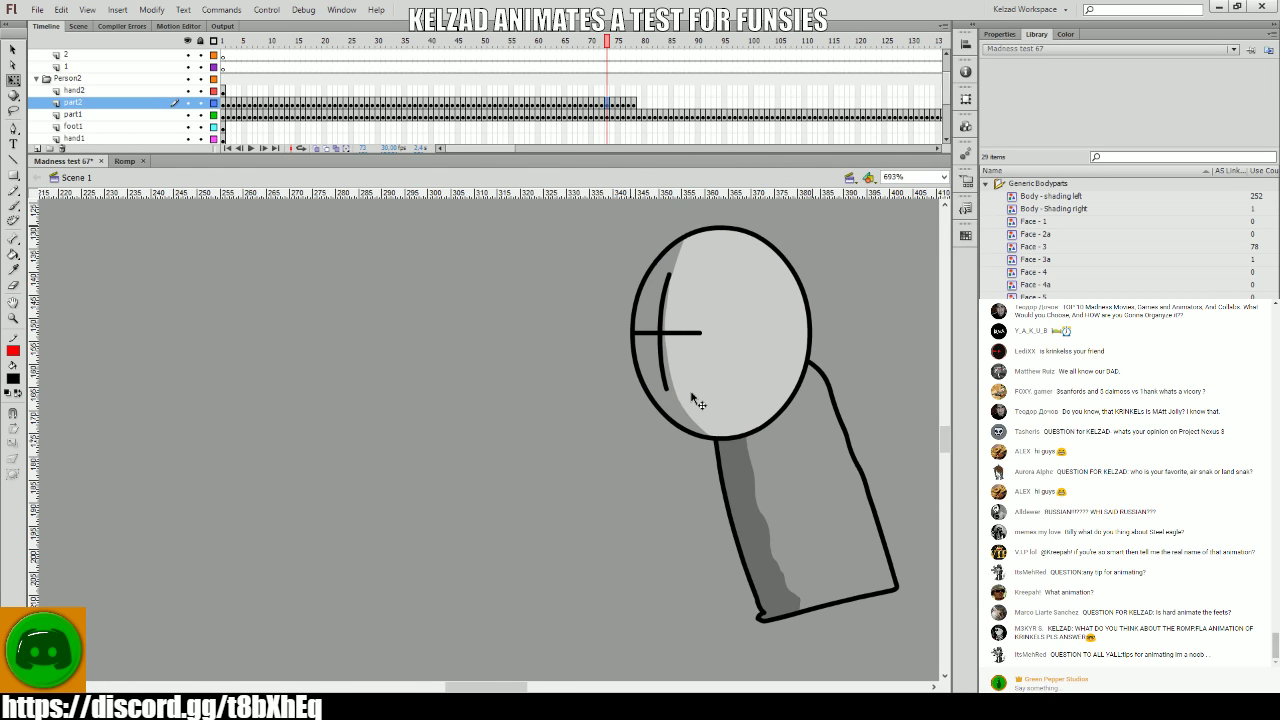
- Reposition the head on frame 74 of part2 to fit the body, comparing it with frames 72 and 73
key(period)
click(712, 397)
key(comma)
key(comma)
key(period)
key(period)
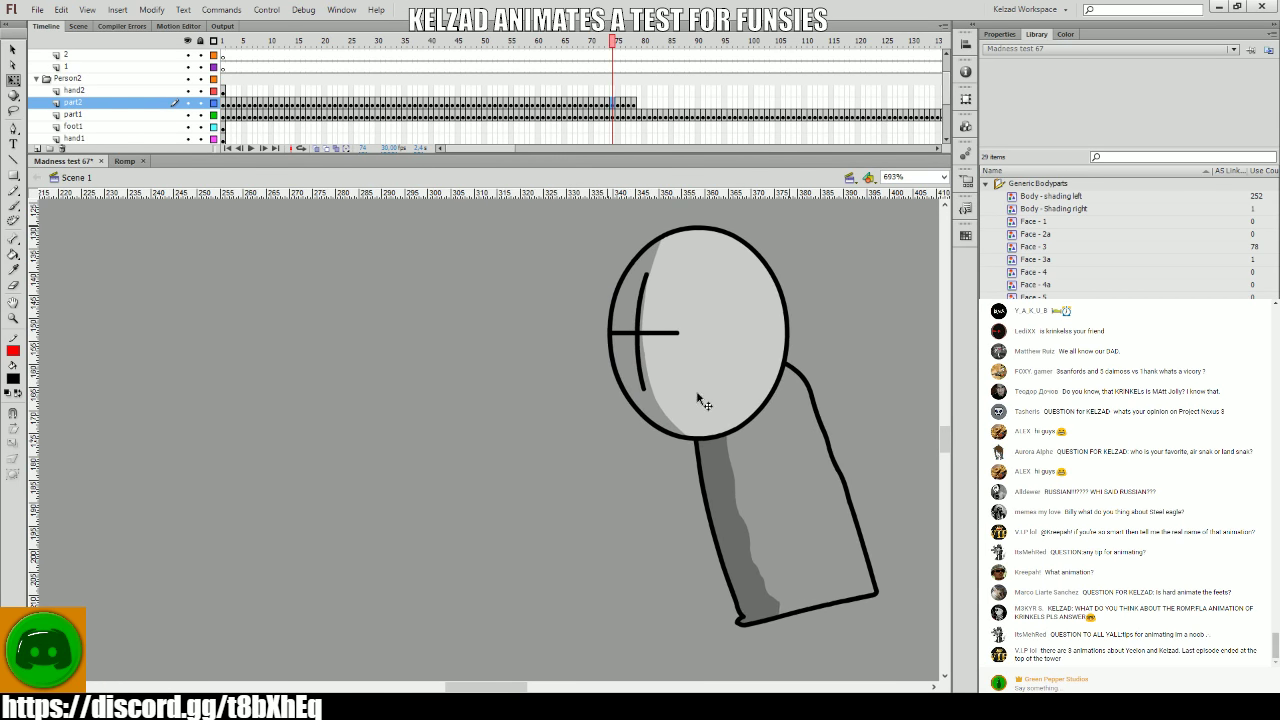
- Reposition the head on frame 75 of part2, checking it against the neighbouring frames 73 to 76
key(period)
click(672, 395)
key(comma)
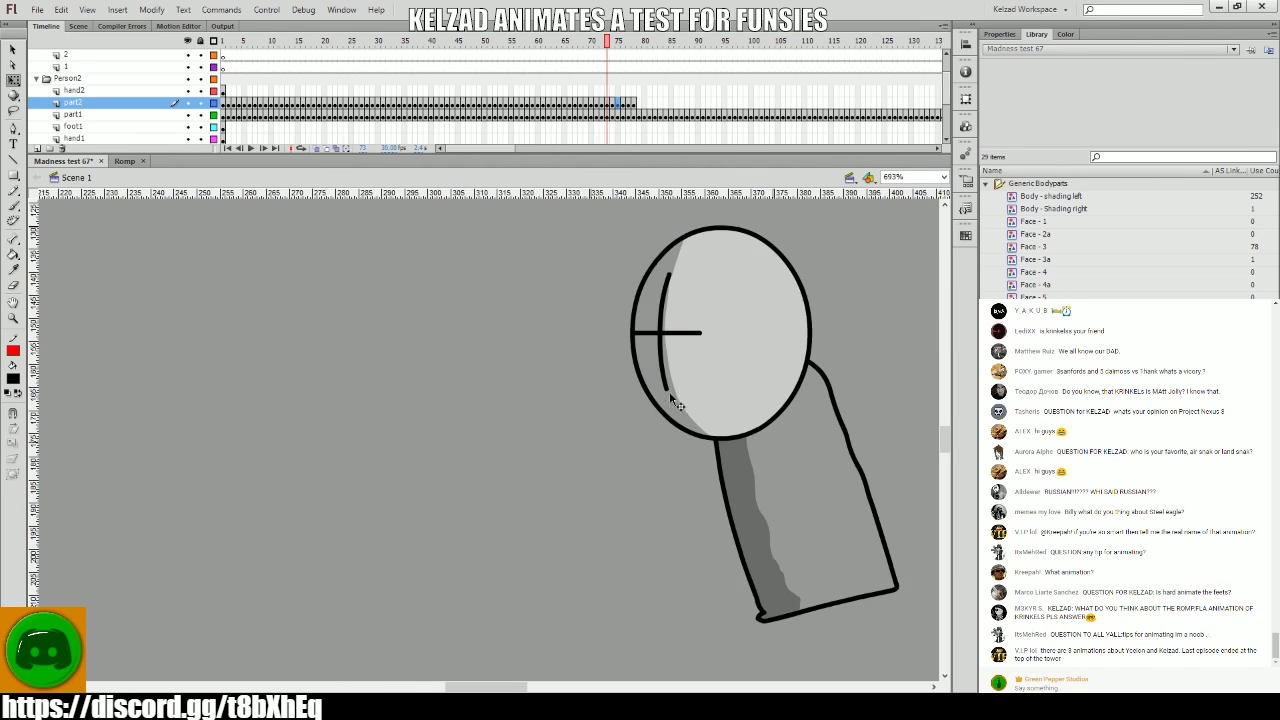
key(period)
key(comma)
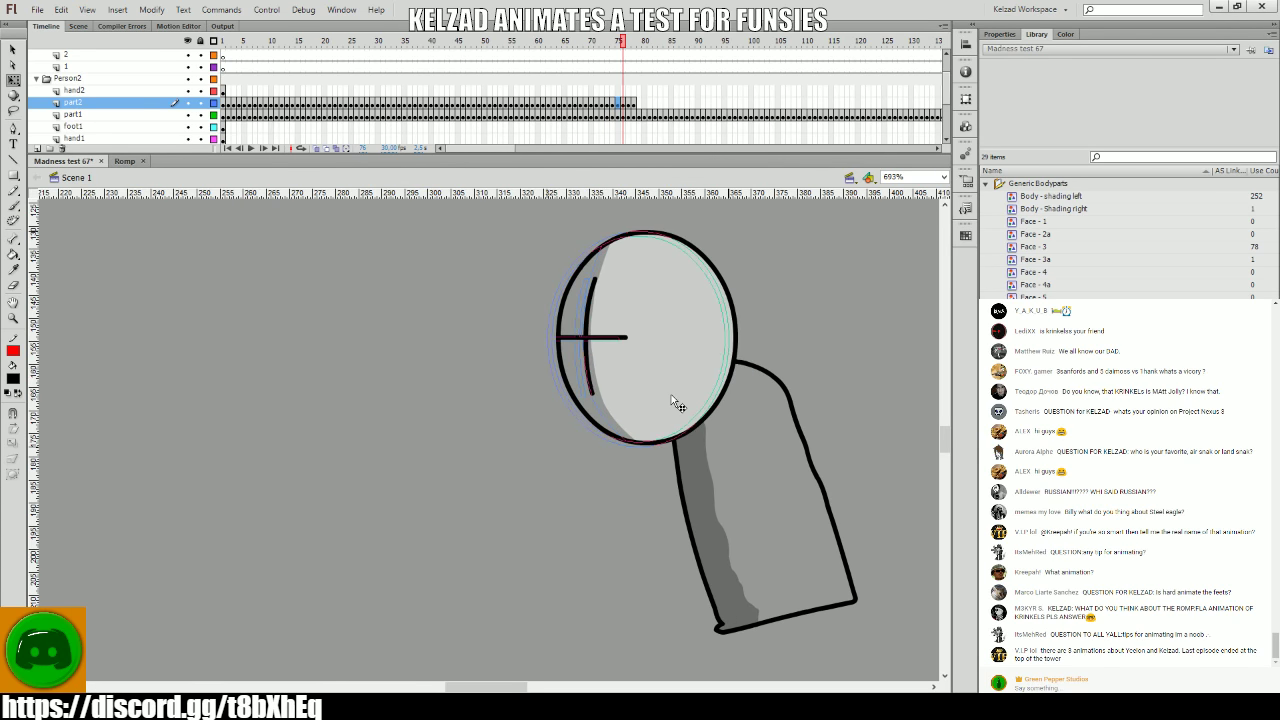
- Move the head right on frame 76 of part2, comparing it with frame 75, and deselect it
key(period)
key(comma)
key(period)
key(period)
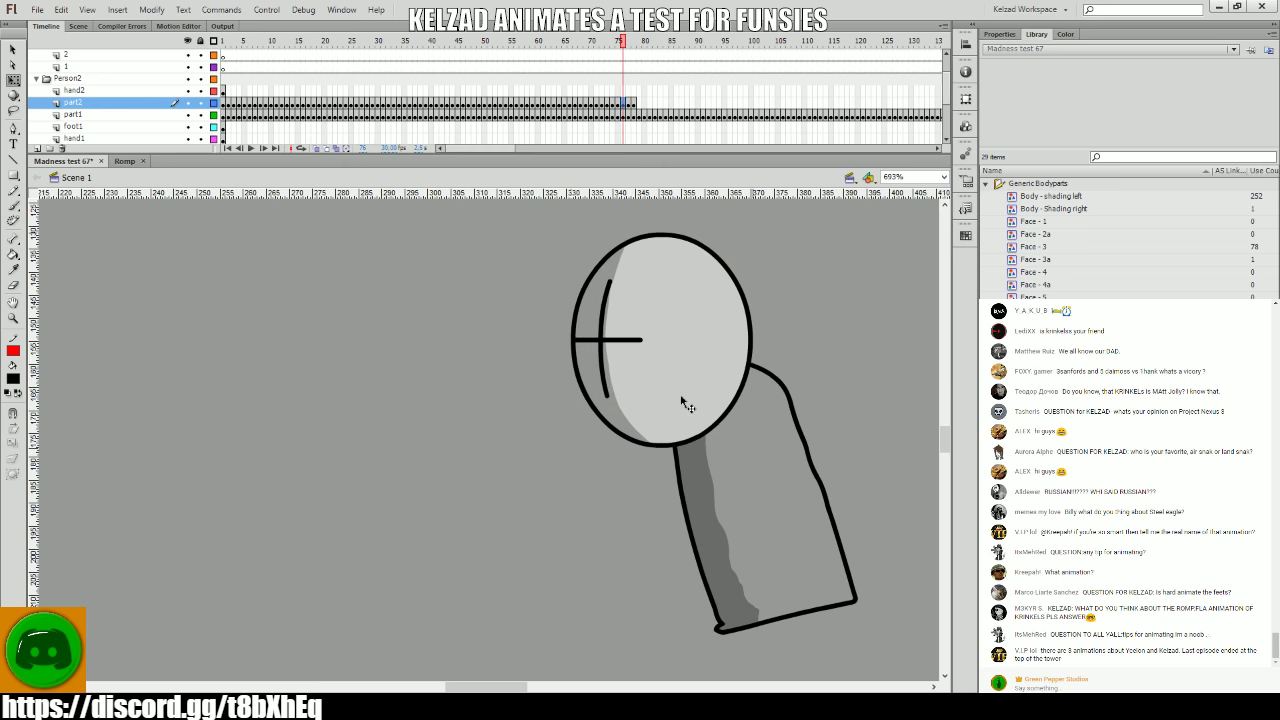
key(comma)
key(period)
click(684, 405)
key(comma)
key(period)
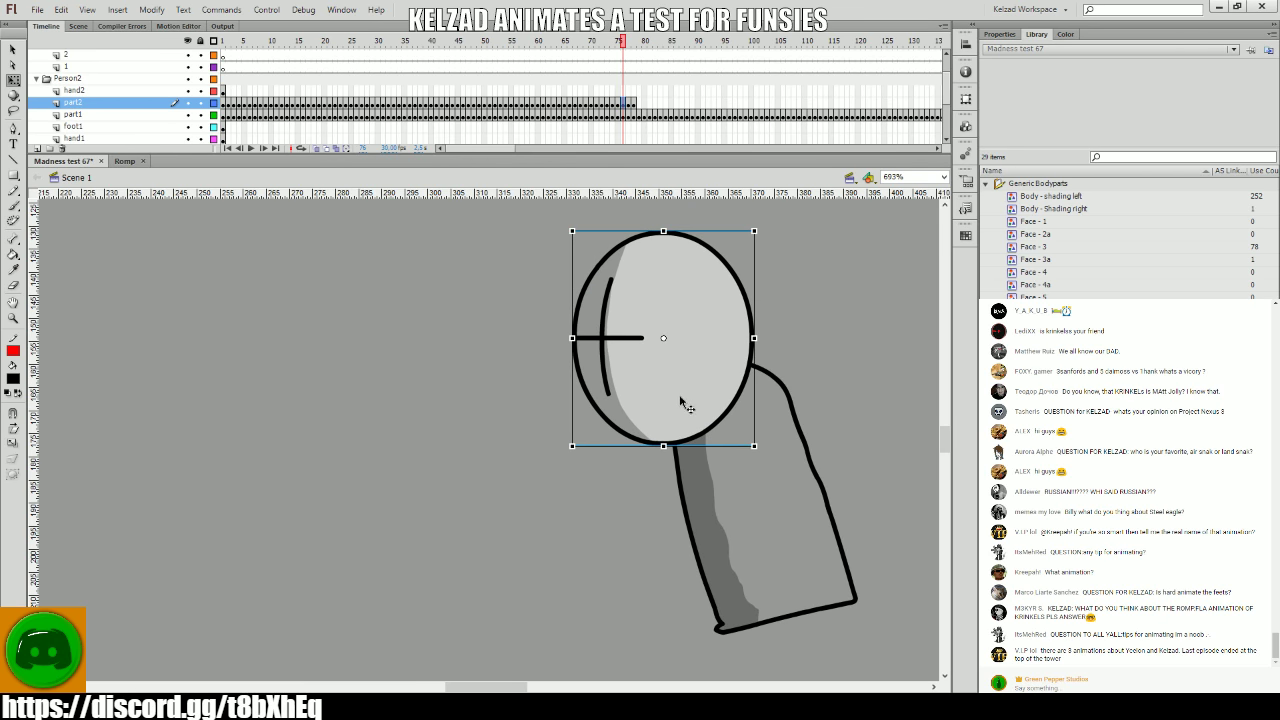
click(449, 413)
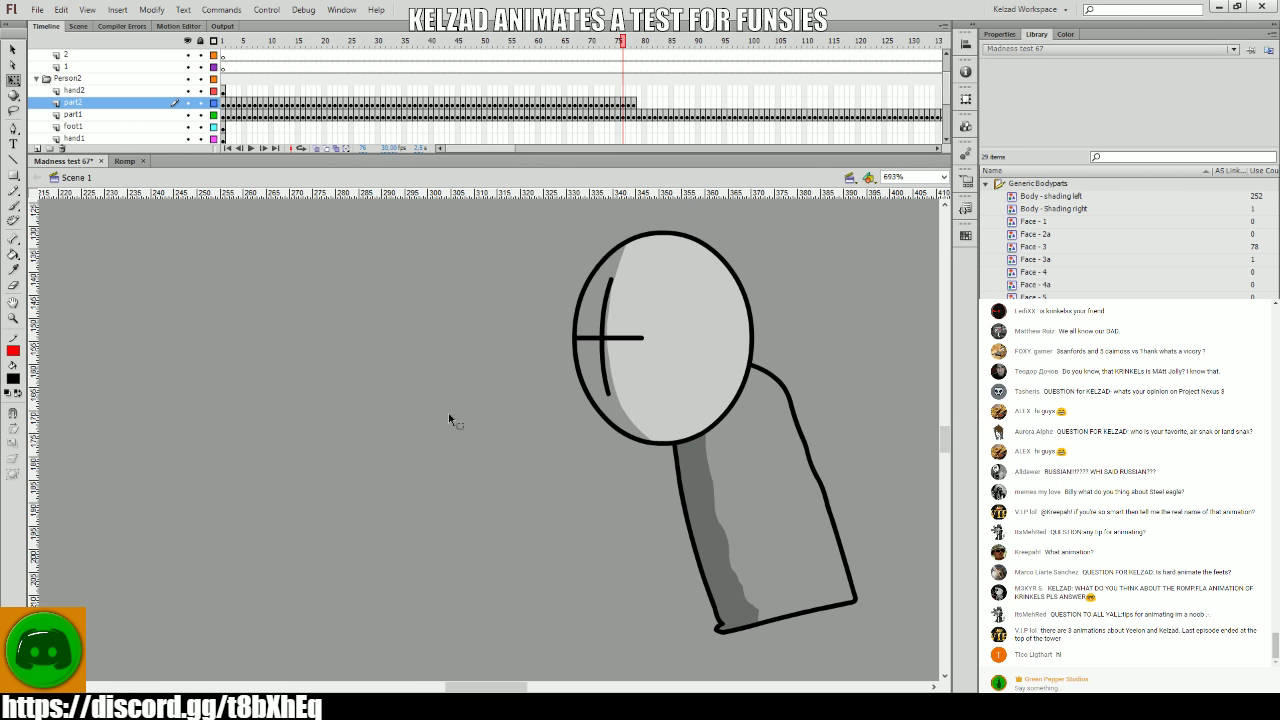
- Fine-tune the head on frame 75 of part2, flipping between it and frame 74 to check the spacing
key(comma)
key(comma)
key(period)
key(period)
click(669, 386)
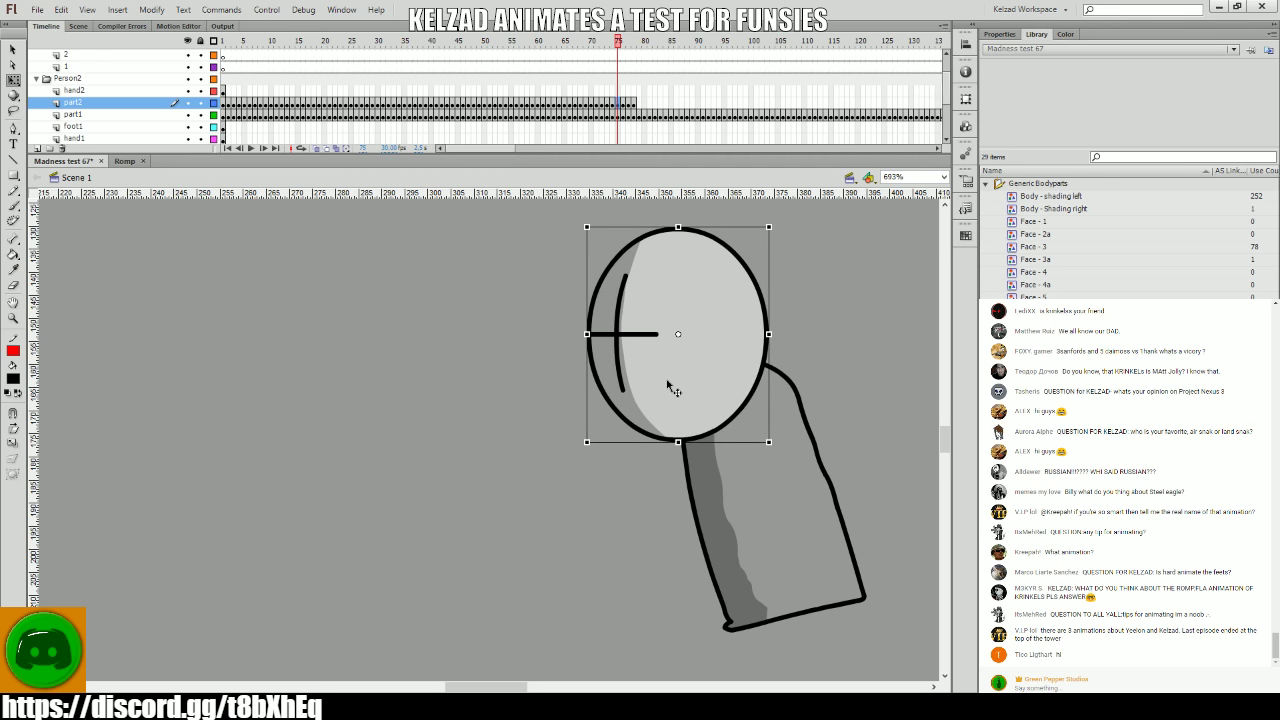
key(comma)
key(period)
key(comma)
key(period)
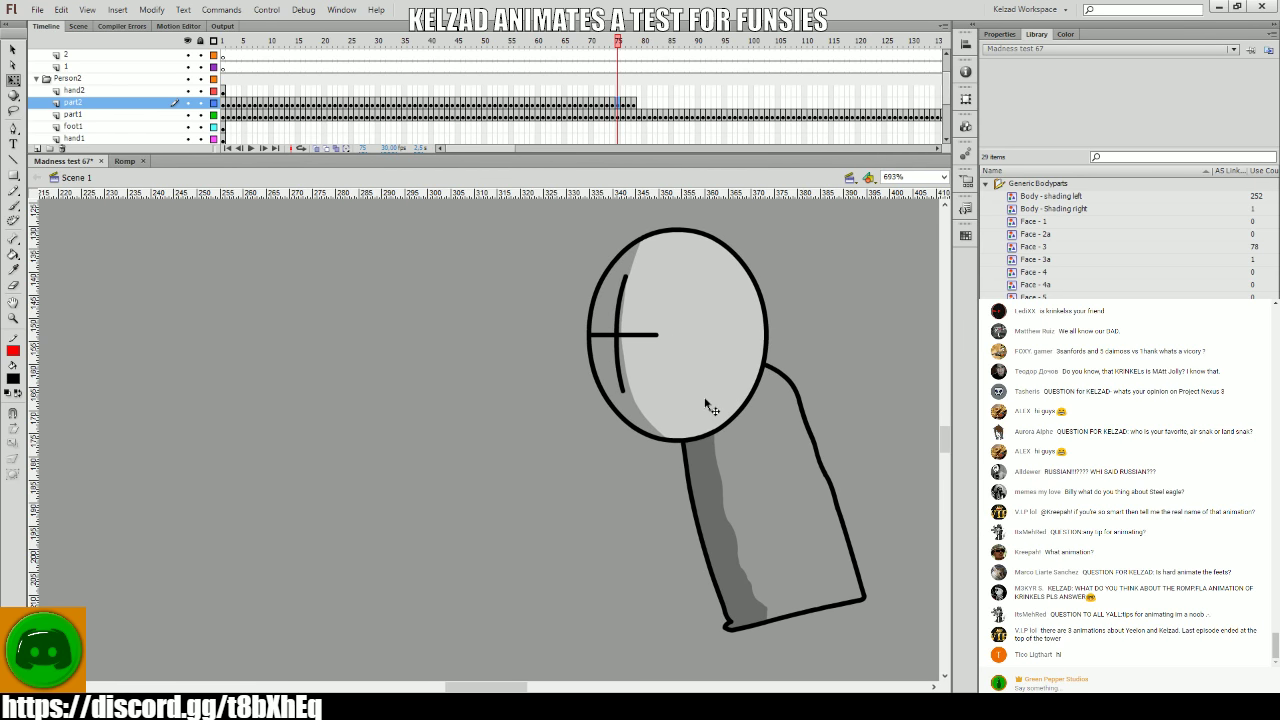
key(comma)
key(period)
- Move the head right and slightly down on frame 77 of part2, comparing it with frame 76
key(period)
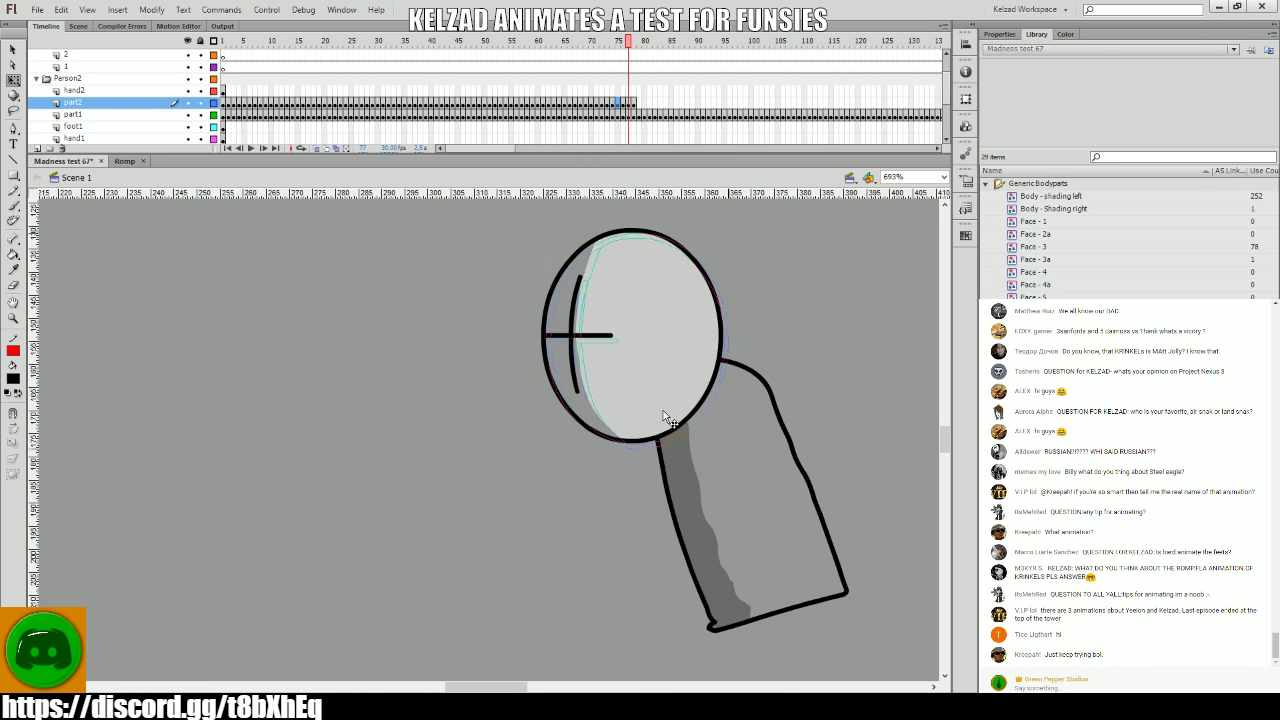
click(670, 418)
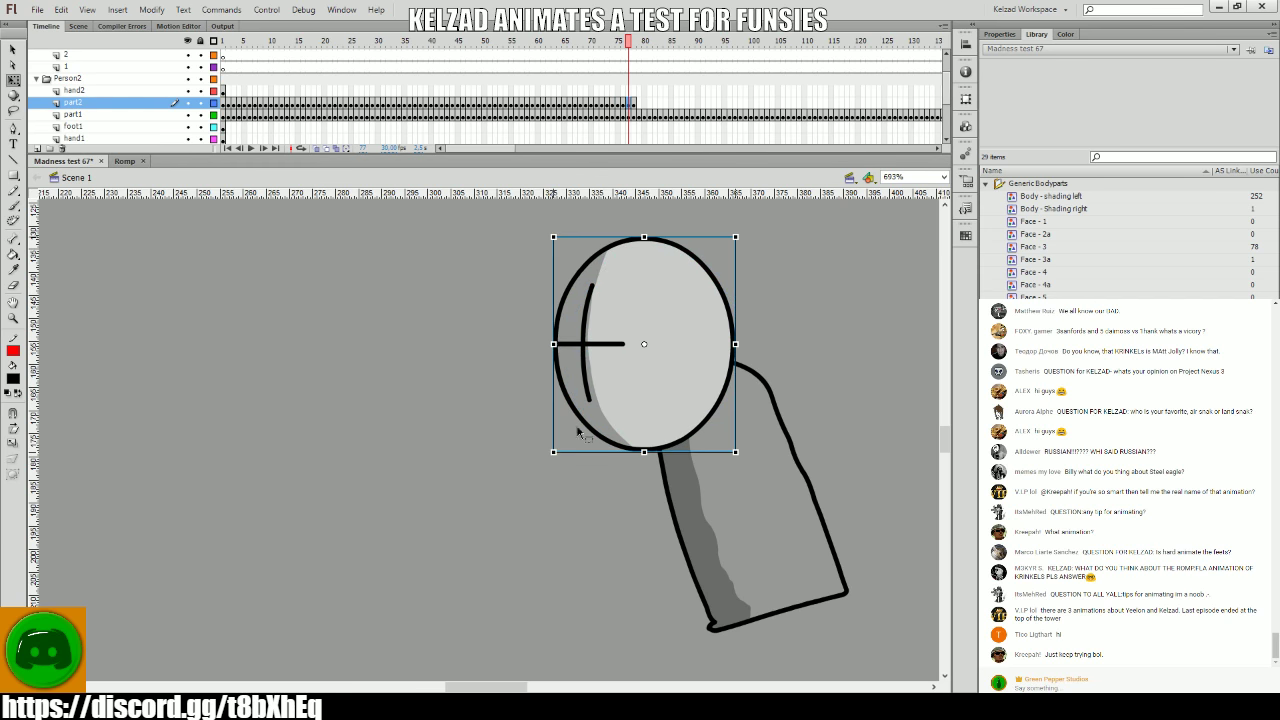
scroll(474, 434, right, 2)
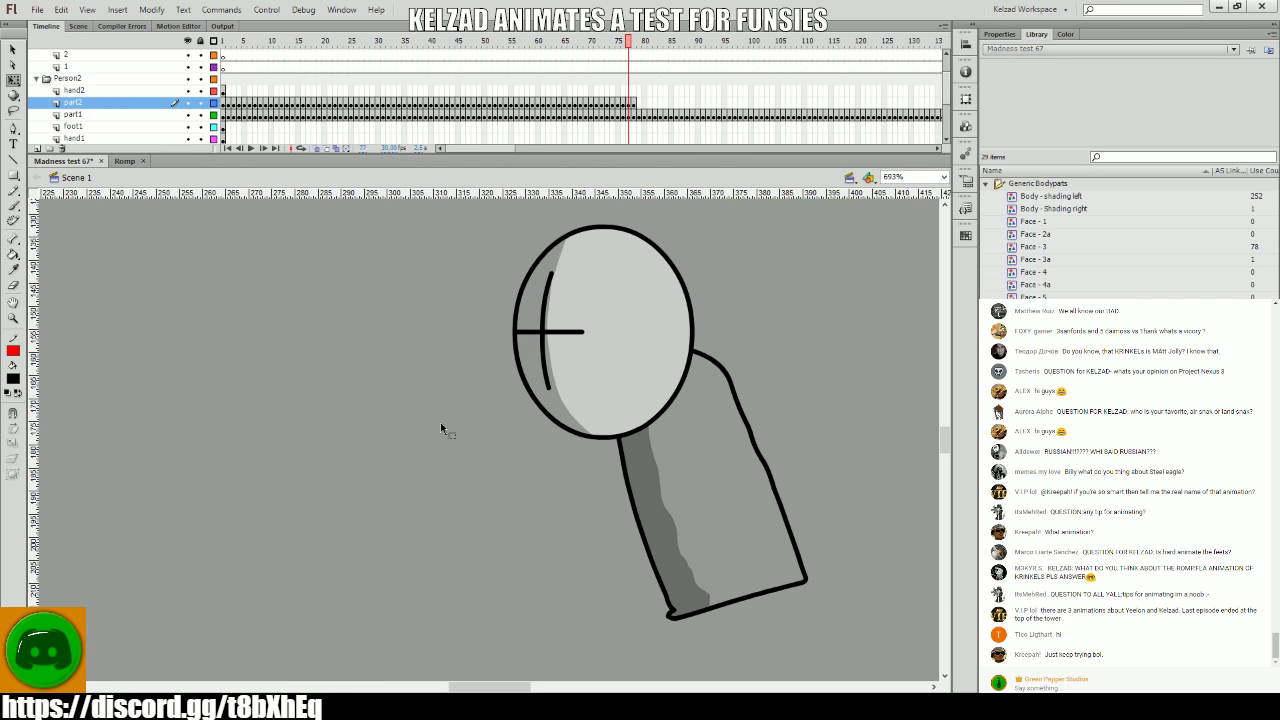
key(comma)
key(period)
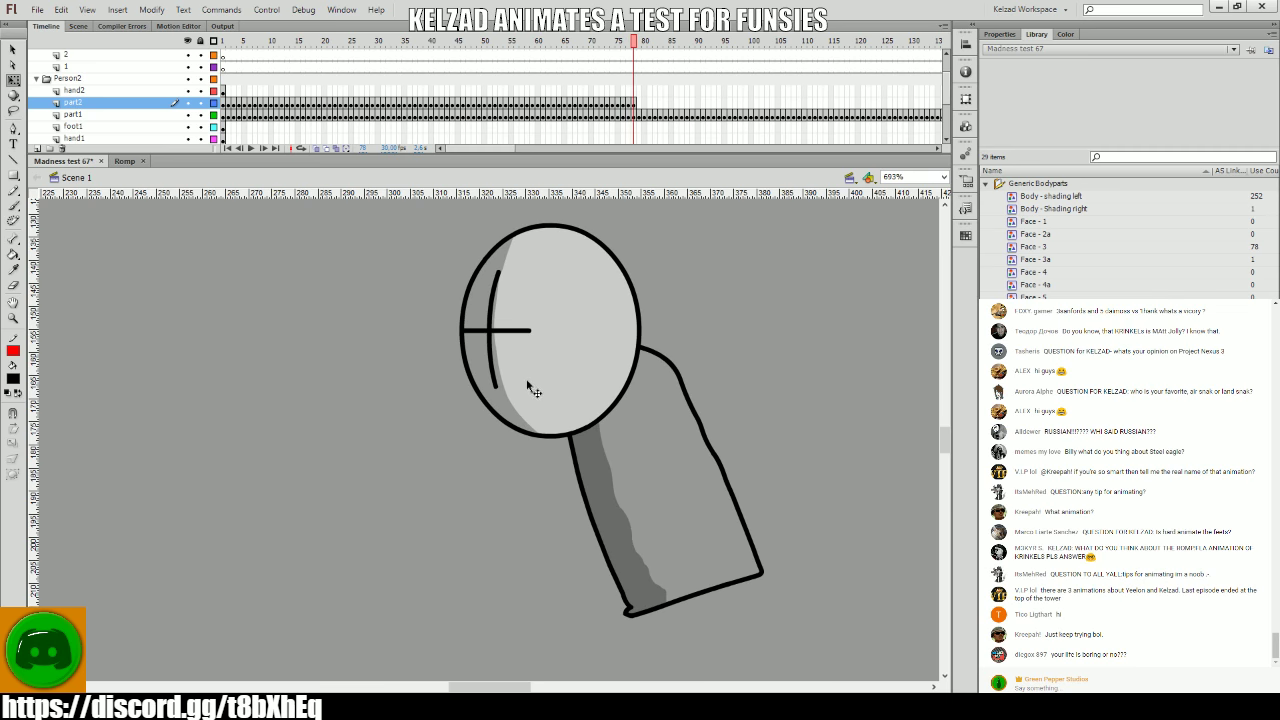
- Shift the head right and slightly down on frame 78 of part2, comparing it with frame 77
click(542, 390)
key(comma)
key(period)
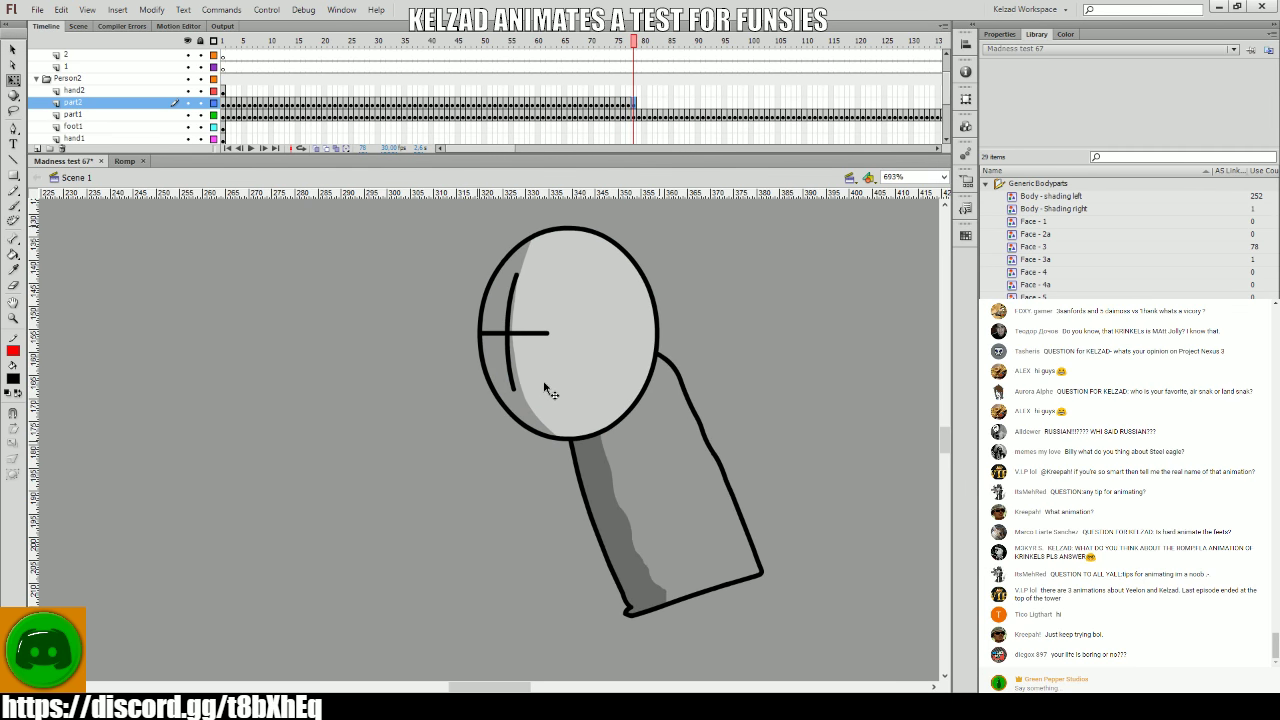
- Add keyframes on frames 79 and 80 of part2, moving the head left and up to follow the body
key(period)
key(shift+Left)
key(Up)
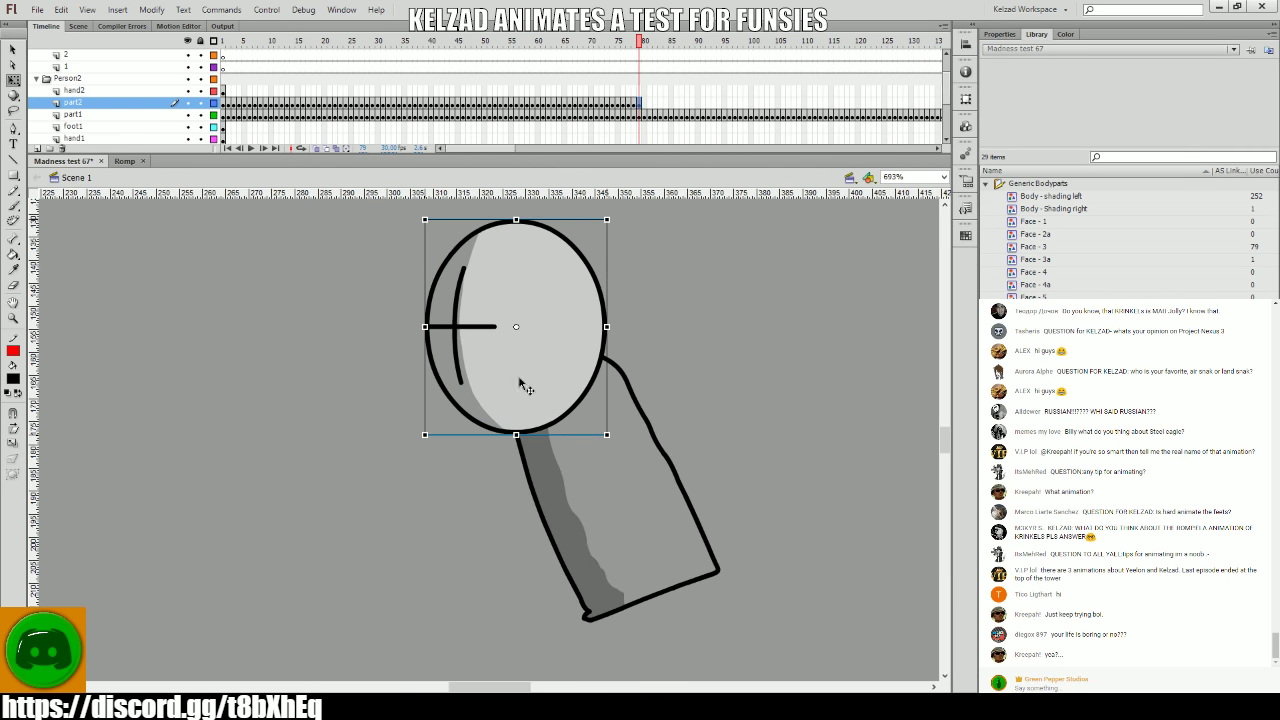
key(period)
- Fine-tune the head on frame 79 of part2 while flipping through frames 76 to 80
key(comma)
key(comma)
key(comma)
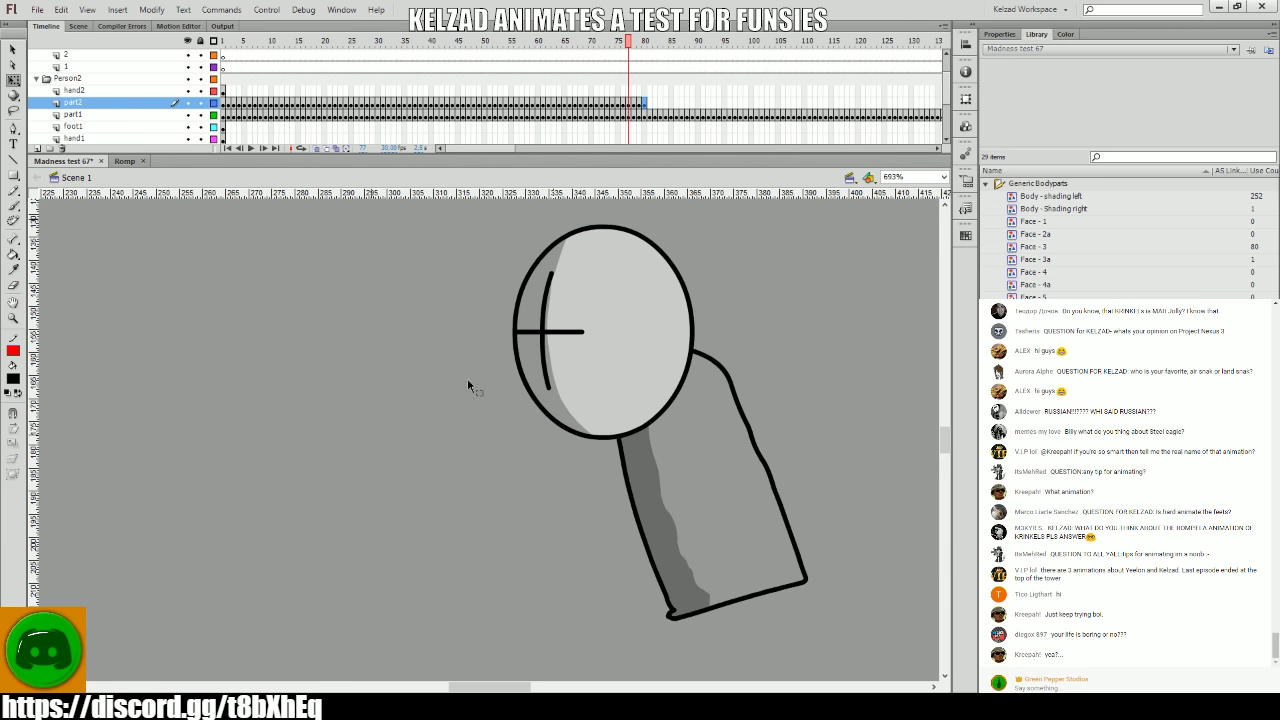
key(period)
key(period)
key(period)
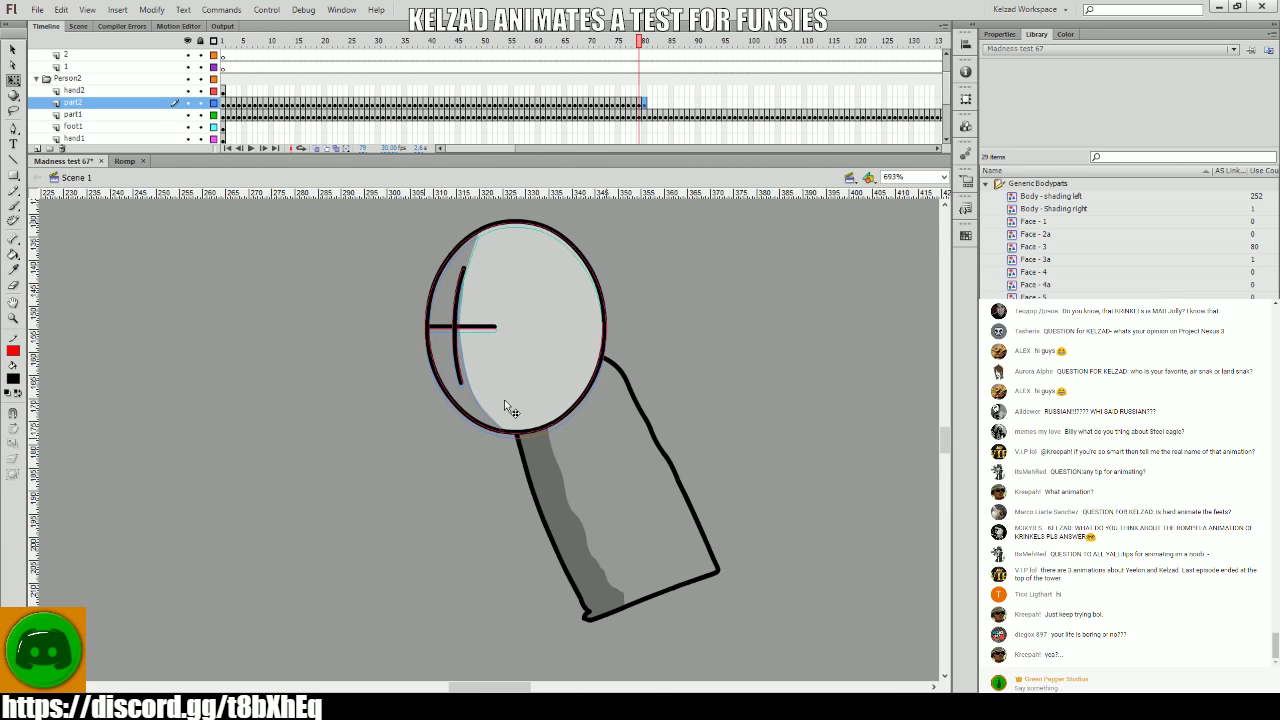
key(comma)
key(comma)
key(comma)
key(period)
key(period)
key(period)
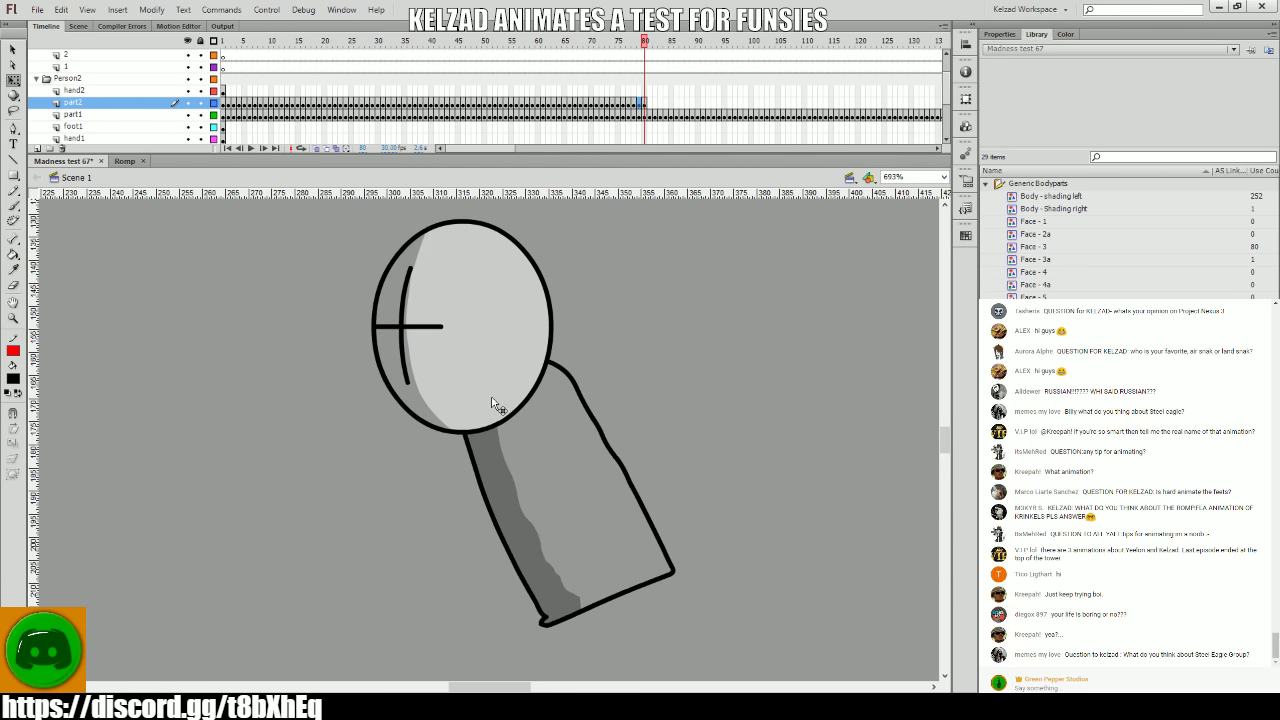
- Lower the head slightly on frame 80 of part2, deselect it and save the document
click(490, 403)
scroll(820, 403, left, 3)
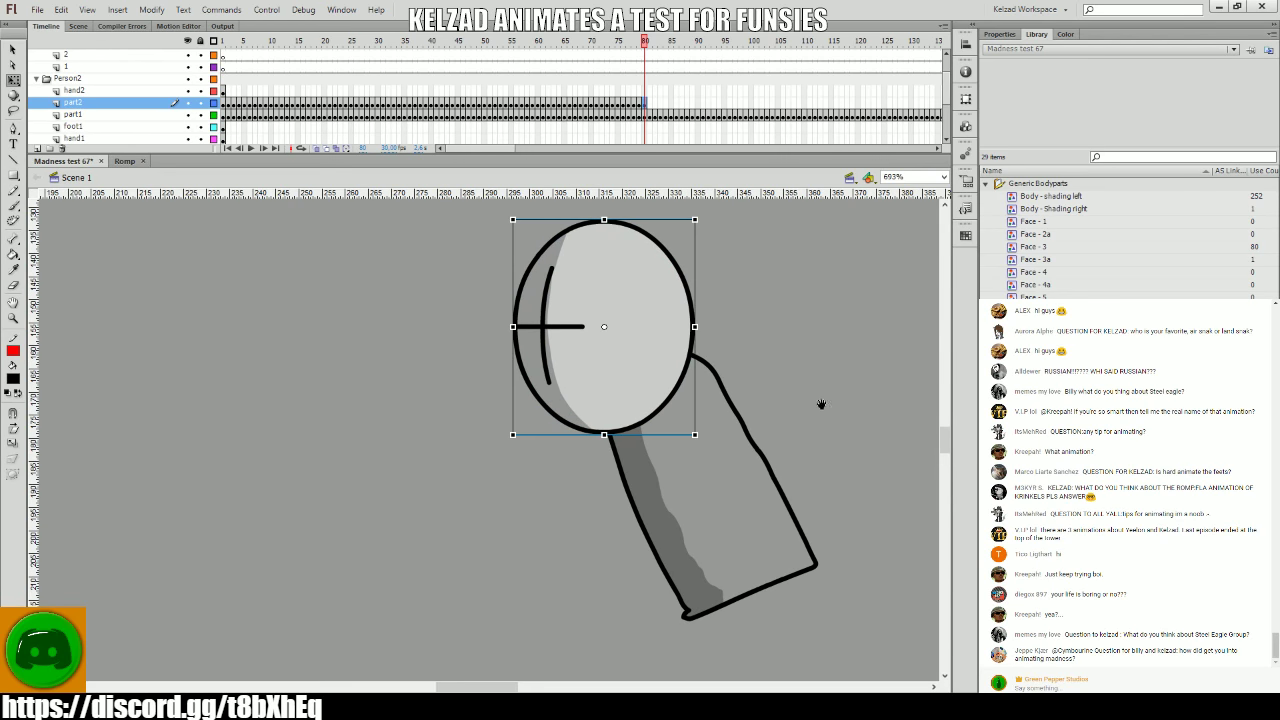
click(857, 351)
key(ctrl+s)
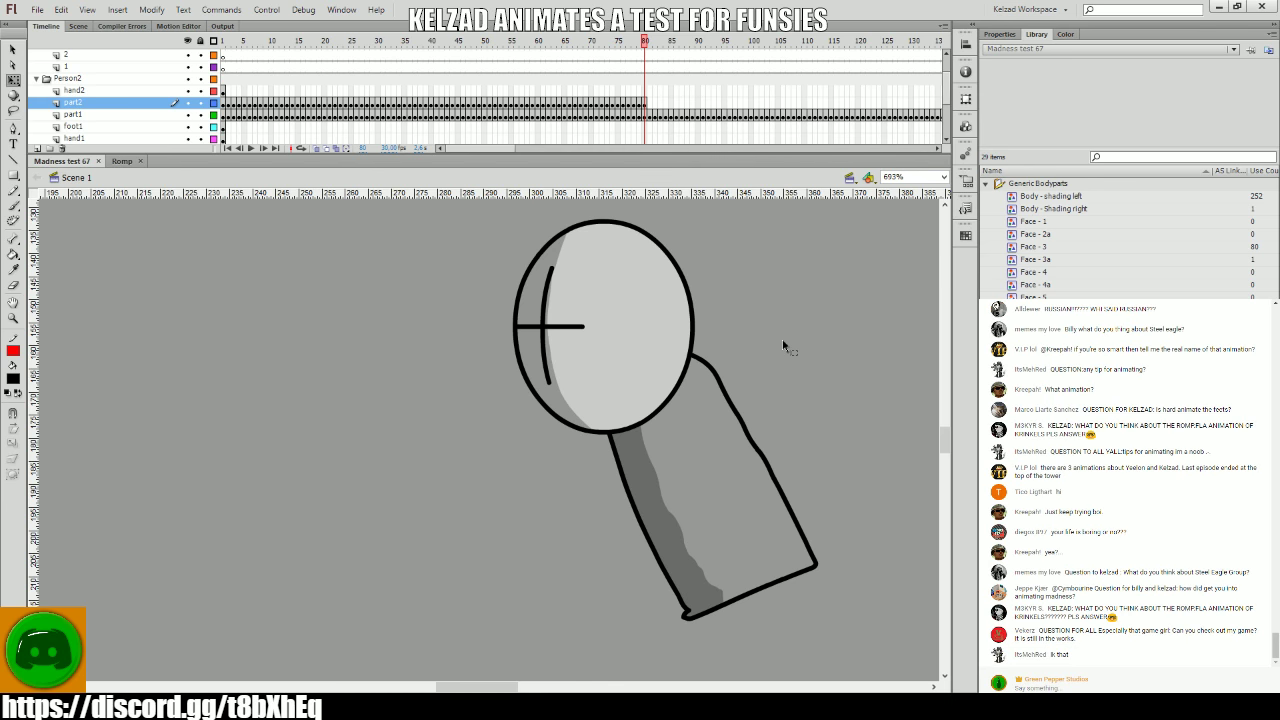
- Add keyframes on frames 81 and 82 of part2, moving the head left to follow the body
click(566, 315)
key(comma)
key(comma)
key(period)
click(617, 380)
key(period)
key(period)
key(period)
key(period)
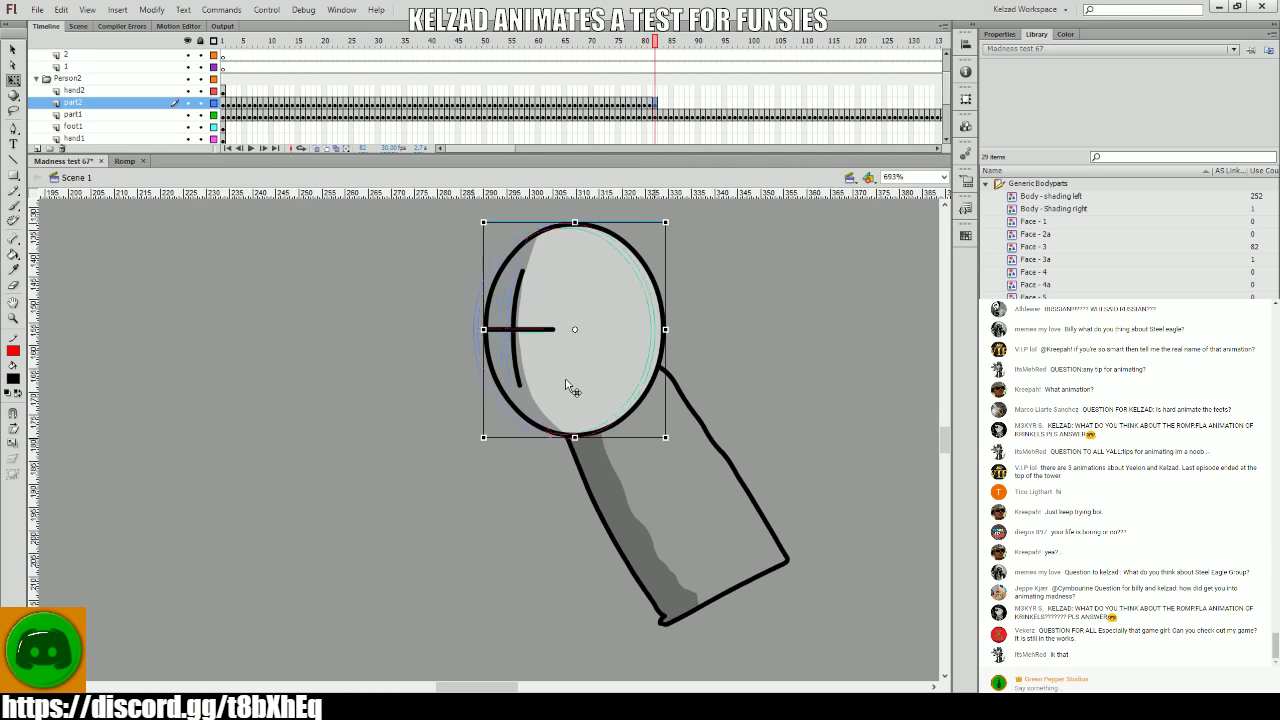
- Add keyframes on frames 83 to 85 of part2, moving the head further left and down with the body
key(period)
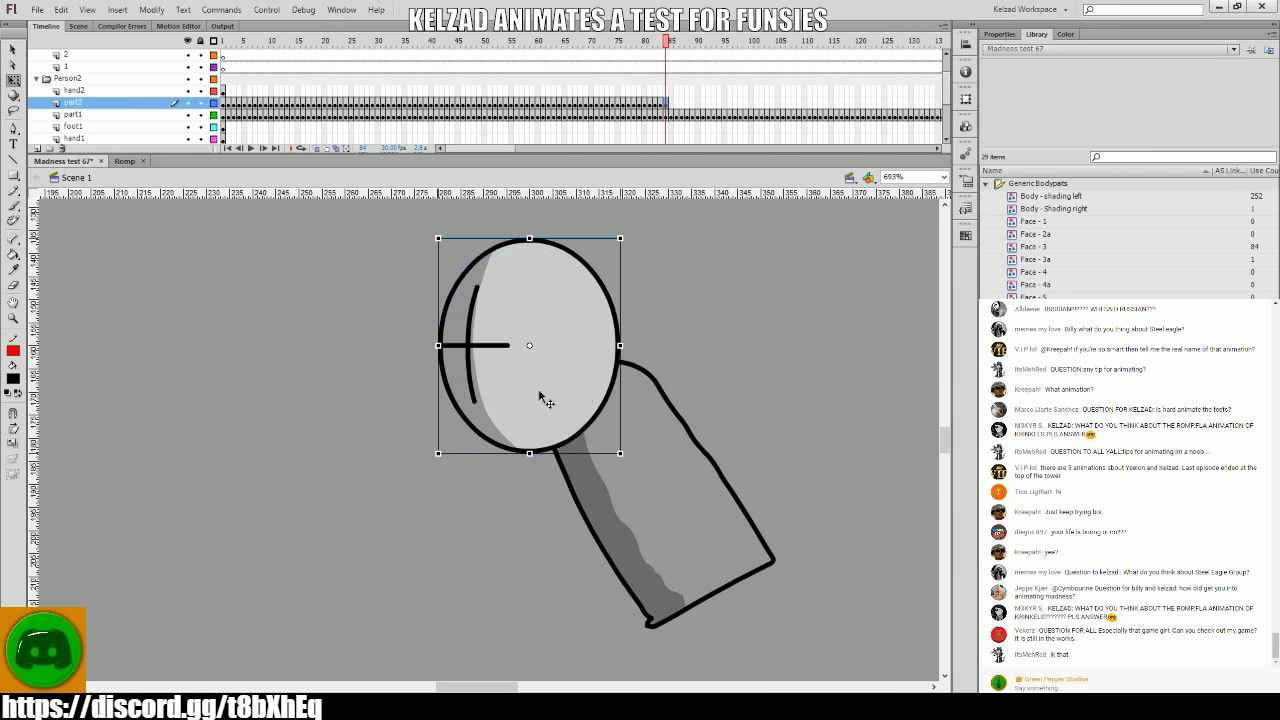
key(F6)
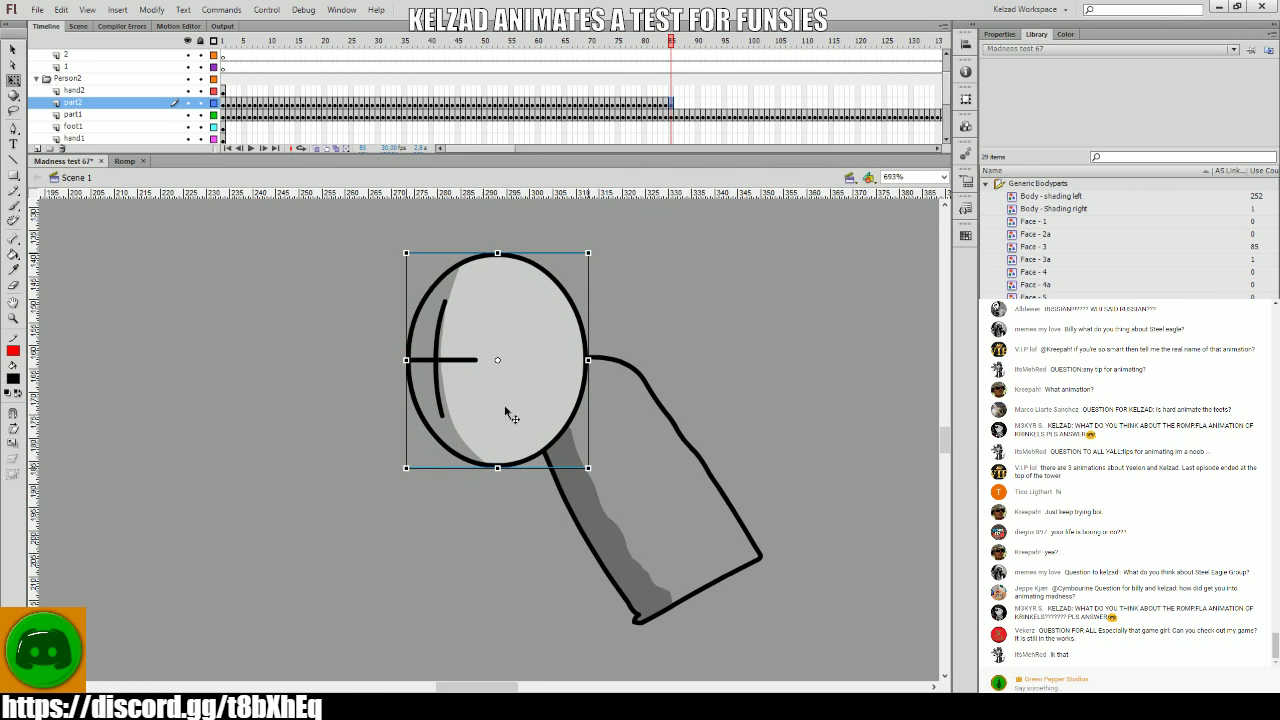
key(comma)
key(comma)
key(period)
key(period)
key(period)
key(F6)
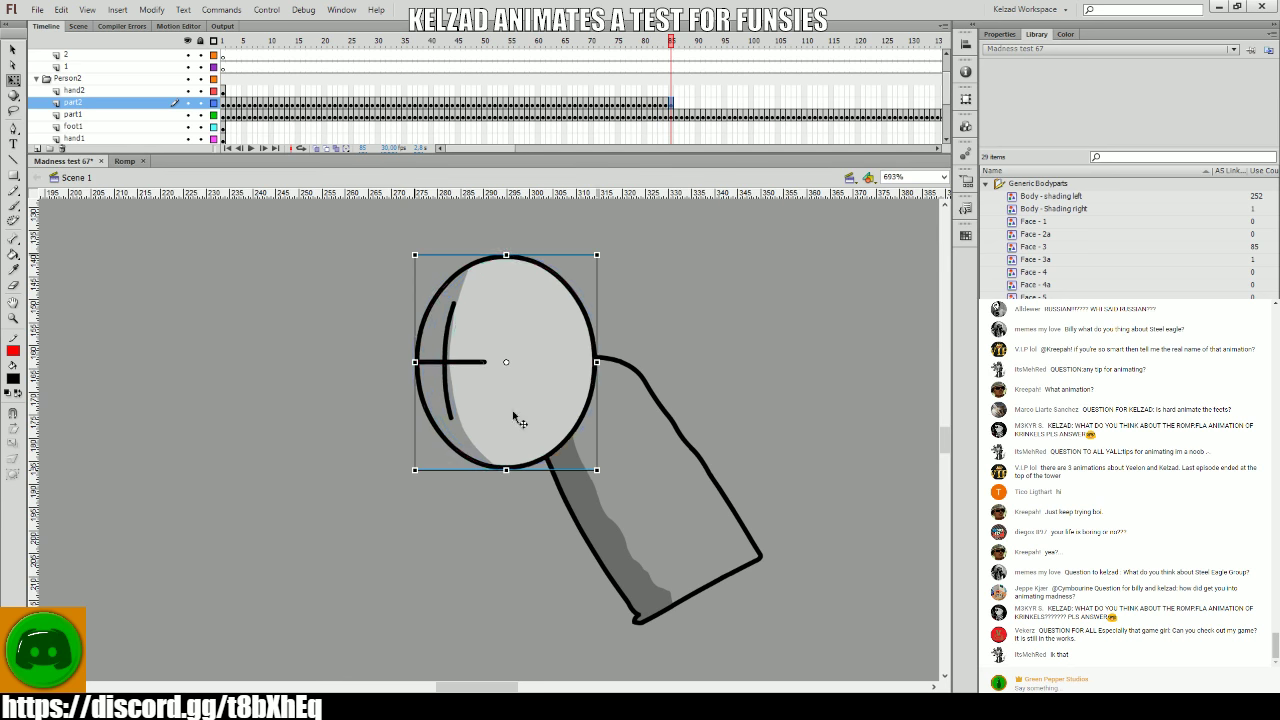
- Add keyframes on frames 86 to 89 of part2, moving the head slightly left and up along the body
key(period)
key(F6)
key(period)
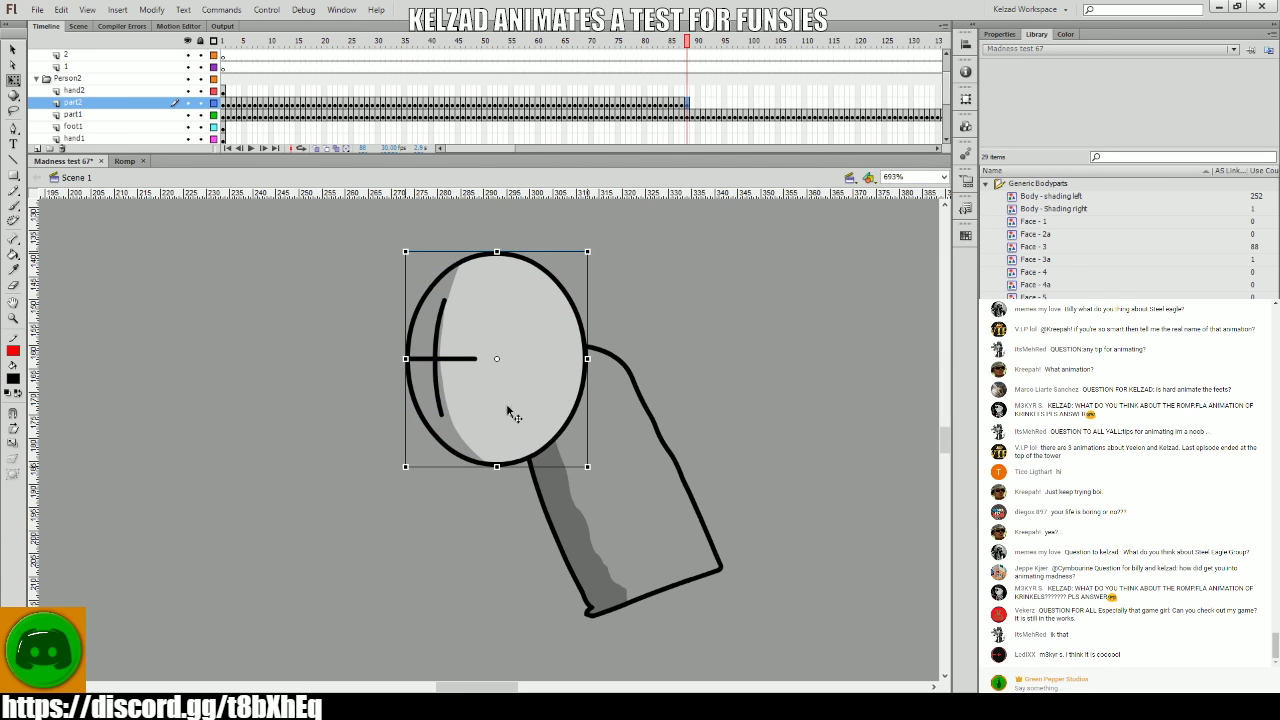
key(F6)
key(period)
key(F6)
key(period)
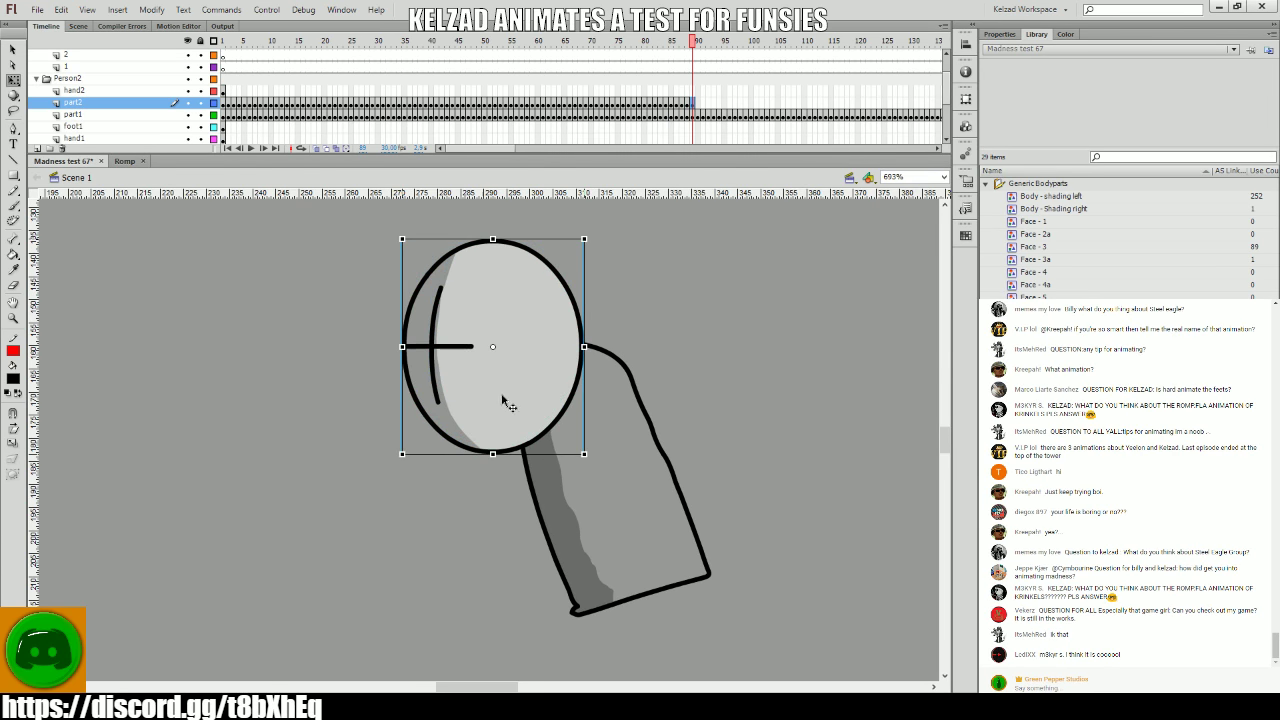
- Add keyframes on frames 90 to 94 of part2, raising the head gradually as the body straightens
key(F6)
key(period)
key(F6)
key(period)
key(F6)
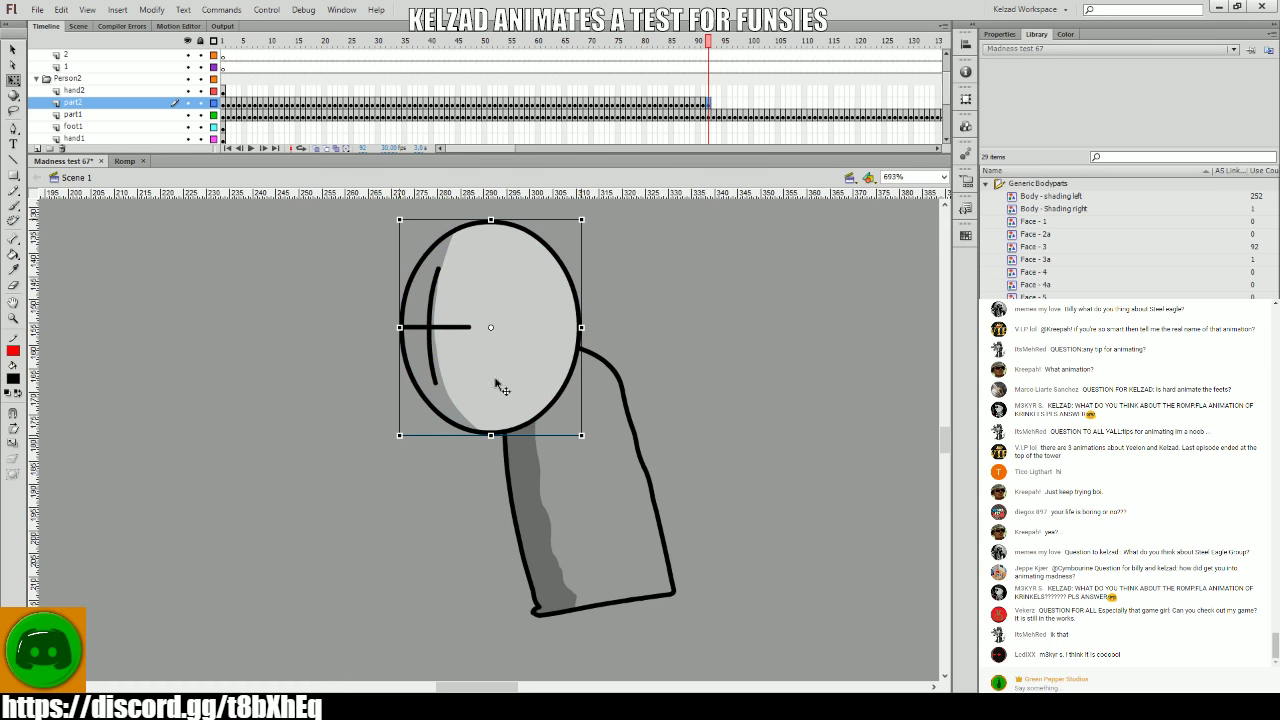
key(period)
key(F6)
key(period)
key(F6)
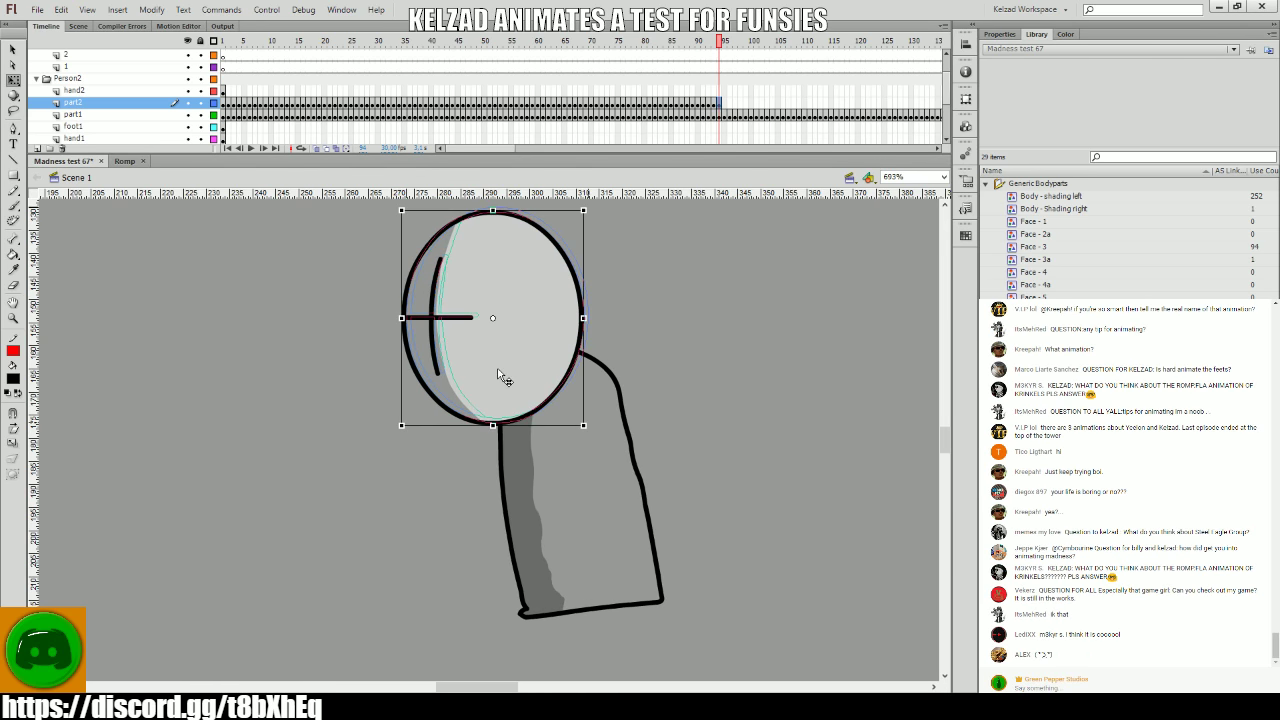
- Add keyframes on frames 95 to 99 of part2, moving the head right in small steps with the body
key(period)
key(F6)
key(period)
key(F6)
key(period)
key(F6)
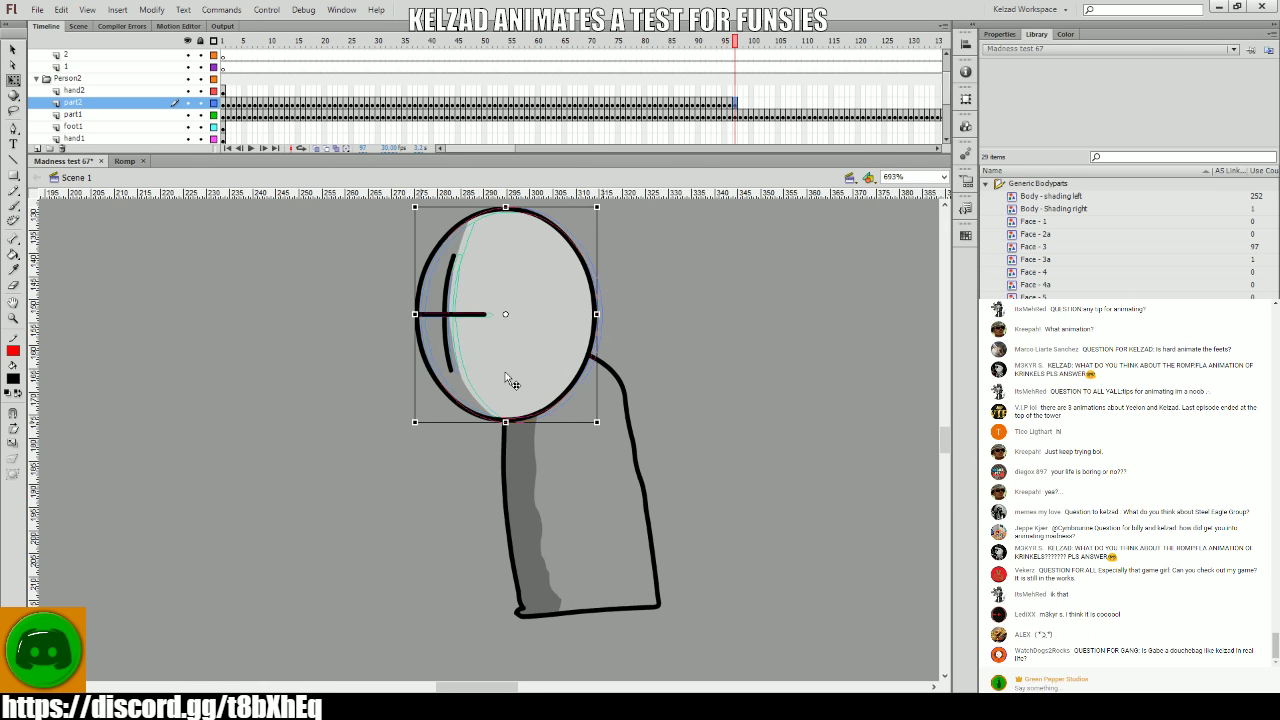
key(period)
key(F6)
key(period)
key(F6)
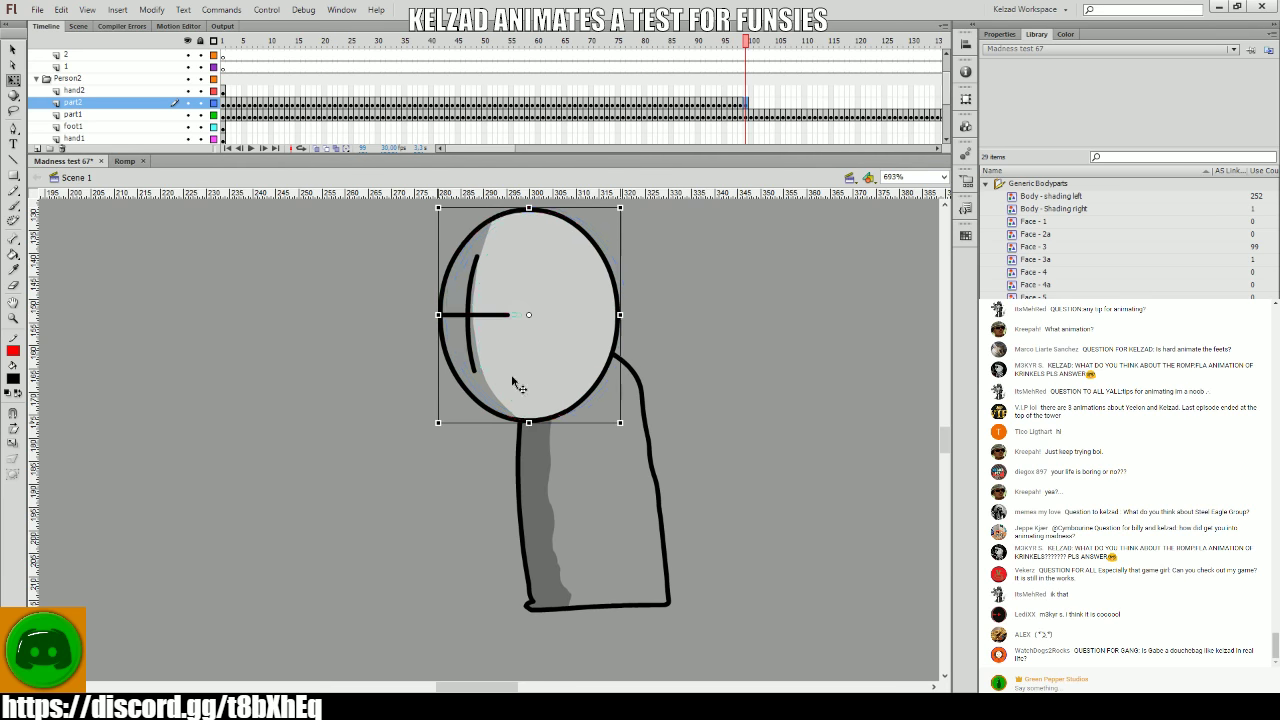
- Add keyframes on frames 100 to 102 of part2, moving the head right and slightly up
key(period)
key(F6)
key(period)
key(F6)
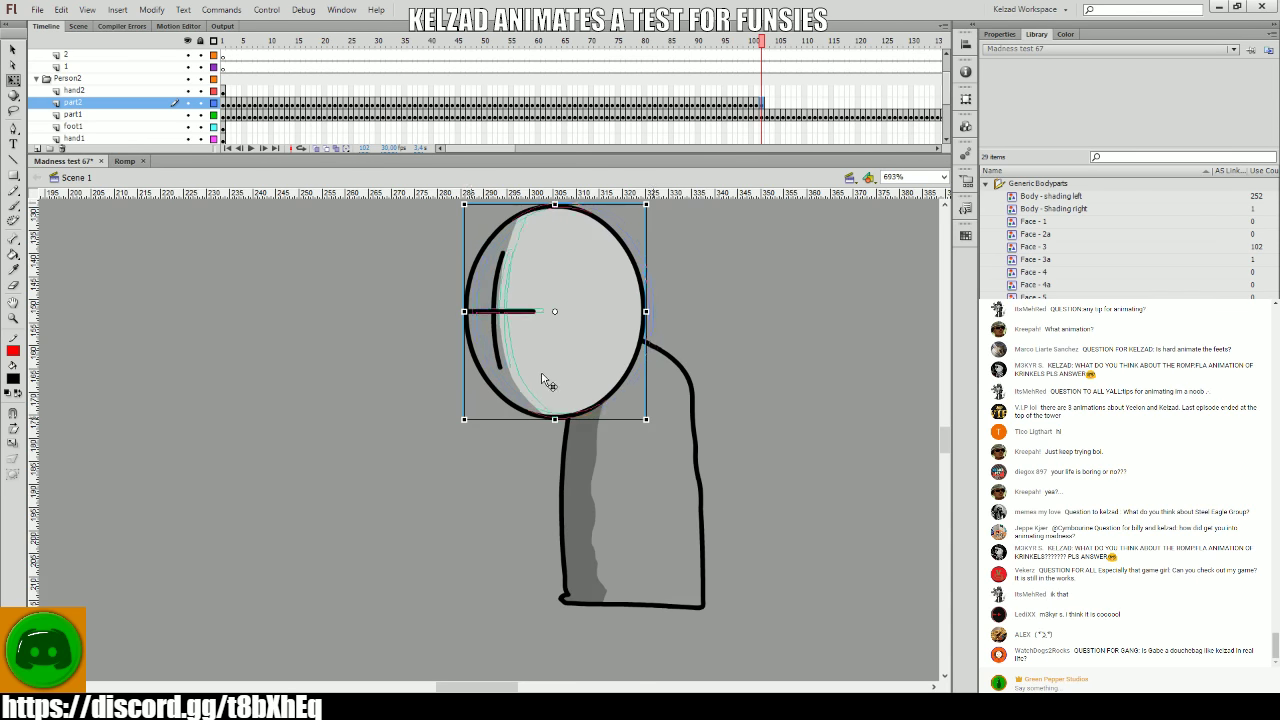
- Add keyframes on frames 103 to 105 of part2, moving the head further right above the upright body
key(period)
key(F6)
key(period)
key(F6)
drag(563, 383, 614, 395)
key(period)
key(F6)
key(period)
key(F6)
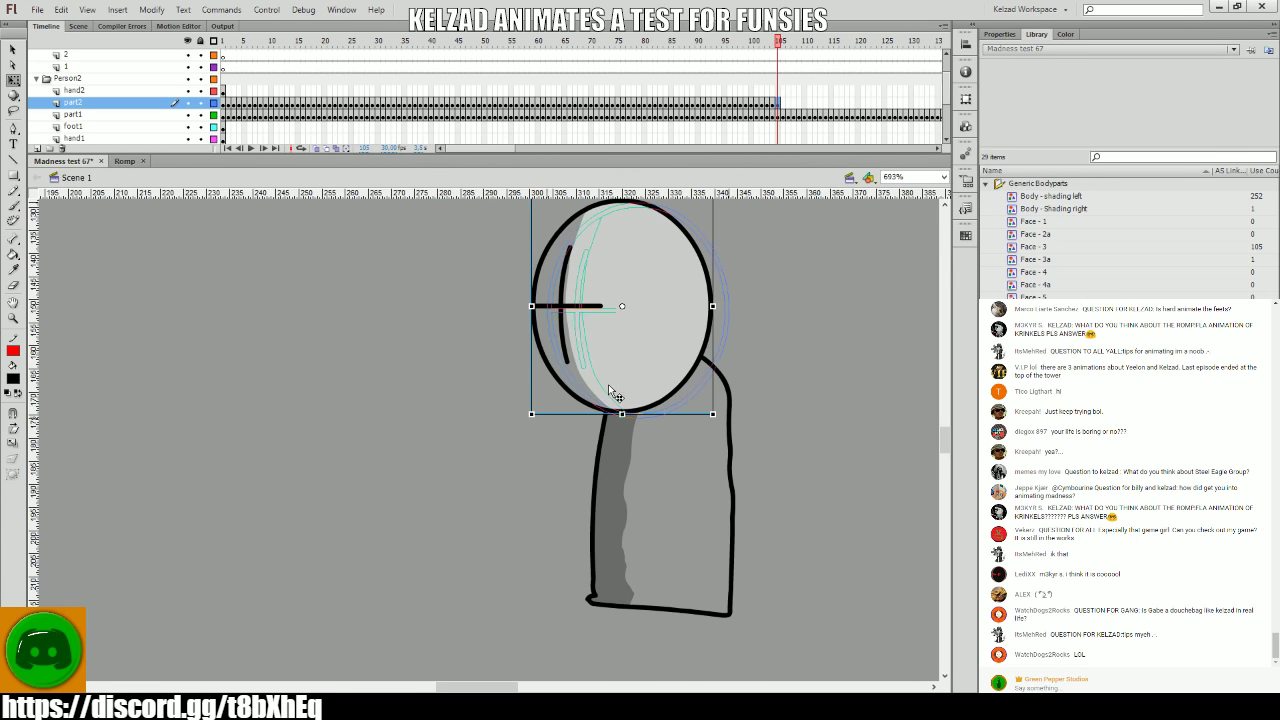
- Add keyframes on frames 106 and 107 of part2, moving the head right and slightly down
key(period)
key(F6)
key(period)
key(F6)
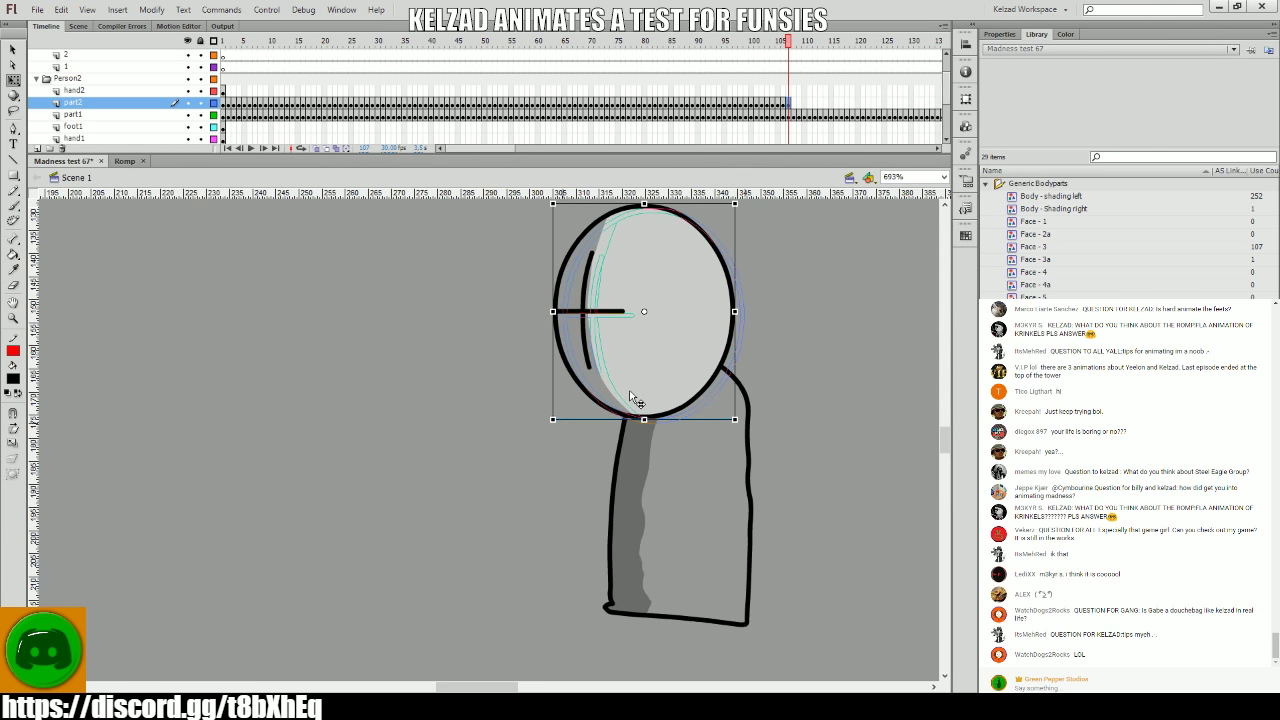
- Fine-tune the head on frame 104 of part2, comparing its spacing across frames 103 to 107
key(comma)
key(comma)
key(comma)
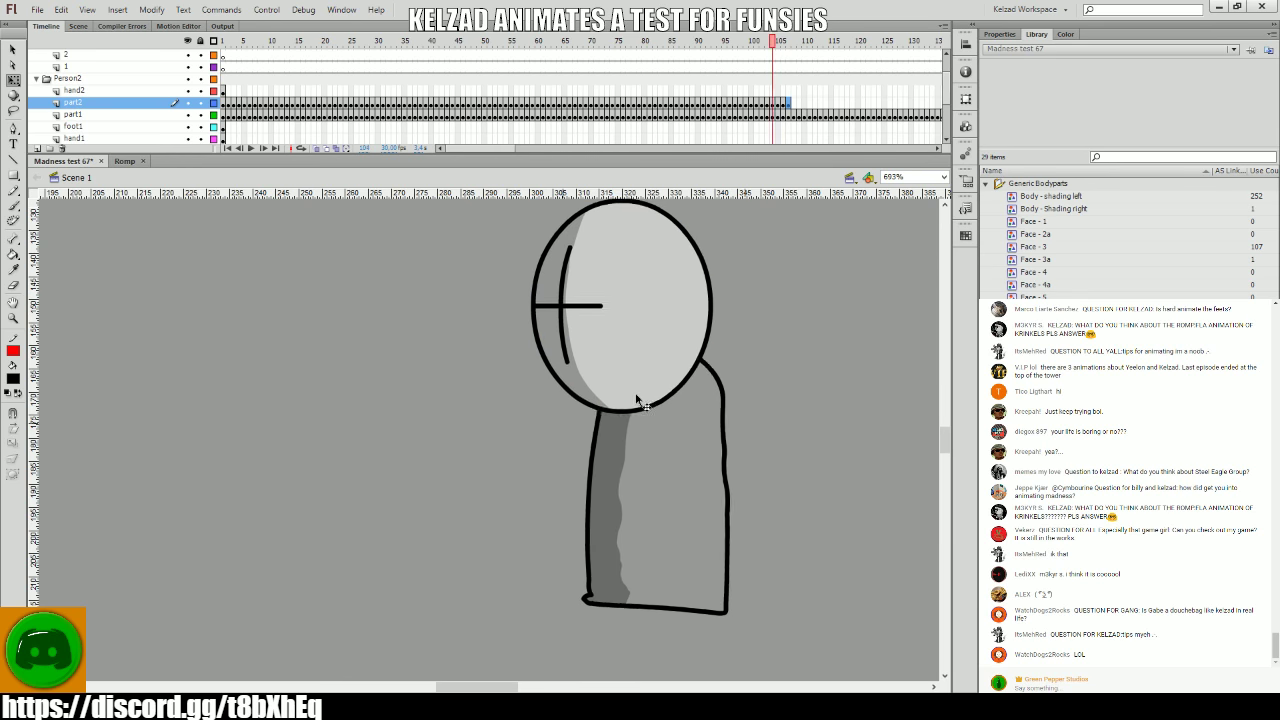
key(period)
key(period)
key(comma)
key(comma)
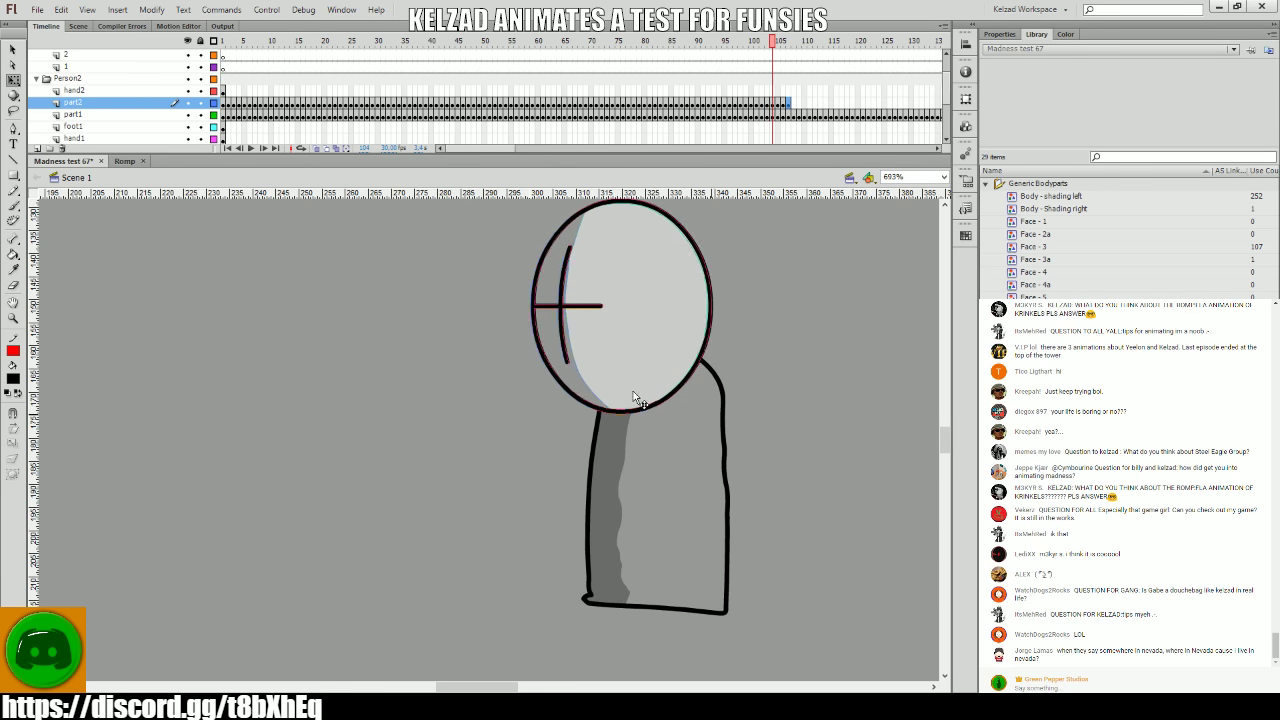
key(comma)
key(period)
key(period)
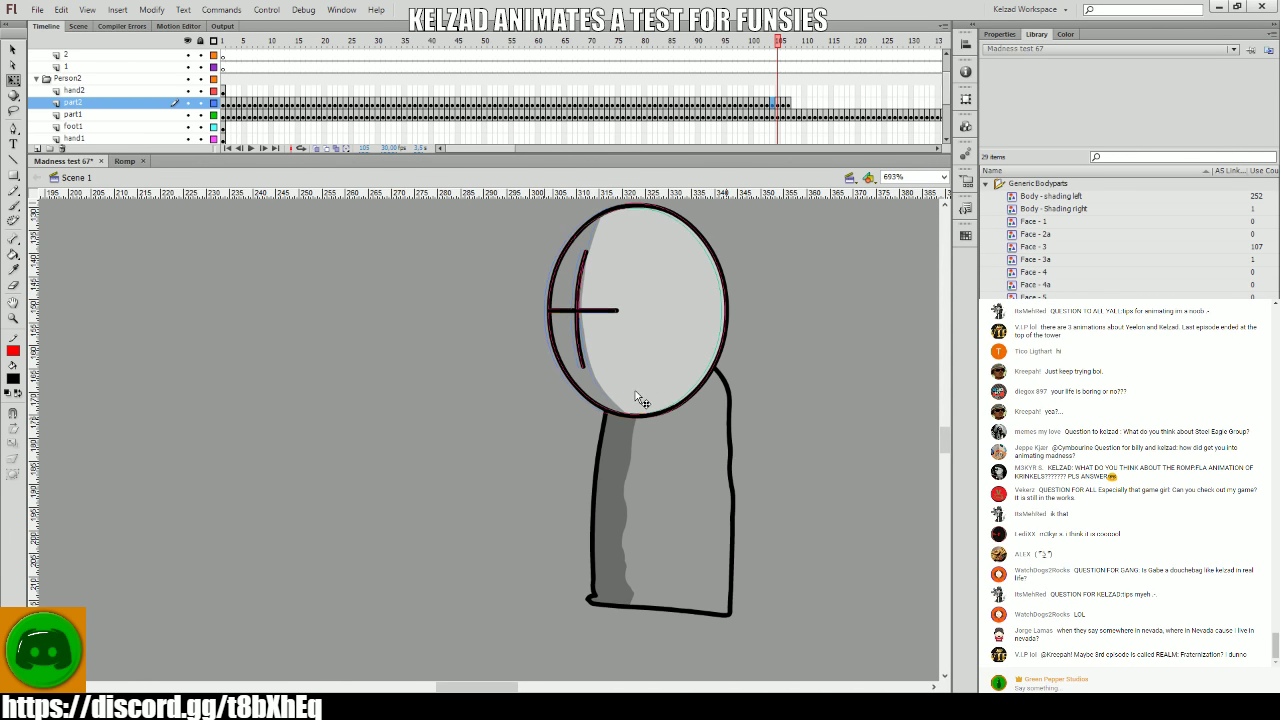
- Compare the head's spacing around frames 103 to 105, and remove the part2 frames from 105 onward
key(comma)
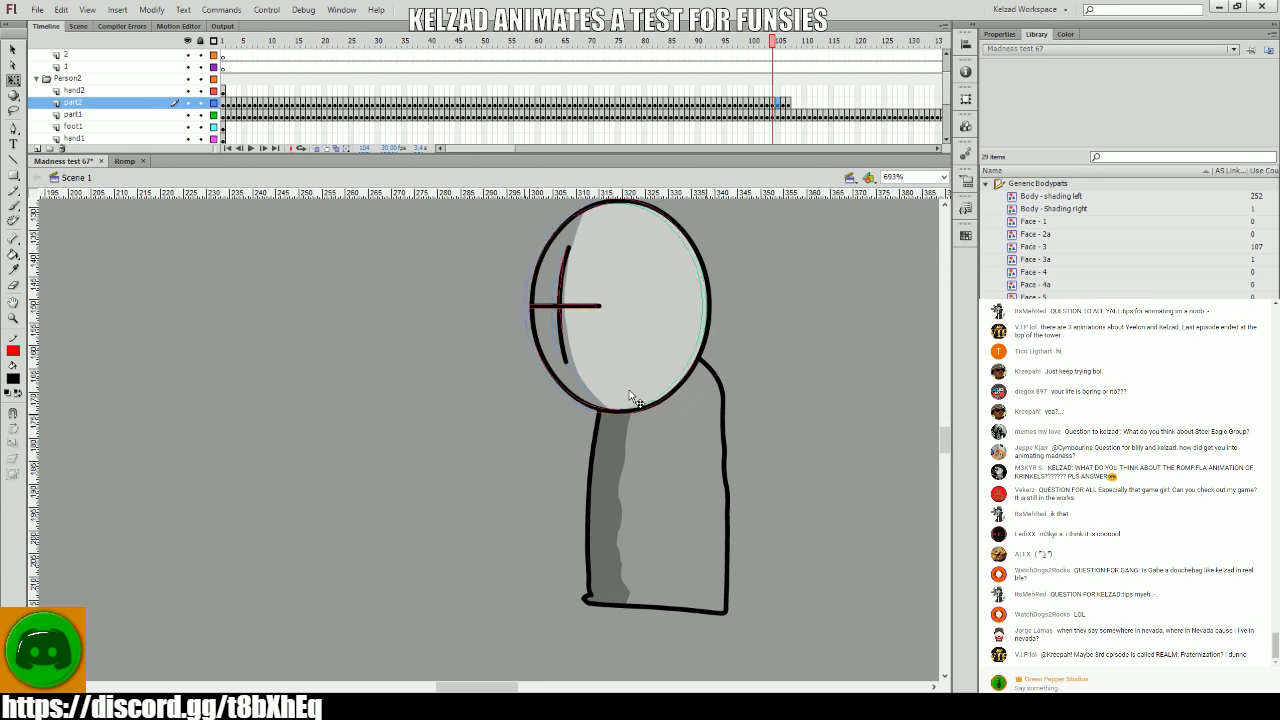
key(comma)
key(comma)
key(comma)
key(period)
key(period)
key(period)
key(period)
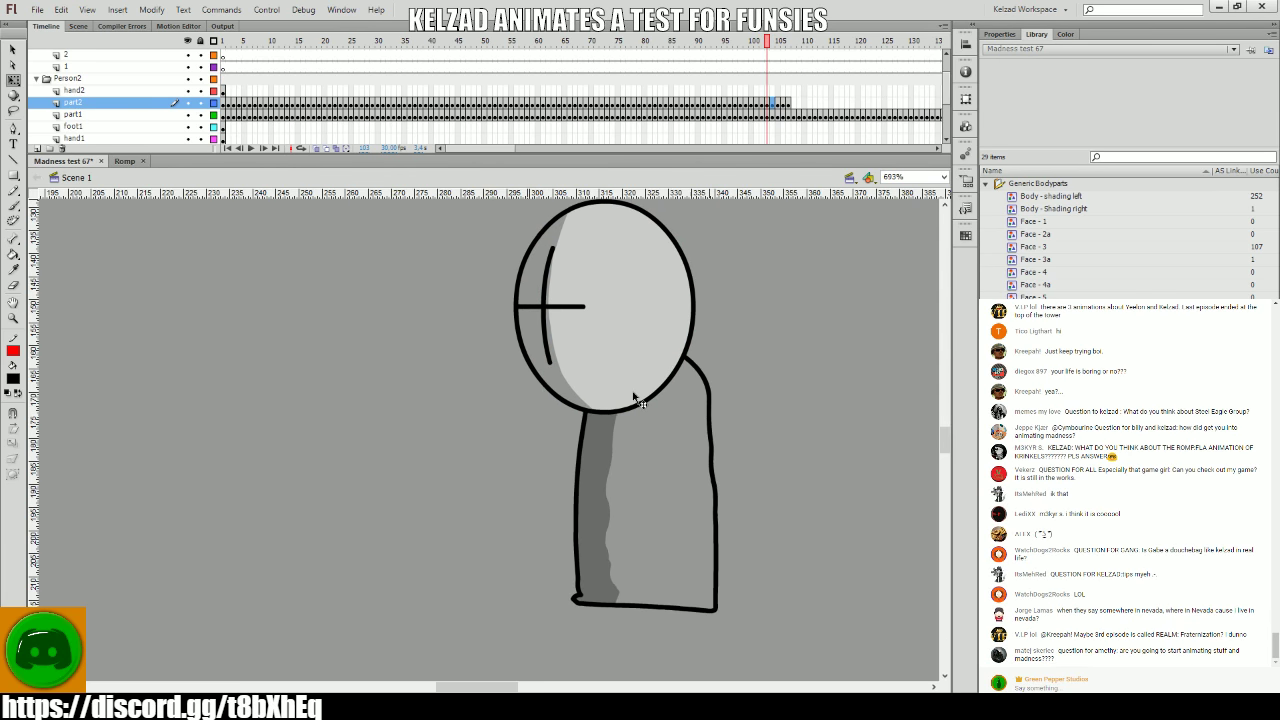
key(comma)
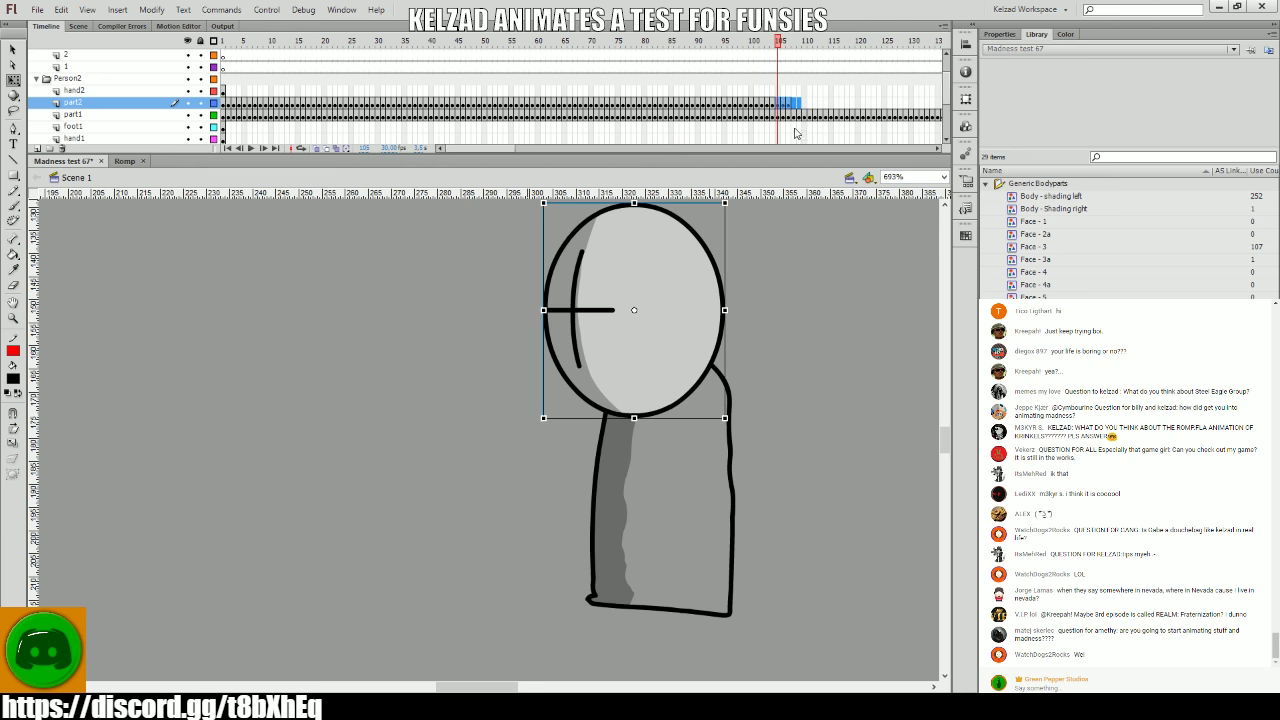
drag(700, 90, 824, 92)
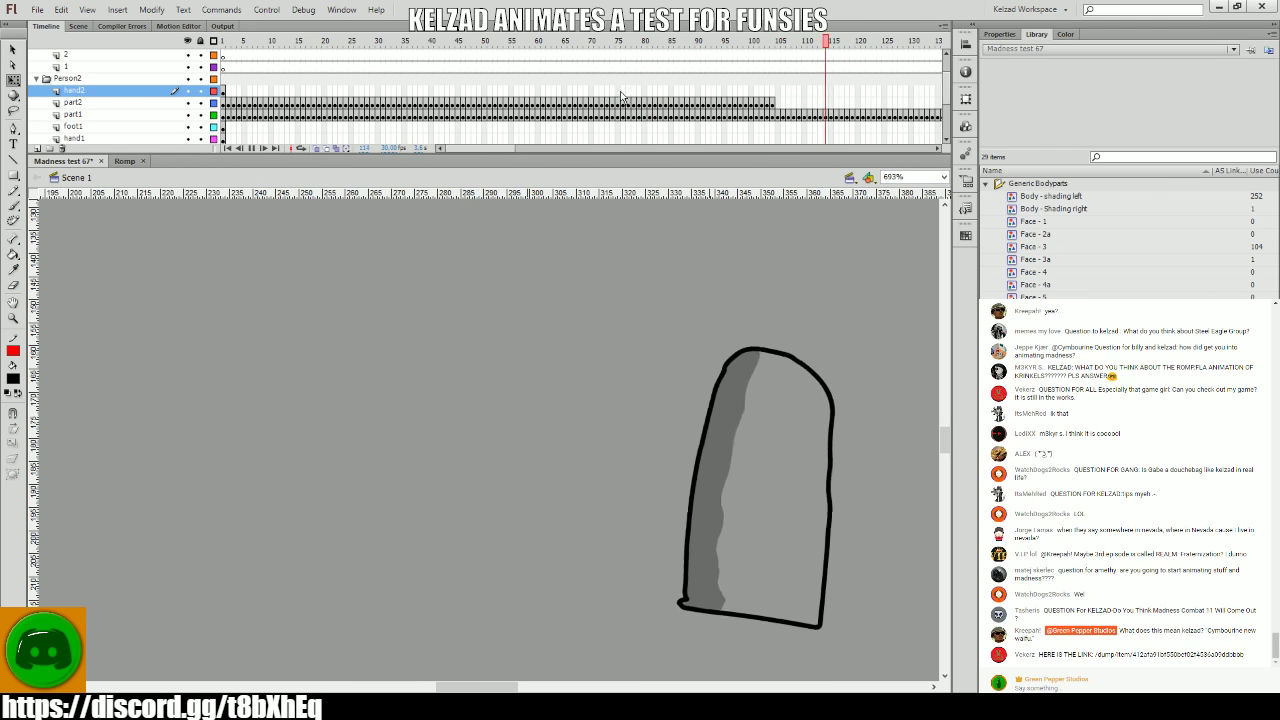
- Play back the animation and scrub its early frames to review how the head follows the body
click(363, 67)
drag(628, 277, 330, 277)
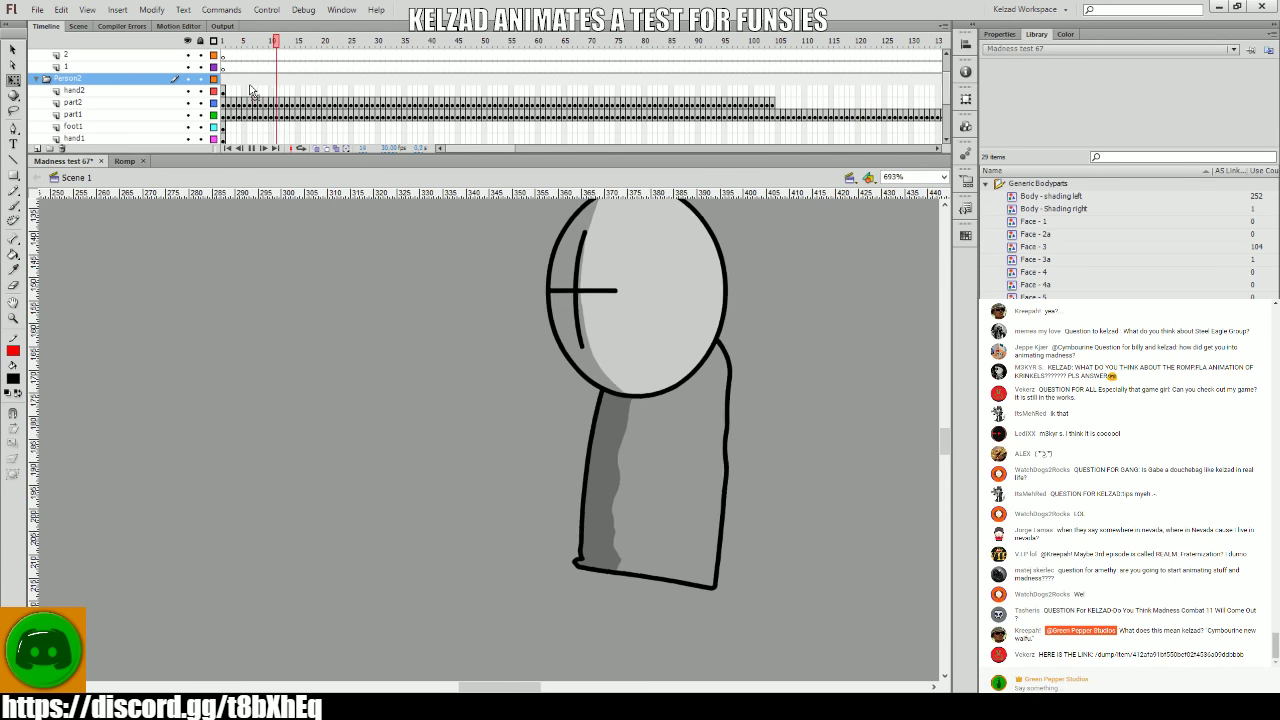
click(436, 78)
key(Return)
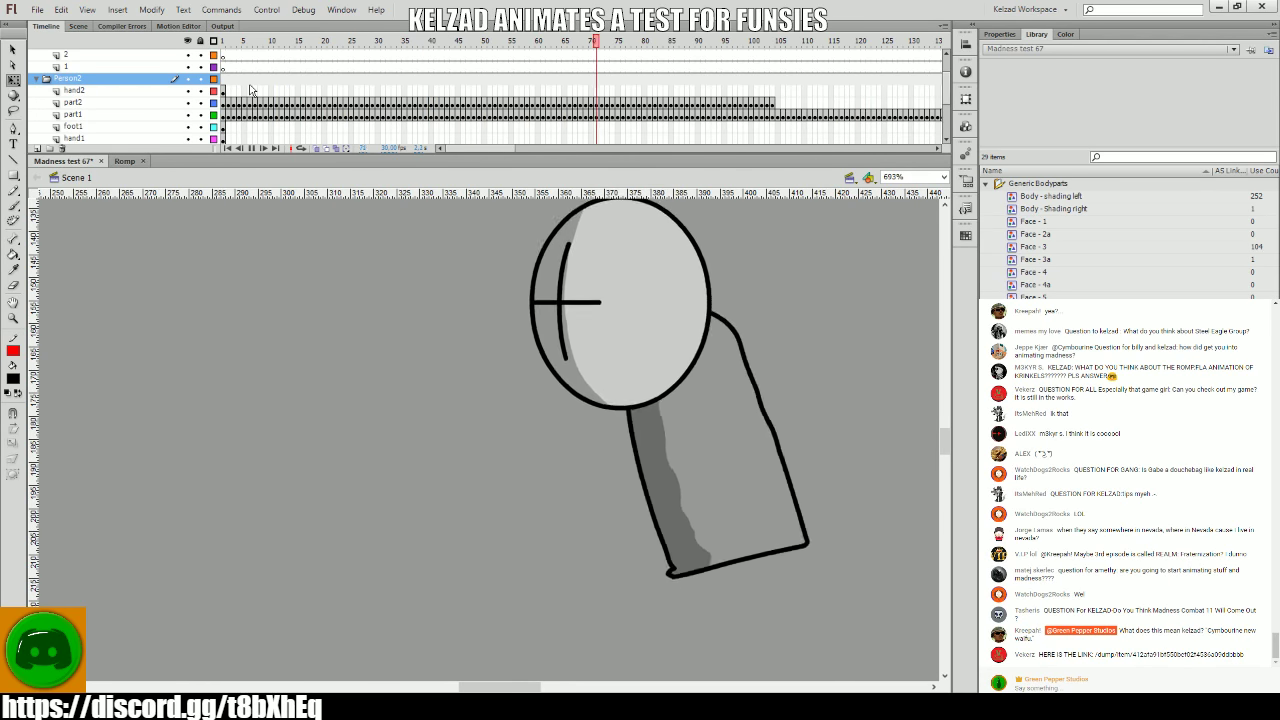
click(537, 103)
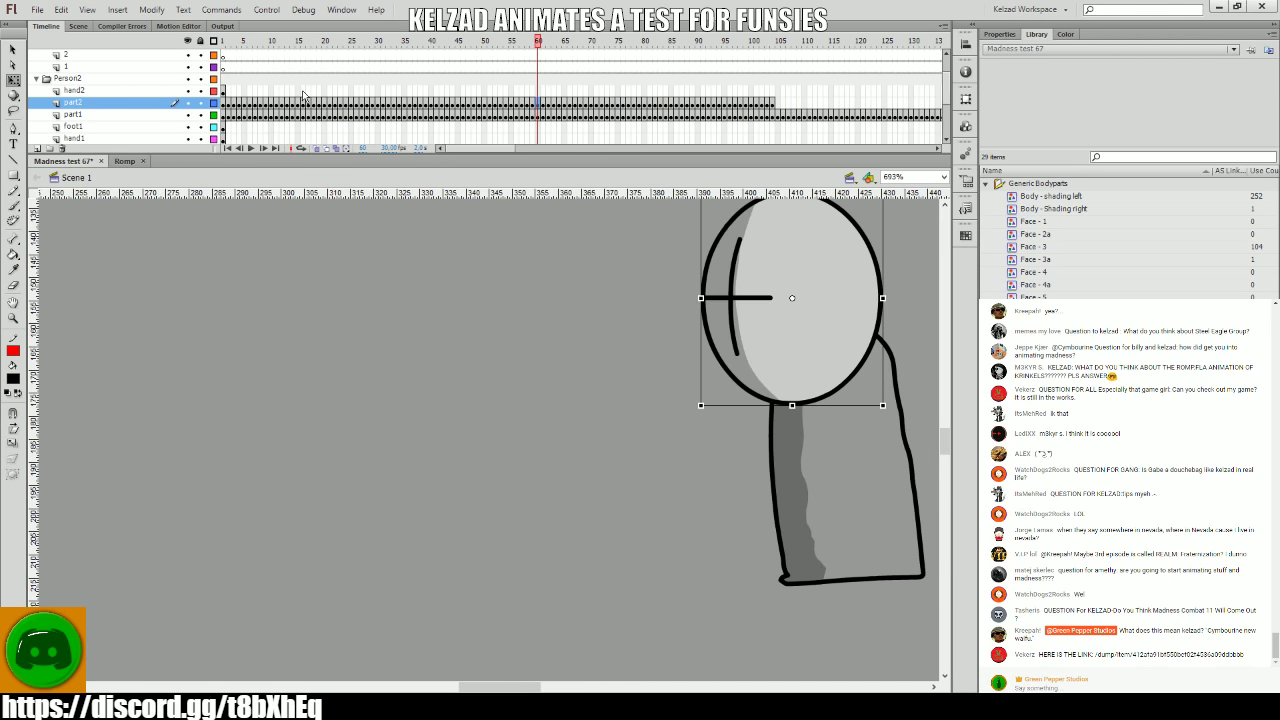
mouse_move(307, 90)
mouse_down()
mouse_move(327, 90)
mouse_move(287, 90)
mouse_up()
- Fine-tune the head's position on frames 12 and 13 of part2, comparing with the neighbouring frames
click(680, 350)
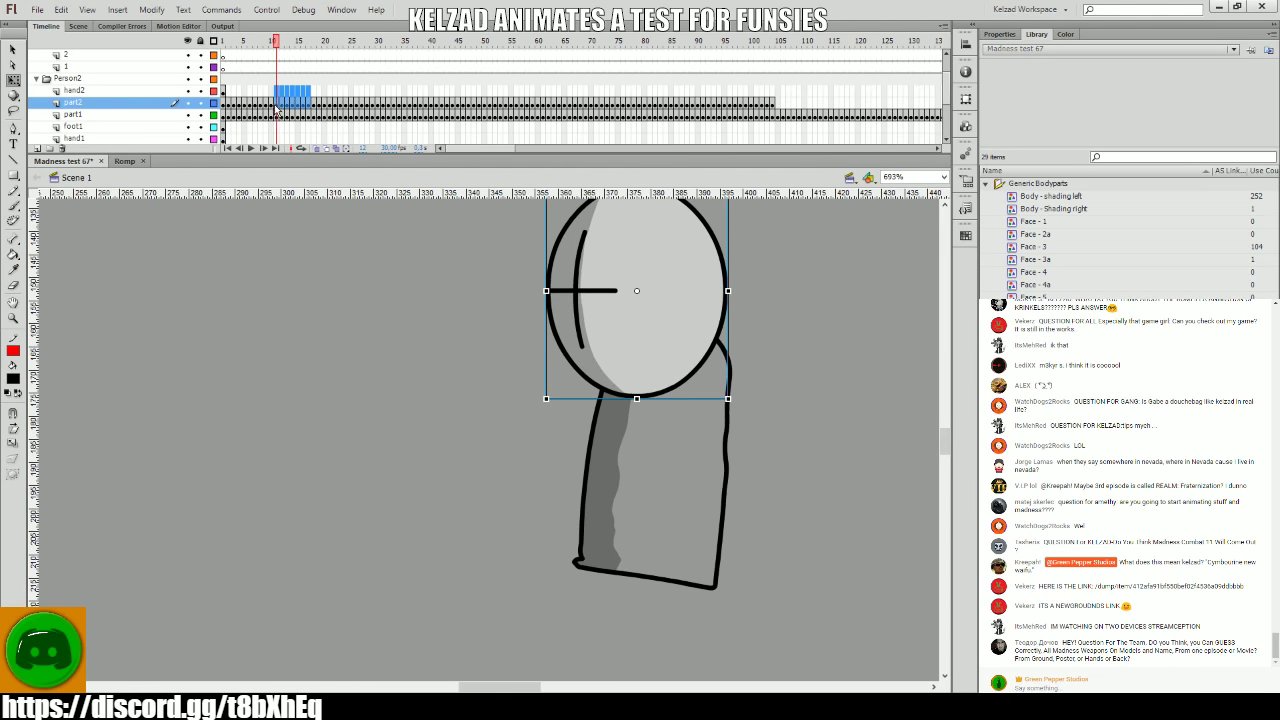
key(period)
key(comma)
click(678, 350)
key(comma)
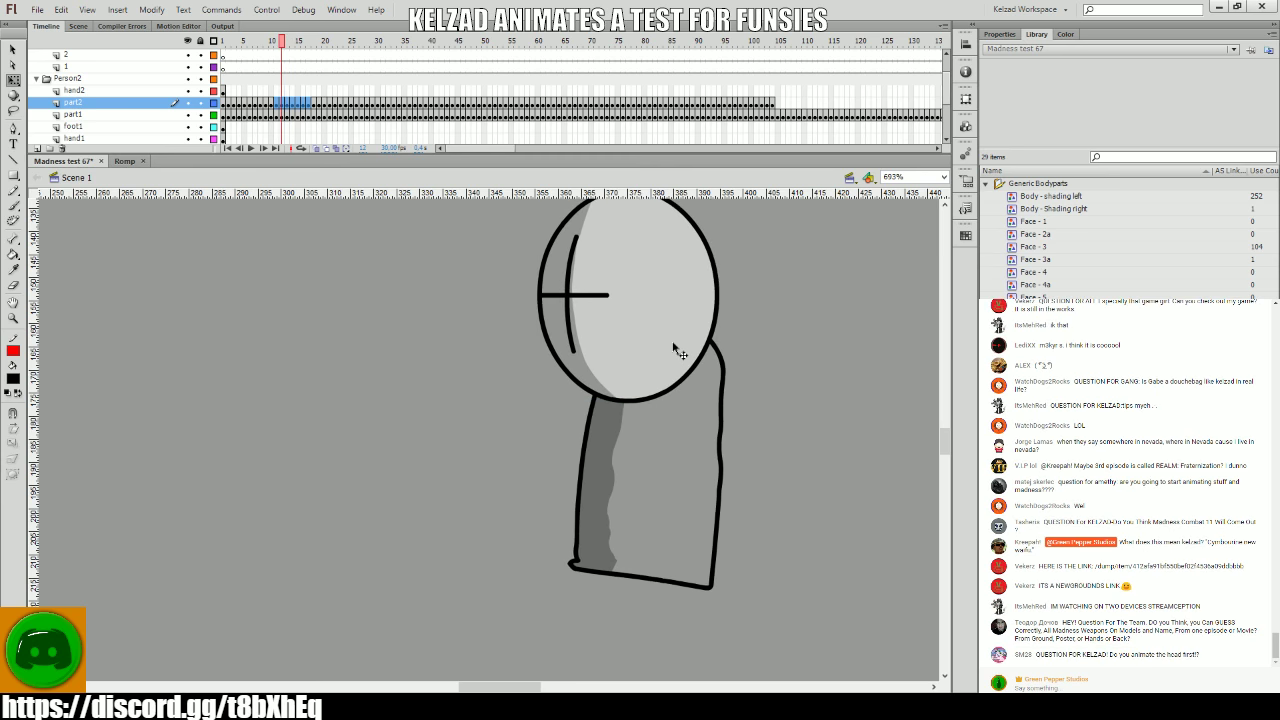
key(period)
key(comma)
key(period)
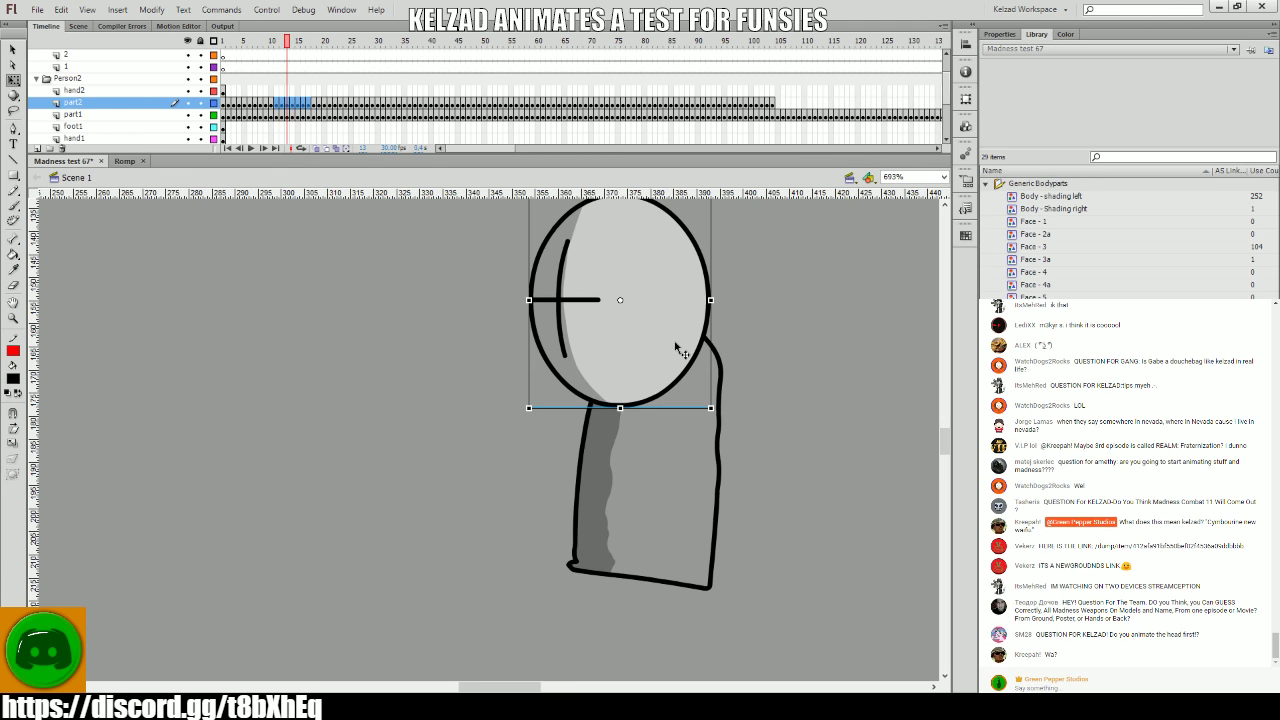
key(period)
key(comma)
key(period)
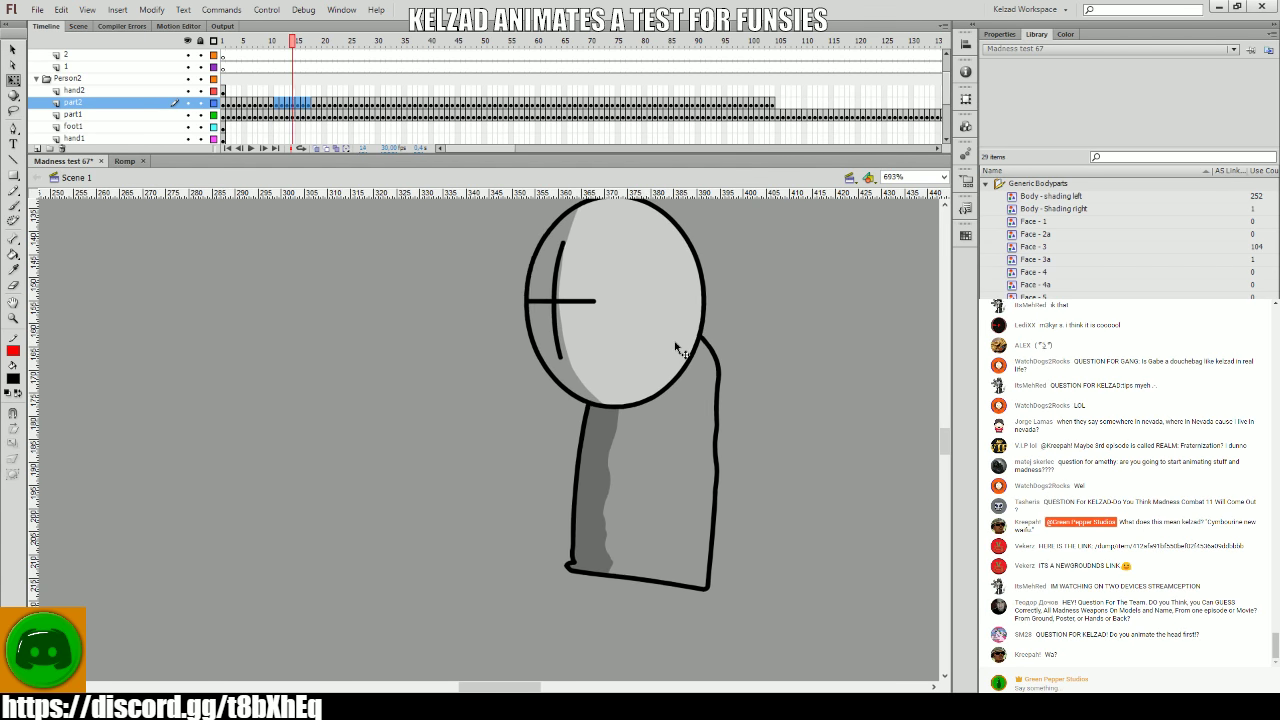
- Fine-tune the head's position on frames 14 and 15 of part2, comparing its spacing across frames 13 to 16
key(comma)
key(period)
click(668, 342)
key(comma)
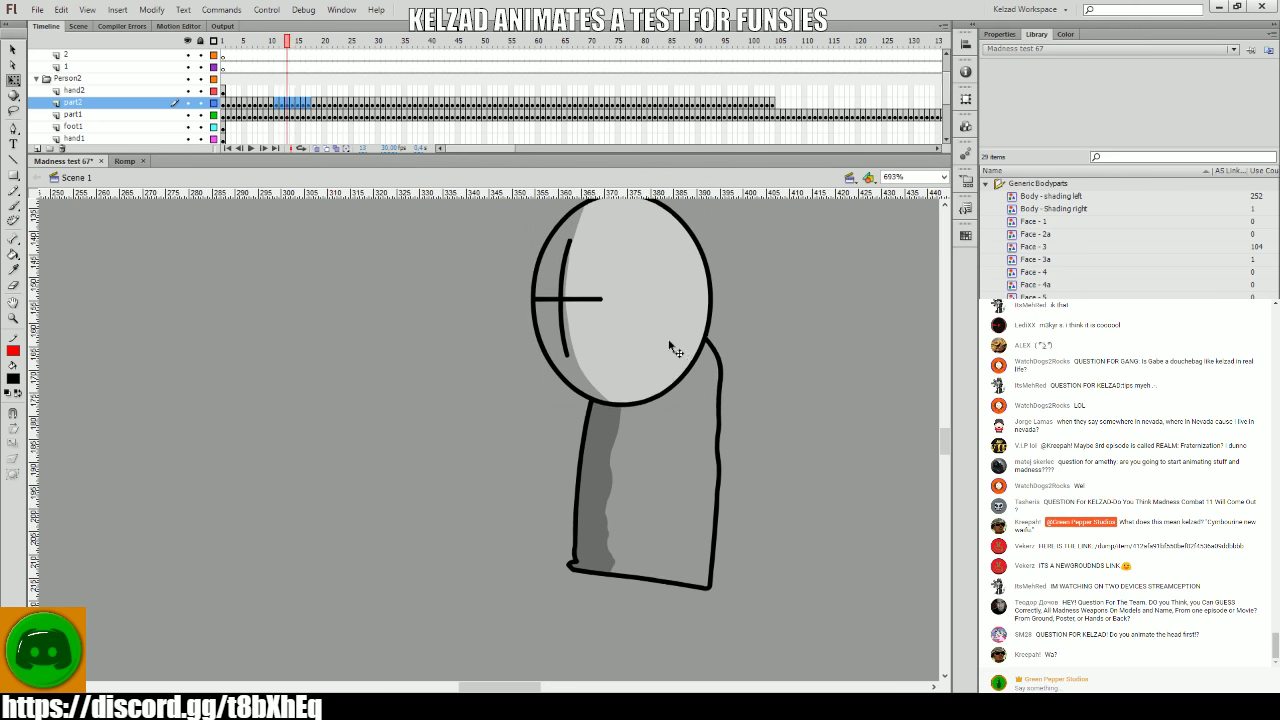
key(period)
key(period)
key(comma)
key(period)
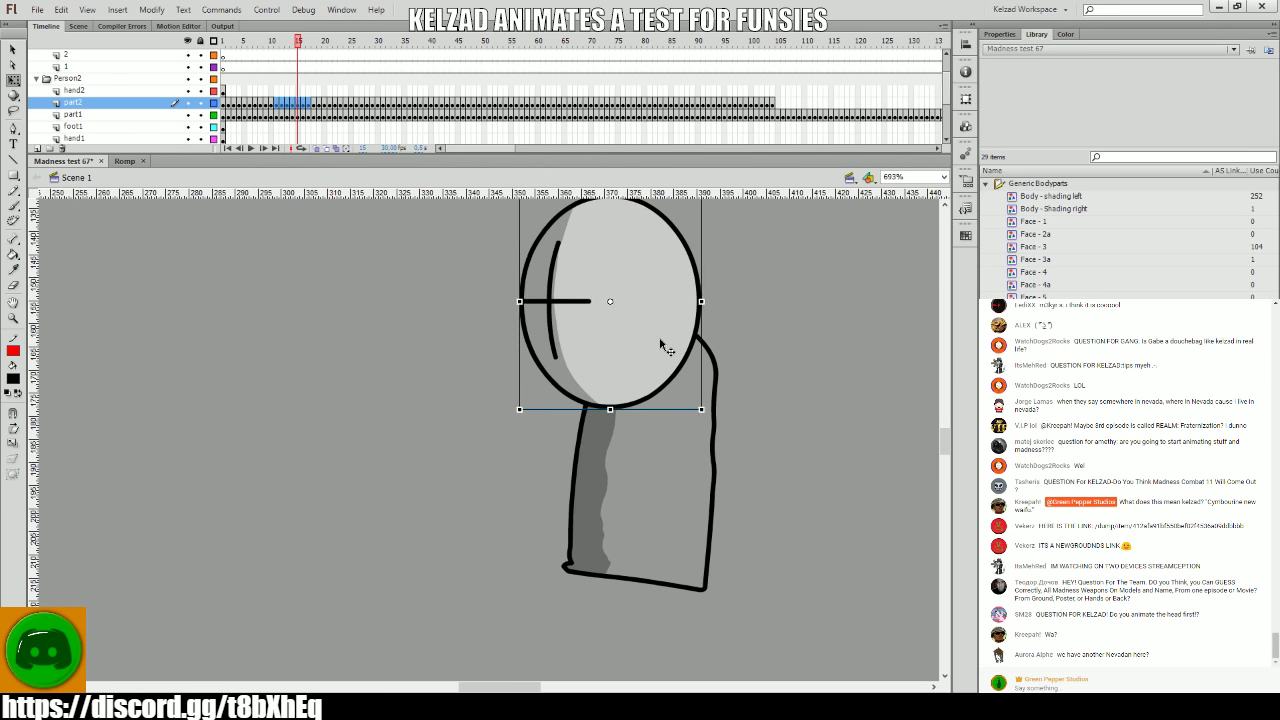
key(comma)
key(period)
key(period)
key(comma)
key(period)
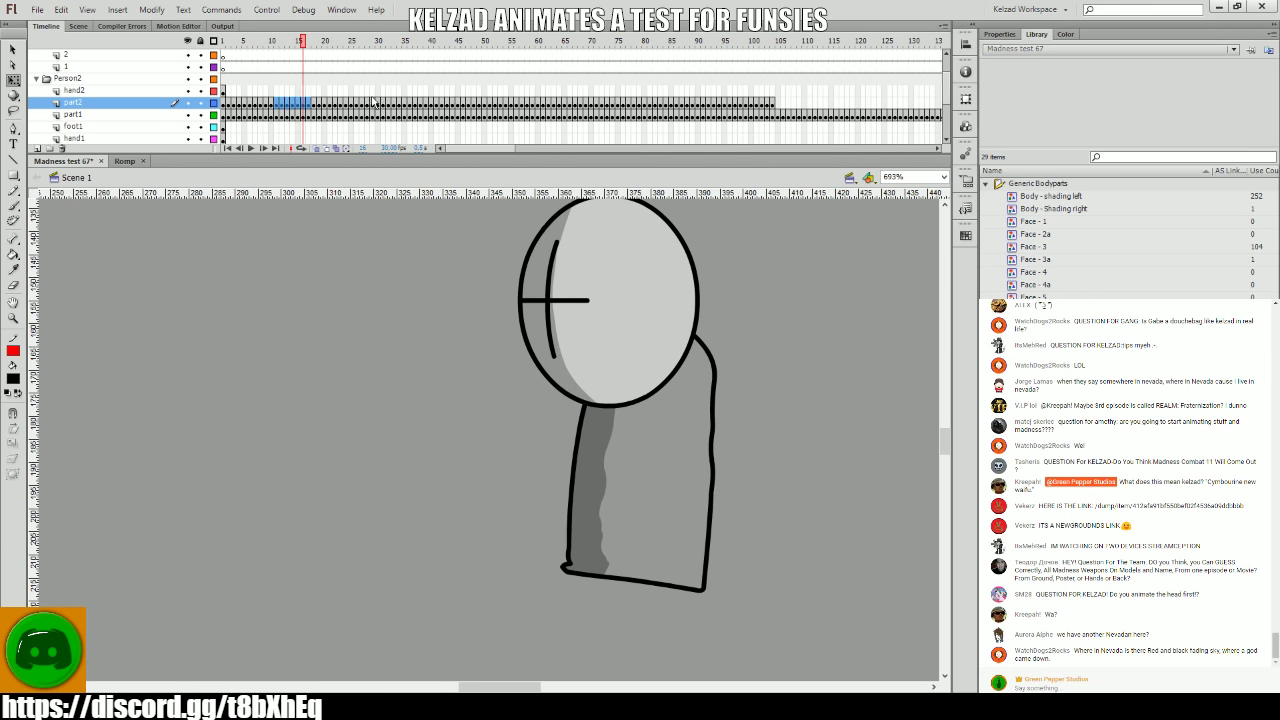
- Play back the animation up to the last head frames to check the motion, and save the document
click(259, 79)
key(Return)
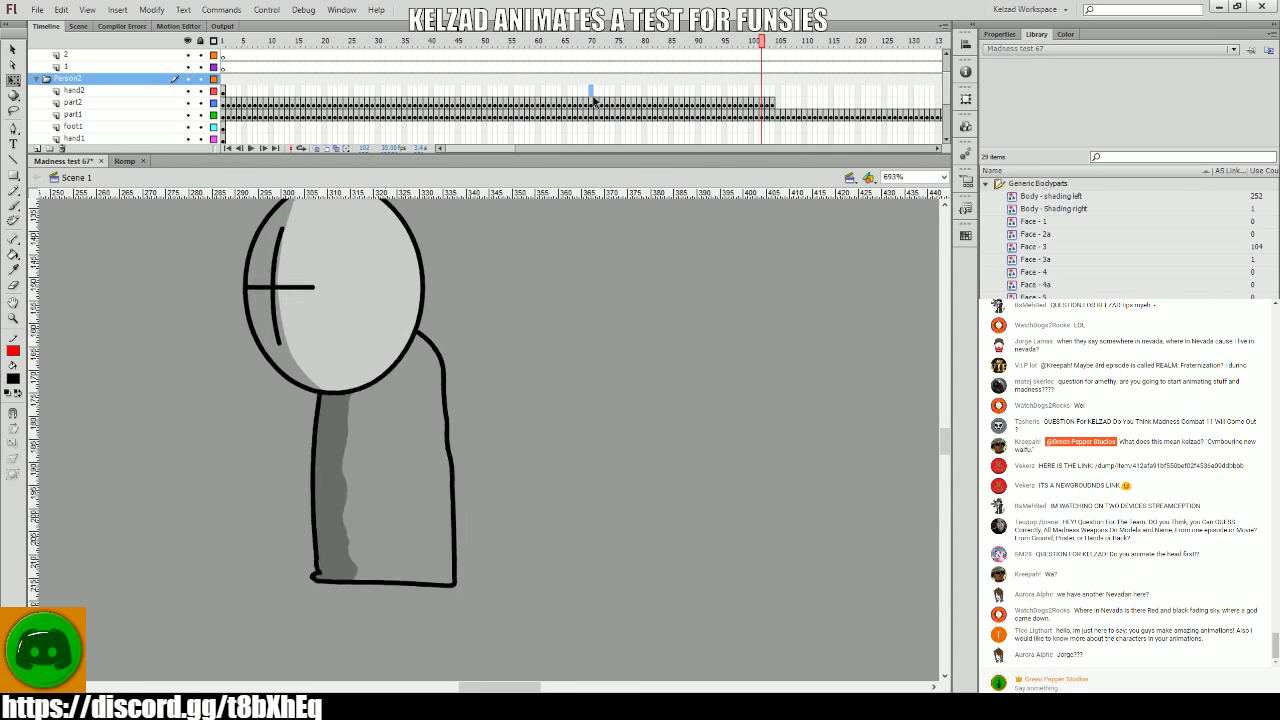
click(705, 91)
drag(708, 93, 768, 79)
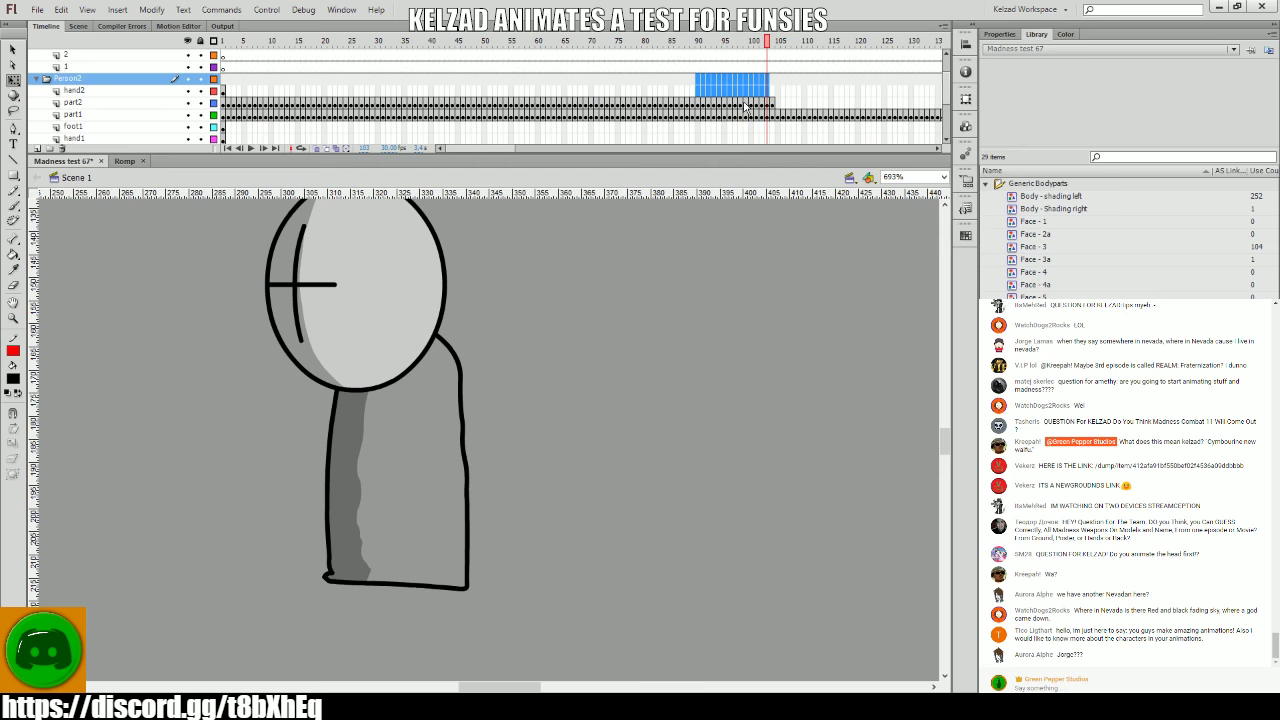
click(685, 375)
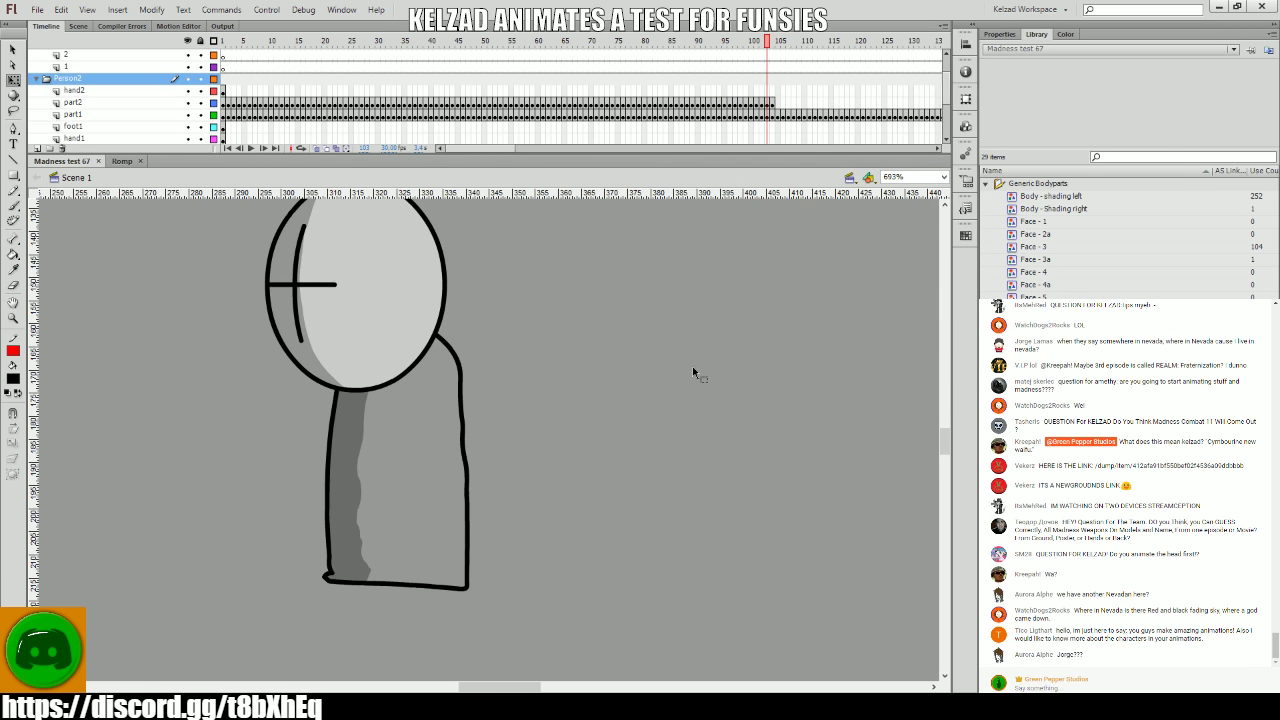
- Compare the head on frames 102 to 104 of part2, and add a keyframe on frame 105 with the head nudged right
click(772, 104)
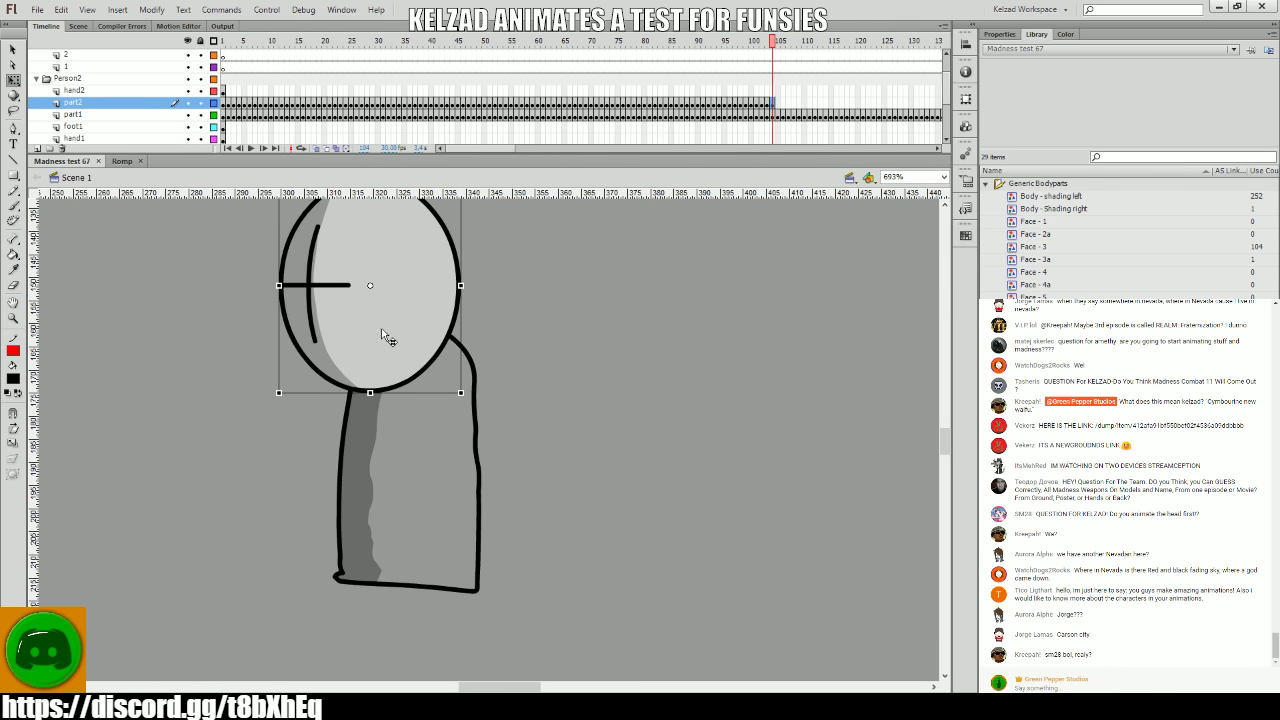
key(comma)
key(comma)
key(period)
key(period)
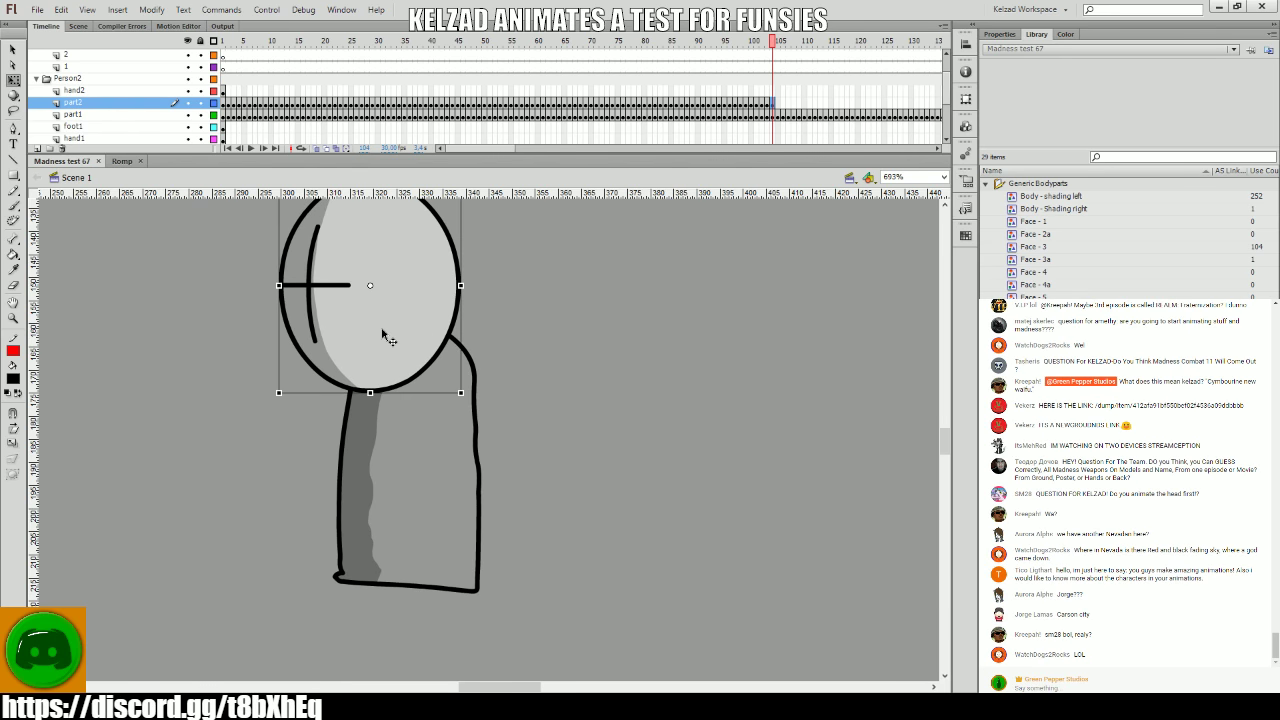
key(F6)
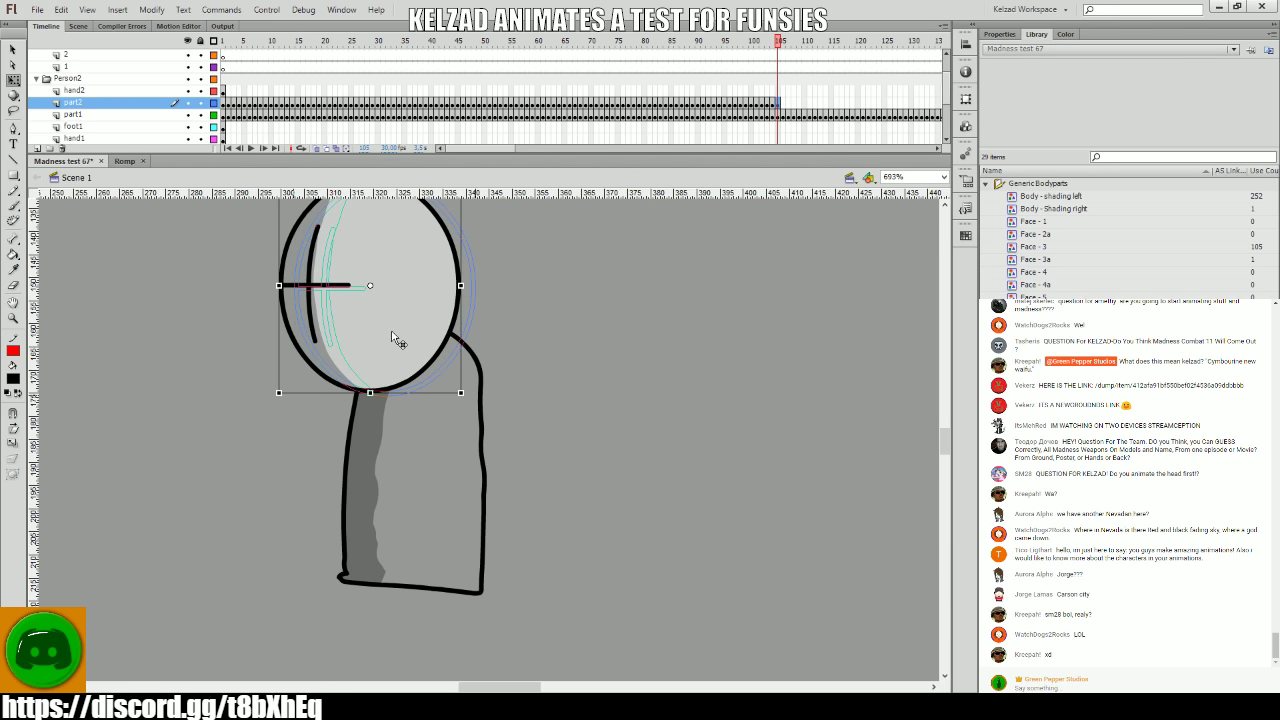
key(Right)
key(Right)
- Add keyframes on frames 106 and 107 of part2, moving the head right and slightly down with the body
key(F6)
key(F6)
key(Right)
key(Right)
key(Down)
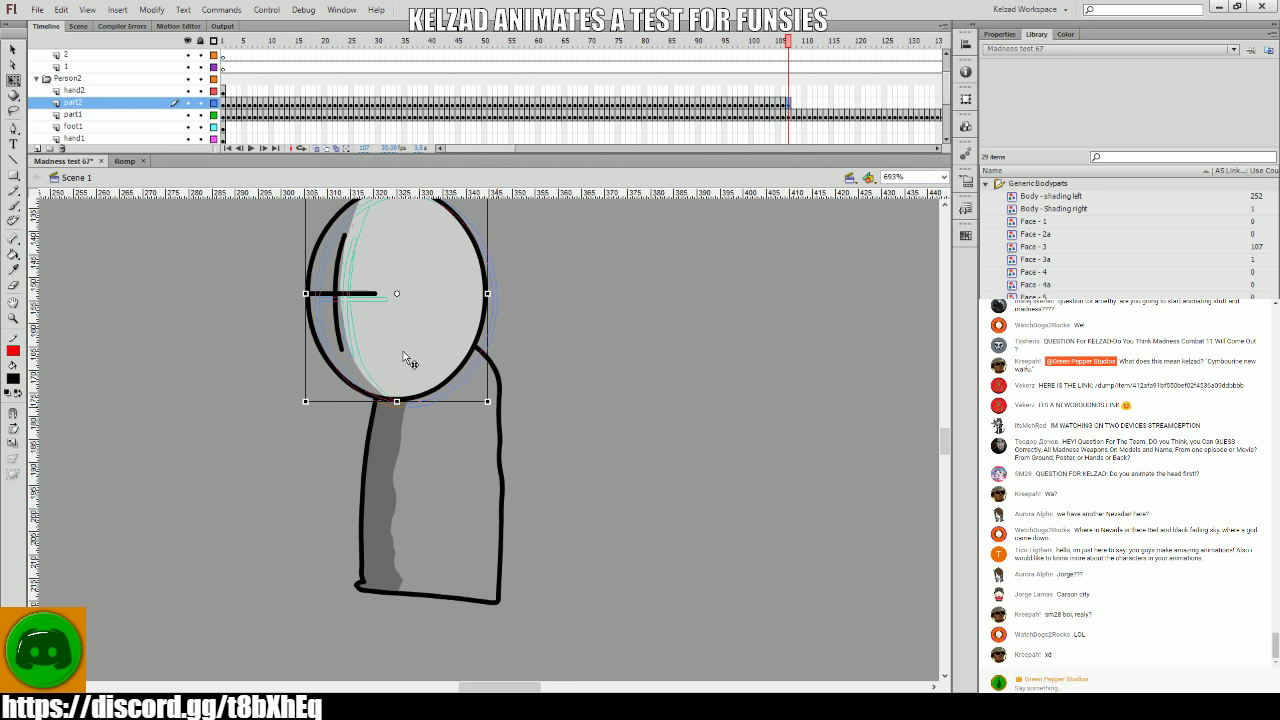
- Add keyframes on frames 108 and 109 of part2, moving the head further right and down
key(F6)
key(Right)
key(Down)
key(F6)
key(Right)
key(Down)
key(Right)
key(Down)
- Add keyframes on frames 110 and 111 of part2, nudging the head right and very slightly down
key(F6)
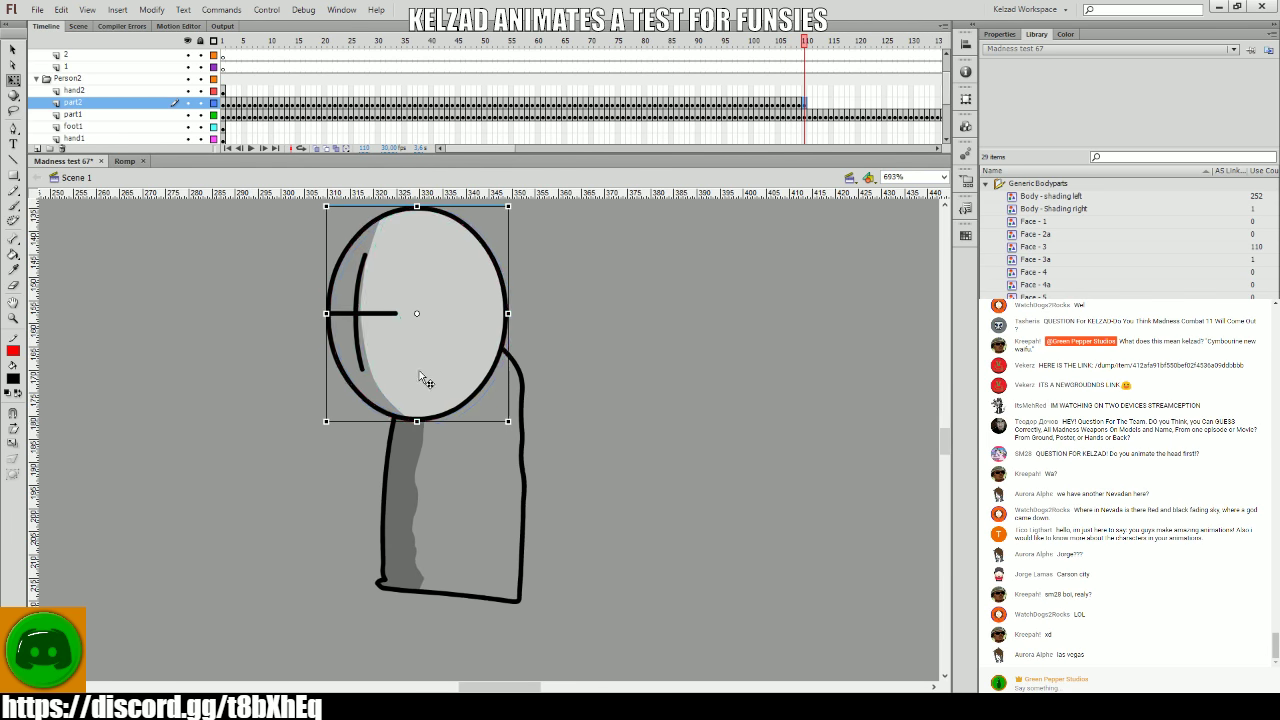
key(Right)
key(Down)
key(F6)
key(Right)
key(Down)
- Add keyframes on frames 112 and 113 of part2, moving the head right and slightly up
key(F6)
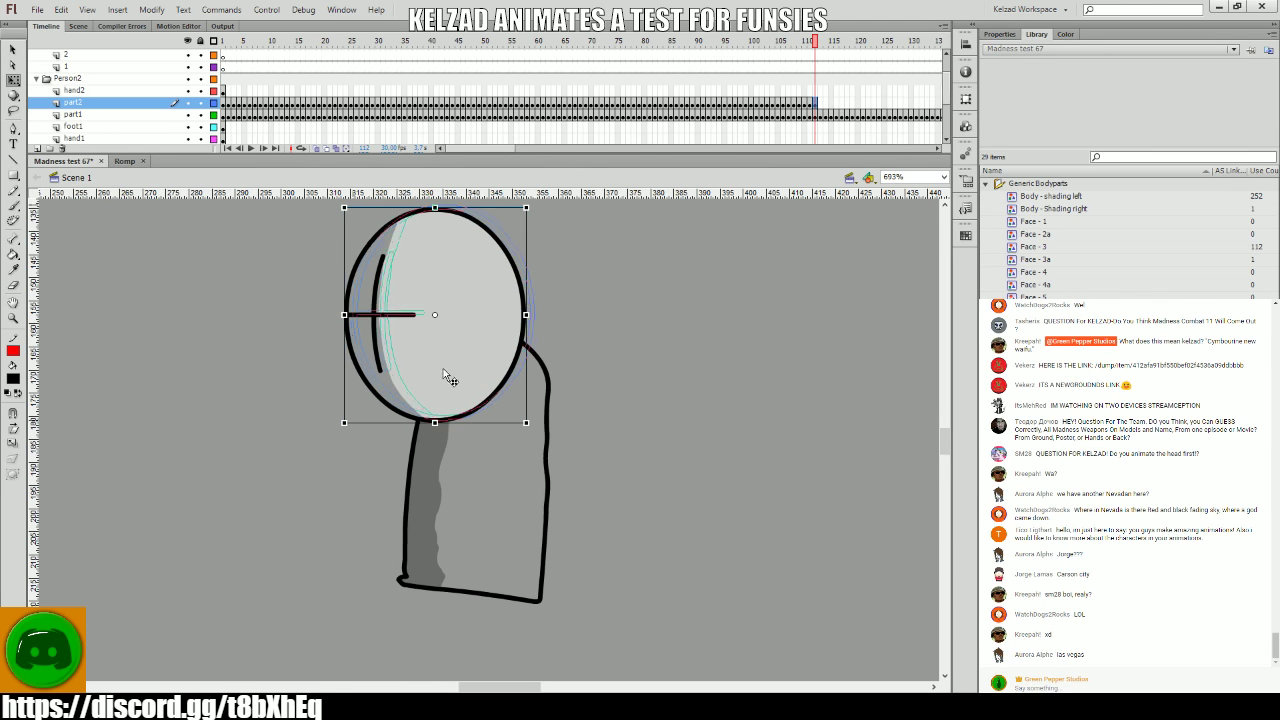
key(Right)
key(Right)
key(F6)
key(Right)
key(Right)
key(Up)
- Add a keyframe on frame 114 of part2 and shift the head right and slightly up, fine-tuning it against frame 113
key(F6)
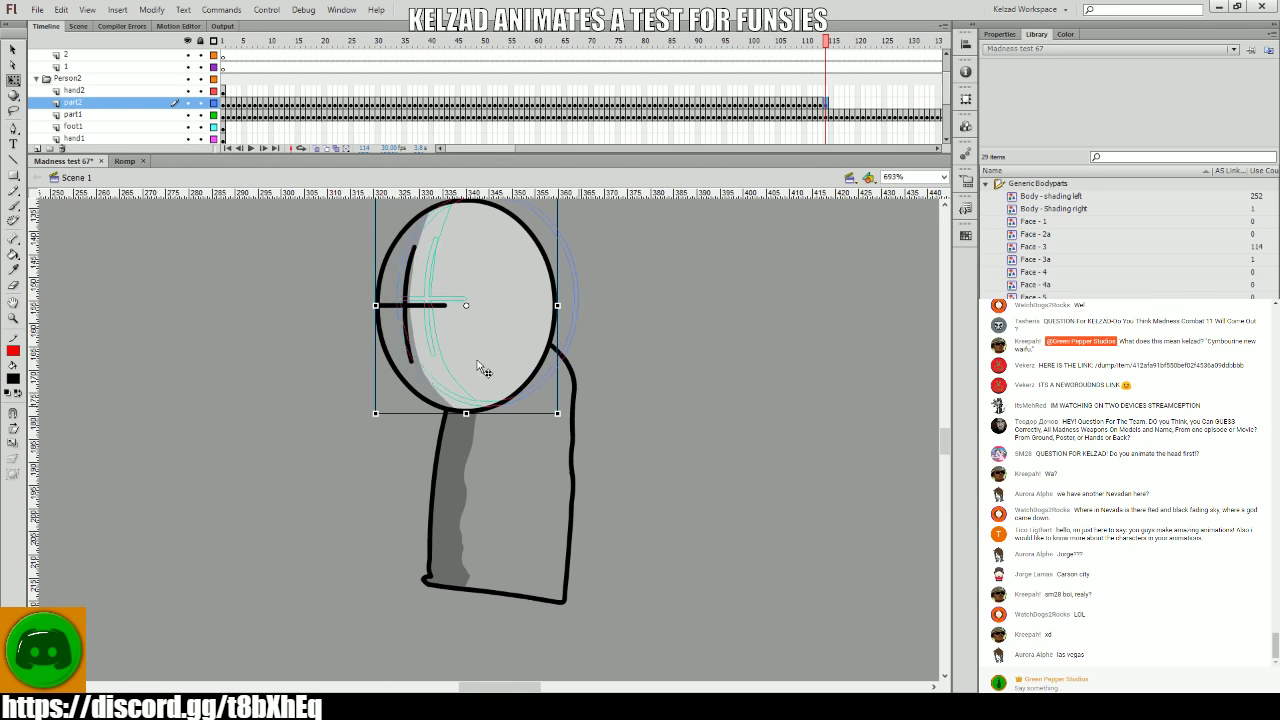
key(Right)
key(Right)
key(Up)
key(comma)
key(period)
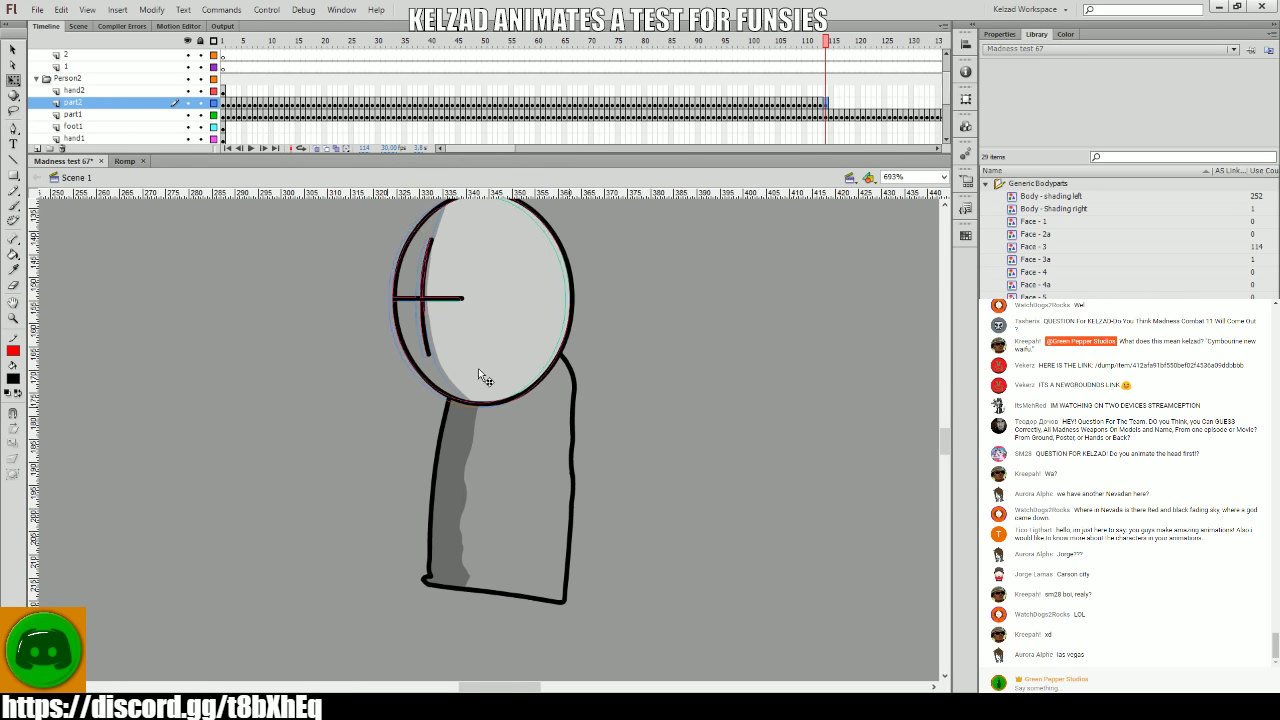
key(comma)
key(period)
click(478, 376)
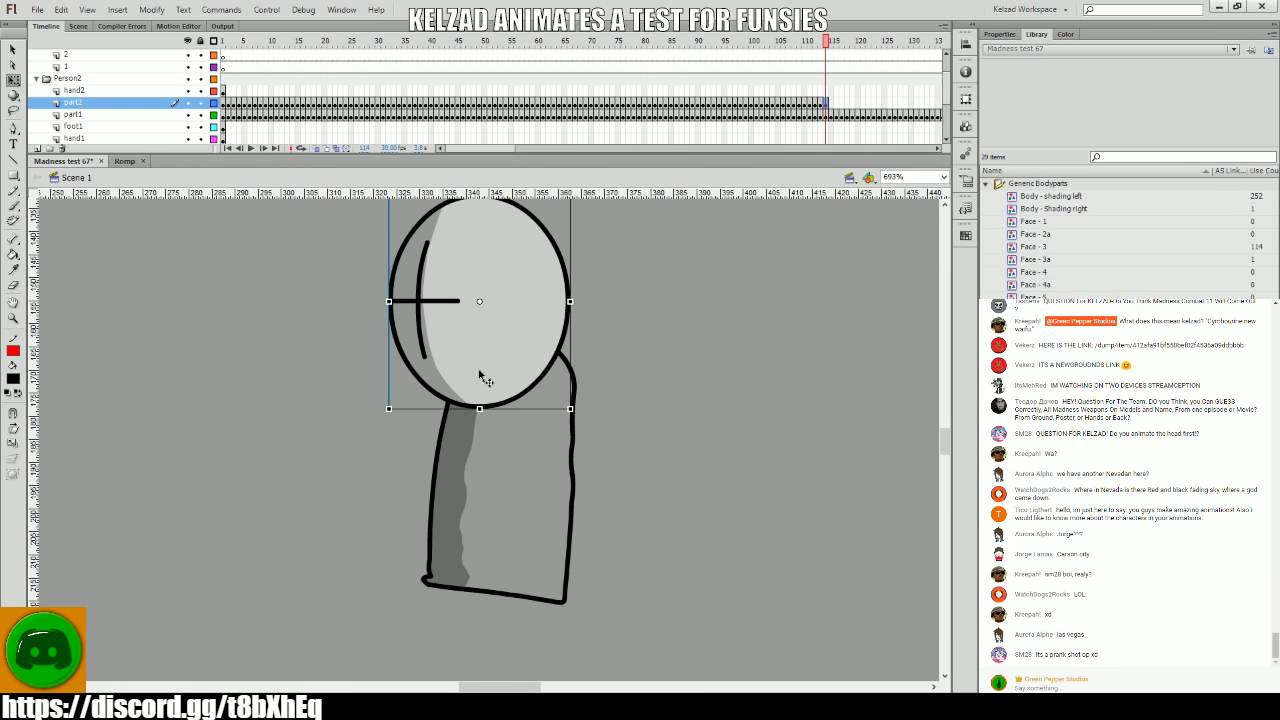
key(comma)
key(period)
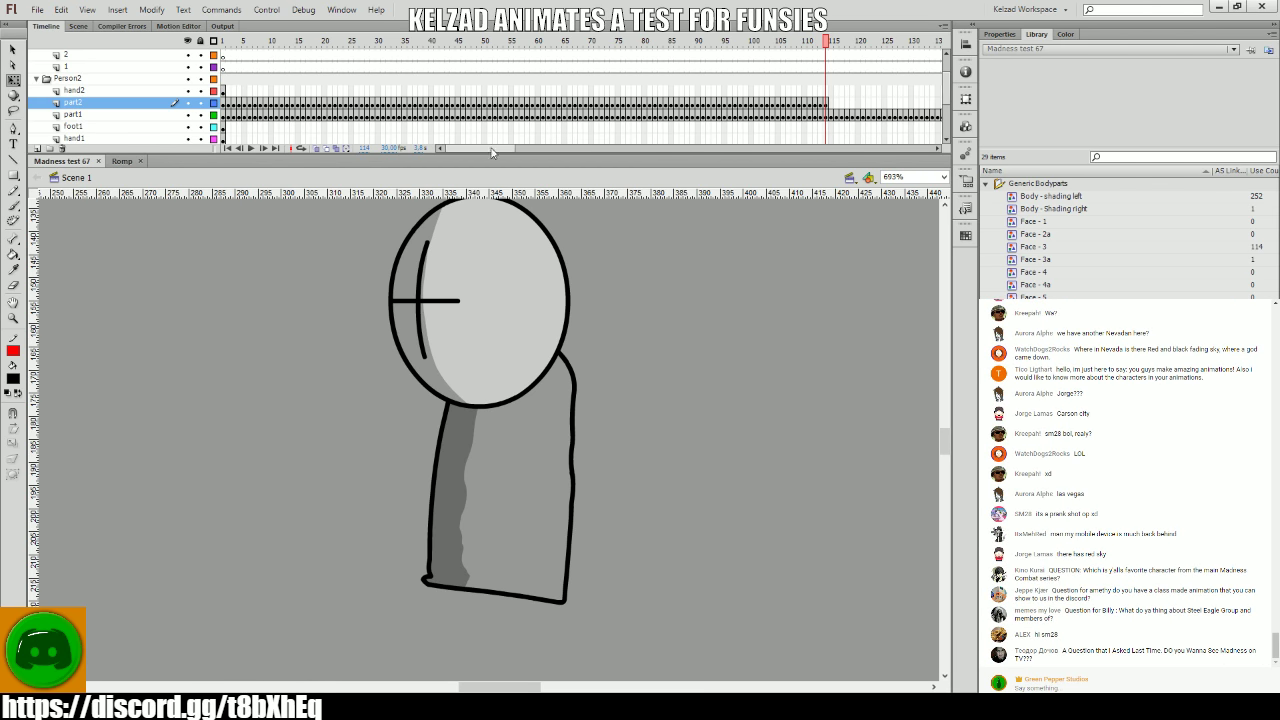
- Add keyframes on frames 115 to 117 of part2, moving the head right to follow the body with onion skinning as reference
drag(491, 152, 529, 133)
key(F6)
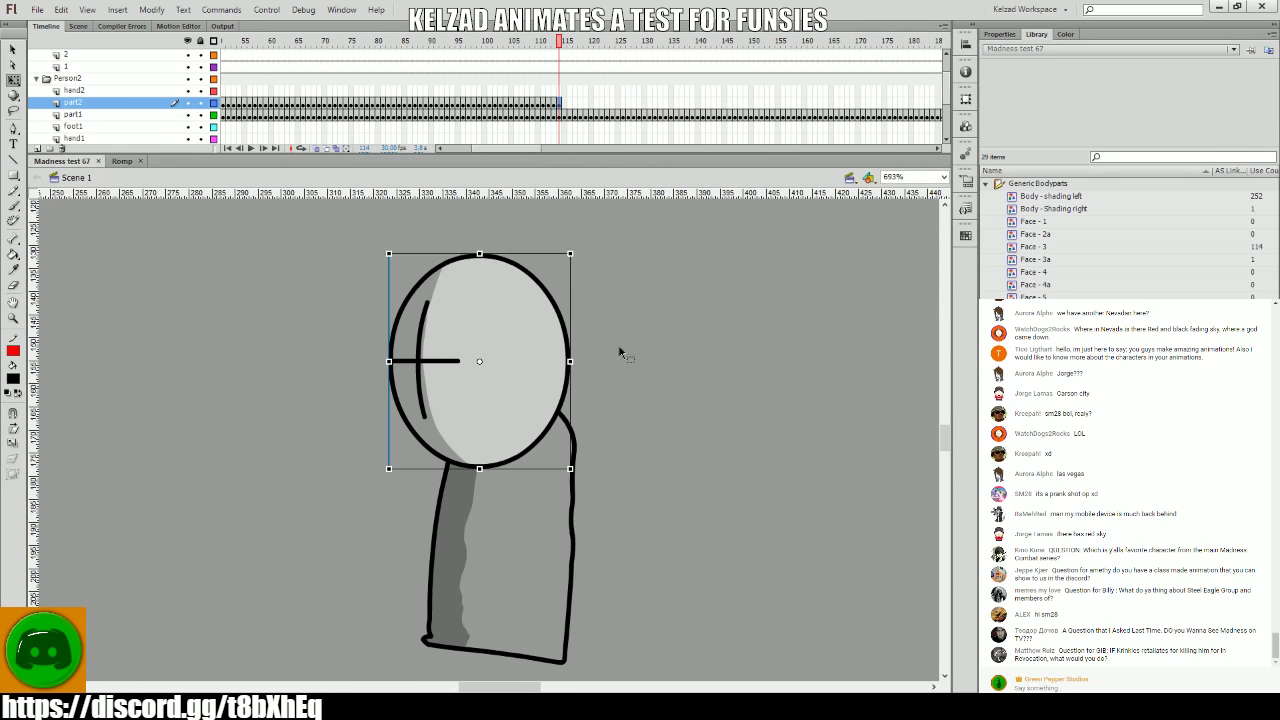
key(comma)
key(period)
click(465, 425)
key(alt+shift+o)
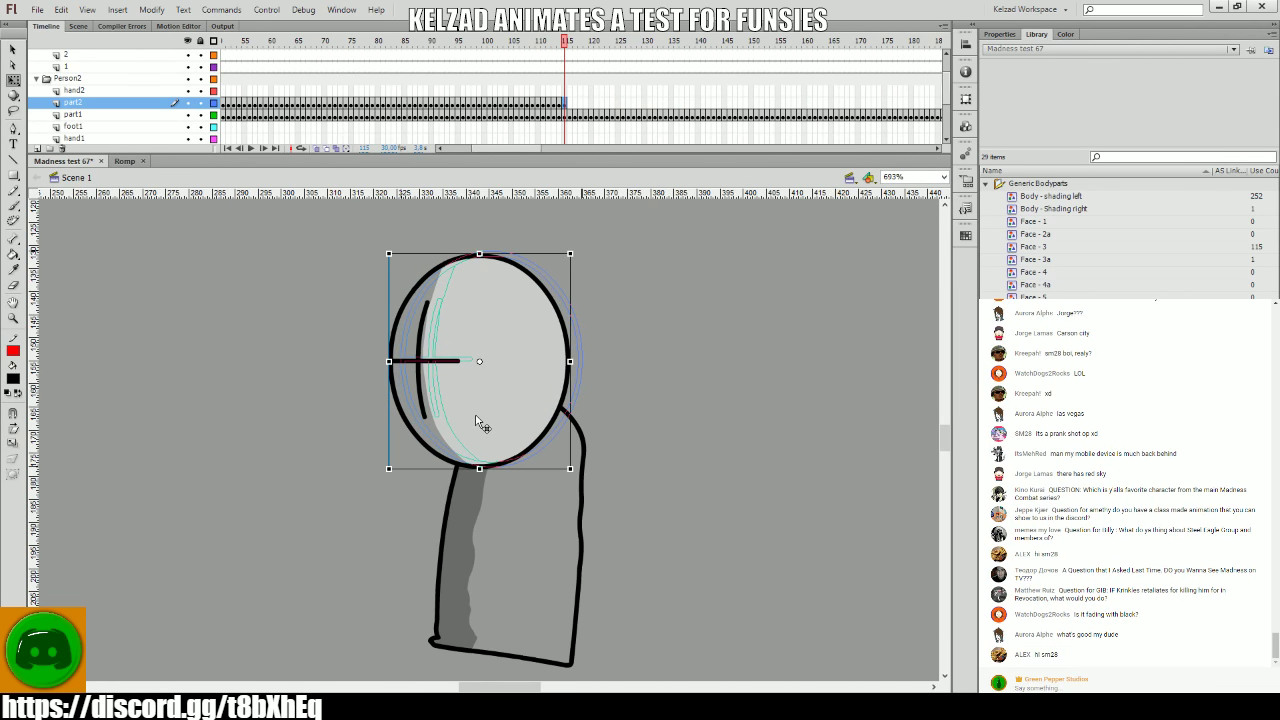
key(F6)
key(F6)
- Add keyframes on frames 118 to 120 of part2, moving the head slightly right and down
key(F6)
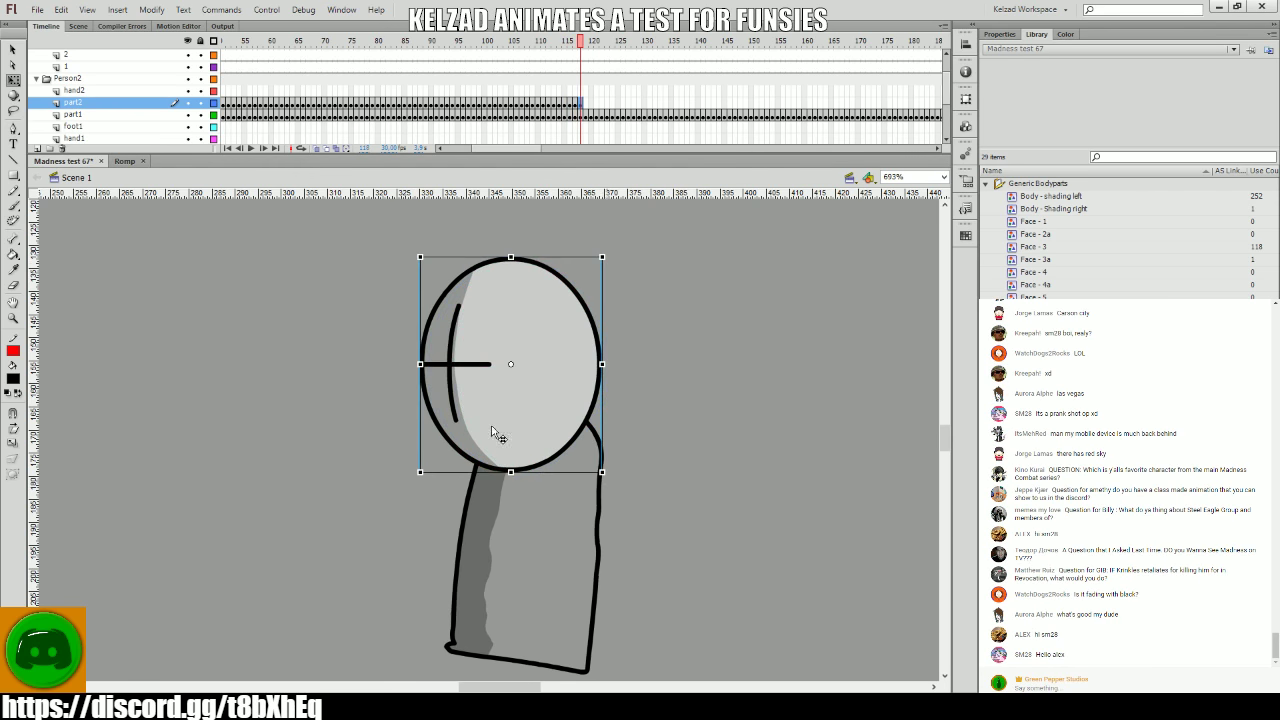
key(F6)
key(F6)
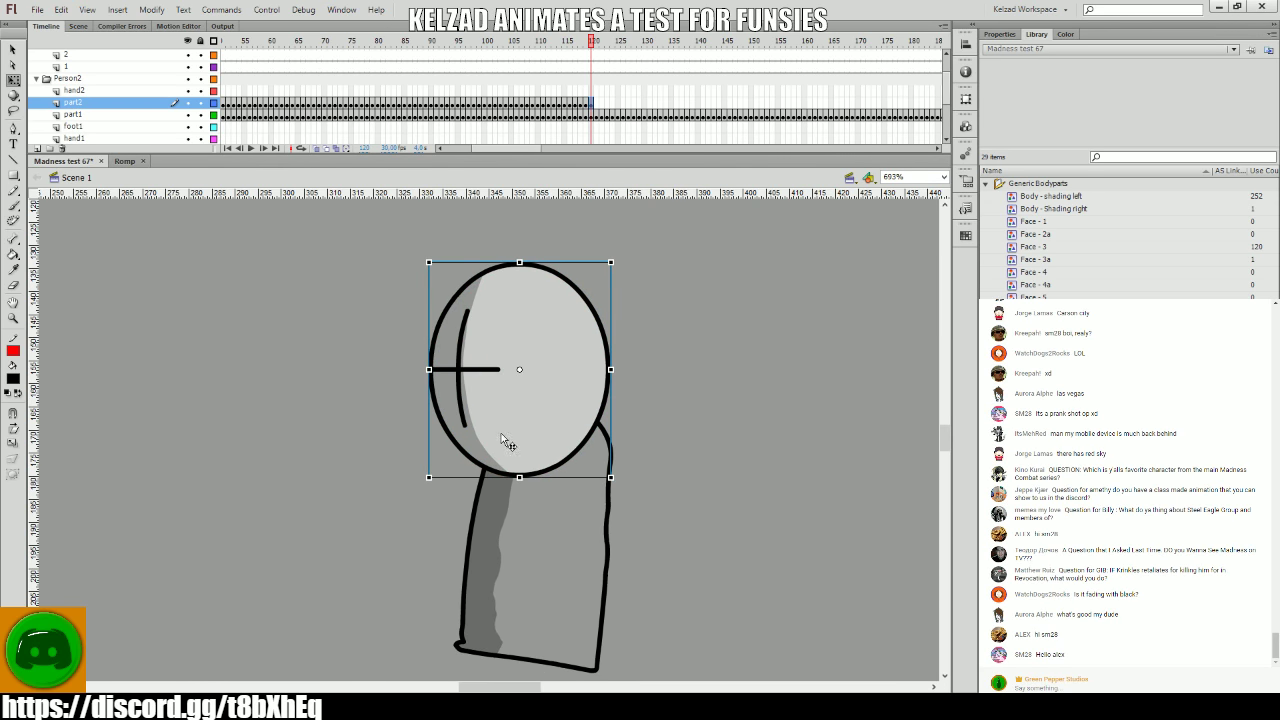
- Add keyframes on frames 121 to 124 of part2, moving the head right and up, and compare frames 123 and 124
key(F6)
key(F6)
drag(508, 434, 536, 422)
key(F6)
key(F6)
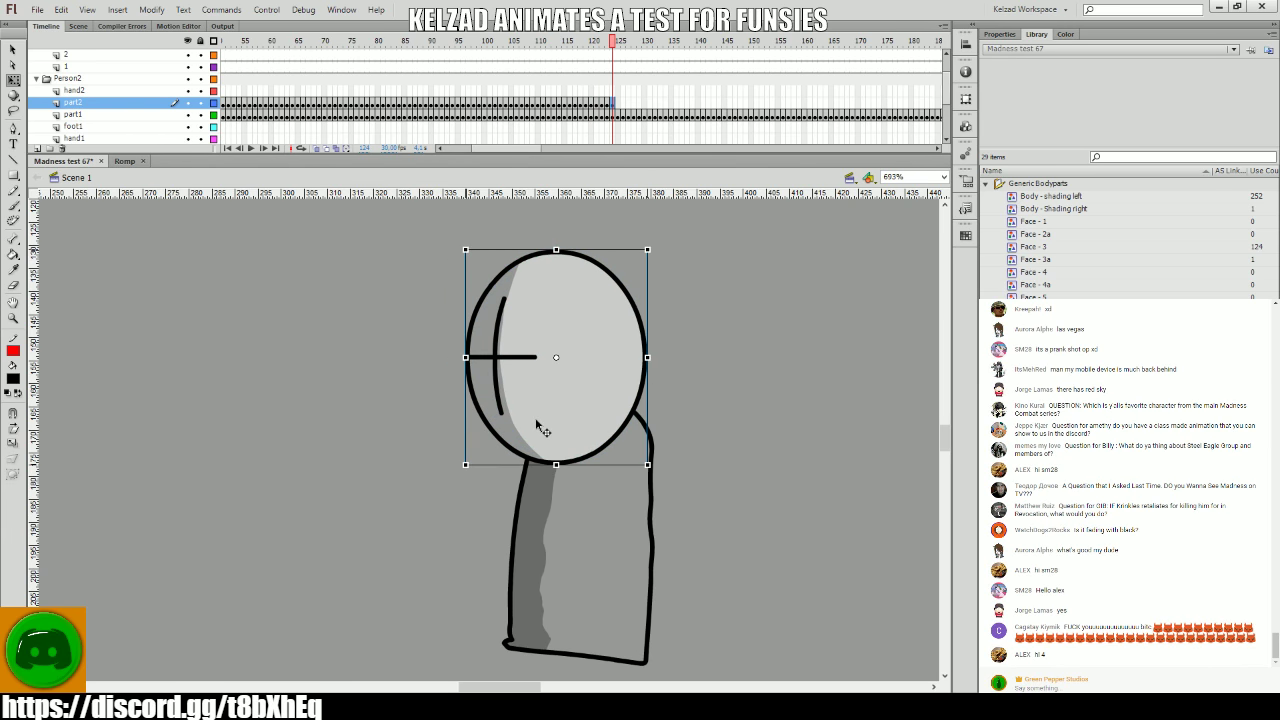
key(.)
key(.)
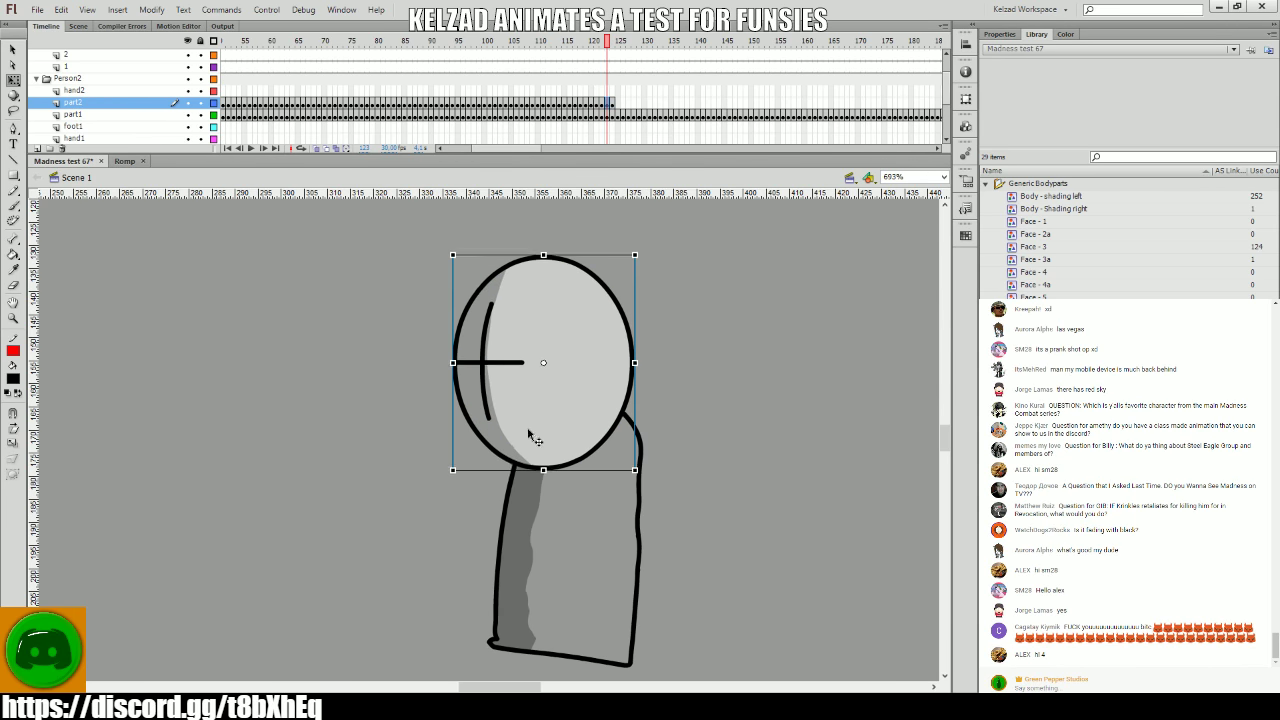
key(.)
key(.)
key(.)
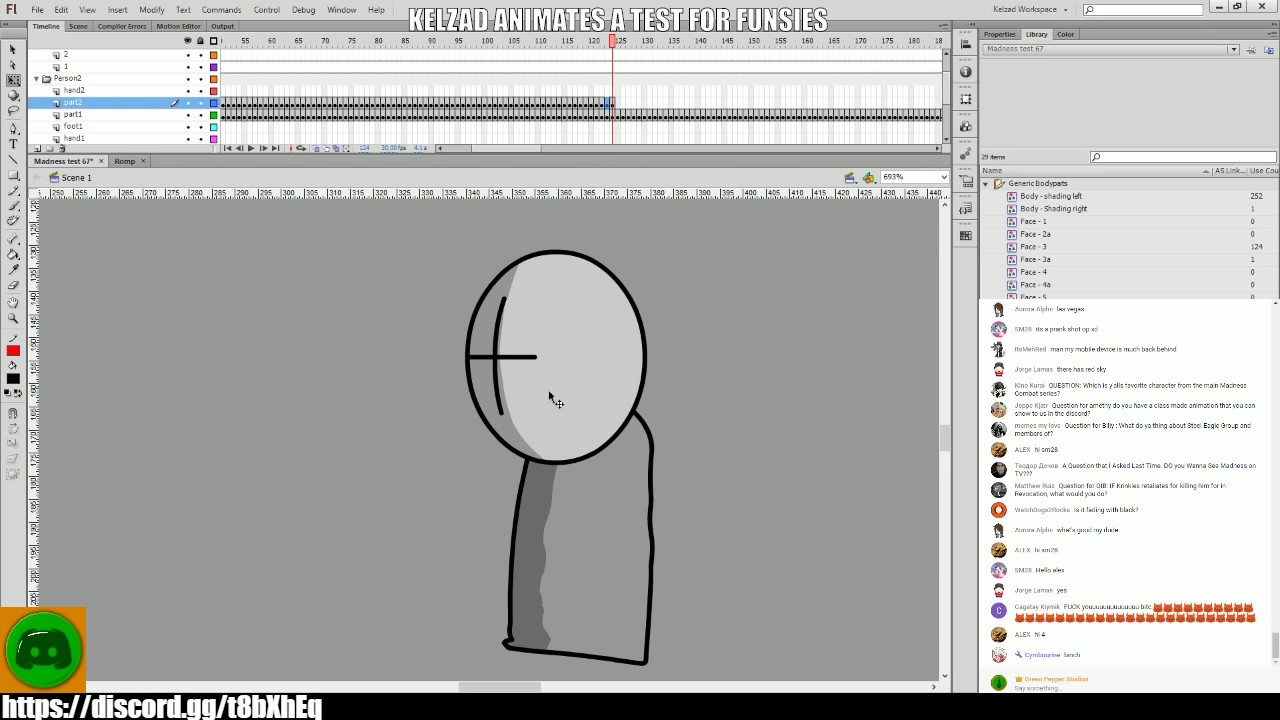
click(549, 397)
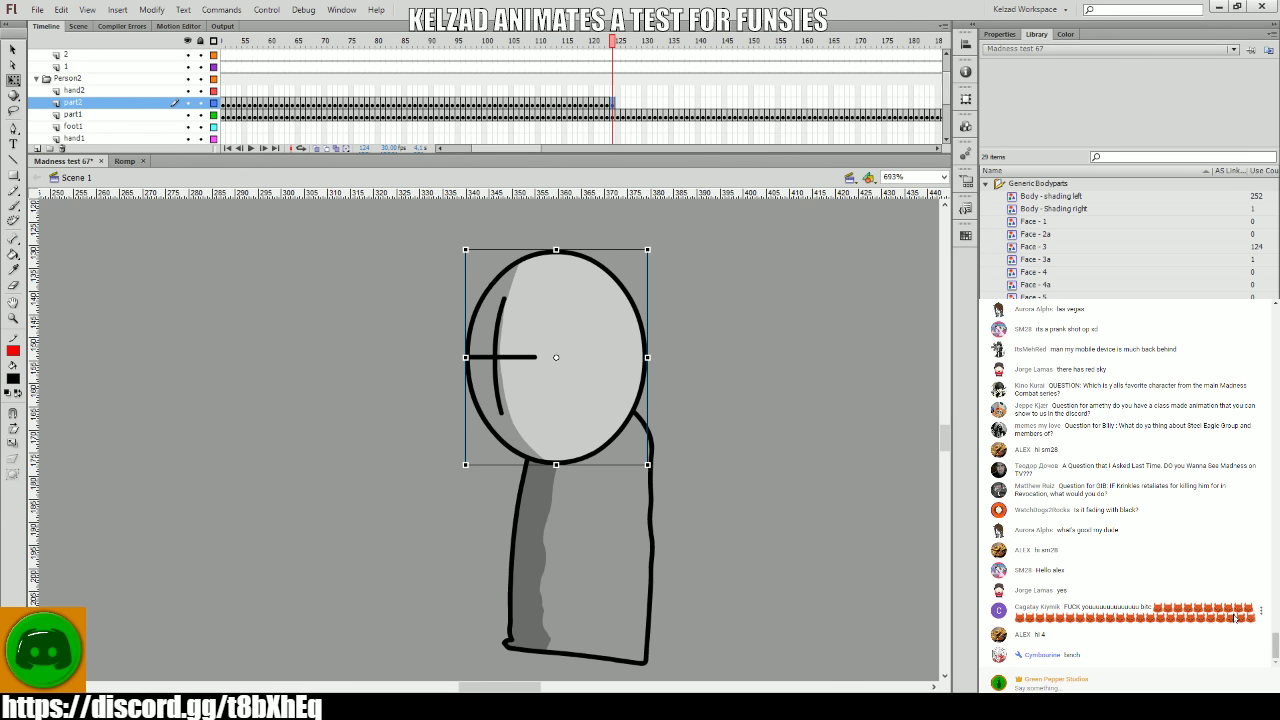
- Compare frame 124 with the frames before it and add keyframes on frames 125 to 128 of part2, moving the head right with the body
click(351, 327)
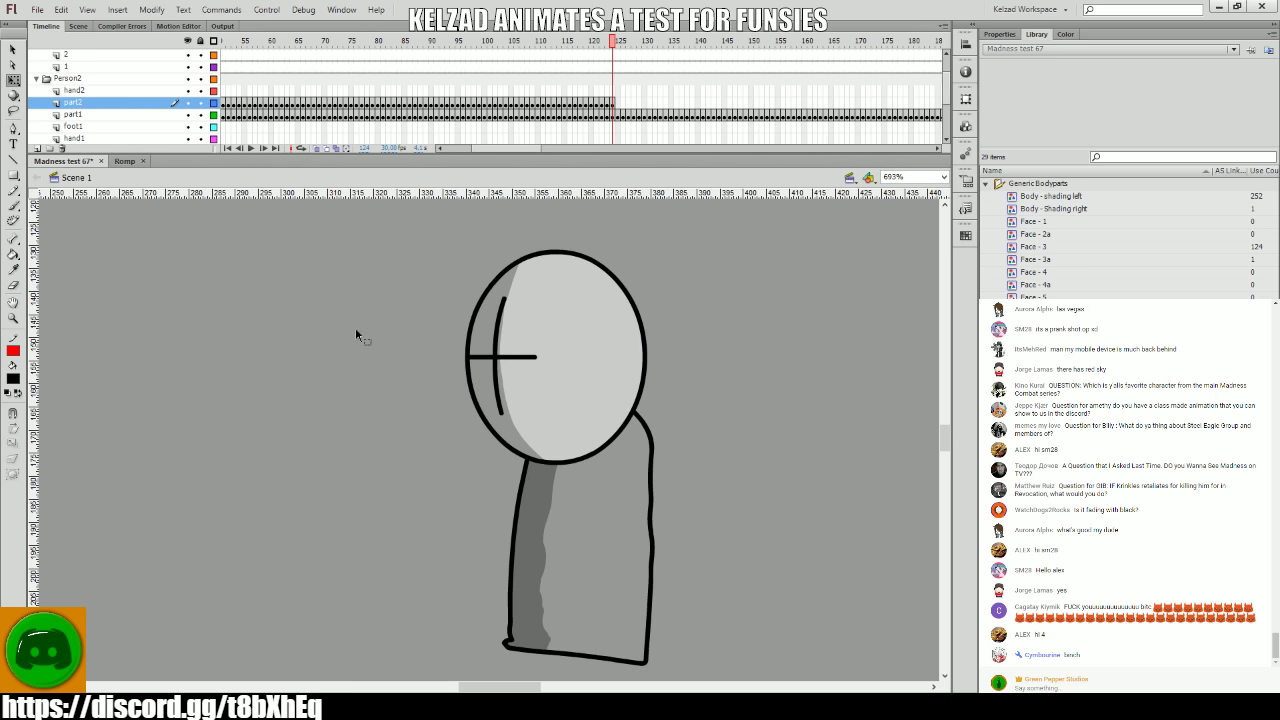
key(comma)
key(comma)
key(period)
key(period)
click(527, 443)
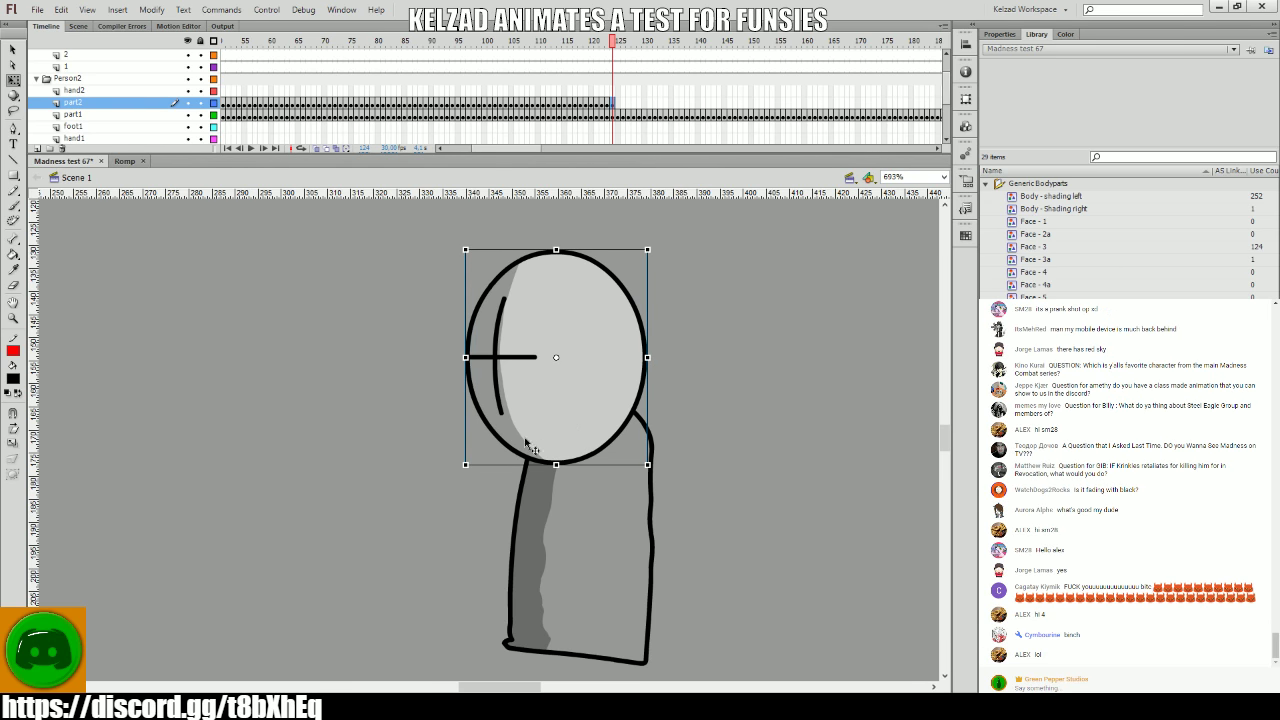
key(F6)
key(F6)
drag(526, 423, 588, 446)
key(F6)
key(F6)
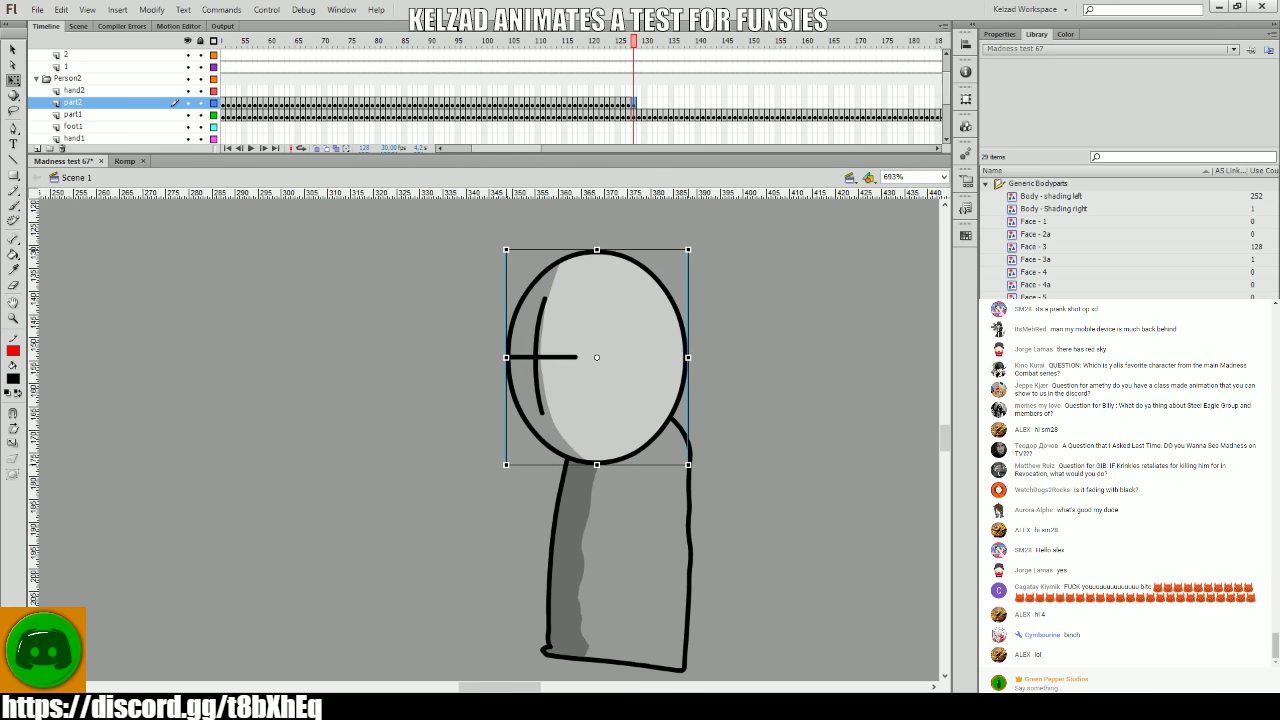
- Put the live chat user who posted the insulting message with rows of emoji in timeout
click(1262, 571)
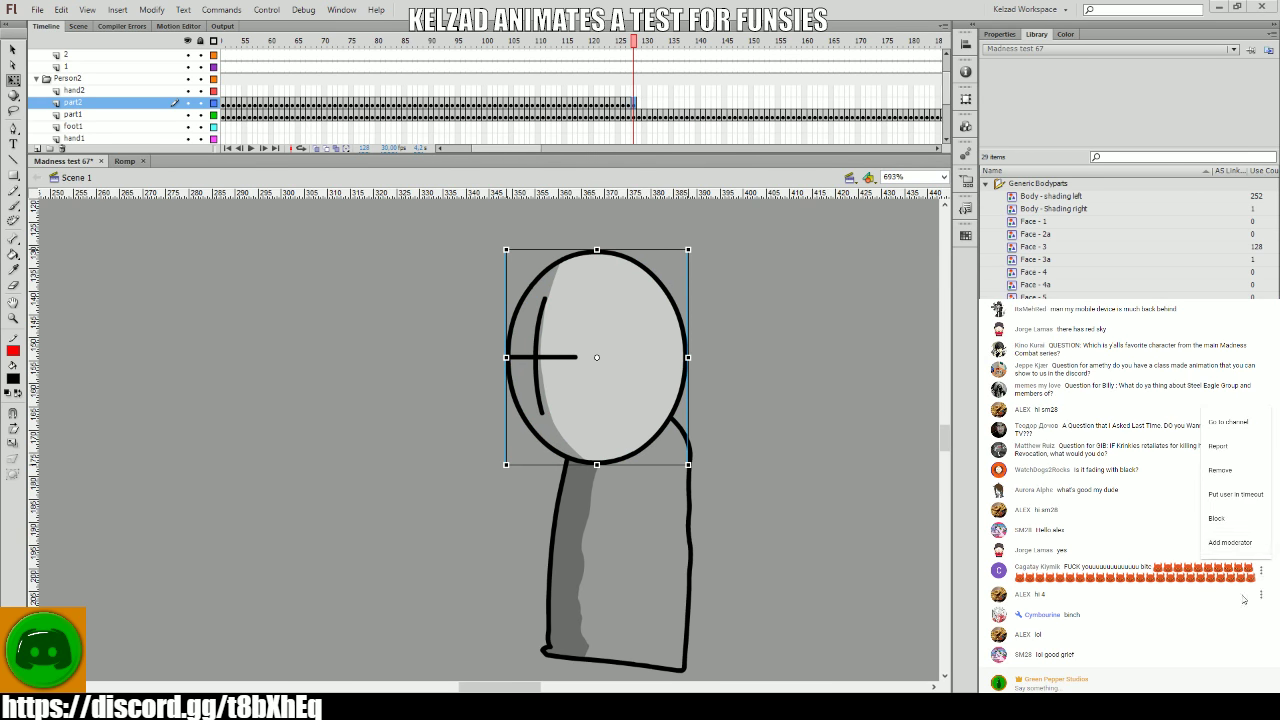
click(1245, 496)
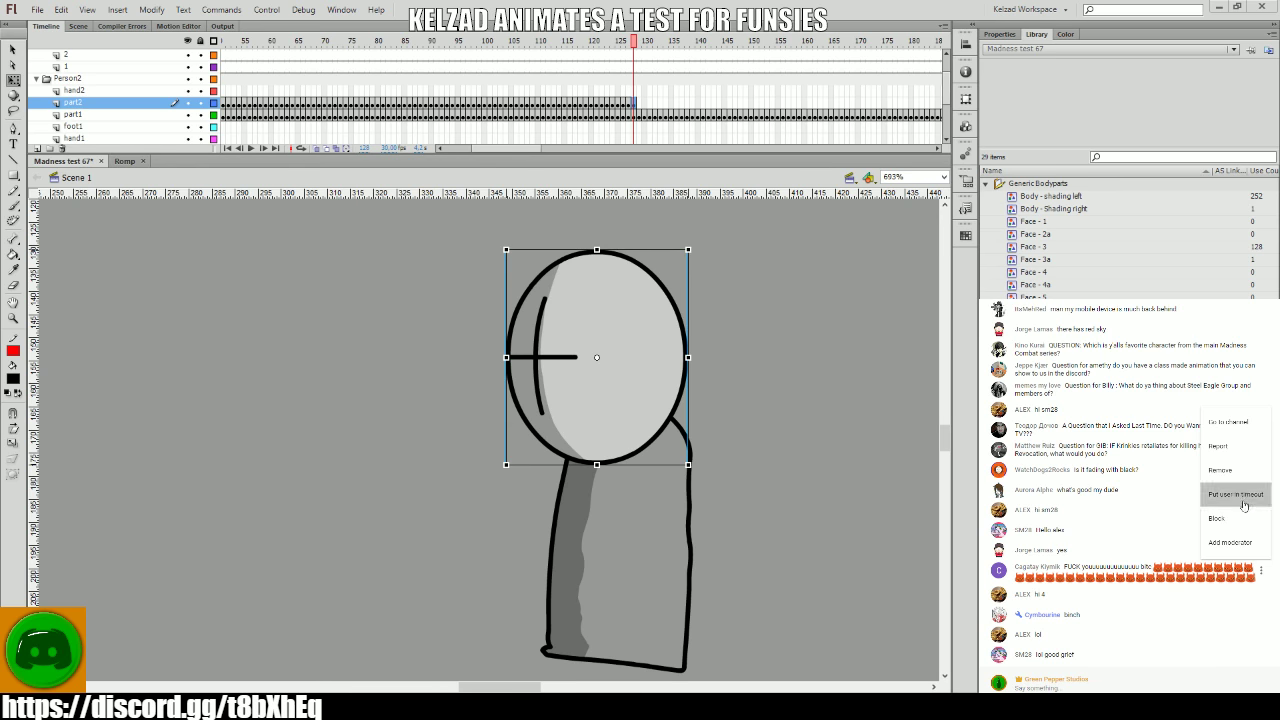
click(310, 422)
- Add keyframes on frames 129 and 130 of part2, moving the head right to sit on the leaning body
key(comma)
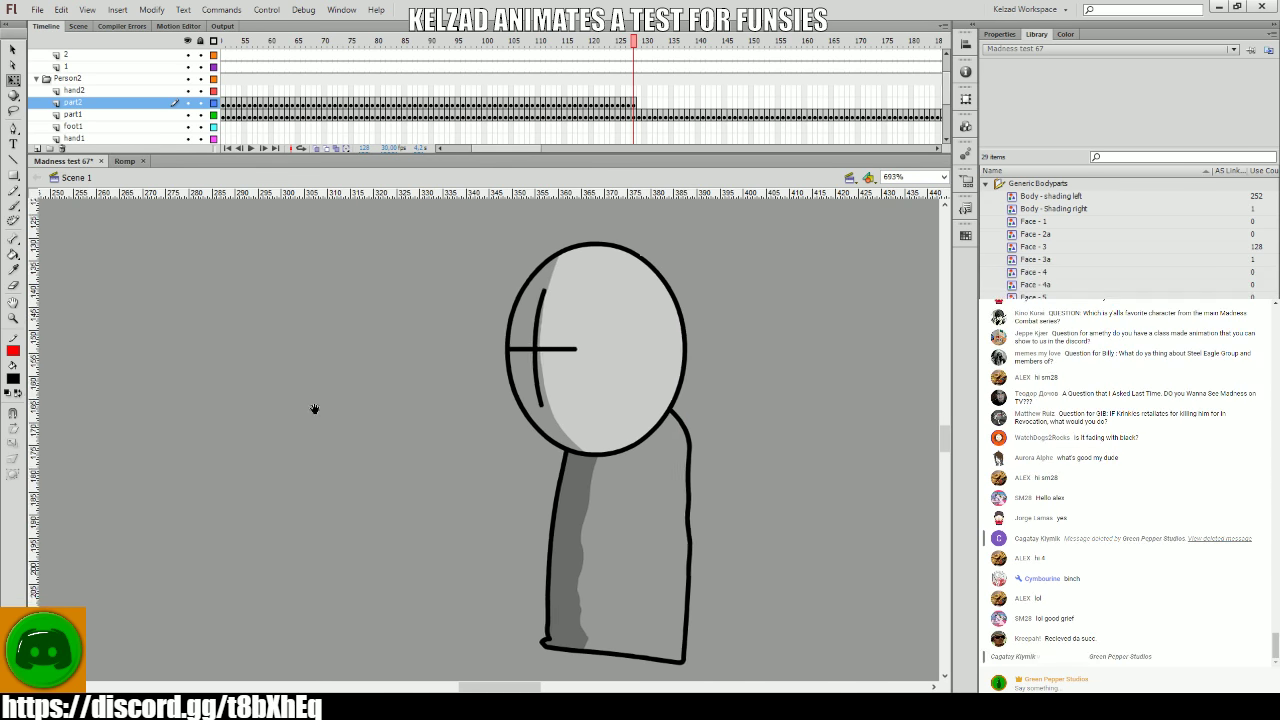
drag(314, 409, 277, 363)
click(600, 330)
key(period)
key(period)
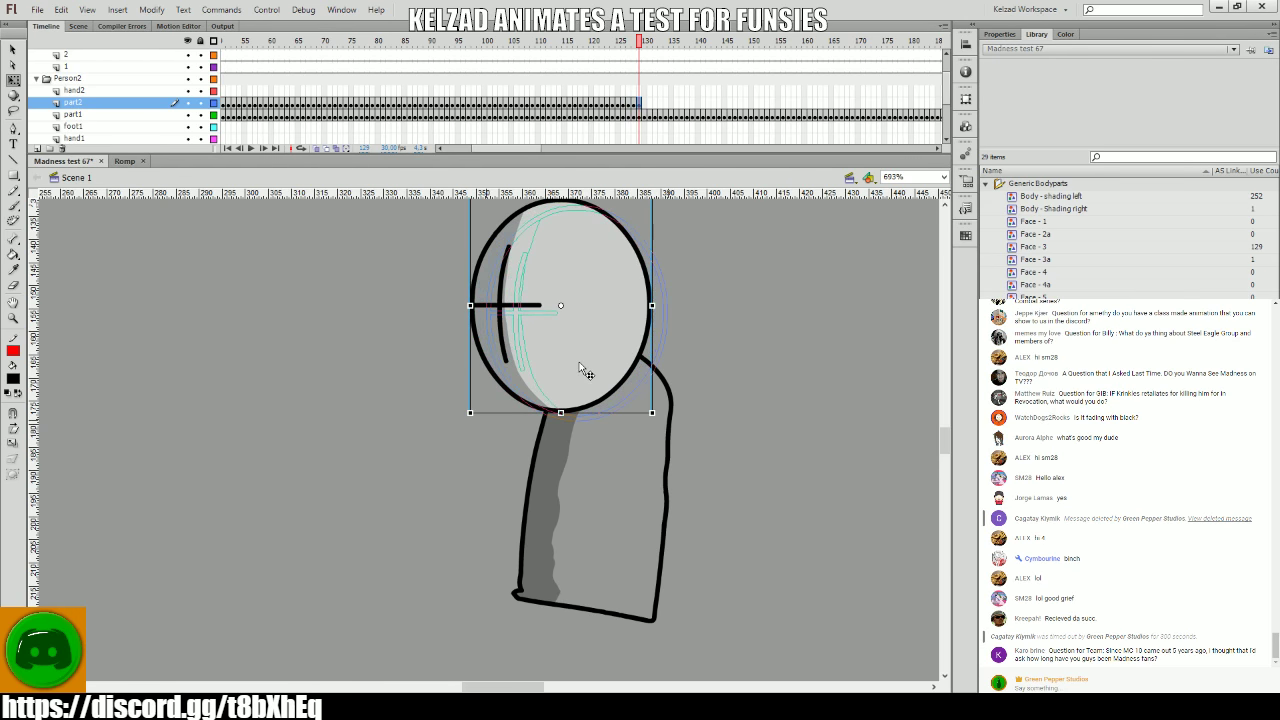
key(period)
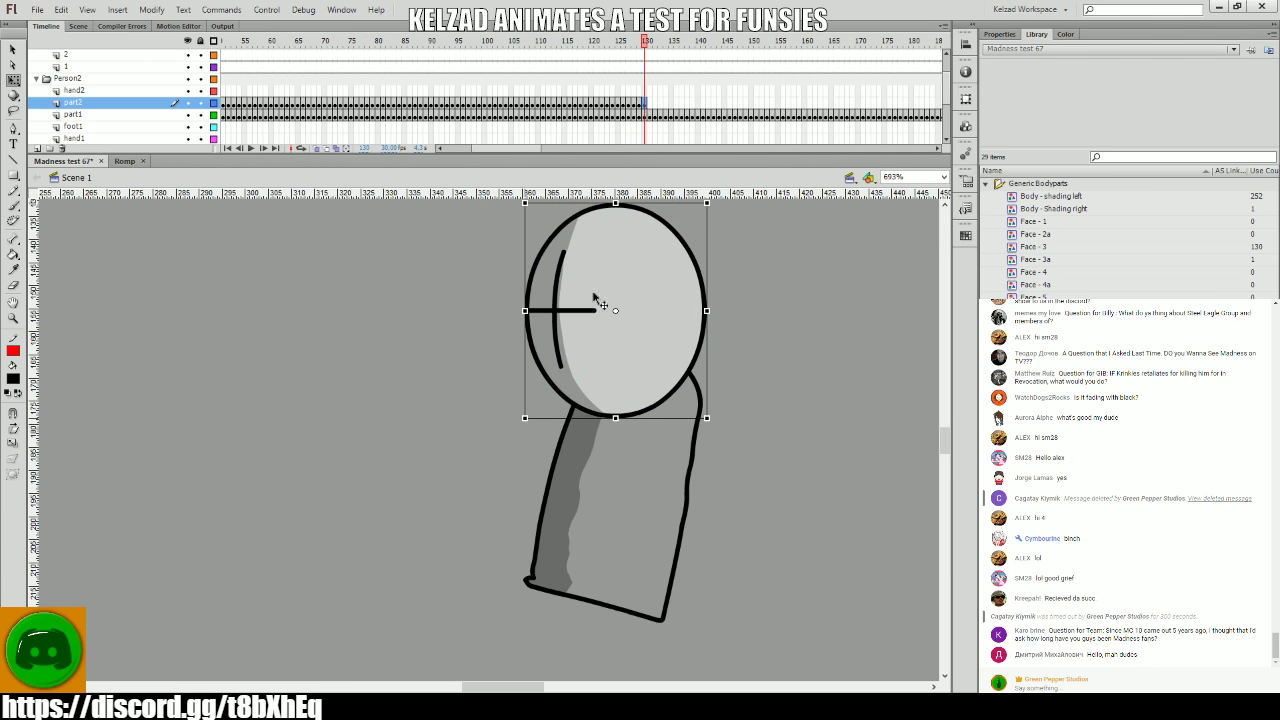
- Add keyframes on frames 131 to 133 of part2, moving the head right and rotating it slightly counterclockwise
key(period)
drag(716, 414, 731, 410)
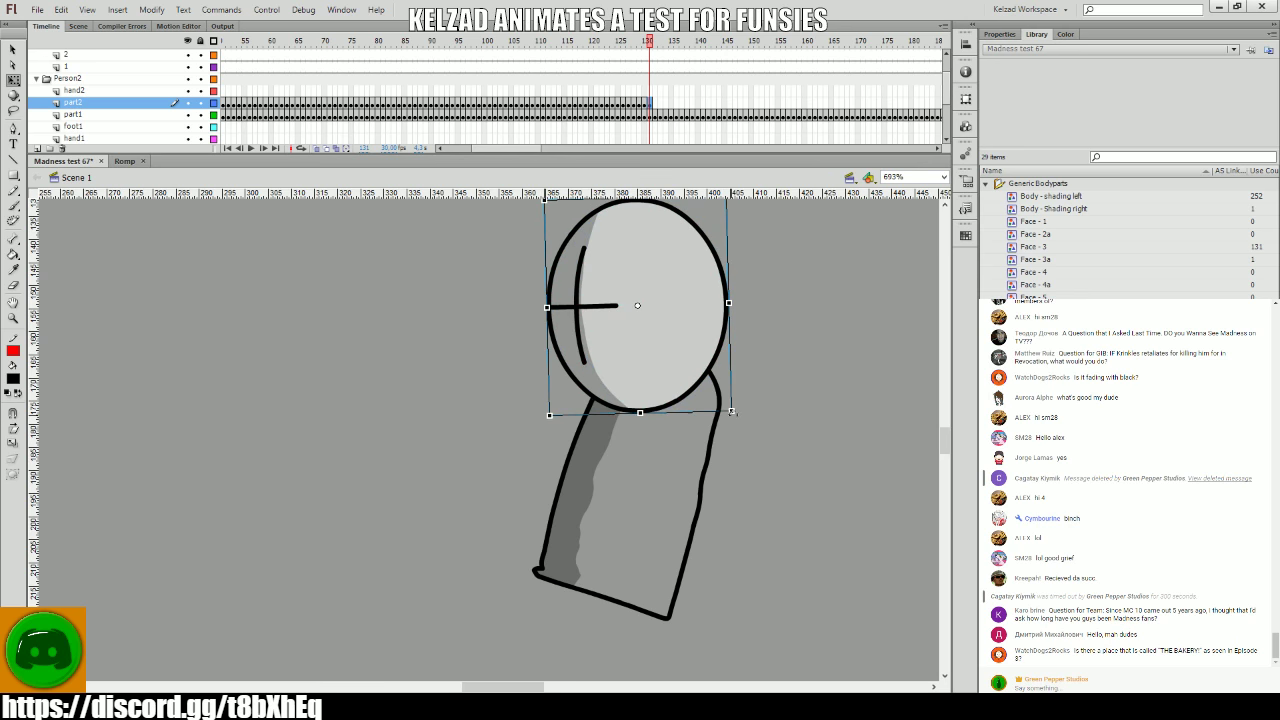
key(period)
key(period)
key(period)
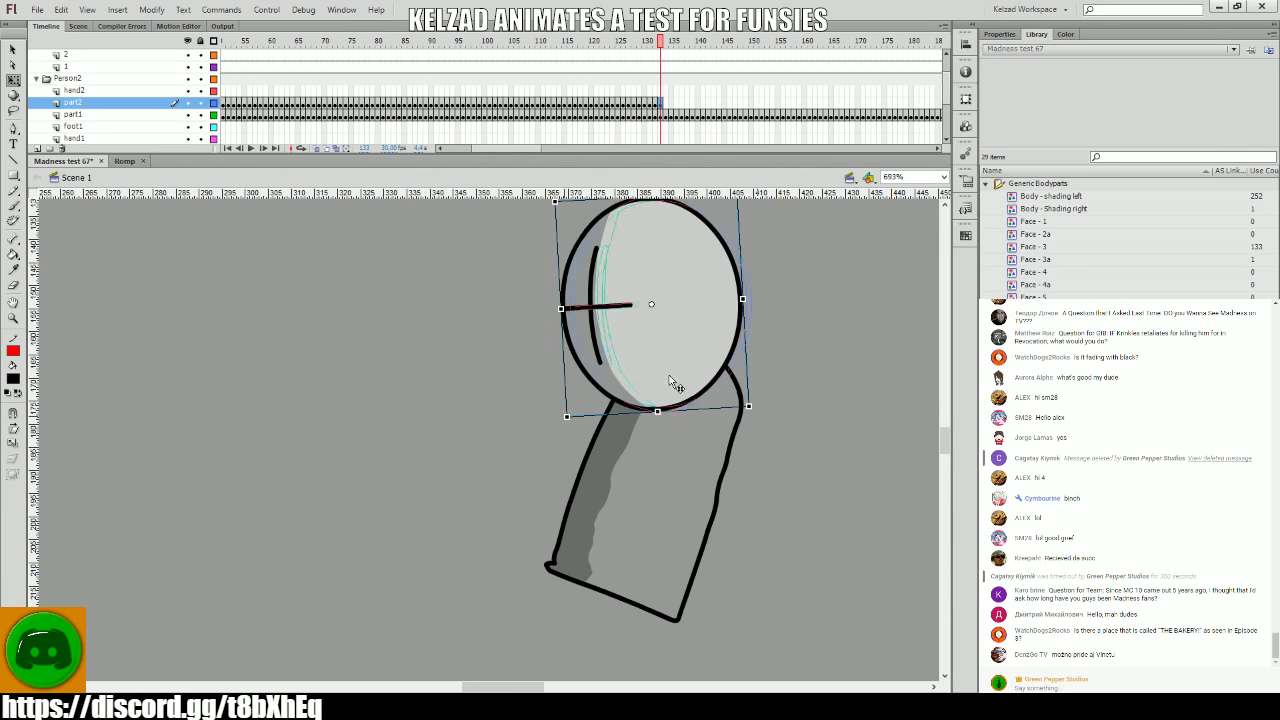
- Add keyframes on frames 134 to 140 of part2, moving the tilted head right and gradually down with the body
key(period)
key(period)
key(period)
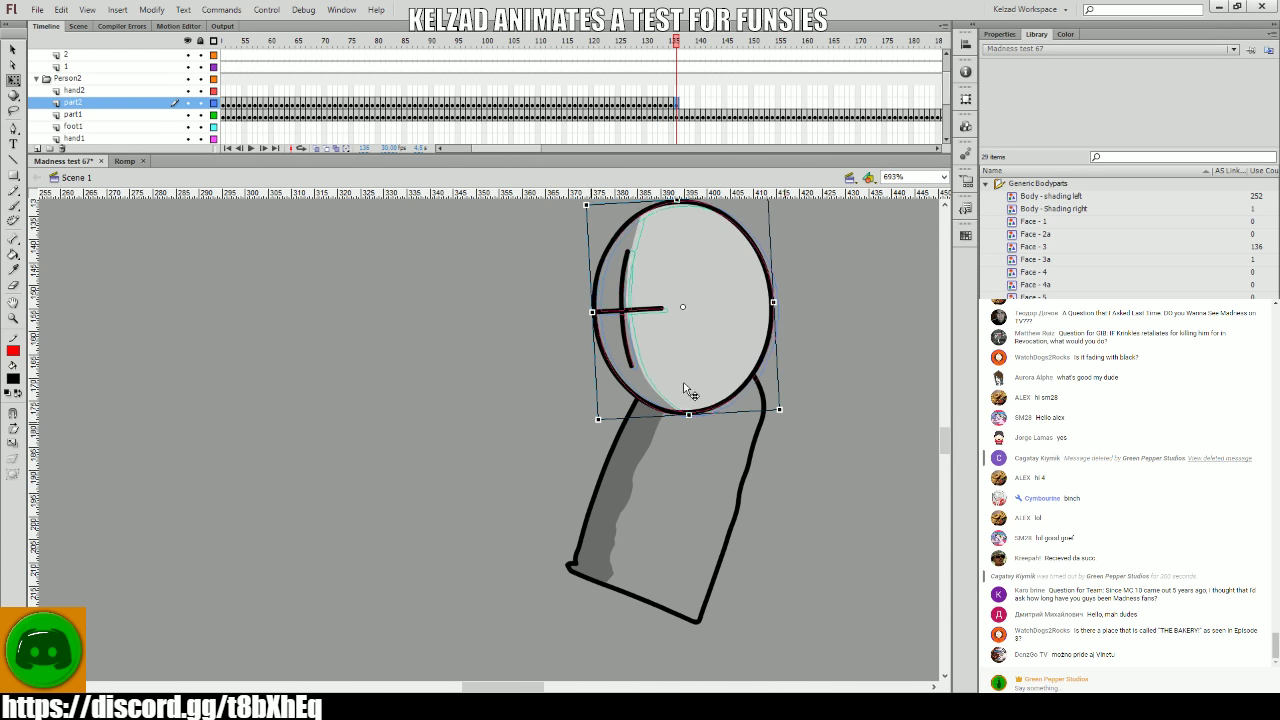
key(period)
key(period)
key(period)
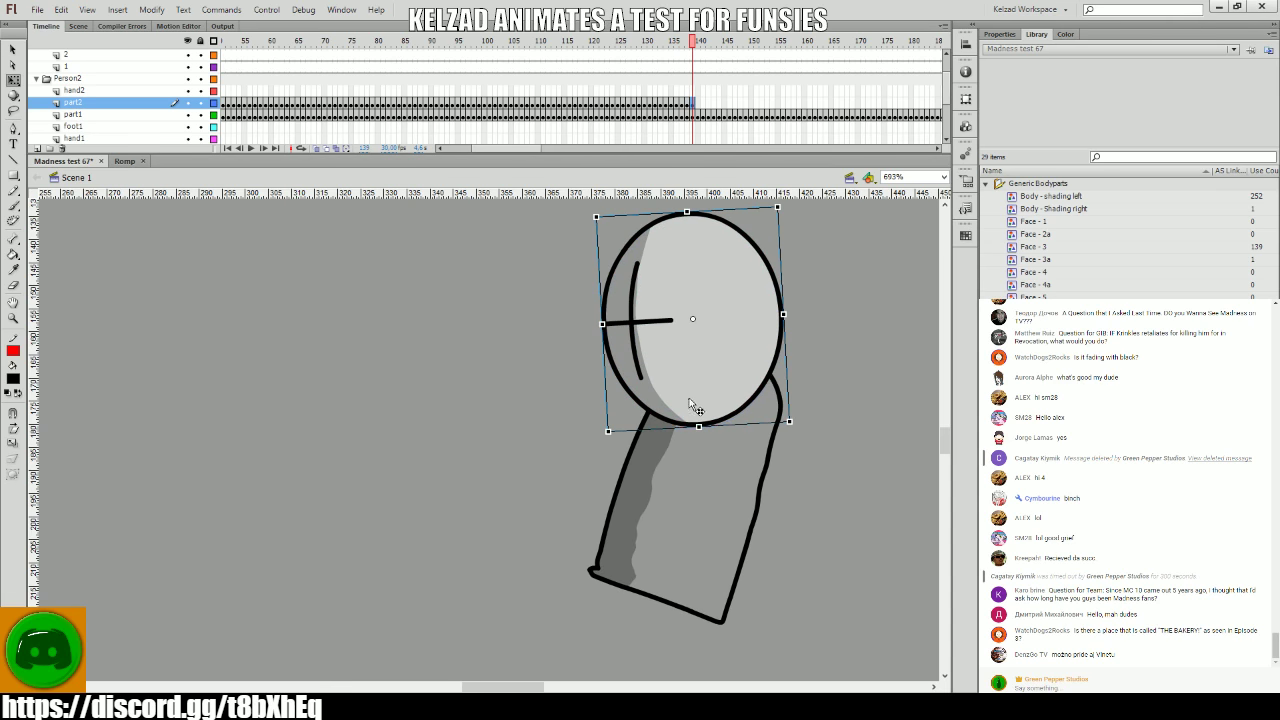
drag(690, 398, 698, 401)
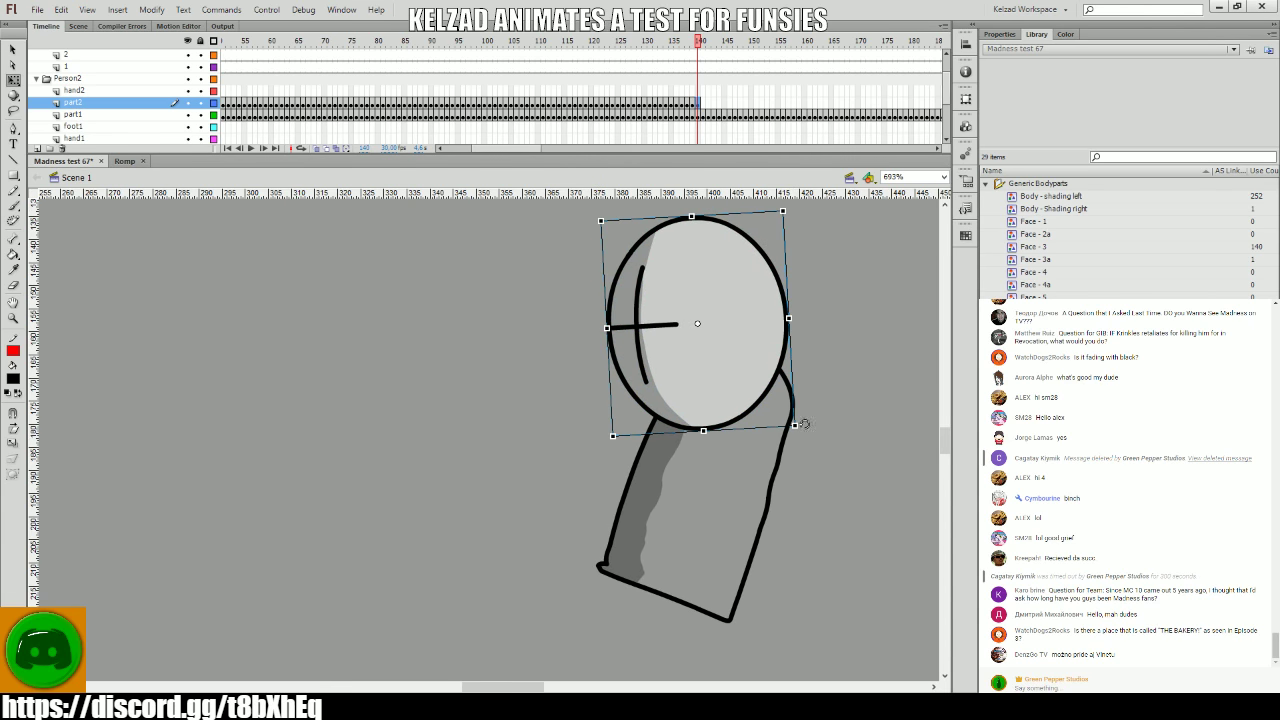
- Add keyframes on frames 141 to 143 of part2, rotating the head back upright while moving it along with the body
key(period)
key(period)
drag(806, 410, 709, 453)
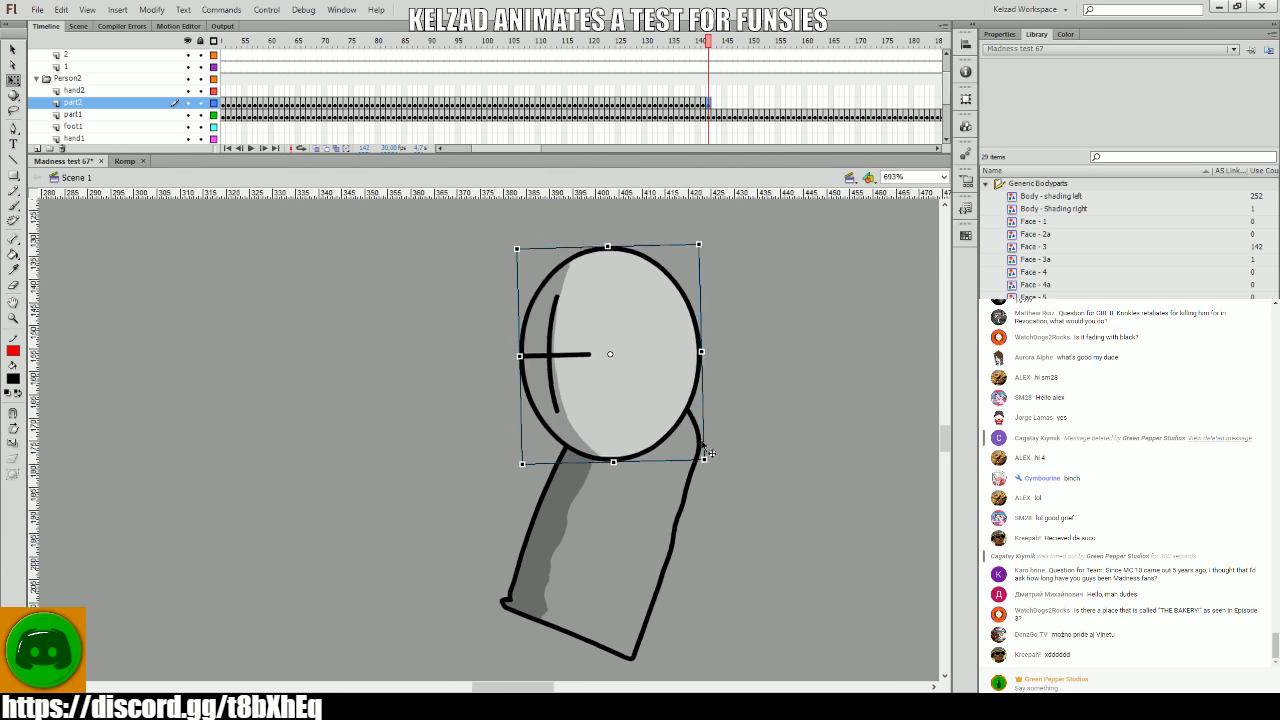
key(period)
drag(632, 425, 647, 421)
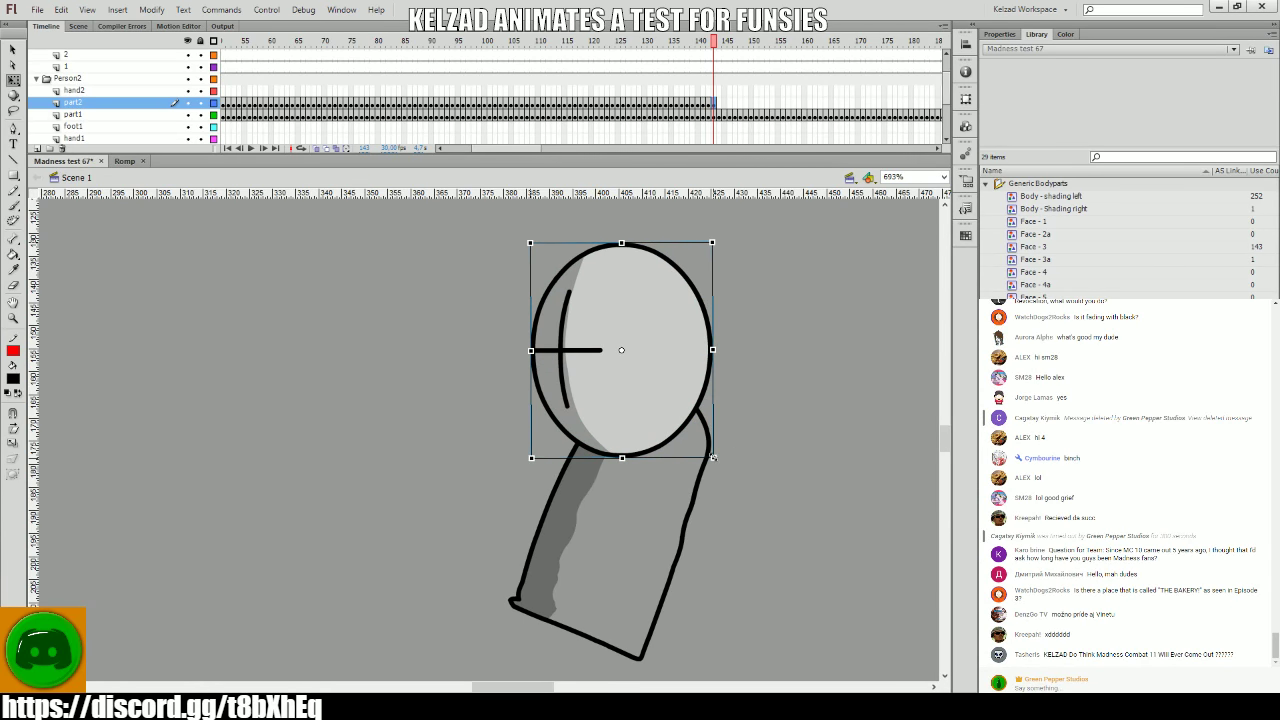
- Add keyframes on frames 144 to 150 of part2, moving the upright head right in small increments against the onion skin outlines
key(period)
key(period)
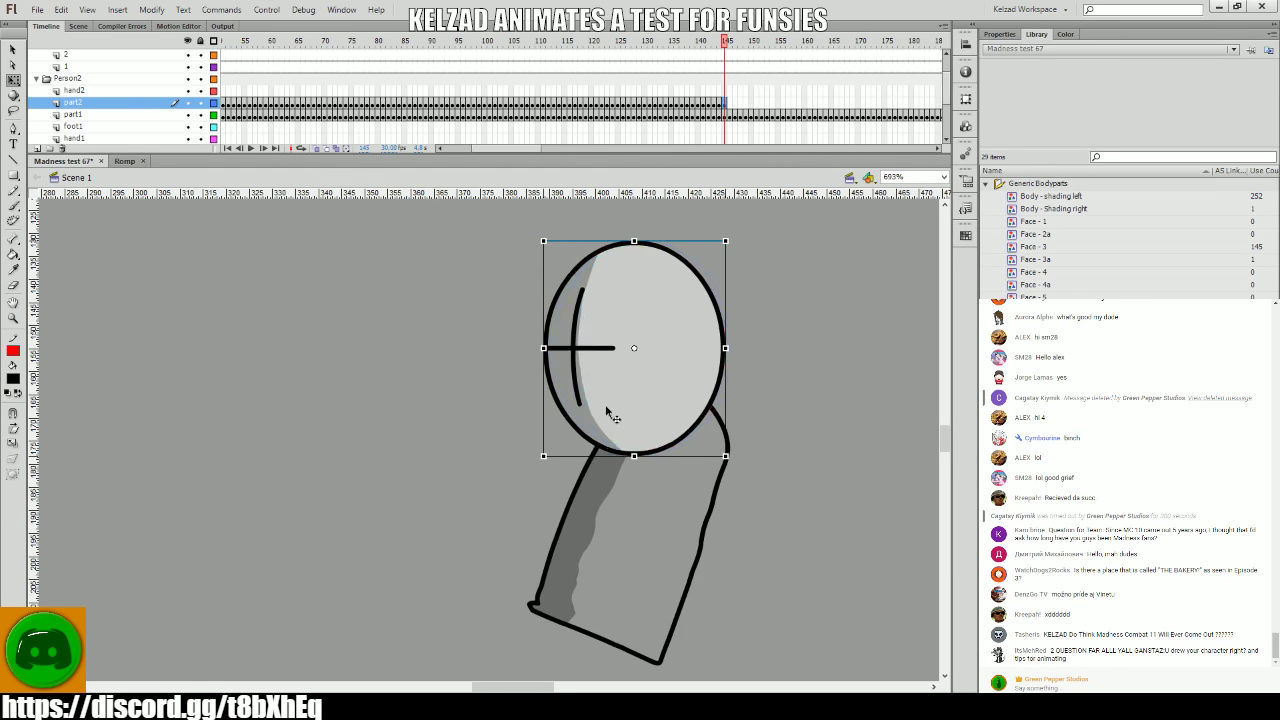
key(period)
key(period)
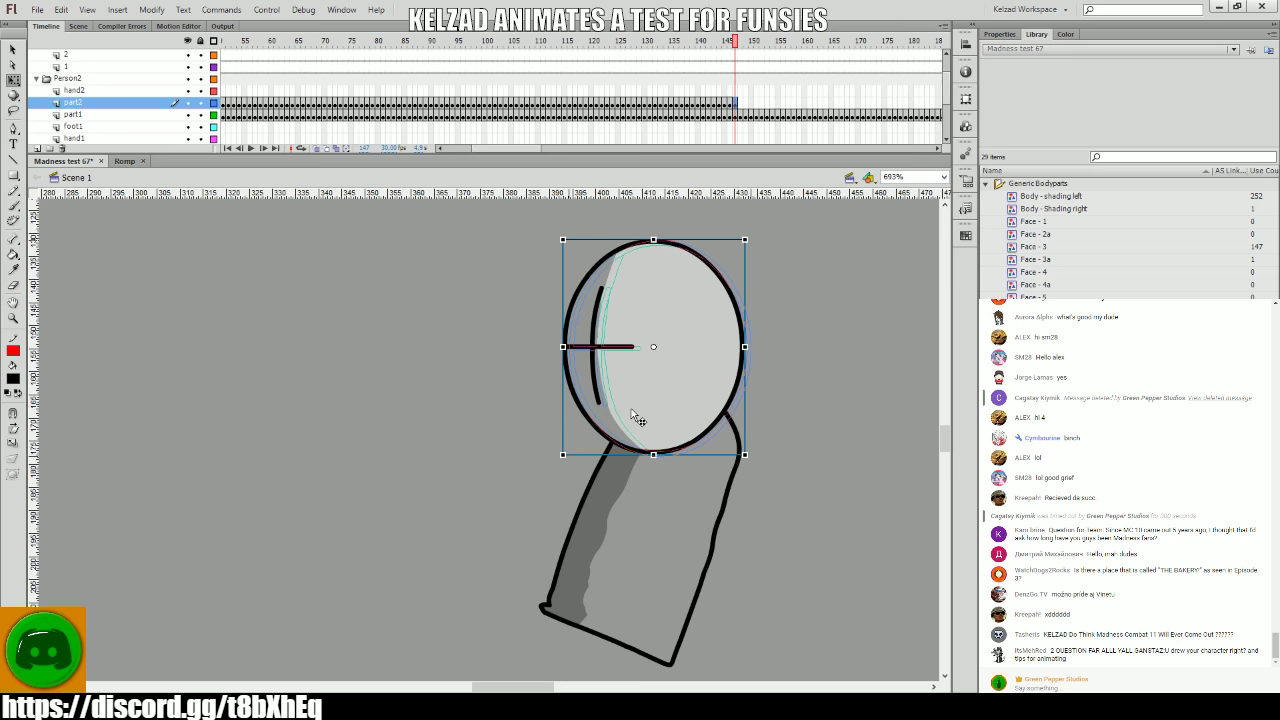
key(period)
key(period)
key(period)
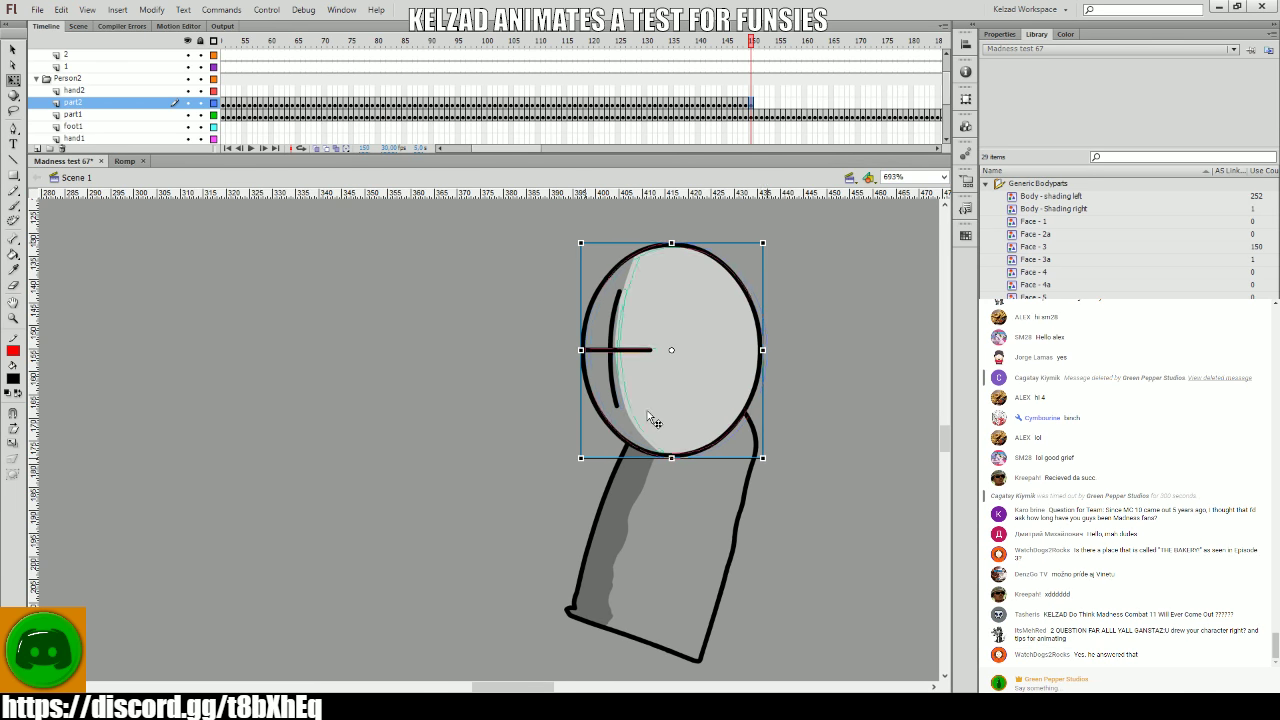
- Add keyframes on frames 151 to 154 of part2, shifting the head right and slightly up
key(period)
key(period)
key(Right)
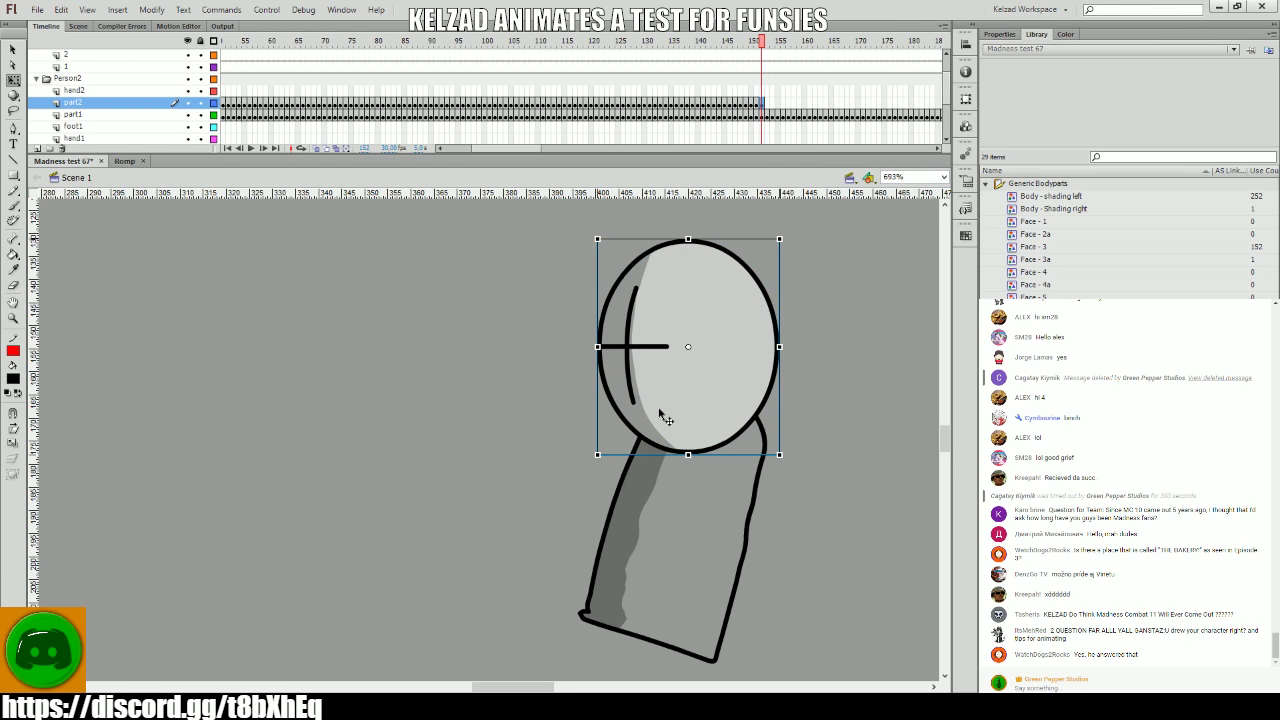
key(period)
key(F6)
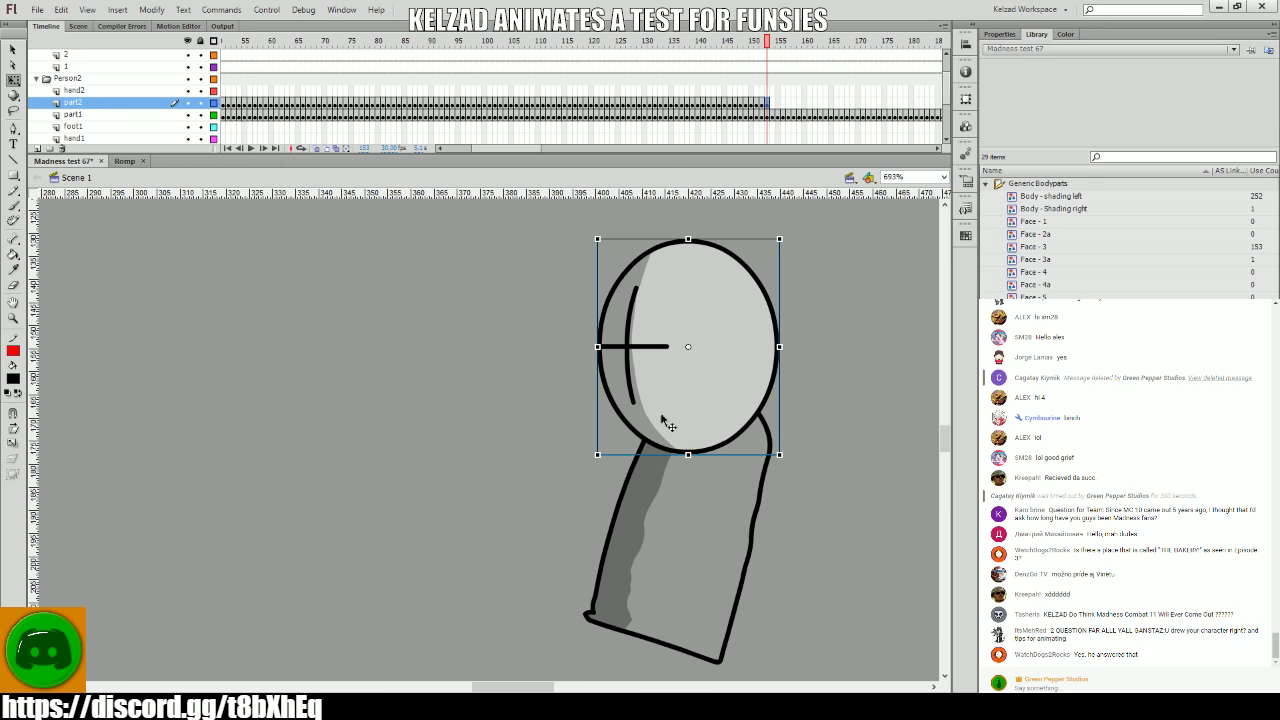
key(Right)
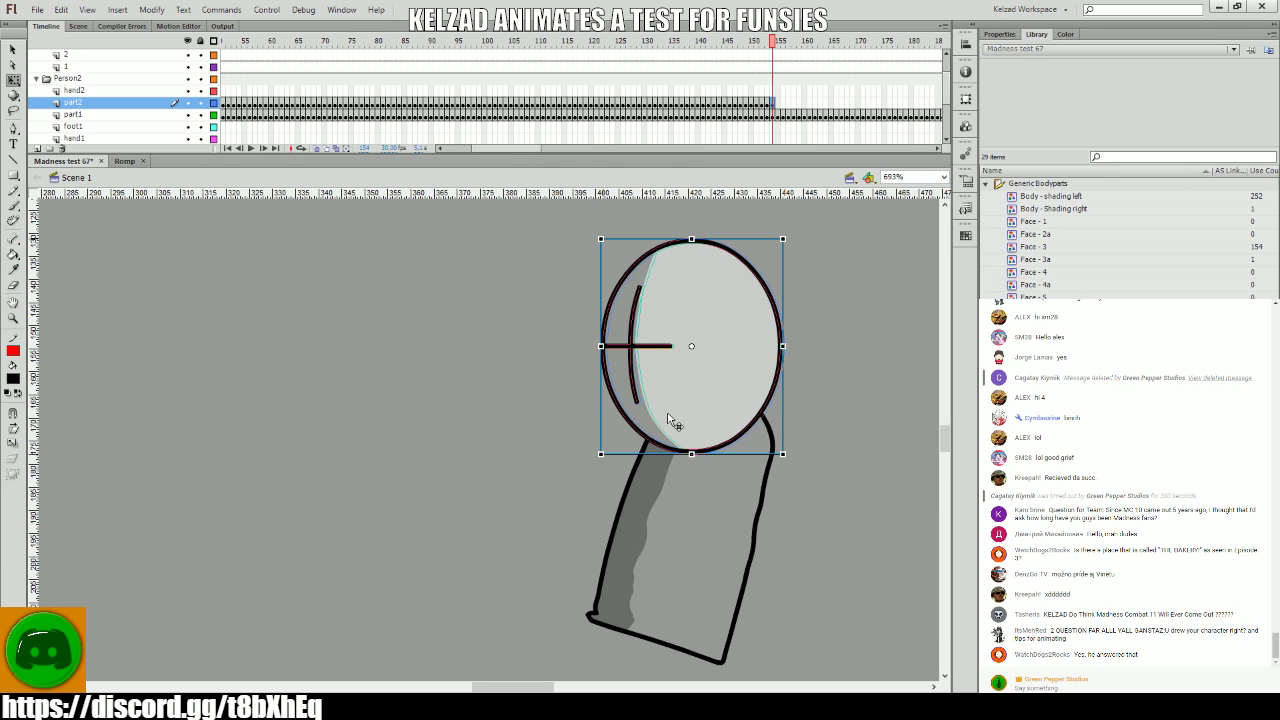
- Add keyframes on frames 155 to 176 of part2, moving the head frame by frame to follow the body as it straightens
key(F6)
drag(671, 418, 763, 436)
key(F6)
key(F6)
key(F6)
key(F6)
key(F6)
key(F6)
key(F6)
key(F6)
key(F6)
key(F6)
key(F6)
key(F6)
key(F6)
key(F6)
key(F6)
key(F6)
key(F6)
key(F6)
key(F6)
key(F6)
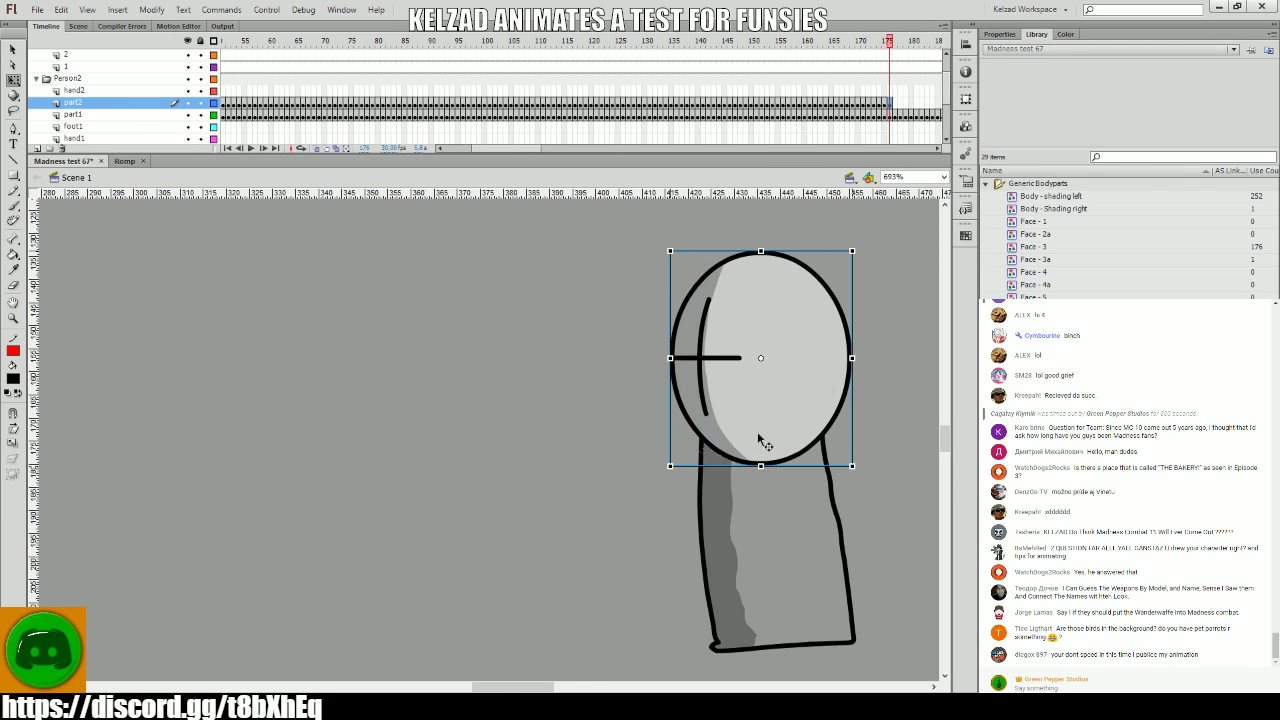
- Add keyframes on frames 177 to 182 of part2, moving the head left in shrinking increments and slightly down
key(F6)
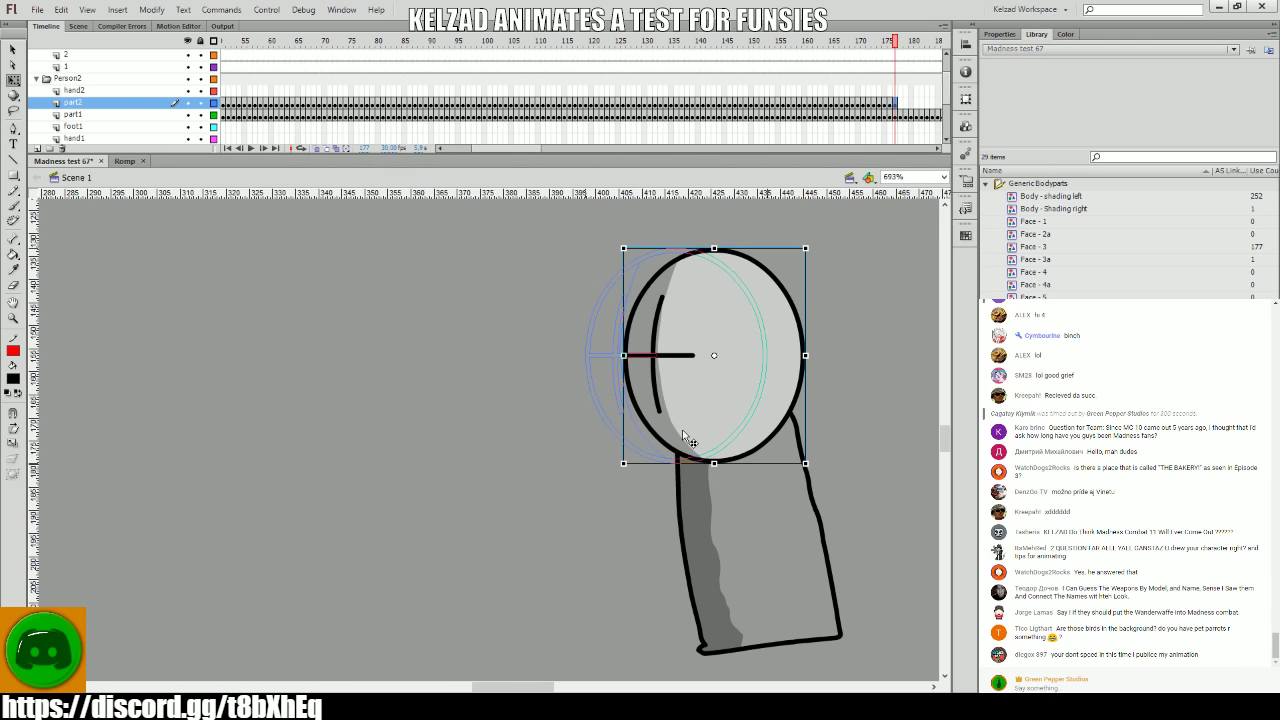
key(F6)
key(F6)
key(F6)
key(F6)
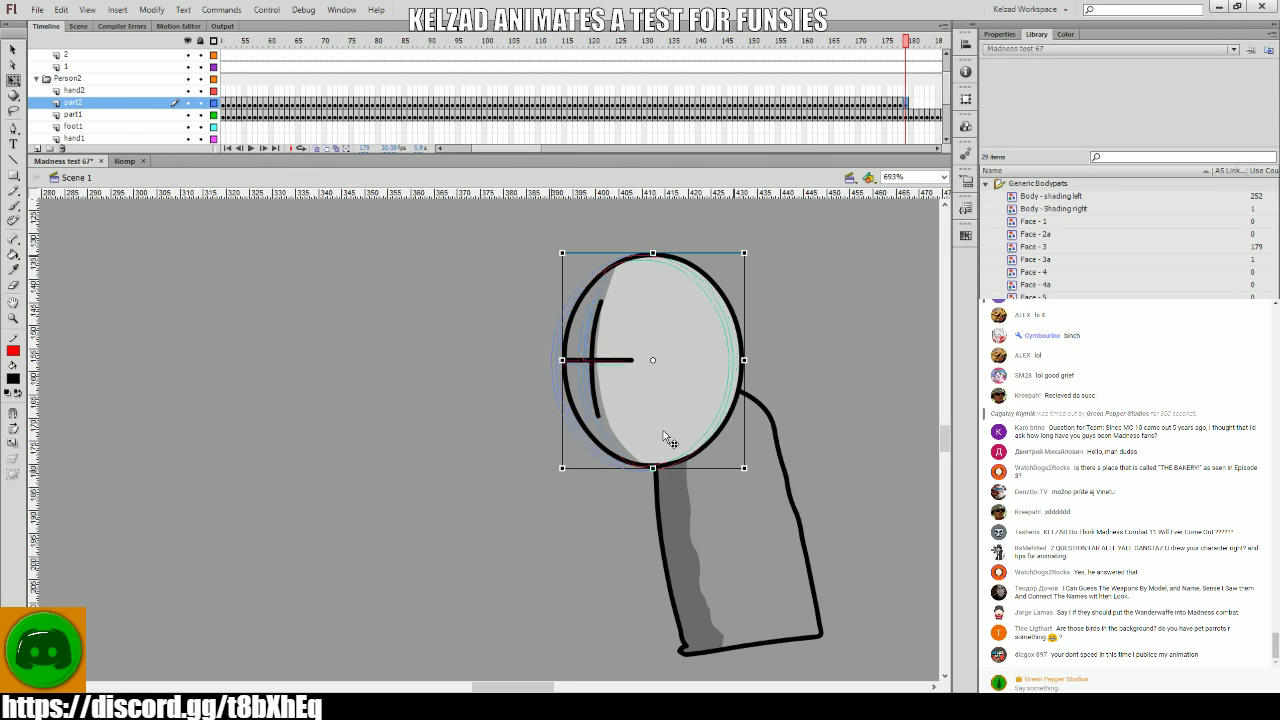
key(F6)
key(F6)
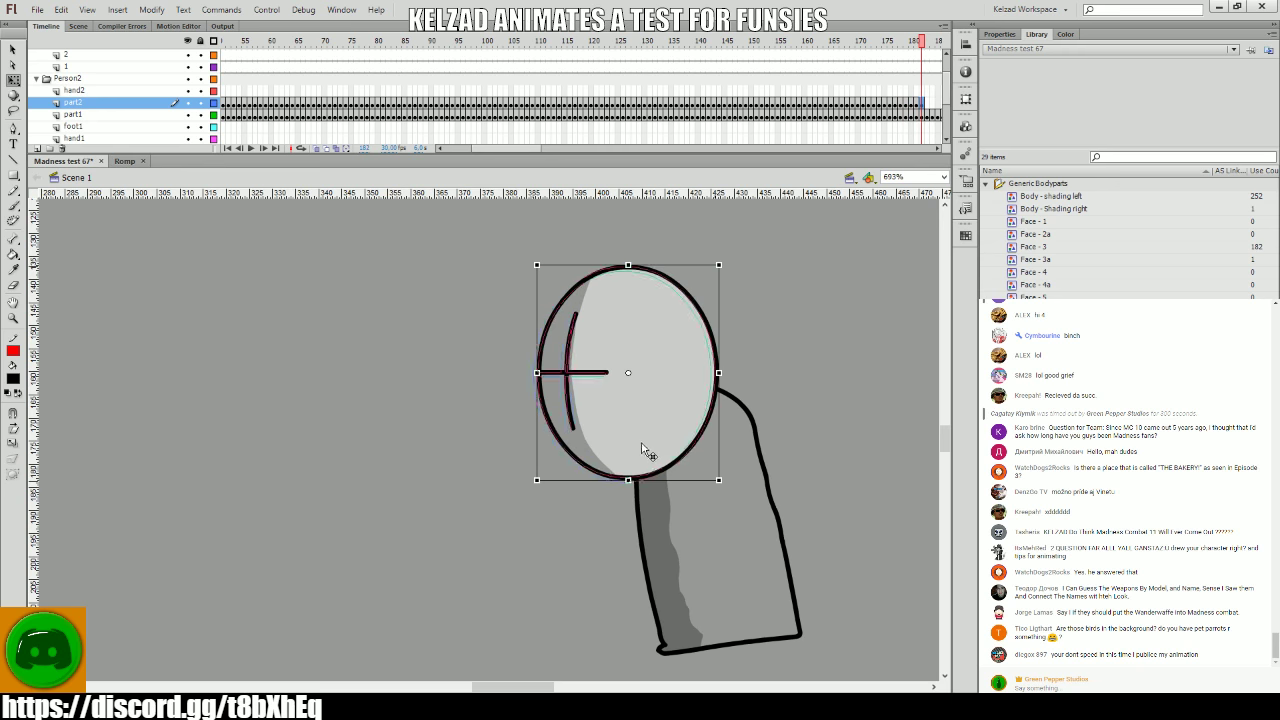
- Add keyframes on frames 183 to 189 of part2, easing the head left and then up
key(F6)
key(F6)
key(F6)
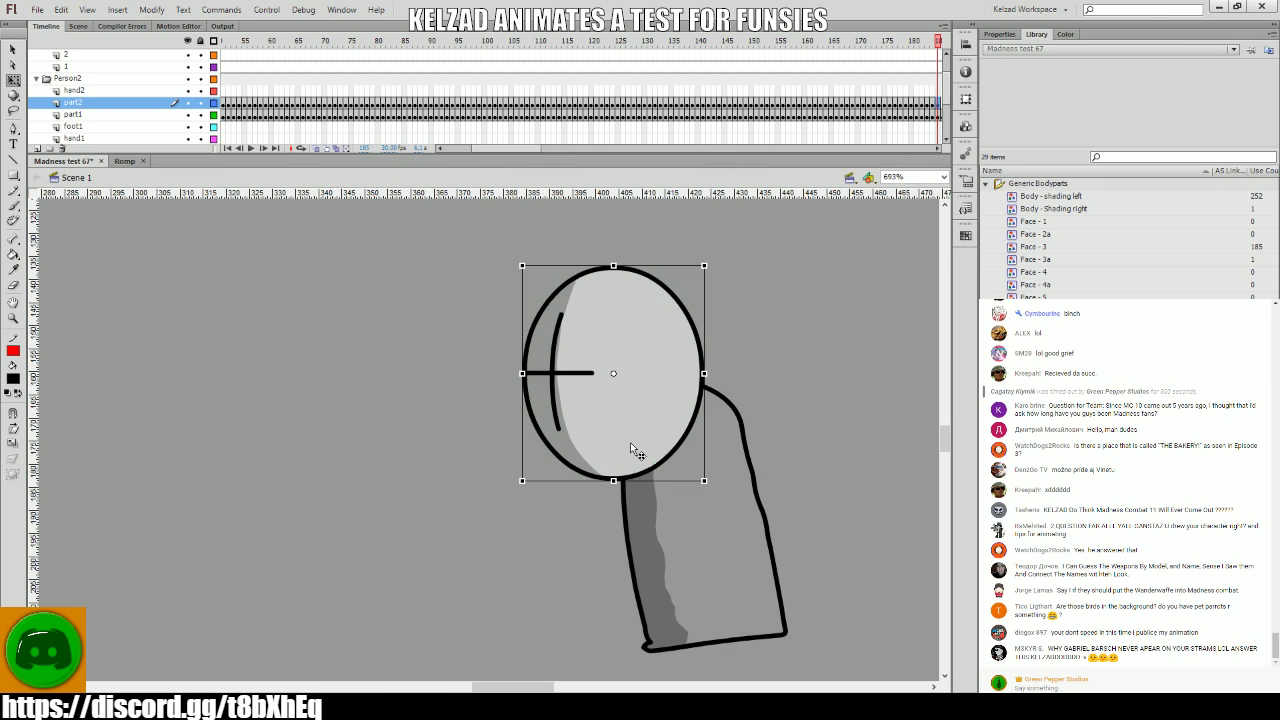
key(F6)
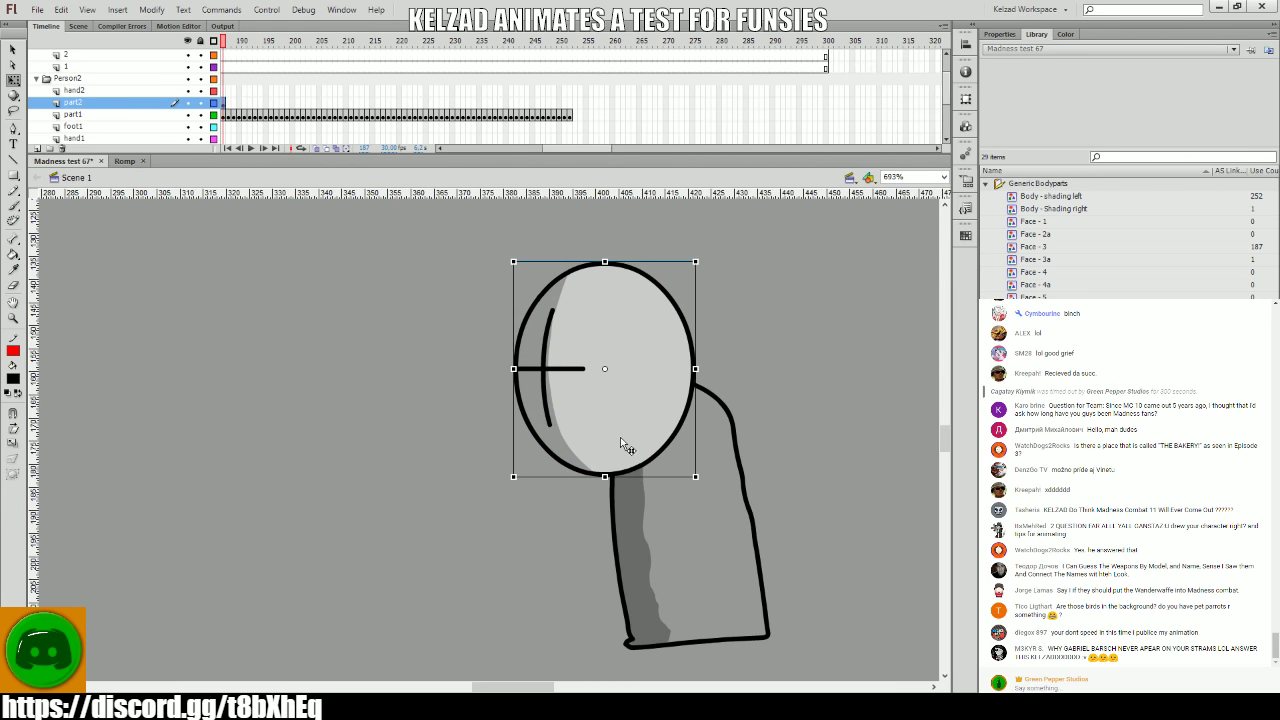
key(F6)
key(F6)
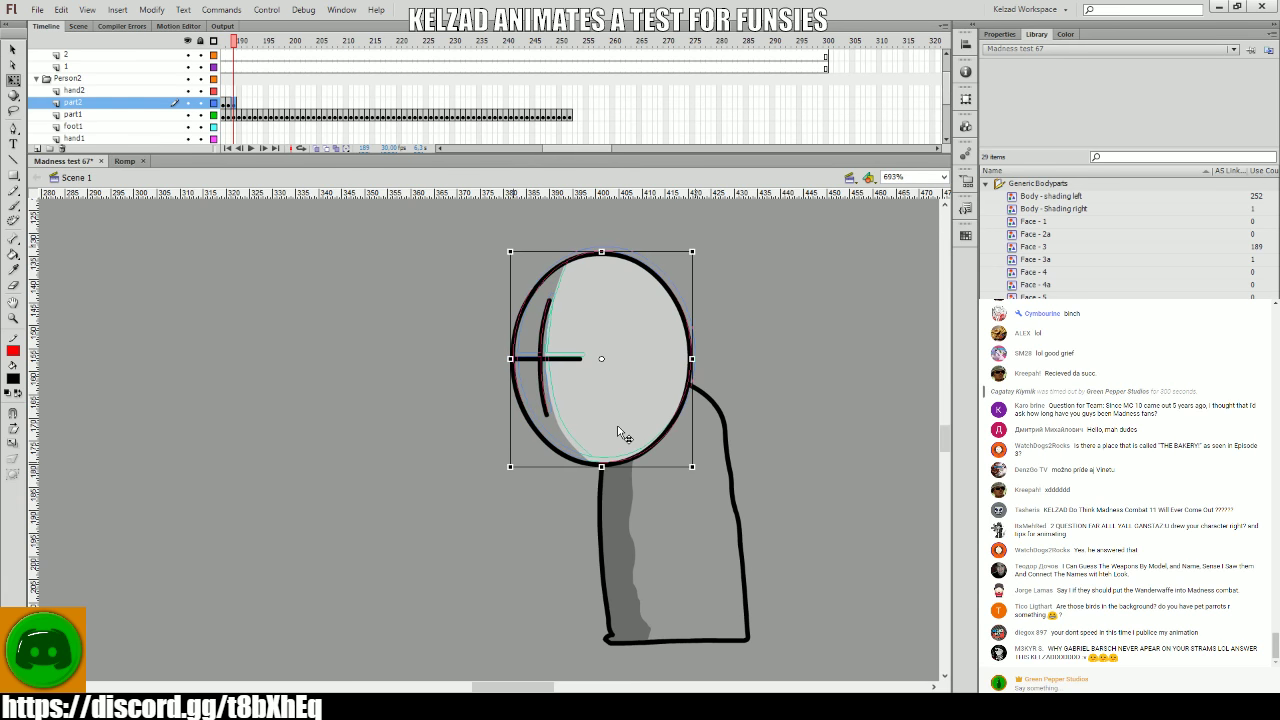
- Add keyframes on frames 190 to 193 of part2, raising the head slightly and keeping it nearly level with the body
key(F6)
key(F6)
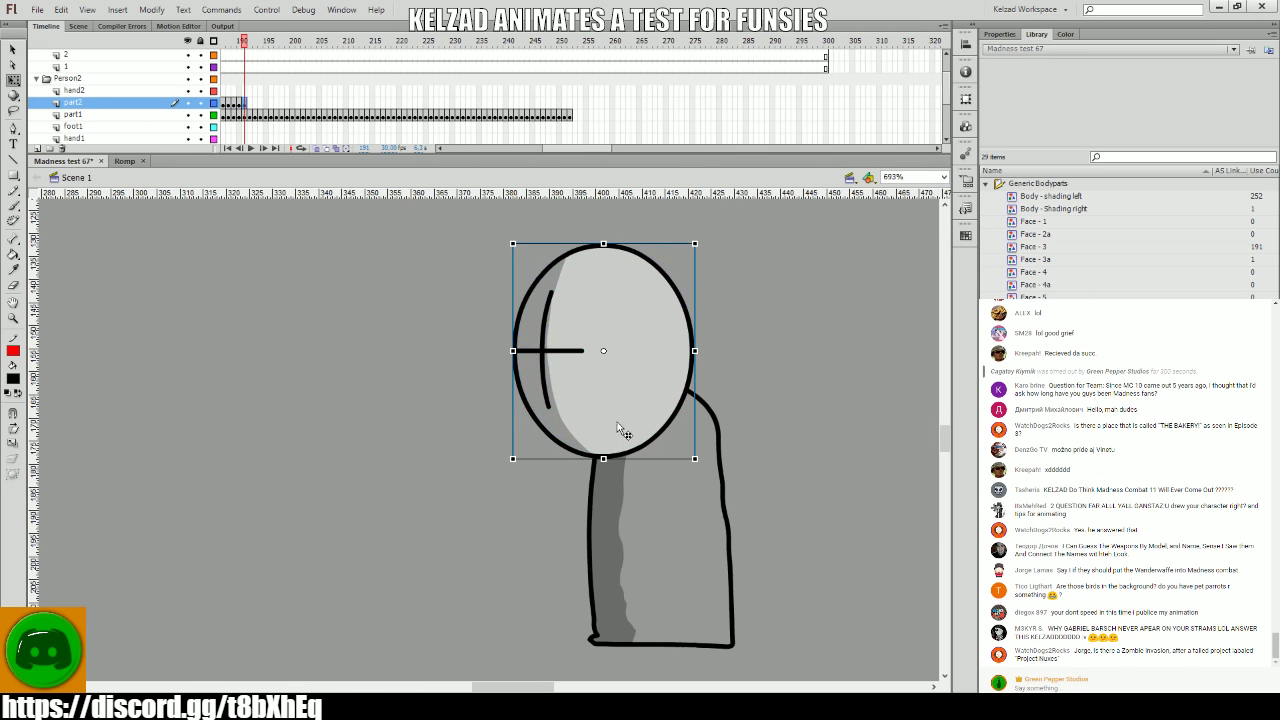
key(F6)
key(F6)
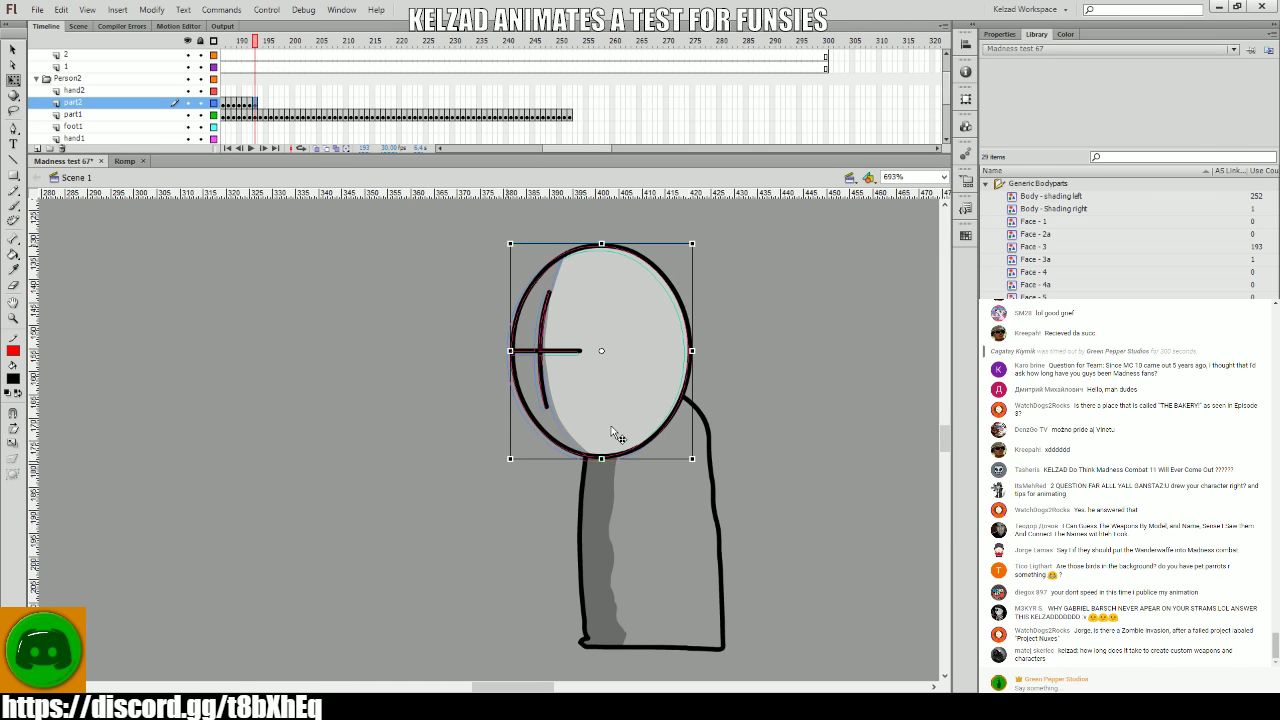
- Add a keyframe on frame 194 of part2, move the head left and down, and fine-tune it against the preceding frames
key(F6)
key(Left)
key(Down)
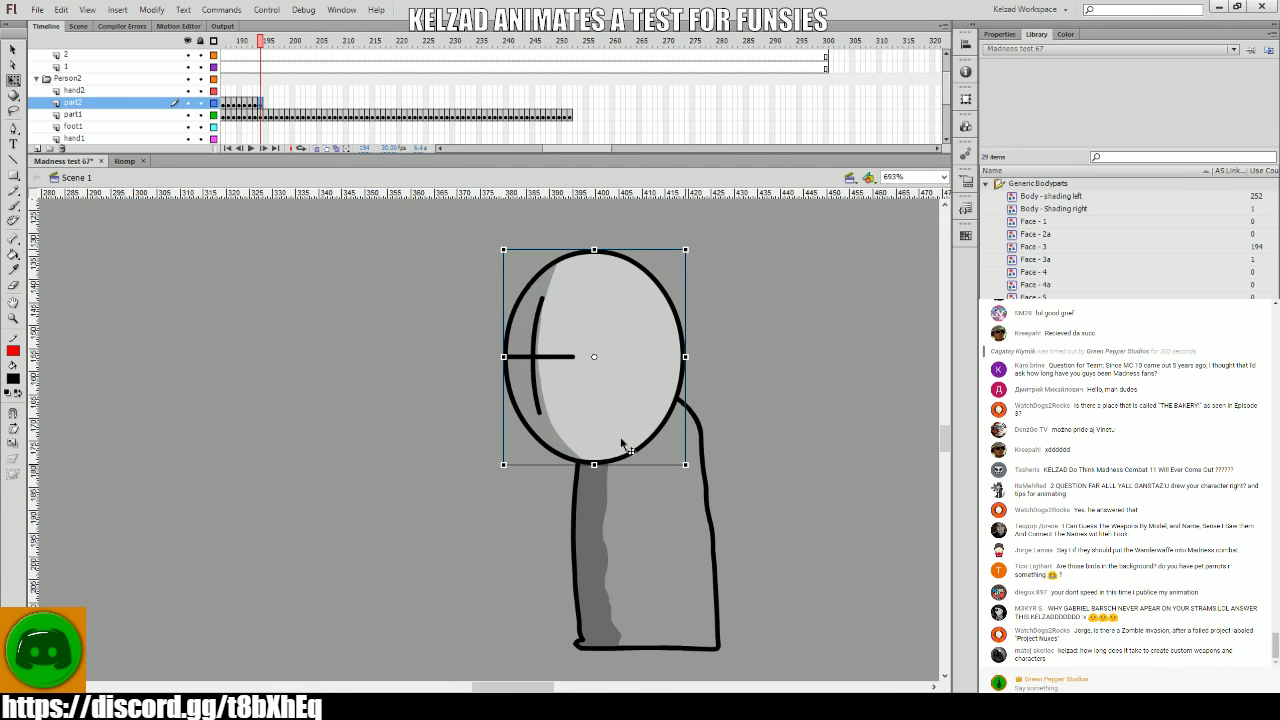
key(comma)
key(comma)
key(period)
key(period)
click(619, 441)
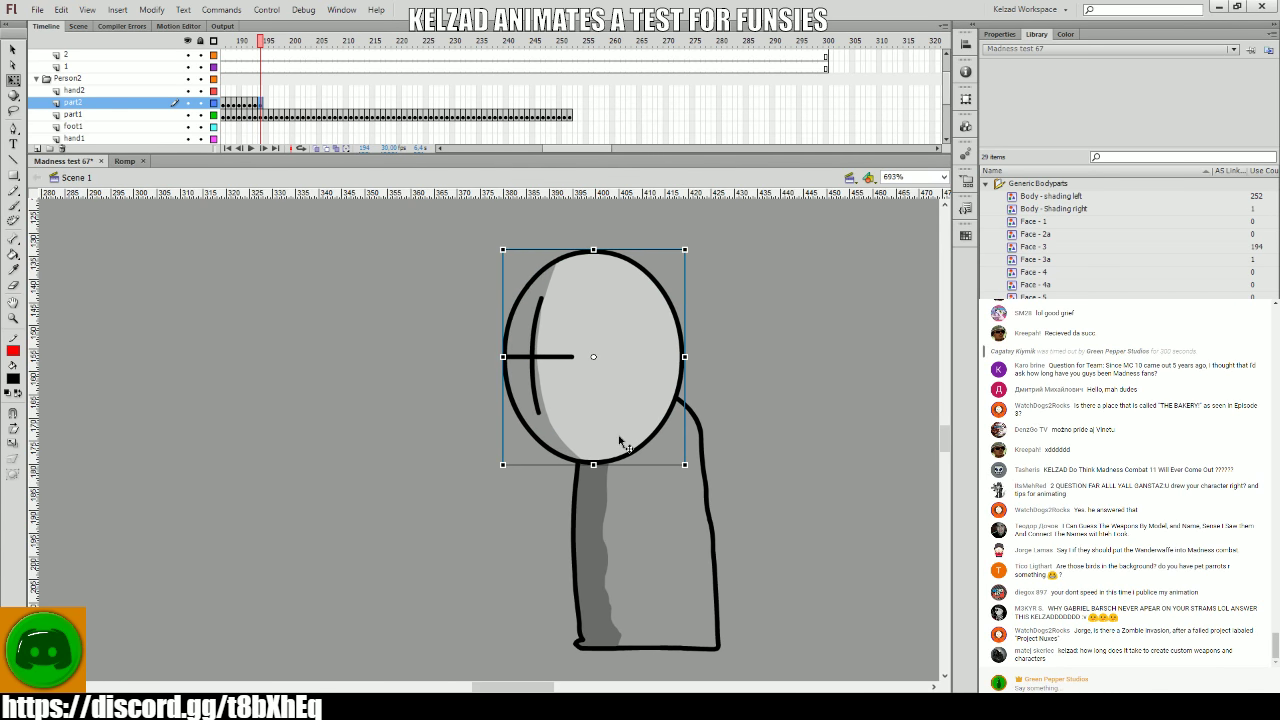
- Step through the frames just before 194 to check the head's movement, and reselect the head on frame 194
key(comma)
key(comma)
key(period)
key(period)
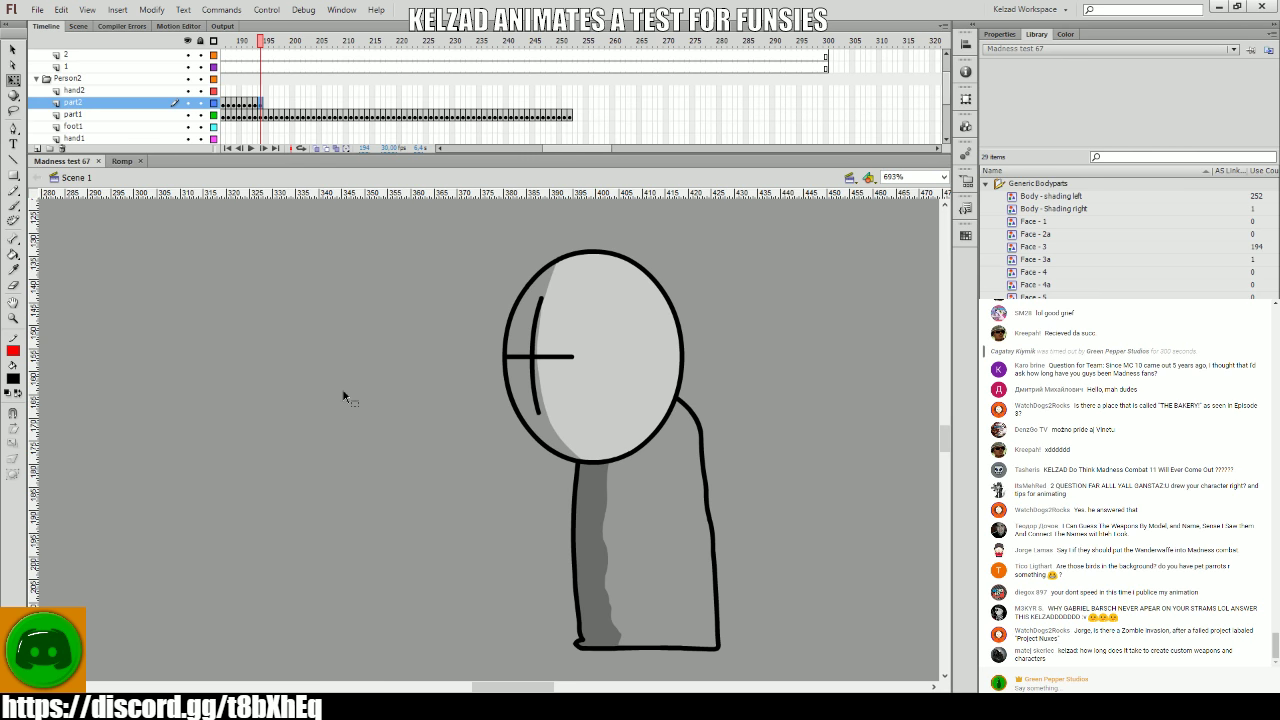
click(607, 289)
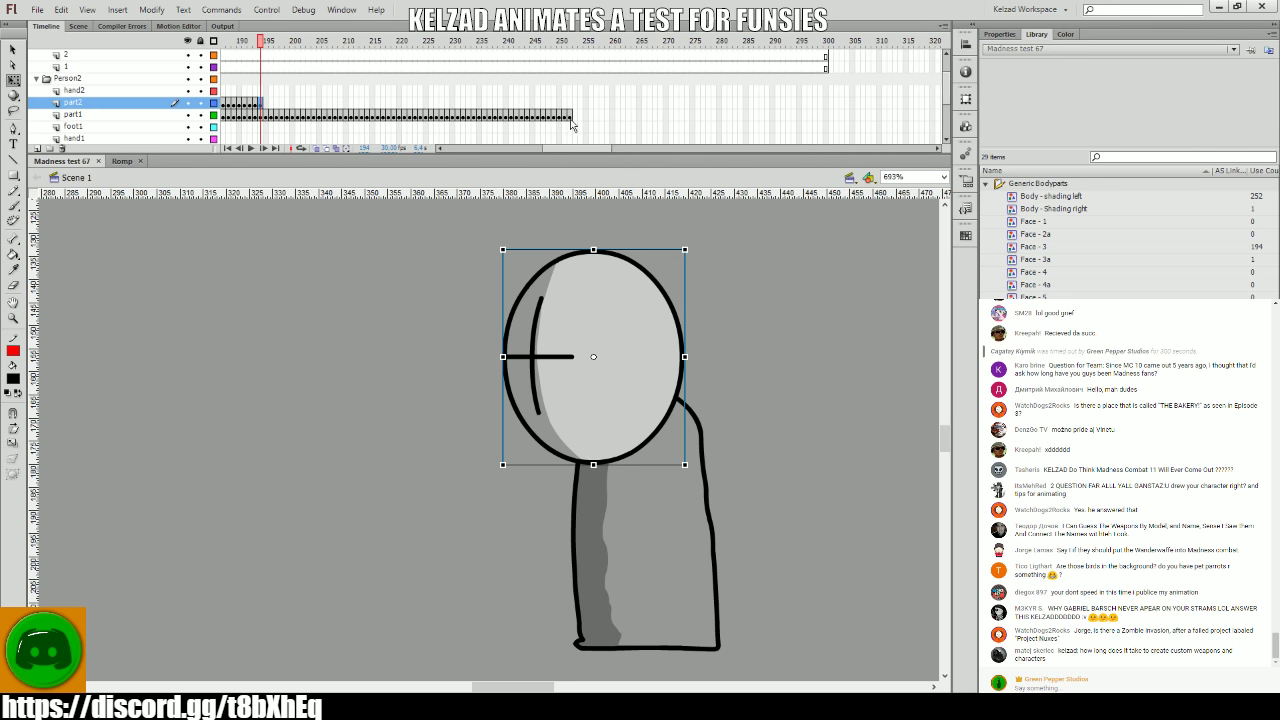
drag(561, 151, 552, 151)
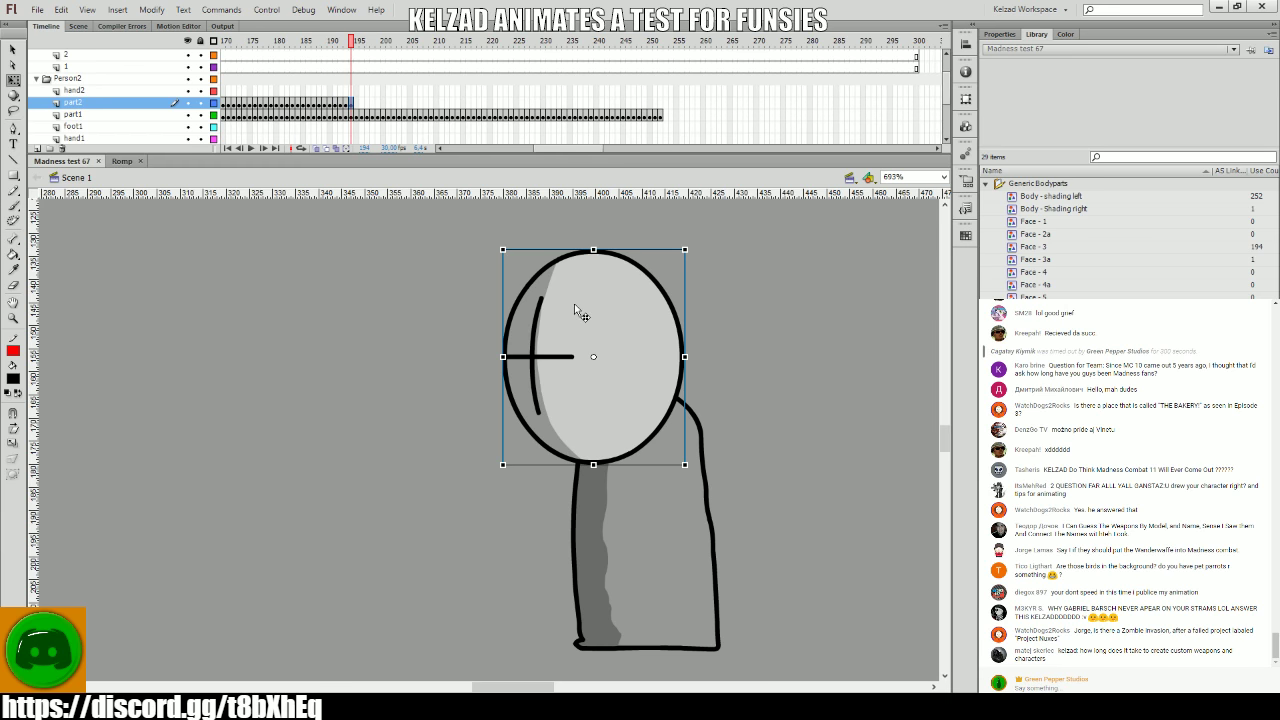
- Add keyframes on frames 195 to 197 of part2, moving the head left to follow the leaning body
key(.)
key(.)
key(F6)
key(Left)
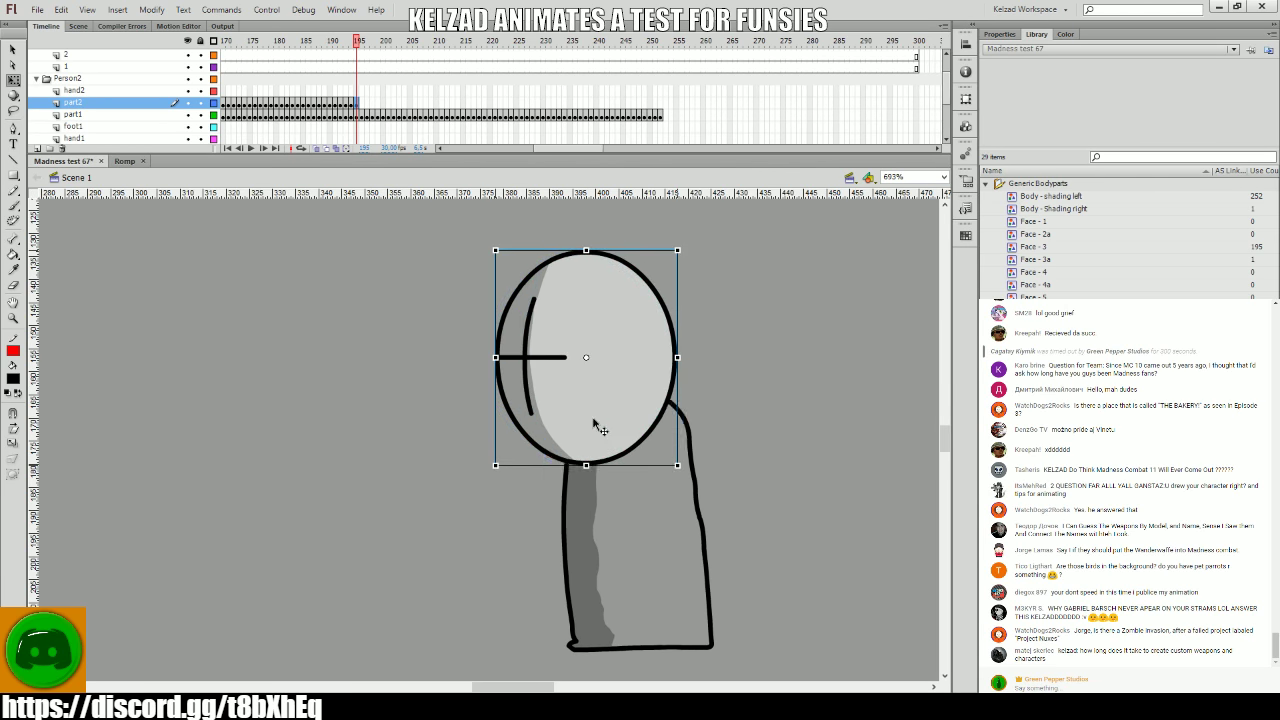
key(F6)
key(F6)
key(Left)
key(Left)
key(Left)
key(Left)
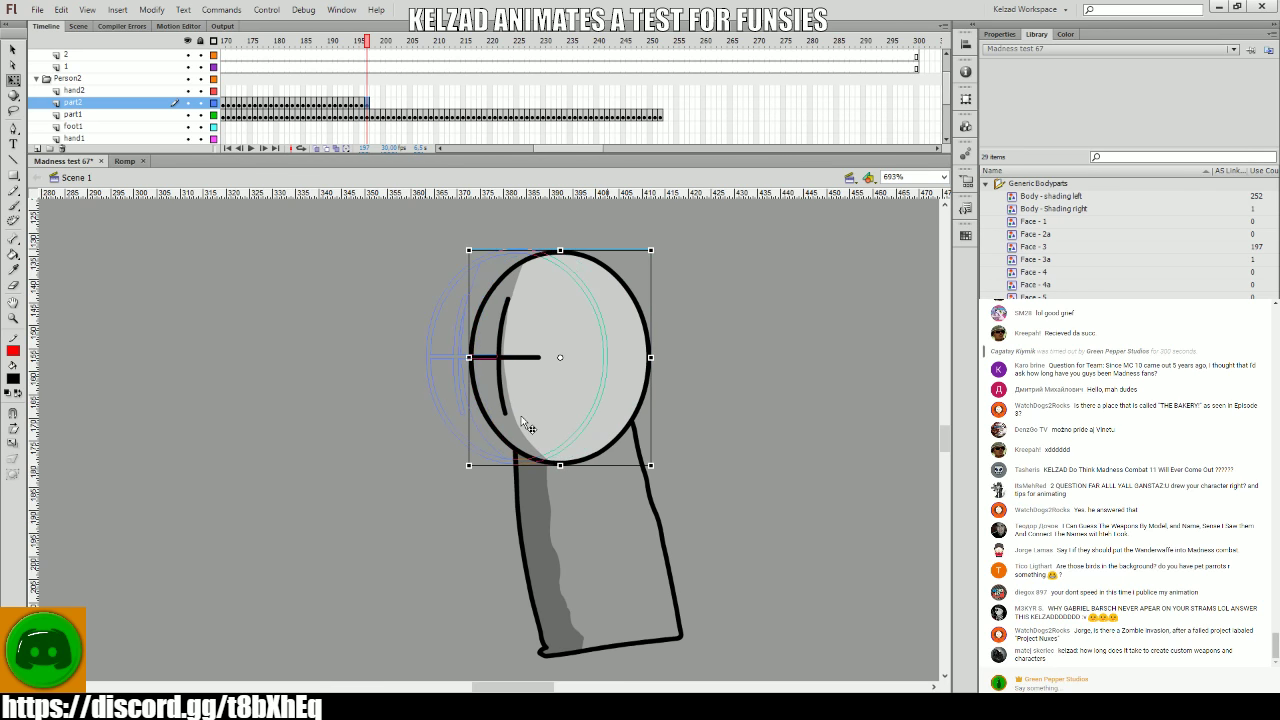
key(Left)
key(Left)
key(Left)
key(Left)
key(Left)
key(Left)
drag(527, 428, 674, 402)
- Add keyframes on frames 198 and 199 of part2, shifting the head further left over the body
key(F6)
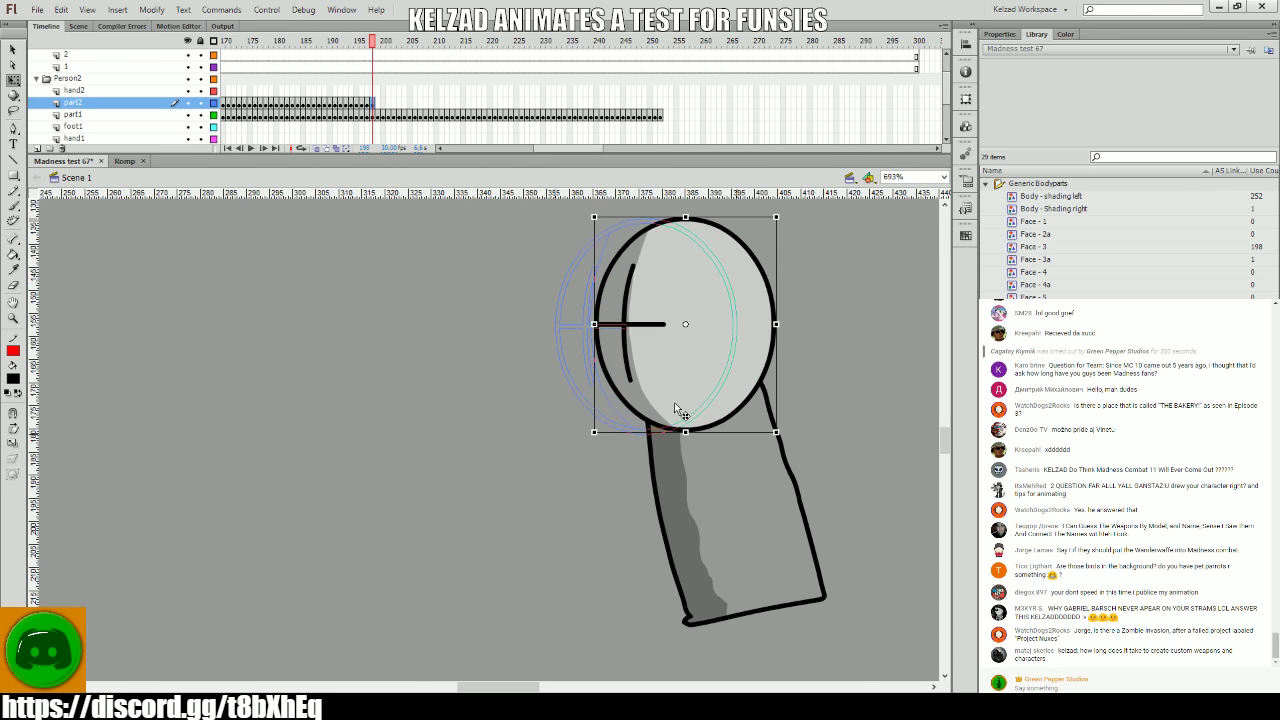
key(Left)
key(Left)
key(Left)
key(Left)
key(Left)
key(F6)
key(Left)
key(Left)
key(Left)
key(Left)
key(Left)
key(Left)
- Add keyframes on frames 200 to 202 of part2, moving the head left and slightly down in smaller increments
key(F6)
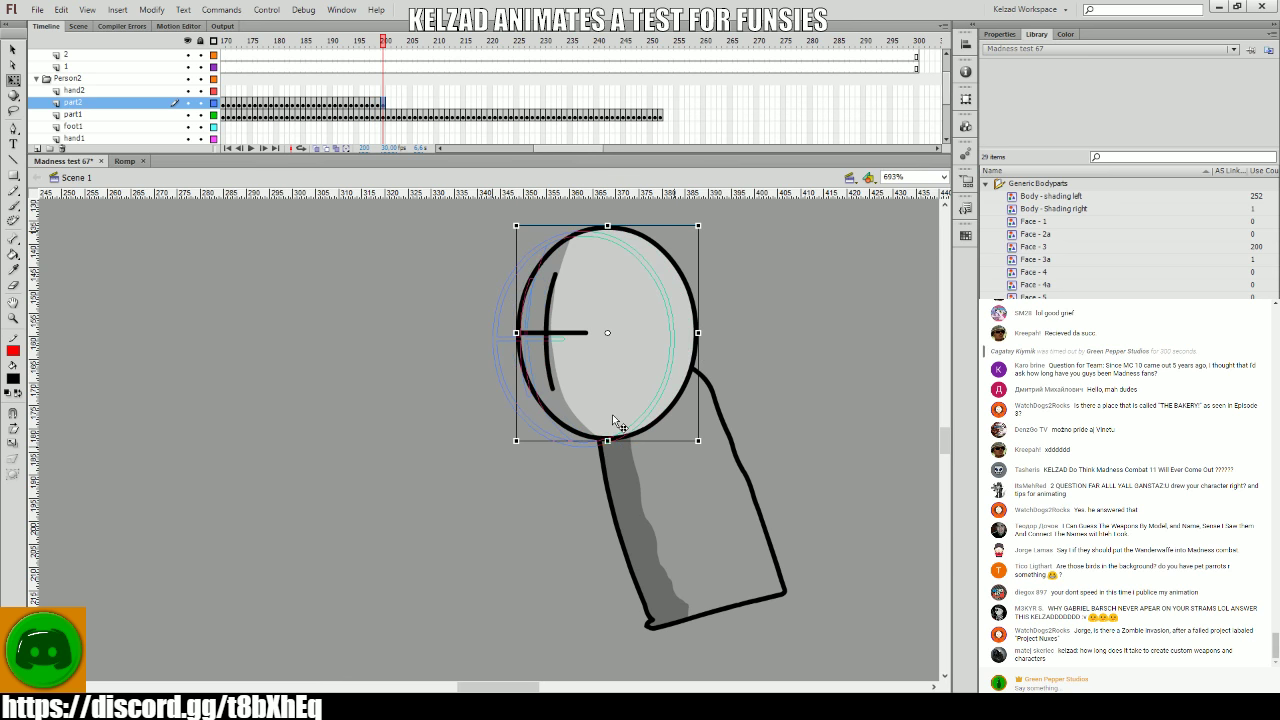
key(Left)
key(Left)
key(Left)
key(F6)
key(Left)
key(Left)
key(Left)
key(F6)
key(Left)
key(Left)
key(Left)
- Add keyframes on frames 203 to 206 of part2, easing the head left and down to a near stop
key(F6)
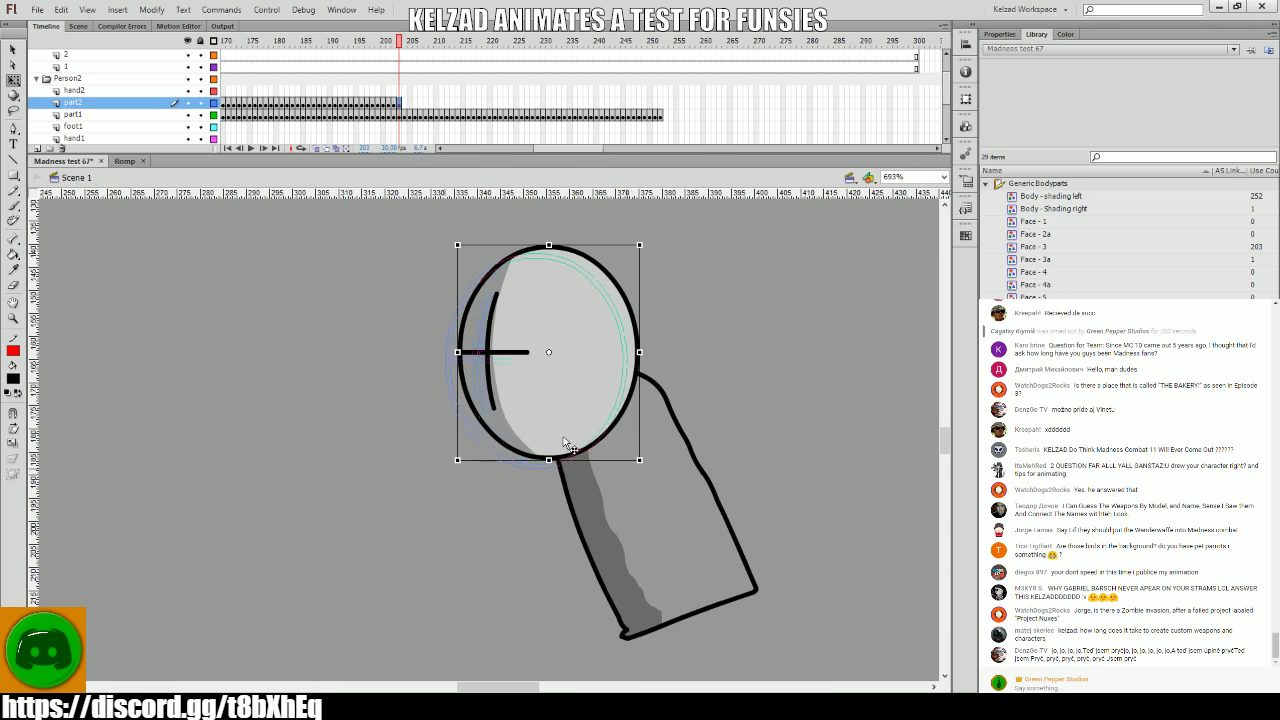
key(Left)
key(Left)
key(Left)
key(F6)
key(Left)
key(Down)
key(F6)
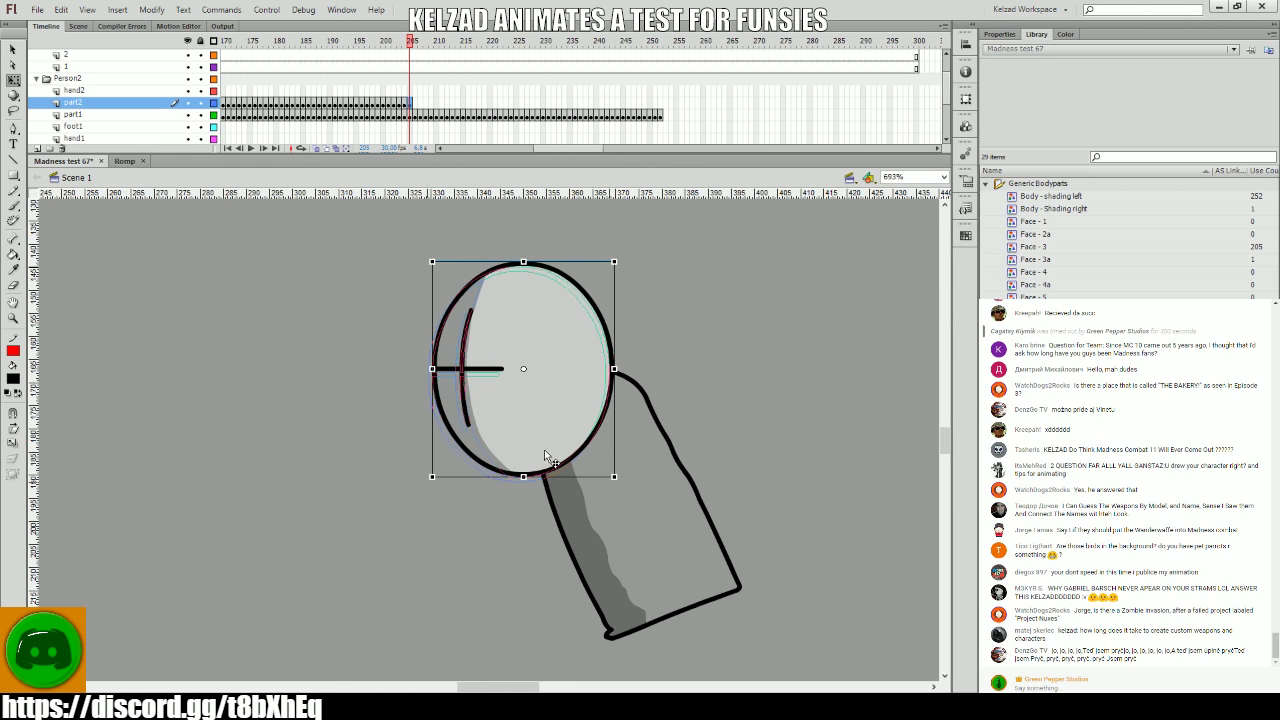
key(Left)
key(Down)
key(F6)
key(Left)
- Add keyframes on frames 207 to 211 of part2, drifting the head slightly left and starting to raise it
key(F6)
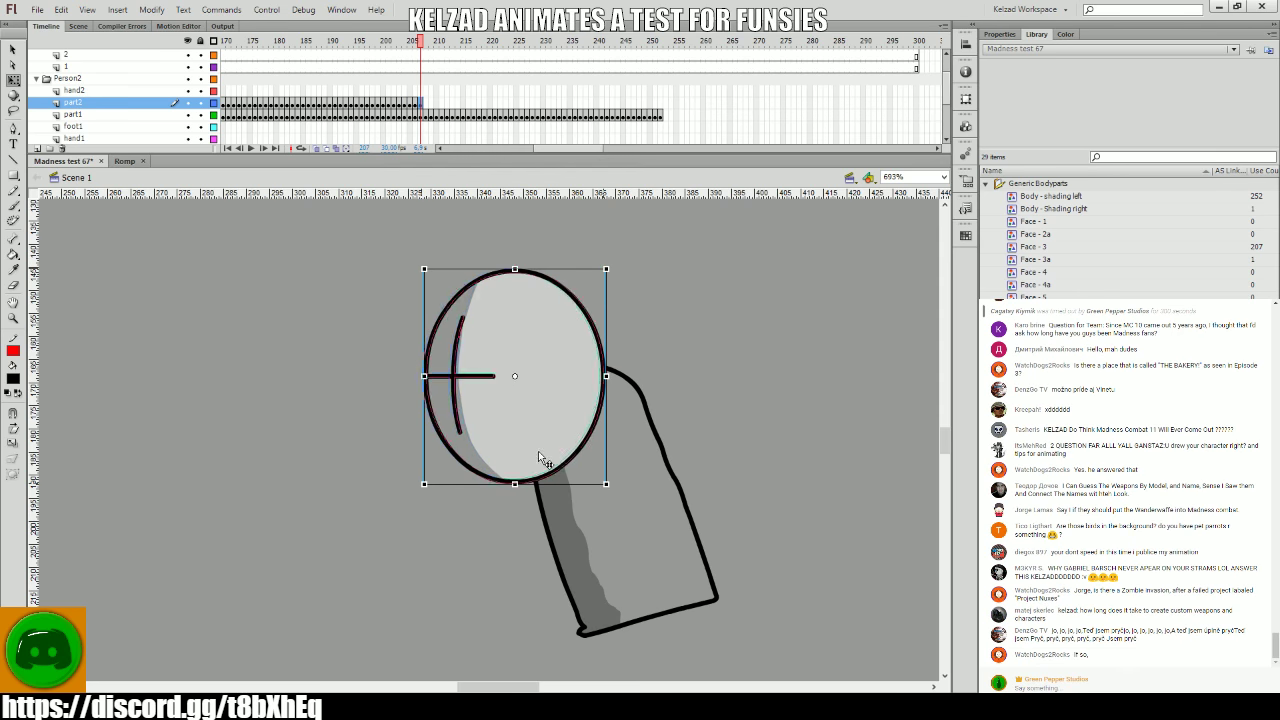
key(Left)
key(F6)
key(Left)
key(F6)
key(Left)
key(Up)
key(F6)
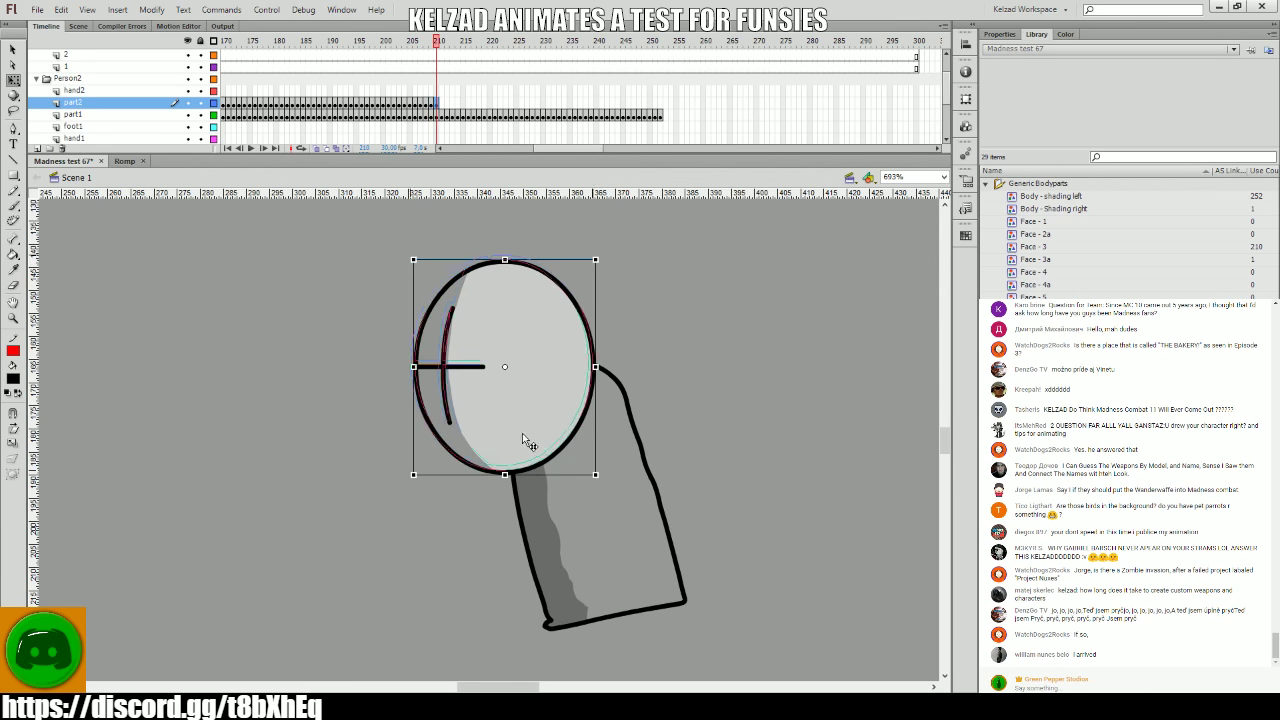
key(Up)
key(F6)
key(Up)
- Add keyframes on frames 212 to 217 of part2, raising the head as the body straightens and easing out the motion
key(F6)
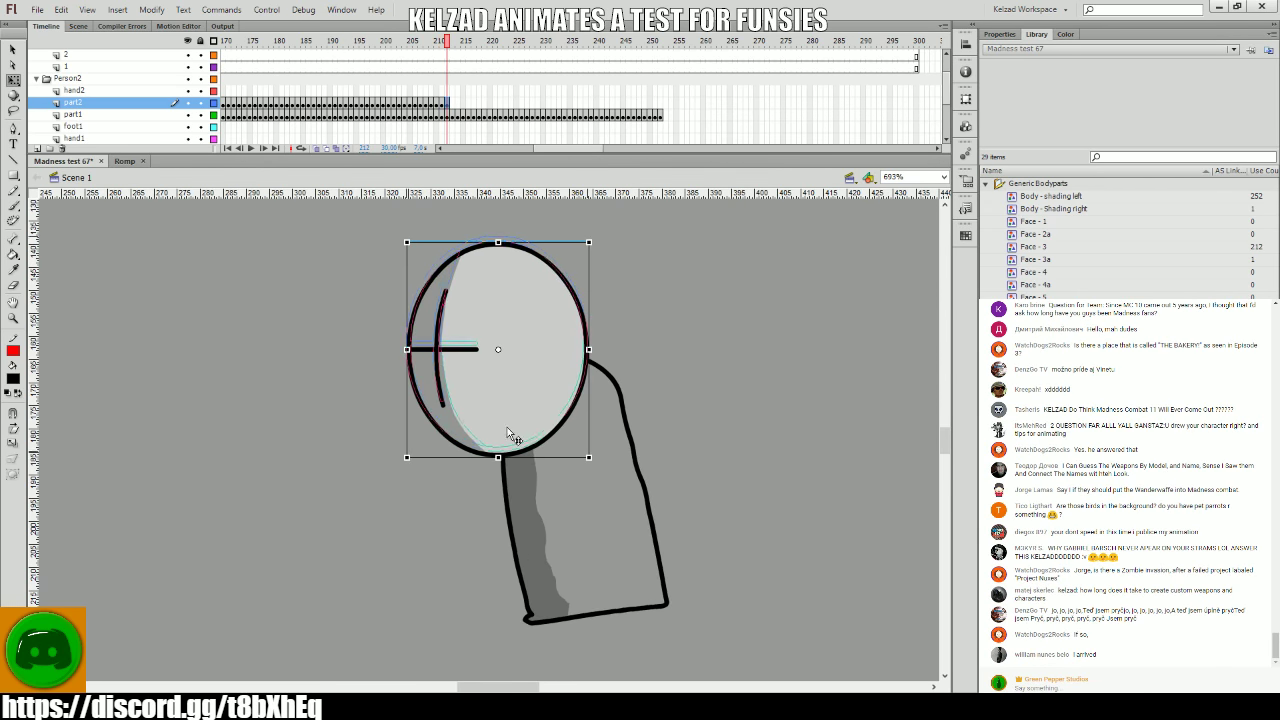
key(Left)
key(Up)
key(Up)
key(F6)
key(Up)
key(F6)
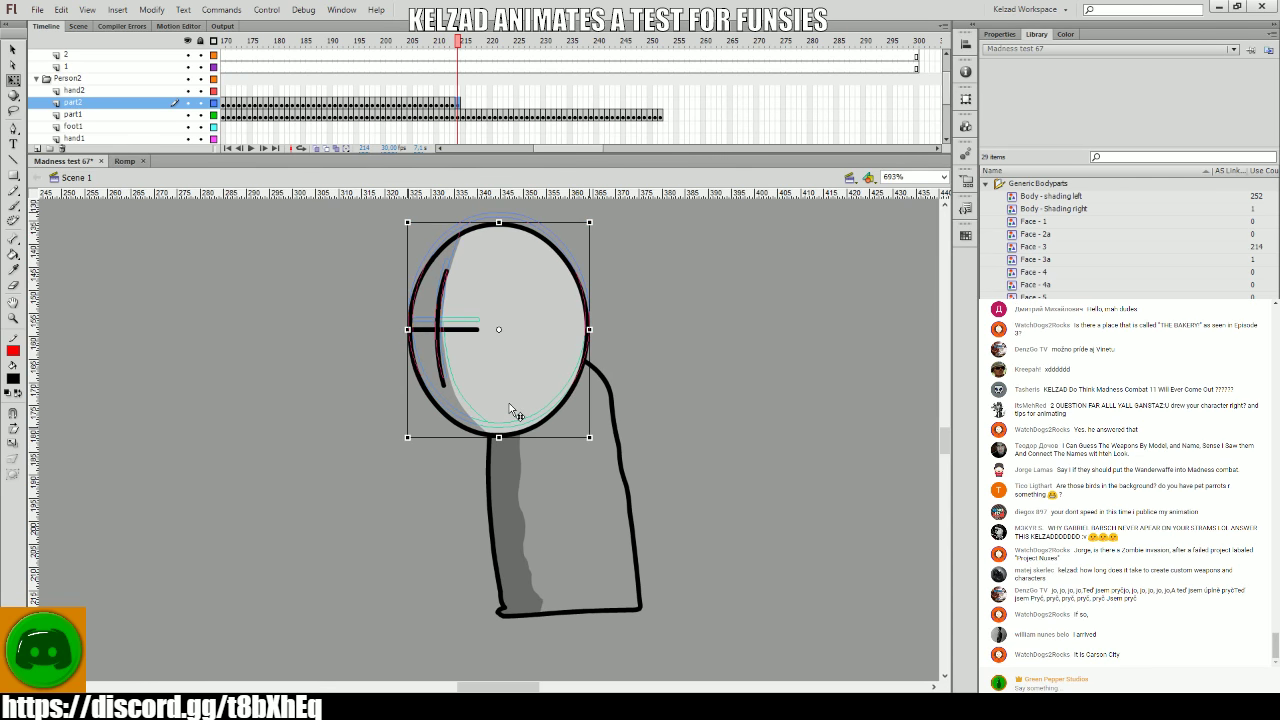
key(Up)
key(F6)
key(Up)
key(F6)
key(Left)
key(F6)
key(Up)
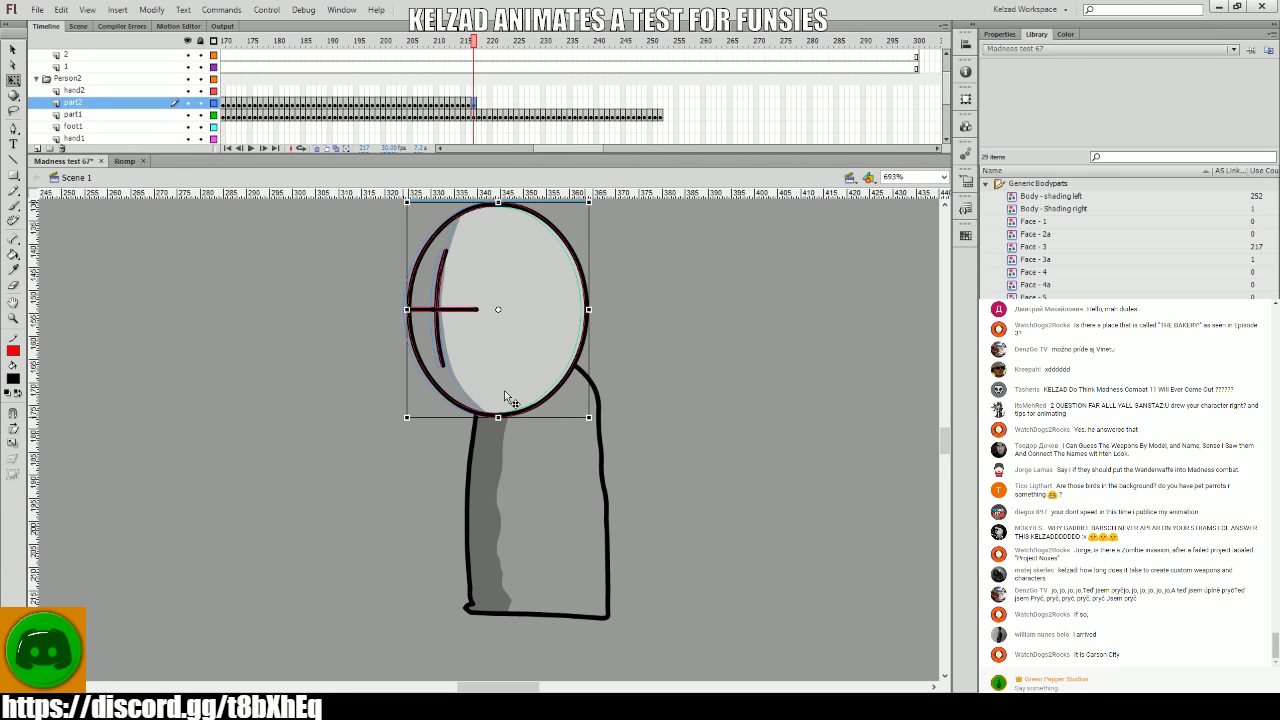
- Add keyframes on frames 218 to 222 of part2, moving the head left and down with the body
key(F6)
drag(498, 392, 450, 419)
key(F6)
key(F6)
key(F6)
key(F6)
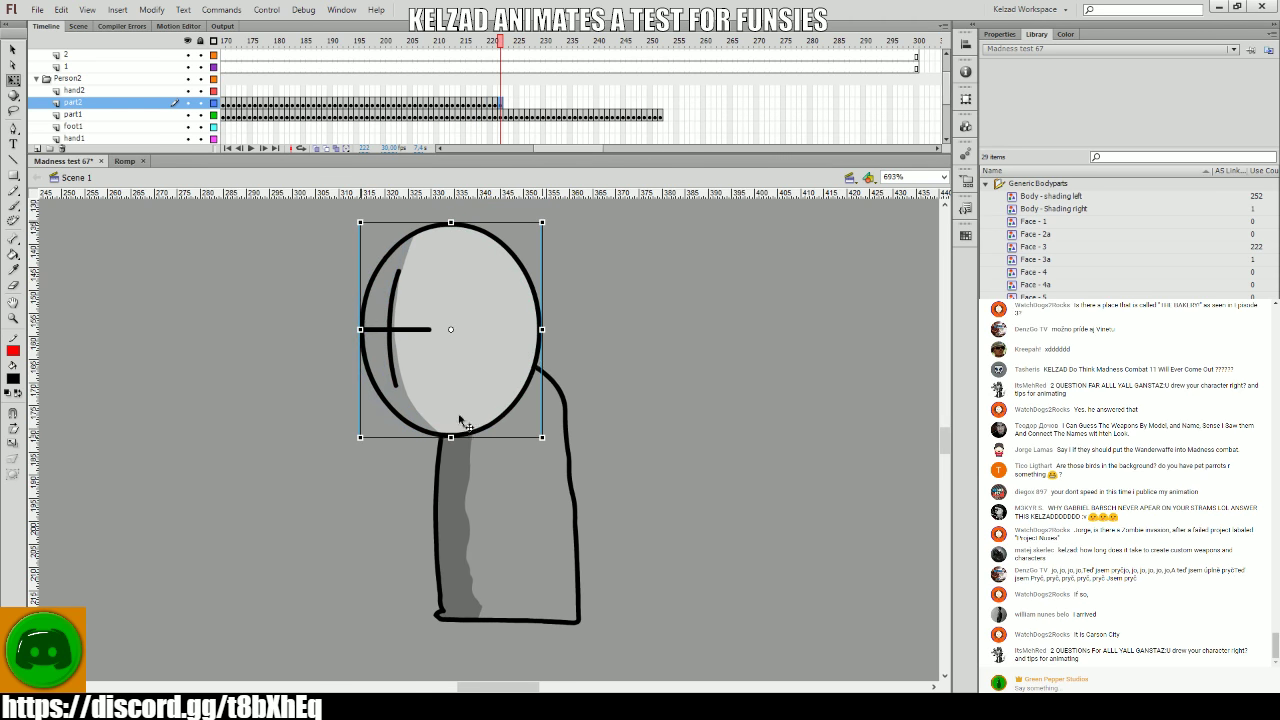
- Add keyframes on frames 223 to 225 of part2, tilting the head counterclockwise and moving it right
key(F6)
key(F6)
drag(542, 437, 547, 438)
key(F6)
drag(480, 350, 492, 348)
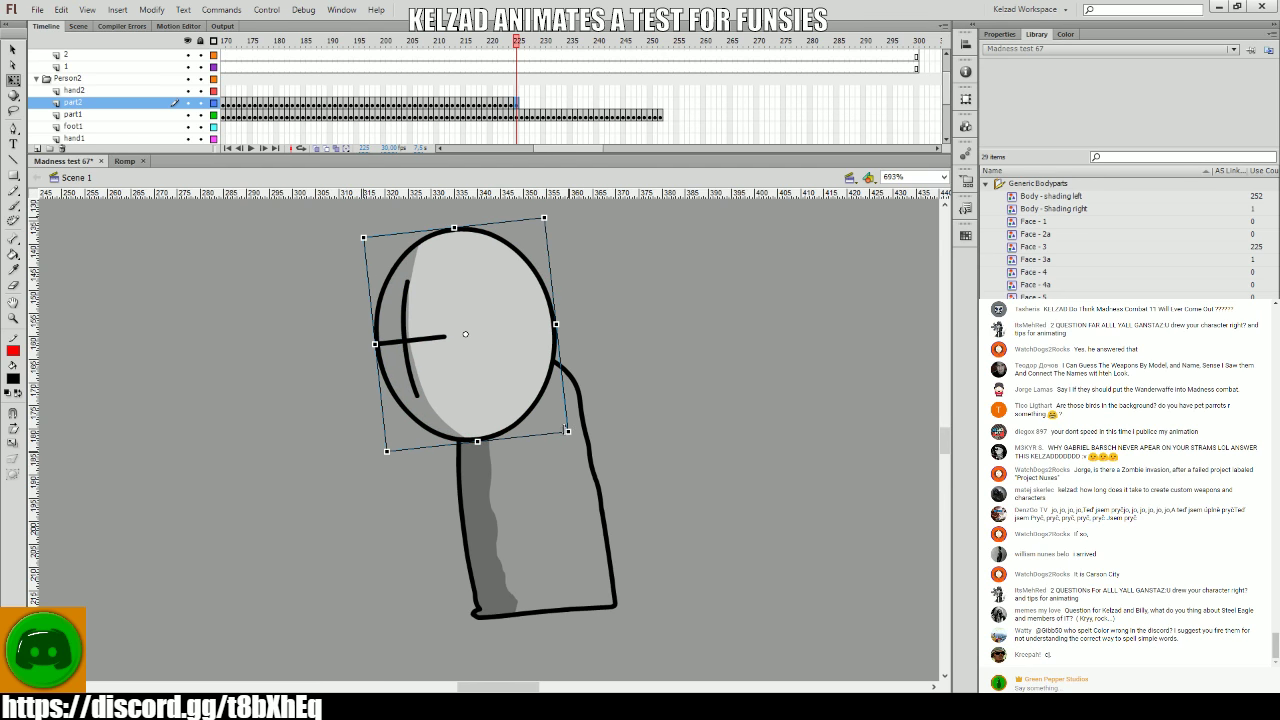
- Add keyframes on frames 226 to 235 of part2, keeping the tilted head on top of the leaning body
key(F6)
drag(488, 405, 587, 418)
key(F6)
key(F6)
key(F6)
key(F6)
key(F6)
key(F6)
key(F6)
key(F6)
key(F6)
- Check the frames around 235, add a keyframe on frame 236 of part2, and move the head up and right onto the body
key(period)
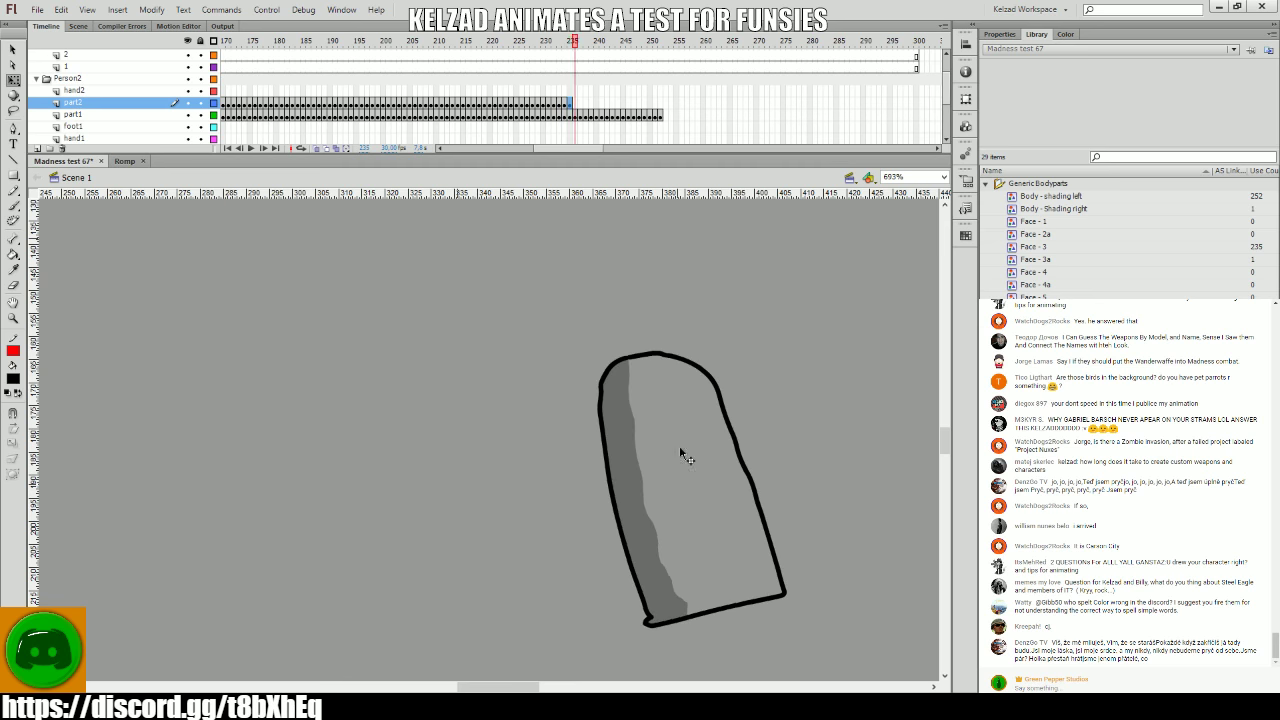
key(comma)
key(comma)
key(F6)
drag(578, 438, 670, 396)
key(F6)
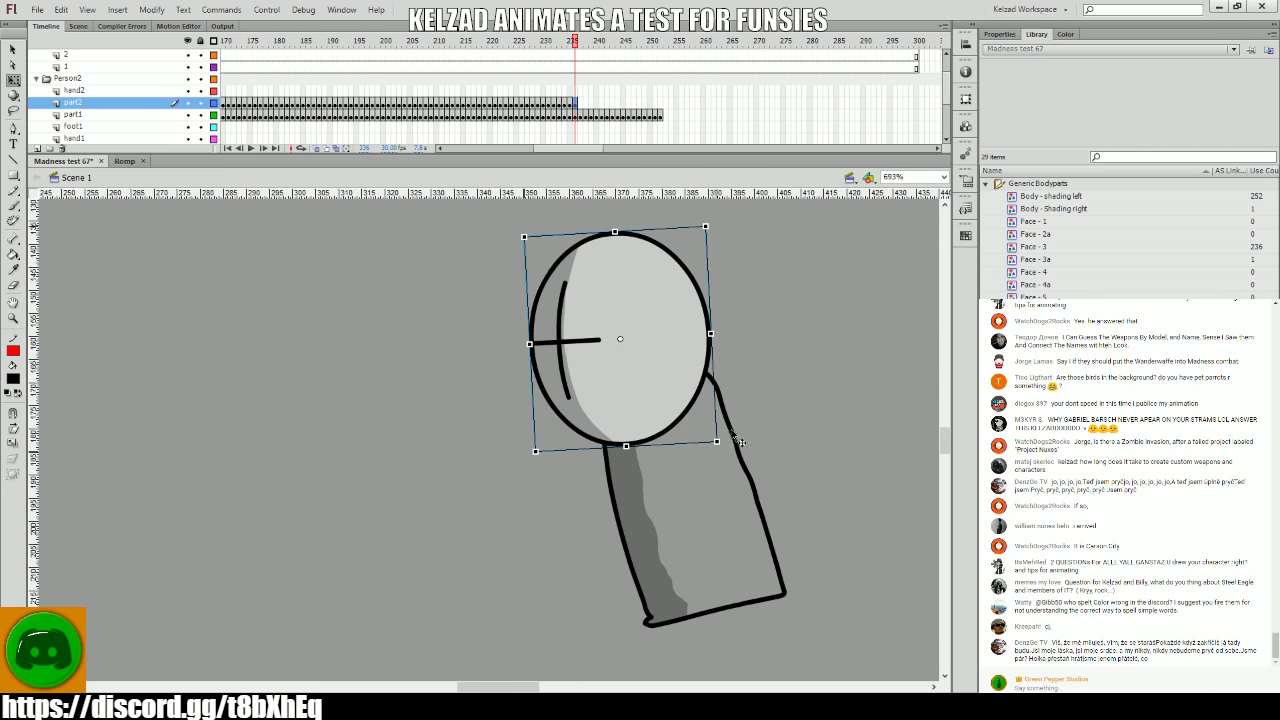
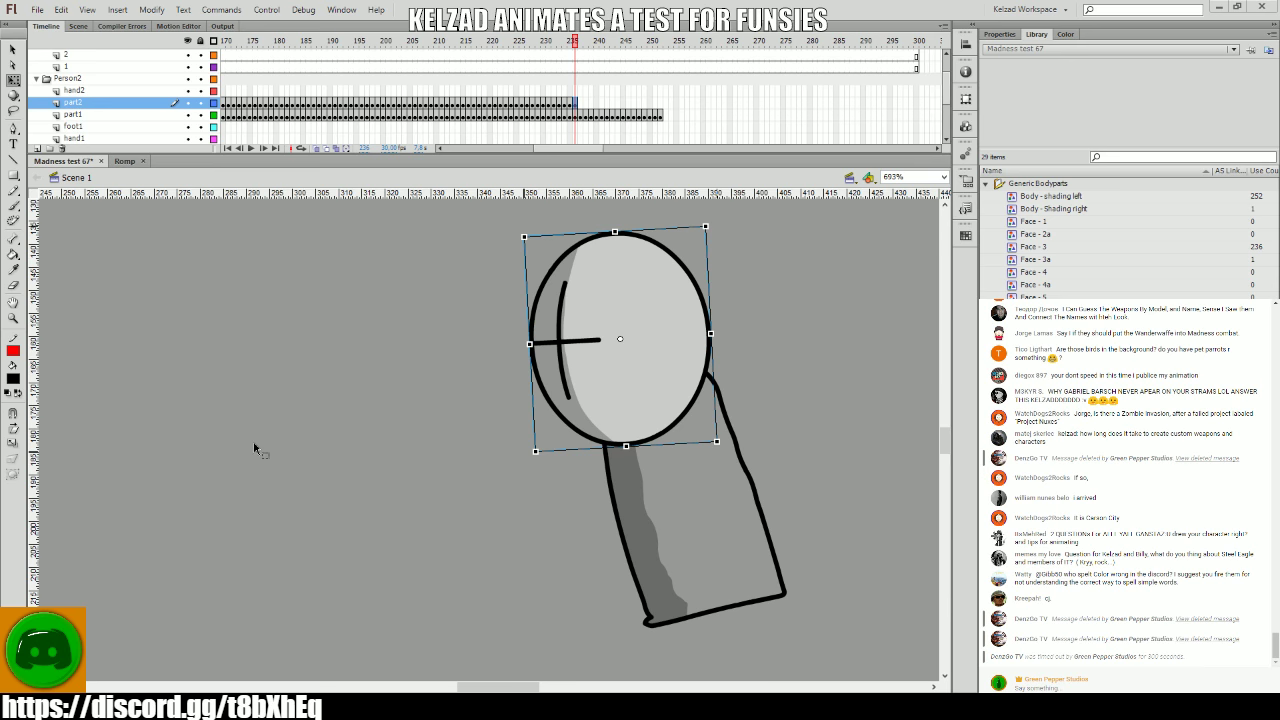
- Move the head slightly left on frame 236 and compare it with the preceding frames
key(period)
key(comma)
key(comma)
key(period)
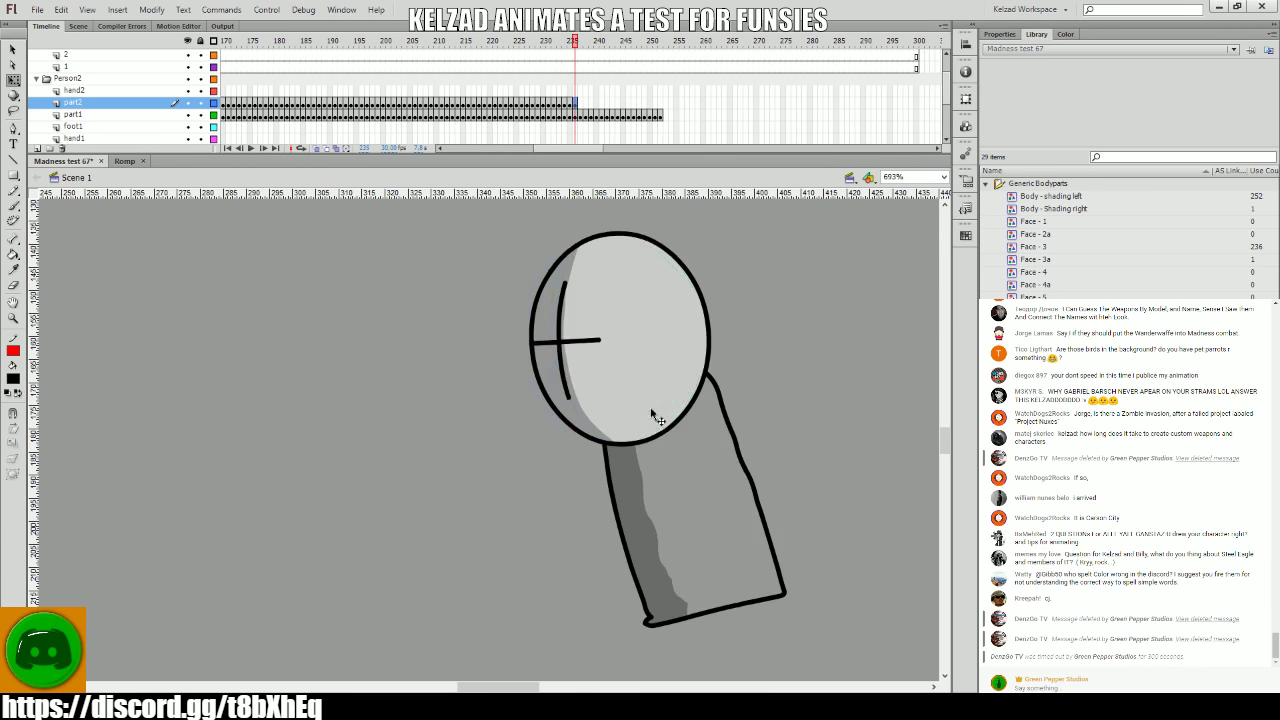
key(comma)
key(comma)
key(period)
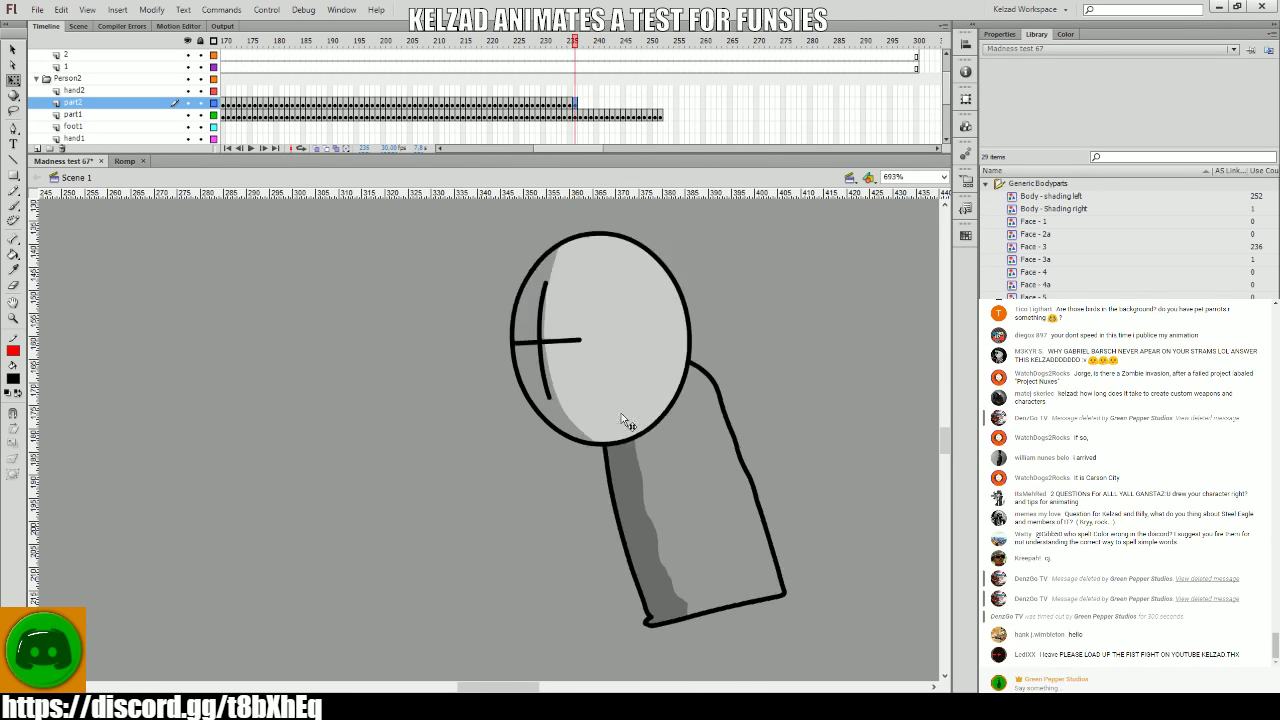
key(comma)
key(comma)
key(period)
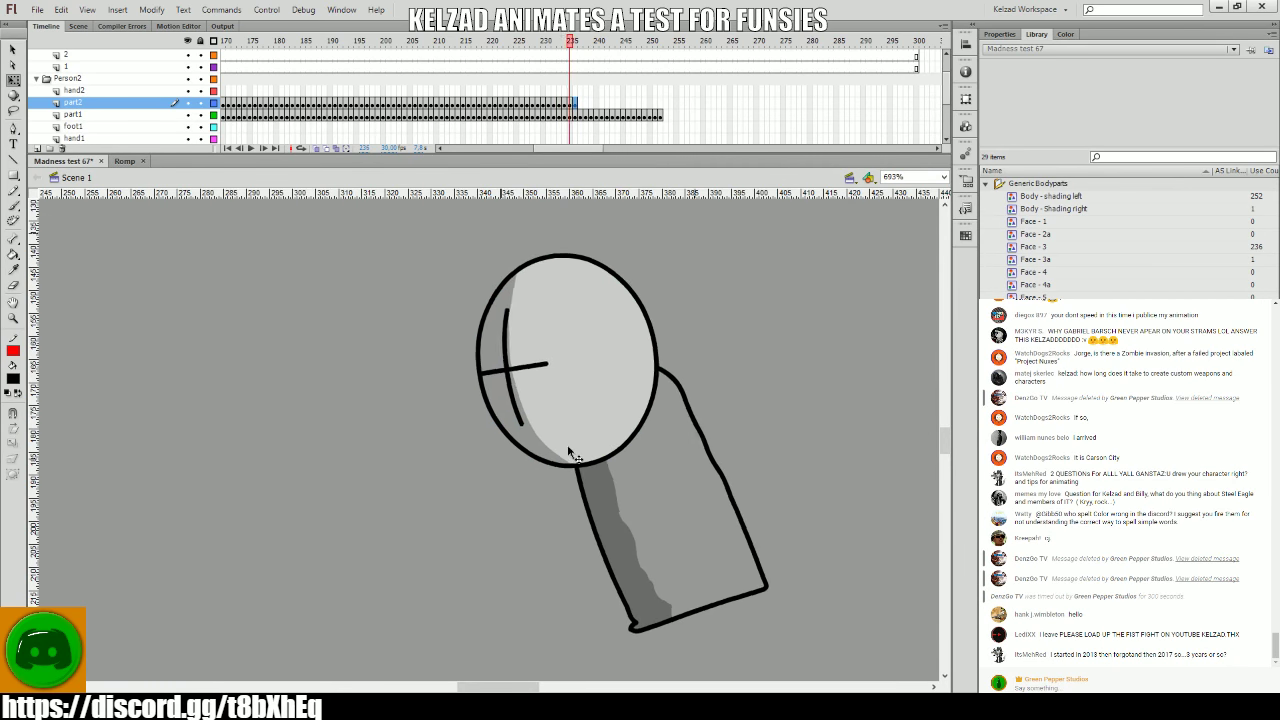
- Fine-tune the head's height and position on frame 236 while flipping between the neighbouring frames
click(570, 452)
key(comma)
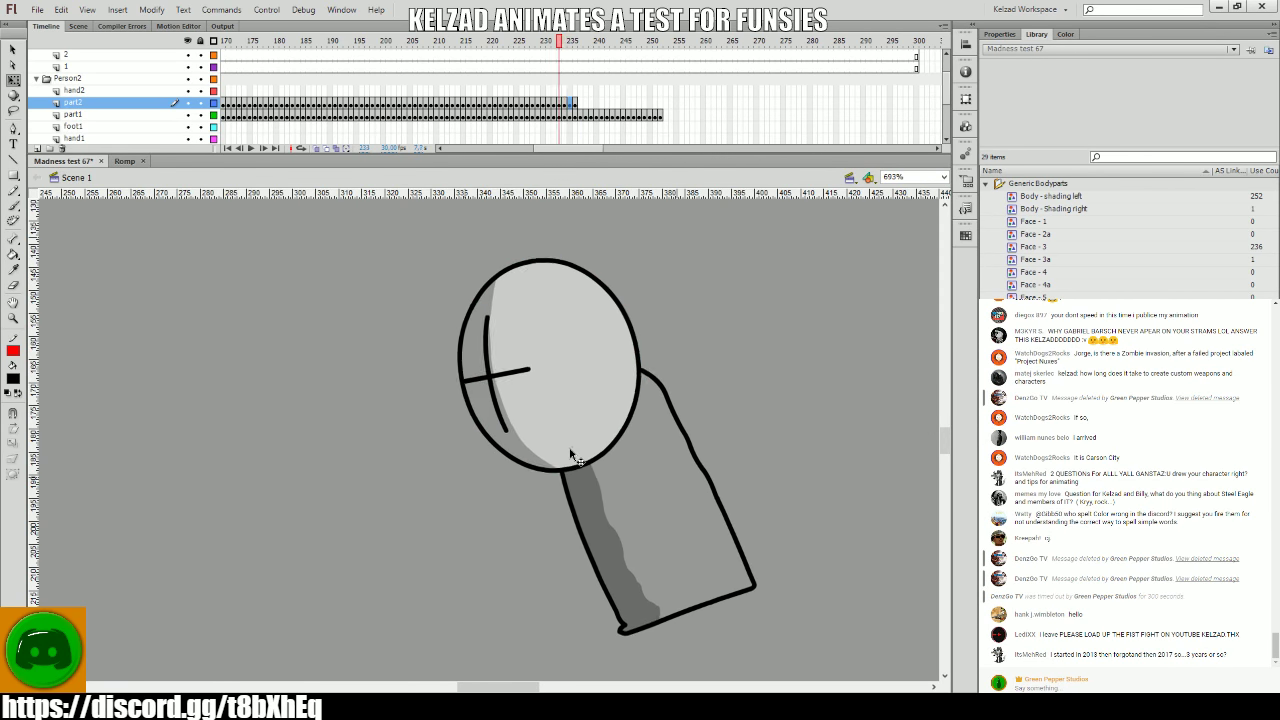
key(period)
key(period)
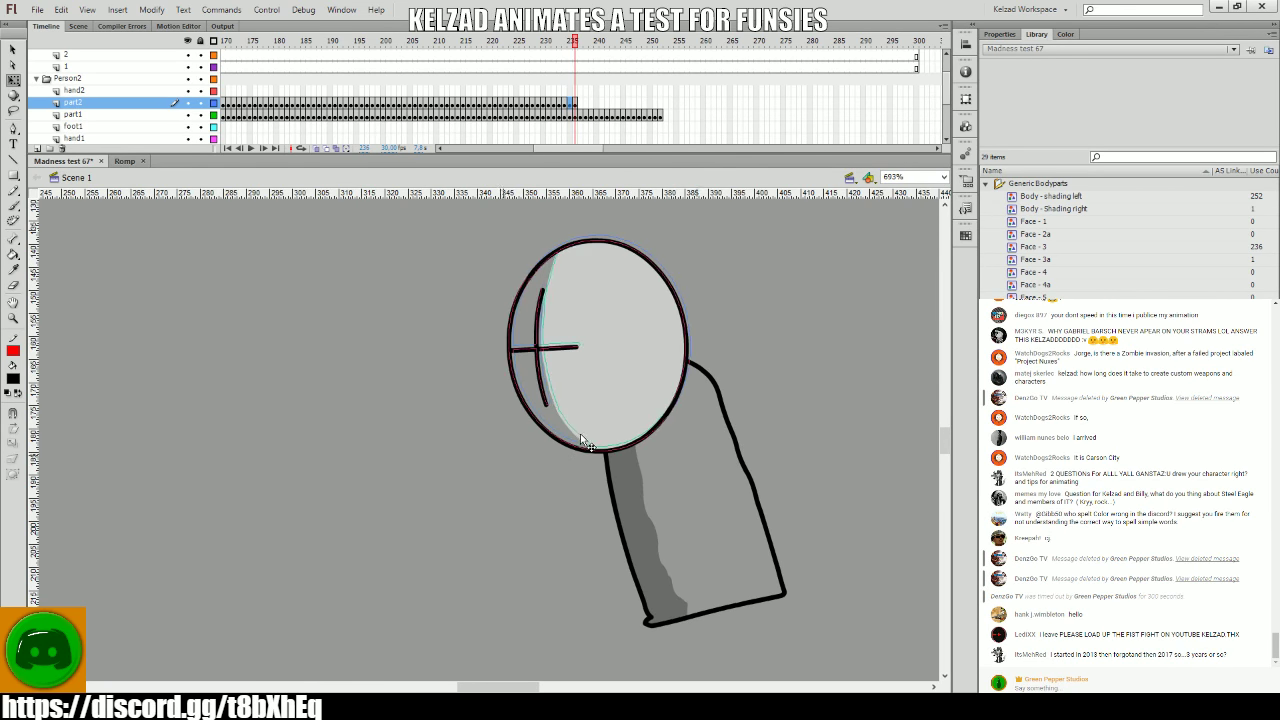
key(period)
key(comma)
key(period)
key(comma)
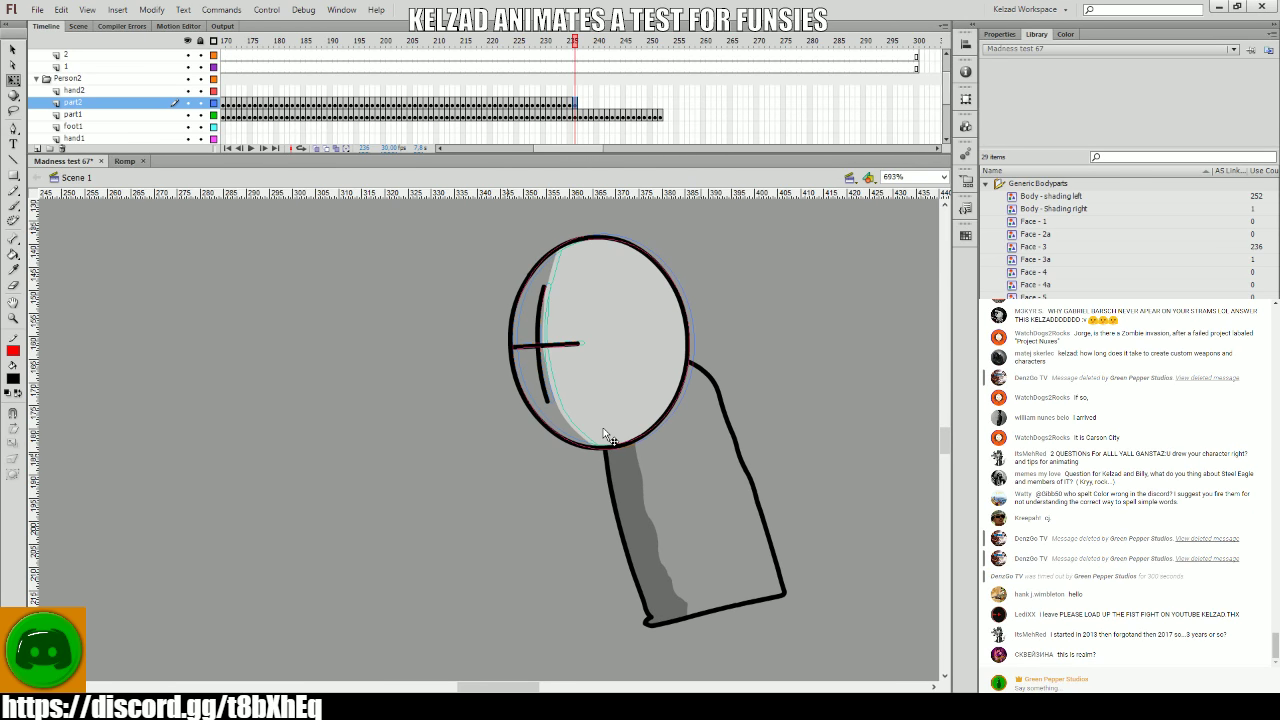
key(comma)
key(period)
- Select the head and body together on frame 236, nudge them slightly, and check against the preceding frames
click(603, 337)
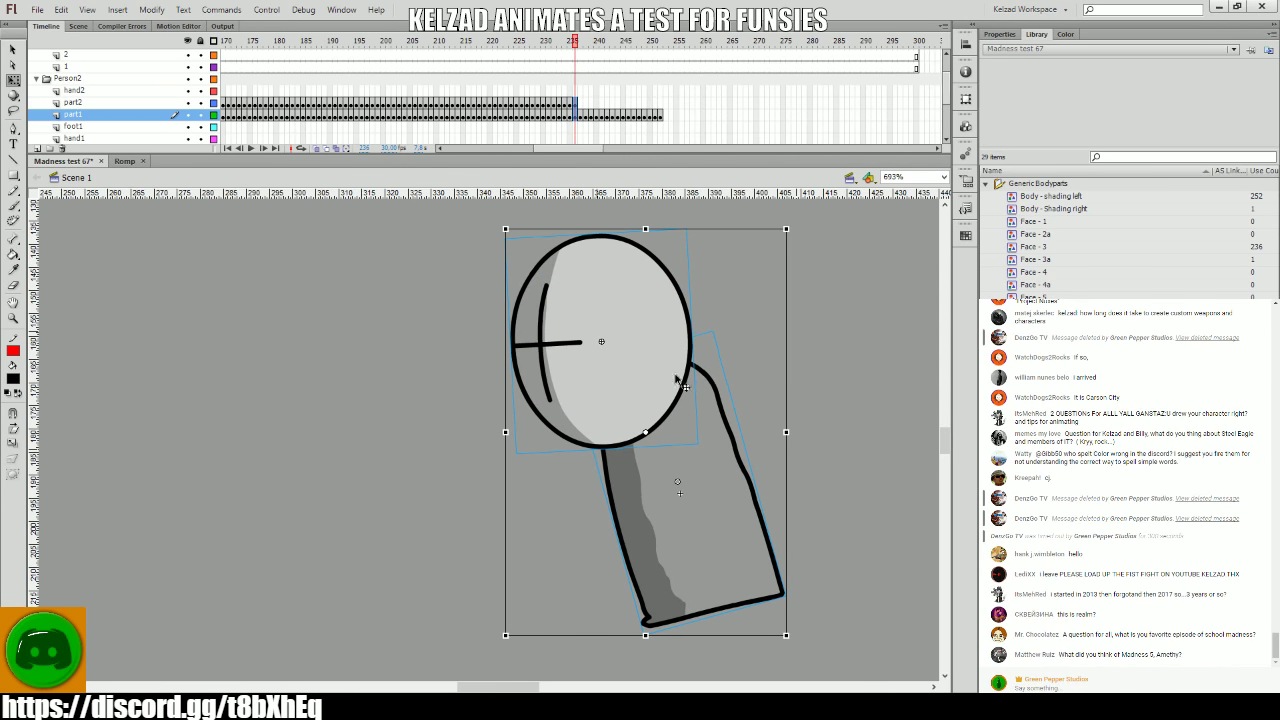
key(comma)
key(comma)
key(period)
key(period)
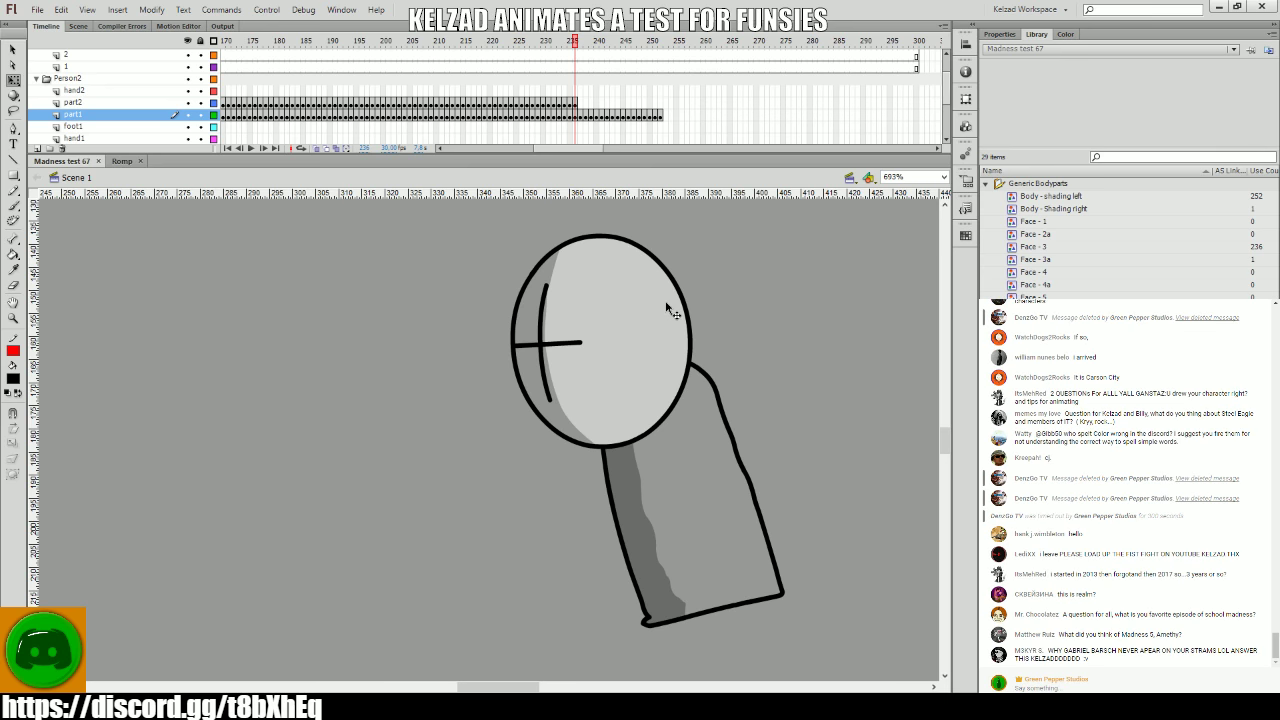
- Add a keyframe on frame 237 of part2, tilting the head clockwise and moving it up and right onto the body
click(569, 295)
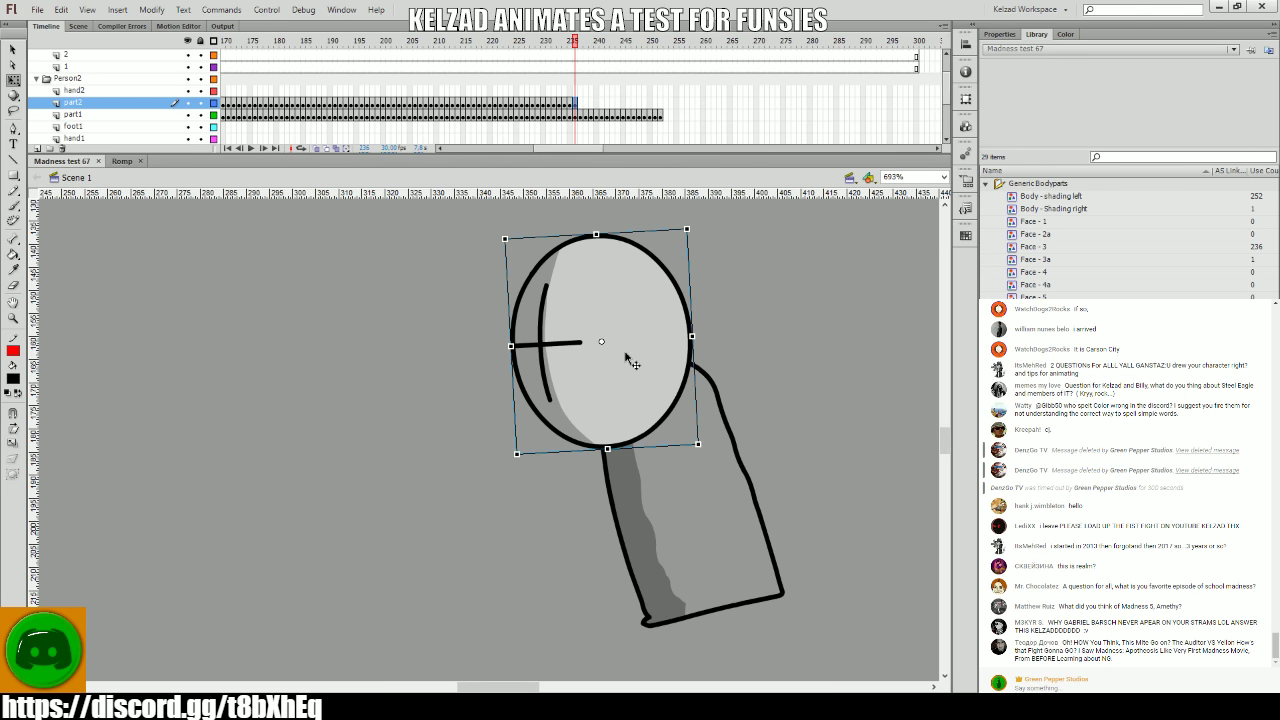
key(comma)
key(period)
key(F6)
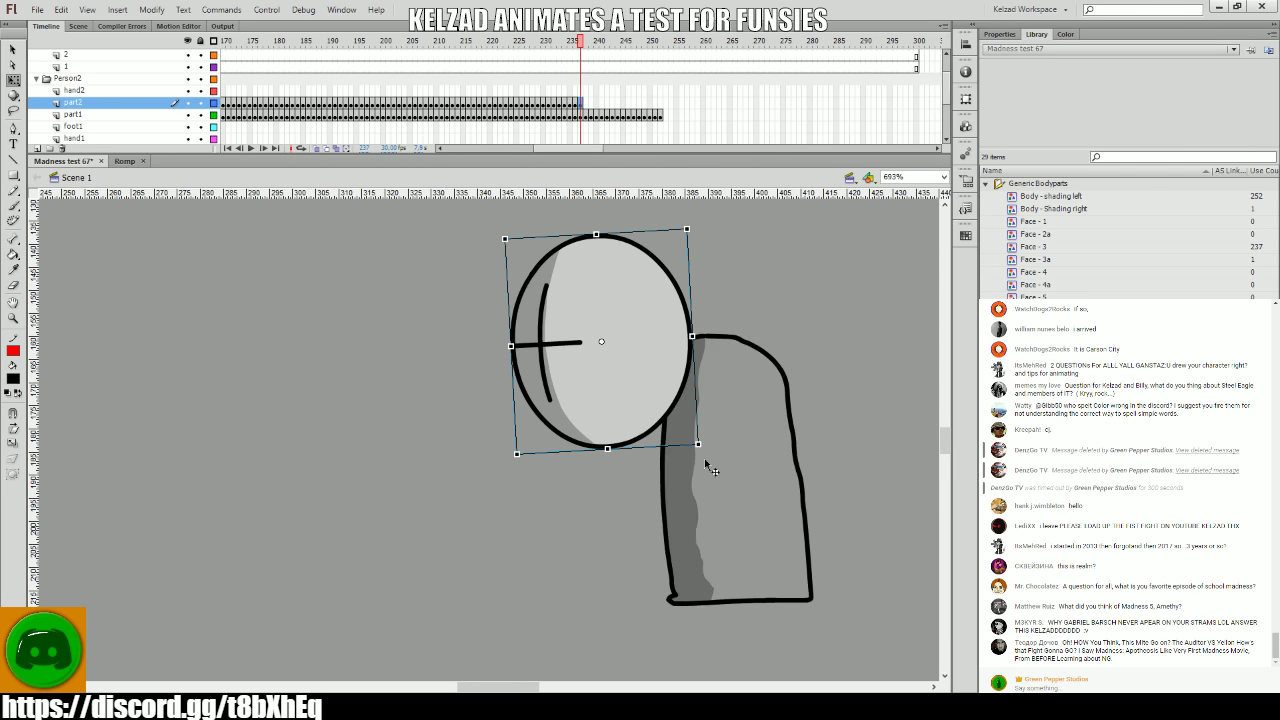
drag(703, 441, 688, 454)
drag(600, 405, 688, 375)
scroll(650, 390, right, 4)
- Add keyframes on frames 238 to 240 of part2, rotating the head clockwise and moving it right with the falling body
key(F6)
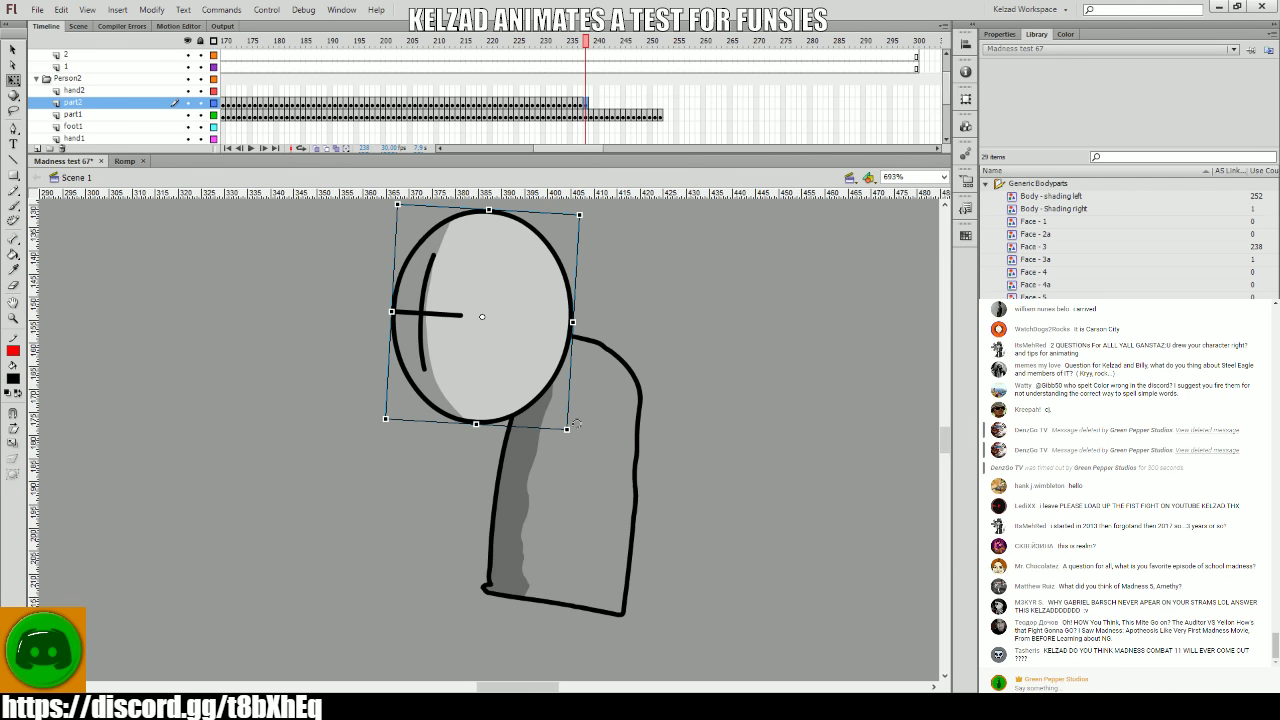
drag(558, 437, 610, 437)
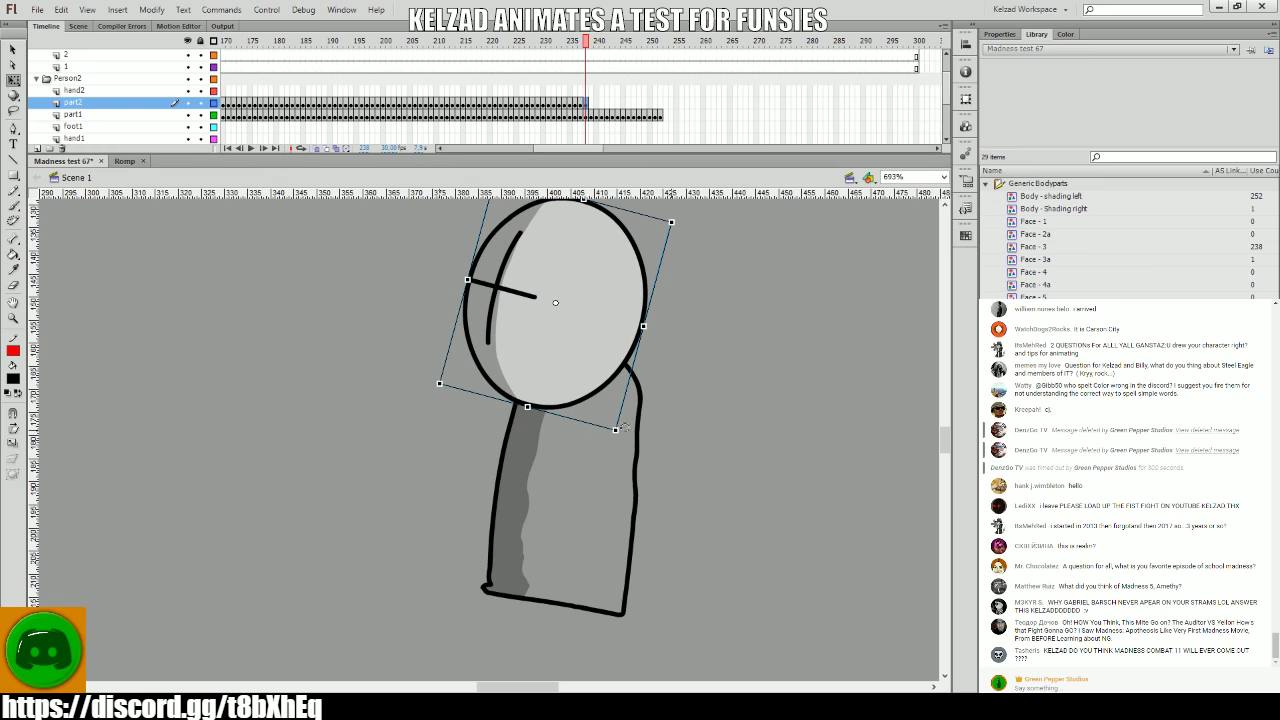
key(F6)
drag(555, 357, 663, 361)
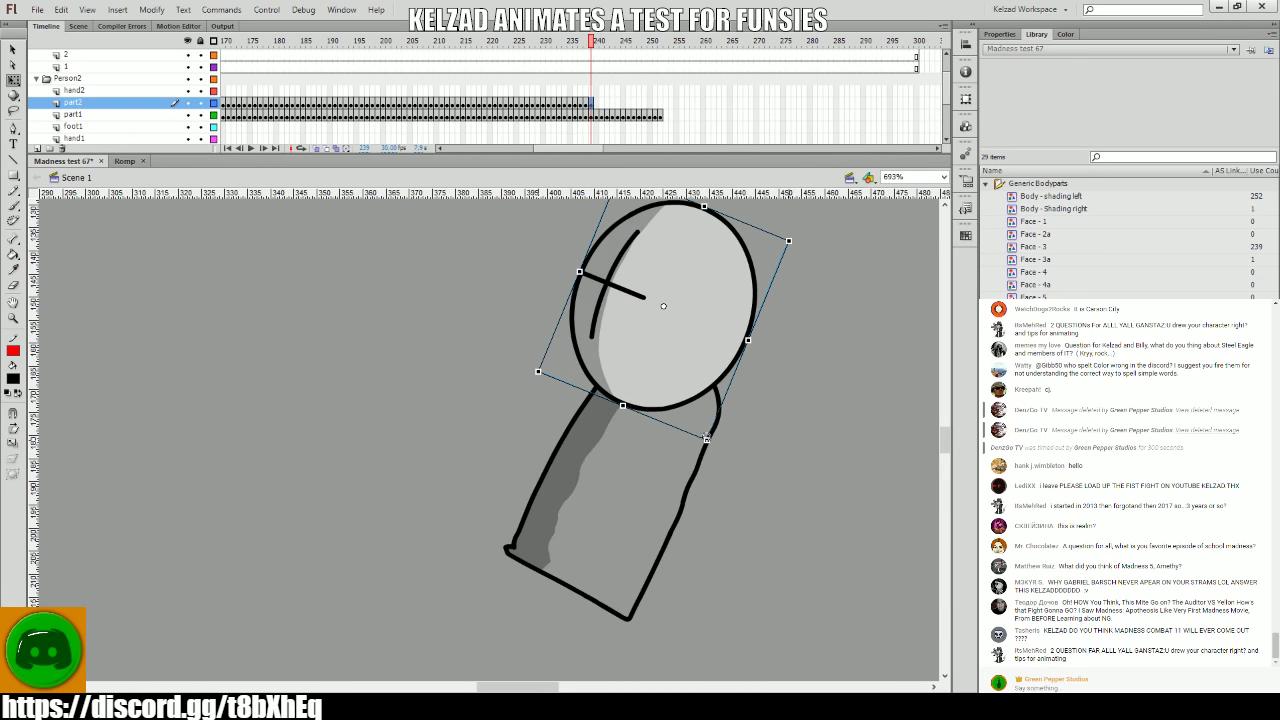
key(F6)
drag(718, 444, 634, 464)
- Add keyframes on frames 241 to 243 of part2, rotating the head further clockwise and aligning it with the tipping body
key(F6)
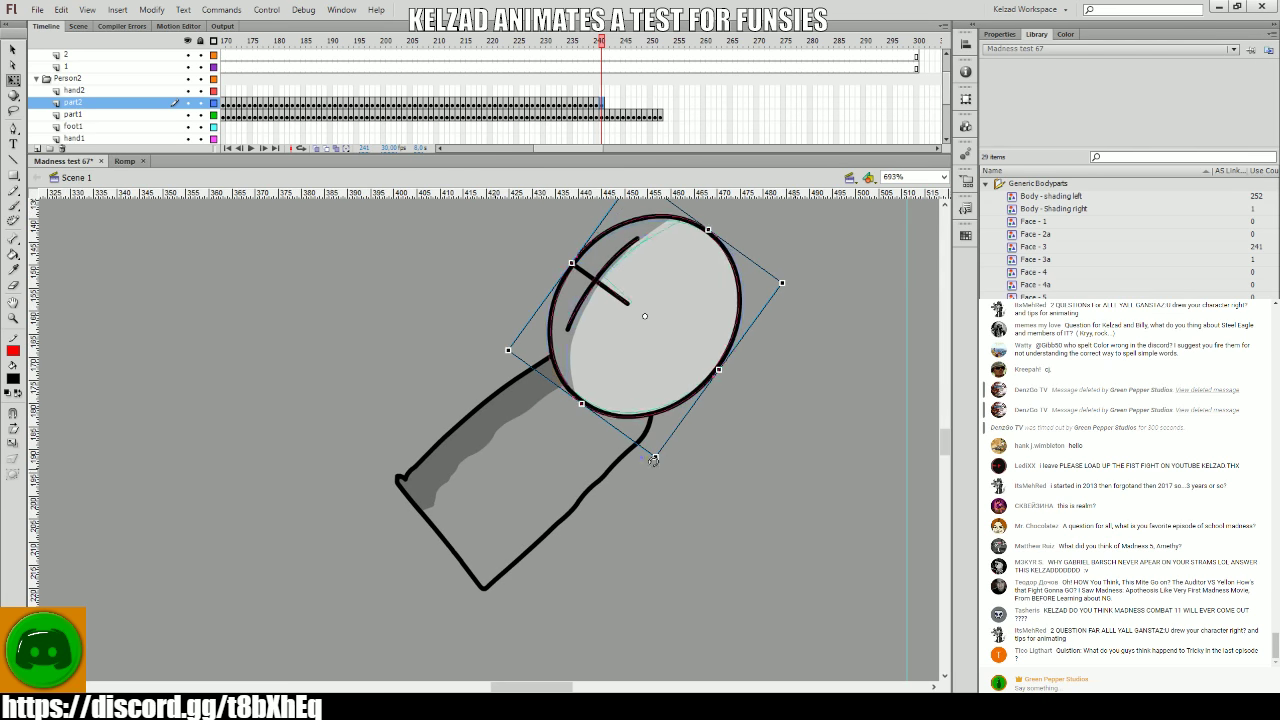
key(F6)
drag(624, 402, 618, 405)
drag(688, 450, 636, 514)
key(F6)
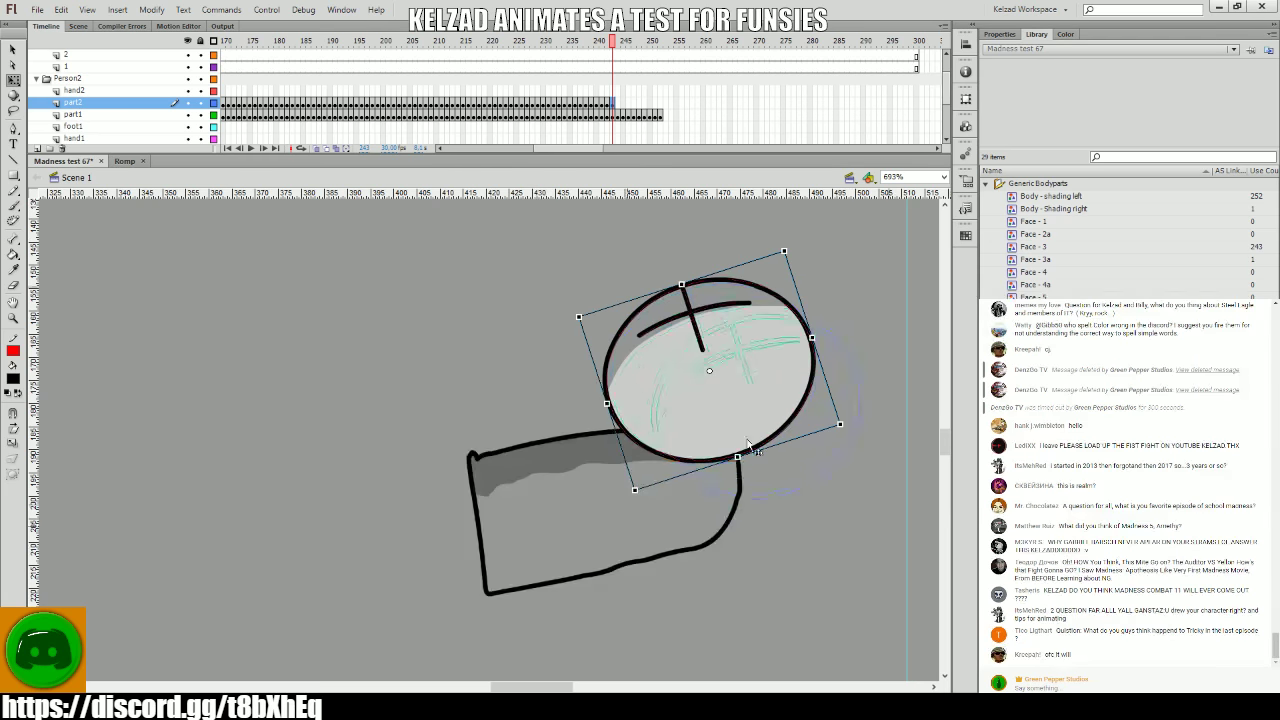
mouse_move(836, 419)
mouse_down()
mouse_move(903, 487)
mouse_move(890, 553)
mouse_move(806, 517)
mouse_move(810, 572)
mouse_move(830, 598)
mouse_move(876, 586)
mouse_move(884, 632)
mouse_move(758, 538)
mouse_move(811, 548)
mouse_up()
- Add keyframes on frames 244 to 252 of part2, settling the rotated head at the end of the lying body
key(F6)
key(F6)
key(F6)
key(F6)
key(F6)
key(F6)
key(F6)
key(F6)
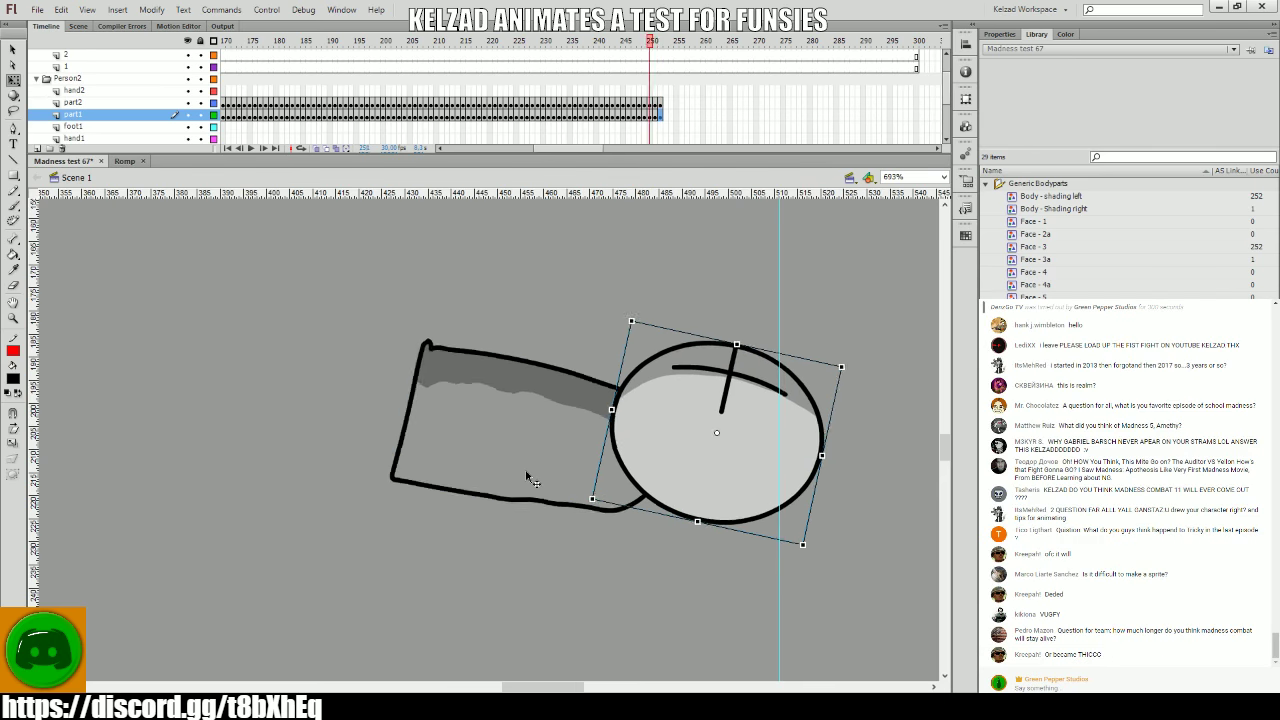
- Add keyframes on frames 253 to 255 of part1, easing the lying body slightly left and clockwise into its resting pose
key(.)
key(.)
key(.)
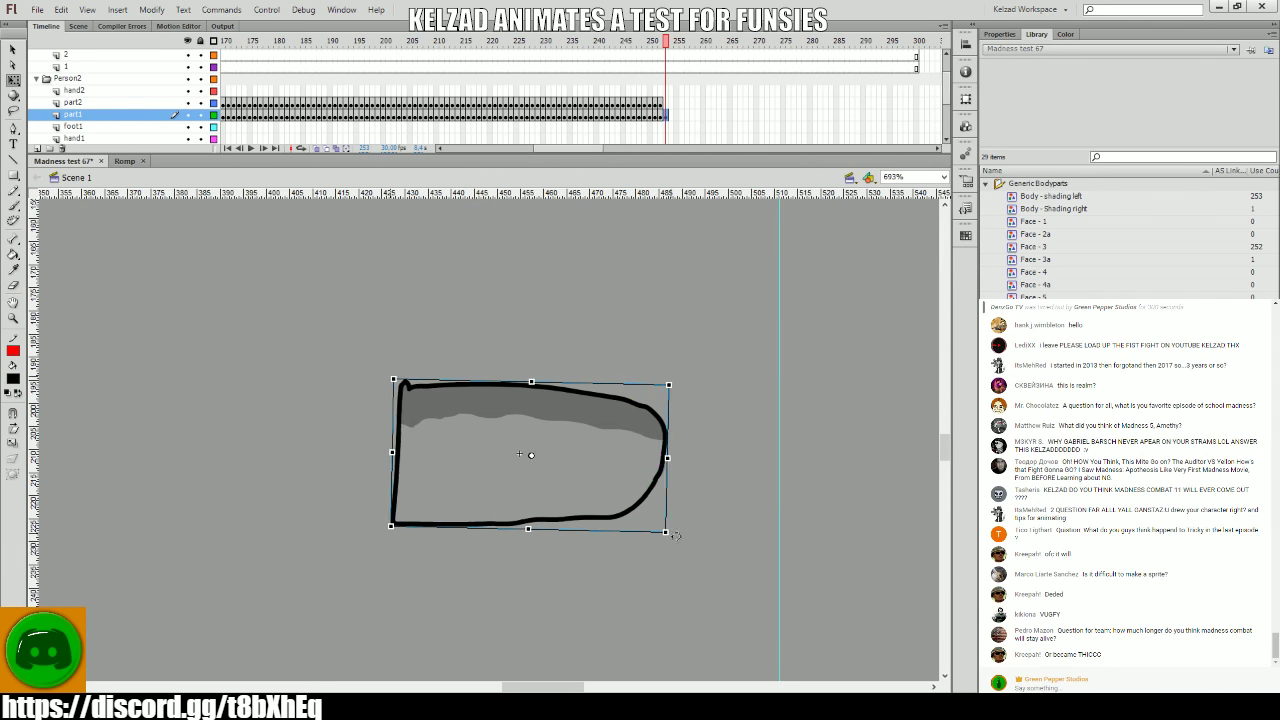
key(F6)
key(F6)
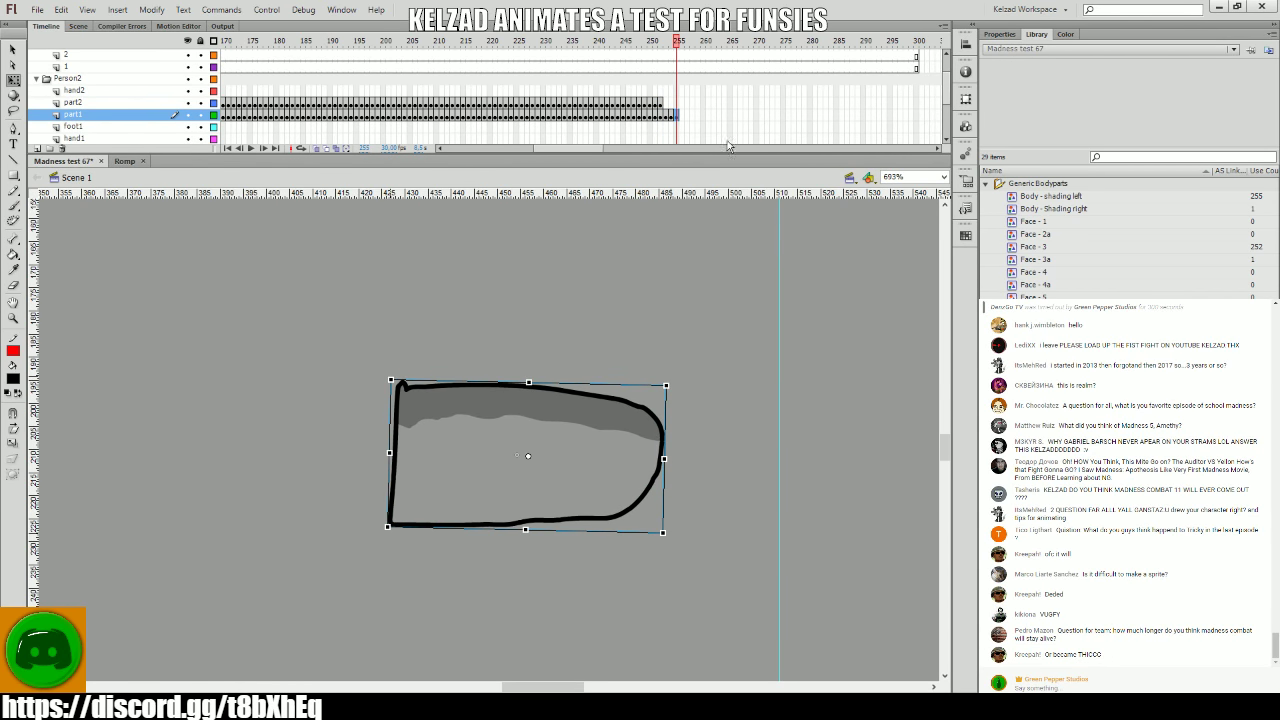
- Step through frames 247 to 252 of part2 to check how the head follows the lying body
click(656, 104)
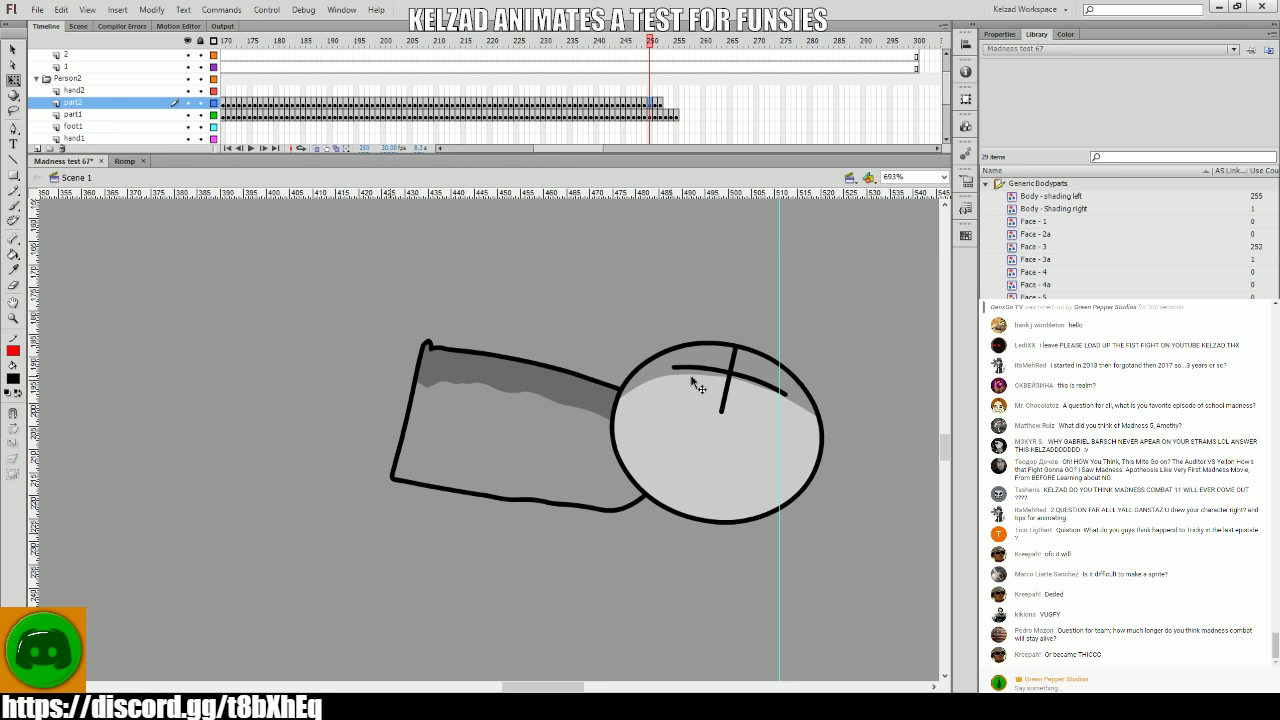
click(736, 454)
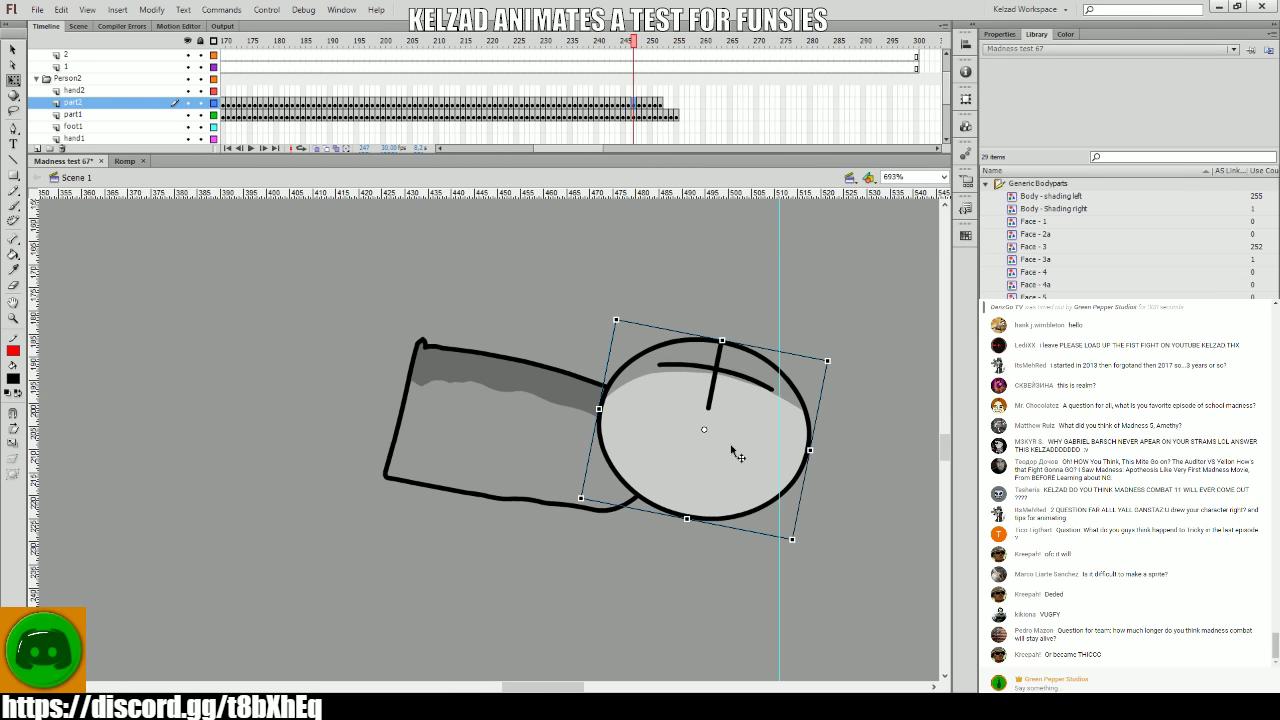
key(period)
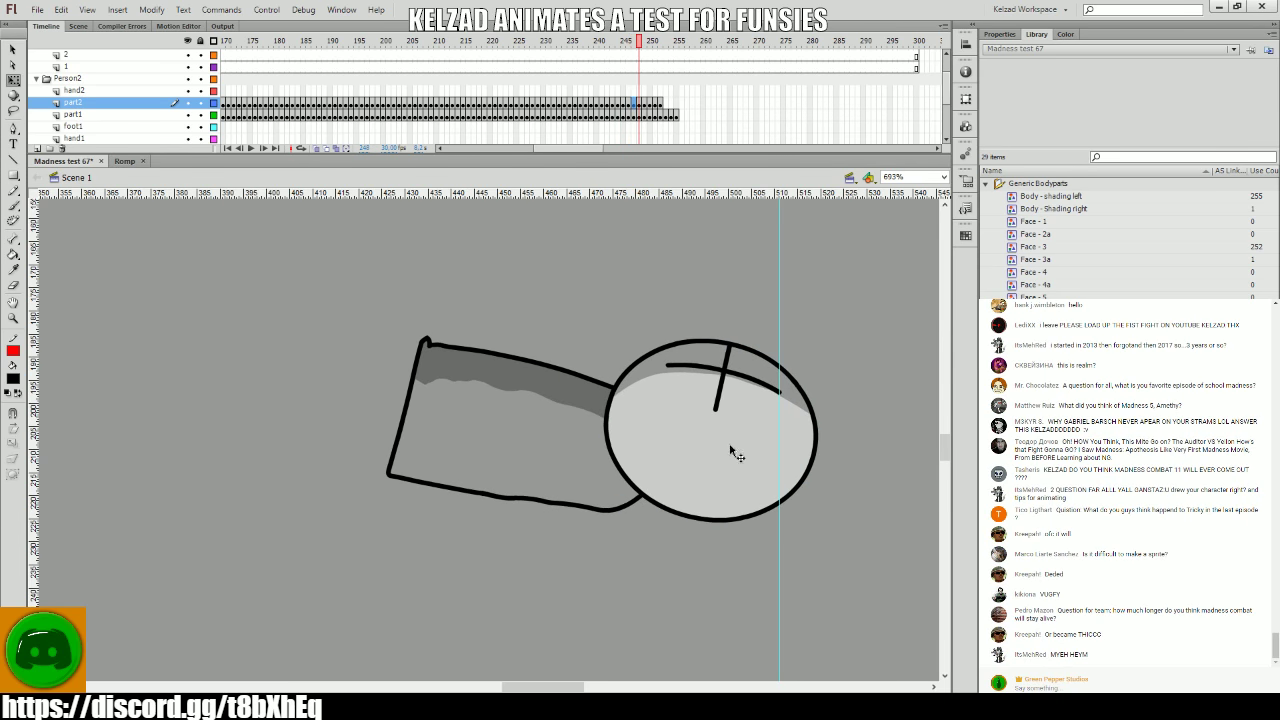
key(period)
key(period)
key(period)
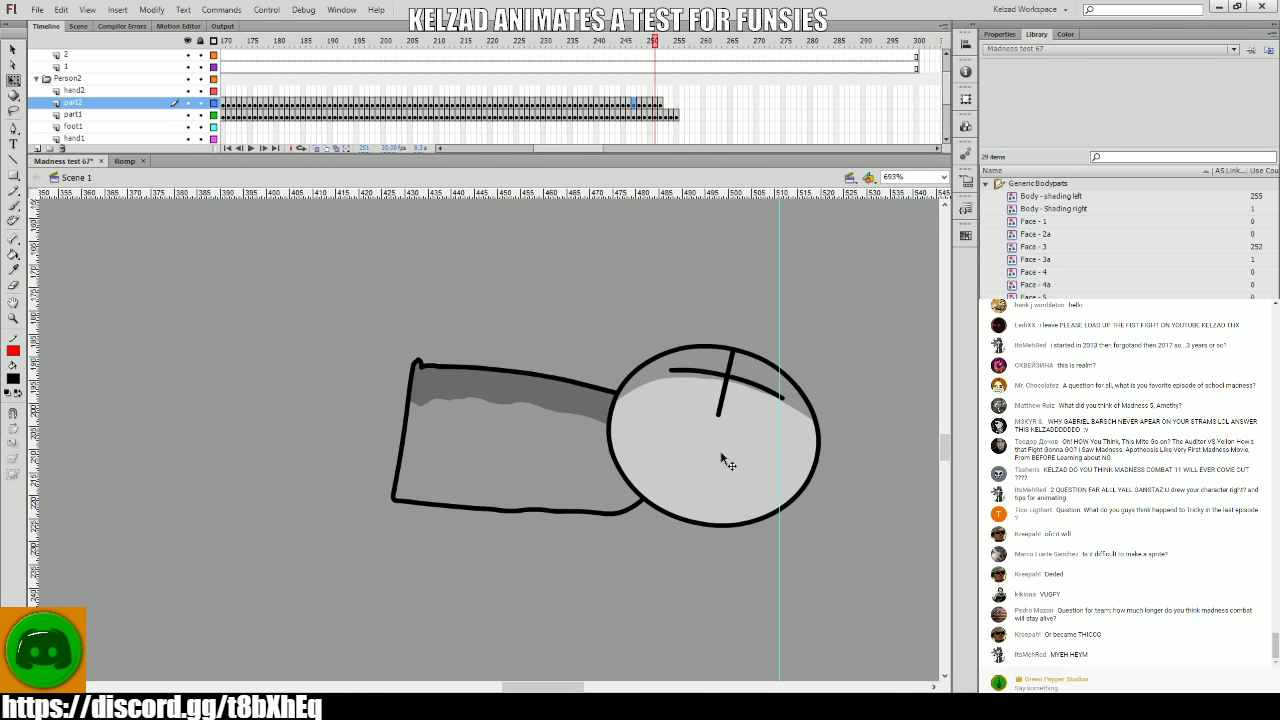
key(period)
click(720, 450)
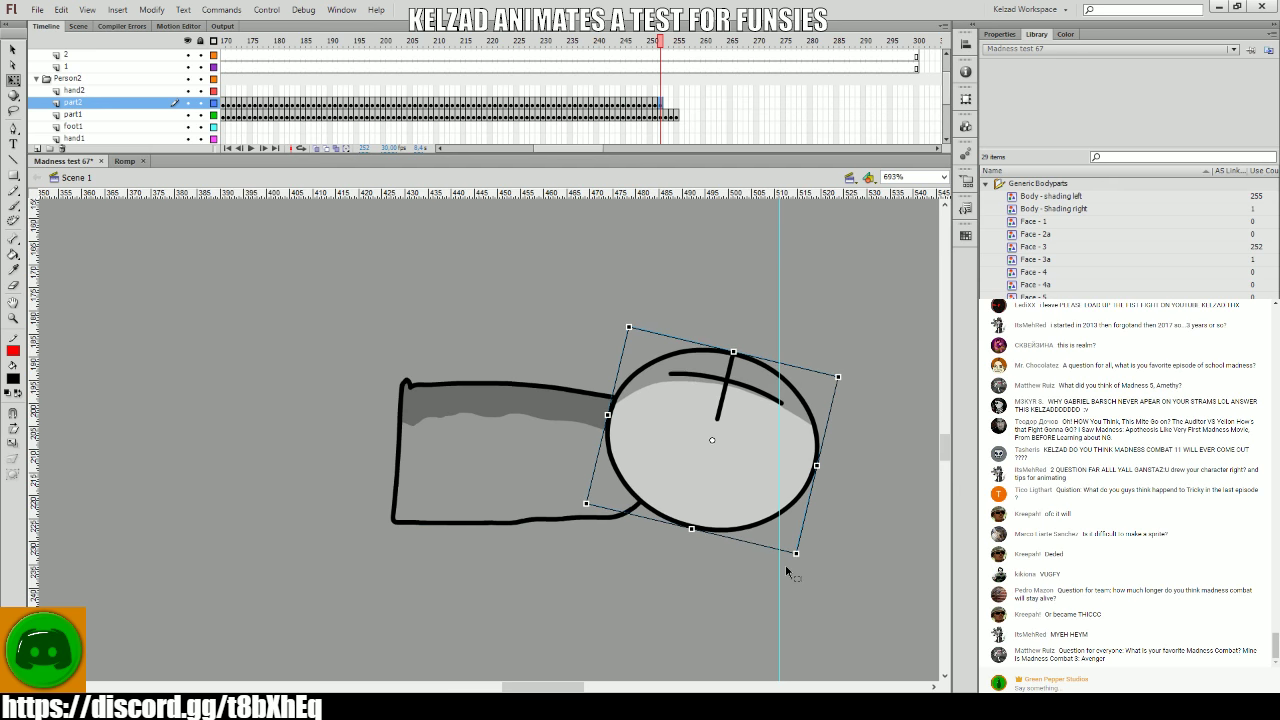
key(comma)
key(comma)
key(period)
key(period)
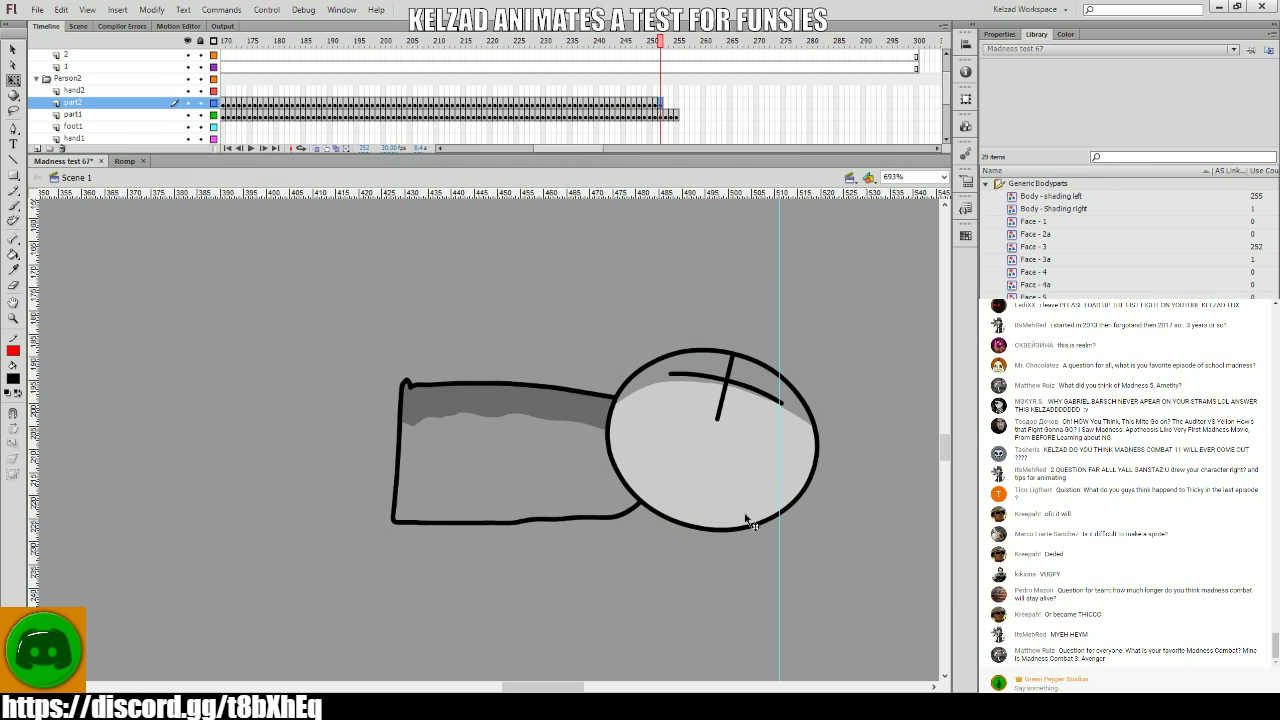
- Add keyframes on frames 253 and 254 of part2, rotating the head slightly clockwise to follow the settling body
key(F6)
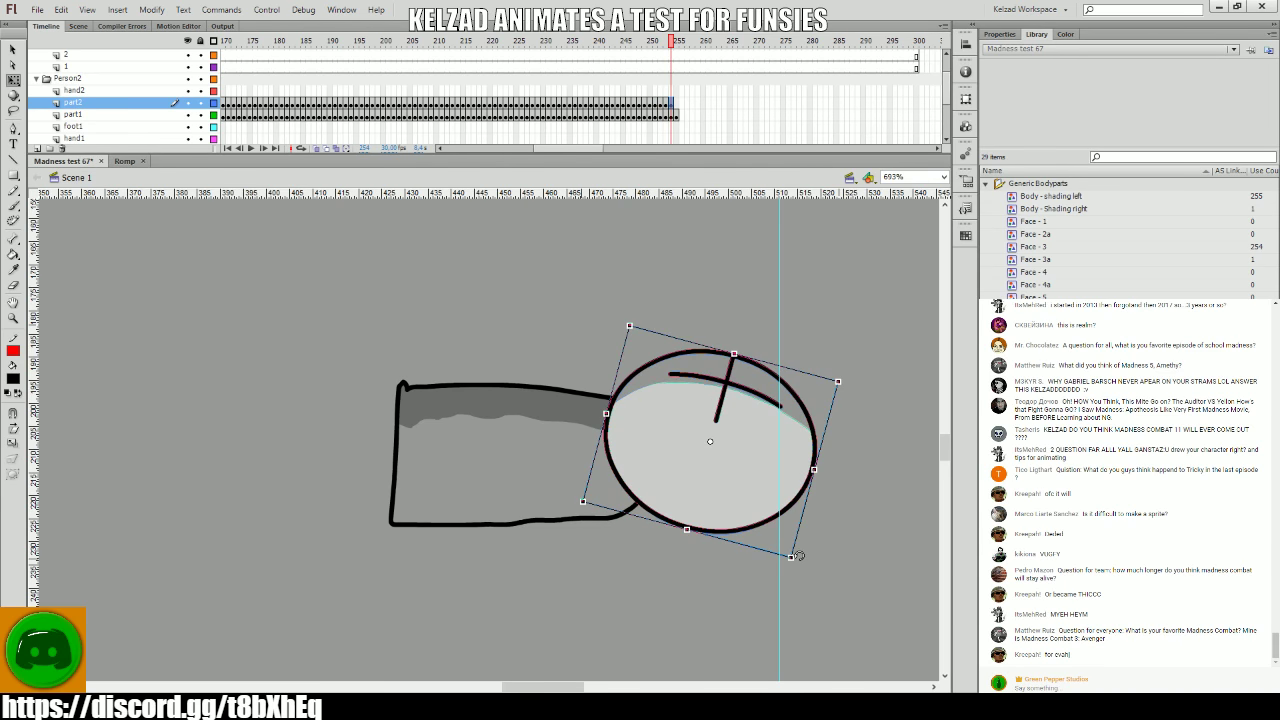
drag(799, 556, 797, 553)
key(comma)
click(486, 499)
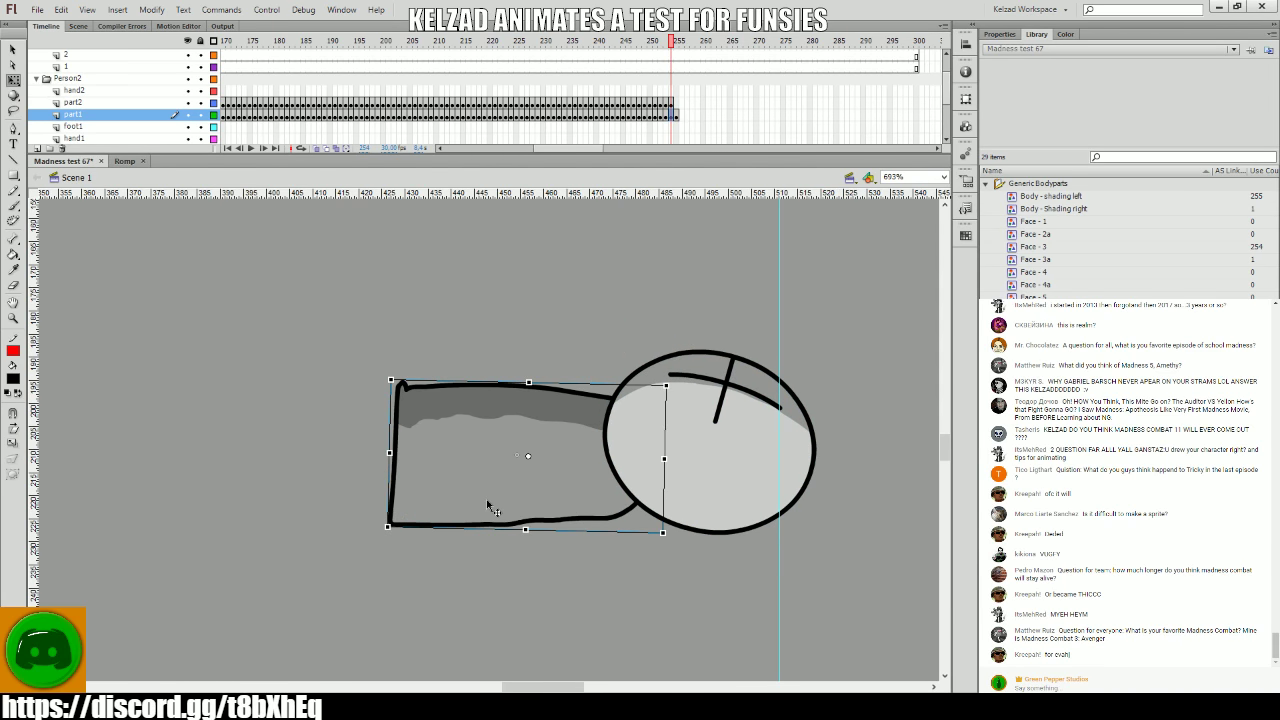
key(comma)
key(period)
key(period)
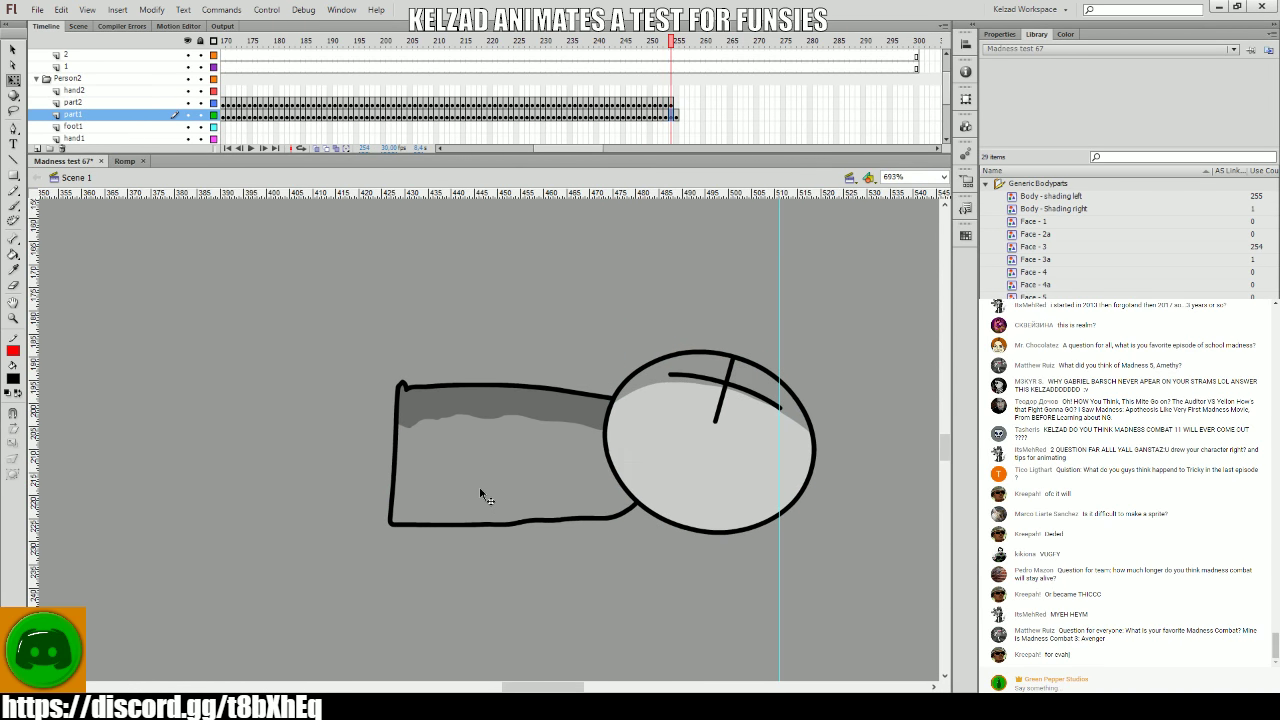
- Add a keyframe on frame 255 of part2, turning the head a touch further clockwise against the resting body
key(period)
click(480, 497)
key(comma)
key(period)
key(comma)
click(719, 470)
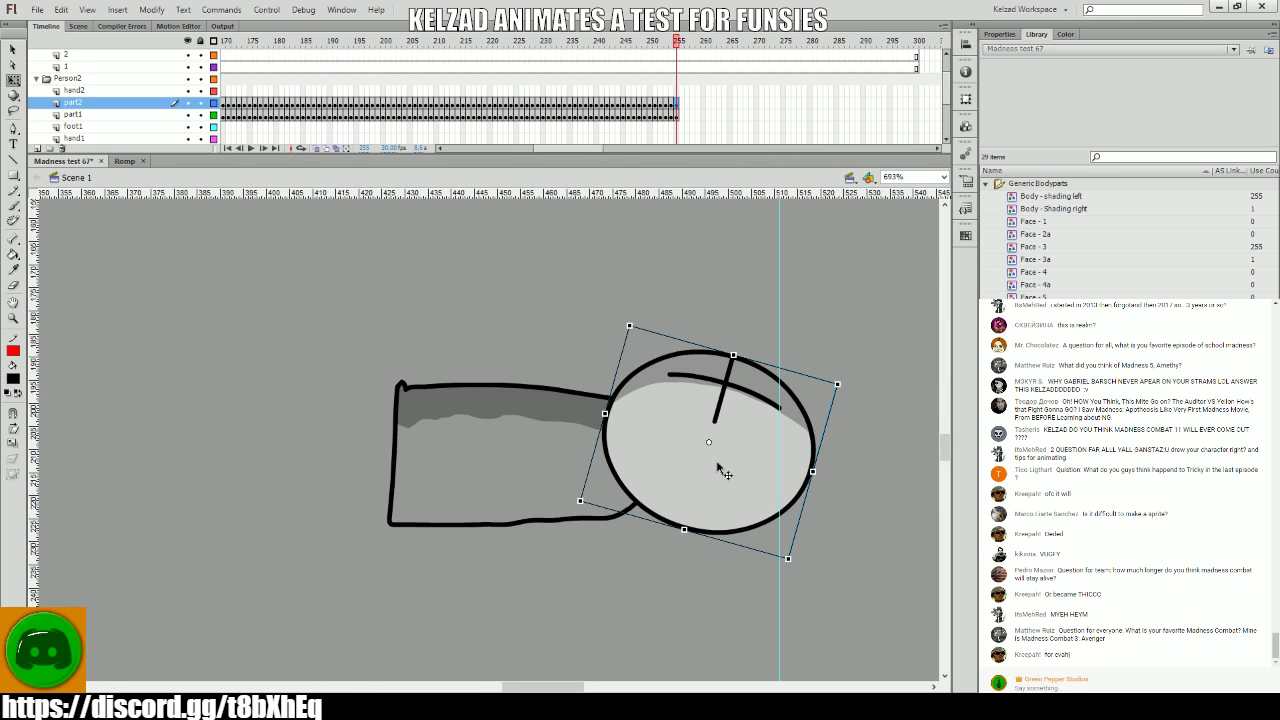
- Play back the animation to check the head's motion together with the body
click(608, 66)
drag(574, 88, 686, 90)
click(512, 80)
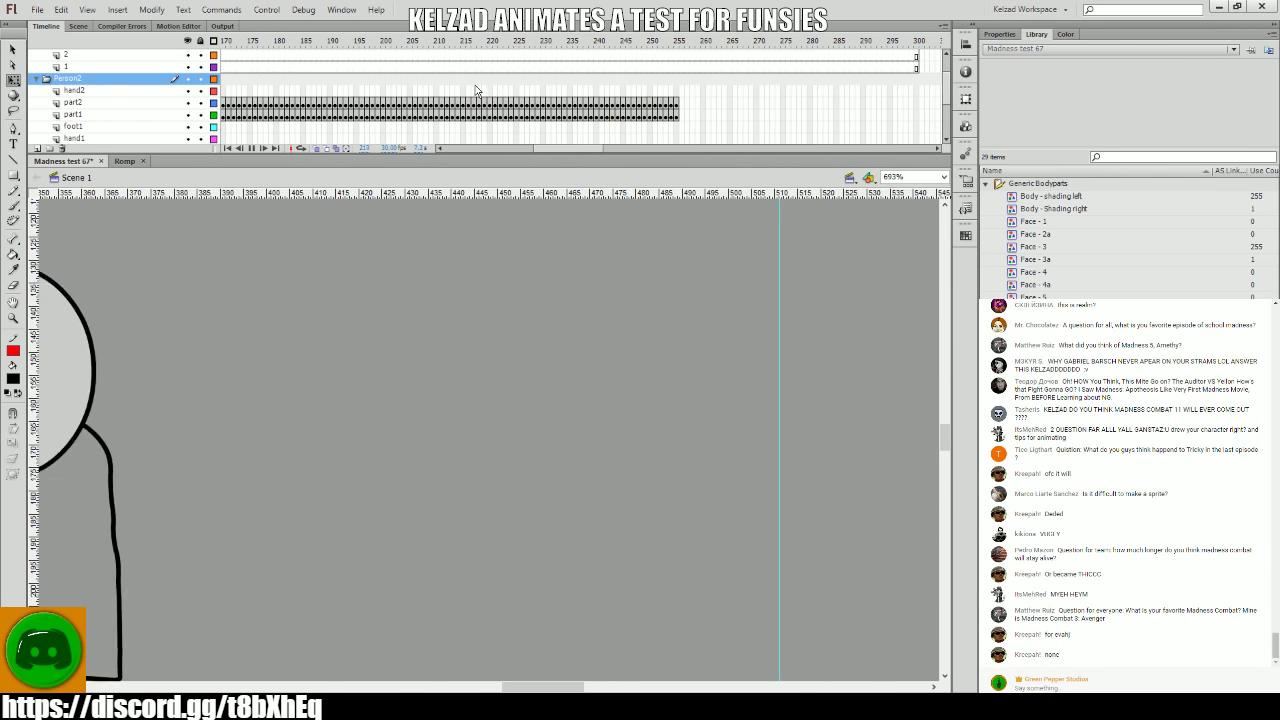
key(Return)
drag(525, 66, 572, 66)
- Step through frames 233 to 241 to examine the head's spacing and alignment on the tipping body
scroll(722, 350, left, 5)
key(comma)
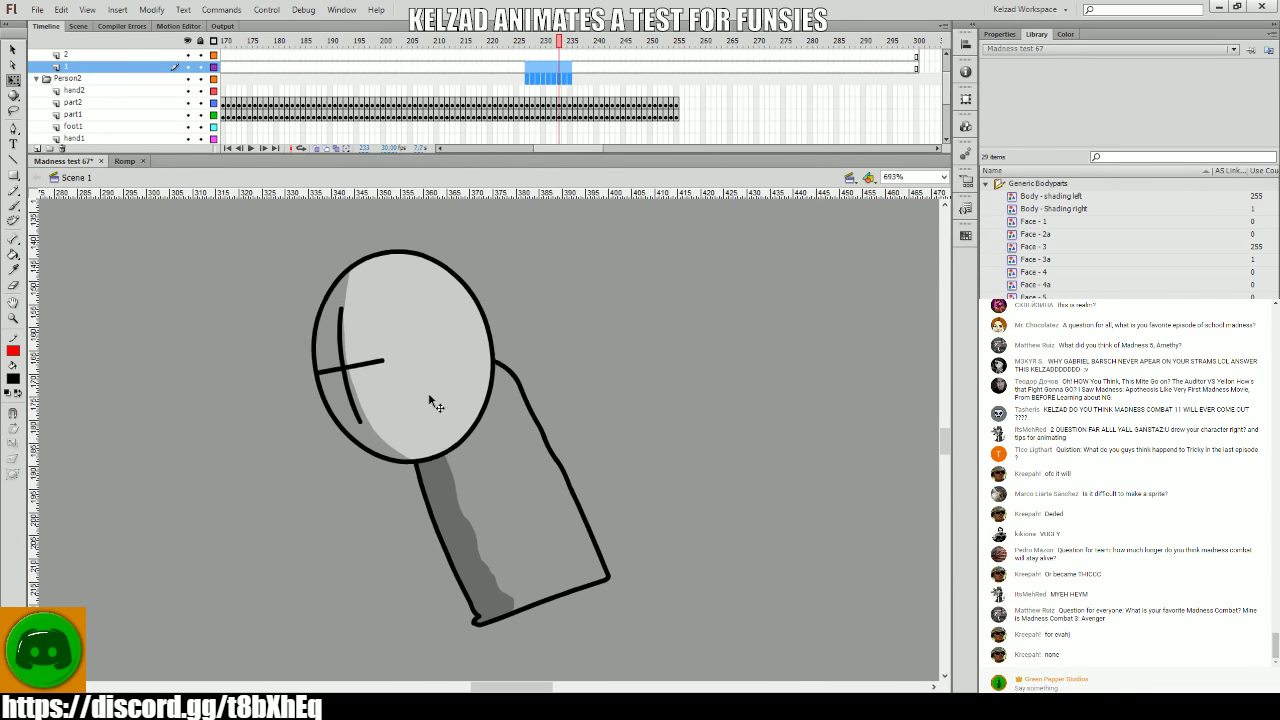
key(period)
key(period)
click(424, 410)
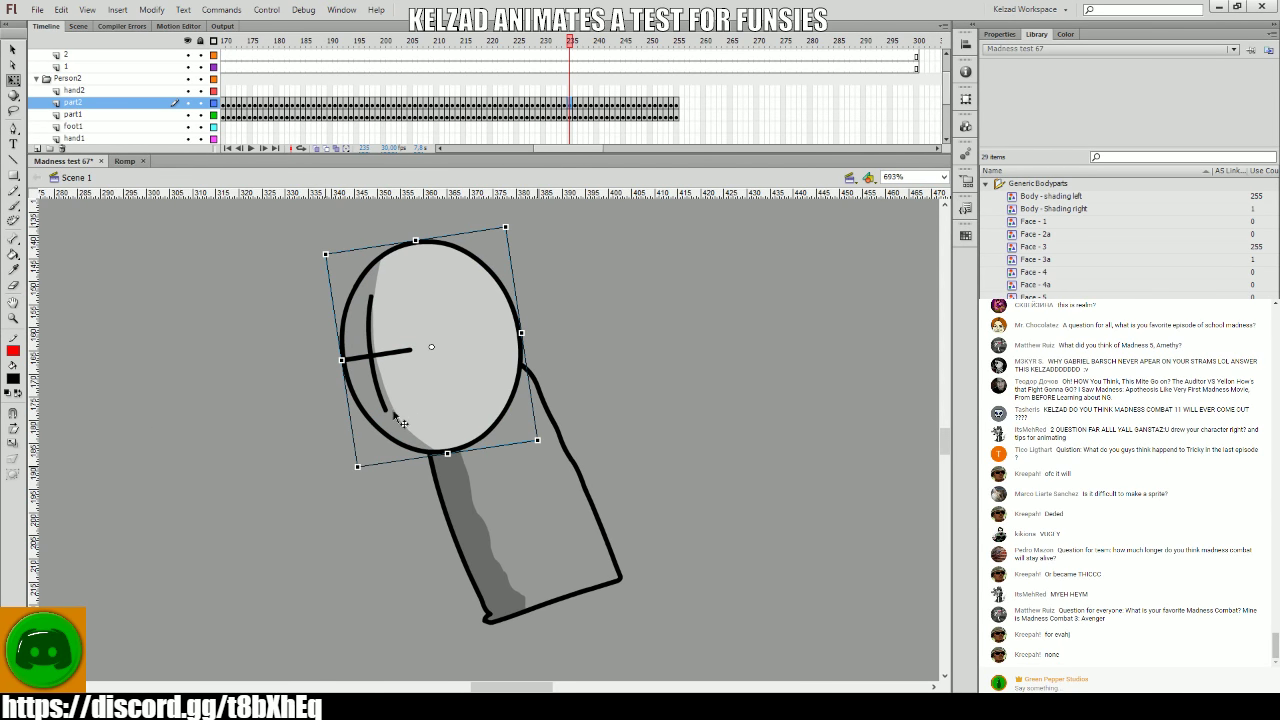
key(period)
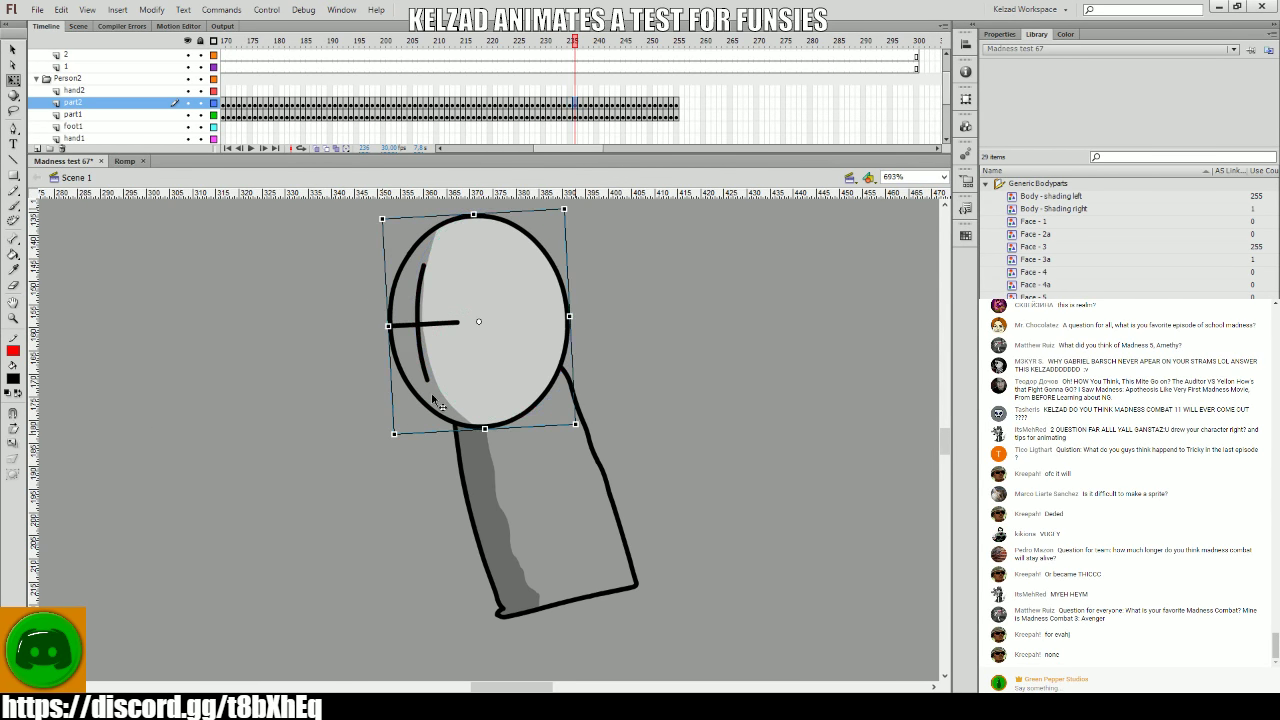
key(period)
key(period)
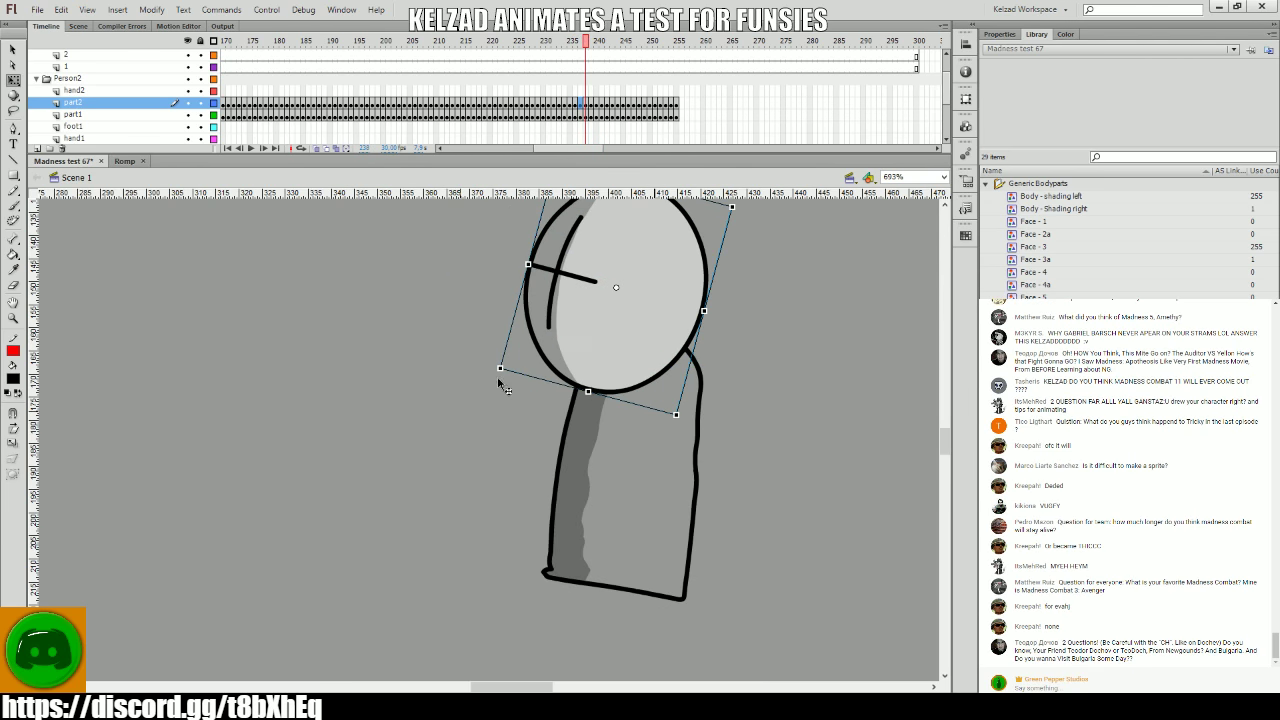
key(period)
key(comma)
scroll(480, 409, right, 3)
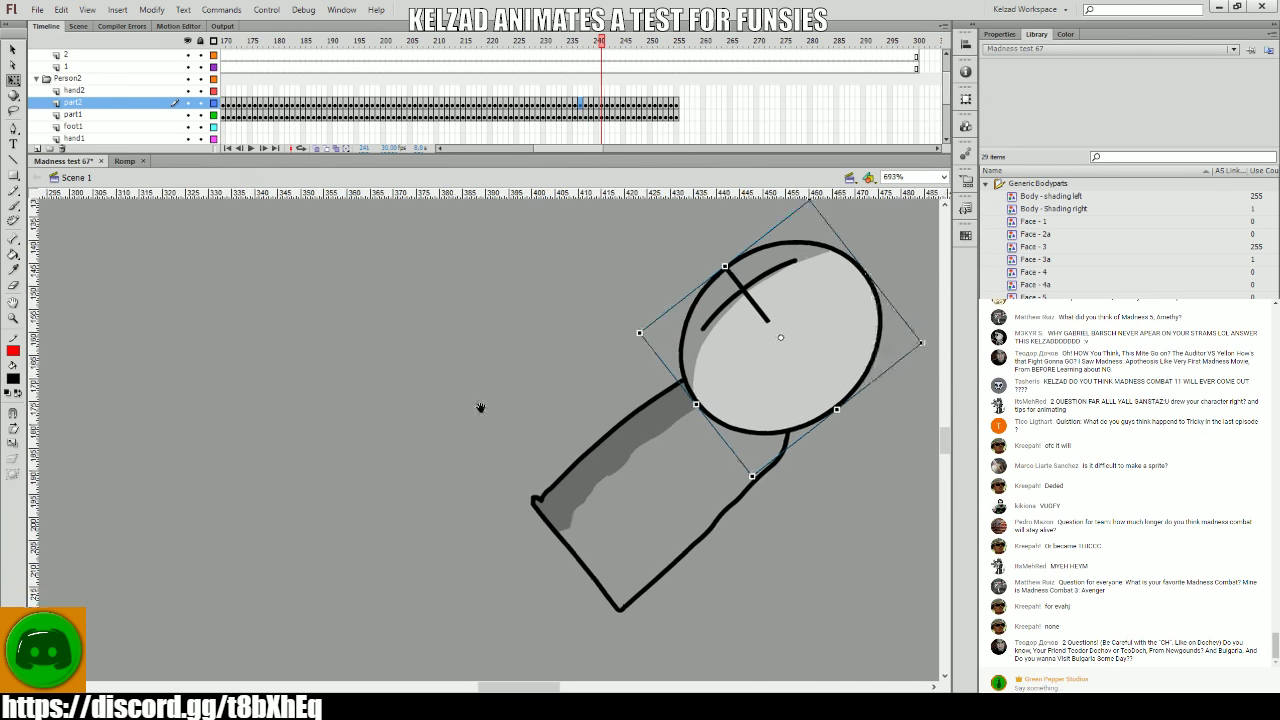
key(comma)
key(period)
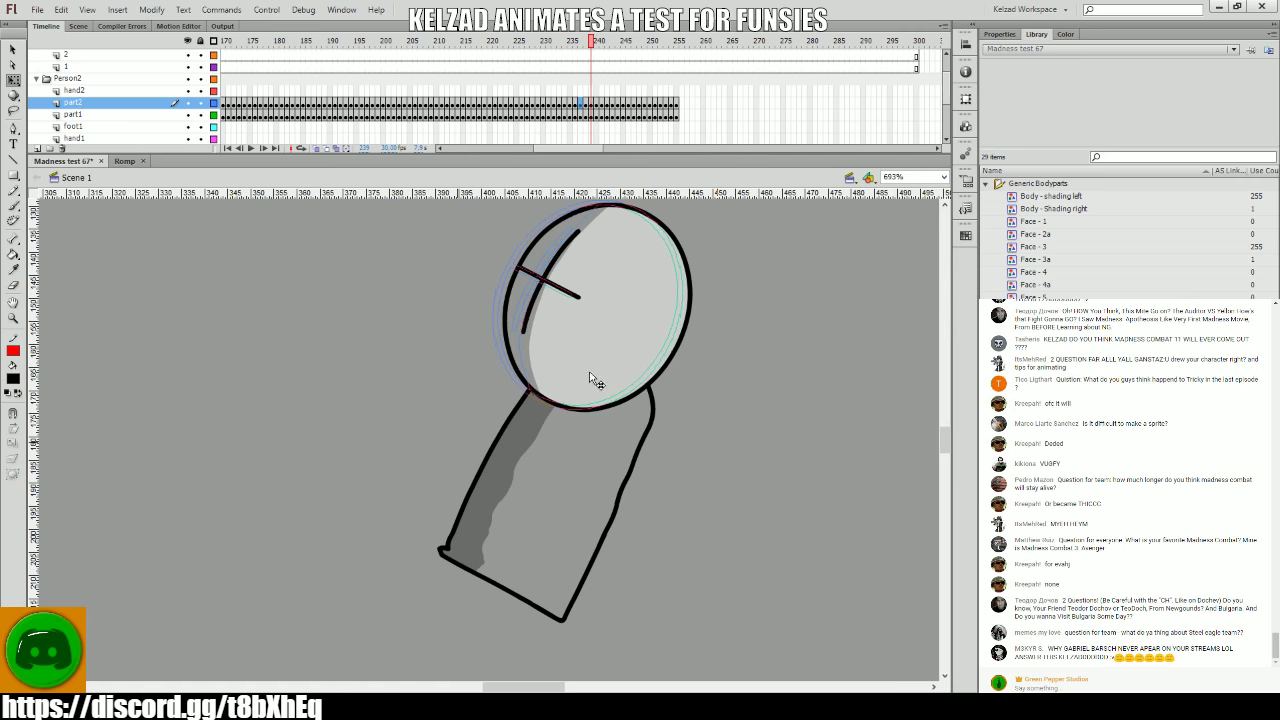
- Move the head slightly left on frames 239 and 240 of part2 to smooth its path with the falling body
key(comma)
key(comma)
key(period)
key(period)
key(period)
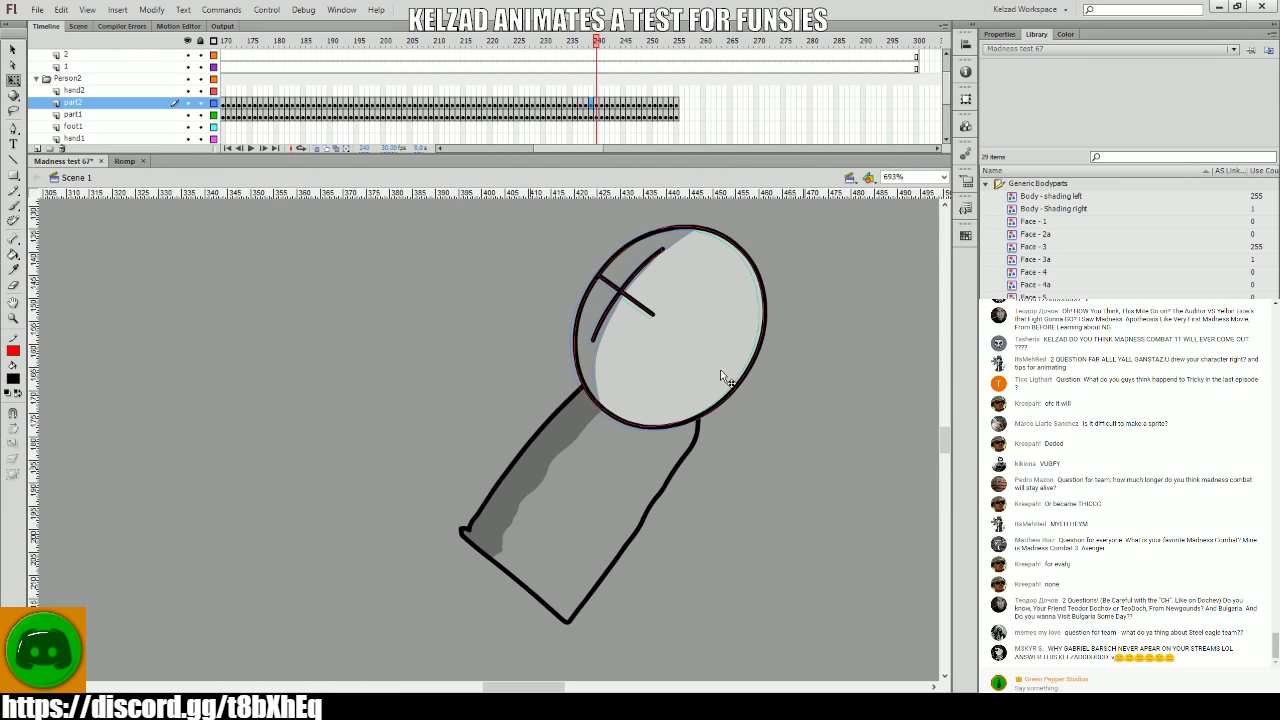
key(comma)
key(period)
key(period)
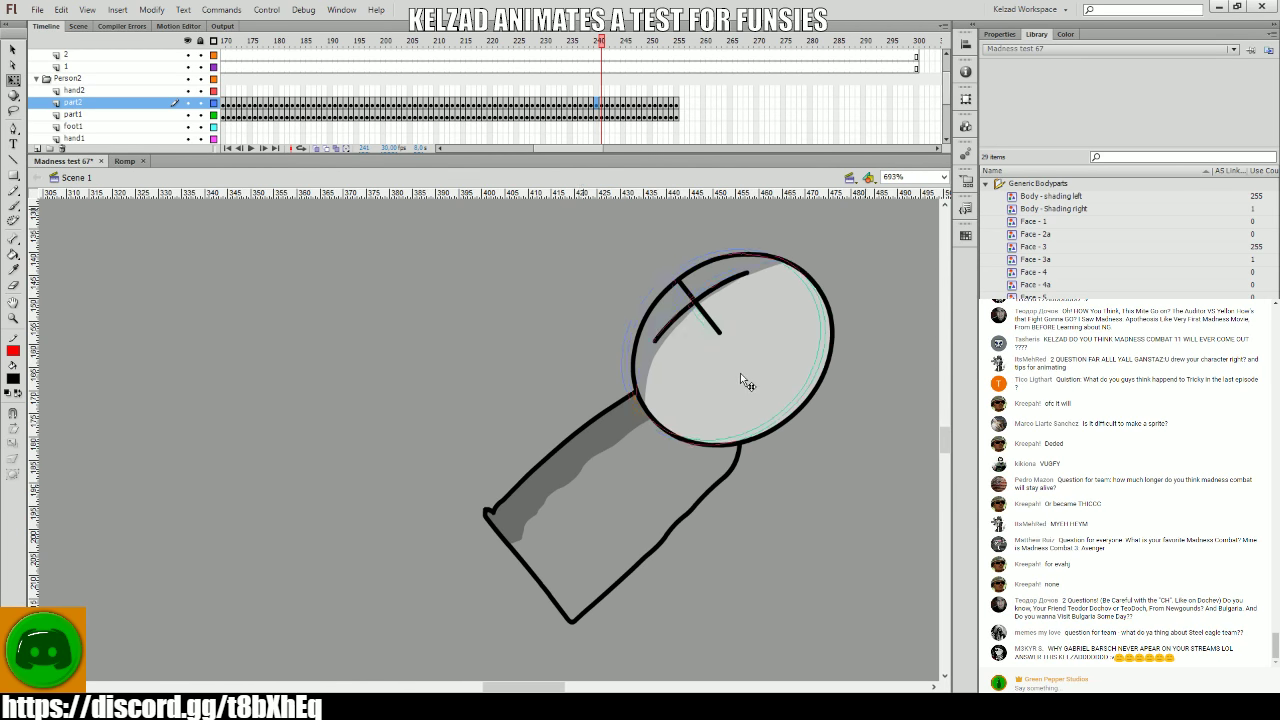
- Shift the head slightly up and left on frames 241 and 242 of part2 to smooth its arc
click(742, 378)
key(comma)
key(period)
key(period)
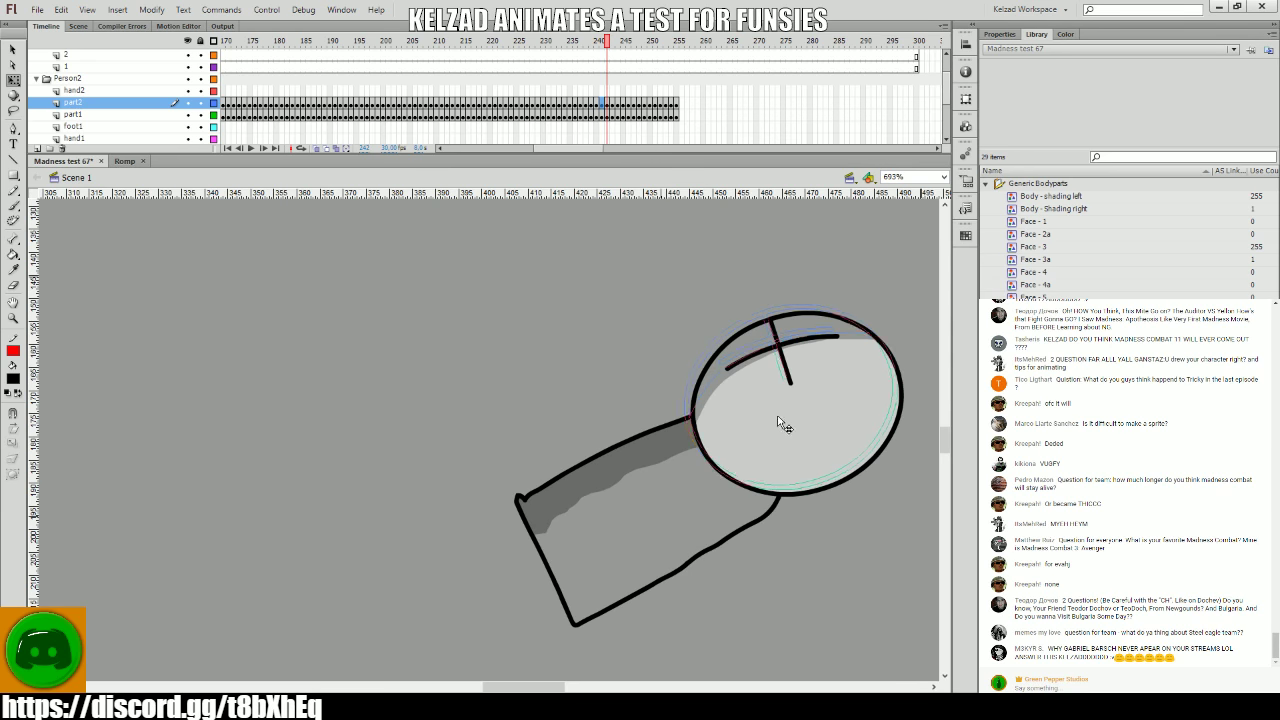
key(comma)
key(period)
key(period)
- Adjust the head on frame 243 of part2 so it fits between the neighbouring poses
click(808, 463)
key(period)
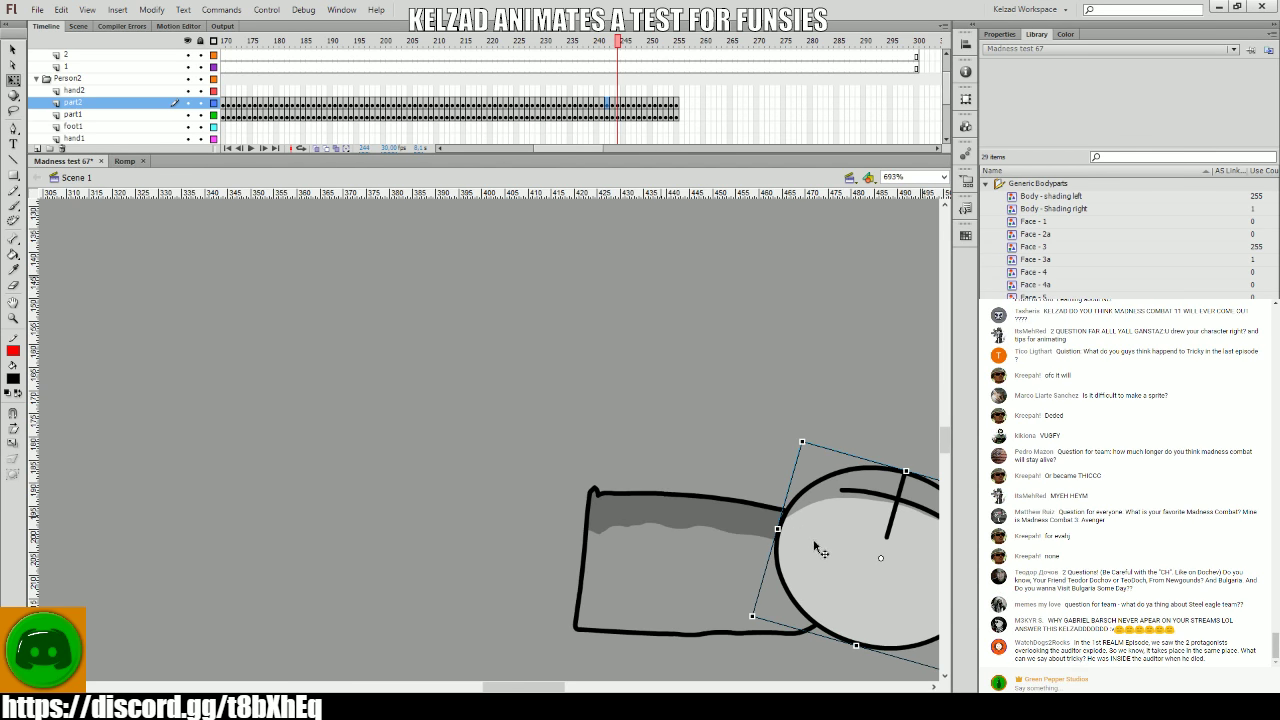
key(comma)
key(comma)
key(period)
click(840, 500)
- Compare the head poses on frames 241 to 247 and nudge the head slightly right on frame 245 of part2
key(comma)
key(comma)
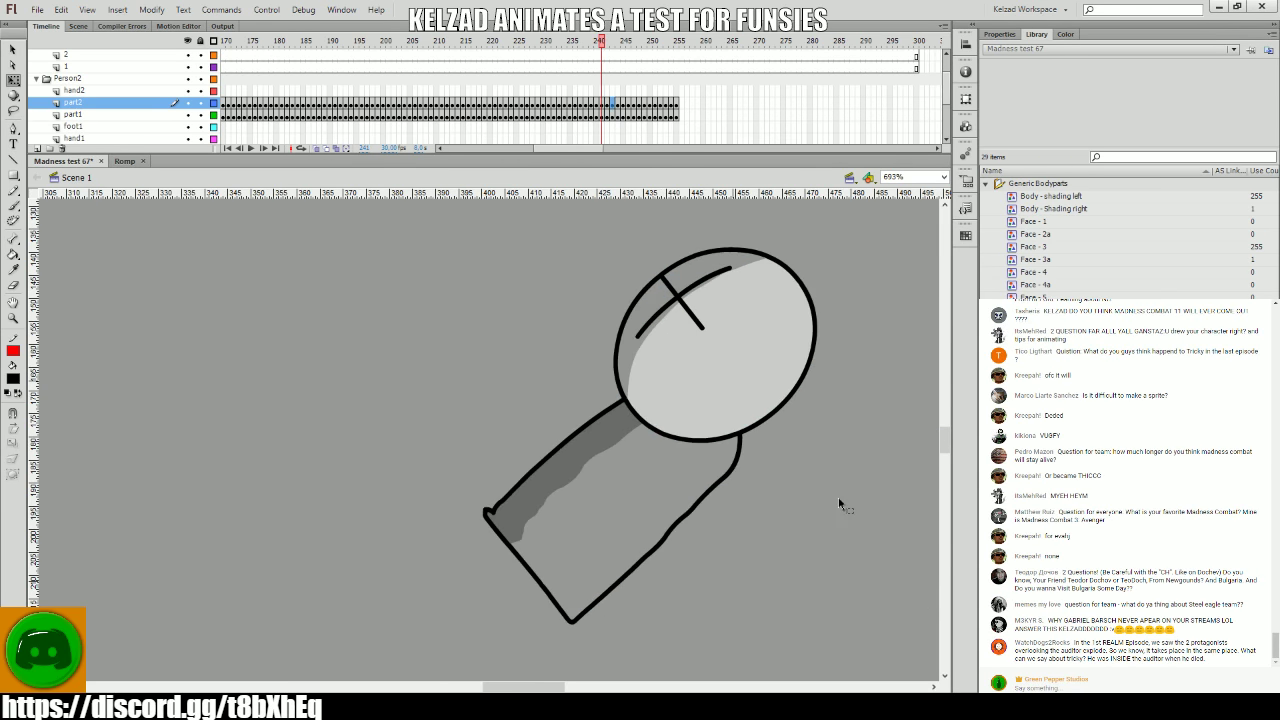
key(period)
key(period)
key(period)
key(period)
key(period)
key(period)
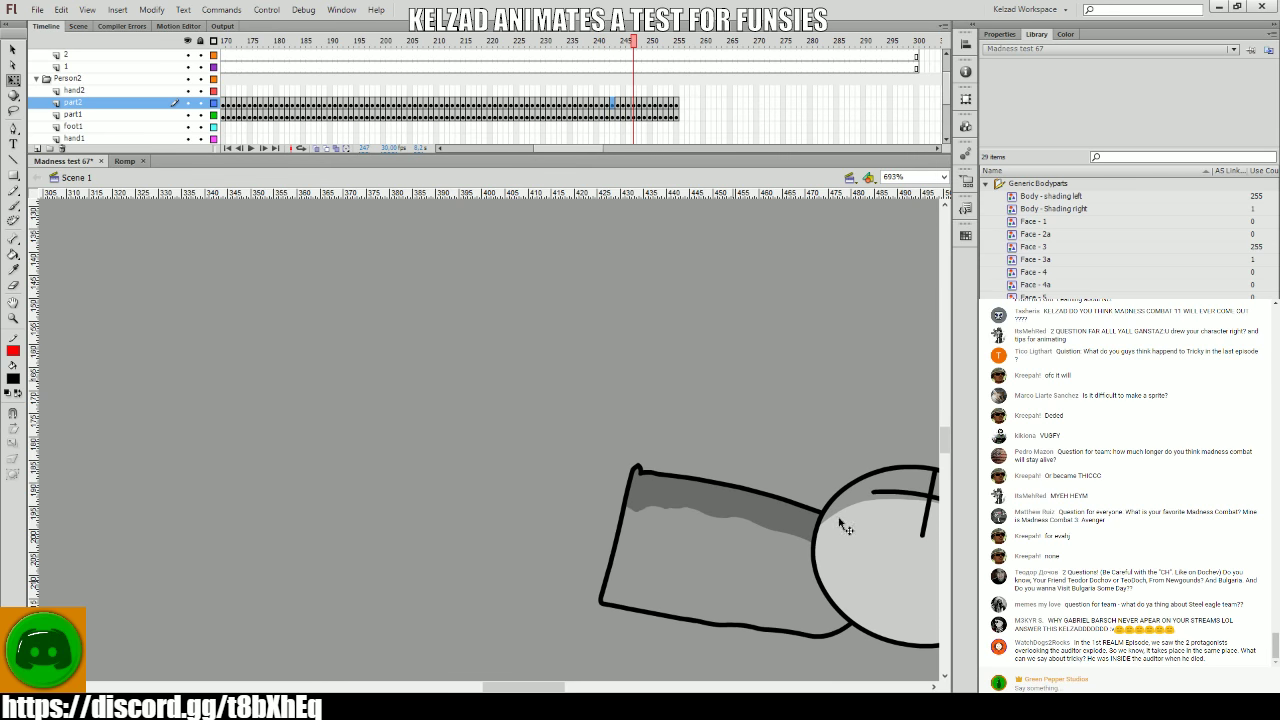
drag(843, 527, 625, 485)
key(comma)
key(comma)
key(comma)
key(period)
key(period)
key(comma)
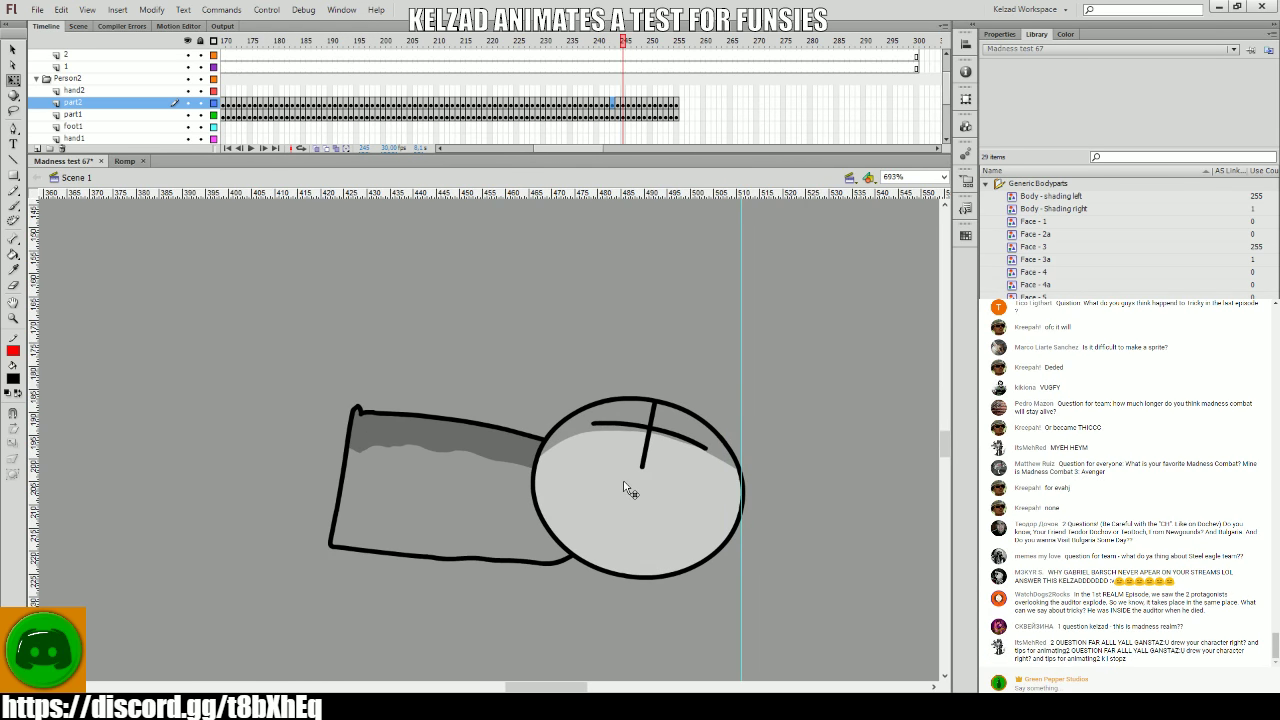
click(623, 483)
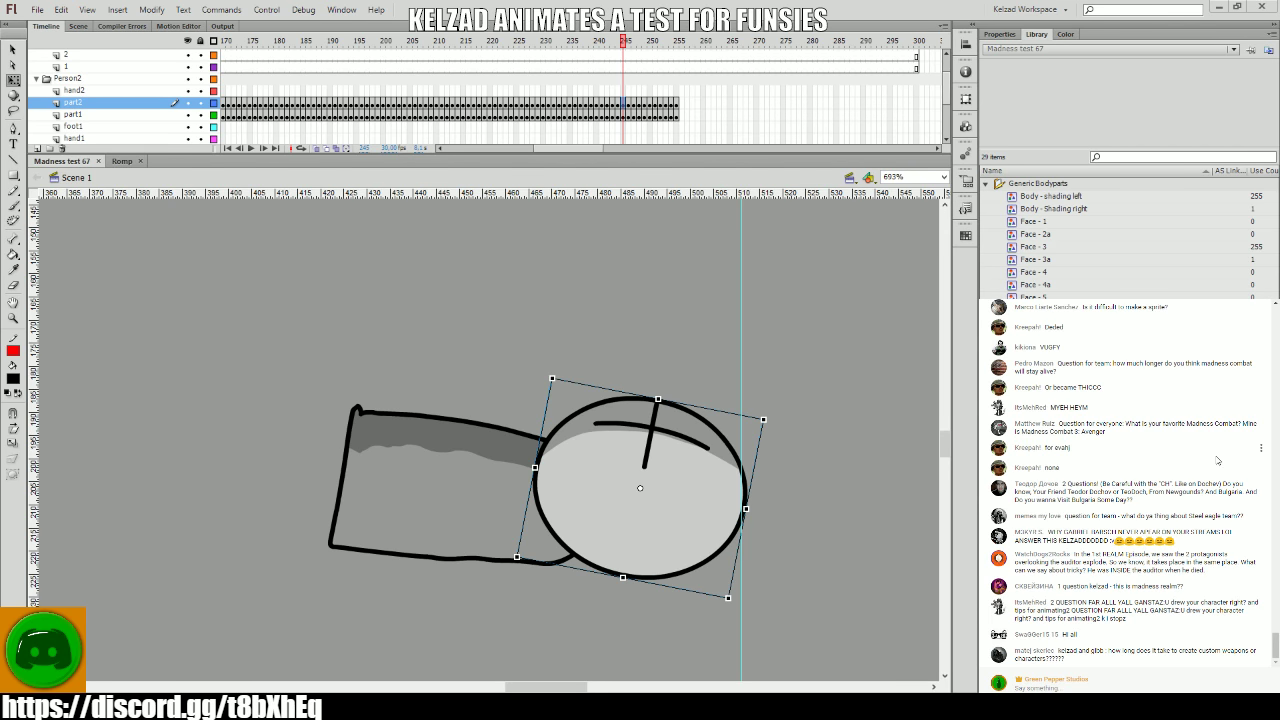
- Play back part of the animation from around frame 216 and stop at frame 227
click(470, 106)
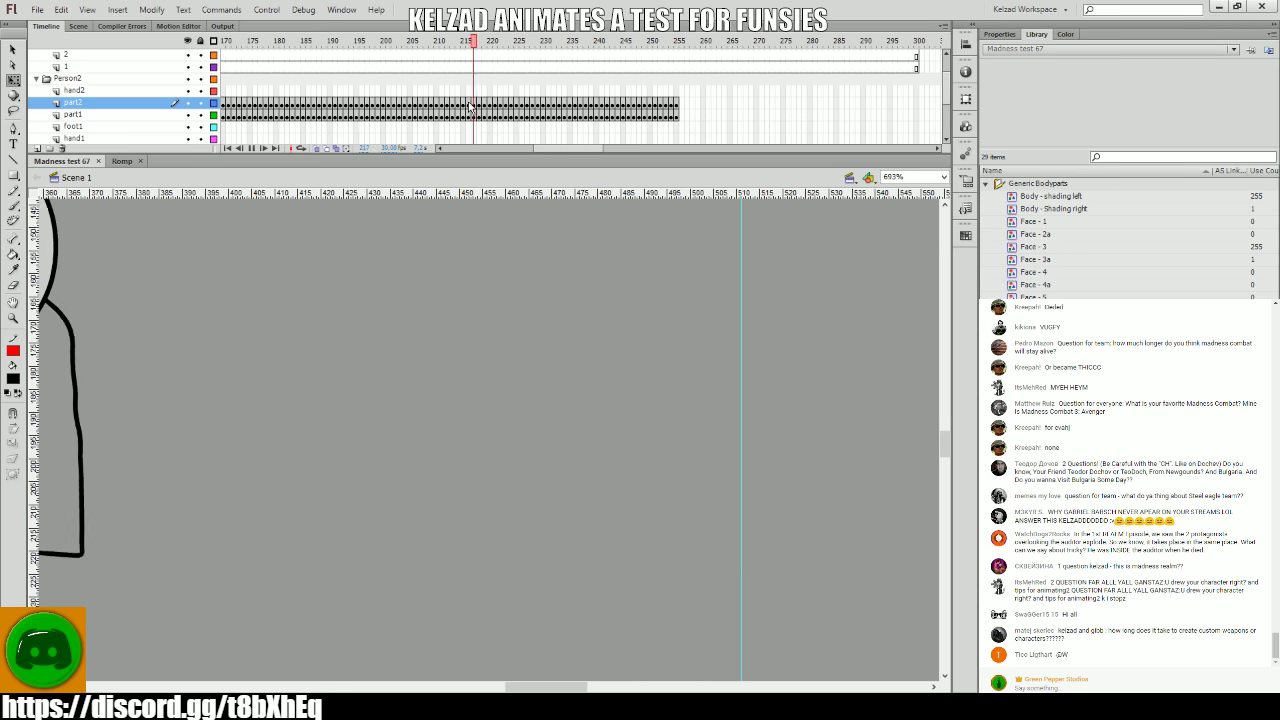
key(Return)
click(527, 90)
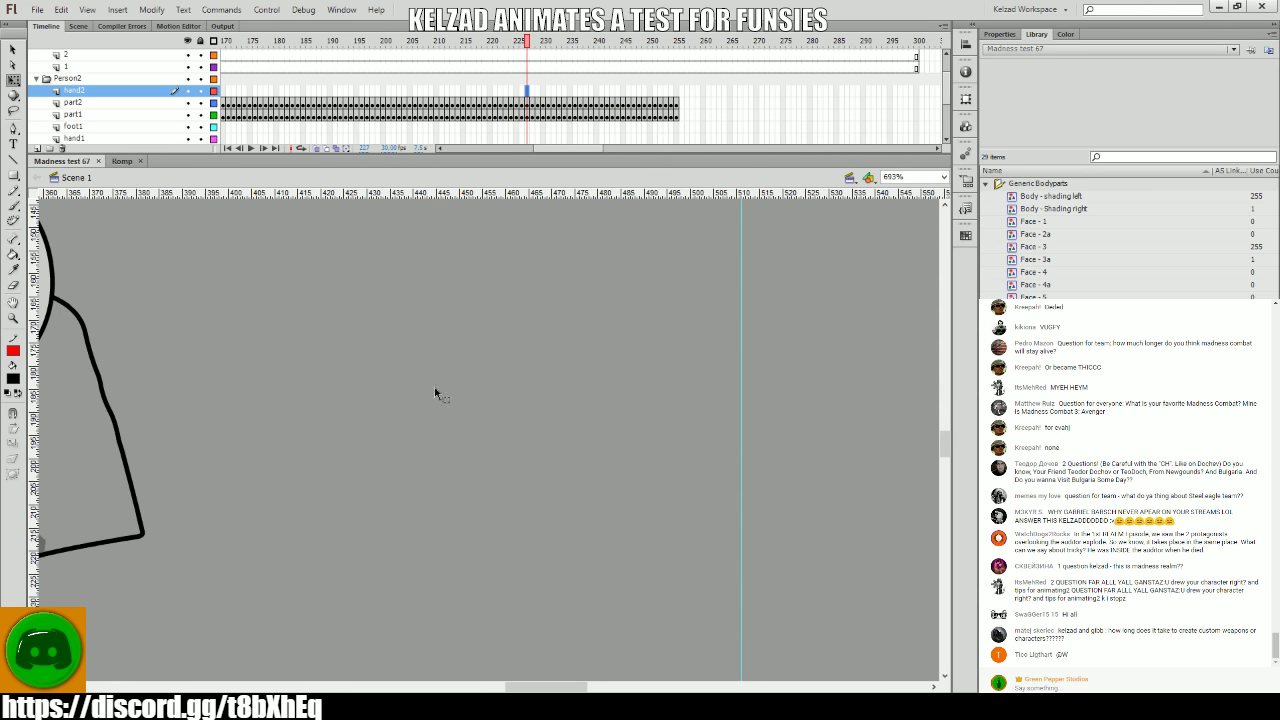
- Zoom out to show the whole character and replay the animation to review the combined head and body motion
scroll(676, 300, up, 3)
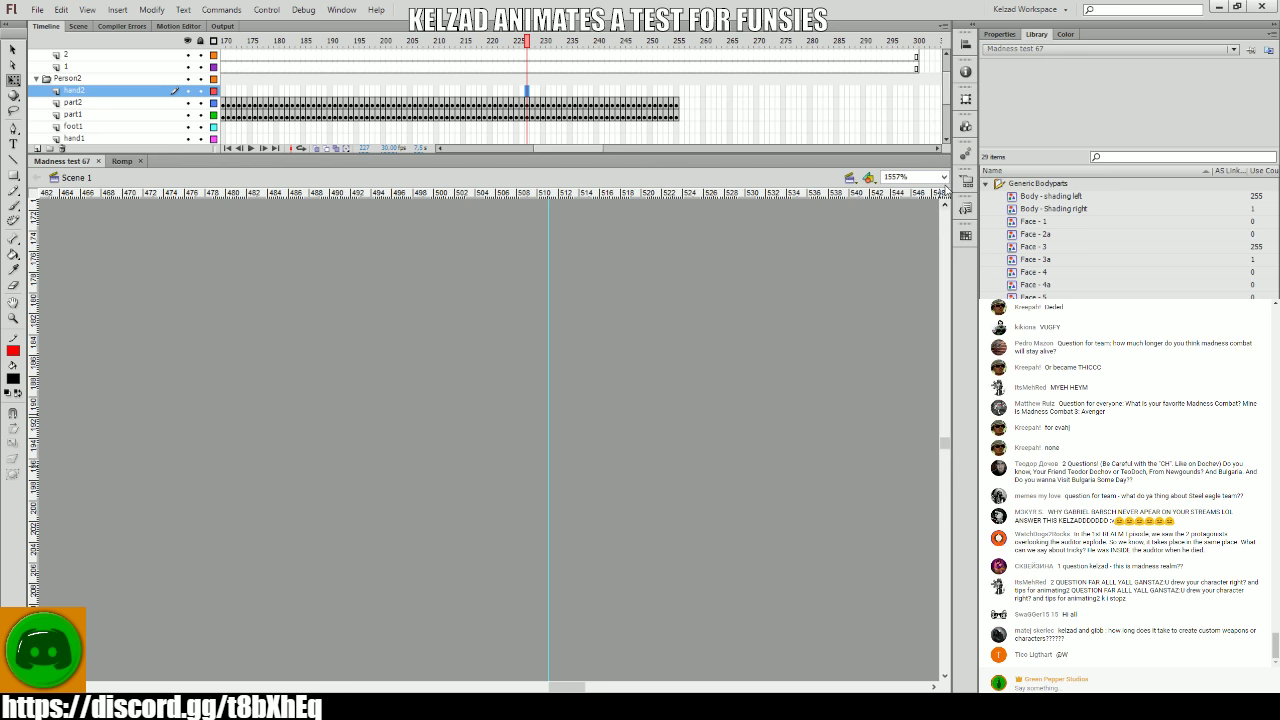
text(200)
key(Return)
drag(573, 584, 84, 280)
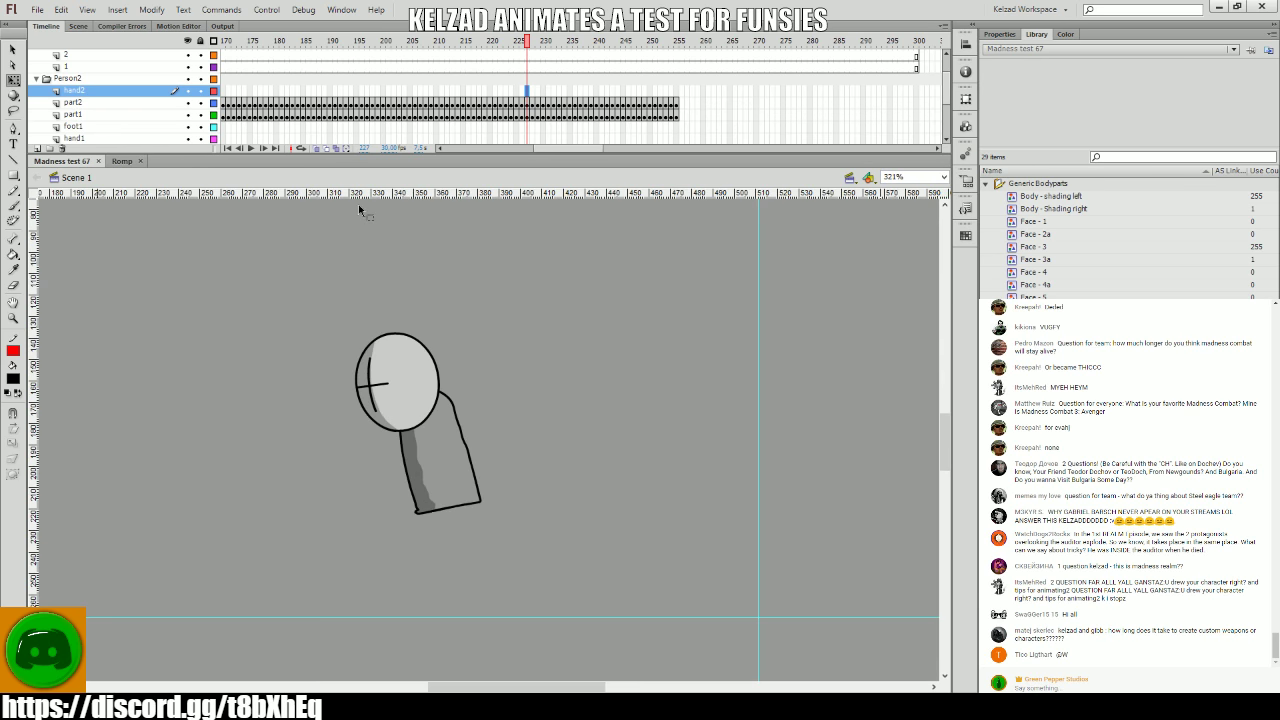
click(378, 113)
key(Return)
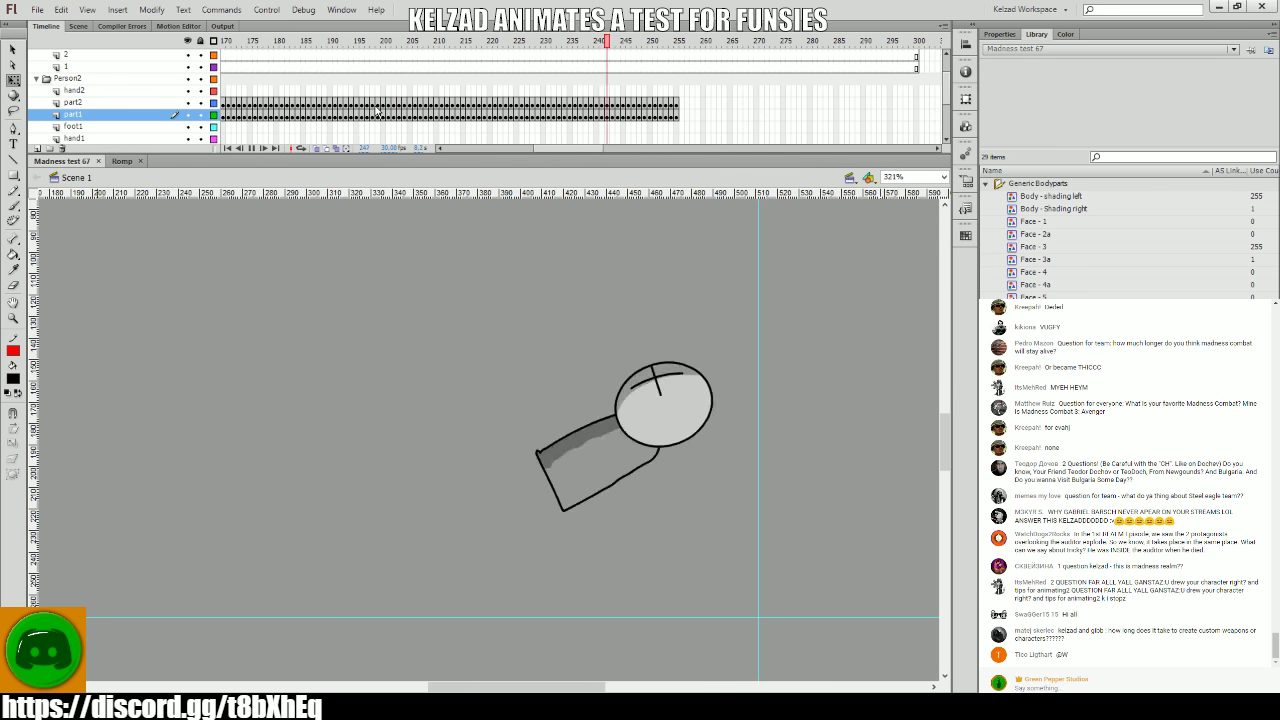
click(523, 104)
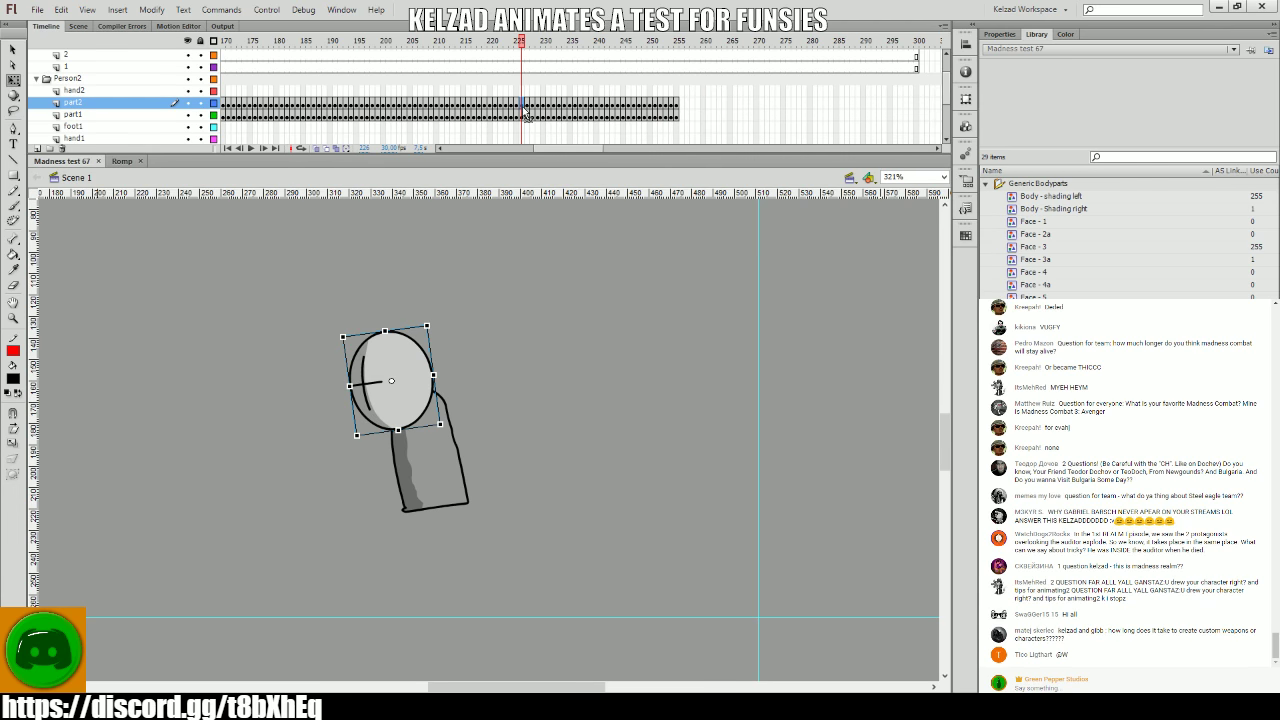
key(Return)
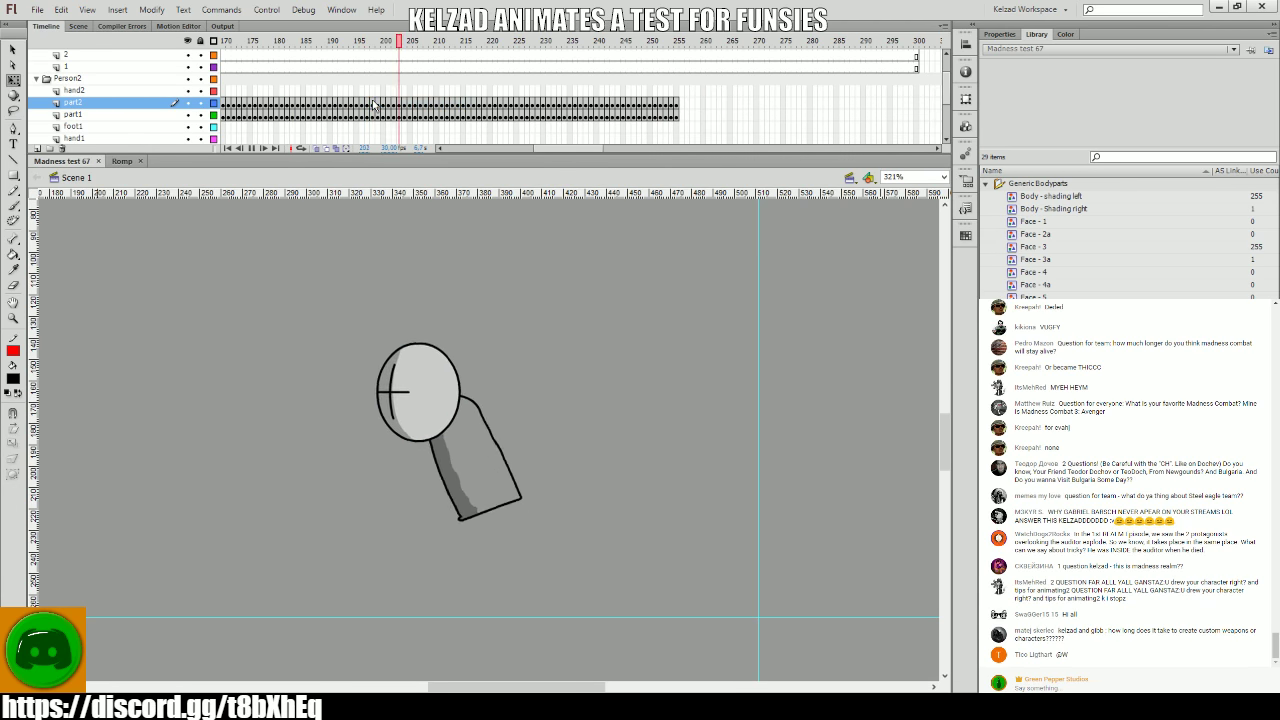
click(303, 92)
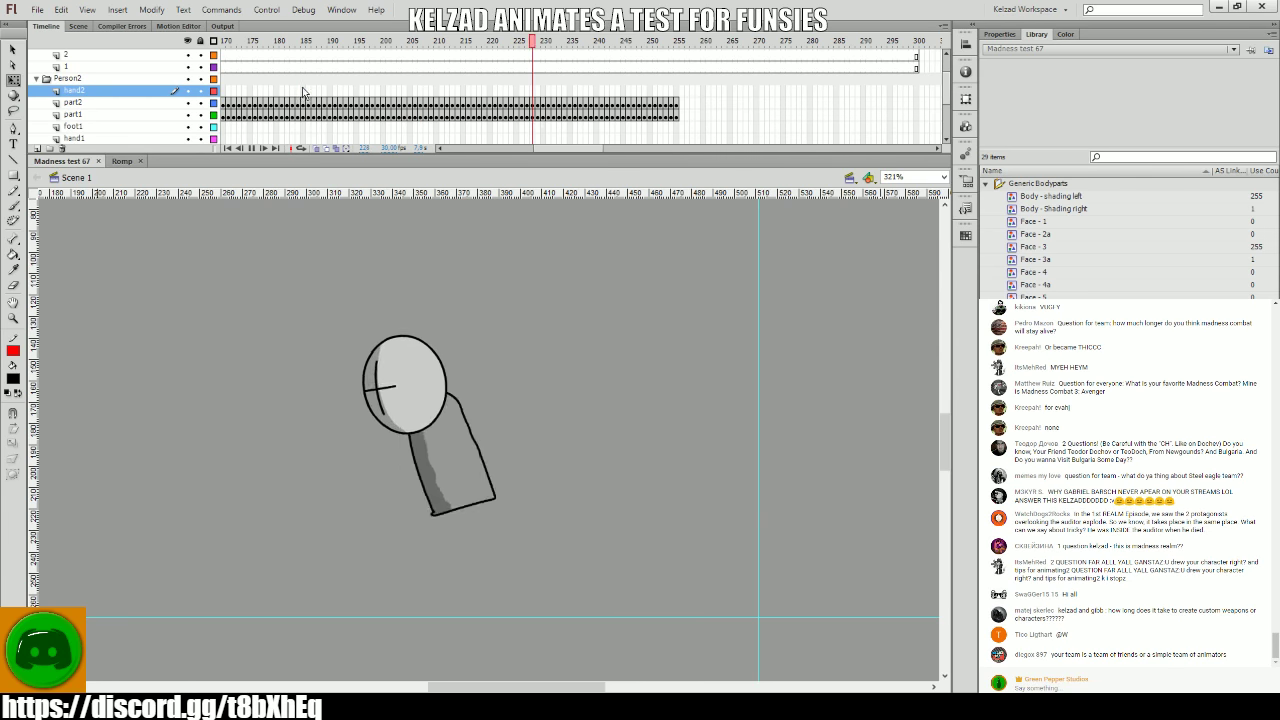
- Scrub back to around frame 107 and review the second character's motion through frame 135
drag(428, 116, 364, 103)
drag(234, 103, 187, 103)
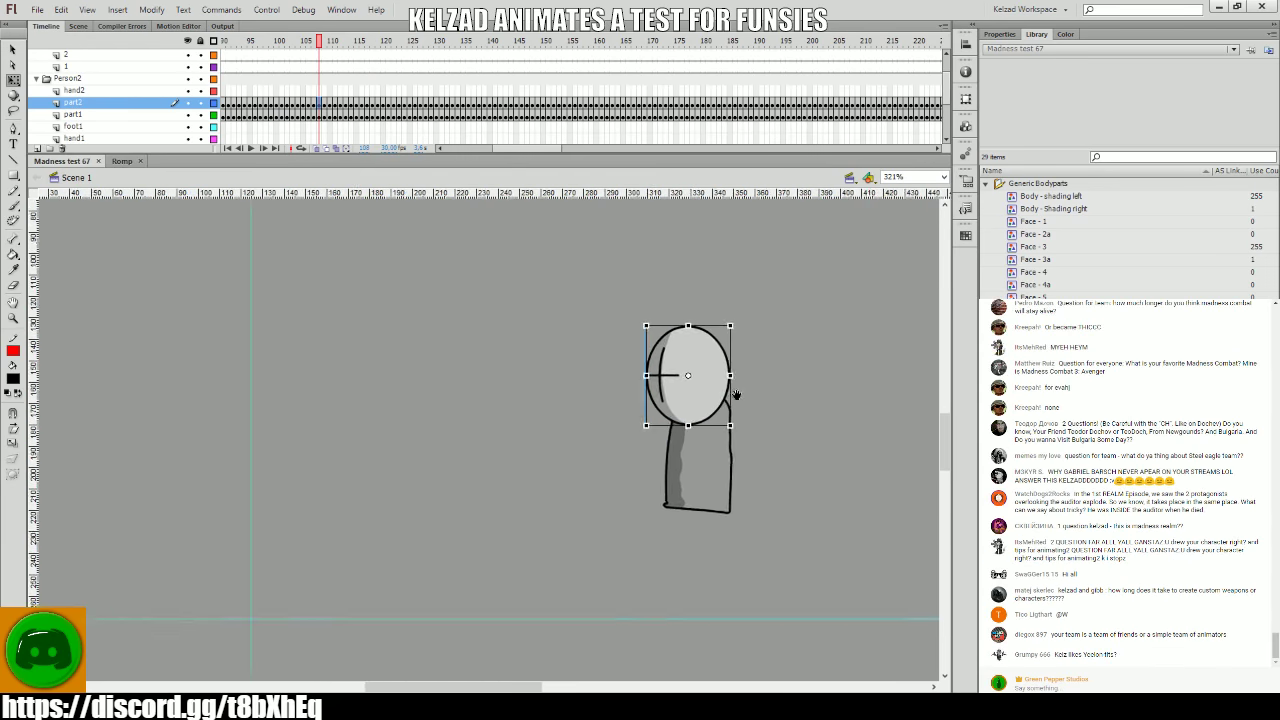
drag(499, 120, 704, 125)
scroll(509, 380, right, 5)
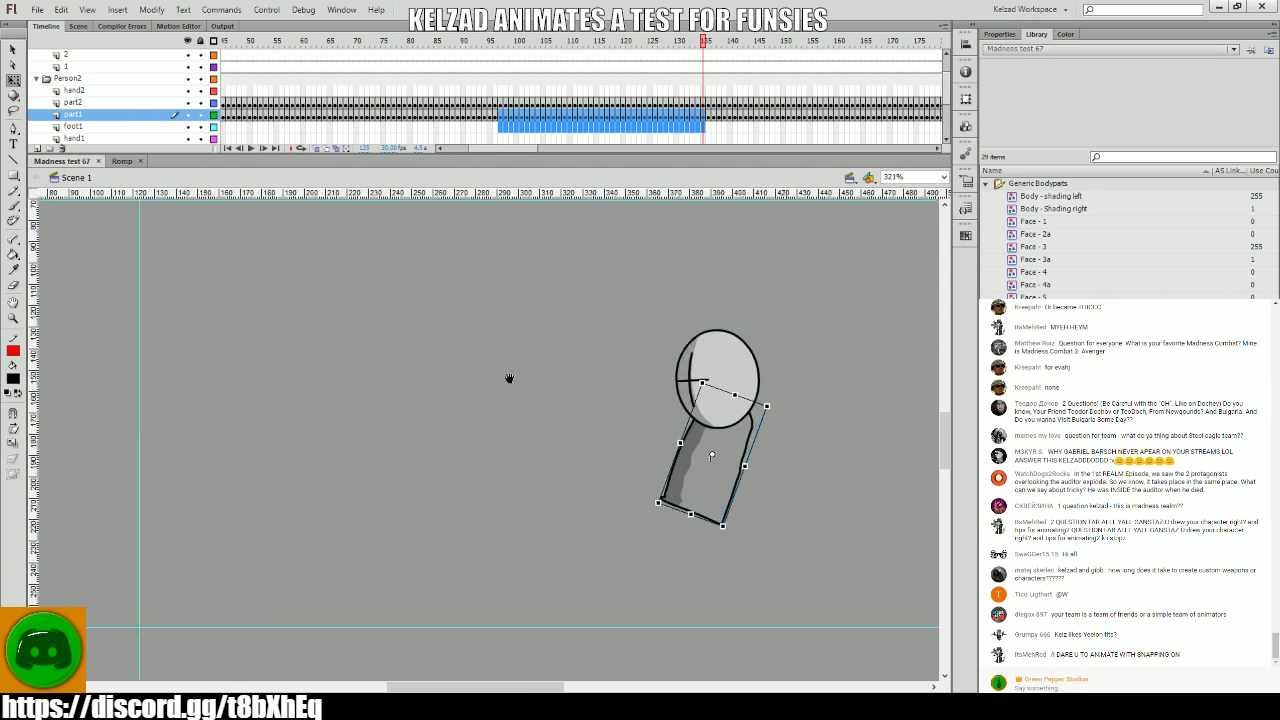
click(836, 366)
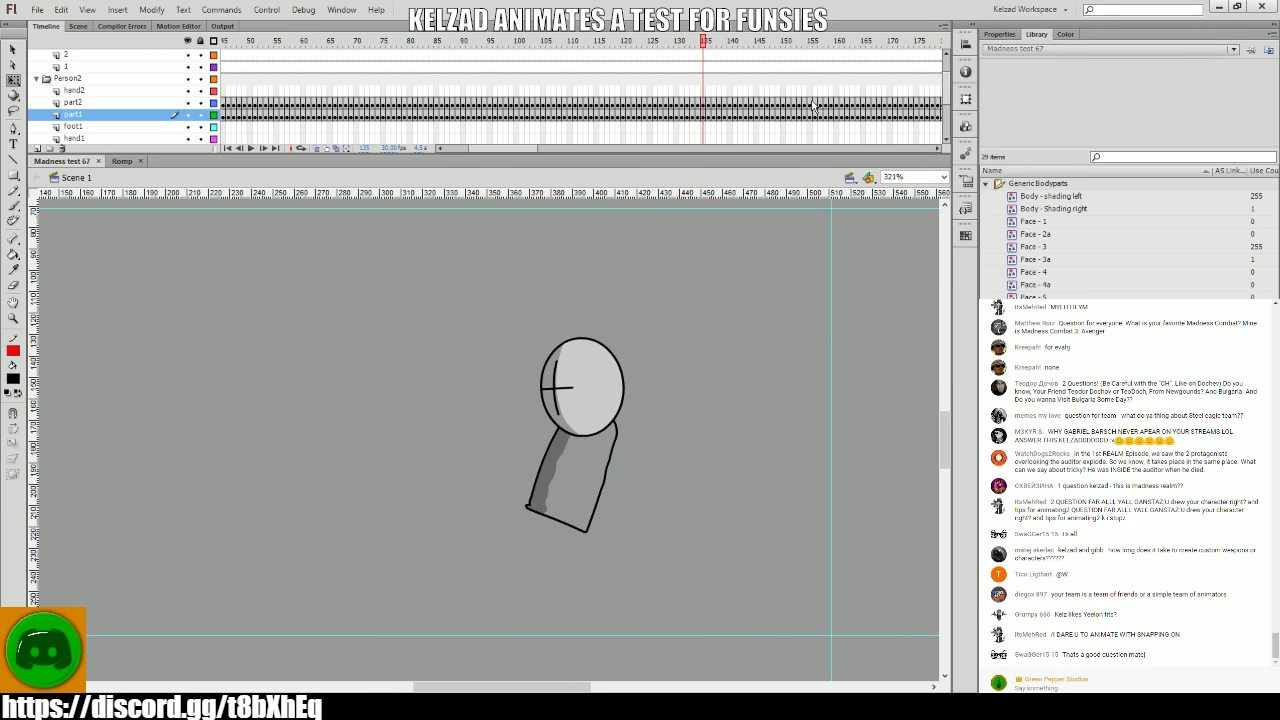
- Show the vcam layer, shift the camera frame slightly right, check its framing around frame 250 and lock the layer
scroll(813, 104, up, 3)
click(187, 66)
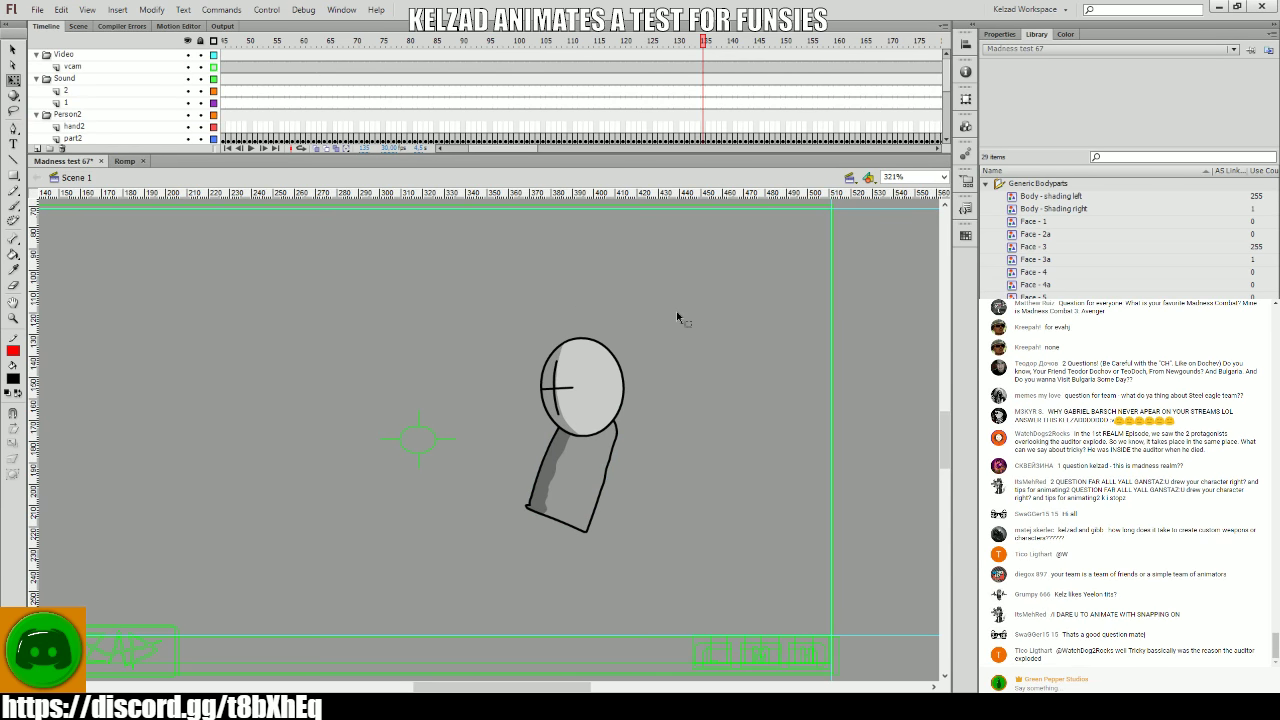
click(767, 268)
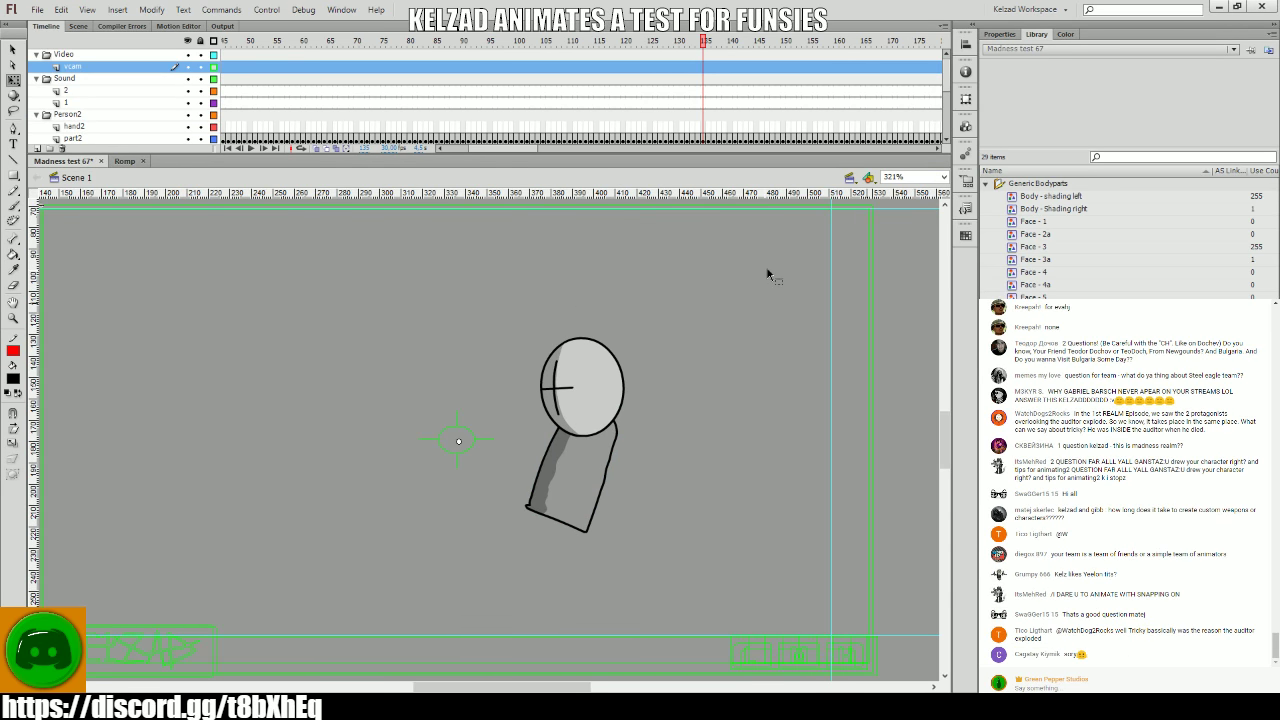
click(257, 96)
click(665, 108)
drag(741, 119, 597, 105)
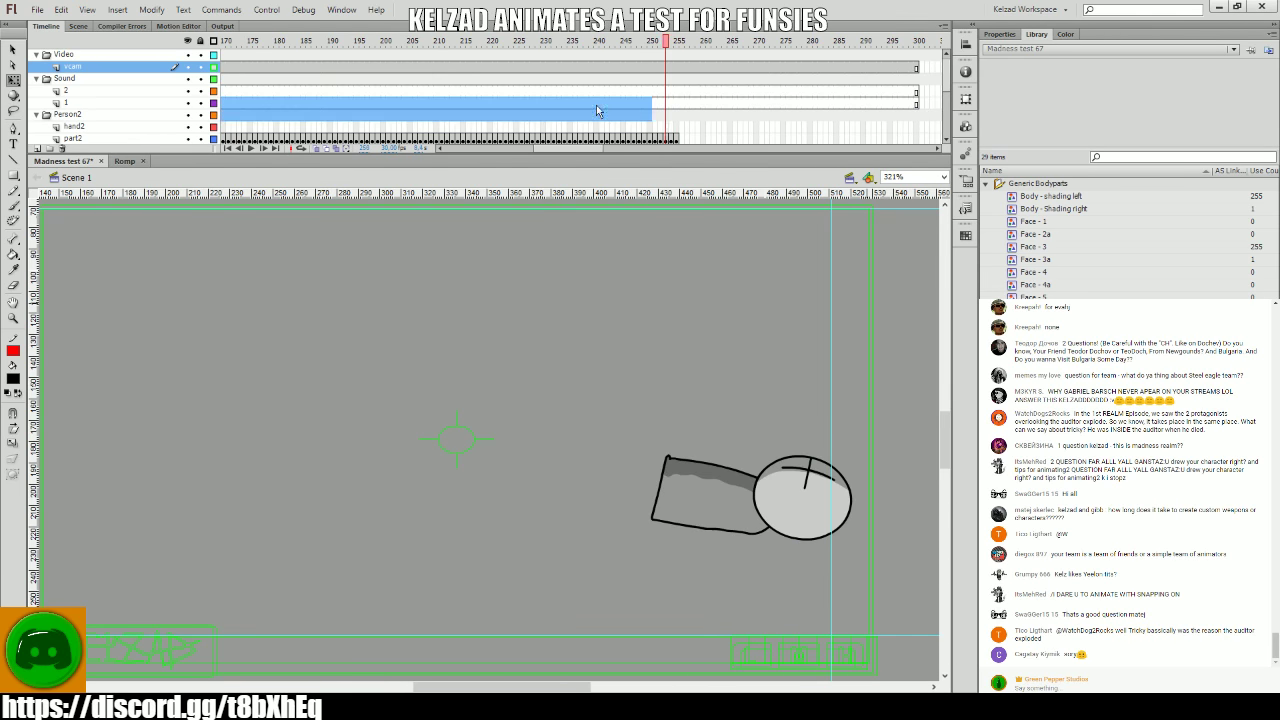
click(80, 114)
click(904, 280)
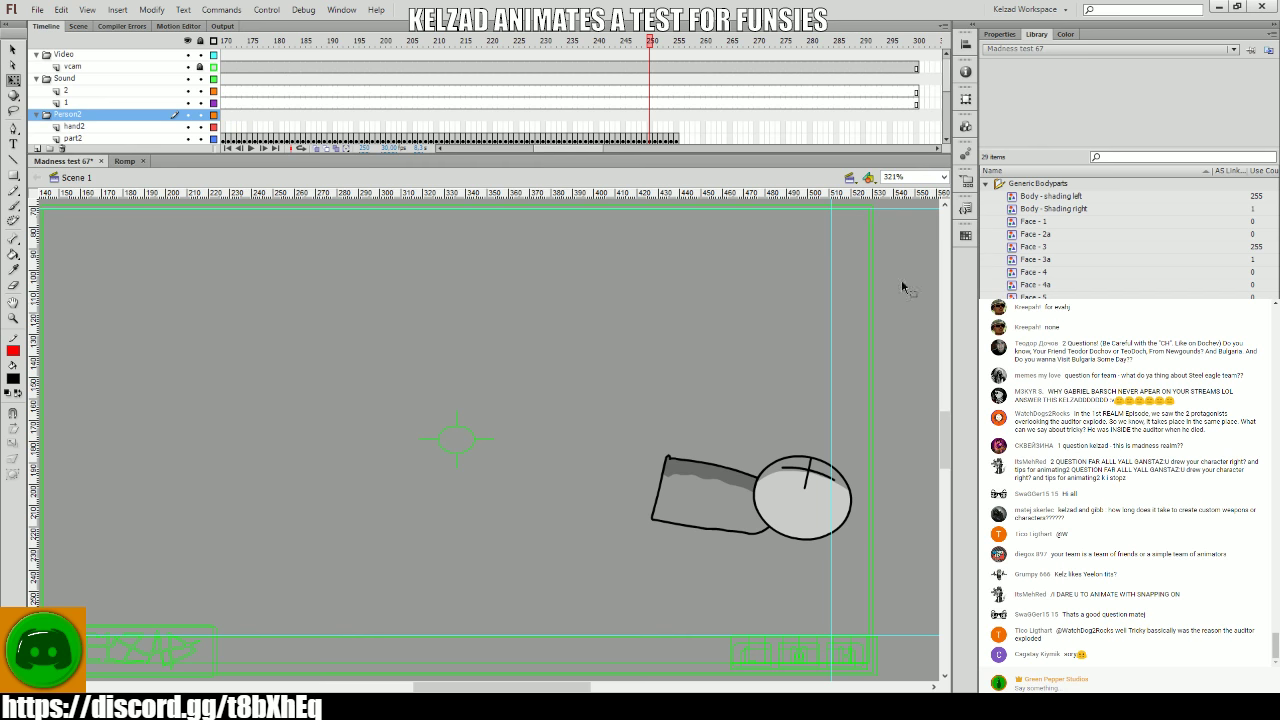
- Move the vertical guides to line up with the side edges of the shifted camera frame
drag(603, 285, 443, 291)
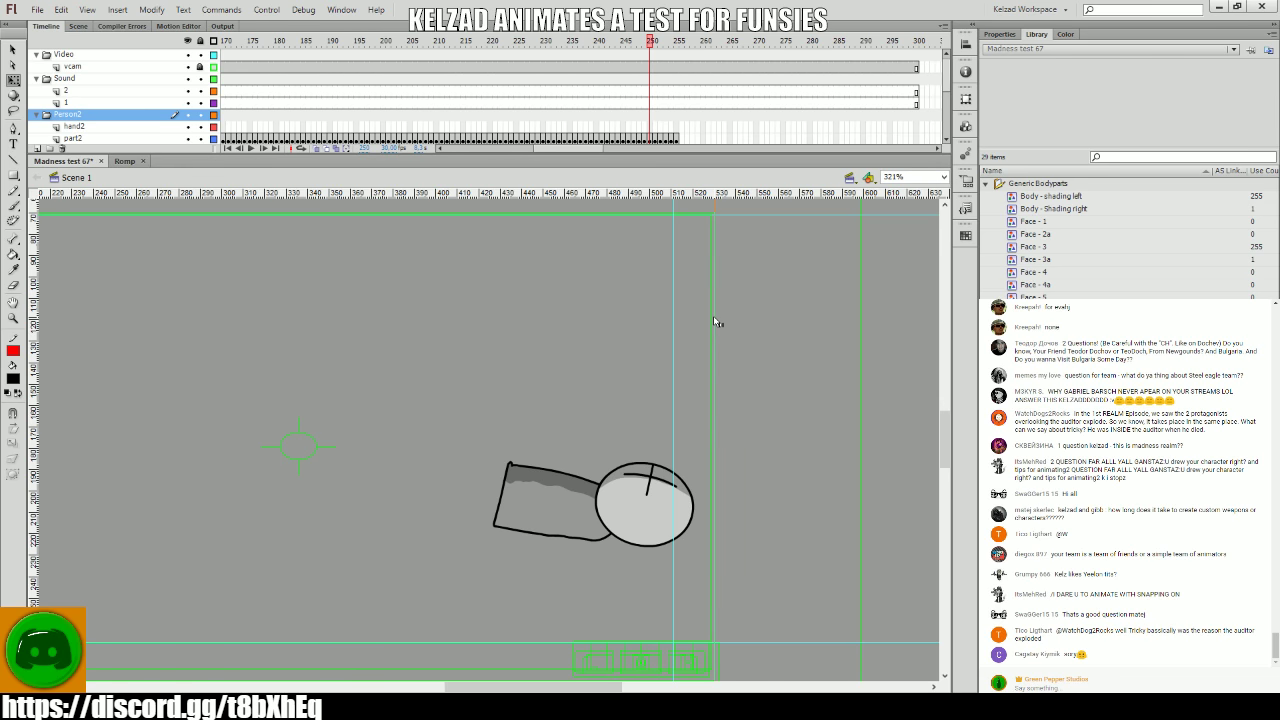
scroll(434, 386, down, 2)
scroll(466, 380, left, 6)
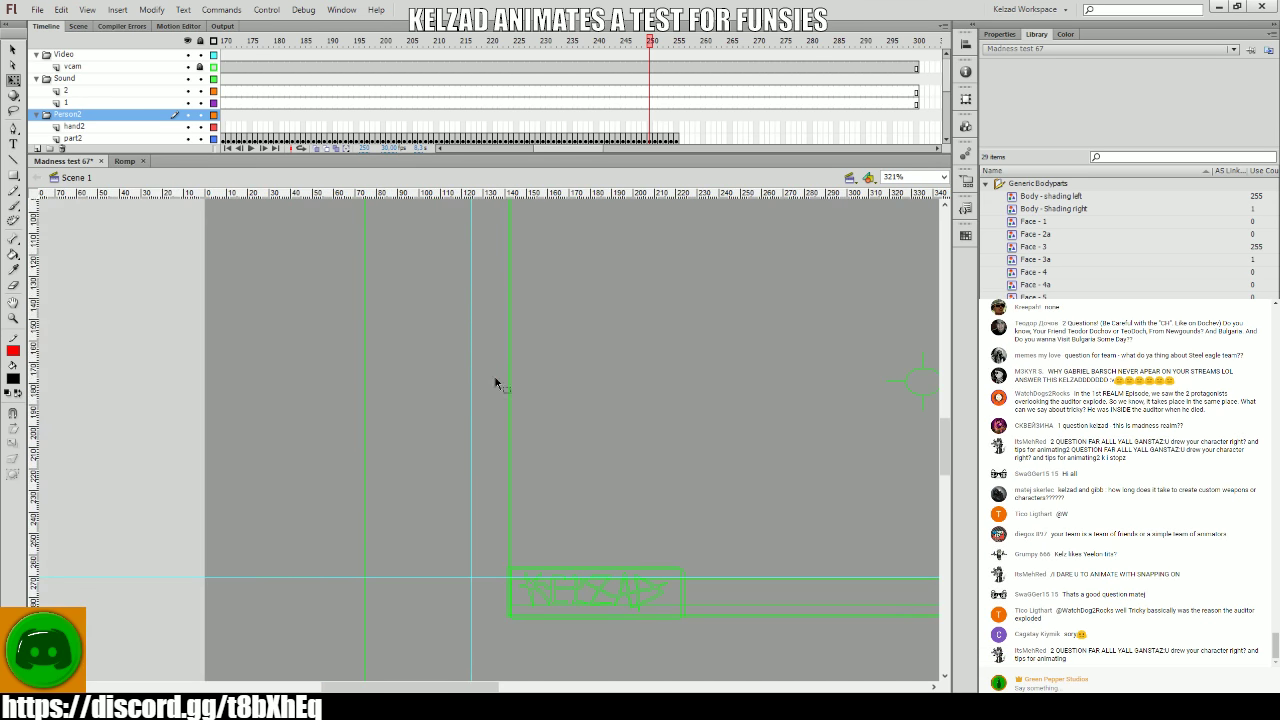
drag(544, 395, 229, 408)
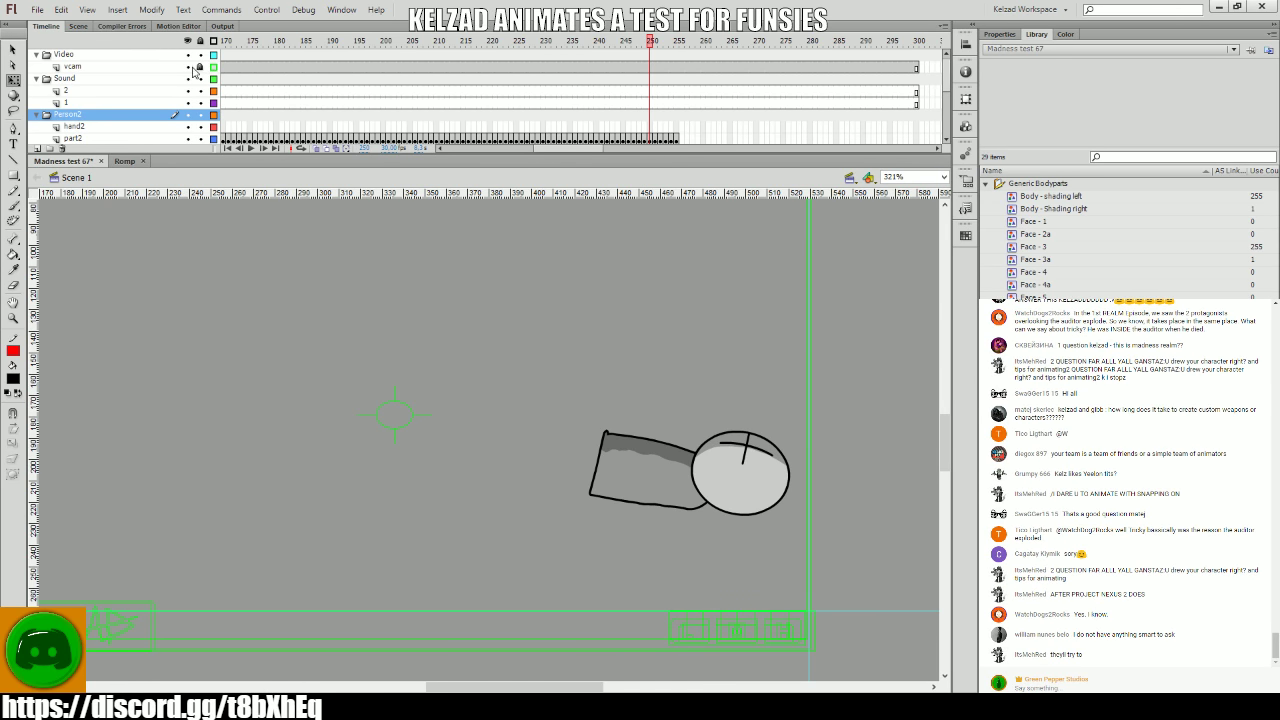
- Hide the vcam layer, play back the animation and go to frame 233
mouse_move(670, 111)
mouse_down()
mouse_move(491, 97)
mouse_move(550, 95)
mouse_up()
key(Return)
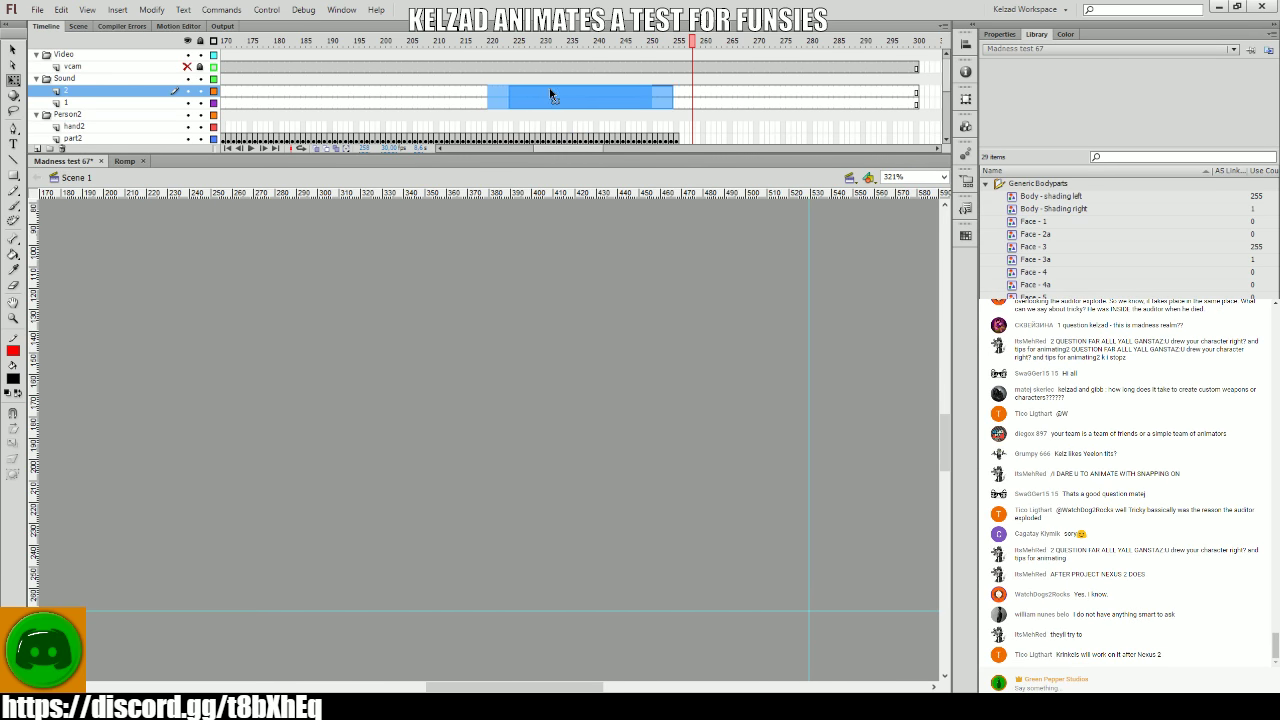
mouse_move(494, 127)
mouse_down()
mouse_move(571, 130)
mouse_move(553, 129)
mouse_up()
key(.)
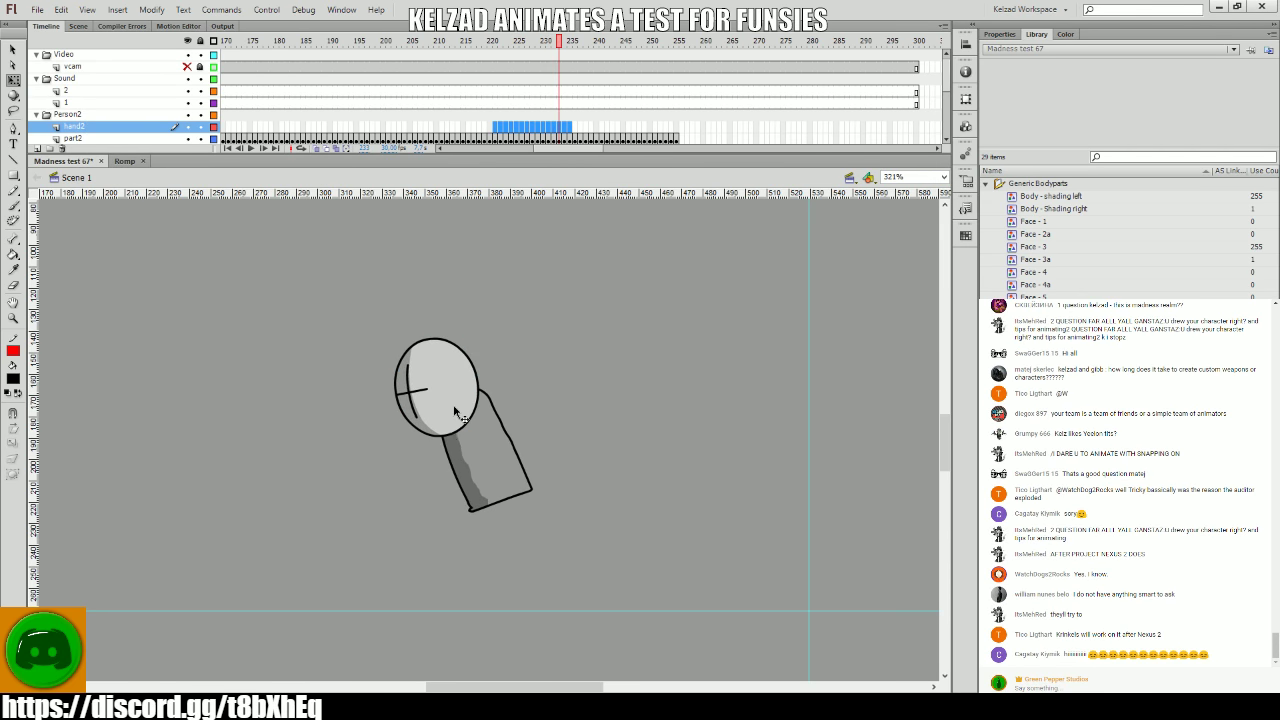
- Step through frames 233 to 238 and compare the head and body poses on part2 and part1
click(470, 372)
key(.)
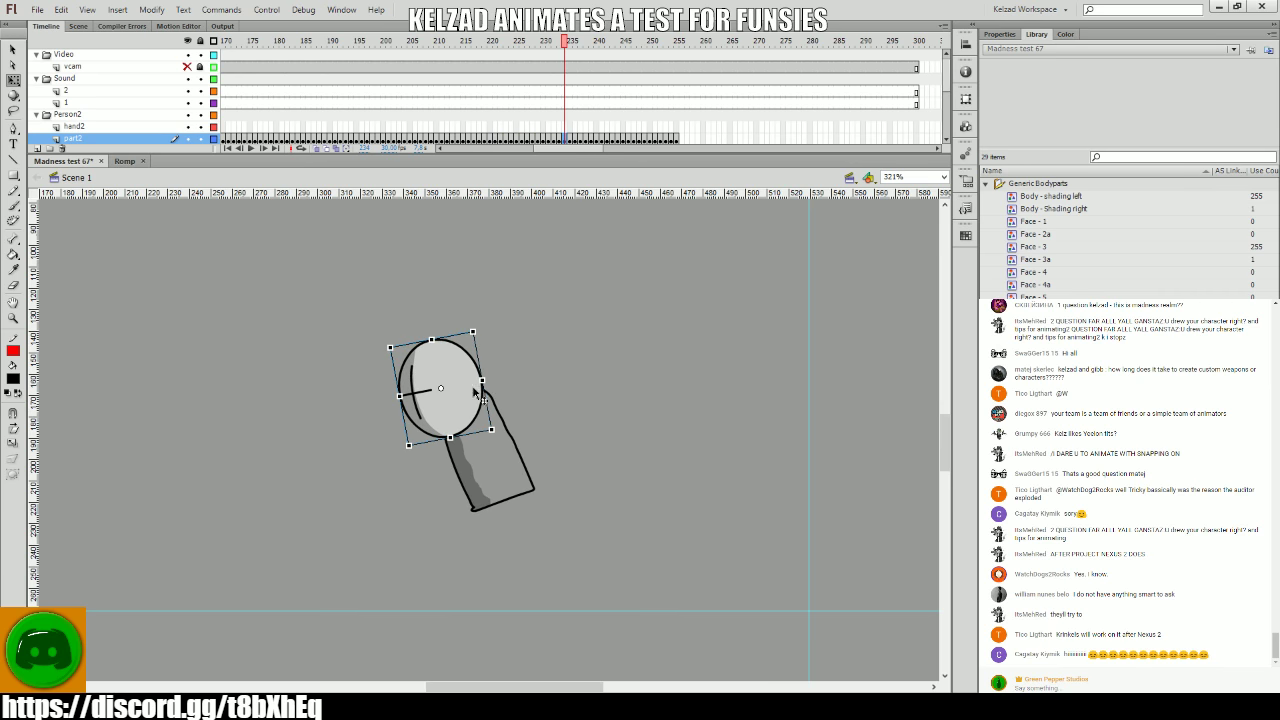
key(.)
key(.)
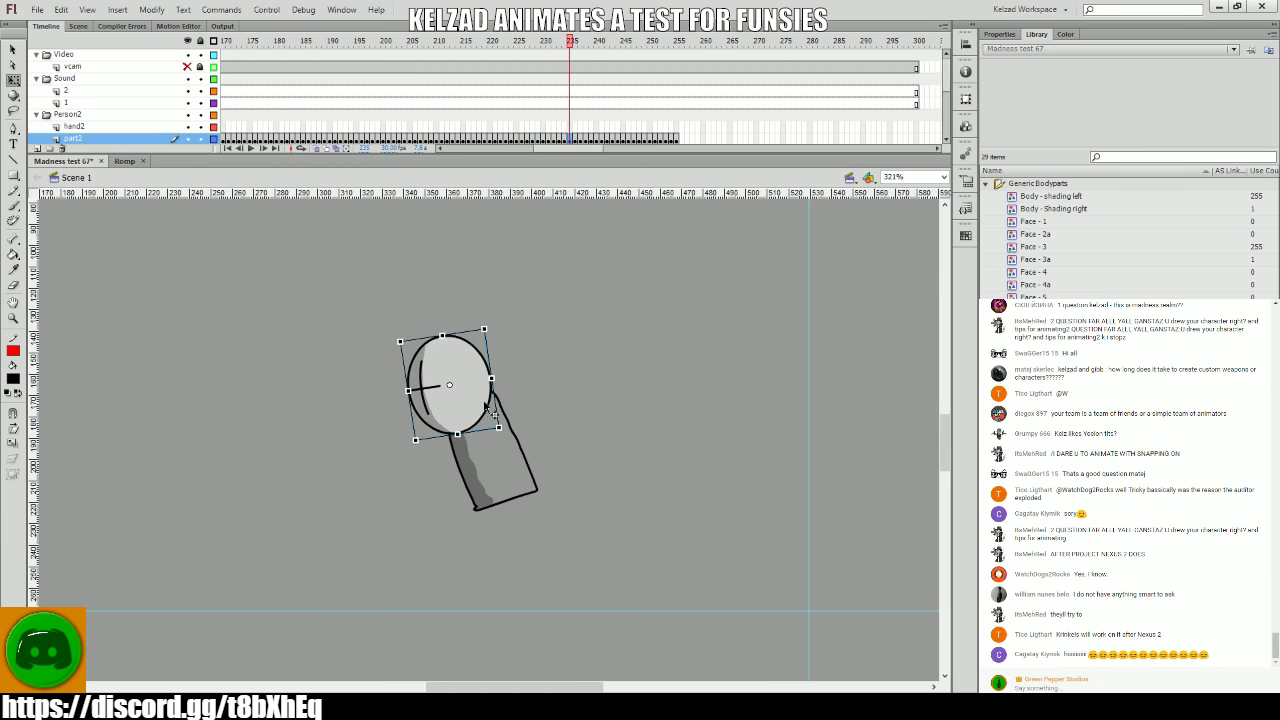
key(.)
key(.)
click(533, 498)
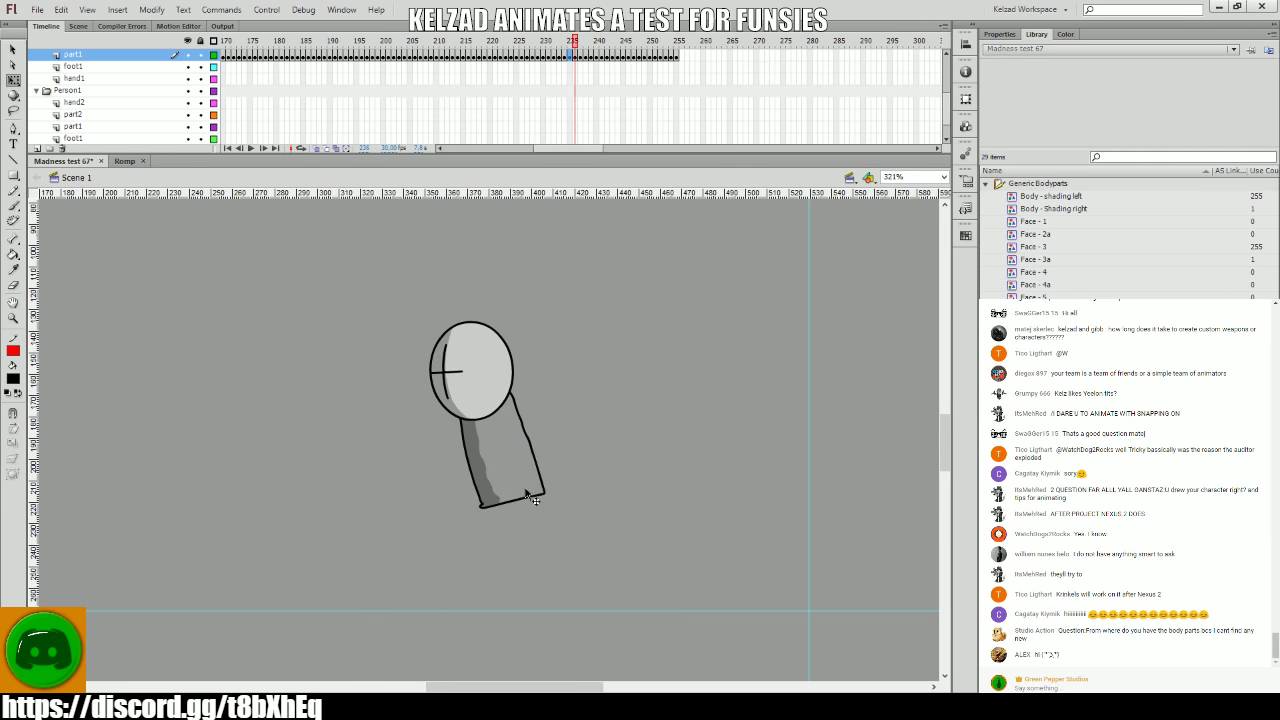
click(484, 445)
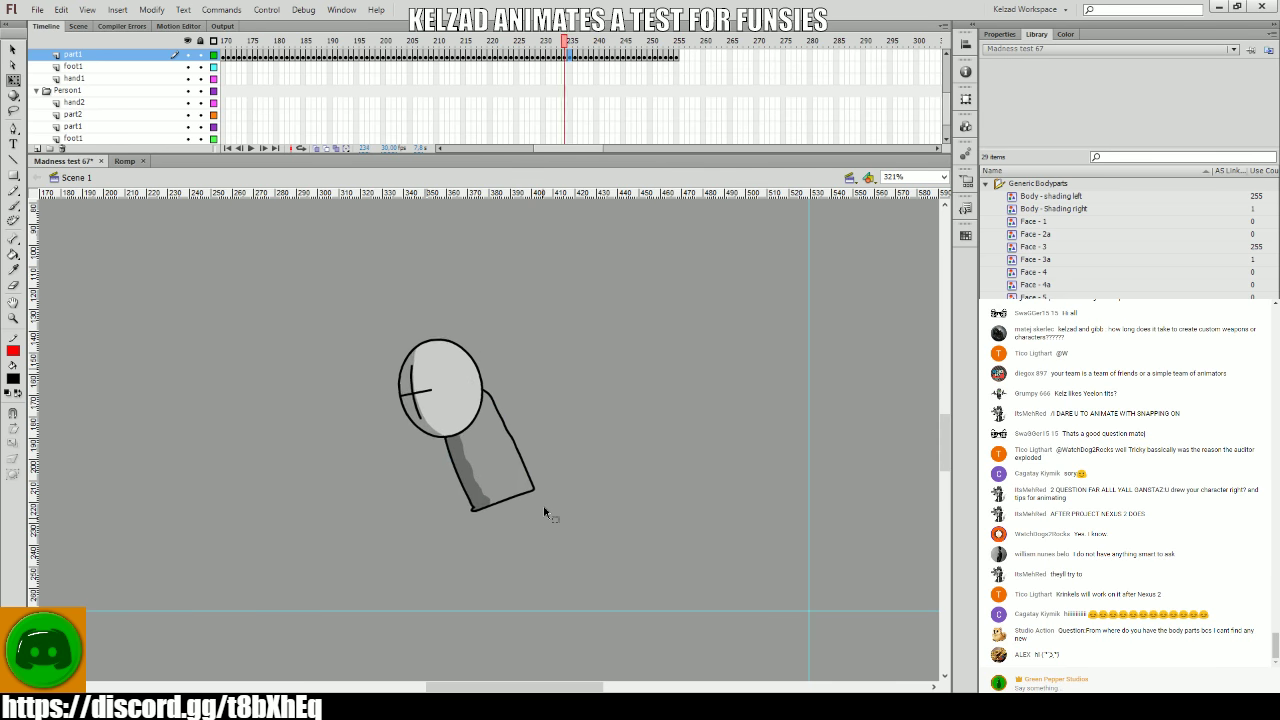
key(.)
key(.)
key(.)
key(.)
key(.)
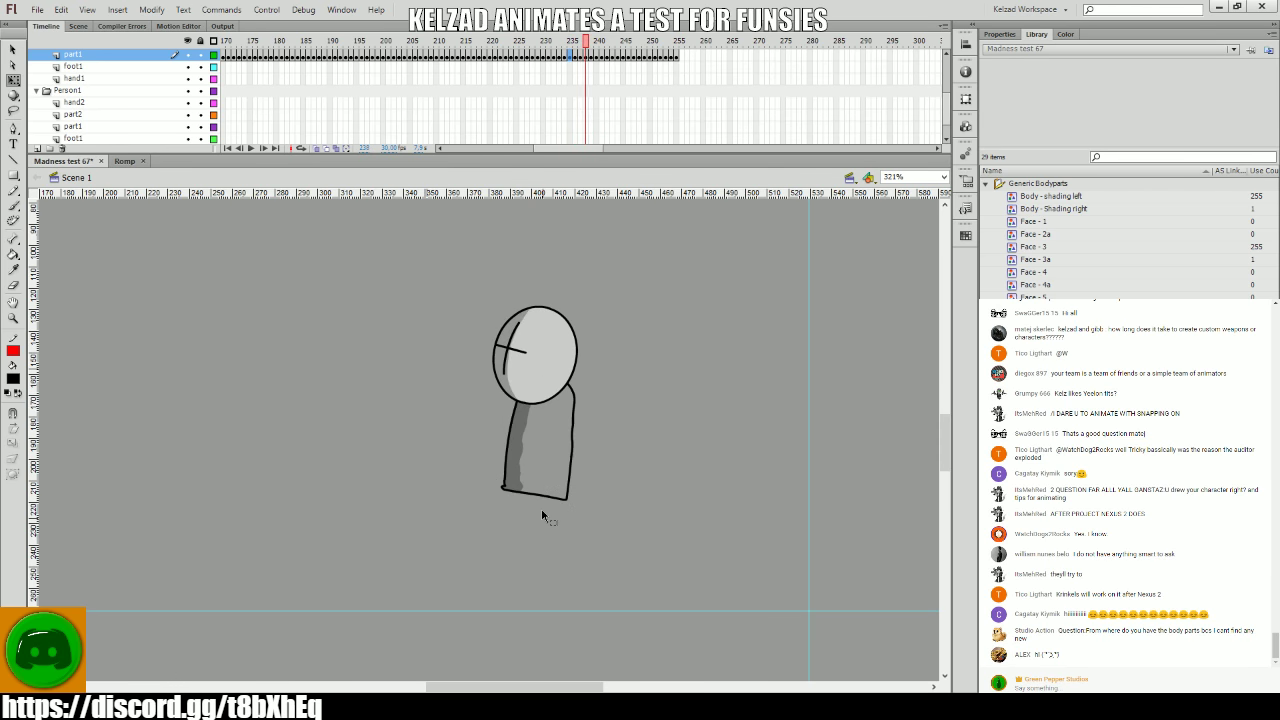
- Rotate the body on frame 239 of part1 slightly more upright and fit the head on part2 to it
key(.)
key(.)
key(.)
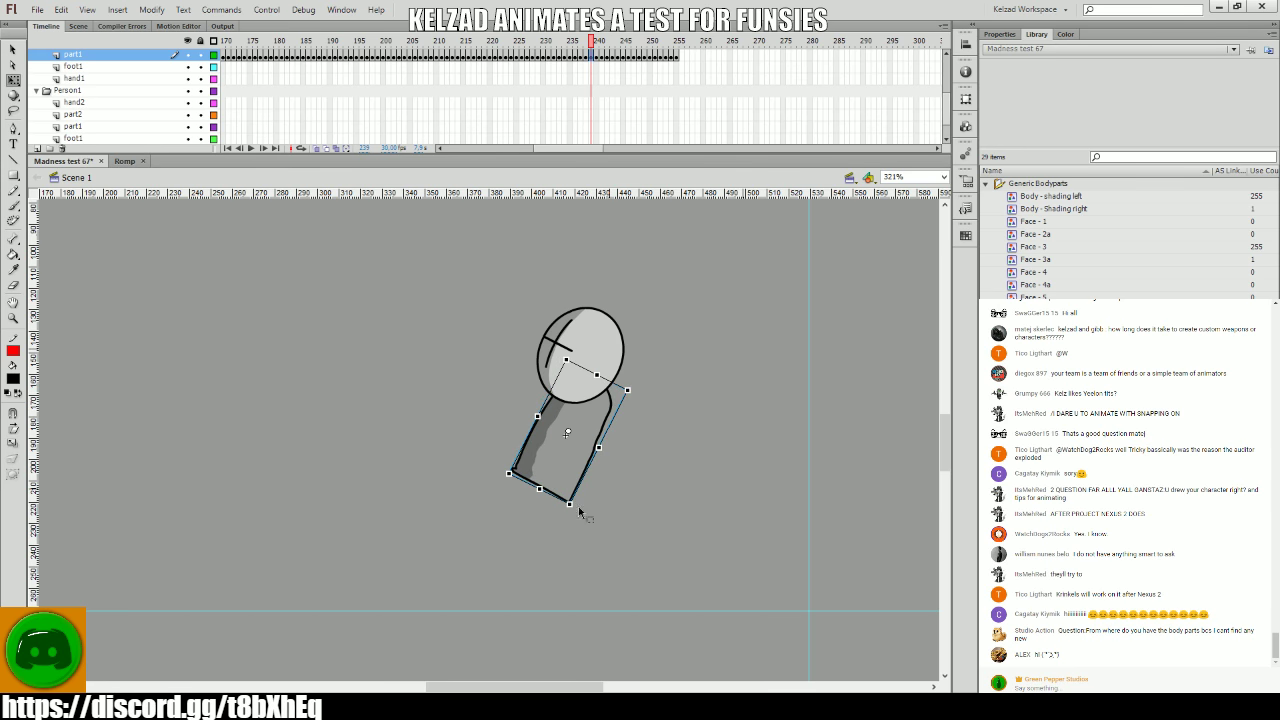
click(611, 358)
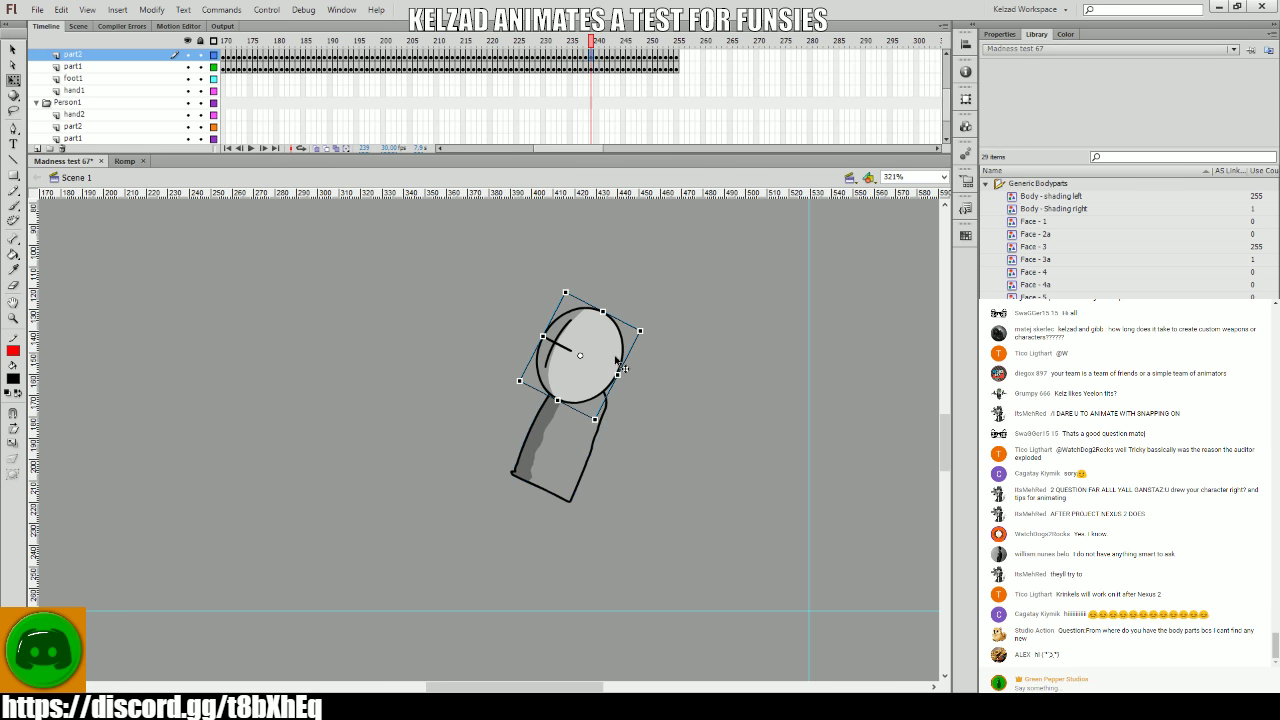
key(.)
key(.)
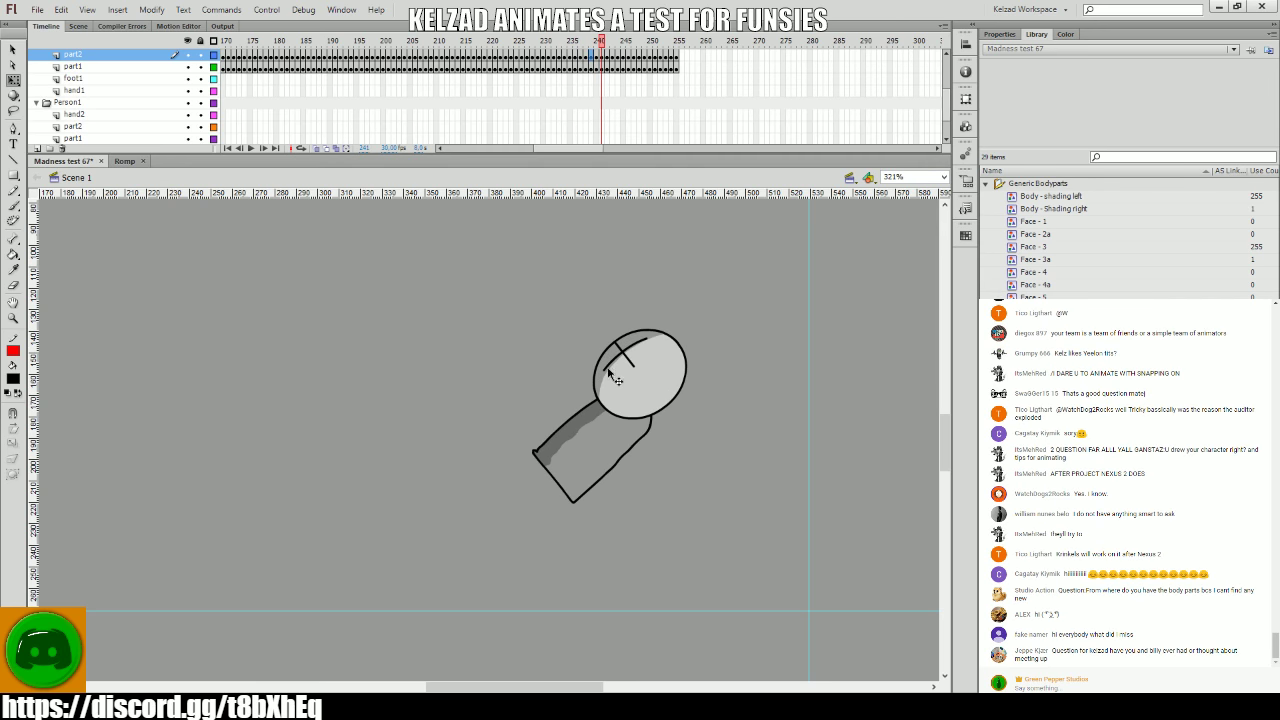
key(.)
key(.)
key(.)
click(575, 497)
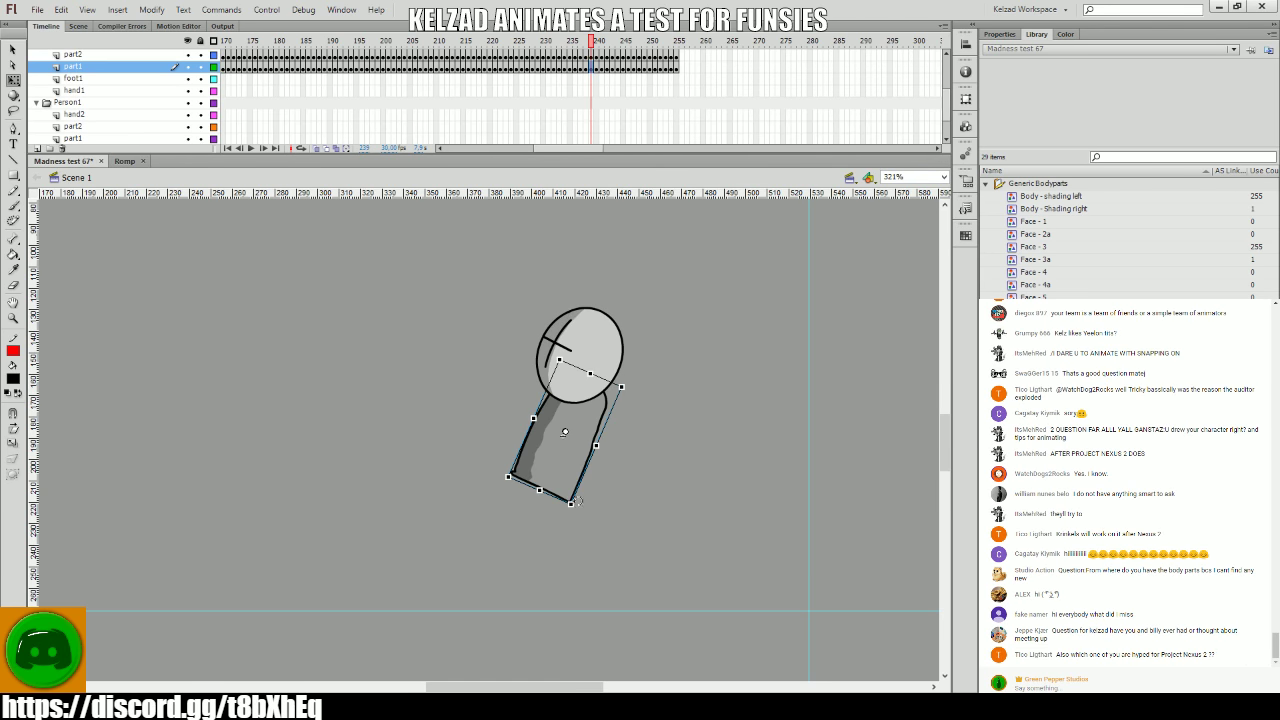
click(610, 362)
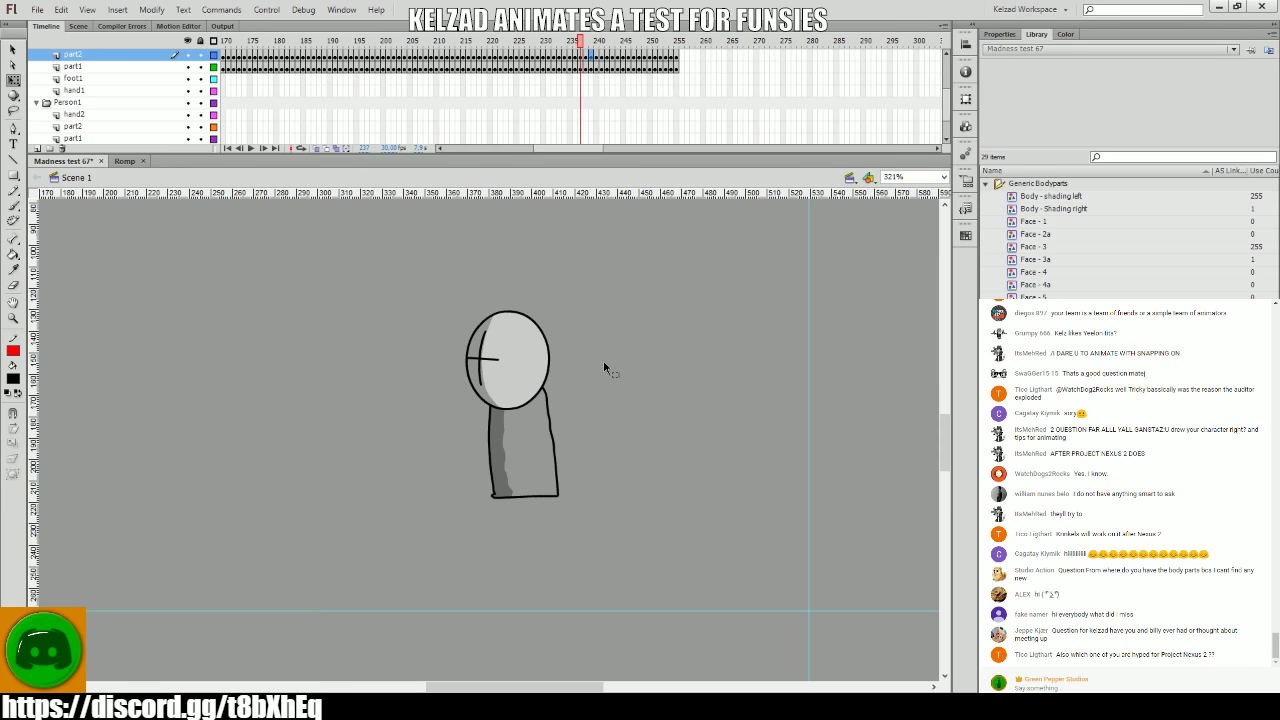
- Step from frame 237 to 241 and nudge the head slightly right on frame 241 of part2
key(.)
key(.)
key(.)
key(.)
key(.)
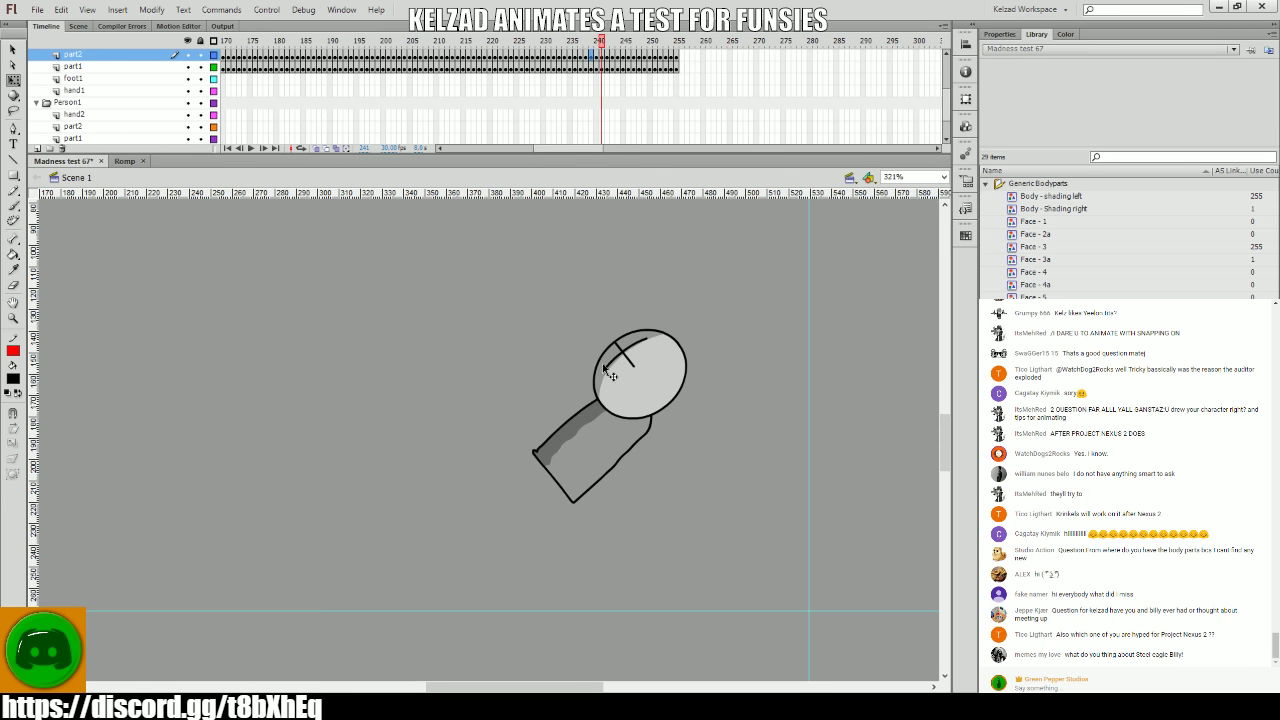
key(.)
key(.)
click(632, 390)
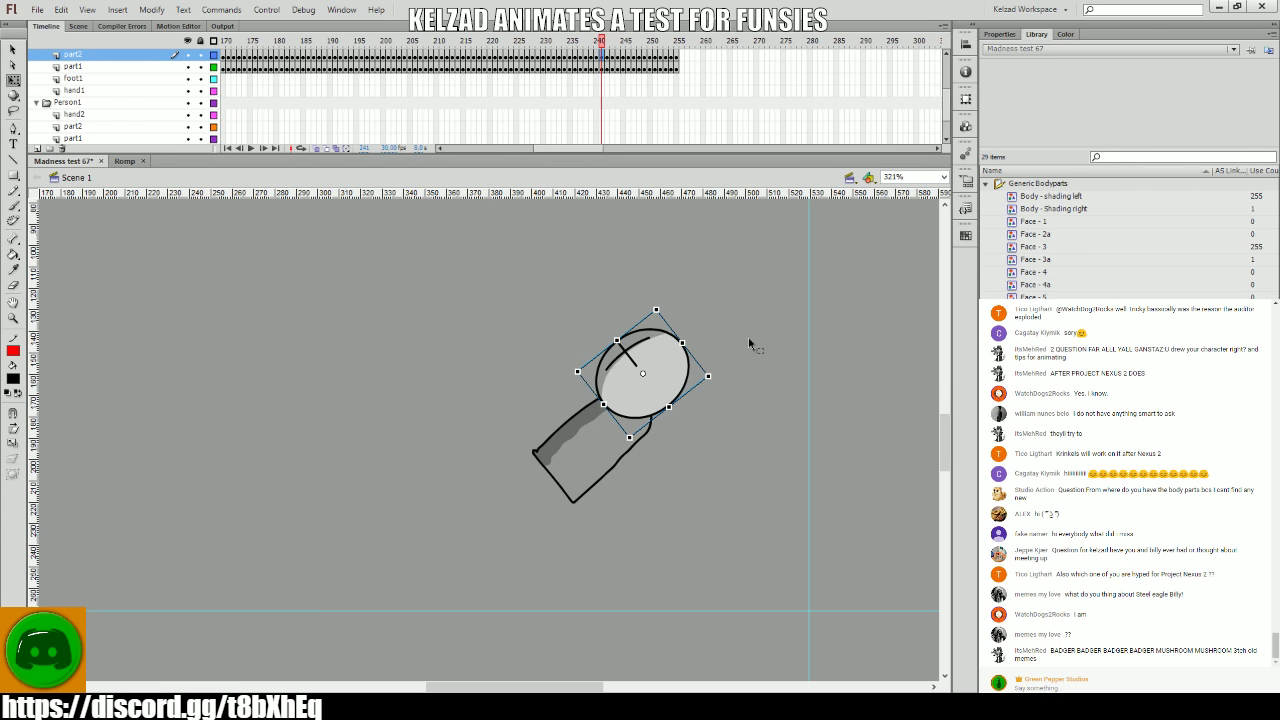
- Compare the head poses from frame 240 through frame 247 to check how the fall flows
key(.)
key(.)
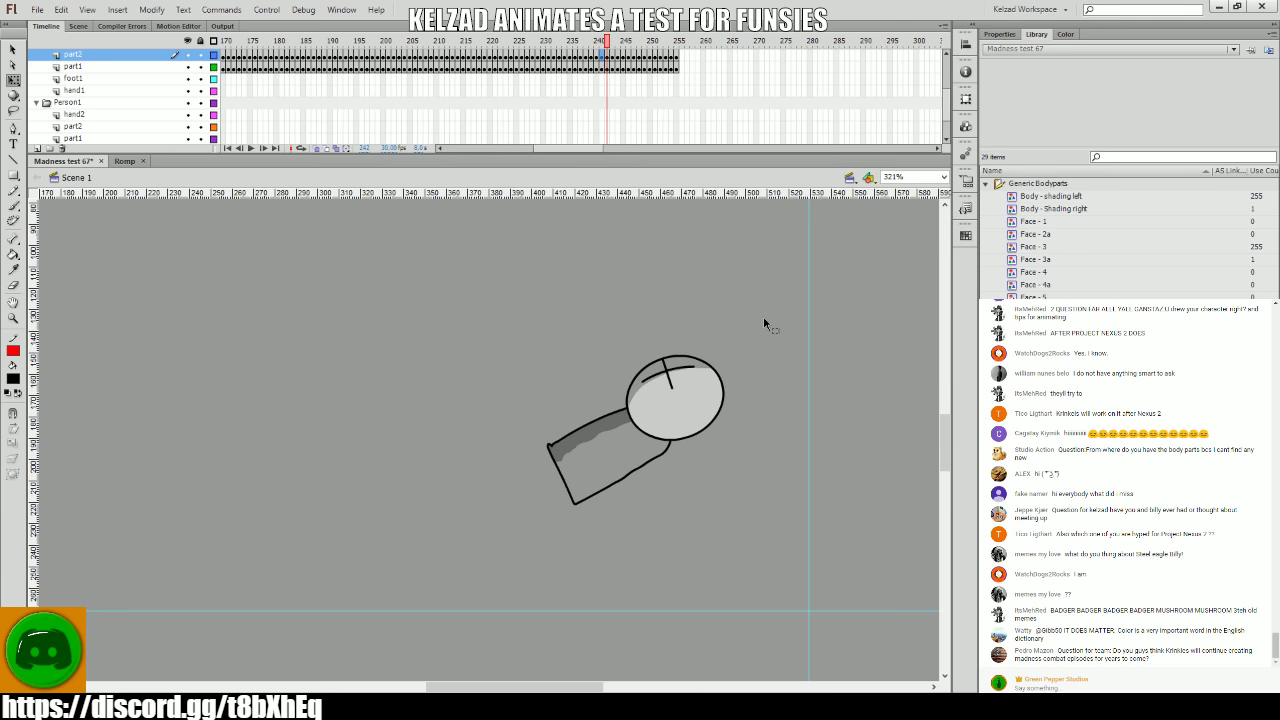
click(681, 370)
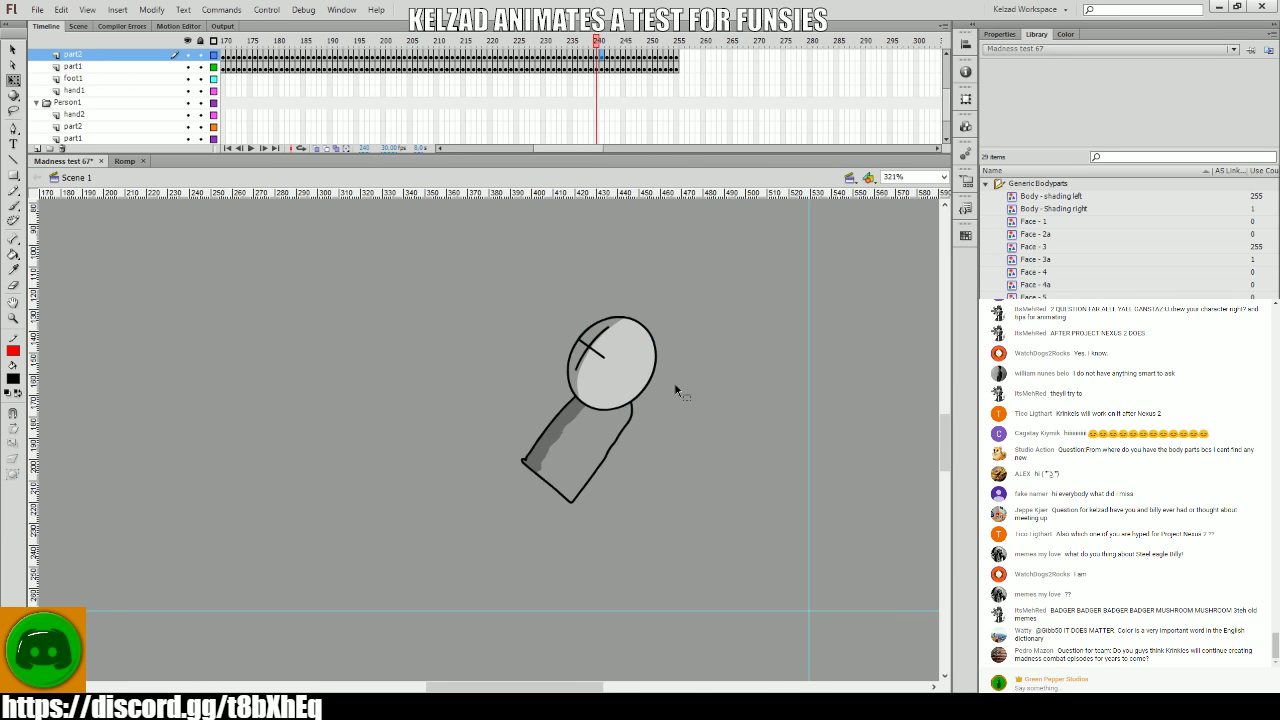
key(.)
key(.)
key(.)
key(.)
key(.)
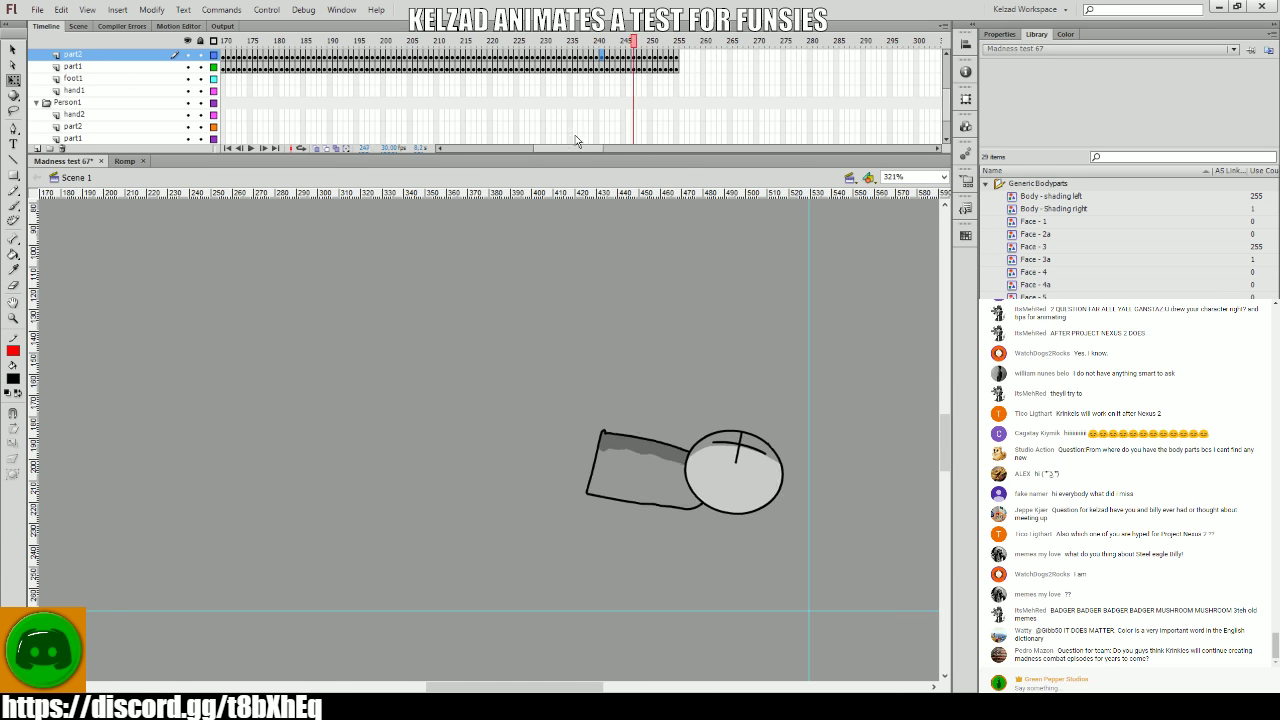
- Replay the character's lean and fall from several earlier frames and stop around frame 193
click(506, 114)
key(.)
key(Return)
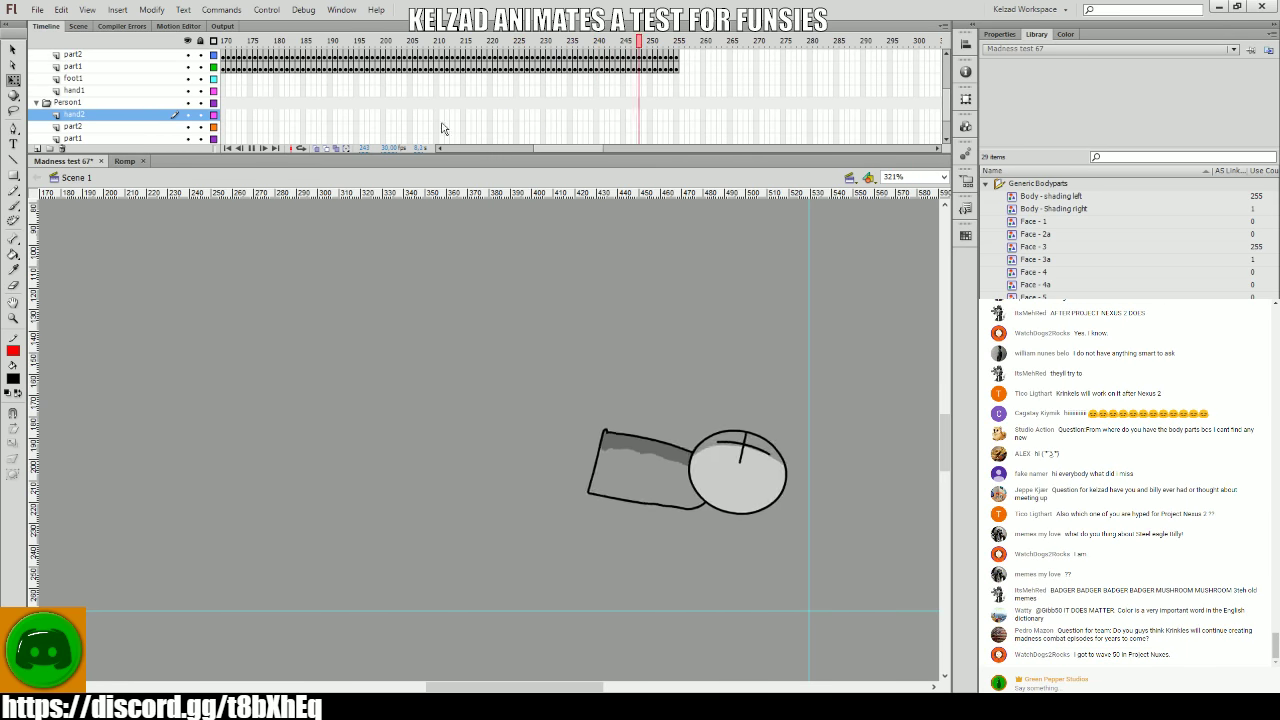
click(349, 126)
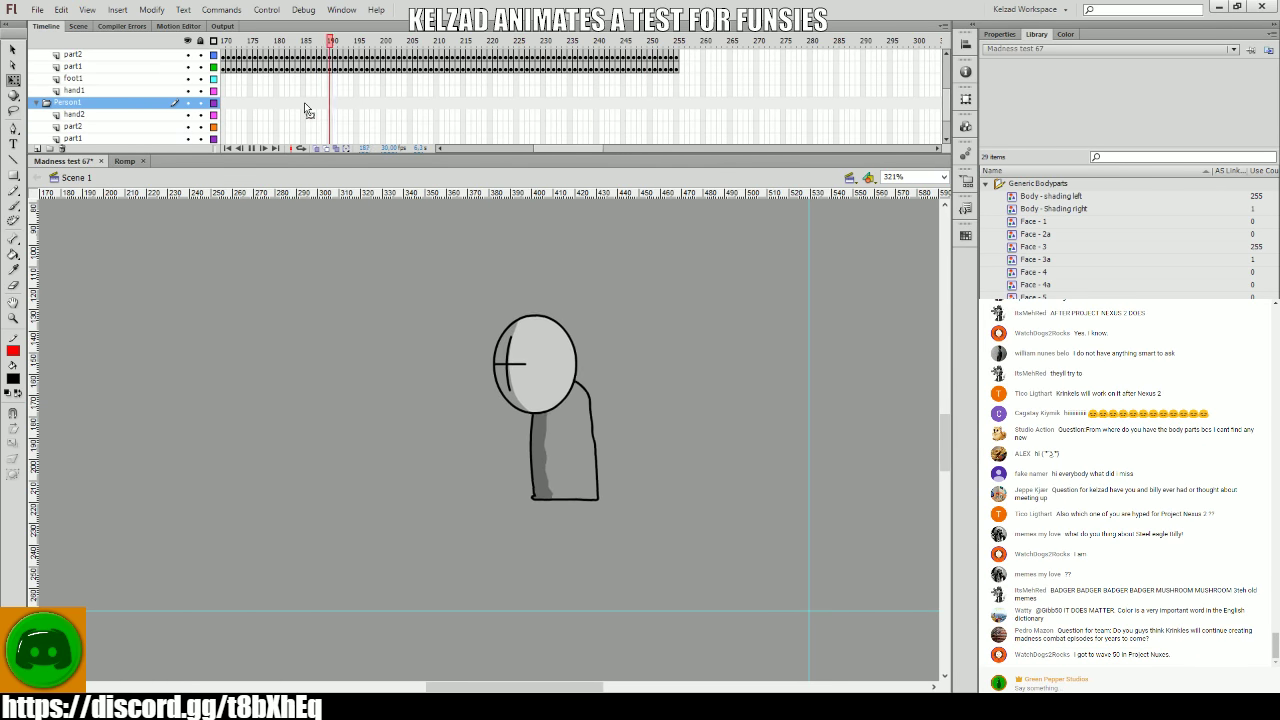
drag(385, 90, 259, 103)
click(230, 82)
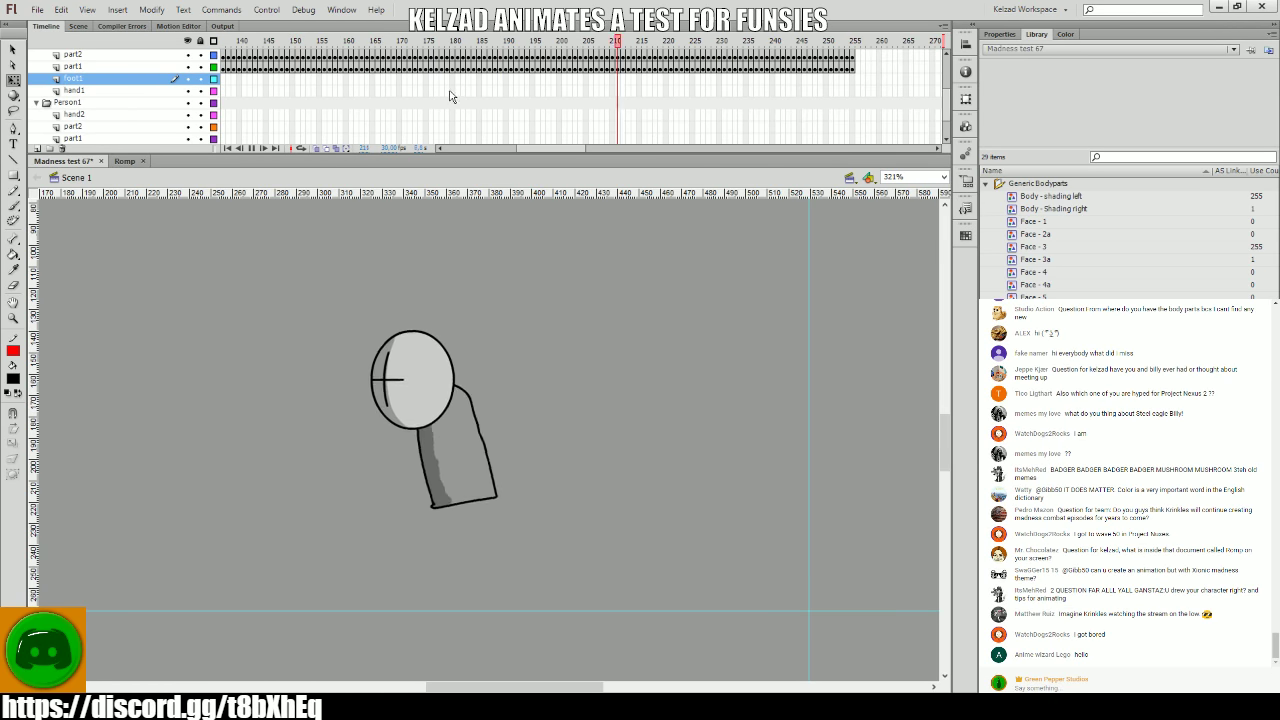
click(524, 90)
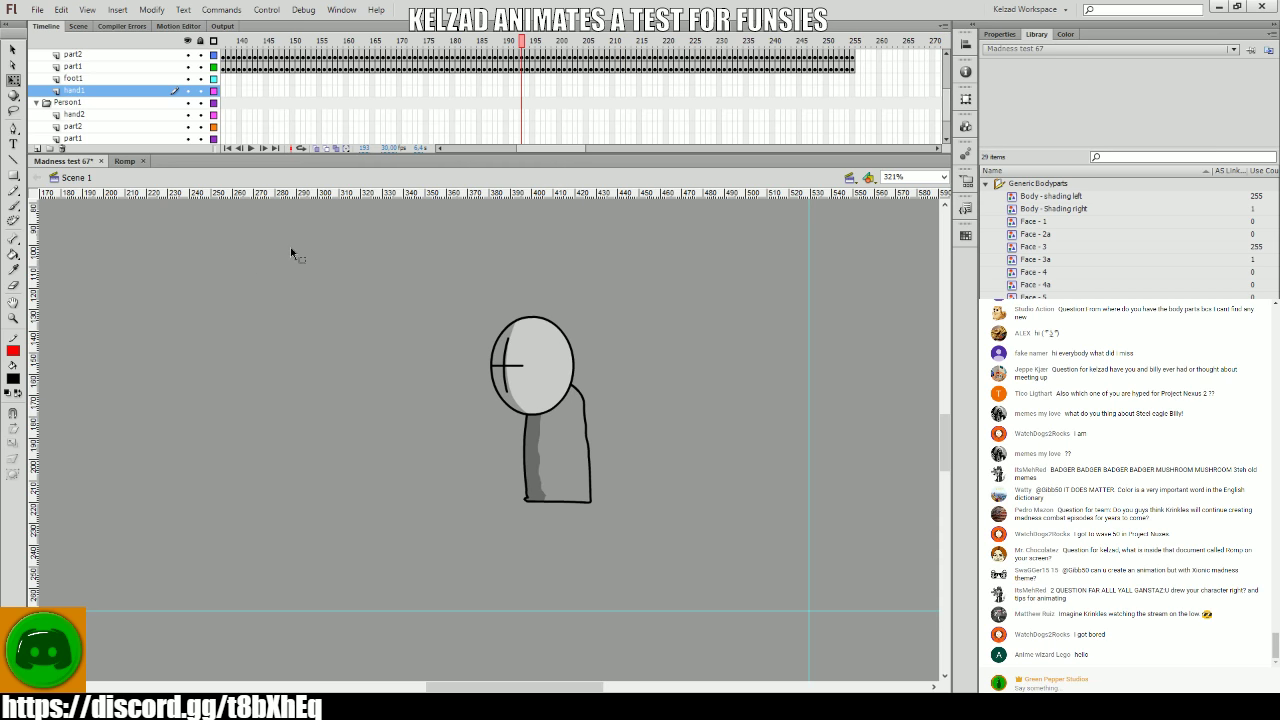
- Switch to the Romp document, scrub to around frame 344 and zoom in to examine the gunfight scene
click(121, 161)
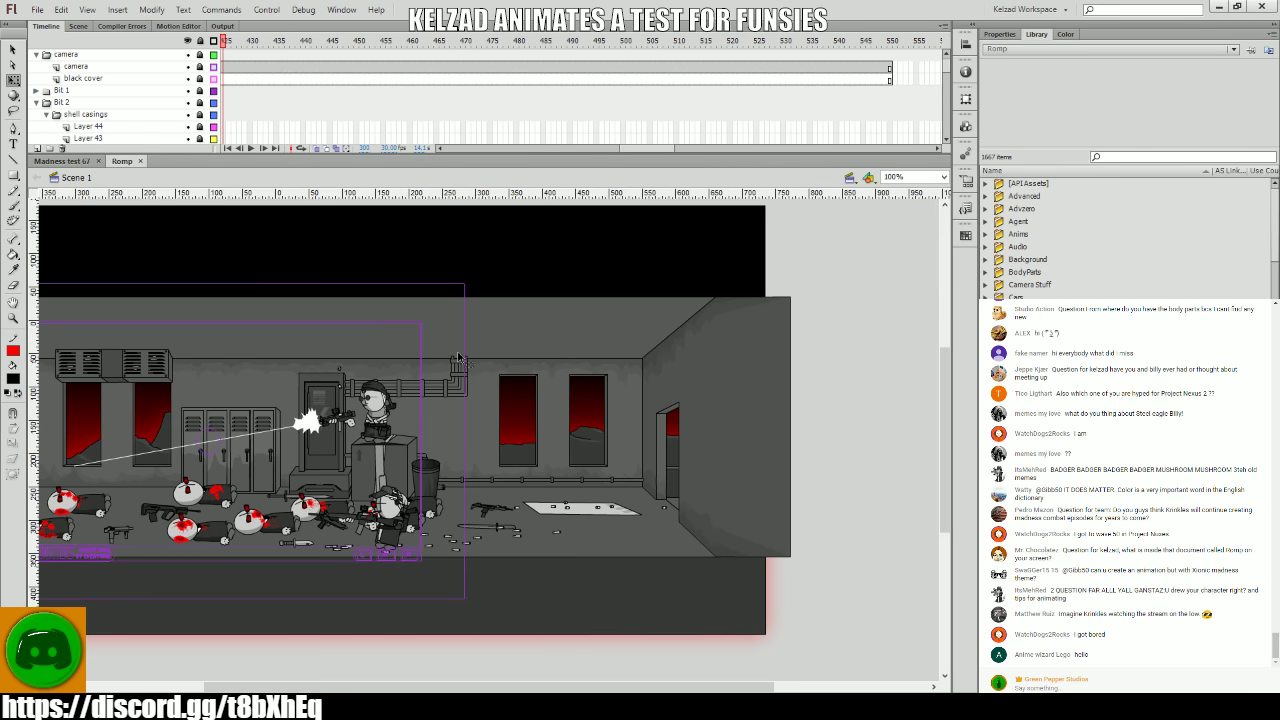
scroll(762, 627, up, 2)
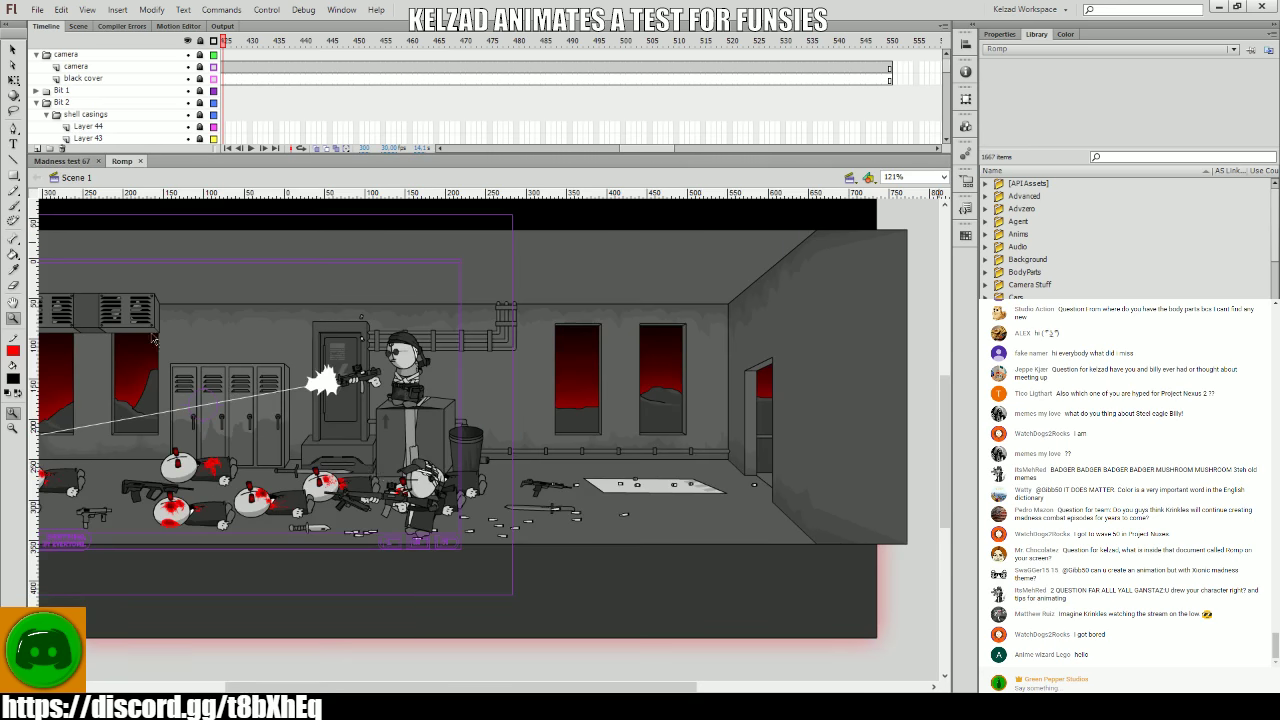
drag(172, 80, 830, 114)
click(714, 267)
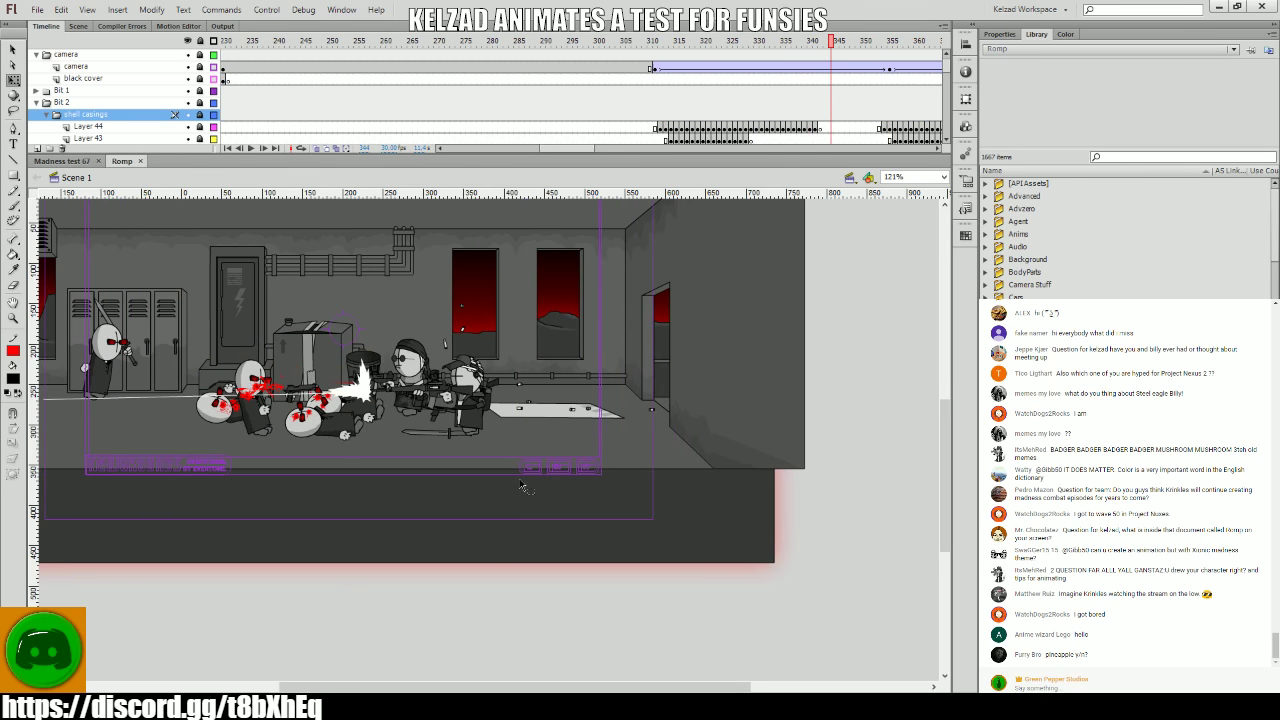
drag(728, 571, 30, 245)
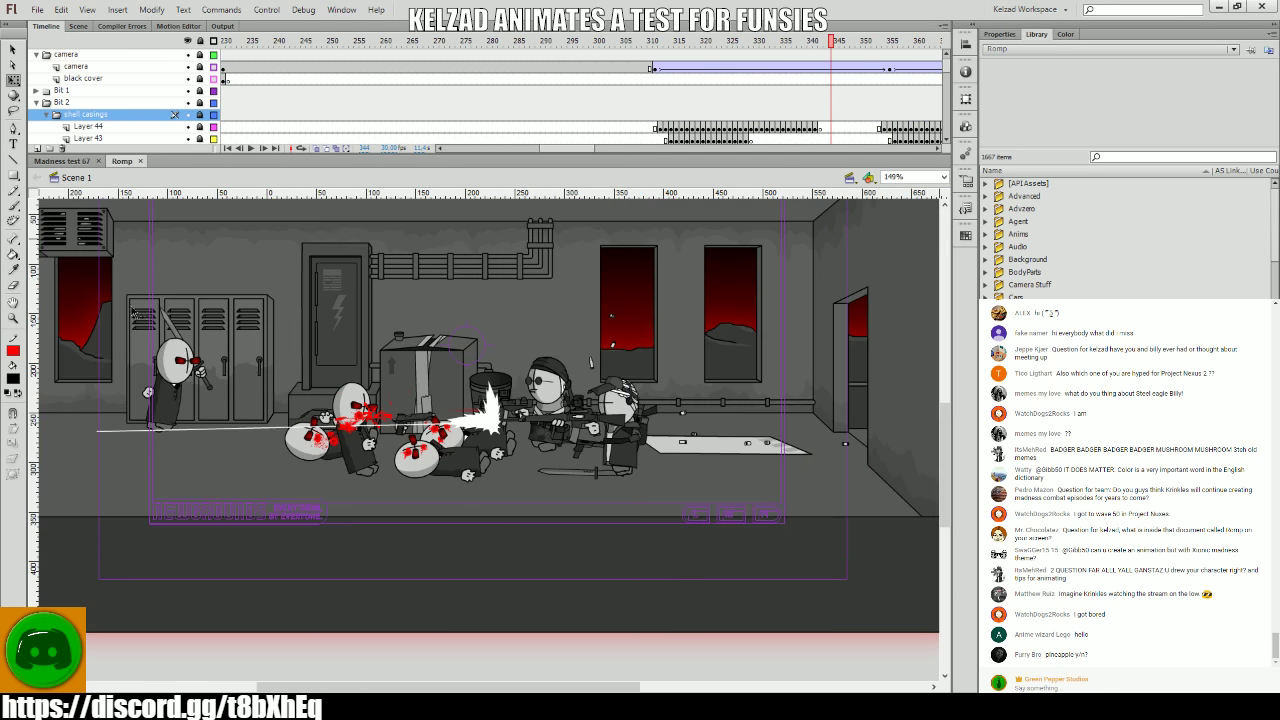
- Return to the Madness test 67 document and go to frame 1 of Person2's hand2 layer
click(80, 161)
drag(465, 116, 748, 105)
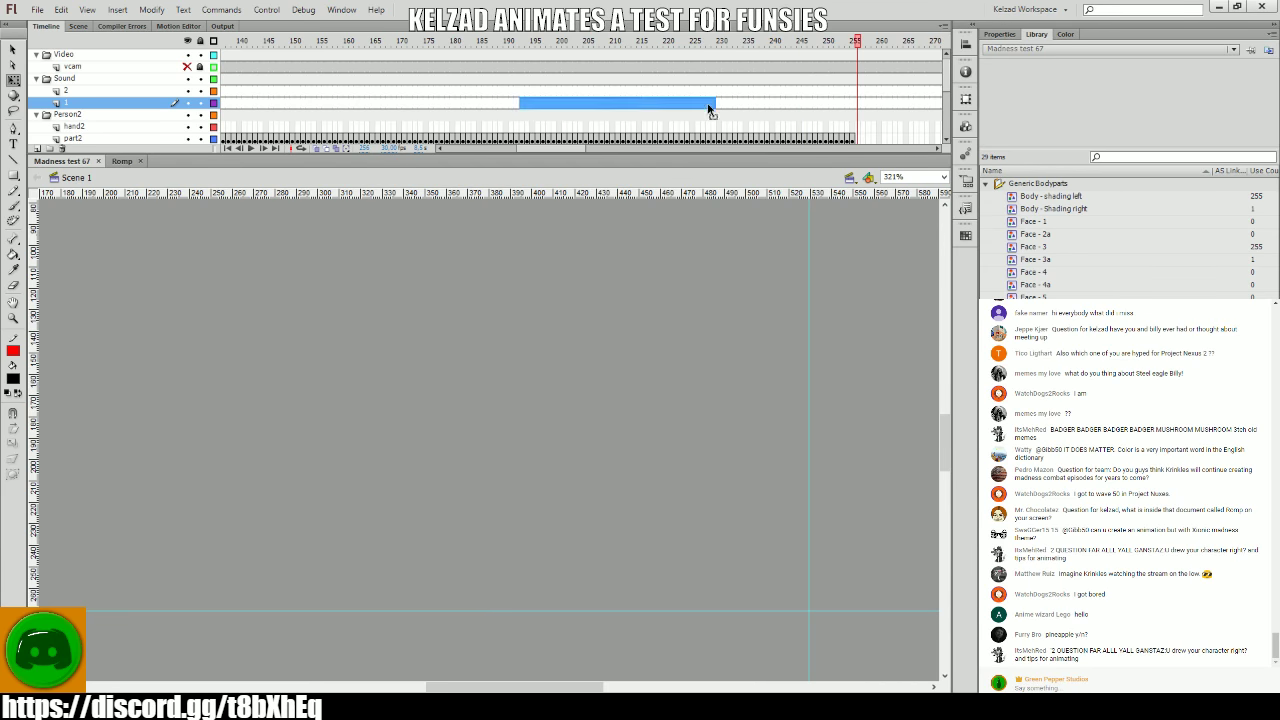
click(521, 95)
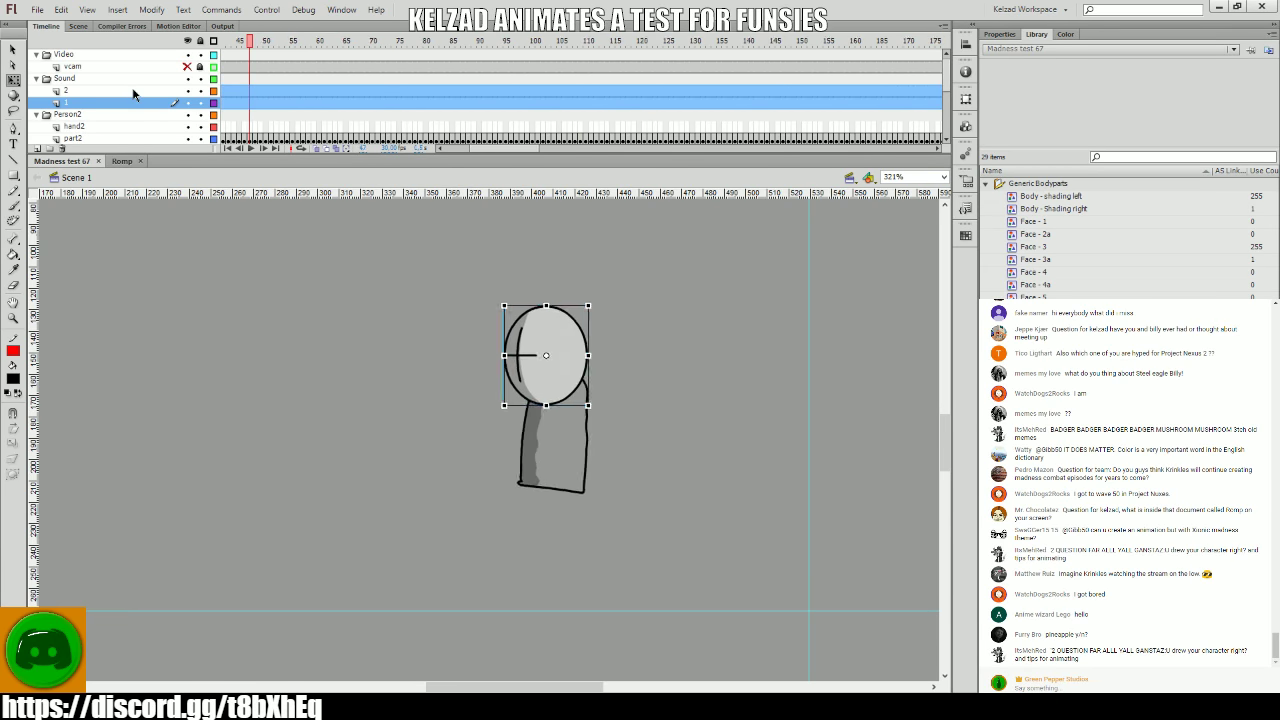
click(320, 103)
click(223, 54)
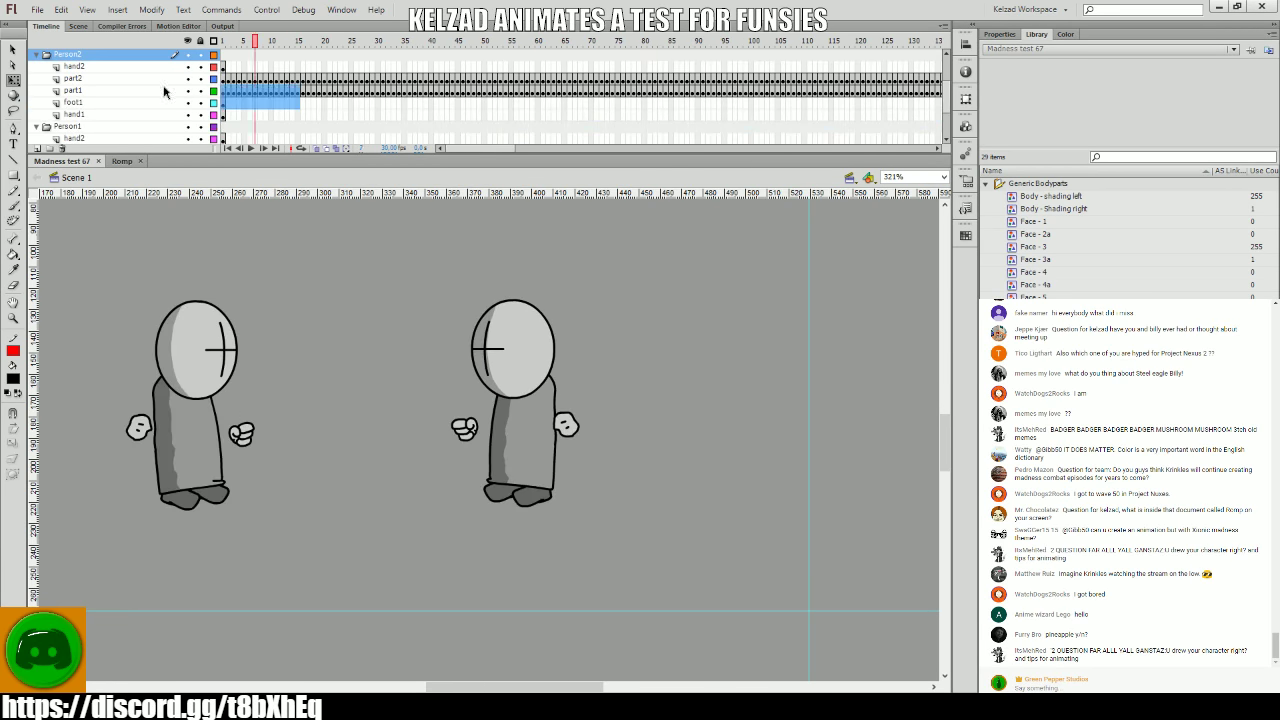
click(228, 90)
click(226, 67)
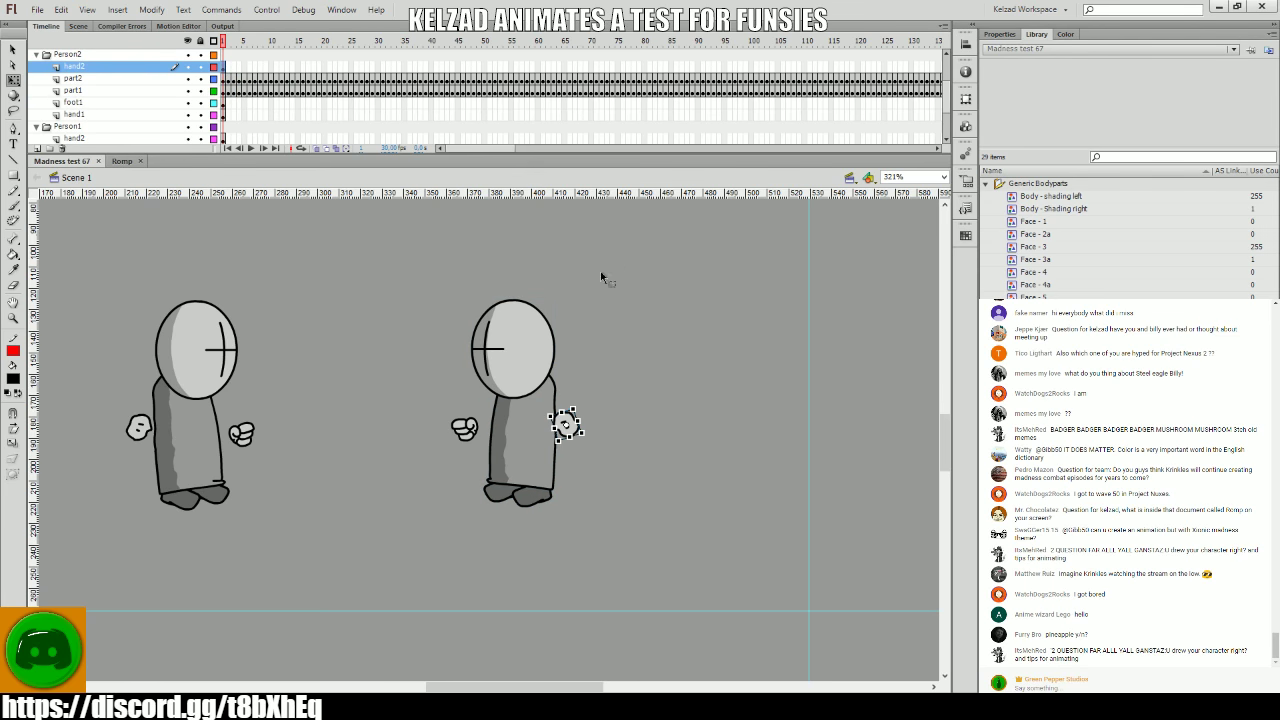
click(352, 293)
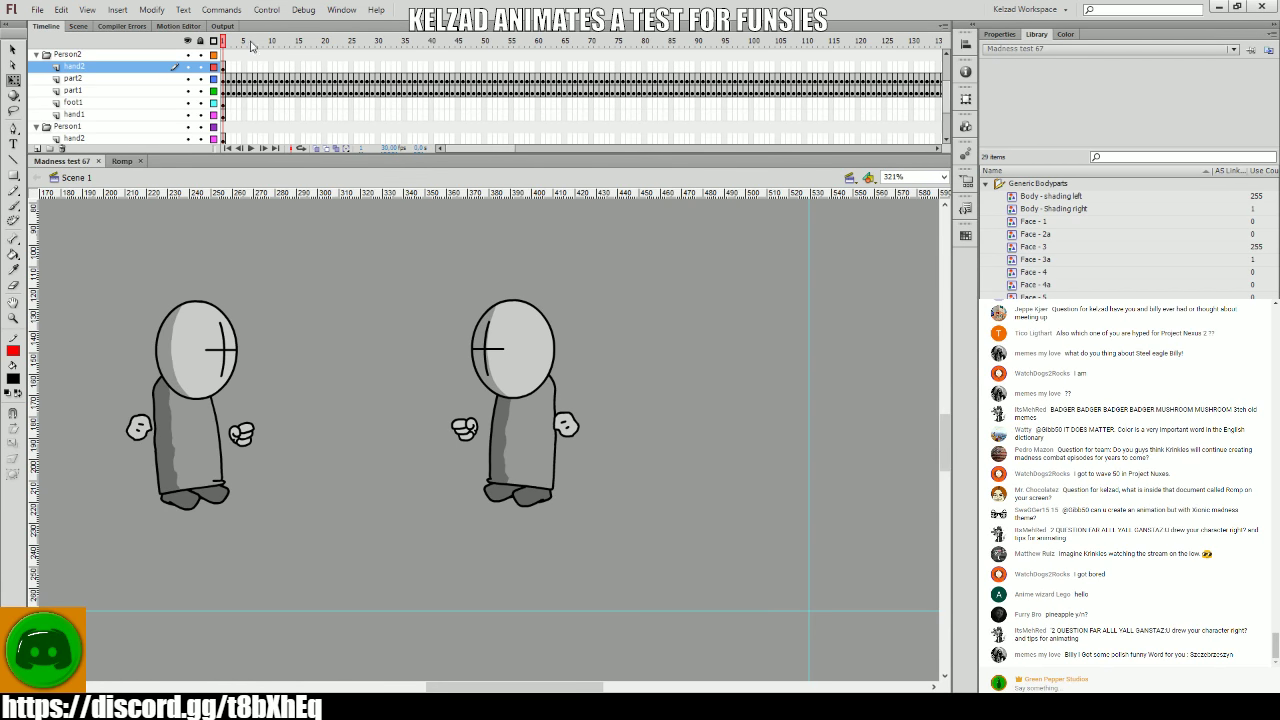
- Lock Person2's part1 layer and select the character's feet close up on frame 1
click(224, 67)
key(z)
drag(712, 586, 168, 240)
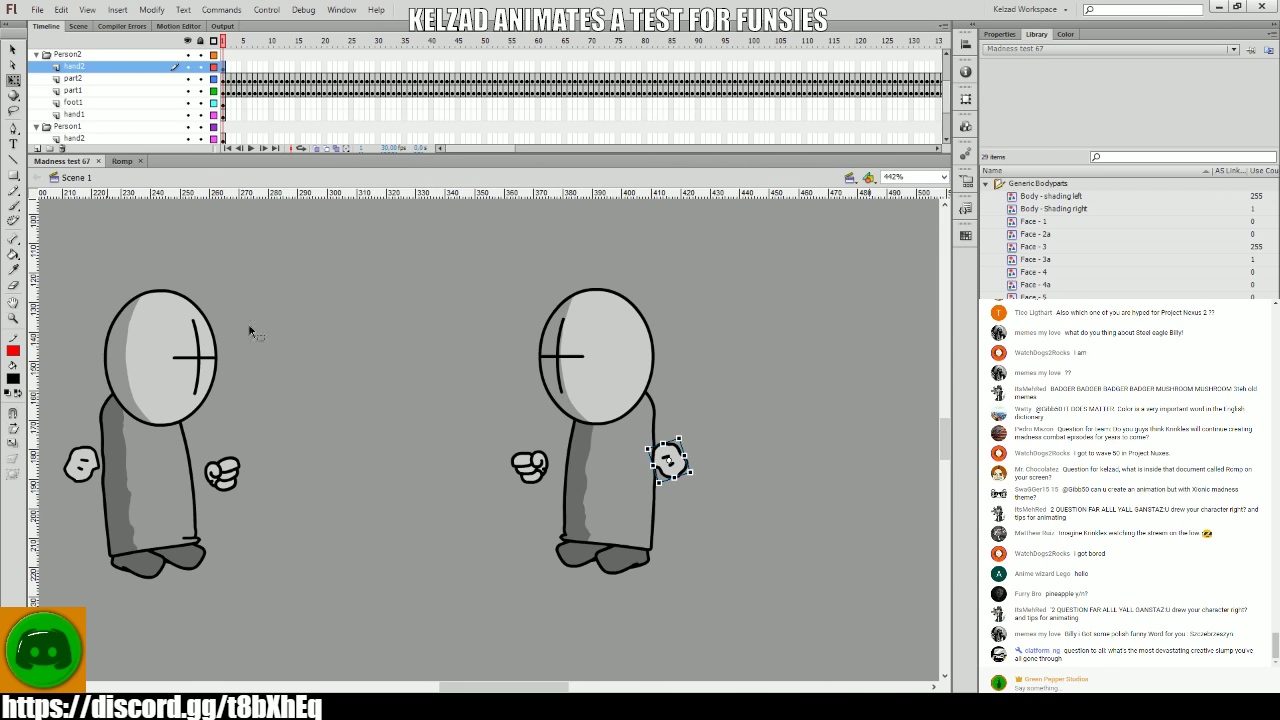
key(ctrl+z)
click(622, 556)
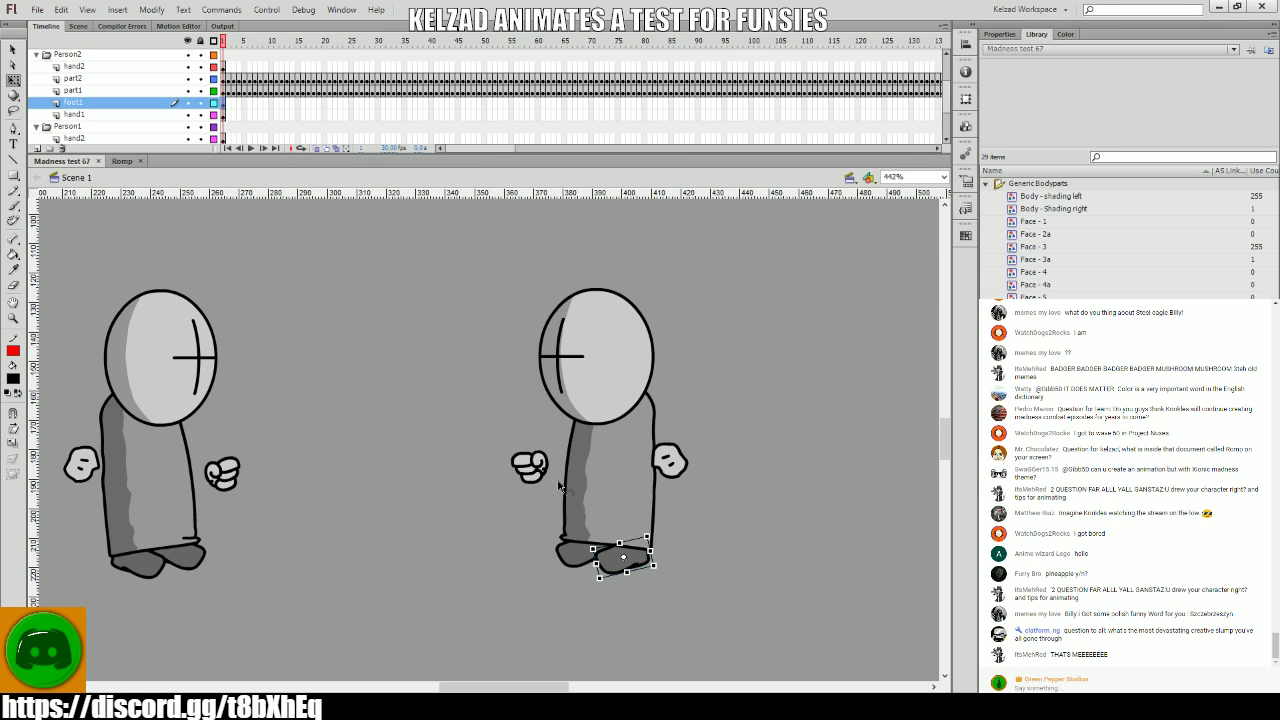
click(201, 91)
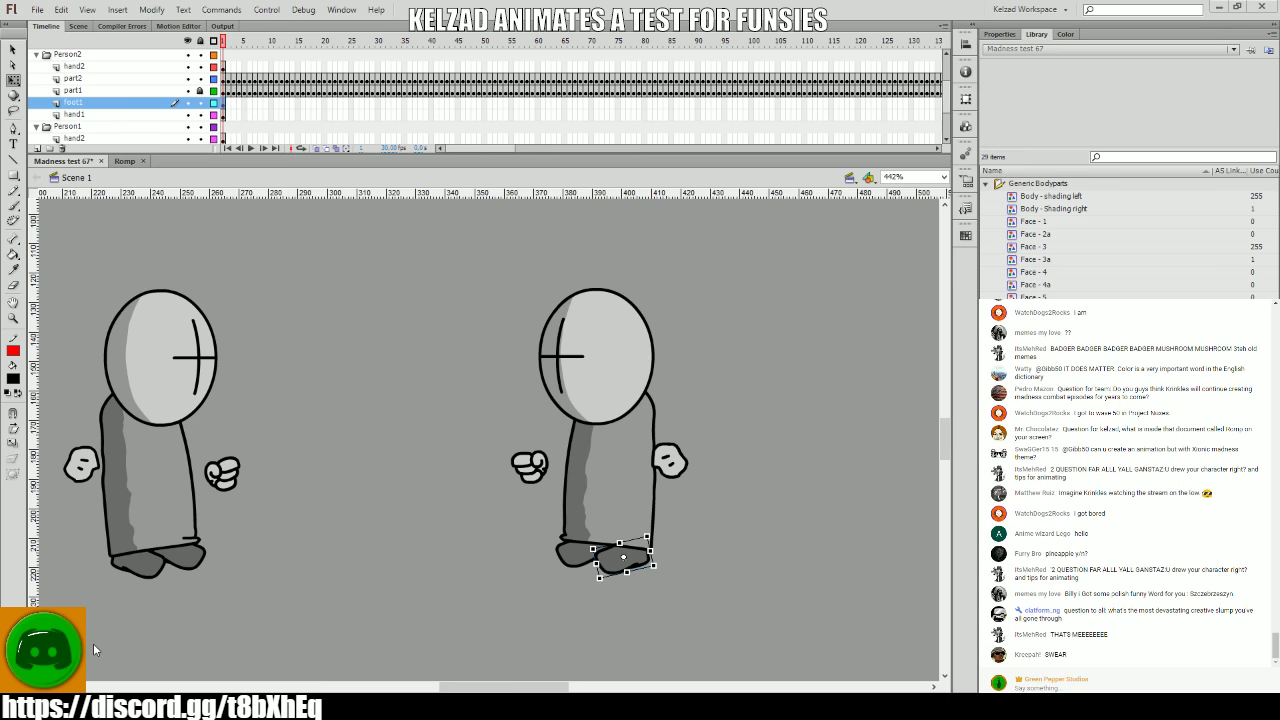
key(z)
click(600, 630)
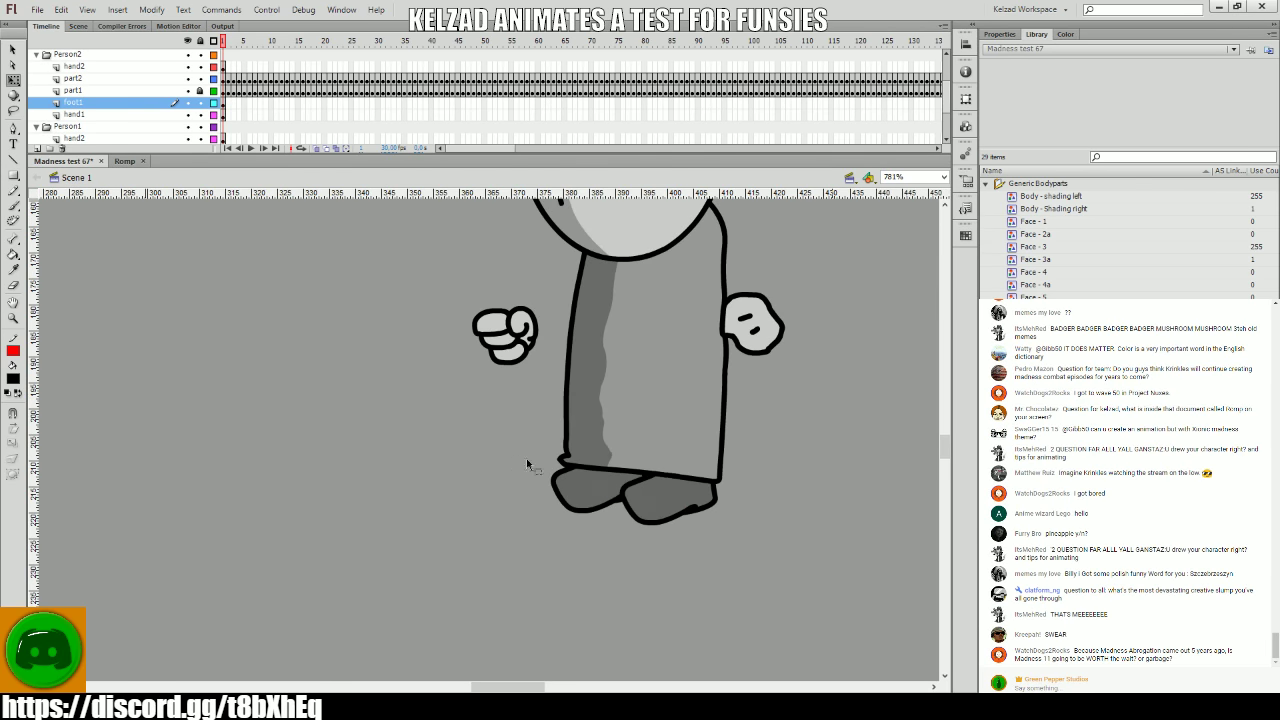
click(607, 494)
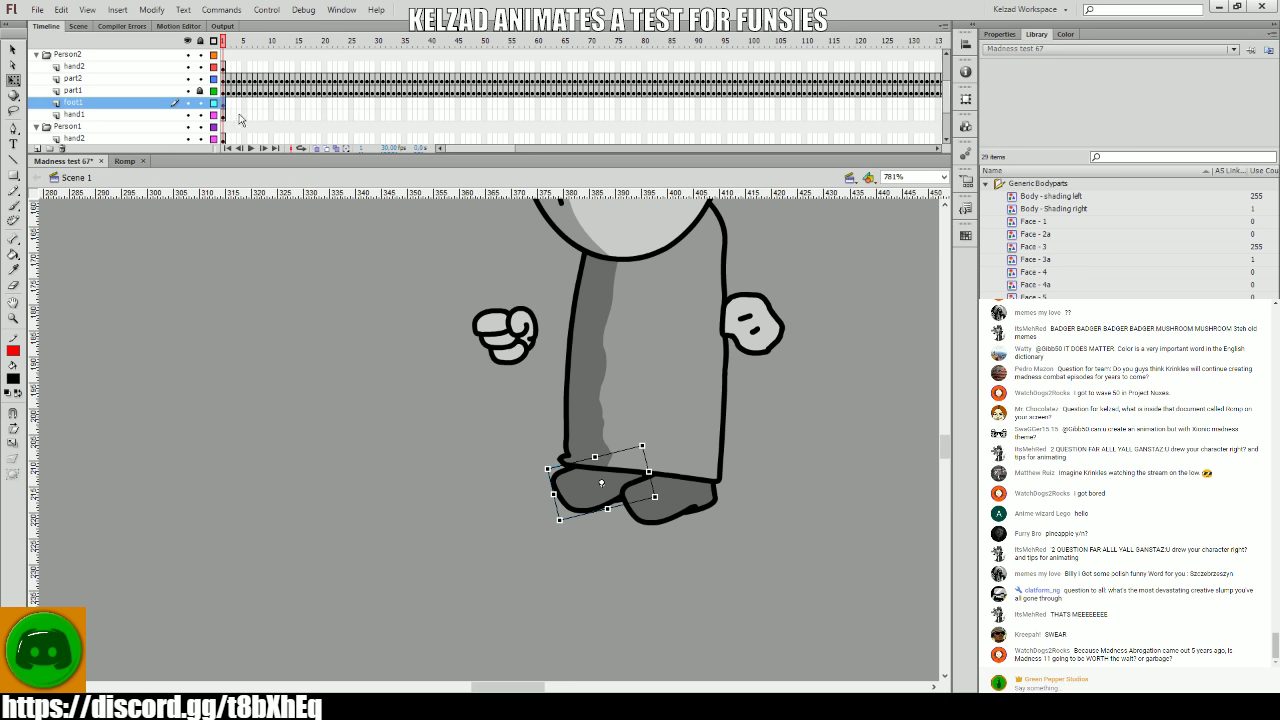
- Keyframe Person2's hand2 on each frame from 2 through 6, shifting the hand to follow the leaning body
click(228, 66)
click(223, 66)
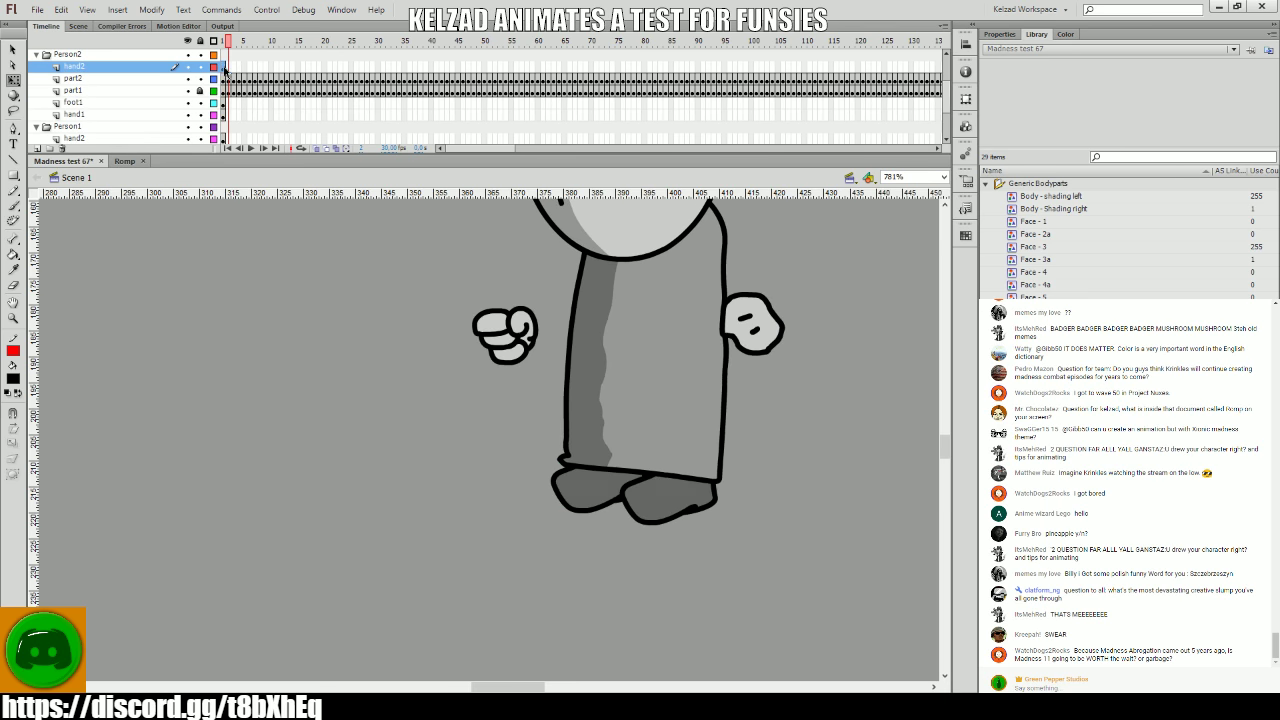
drag(395, 392, 297, 476)
key(period)
key(comma)
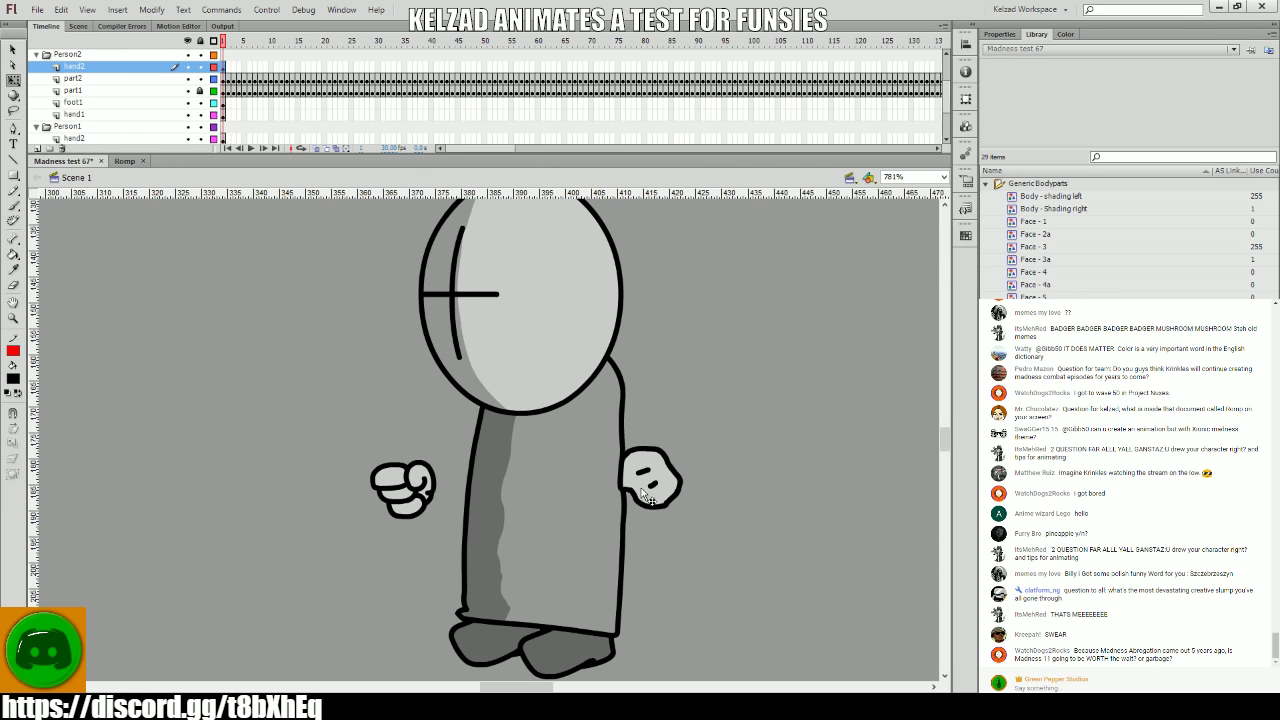
key(period)
key(ctrl+shift+v)
key(period)
key(ctrl+shift+v)
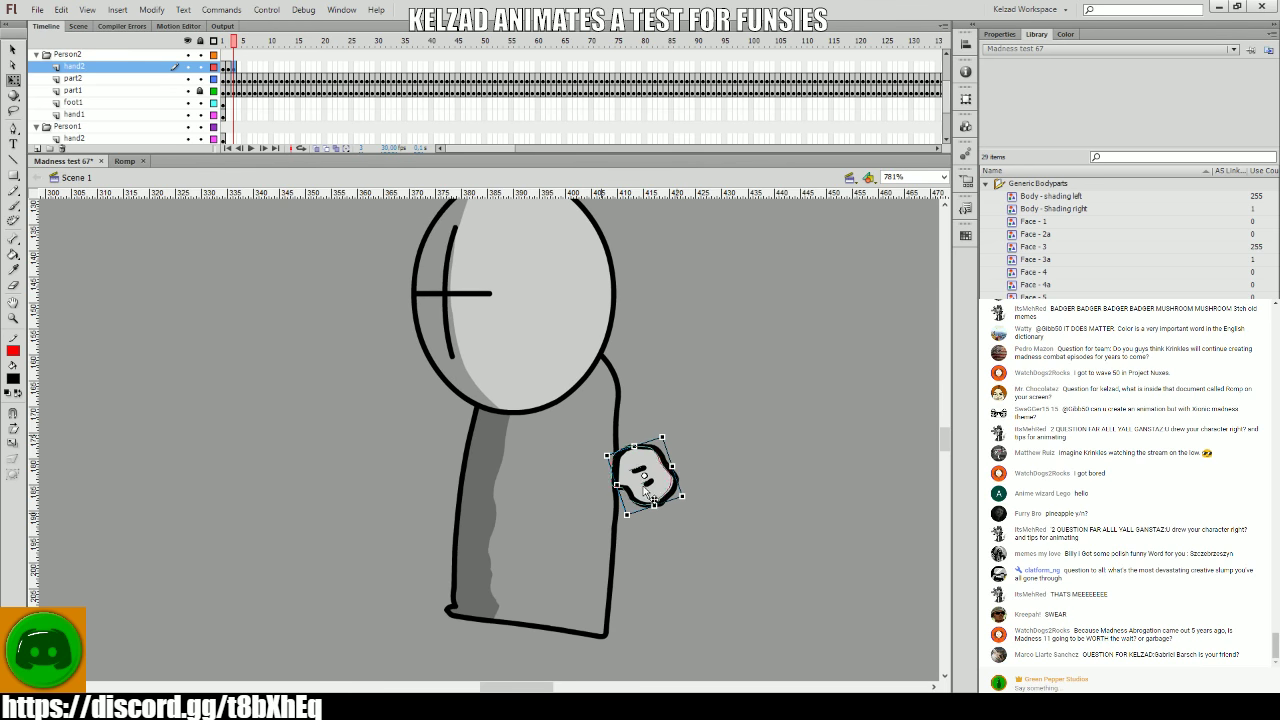
key(period)
key(ctrl+shift+v)
key(period)
key(ctrl+shift+v)
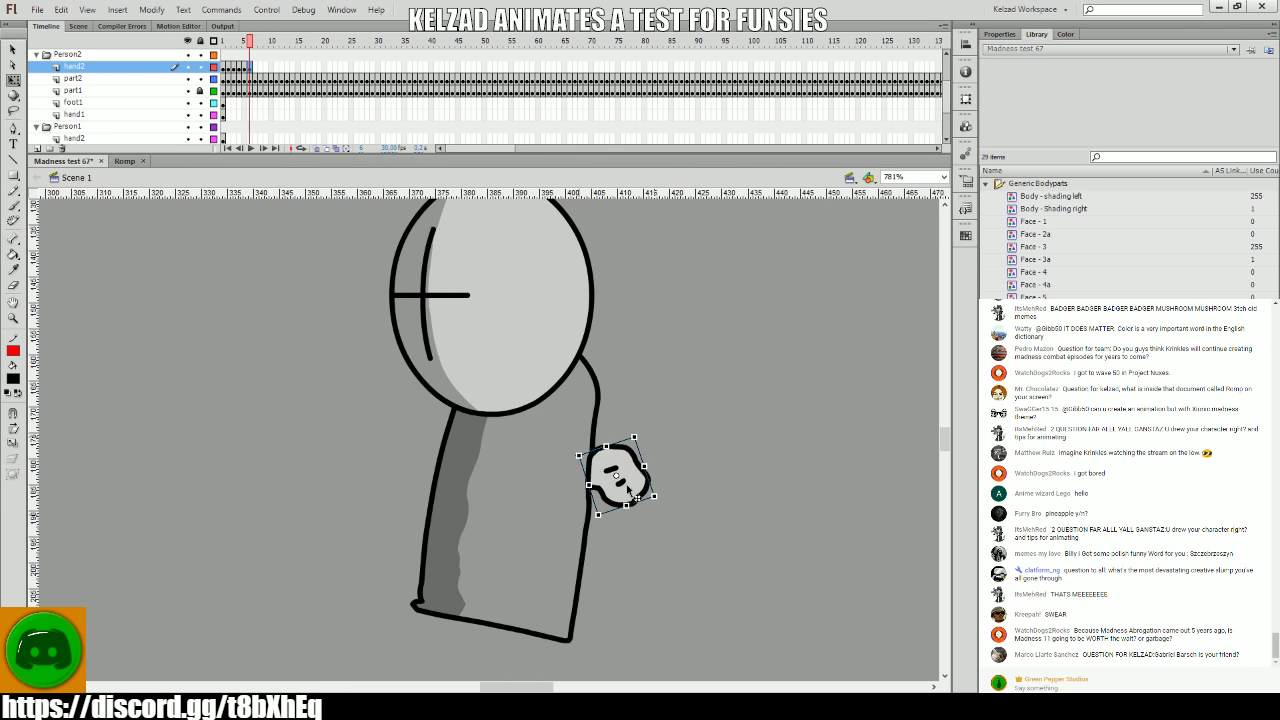
- Continue keyframing hand2 frame by frame through frame 21, swinging the hand inward across the body
key(period)
key(ctrl+shift+v)
drag(642, 488, 510, 543)
key(period)
key(ctrl+shift+v)
key(period)
key(ctrl+shift+v)
key(period)
key(ctrl+shift+v)
key(period)
key(ctrl+shift+v)
key(period)
key(ctrl+shift+v)
key(period)
key(ctrl+shift+v)
key(period)
key(ctrl+shift+v)
key(period)
key(ctrl+shift+v)
key(period)
key(ctrl+shift+v)
key(period)
key(ctrl+shift+v)
key(period)
key(ctrl+shift+v)
key(period)
key(ctrl+shift+v)
key(period)
key(ctrl+shift+v)
key(period)
key(ctrl+shift+v)
key(period)
key(ctrl+shift+v)
- Flip between the hand2 poses around frames 17 to 20 and nudge the hand slightly down and left to smooth the swing
key(comma)
key(comma)
key(period)
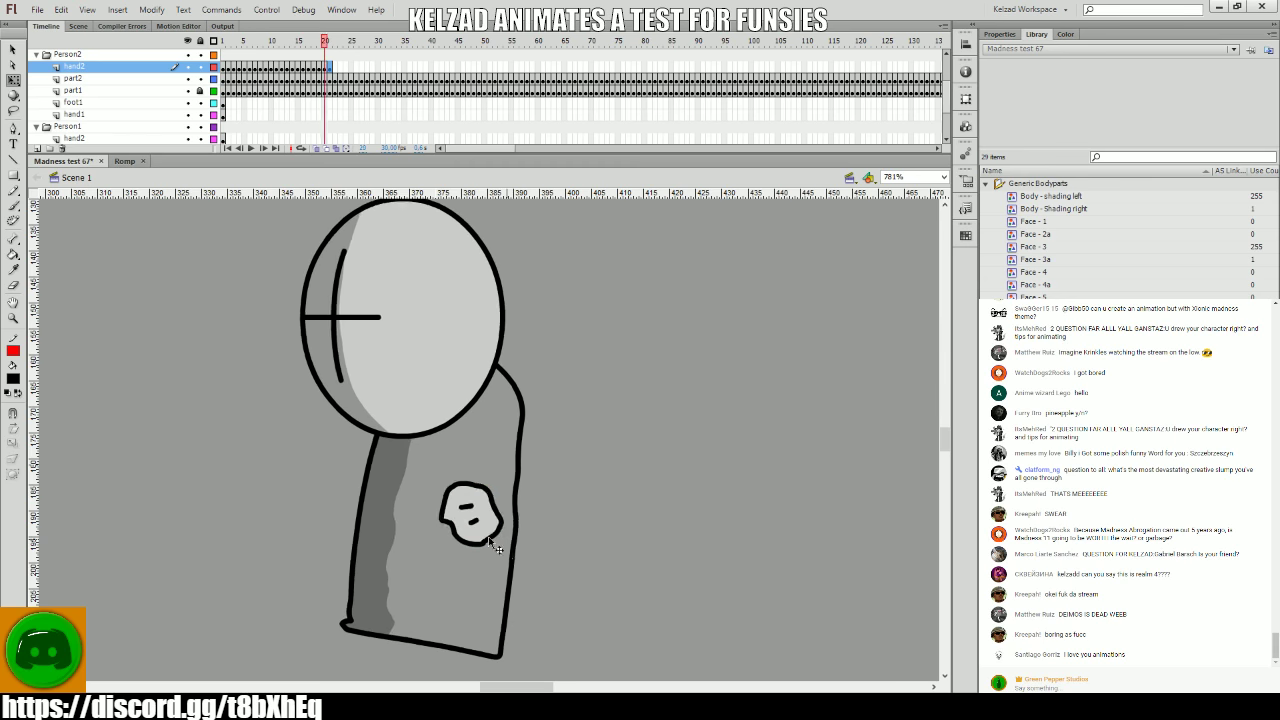
key(comma)
key(period)
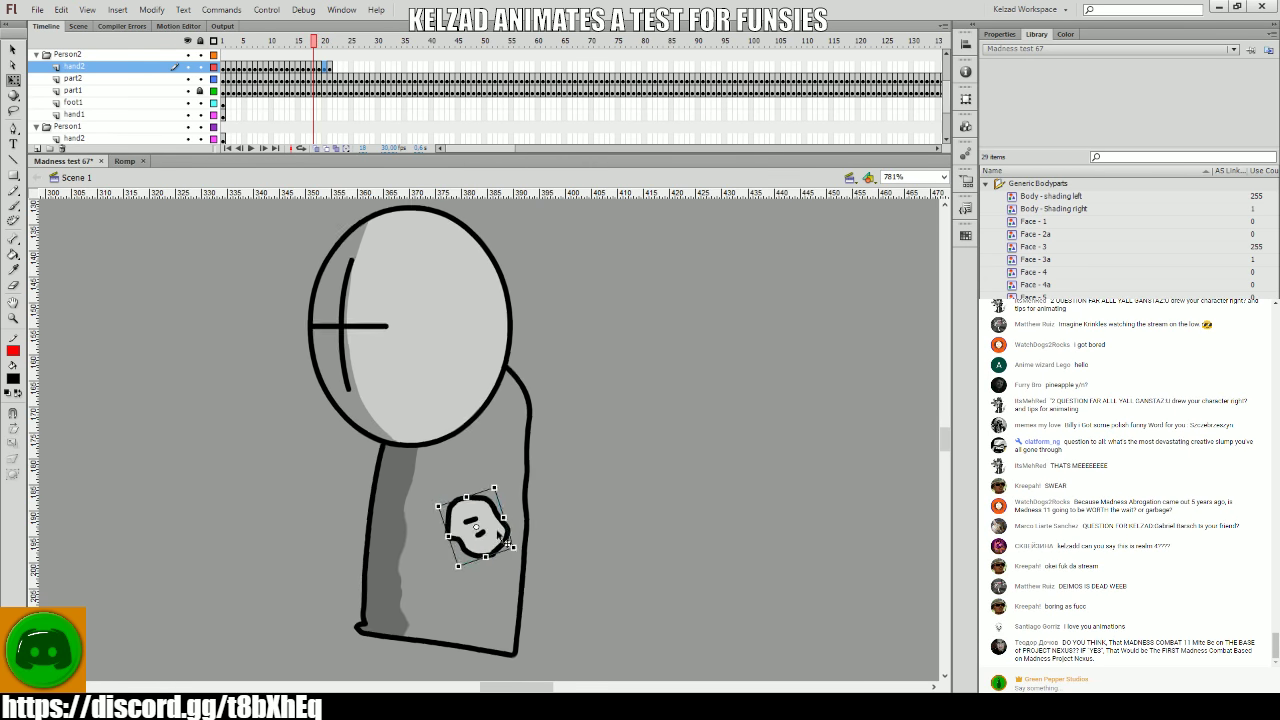
key(comma)
key(period)
key(comma)
drag(475, 523, 473, 527)
key(period)
key(comma)
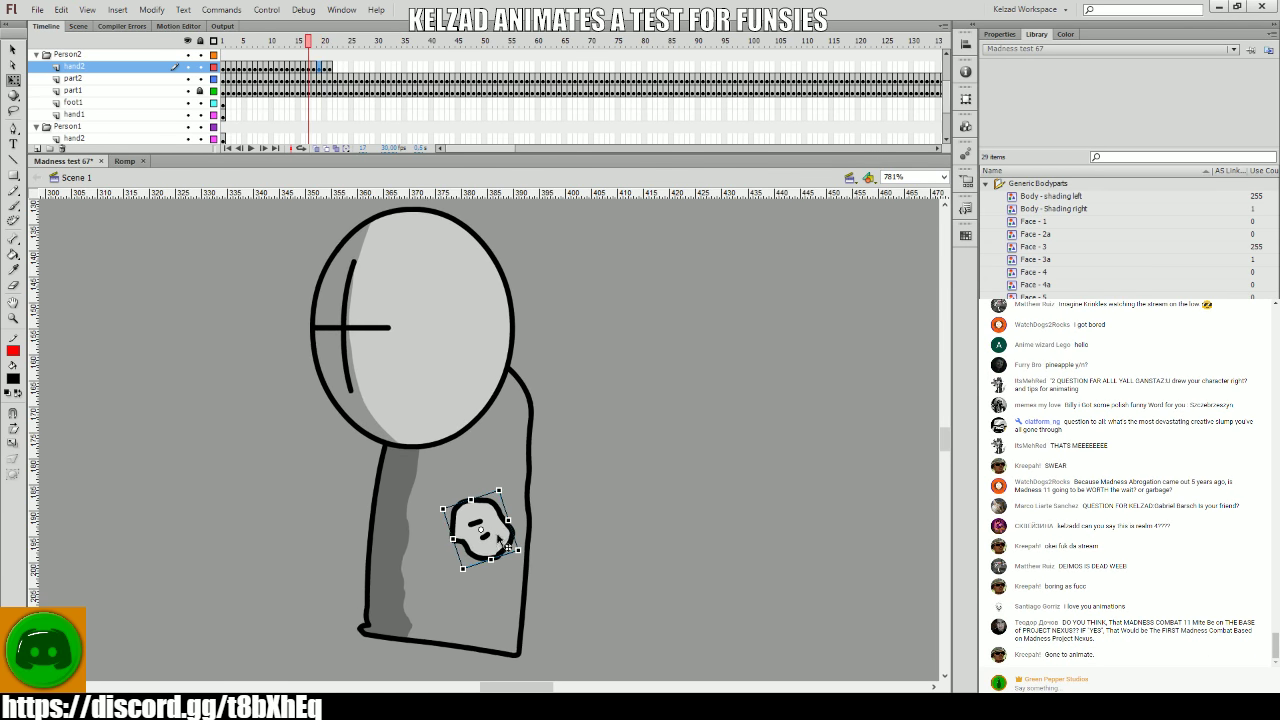
key(period)
key(comma)
key(comma)
- Play back the opening frames from around frame 5 to check the hand's swing against the body
key(Return)
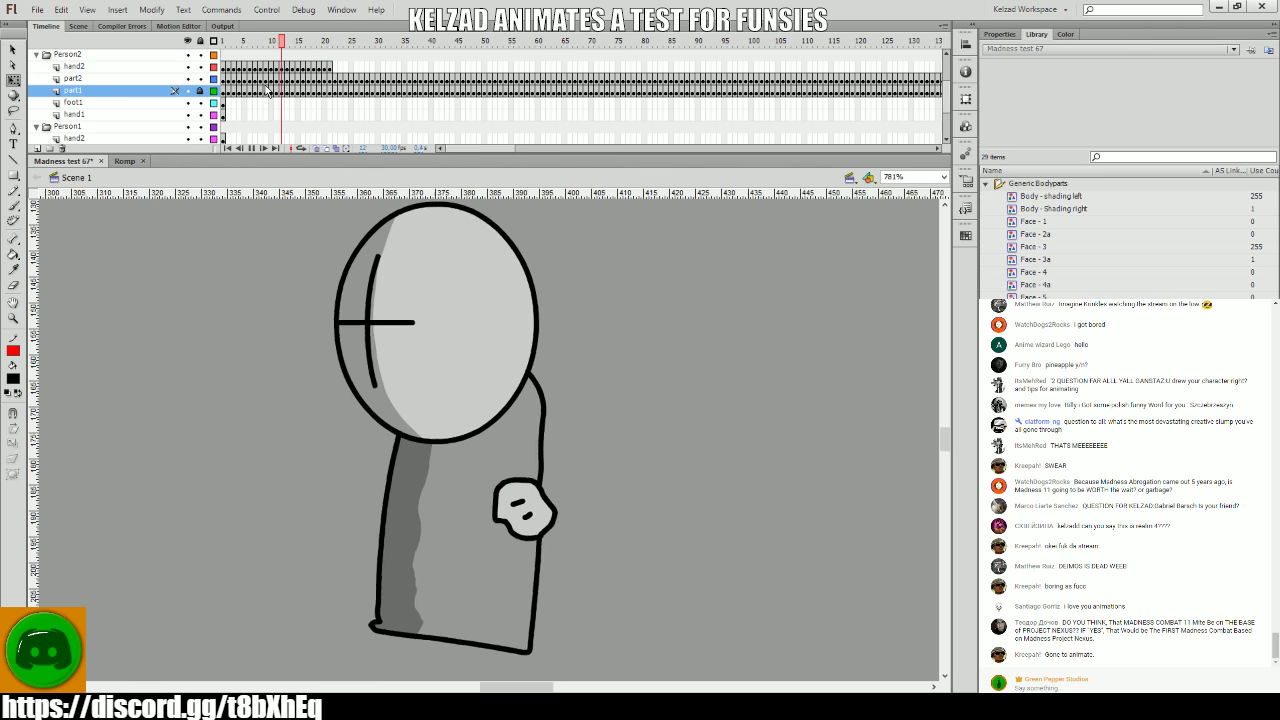
click(243, 80)
key(Return)
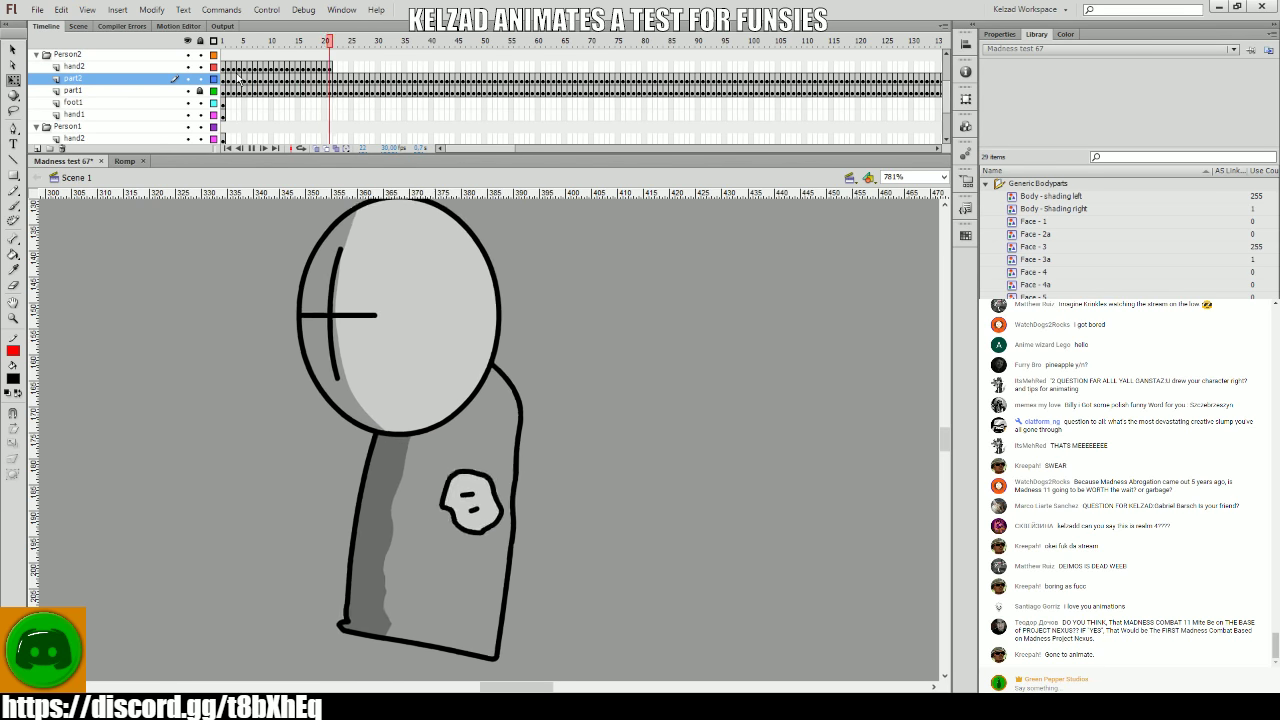
click(243, 80)
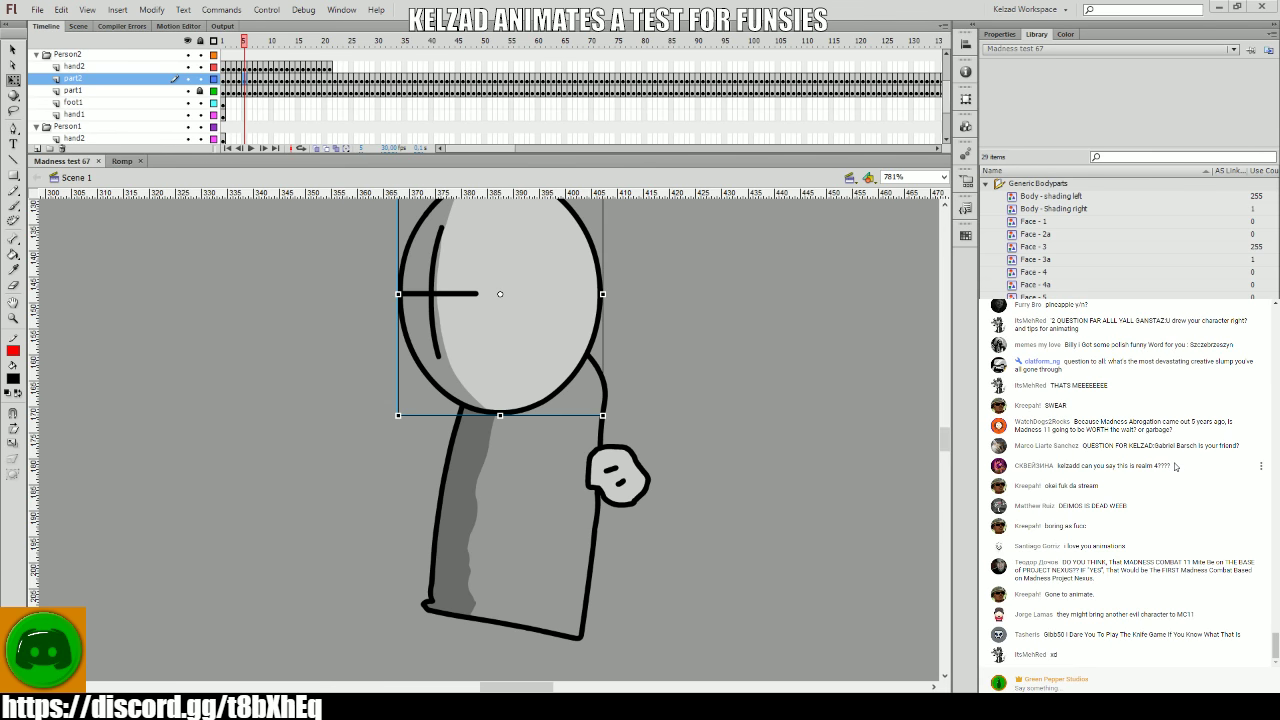
- Fine-tune the hand on hand2 around frames 16 to 21 while comparing neighbouring poses
click(161, 409)
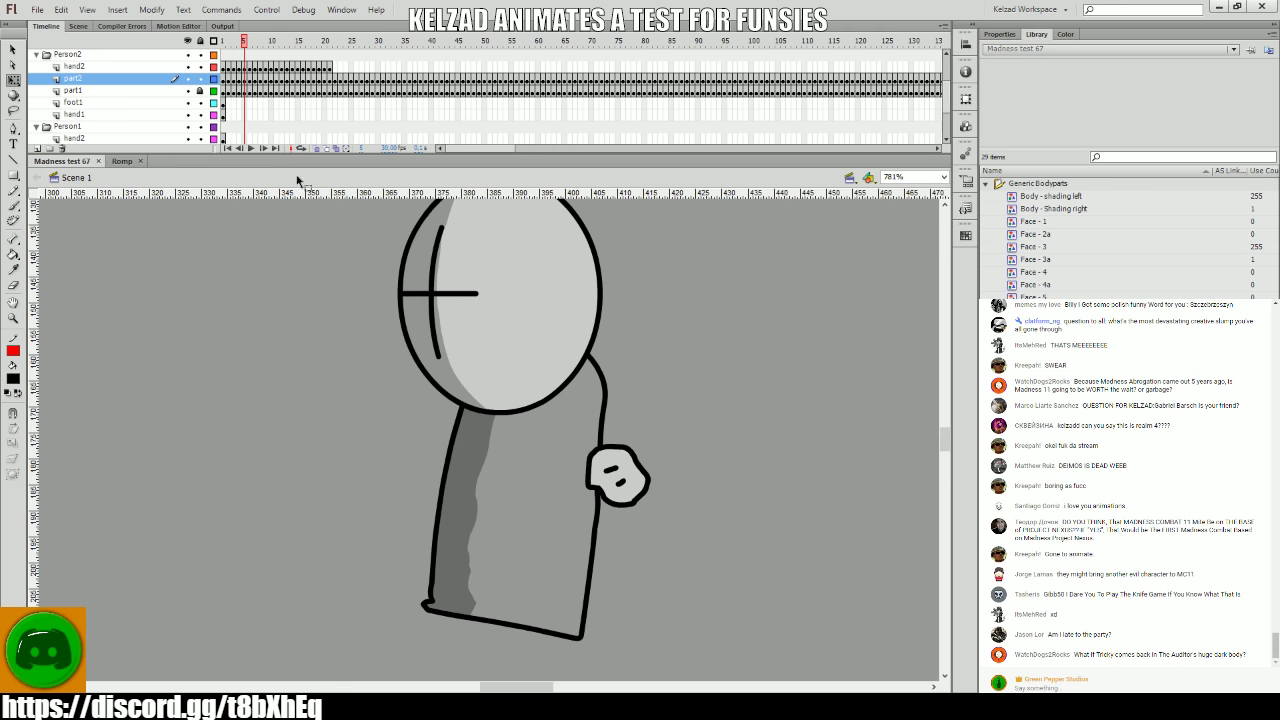
drag(276, 77, 322, 110)
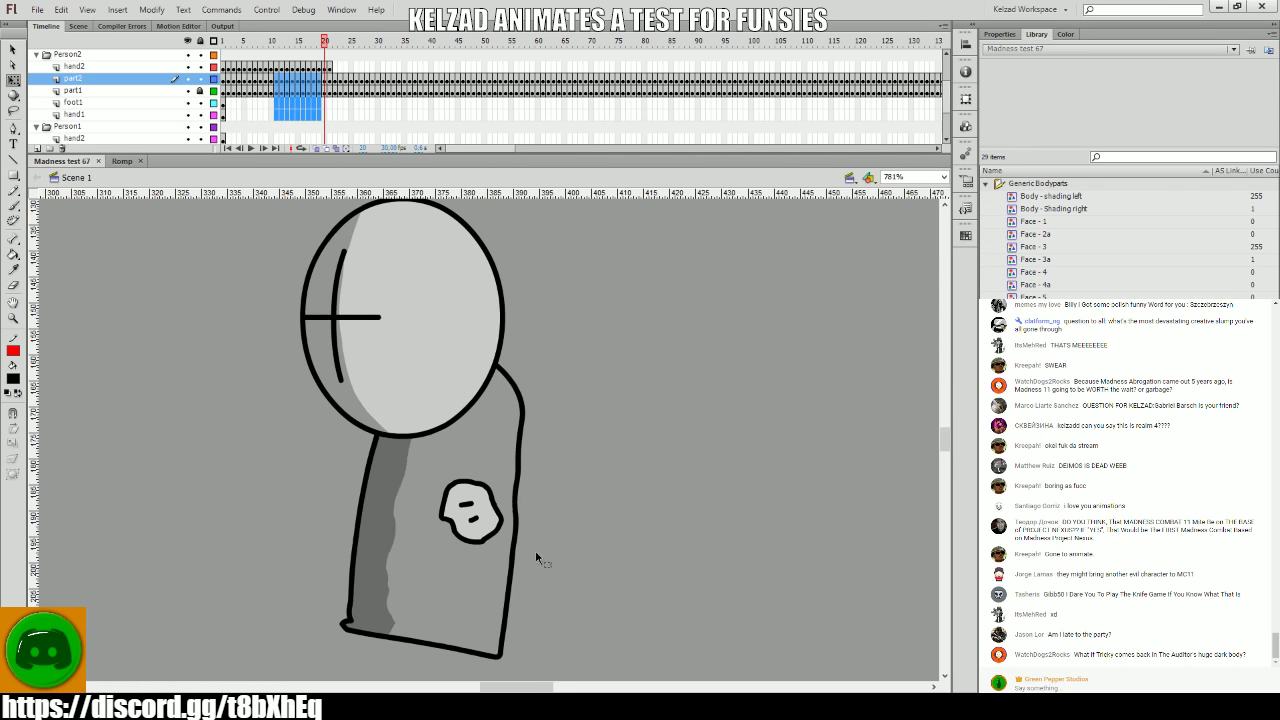
click(468, 510)
key(comma)
key(comma)
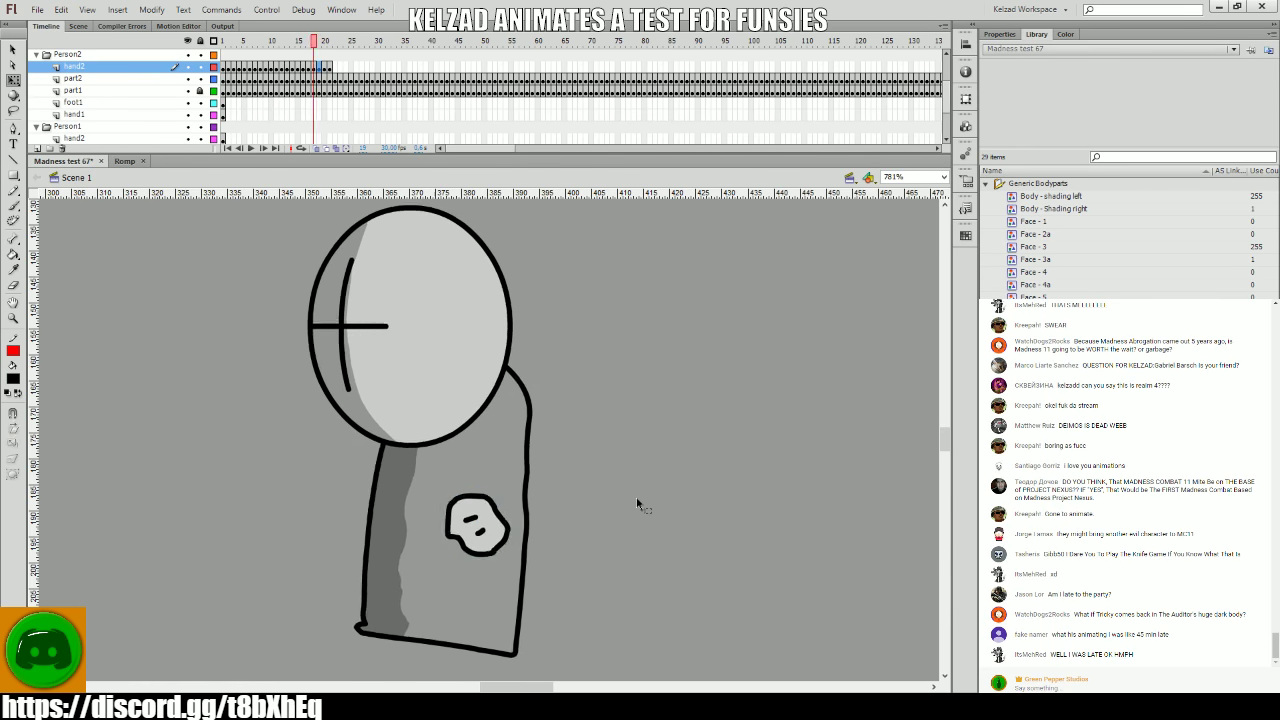
key(comma)
key(comma)
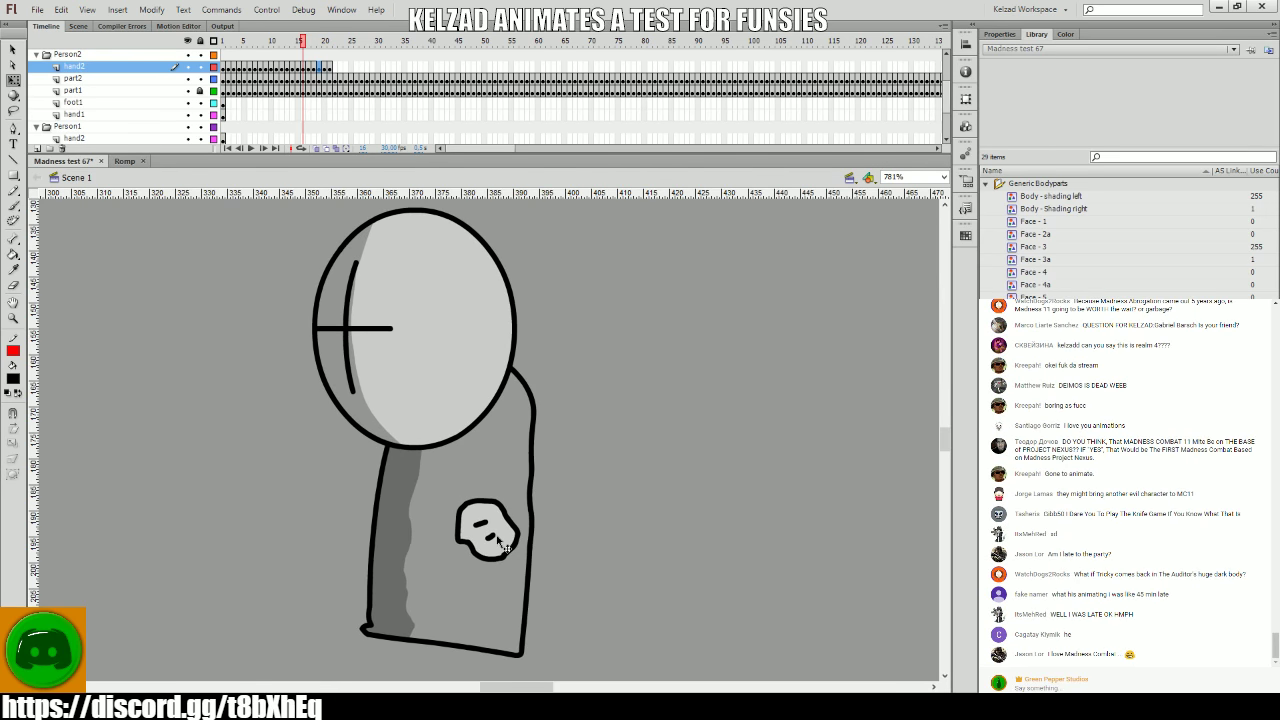
key(period)
click(502, 543)
key(period)
key(period)
key(period)
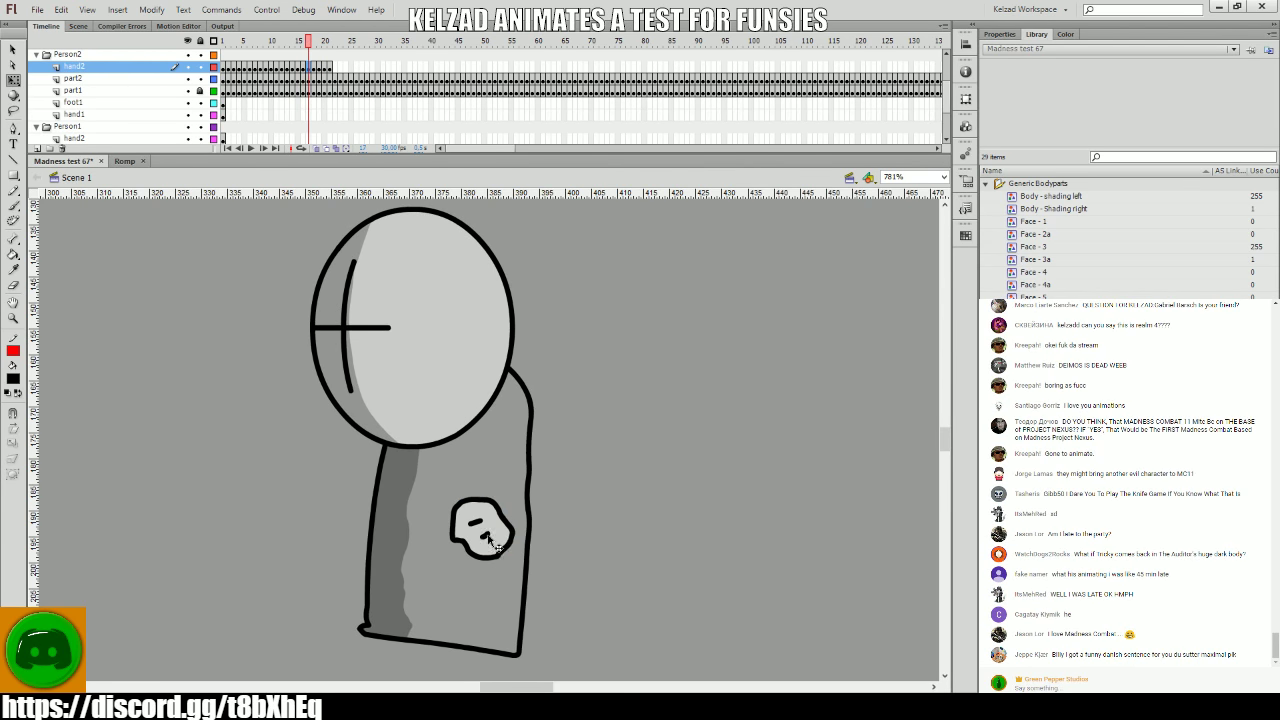
key(period)
key(comma)
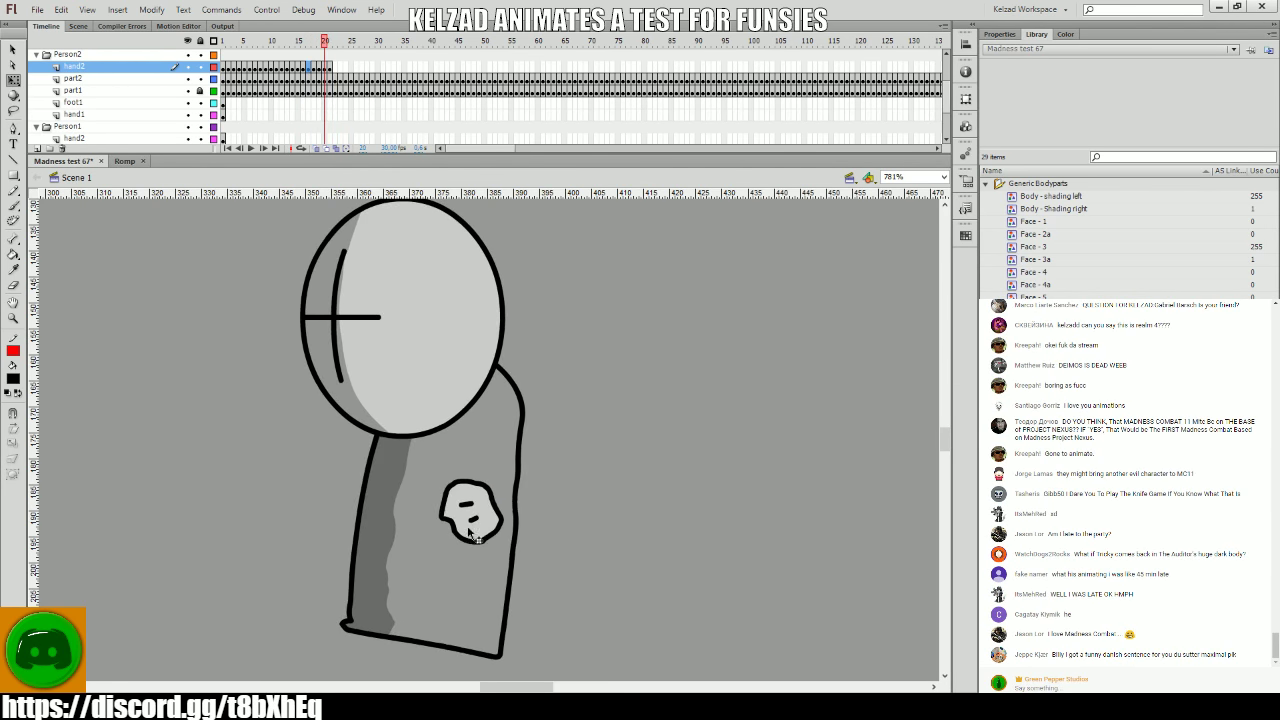
key(period)
key(comma)
key(period)
key(comma)
key(period)
key(comma)
- Adjust the head slightly on frame 20 of part2 and compare it with frames 21 and 22
click(510, 365)
key(period)
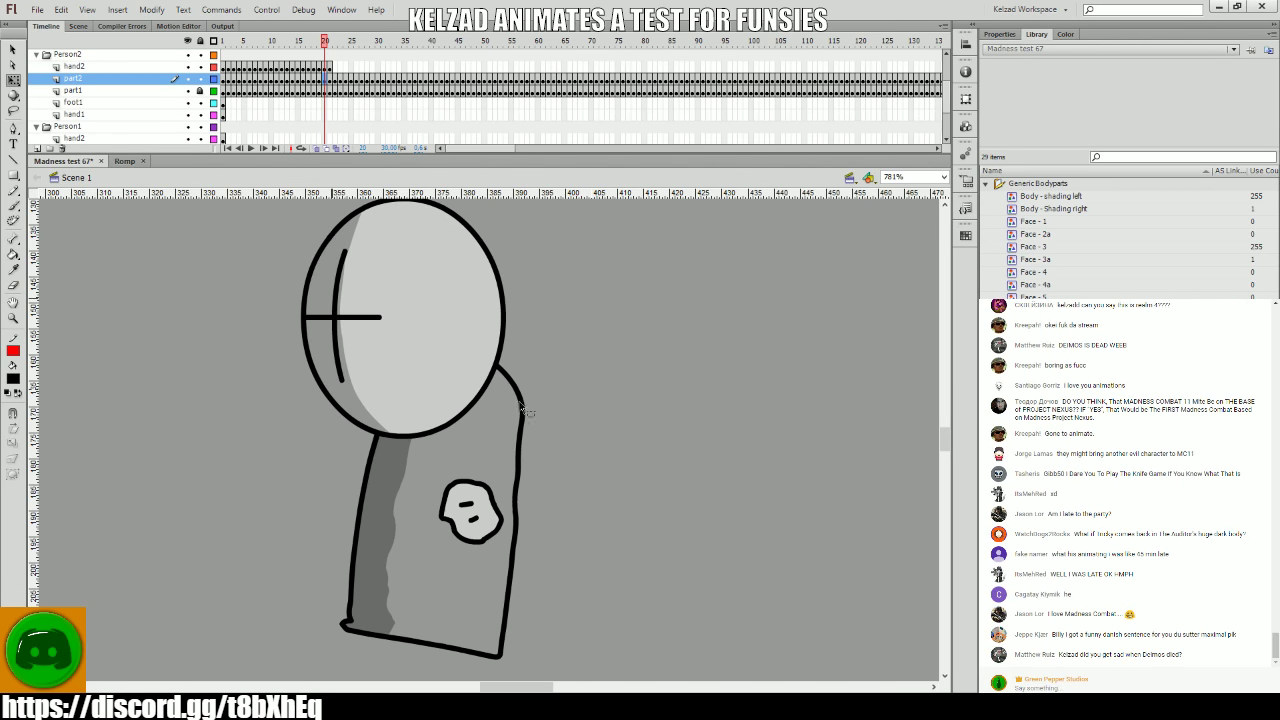
key(comma)
click(464, 368)
key(period)
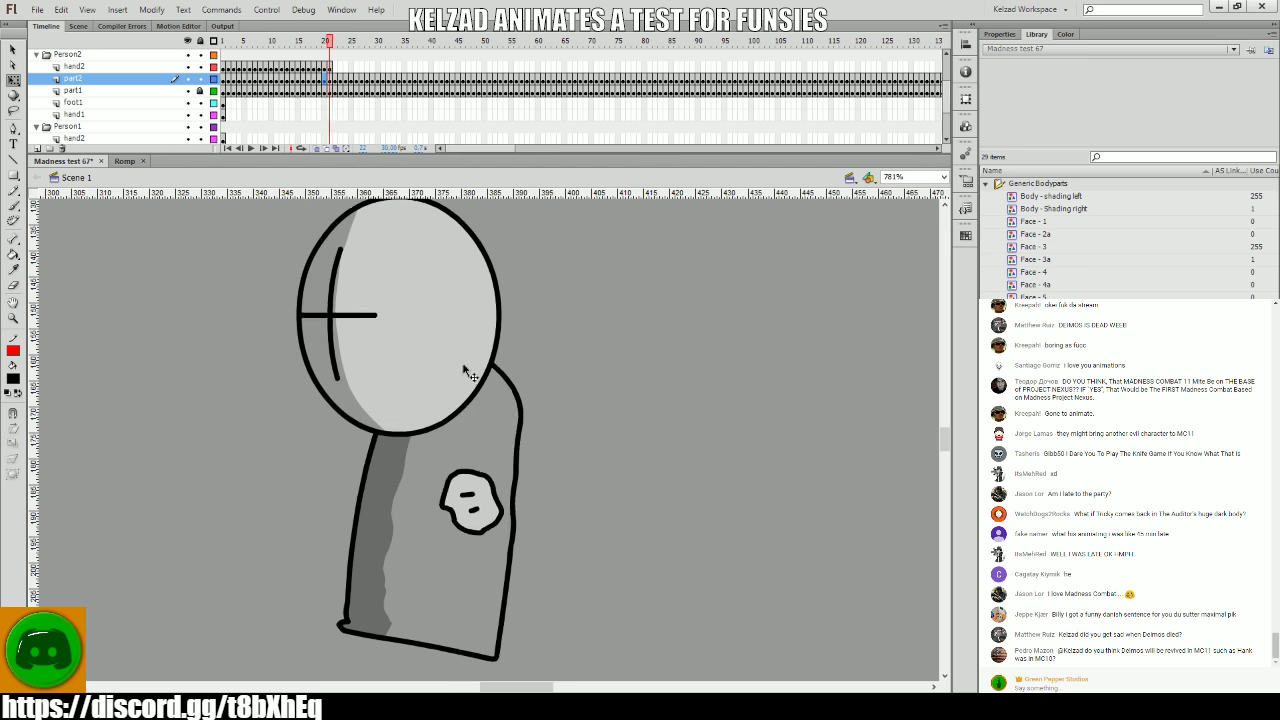
key(period)
key(comma)
key(comma)
key(period)
key(period)
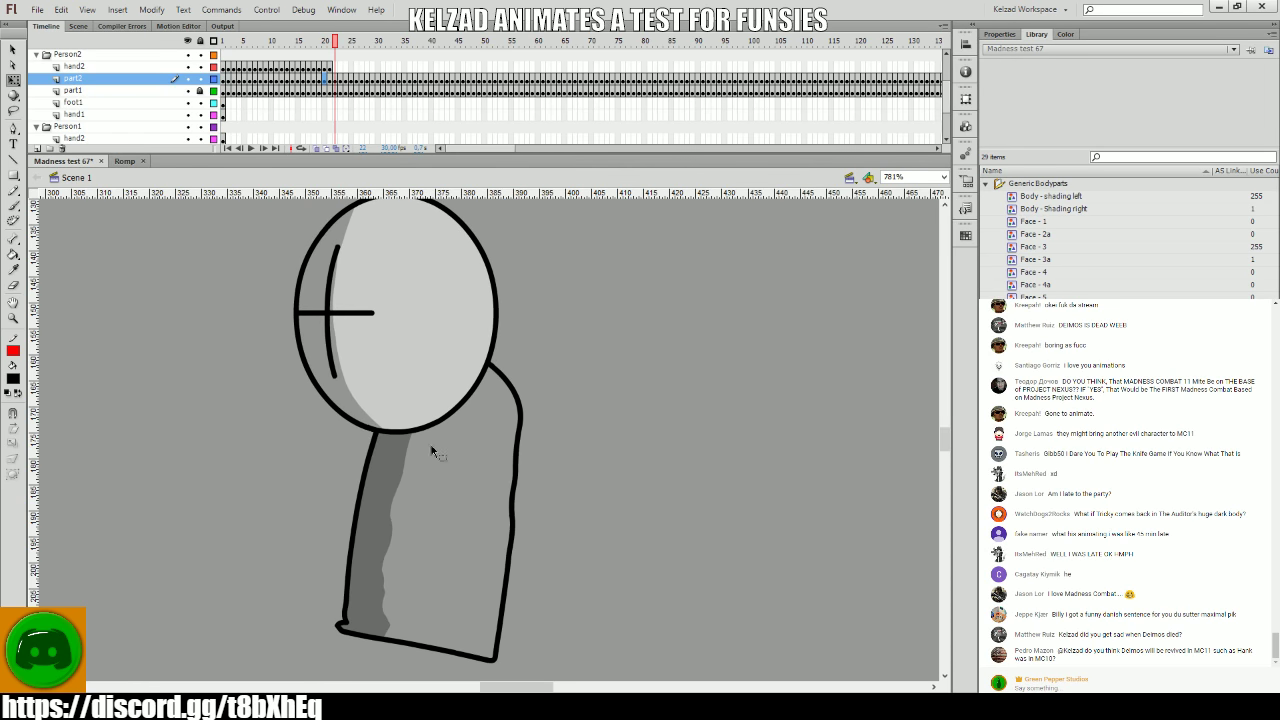
key(comma)
key(comma)
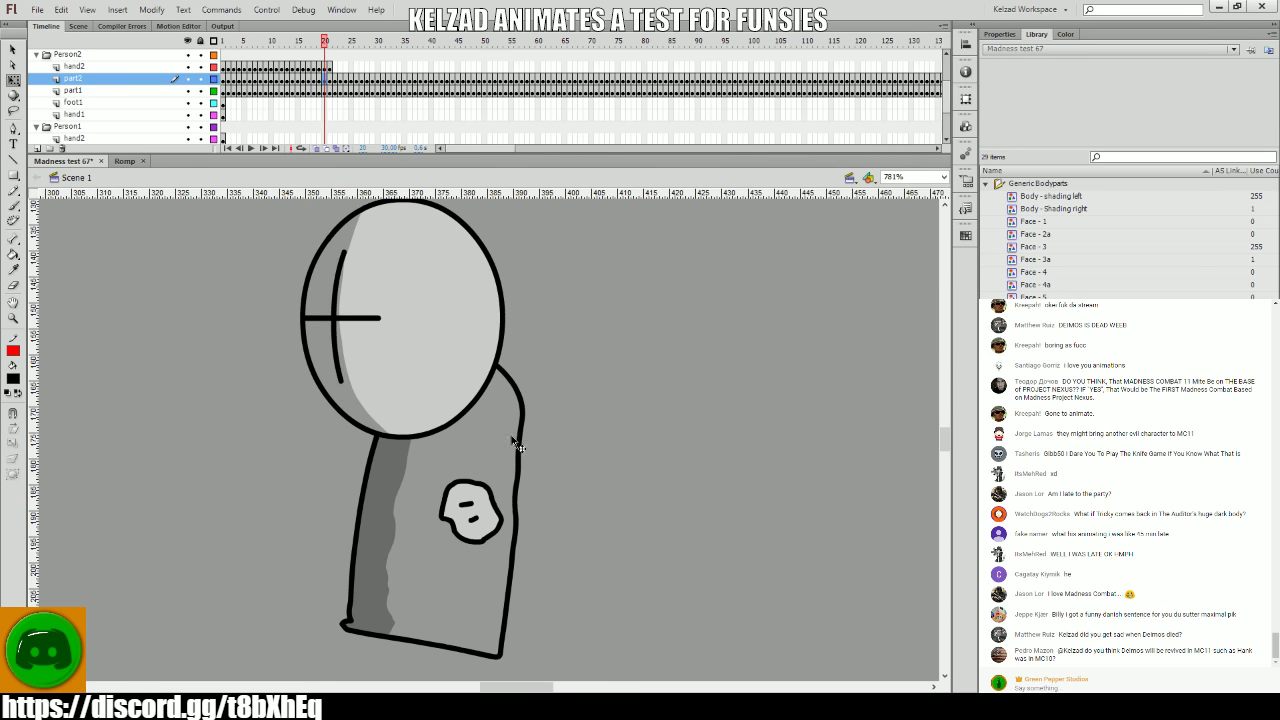
- Play the animation from around frame 13 to review the combined head, body and hand motion
click(519, 447)
key(Return)
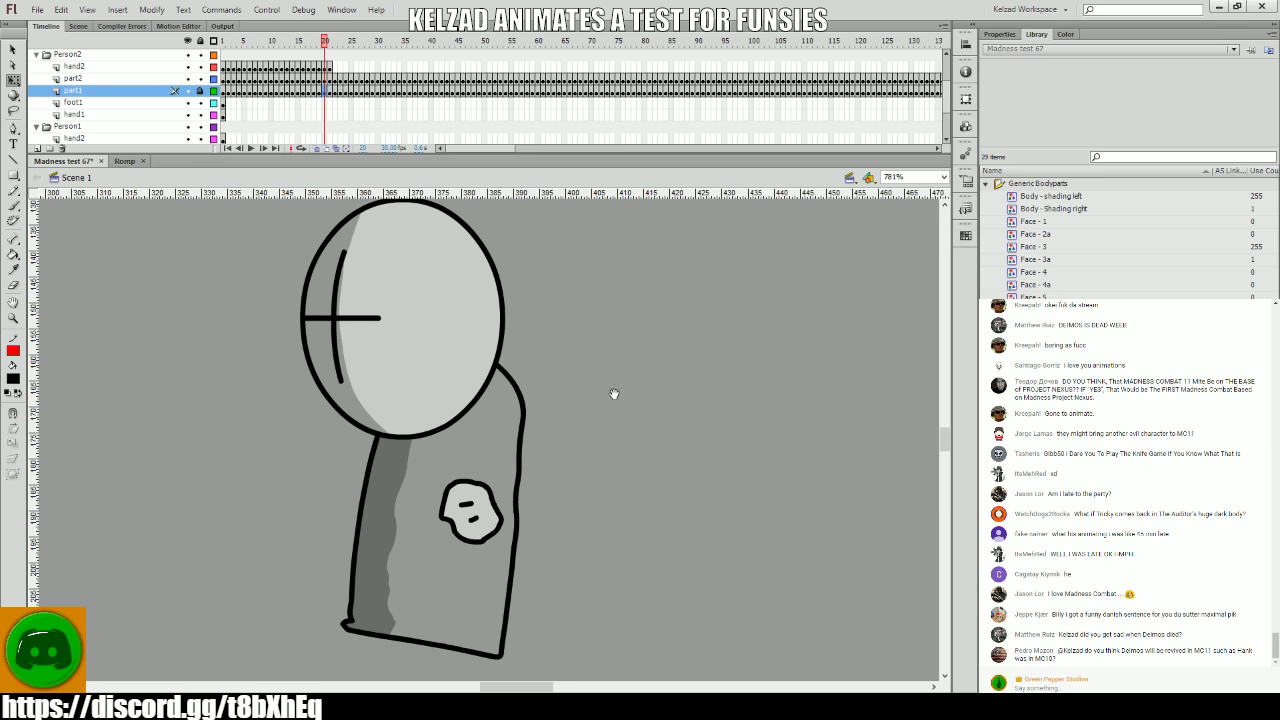
click(290, 80)
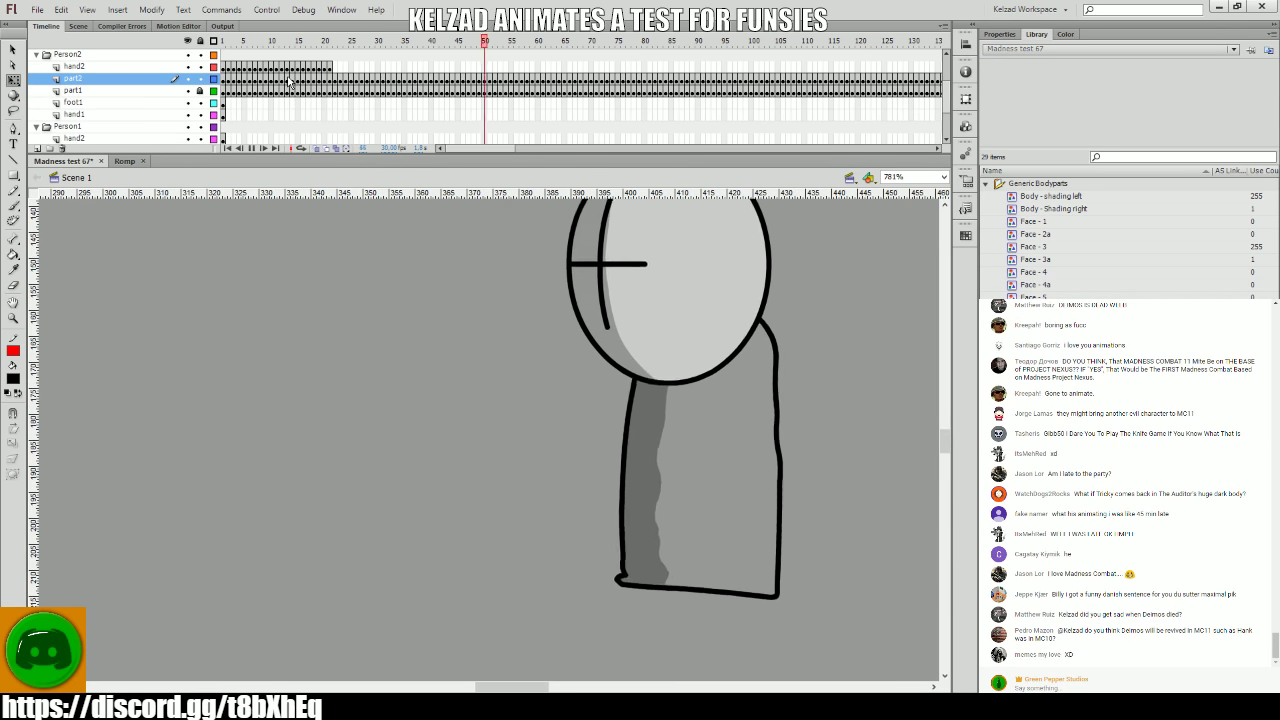
- Go to frame 1 of Person1's part1 layer and frame the first character close up
drag(308, 105, 229, 120)
scroll(229, 120, down, 2)
click(224, 115)
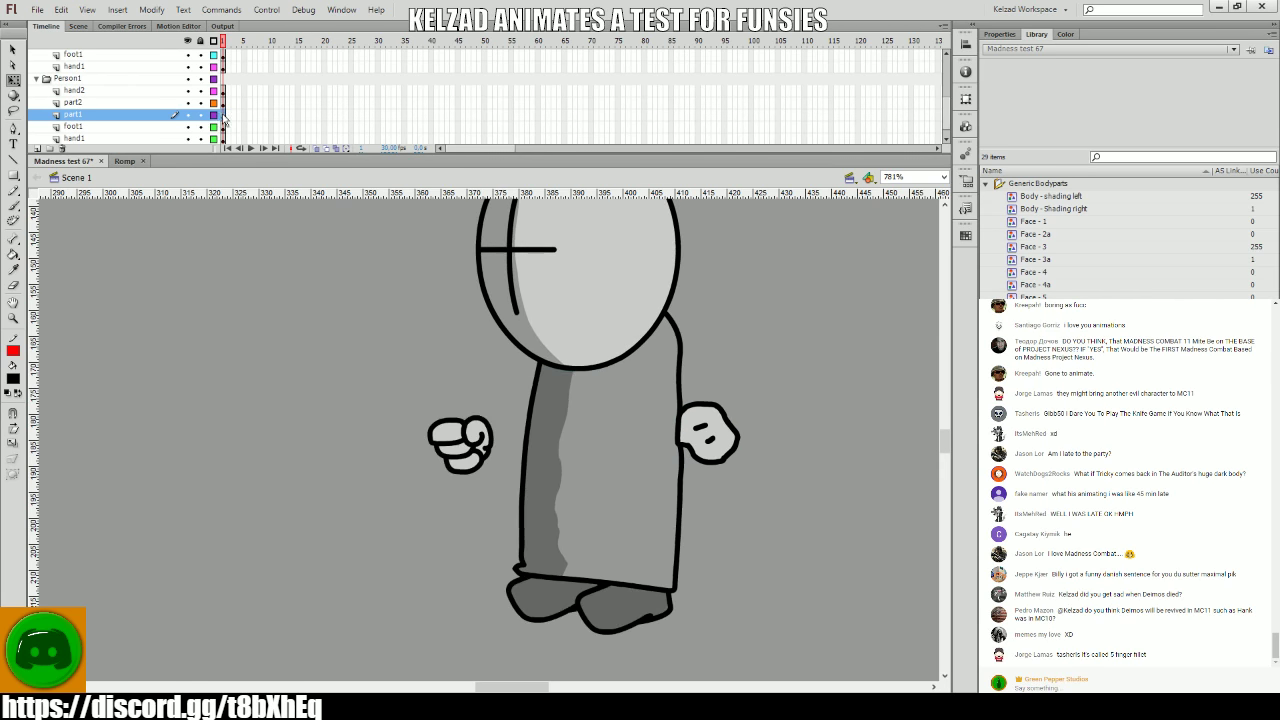
click(944, 178)
click(907, 234)
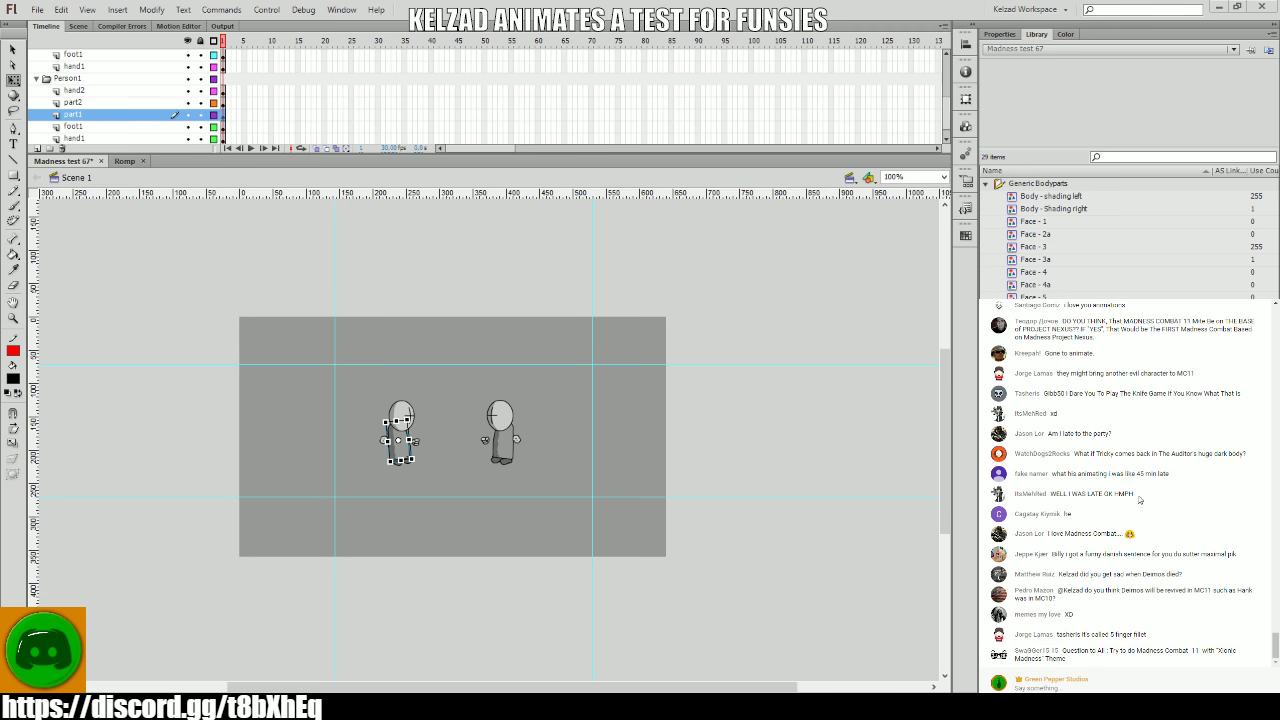
click(451, 320)
drag(335, 402, 495, 490)
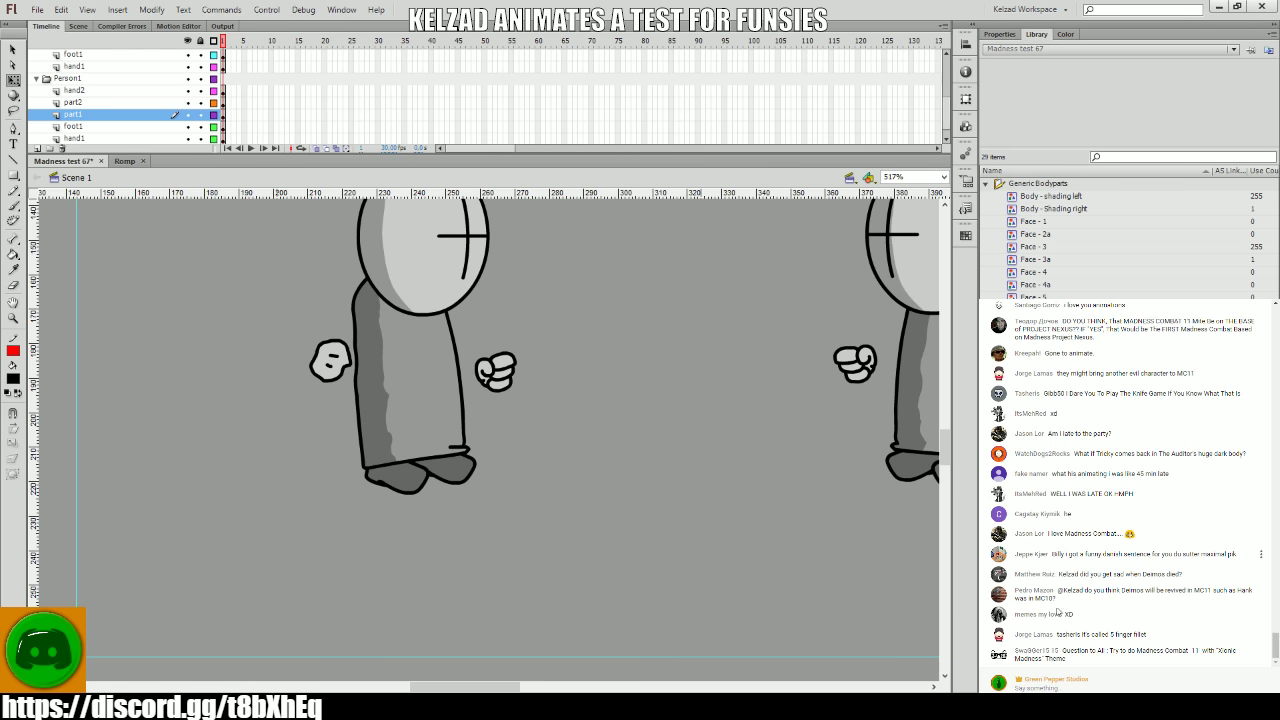
- Add a keyframe at frame 2 of Person1's part1 layer and shift and tilt the body very slightly
click(411, 403)
drag(606, 586, 354, 334)
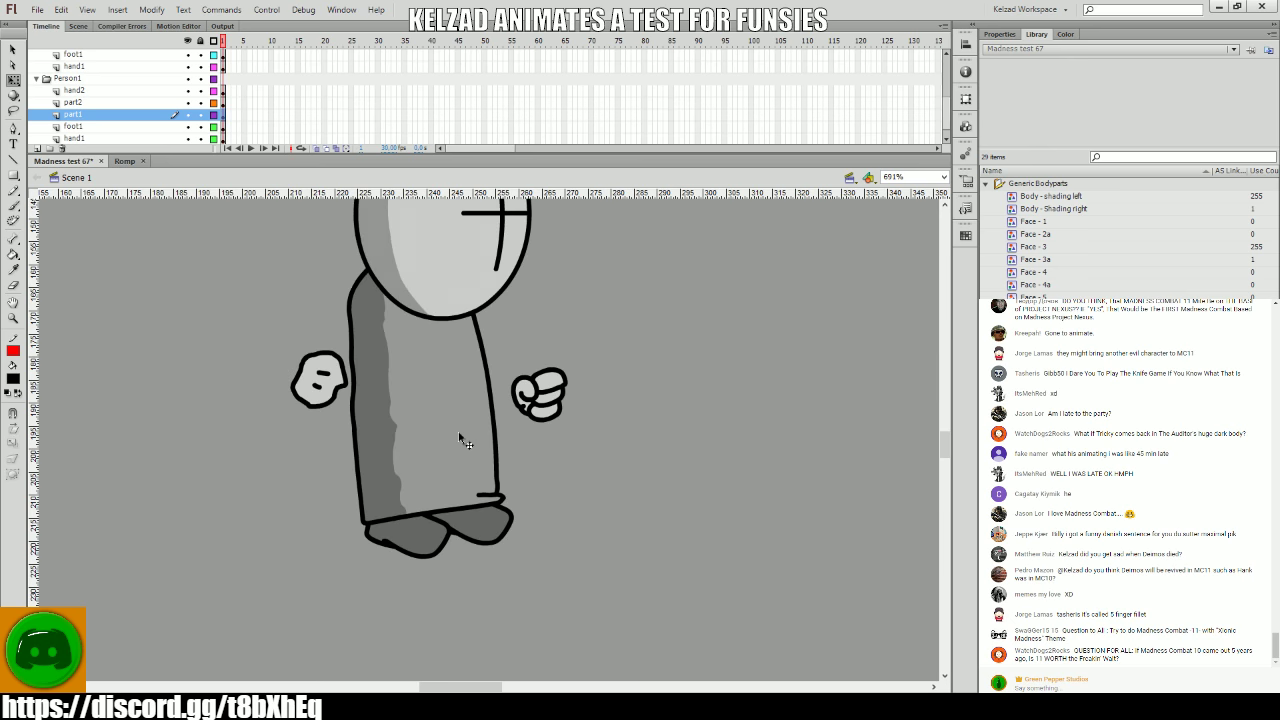
key(F6)
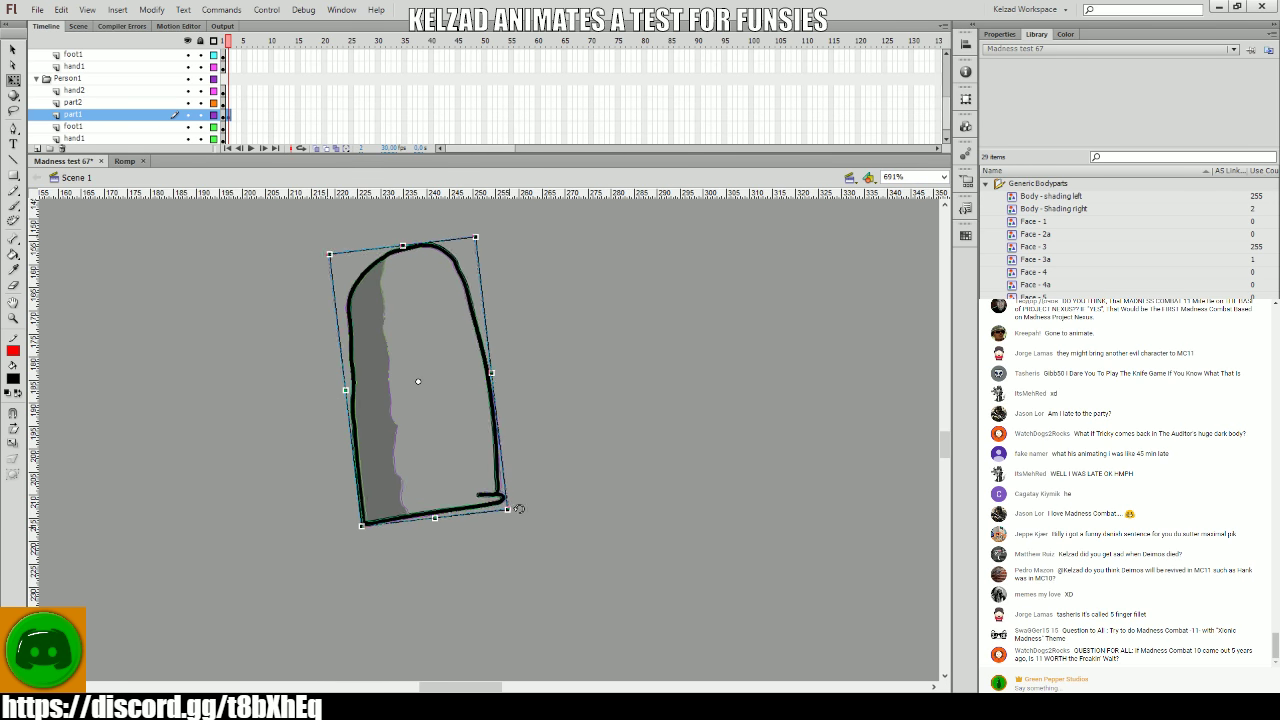
drag(505, 510, 508, 508)
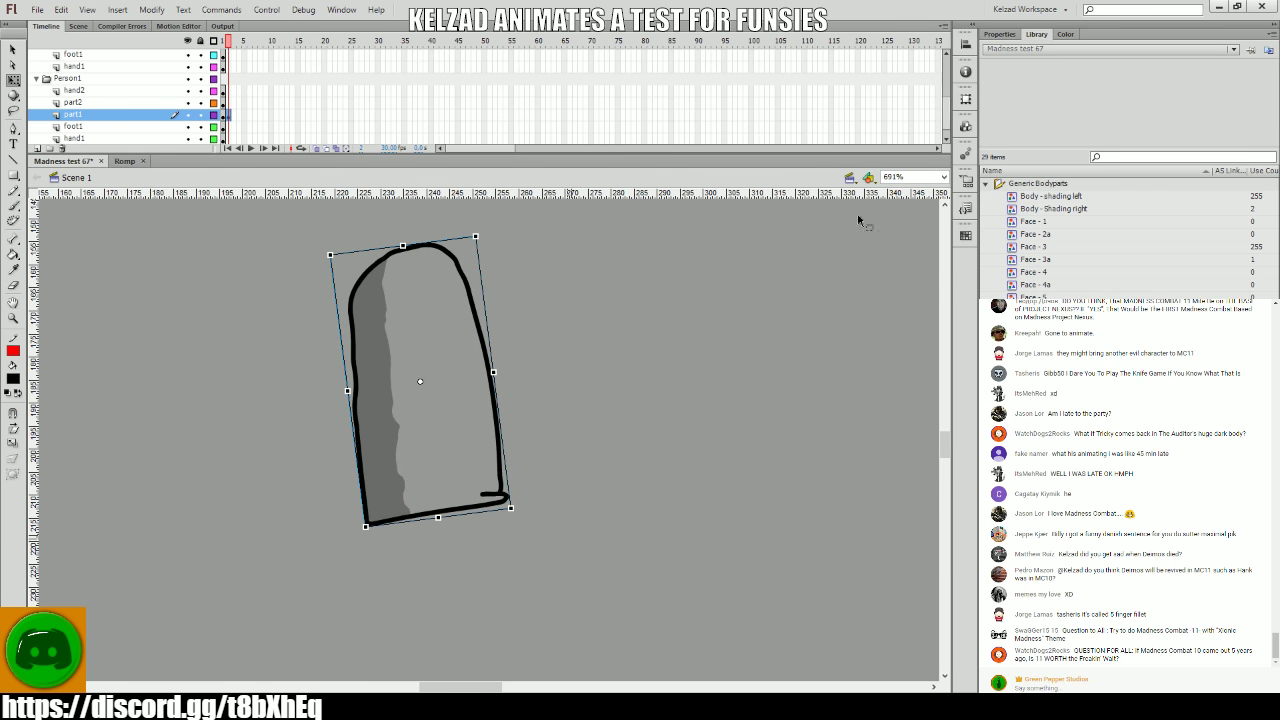
- View the stage at 100%, frame both characters and play the animation to review the motion so far
click(943, 177)
click(905, 222)
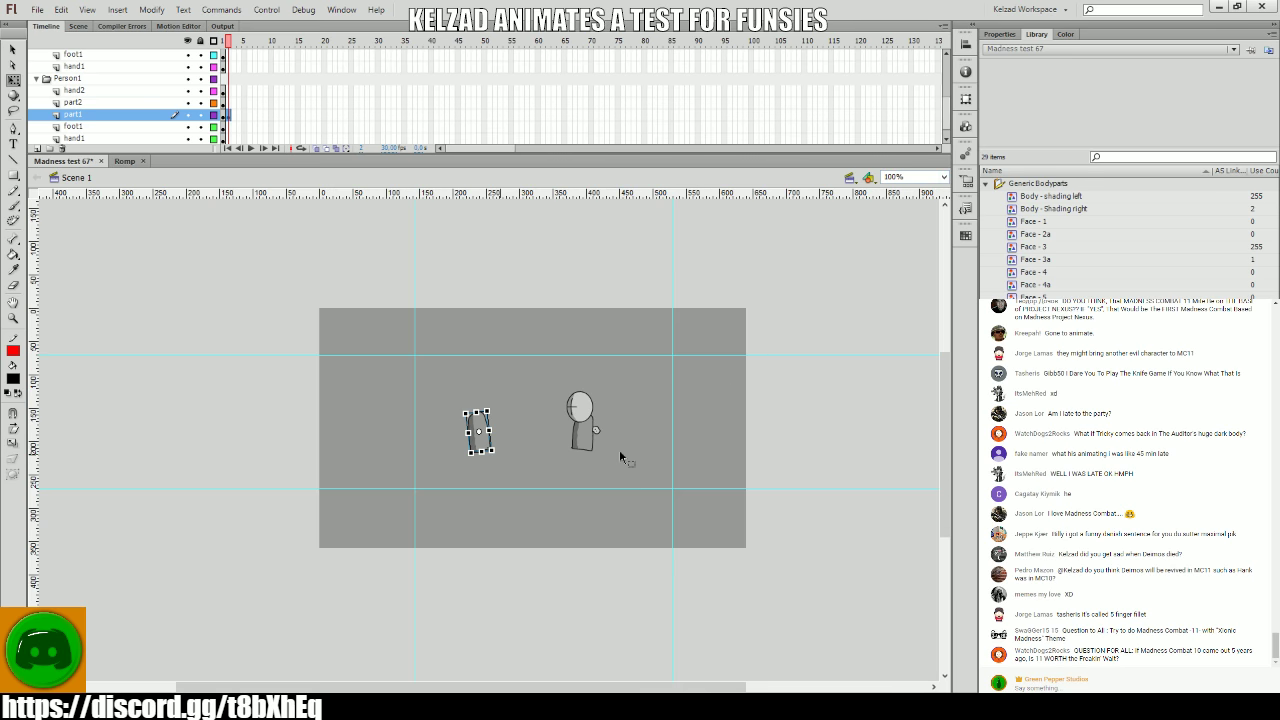
key(z)
drag(604, 463, 470, 376)
key(Return)
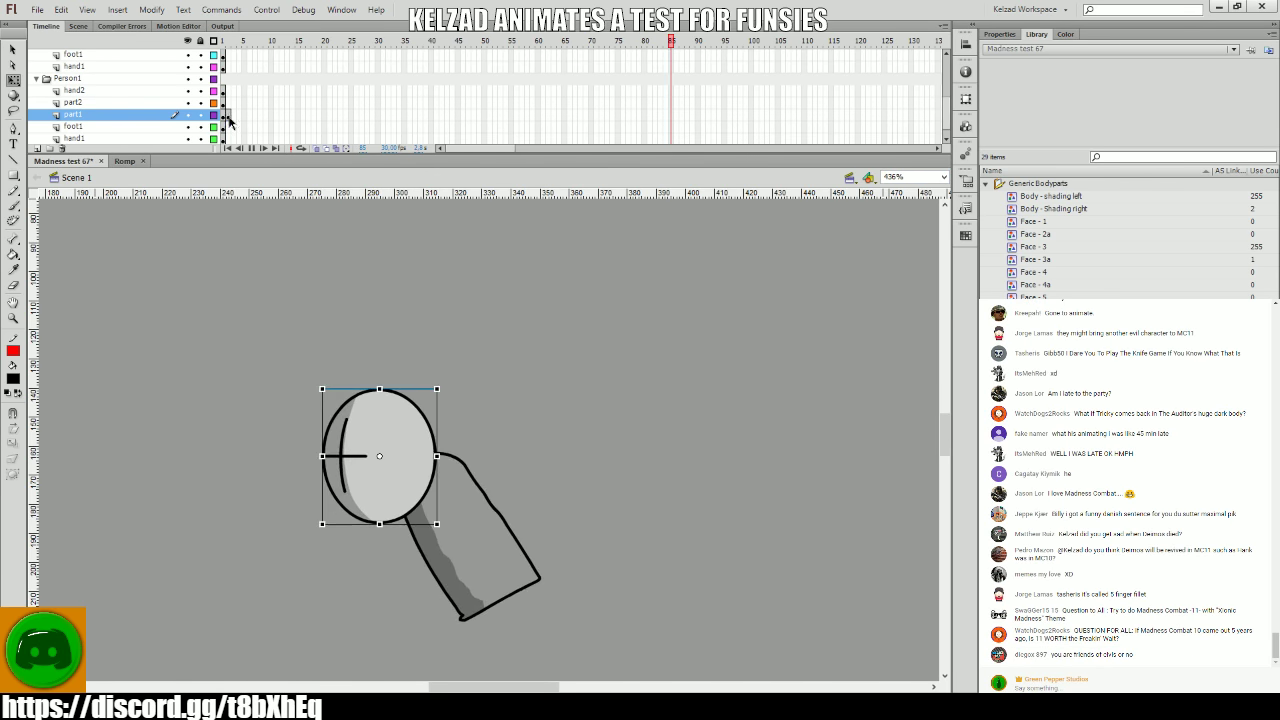
- Add a keyframe at frame 3 of part1 and nudge the first character's body slightly further
drag(449, 651, 167, 393)
key(F6)
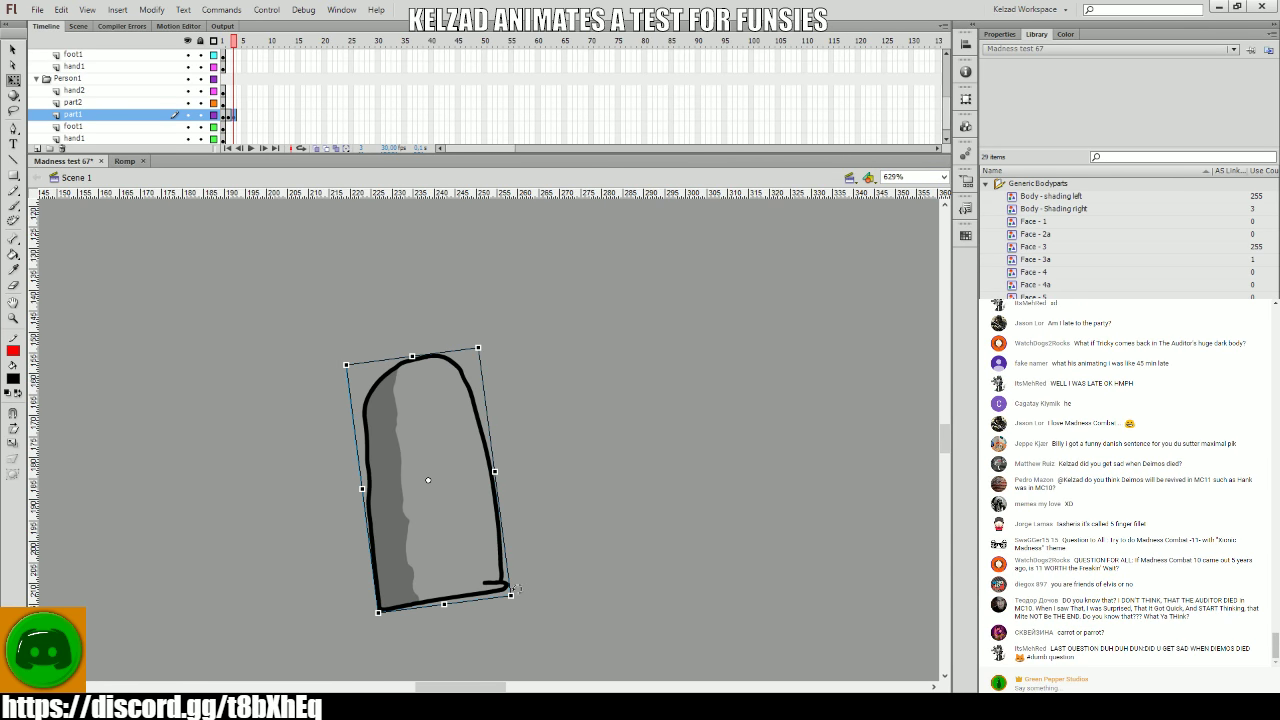
key(F6)
key(F6)
key(F6)
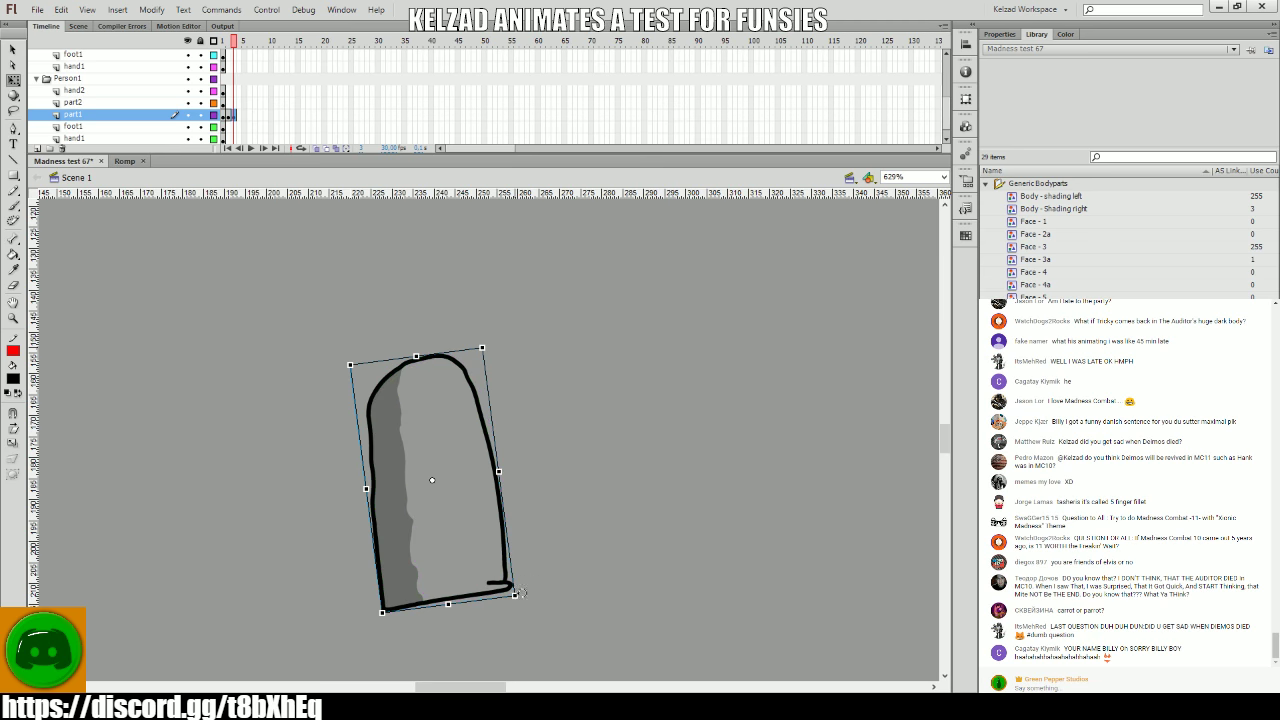
- Add part1 keyframes one by one up to frame 15, gradually tilting the body into a backward lean
drag(490, 583, 337, 530)
key(F6)
key(F6)
key(F6)
key(F6)
key(F6)
key(F6)
key(F6)
key(F6)
key(F6)
key(F6)
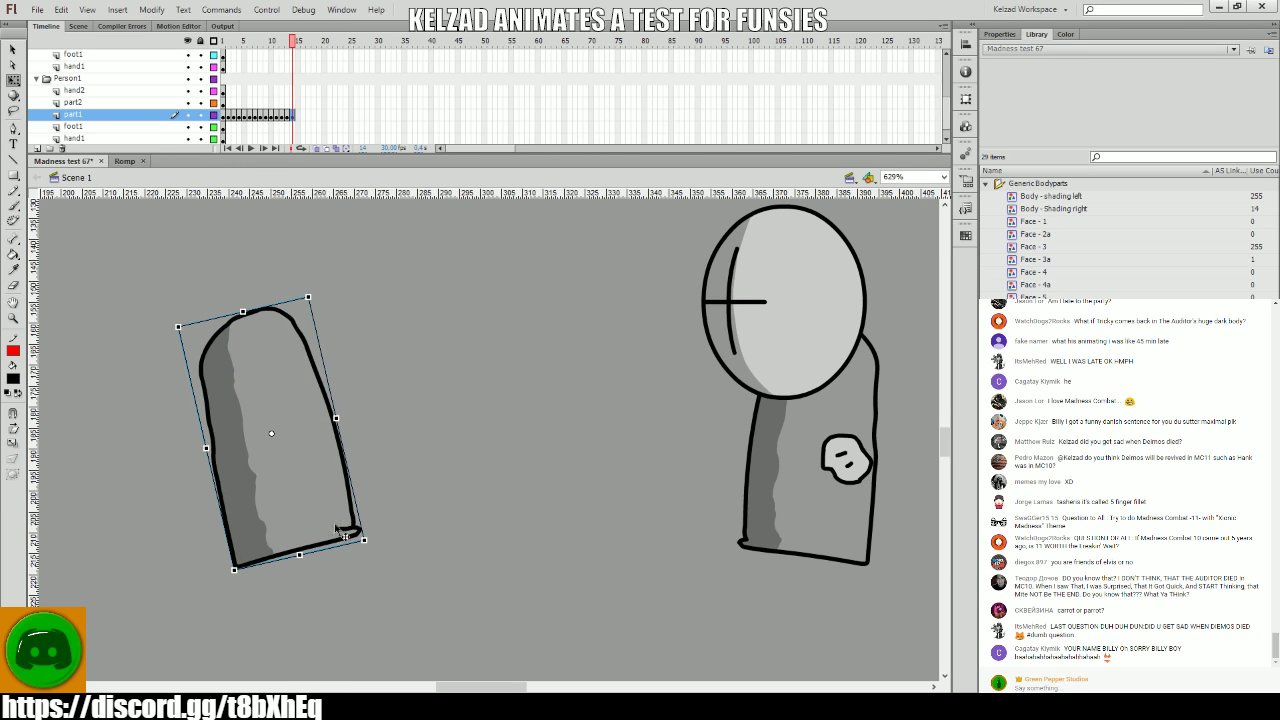
key(F6)
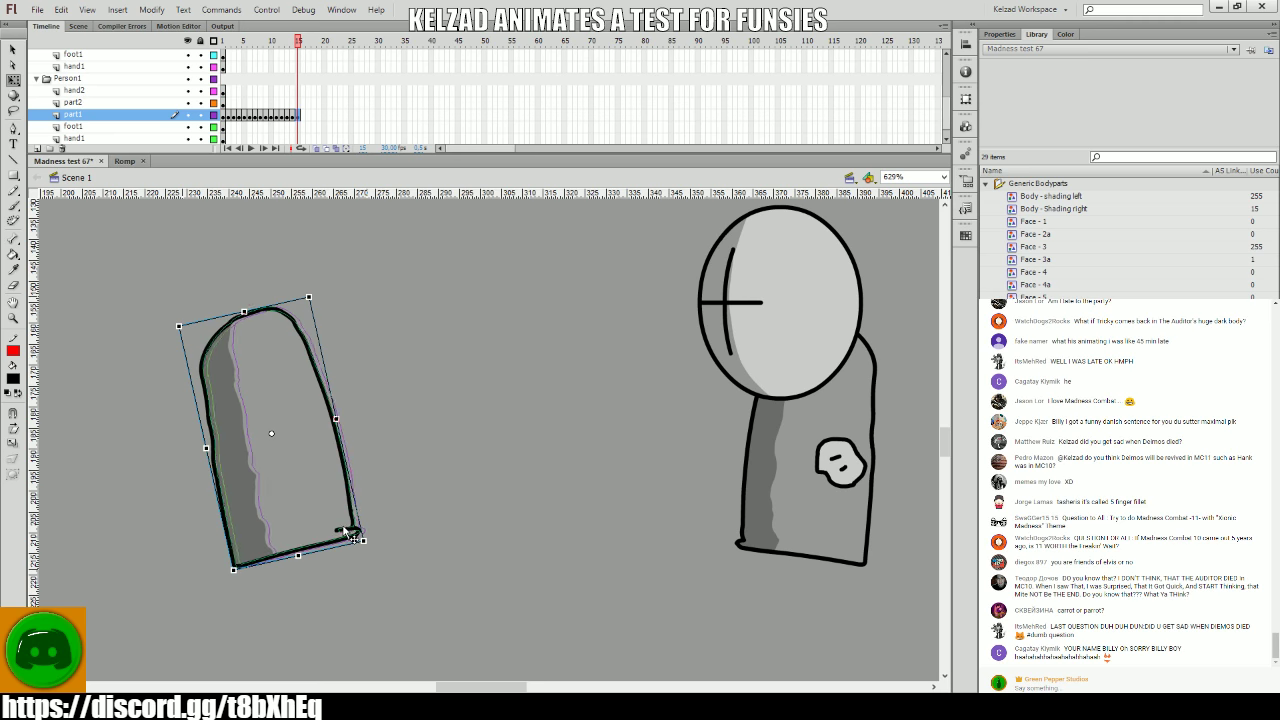
drag(366, 534, 370, 534)
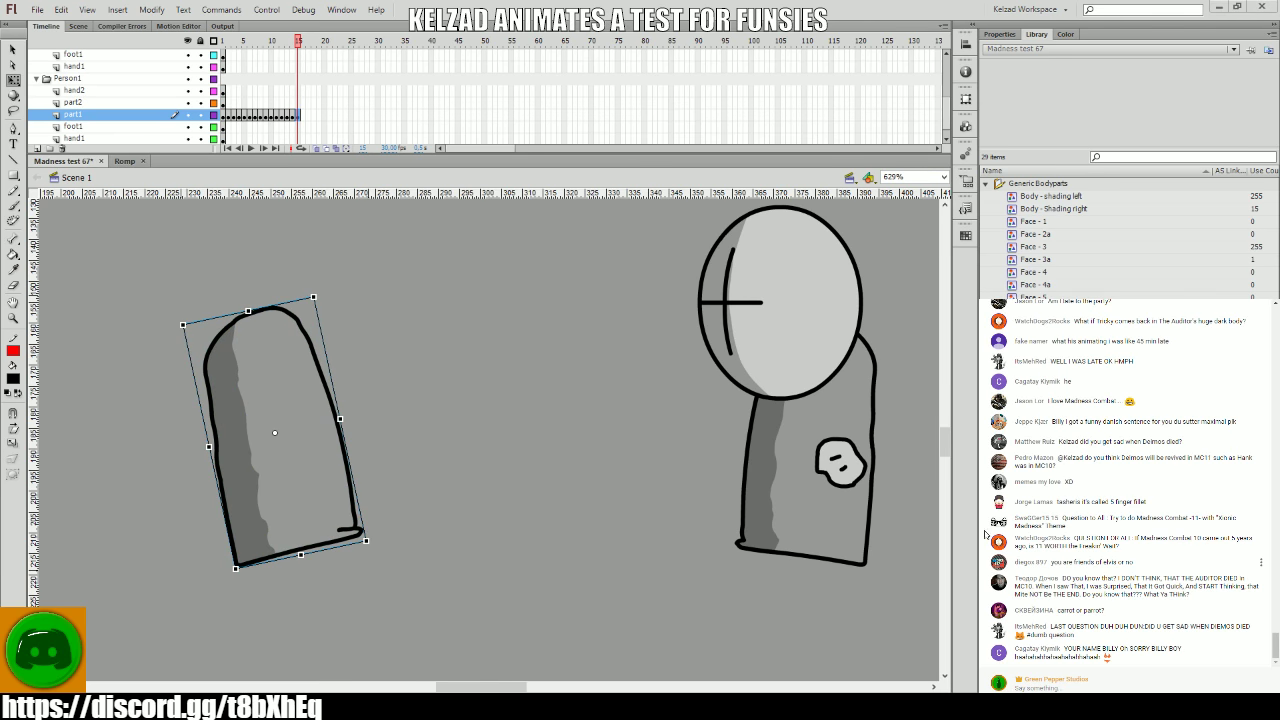
- Nudge the body on frames 12 and 13 of part1 while comparing it with the neighbouring frames
key(comma)
key(period)
key(comma)
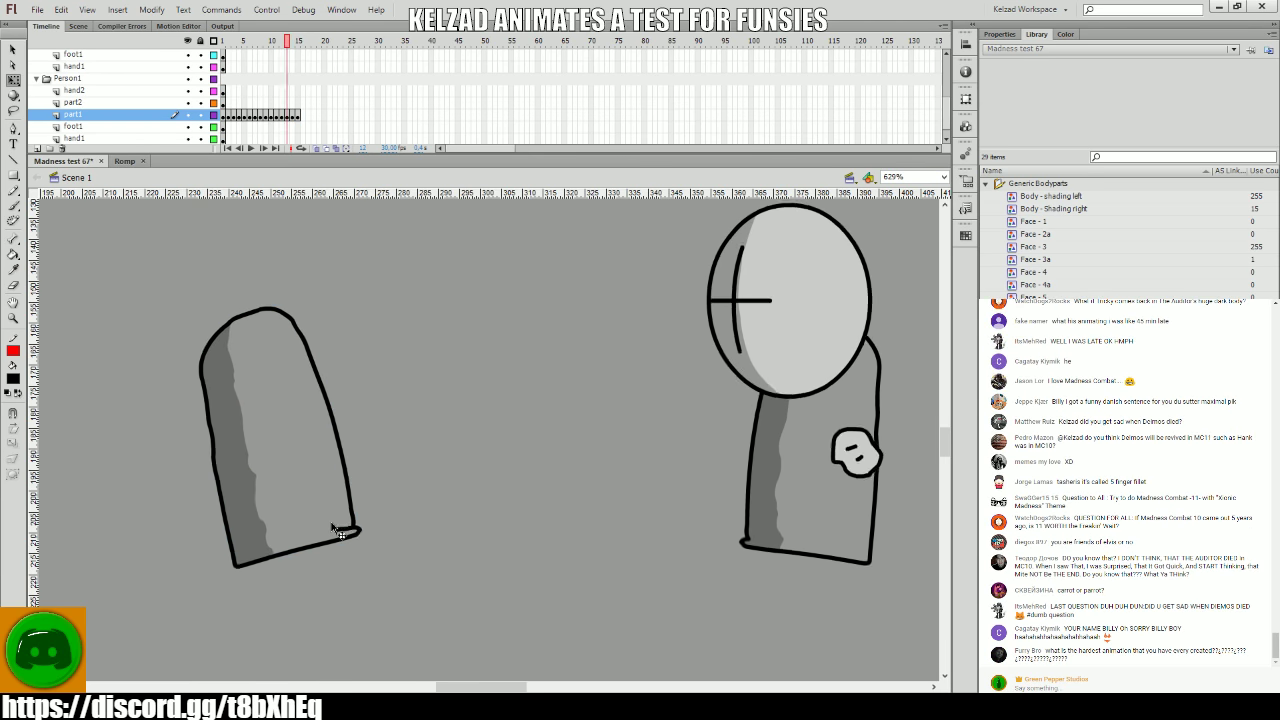
key(comma)
key(comma)
click(337, 528)
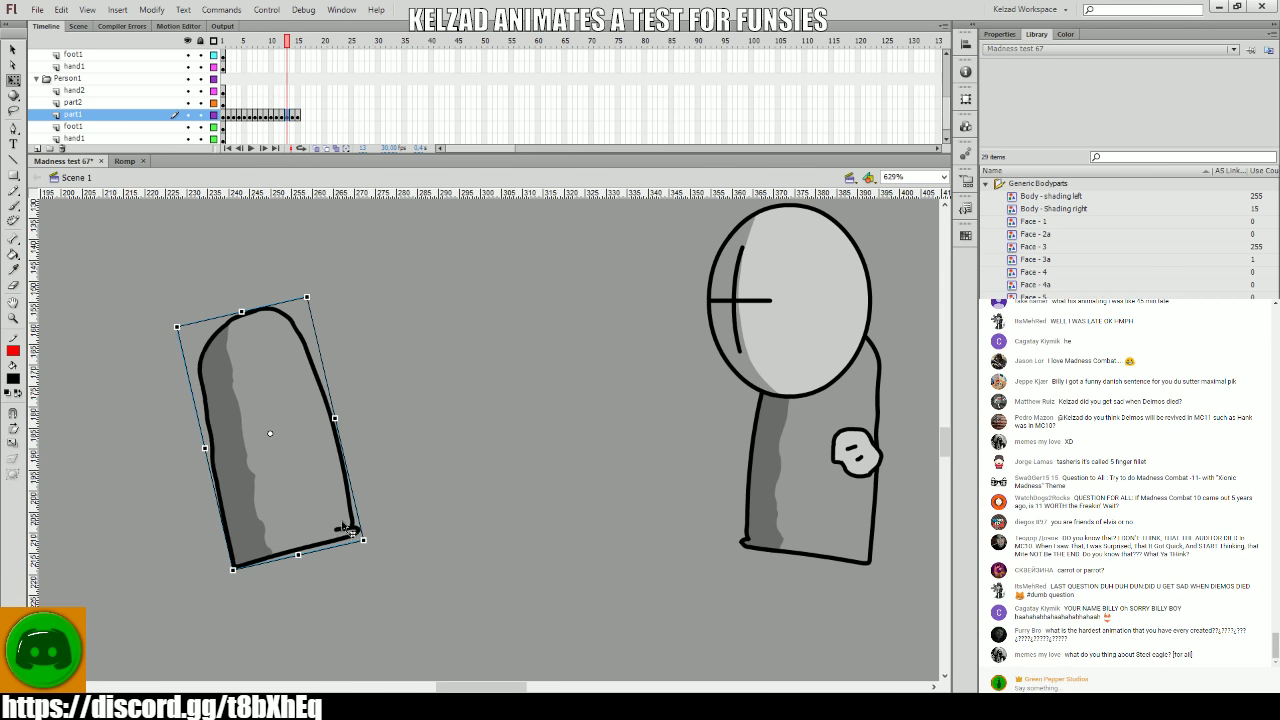
key(comma)
key(period)
click(345, 538)
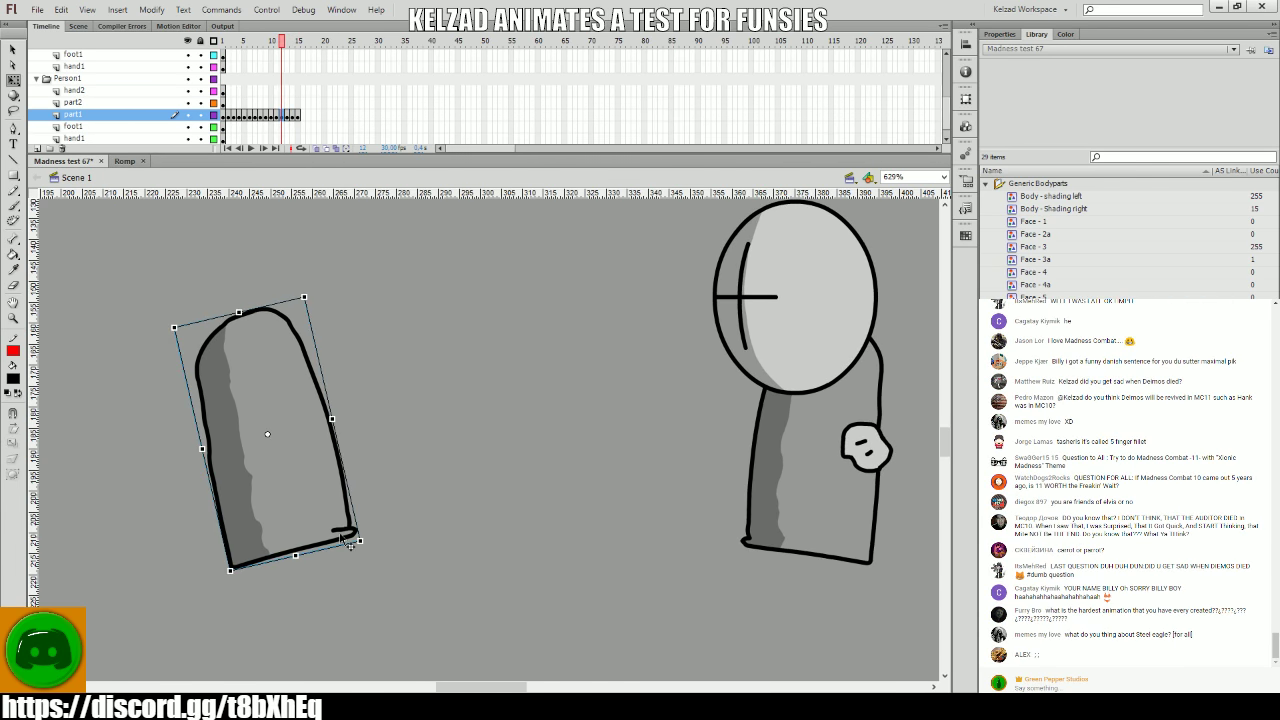
key(period)
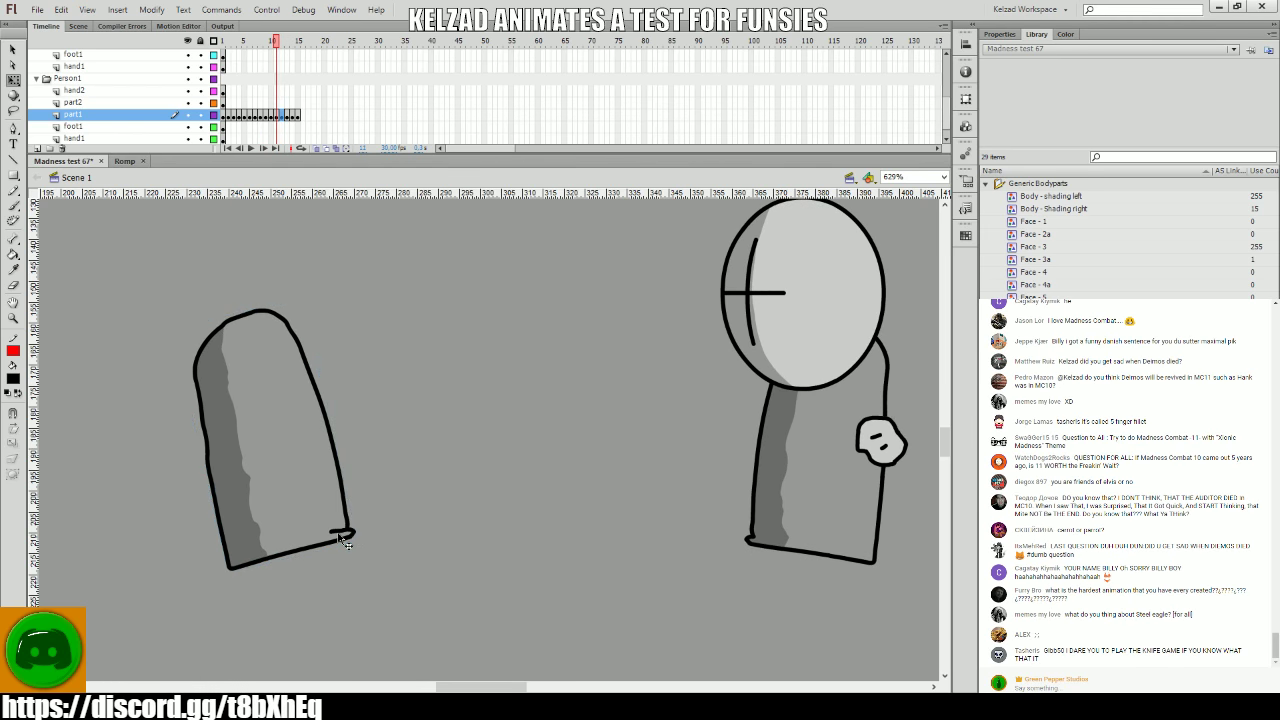
click(340, 538)
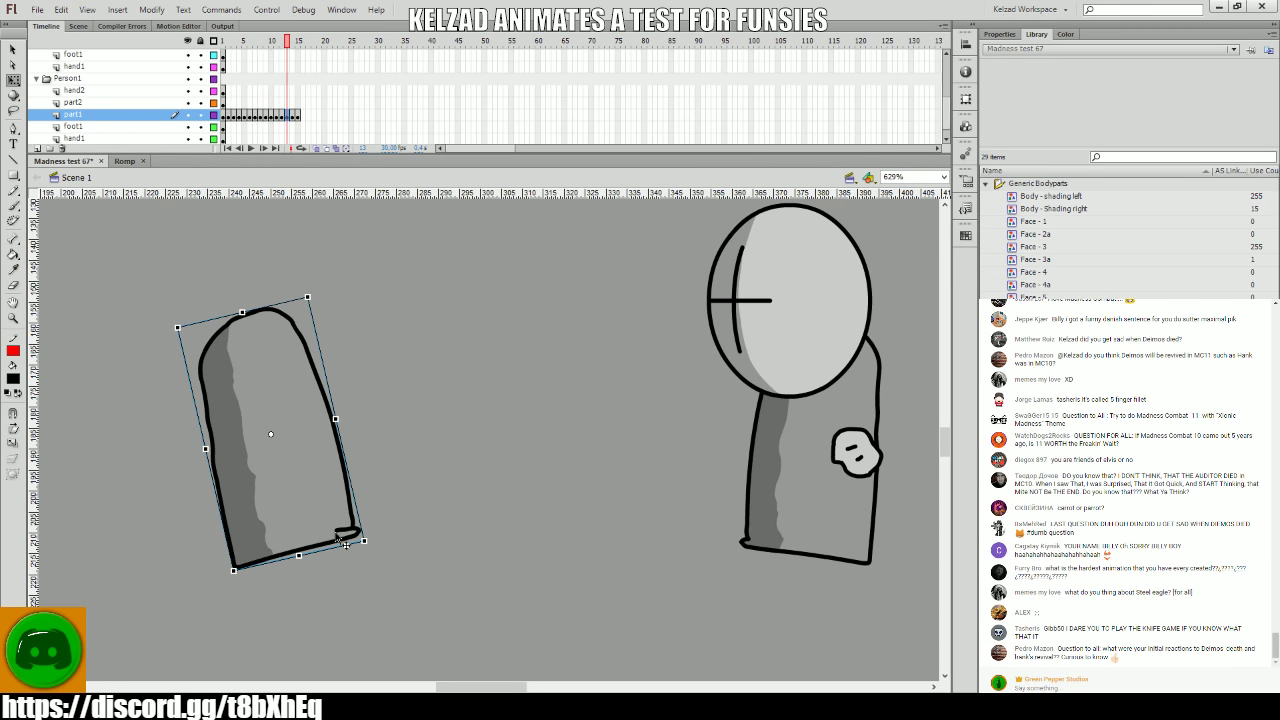
- Compare frames 13 and 14 of part1 and shift the body slightly on frame 14
key(period)
key(comma)
key(period)
key(comma)
key(period)
click(345, 538)
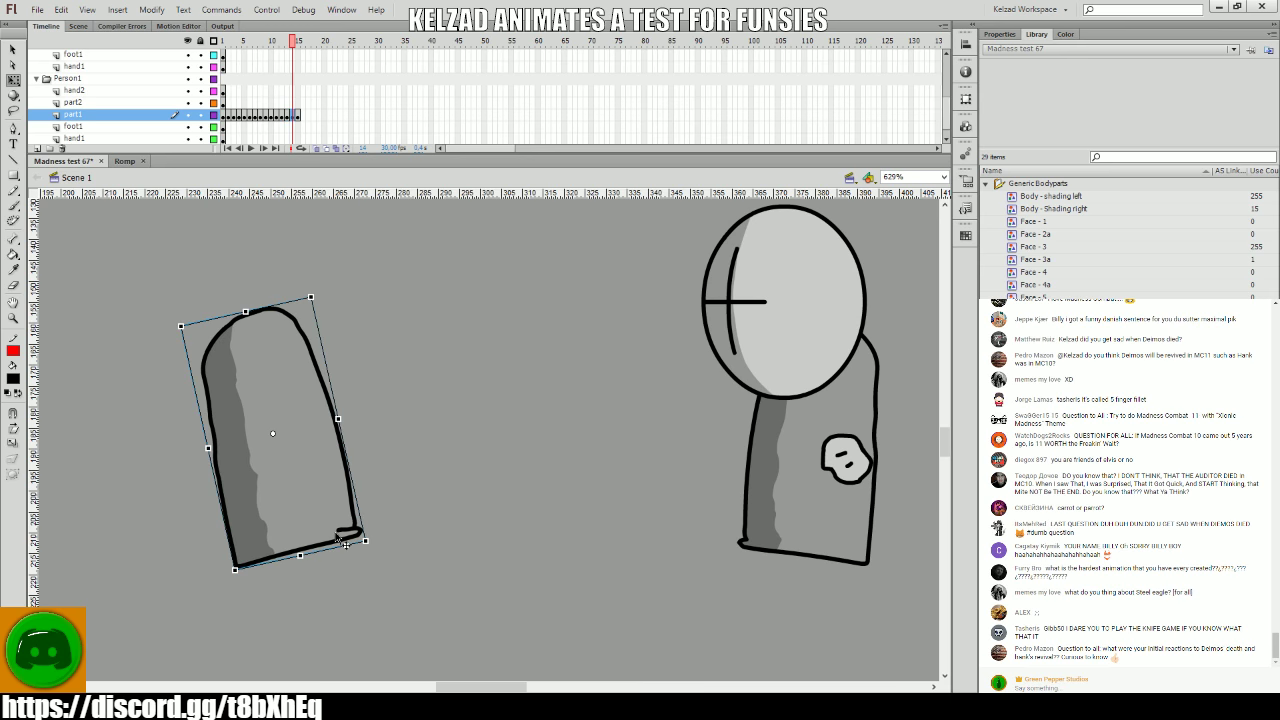
- Fine-tune the body position on frame 15 of part1, checking it against the two preceding frames
key(period)
click(345, 540)
key(comma)
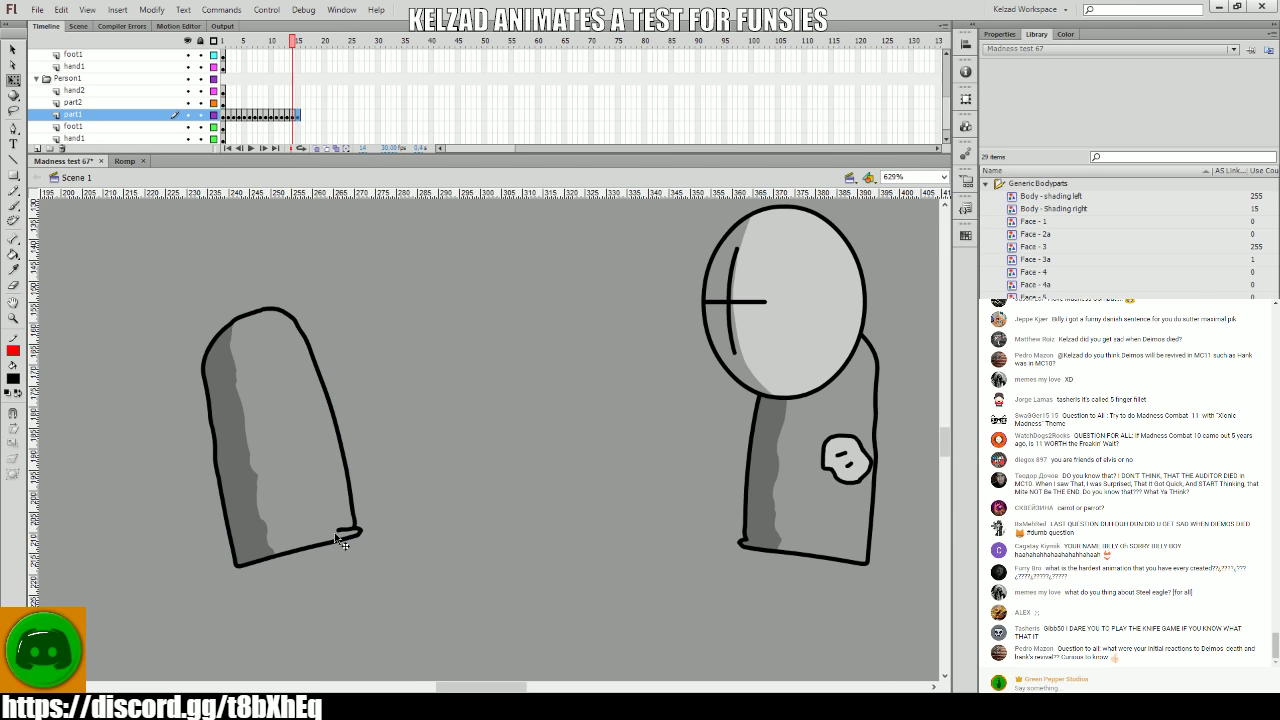
key(comma)
key(period)
key(period)
click(335, 533)
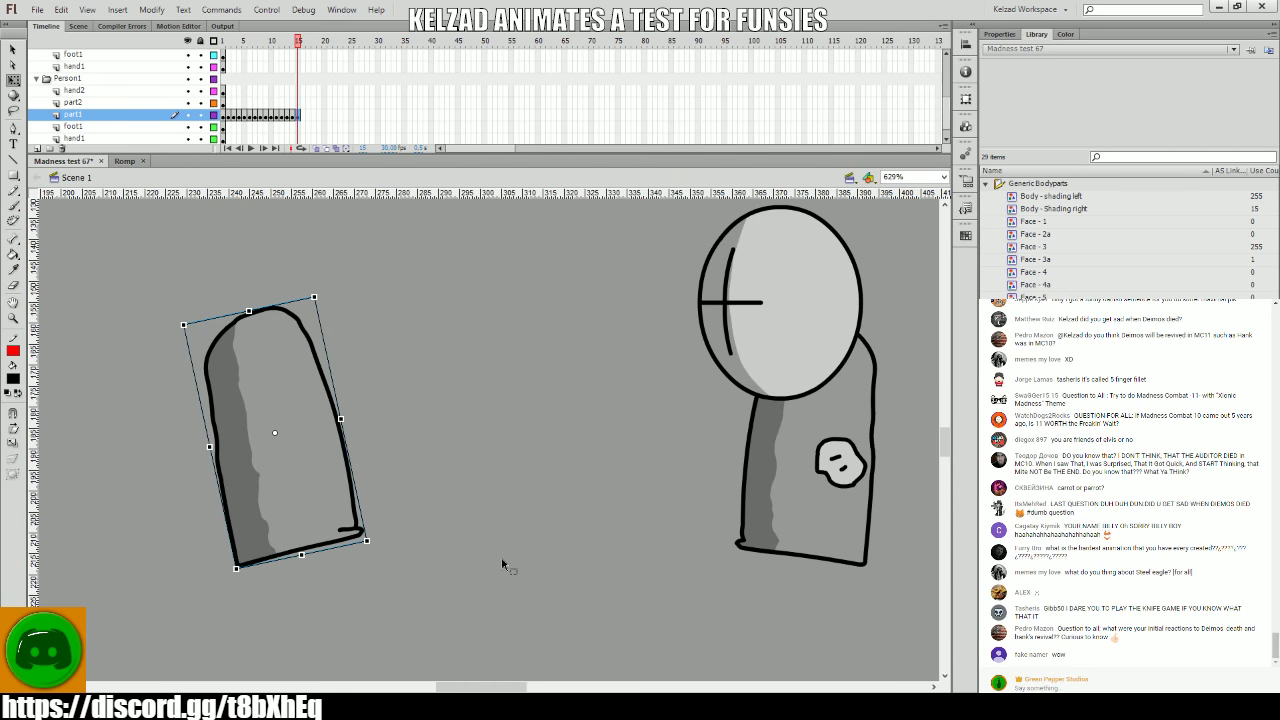
key(comma)
key(comma)
key(period)
key(period)
click(341, 514)
- Add keyframes 16 to 19 on part1, turning the body gradually back towards upright
key(F6)
drag(367, 538, 370, 543)
key(F6)
key(F6)
key(F6)
drag(462, 76, 556, 93)
drag(689, 90, 318, 113)
click(347, 511)
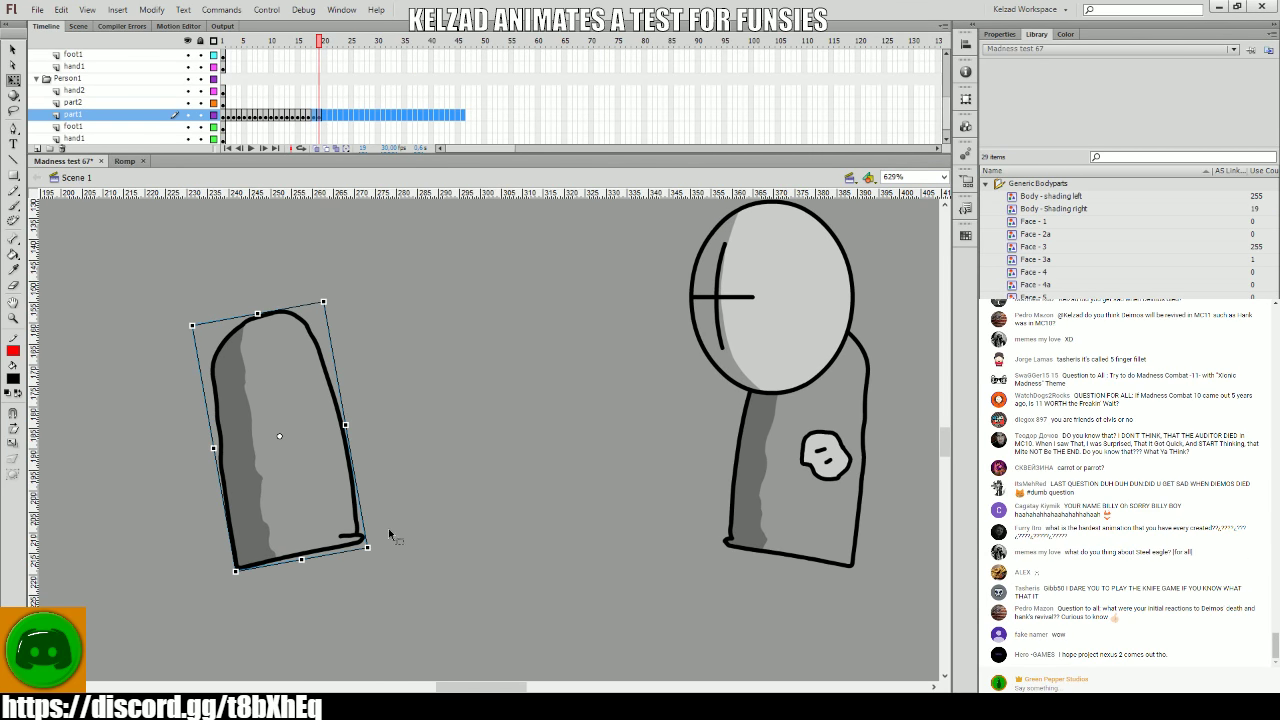
- Add keyframes 20 to 36 on part1, moving and tilting the body a little on each to continue its sway
key(F6)
drag(370, 541, 322, 554)
key(F6)
key(F6)
key(F6)
key(F6)
key(F6)
key(F6)
key(F6)
key(F6)
key(F6)
key(F6)
key(F6)
key(F6)
key(F6)
key(F6)
key(F6)
key(F6)
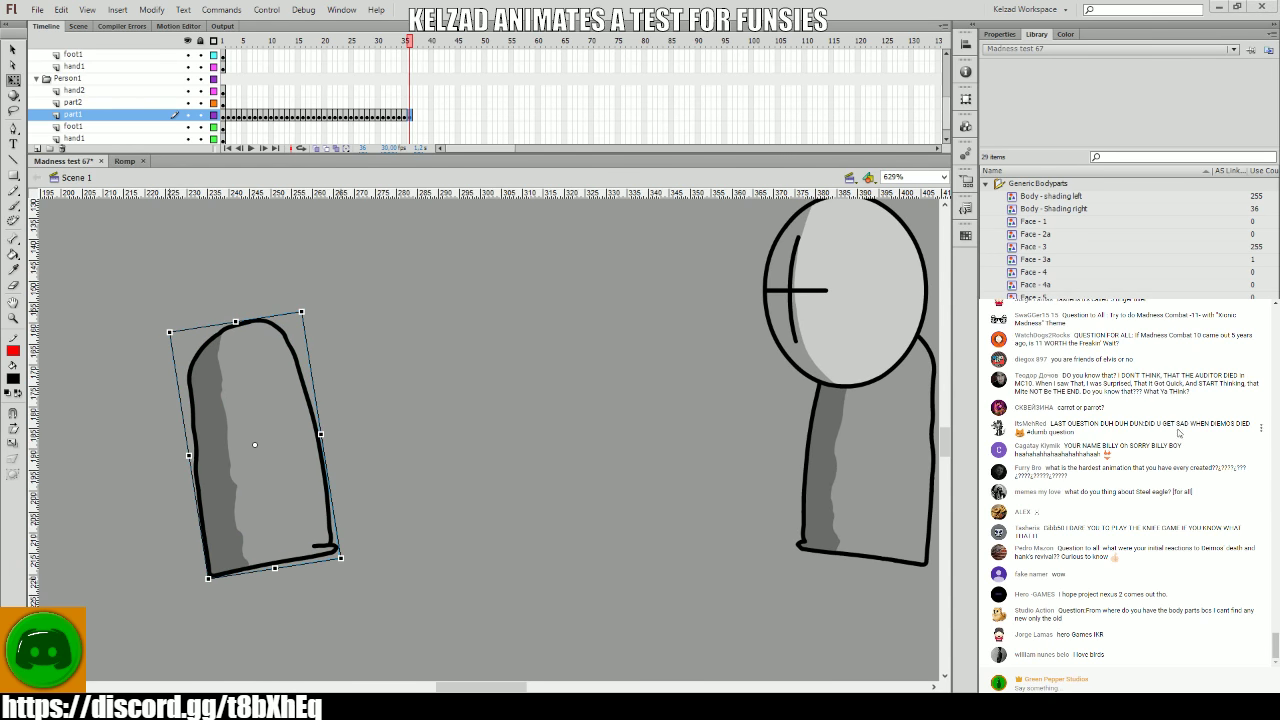
- Shift the body slightly on frame 36 of part1 and compare it with the preceding frames
click(335, 550)
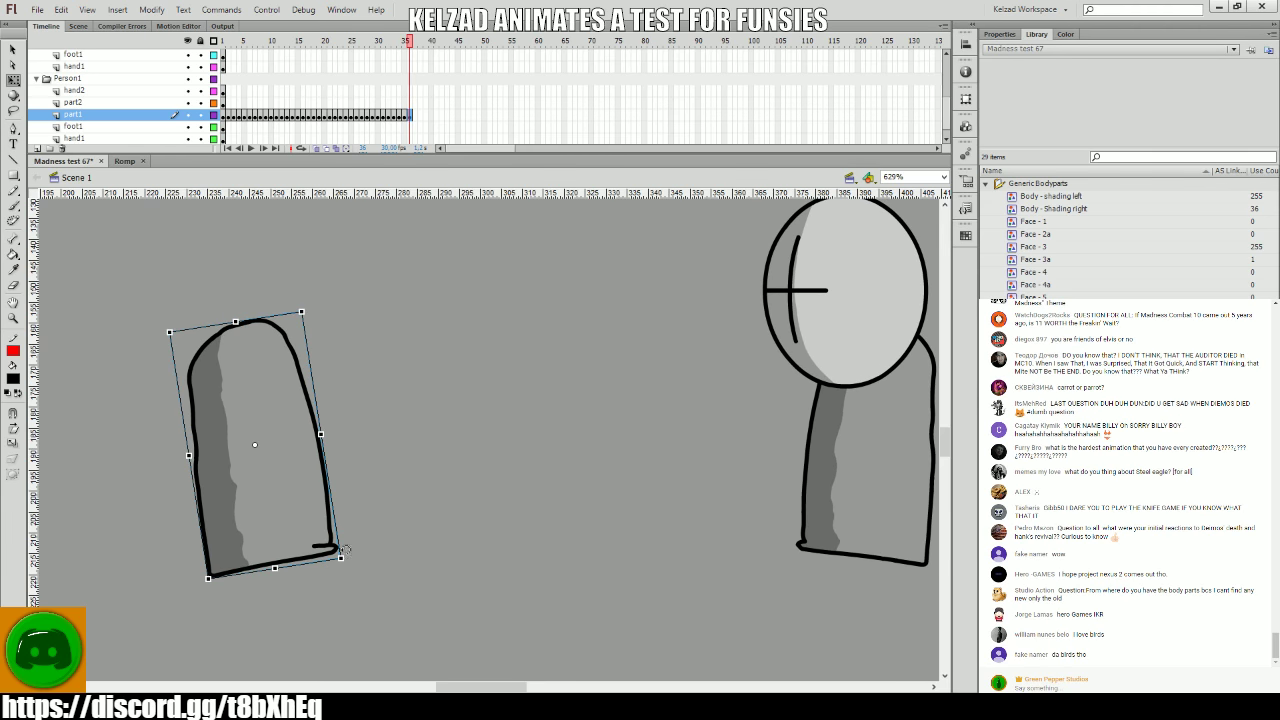
drag(342, 550, 343, 557)
key(comma)
key(comma)
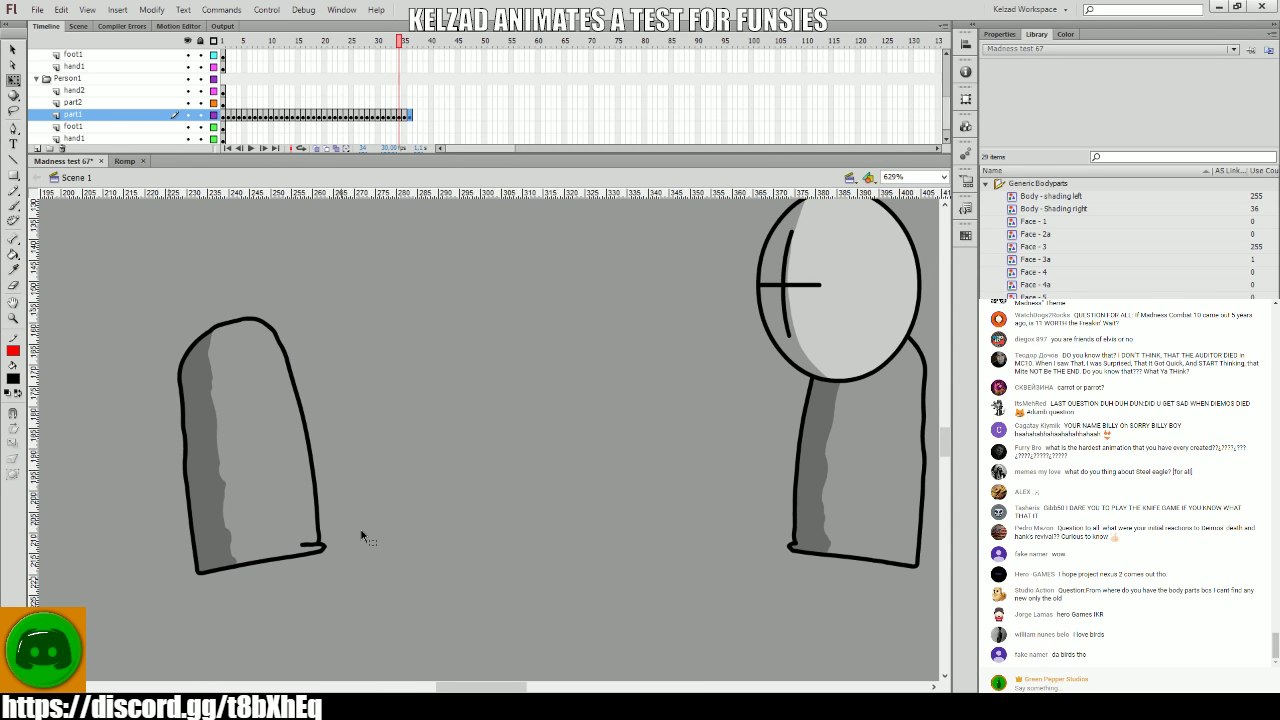
key(period)
key(period)
click(295, 471)
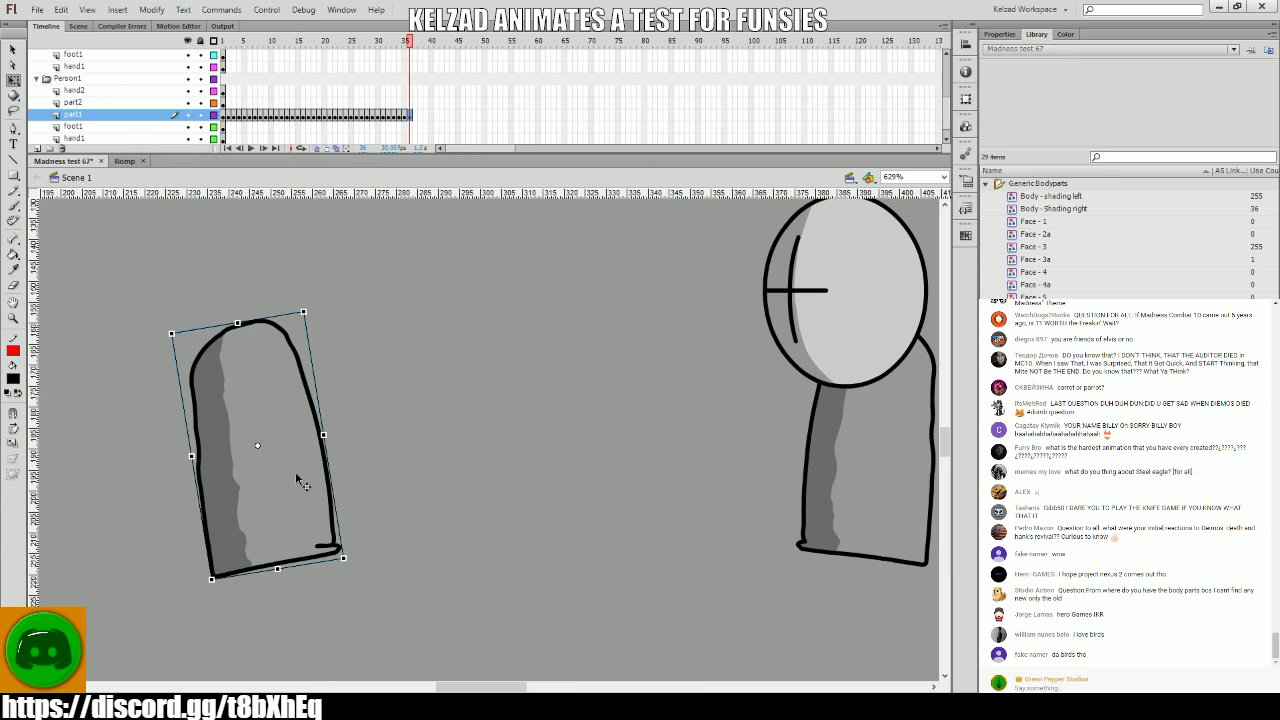
key(comma)
key(comma)
key(comma)
key(comma)
key(comma)
key(period)
key(period)
key(period)
key(period)
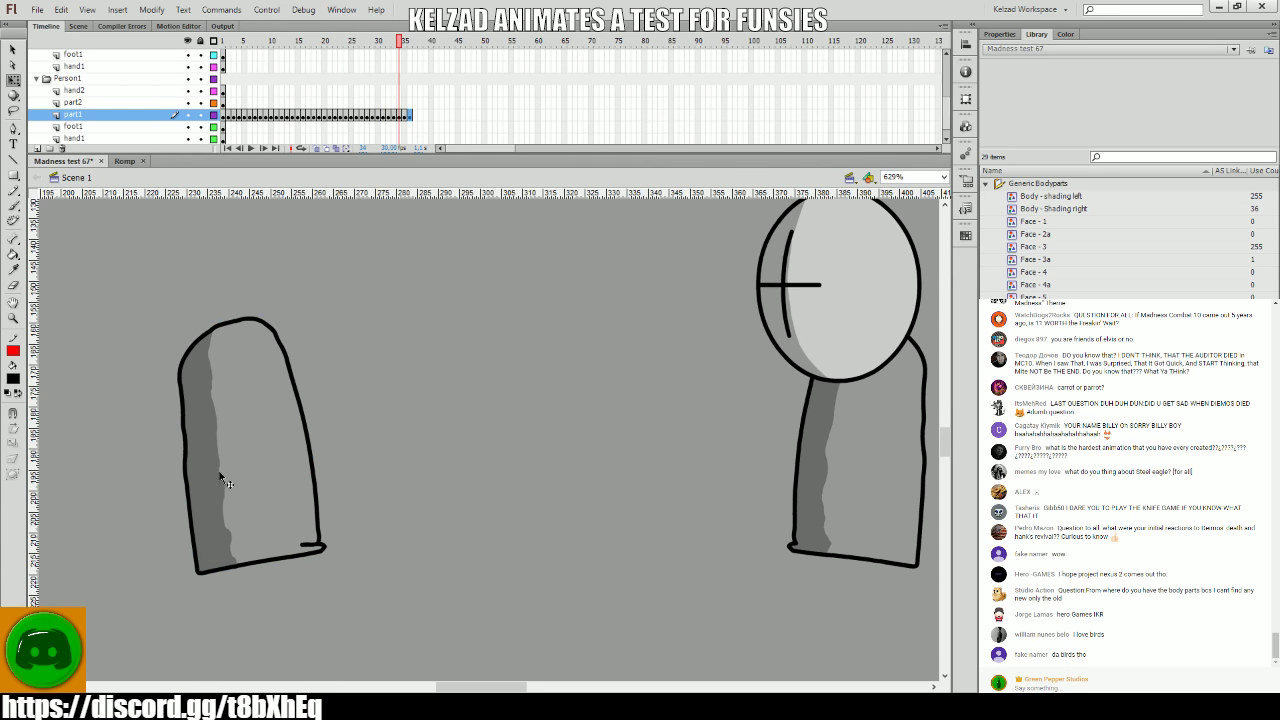
- Nudge the body on frames 33 and 34 of part1 while flipping between the neighbouring poses
click(219, 474)
key(comma)
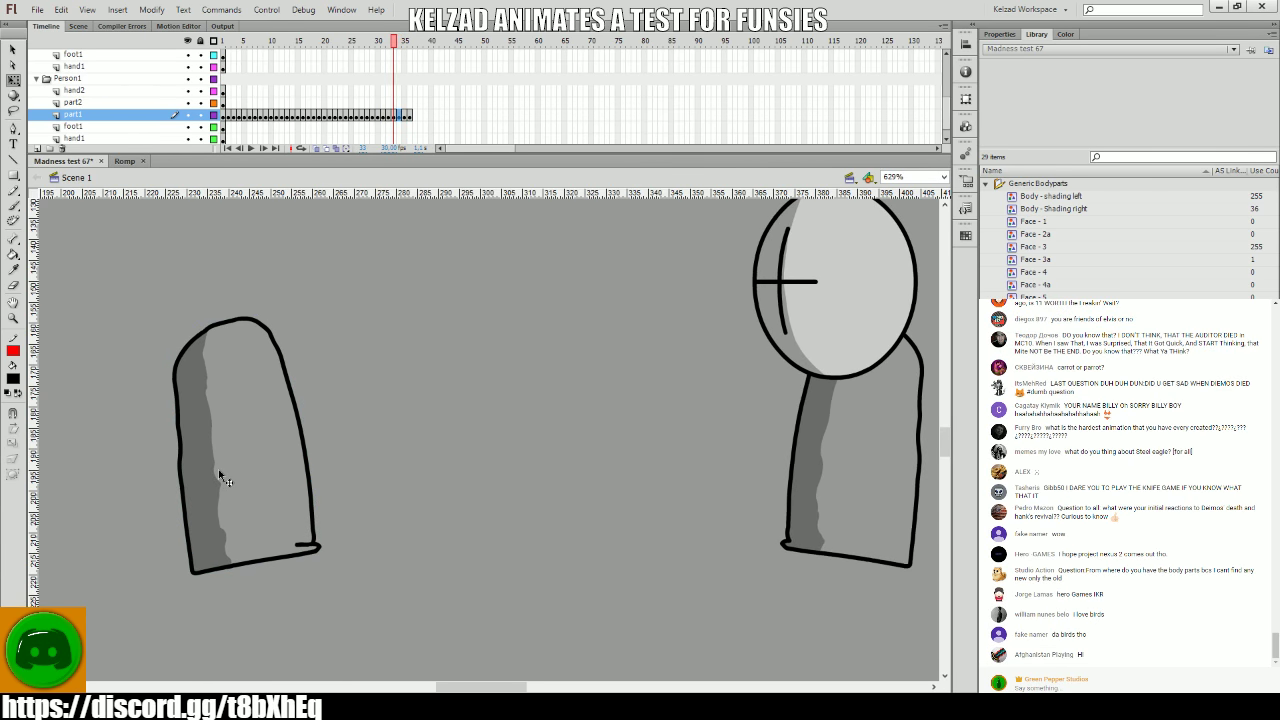
key(period)
key(comma)
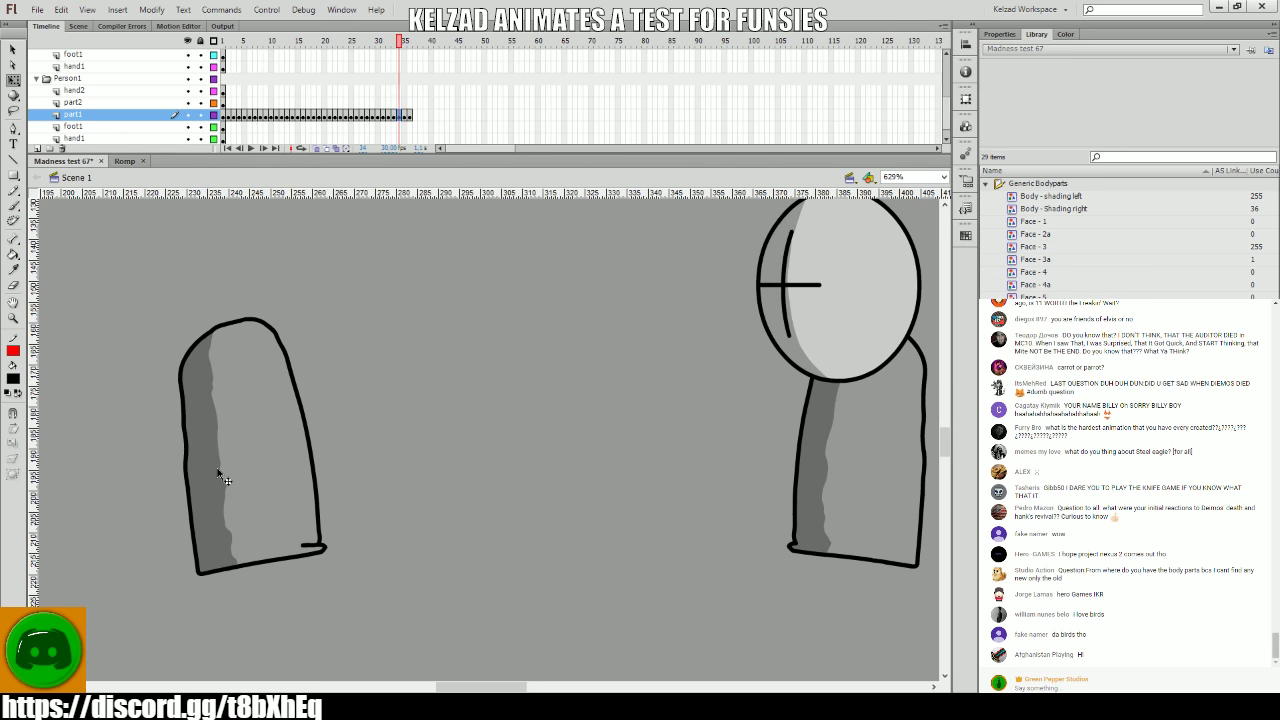
click(217, 467)
key(period)
key(comma)
key(period)
key(period)
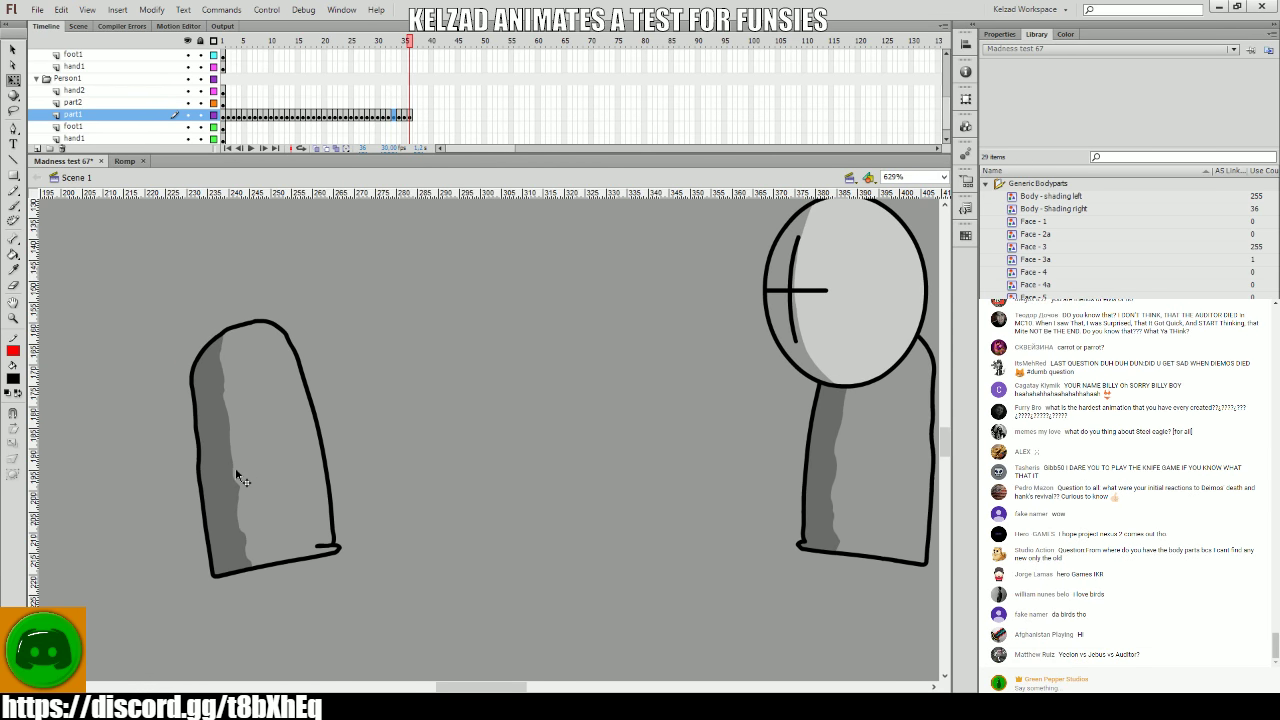
- Add keyframes 37 to 44 on part1, moving the body gradually to the right with an increasing backward lean
click(235, 467)
key(period)
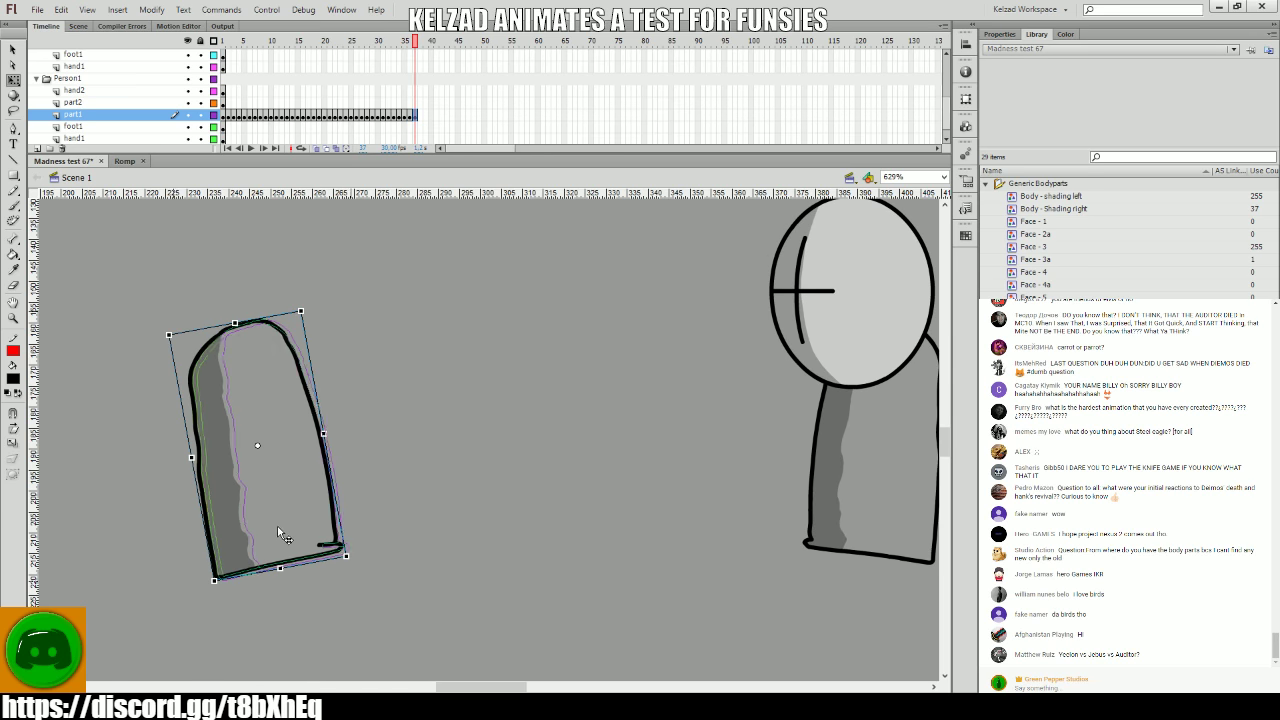
key(period)
key(period)
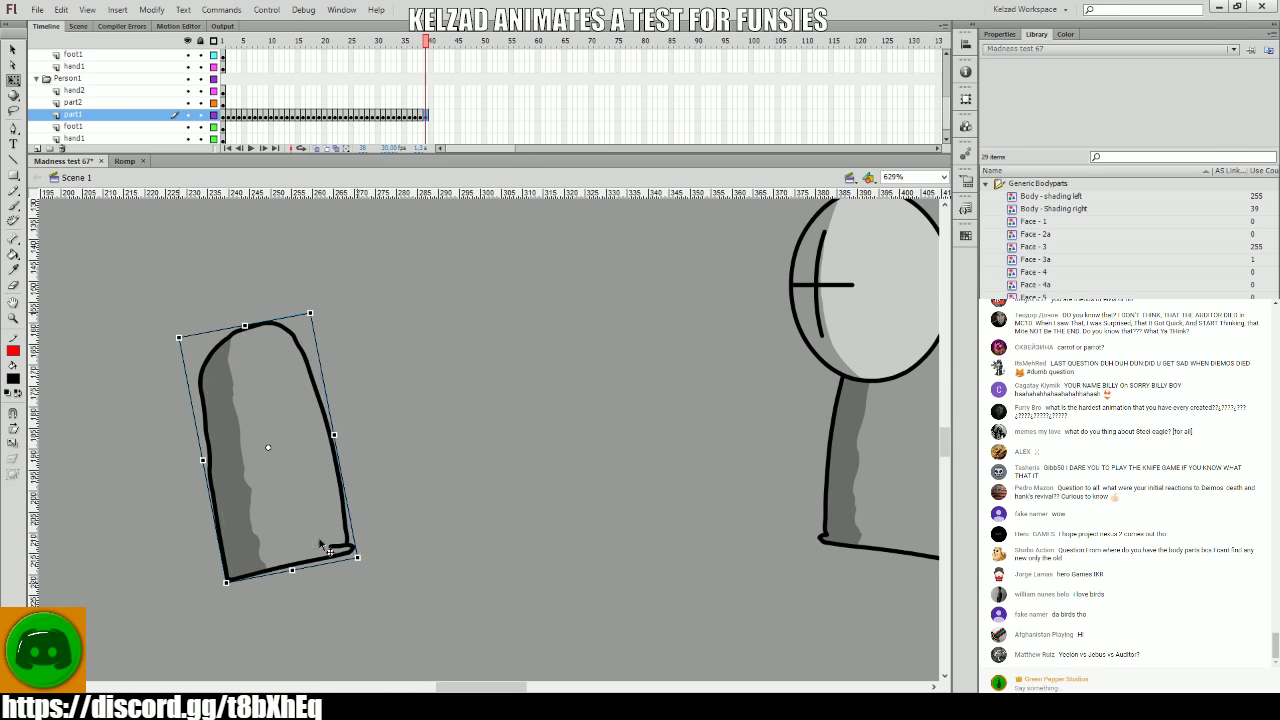
key(period)
key(period)
key(period)
key(period)
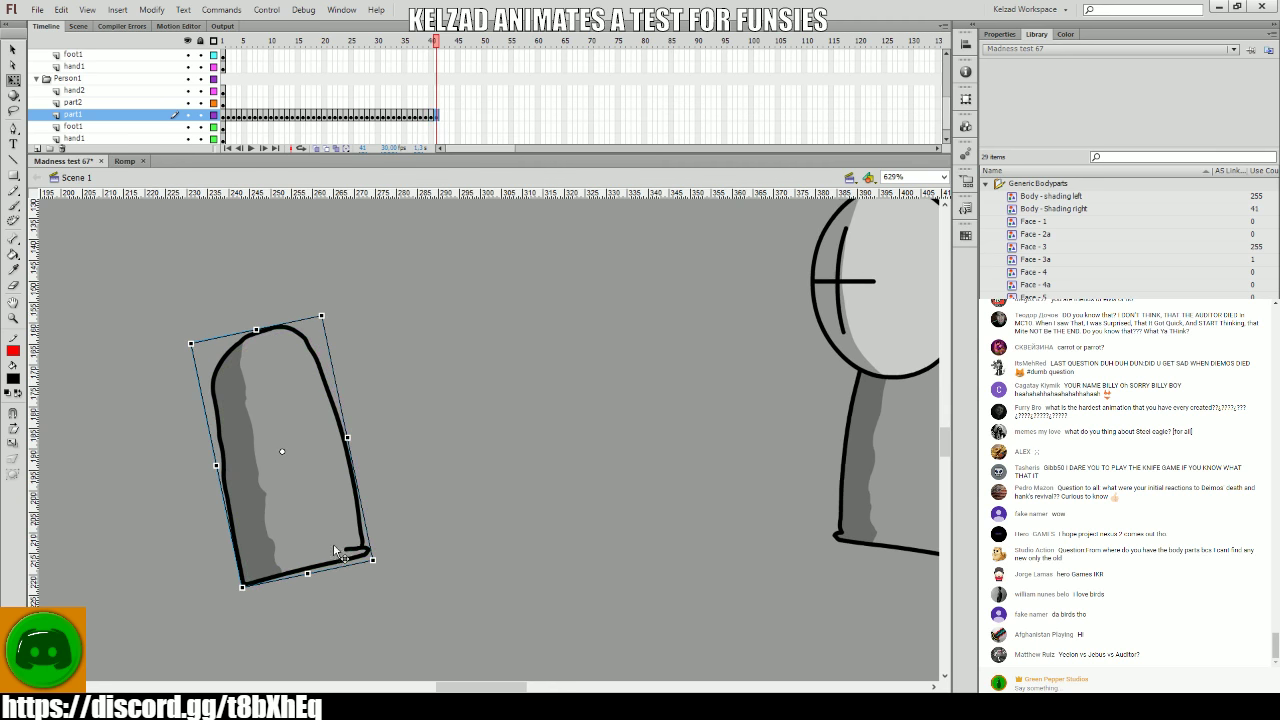
key(period)
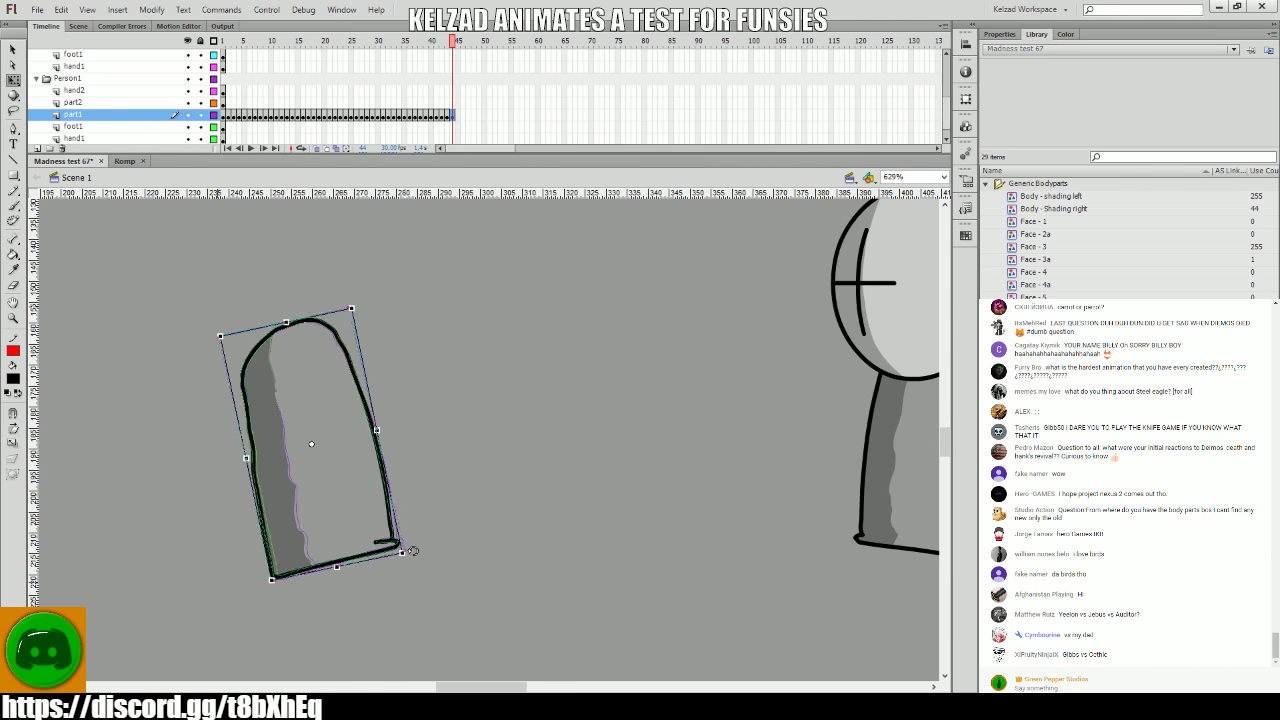
- Refine the body's tilt on frame 44 and add keyframes 45 and 46, moving and tilting the body further on each
key(F6)
drag(354, 531, 429, 549)
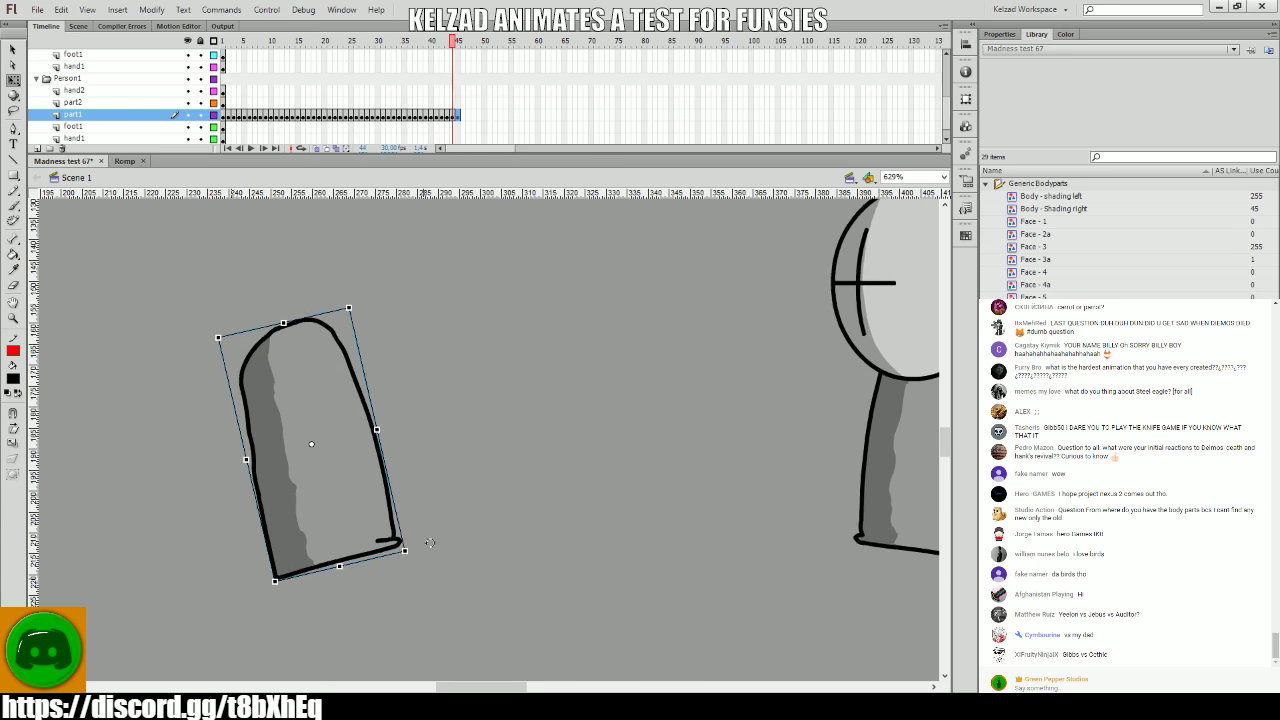
key(period)
key(Return)
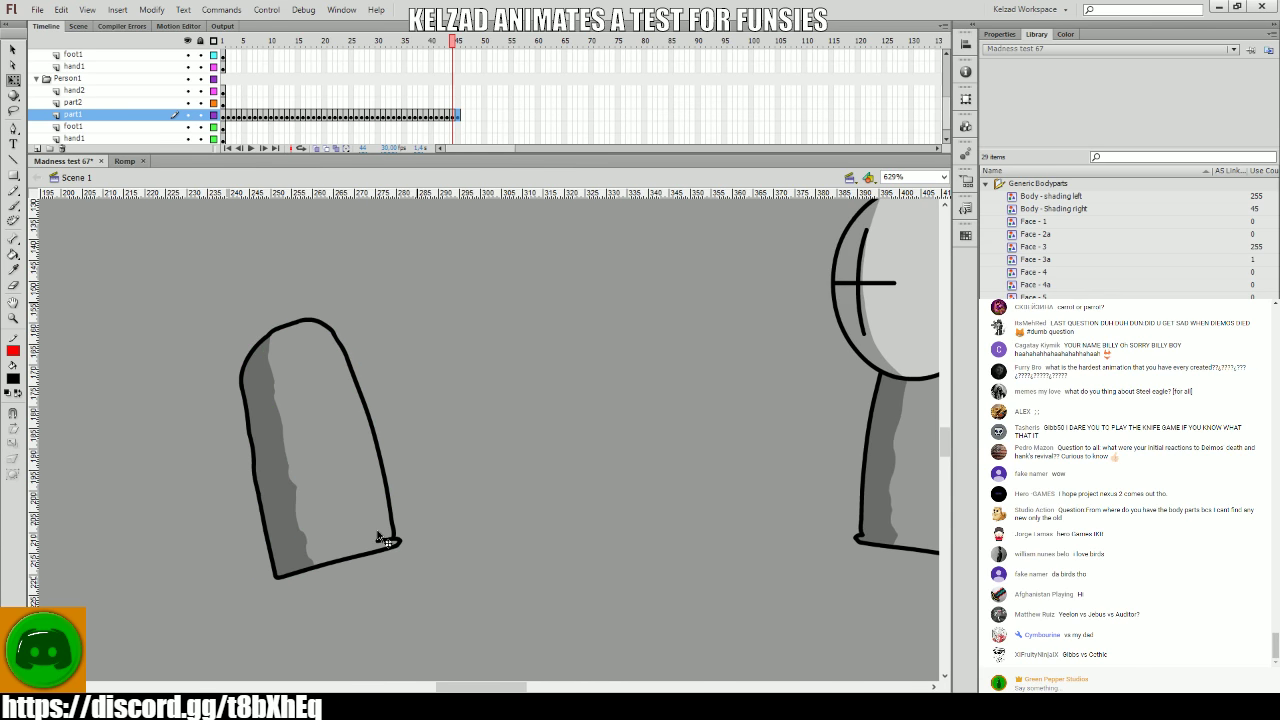
click(378, 537)
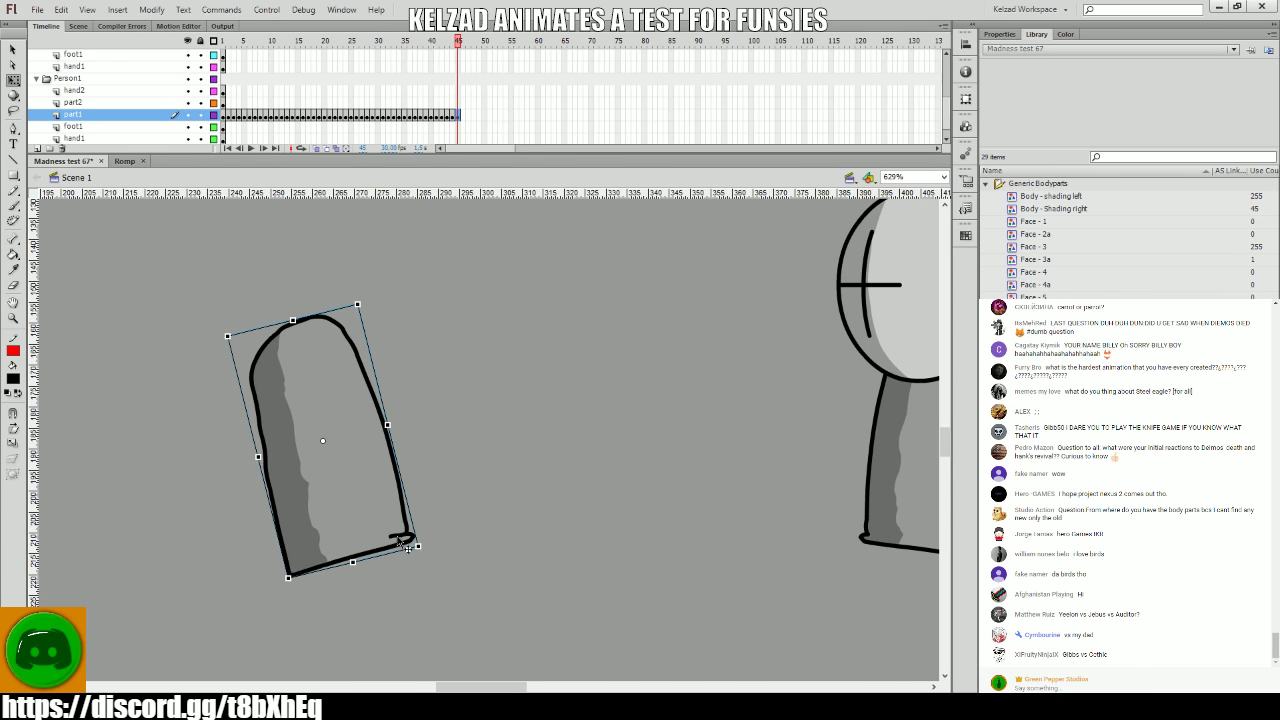
key(F6)
drag(408, 548, 413, 549)
key(Return)
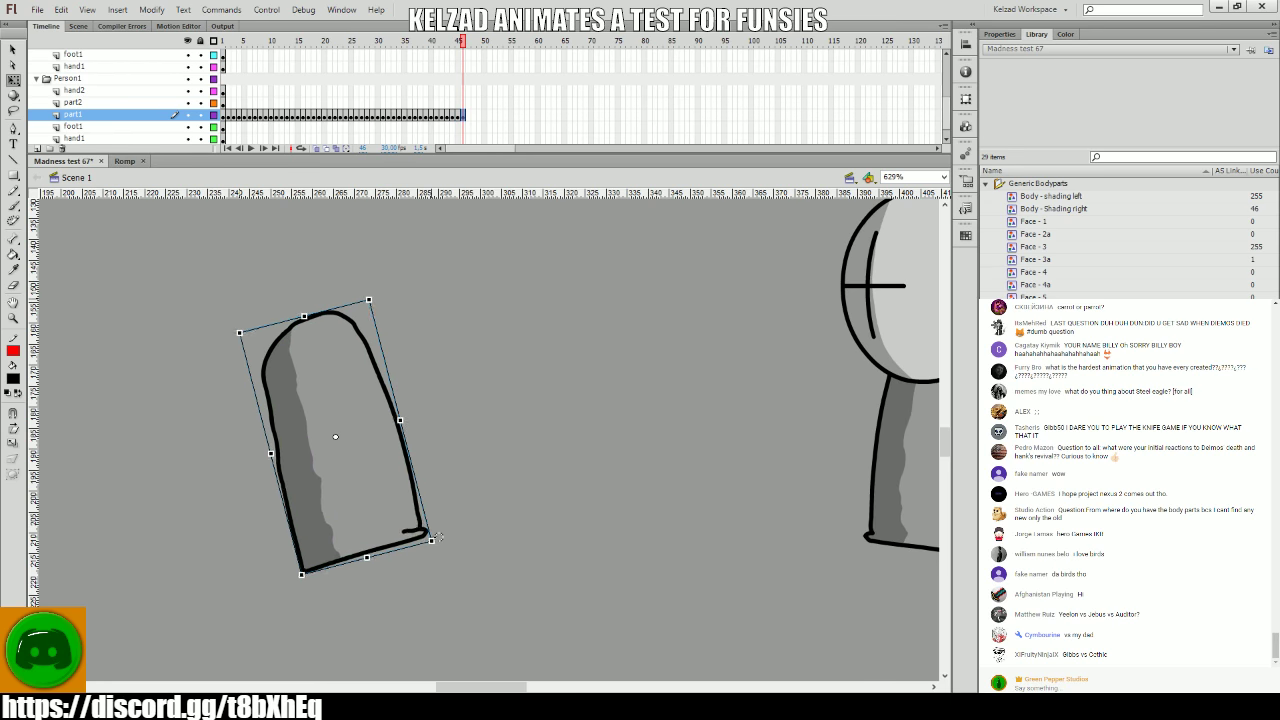
- Add keyframes 47 to 49 on part1, nudging the body further to the right on each
key(F6)
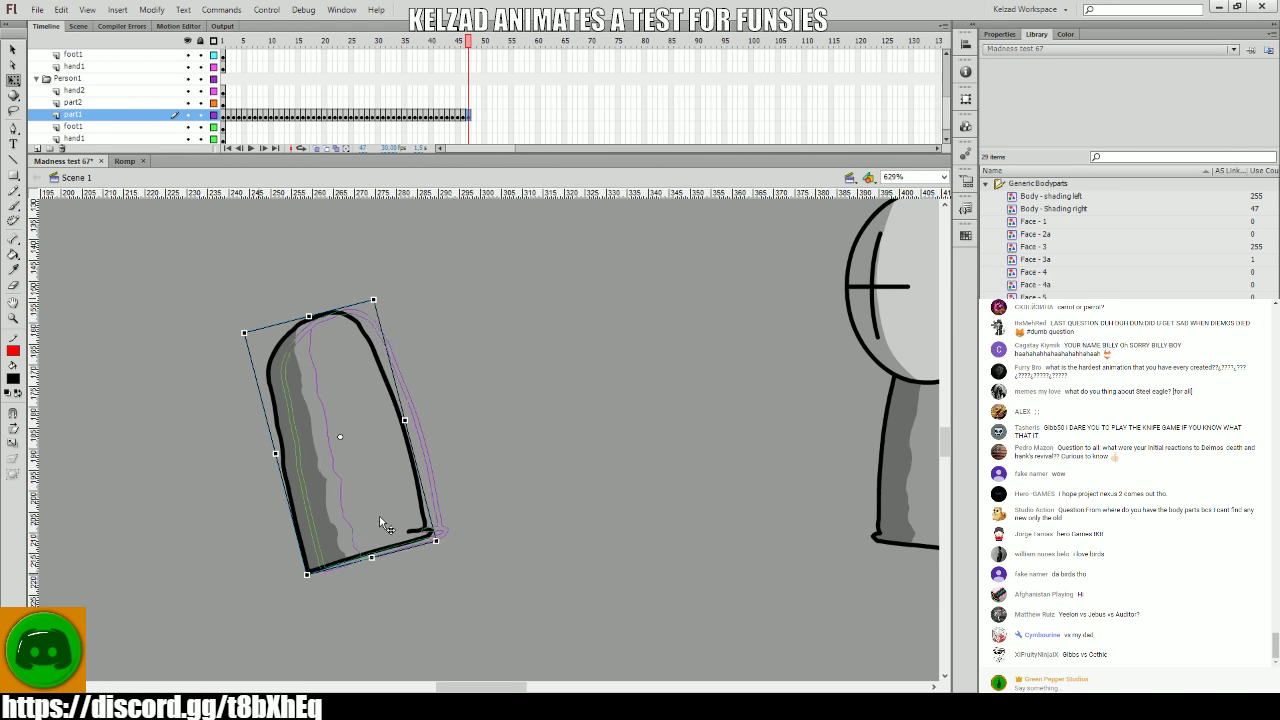
key(F6)
key(Right)
key(Right)
key(Right)
key(F6)
key(Right)
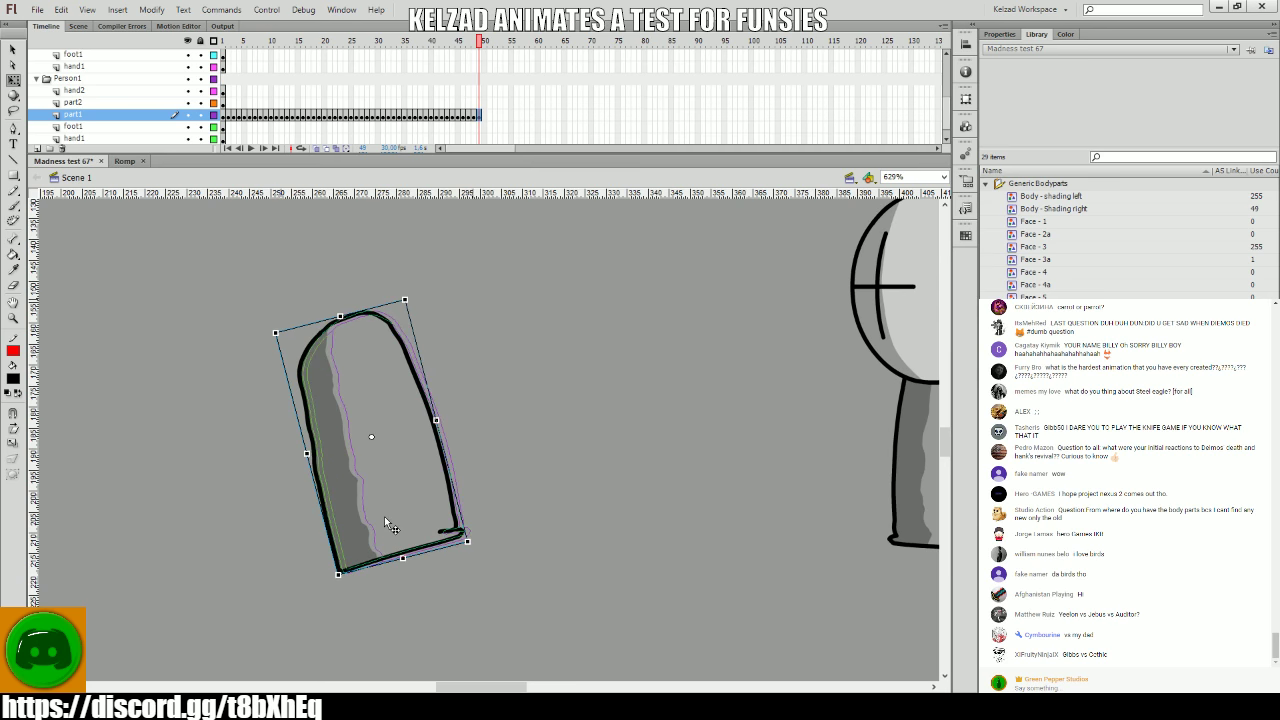
- Add keyframes 50 to 53 on part1, continuing the body's rightward movement in small increments
key(F6)
key(Right)
key(F6)
key(Right)
key(F6)
key(Right)
key(F6)
drag(407, 521, 544, 556)
- Add keyframes 54 to 61 on part1, easing the body slightly right and downward with a little more backward tilt
key(F6)
key(F6)
key(F6)
key(F6)
key(F6)
key(F6)
key(F6)
key(F6)
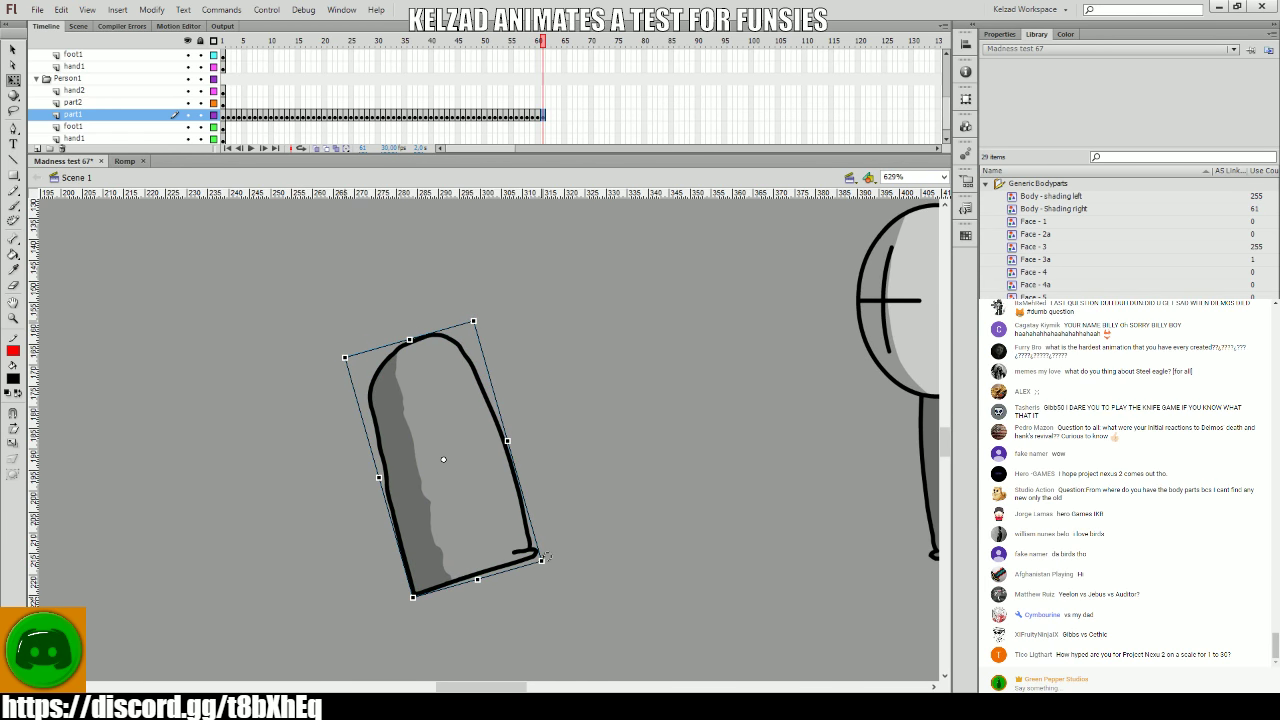
- Flip between the body's poses around frames 58 to 60 of part1 and nudge the body slightly on frame 60
key(comma)
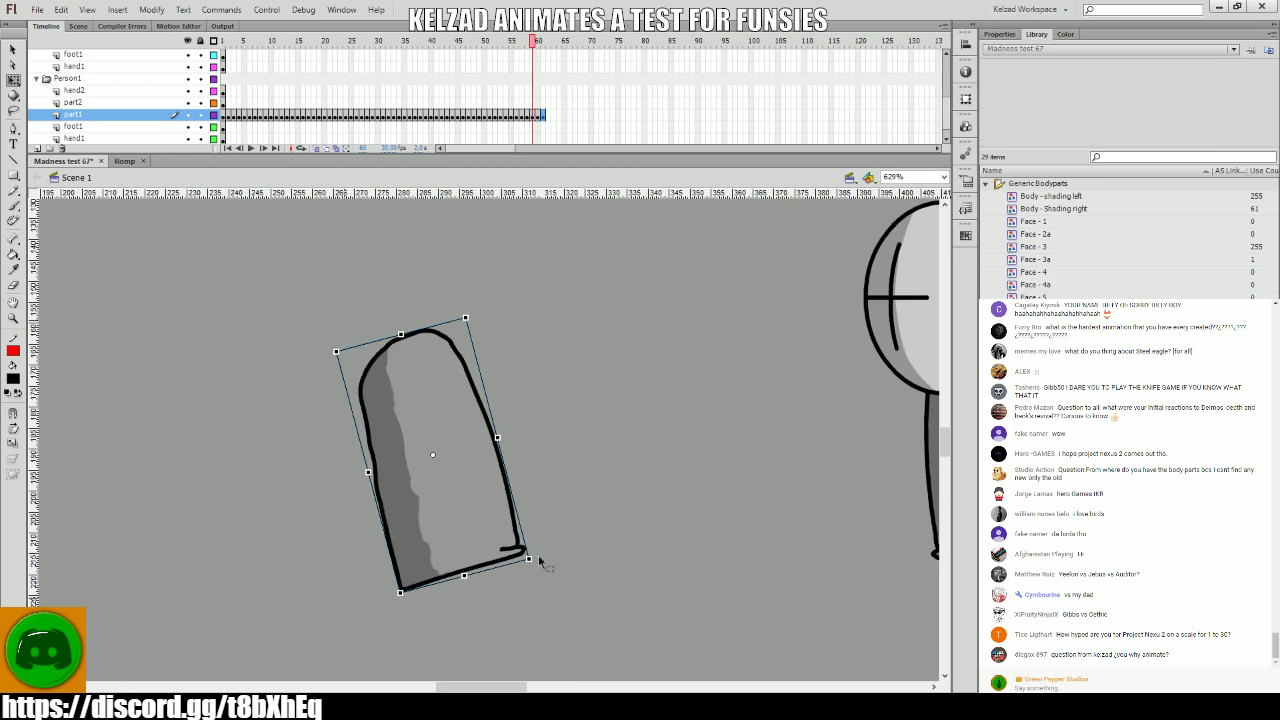
key(period)
key(comma)
key(period)
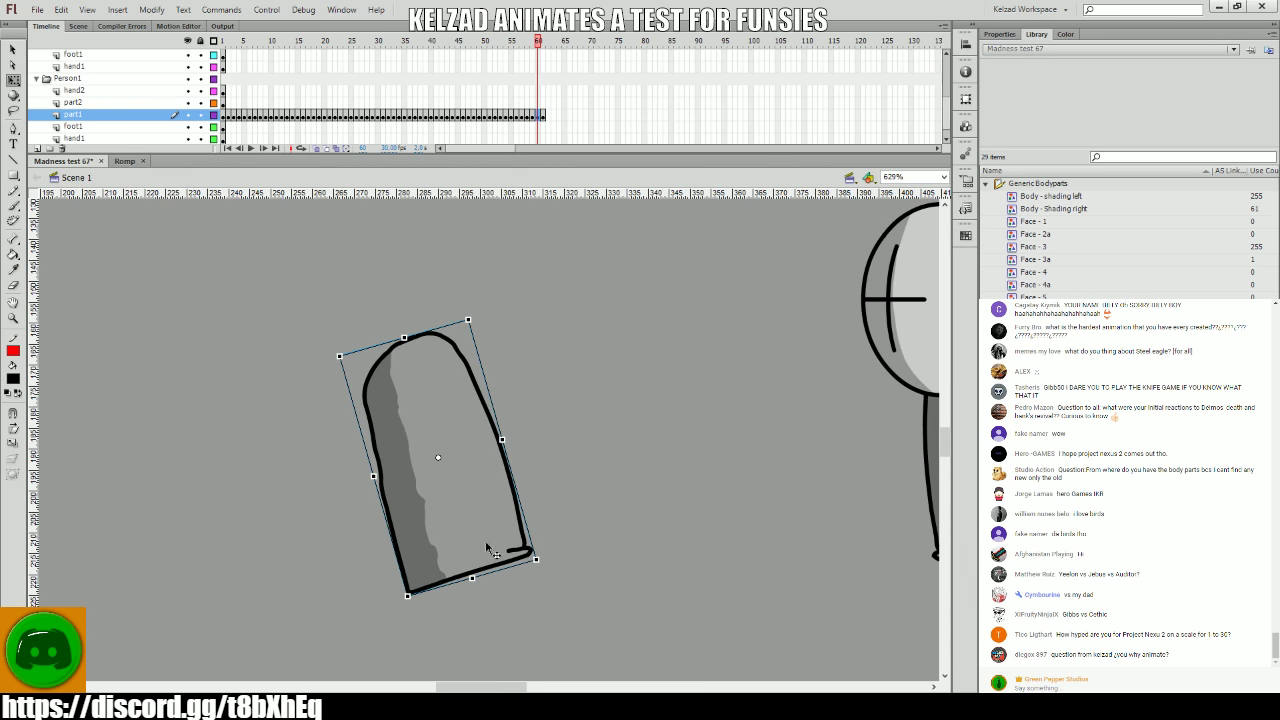
key(comma)
key(period)
key(comma)
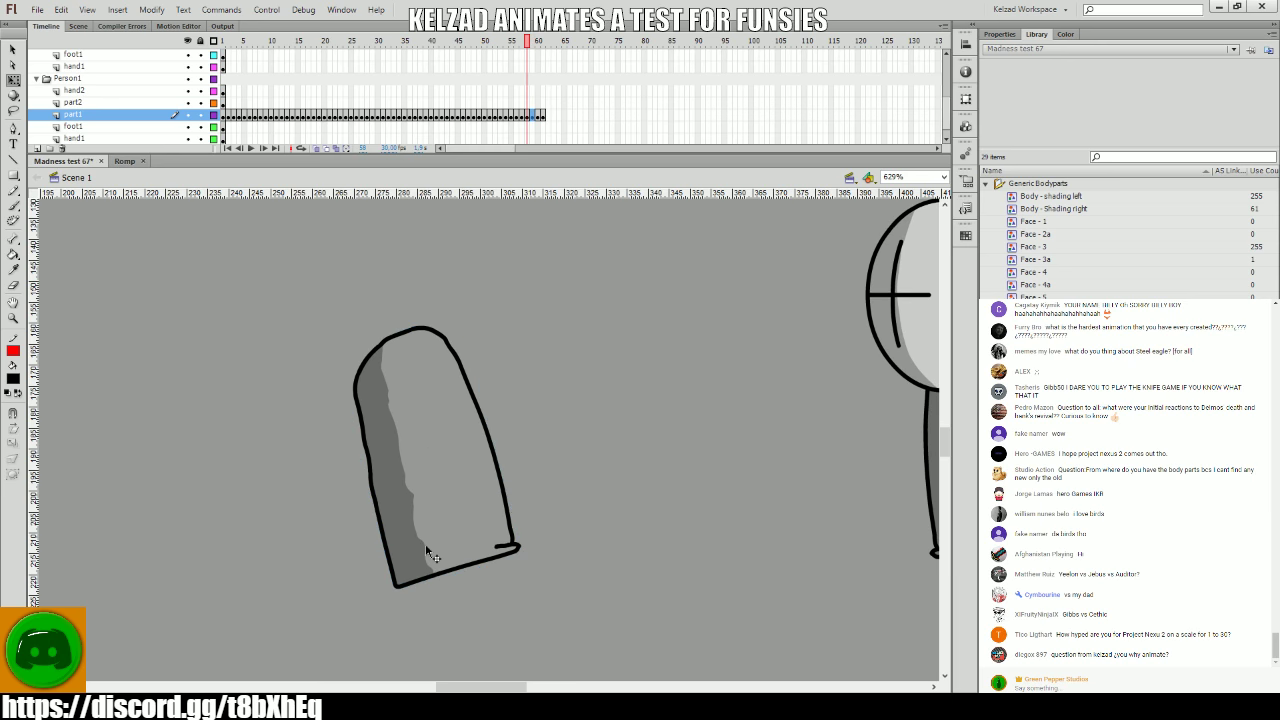
key(period)
key(comma)
key(period)
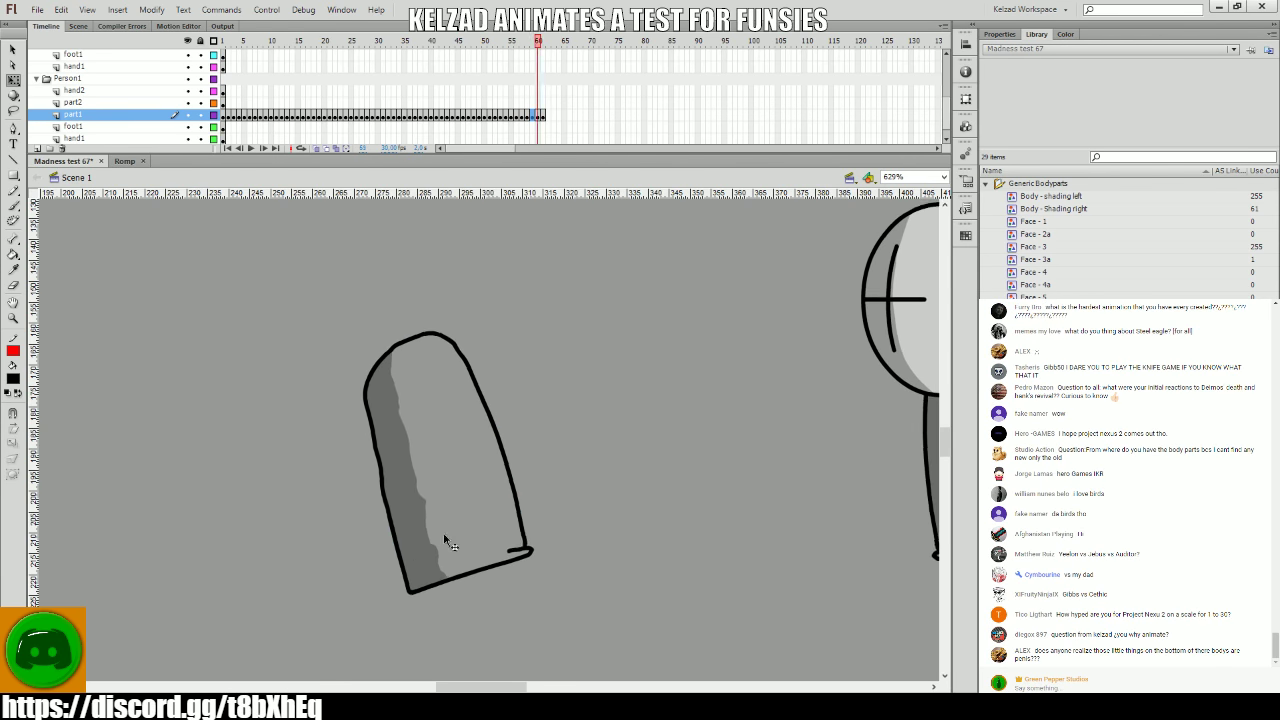
key(comma)
key(period)
key(comma)
key(period)
click(480, 524)
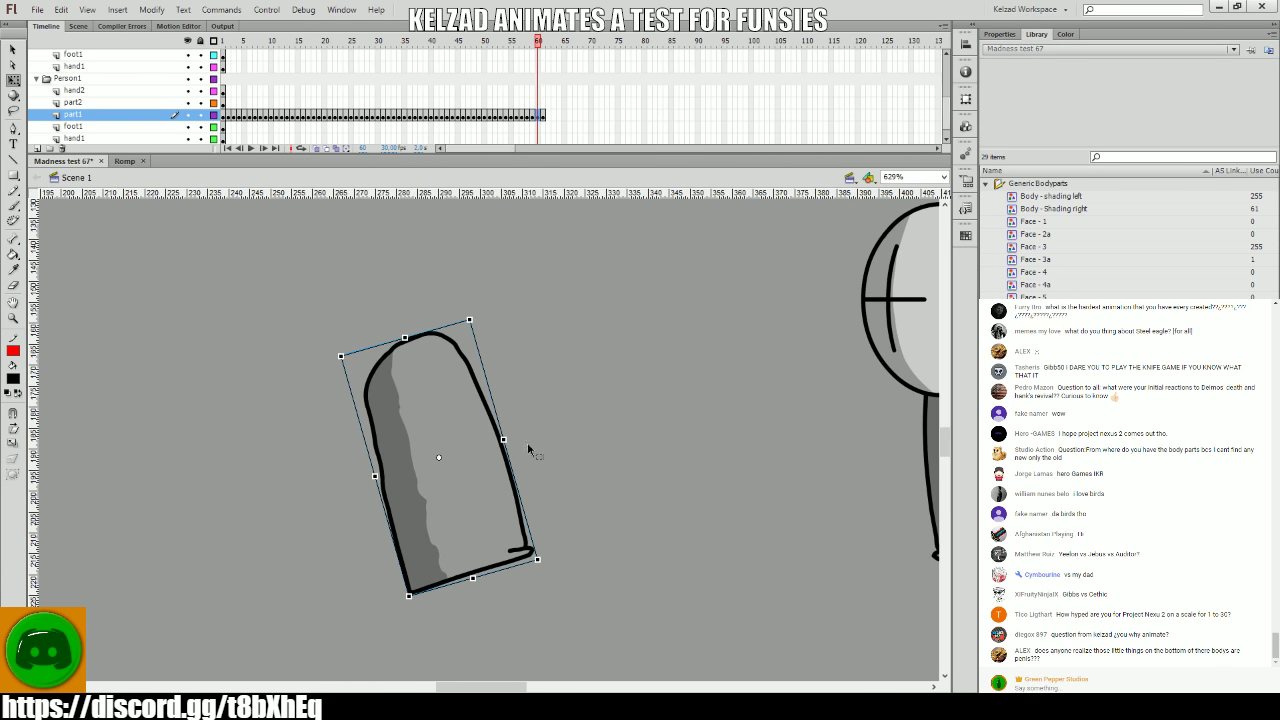
- Add keyframes 62 to 69 on part1, shifting the body slightly and increasing its backward lean
key(period)
scroll(450, 550, right, 3)
key(period)
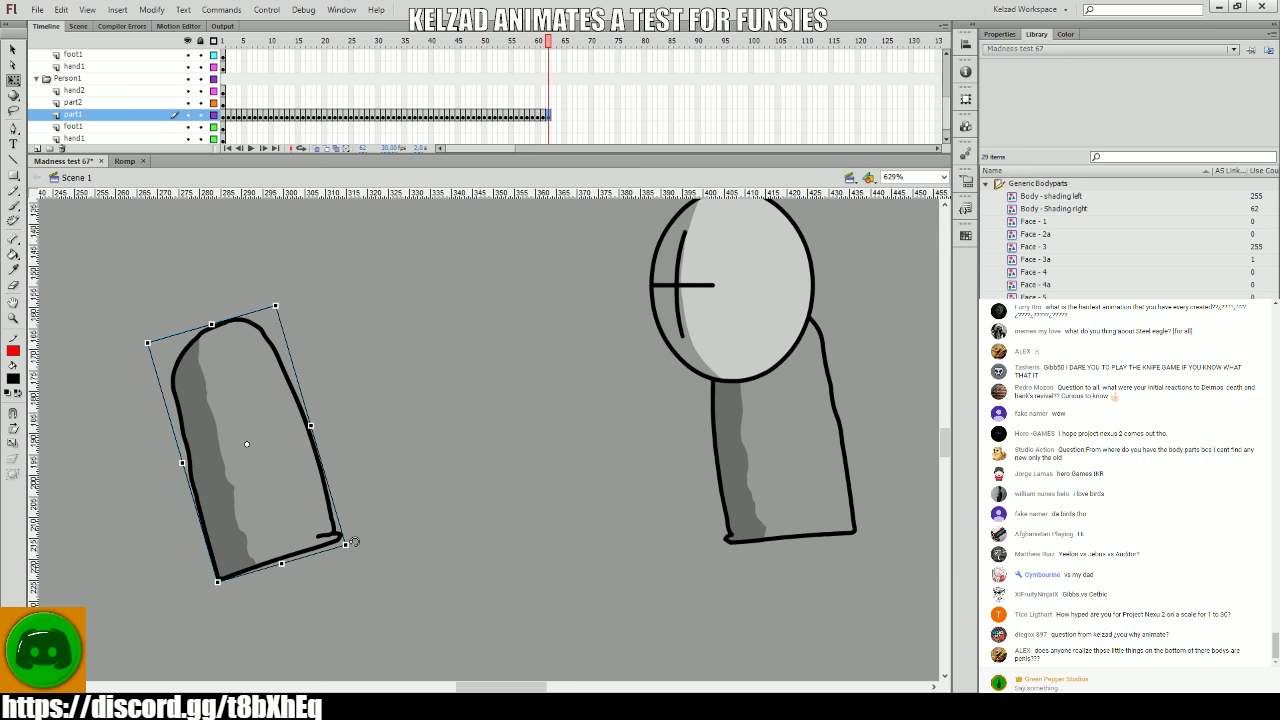
key(period)
drag(325, 535, 366, 537)
key(period)
key(period)
key(period)
key(period)
key(period)
key(period)
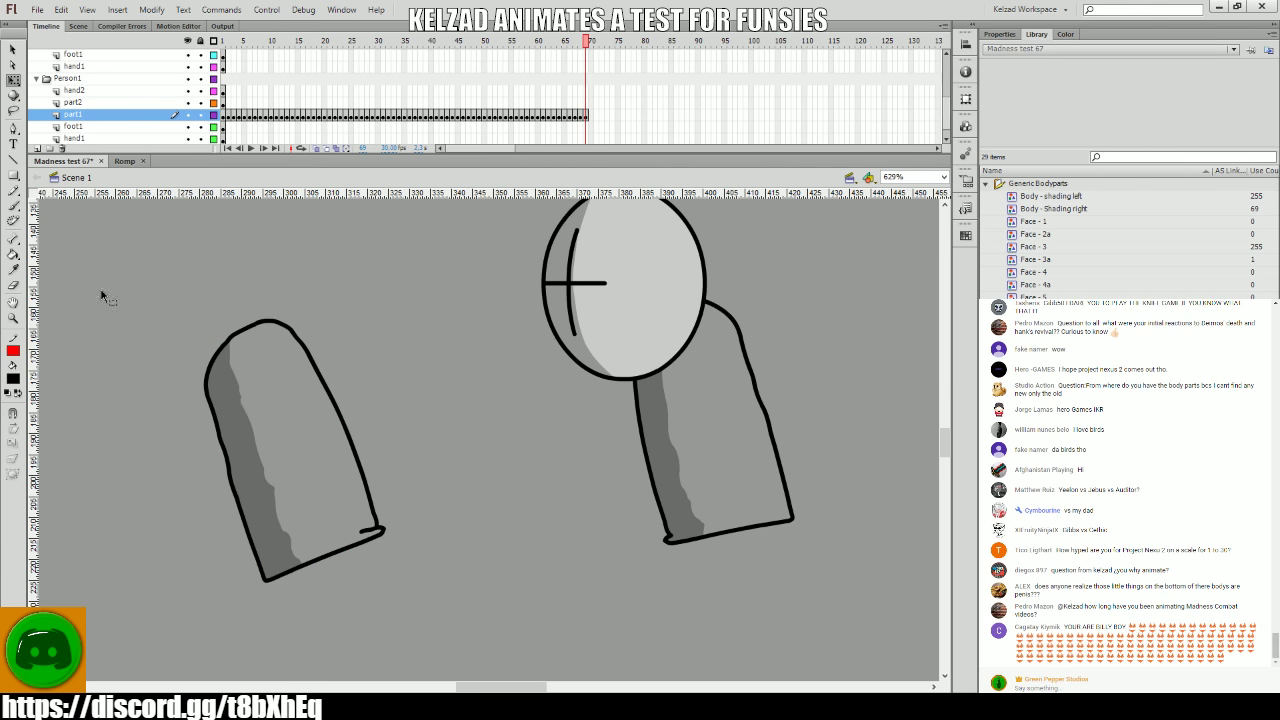
- Compare the body's poses on frames 67 to 69 of part1 by flipping between them
drag(240, 296, 557, 294)
click(605, 436)
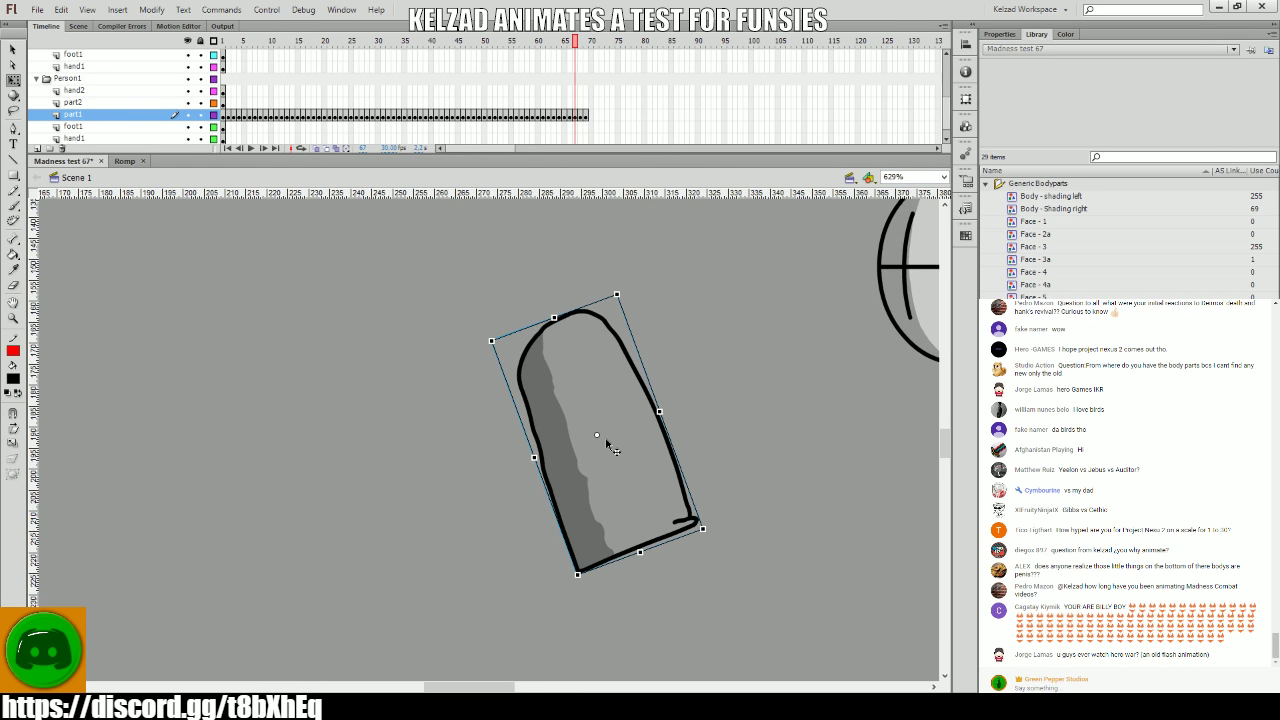
key(comma)
key(comma)
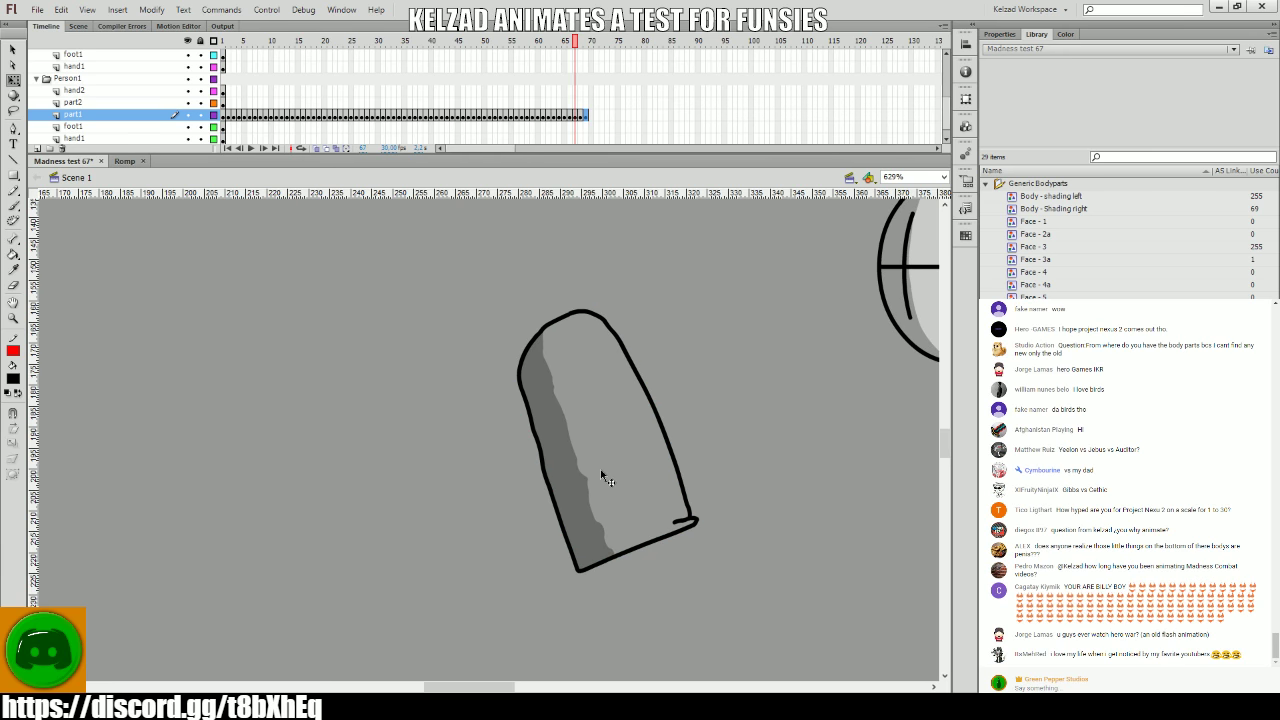
key(period)
key(period)
key(period)
key(comma)
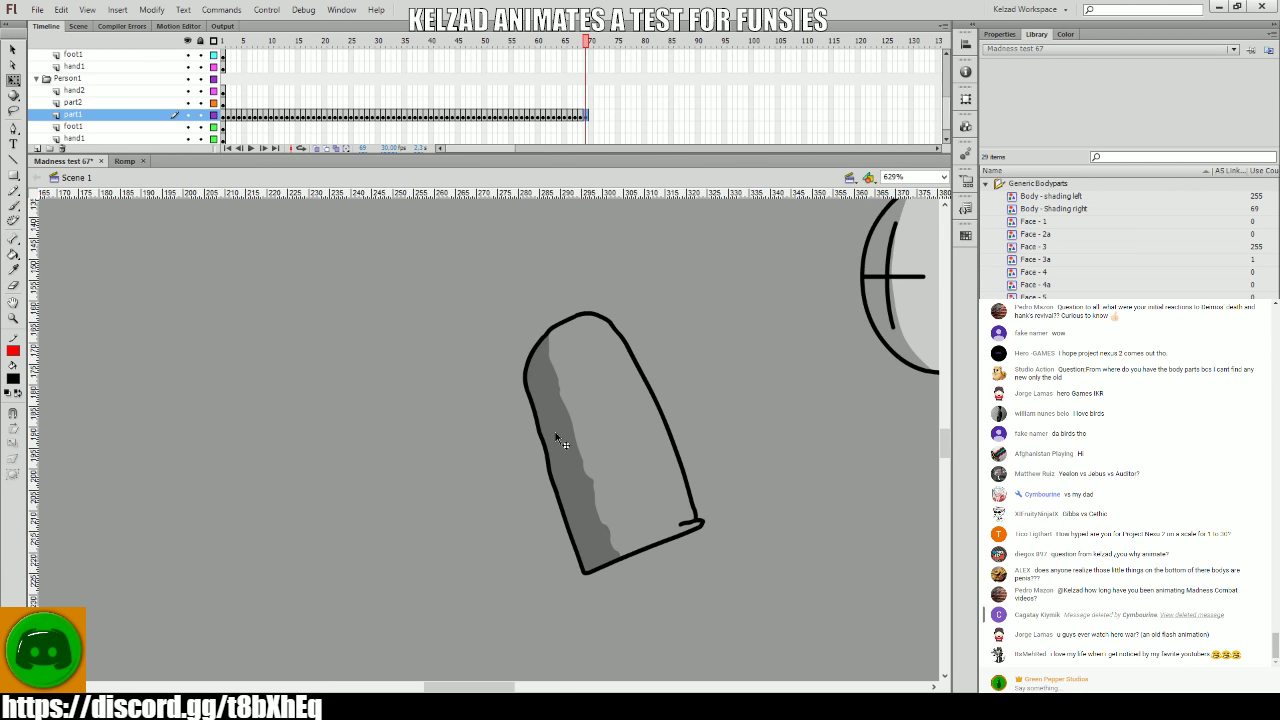
click(557, 433)
key(comma)
key(comma)
click(570, 435)
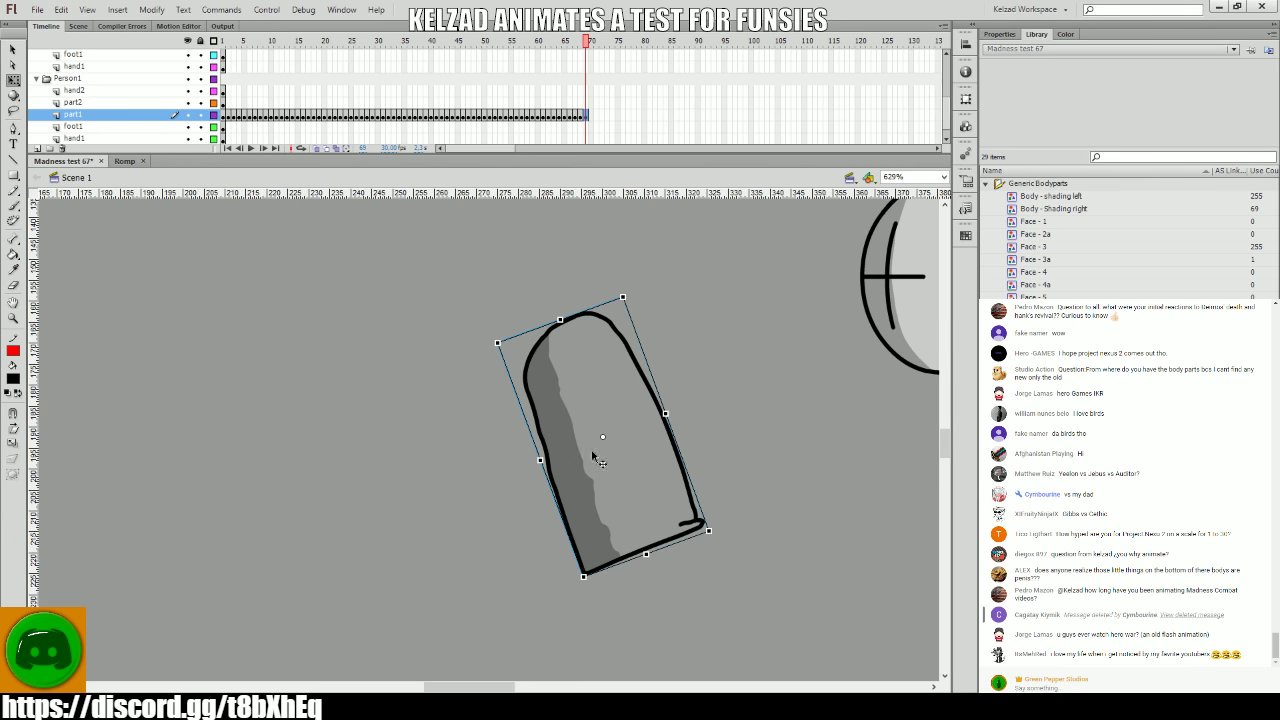
- Play back the animation and remove frames 65 to 71 from Person1's part1 layer
scroll(600, 480, right, 3)
click(488, 42)
drag(493, 102, 525, 122)
click(376, 92)
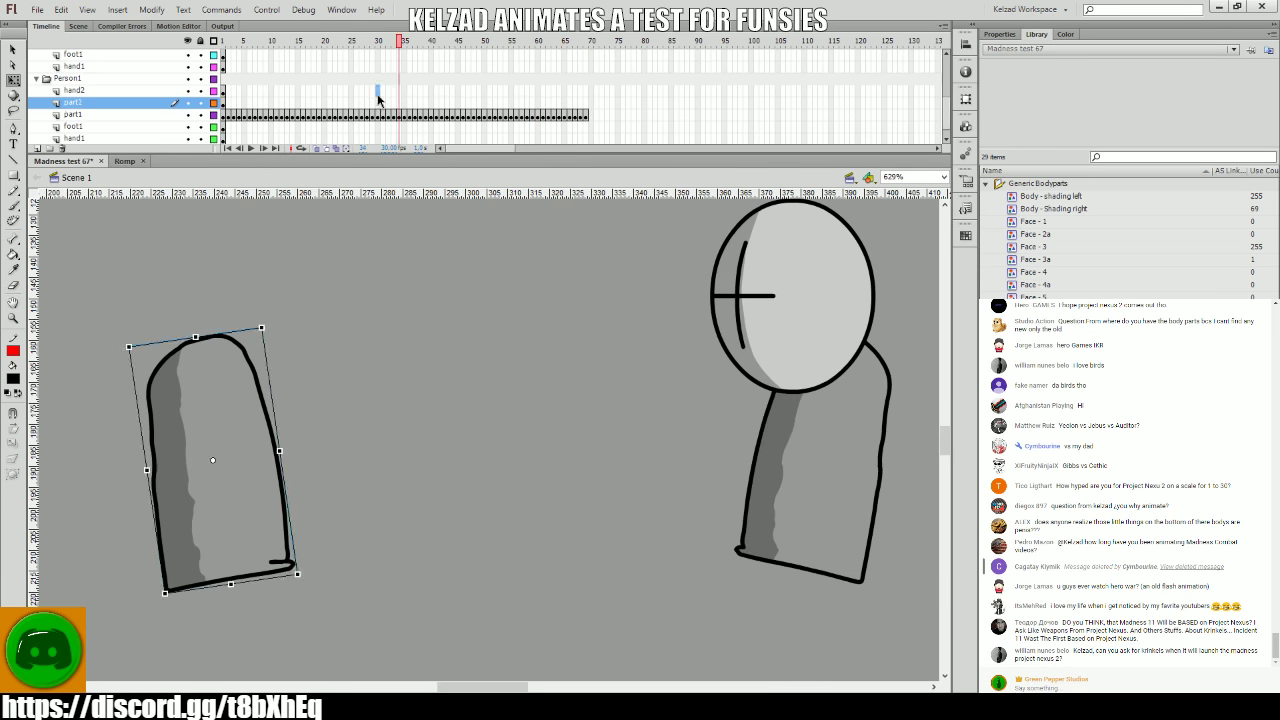
key(Return)
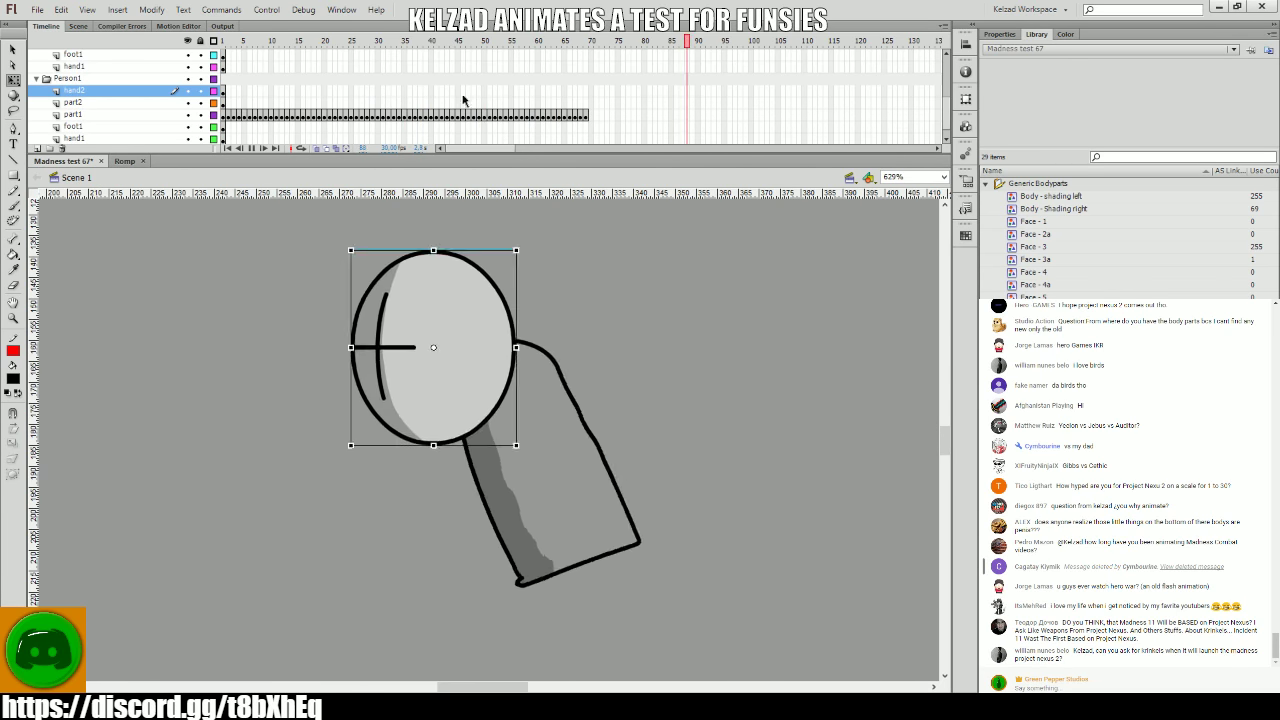
drag(457, 92, 567, 122)
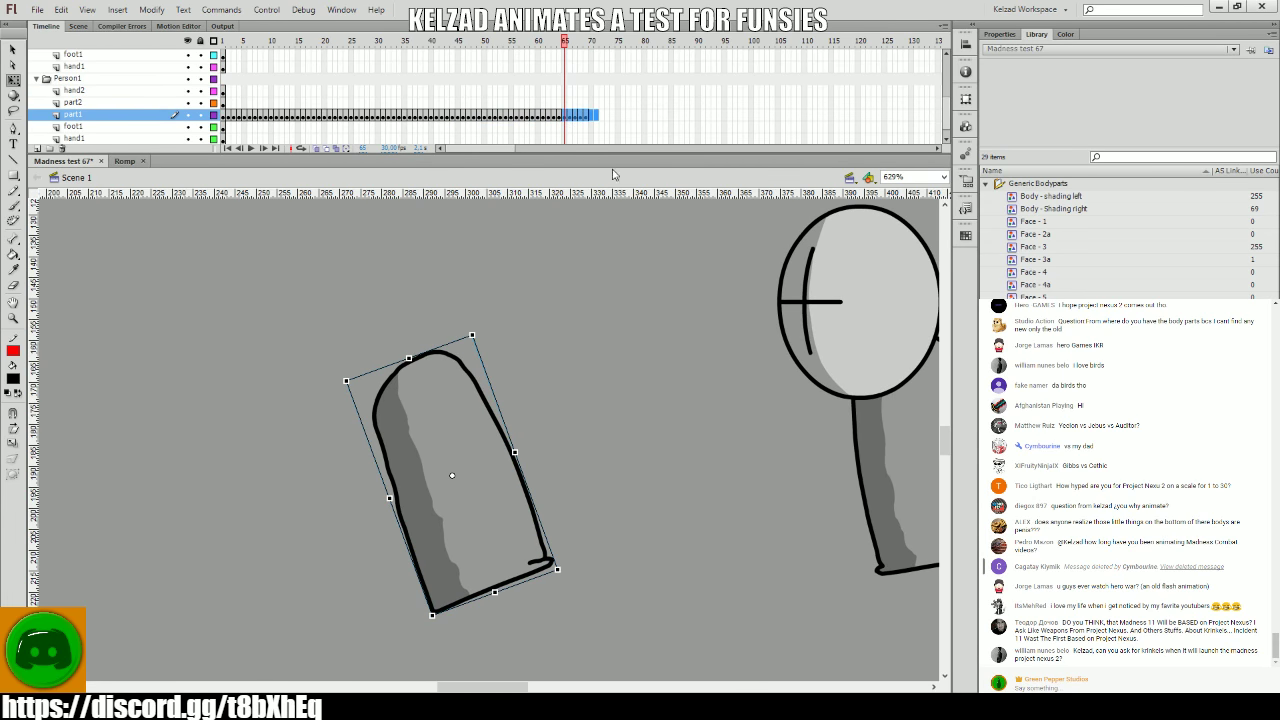
key(Return)
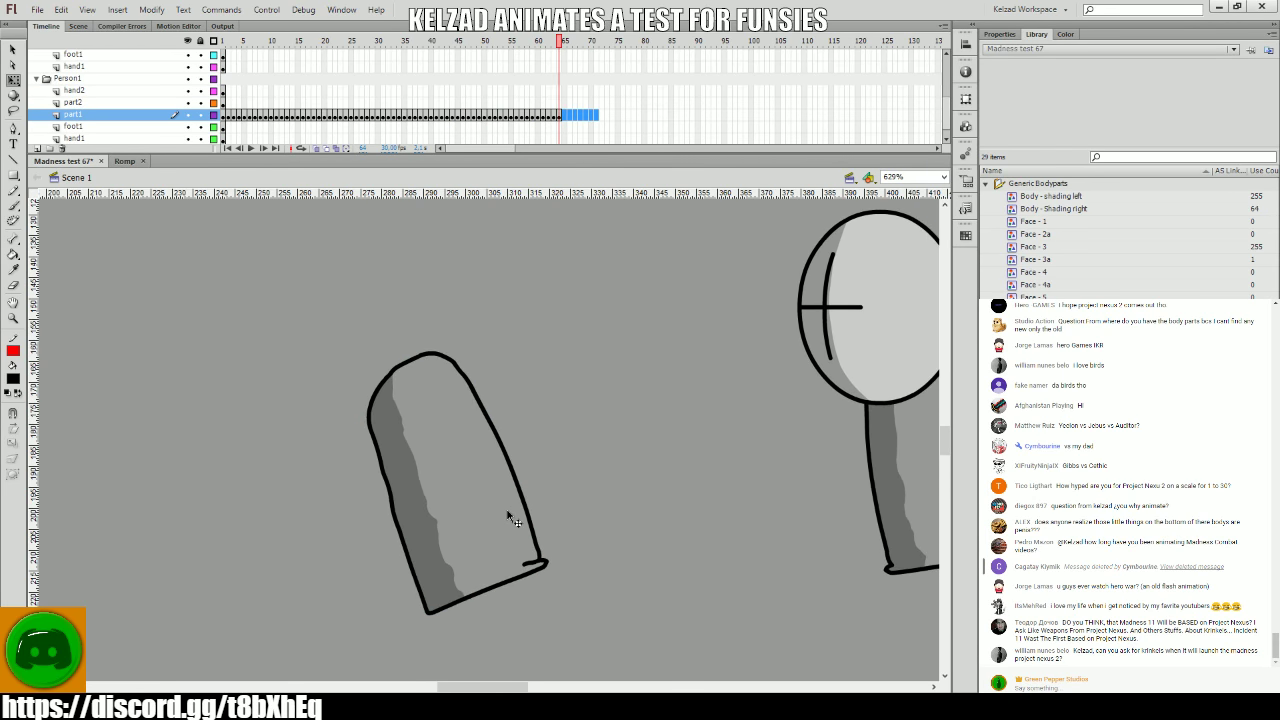
- Add keyframes 65 to 67 on part1 again, settling the body slightly lower with very small shifts
key(F6)
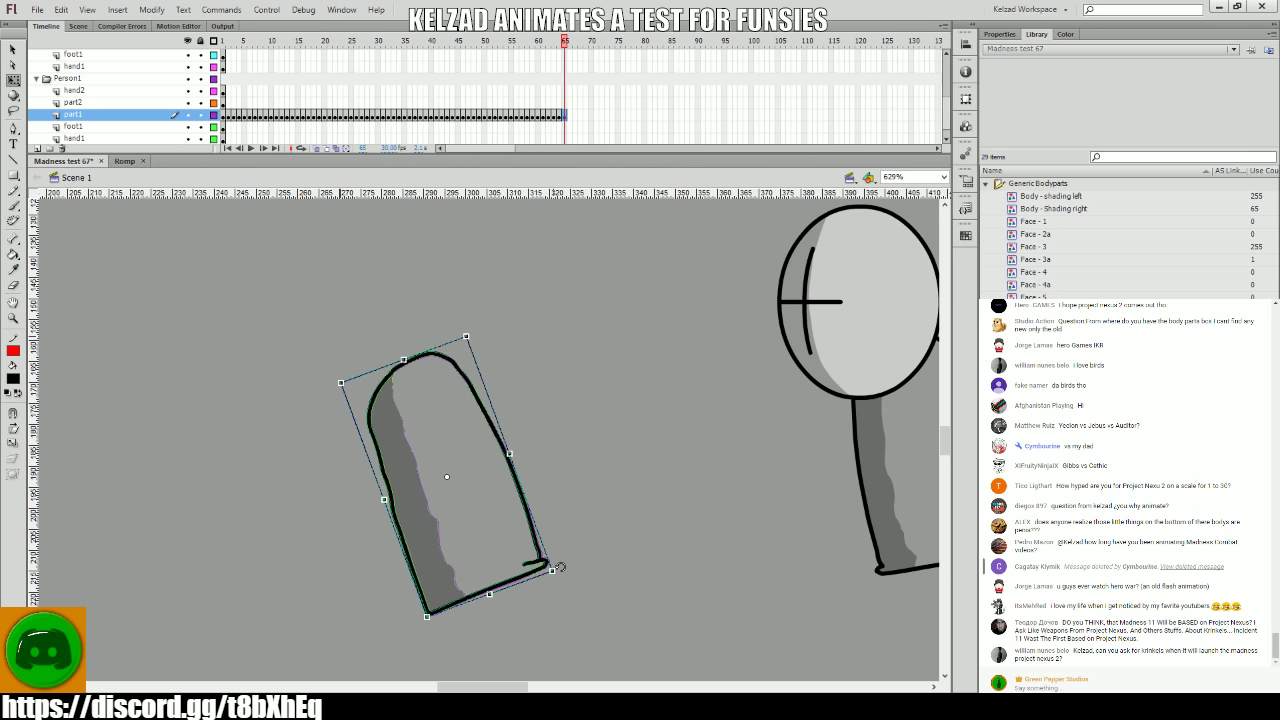
key(F6)
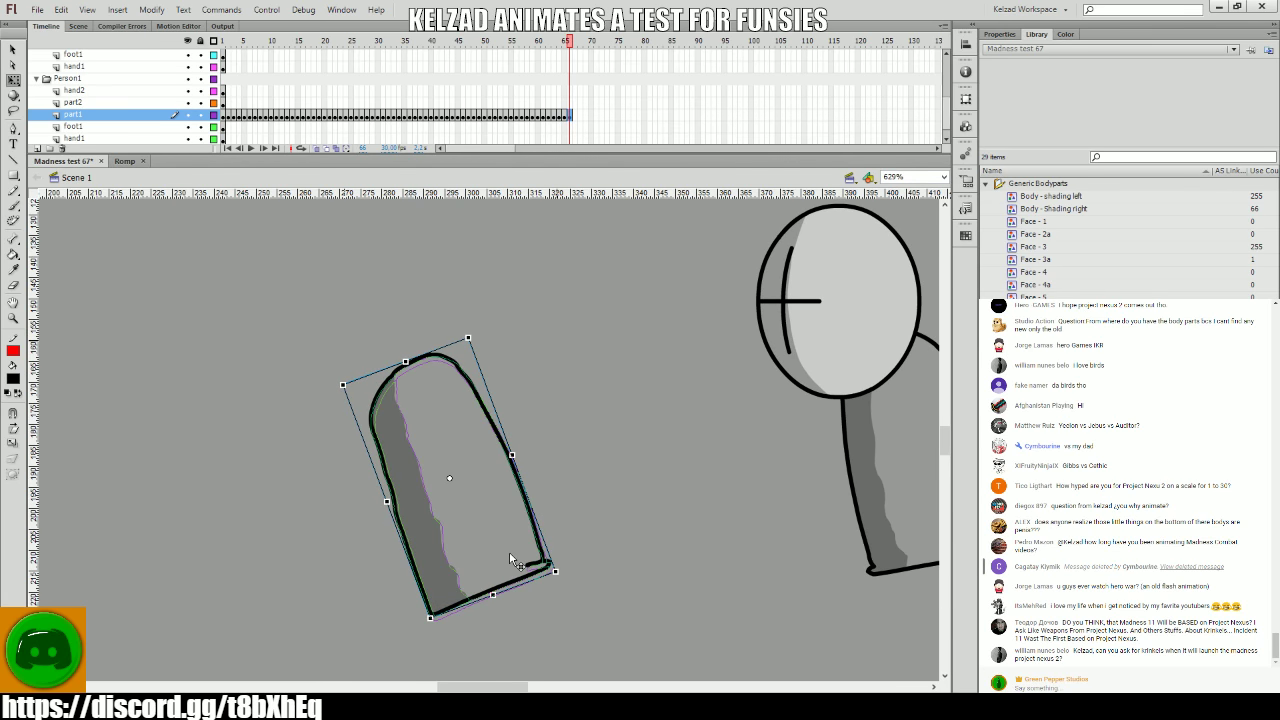
key(F6)
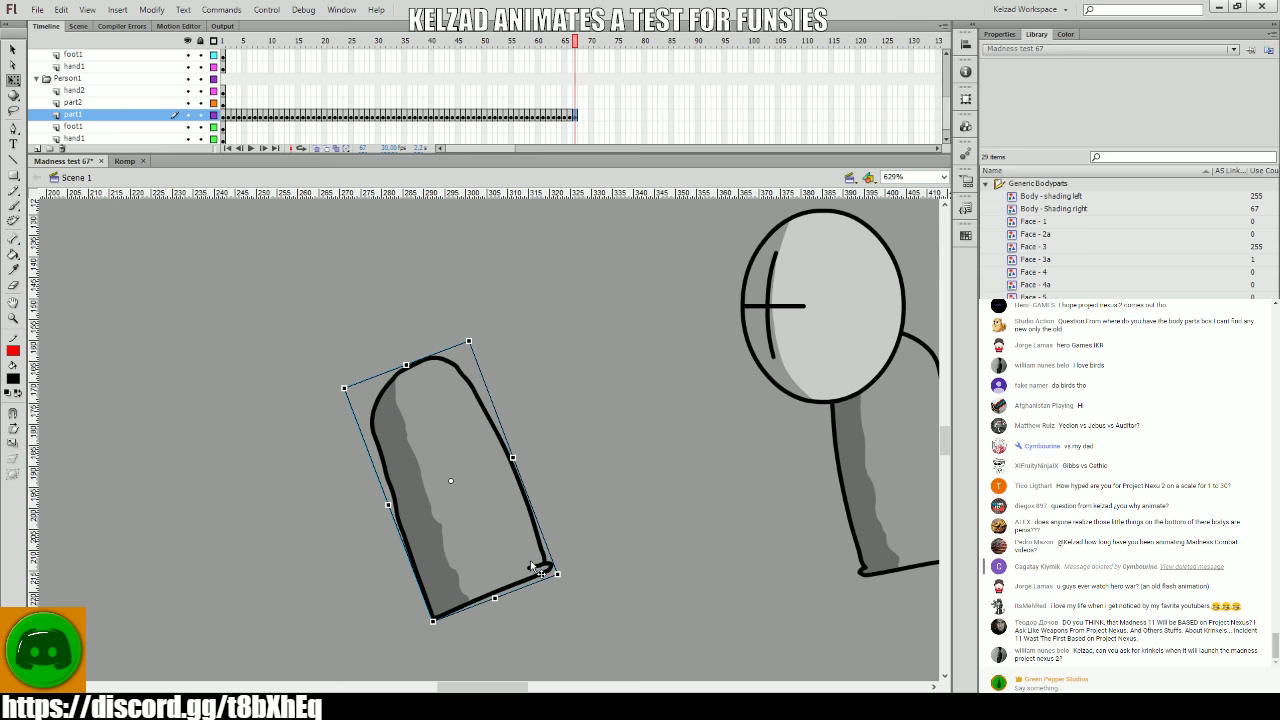
- Add keyframes 68 to 73 on part1, moving the body back to the left while its backward lean increases
drag(535, 567, 506, 563)
key(F6)
key(F6)
key(F6)
key(F6)
key(F6)
key(F6)
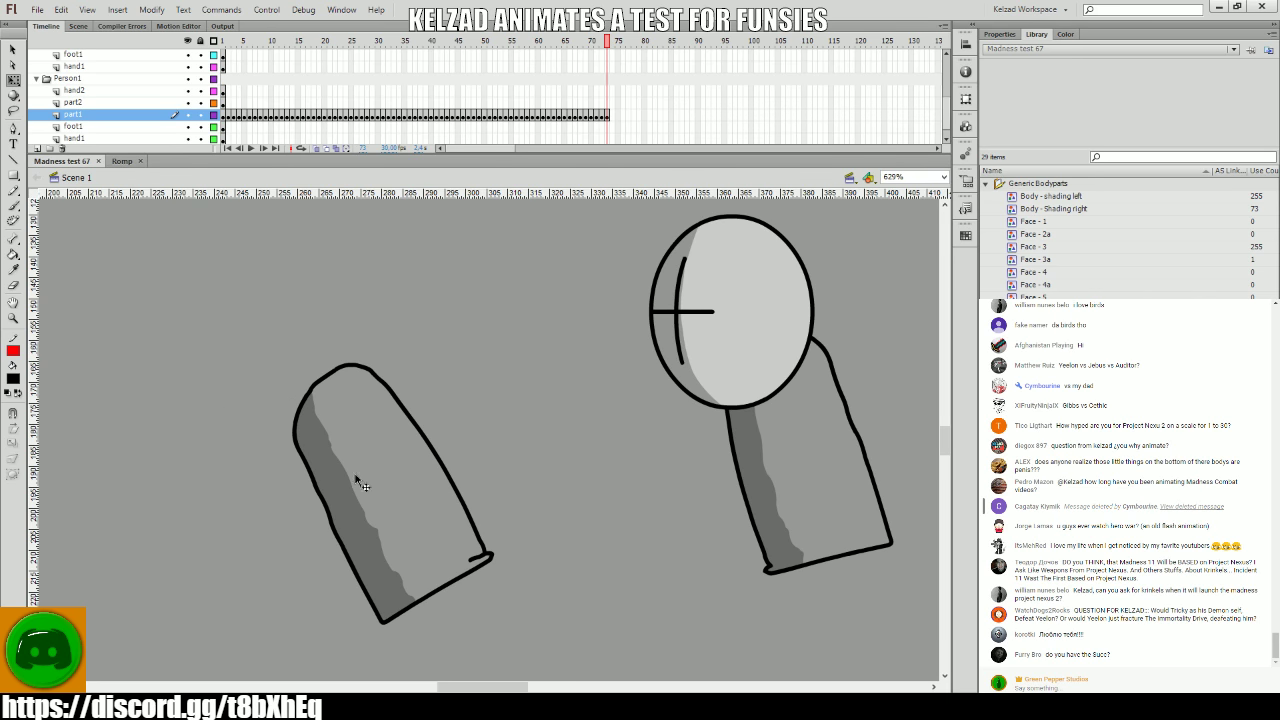
- Review the latest body poses and nudge the body slightly left on frame 70 of part1
drag(568, 75, 611, 88)
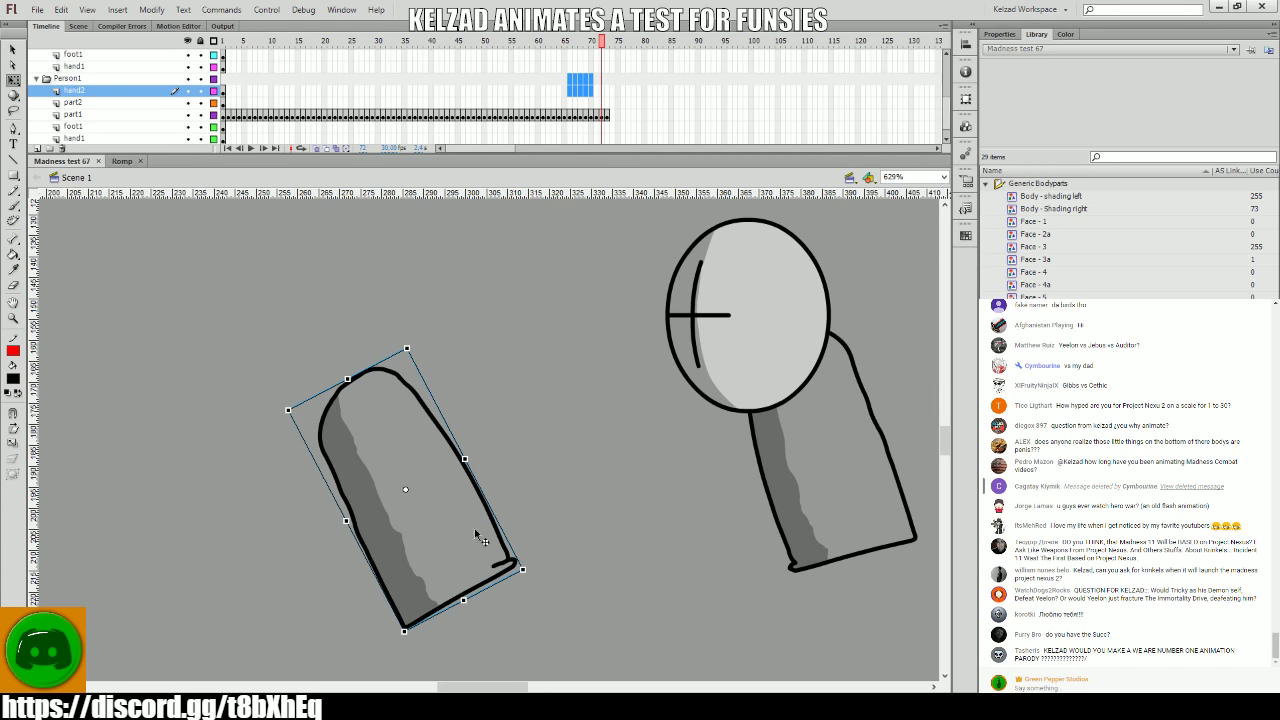
click(473, 562)
key(comma)
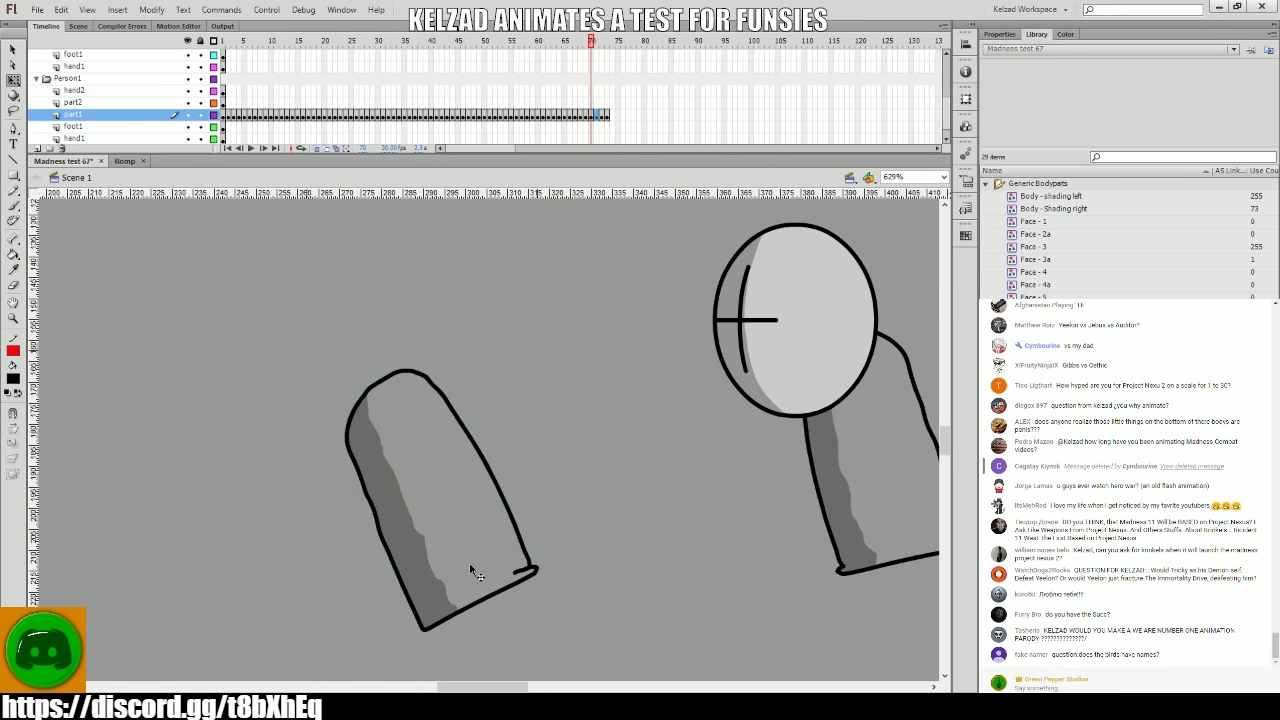
click(473, 574)
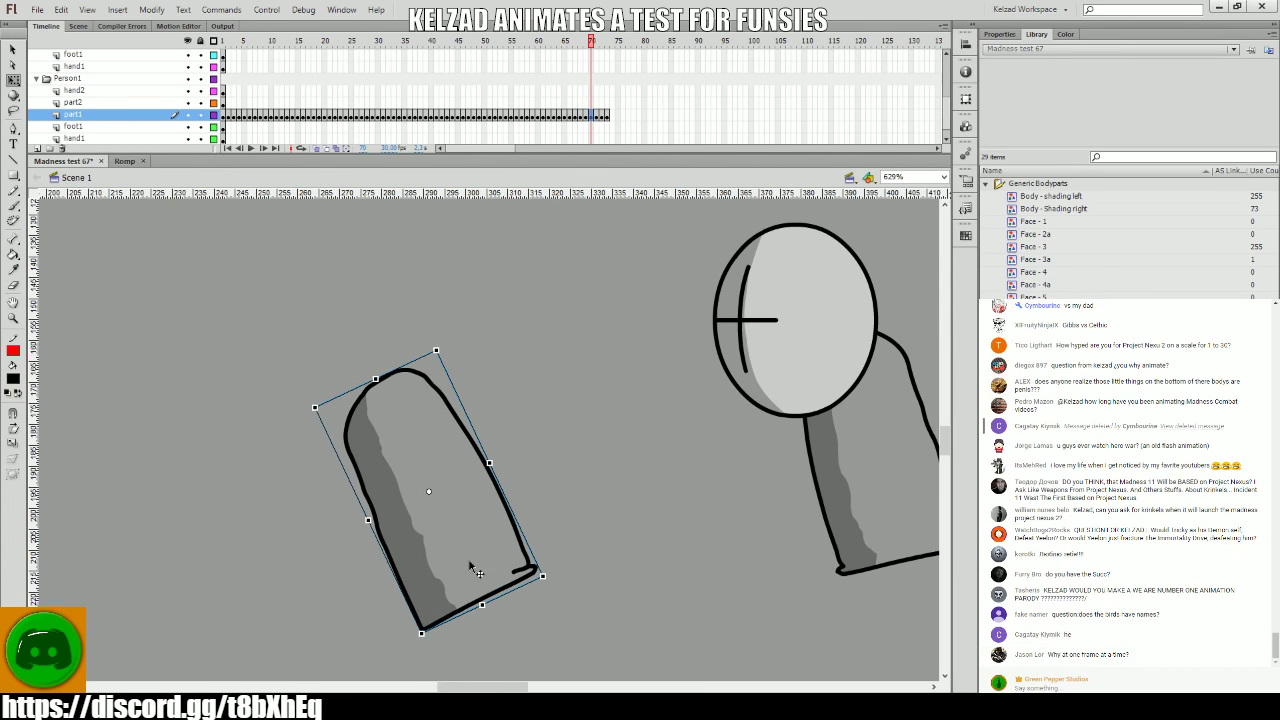
- Nudge the body slightly left on frame 71 of part1 while comparing it with frame 72, and add keyframe 74
key(Return)
key(Return)
click(478, 581)
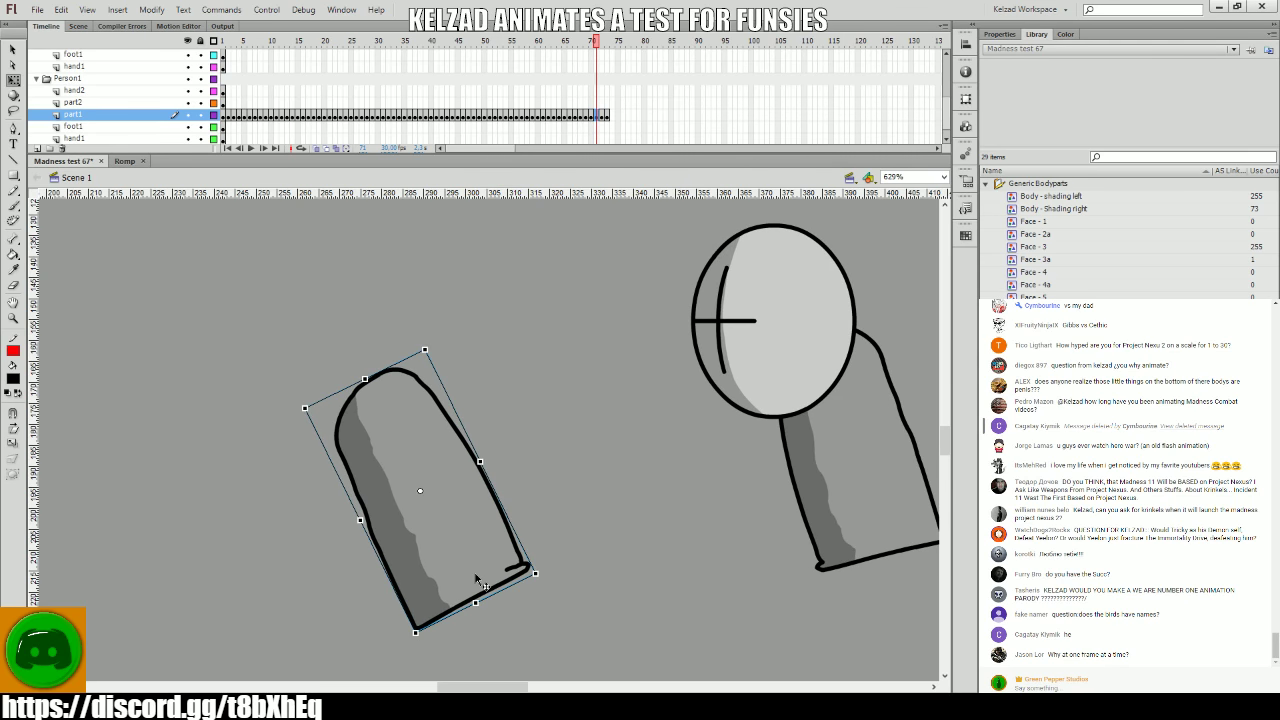
key(Return)
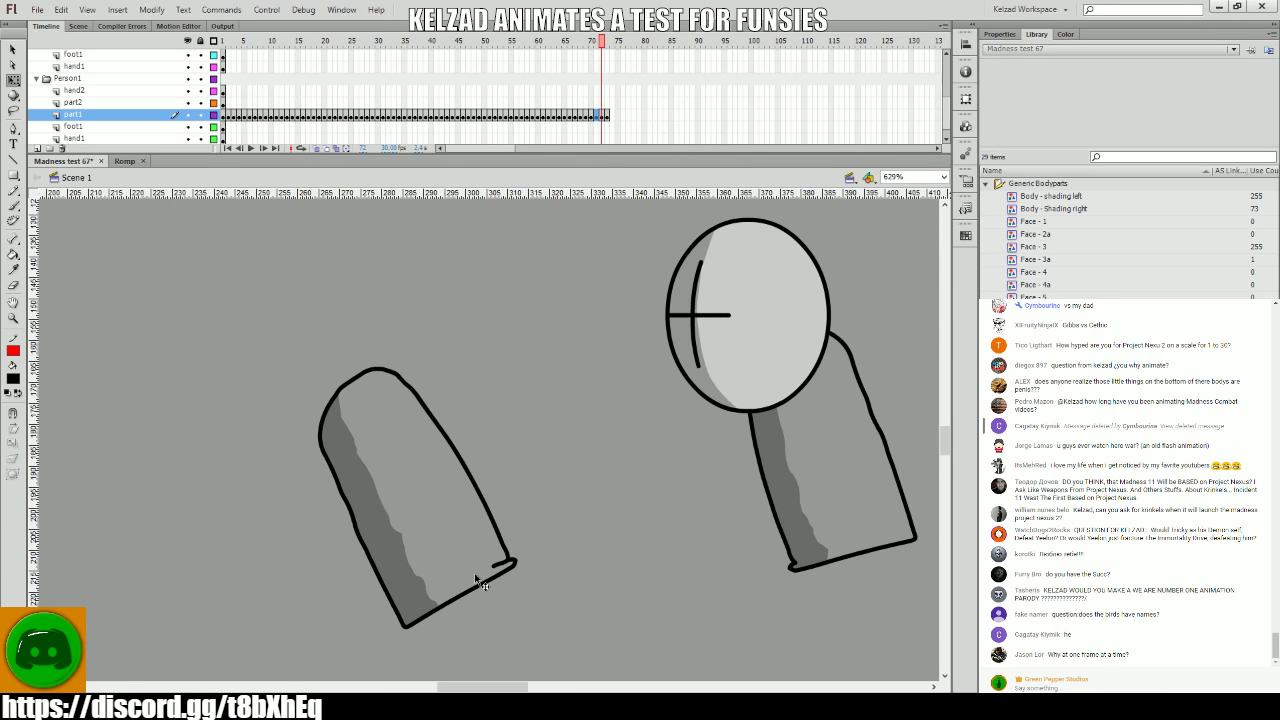
click(471, 573)
key(Return)
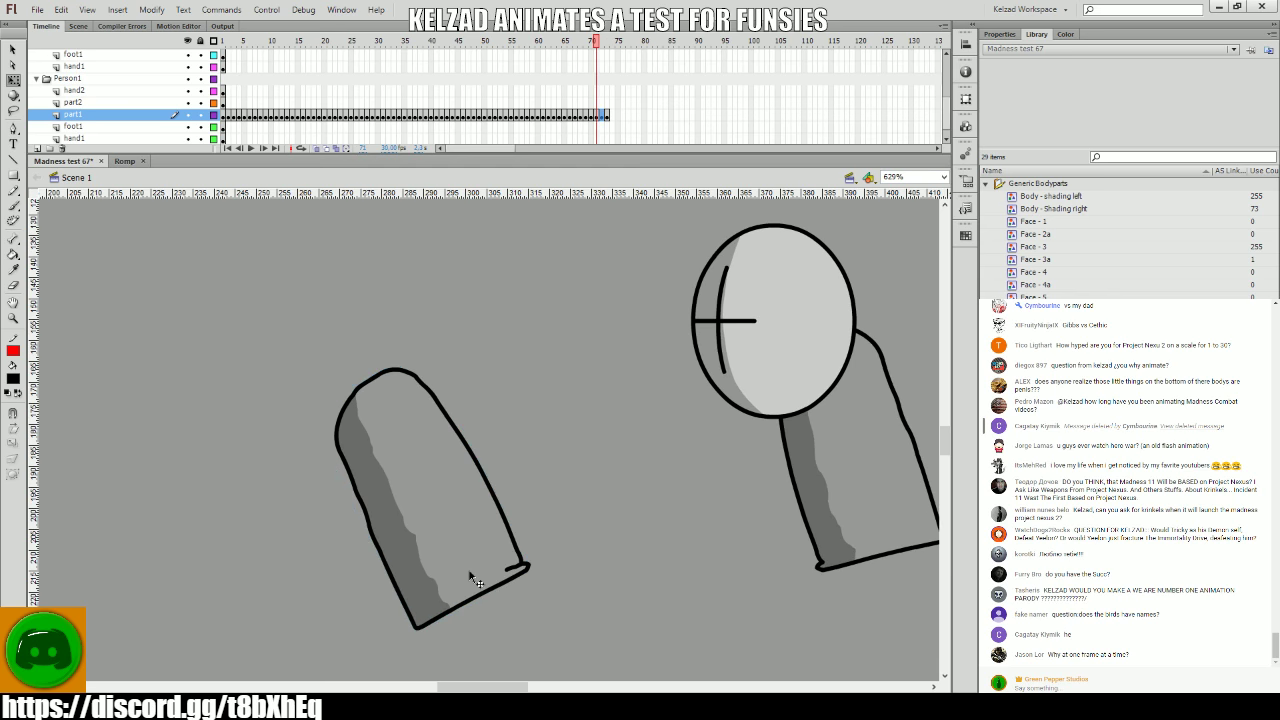
click(467, 570)
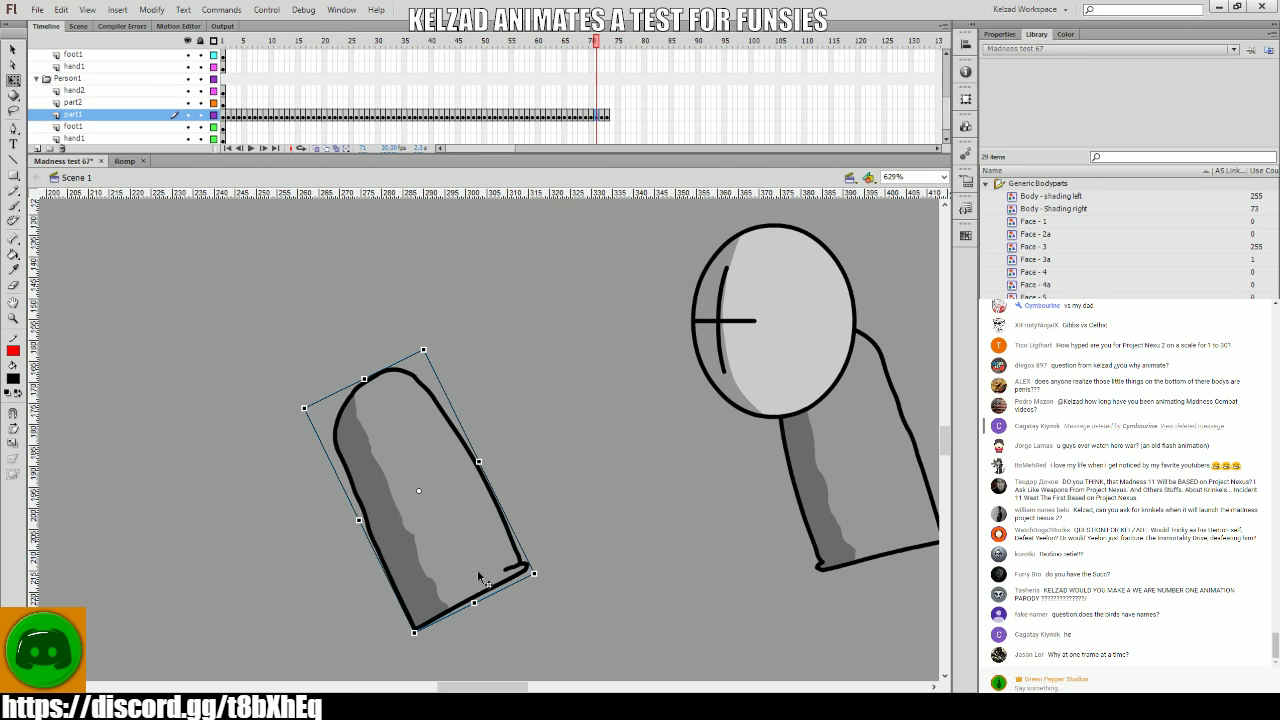
key(Return)
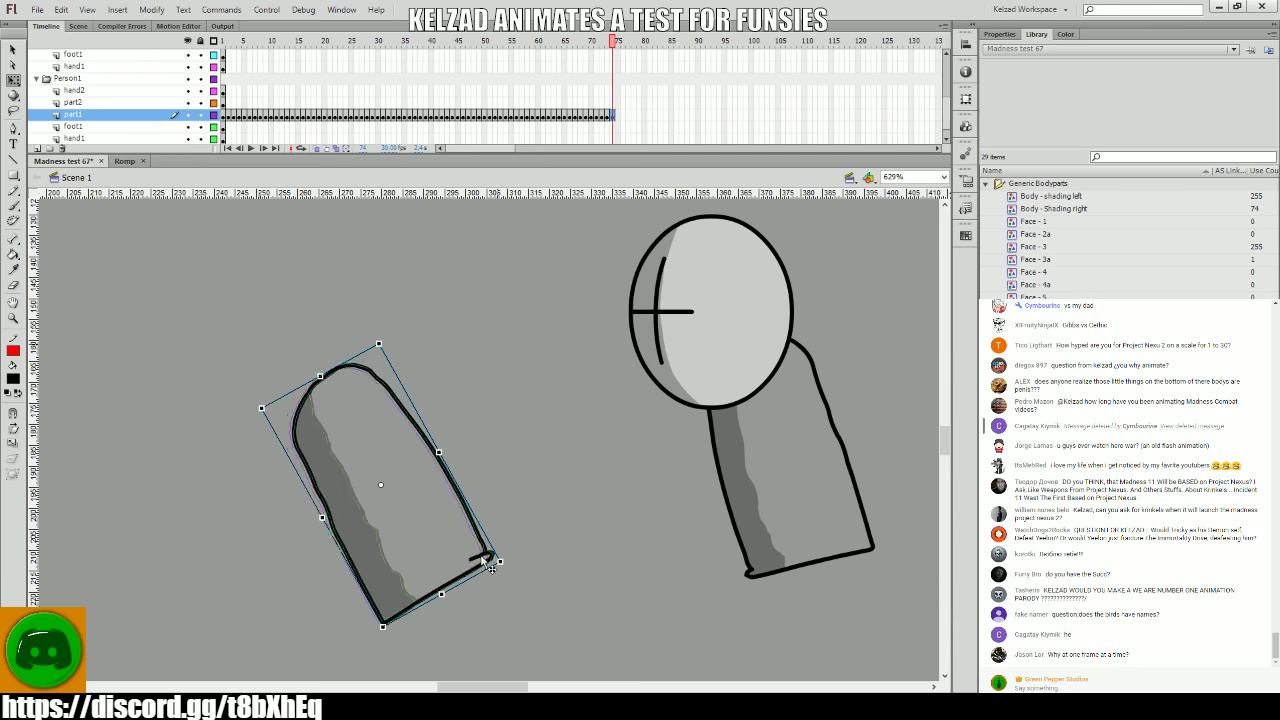
- Add keyframes 75 to 79 on the part1 layer, shifting and tilting the body further left in each
key(F6)
key(F6)
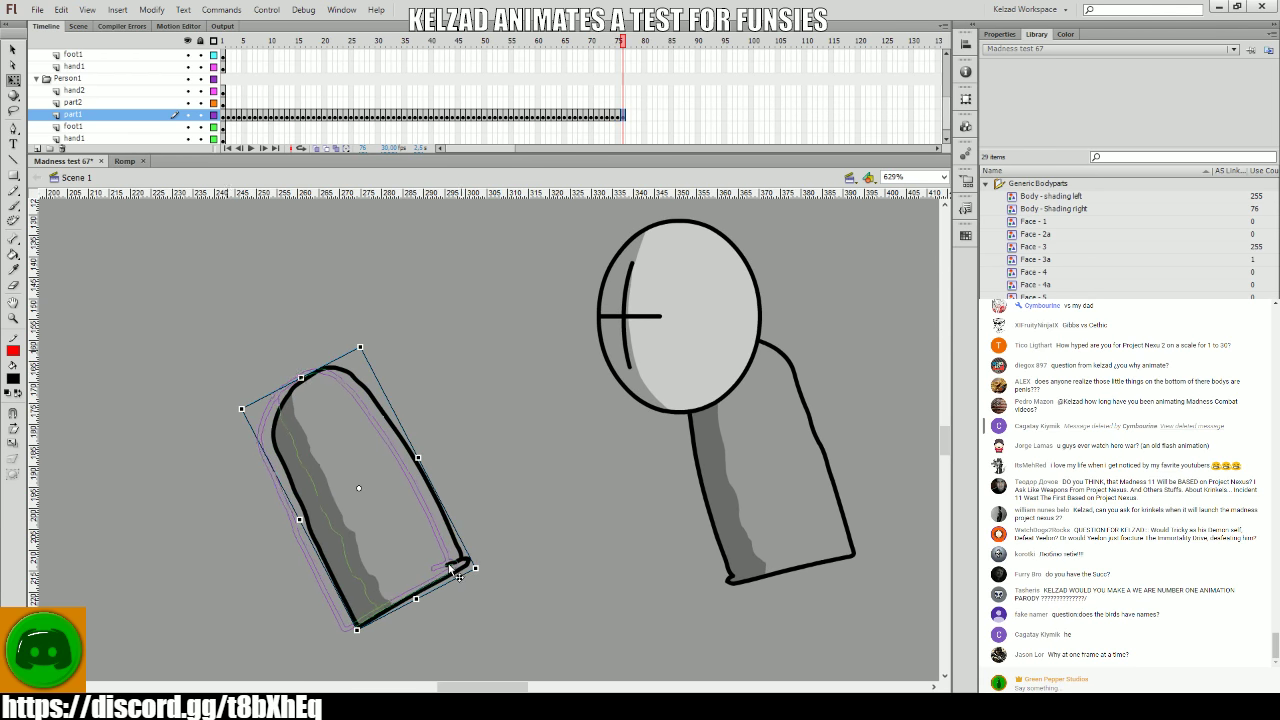
key(F6)
drag(470, 570, 392, 577)
key(F6)
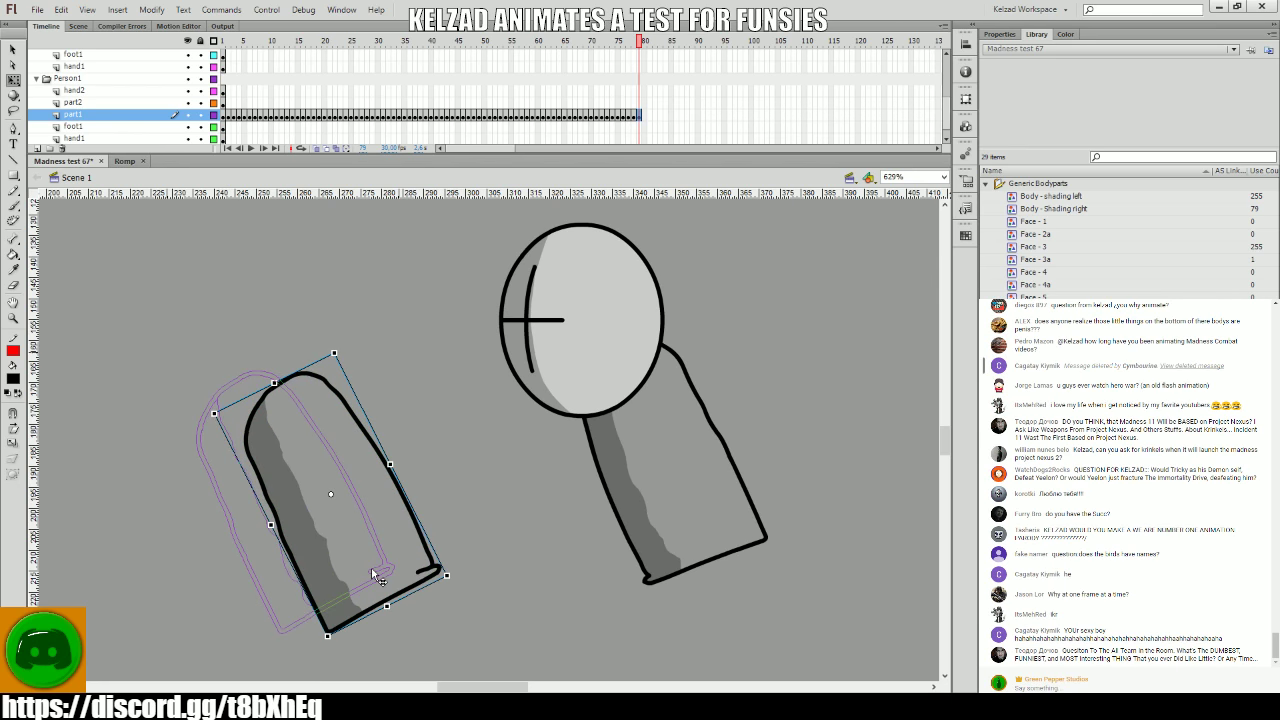
key(F6)
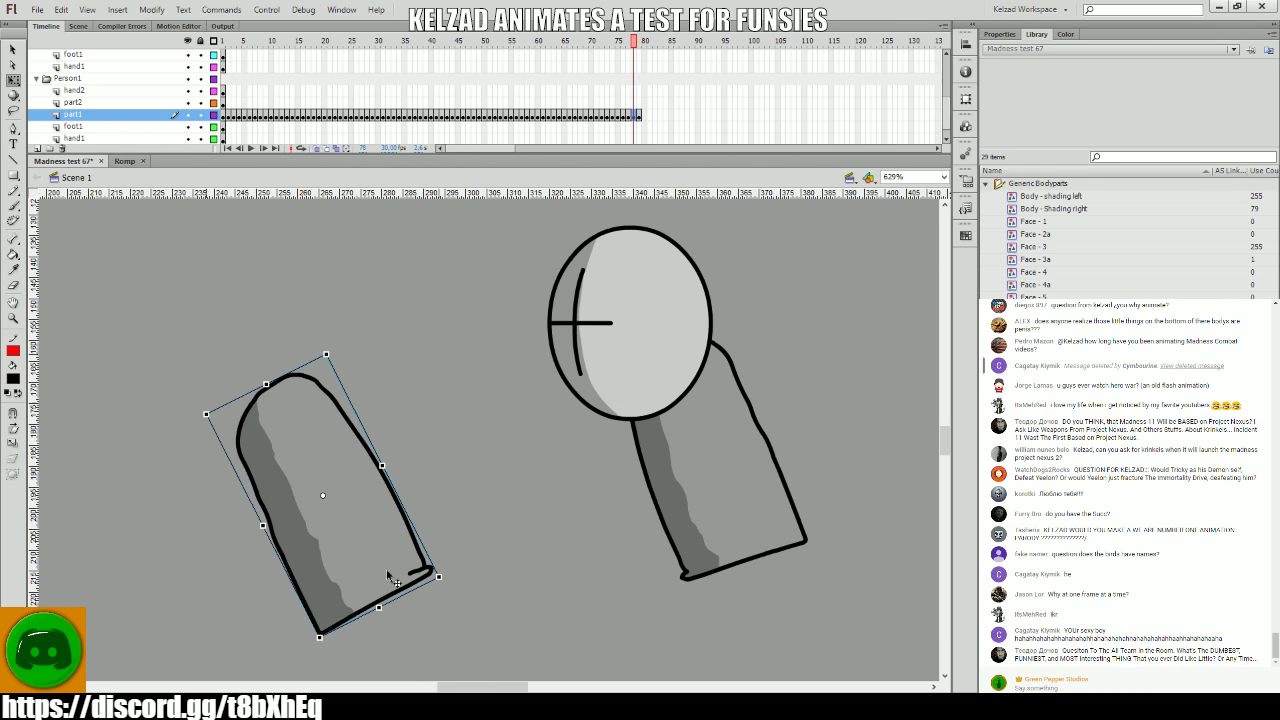
- Adjust the body's position around frame 78 and compare the pose with the neighbouring frames
drag(386, 569, 366, 579)
key(comma)
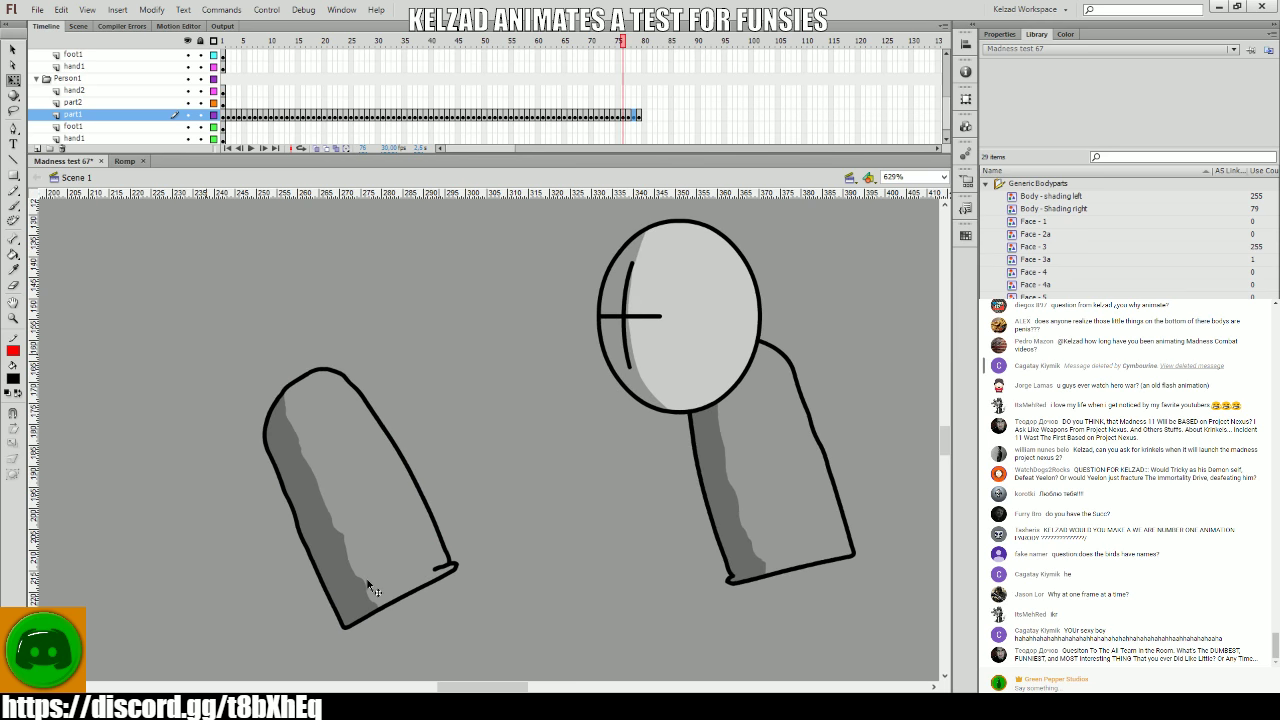
key(period)
key(period)
key(comma)
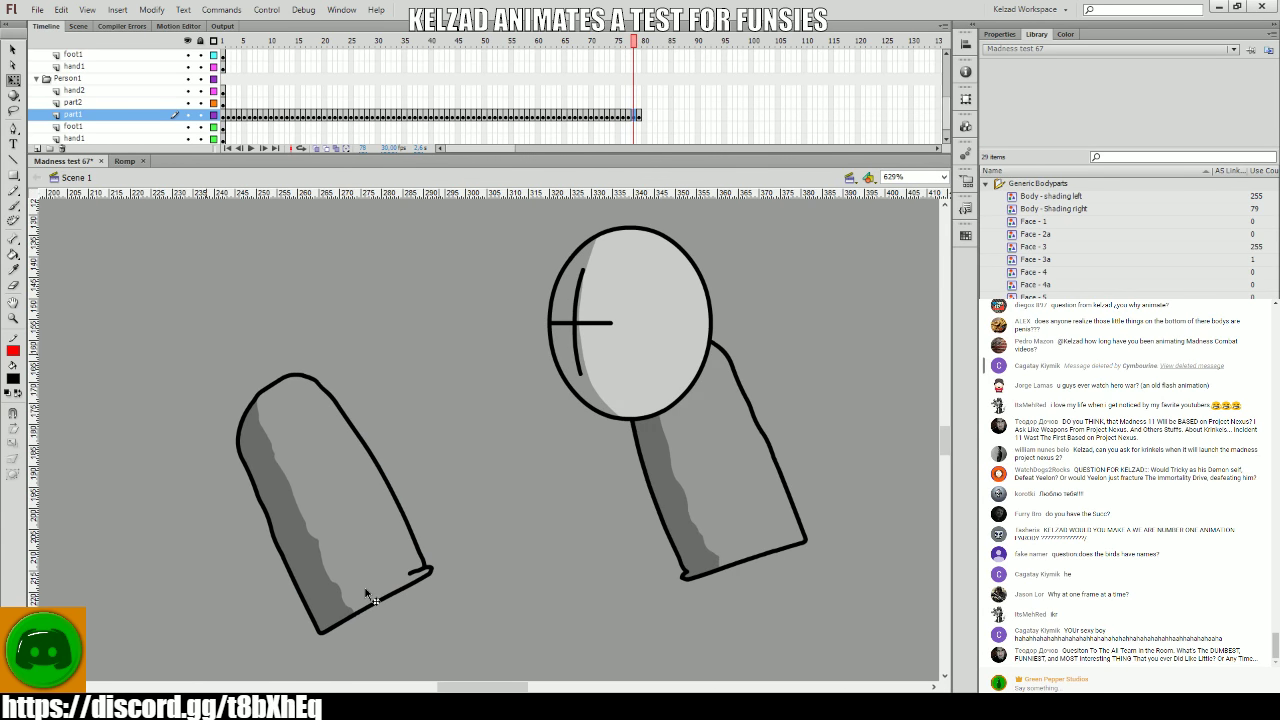
key(comma)
key(period)
key(comma)
key(comma)
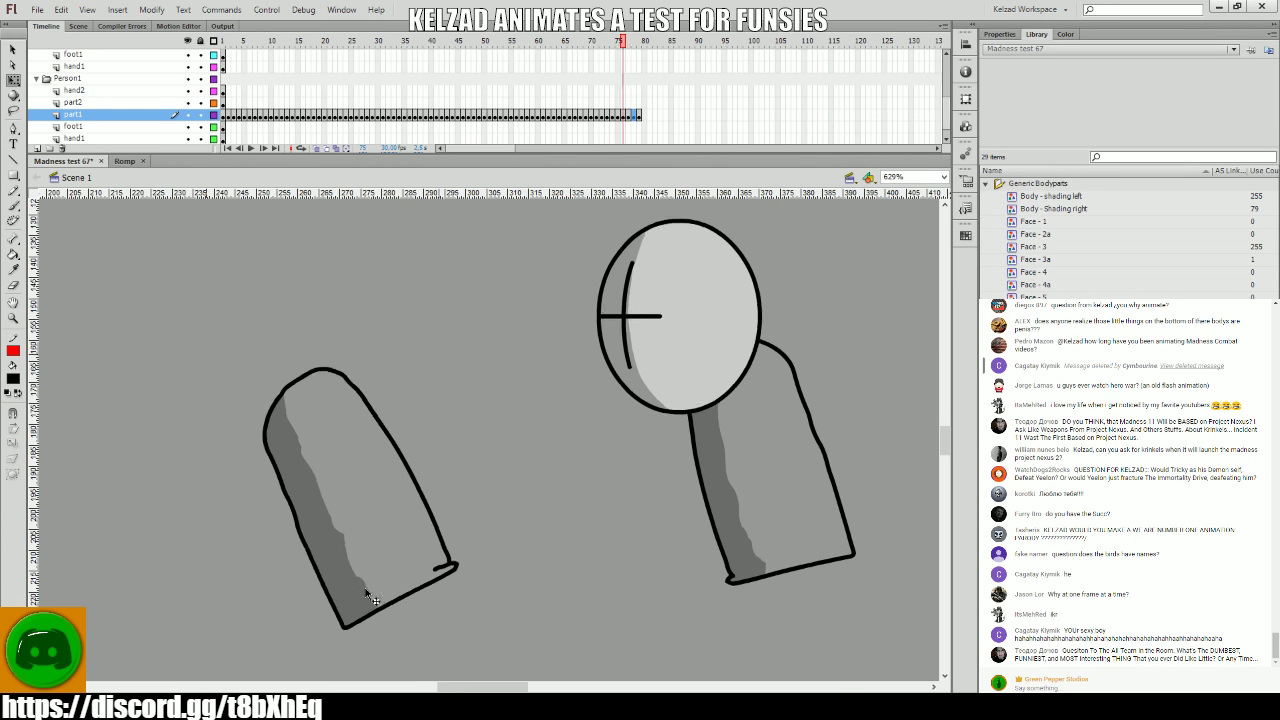
key(period)
- Flip between frames 77 and 79 to check that the body's leftward motion is evenly spaced
click(366, 587)
drag(447, 575, 620, 545)
key(comma)
key(comma)
key(period)
key(period)
key(period)
click(393, 592)
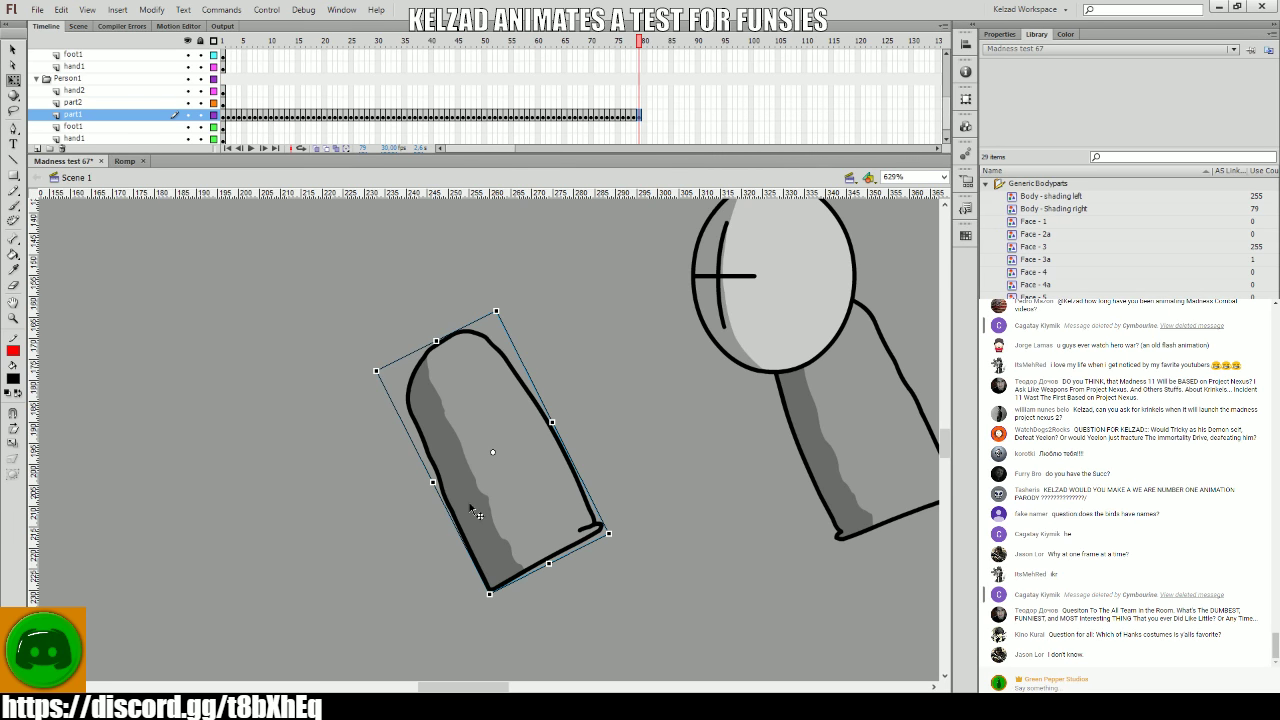
key(comma)
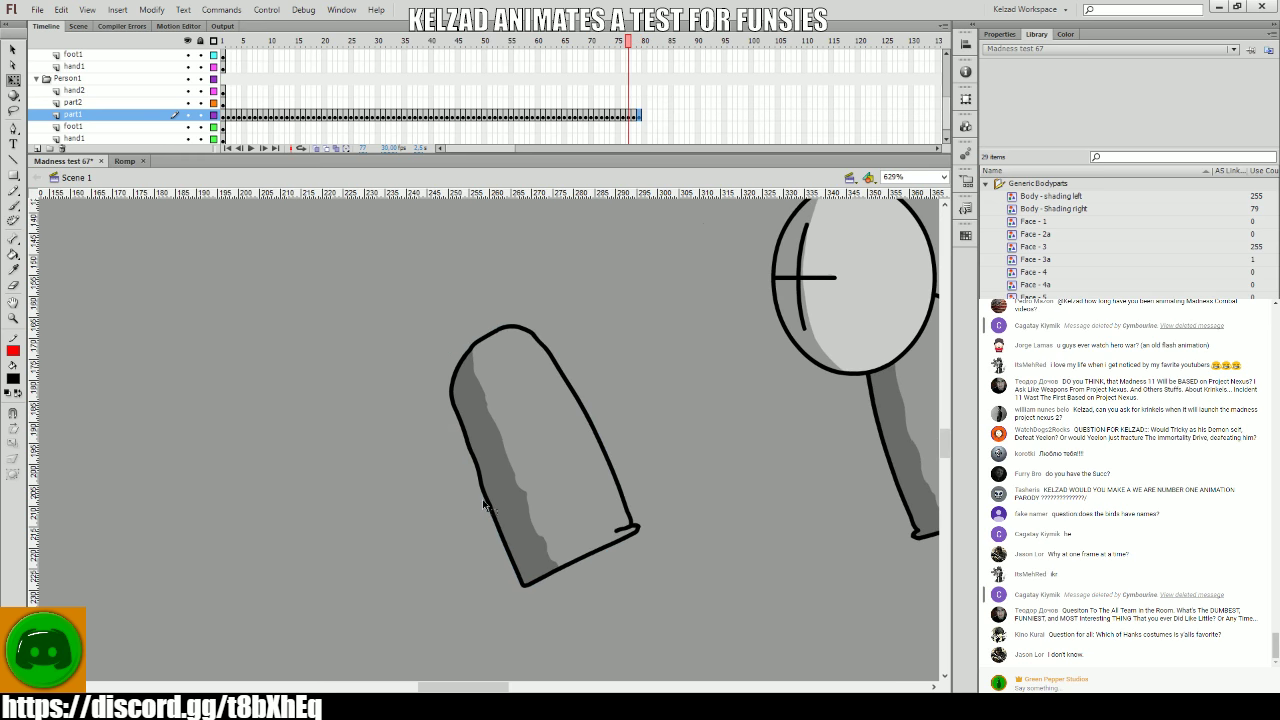
key(period)
click(482, 499)
- Add keyframes 80 to 84 on the part1 layer, moving the body further left frame by frame
key(F6)
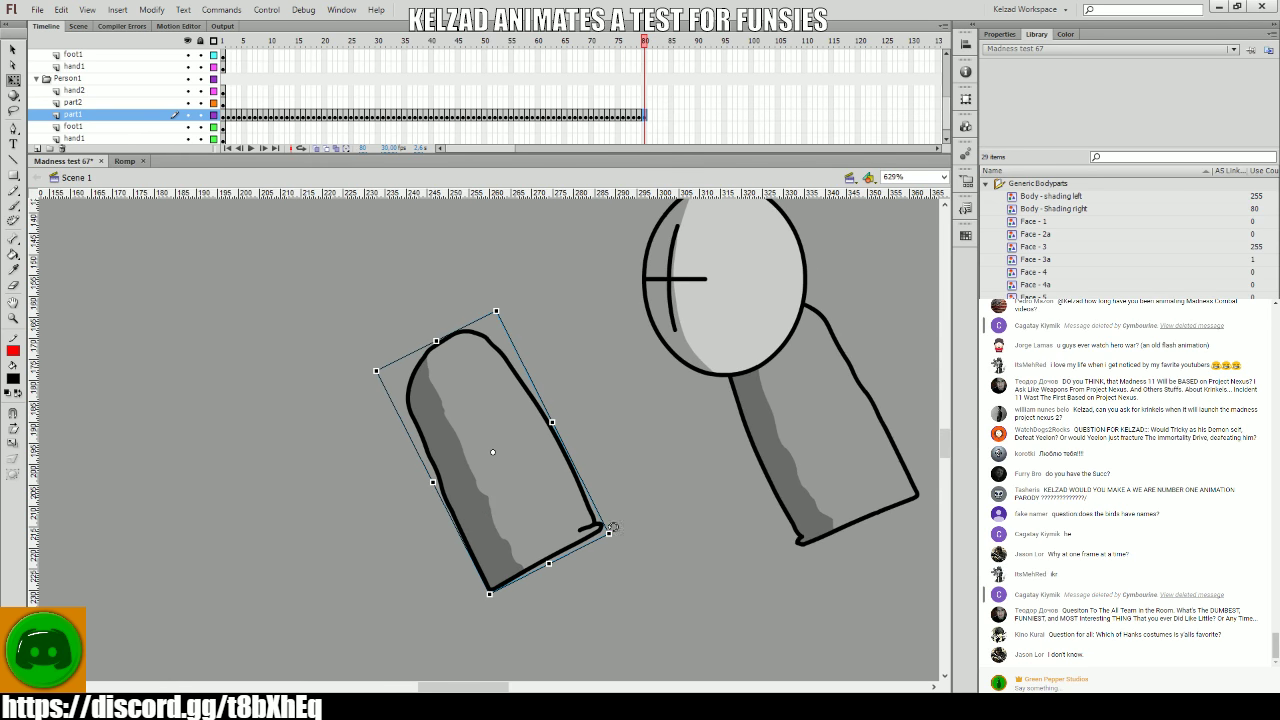
key(F6)
drag(567, 521, 404, 534)
key(F6)
key(F6)
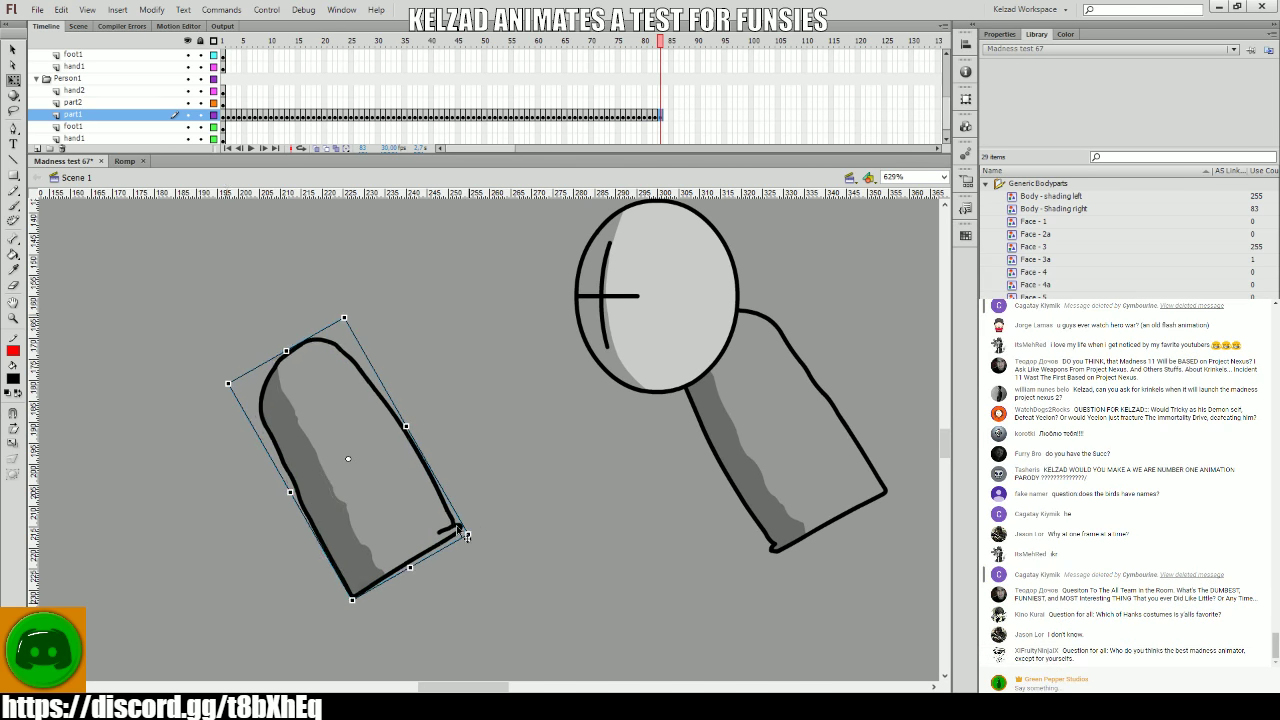
key(F6)
drag(452, 530, 364, 544)
- Add keyframes 85 to 93 on the part1 layer, slowing the body's leftward slide and turning it slightly upright
key(F6)
key(F6)
key(F6)
key(F6)
key(F6)
key(F6)
key(F6)
key(F6)
key(F6)
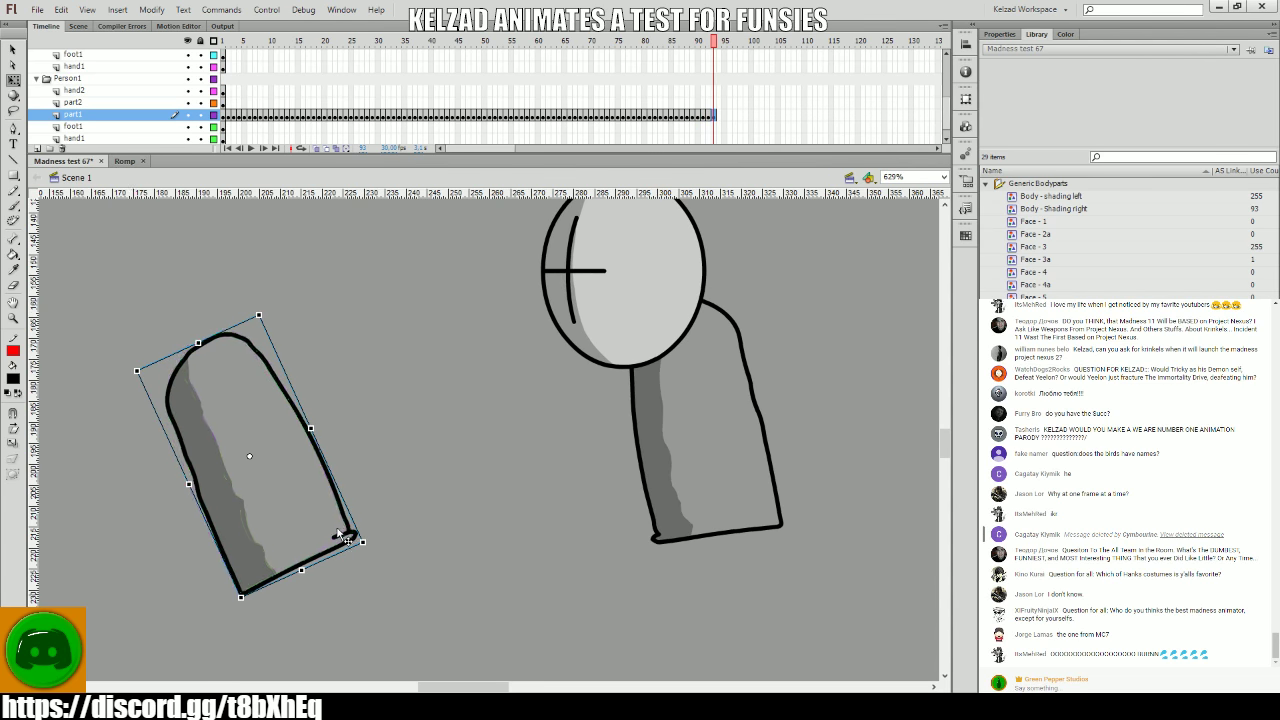
- Extend the part1 layer with keyframes 94 to 104, rotating the body gradually more upright
key(F6)
mouse_move(340, 536)
mouse_down()
mouse_move(325, 547)
mouse_move(349, 538)
mouse_up()
key(F6)
key(F6)
key(F6)
key(F6)
key(F6)
key(F6)
key(F6)
key(F6)
key(F6)
key(F6)
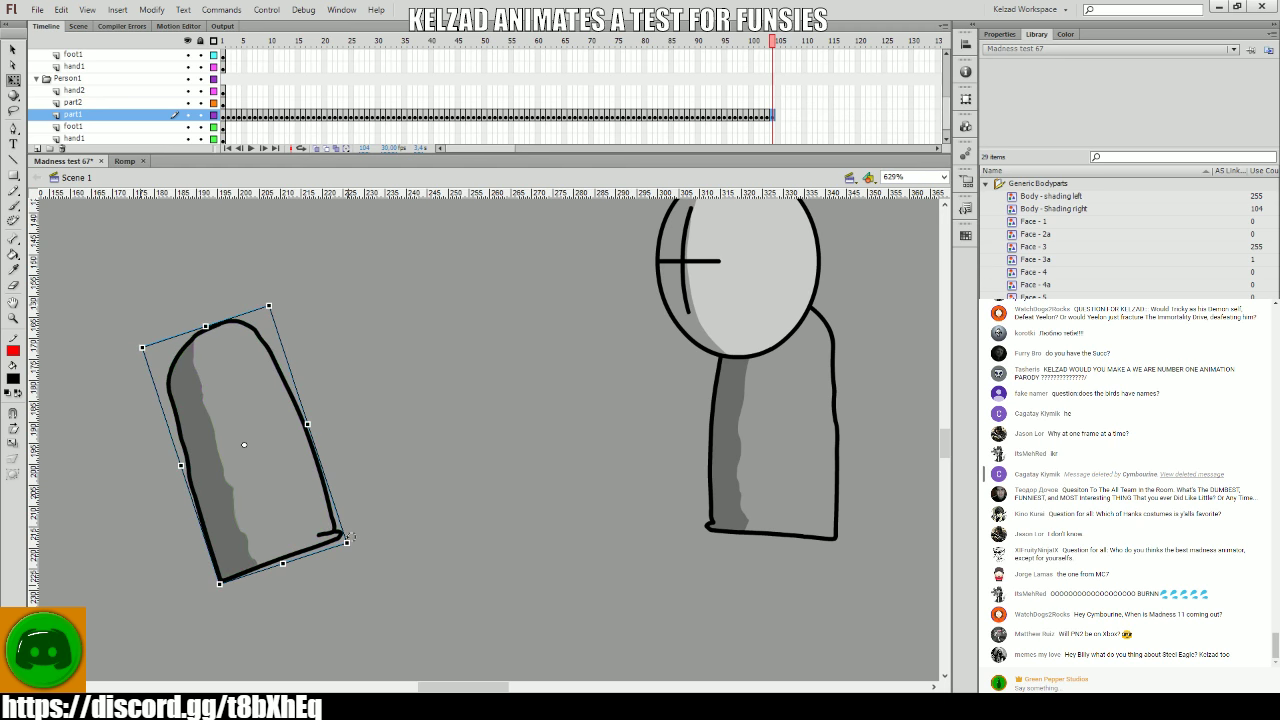
- Add keyframes 105 and 106 on the part1 layer and shift the body slightly right in each
key(Return)
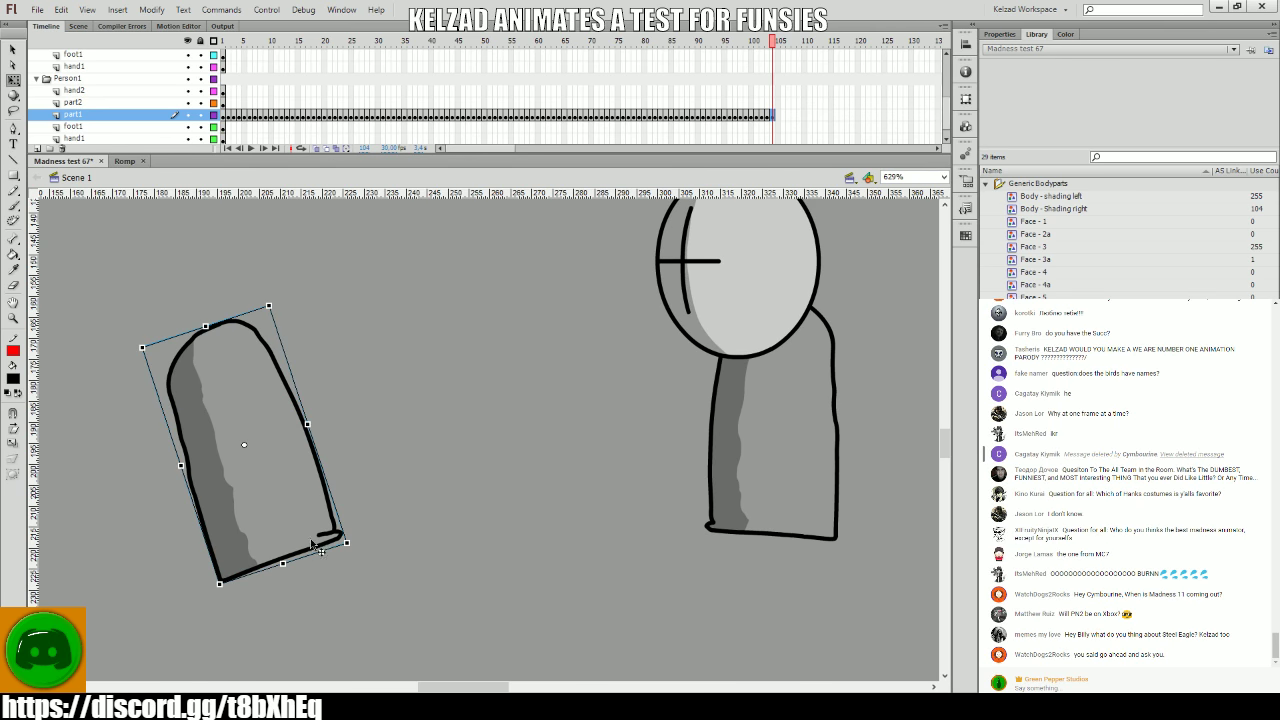
key(F6)
drag(346, 547, 357, 548)
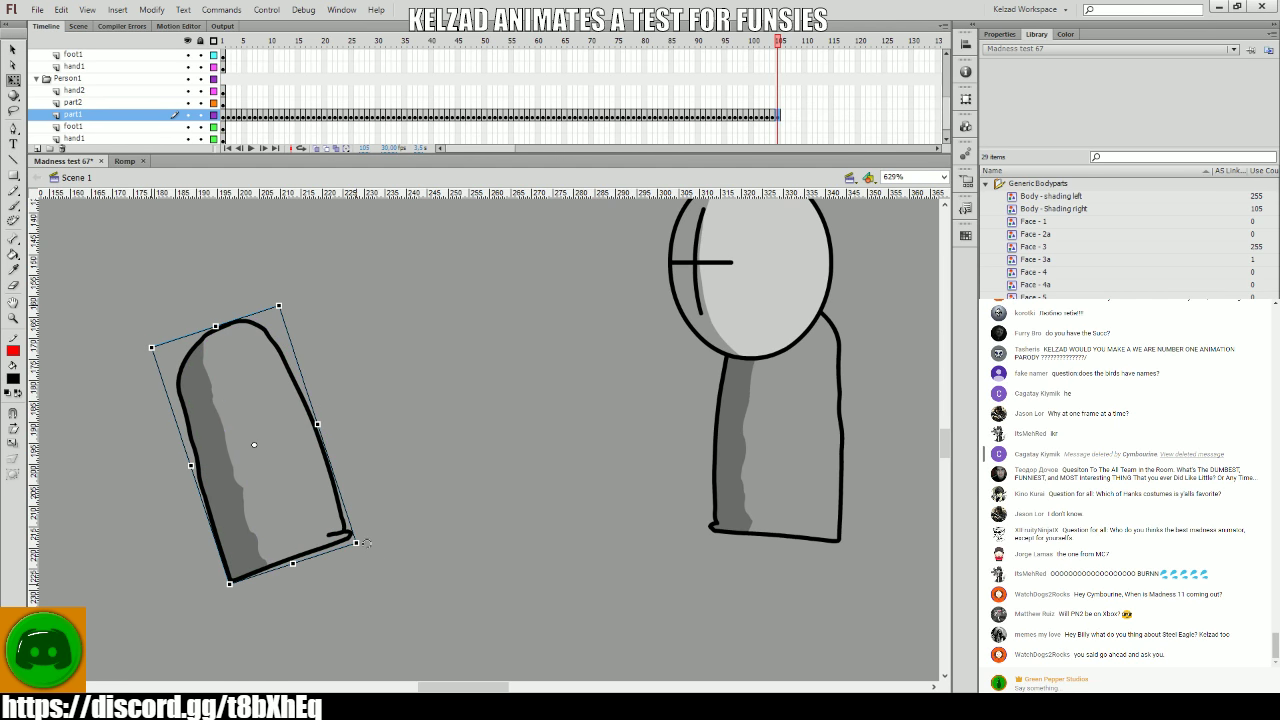
key(F6)
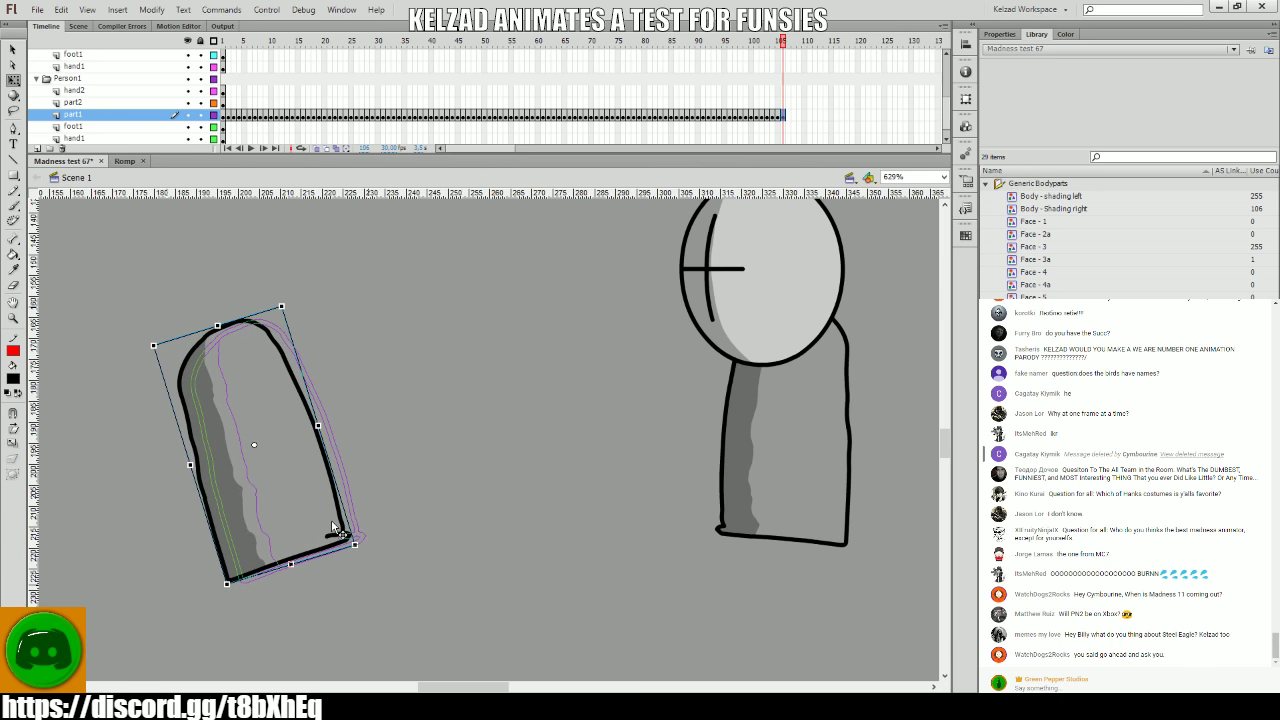
drag(333, 527, 349, 527)
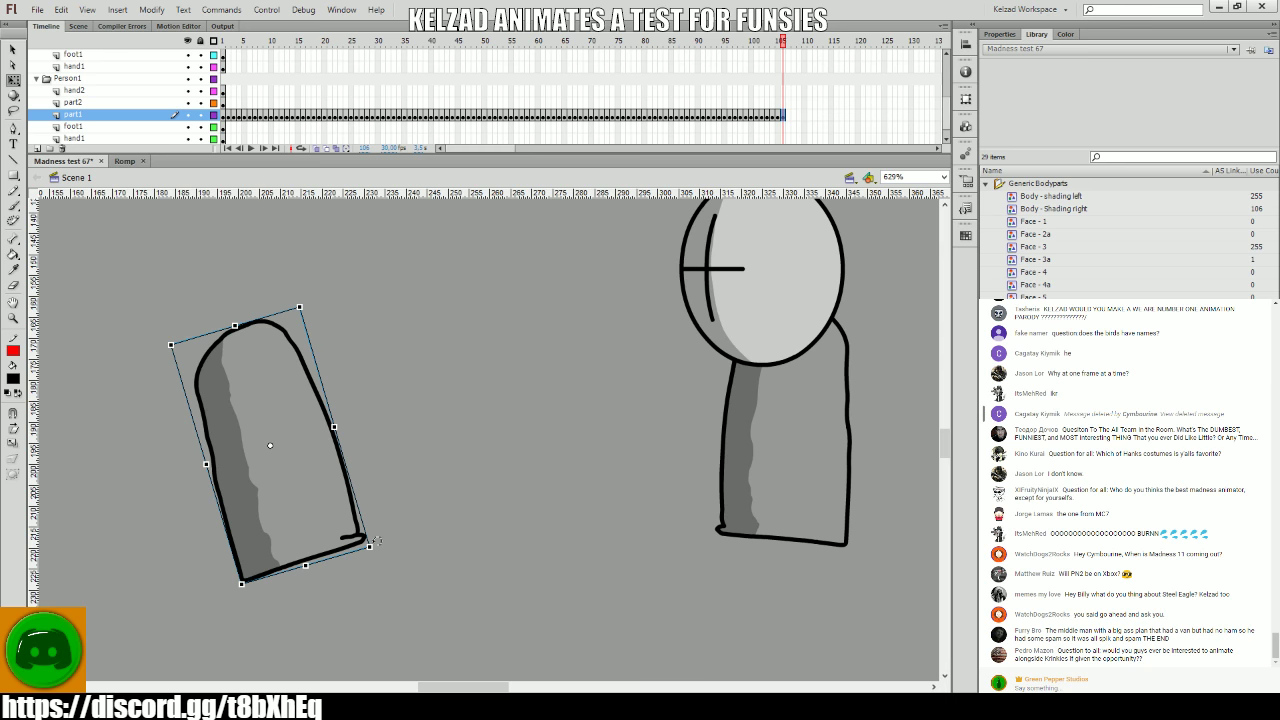
- Play back the animation and return to the part1 keyframes around frame 64
click(635, 91)
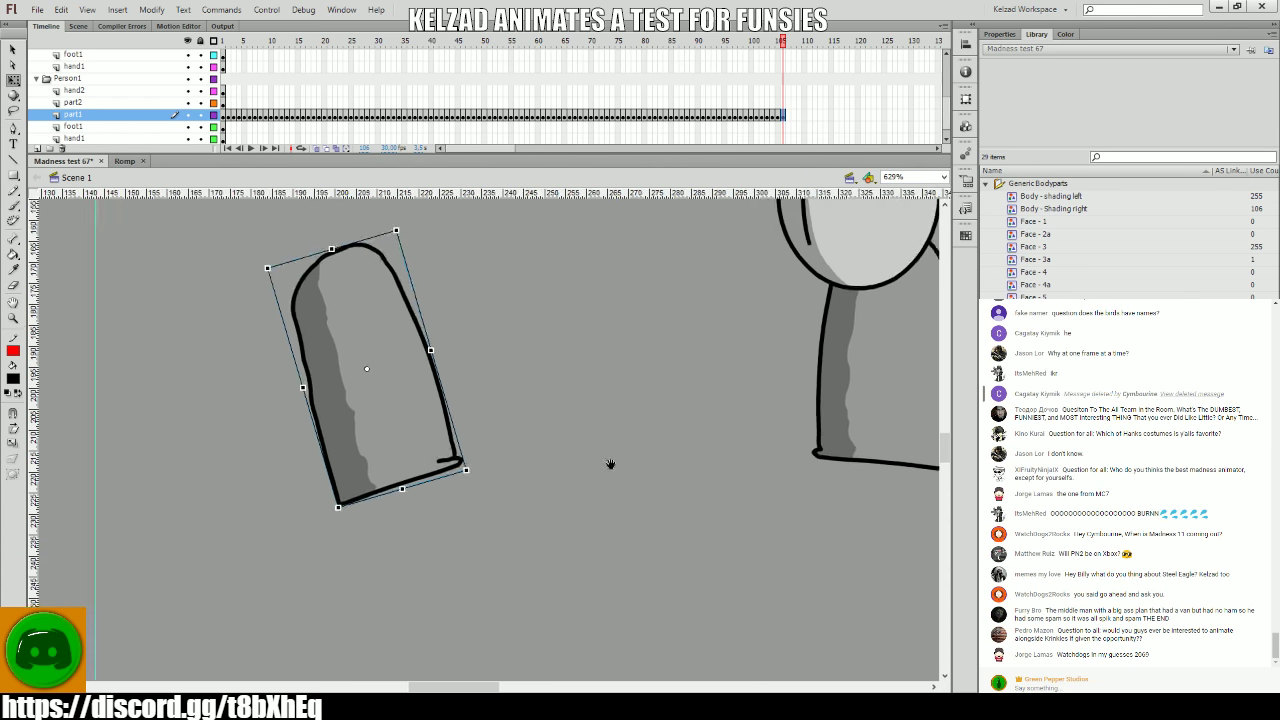
key(Return)
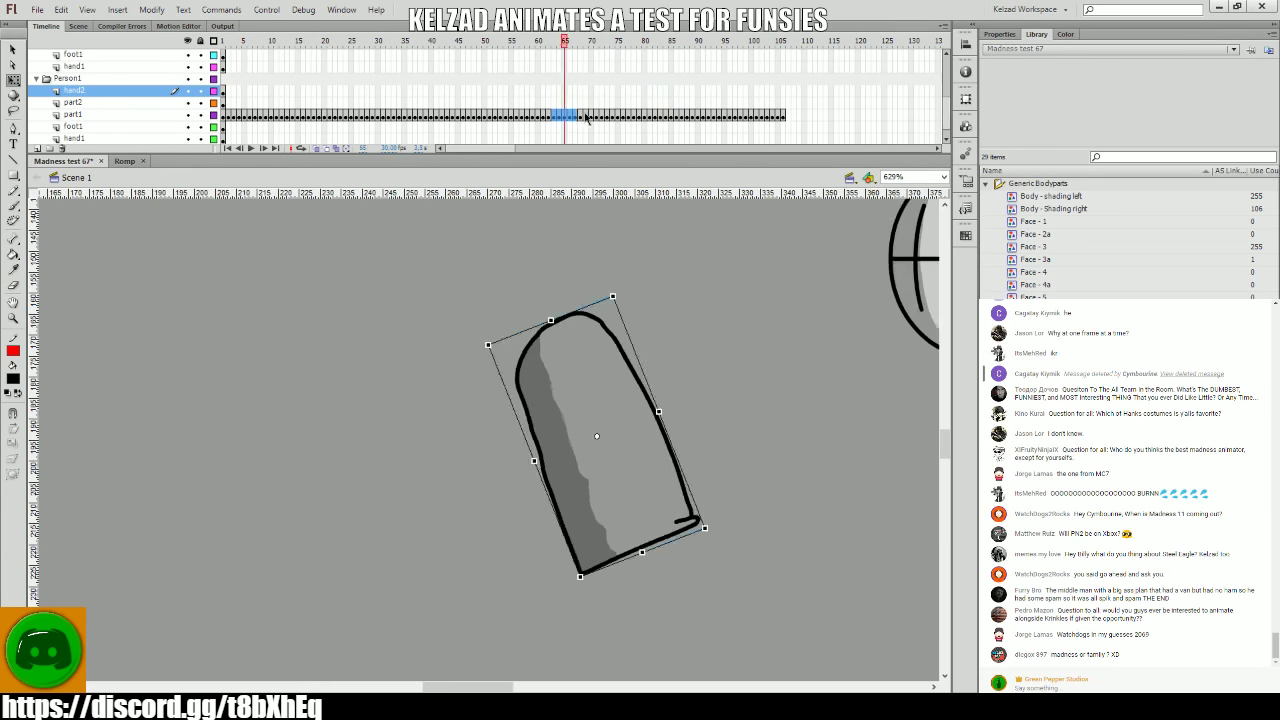
drag(550, 115, 579, 145)
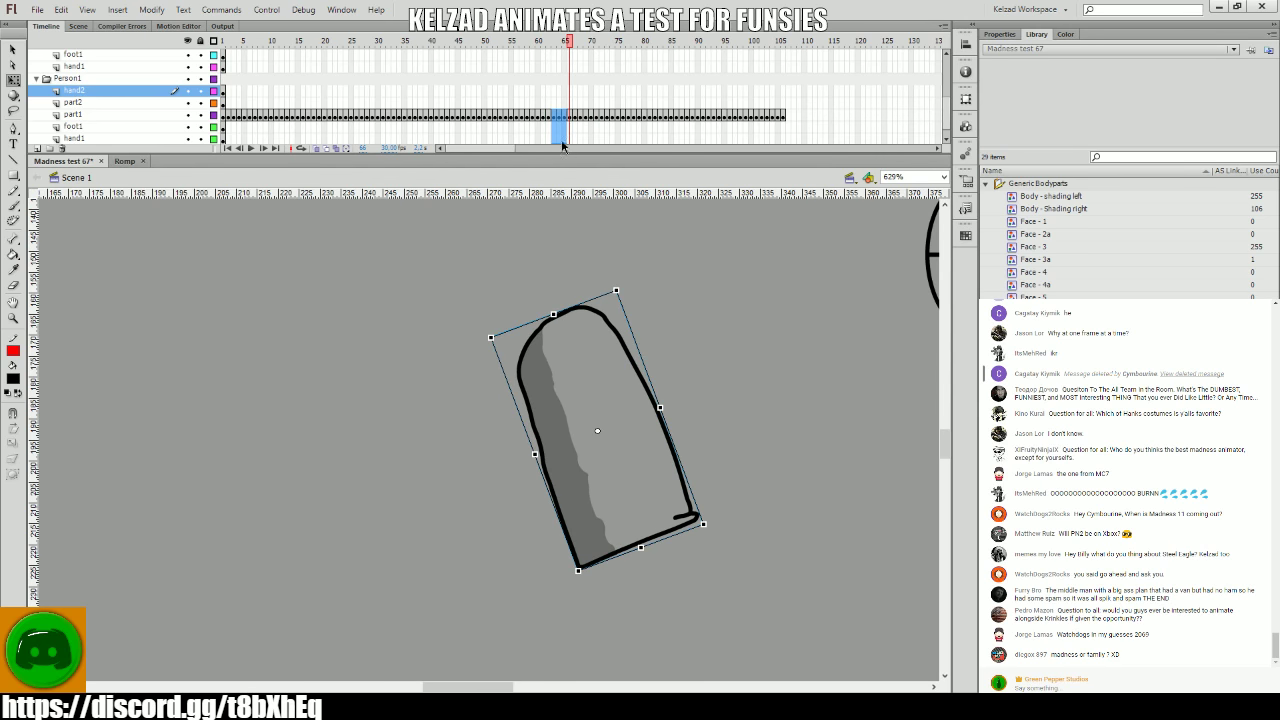
click(553, 115)
key(comma)
key(comma)
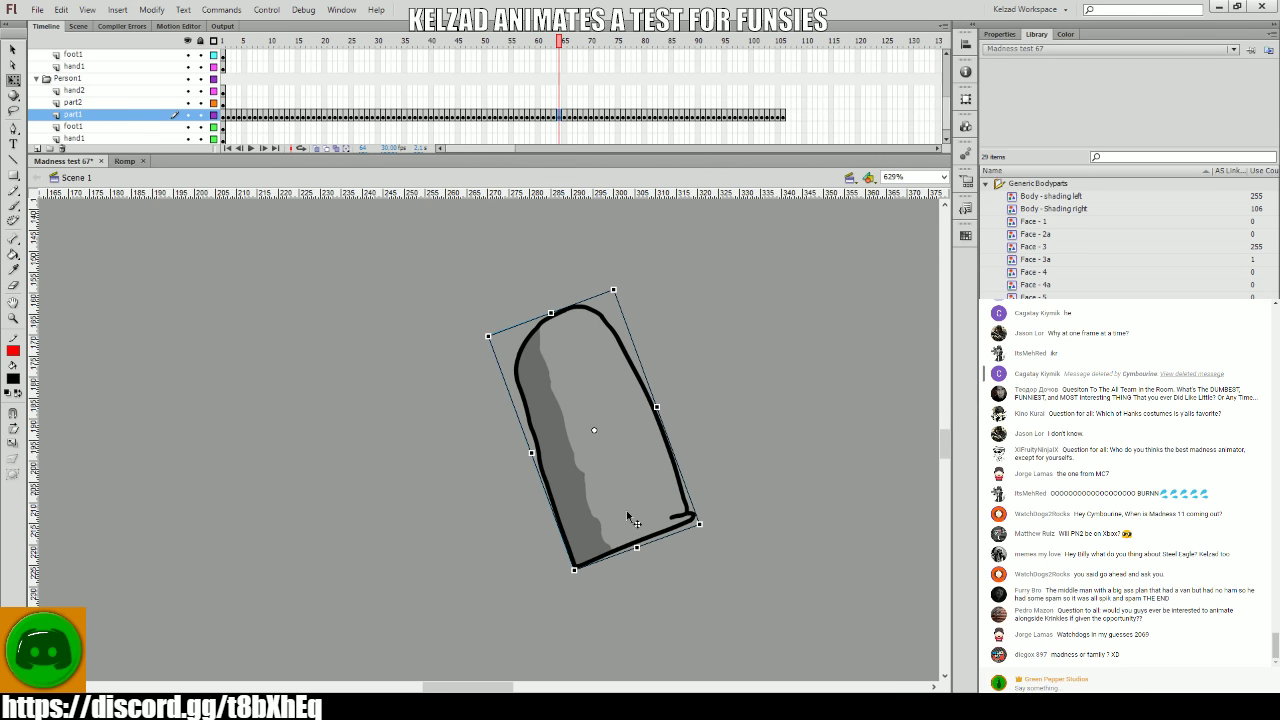
- Step back and forth through frames 59 to 64 to examine the smoothness of the body's motion
key(period)
key(period)
key(comma)
key(comma)
key(period)
key(period)
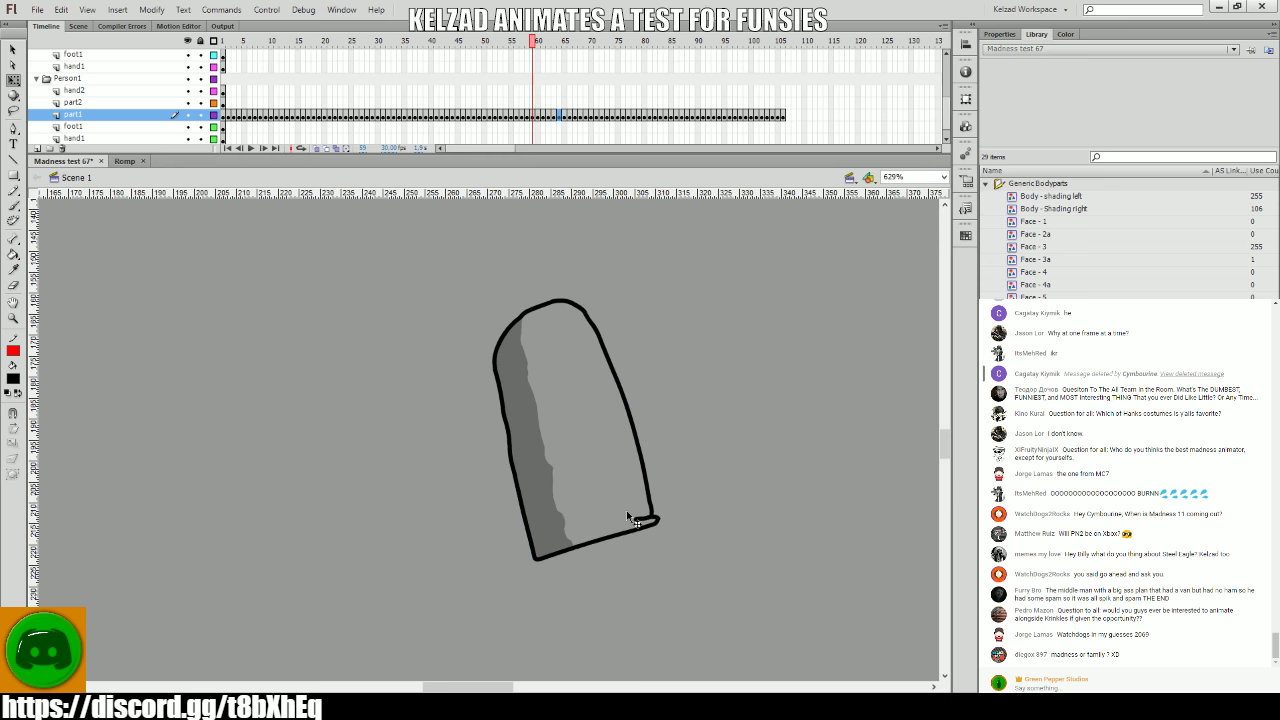
key(comma)
key(comma)
key(period)
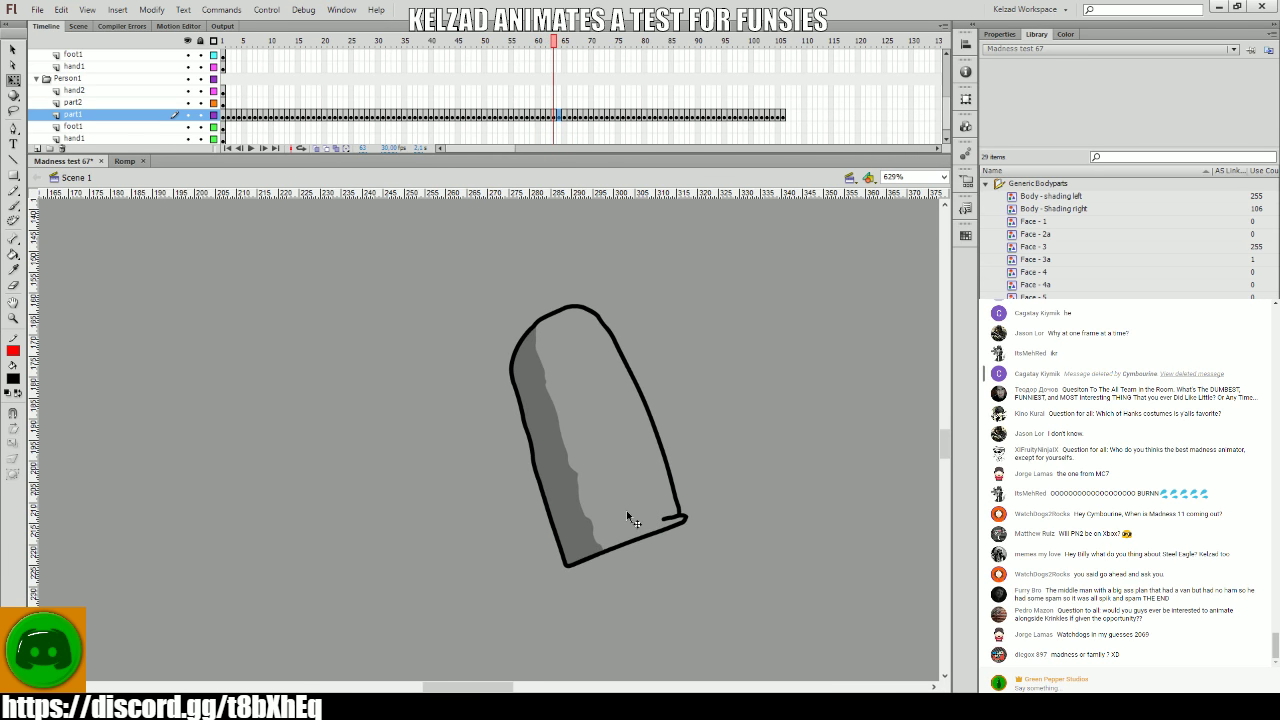
key(period)
key(comma)
key(comma)
key(period)
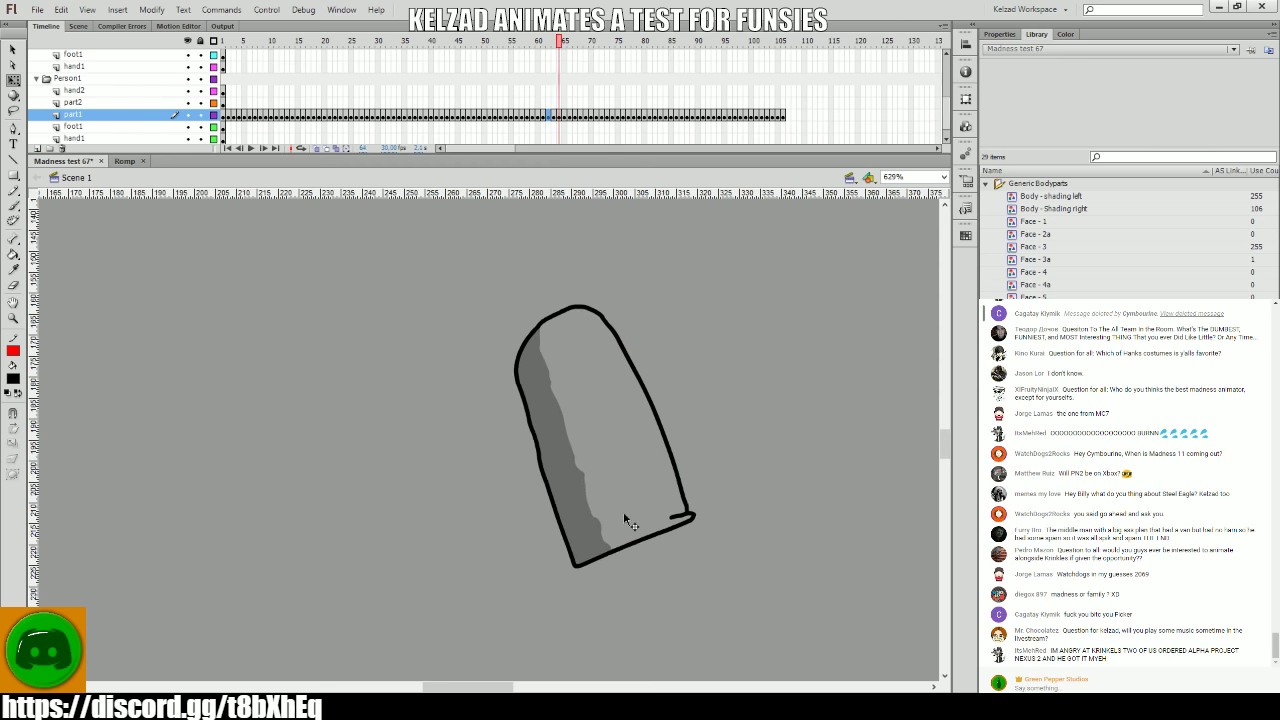
- Compare the body's pose across frames 64, 65 and 66 for uneven spacing
key(period)
key(period)
key(comma)
key(period)
key(period)
key(comma)
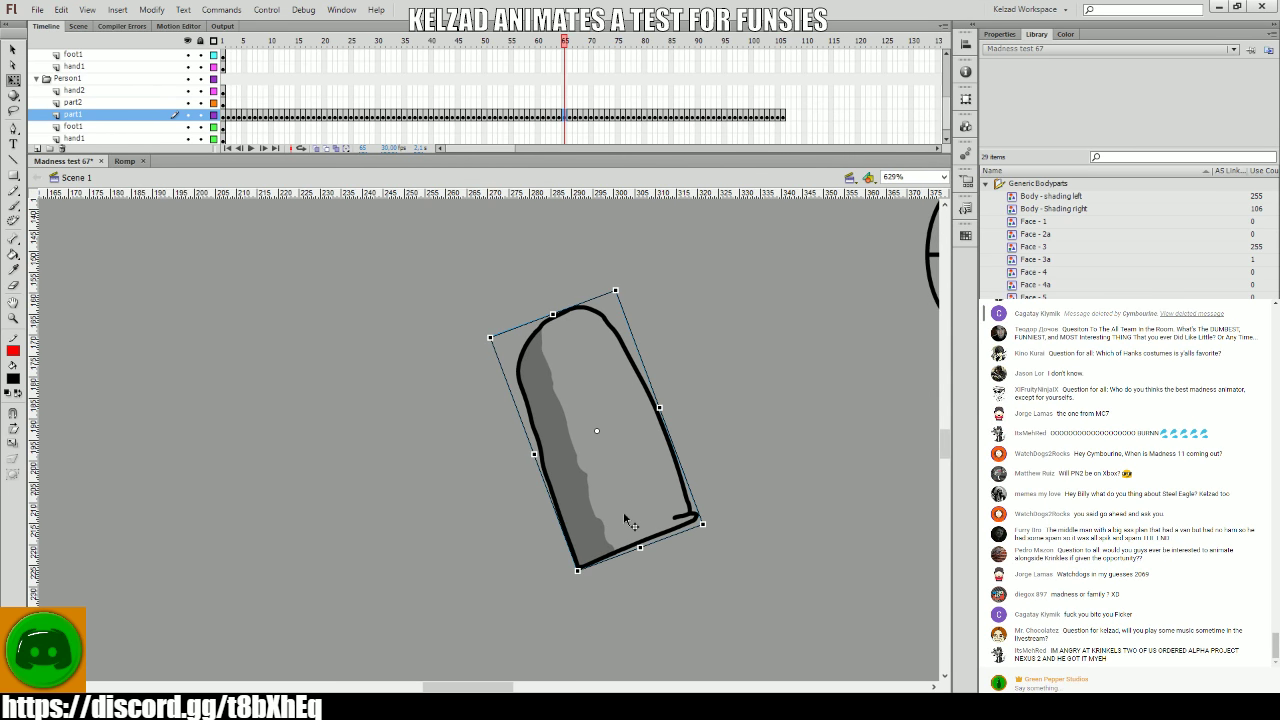
key(comma)
key(period)
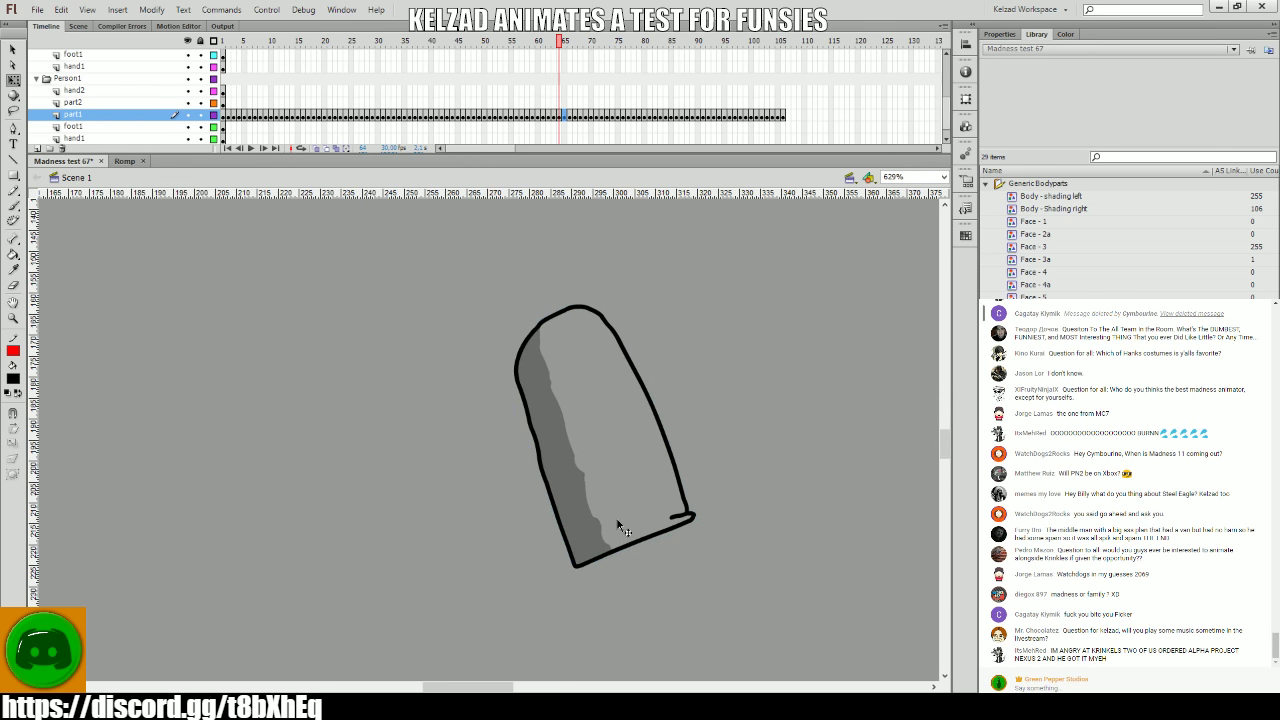
key(comma)
key(period)
key(period)
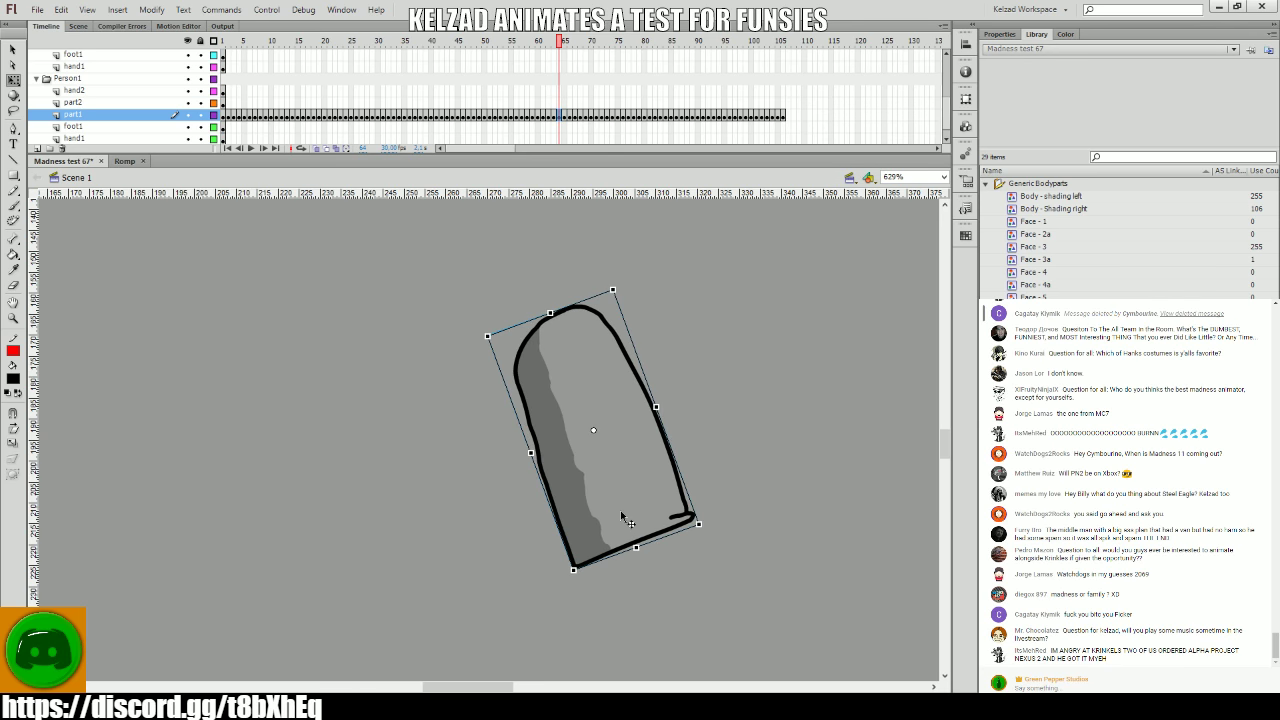
key(period)
key(period)
key(comma)
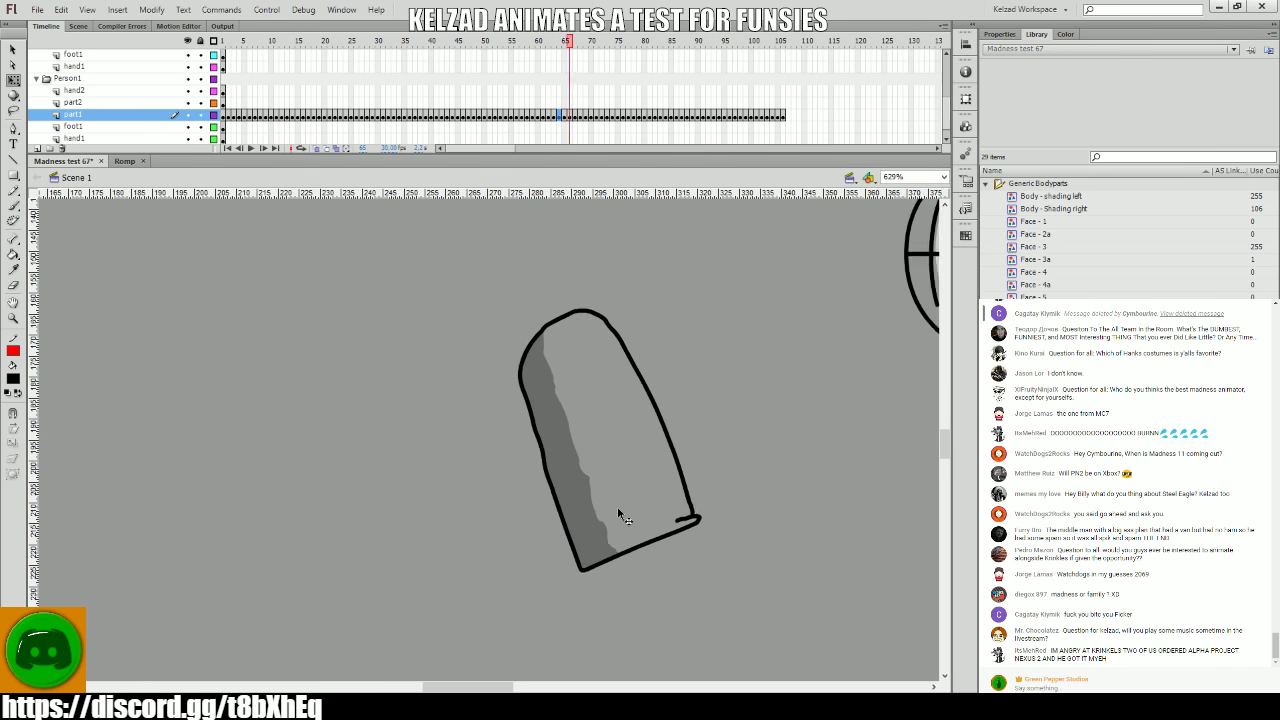
- Go to frame 68 on the part1 layer and rotate the body very slightly to smooth its motion
key(comma)
key(period)
key(period)
key(period)
key(period)
key(period)
key(period)
key(comma)
key(comma)
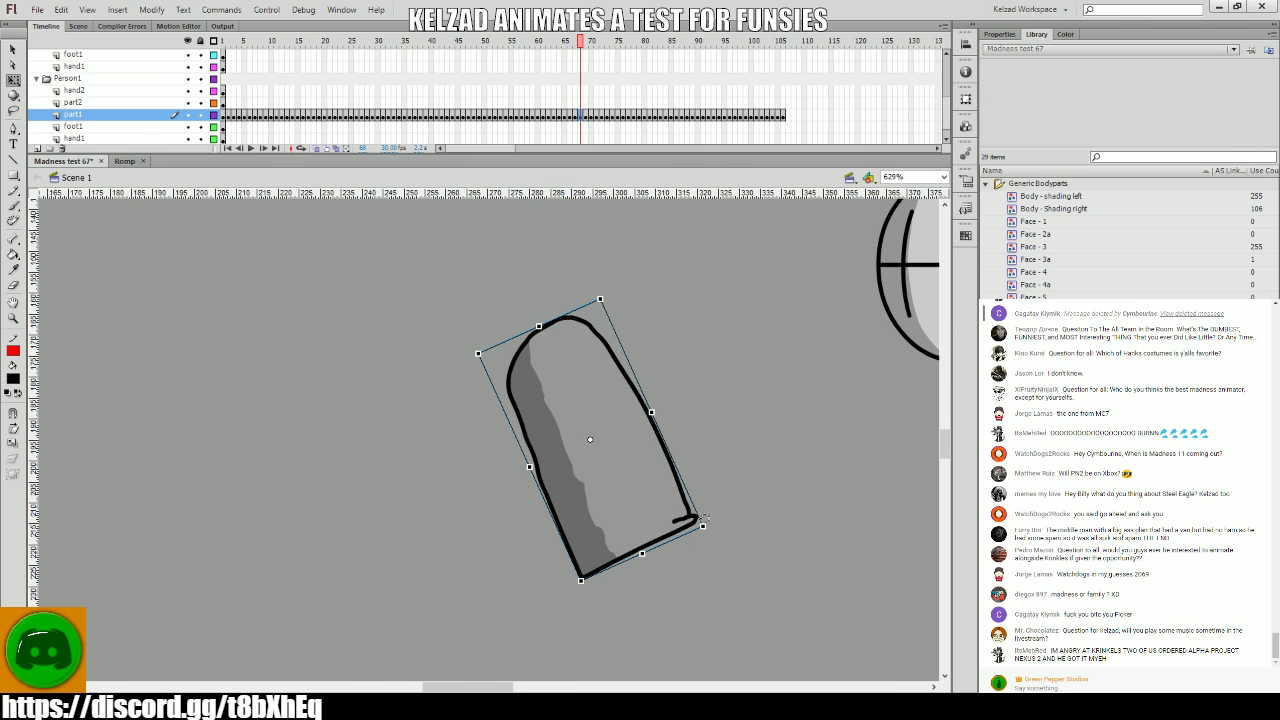
drag(708, 525, 701, 524)
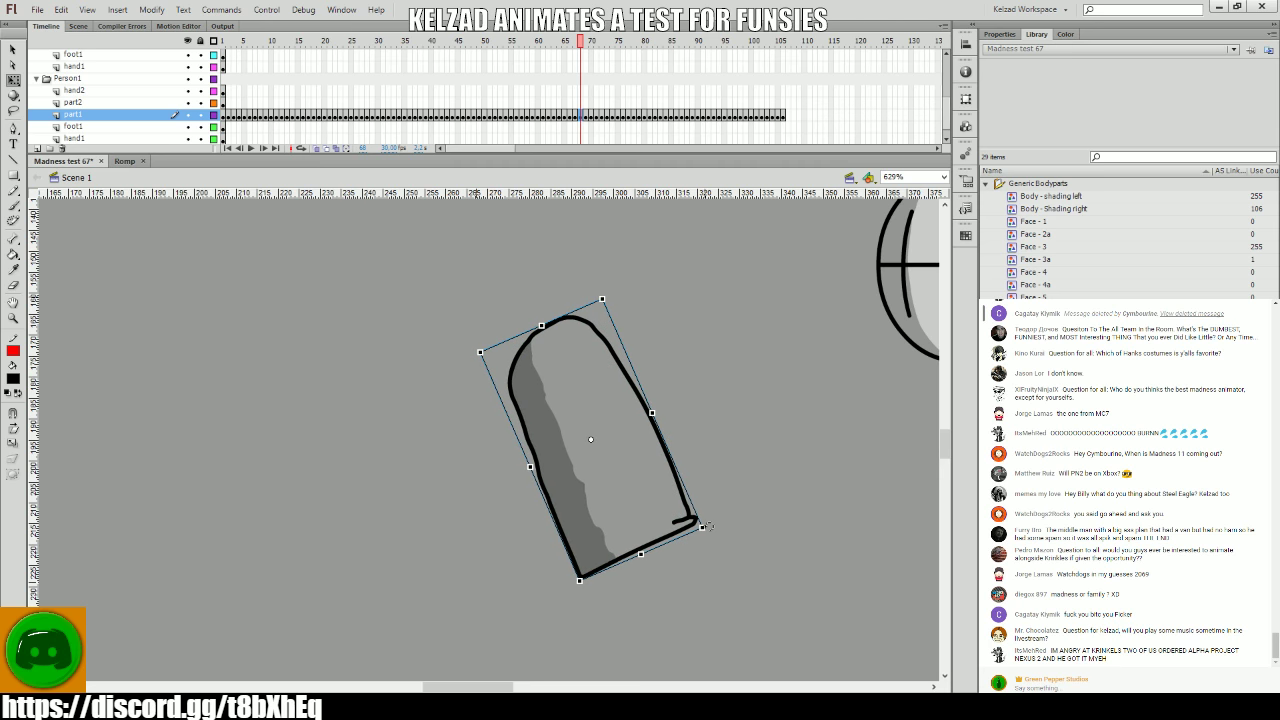
- Step through the frames around frame 68 and on to frame 70 to check the adjusted body pose
key(comma)
key(comma)
key(period)
key(period)
key(period)
key(period)
key(period)
key(period)
key(period)
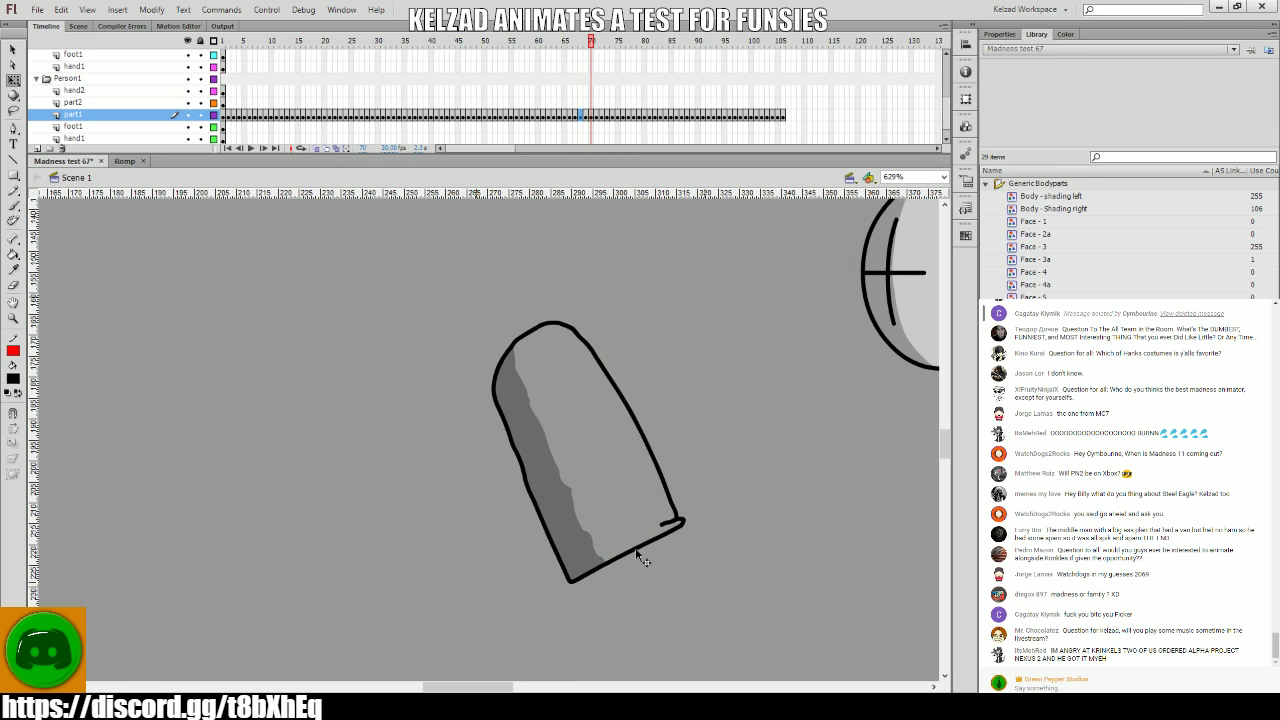
- Compare the frames around frame 73 and nudge the selected body slightly sideways in frame 73
key(ctrl+a)
key(comma)
key(comma)
key(period)
key(period)
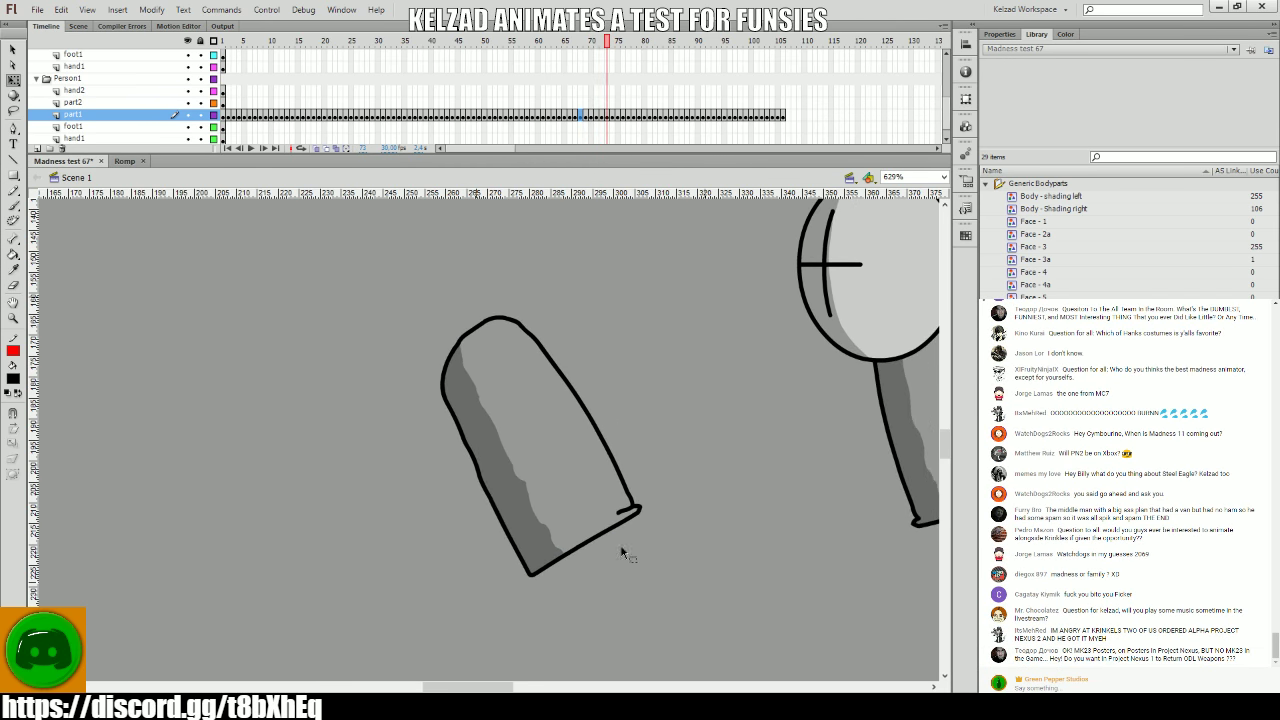
key(ctrl+a)
key(comma)
key(period)
key(ctrl+a)
key(Left)
key(Left)
key(Left)
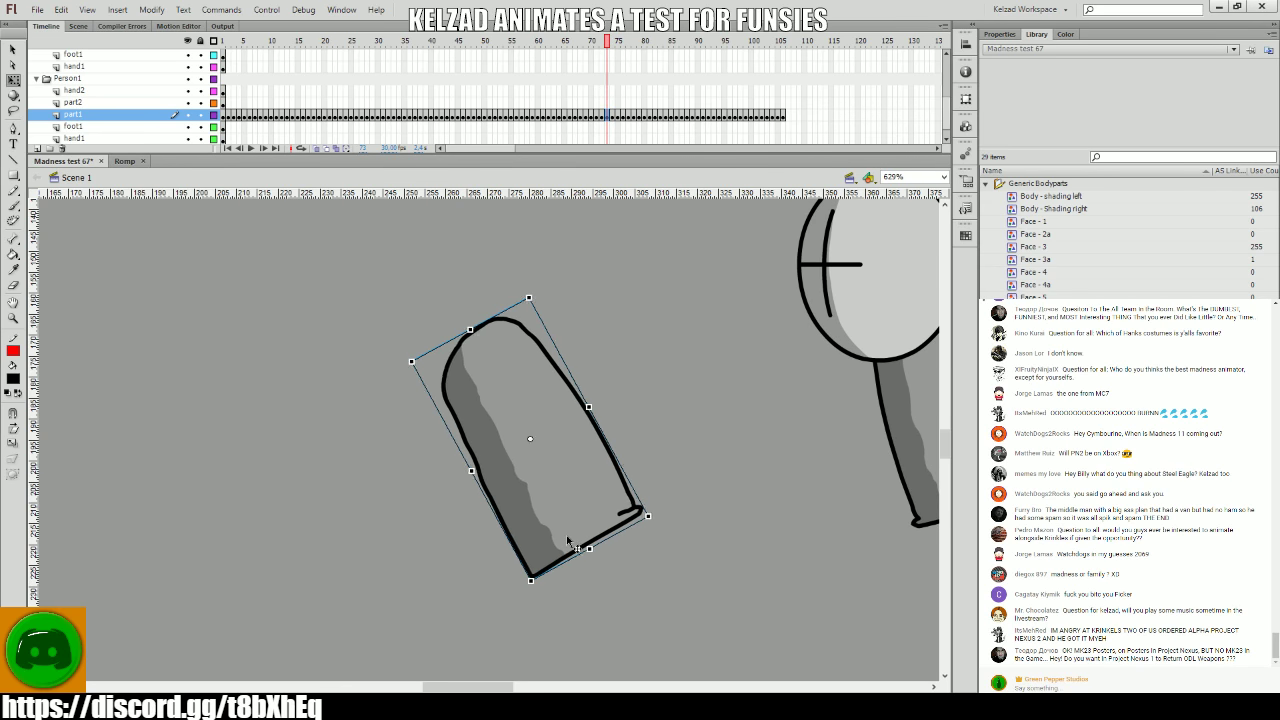
- Review the body's movement between frames 72 and 79 for remaining jumps
key(period)
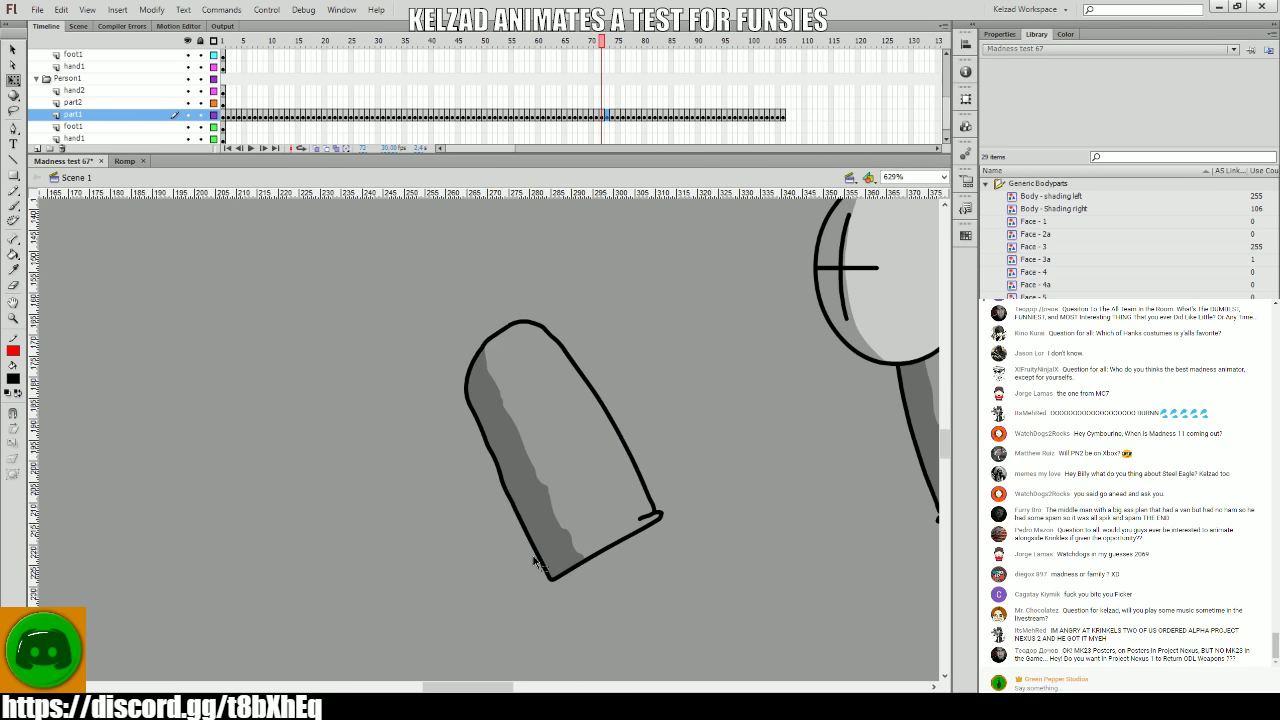
key(comma)
key(period)
key(period)
key(period)
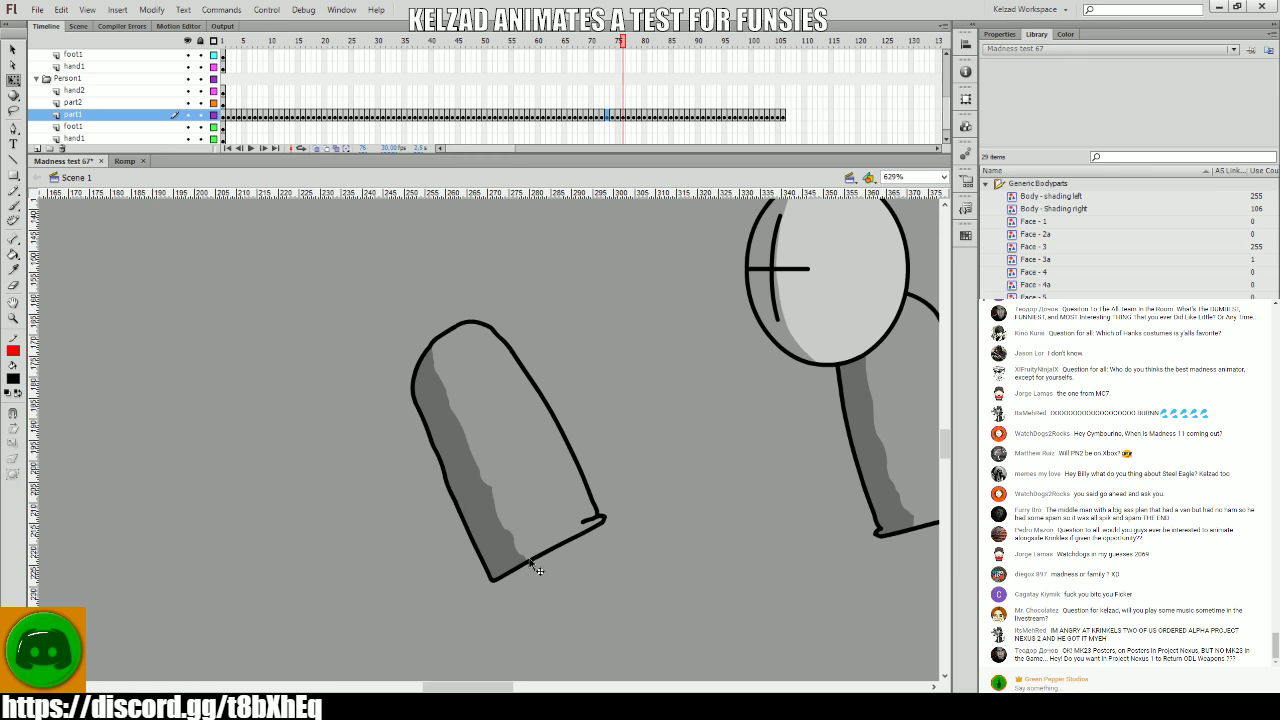
key(period)
key(period)
key(period)
key(ctrl+a)
key(comma)
key(comma)
key(period)
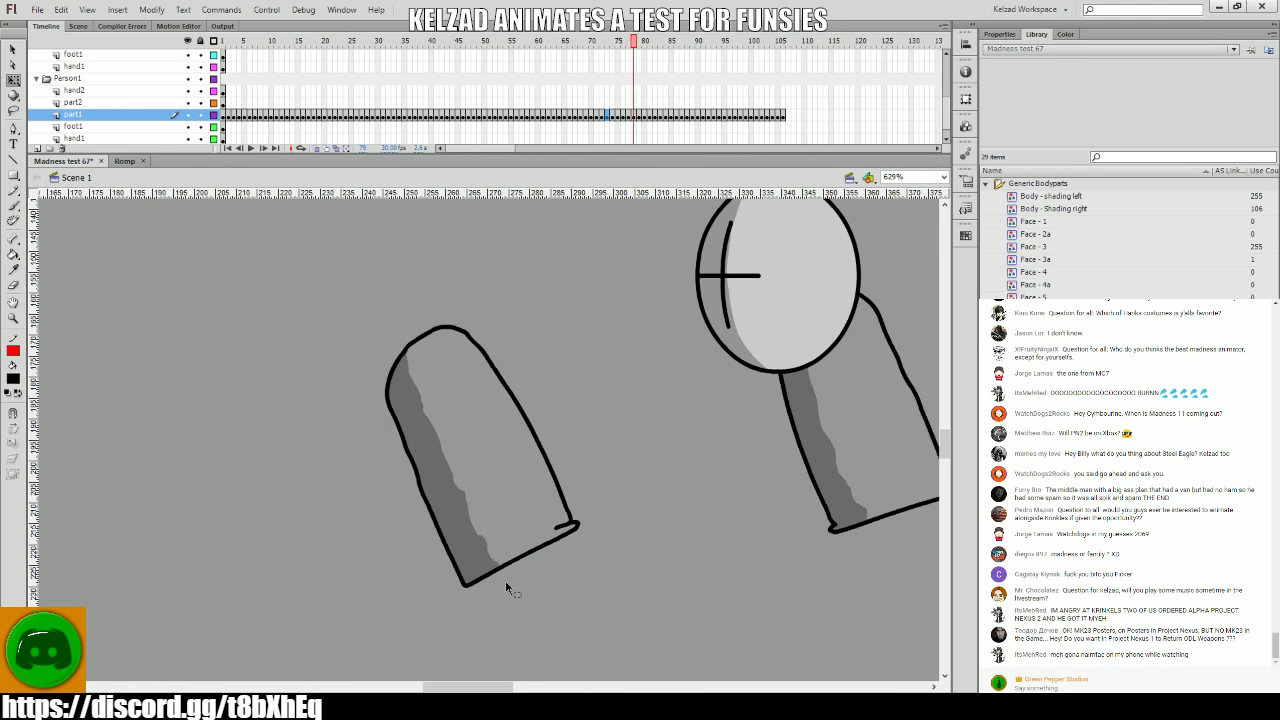
- Step through frames 78 to 86 to check the body's movement against the other character
key(period)
key(period)
key(period)
key(period)
key(ctrl+a)
key(period)
key(period)
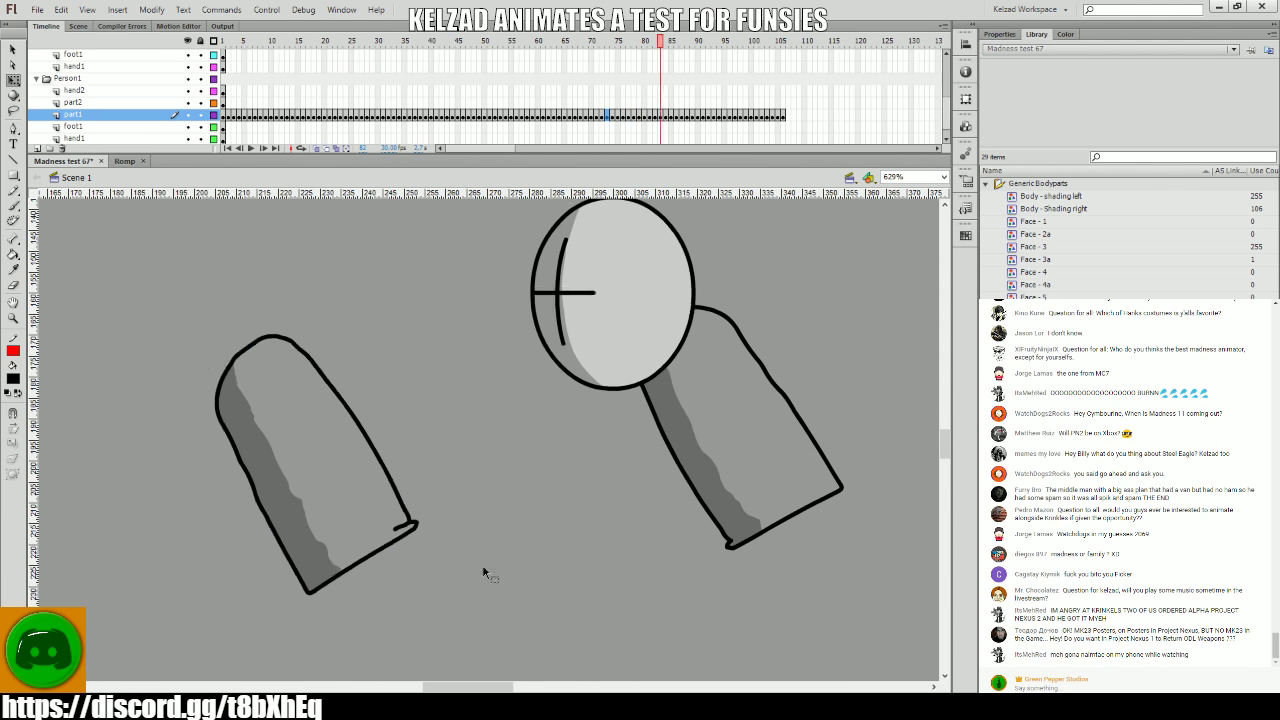
key(period)
key(ctrl+a)
key(period)
key(period)
key(comma)
key(comma)
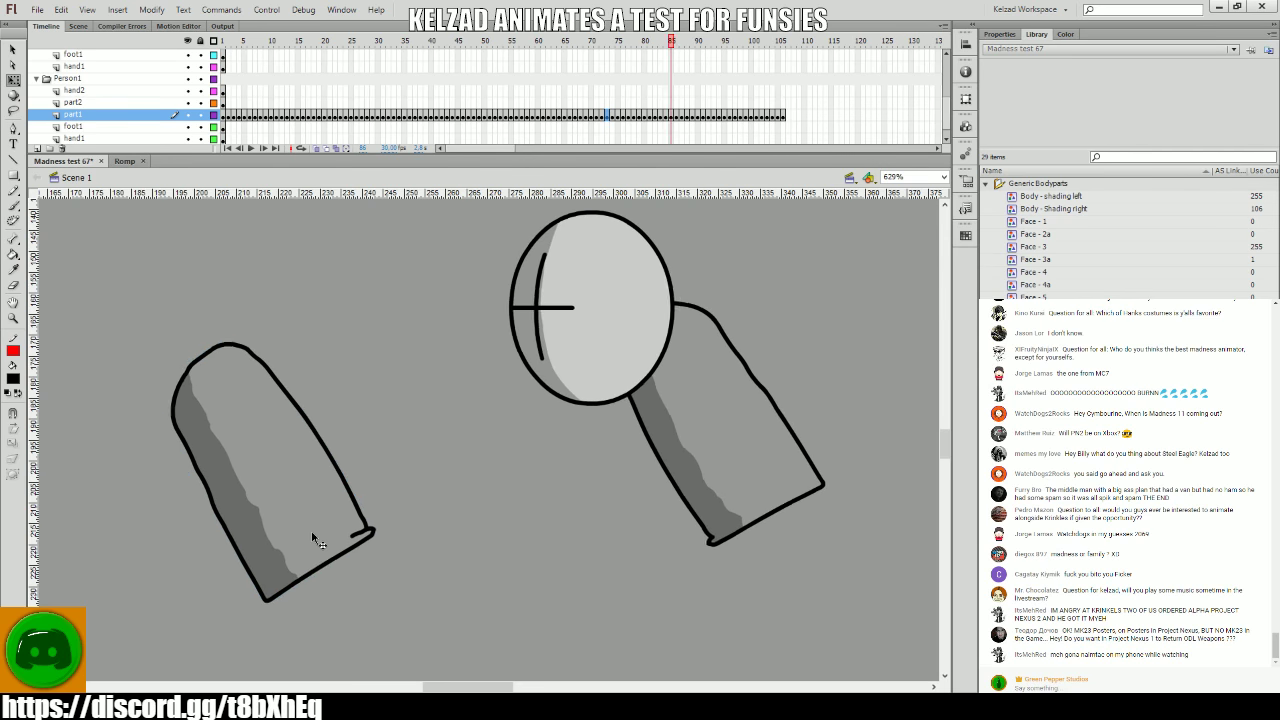
- Play the animation from around frame 81 to review the sway up to the last part1 keyframes
click(650, 104)
key(Return)
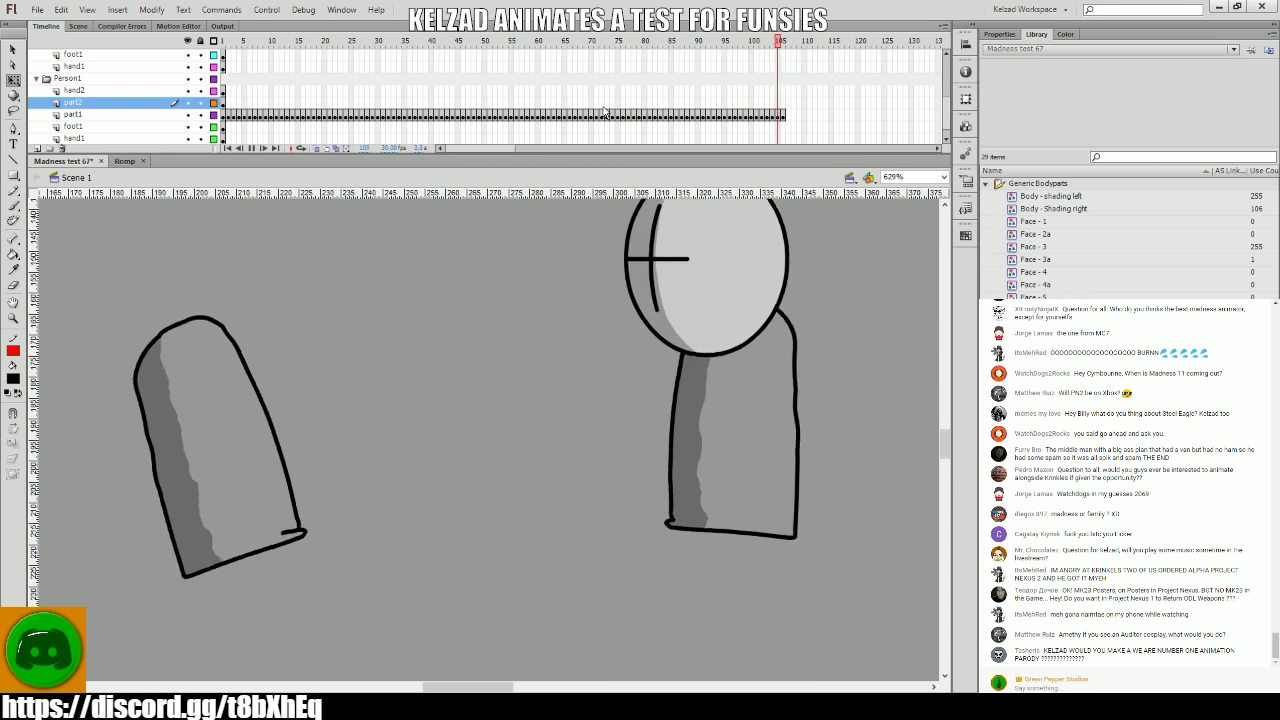
drag(563, 88, 420, 133)
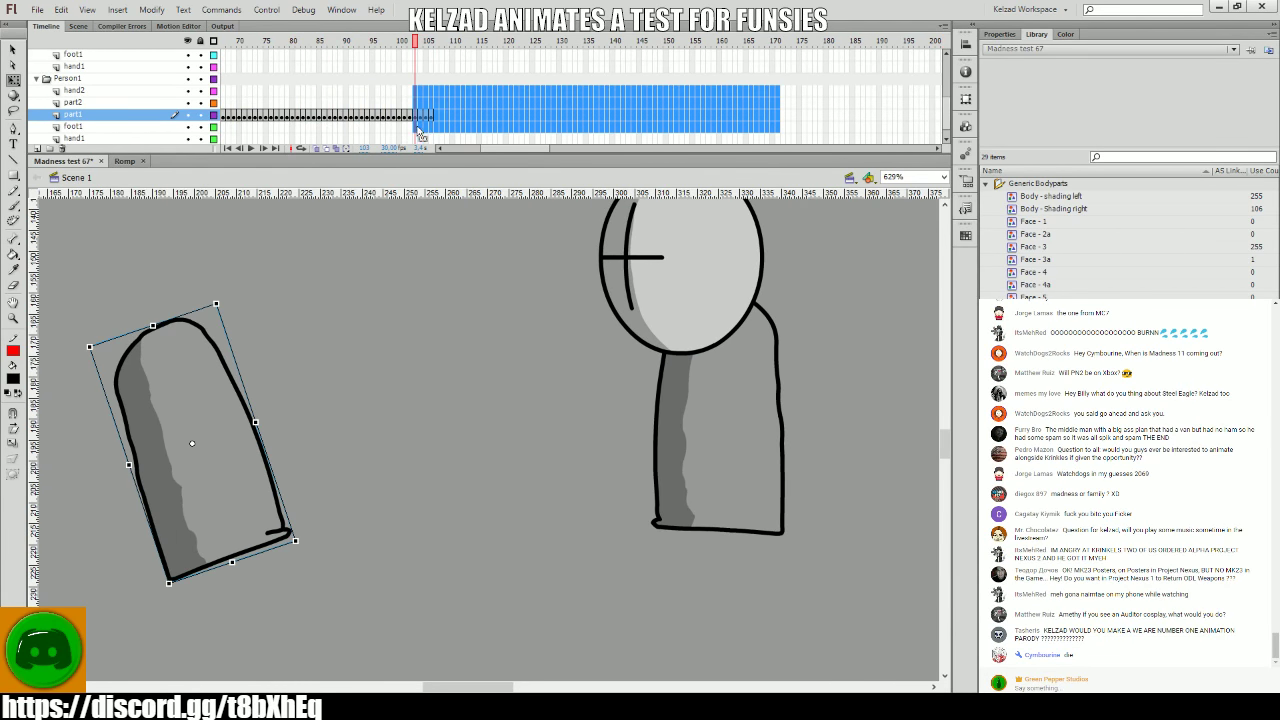
- Examine the body pose in frames 103 to 106 at the end of the part1 layer
click(343, 358)
scroll(480, 377, left, 3)
key(.)
key(.)
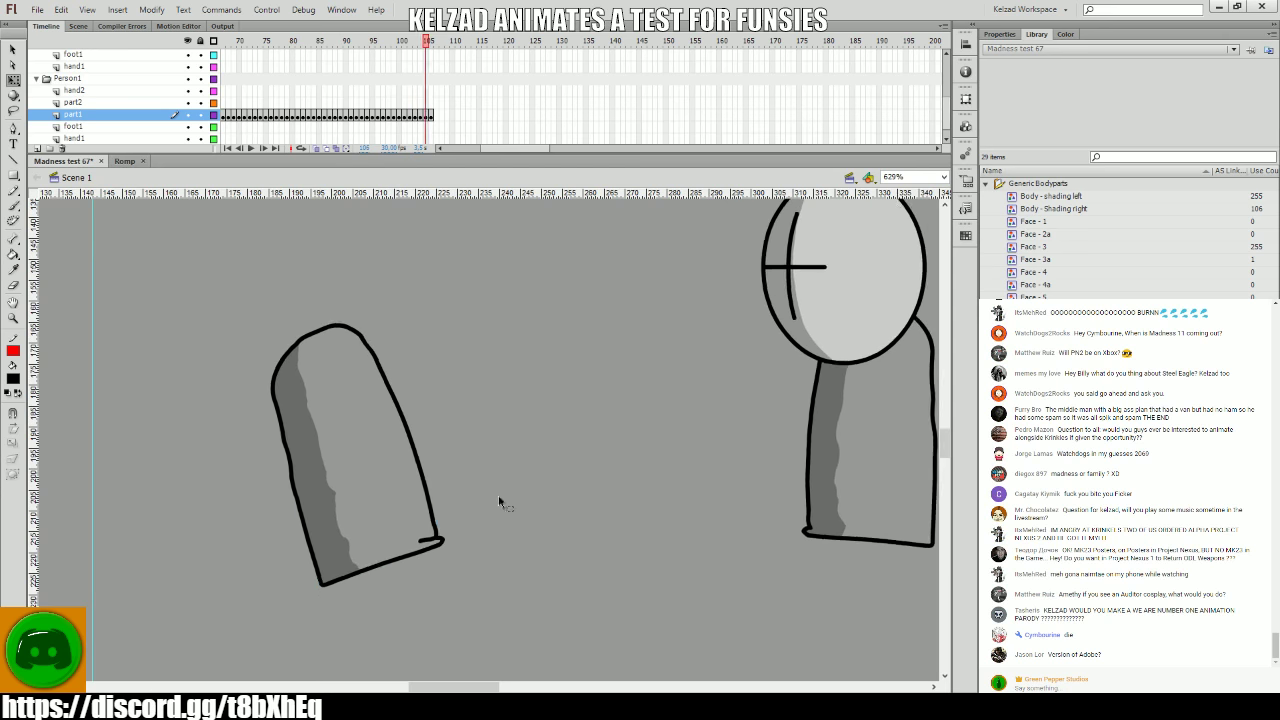
click(410, 540)
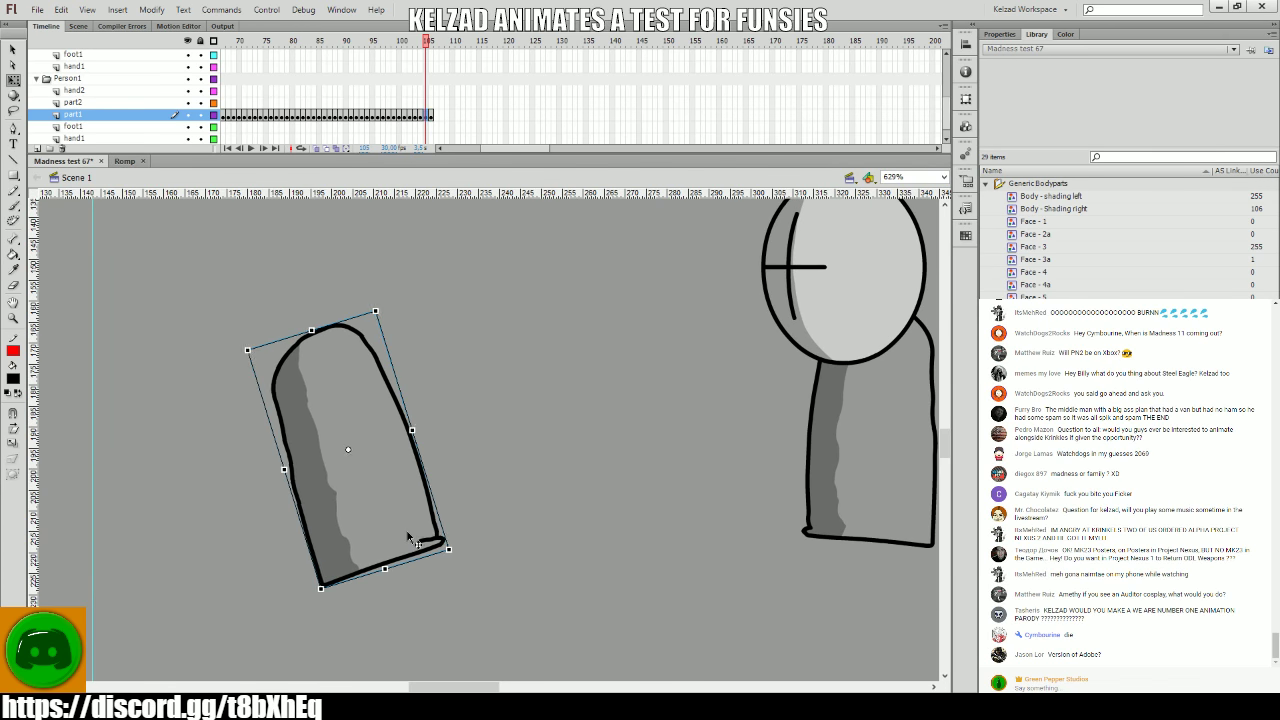
key(.)
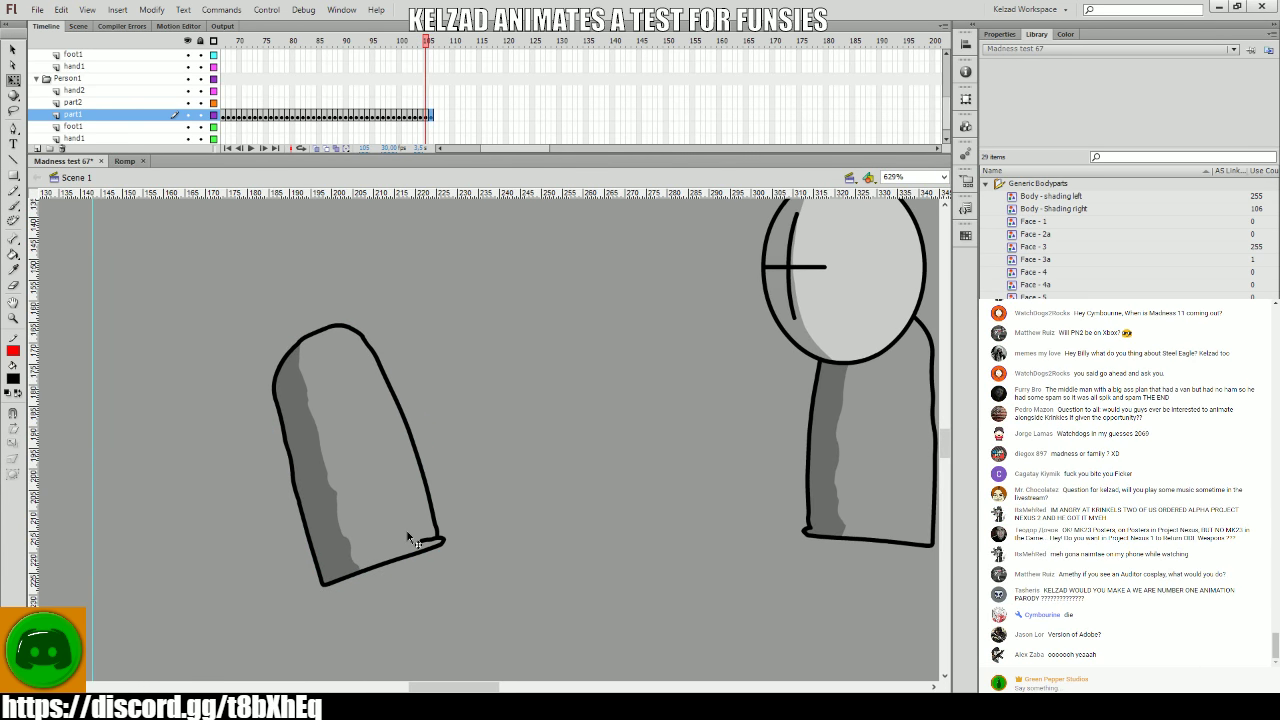
key(.)
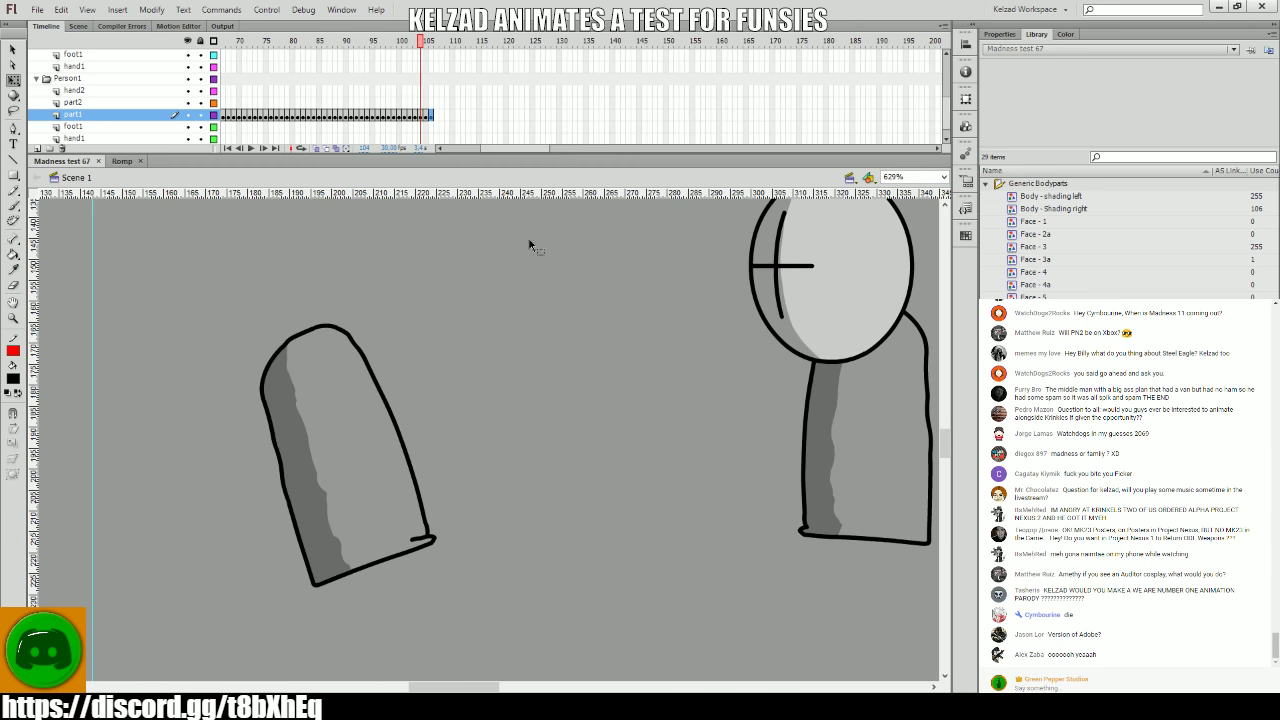
key(period)
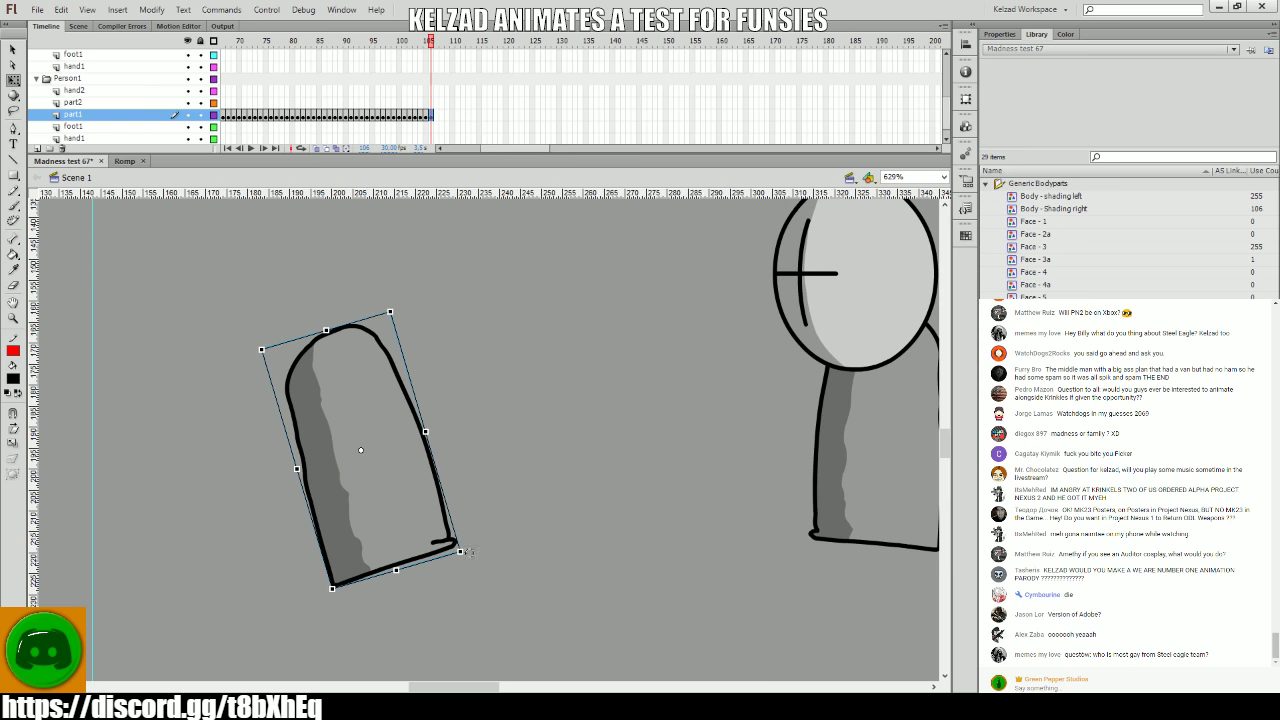
- Add keyframes at frames 107 and 108 on part1, shifting the body right and rotating it slightly more upright
key(F6)
mouse_move(463, 551)
mouse_down()
mouse_move(415, 546)
mouse_move(486, 557)
mouse_move(475, 557)
mouse_up()
key(F6)
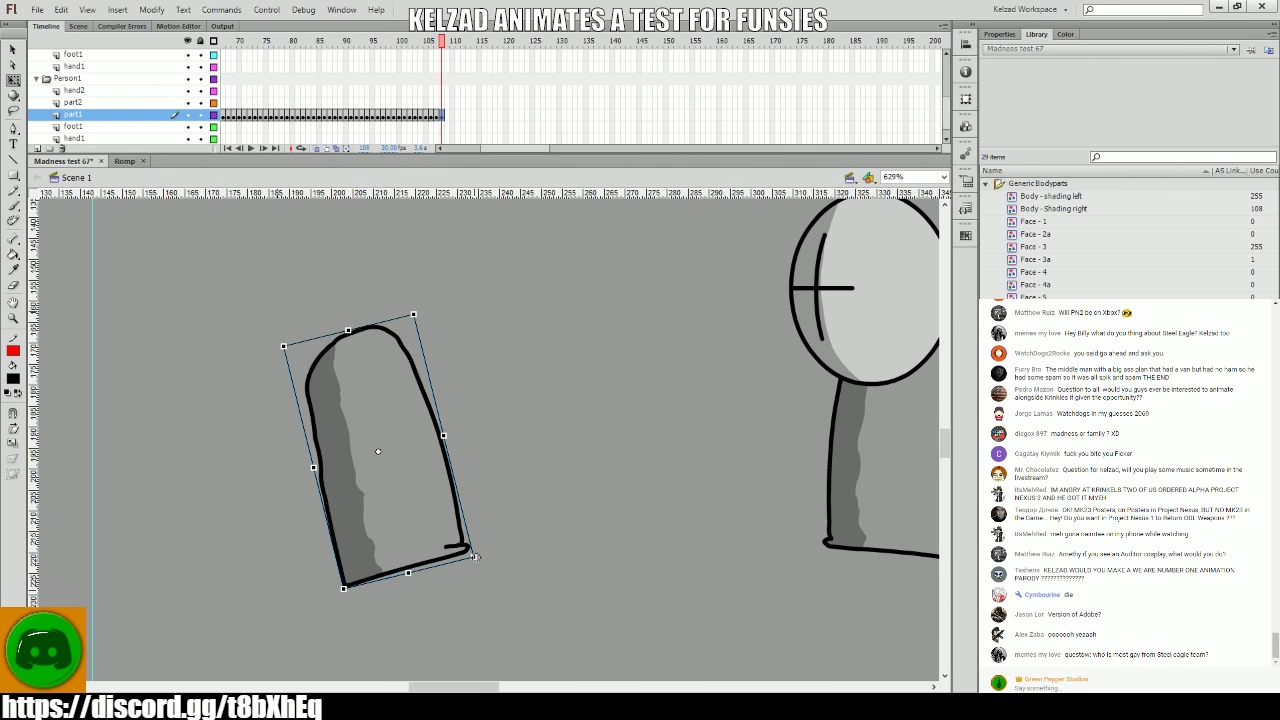
key(comma)
key(period)
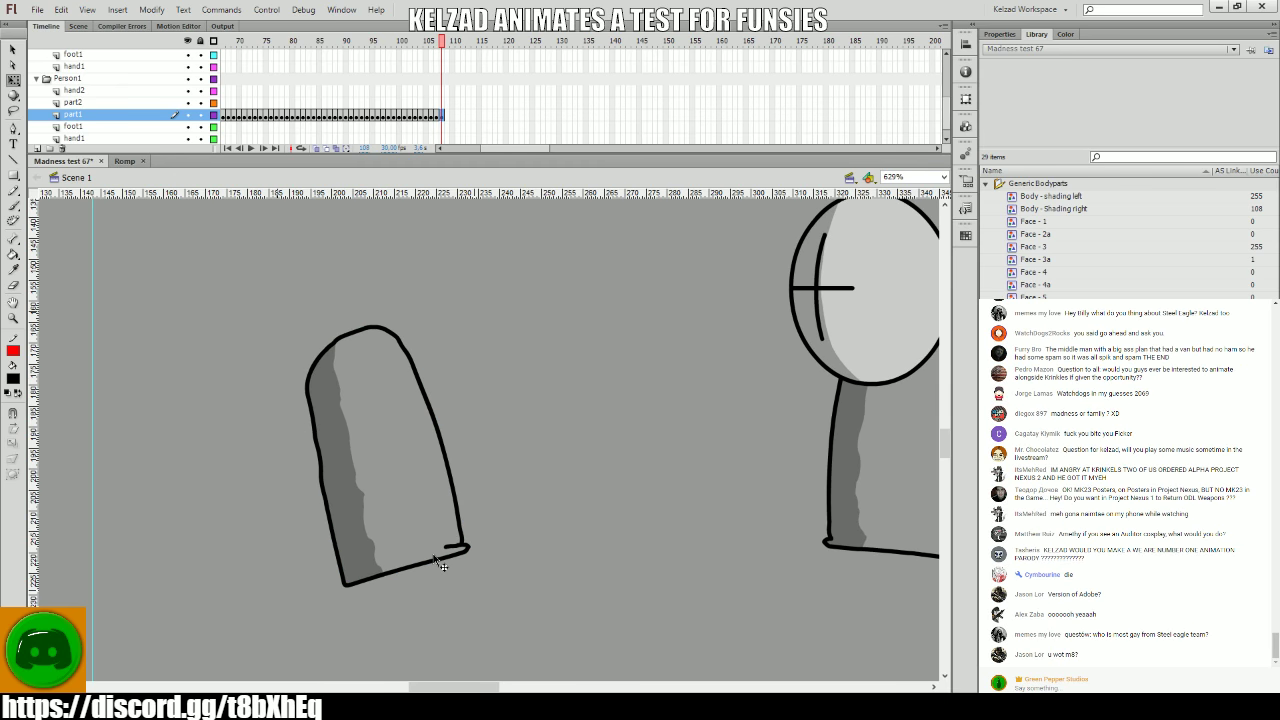
- Compare frames 105 to 108 and nudge the body slightly right in the two newest keyframes
key(comma)
key(Right)
key(period)
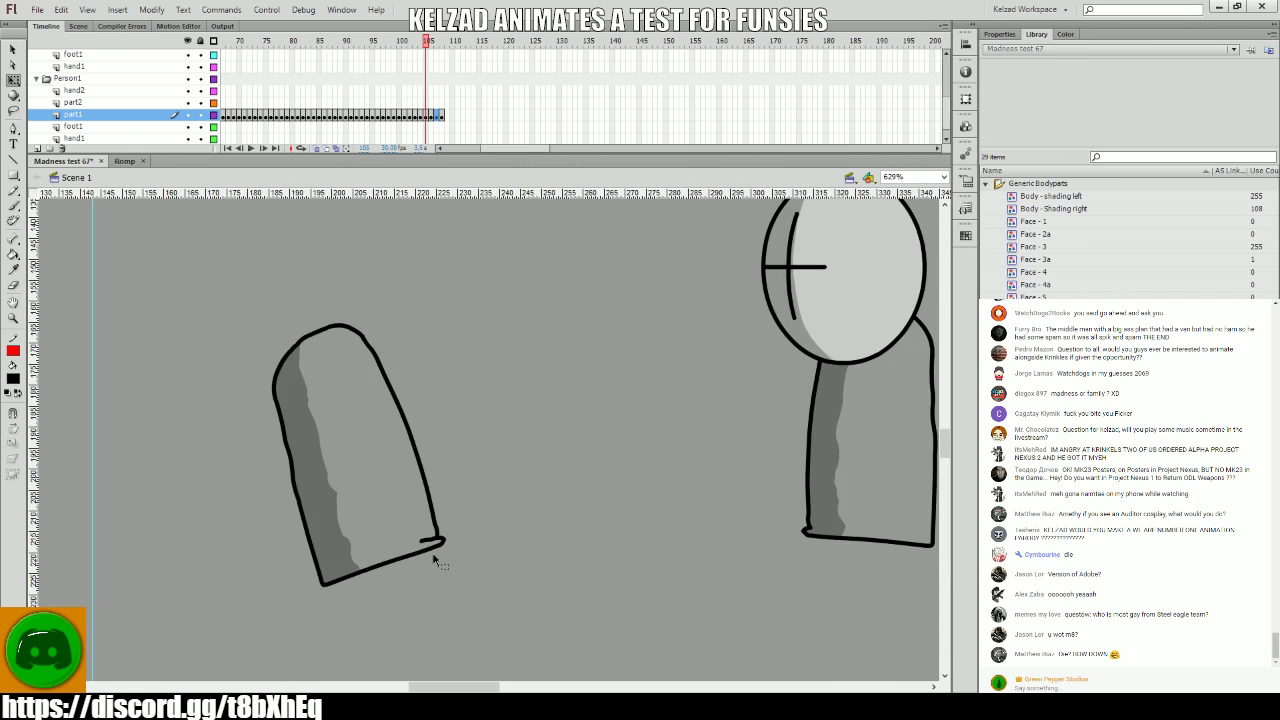
key(comma)
key(period)
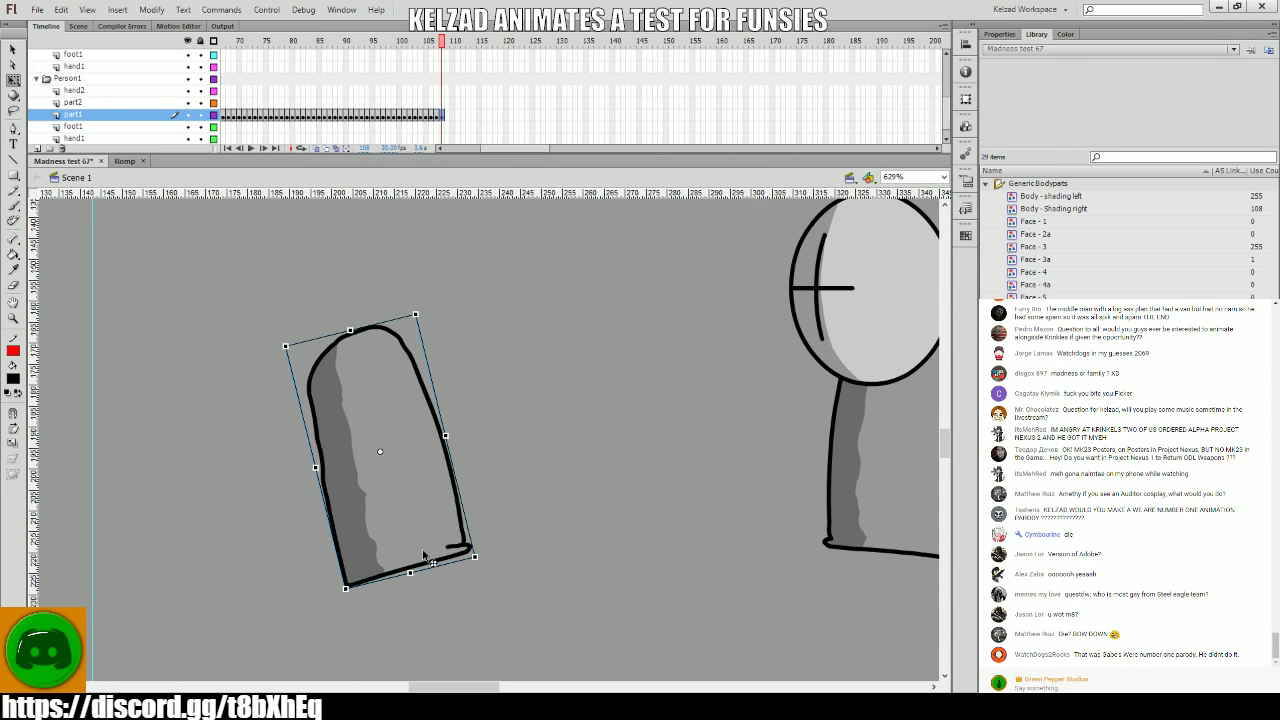
key(comma)
key(period)
- Add keyframes at frames 109 to 112 on part1, moving and rotating the body gradually more upright
key(F6)
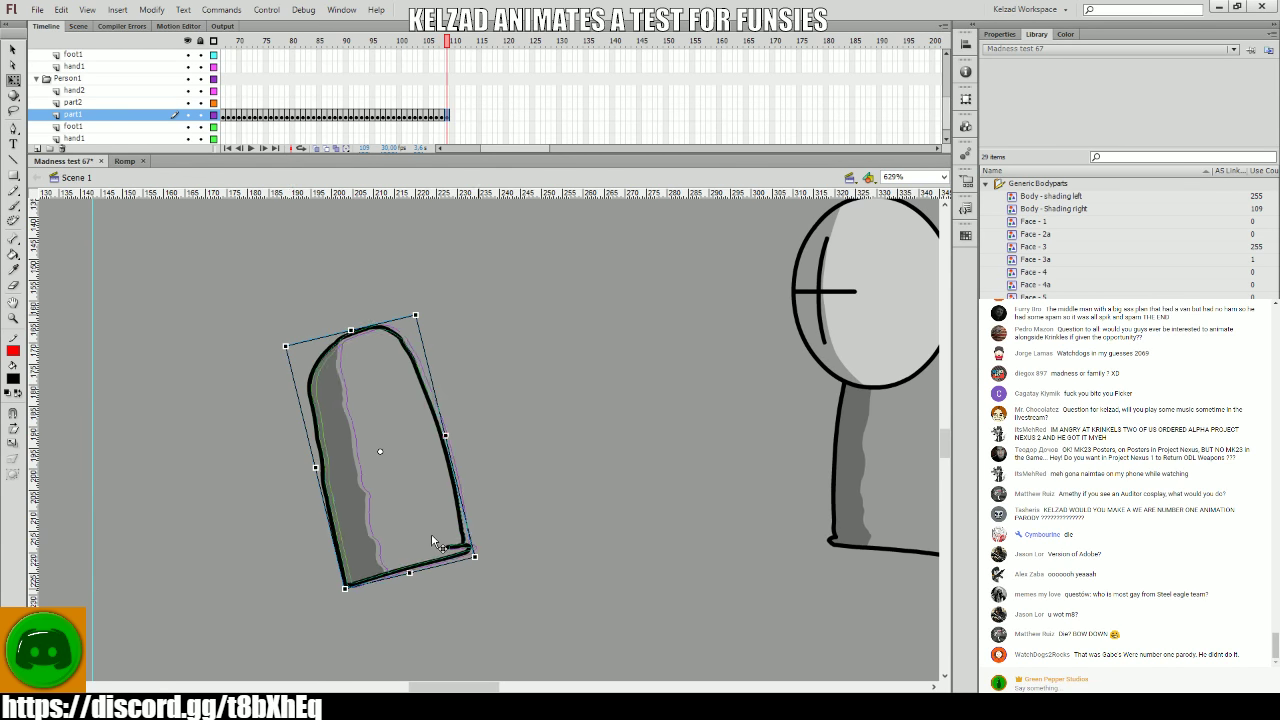
key(F6)
key(F6)
drag(438, 534, 516, 551)
key(F6)
- Flip back and forth between frames 109 and 112 to compare the spacing of the body poses
key(comma)
key(period)
key(comma)
key(period)
key(comma)
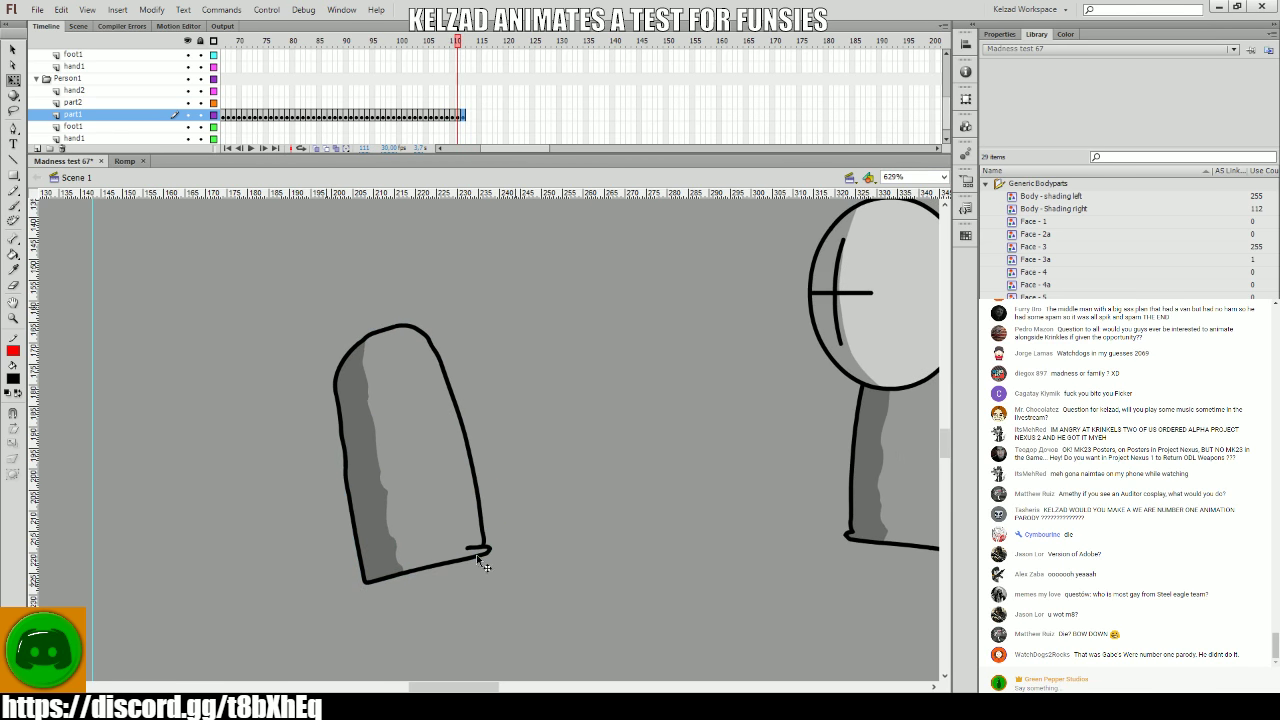
click(459, 553)
key(comma)
key(period)
key(comma)
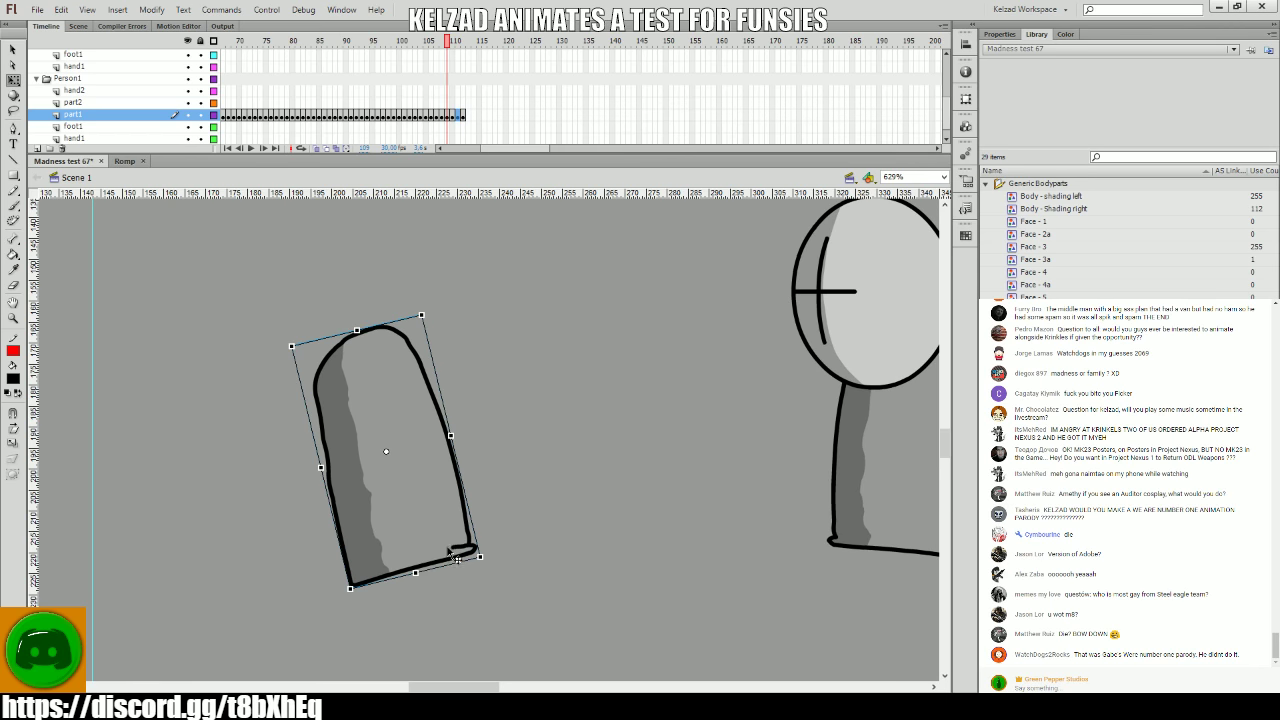
click(447, 547)
key(period)
key(comma)
key(period)
key(comma)
key(period)
key(period)
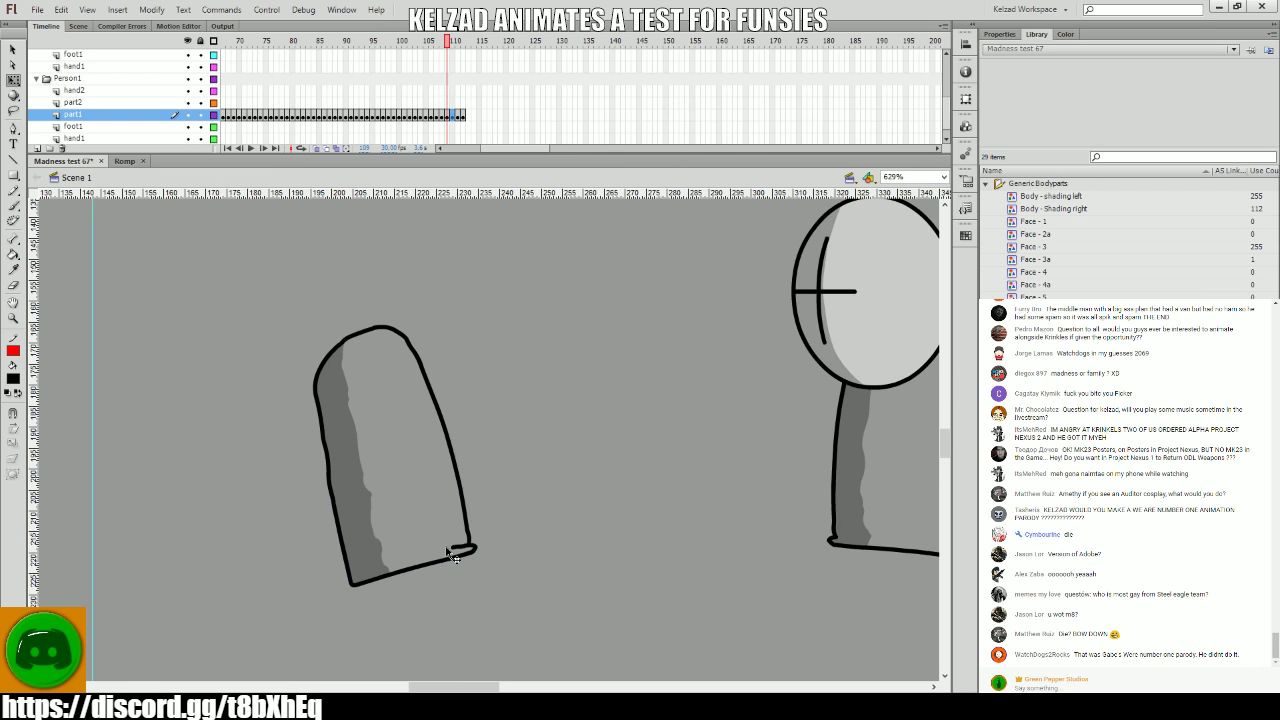
- Rotate the body slightly in frame 110 and check it against the poses through frame 112
key(comma)
key(comma)
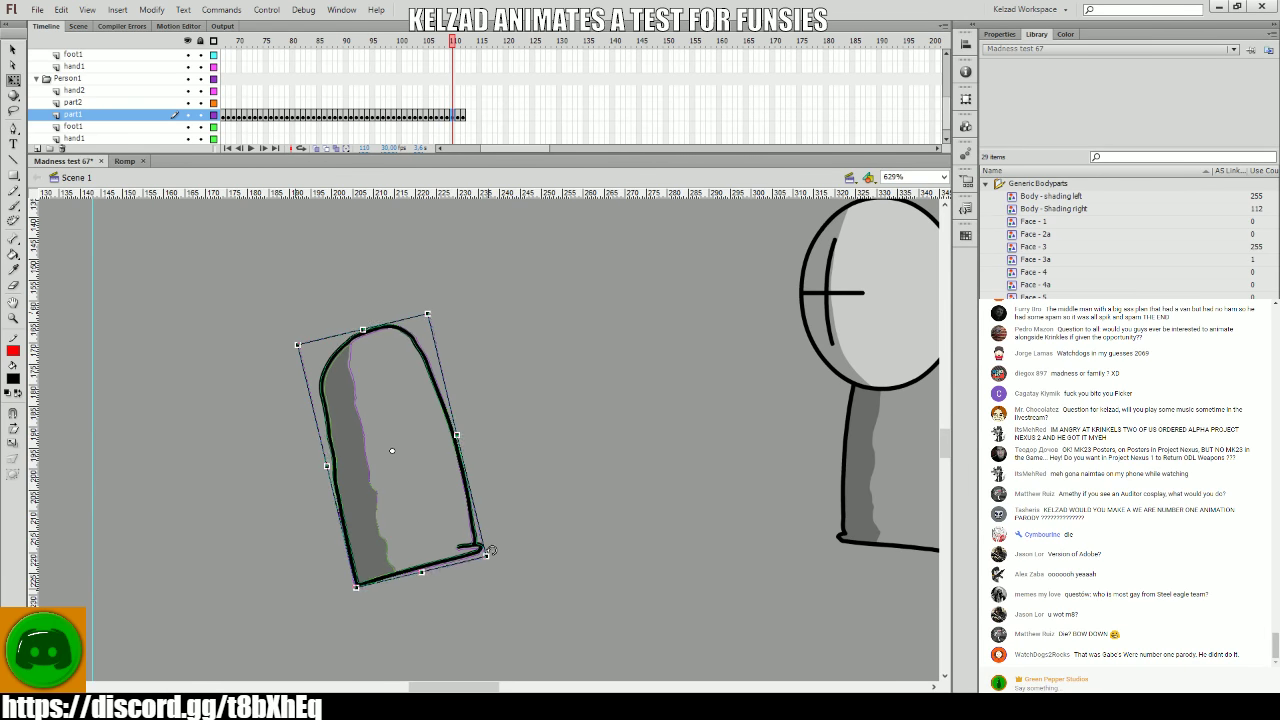
key(period)
key(comma)
key(period)
key(comma)
key(period)
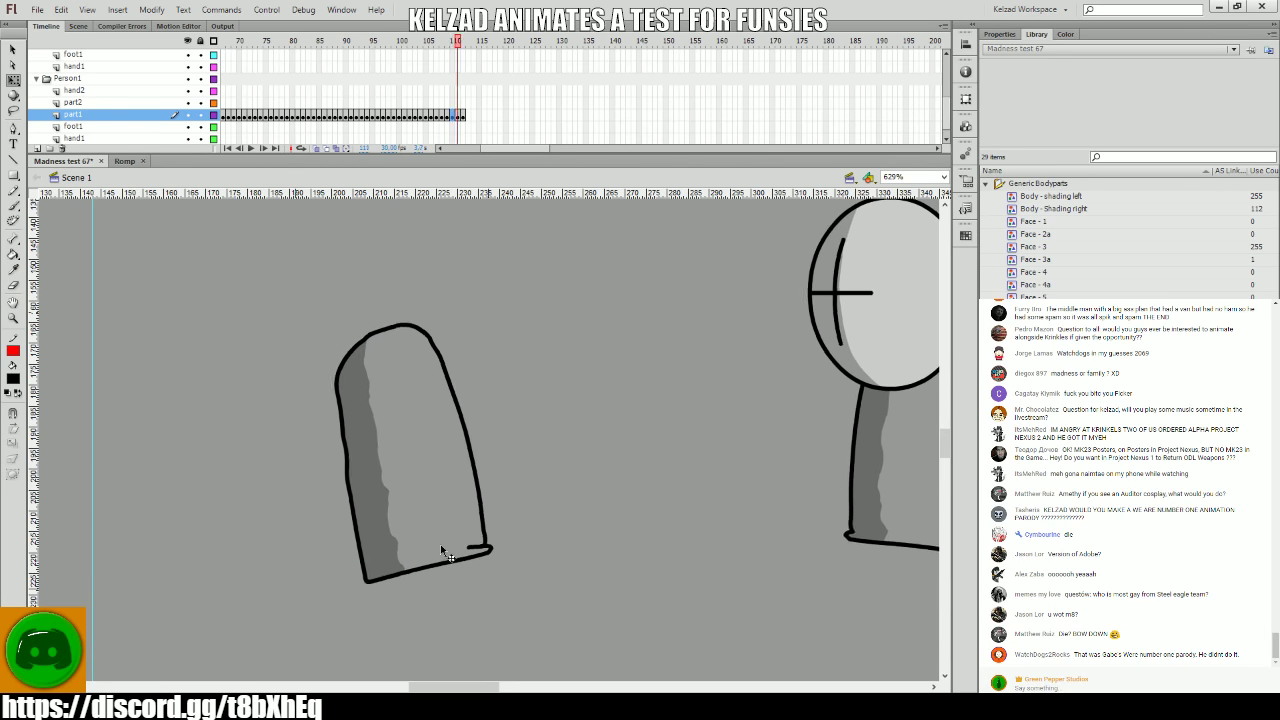
key(period)
key(comma)
key(period)
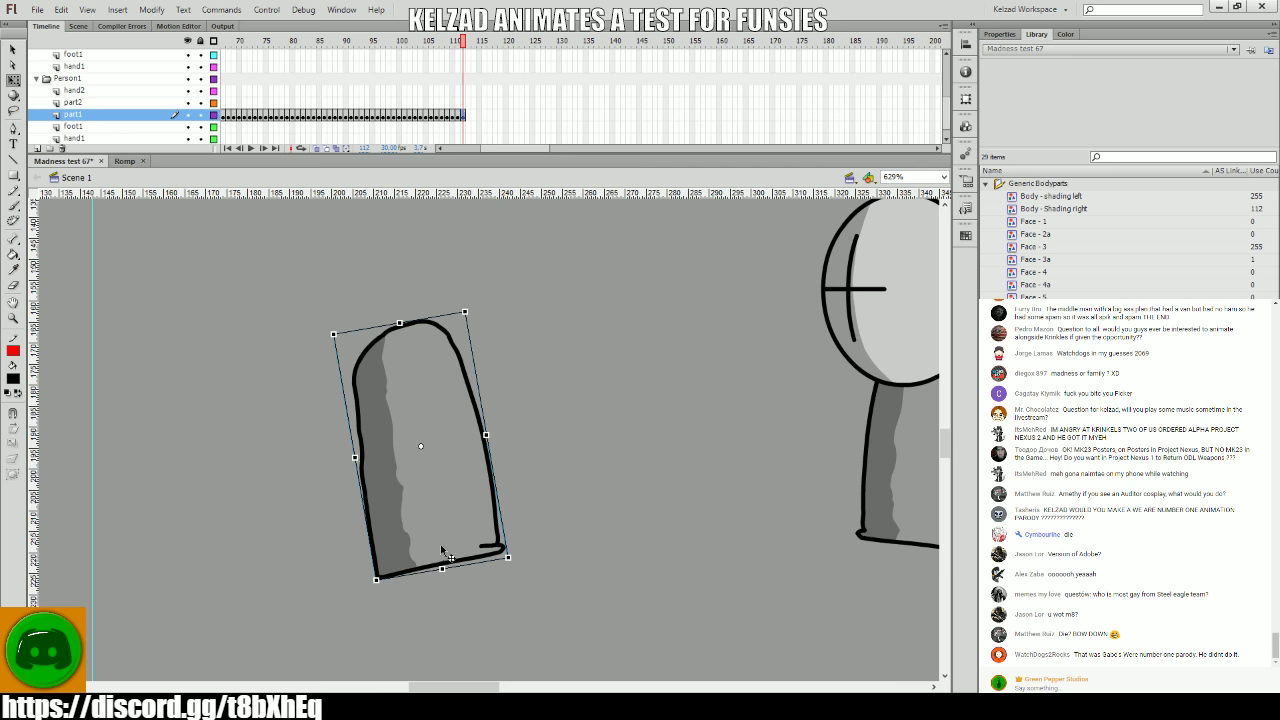
- Add keyframes at frames 113 to 124 on part1, moving the body further right and turning it more upright
key(period)
key(comma)
key(period)
drag(563, 563, 534, 537)
key(F6)
key(F6)
key(F6)
key(F6)
key(F6)
key(F6)
key(F6)
key(F6)
key(F6)
key(F6)
key(F6)
key(F6)
key(F6)
key(F6)
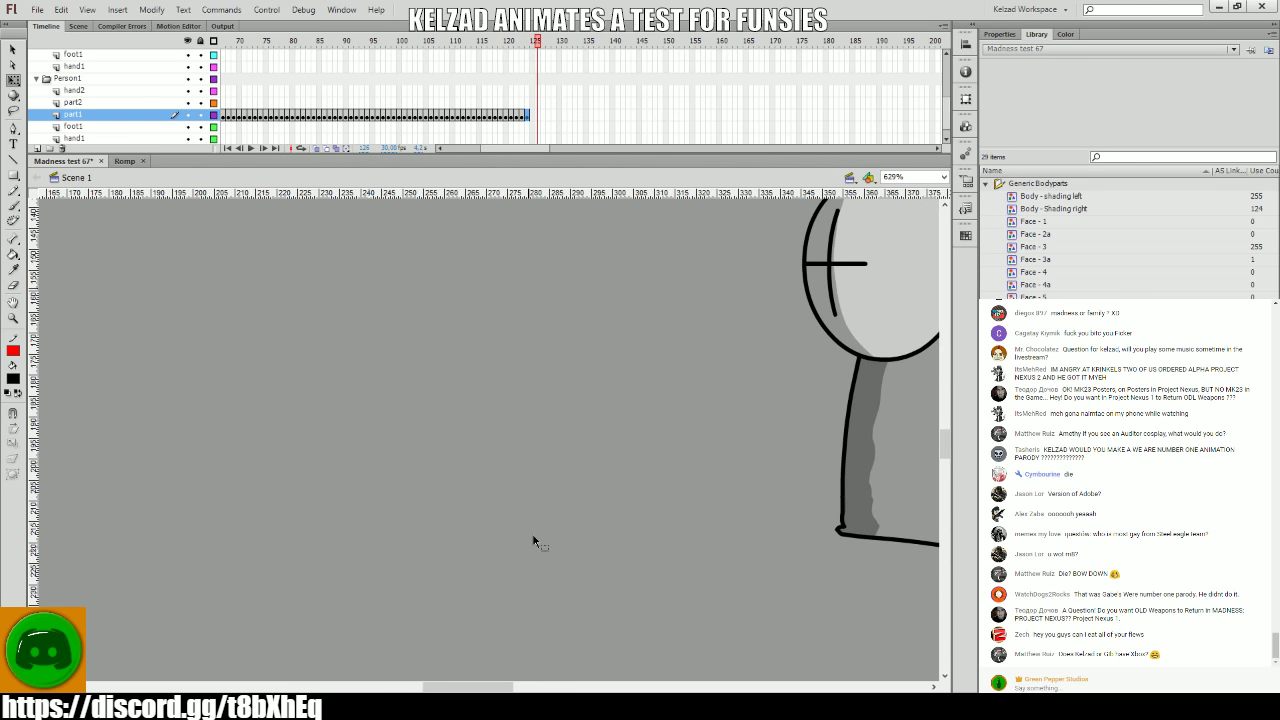
- Step through the frames around 126 to preview the other character's upcoming movement
key(period)
key(period)
key(period)
key(comma)
key(comma)
key(comma)
key(comma)
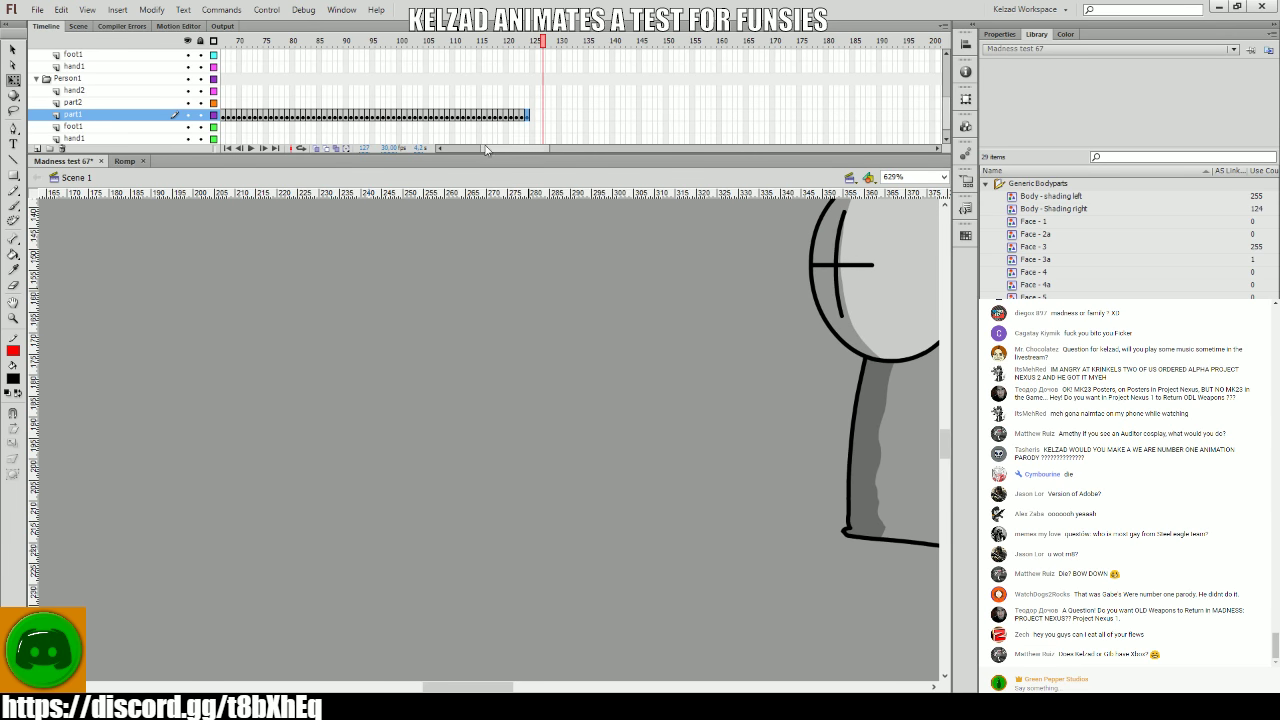
- Return to frame 124 on the part1 layer and compare its body pose with frame 123
drag(512, 139, 524, 125)
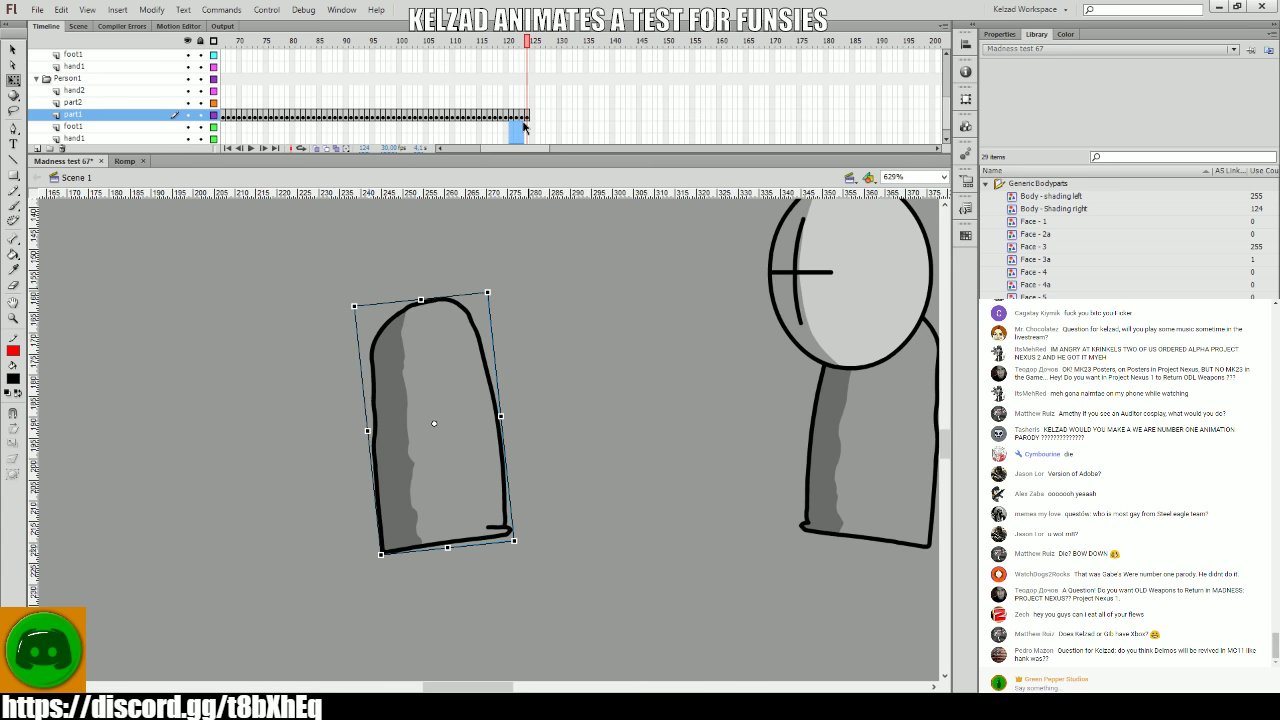
click(518, 128)
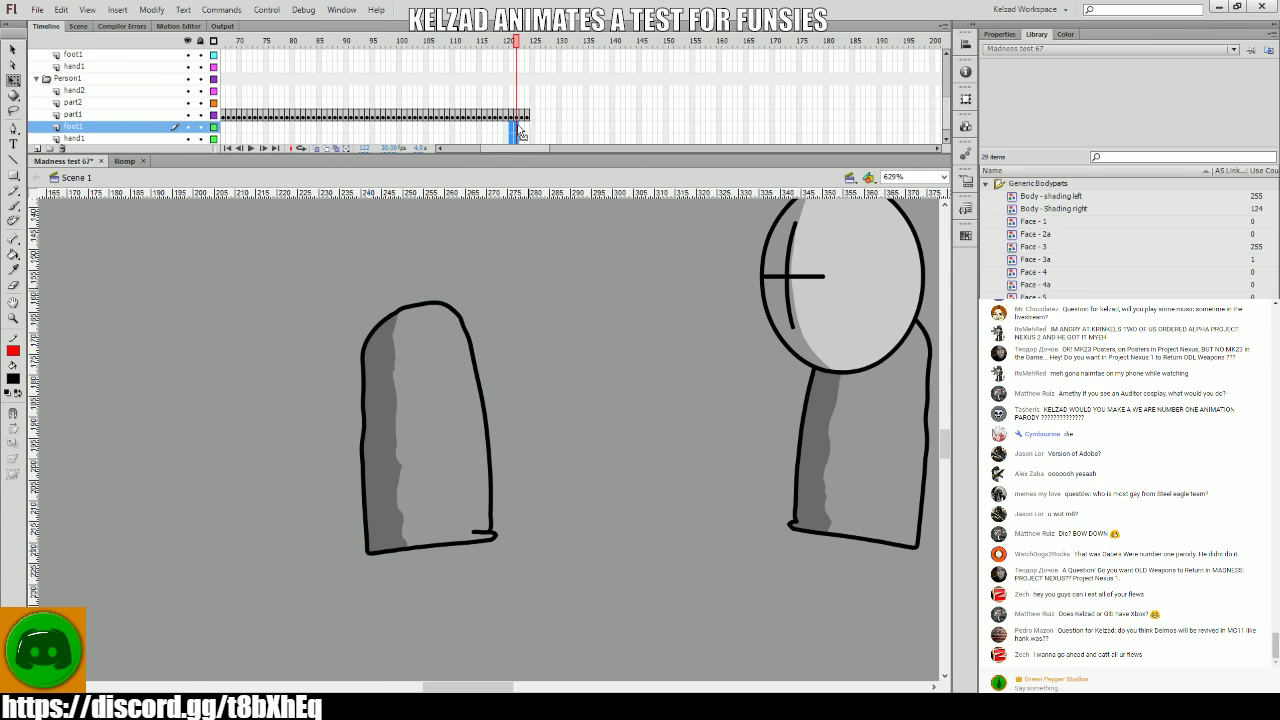
click(530, 118)
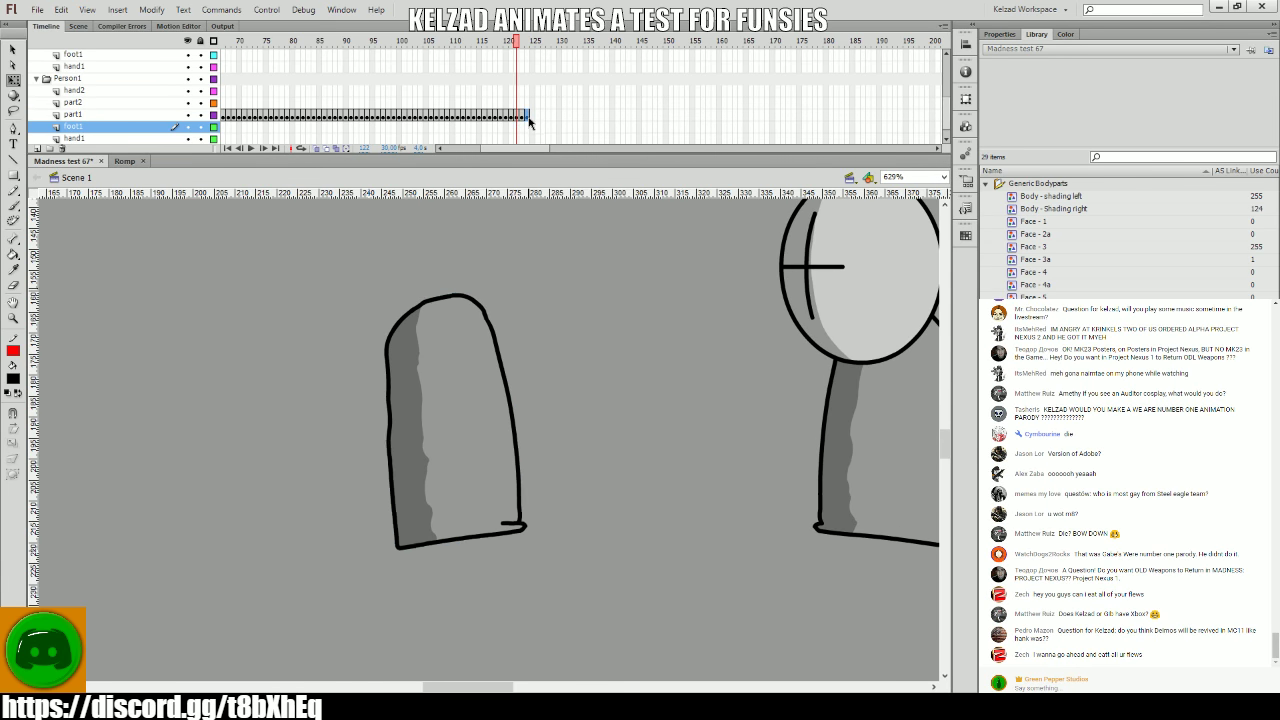
click(591, 355)
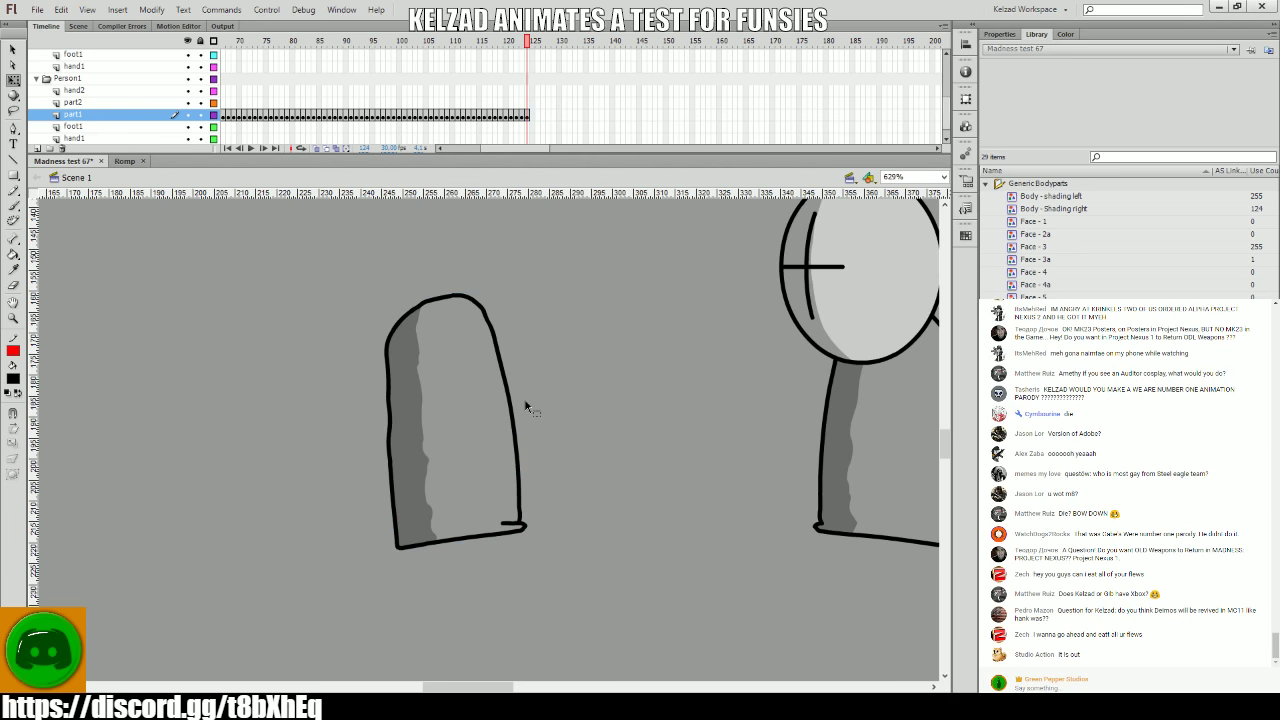
key(comma)
key(period)
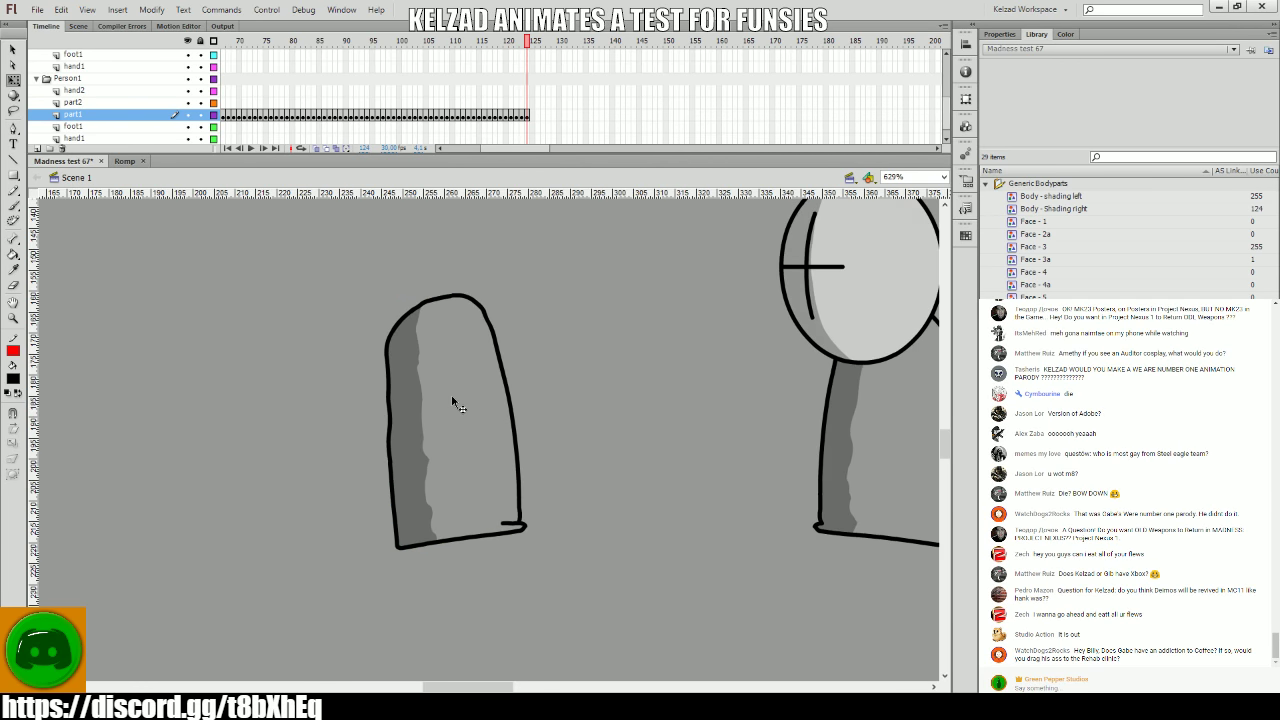
drag(537, 409, 423, 403)
key(comma)
key(period)
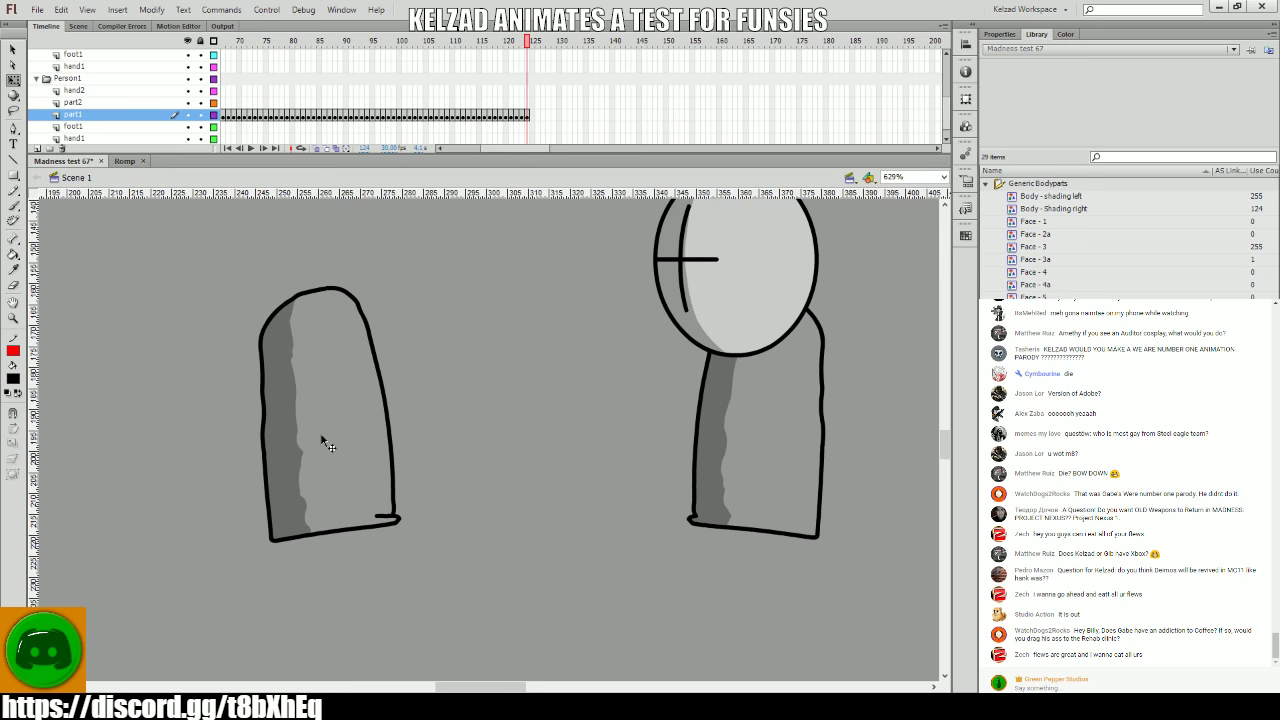
key(comma)
key(period)
- Add keyframes at frames 125 and 126 on part1, shifting the body right and slightly up while straightening it
click(322, 441)
key(period)
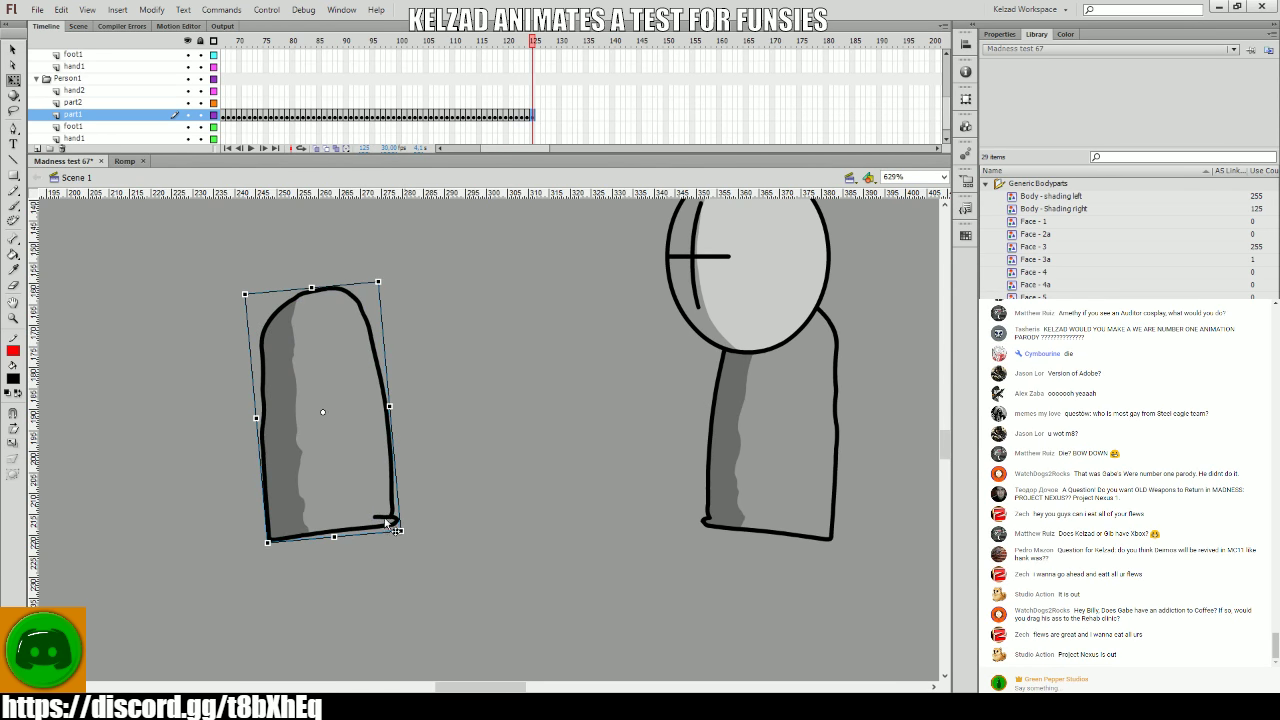
key(F6)
drag(404, 521, 443, 523)
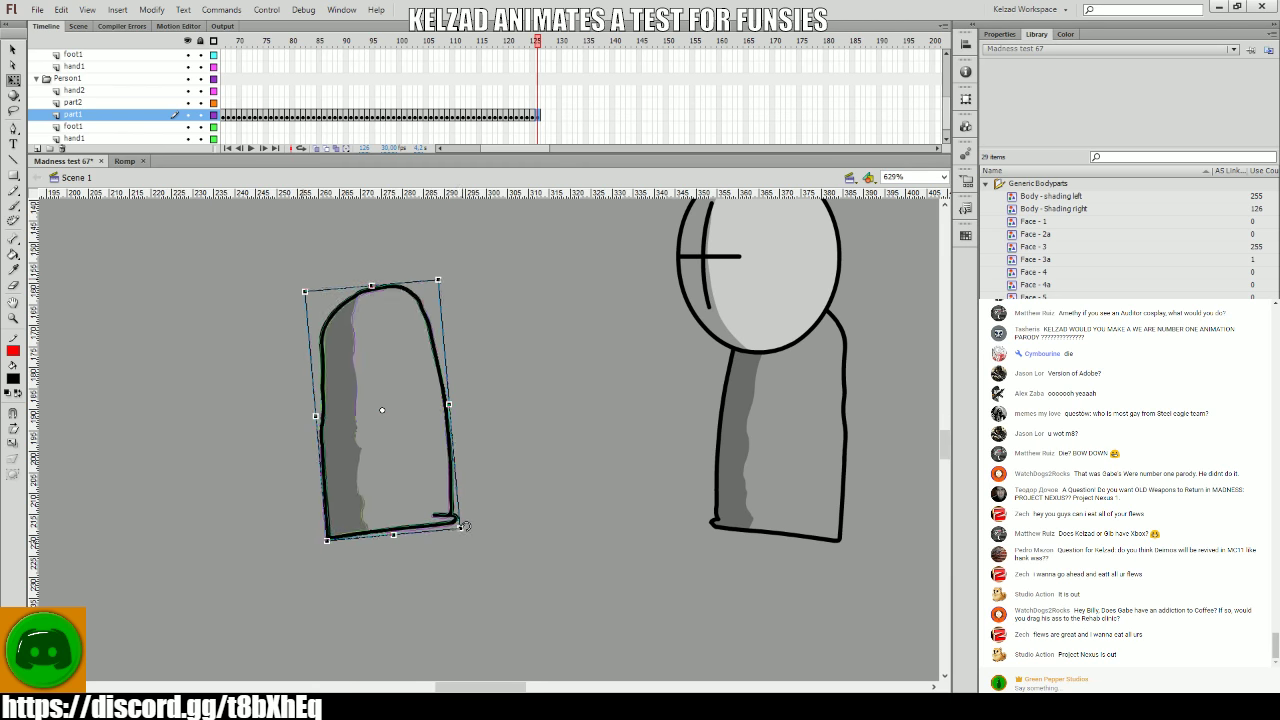
key(Up)
key(comma)
key(period)
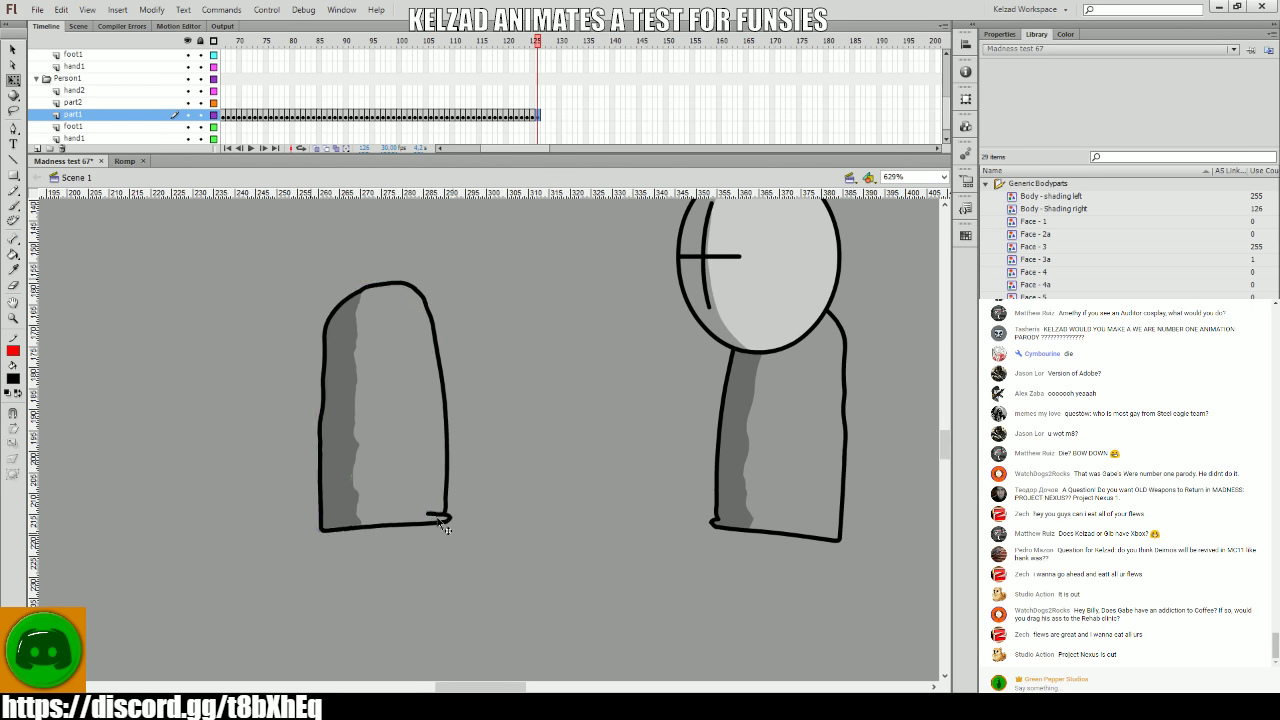
- Nudge the body slightly left in frame 126, compare it with frame 125, and select the body there
click(437, 522)
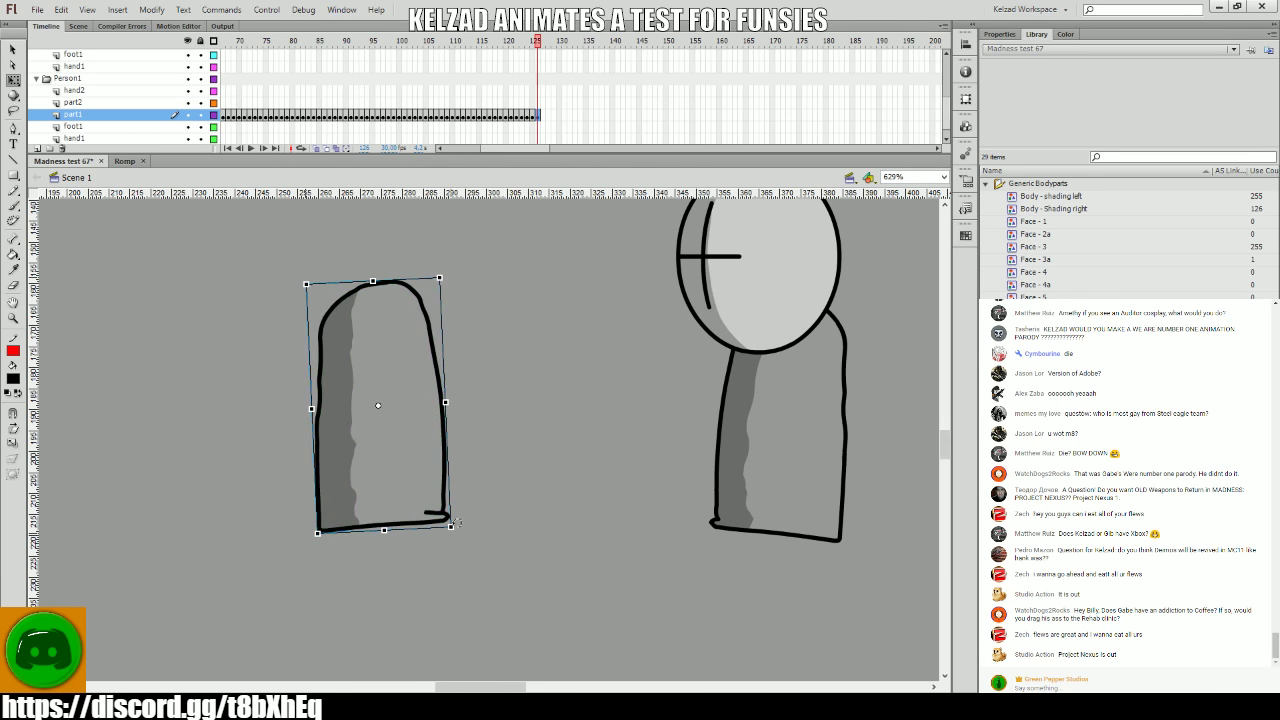
key(comma)
key(period)
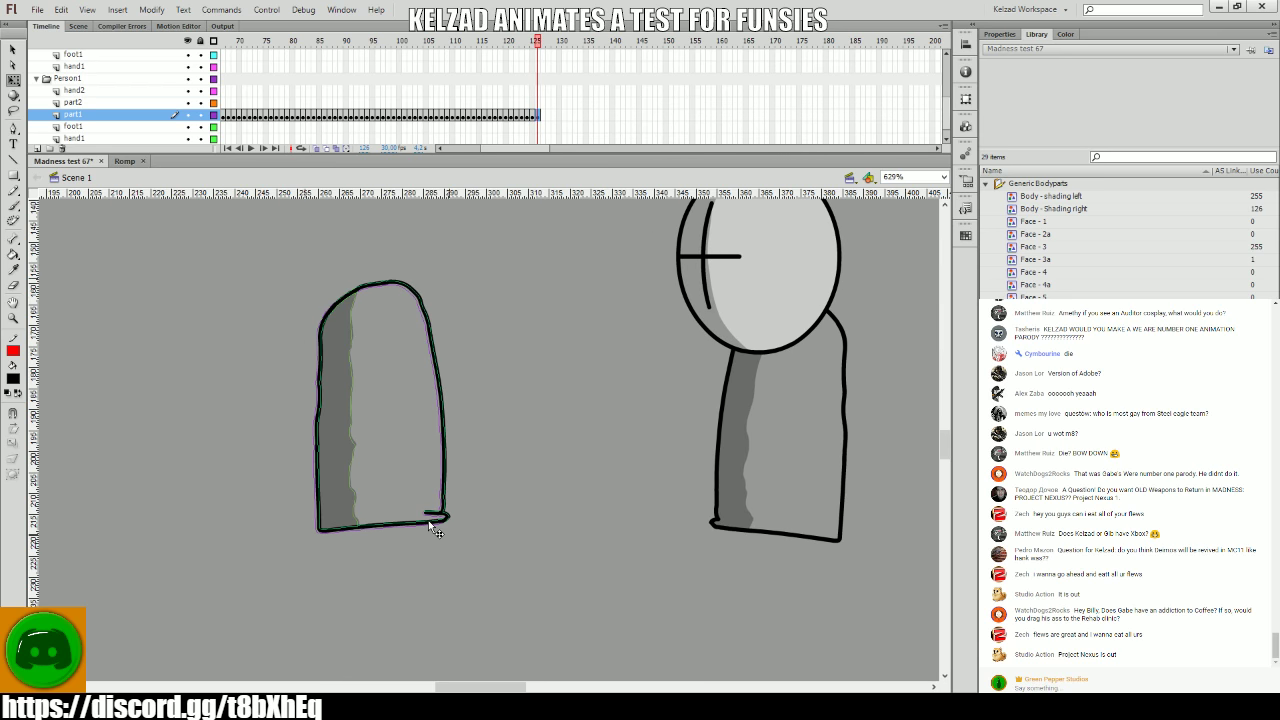
key(comma)
key(period)
key(comma)
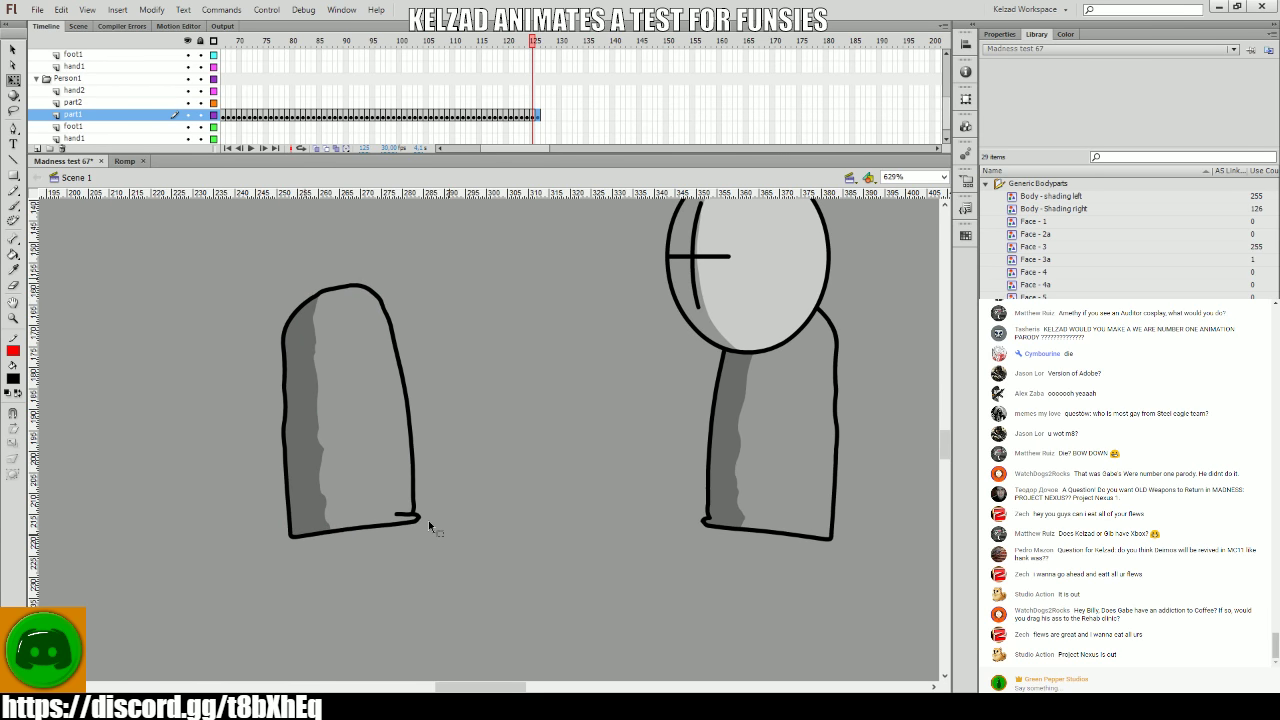
click(400, 517)
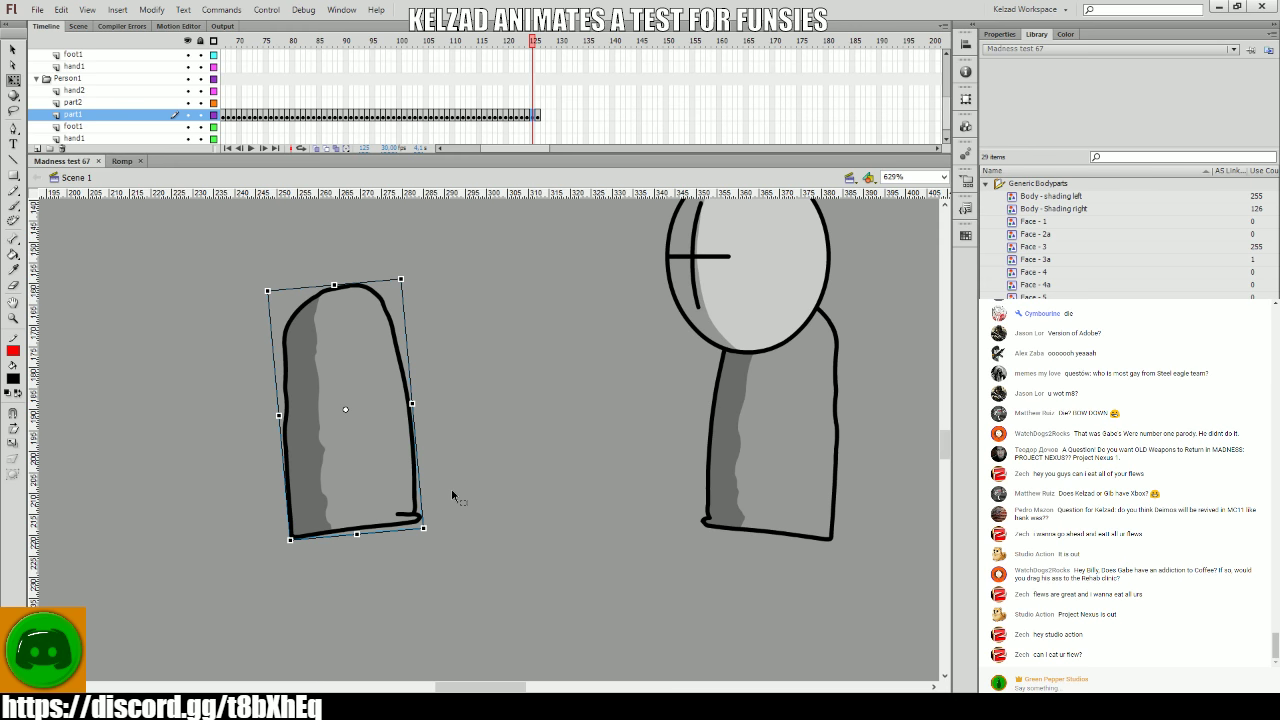
- Flip through frames 122 to 126 on part1 to compare the body's consecutive poses
key(comma)
key(comma)
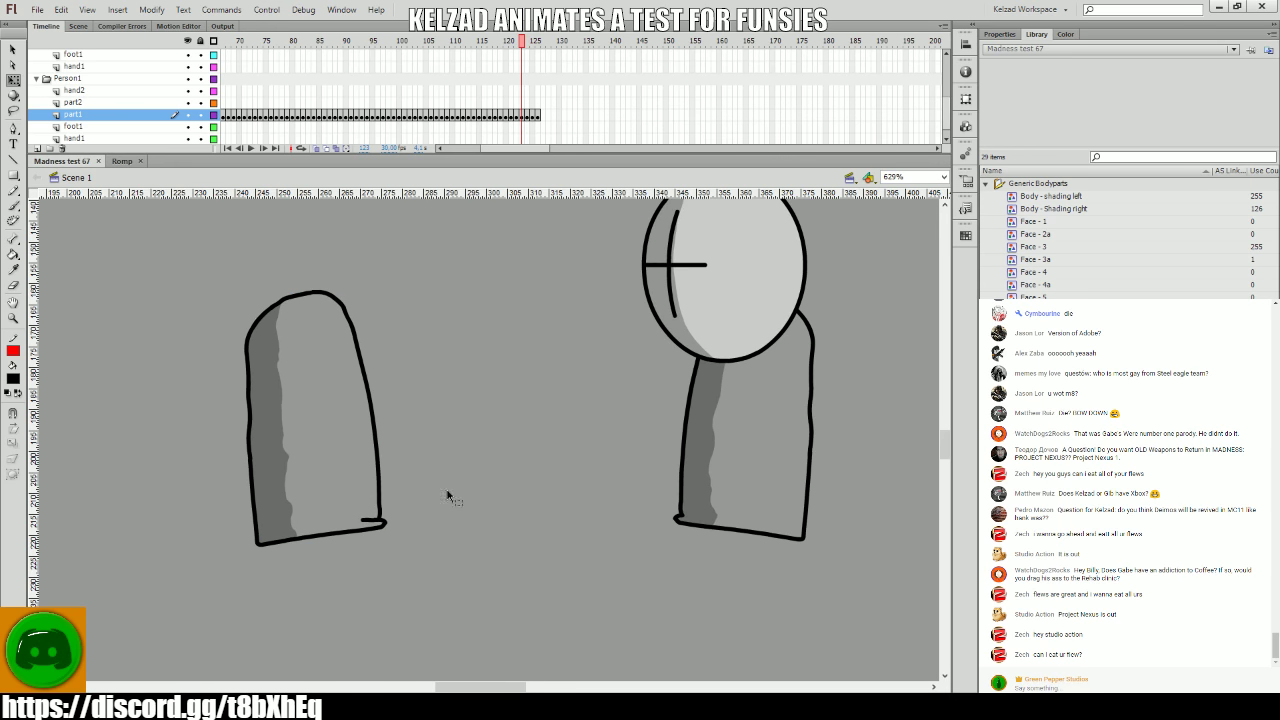
key(period)
key(period)
key(comma)
key(comma)
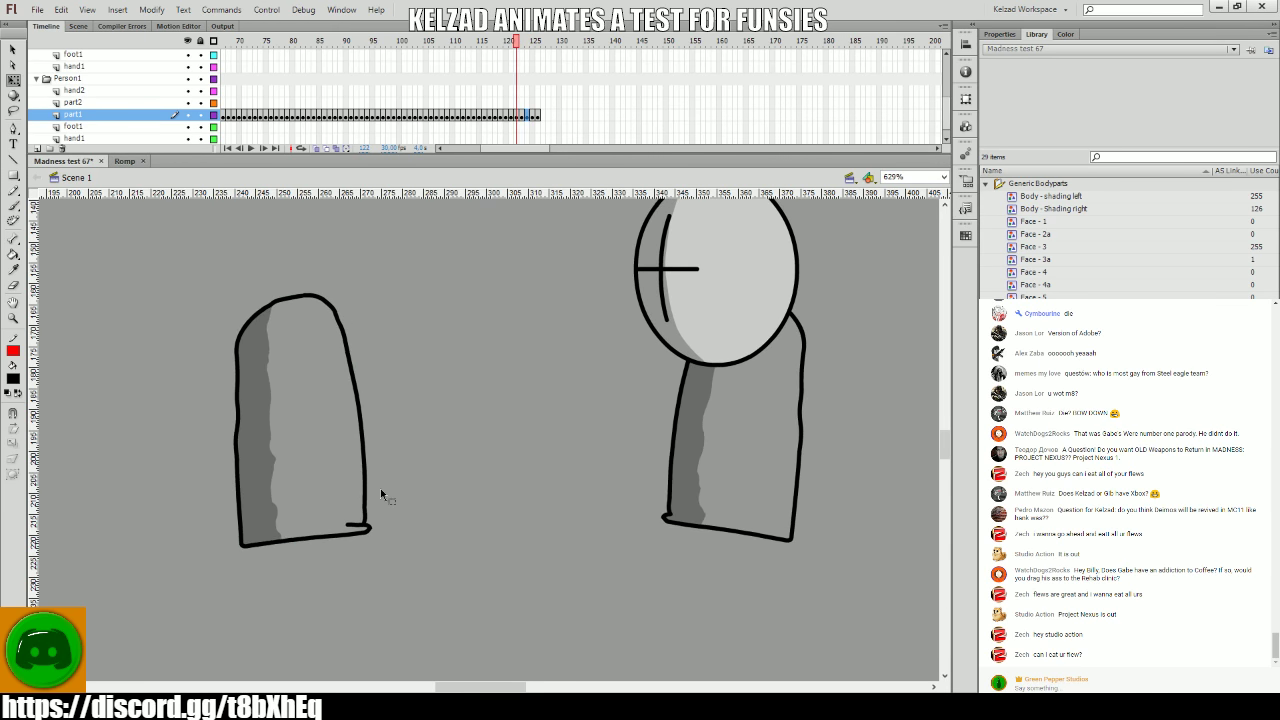
key(period)
key(period)
key(period)
- Add keyframes at frames 127 and 128 on part1, straightening the body slightly and shifting it right
click(370, 494)
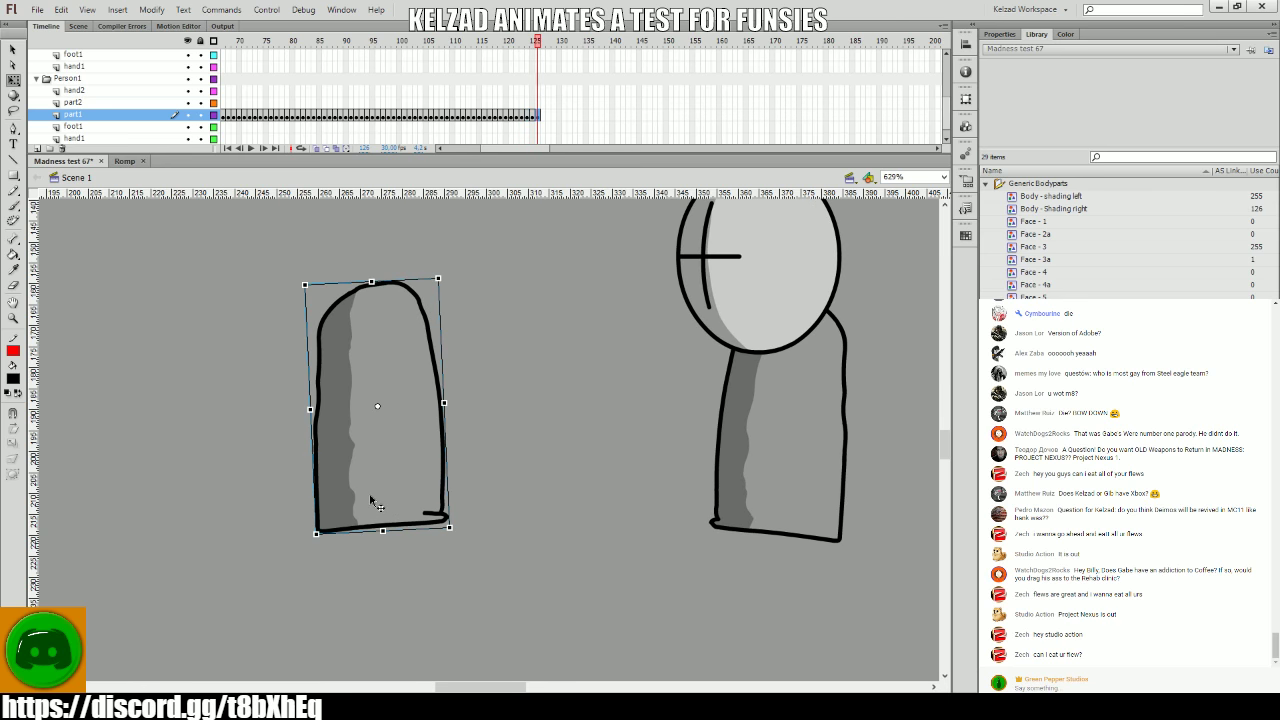
key(period)
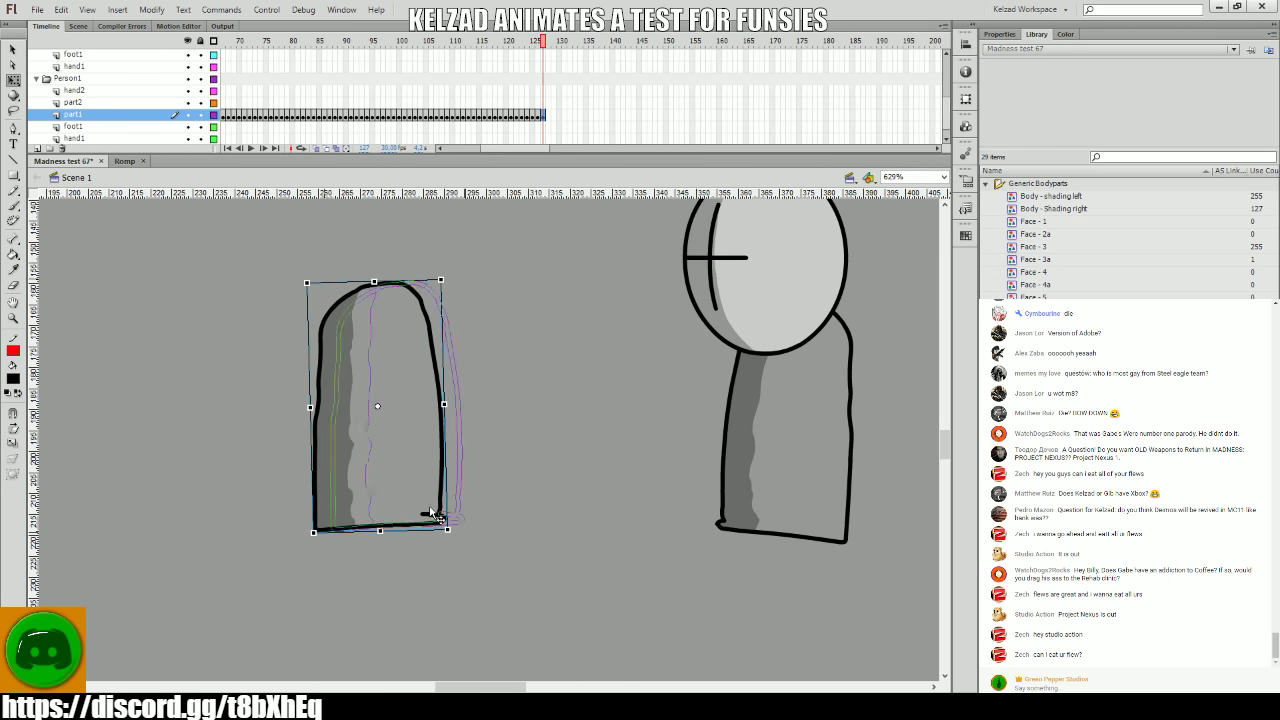
key(period)
- Play the animation on from frame 127 to examine how the other character moves up to about frame 143
mouse_move(610, 90)
mouse_down()
mouse_move(531, 90)
mouse_move(613, 90)
mouse_up()
click(357, 82)
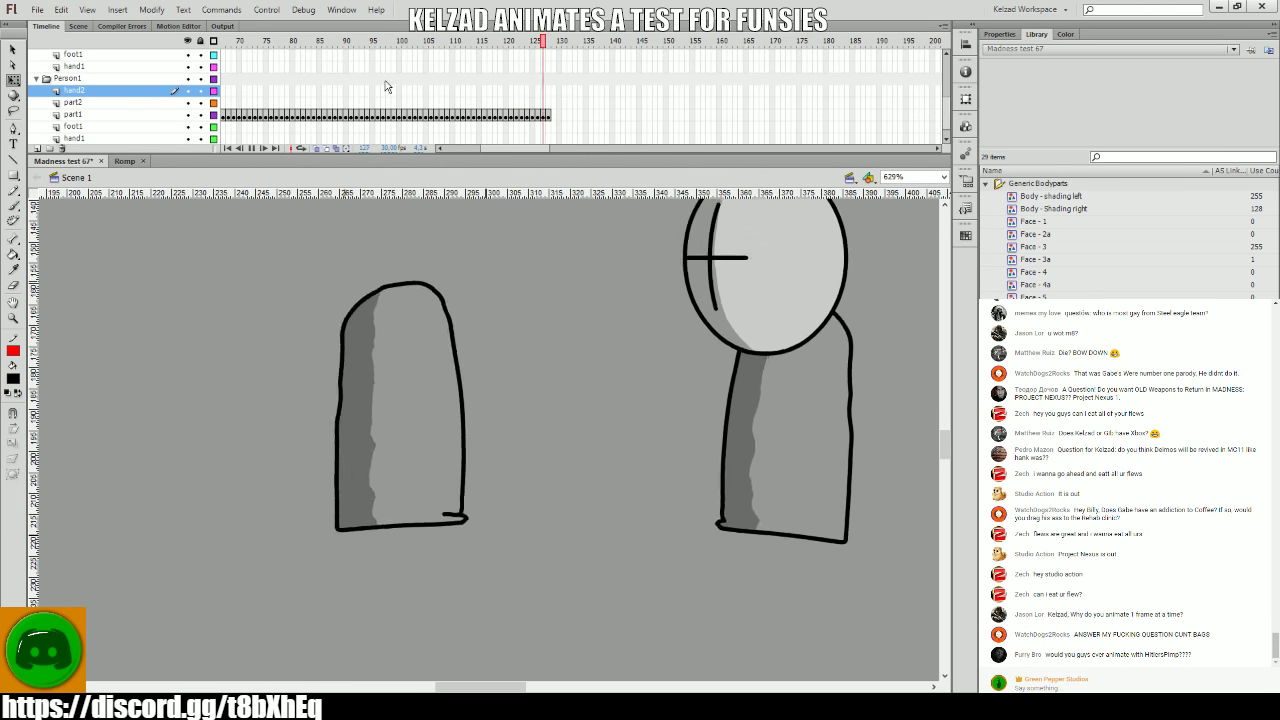
key(period)
key(period)
key(period)
key(period)
key(period)
key(period)
key(period)
key(period)
key(period)
key(period)
key(period)
key(period)
key(period)
key(period)
key(period)
key(period)
key(period)
key(period)
key(period)
key(period)
key(period)
key(period)
key(period)
key(period)
key(period)
key(period)
key(period)
key(period)
key(period)
key(period)
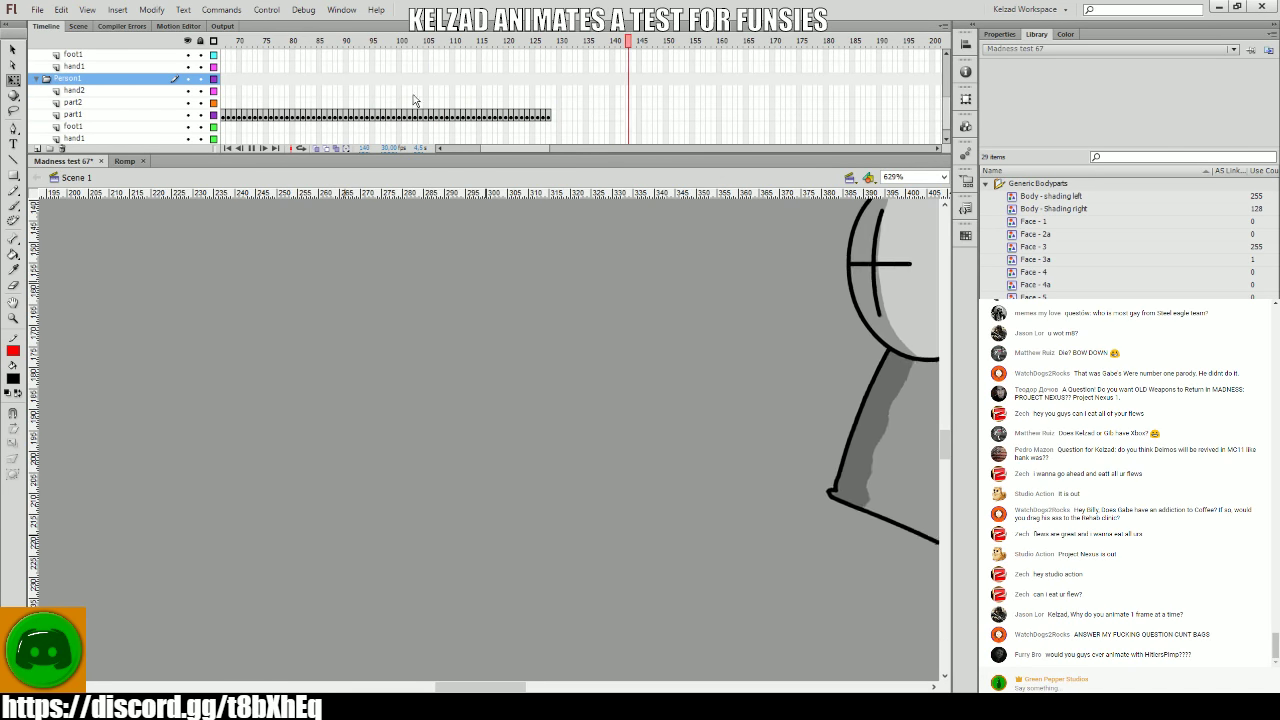
- Extend part1 with a keyframe at frame 129 and review the body's sway across frames 108 to 121
drag(424, 90, 491, 106)
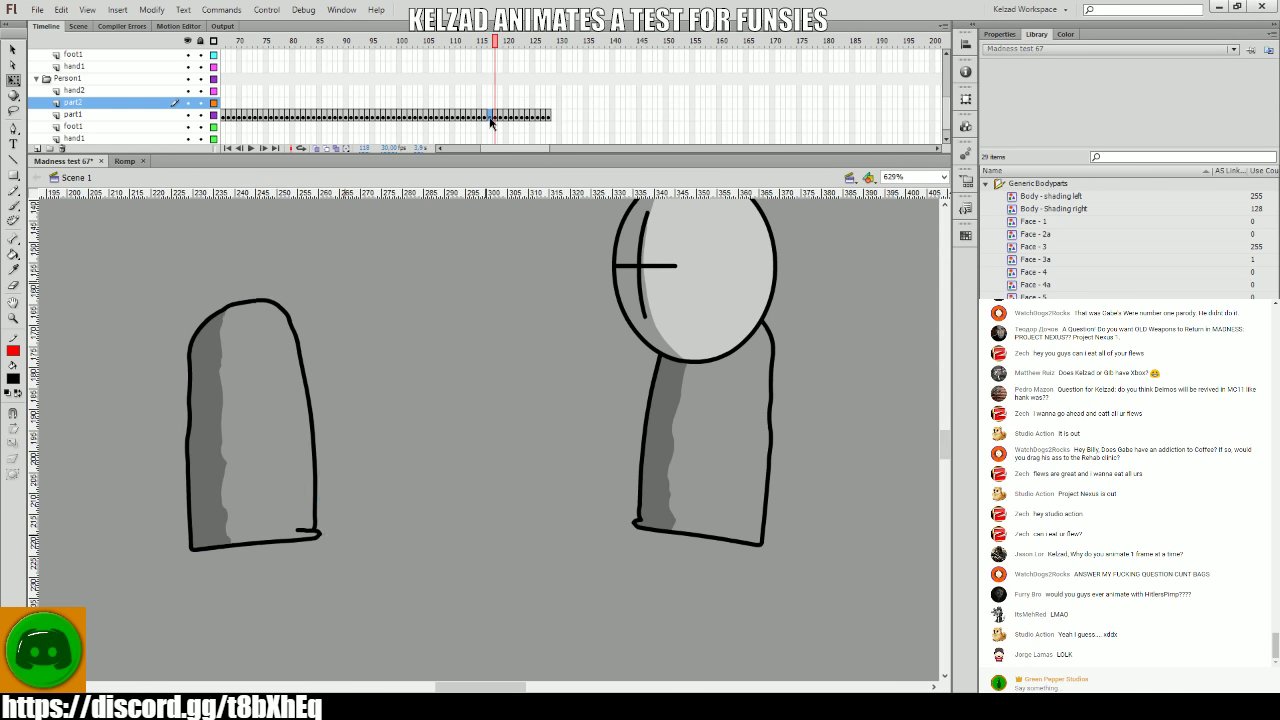
click(491, 117)
key(period)
key(period)
key(period)
key(period)
key(period)
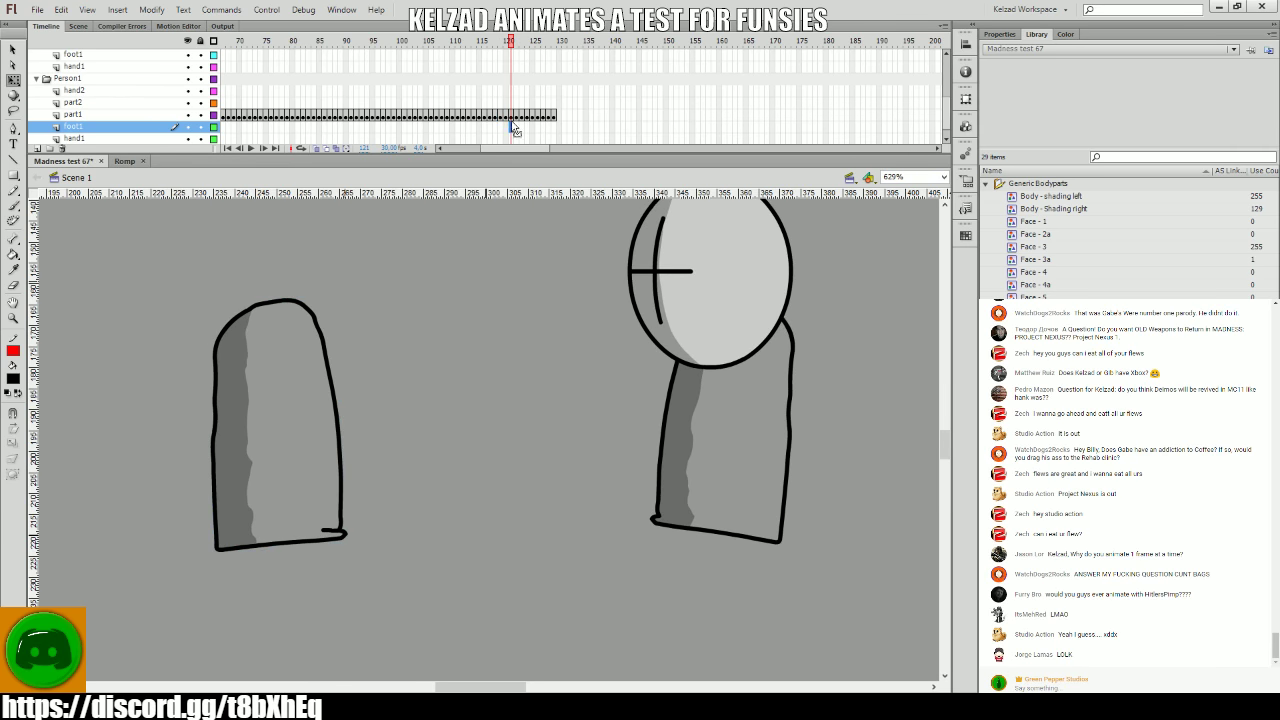
click(441, 104)
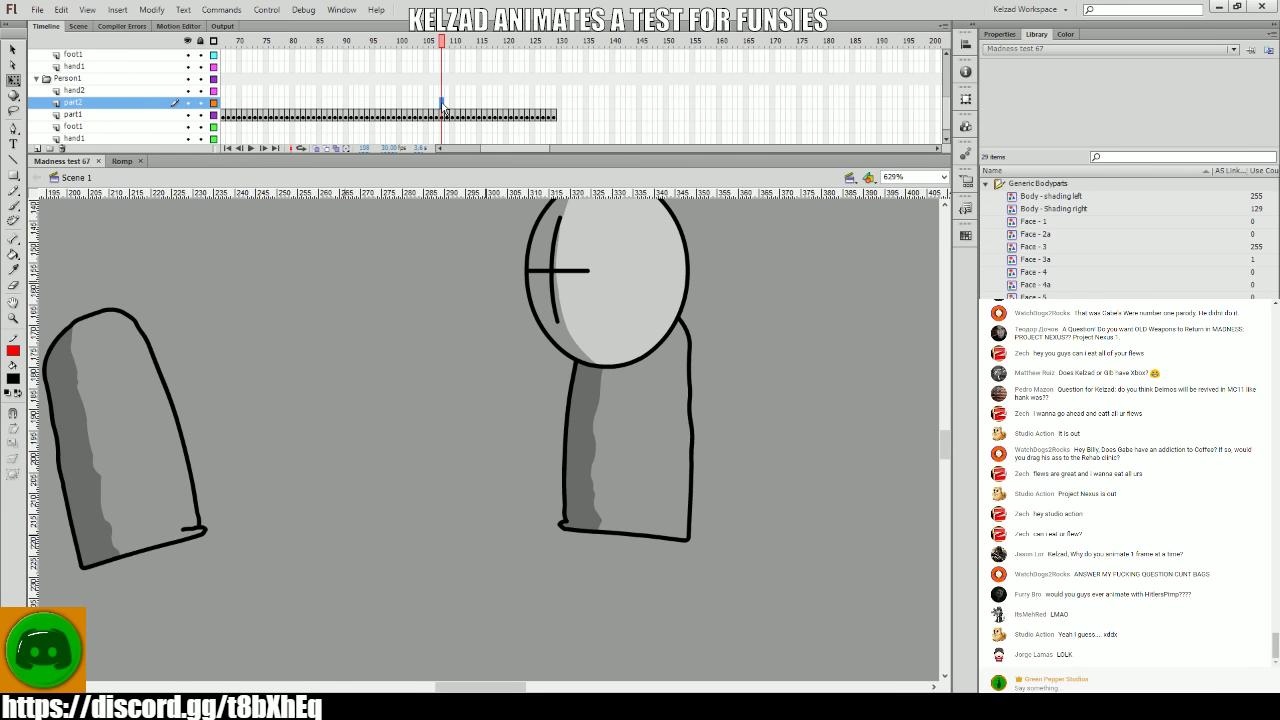
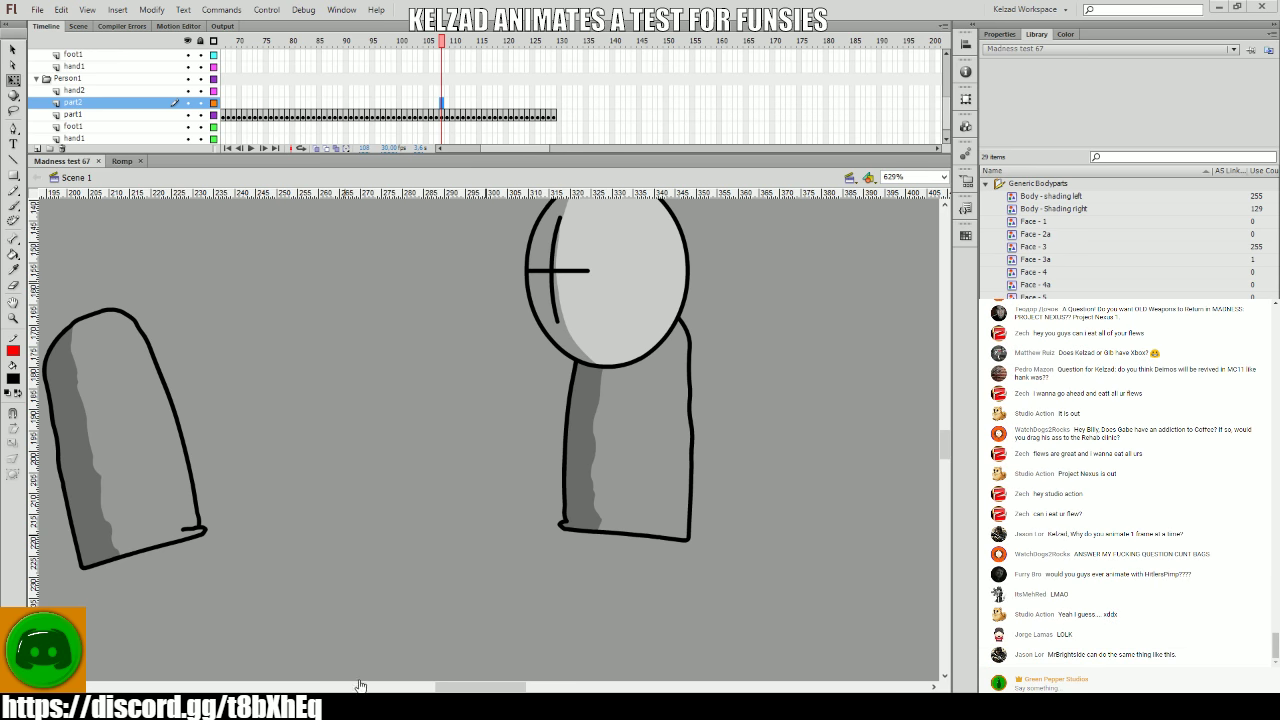
- Rotate the body slightly clockwise and move it right in frame 129, comparing it with frame 128
drag(531, 114, 553, 117)
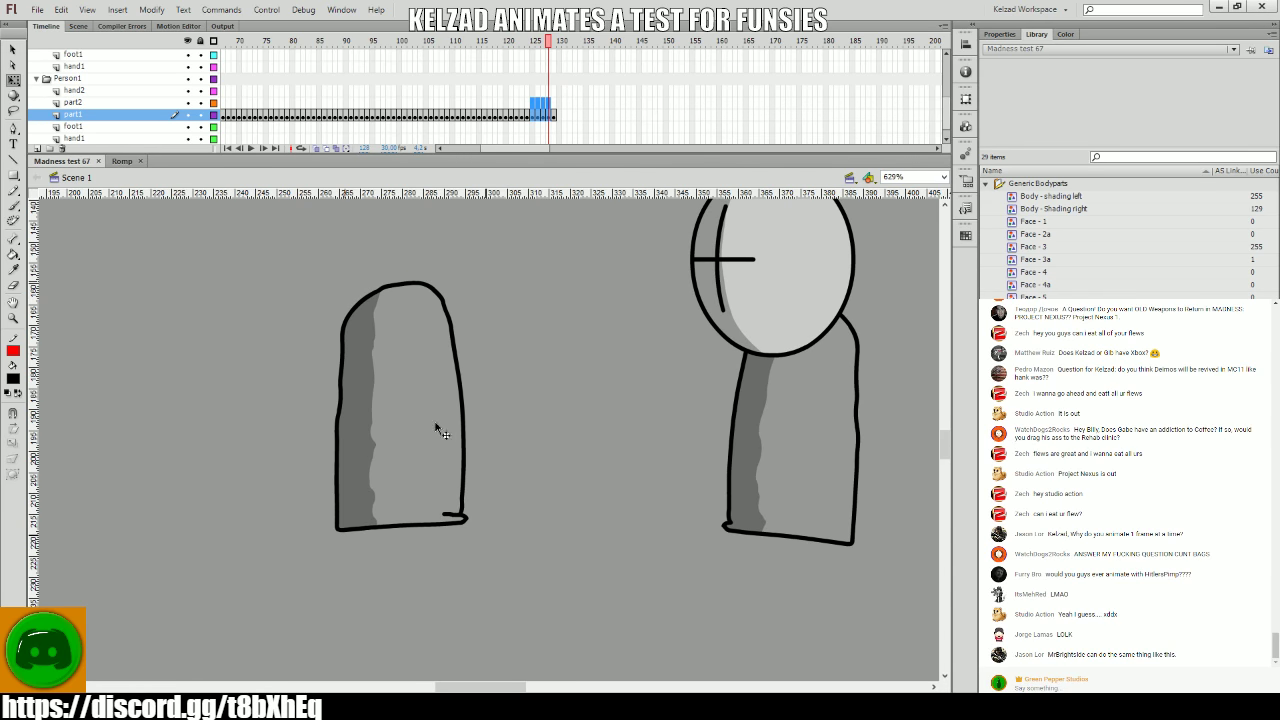
click(430, 478)
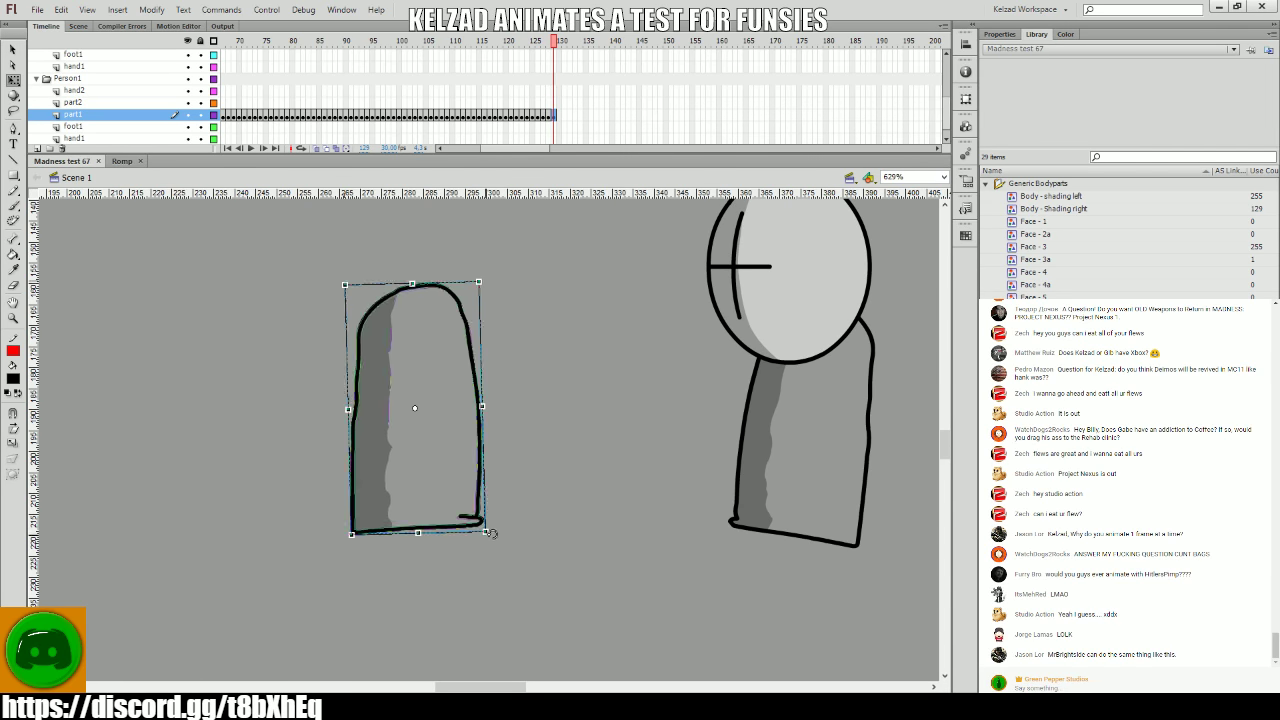
drag(491, 533, 523, 531)
key(comma)
key(comma)
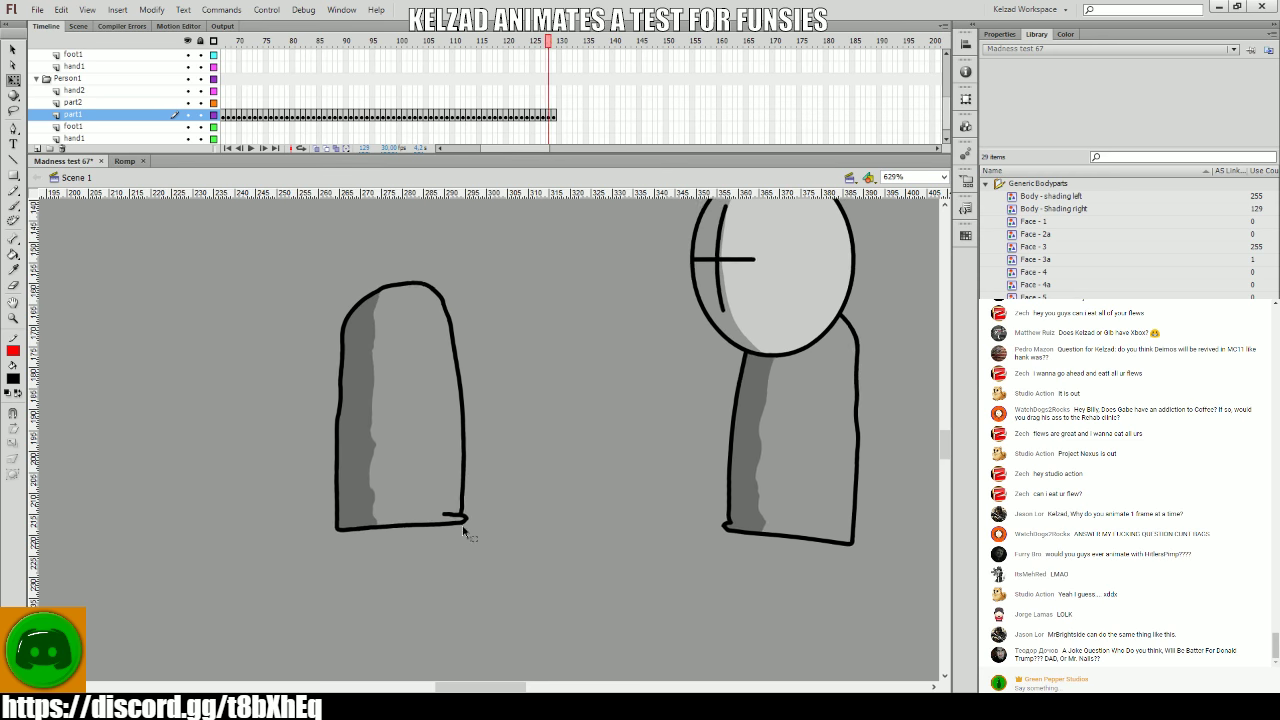
- Add keyframes at frames 130 and 131 on part1, tilting the body slightly clockwise and shifting it right and up
key(period)
click(426, 509)
key(period)
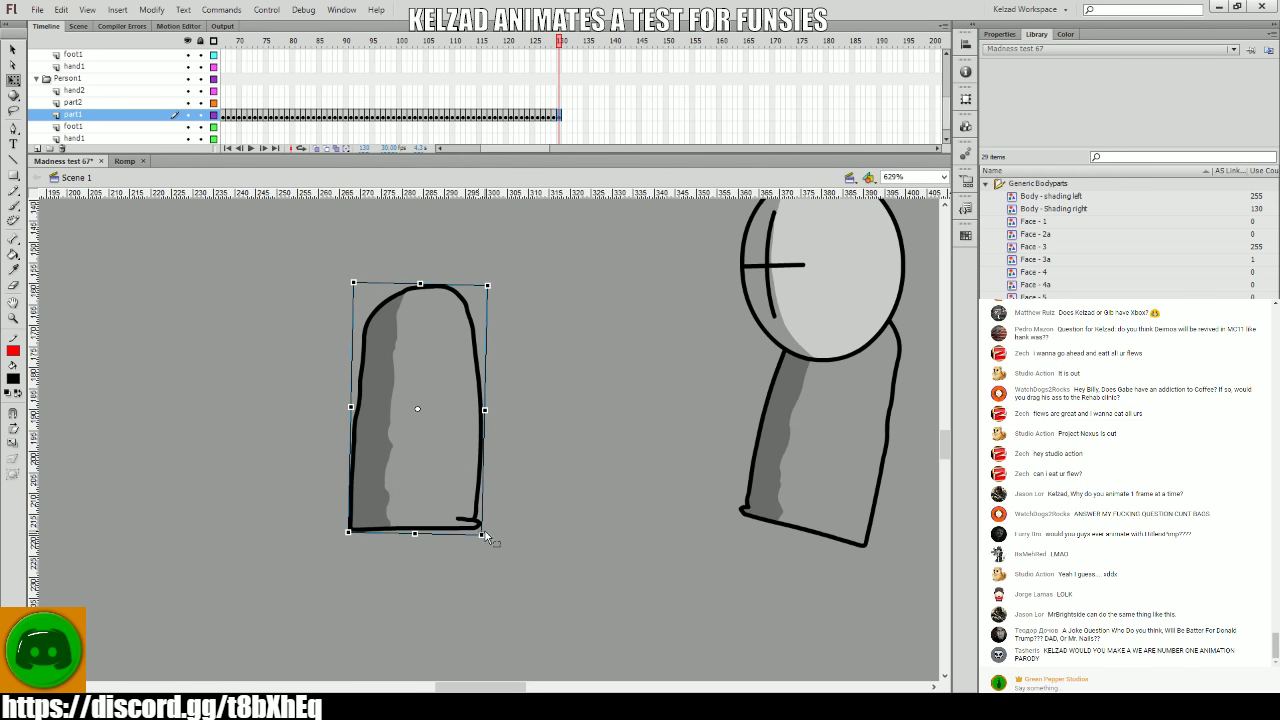
drag(493, 536, 525, 531)
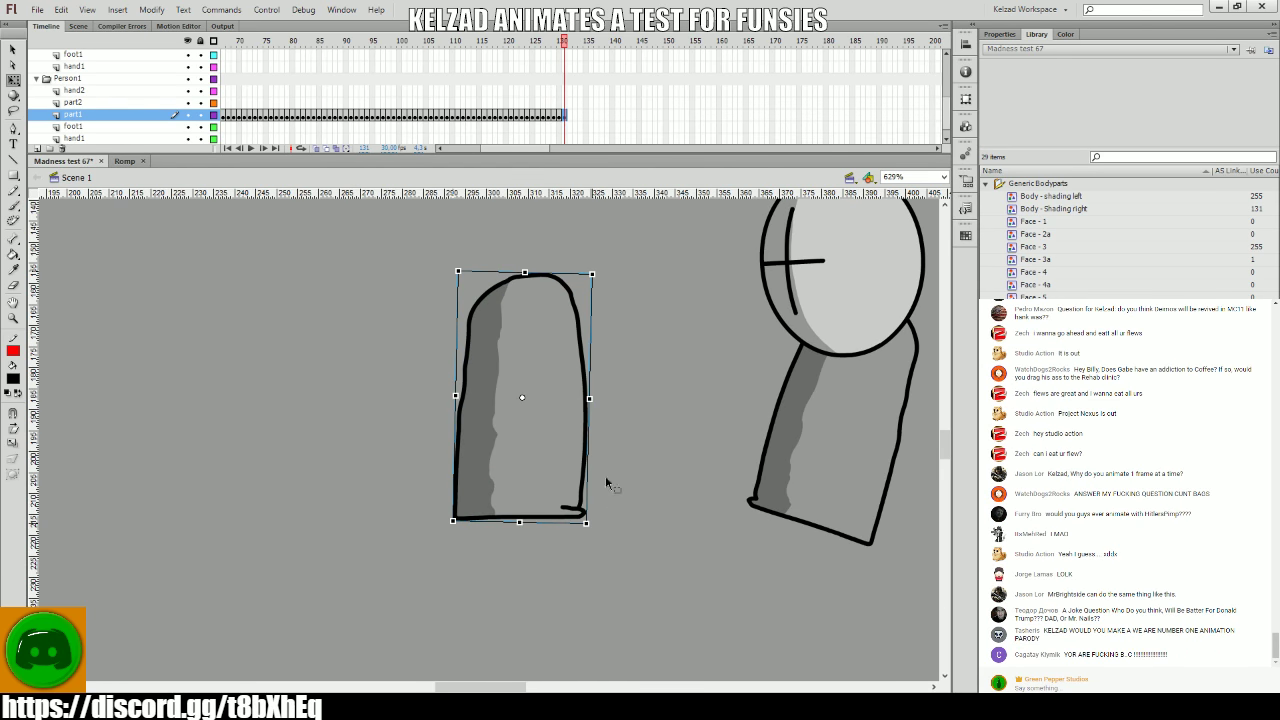
- Play back the motion from around frame 119 and check the body's movement up to frame 131
drag(509, 128, 538, 152)
key(Return)
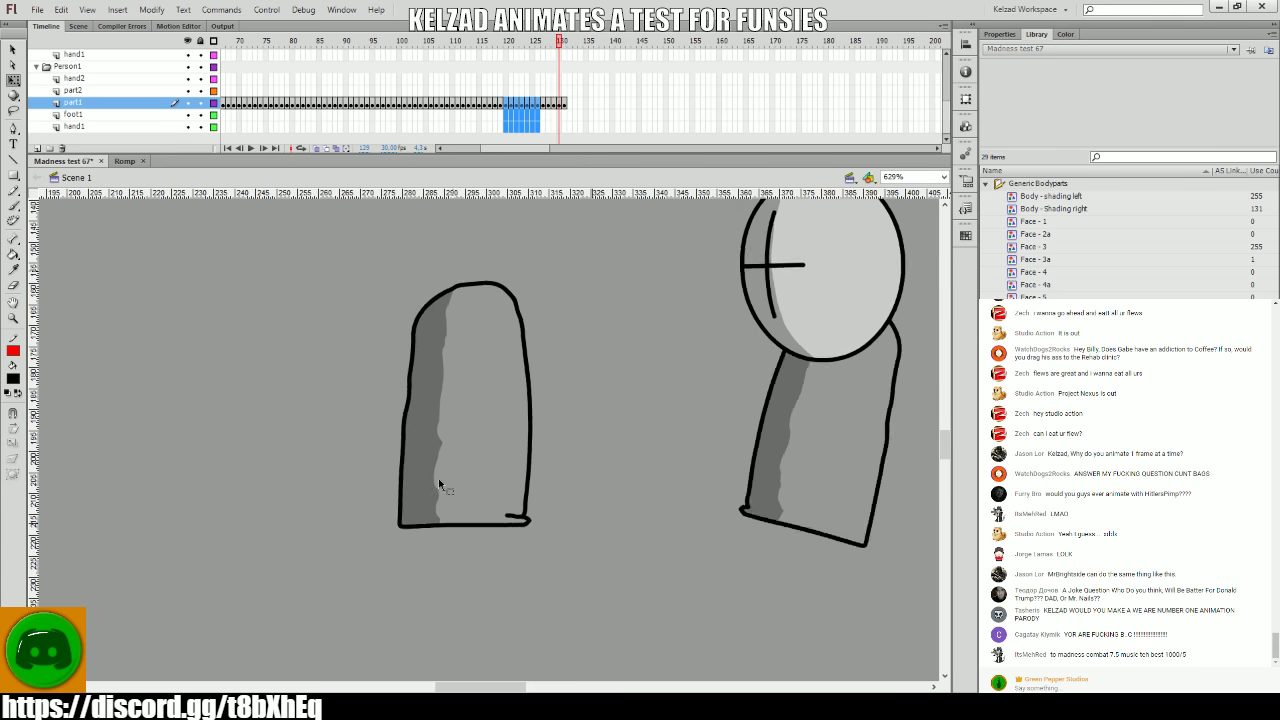
click(440, 476)
click(521, 97)
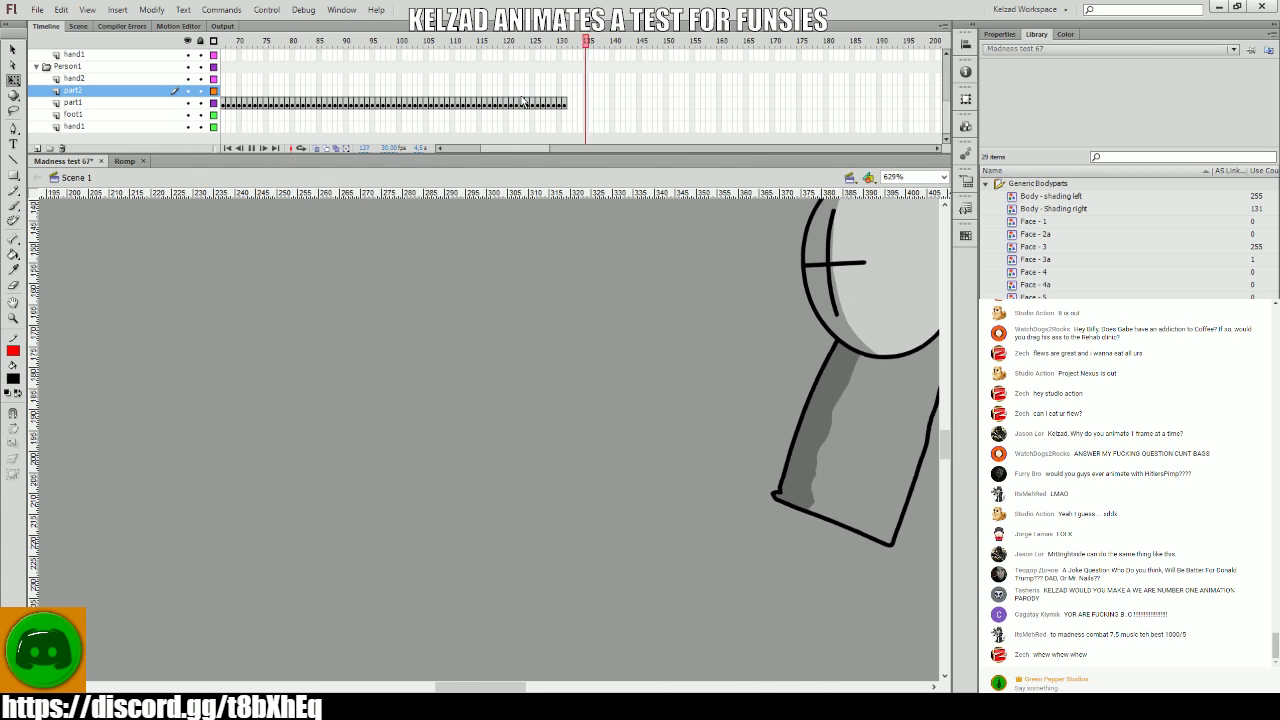
click(548, 91)
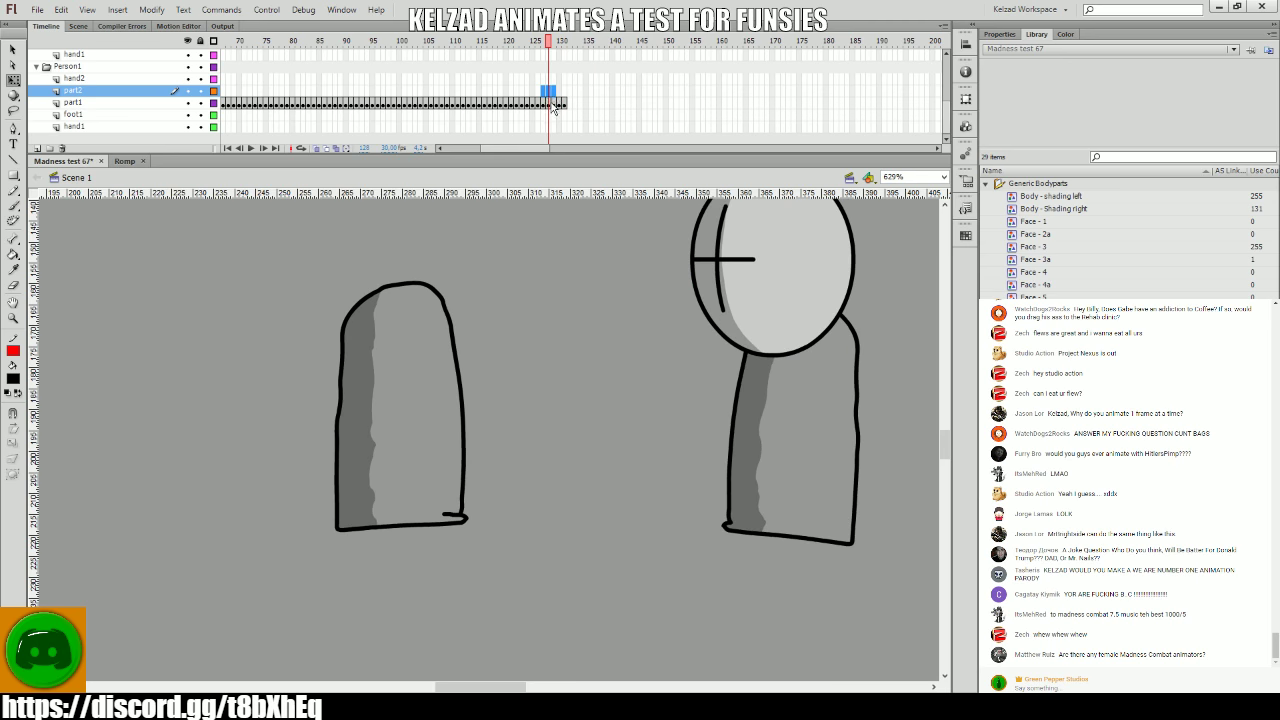
- Add keyframes at frames 132 to 136 on part1, moving the body right while tilting it further clockwise
click(512, 469)
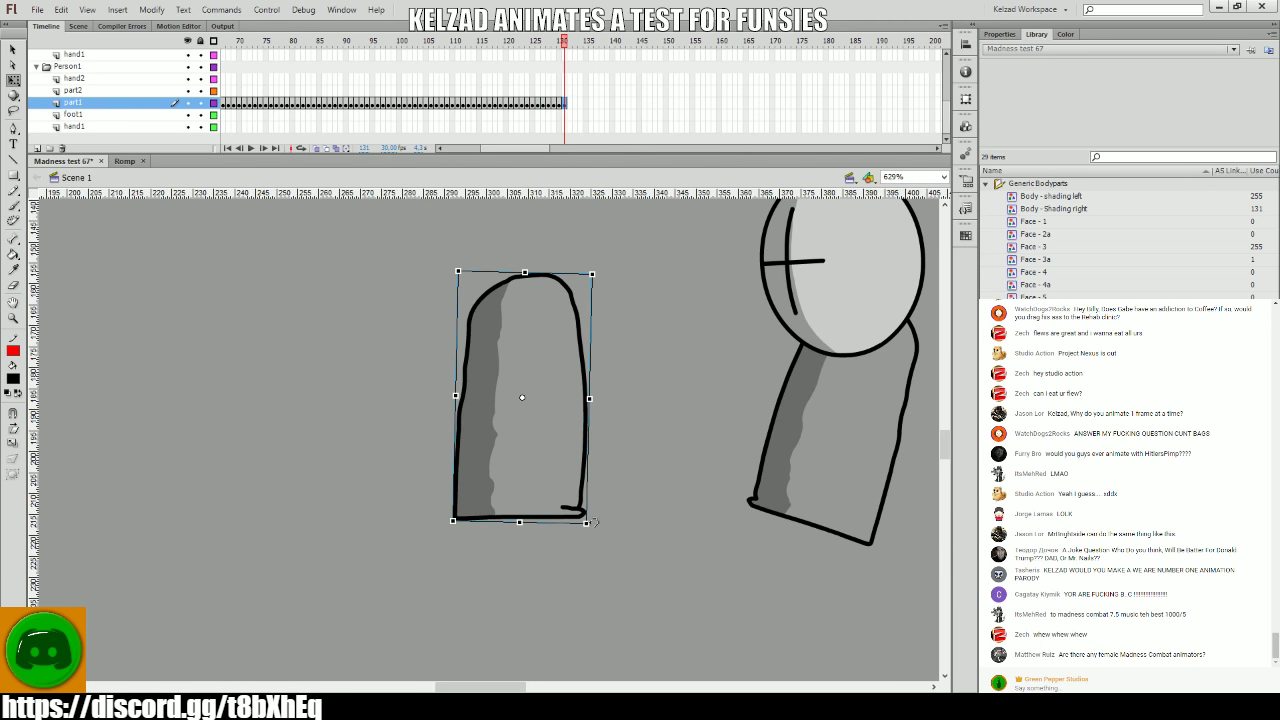
key(F6)
drag(560, 515, 625, 524)
key(F6)
key(F6)
key(F6)
scroll(633, 525, right, 2)
key(F6)
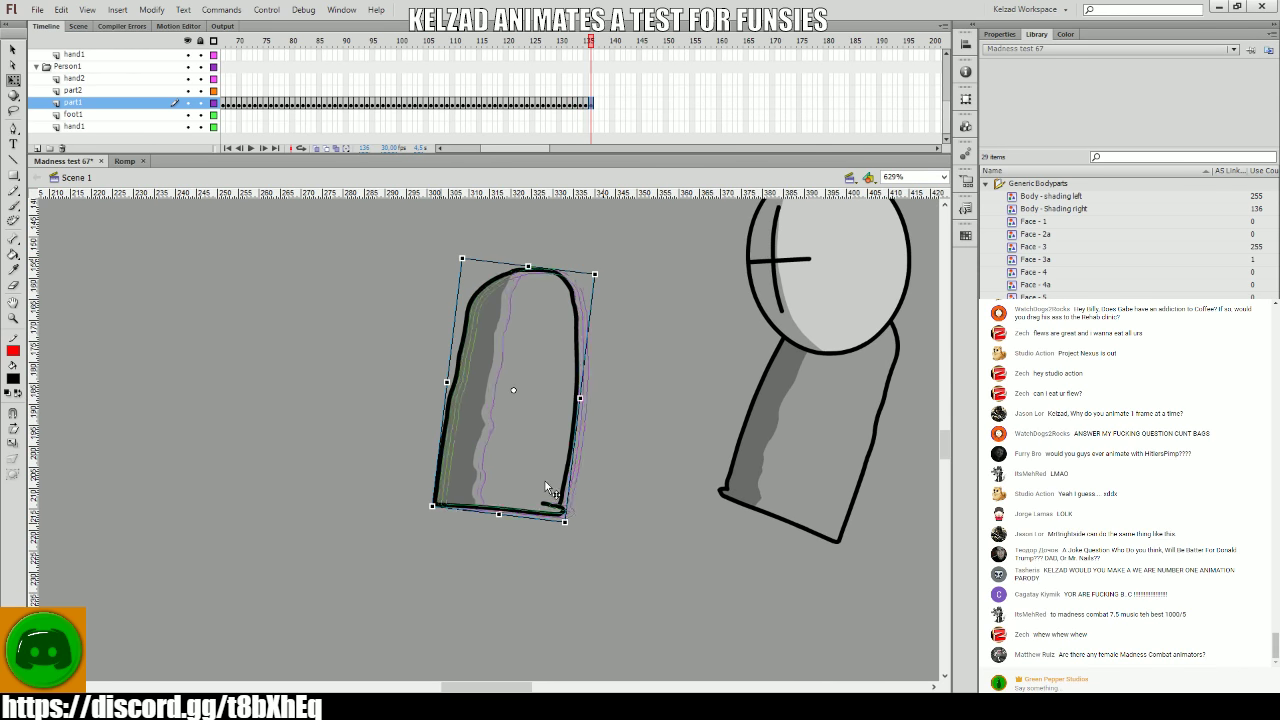
- Add keyframes at frames 137 to 140 on part1, shifting the body gradually right and slightly down
key(Right)
key(F6)
drag(549, 481, 556, 485)
key(F6)
key(F6)
key(F6)
key(F6)
key(F6)
key(F6)
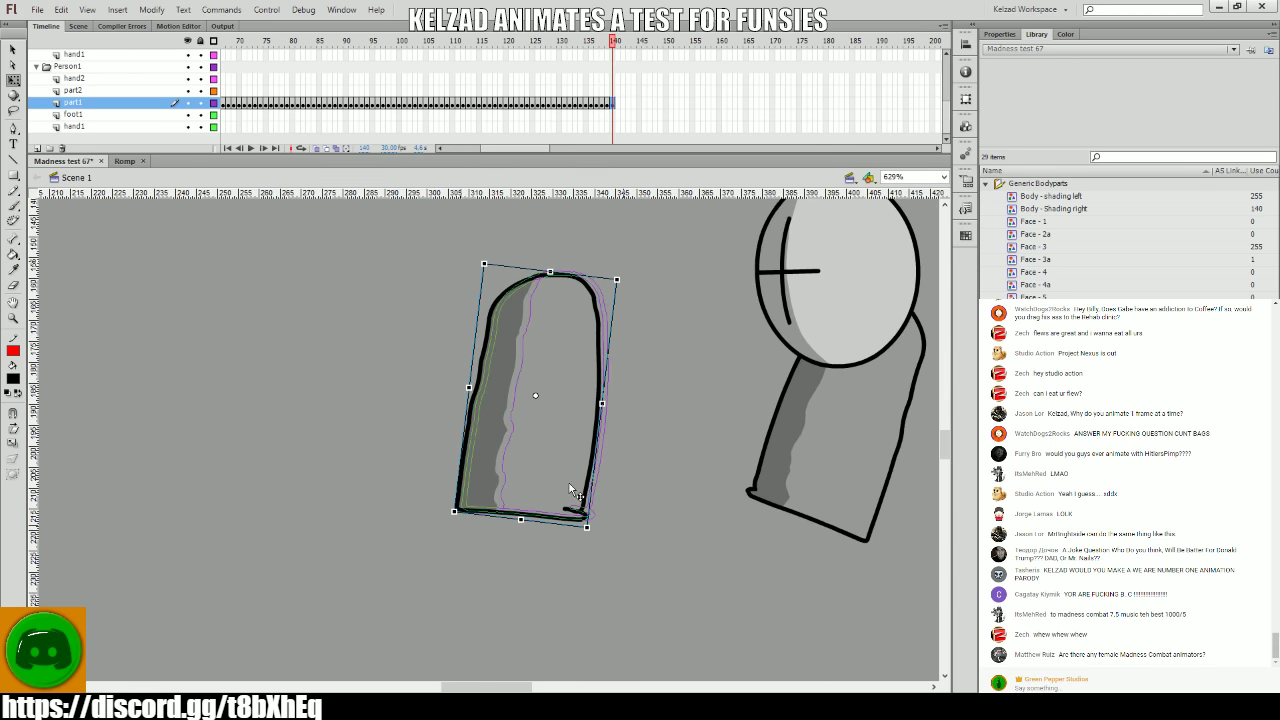
key(Right)
key(Right)
key(Right)
key(Right)
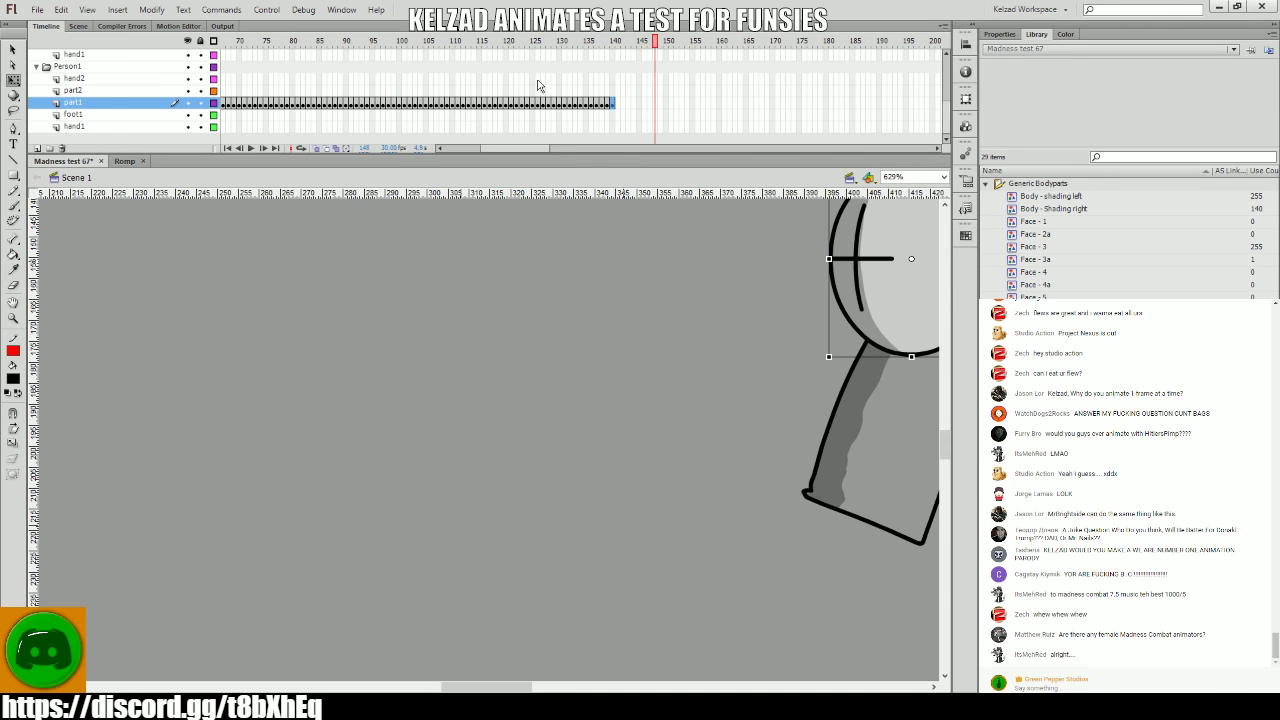
- Review frames 120 to 132 and shift the body slightly left in frames 131 and 132 to even out its spacing
click(498, 80)
drag(498, 80, 571, 80)
key(comma)
key(comma)
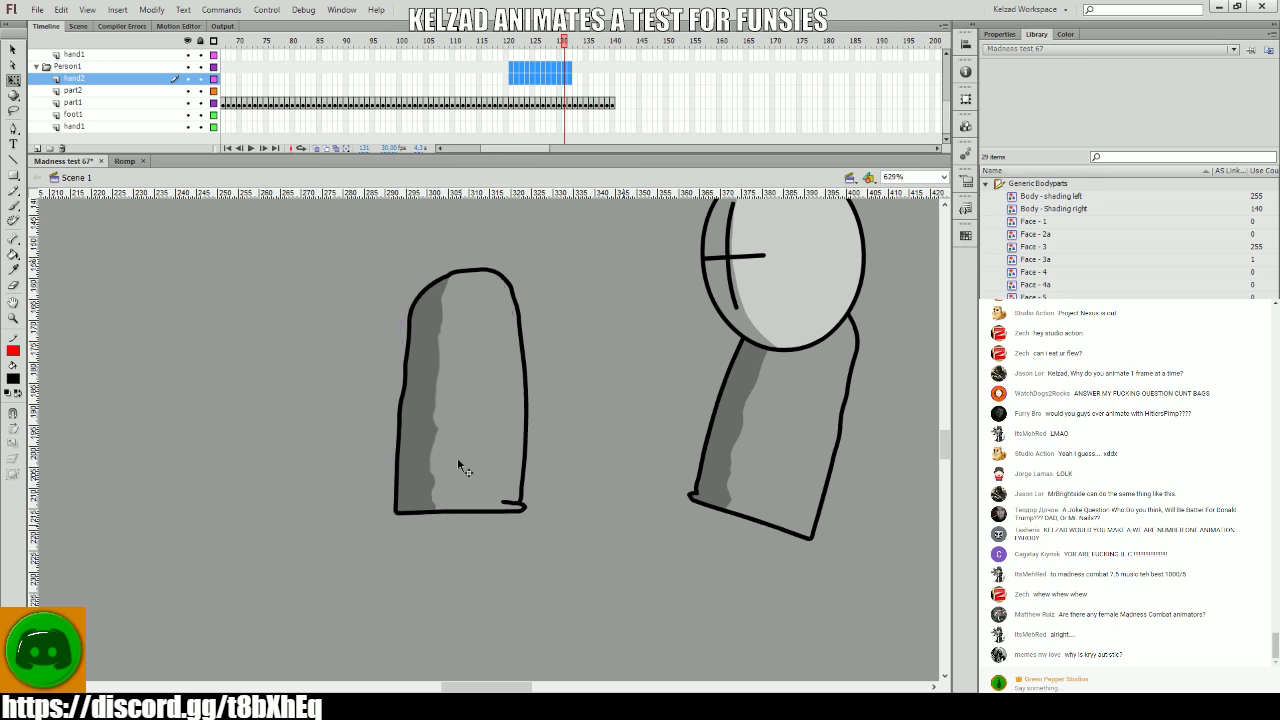
click(447, 470)
key(period)
key(period)
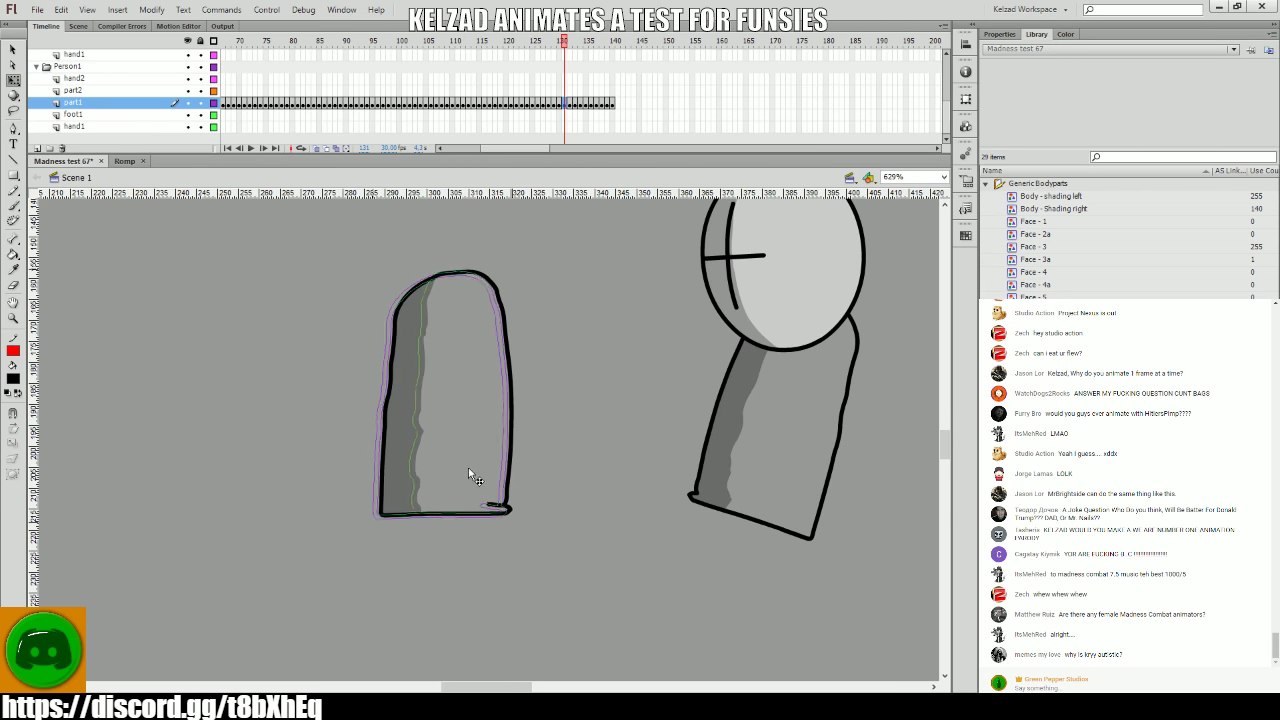
click(468, 467)
key(period)
key(period)
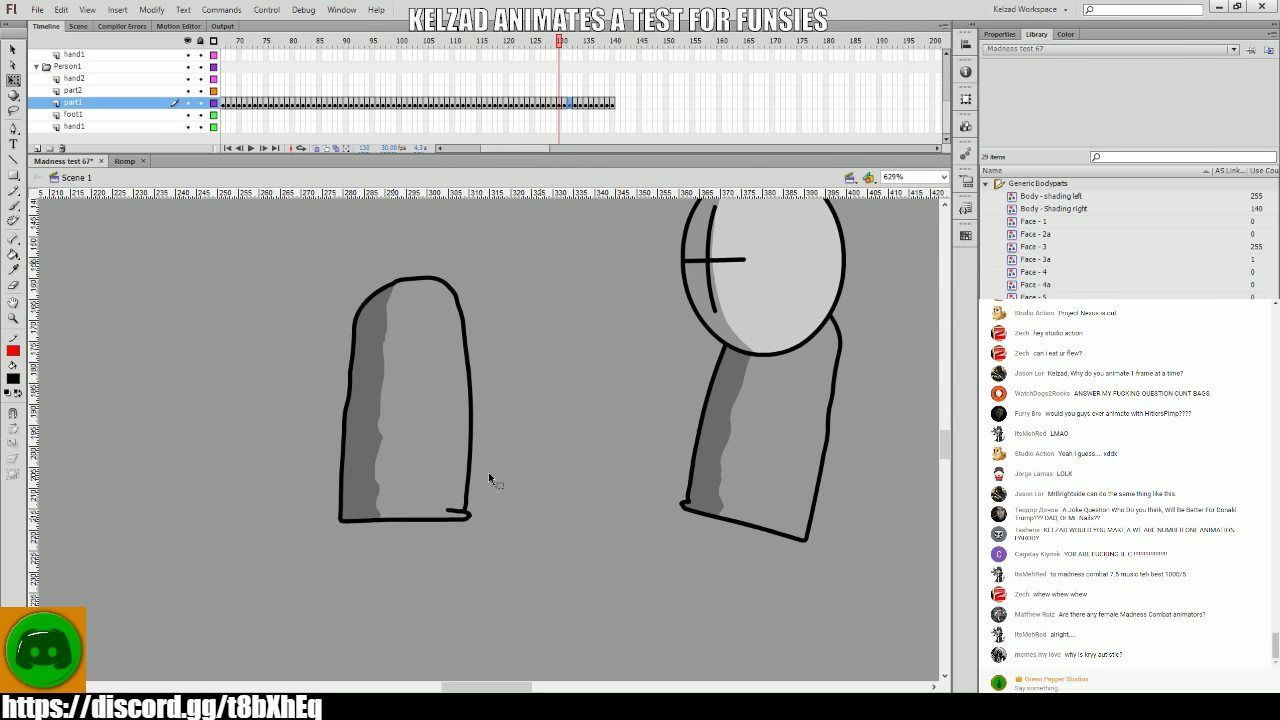
- Rotate the body slightly counterclockwise in frame 133 and compare it with the neighbouring frames back to 132
click(488, 472)
key(period)
key(comma)
click(500, 486)
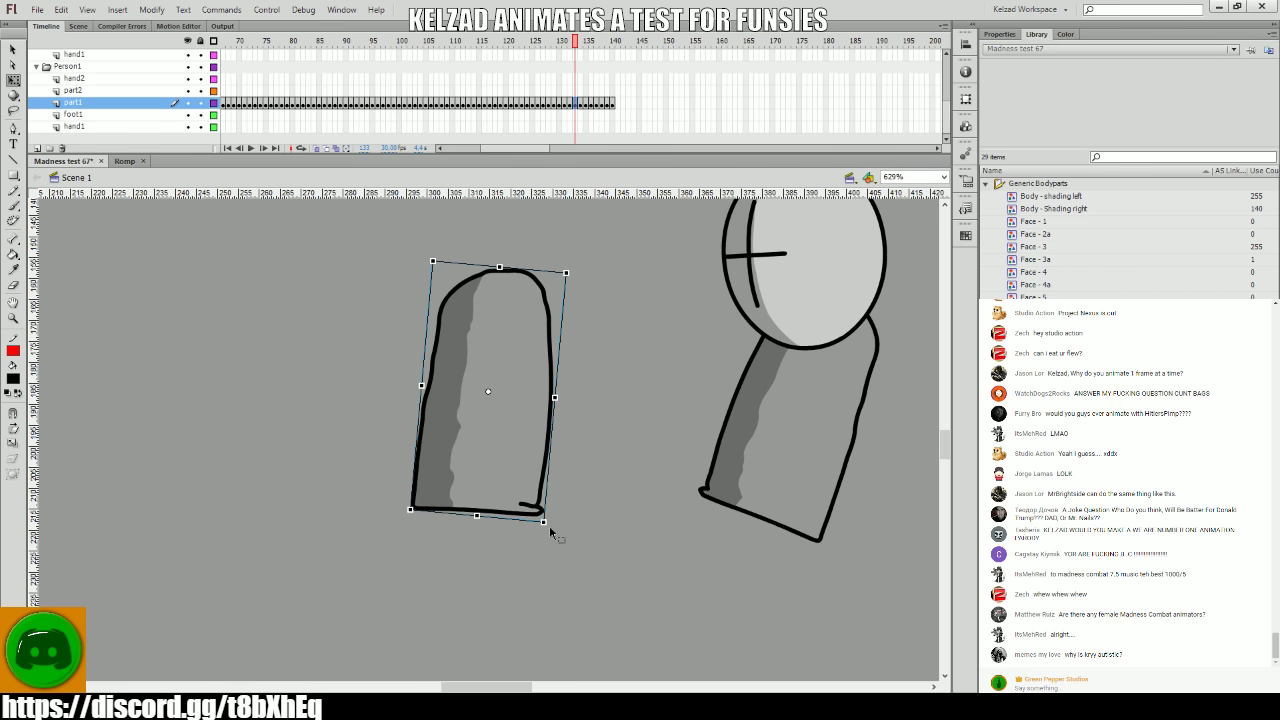
drag(550, 517, 547, 517)
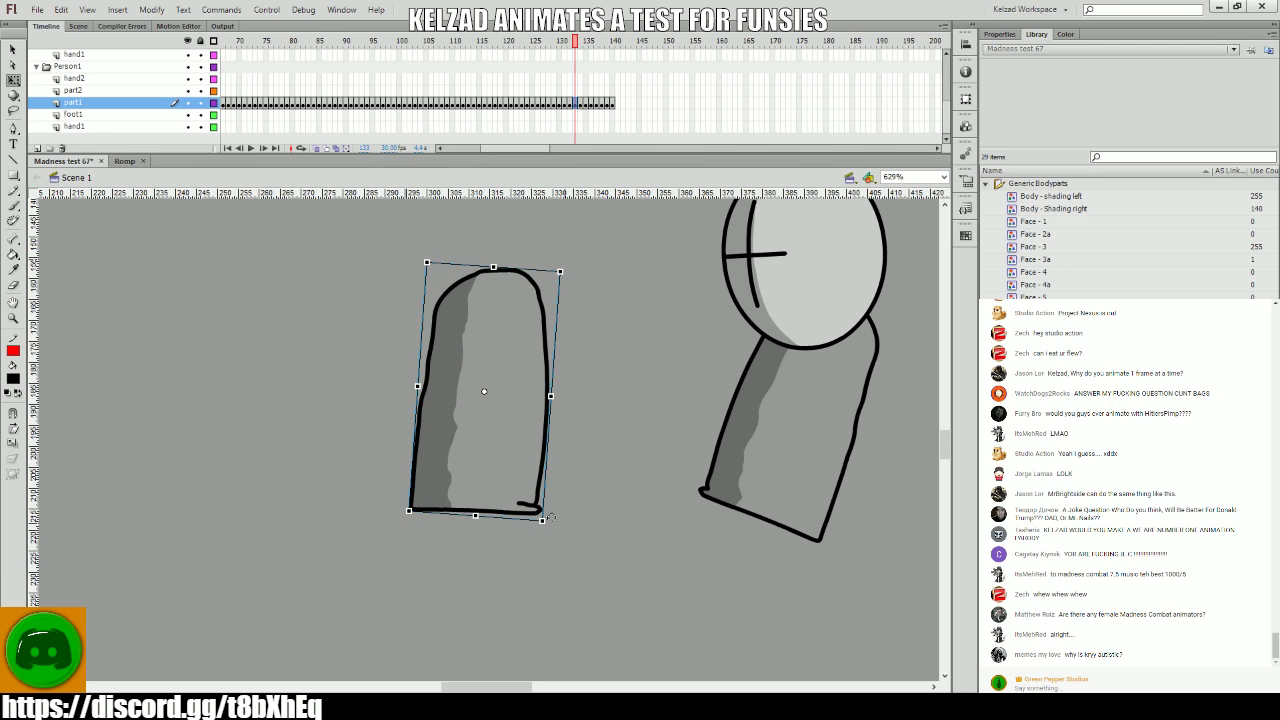
key(comma)
key(comma)
click(510, 502)
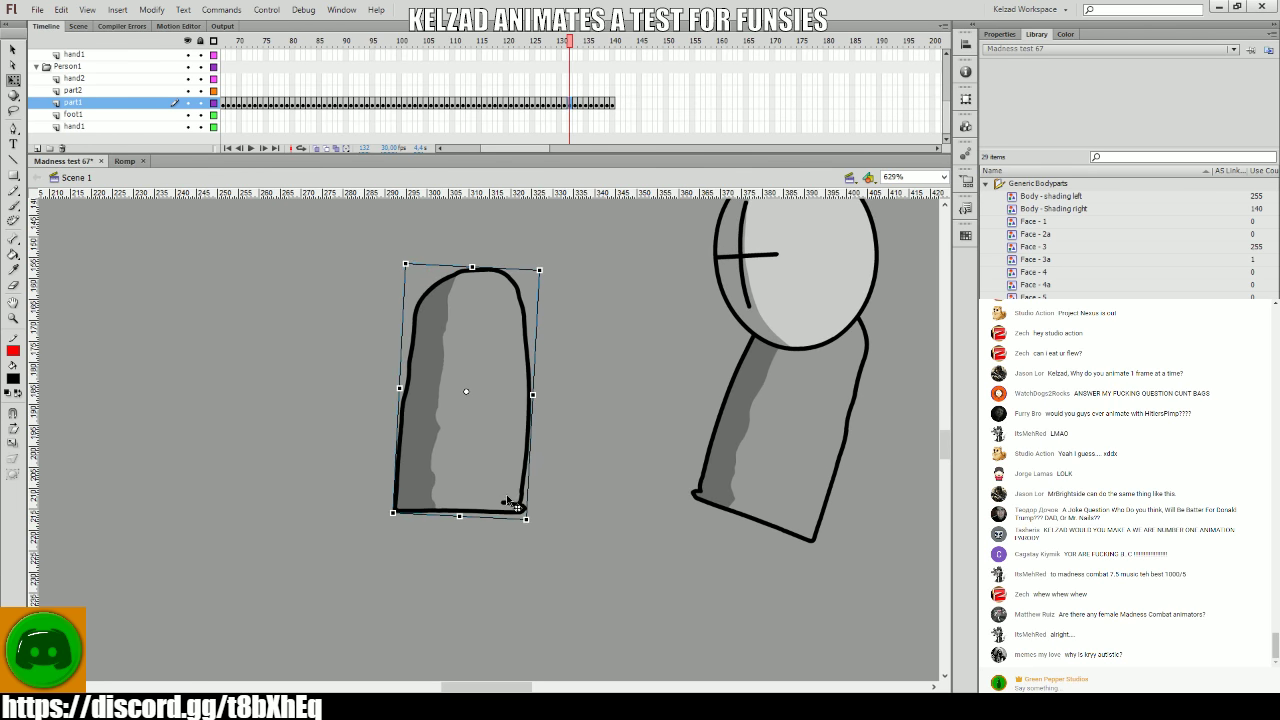
- Replay the motion from around frame 117 and remove part1's frames from 137 onward
key(Return)
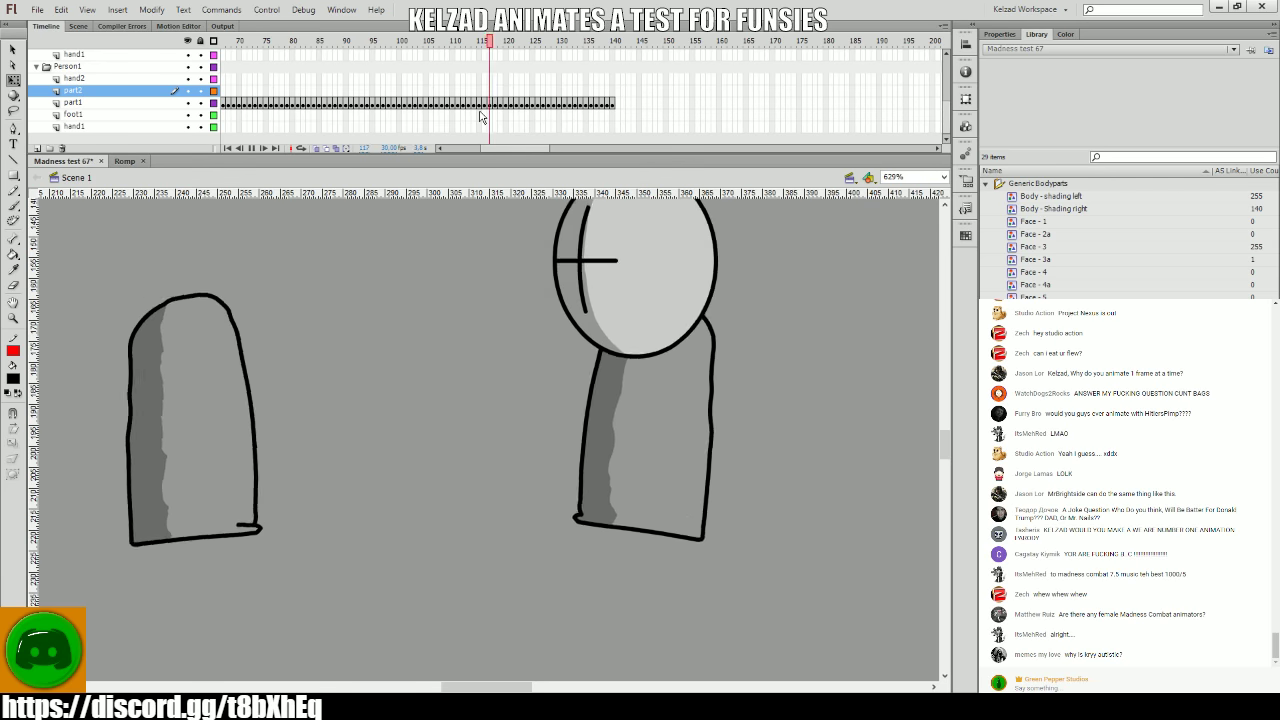
drag(505, 90, 595, 106)
click(619, 103)
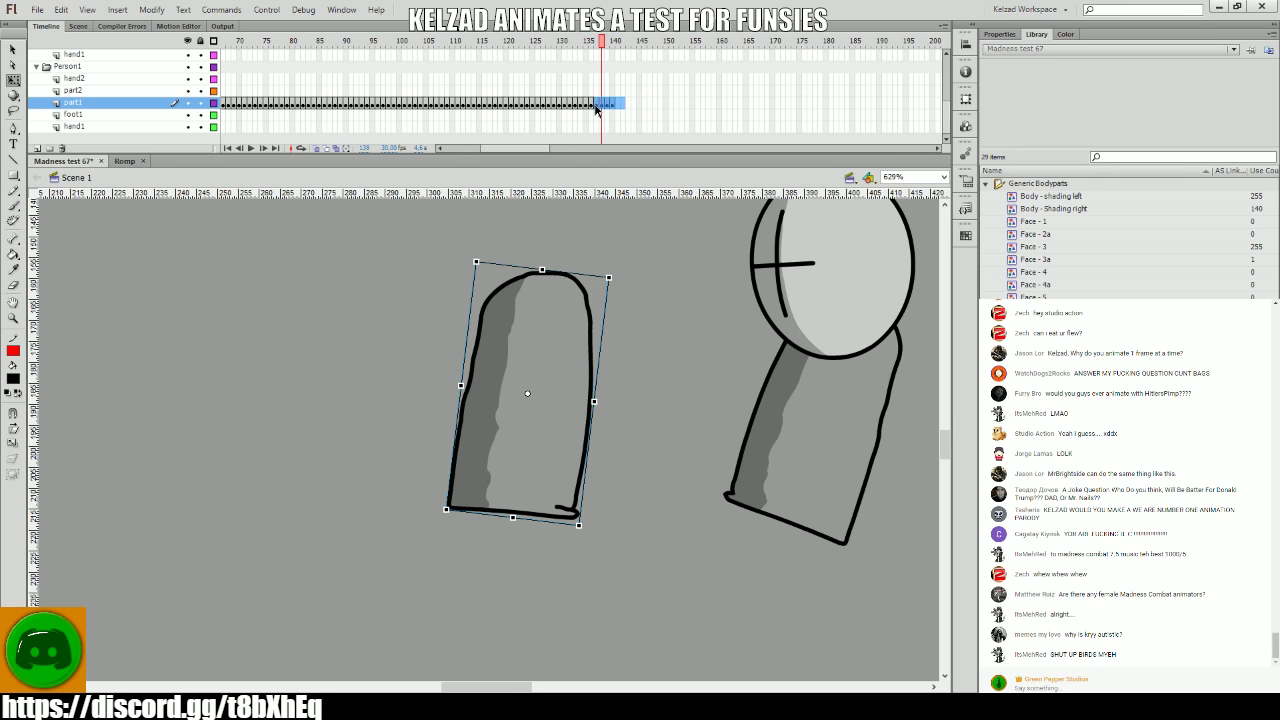
key(period)
key(comma)
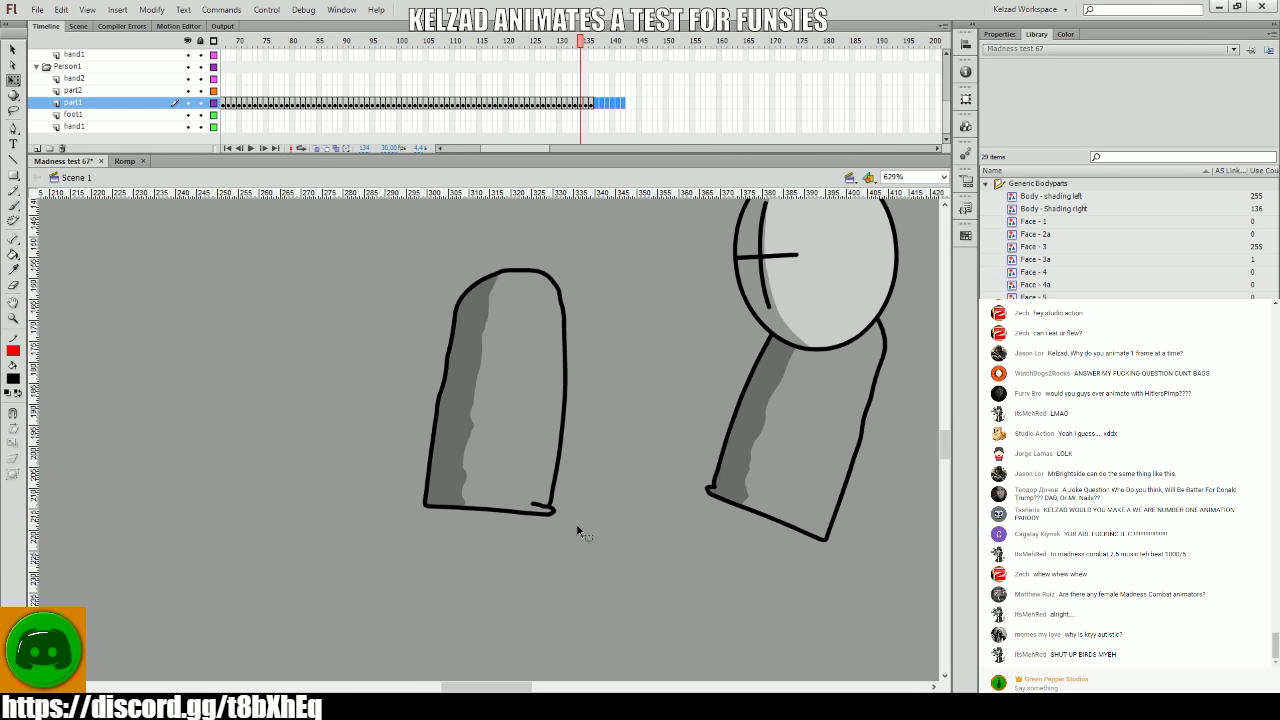
- Add keyframes at frames 137 to 140 on part1, easing the body slightly right and down while adjusting its tilt
key(period)
key(period)
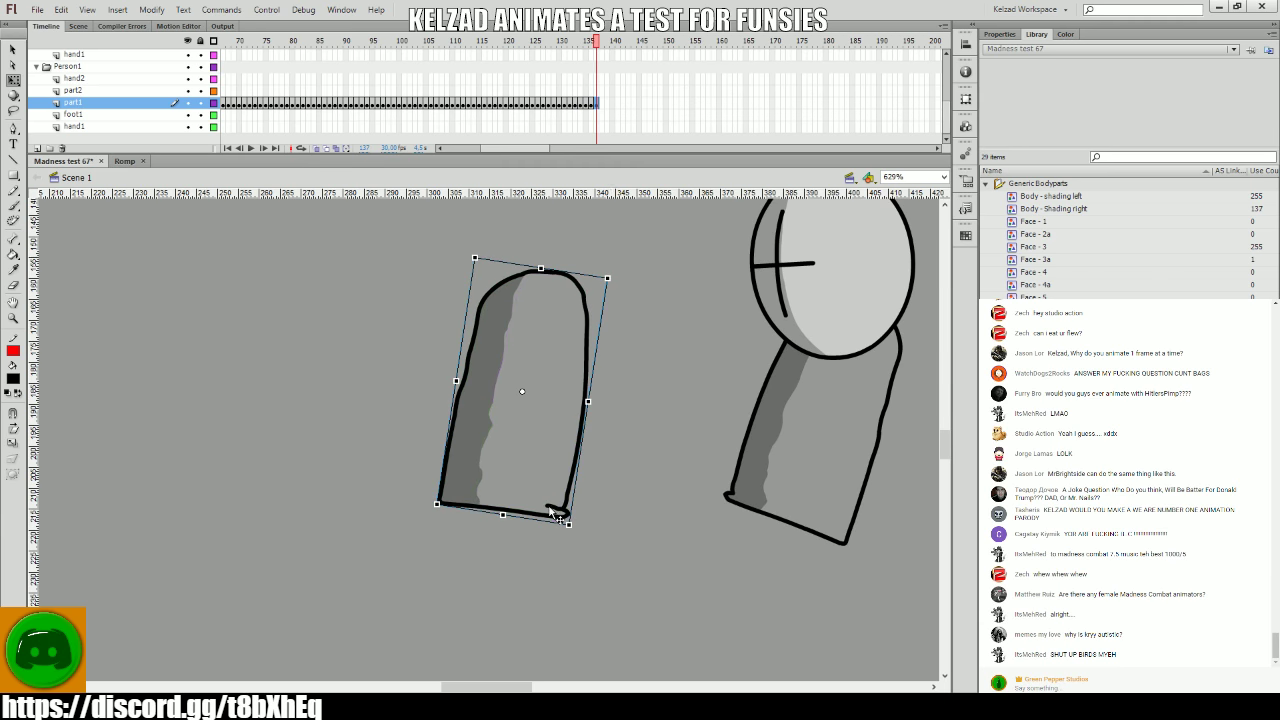
key(period)
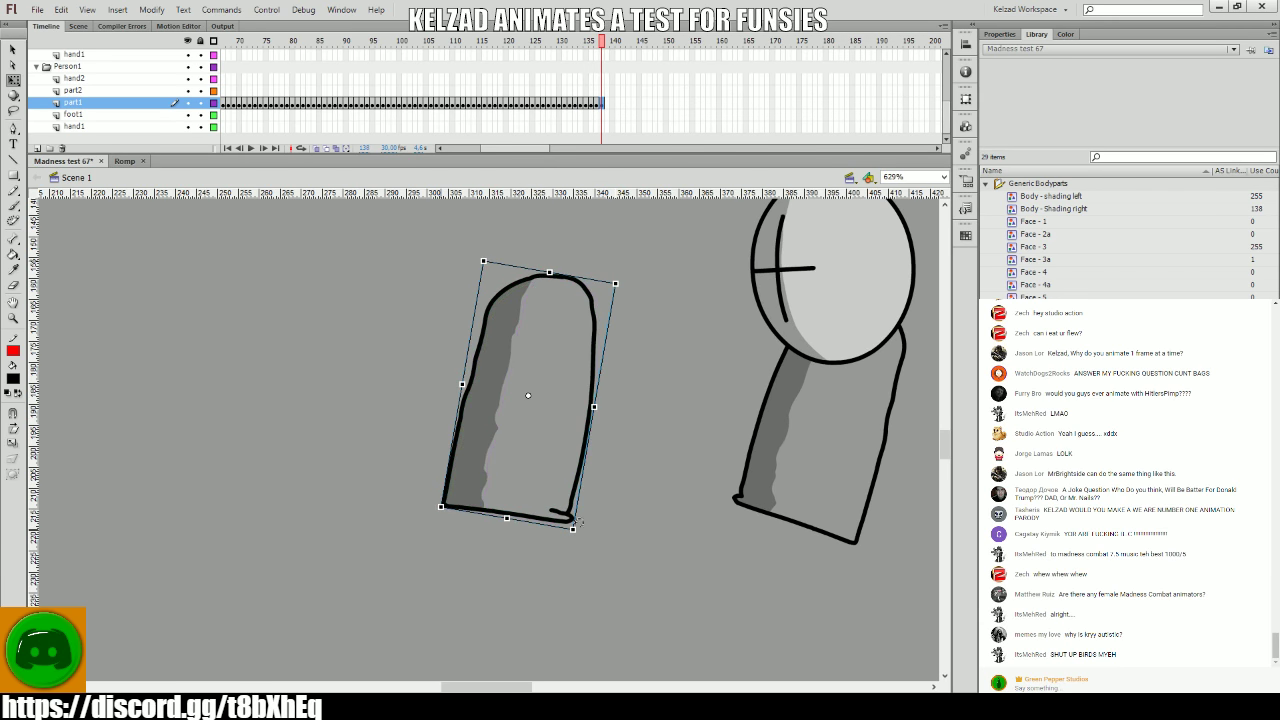
key(period)
drag(563, 521, 580, 528)
key(period)
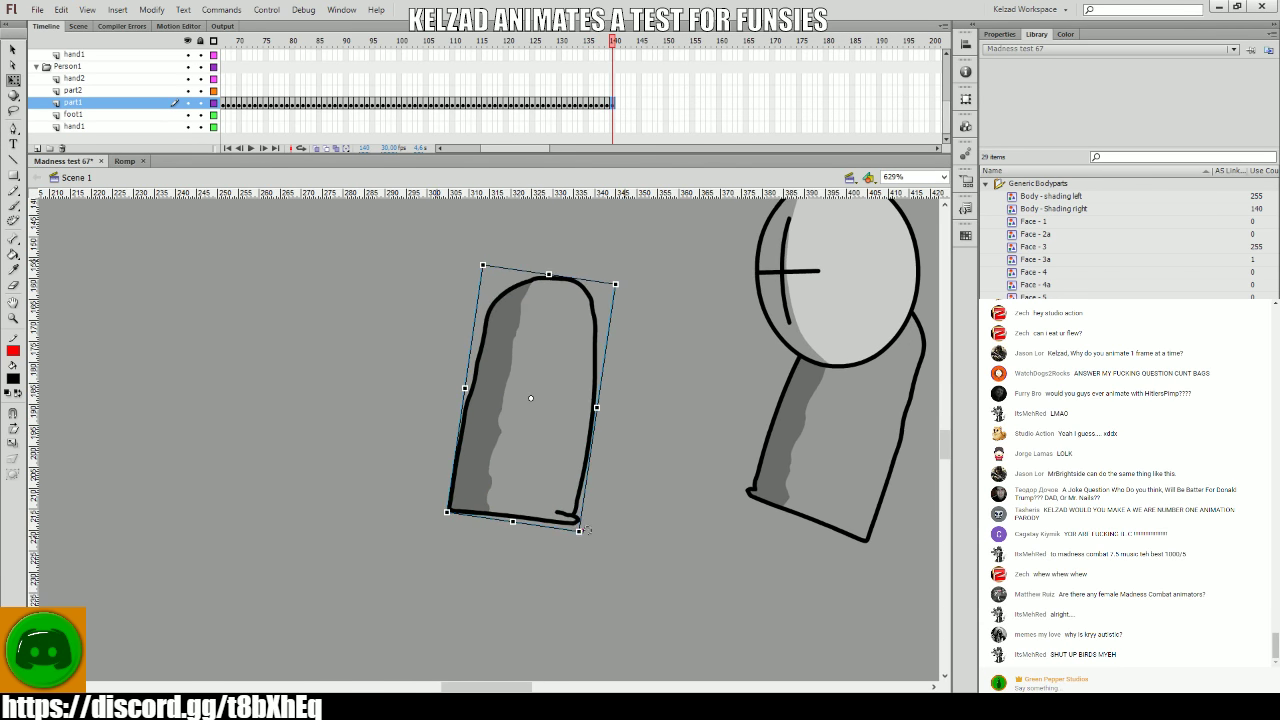
- Add keyframes at frames 141 to 145 on part1, rotating the body gradually counterclockwise and shifting it left
key(period)
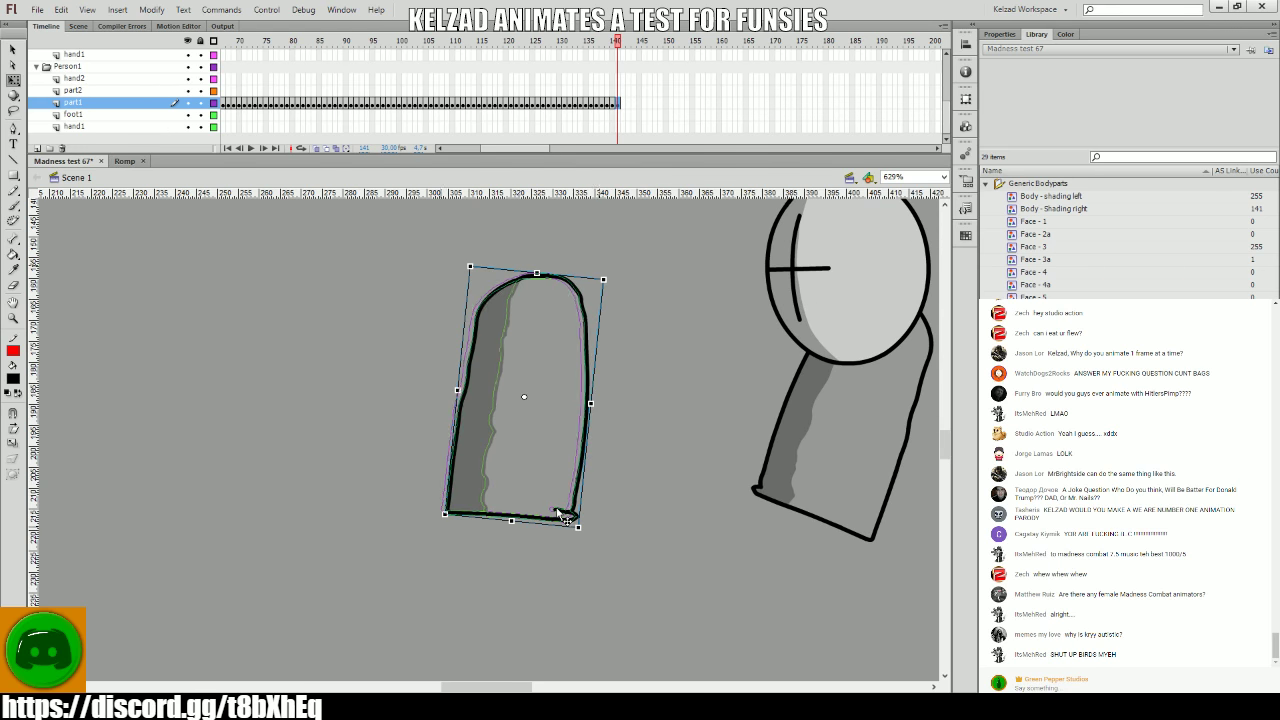
key(comma)
key(period)
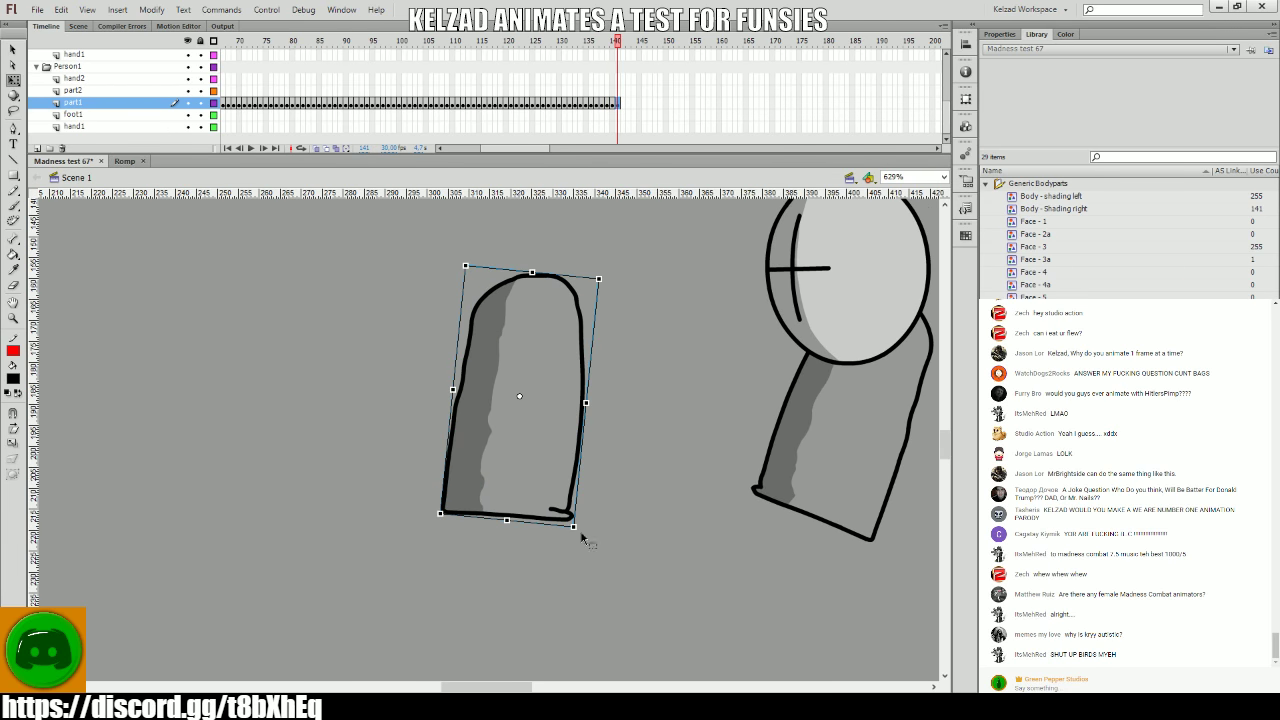
key(period)
key(period)
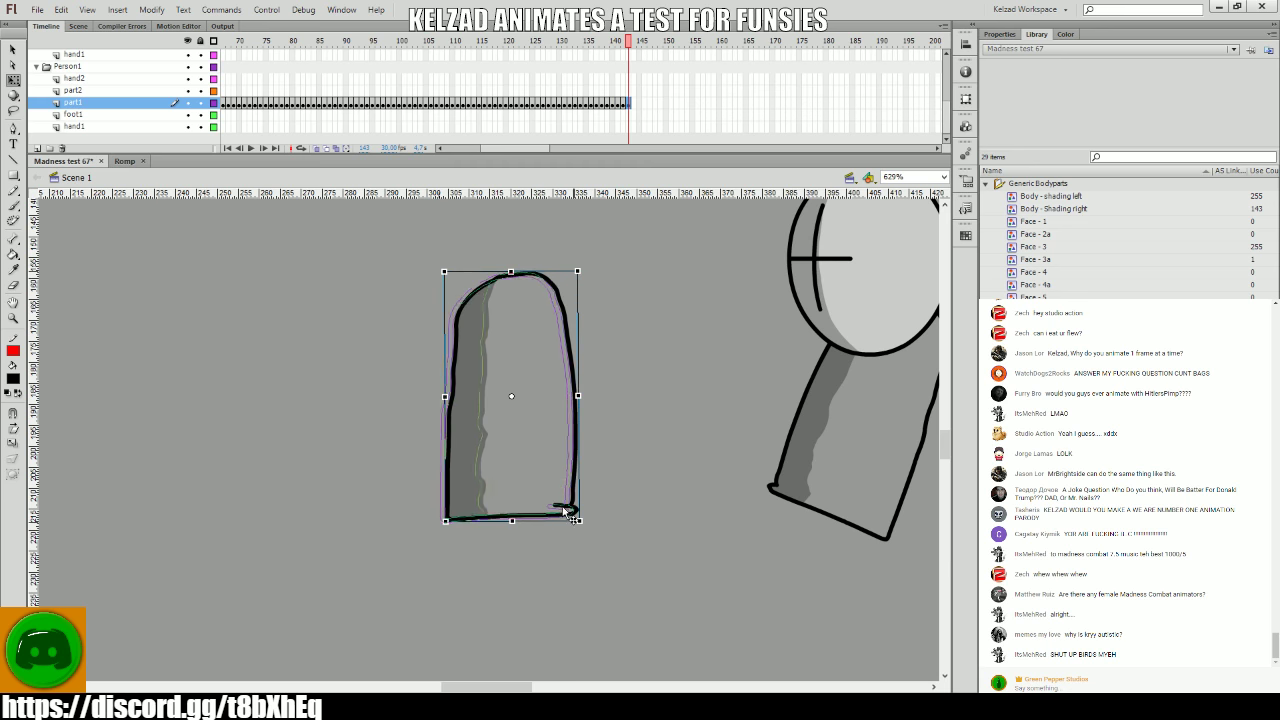
key(period)
key(Left)
key(period)
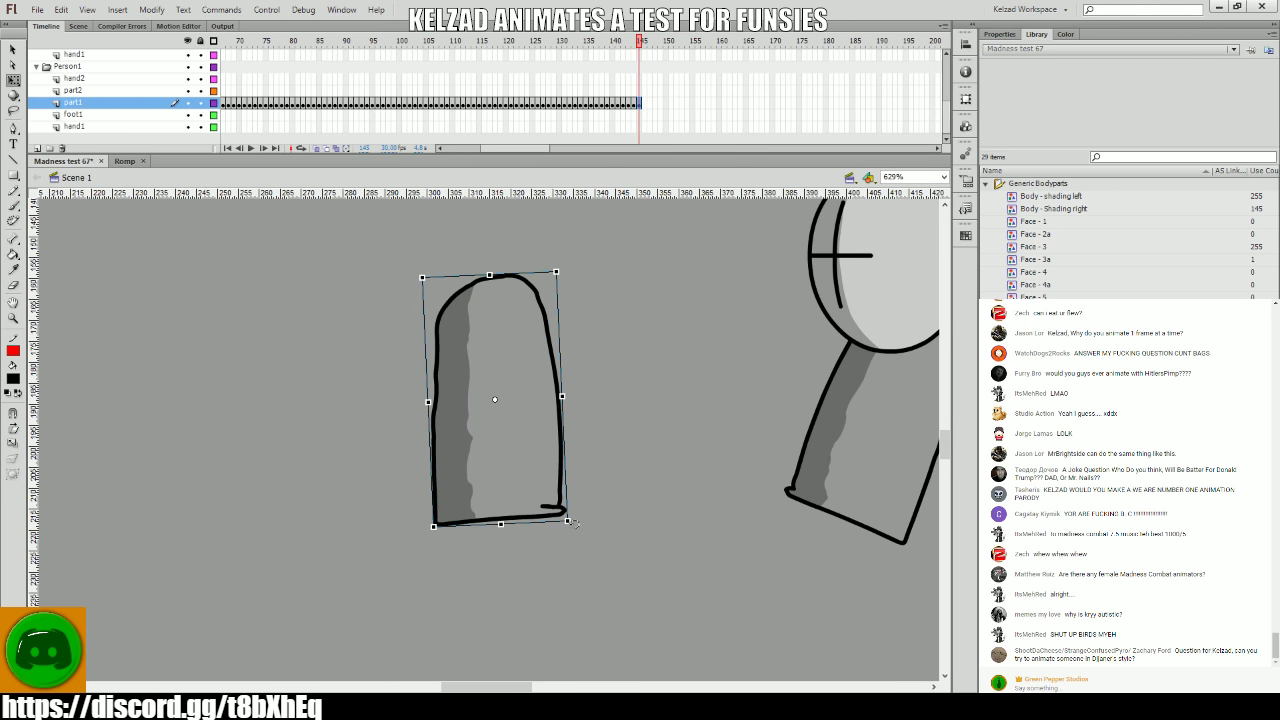
drag(572, 522, 571, 519)
- Review the body's spacing by stepping back from frame 145 to around 137 and forward again
key(comma)
key(comma)
key(comma)
key(comma)
key(comma)
key(comma)
key(comma)
key(comma)
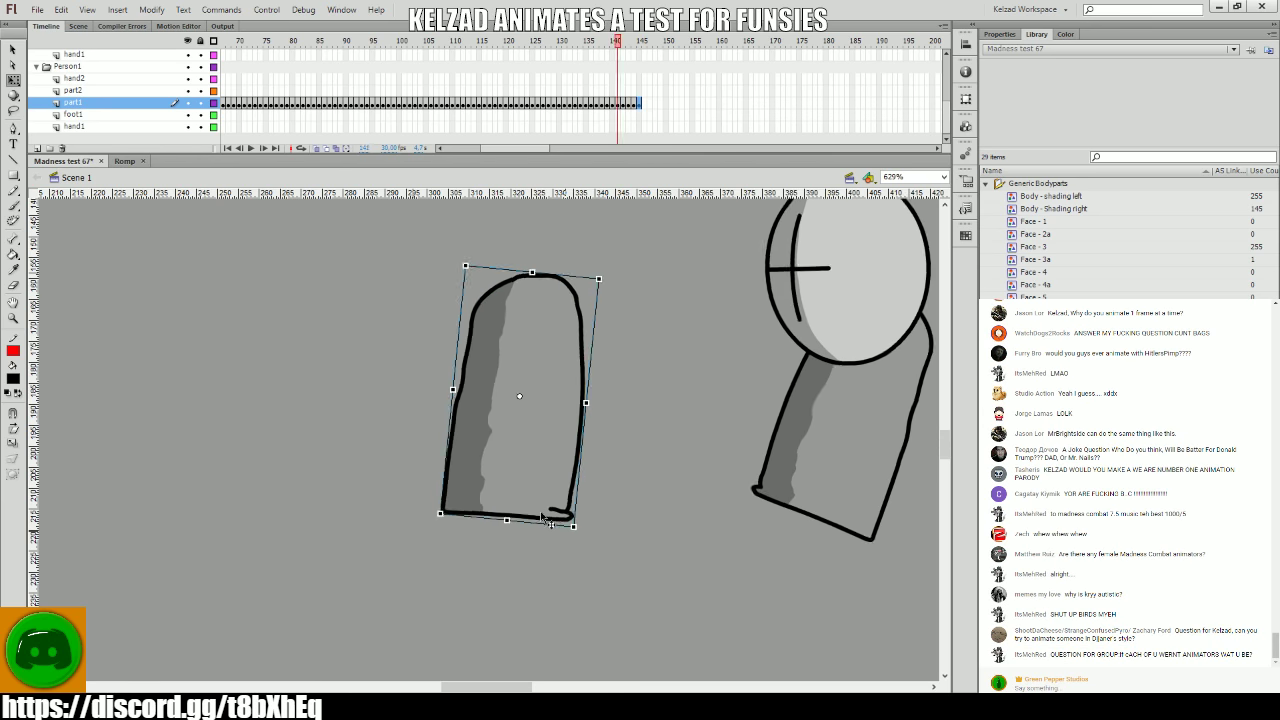
key(period)
key(period)
key(period)
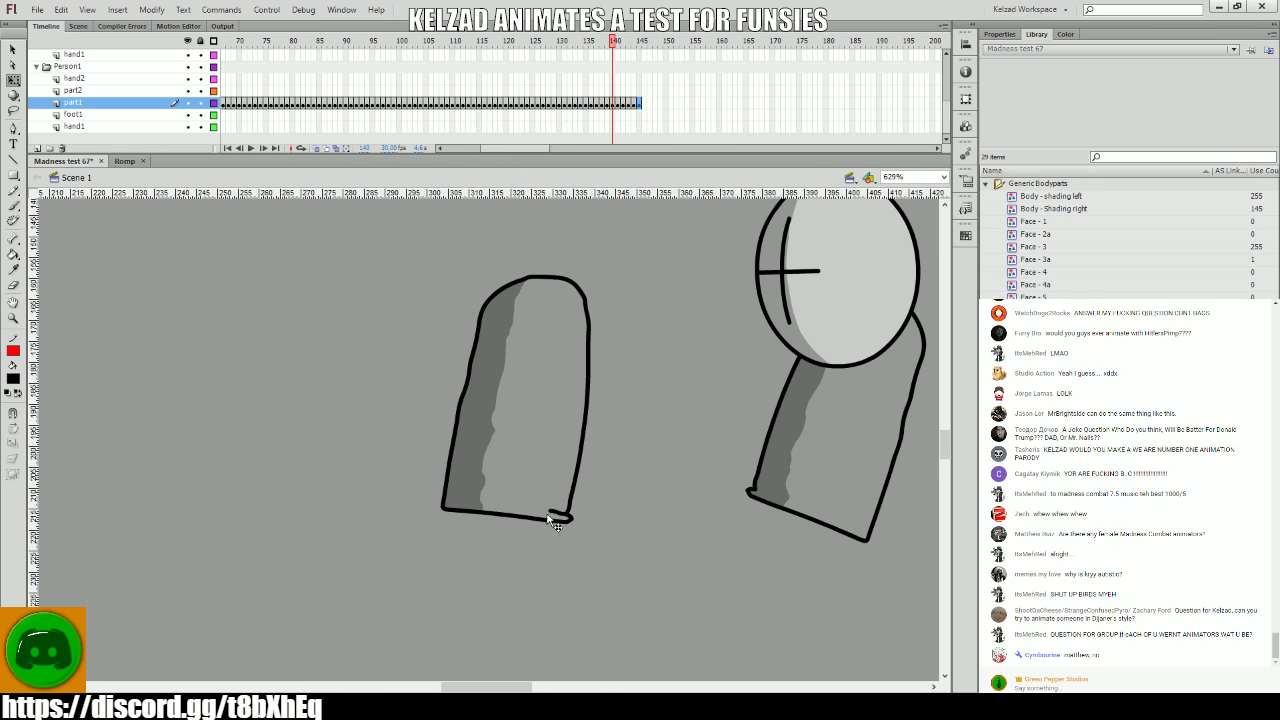
- Shift the body slightly in frames 139 and 140 of part1, comparing it with the neighbouring frames
key(comma)
click(557, 524)
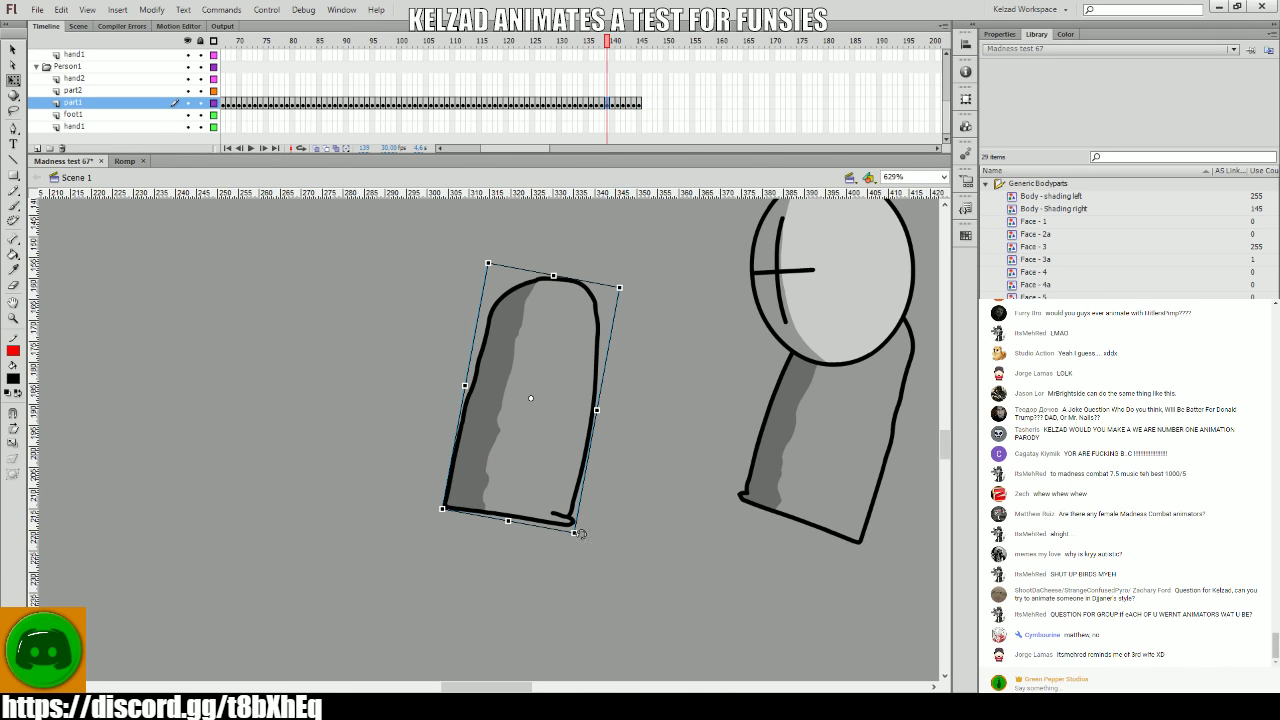
key(period)
key(period)
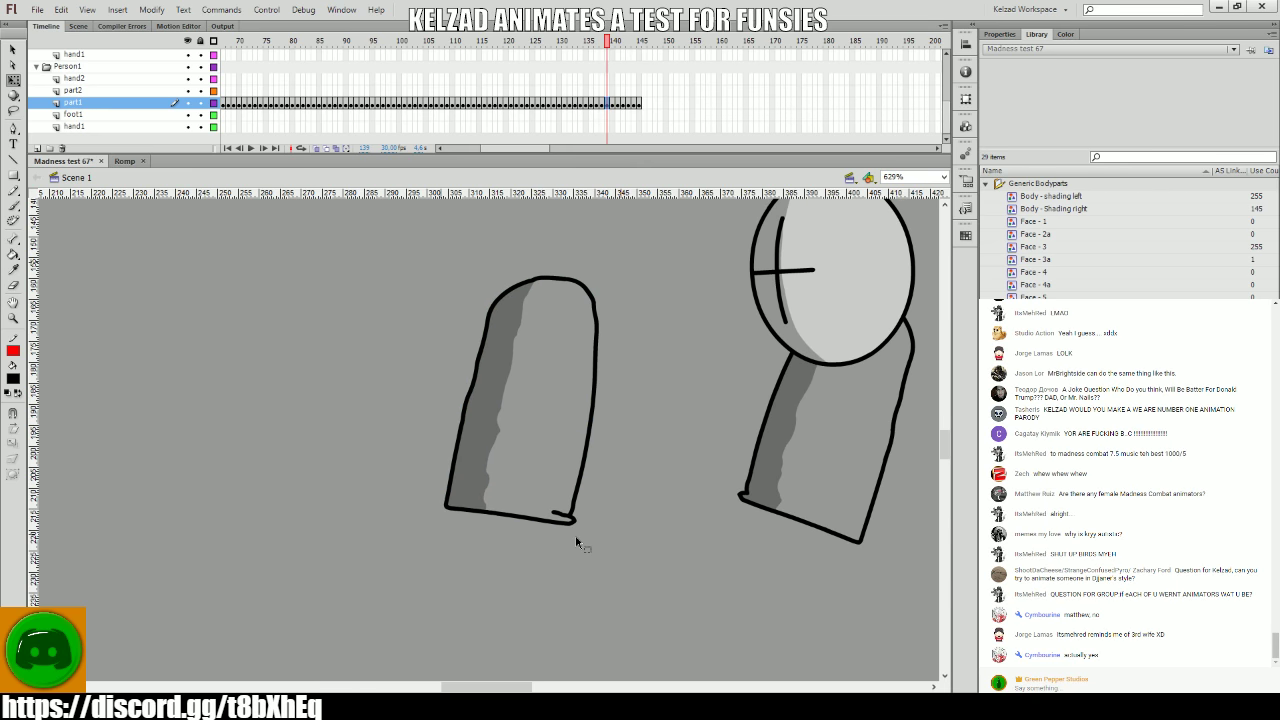
key(period)
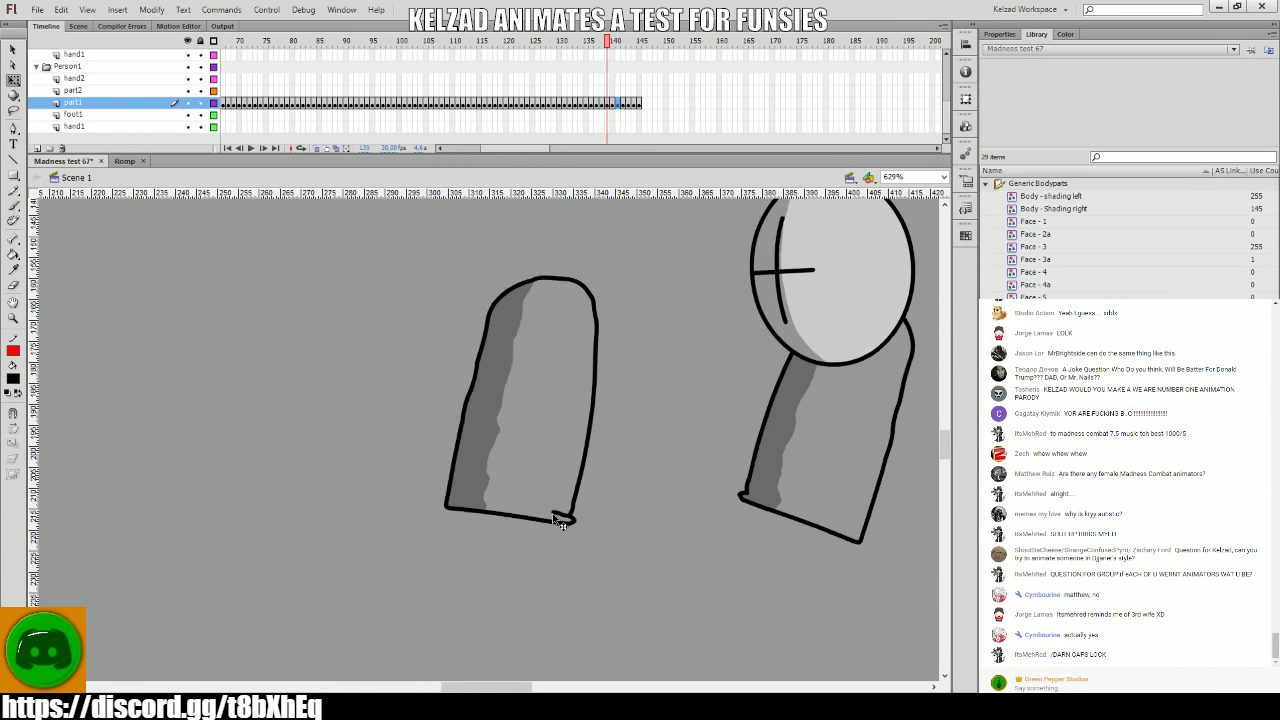
key(comma)
key(comma)
click(556, 520)
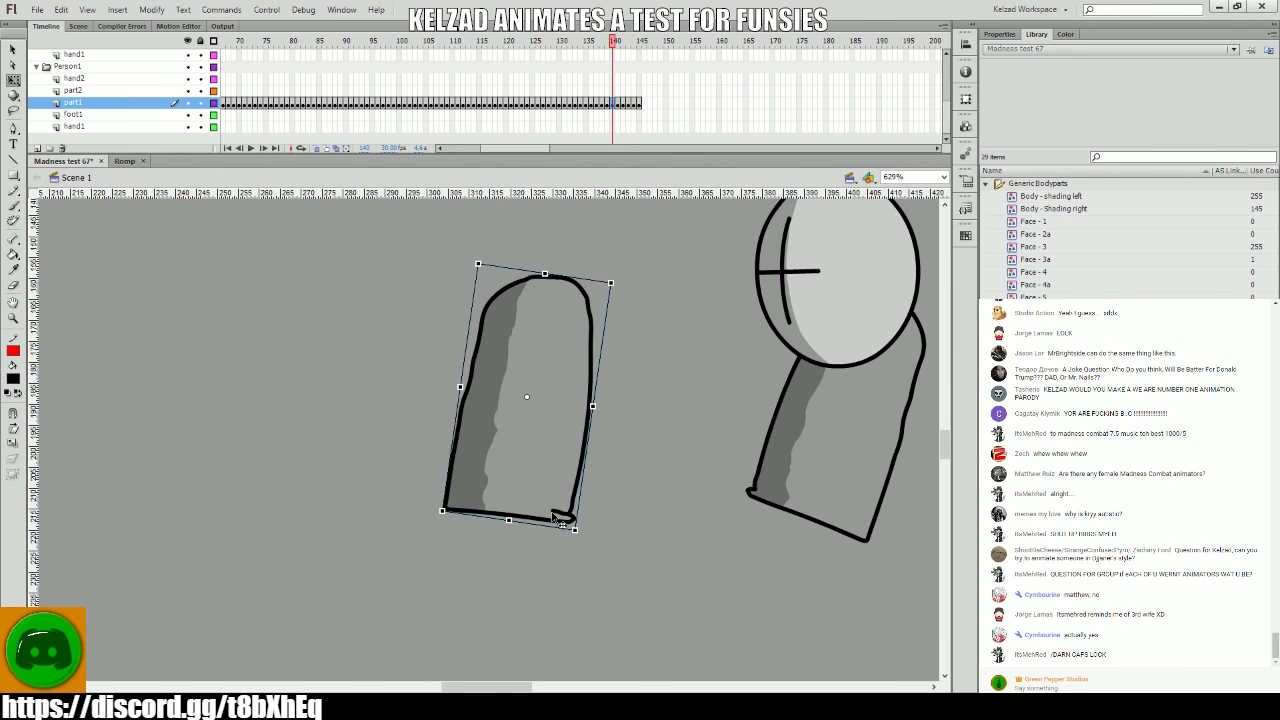
- Examine the body's motion by stepping back and forth through frames 139 to 145
key(v)
key(comma)
key(period)
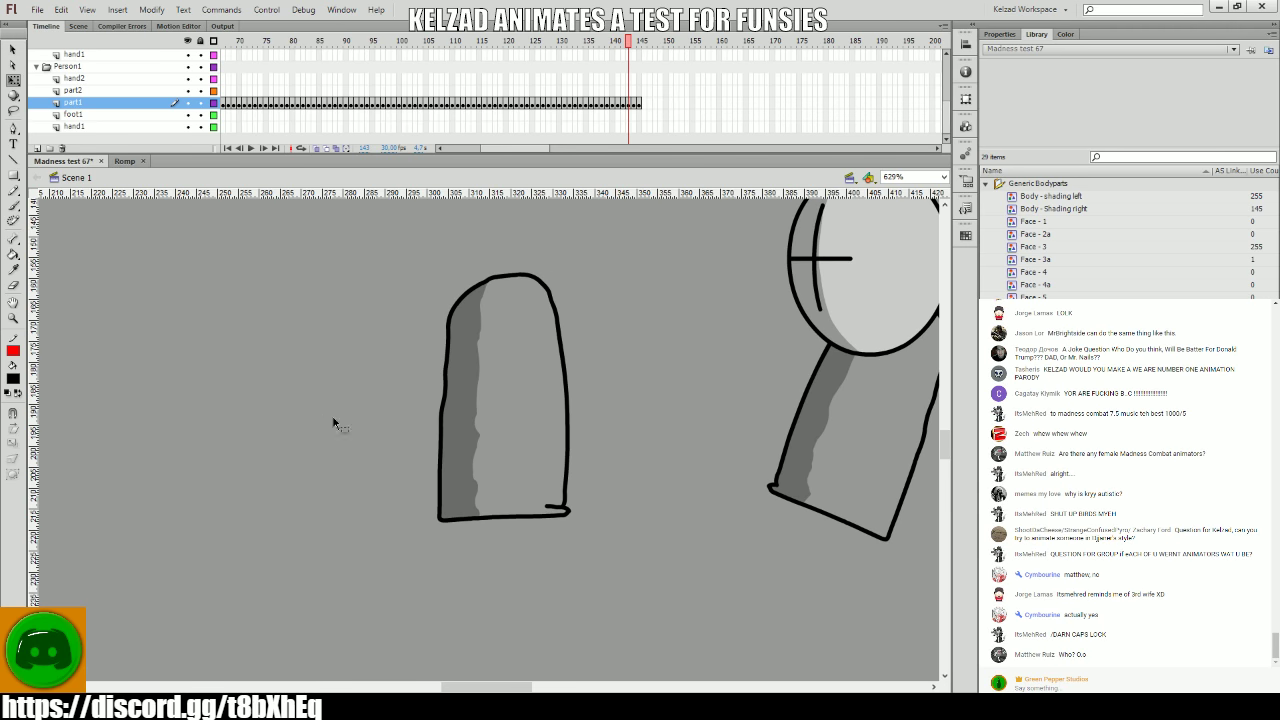
key(comma)
key(period)
key(period)
key(period)
key(period)
key(period)
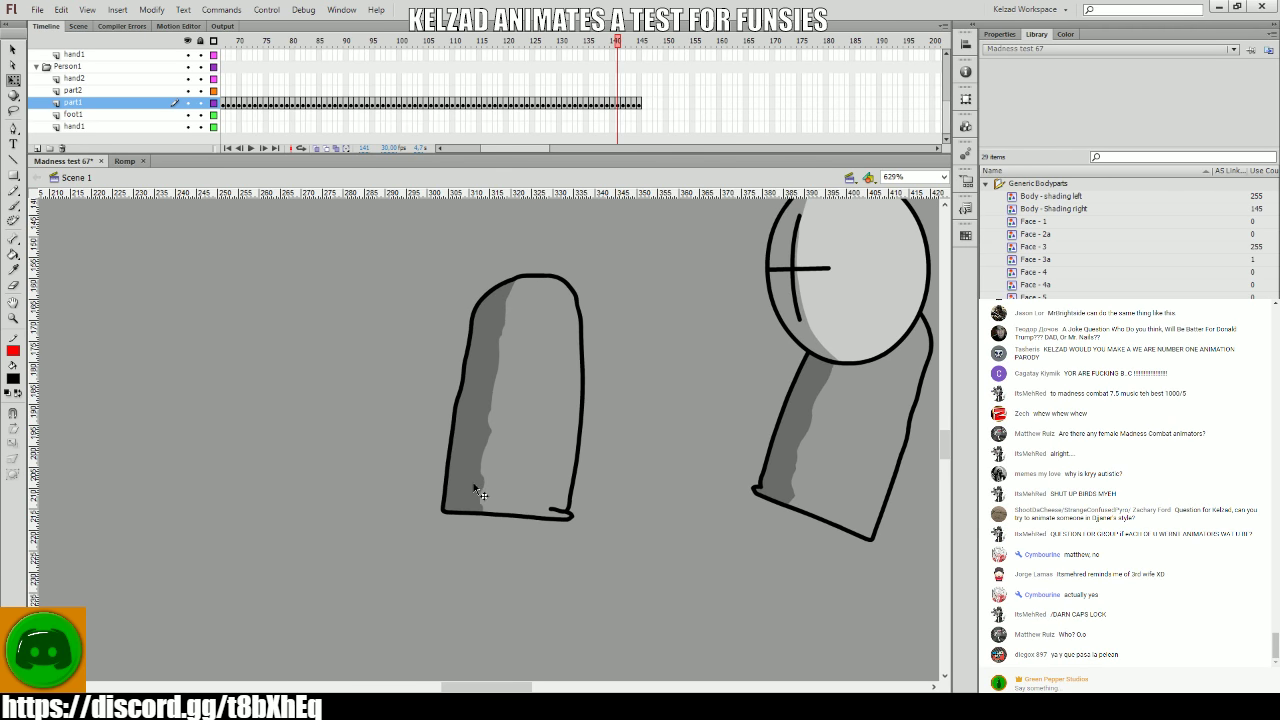
- Compare frames 141 to 145 and rotate the body slightly further counterclockwise in frame 145
key(comma)
key(period)
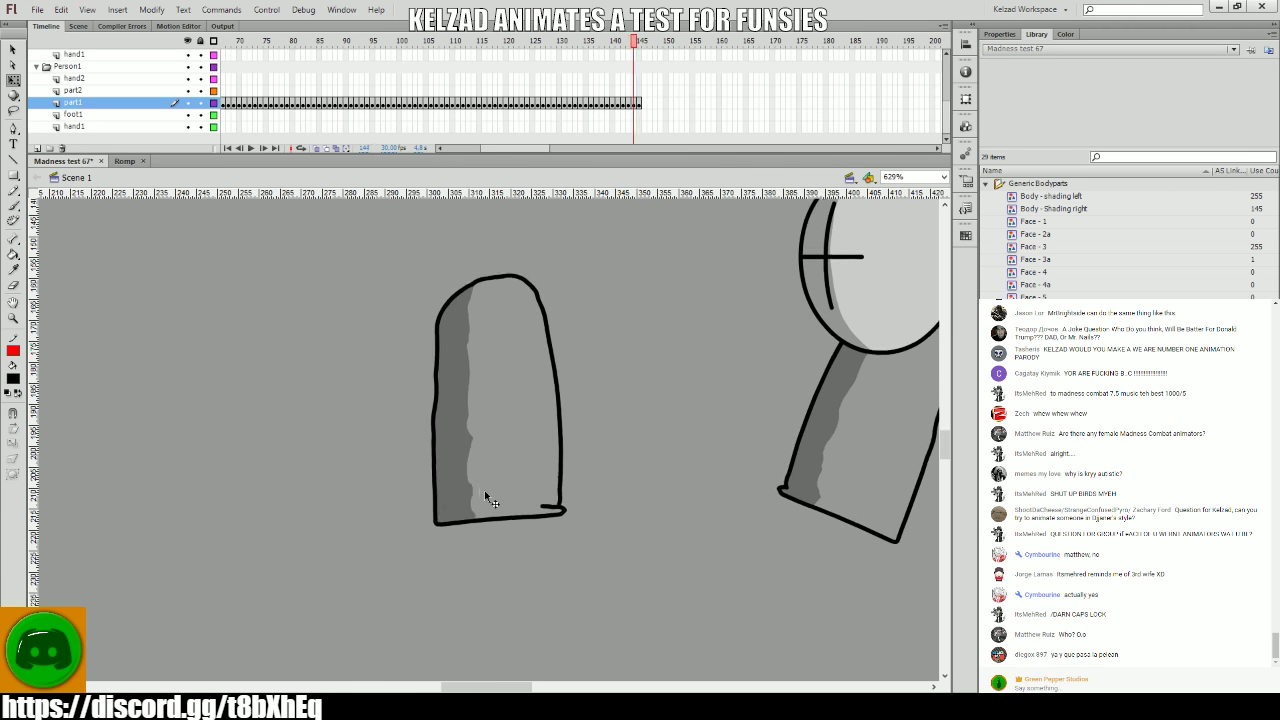
key(comma)
key(period)
click(484, 490)
key(period)
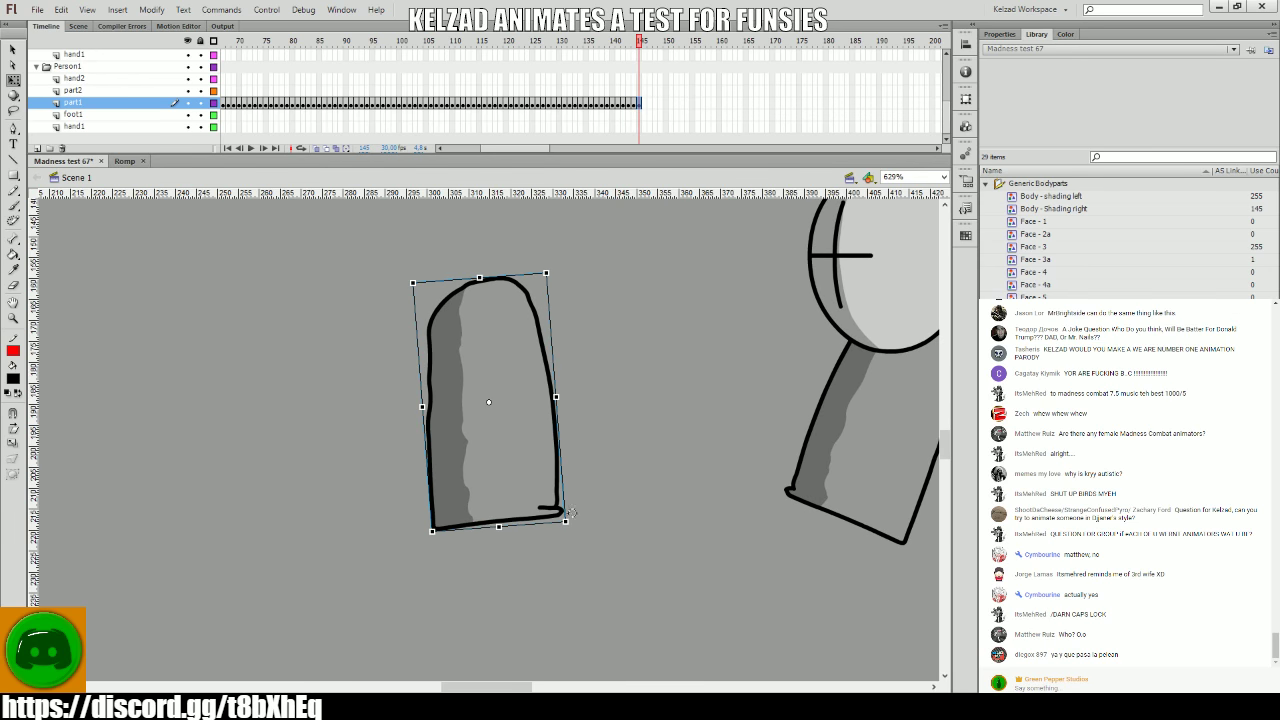
- Step ahead from frame 145 to around 158 and examine the finished character's head and body motion
key(period)
key(period)
key(period)
key(period)
key(period)
key(period)
key(period)
key(period)
key(period)
key(period)
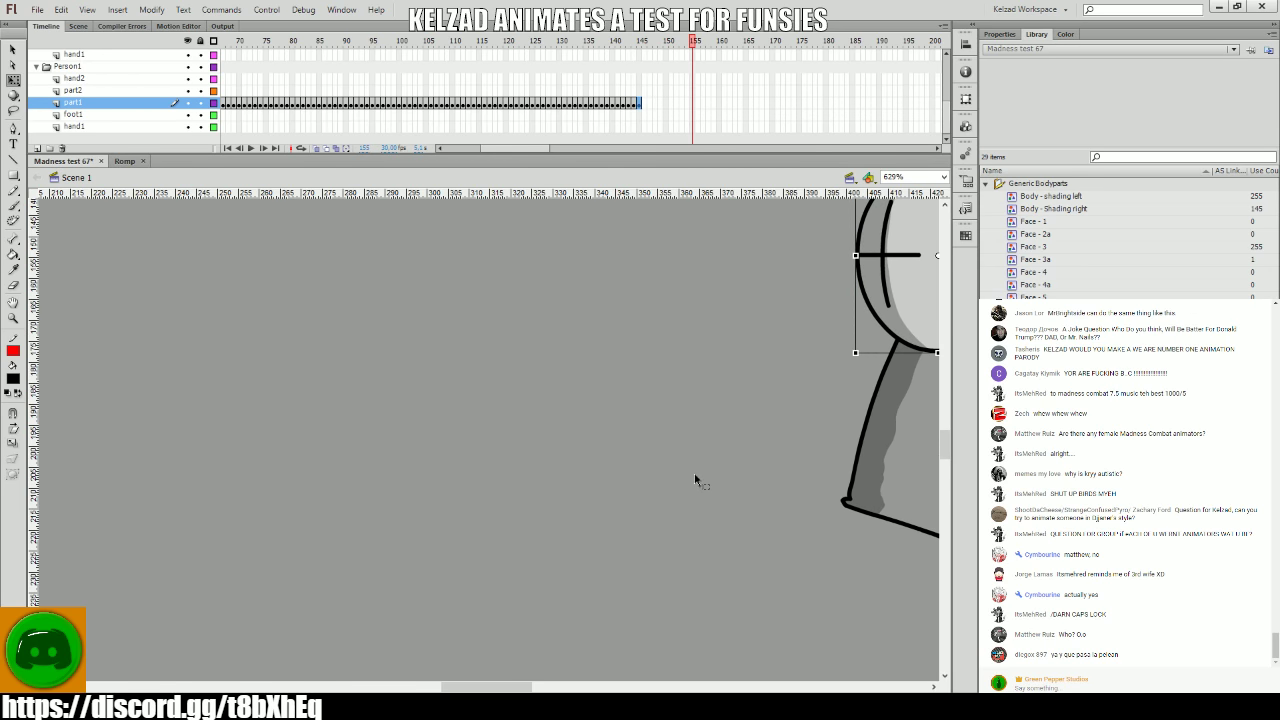
key(period)
scroll(612, 476, right, 3)
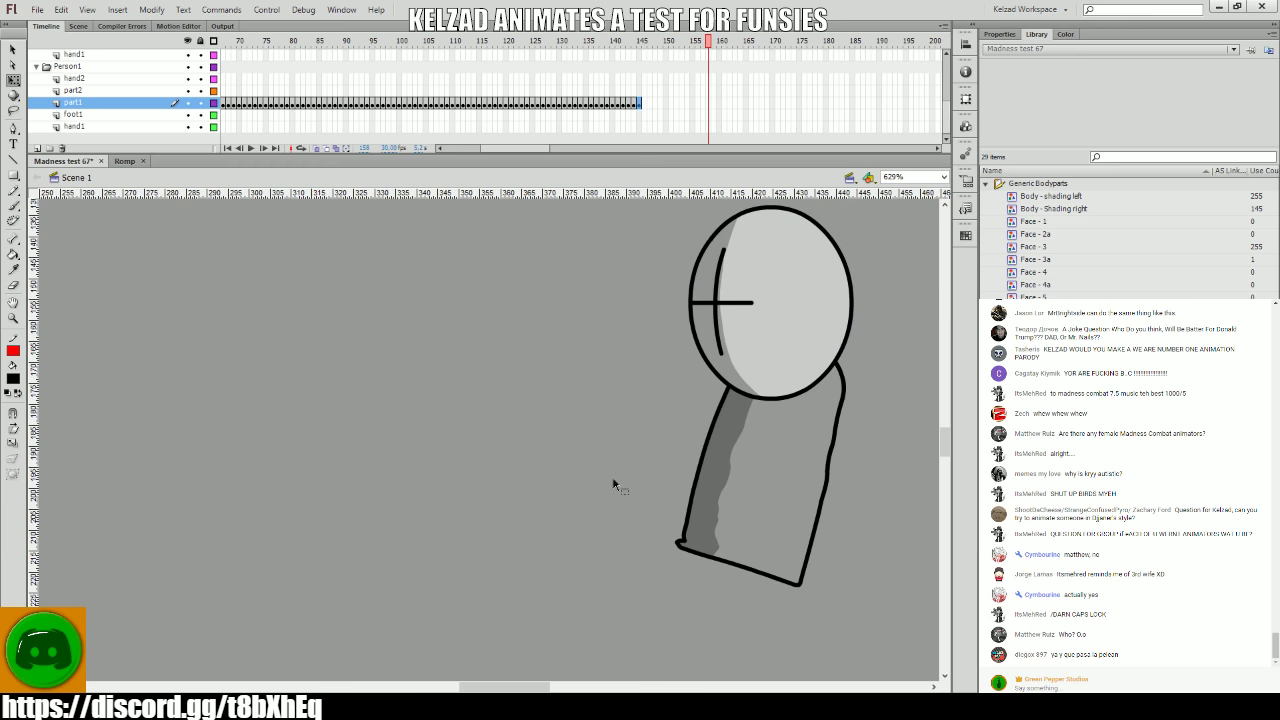
key(period)
key(comma)
- Check the finished character's head around frames 155 to 158 and play back the animation alongside the new body
click(790, 354)
key(comma)
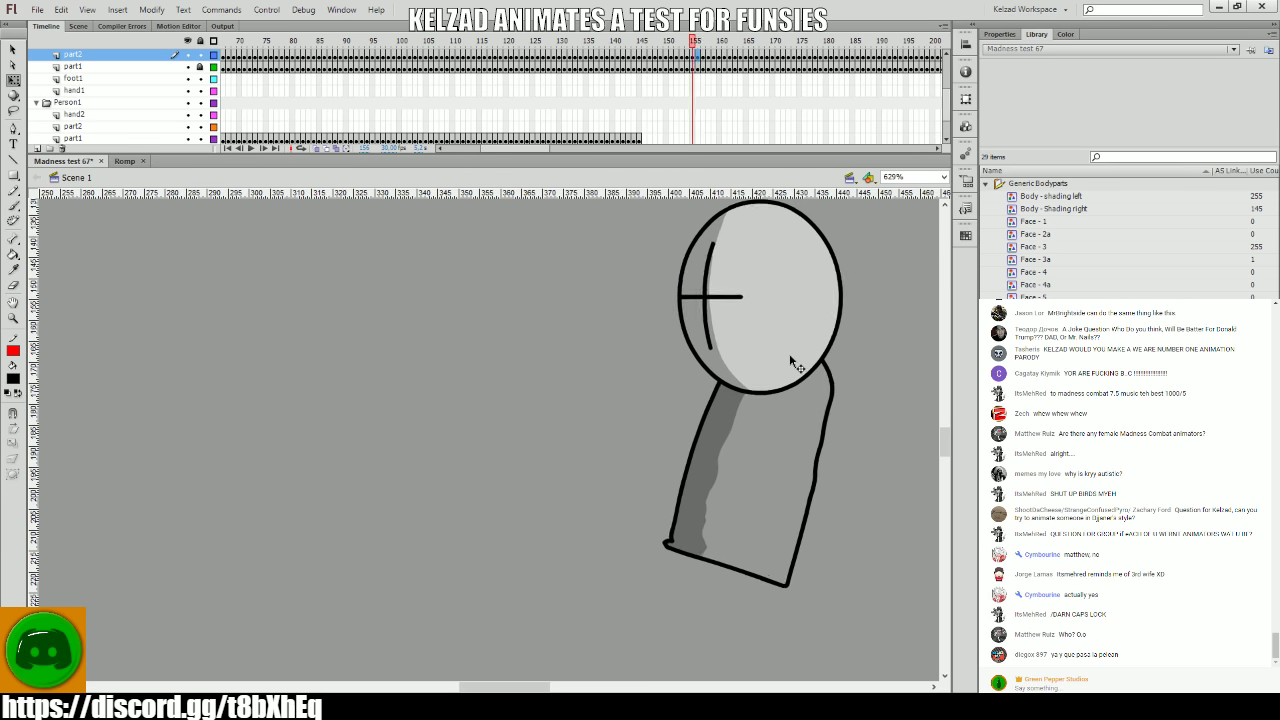
key(period)
key(period)
key(period)
click(606, 80)
key(Return)
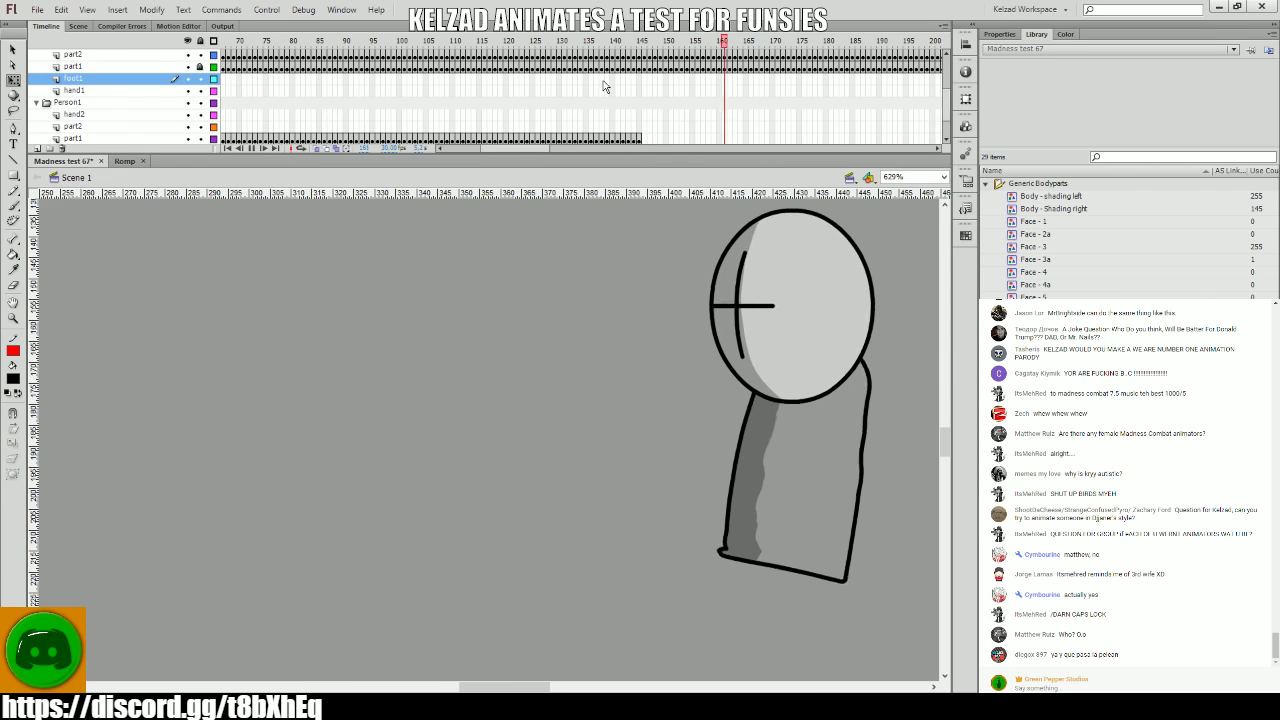
click(591, 104)
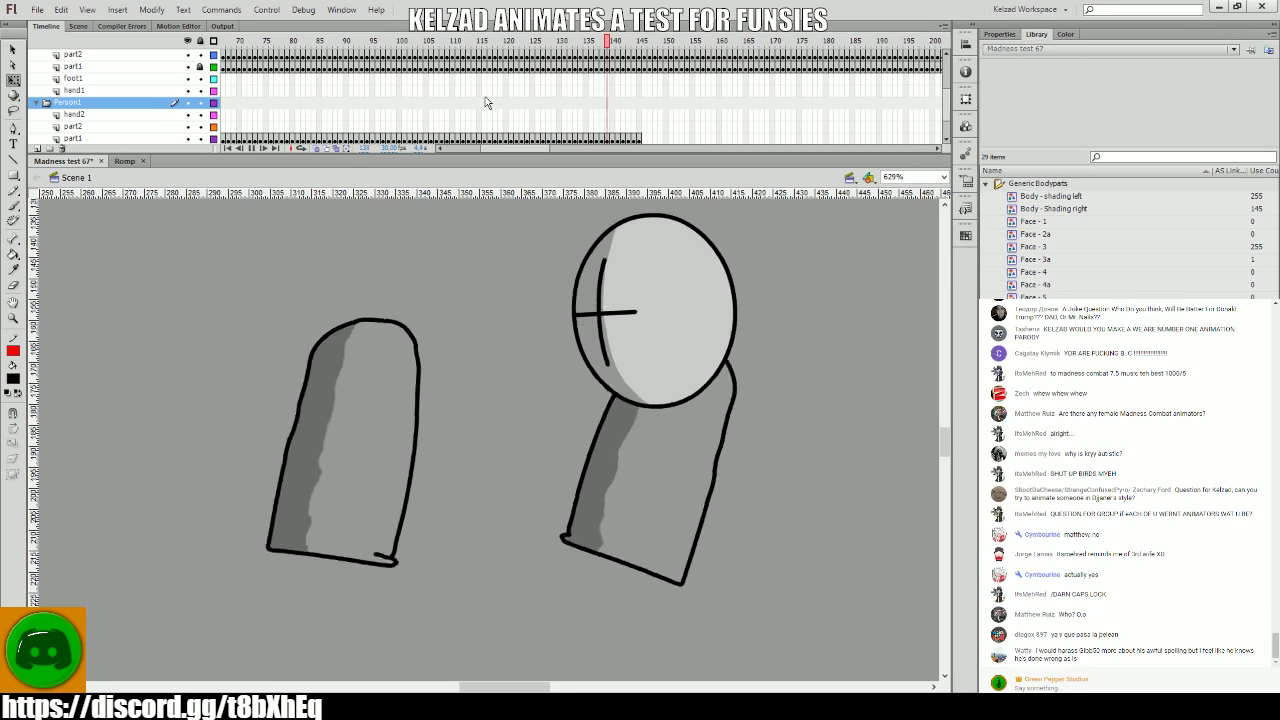
drag(562, 76, 580, 118)
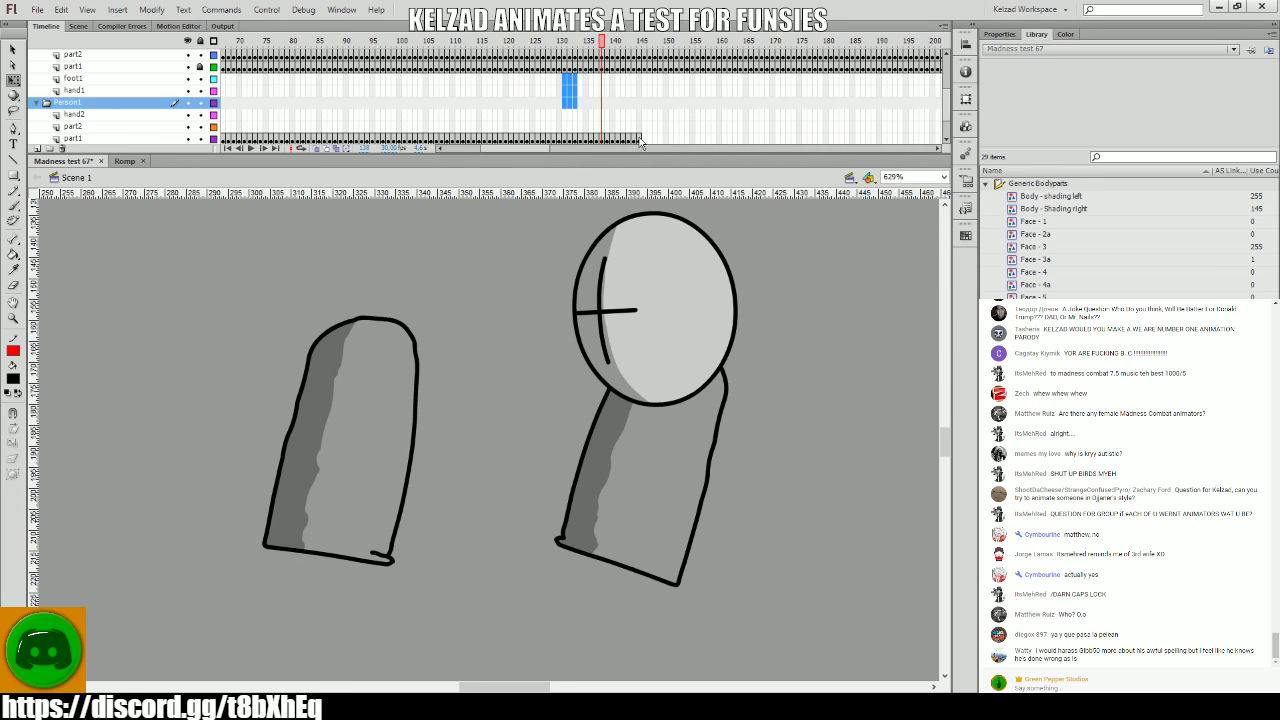
- Remove frame 138 from part1 and compare the body across the surrounding frames up to 140
click(601, 138)
key(comma)
key(comma)
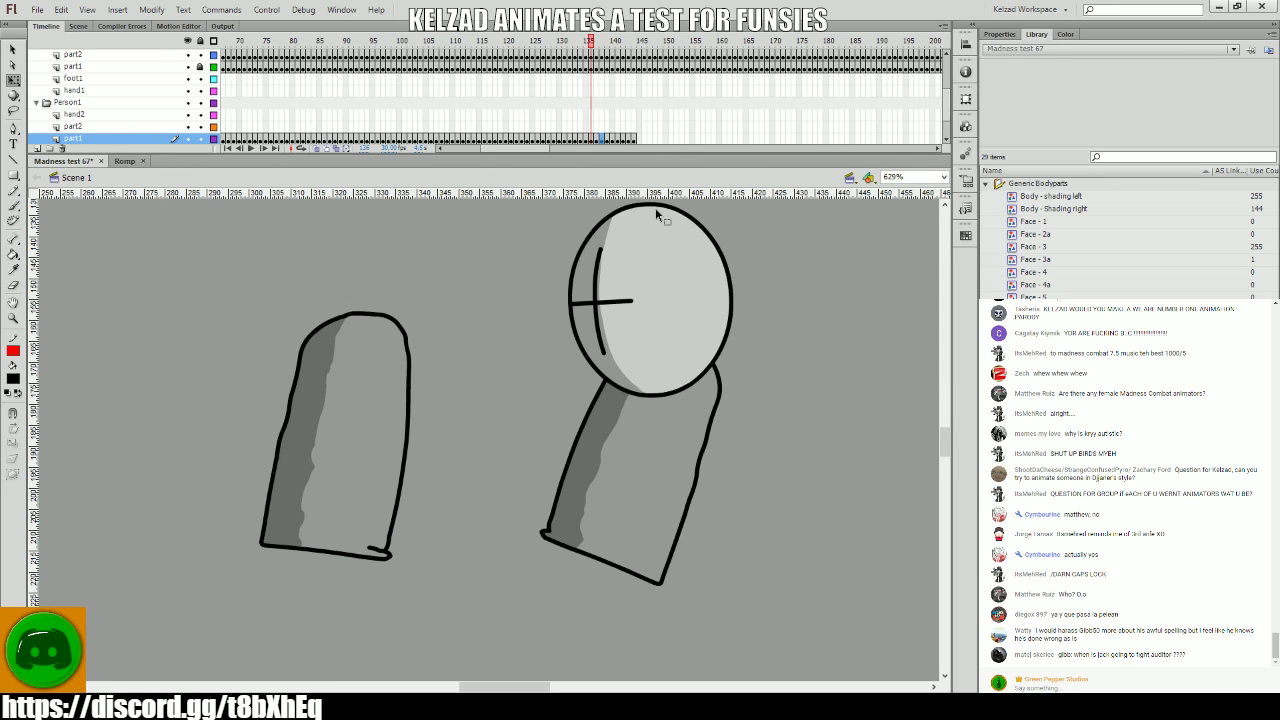
key(period)
key(period)
click(379, 463)
key(comma)
key(comma)
key(period)
key(period)
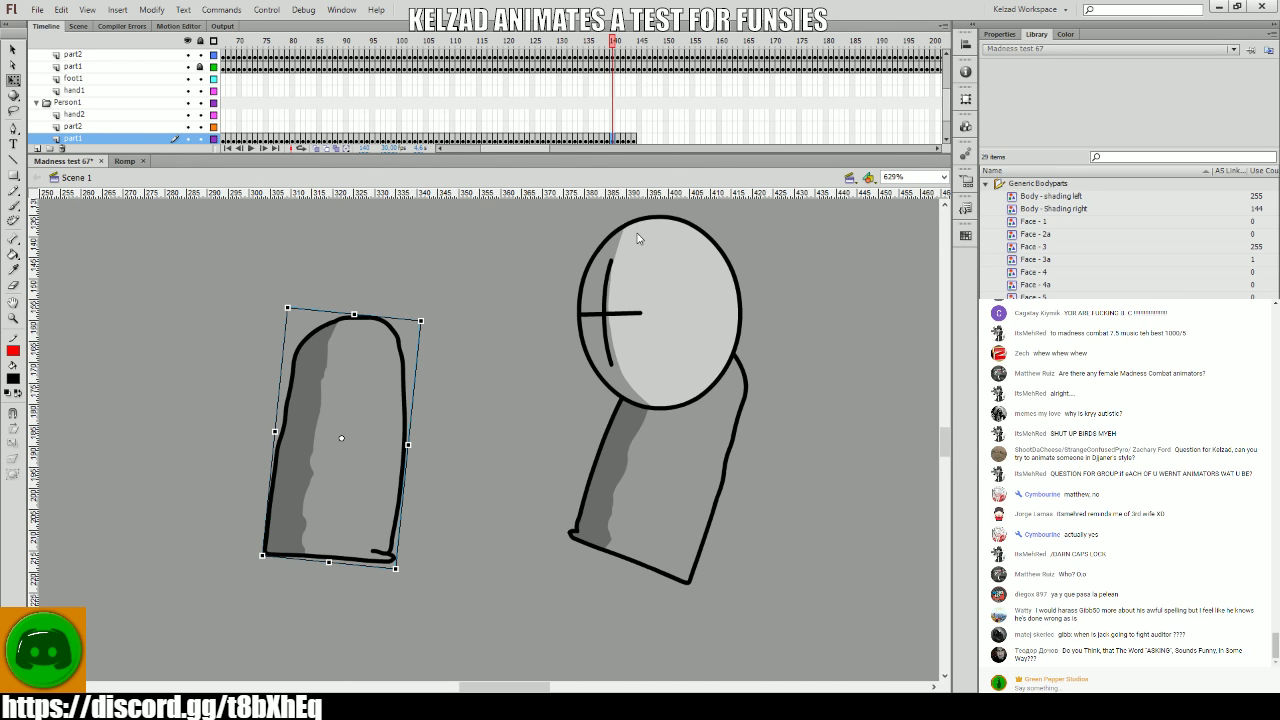
- Remove two more frames from part1 around frames 140 and 141, comparing the body from frame 139 to 142
key(ctrl+z)
key(comma)
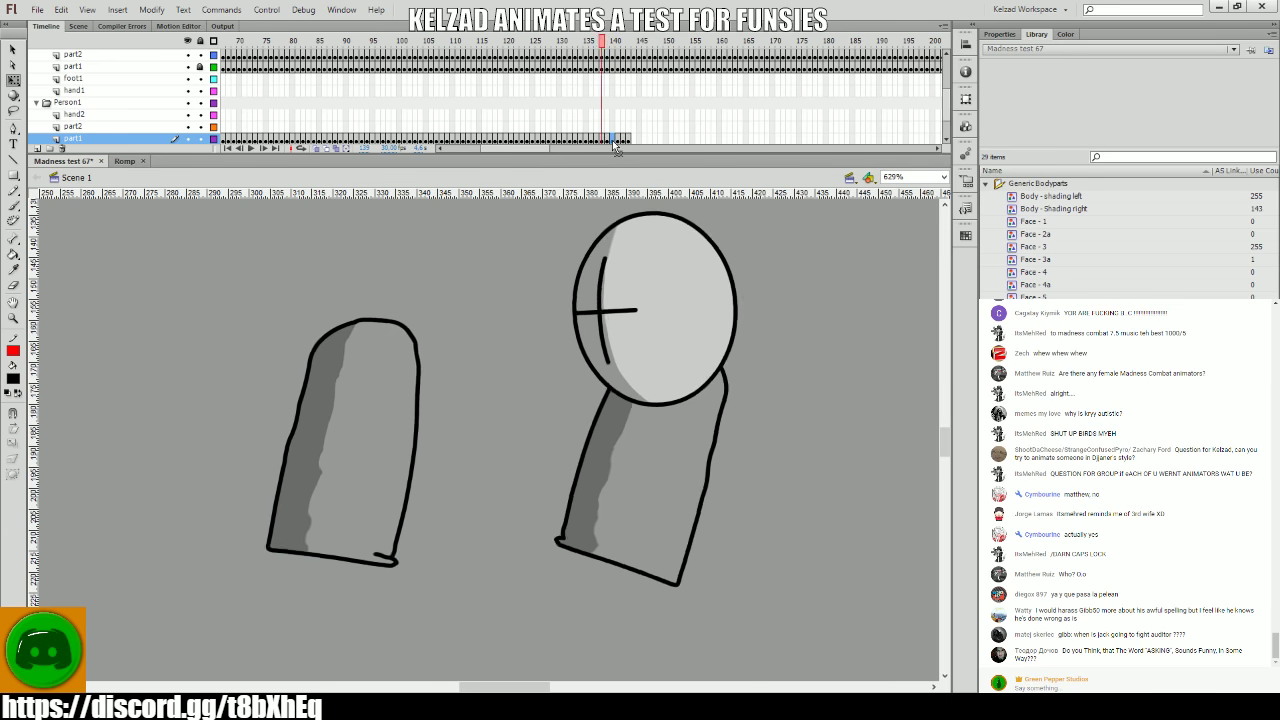
key(period)
key(period)
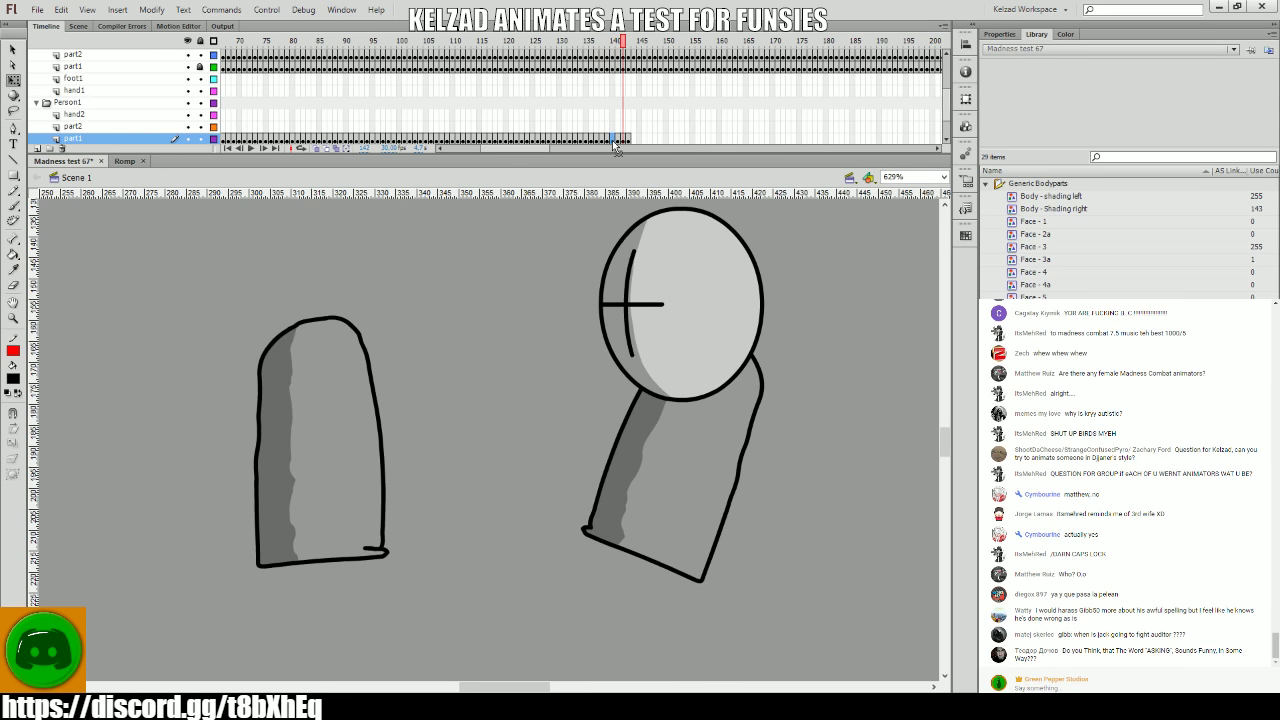
key(comma)
key(period)
key(period)
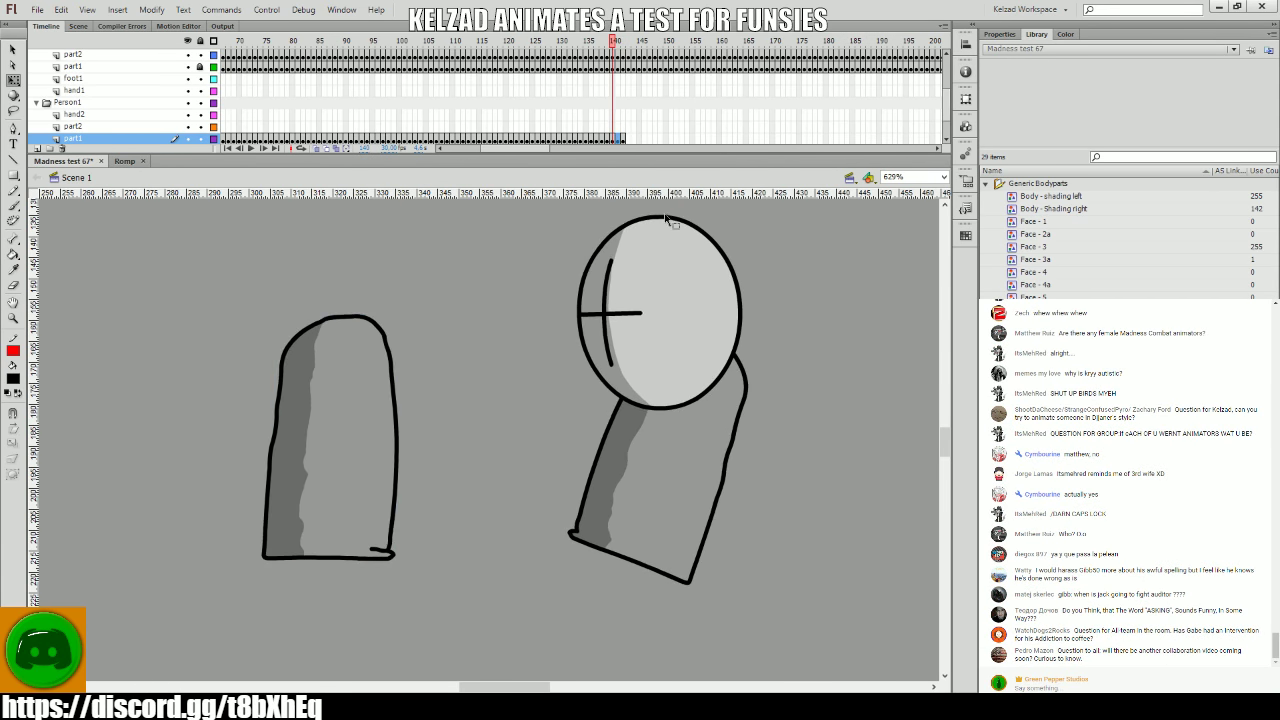
- Rotate the body slightly further counterclockwise in frame 142 of part1, comparing it with frames 140 and 141
key(comma)
key(period)
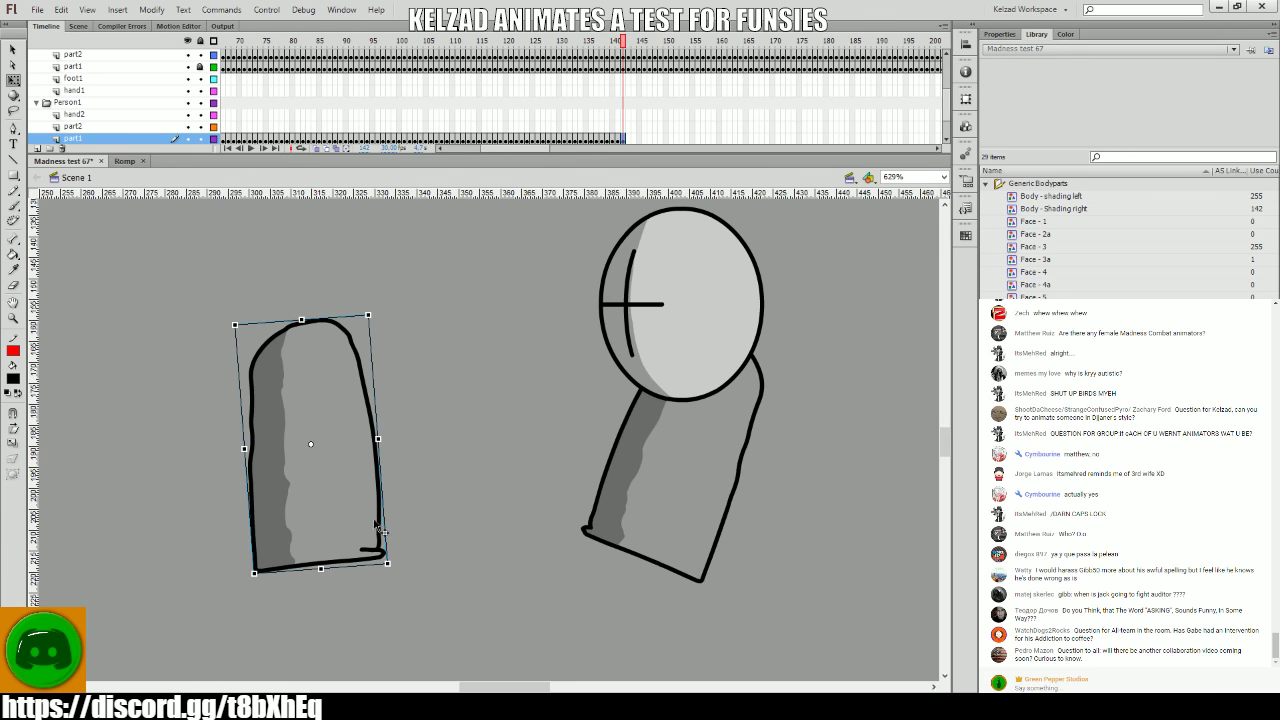
key(period)
key(comma)
key(comma)
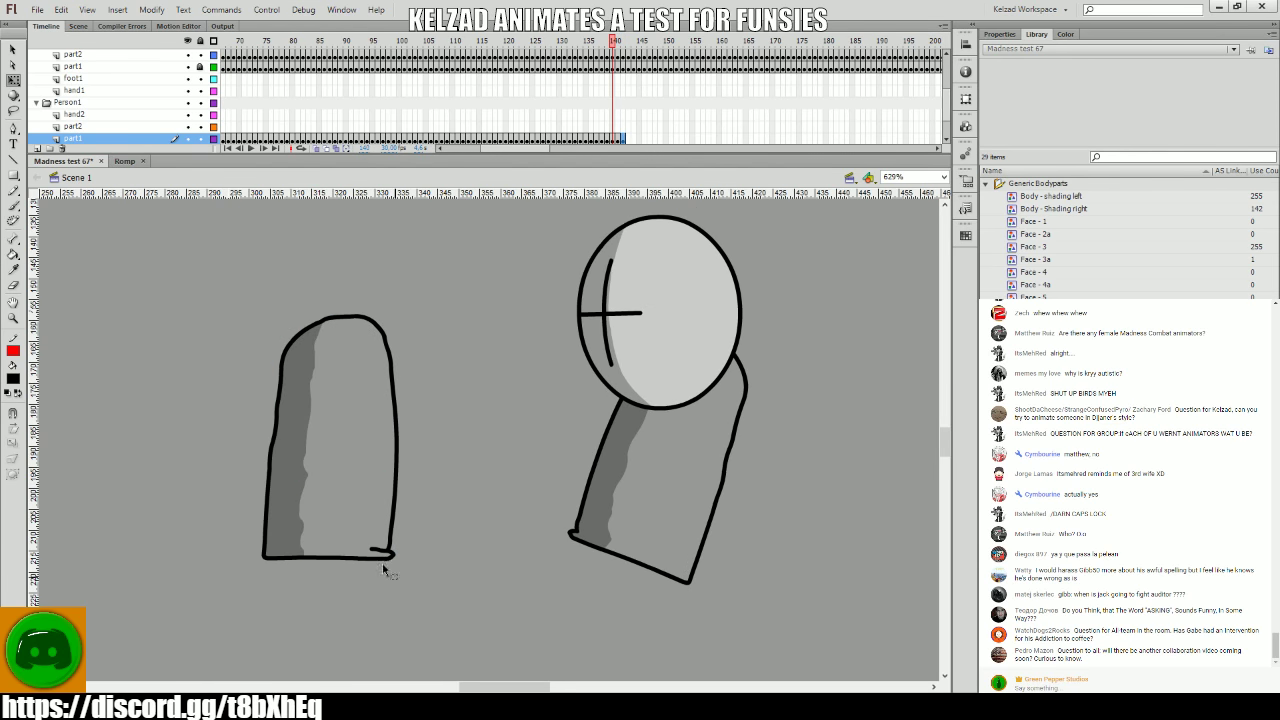
key(period)
drag(397, 551, 395, 553)
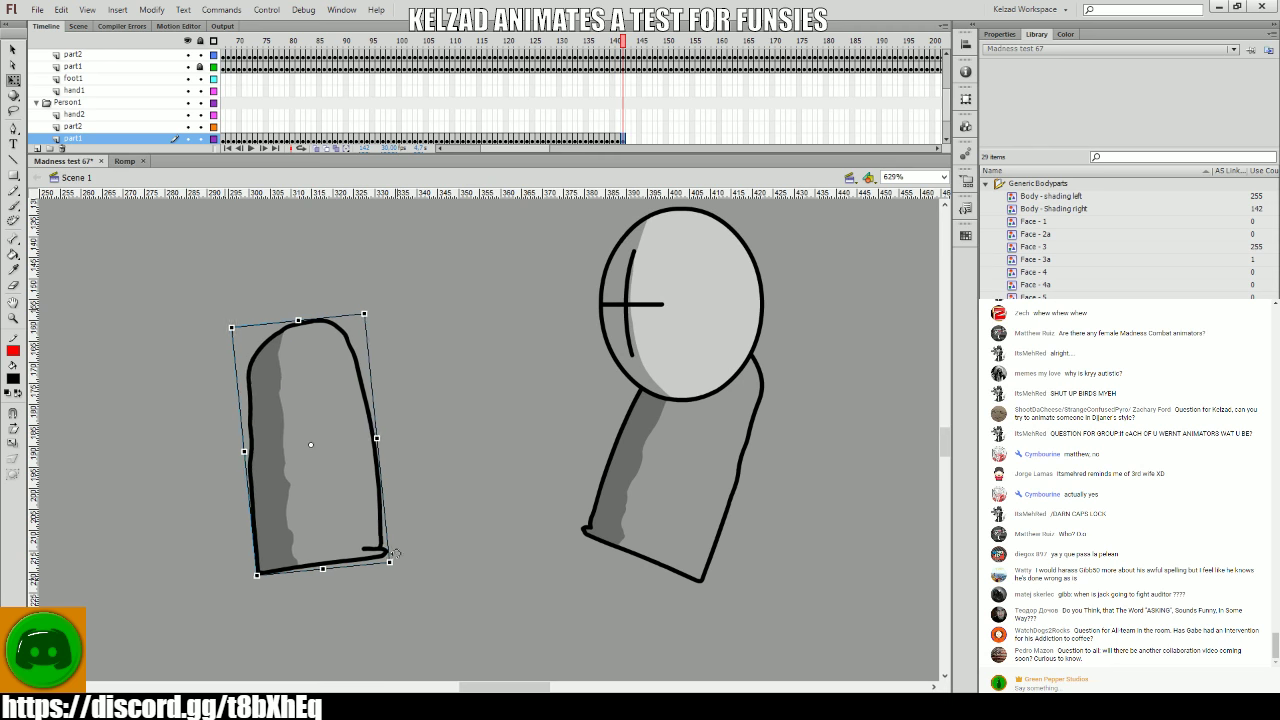
key(period)
key(comma)
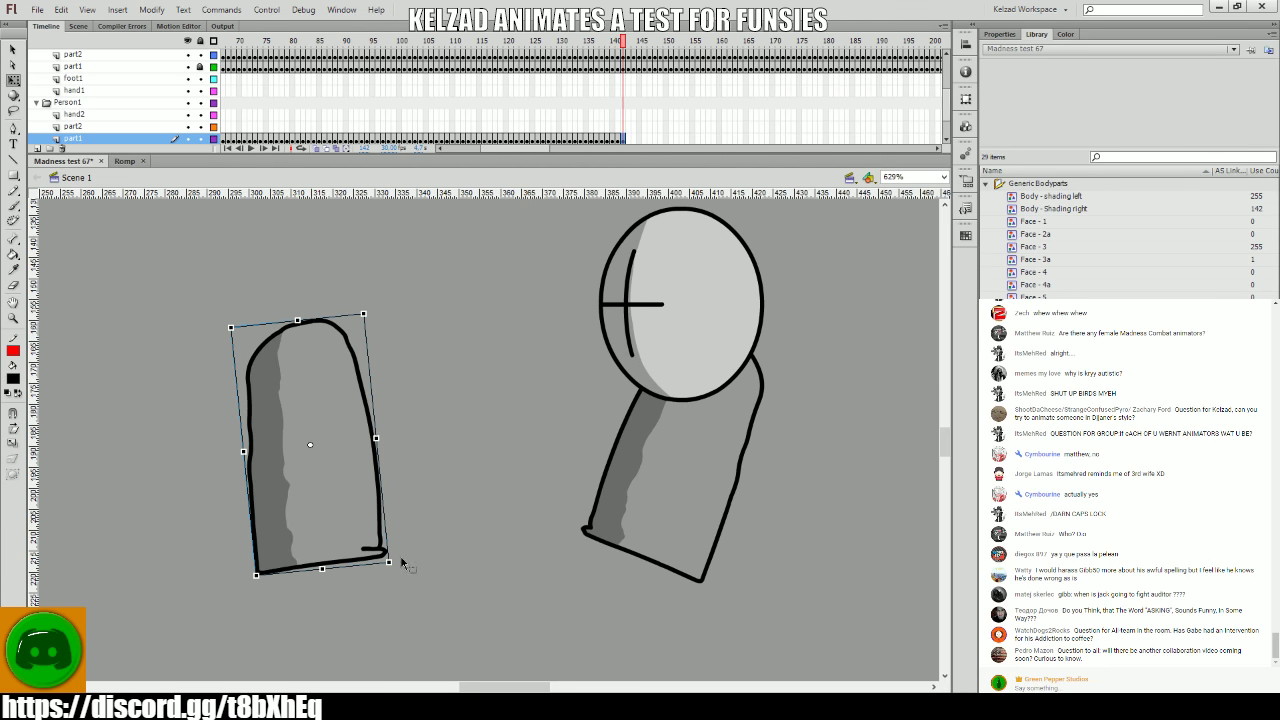
drag(397, 556, 399, 557)
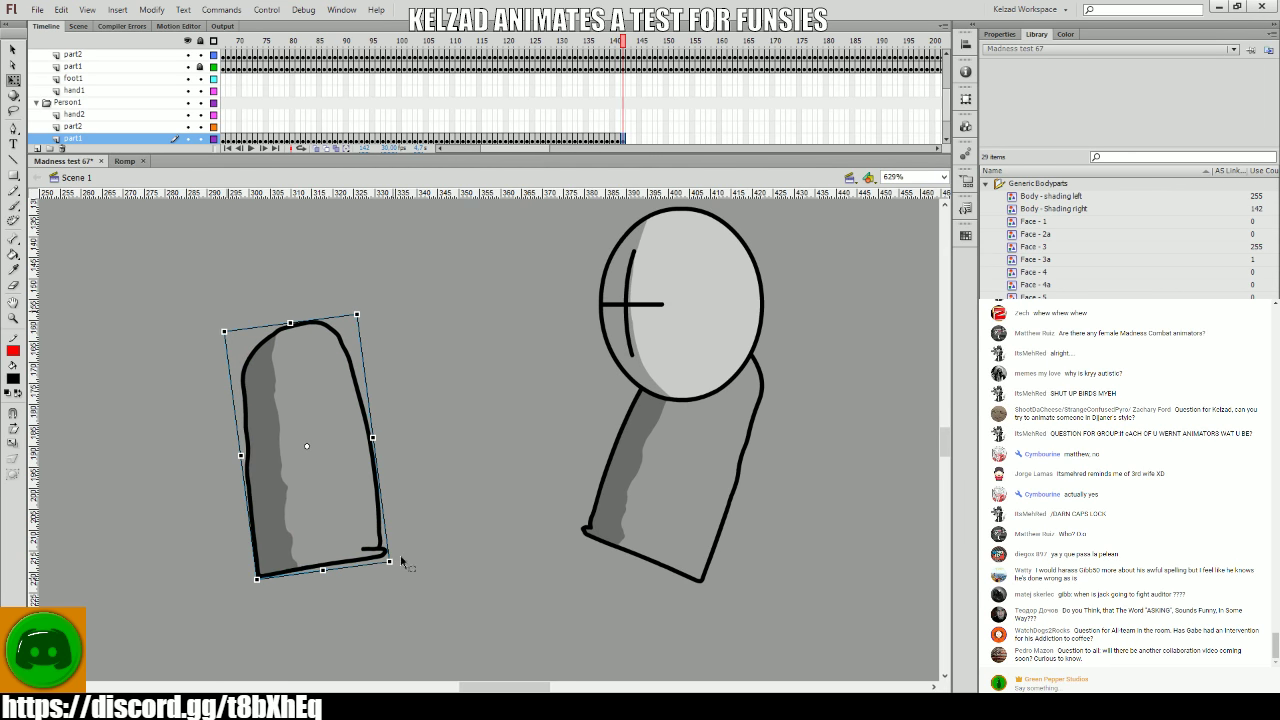
- Compare frames 141 and 142 and nudge the body slightly left in frame 142
key(comma)
key(period)
key(comma)
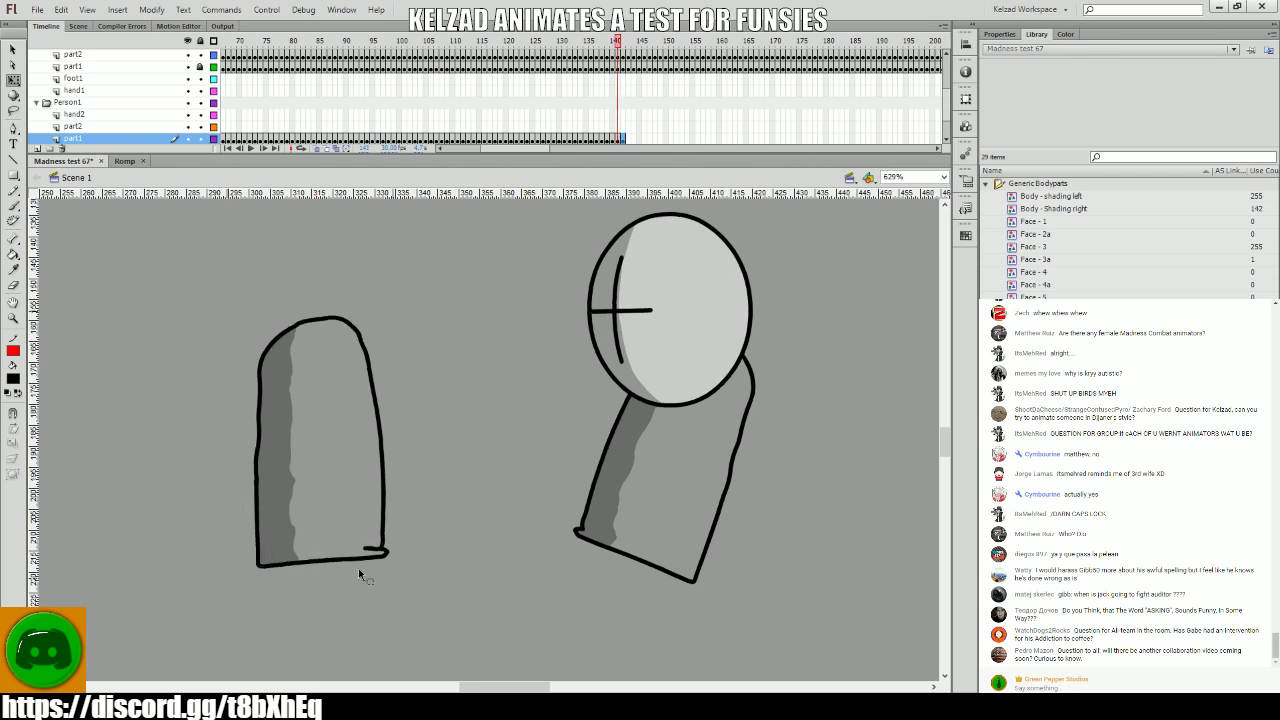
key(period)
click(360, 553)
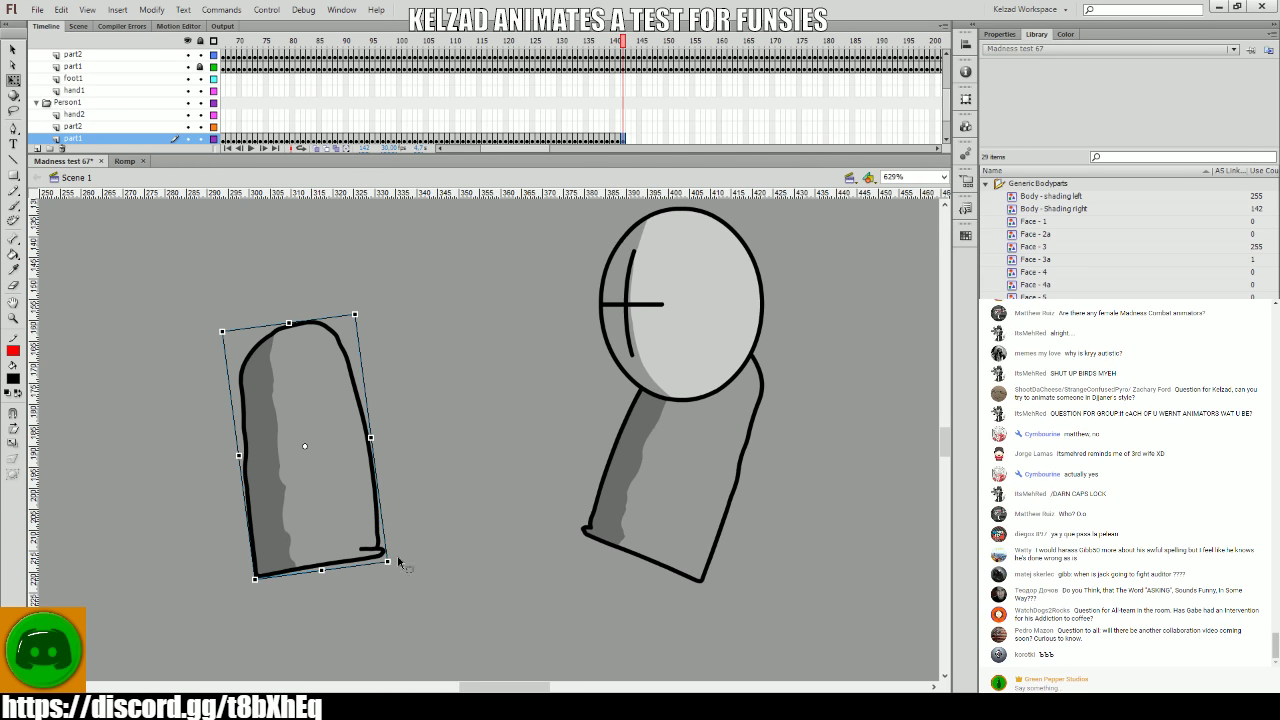
- Add part1 keyframes for frames 143 to 150, shifting the body left and leaning it further counterclockwise
key(period)
key(period)
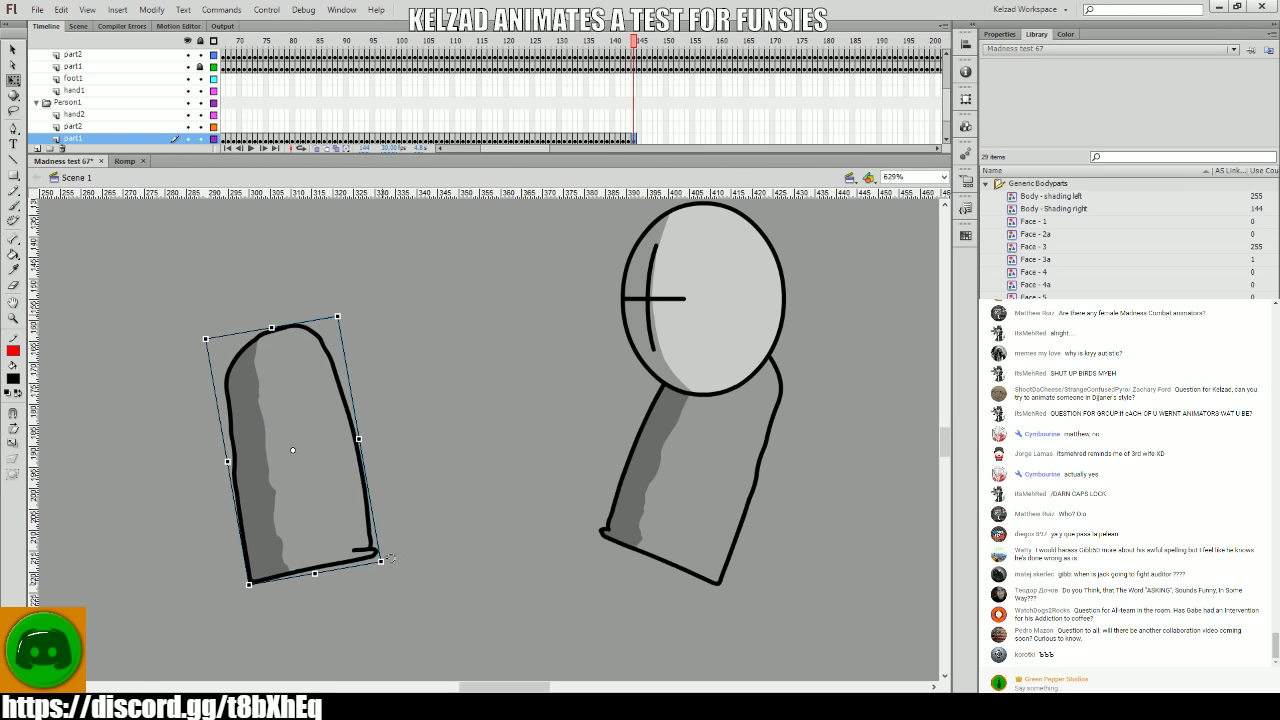
key(period)
key(period)
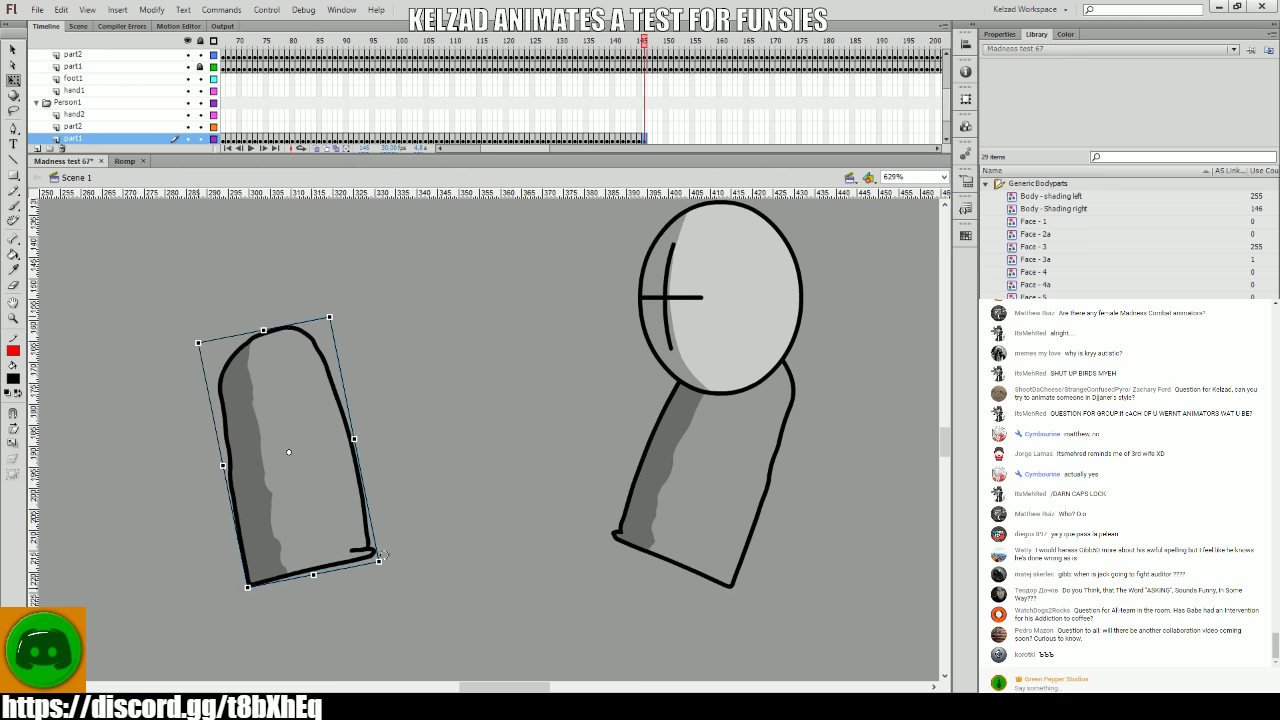
key(period)
key(period)
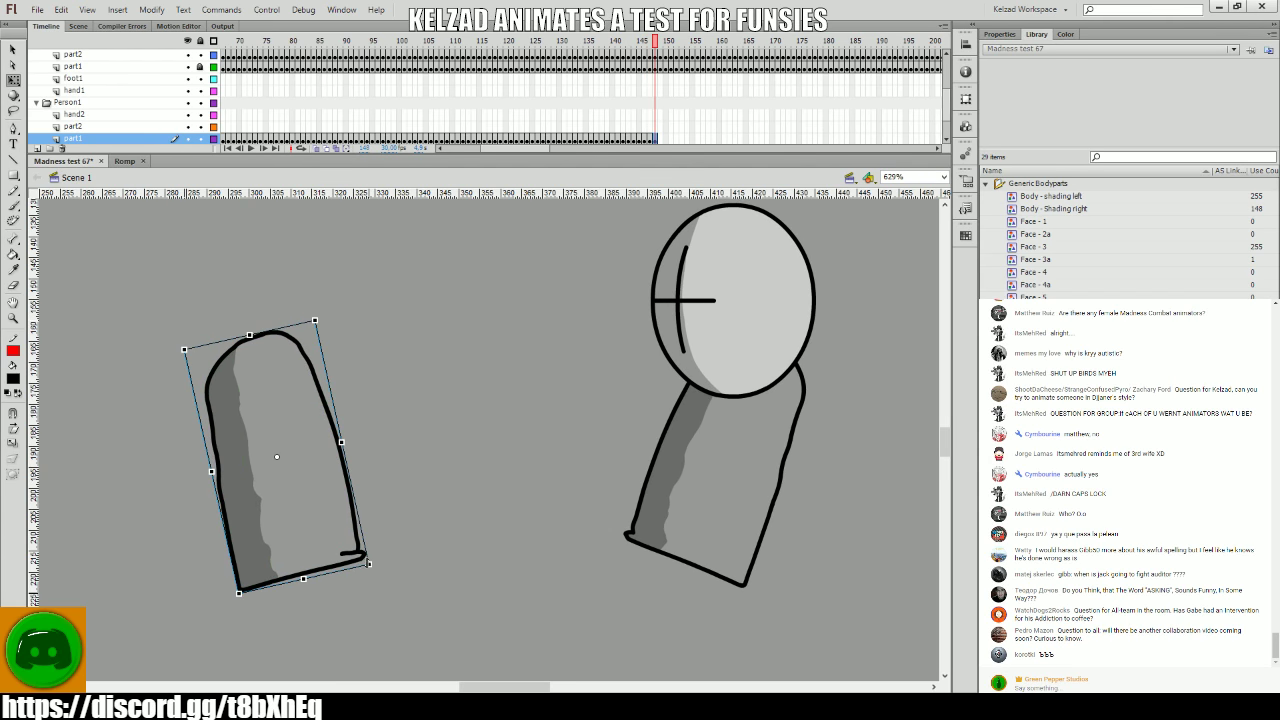
key(period)
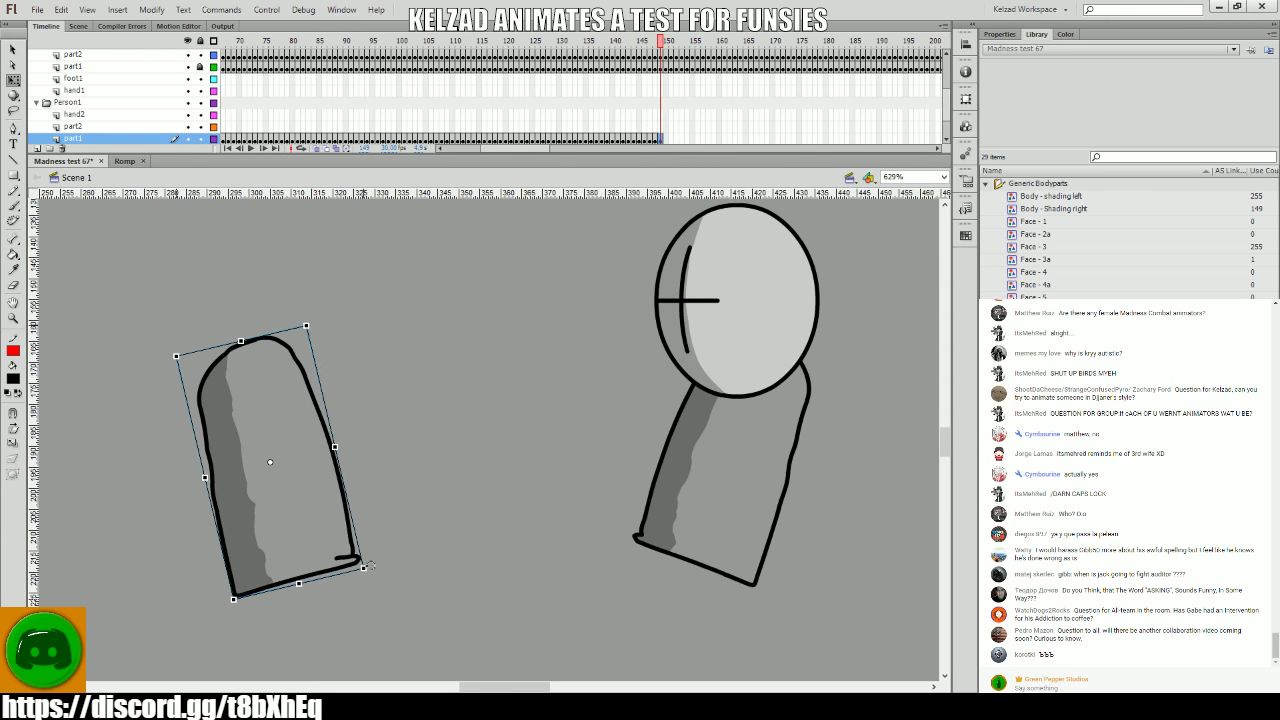
key(period)
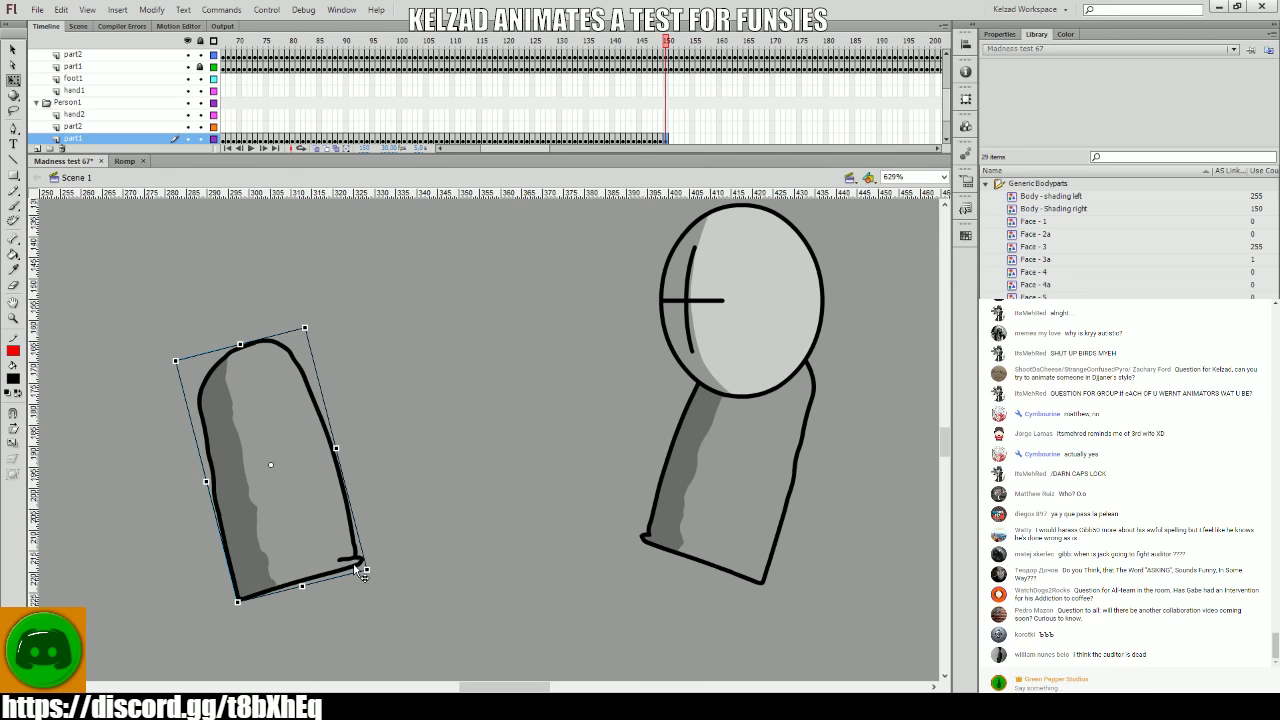
- Compare part1 frames 149 and 150 and nudge the body slightly up and left in frame 150
key(comma)
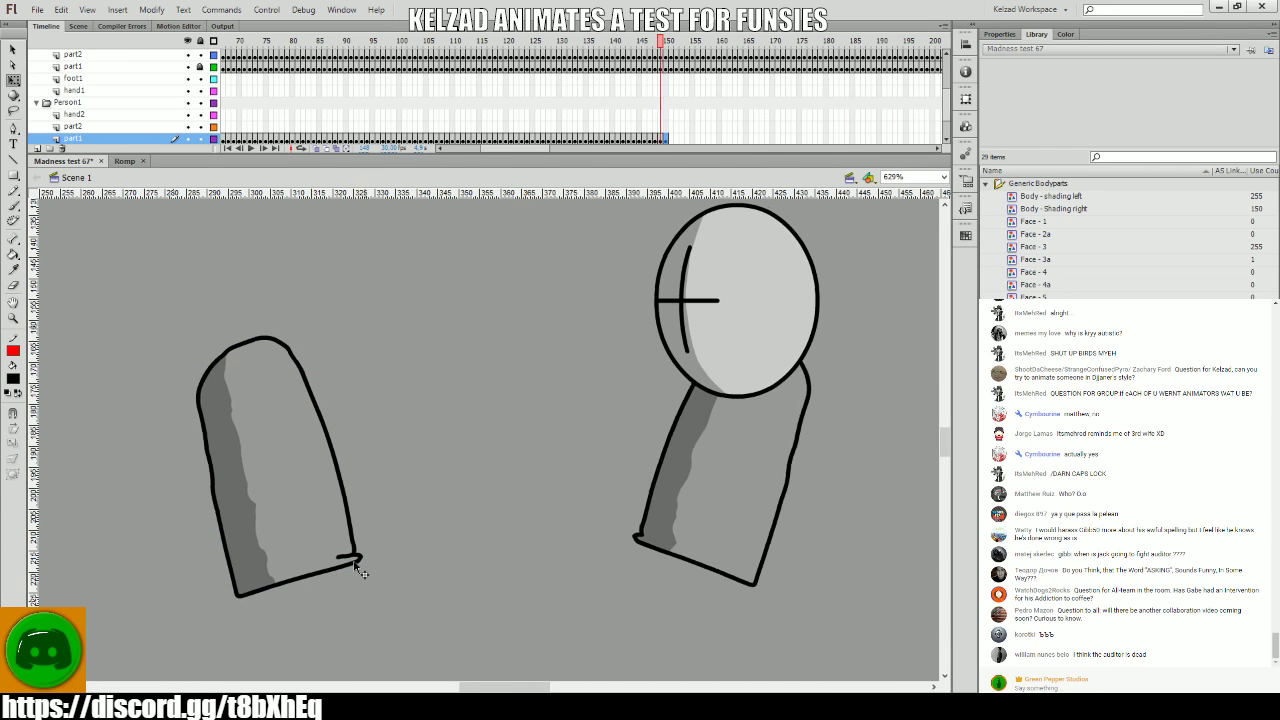
click(356, 567)
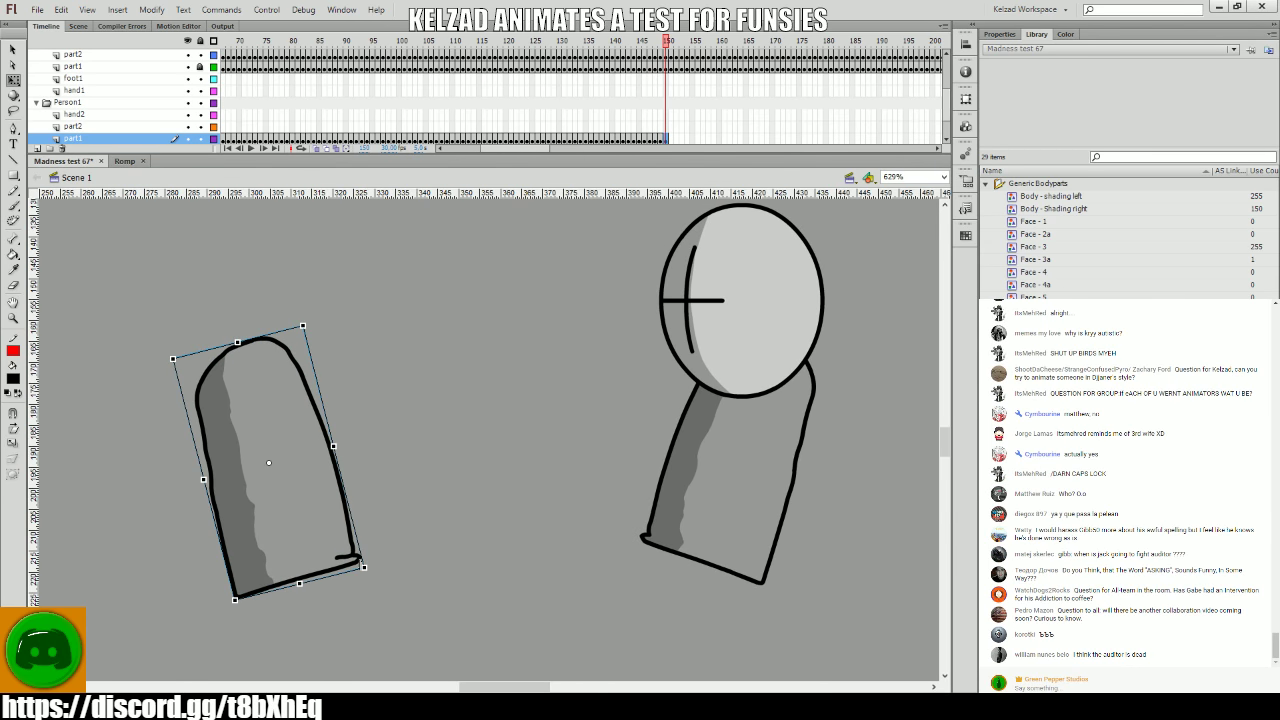
key(comma)
key(period)
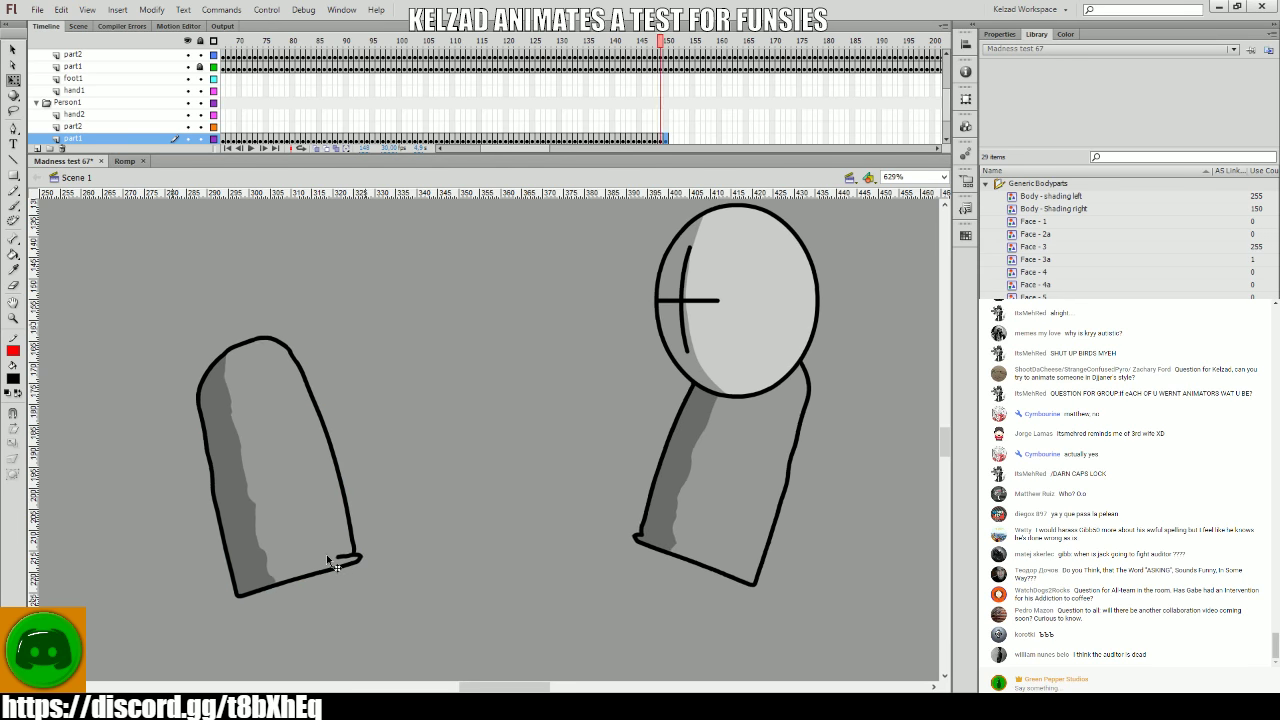
key(comma)
key(period)
key(comma)
key(period)
click(331, 557)
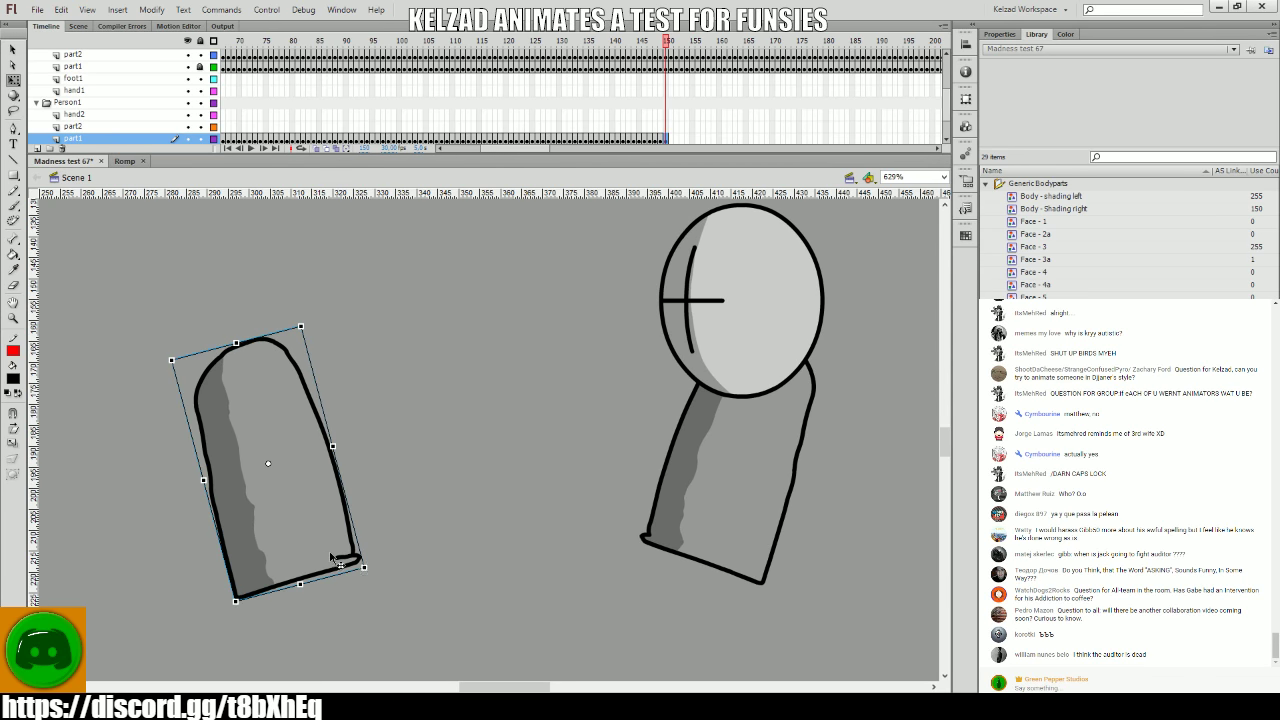
- Add part1 keyframes for frames 151 to 154, easing the body's leftward drift into a move back right
key(period)
key(period)
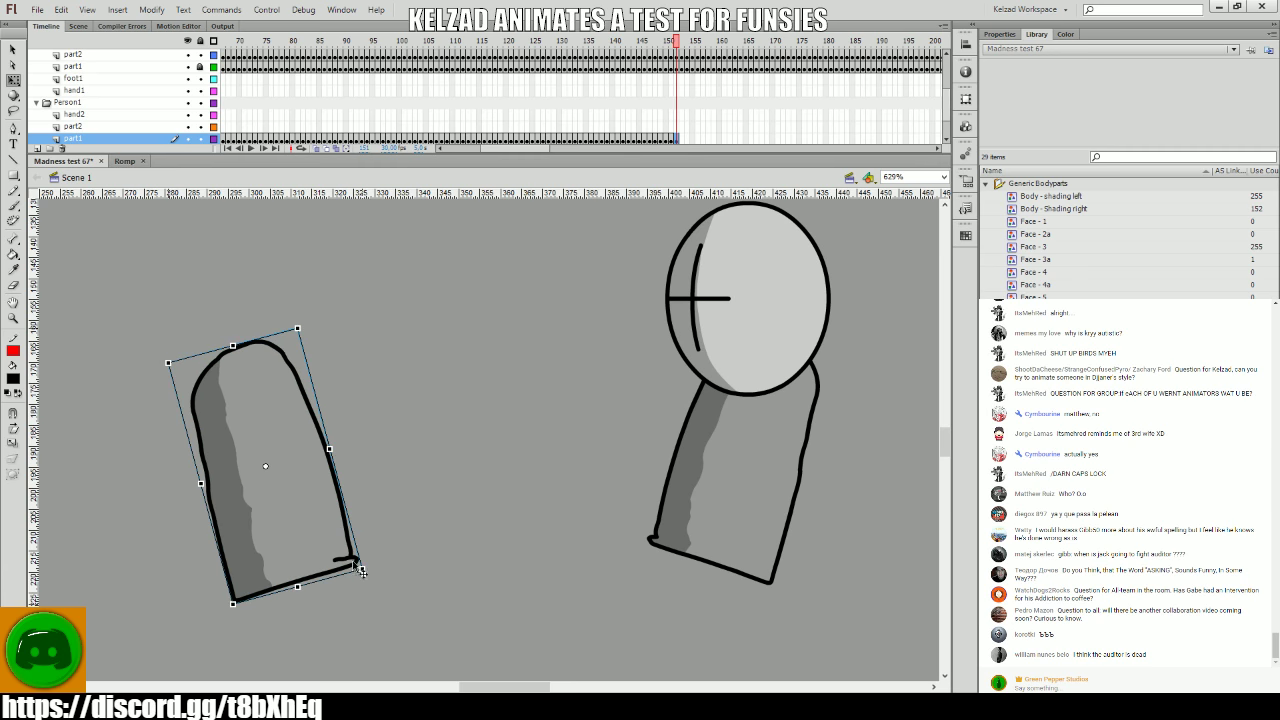
key(period)
key(period)
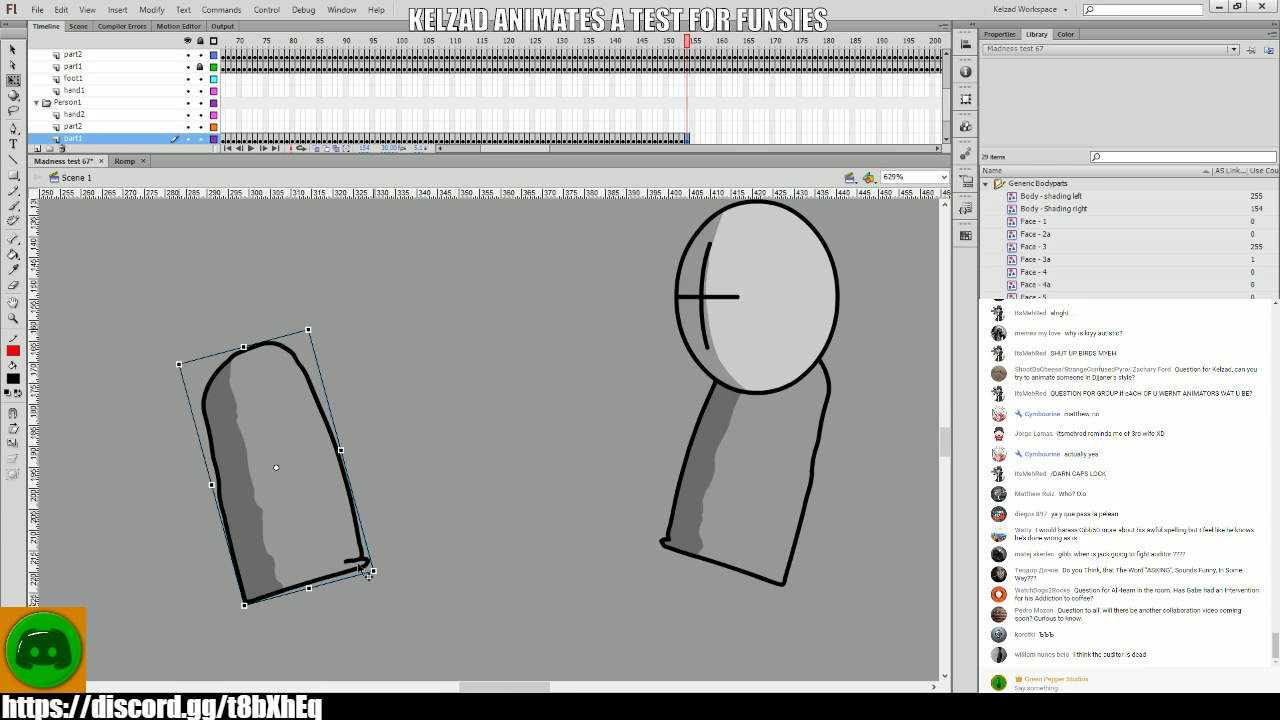
- Extend part1 through frame 158, moving the body further right, and compare frames 157 and 158
key(period)
key(period)
key(period)
drag(380, 571, 392, 562)
key(period)
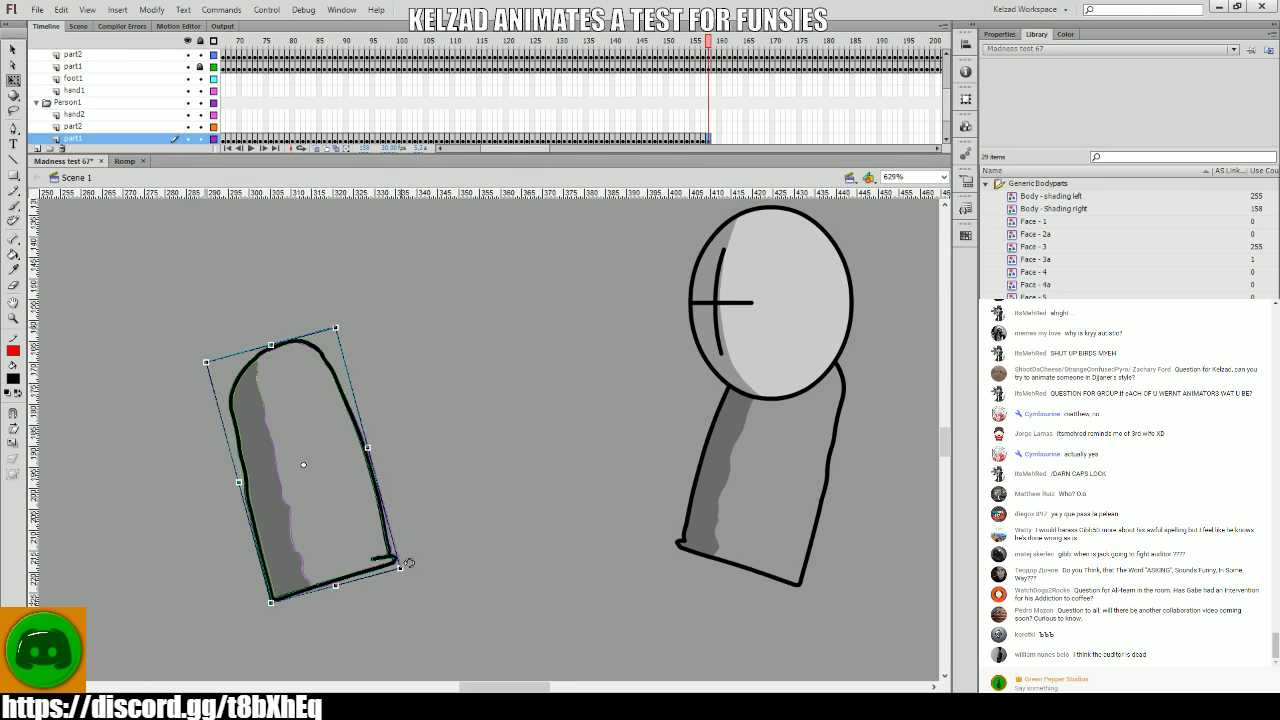
key(comma)
key(comma)
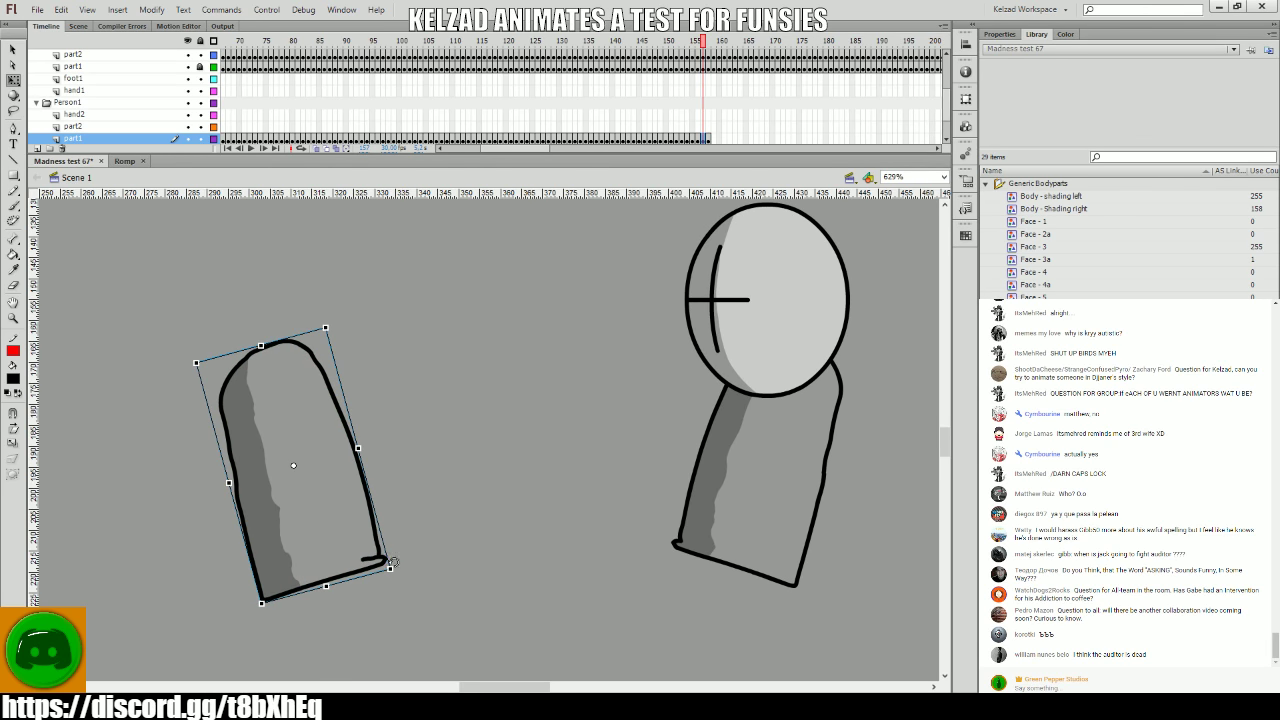
key(period)
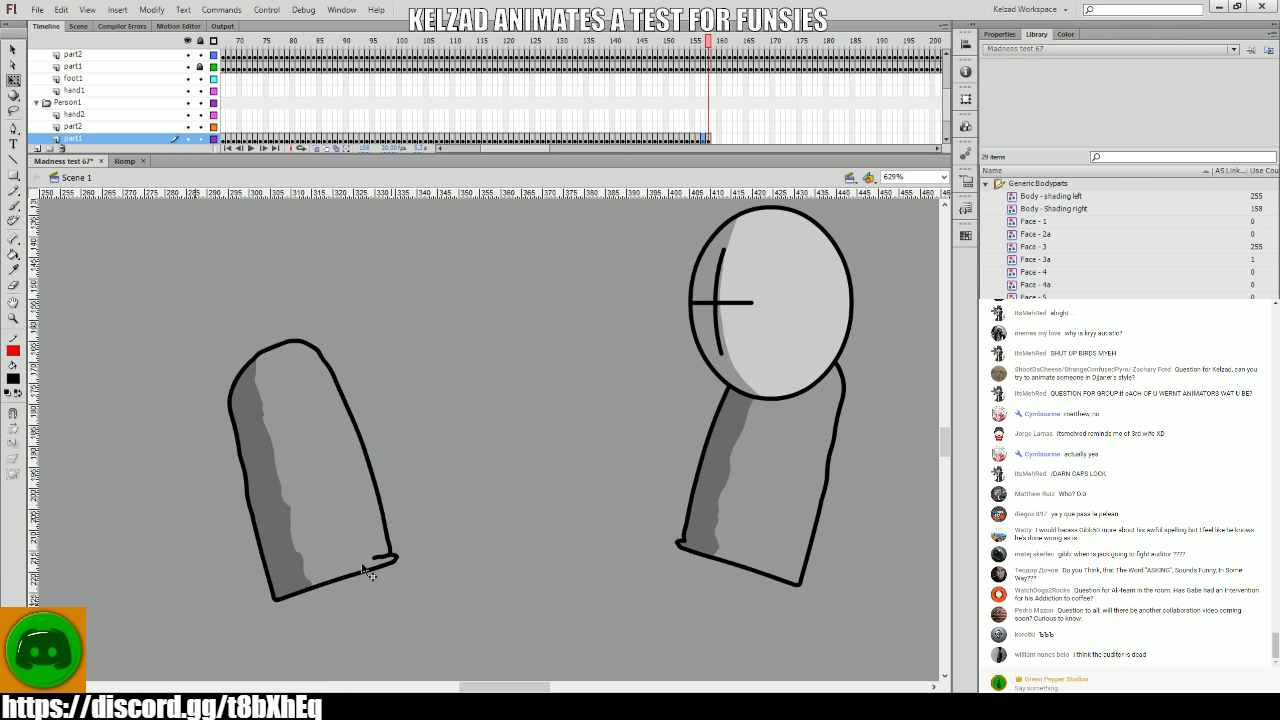
- Pose the body in part1 frames 159 to 163, continuing its shift to the right
key(period)
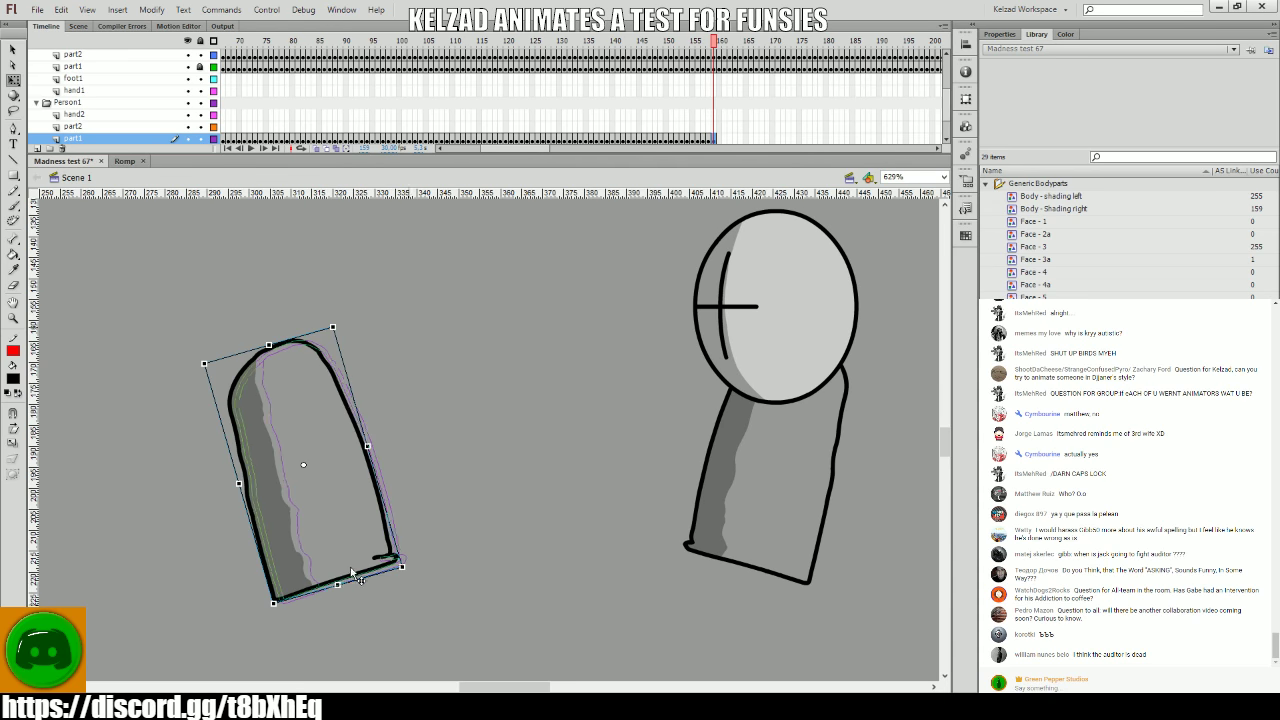
drag(345, 570, 428, 570)
key(period)
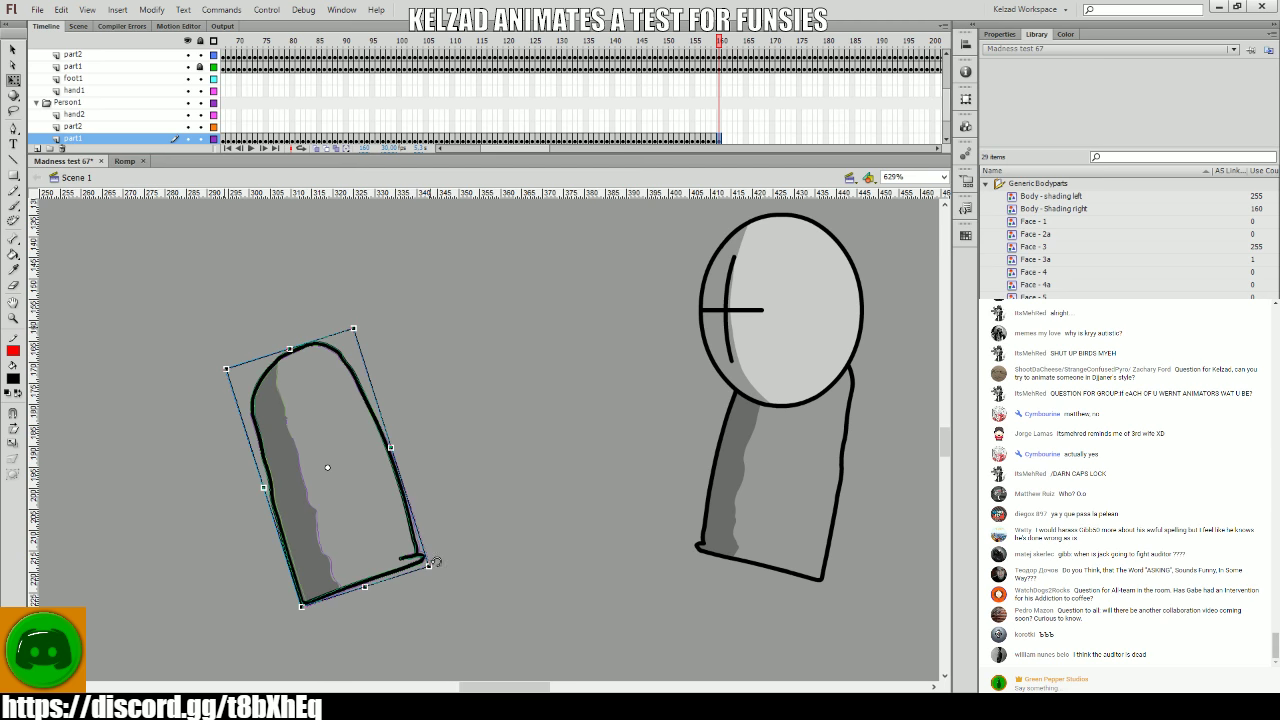
key(period)
key(period)
key(period)
drag(391, 540, 600, 588)
- Extend the part1 keyframes through frame 176, carrying the body farther right with a slightly more upright lean
key(period)
key(period)
key(period)
key(period)
key(period)
key(period)
key(period)
key(period)
key(period)
key(period)
key(period)
key(period)
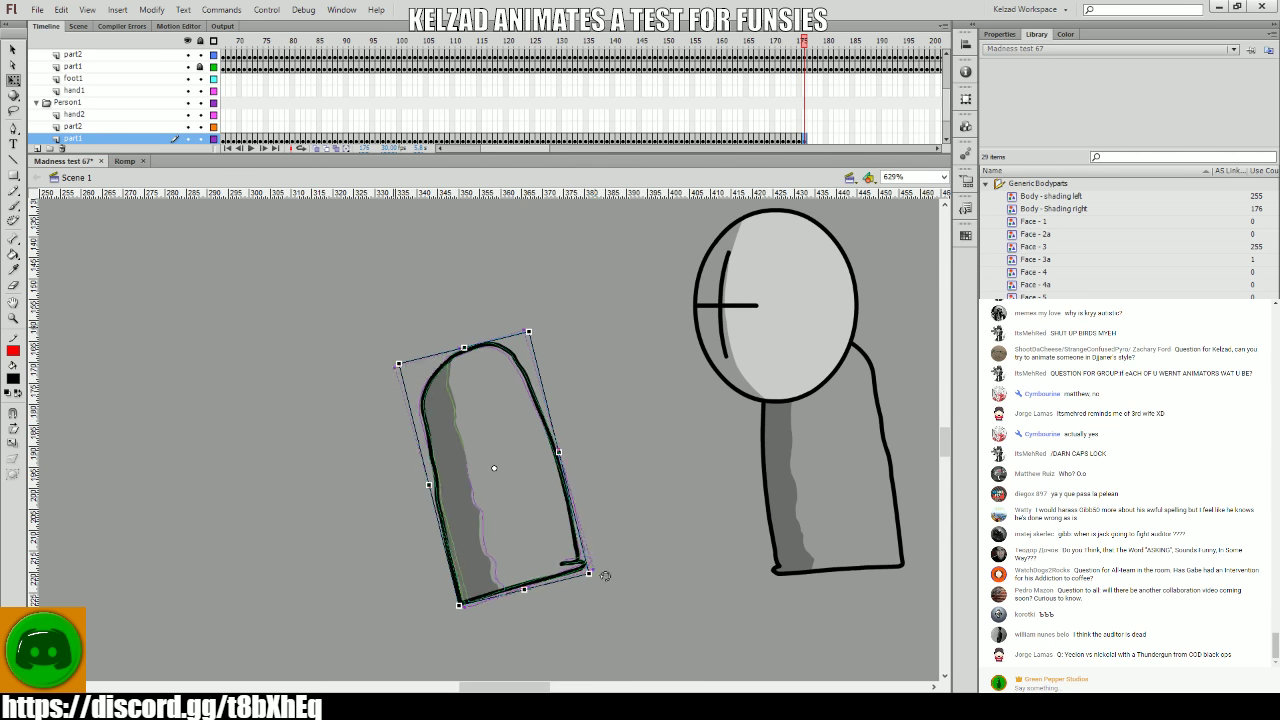
- Compare the body in part1 across frames 174 to 176 and adjust its position slightly in frame 176
key(comma)
key(comma)
key(period)
key(period)
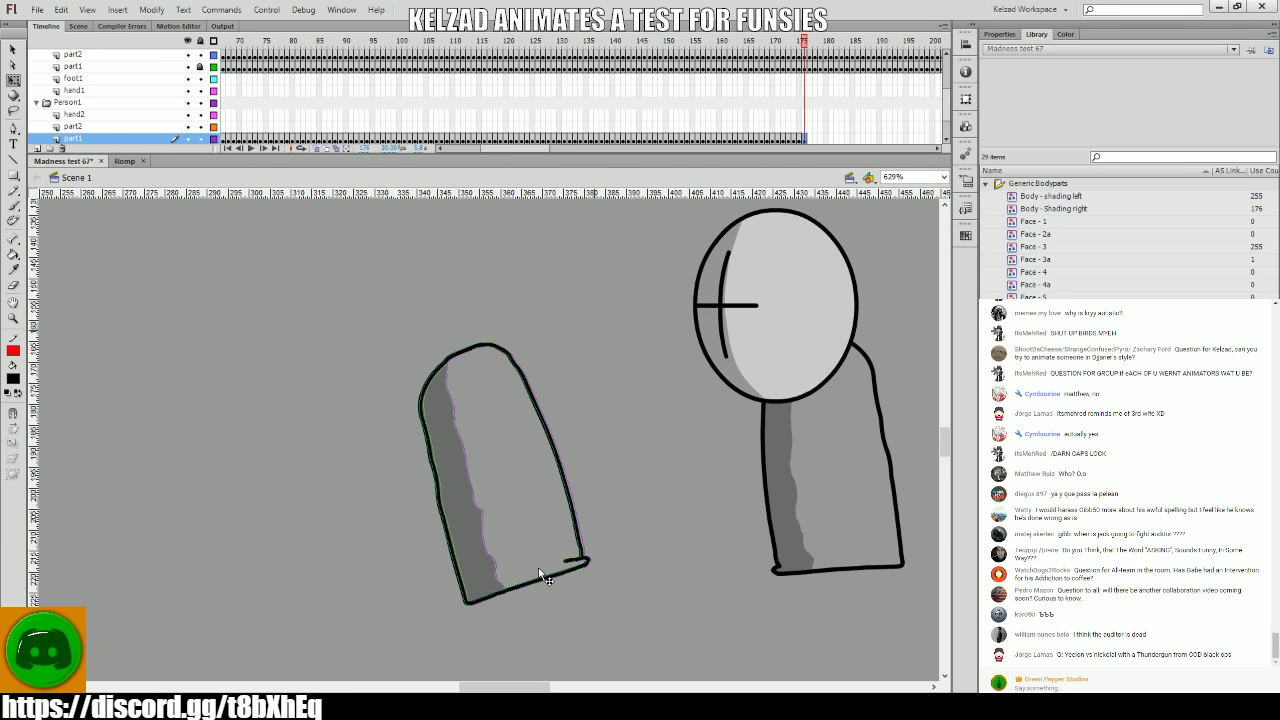
click(540, 577)
- Pose the body in part1 frames 177 and 178, shifting it left and rotating it counterclockwise
key(period)
drag(594, 571, 597, 569)
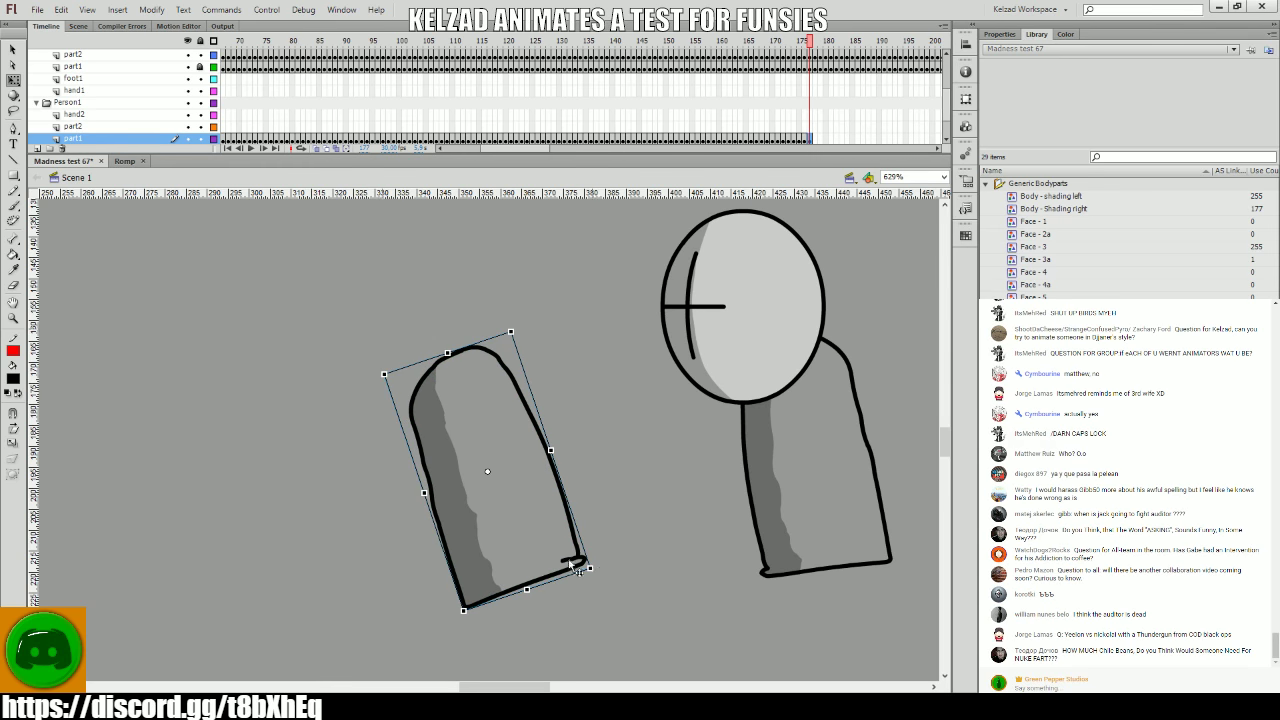
key(comma)
key(comma)
key(period)
key(period)
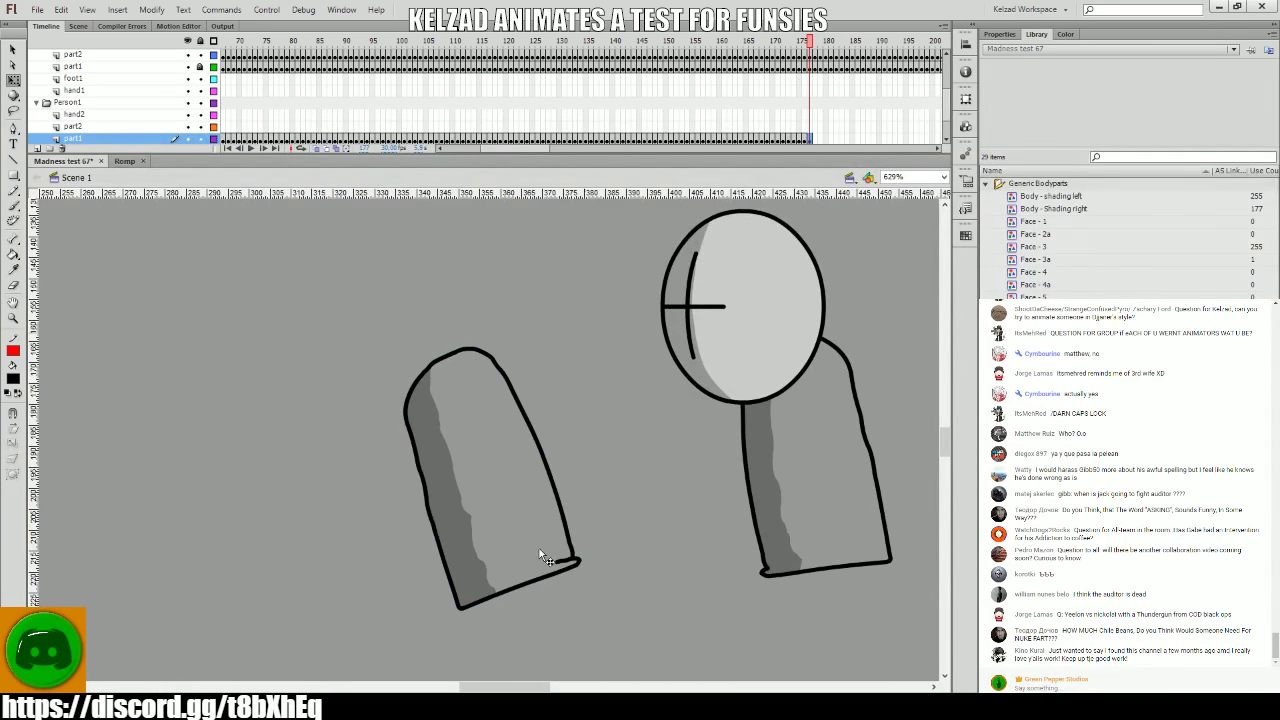
click(530, 549)
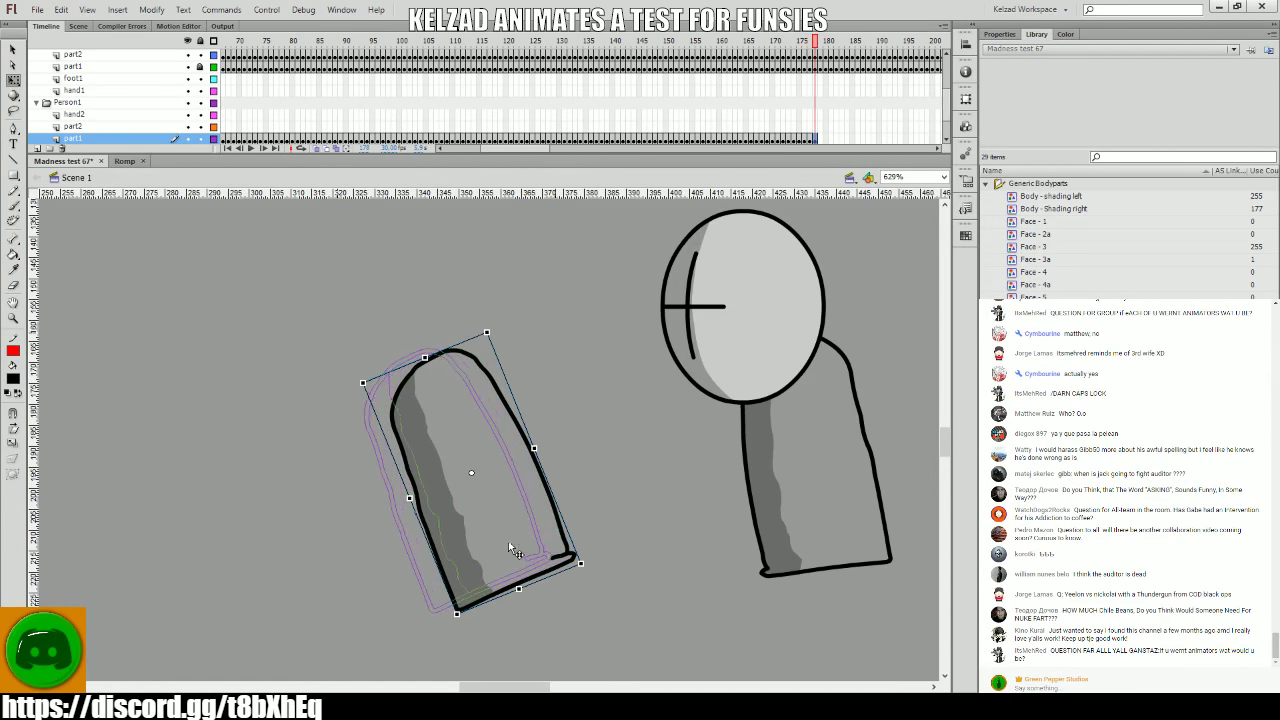
key(period)
- Compare the frames around 175 and 176 and nudge the body left in frame 176 of part1
key(comma)
key(comma)
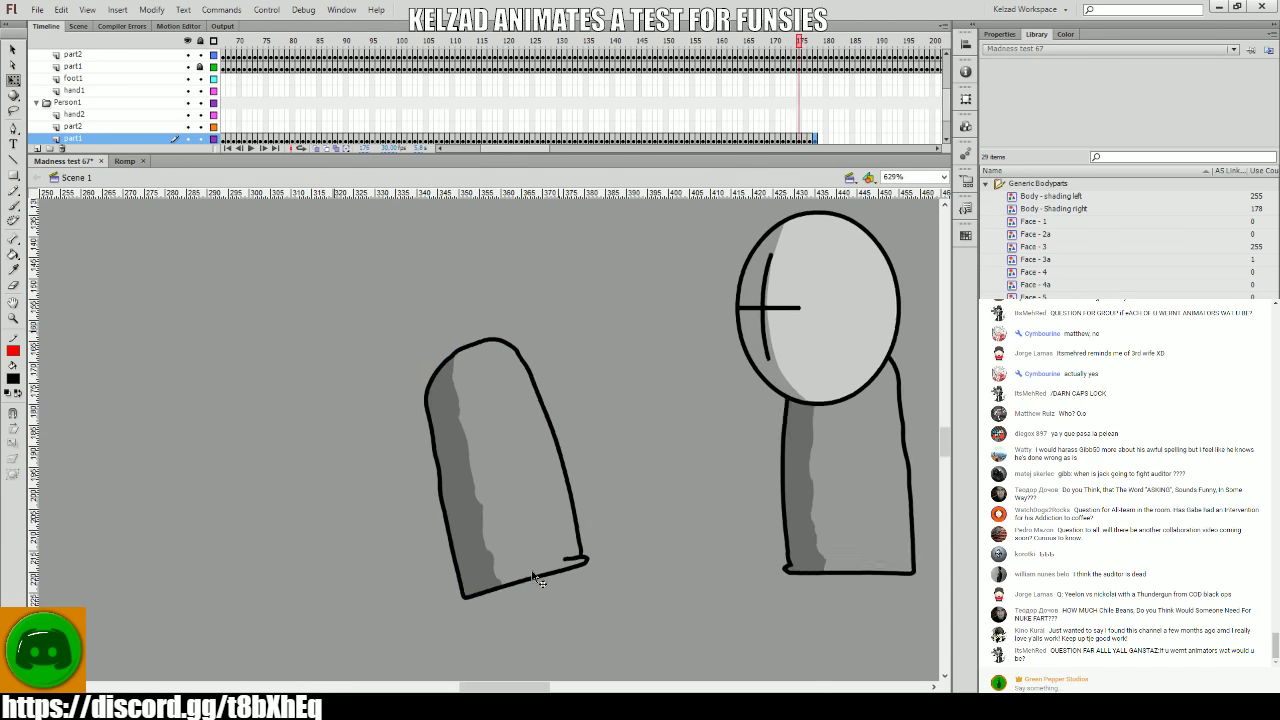
key(period)
click(531, 572)
key(comma)
key(comma)
key(period)
click(515, 574)
key(comma)
key(comma)
key(period)
key(period)
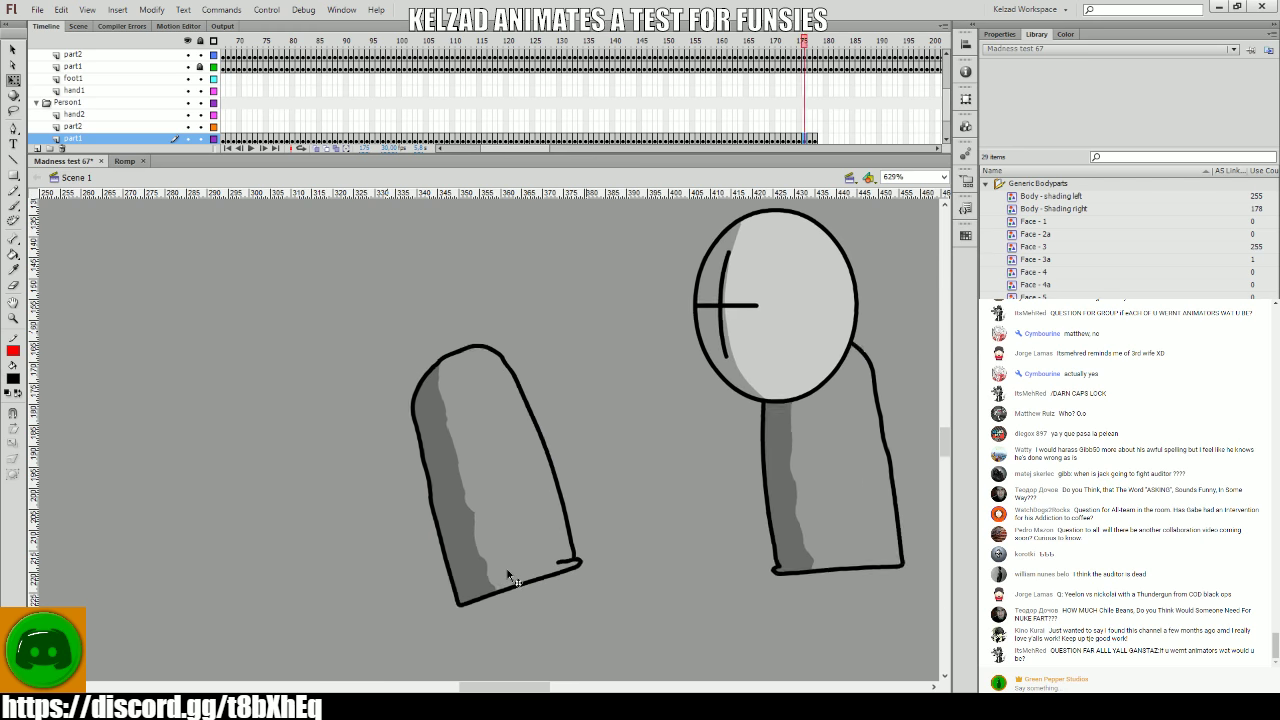
- Compare part1 frames 175 to 178 and adjust the body's position in frames 177 and 178
key(period)
key(comma)
key(comma)
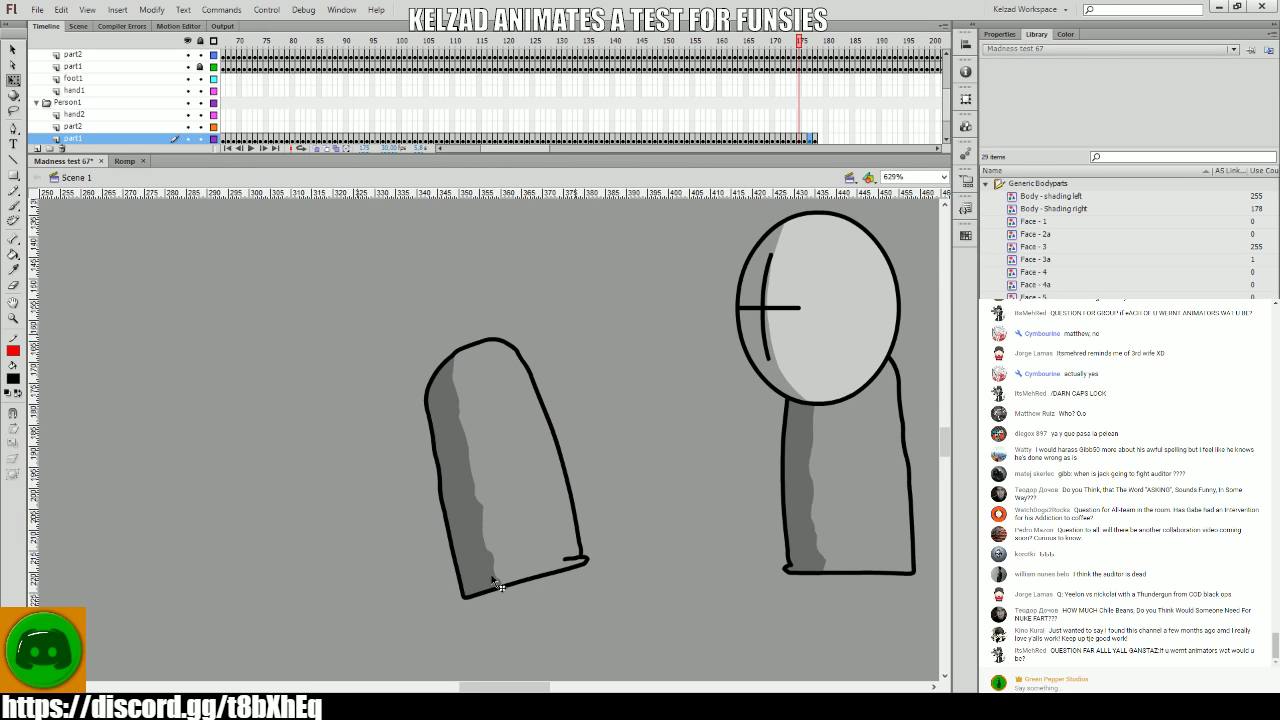
key(period)
key(period)
key(period)
key(period)
key(comma)
click(480, 584)
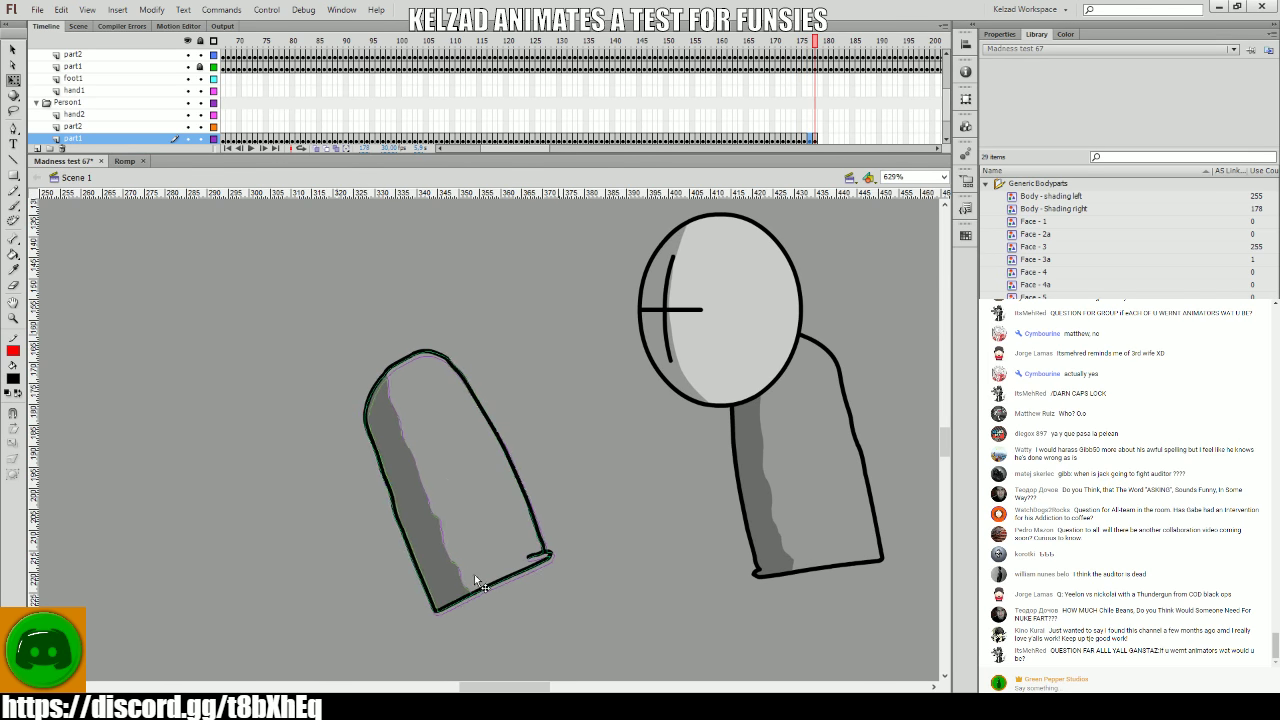
key(comma)
key(period)
click(476, 580)
- Add part1 frames 179 and 180, shifting the body further left and rotating it counterclockwise
key(period)
click(549, 566)
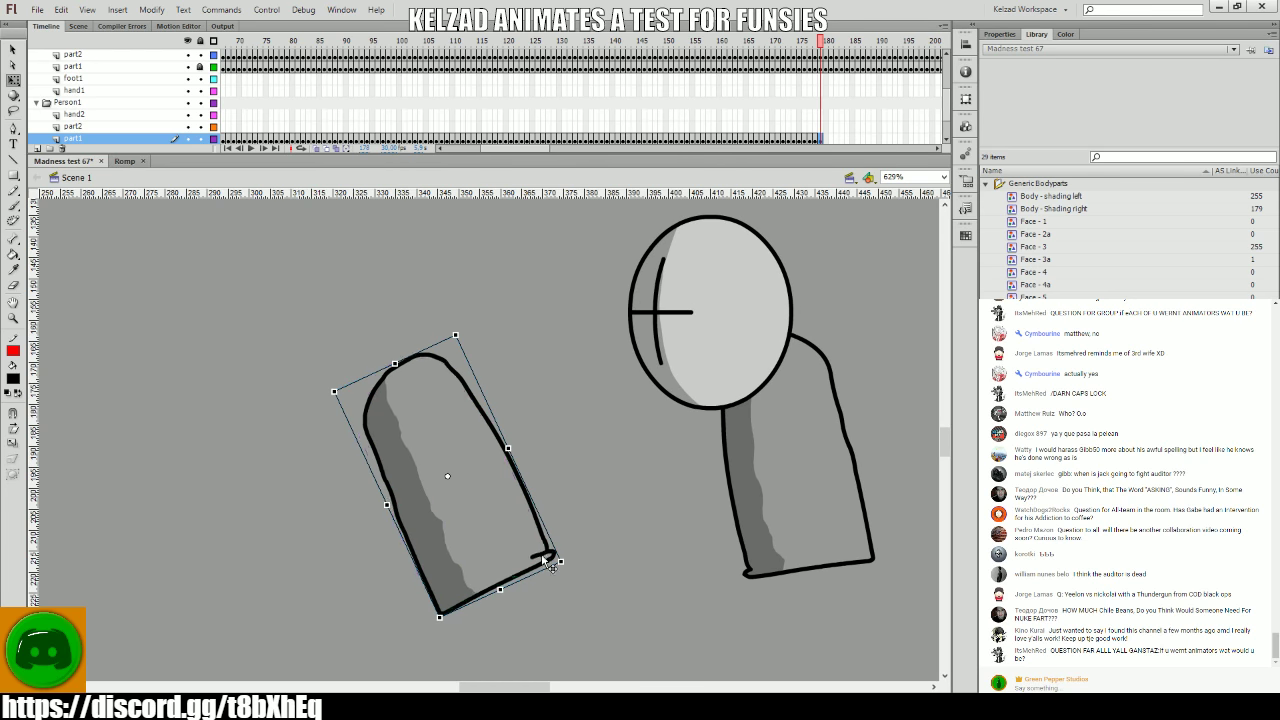
key(period)
click(540, 562)
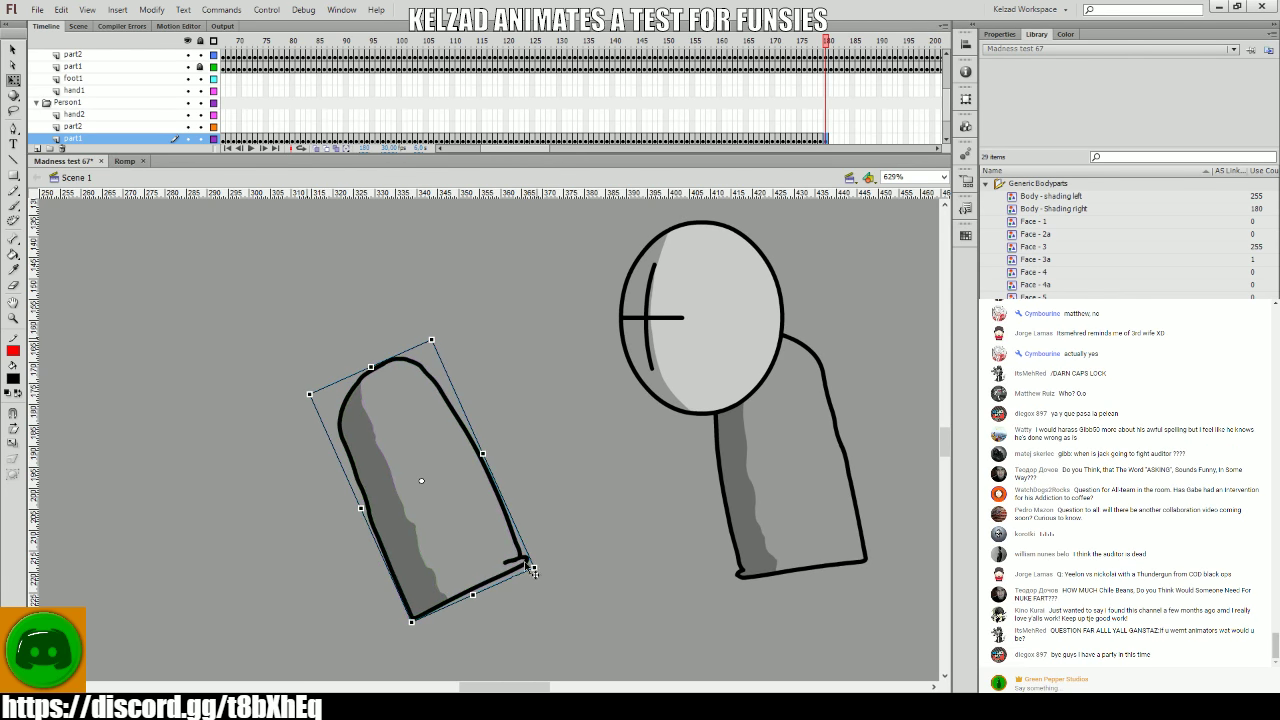
drag(530, 573, 528, 566)
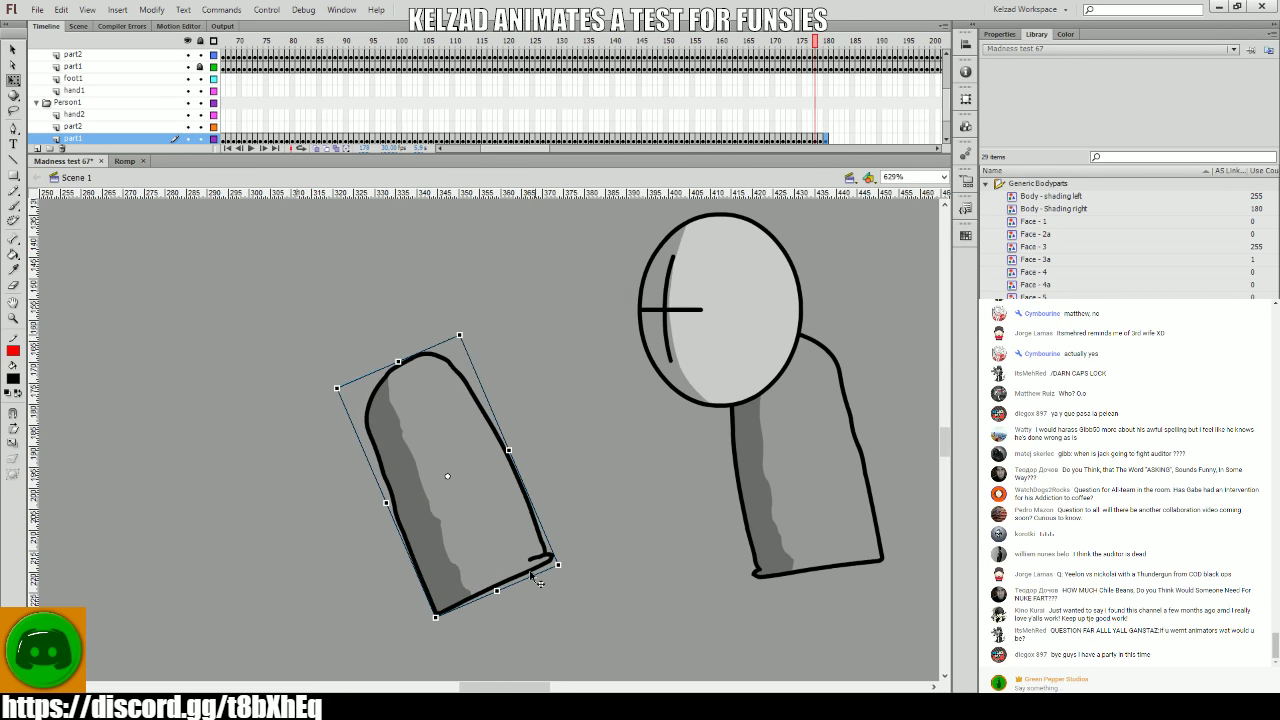
click(478, 590)
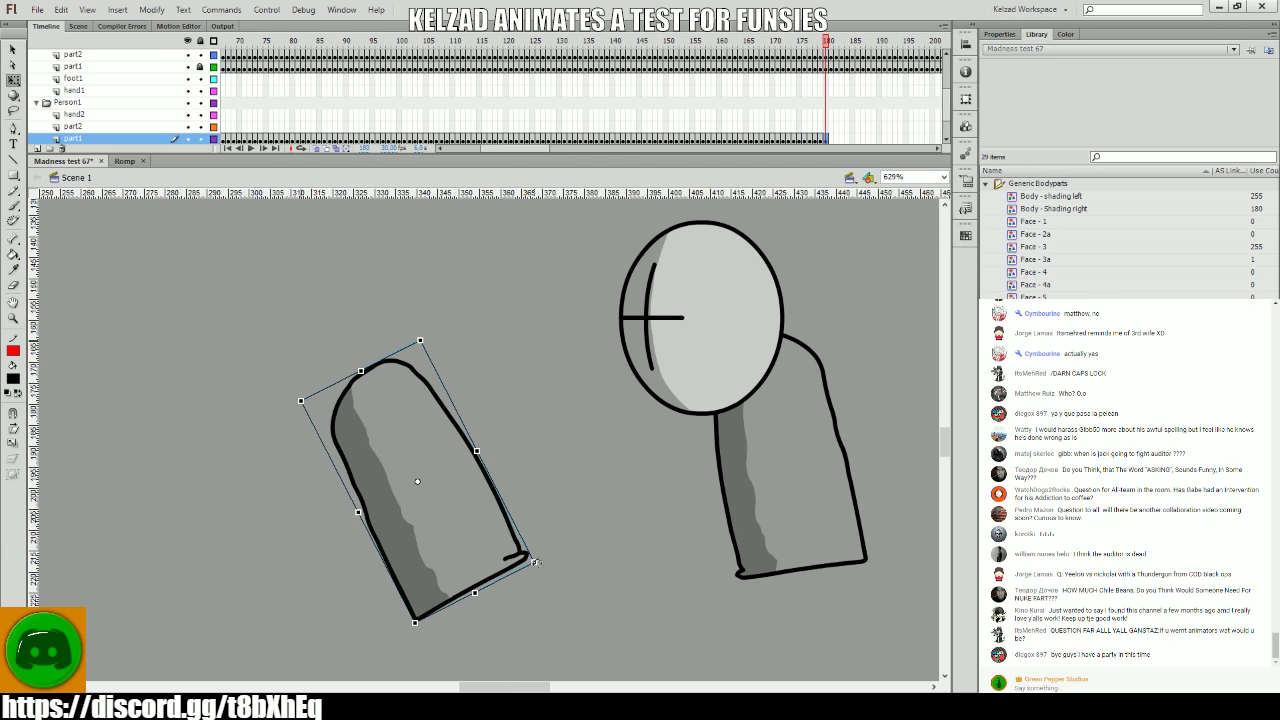
- Compare part1 frames 178 to 180 and nudge the body slightly left and down in frame 179
key(comma)
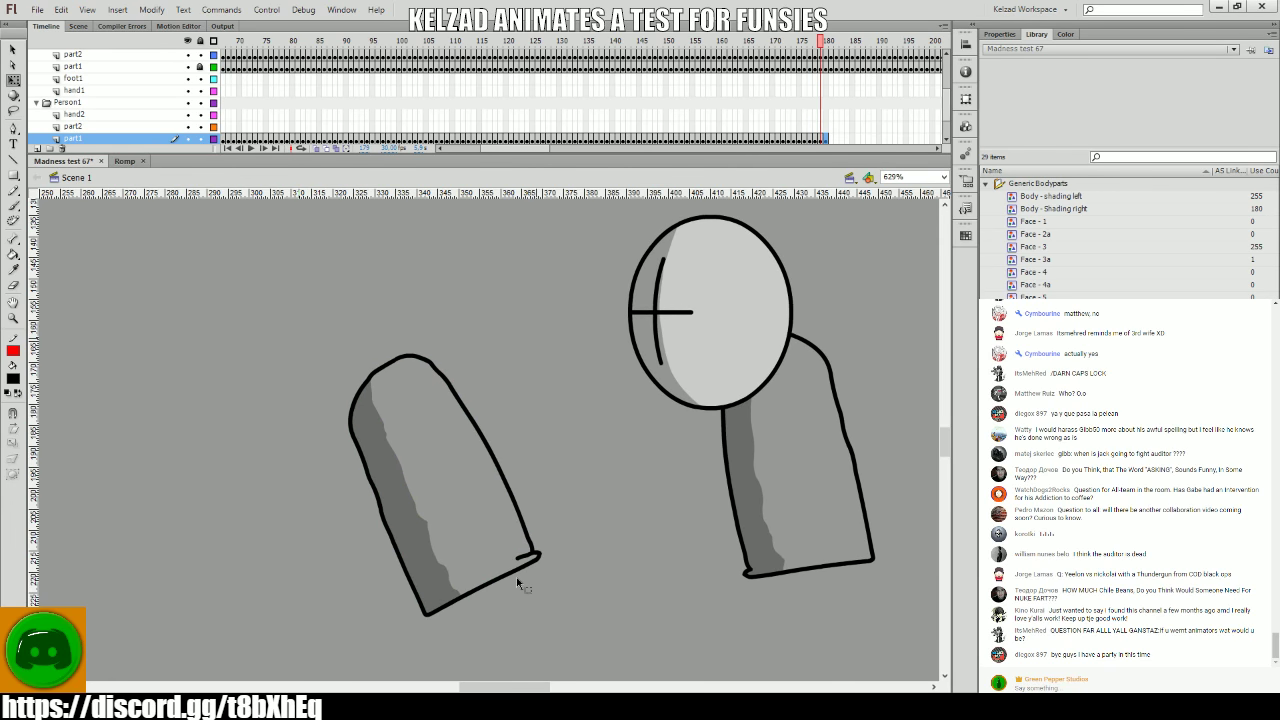
key(period)
key(comma)
key(period)
key(comma)
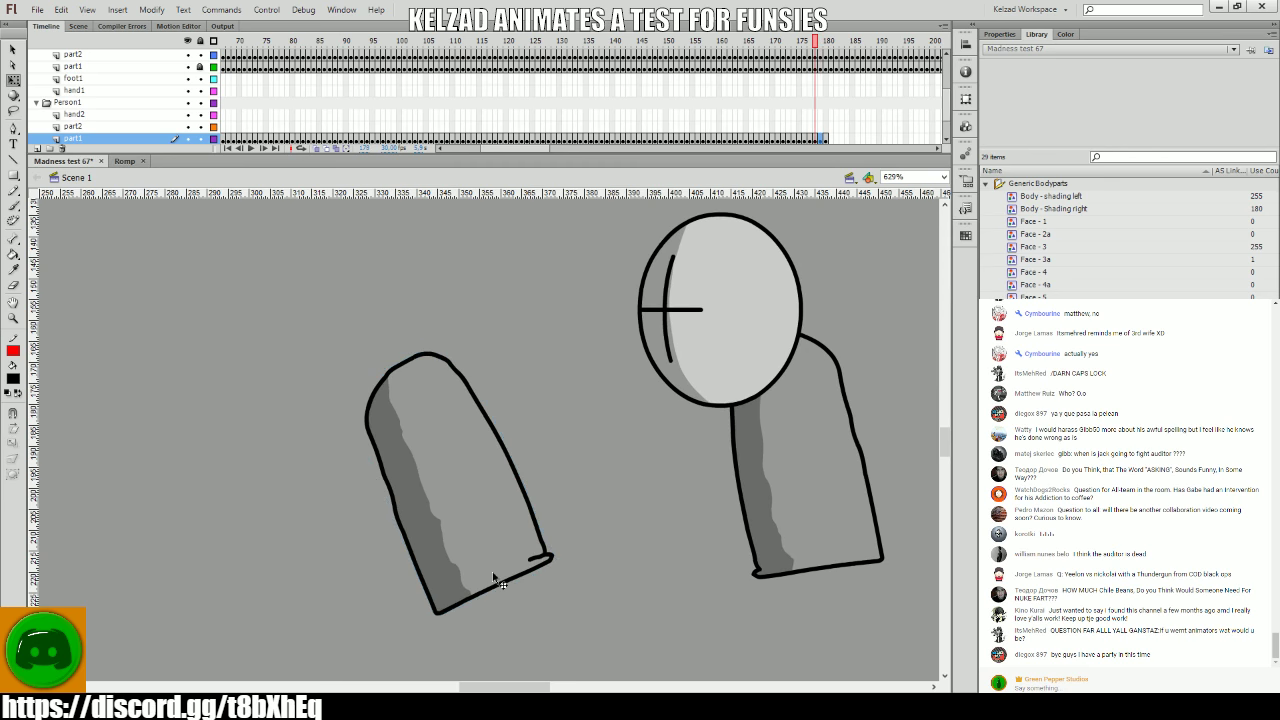
click(489, 585)
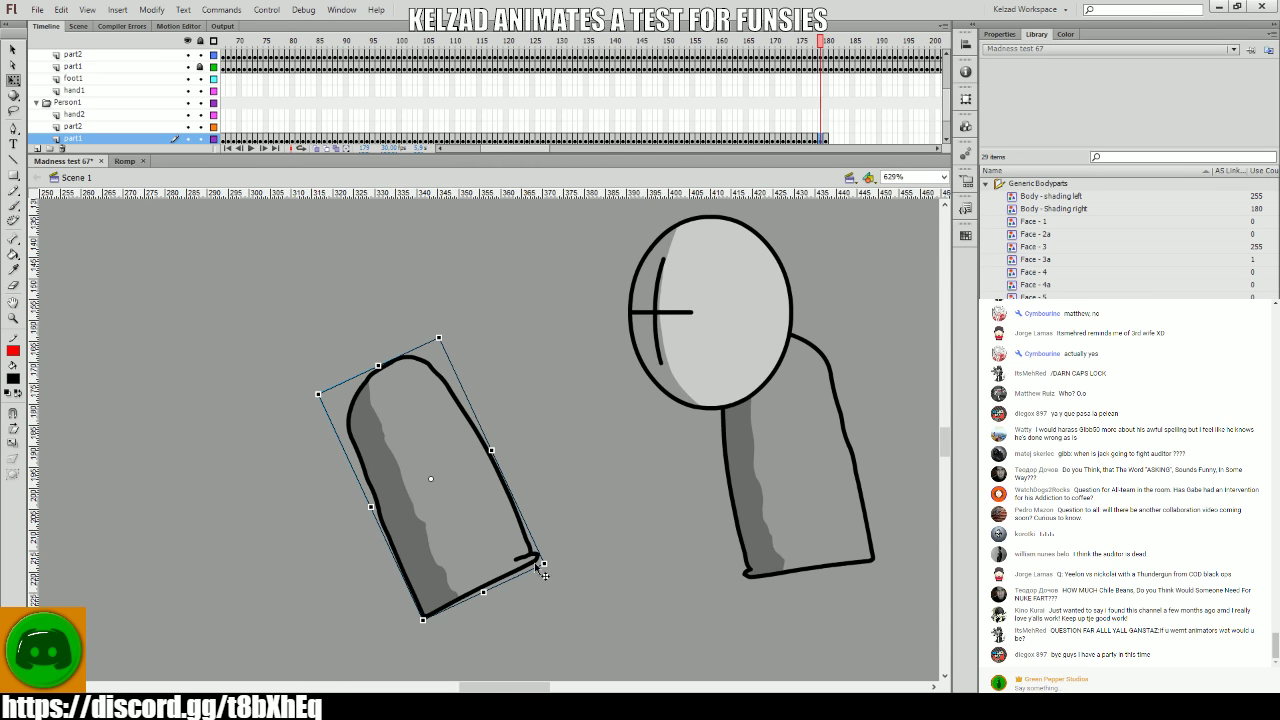
- Fine-tune the body's position in part1 frame 180 against frame 179 and add a keyframe at 181
key(period)
key(comma)
key(period)
key(comma)
key(period)
click(487, 567)
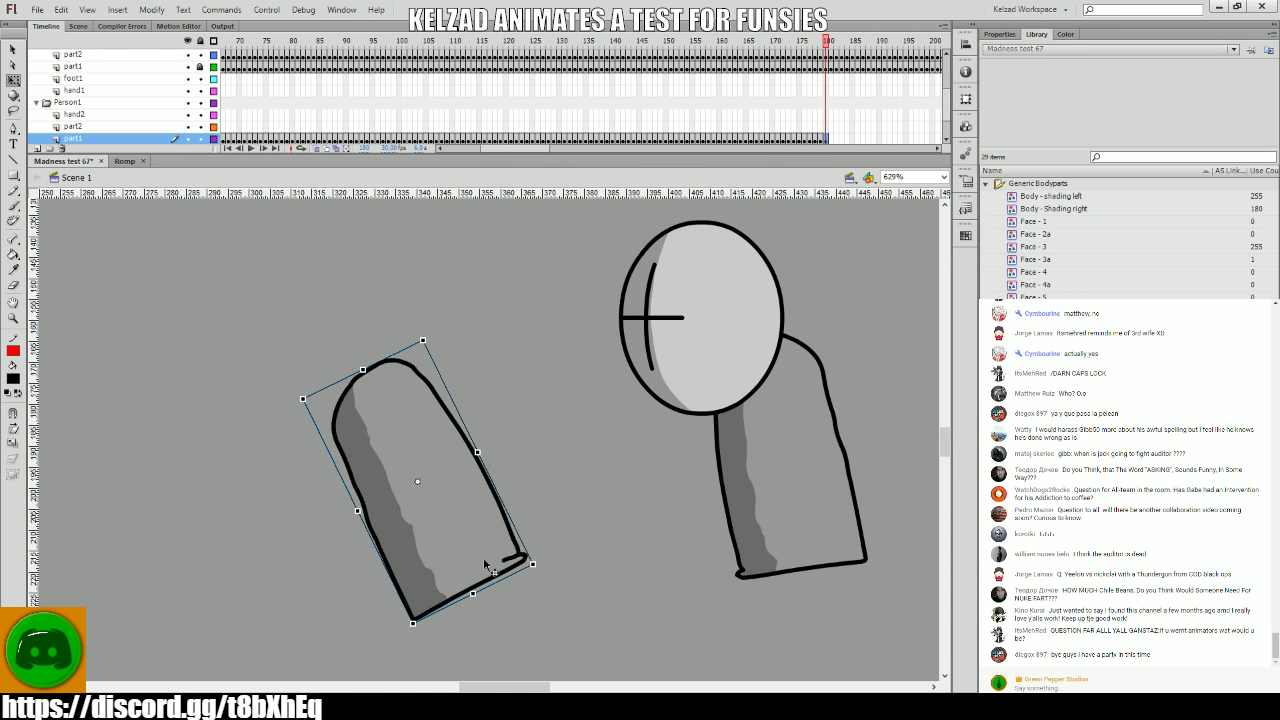
key(comma)
key(period)
key(comma)
key(period)
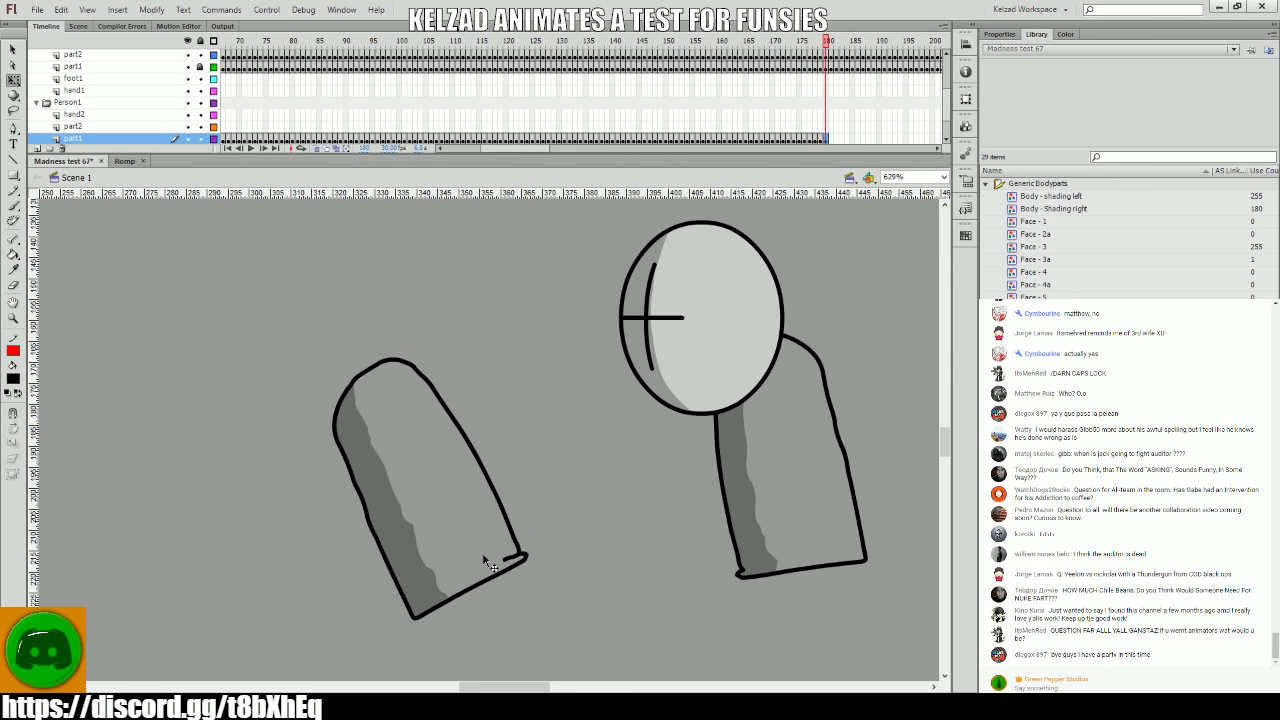
click(483, 554)
key(period)
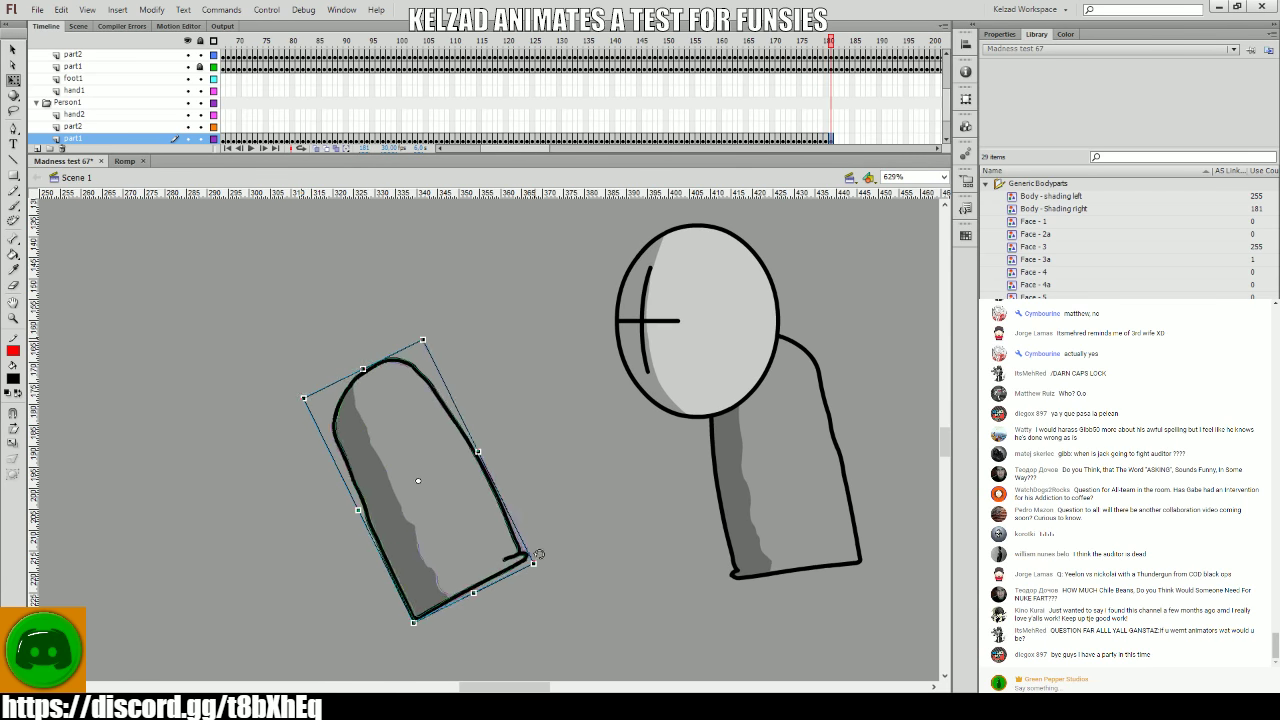
- Add part1 keyframes 182 to 186, shifting the body further left from frame to frame
key(period)
drag(503, 556, 483, 560)
key(period)
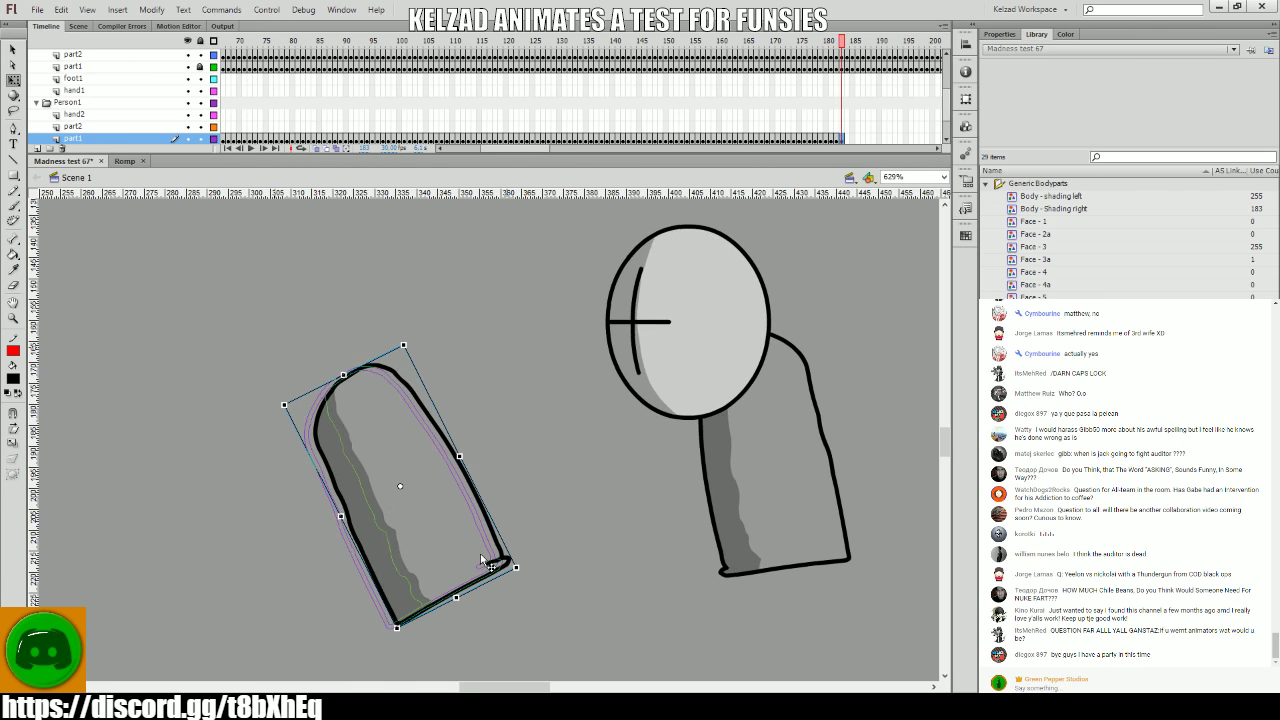
key(period)
key(period)
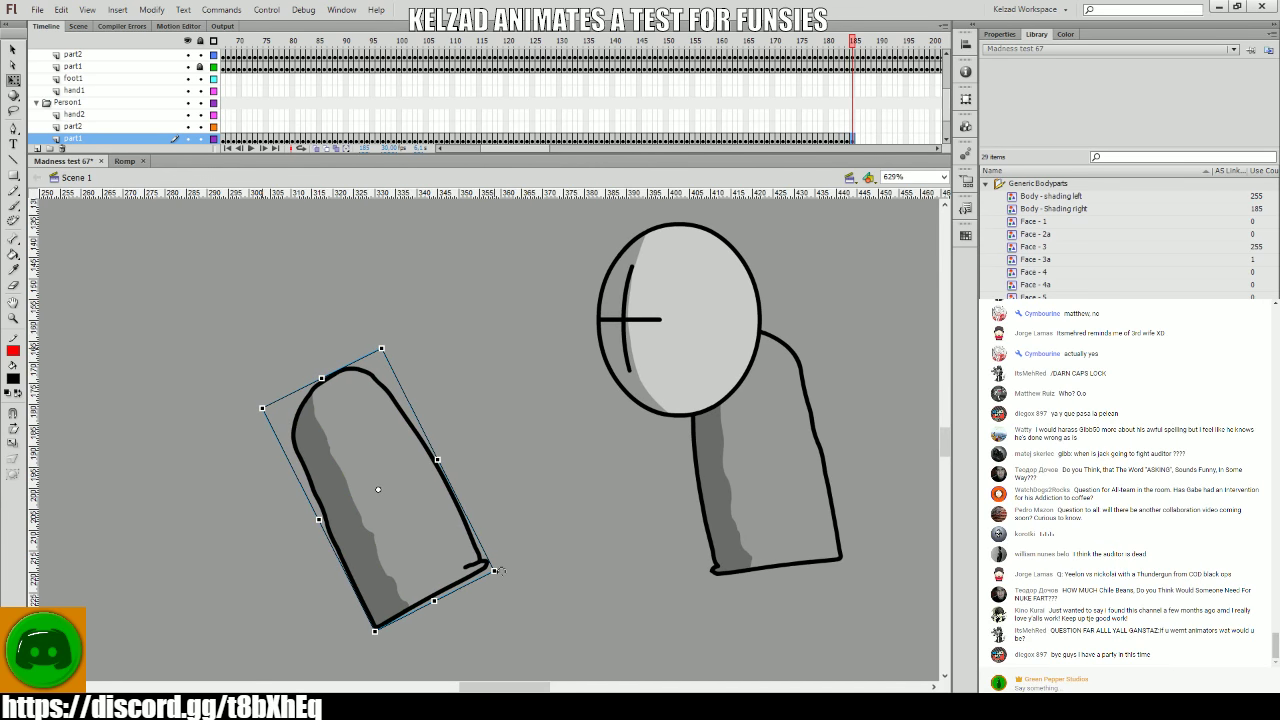
key(period)
drag(478, 568, 475, 568)
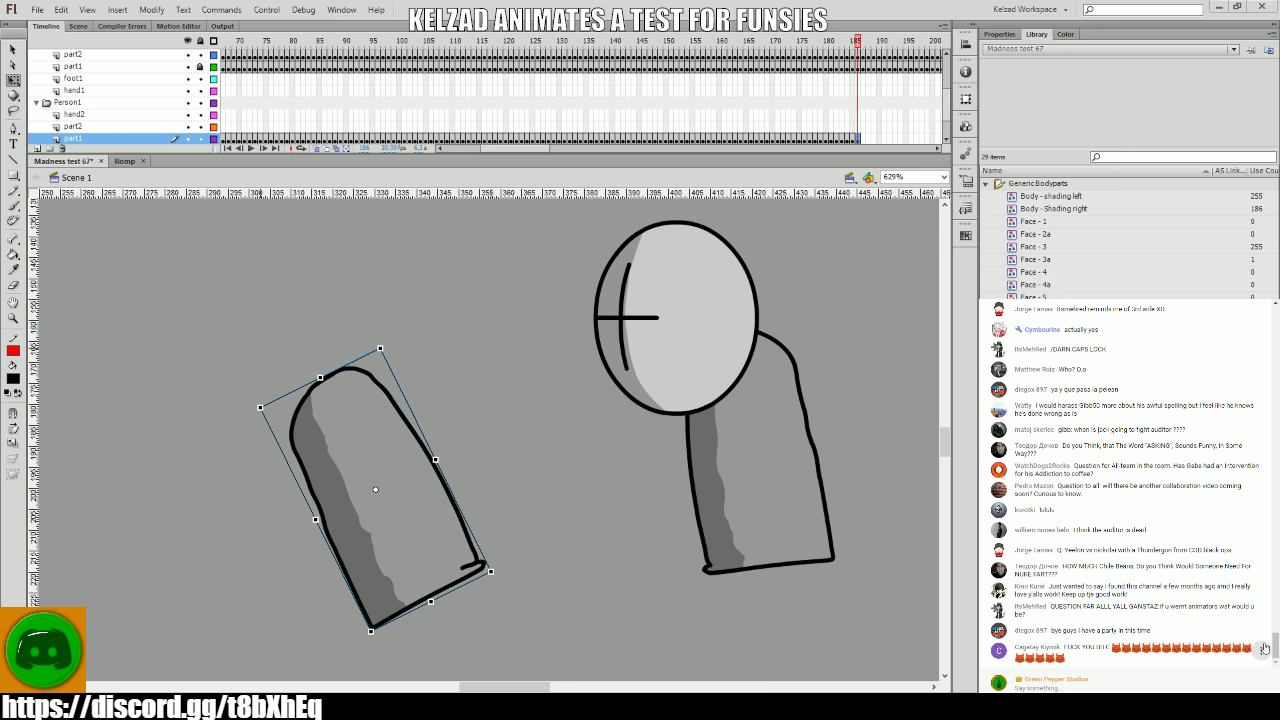
click(1265, 648)
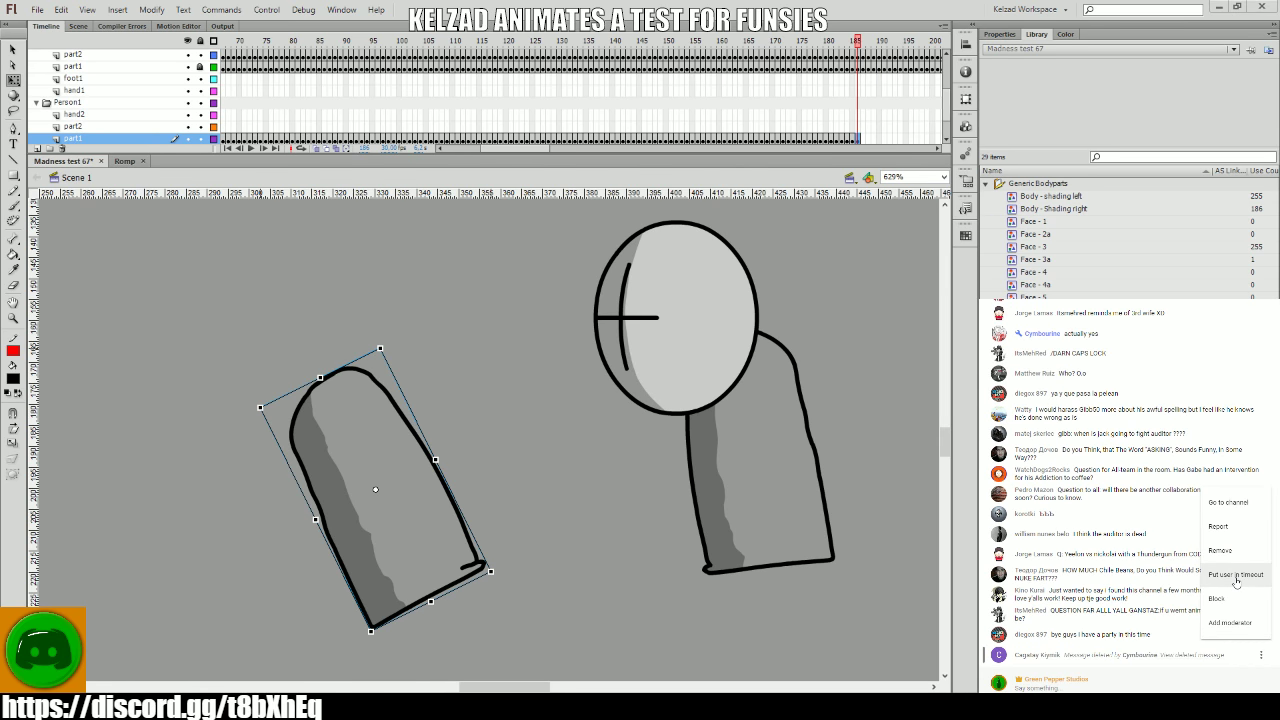
click(1248, 460)
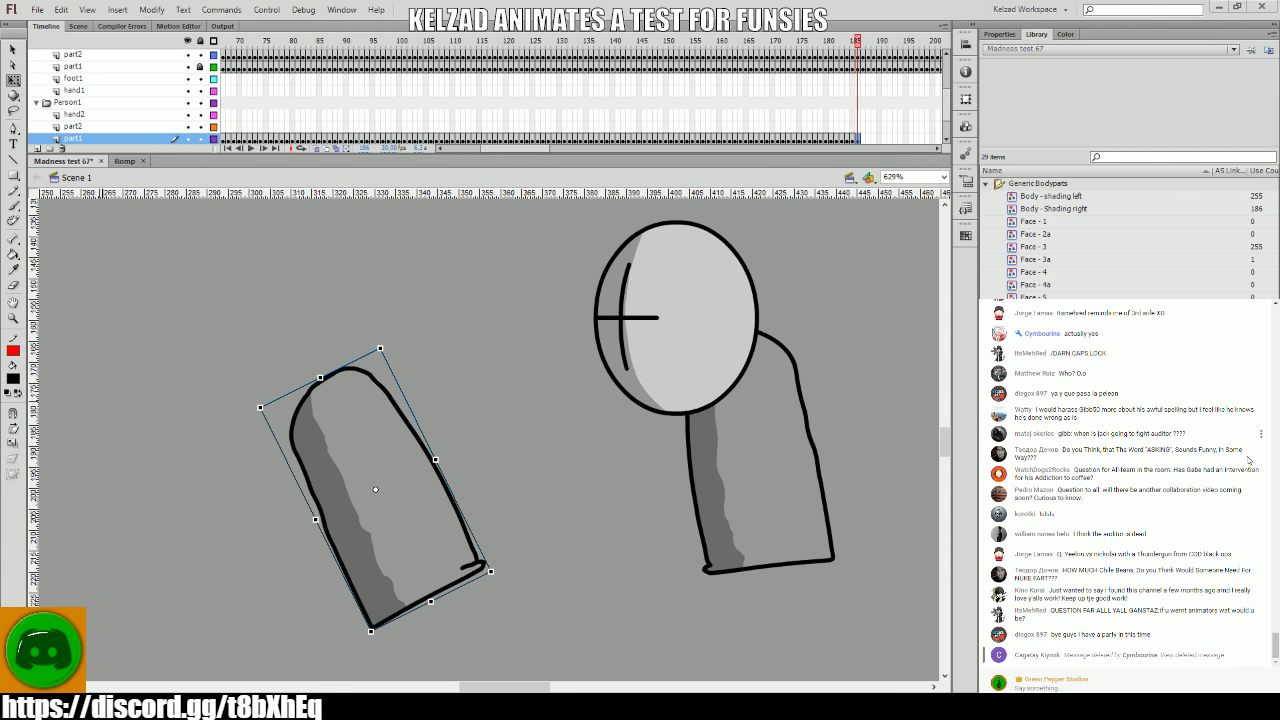
- Add part1 keyframes 187 to 195, shifting the body left while rotating it gradually clockwise toward upright
drag(230, 334, 371, 266)
click(600, 491)
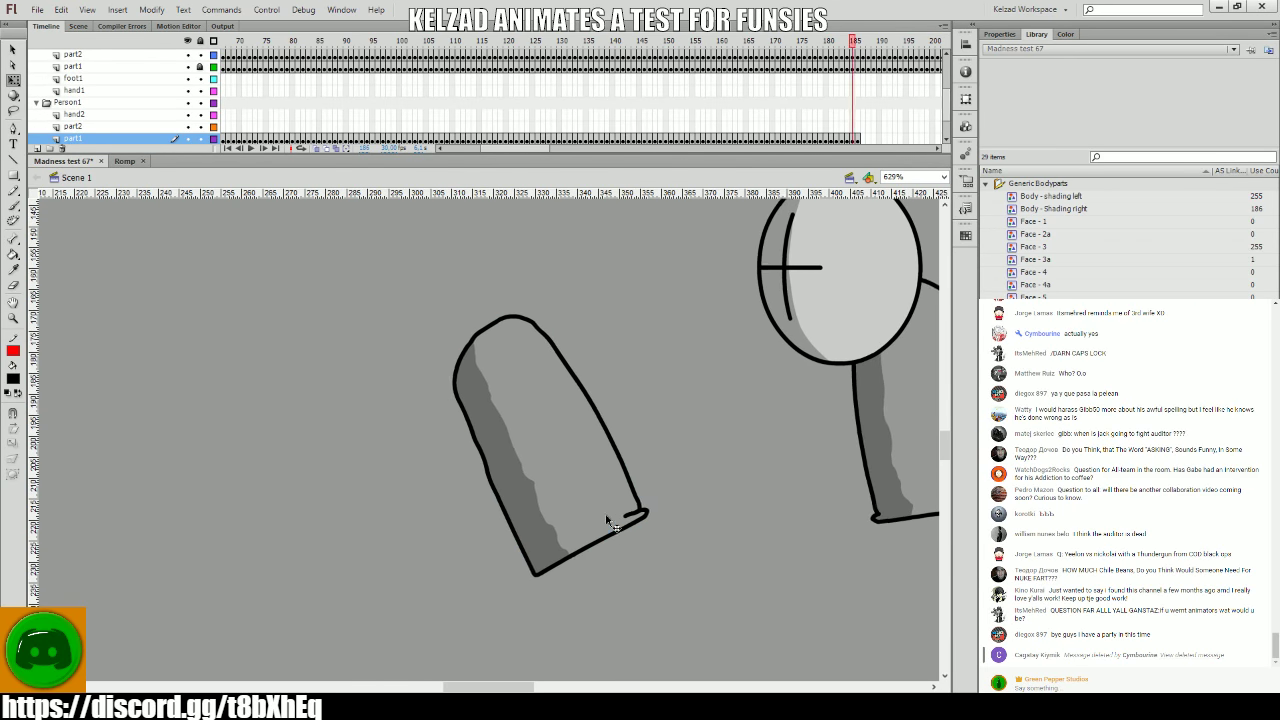
click(580, 509)
drag(652, 513, 533, 524)
key(F6)
key(F6)
key(F6)
key(F6)
key(F6)
key(F6)
key(F6)
key(F6)
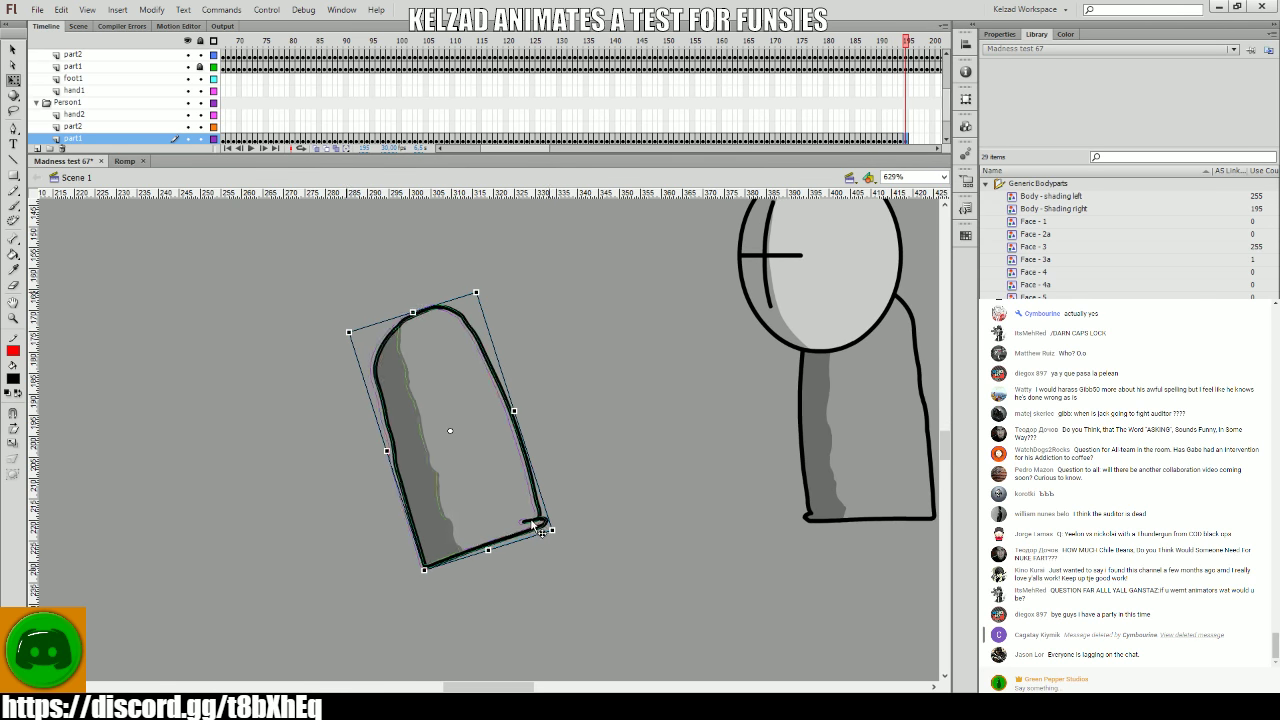
- Add part1 keyframes 196 to 200, moving the body further left and rotating it counterclockwise
key(F6)
key(F6)
drag(528, 524, 449, 497)
key(F6)
key(F6)
key(F6)
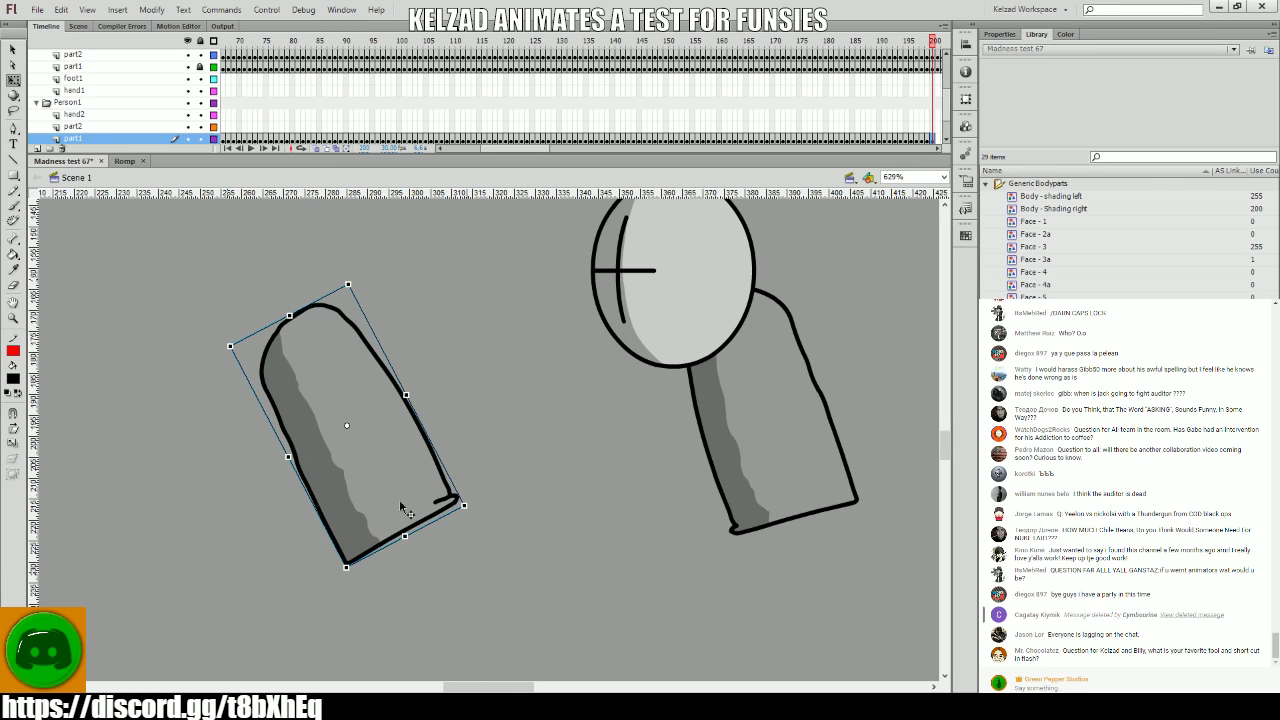
- Play back the animation and review the body's sway through the frames leading up to part1 frame 200
key(Return)
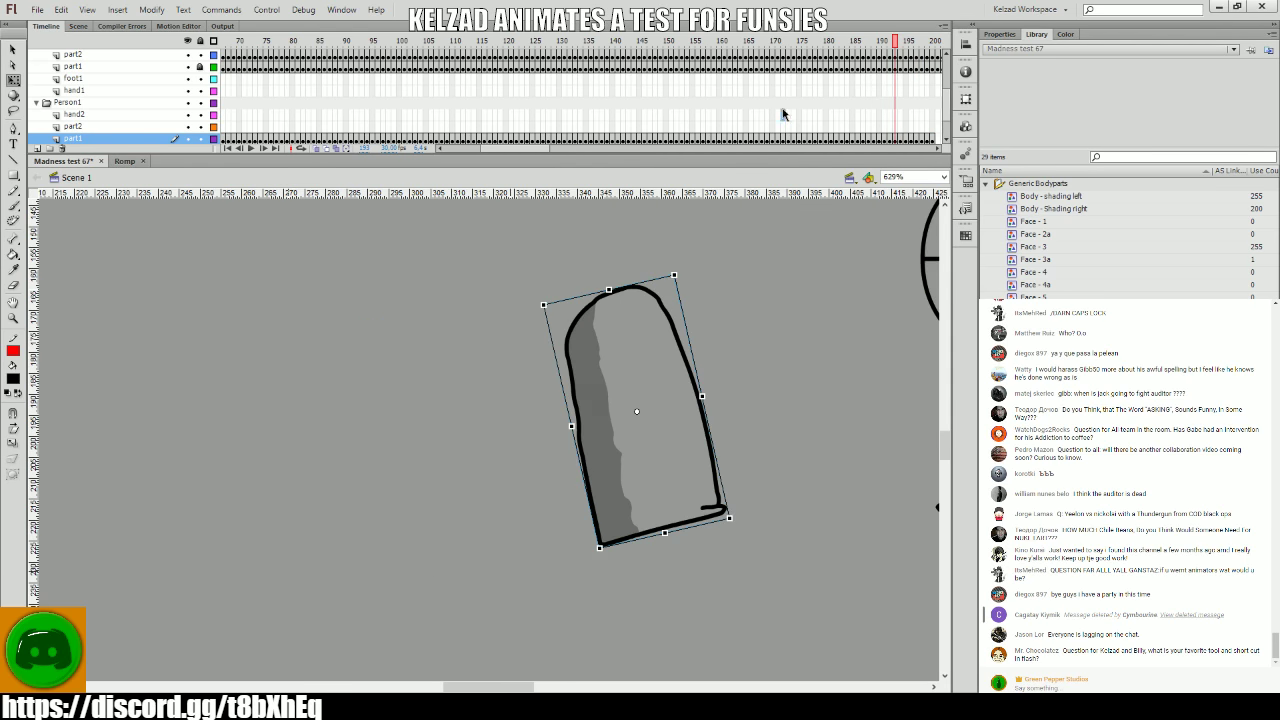
click(212, 101)
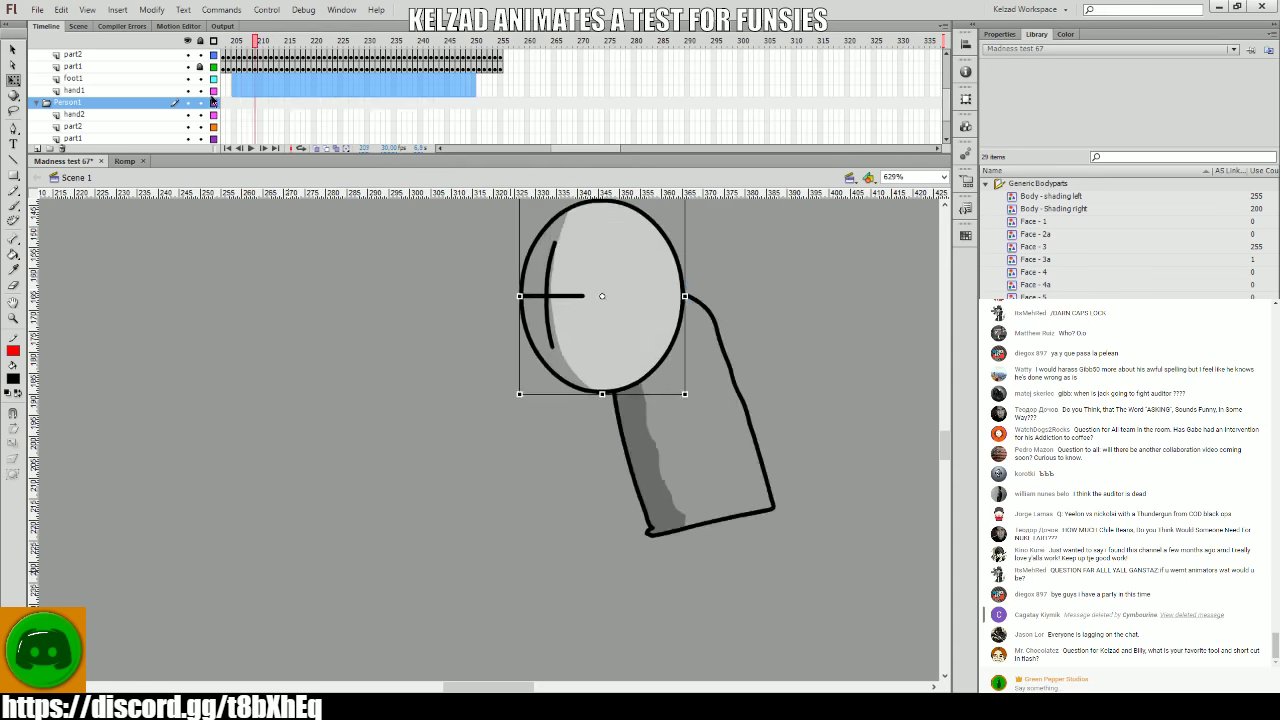
click(283, 116)
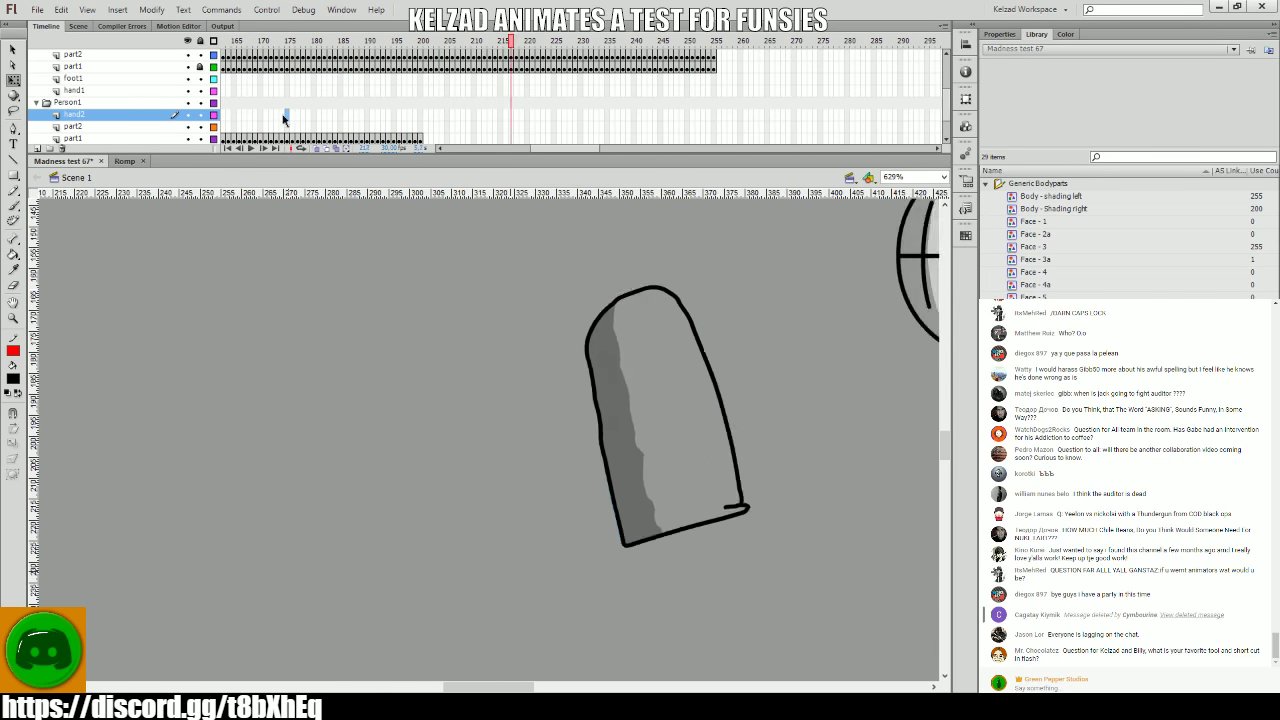
click(292, 104)
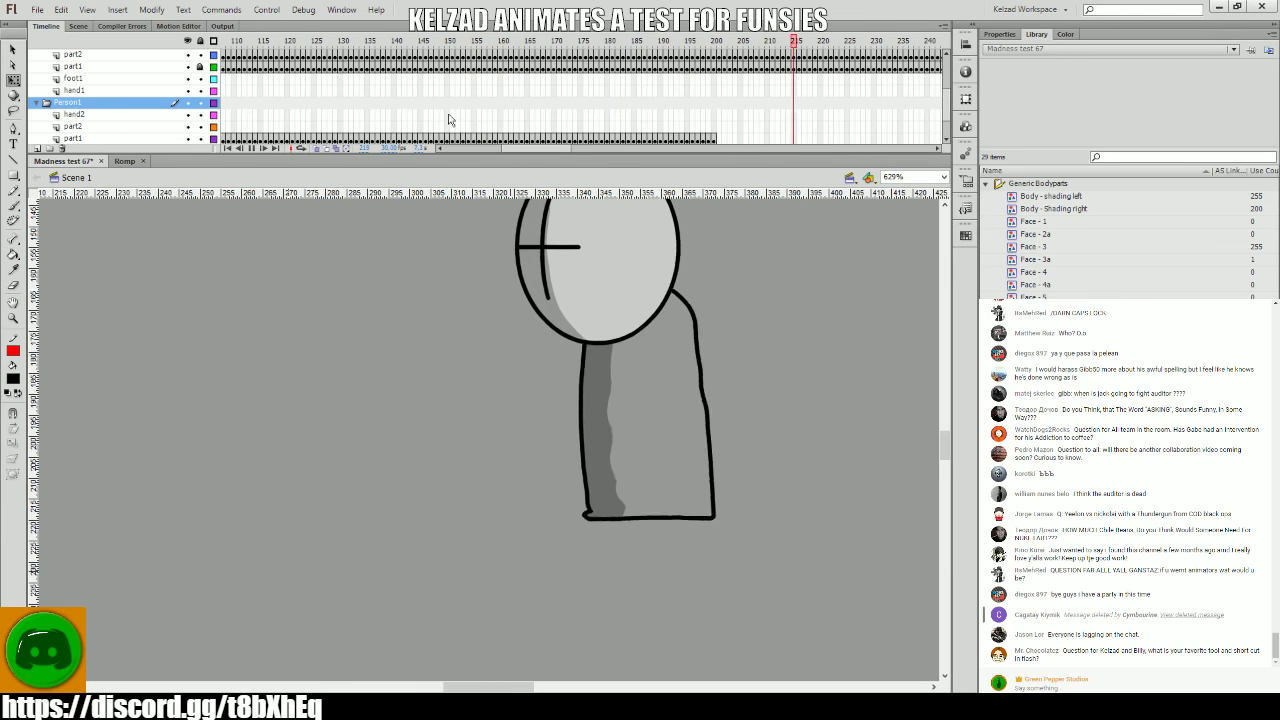
drag(595, 112, 641, 140)
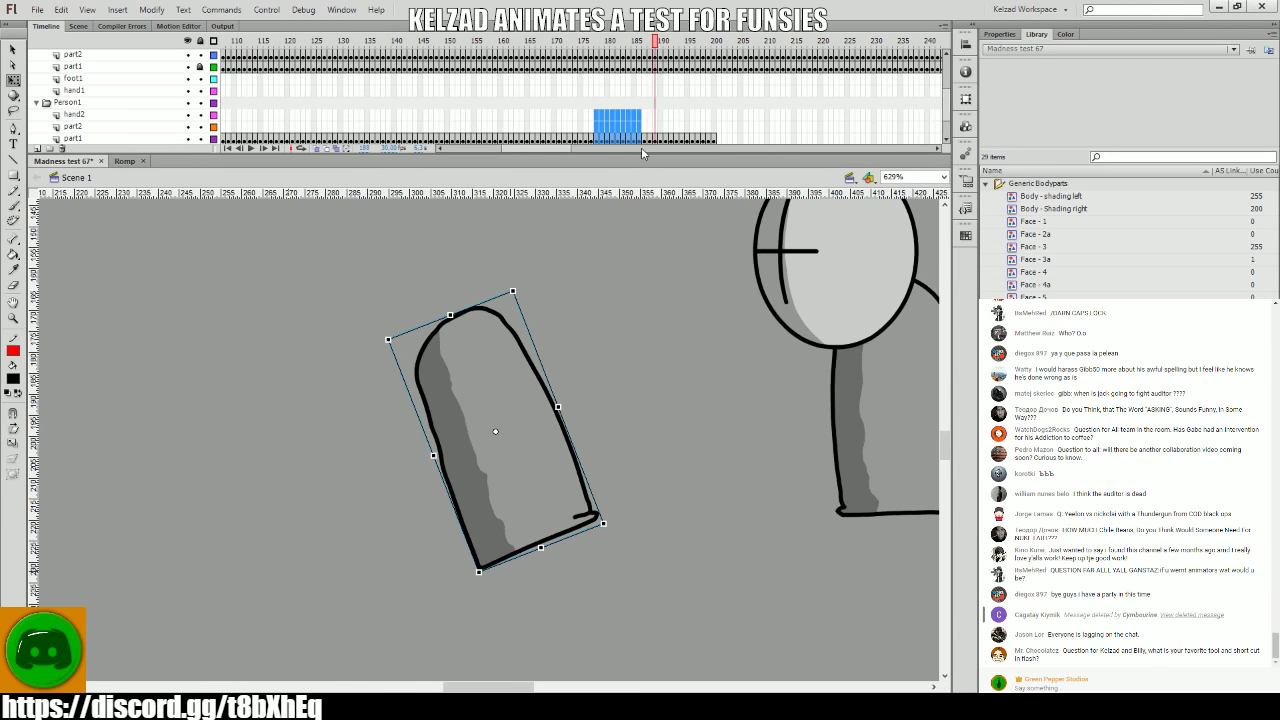
- Compare part1 frames 188 to 190 and fine-tune the body's position in frame 188
key(comma)
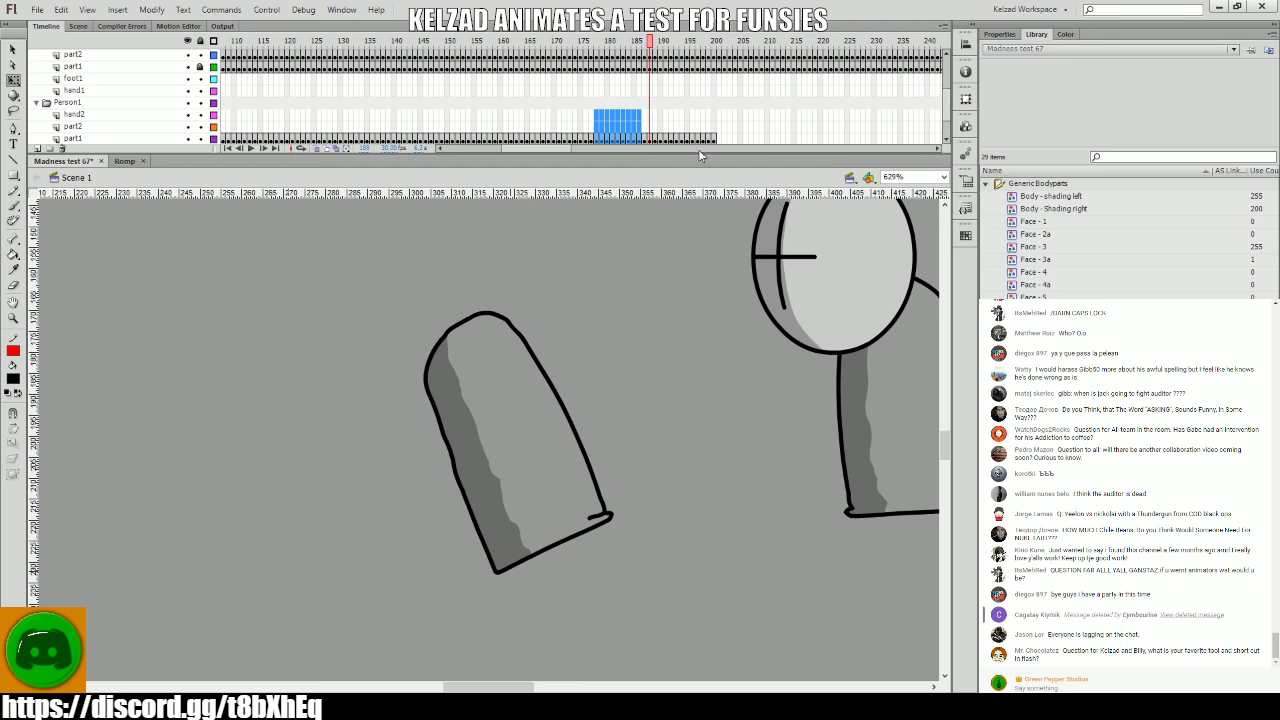
click(513, 424)
key(period)
key(period)
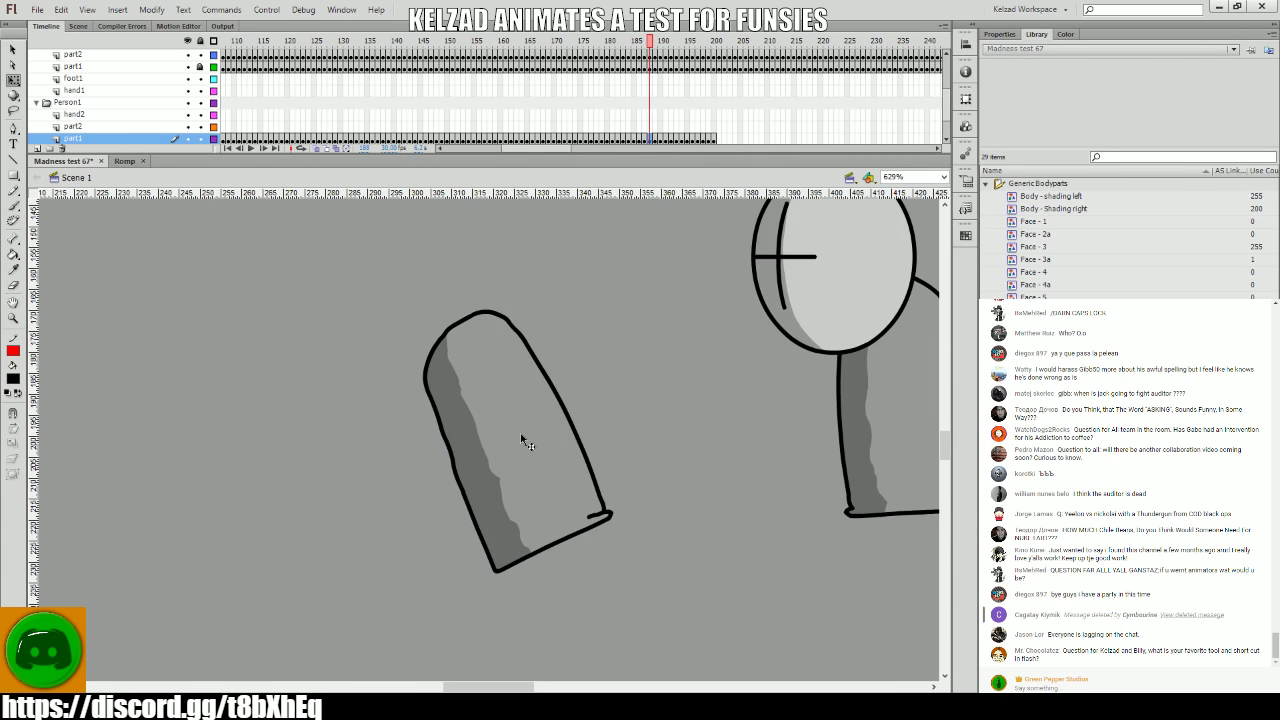
click(520, 433)
key(comma)
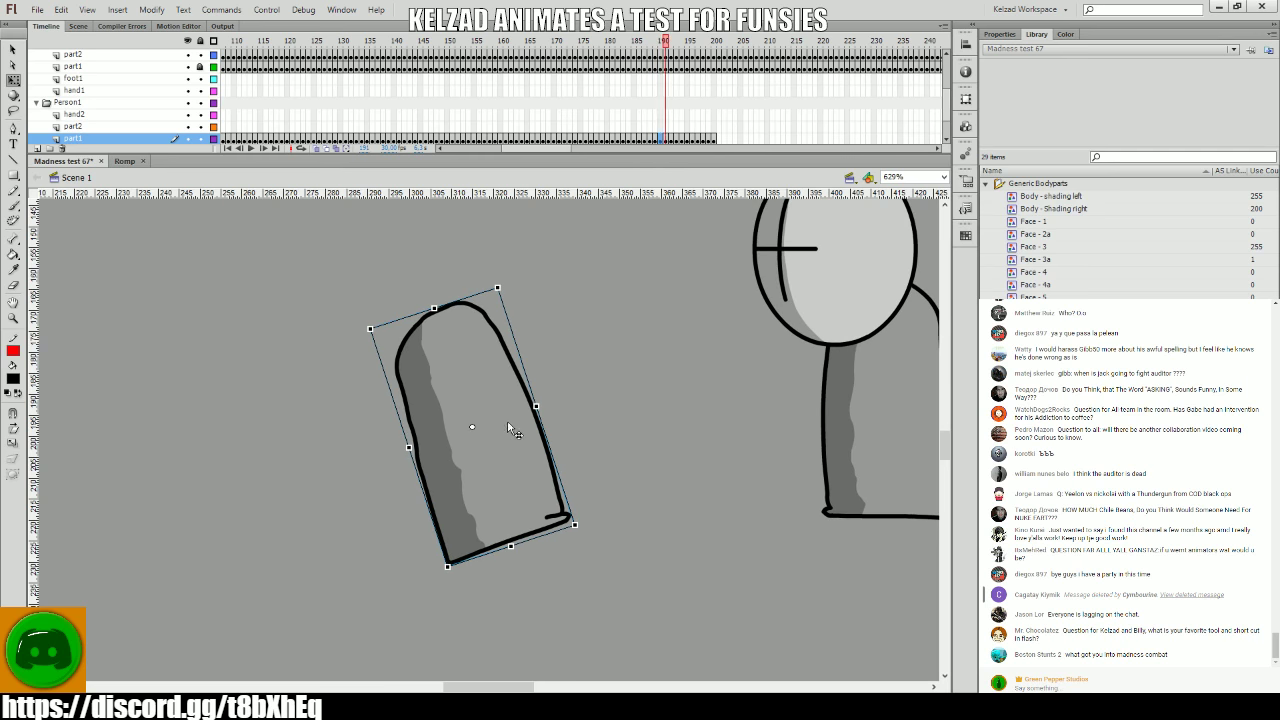
- Compare part1 frames 191 to 193 and nudge the body slightly right in frames 191 and 192
key(period)
key(period)
click(511, 424)
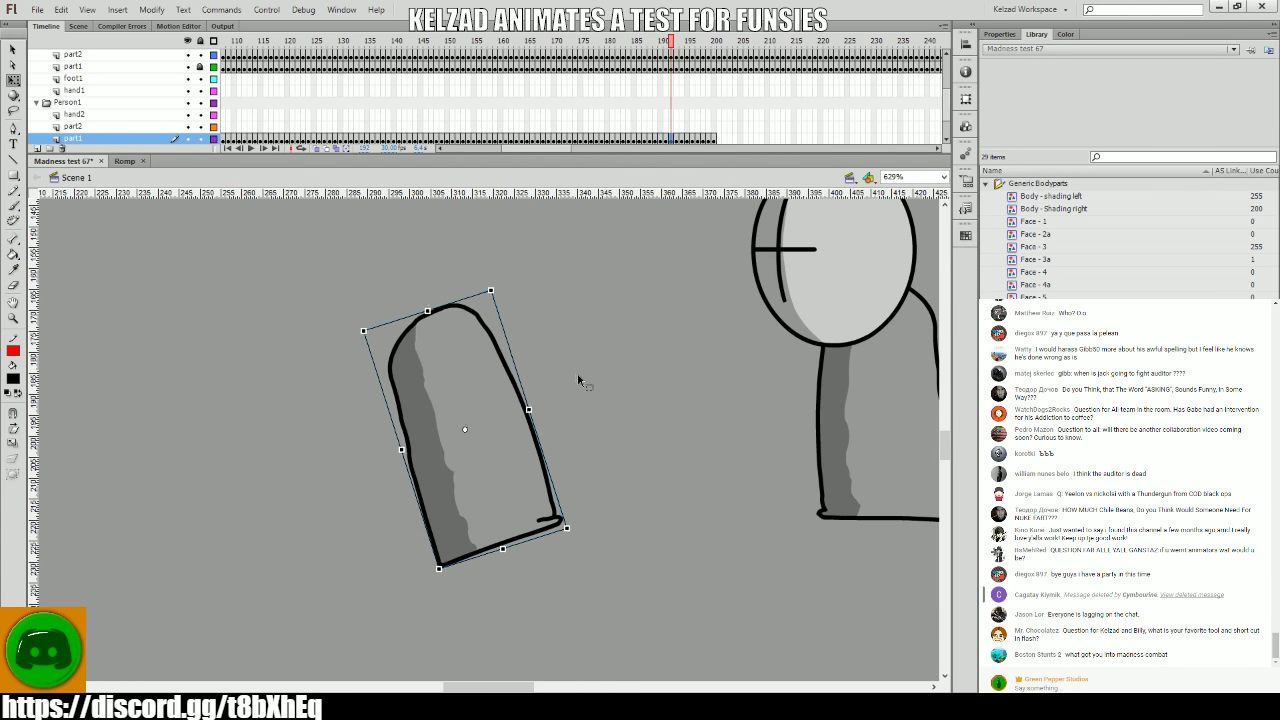
key(comma)
key(period)
click(498, 426)
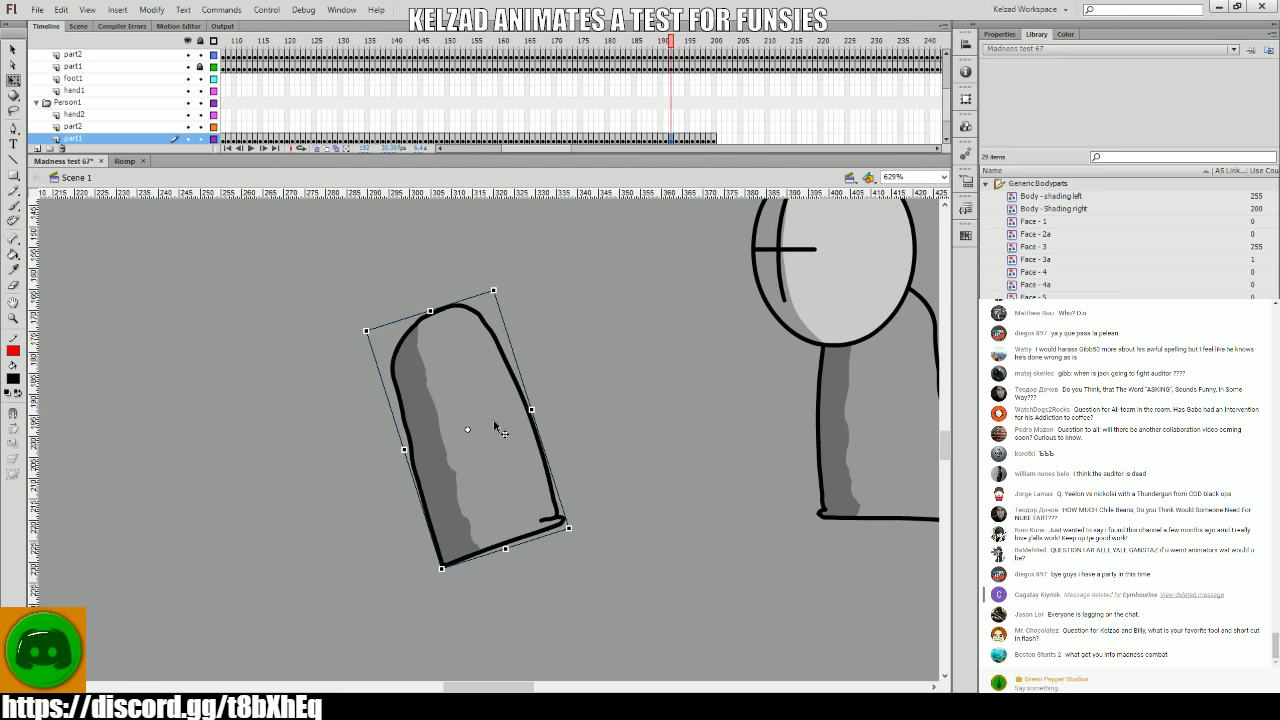
key(period)
key(comma)
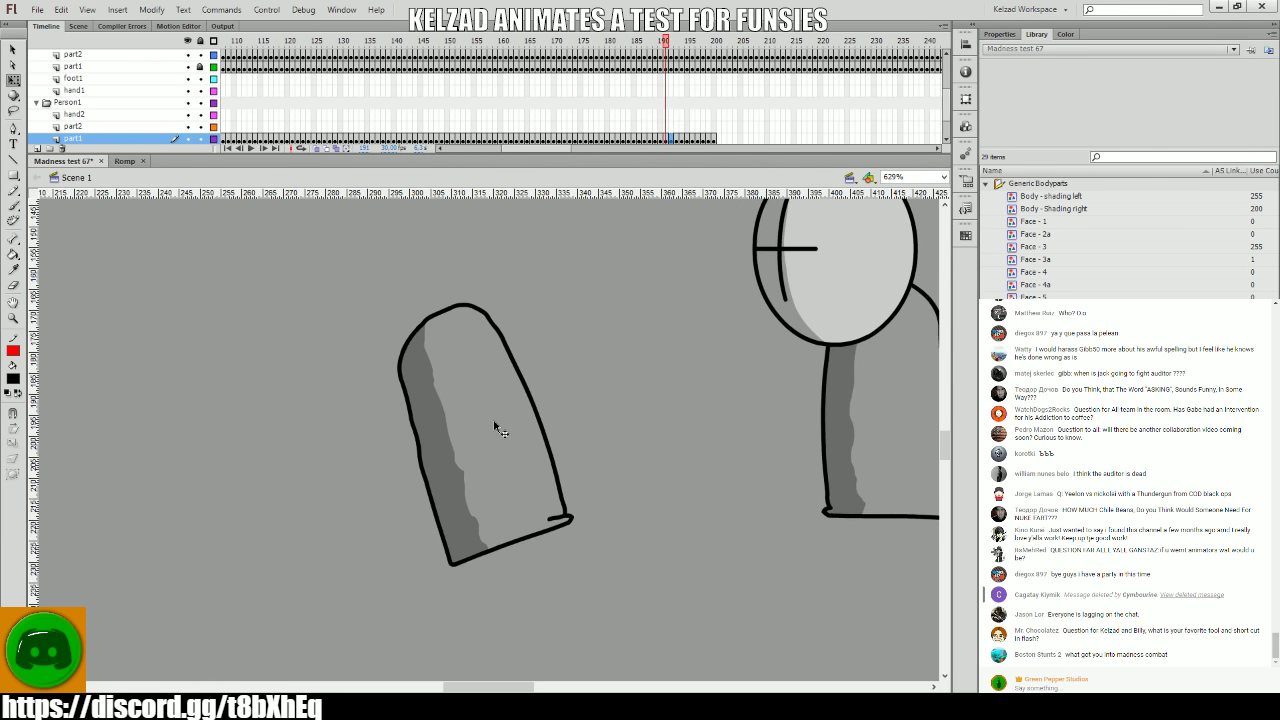
key(period)
- Replace part1 frames 193 to 200 with a new keyframe 193, placing the body slightly left and down from frame 192
drag(718, 139, 675, 140)
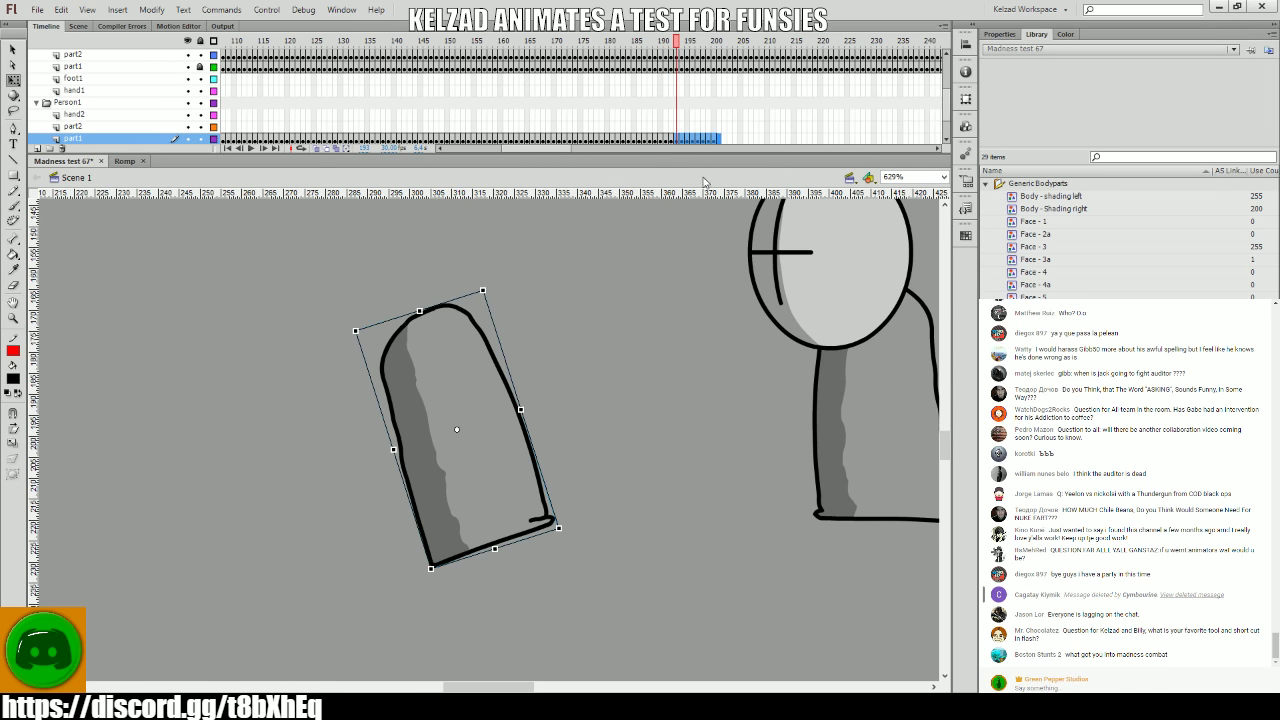
key(comma)
key(period)
key(comma)
key(comma)
click(527, 503)
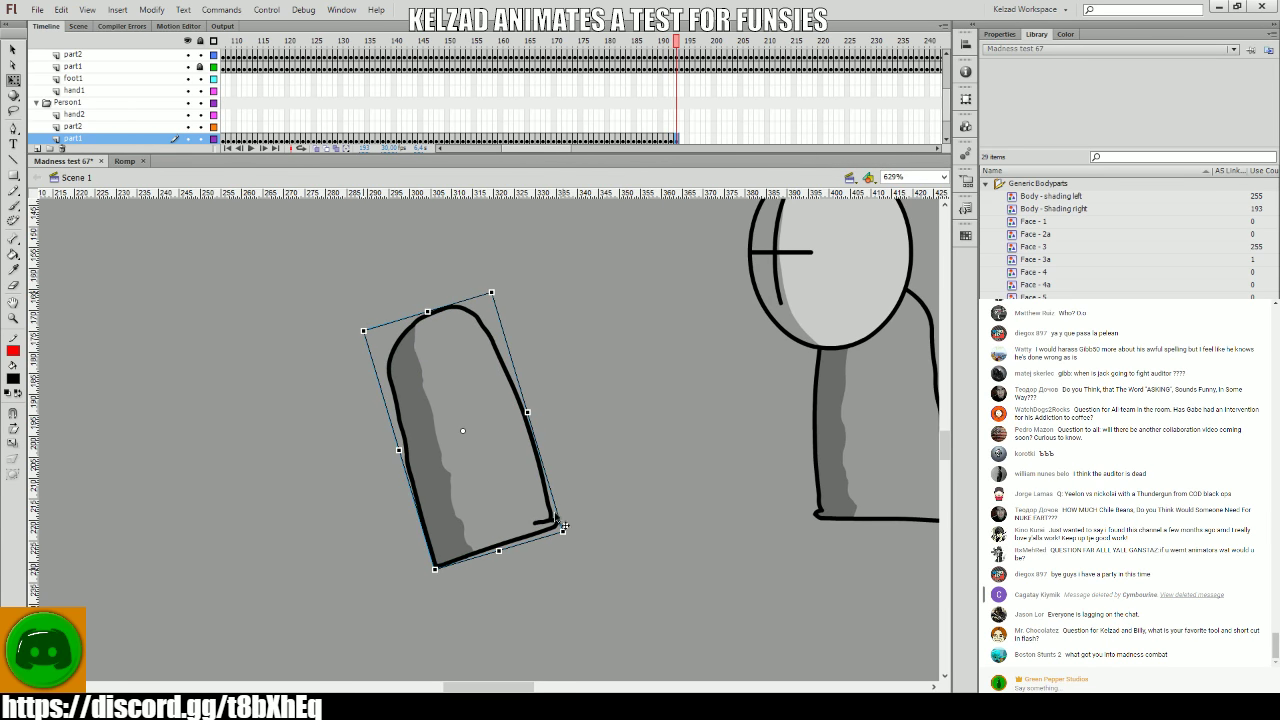
- Add part1 keyframes 194 to 198, shifting the body slightly left and rotating it clockwise
key(period)
mouse_move(567, 530)
mouse_down()
mouse_move(512, 536)
mouse_move(552, 535)
mouse_up()
key(period)
key(period)
key(period)
key(period)
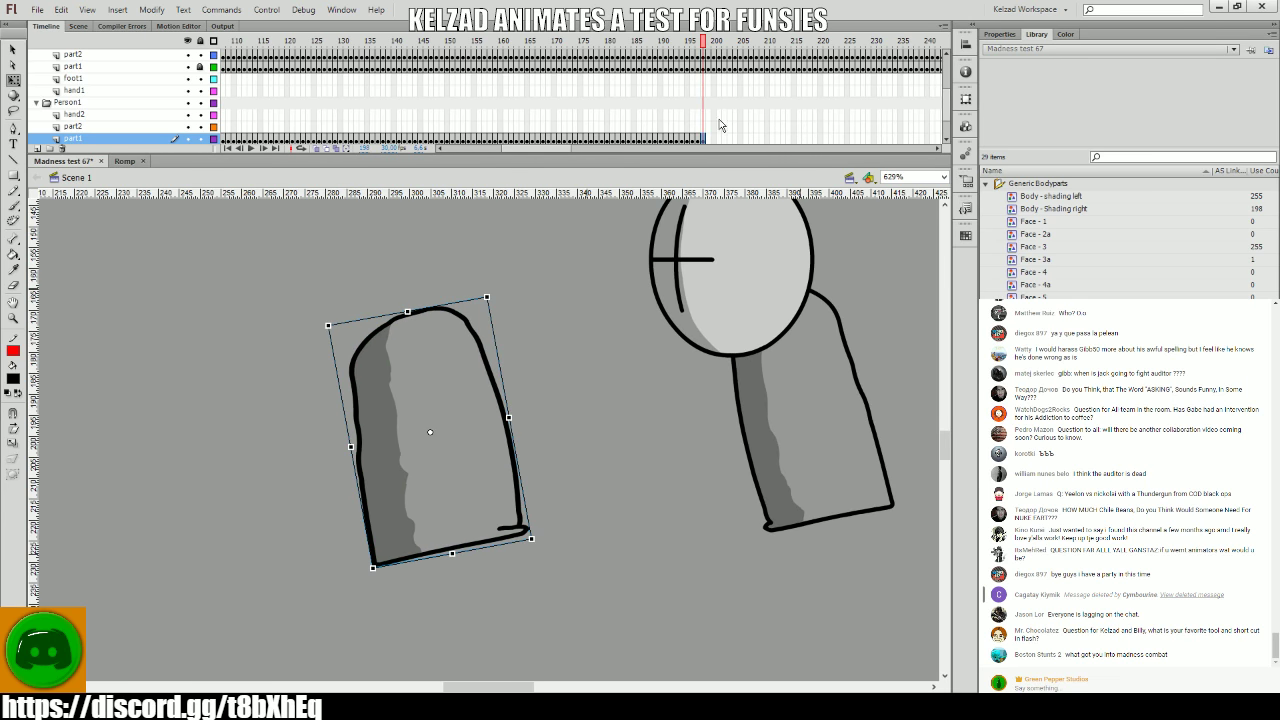
- Undo the addition of part1 keyframe 198
click(697, 142)
key(ctrl+z)
key(ctrl+z)
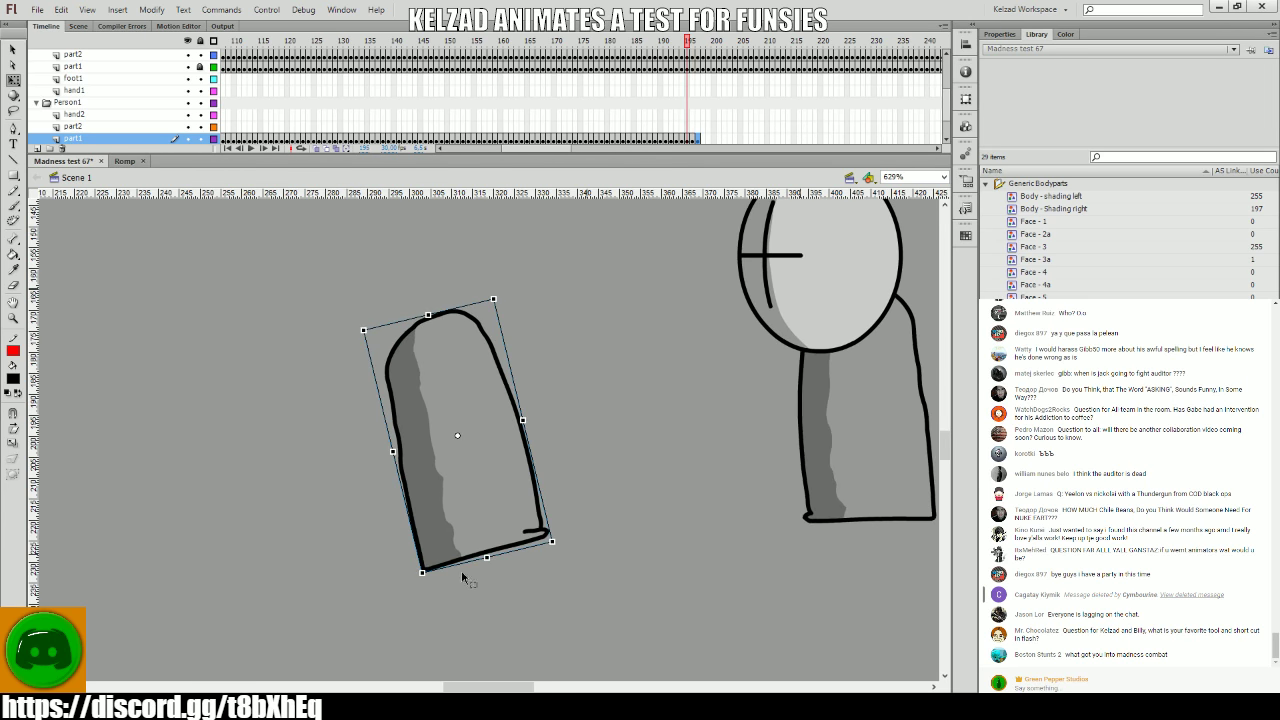
- Compare the body's position between neighbouring part1 frames from 193 to 196
drag(533, 536, 503, 551)
key(period)
key(comma)
key(comma)
key(comma)
key(comma)
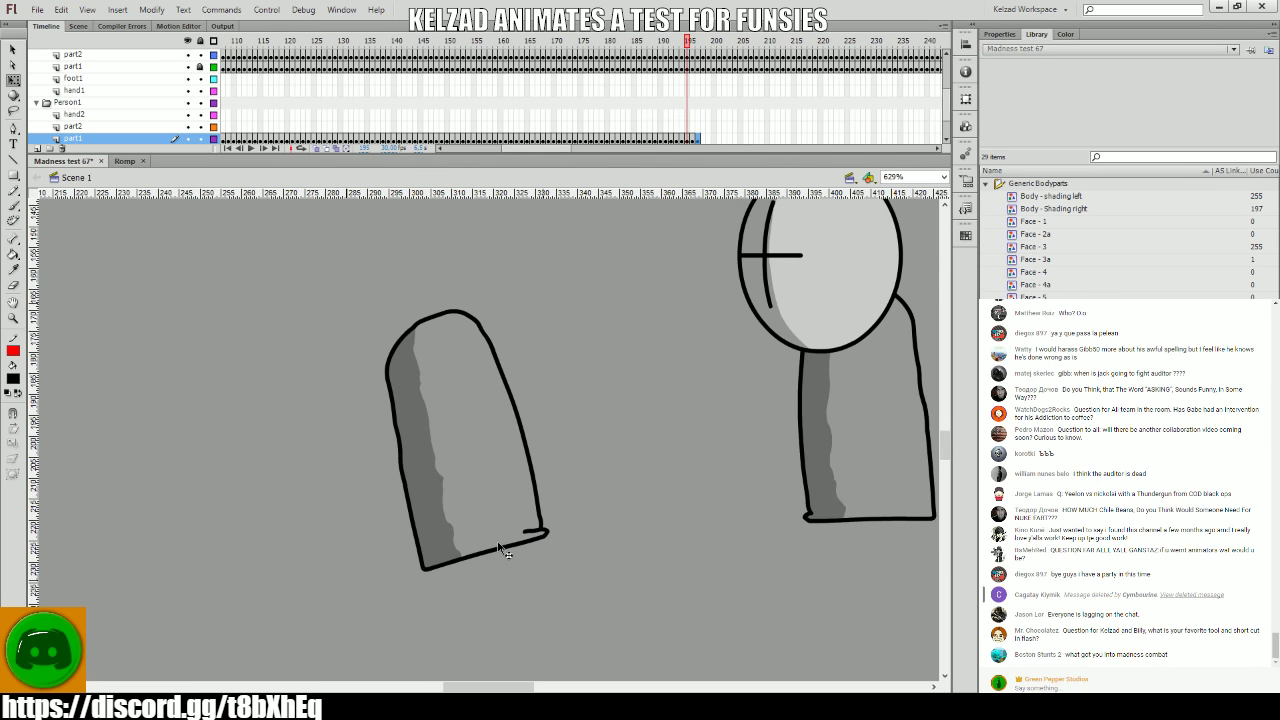
key(period)
key(comma)
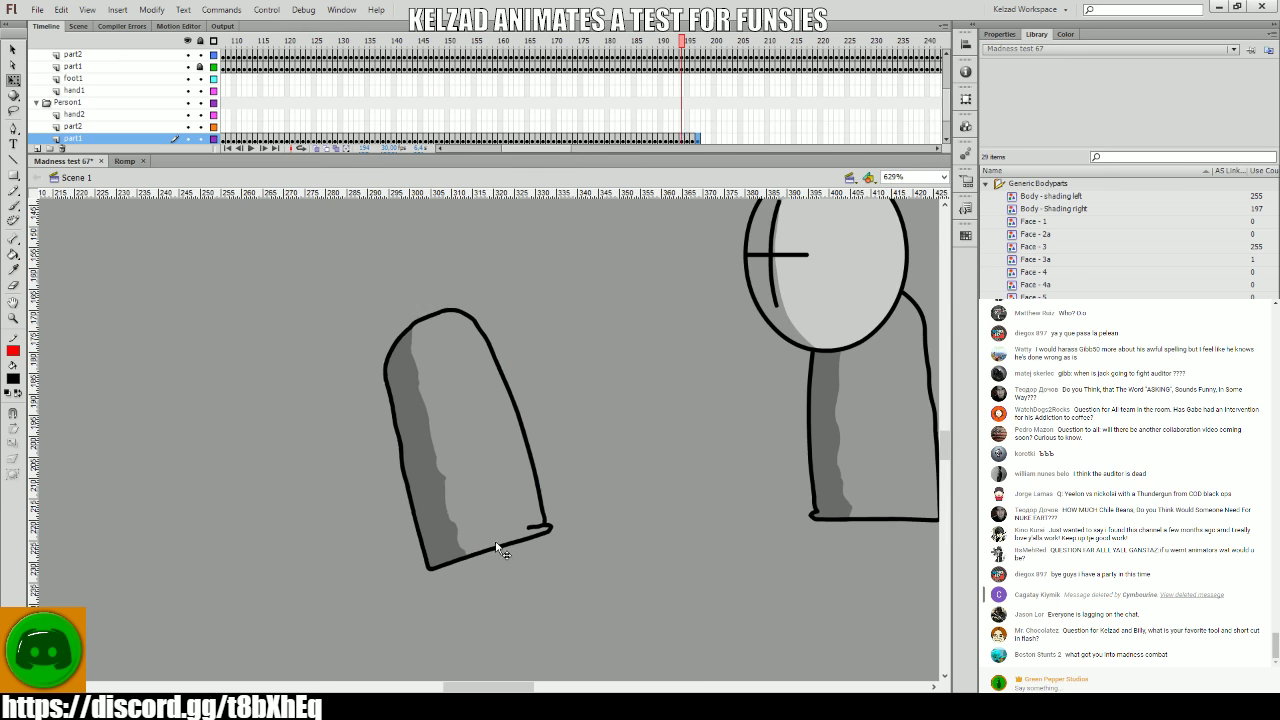
click(500, 550)
key(period)
key(comma)
key(comma)
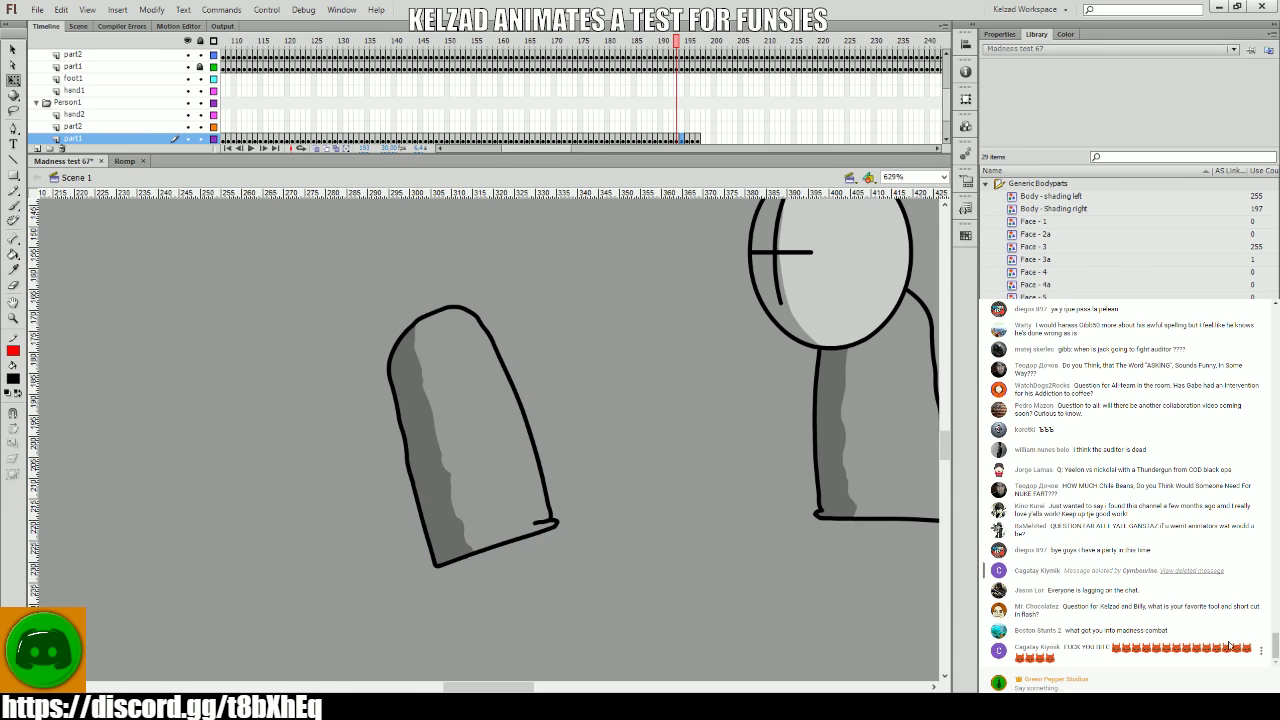
- Remove the abusive message from the live chat and ban its sender
click(1262, 651)
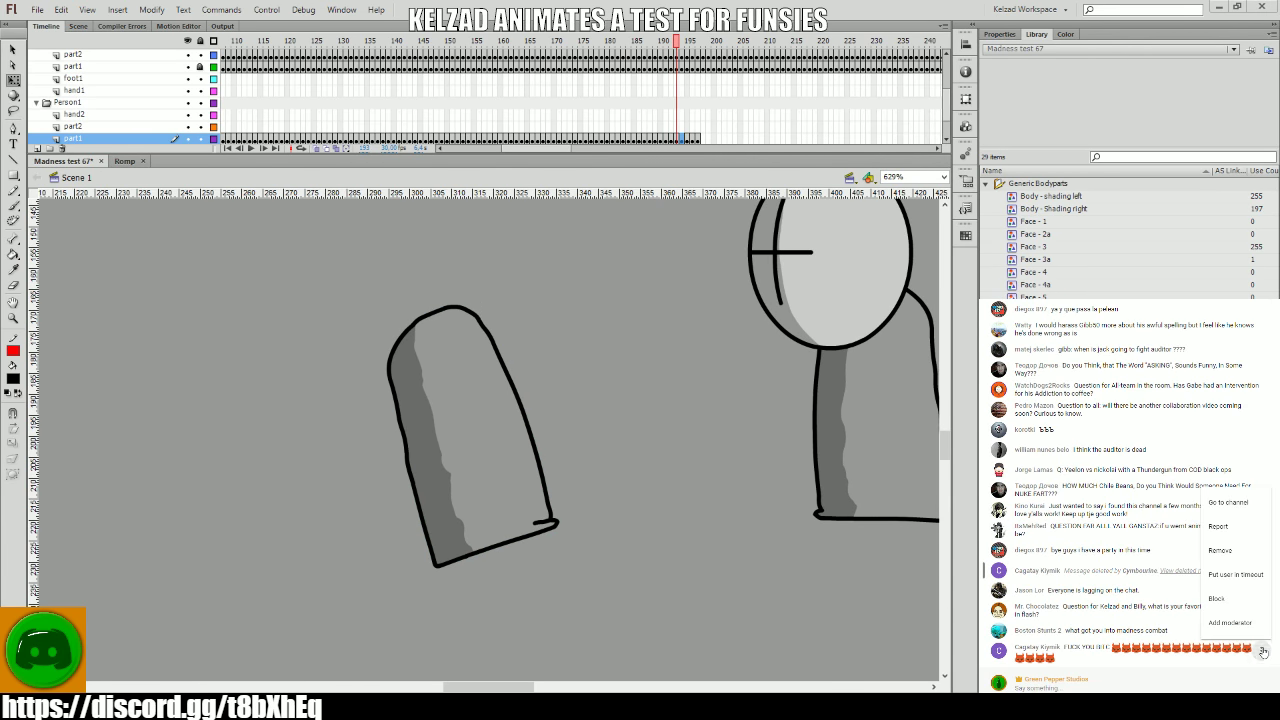
click(1240, 575)
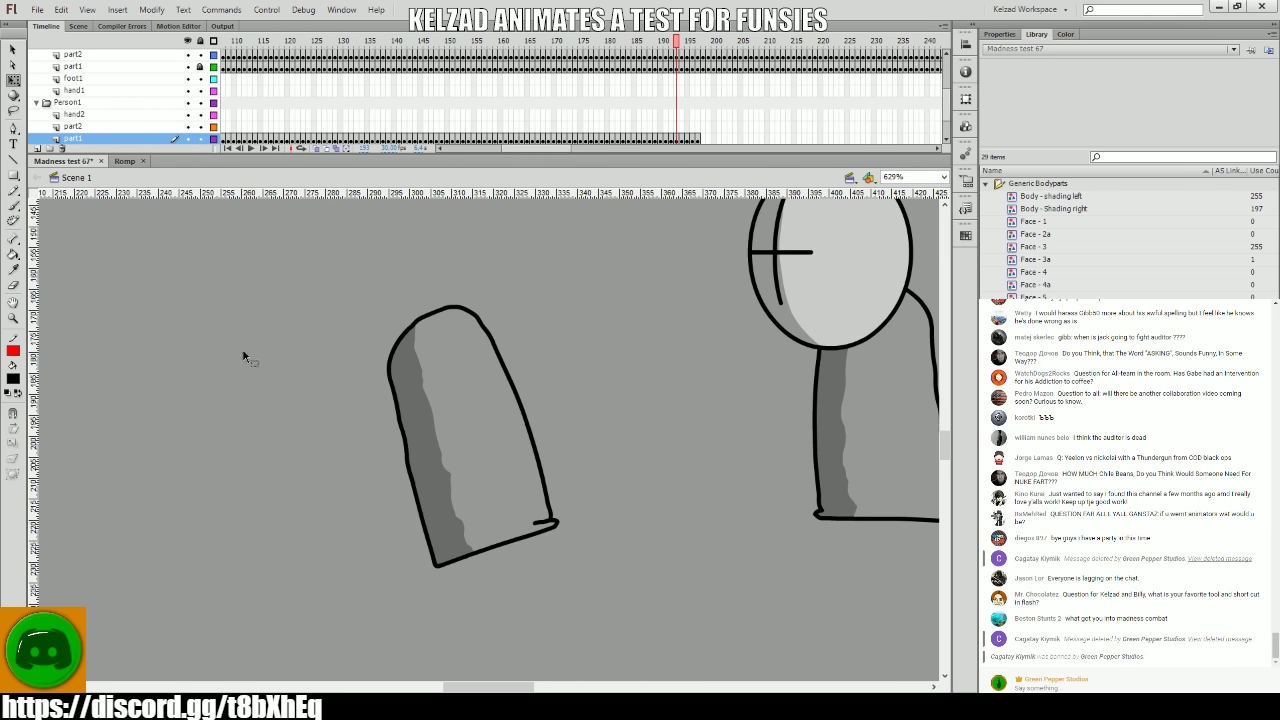
- Step through part1 frames 192 to 197 to check how the body moves between them
key(comma)
key(period)
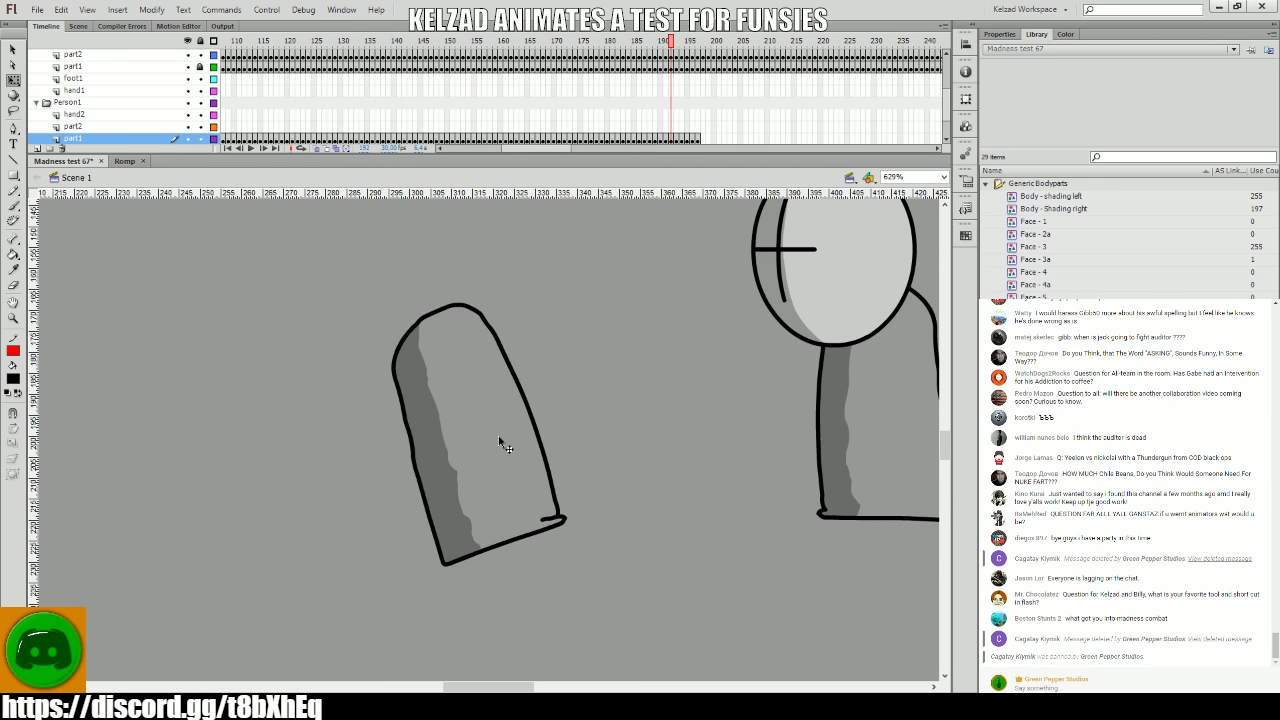
key(comma)
click(500, 440)
key(period)
key(period)
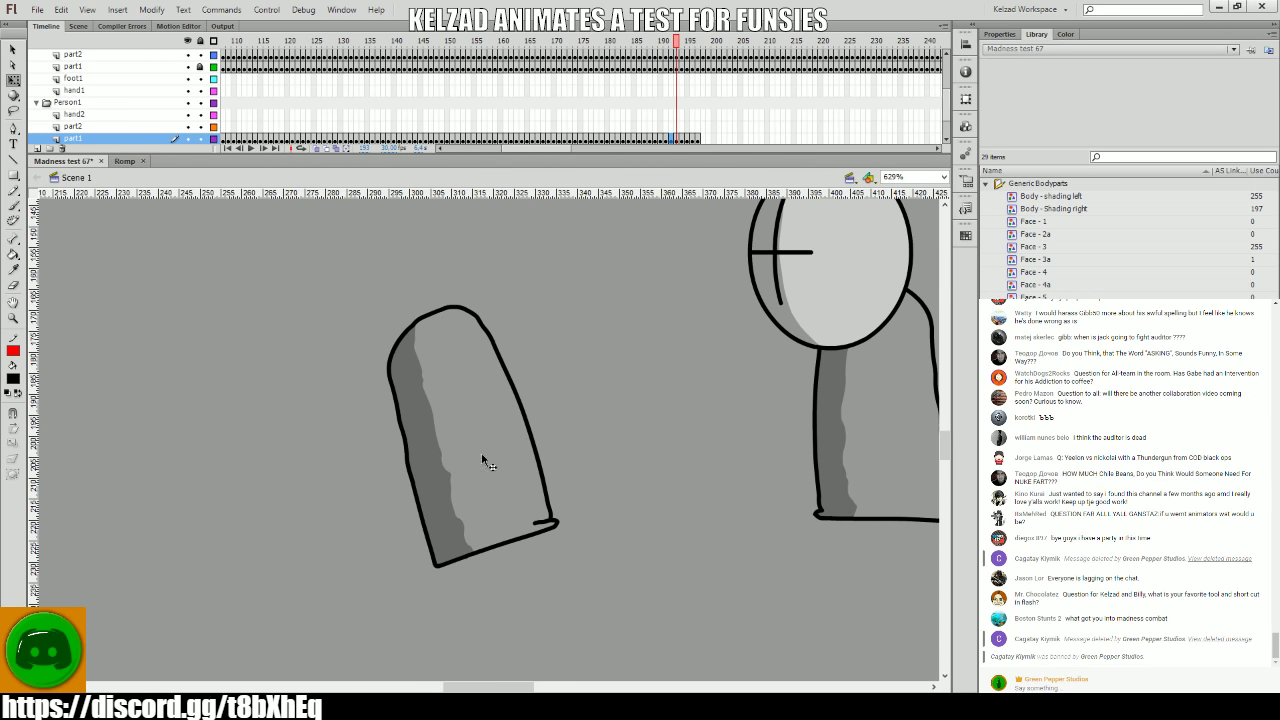
key(period)
key(period)
key(period)
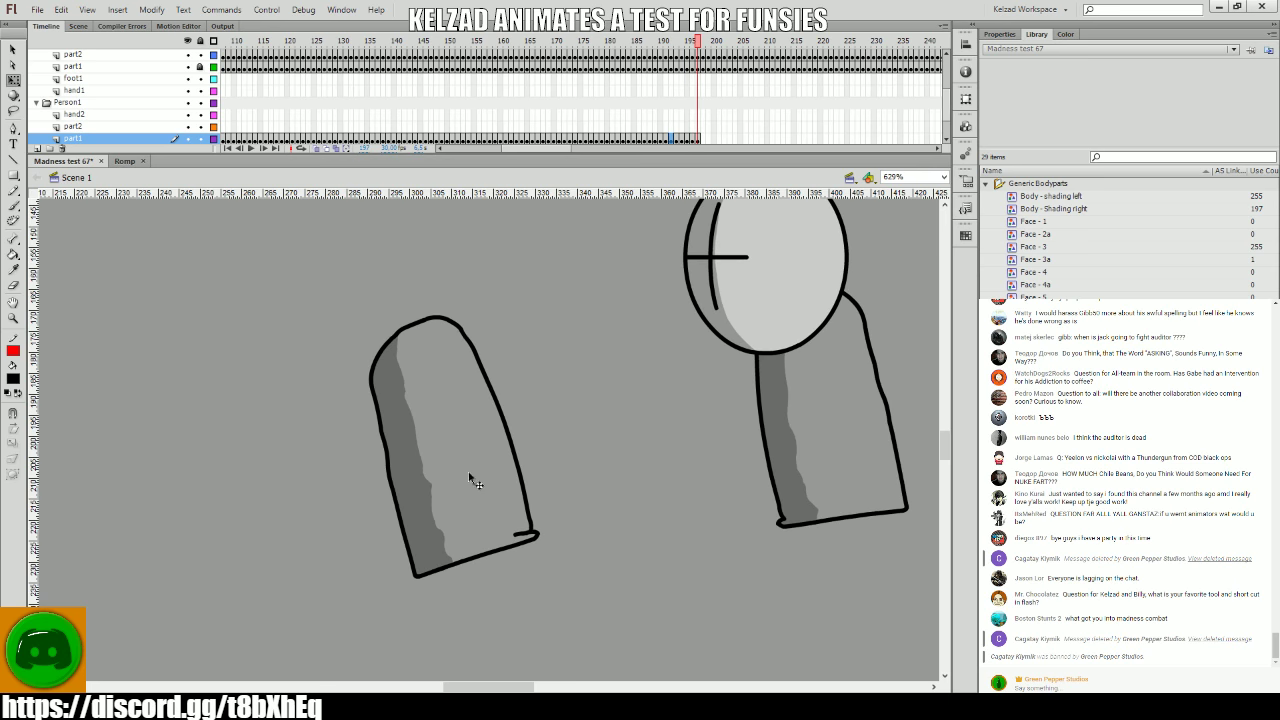
key(comma)
key(comma)
key(comma)
- Scrub part1 frames 192 to 196 and compare the body's position on frame 196 with its neighbours
click(620, 102)
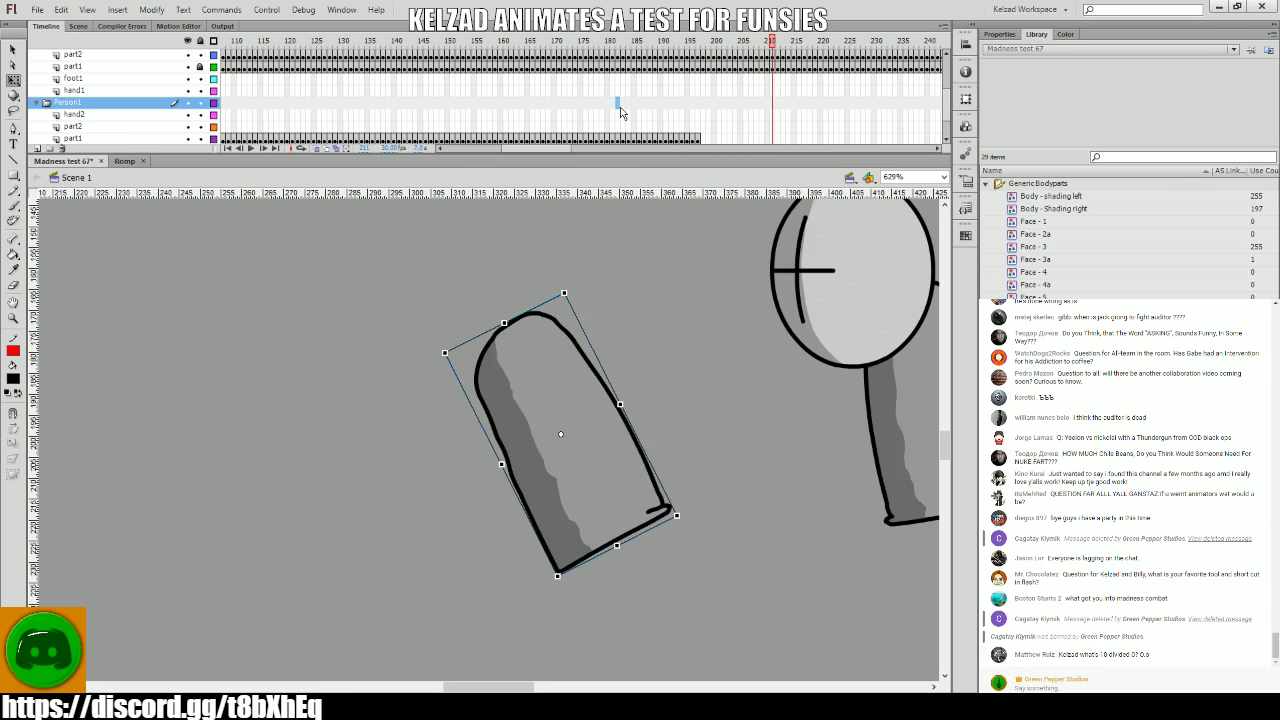
drag(668, 126, 692, 126)
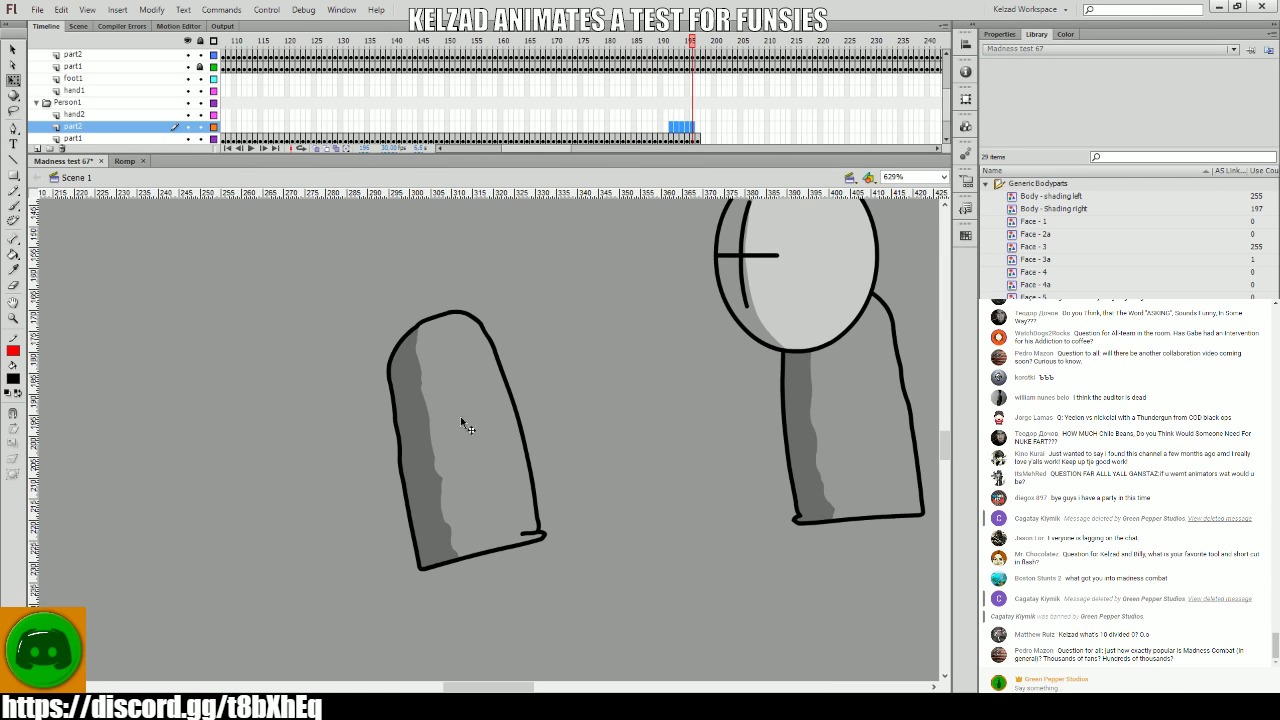
click(440, 515)
click(577, 480)
key(comma)
key(comma)
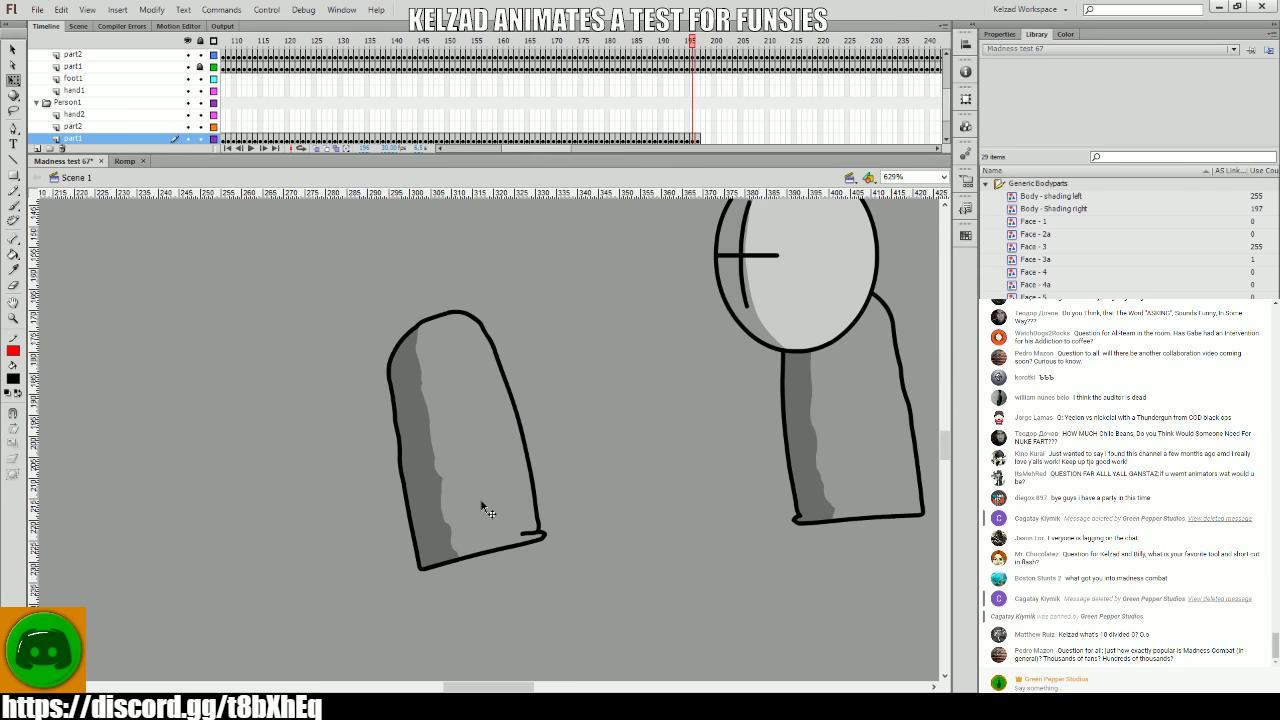
key(period)
key(period)
click(486, 507)
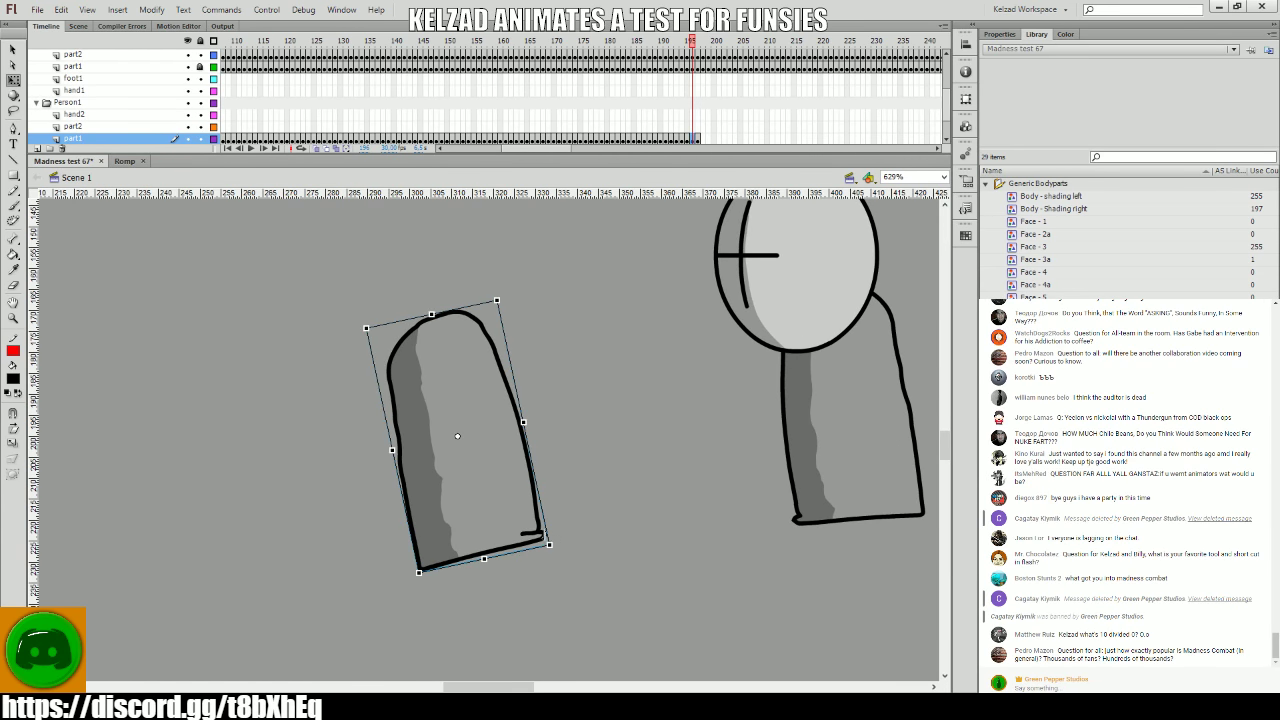
- Slightly adjust the body's rotation on part1 frame 196 and check it against the neighbouring frames
drag(561, 537, 559, 539)
key(period)
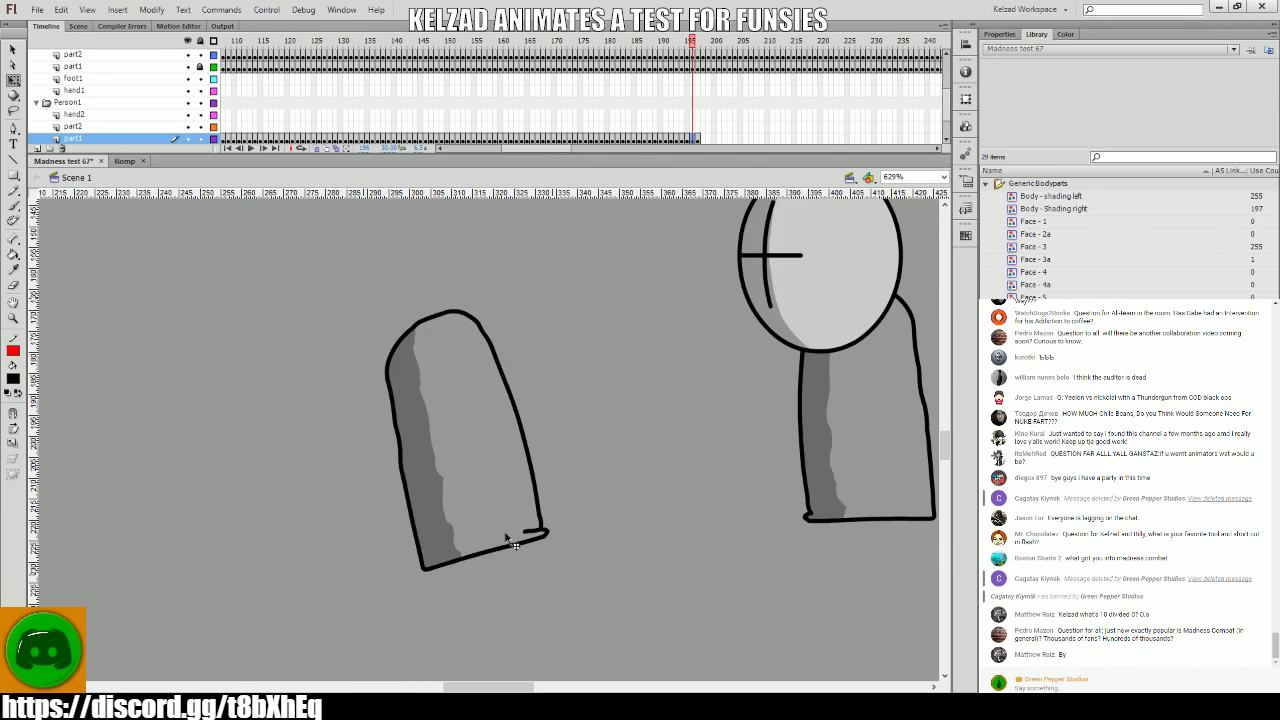
key(comma)
key(period)
key(comma)
key(period)
- Nudge the body slightly upward on part1 frame 197
click(502, 519)
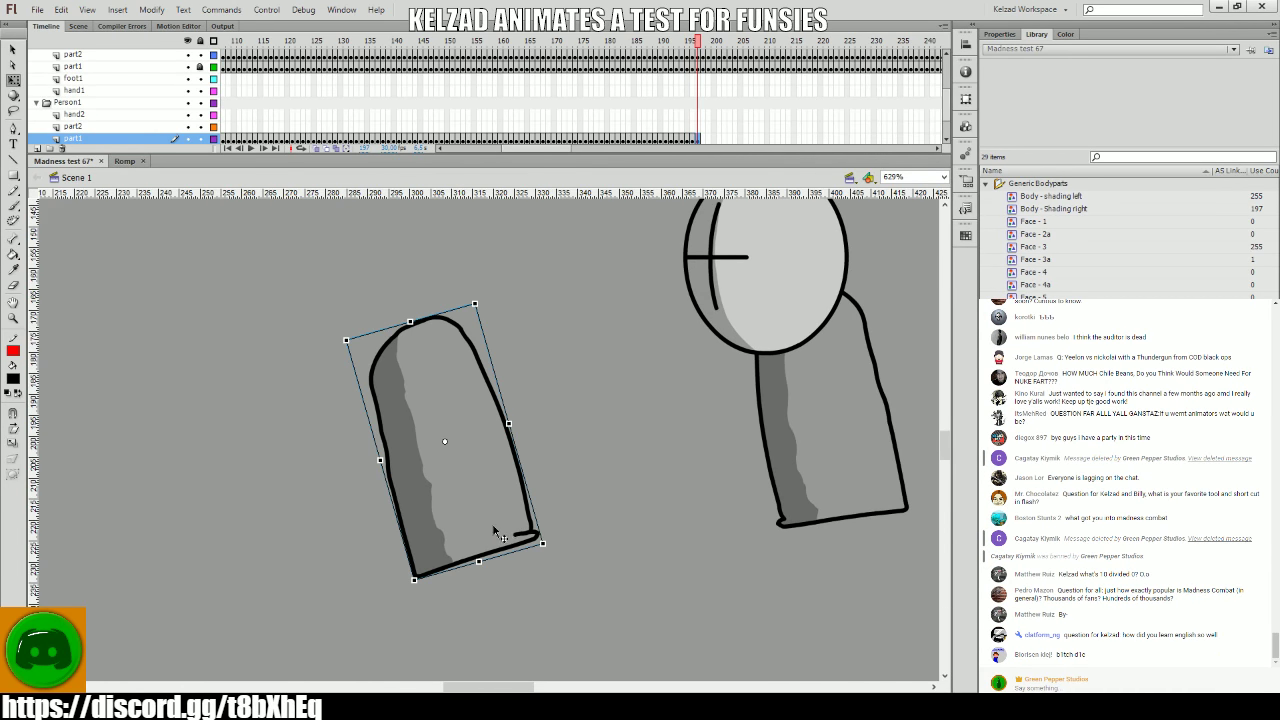
key(period)
key(period)
key(period)
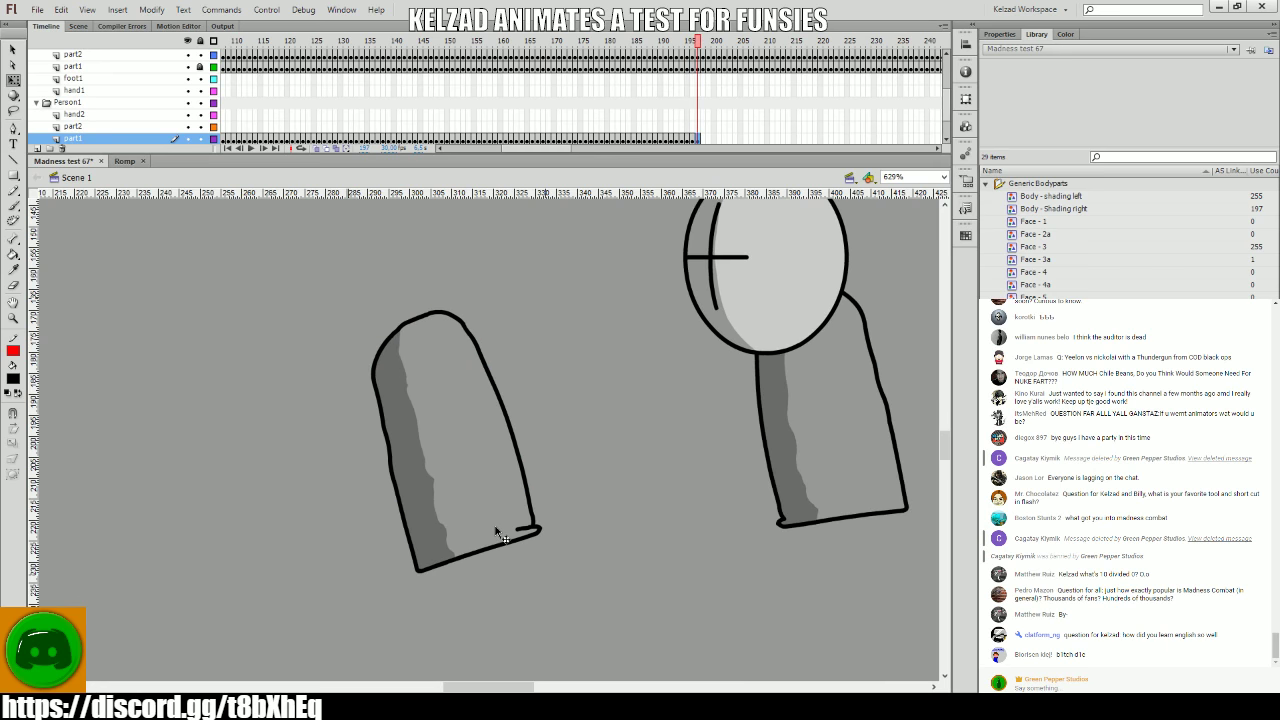
key(period)
- Add part1 keyframes 198 to 201, shifting the body further left and tilting it more on each
drag(548, 534, 420, 515)
key(F6)
key(F6)
key(F6)
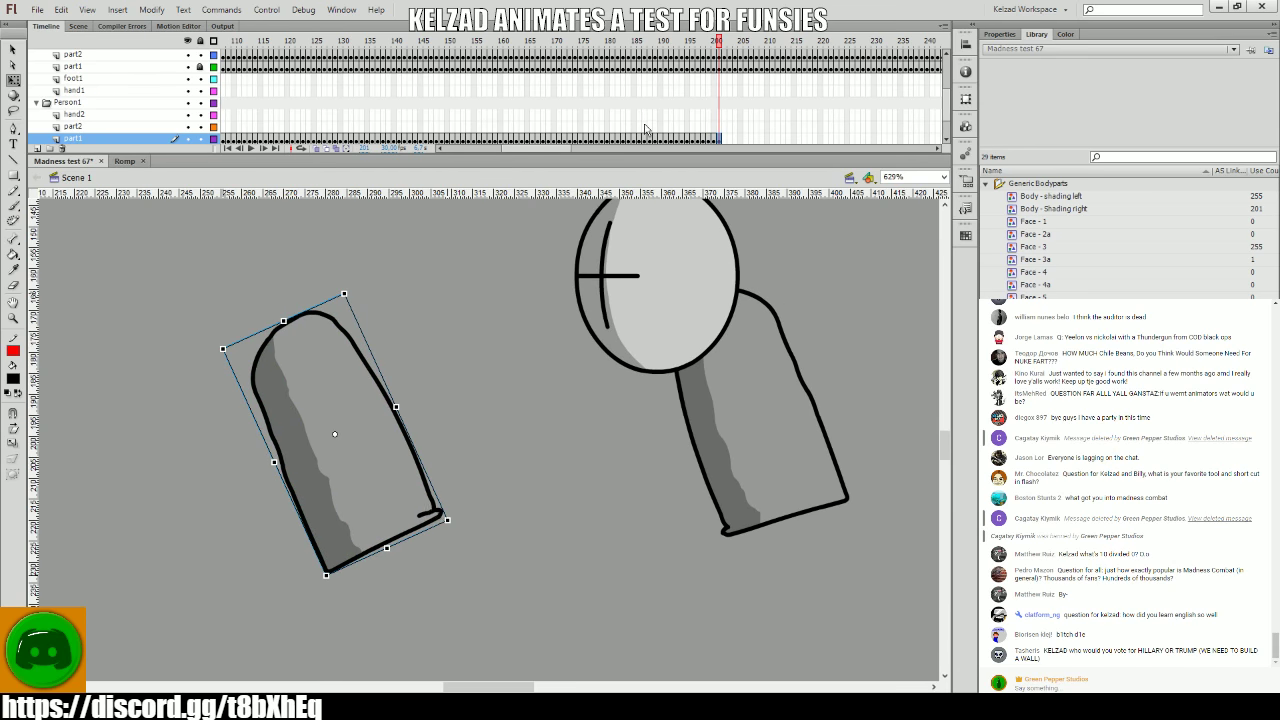
- Review the new body motion from frame 198 onward and remove part1 frame 199
drag(645, 130, 698, 126)
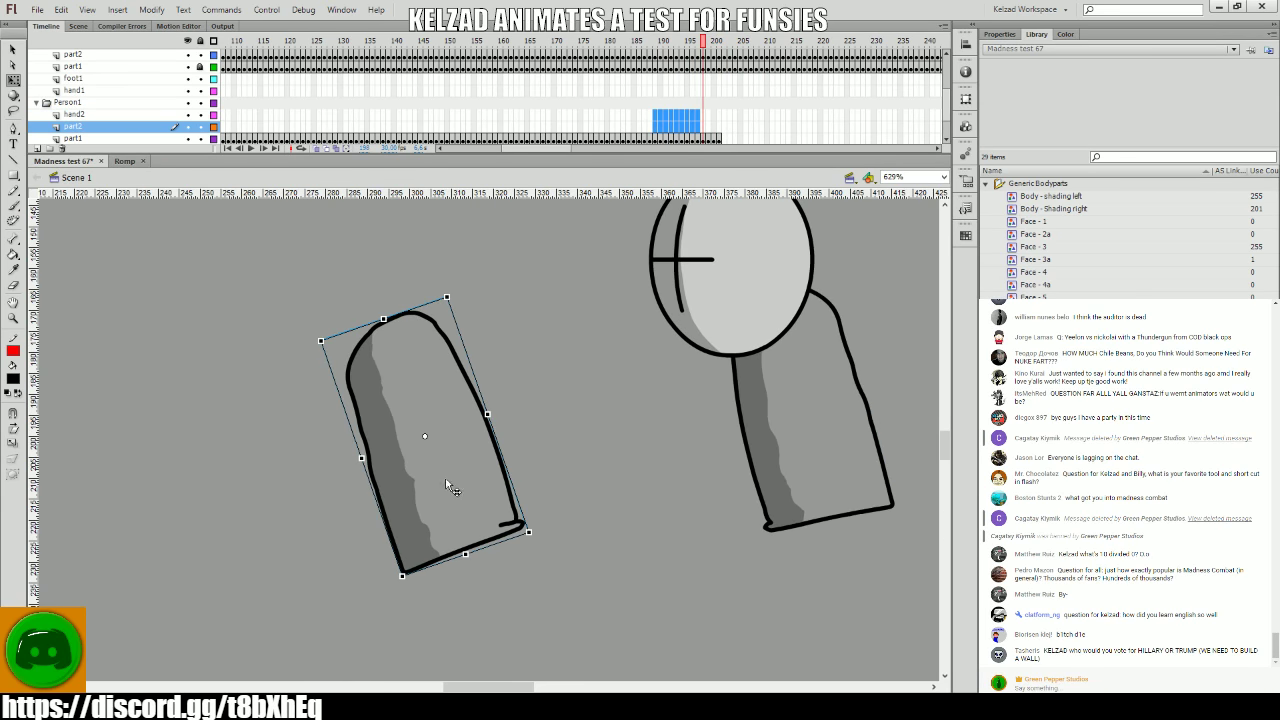
key(period)
key(period)
click(461, 466)
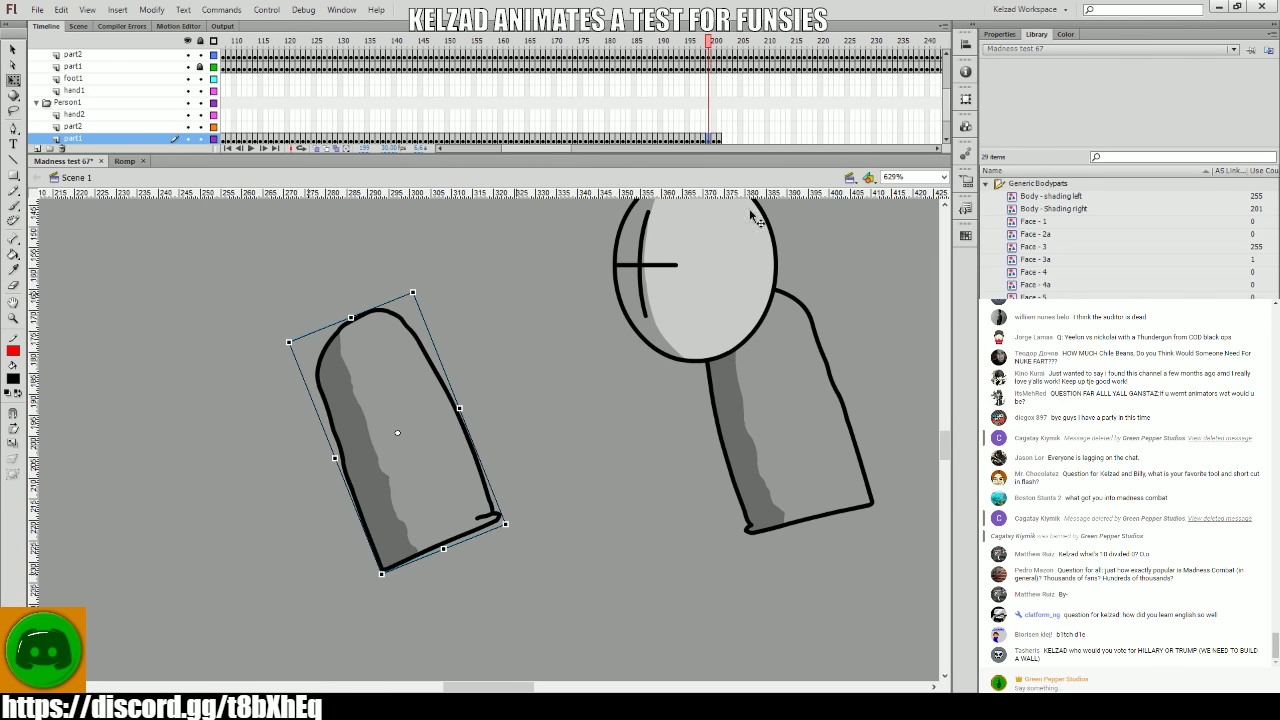
key(Return)
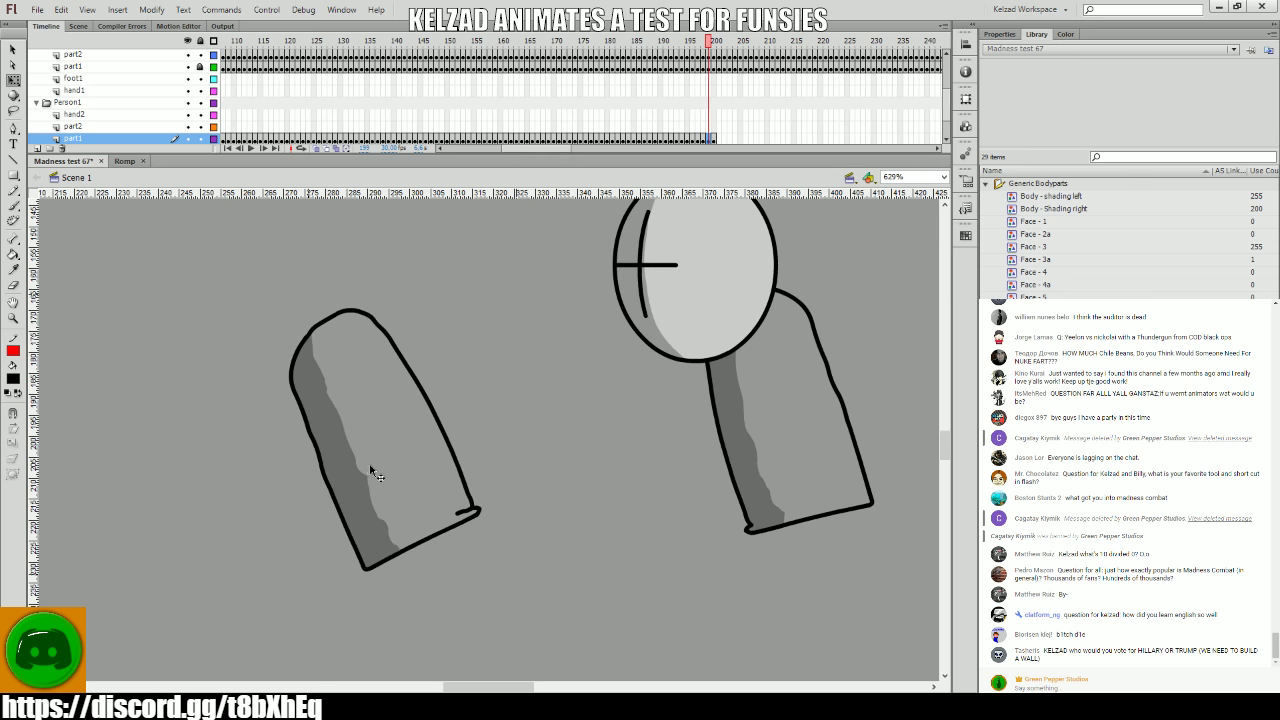
click(380, 462)
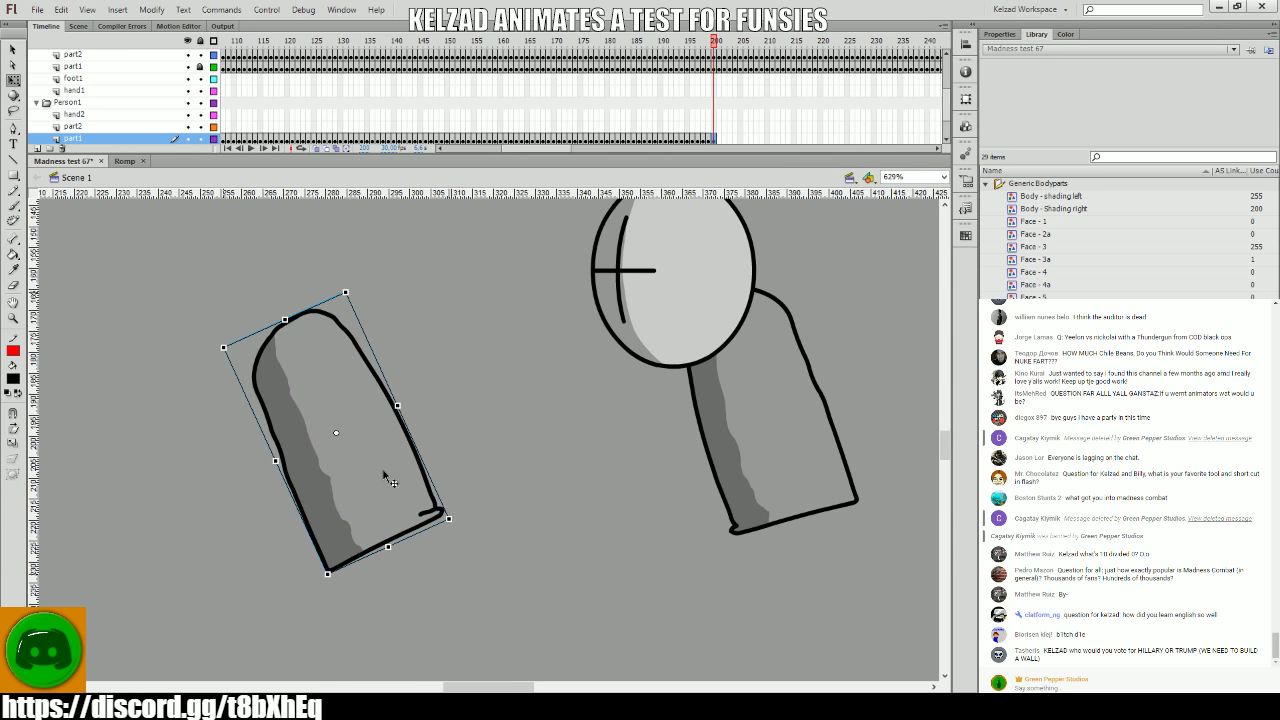
- Add part1 keyframes 201 to 203, moving the body further left and slightly down
key(period)
drag(383, 469, 361, 475)
key(period)
drag(412, 517, 400, 521)
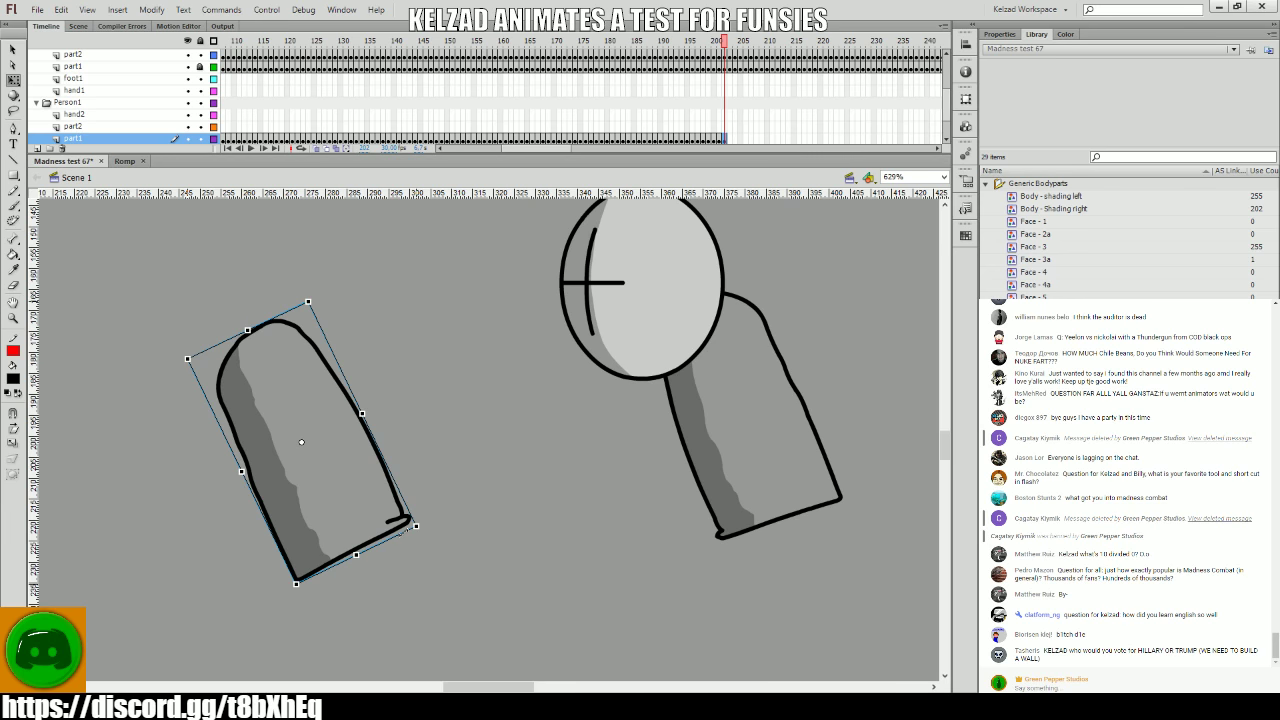
key(period)
key(period)
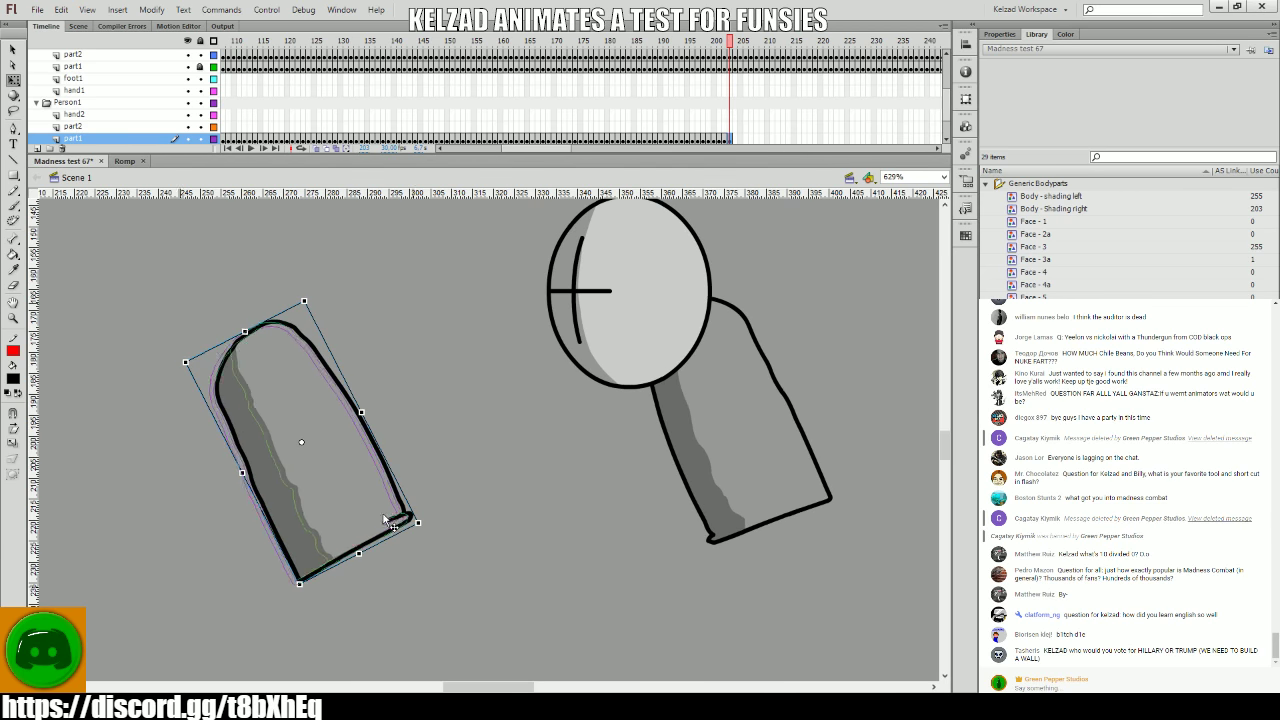
- Add part1 keyframes 204 to 206, continuing the body's leftward drift
key(period)
key(period)
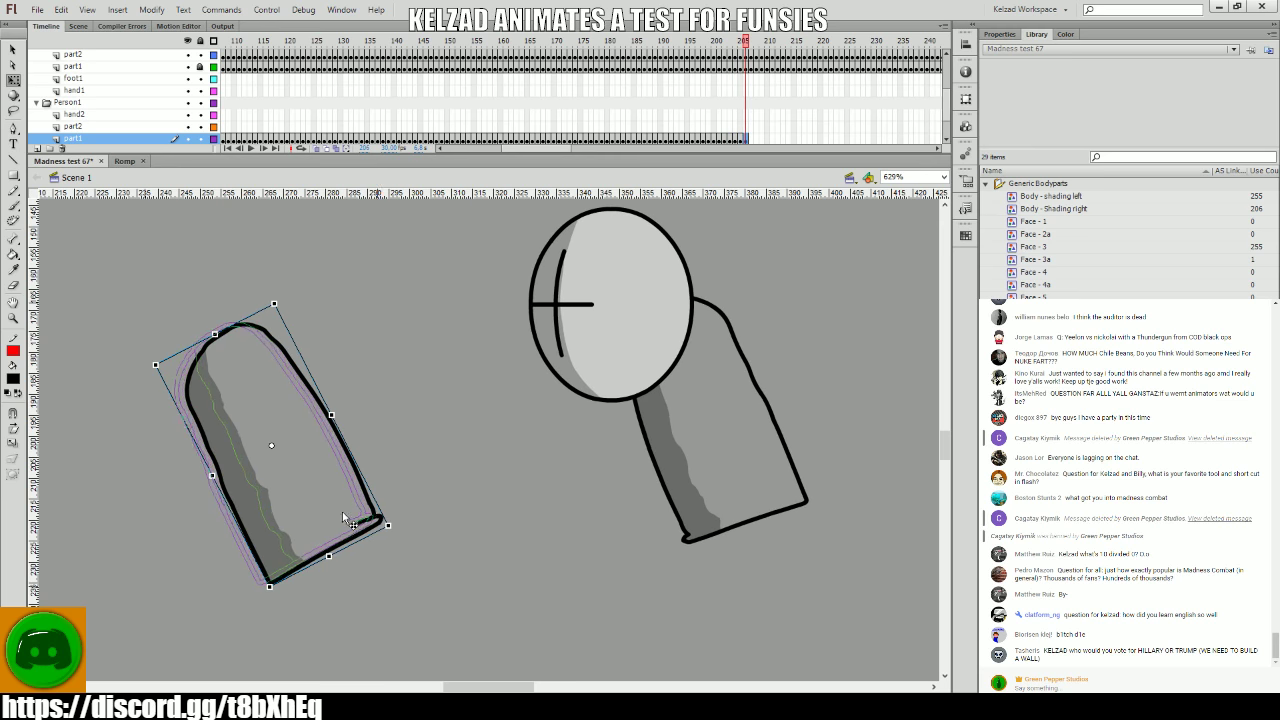
key(period)
drag(378, 519, 331, 551)
- Add part1 keyframes 207 to 210, moving the body left while rotating it gradually more upright
key(period)
key(period)
key(period)
key(comma)
key(period)
click(293, 540)
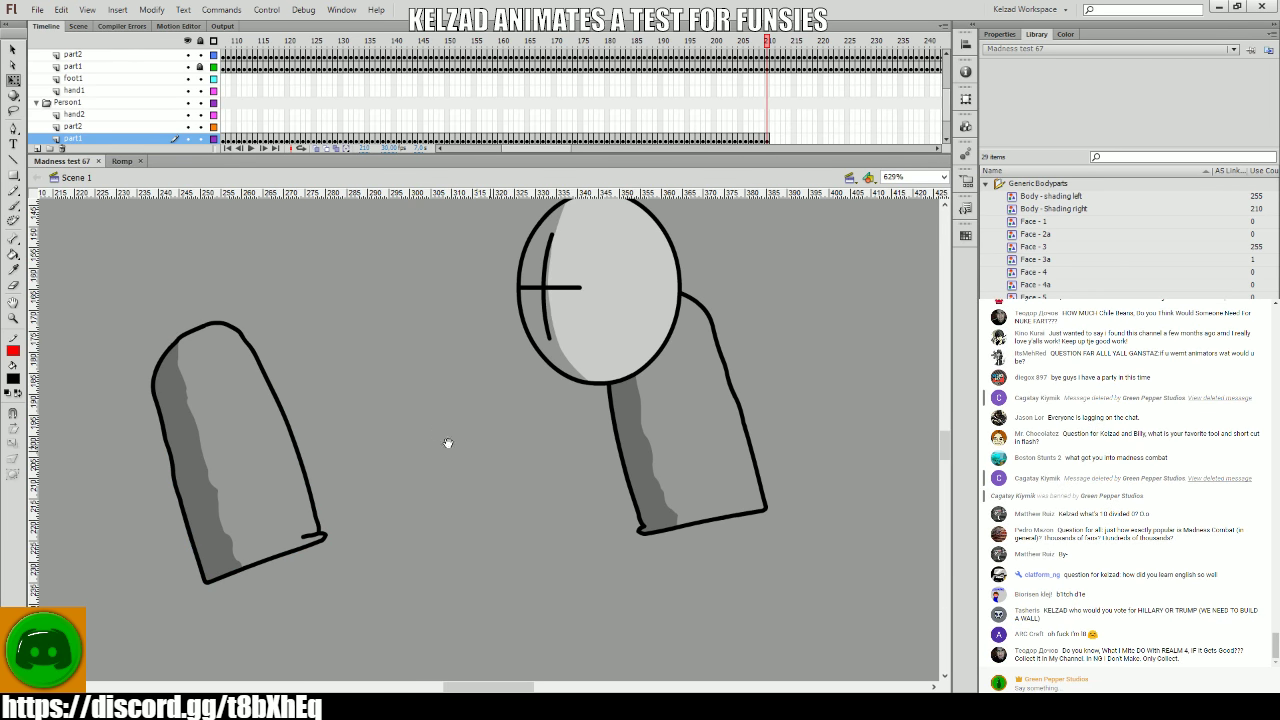
- Compare the body's position and tilt on part1 frame 210 with the neighbouring frame
drag(448, 443, 625, 438)
click(454, 533)
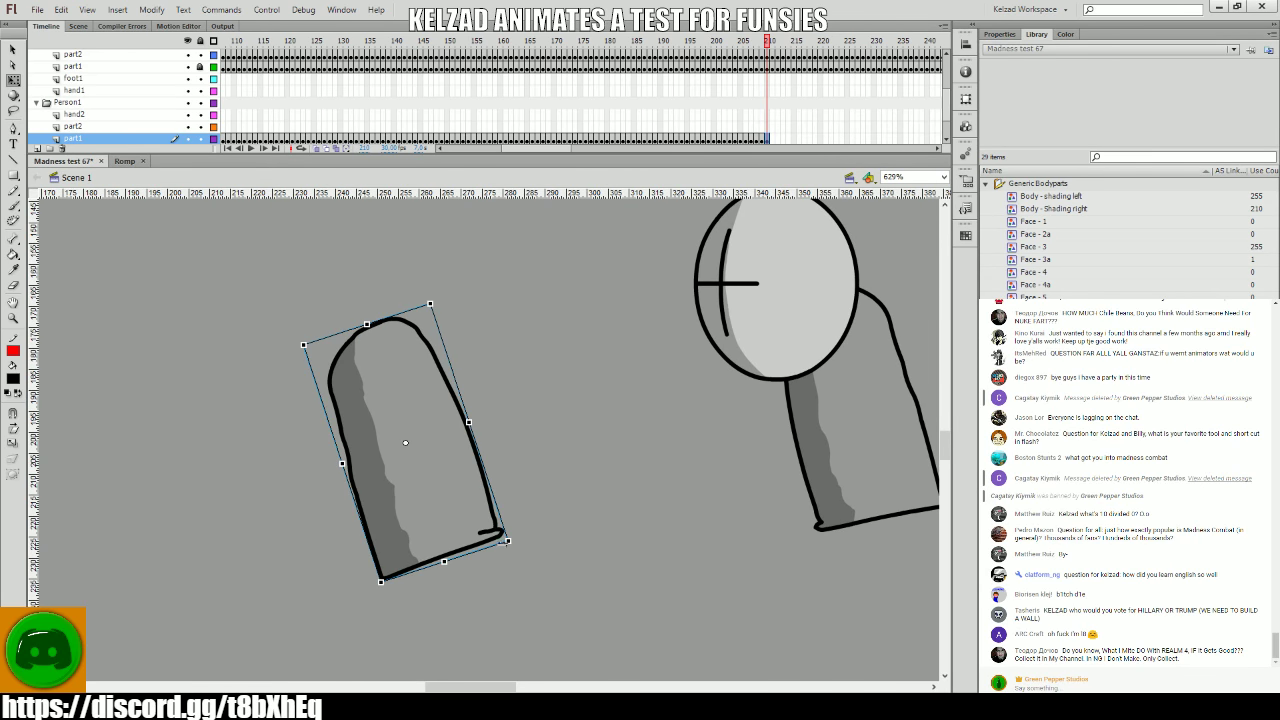
key(period)
key(comma)
key(period)
key(comma)
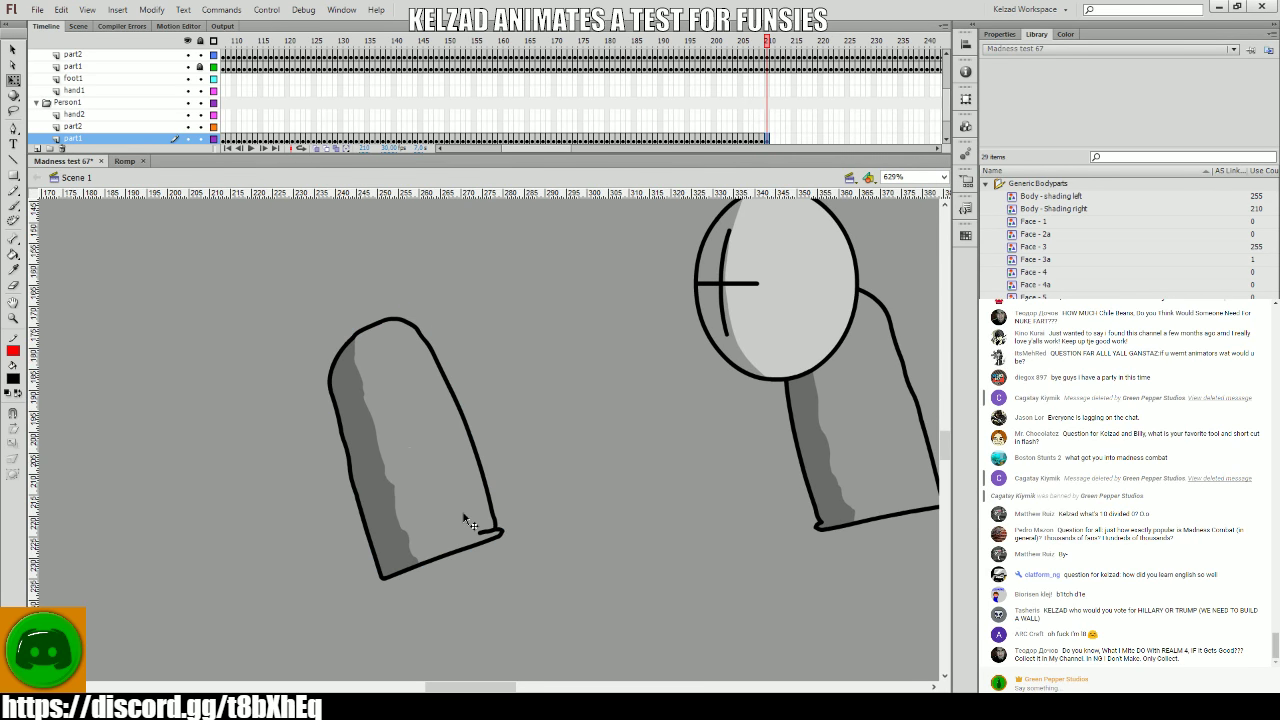
key(period)
key(period)
- Extend part1 with keyframes 211 to 219, shifting the body further left and making it slightly more upright
drag(514, 537, 429, 534)
key(period)
key(period)
key(period)
key(period)
key(period)
key(period)
key(period)
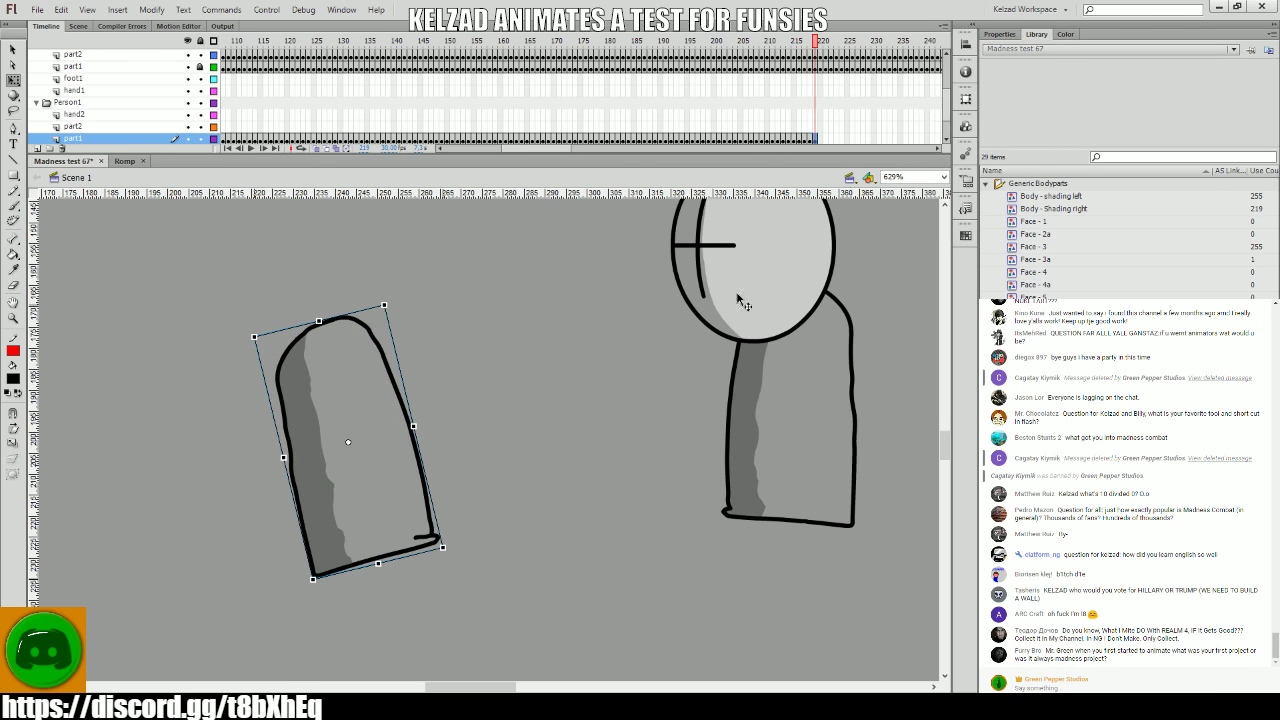
- Play back the extended body animation up to the end of the part1 keyframes
drag(822, 78, 743, 87)
click(640, 90)
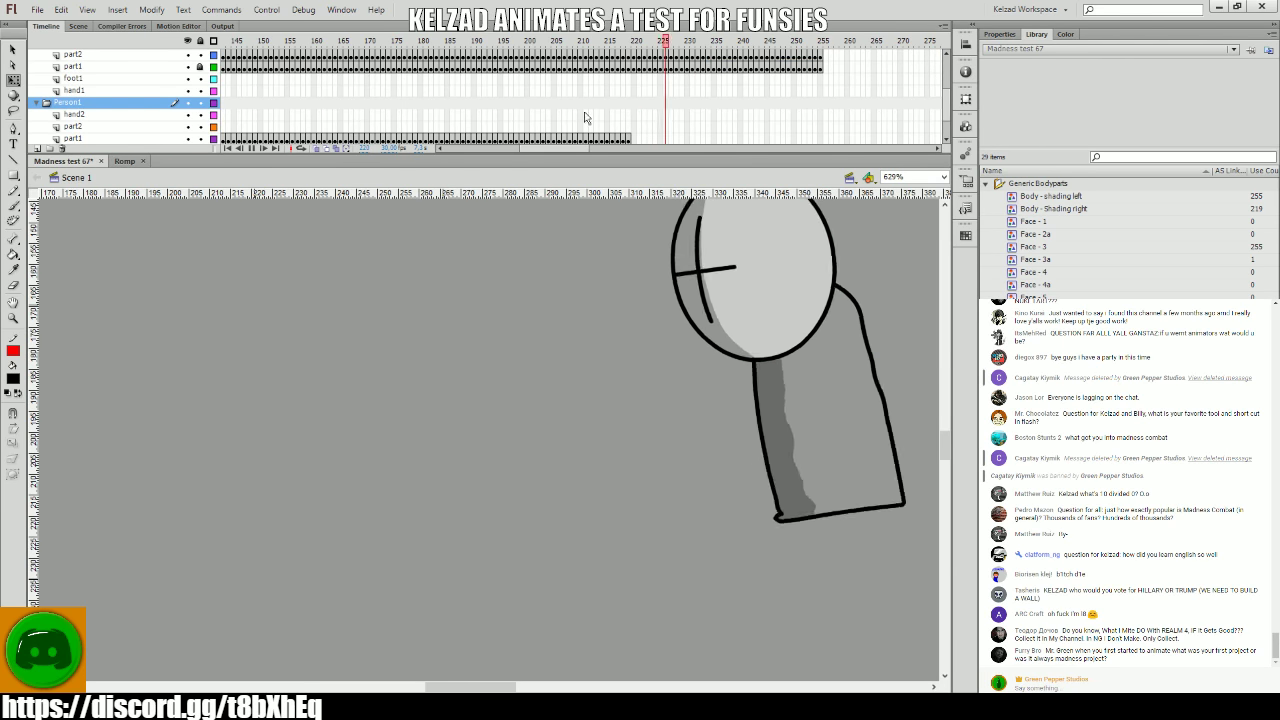
click(470, 116)
key(Return)
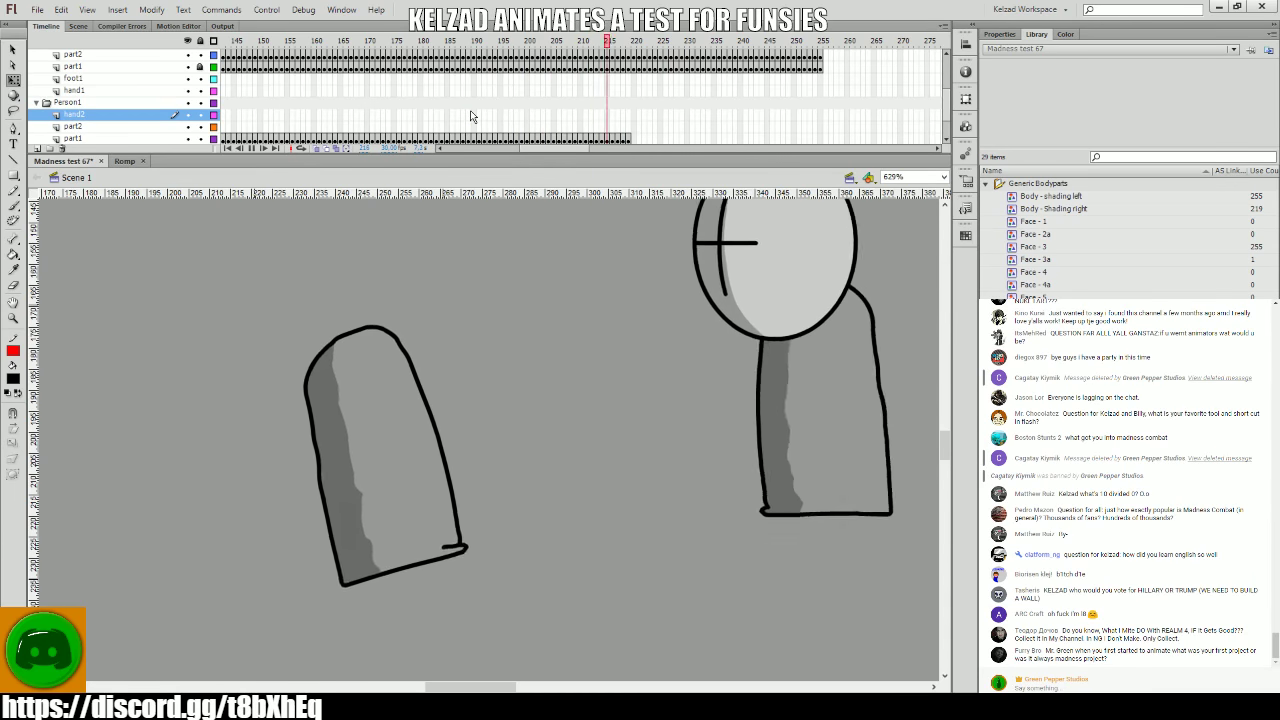
- Step back and forth through part1 frames around 200 and 201 to check the body's spacing
mouse_move(541, 116)
mouse_down()
mouse_move(580, 118)
mouse_move(532, 138)
mouse_up()
key(comma)
key(comma)
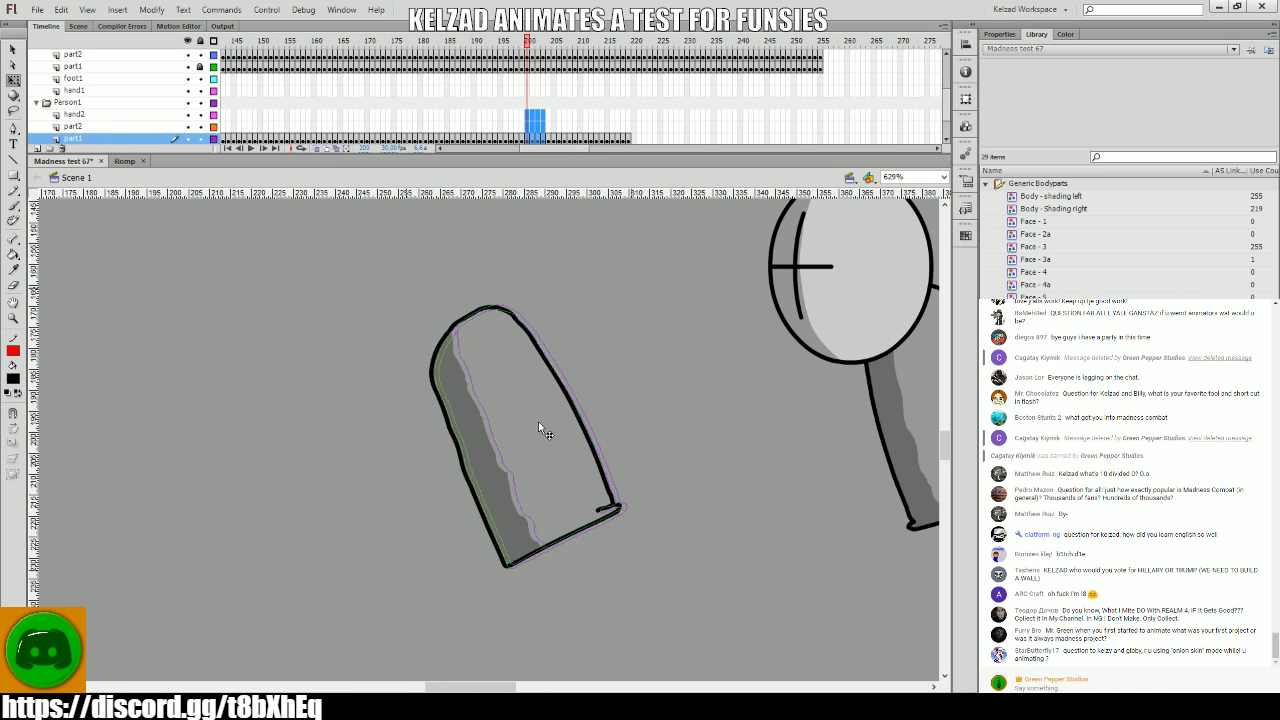
click(539, 422)
key(comma)
key(period)
key(period)
key(period)
key(period)
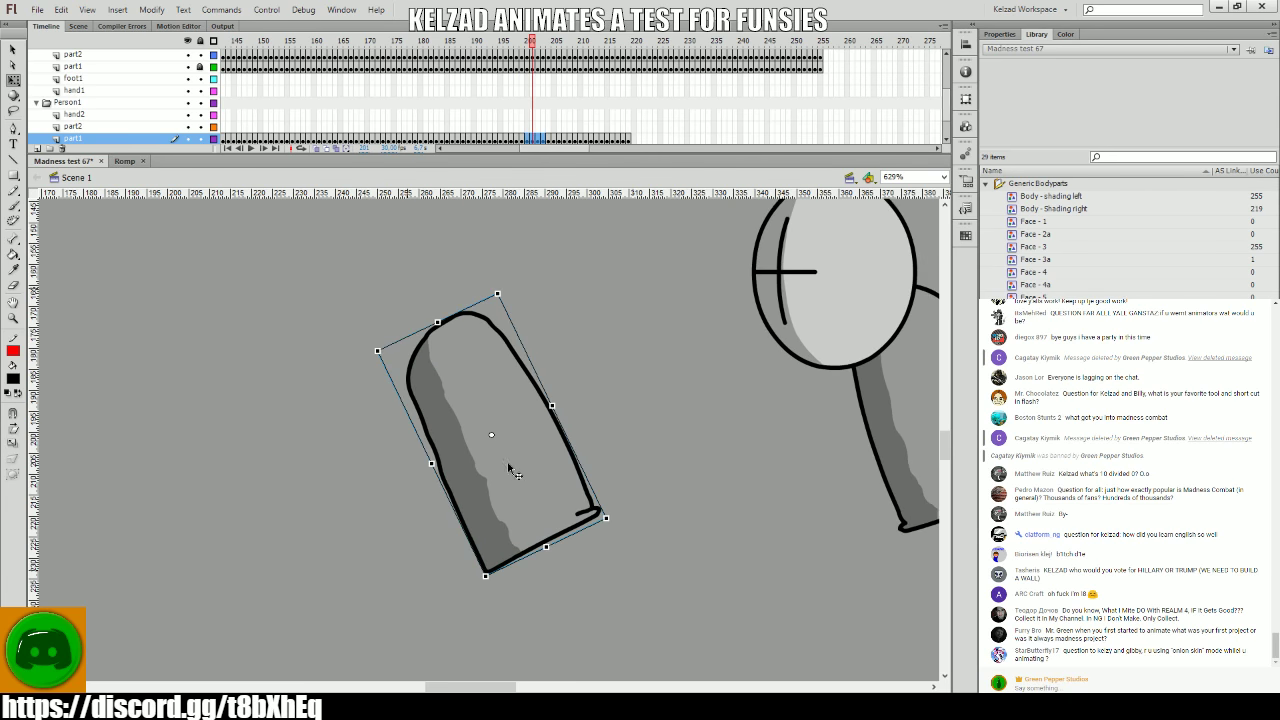
key(comma)
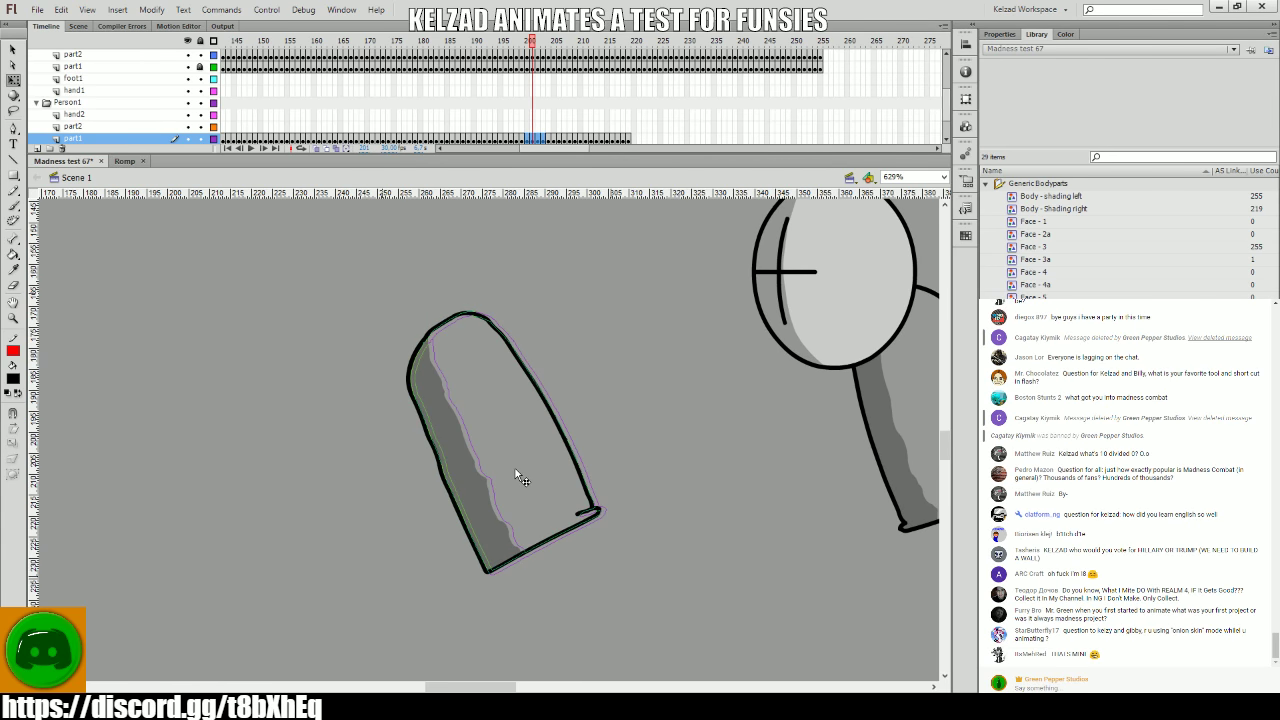
key(period)
click(512, 472)
- Examine how the body moves between the part1 frames around 204
key(period)
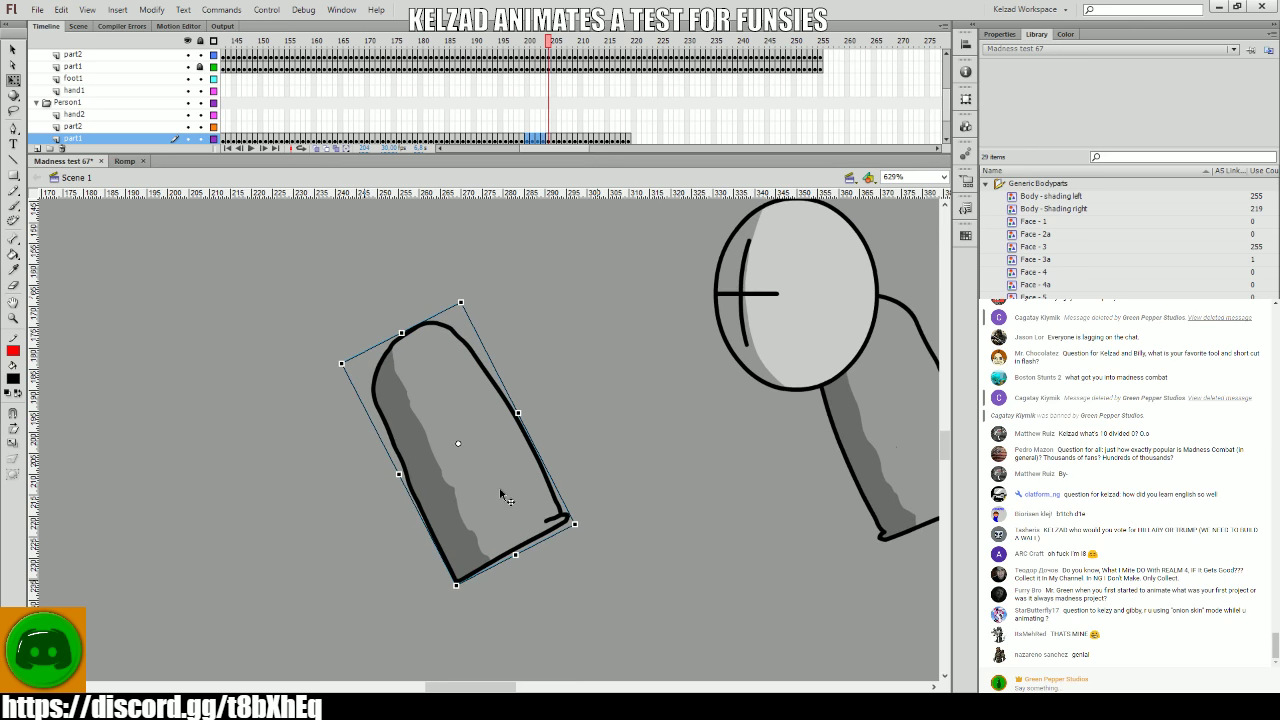
key(period)
key(comma)
key(period)
key(period)
key(period)
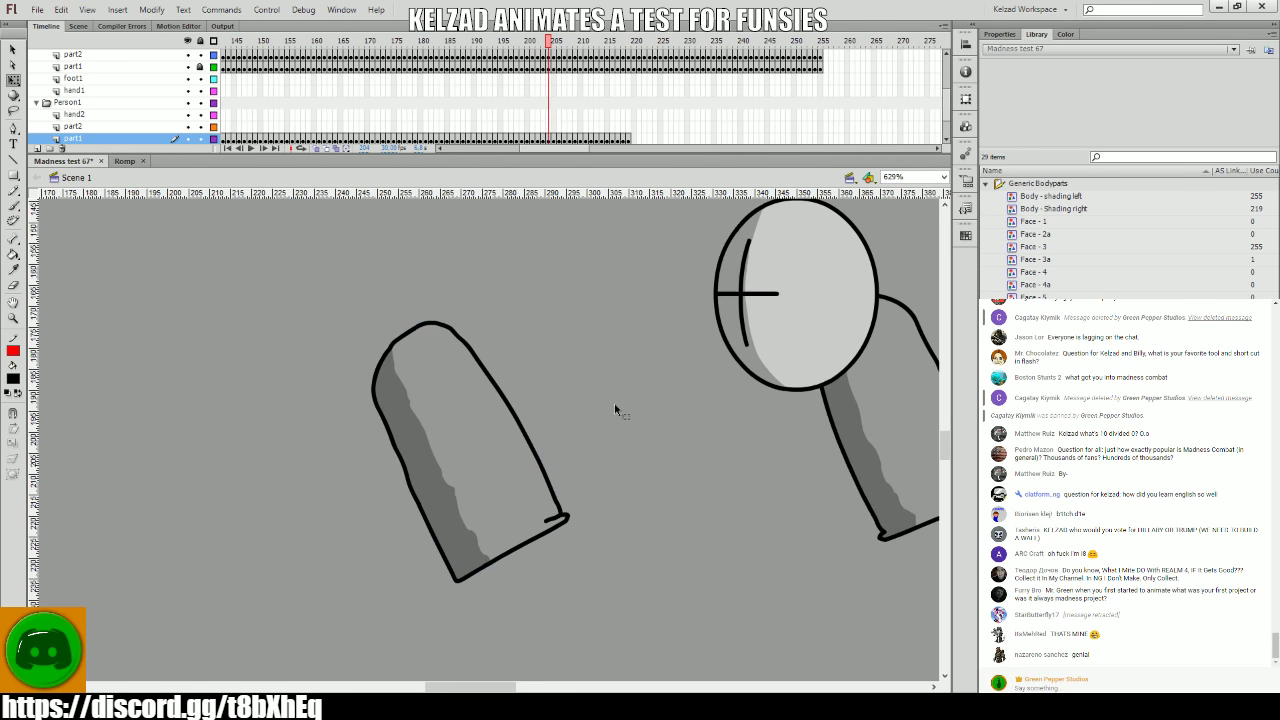
key(comma)
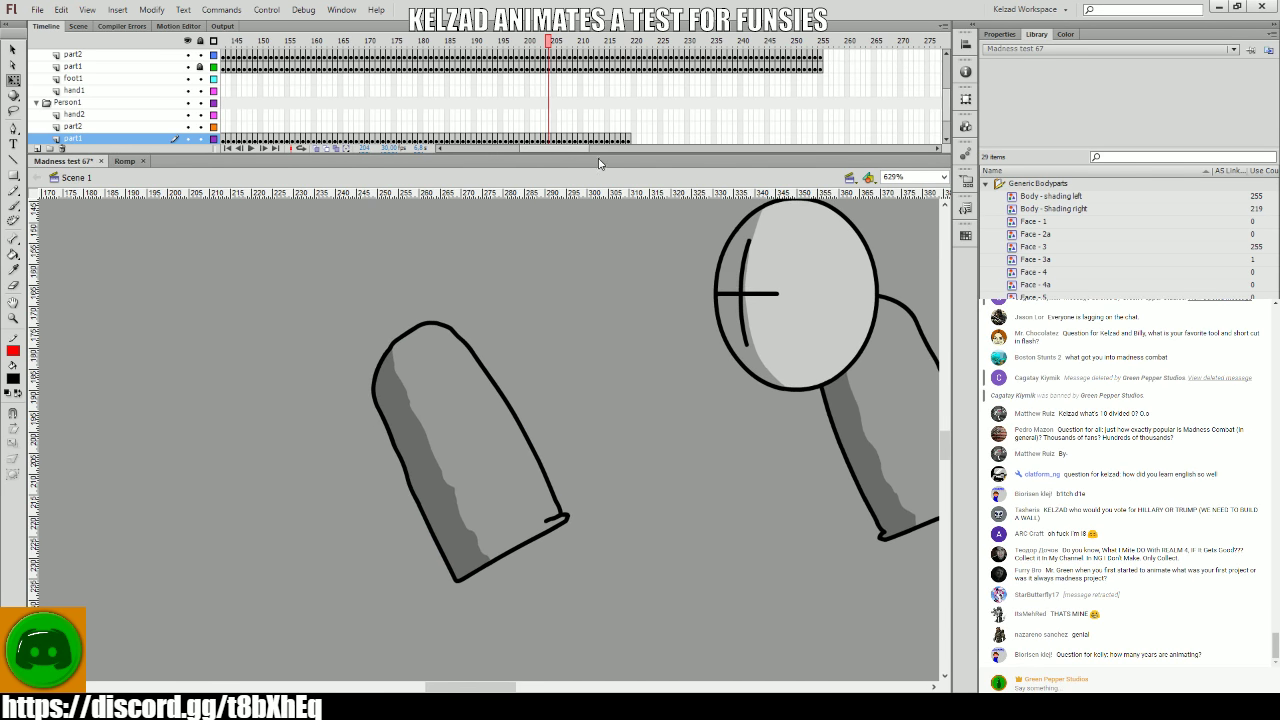
key(period)
- Remove part1 frames 207 to 219 and return to the body on frame 206
drag(637, 140, 562, 140)
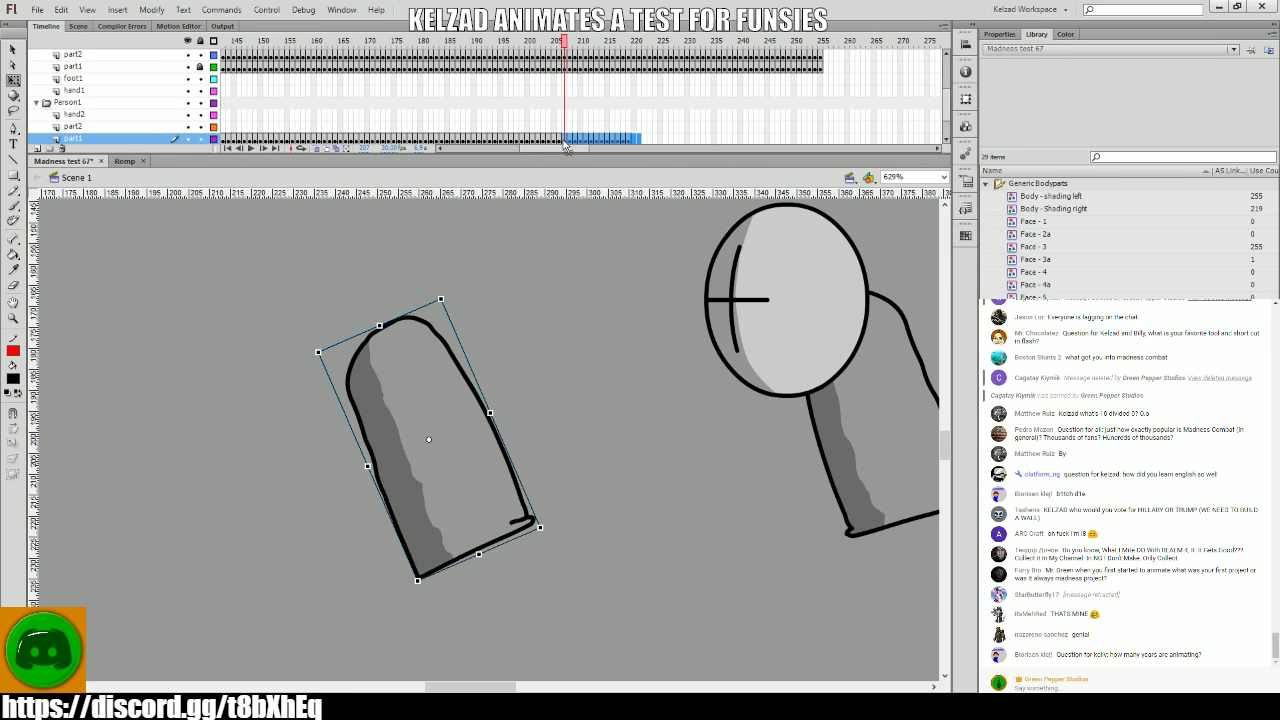
key(comma)
click(504, 511)
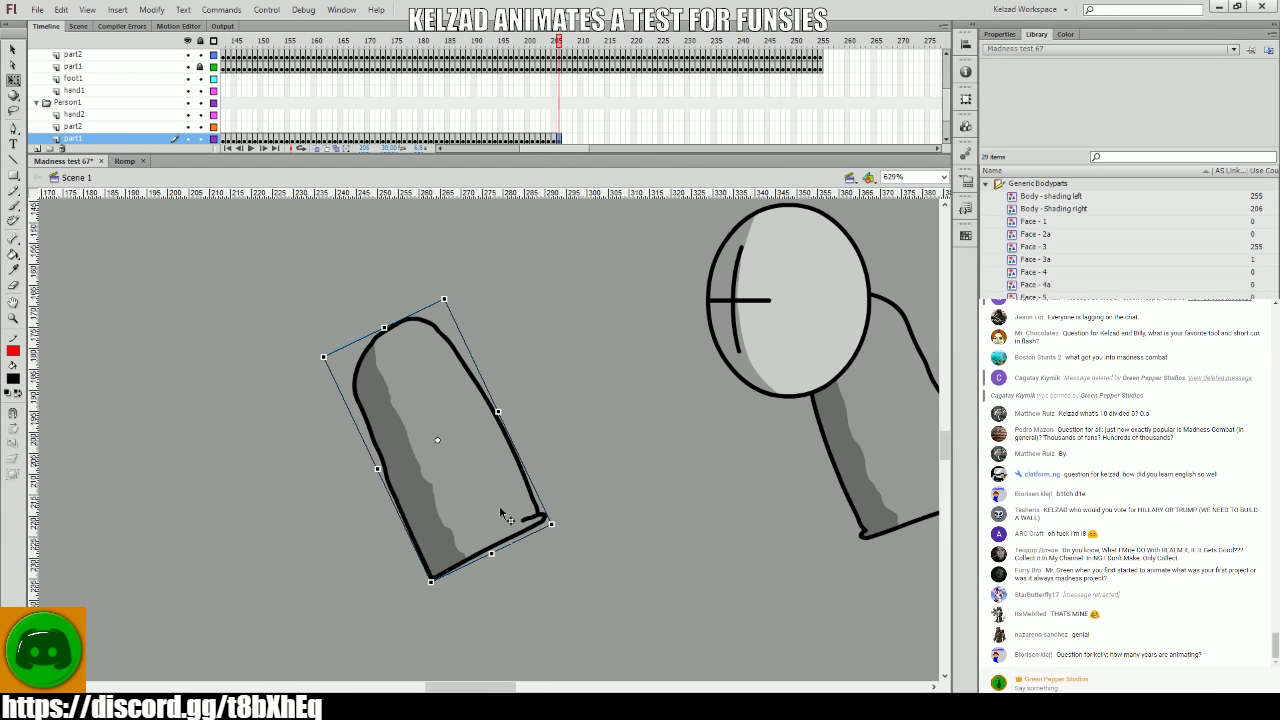
- Add part1 keyframes 207 to 210, rotating the body progressively more upright with a slight leftward shift
key(period)
click(522, 518)
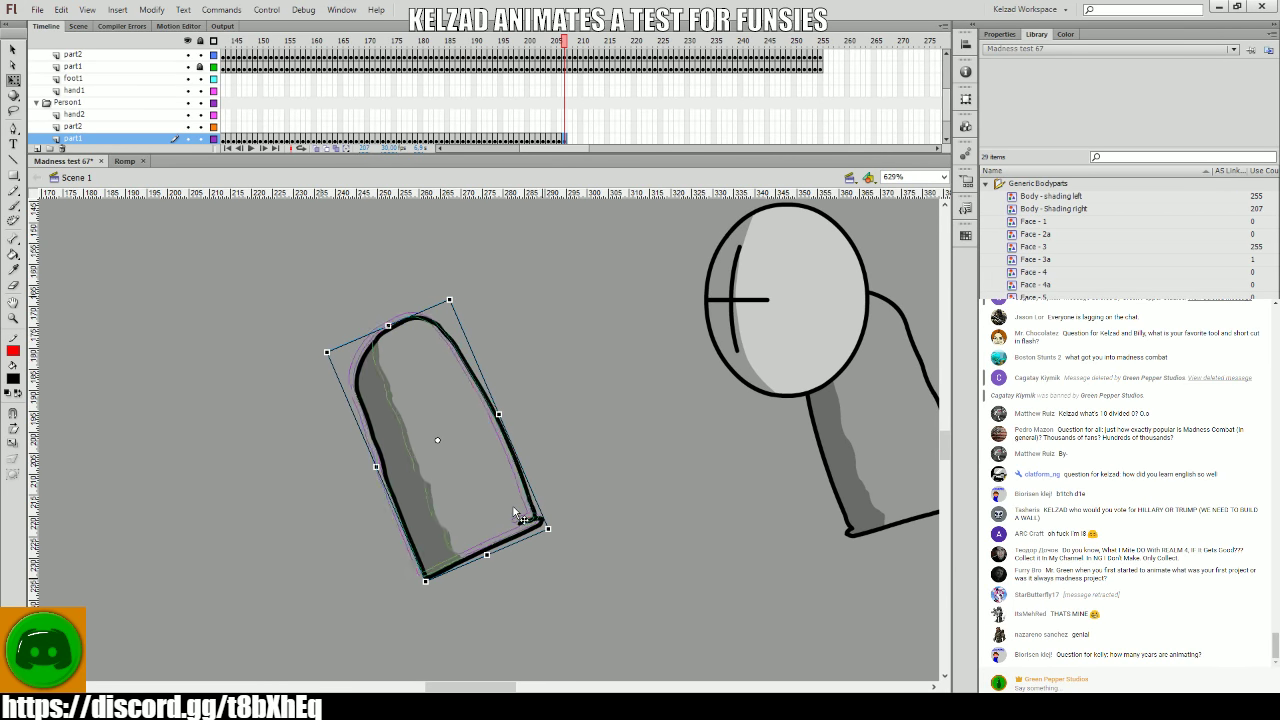
key(period)
click(530, 520)
key(period)
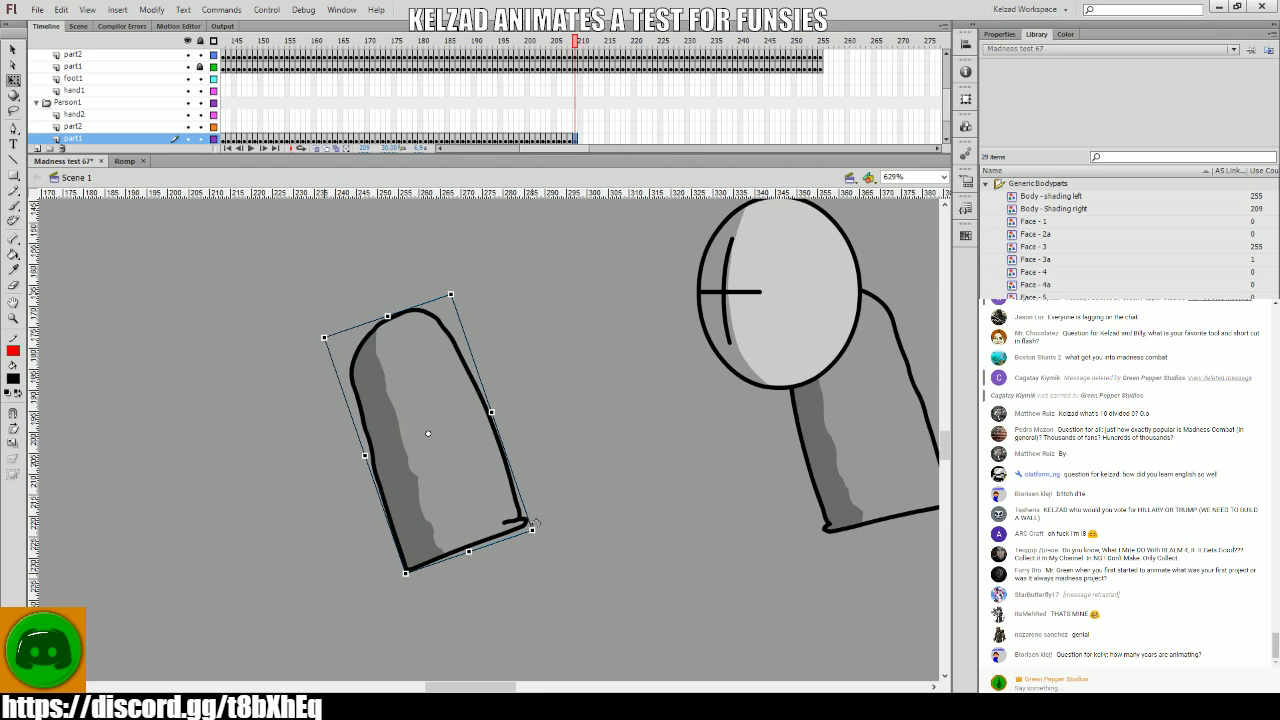
key(period)
click(518, 537)
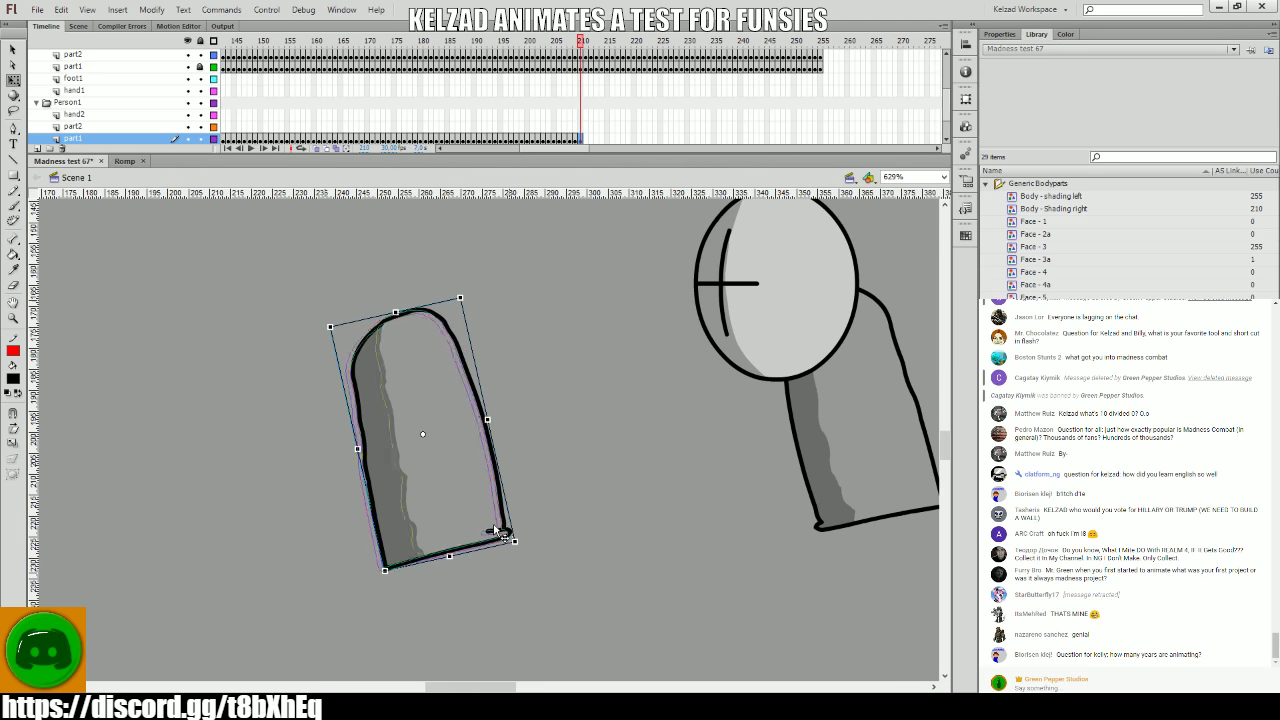
- Add part1 keyframes 211 to 214, continuing to rotate the body until it stands almost upright
key(period)
click(503, 550)
key(period)
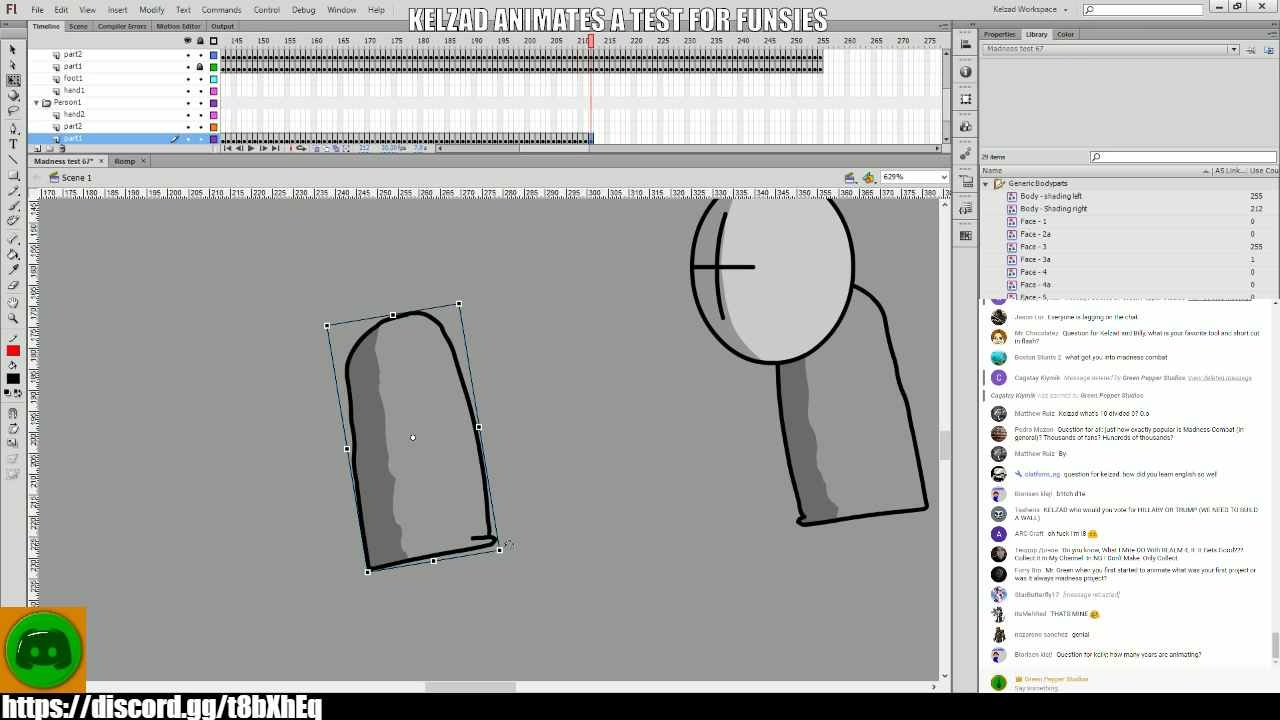
key(period)
click(481, 549)
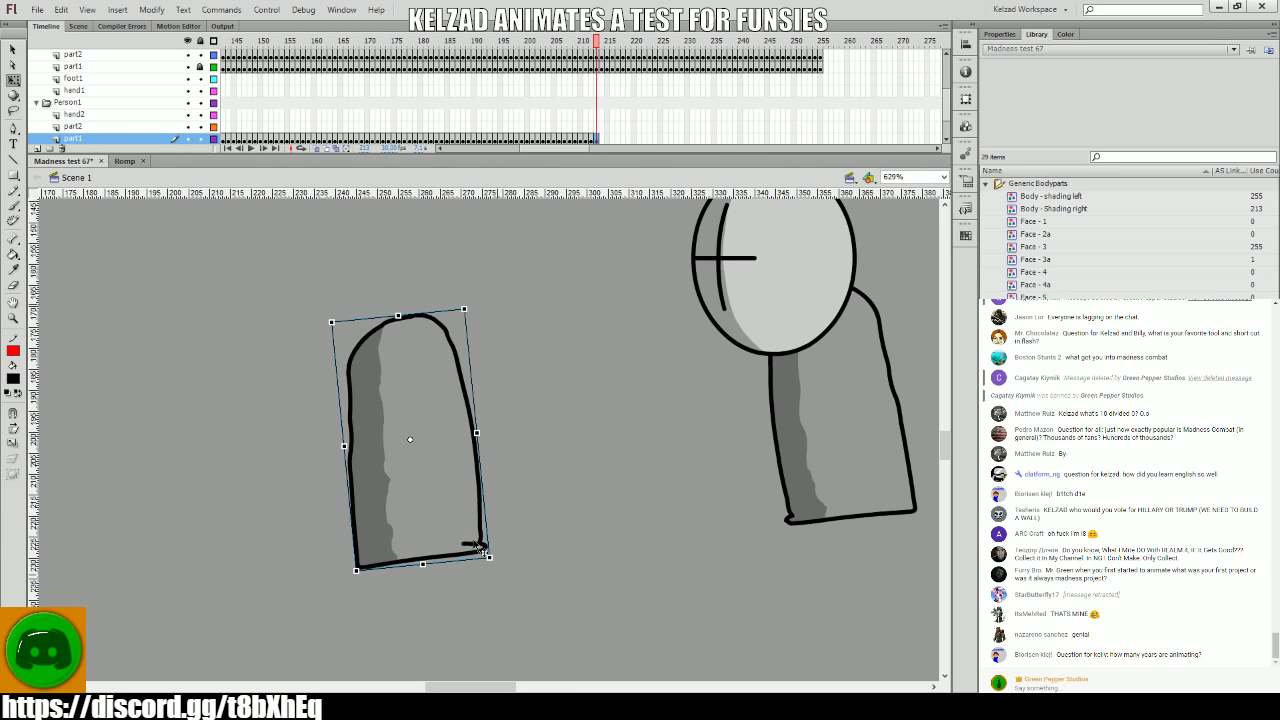
key(period)
click(486, 556)
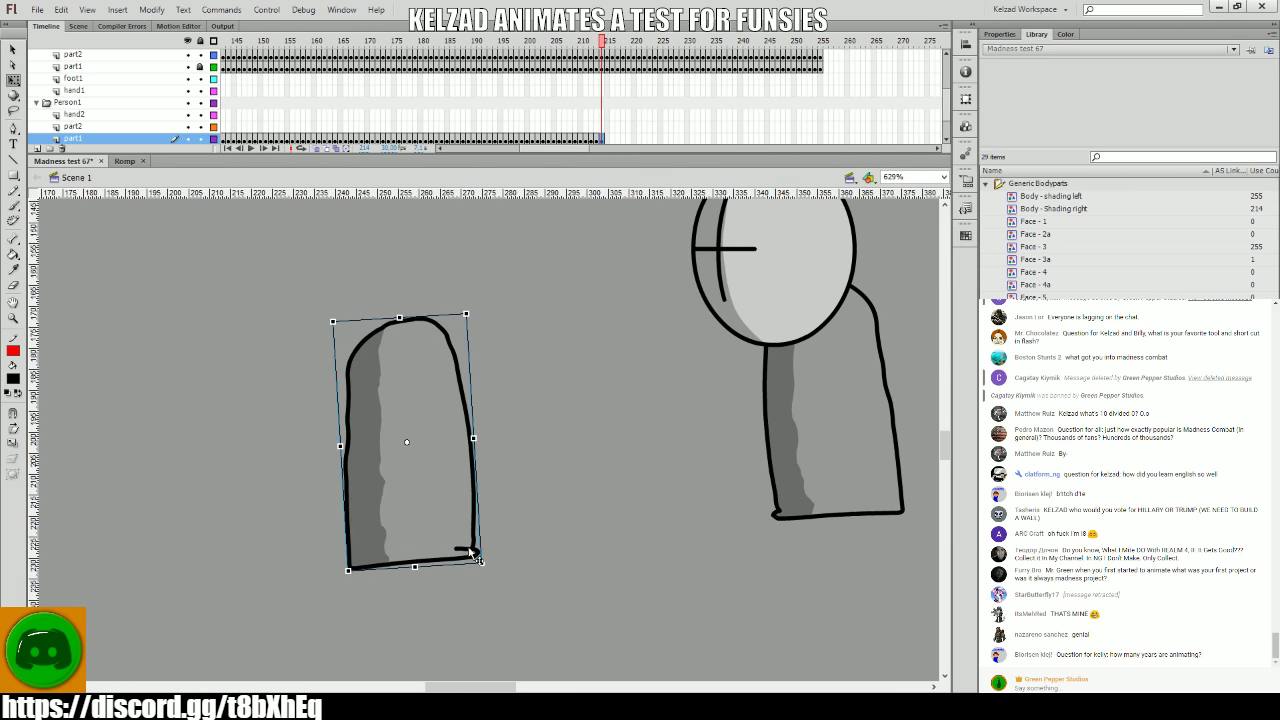
- Add part1 keyframes 215 to 218, rotating the body gradually clockwise until it stands upright
key(period)
drag(467, 553, 464, 556)
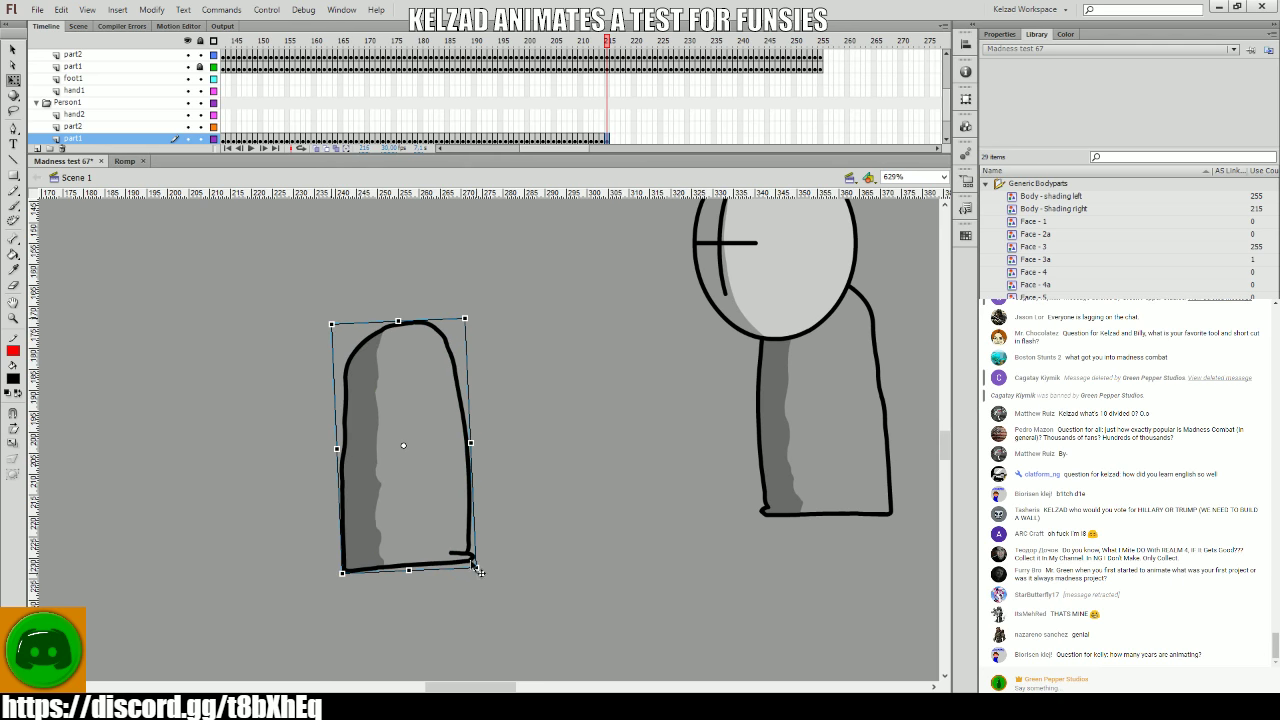
key(period)
key(period)
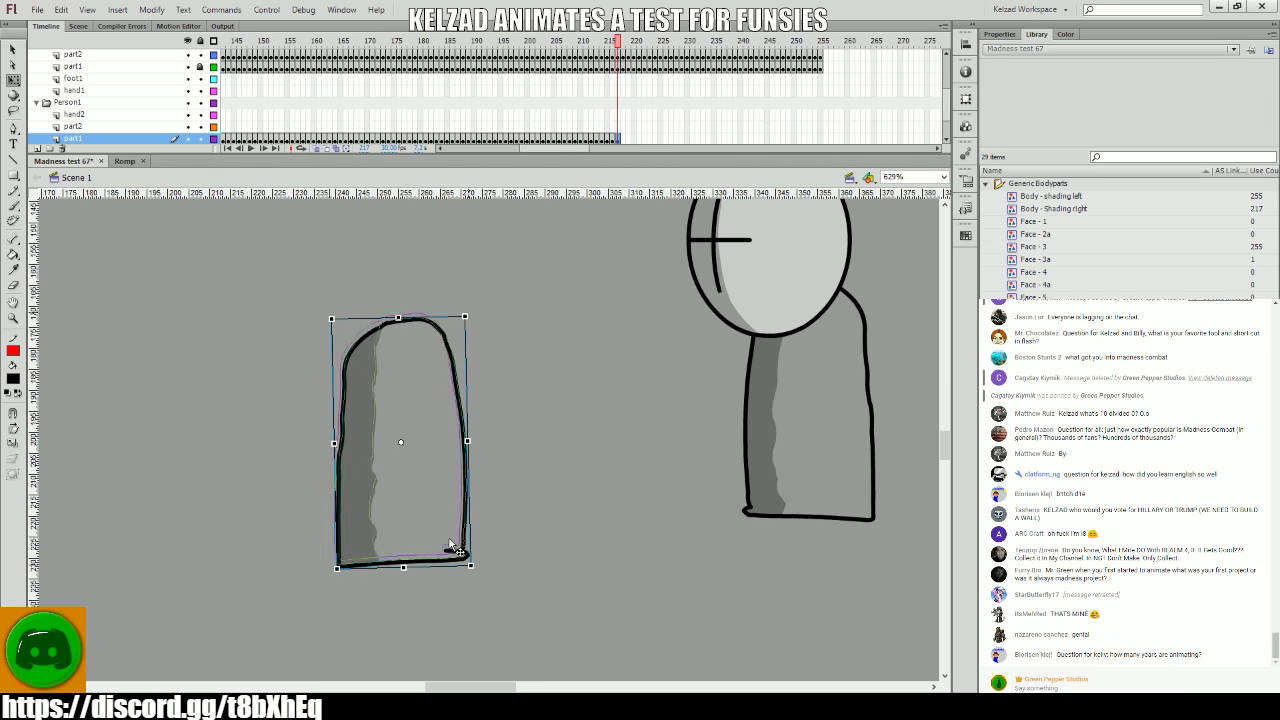
key(period)
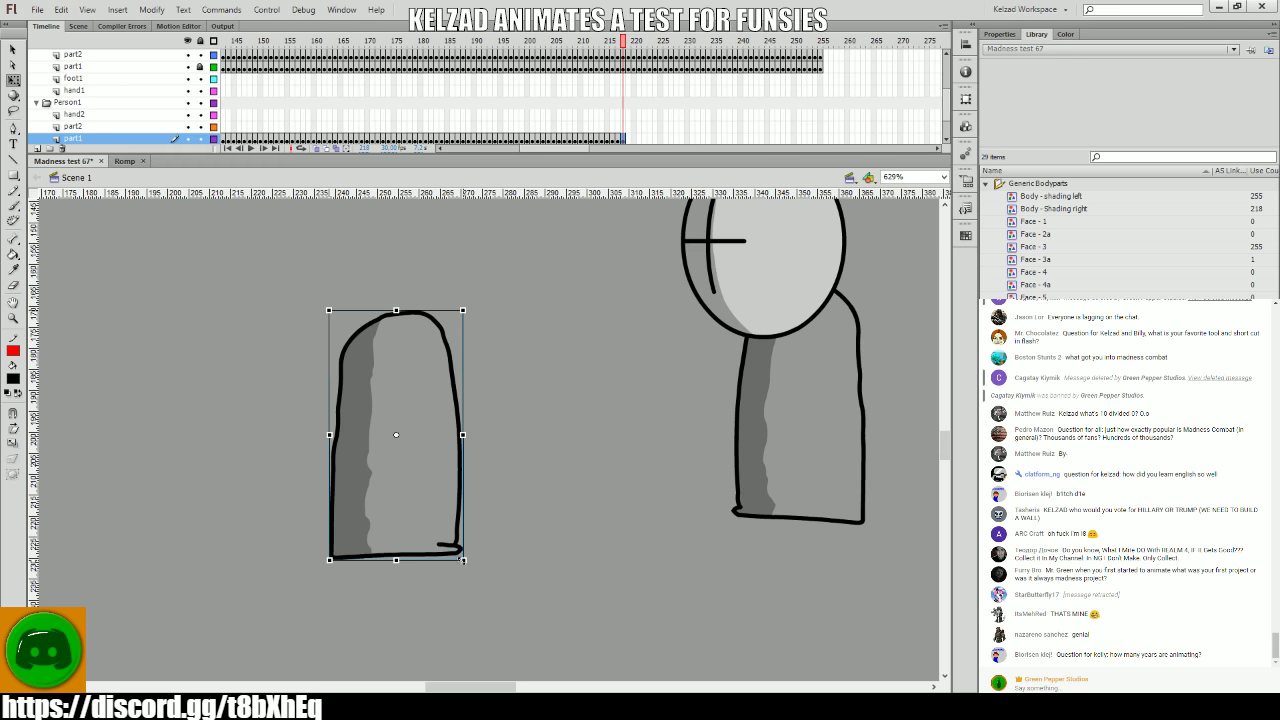
drag(467, 556, 466, 561)
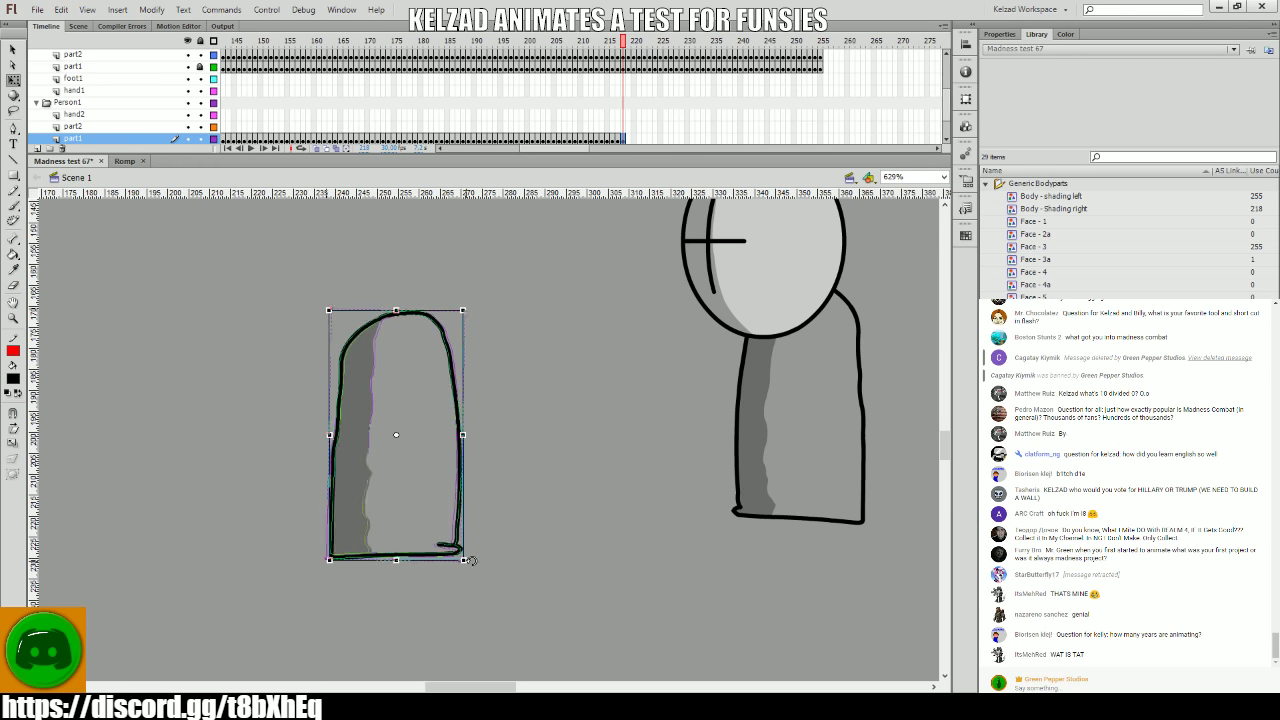
- Play back the motion and nudge the body slightly upward on part1 frame 215
key(Return)
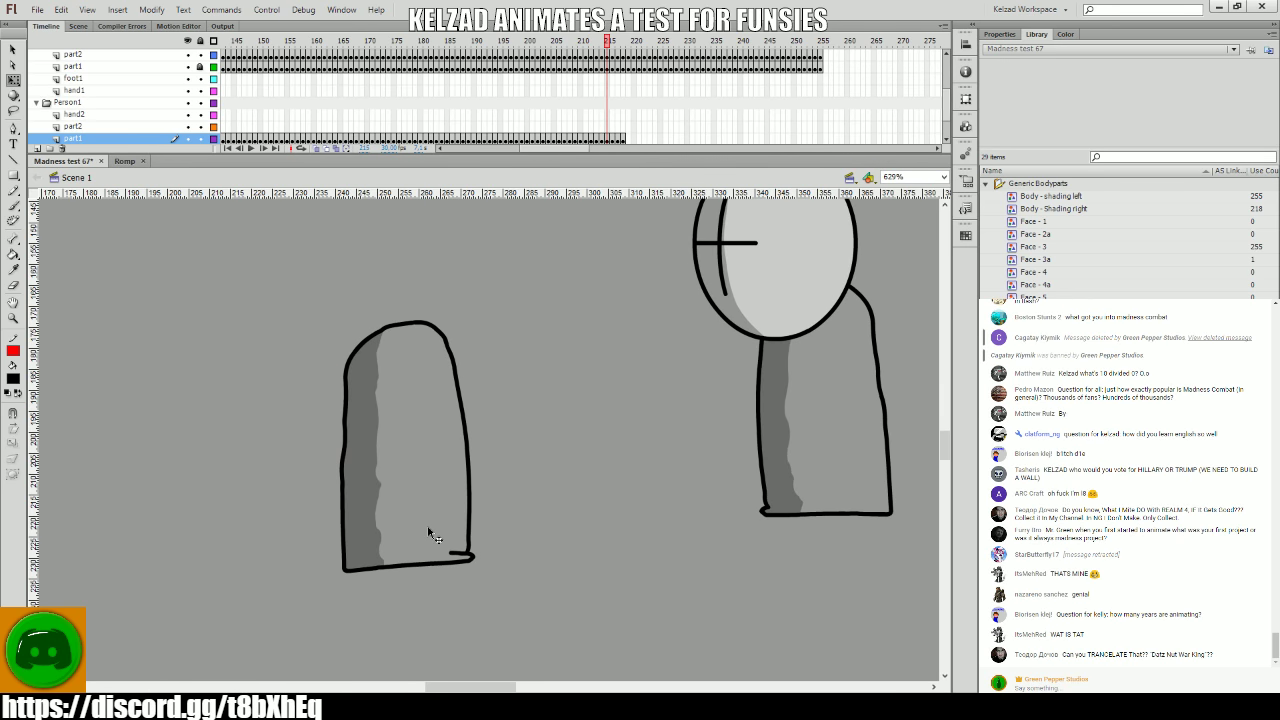
key(Return)
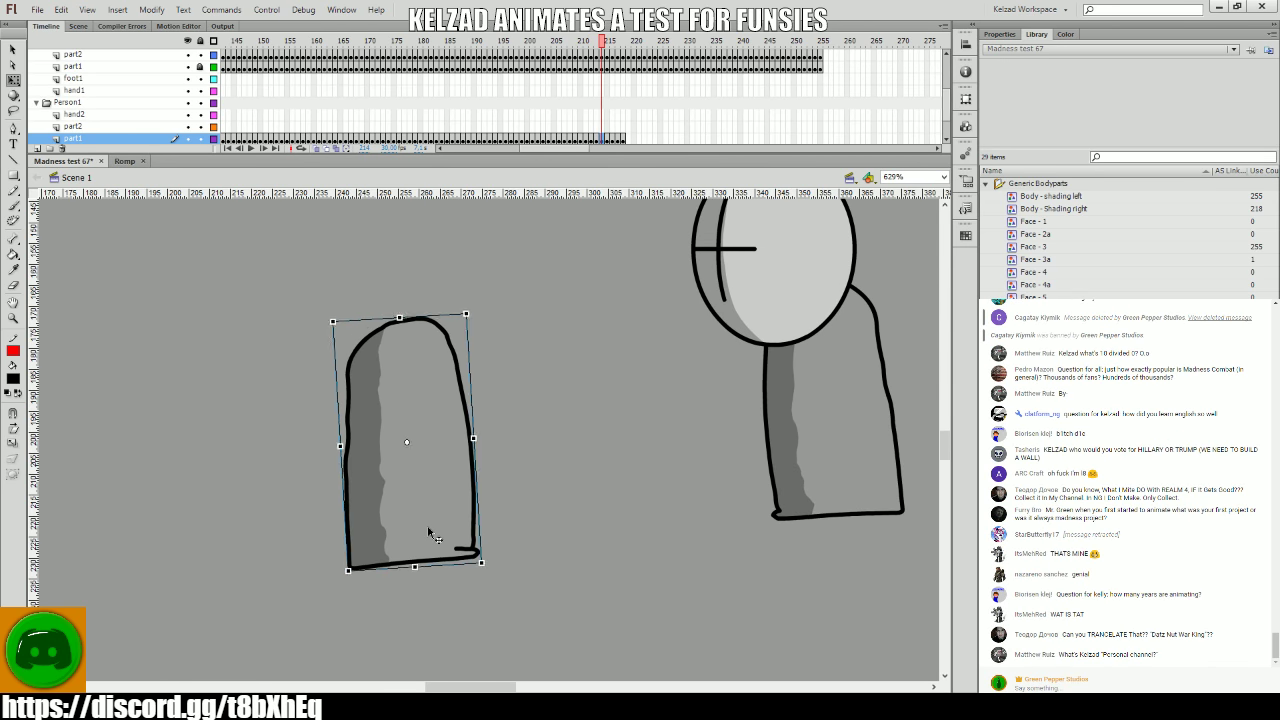
key(period)
click(428, 533)
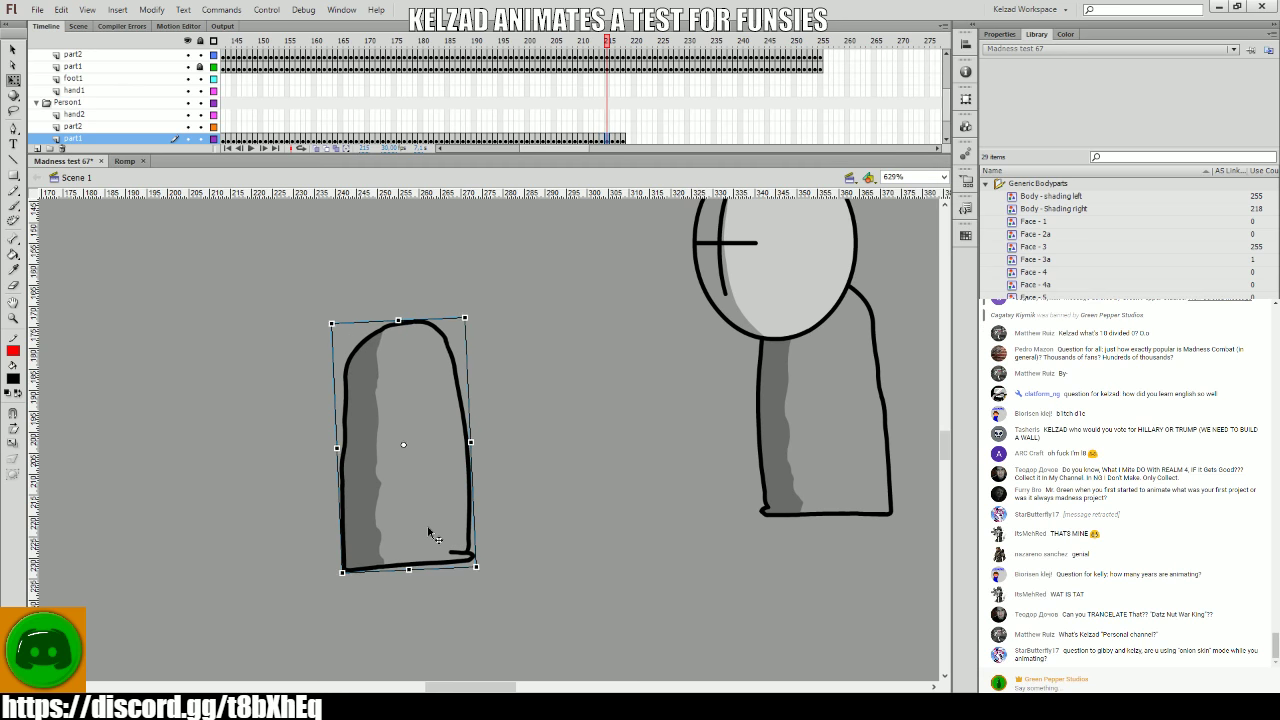
drag(428, 533, 427, 533)
key(Return)
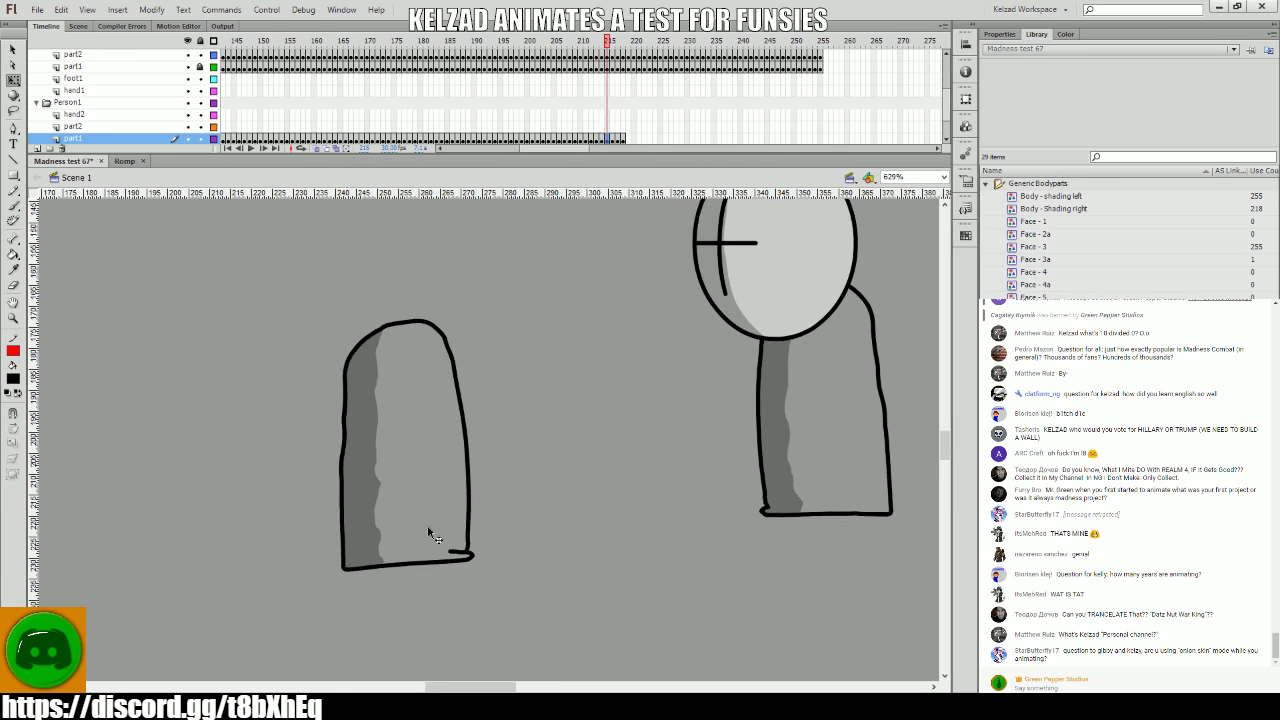
click(404, 532)
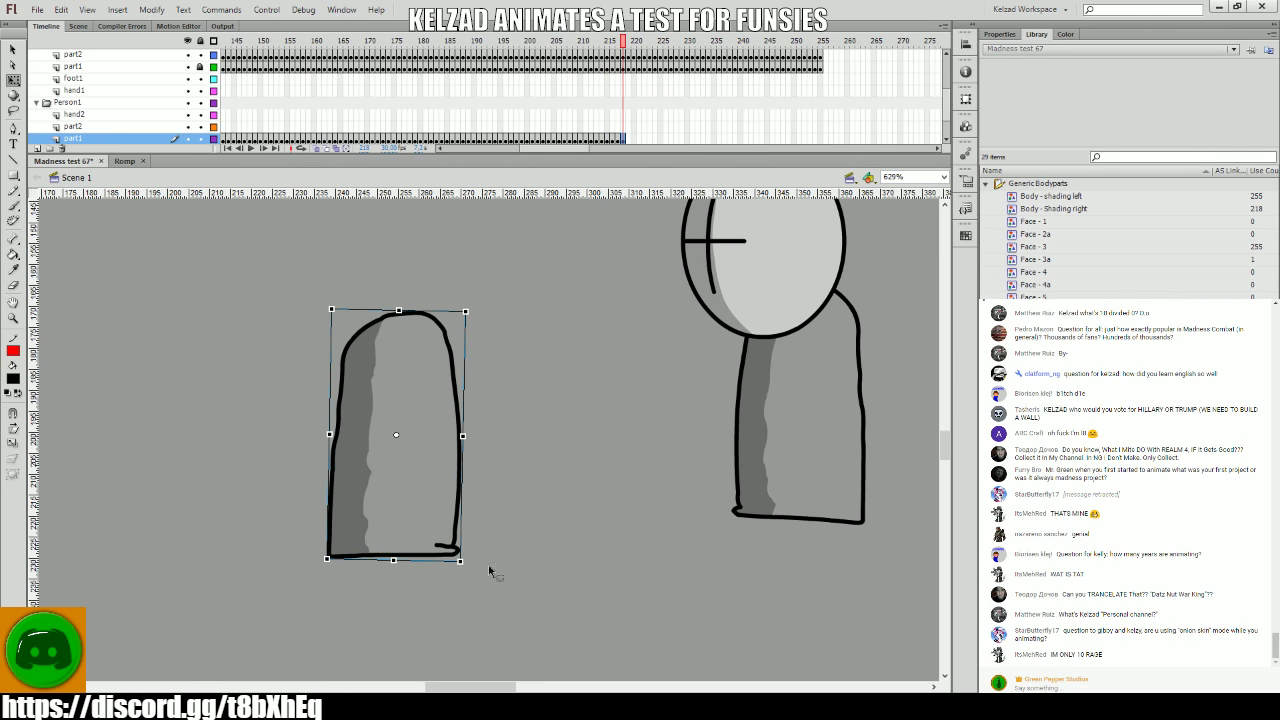
- Try part1 keyframes 219 to 222 with the body tilting progressively clockwise and shifting slightly left
key(period)
drag(435, 540, 429, 542)
key(F6)
key(F6)
key(F6)
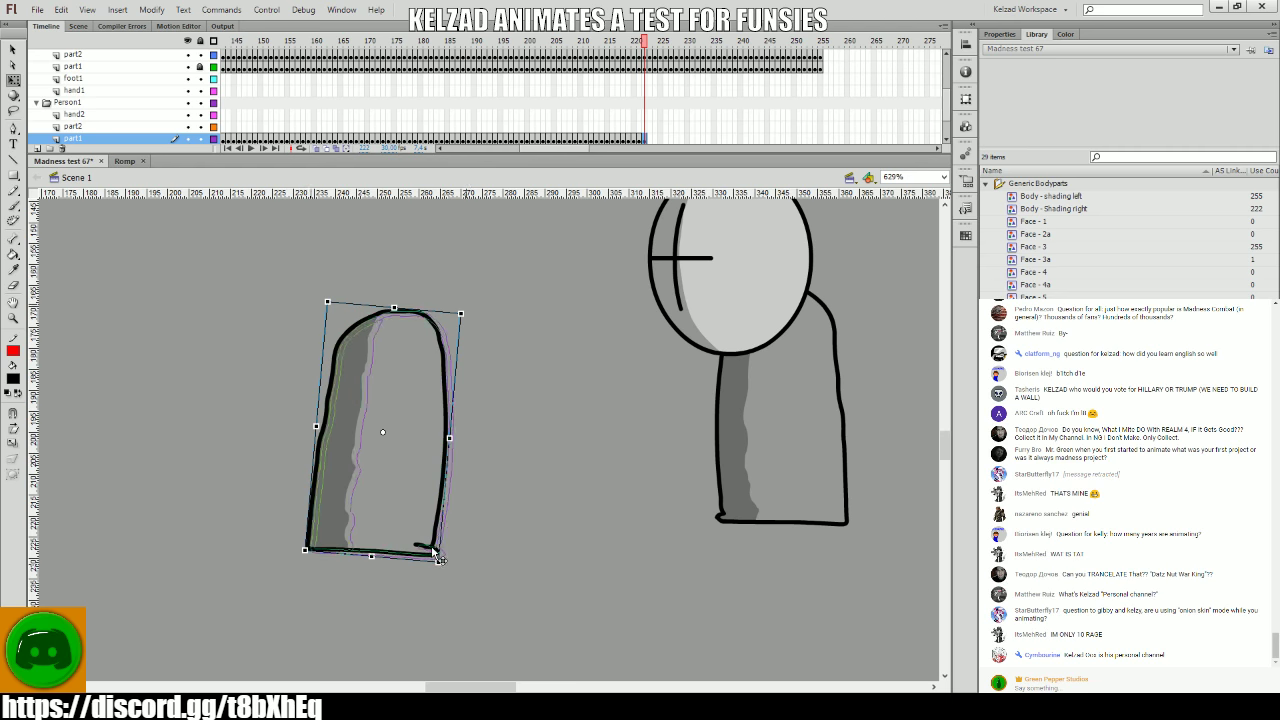
- Examine how the body's tilt flows through the part1 frames up to 222 compared with the neighbouring character
key(period)
key(period)
key(period)
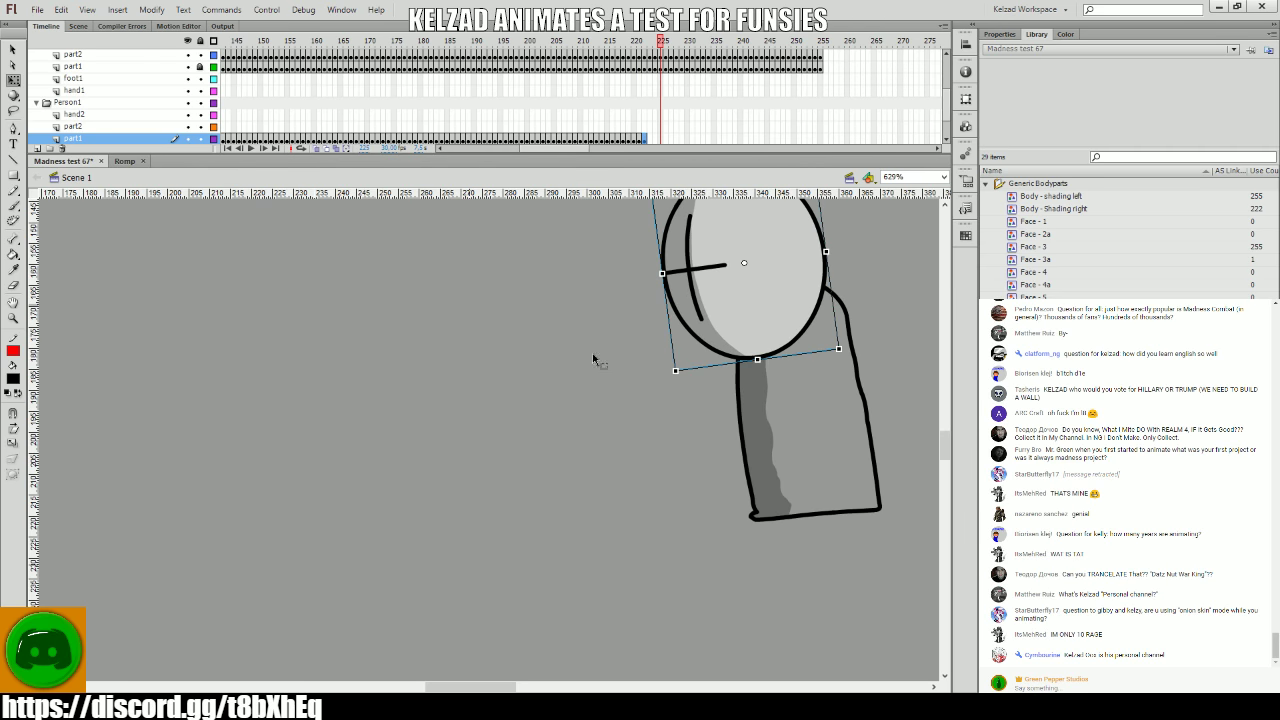
key(period)
key(period)
key(period)
key(period)
key(period)
key(period)
key(period)
key(period)
key(period)
key(period)
key(period)
- Remove part1 frames 219 to 222 and return to the body on frame 218
drag(529, 91, 634, 129)
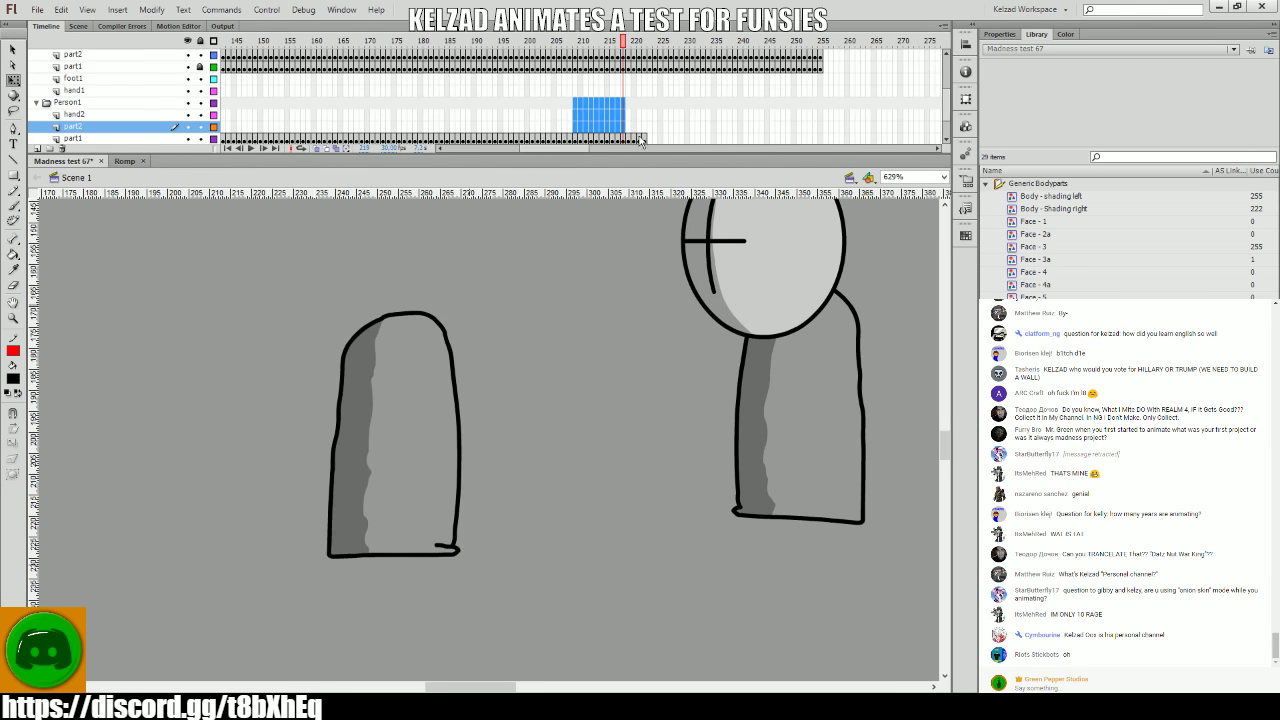
click(637, 138)
key(comma)
key(comma)
key(comma)
key(comma)
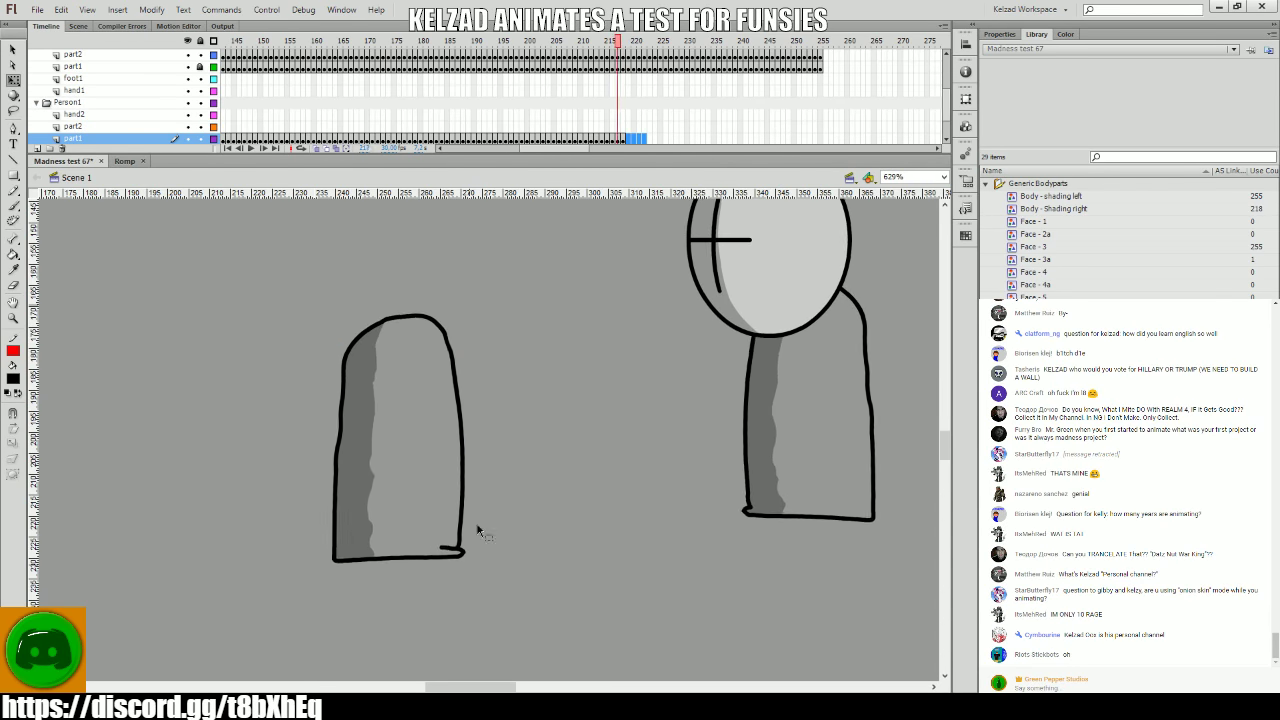
key(period)
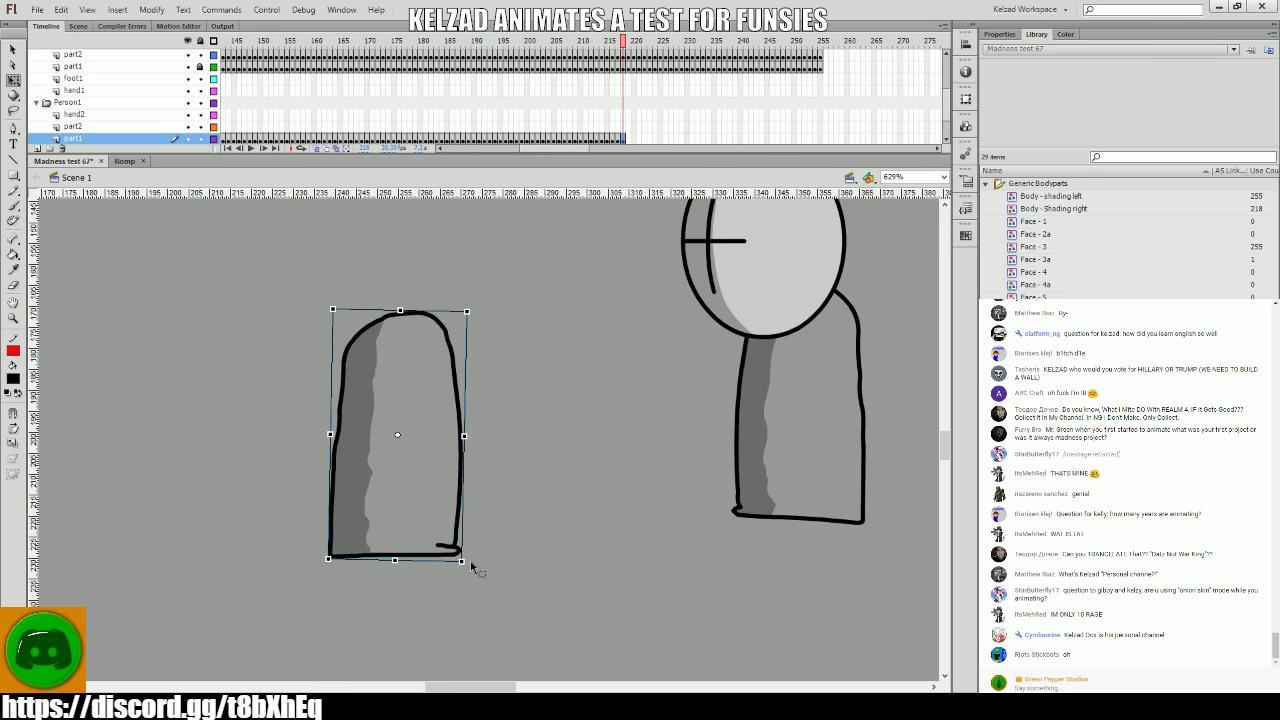
- Add part1 keyframes 219 to 222, tilting the body progressively clockwise and moving it right by frame 222
key(F6)
drag(466, 558, 499, 531)
key(F6)
key(F6)
key(F6)
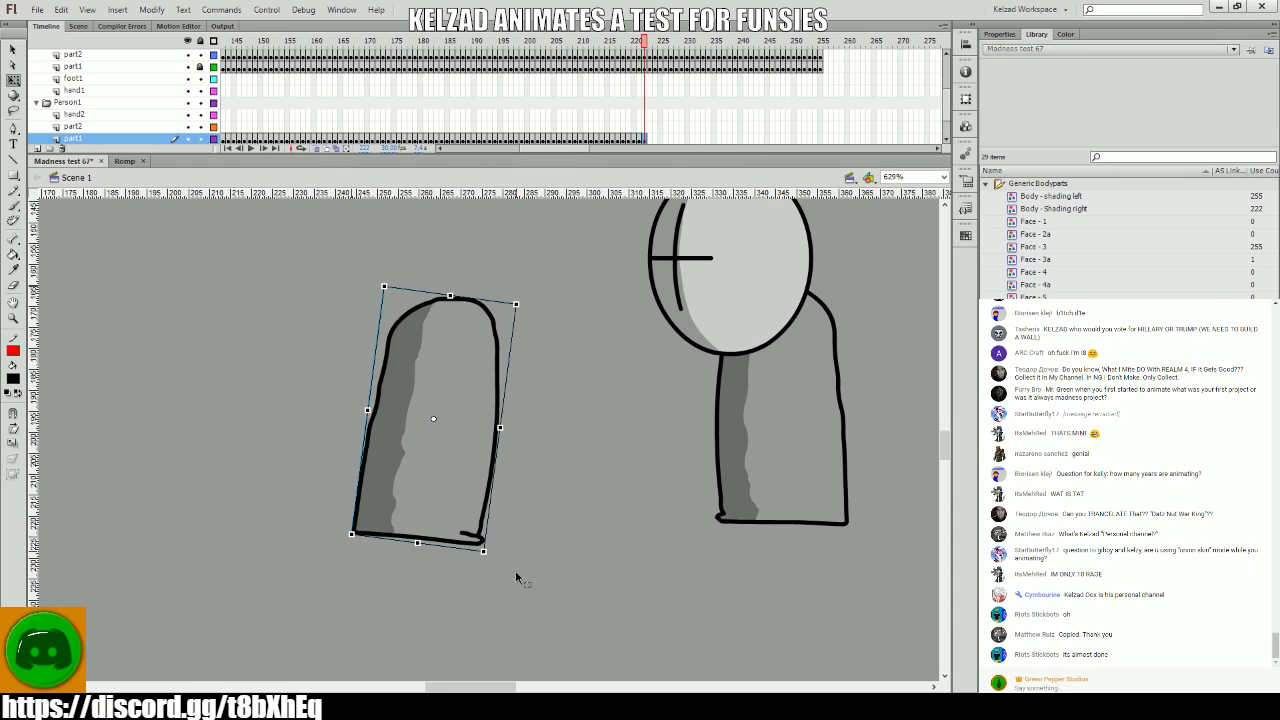
- Shift the body farther right on part1 frame 222, checking its spacing against the preceding frames
key(comma)
key(period)
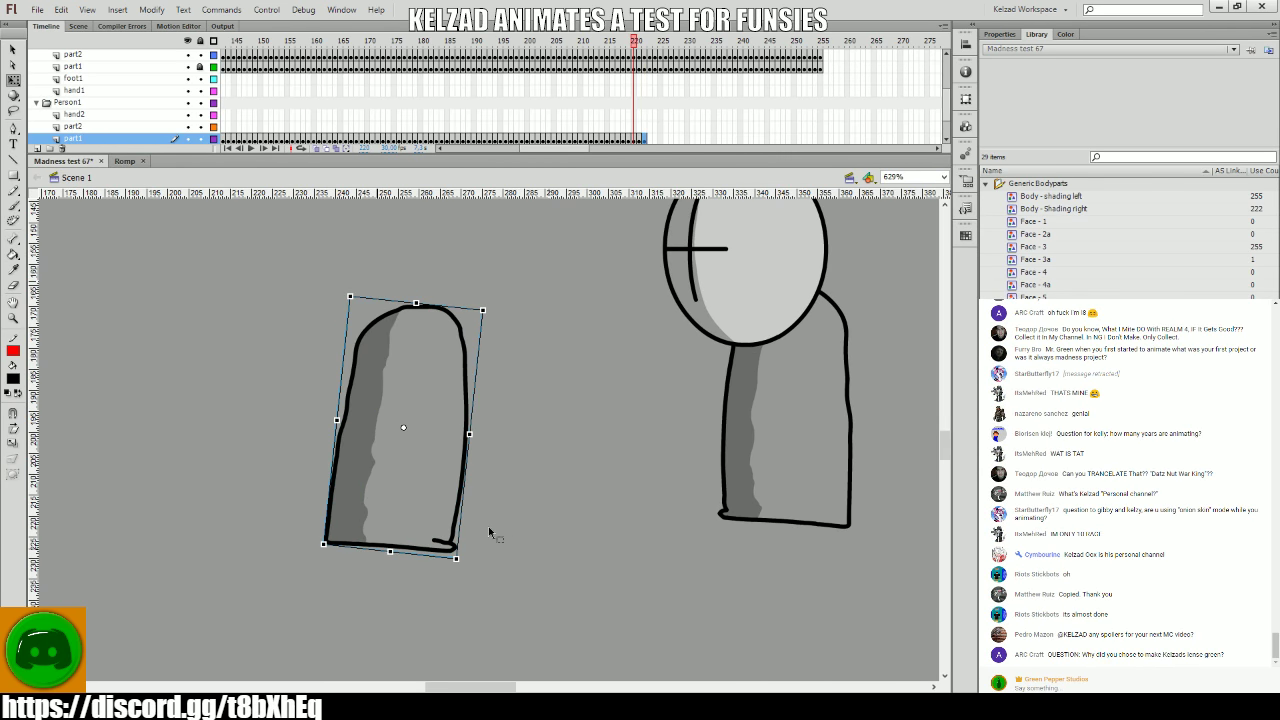
key(comma)
key(period)
key(period)
key(period)
key(comma)
key(comma)
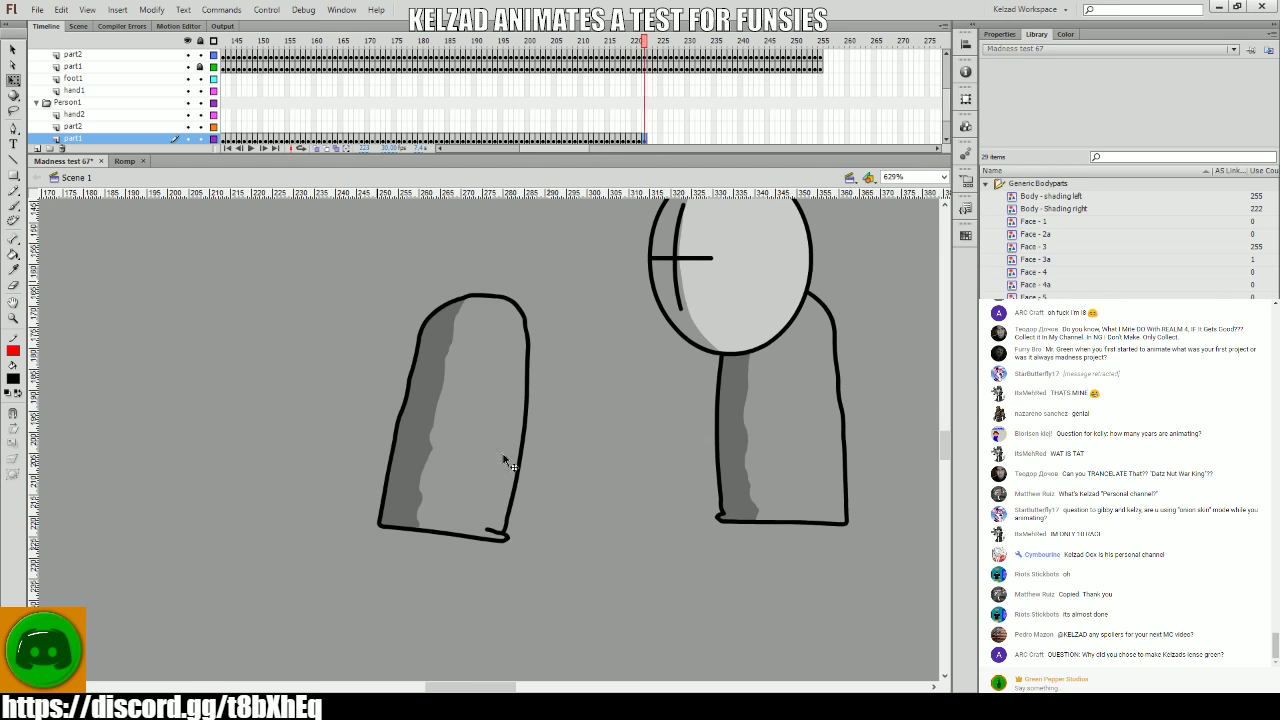
- Compare the body's position and tilt across part1 frames 218 to 222
key(period)
key(comma)
key(period)
key(comma)
key(comma)
key(comma)
key(comma)
key(comma)
key(comma)
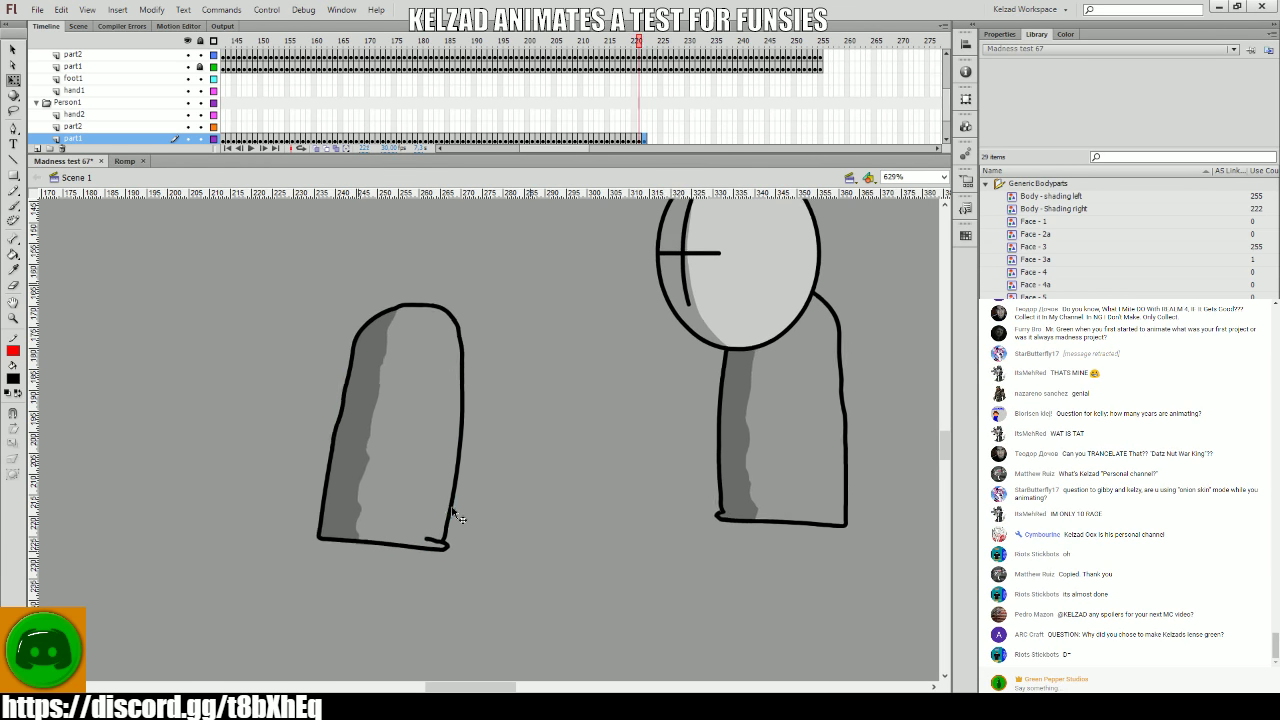
key(period)
key(comma)
key(period)
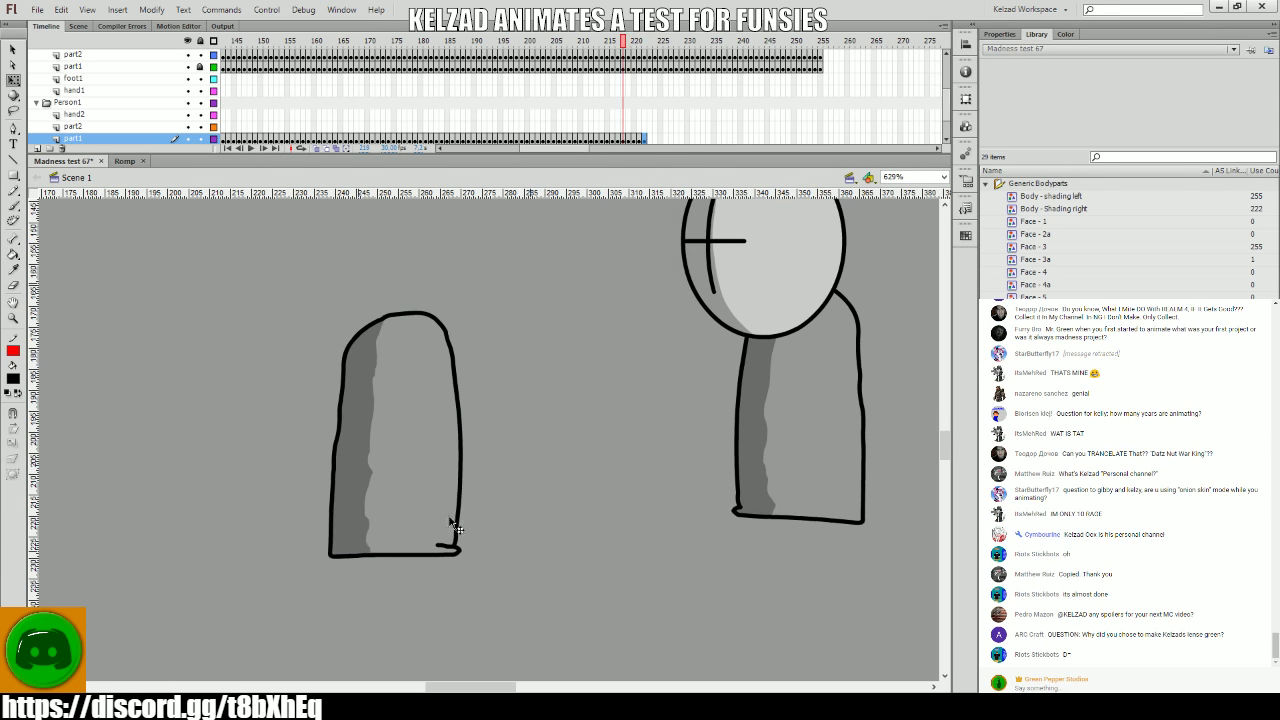
- Nudge the body slightly right on part1 frame 218 and check its spacing against frames 219 to 221
key(period)
key(period)
key(comma)
key(comma)
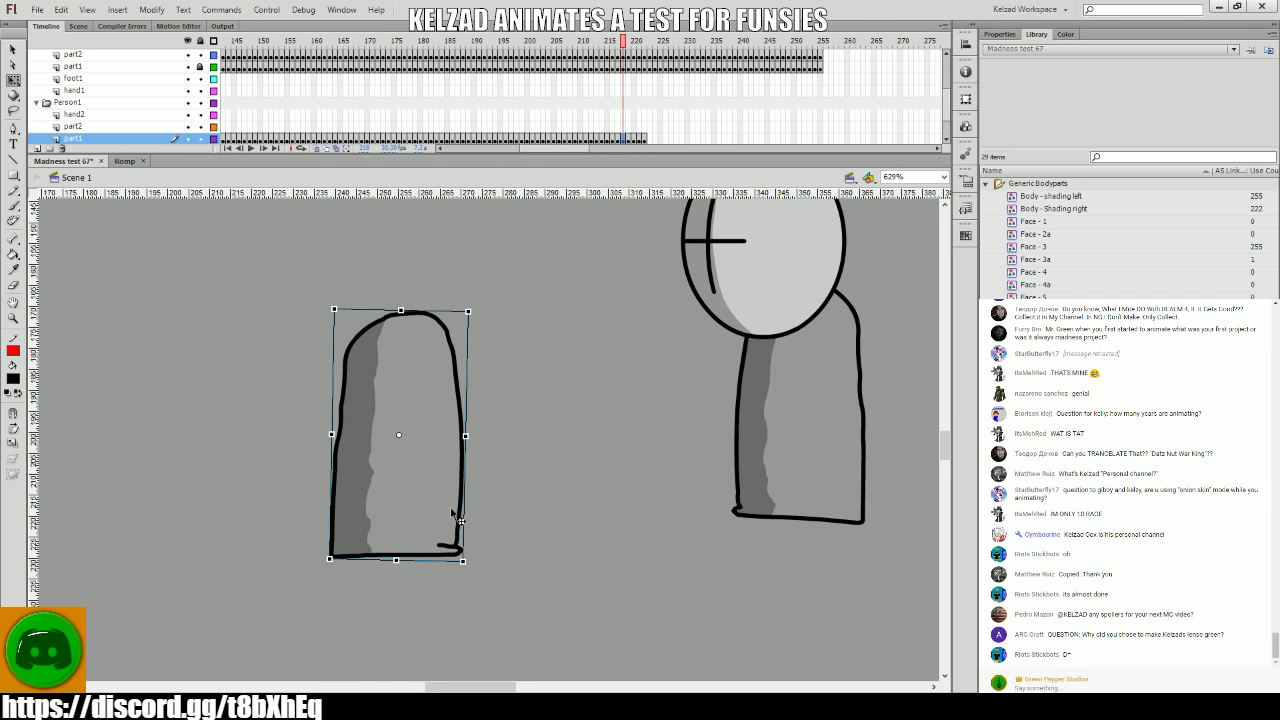
key(period)
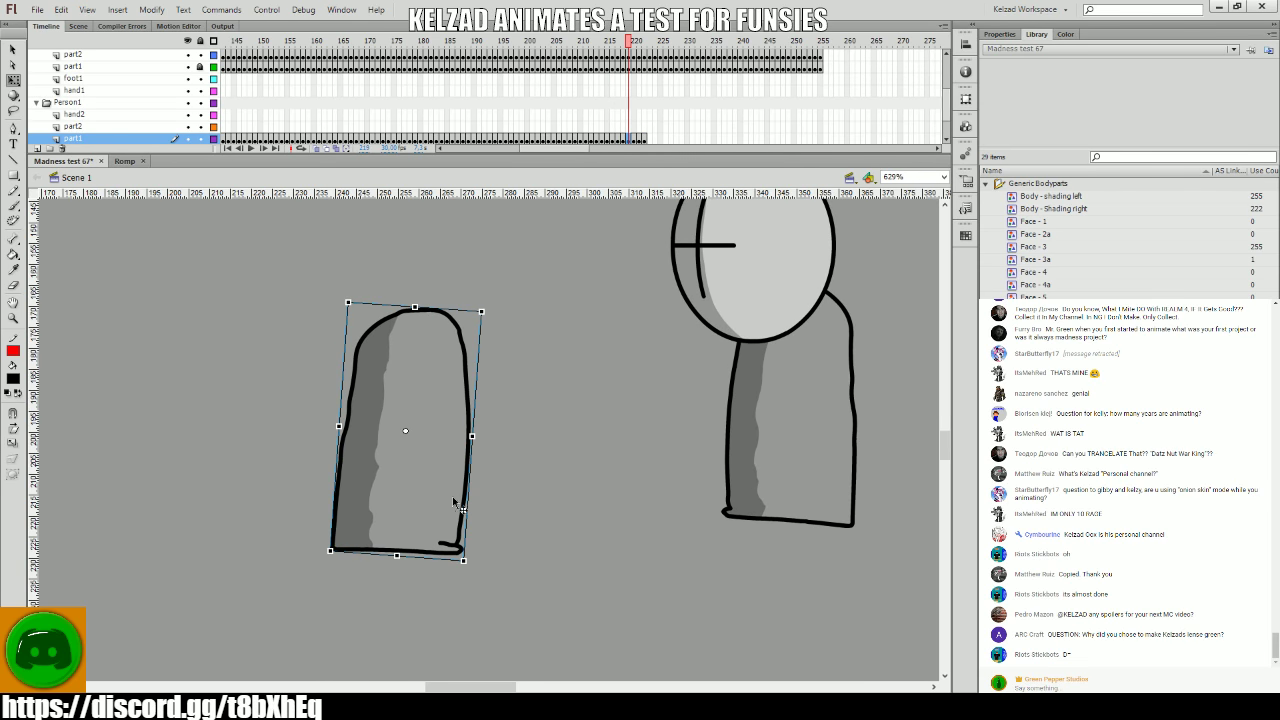
key(period)
key(period)
key(comma)
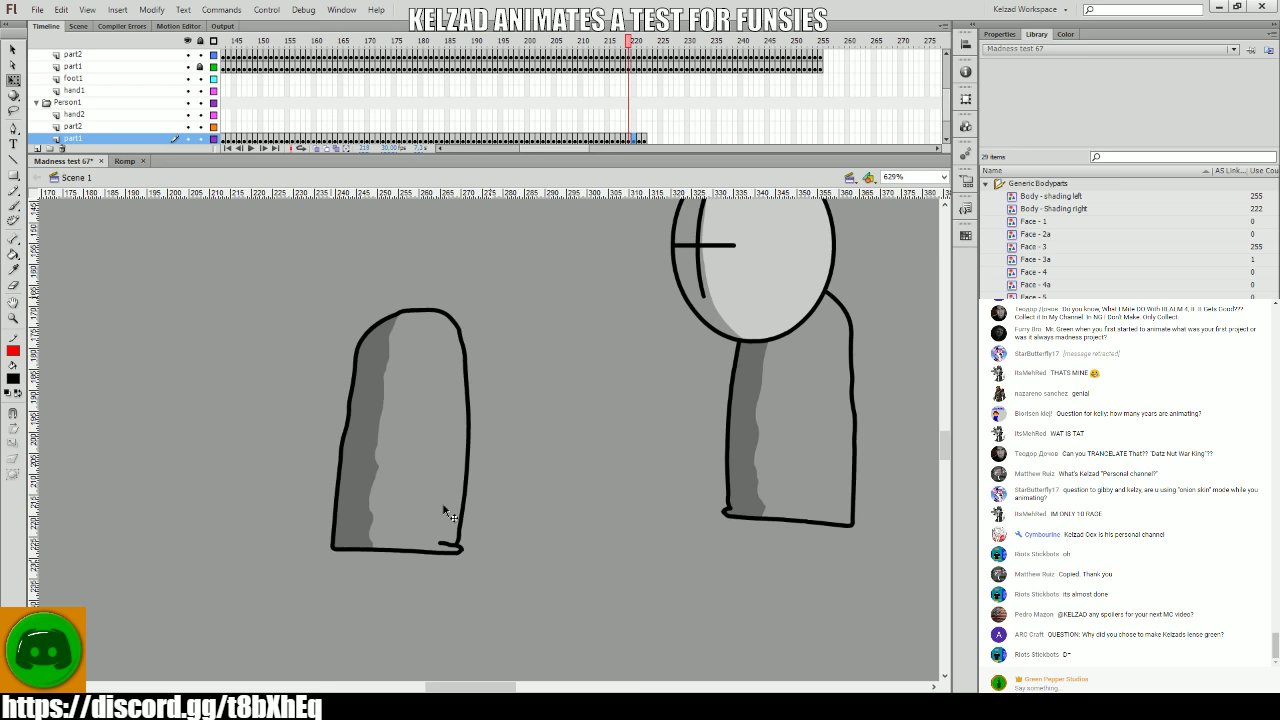
- Move the body right on part1 frame 221 so it falls between its positions on frames 220 and 222
click(444, 505)
key(period)
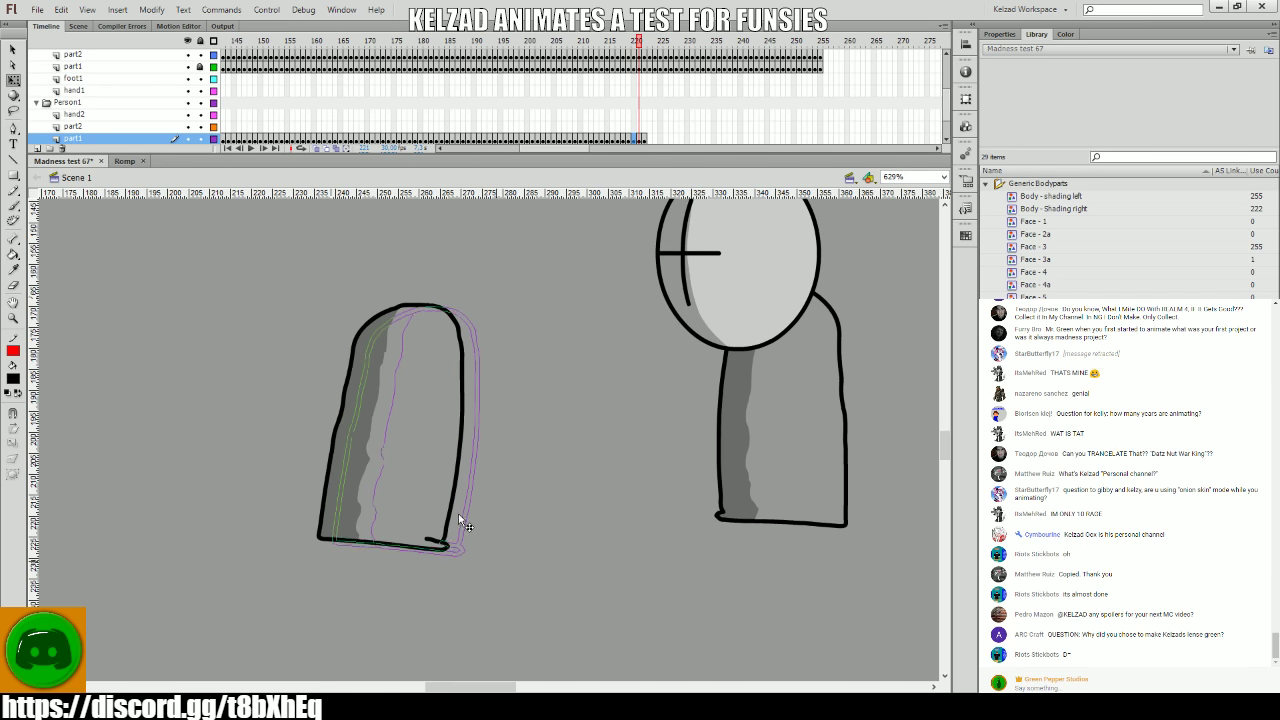
click(458, 513)
key(period)
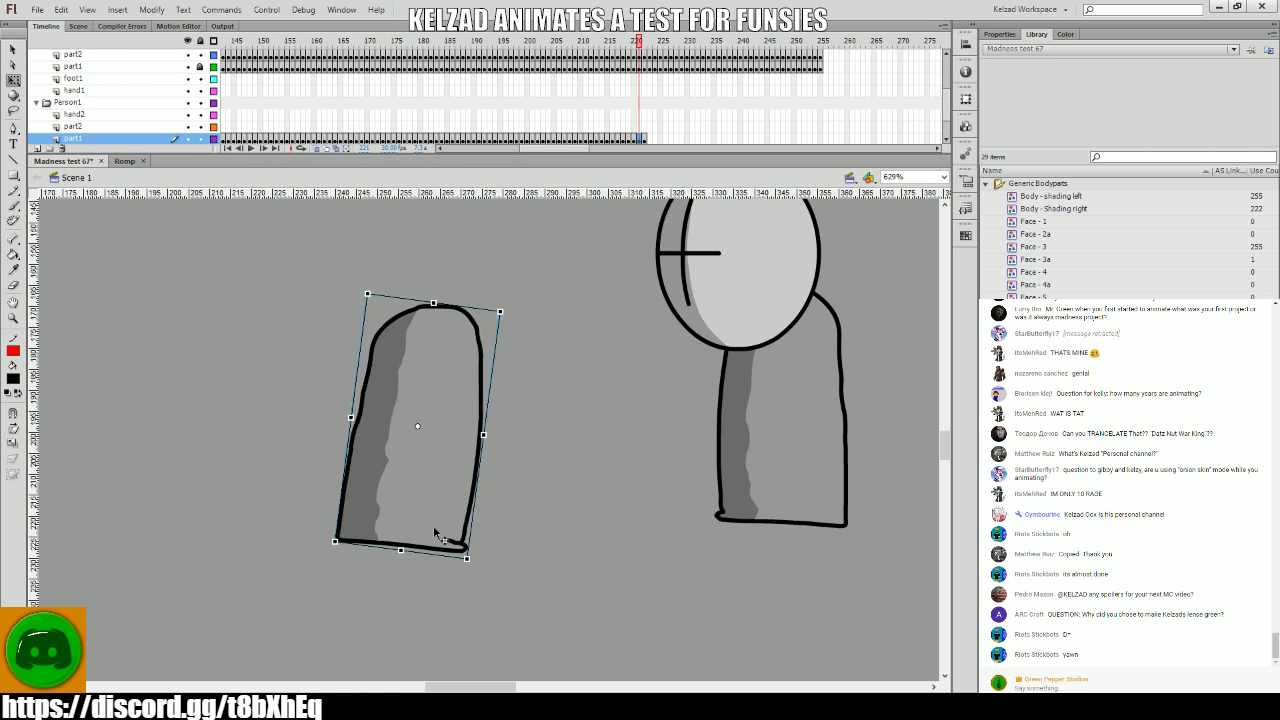
key(period)
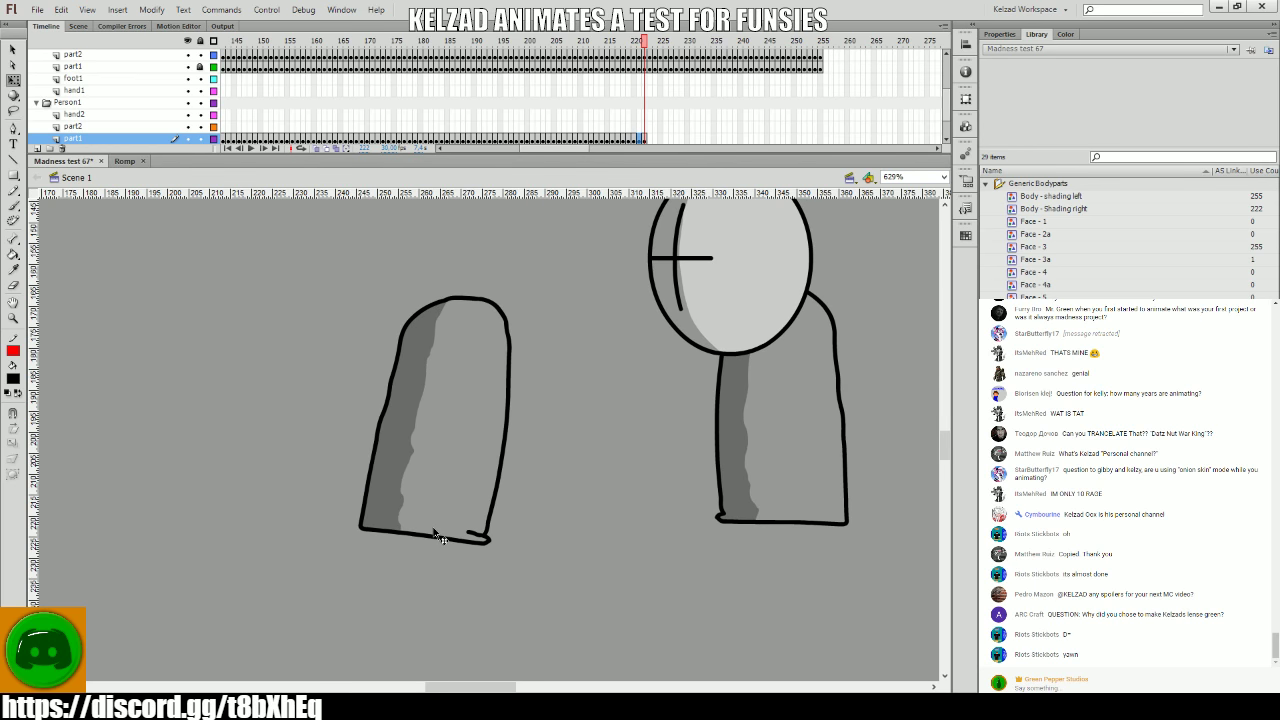
key(comma)
click(450, 519)
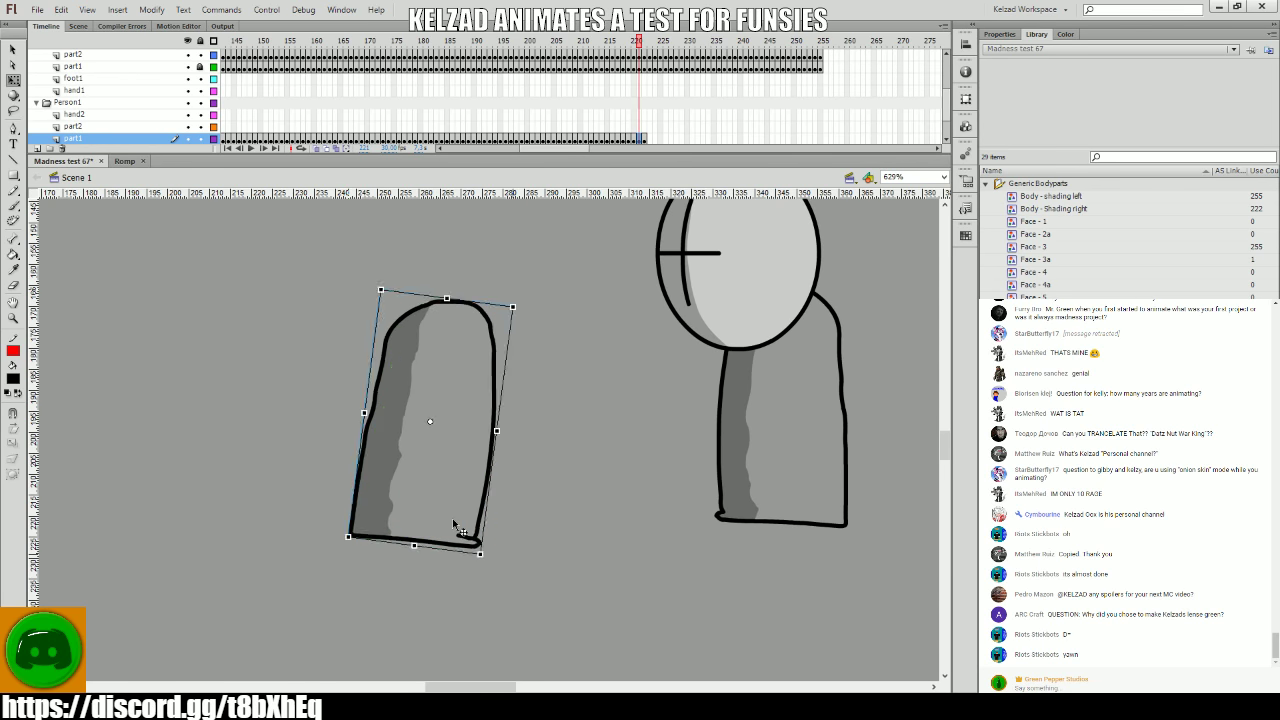
- Nudge the body slightly right on part1 frame 219 to even out its spacing
key(comma)
key(comma)
key(period)
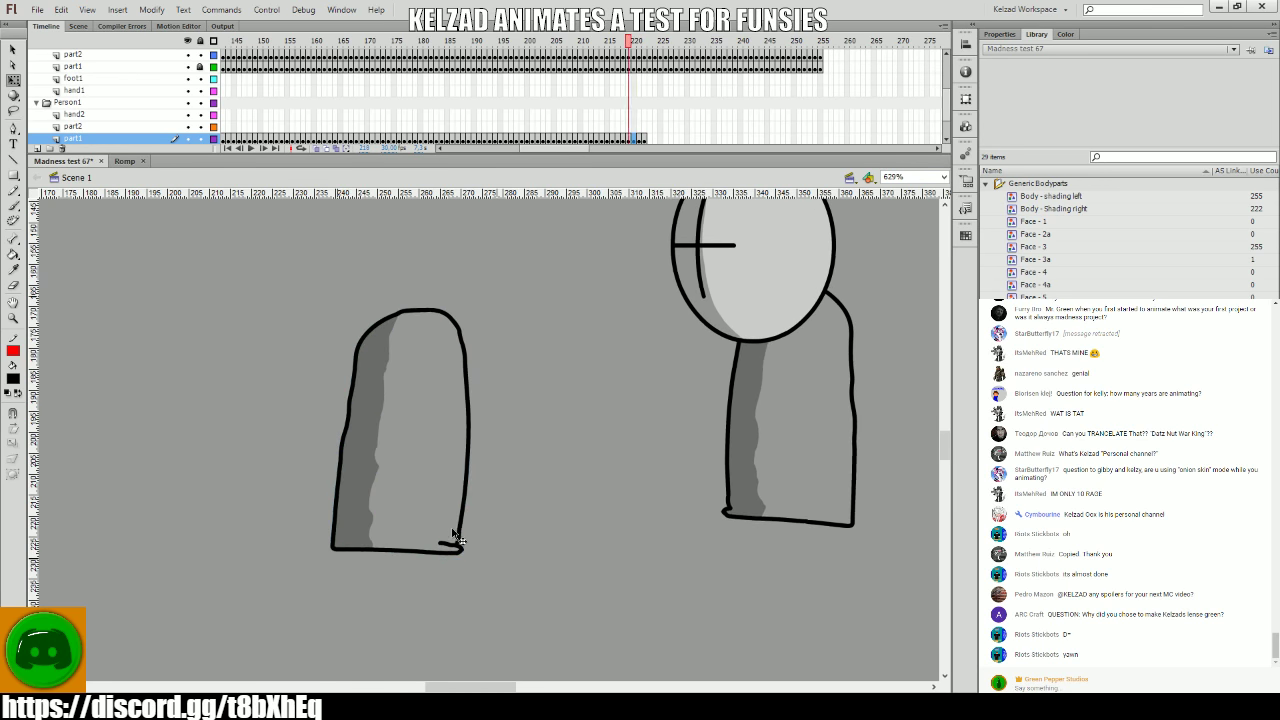
key(comma)
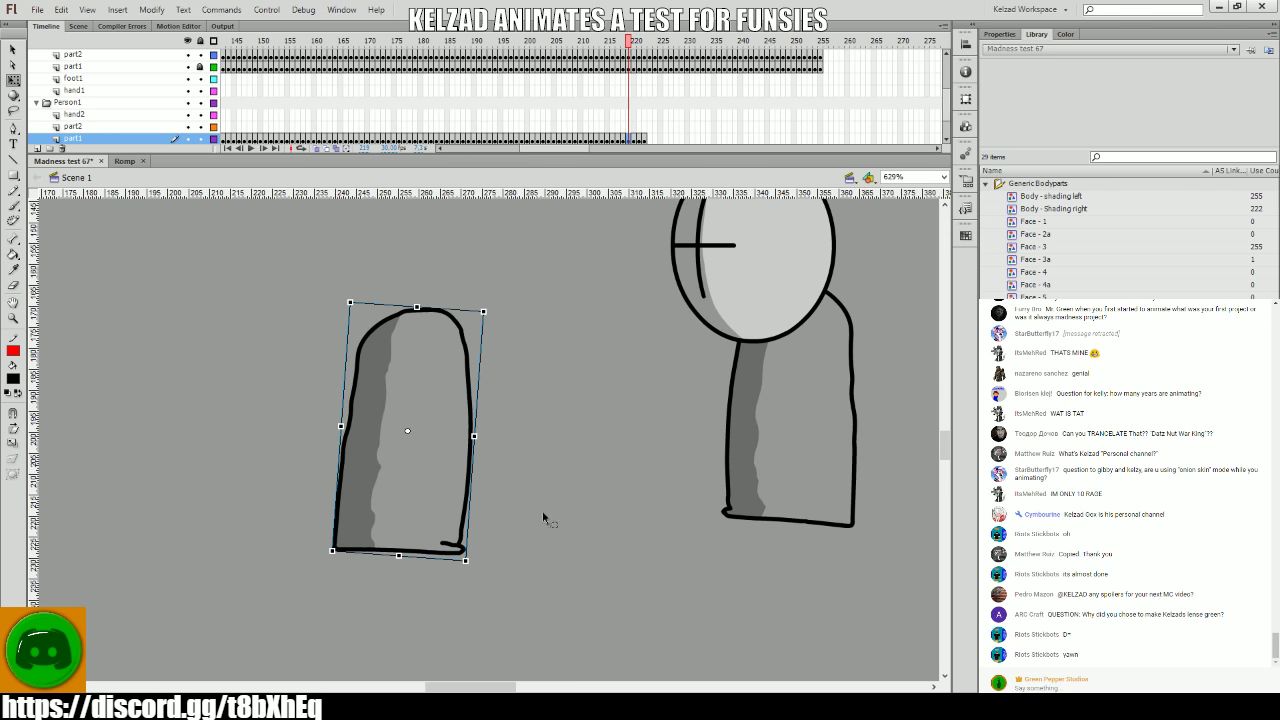
- Step through part1 frames 219 to 222 and play back the body's motion from several earlier frames
key(comma)
key(period)
key(period)
key(period)
key(period)
key(period)
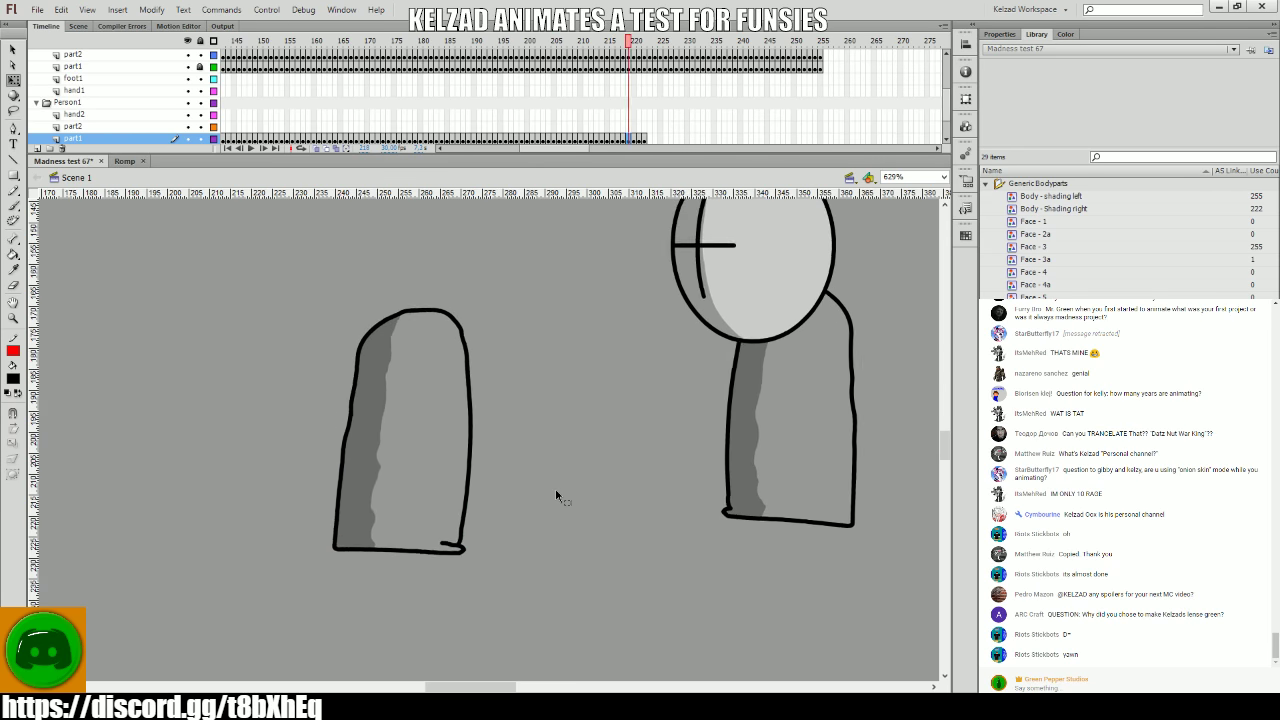
click(580, 114)
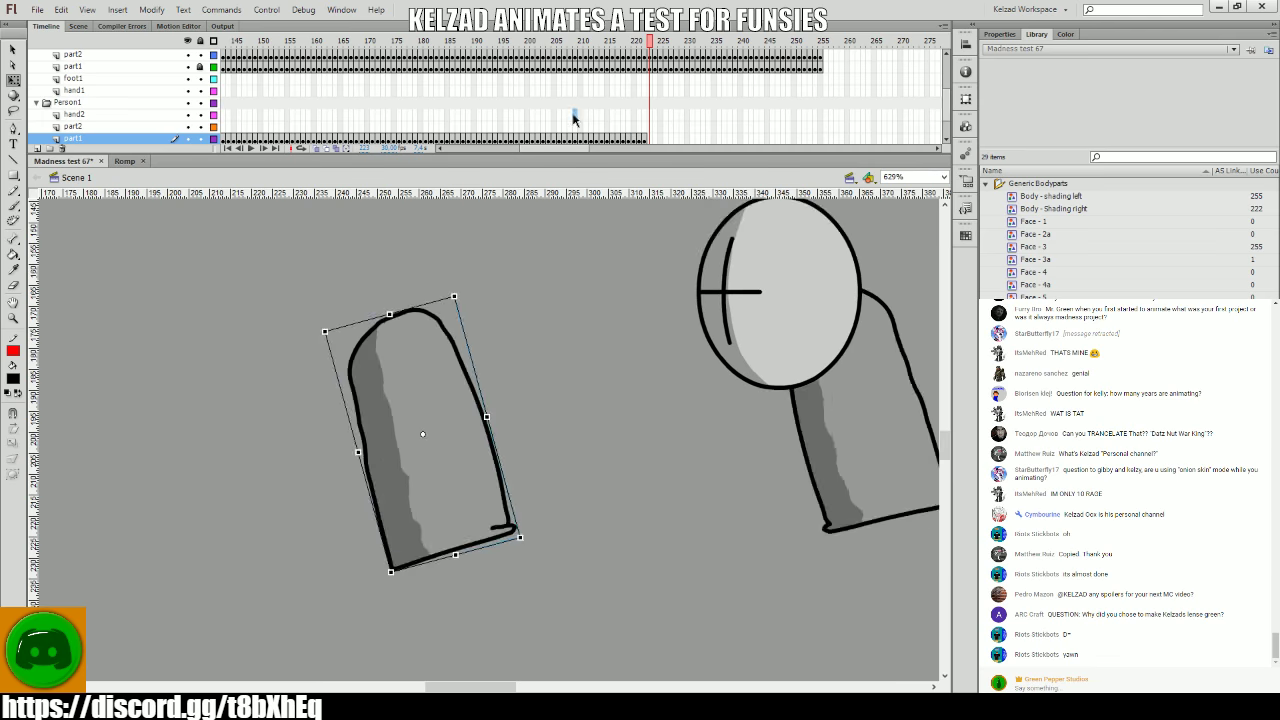
key(Return)
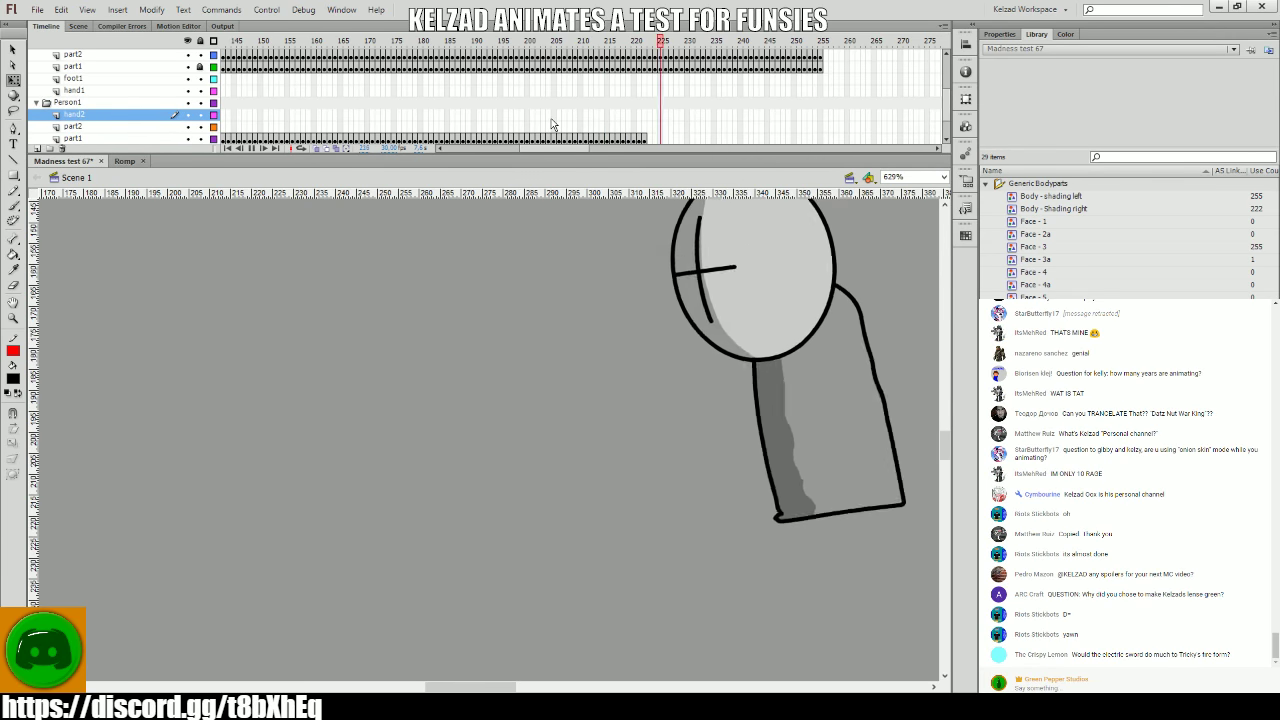
click(528, 125)
key(Return)
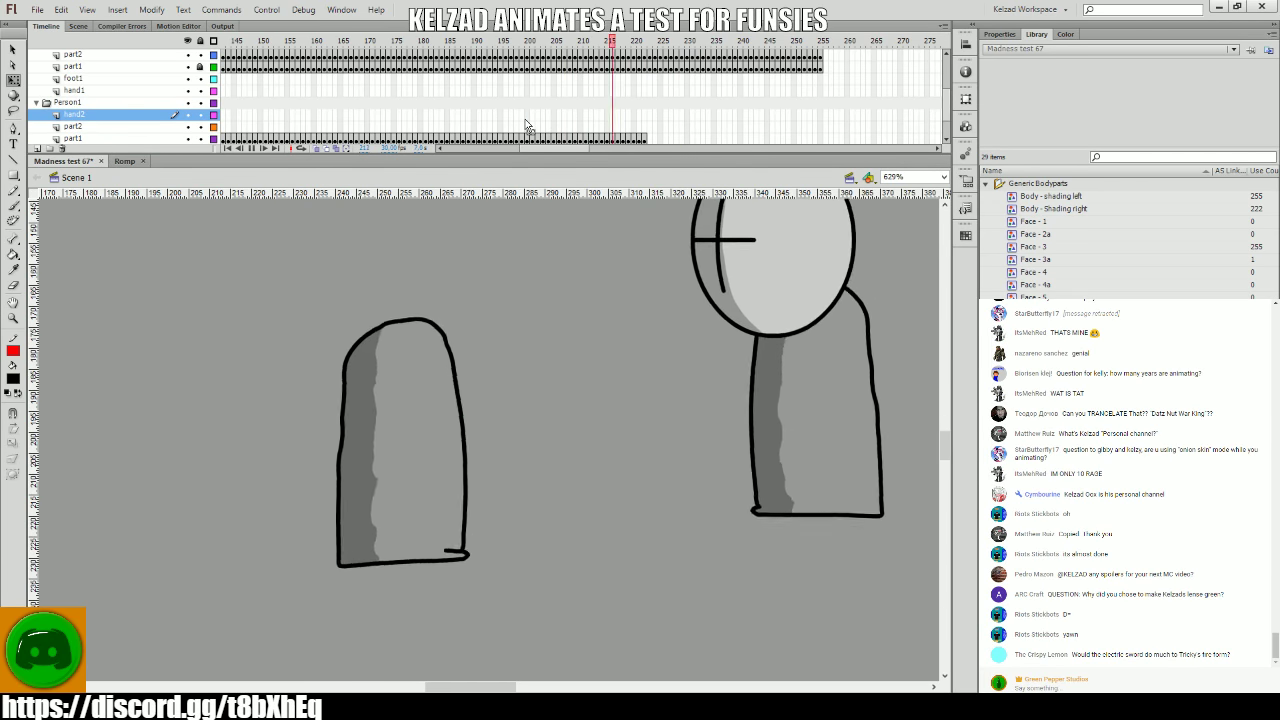
click(484, 127)
key(Return)
- Rotate the body slightly clockwise on part1 frame 208 and check it against frame 209
drag(532, 138, 565, 138)
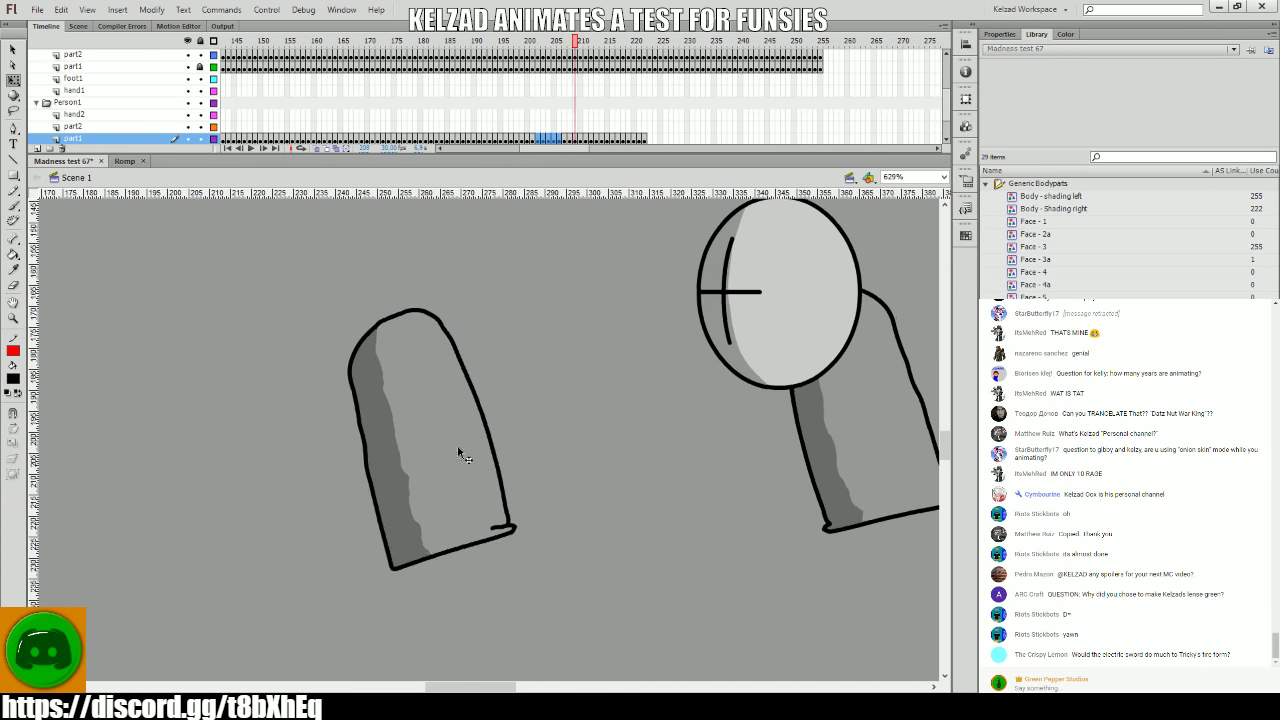
key(period)
click(453, 466)
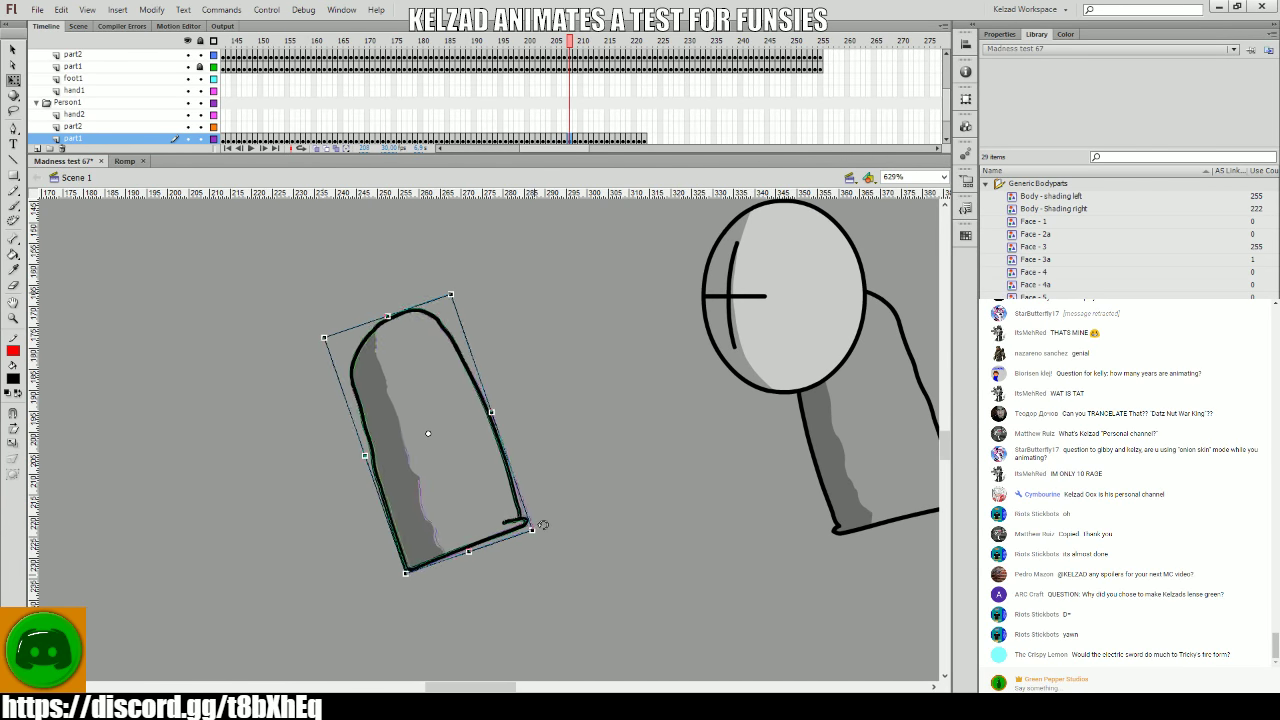
drag(542, 525, 536, 526)
key(period)
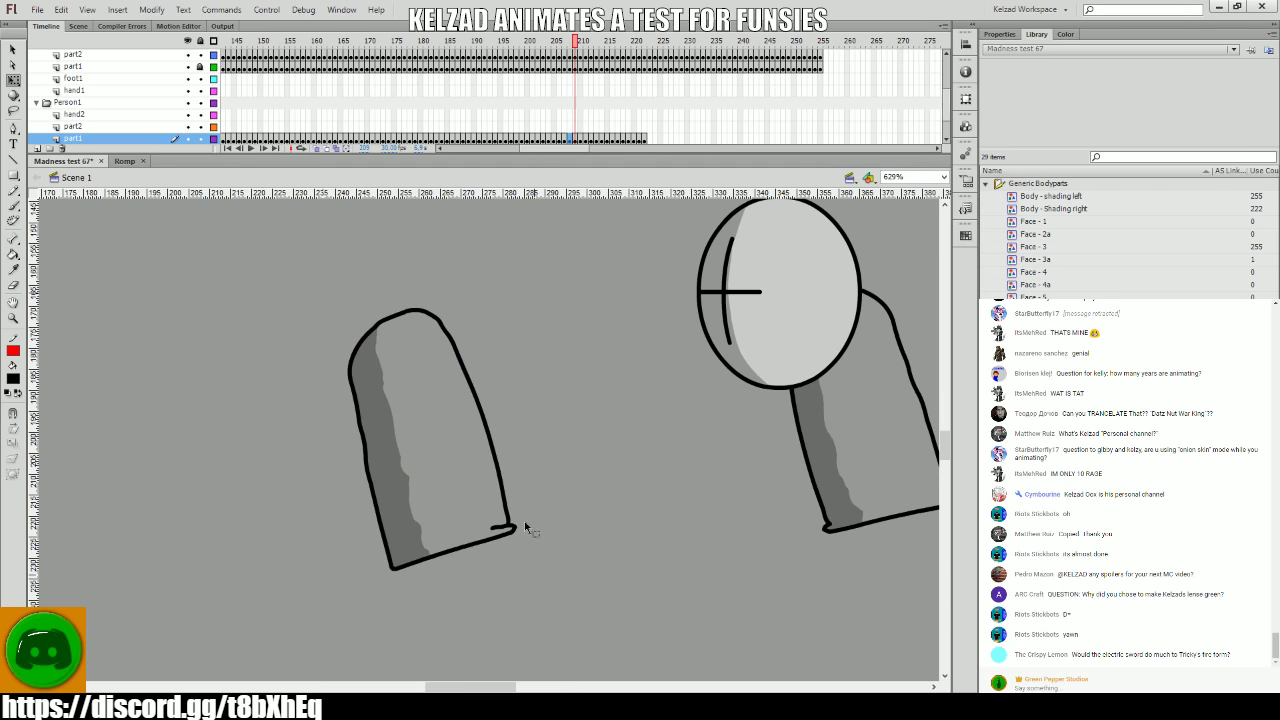
- Adjust the body's rotation slightly on part1 frame 207 and check it against frames 208 to 210
key(comma)
click(517, 523)
drag(543, 529, 560, 529)
click(558, 523)
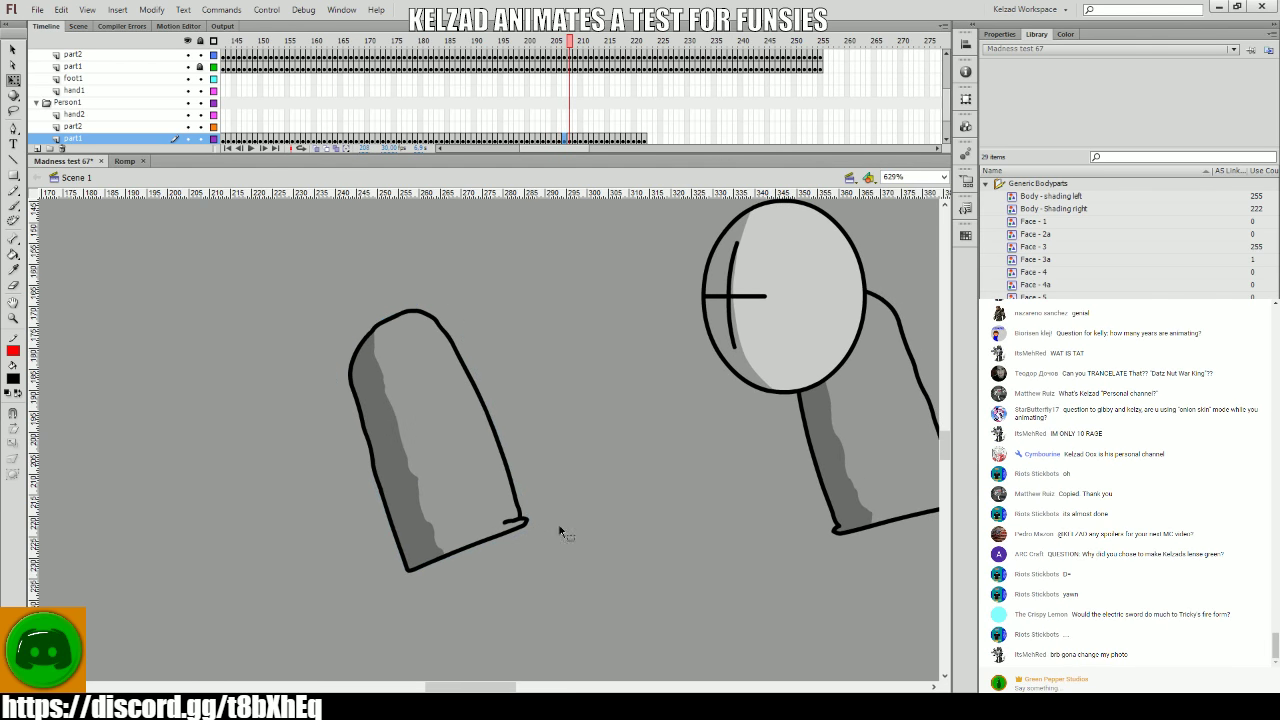
key(period)
click(543, 523)
key(period)
click(476, 520)
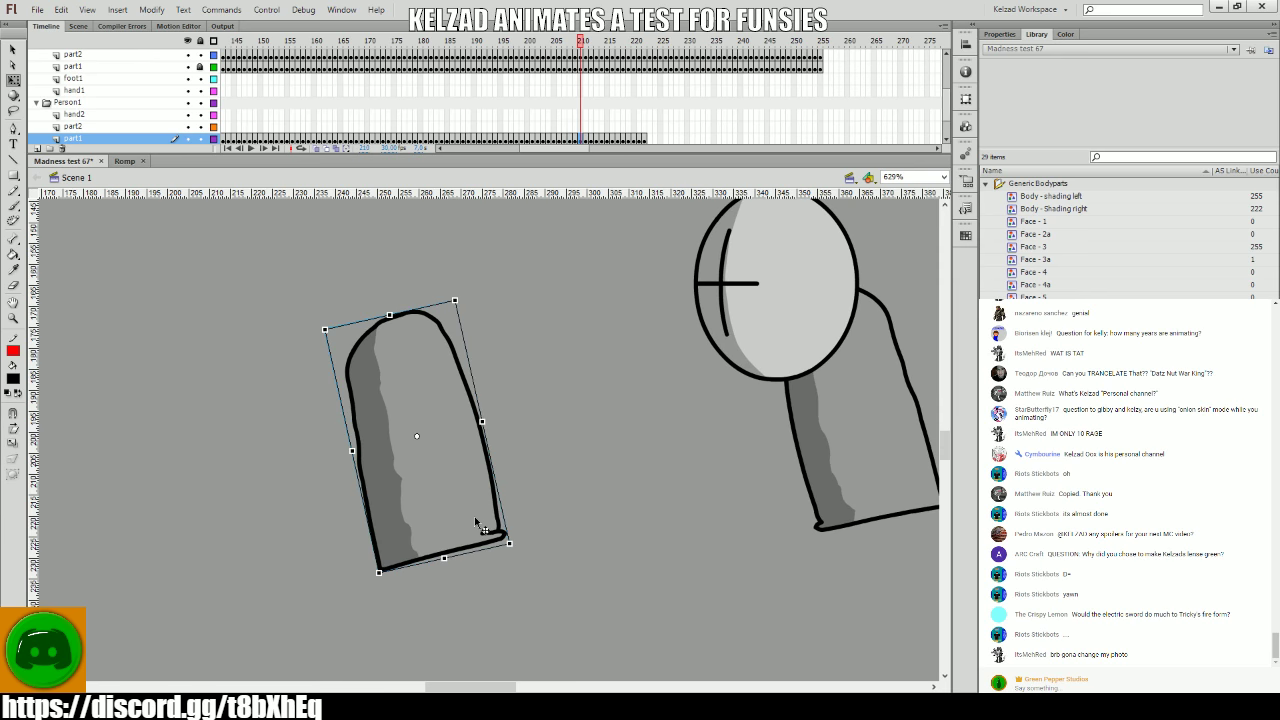
- Step through part1 up to frame 215 and play back the body's sway from several earlier frames
key(period)
key(period)
key(period)
key(period)
key(period)
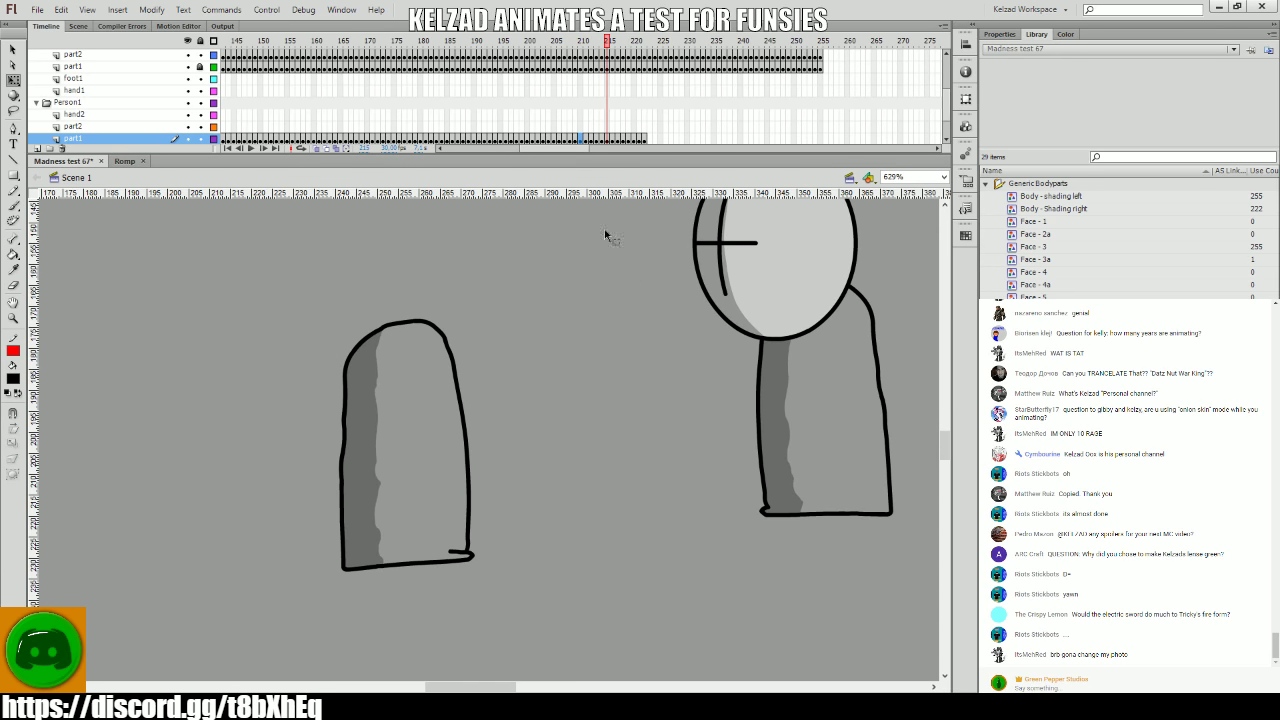
drag(521, 112, 430, 118)
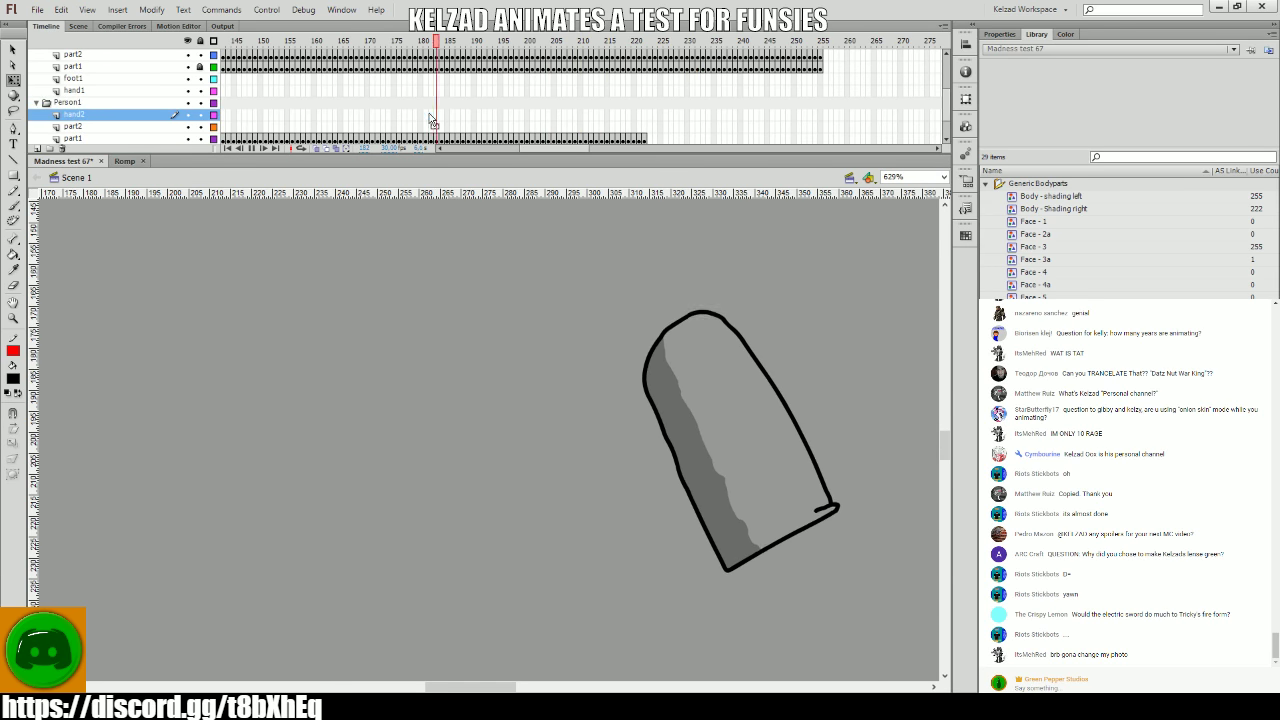
key(Return)
click(393, 110)
key(Return)
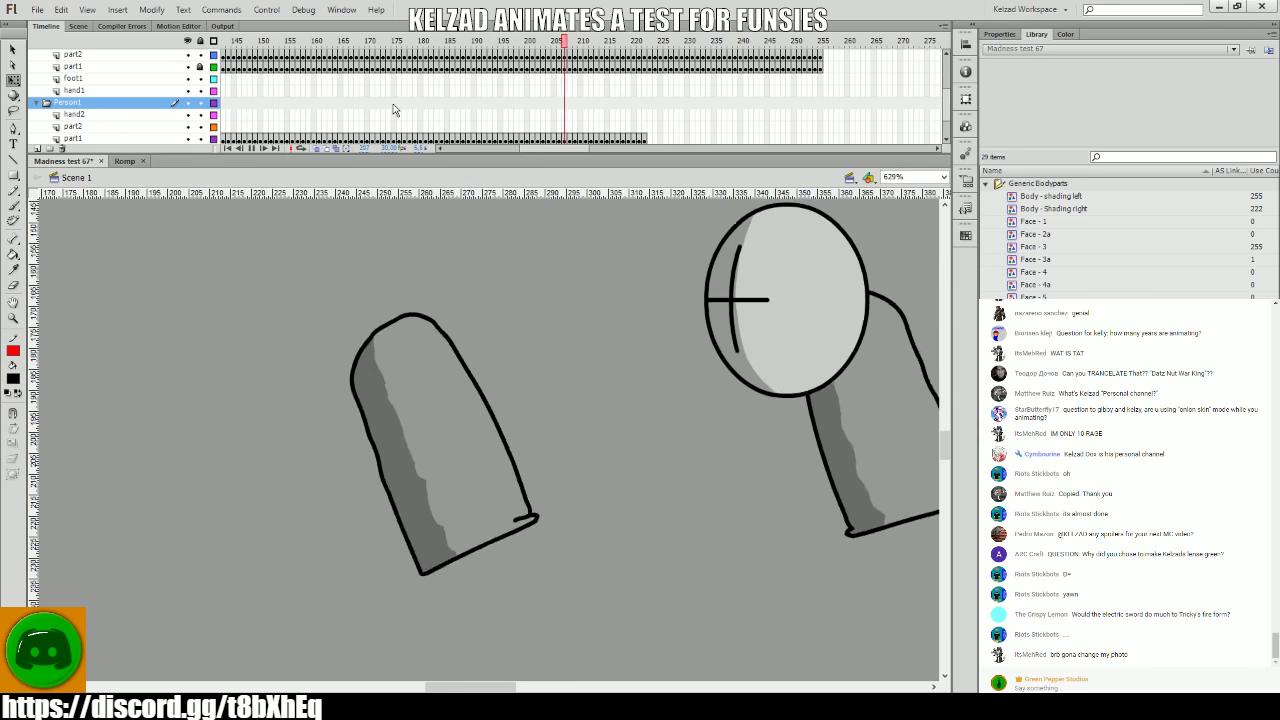
drag(510, 91, 537, 93)
drag(566, 101, 599, 118)
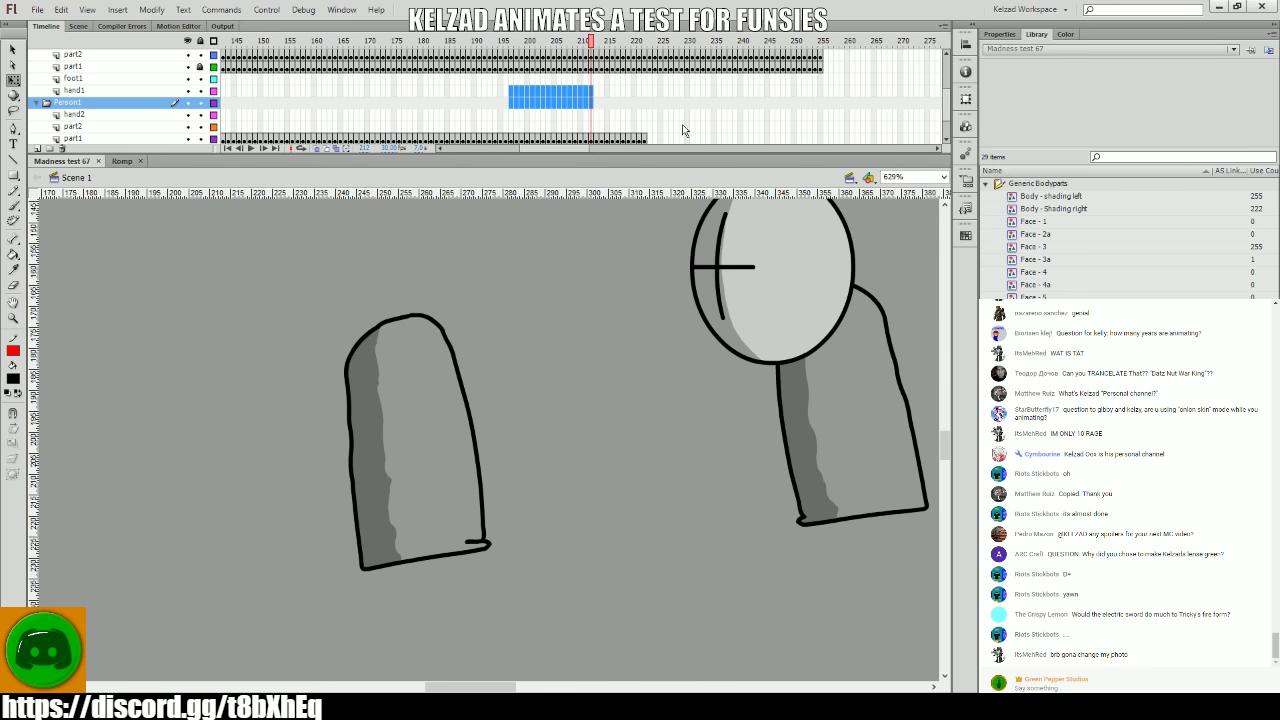
- Remove all part1 frames from frame 207 onward
drag(665, 128, 563, 112)
click(565, 112)
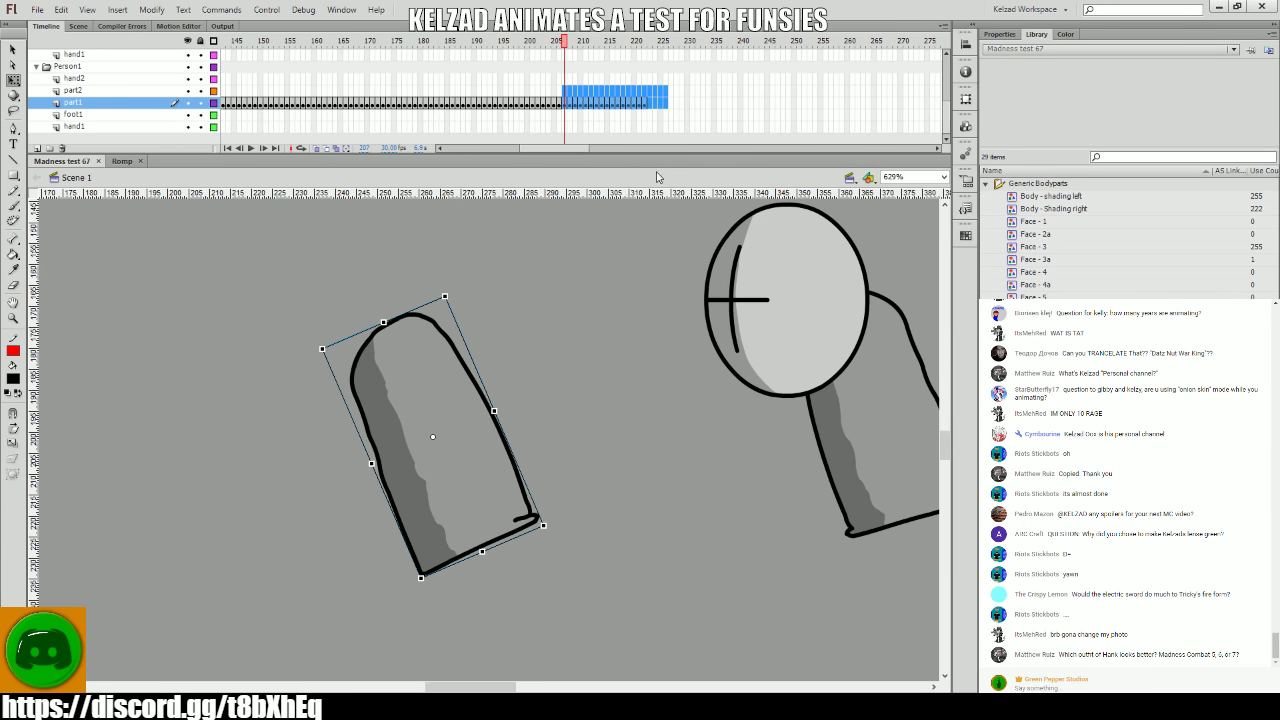
click(565, 112)
click(565, 112)
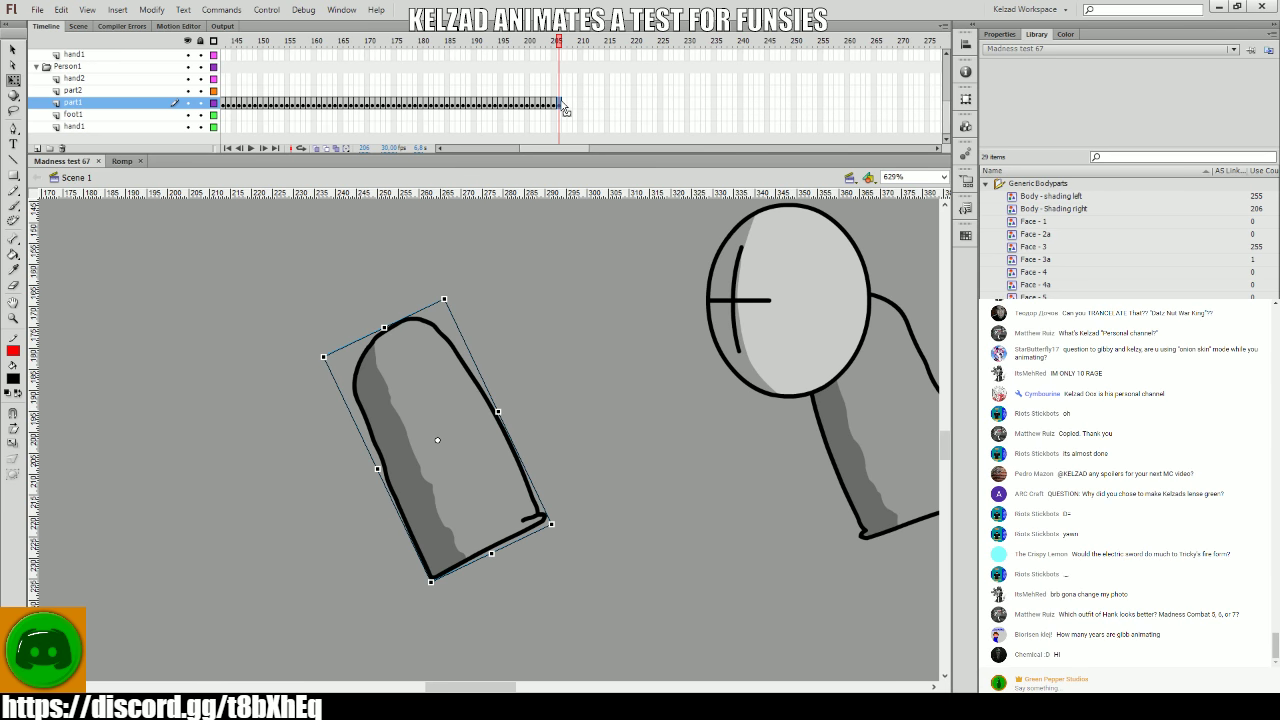
- Nudge the body slightly right on part1 frame 206 and add keyframes through 210, rotating the body progressively clockwise
key(Return)
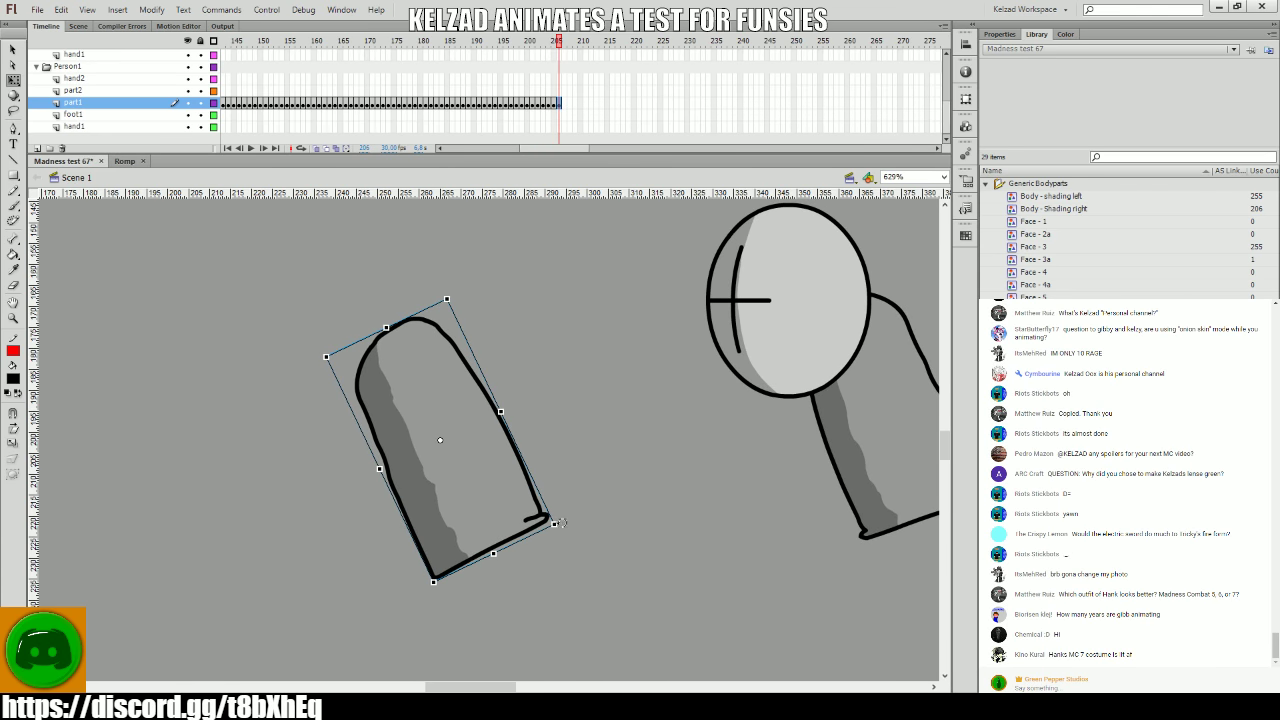
key(F6)
drag(553, 521, 530, 549)
key(F6)
key(F6)
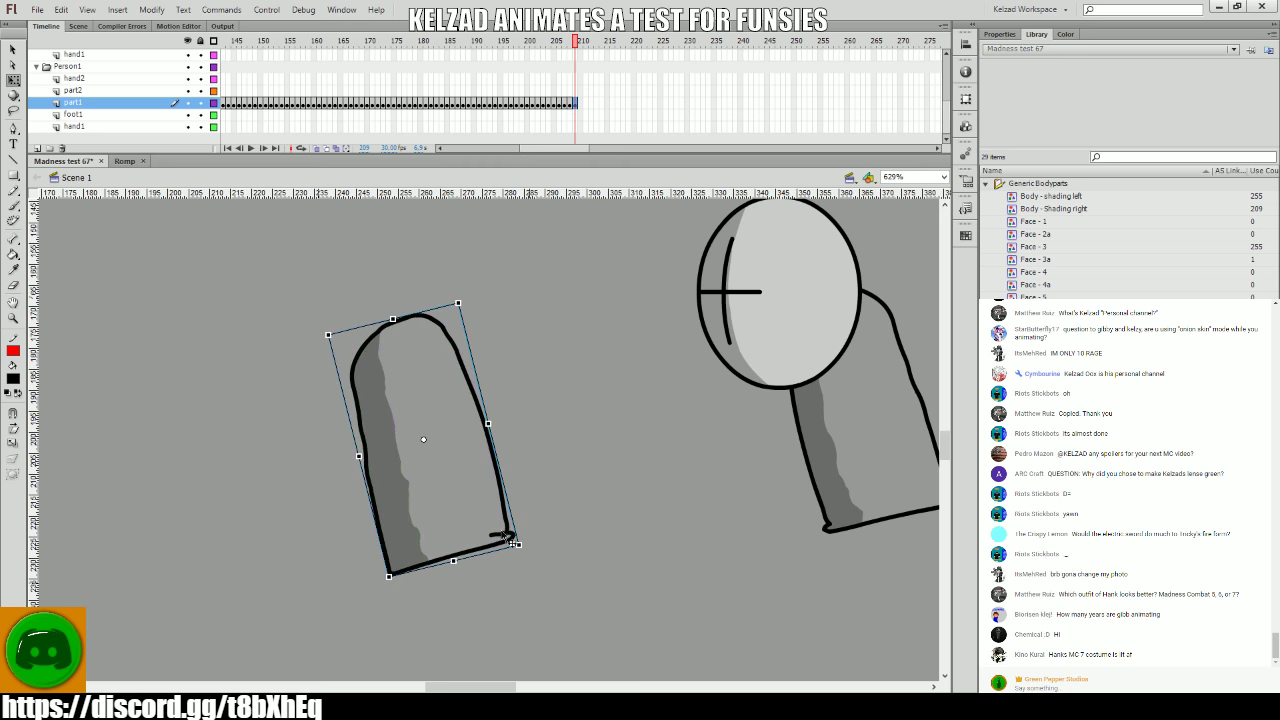
key(F6)
mouse_move(529, 545)
mouse_down()
mouse_move(486, 537)
mouse_move(492, 558)
mouse_move(478, 561)
mouse_move(513, 545)
mouse_up()
- Add part1 keyframes from 211 to 219, rotating the body further clockwise and shifting it right toward the end
key(F6)
key(F6)
key(F6)
key(F6)
key(F6)
key(F6)
key(F6)
key(F6)
key(F6)
click(576, 517)
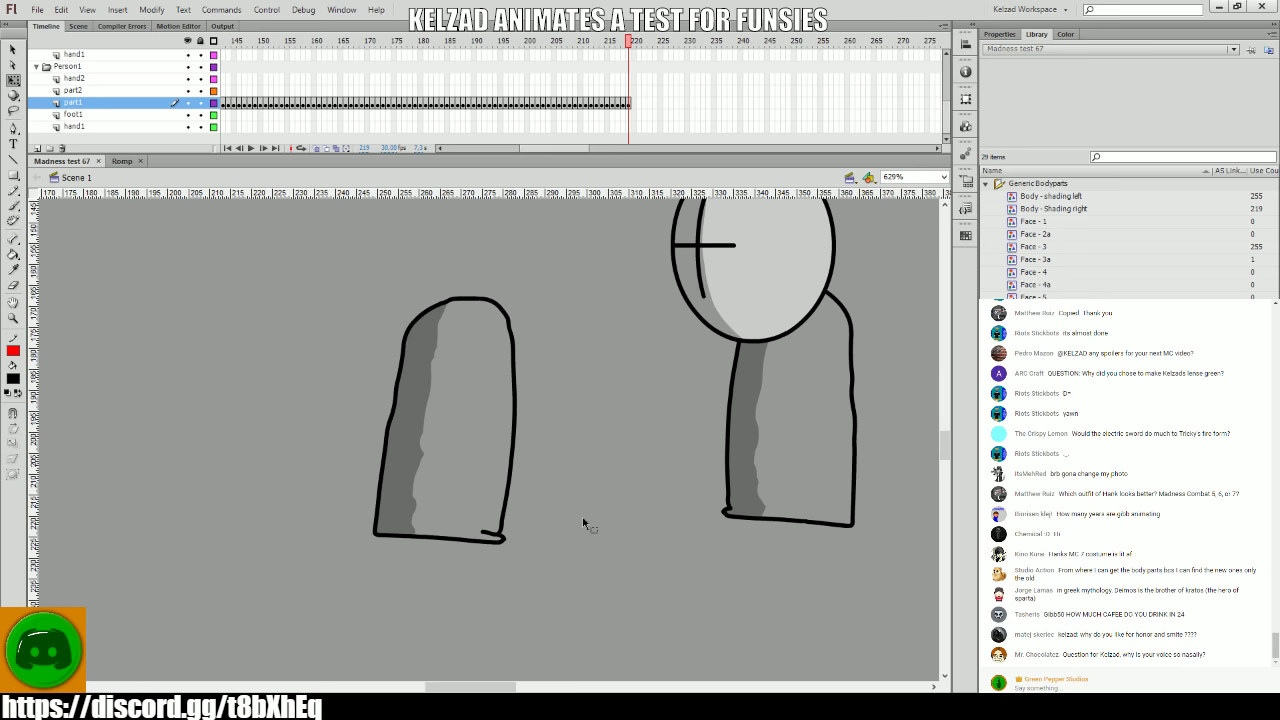
- Step through frames 217 to 222 and play back the body's motion from around frame 180
key(comma)
key(comma)
key(period)
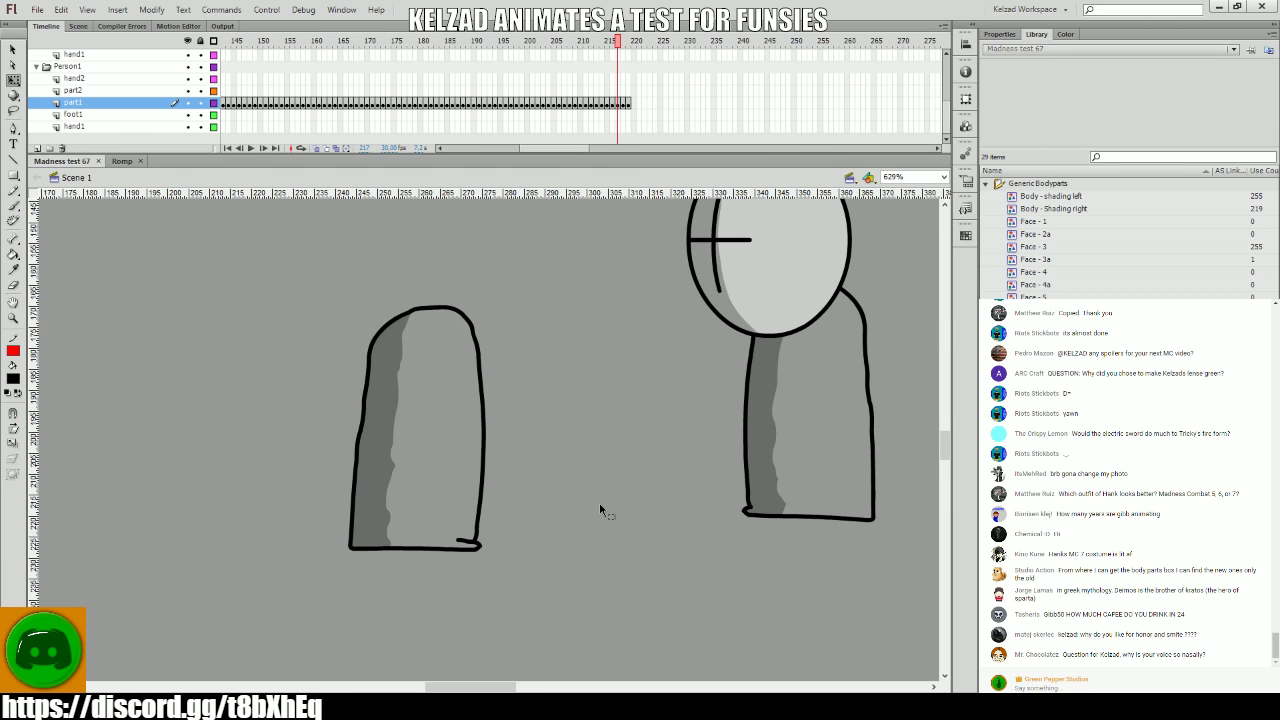
key(period)
key(period)
key(period)
key(period)
key(period)
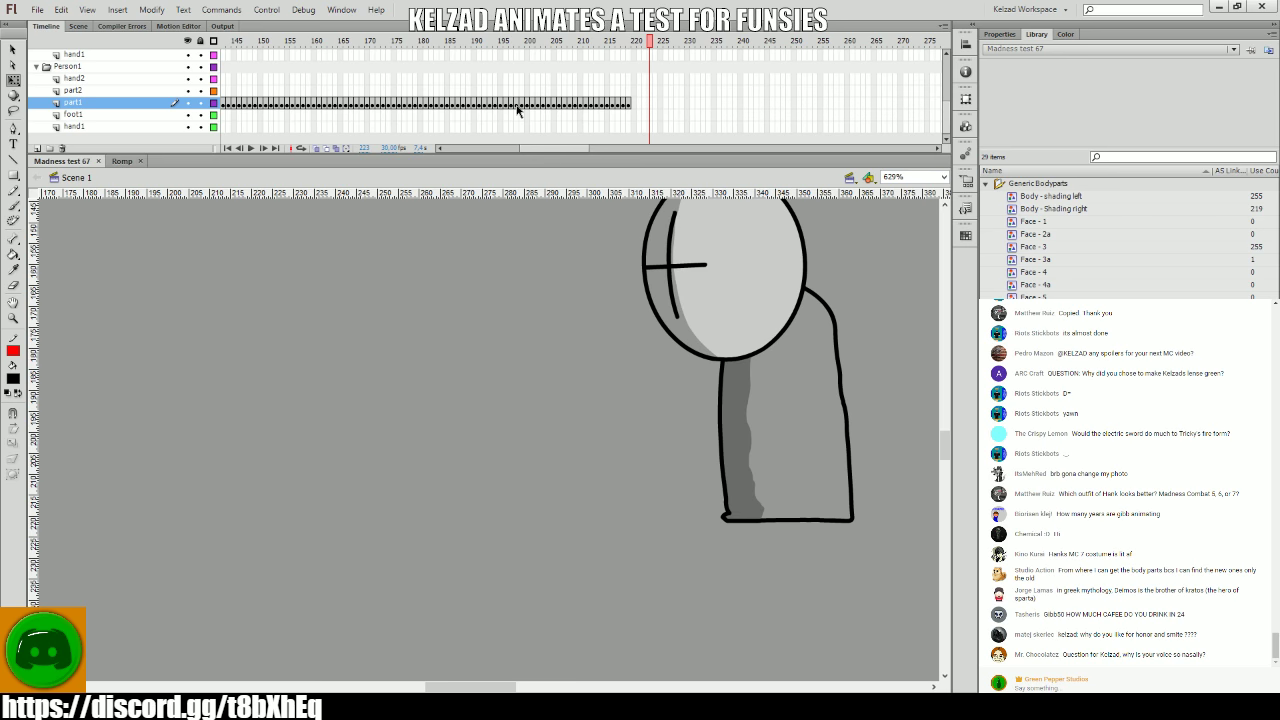
key(Return)
click(410, 93)
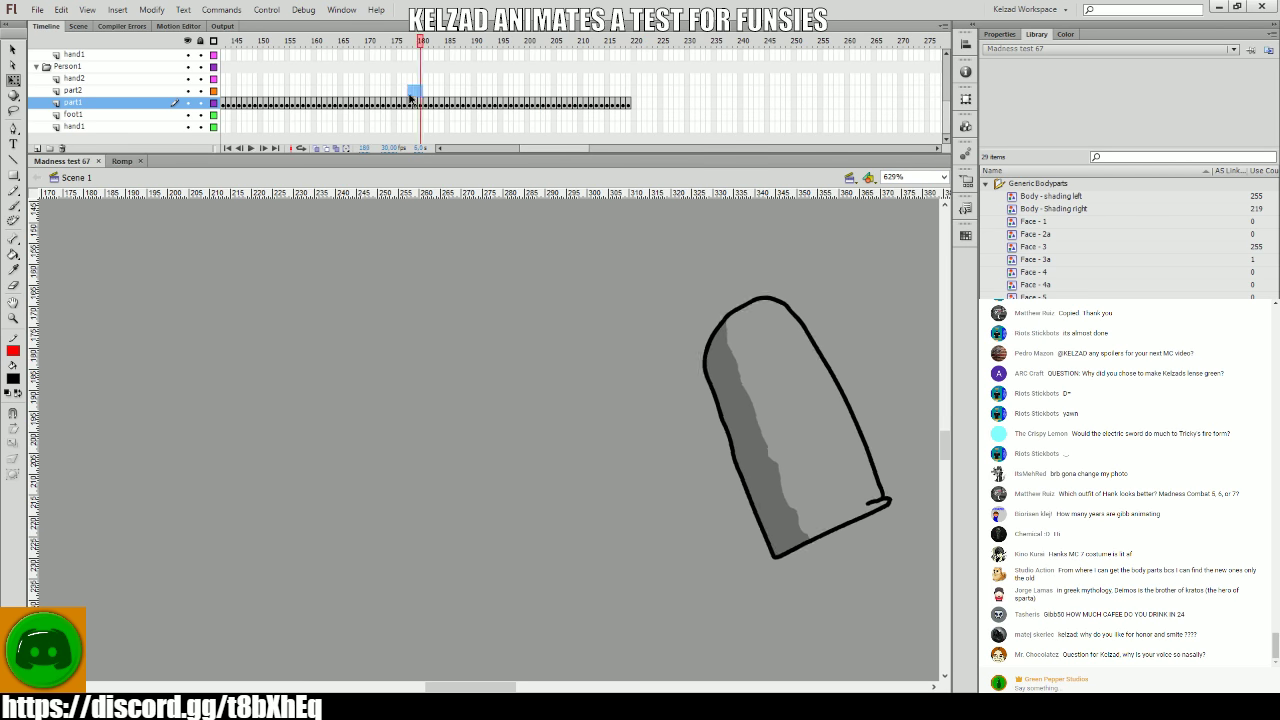
key(Return)
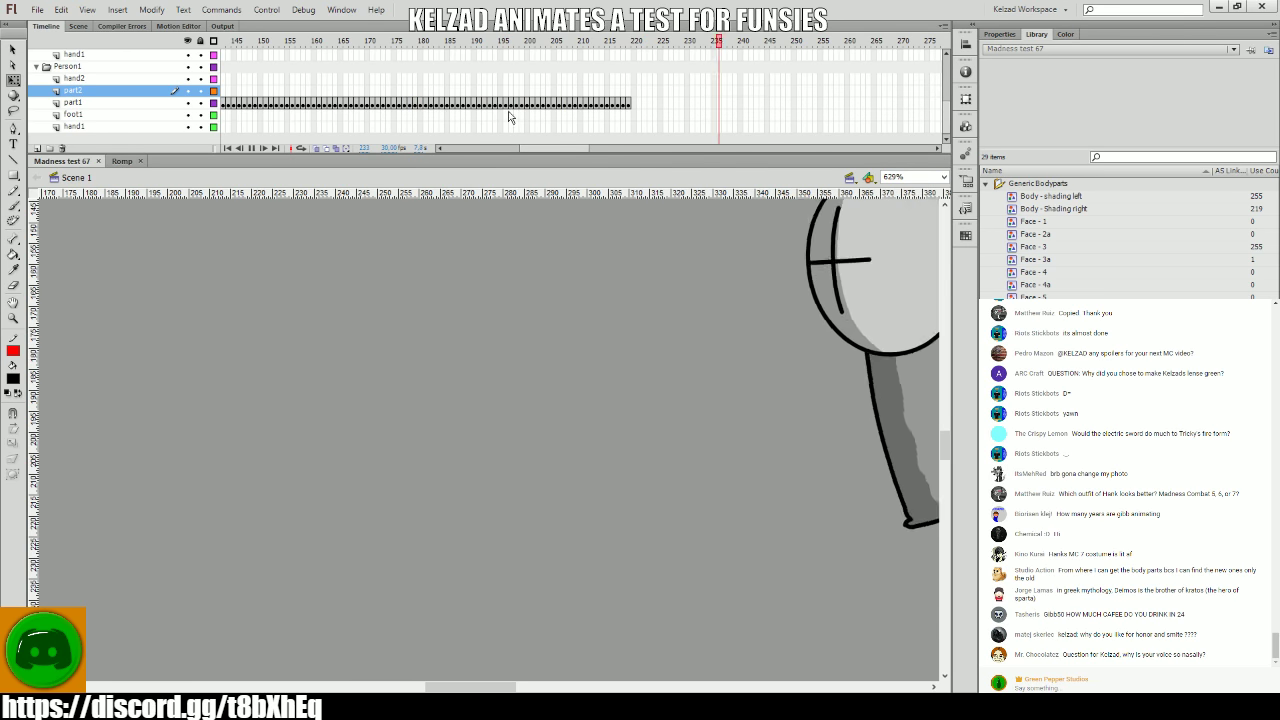
- Clear the part1 keyframe at frame 207 and tween the body between frames 206 and 208
drag(508, 117, 606, 117)
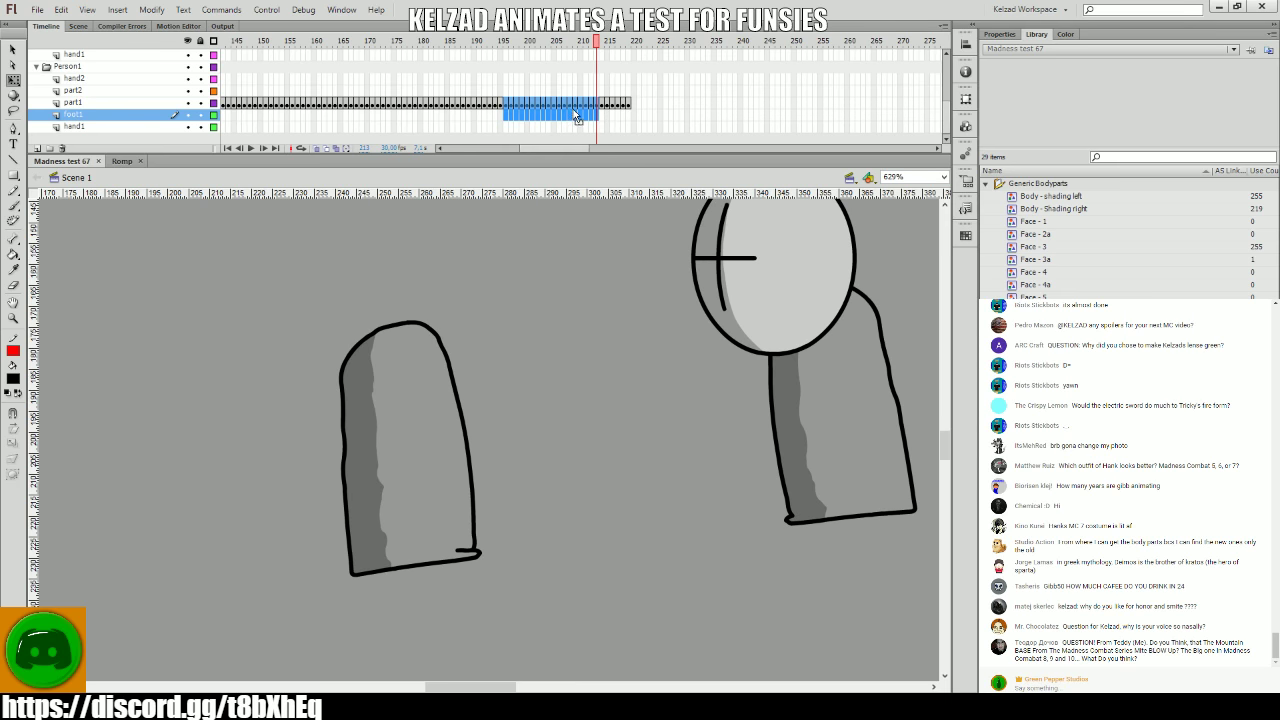
drag(457, 67, 569, 87)
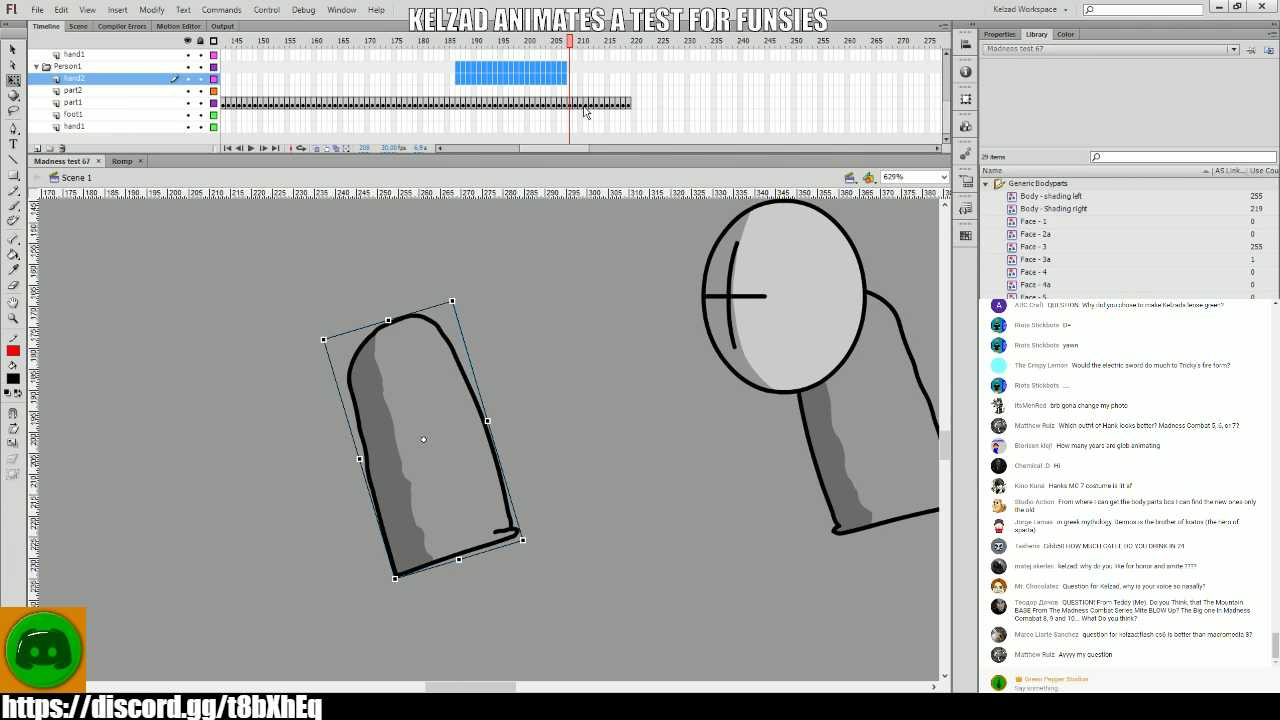
click(566, 103)
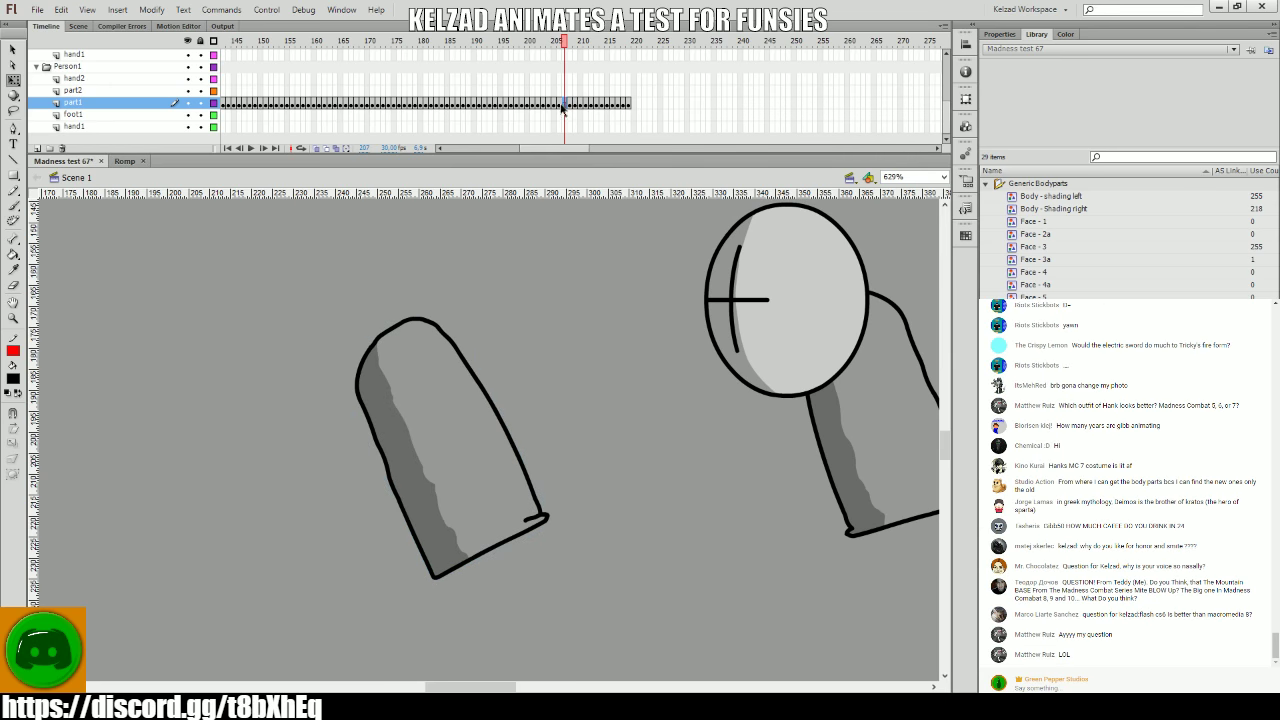
key(period)
key(period)
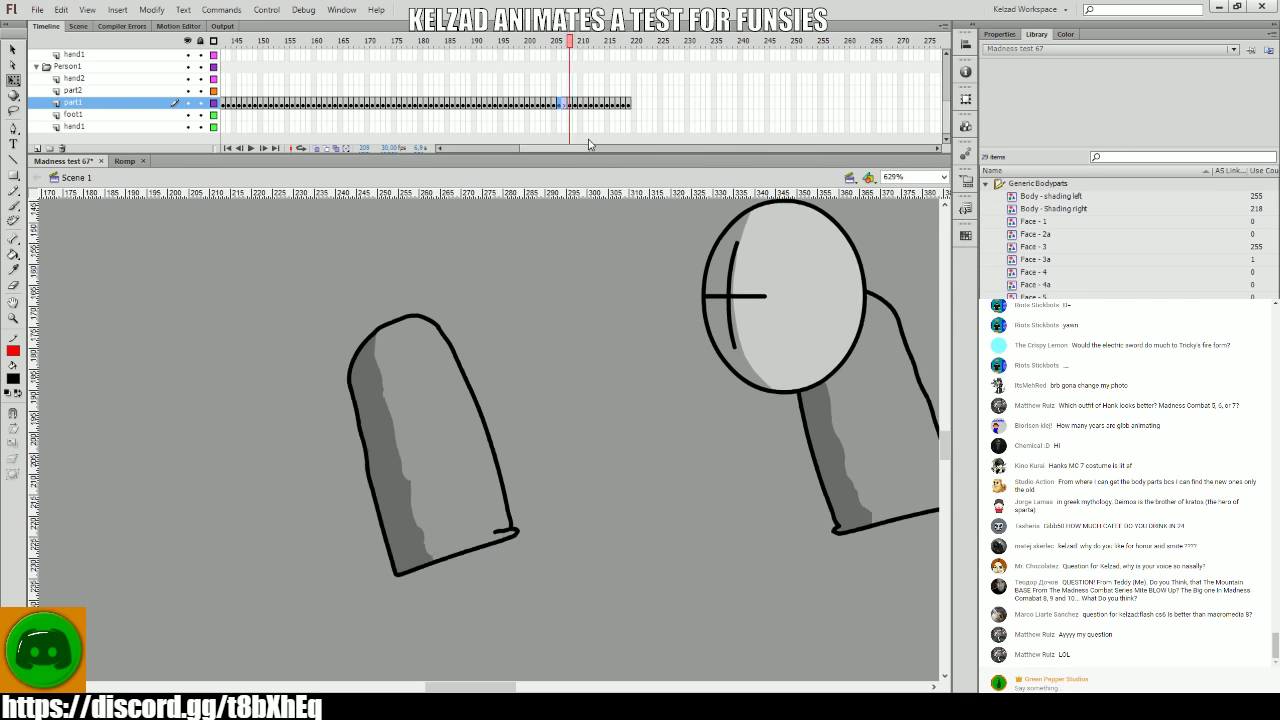
key(comma)
key(comma)
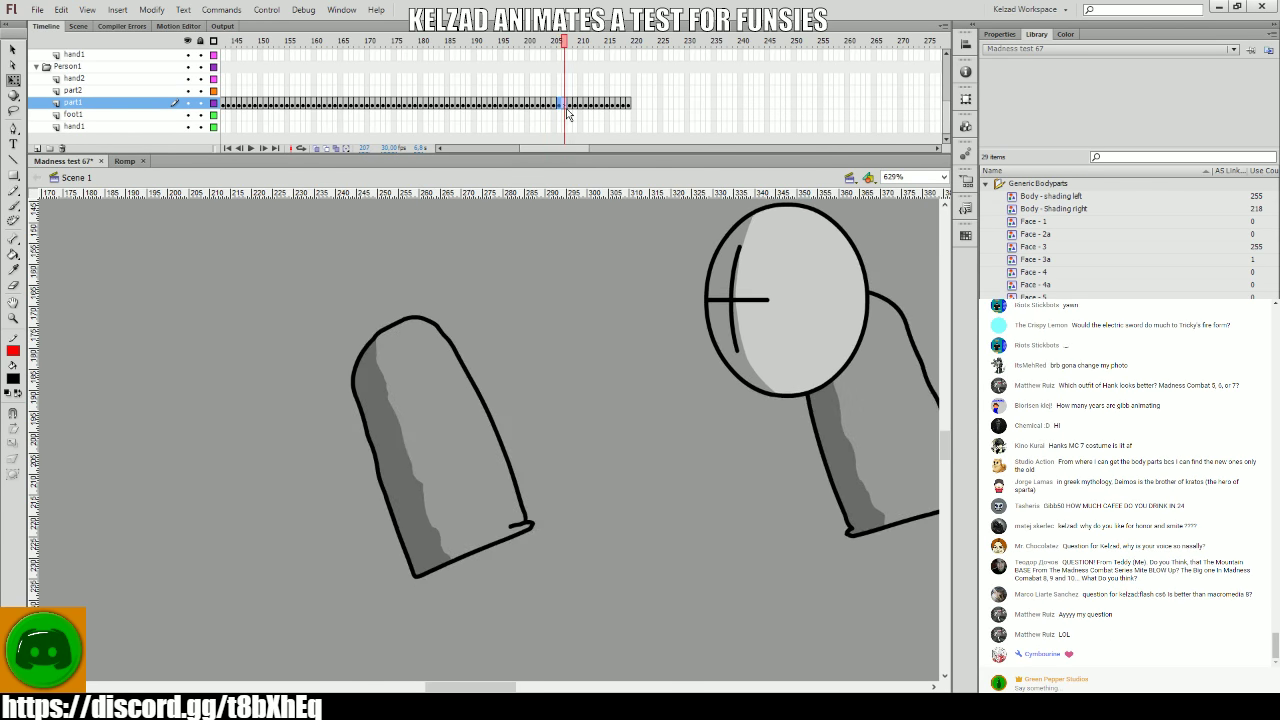
- Lengthen the part1 tween after frame 206 by one frame and play back the body's motion
click(536, 104)
key(Return)
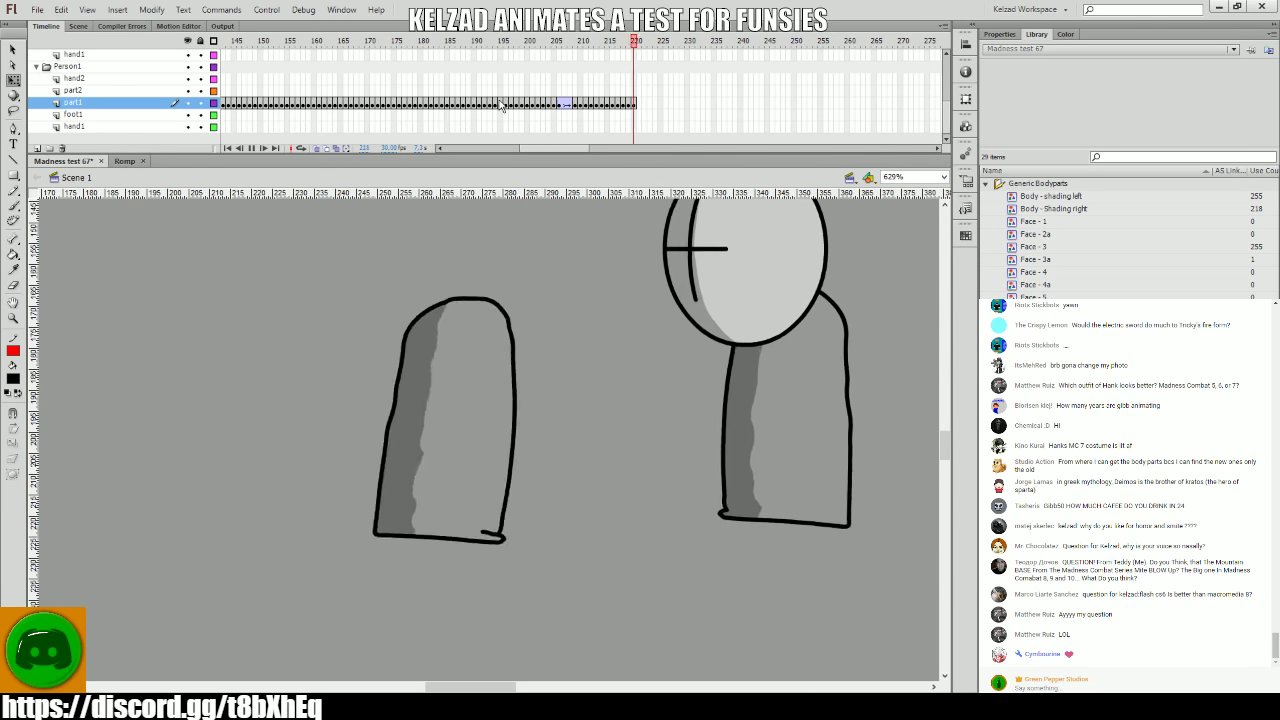
click(565, 79)
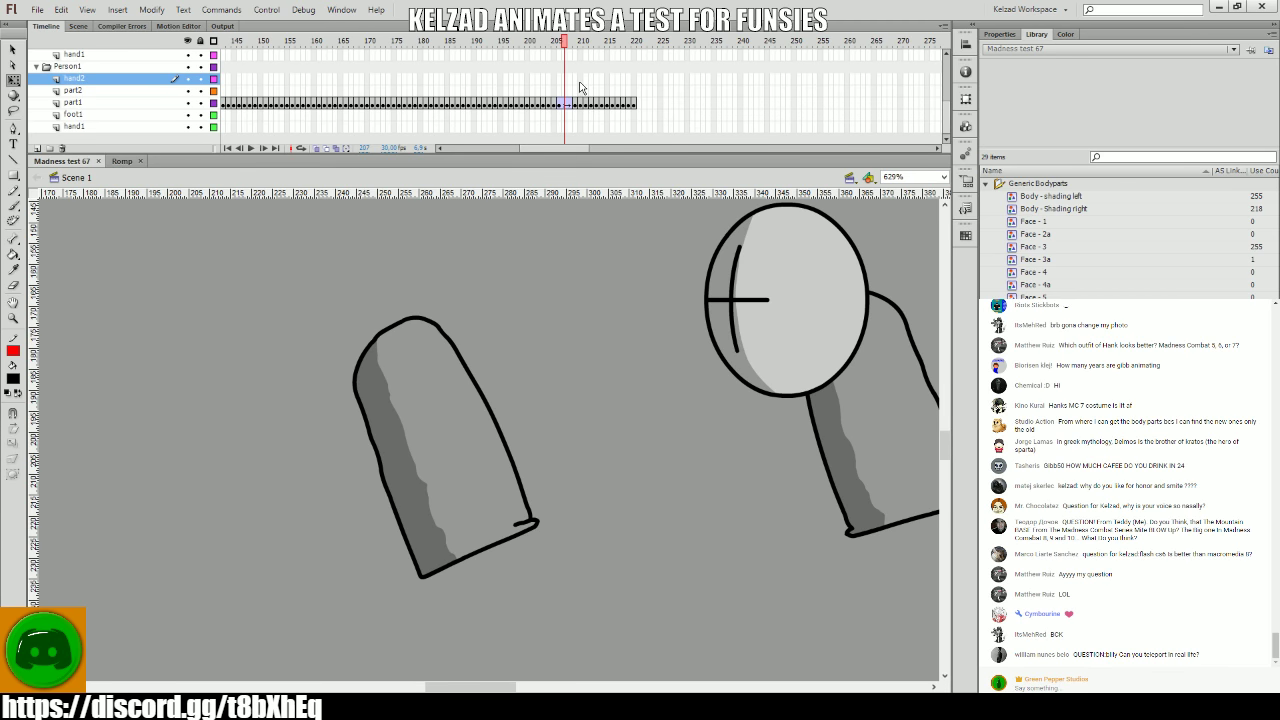
mouse_move(565, 90)
mouse_down()
mouse_move(598, 90)
mouse_move(587, 90)
mouse_up()
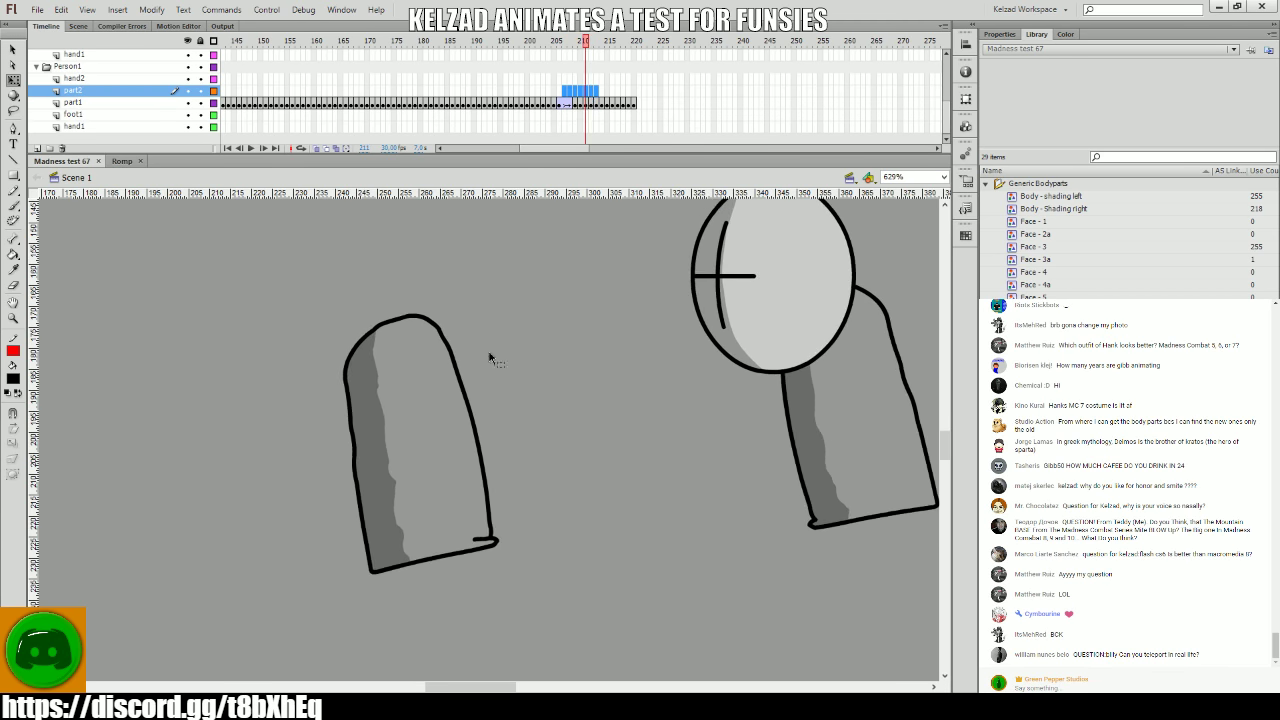
- Adjust the body slightly on part1 frame 211 and check its motion from frame 210 through 217
click(448, 431)
key(comma)
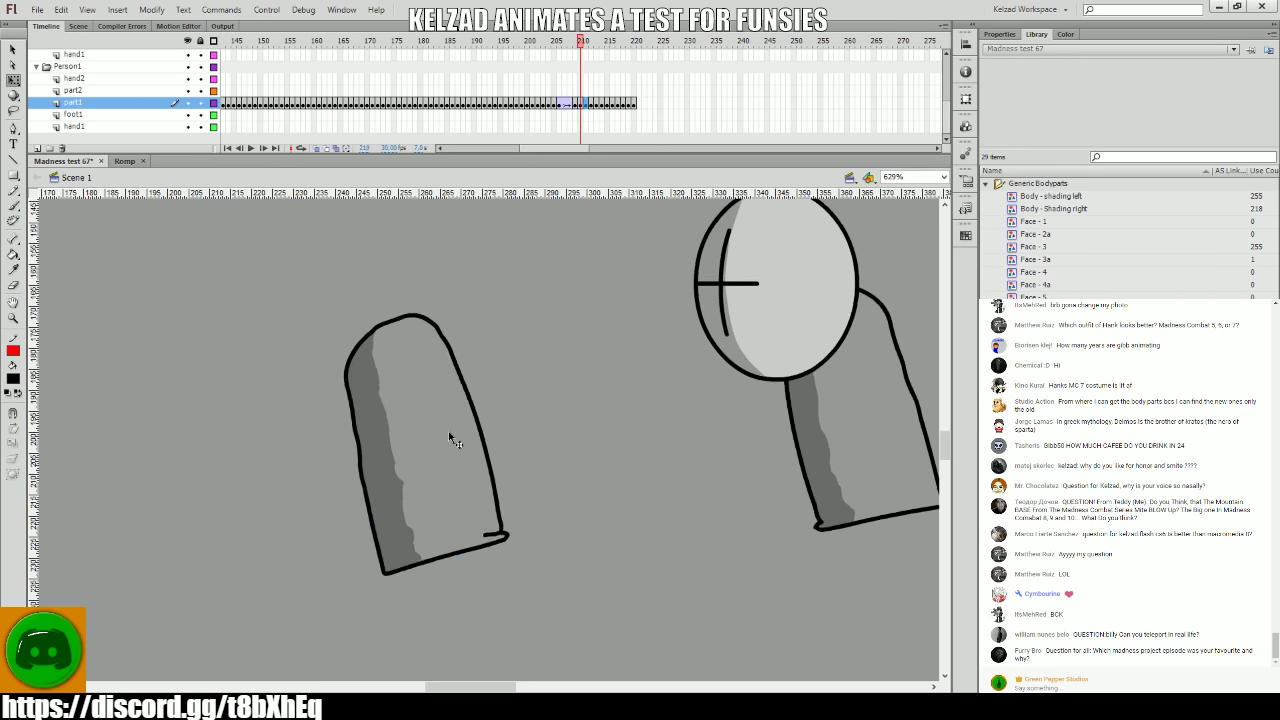
key(period)
key(period)
key(period)
key(period)
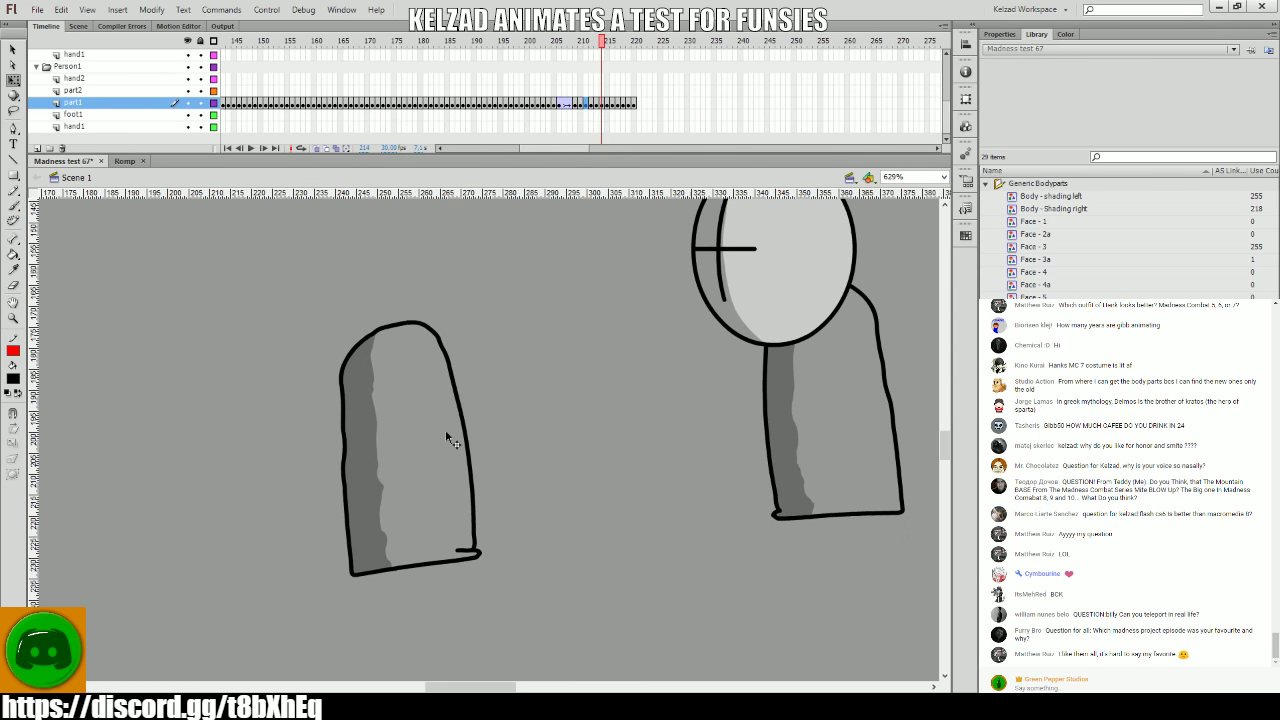
key(period)
key(period)
key(period)
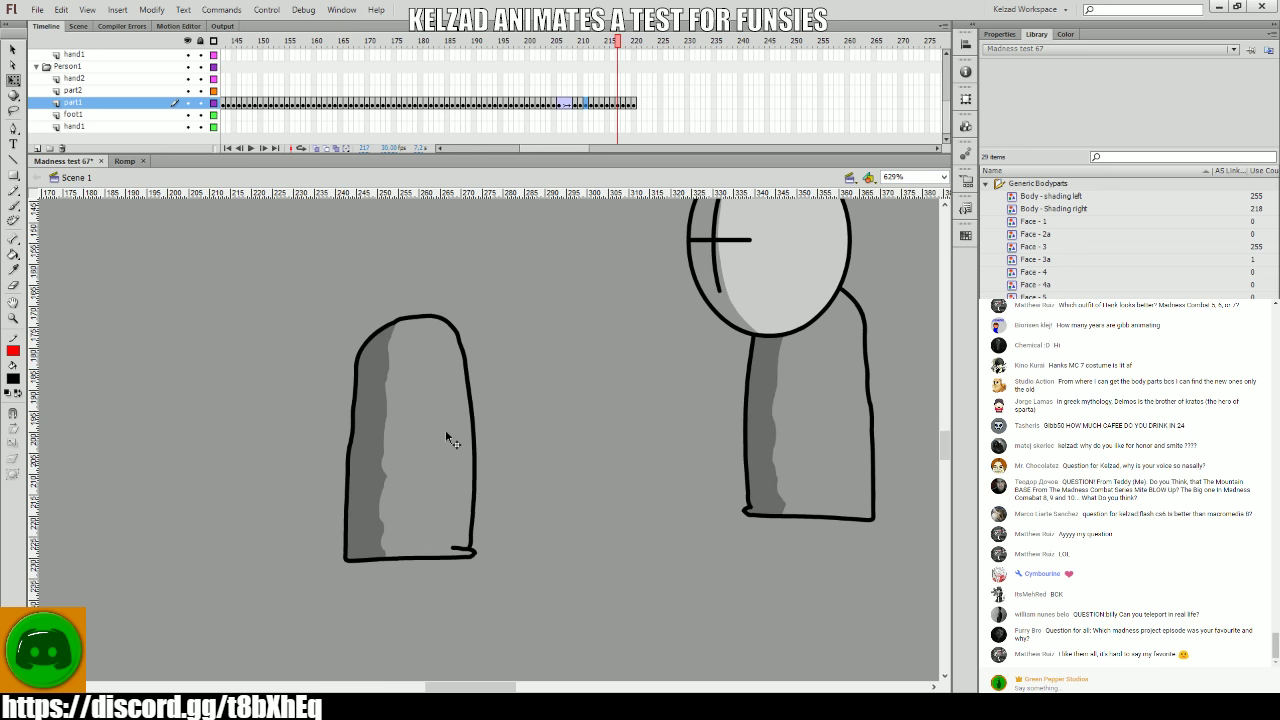
- Nudge the body slightly up on part1 frame 217 after comparing it with the frames up to 220
key(period)
key(period)
key(period)
key(comma)
key(comma)
key(comma)
click(447, 440)
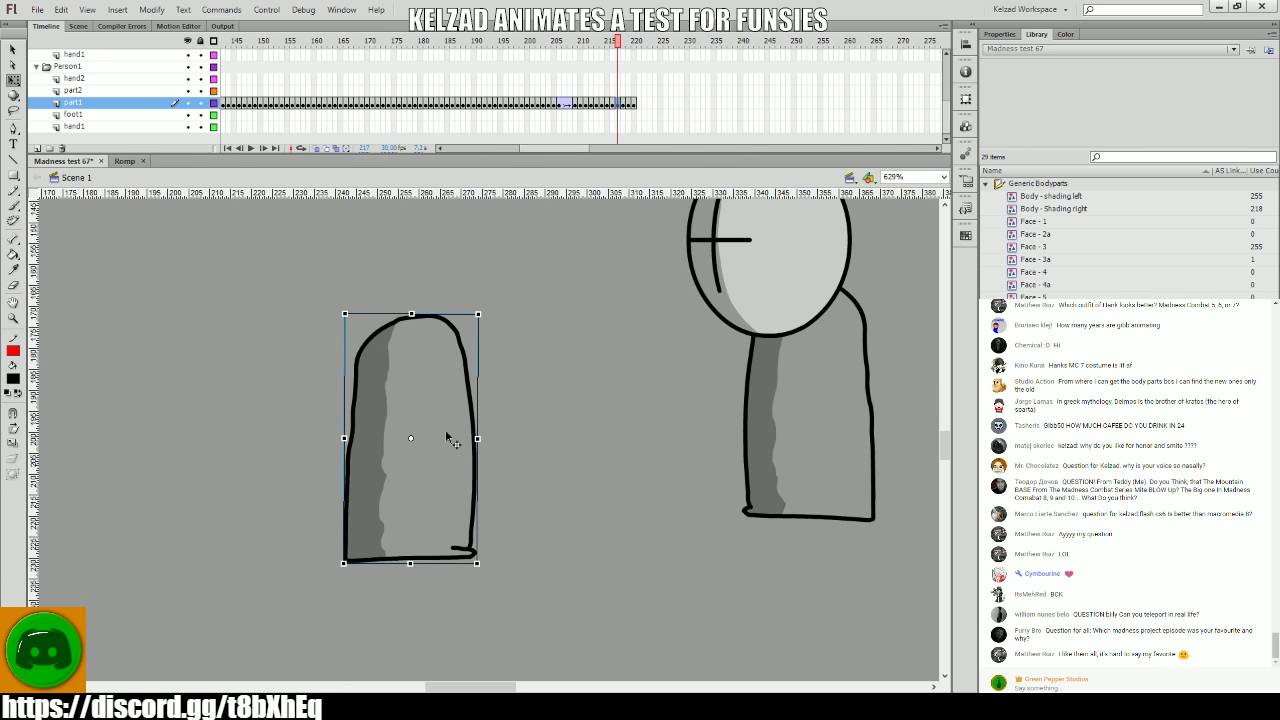
drag(447, 440, 448, 439)
key(comma)
key(comma)
key(comma)
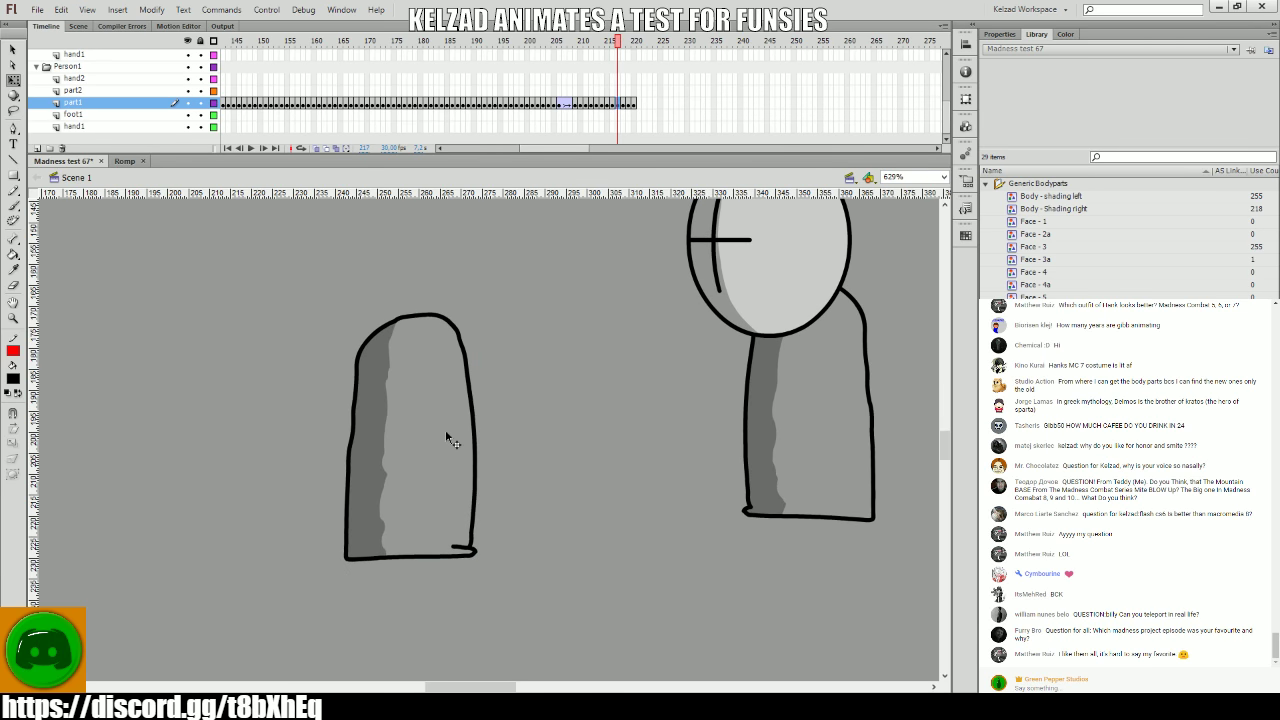
- Compare the frames around part1 frame 217 and nudge the body slightly right on frame 218
key(period)
key(period)
key(period)
key(comma)
key(comma)
key(period)
key(period)
click(450, 420)
key(period)
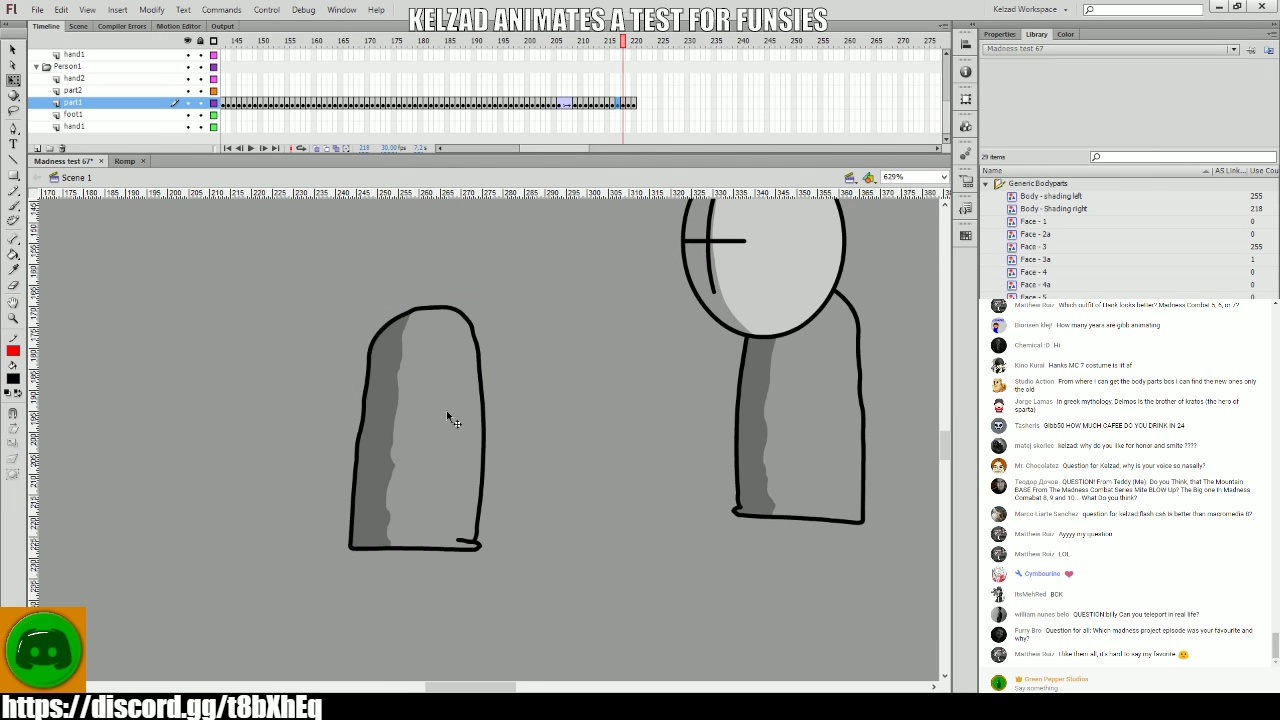
click(449, 418)
- Nudge the body slightly on part1 frame 219 to even out its spacing between frames 218 and 220
key(period)
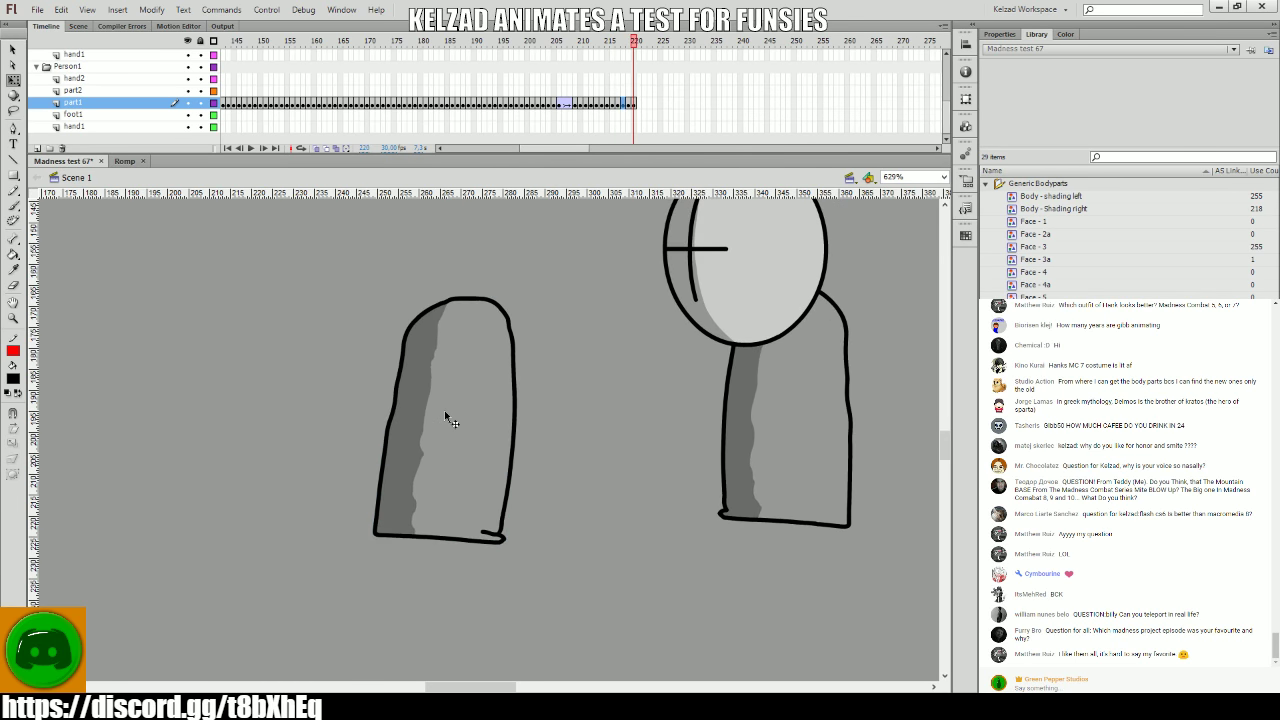
key(comma)
key(period)
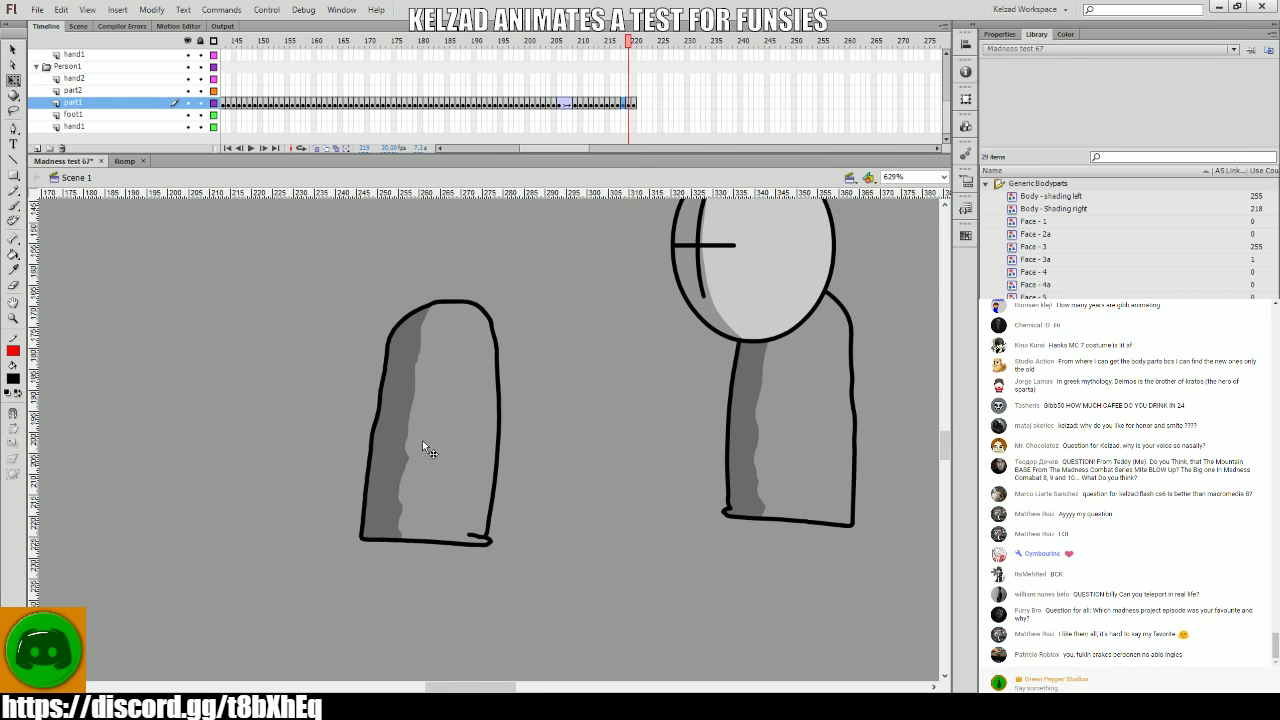
click(424, 445)
key(period)
key(period)
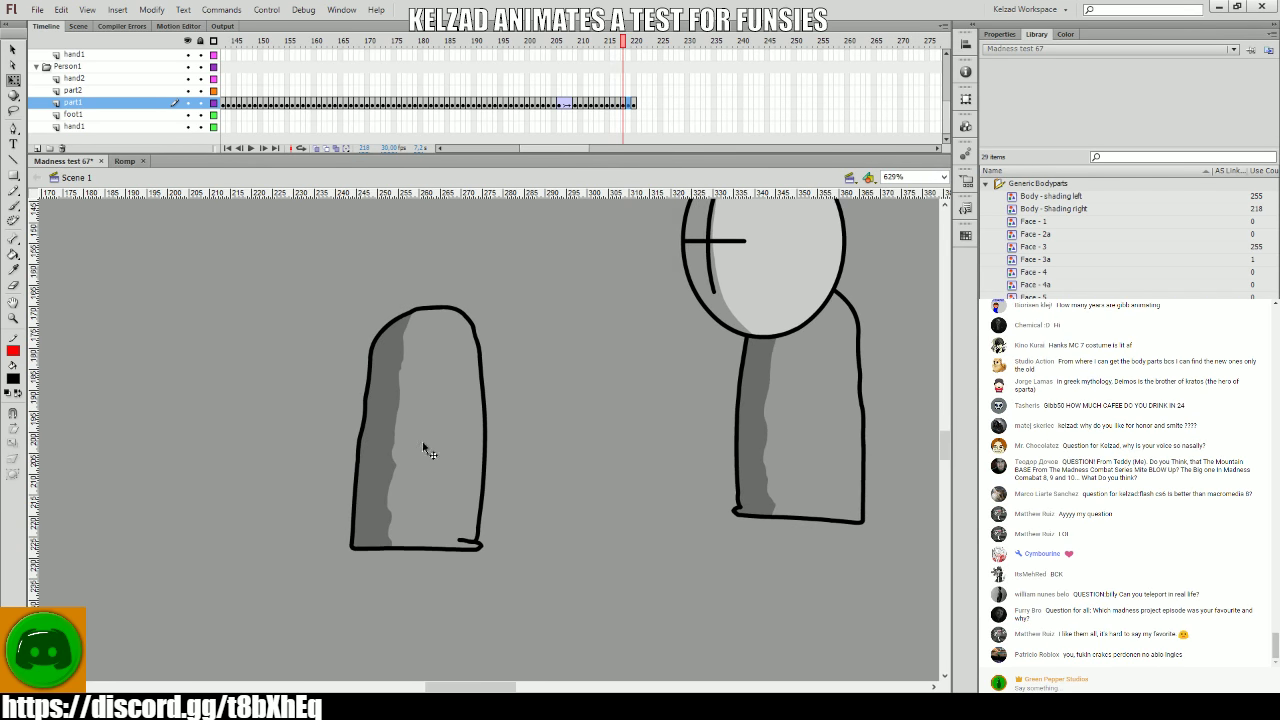
key(comma)
click(417, 445)
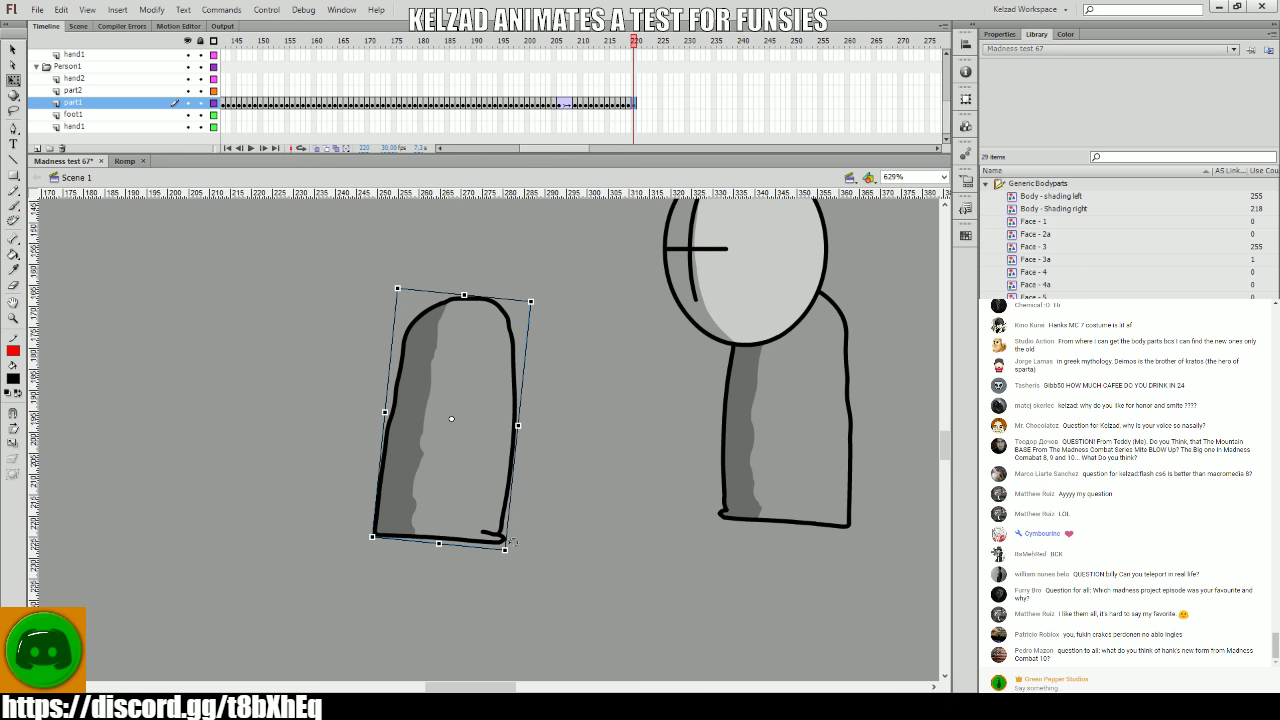
- Add part1 keyframes at 221 and 222 with the body moved right and rotated slightly clockwise, and play back the motion
key(period)
drag(506, 543, 546, 556)
key(period)
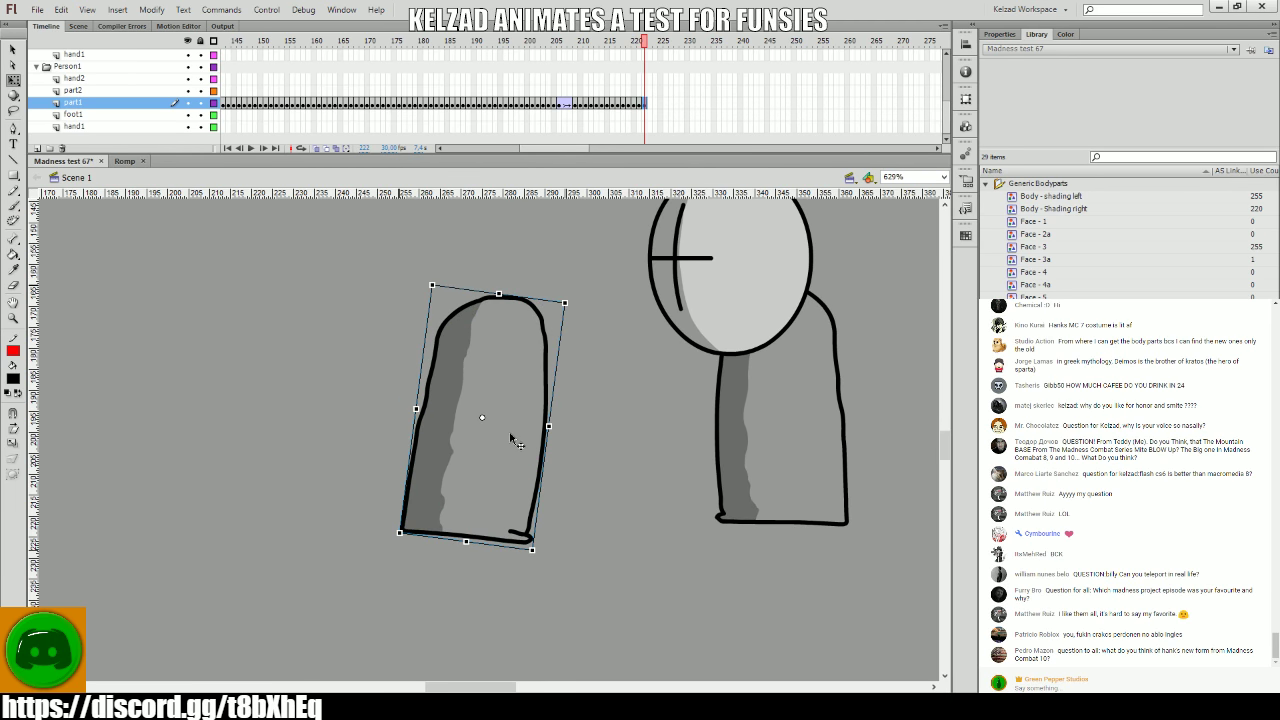
drag(508, 45, 478, 45)
click(478, 54)
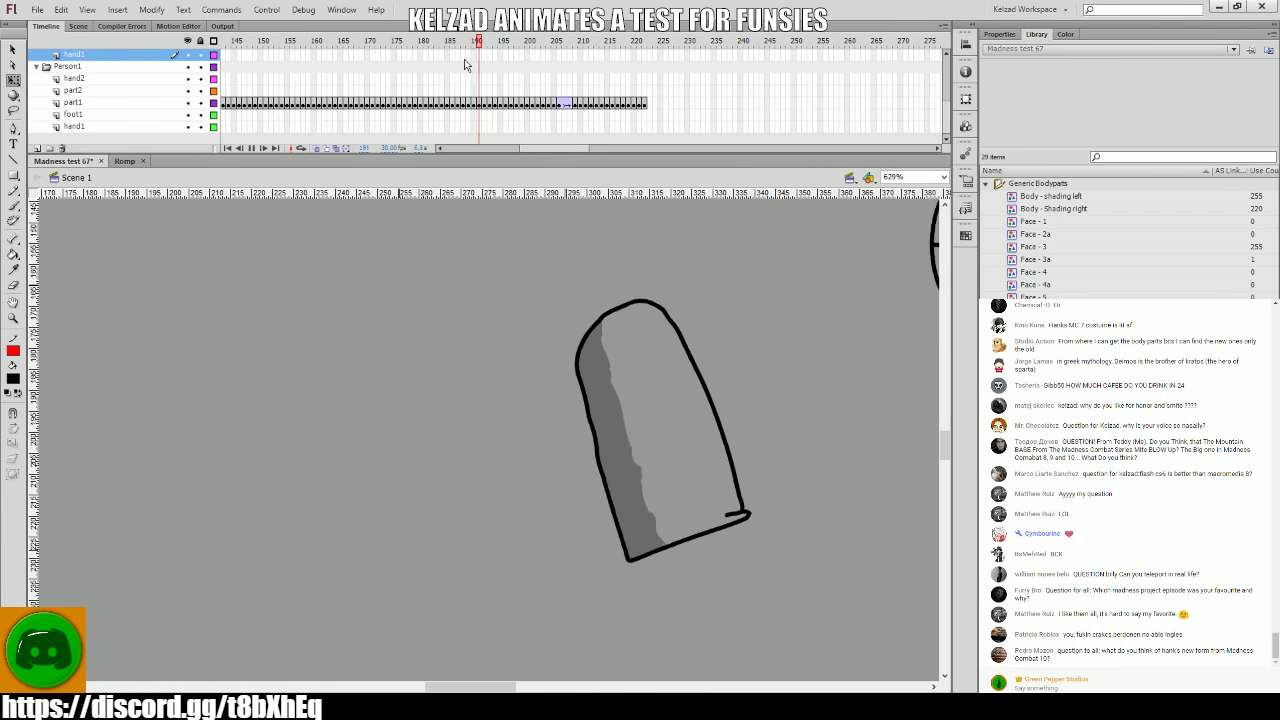
- Play back the motion, then remove the part1 frames from 210 to 222
key(Return)
click(342, 66)
key(Return)
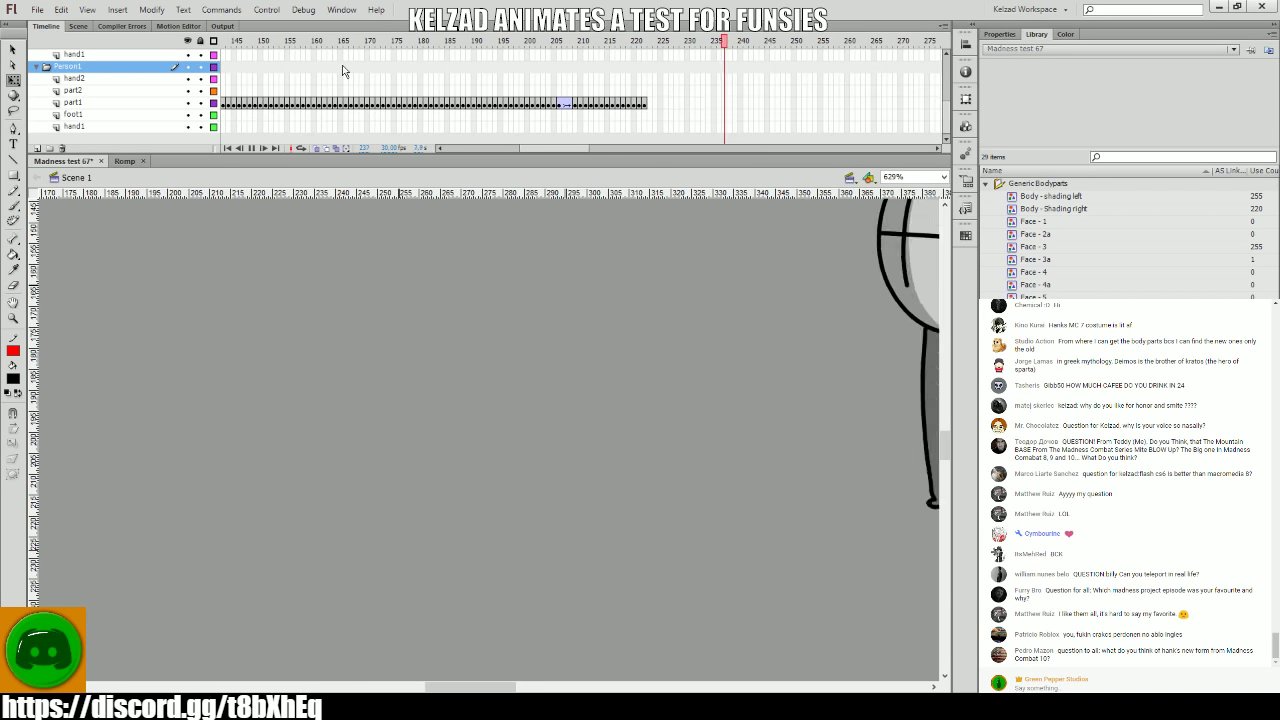
drag(474, 90, 580, 109)
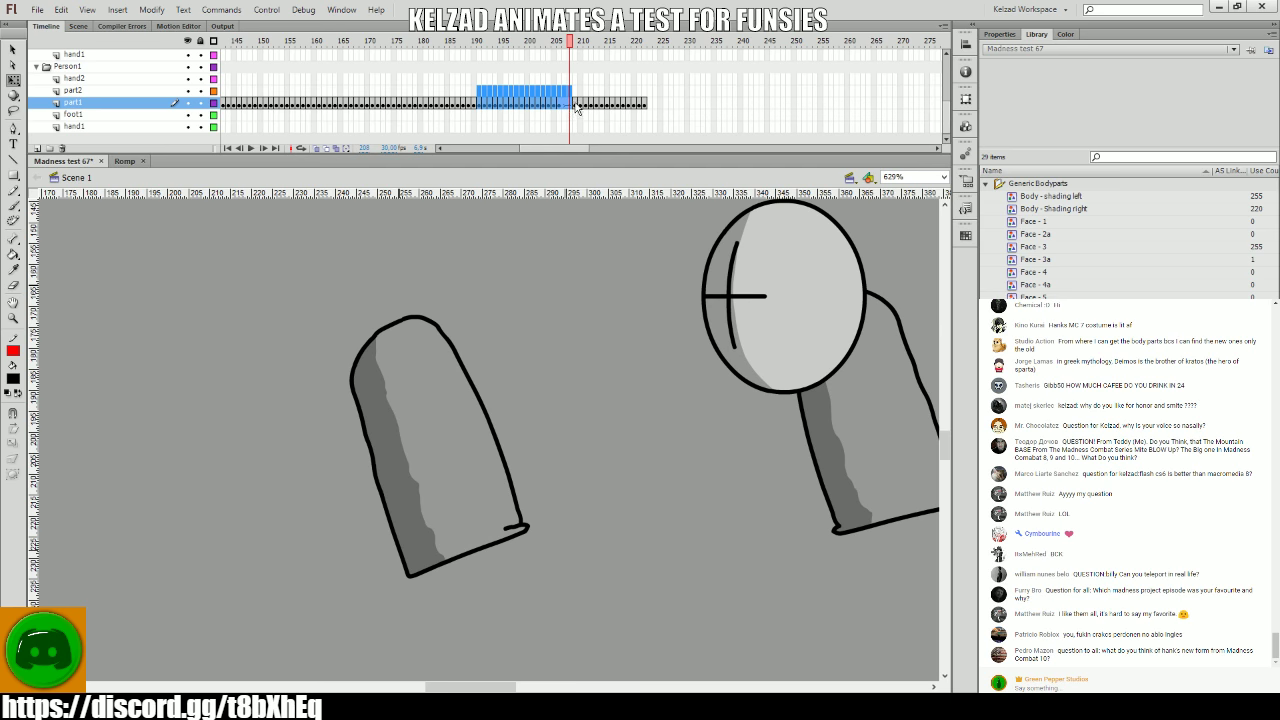
drag(674, 117, 585, 110)
drag(495, 90, 566, 90)
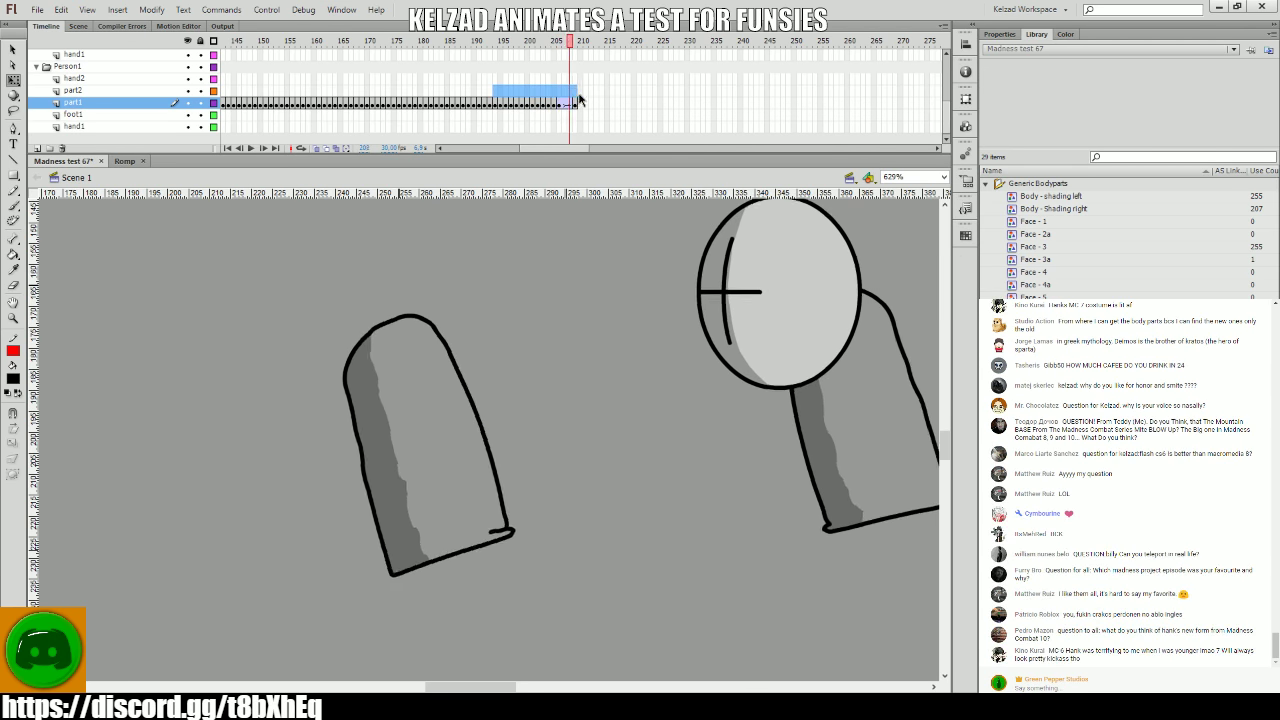
- Add a part1 keyframe at 210 and nudge the body slightly left on frame 209, comparing it with the neighbouring frames
key(period)
click(457, 463)
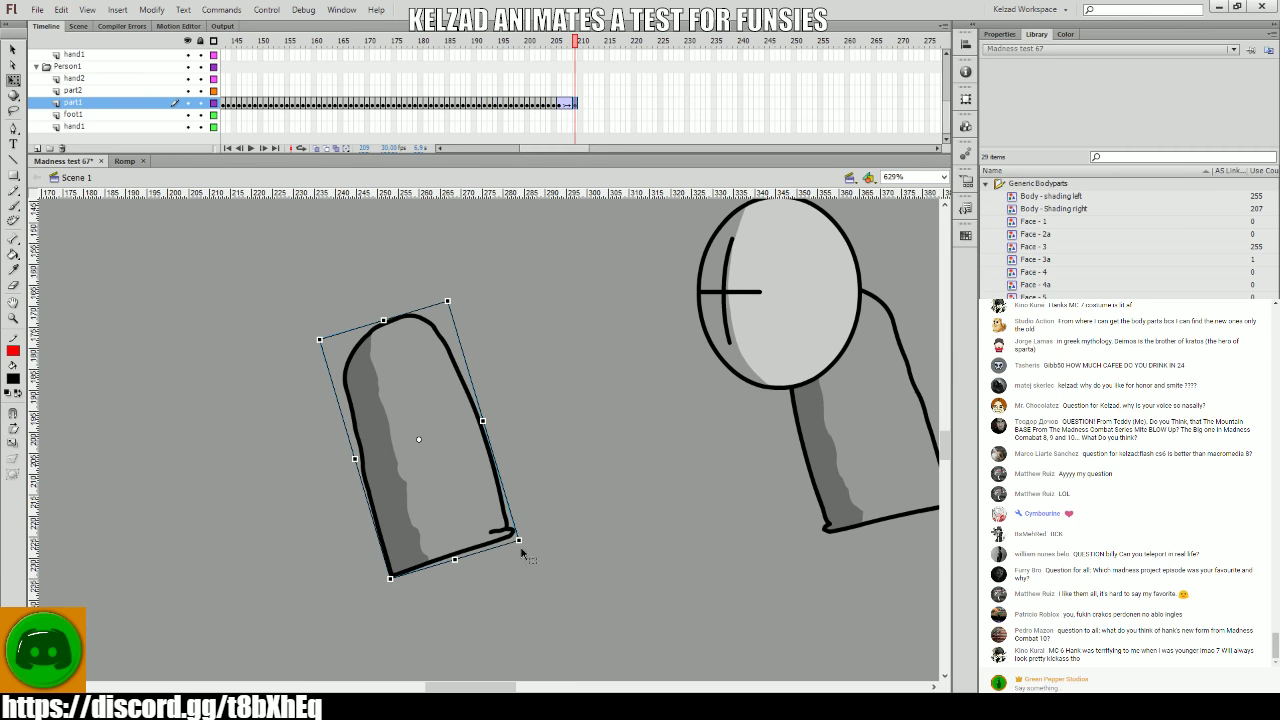
key(period)
drag(511, 541, 495, 535)
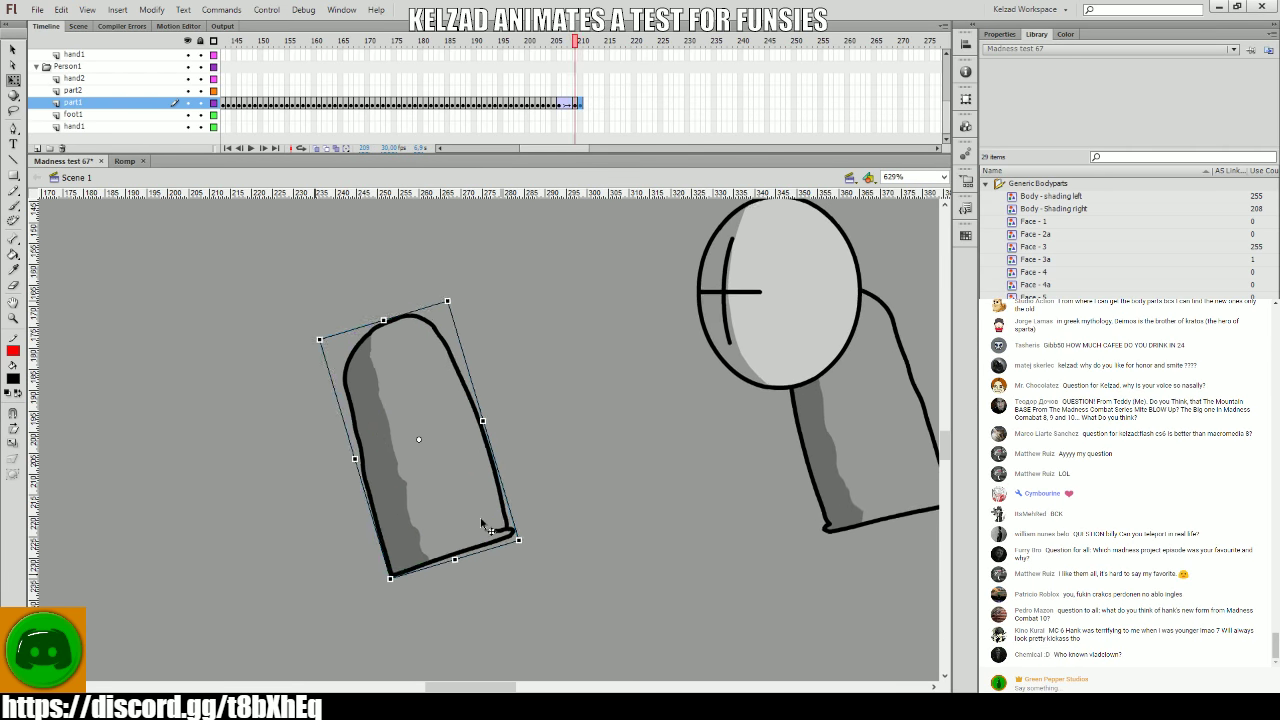
key(comma)
key(period)
key(comma)
key(period)
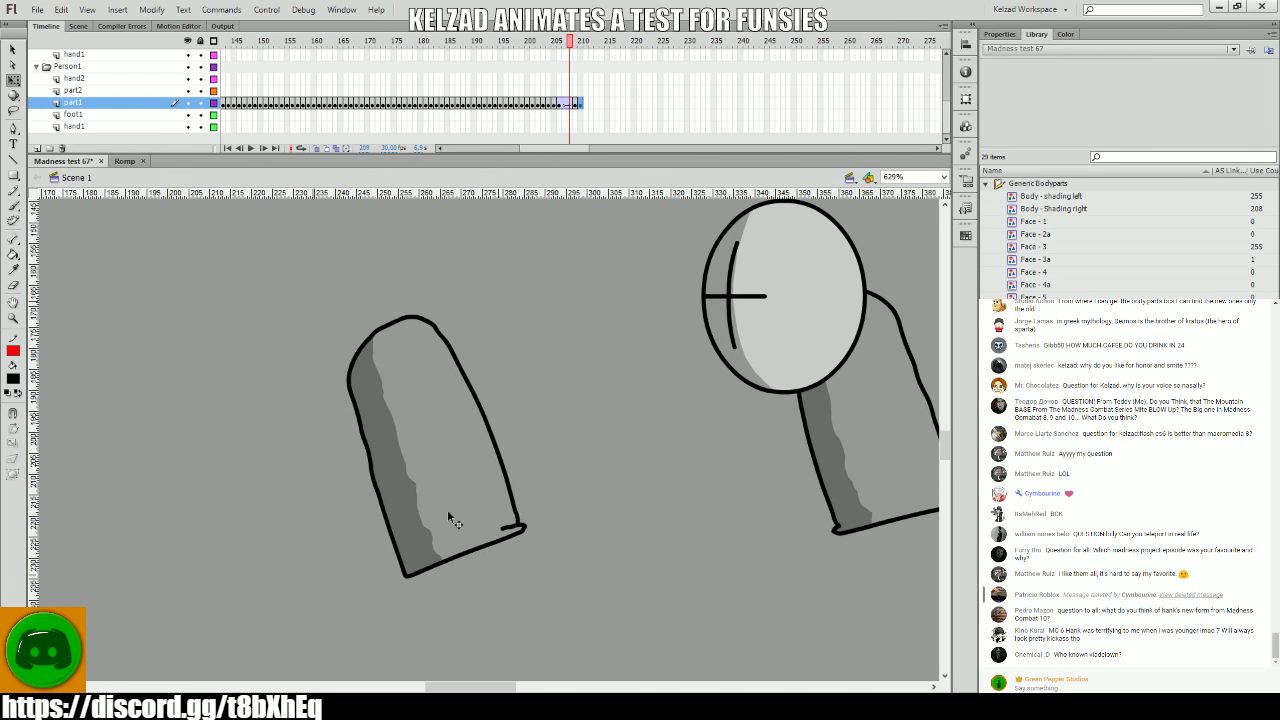
key(comma)
key(period)
key(comma)
key(comma)
click(448, 513)
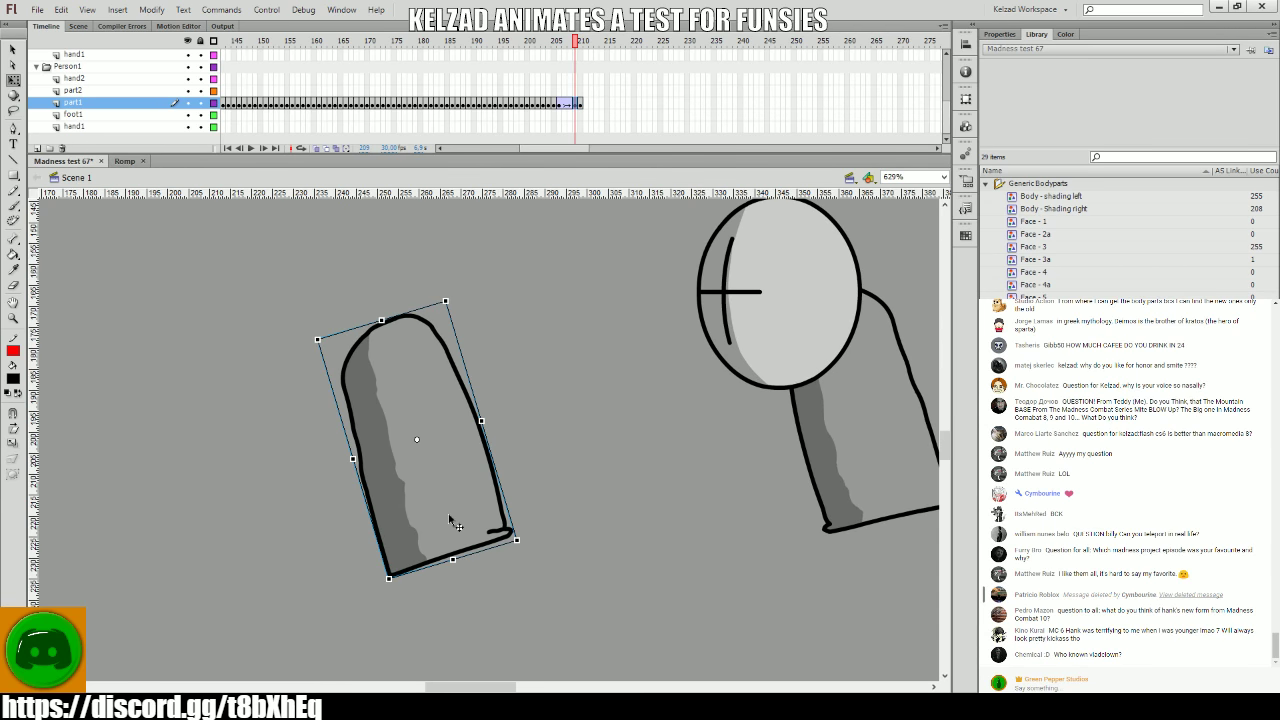
- Compare the frames from 208 to 211, and move the body left with a slight clockwise rotation on part1 frame 210
key(comma)
key(period)
key(period)
key(period)
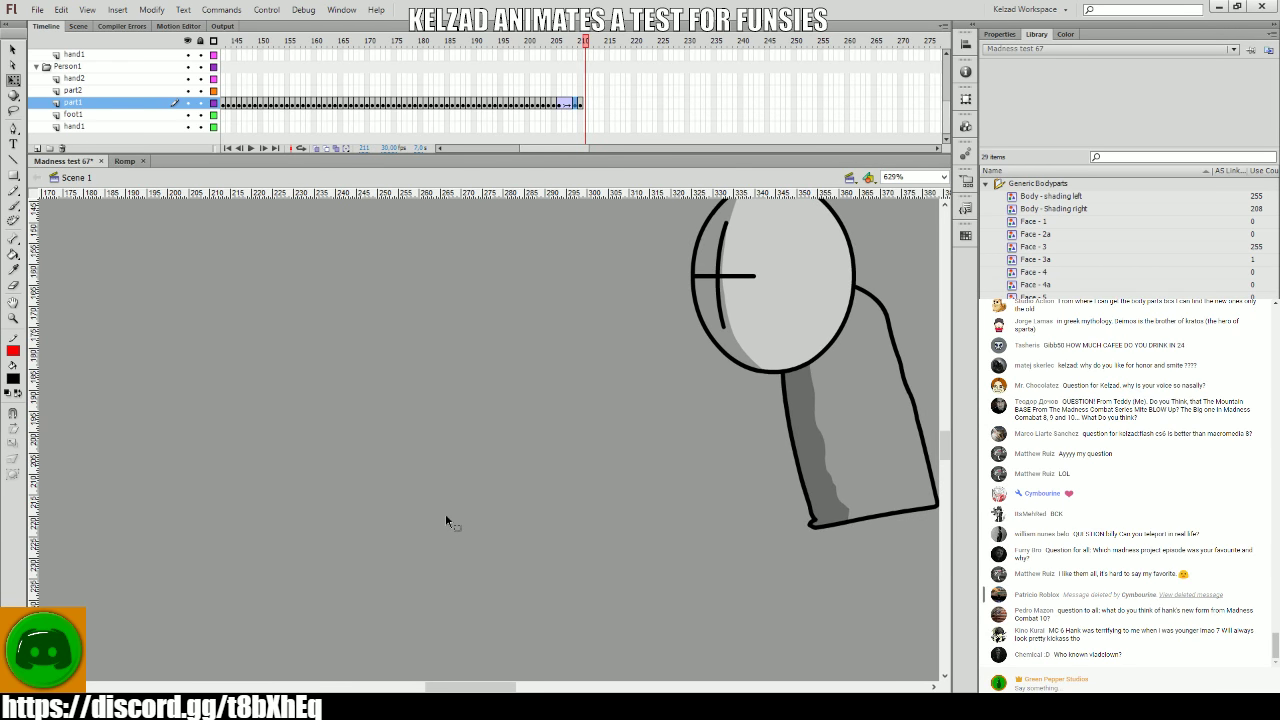
key(comma)
key(comma)
key(period)
key(comma)
key(period)
click(447, 522)
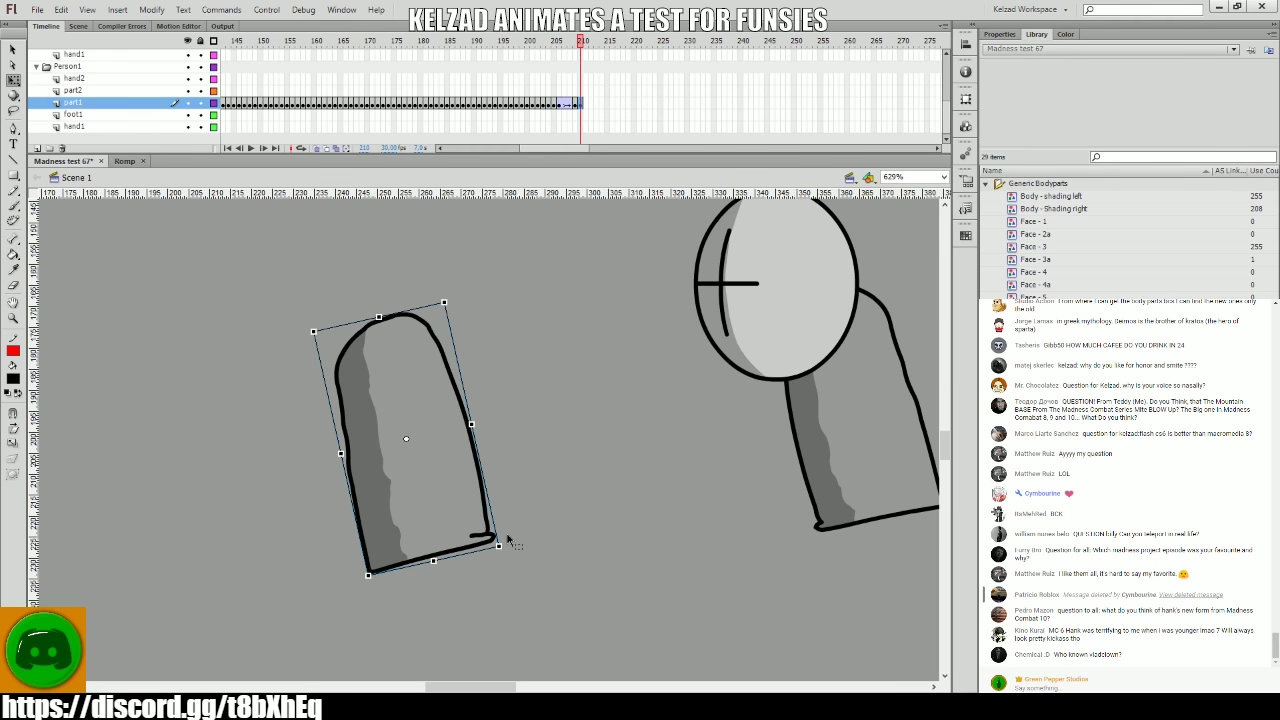
- Add part1 keyframes at 211 and 212 with the body moved further left and rotated slightly clockwise
key(period)
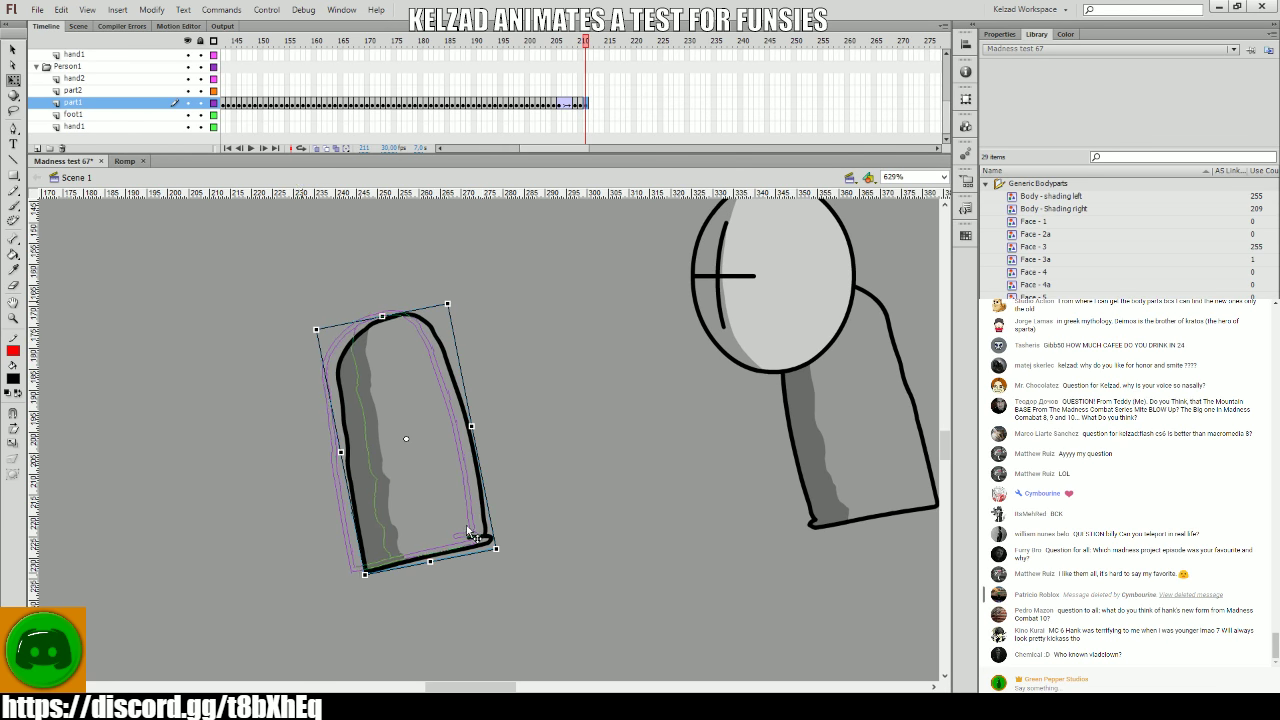
key(period)
key(comma)
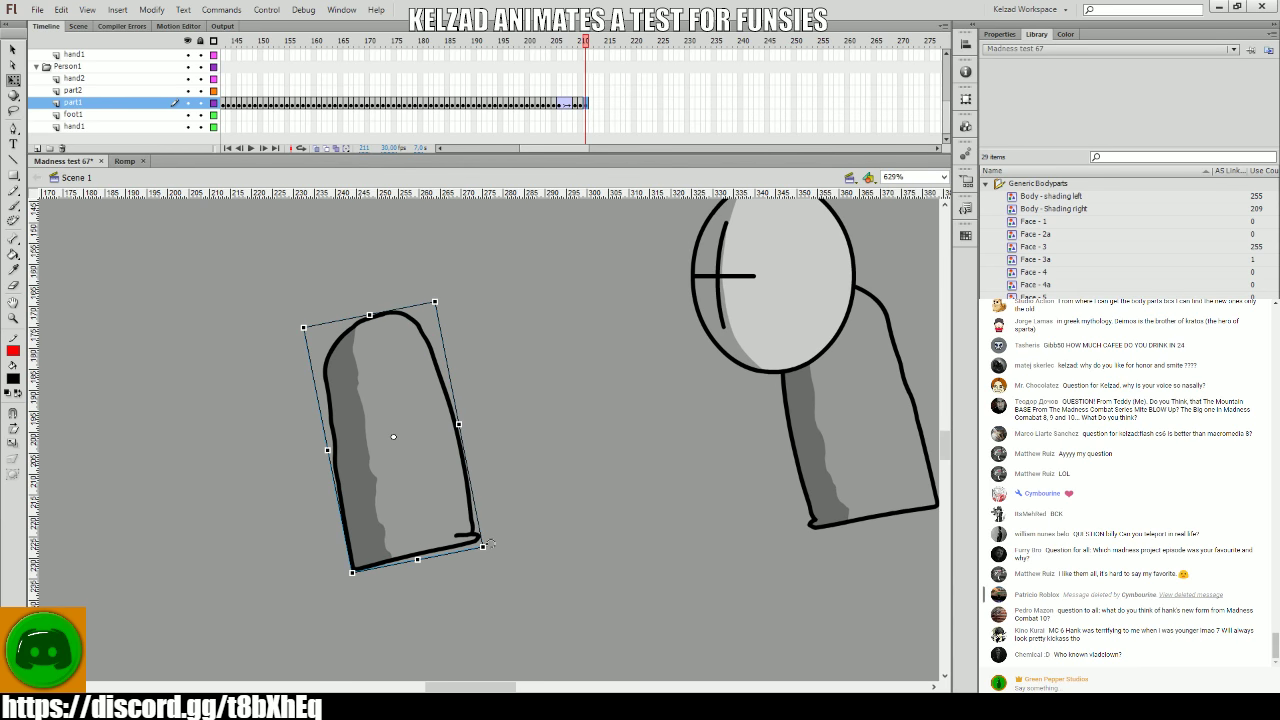
drag(490, 543, 486, 552)
key(comma)
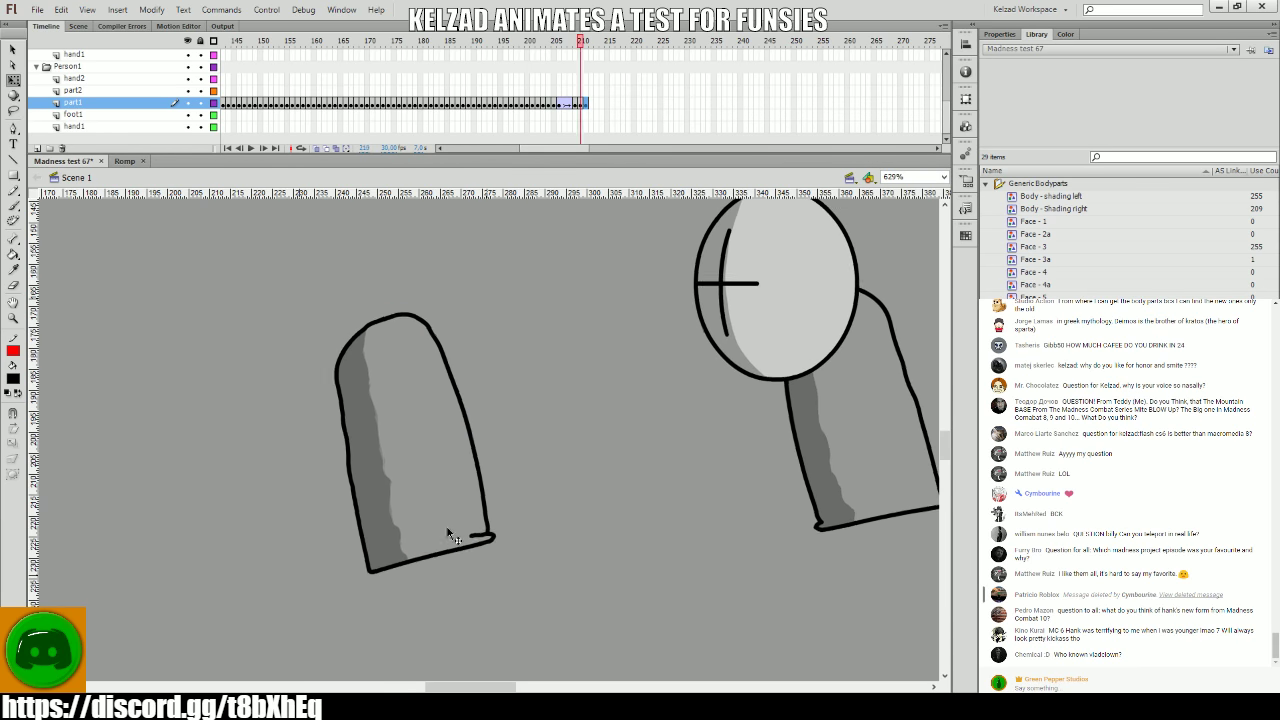
key(period)
key(period)
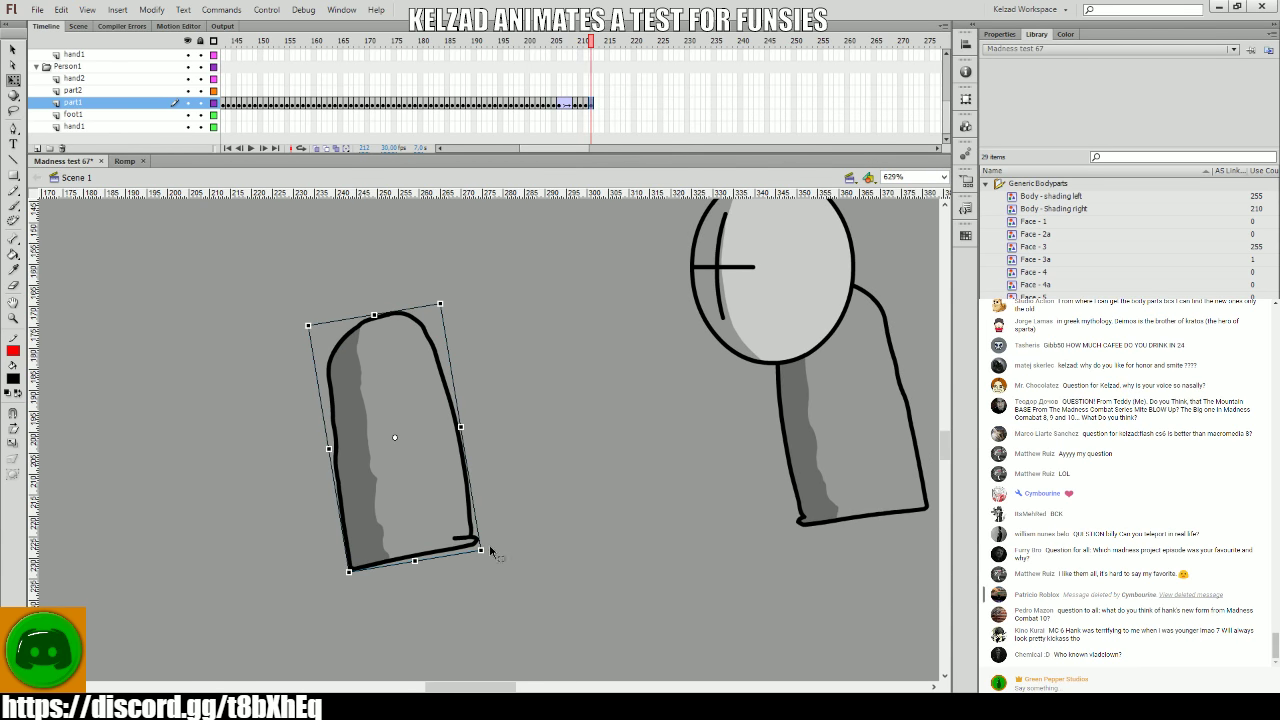
- Add part1 keyframes from 213 to 219, easing the body left and rotating it clockwise until it stands nearly upright
key(period)
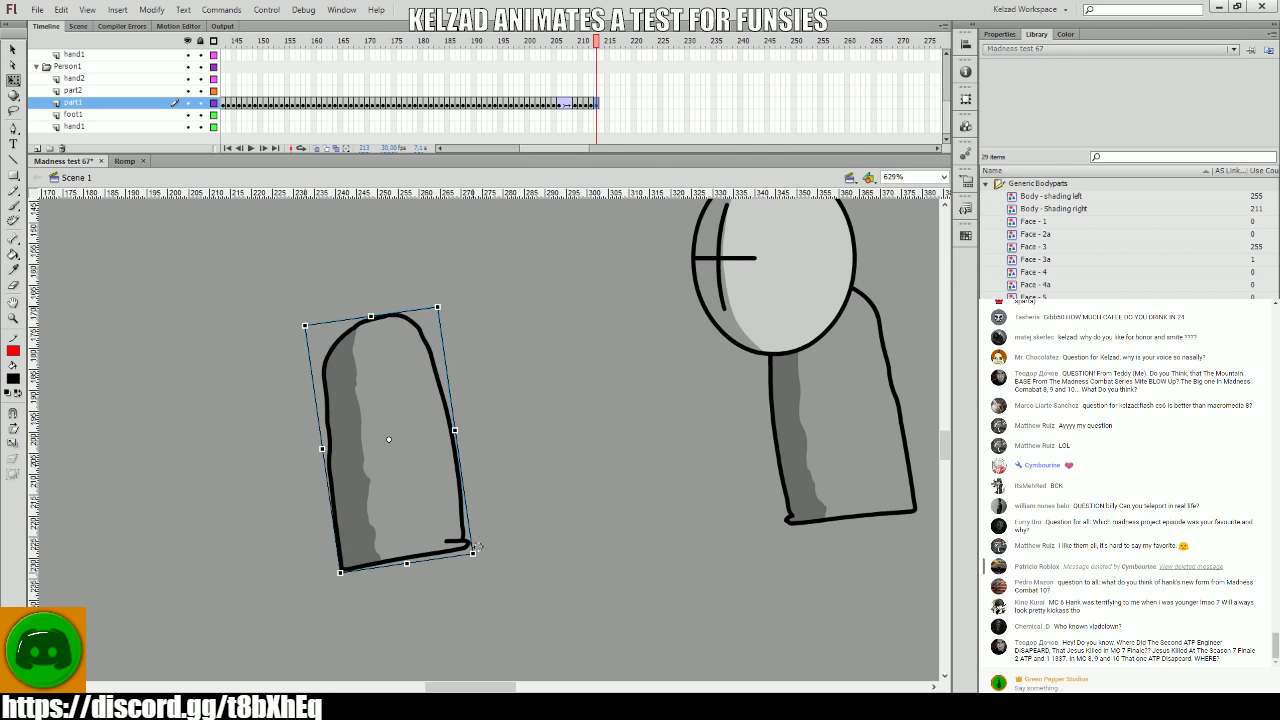
drag(476, 546, 447, 558)
key(period)
key(period)
drag(460, 561, 448, 567)
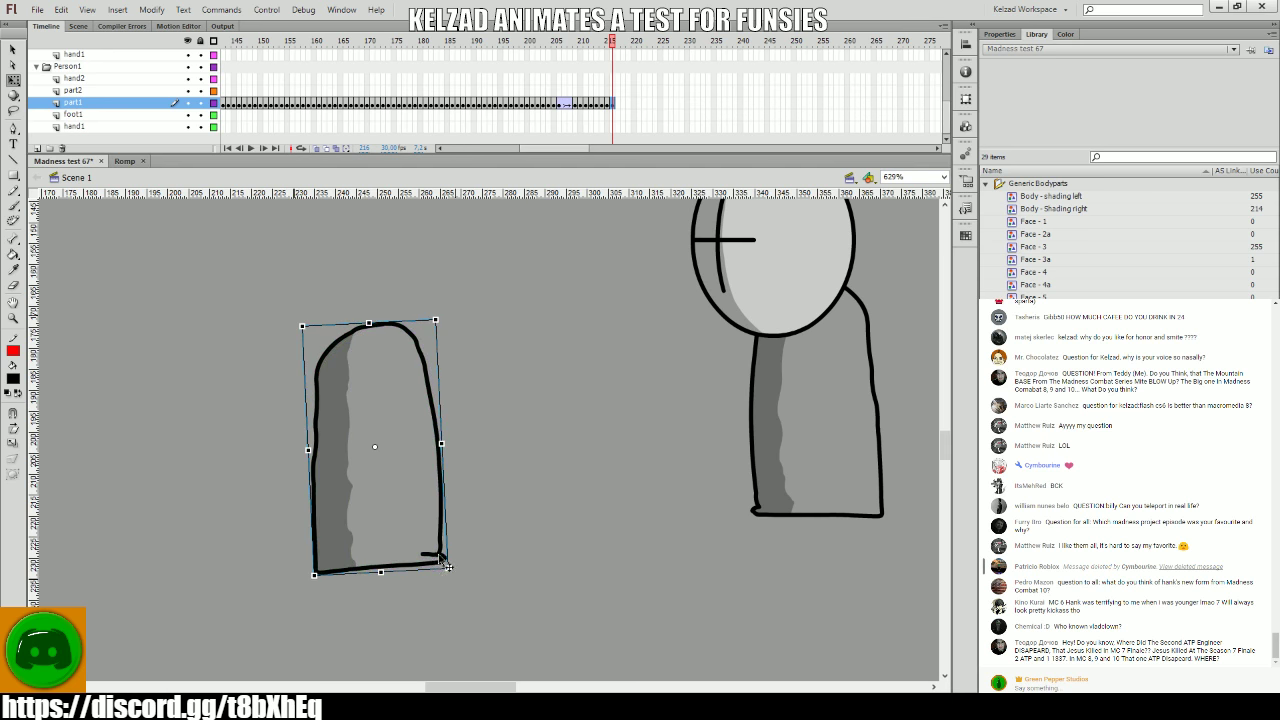
key(period)
key(period)
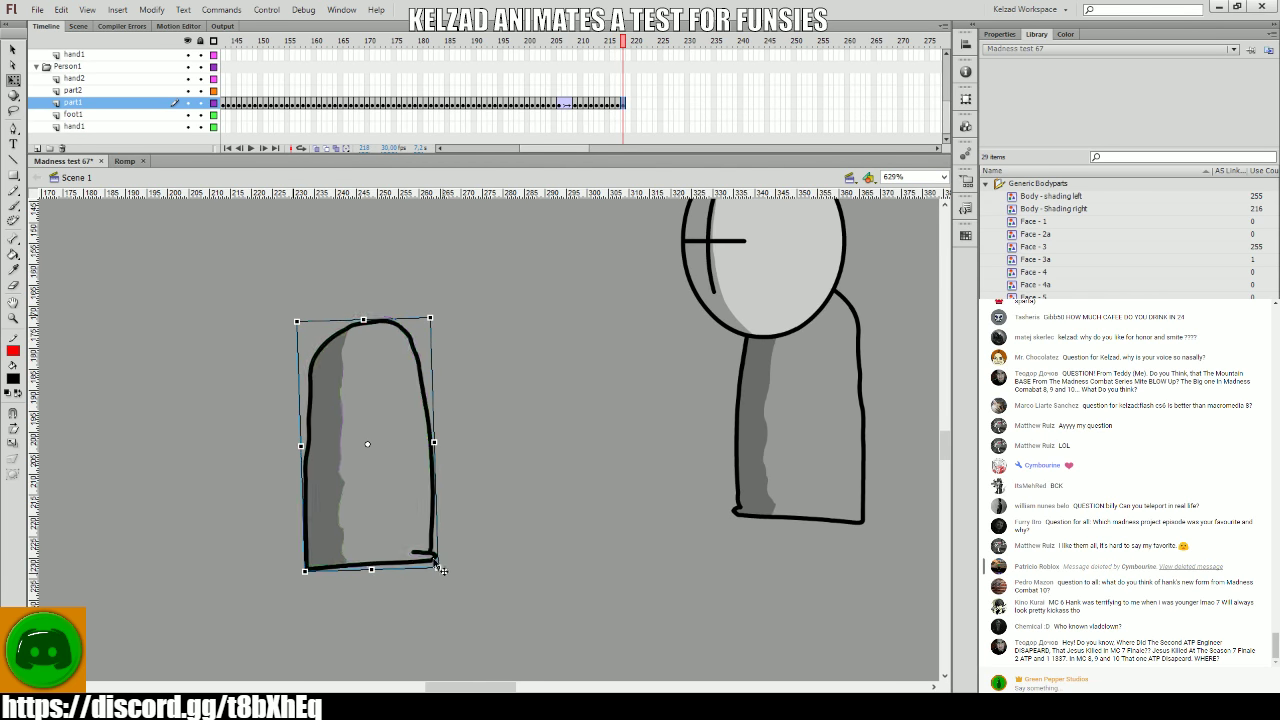
key(period)
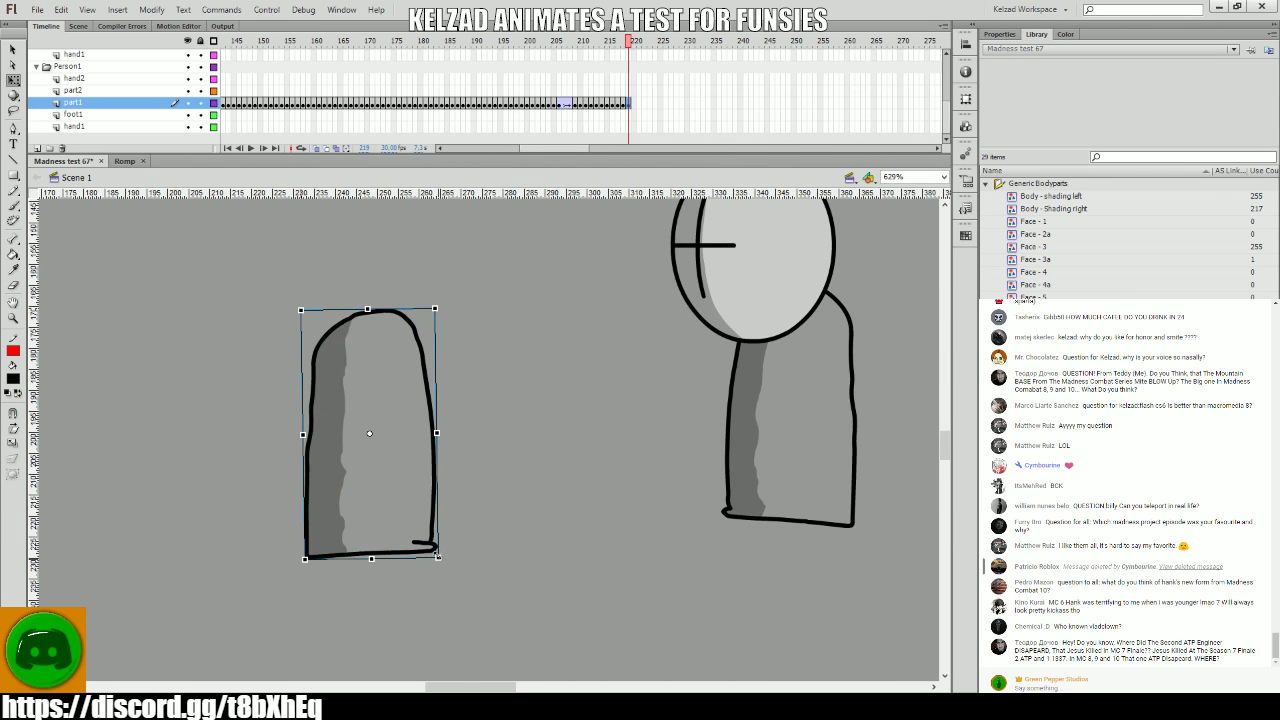
- Add part1 keyframes from 220 to 231, swinging the body right and rotating it clockwise until it leans clearly to the right
key(period)
drag(445, 553, 562, 551)
key(period)
key(period)
key(period)
key(period)
key(period)
key(F6)
key(F6)
key(F6)
key(F6)
key(F6)
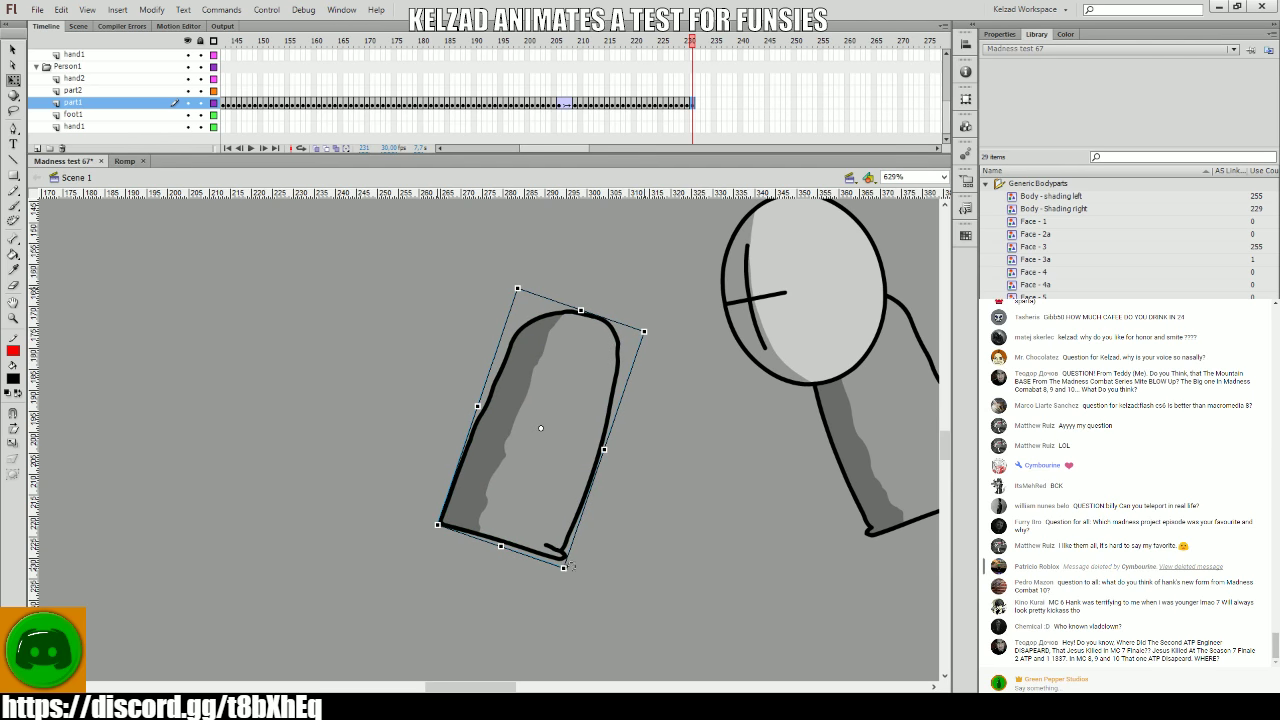
- Add part1 keyframes from 232 to 237, moving the body right and starting to rotate it counterclockwise
key(F6)
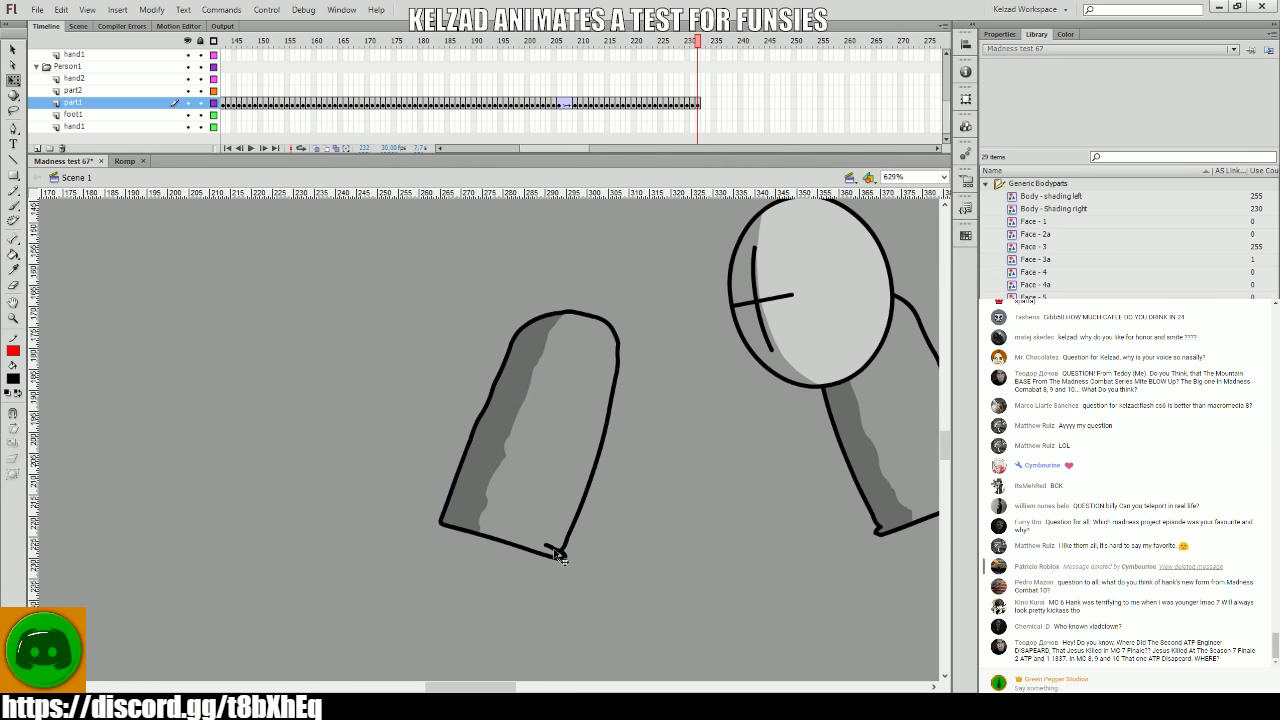
drag(573, 567, 565, 555)
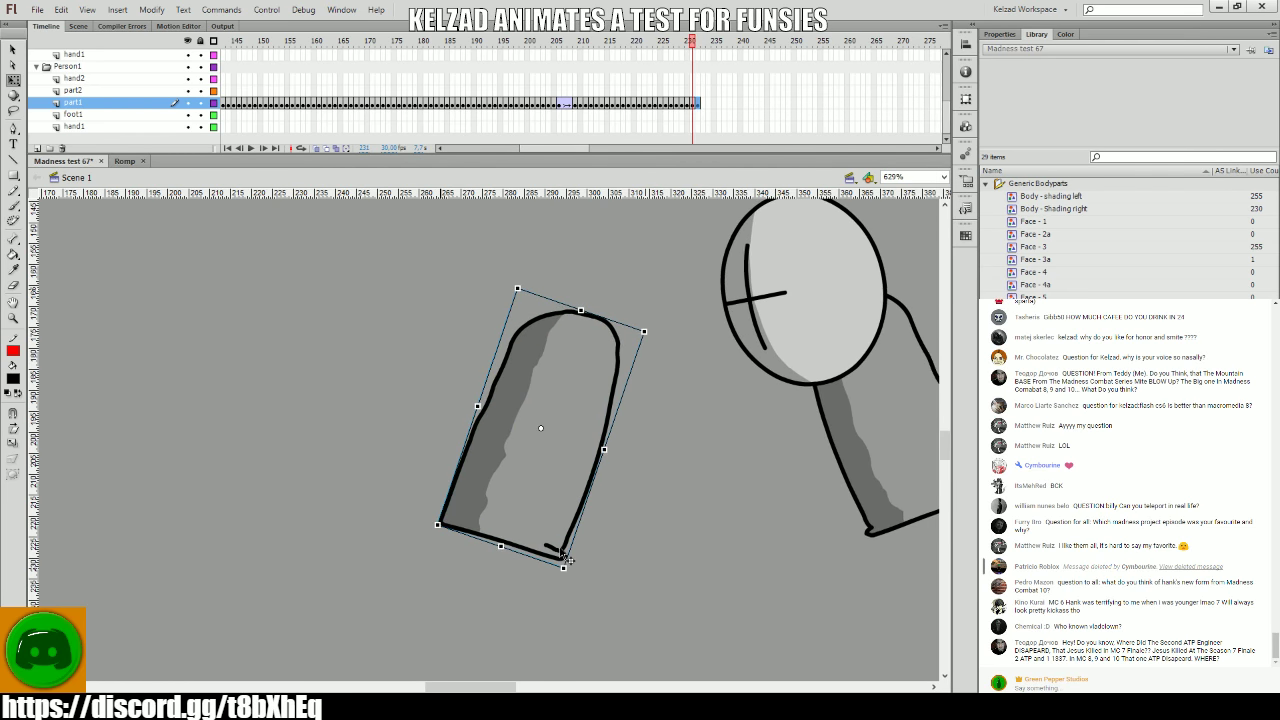
key(F6)
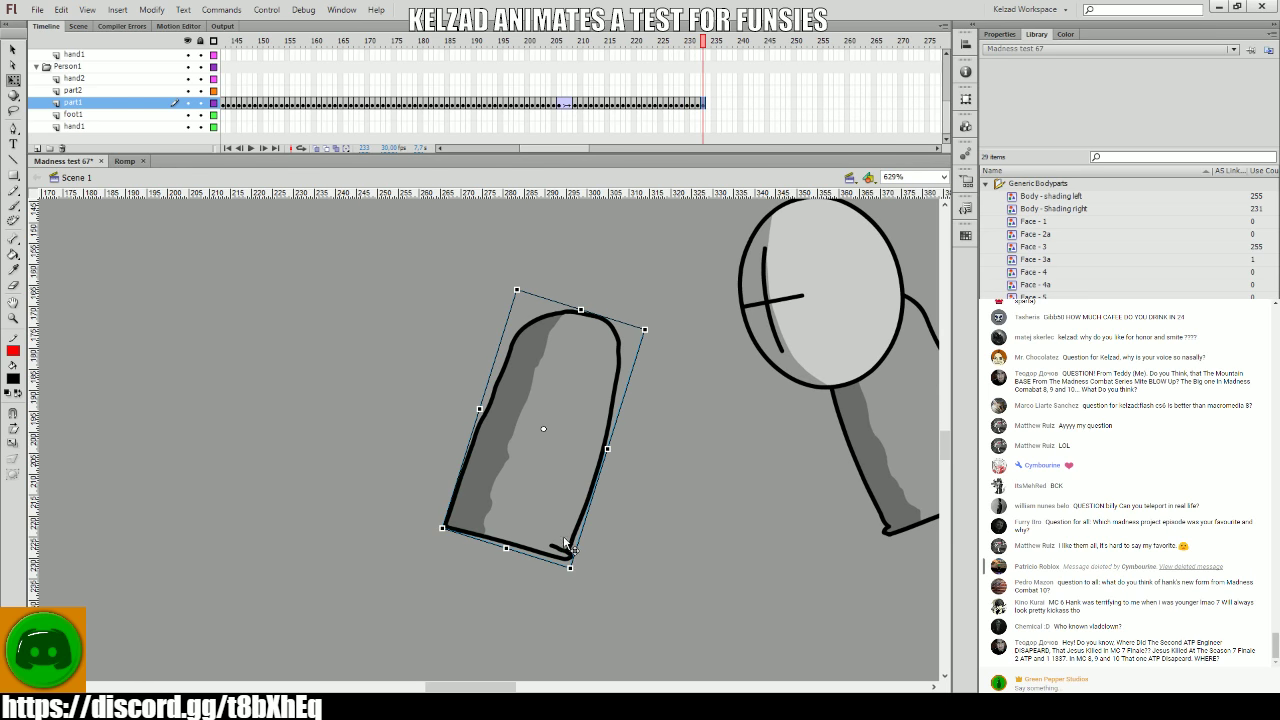
key(F6)
drag(583, 568, 623, 516)
key(F6)
scroll(458, 543, right, 3)
key(F6)
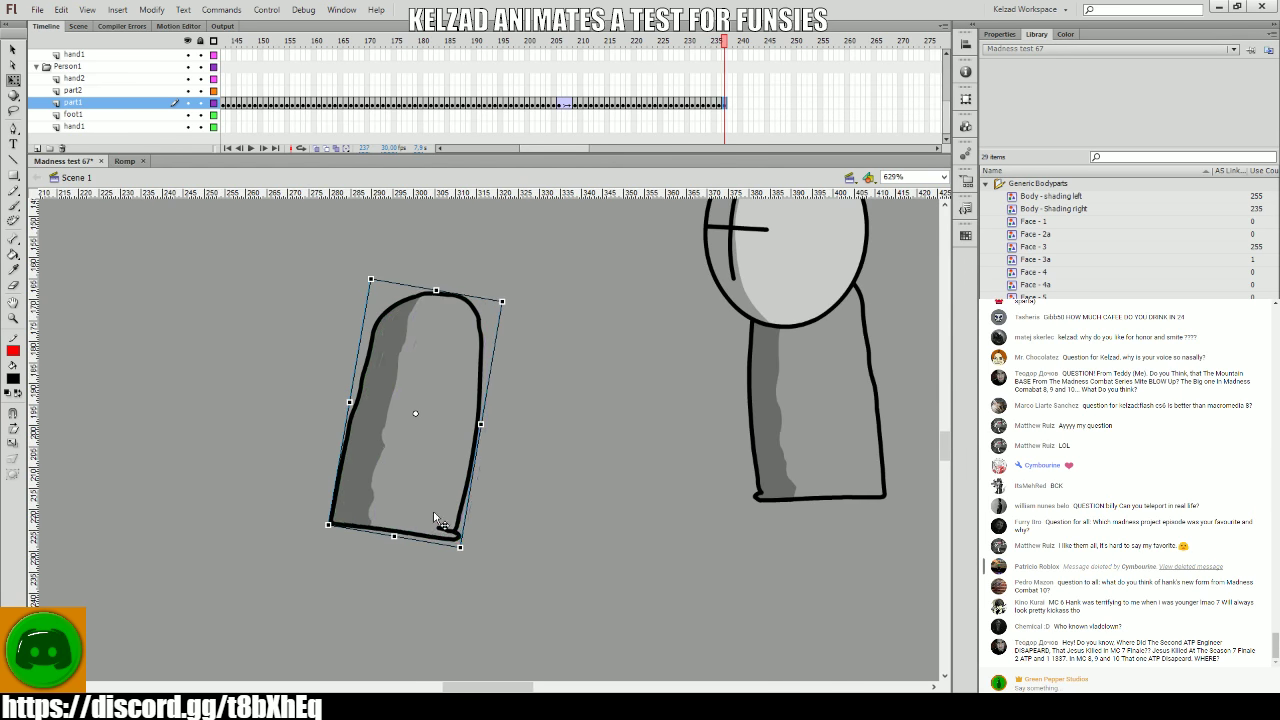
- Add part1 keyframes from 238 to 250, carrying the body right and rotating it counterclockwise until it leans left
drag(462, 550, 691, 490)
key(F6)
key(F6)
key(F6)
key(F6)
key(F6)
key(F6)
key(F6)
key(F6)
key(F6)
key(F6)
key(F6)
key(F6)
key(F6)
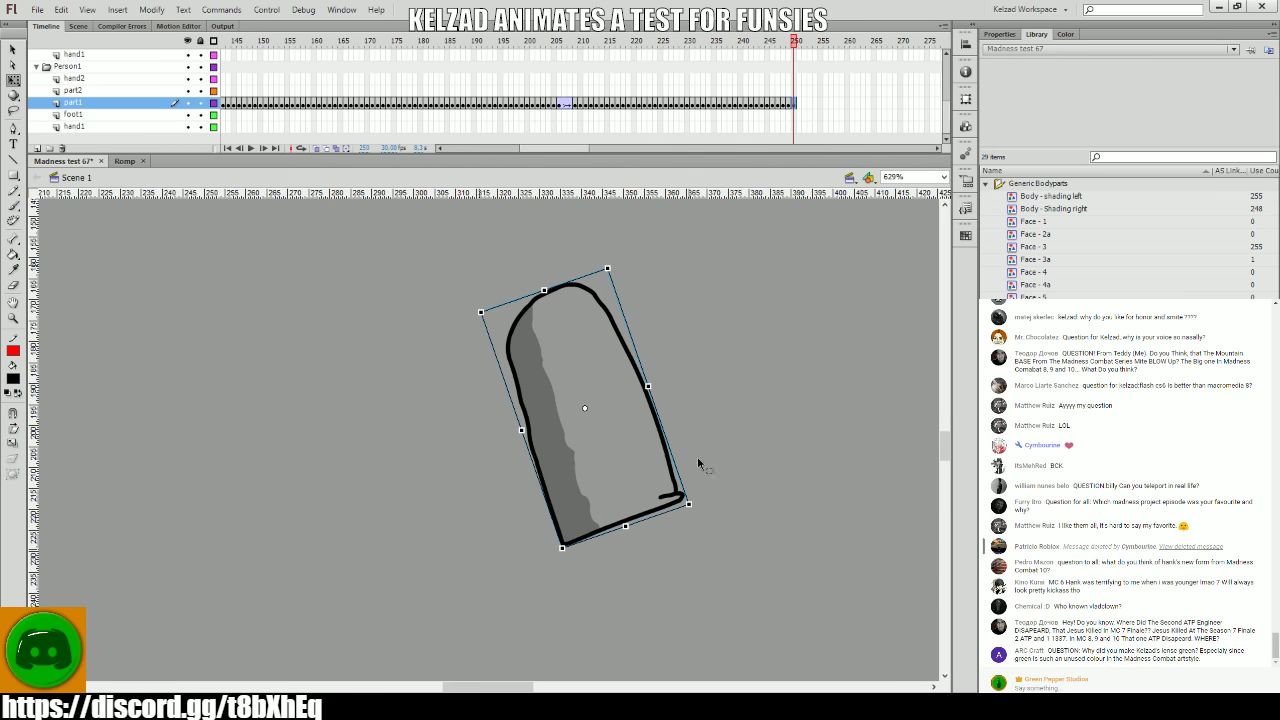
- Add part1 keyframes from 251 to 255 with the body eased slightly right and down in small counterclockwise rotations
drag(567, 150, 591, 150)
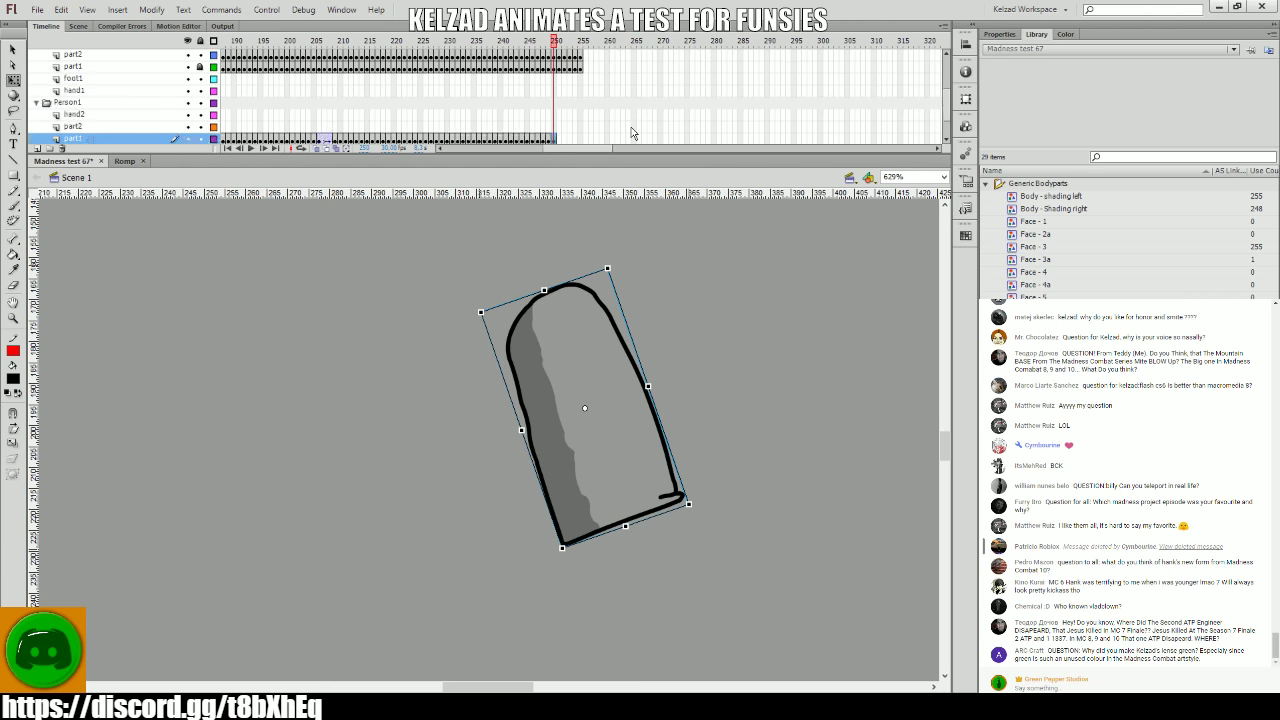
key(z)
drag(751, 598, 434, 216)
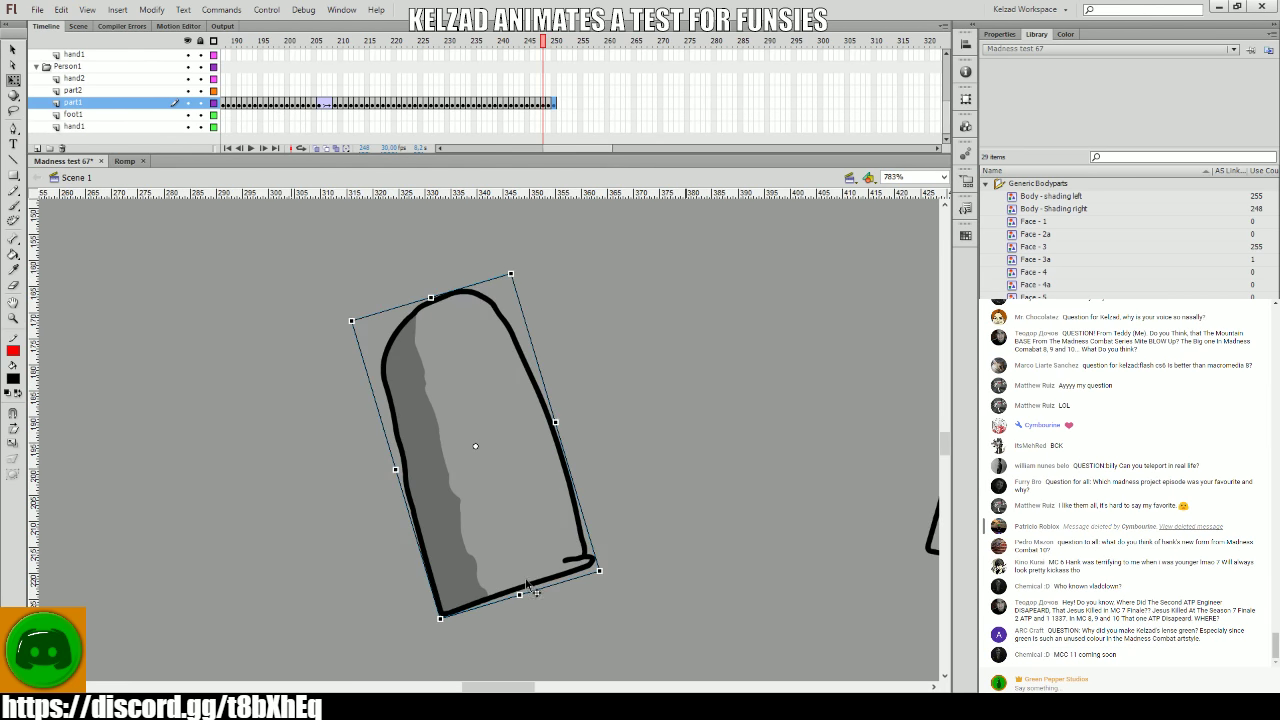
key(q)
key(F6)
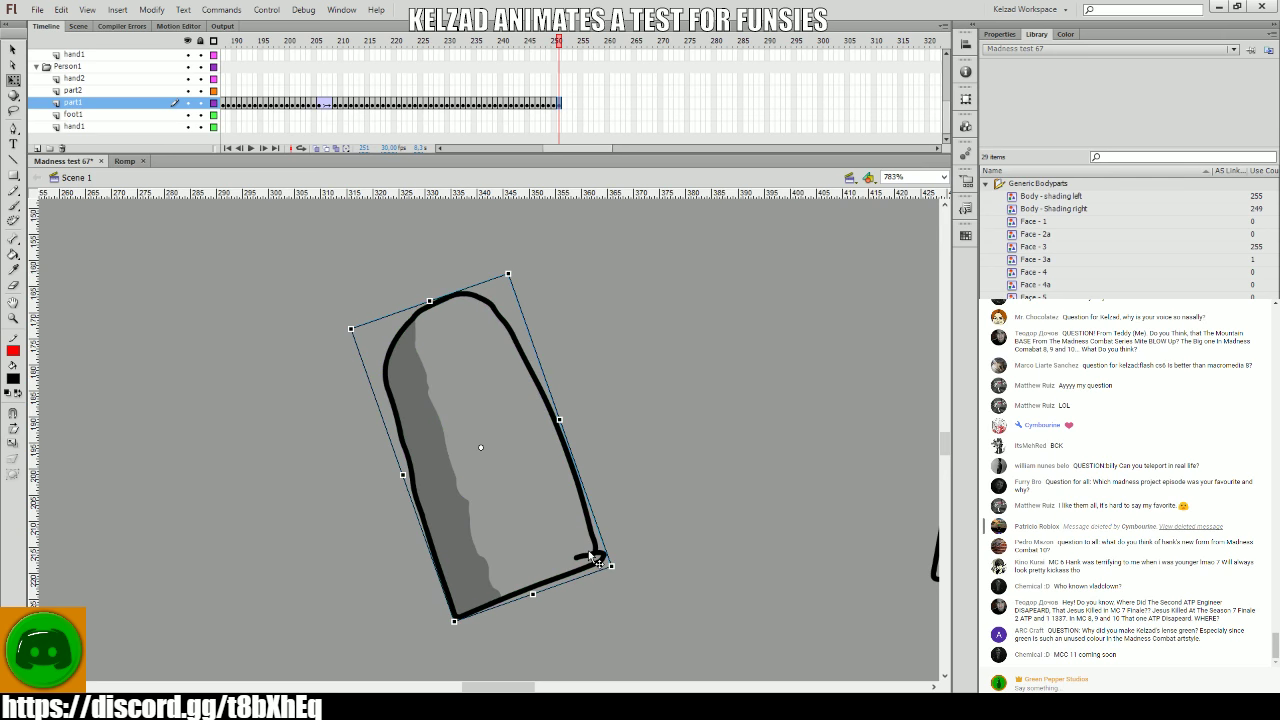
mouse_move(620, 559)
mouse_down()
mouse_move(640, 578)
mouse_move(608, 565)
mouse_up()
key(F6)
key(F6)
key(F6)
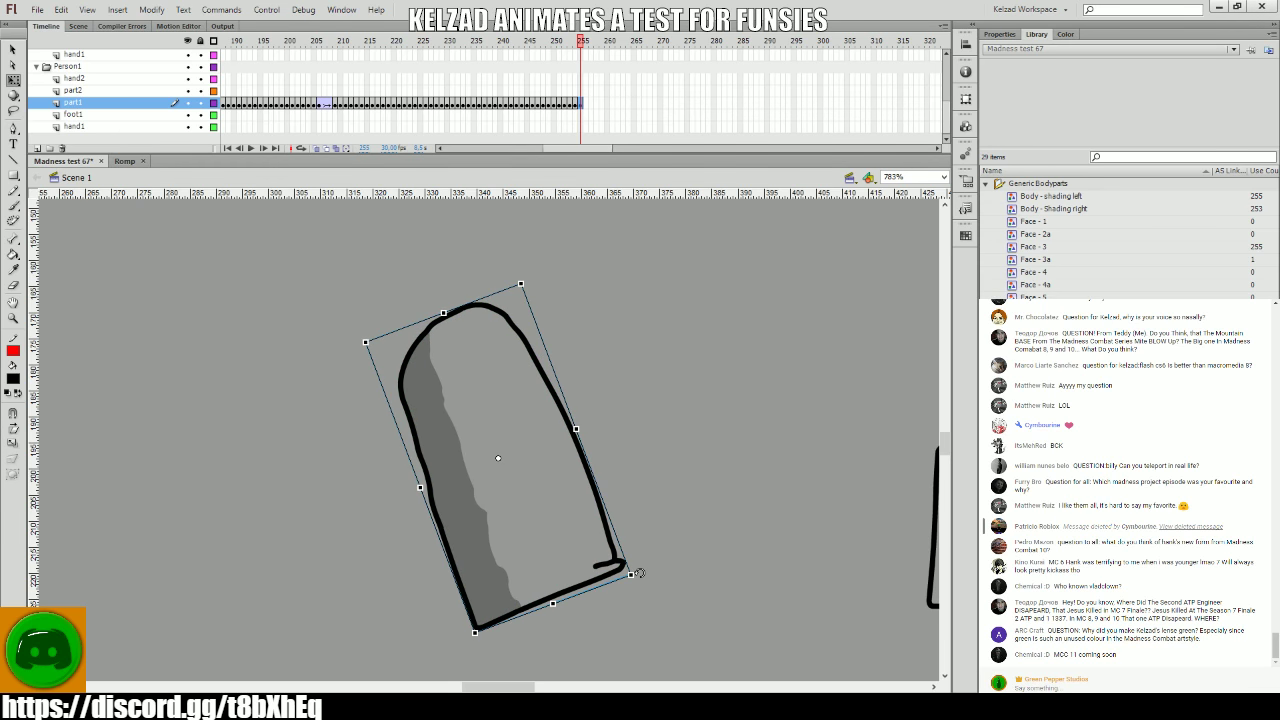
- Compare part1 frames 254 and 255, and add keyframes at 256 and 257 with the body nudged and rotated very slightly
key(comma)
key(period)
key(comma)
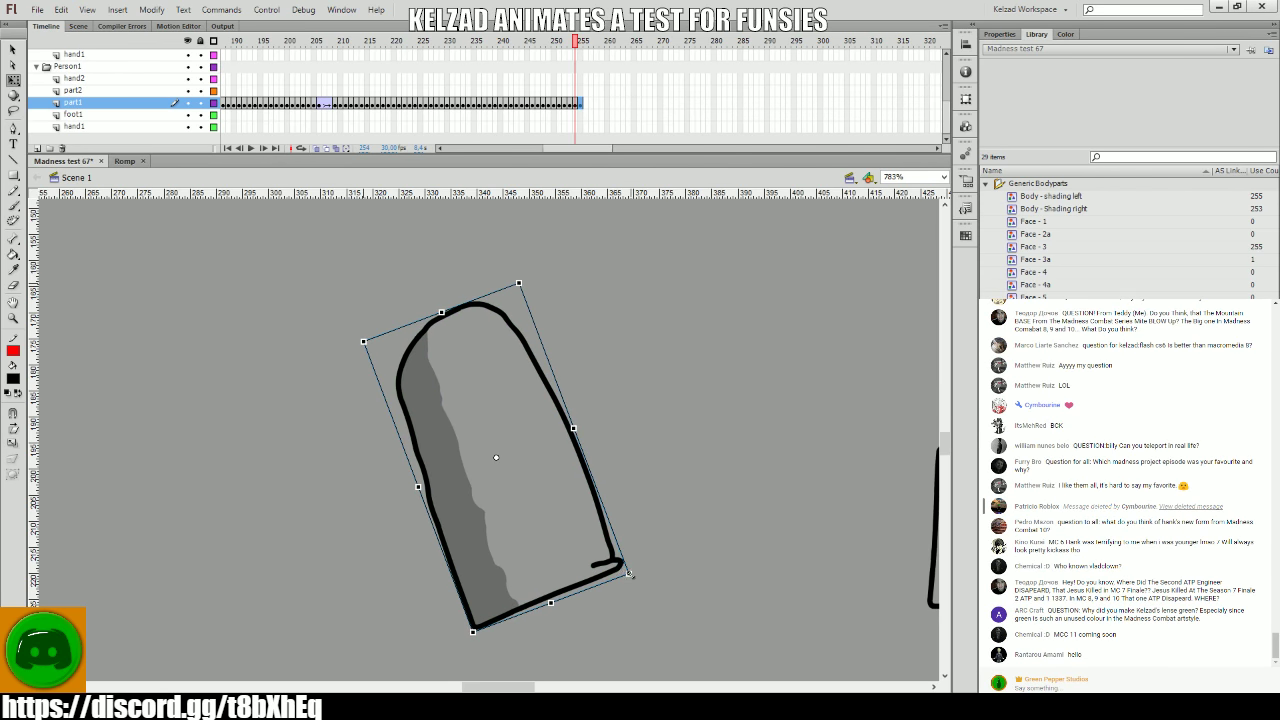
key(period)
key(comma)
key(F6)
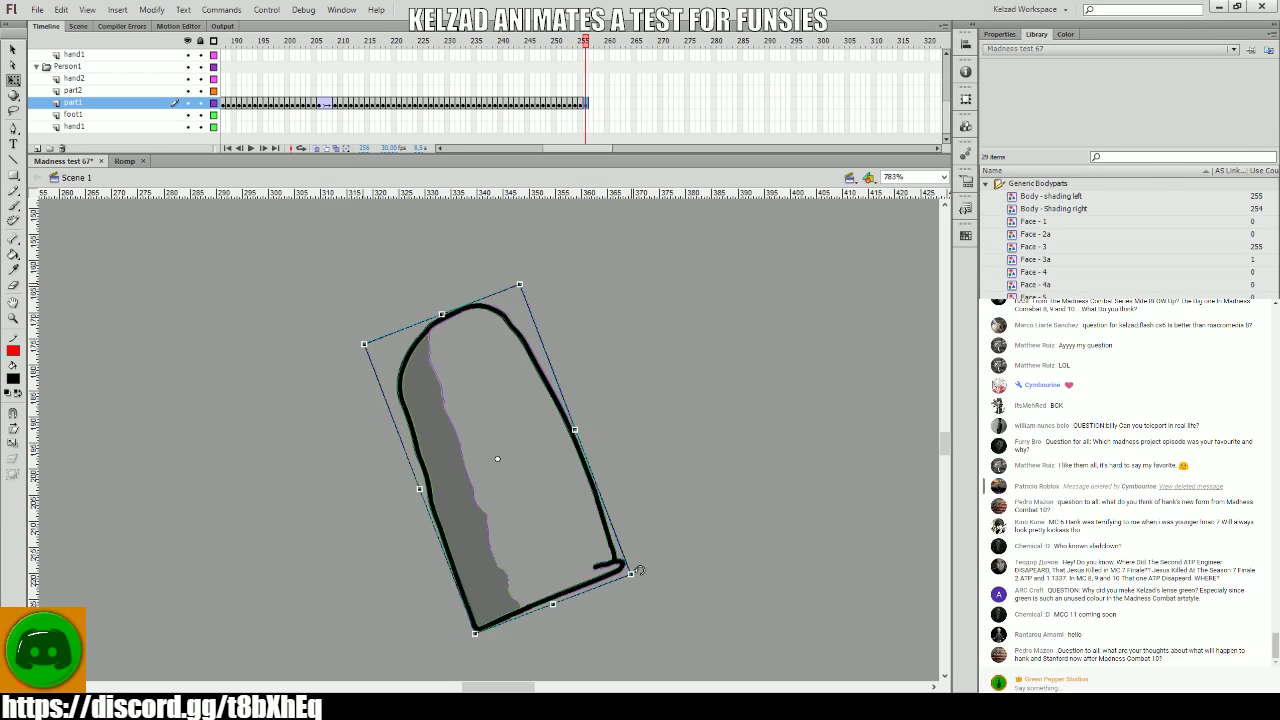
key(F6)
mouse_move(637, 570)
mouse_down()
mouse_move(604, 575)
mouse_move(636, 573)
mouse_up()
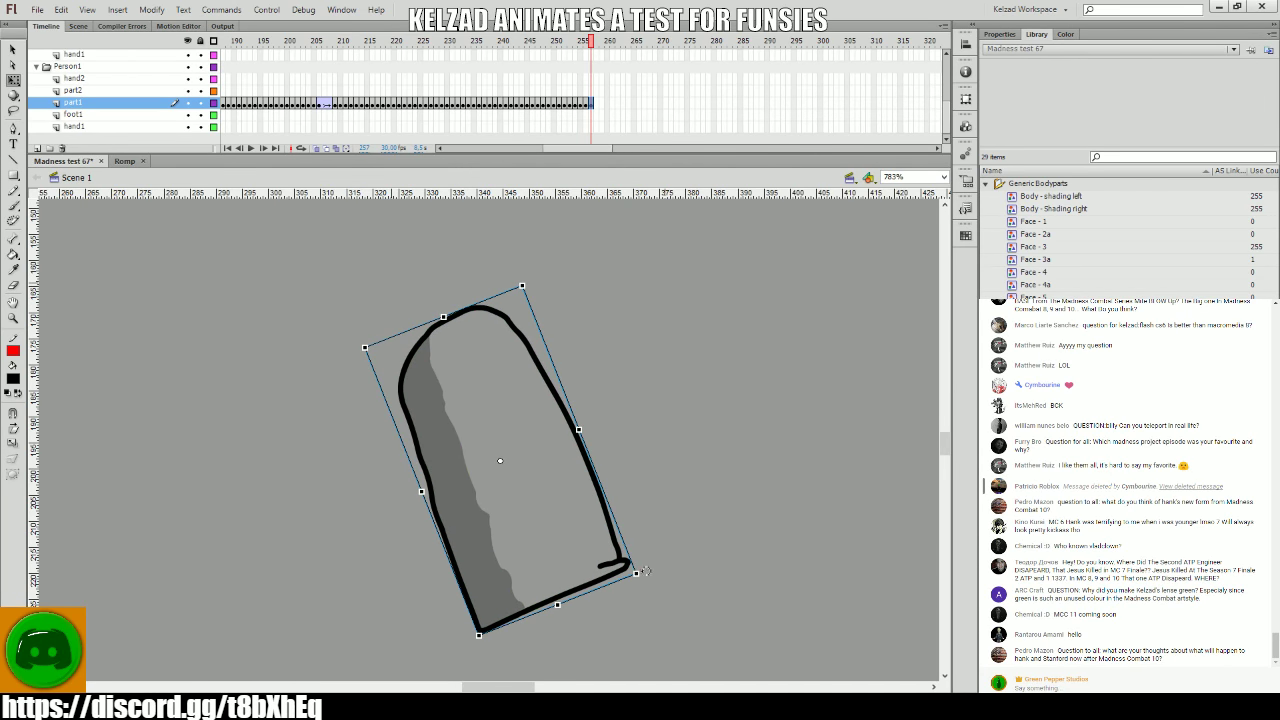
- Add part1 keyframes from 258 to 264, moving the body back left with a slight clockwise rotation
key(F6)
drag(645, 570, 547, 580)
key(F6)
key(F6)
key(F6)
key(F6)
key(F6)
key(F6)
- Compare part1 frames 262 to 264, and add keyframes at 265 and 266 with the body moved left and rotated slightly clockwise
key(comma)
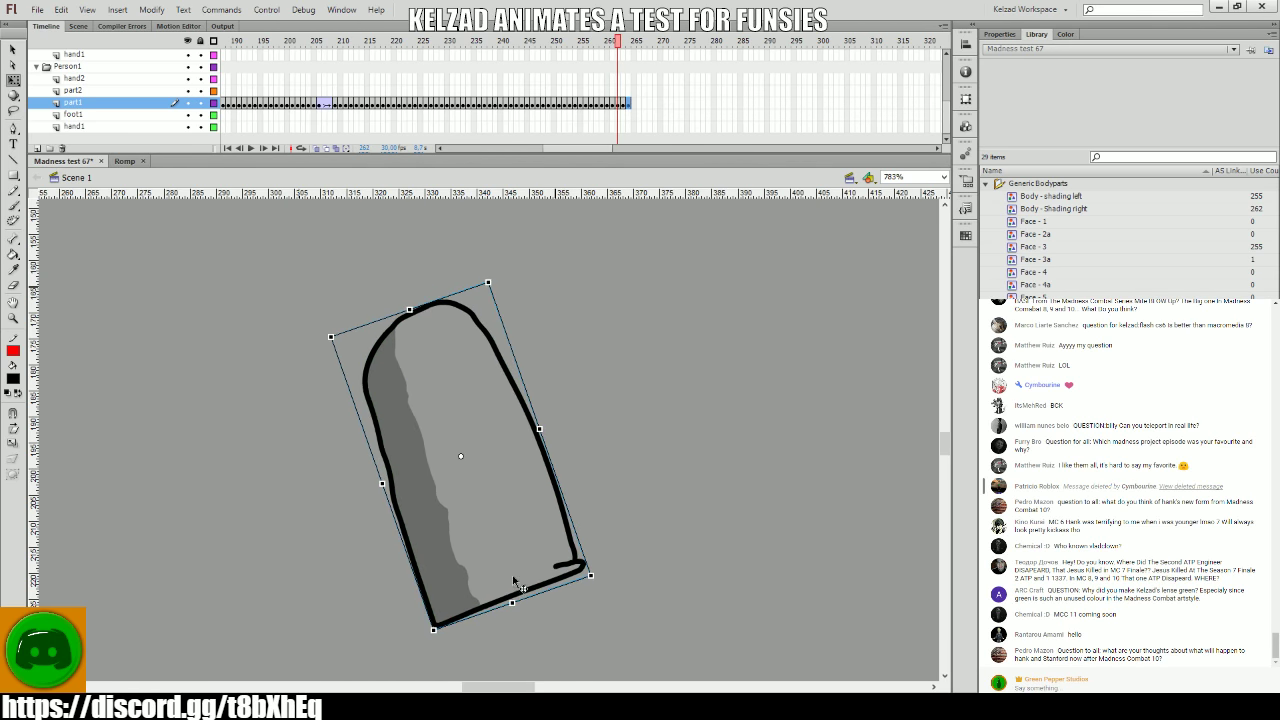
key(period)
click(497, 578)
key(comma)
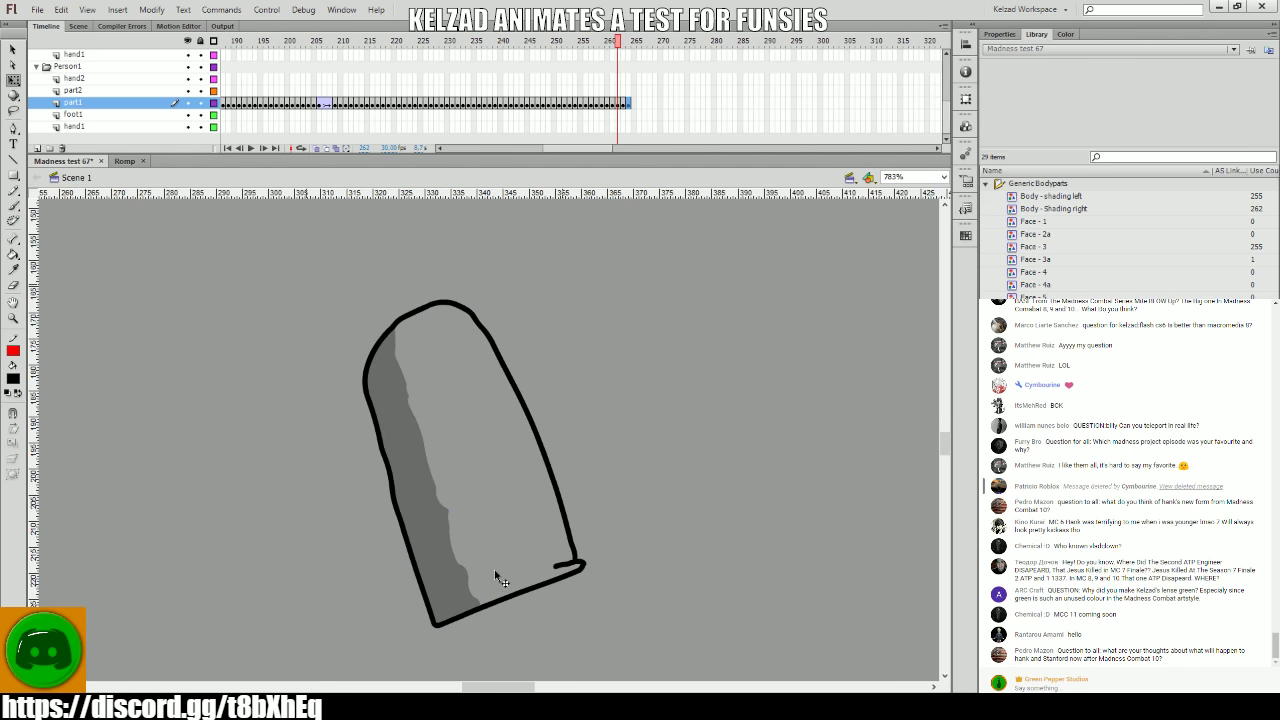
key(period)
click(479, 566)
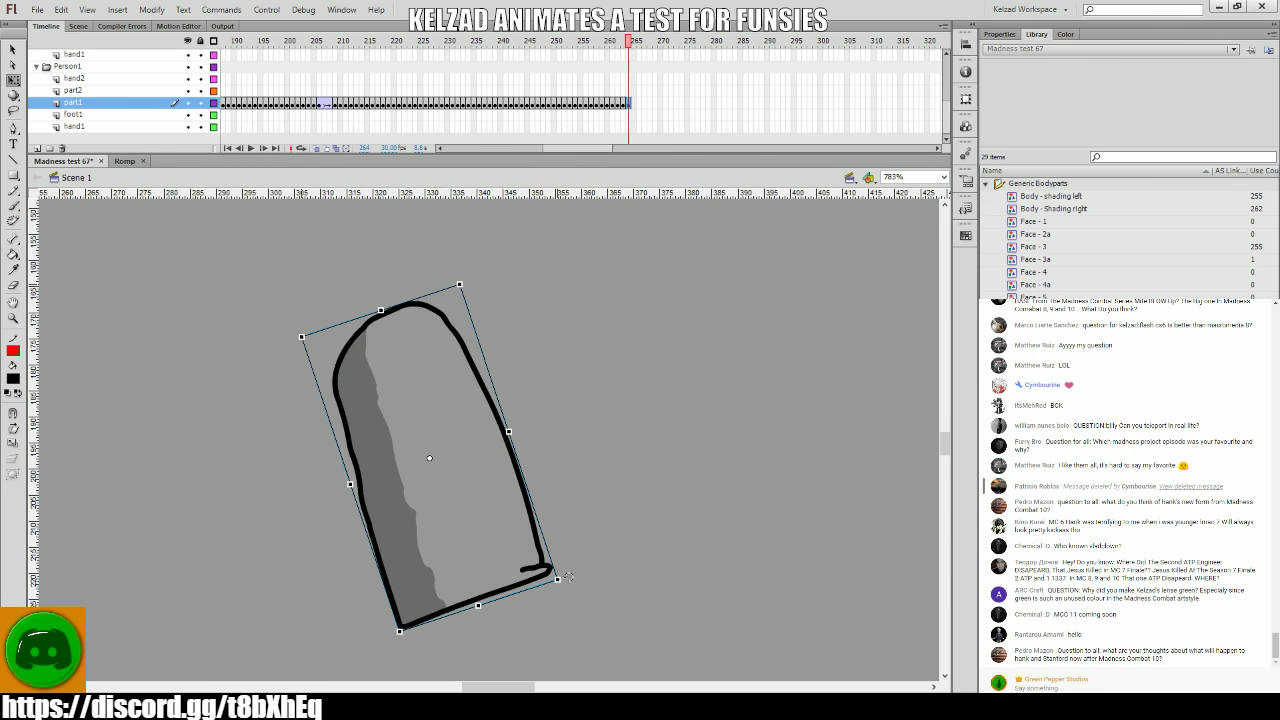
key(F6)
drag(560, 580, 533, 585)
key(F6)
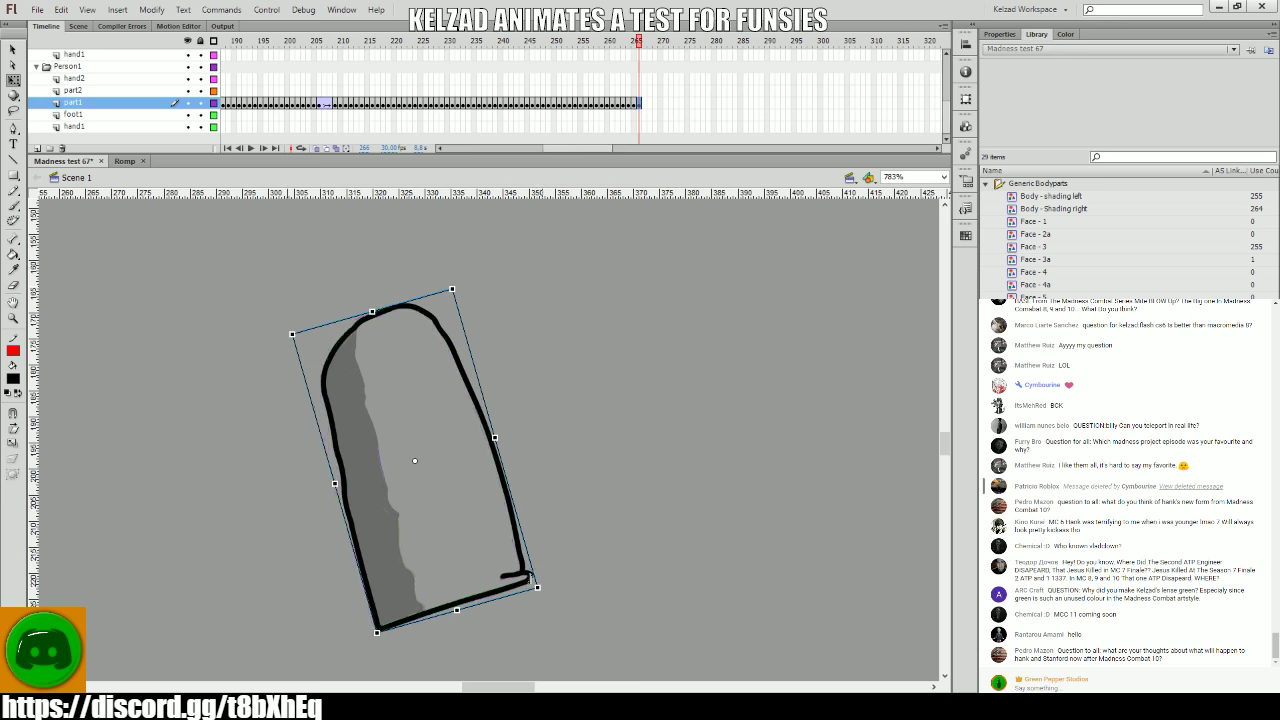
drag(634, 586, 510, 505)
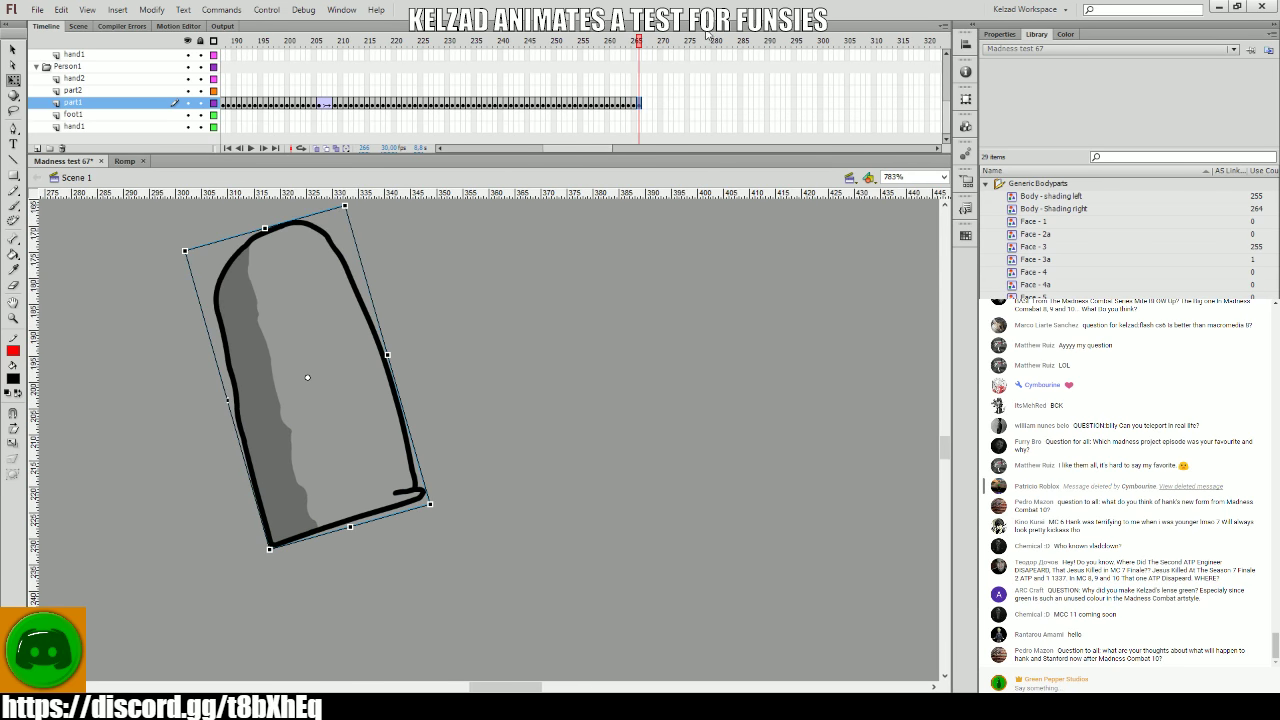
- Extend Person2's part1 and part2 layers to frame 300
scroll(751, 97, up, 4)
click(822, 92)
drag(822, 92, 818, 113)
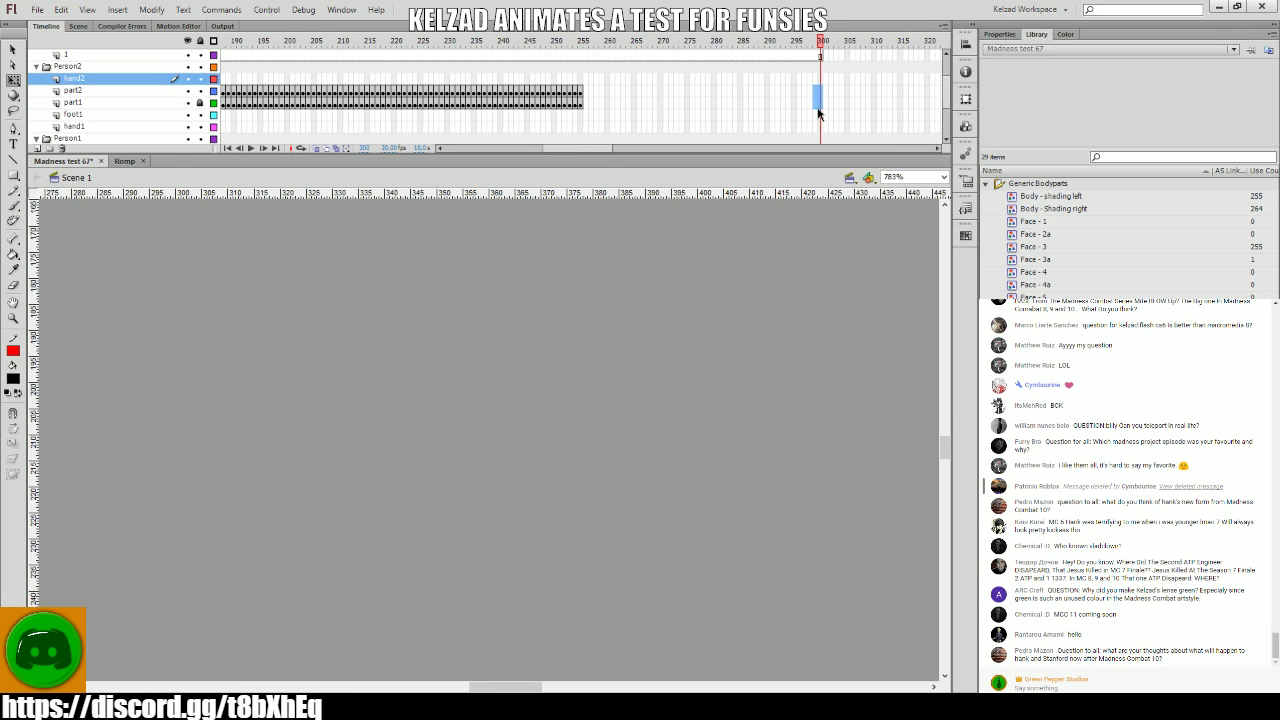
key(F5)
mouse_move(590, 78)
mouse_down()
mouse_move(661, 90)
mouse_move(588, 90)
mouse_up()
- Compare Person1's part1 frames 265 and 266, and add keyframes from 267 to 282, easing the body left and slightly down with tiny clockwise rotations
scroll(600, 100, down, 2)
click(636, 103)
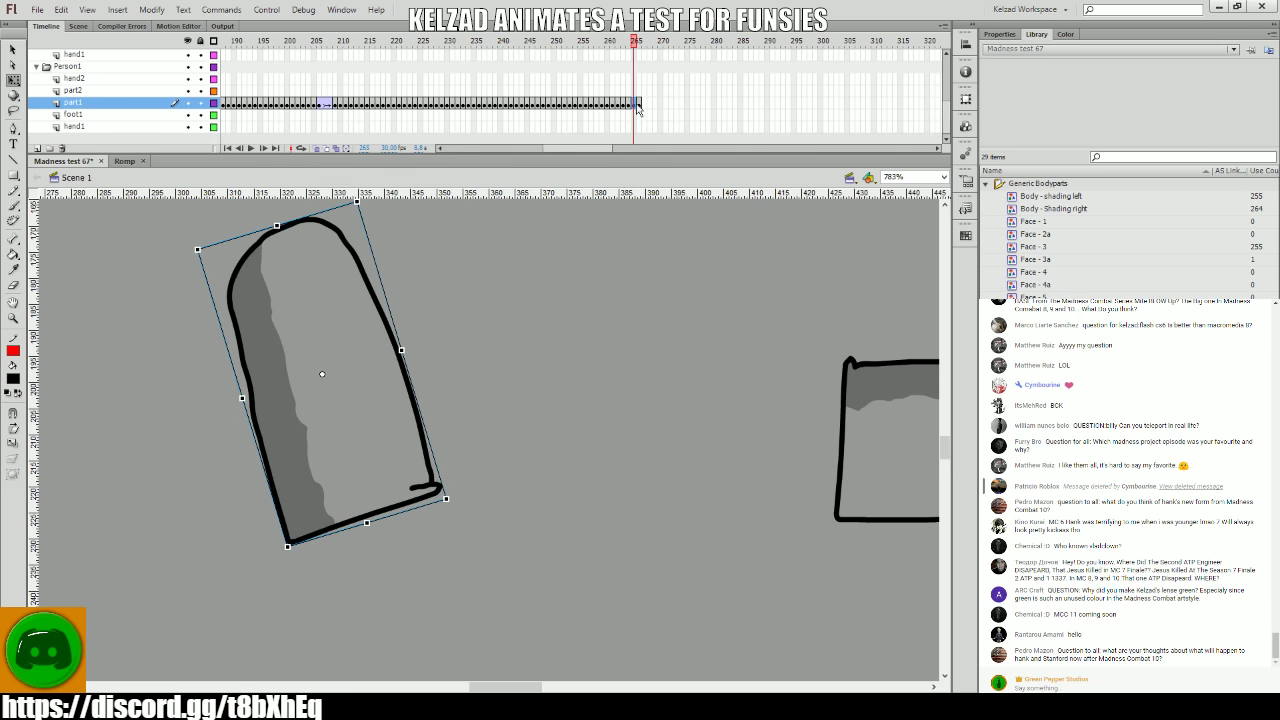
key(comma)
key(period)
key(comma)
key(period)
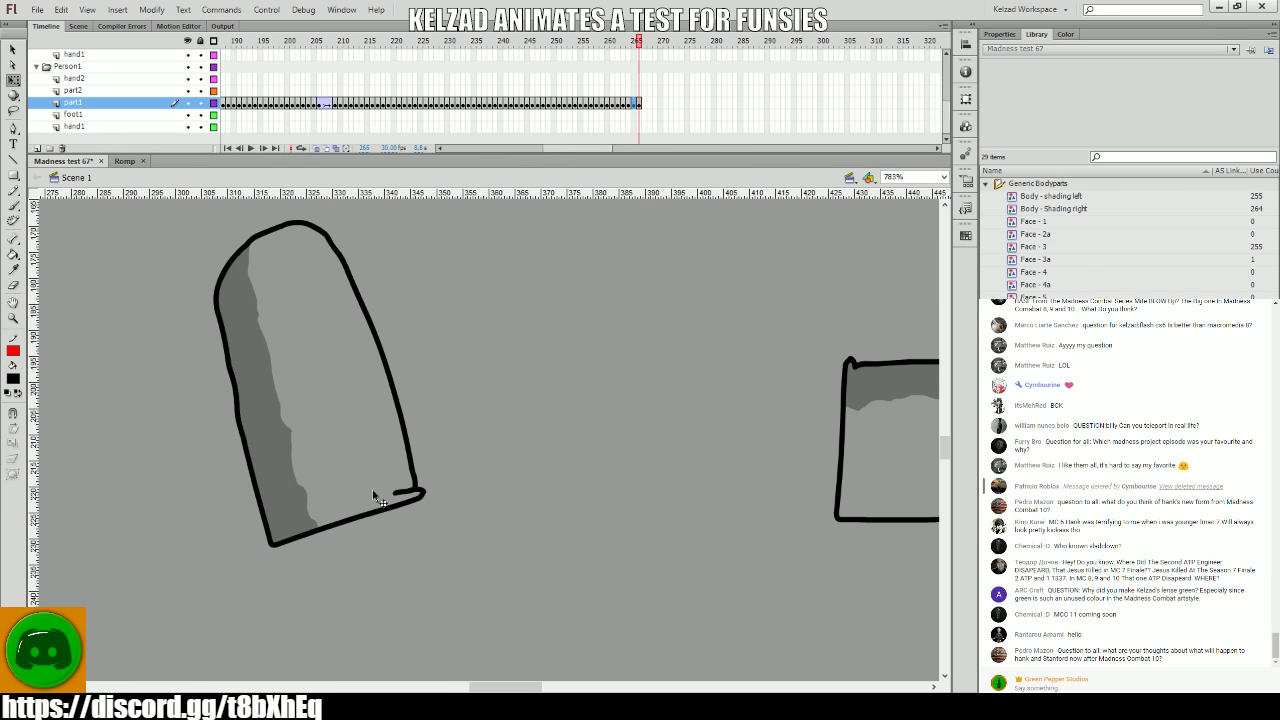
click(374, 489)
key(F6)
drag(428, 510, 361, 526)
key(F6)
key(F6)
key(F6)
key(F6)
key(F6)
key(F6)
key(F6)
key(F6)
key(F6)
key(F6)
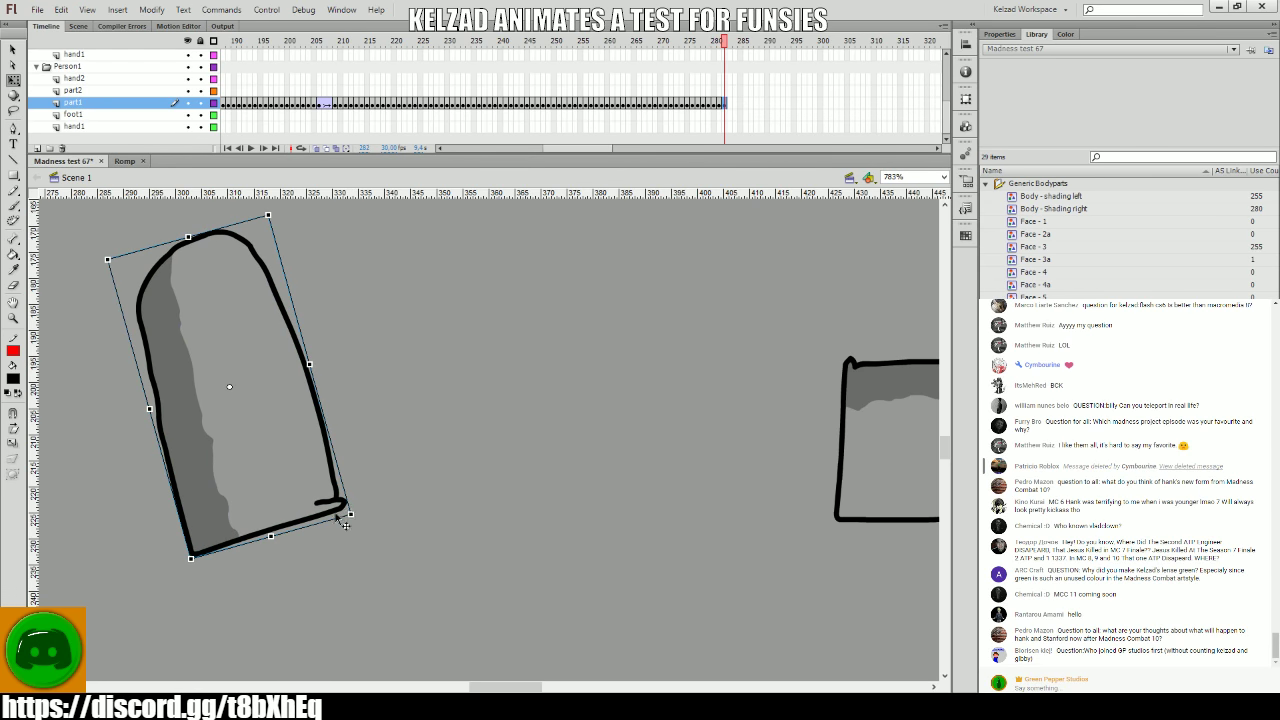
drag(358, 512, 358, 514)
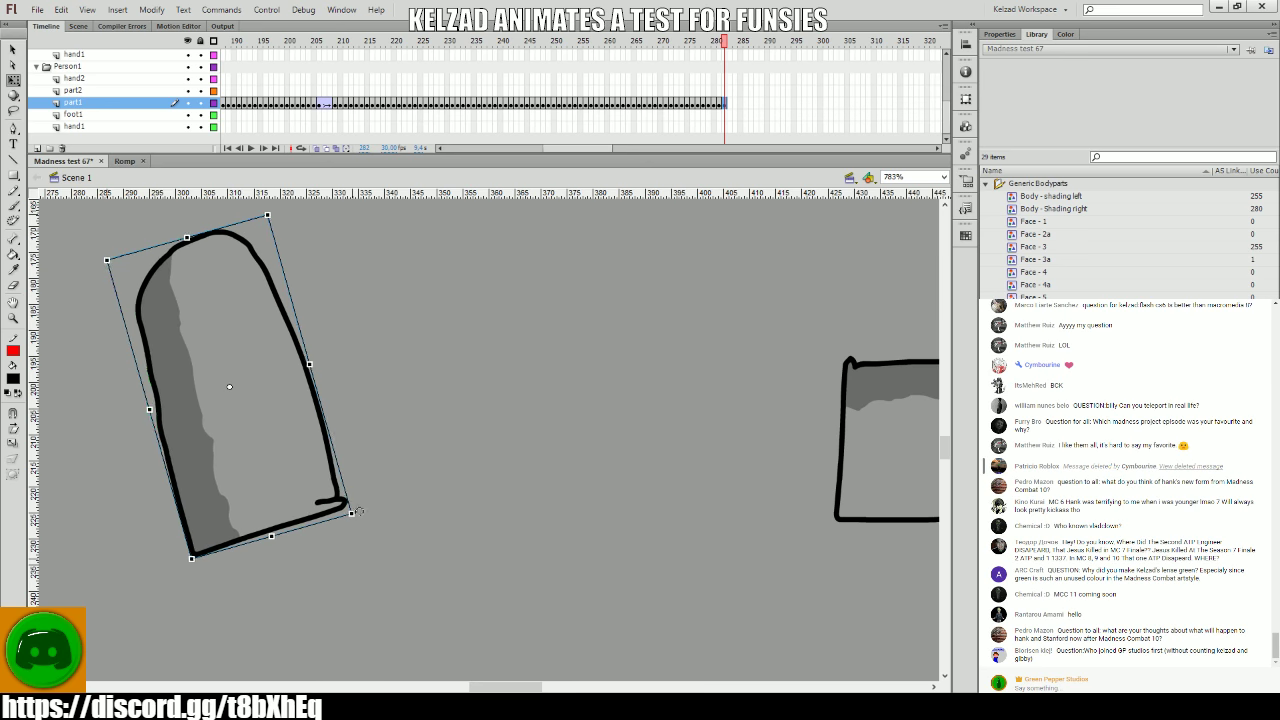
- Extend Person1's part1 layer to frame 300 and play back the animation
click(826, 104)
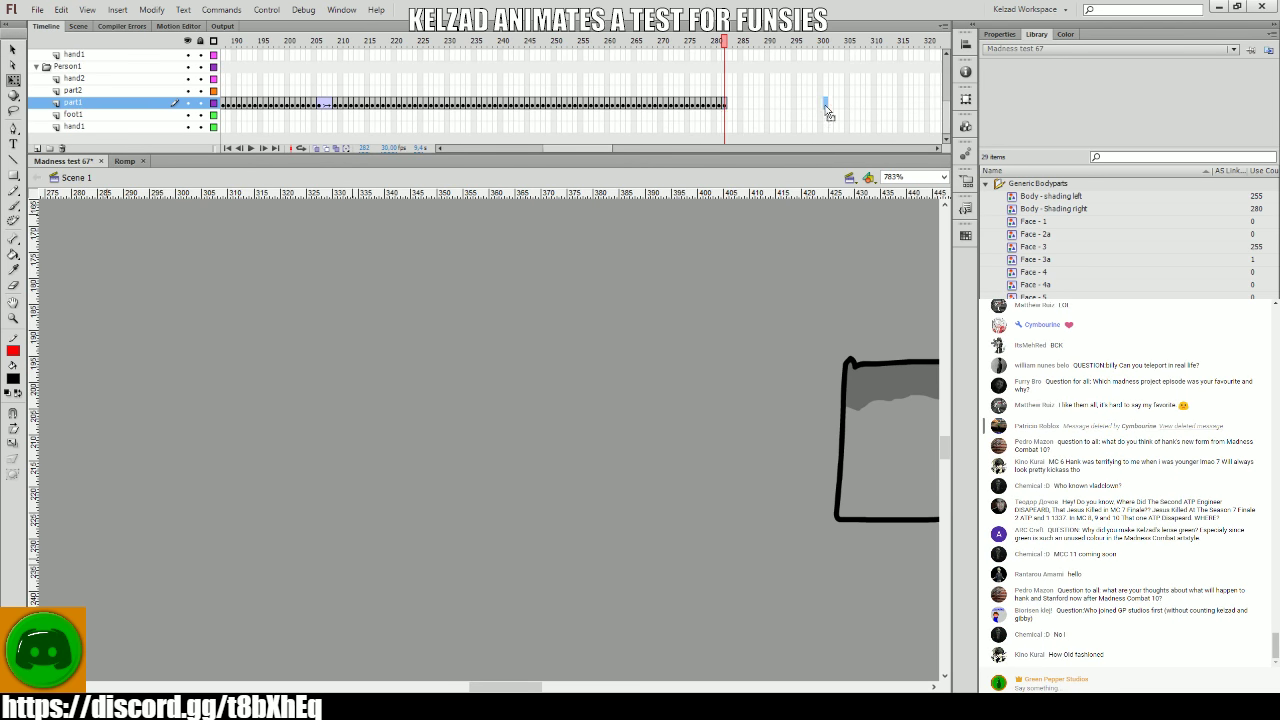
key(F5)
drag(826, 104, 608, 104)
click(398, 86)
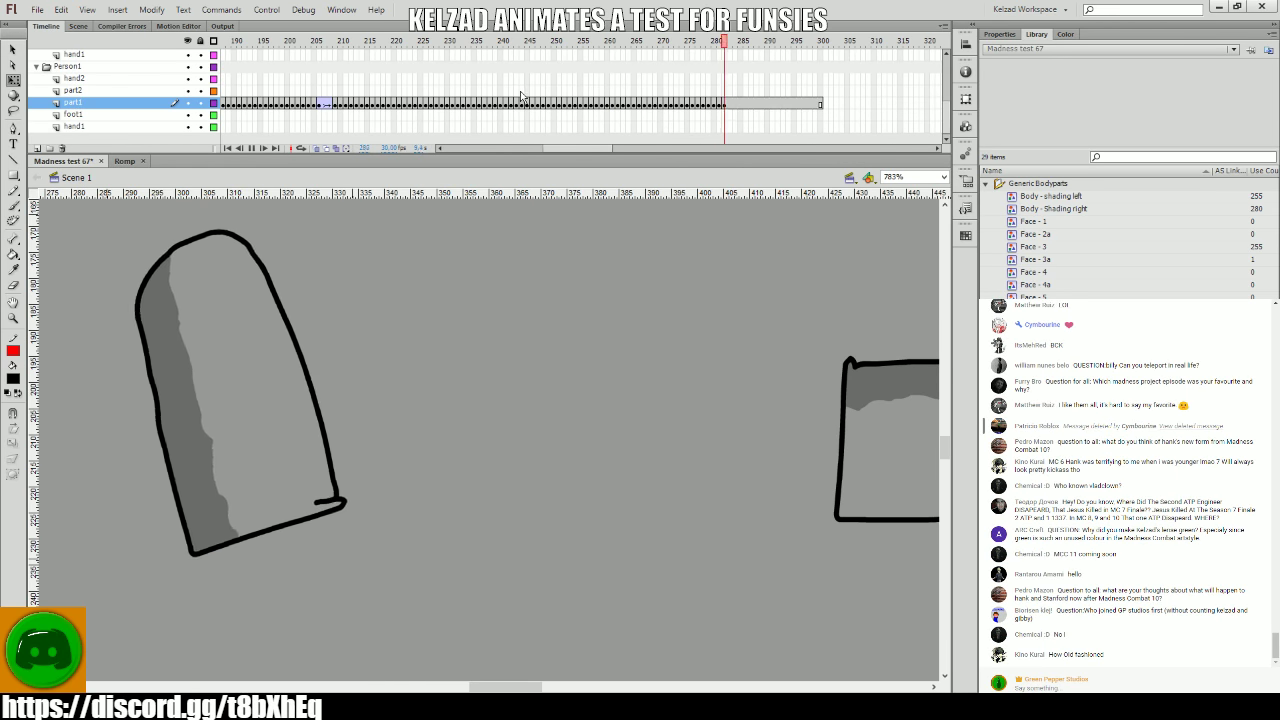
click(398, 78)
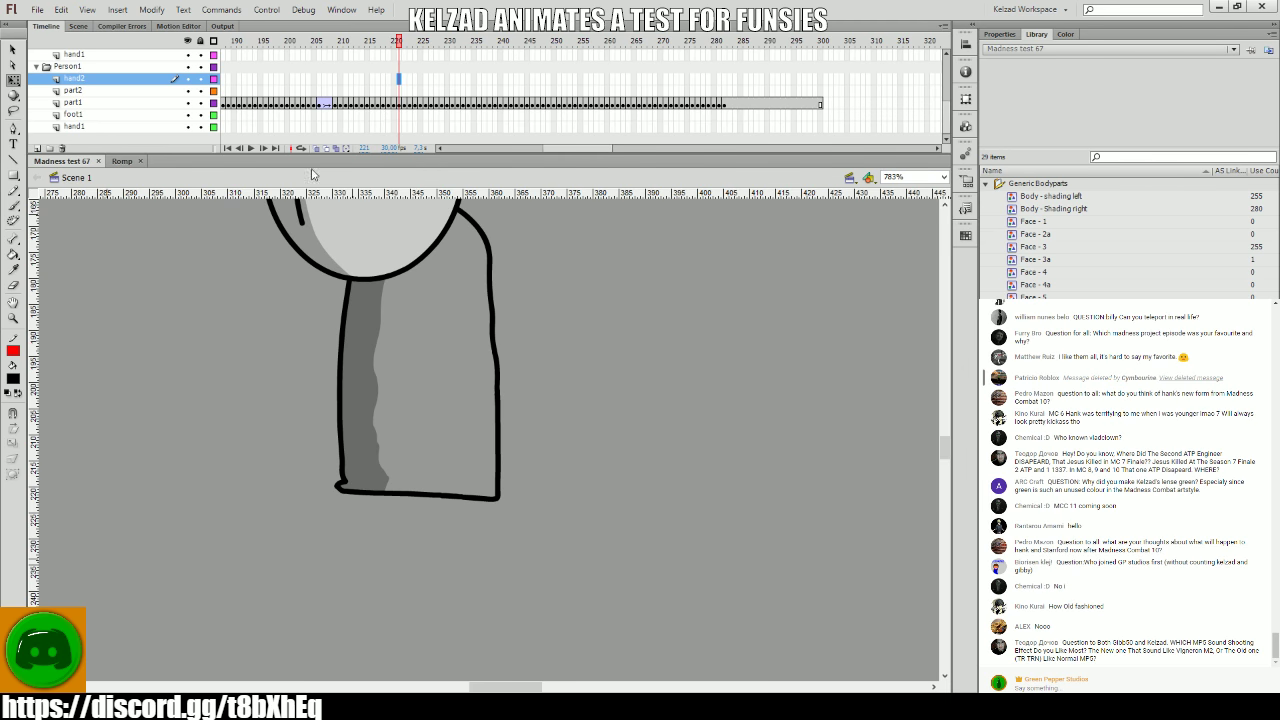
- Convert the remaining tweened frames around frame 207 on Person1's part1 layer to keyframes
drag(300, 103, 230, 103)
click(478, 103)
click(452, 104)
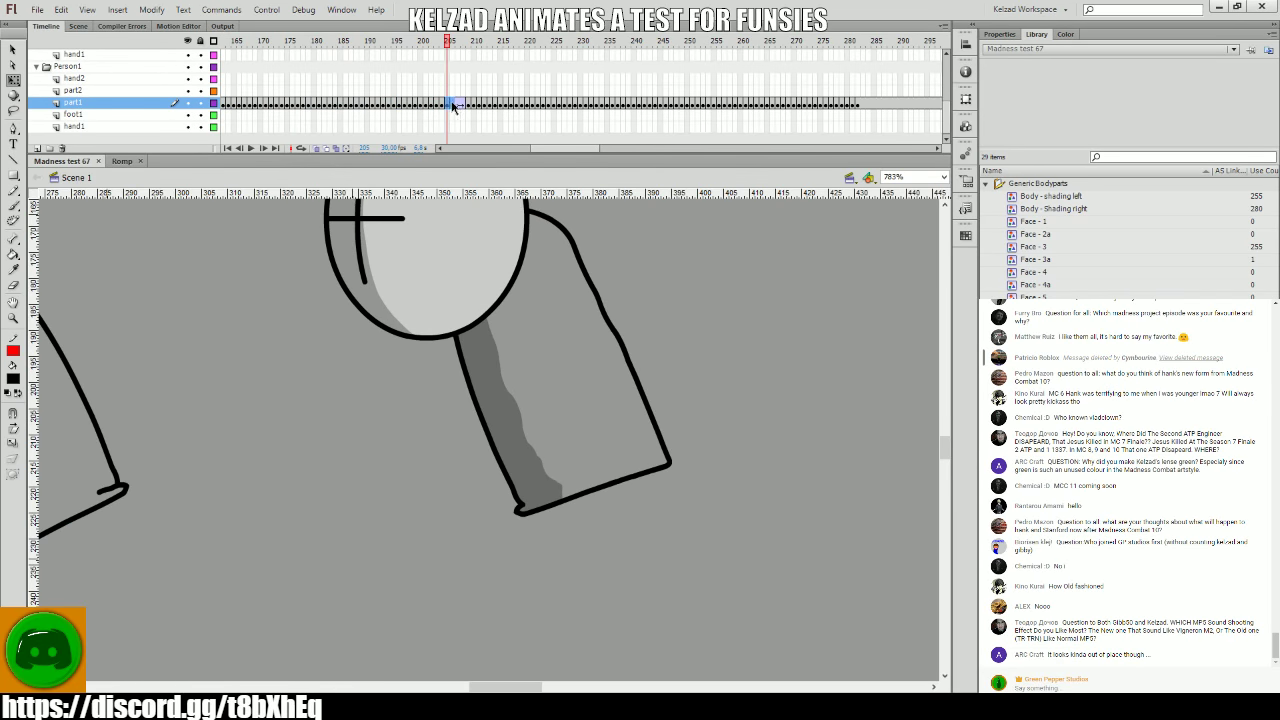
click(468, 104)
click(463, 104)
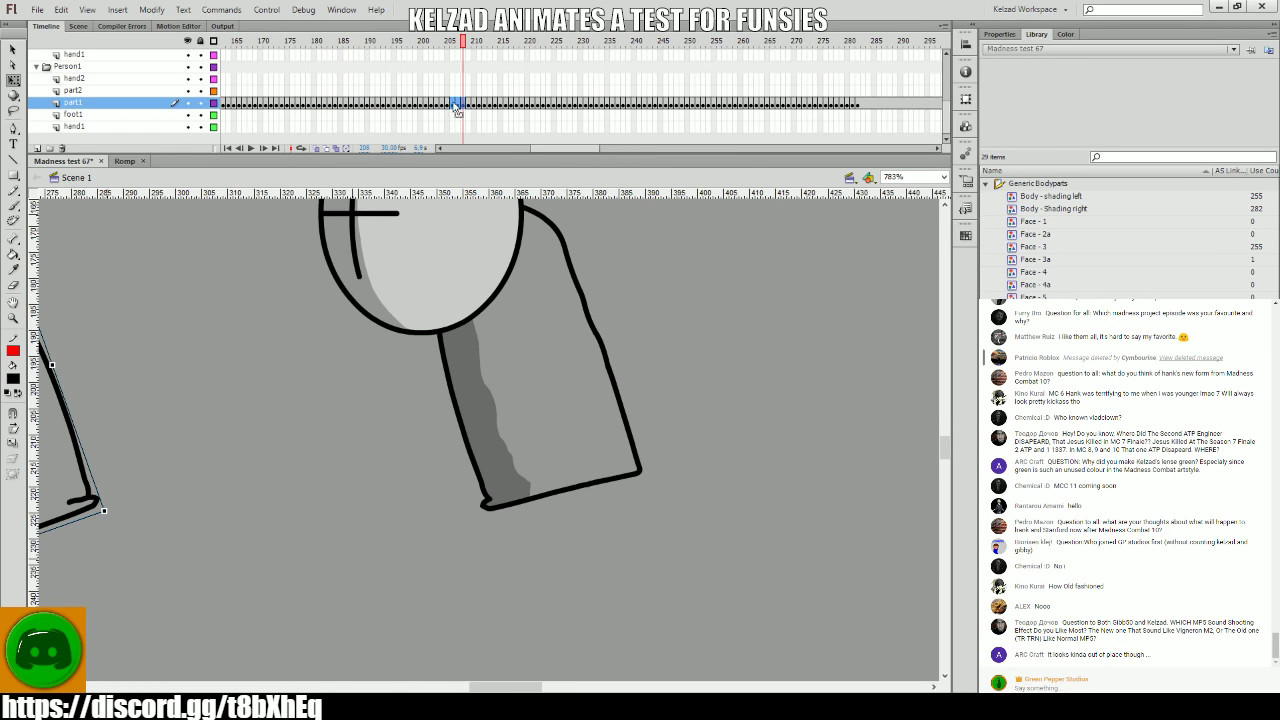
- Compare the positions of Person2's head and body across frames 202 to 207
mouse_move(435, 104)
mouse_down()
mouse_move(471, 108)
mouse_move(457, 106)
mouse_up()
click(434, 276)
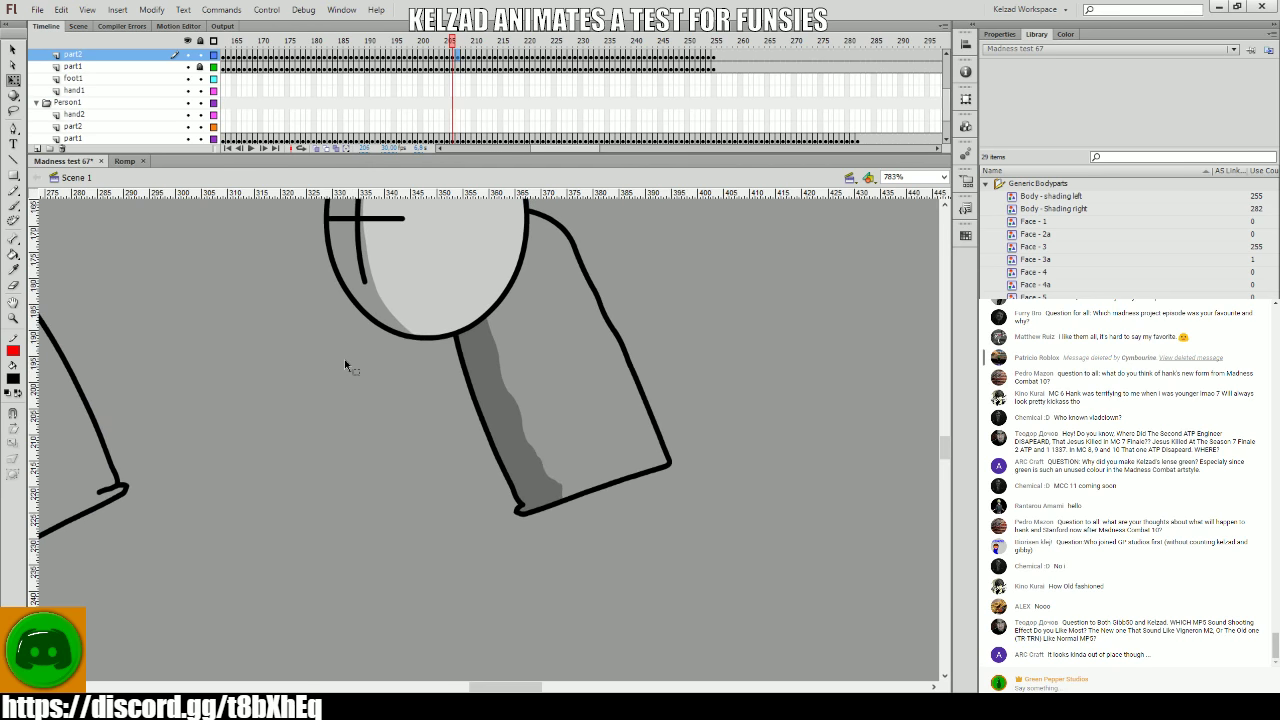
scroll(344, 376, up, 3)
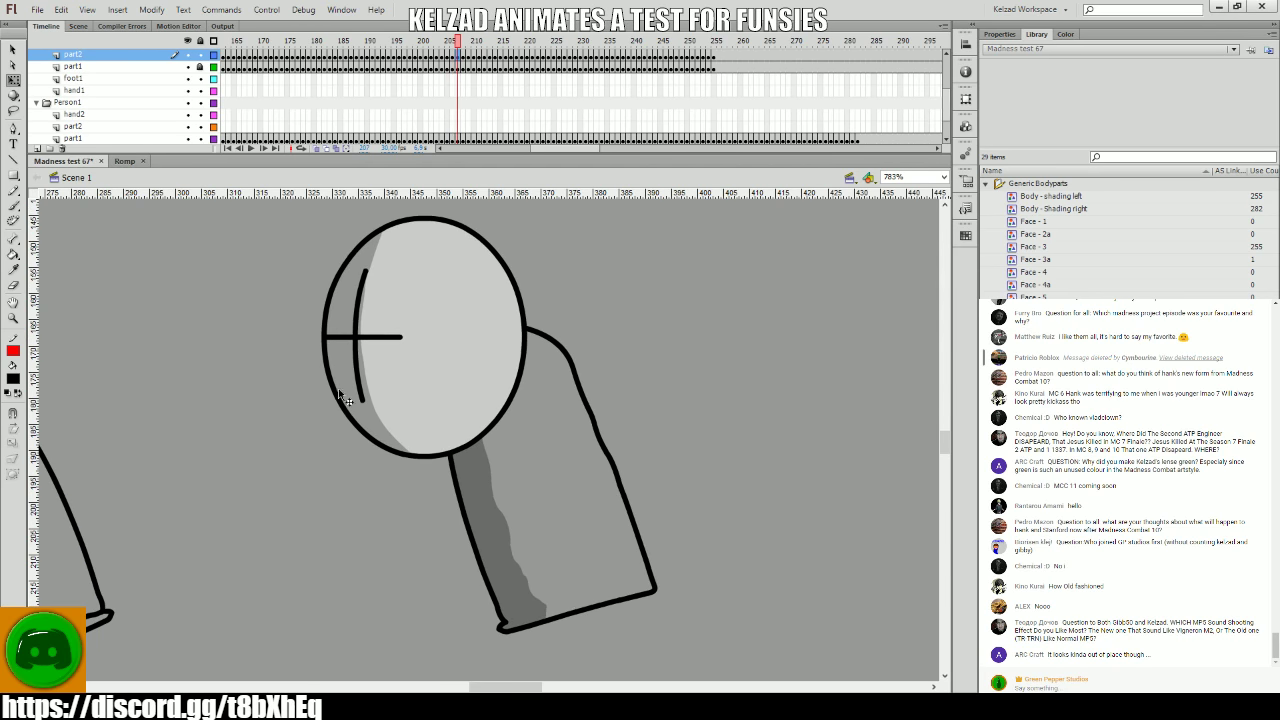
click(398, 412)
key(comma)
key(comma)
key(comma)
key(comma)
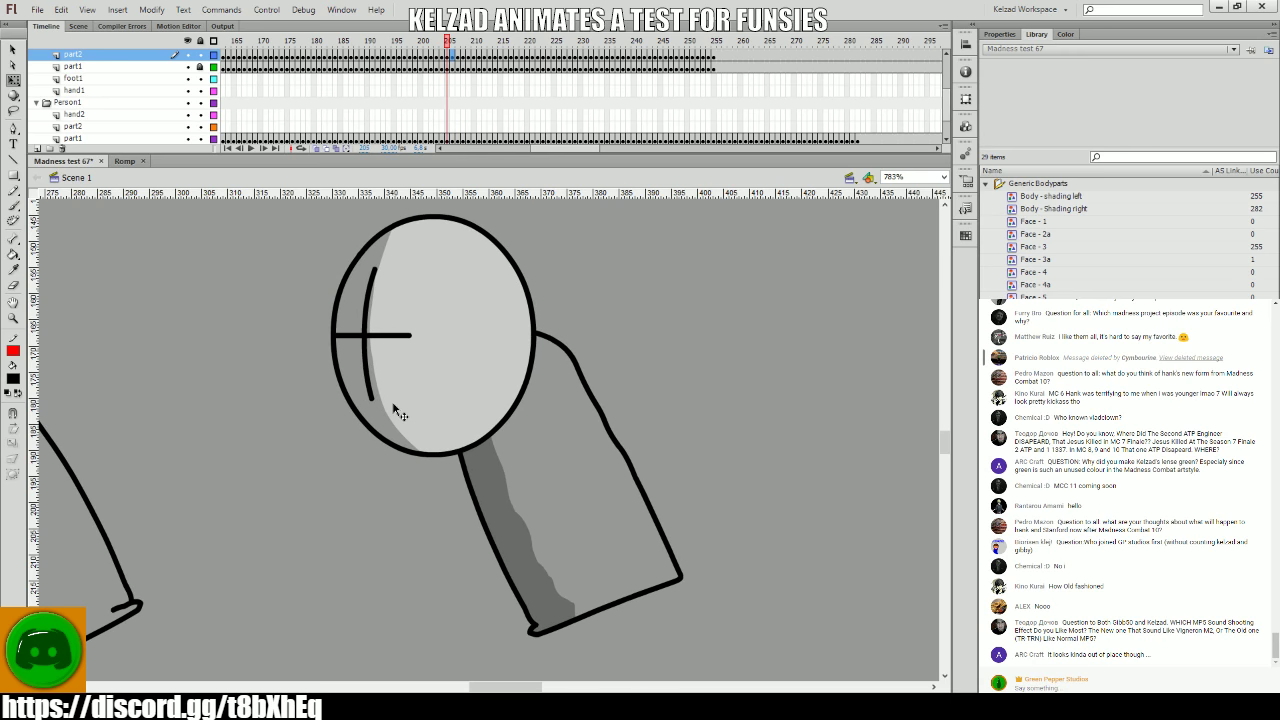
click(398, 412)
key(period)
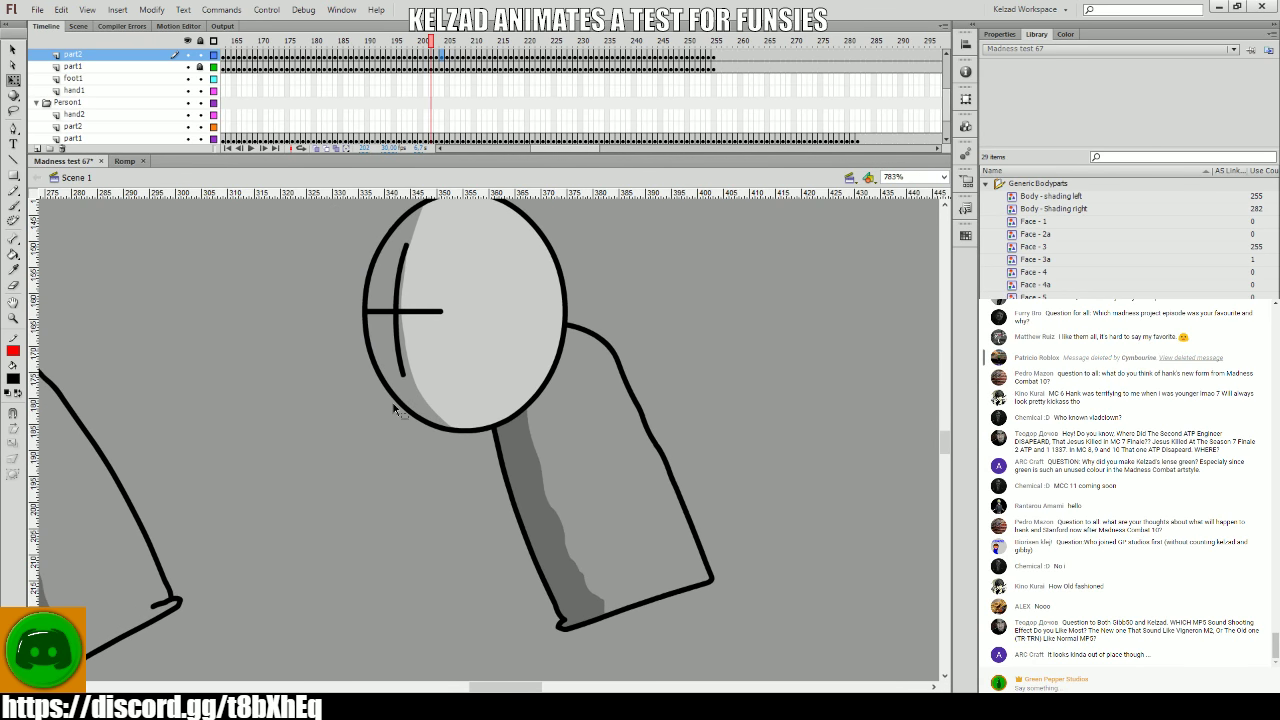
key(comma)
key(period)
key(period)
key(comma)
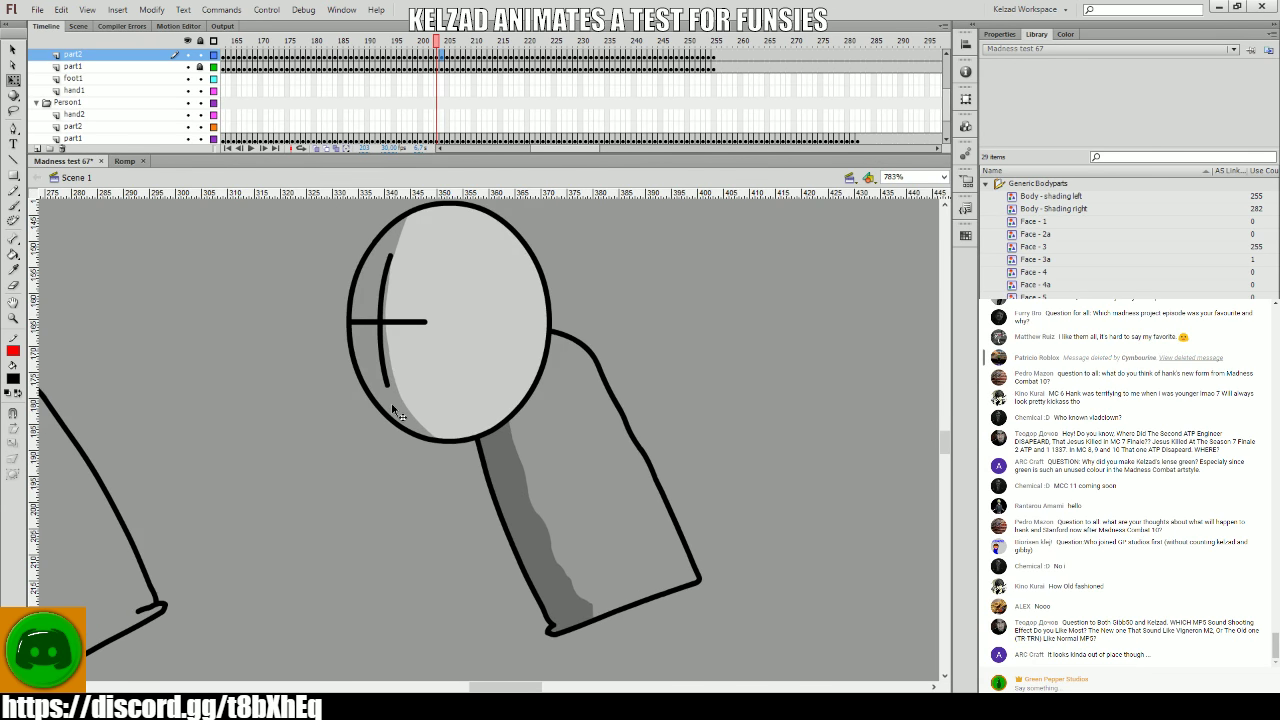
key(period)
click(398, 412)
key(period)
key(period)
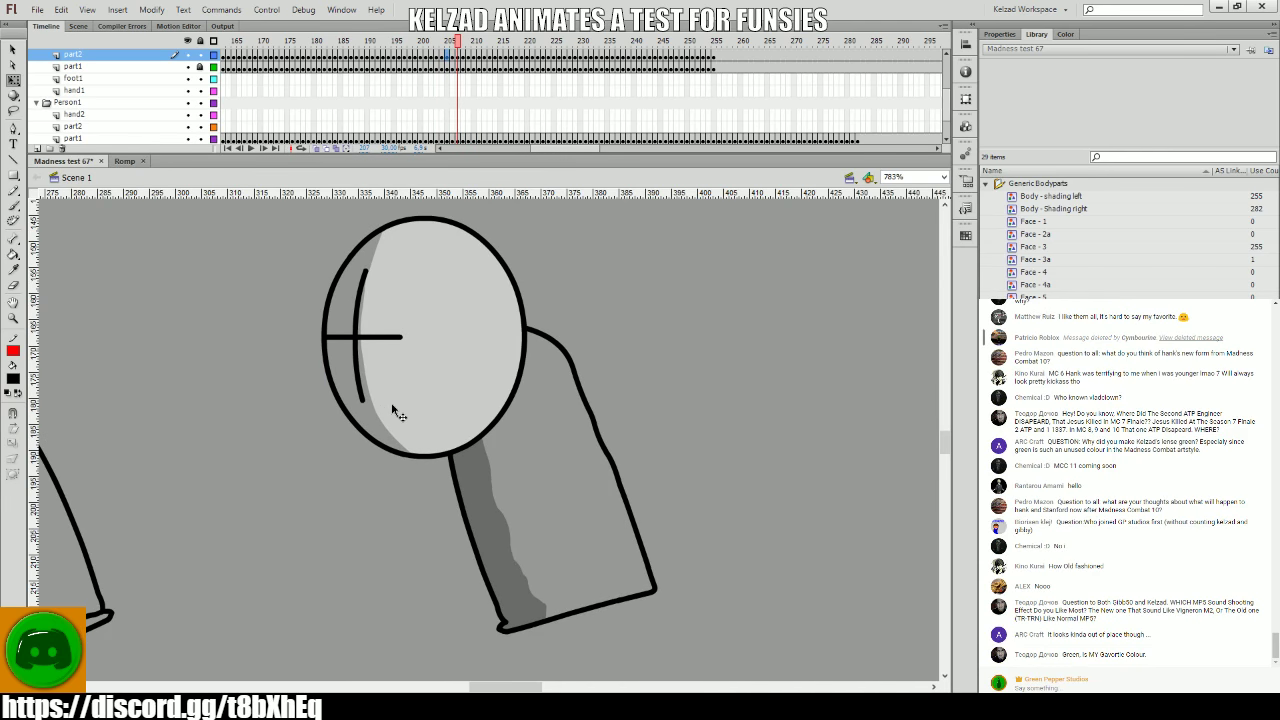
- Scrub and play back the sway of both characters between about frames 182 and 235
drag(405, 90, 333, 88)
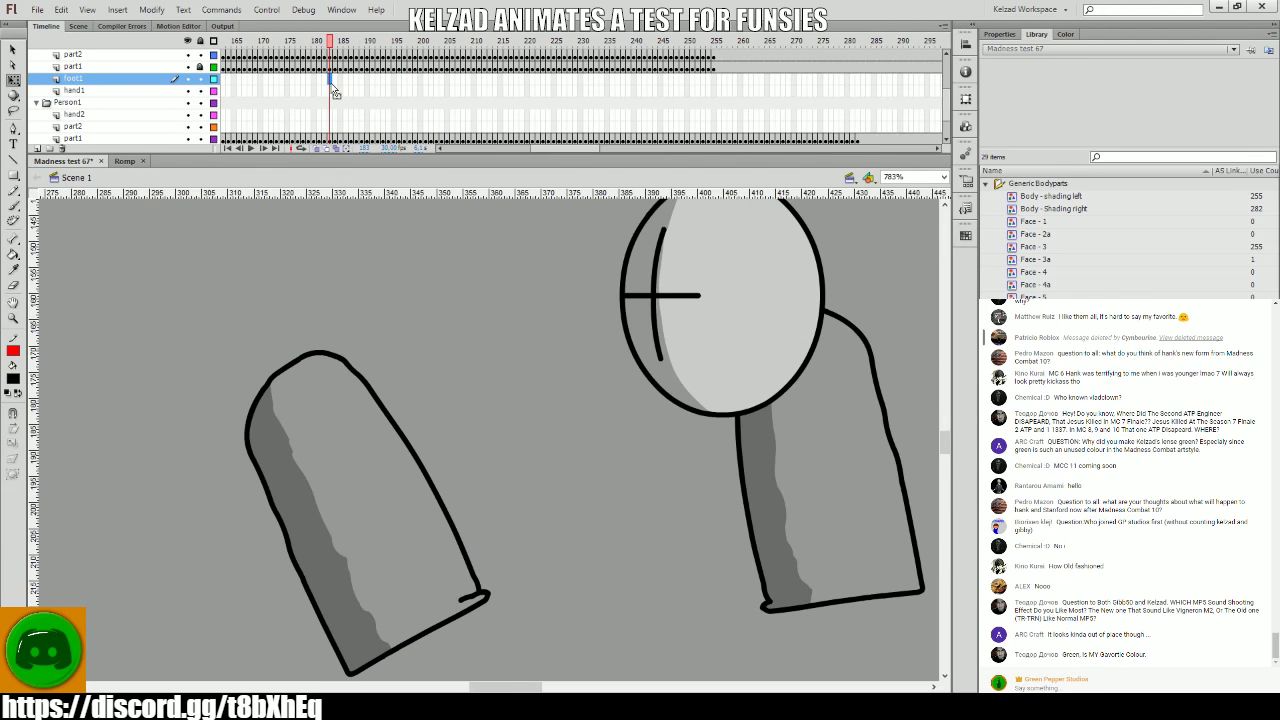
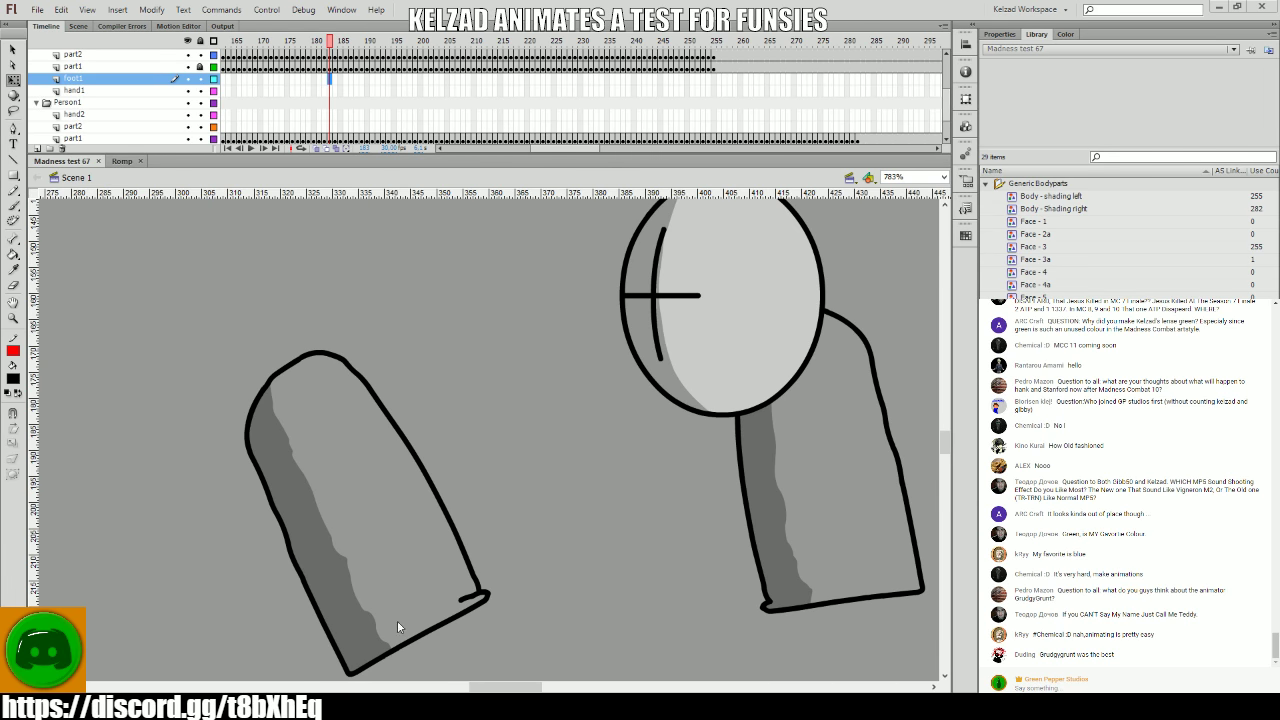
drag(440, 118, 503, 107)
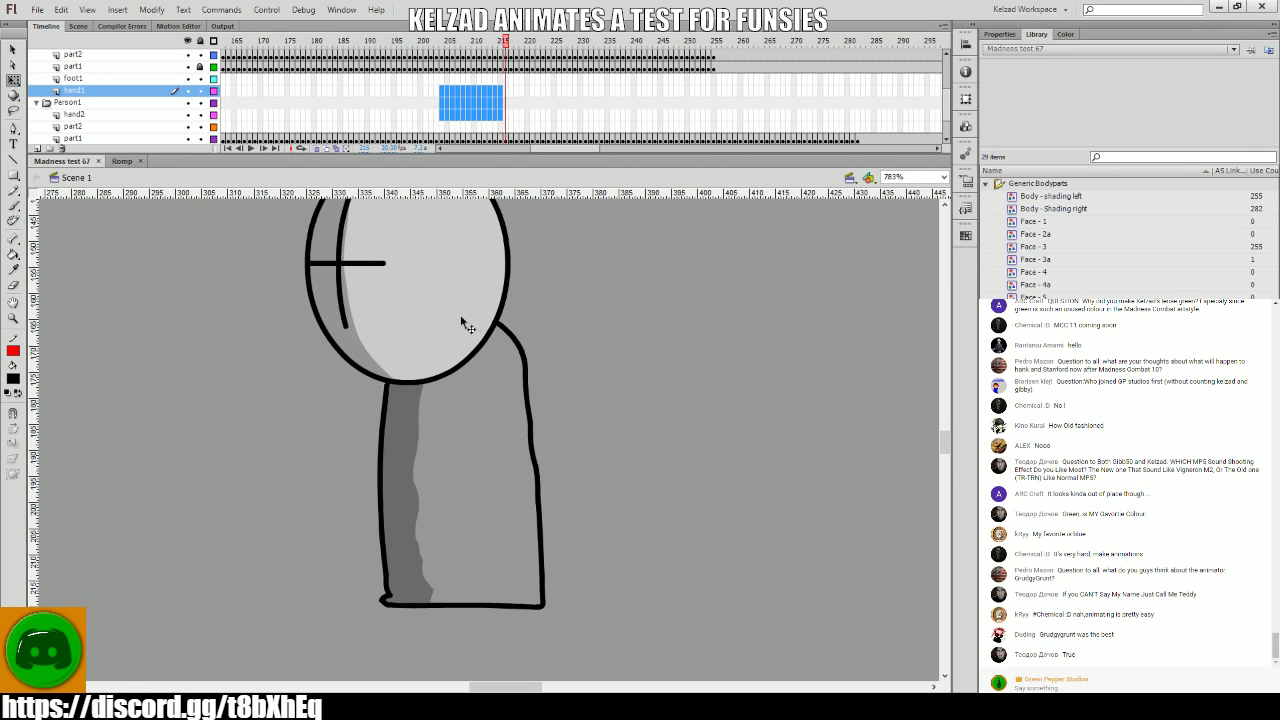
click(463, 318)
click(492, 105)
key(Return)
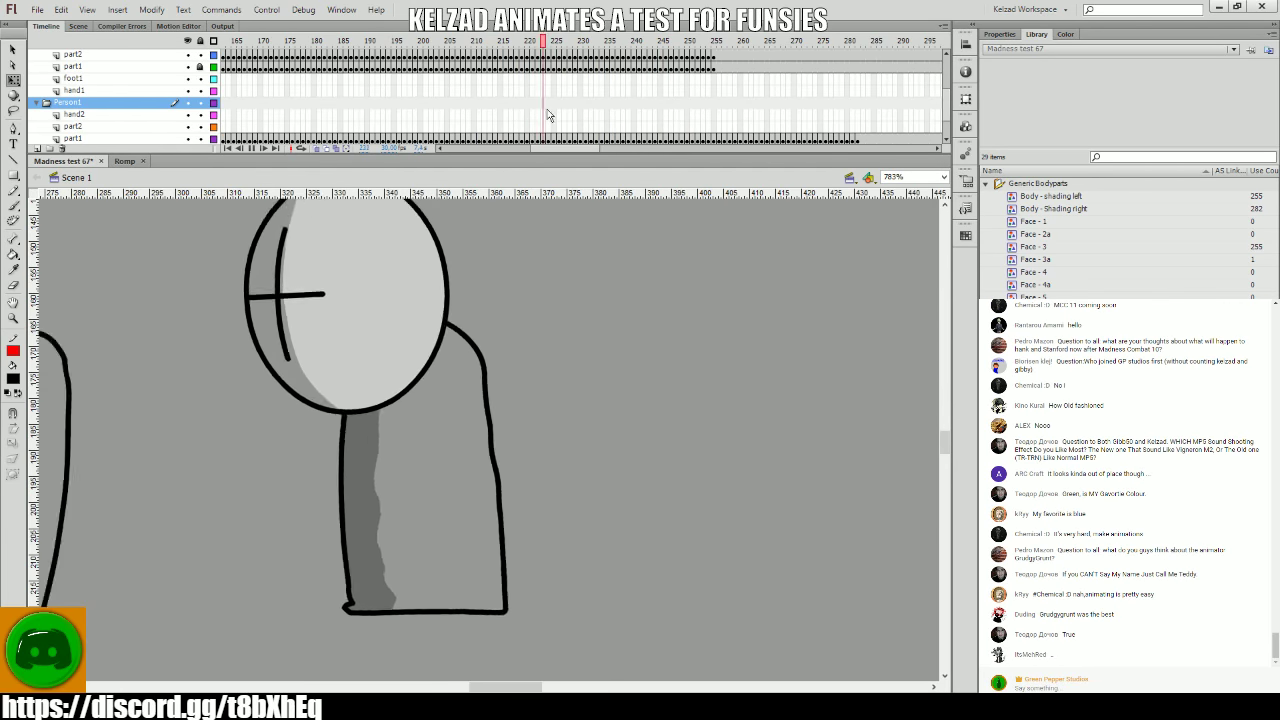
drag(547, 115, 607, 107)
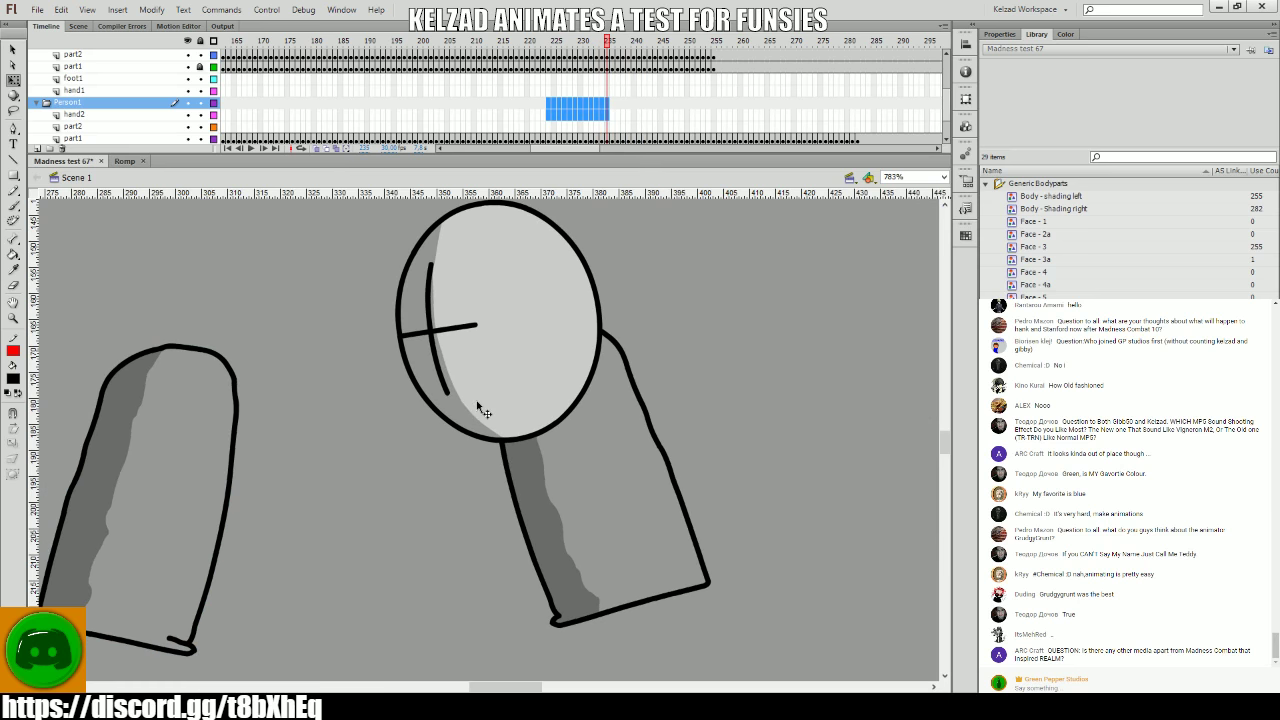
- Check the spacing of Person2's head against its body on frames 232 to 237
click(478, 406)
key(period)
key(period)
key(period)
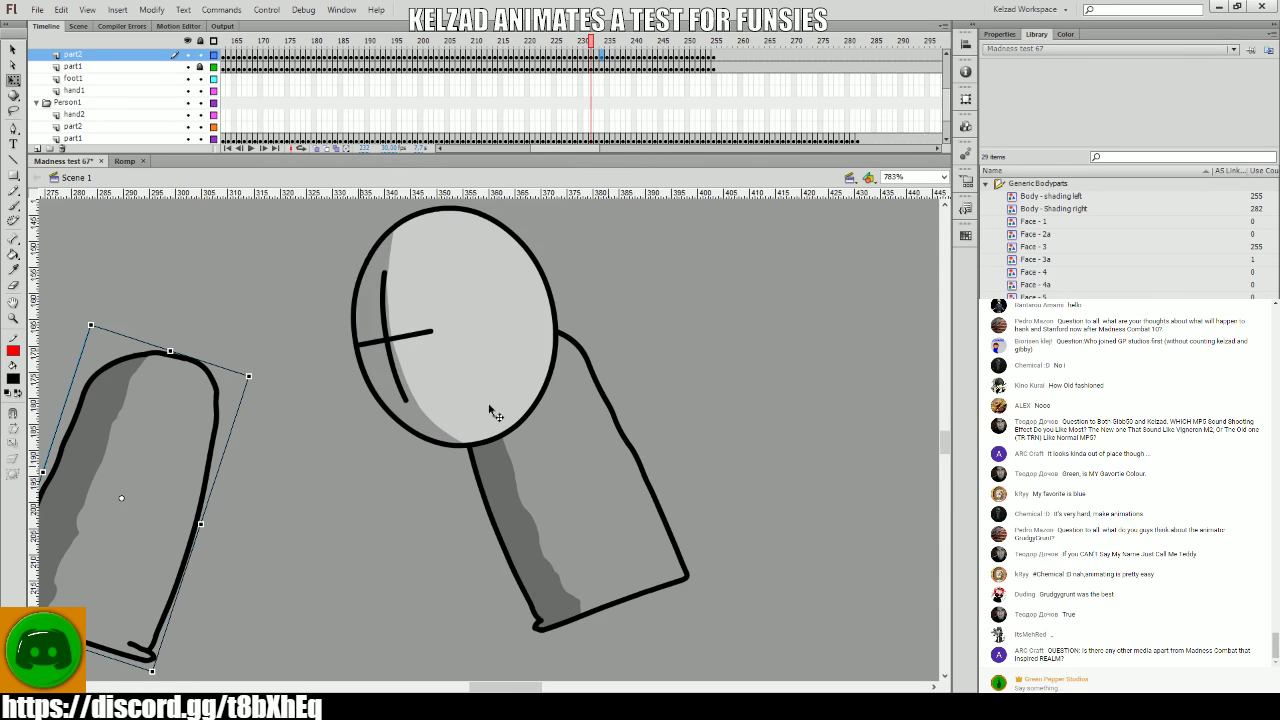
key(comma)
key(comma)
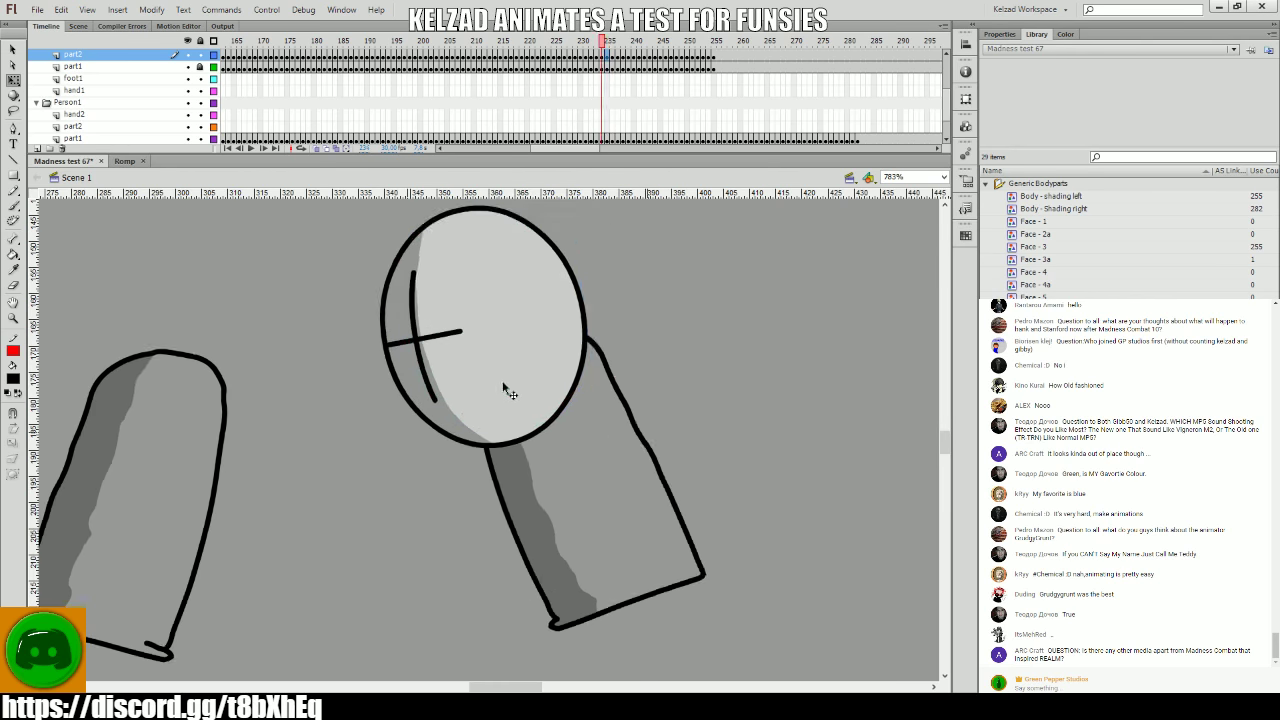
key(period)
key(comma)
key(period)
key(period)
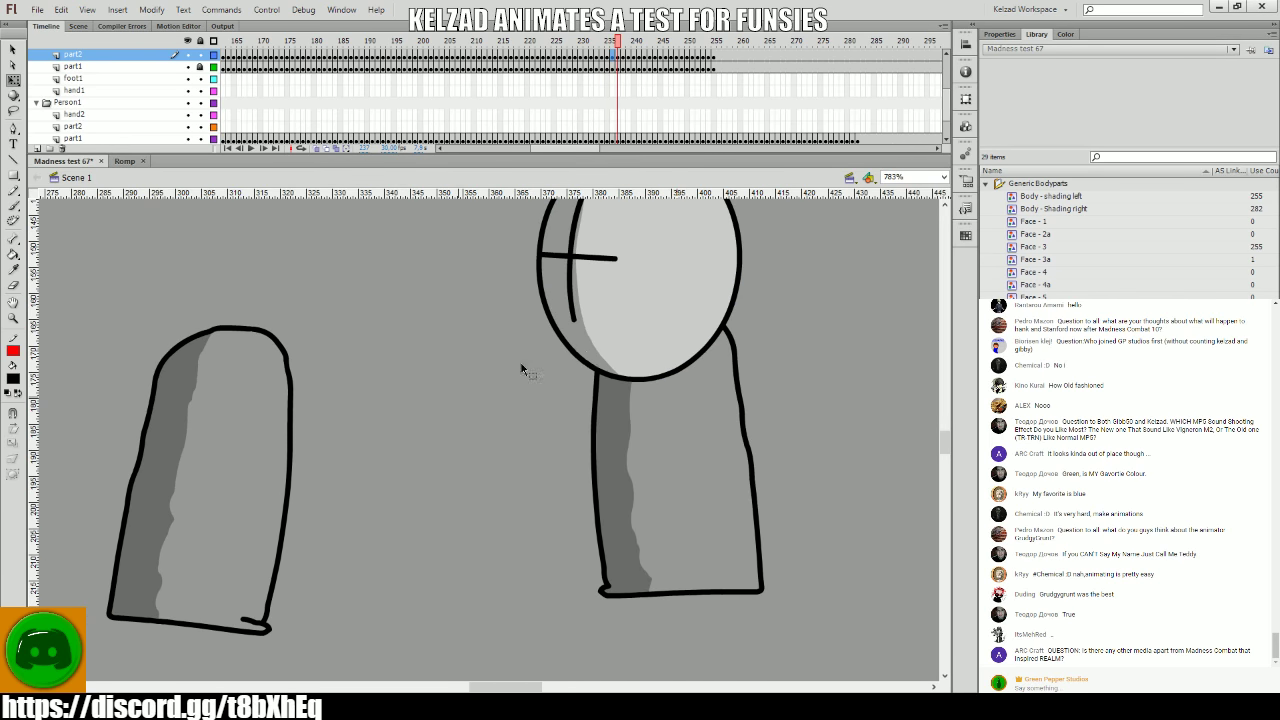
- Compare the frames around 238 on Person2's part2 layer and shift the head right on frame 238
key(period)
key(comma)
key(period)
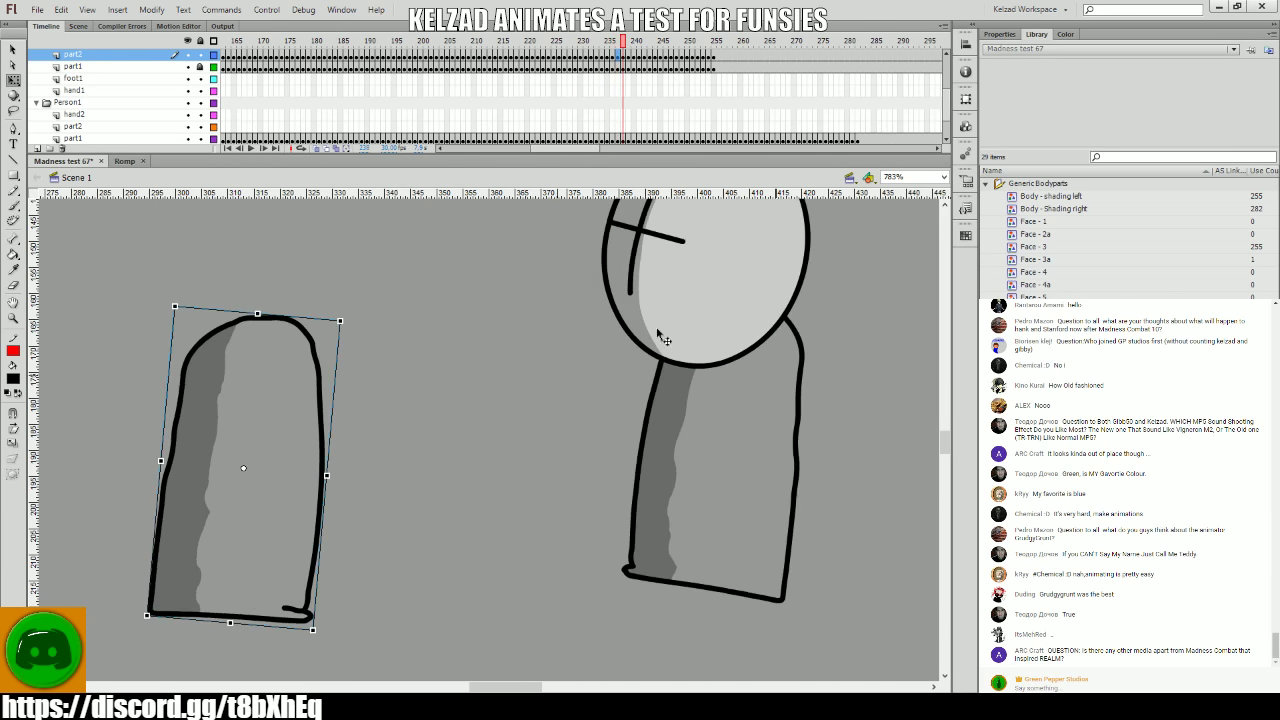
key(period)
key(comma)
key(period)
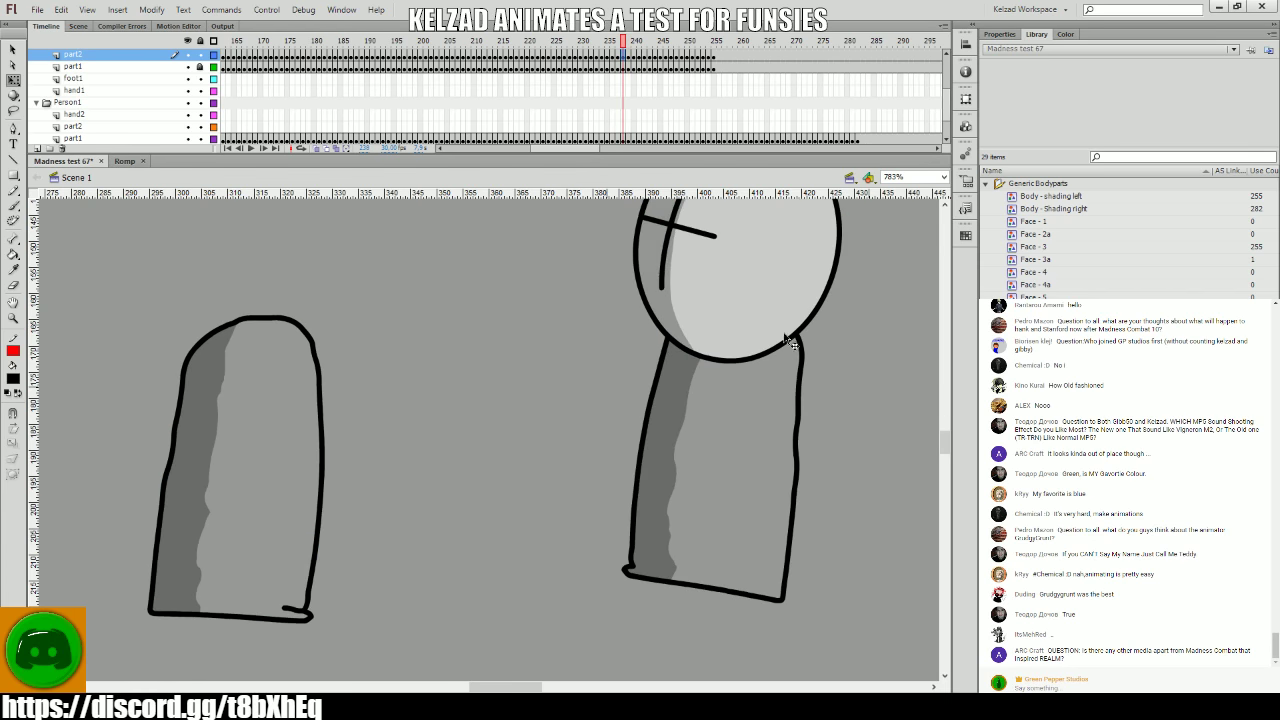
- Play back the animation from around frames 230 and 200, then inspect both figures near frame 204
key(comma)
click(586, 104)
key(Return)
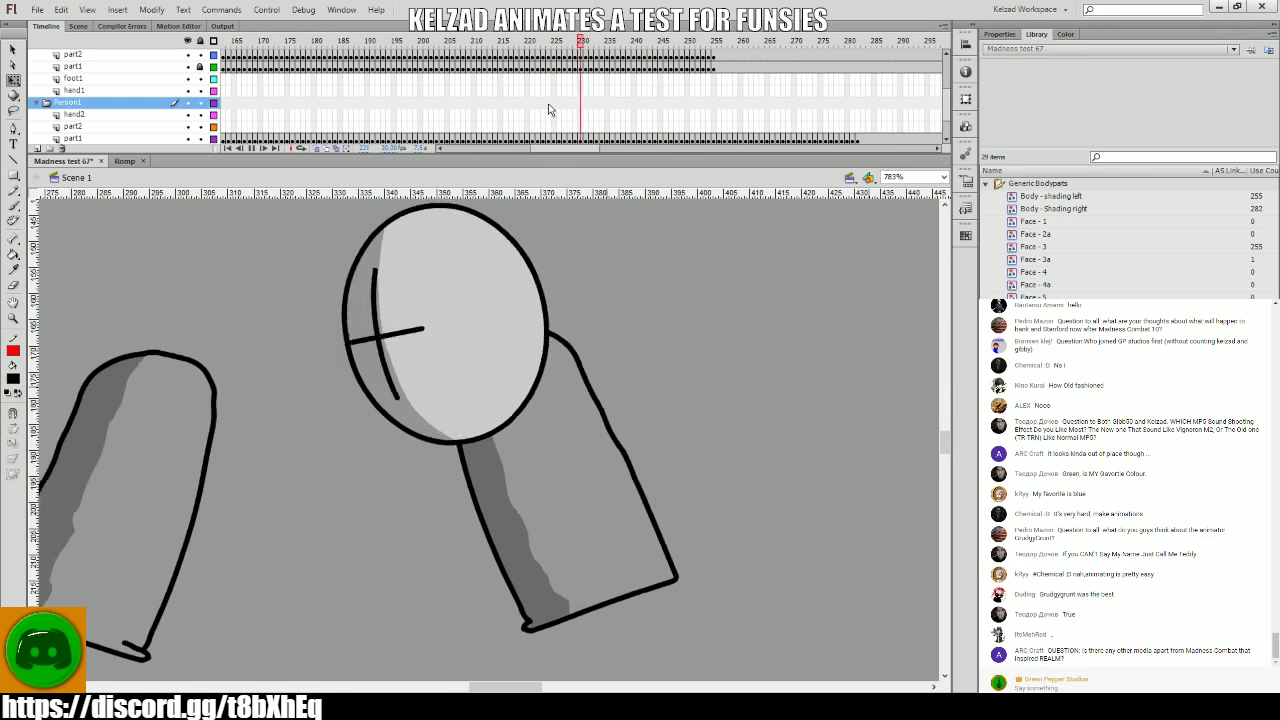
click(420, 80)
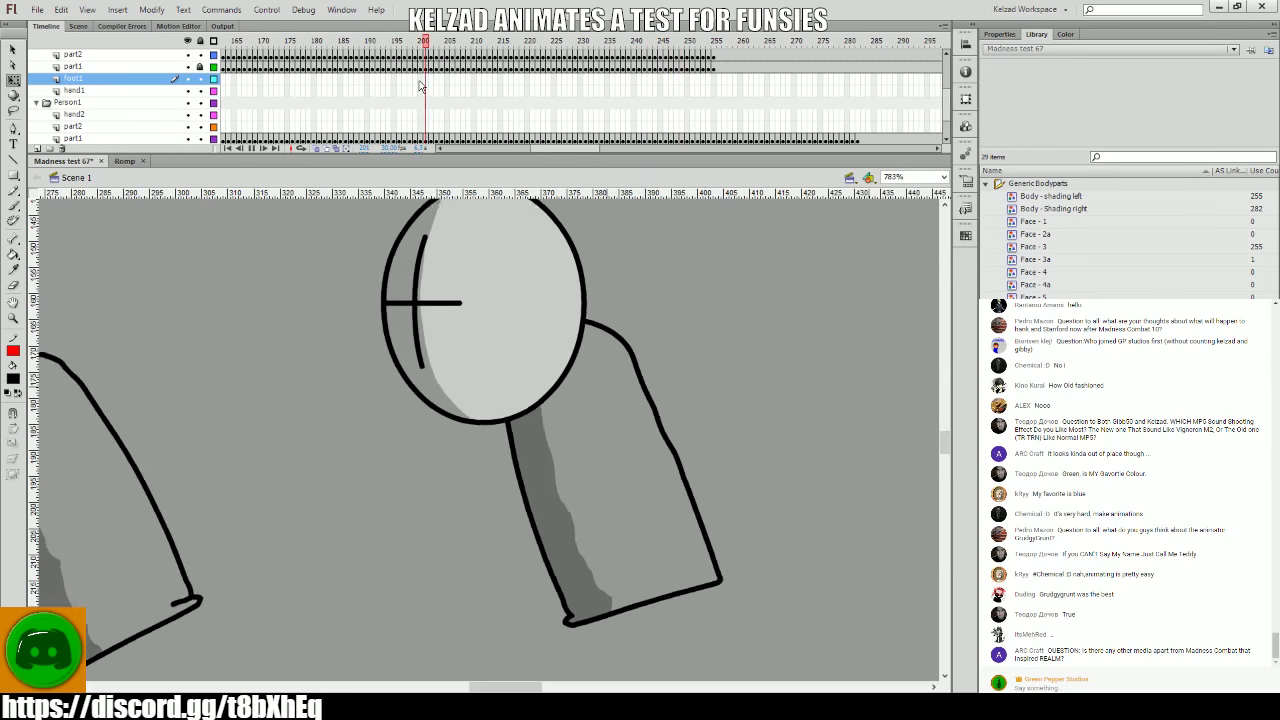
key(Return)
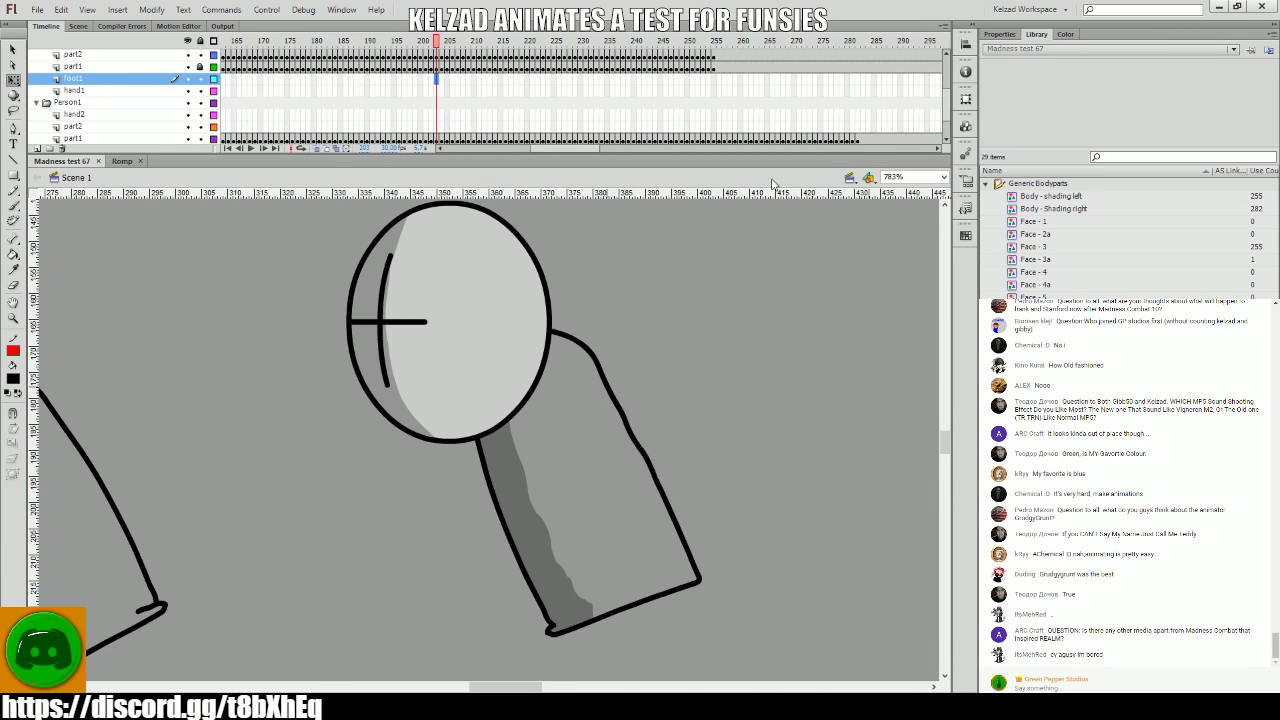
text(200)
key(Return)
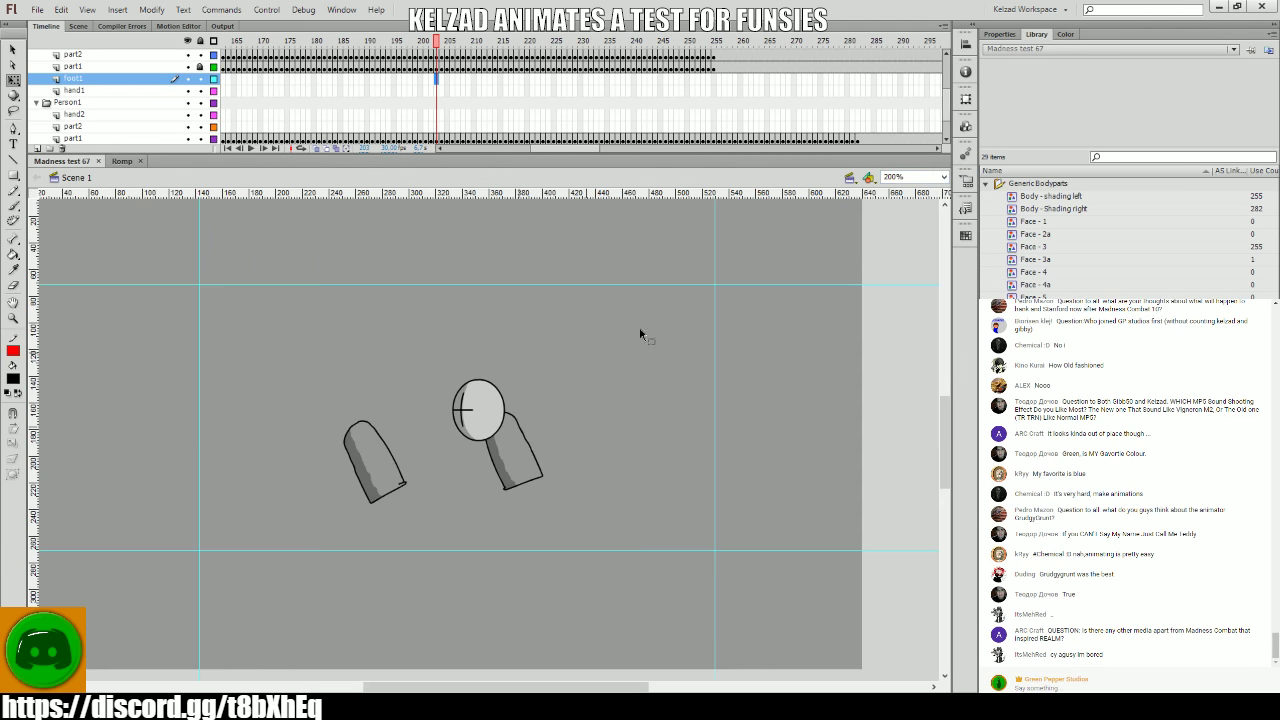
drag(320, 335, 543, 394)
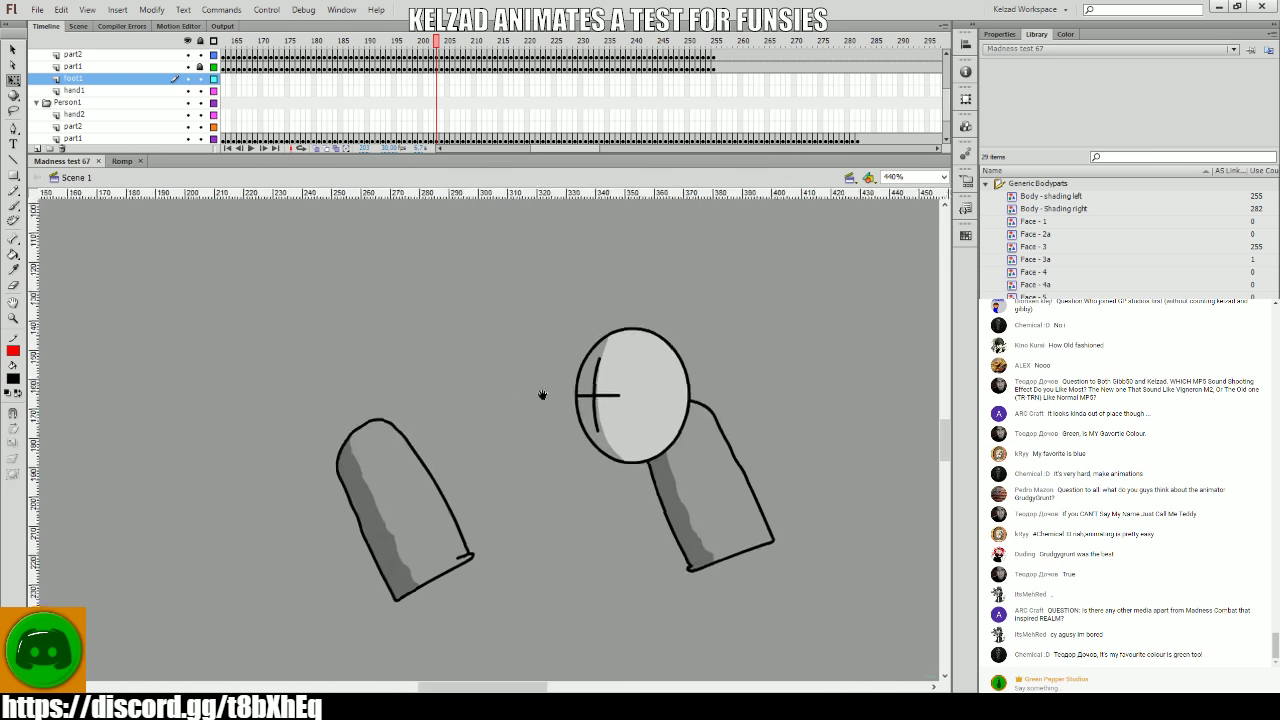
mouse_move(410, 102)
mouse_down()
mouse_move(445, 103)
mouse_move(448, 89)
mouse_move(429, 80)
mouse_move(330, 104)
mouse_move(449, 93)
mouse_up()
scroll(451, 86, up, 3)
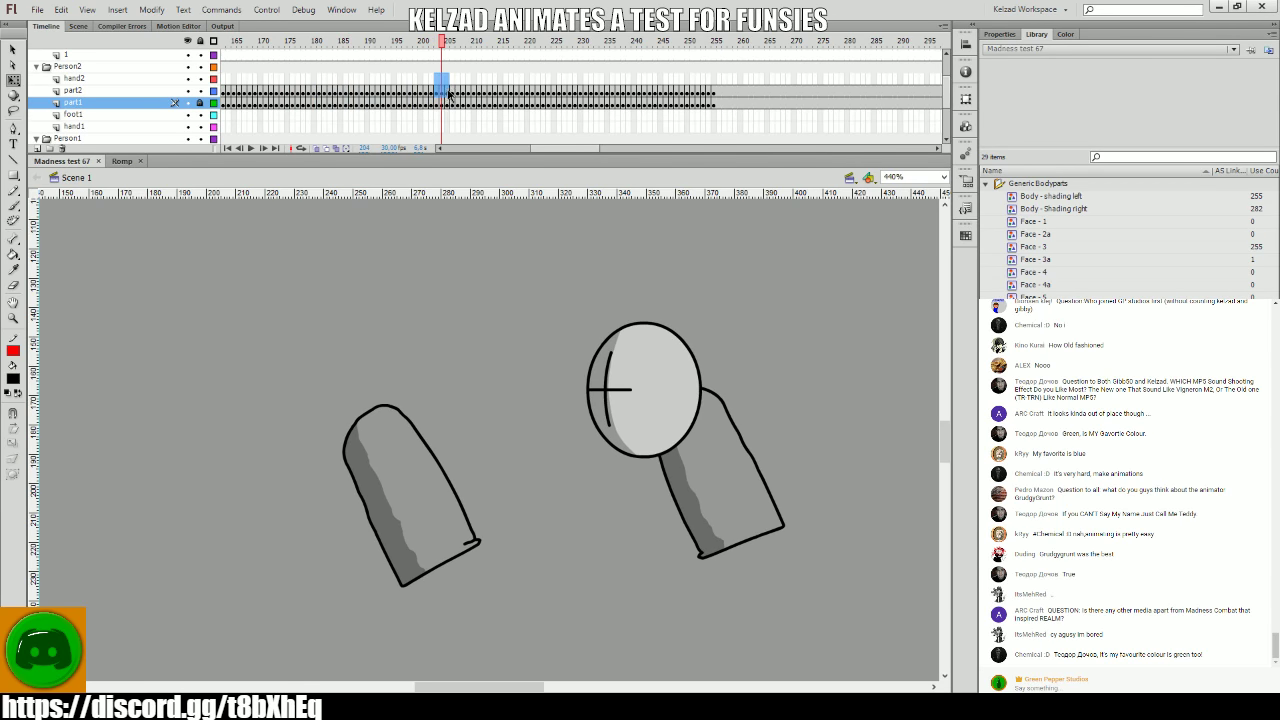
- Rotate Person1's body slightly clockwise on frame 142 of the part1 layer
drag(357, 90, 343, 116)
key(period)
key(period)
key(period)
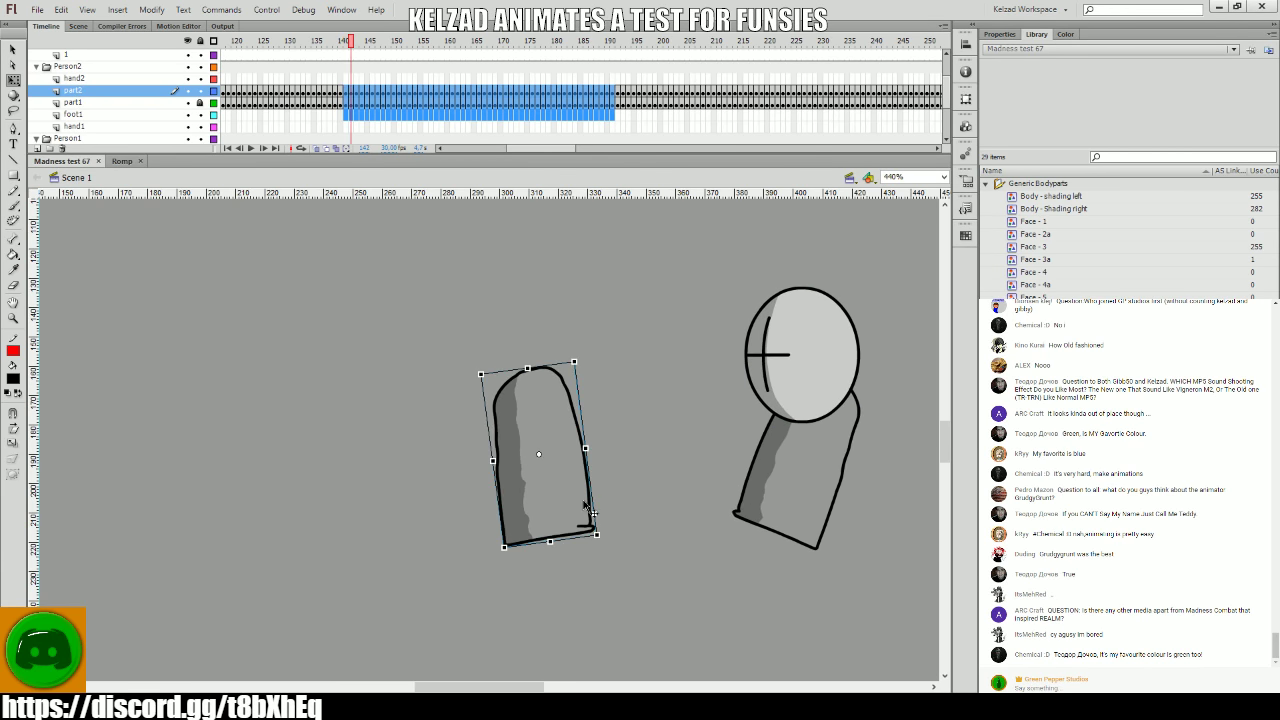
click(578, 513)
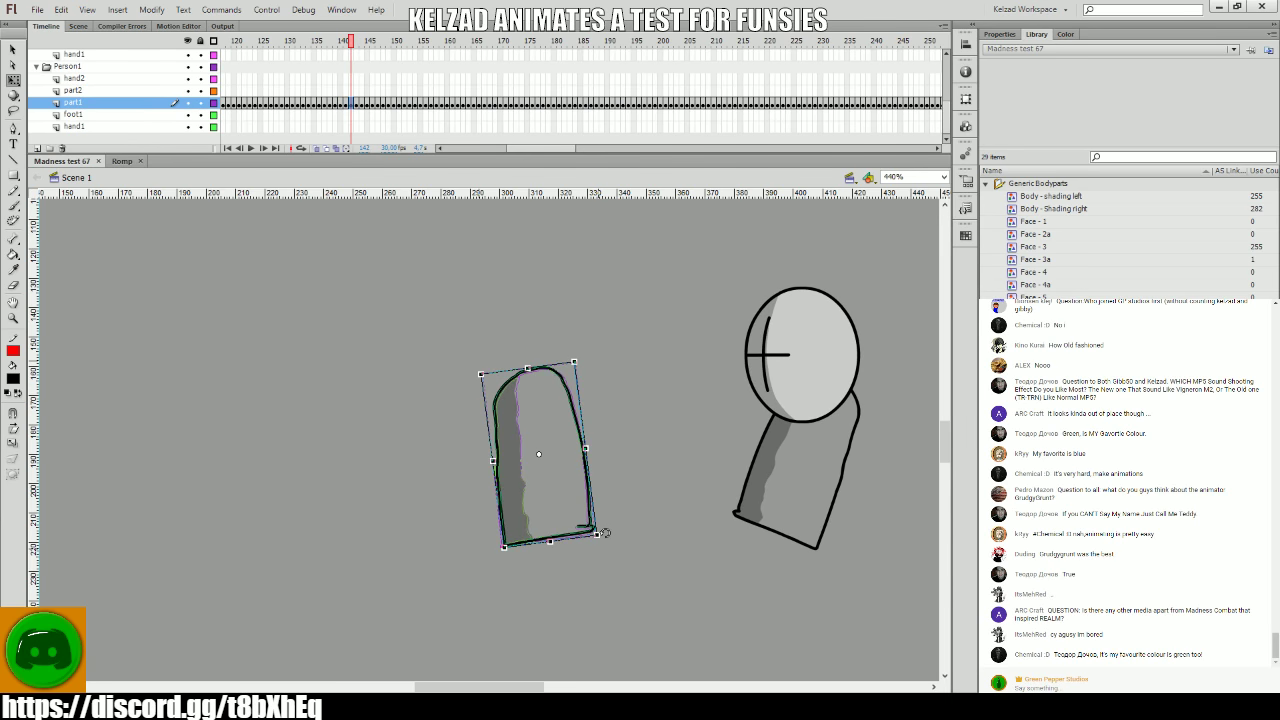
drag(604, 532, 590, 534)
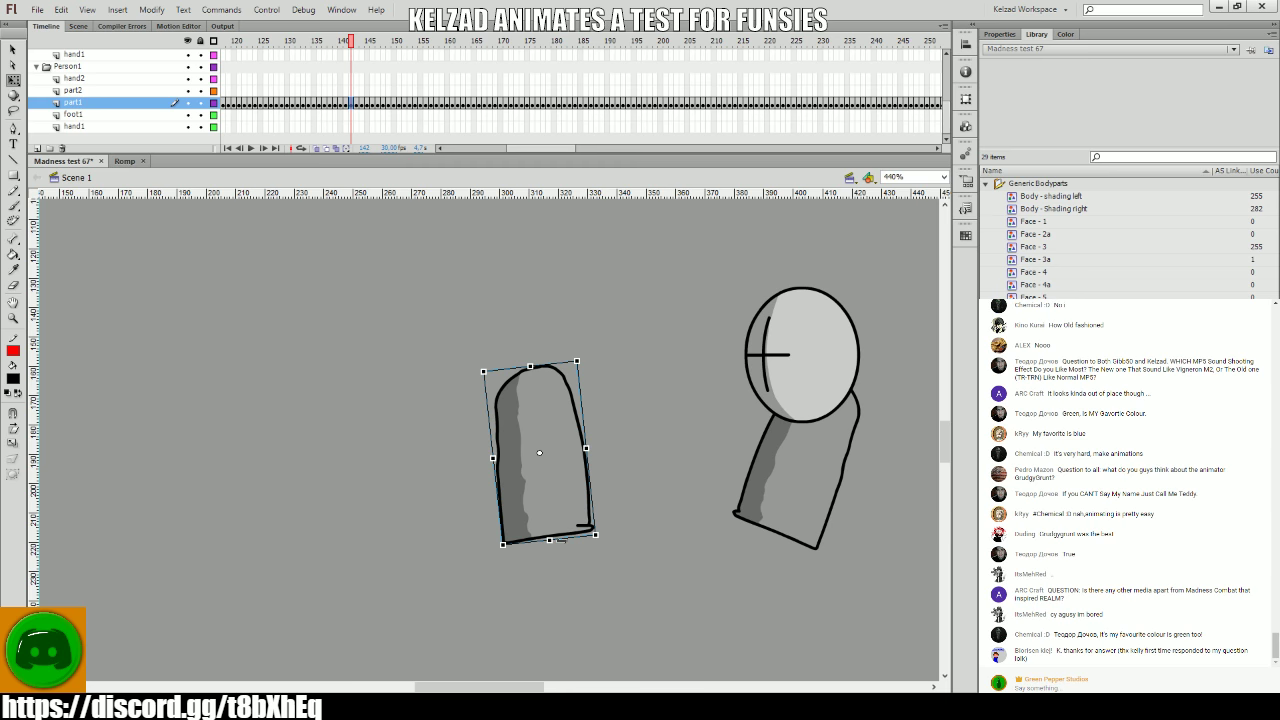
- Play back the timeline to check the body motion of both figures
key(Return)
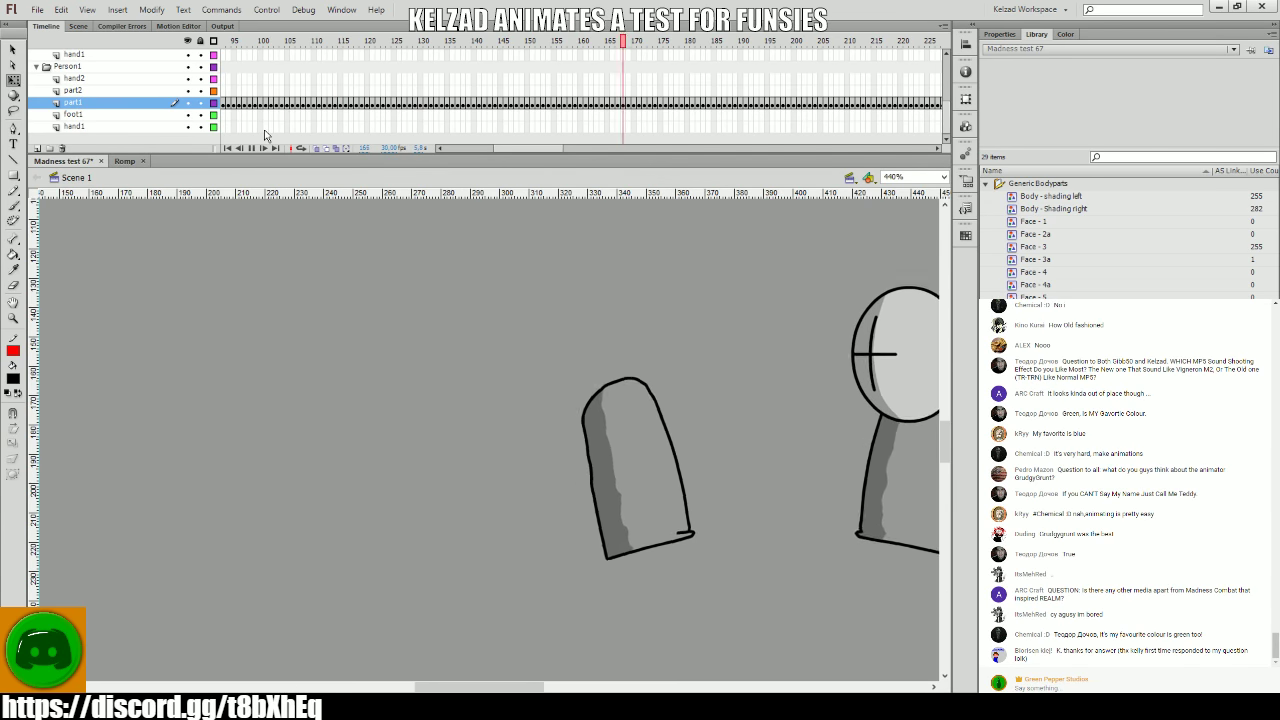
click(282, 128)
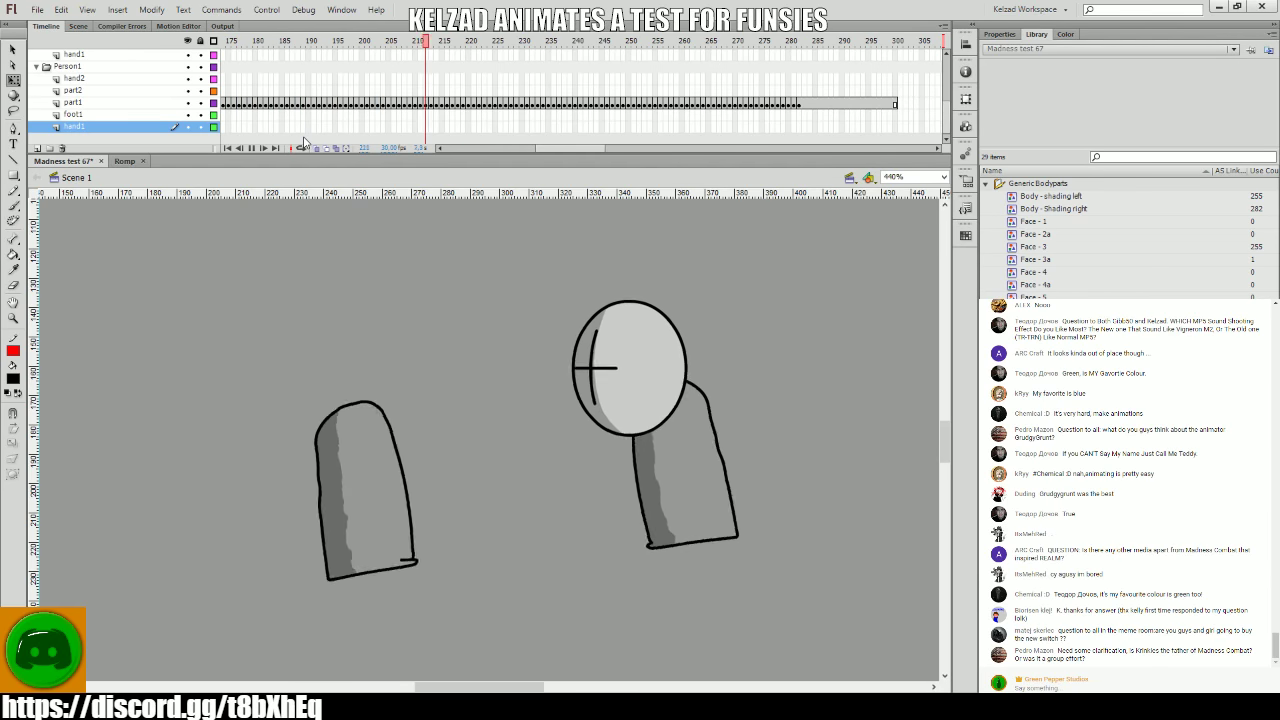
click(623, 90)
mouse_move(505, 104)
mouse_down()
mouse_move(480, 95)
mouse_move(600, 95)
mouse_move(505, 92)
mouse_up()
key(Return)
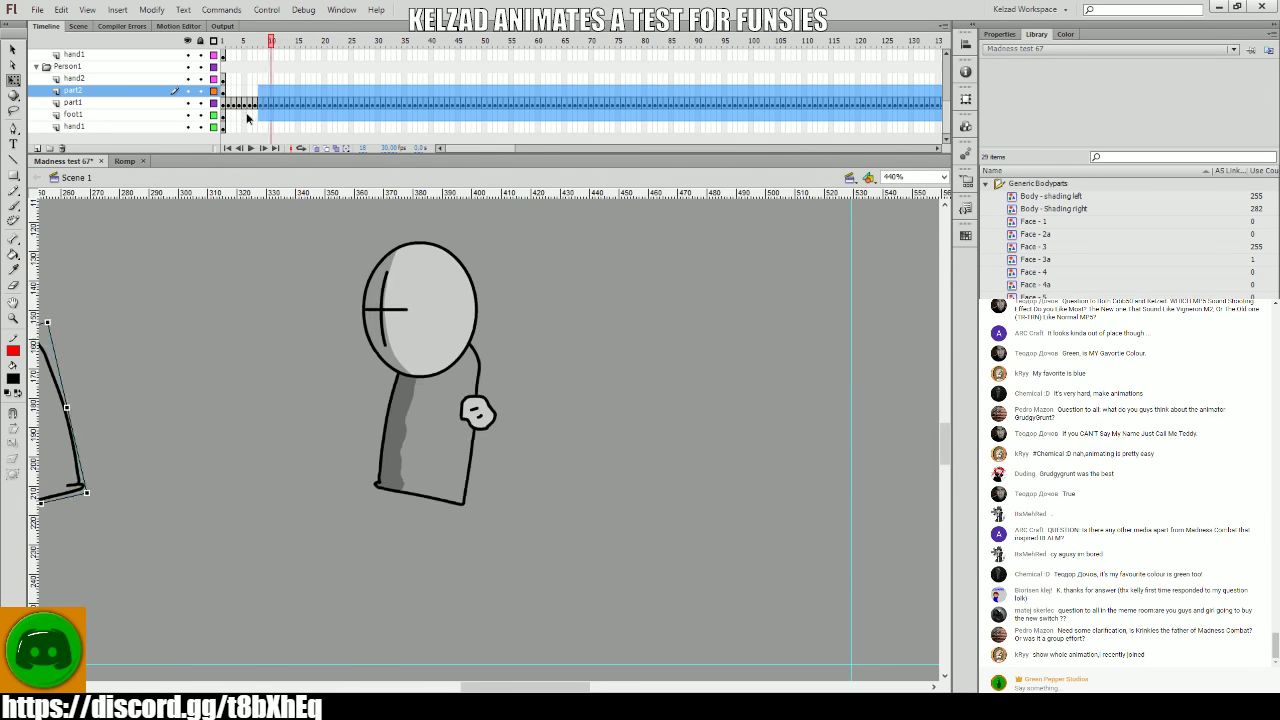
- Starting from frame 1, keyframe Person1's head on the part2 layer through frame 6, repositioning it to follow the body
click(140, 117)
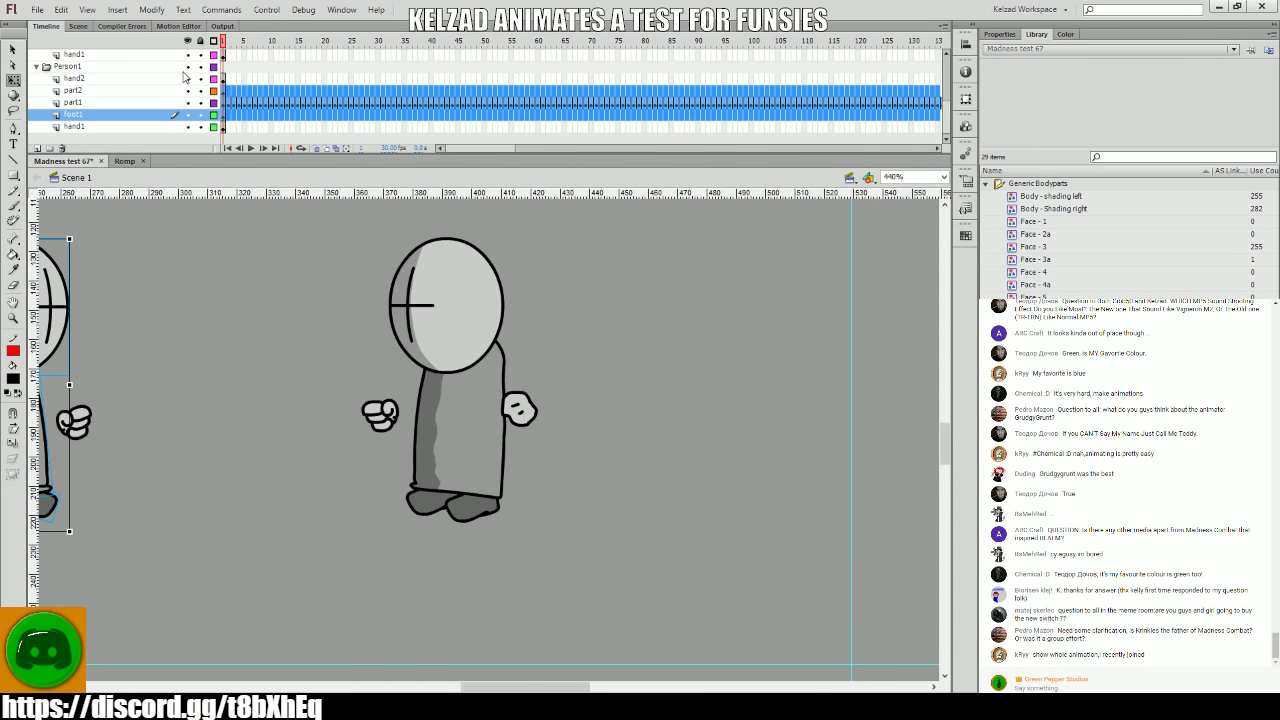
click(226, 91)
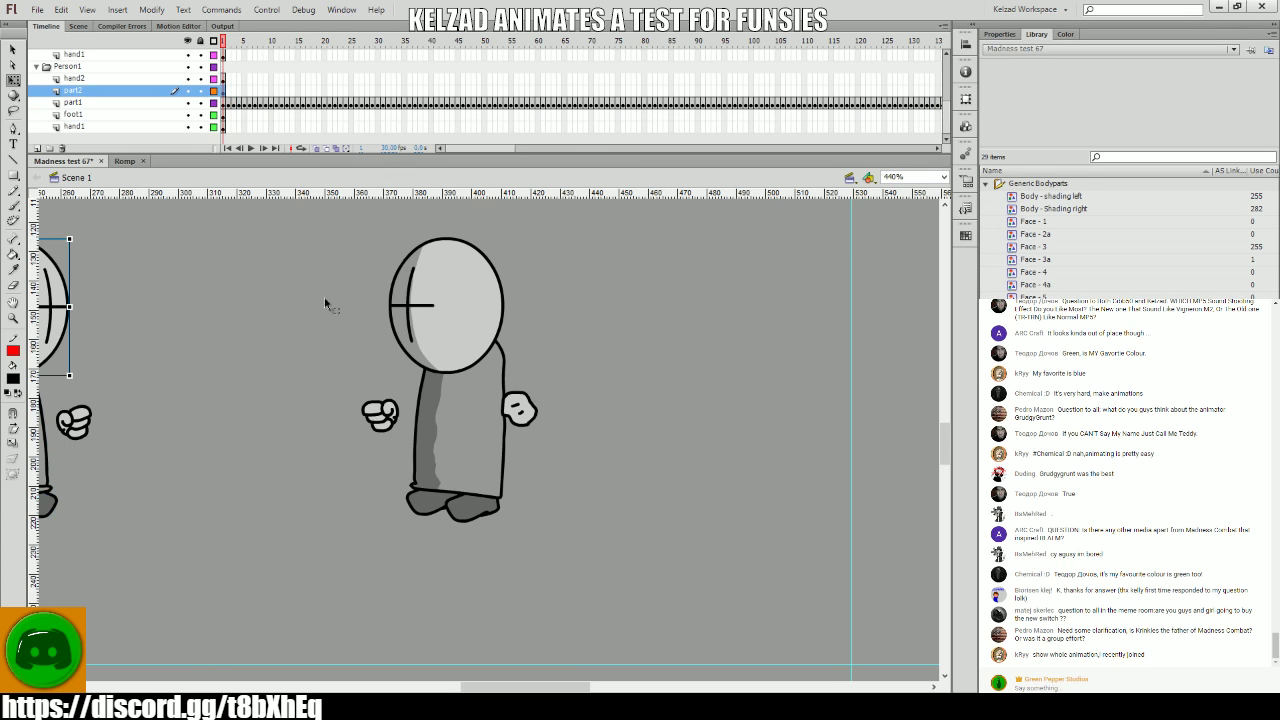
click(275, 311)
drag(243, 386, 556, 417)
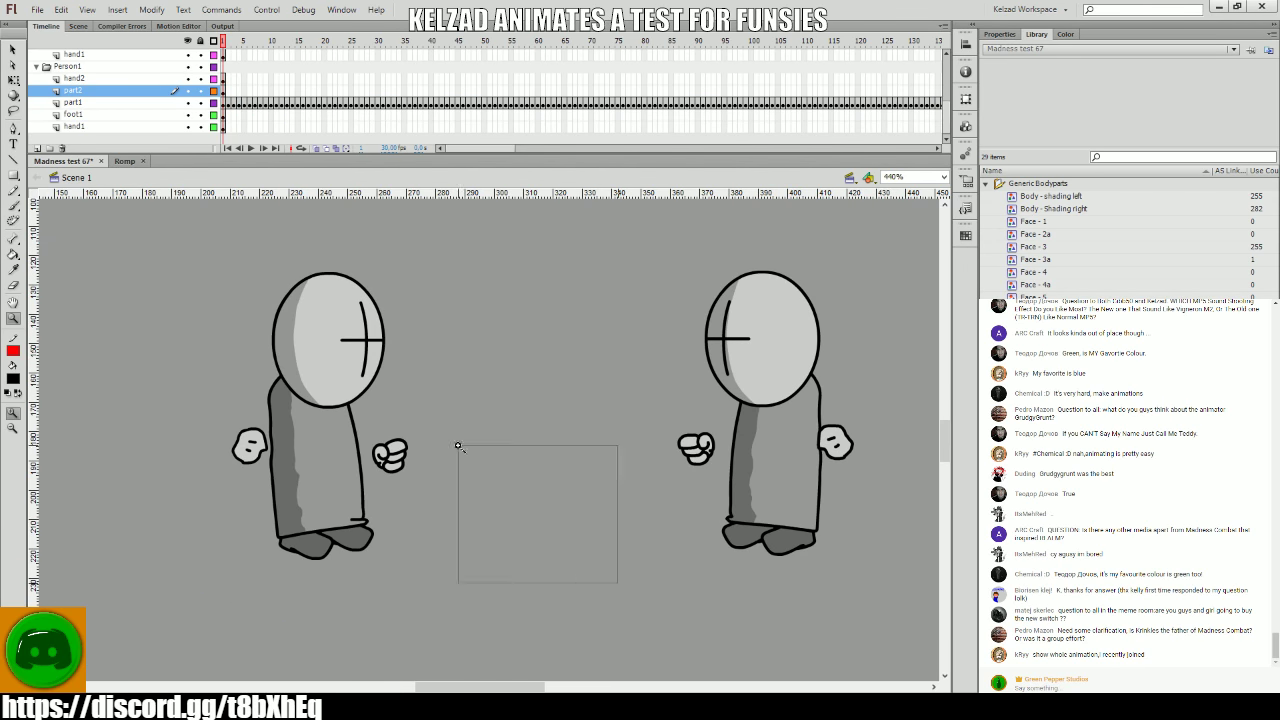
scroll(323, 360, up, 2)
key(period)
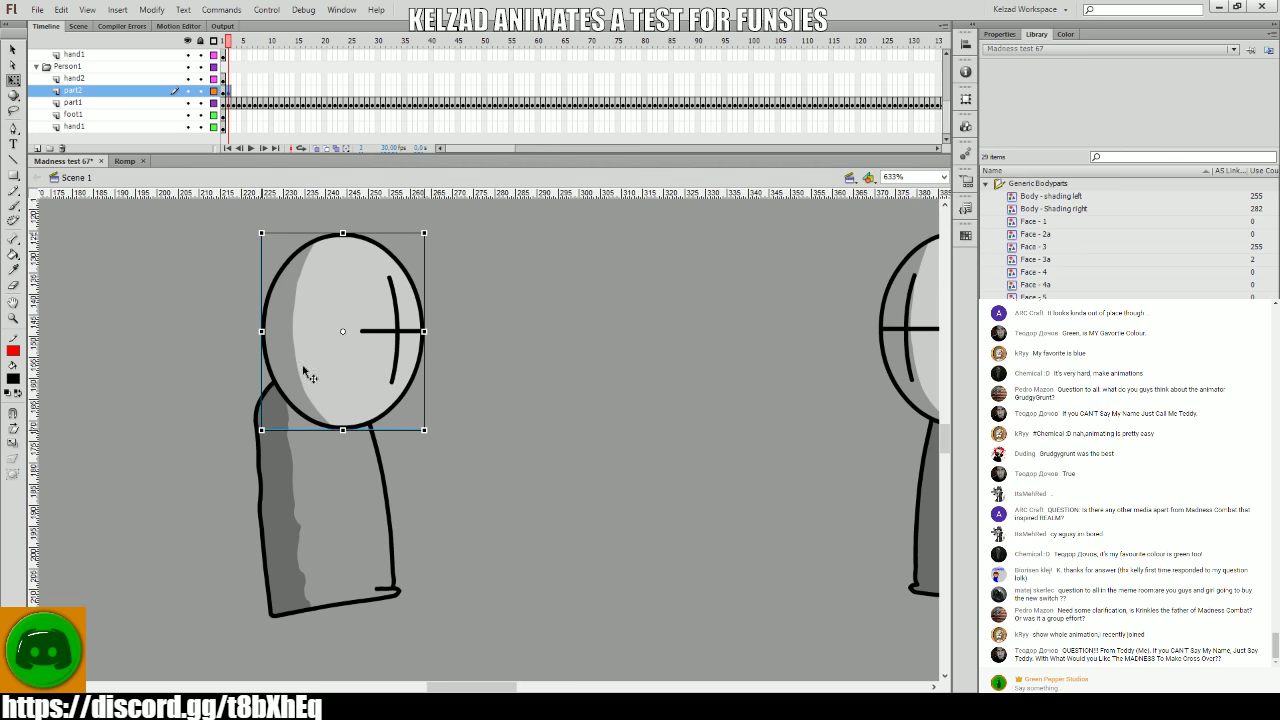
key(period)
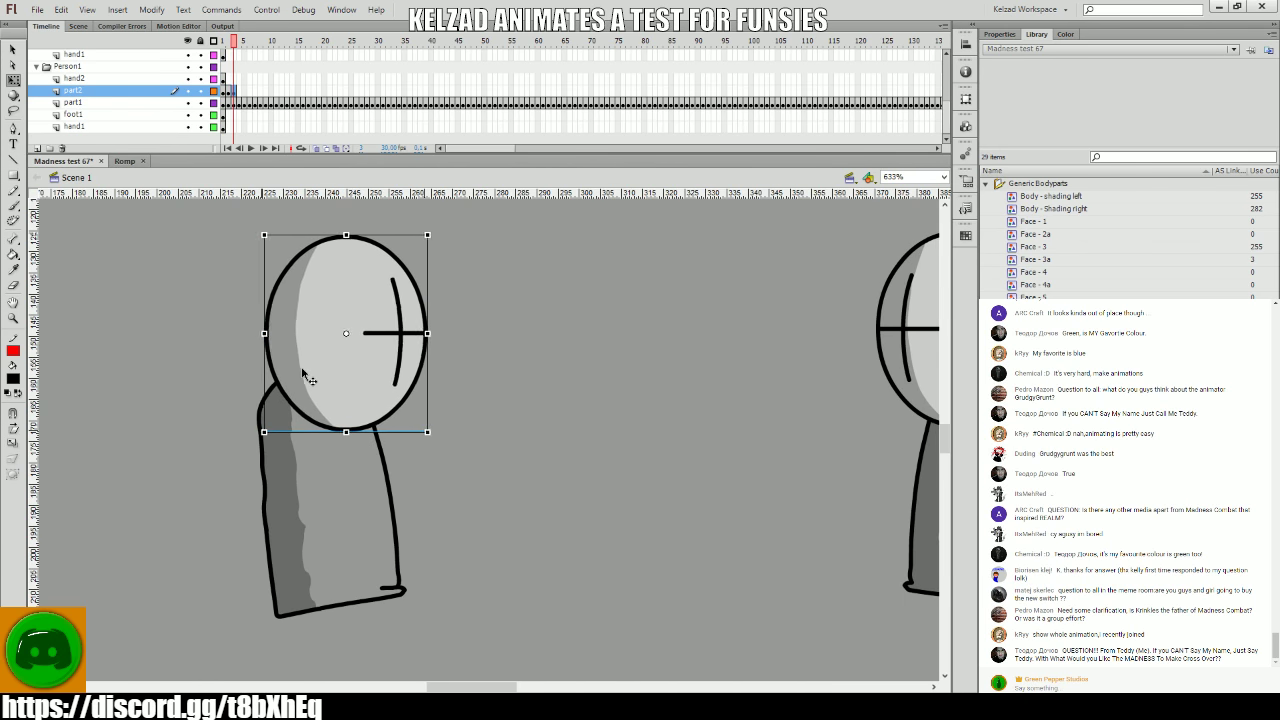
key(period)
key(period)
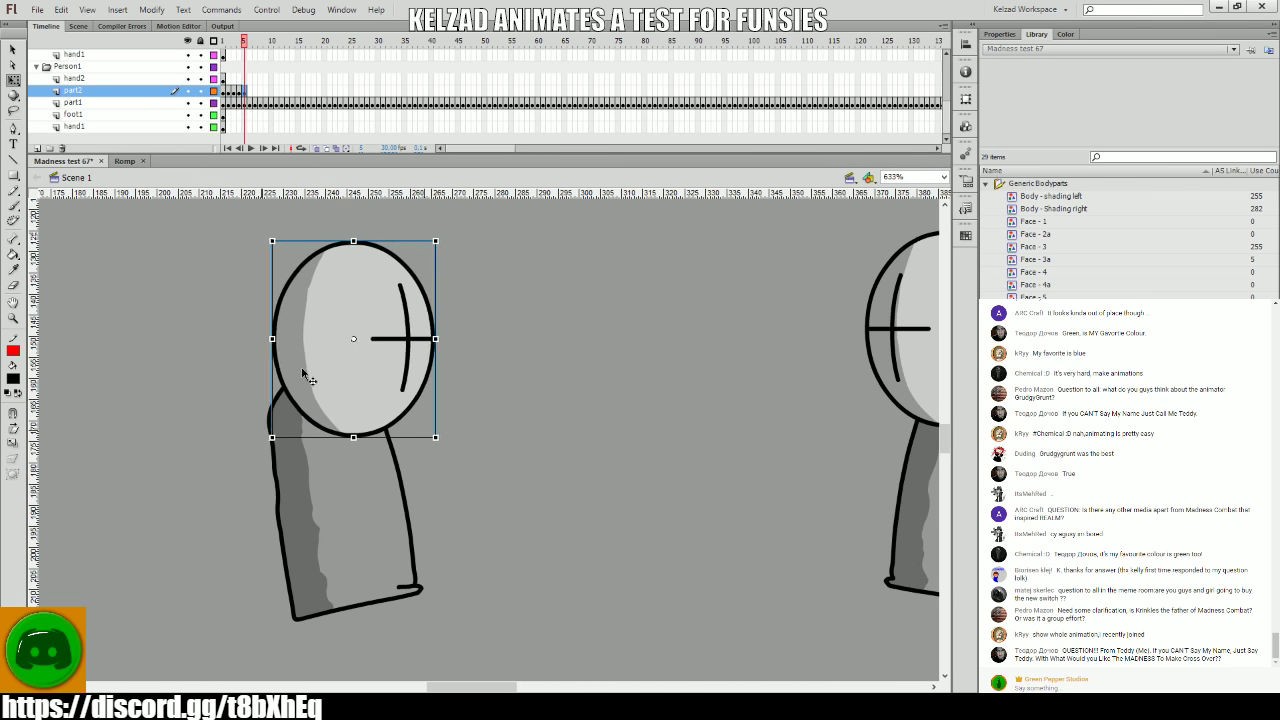
key(period)
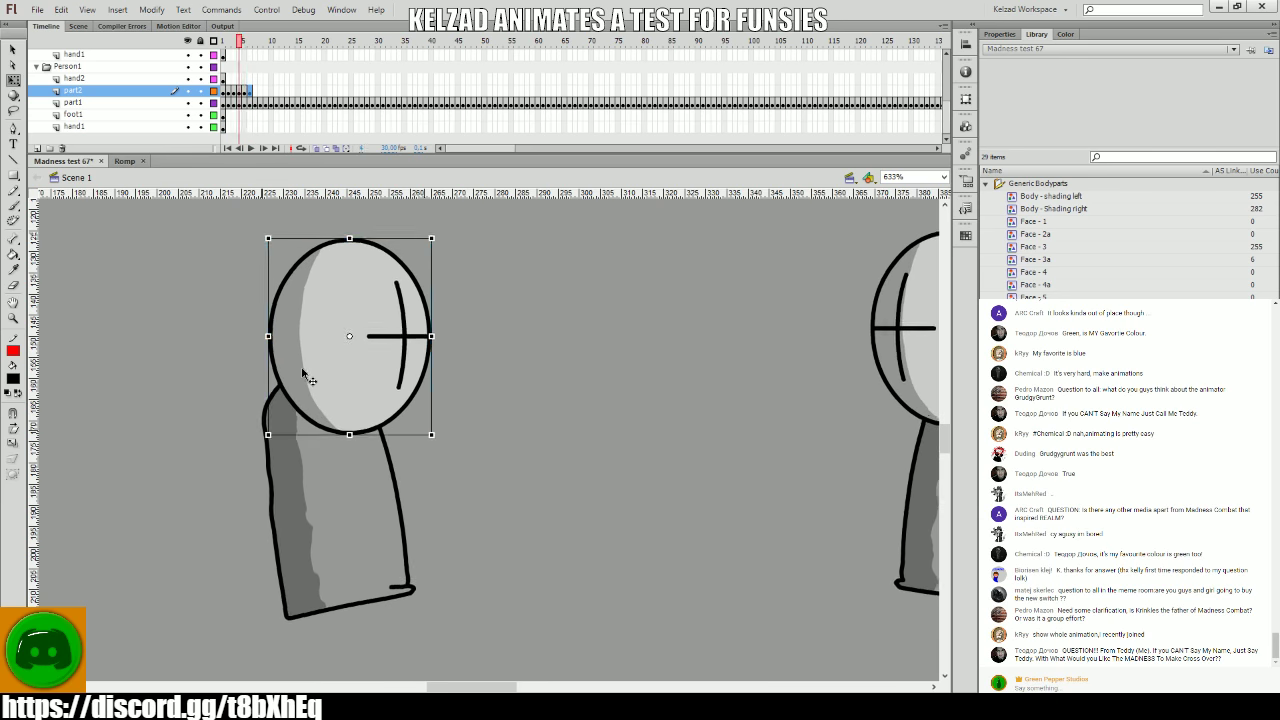
- Continue Person1's head keyframes on part2 through frame 14, shifting the head to match the body's movement
key(ctrl+shift+a)
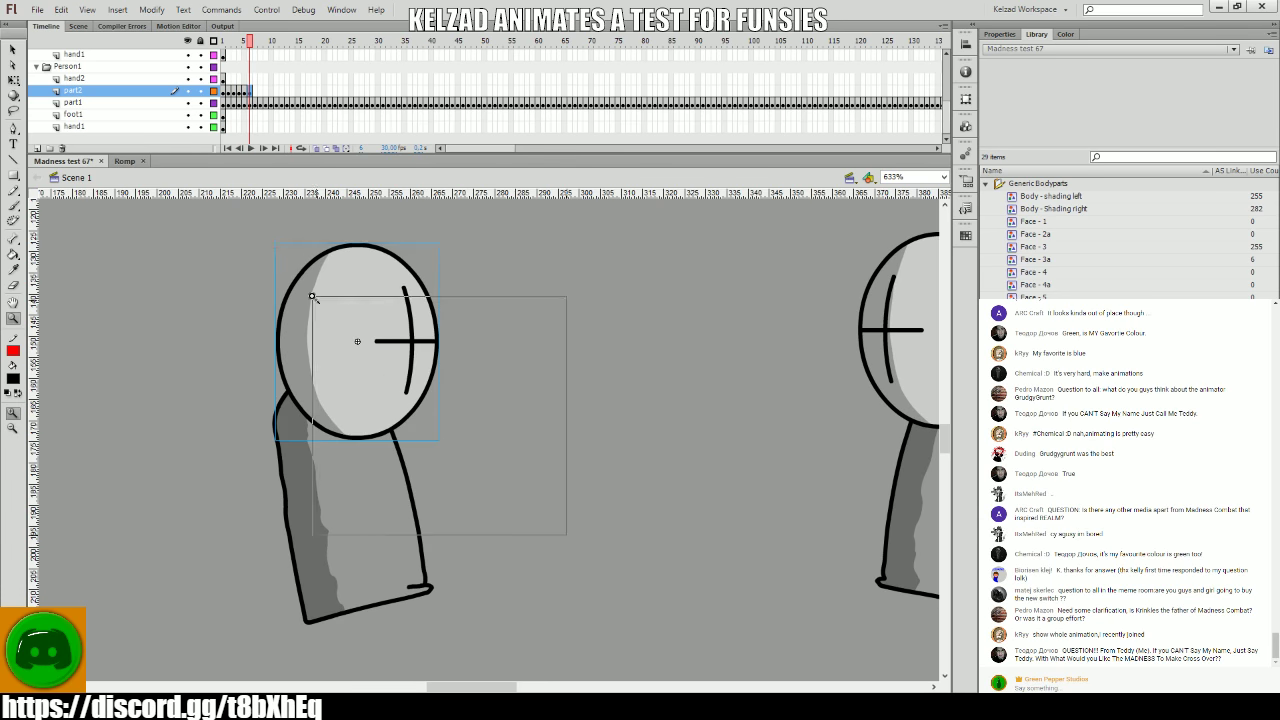
drag(312, 296, 314, 298)
key(period)
key(period)
key(period)
key(period)
key(period)
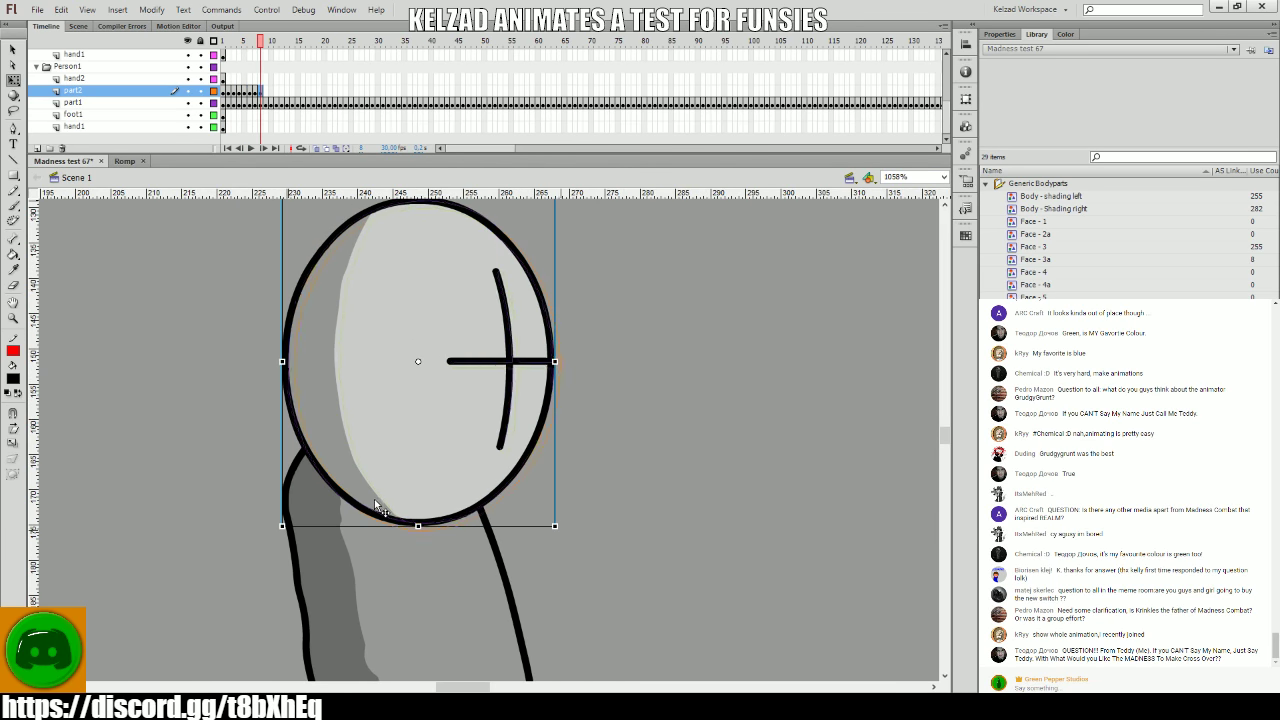
key(period)
key(period)
key(period)
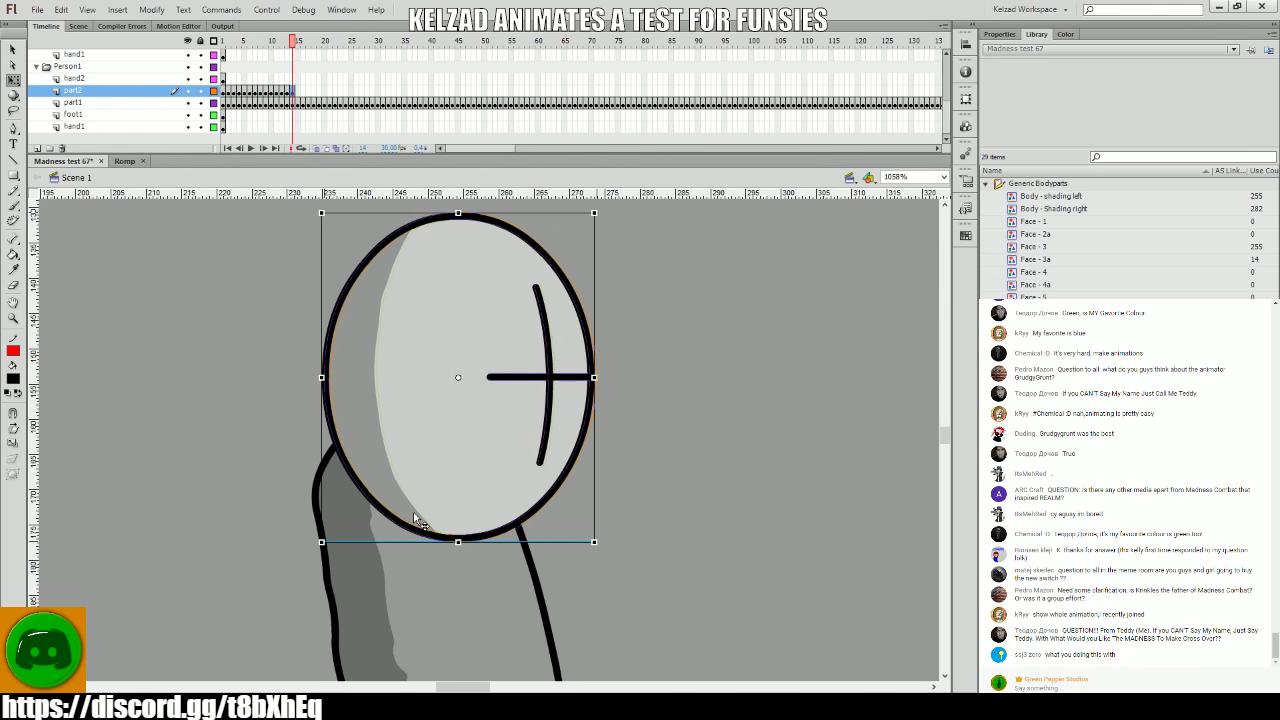
- Add keyframes for Person1's head on frames 15 to 22 of part2, keeping it aligned with the leaning body
key(period)
key(period)
key(period)
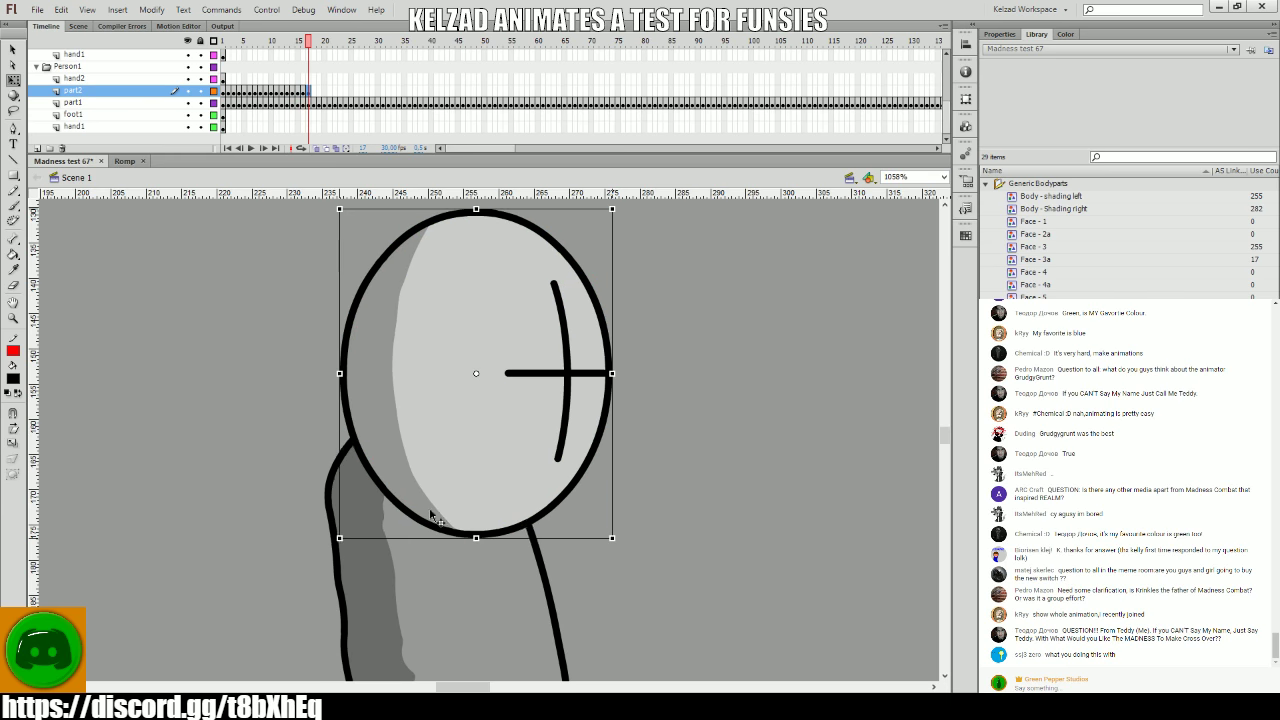
key(period)
key(period)
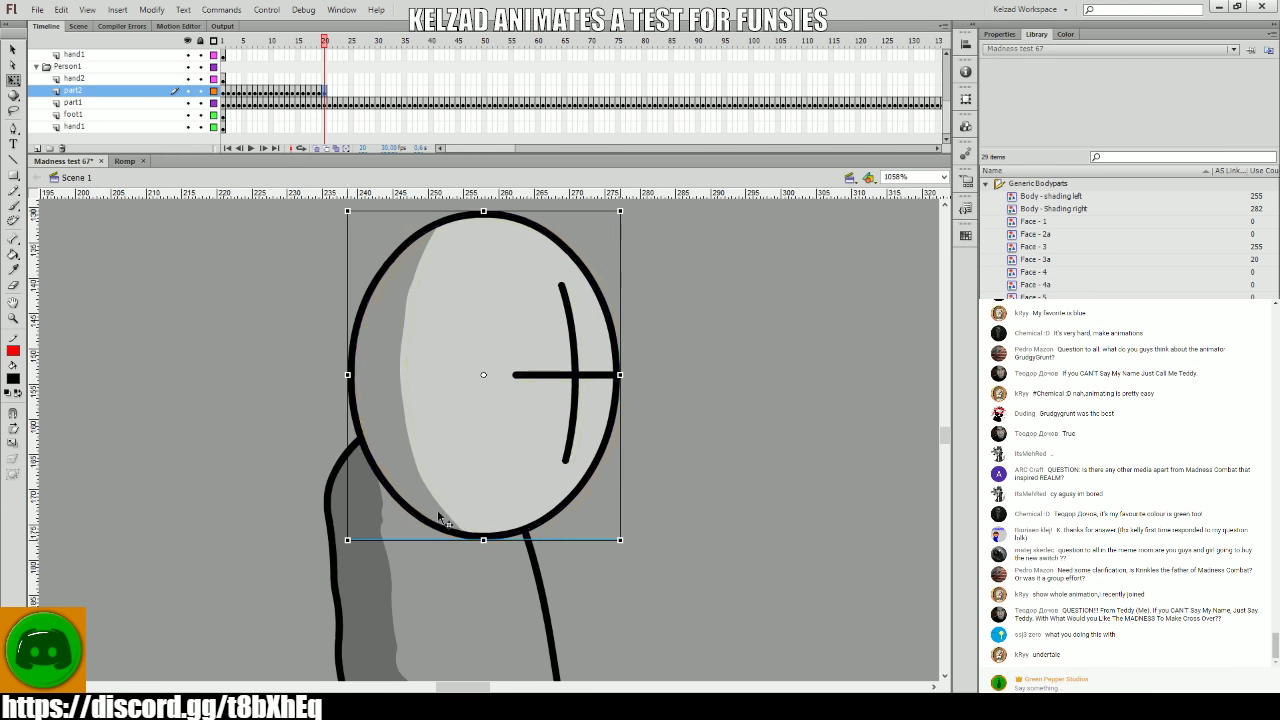
key(period)
key(period)
key(period)
key(period)
key(period)
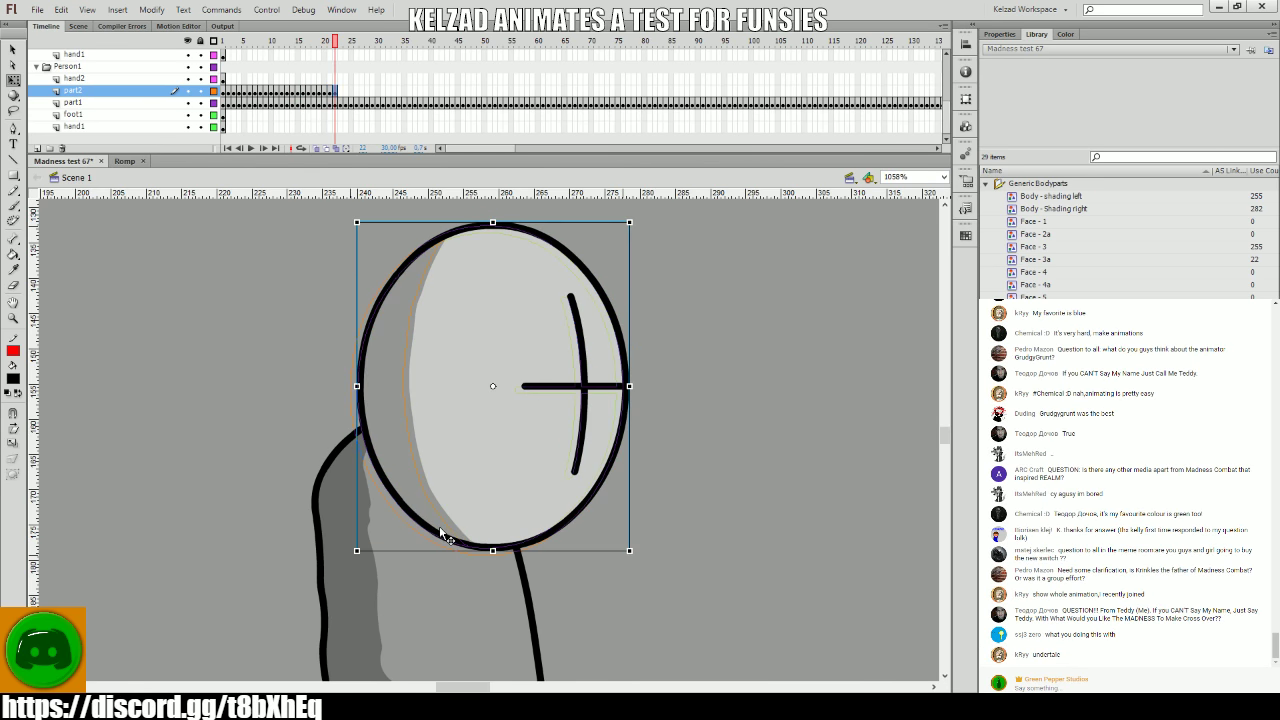
- Keyframe Person1's head through frame 28 on part2, moving it back to follow the body
key(period)
key(period)
key(period)
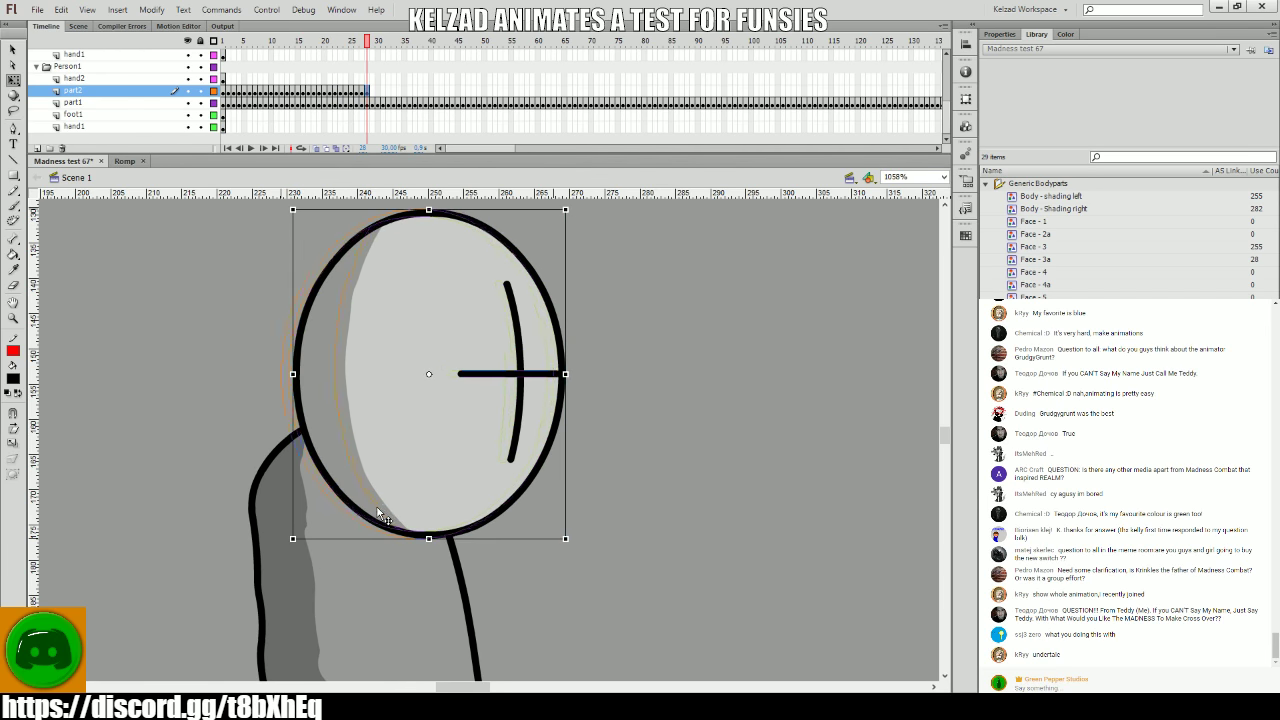
drag(378, 513, 363, 513)
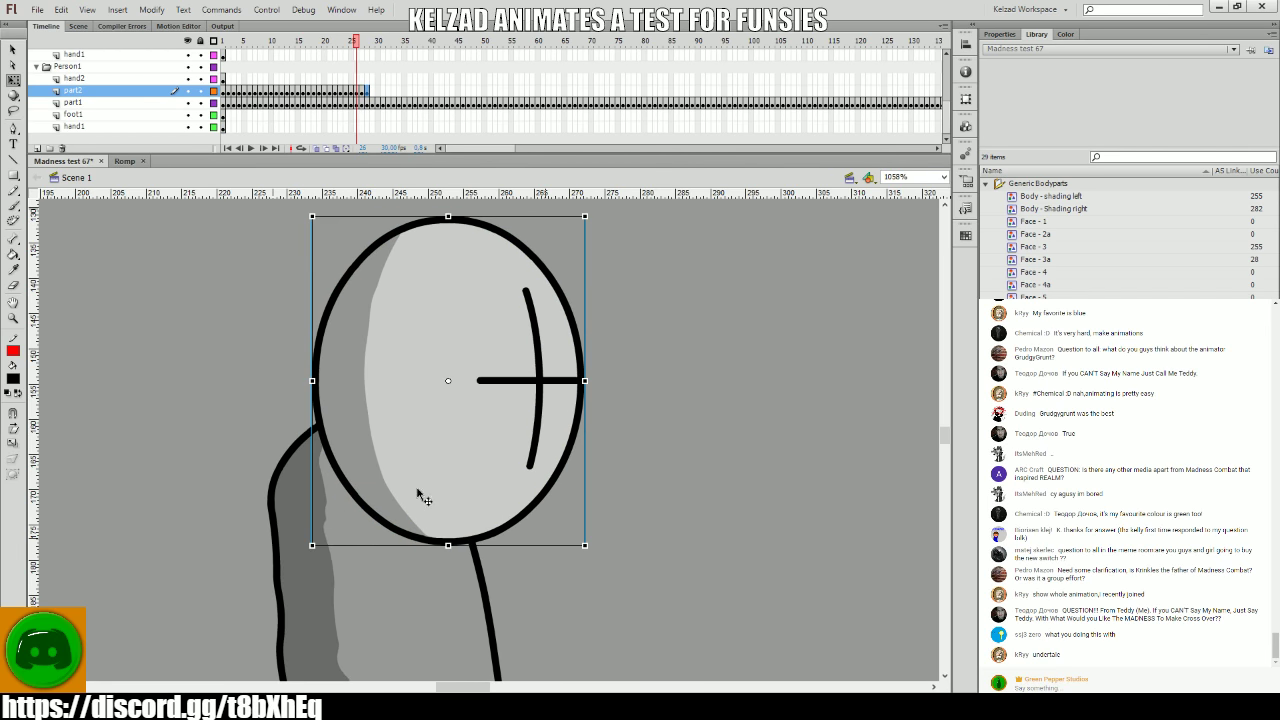
- Compare Person1's head and body positions between frames 26 and 28 to check the motion
key(comma)
key(period)
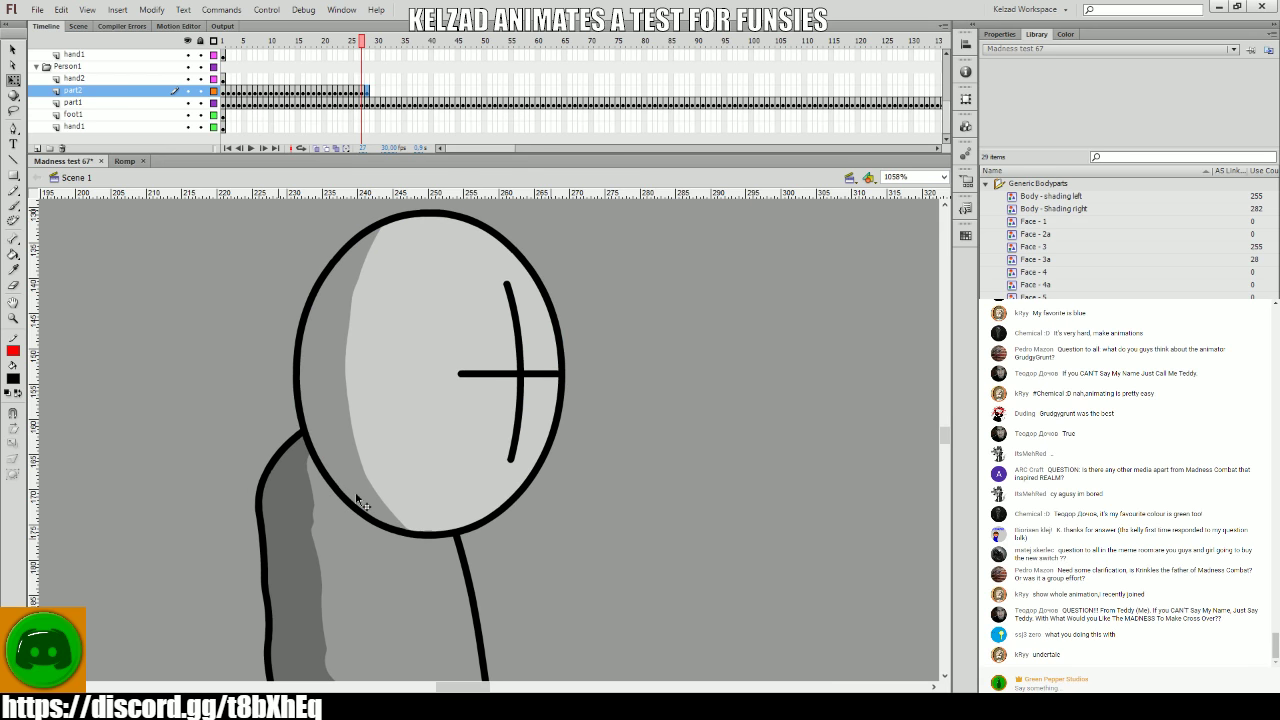
click(355, 495)
key(comma)
key(period)
key(comma)
key(period)
click(355, 515)
key(comma)
key(period)
key(comma)
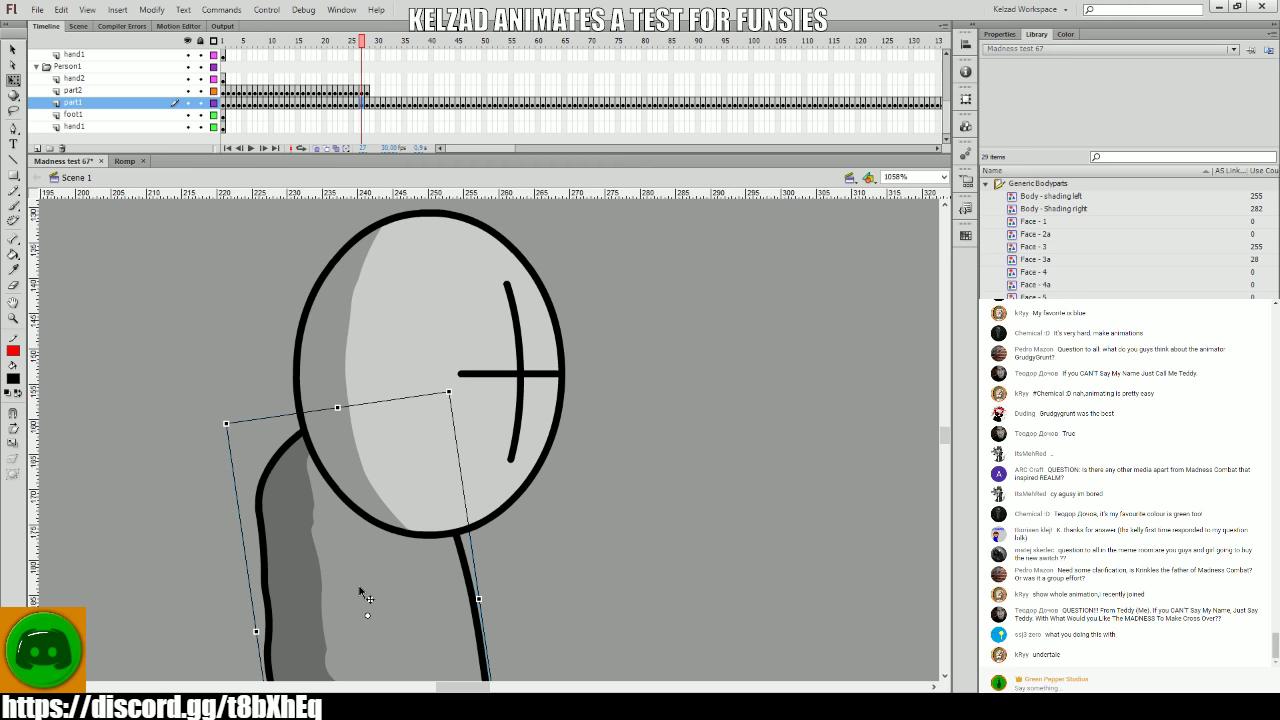
click(533, 411)
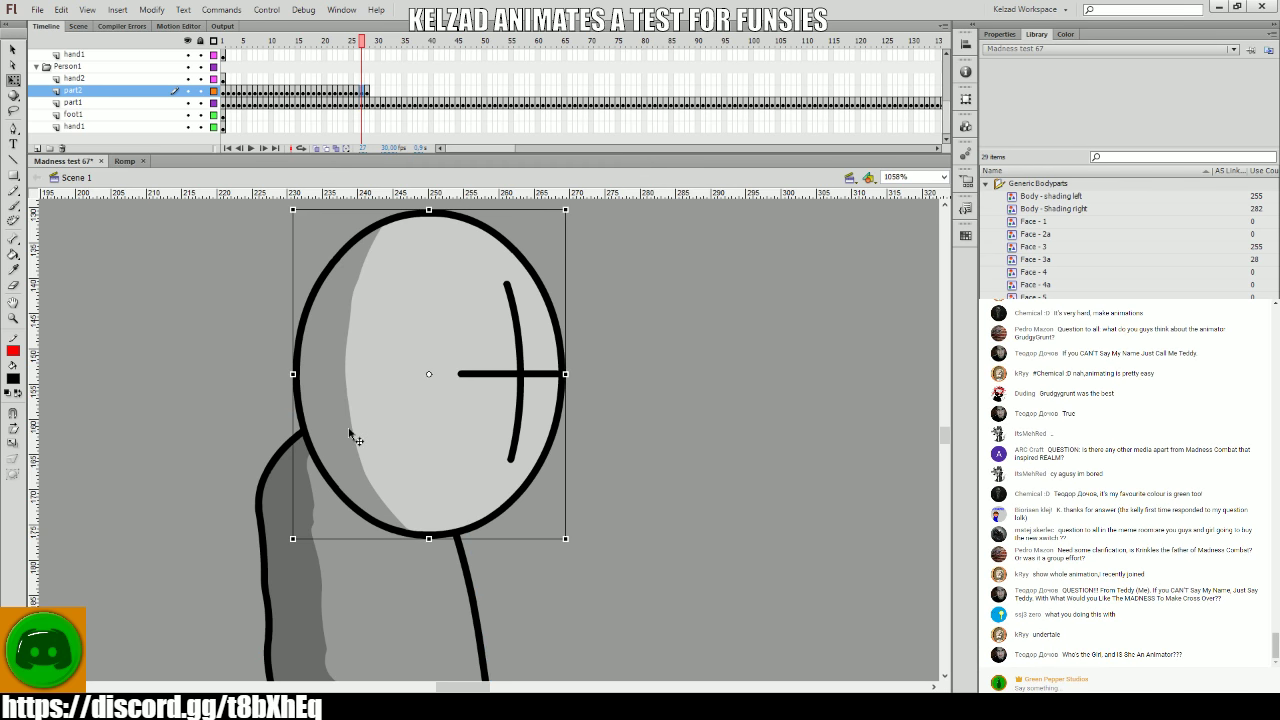
key(comma)
key(period)
key(period)
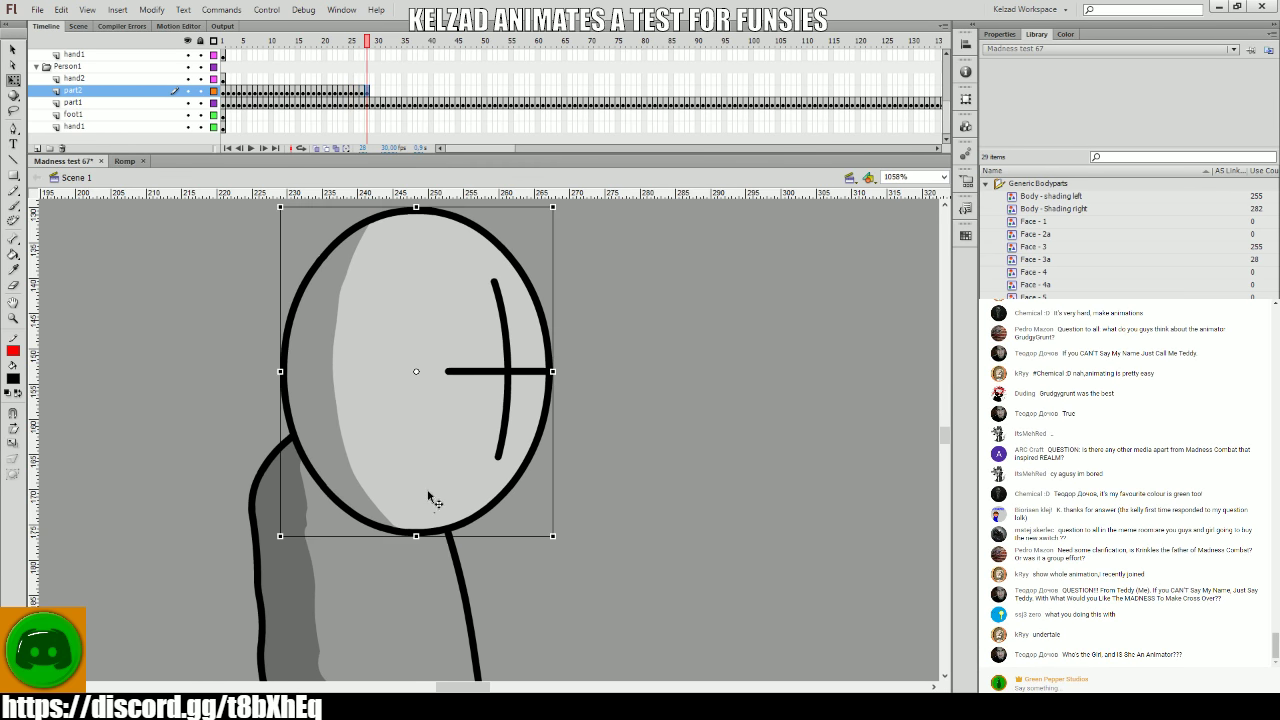
- Keyframe Person1's head on frames 29 to 33 of part2, dipping it as the body changes direction
key(period)
key(period)
key(period)
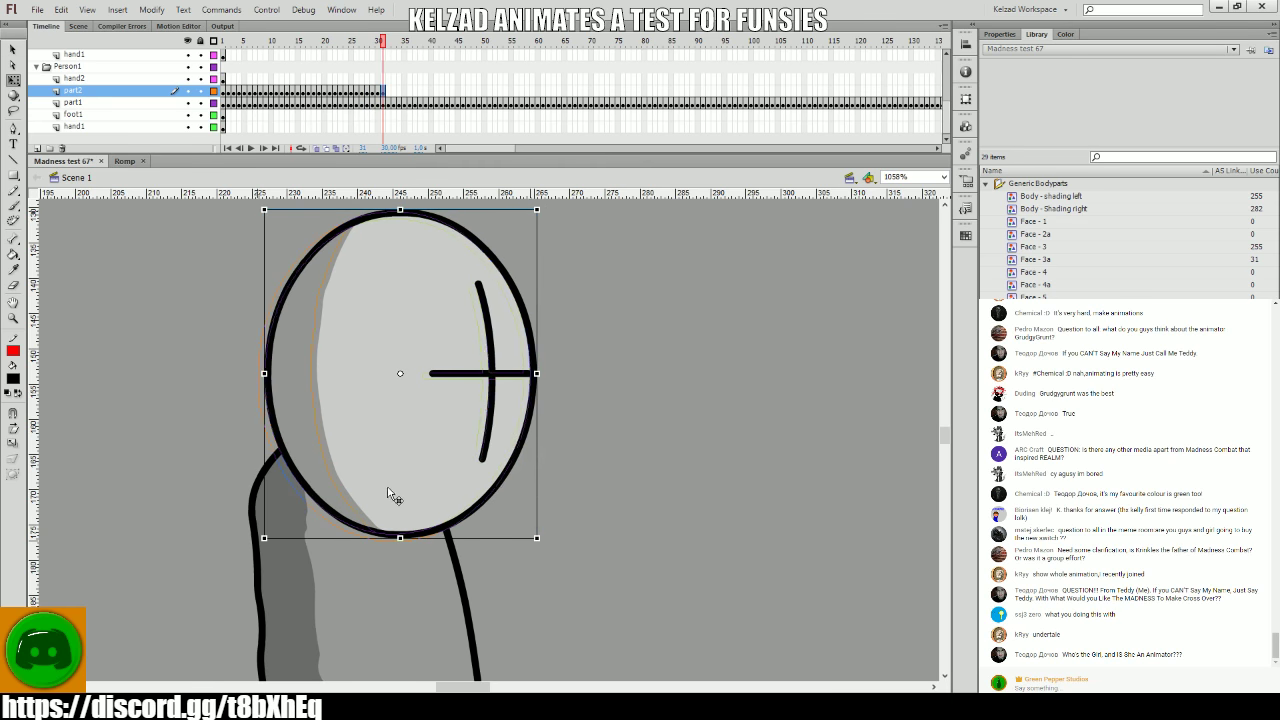
key(period)
key(period)
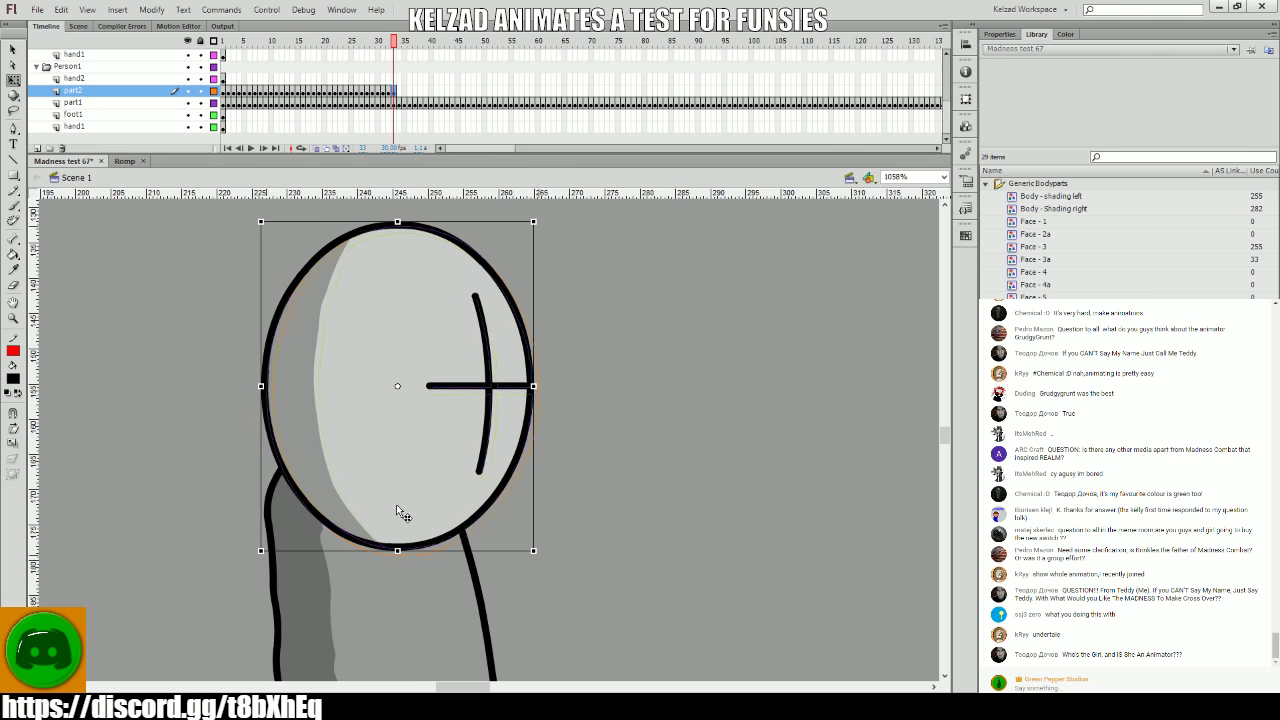
- Keyframe Person1's head on frames 34 to 39 of part2, moving it forward with the body
key(period)
key(period)
key(period)
key(period)
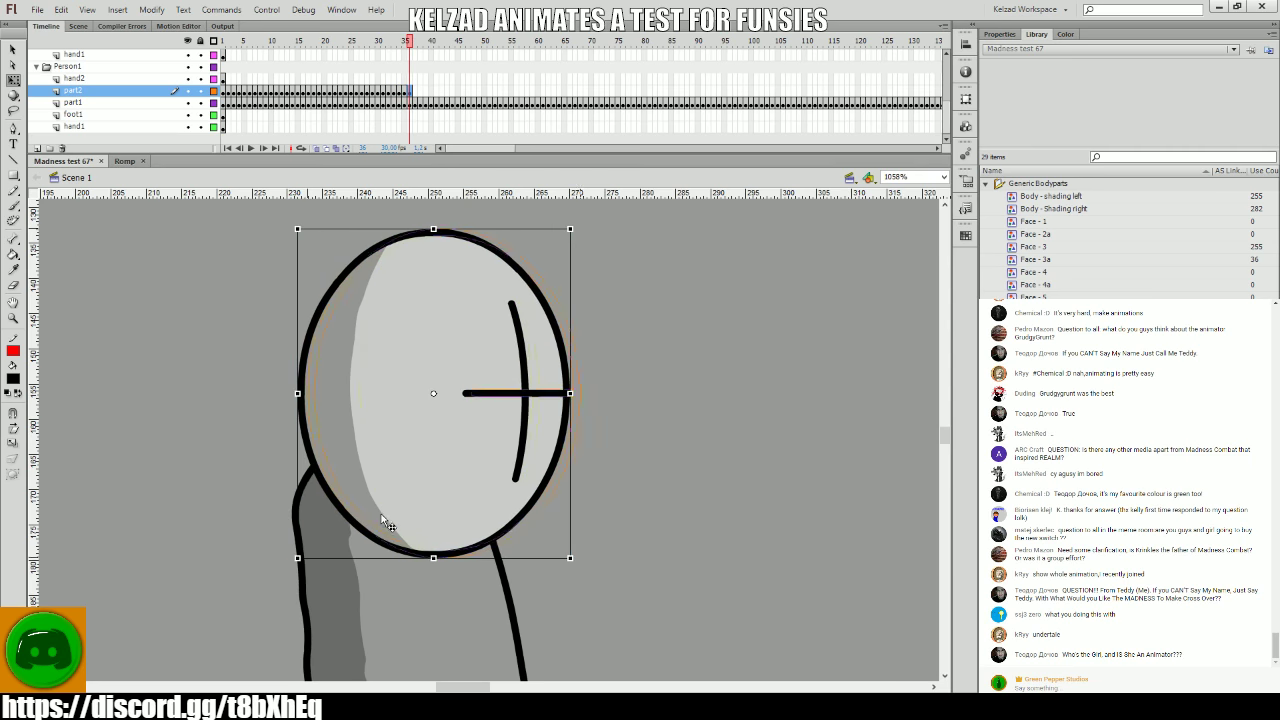
key(period)
key(period)
key(period)
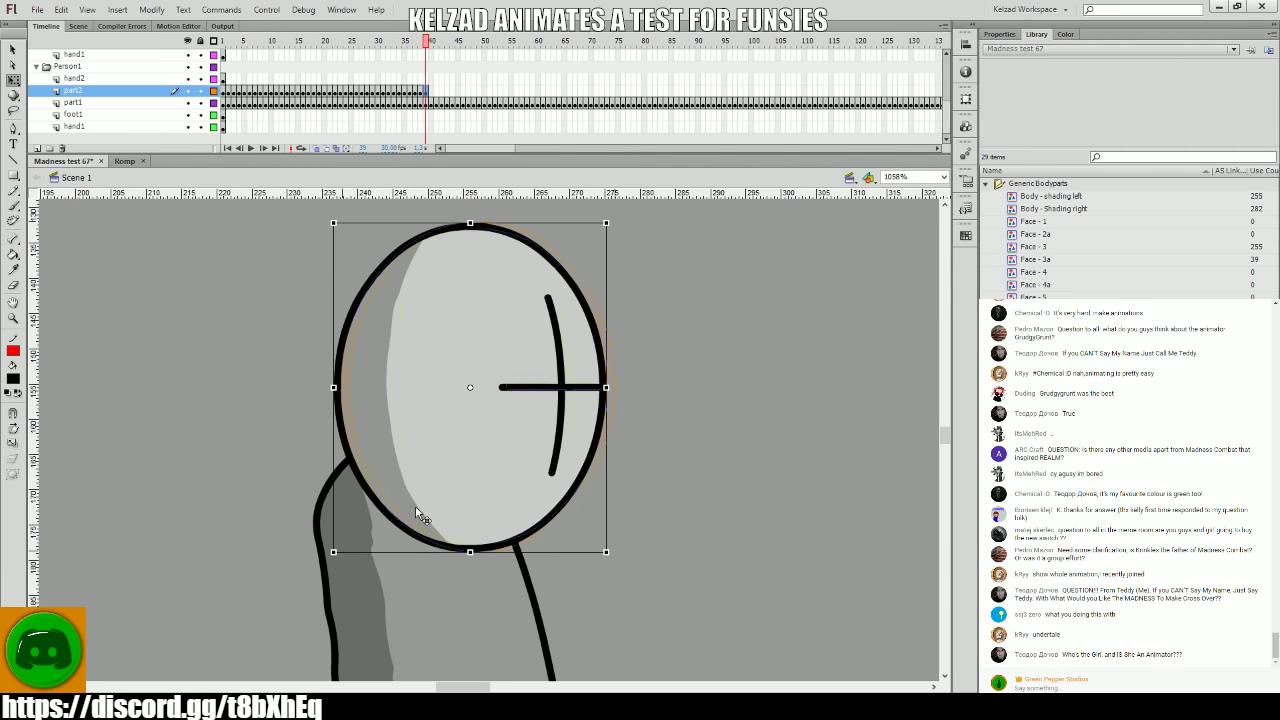
- Keyframe Person1's head on frames 40 to 47 of part2, moving it forward with the body
key(period)
key(period)
key(period)
key(period)
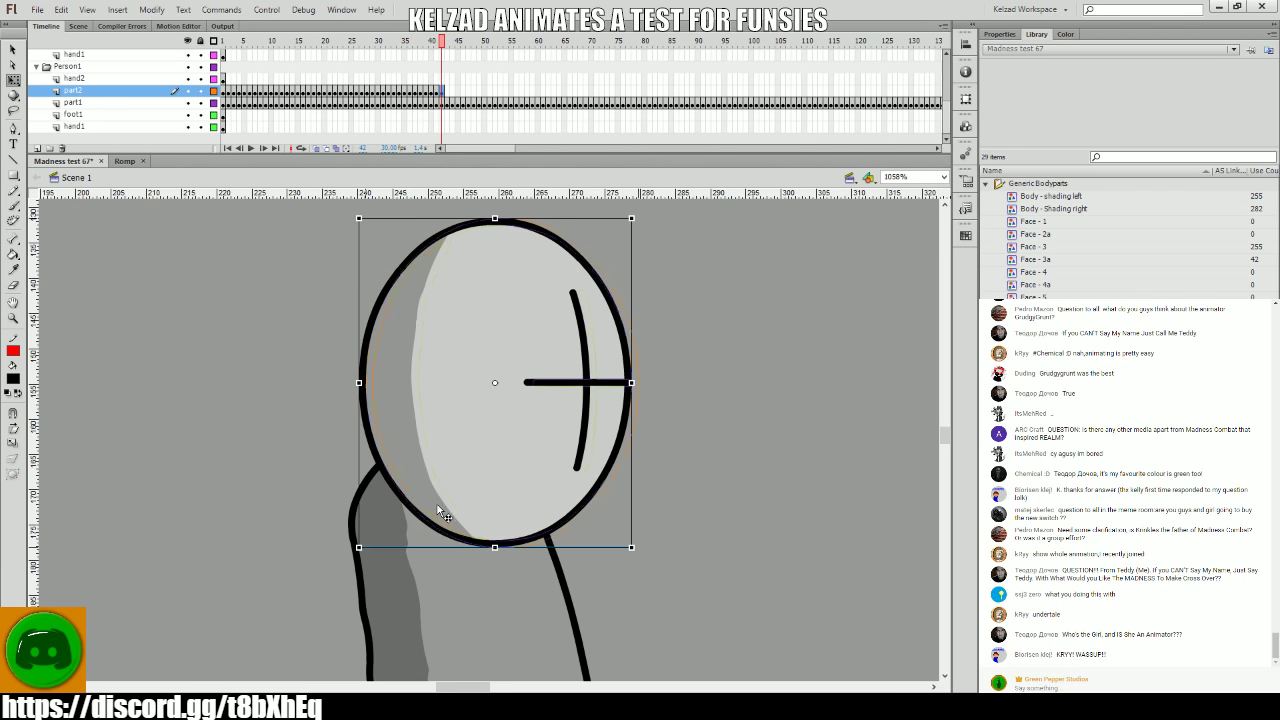
key(period)
key(period)
key(period)
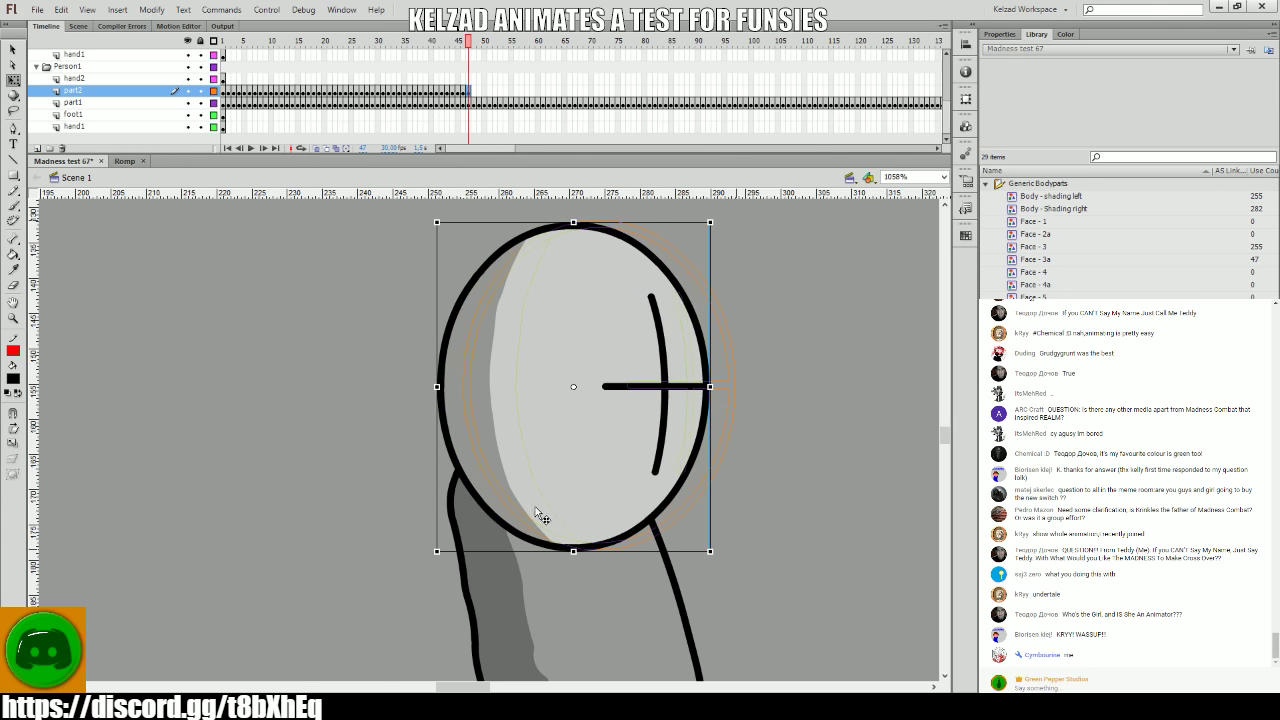
- Keyframe Person1's head on frames 48 to 51 of part2, carrying it forward and up with the body
key(period)
key(period)
key(period)
key(period)
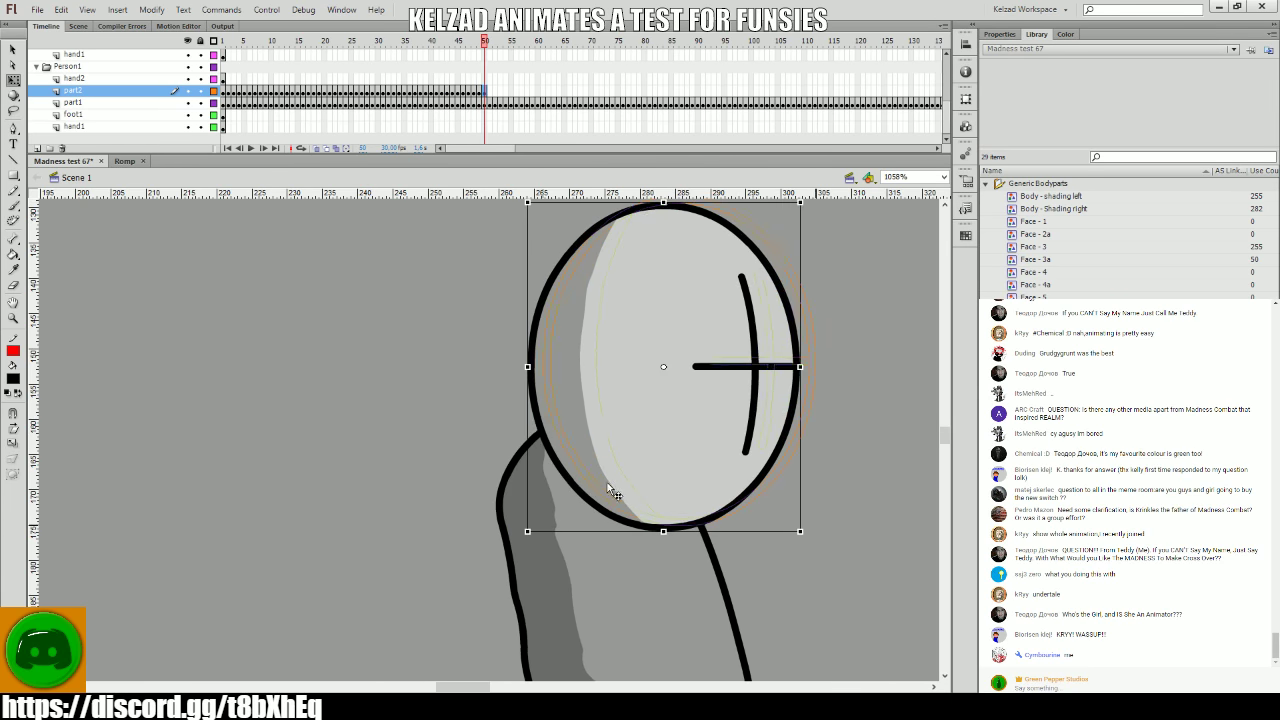
drag(770, 532, 616, 461)
- Compare frames 47 to 50 and nudge Person1's head slightly back on frame 48 to smooth the motion
key(comma)
key(comma)
key(comma)
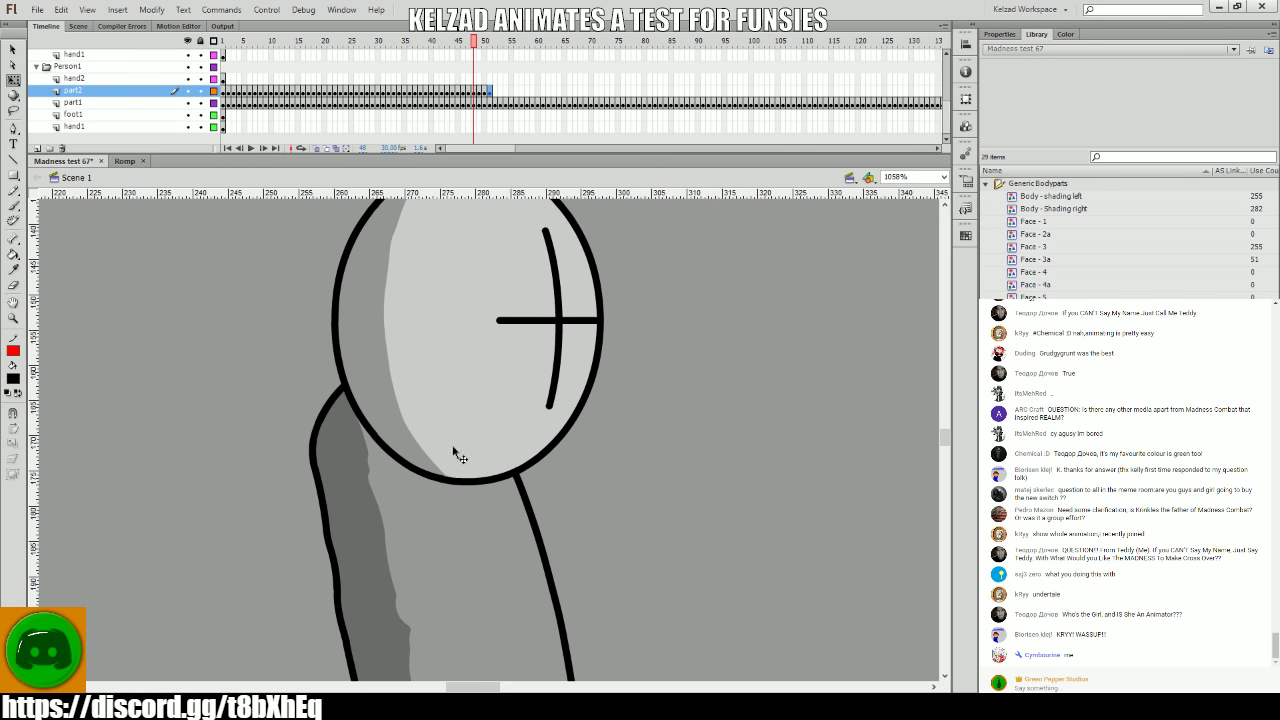
key(period)
key(comma)
key(comma)
key(period)
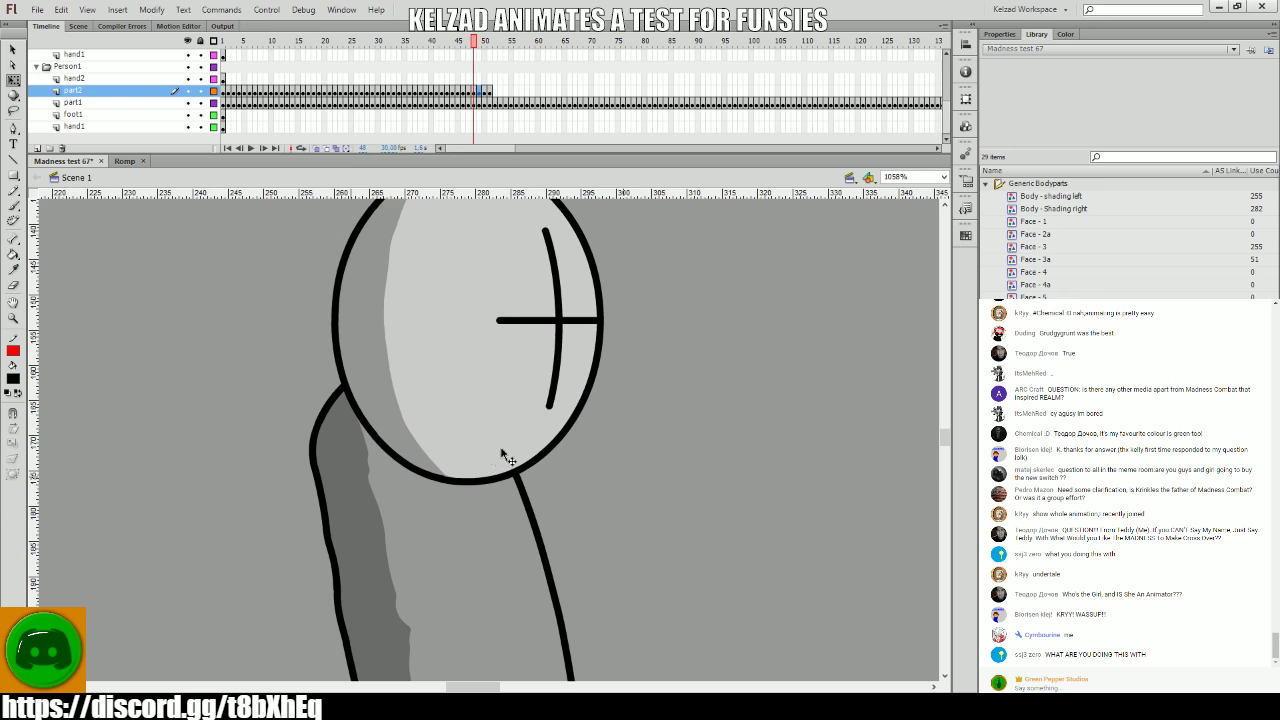
key(comma)
key(period)
key(comma)
key(period)
key(period)
key(comma)
key(period)
key(comma)
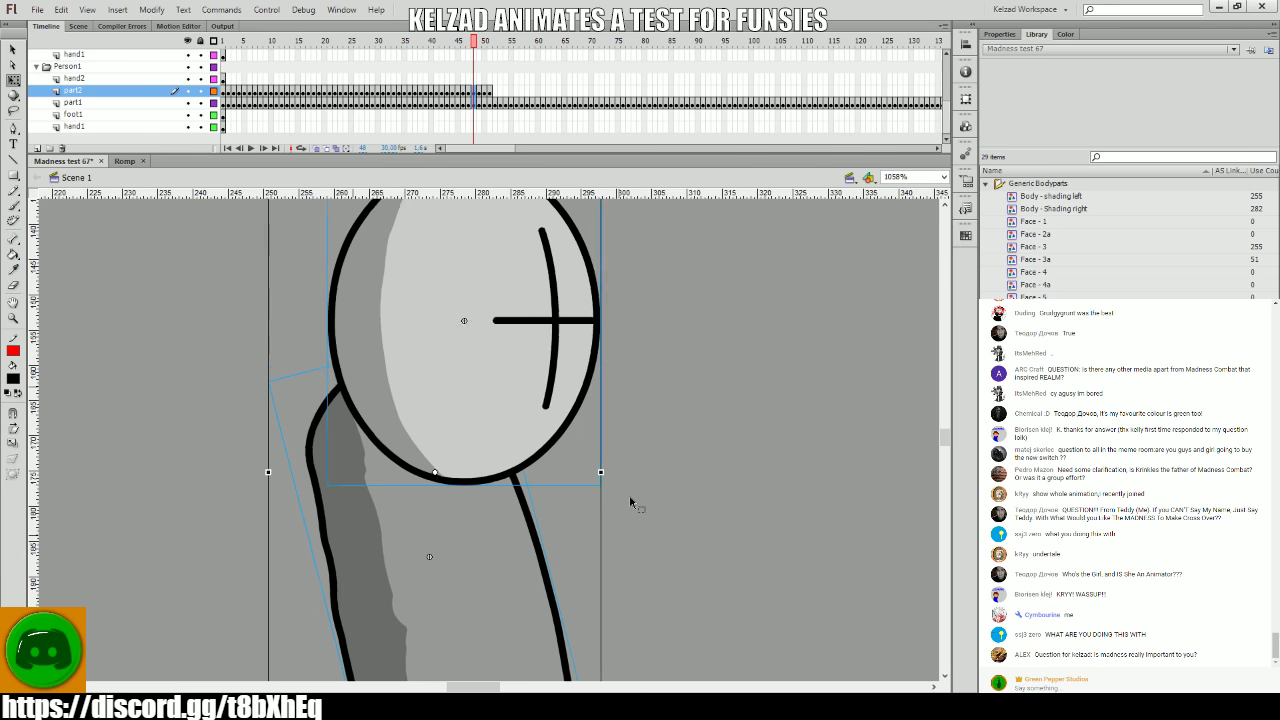
- Check the head's motion around frames 46 to 50 and fine-tune Person1's head position on frame 49
key(period)
key(comma)
key(comma)
key(comma)
key(comma)
key(period)
key(period)
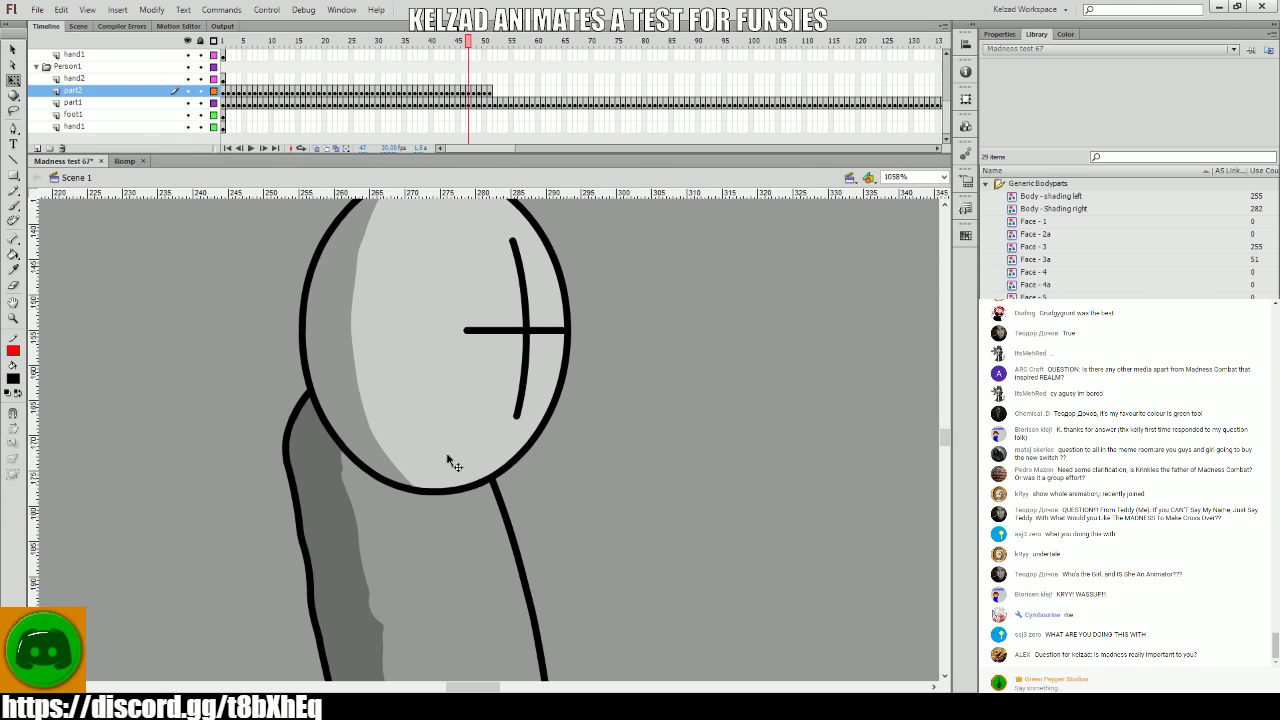
key(period)
key(period)
key(comma)
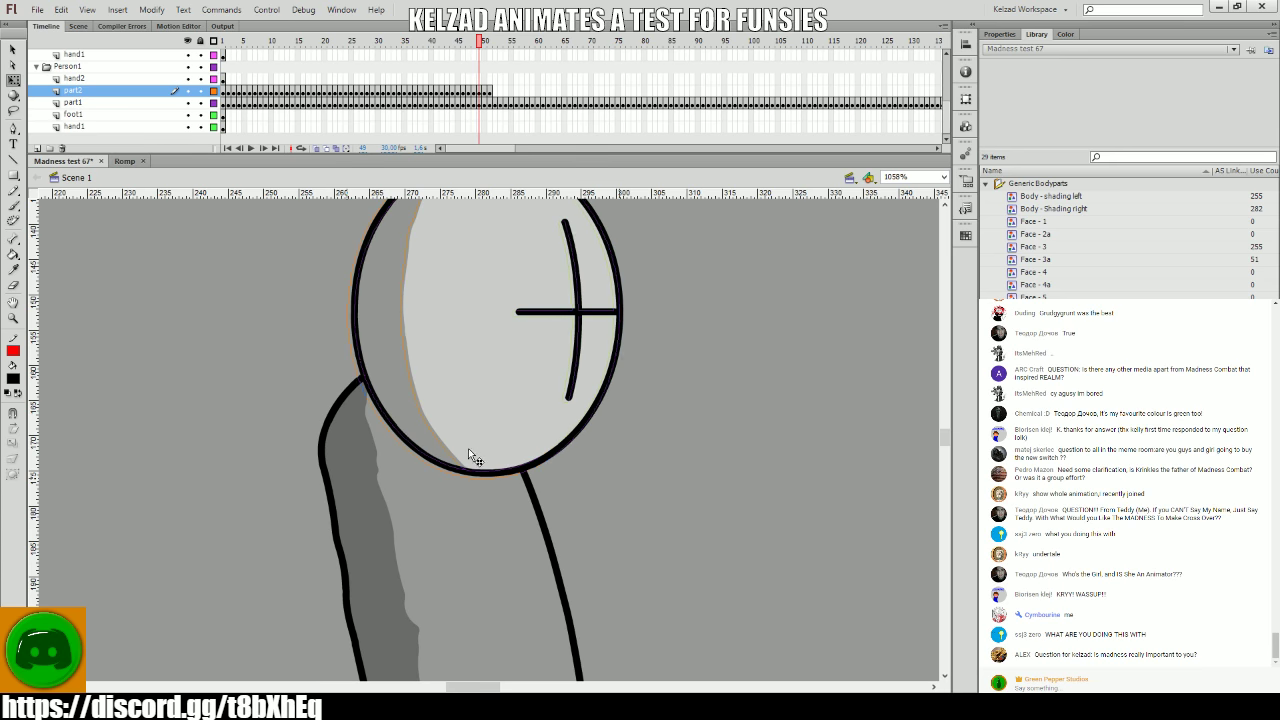
- Recheck the head's spacing between frames 47 and 50 and refine its position on frame 48
key(comma)
key(period)
key(comma)
key(comma)
key(comma)
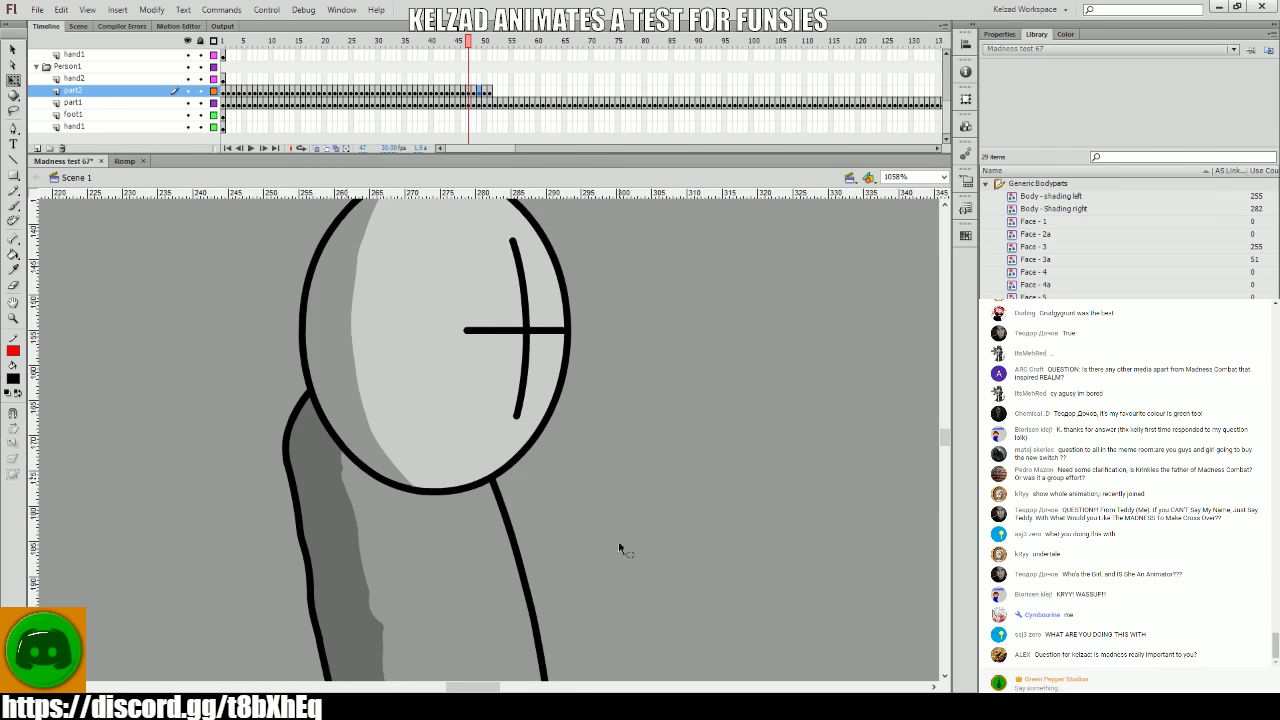
key(comma)
key(period)
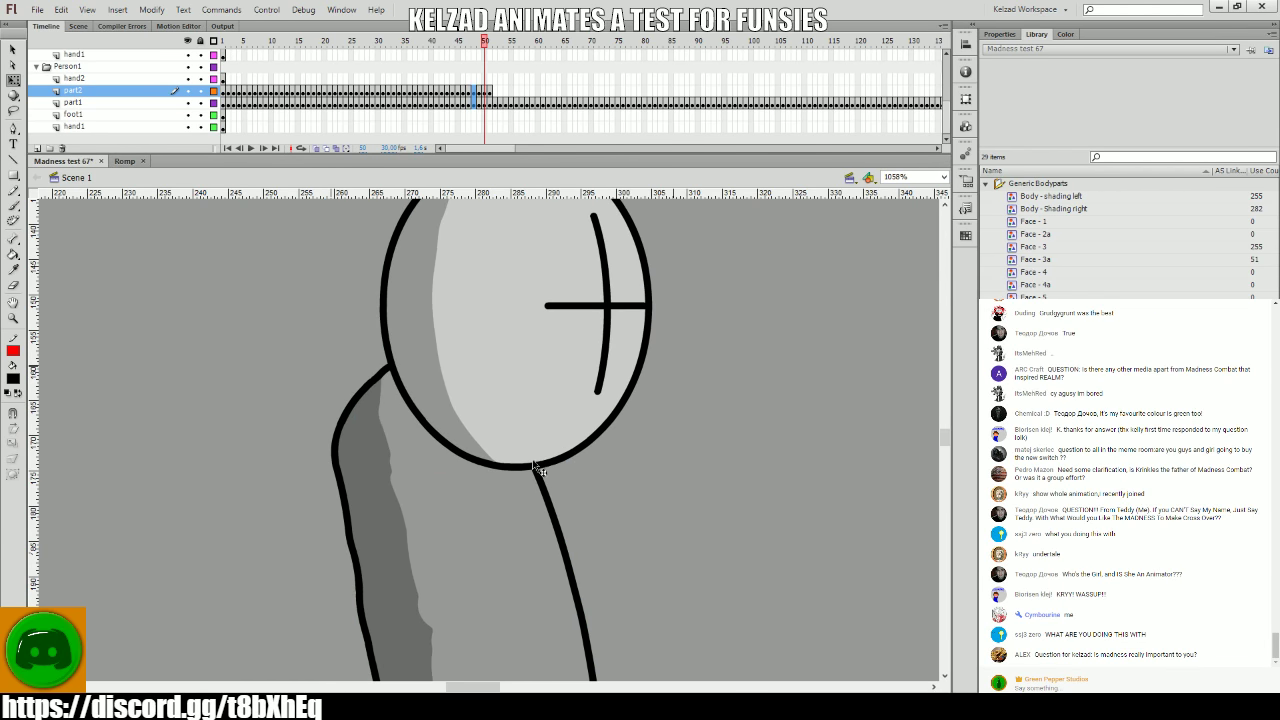
- Move Person1's head slightly back on frame 50 and check its spacing against frame 51
click(502, 450)
key(comma)
key(period)
key(period)
key(period)
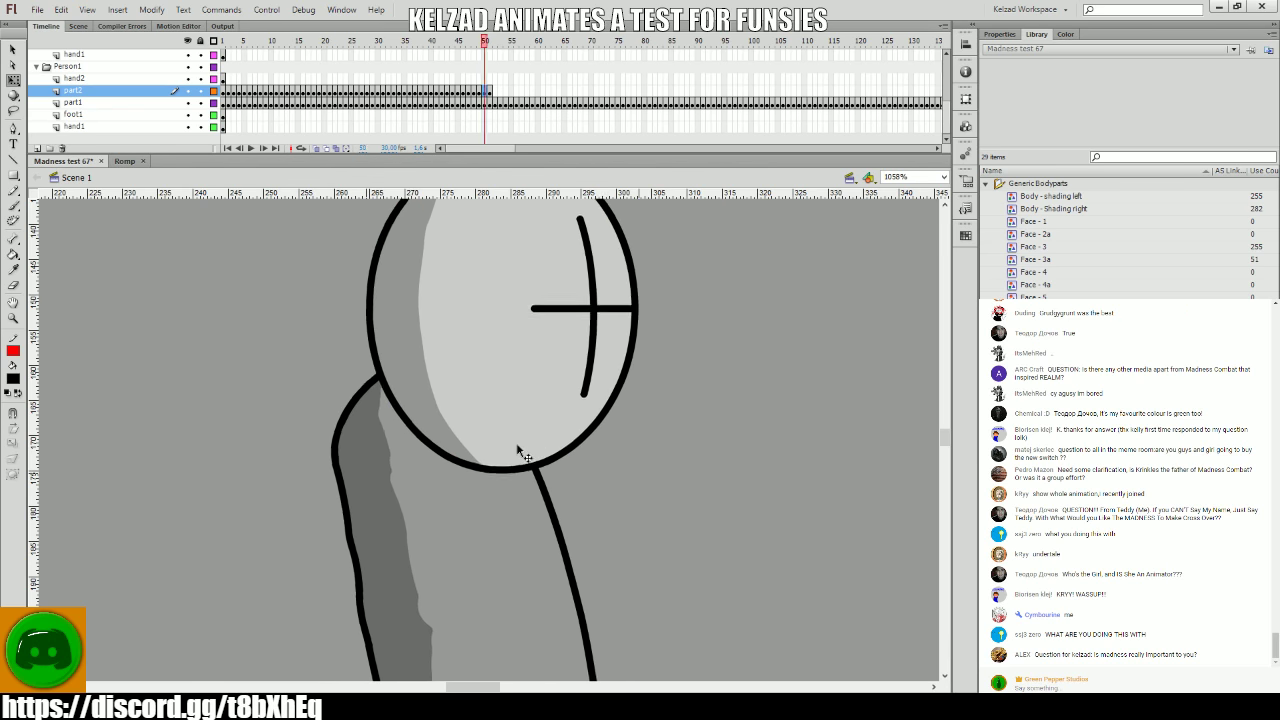
key(comma)
key(period)
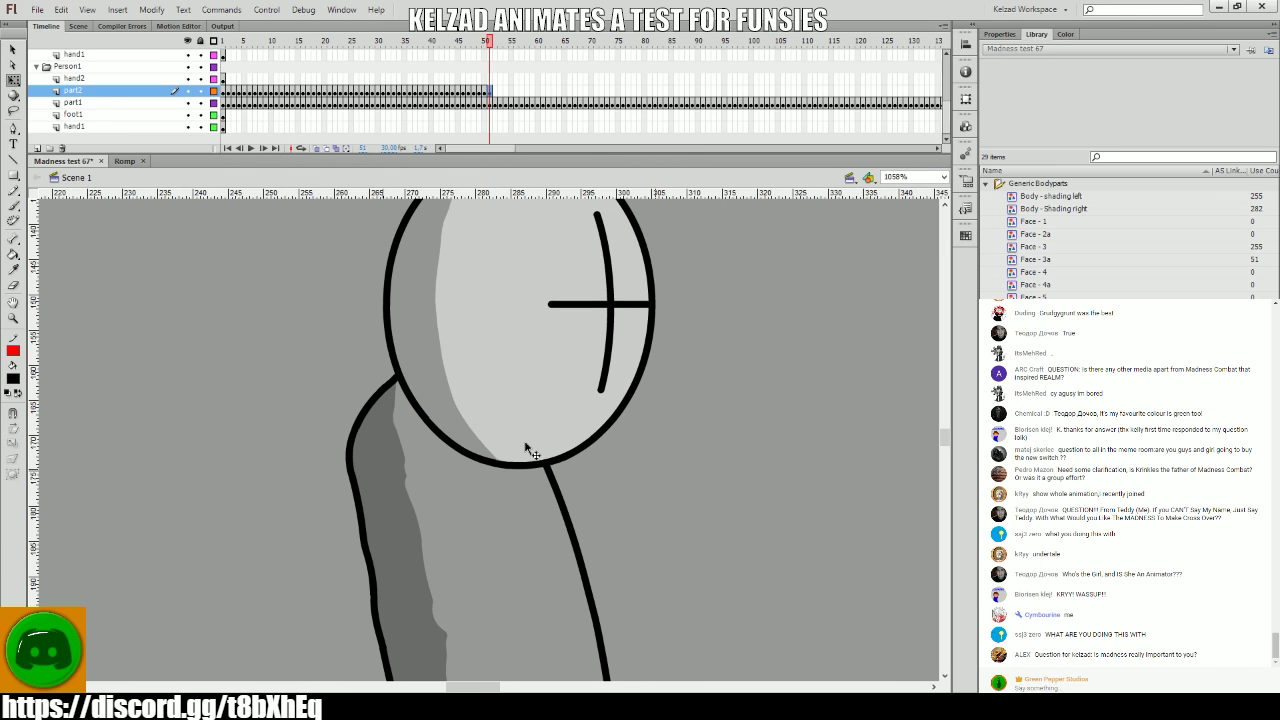
- Keyframe Person1's head on frames 52 and 53 of part2, aligning it with the body
key(period)
click(509, 446)
key(period)
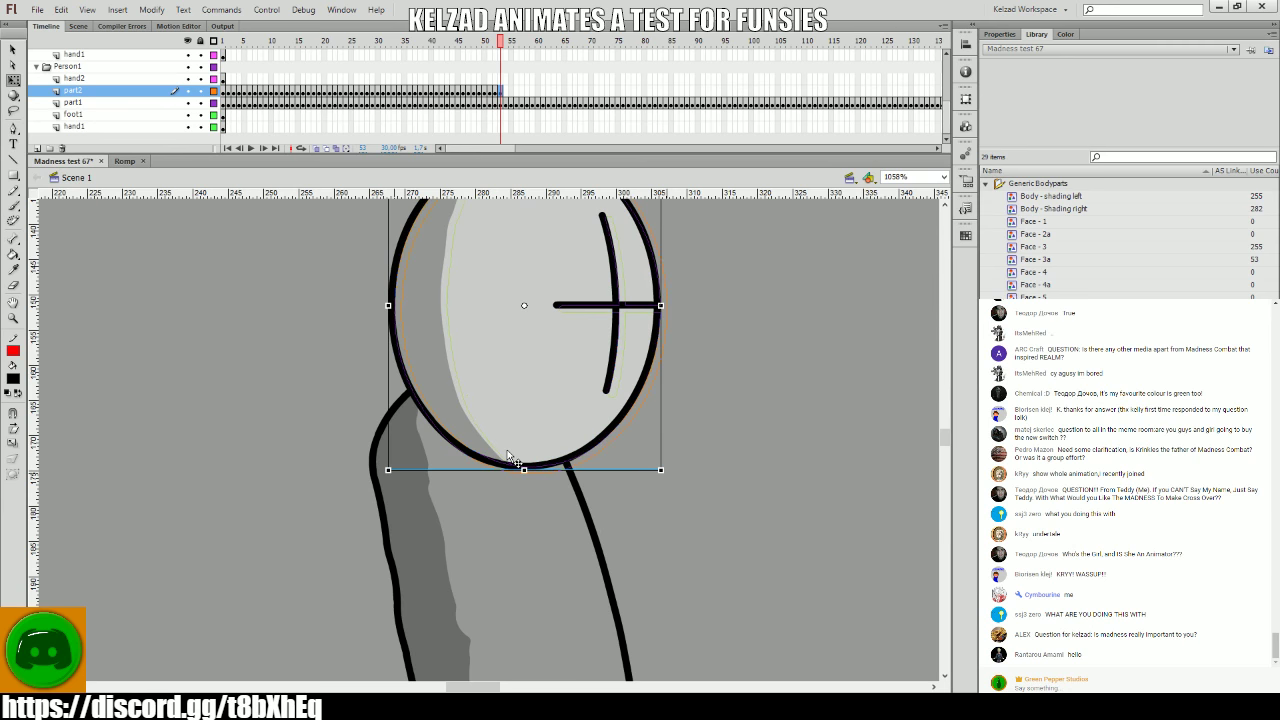
click(515, 458)
- Compare frames 51 to 53 and nudge Person1's head slightly on frame 51 to even out the movement
key(comma)
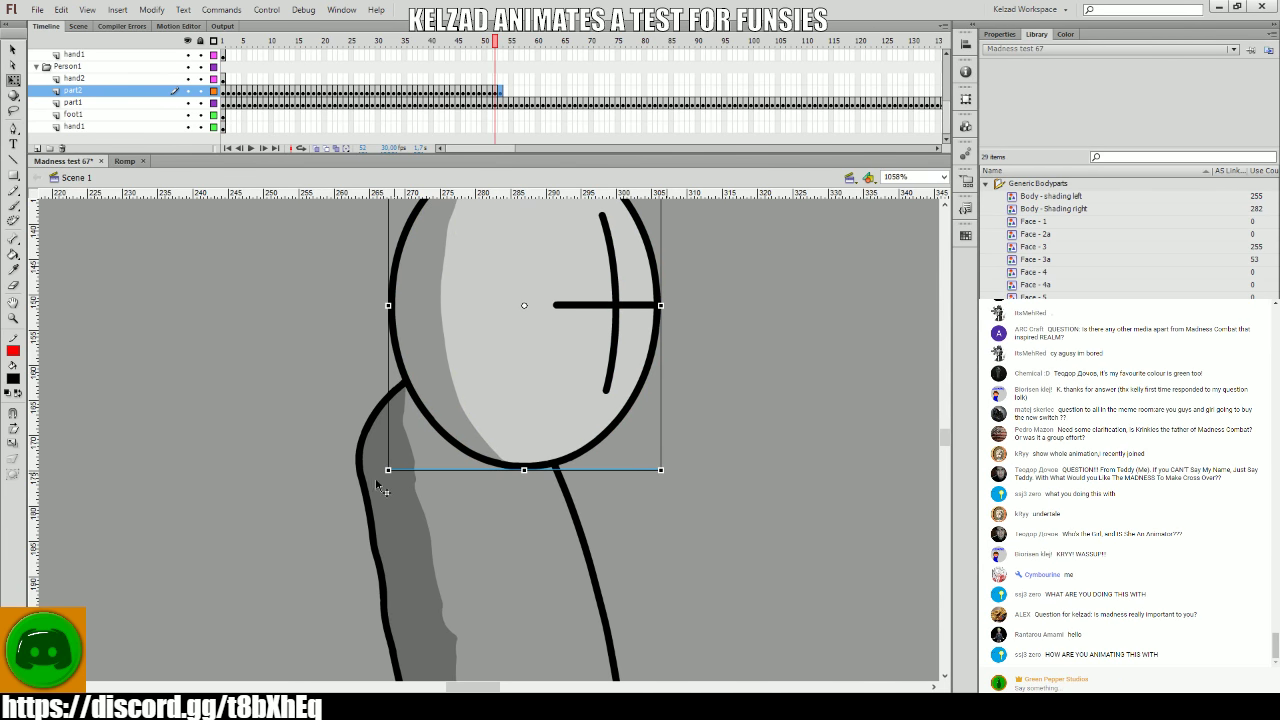
key(period)
key(comma)
key(period)
key(comma)
key(period)
click(462, 450)
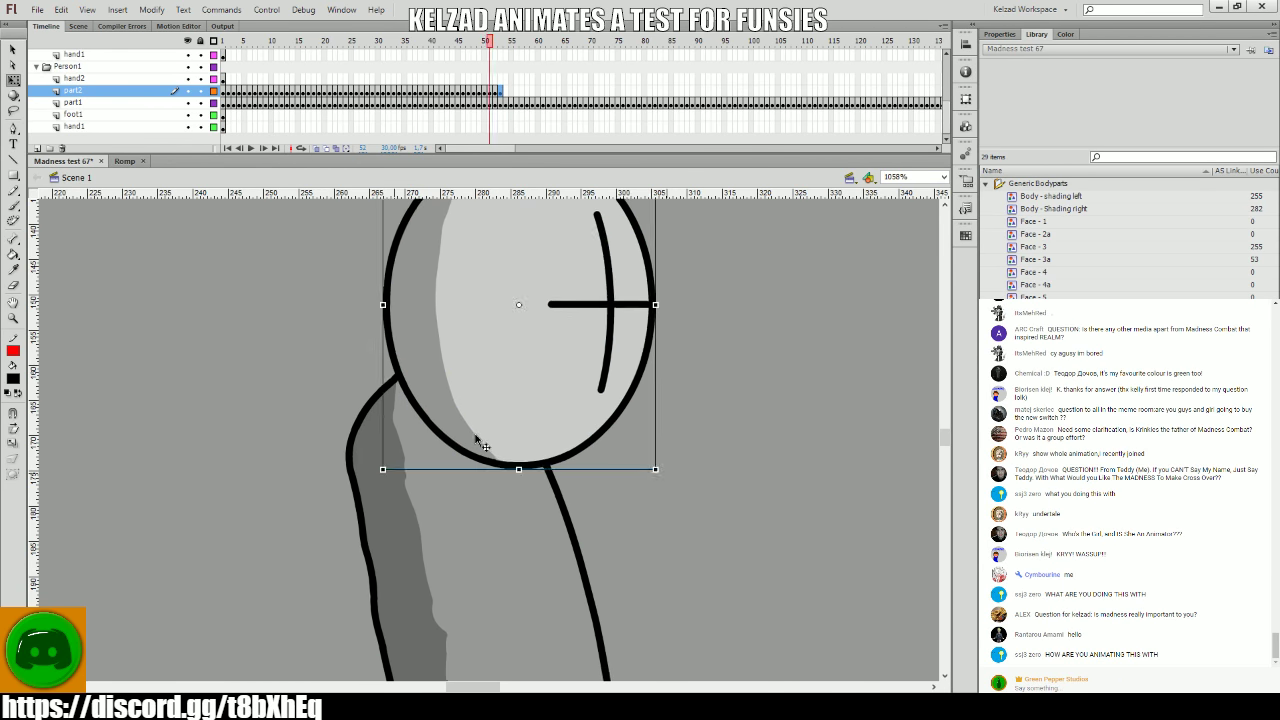
key(comma)
key(period)
key(comma)
key(comma)
key(comma)
key(period)
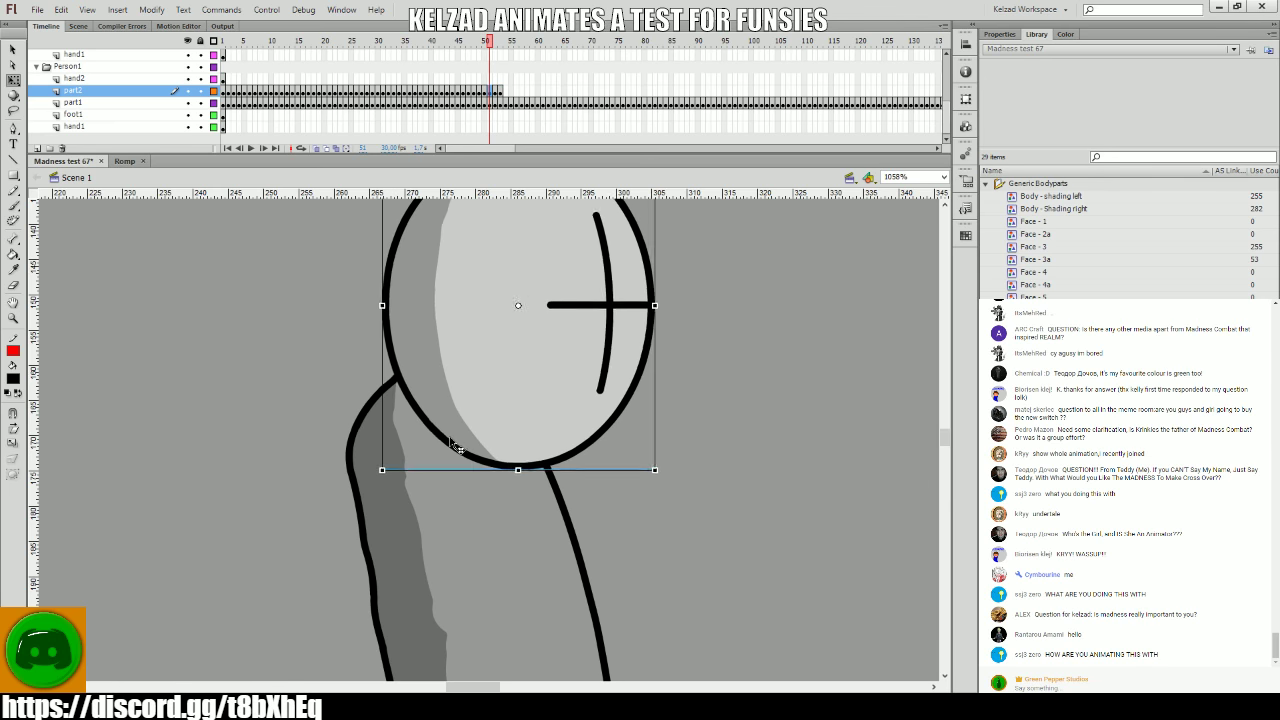
- Adjust Person1's head on frame 53 and keyframe it on frames 54 to 59, lowering it as the body advances
key(period)
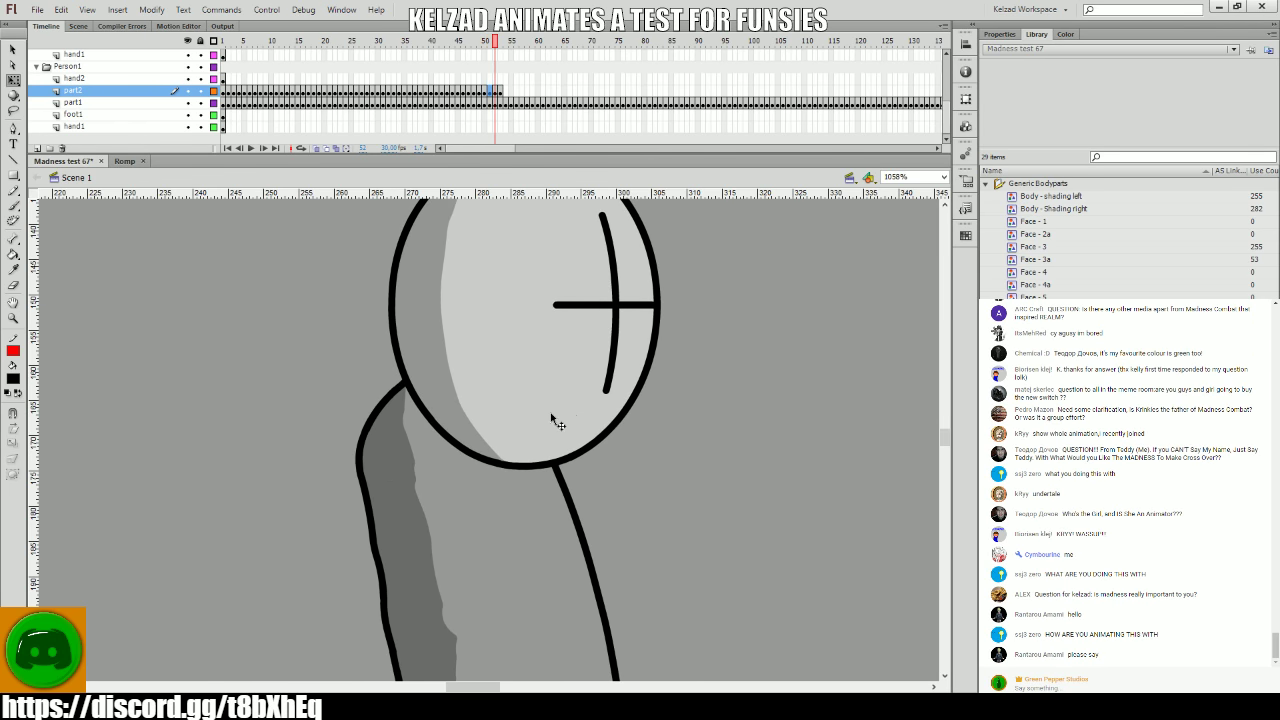
key(period)
click(539, 418)
key(period)
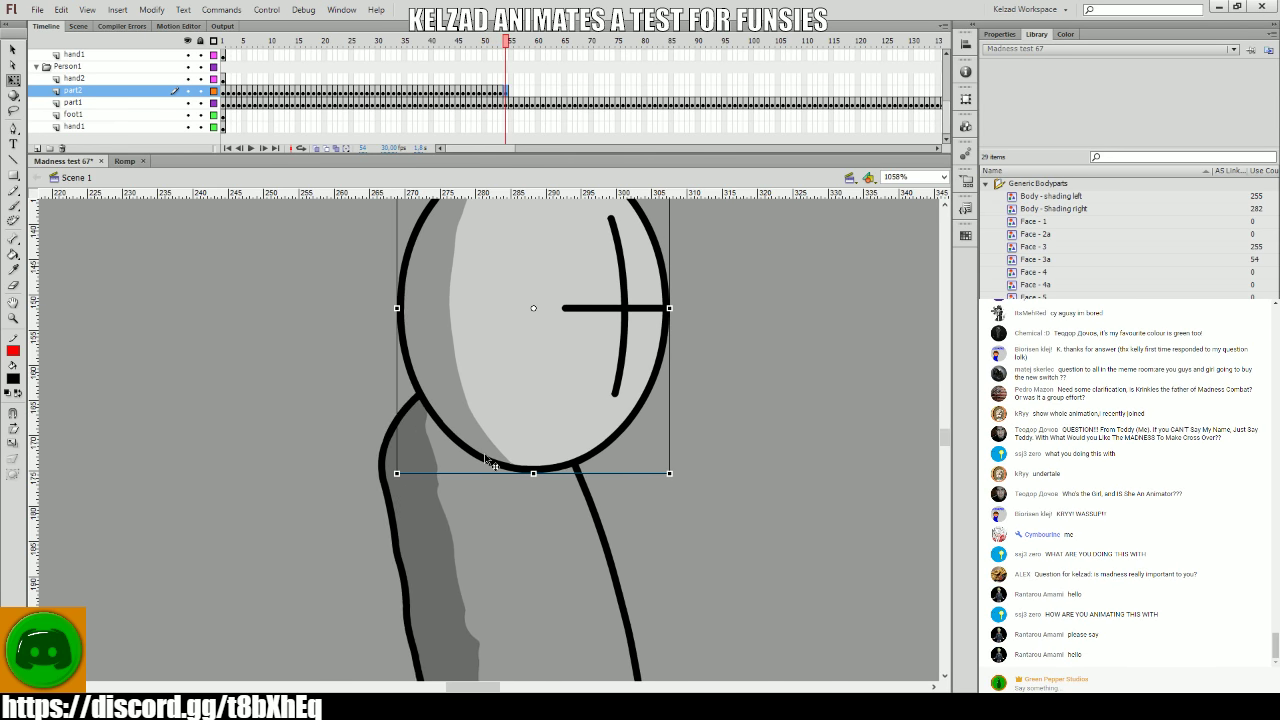
key(period)
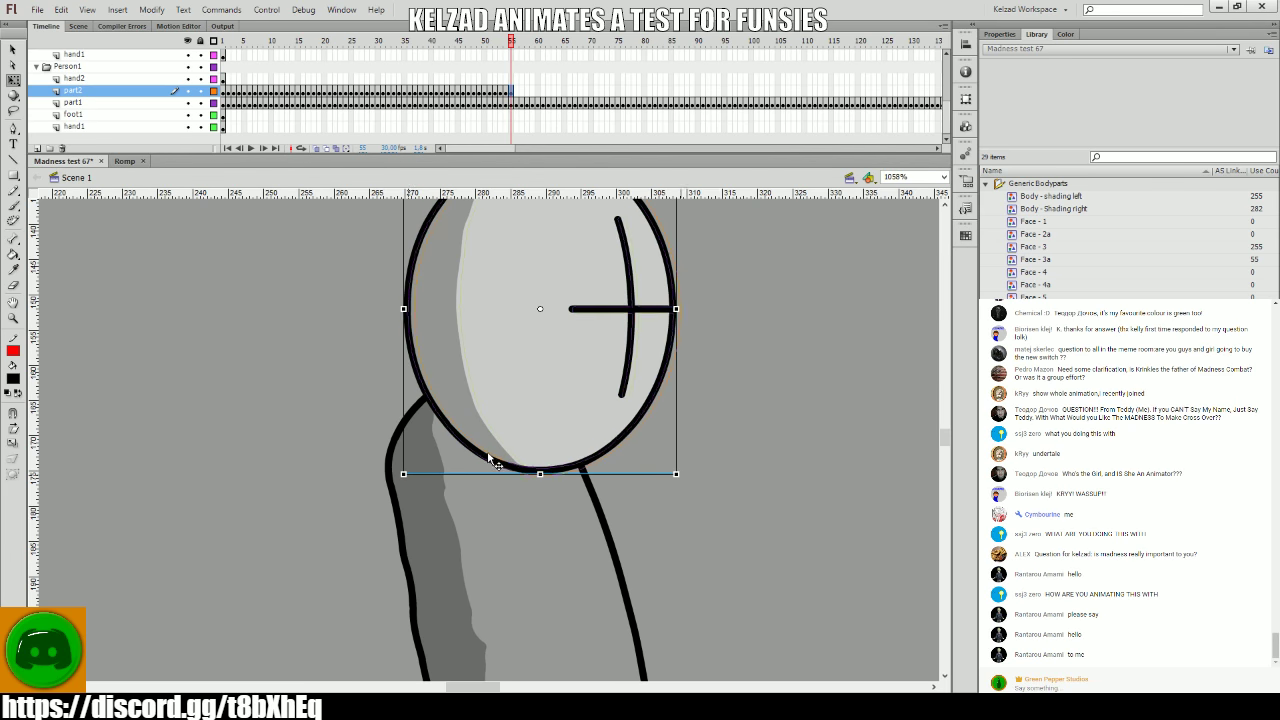
key(period)
key(period)
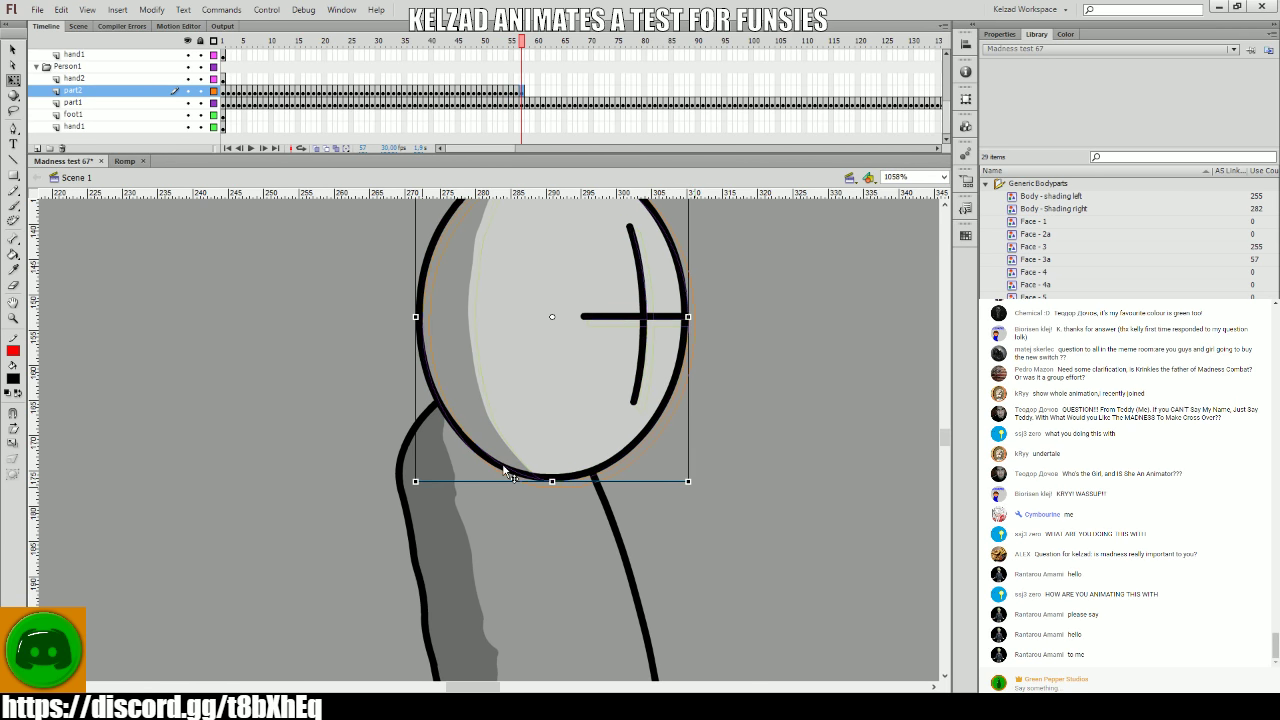
key(period)
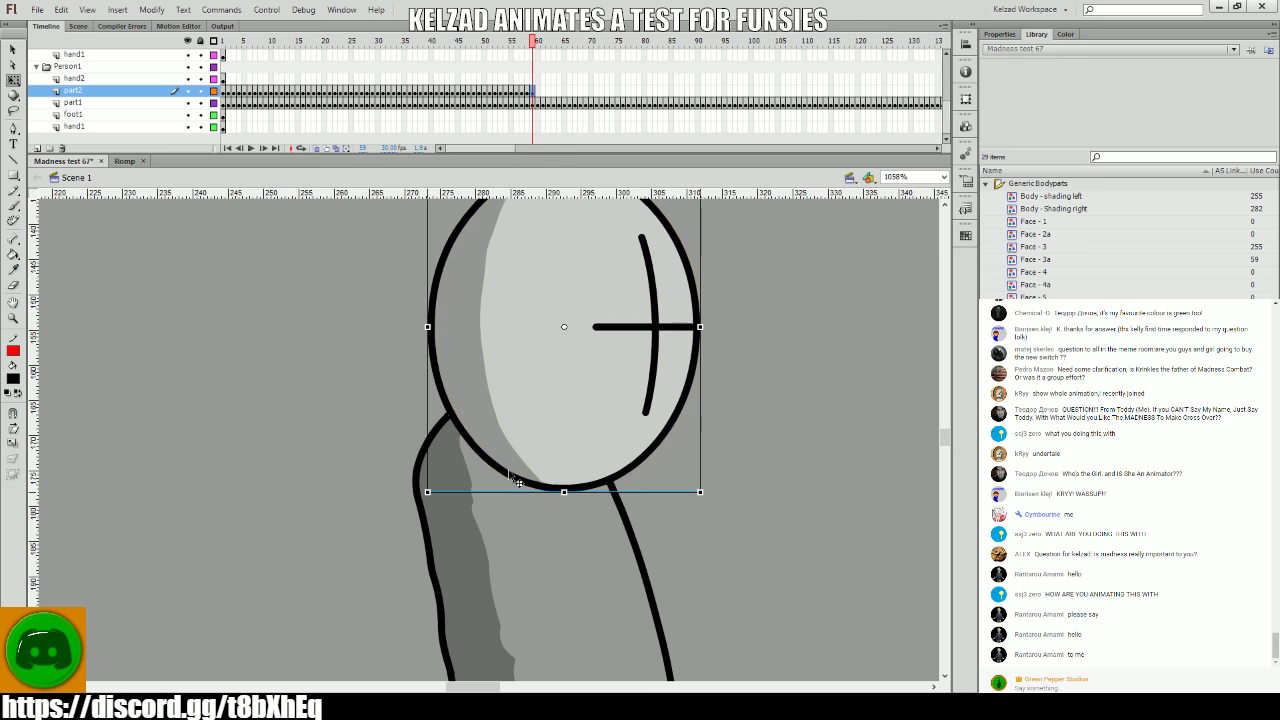
- Keyframe Person1's head on frames 60 to 63 of part2, moving it forward and down with the body
key(period)
key(period)
key(period)
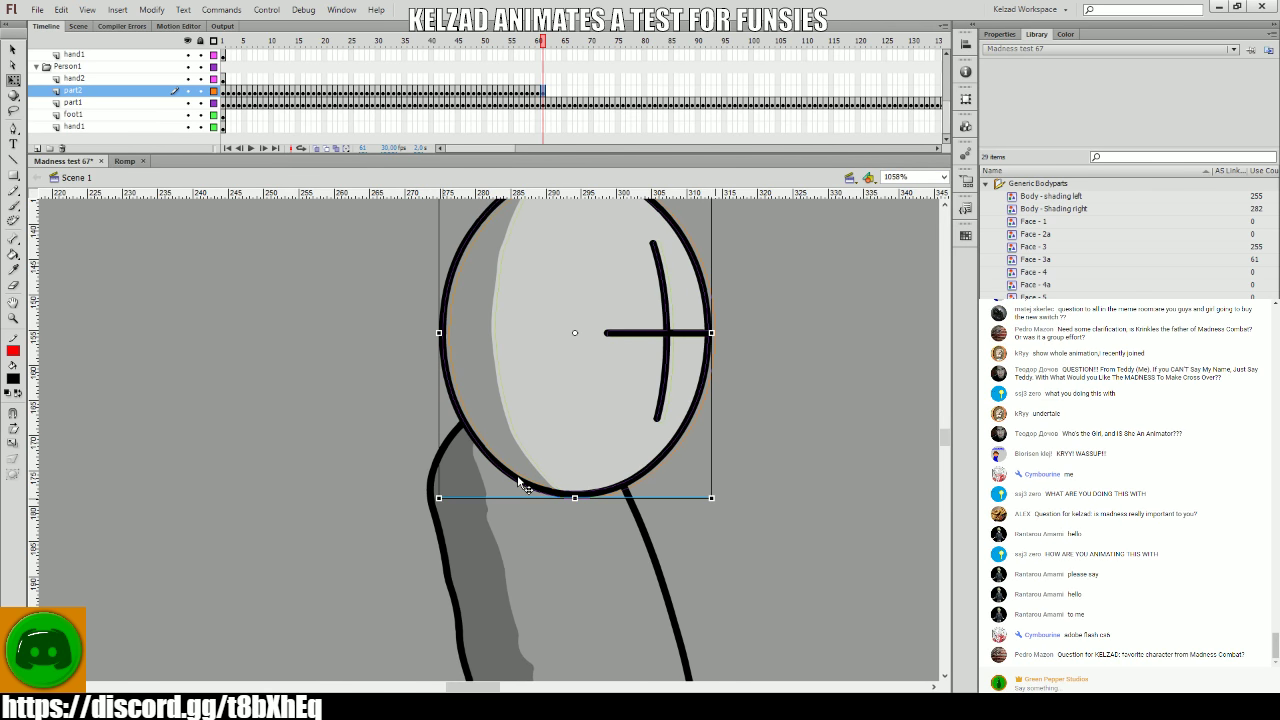
key(period)
key(period)
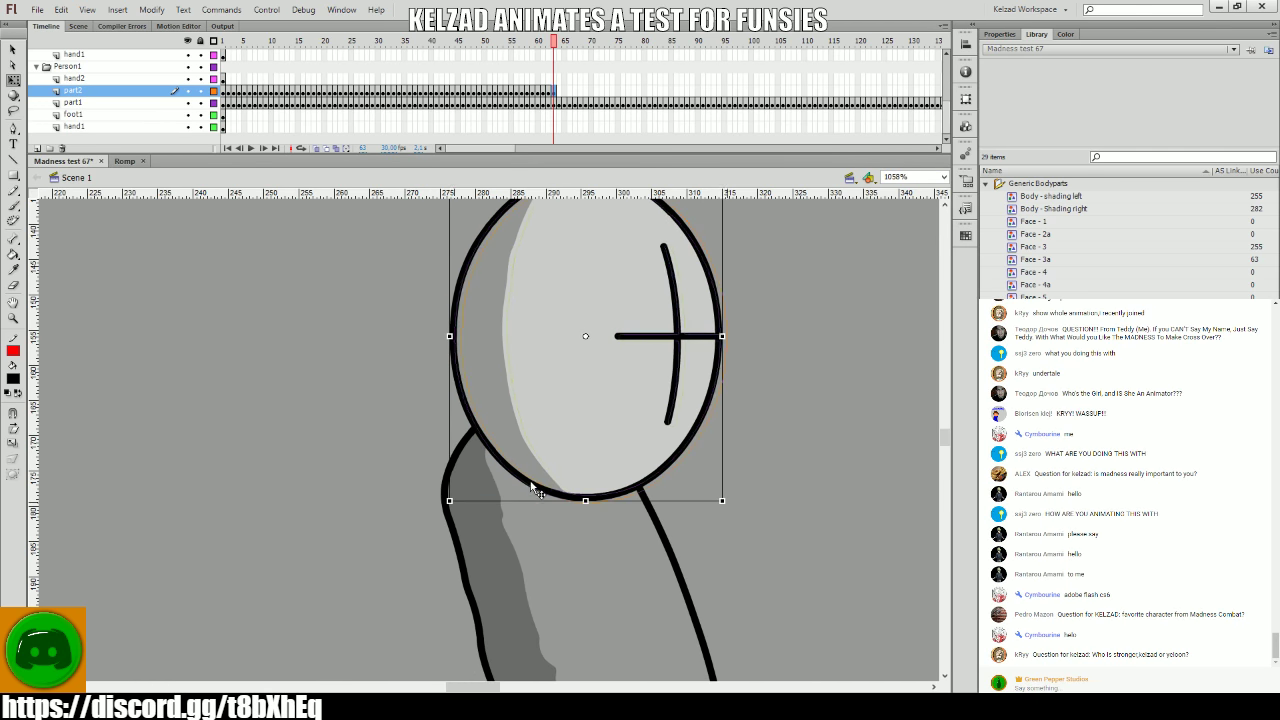
- Keyframe Person1's head on frames 64 to 68 of part2, following the body's lean
key(period)
key(period)
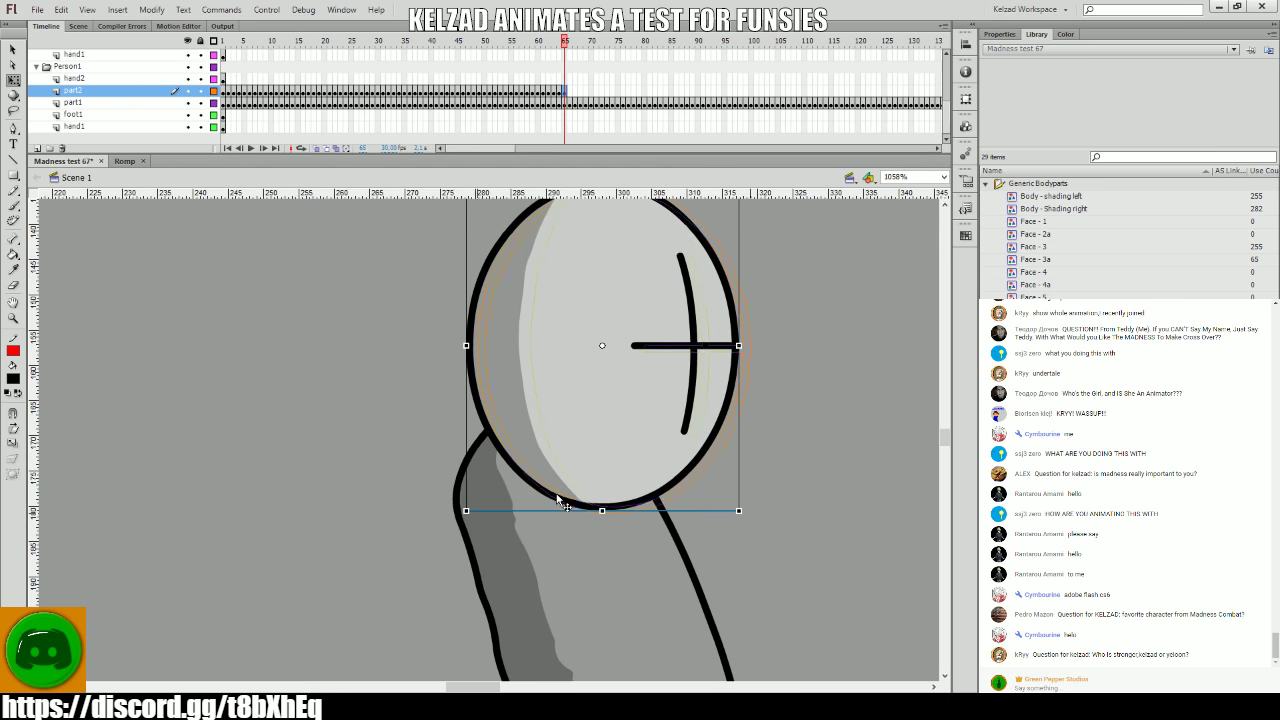
key(period)
key(period)
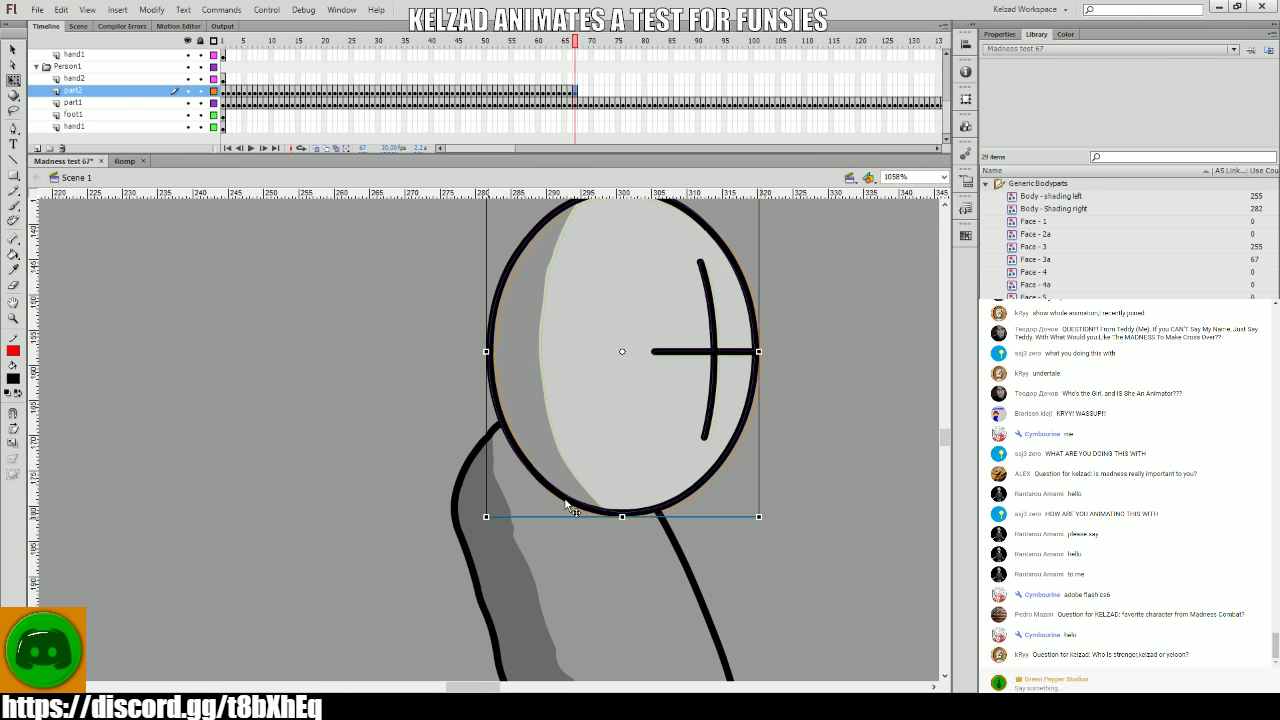
key(period)
- Shift Person1's head slightly back and up on frame 67, checking it against the neighboring frames
key(comma)
drag(545, 510, 365, 447)
key(comma)
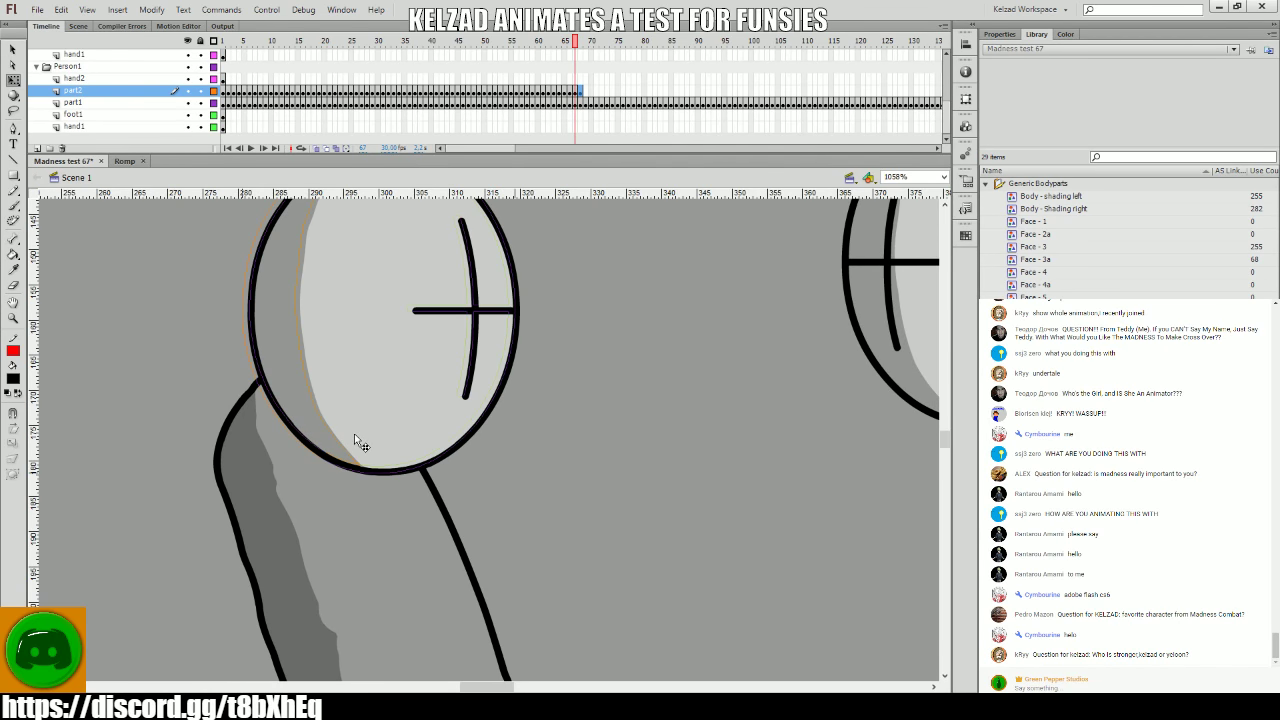
click(355, 438)
key(comma)
key(comma)
key(period)
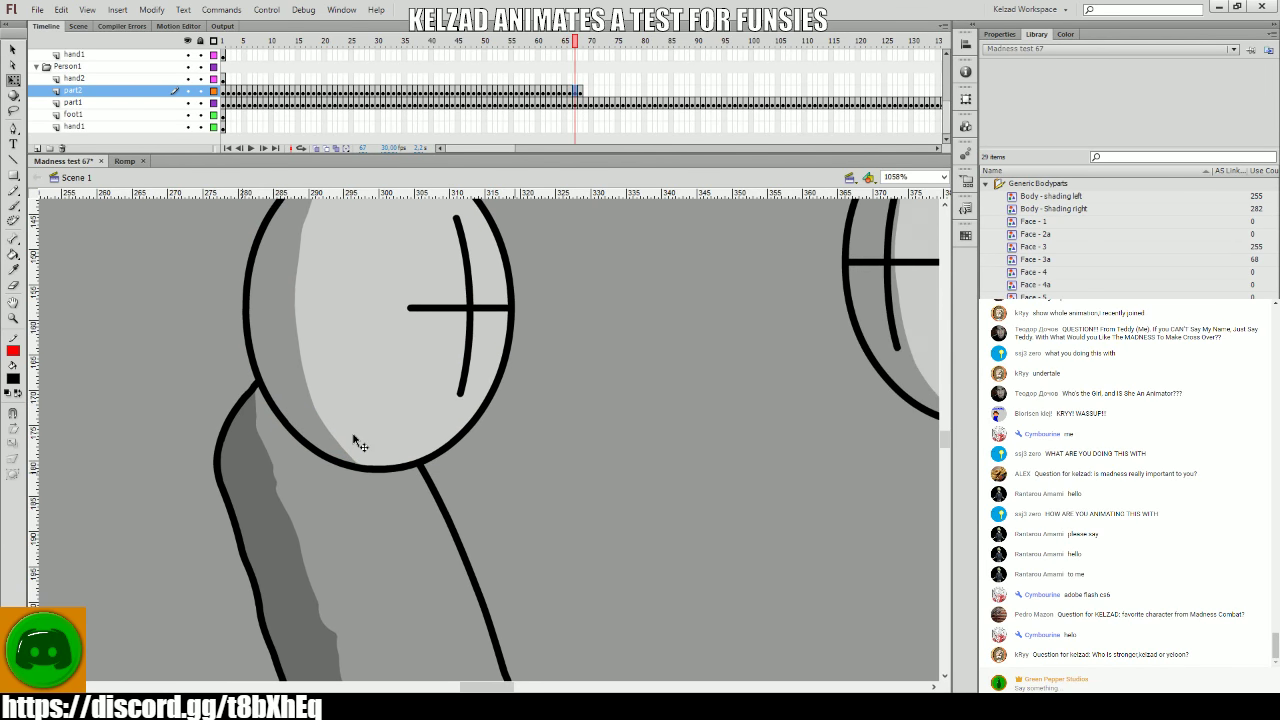
key(comma)
key(period)
key(period)
key(comma)
key(period)
key(comma)
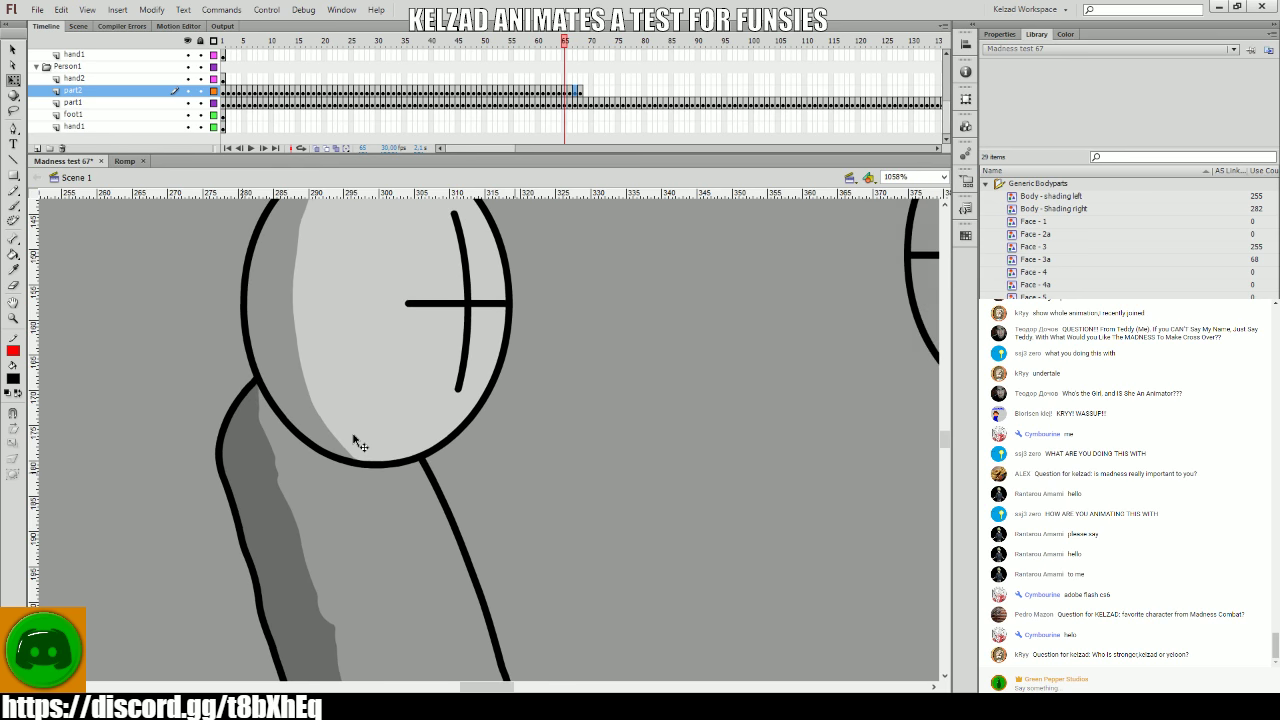
- Fine-tune Person1's head on frame 66 and compare the motion across frames 64 to 68
key(period)
click(358, 443)
key(period)
key(comma)
key(period)
key(comma)
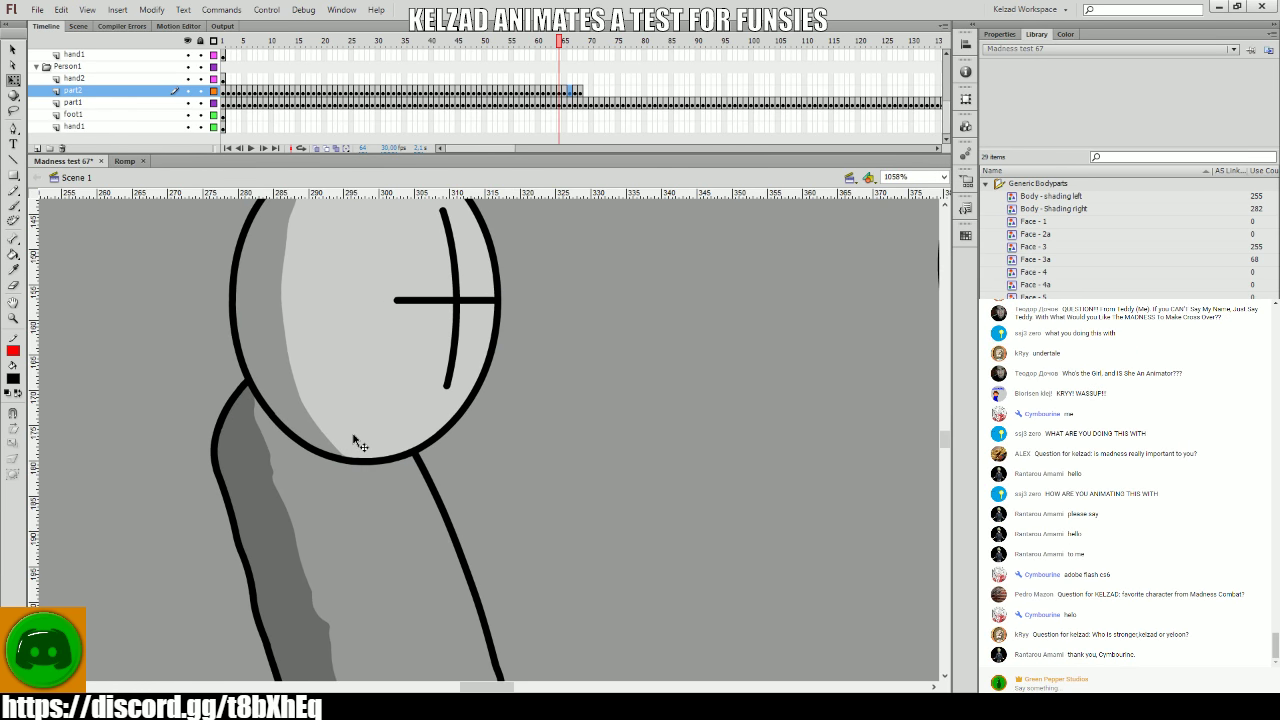
key(period)
key(comma)
key(period)
key(period)
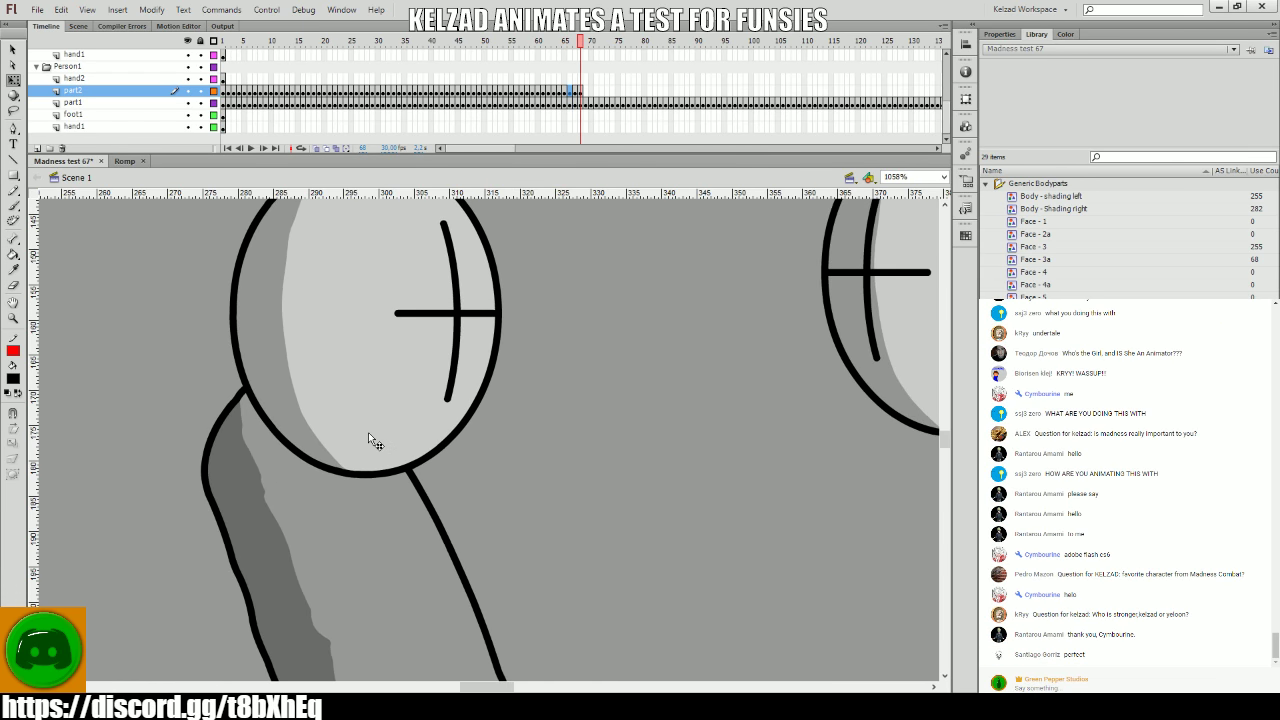
- Keyframe Person1's head on frames 69 to 73 of part2, moving it back and down with the body
key(period)
click(350, 448)
key(period)
click(349, 450)
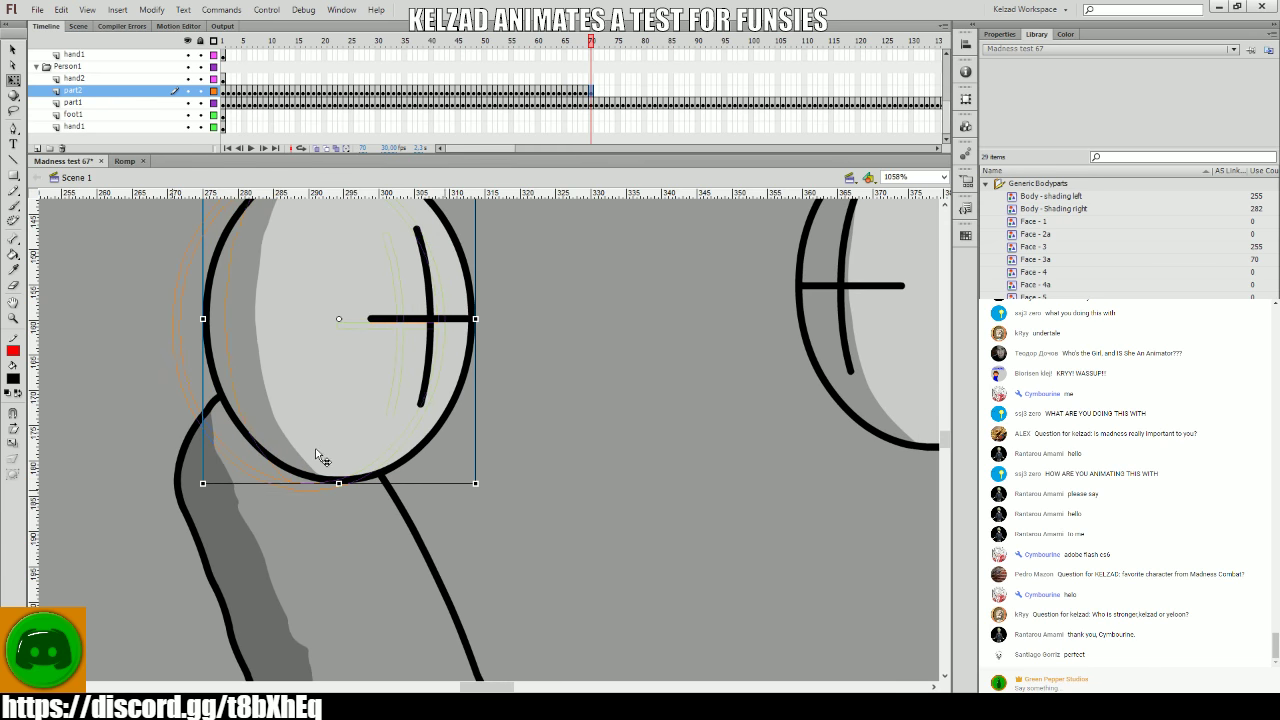
key(period)
key(period)
key(period)
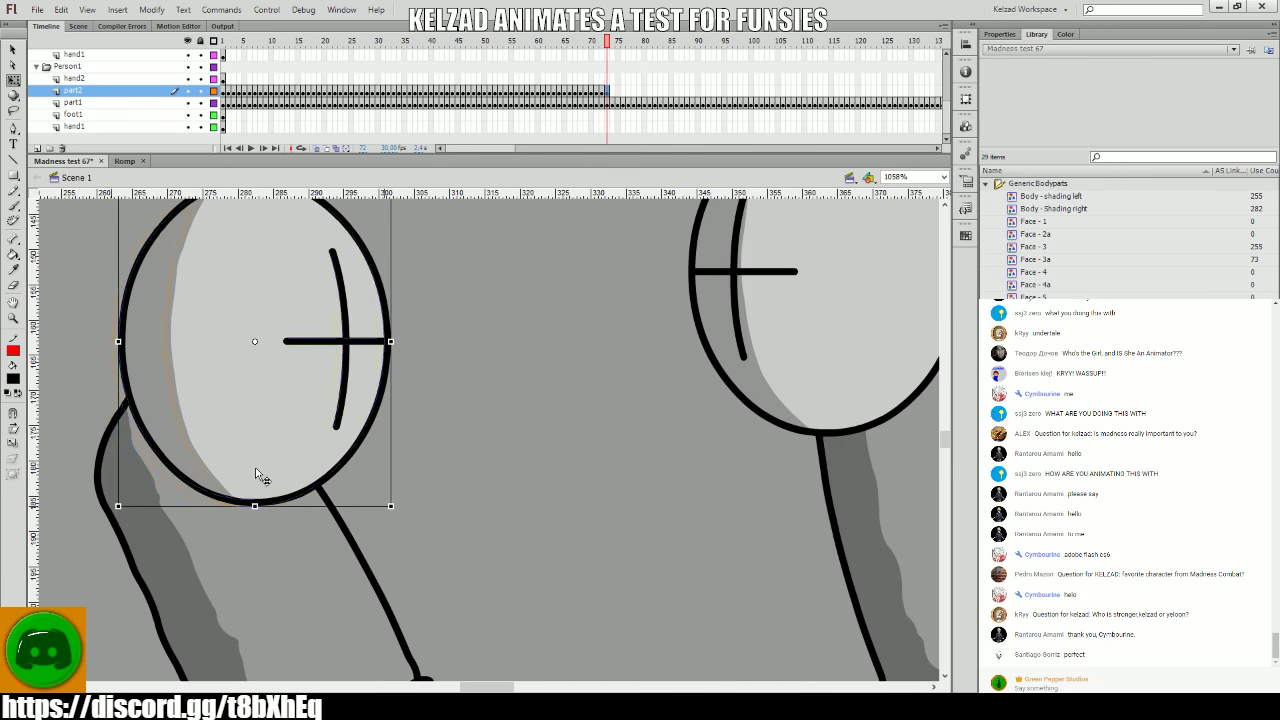
- Keyframe Person1's head on frames 74 to 78 of part2, moving it farther back and slightly up with the body
key(period)
key(period)
key(period)
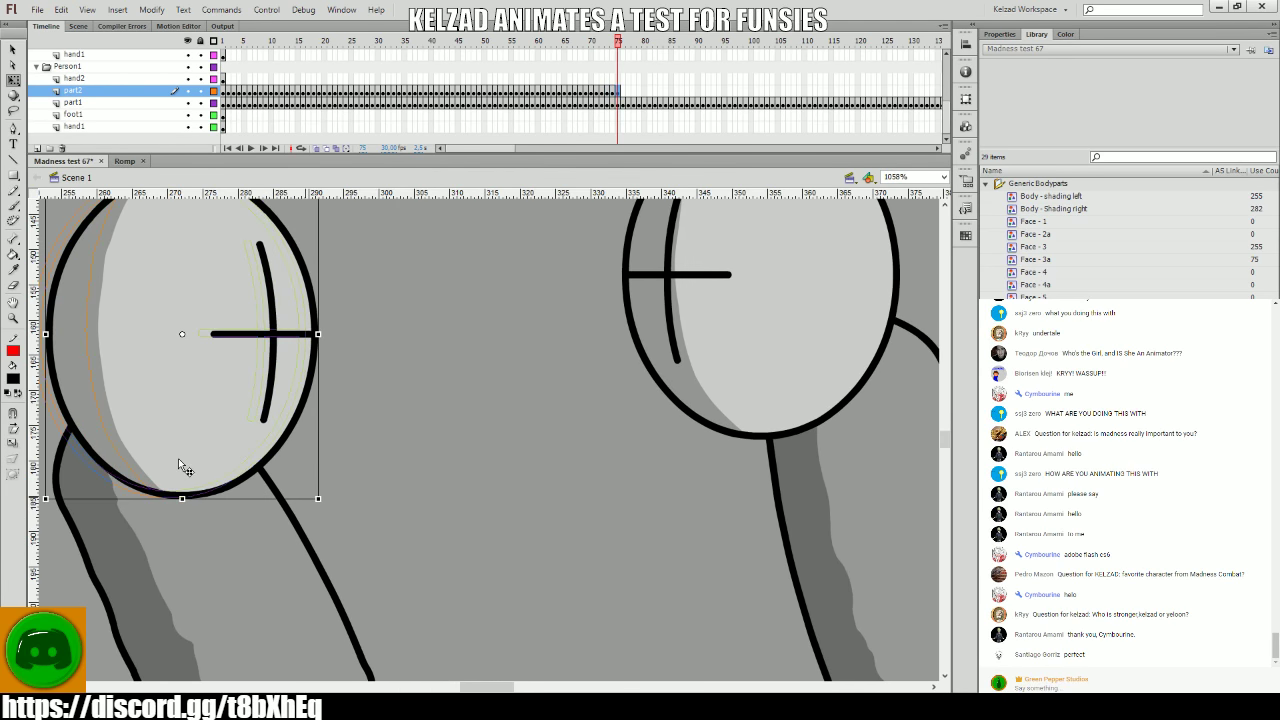
key(period)
key(period)
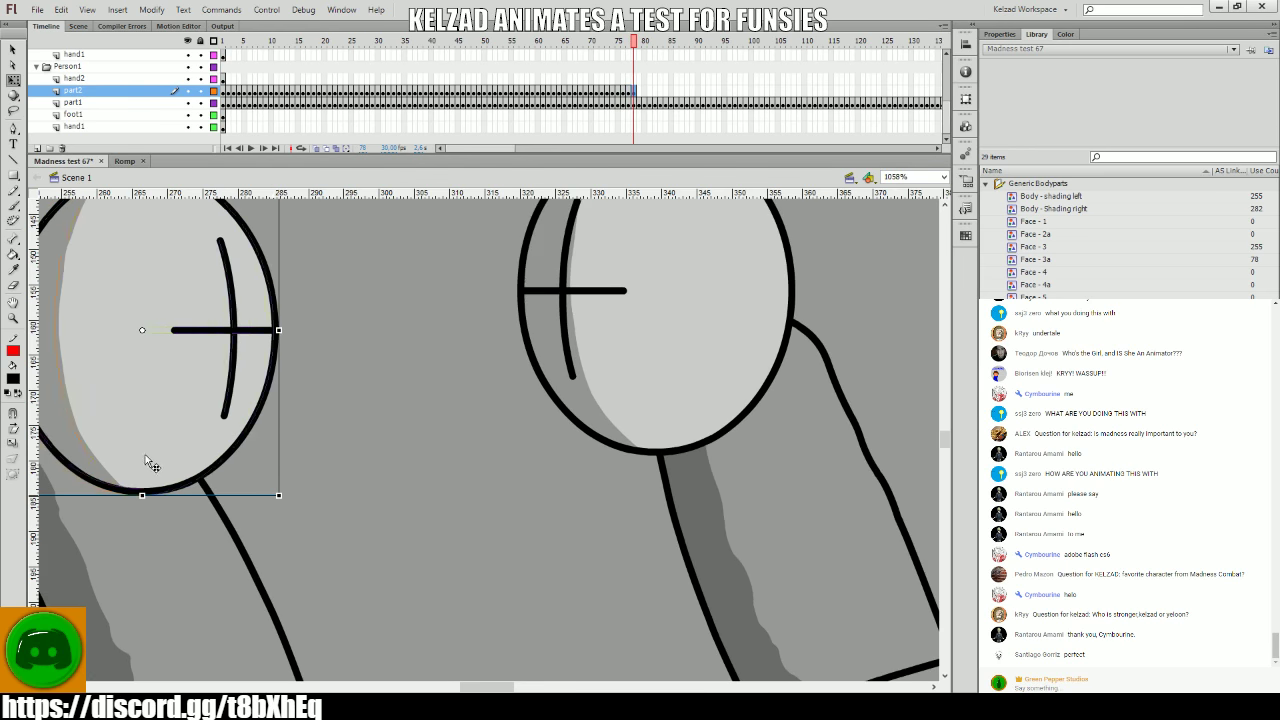
drag(125, 452, 451, 415)
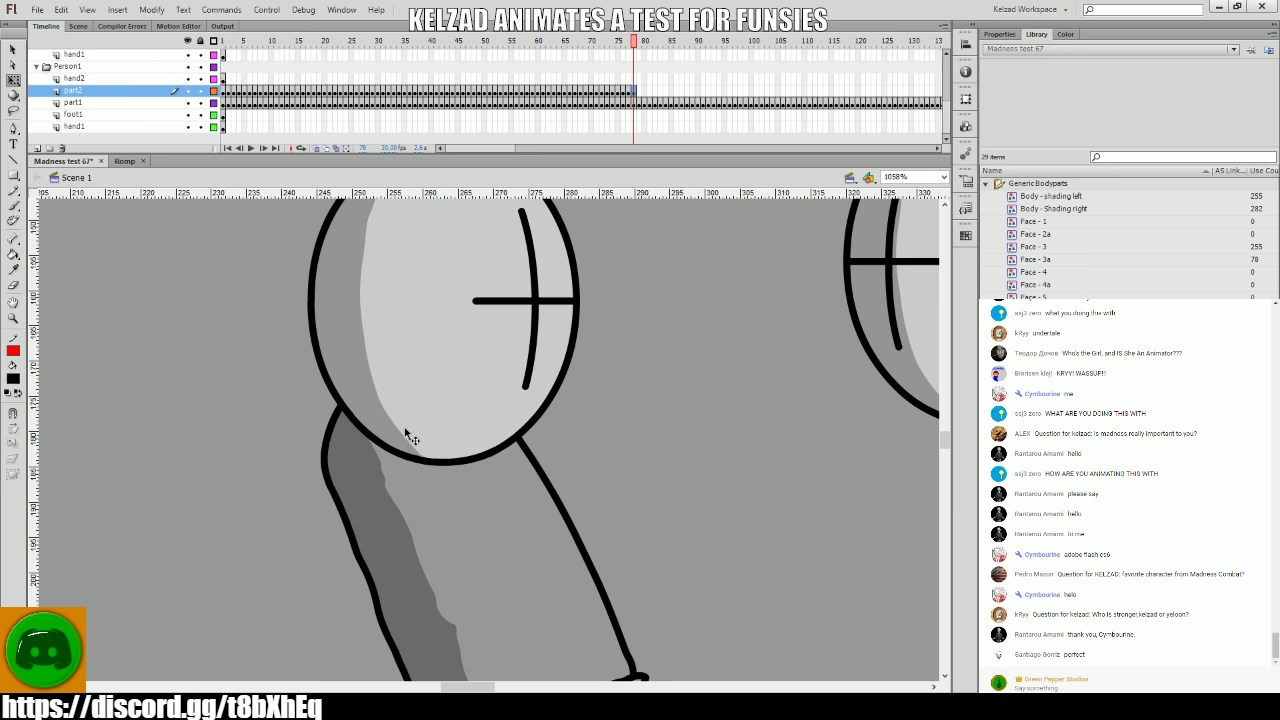
- Compare the position of Person1's head against the body across frames 75 to 78
key(comma)
key(comma)
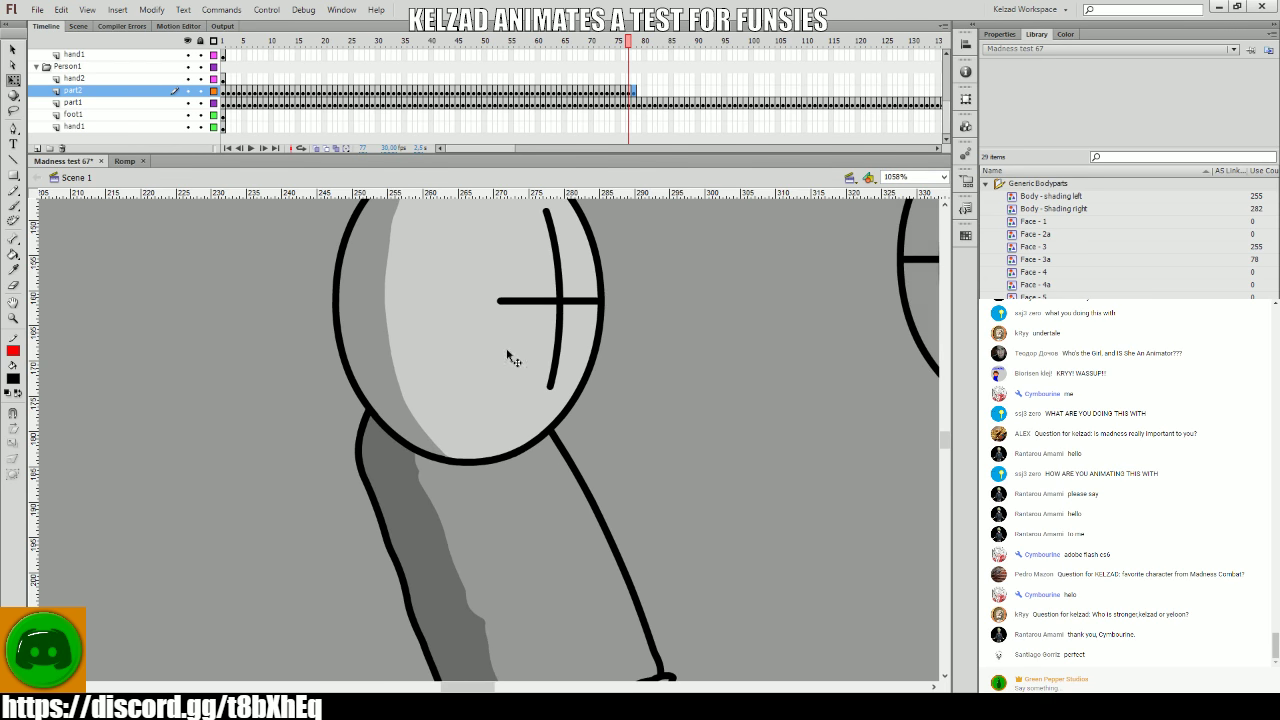
key(period)
key(period)
key(comma)
key(comma)
key(comma)
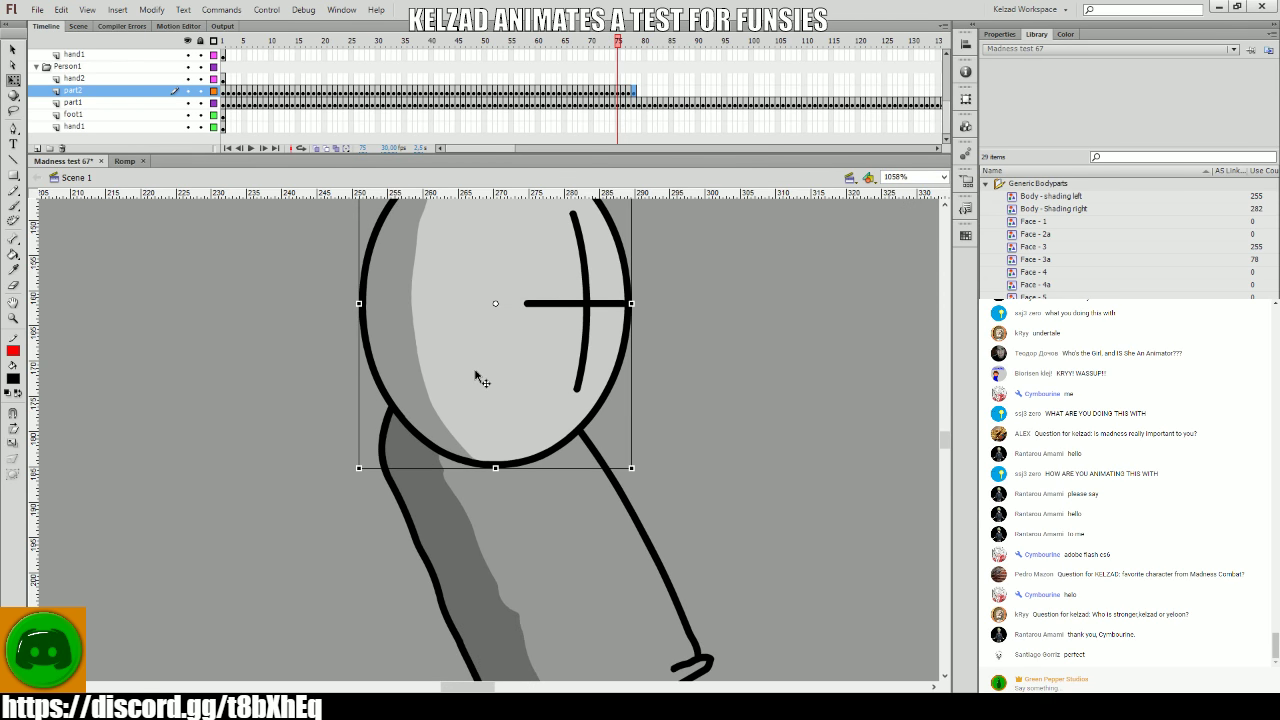
key(period)
key(period)
key(period)
key(comma)
key(comma)
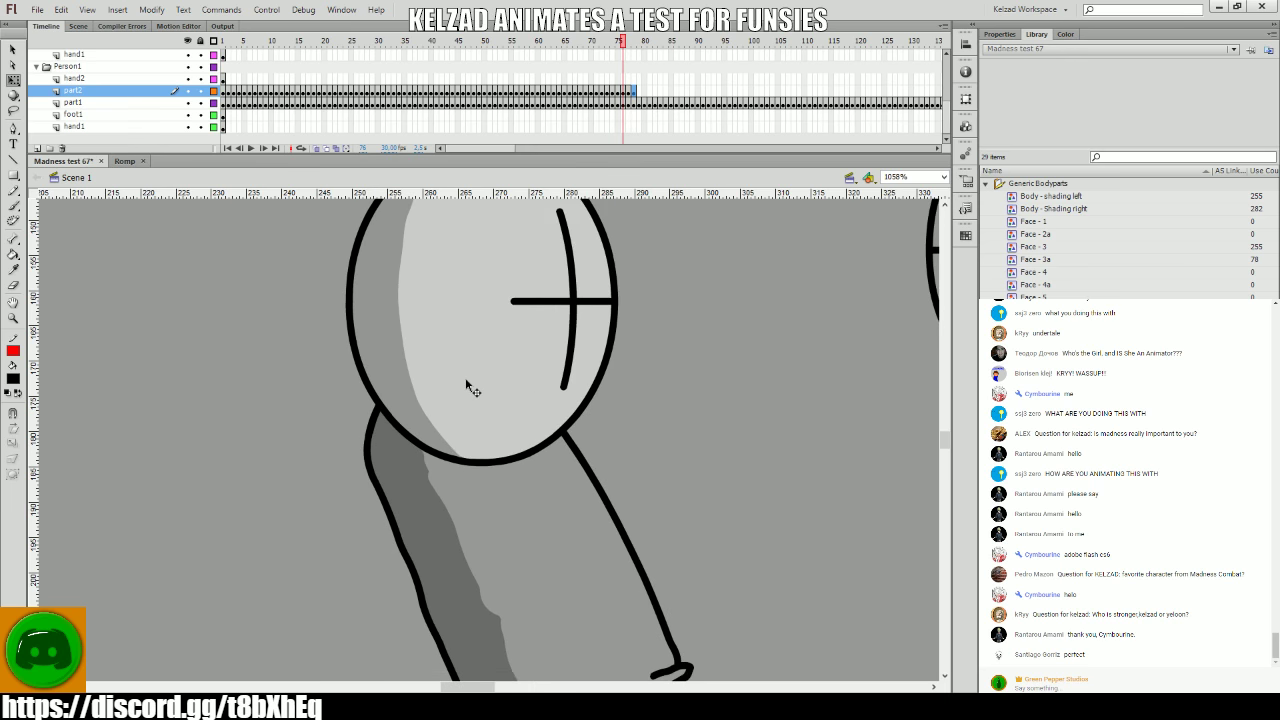
key(period)
key(comma)
key(period)
click(510, 457)
key(comma)
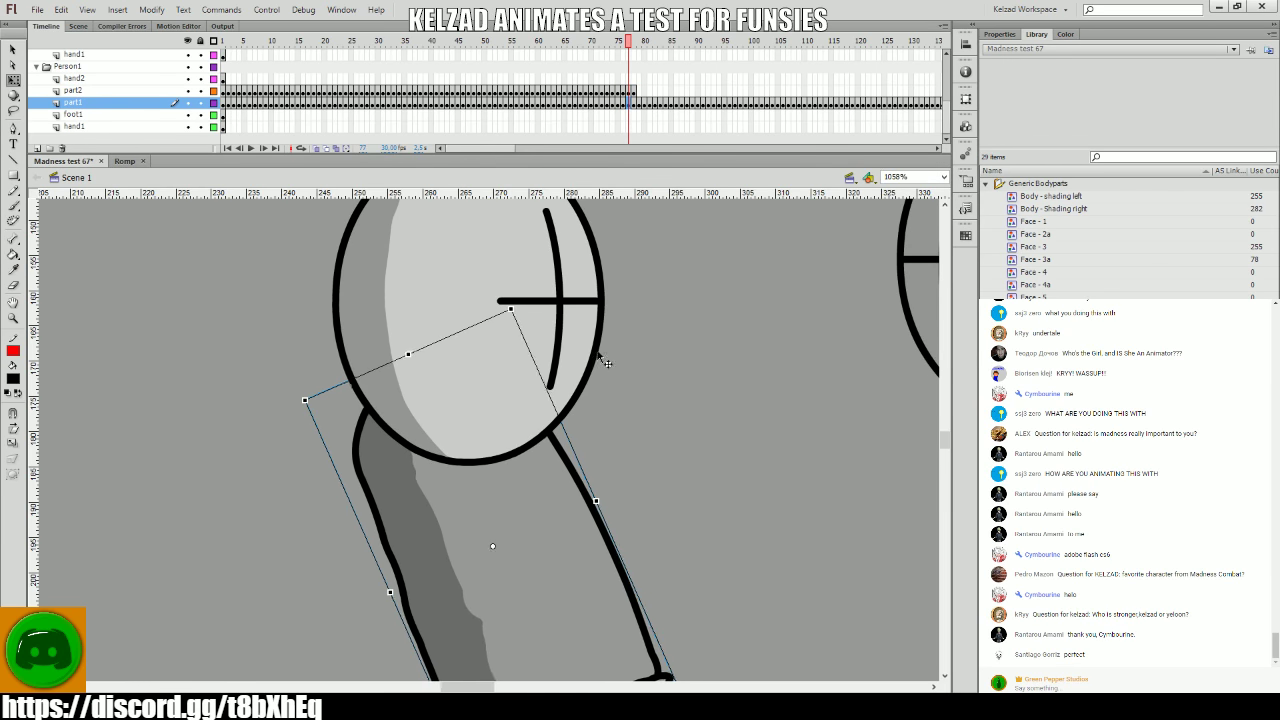
key(comma)
key(period)
key(period)
key(period)
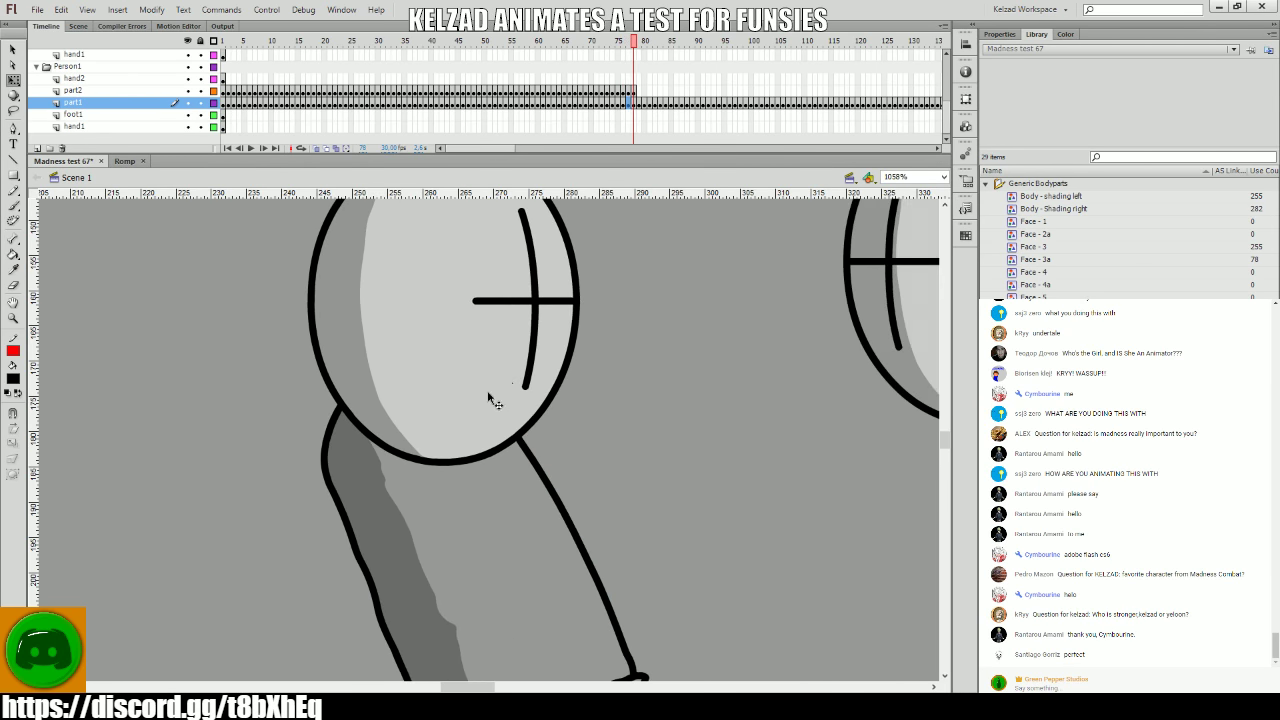
key(period)
key(comma)
- Keyframe Person1's head on frames 79 and 80 of part2, moving it farther back with the body
click(472, 412)
key(period)
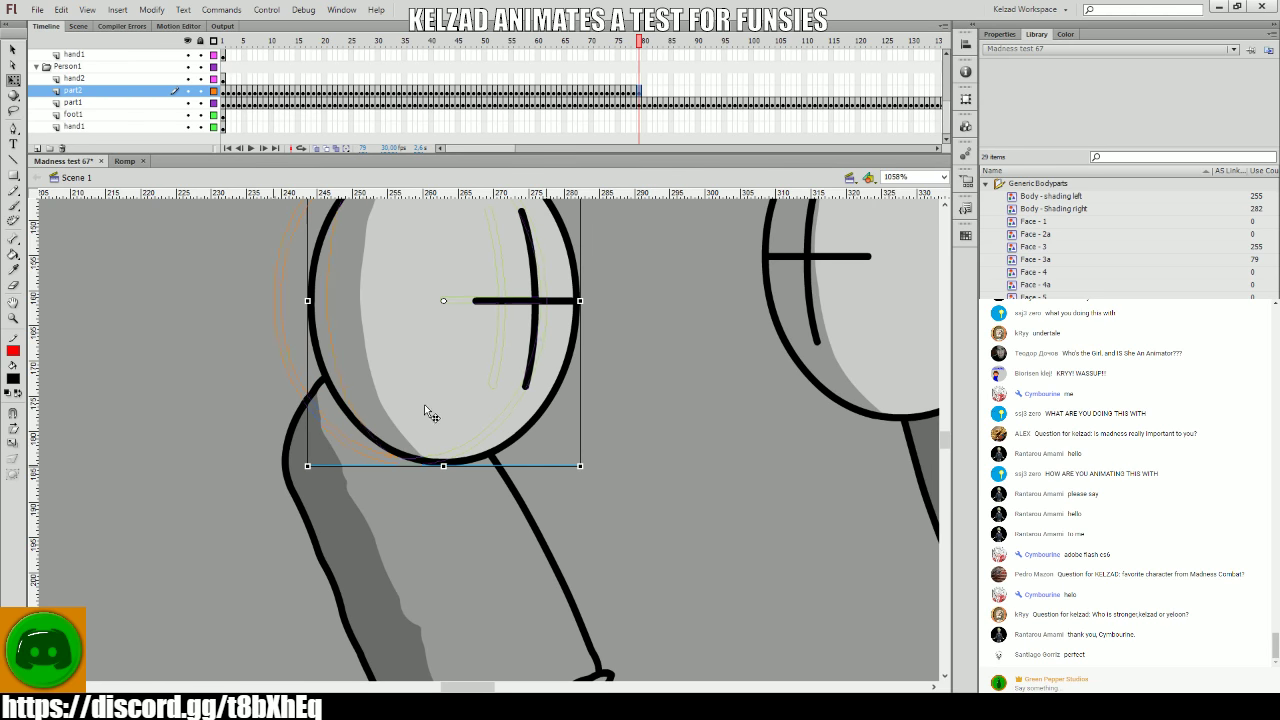
key(Left)
key(Left)
key(Left)
key(period)
key(period)
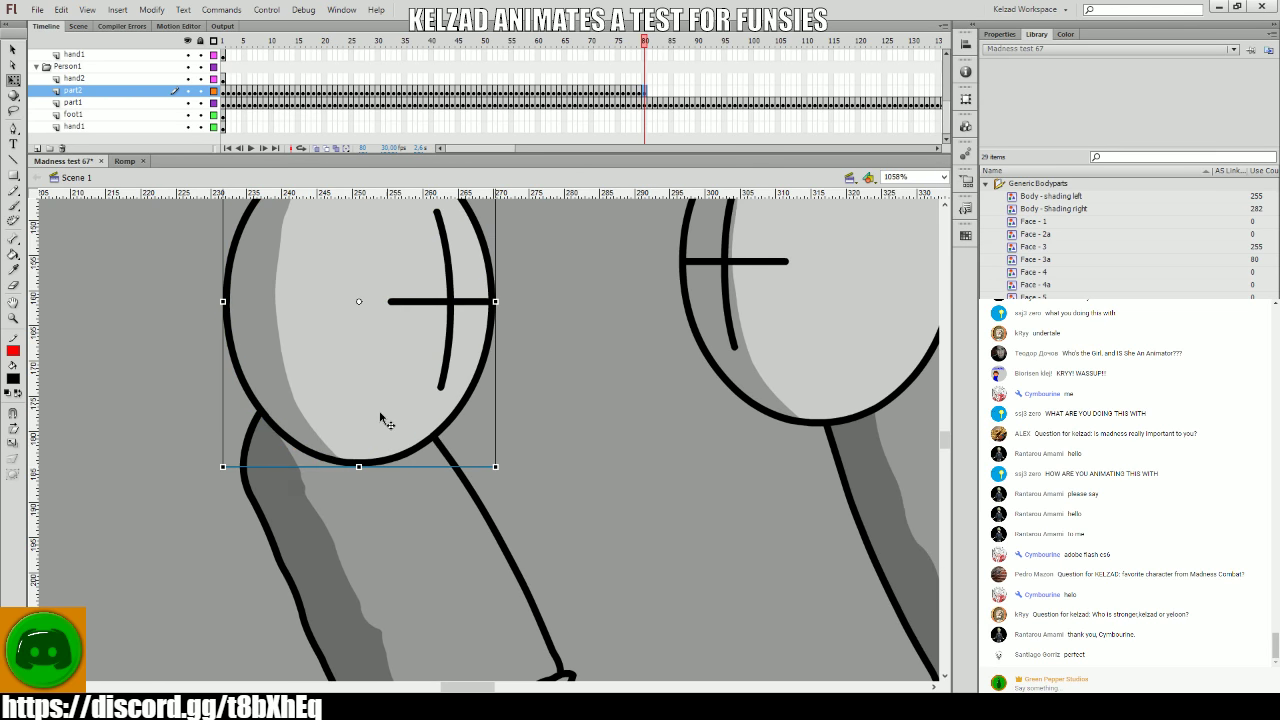
- Keyframe Person1's head on frames 81 to 84 of part2, continuing its backward movement over the leaning body
drag(294, 420, 496, 450)
key(period)
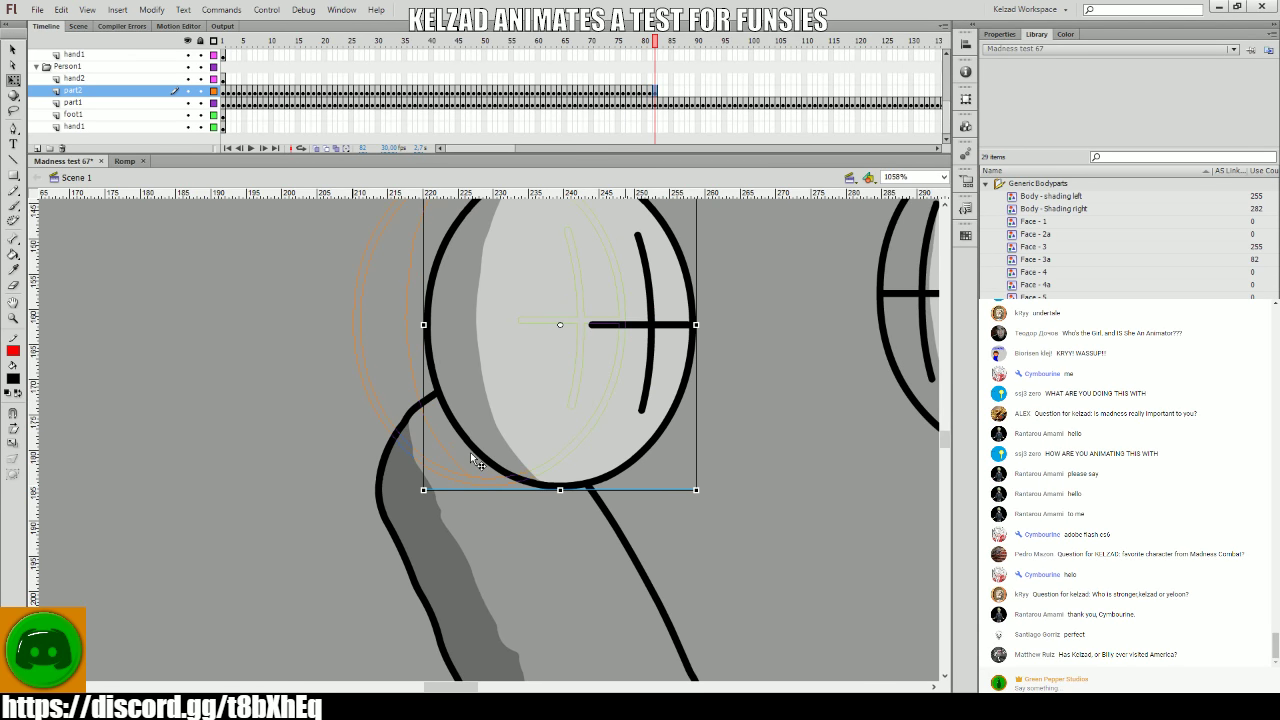
key(period)
key(period)
key(Left)
key(Left)
key(Left)
key(Left)
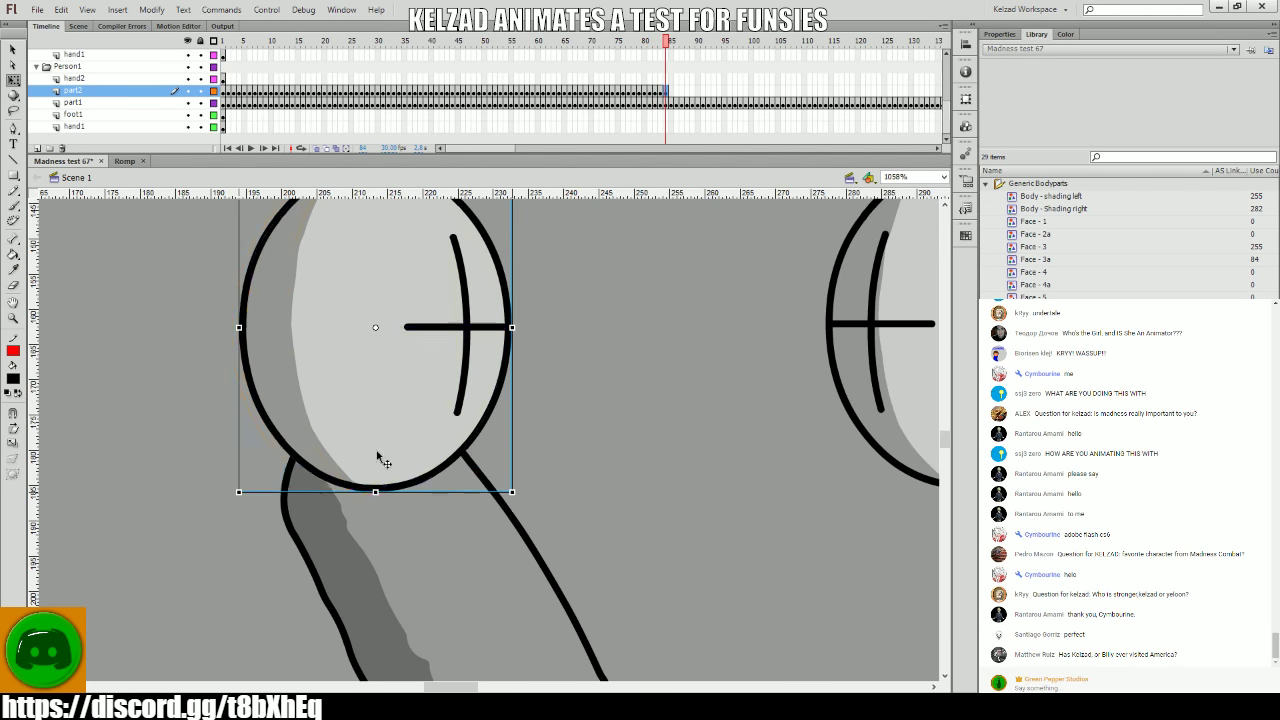
- Keyframe Person1's head on frames 85 and 86 of part2, moving it back and down, and save the document
key(period)
key(period)
key(Left)
key(Left)
key(Left)
key(Left)
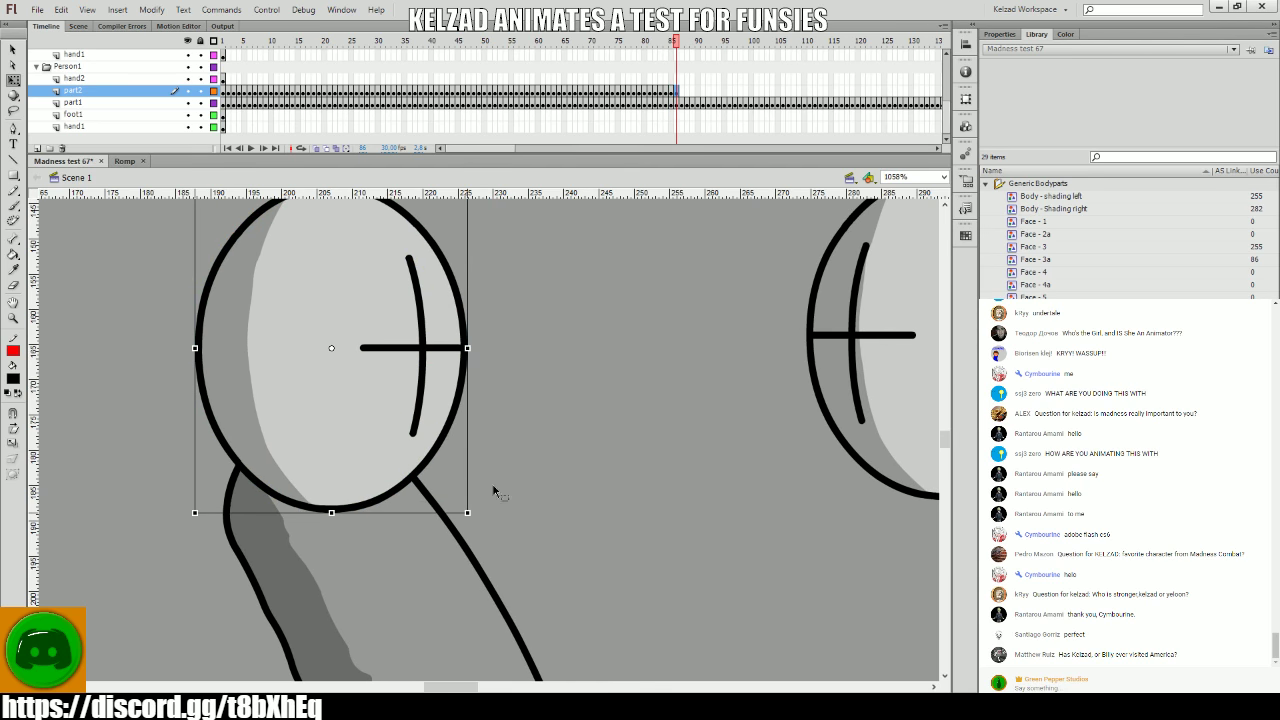
click(538, 429)
key(period)
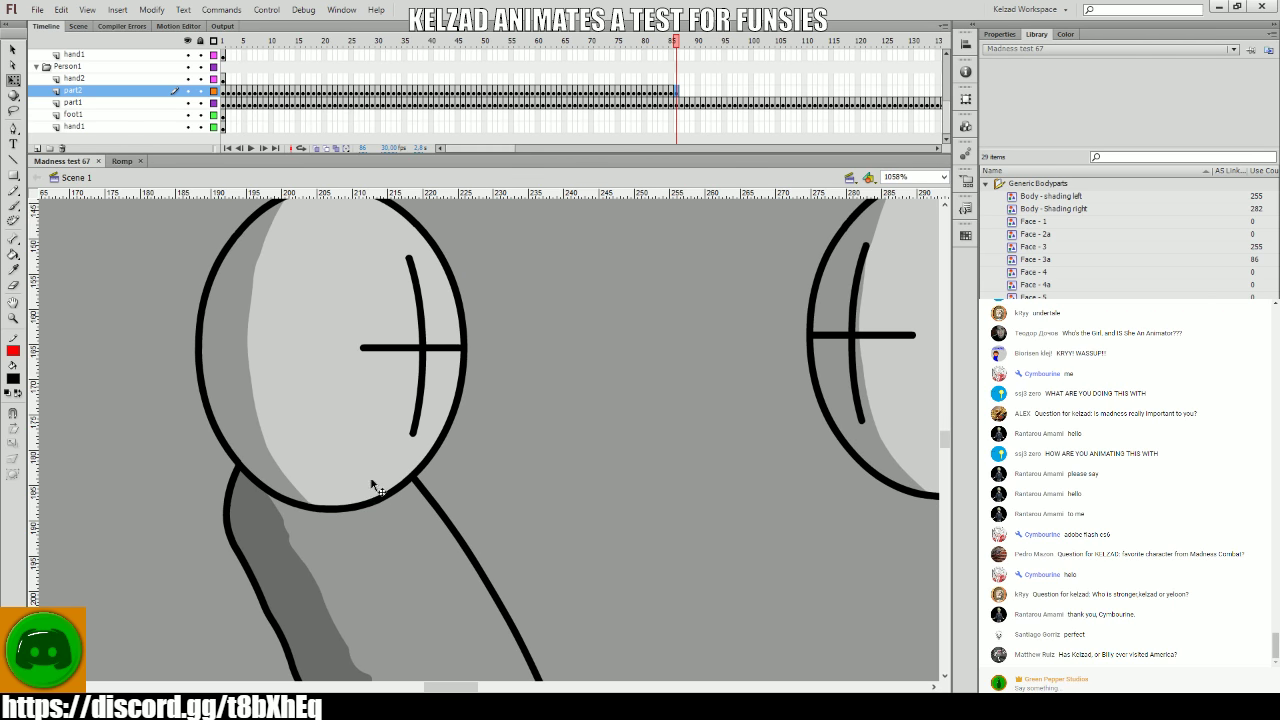
- Keyframe Person1's head on frames 87 to 89 of part2, easing it slightly back and down with the body
click(350, 490)
key(period)
key(period)
key(period)
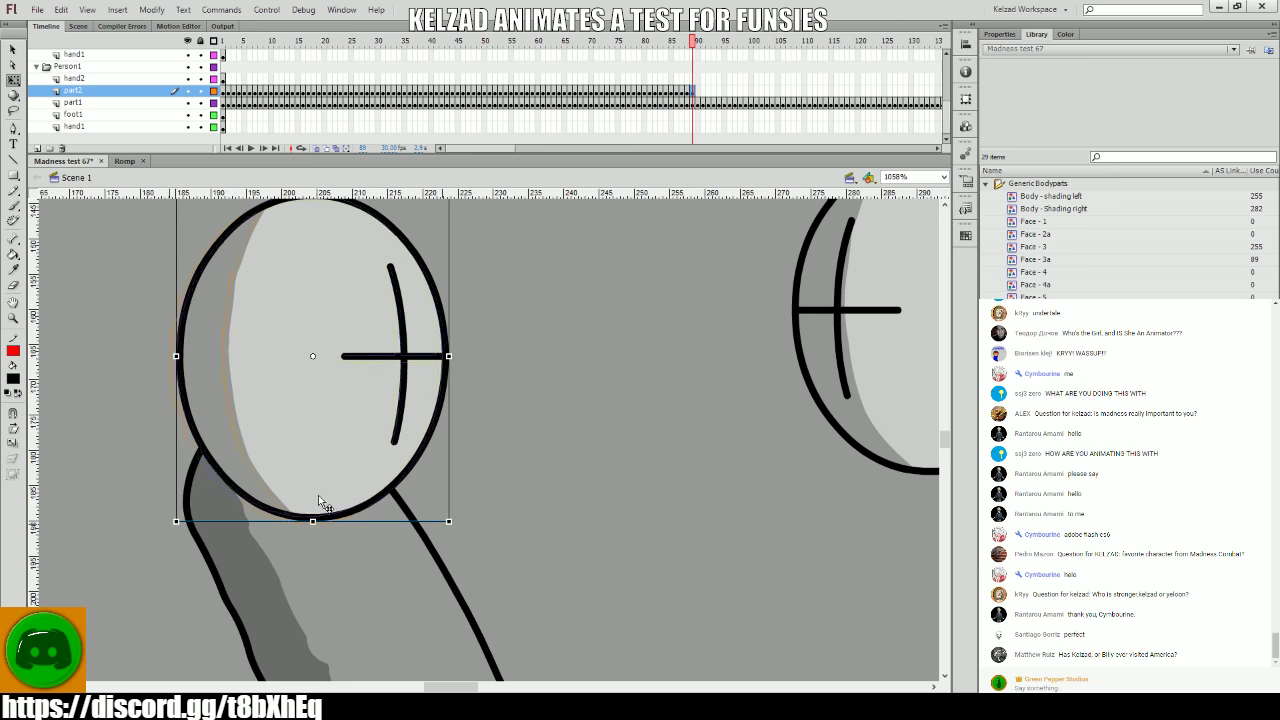
- Keyframe Person1's head on frames 90 to 94 of part2, drifting it back and then slightly up
key(period)
key(period)
key(period)
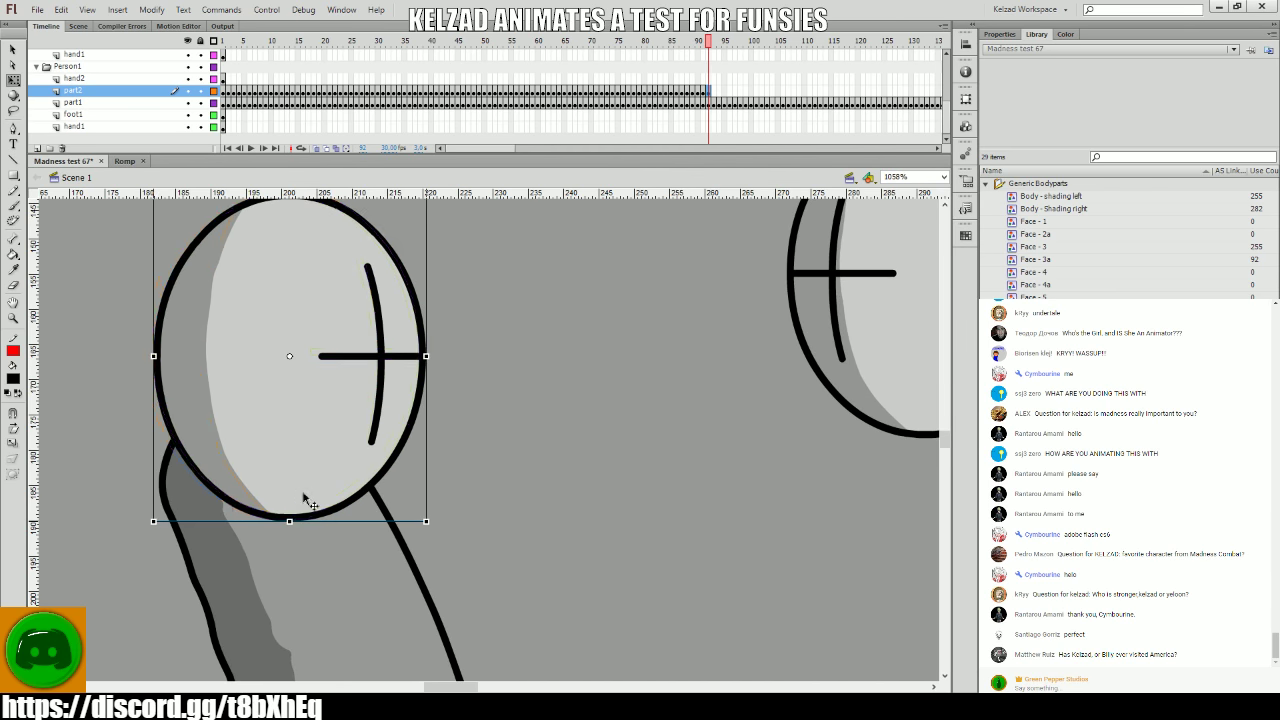
key(period)
key(period)
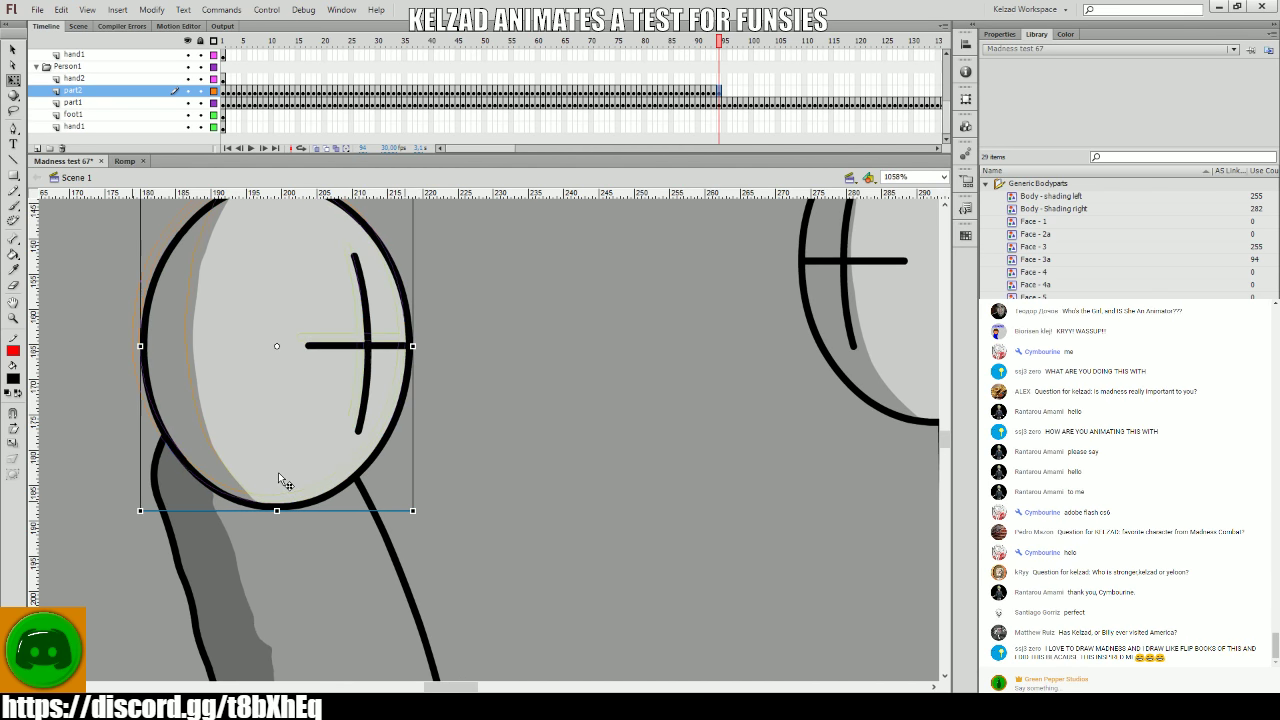
- Keyframe Person1's head on frames 95 to 99 of part2, moving it slightly farther back and up
key(period)
key(period)
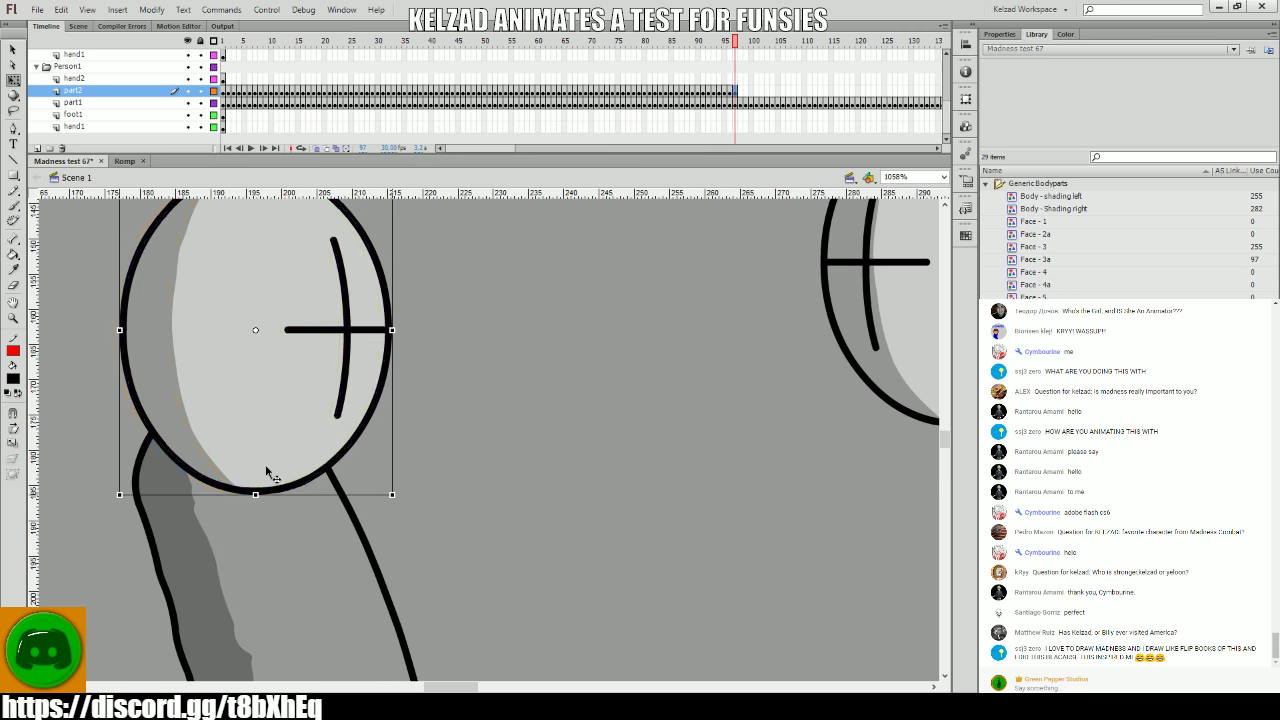
key(period)
key(period)
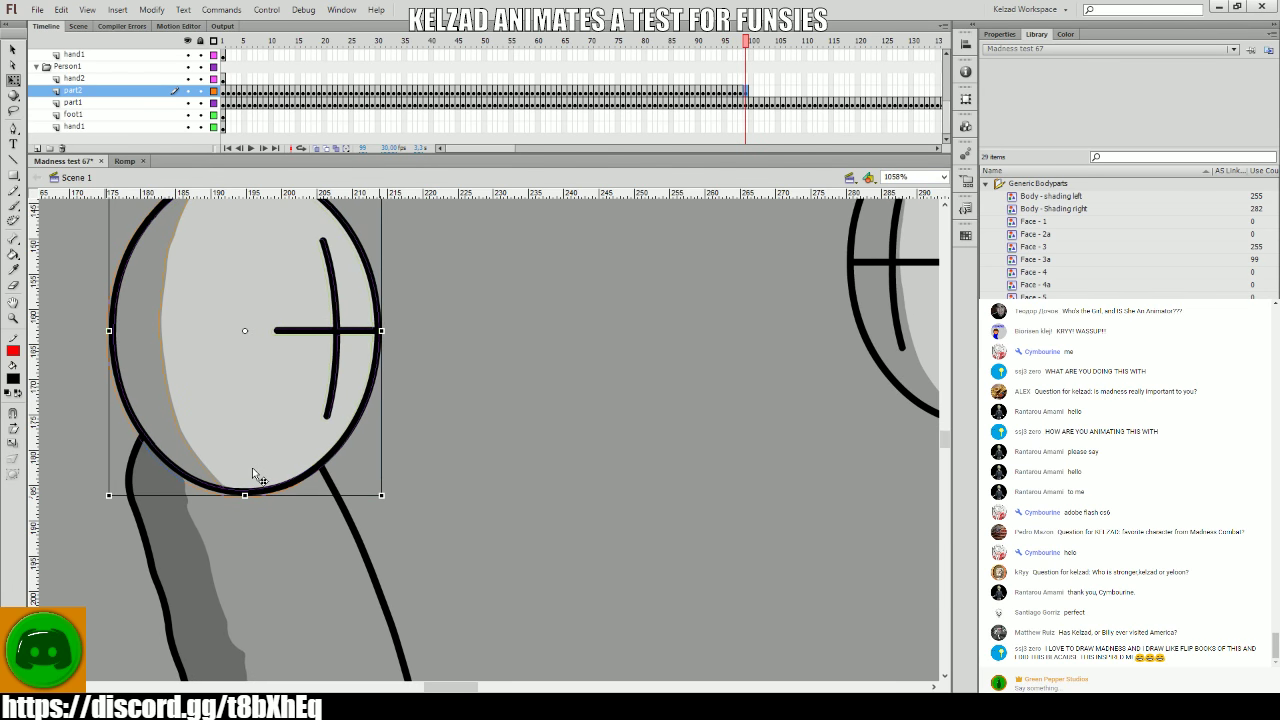
- Nudge Person1's head slightly back on frame 97 and slightly back and down on frame 99
key(comma)
key(period)
key(comma)
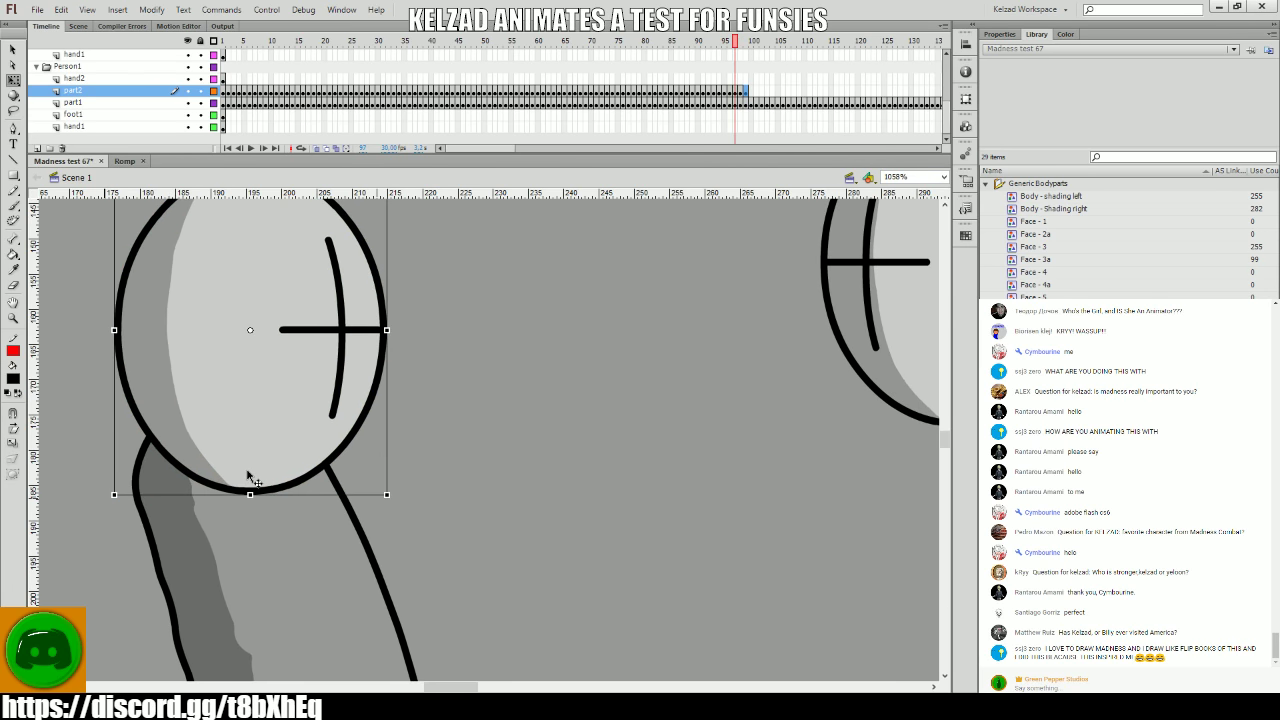
key(period)
key(comma)
key(period)
key(comma)
key(period)
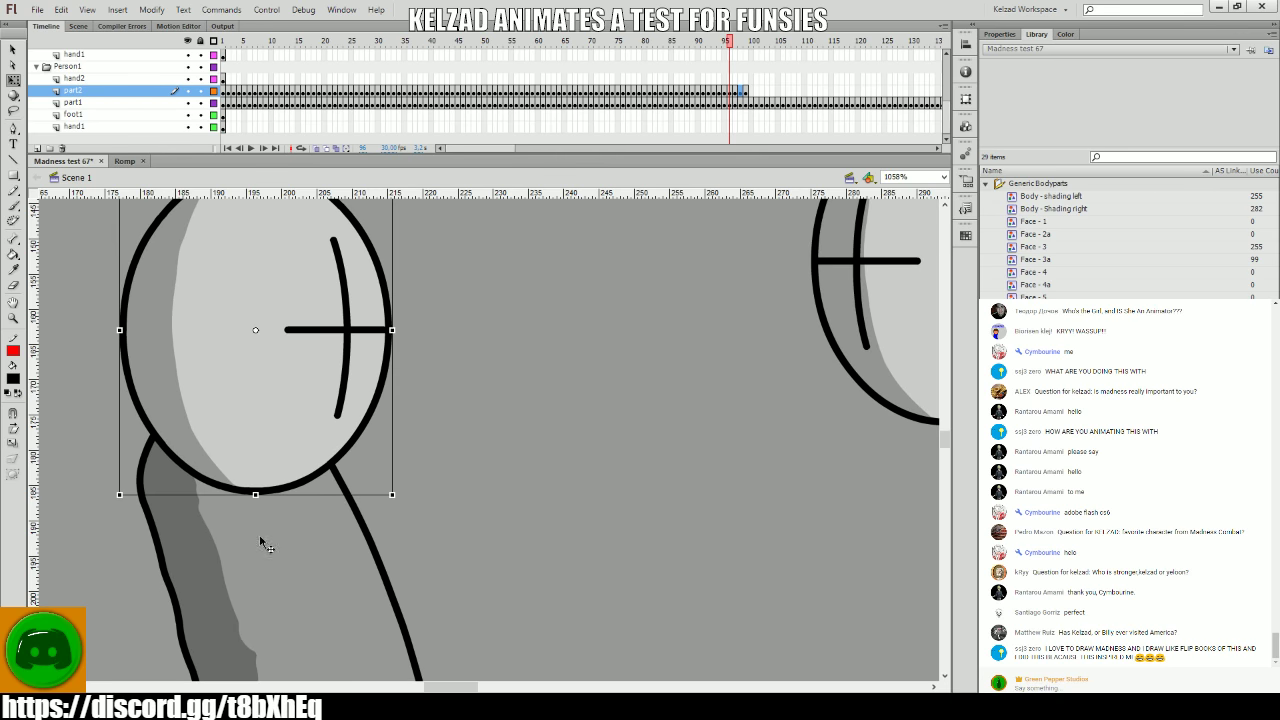
key(comma)
- Compare Person1's head and body positions across frames 97 to 100
click(258, 535)
key(period)
key(period)
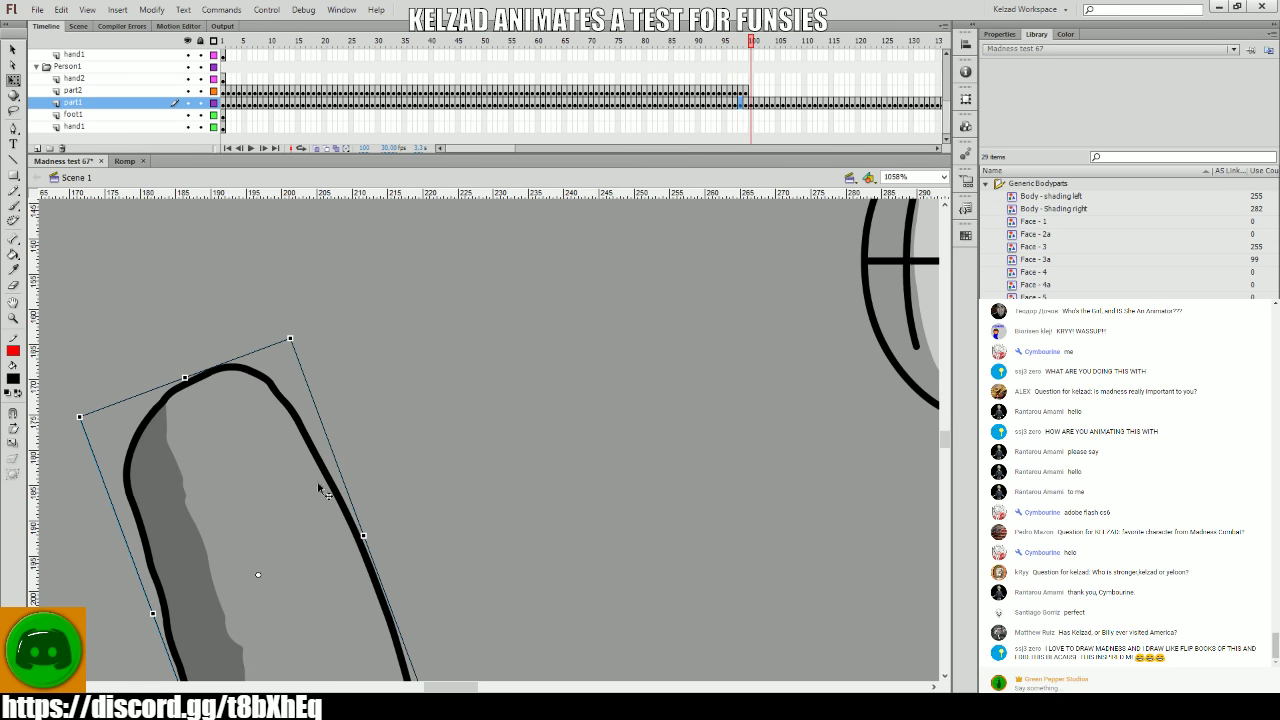
key(comma)
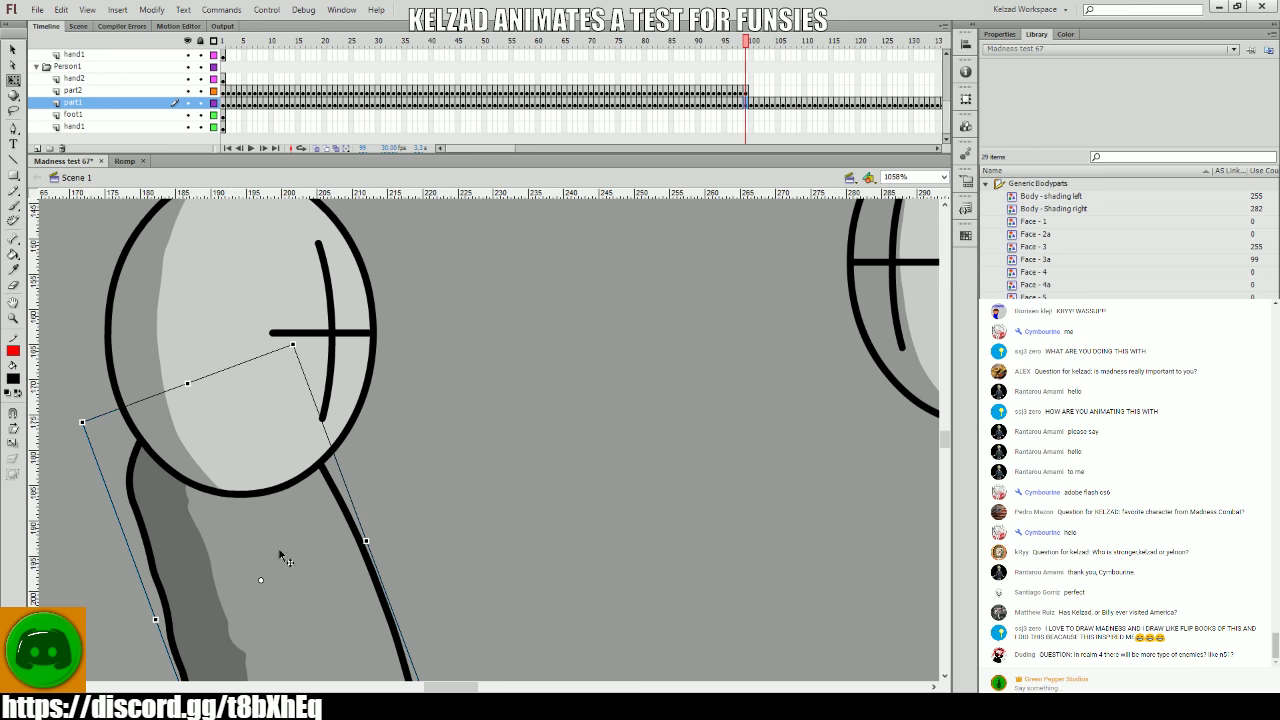
key(comma)
key(comma)
key(comma)
key(period)
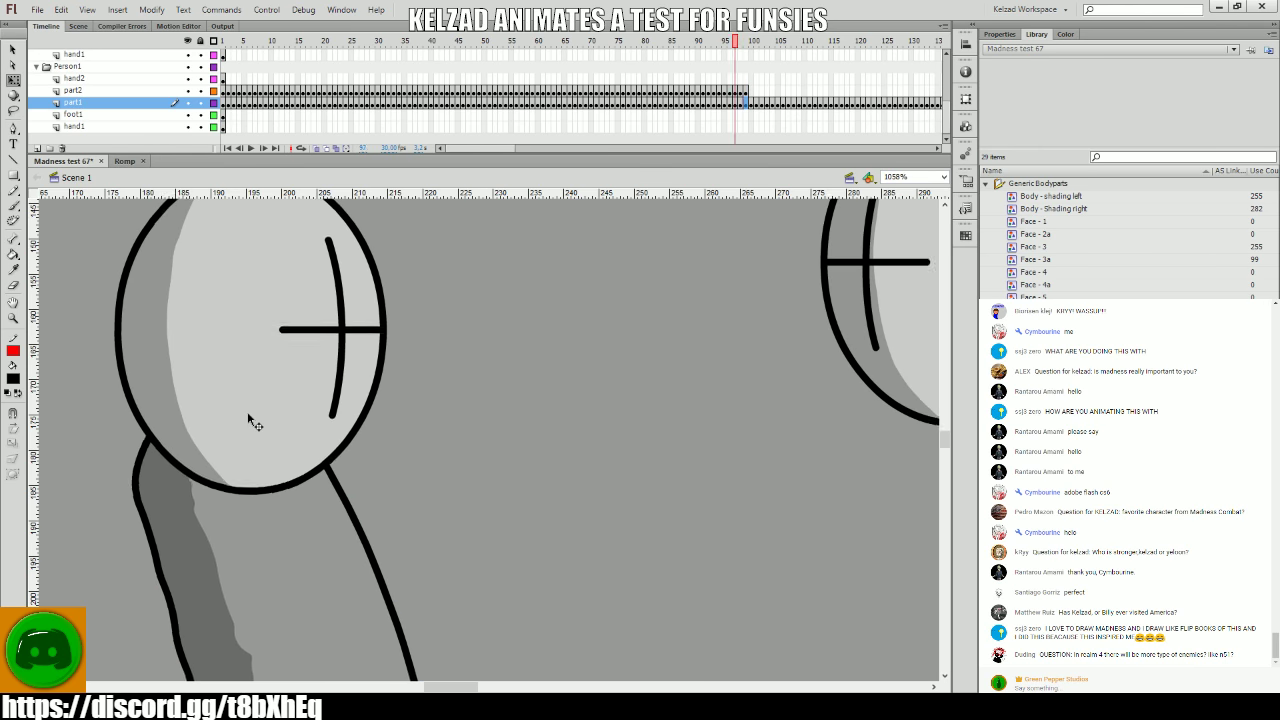
key(period)
key(period)
- Keyframe Person1's head on frames 100 to 102 of part2, raising it as the body starts to swing forward
click(247, 415)
key(period)
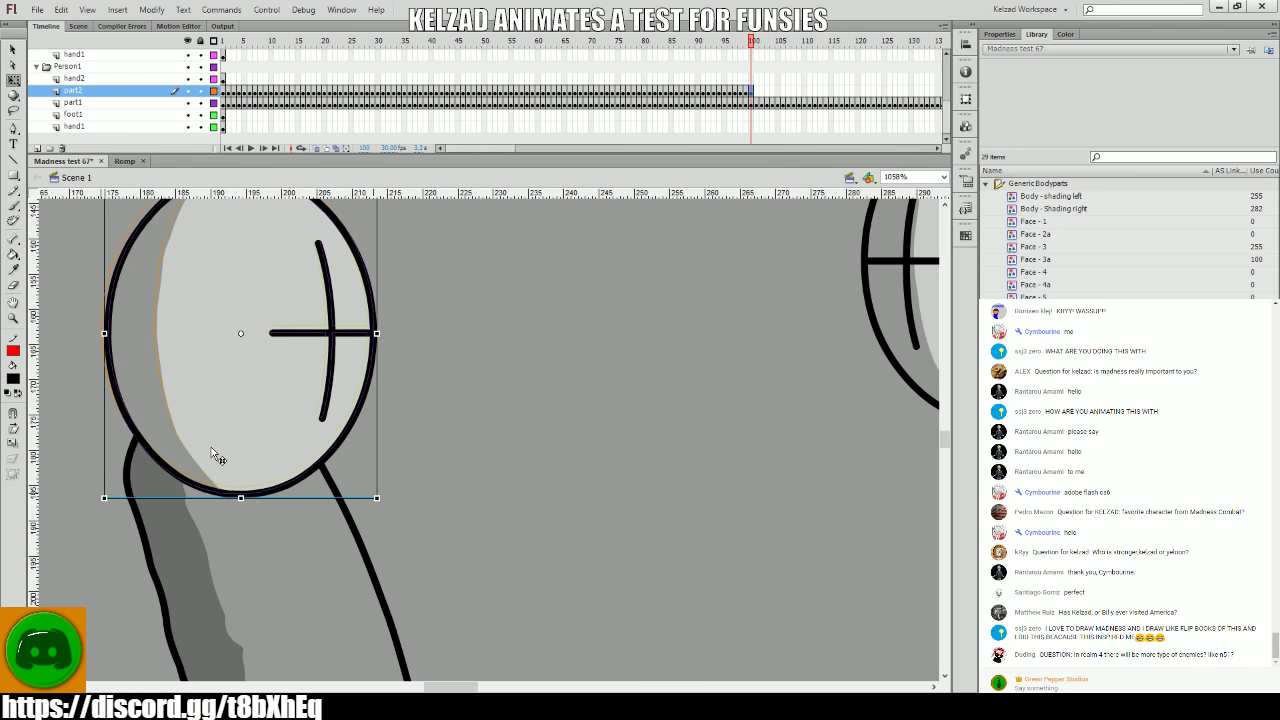
key(period)
key(period)
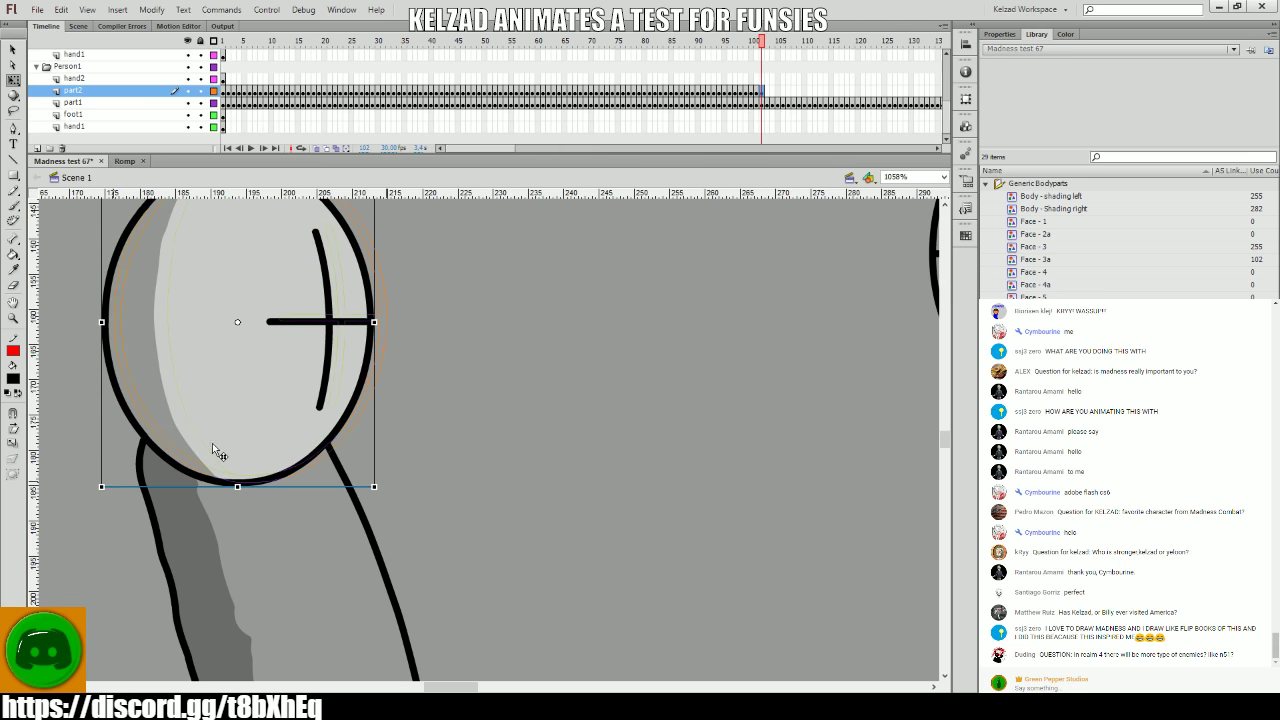
- Keyframe Person1's head on frames 103 to 106 of part2, moving it forward and up with the body
key(period)
key(period)
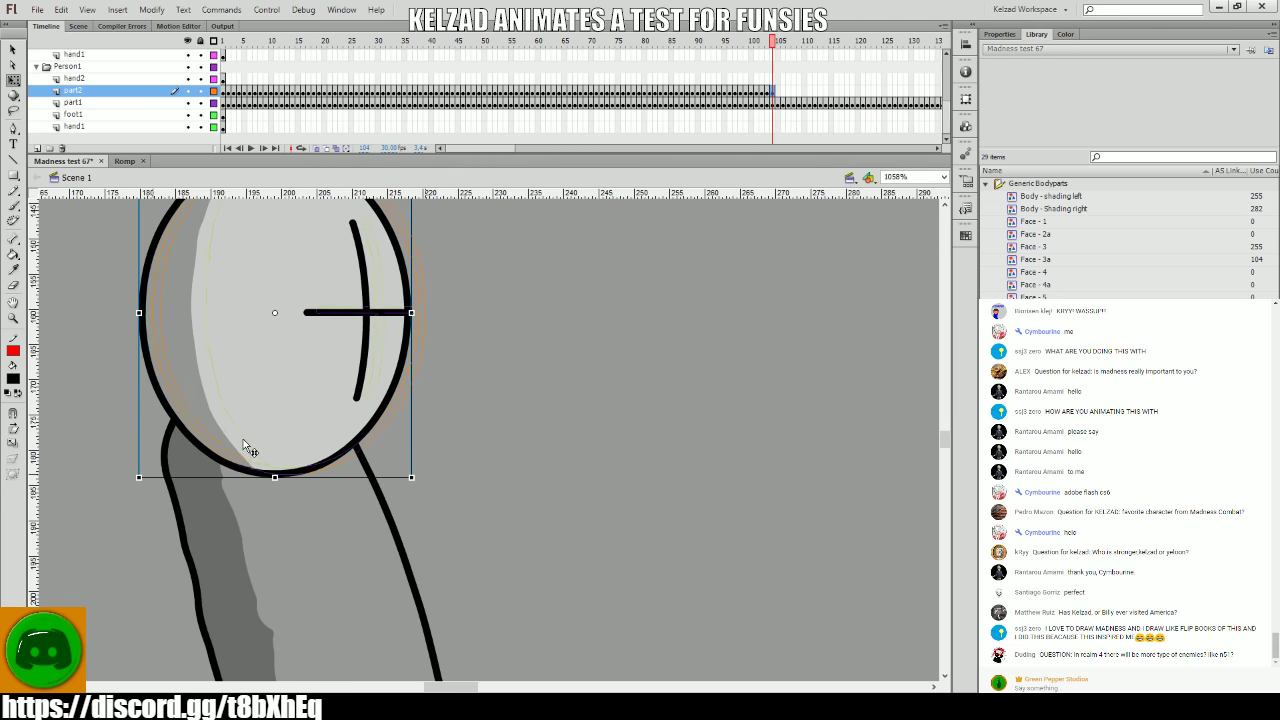
key(period)
key(period)
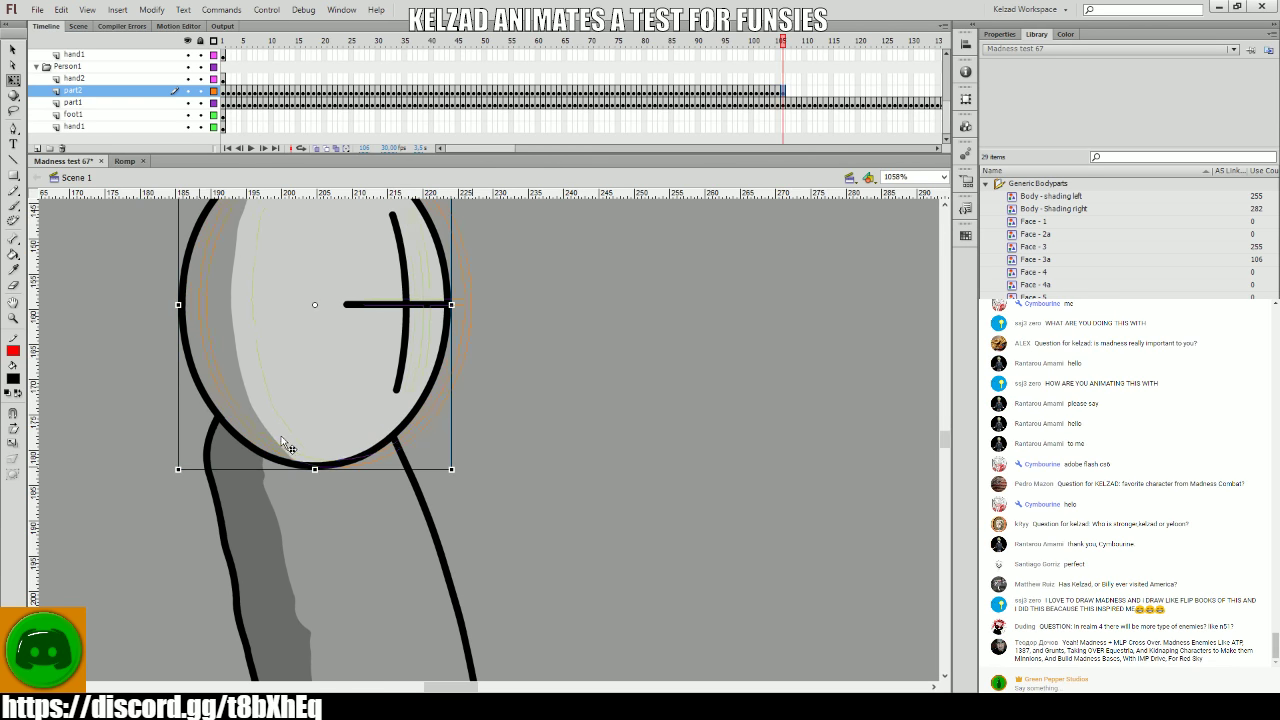
- Keyframe Person1's head on frames 107 to 111 of part2, moving it forward and then slightly down
key(period)
key(period)
key(period)
key(period)
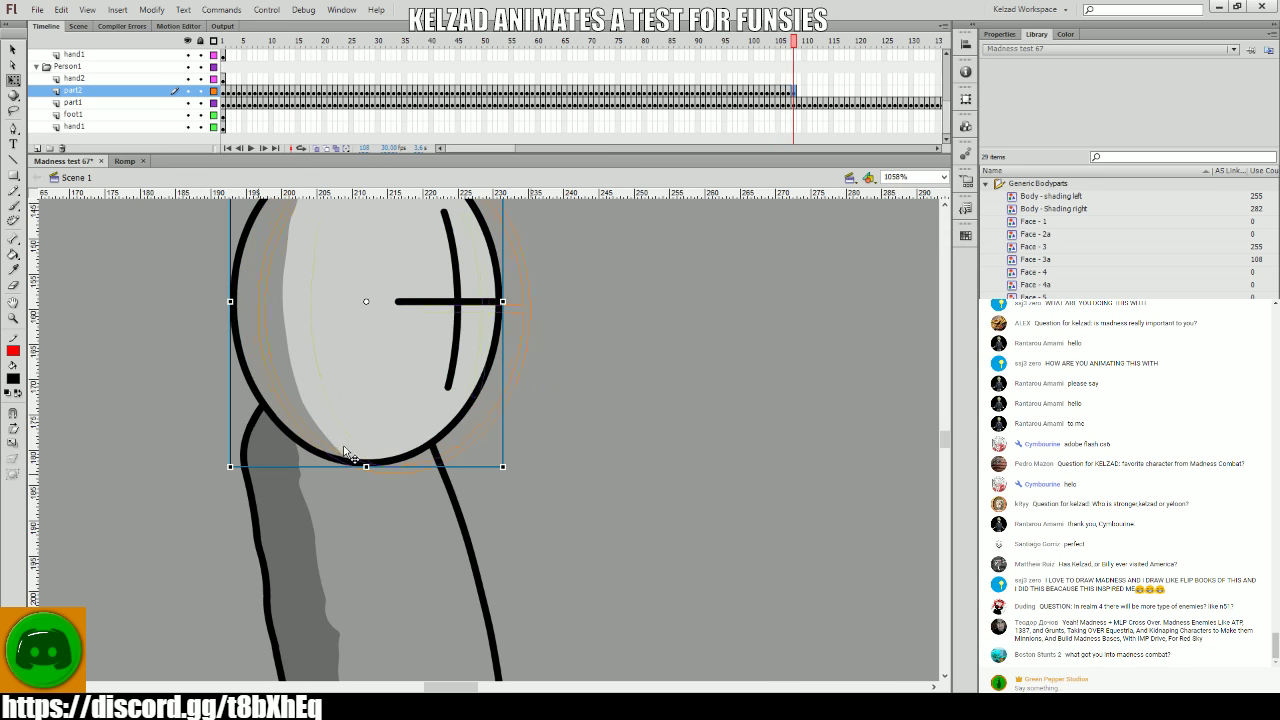
key(period)
key(period)
key(period)
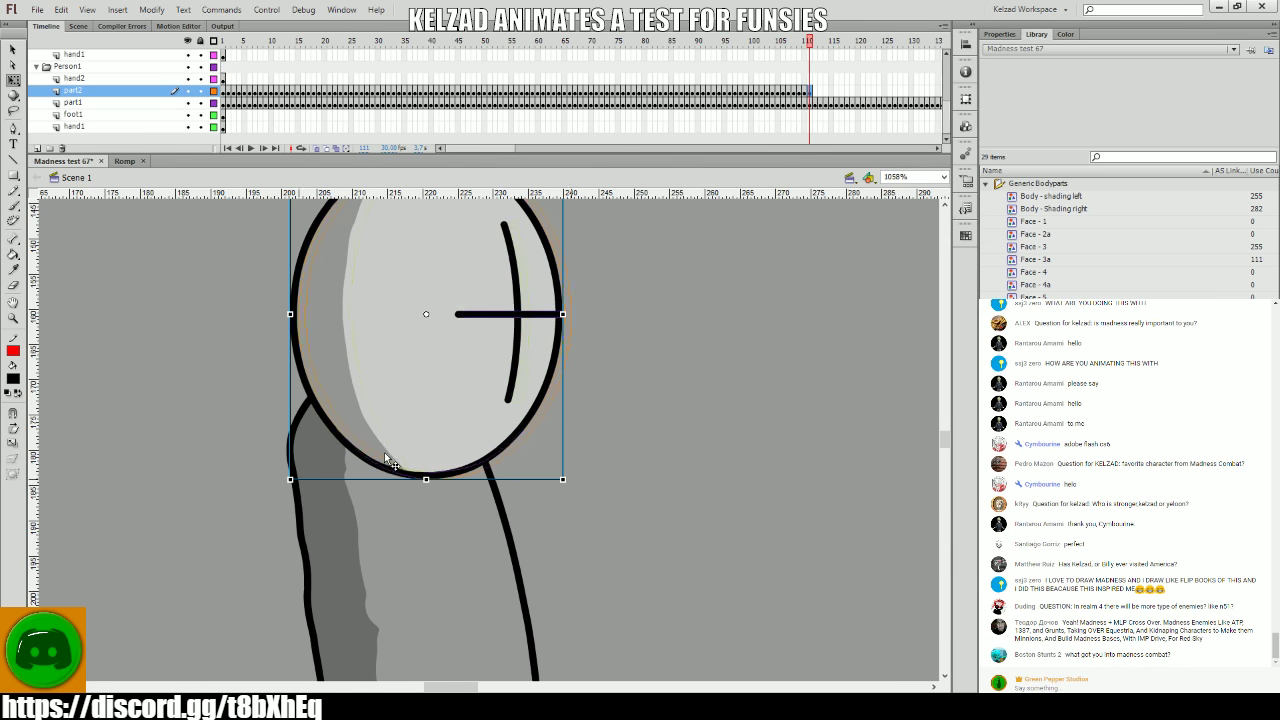
- Keyframe Person1's head on frames 112 to 114 of part2, carrying it farther forward with the body
key(period)
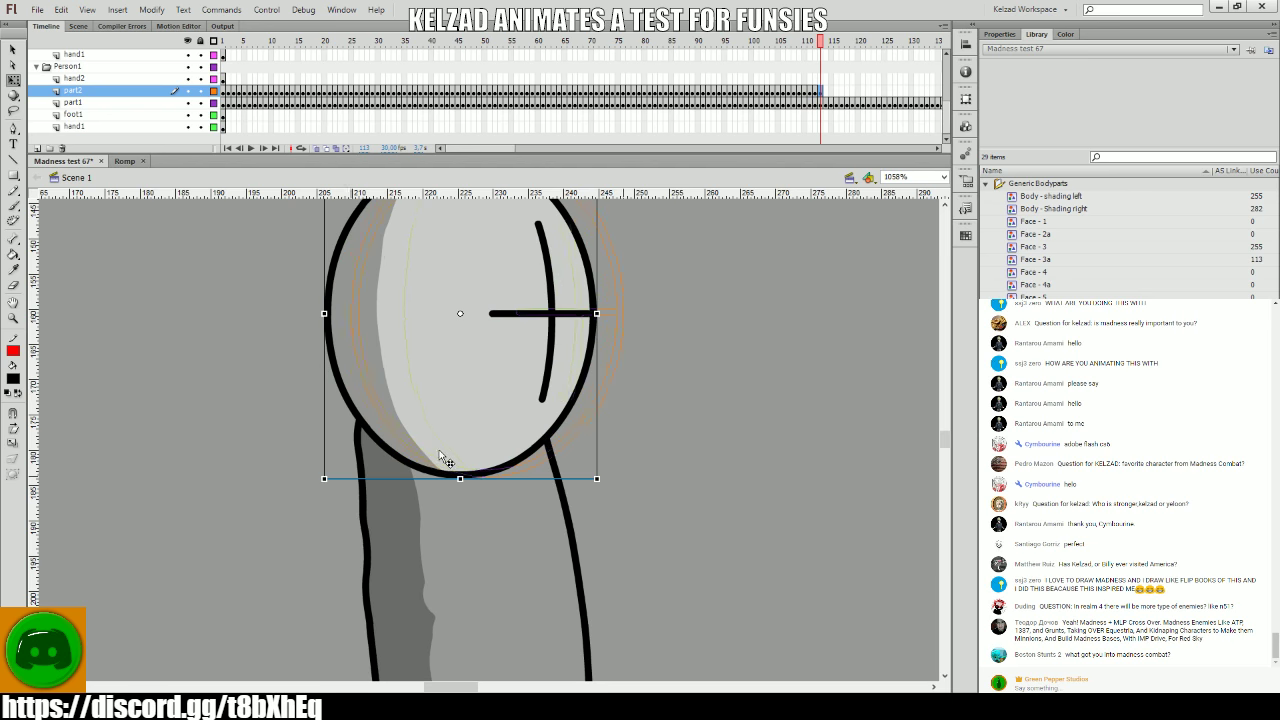
key(period)
scroll(452, 449, right, 5)
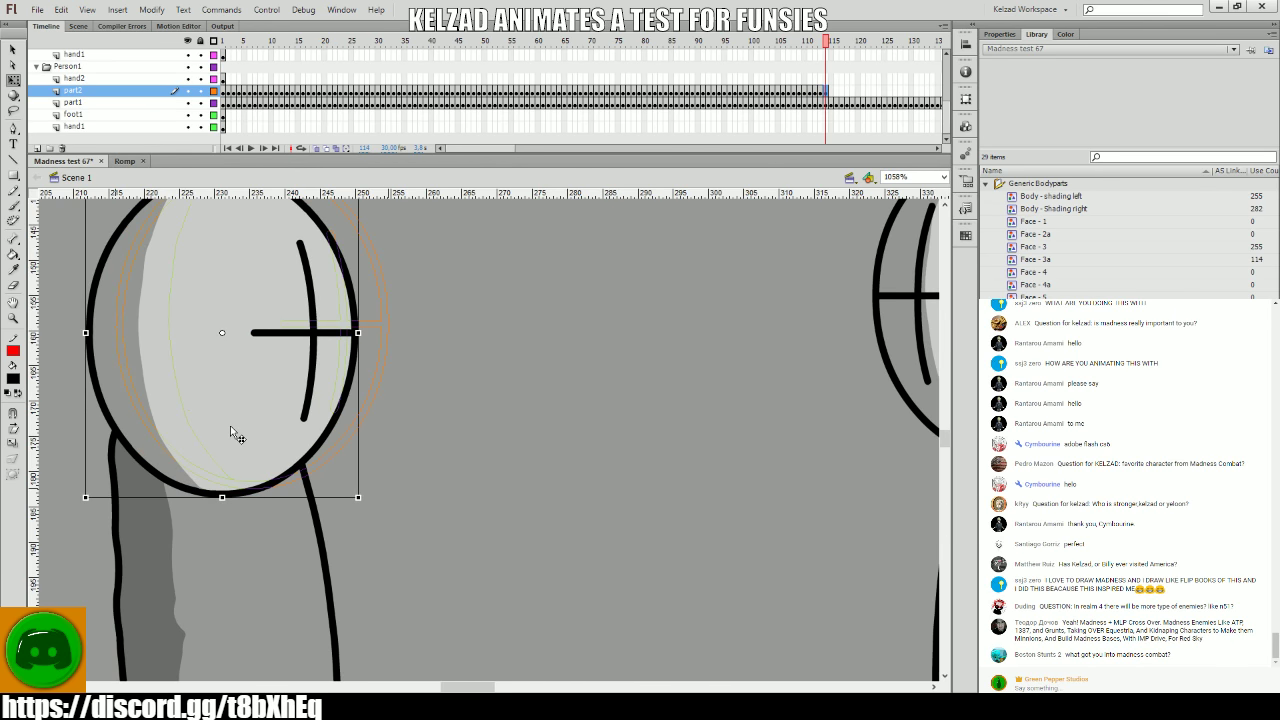
- Play back the scene to check the head motion over the newly animated frames
key(comma)
key(comma)
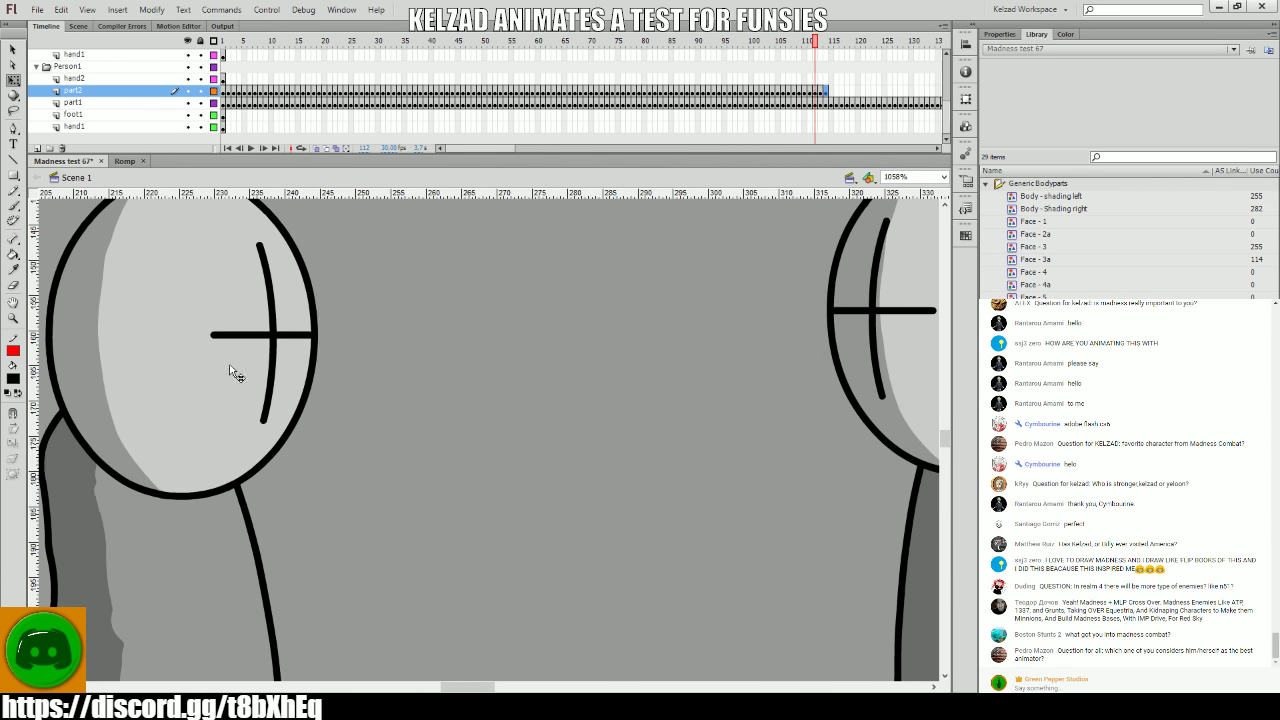
key(Return)
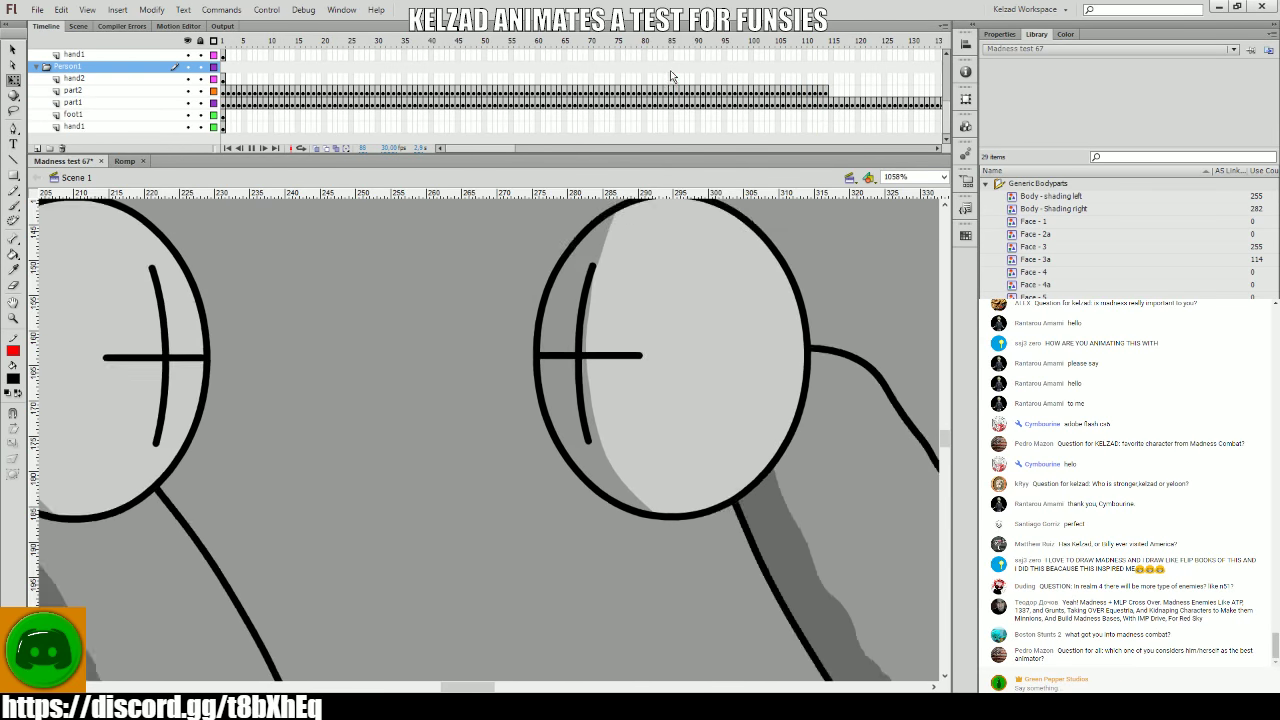
drag(565, 113, 735, 88)
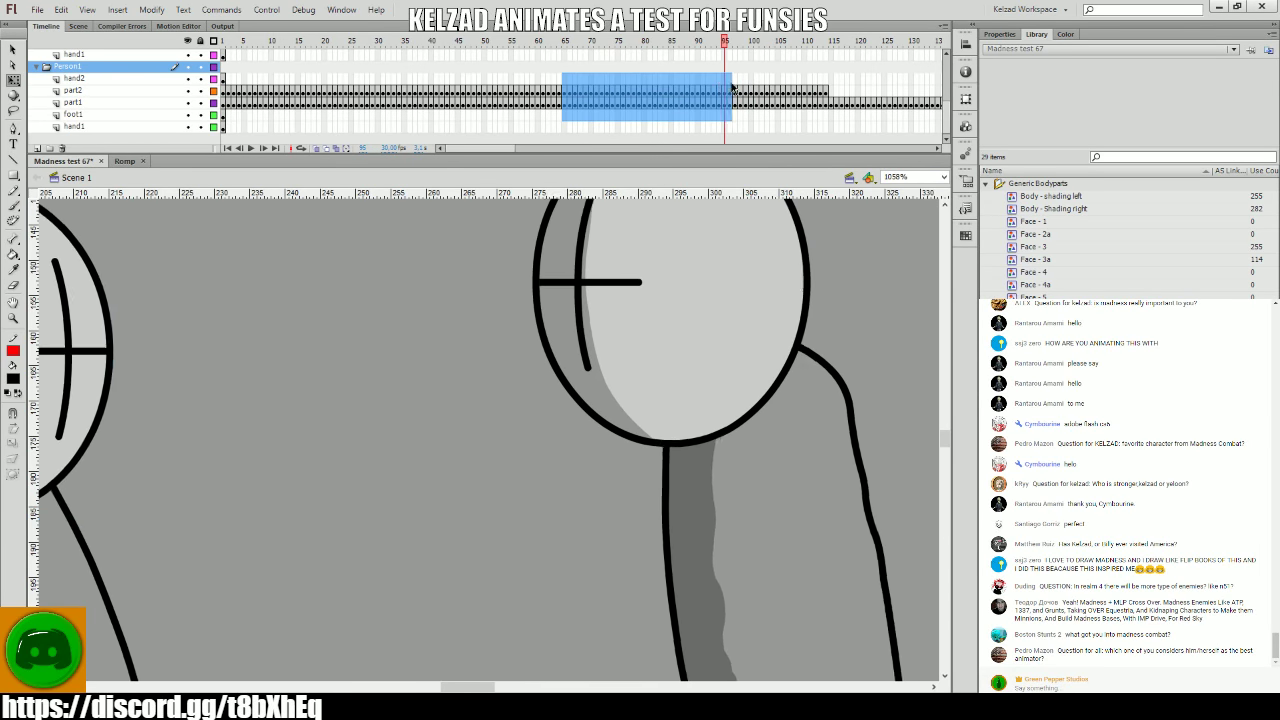
click(226, 414)
drag(226, 414, 371, 417)
- Step through the scene from frame 96 and nudge Person1's head around frames 101 and 102 to fit the body
key(period)
key(period)
key(period)
key(period)
key(period)
key(period)
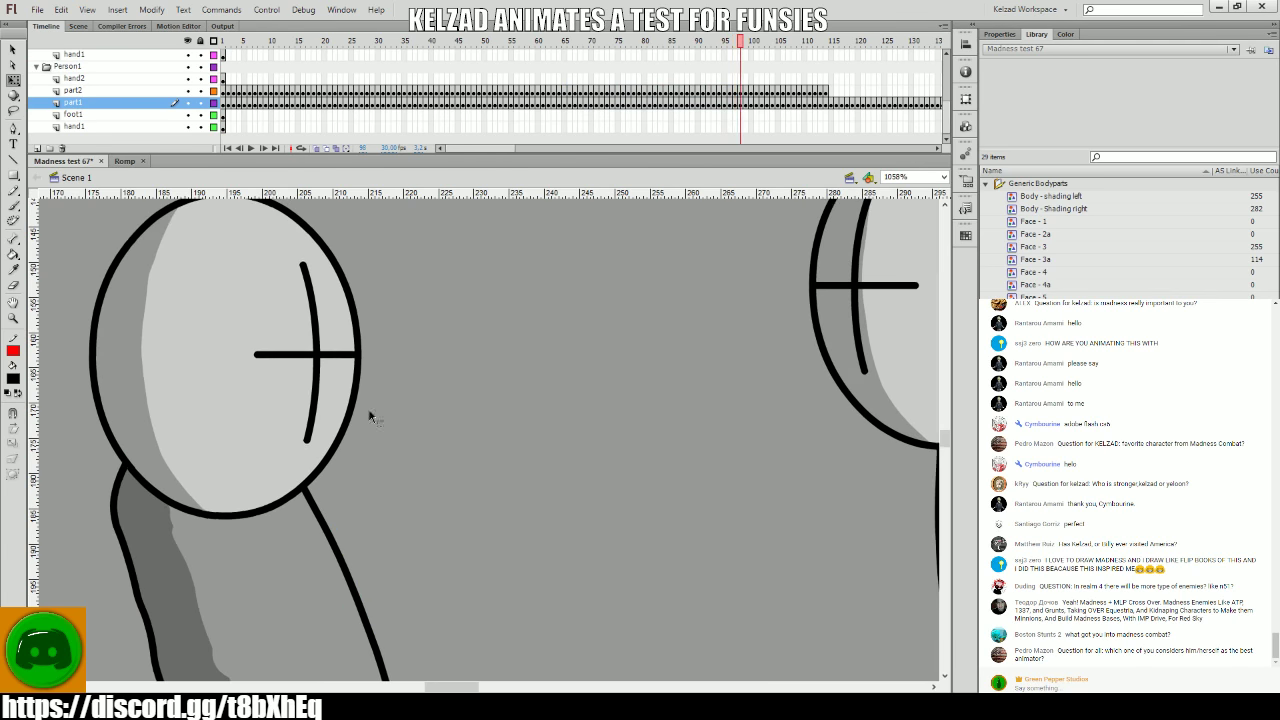
key(comma)
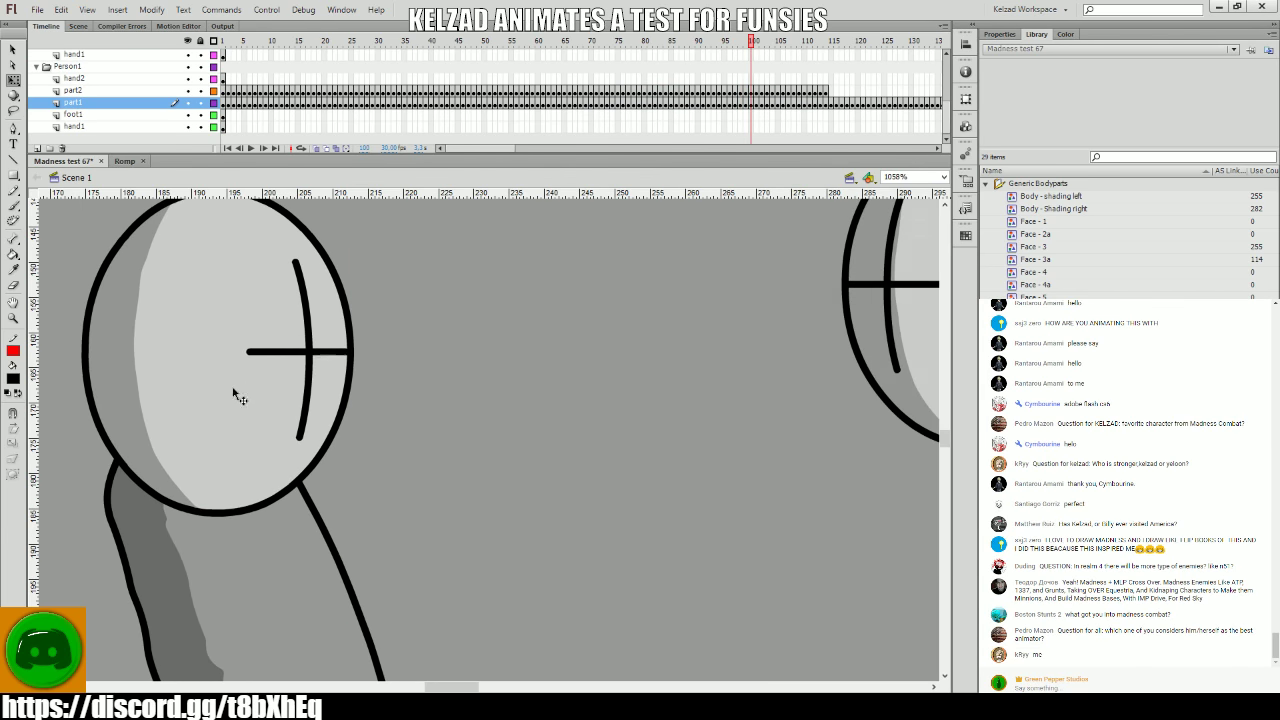
click(231, 393)
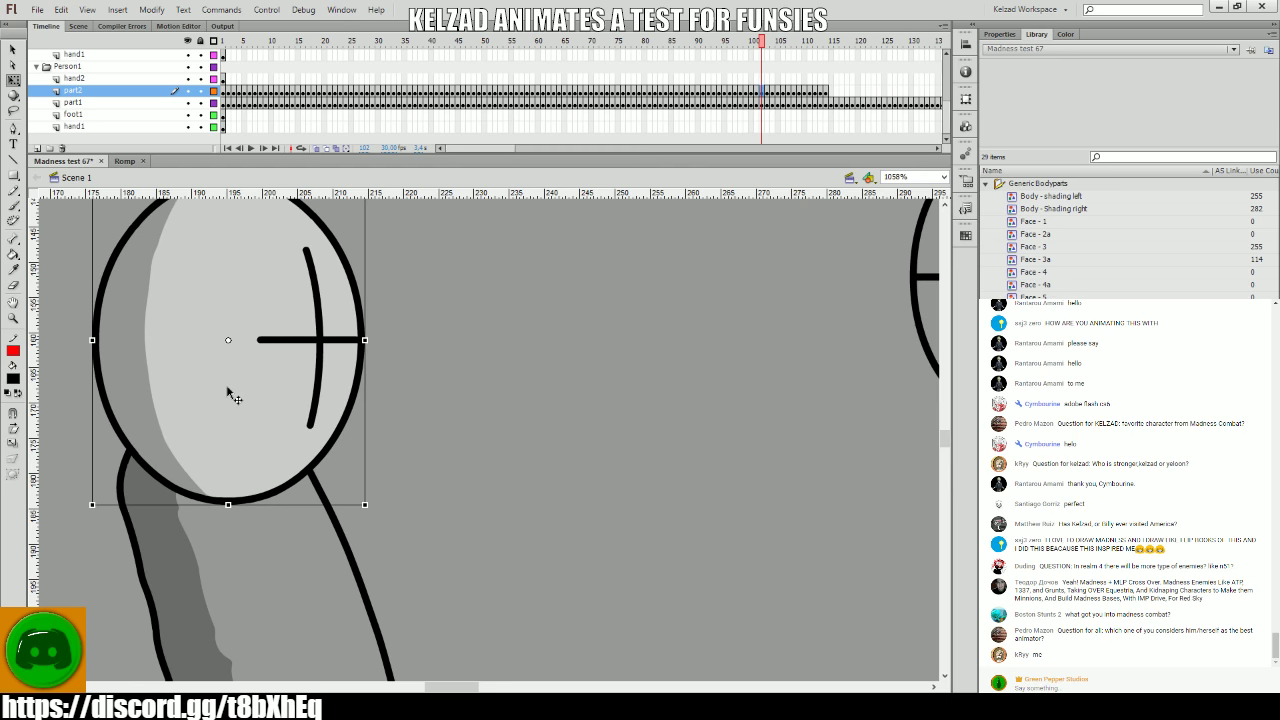
key(period)
drag(244, 388, 239, 388)
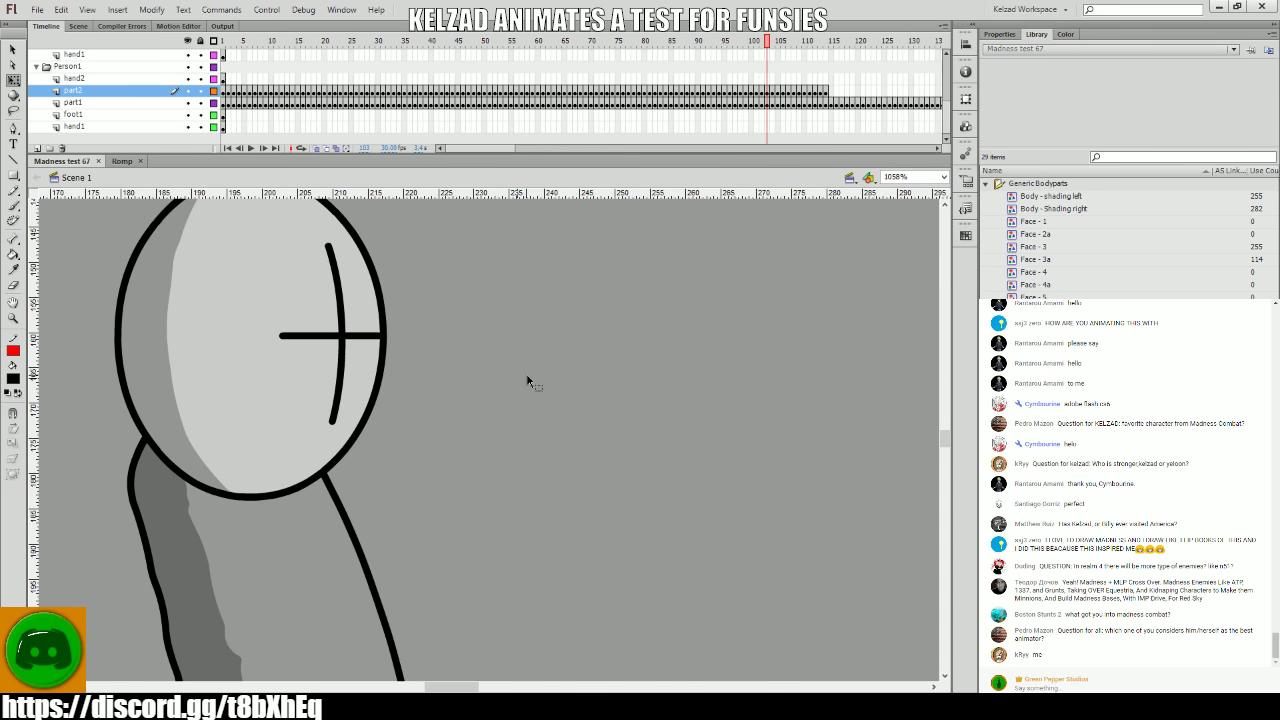
- Compare frames 103 to 106 and shift Person1's head slightly back on frame 103
key(period)
key(period)
key(period)
key(comma)
key(comma)
key(comma)
click(276, 384)
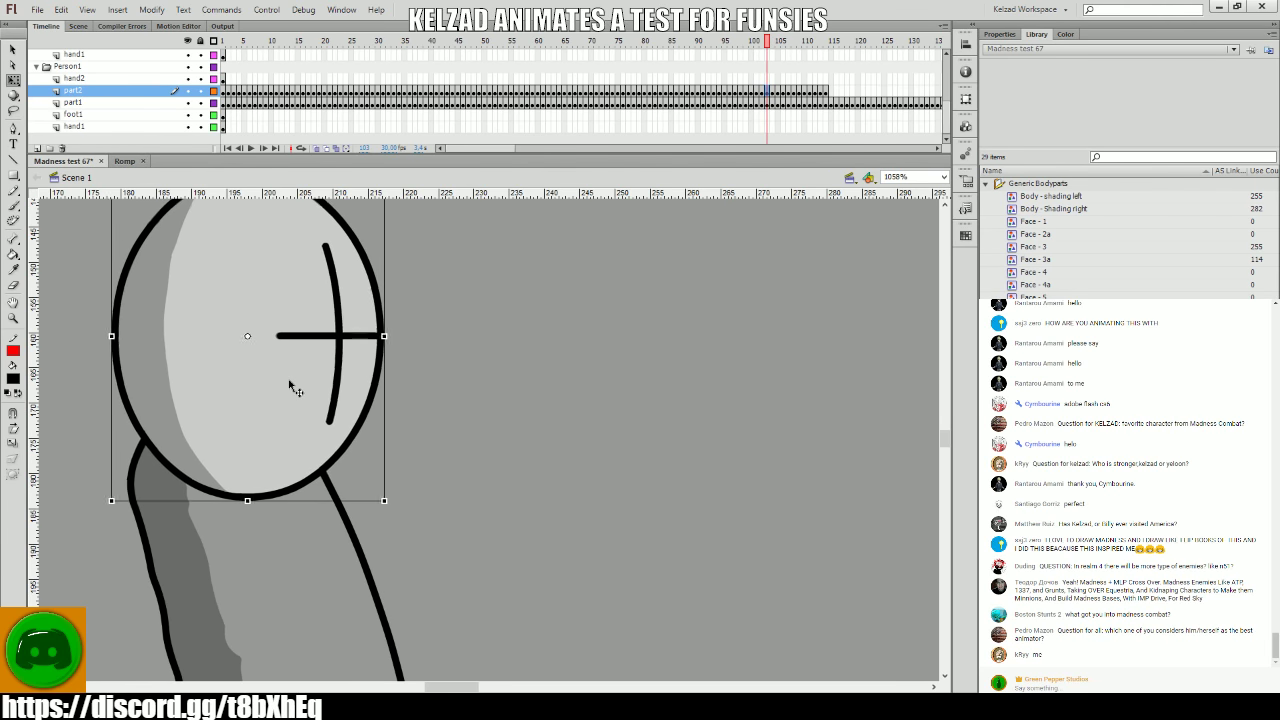
- Check Person1's head against the body on frames 104 to 106 and realign it where needed
key(period)
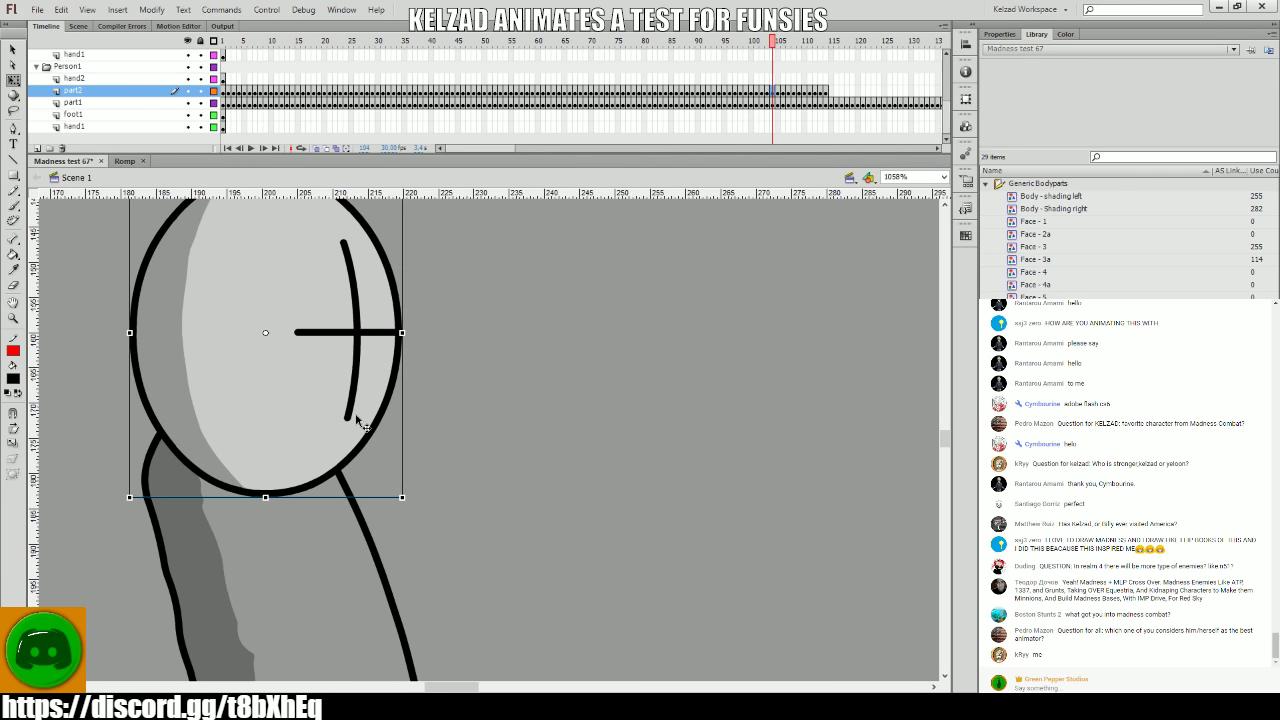
key(period)
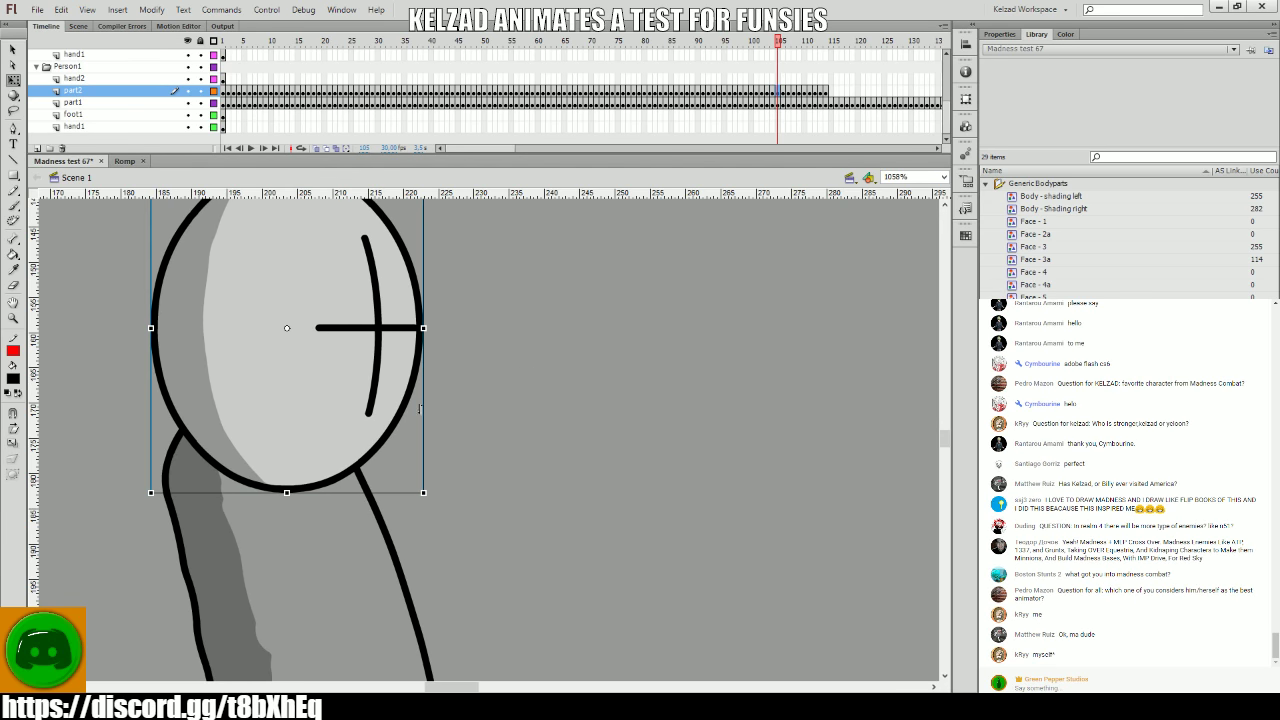
key(period)
key(comma)
key(period)
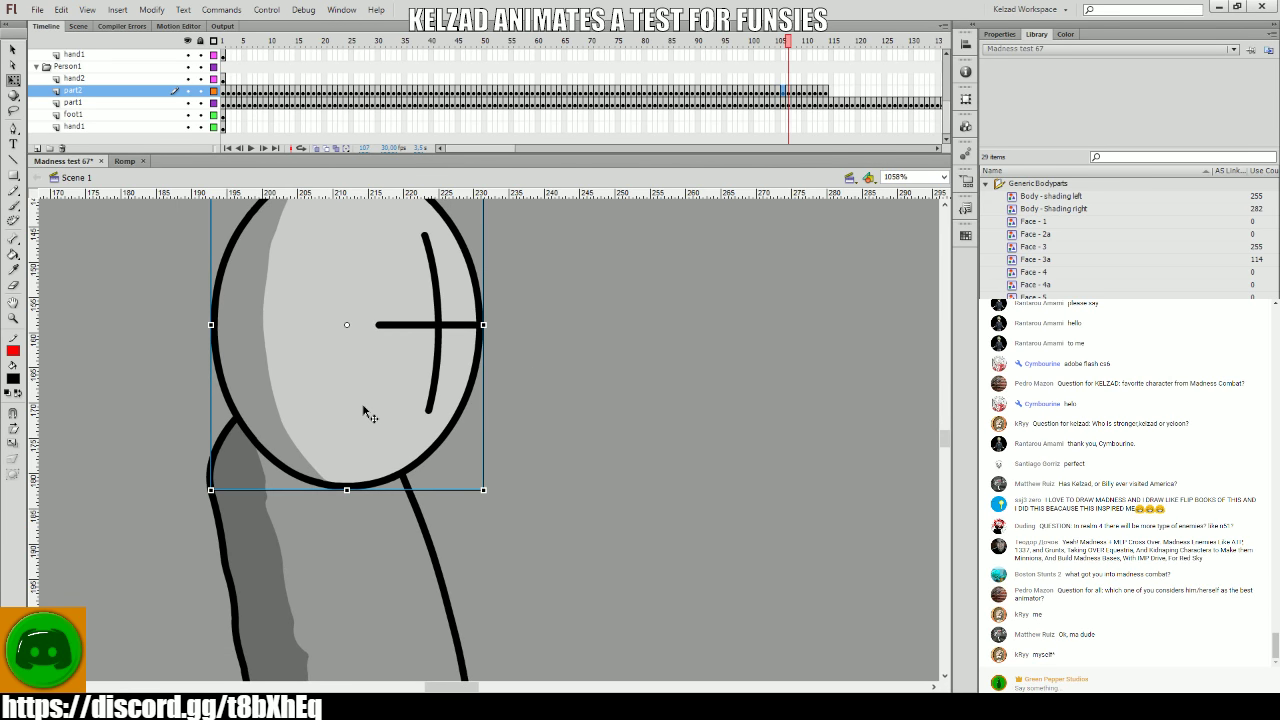
- Compare frames 106 to 109 and readjust Person1's head on the body around frame 108
key(period)
key(comma)
key(comma)
key(period)
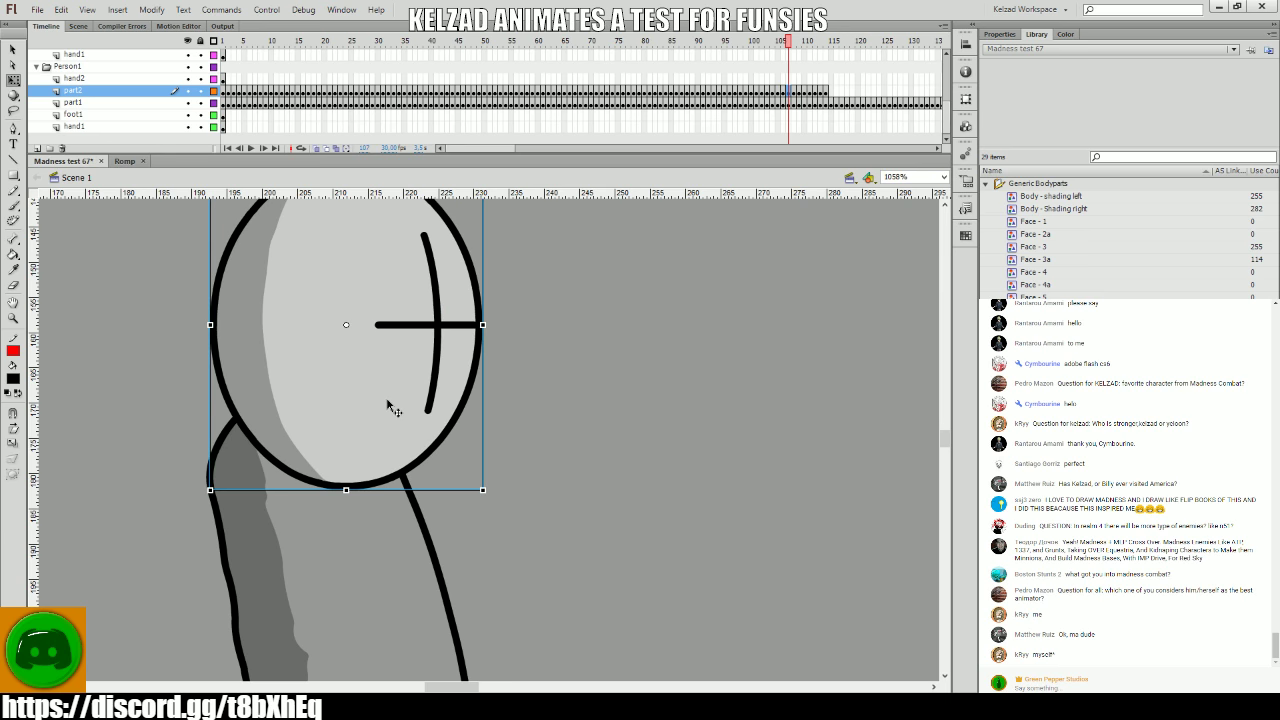
key(period)
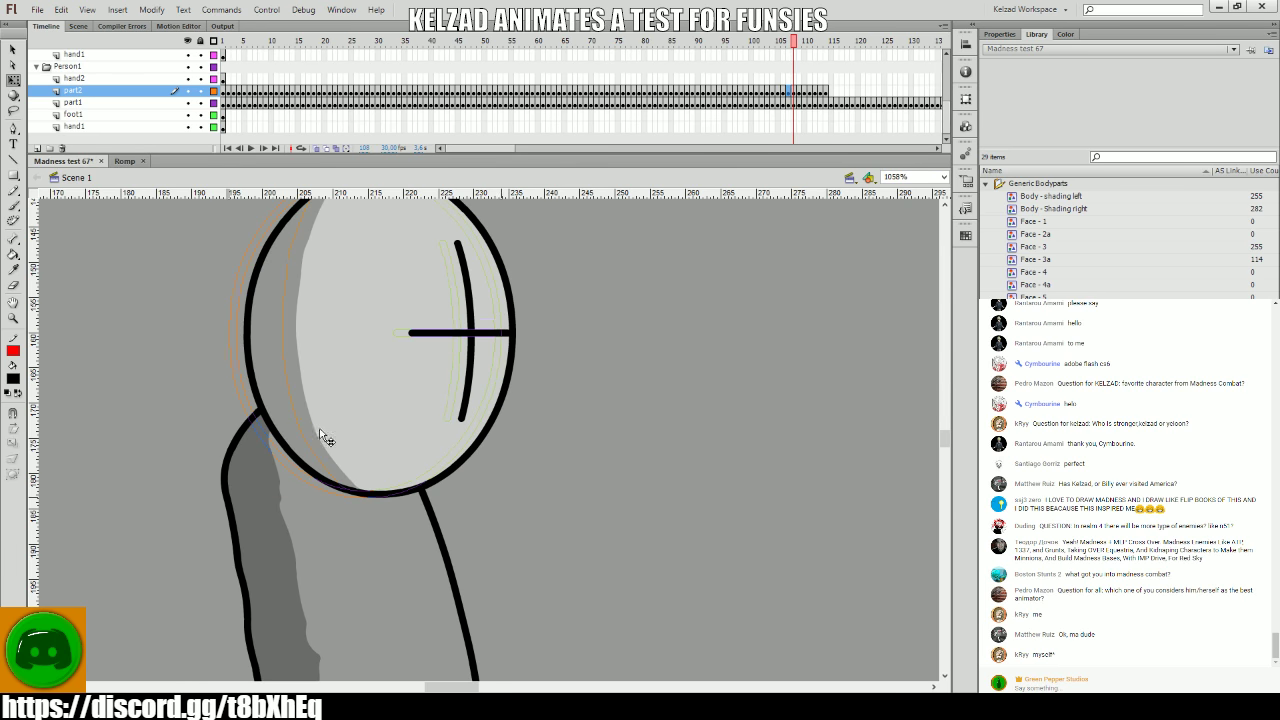
key(period)
key(period)
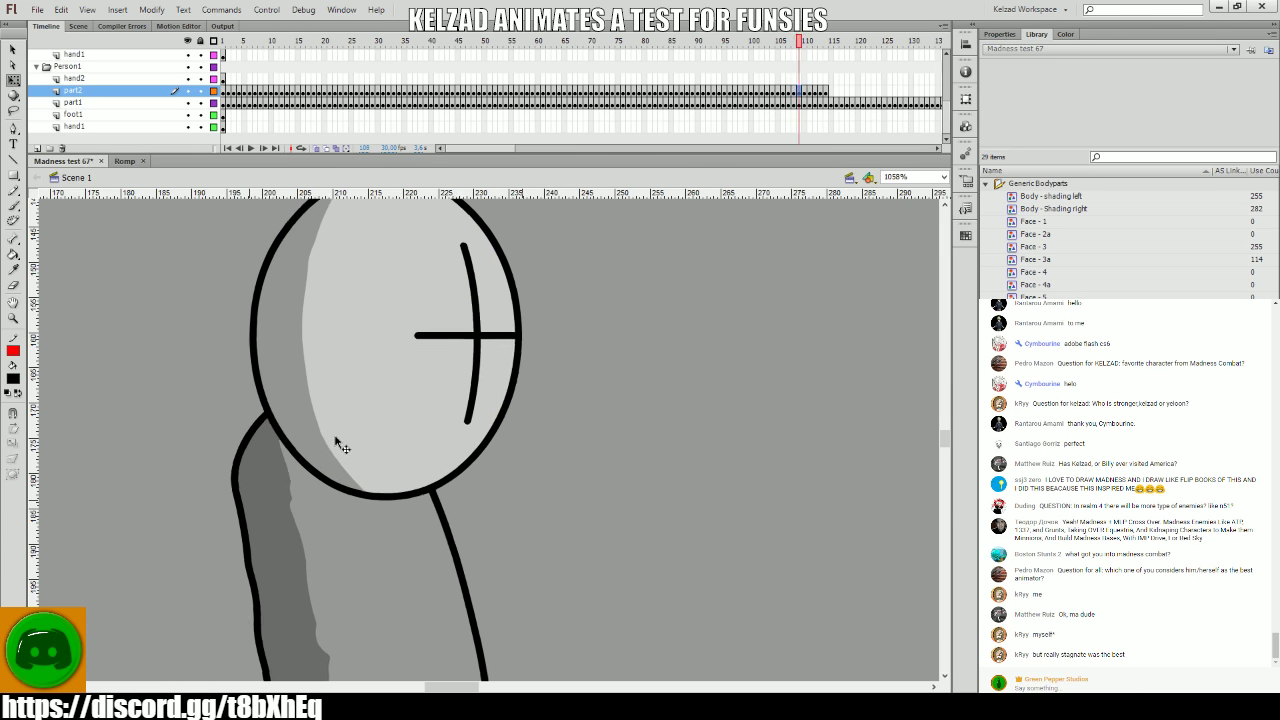
- Step back and forth through frames 109 to 114 to check Person1's head position against the body
key(period)
key(period)
key(comma)
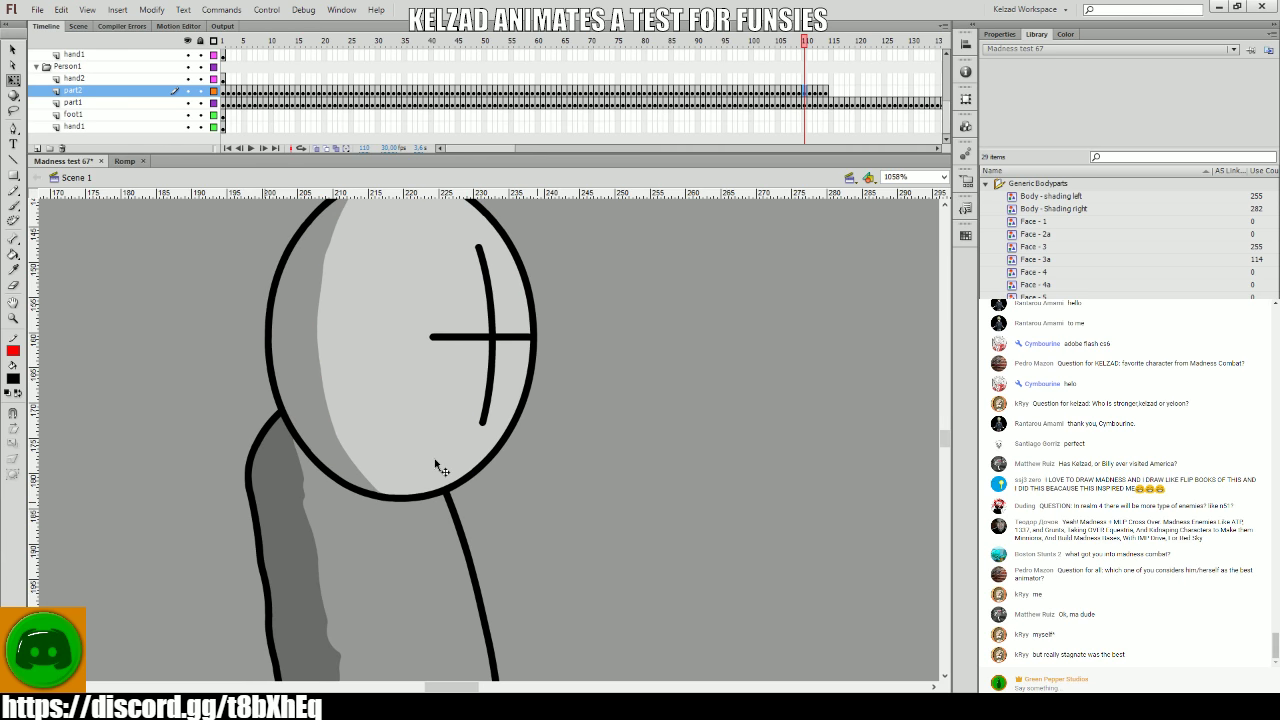
key(period)
key(comma)
key(period)
key(period)
key(period)
key(period)
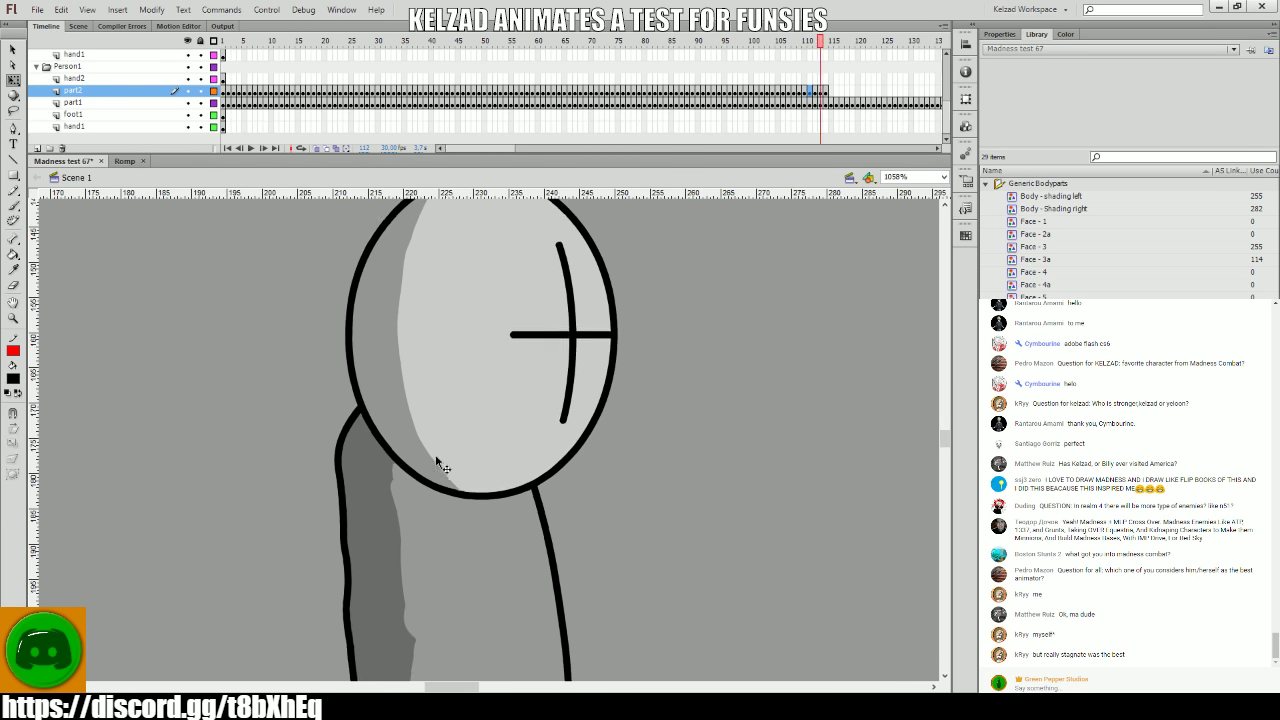
scroll(351, 396, right, 2)
key(comma)
key(period)
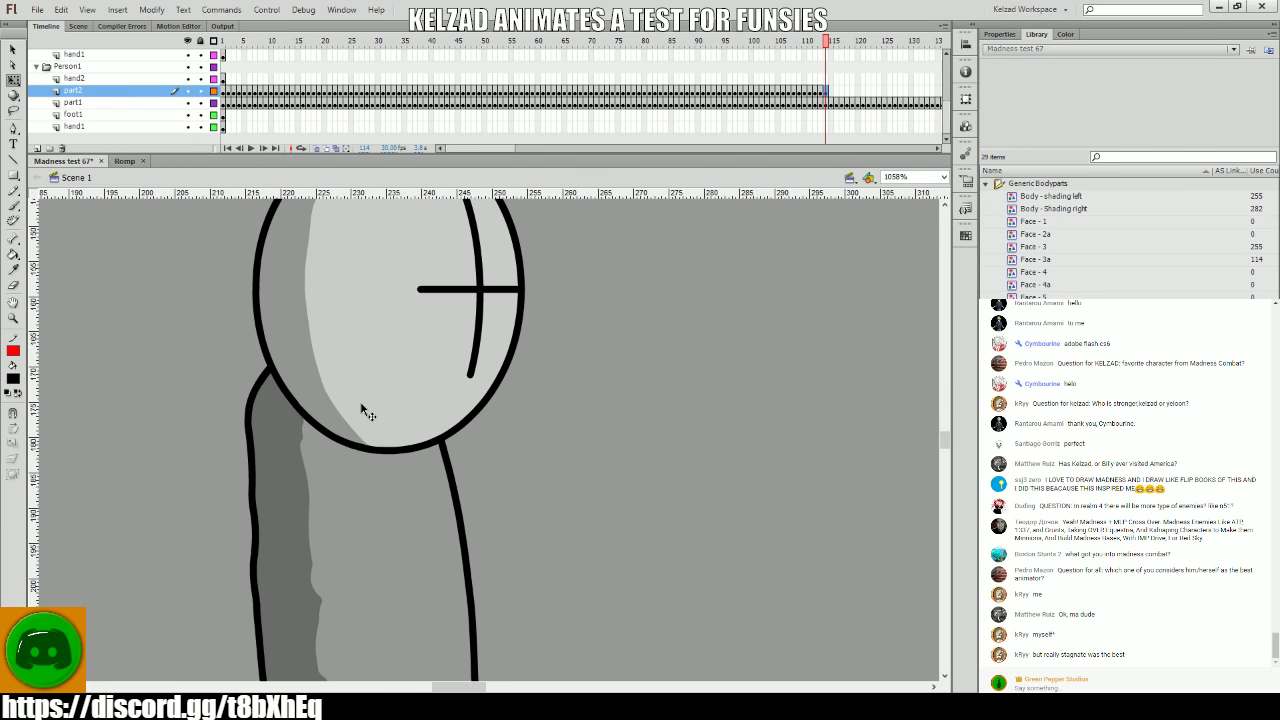
- Keyframe Person1's head on frames 115 to 119 of part2, carrying it forward with the body
click(363, 410)
key(period)
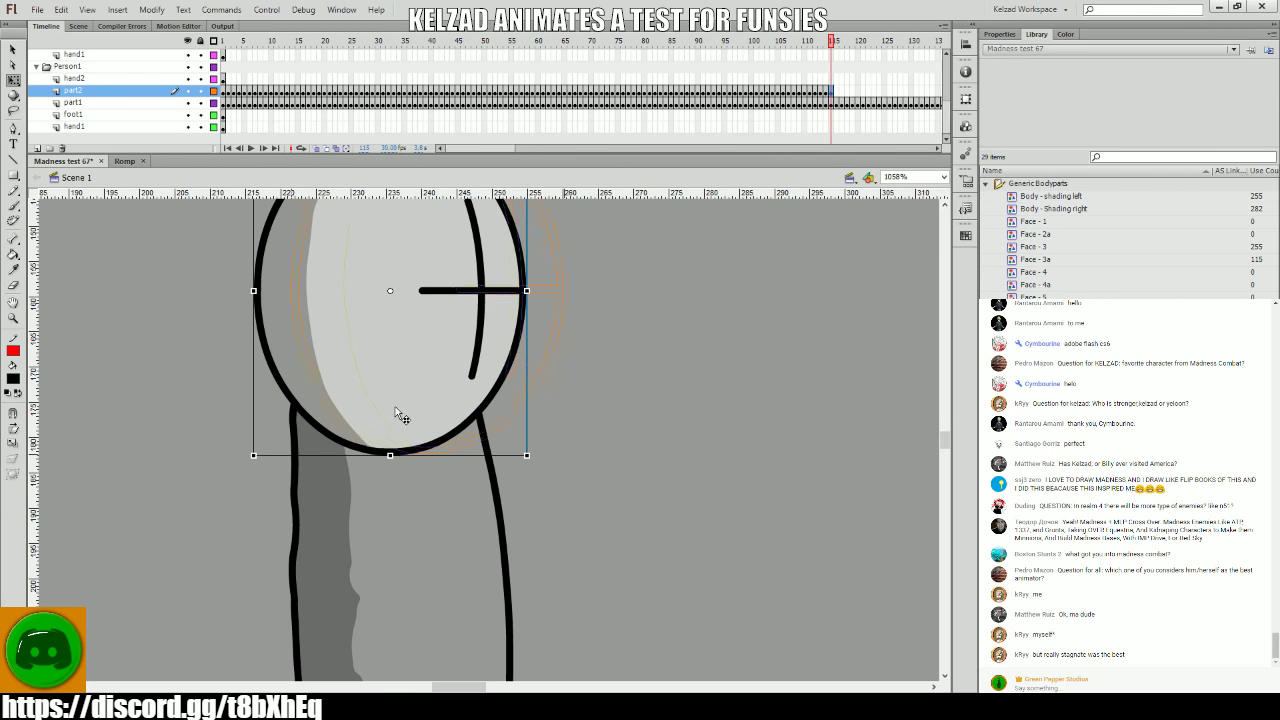
key(period)
scroll(271, 457, right, 2)
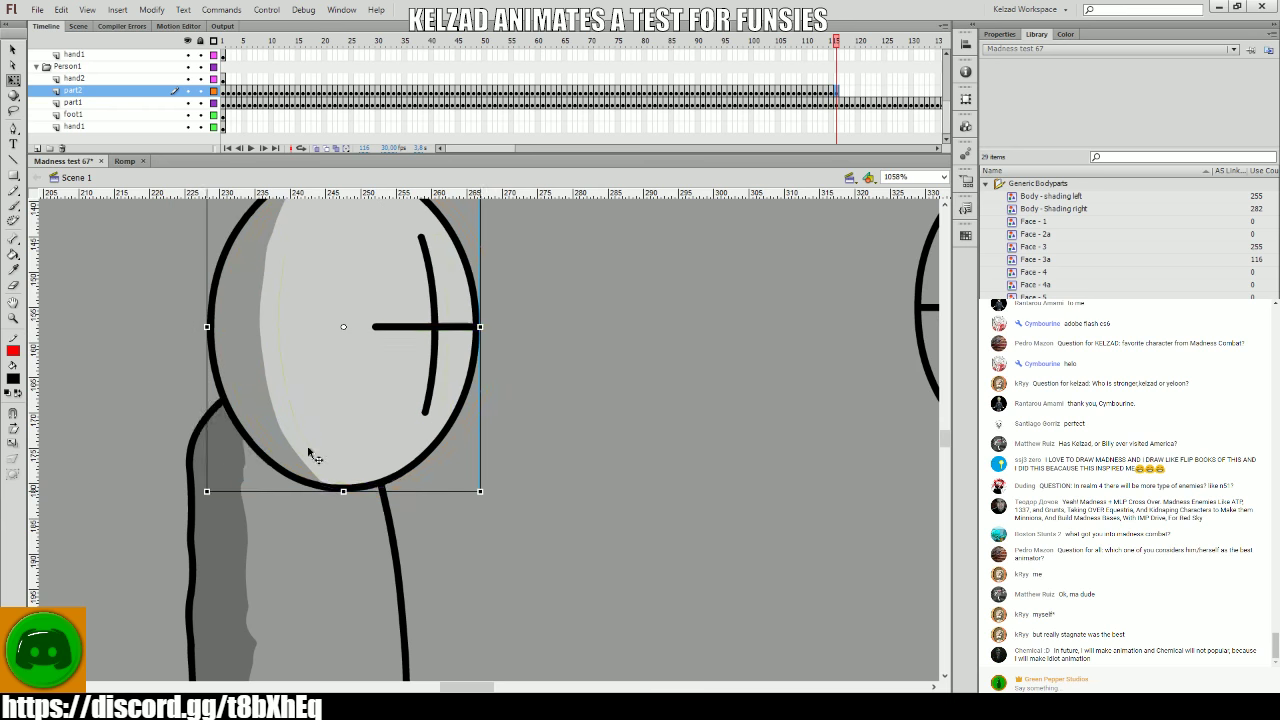
key(period)
key(period)
key(period)
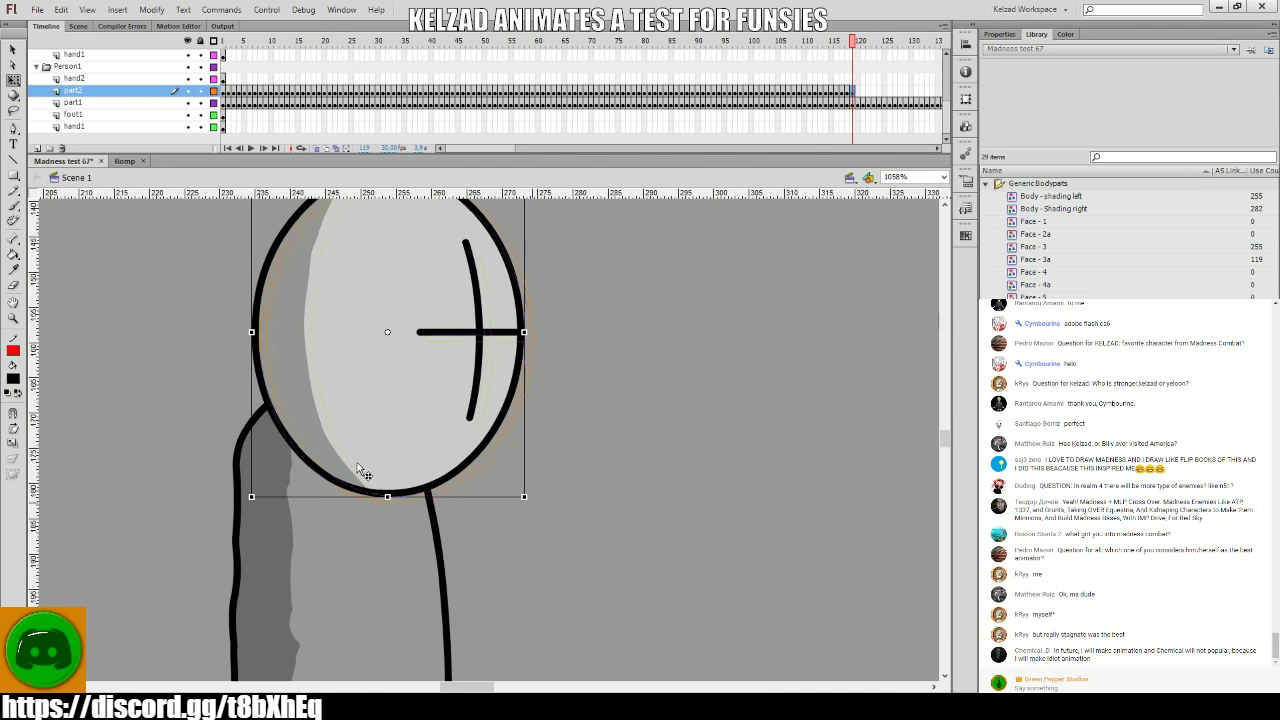
- Keyframe Person1's head on frames 120 to 125 of part2, moving it forward and slightly down
key(period)
key(period)
key(period)
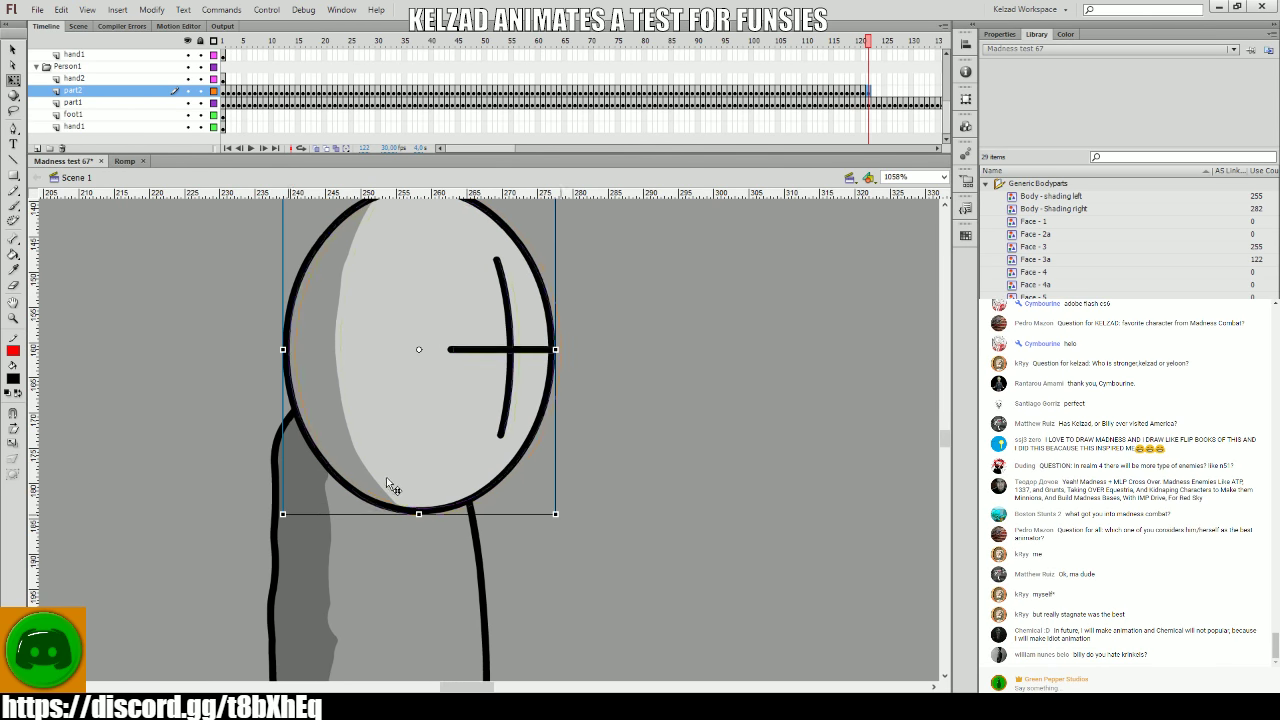
key(period)
key(period)
key(period)
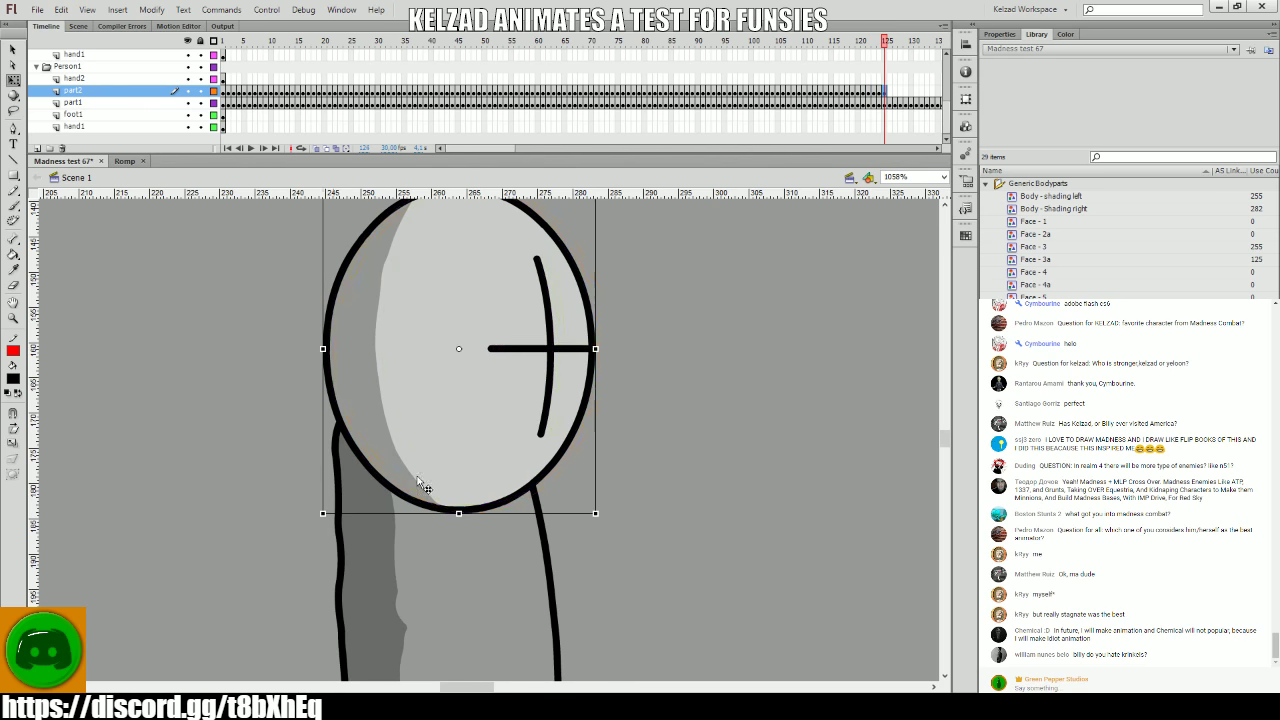
- Keyframe Person1's head on frames 126 and 127 of part2, moving it forward, and compare them with frame 125
key(period)
drag(465, 470, 505, 463)
scroll(505, 463, right, 3)
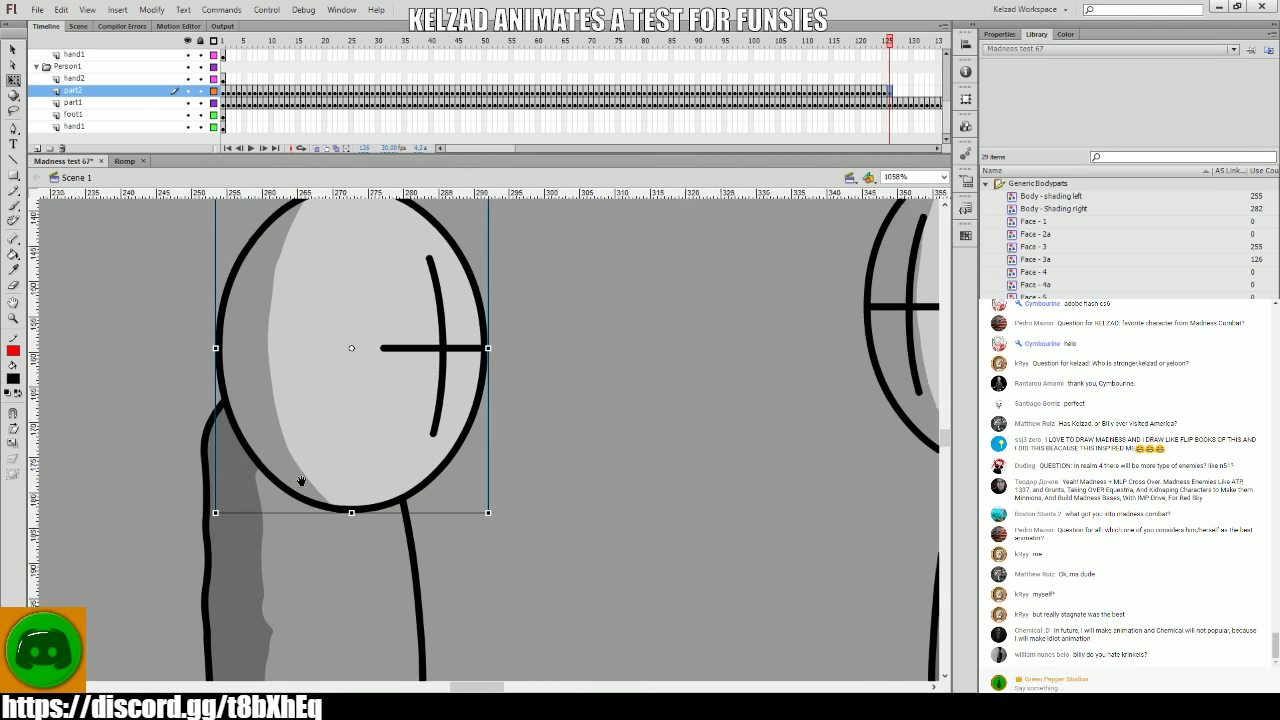
drag(466, 148, 508, 151)
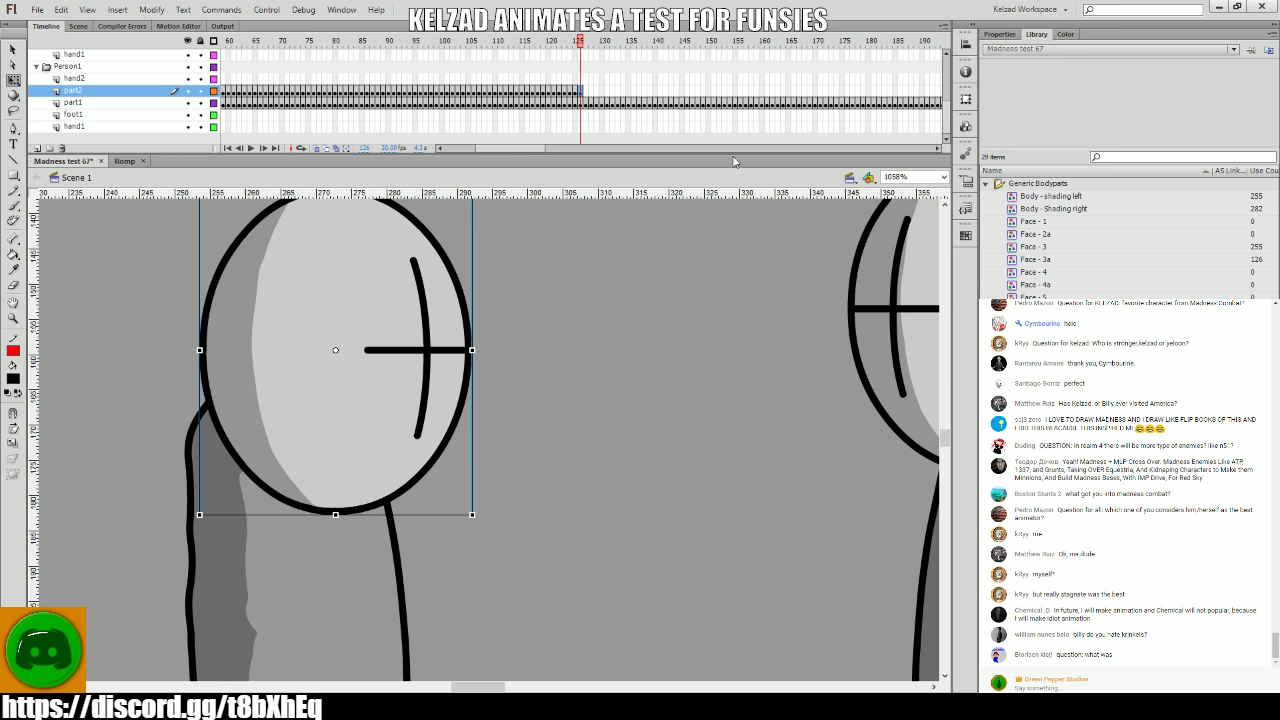
click(553, 395)
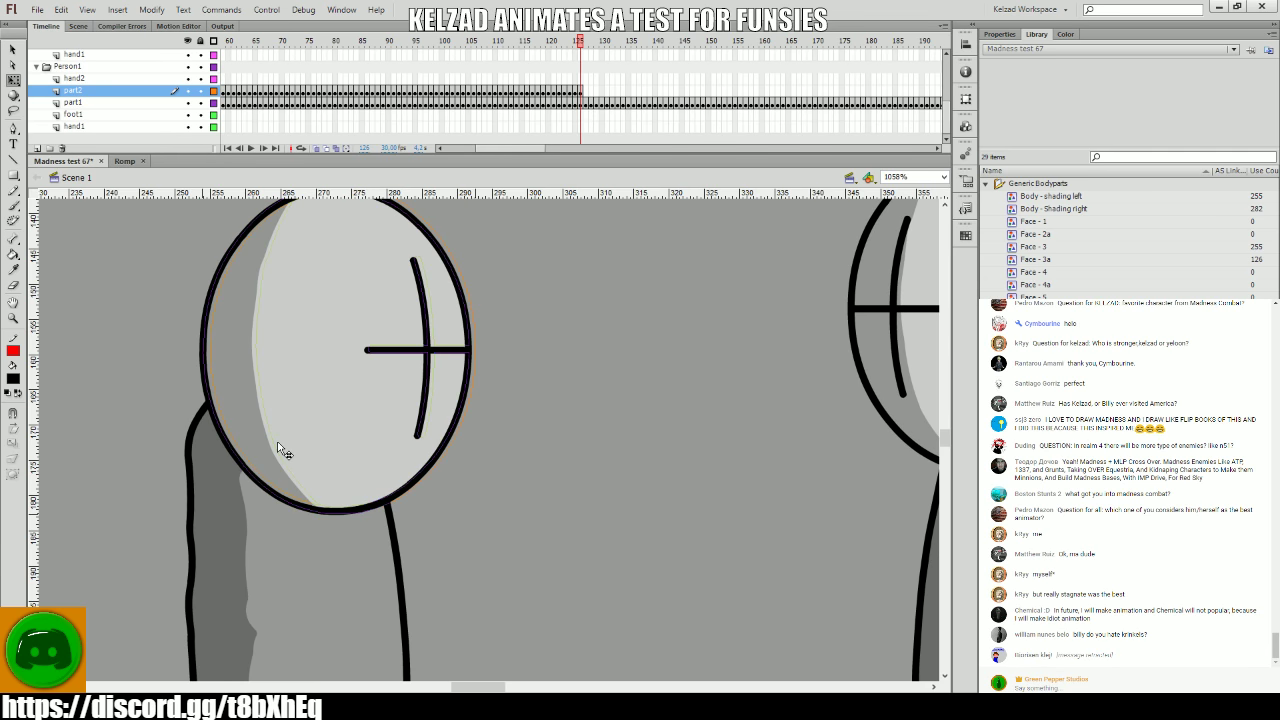
key(F6)
scroll(328, 432, down, 2)
scroll(330, 430, right, 2)
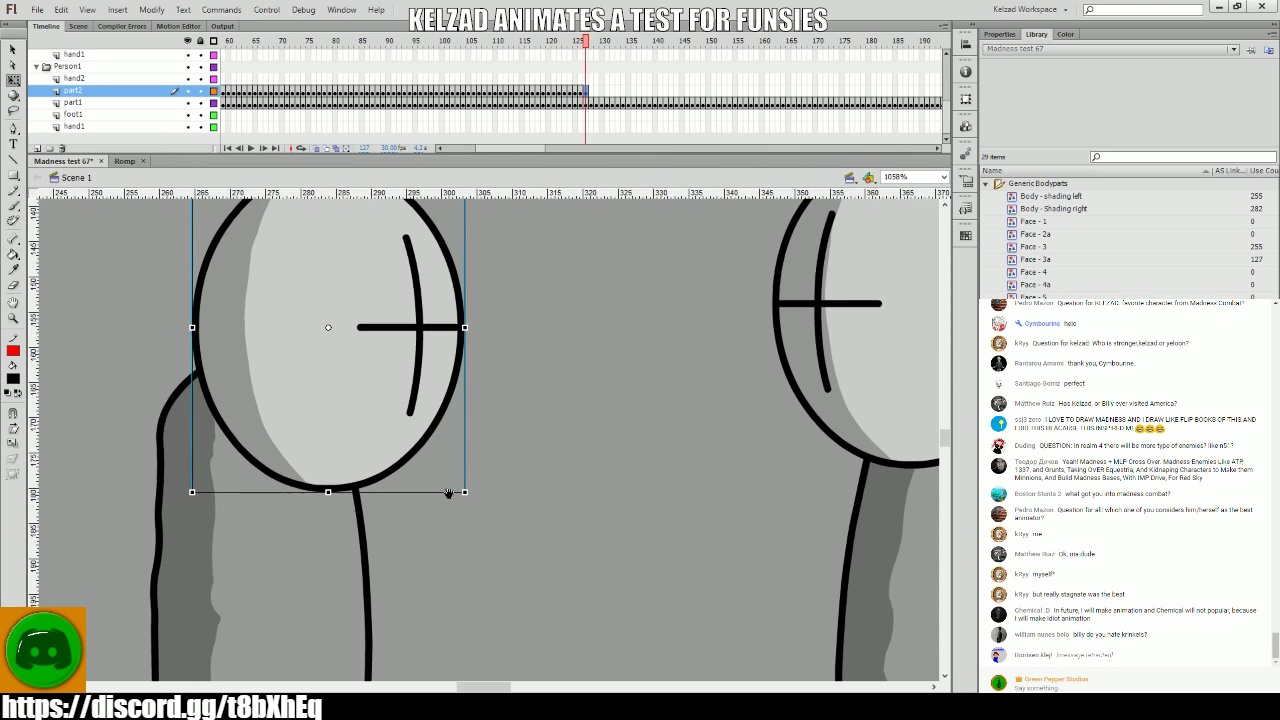
key(comma)
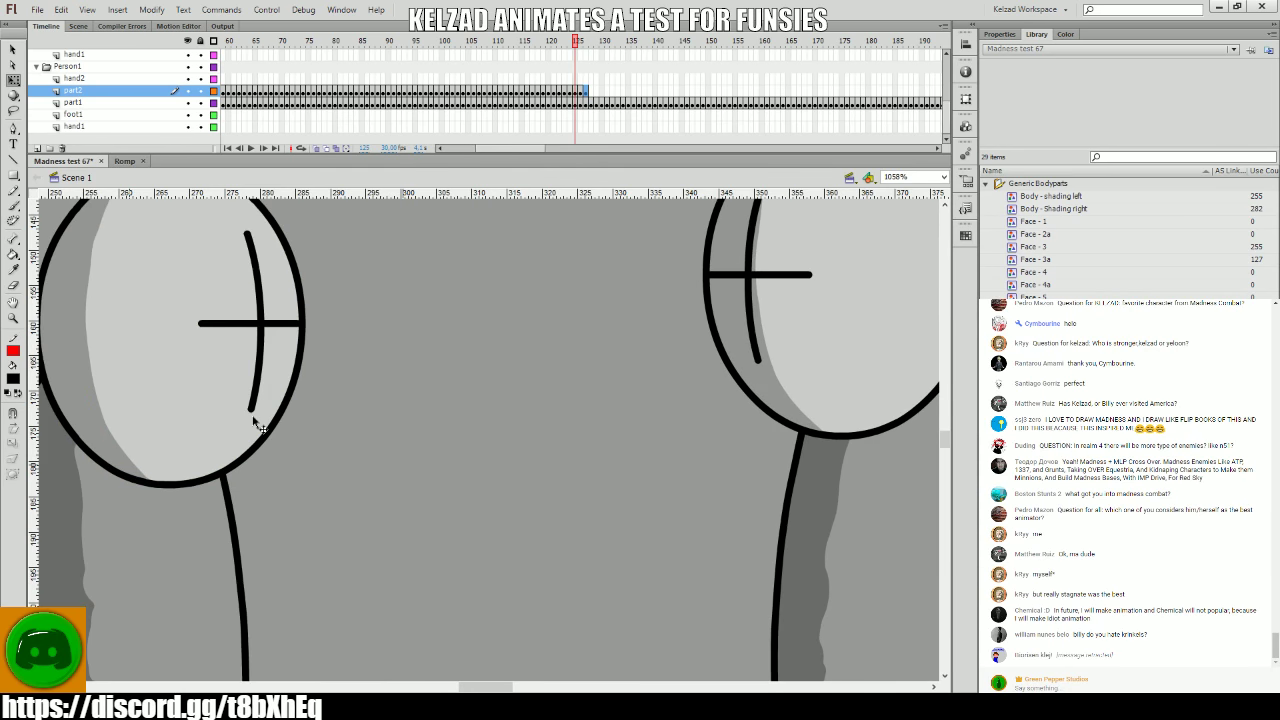
key(period)
key(comma)
key(period)
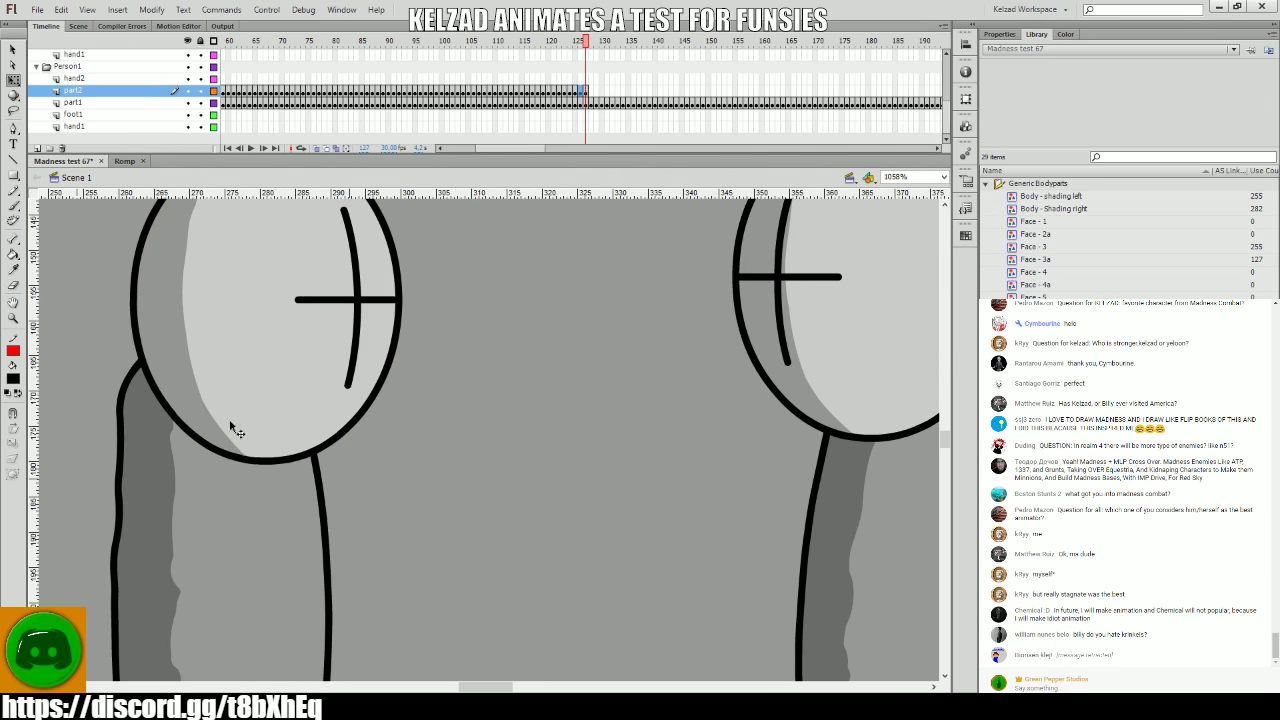
- Keyframe Person1's head on frames 128 to 134 of part2, carrying it farther forward with the leaning body
key(period)
key(period)
key(period)
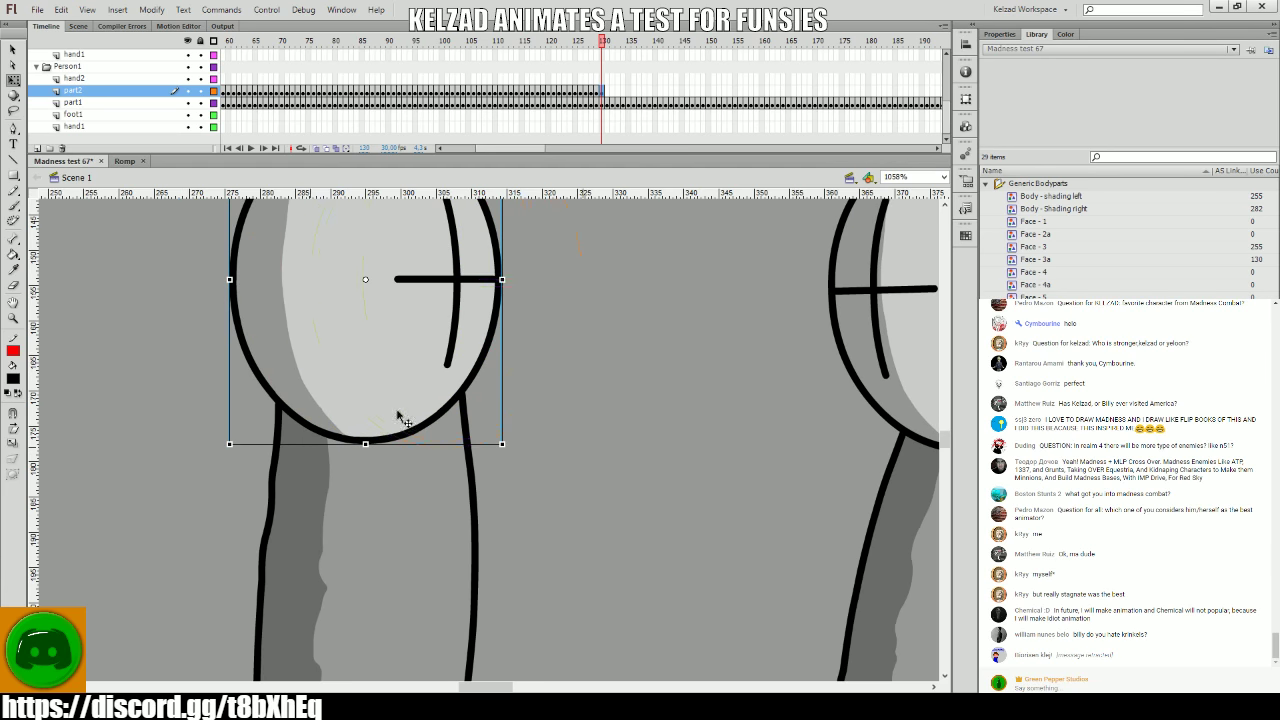
key(period)
scroll(398, 415, right, 3)
key(period)
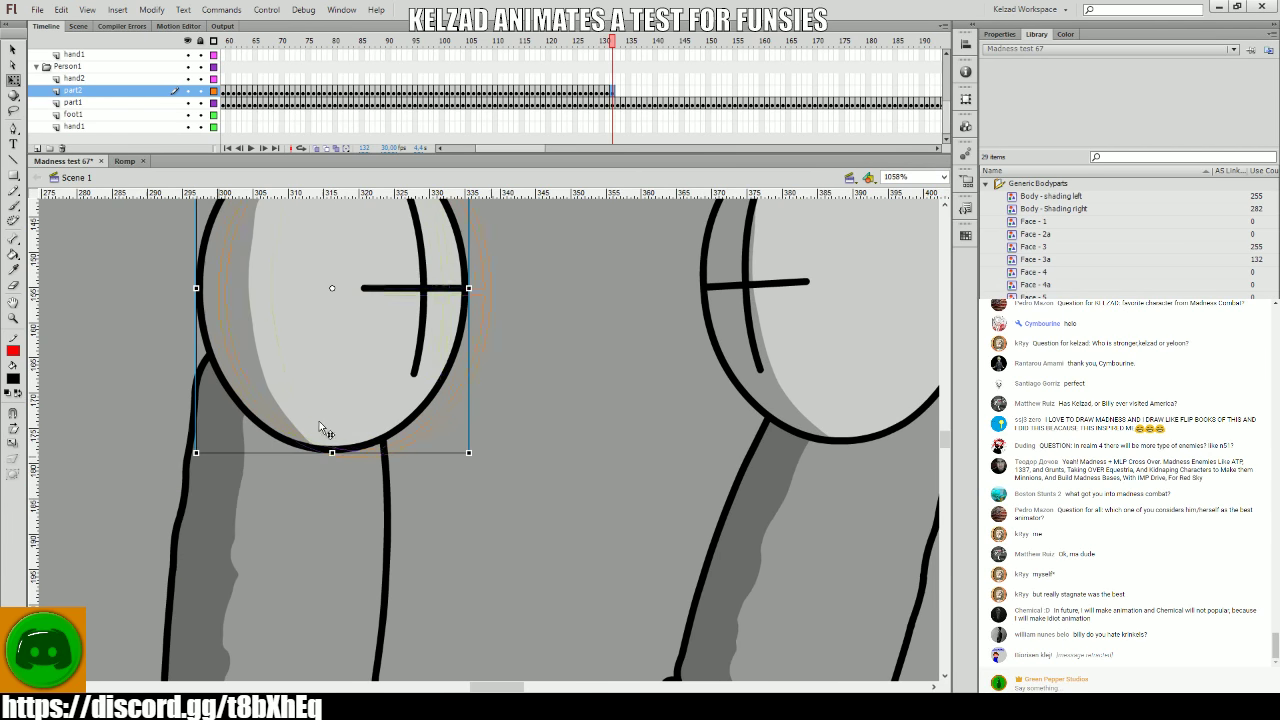
key(period)
key(period)
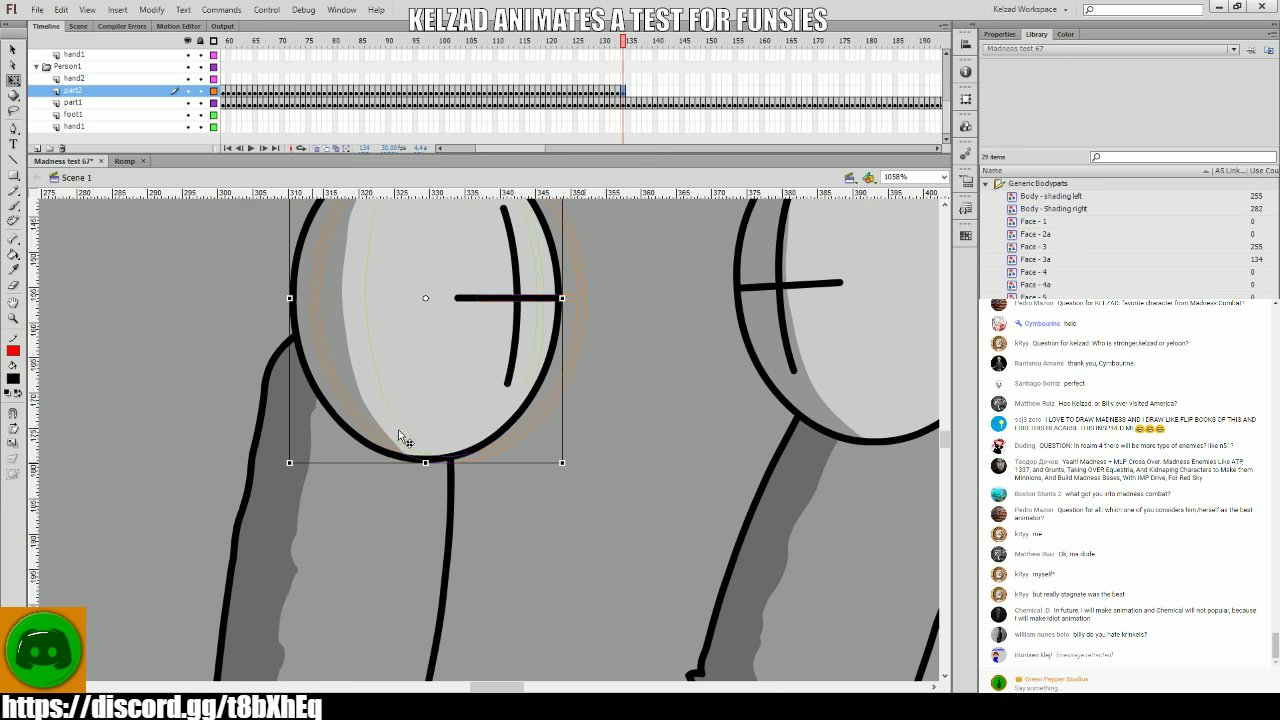
- Keyframe Person1's head on frames 135 to 139 of part2, moving it forward to follow the body
key(period)
key(period)
key(period)
key(period)
key(period)
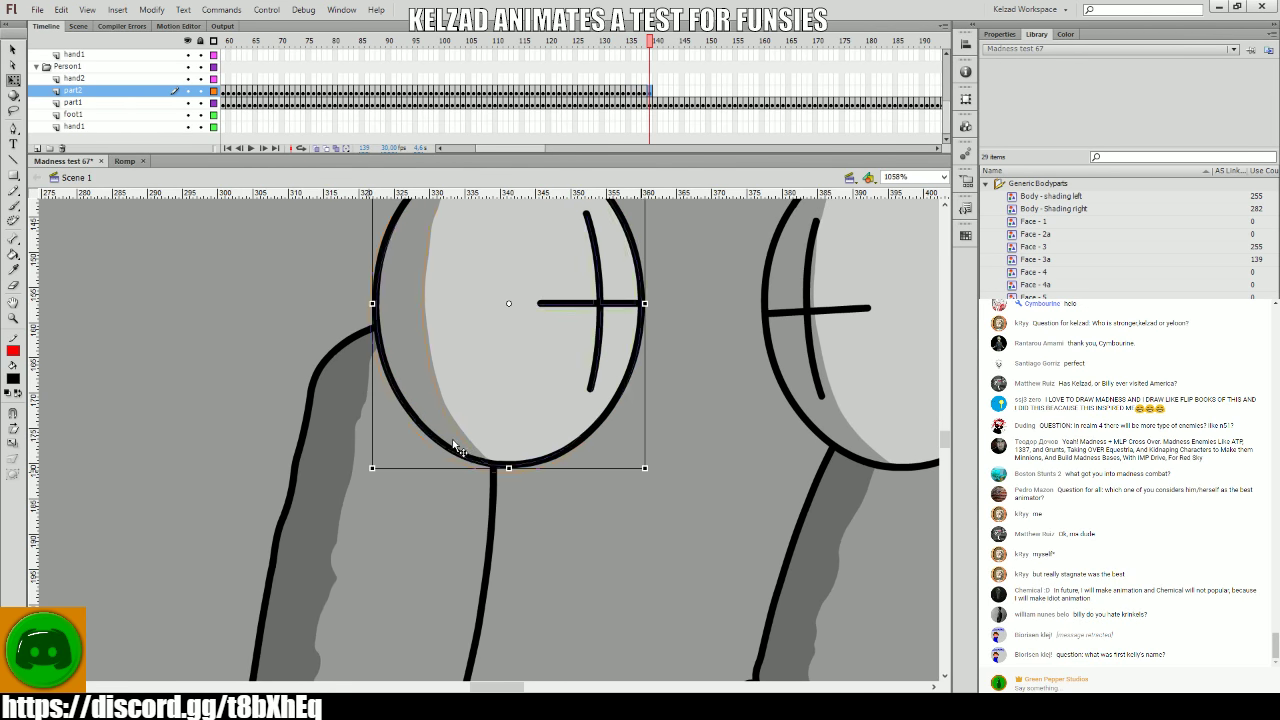
- Keyframe Person1's head on frames 140 to 145 of part2, pulling it back with the body
key(period)
key(period)
key(period)
key(period)
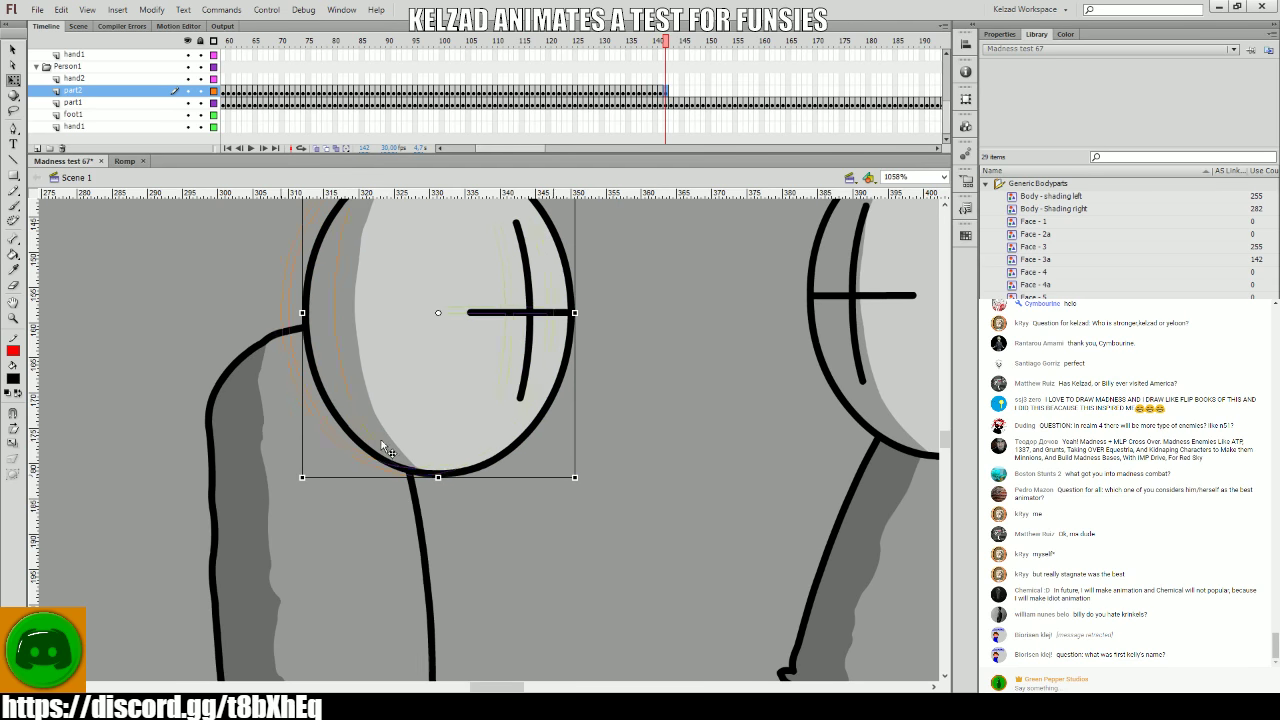
key(period)
key(period)
key(period)
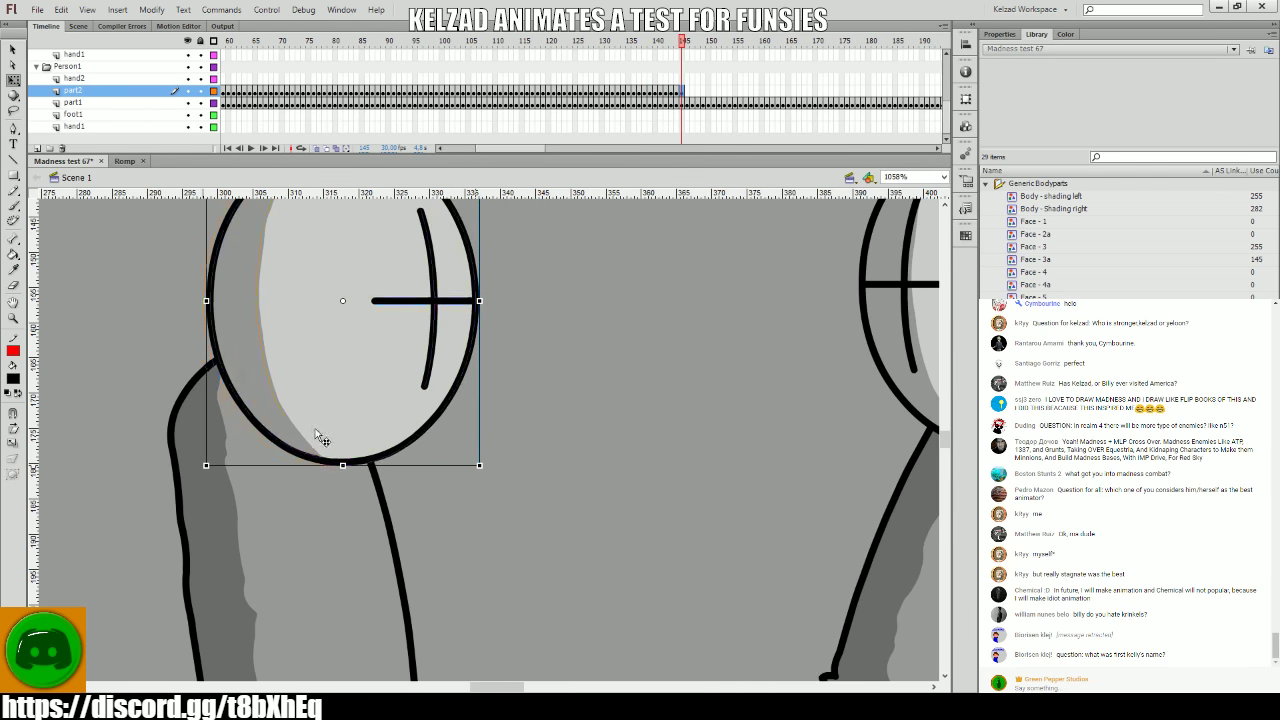
- Keyframe Person1's head on frames 146 to 153 of part2, moving it farther back and down
key(period)
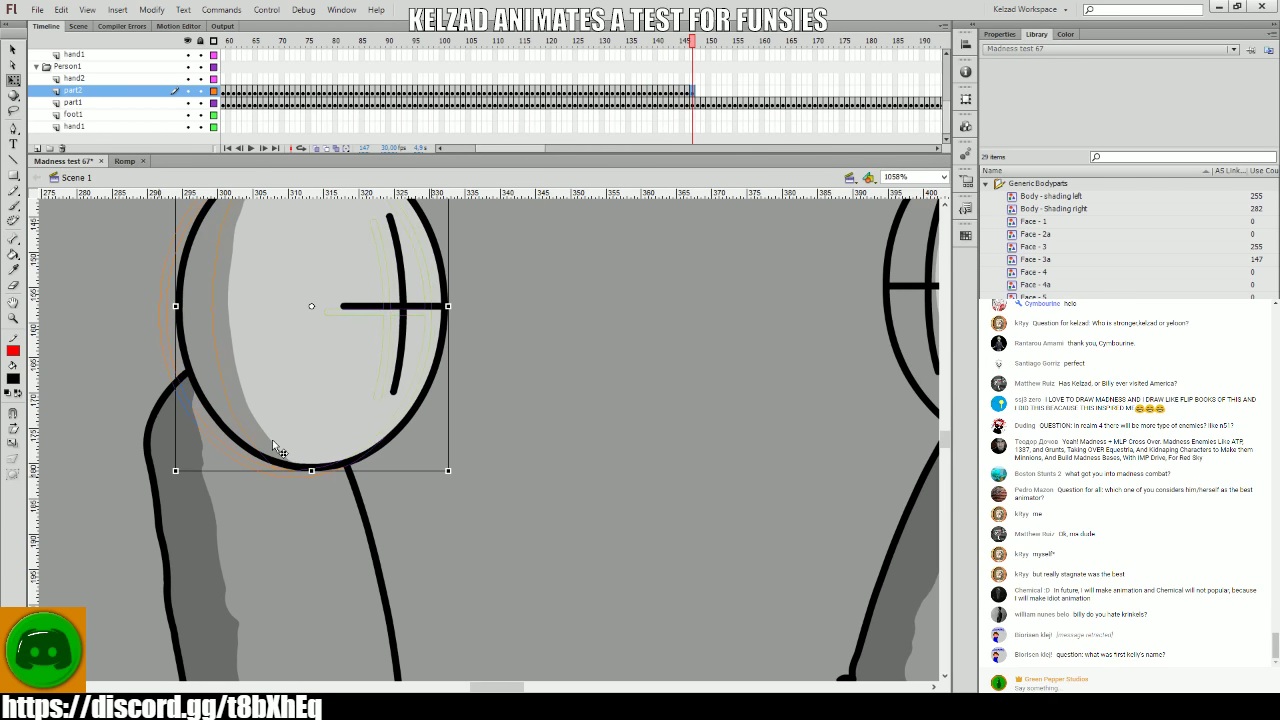
key(period)
key(period)
key(period)
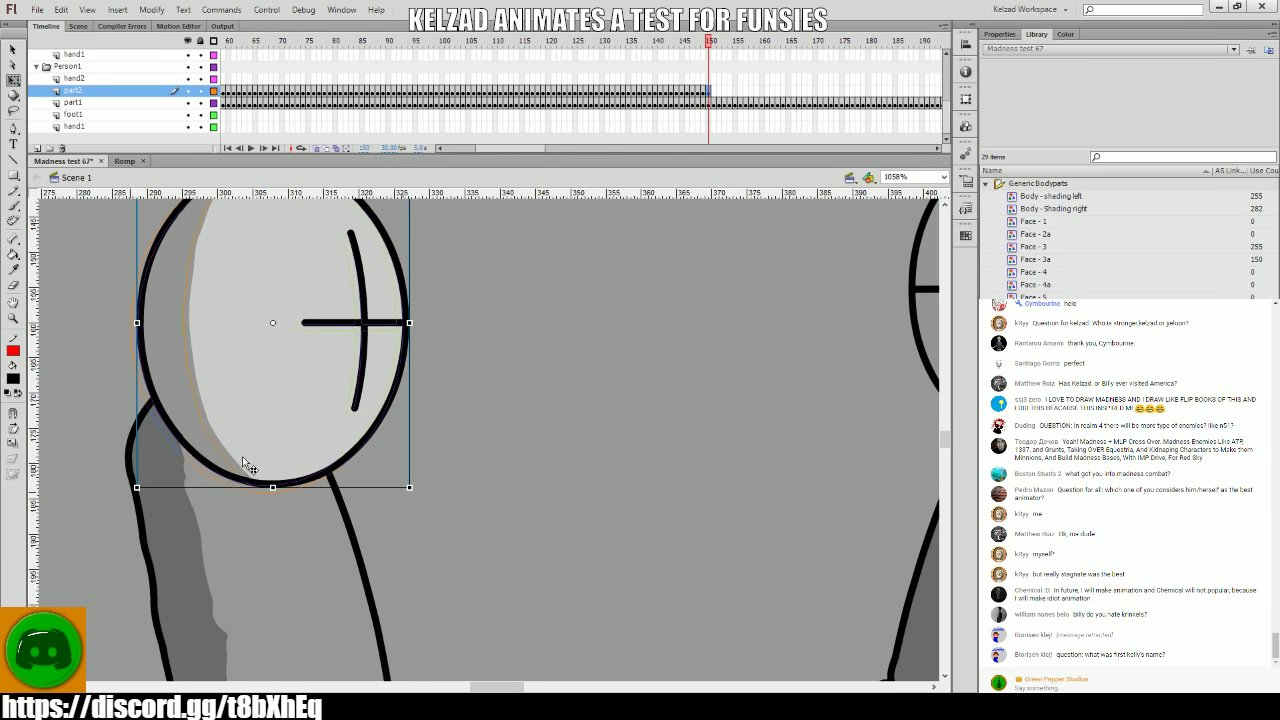
key(period)
key(period)
key(period)
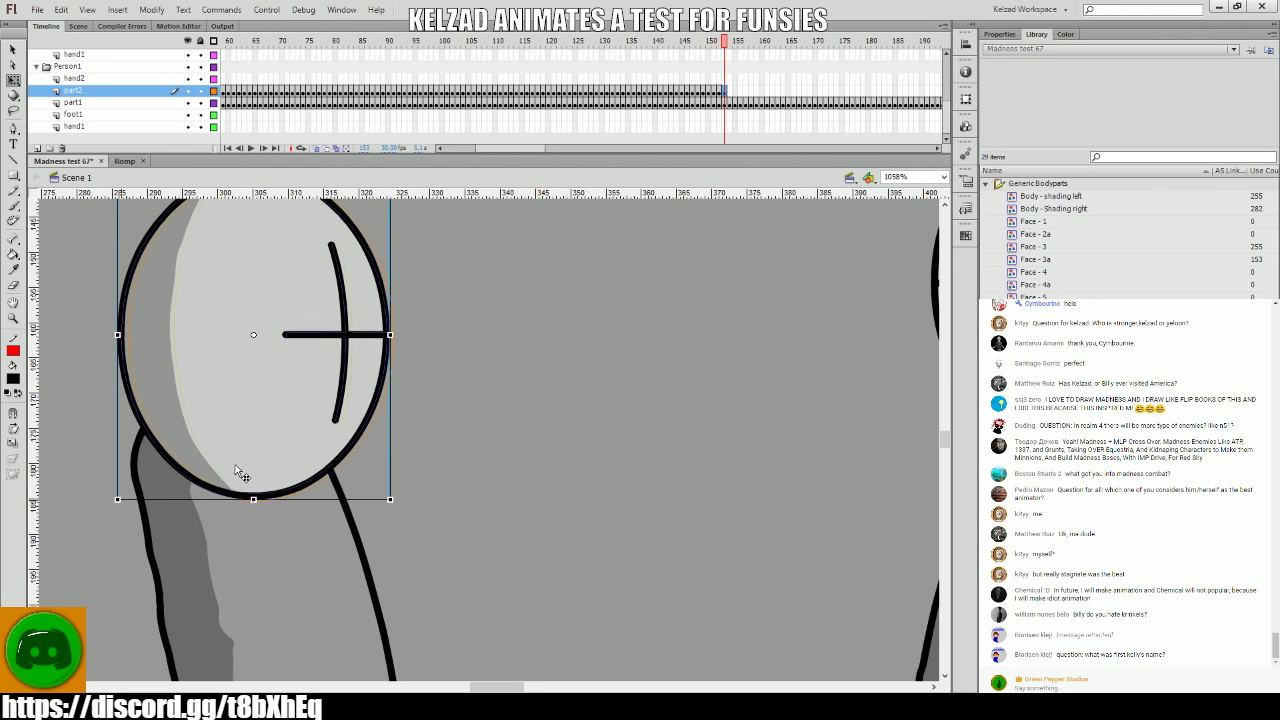
- Keyframe Person1's head on frames 154 to 156 of part2, moving it forward and slightly up
key(period)
key(period)
key(period)
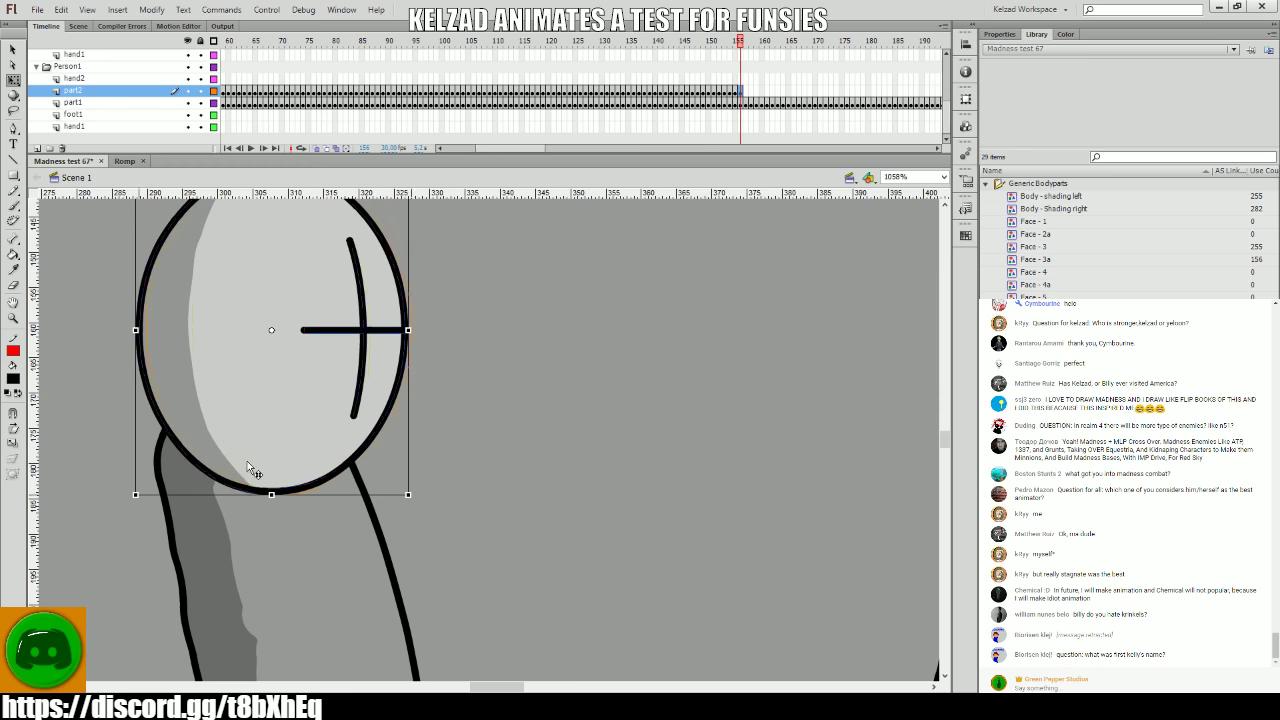
- Go back over the part2 frames from 156 to 151 and readjust Person1's head on frame 152 to fit the body
key(comma)
key(comma)
key(comma)
key(comma)
key(comma)
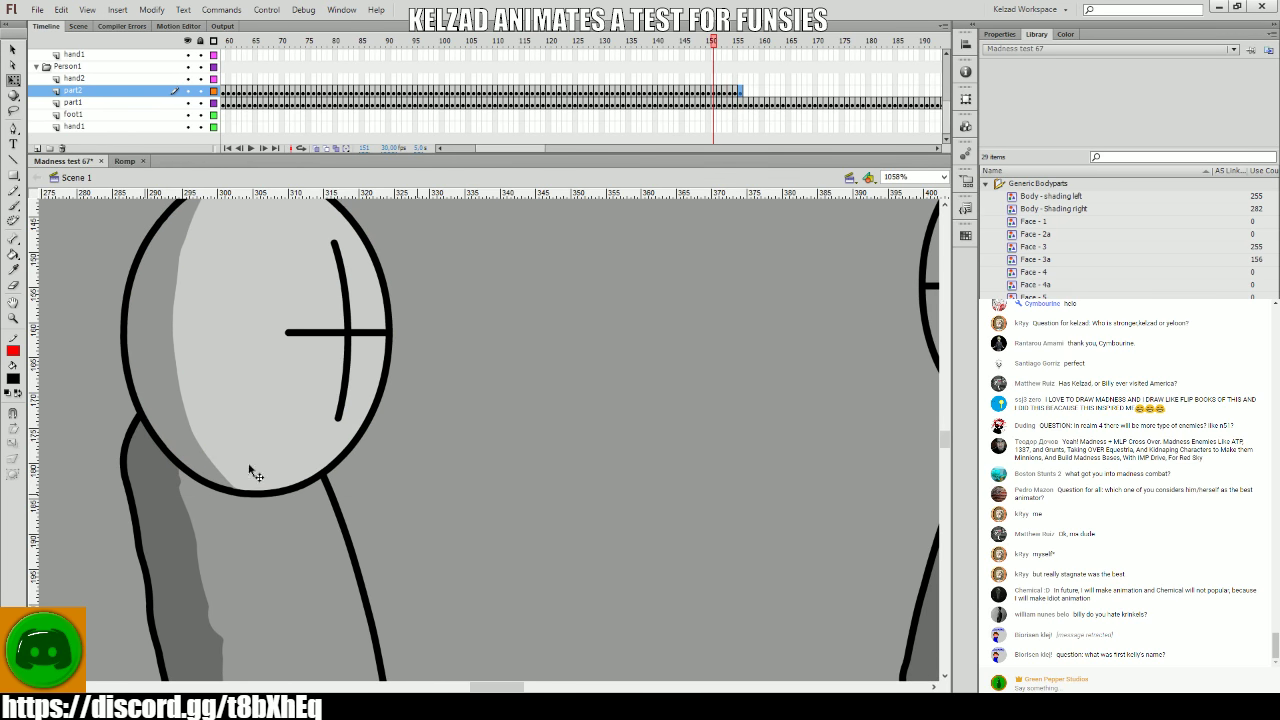
key(period)
click(240, 463)
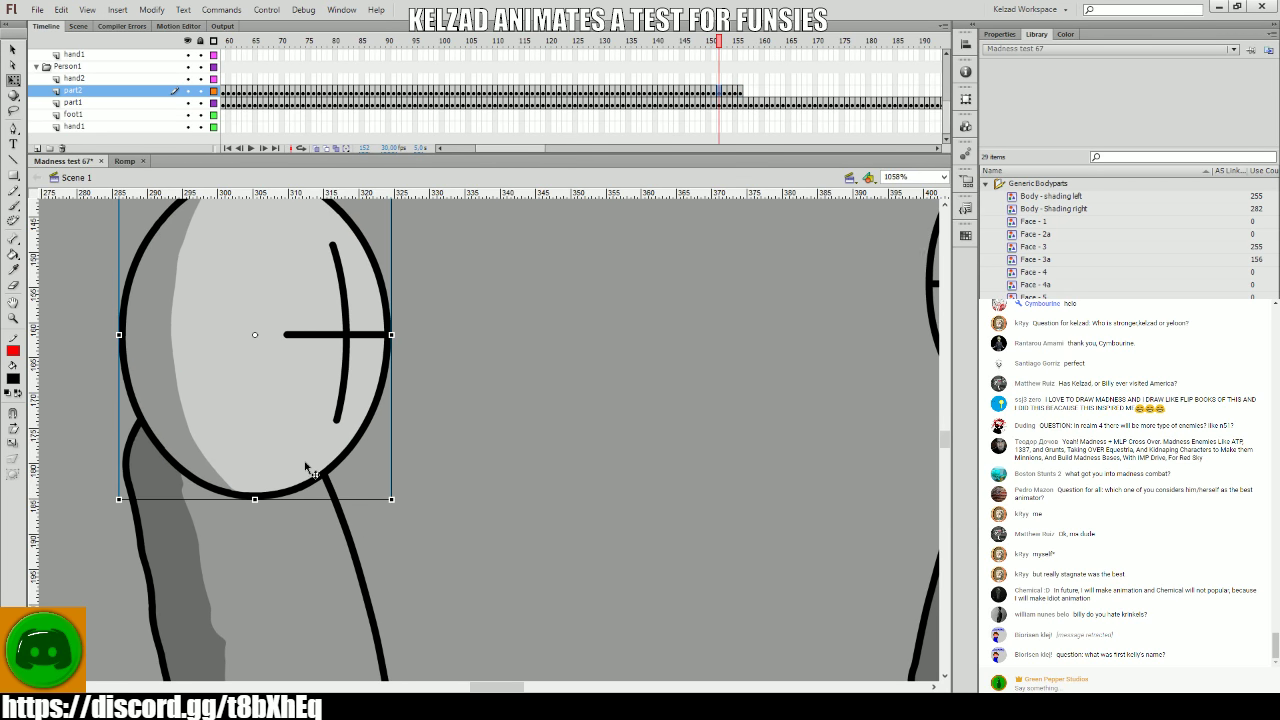
- Keyframe Person1's head on frames 157 to 159 of part2, moving it forward and up with the body
key(period)
key(period)
key(period)
key(period)
key(period)
key(period)
click(260, 462)
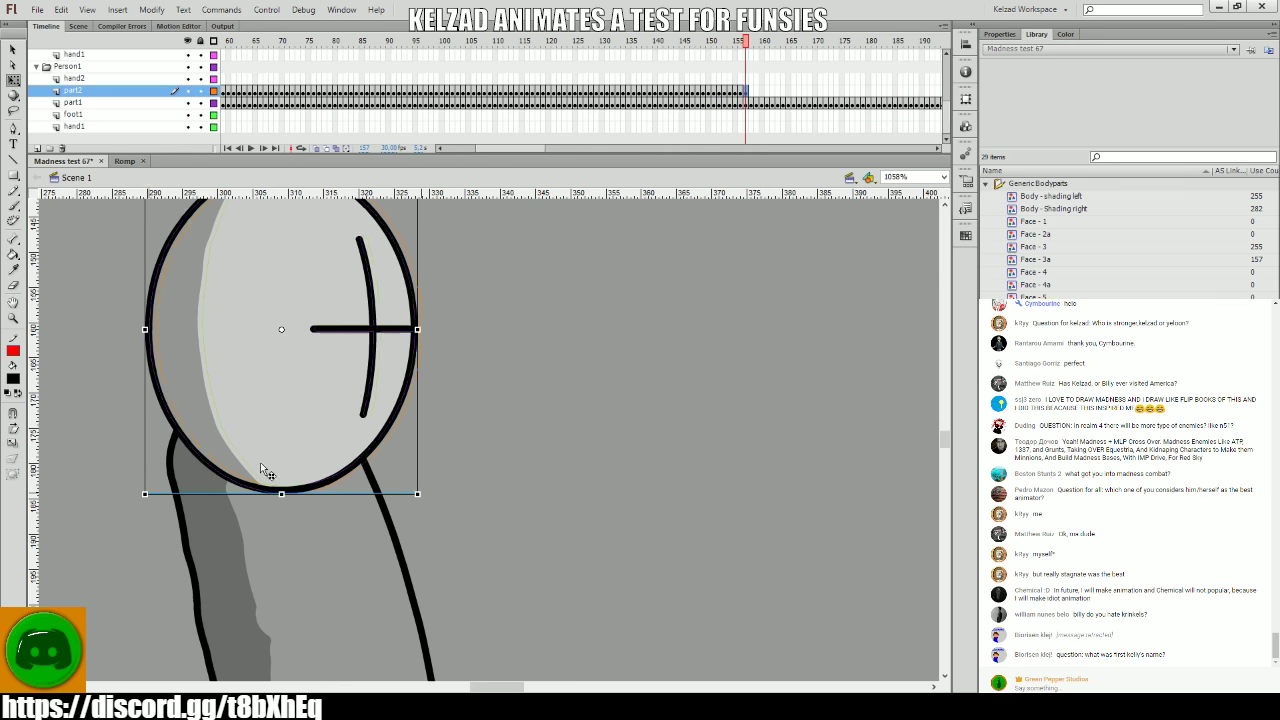
drag(260, 462, 272, 457)
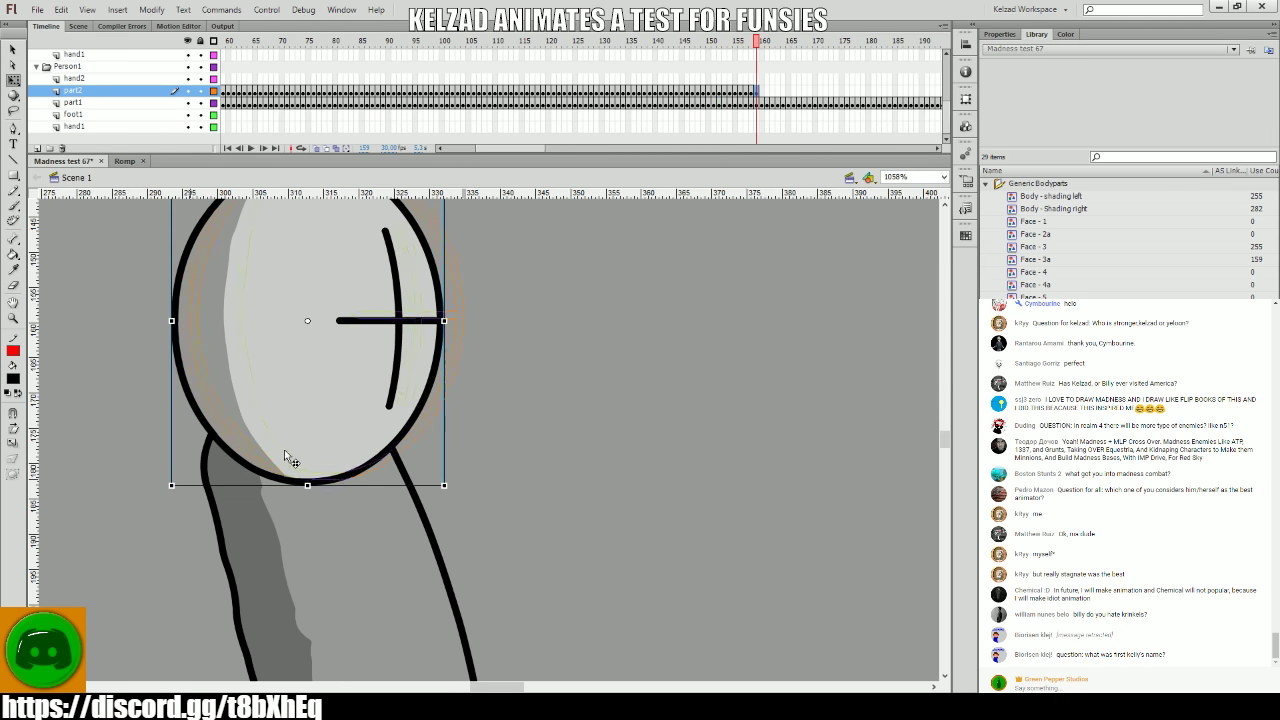
- Keyframe Person1's head on frames 160 to 164 of part2, moving it farther forward and slightly up
key(period)
key(period)
key(period)
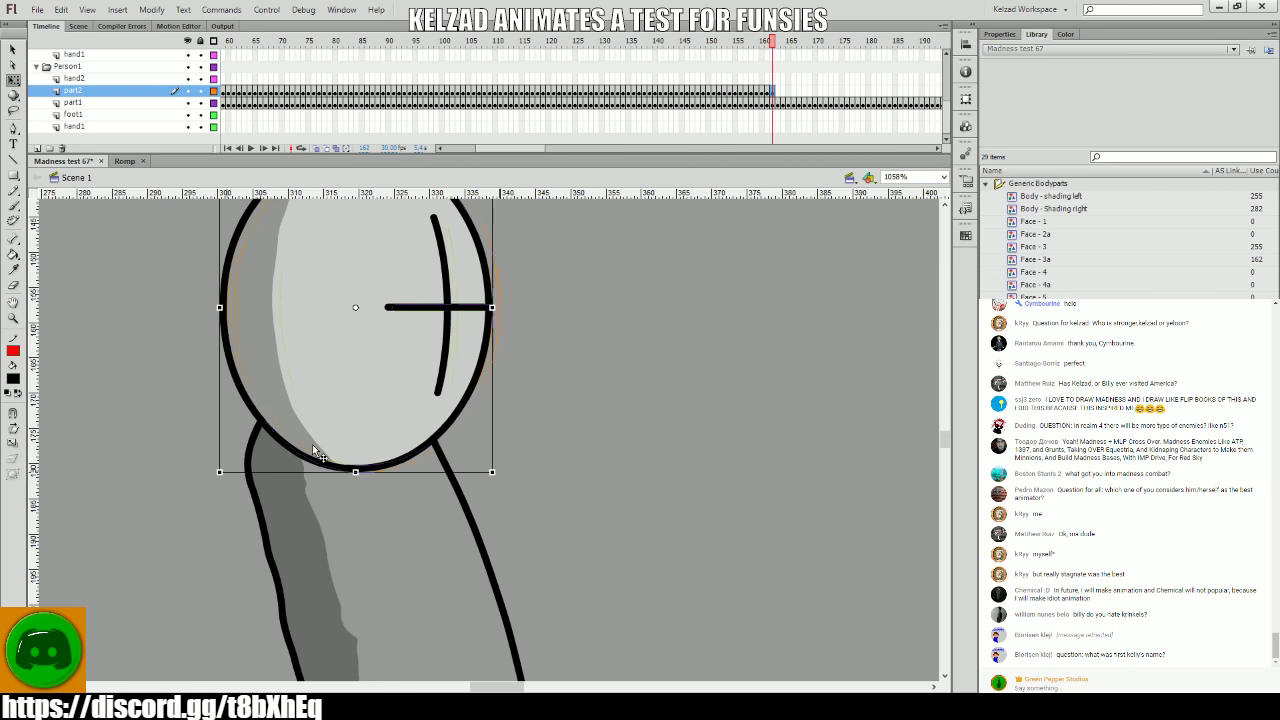
key(period)
key(period)
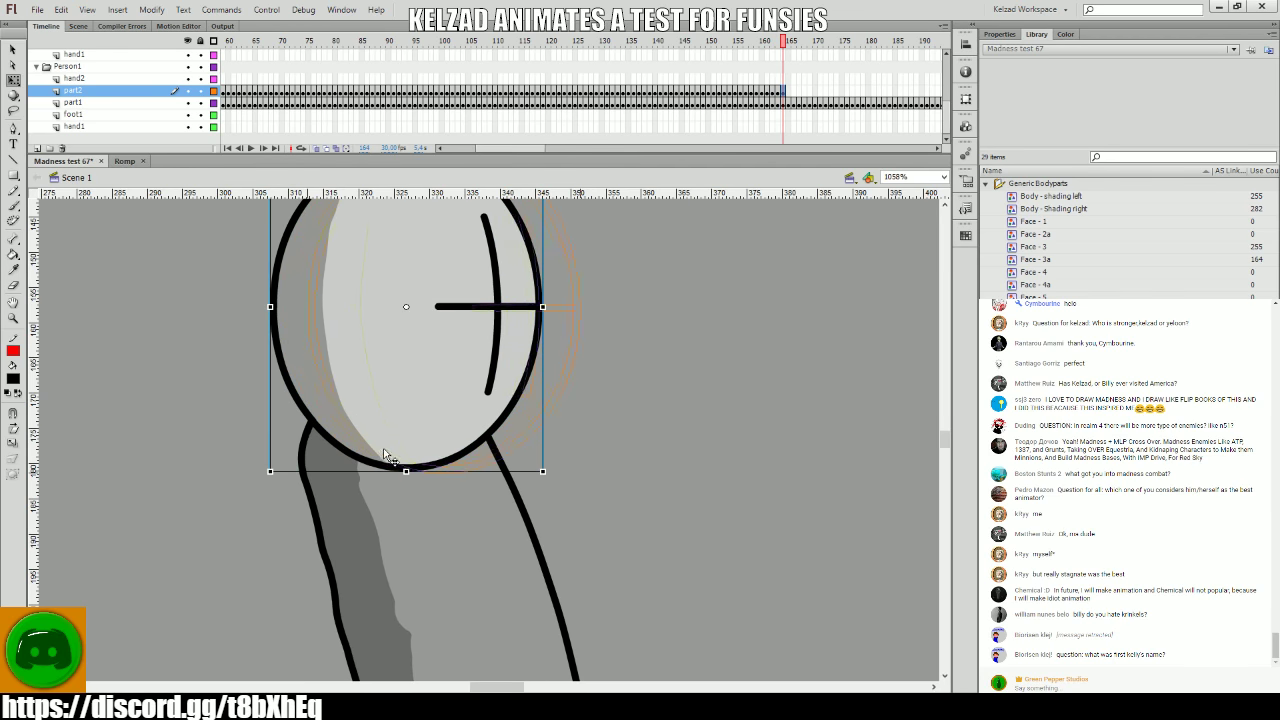
- Keyframe Person1's head on frames 165 and 166 of part2, moving it forward over the neck, and compare the neighbouring frames
key(period)
drag(450, 512, 371, 495)
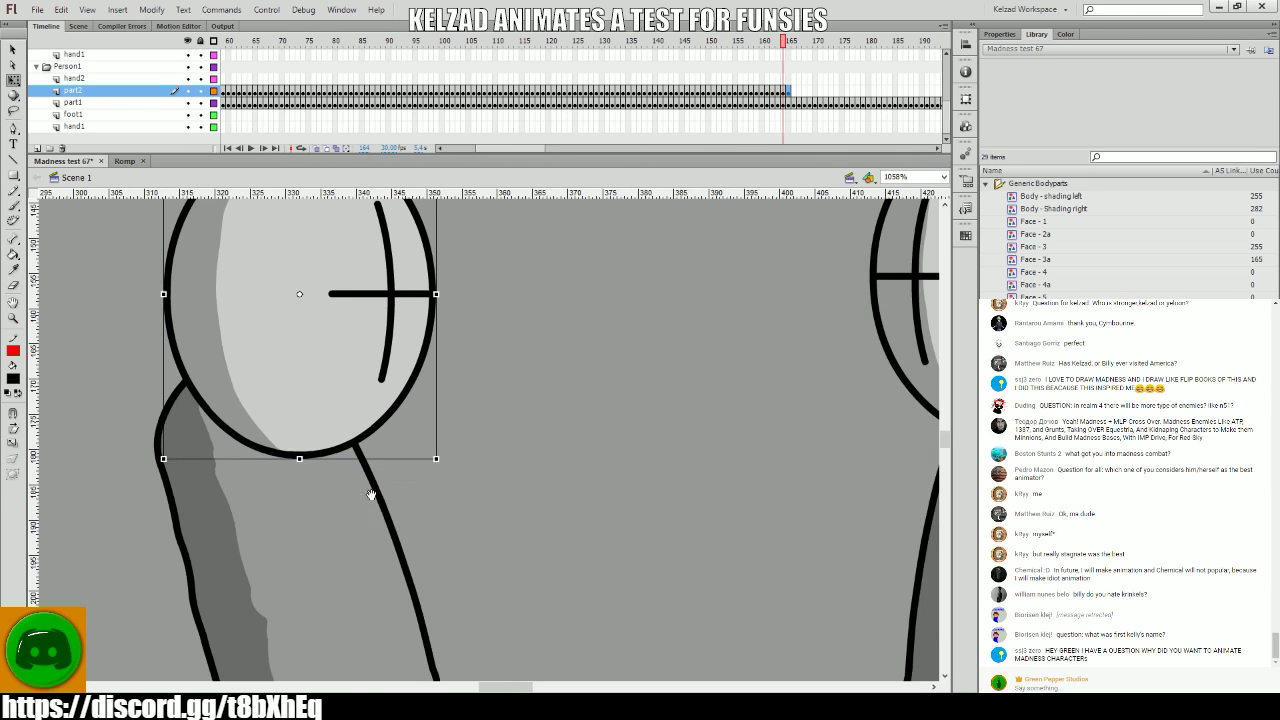
key(period)
key(period)
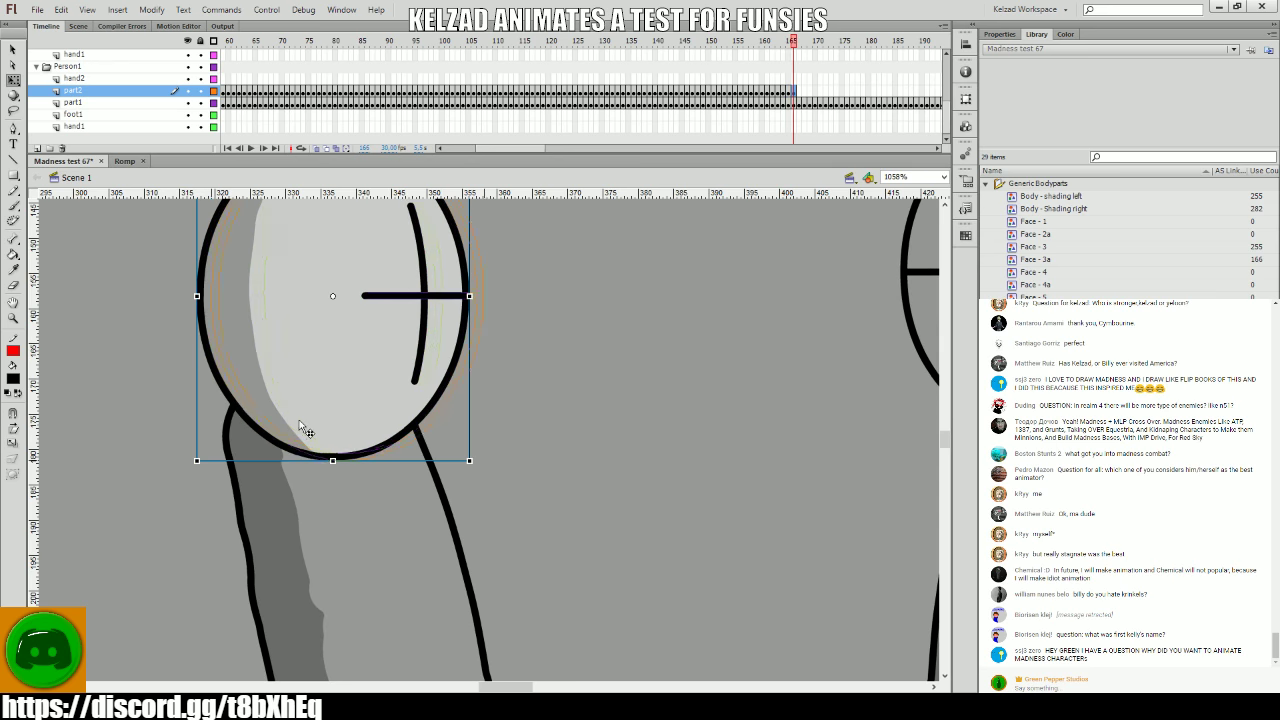
key(Right)
key(Right)
key(Right)
key(Right)
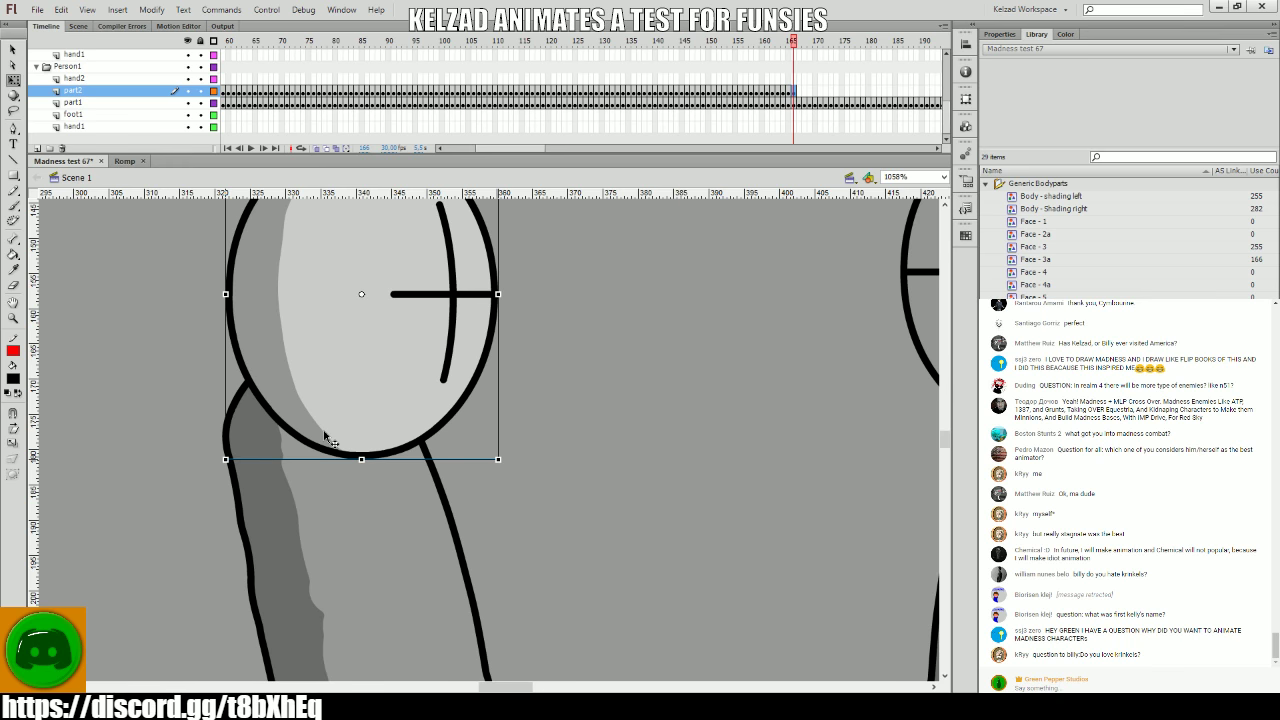
key(comma)
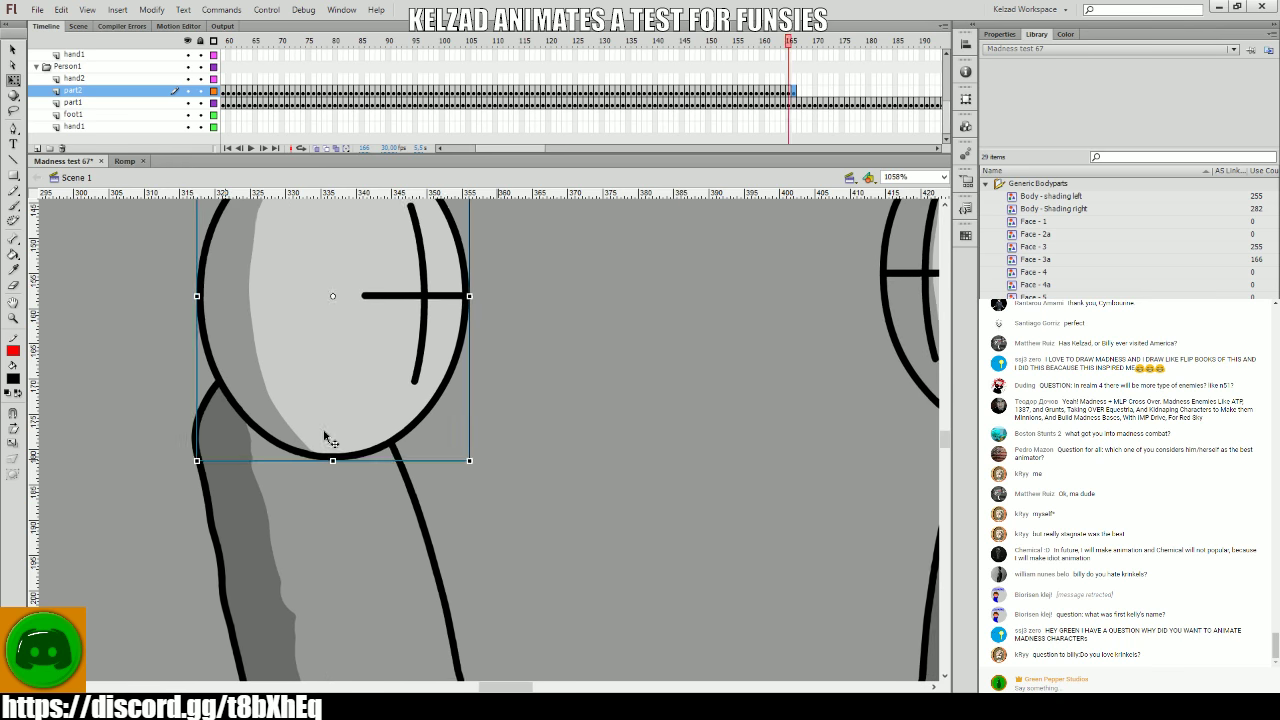
key(comma)
key(period)
key(period)
key(period)
- Keyframe Person1's head on frames 167 to 169 of part2, moving it forward, and check the motion between these frames
scroll(400, 420, right, 3)
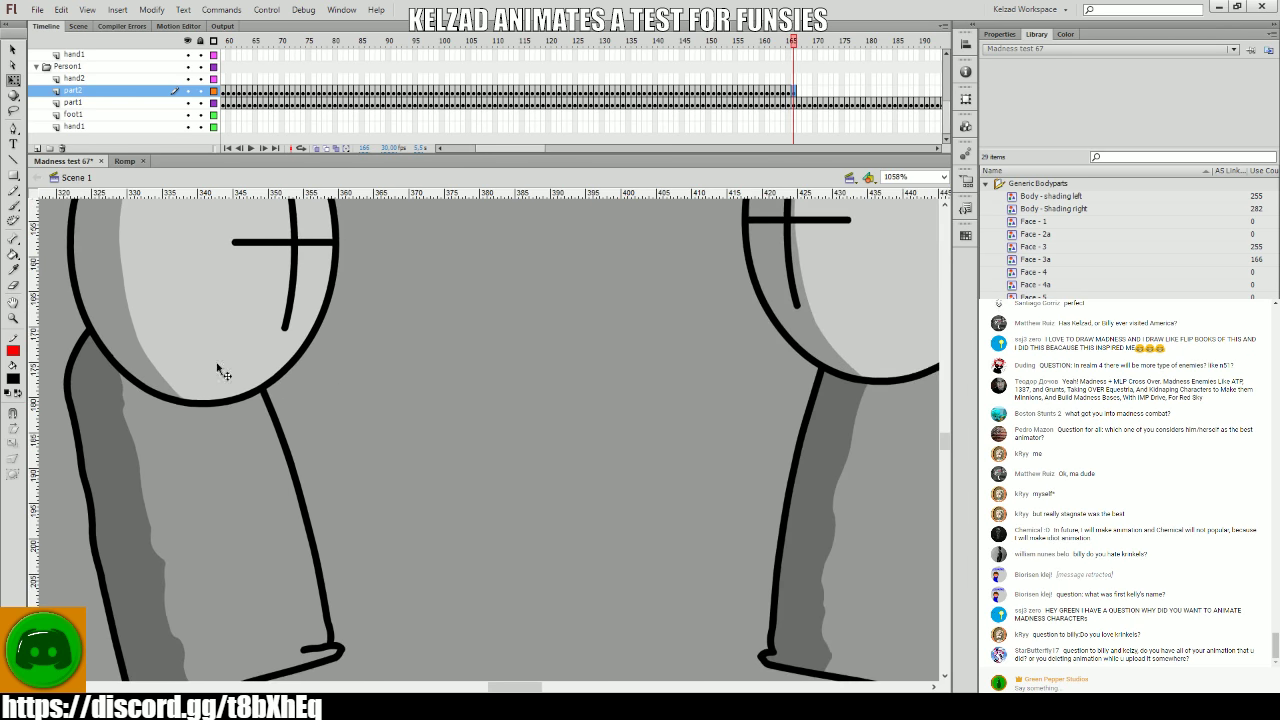
click(168, 375)
key(period)
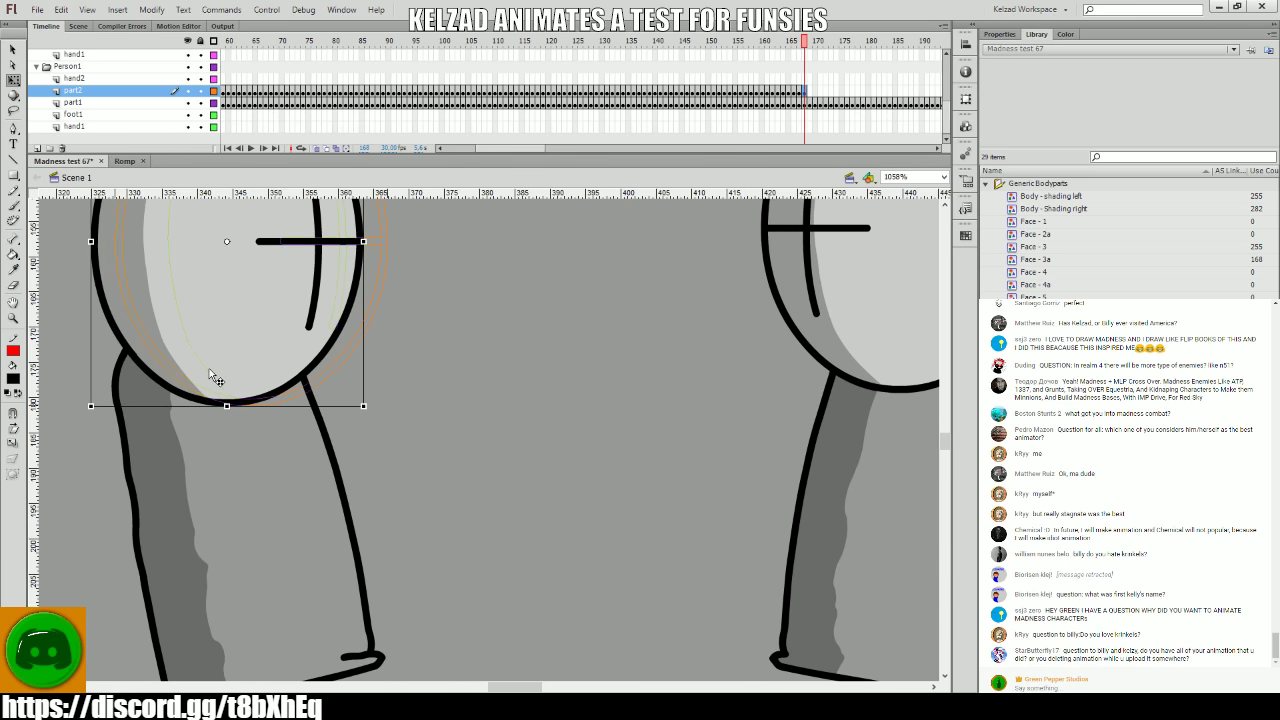
key(period)
key(Right)
key(Right)
key(Right)
key(Right)
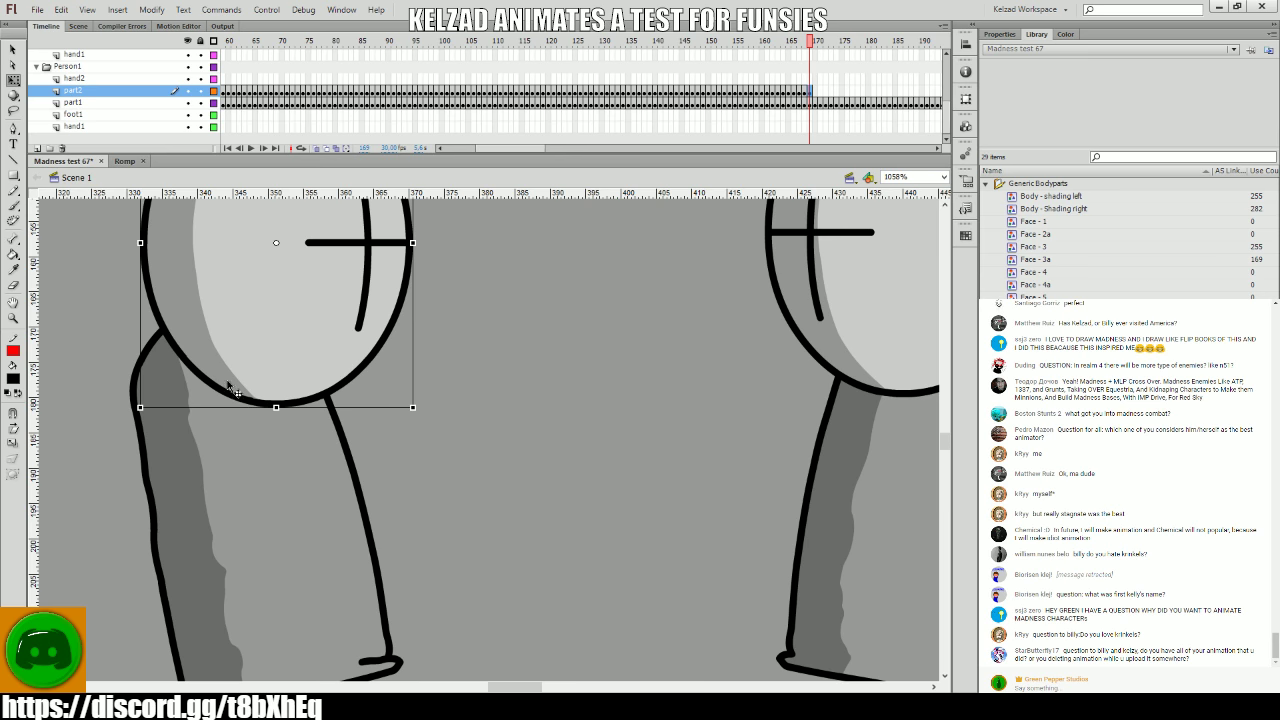
key(comma)
key(period)
key(comma)
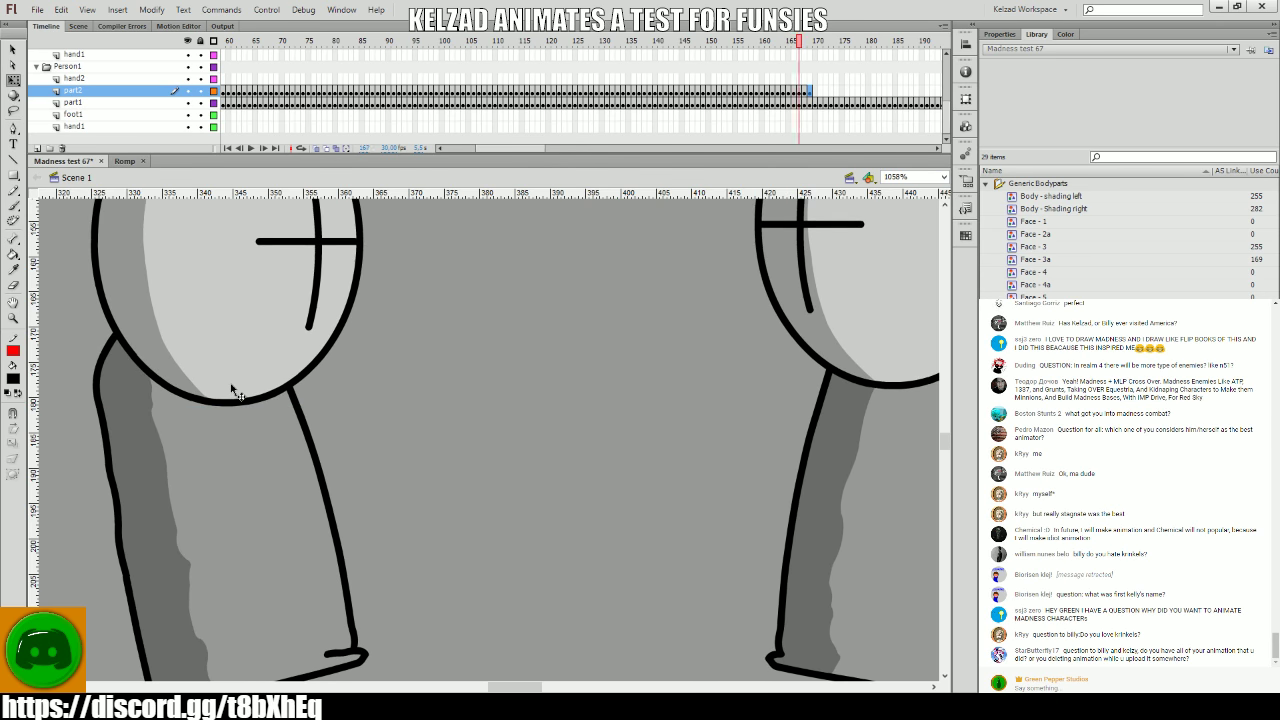
key(period)
click(242, 383)
- Keyframe Person1's head on frames 170 to 174 of part2, moving it forward and down, and recheck the sequence
key(period)
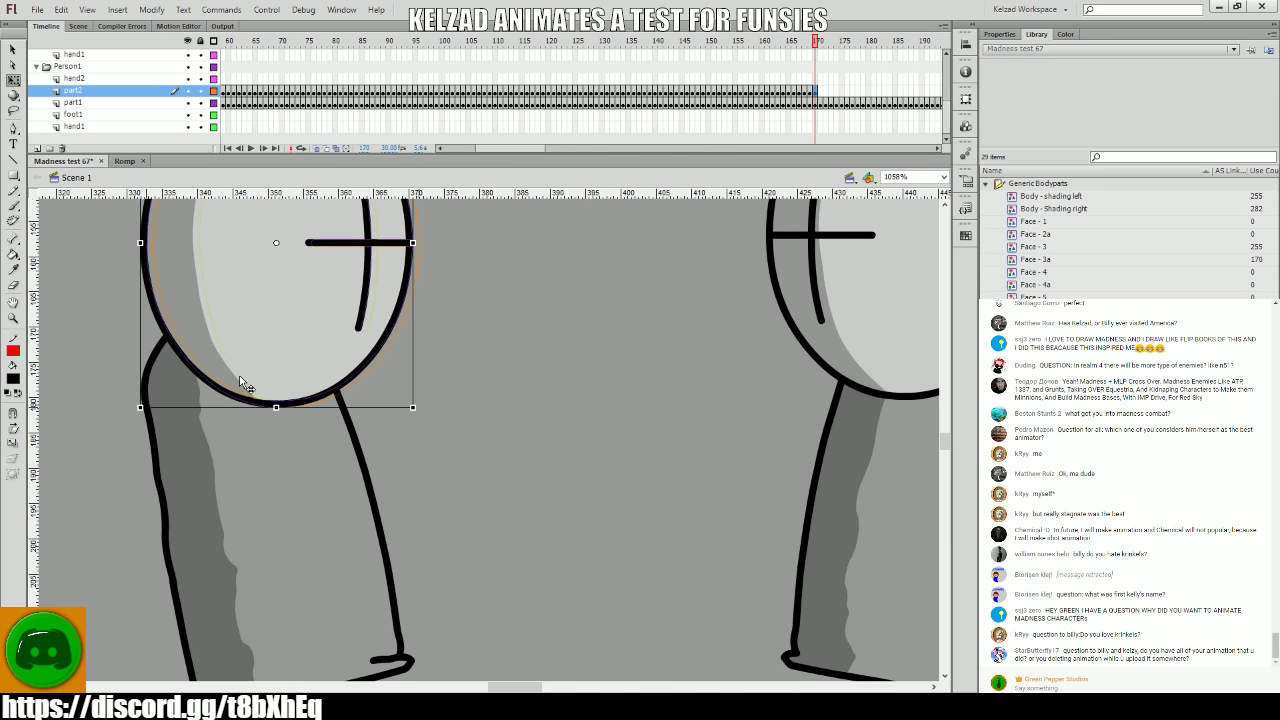
key(period)
key(period)
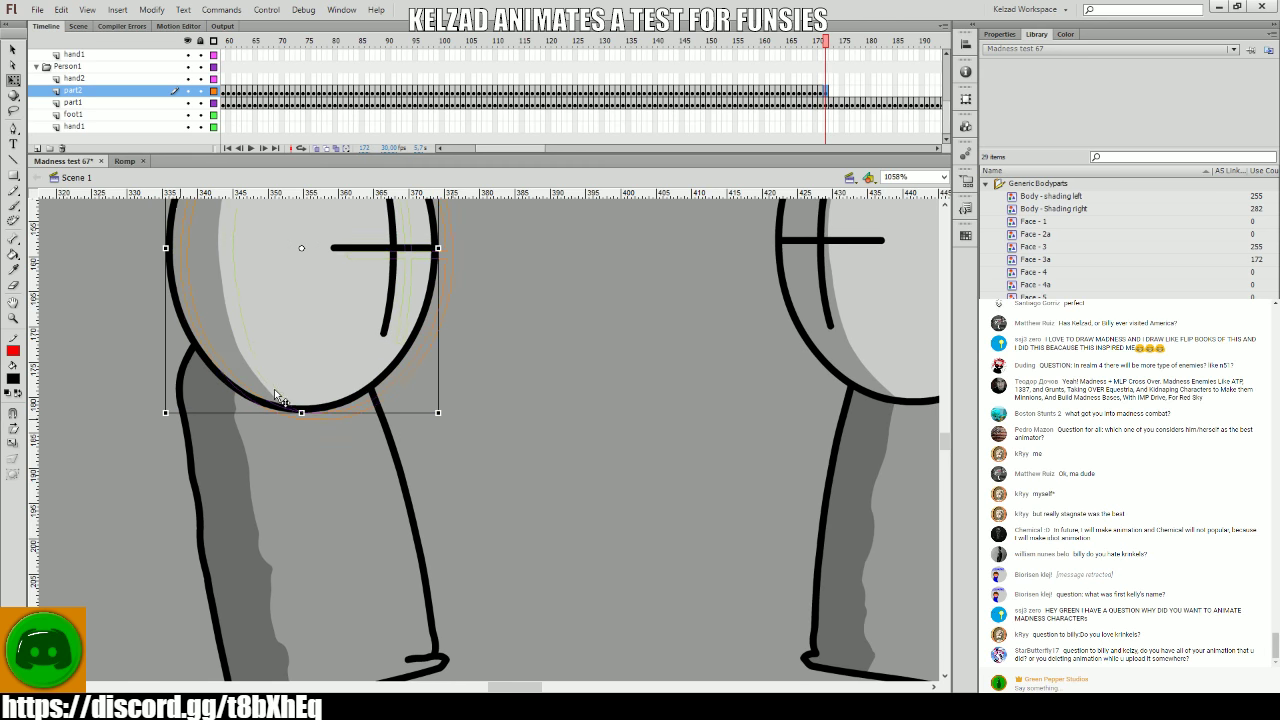
key(period)
key(period)
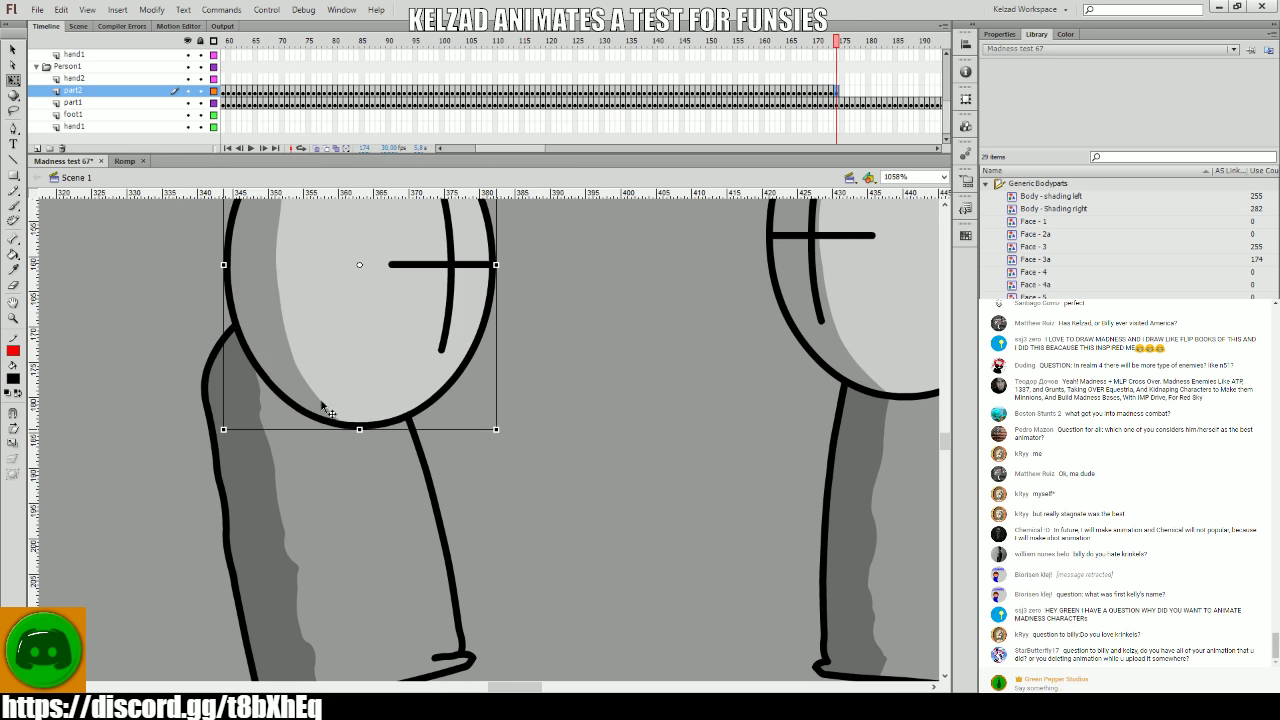
key(comma)
key(comma)
key(comma)
key(period)
key(period)
key(period)
key(period)
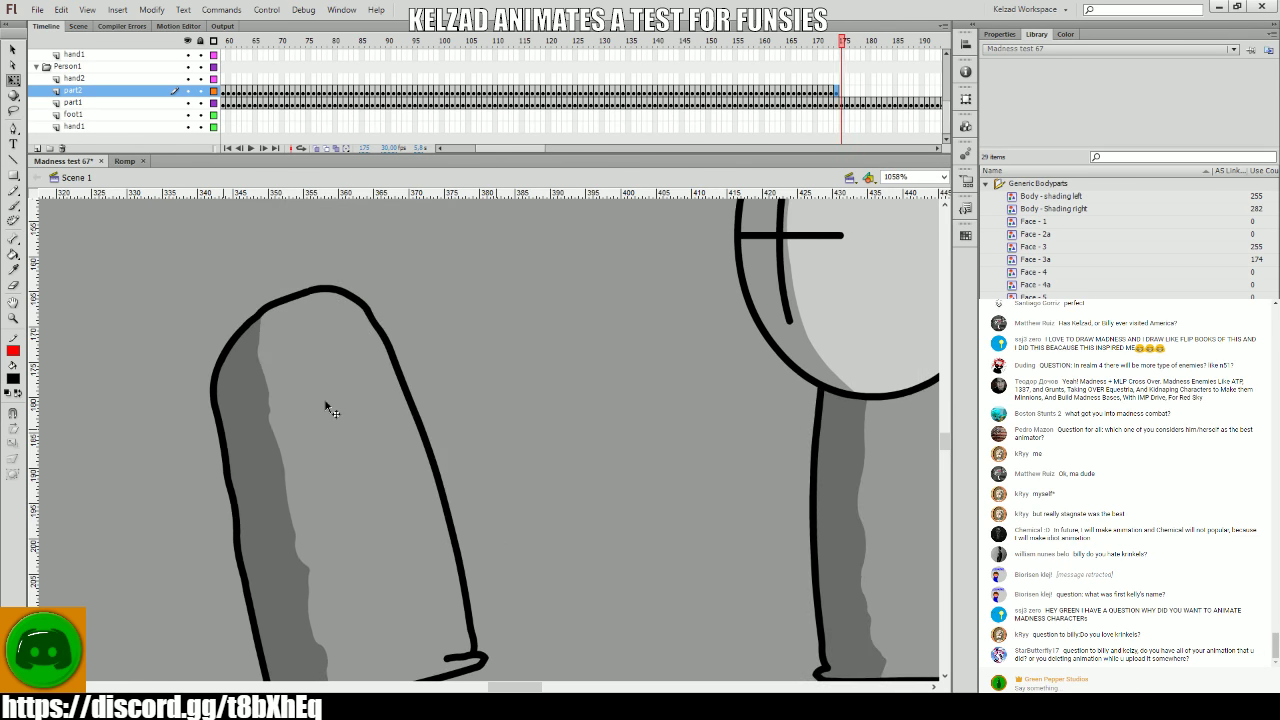
- Keyframe Person1's head on frame 175 of part2, nudging it slightly forward to match the body
key(comma)
key(period)
key(comma)
click(339, 402)
key(period)
key(period)
key(comma)
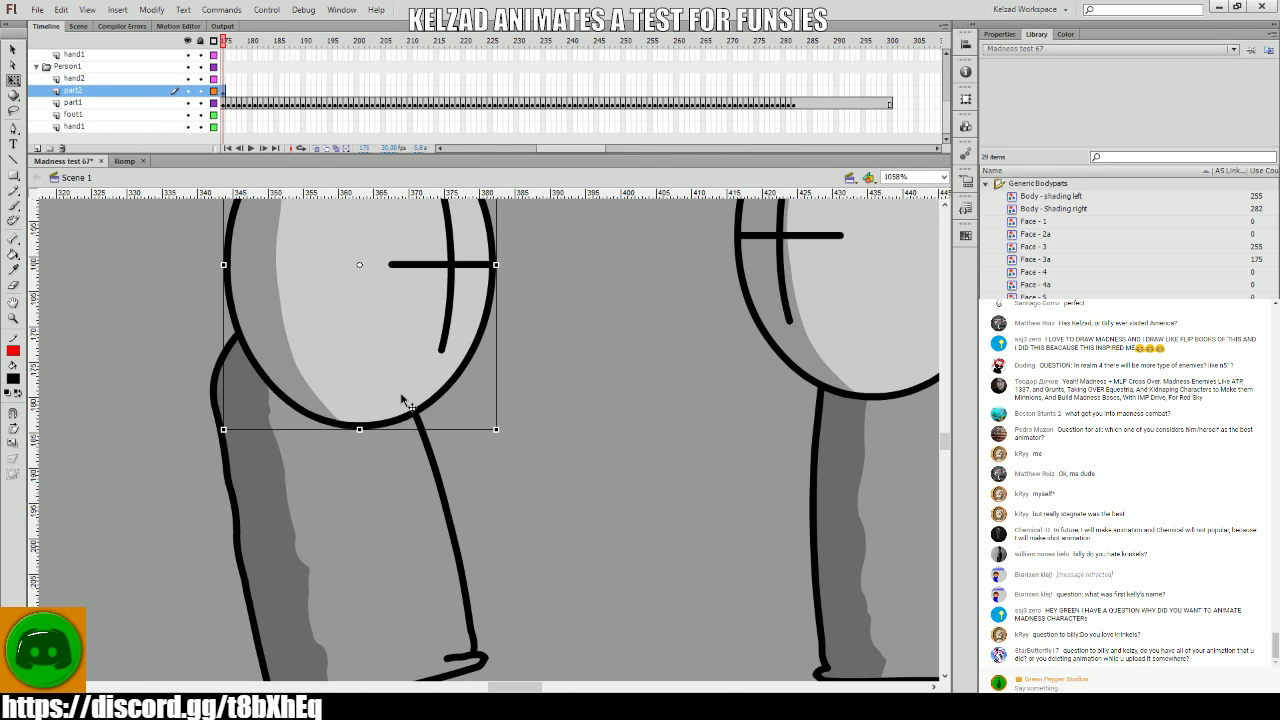
- Keyframe Person1's head on frames 176 to 179 of part2, pulling it back with the body
key(period)
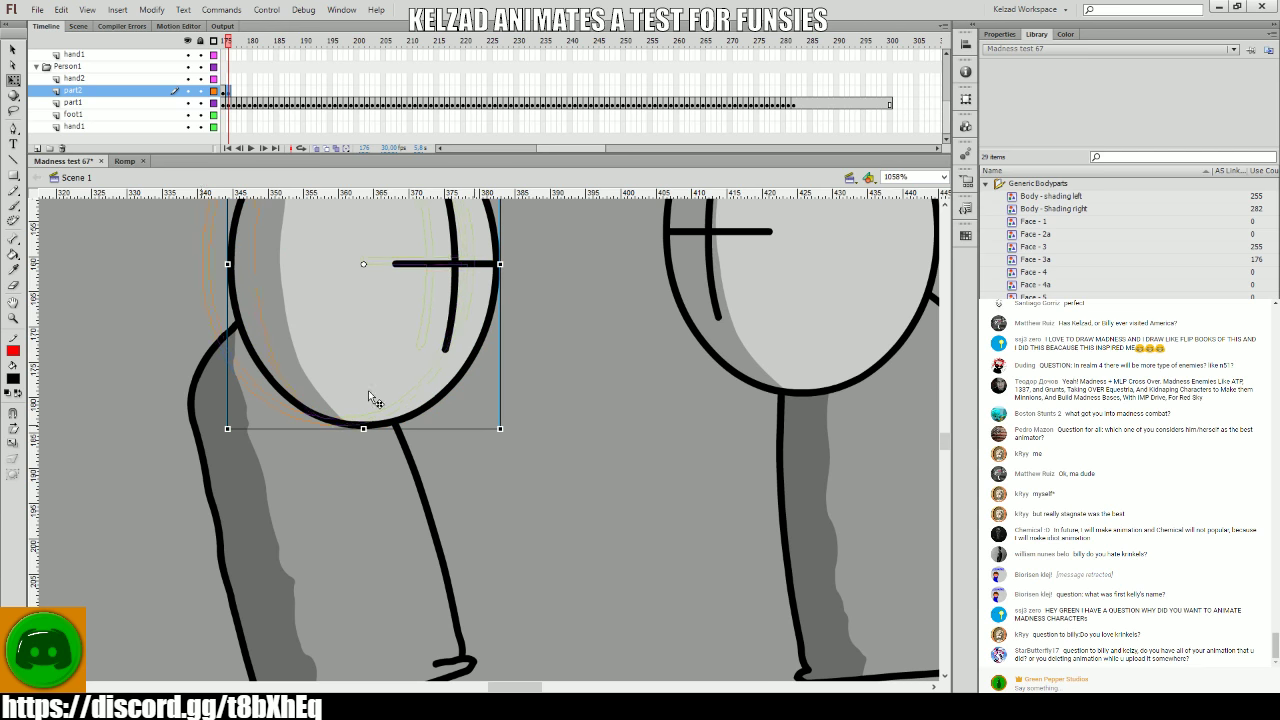
key(period)
key(period)
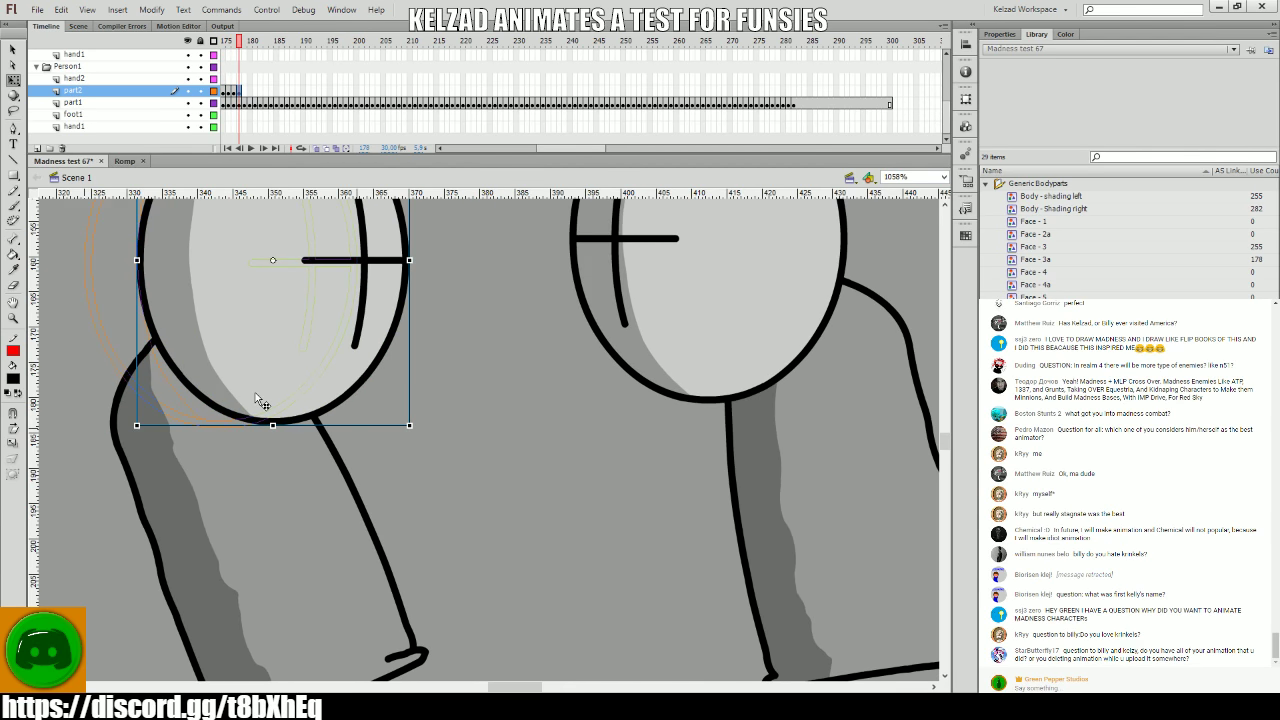
key(period)
key(ctrl+z)
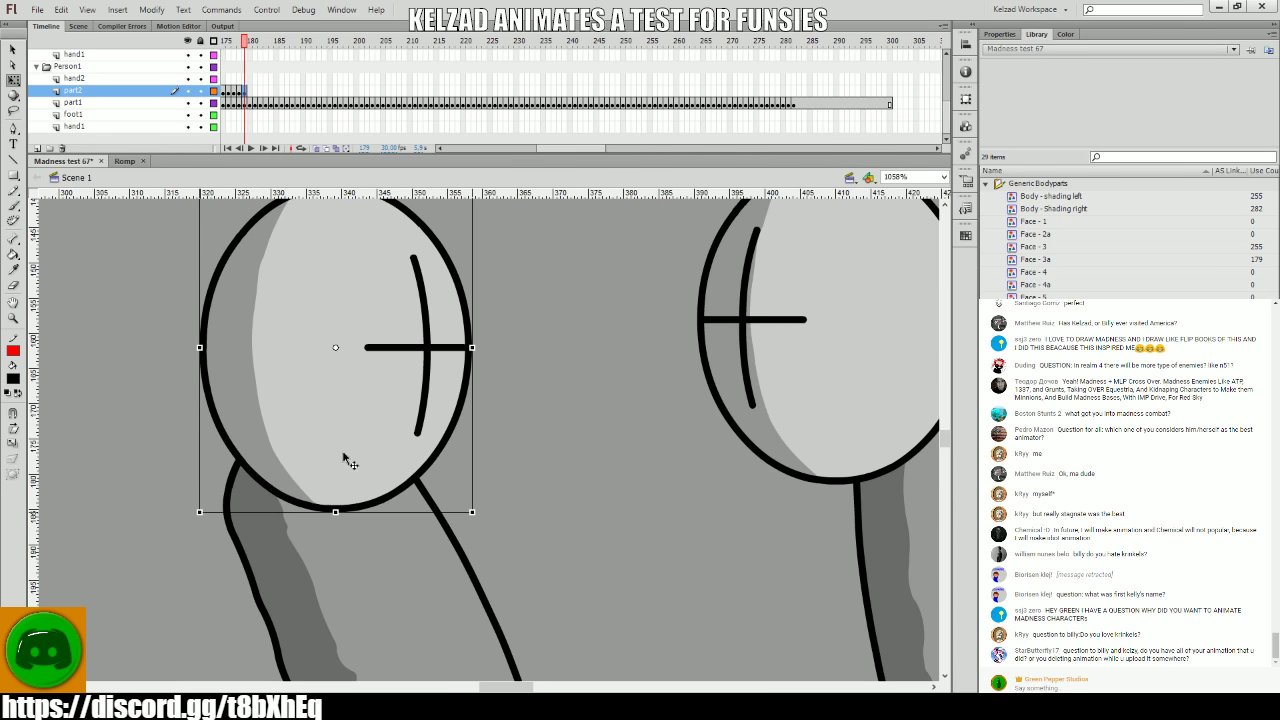
- Keyframe Person1's head on frames 180 to 187 of part2, moving it back and down
key(period)
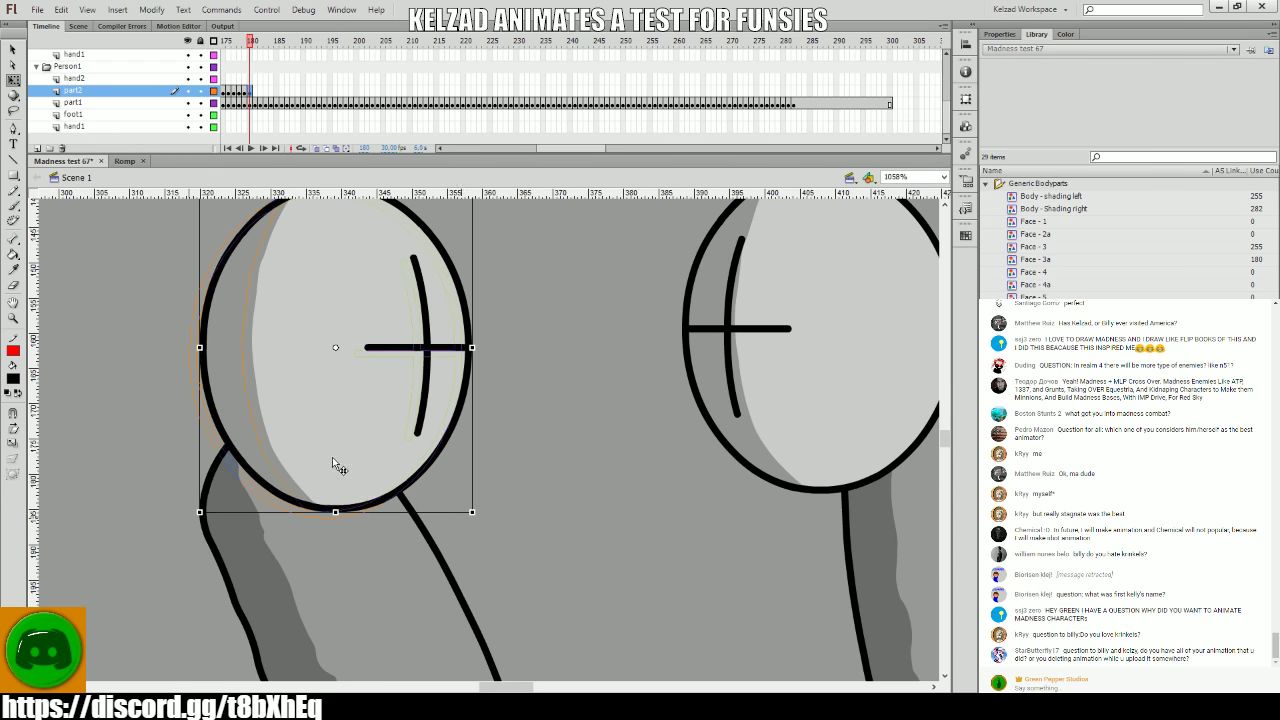
key(period)
key(period)
key(period)
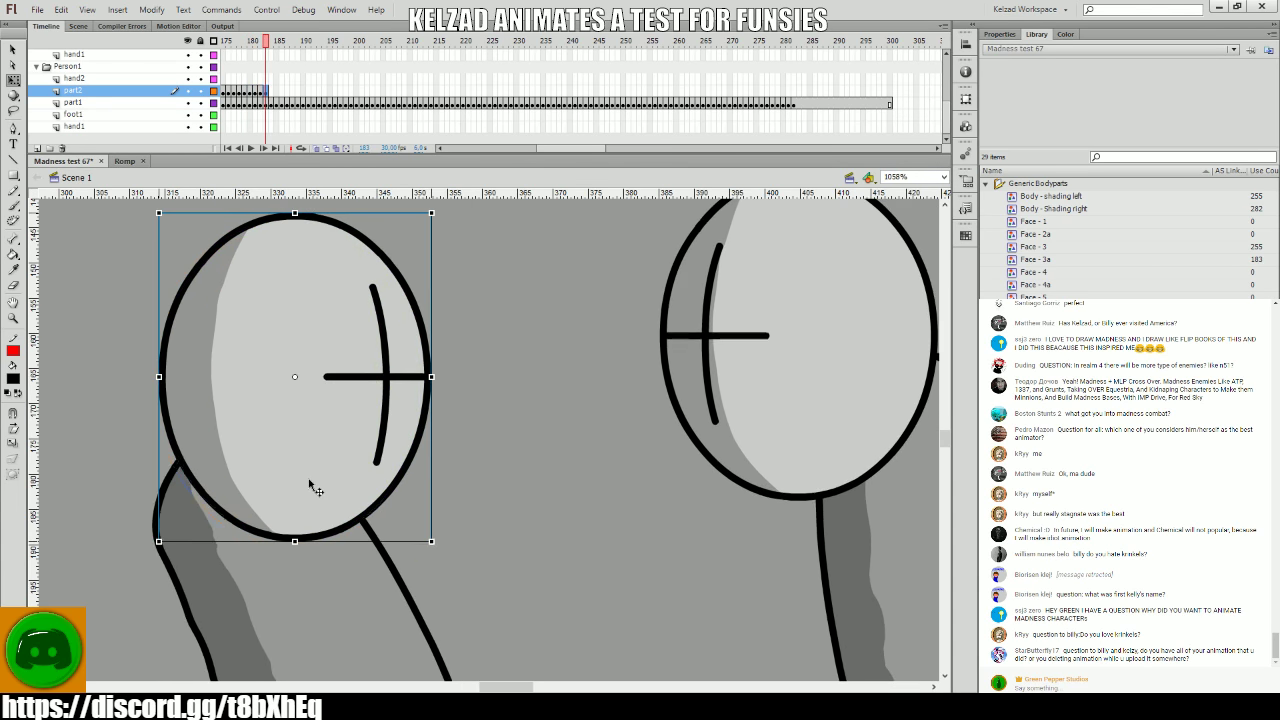
key(period)
key(period)
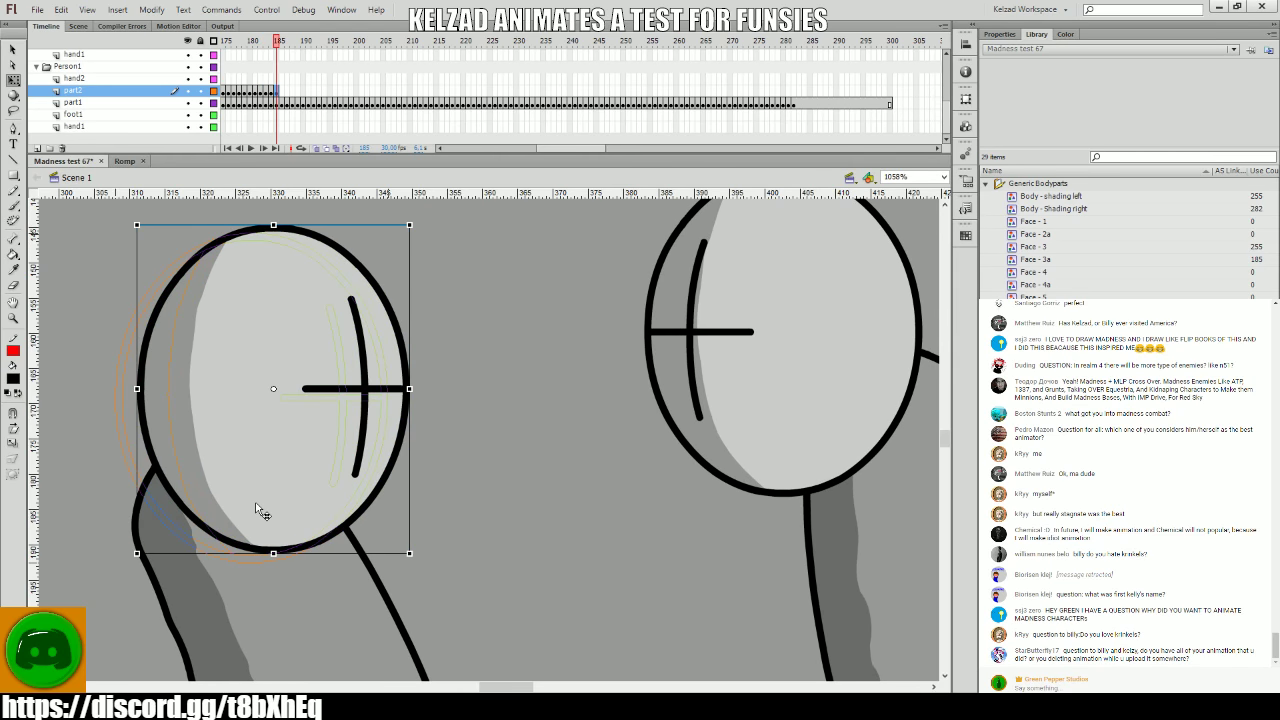
key(period)
key(period)
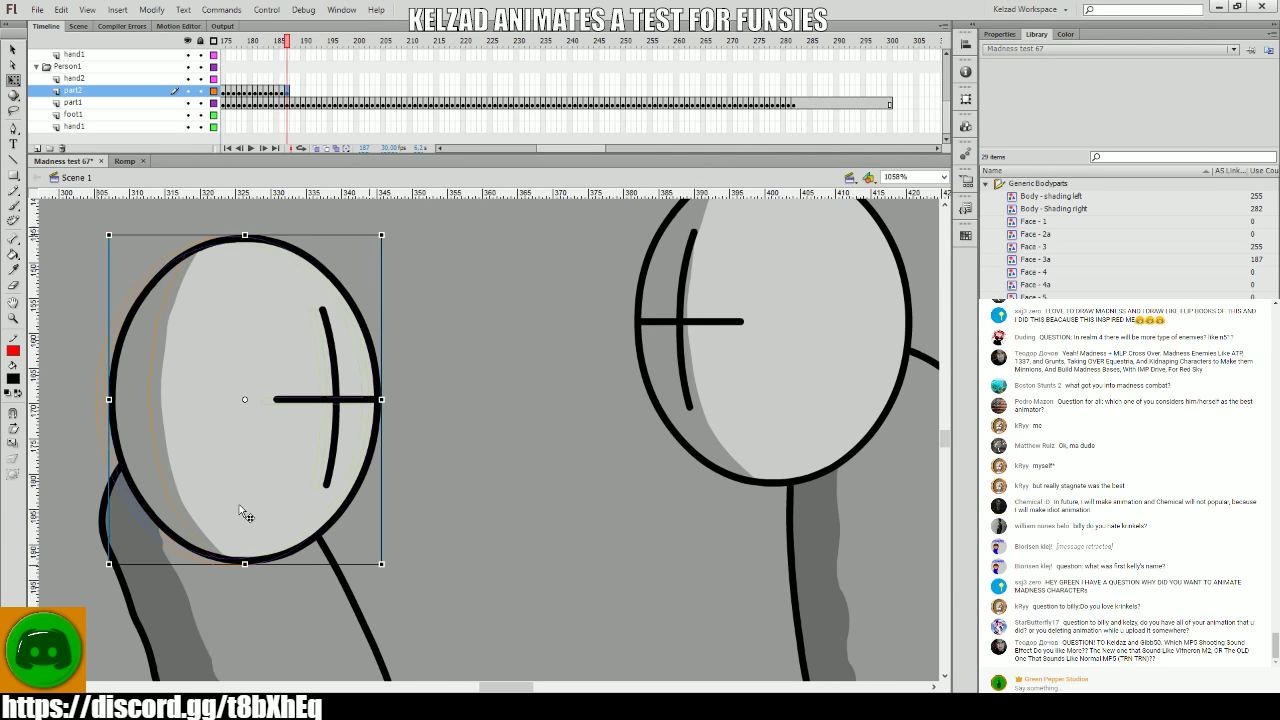
- Keyframe Person1's head on frames 188 to 192 of part2, moving it back and up
key(period)
key(period)
key(period)
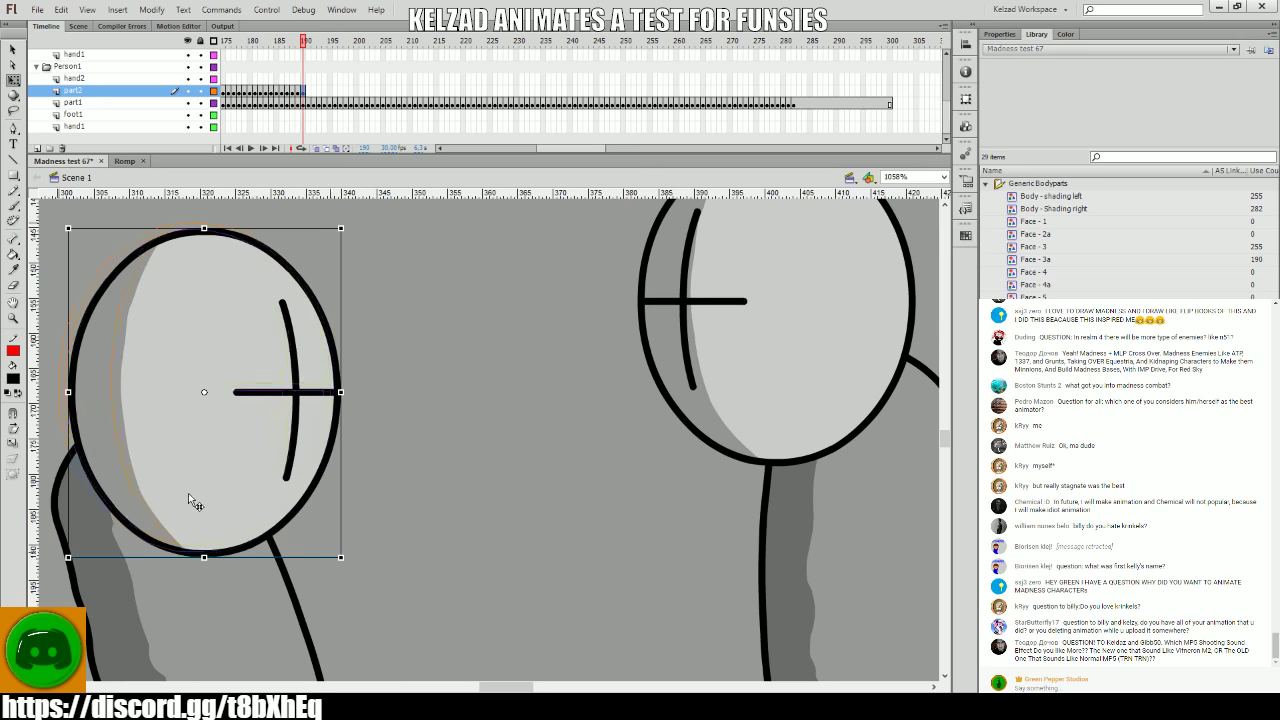
key(period)
key(period)
key(period)
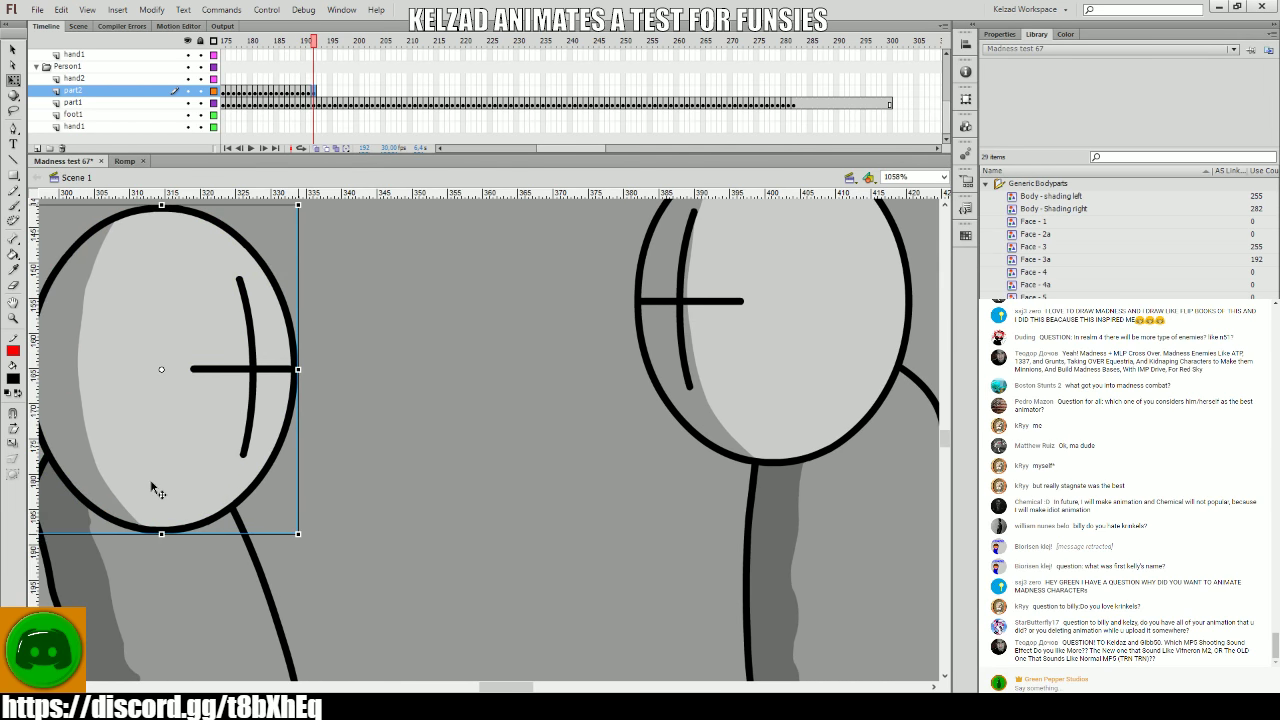
- Keyframe Person1's head on frames 193 to 196 of part2, shifting it slightly back to stay on the neck
drag(143, 486, 440, 535)
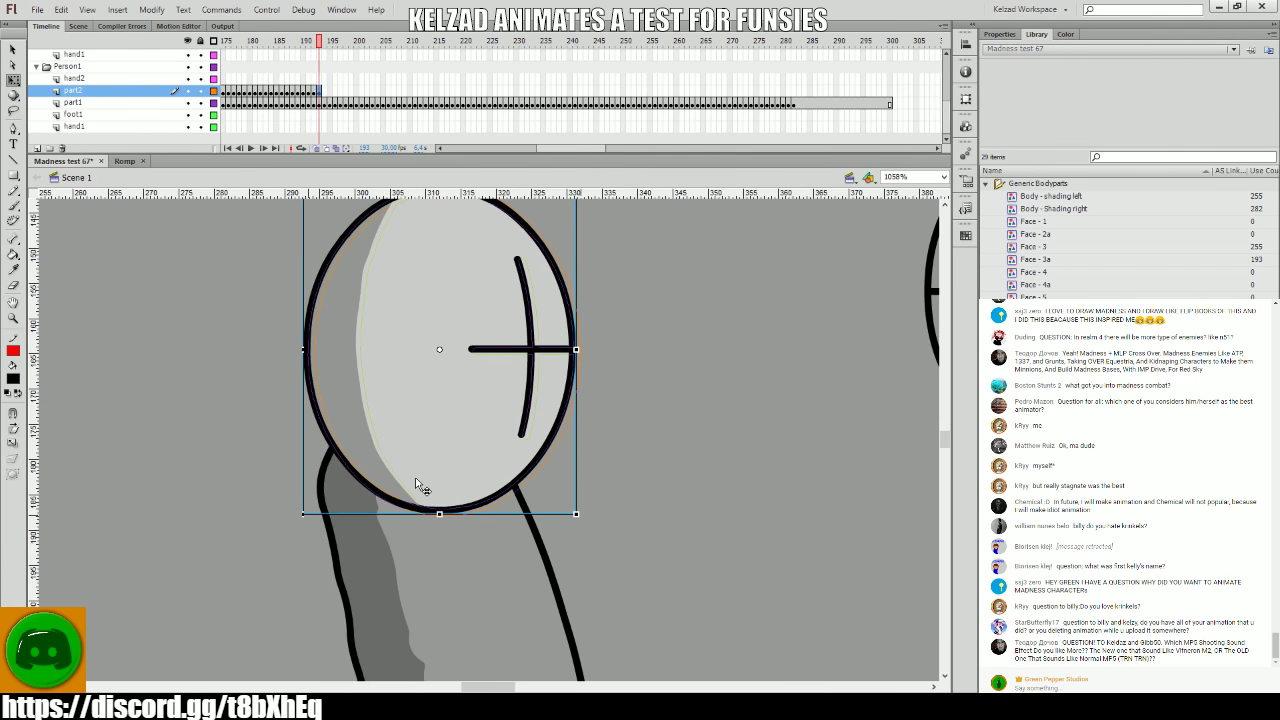
key(comma)
key(period)
drag(439, 487, 444, 487)
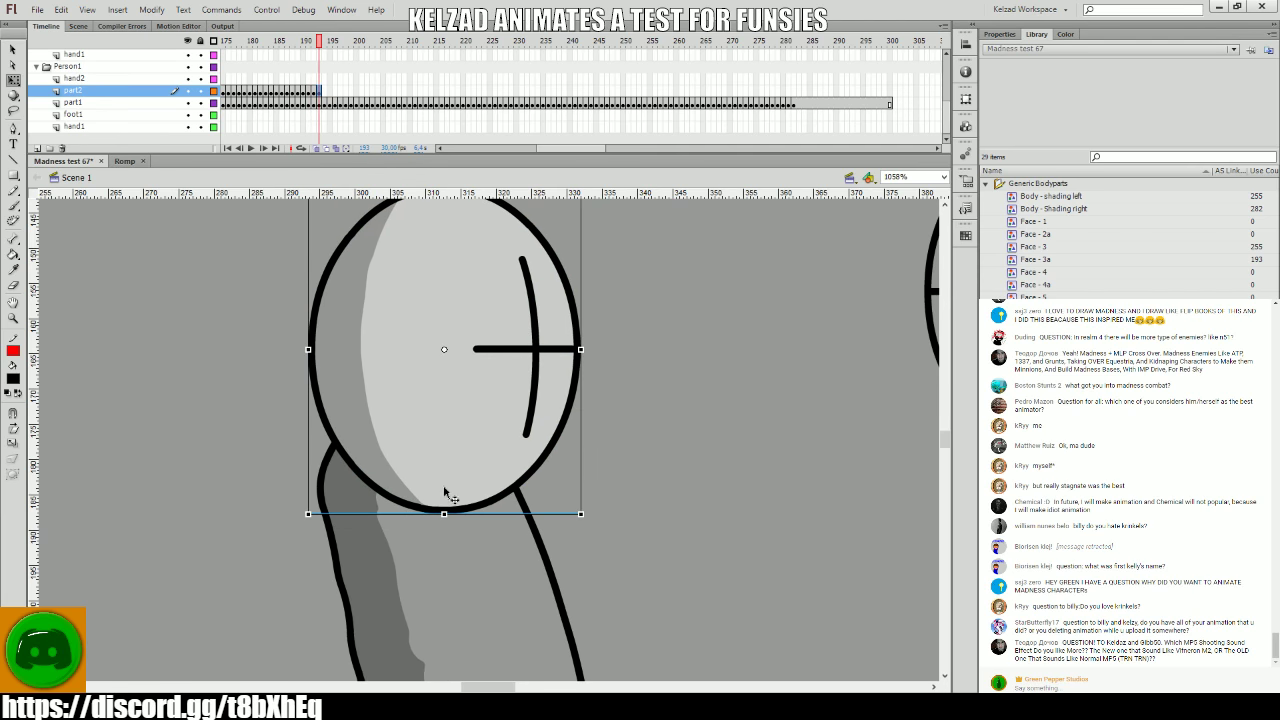
key(period)
key(period)
key(period)
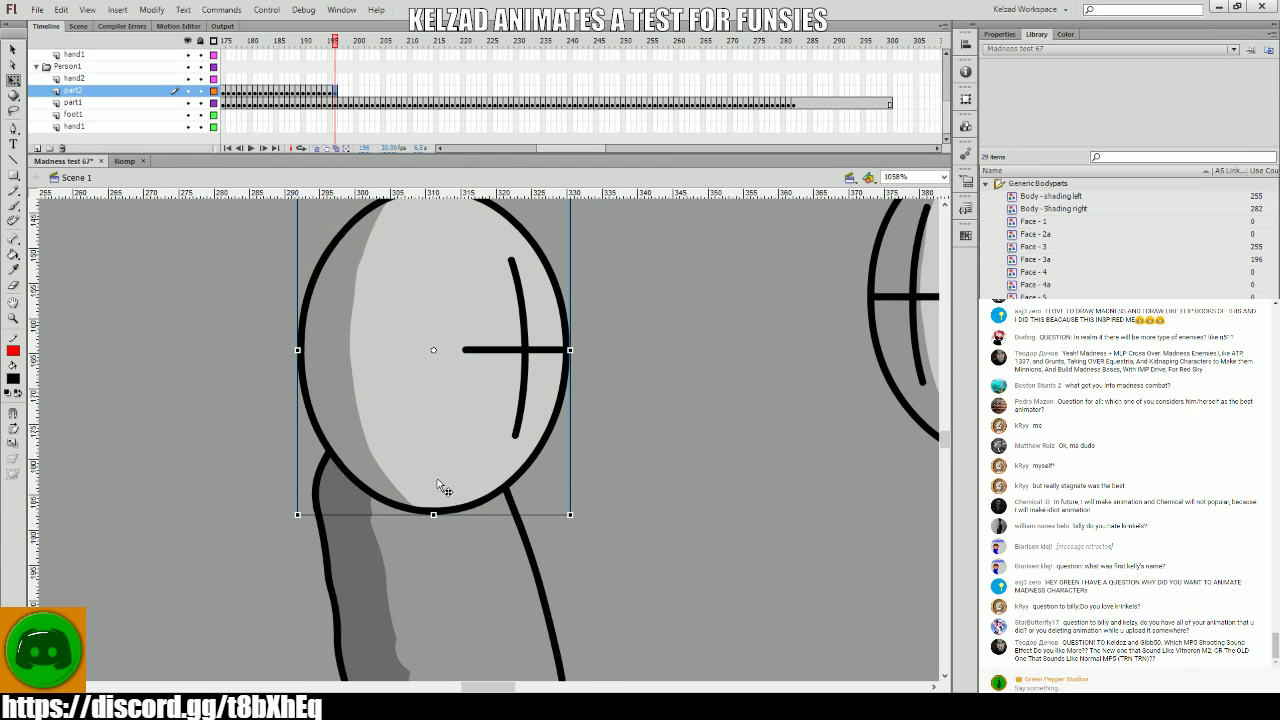
- Keyframe Person1's head on frames 197 and 198 of part2, moving it back and slightly down to follow the body
key(period)
key(period)
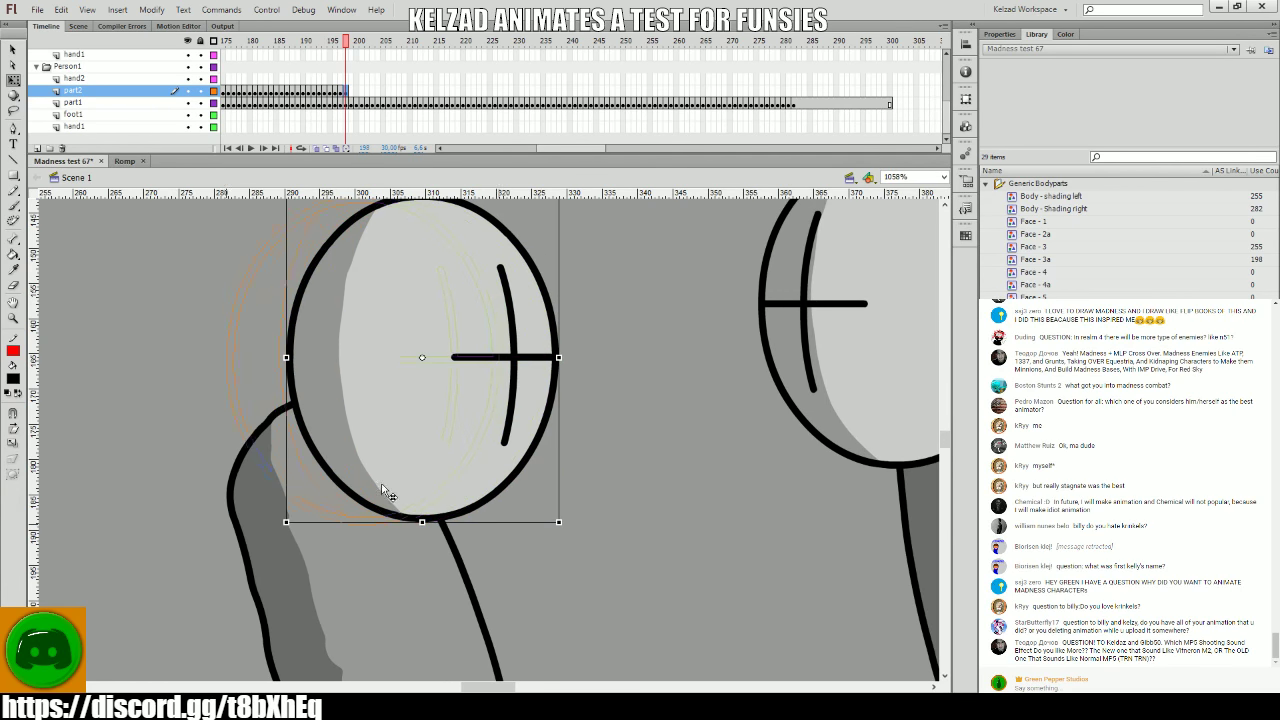
key(Left)
key(Left)
key(Left)
key(Left)
key(Left)
key(Left)
key(Left)
- Readjust Person1's head on frames 196 and 197 of part2, nudging it slightly back to smooth the motion
key(comma)
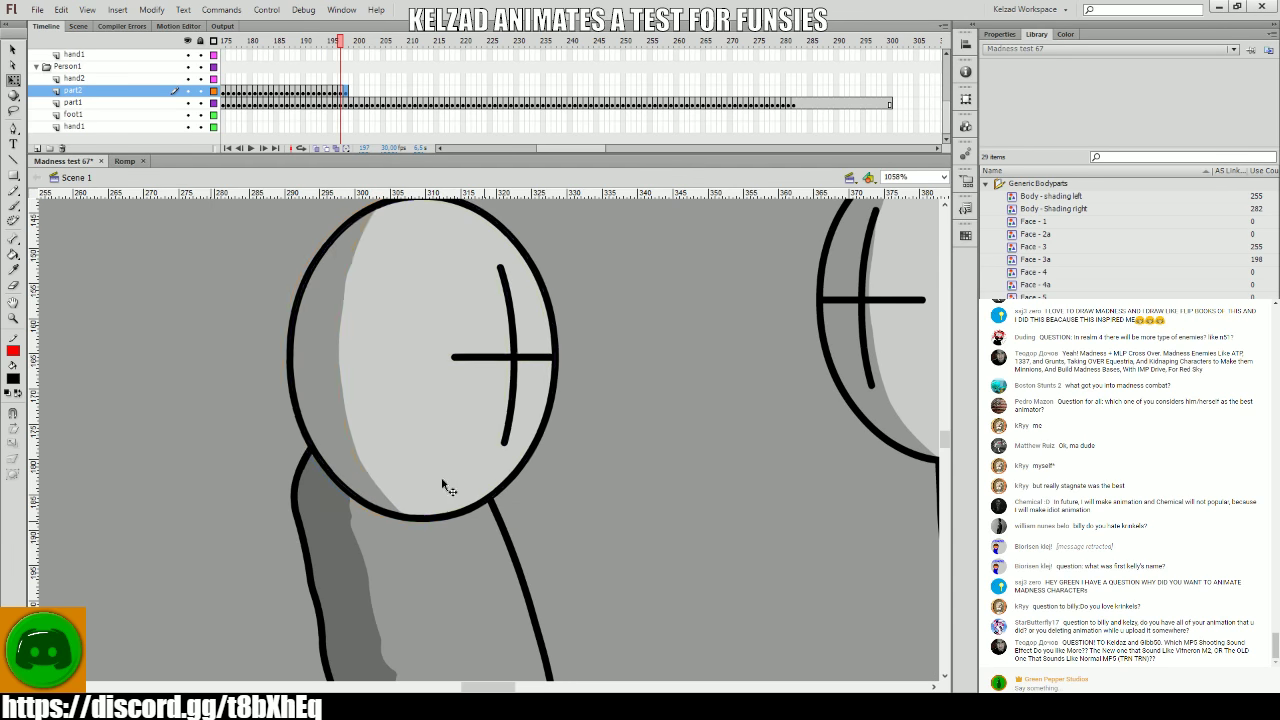
key(comma)
click(435, 478)
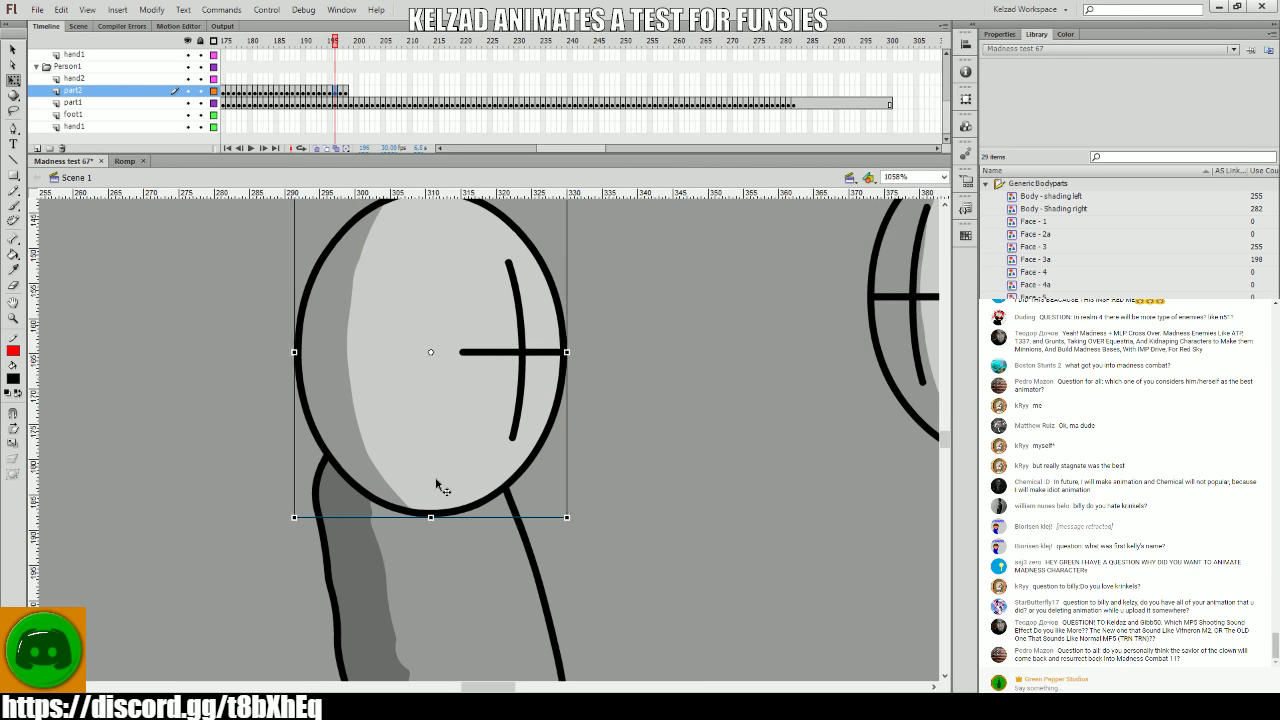
key(period)
key(period)
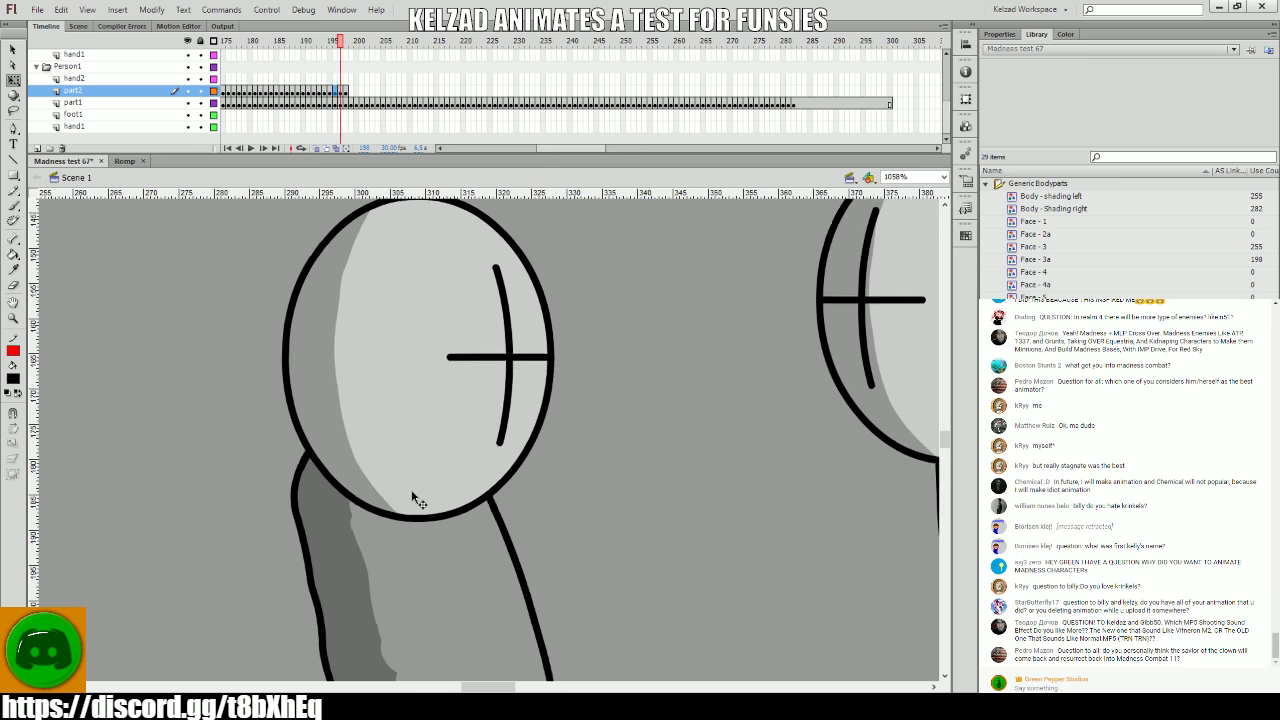
- Nudge Person1's head slightly forward on frame 198 of part2 and keyframe it on frames 199 and 200, moving it back with the body
click(400, 476)
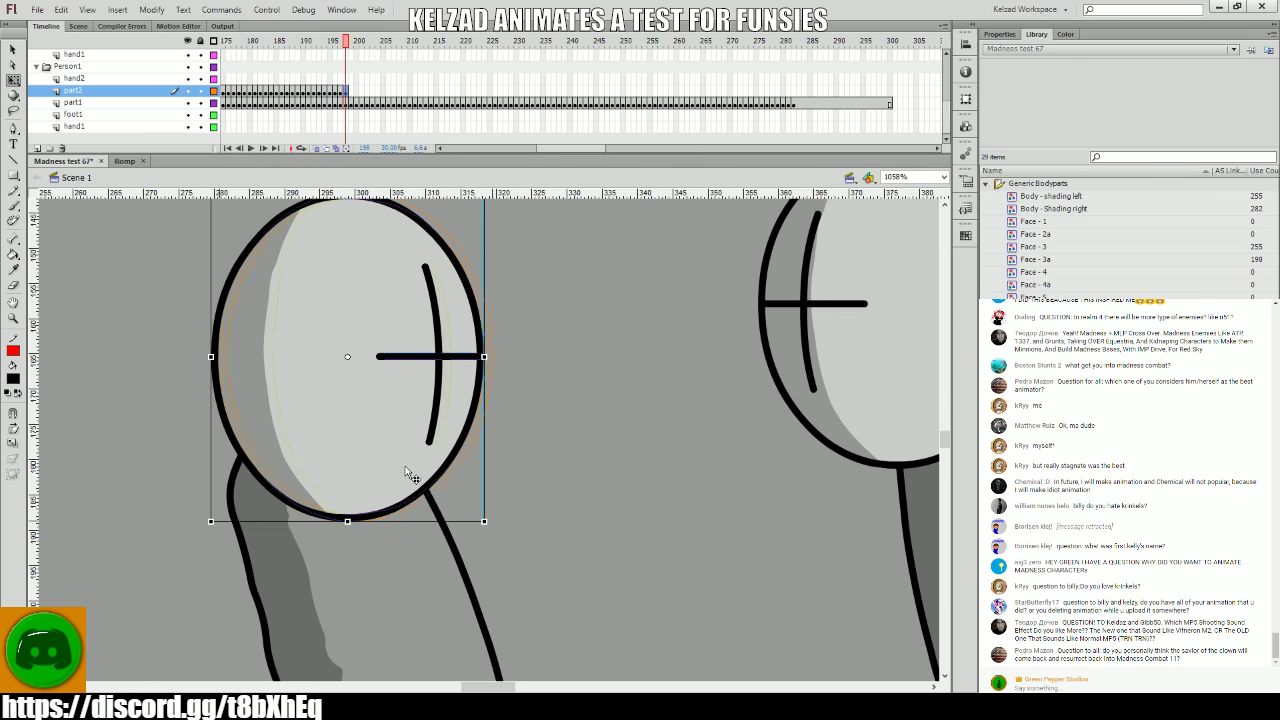
key(Right)
key(period)
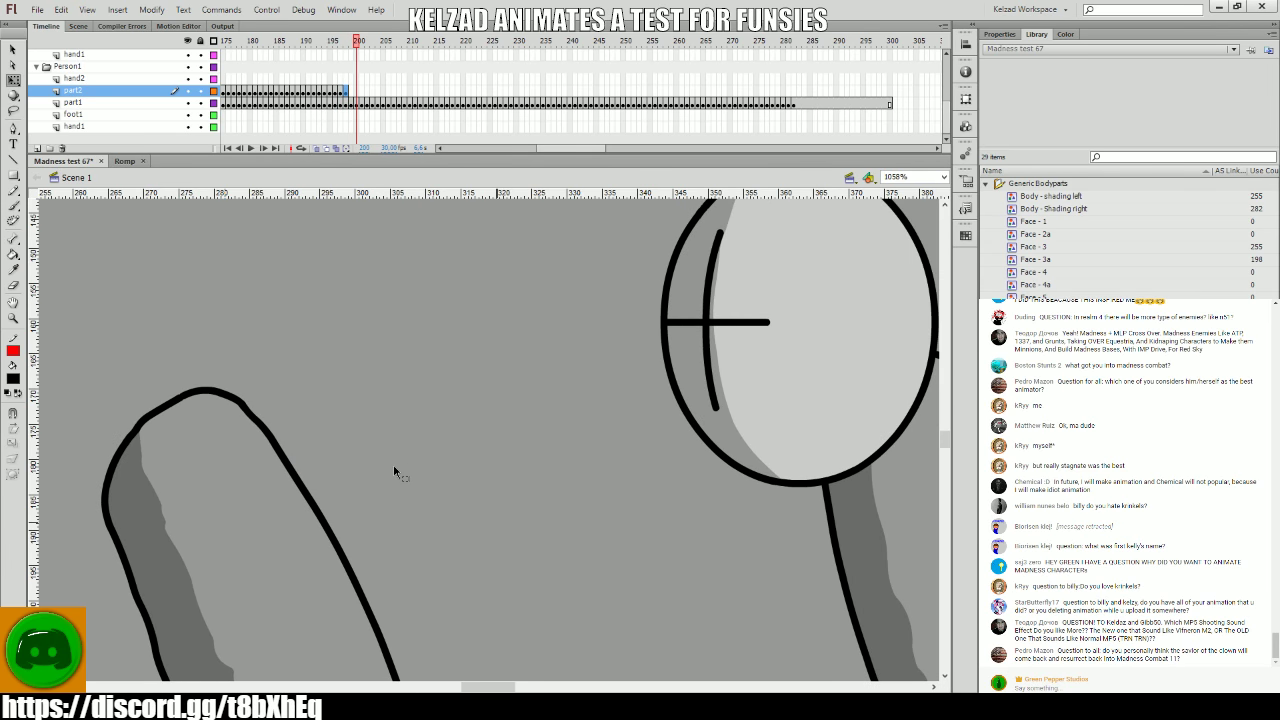
key(F6)
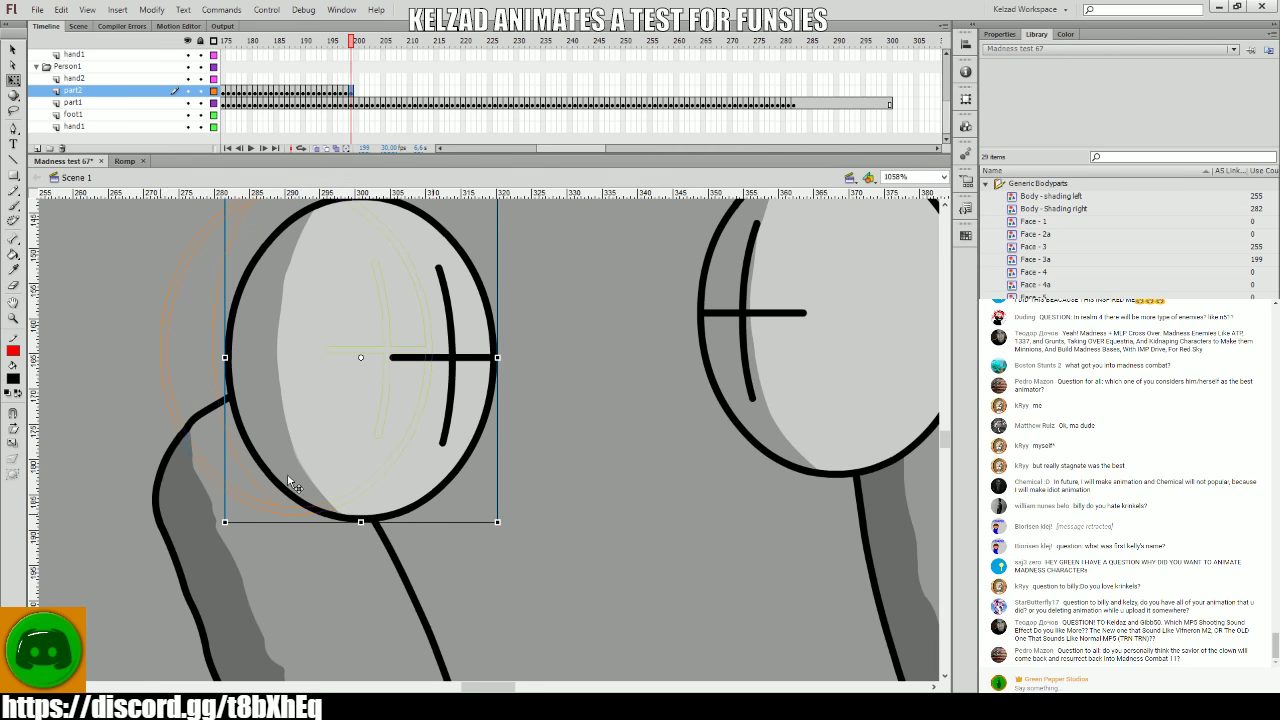
key(period)
key(F6)
drag(246, 490, 466, 442)
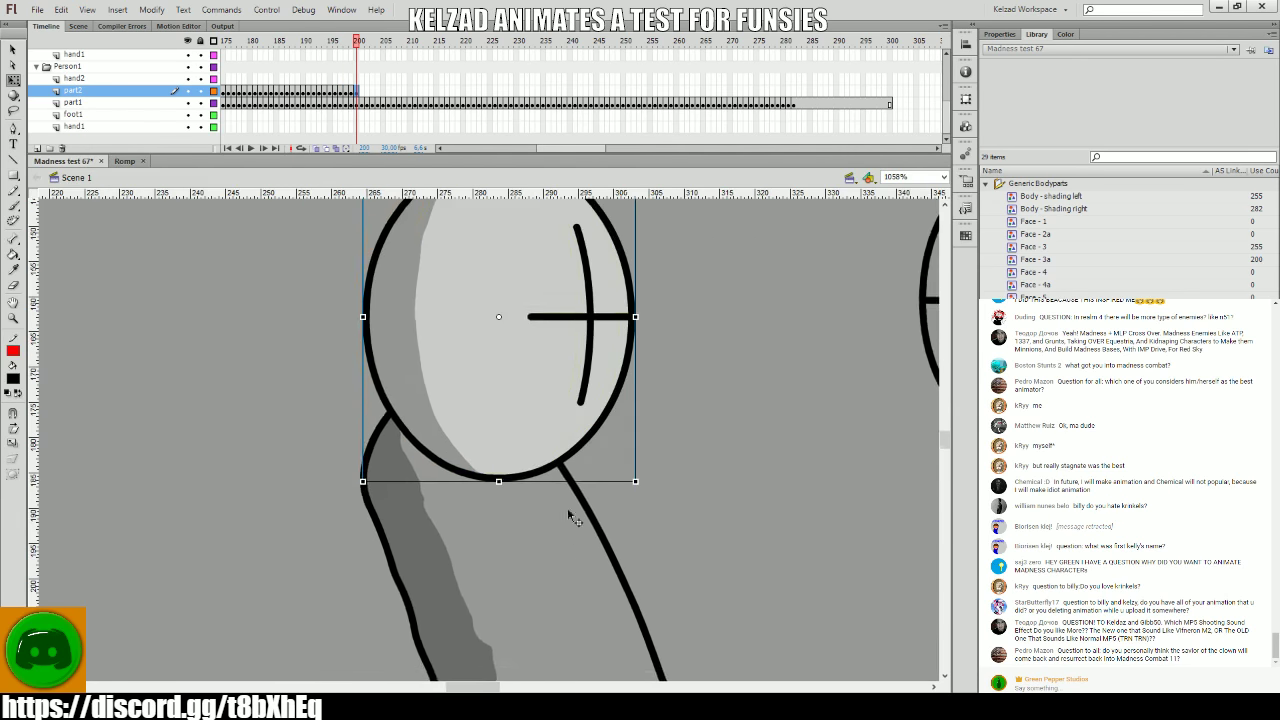
- Keyframe Person1's head on frames 201 to 205 of part2, moving it back and down to follow the neck
key(period)
key(F6)
key(period)
key(F6)
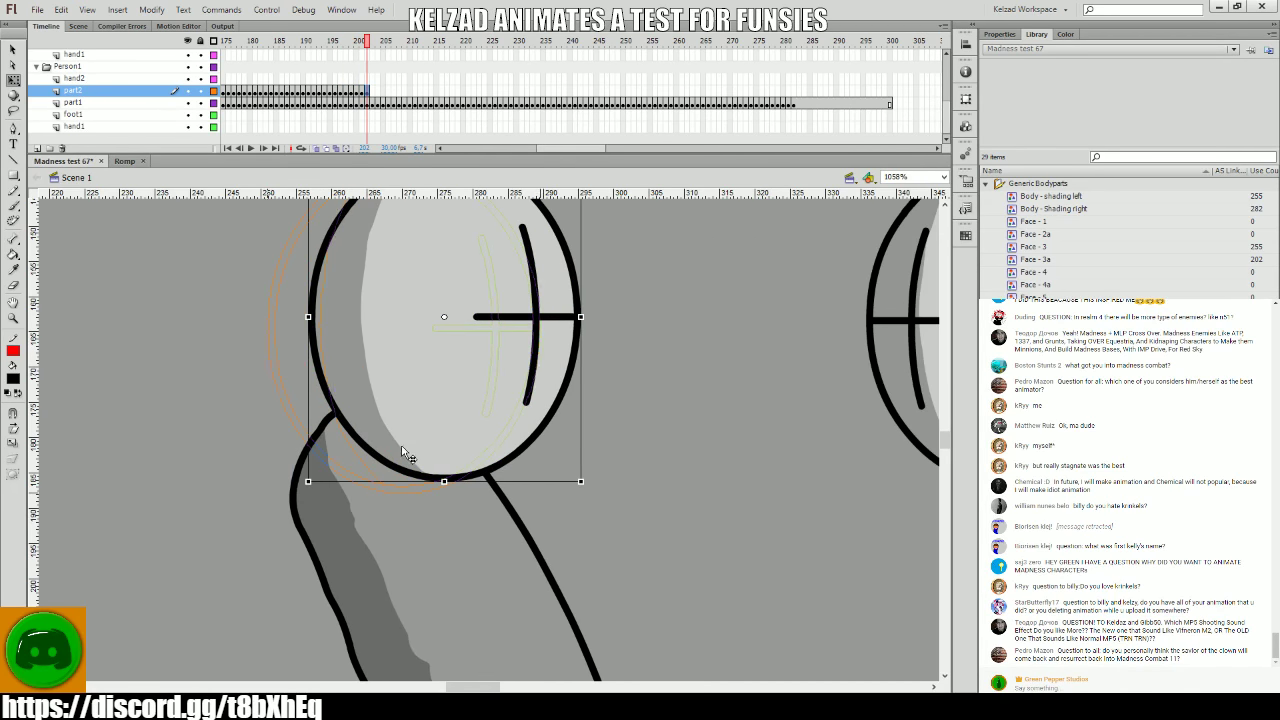
key(period)
key(F6)
key(period)
key(F6)
key(period)
key(F6)
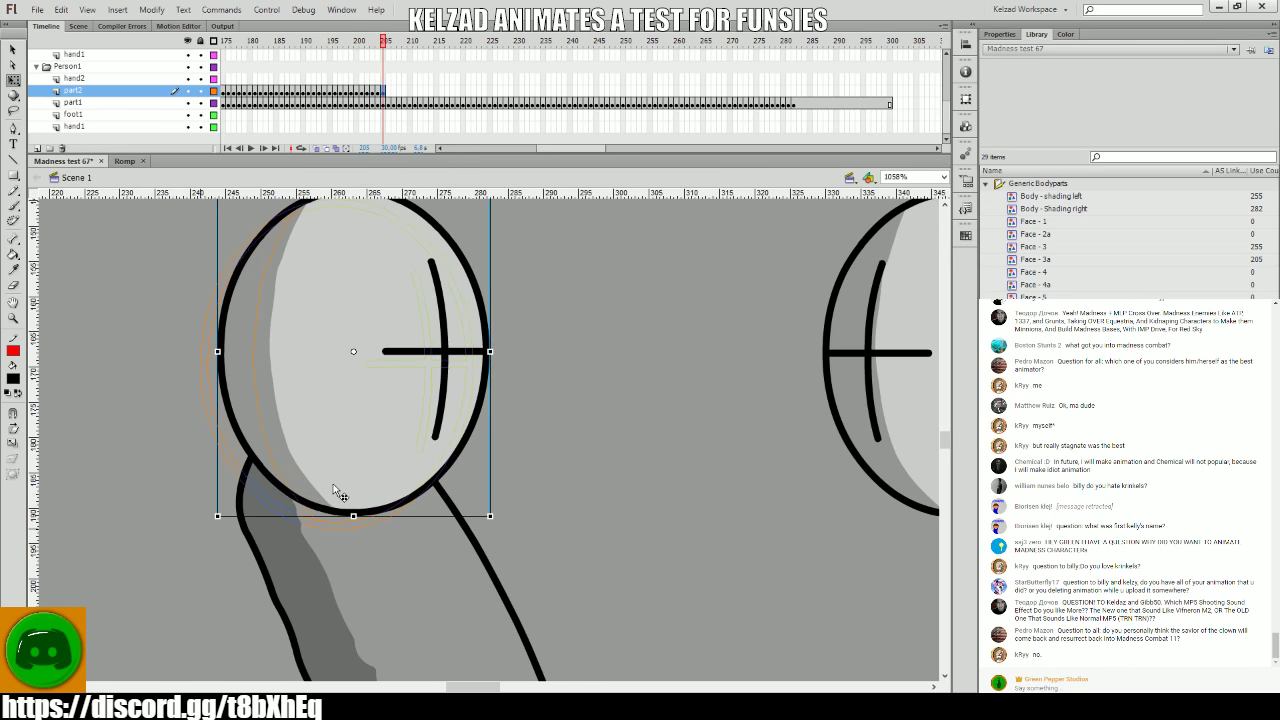
- Keyframe Person1's head on frames 206 to 208 of part2, moving it slightly back with the body
key(period)
key(F6)
key(period)
key(F6)
key(period)
key(F6)
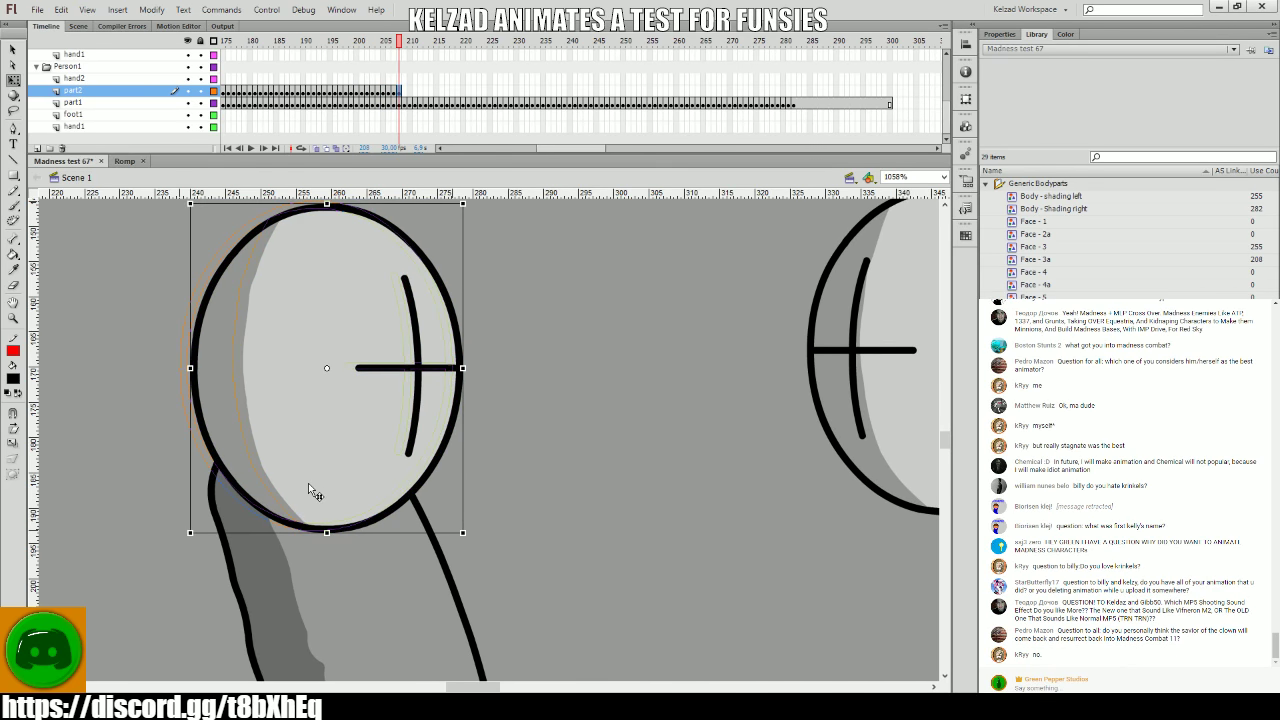
- Keyframe Person1's head on frames 209 to 212 of part2, moving it back and slightly up
key(period)
key(F6)
key(period)
key(F6)
key(period)
key(F6)
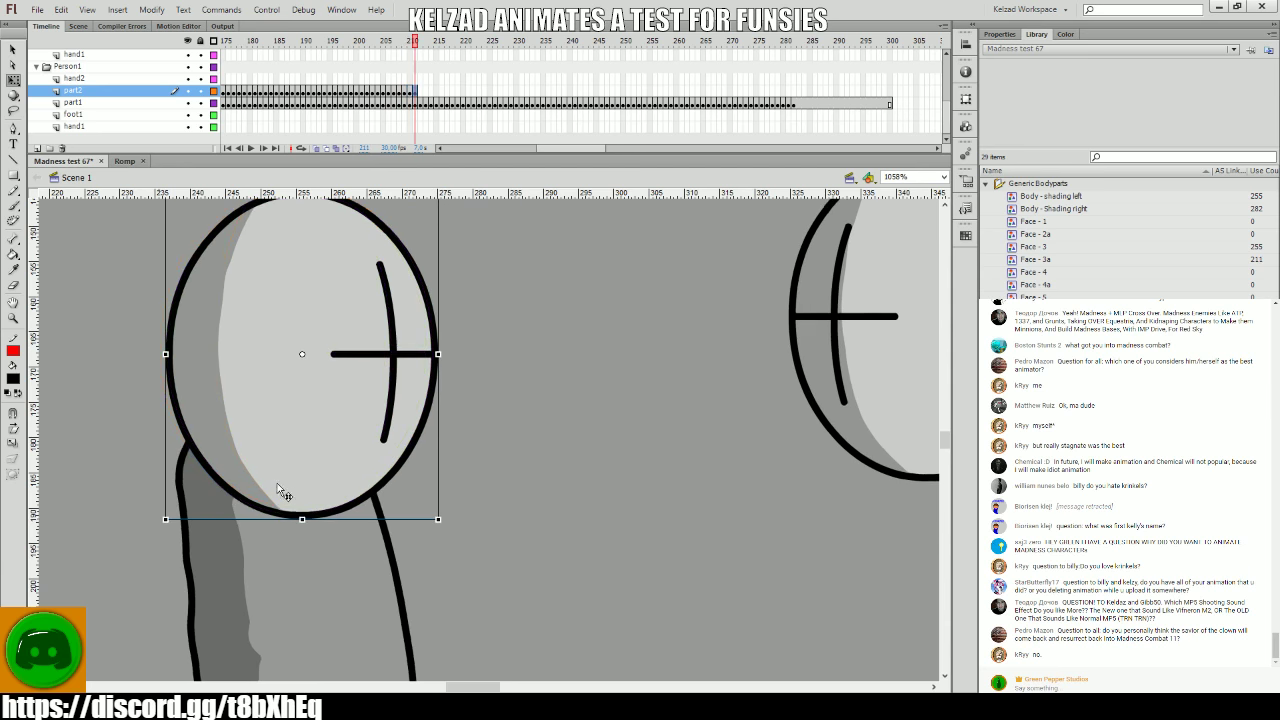
key(period)
key(F6)
drag(277, 483, 245, 489)
- Keyframe Person1's head on frames 213 to 219 of part2, shifting it slightly on each frame to stay on the neck
key(period)
key(F6)
key(period)
key(F6)
key(period)
key(F6)
key(period)
key(F6)
key(period)
key(F6)
key(period)
key(F6)
key(period)
key(F6)
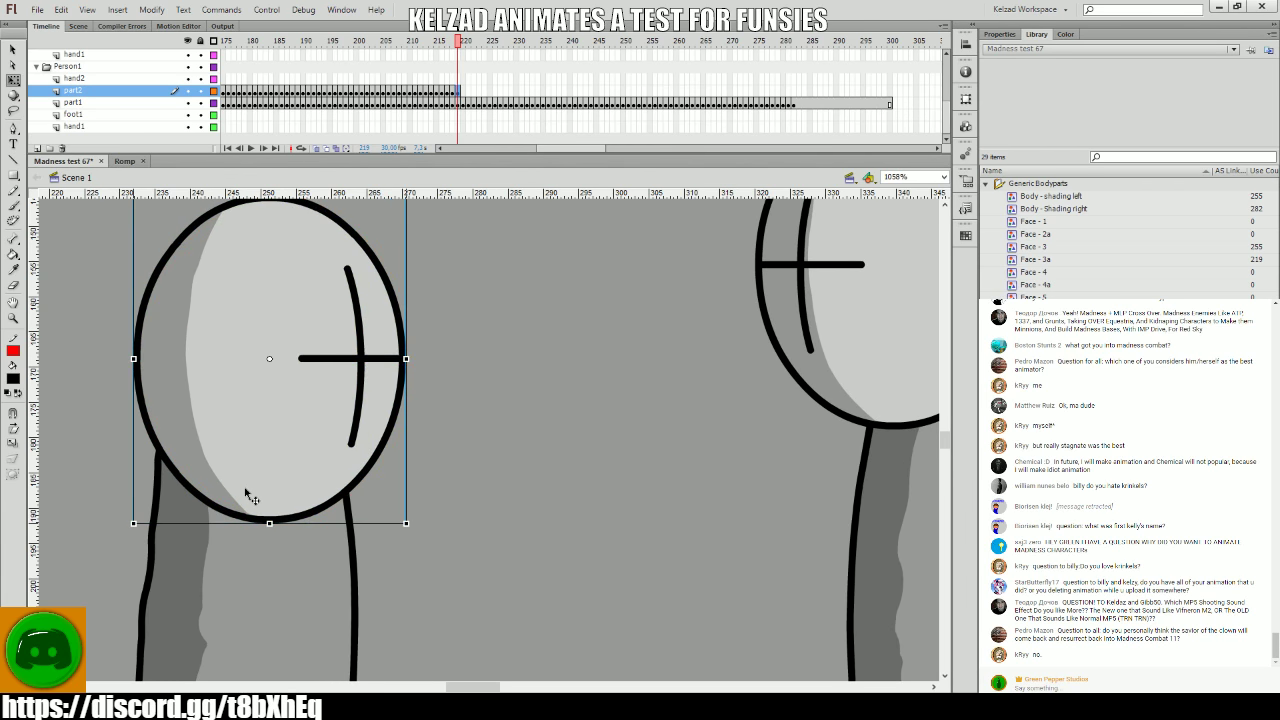
- Compare frames 218 and 219, and keyframe Person1's head on frames 220 and 221 of part2, moving it forward and up
key(comma)
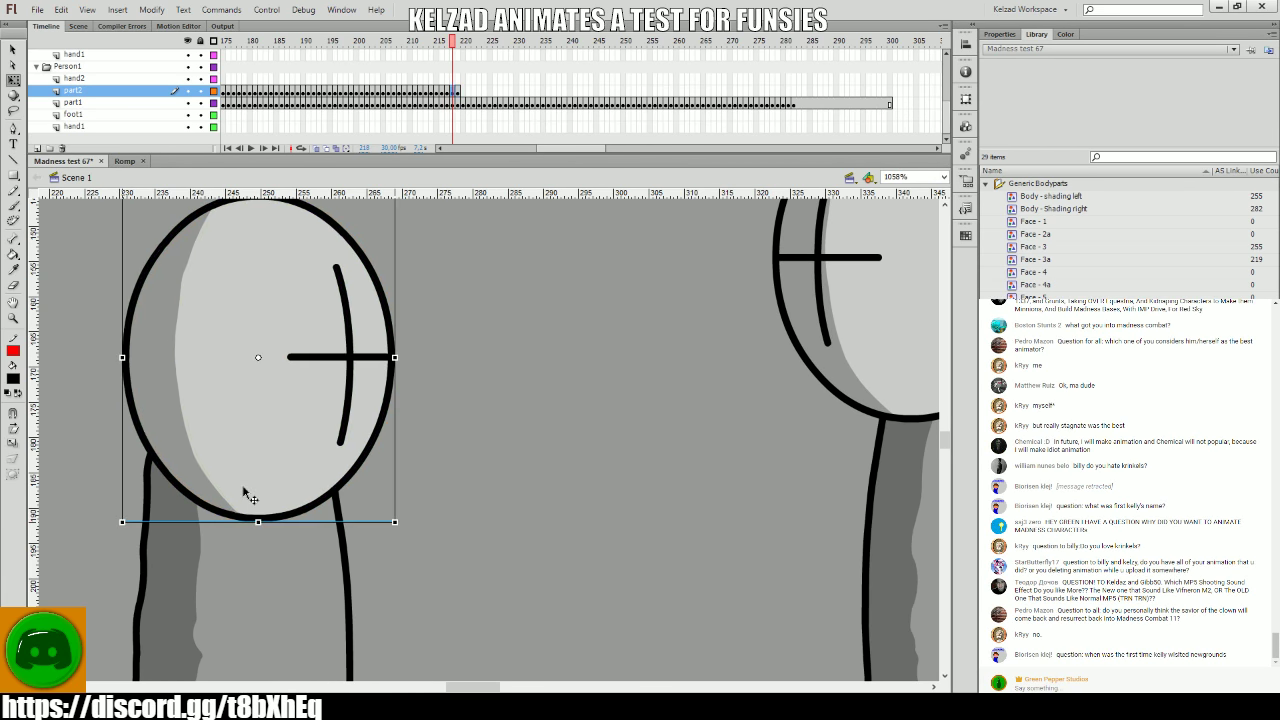
key(period)
key(comma)
key(period)
key(comma)
key(period)
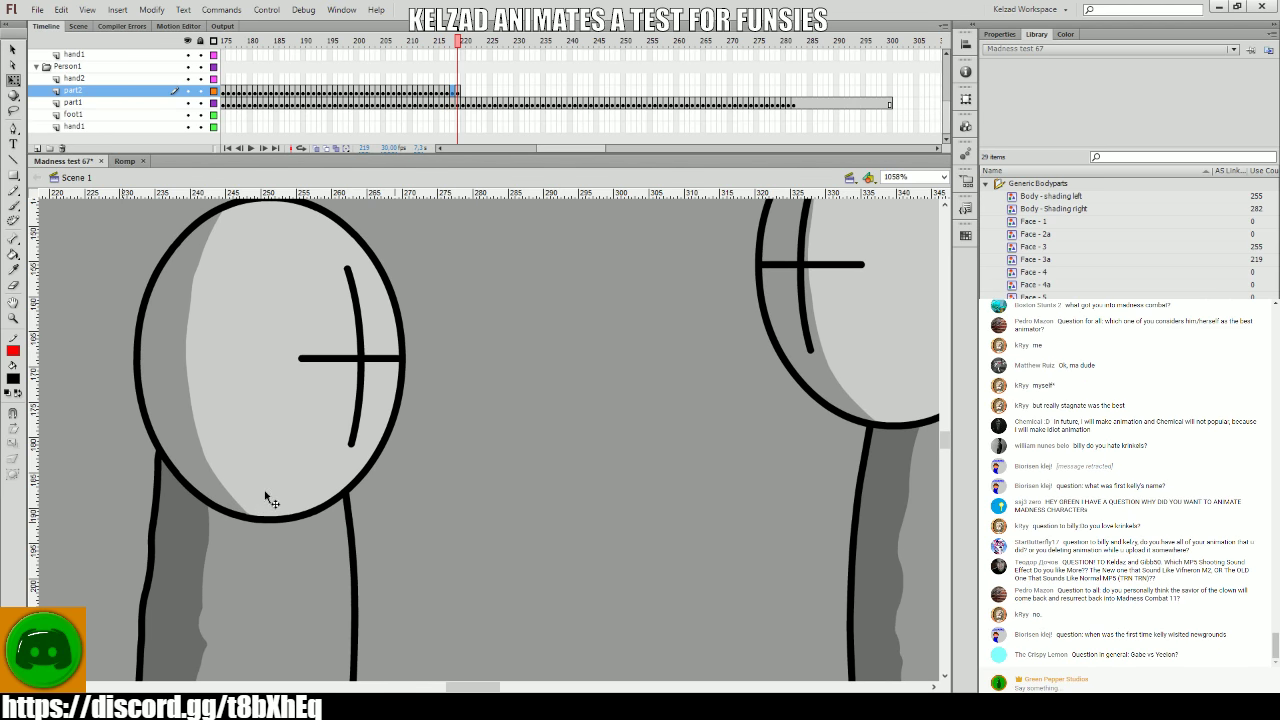
key(period)
key(F6)
key(period)
key(F6)
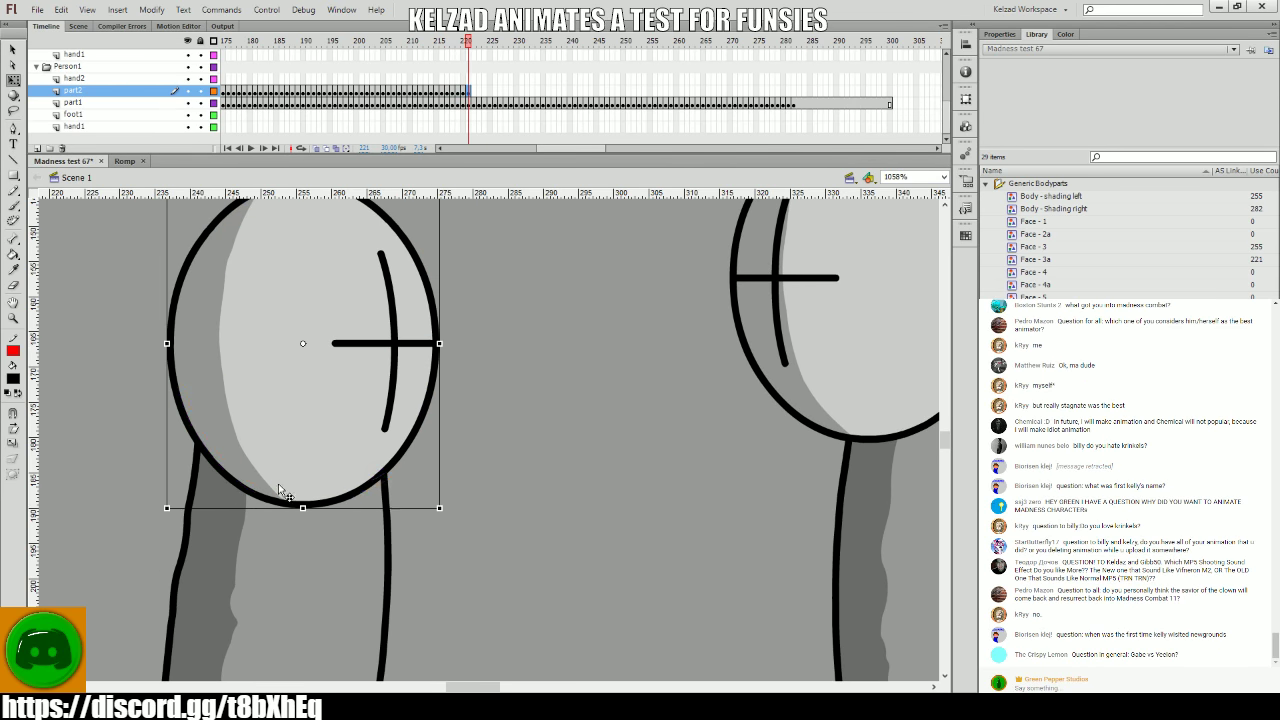
- Keyframe Person1's head on frame 222 of part2, moving it forward and slightly up, and check it against the preceding frames
key(period)
key(F6)
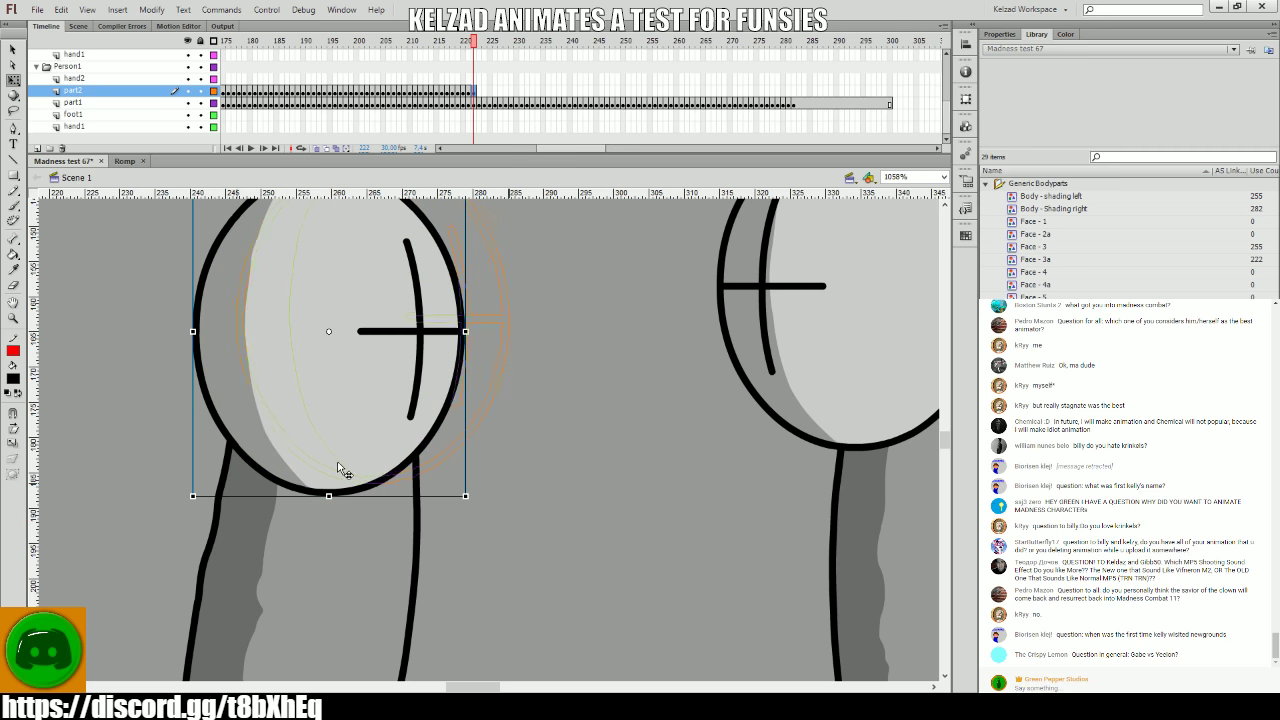
key(Right)
key(Right)
key(Right)
key(Right)
key(Up)
key(comma)
key(comma)
key(period)
key(period)
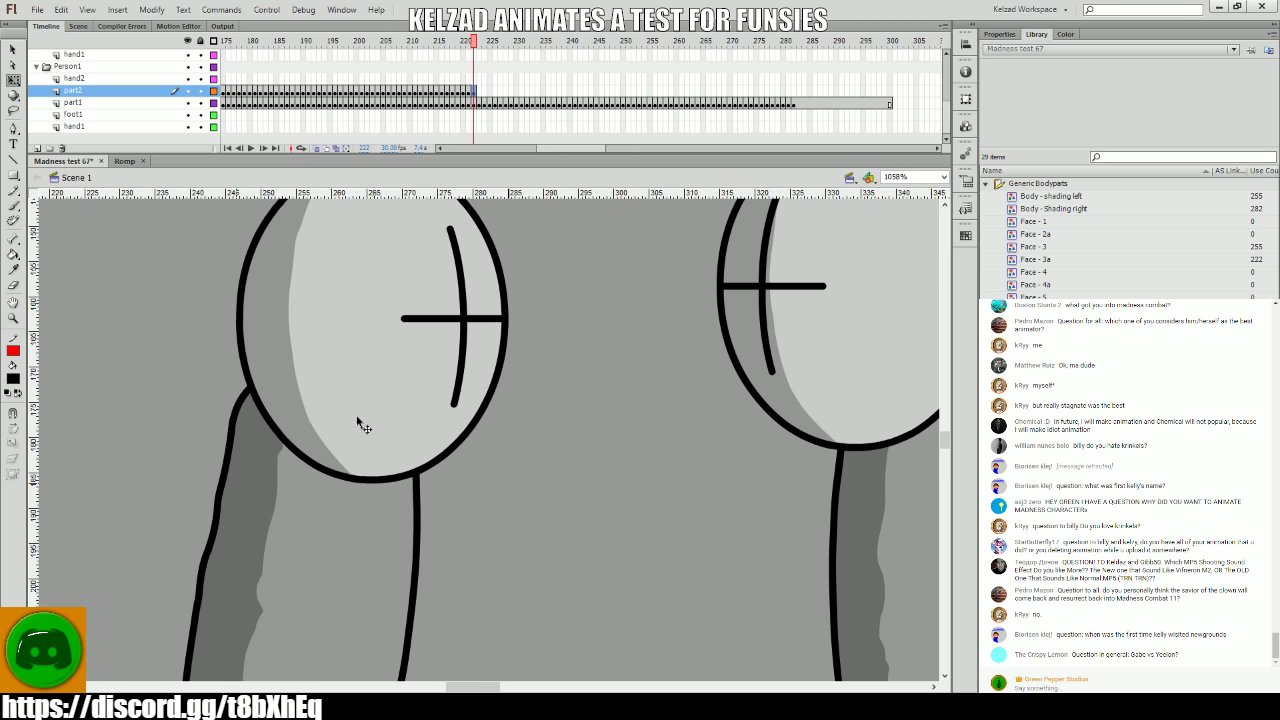
- Keyframe Person1's head on frames 223 and 224 of part2, moving it forward to follow the body
click(360, 430)
key(period)
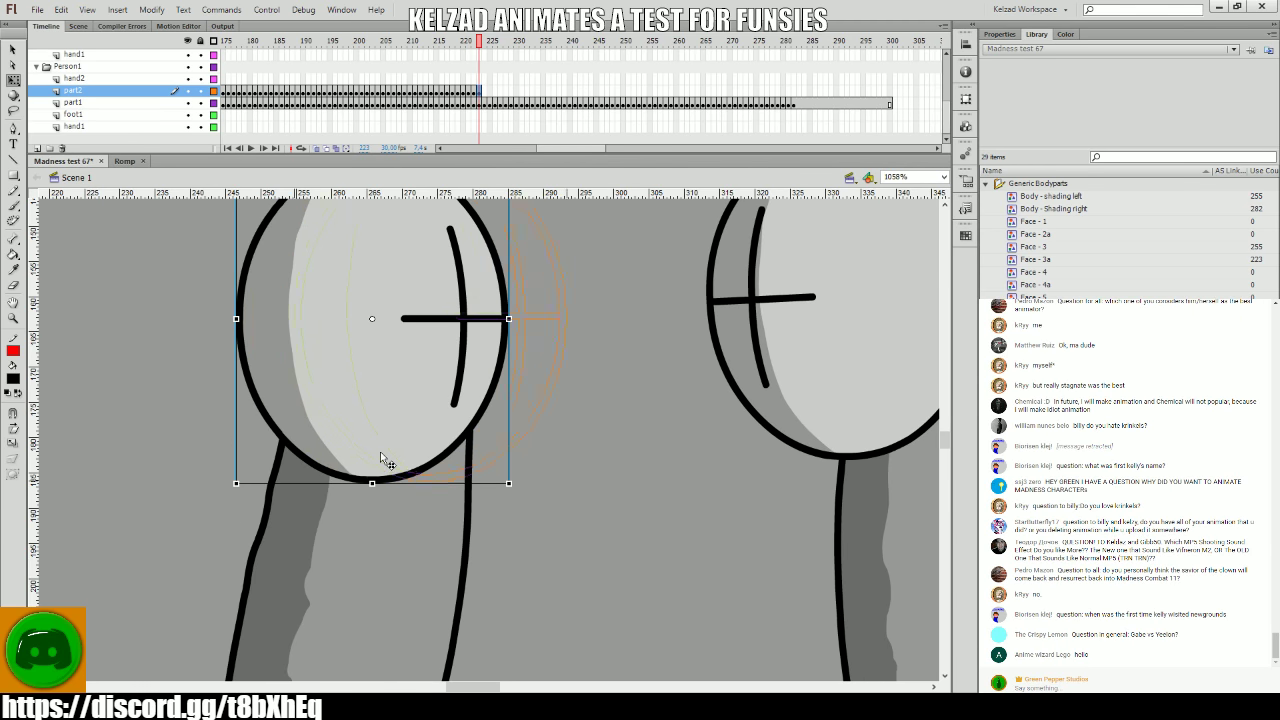
key(period)
scroll(390, 458, right, 3)
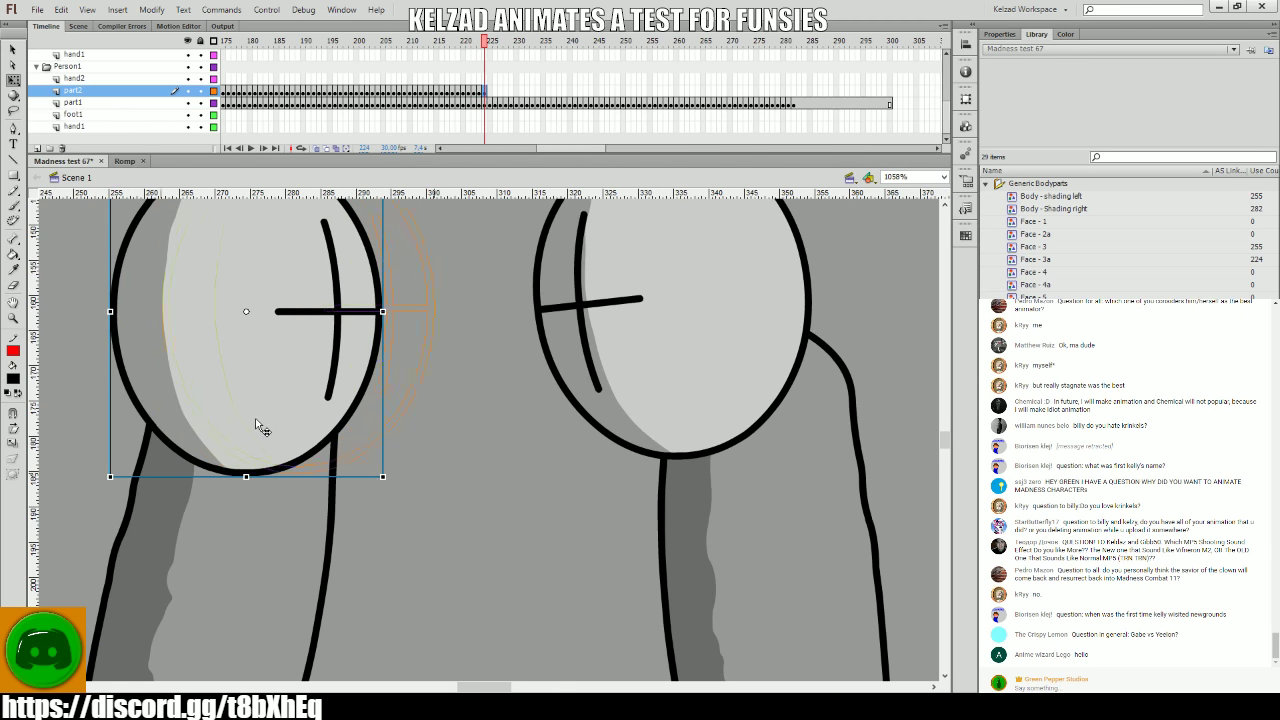
key(Right)
key(Right)
key(Right)
key(Right)
key(Right)
key(Right)
- Keyframe Person1's head on frames 225 and 226 of part2, moving it forward and slightly down
key(period)
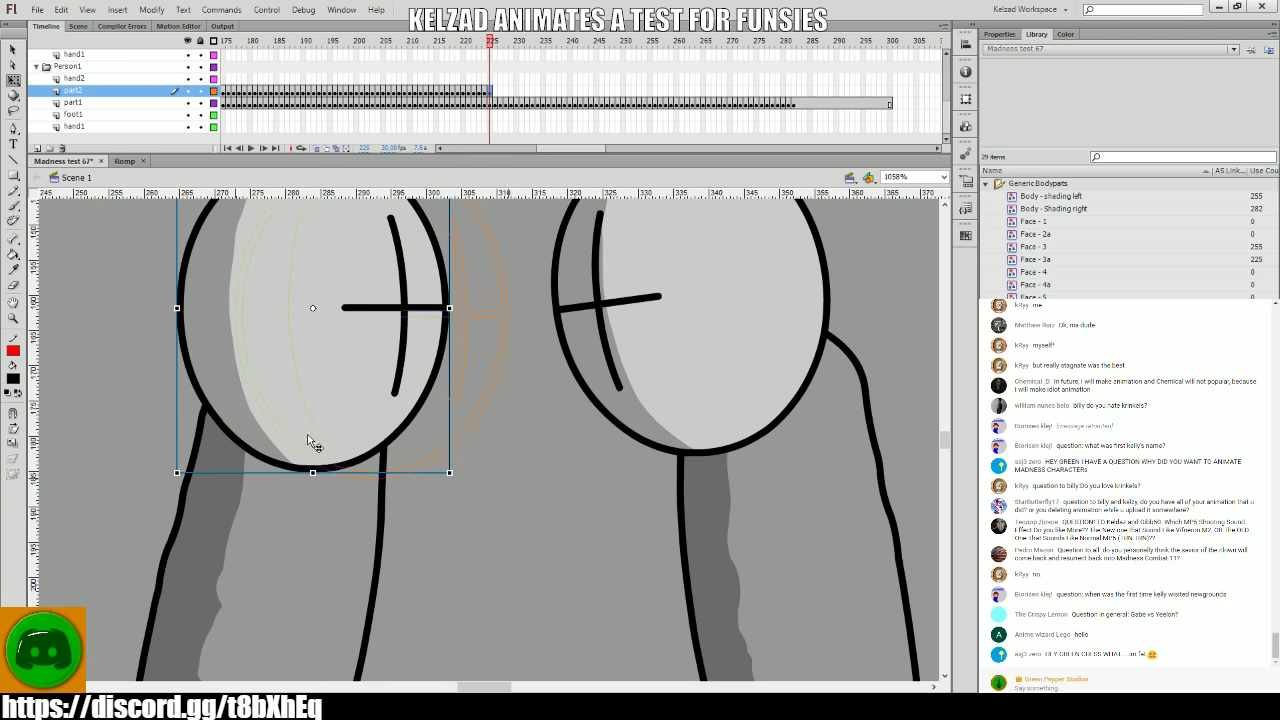
key(period)
key(Right)
key(Right)
key(Right)
key(Right)
key(Right)
key(Right)
key(Right)
key(Right)
key(Down)
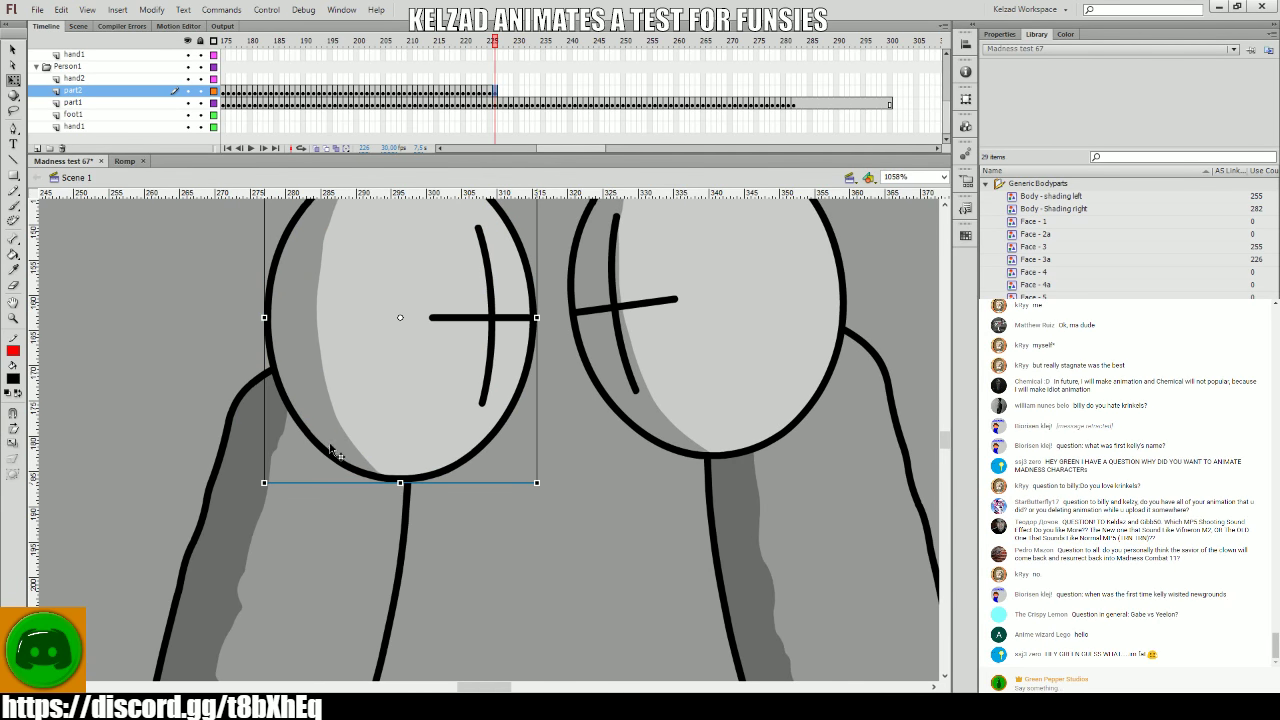
click(473, 543)
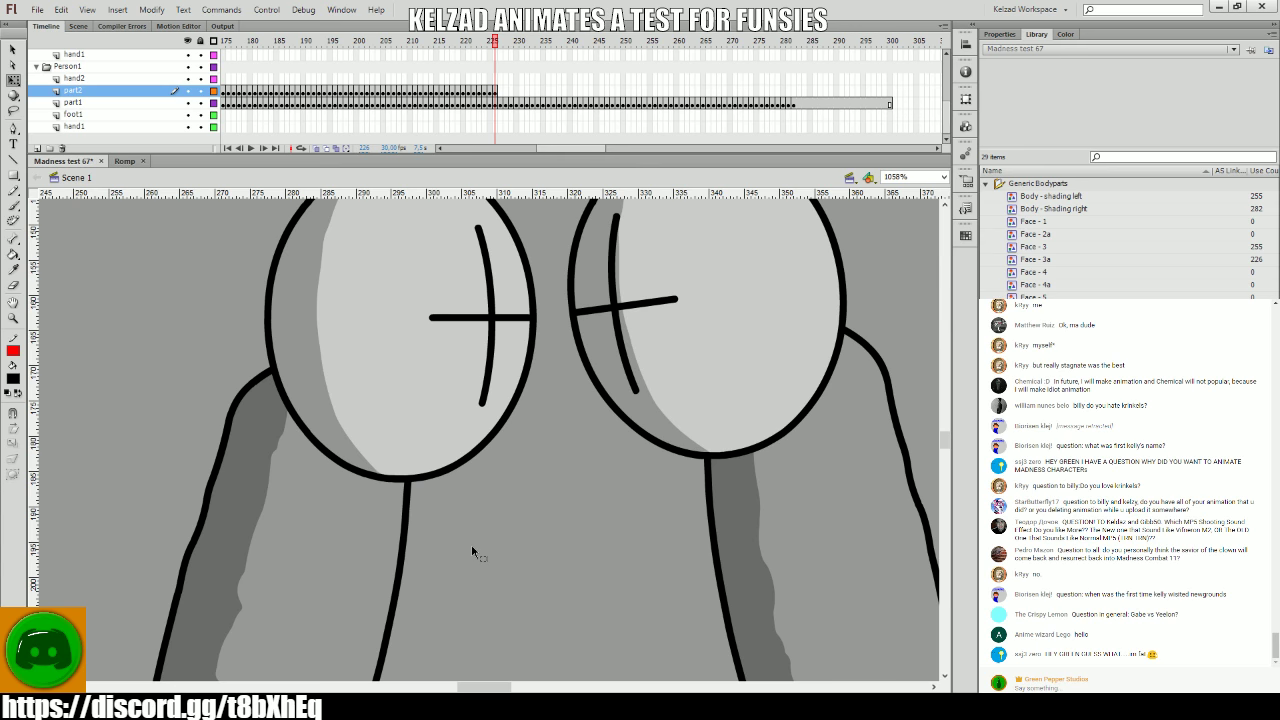
- Review frames 224 to 226 and keyframe Person1's head on frames 227 to 230 of part2, moving it forward and down
key(comma)
key(comma)
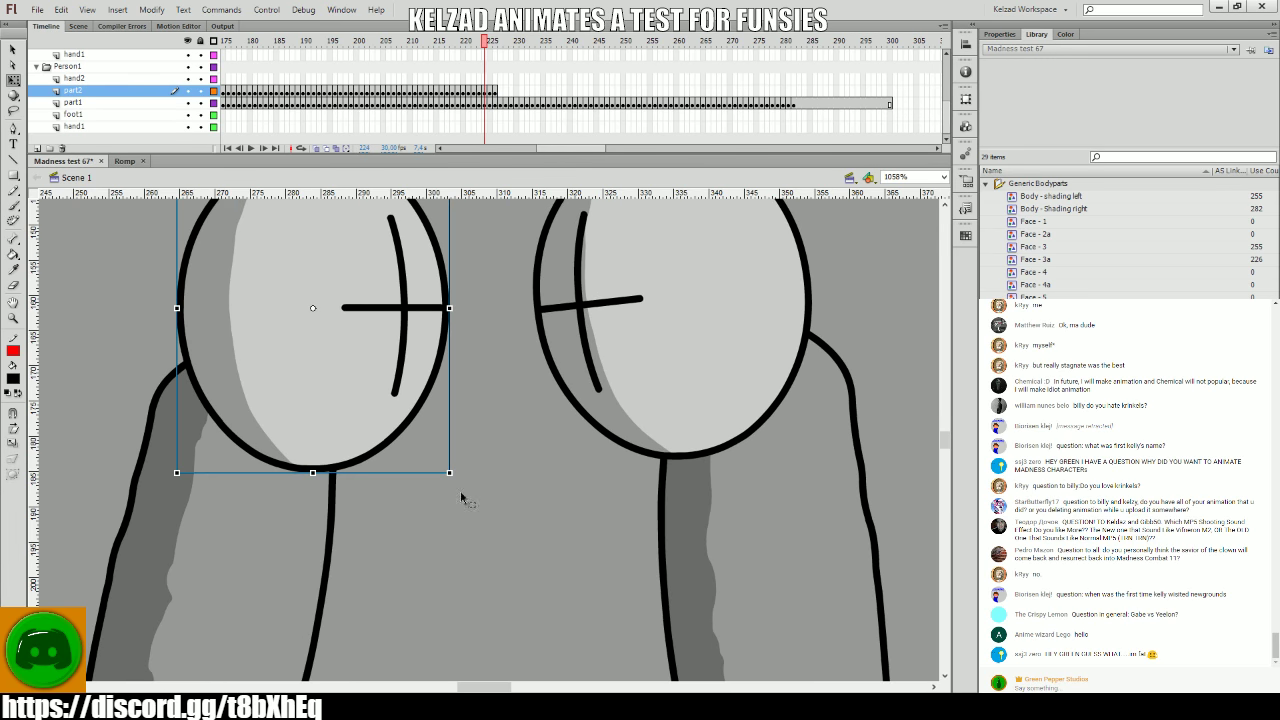
key(period)
key(period)
click(395, 428)
key(period)
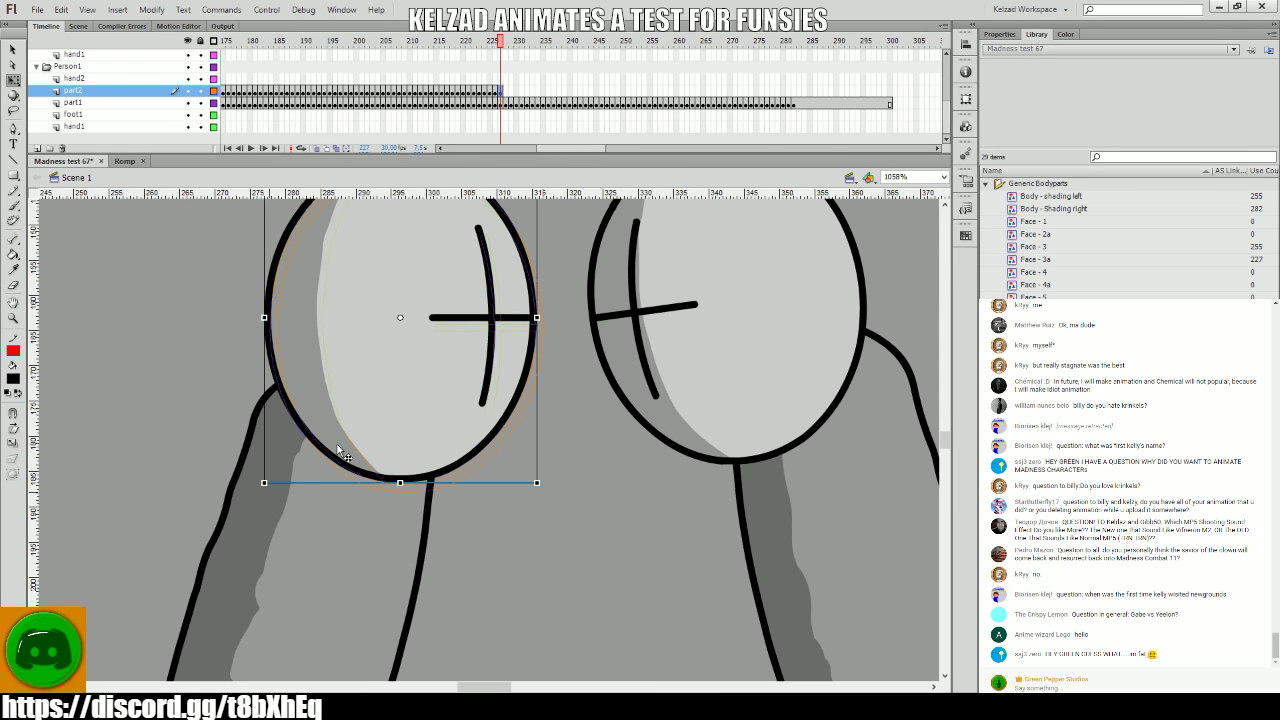
key(period)
key(period)
key(period)
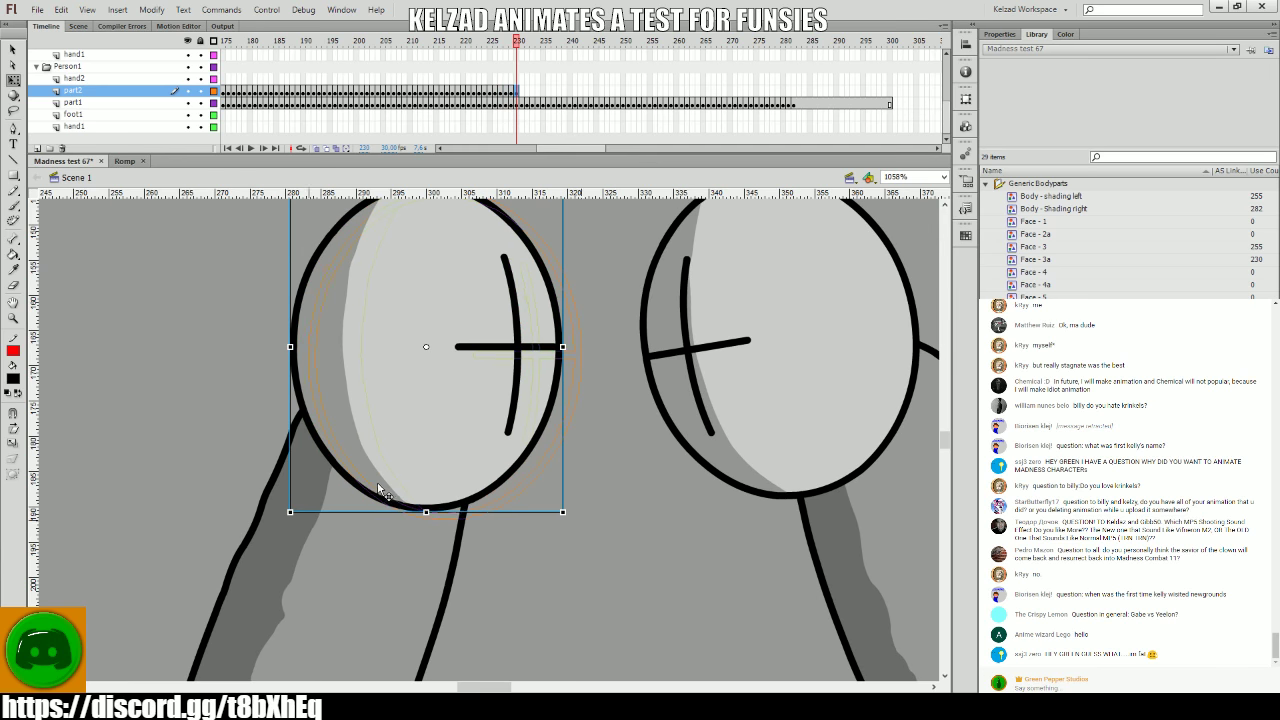
- Keyframe Person1's head on frames 231 to 236 of part2, moving it forward with the leaning body
key(period)
key(period)
key(period)
key(period)
key(period)
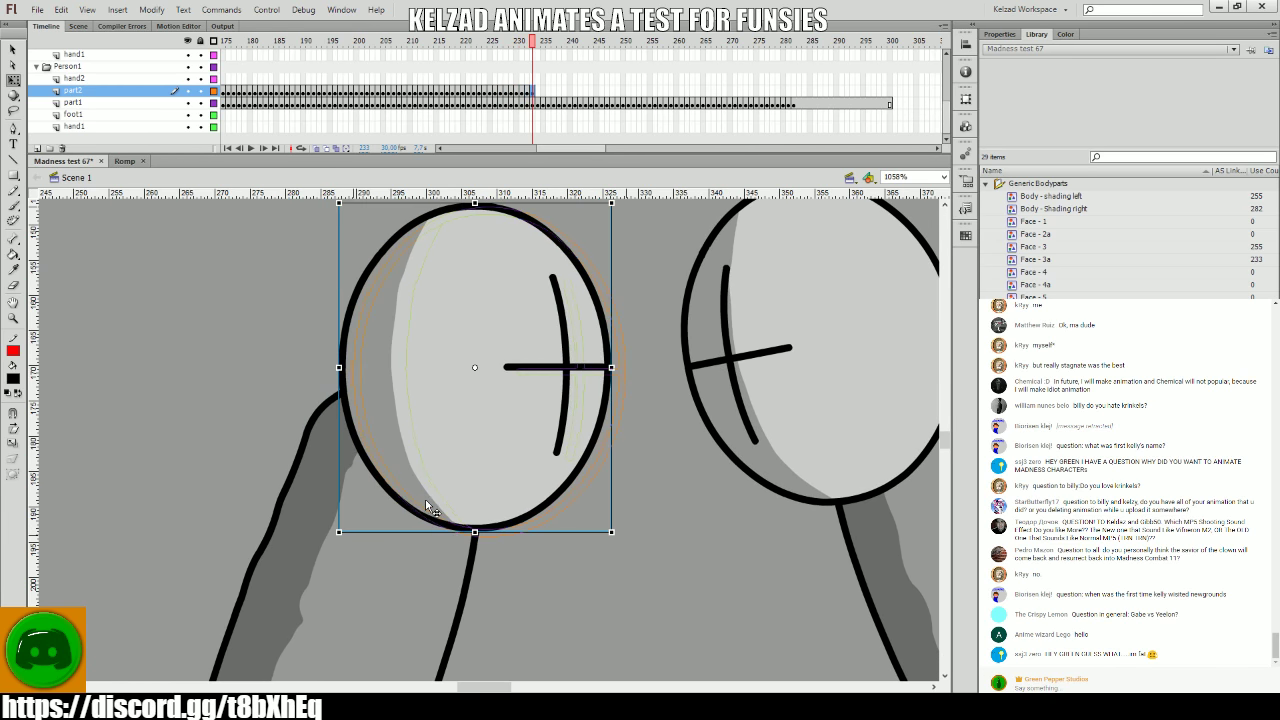
key(period)
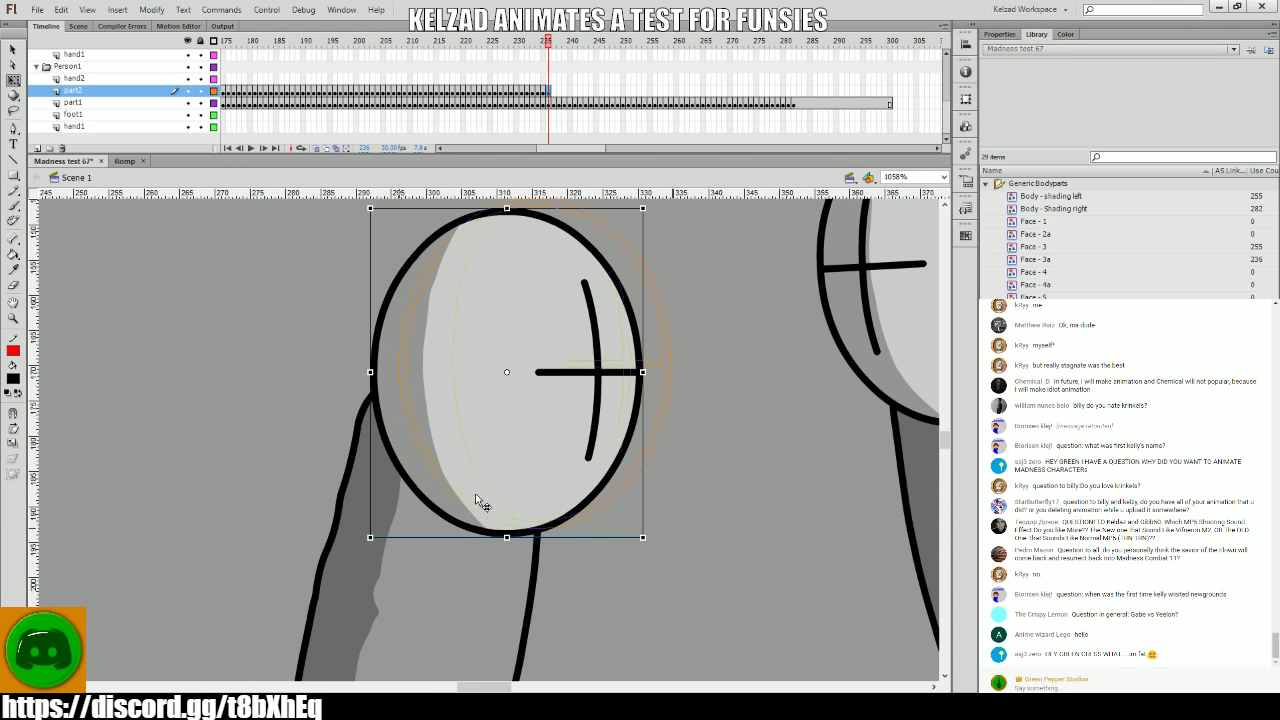
- Keyframe Person1's head on frames 237 to 241 of part2, moving it slightly back on 237 and forward and up on the rest
key(period)
drag(531, 478, 289, 556)
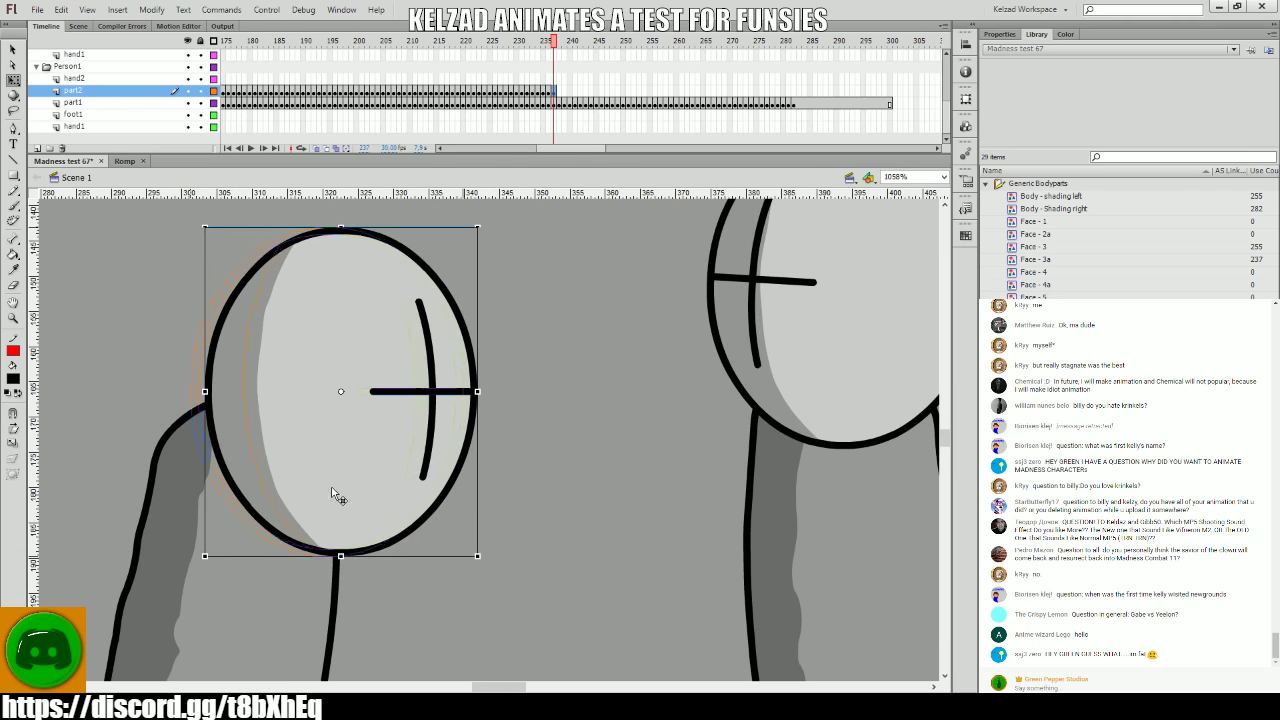
drag(335, 495, 319, 495)
key(period)
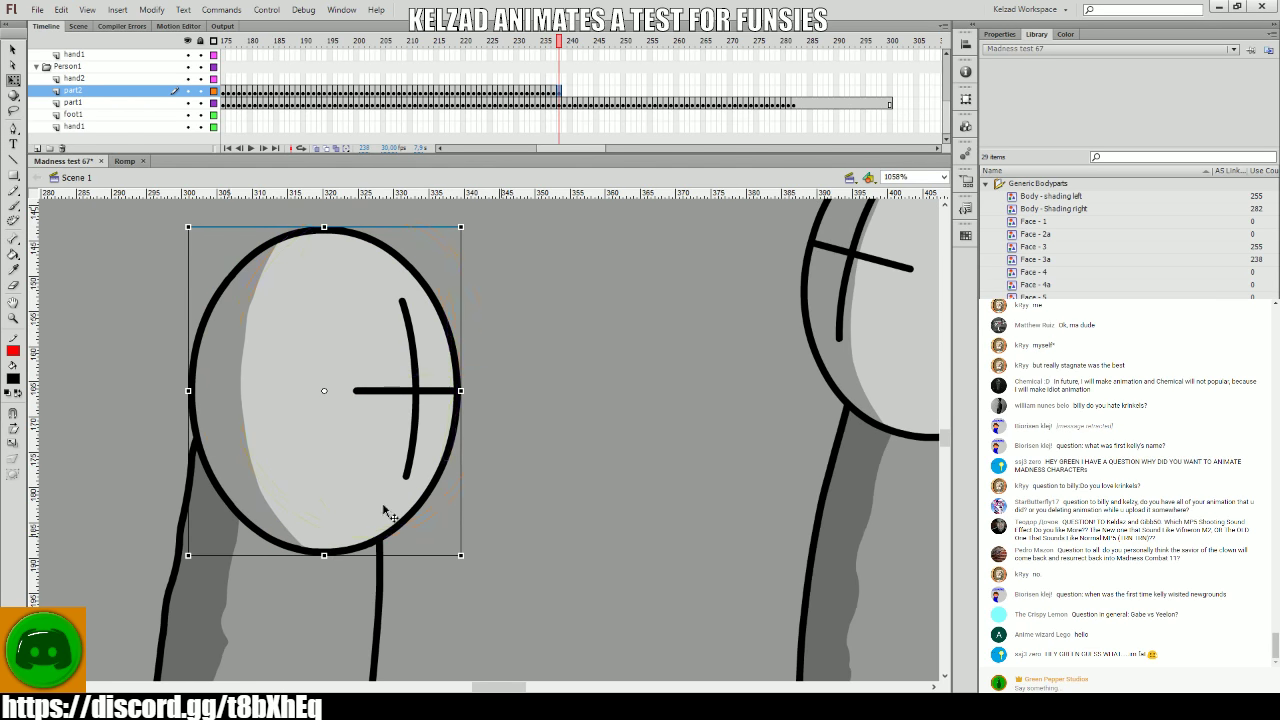
key(period)
key(period)
key(period)
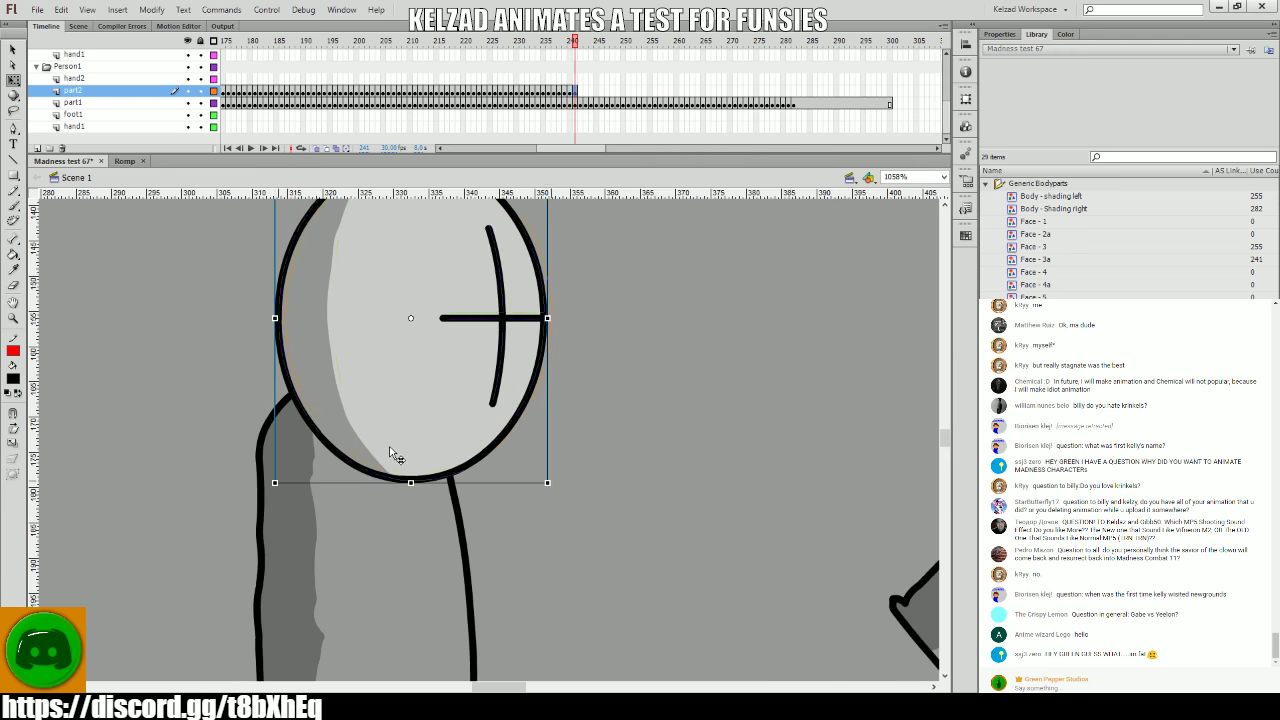
- Keyframe Person1's head on frames 242 to 246 of part2, moving it forward and slightly down to stay on the neck
key(period)
key(period)
key(period)
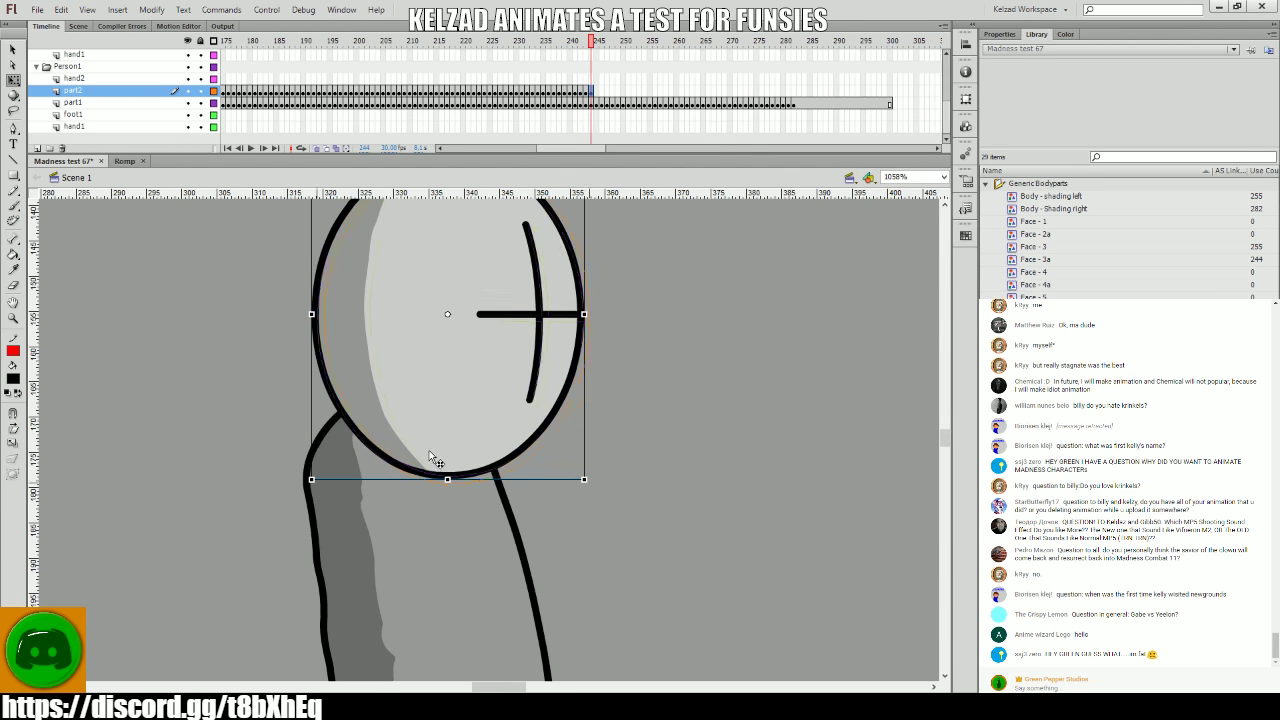
key(comma)
key(comma)
key(period)
key(period)
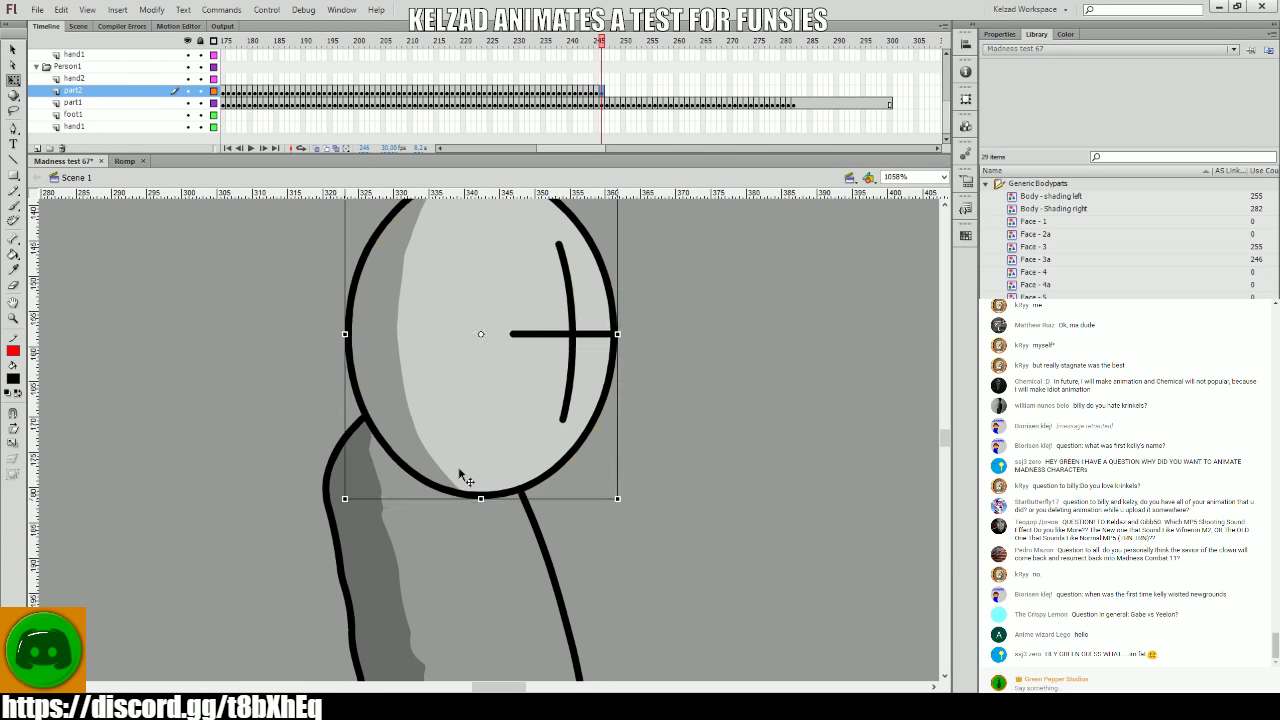
- Play back the head motion and readjust Person1's head on frame 225 of part2, nudging it slightly back
key(comma)
key(comma)
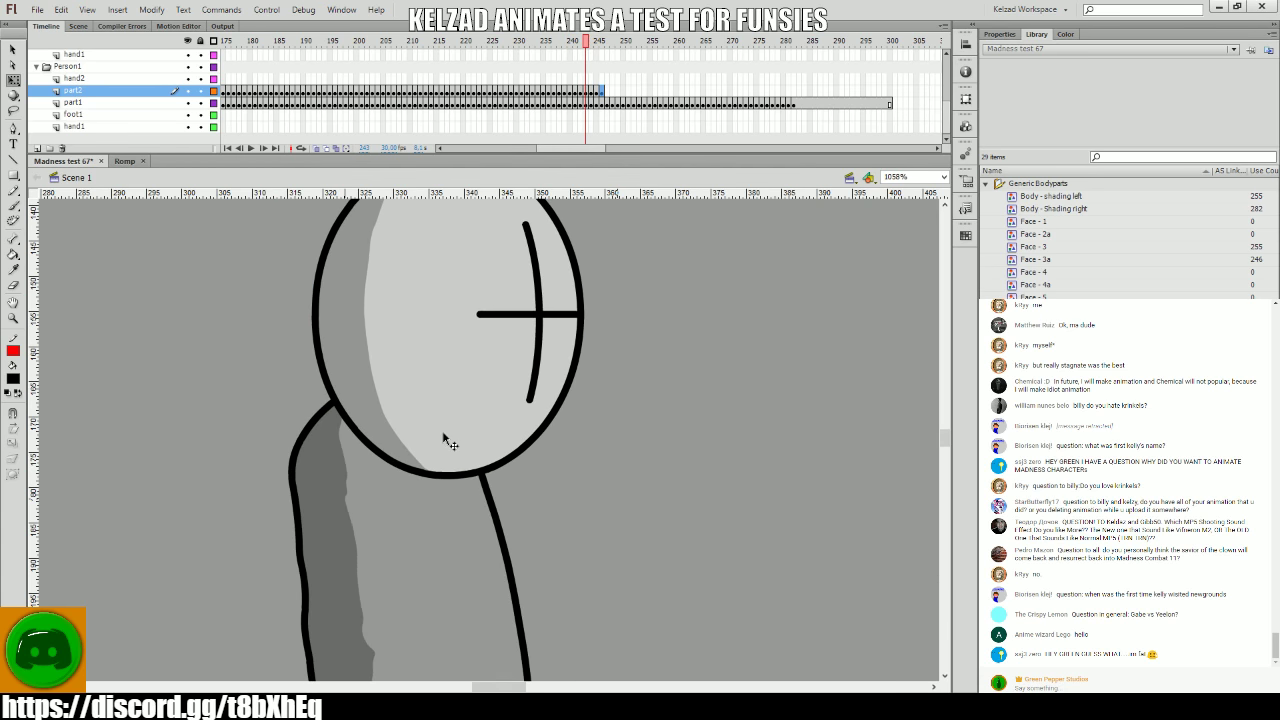
click(490, 102)
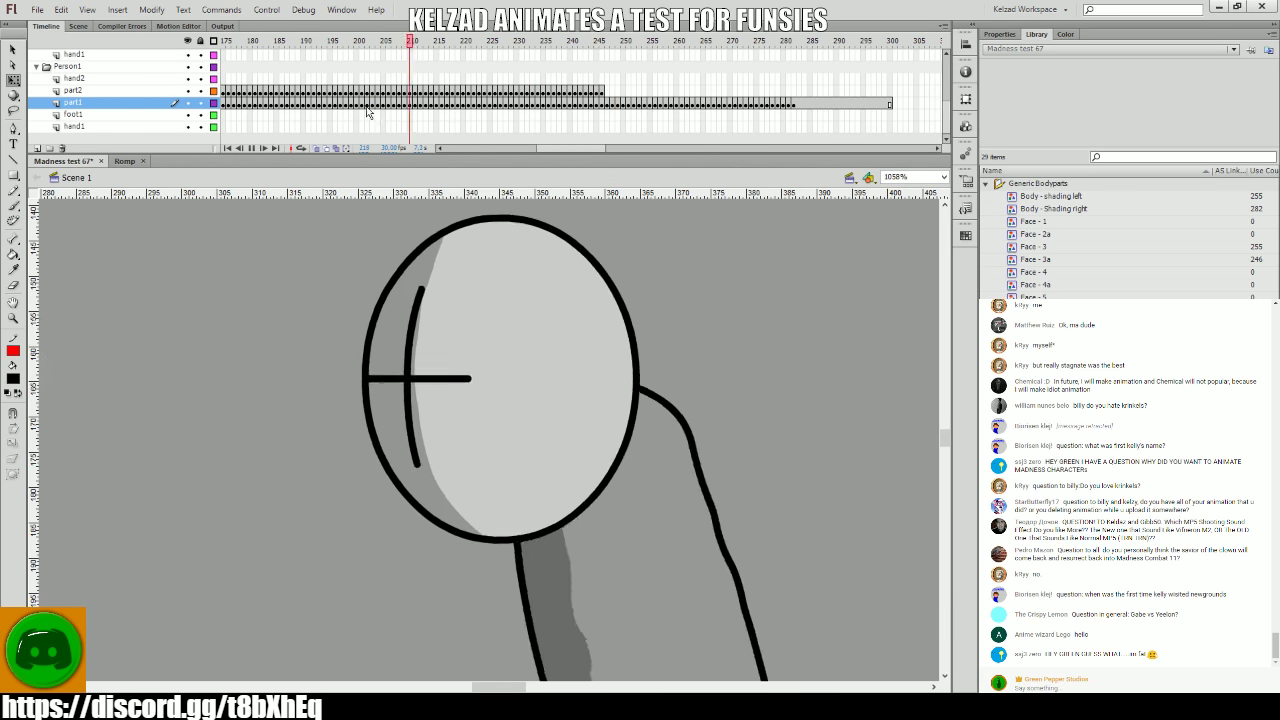
drag(435, 92, 524, 97)
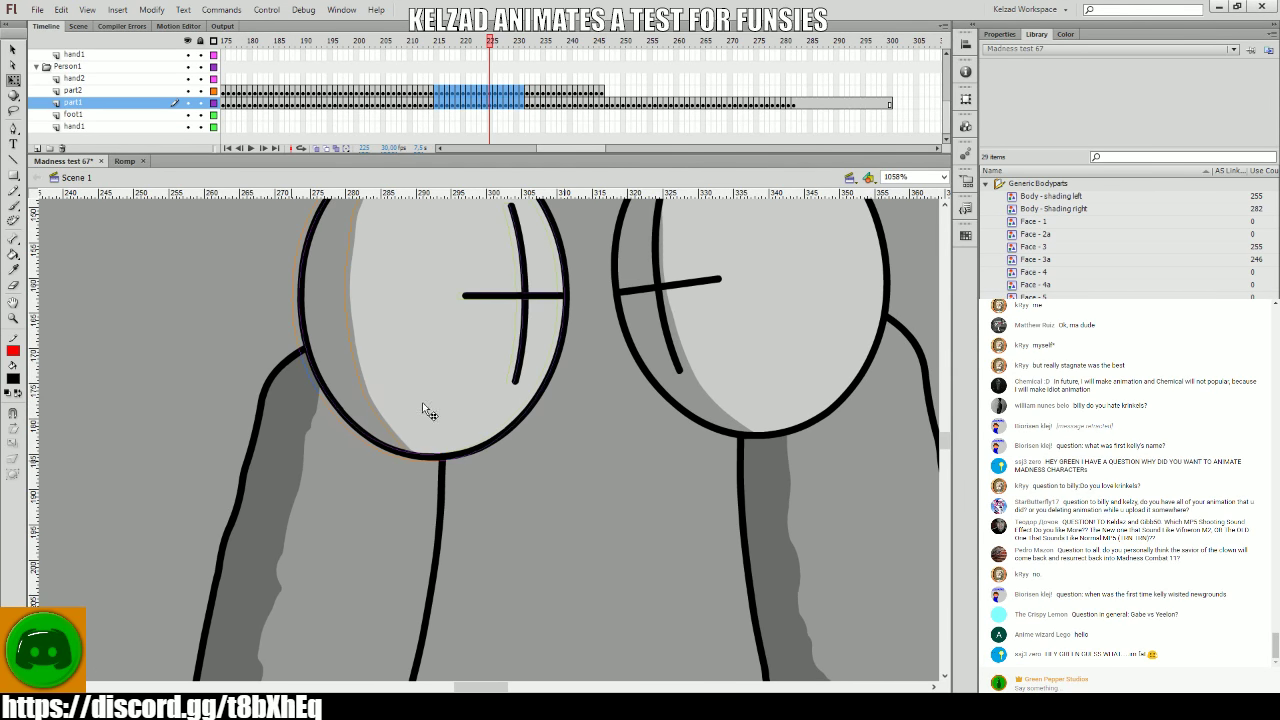
click(421, 400)
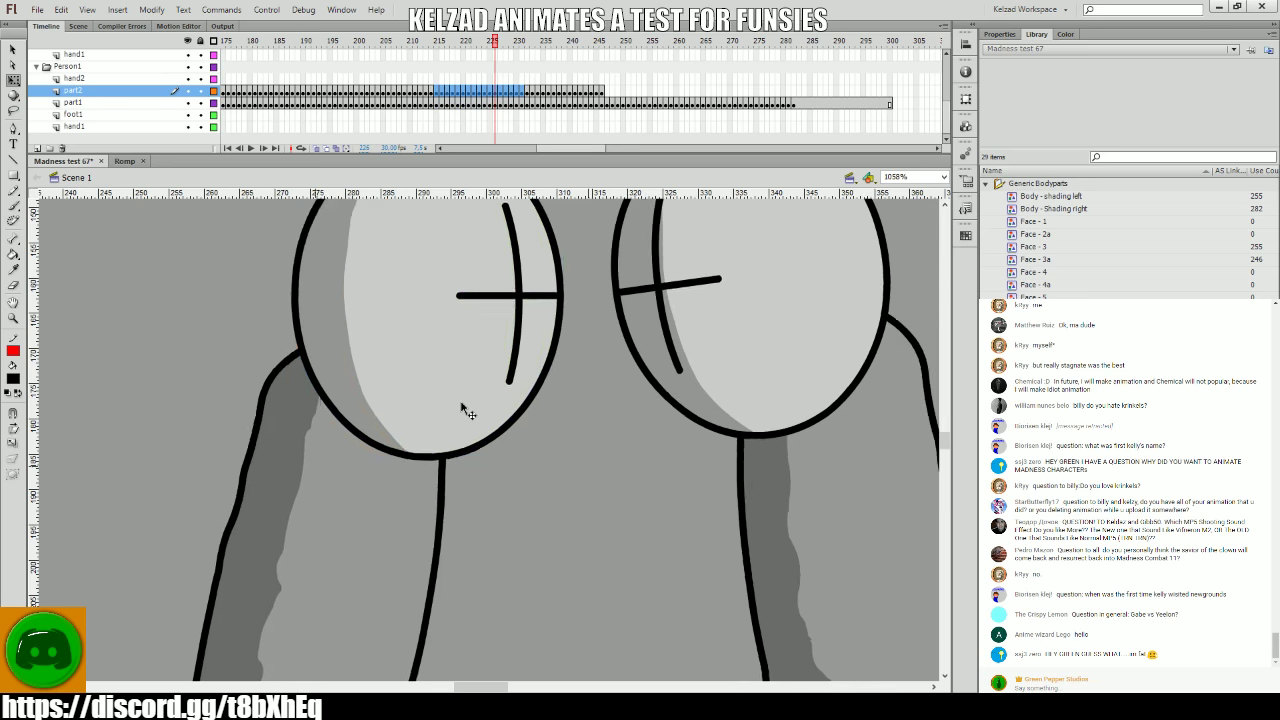
key(period)
key(period)
key(period)
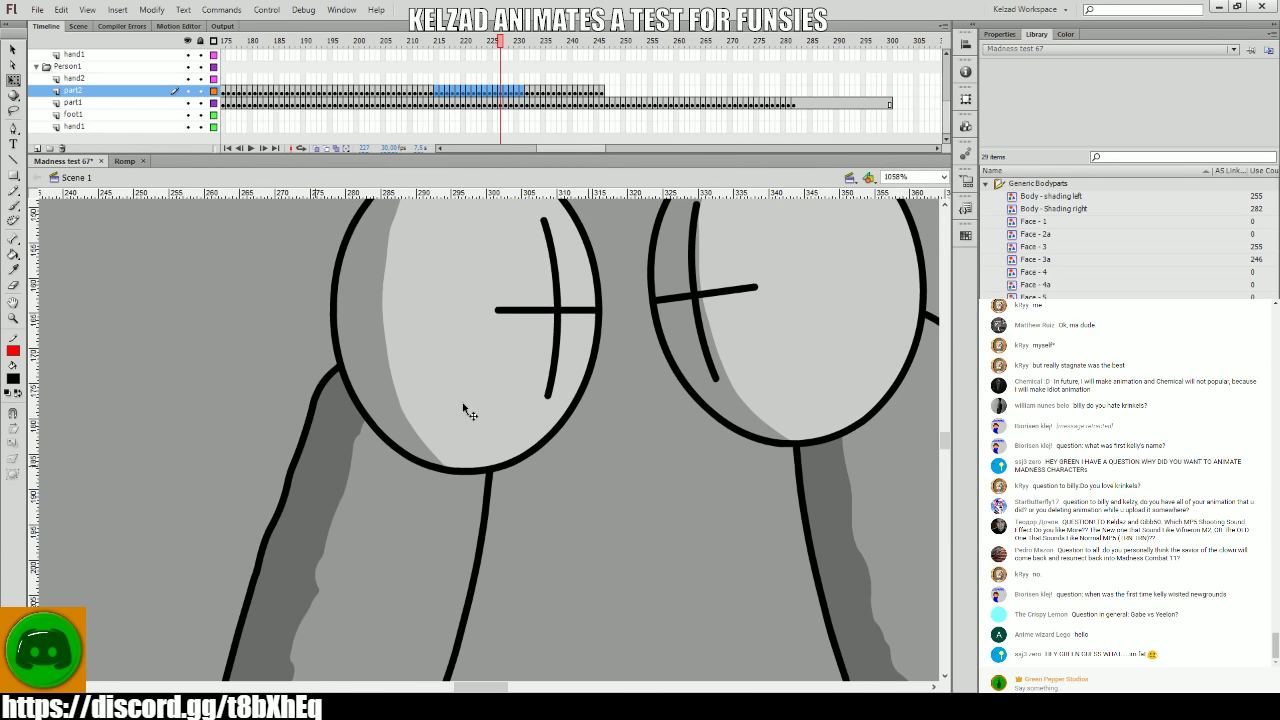
- Step through the frames after 227 and replay the animation to check how Person1's head follows the body
click(466, 409)
key(period)
key(period)
key(period)
key(period)
key(period)
key(period)
key(period)
key(period)
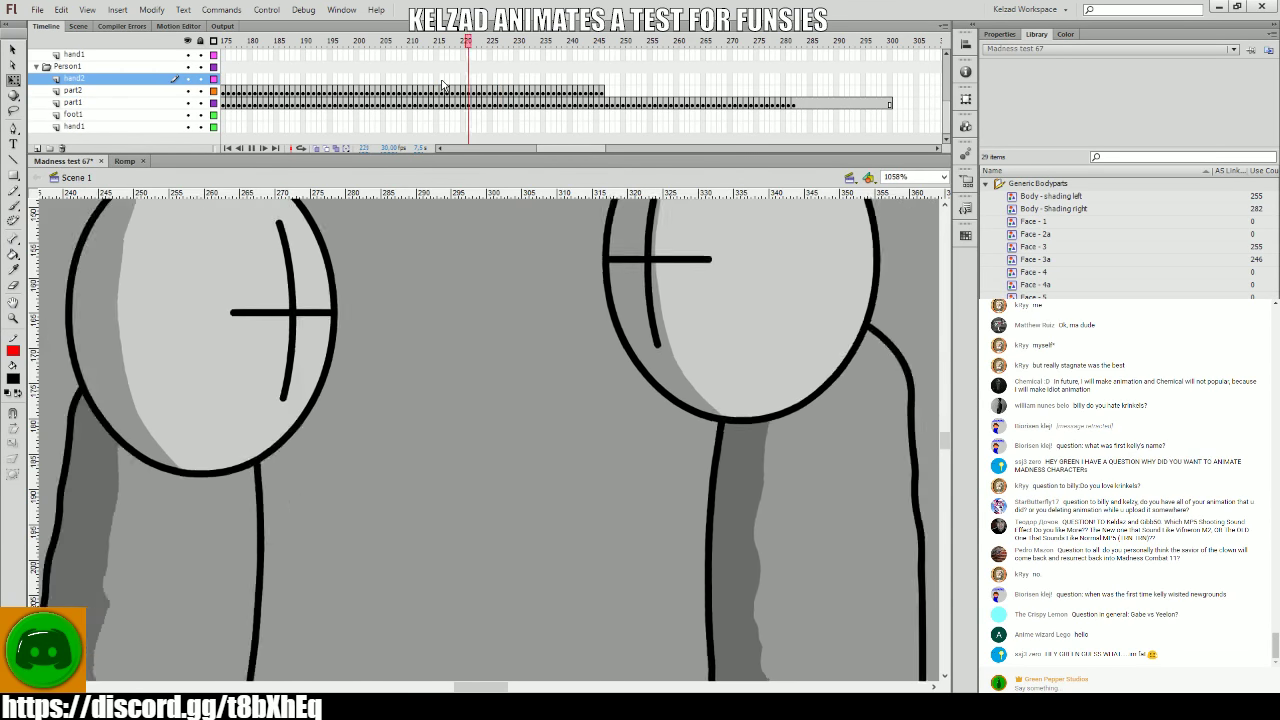
- Compare Person1's head position on frames 228 to 233 of part2 and nudge the head slightly back on frame 233
drag(450, 92, 508, 100)
click(449, 397)
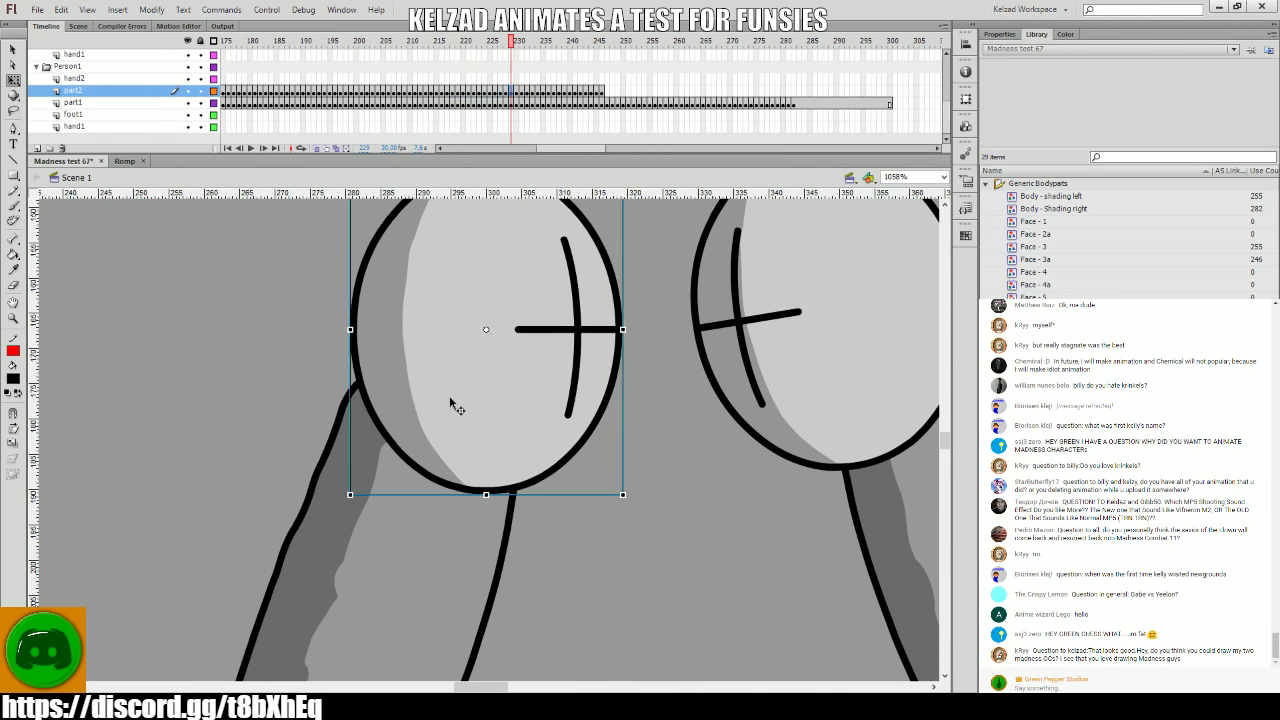
key(comma)
key(comma)
key(period)
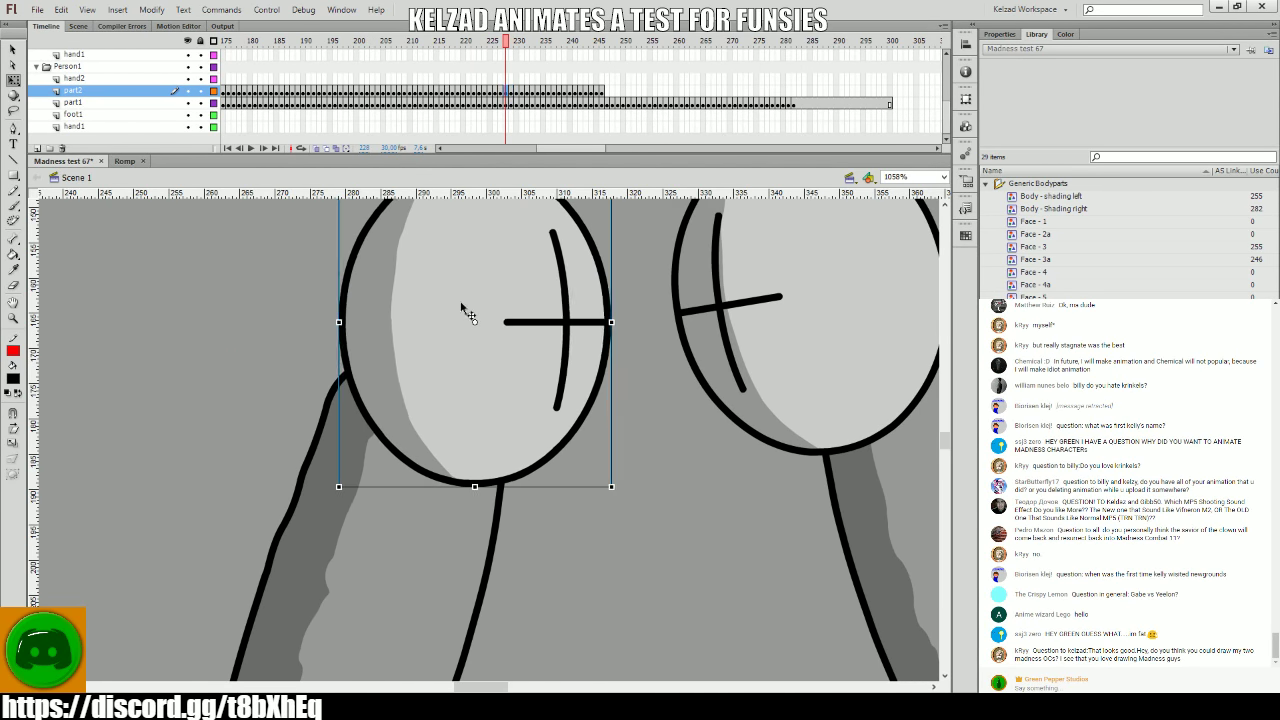
key(period)
key(period)
key(period)
key(period)
key(period)
key(period)
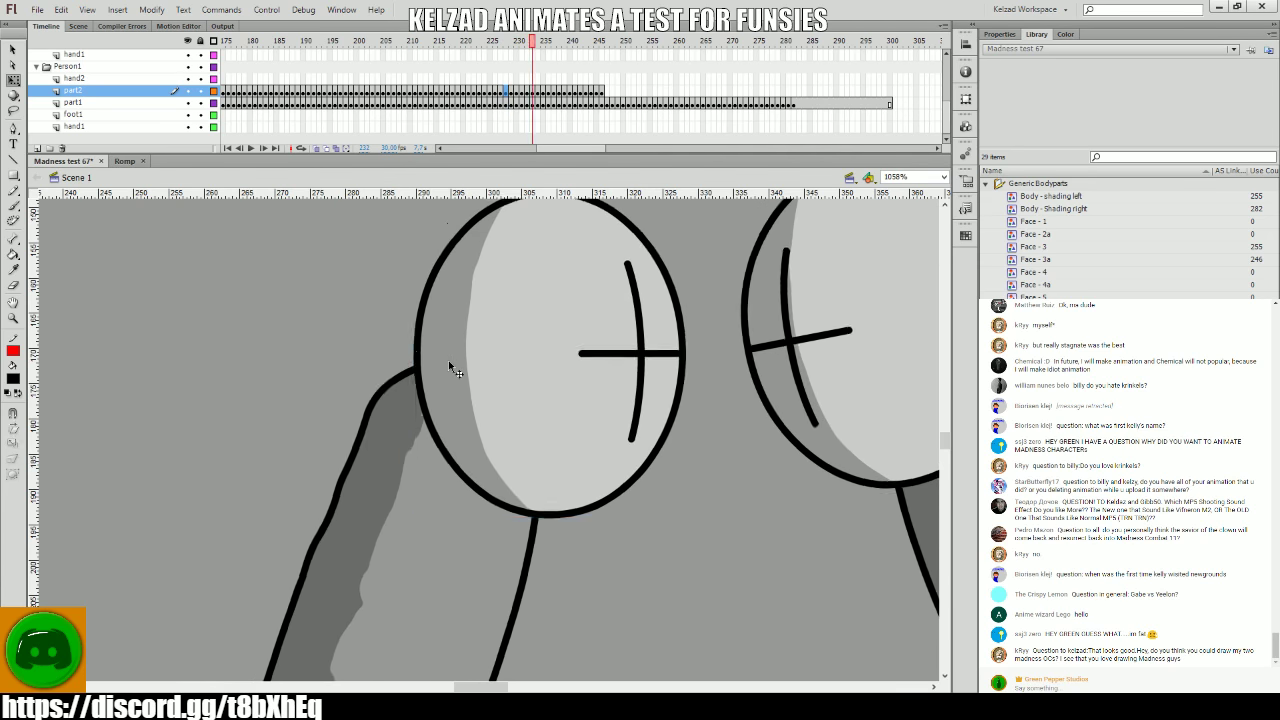
key(period)
key(comma)
key(comma)
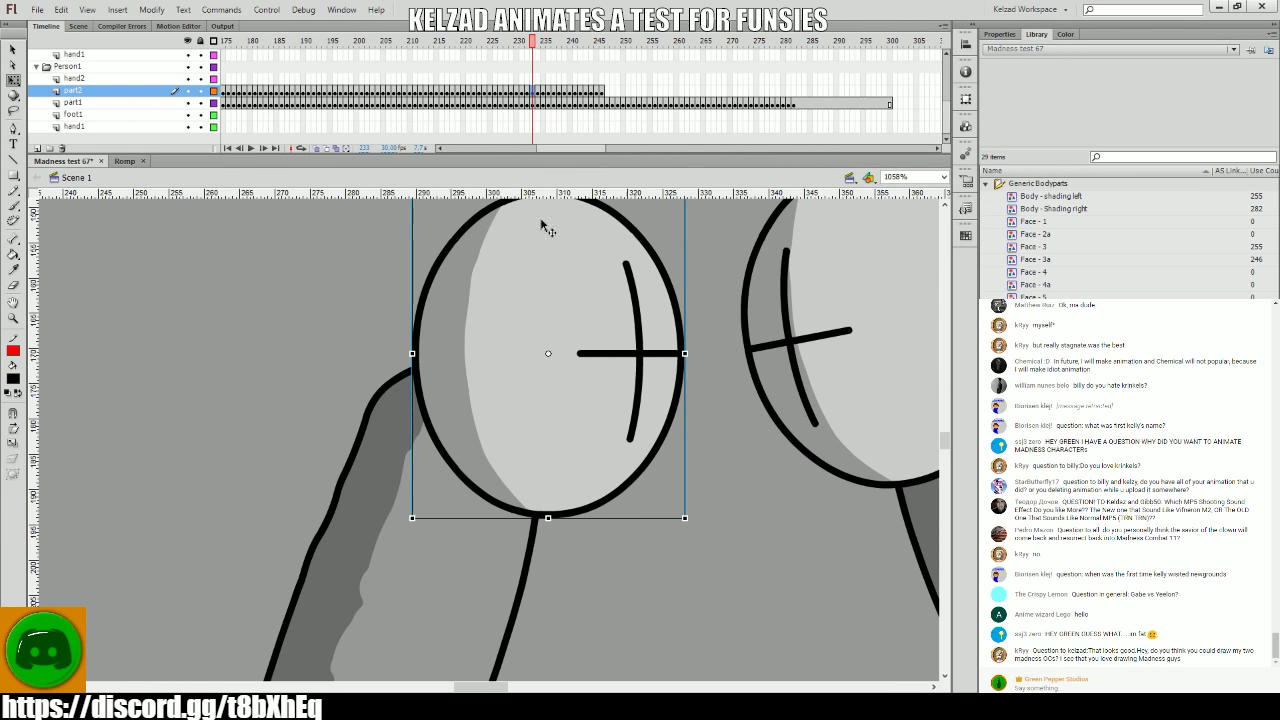
- Step through and play back frames 229 to 240 to check how Person1's head follows the body
key(period)
key(period)
key(period)
key(period)
key(period)
key(period)
key(period)
key(period)
key(period)
key(period)
key(period)
key(period)
key(period)
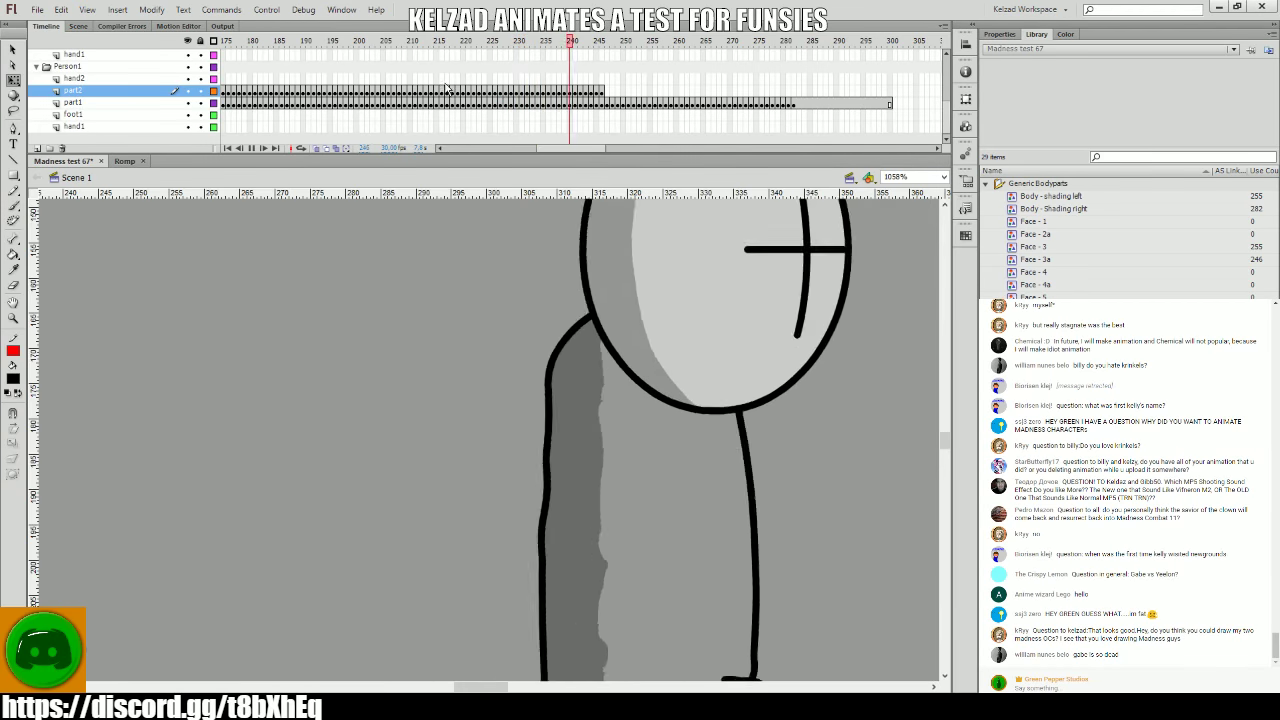
click(441, 79)
drag(512, 79, 563, 92)
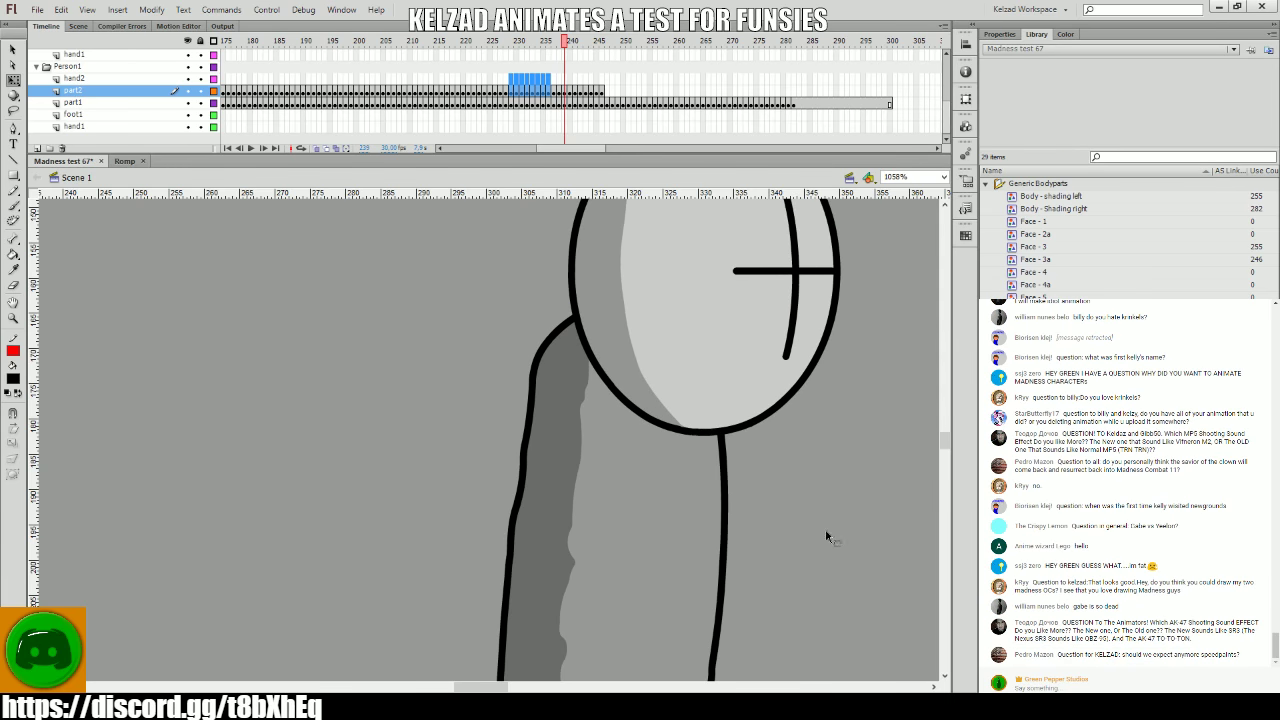
- Nudge Person1's head and body together slightly back on frame 239, comparing them with the poses on frames 238 and 240
click(596, 360)
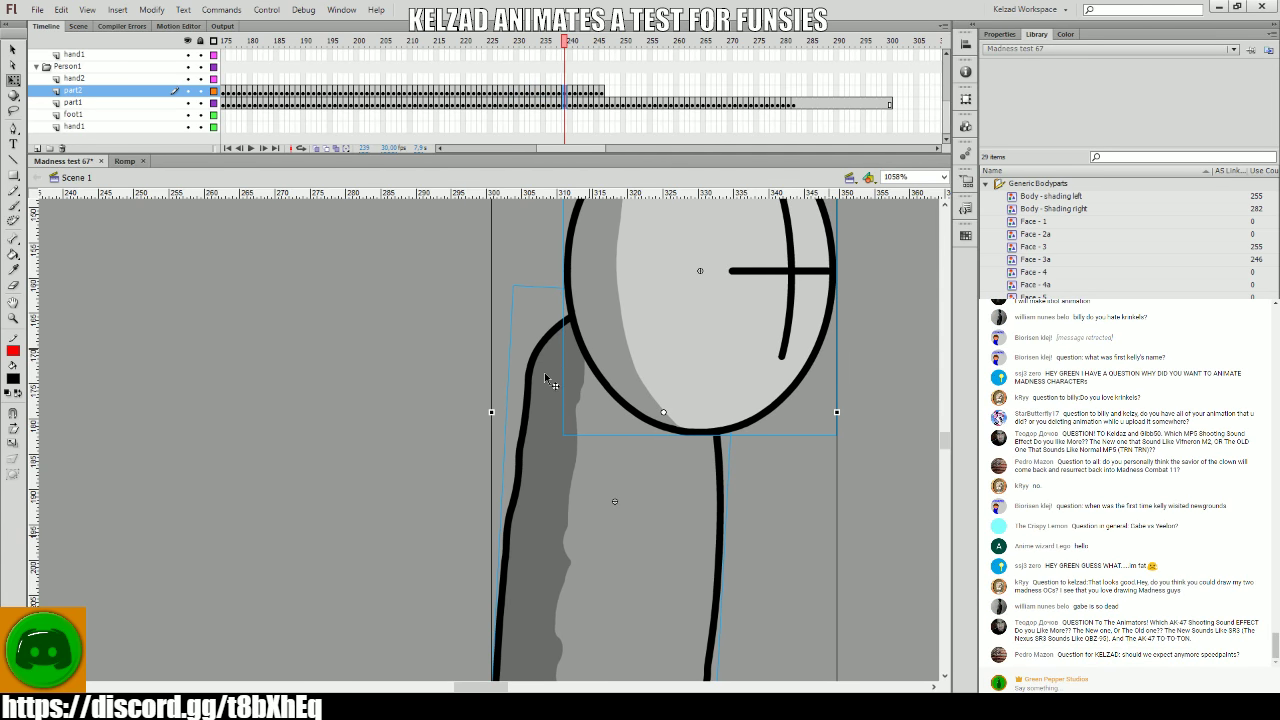
key(comma)
key(comma)
key(period)
key(period)
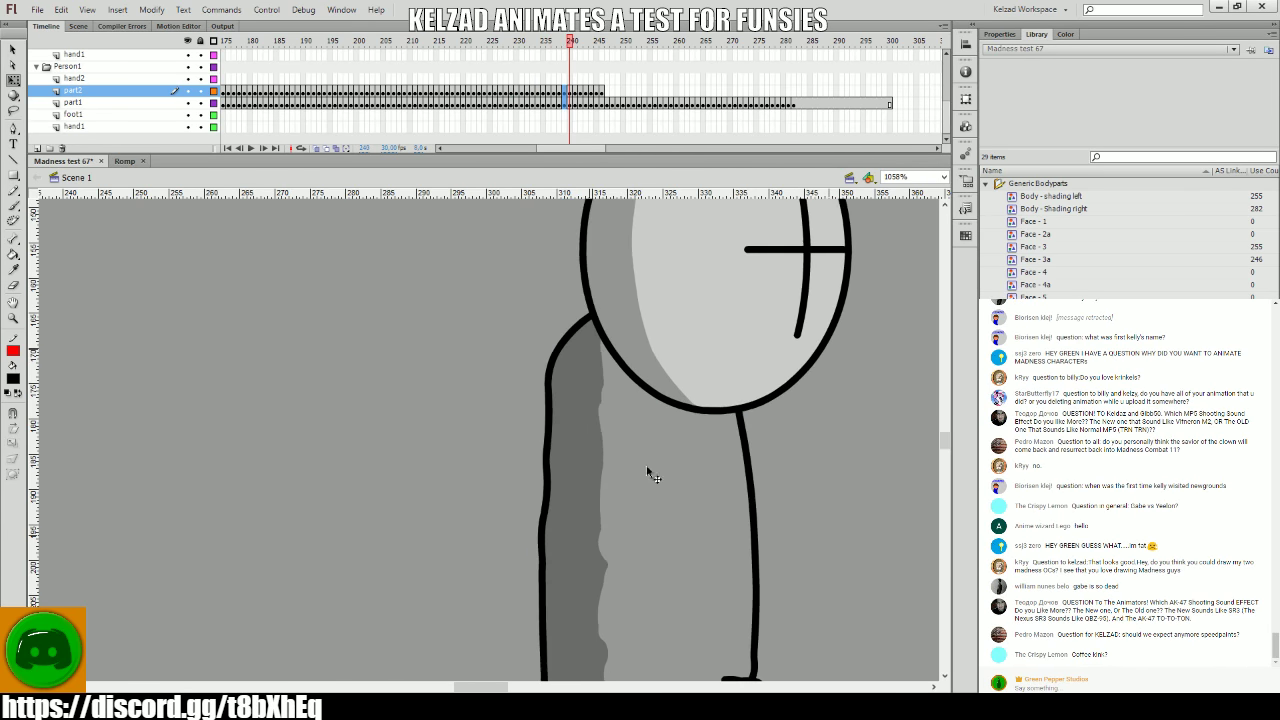
click(744, 489)
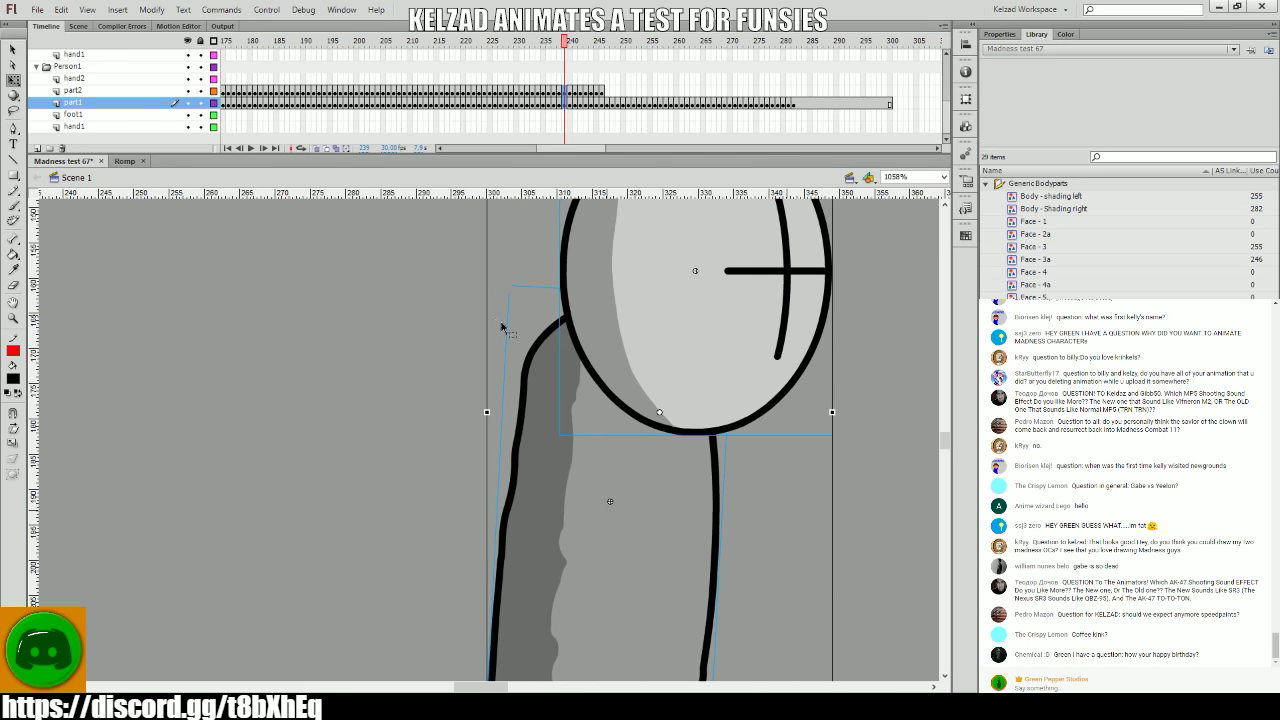
click(561, 366)
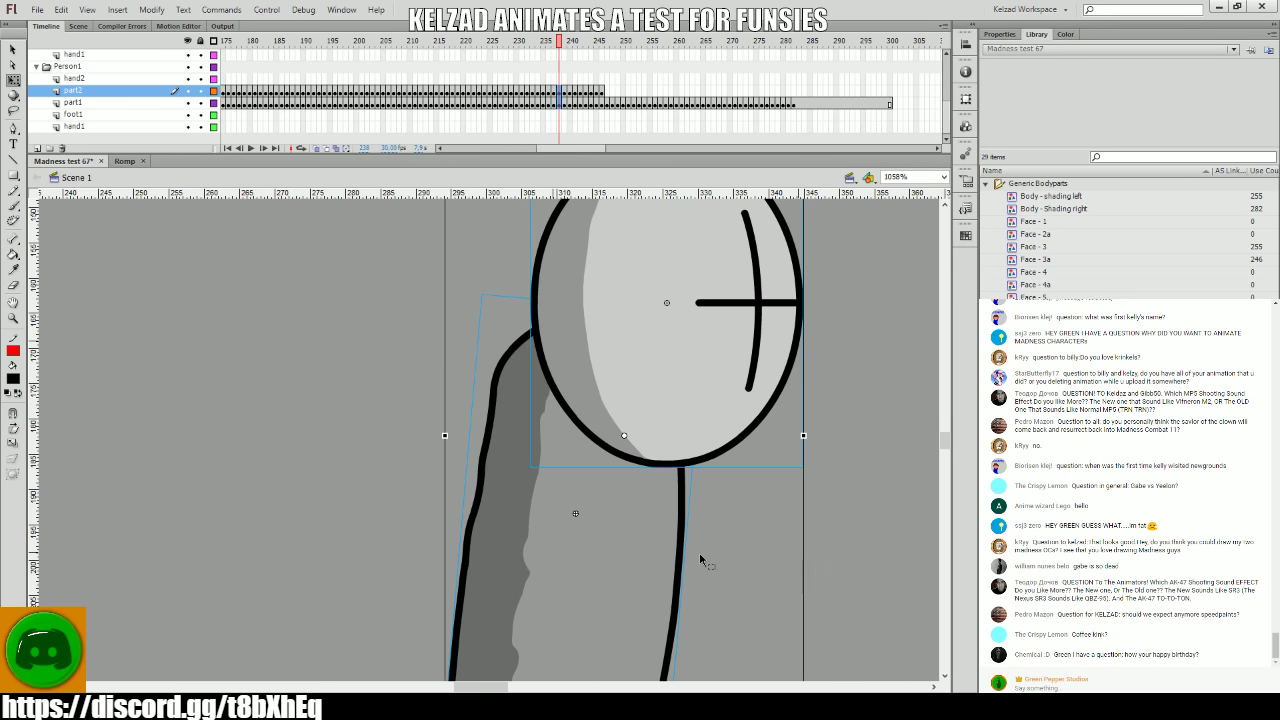
- Review frames 235 to 246, then keyframe Person1's head on frame 247 of part2, keeping it seated on the neck
drag(750, 562, 594, 528)
click(676, 447)
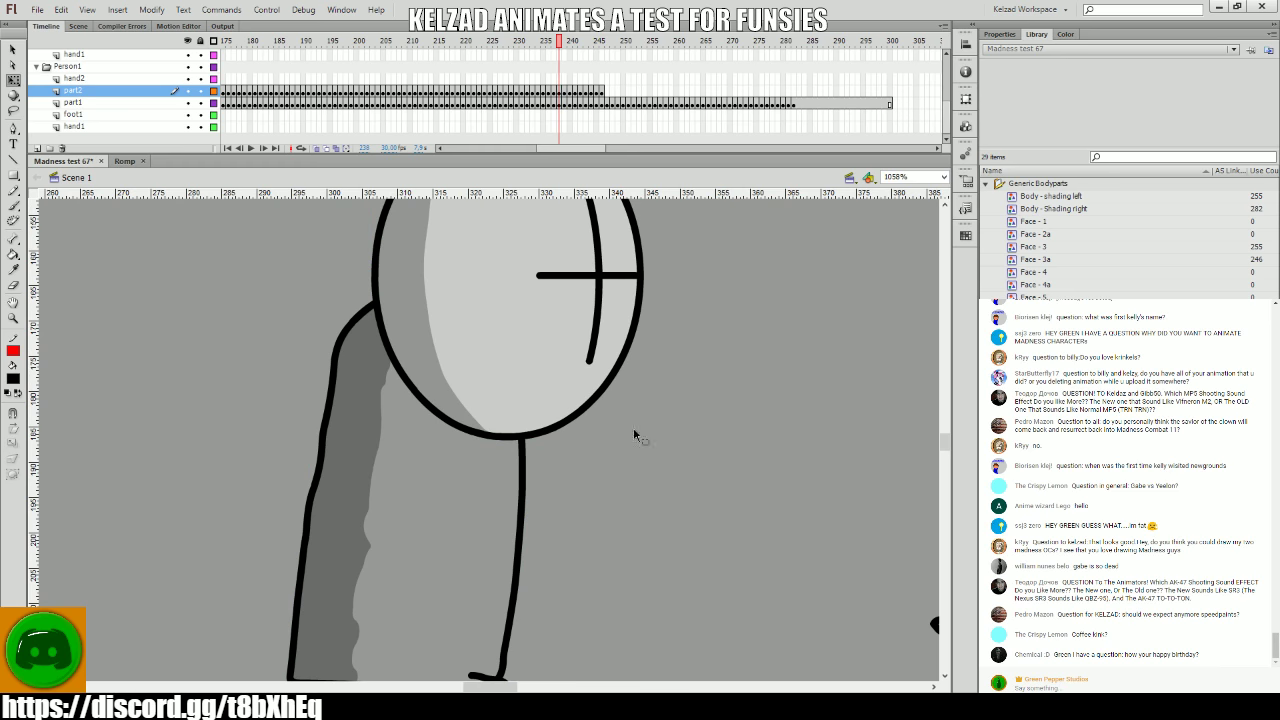
drag(548, 66, 594, 72)
key(period)
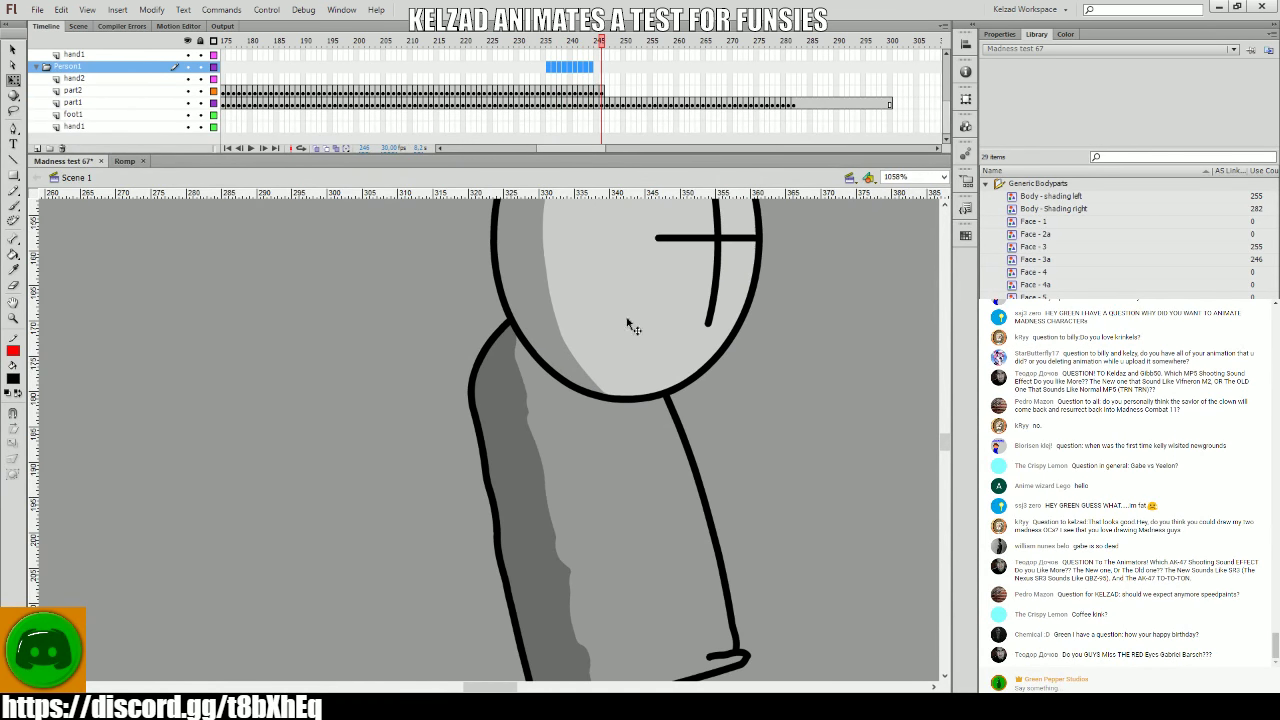
click(629, 323)
drag(629, 323, 343, 400)
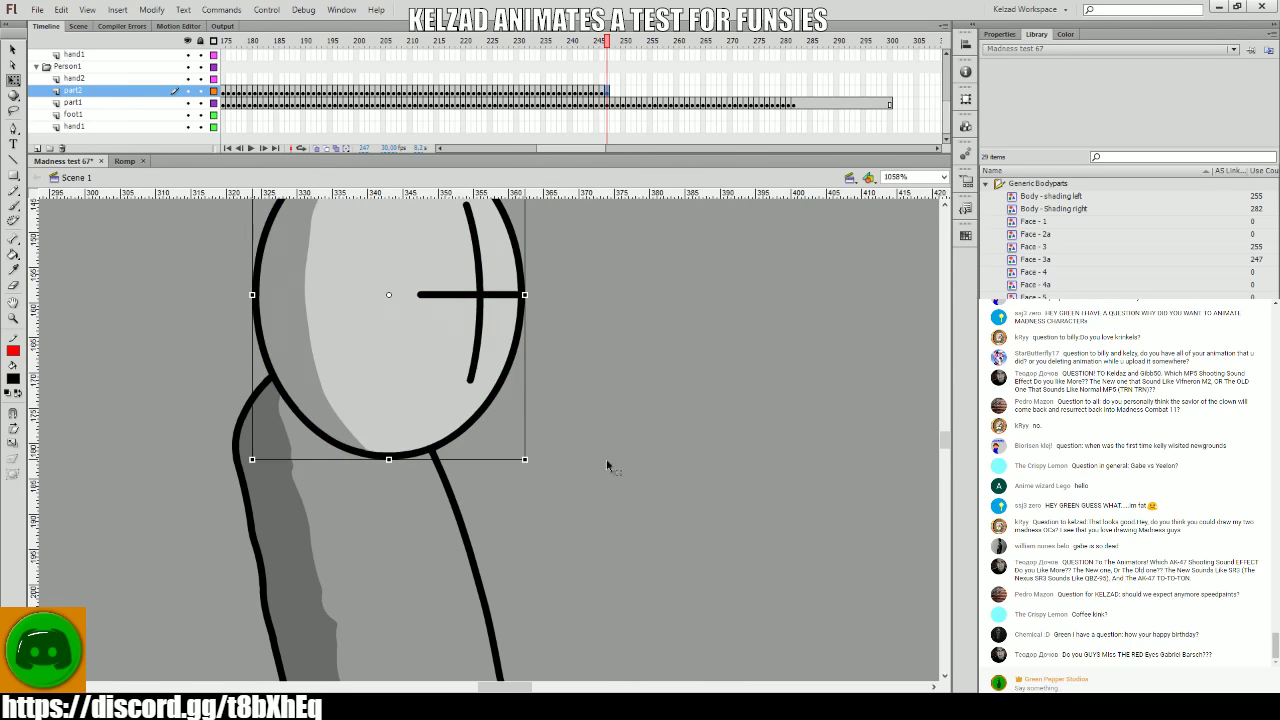
drag(606, 463, 390, 447)
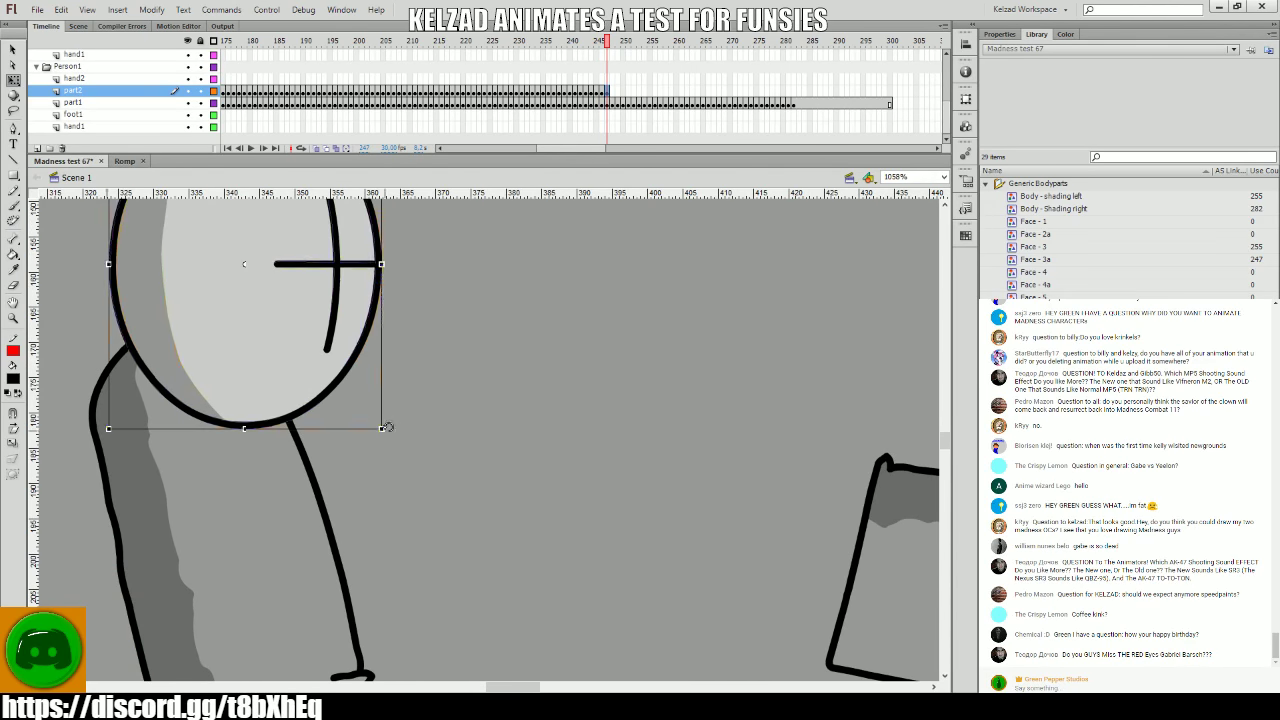
- Keyframe Person1's head on frames 248 to 253 of part2, tilting it slightly forward and lowering it with the body
key(period)
key(period)
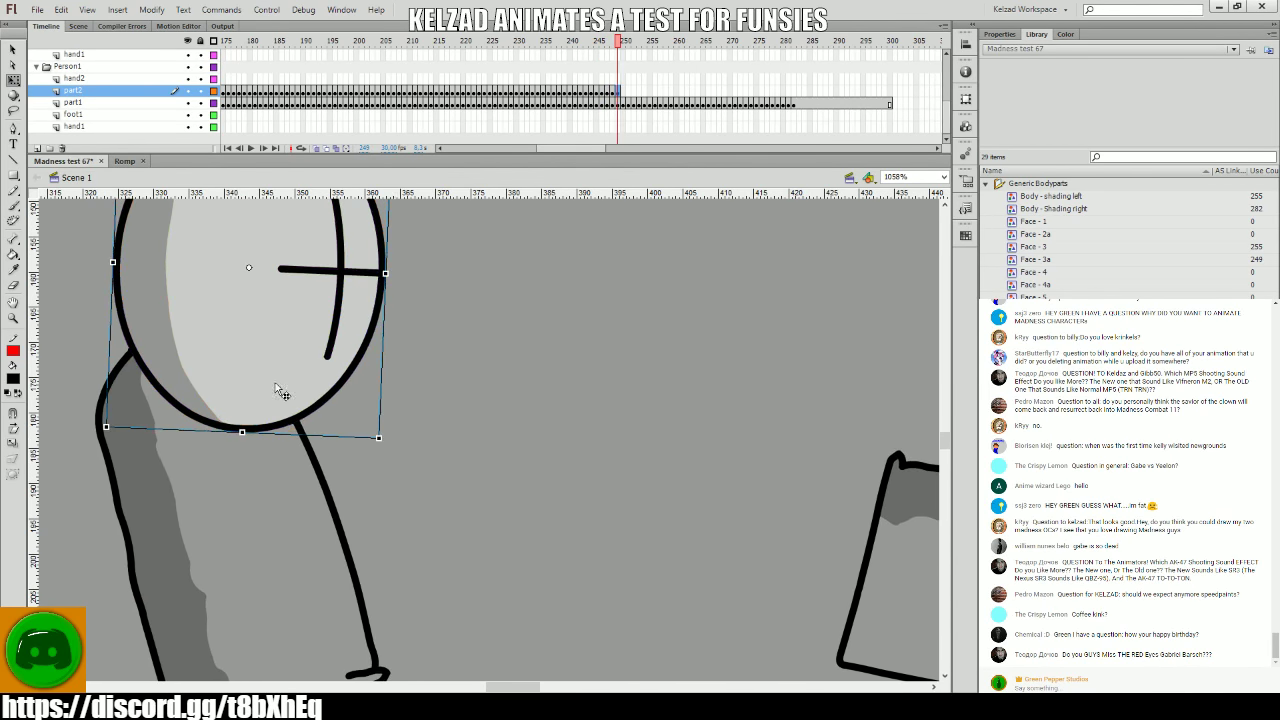
key(period)
key(period)
key(period)
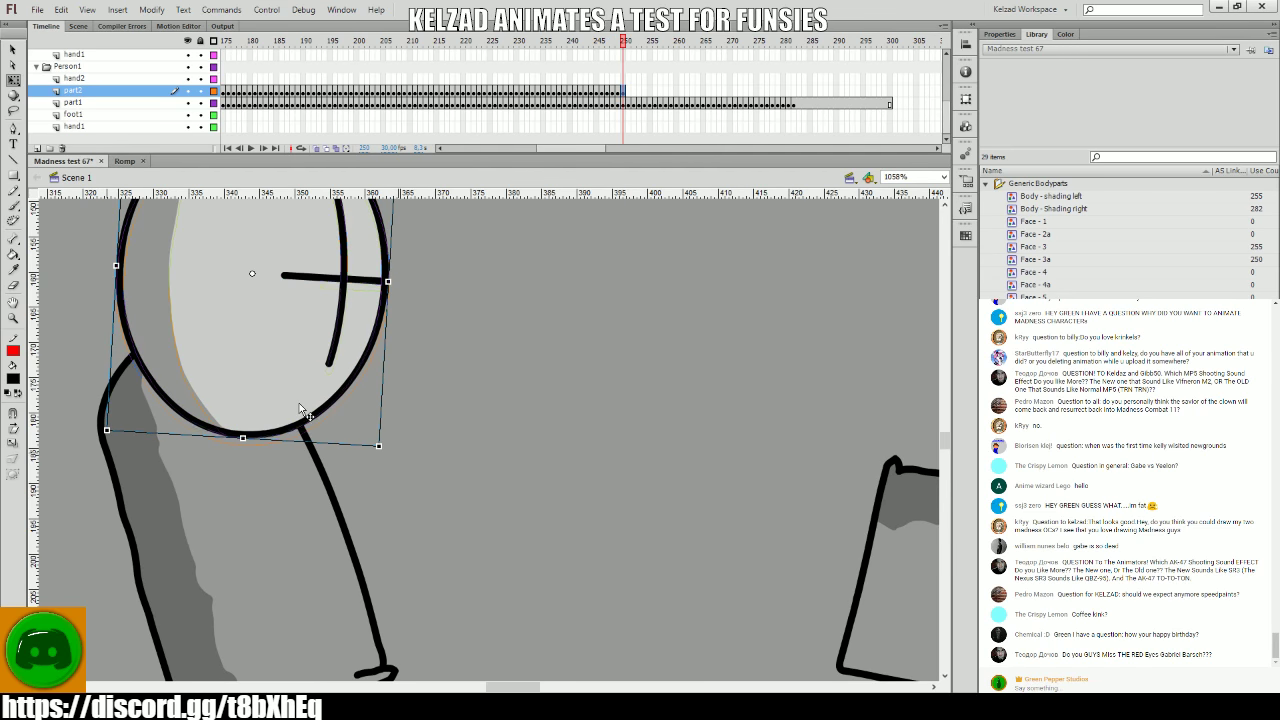
key(period)
key(period)
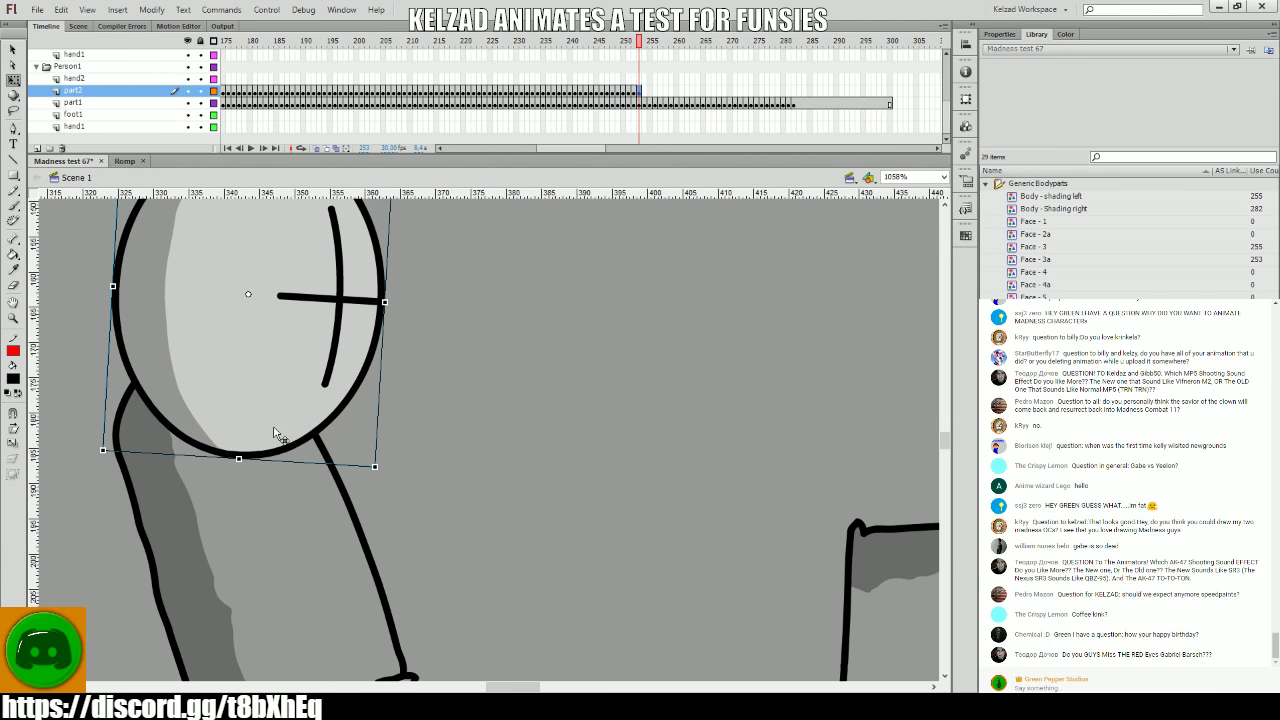
- Keyframe Person1's head on frames 254 to 262 of part2, moving it forward and up and finally back with the body
key(F6)
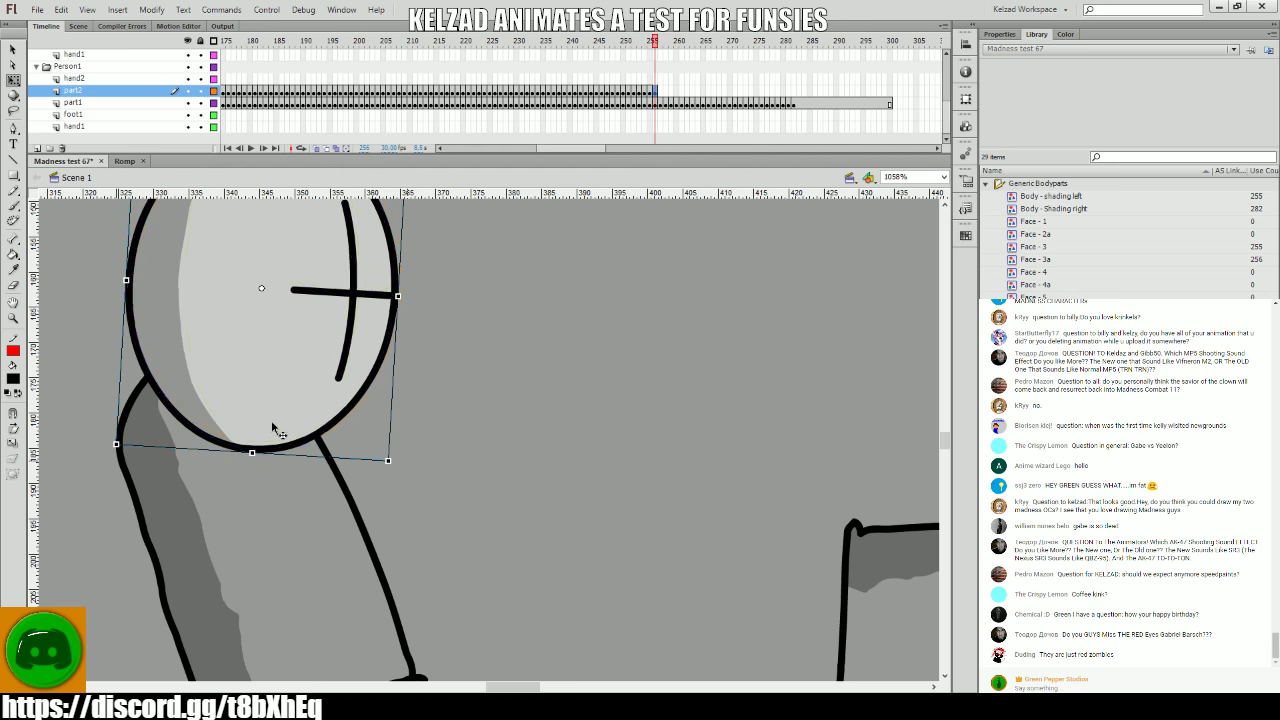
key(F6)
key(F6)
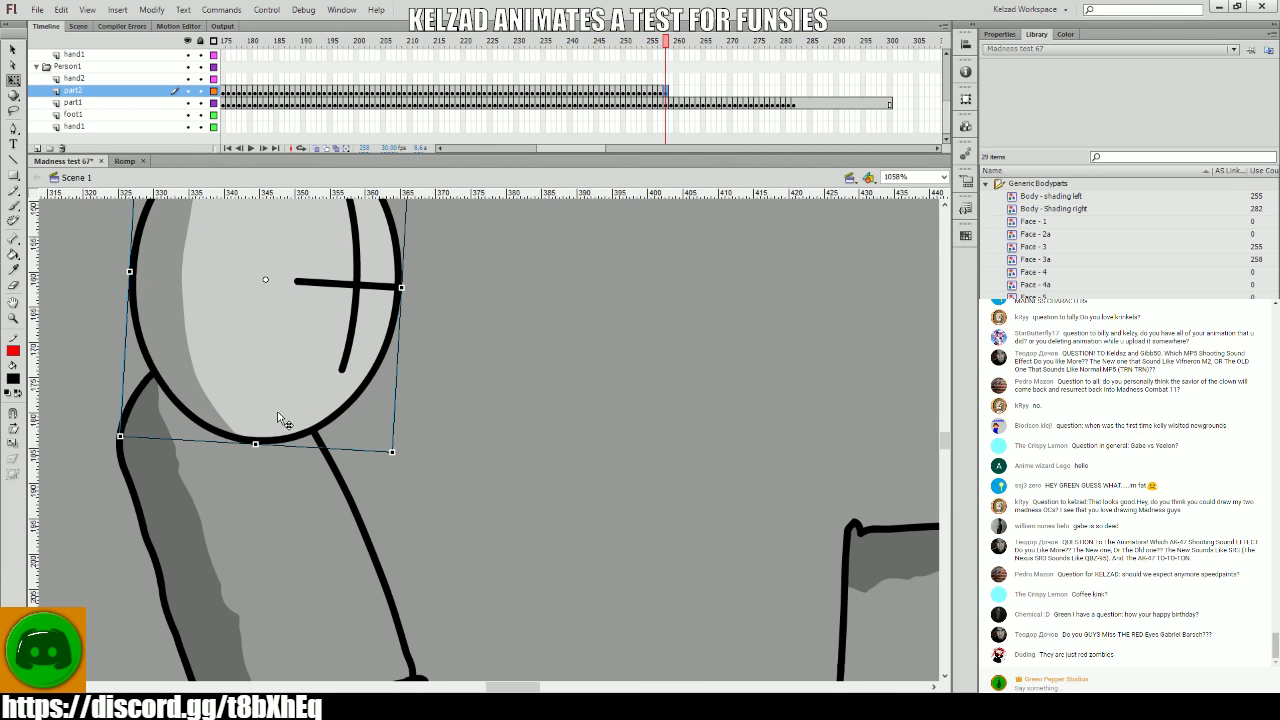
key(F6)
key(F6)
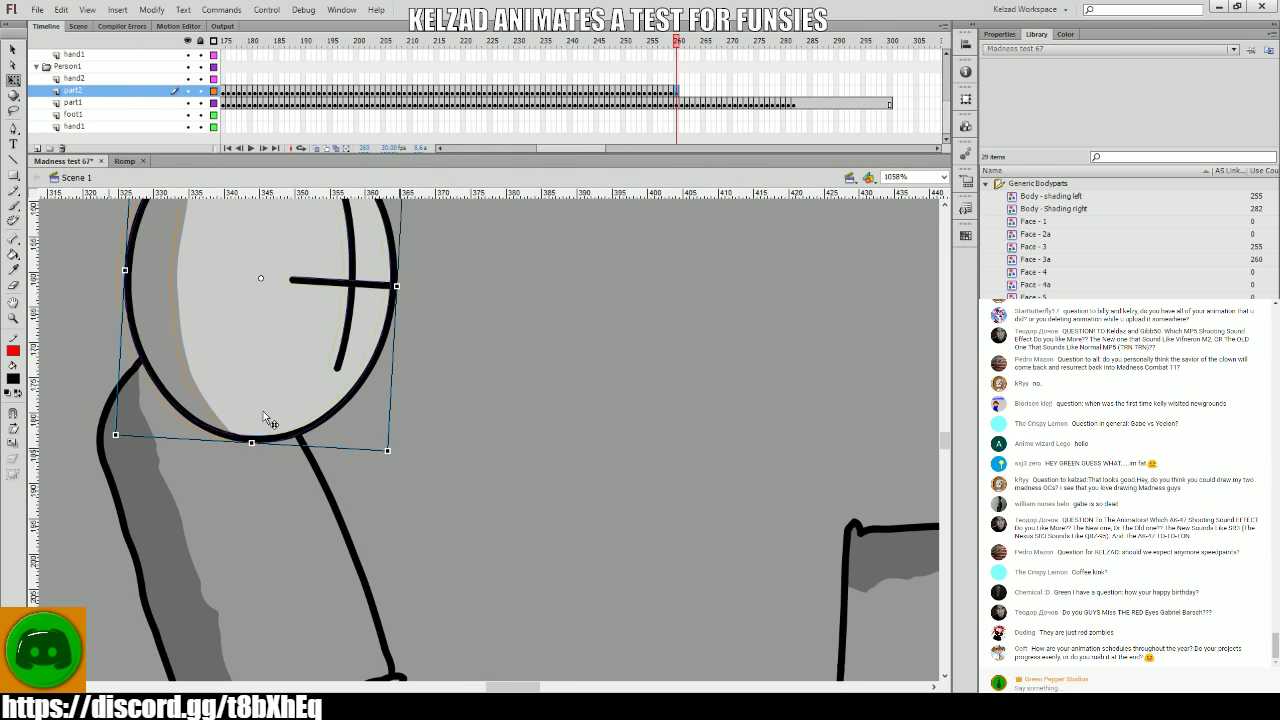
key(F6)
key(F6)
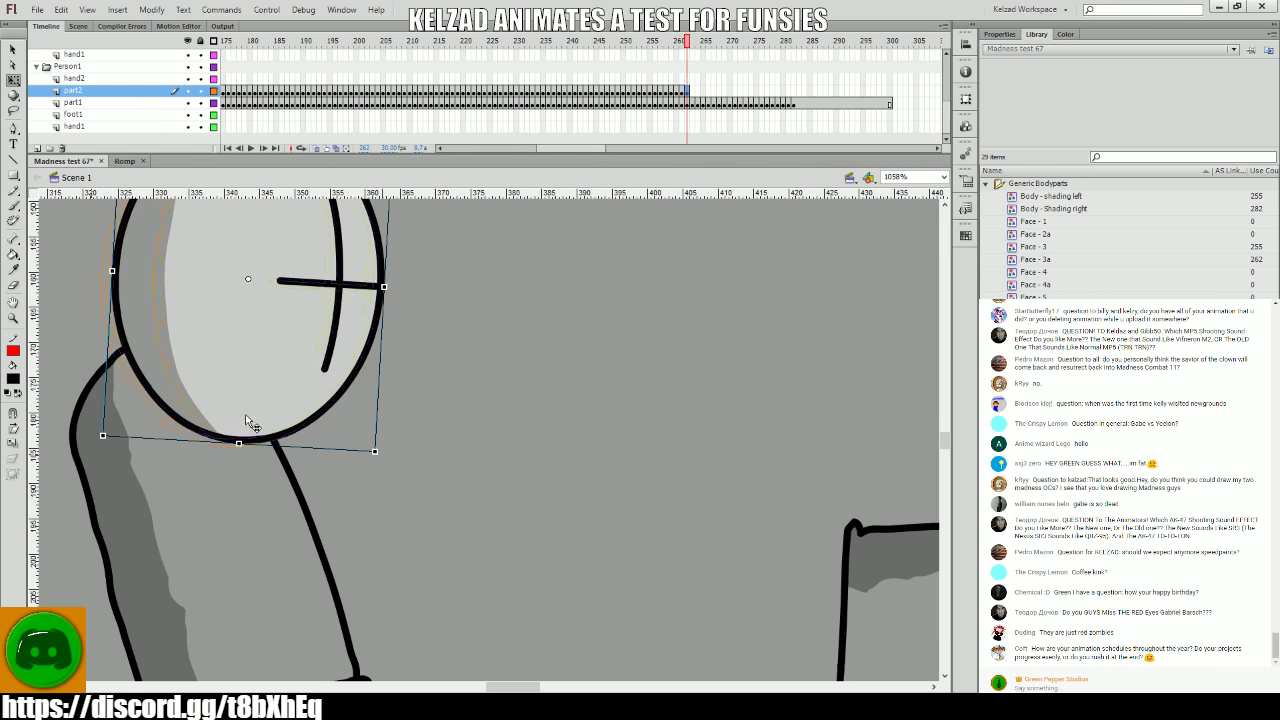
- Keyframe Person1's head on frames 263 to 274 of part2, moving it back to stay on the neck
drag(248, 420, 291, 421)
key(F6)
key(F6)
key(F6)
key(F6)
key(F6)
key(F6)
key(F6)
key(F6)
key(F6)
key(F6)
key(F6)
key(F6)
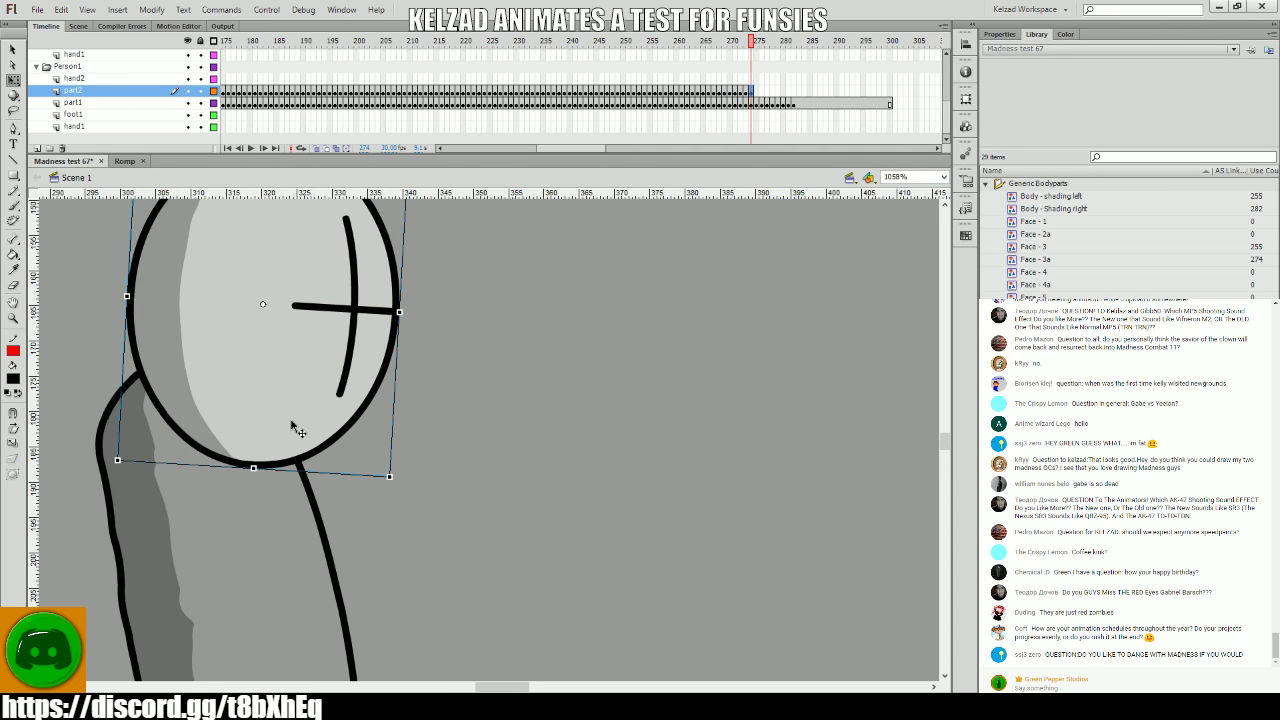
- Keyframe Person1's head on frames 275 to 279 of part2, moving it further back and reducing its forward tilt
key(F6)
key(F6)
mouse_move(290, 425)
mouse_down()
mouse_move(255, 423)
mouse_move(292, 433)
mouse_up()
key(F6)
key(F6)
key(F6)
drag(364, 471, 360, 463)
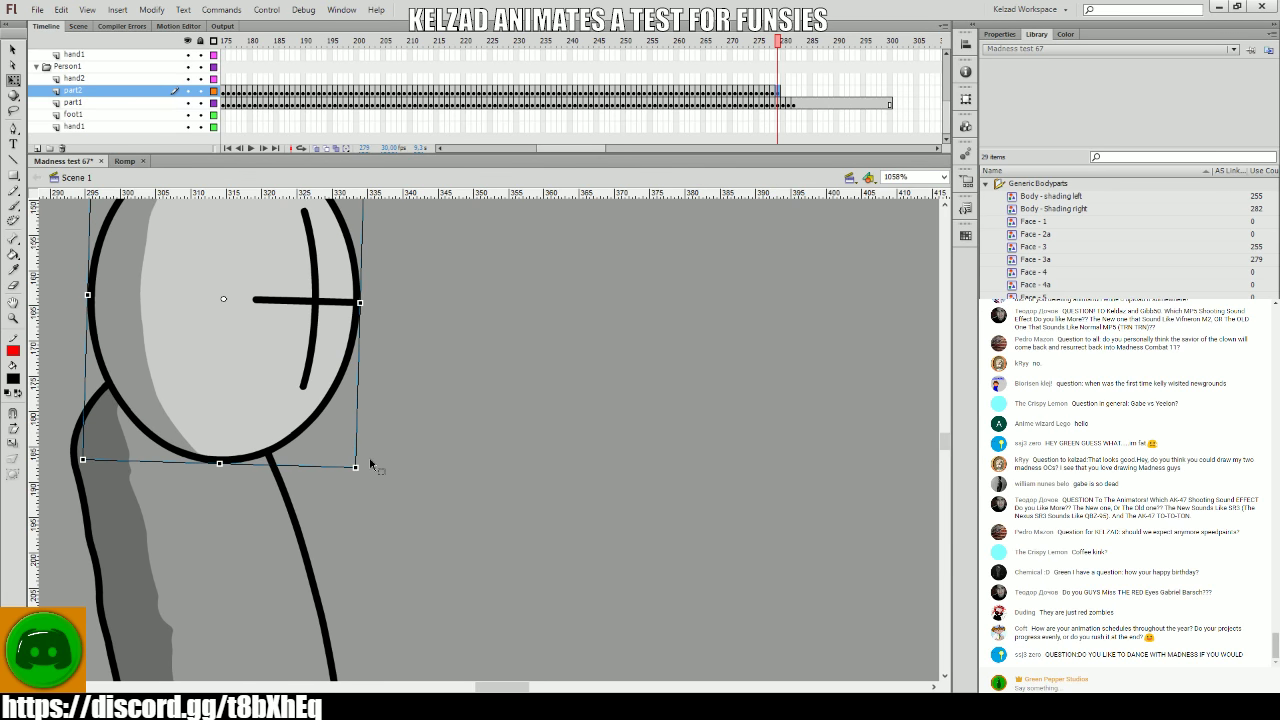
- Keyframe Person1's head on frame 280 of part2, rotating it slightly toward upright and matching its position against frame 279
key(comma)
key(period)
key(comma)
key(period)
drag(365, 461, 366, 461)
key(comma)
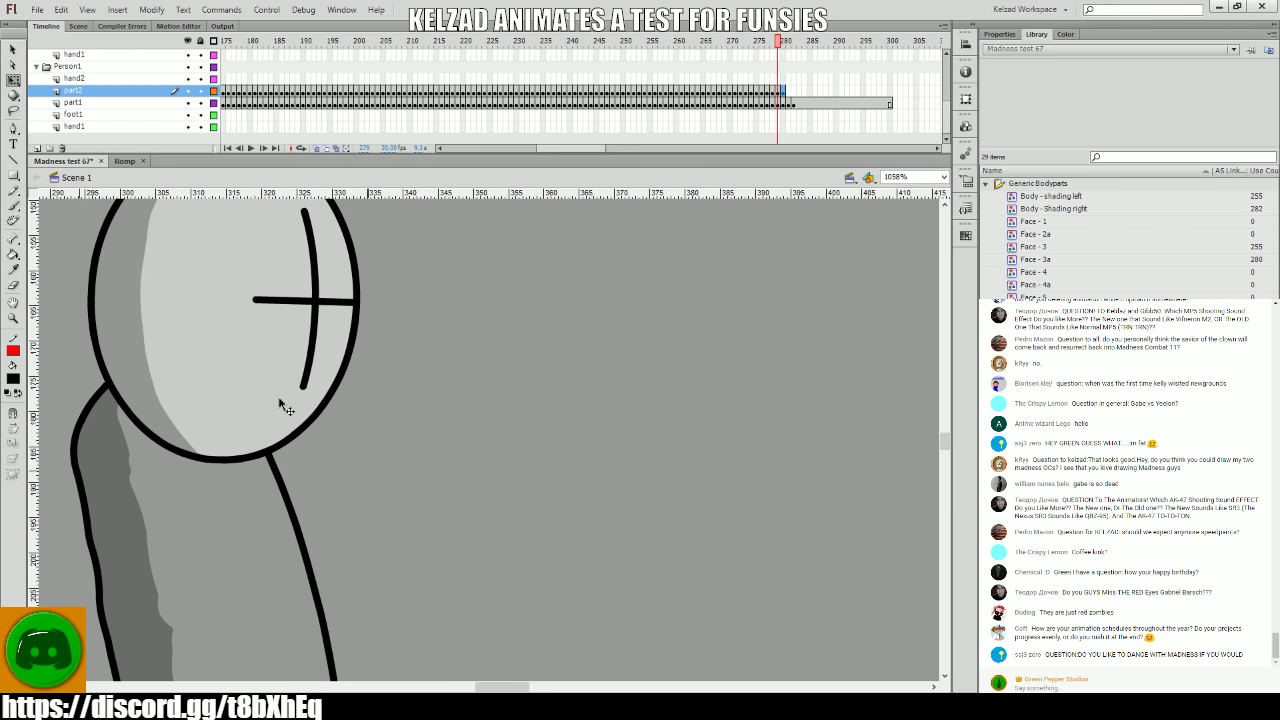
key(period)
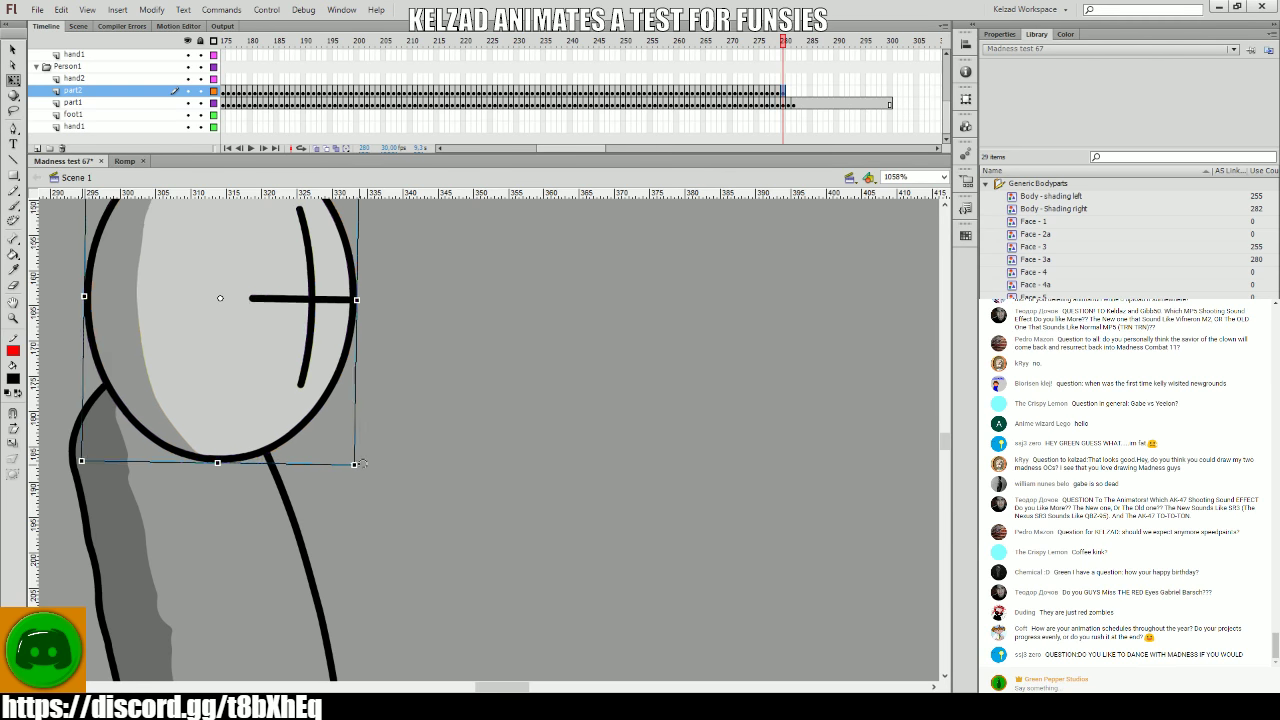
key(comma)
key(period)
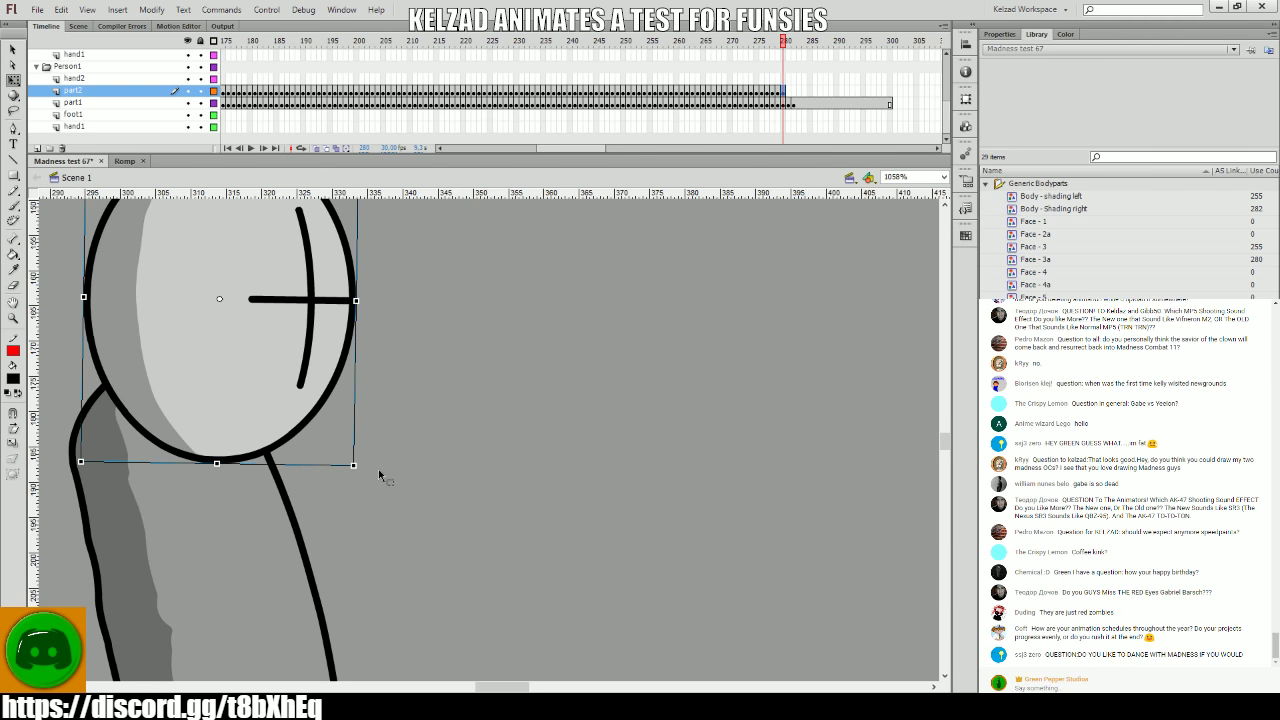
- Keyframe Person1's head on frames 281 and 282, straightening it to upright and nudging it back, and extend part2 to frame 300
key(period)
key(comma)
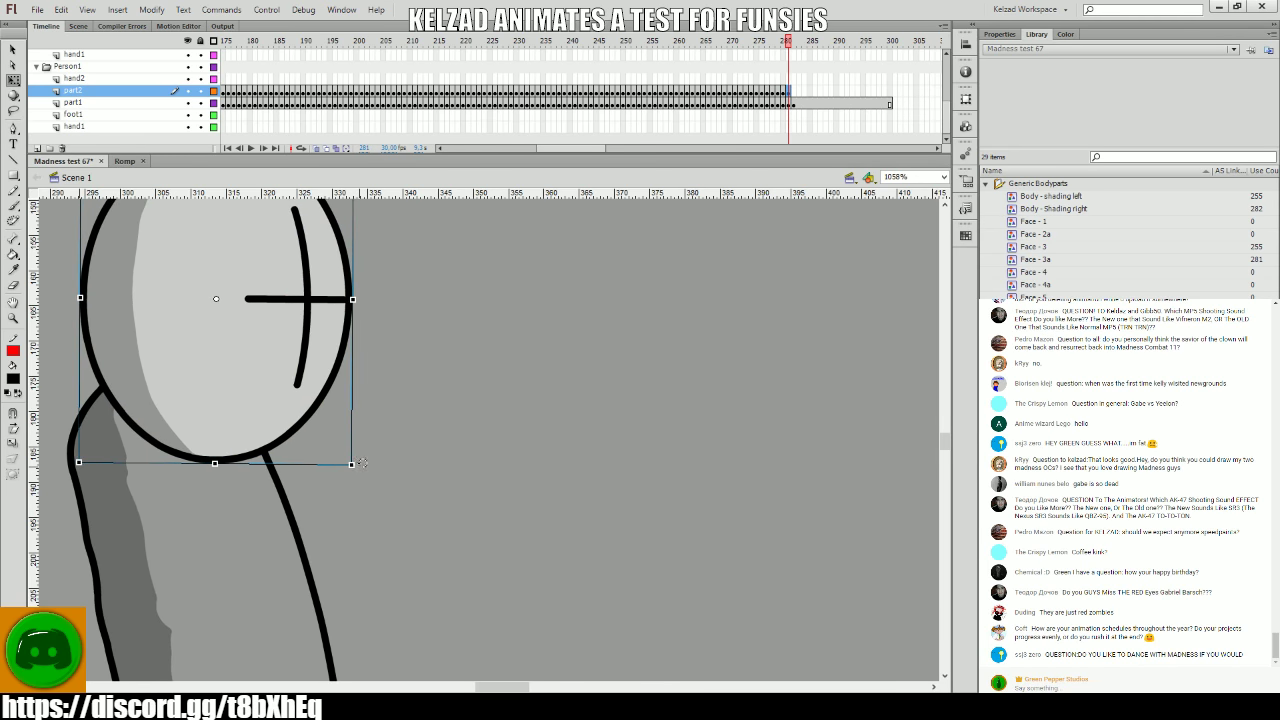
key(period)
drag(297, 425, 295, 425)
key(period)
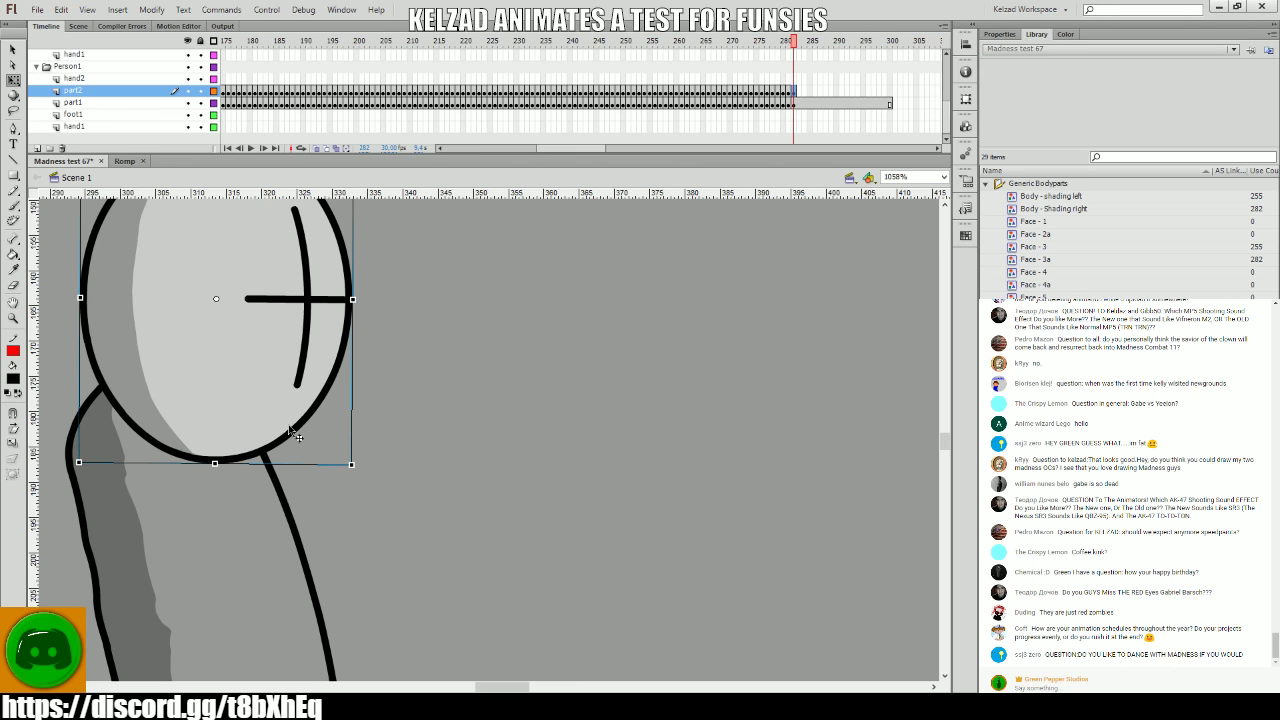
key(Left)
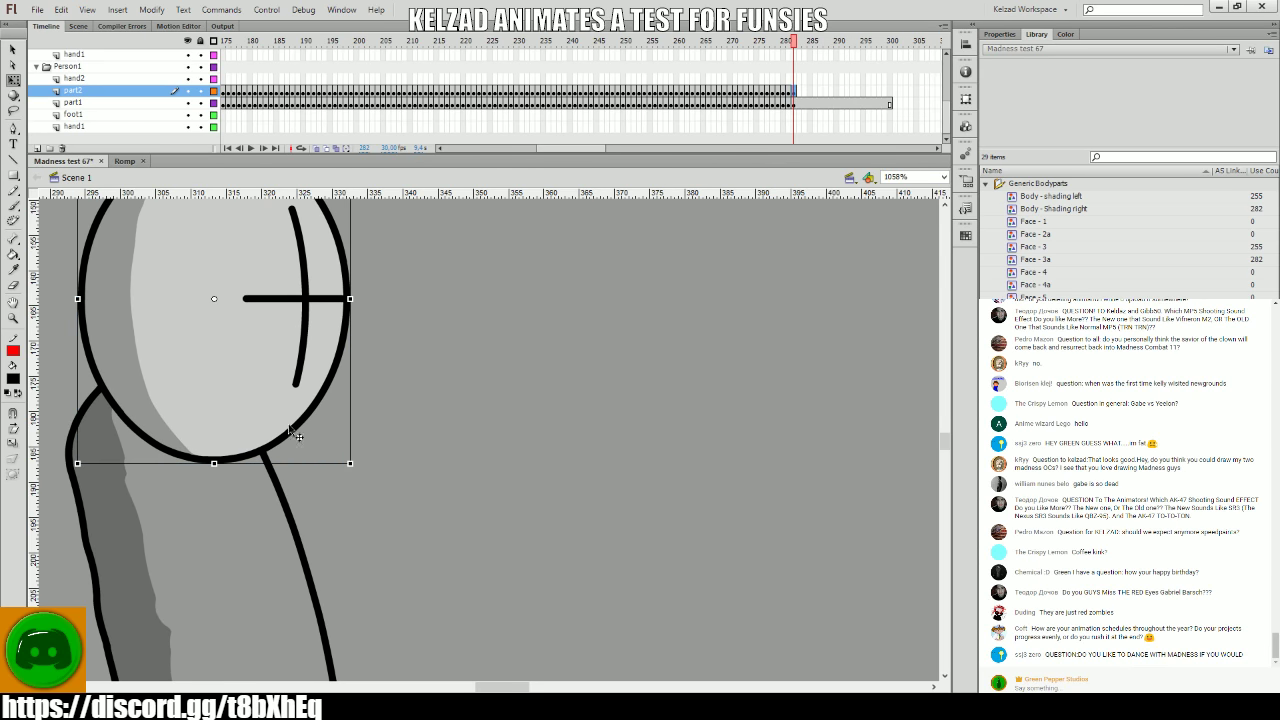
click(887, 92)
drag(893, 95, 766, 88)
- Play back and scrub through the frames around 244 to 254 to check Person1's head motion against the body
click(623, 92)
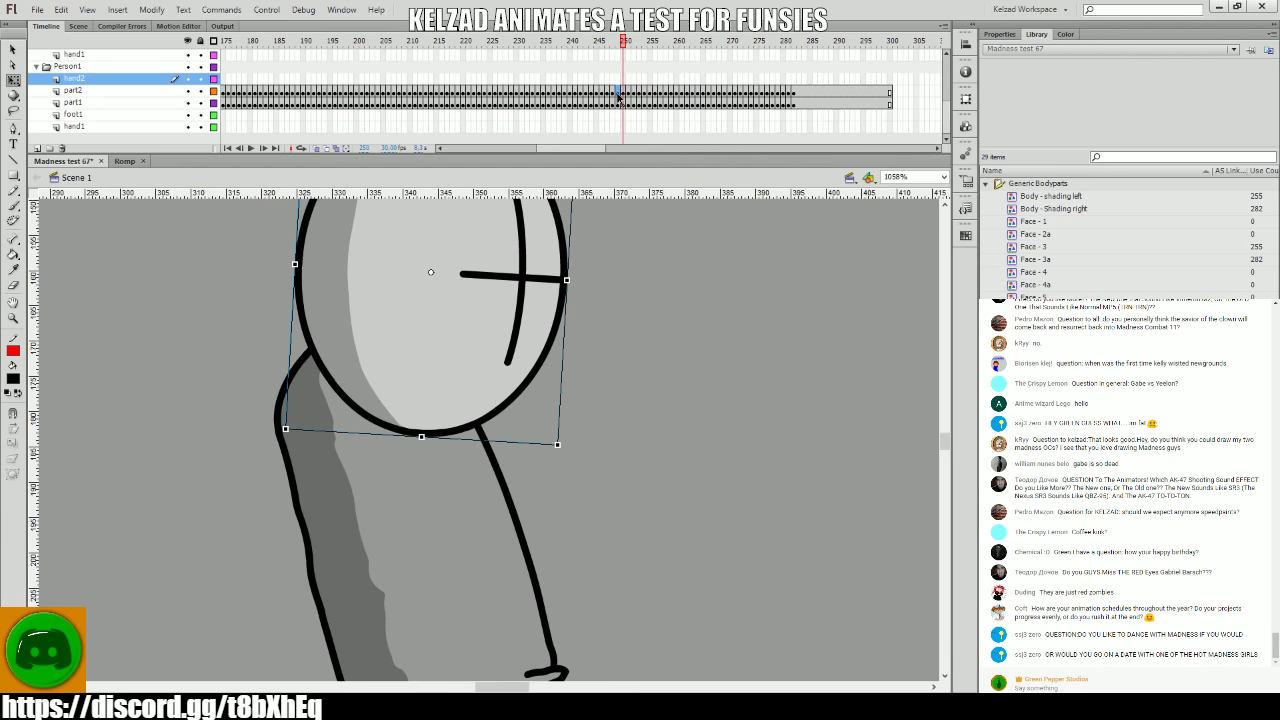
click(514, 386)
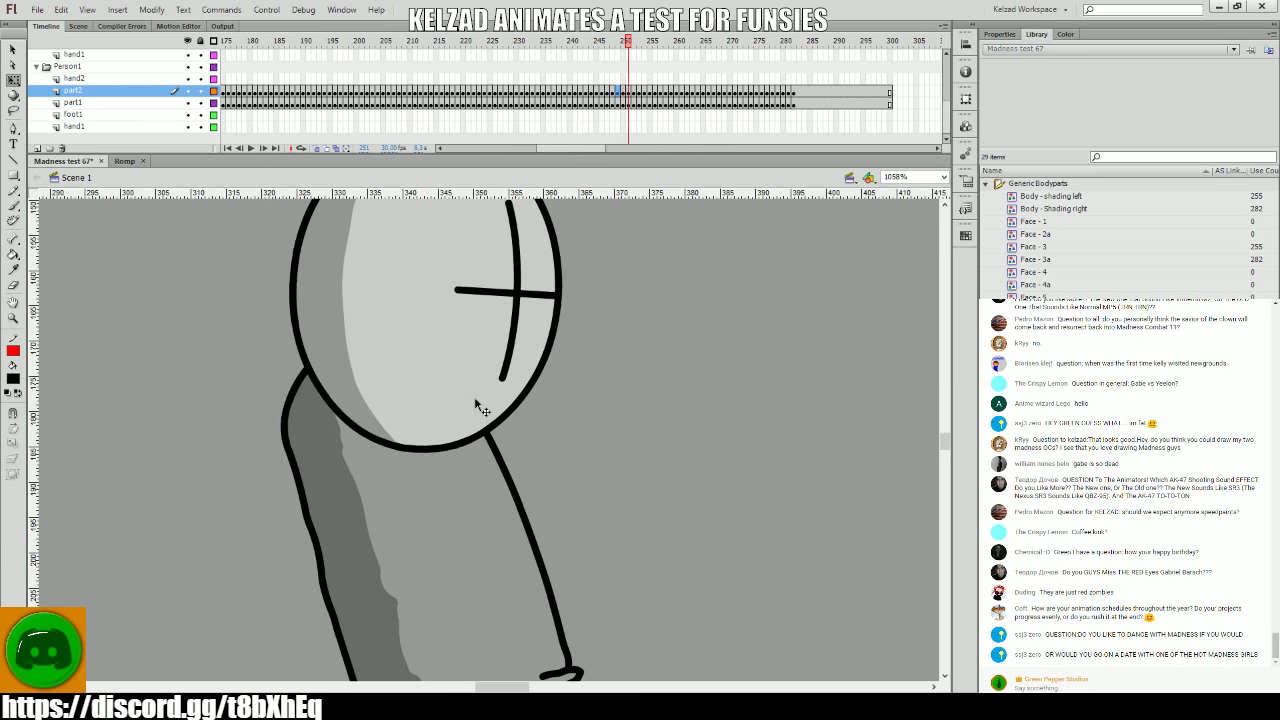
key(.)
key(.)
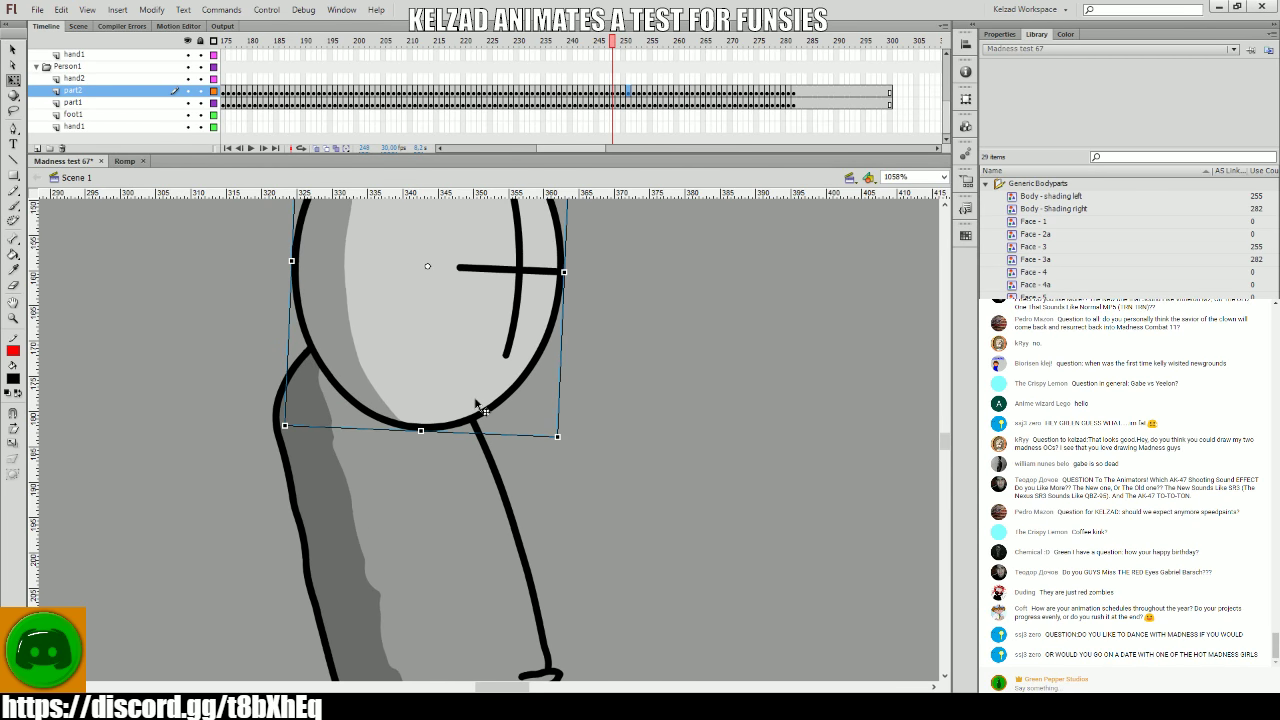
click(476, 404)
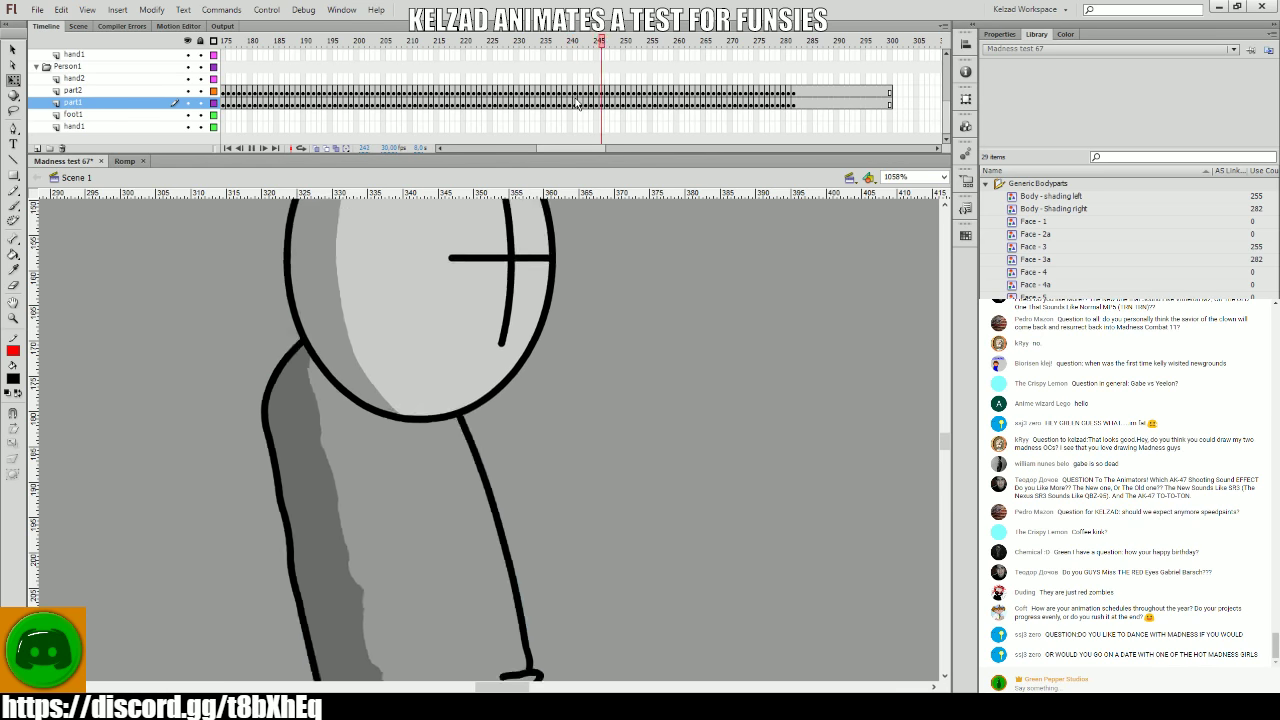
click(555, 103)
click(618, 94)
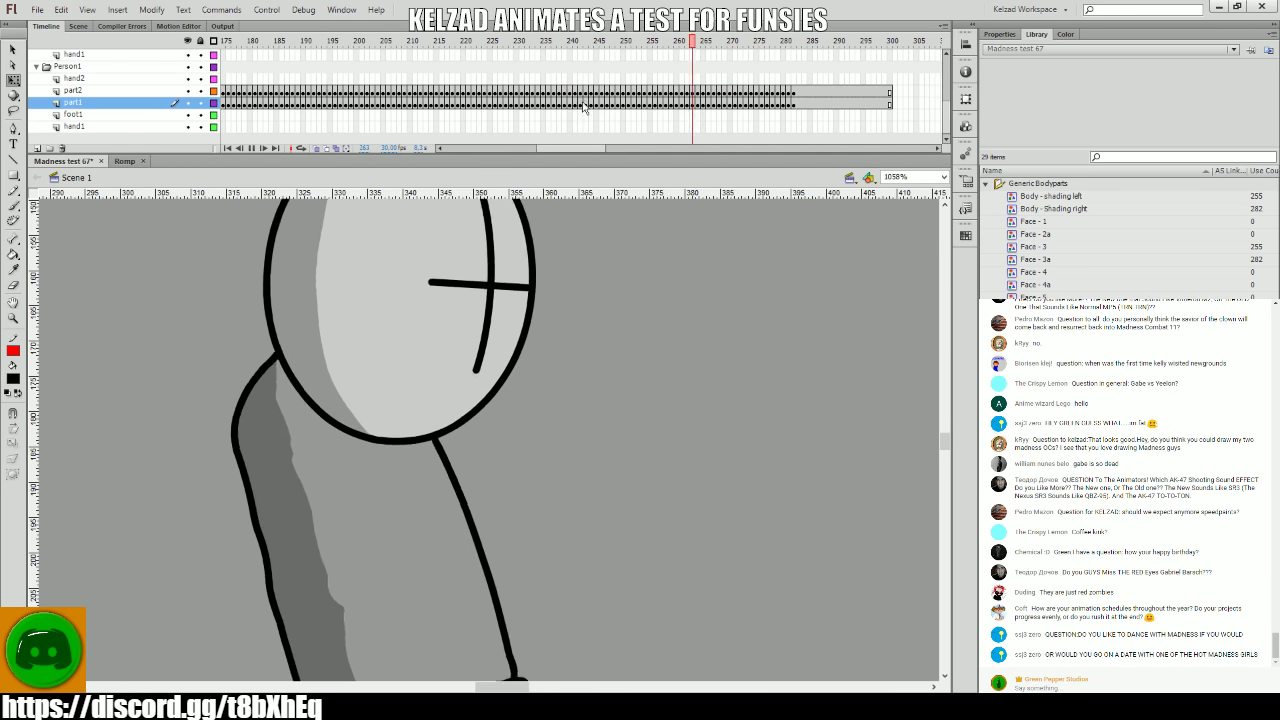
drag(597, 94, 641, 94)
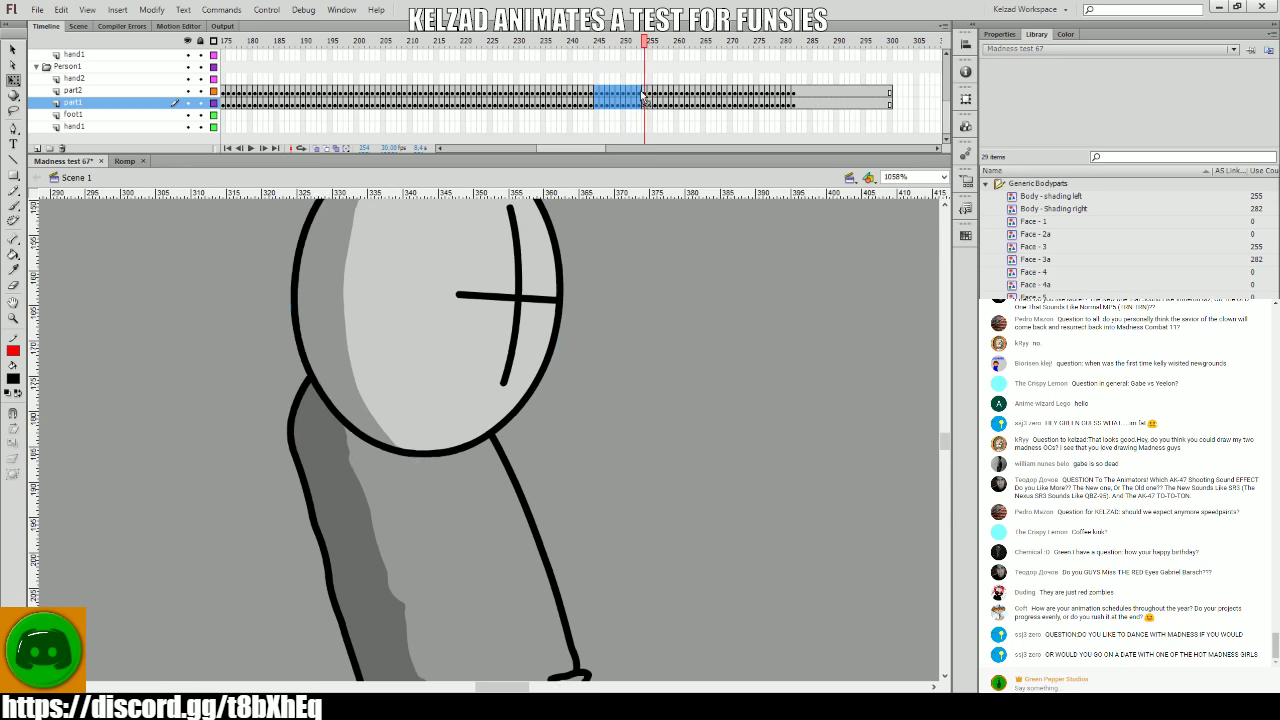
- Nudge Person1's head slightly on frame 253 of part2, comparing it with the neighbouring frames, and save the document
click(451, 362)
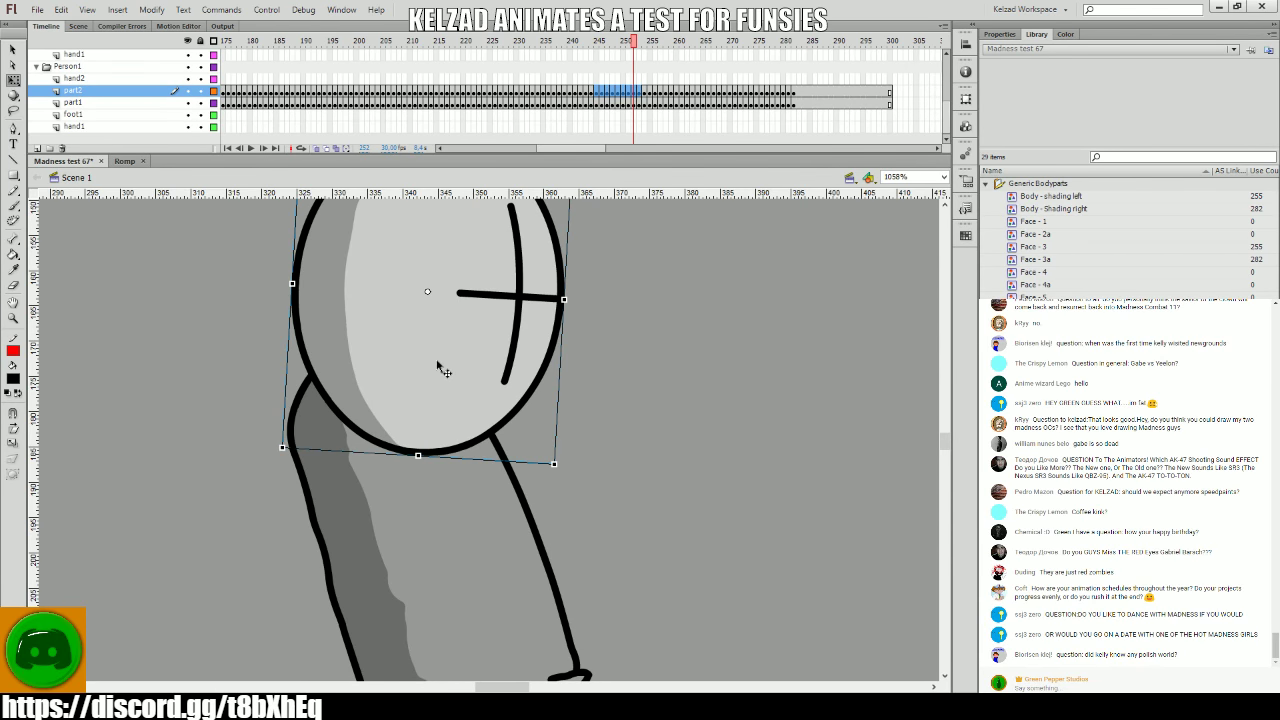
key(period)
key(period)
key(comma)
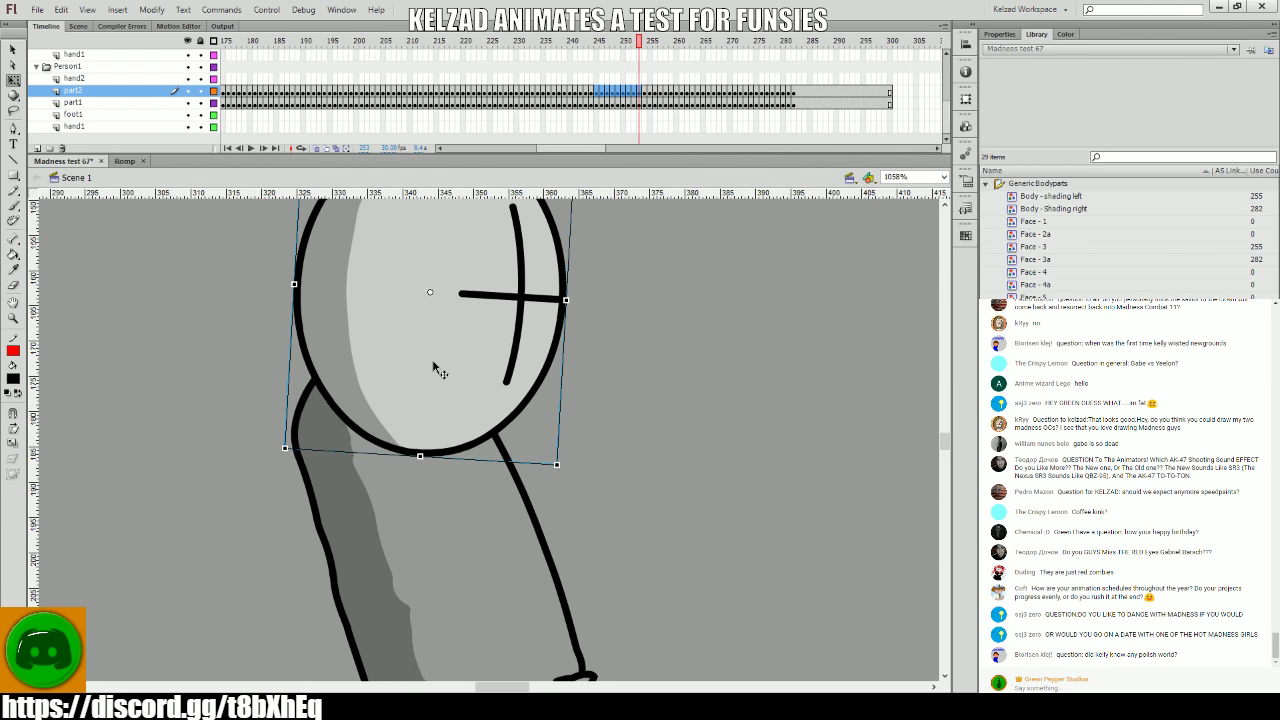
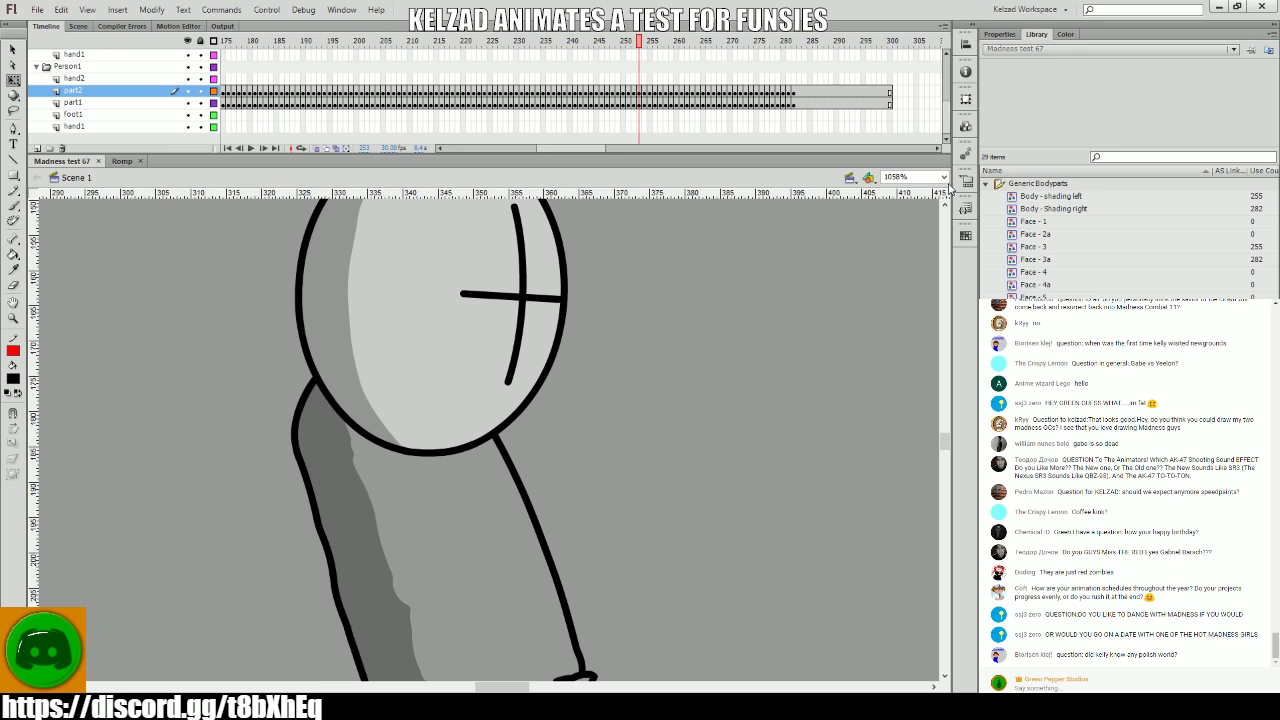
- Adjust Person1's body slightly on frame 226 of part1, comparing its position with frames 225 and 227
text(100)
key(Return)
drag(526, 96, 492, 90)
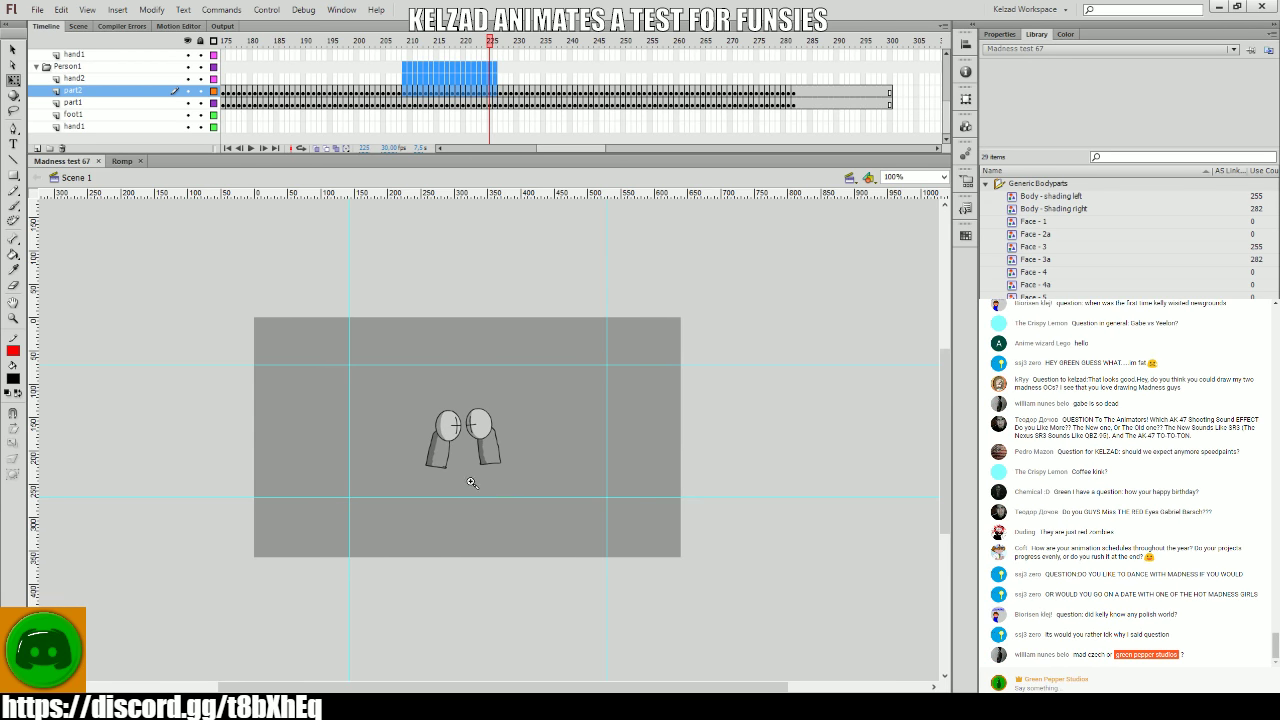
drag(420, 412, 510, 532)
drag(414, 339, 413, 341)
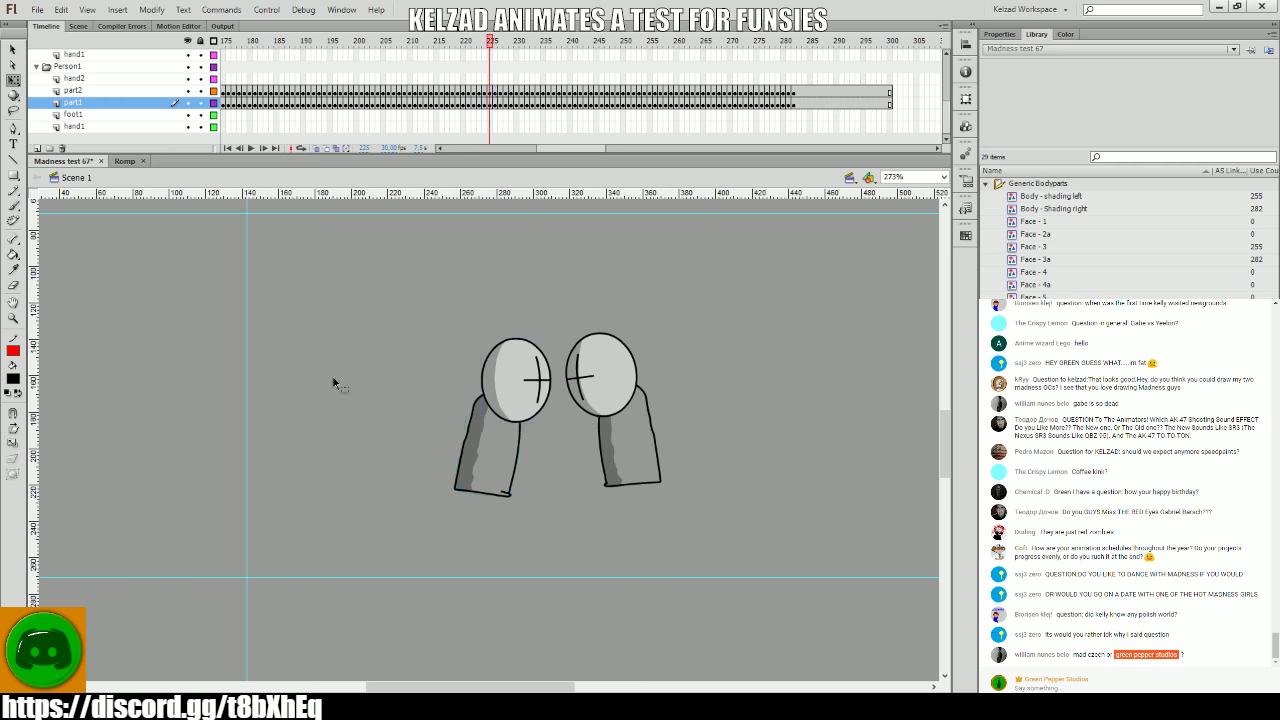
key(Return)
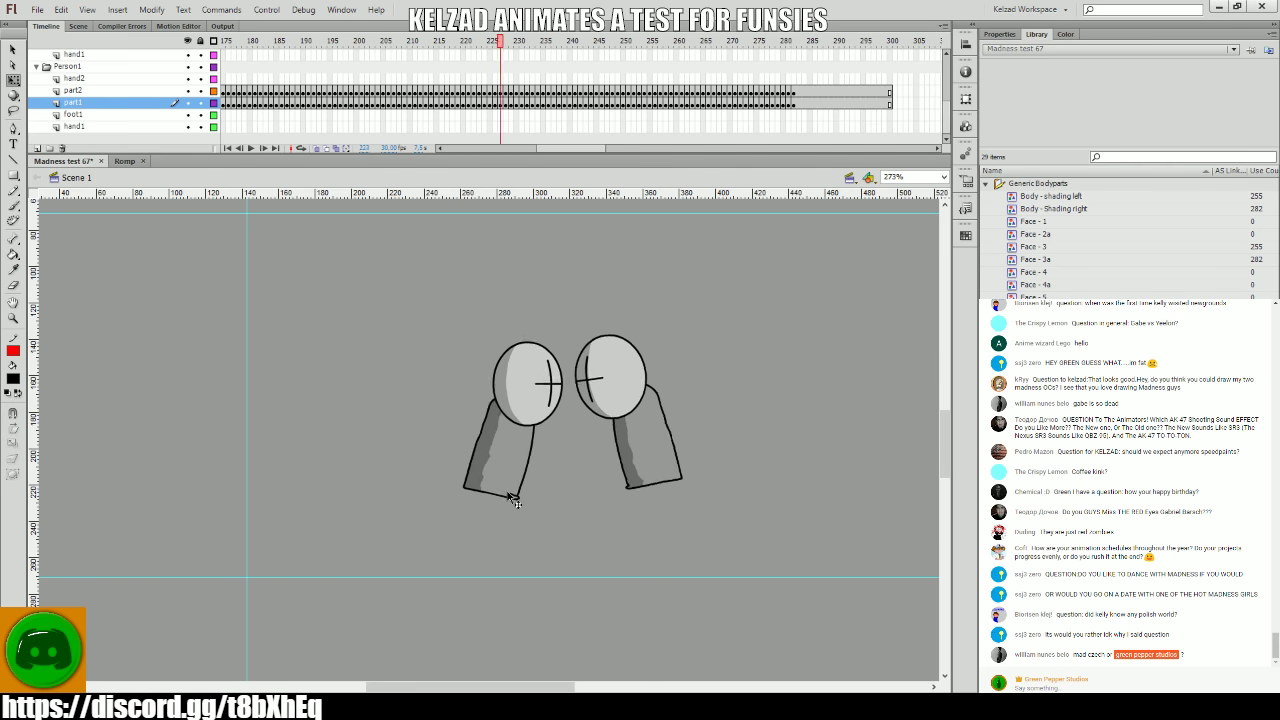
click(490, 357)
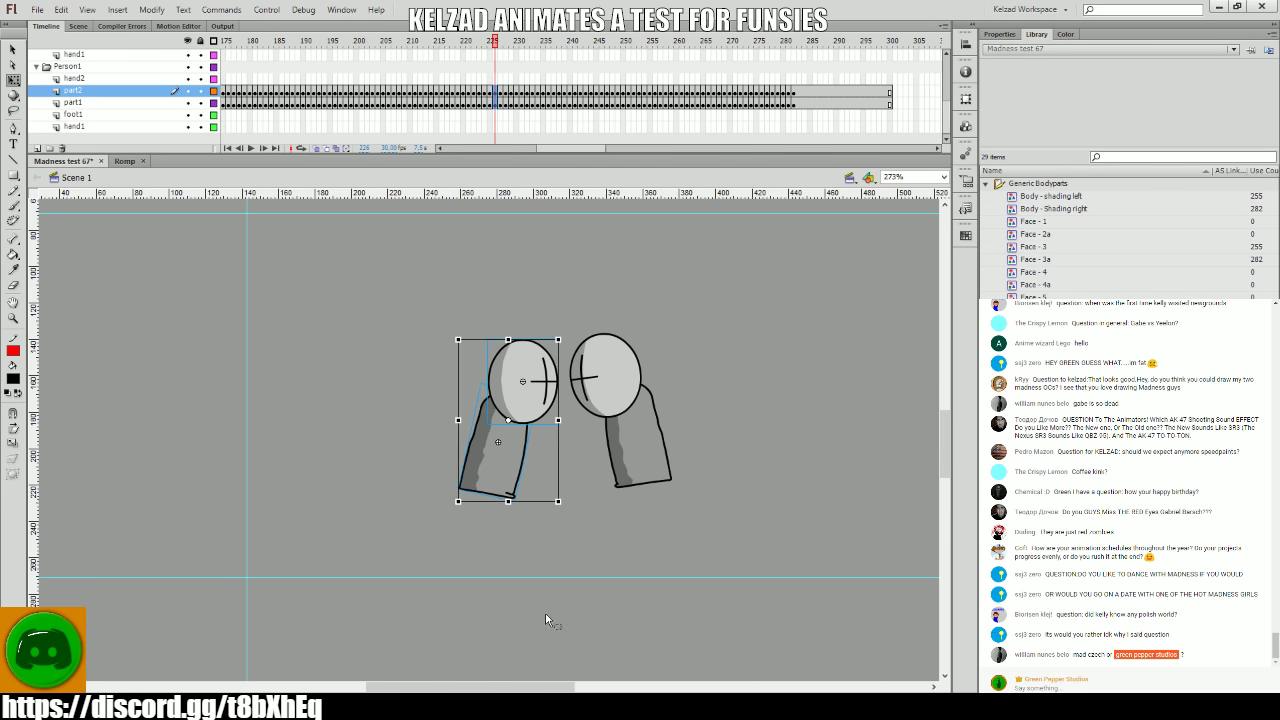
click(505, 472)
key(Return)
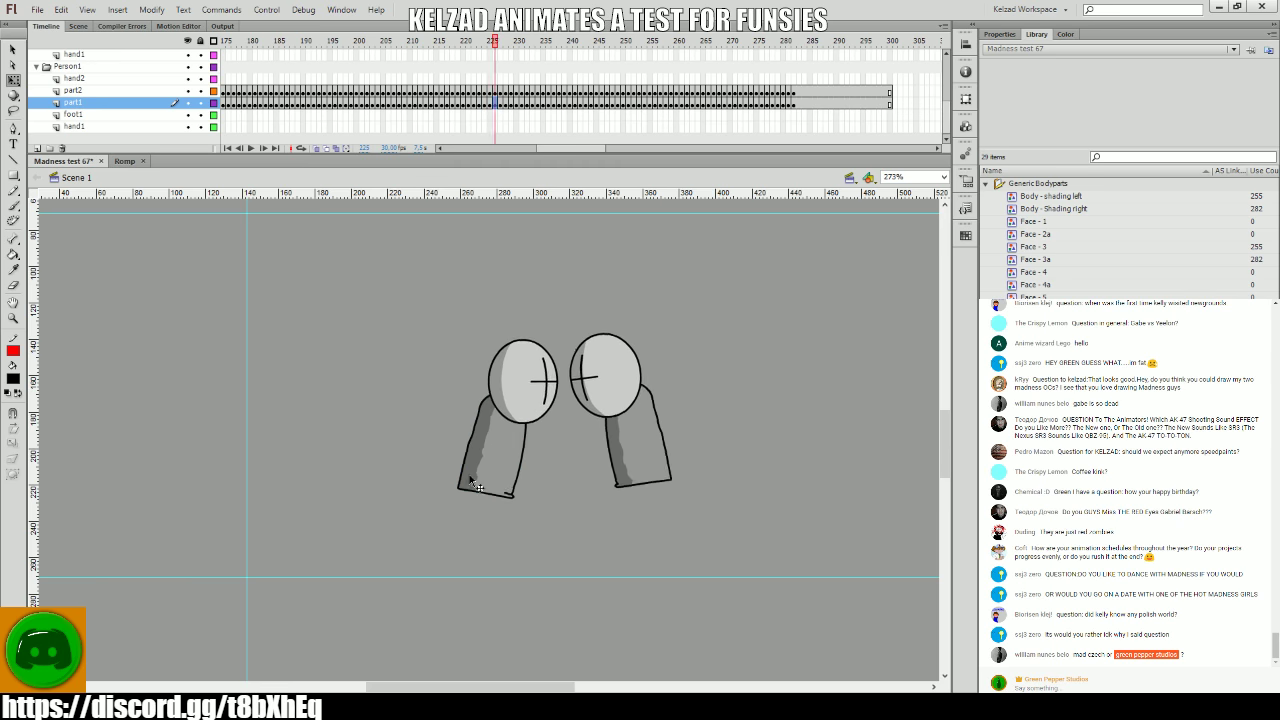
- Shift the base of Person1's body slightly back on frame 227 of part1, matching it against frame 226
click(502, 483)
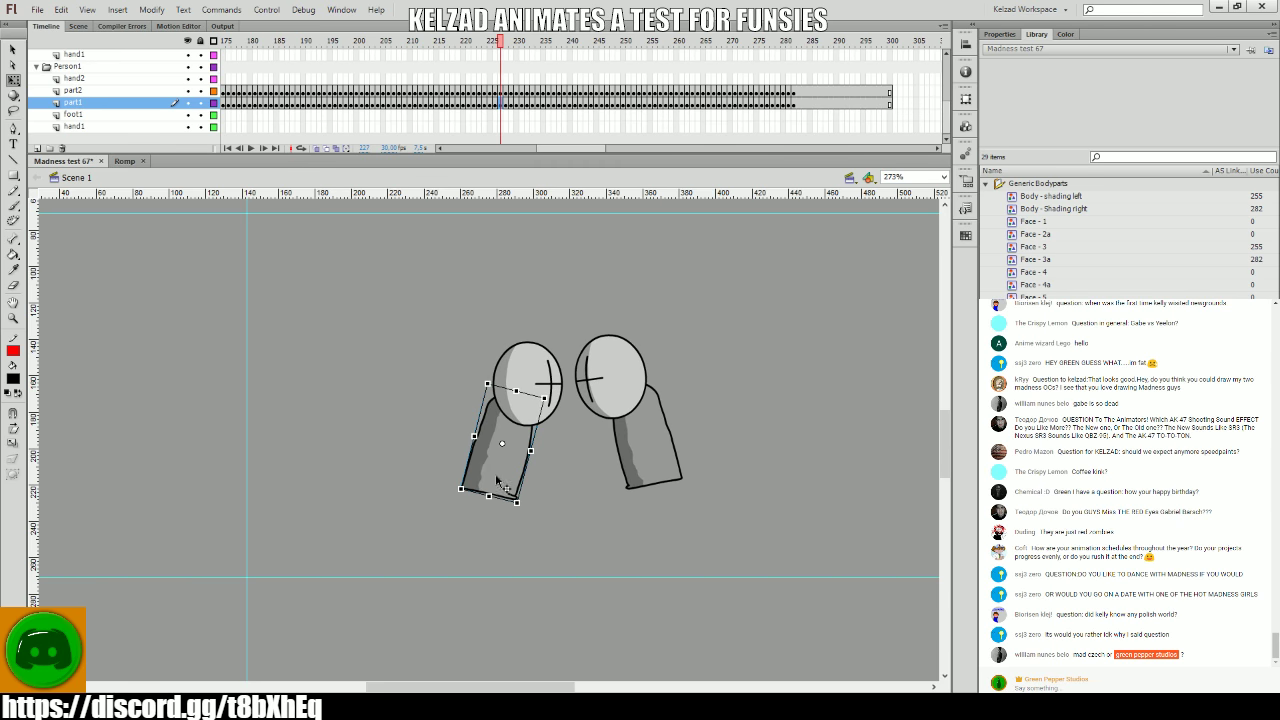
key(Return)
click(518, 428)
key(Return)
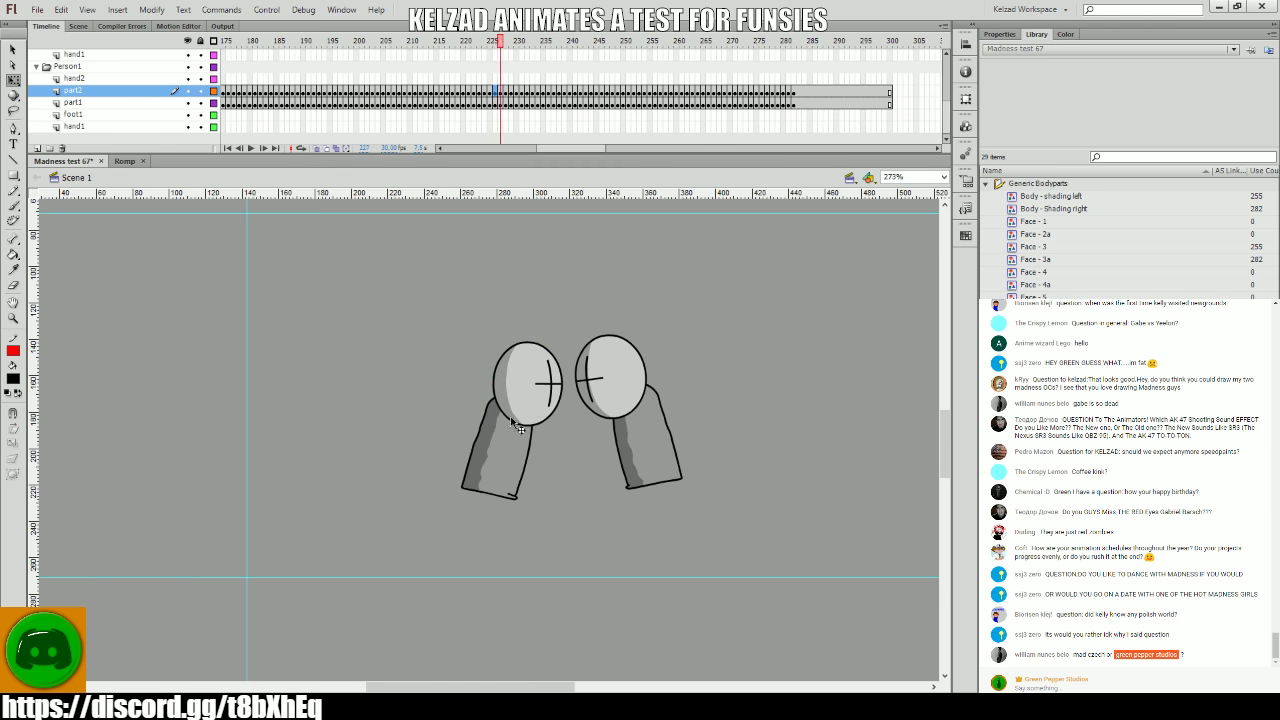
click(510, 488)
key(Return)
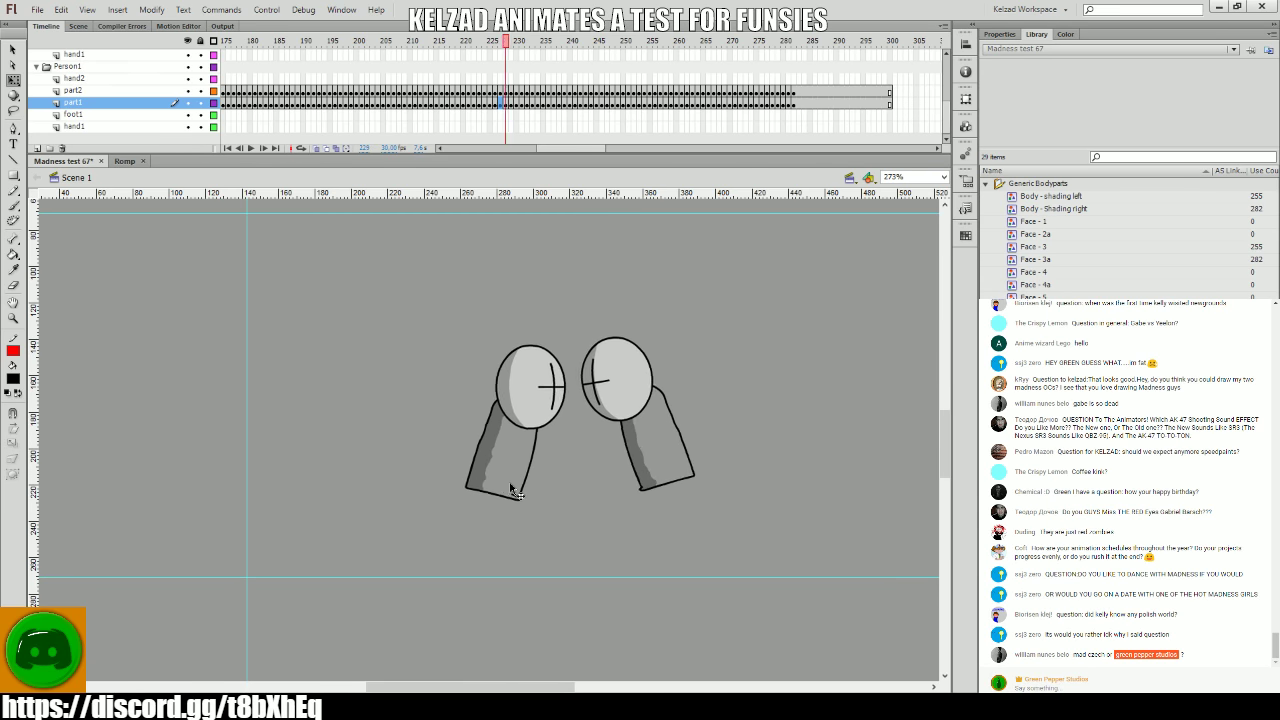
- Fine-tune Person1's body on frames 228 and 229 of part1 so it flows smoothly from the preceding frames
click(518, 445)
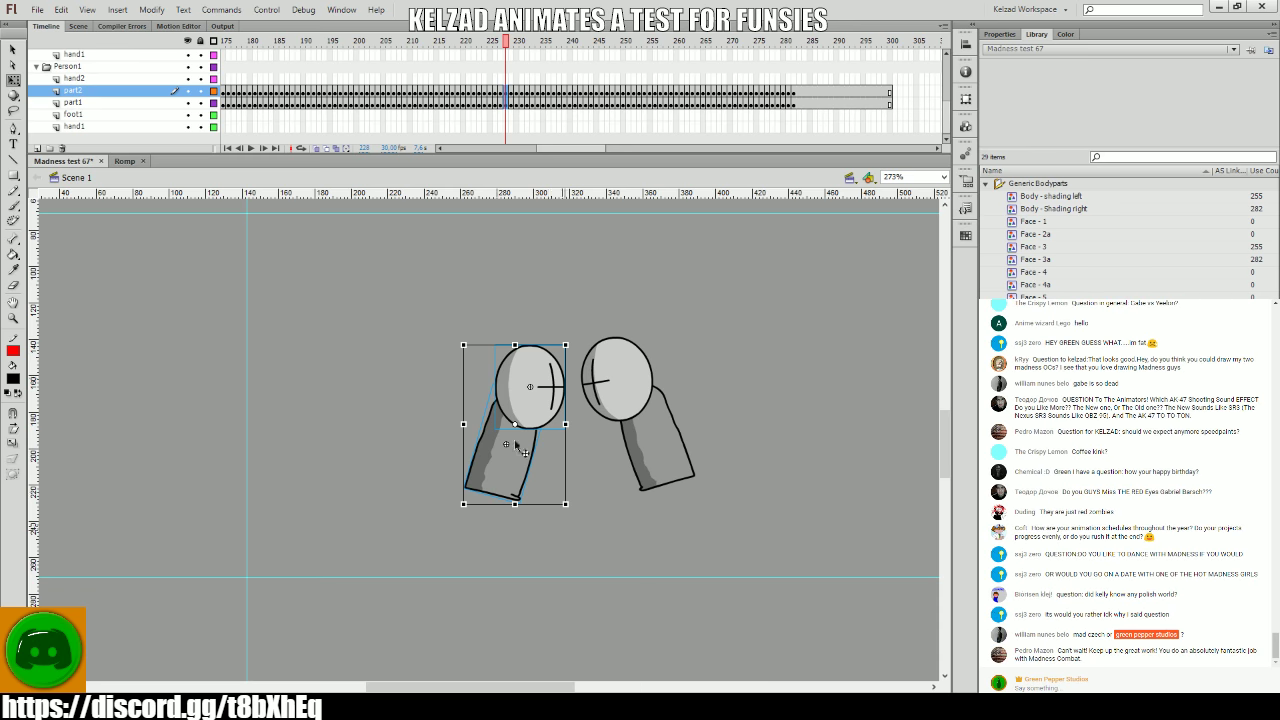
click(502, 476)
key(Return)
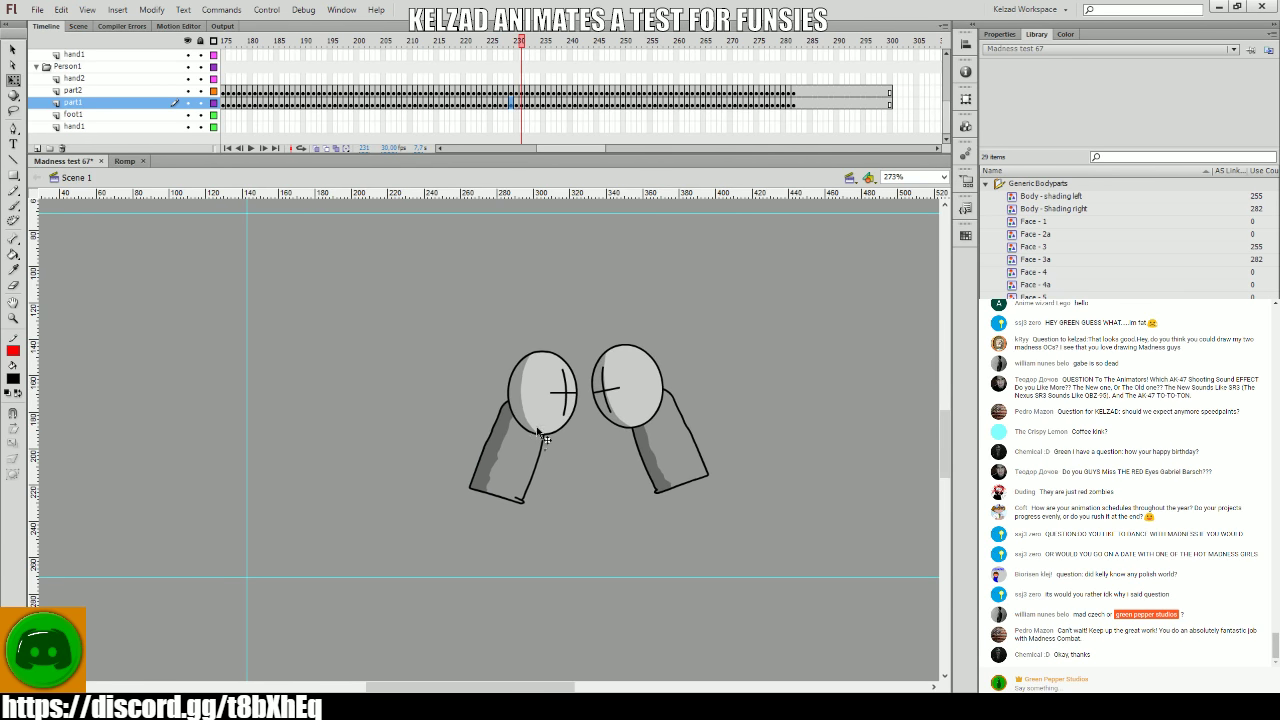
click(540, 444)
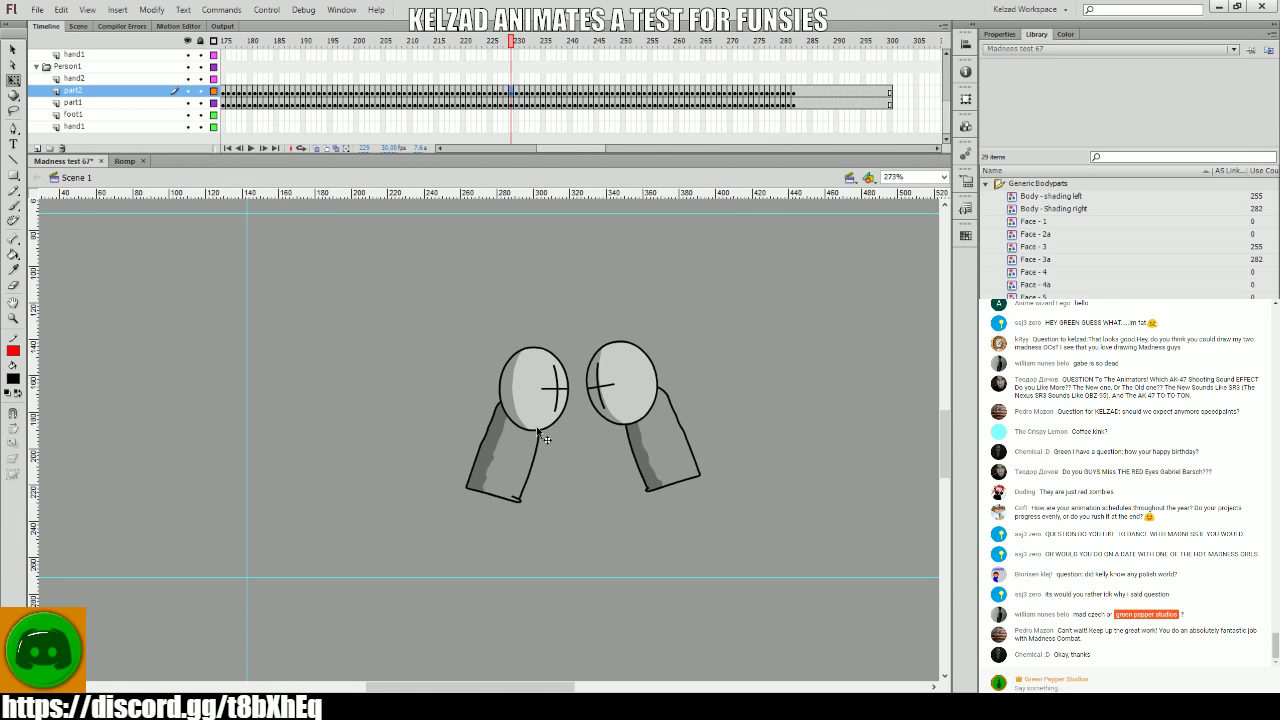
- Play back and step back and forth through frames 235 to 243 to check Person1's body motion against the head
click(460, 102)
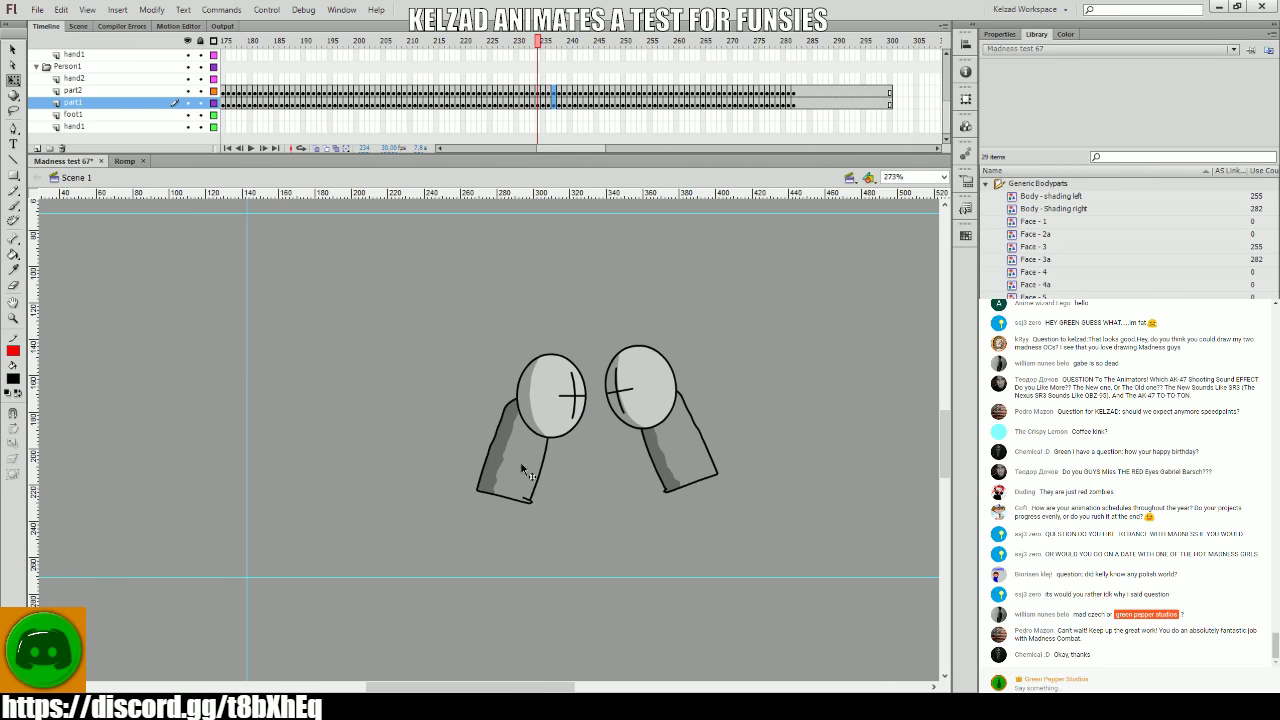
click(492, 385)
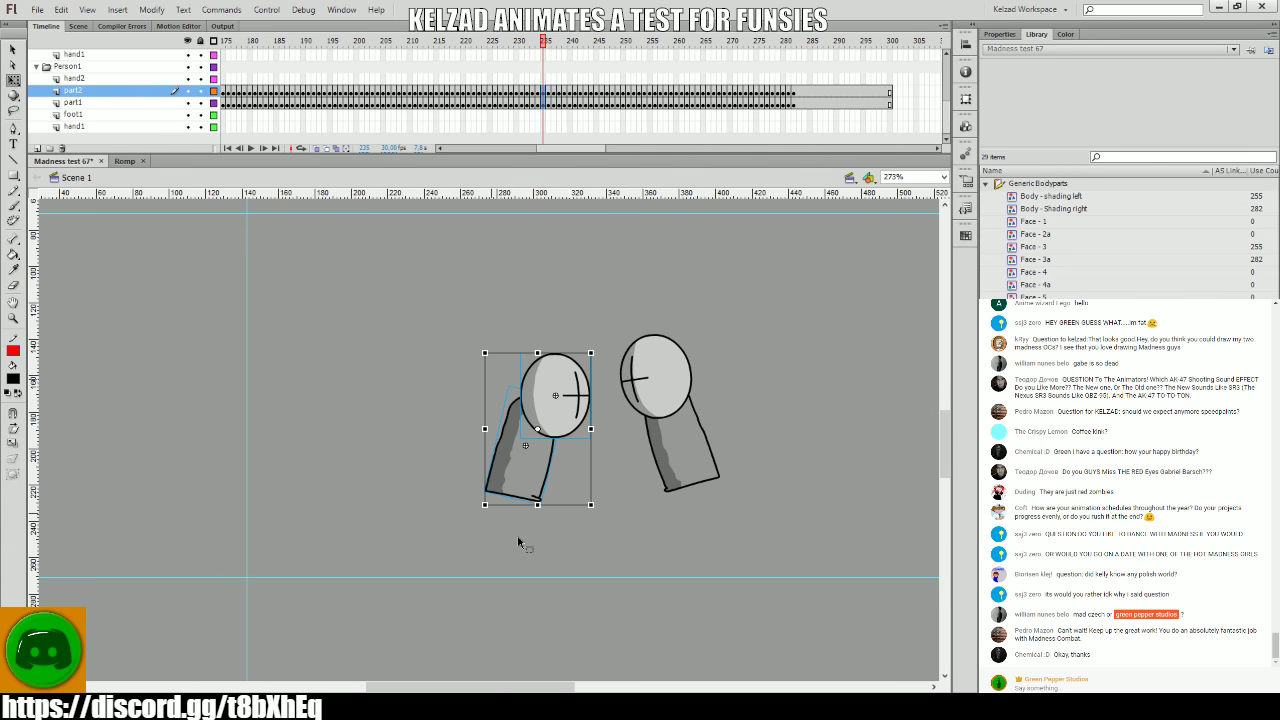
key(Return)
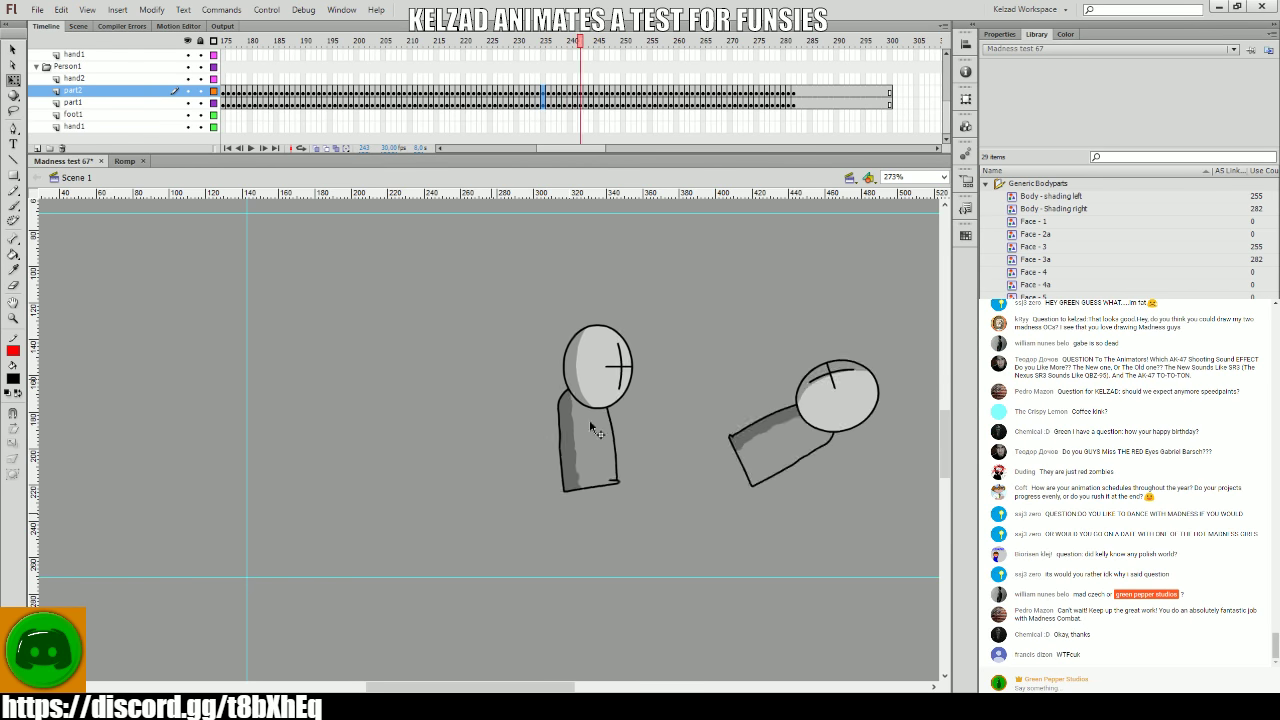
click(591, 443)
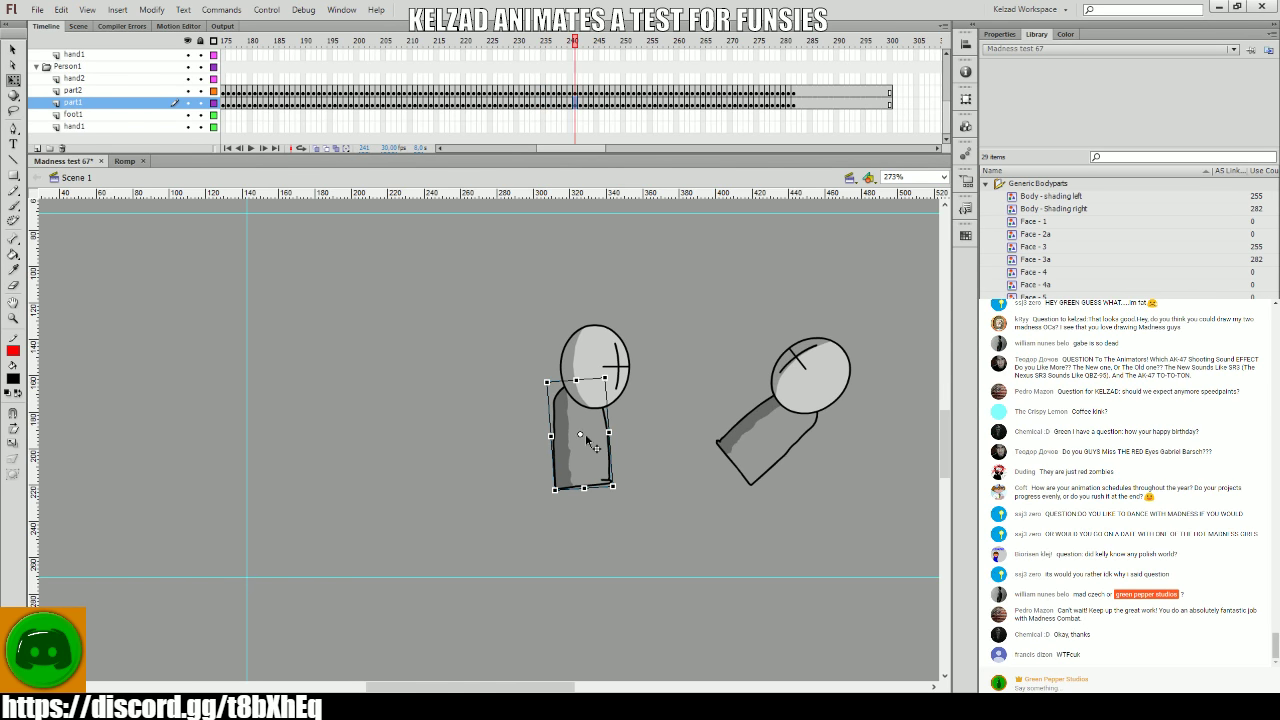
key(comma)
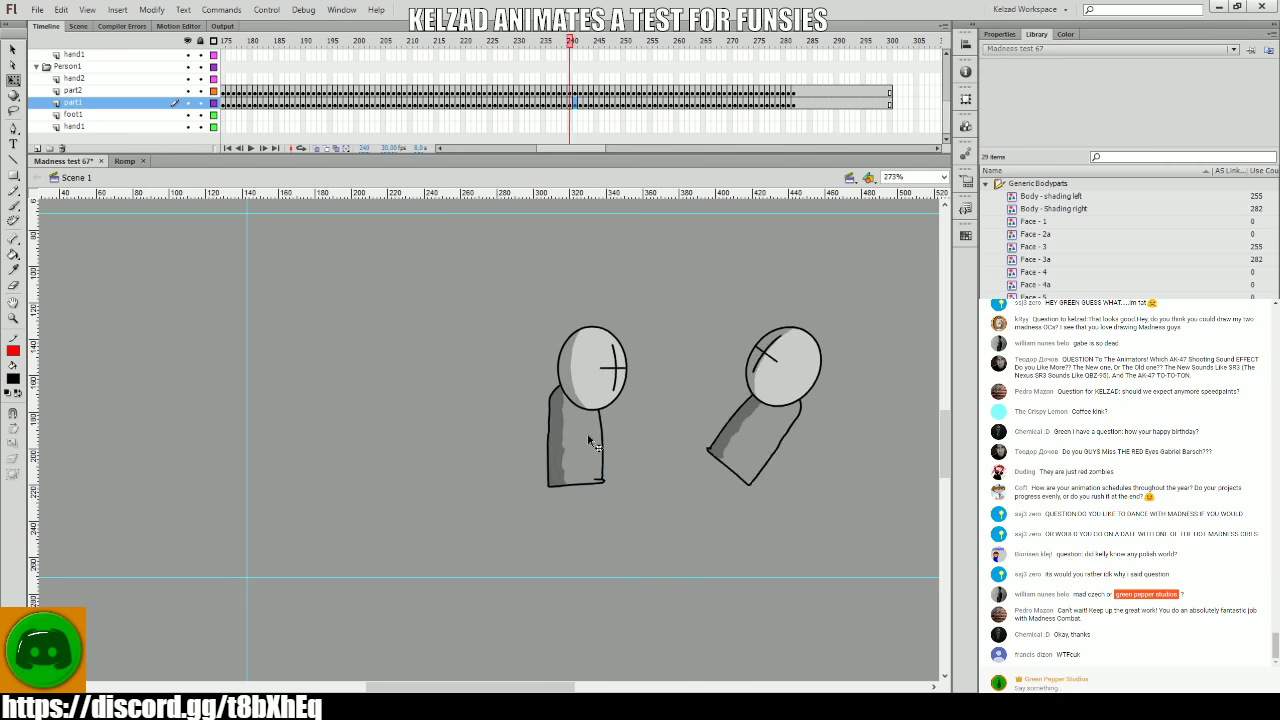
key(comma)
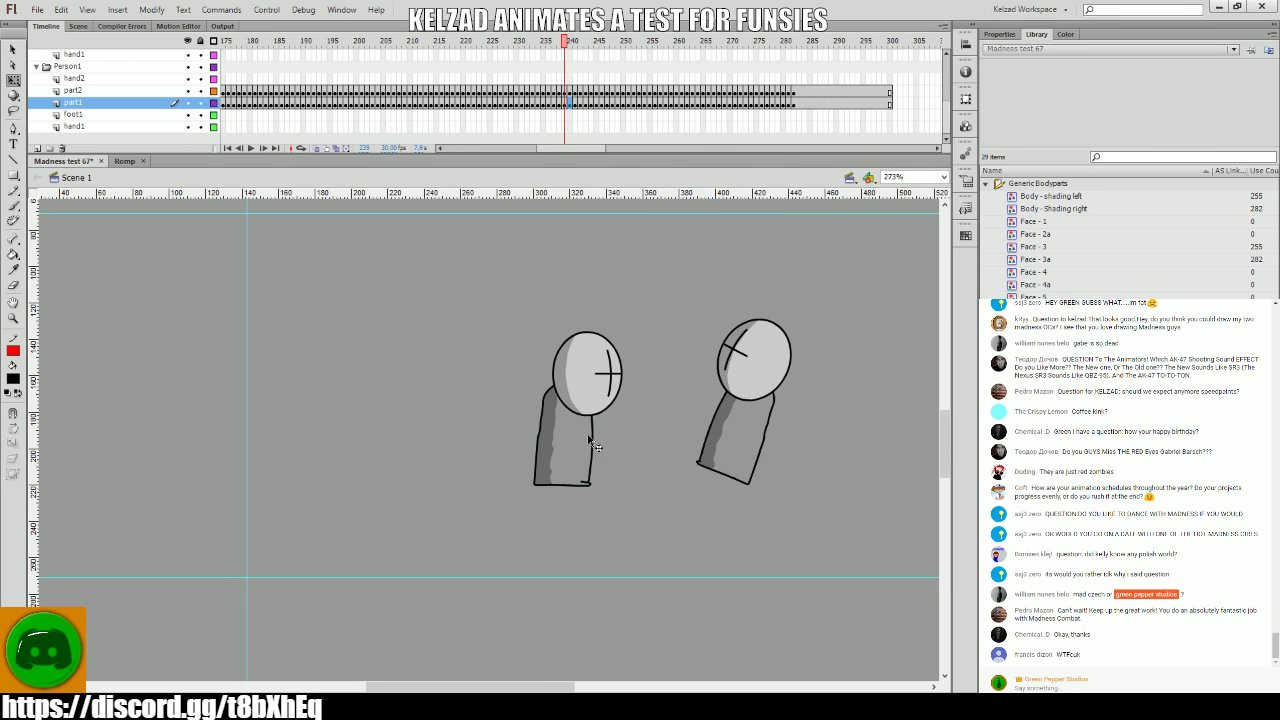
key(comma)
key(period)
key(period)
key(comma)
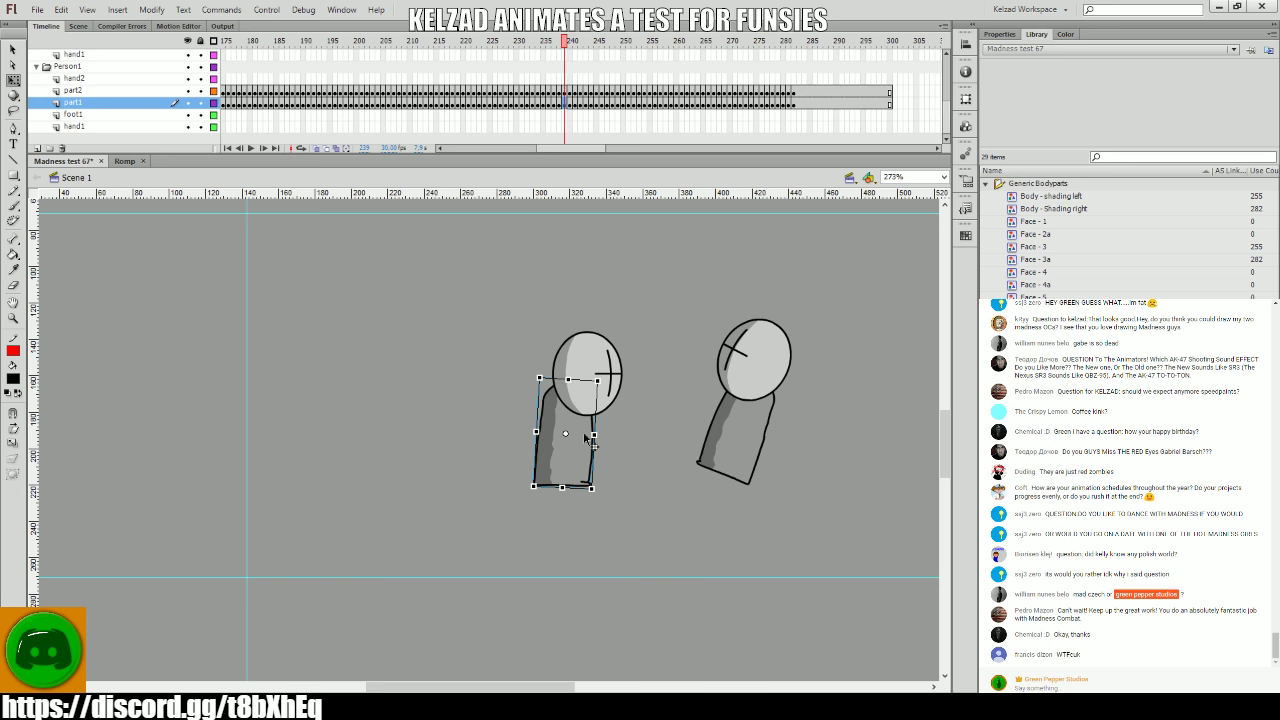
key(period)
key(period)
key(comma)
key(comma)
key(period)
key(period)
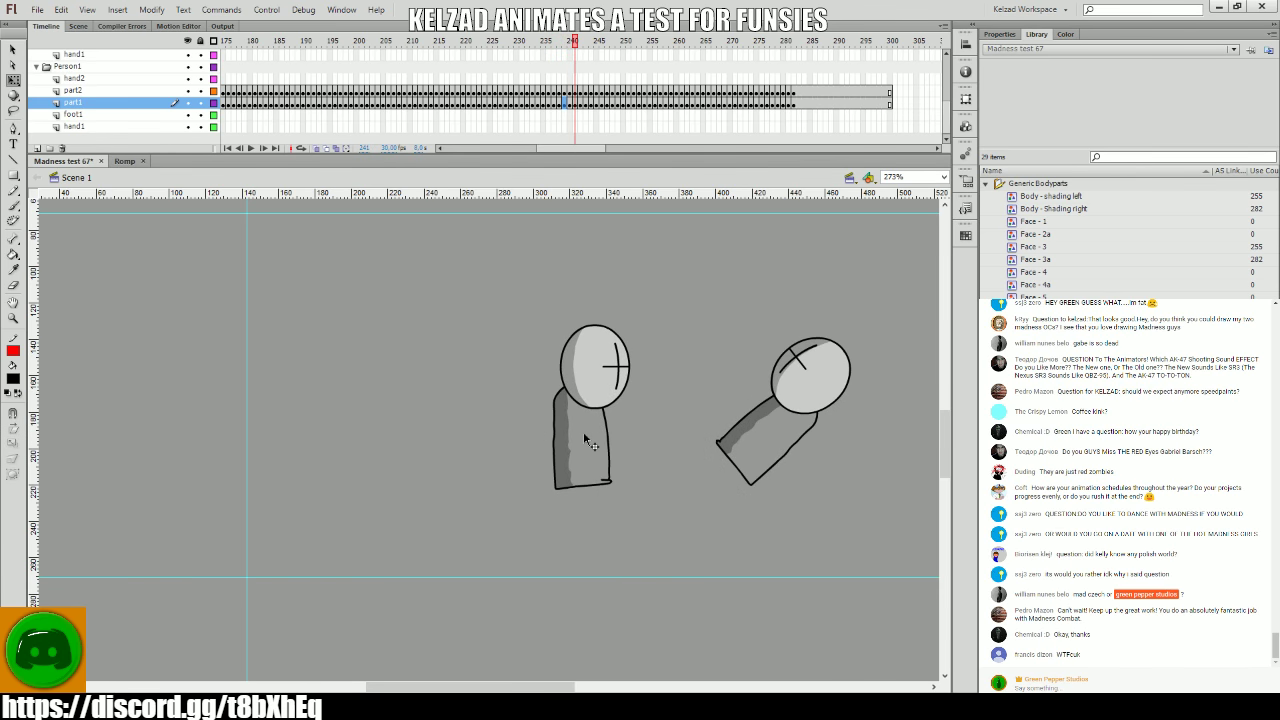
key(period)
key(period)
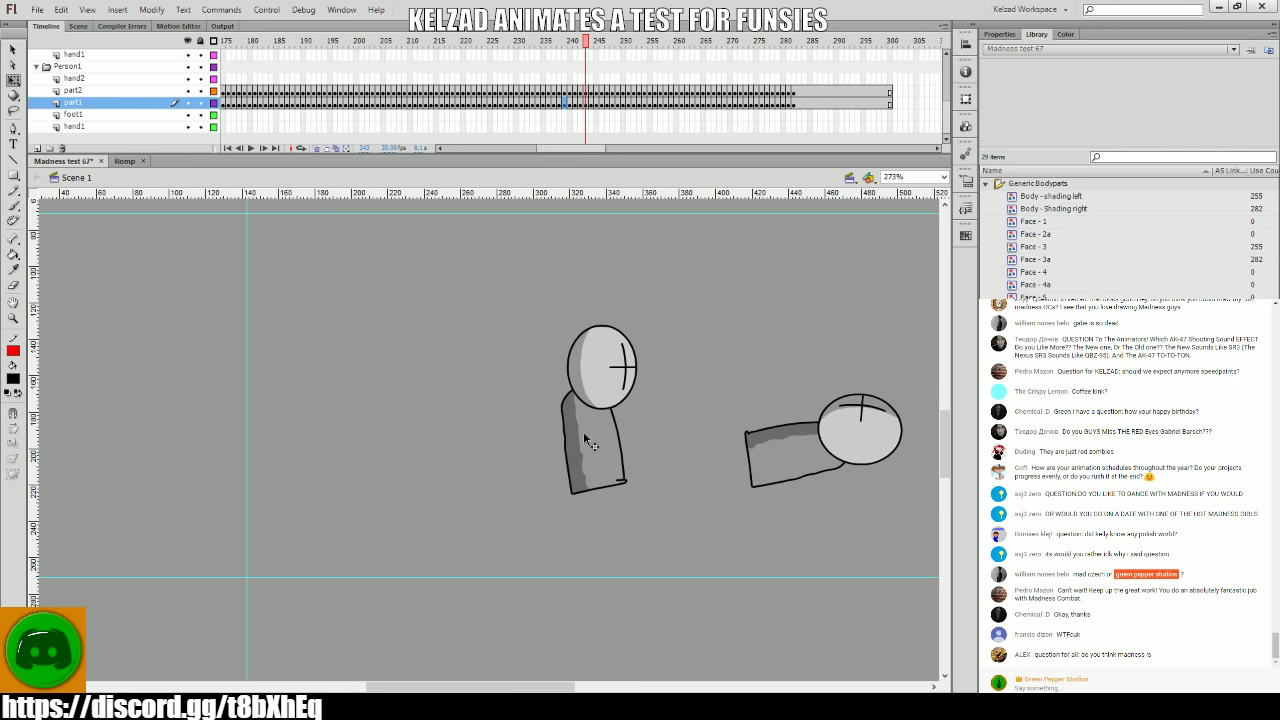
key(Return)
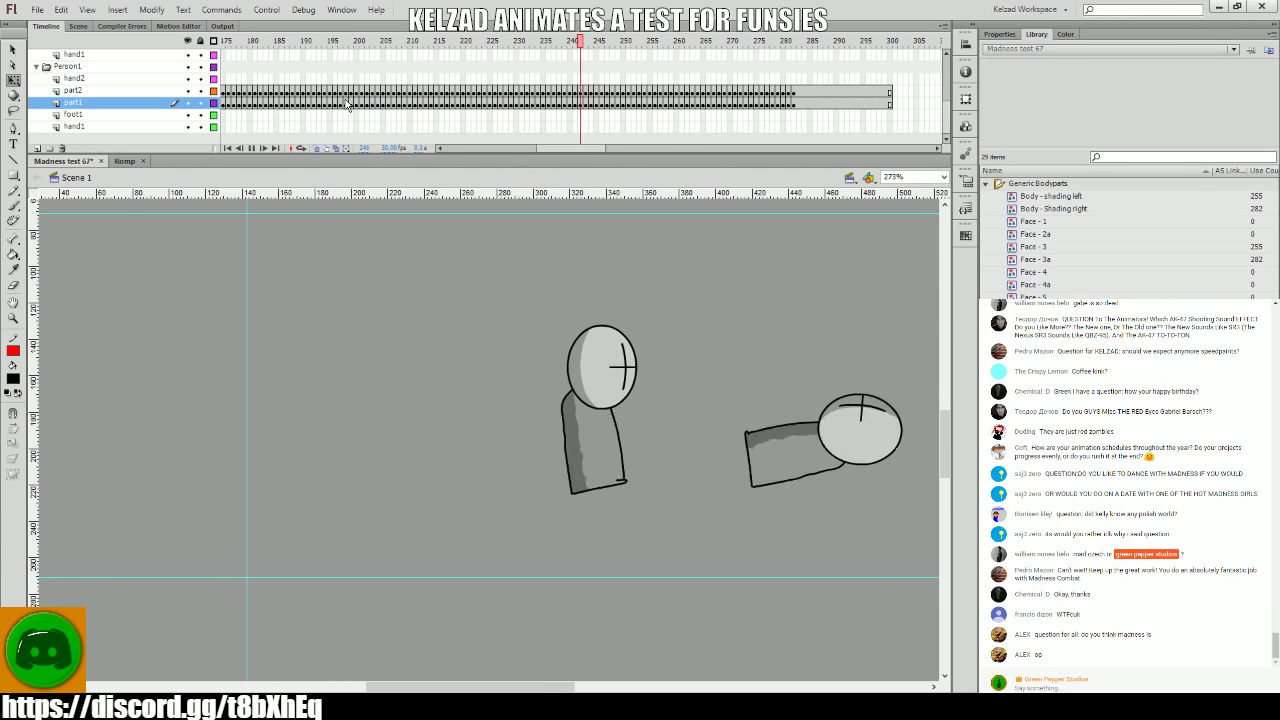
- Rotate Person1's body slightly on frames 235 to 237 of part1, comparing each pose with its neighbouring frames
drag(482, 101, 537, 98)
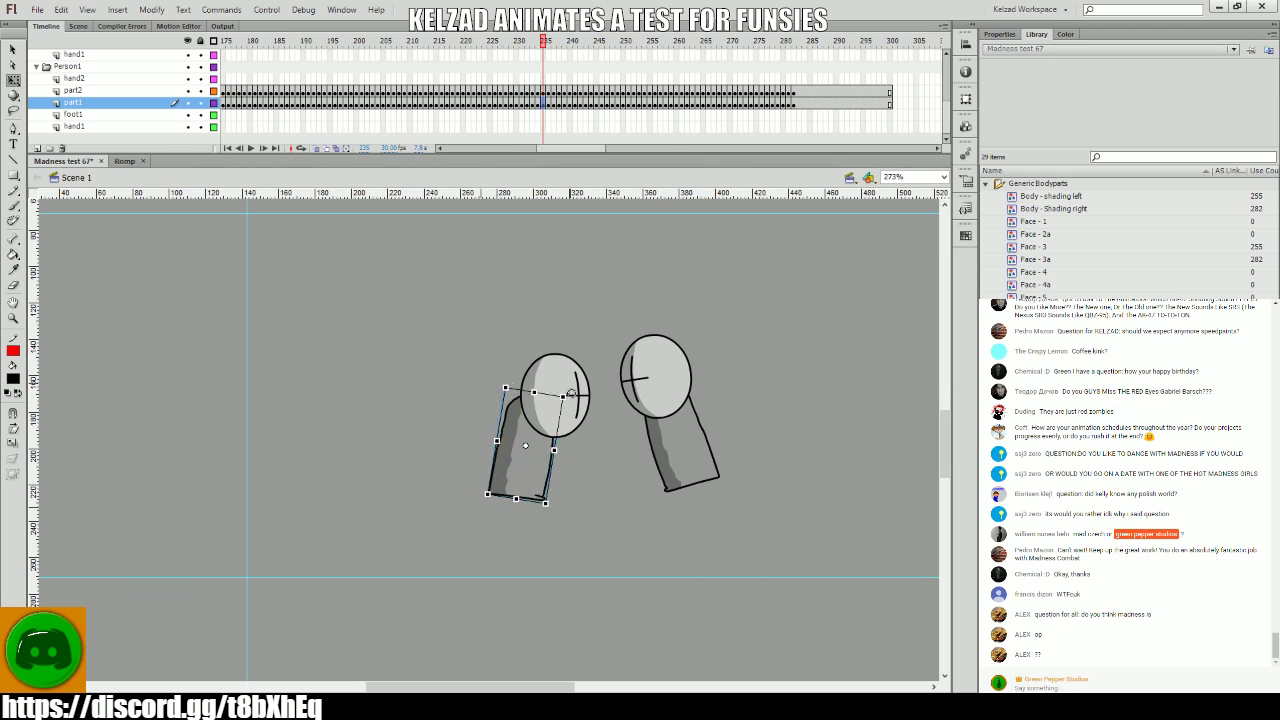
key(comma)
key(period)
key(period)
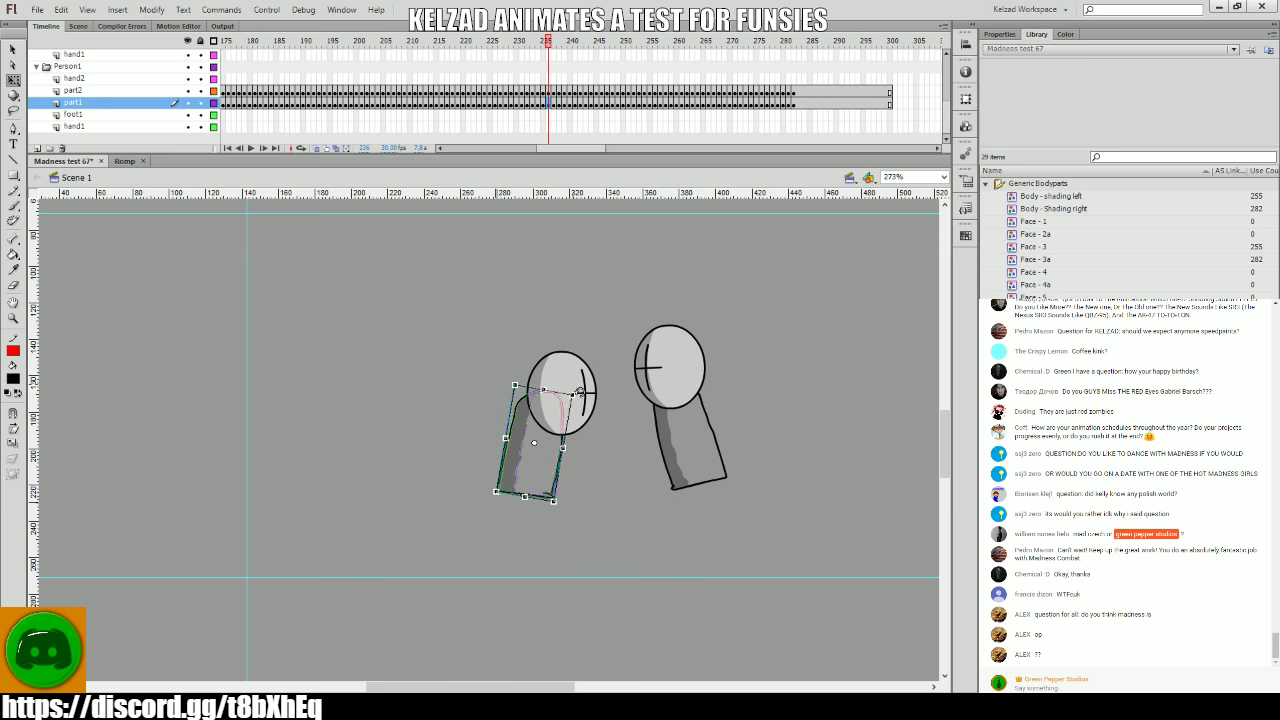
key(comma)
key(period)
key(period)
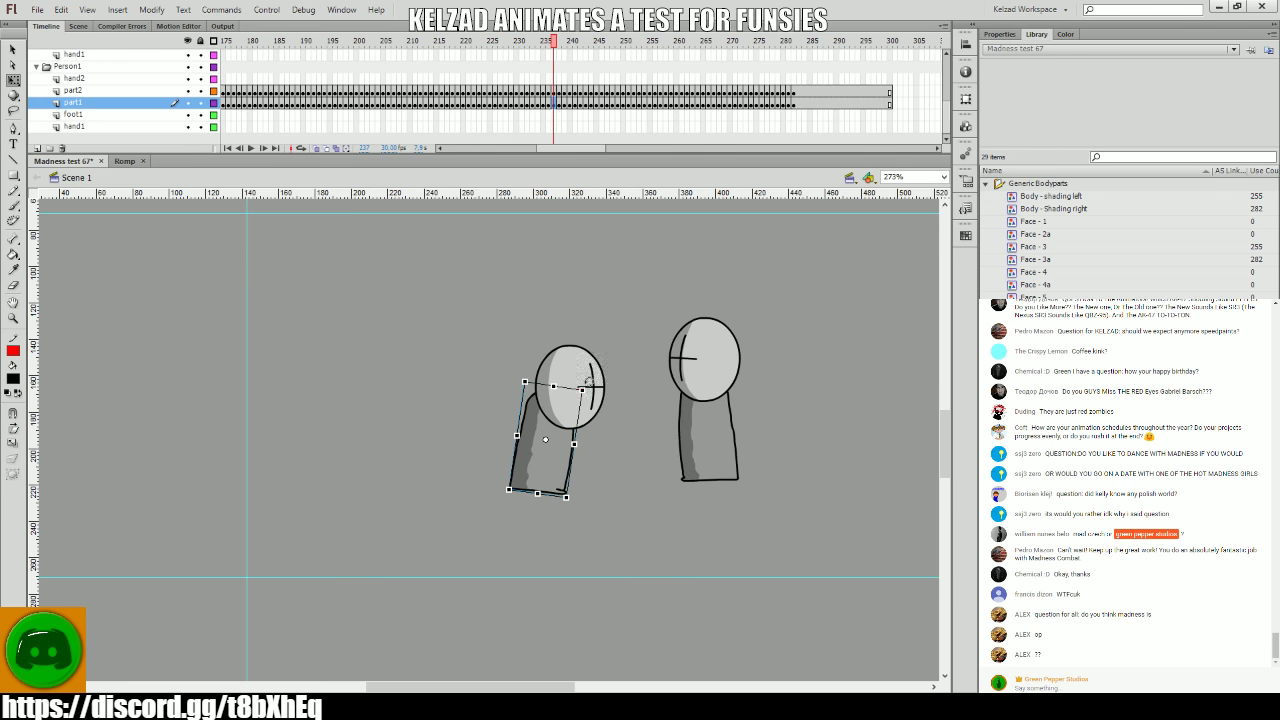
key(period)
key(period)
key(period)
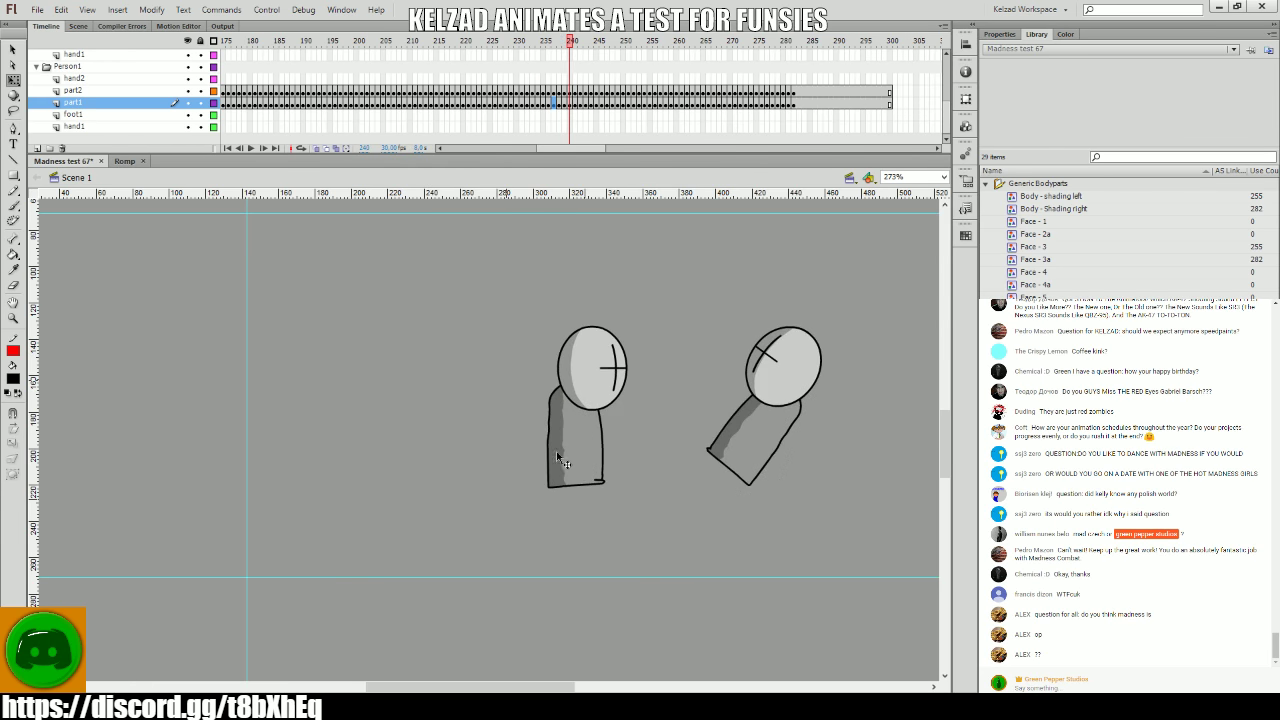
- Save the document and play the animation back from several points, including frame 1, to review both characters' motion
click(515, 126)
key(Return)
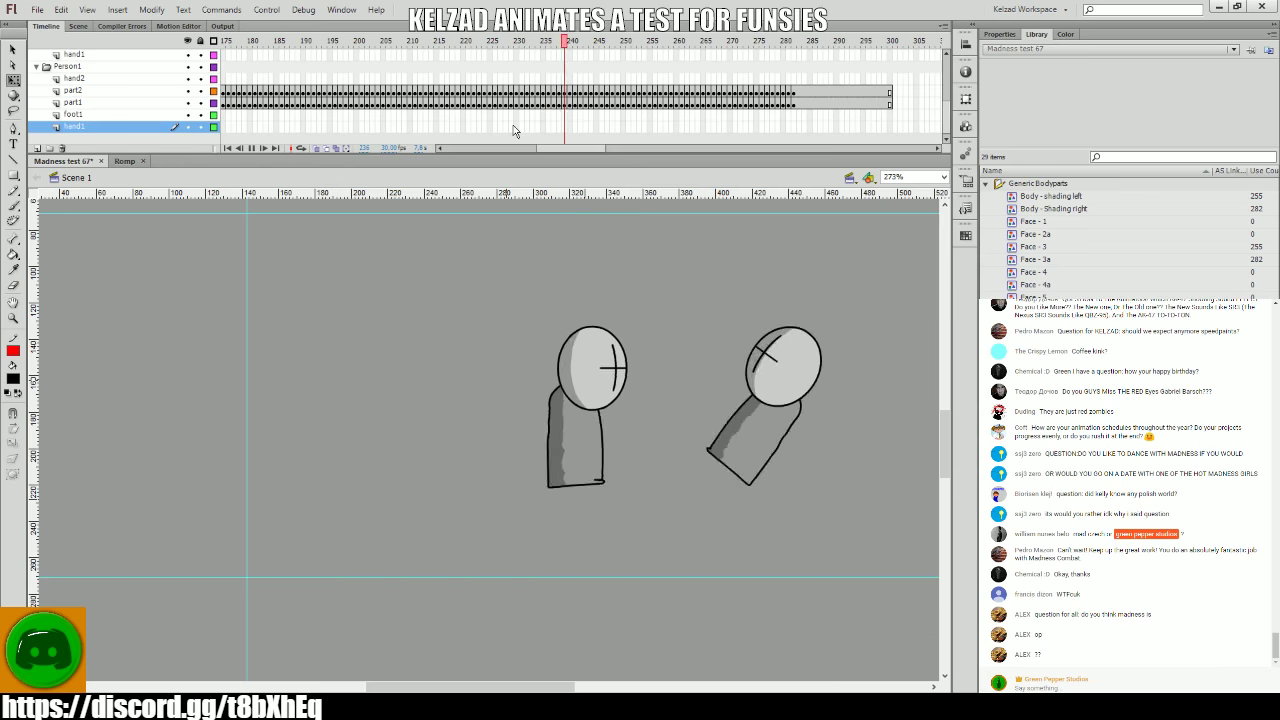
click(459, 116)
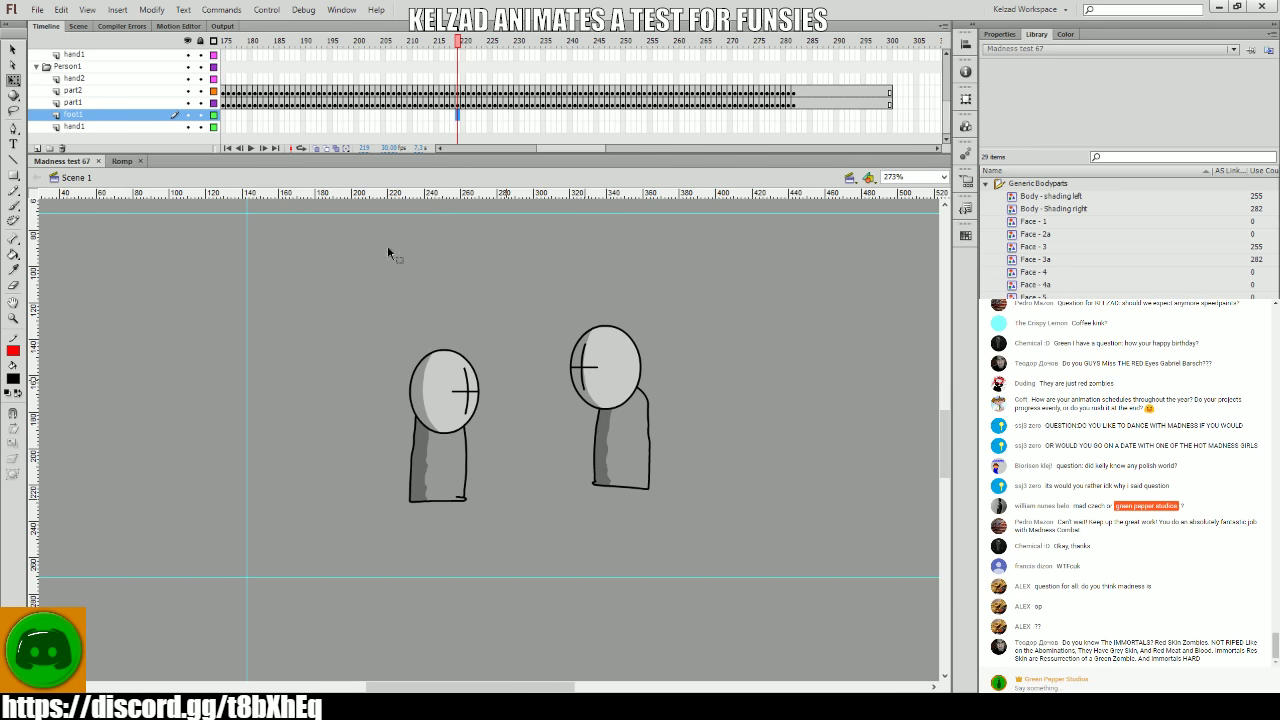
key(Return)
click(392, 81)
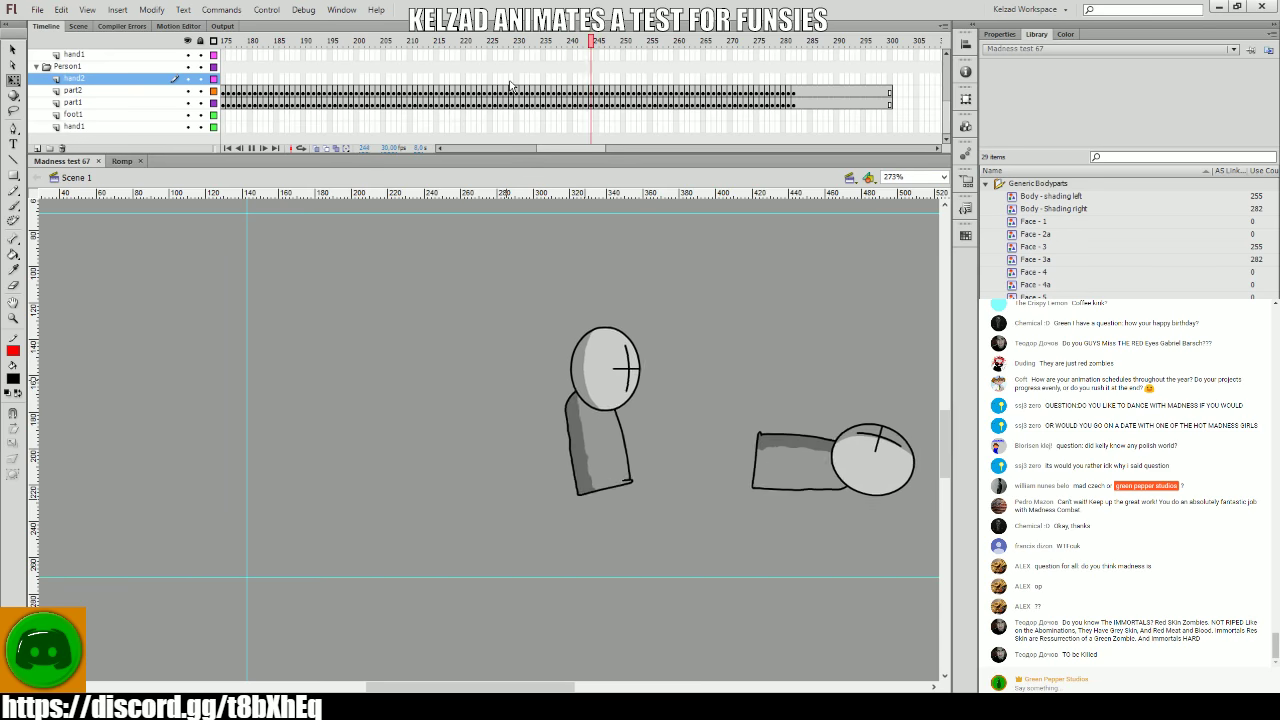
drag(396, 79, 245, 92)
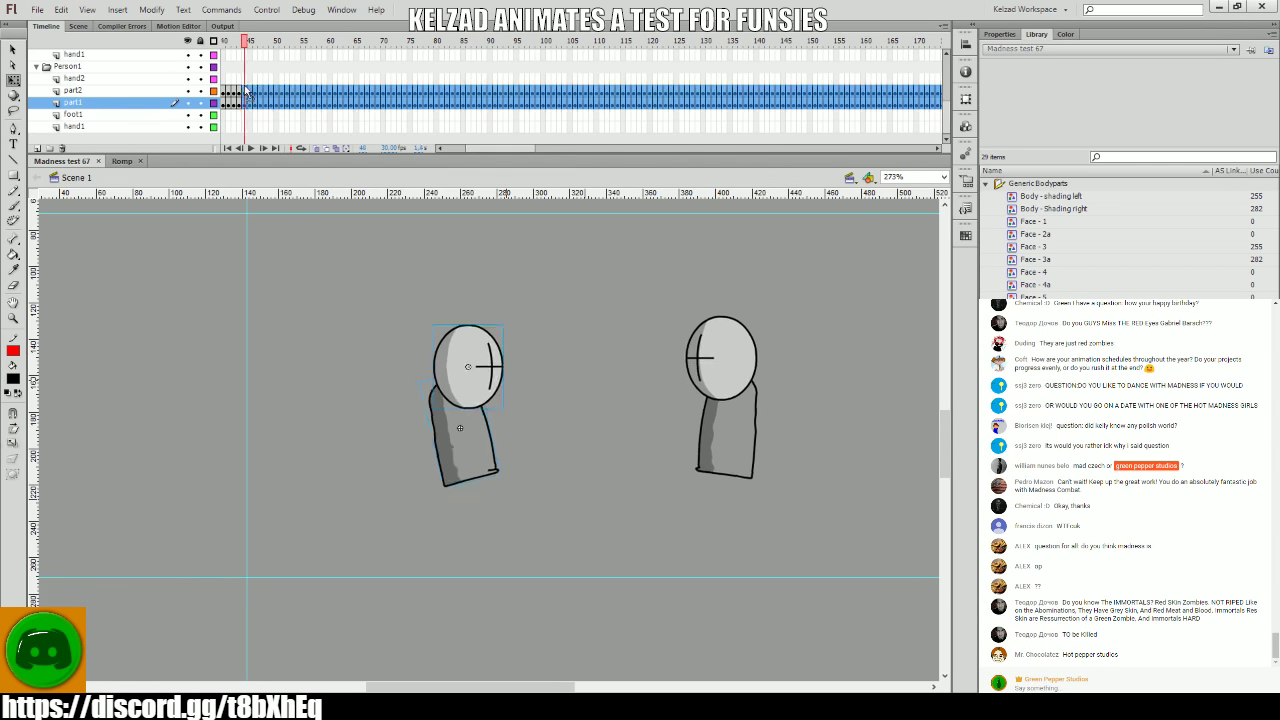
key(Return)
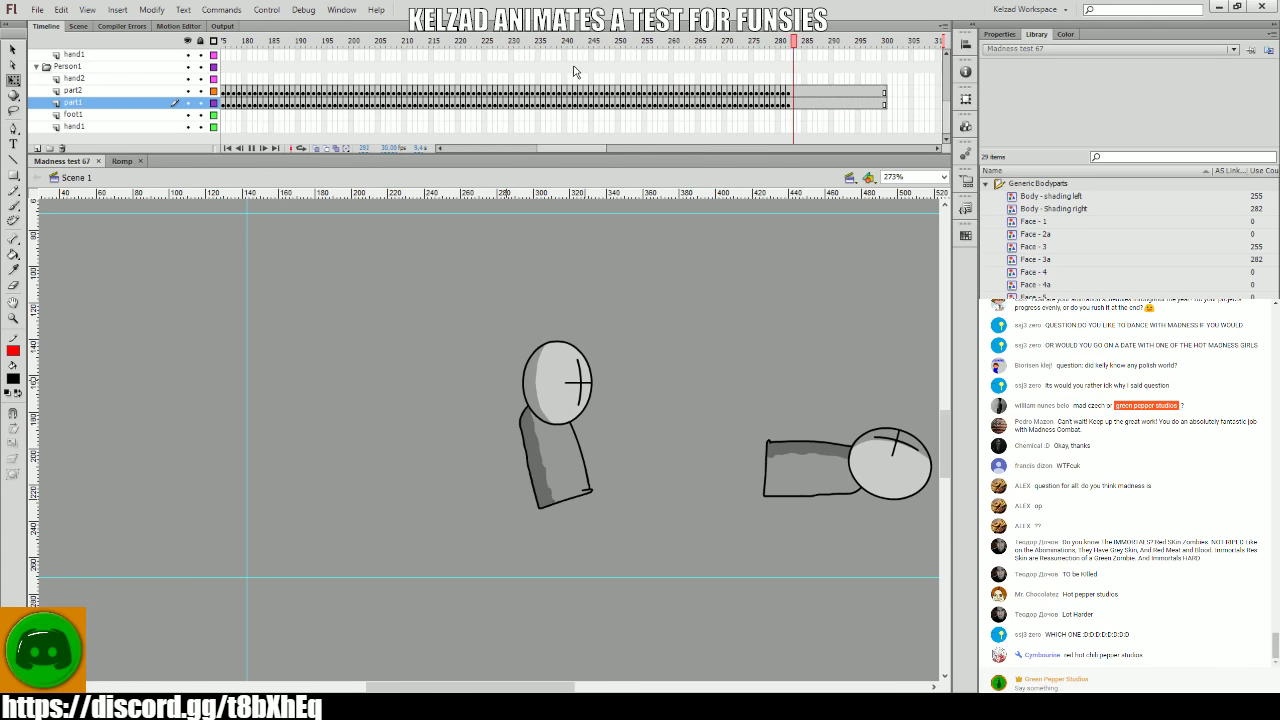
click(68, 66)
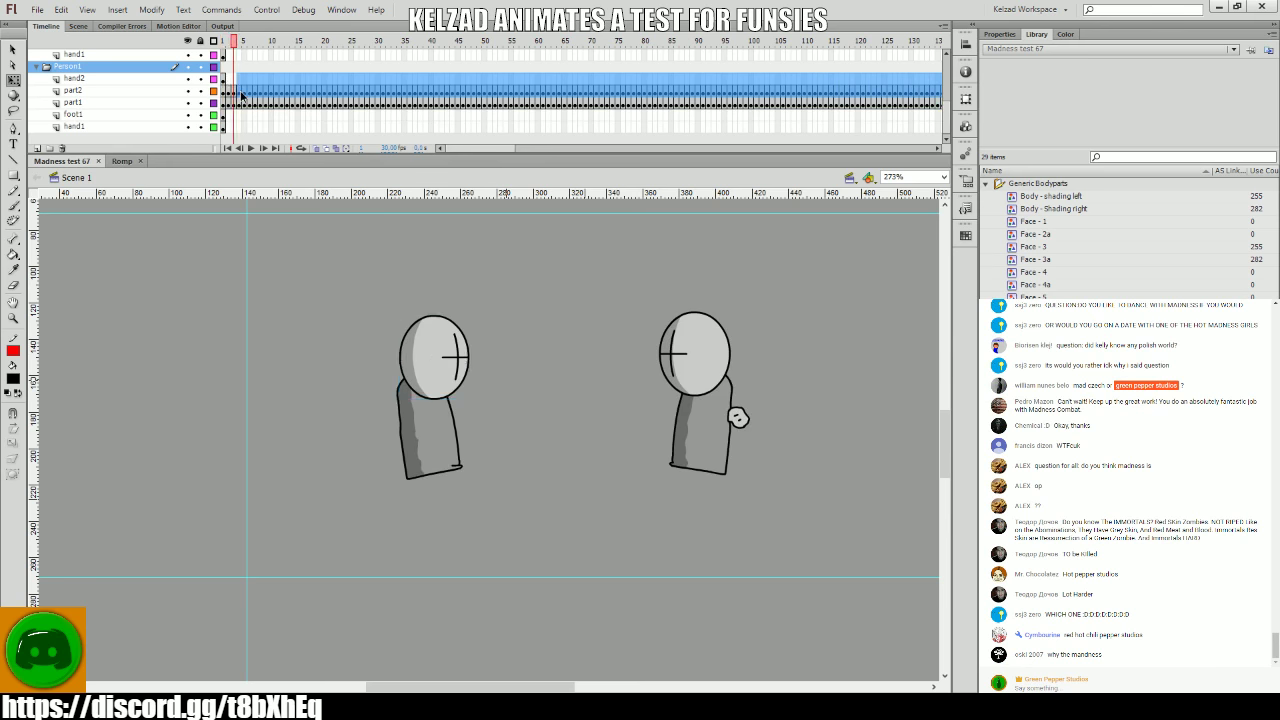
click(225, 80)
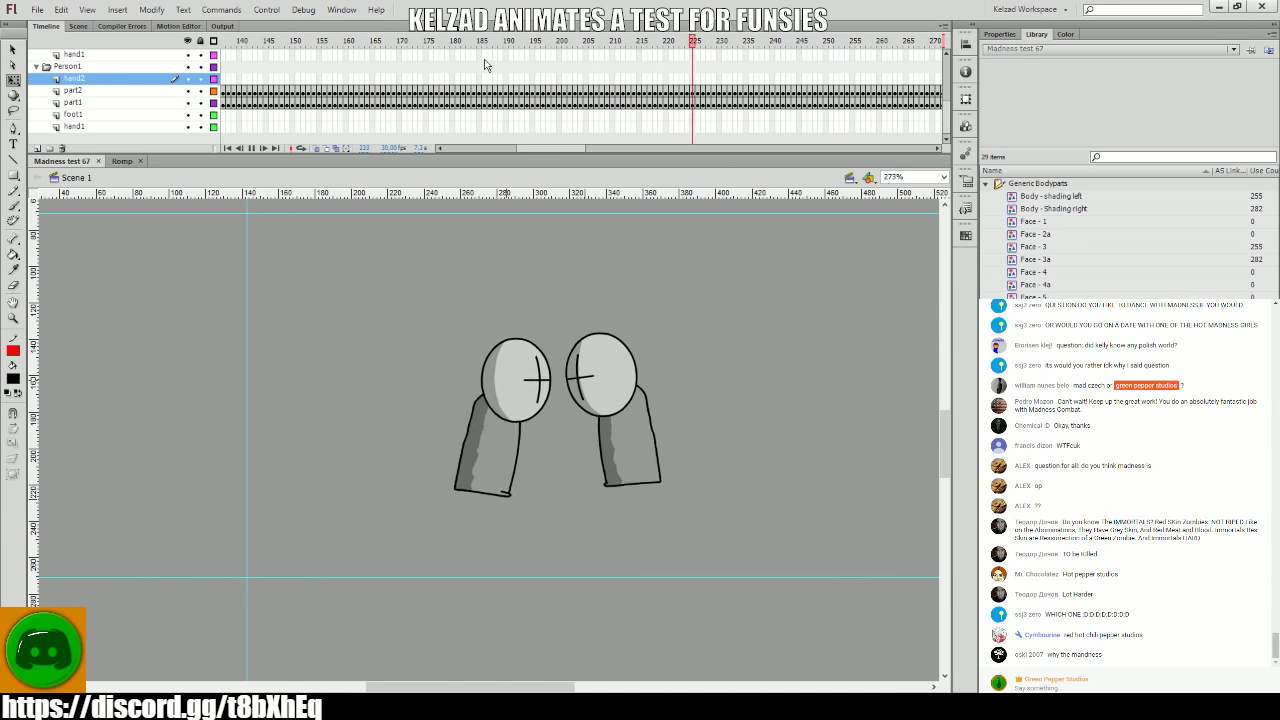
- Play the animation from the start and from later frames up to about frame 280 to review both characters' head and body motion
click(549, 66)
key(Return)
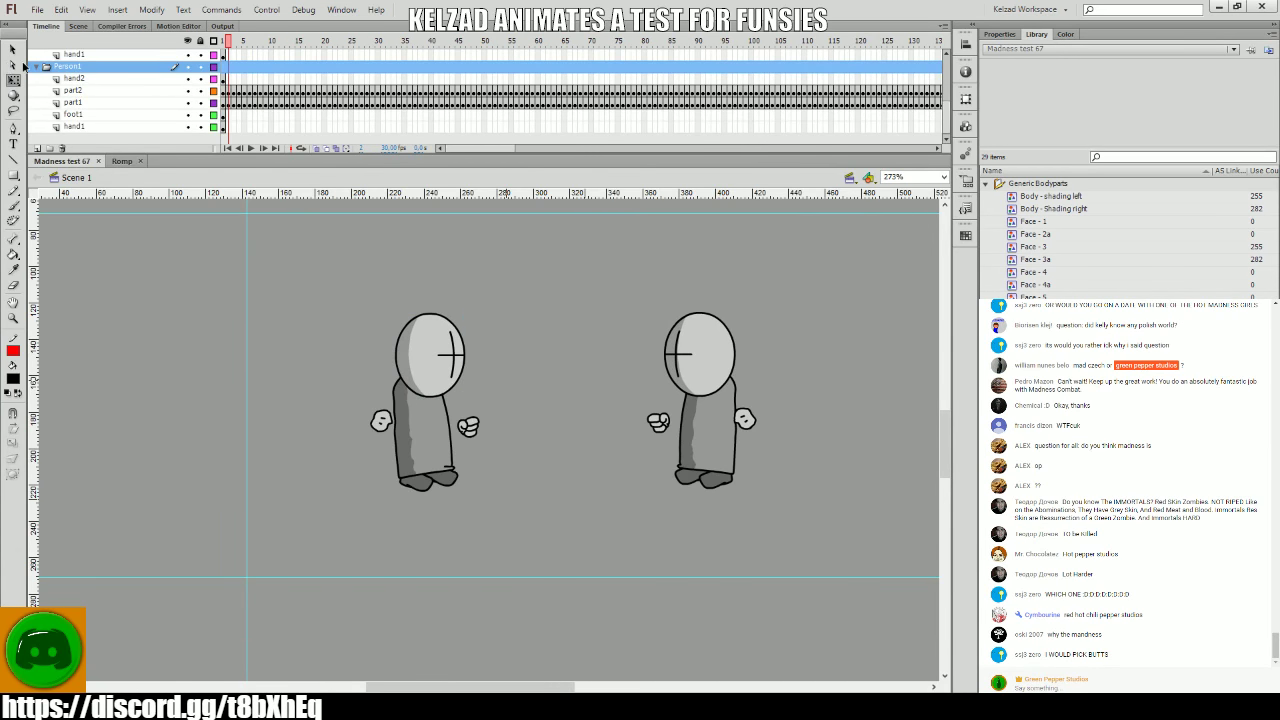
click(120, 78)
click(382, 421)
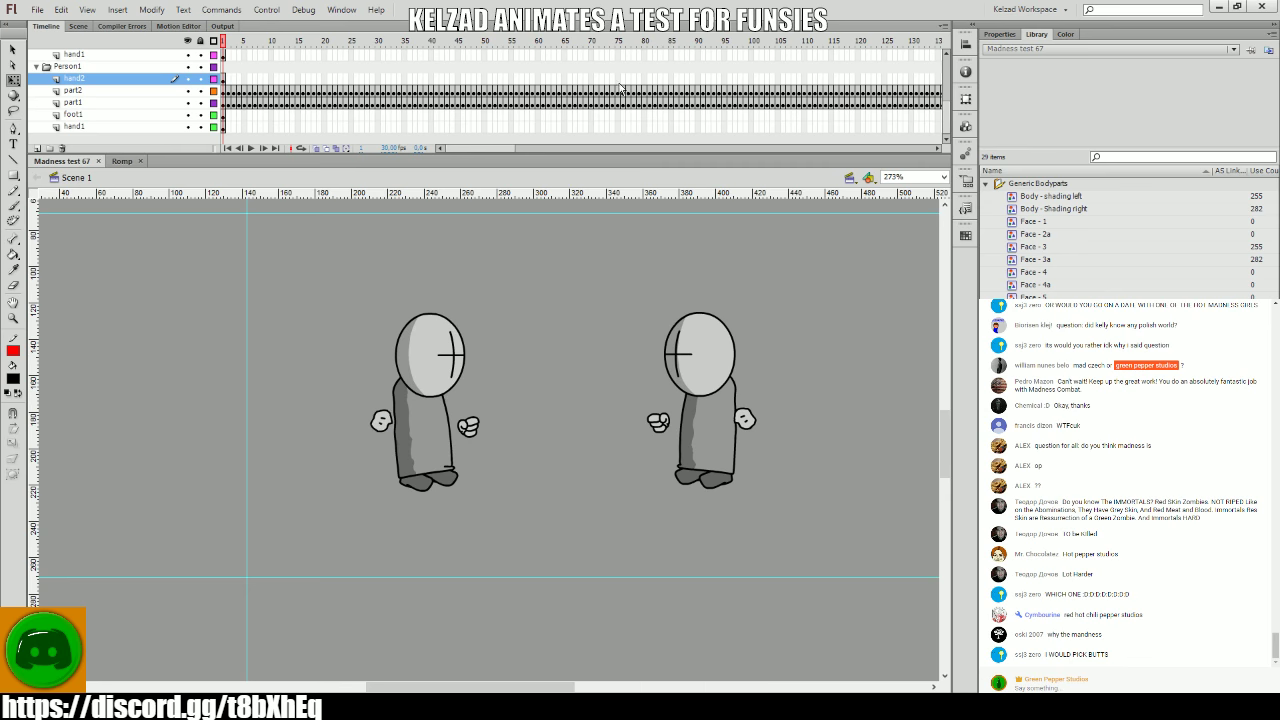
key(Return)
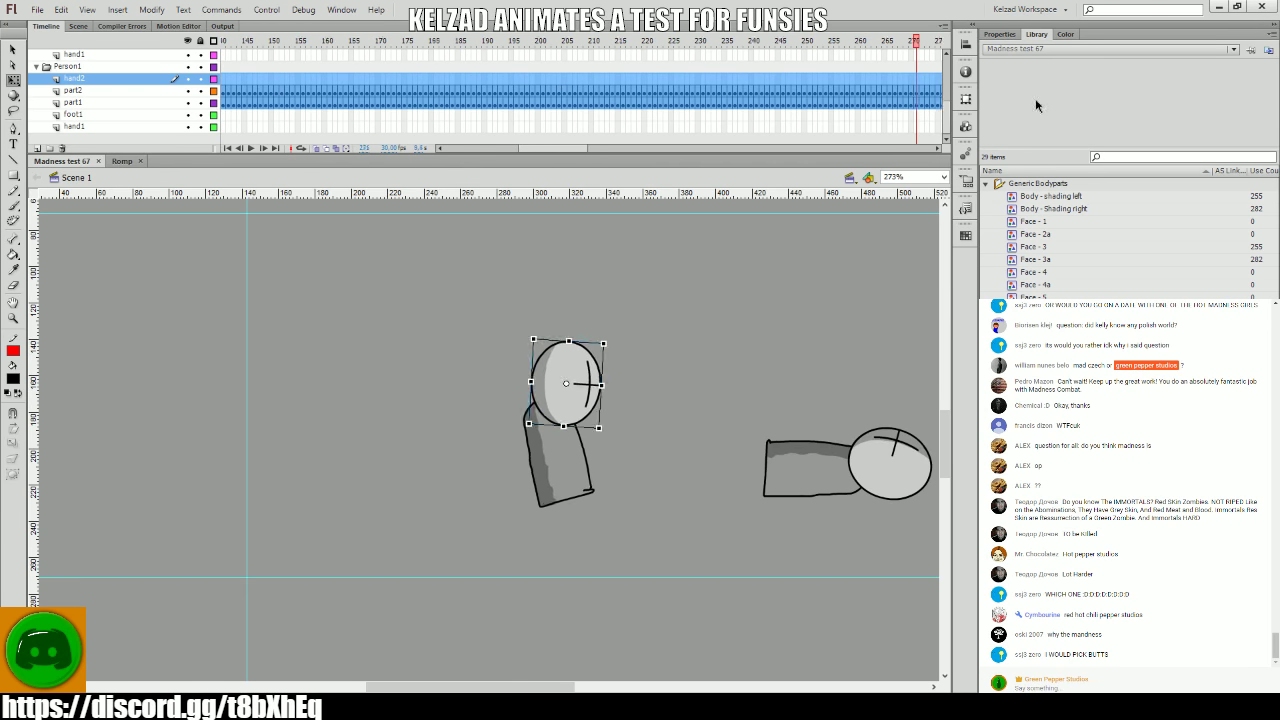
click(775, 205)
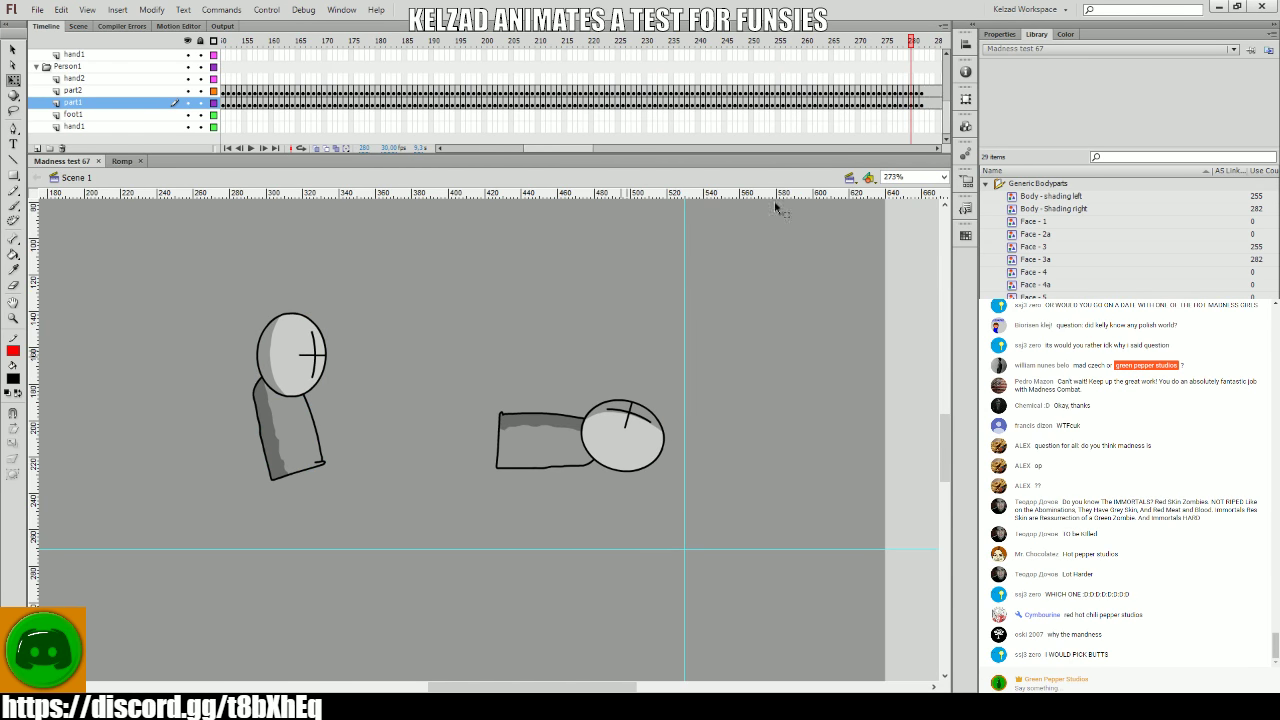
drag(865, 104, 536, 72)
click(536, 66)
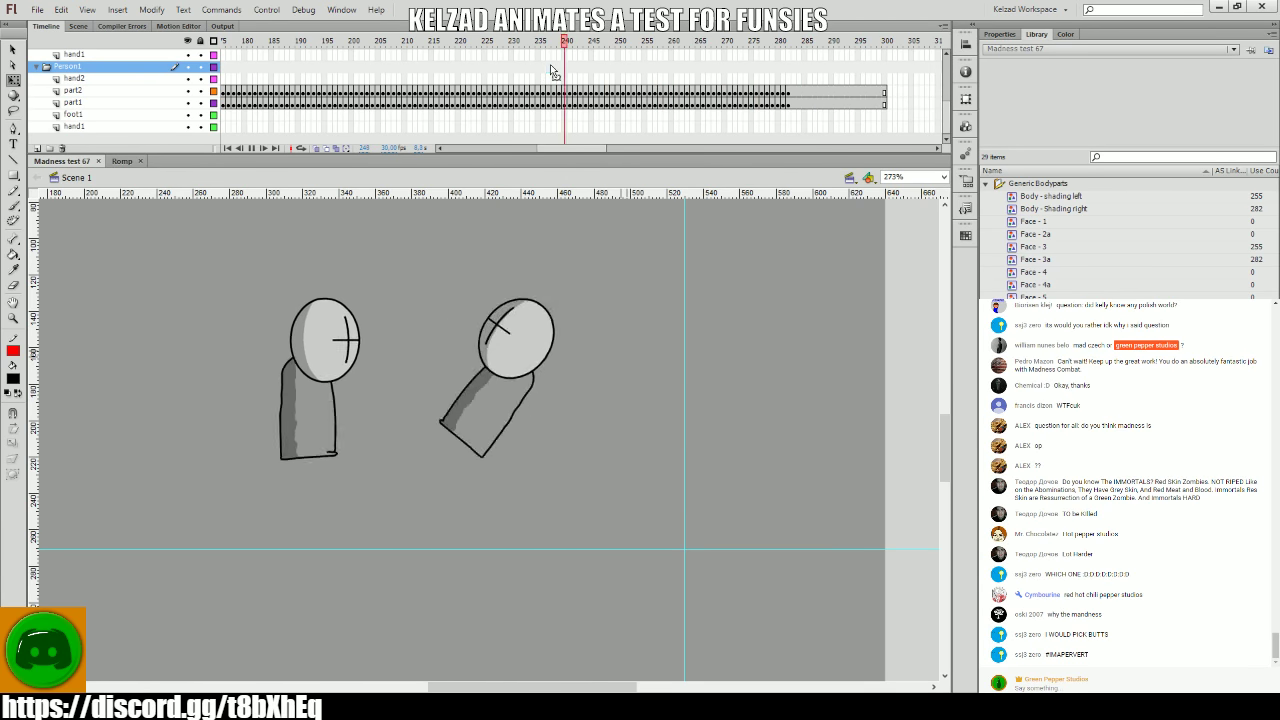
click(532, 66)
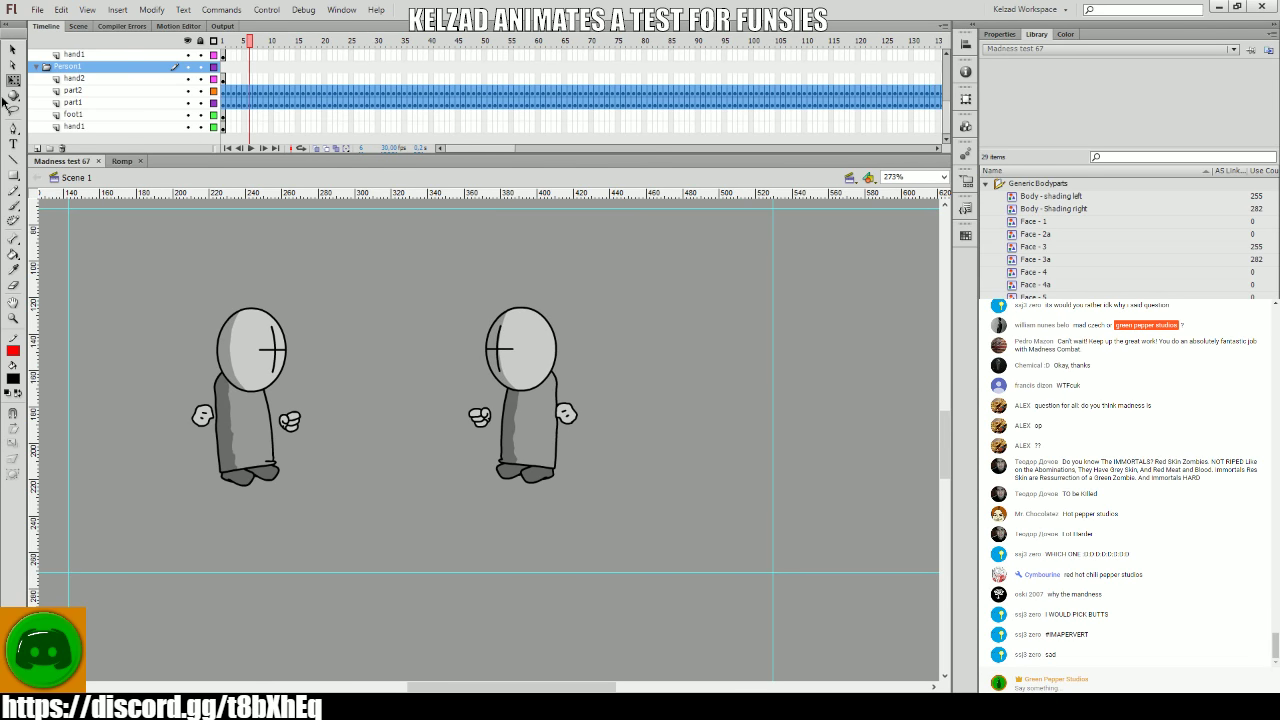
- Inspect both characters' rear hands on frame 1, including hand2 of the character facing Person1
click(203, 415)
key(z)
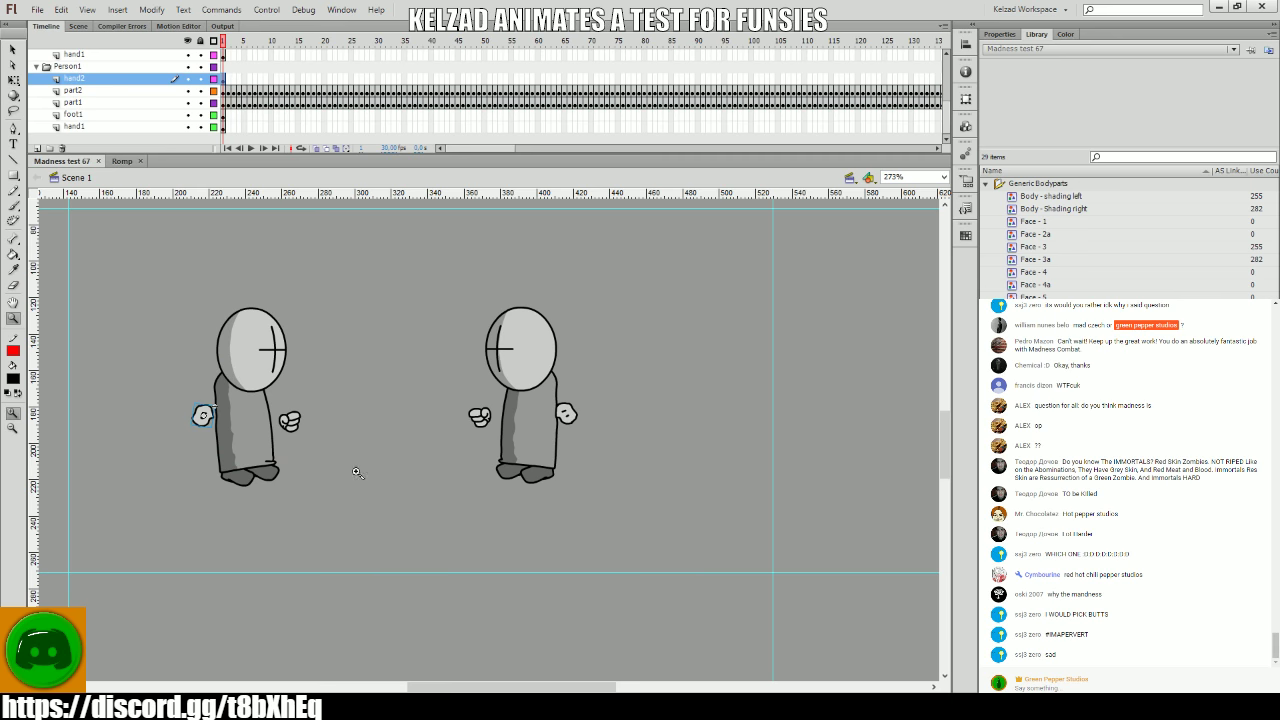
click(250, 425)
drag(766, 540, 506, 526)
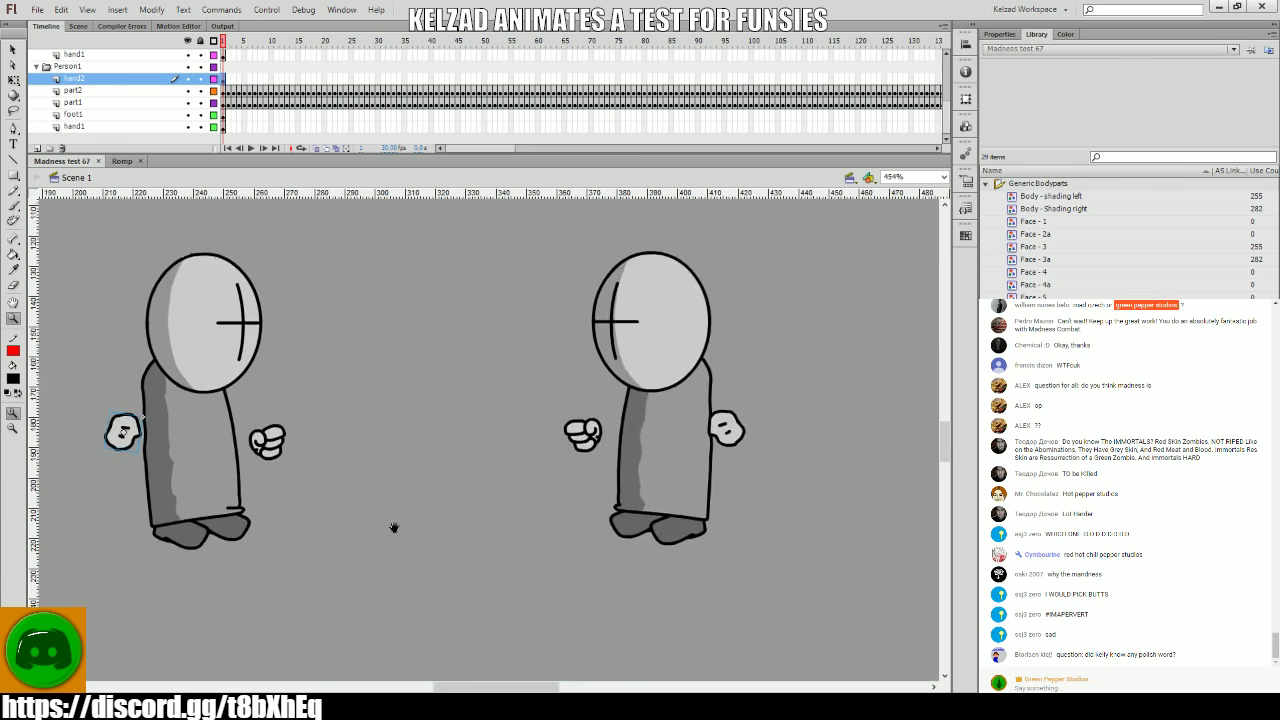
key(q)
click(790, 405)
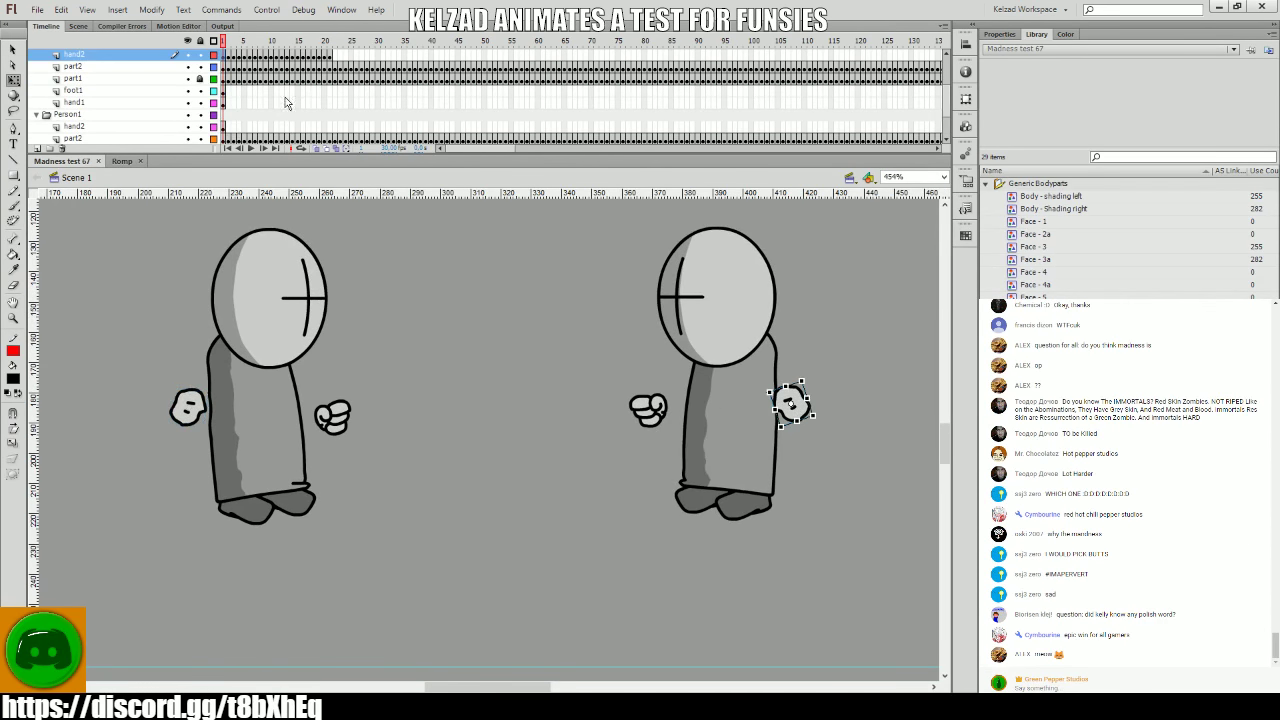
- Check both characters' poses up to frame 35, return to frame 21 where the hand2 animation ends, and save the document
drag(287, 91, 400, 97)
click(276, 349)
click(300, 358)
key(period)
key(period)
key(period)
key(period)
key(period)
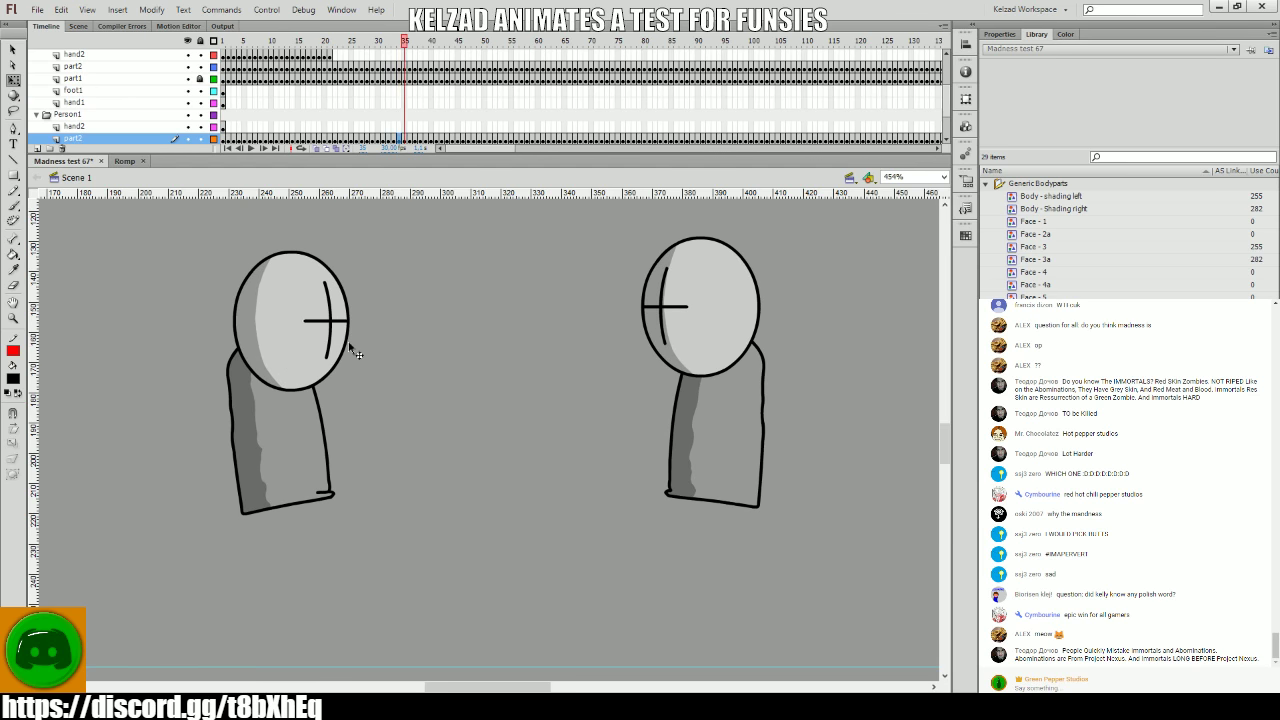
drag(409, 101, 330, 104)
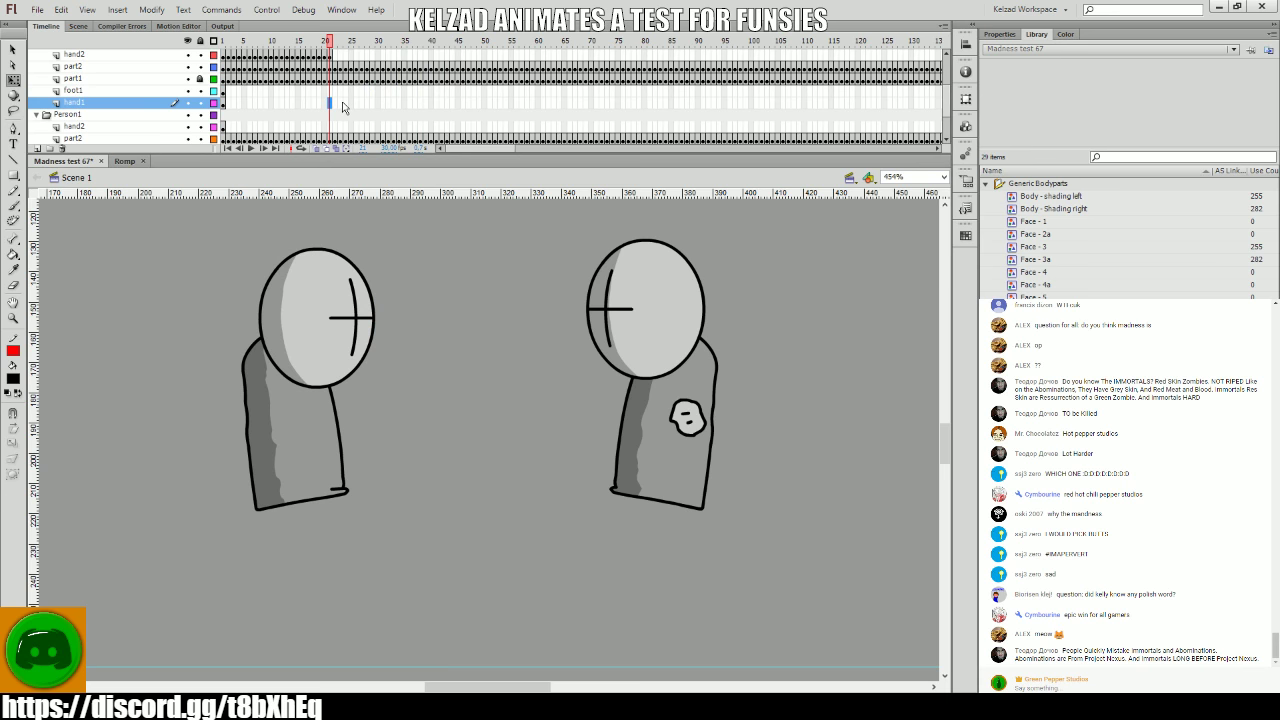
key(ctrl+s)
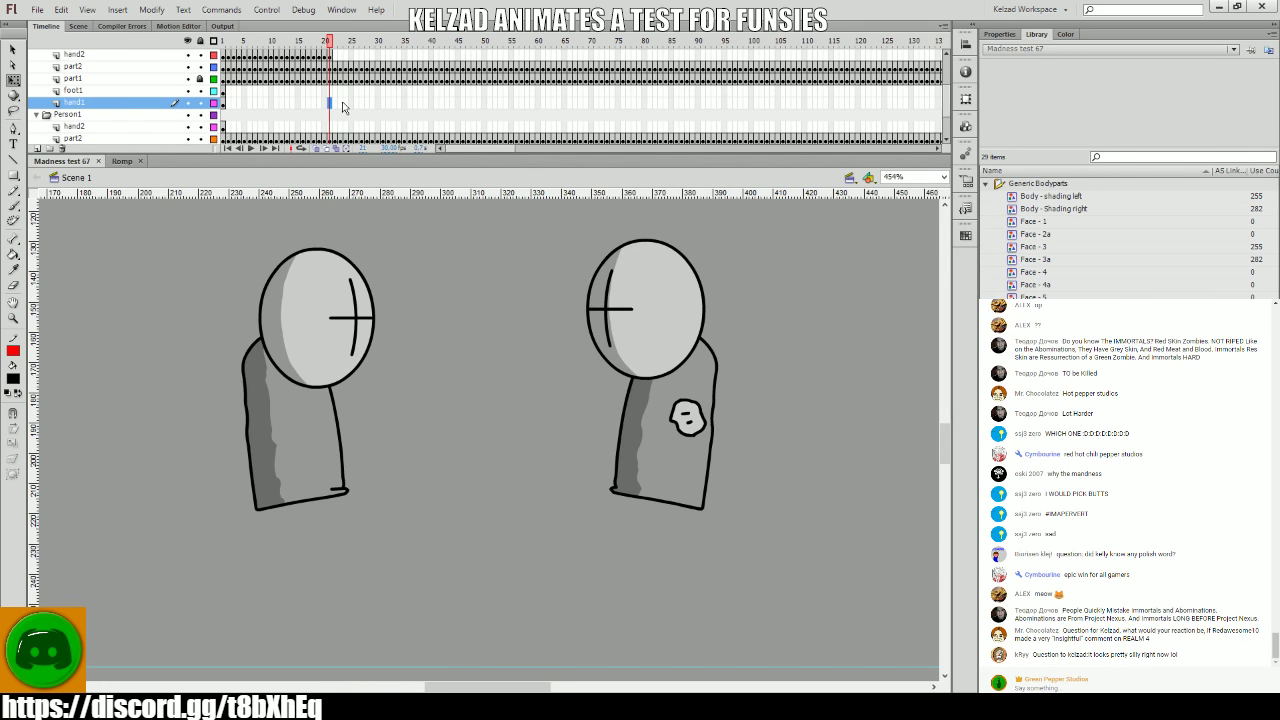
- Add a hand2 keyframe on frame 22 for the character facing Person1 and reposition the hand over the body
click(331, 56)
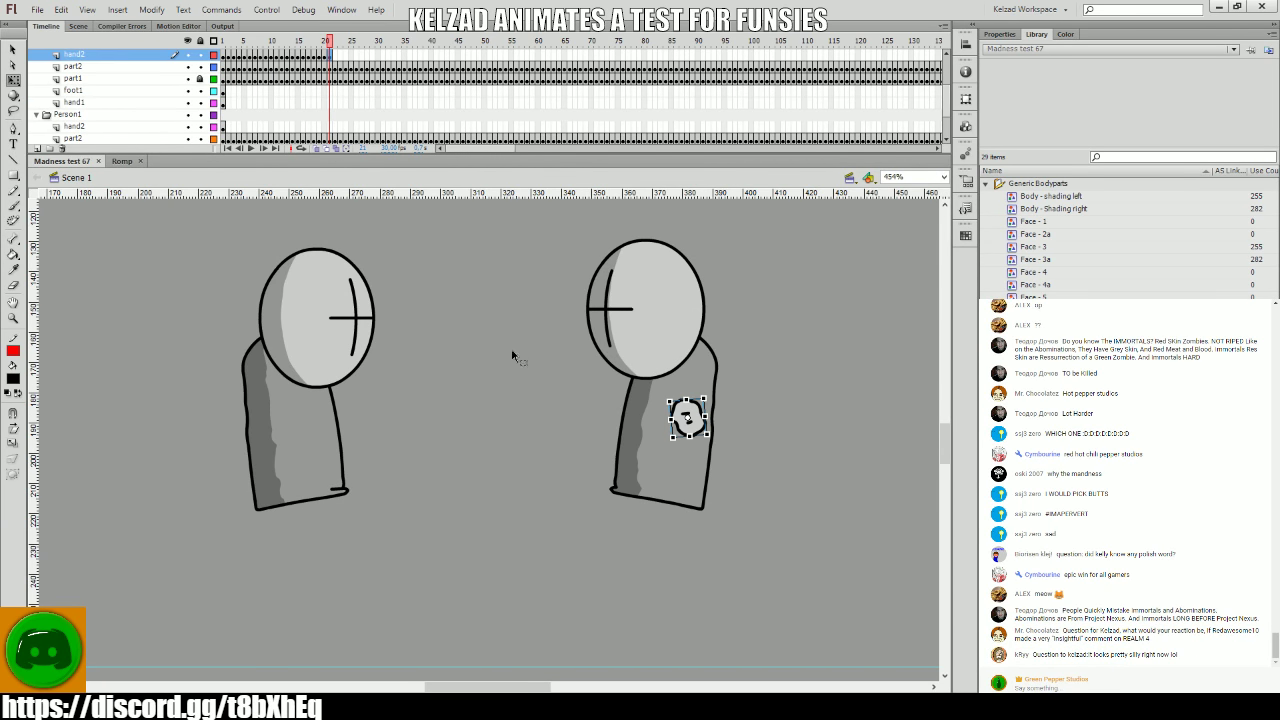
click(527, 377)
key(z)
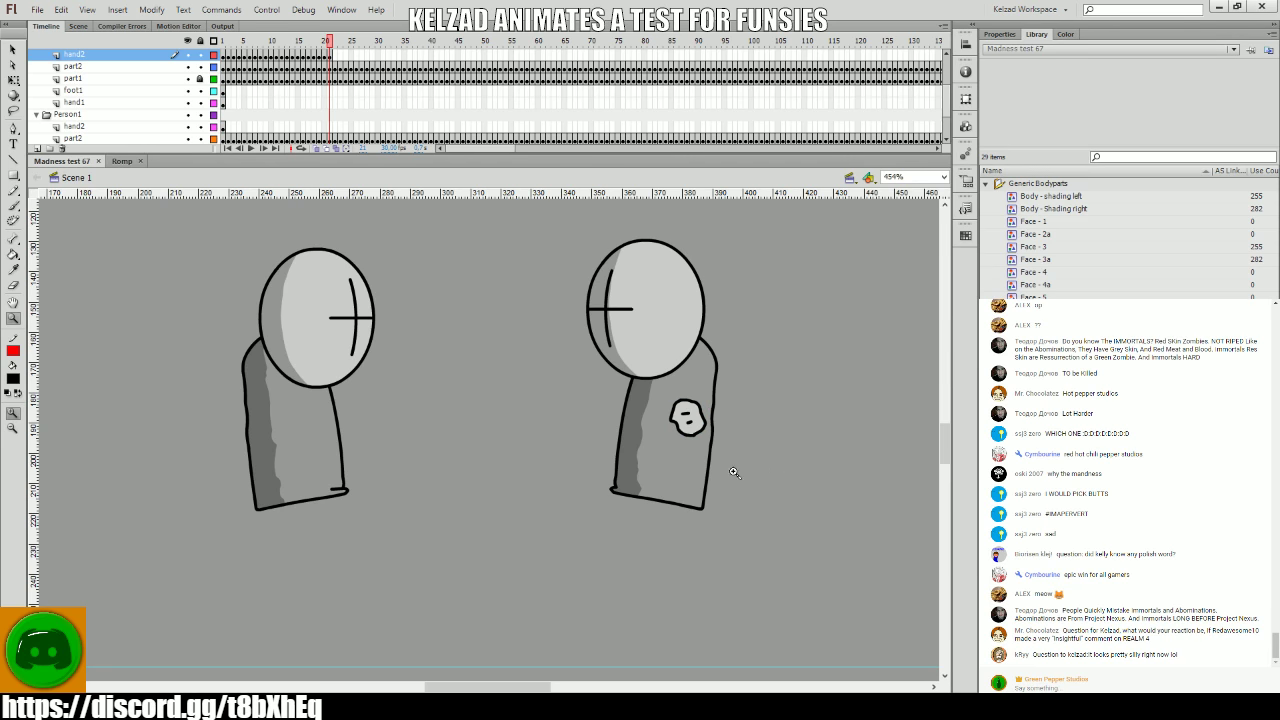
click(633, 421)
key(.)
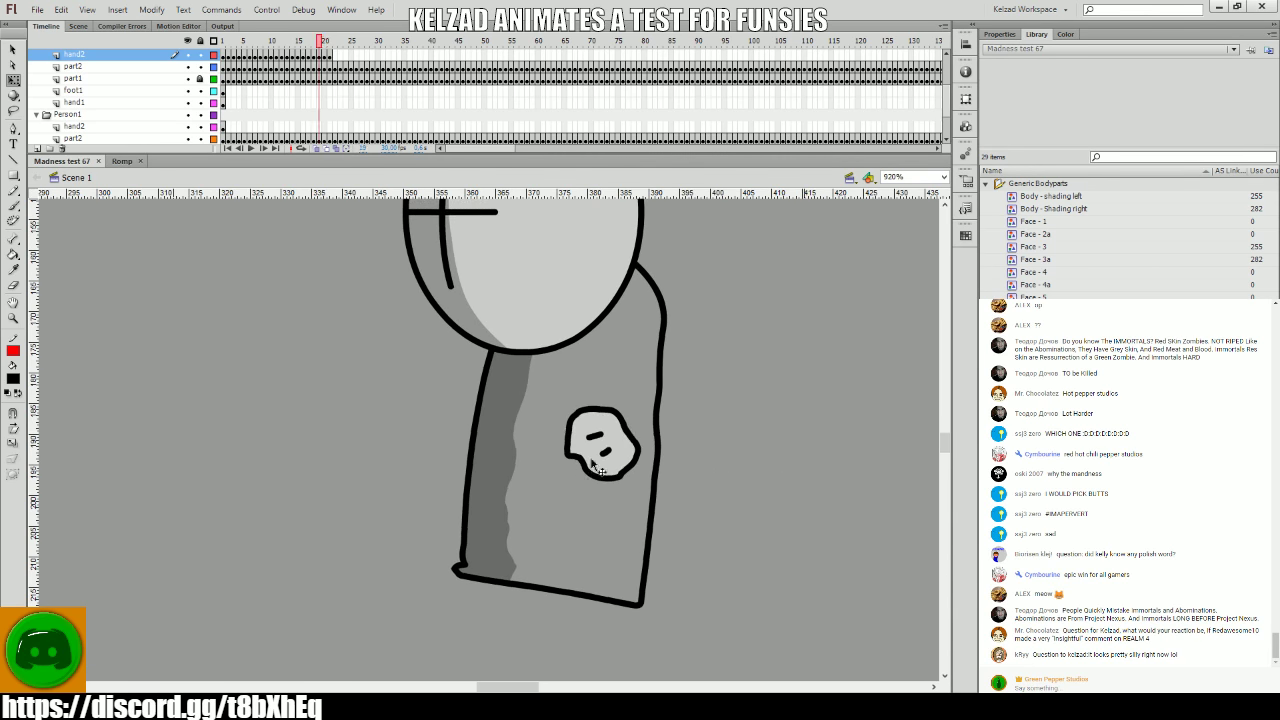
click(600, 430)
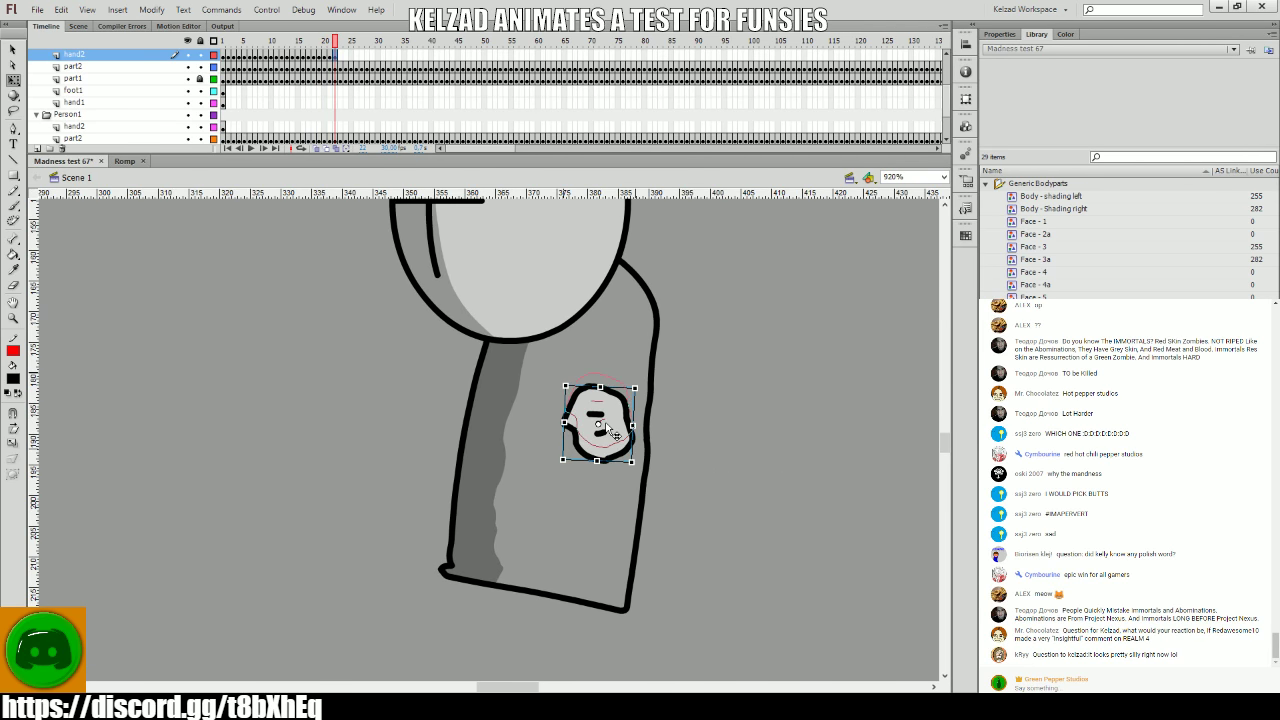
- Animate the same hand frame by frame on frames 23 to 33 of hand2, moving it up toward the shoulder along with the body
key(.)
drag(612, 432, 742, 346)
key(.)
click(615, 420)
key(.)
key(.)
key(.)
key(.)
key(.)
key(.)
key(.)
key(.)
key(.)
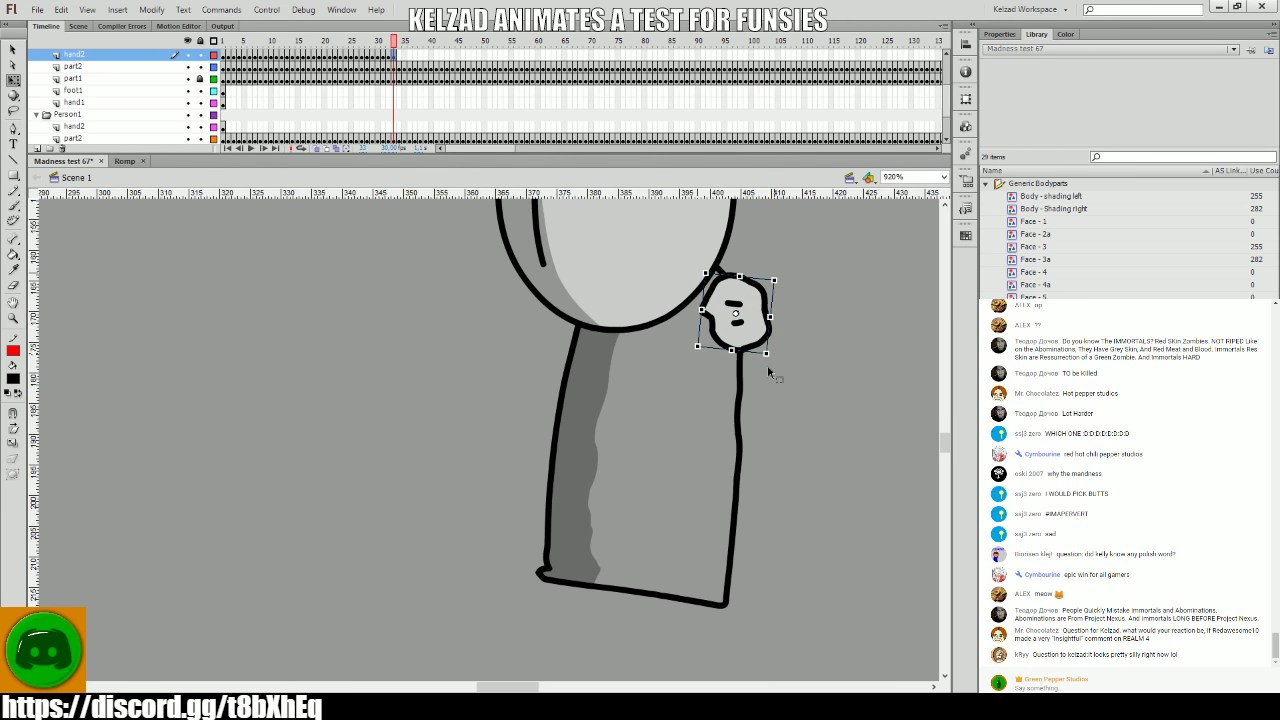
- Rotate the hand slightly on frame 33 of hand2, comparing the pose with the preceding frames
key(comma)
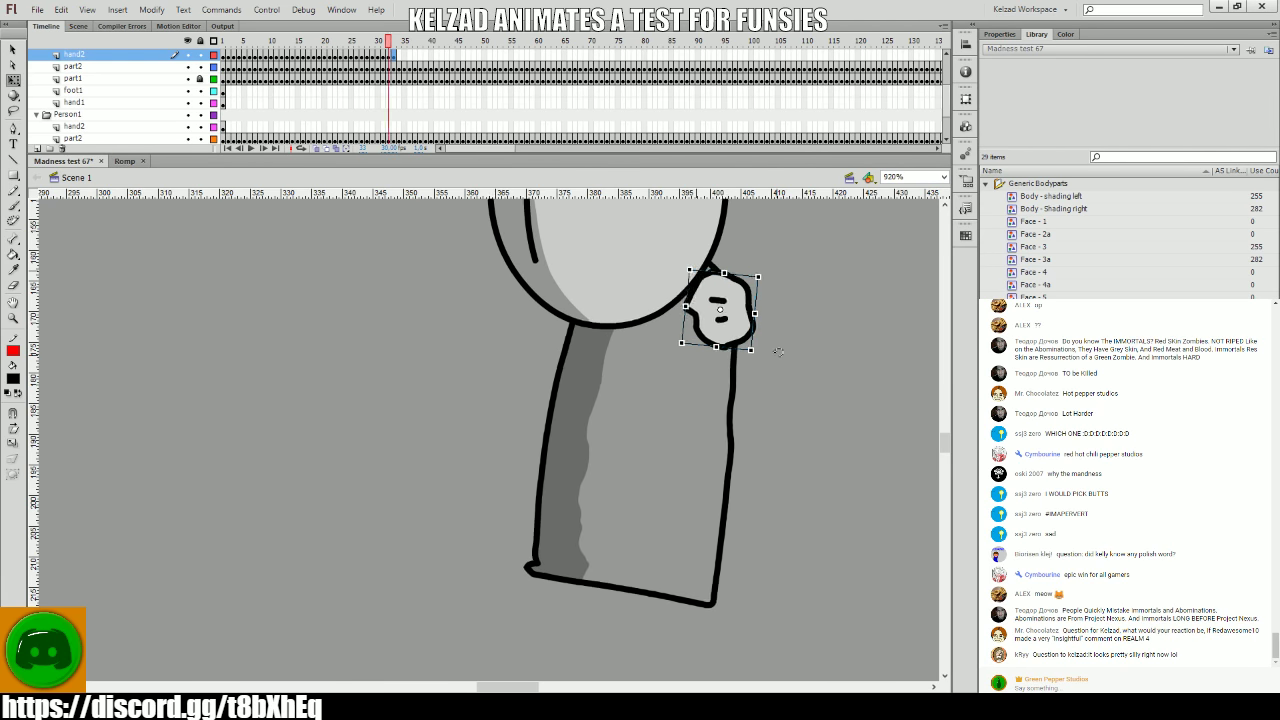
key(period)
drag(845, 372, 838, 357)
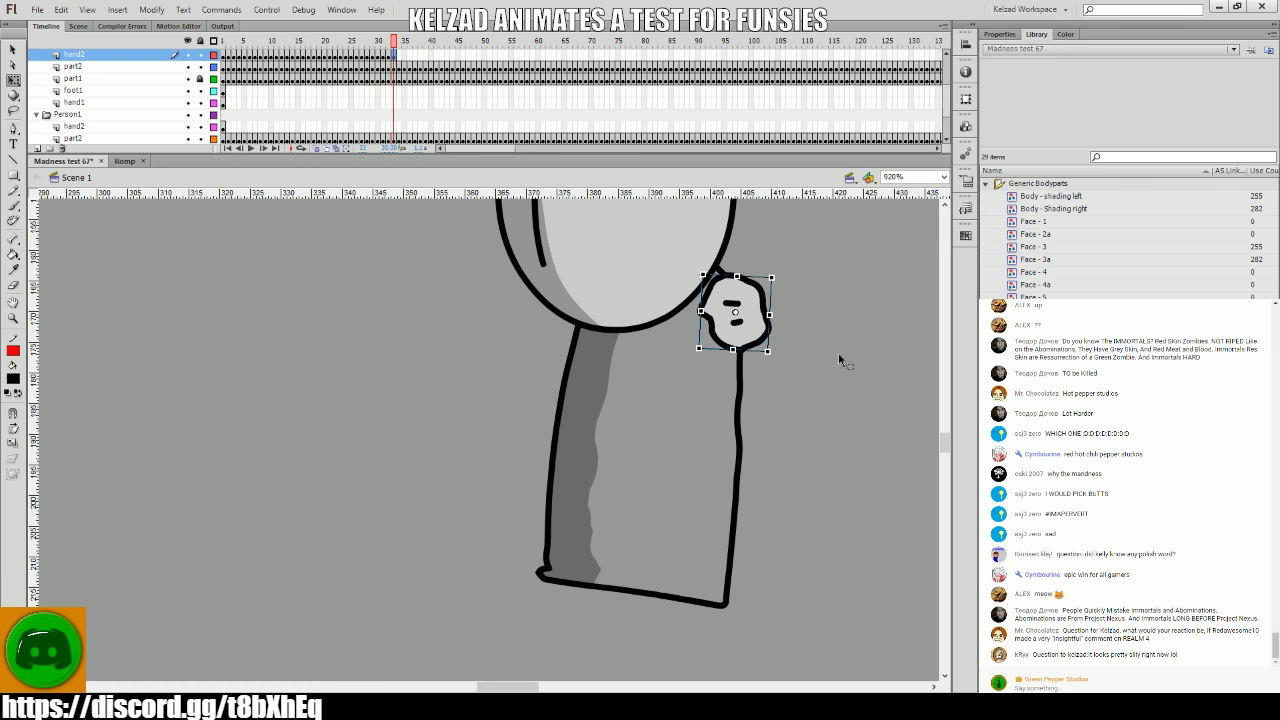
key(comma)
key(comma)
key(period)
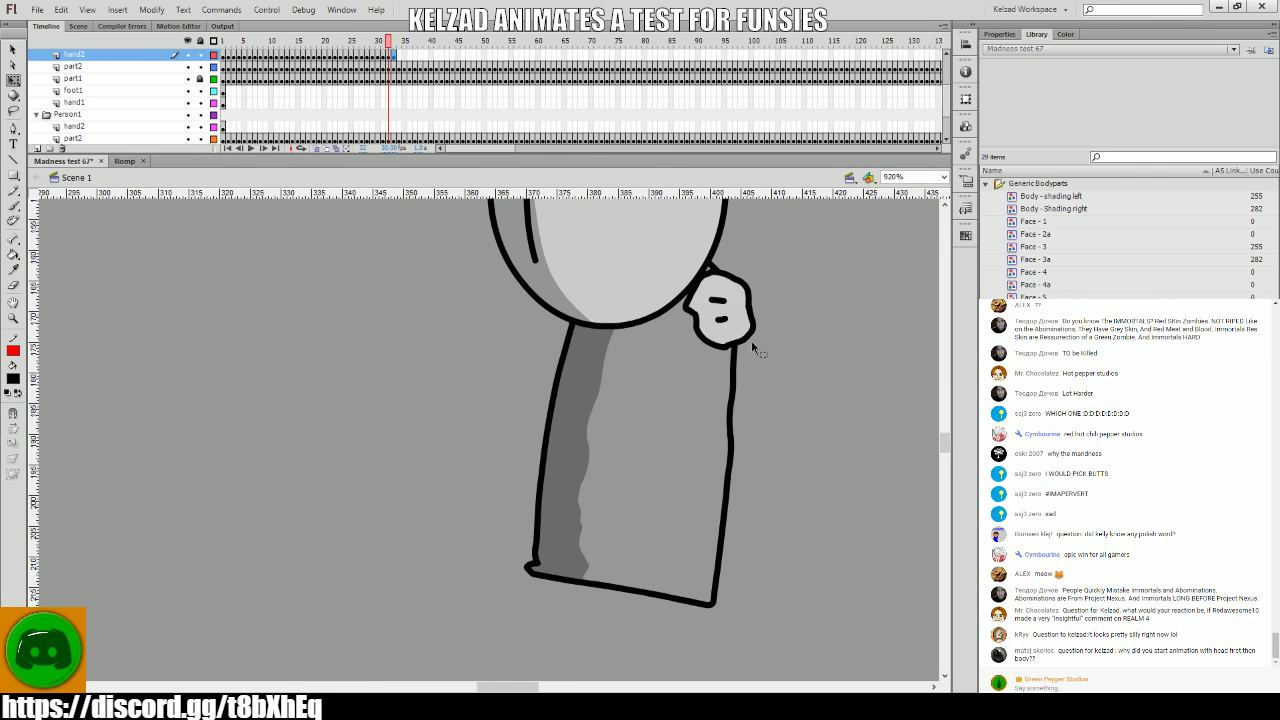
key(period)
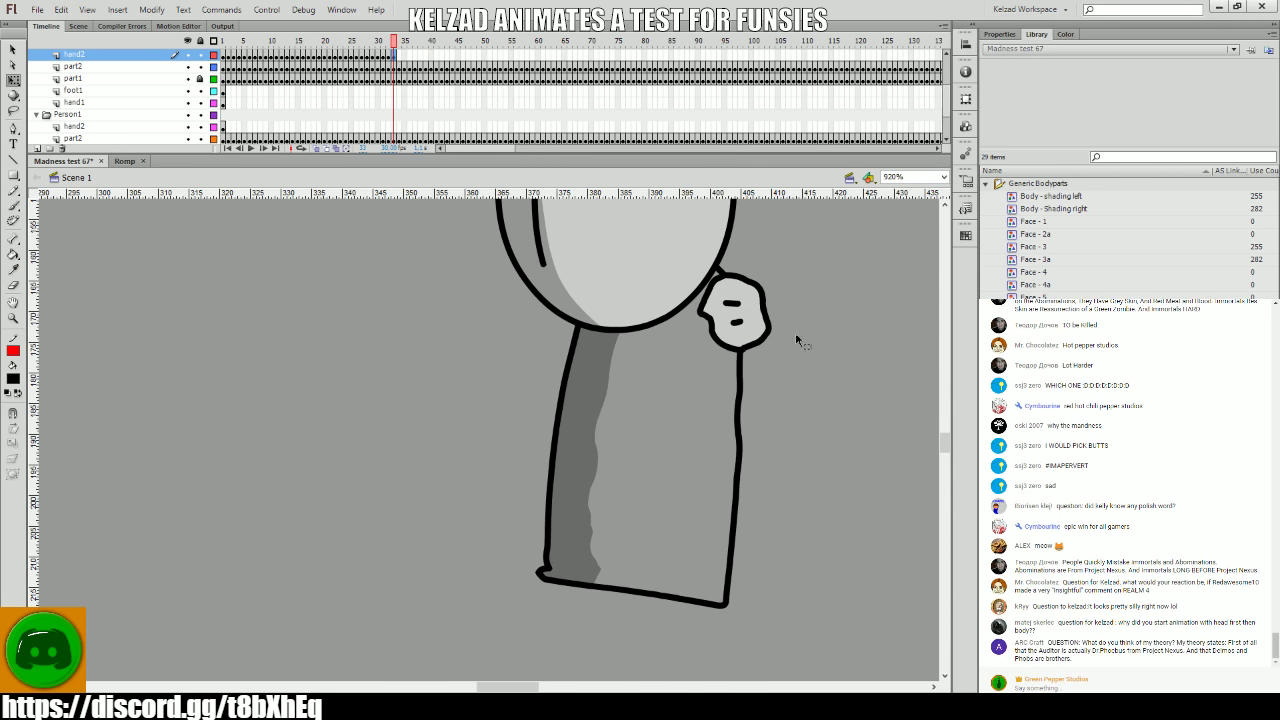
- Fine-tune the hand's rotation on frame 32 of hand2 and check the motion against its neighbouring frames
drag(801, 365, 719, 457)
click(652, 402)
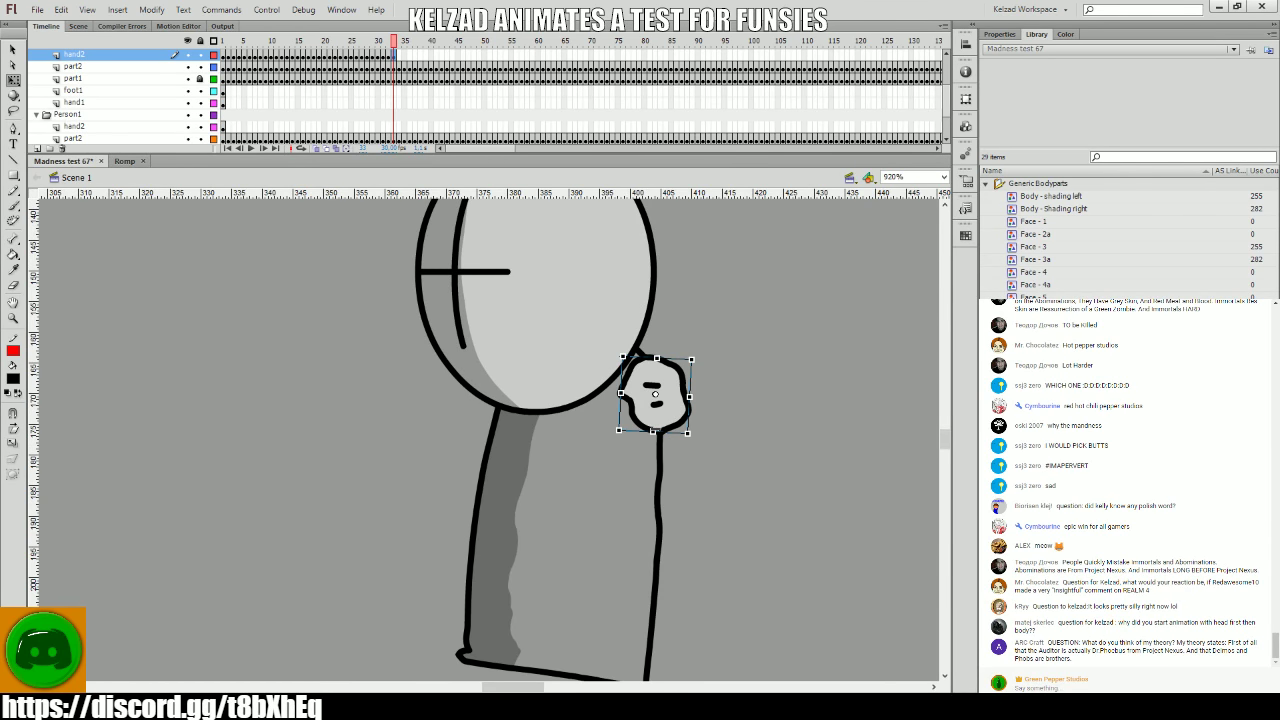
key(comma)
key(period)
key(comma)
key(period)
key(comma)
drag(676, 440, 665, 432)
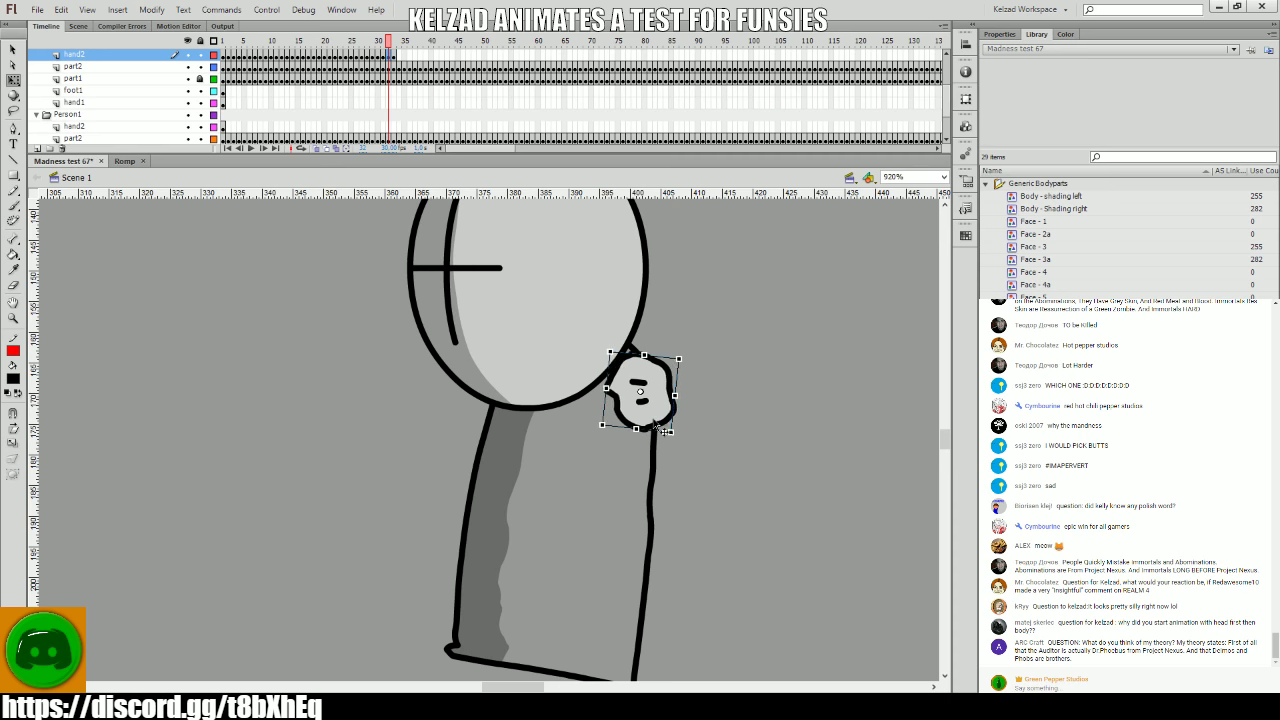
key(comma)
key(comma)
key(period)
key(period)
key(period)
key(period)
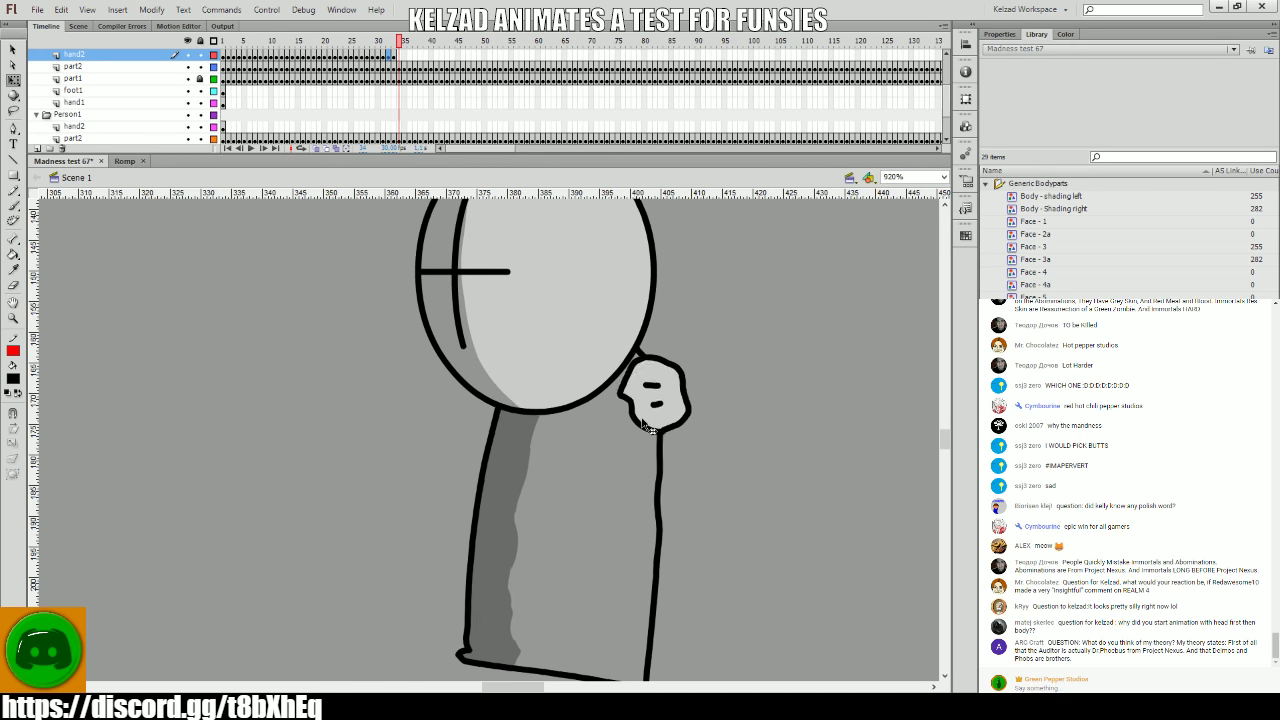
key(comma)
key(period)
key(comma)
- Continue hand2 with new keyframes on frames 34 to 39, lowering and slightly rotating the hand as it follows the body
click(684, 430)
key(period)
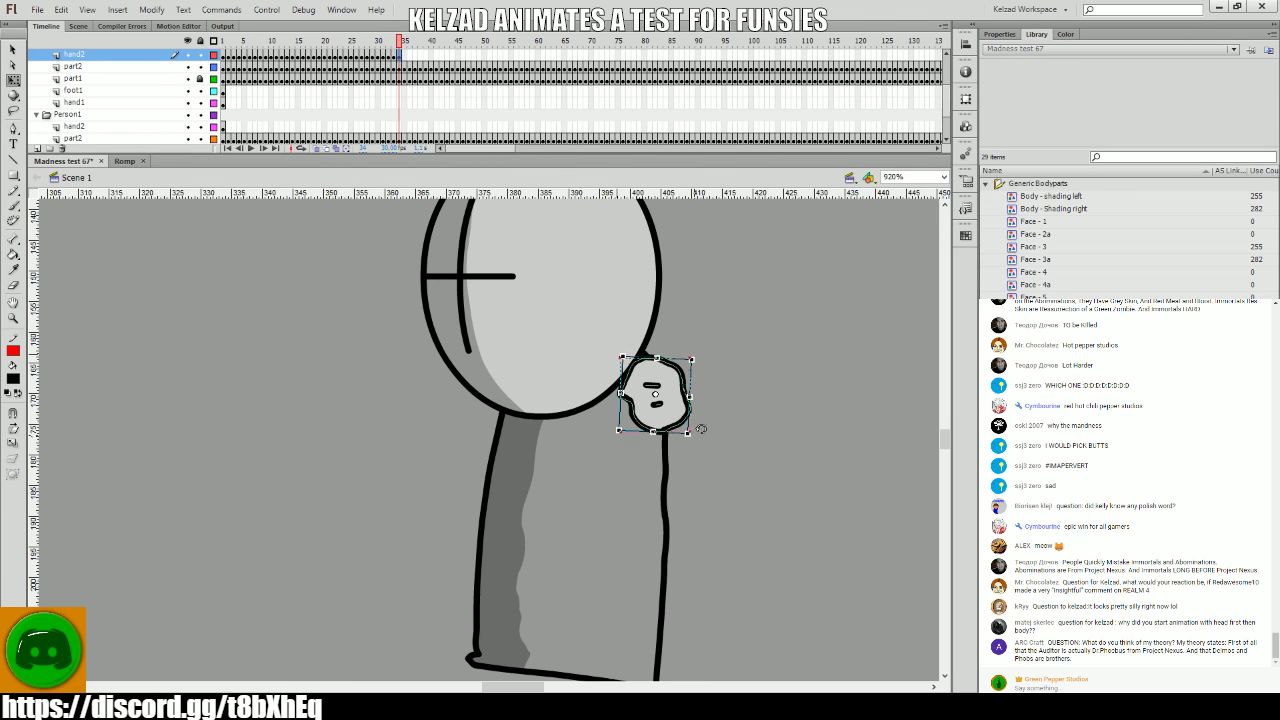
drag(688, 432, 697, 430)
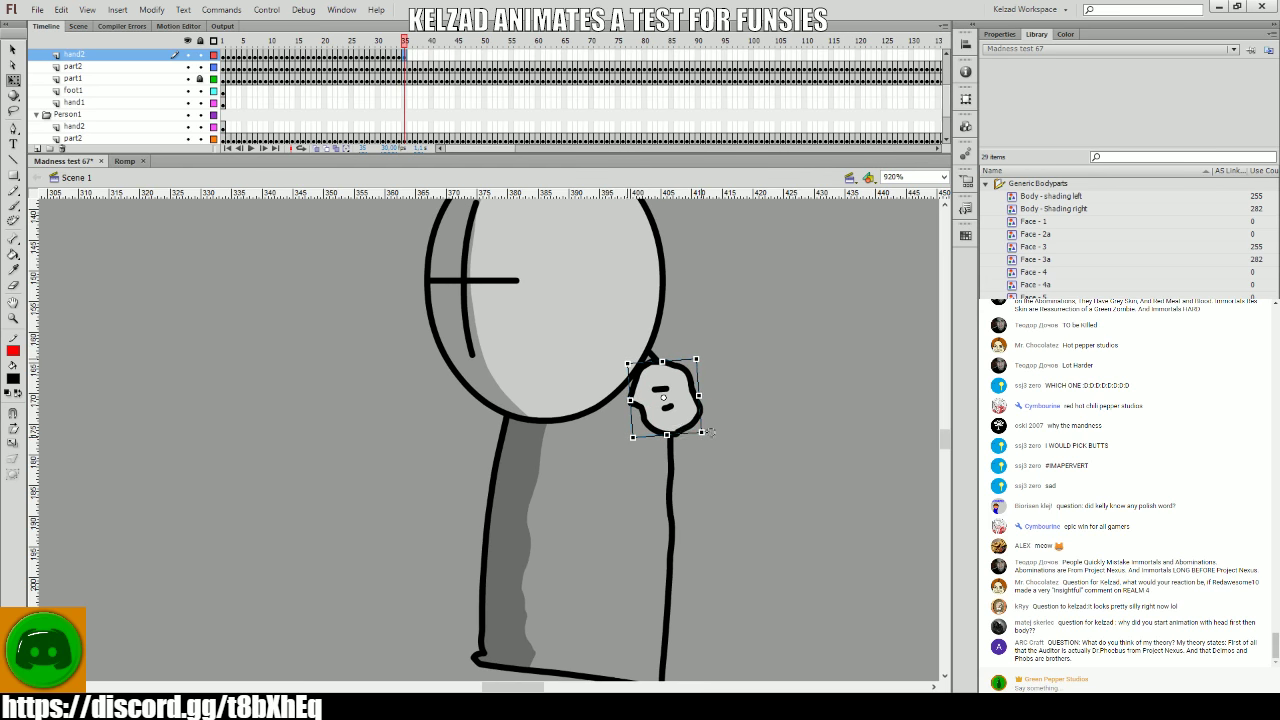
key(period)
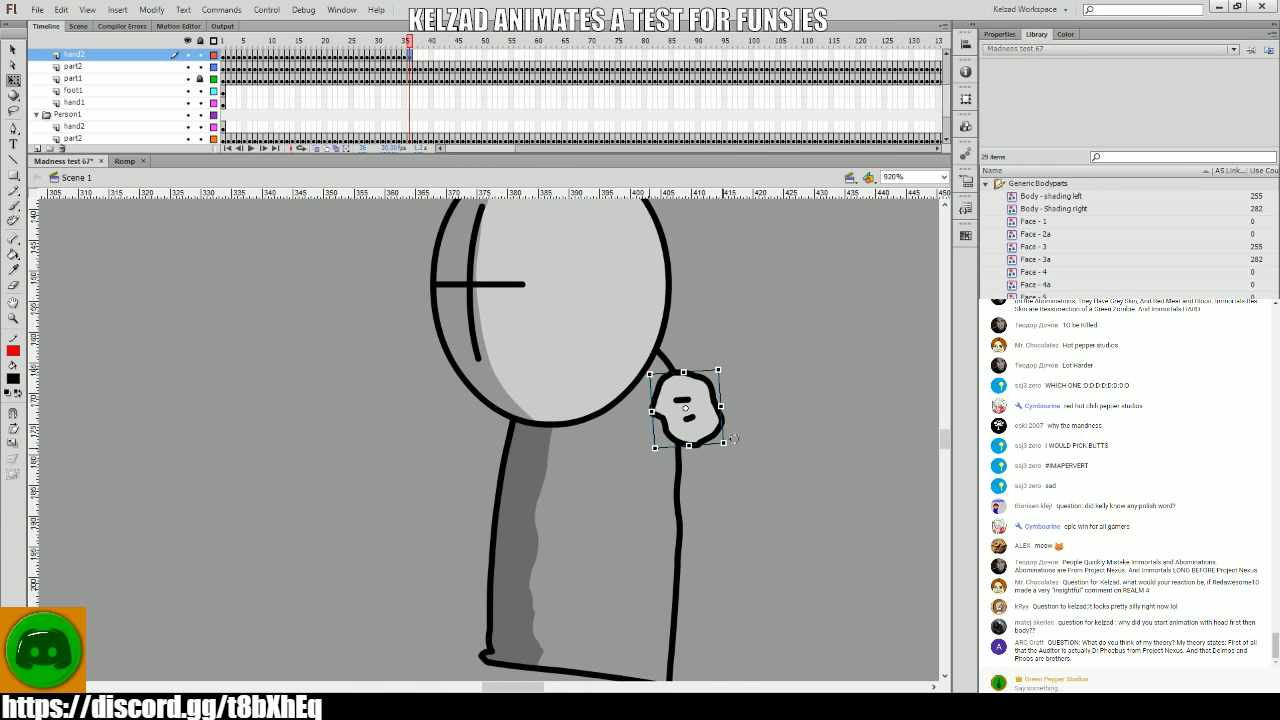
key(period)
key(period)
key(period)
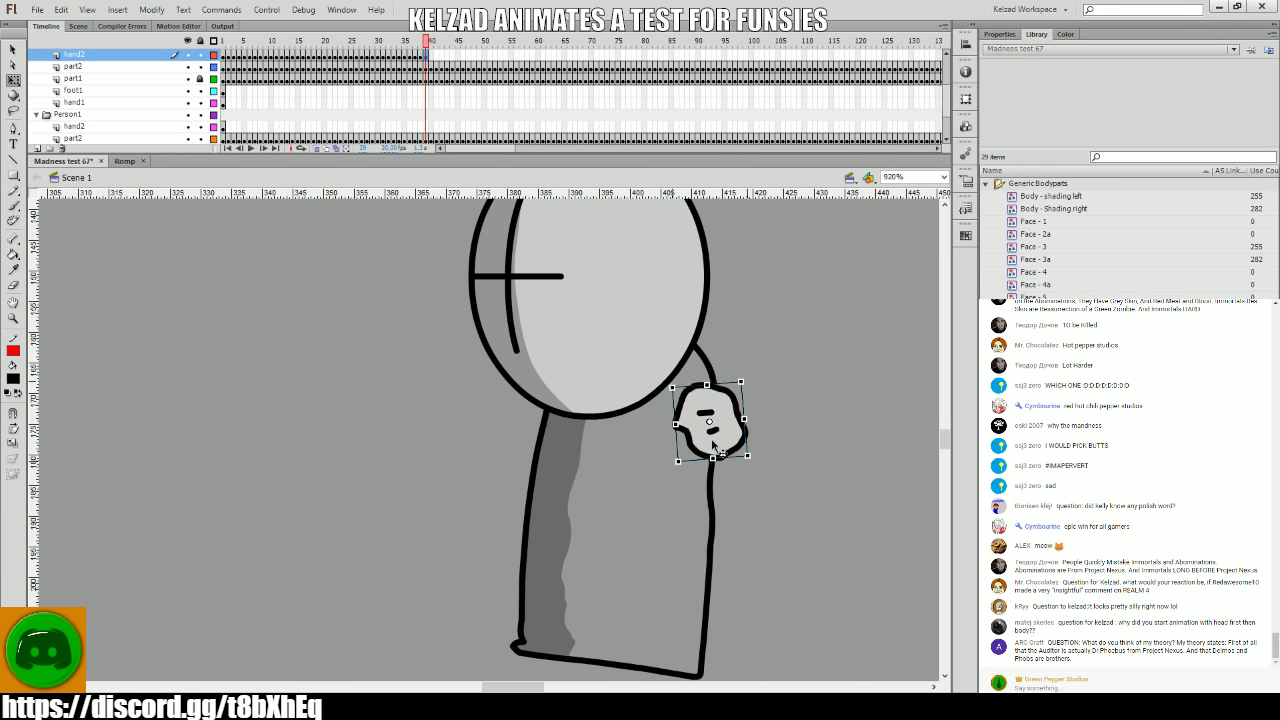
- Animate the hand on frames 40 to 47 of hand2 so it keeps following the moving body's back edge
key(period)
key(period)
key(period)
key(period)
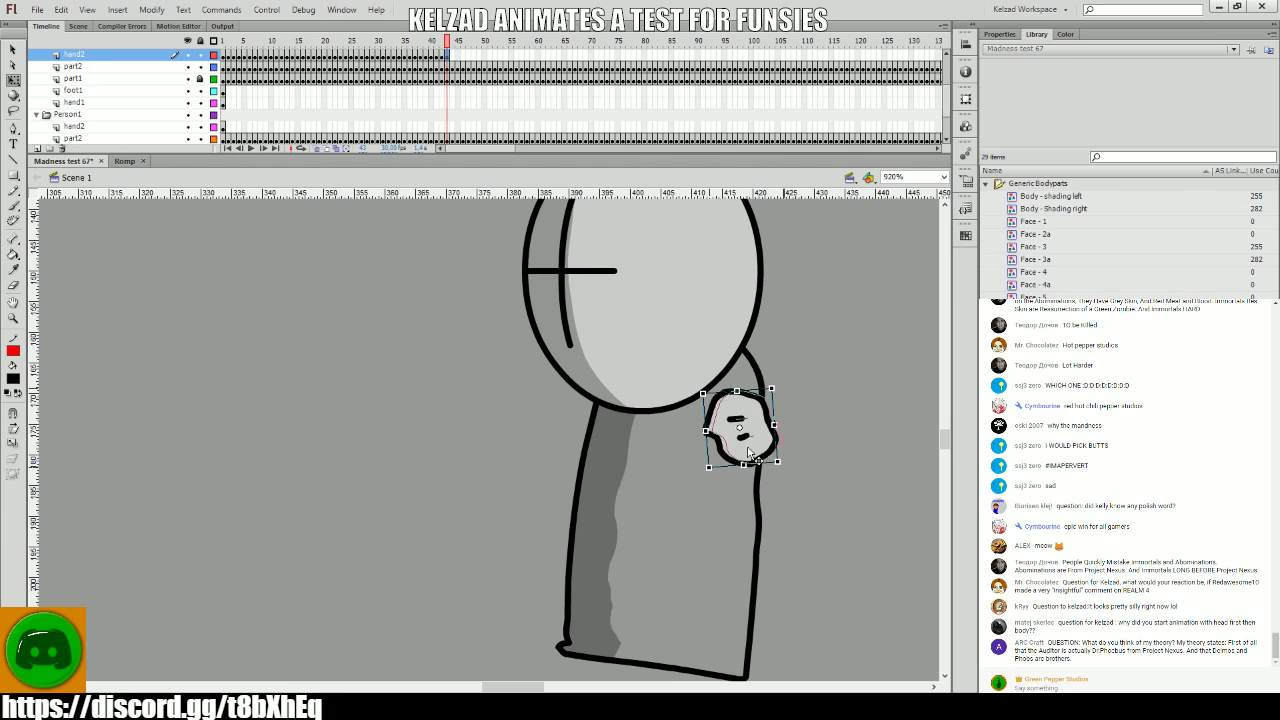
key(period)
key(period)
key(period)
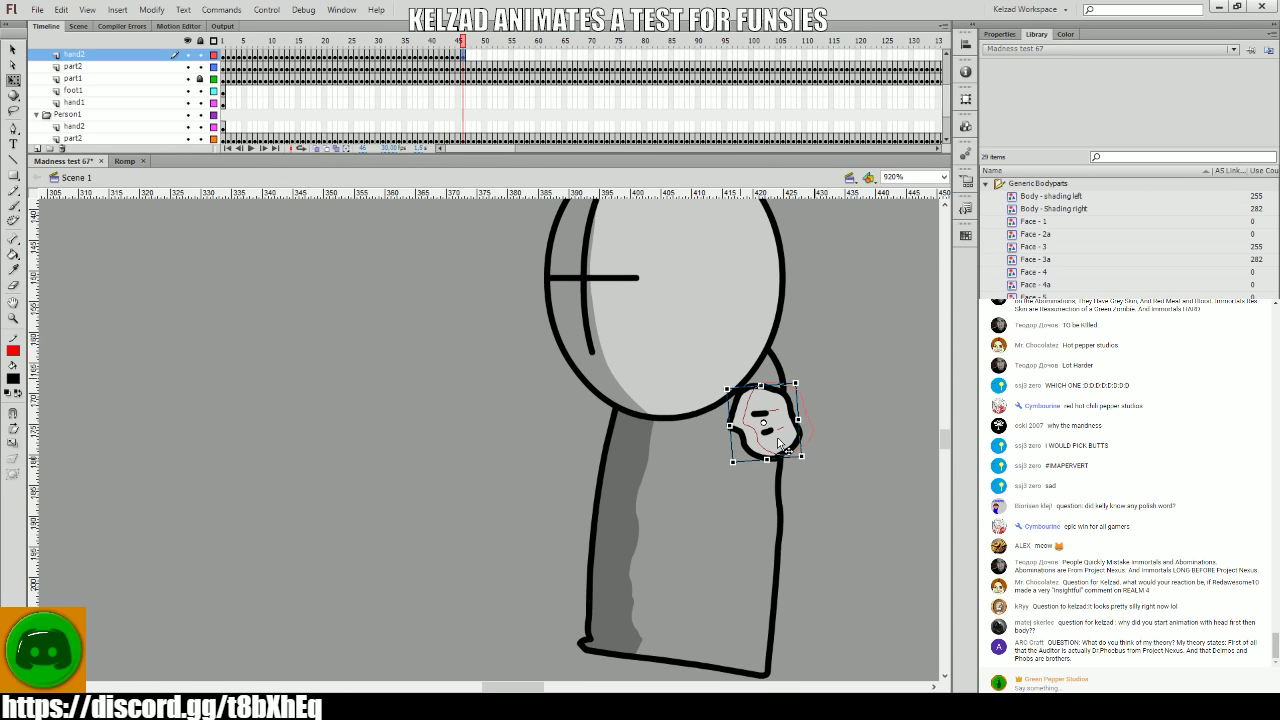
key(period)
drag(805, 458, 837, 452)
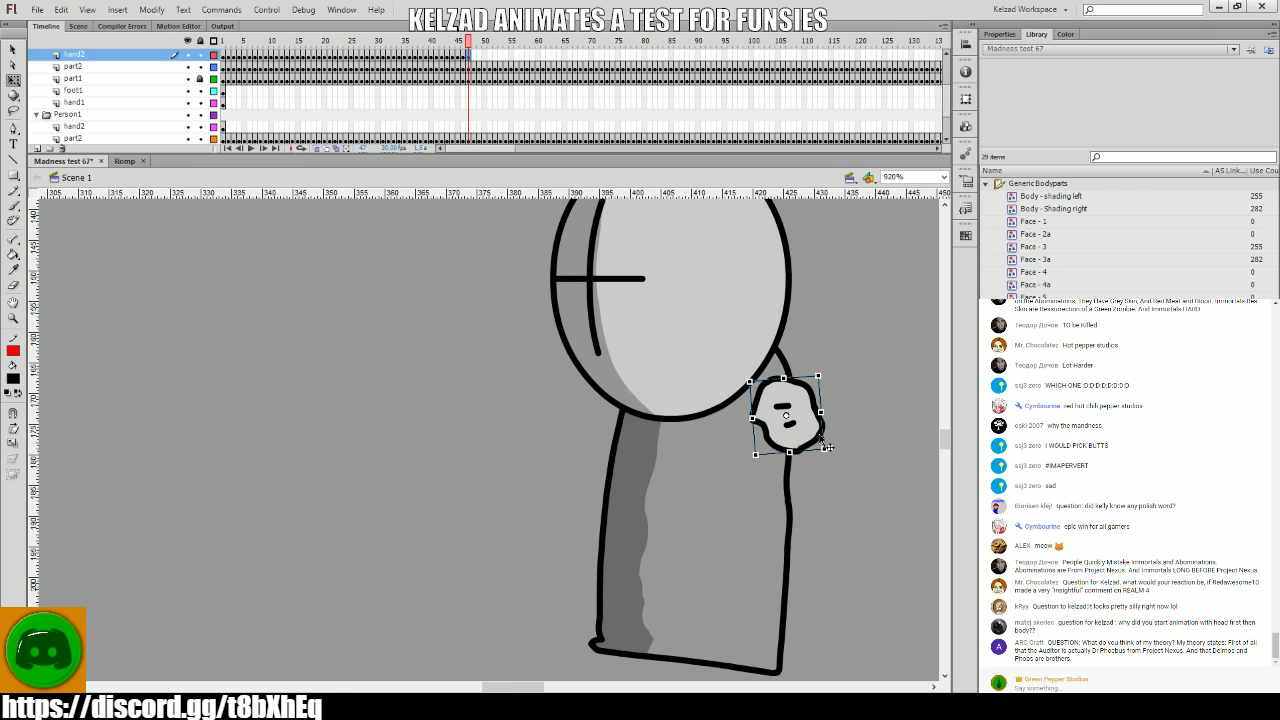
- Compare hand2 on frames 45 to 47, position the hand on a new keyframe at frame 48, and save the document
drag(886, 429, 709, 403)
key(comma)
key(comma)
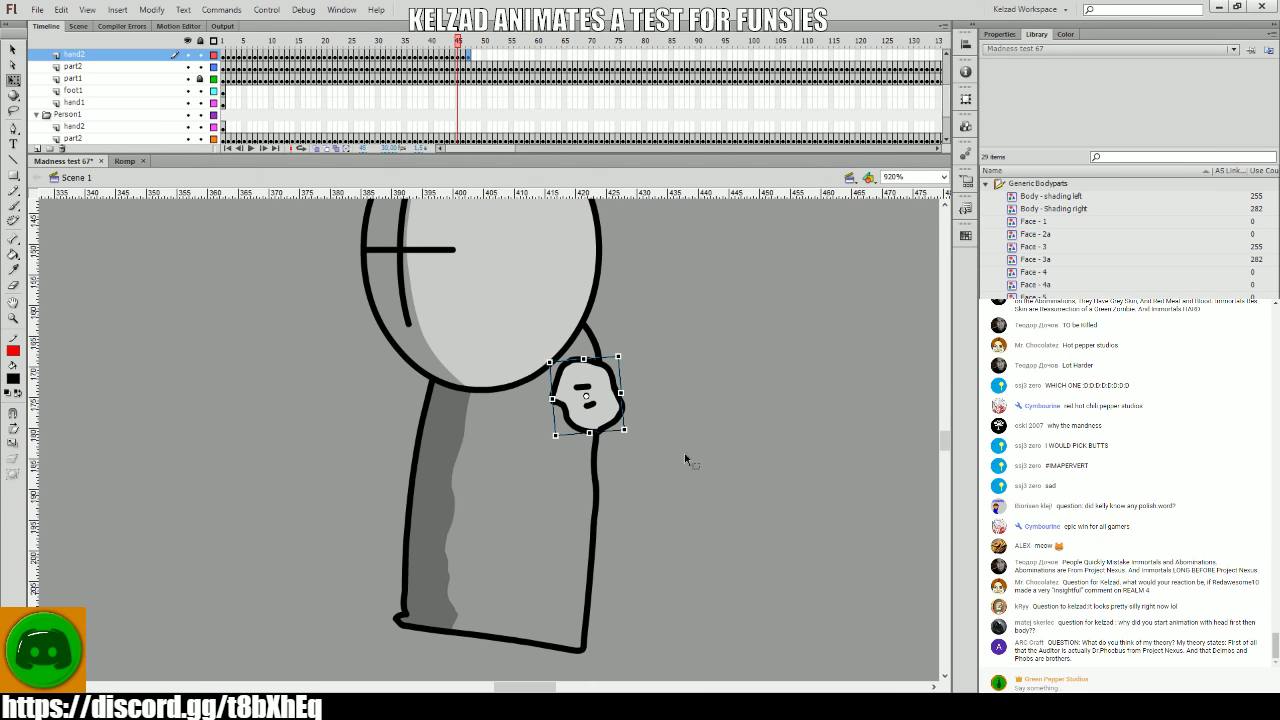
key(period)
key(period)
click(631, 421)
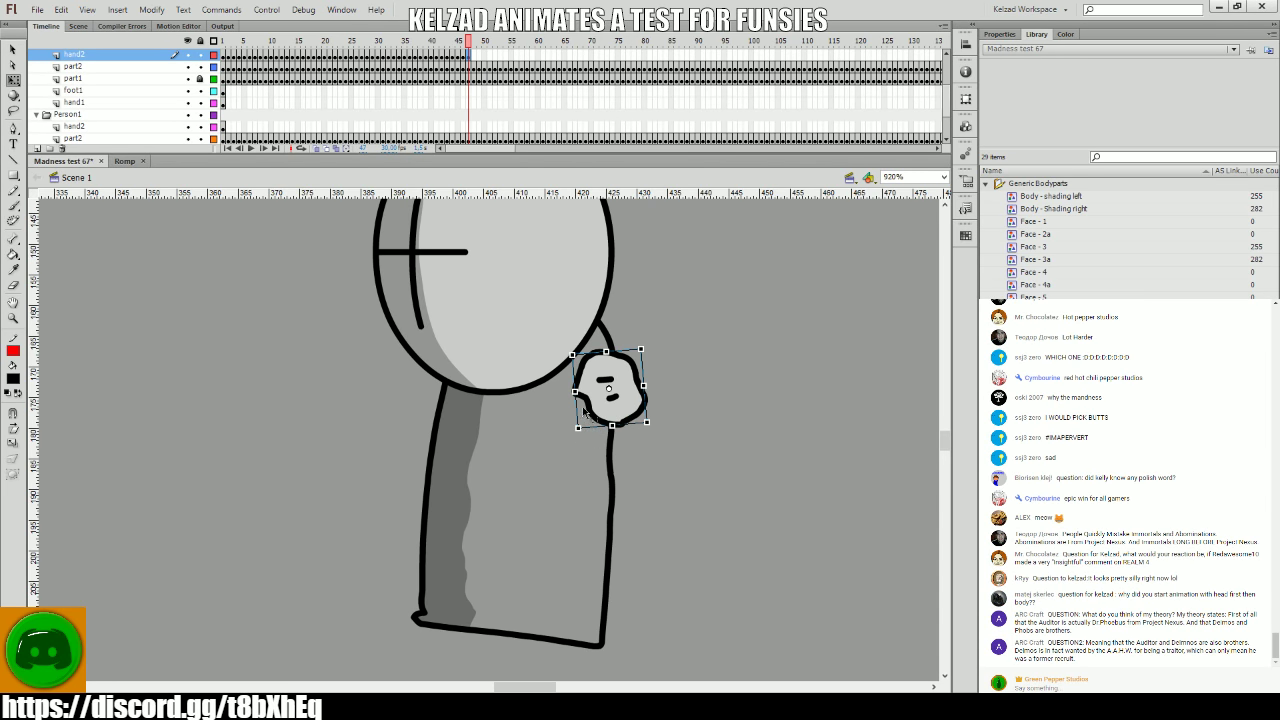
key(period)
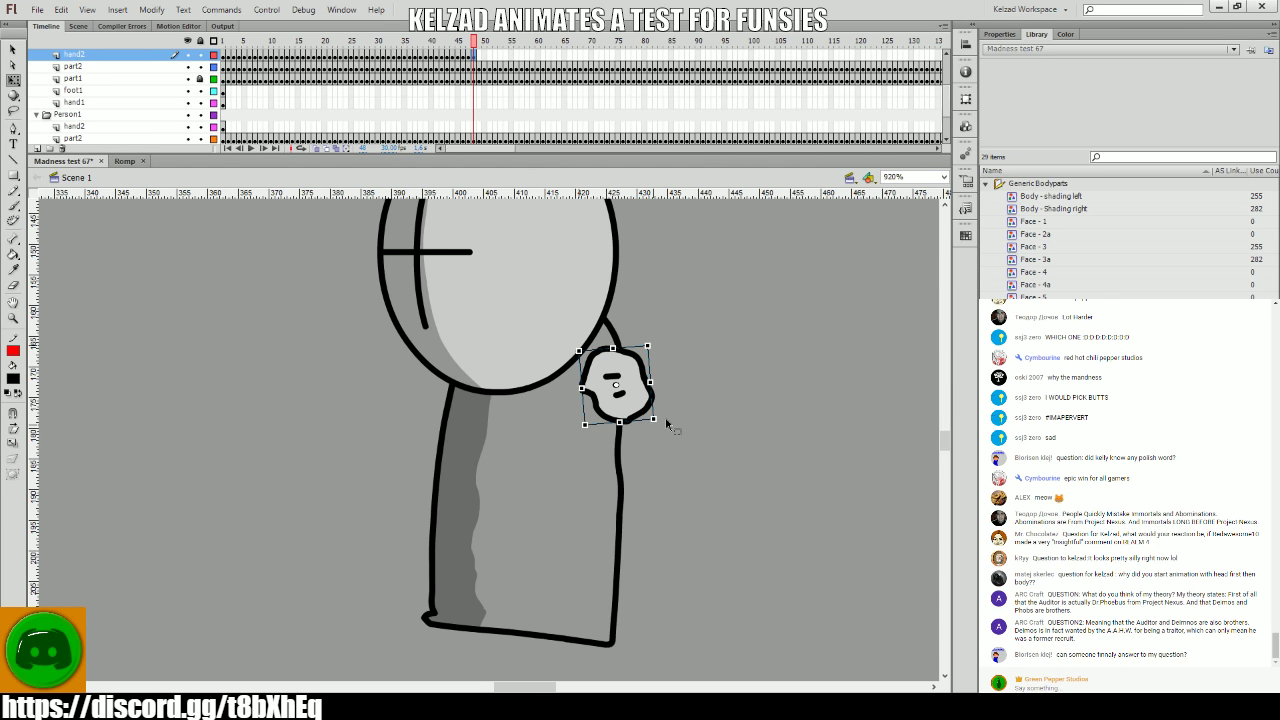
key(ctrl+s)
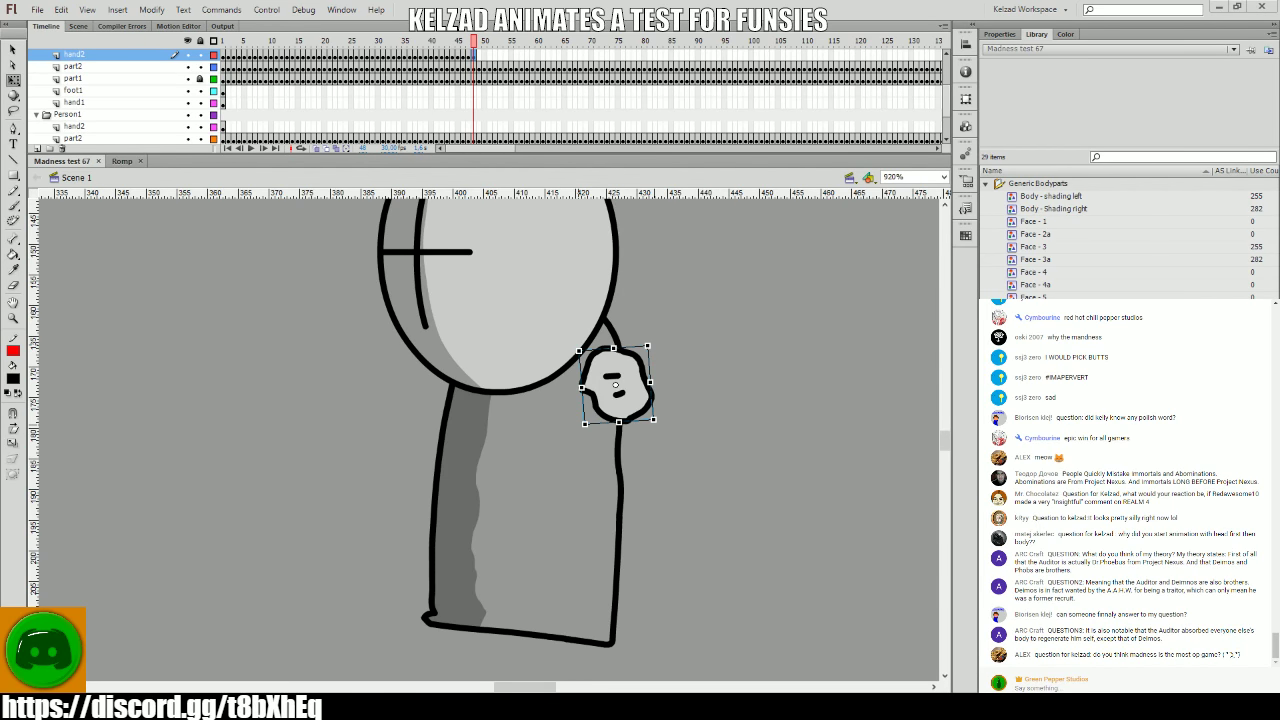
- Play back the animation close up and with both characters in view, and check the later frames around frame 200
drag(398, 98, 308, 97)
click(308, 97)
key(Return)
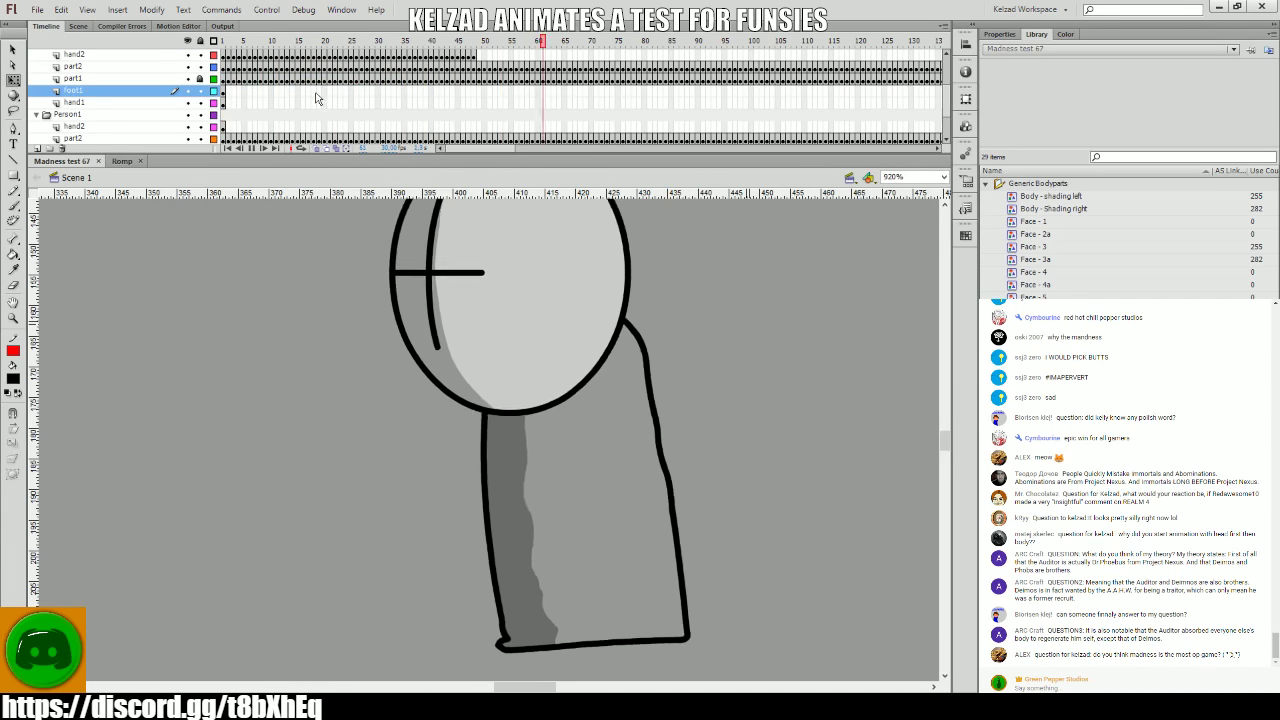
click(409, 91)
click(942, 177)
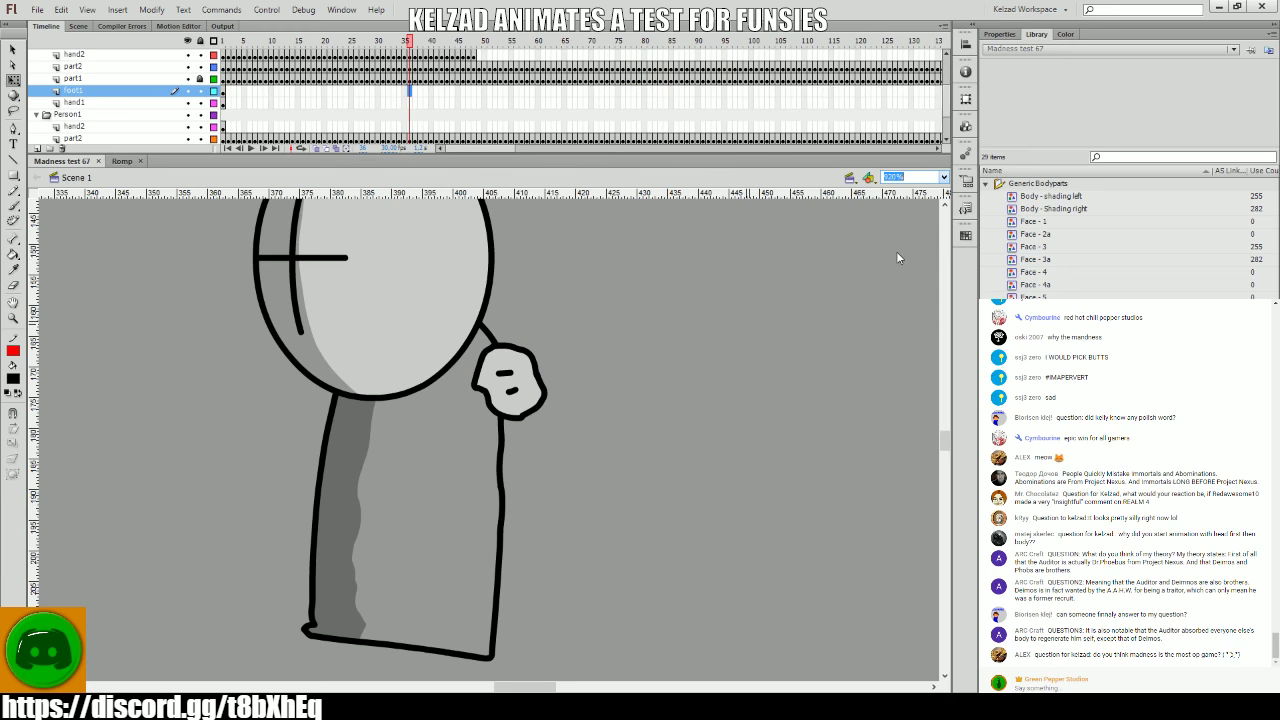
click(898, 248)
key(z)
drag(326, 388, 588, 514)
key(Return)
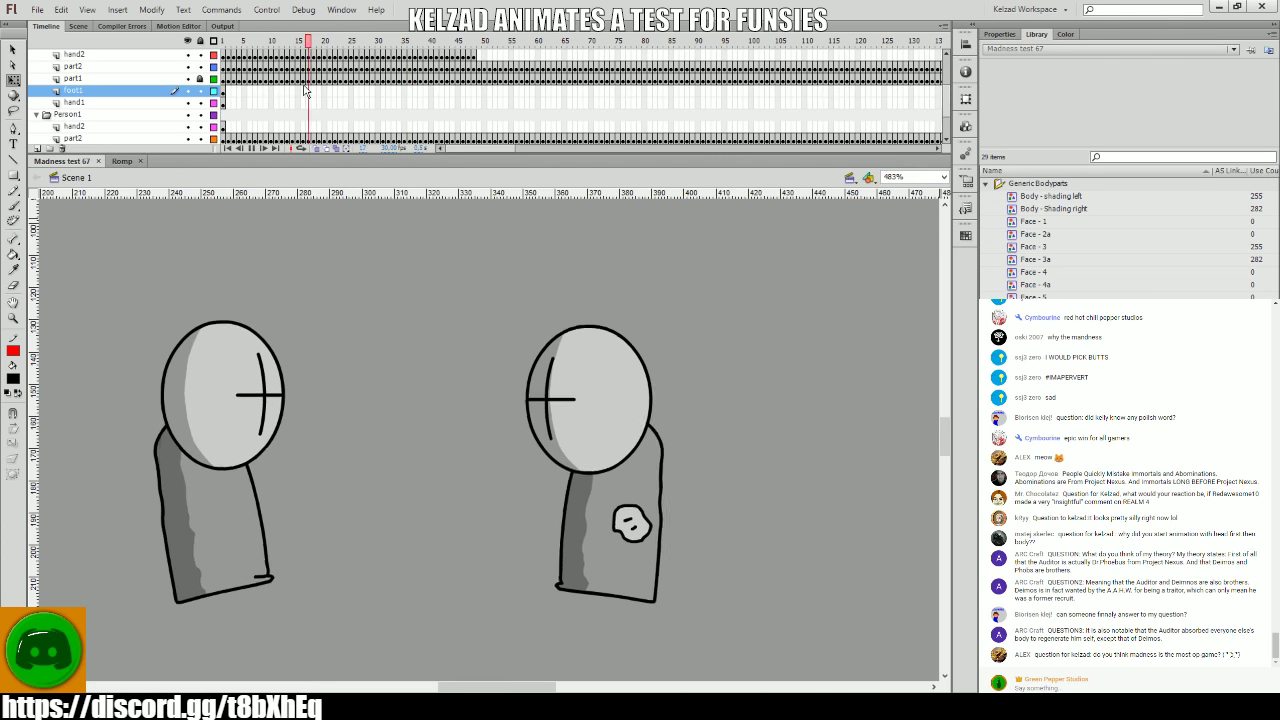
click(234, 80)
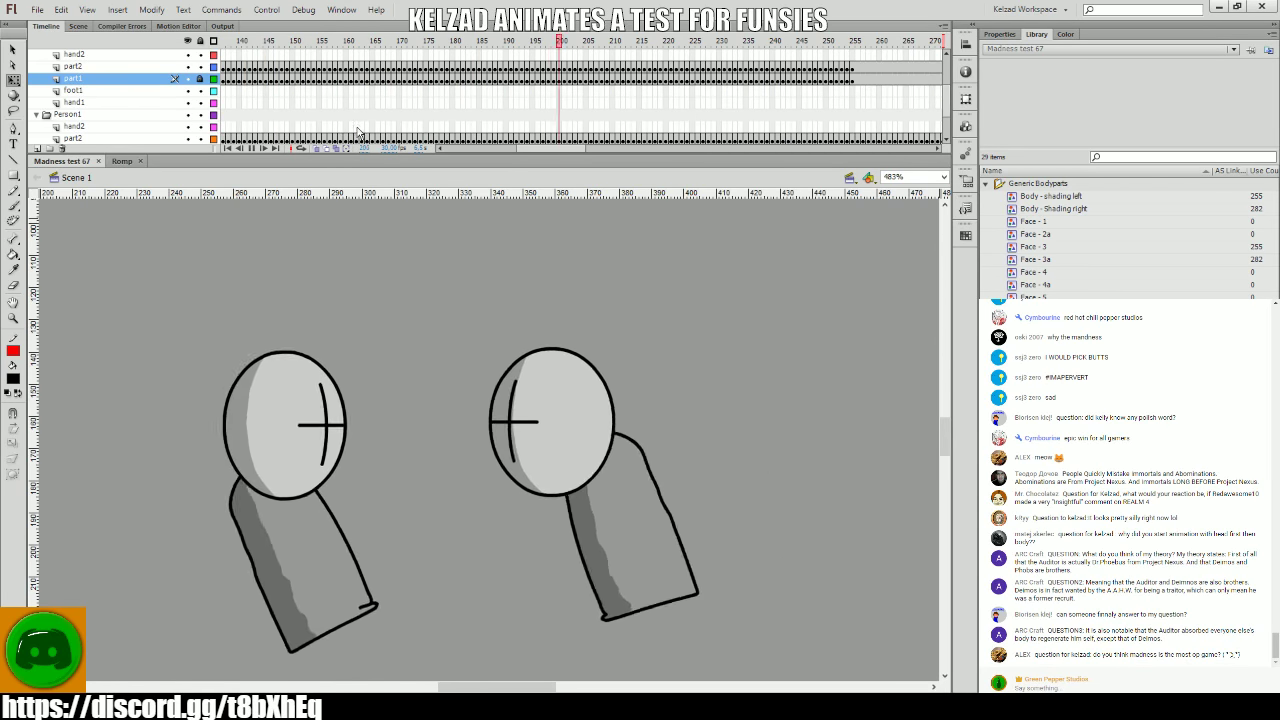
click(570, 127)
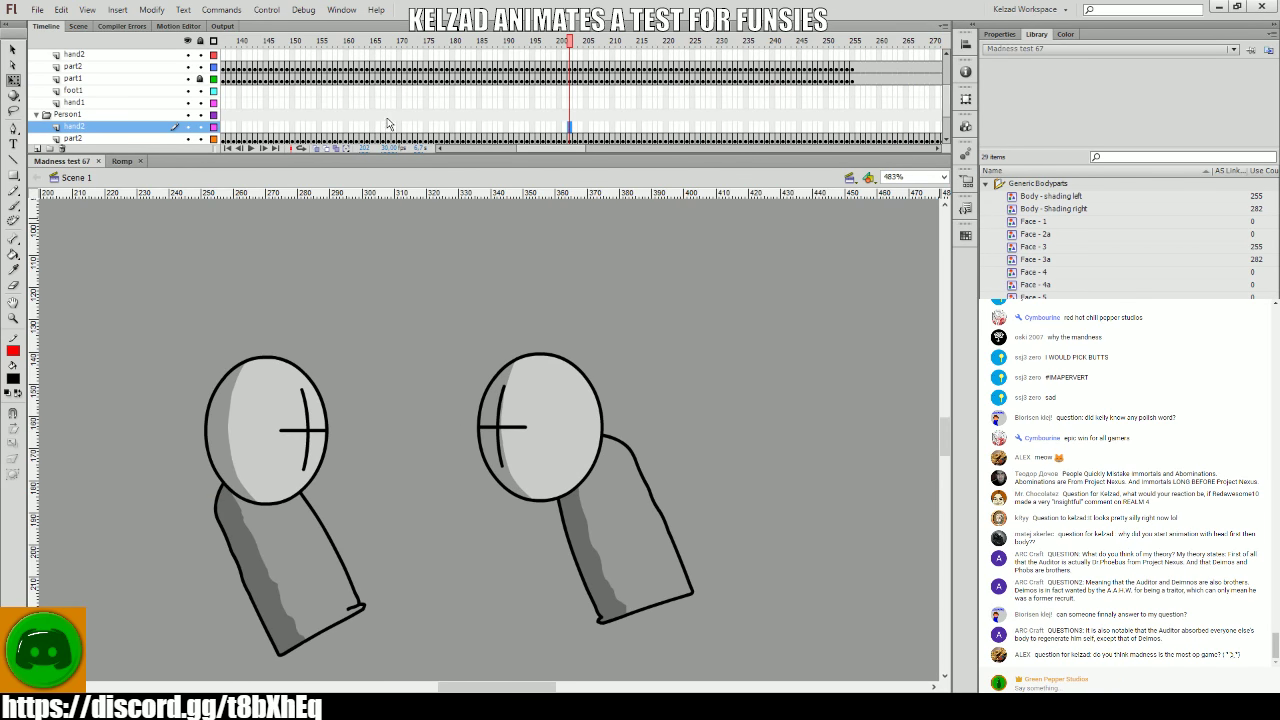
key(Return)
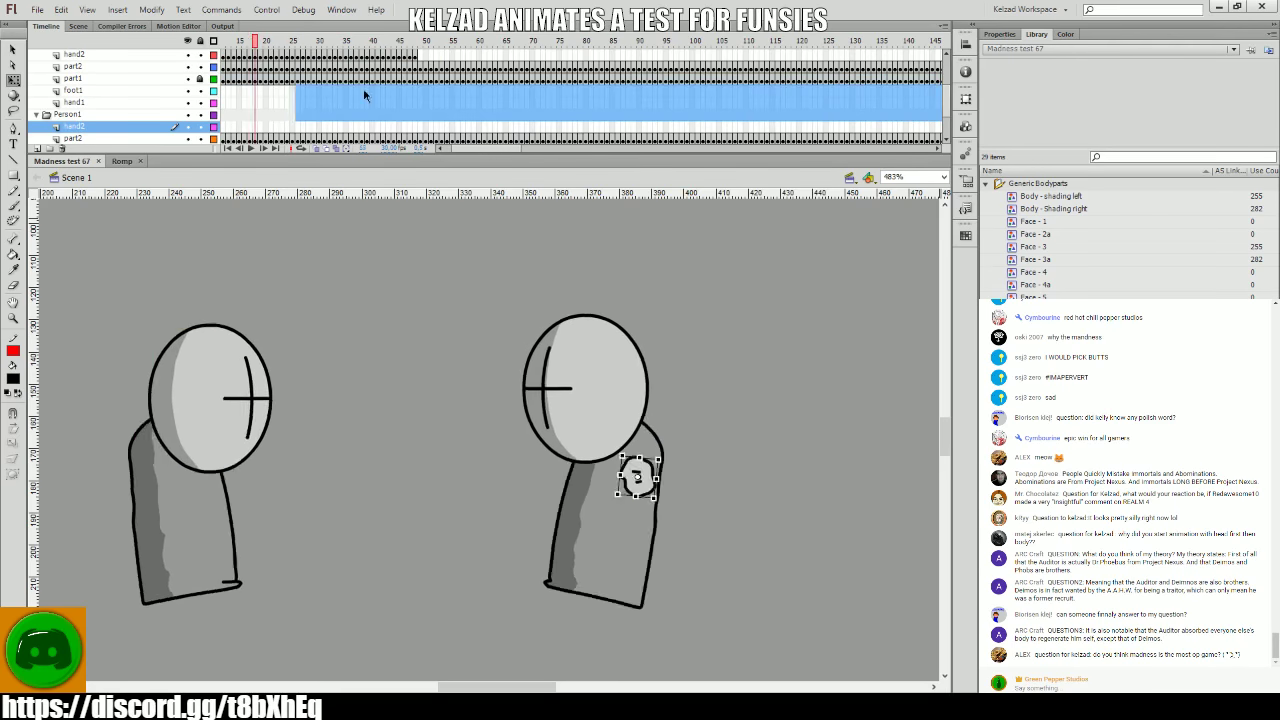
- Extend hand2 of Person2 with keyframes on frames 49 to 51, moving the hand along with the body's back edge
scroll(364, 95, up, 1)
click(418, 80)
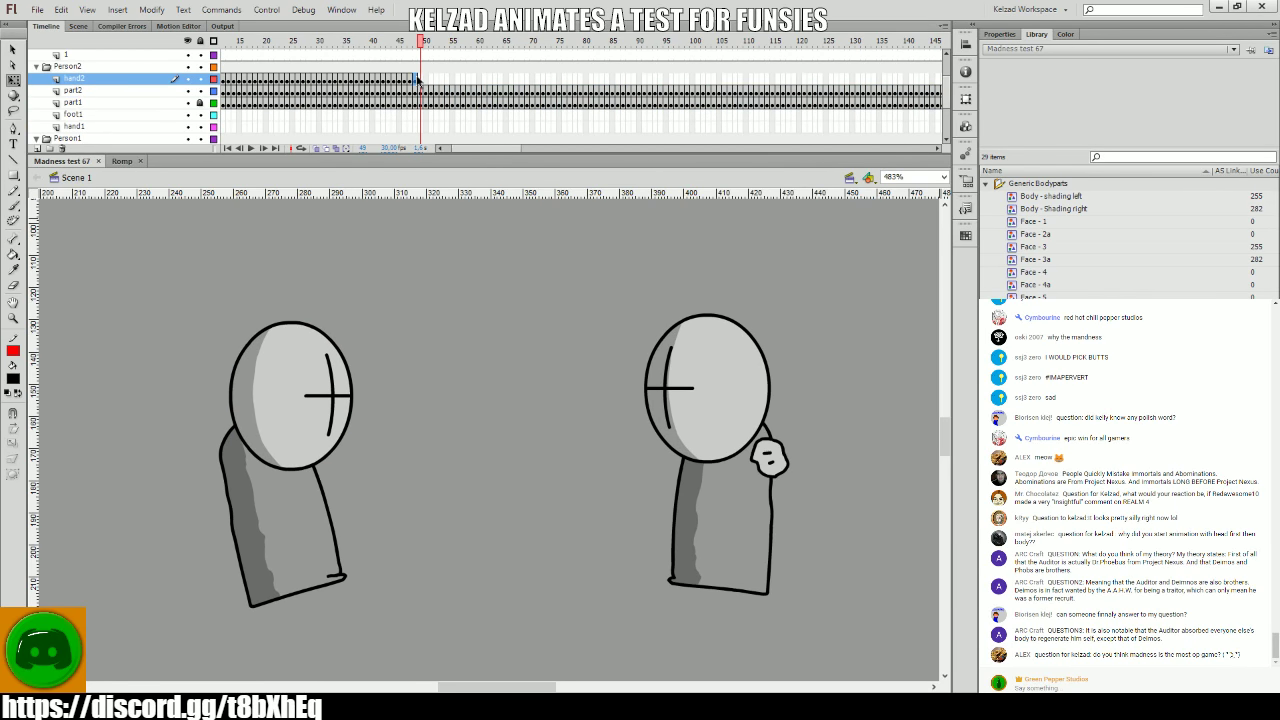
click(416, 80)
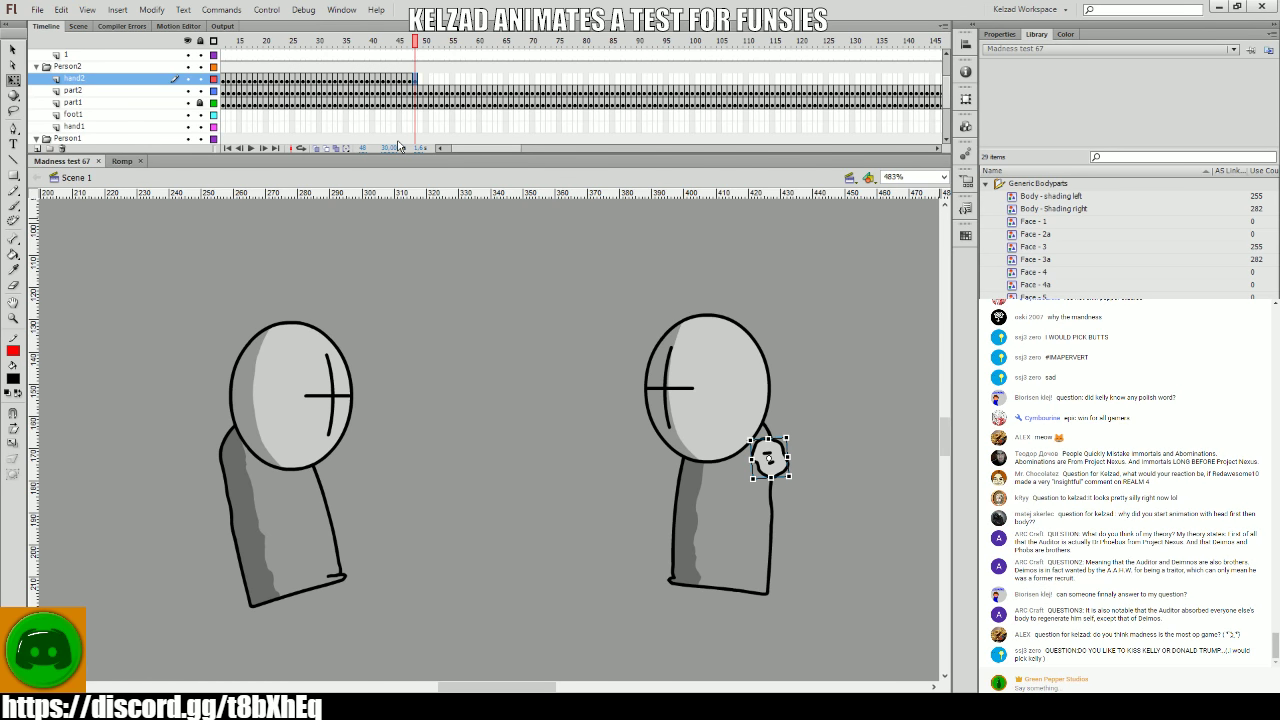
click(445, 295)
key(z)
drag(836, 570, 748, 457)
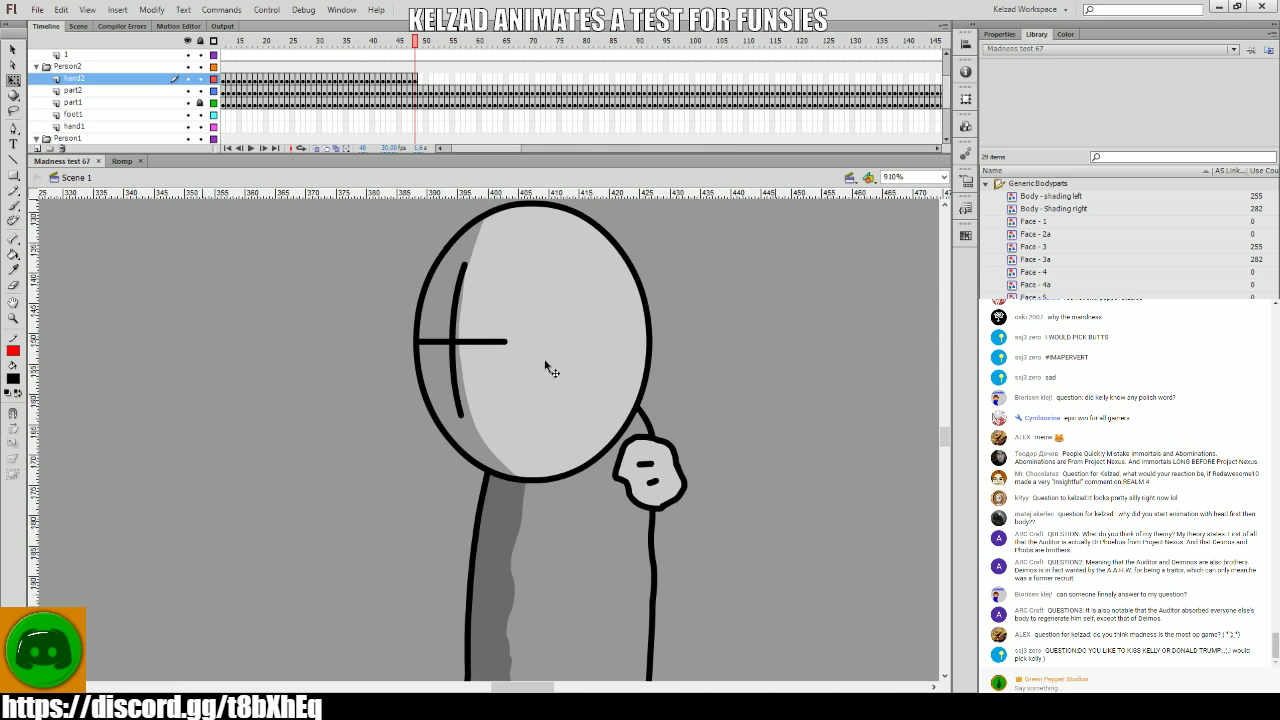
key(F6)
click(655, 500)
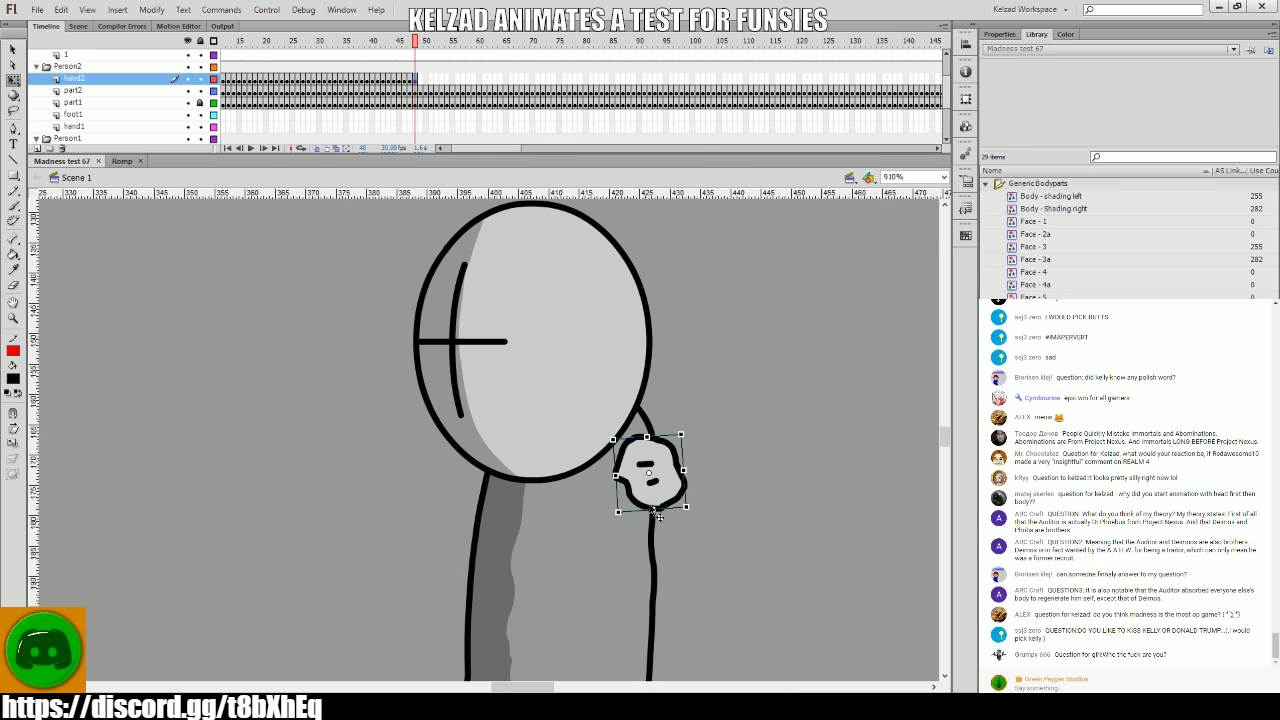
key(F6)
drag(655, 508, 697, 510)
key(F6)
key(Right)
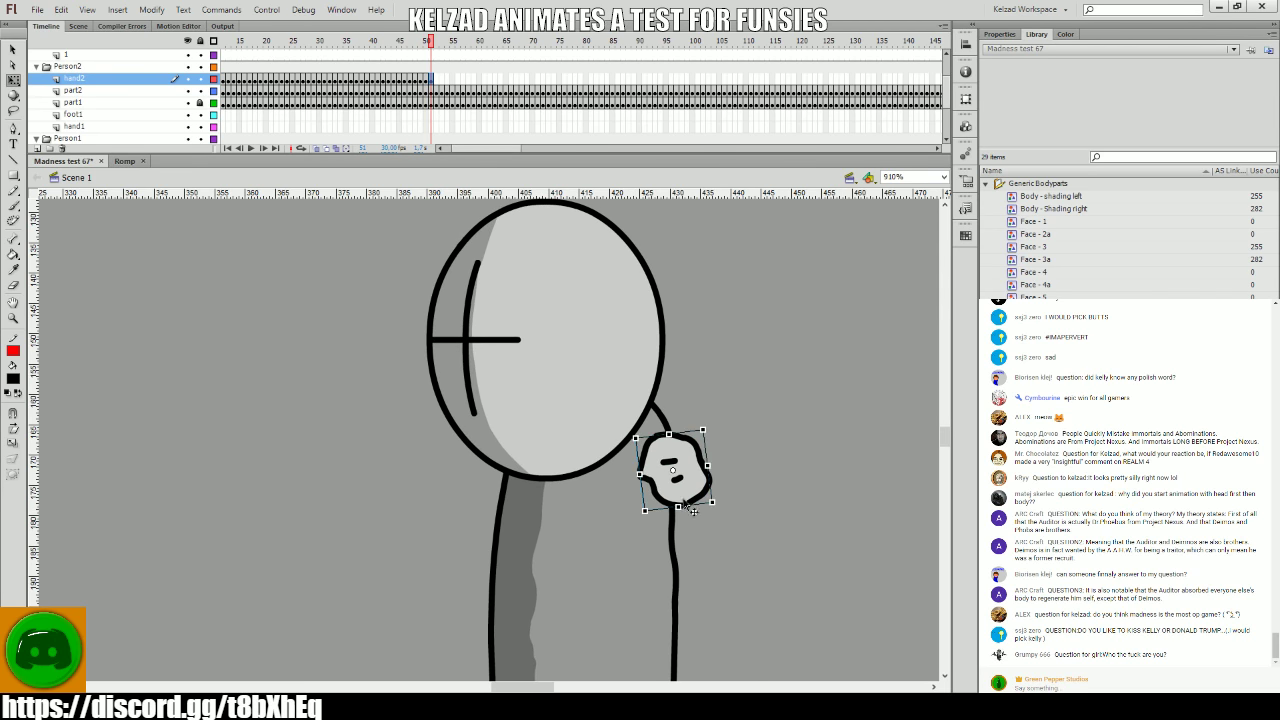
- Continue hand2 with keyframes on frames 52 to 56, shifting and slightly rotating the hand to stay at the body's back edge
key(F6)
mouse_move(711, 501)
mouse_down()
mouse_move(745, 512)
mouse_move(714, 500)
mouse_up()
key(F6)
key(F6)
key(F6)
key(F6)
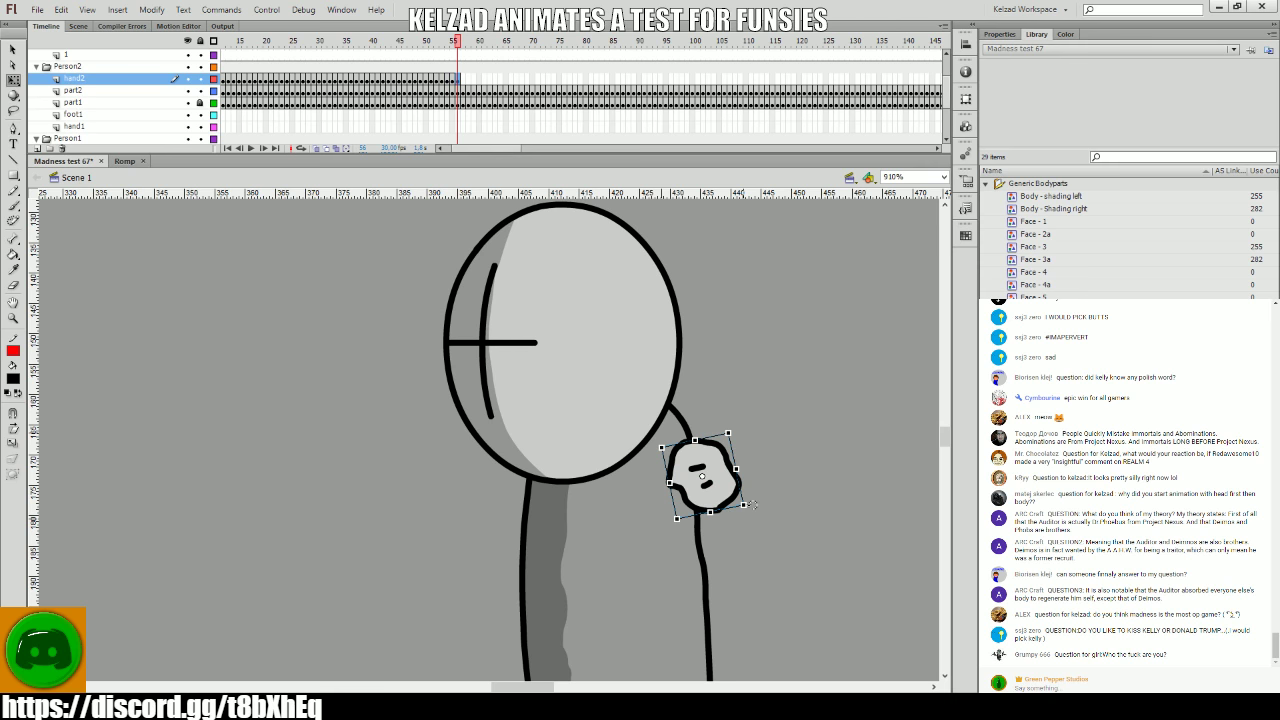
- Animate the hand on frames 57 to 65 of hand2 so it follows the leaning body, comparing neighbouring frames
key(F6)
drag(752, 505, 725, 470)
key(F6)
key(F6)
key(F6)
key(F6)
key(F6)
key(F6)
key(F6)
key(F6)
key(comma)
key(comma)
key(period)
key(period)
- Add hand2 keyframes on frames 66 to 72, raising the hand and rotating it back as the body swings away
key(F6)
key(F6)
key(F6)
key(F6)
key(F6)
key(F6)
key(F6)
key(comma)
key(comma)
key(period)
key(period)
key(period)
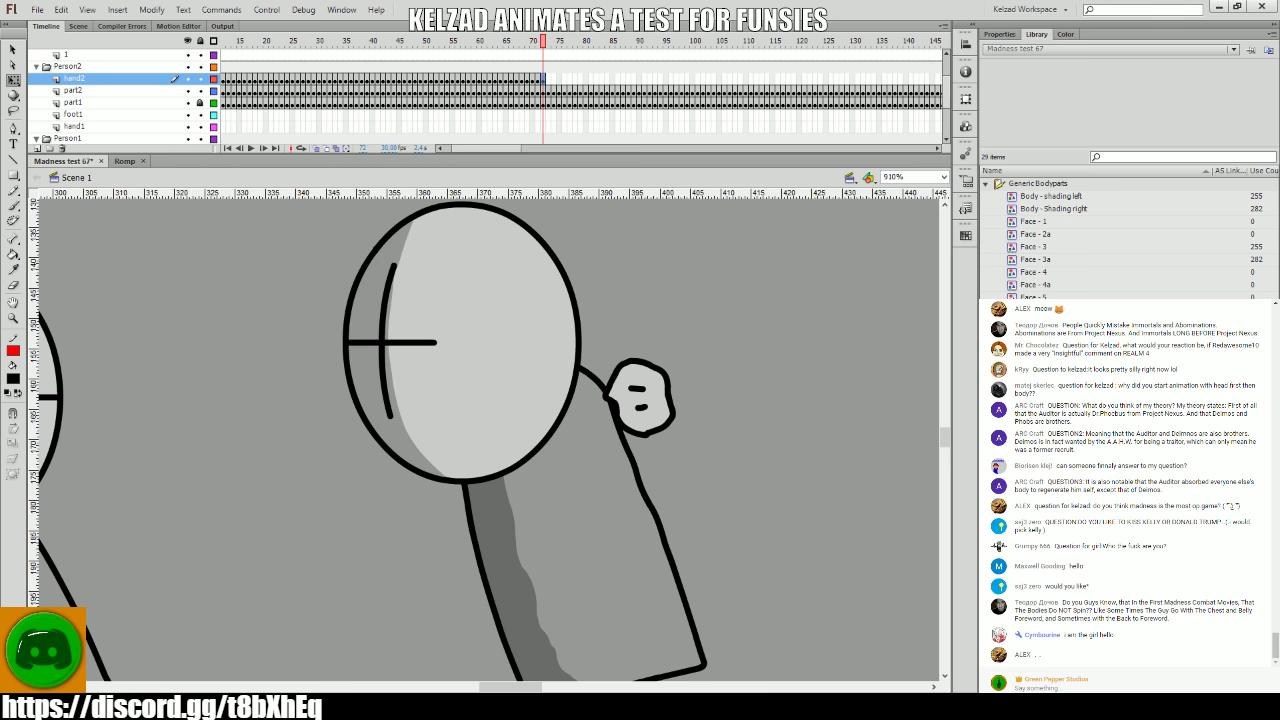
click(660, 400)
- Step through frames 66 to 72 and play onward to examine how the hand and body move together
drag(698, 528, 888, 540)
key(comma)
key(comma)
key(comma)
key(comma)
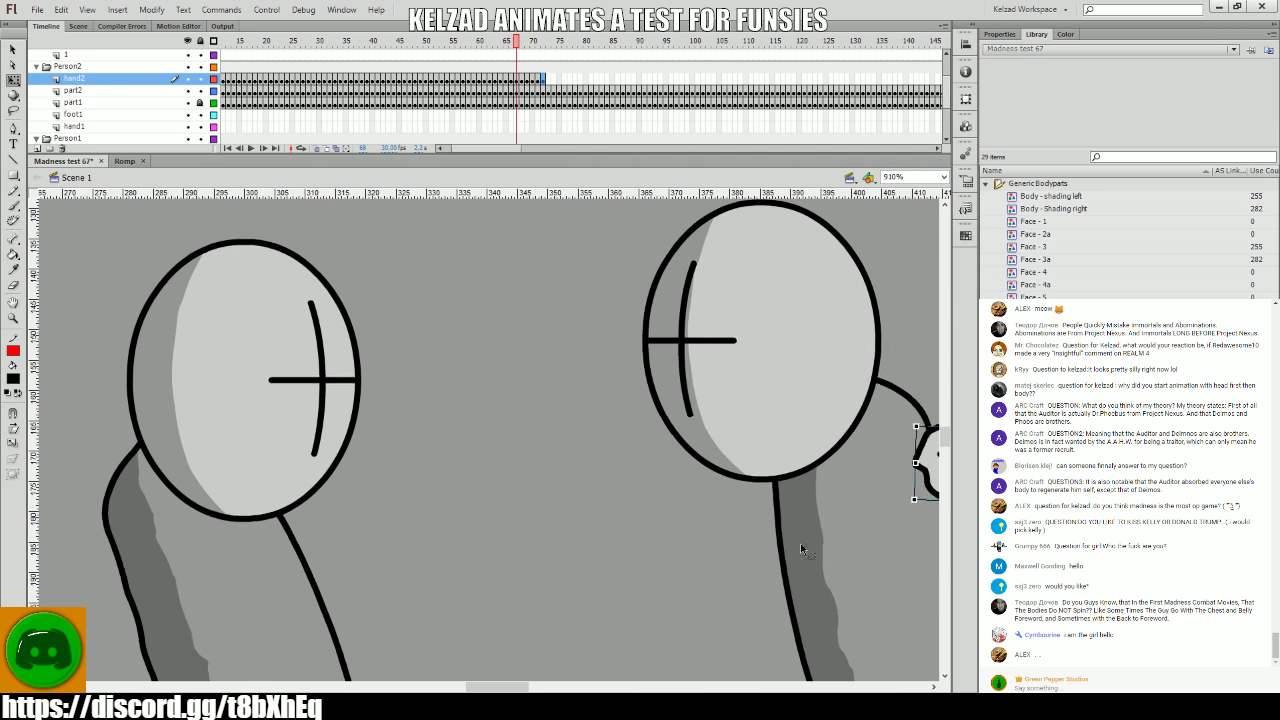
click(713, 418)
key(period)
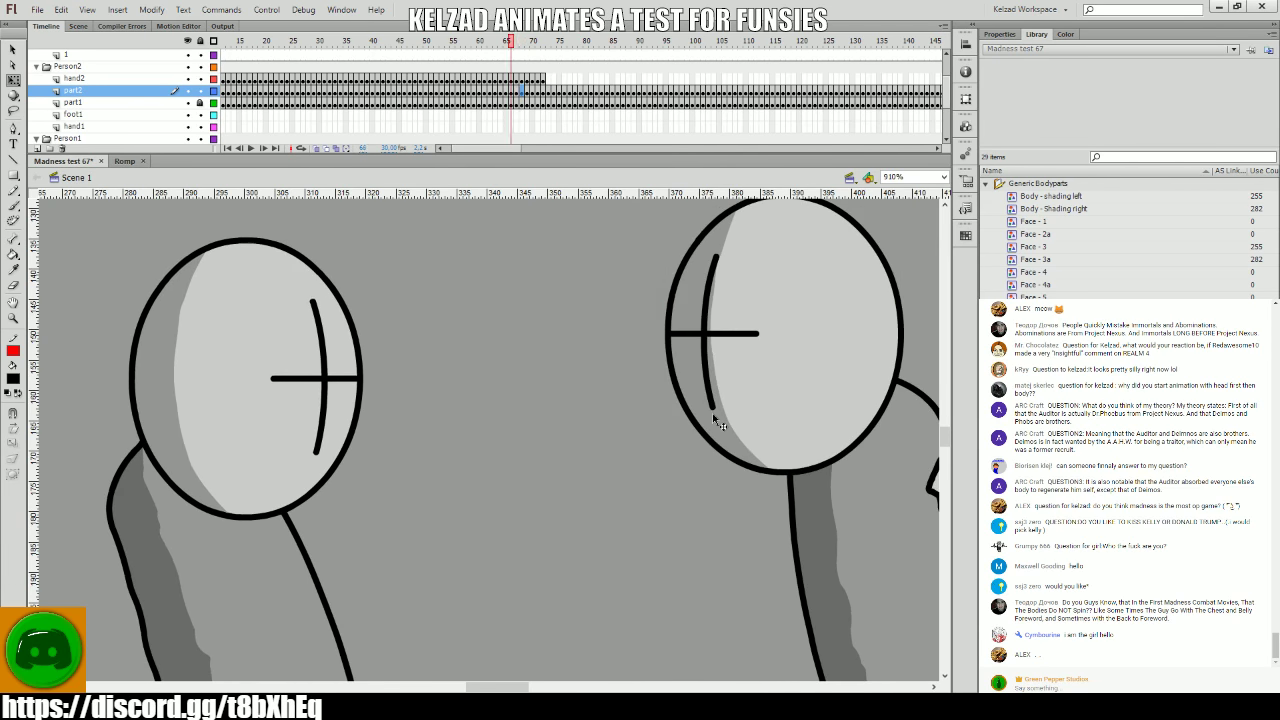
key(period)
key(period)
key(period)
key(period)
key(period)
key(period)
key(period)
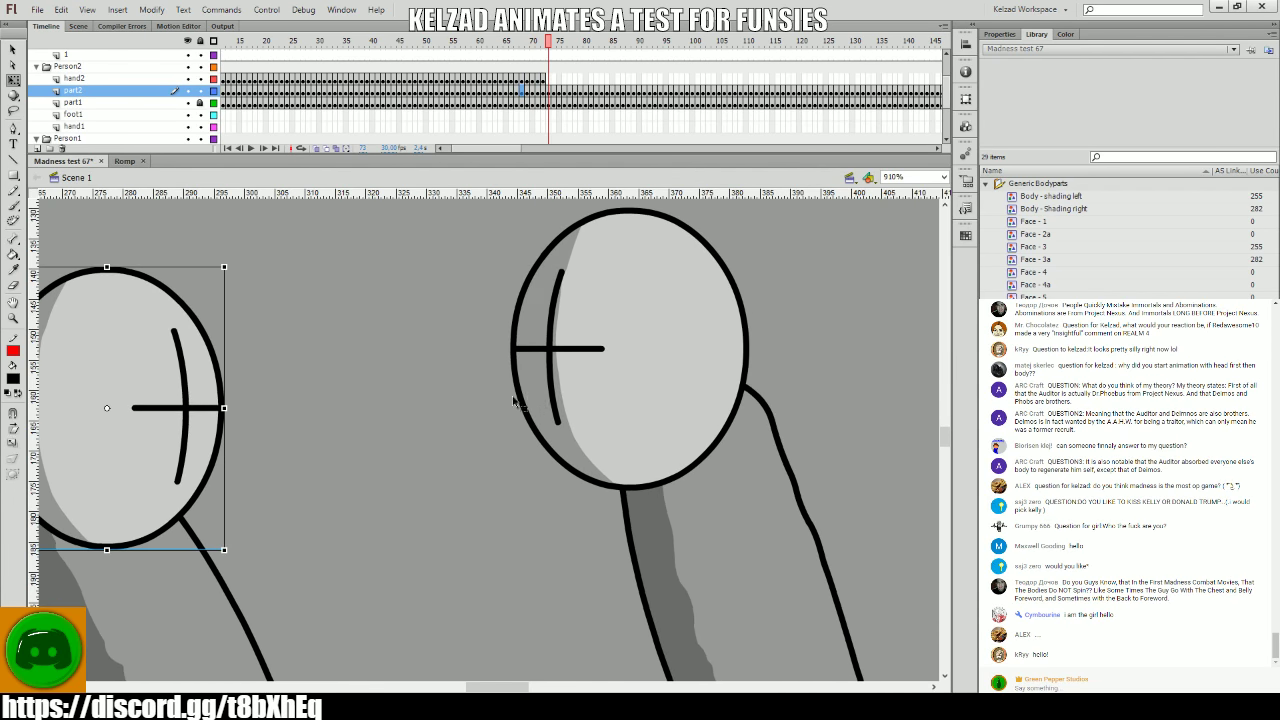
key(Return)
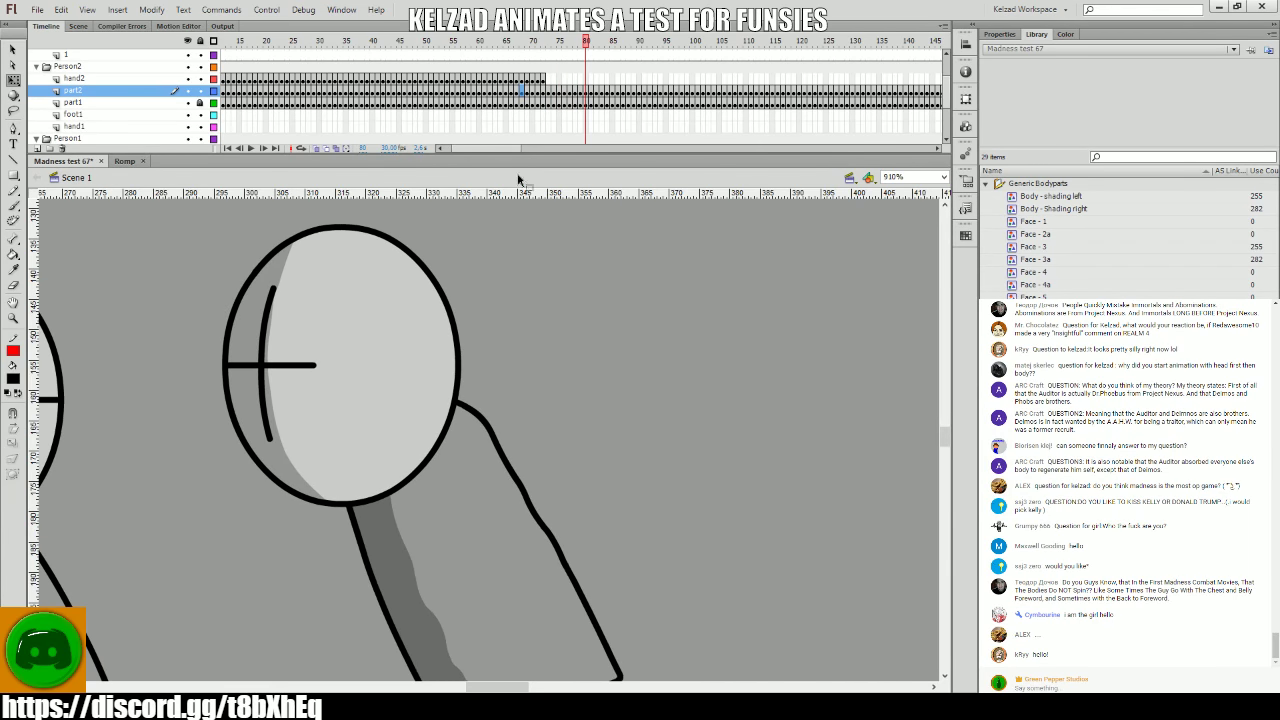
- Play the section around frames 58 to 76 again and inspect Person1's head and body layers
click(403, 125)
drag(468, 78, 502, 90)
key(Return)
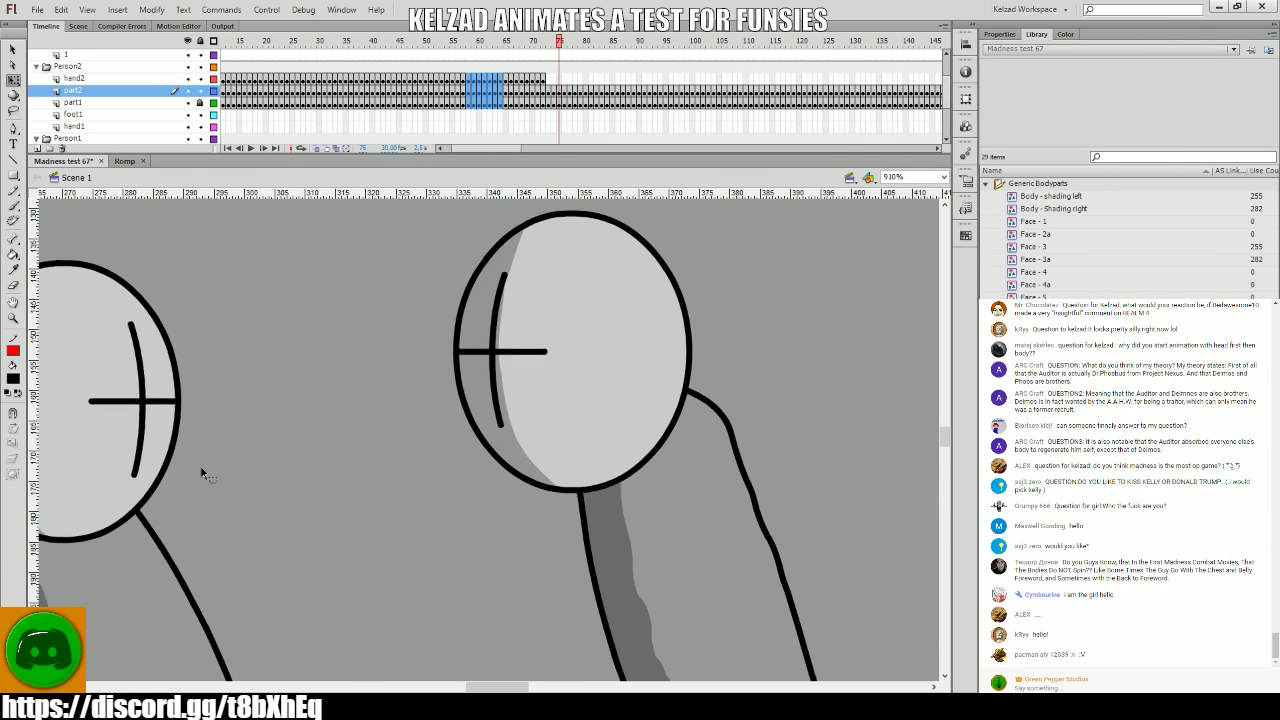
click(183, 462)
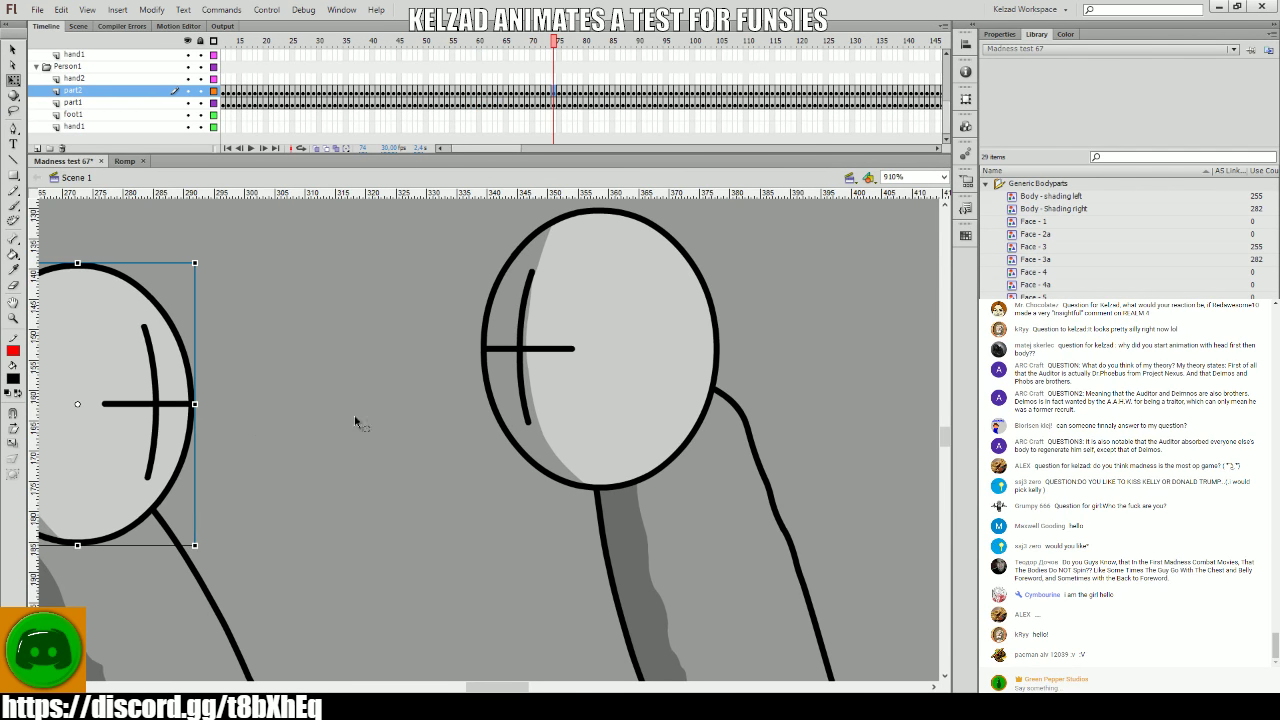
scroll(100, 100, down, 2)
click(76, 92)
click(73, 78)
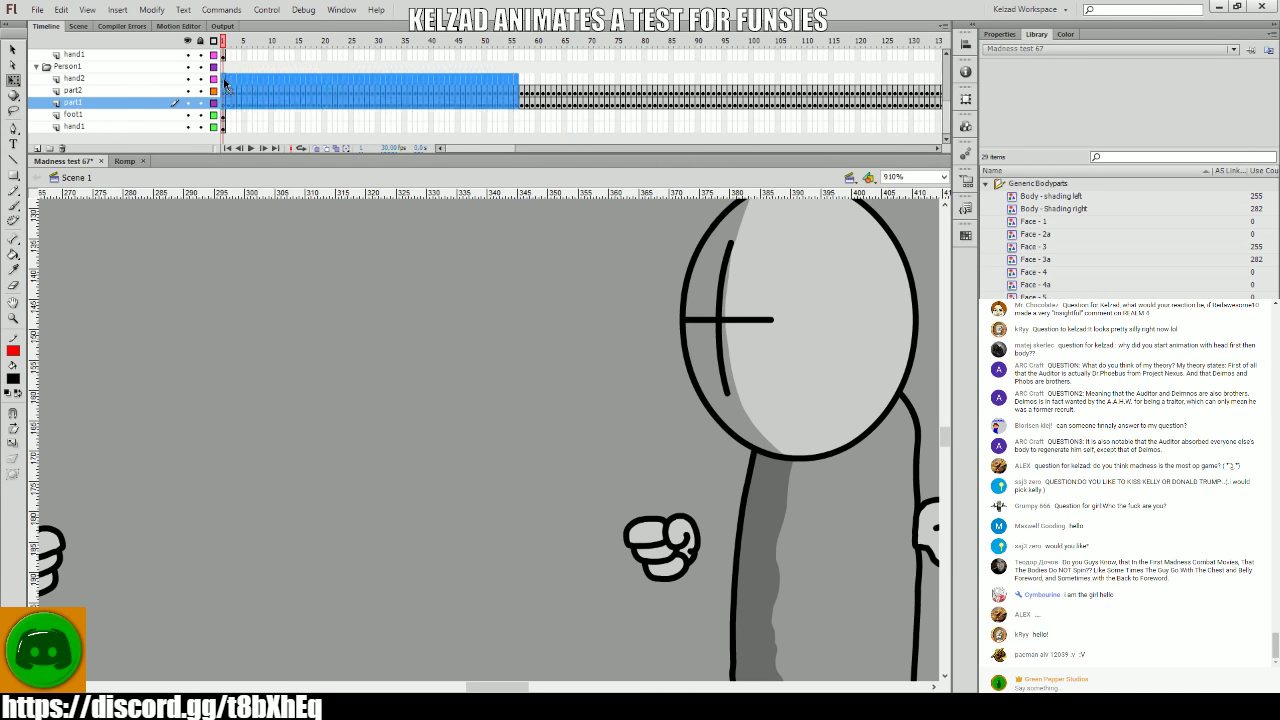
click(443, 314)
drag(424, 408, 215, 383)
scroll(500, 100, up, 2)
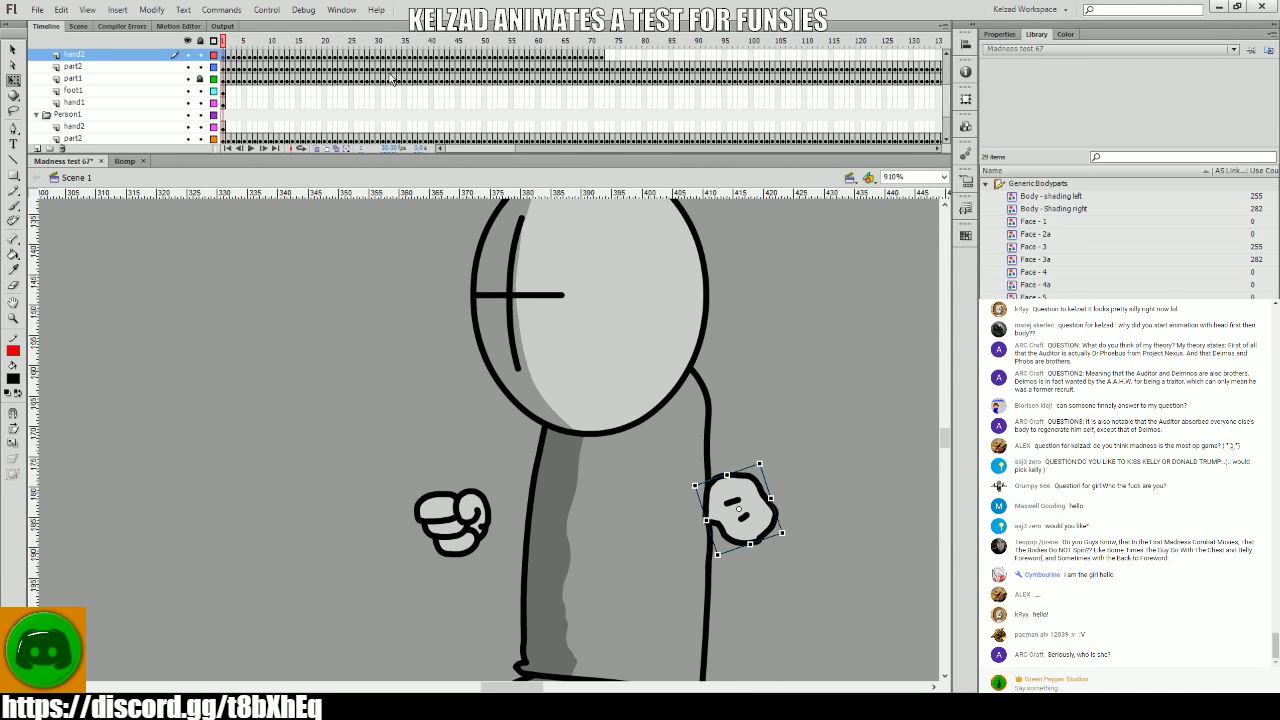
- Step back and forth through frames 62 to 67 to compare the hand's path with the body's movement
drag(536, 92, 584, 95)
key(comma)
key(comma)
key(comma)
key(comma)
key(comma)
key(comma)
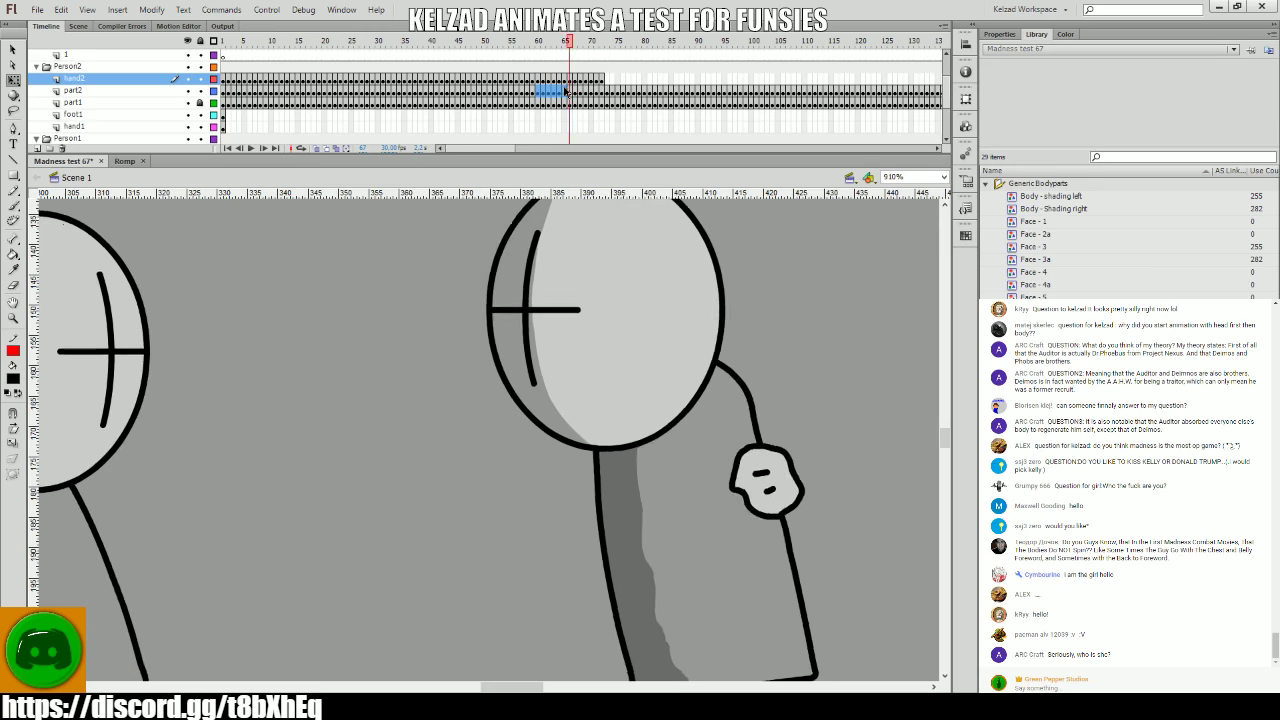
key(period)
key(period)
key(period)
key(period)
key(comma)
key(comma)
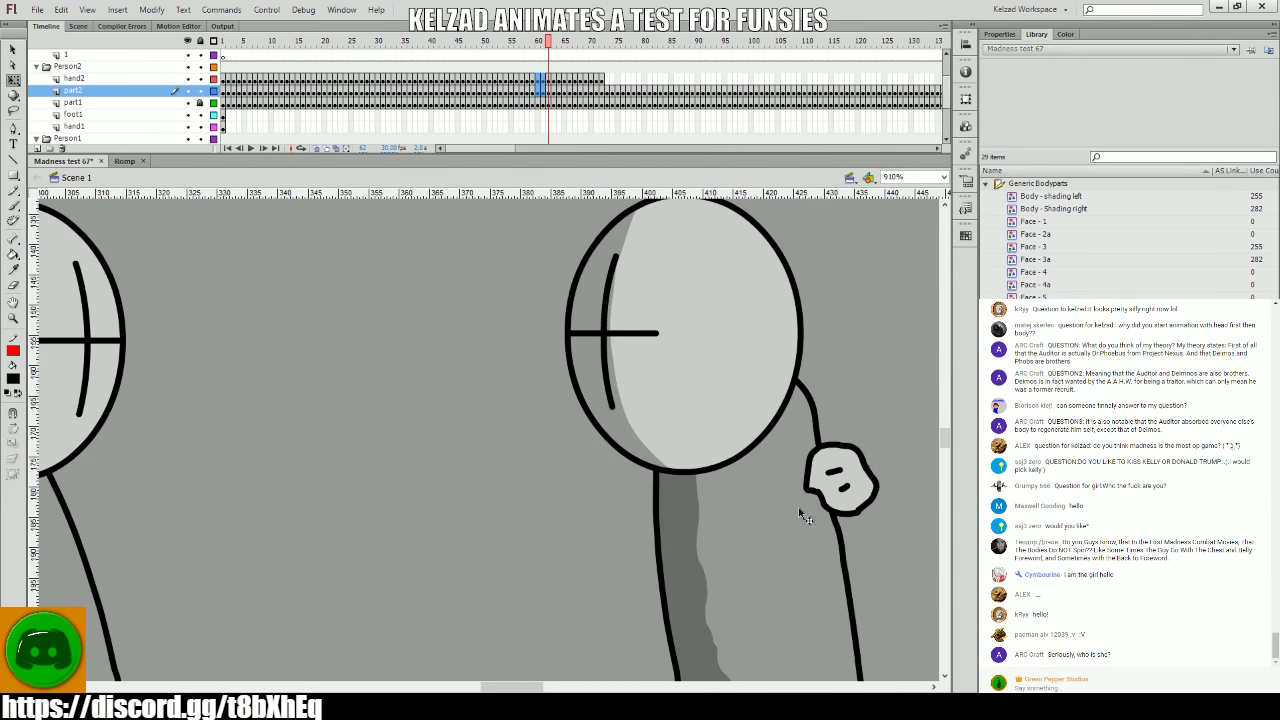
key(period)
- Nudge the hand slightly upward on frame 65 of hand2 and compare it with frame 64
click(789, 512)
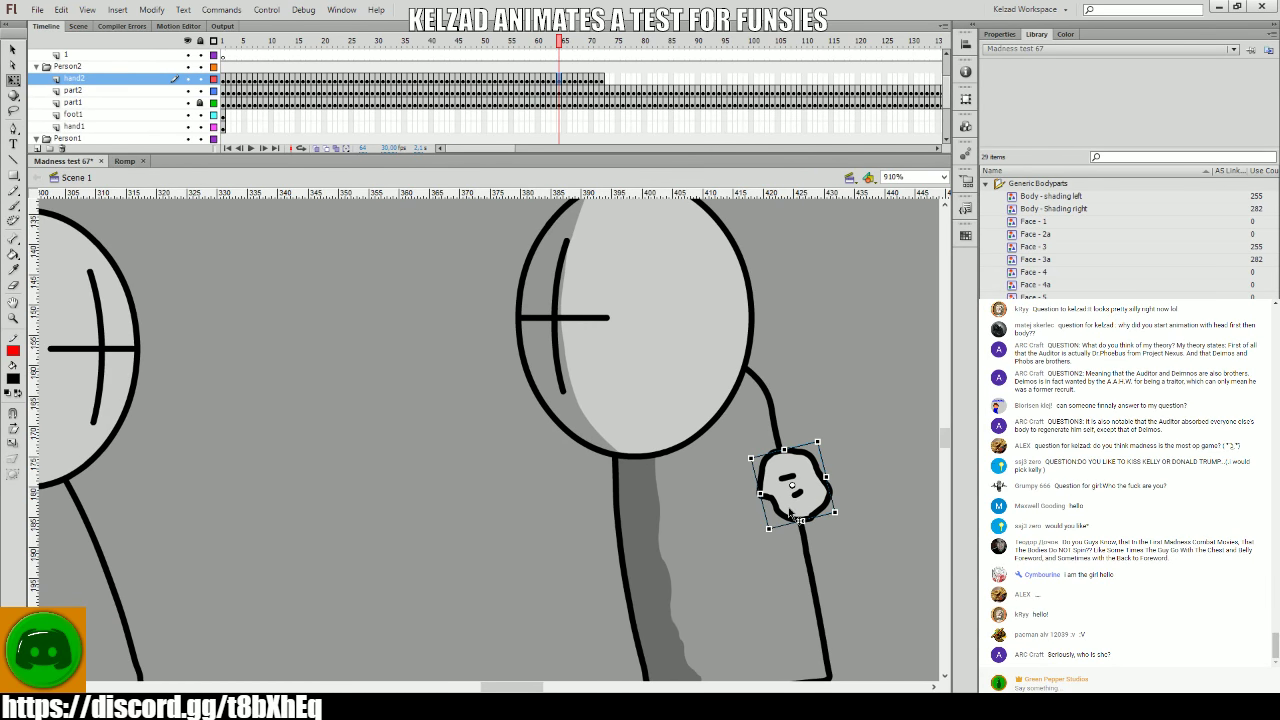
key(period)
key(comma)
key(period)
key(comma)
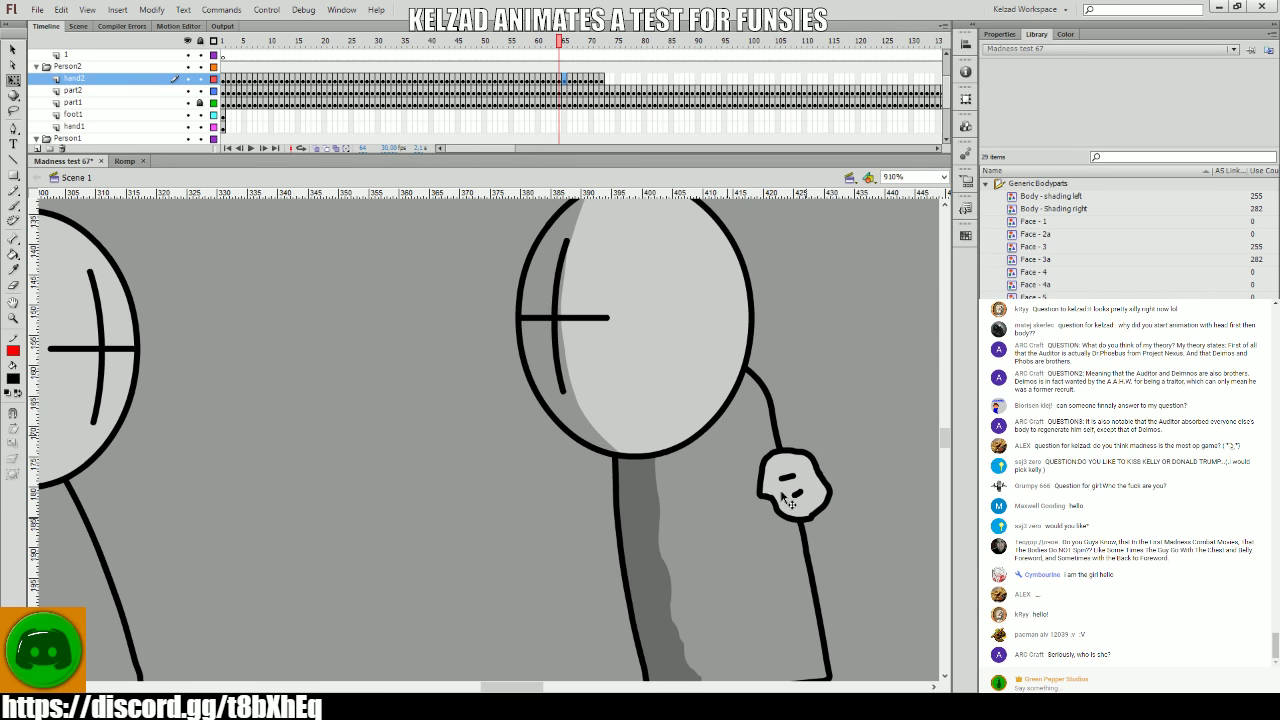
click(790, 497)
key(period)
key(period)
key(comma)
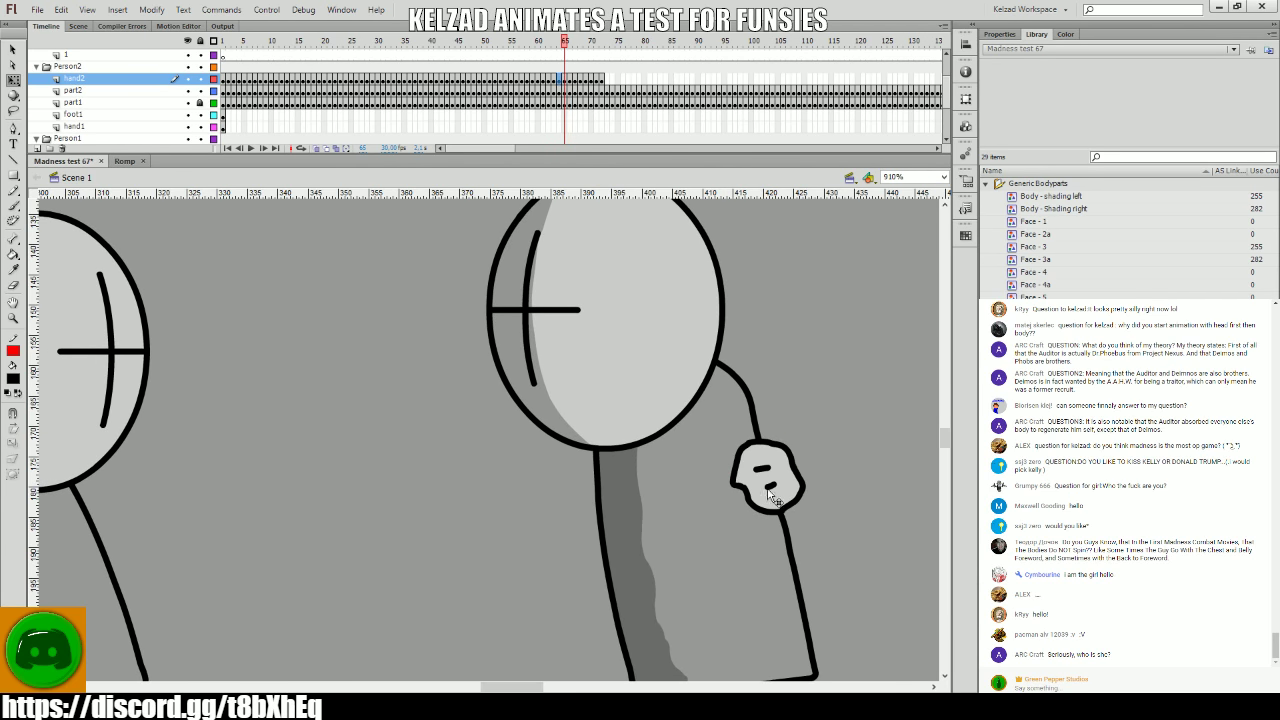
- Raise the hand slightly on frame 64 of hand2 and check the motion from frame 63 through frame 67
click(770, 490)
key(comma)
key(comma)
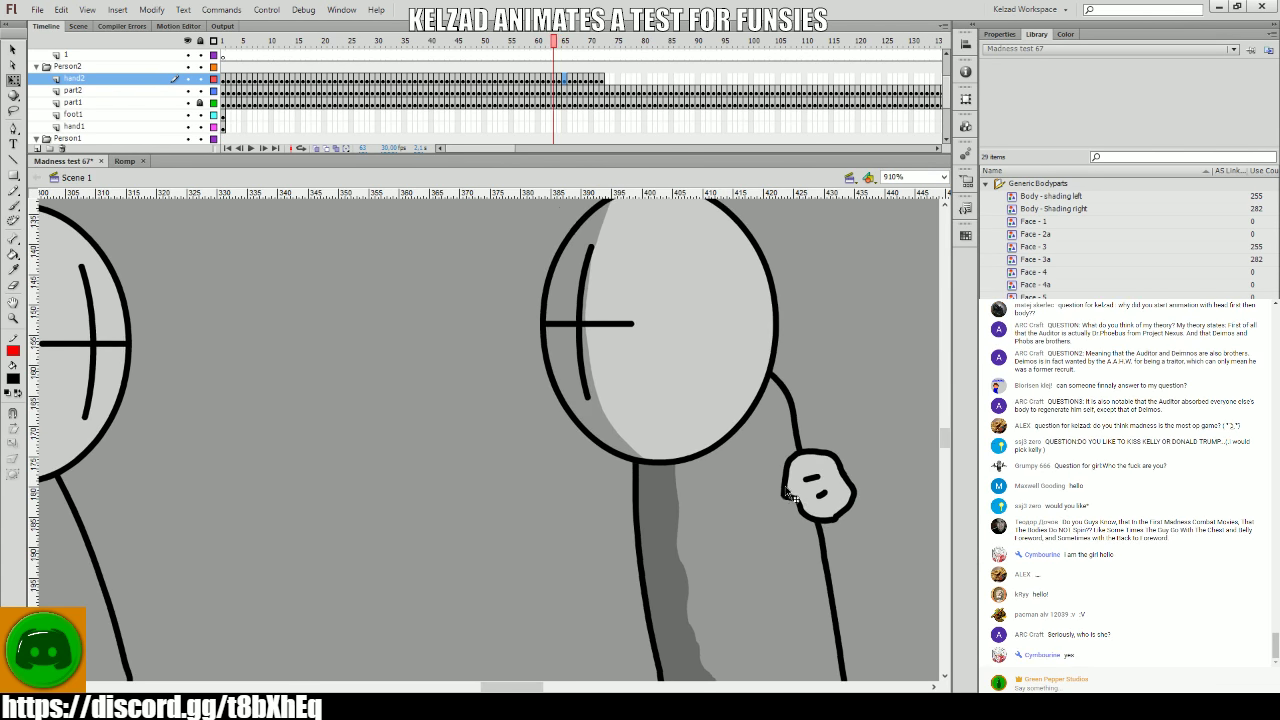
key(period)
click(780, 490)
key(period)
key(period)
key(period)
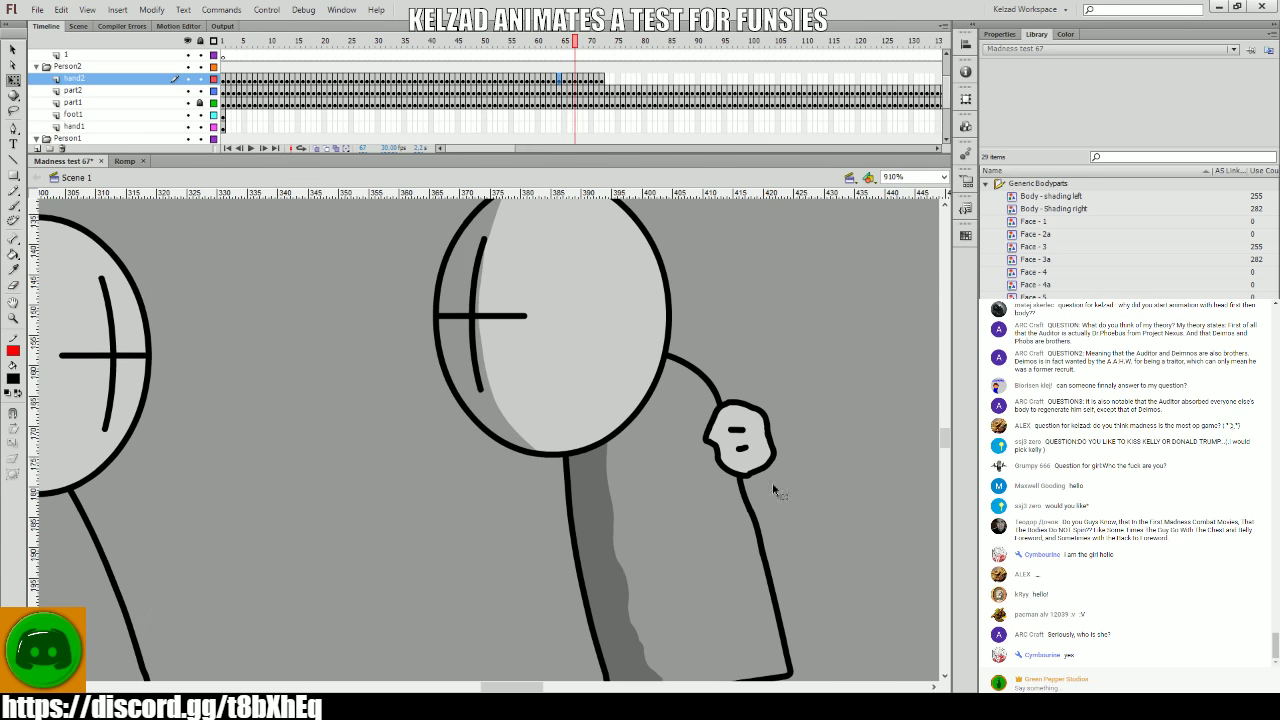
- Fine-tune the hand on frame 66 of hand2 and check it against the frames around it
key(comma)
key(comma)
key(period)
key(period)
key(comma)
click(758, 477)
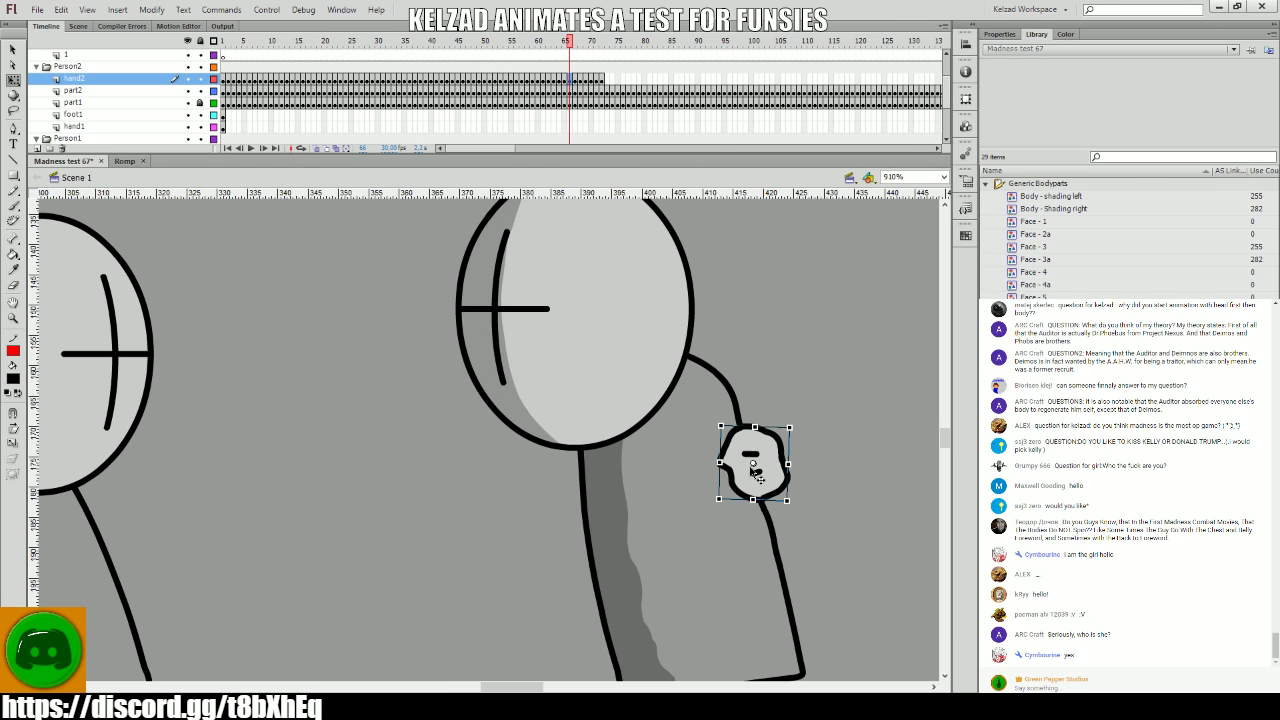
key(comma)
key(comma)
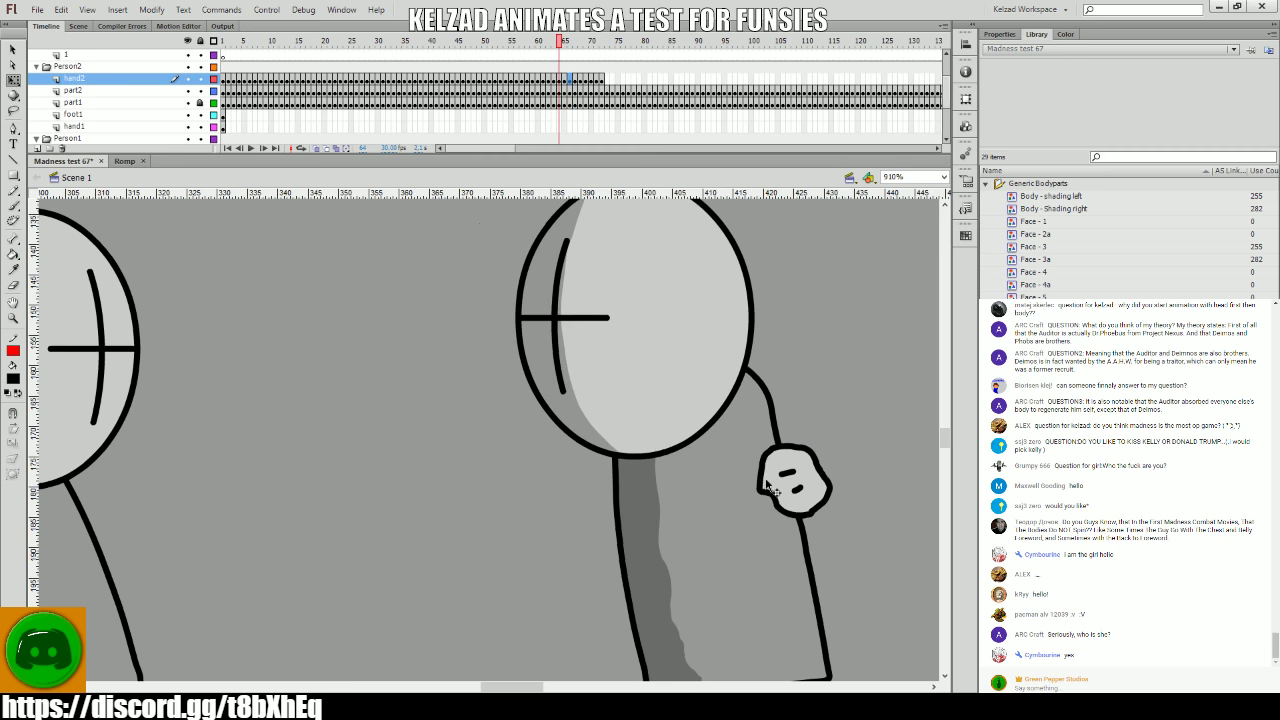
- Shift the hand on frame 65 of hand2 slightly outward and up, comparing it with frames 64 and 66
key(period)
key(period)
key(comma)
key(comma)
key(period)
click(785, 488)
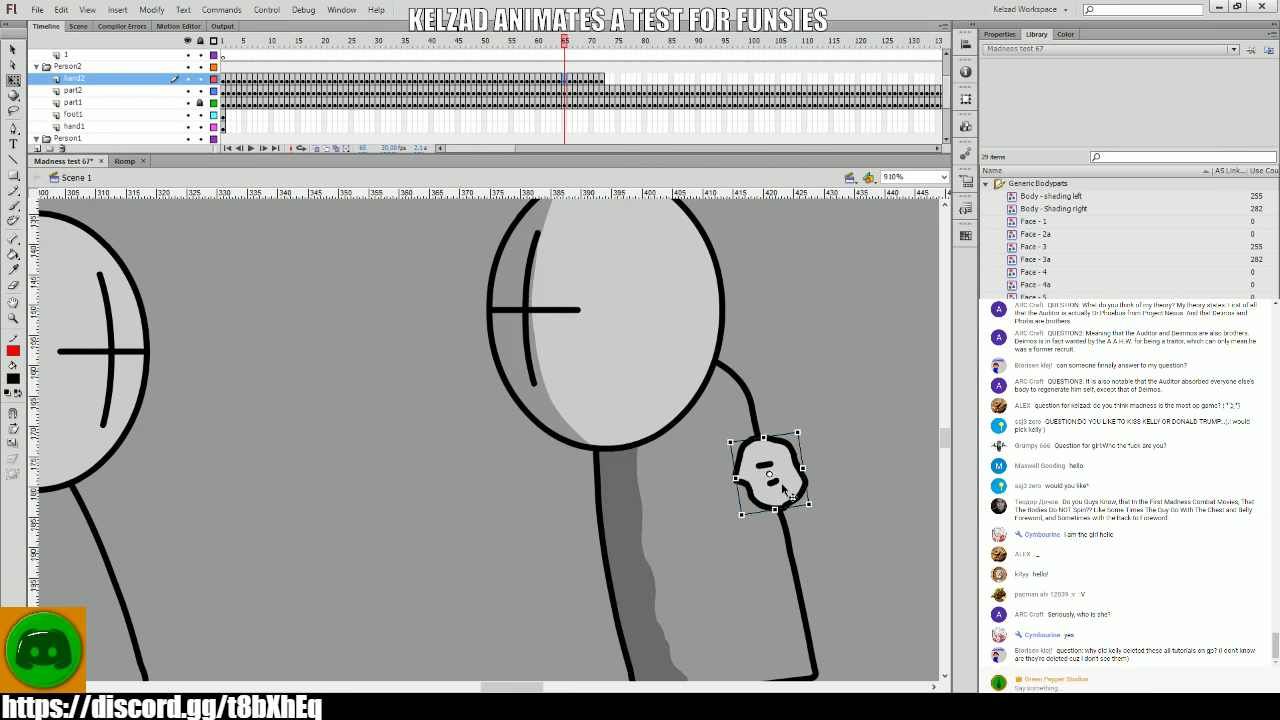
drag(785, 488, 786, 489)
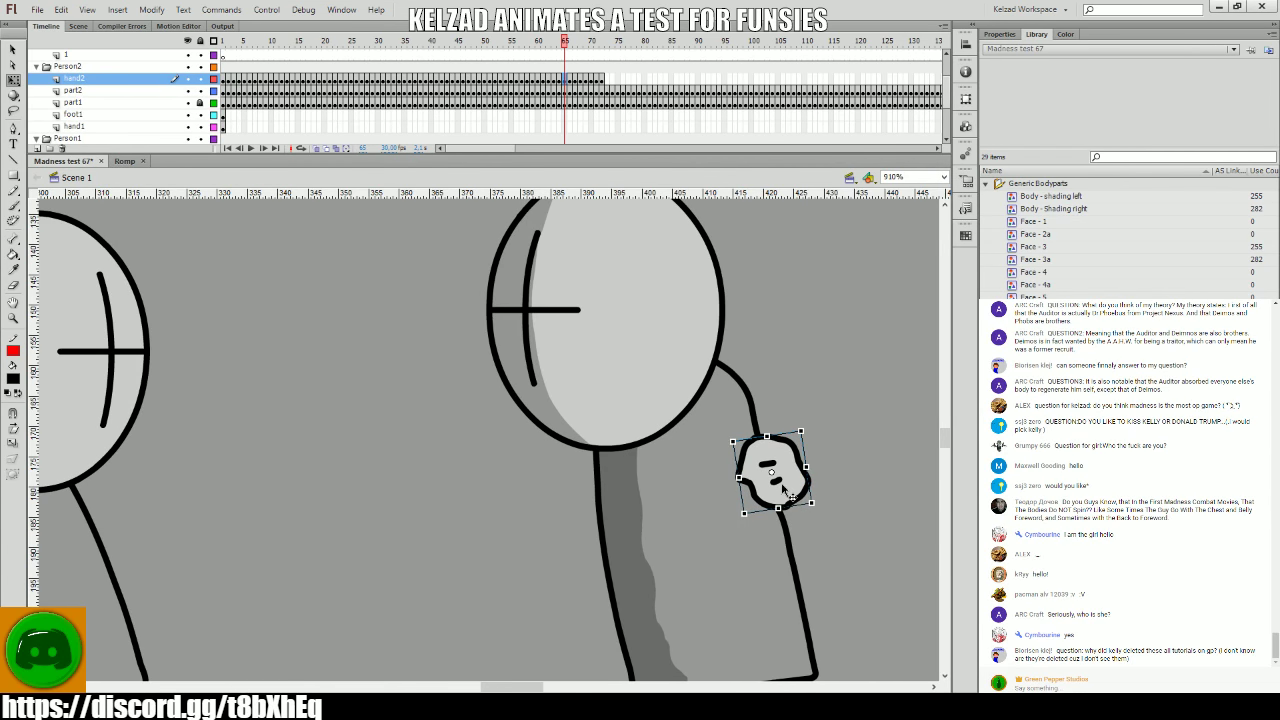
key(period)
key(comma)
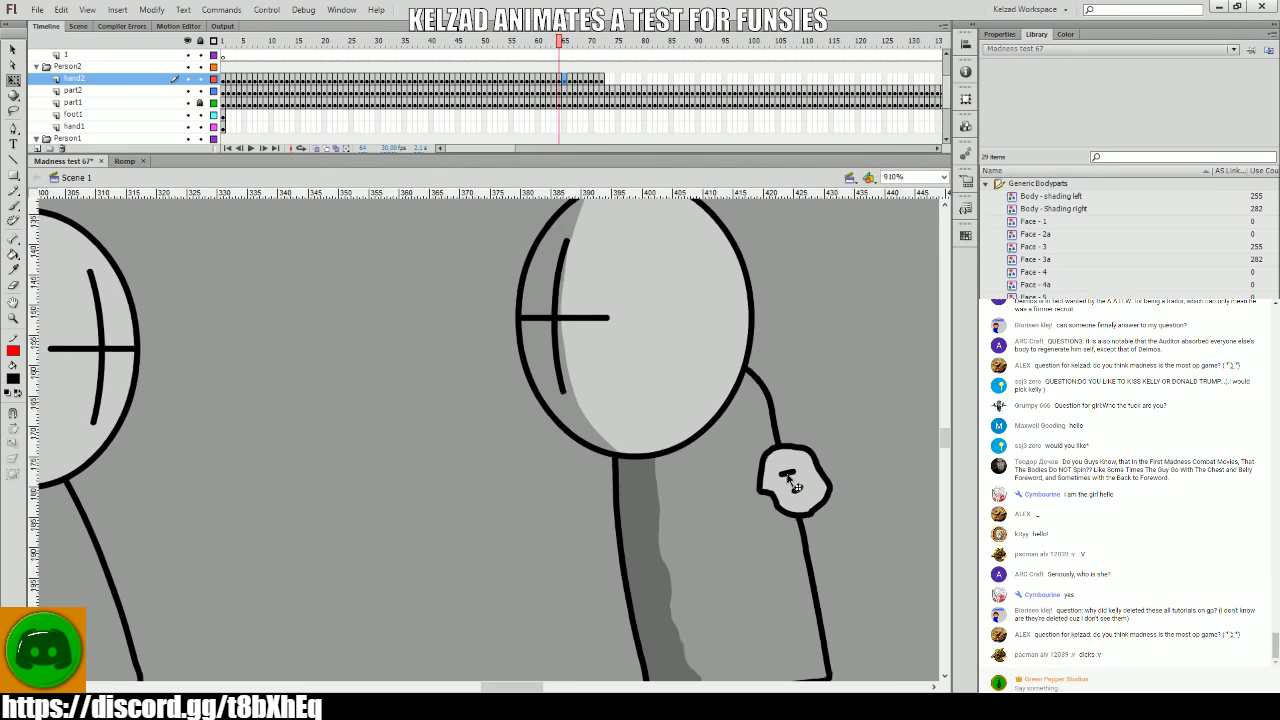
- Check the hand's motion from frame 65 onward, and extend hand2 with a new keyframe on frame 73
key(period)
key(period)
key(period)
key(period)
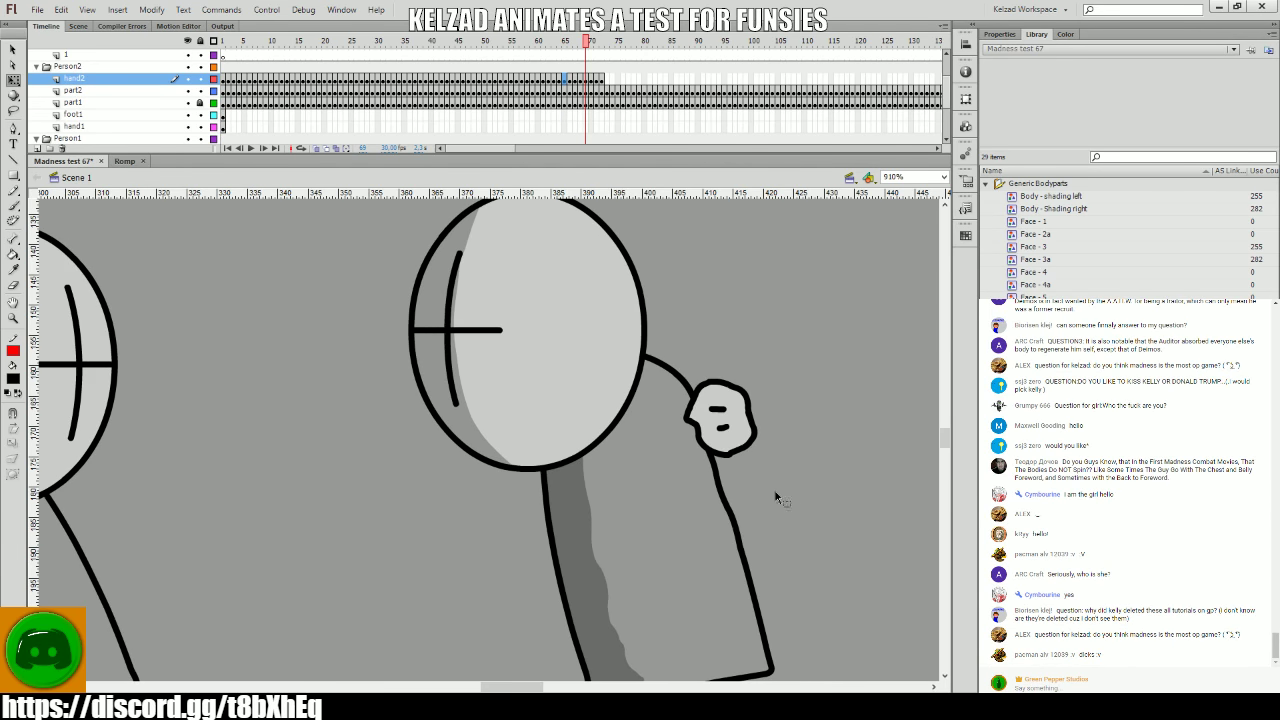
key(period)
key(period)
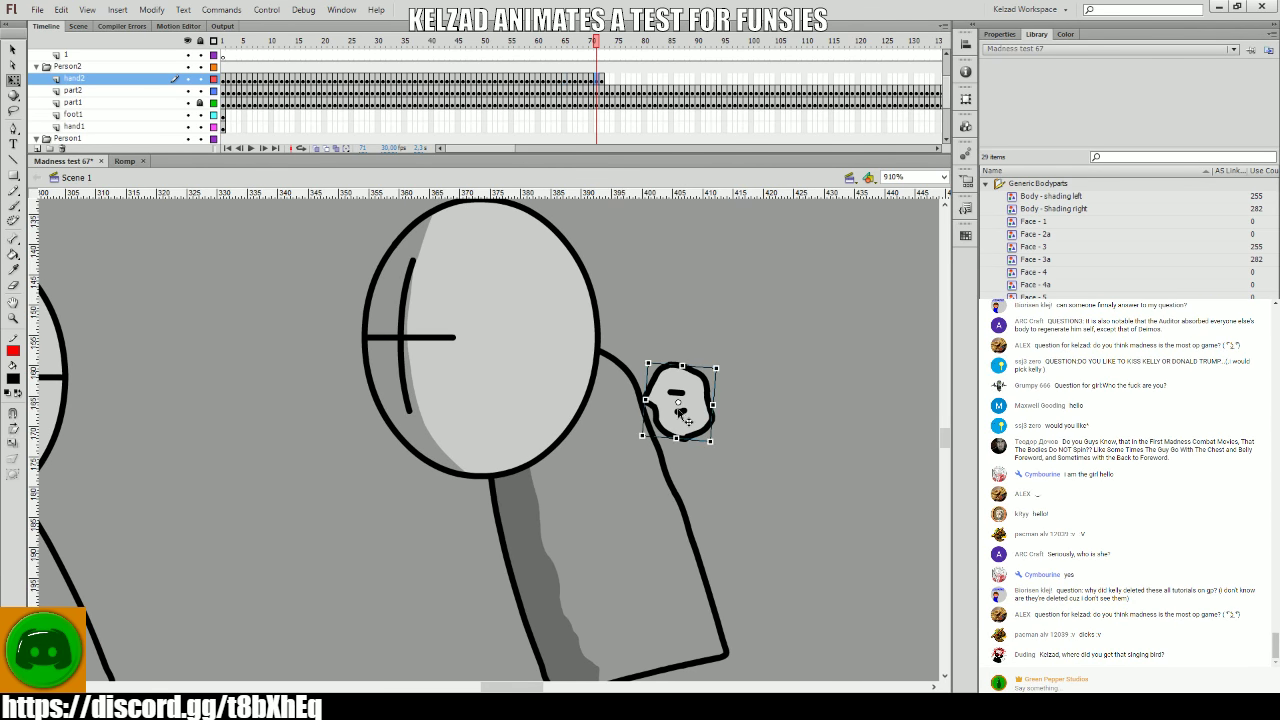
drag(700, 441, 905, 444)
click(870, 425)
key(F6)
key(F6)
key(F6)
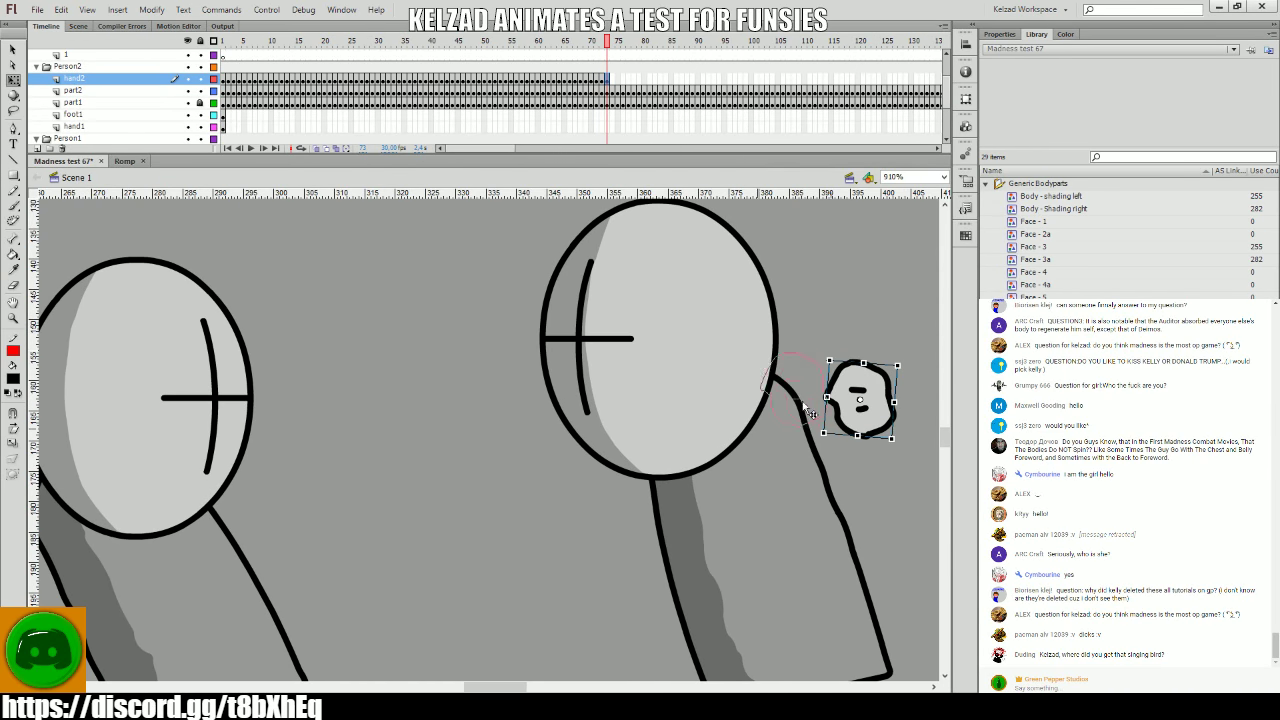
- Add a keyframe on frame 74 of hand2 and shift the hand left and slightly up to follow the arm
key(F6)
key(Left)
key(Left)
key(Left)
key(Left)
key(Left)
key(Left)
key(Up)
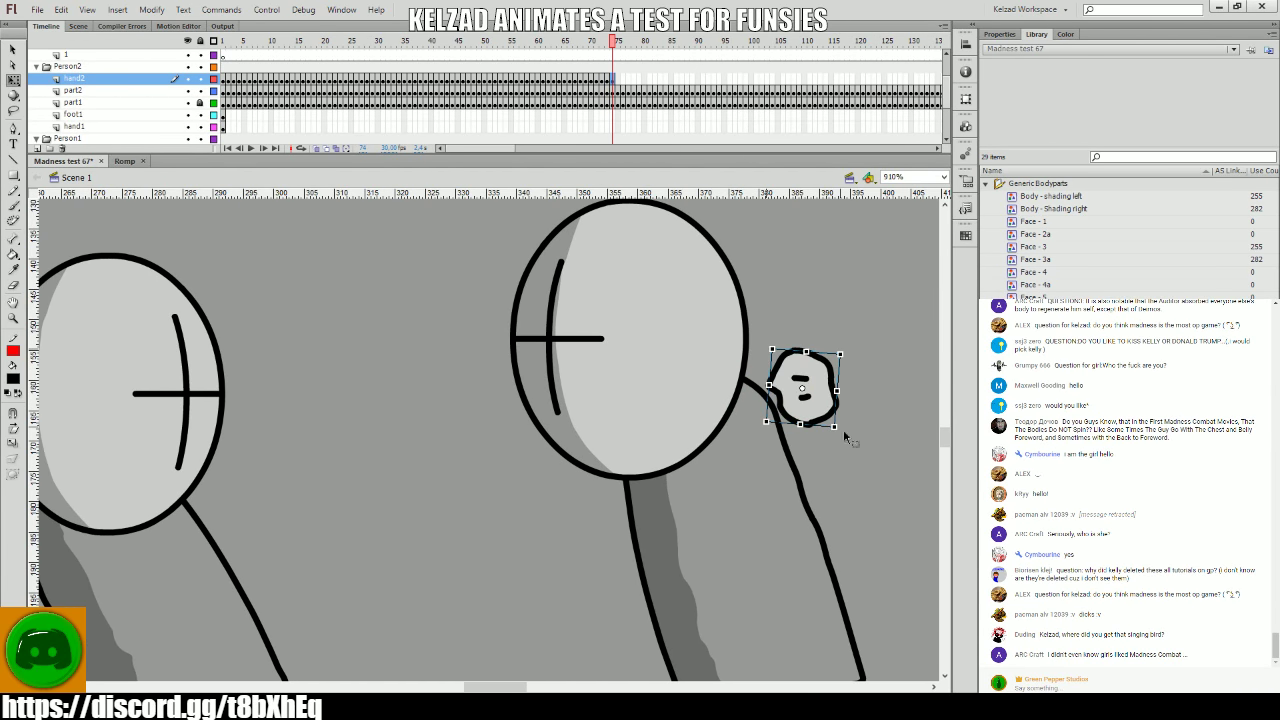
- Extend hand2 through frame 79 with one keyframe per frame, moving the hand left with the body
key(F6)
key(F6)
drag(840, 424, 745, 452)
key(F6)
key(F6)
drag(645, 462, 616, 463)
key(F6)
drag(616, 463, 460, 447)
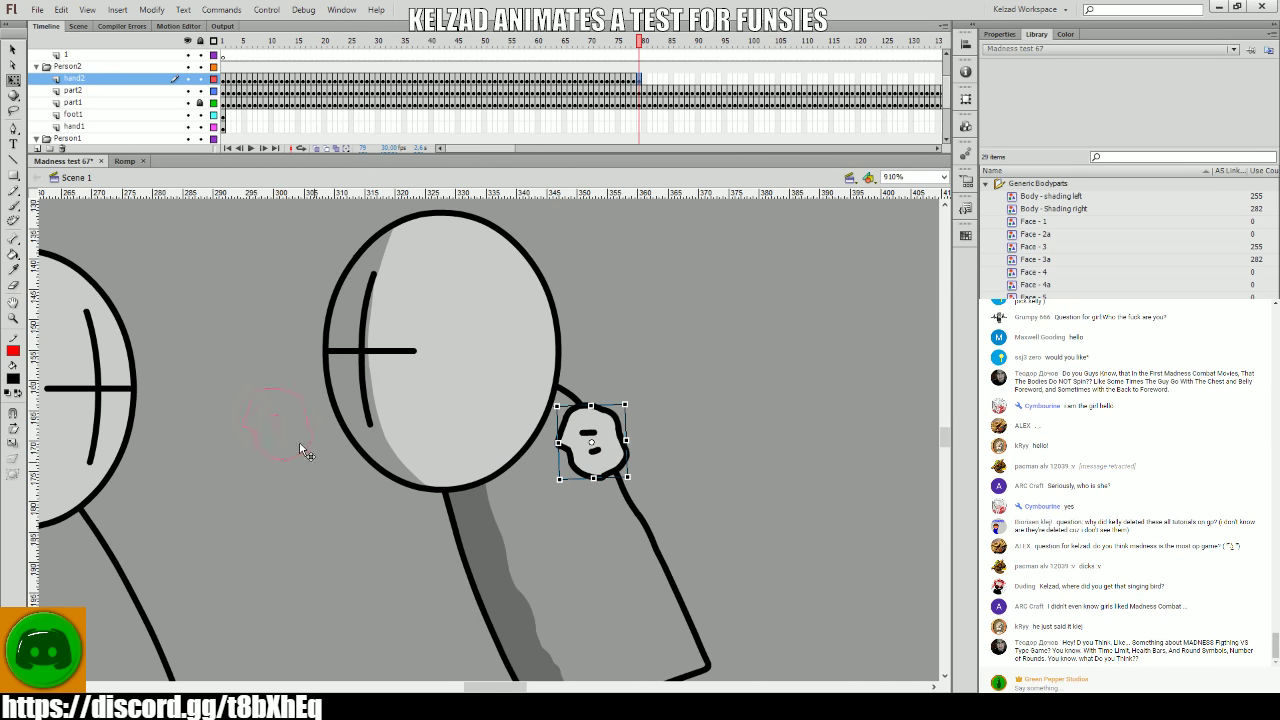
- Swing the hand across to the front of the face on frames 79 and 80 of hand2
drag(299, 441, 268, 453)
key(F6)
scroll(400, 440, left, 5)
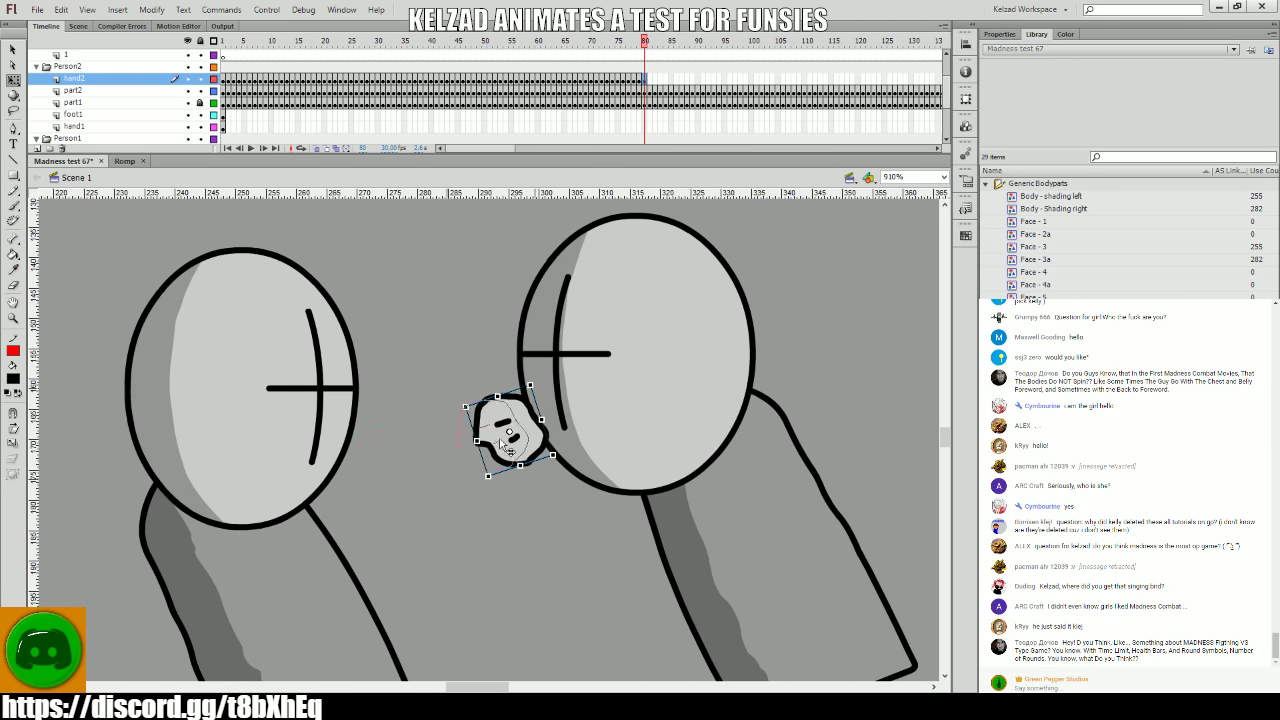
drag(515, 438, 743, 532)
- Extend hand2 one keyframe at a time from frame 81 to frame 112, repositioning the hand on each to follow the body
key(F6)
key(F6)
key(F6)
key(F6)
key(F6)
key(F6)
key(F6)
key(F6)
key(F6)
key(F6)
key(F6)
key(F6)
key(F6)
key(F6)
key(F6)
key(F6)
key(F6)
key(F6)
key(F6)
key(F6)
key(F6)
key(F6)
key(F6)
key(F6)
key(F6)
key(F6)
key(F6)
key(F6)
key(F6)
key(F6)
key(F6)
key(F6)
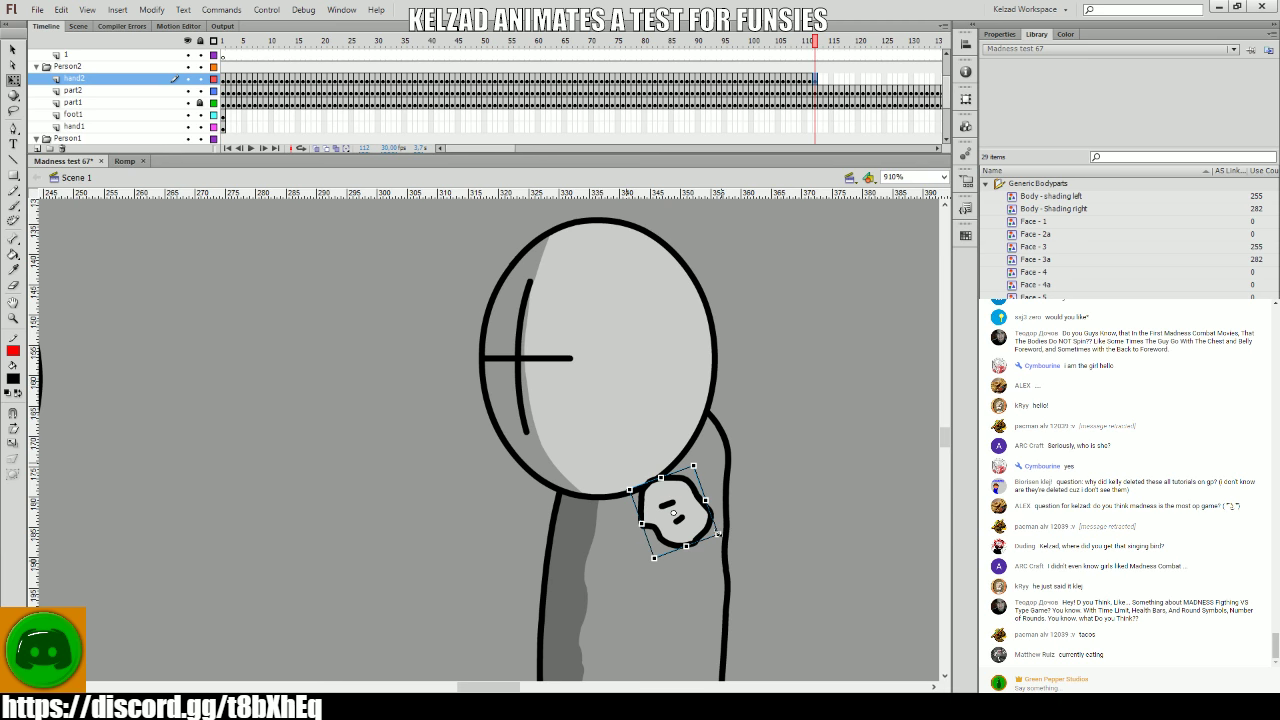
- Review the hand's motion on hand2 backward from frame 112 to frame 107, comparing neighbouring frames
key(comma)
key(period)
key(comma)
key(period)
key(comma)
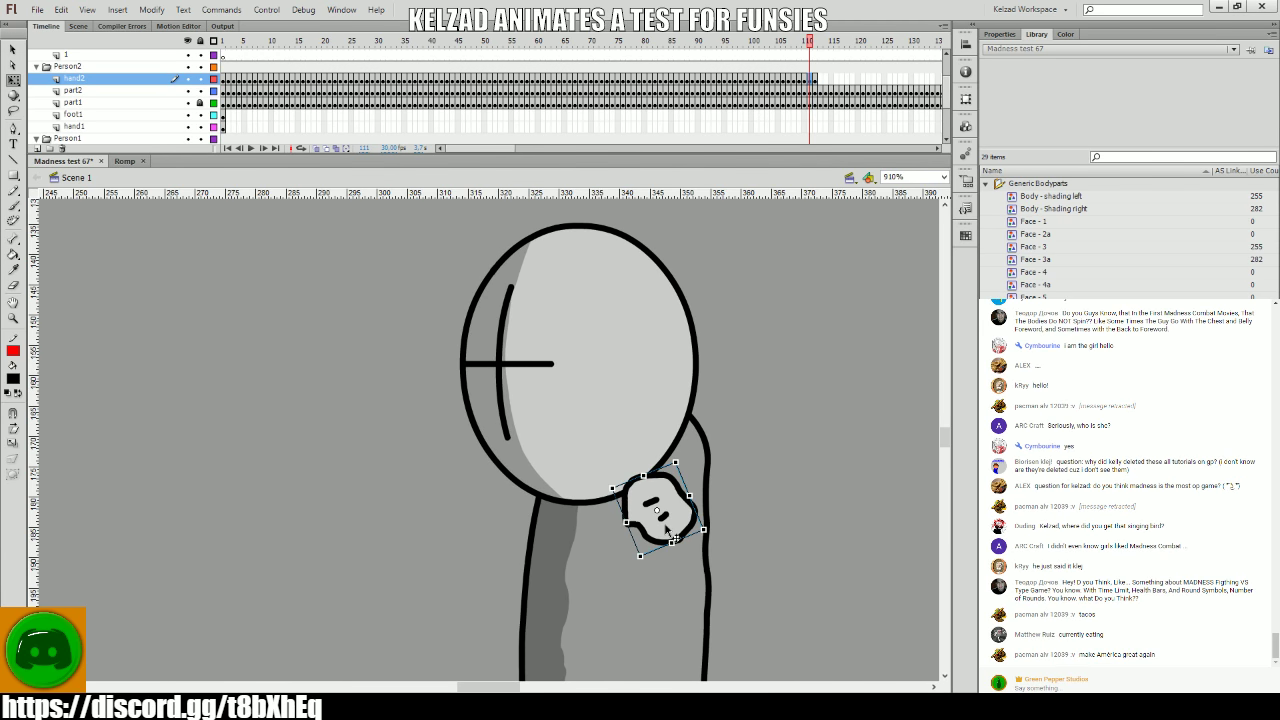
key(comma)
key(period)
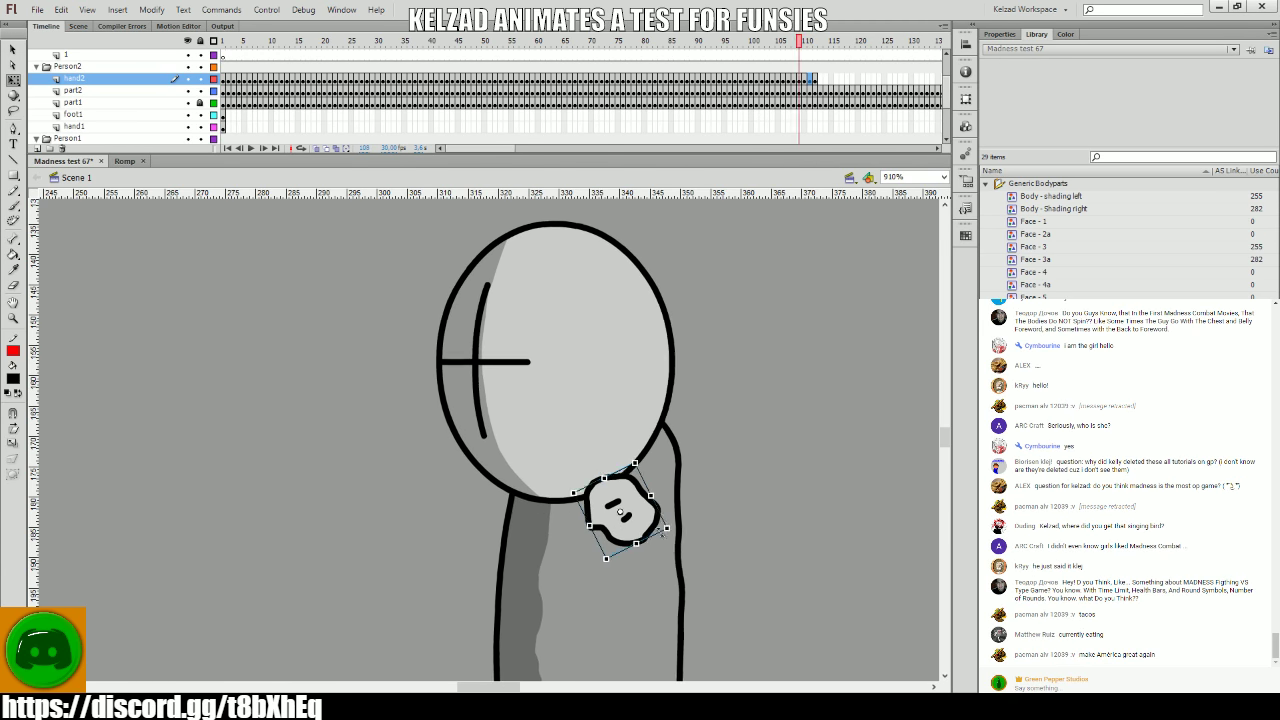
key(comma)
key(period)
key(comma)
key(comma)
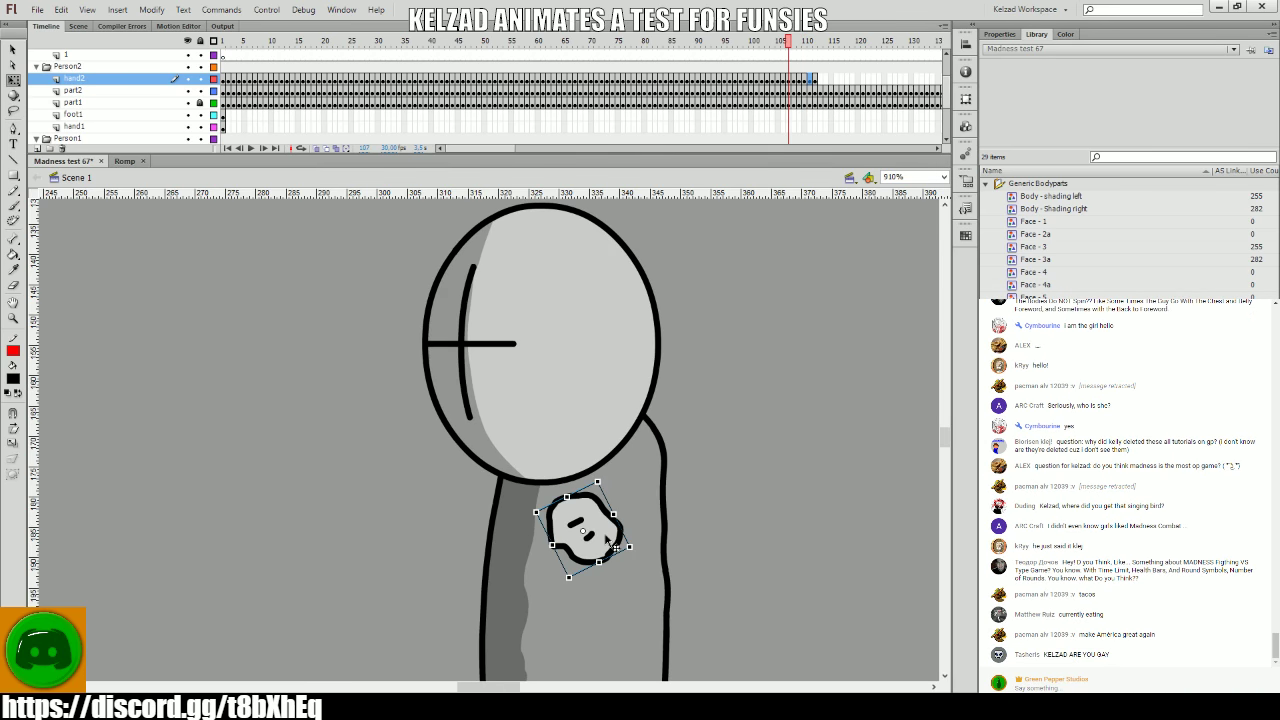
- Shift the hand slightly left on frame 109 of hand2 and compare it with frame 108
key(period)
key(comma)
key(period)
key(period)
key(comma)
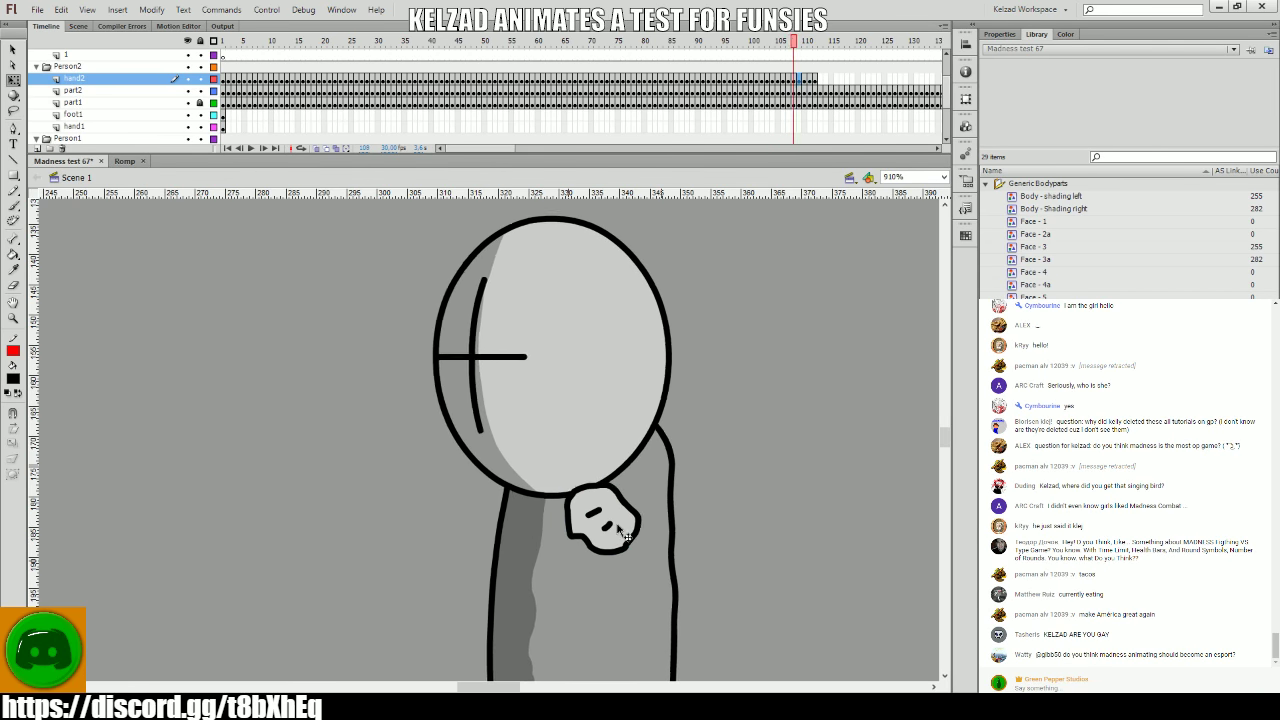
- Fine-tune the hand on frame 110 of hand2 and check it against frames 108 and 109
key(period)
key(period)
key(comma)
key(period)
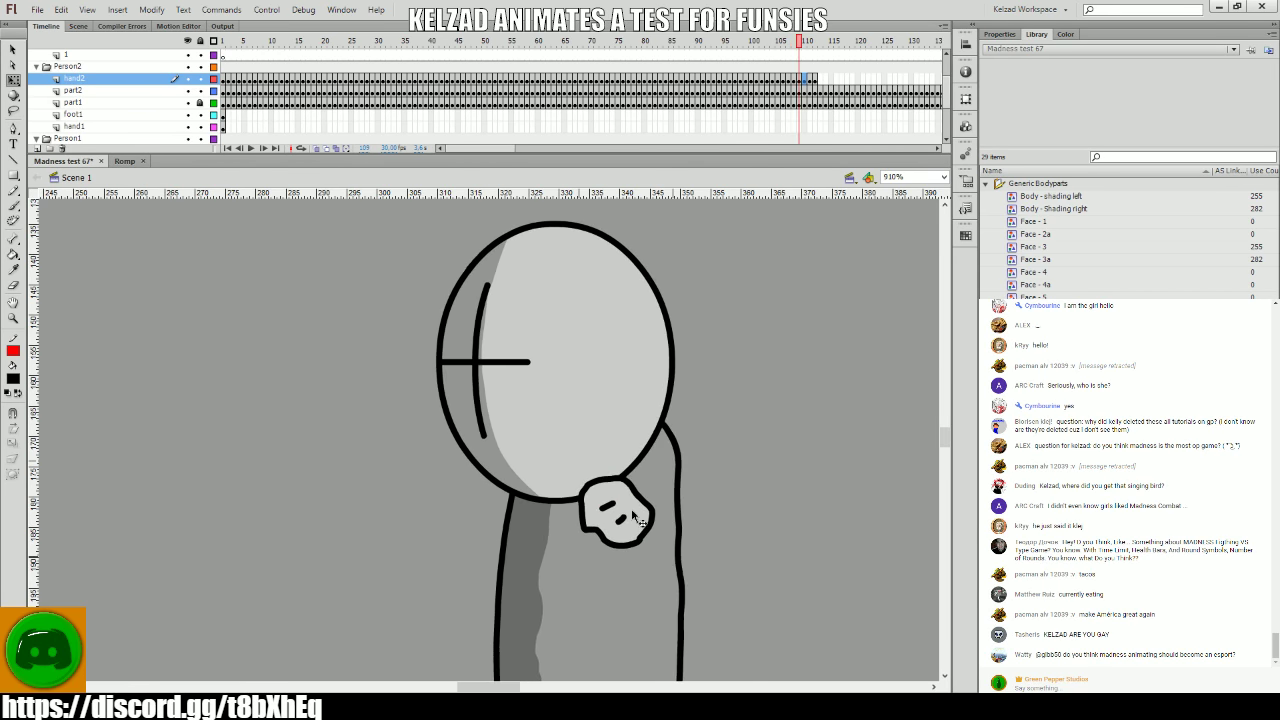
key(comma)
key(period)
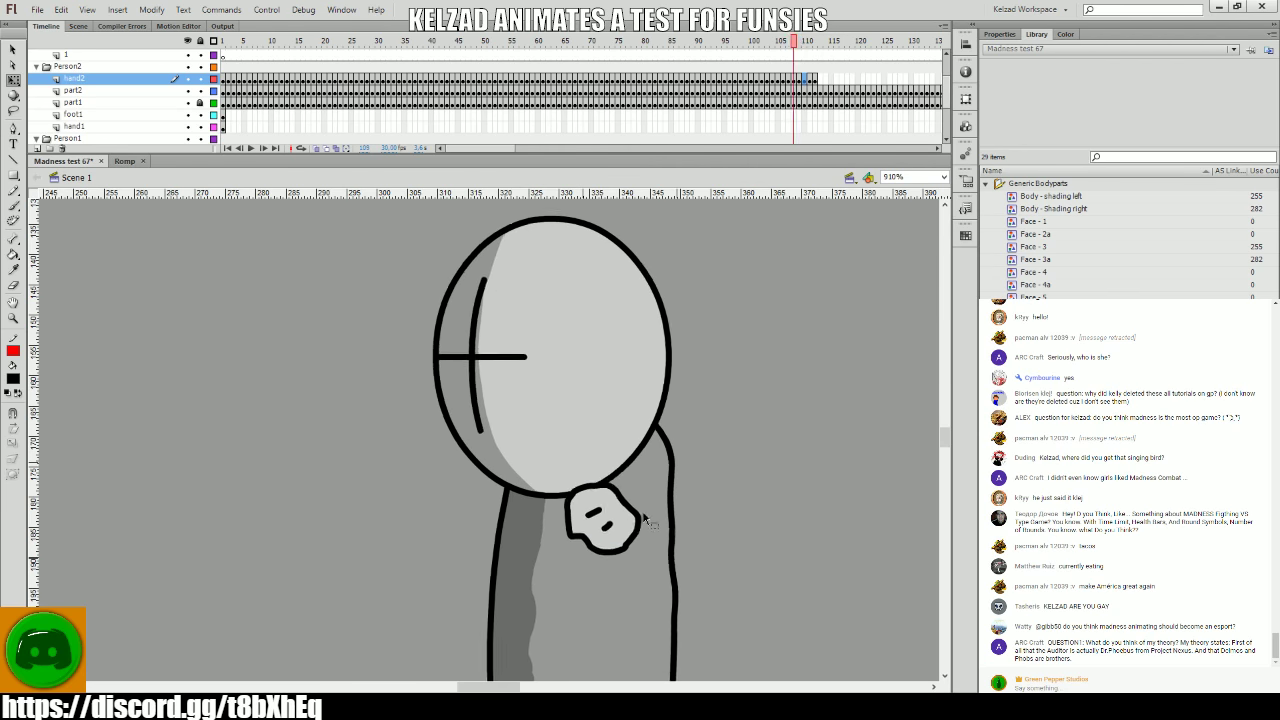
- Fine-tune the hand on frame 111 of hand2 and check the motion across frames 108 to 110
key(comma)
key(period)
click(640, 512)
key(period)
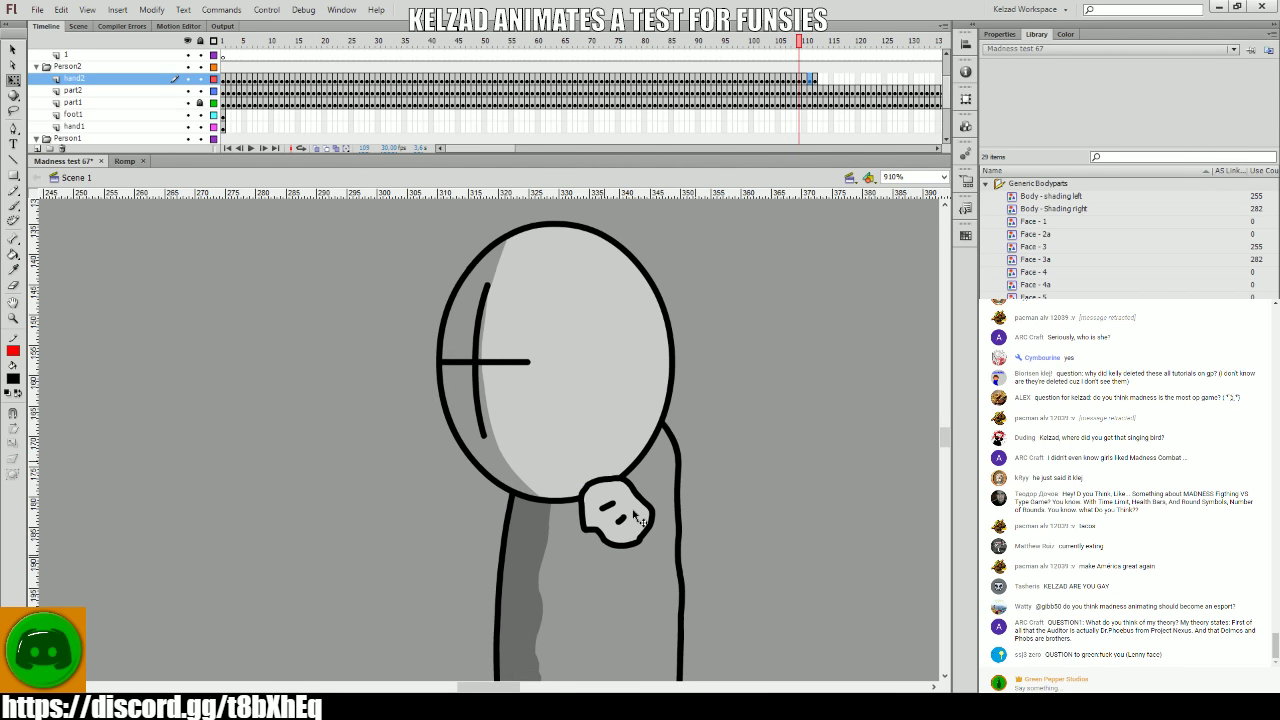
key(comma)
key(period)
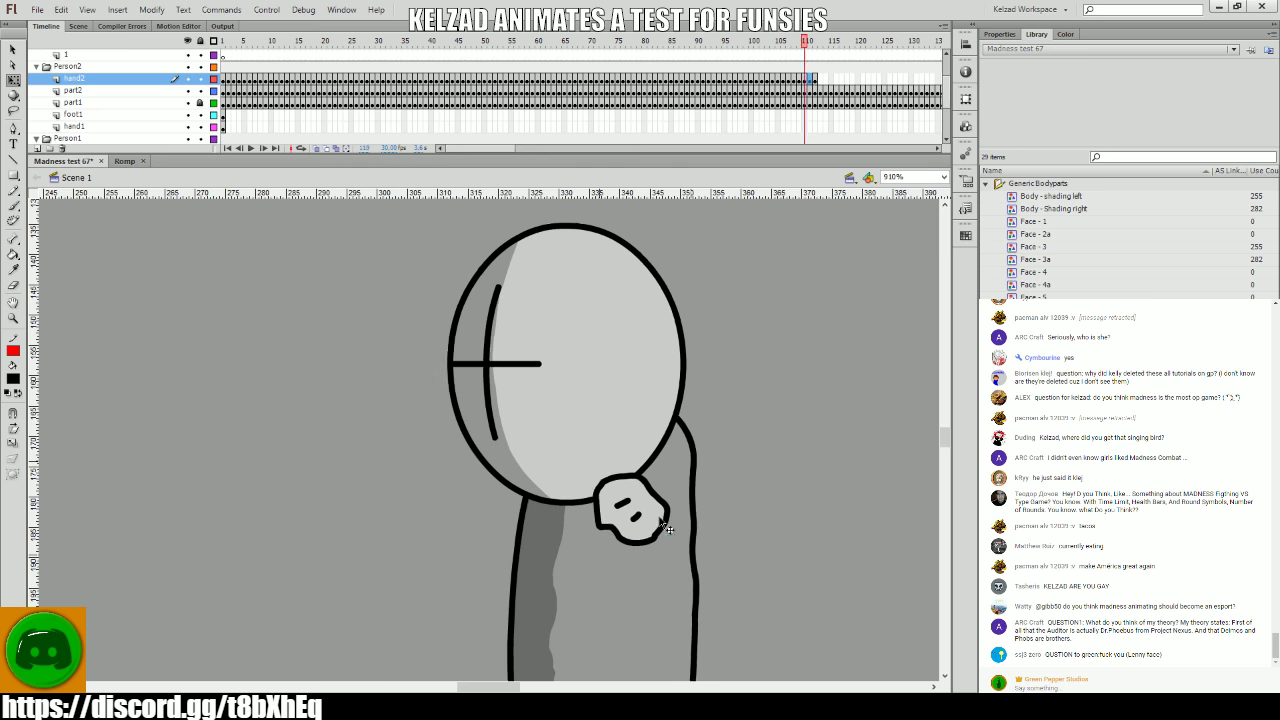
- Shift the hand slightly left on frame 112 of hand2, comparing it with the preceding frames
key(comma)
key(period)
key(comma)
key(period)
key(comma)
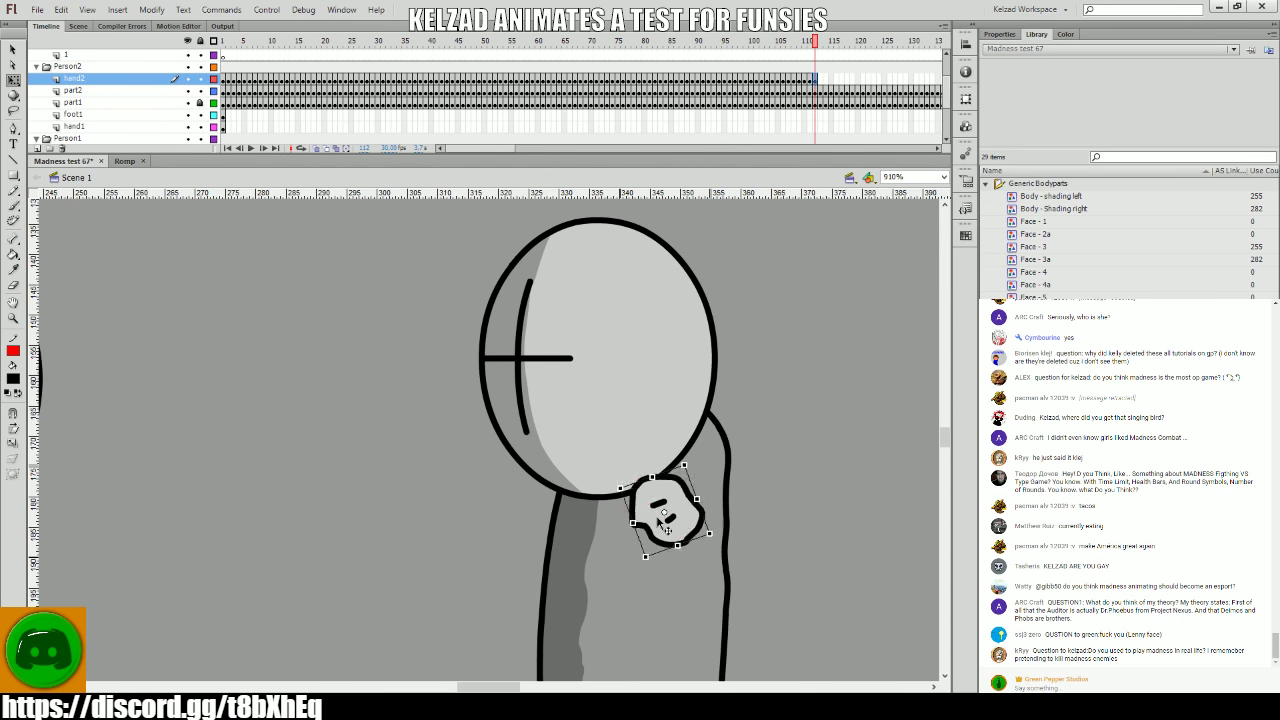
key(period)
key(period)
key(comma)
key(period)
key(comma)
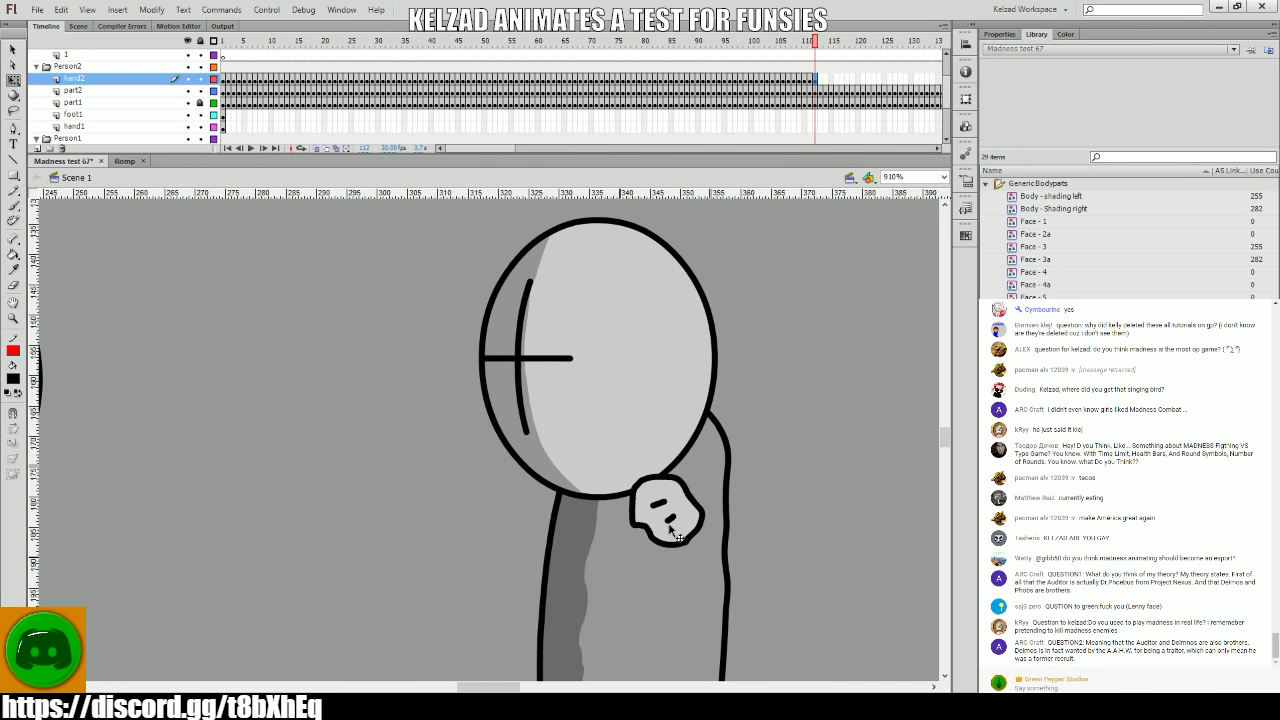
- Move the hand on frame 112 of hand2 a little further left and up after comparing it with frame 111
key(comma)
key(comma)
key(period)
key(period)
drag(659, 522, 654, 519)
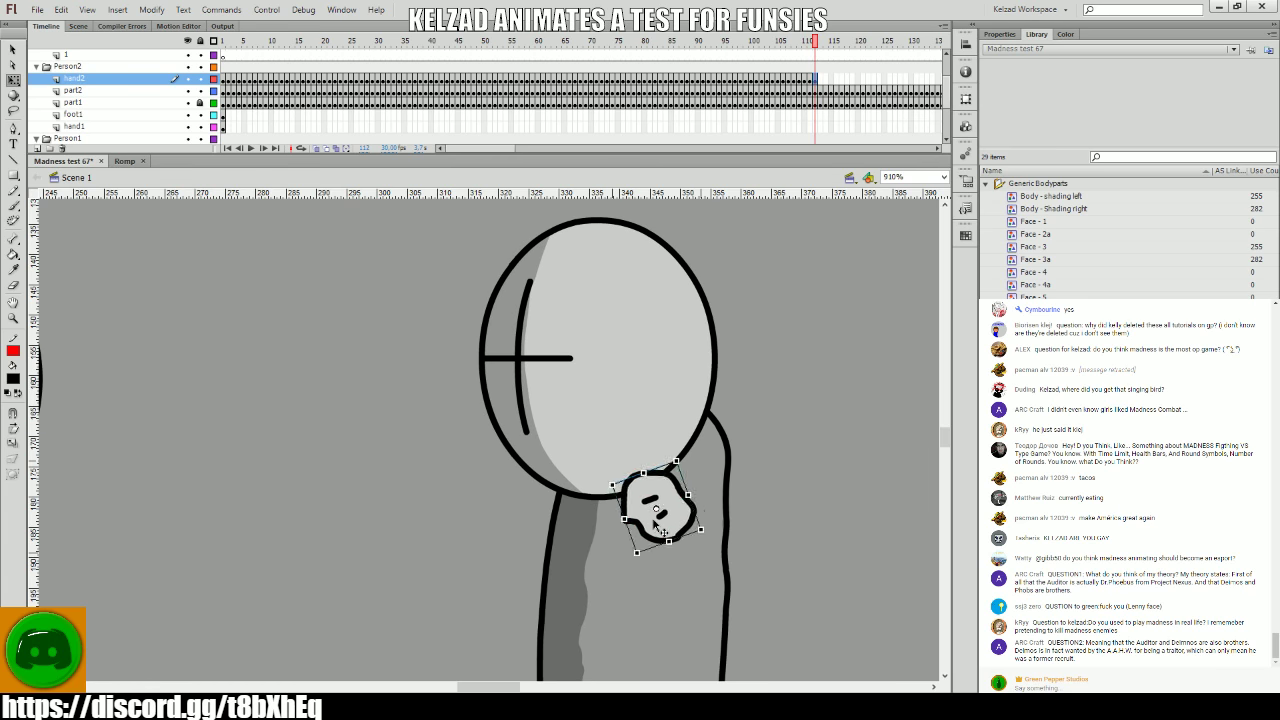
- Add a keyframe on frame 113 of hand2, shift the hand slightly right, and compare it with frame 112
key(comma)
key(comma)
key(period)
key(period)
key(period)
click(665, 525)
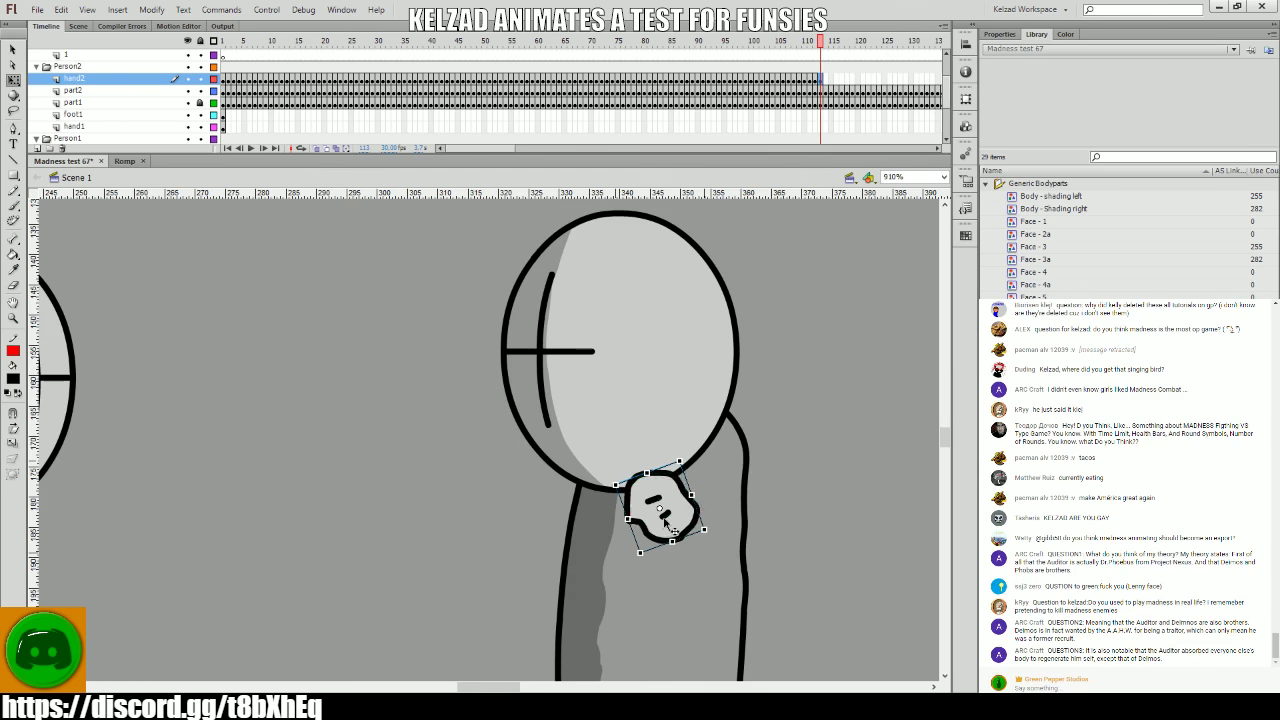
drag(676, 524, 687, 521)
key(comma)
key(comma)
key(comma)
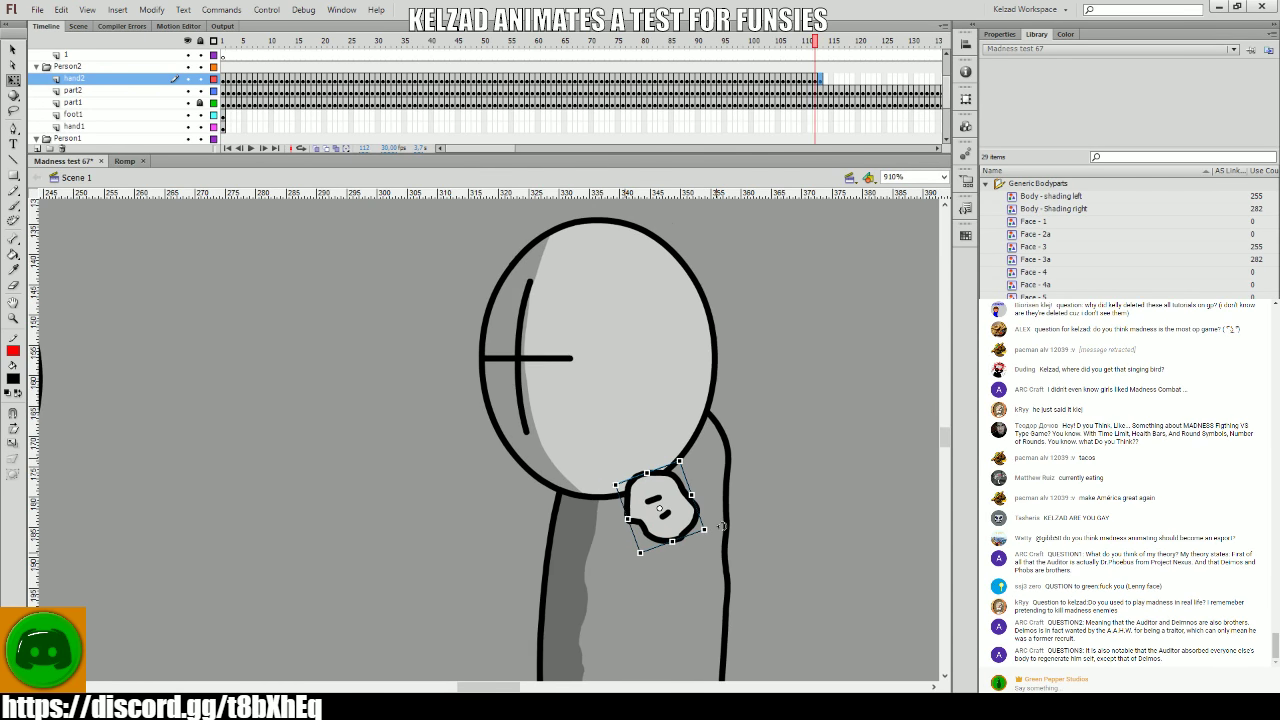
- Fine-tune the hand on frame 113 of hand2 and save the file
key(period)
key(period)
key(period)
click(678, 519)
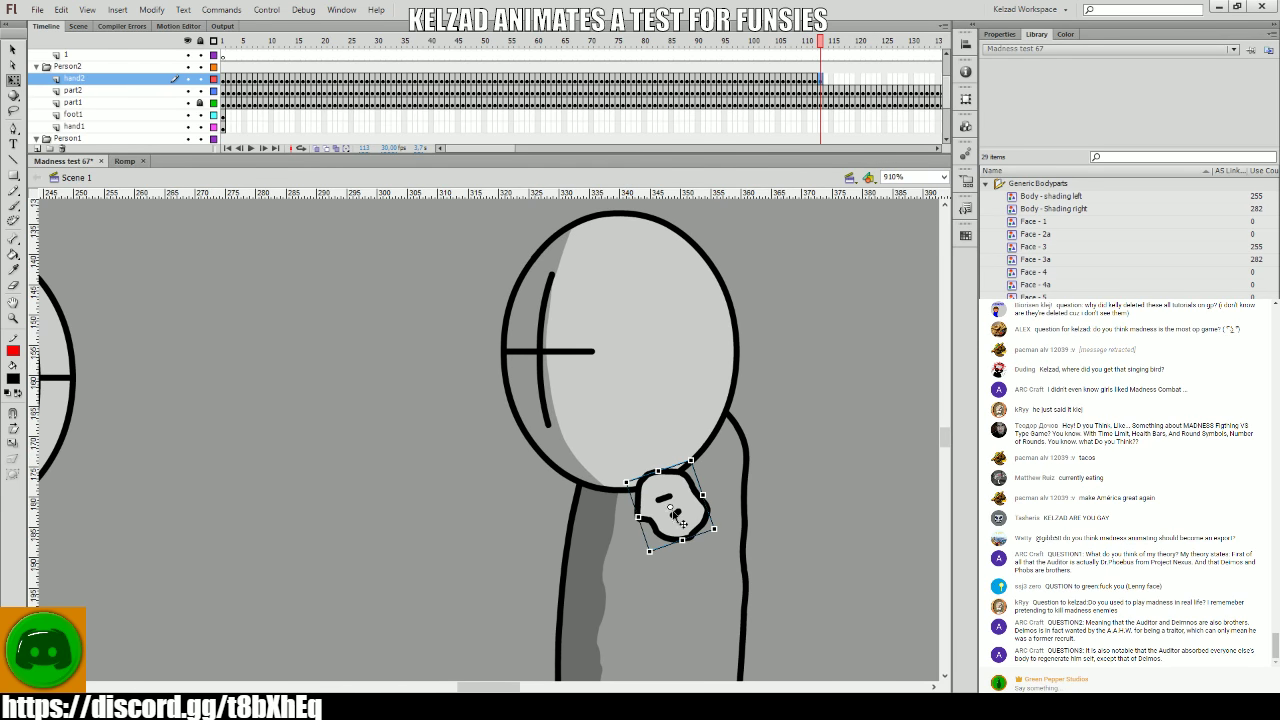
drag(714, 542, 754, 524)
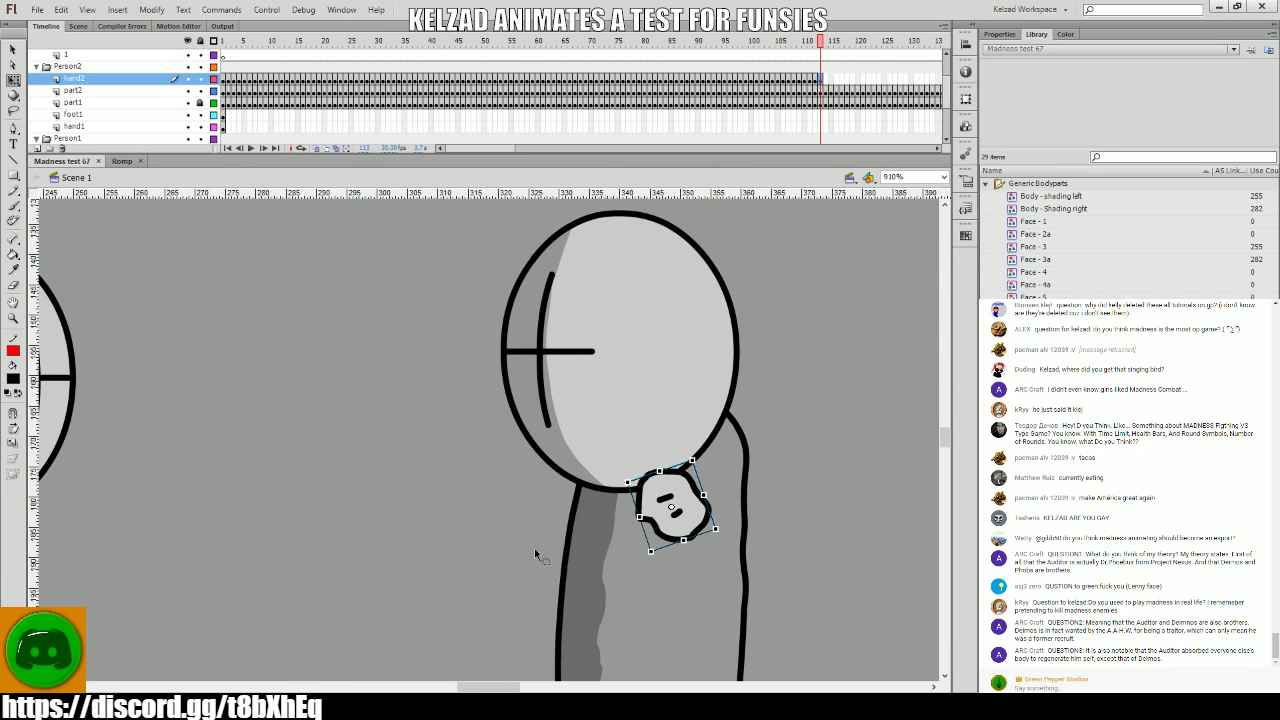
click(228, 557)
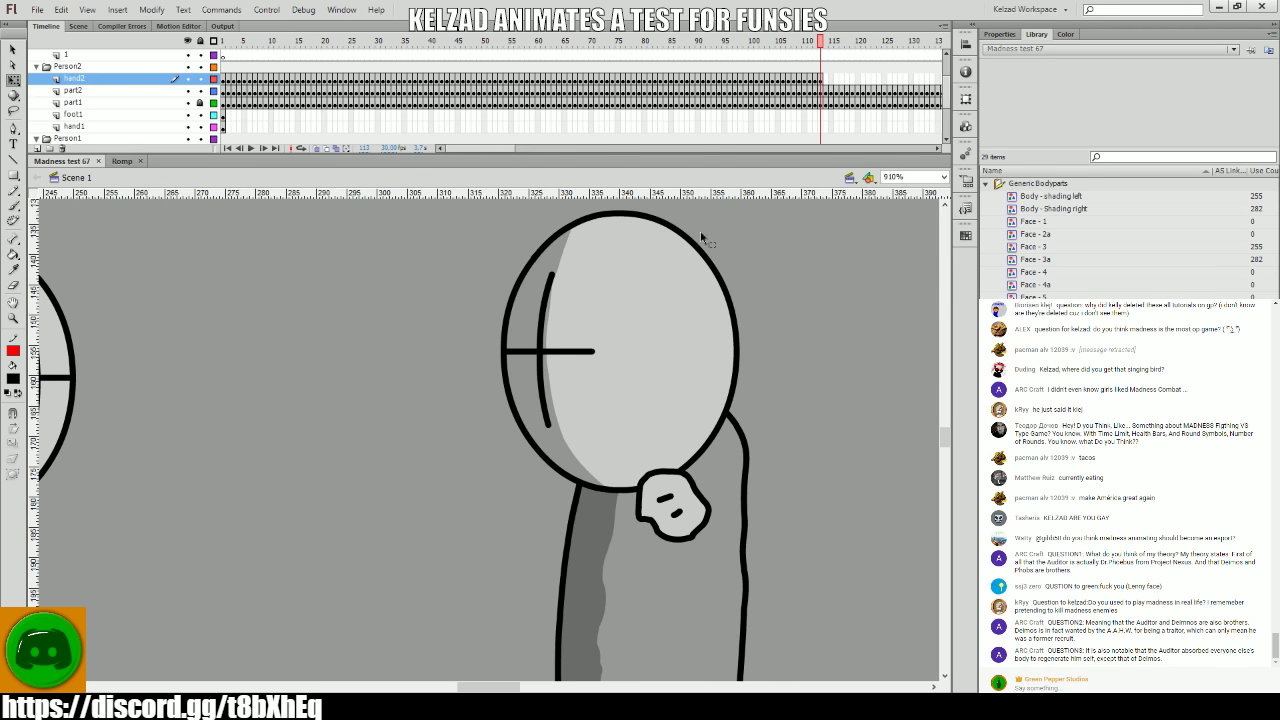
- Add a keyframe at frame 114 of Person2's hand2 layer and shift the hand toward the moving body
drag(512, 153, 540, 148)
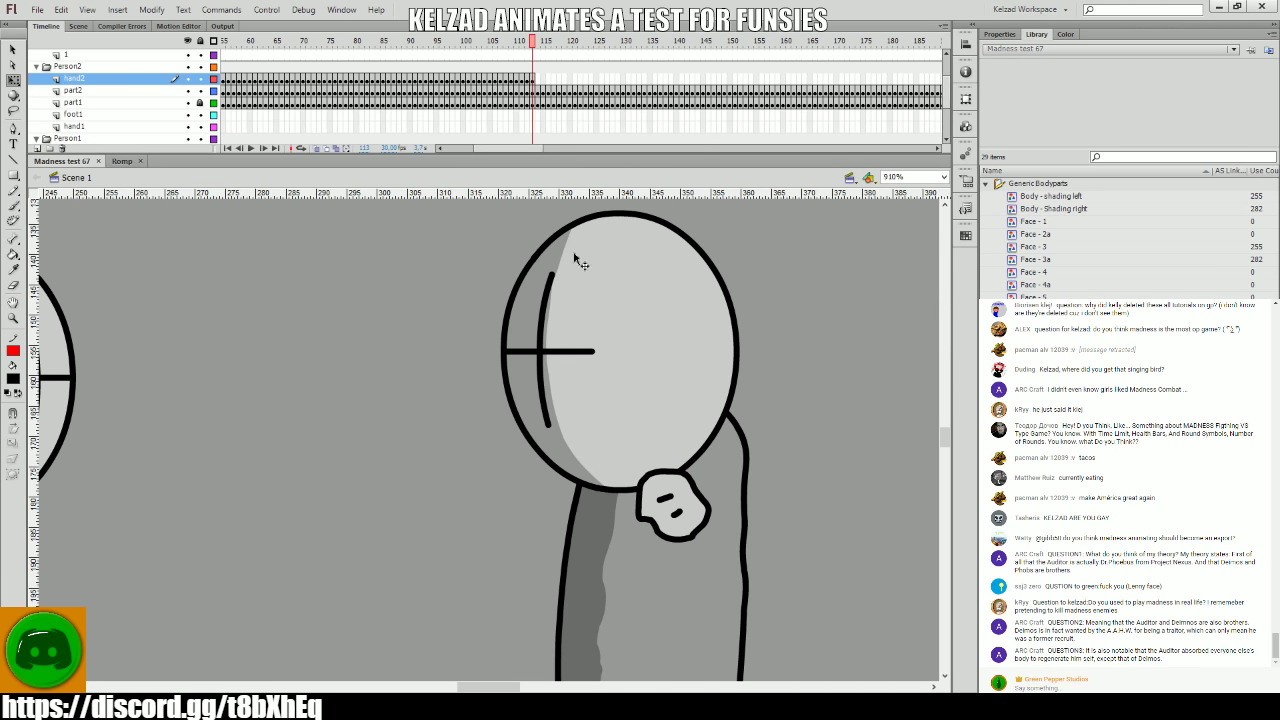
click(672, 512)
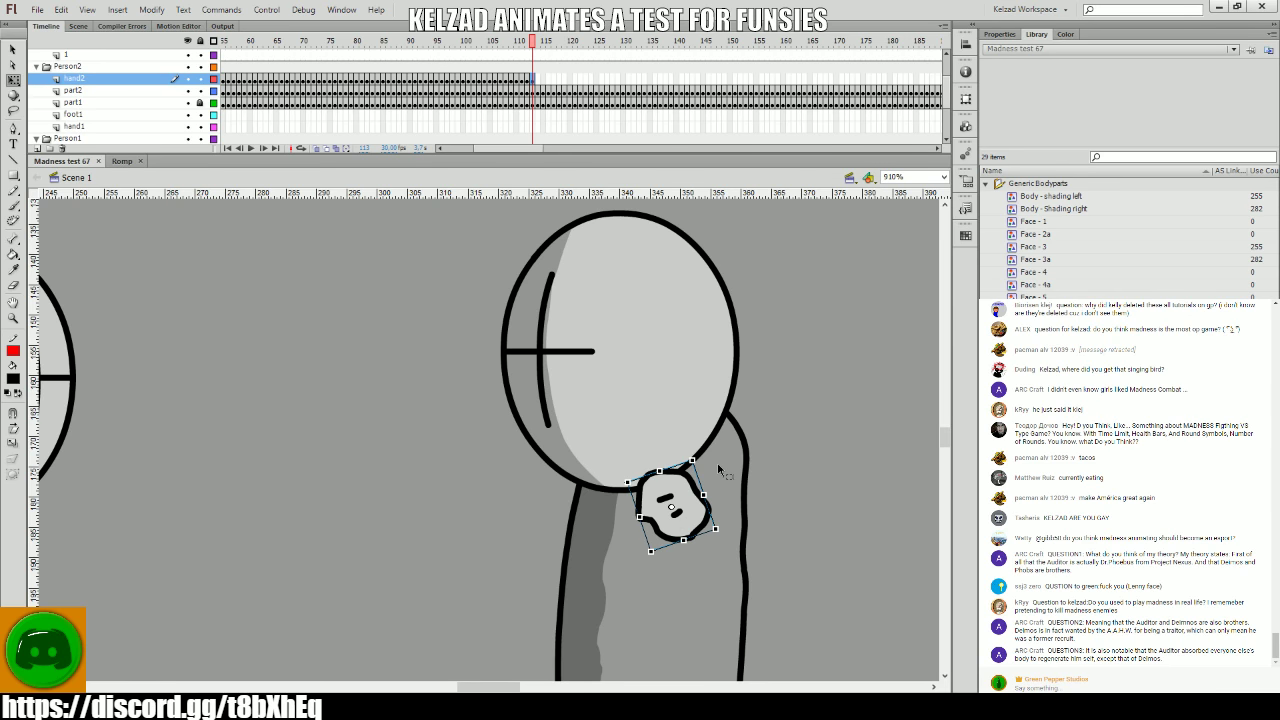
key(comma)
key(comma)
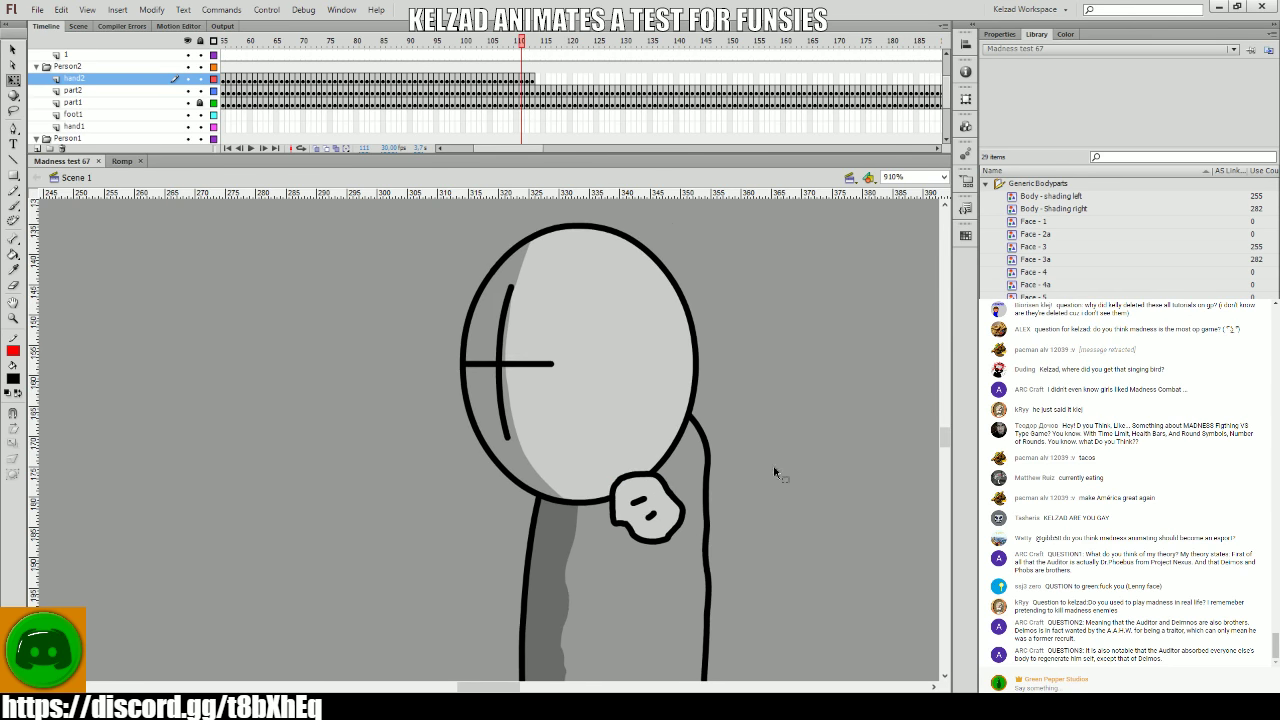
key(period)
key(period)
key(F6)
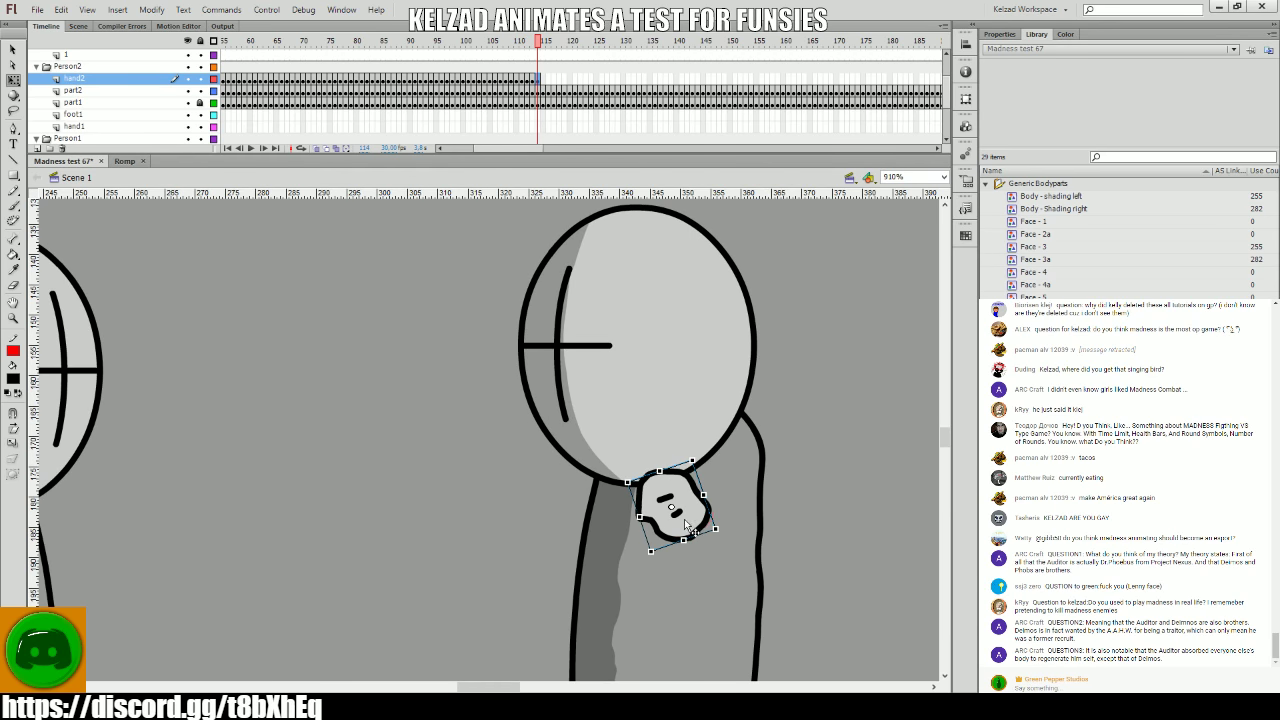
key(Right)
drag(725, 526, 693, 530)
- Compare the neighbouring frames, add a hand2 keyframe at frame 115 and shift the hand slightly further along with the body
key(comma)
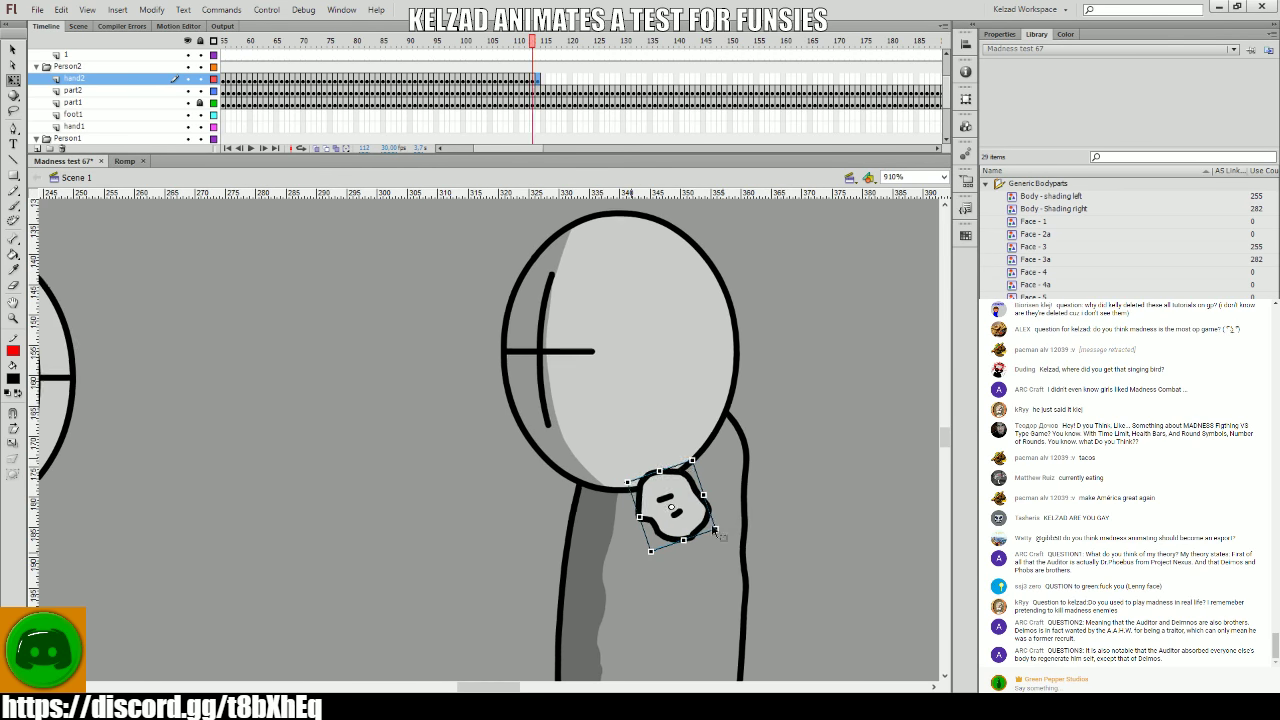
key(comma)
key(period)
key(period)
key(F6)
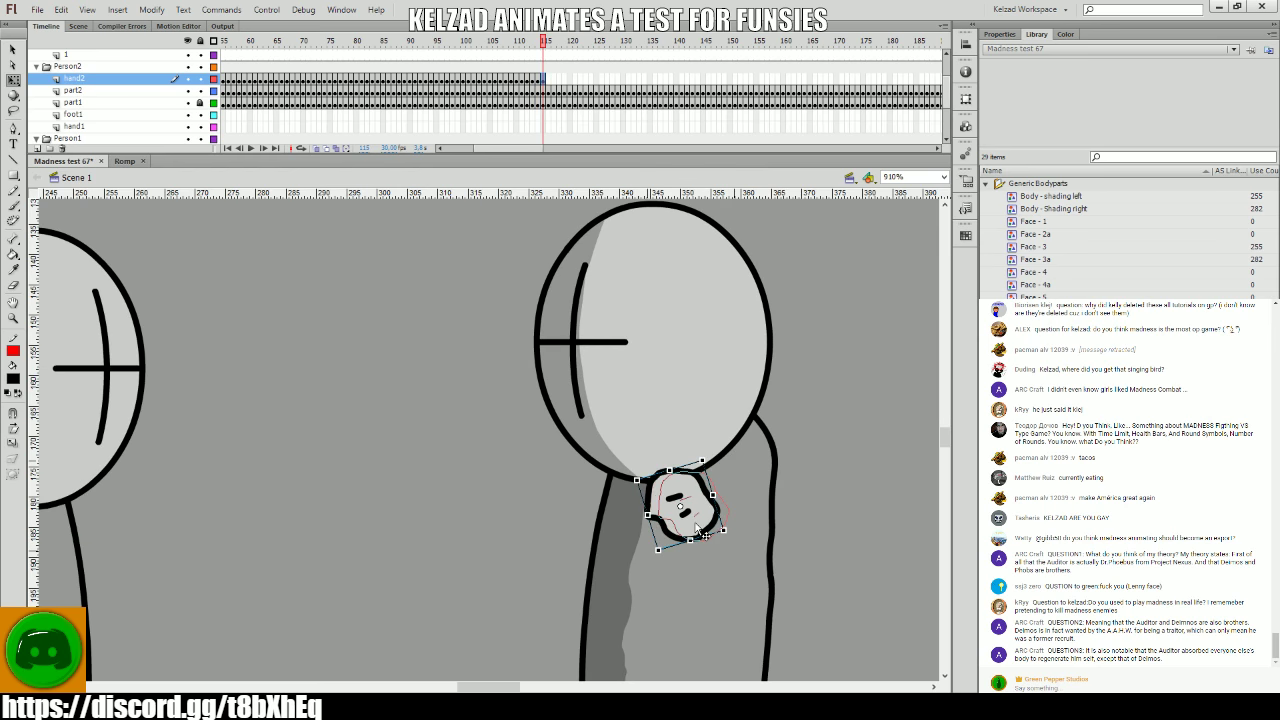
drag(697, 527, 707, 528)
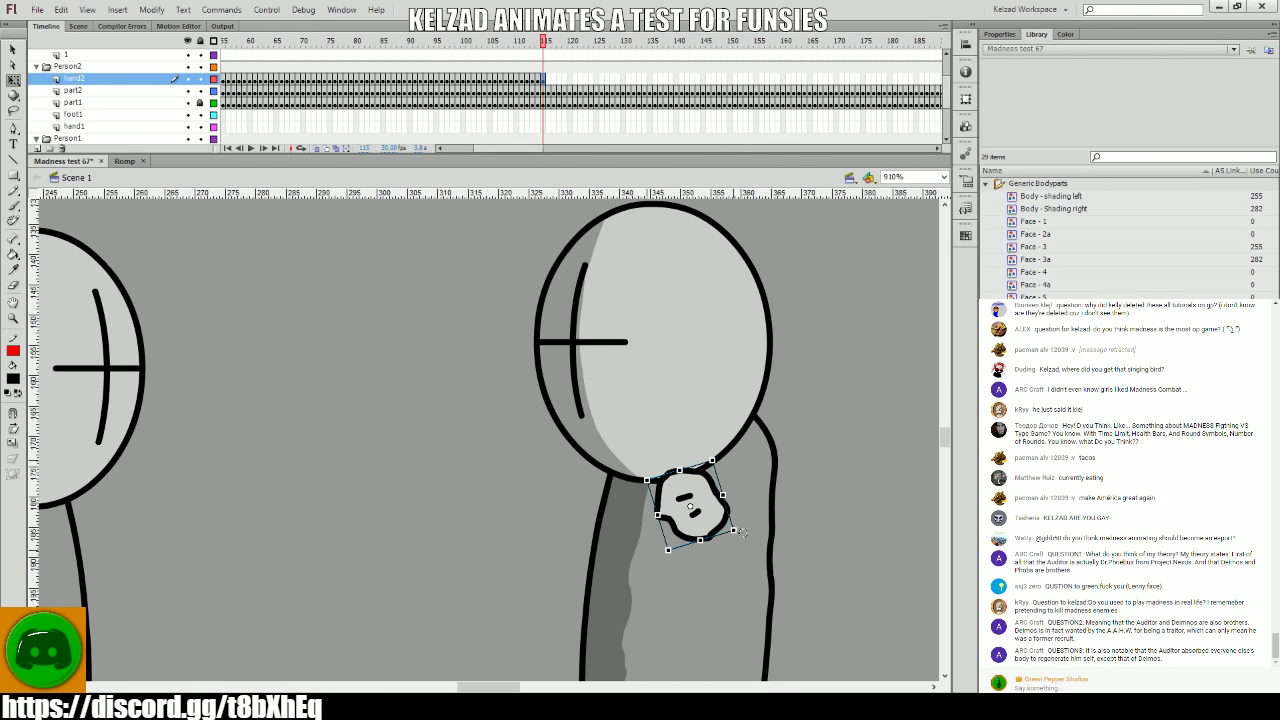
drag(739, 529, 768, 503)
- Keyframe hand2 frame by frame from 116 to 130, moving and rotating the hand to follow the leaning body
key(comma)
key(period)
key(F6)
key(F6)
key(F6)
key(F6)
key(F6)
key(F6)
key(F6)
key(F6)
key(F6)
key(F6)
key(F6)
key(F6)
key(F6)
key(F6)
key(F6)
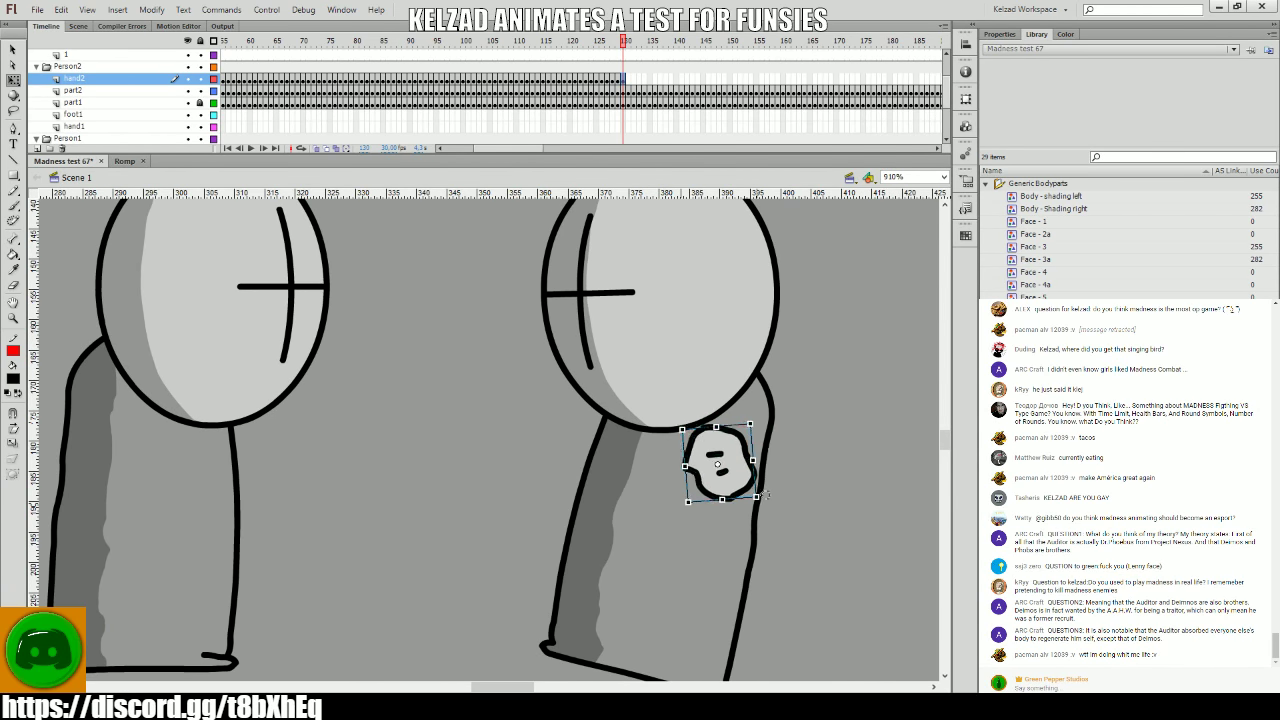
- Add a hand2 keyframe at frame 131 and place the hand over the torso's outer edge below the head
key(comma)
key(comma)
key(period)
key(period)
key(F6)
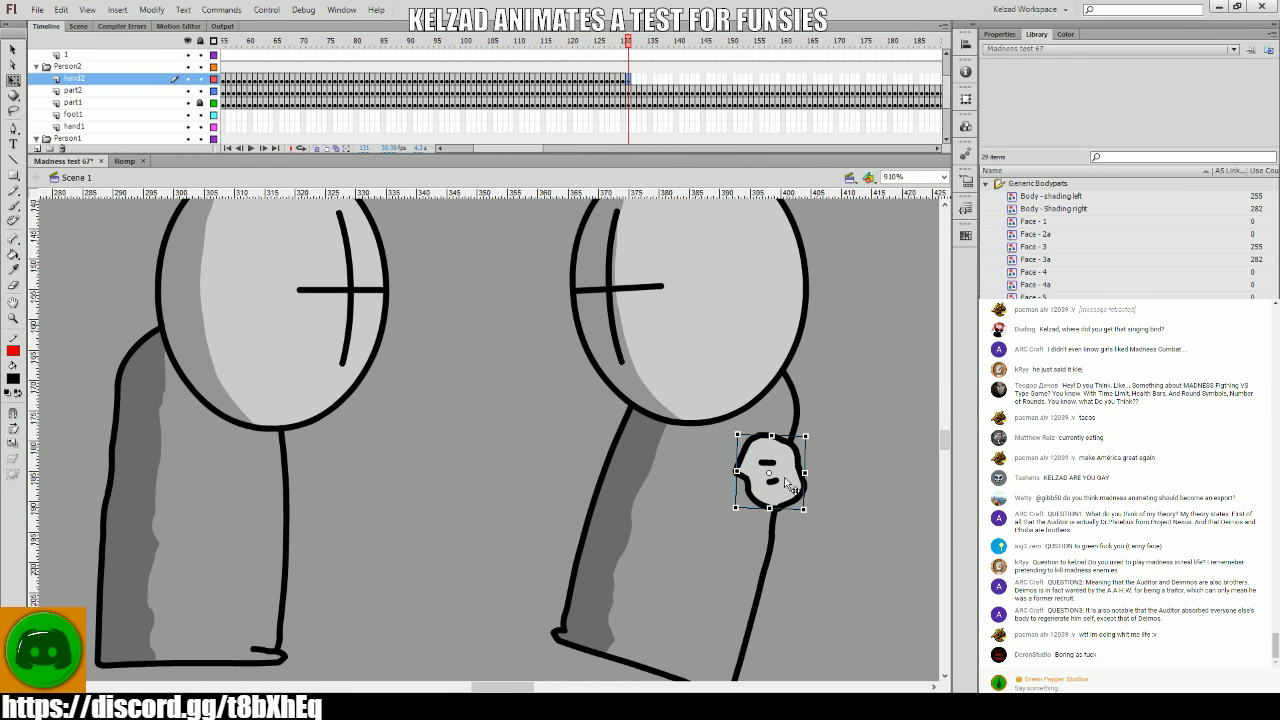
key(period)
key(period)
key(comma)
key(comma)
click(775, 493)
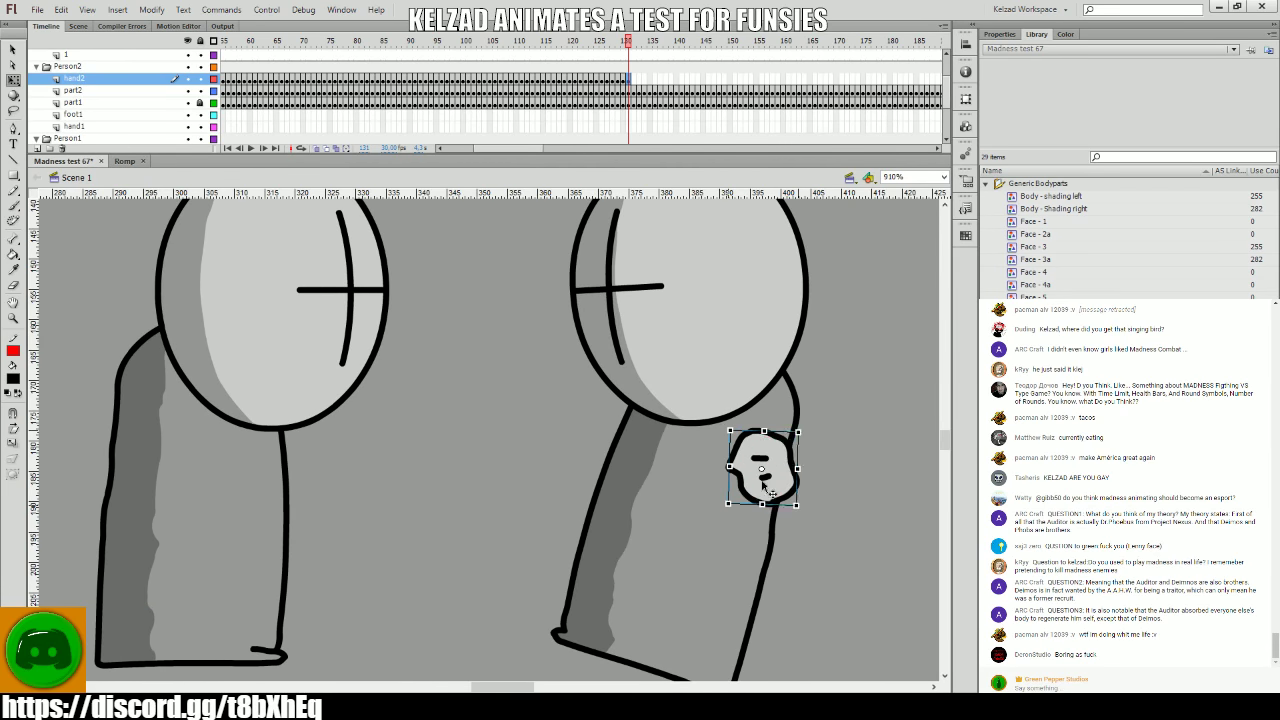
- Keyframe hand2 on frames 132 and 133, keeping the hand on the torso's outer edge, and deselect it
key(period)
drag(765, 490, 667, 452)
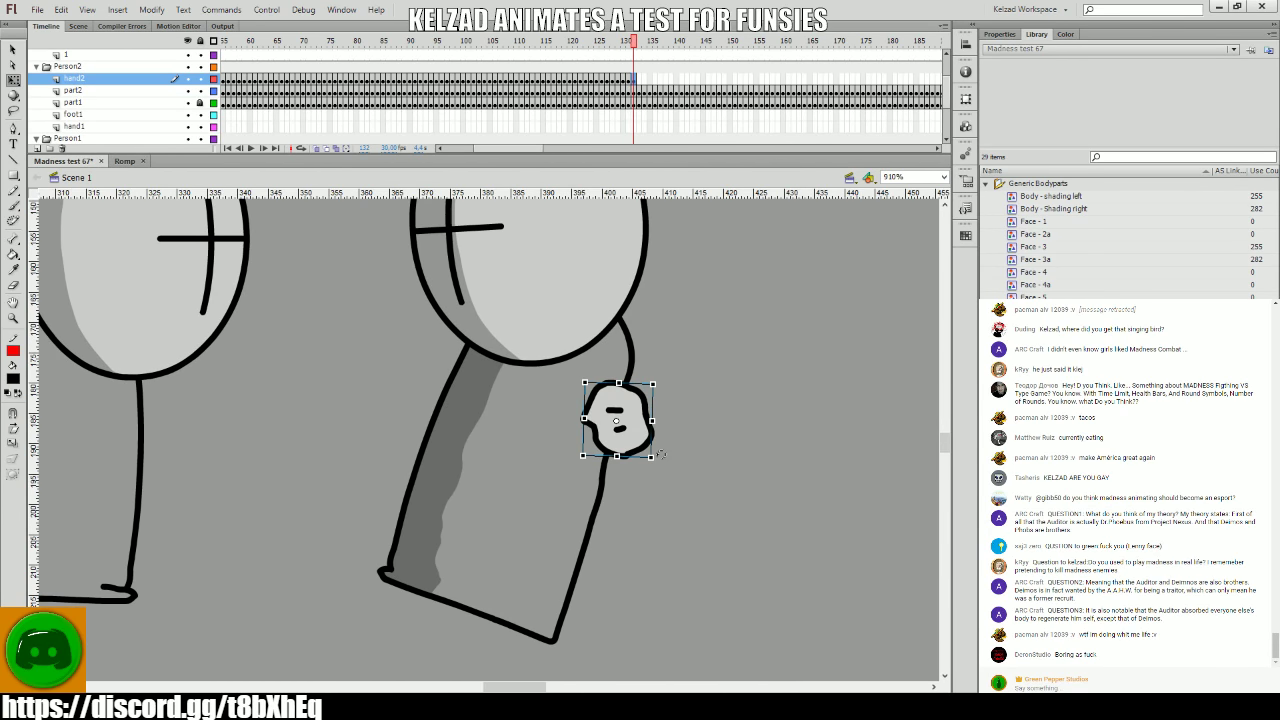
key(period)
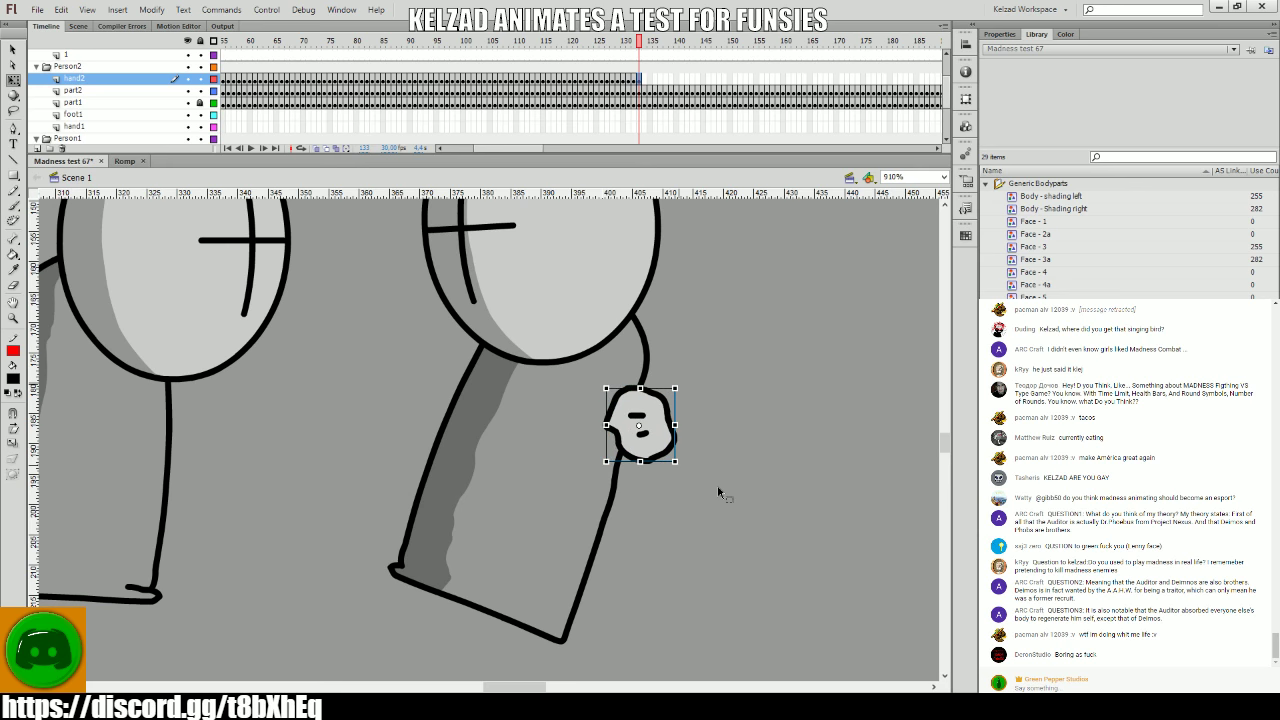
click(712, 486)
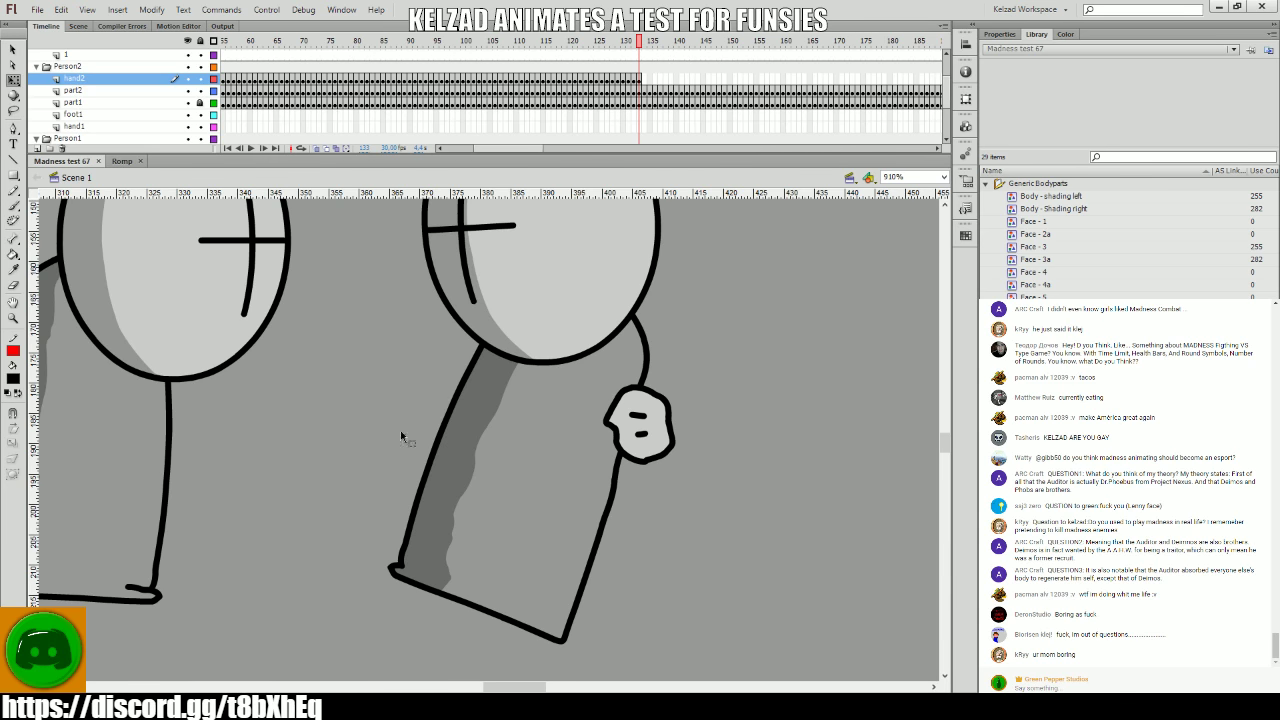
- Check the preceding hand poses and keyframe hand2 through frame 135, moving and slightly rotating the hand with the torso
click(624, 441)
key(comma)
key(comma)
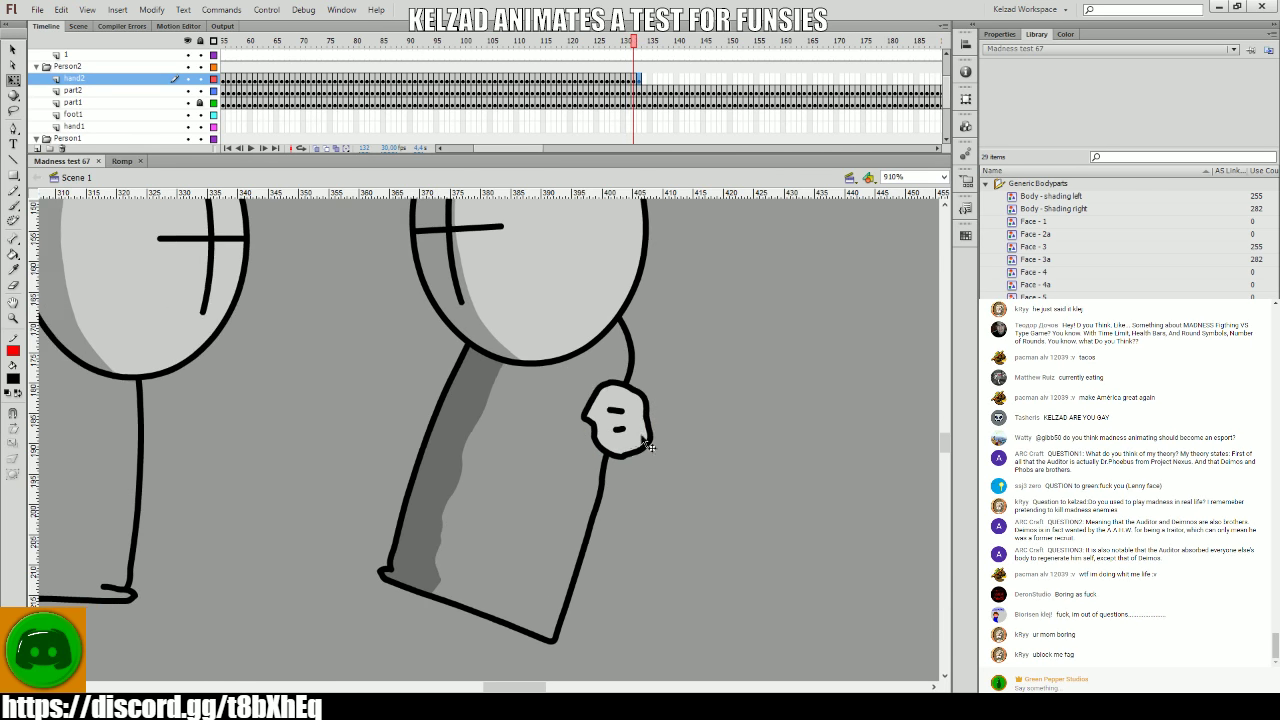
key(period)
key(period)
key(period)
key(period)
key(period)
key(period)
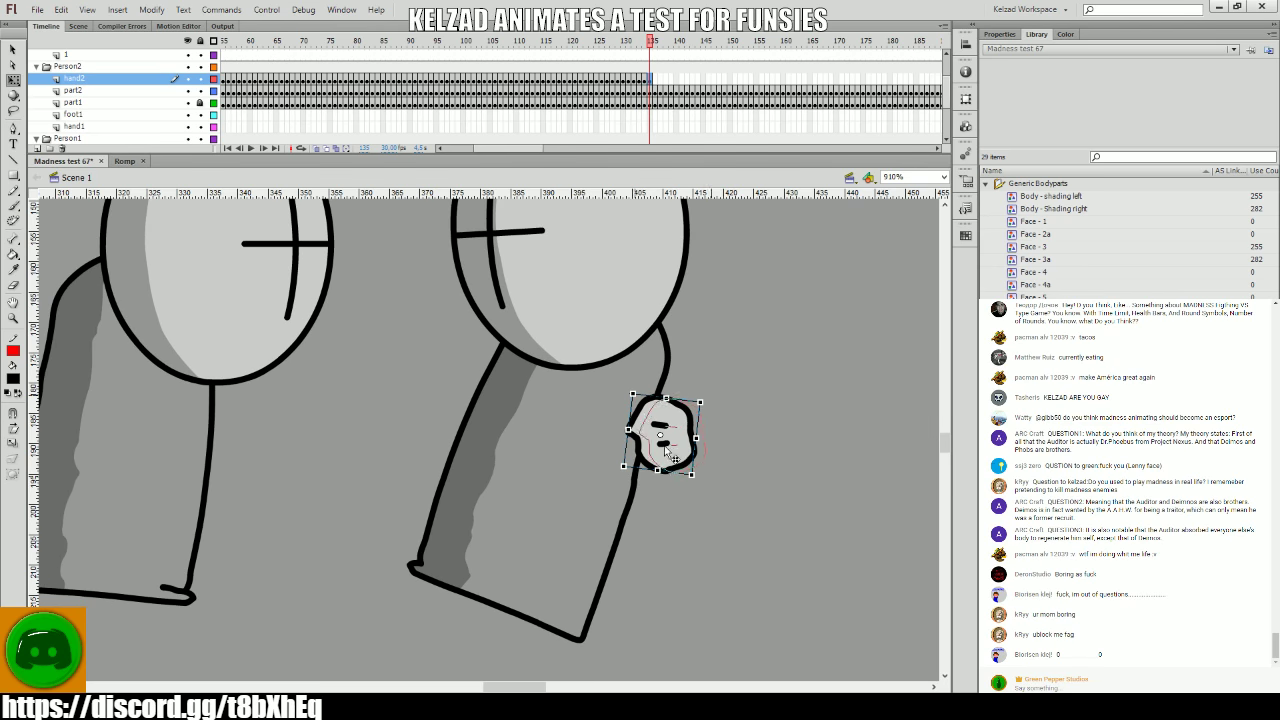
- Keyframe hand2 on frames 136 to 144, raising the hand from the torso's edge to just beside the head
key(F6)
drag(683, 450, 797, 383)
key(F6)
key(F6)
key(F6)
key(F6)
key(F6)
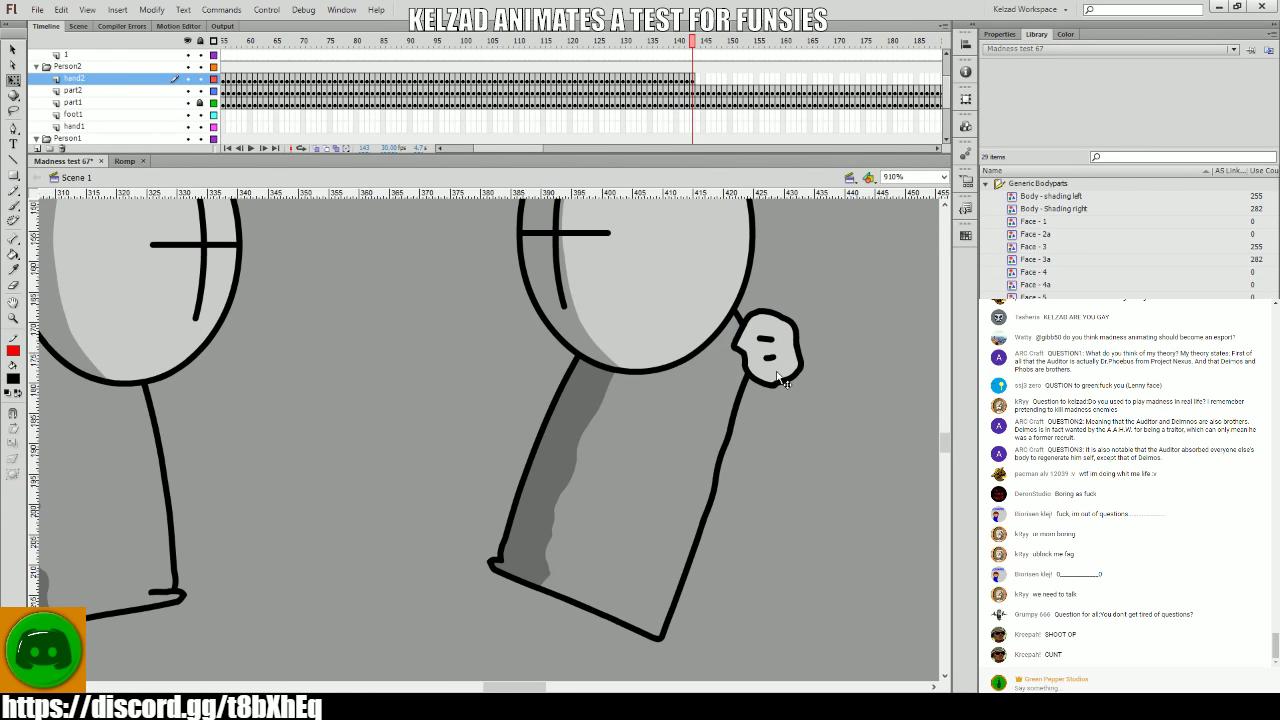
key(F6)
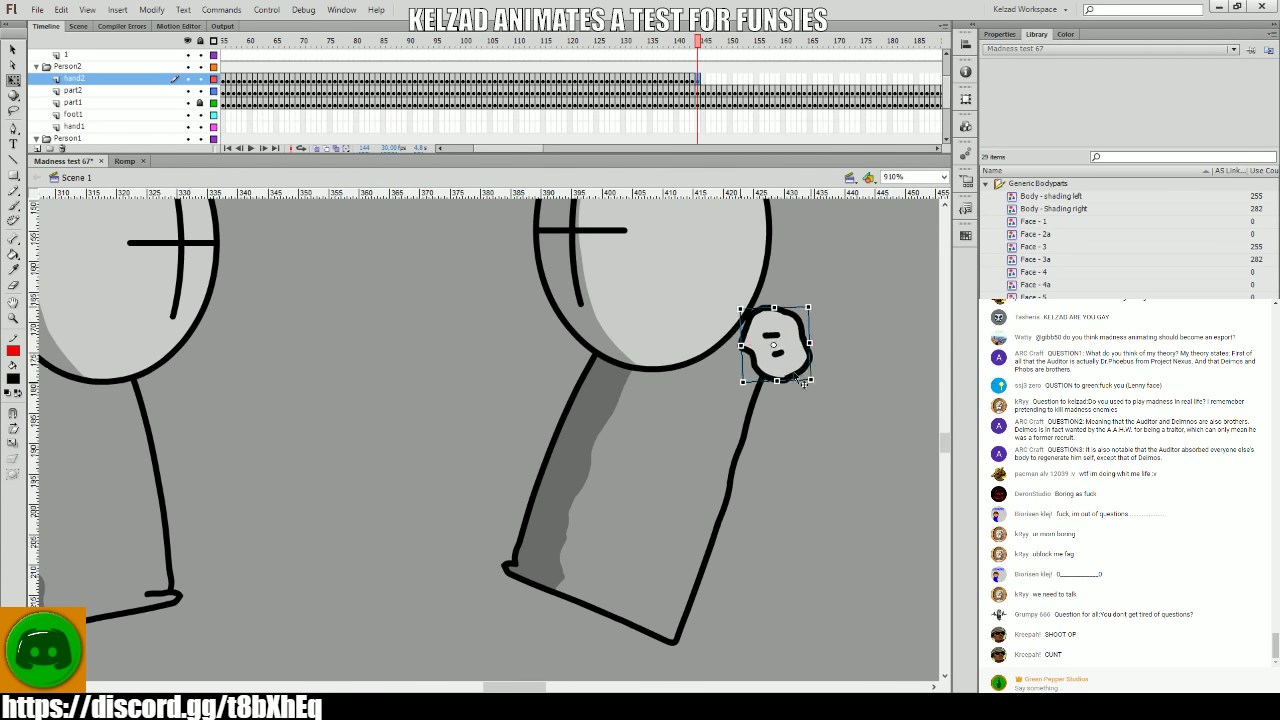
- Flip back and forth through frames 140 to 144 to check the hand's motion
key(comma)
key(period)
key(comma)
key(period)
key(comma)
key(period)
key(comma)
key(period)
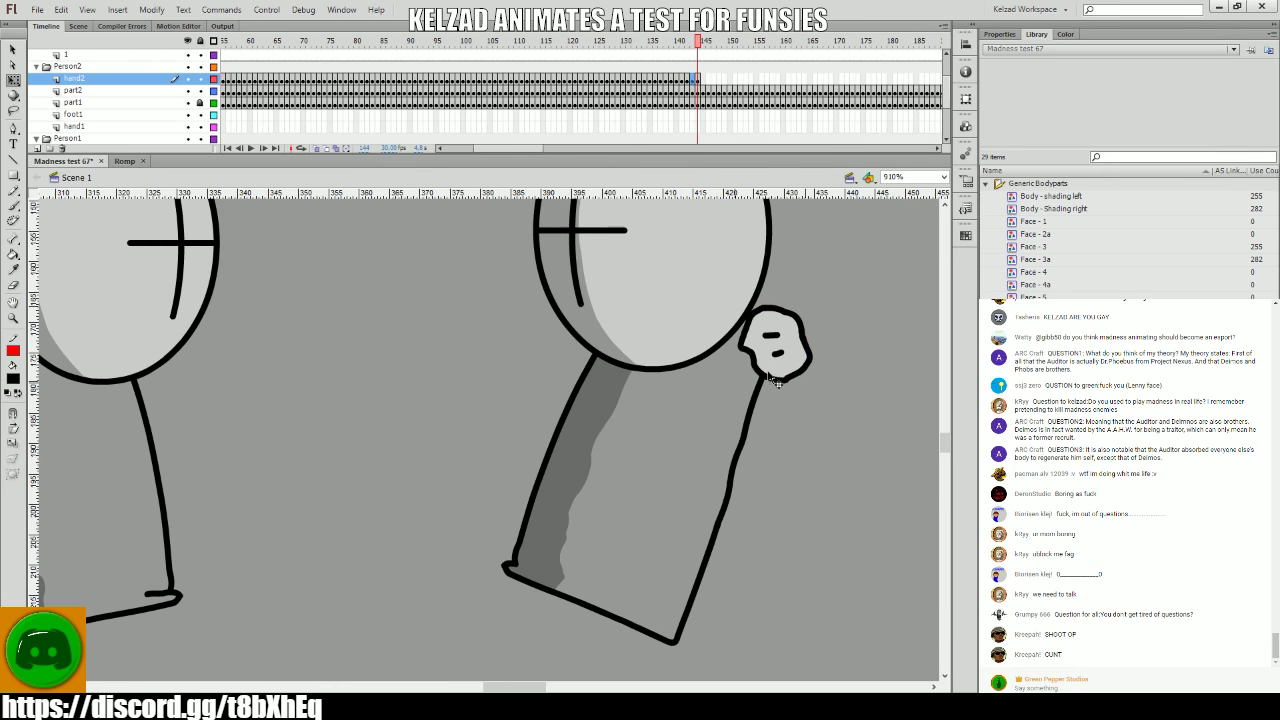
key(period)
key(comma)
key(comma)
key(comma)
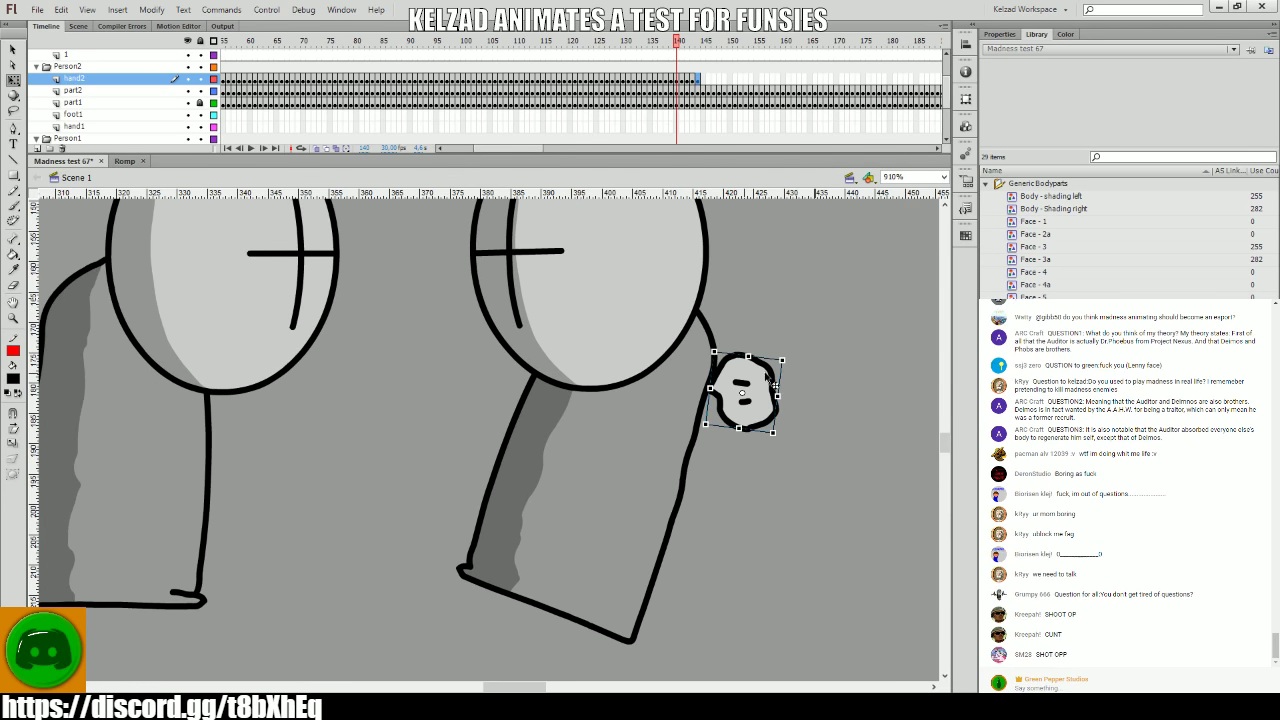
- Keyframe hand2 on frames 145 and 146, shifting and tilting the hand beside the head's lower edge
key(period)
key(period)
key(period)
key(comma)
key(period)
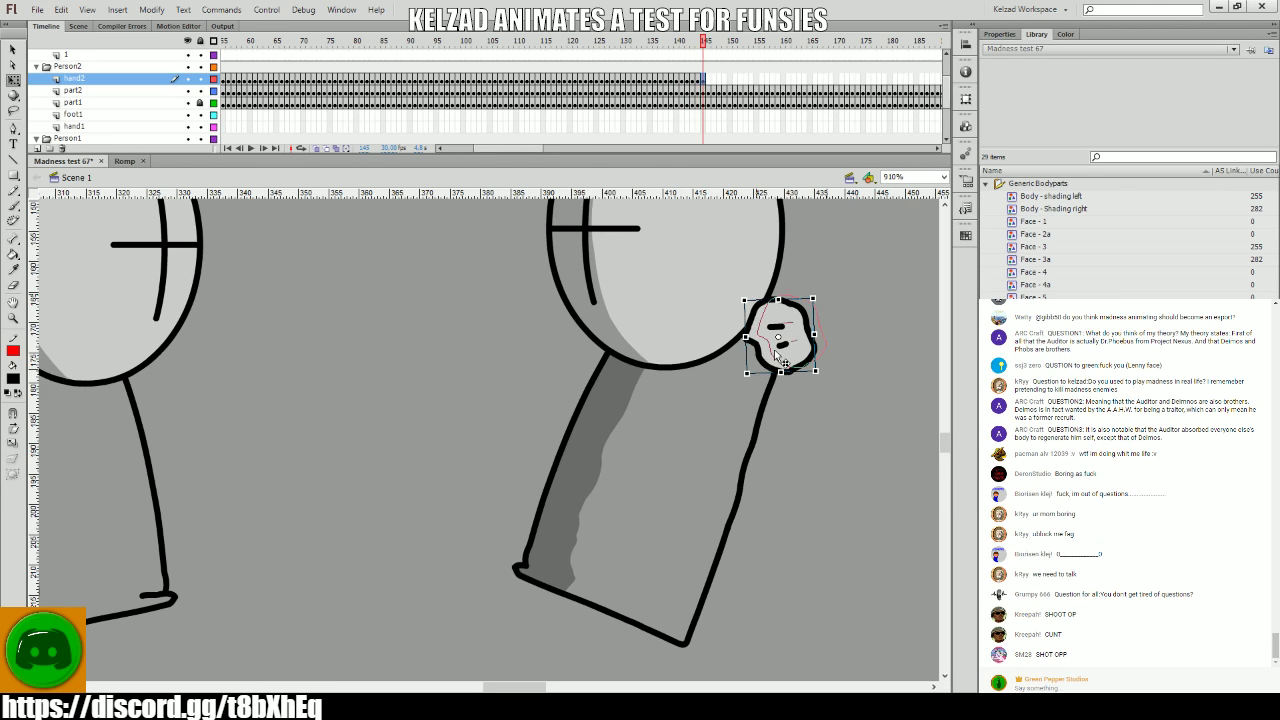
key(period)
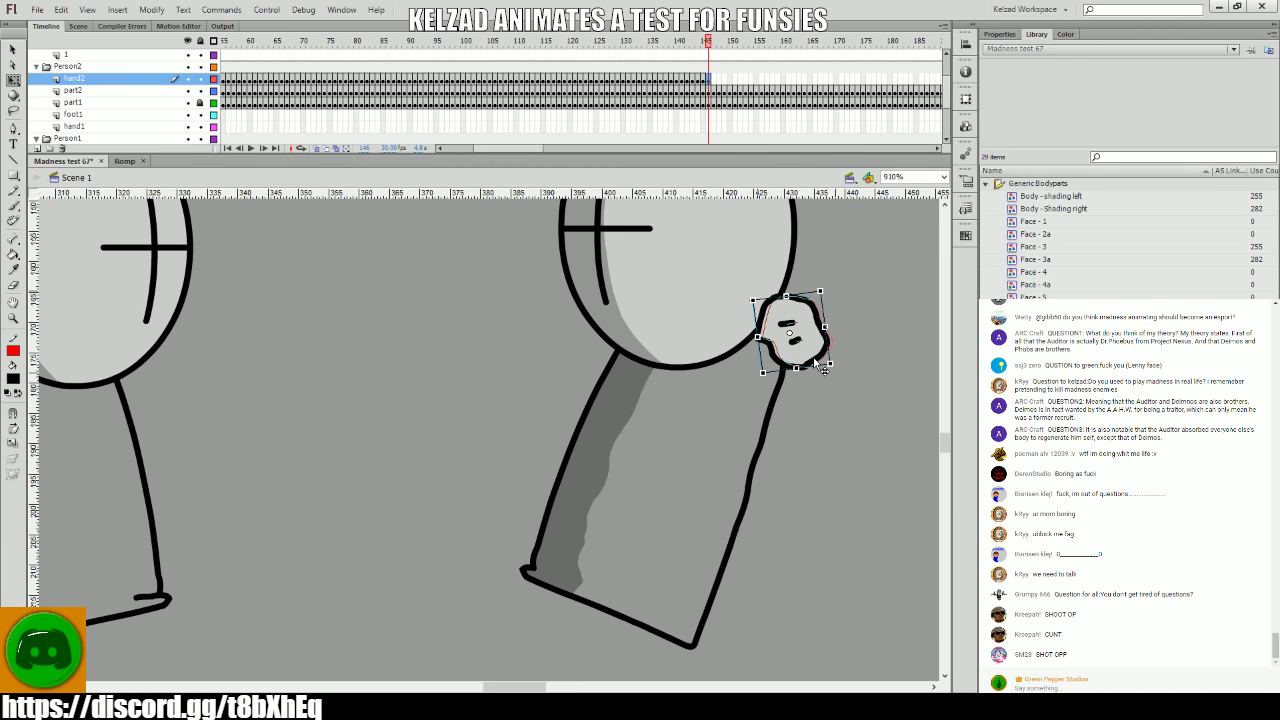
drag(818, 365, 822, 372)
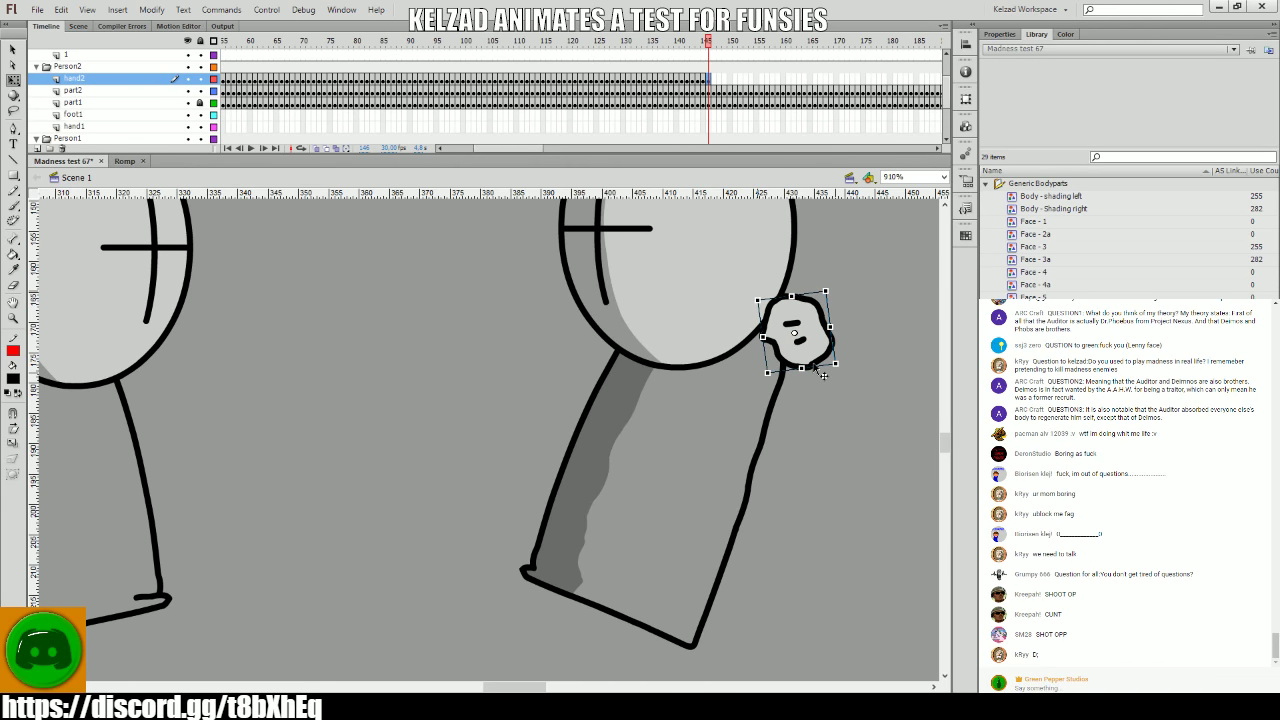
- Keyframe hand2 on frames 147 to 150, lowering the hand gradually along with the body
key(period)
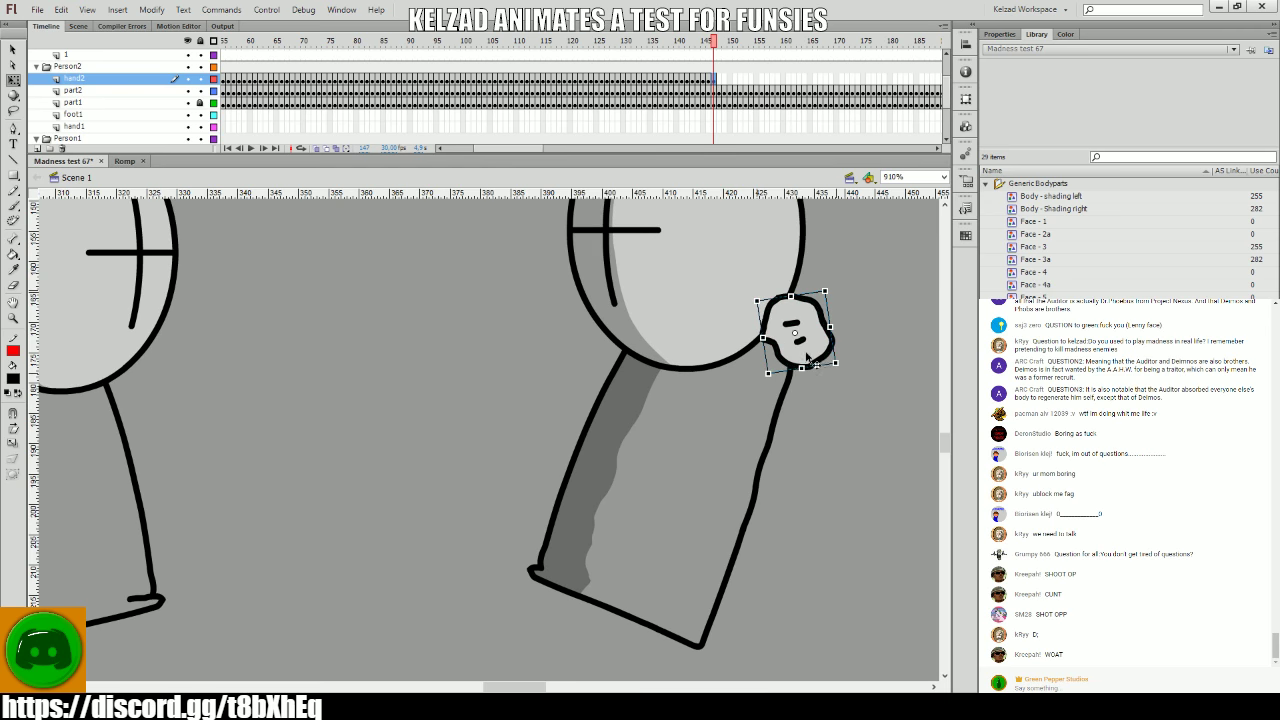
key(period)
key(period)
drag(850, 380, 862, 388)
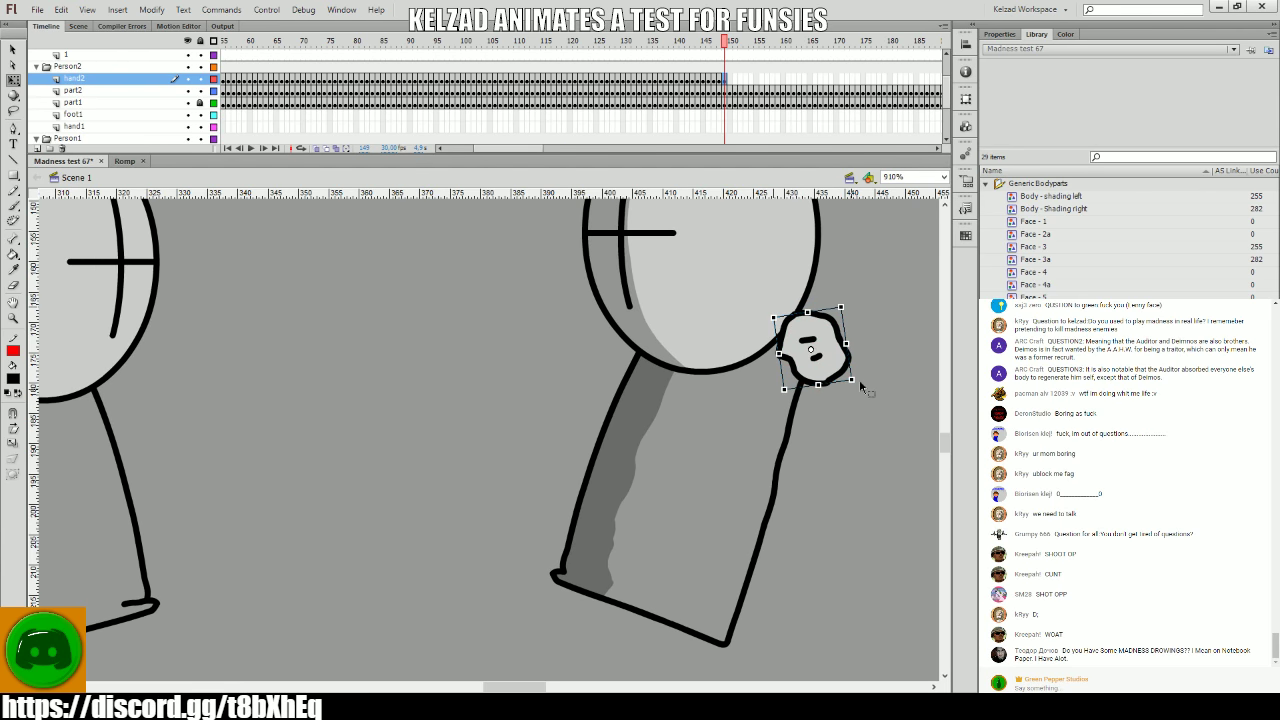
key(period)
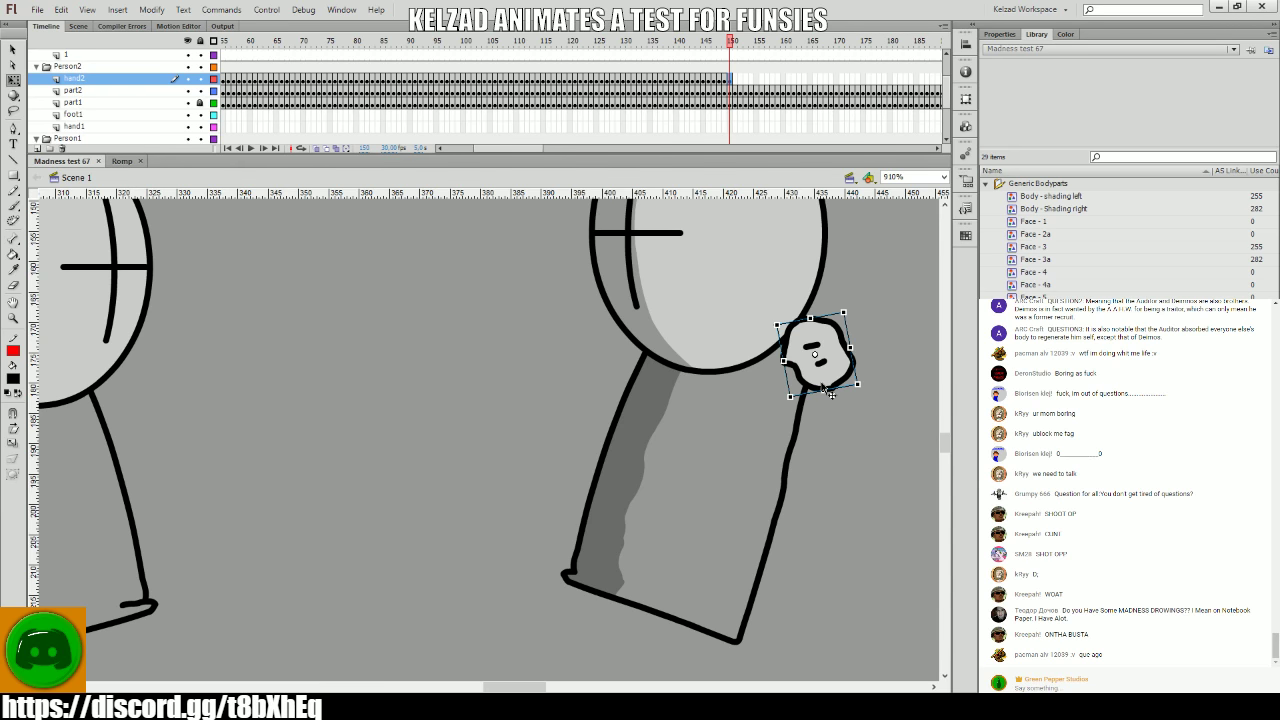
- Play back the animation and select hand2's frames from about 142 to 151 to review the hand's motion
key(comma)
key(period)
key(comma)
key(period)
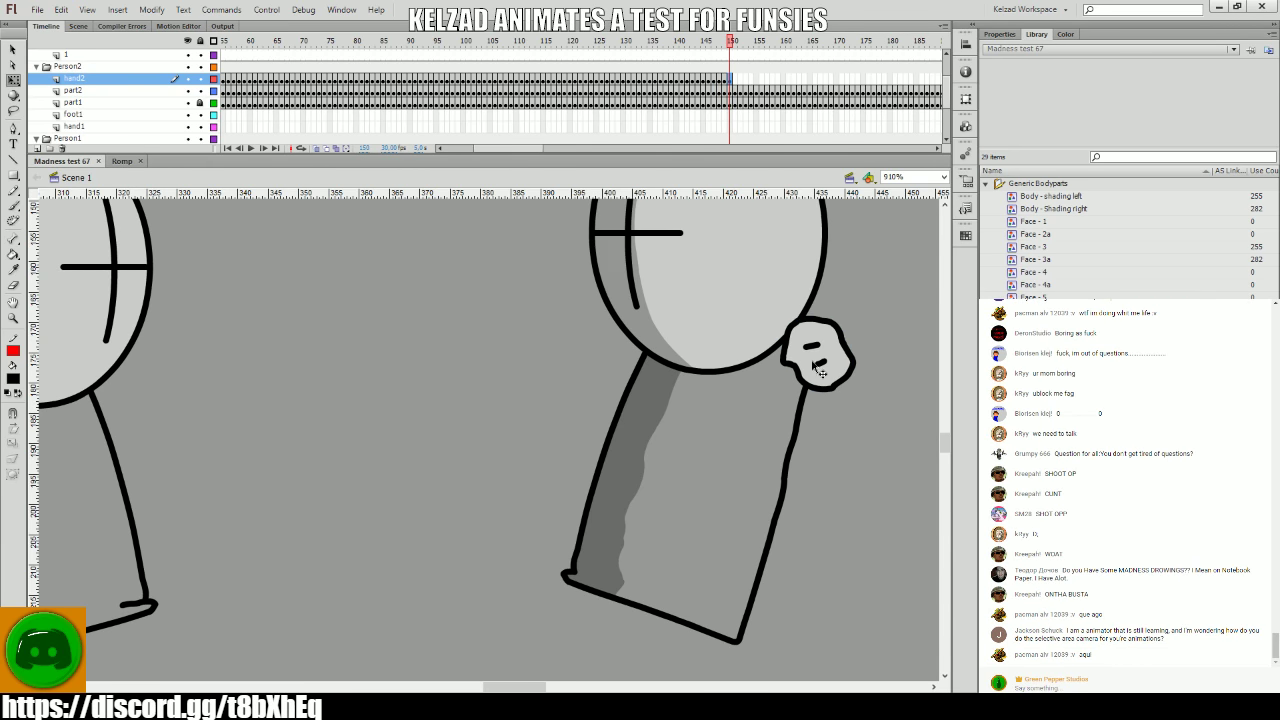
key(Return)
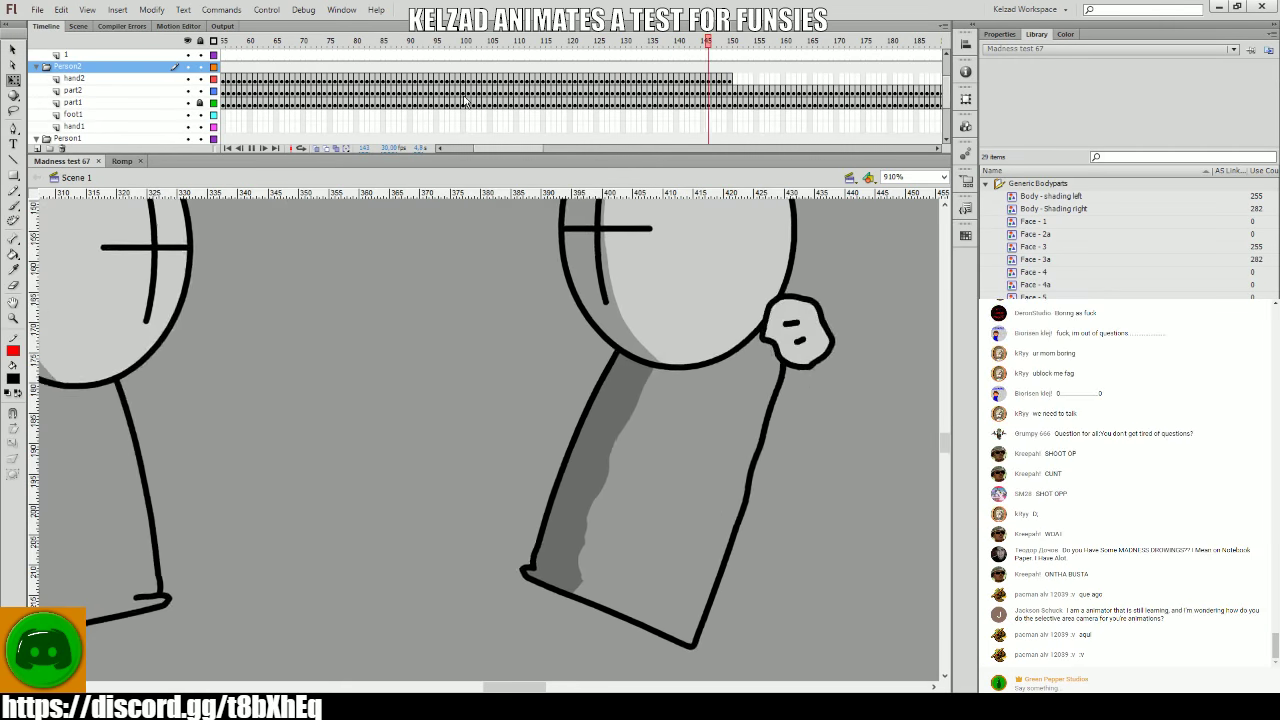
click(460, 94)
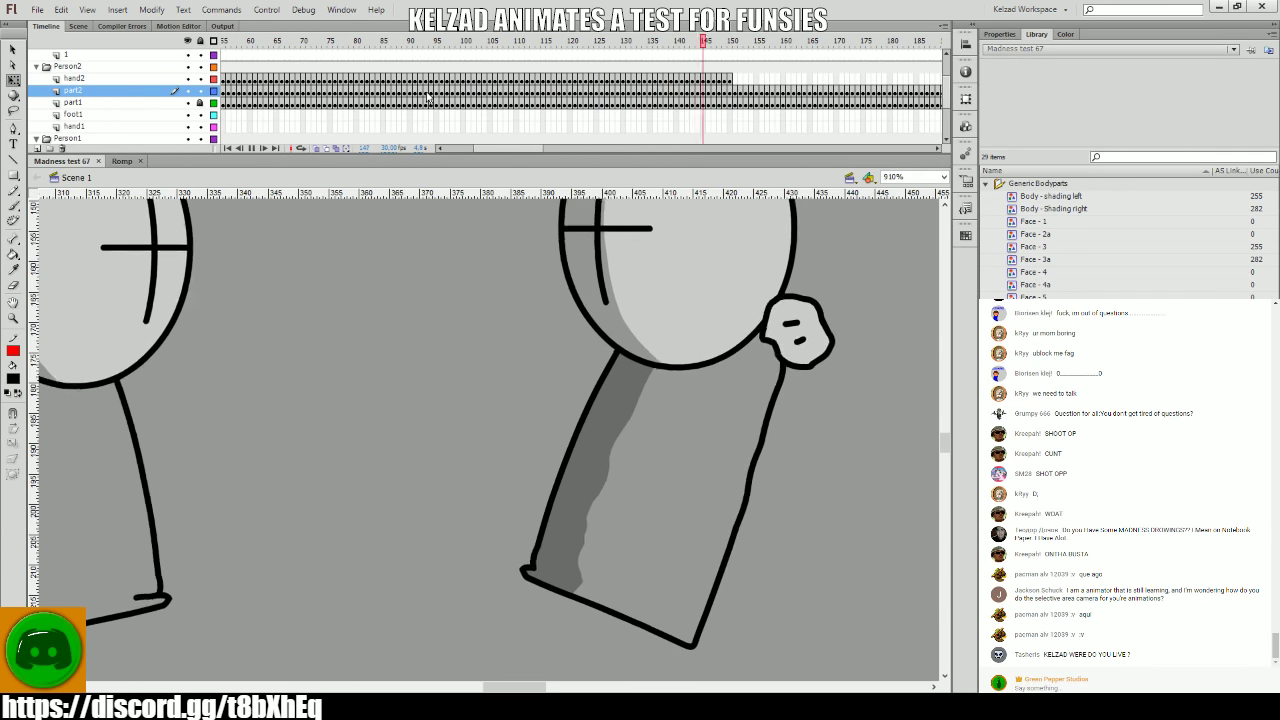
click(427, 94)
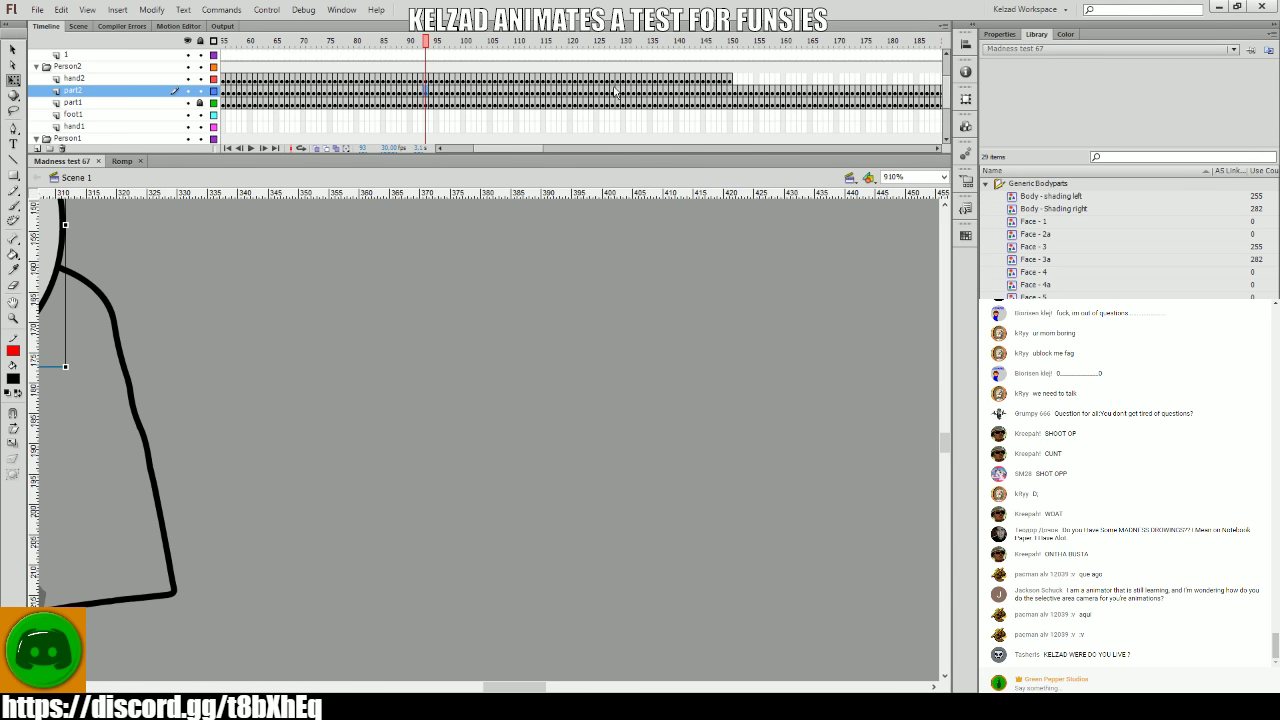
drag(736, 66, 690, 88)
key(Return)
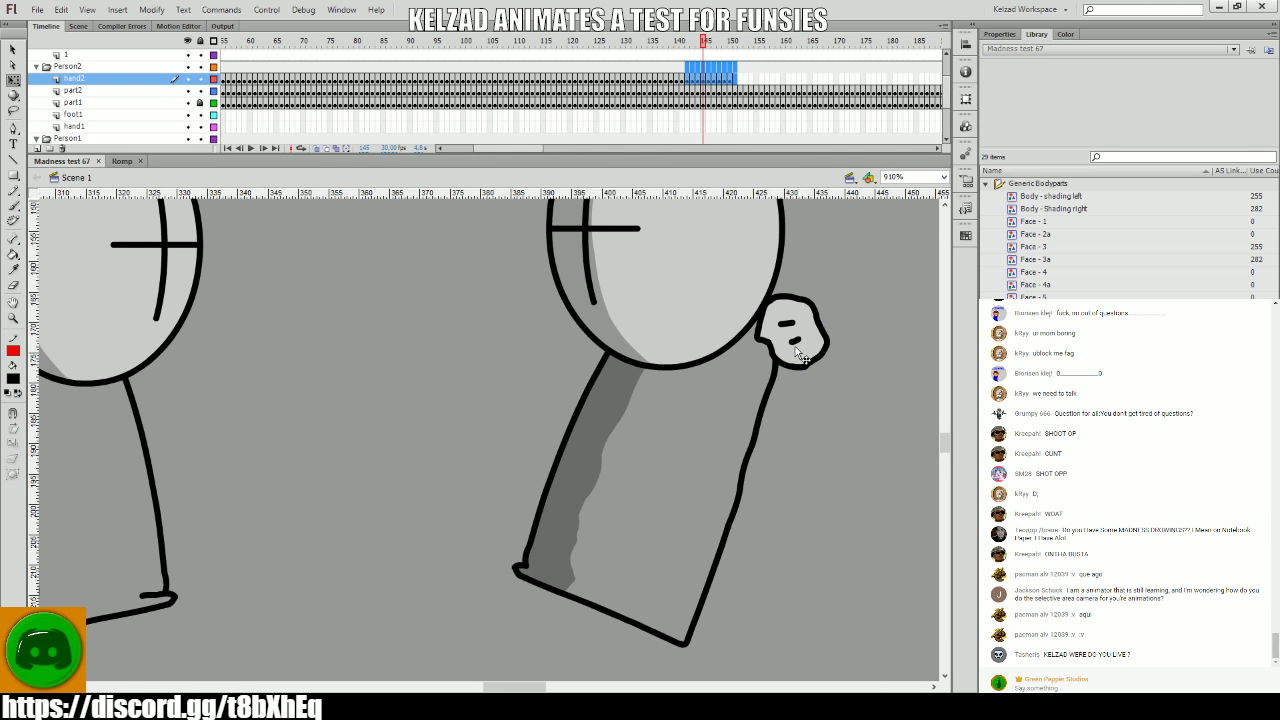
- Smooth the motion by nudging the hand's position on hand2 frames 144 and 145
click(797, 350)
key(period)
key(comma)
key(comma)
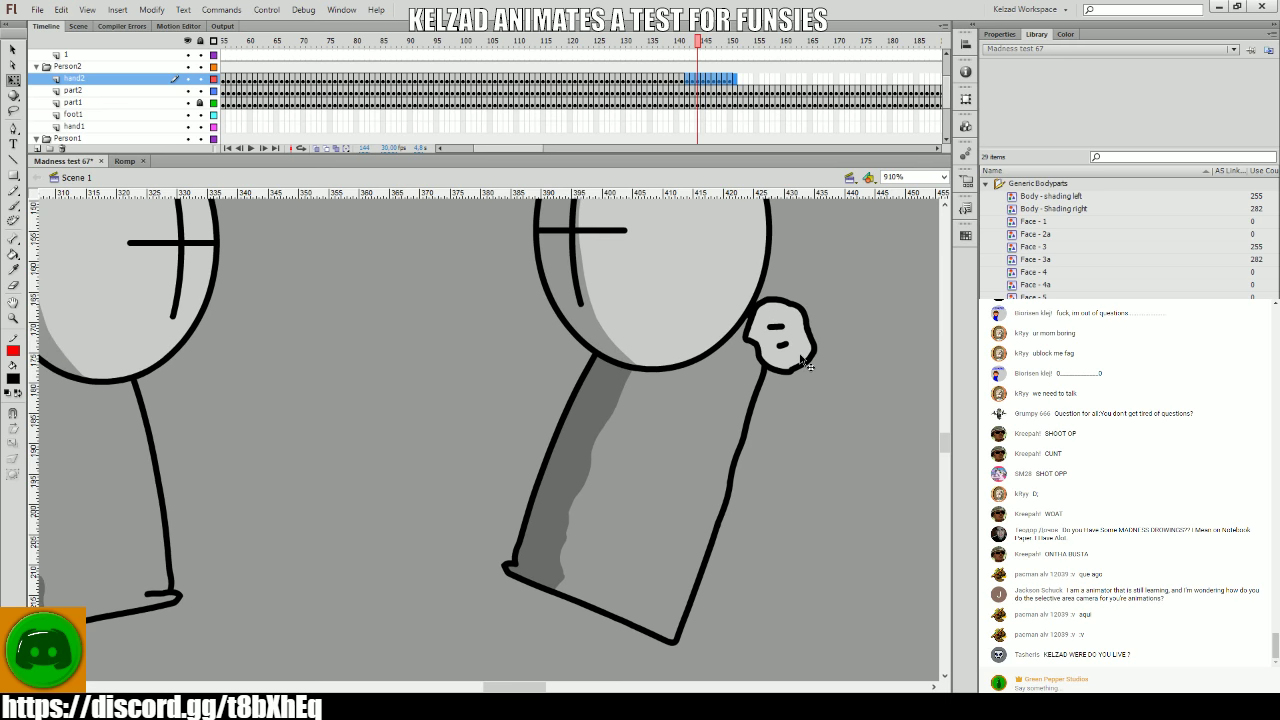
key(period)
key(period)
key(period)
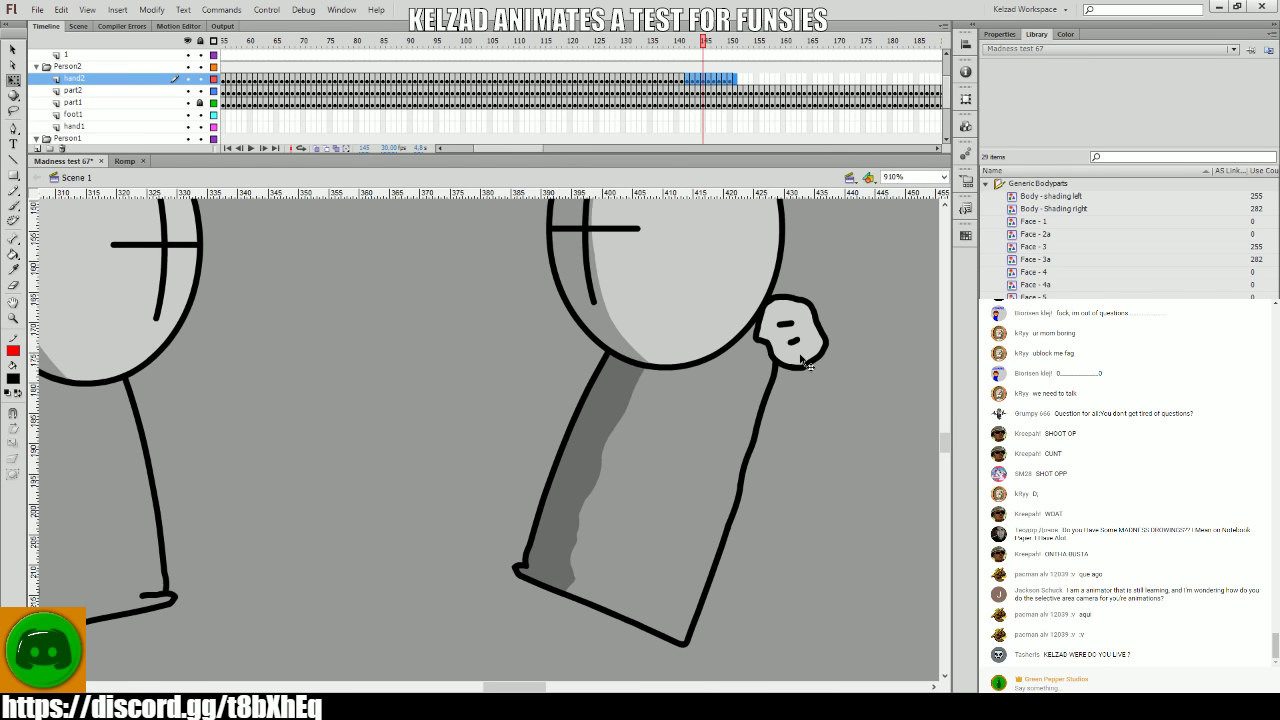
key(comma)
- Fine-tune the hand's position on hand2 frames 146 to 149 so it follows the body evenly
click(800, 359)
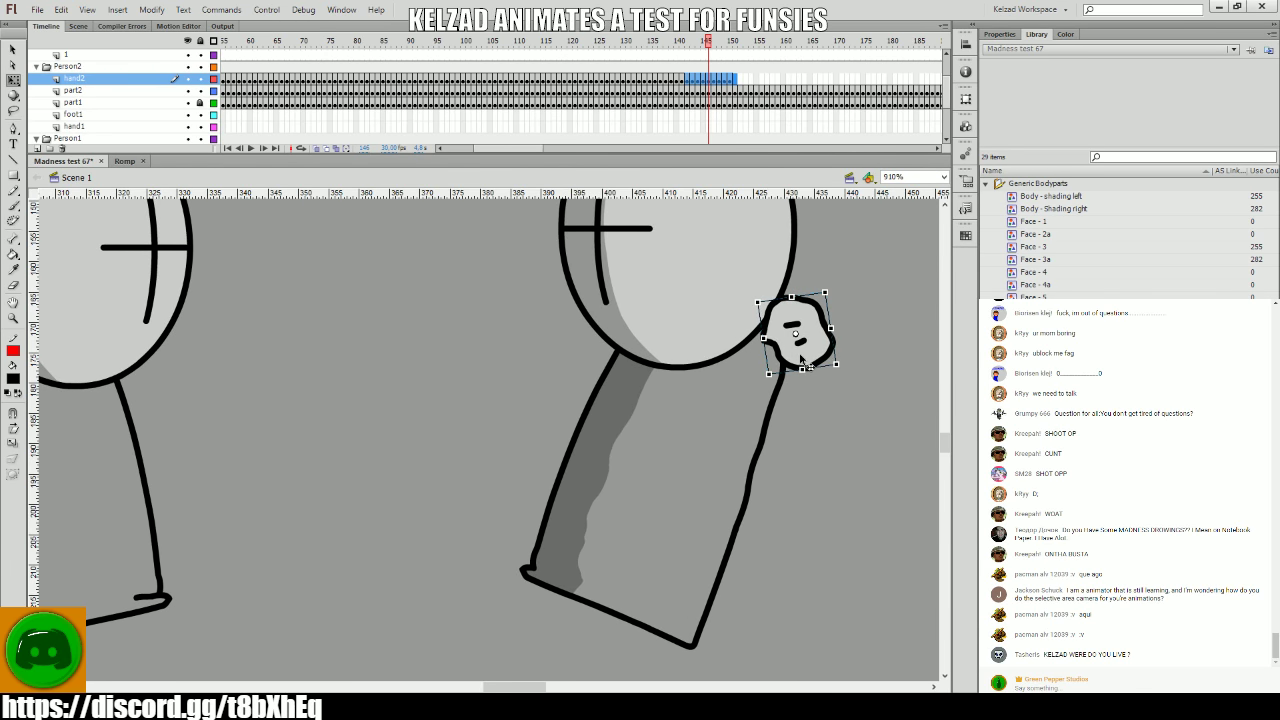
key(period)
key(period)
key(comma)
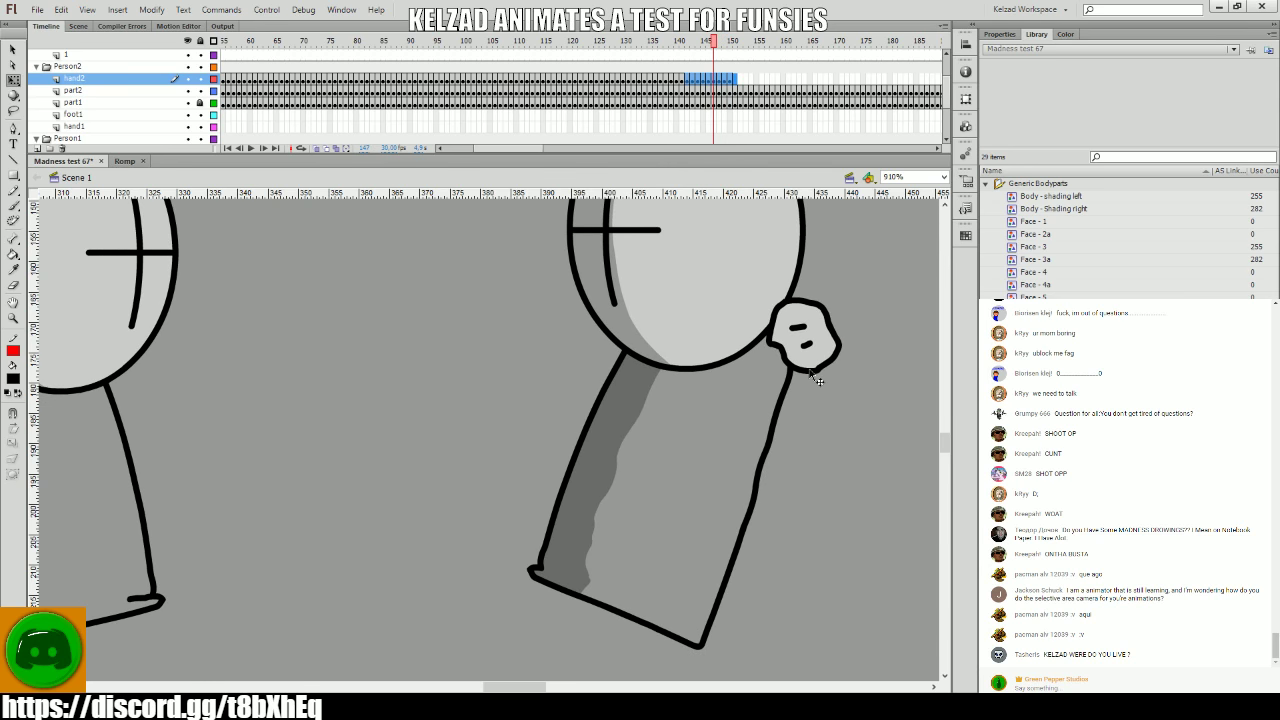
key(period)
key(period)
click(812, 350)
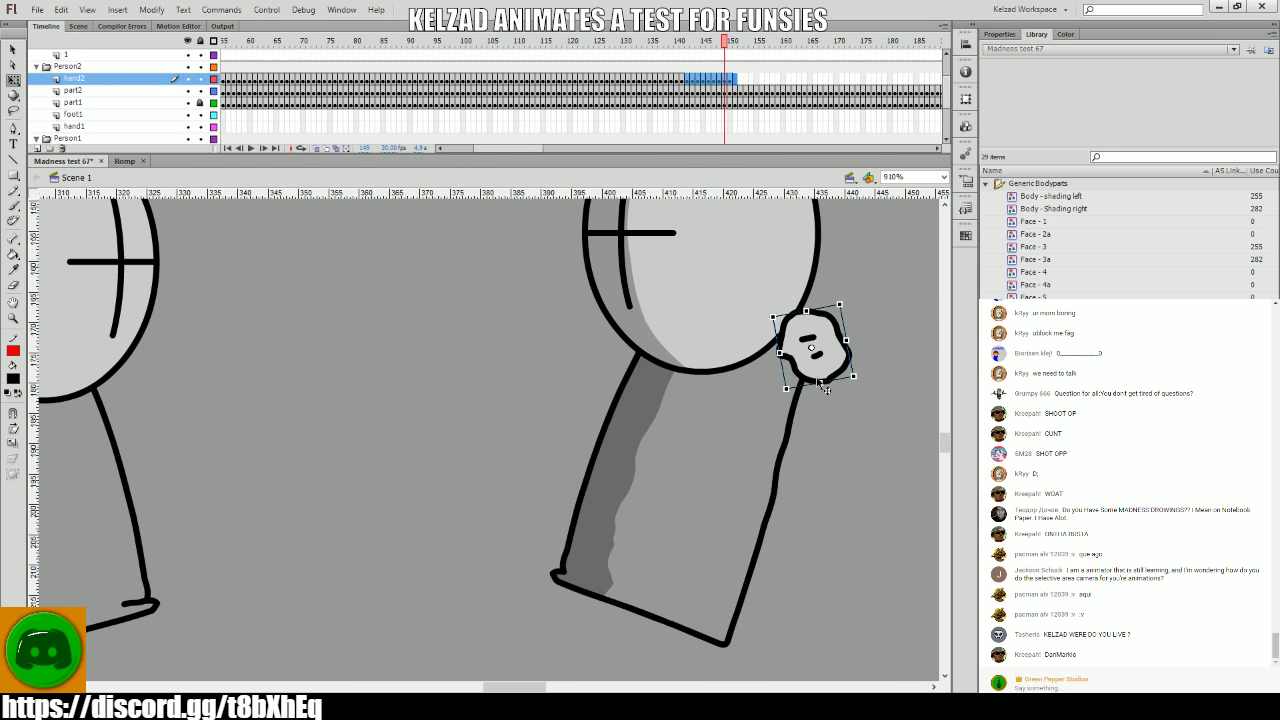
- Nudge the hand on hand2 frames 150 and 151 to keep pace with the body
key(period)
click(826, 362)
drag(832, 392, 835, 398)
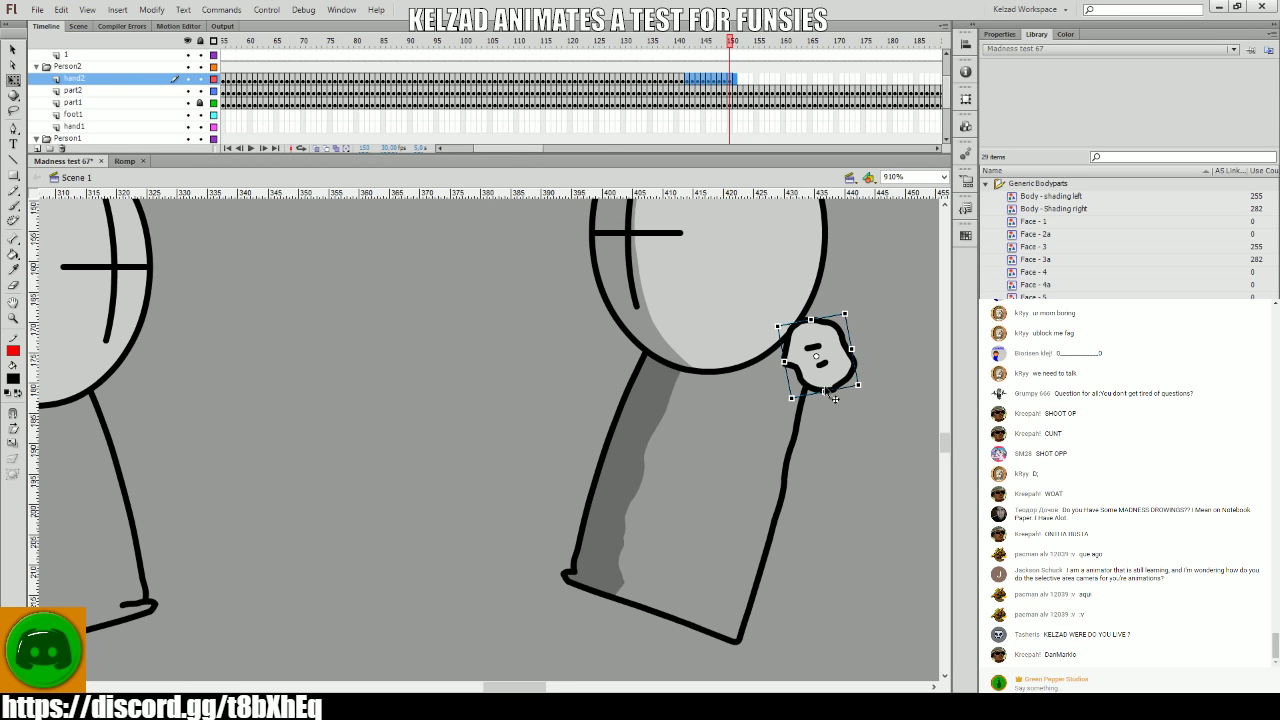
key(period)
click(824, 368)
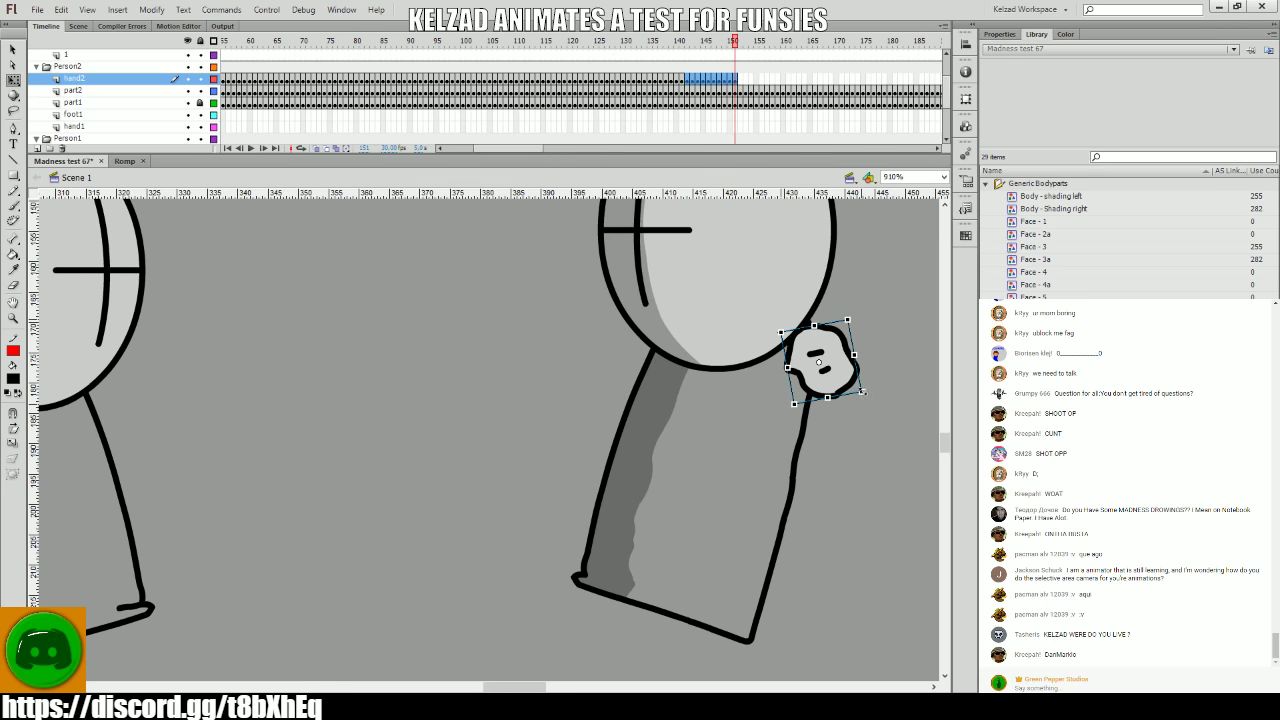
drag(868, 388, 866, 394)
- Compare hand2 frames 149 to 151 and refine the hand's position on frame 151
key(comma)
key(period)
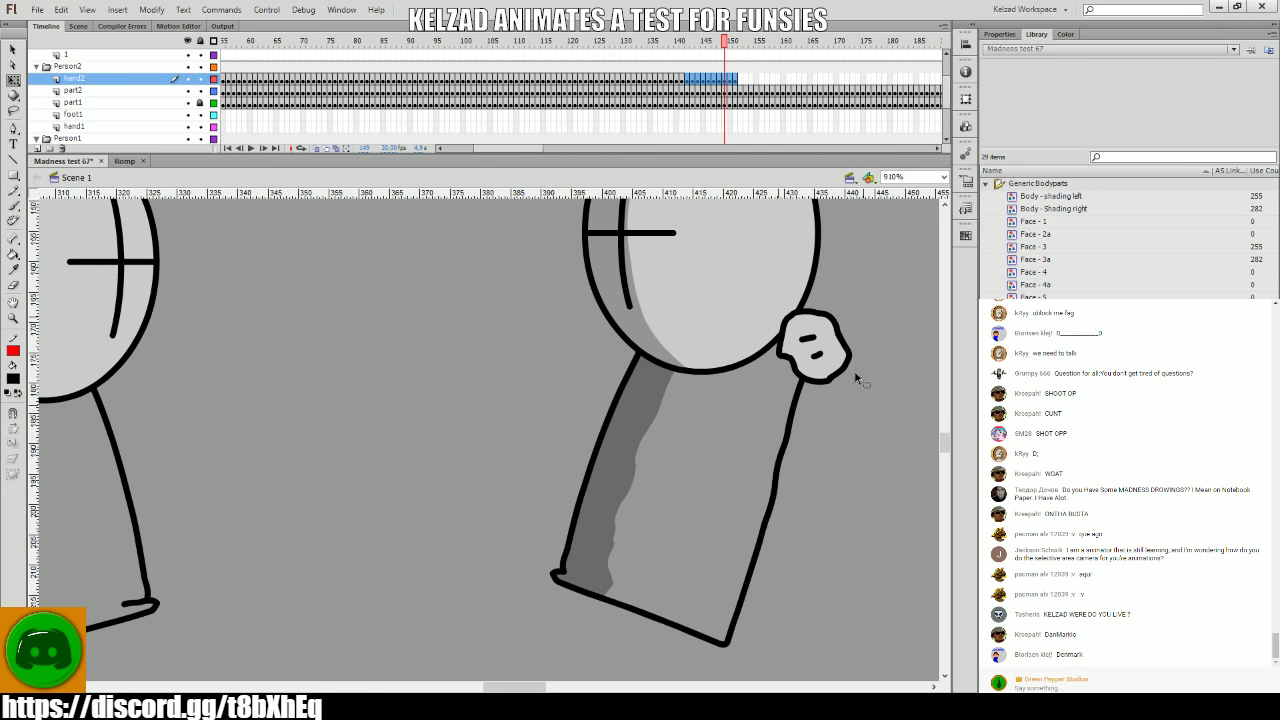
key(comma)
key(period)
click(826, 364)
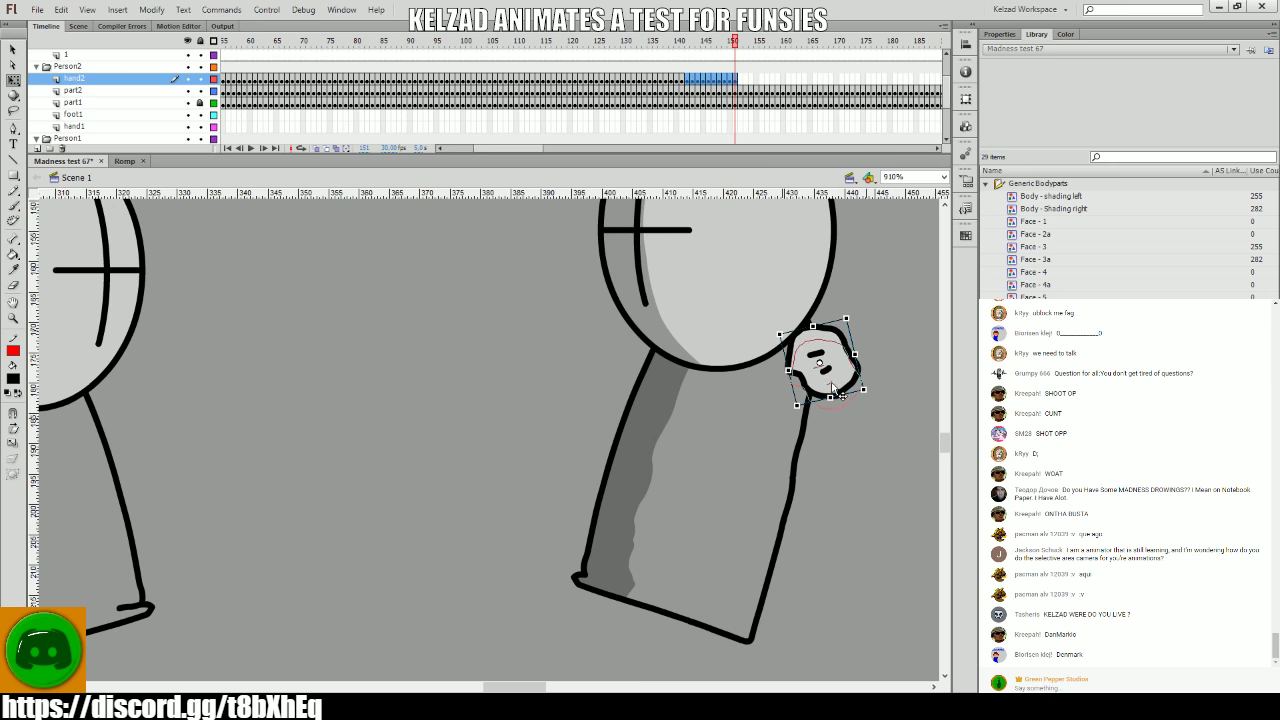
drag(832, 388, 852, 393)
click(867, 330)
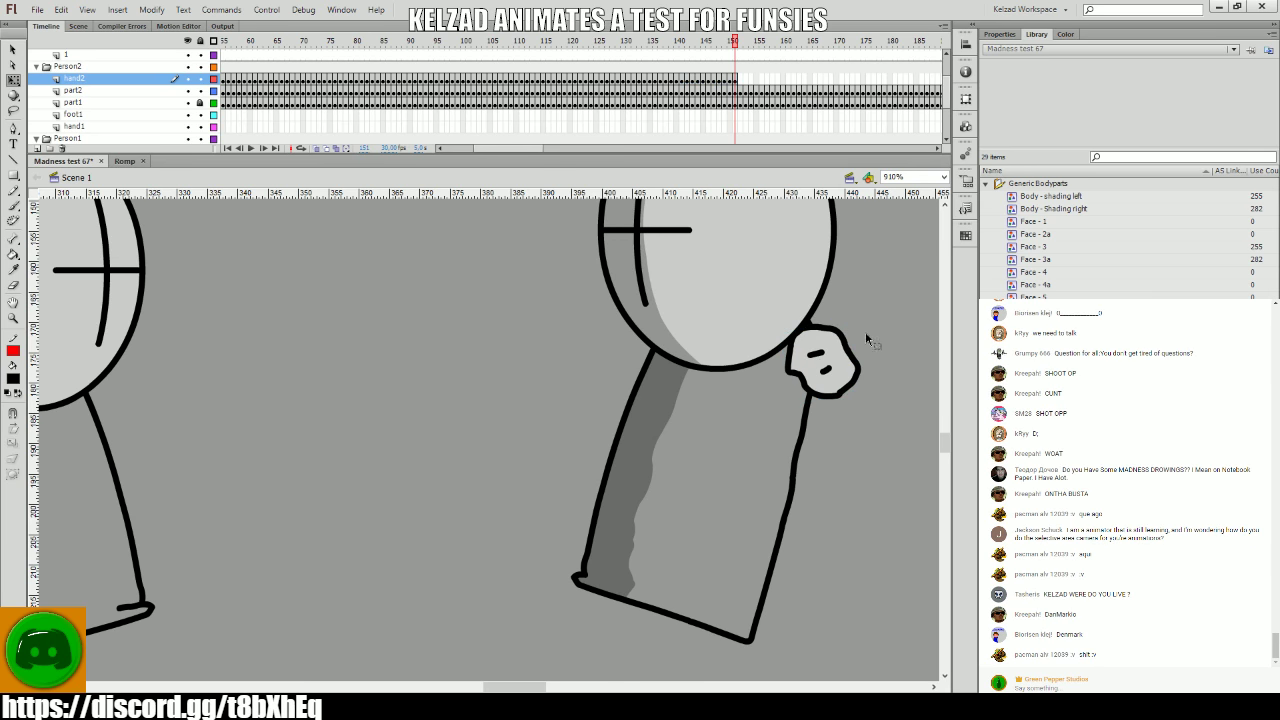
- Keyframe hand2 on frames 152 to 157, lowering and slightly rotating the hand away from Person2's head
key(comma)
key(period)
key(F6)
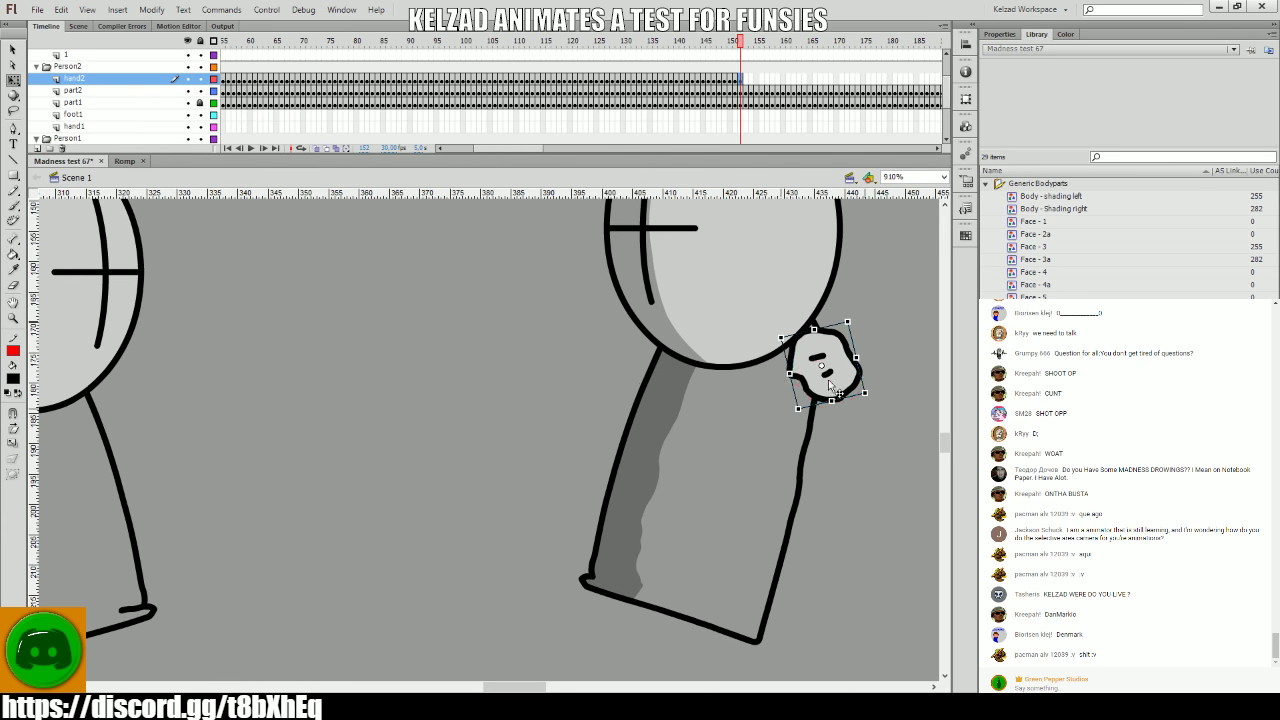
drag(833, 398, 888, 422)
key(F6)
key(F6)
key(F6)
key(F6)
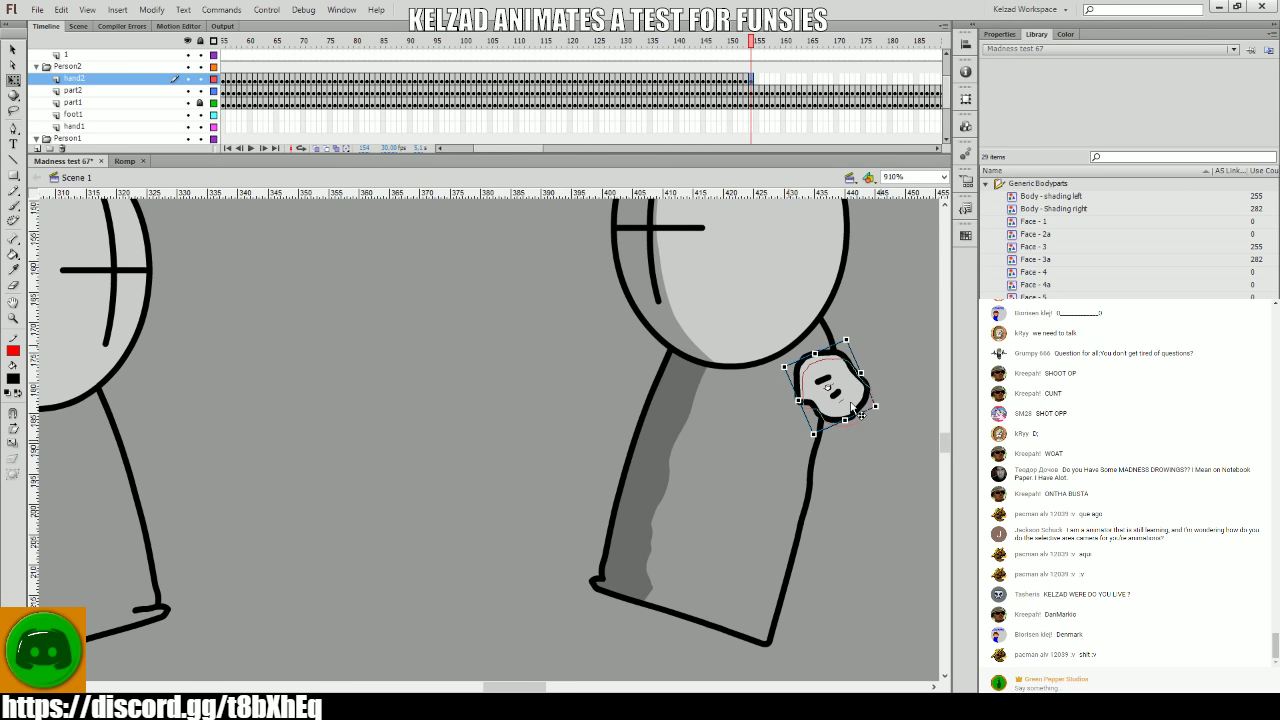
key(F6)
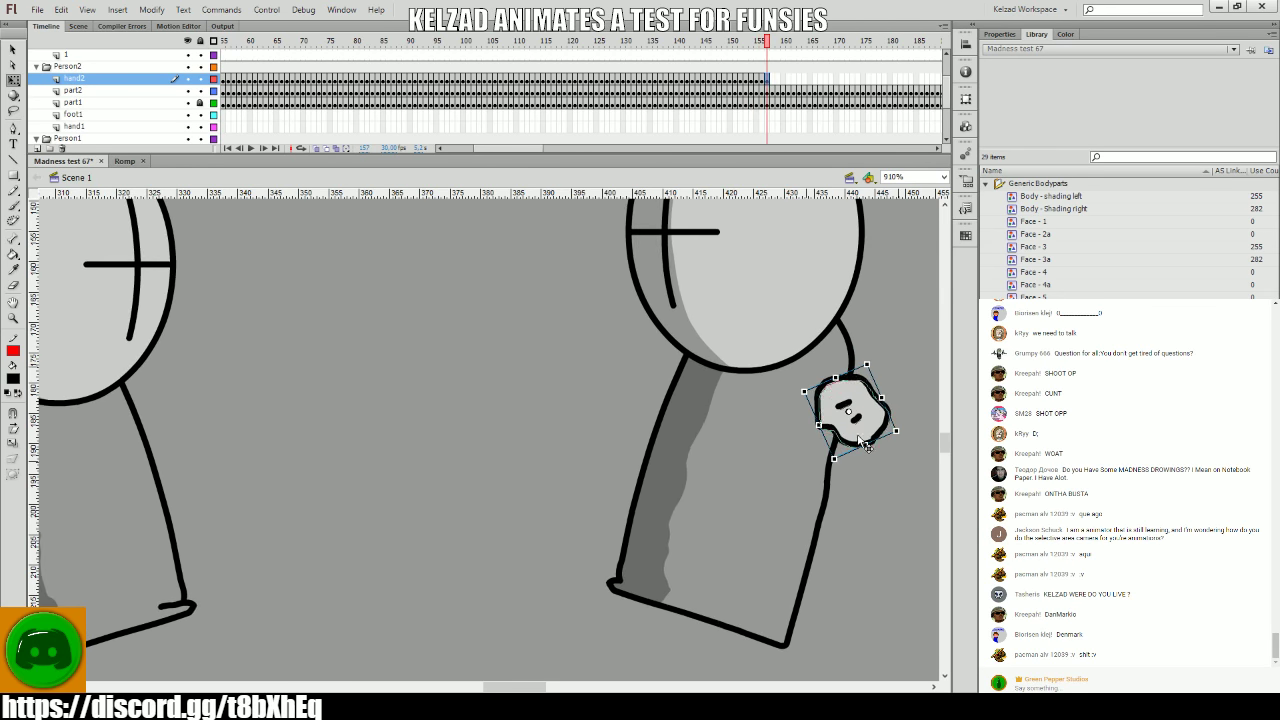
- Continue keyframing hand2 on frames 158 to 164, moving the hand down along the edge of Person2's body
drag(862, 442, 615, 448)
key(F6)
key(F6)
key(F6)
key(F6)
key(F6)
key(F6)
key(F6)
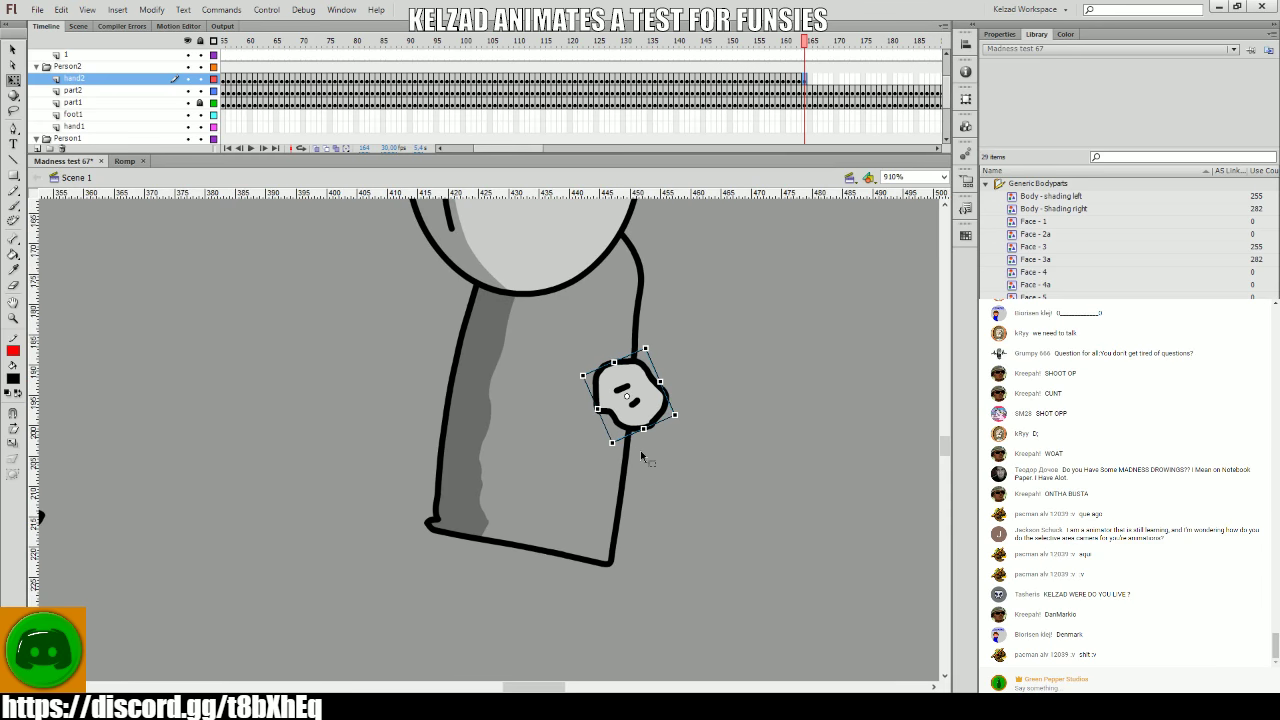
- Step back through the new hand2 keyframes and nudge the hand around frame 160 for even spacing
key(comma)
key(comma)
mouse_move(620, 398)
mouse_down()
mouse_move(612, 410)
mouse_move(703, 413)
mouse_move(608, 405)
mouse_move(625, 405)
mouse_up()
key(comma)
key(comma)
key(comma)
key(period)
key(period)
key(comma)
key(period)
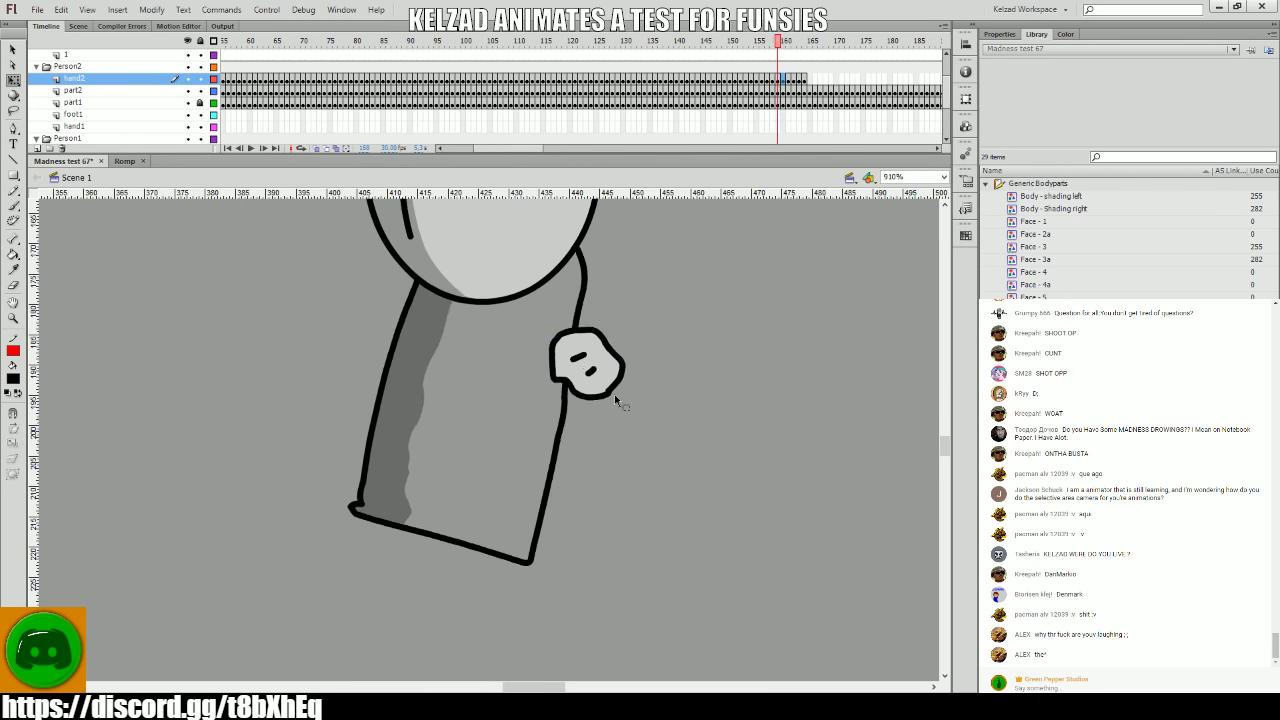
key(comma)
key(period)
click(617, 402)
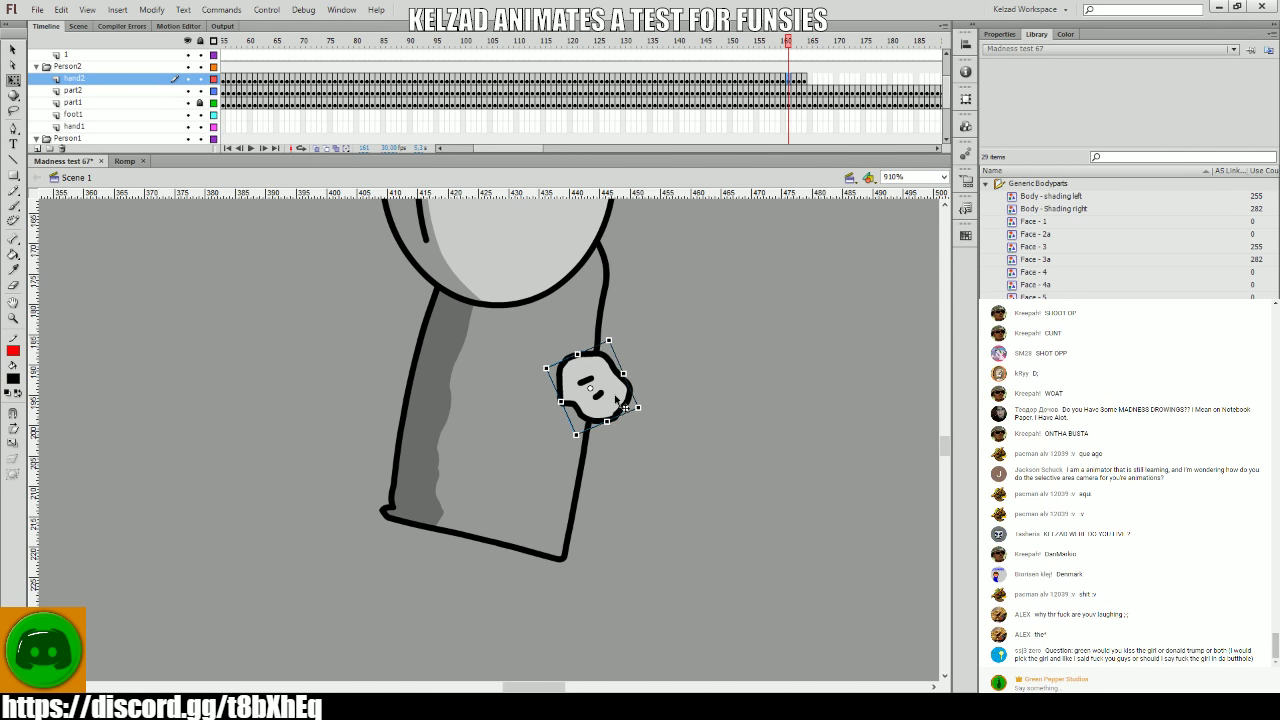
- Fine-tune the hand's position on hand2 frames 161 to 163 so it follows the body evenly
key(period)
drag(617, 403, 625, 413)
key(comma)
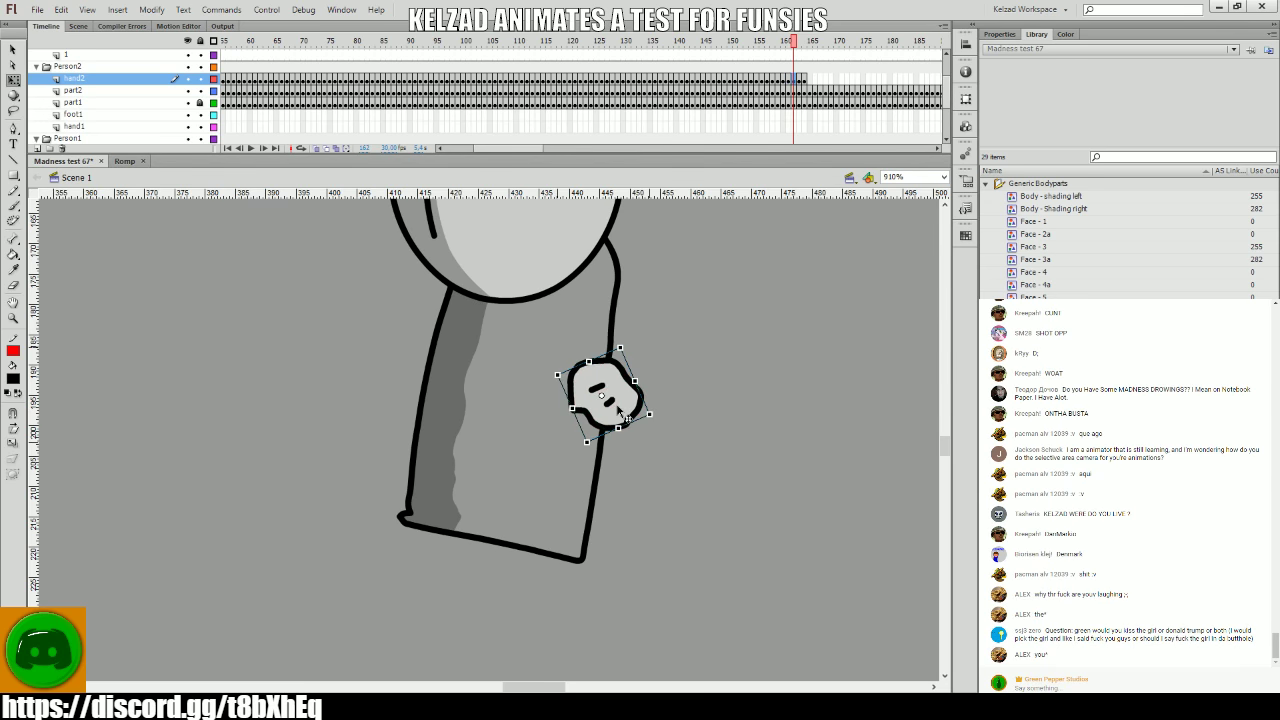
key(comma)
key(period)
key(period)
click(628, 412)
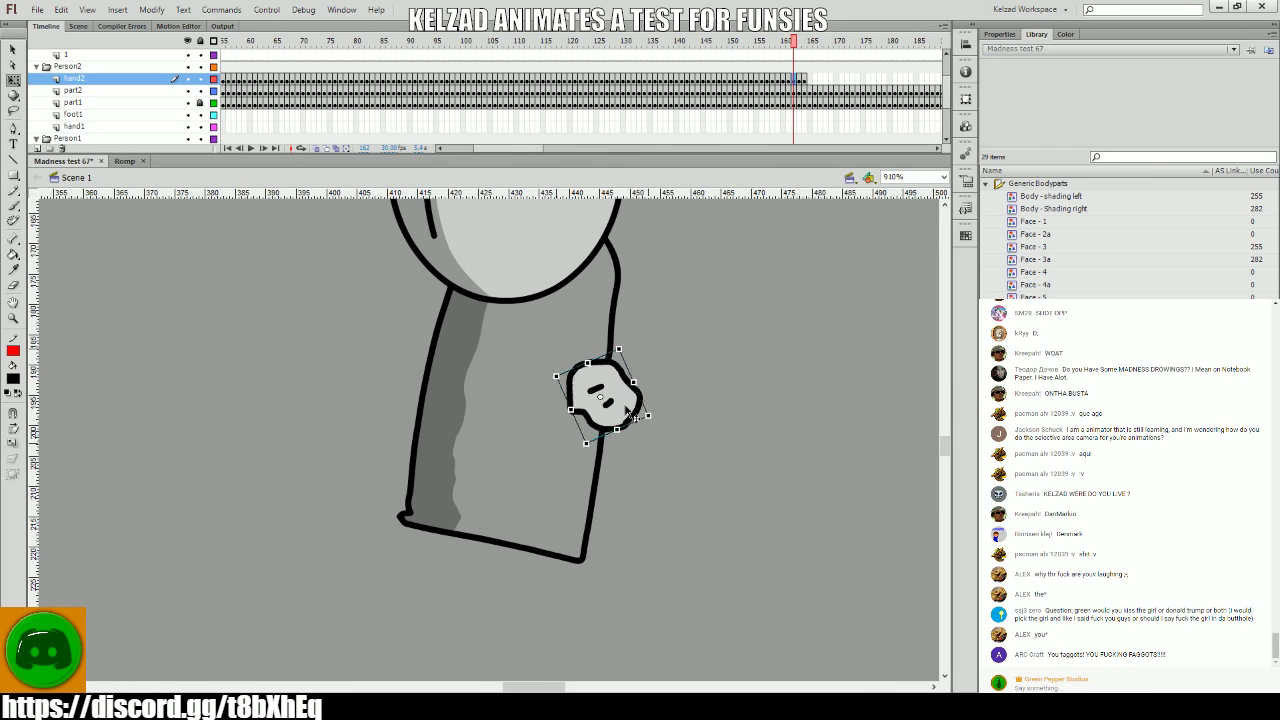
key(period)
drag(628, 412, 648, 425)
key(comma)
key(comma)
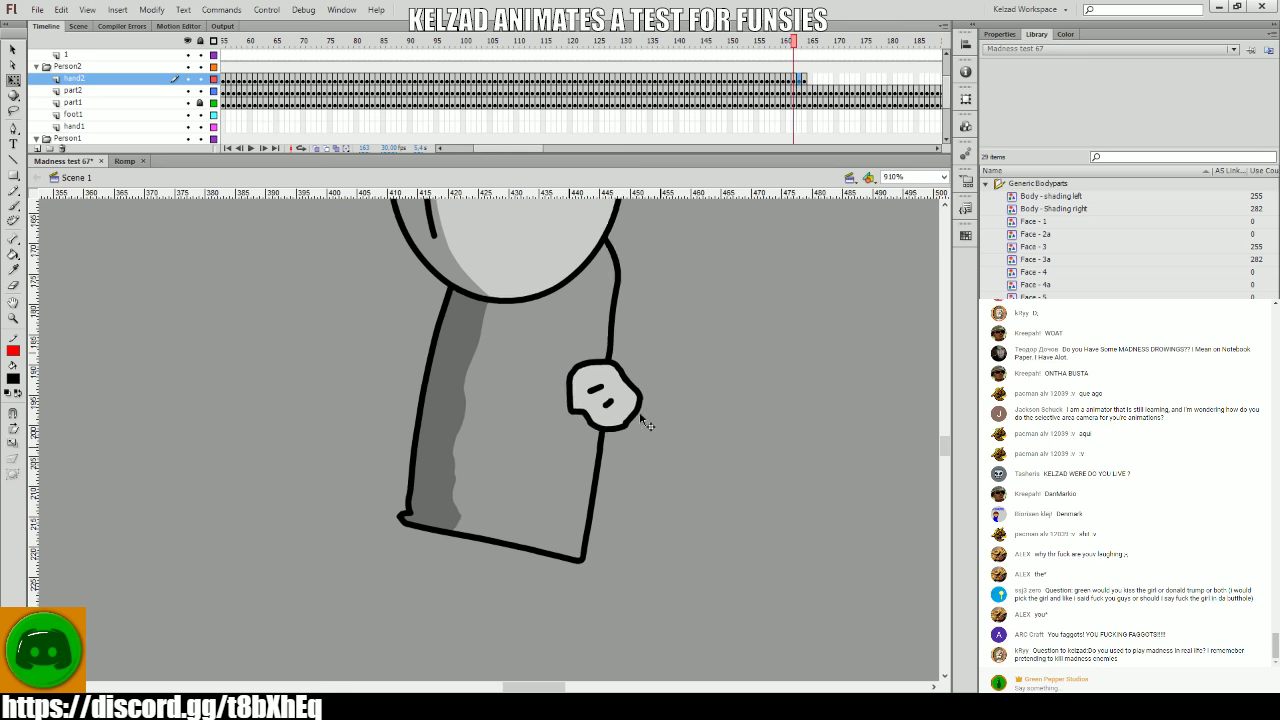
key(period)
key(period)
key(period)
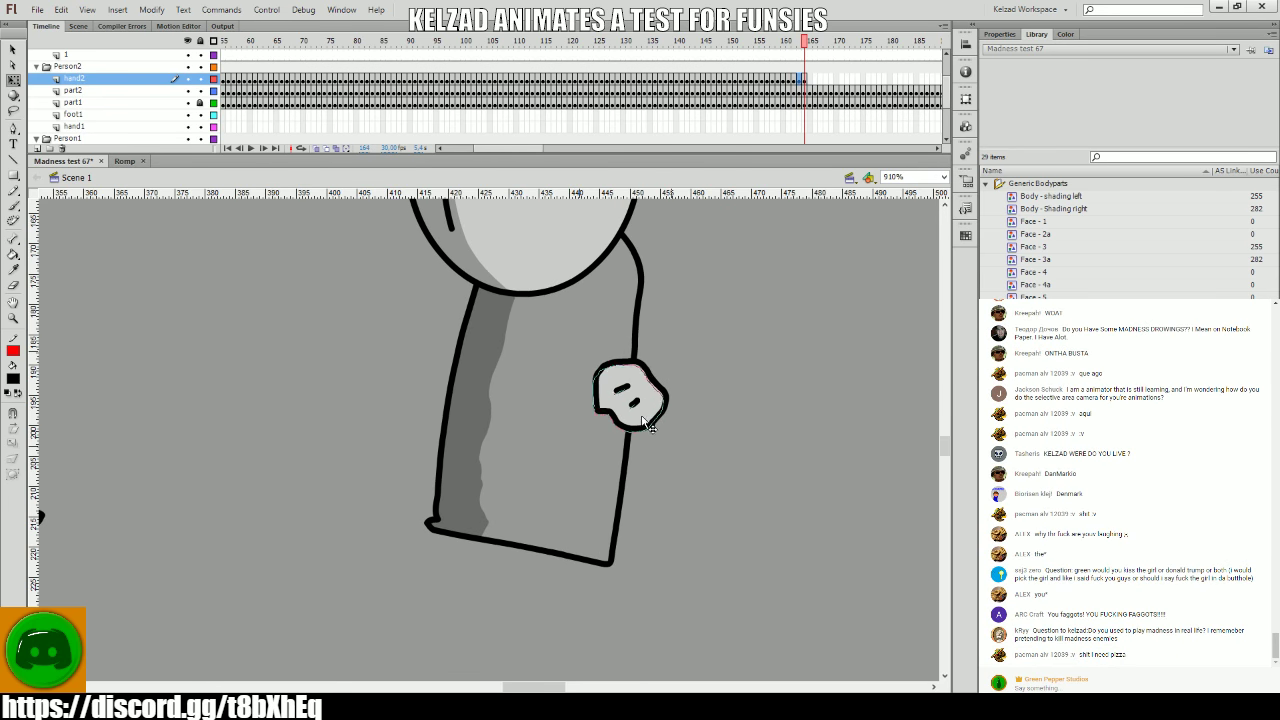
- Keyframe hand2 on frame 165 and position the hand relative to the preceding frame
key(comma)
key(period)
key(period)
key(period)
key(comma)
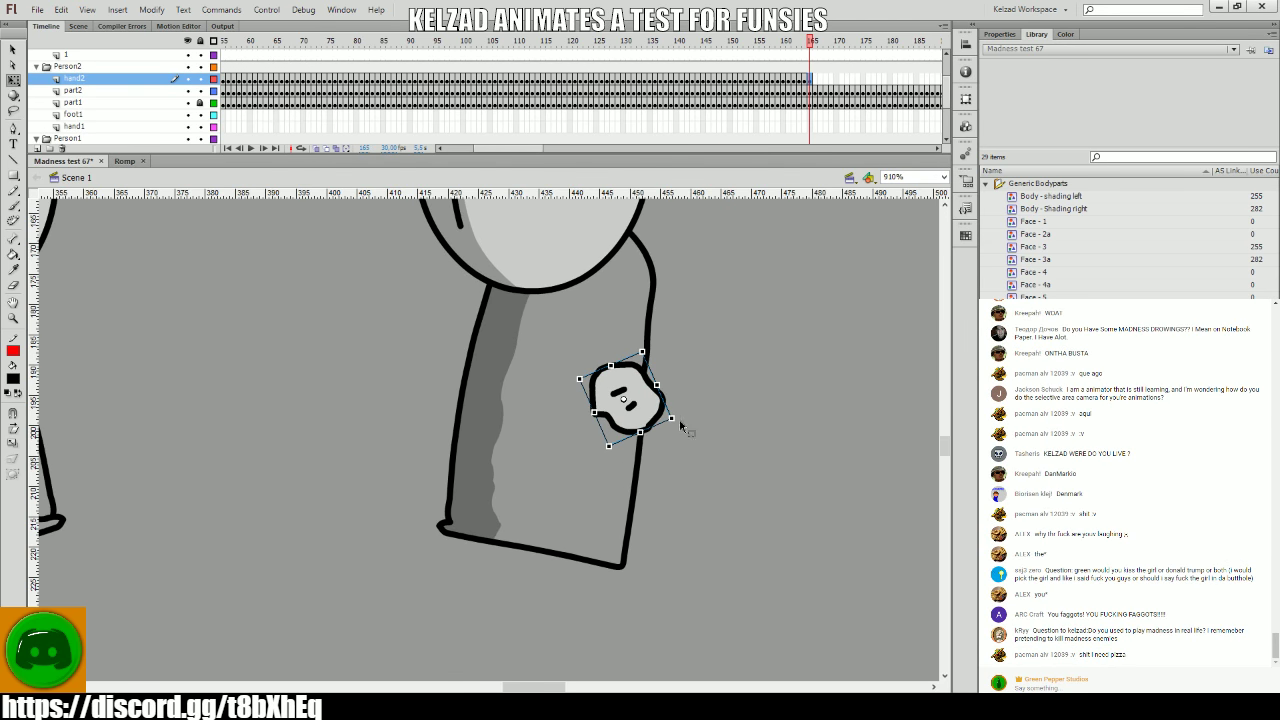
key(period)
drag(676, 420, 474, 402)
- Keyframe hand2 frame by frame from 166 to 186, drifting the hand inward across Person2's body
key(period)
key(period)
key(period)
key(period)
key(period)
key(period)
key(period)
key(period)
key(period)
key(period)
key(period)
key(period)
key(period)
key(period)
key(period)
key(period)
key(period)
key(period)
key(period)
key(period)
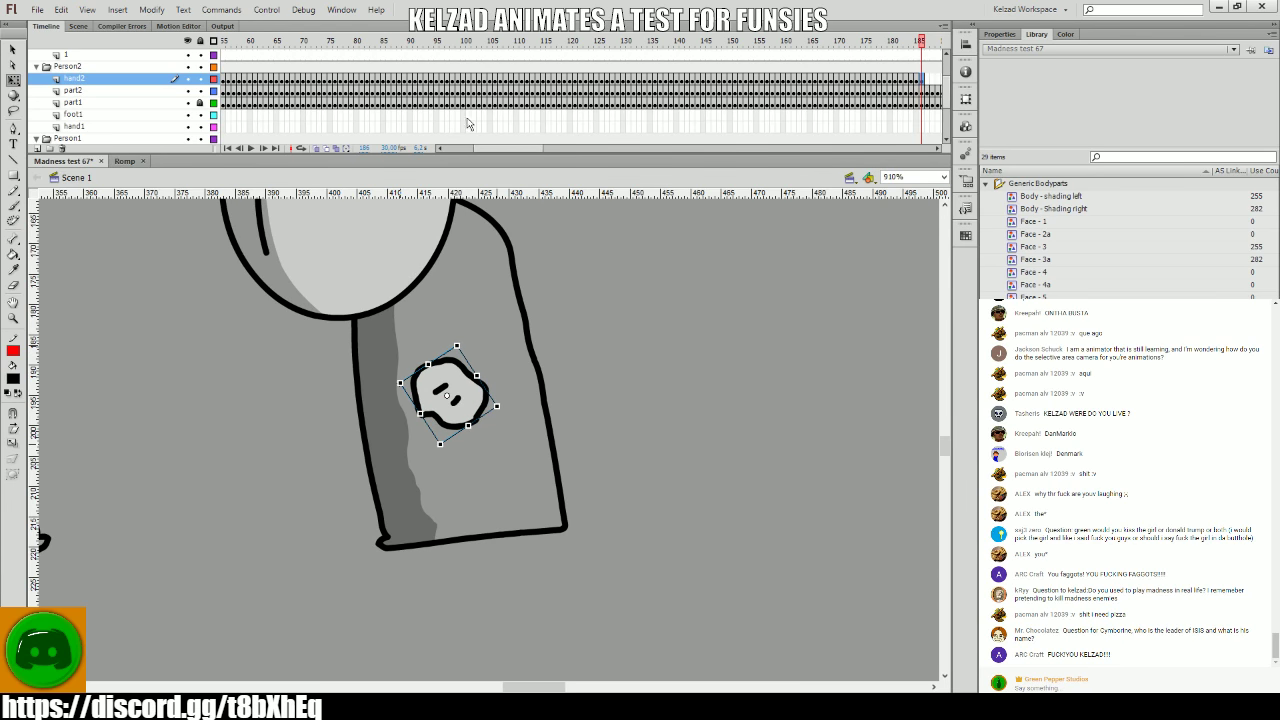
- Compare hand2's last frames up to 186 and nudge the hand's position on frame 186
drag(505, 148, 532, 152)
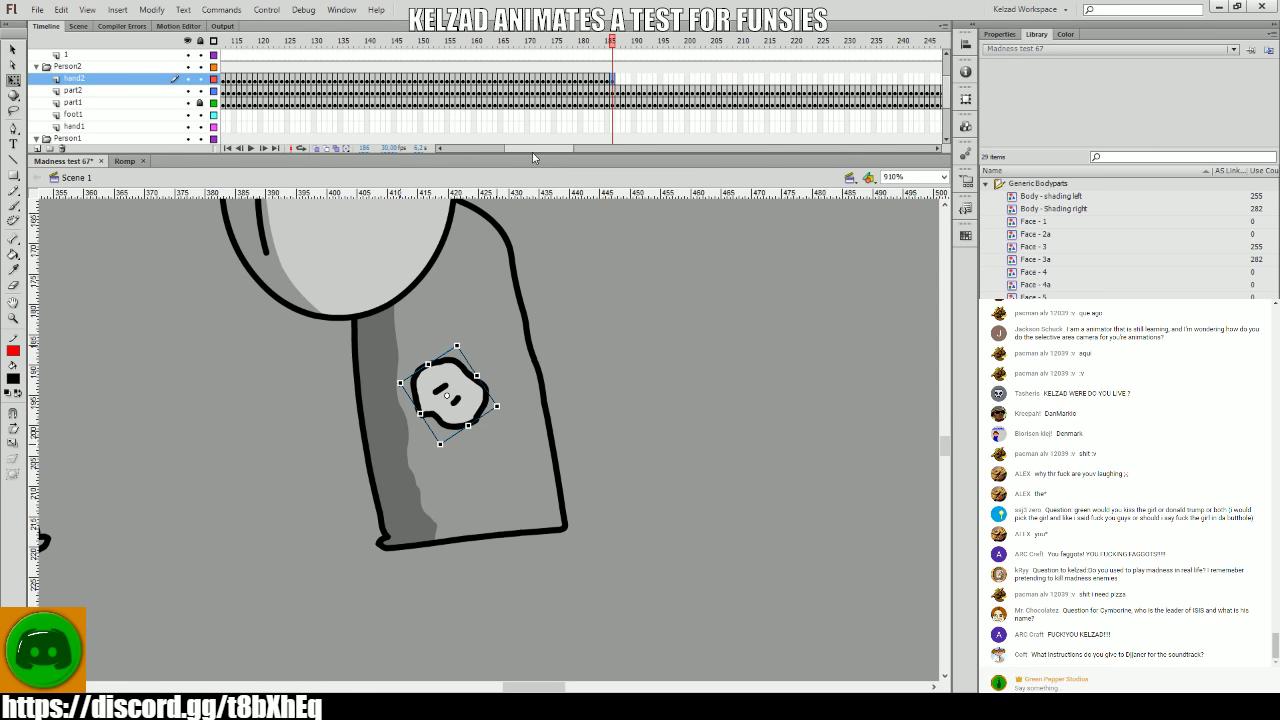
key(comma)
key(comma)
key(period)
key(period)
key(comma)
key(period)
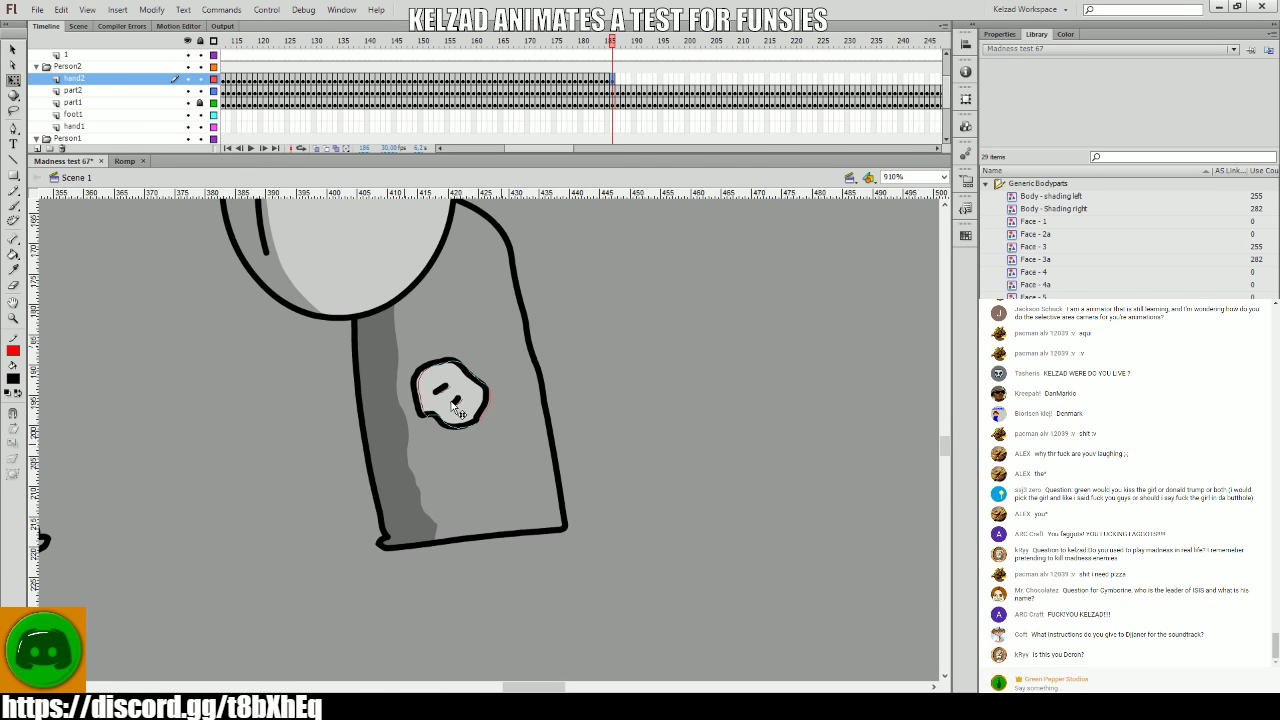
drag(486, 446, 580, 447)
- Keyframe hand2 on frames 187 to 197, keeping the hand over the front of Person2's body
key(period)
key(period)
key(period)
key(period)
key(period)
key(period)
key(period)
key(period)
key(period)
key(period)
key(period)
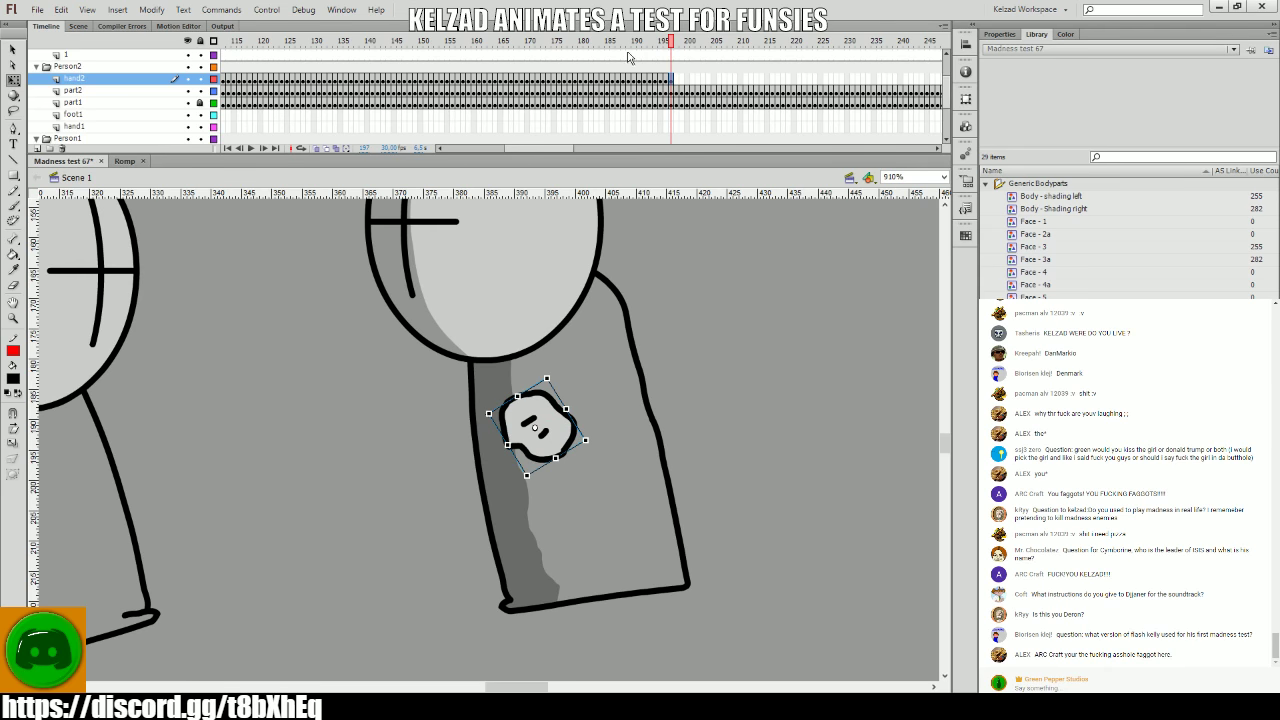
- Play back the animation and remove hand2's frames from 190 to 197
key(ctrl+alt+t)
key(ctrl+alt+t)
key(Return)
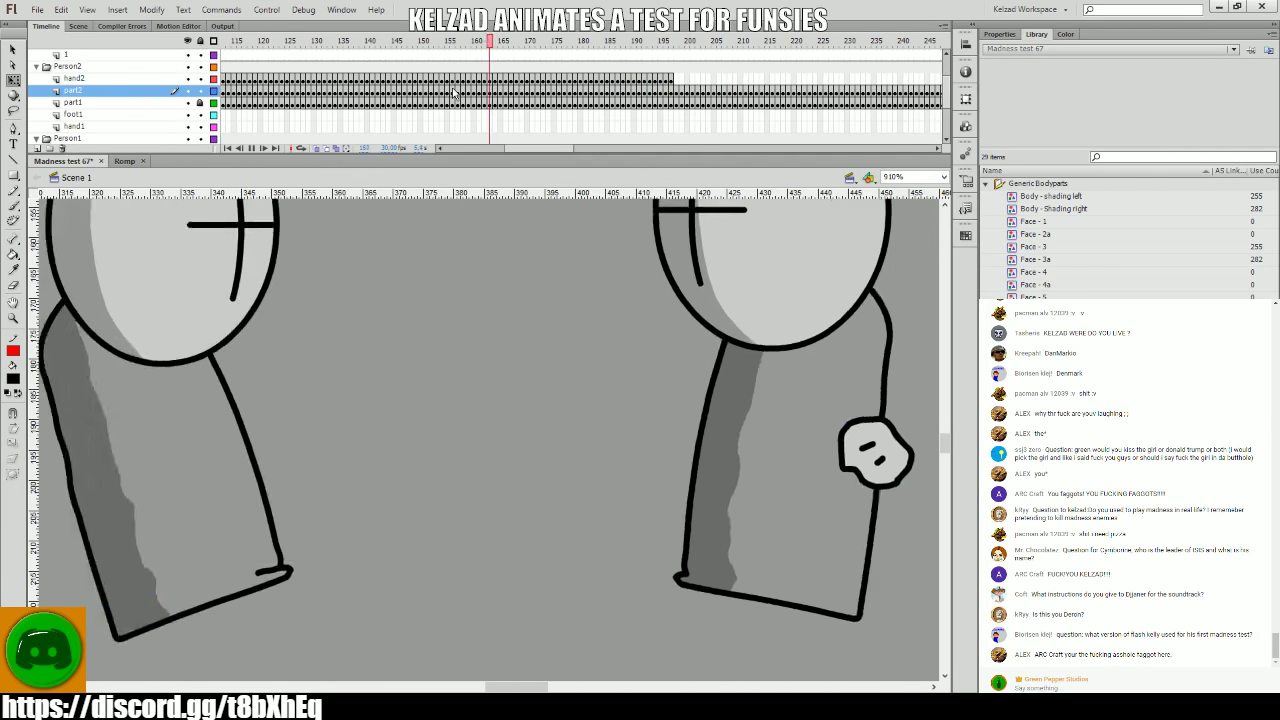
drag(493, 80, 655, 85)
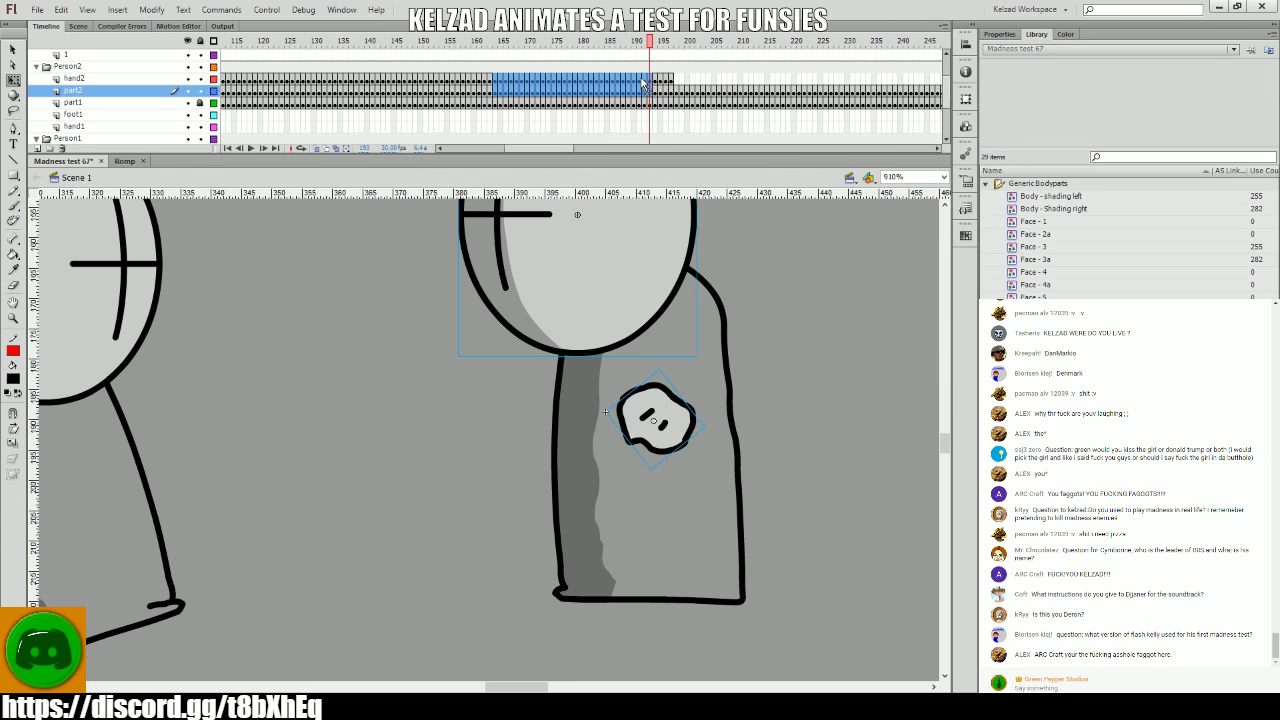
drag(681, 79, 636, 80)
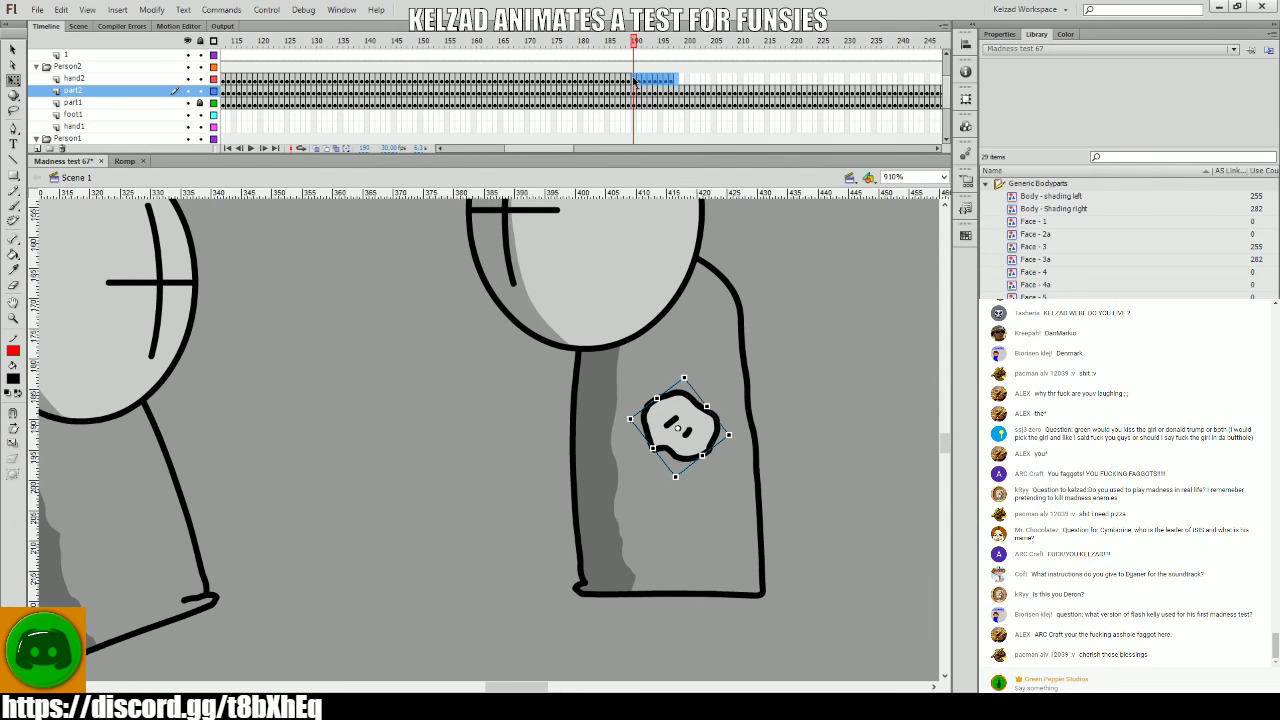
click(624, 84)
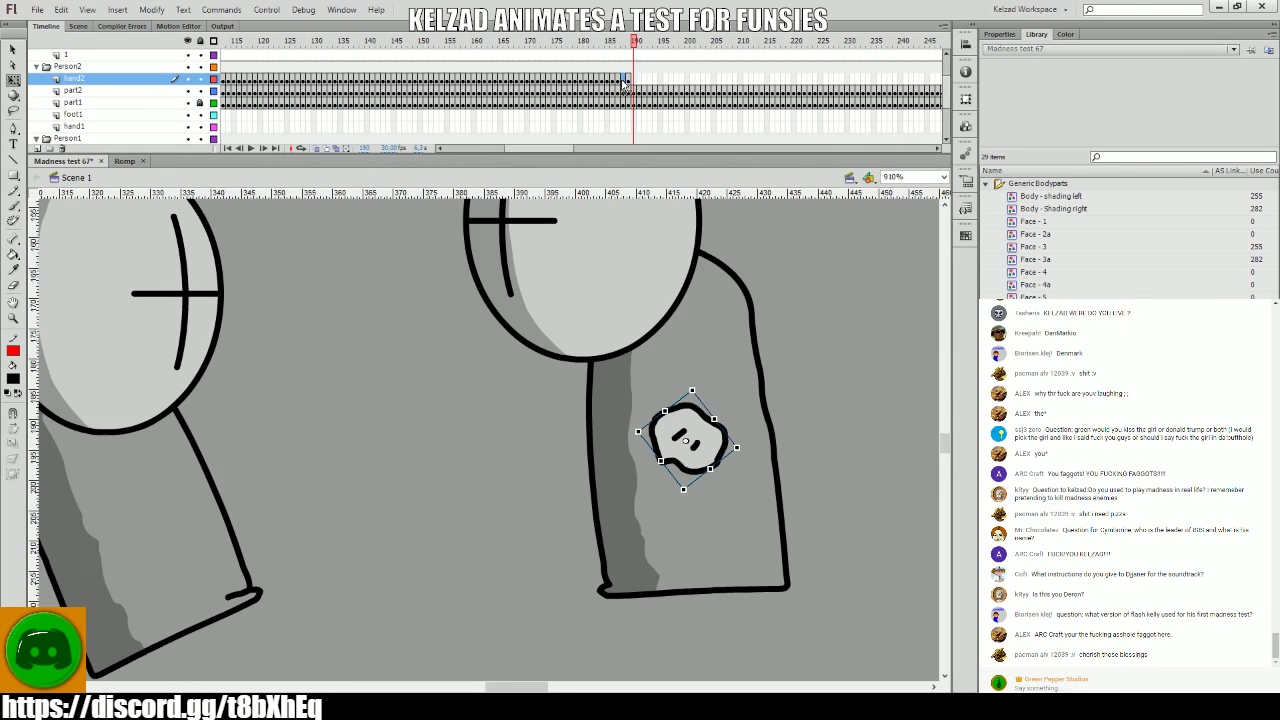
- Keyframe hand2 again on frames 190 to 192, raising the hand toward the back edge of the body
key(period)
key(period)
click(686, 445)
key(comma)
drag(683, 453, 732, 420)
key(period)
key(comma)
key(period)
key(period)
key(period)
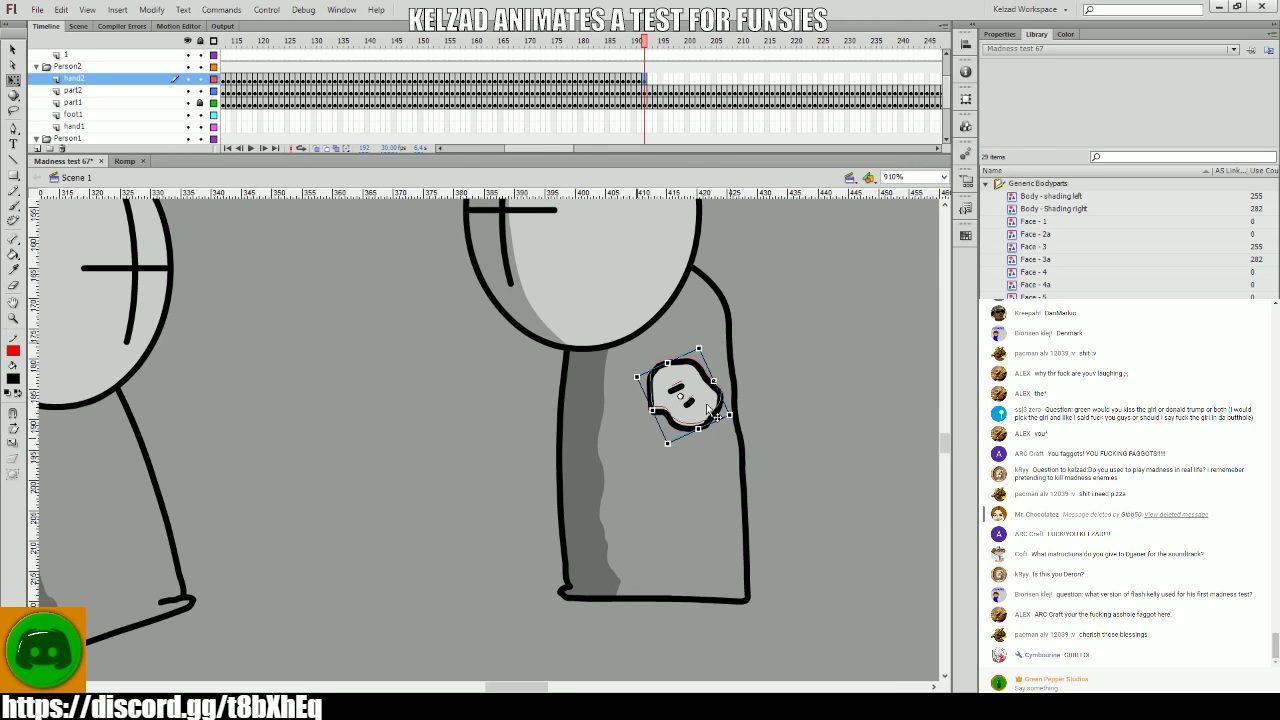
- Keyframe hand2 on frames 193 to 196, lifting the hand up beside the lower edge of Person2's head
key(period)
mouse_move(730, 360)
mouse_down()
mouse_move(704, 322)
mouse_move(733, 386)
mouse_move(731, 371)
mouse_move(703, 380)
mouse_move(699, 358)
mouse_move(716, 356)
mouse_up()
key(period)
key(period)
key(period)
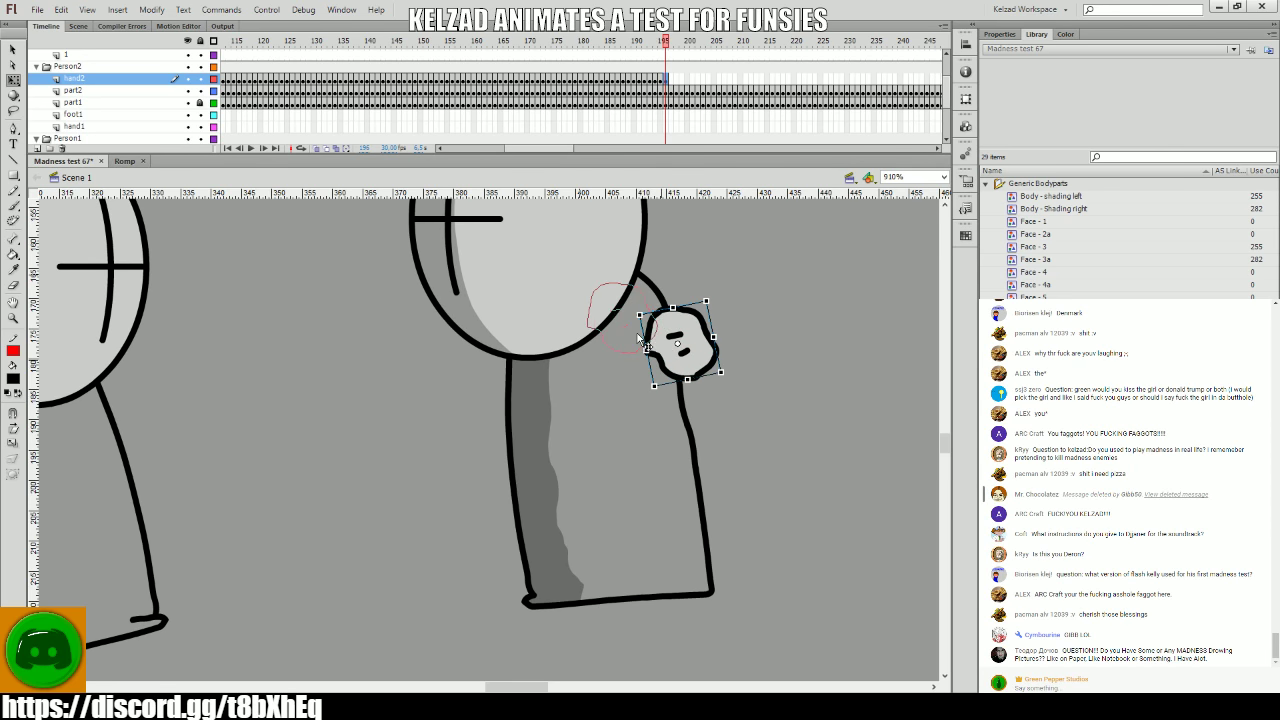
- Keyframe hand2 on frame 197 in front of the head and adjust frame 196 to lead into it
key(period)
key(comma)
key(comma)
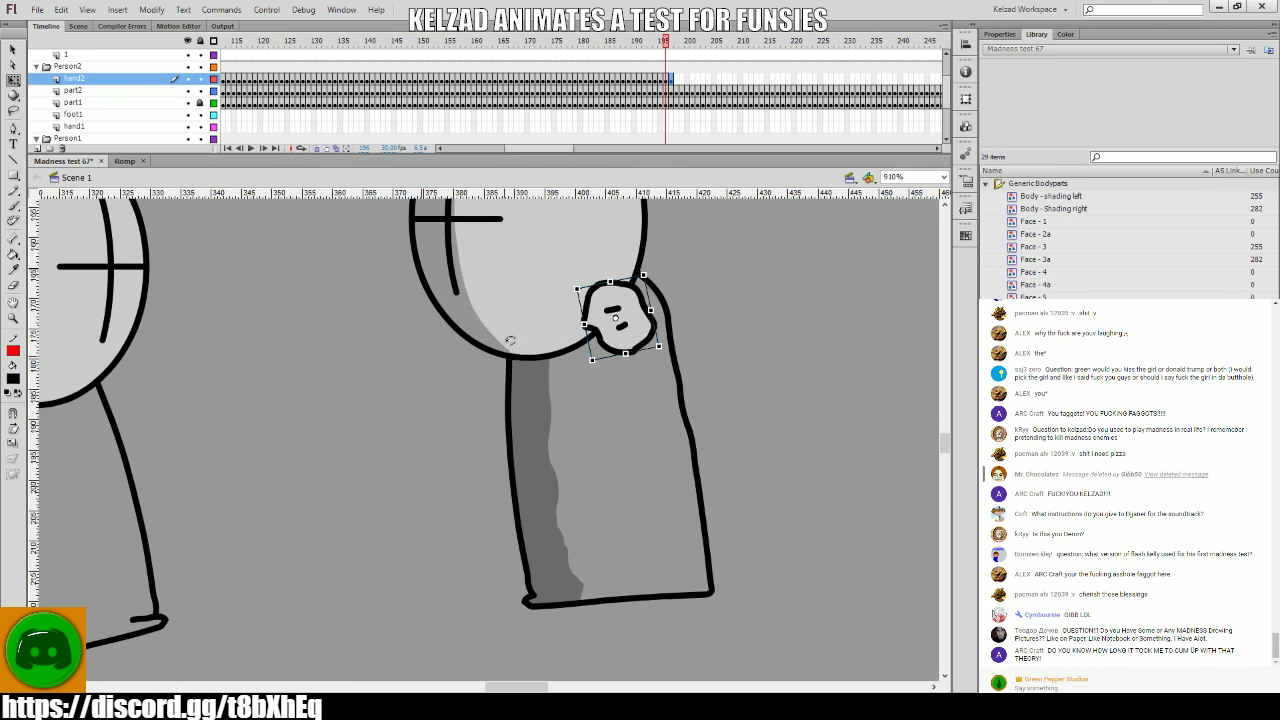
key(period)
key(comma)
drag(672, 362, 643, 320)
key(period)
key(period)
key(comma)
key(comma)
key(period)
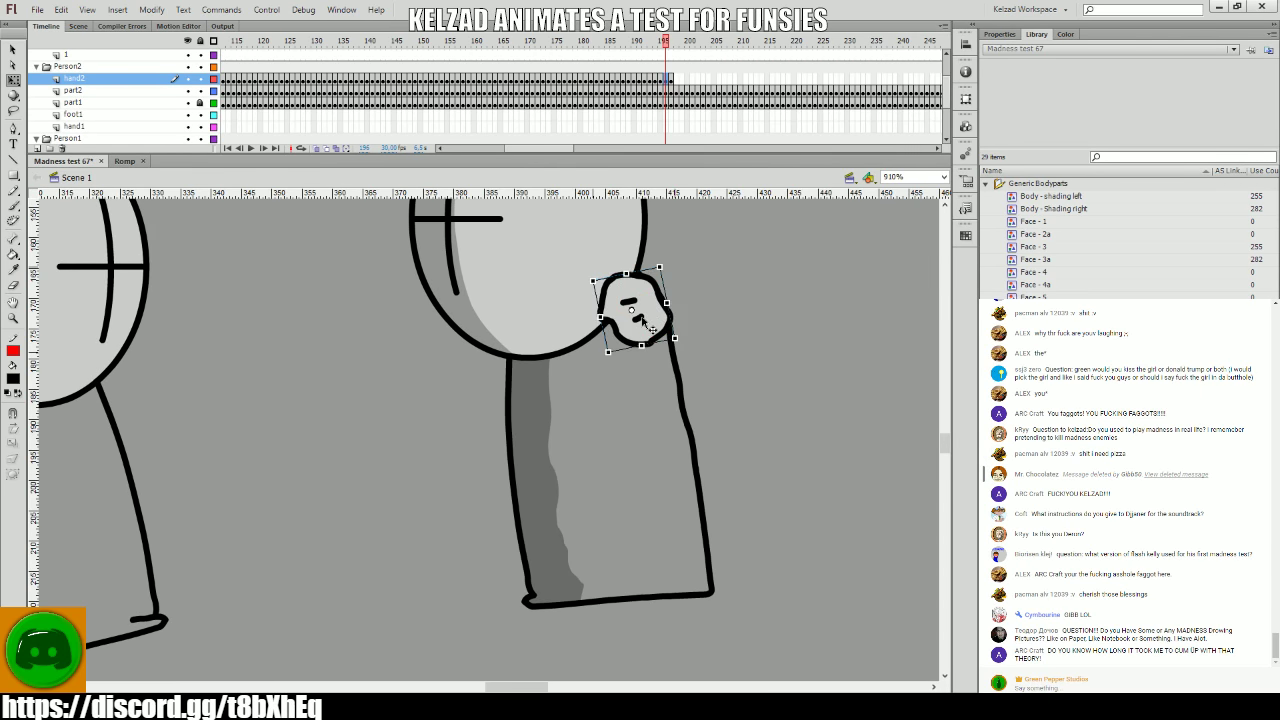
key(period)
key(period)
key(comma)
key(comma)
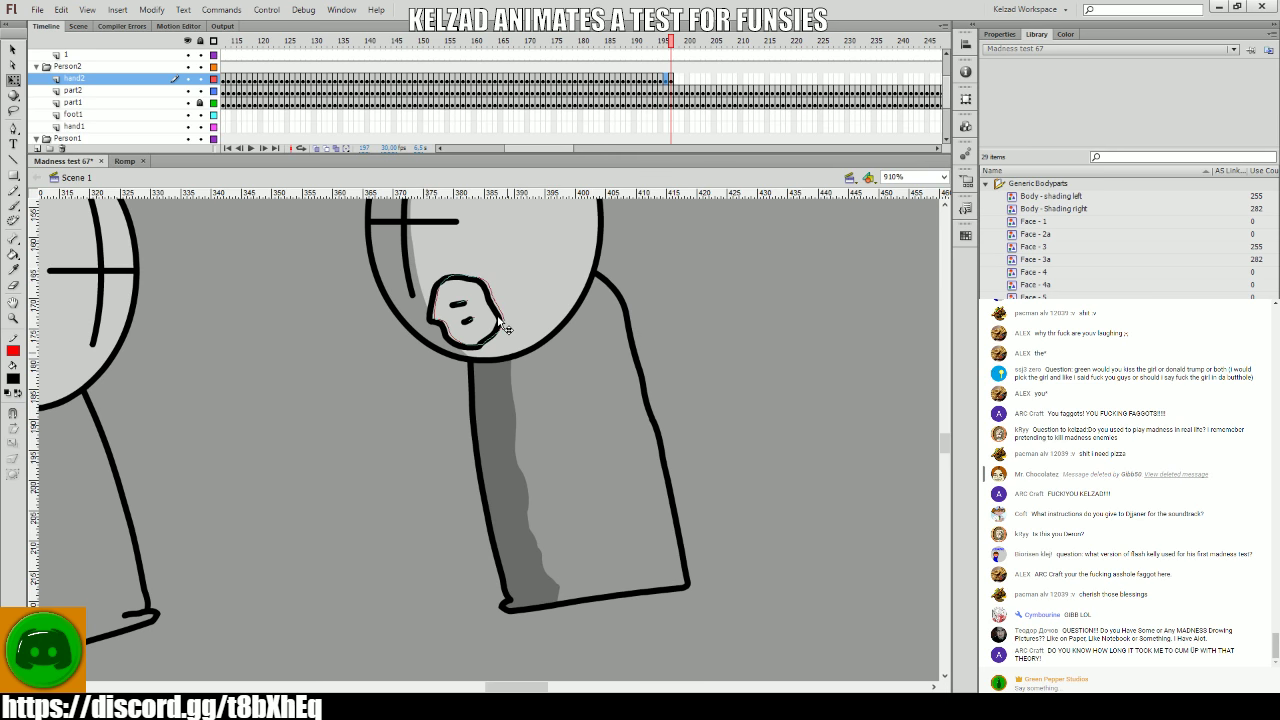
- Keyframe hand2 on frames 198 and 199, thrusting the hand forward into the gap between the two characters
click(494, 322)
key(F6)
mouse_move(468, 318)
mouse_down()
mouse_move(243, 329)
mouse_move(114, 357)
mouse_up()
drag(38, 452, 439, 450)
key(comma)
key(comma)
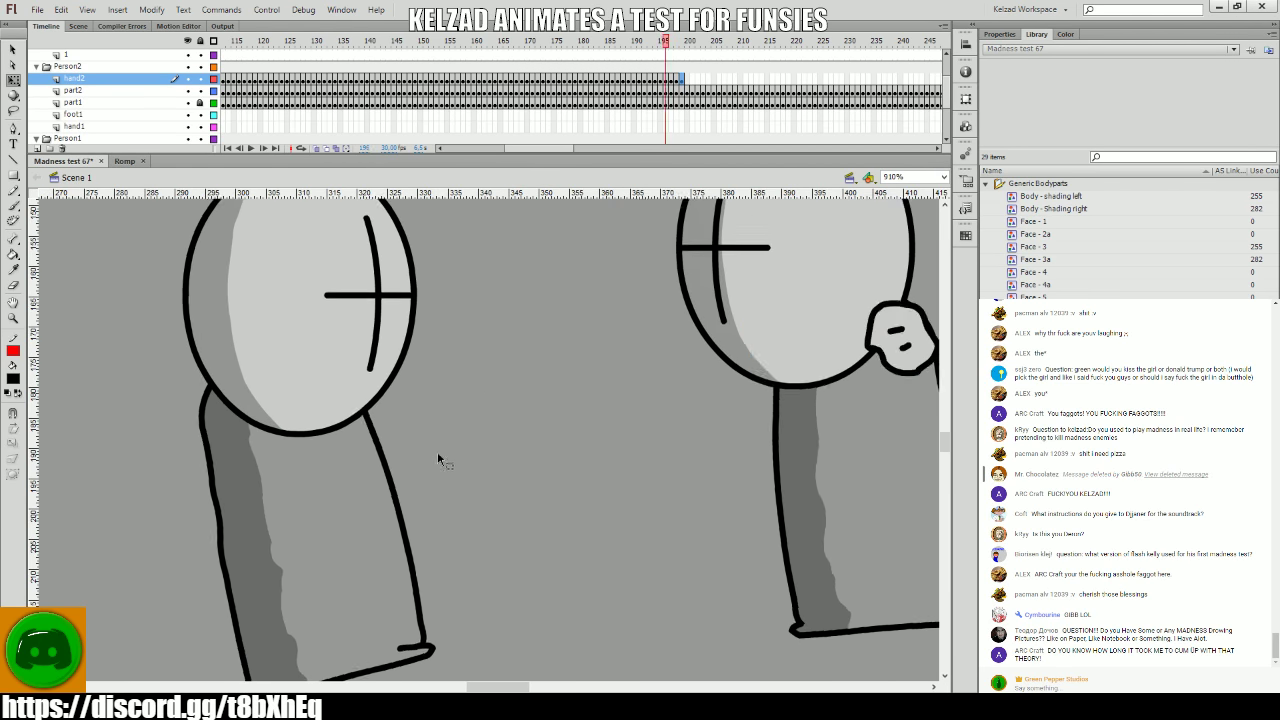
key(period)
key(period)
key(period)
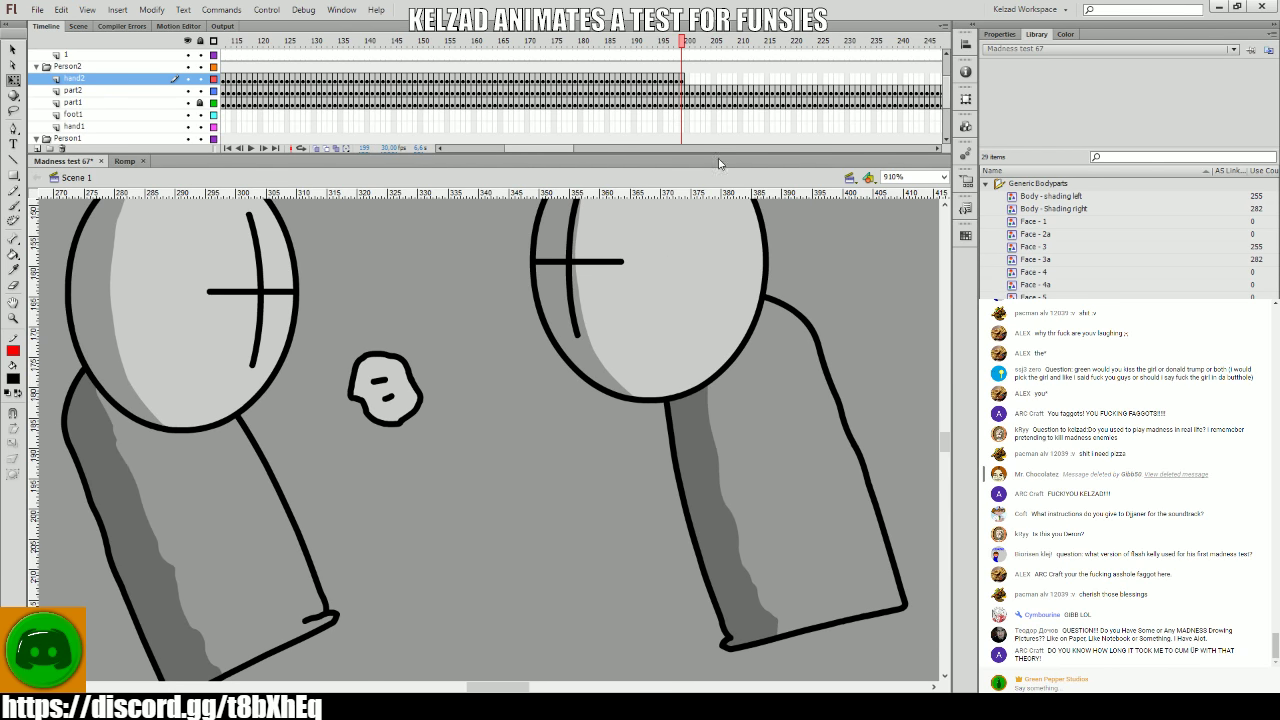
- Save the animation, play it back, and select the hand on hand2 frame 199
key(ctrl+s)
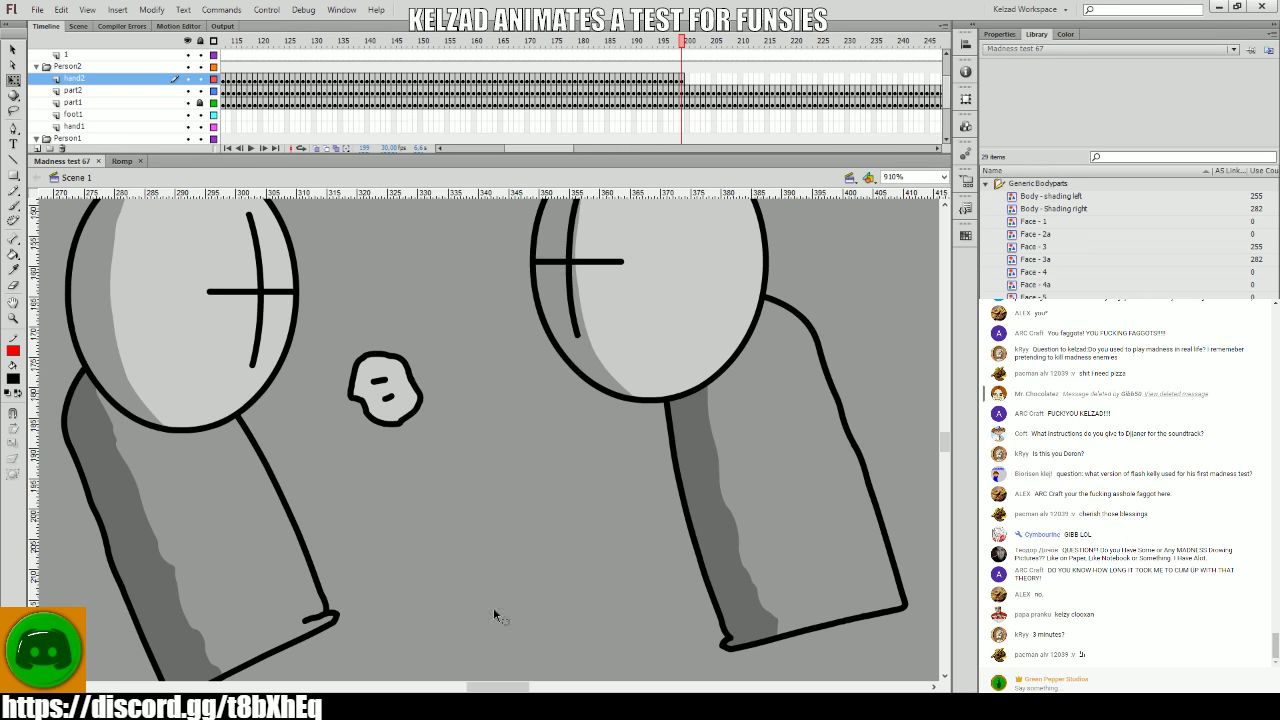
key(Return)
click(402, 408)
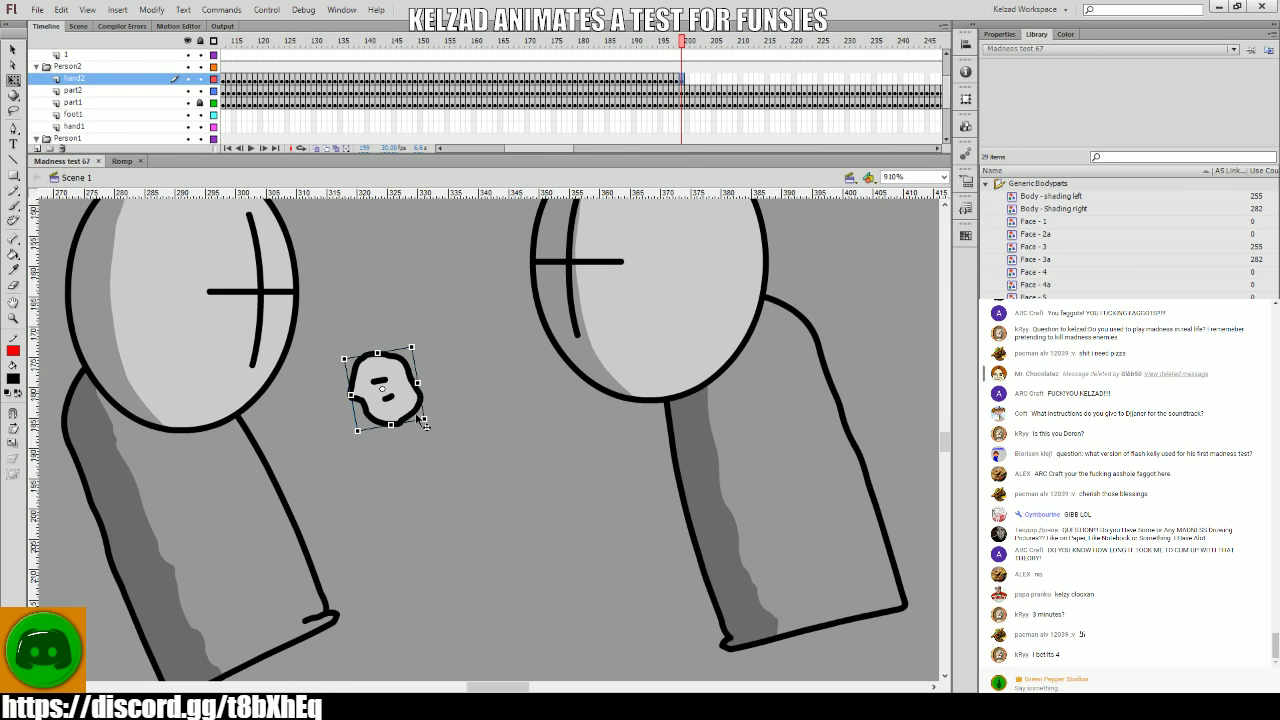
- Keyframe hand2 on frames 200 to 204, lowering the fist and drawing it back toward Person2's body
key(F6)
drag(424, 424, 386, 479)
key(F6)
key(F6)
key(F6)
key(F6)
drag(428, 486, 620, 473)
- Keyframe hand2 on frames 205 to 225, moving the fist with Person2's body and placing it at the torso's back edge
key(F6)
key(F6)
key(F6)
key(F6)
key(F6)
key(F6)
key(F6)
key(F6)
key(F6)
key(F6)
key(F6)
key(F6)
key(F6)
key(F6)
key(F6)
key(F6)
key(F6)
key(F6)
key(F6)
key(F6)
key(F6)
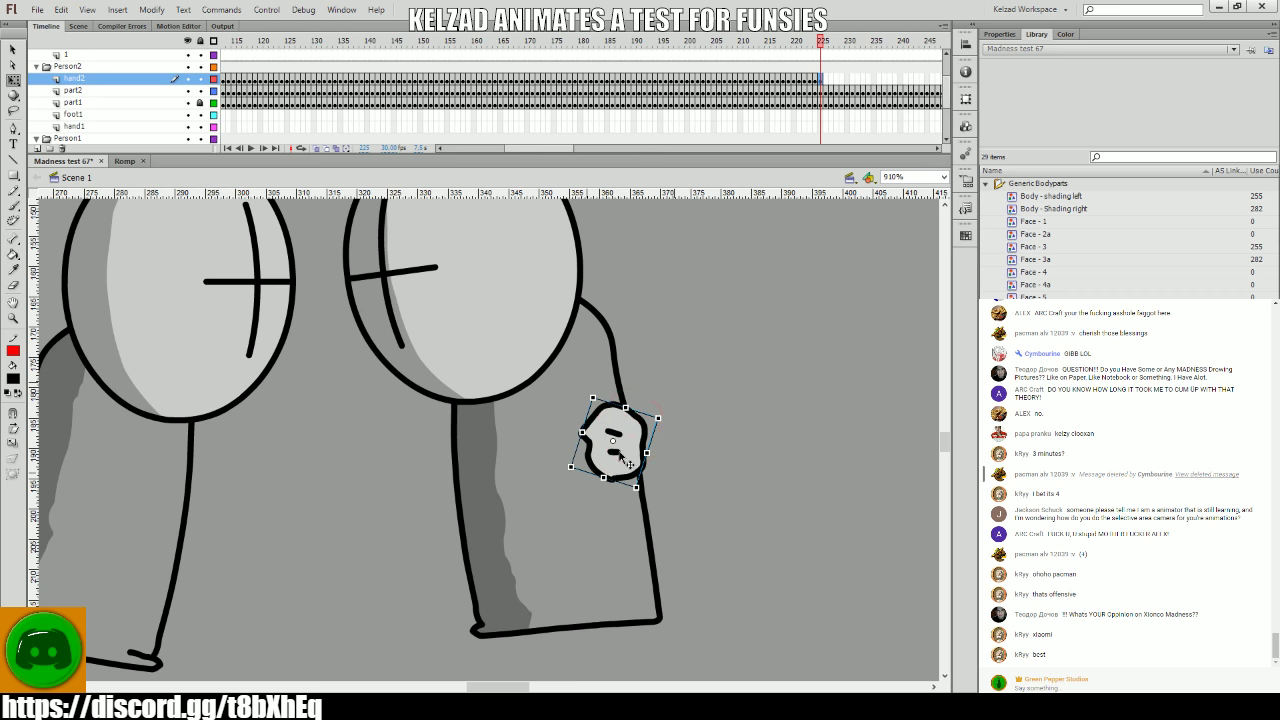
drag(651, 423, 603, 443)
- Play back the hand2 animation and return to frame 225
key(comma)
key(comma)
key(comma)
key(comma)
key(comma)
key(comma)
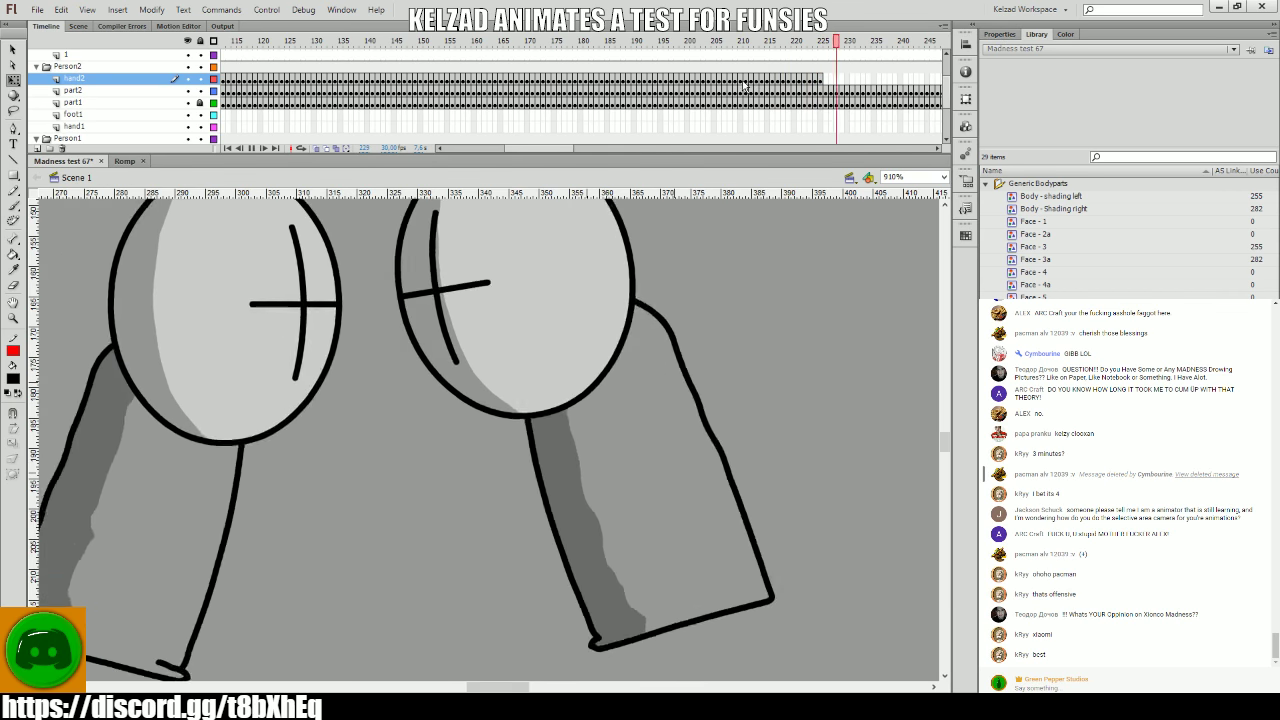
key(Return)
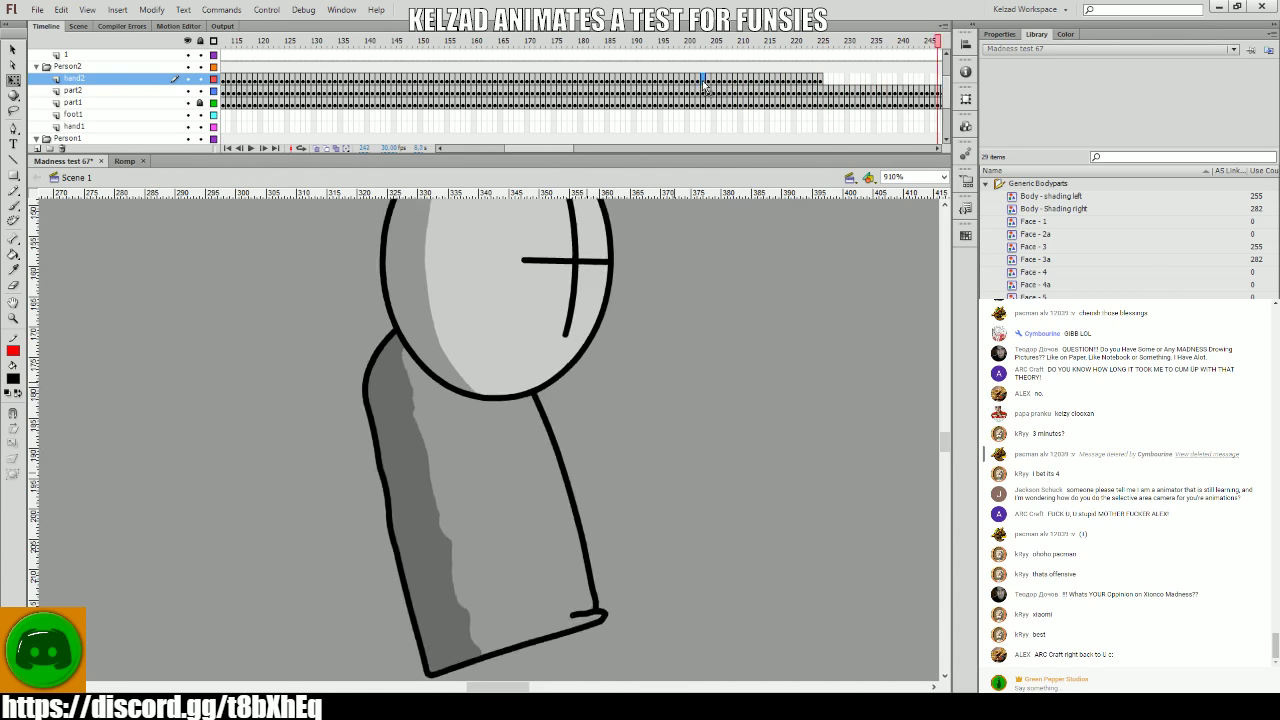
click(817, 79)
key(period)
click(1004, 36)
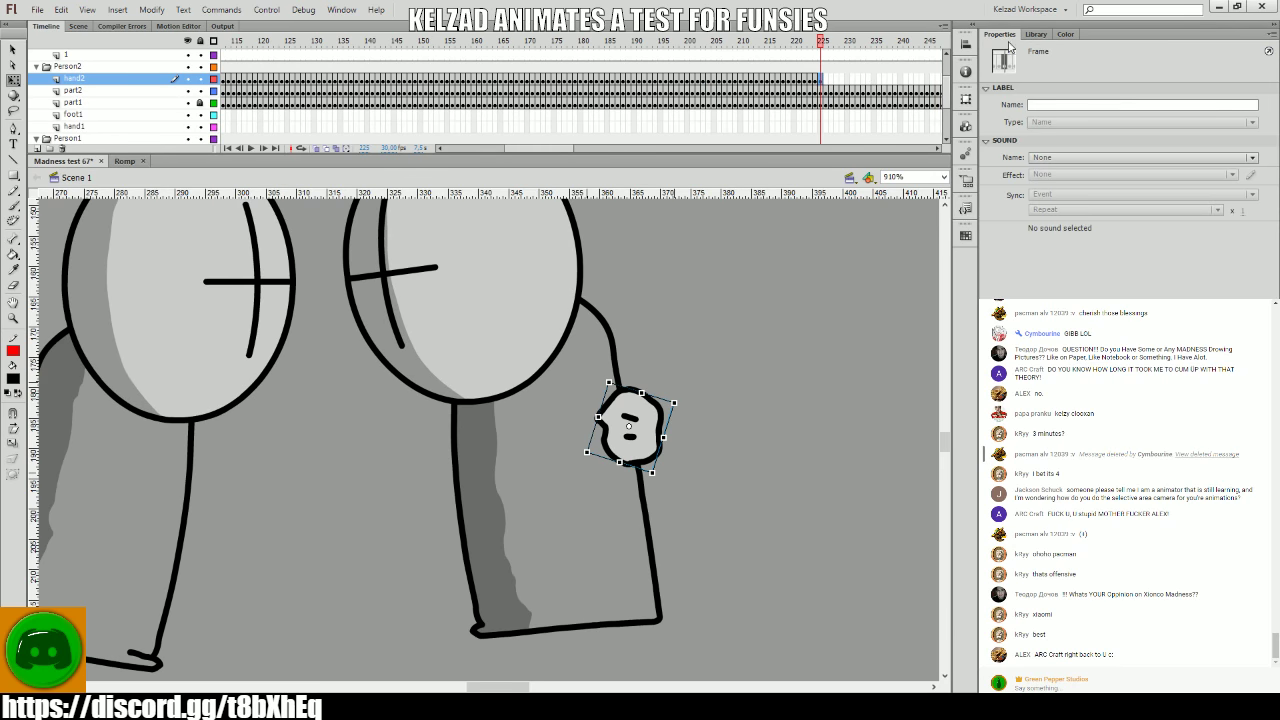
click(1036, 34)
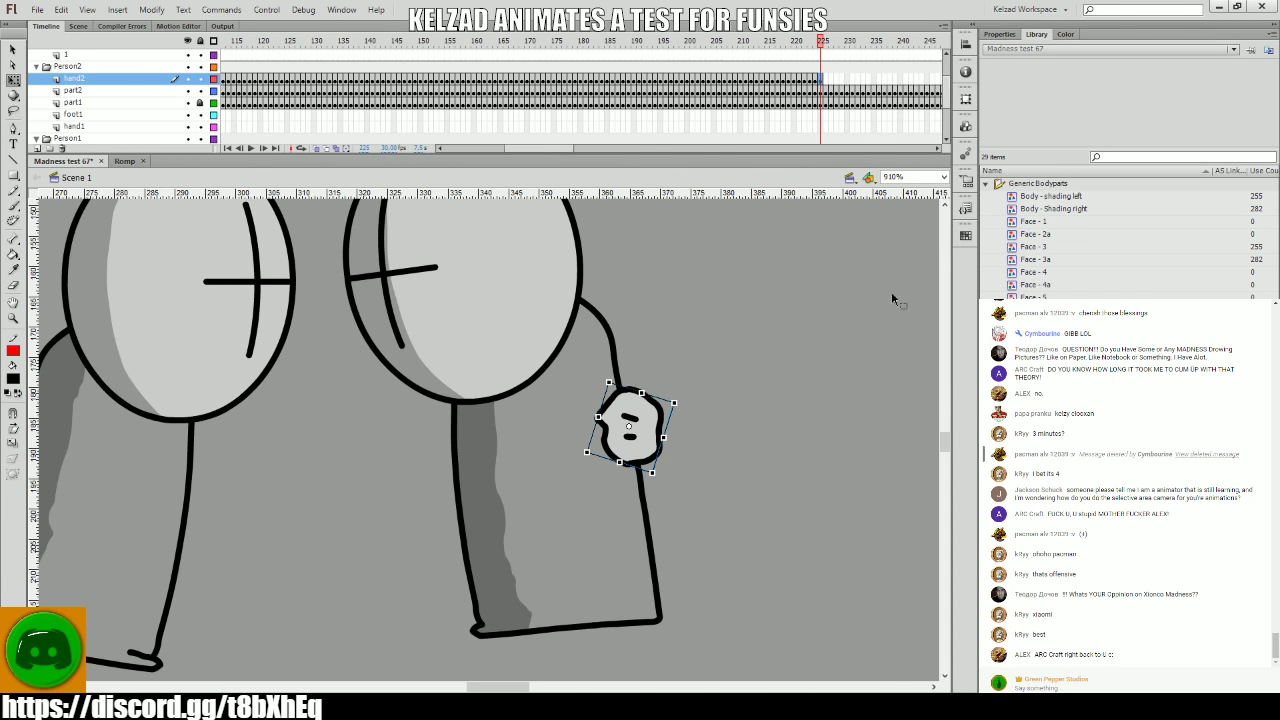
- Delete the fist from hand2 frame 225 and find the Hand - Open symbol by searching the Romp document's library for "open"
key(Delete)
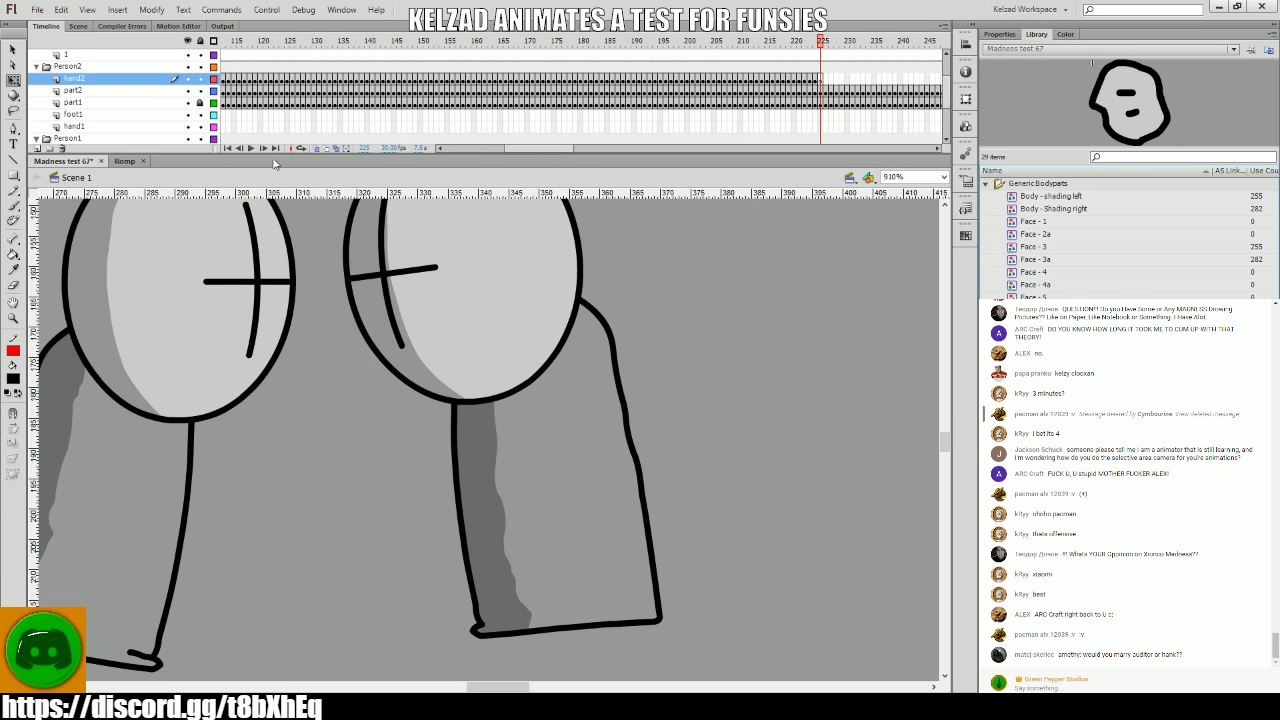
click(123, 161)
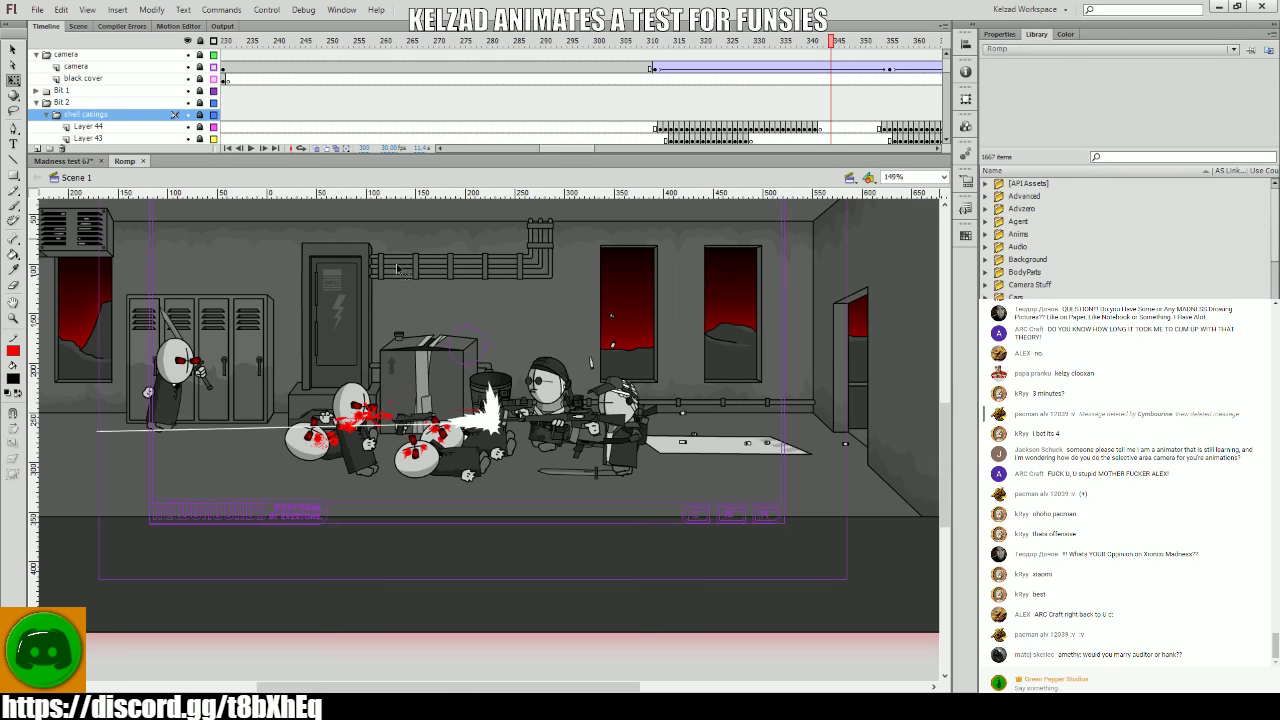
click(1108, 158)
text(open)
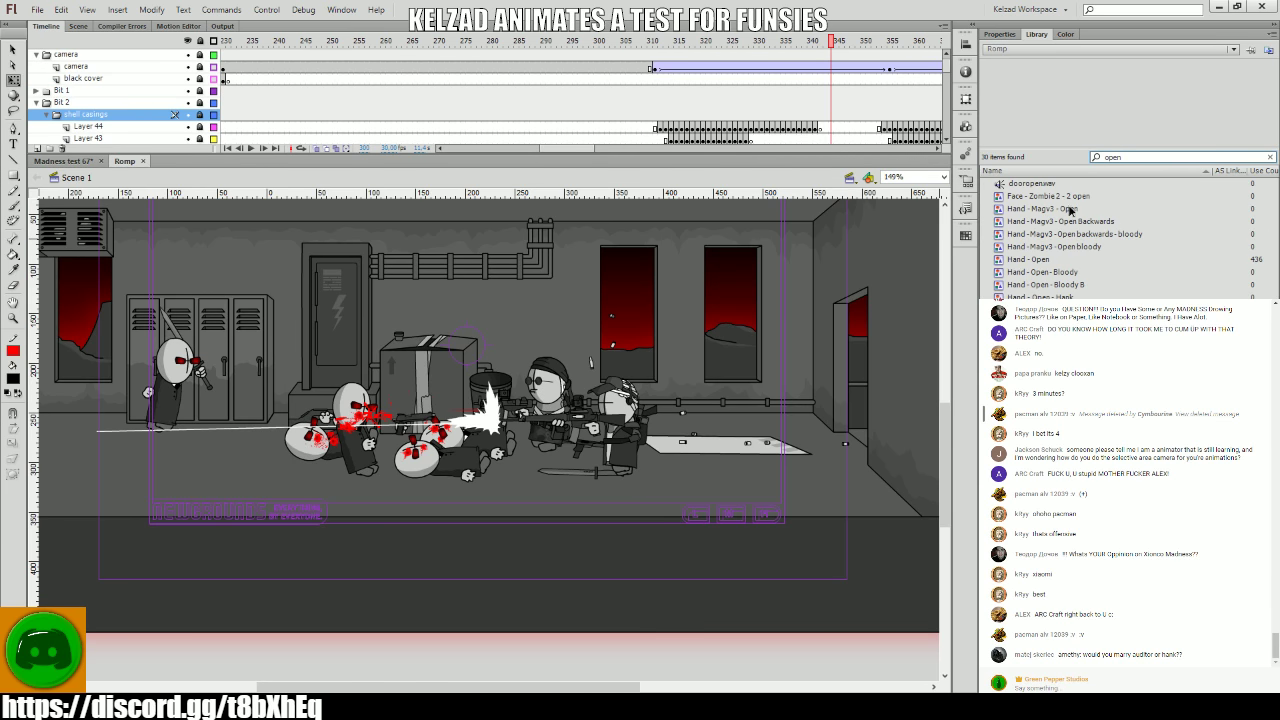
click(1070, 210)
click(1050, 185)
click(1058, 262)
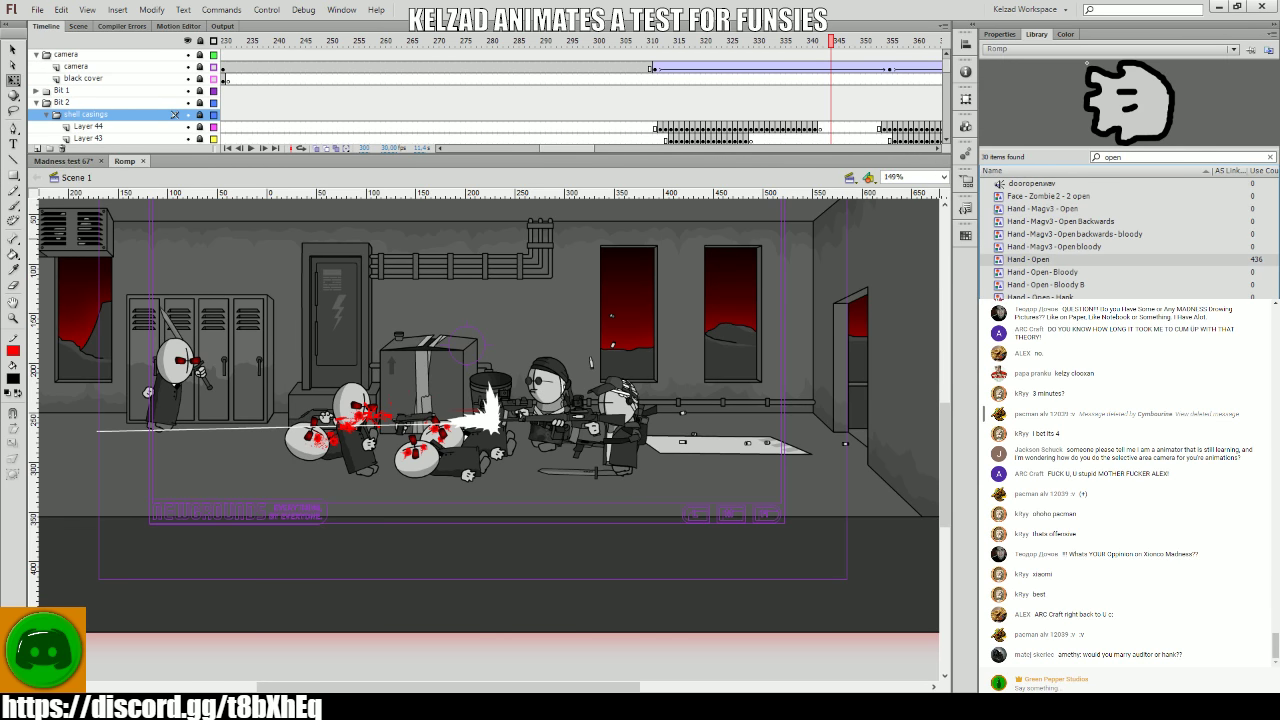
- Bring the open hand symbols into Madness test 67, clear the pasted copies, and place Hand - Open on hand2 frame 225
drag(1045, 285, 606, 467)
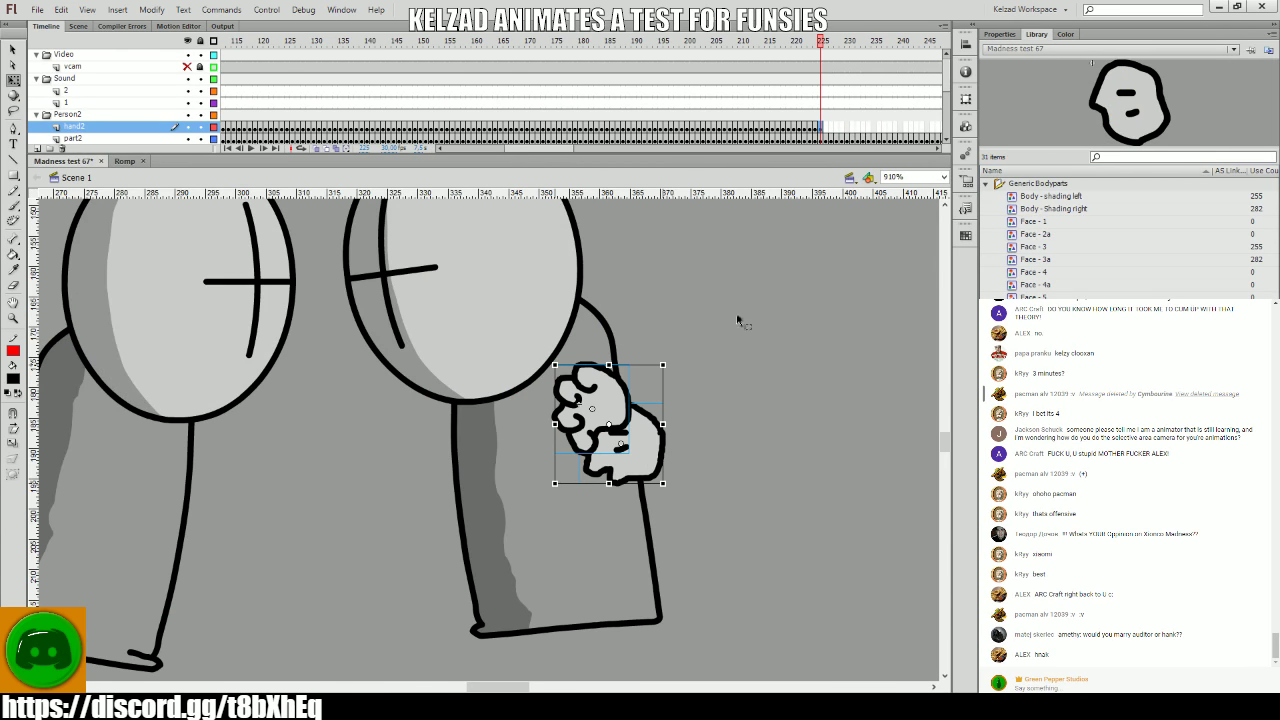
key(Delete)
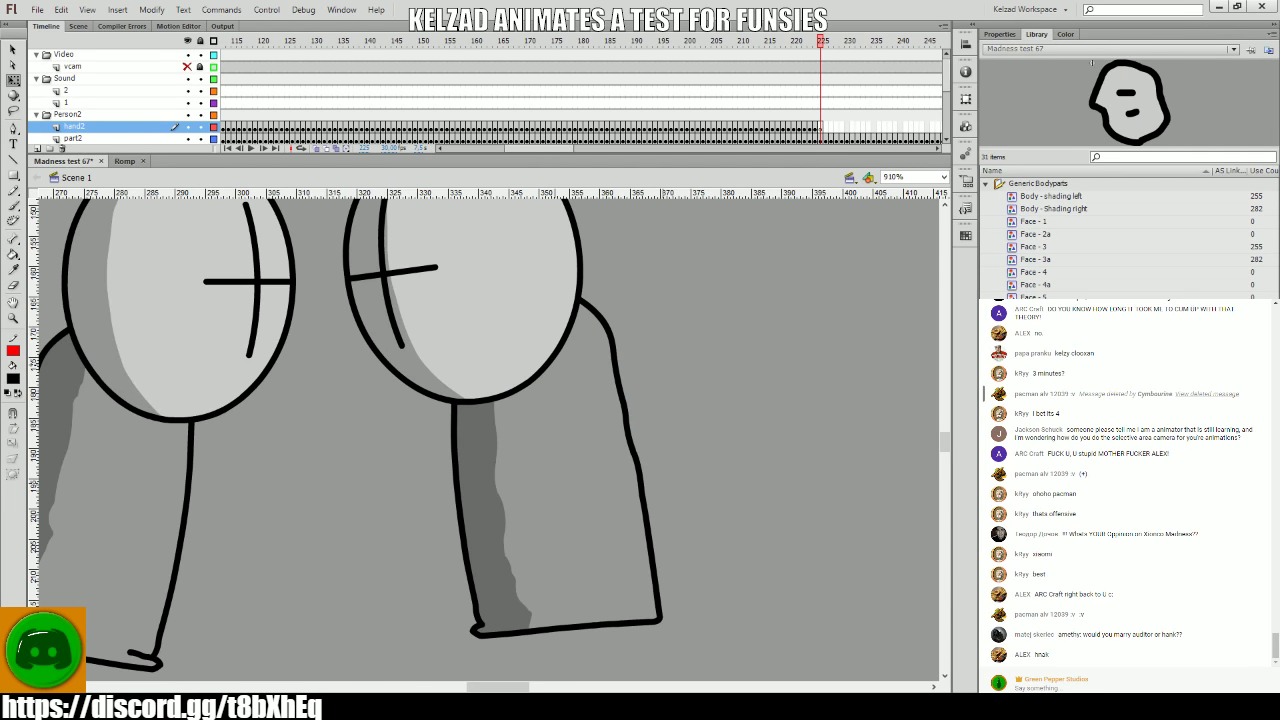
click(1116, 231)
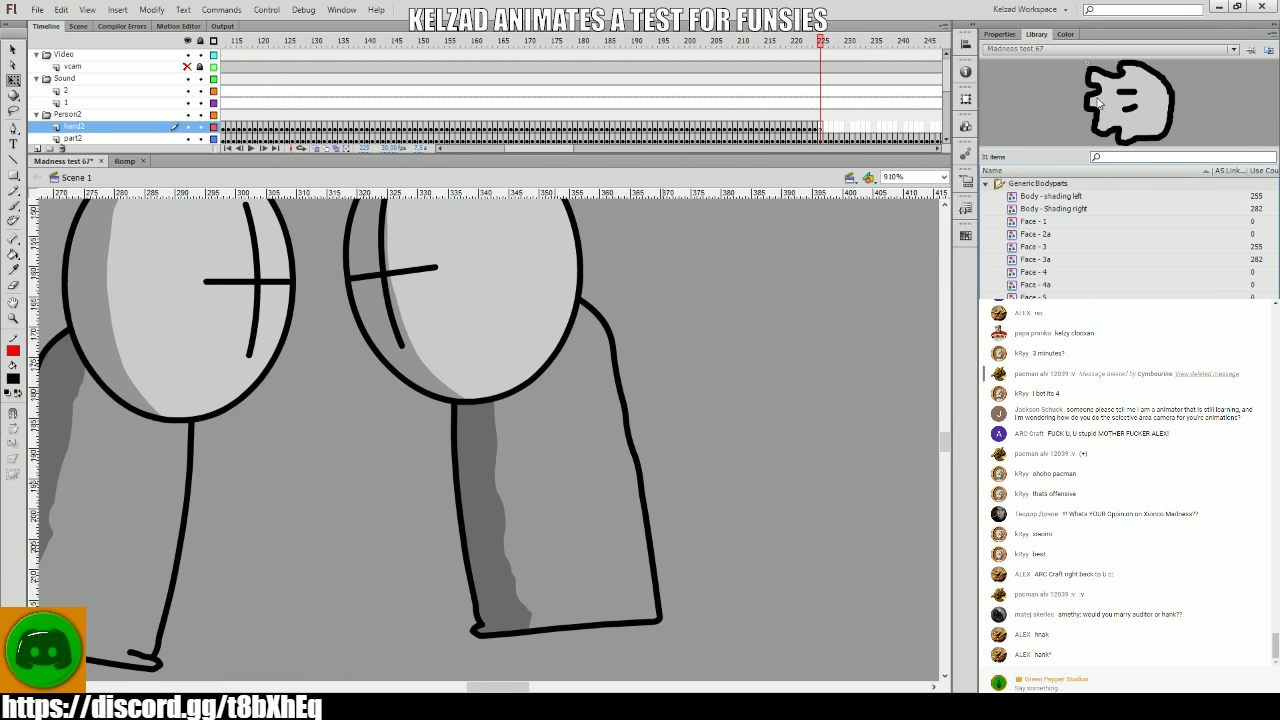
drag(1100, 103, 566, 407)
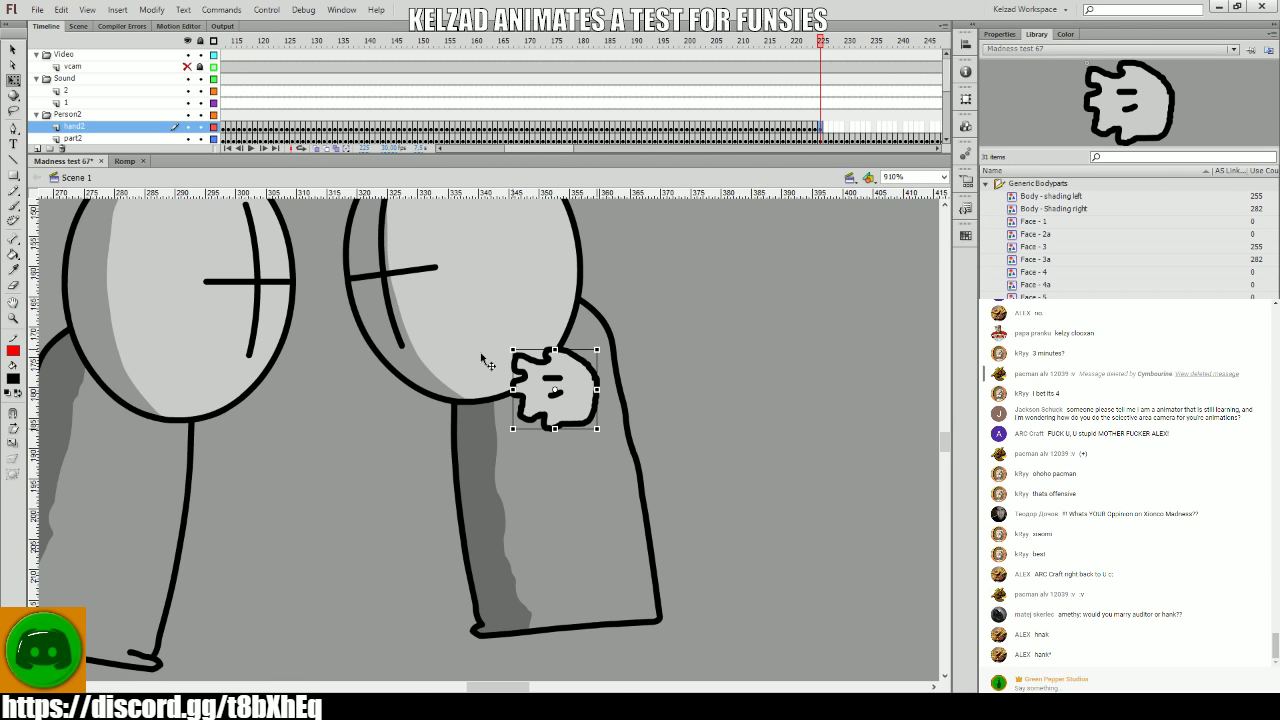
- Move and rotate the open hand on hand2 frame 225 to match the fist's position in the preceding frames
key(comma)
key(period)
drag(596, 432, 652, 484)
key(comma)
key(period)
key(comma)
key(comma)
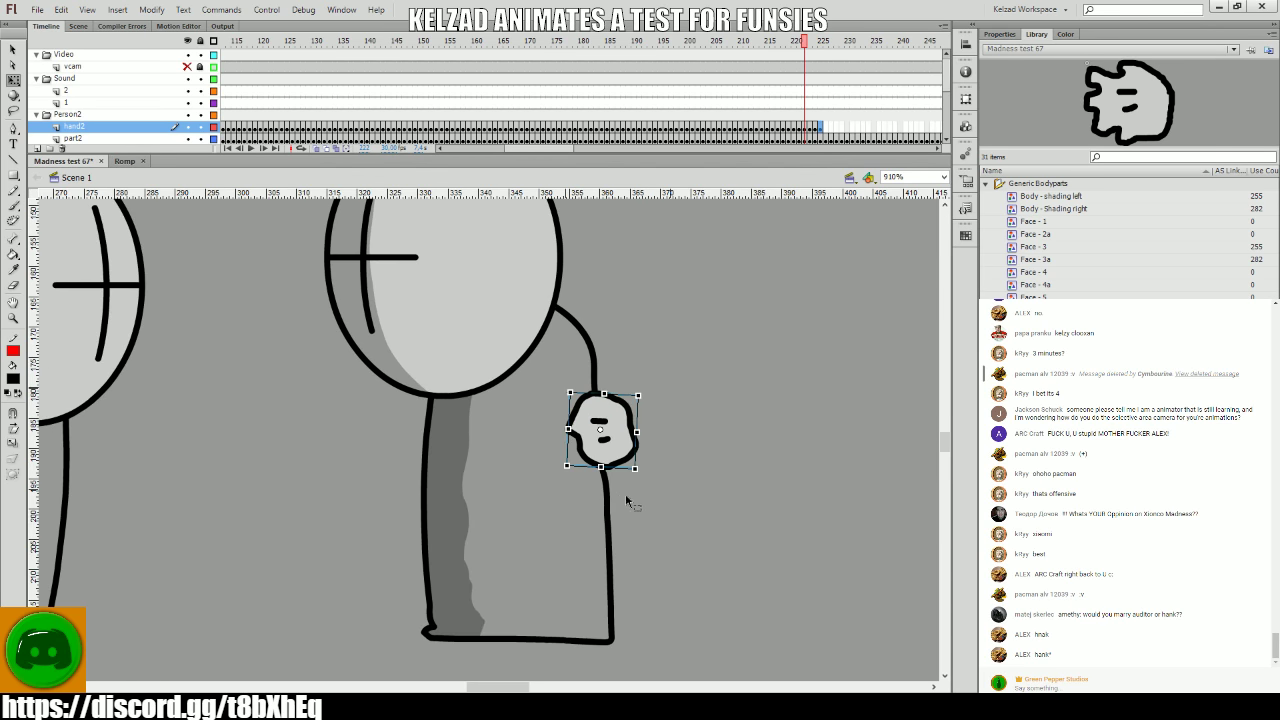
- Rotate the fist slightly on hand2 frames 223 and 224 to lead into the open hand
key(period)
key(period)
key(comma)
key(comma)
click(610, 450)
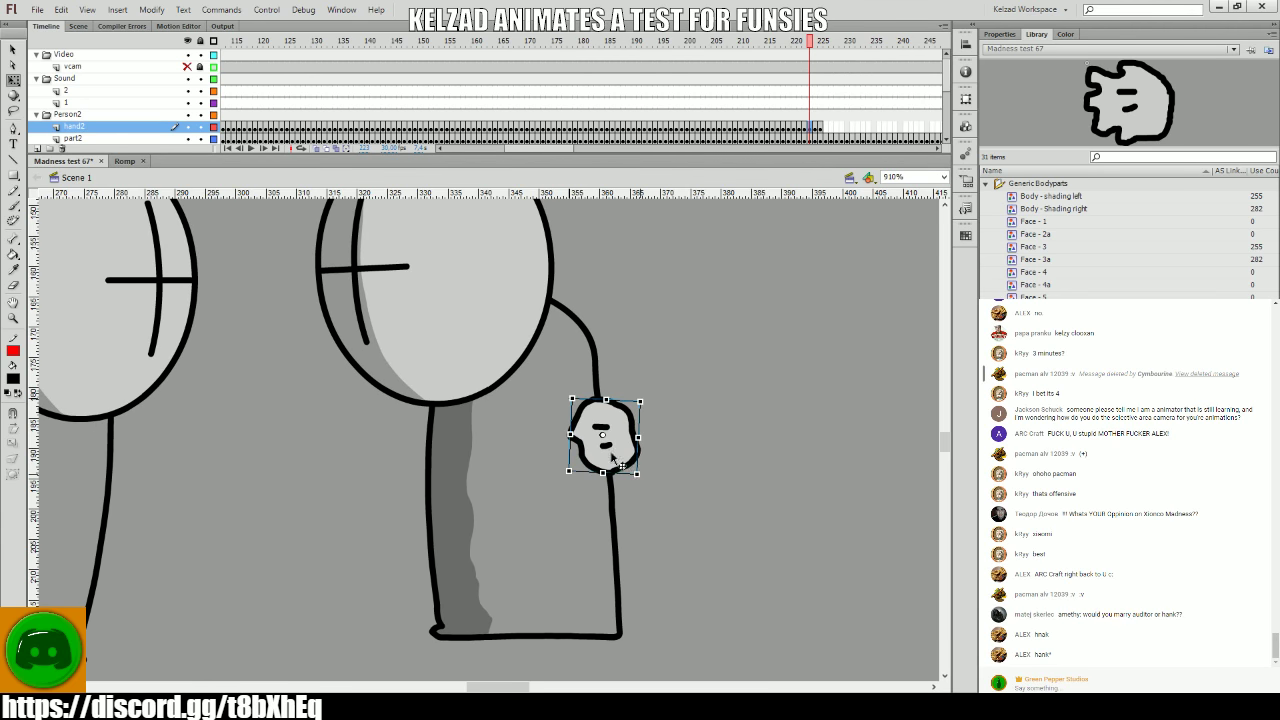
key(period)
key(period)
key(comma)
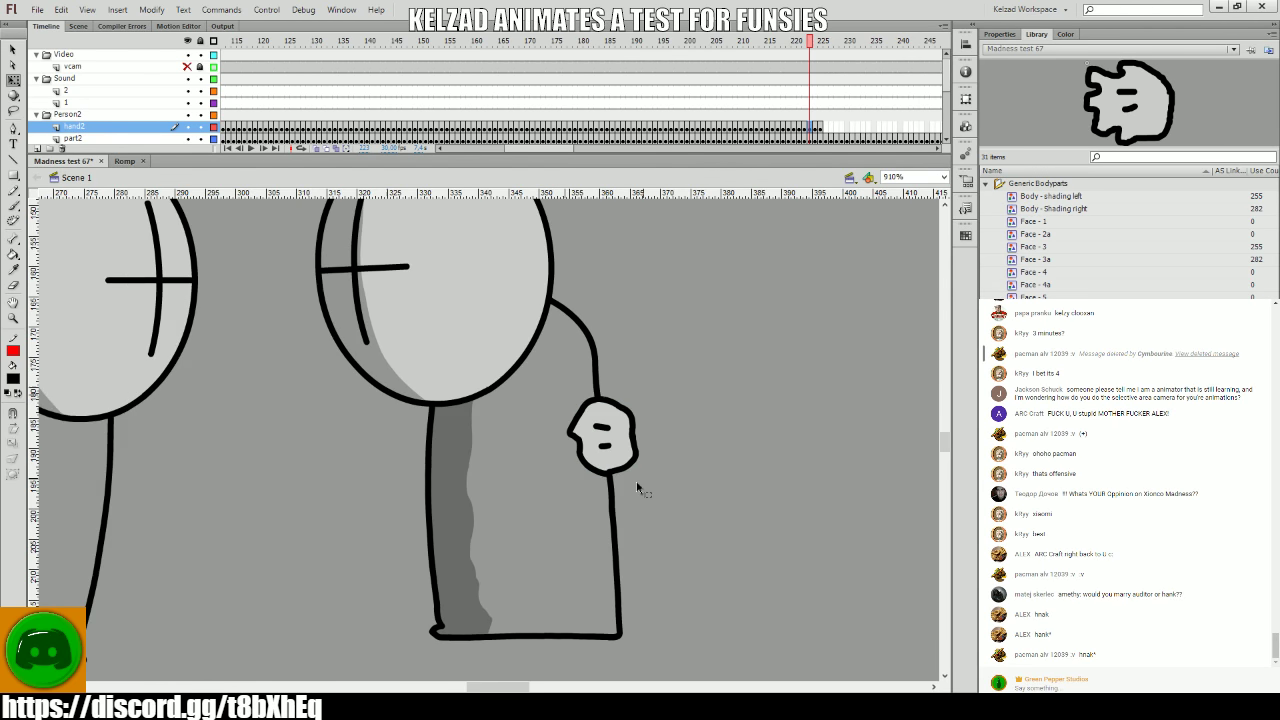
key(period)
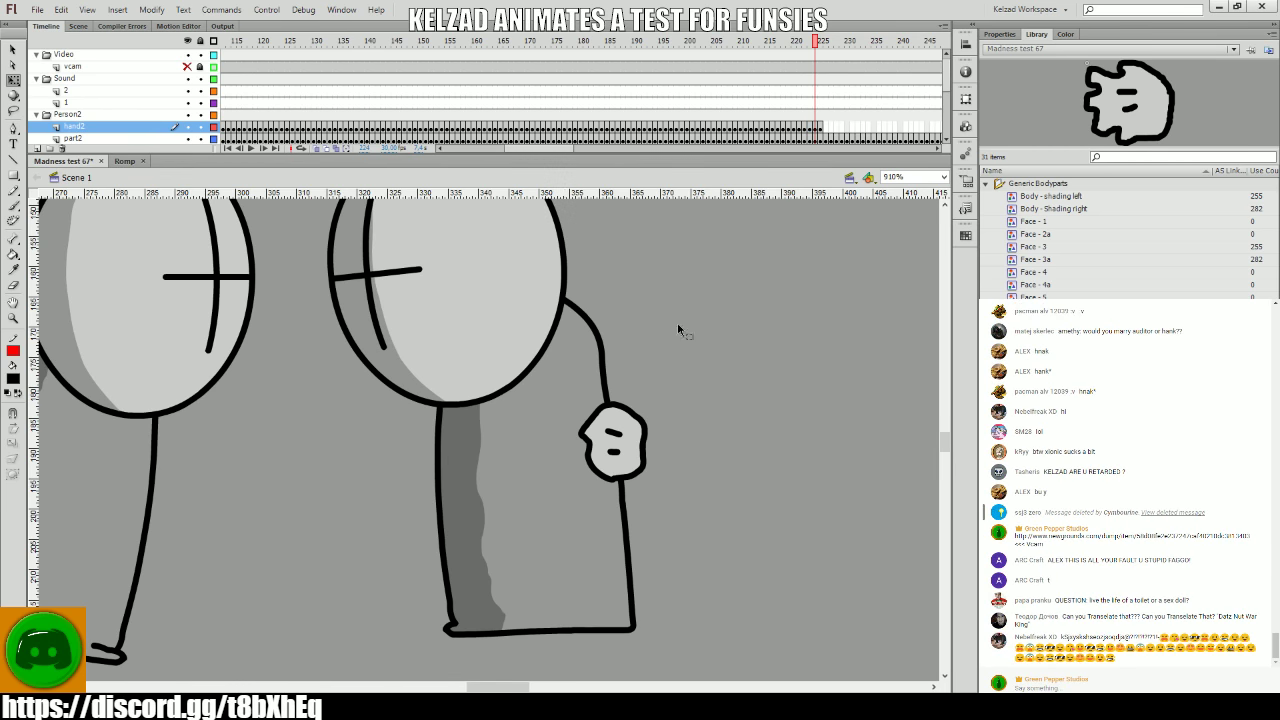
- Check the motion around frames 223 to 240 and keyframe hand2 on frame 226 with the open hand over Person2's torso
click(763, 91)
click(900, 127)
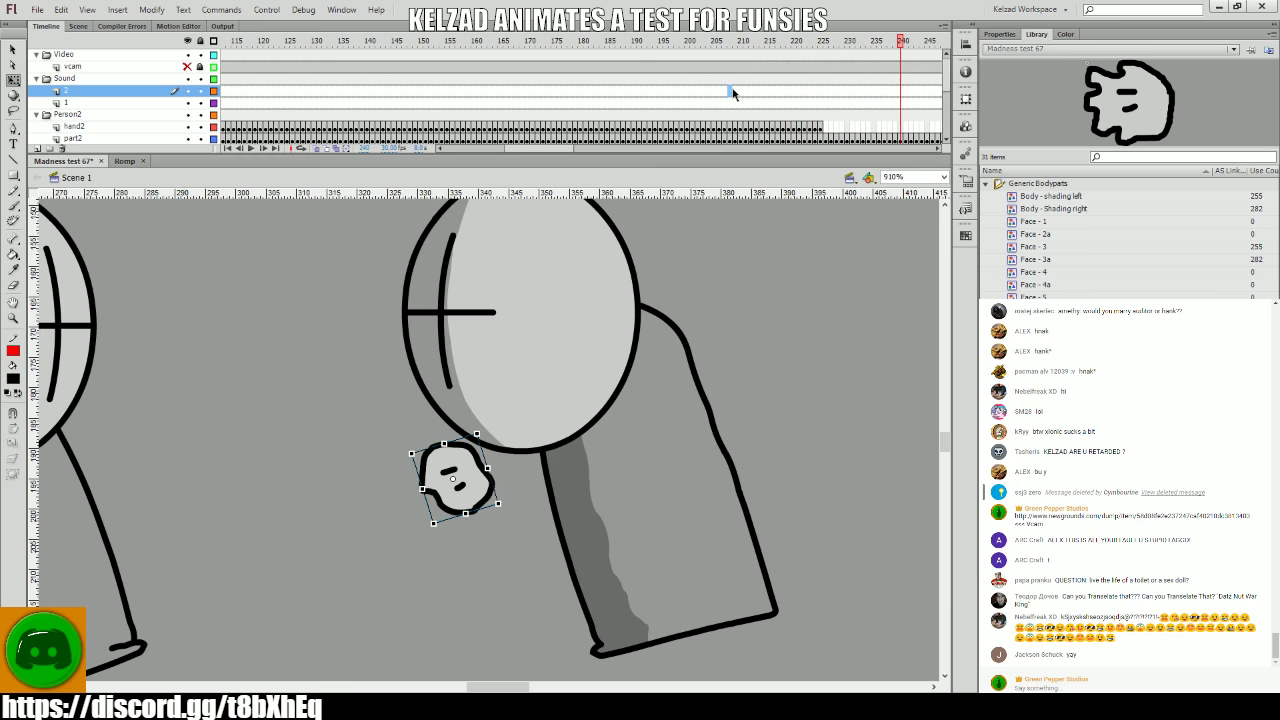
click(820, 127)
key(comma)
key(comma)
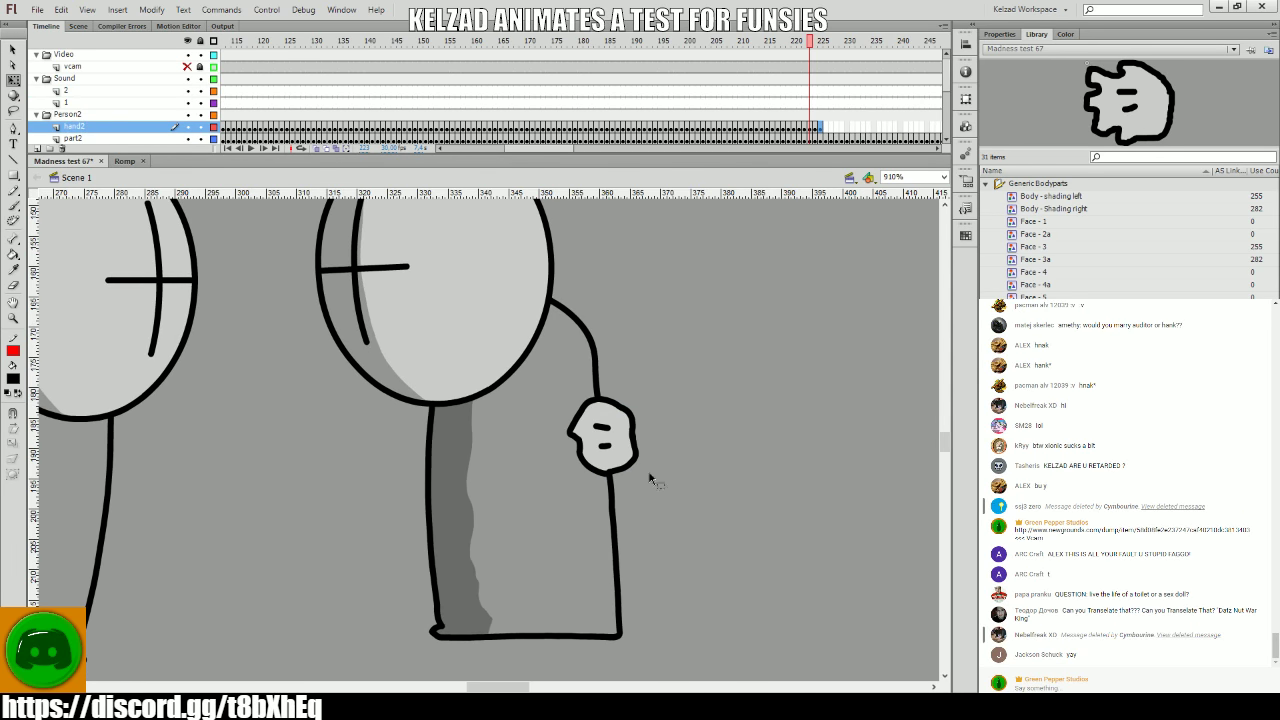
key(period)
key(period)
click(640, 470)
key(period)
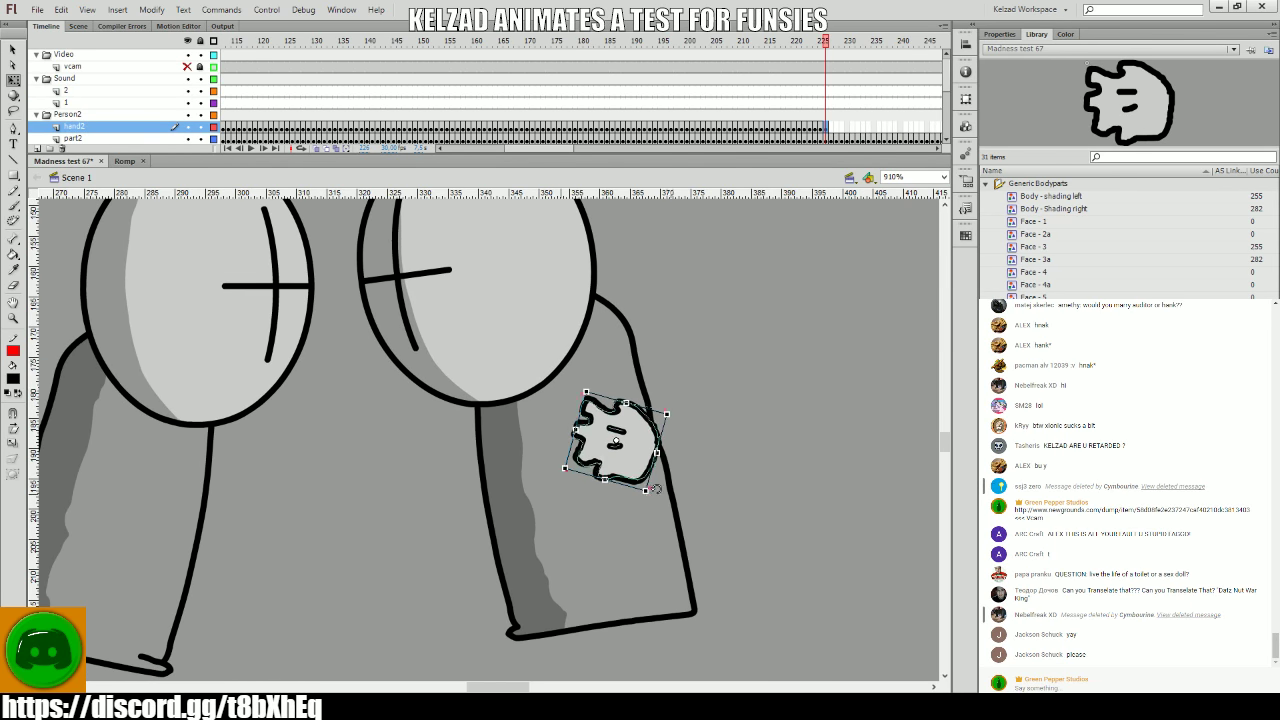
- Keyframe hand2 on frames 227 to 234, moving and rotating the open hand up to the lower edge of Person2's head
key(period)
drag(657, 483, 729, 442)
key(period)
key(period)
key(period)
key(period)
key(period)
key(period)
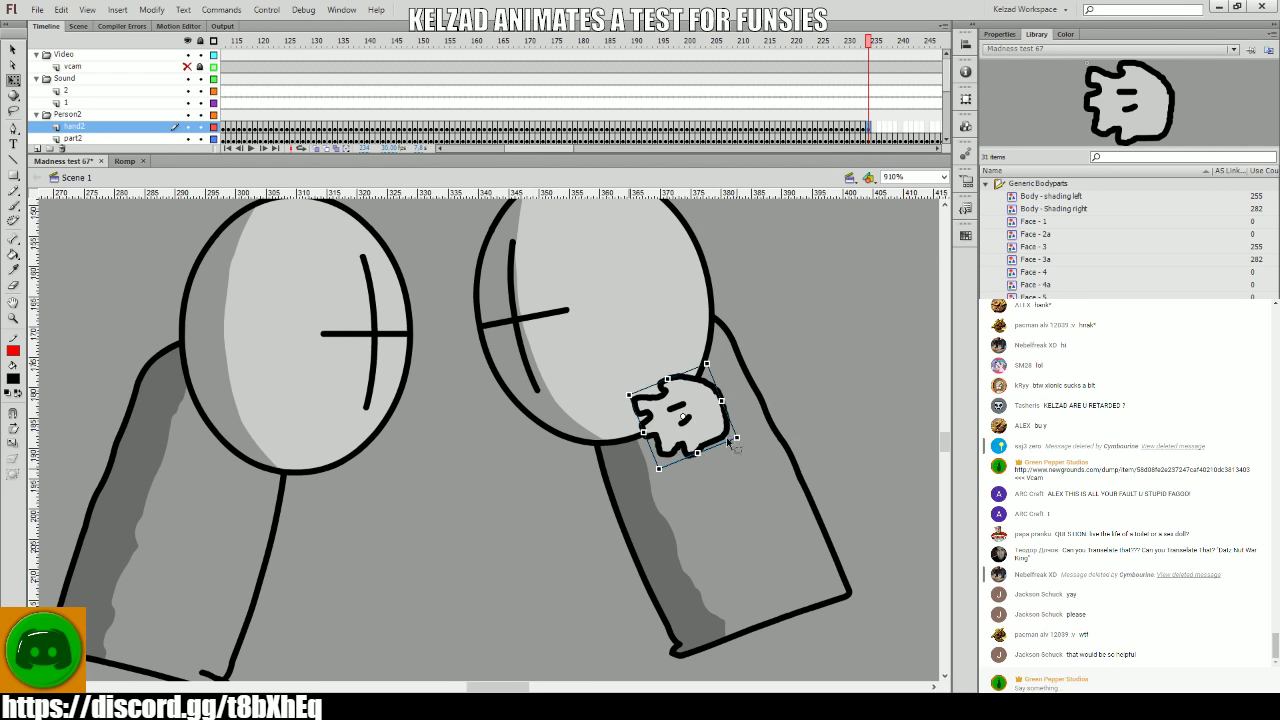
- Keyframe hand2 on frames 235 to 238, carrying the open hand backward with Person2's body as it recoils
key(period)
key(period)
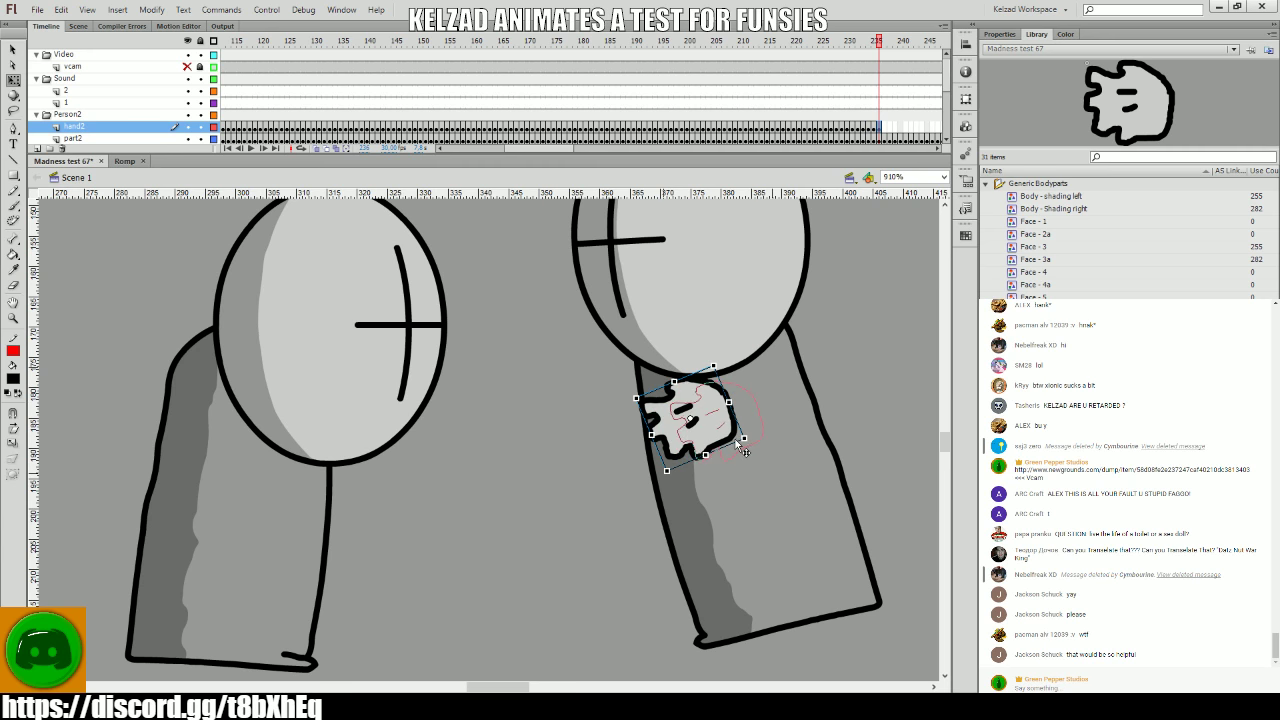
drag(740, 443, 775, 400)
key(period)
key(period)
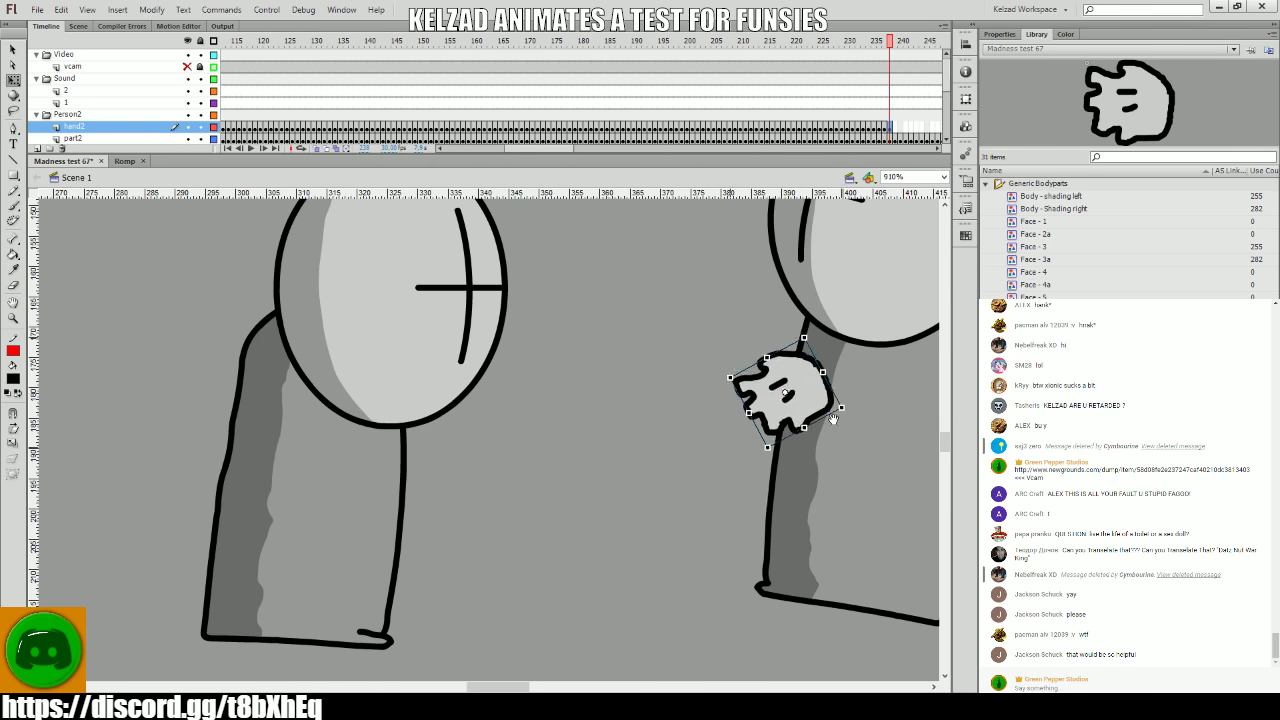
- Keyframe hand2 on frames 239 and 240, trailing the open hand in front of Person2's tilting body
drag(872, 405, 645, 520)
key(period)
drag(550, 515, 645, 515)
key(period)
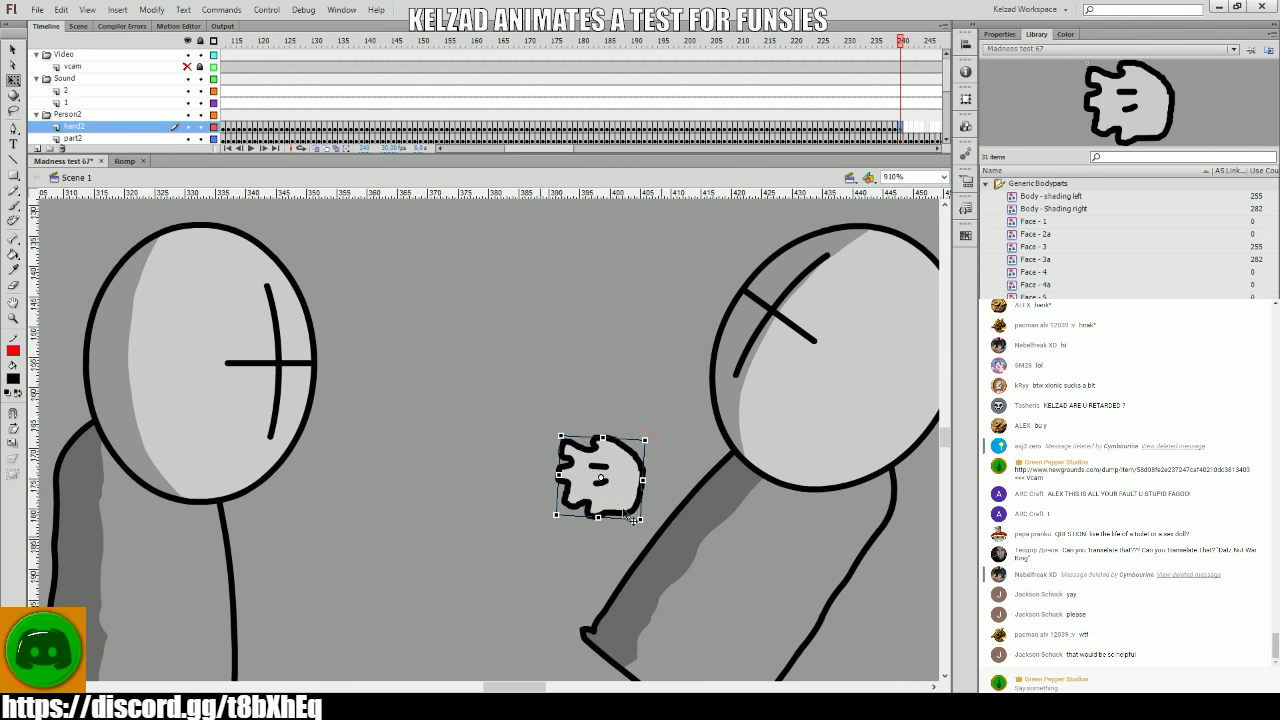
- Keyframe hand2 on frames 241 and 242, shifting and rotating the open hand as Person2 falls backward
key(period)
drag(590, 468, 644, 459)
drag(690, 497, 678, 513)
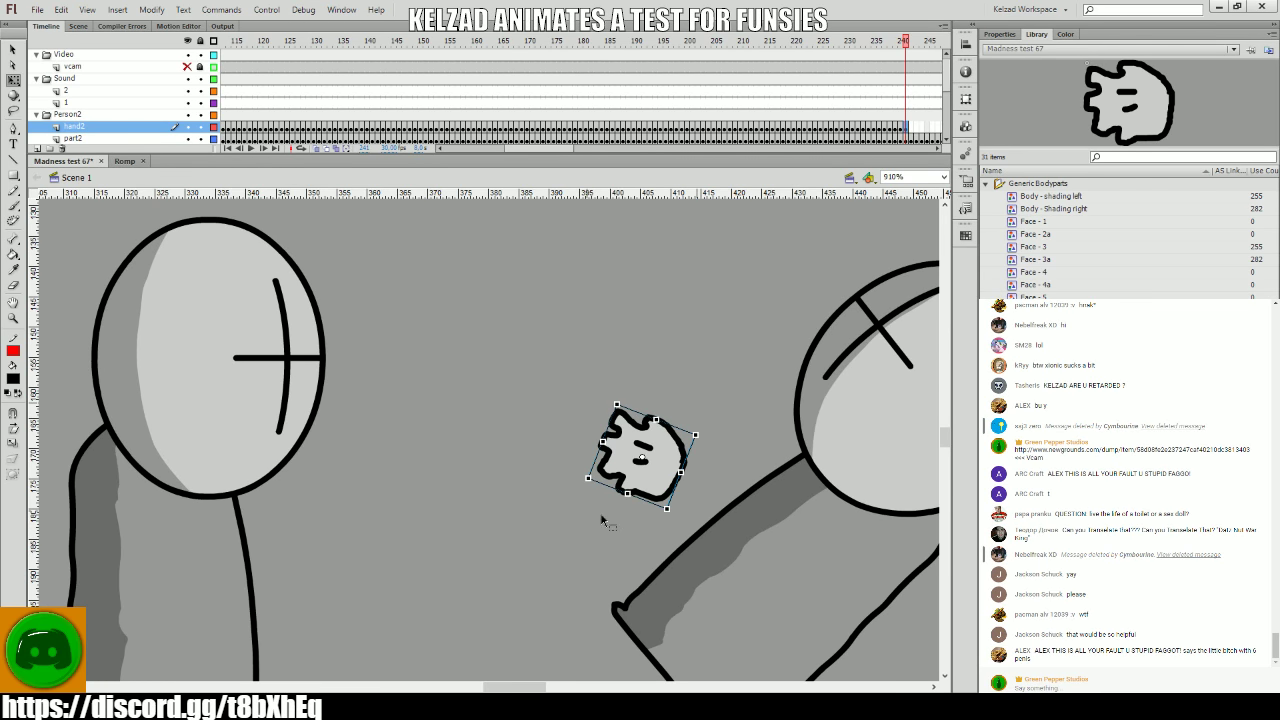
drag(658, 376, 531, 311)
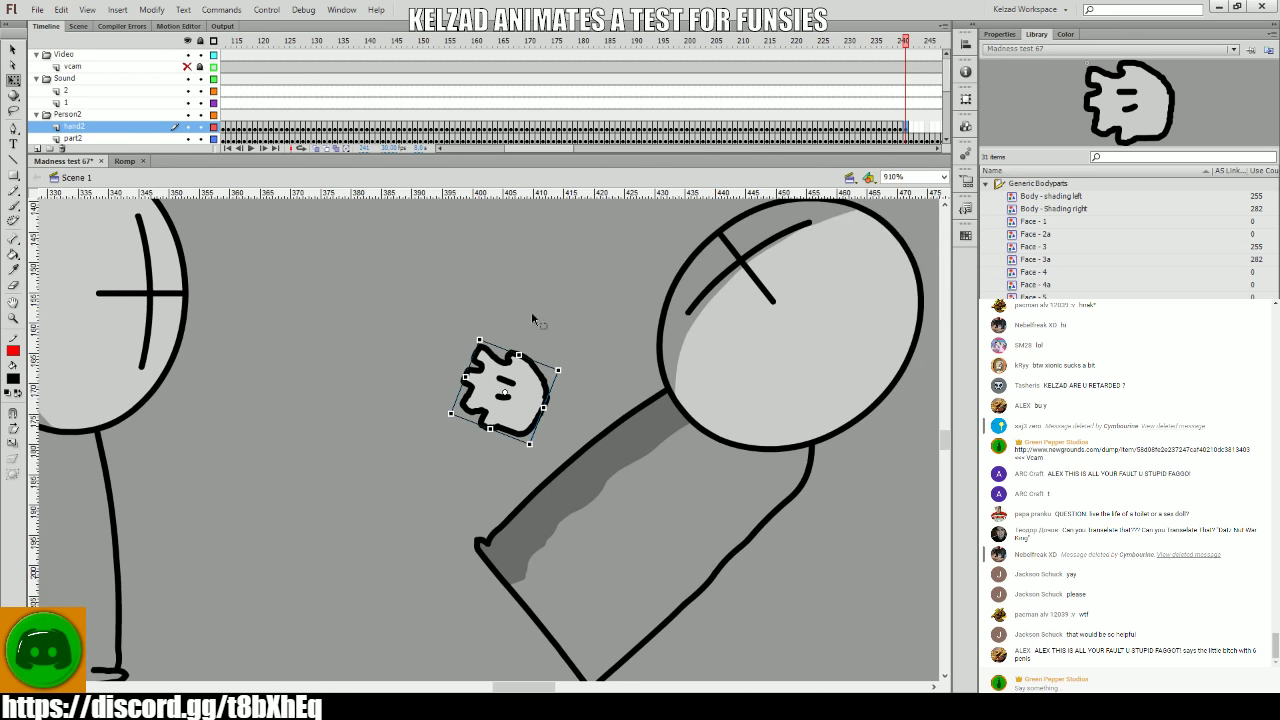
key(comma)
key(period)
key(period)
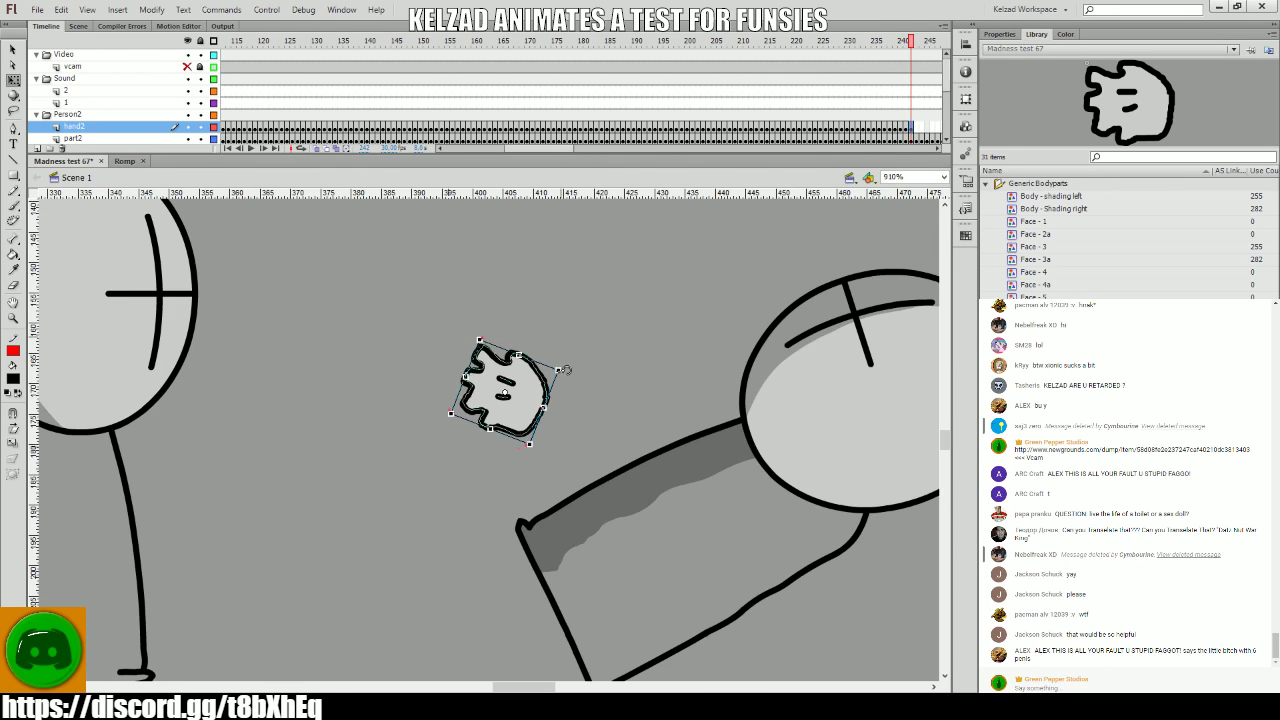
drag(560, 372, 678, 456)
- Keyframe hand2 on frames 243 to 246, turning the open hand fingers-up above Person2's fallen torso
key(period)
key(period)
key(period)
key(period)
key(period)
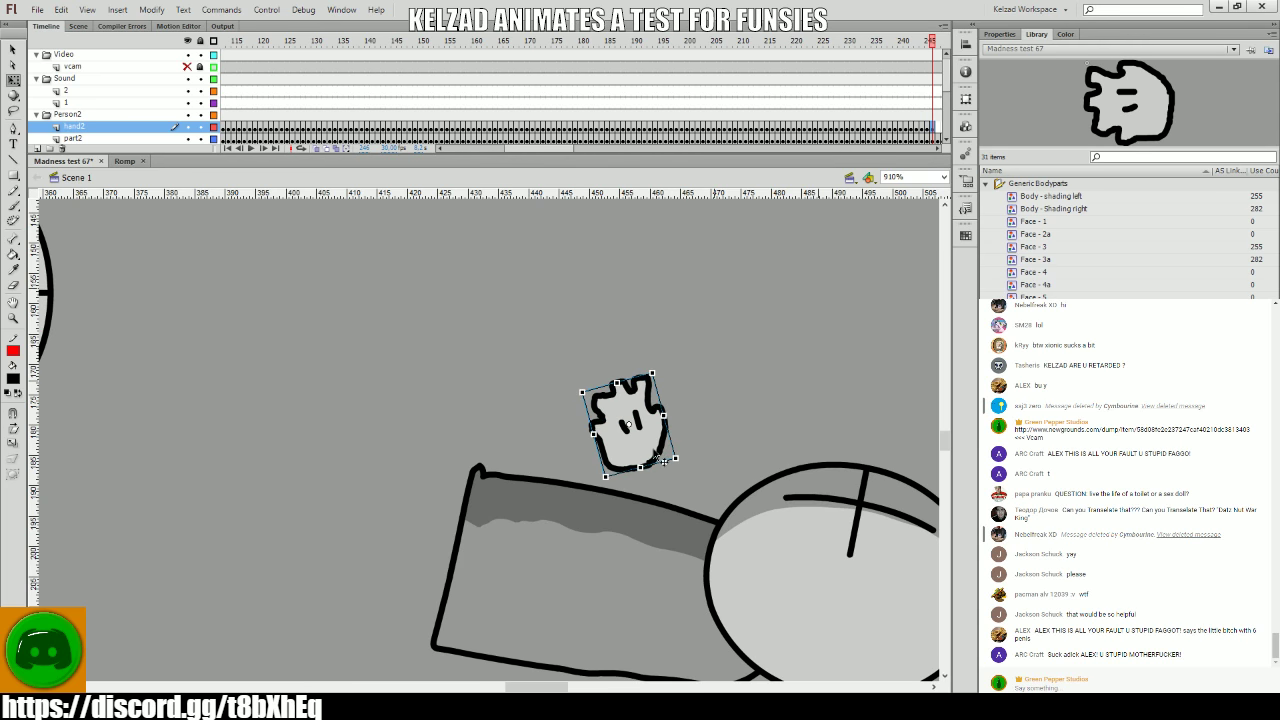
key(comma)
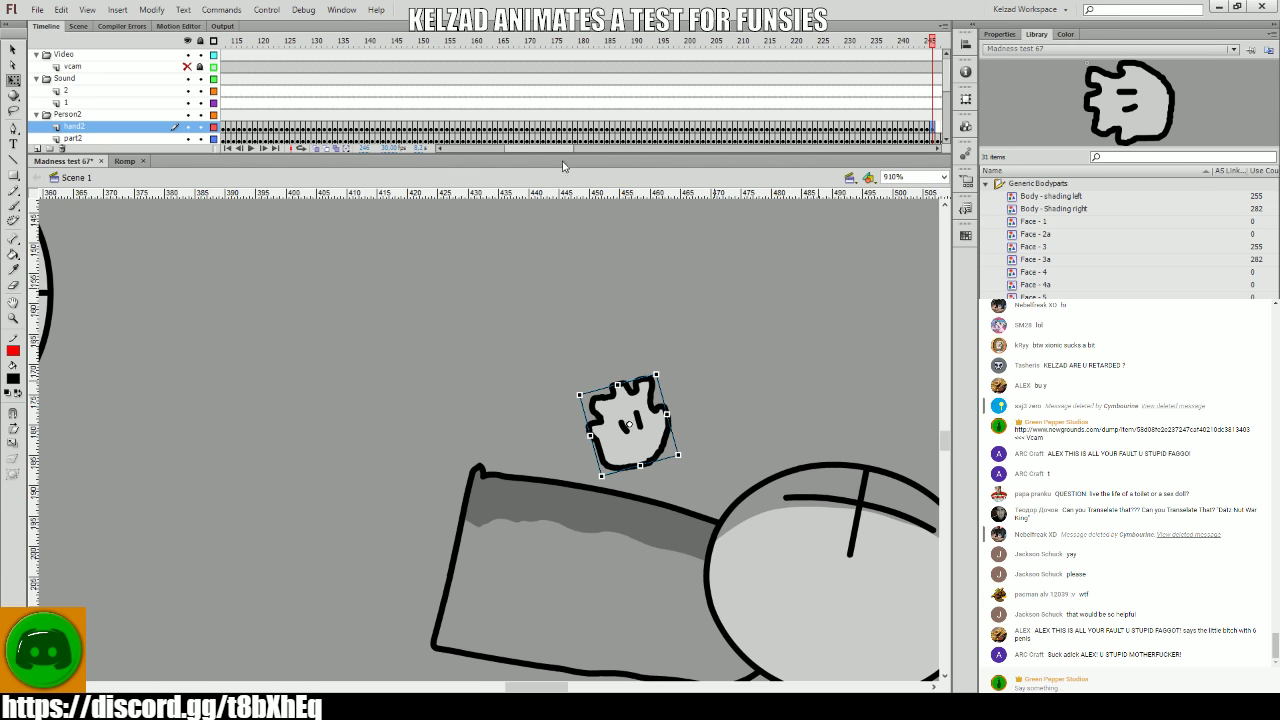
drag(560, 148, 584, 148)
key(period)
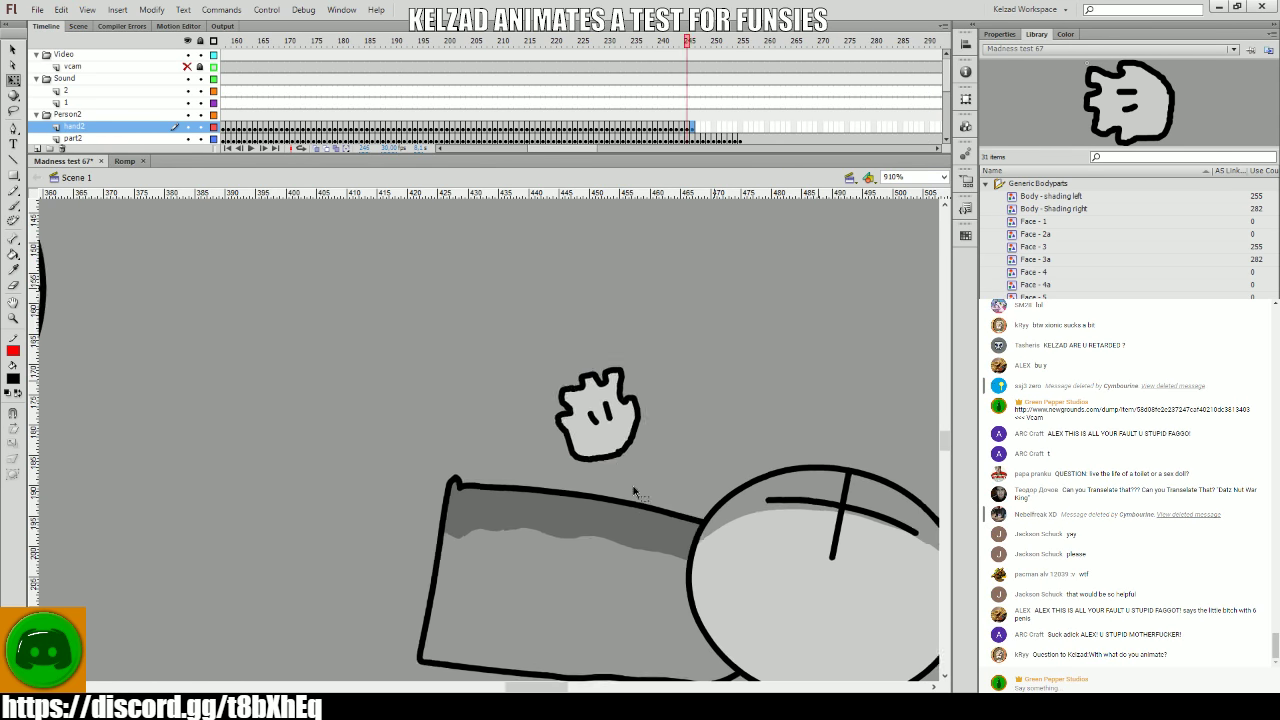
- Keyframe hand2 on frames 247 to 251, drifting the upright open hand toward Person2's head above the torso
key(period)
click(638, 450)
key(period)
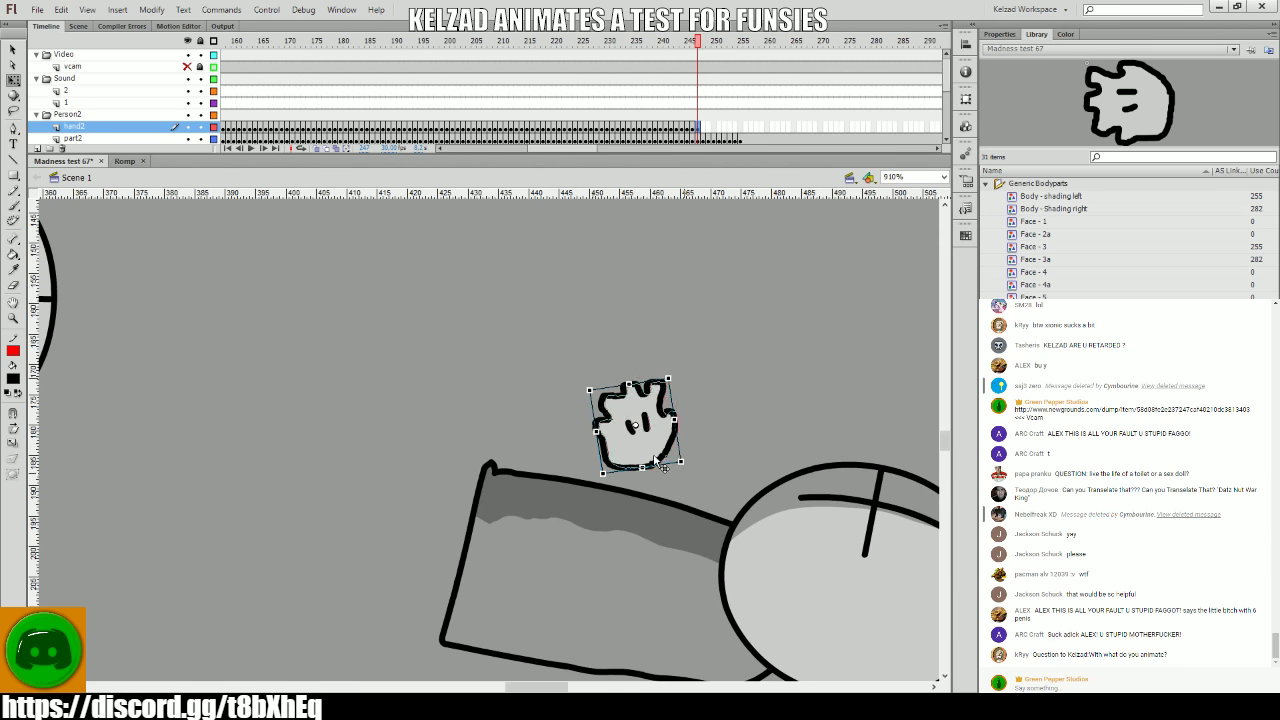
key(period)
key(period)
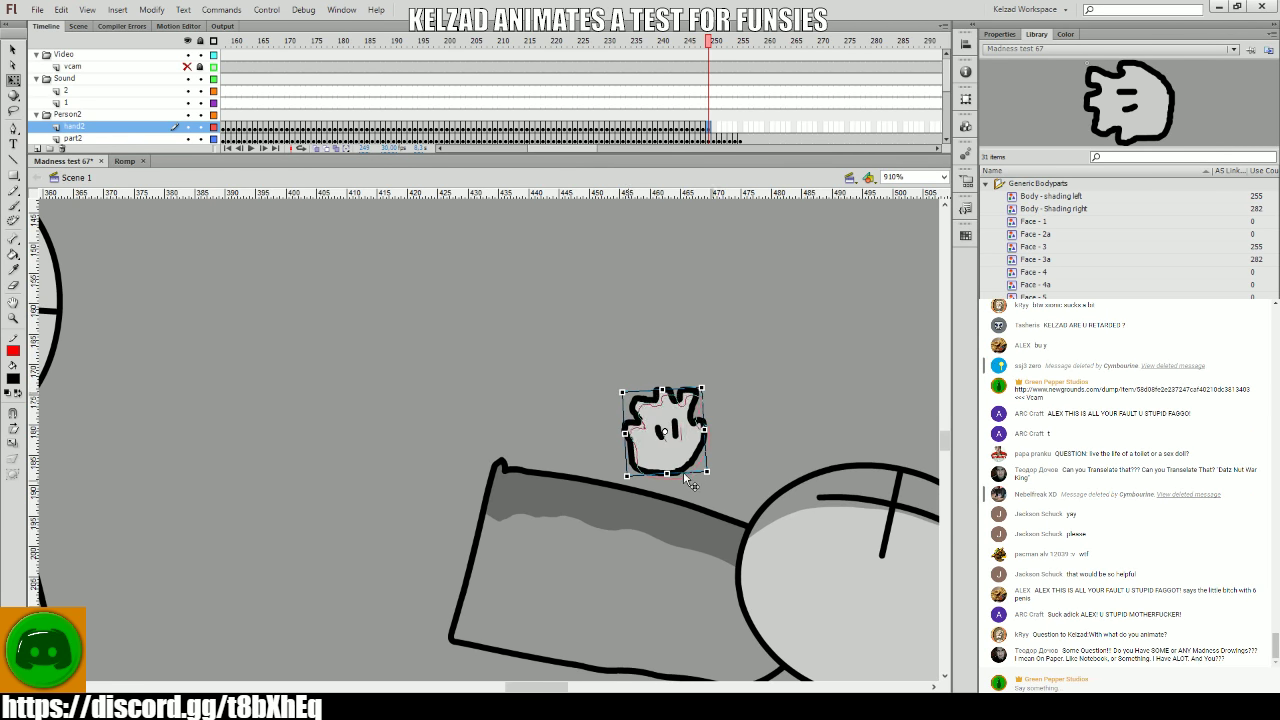
key(period)
key(period)
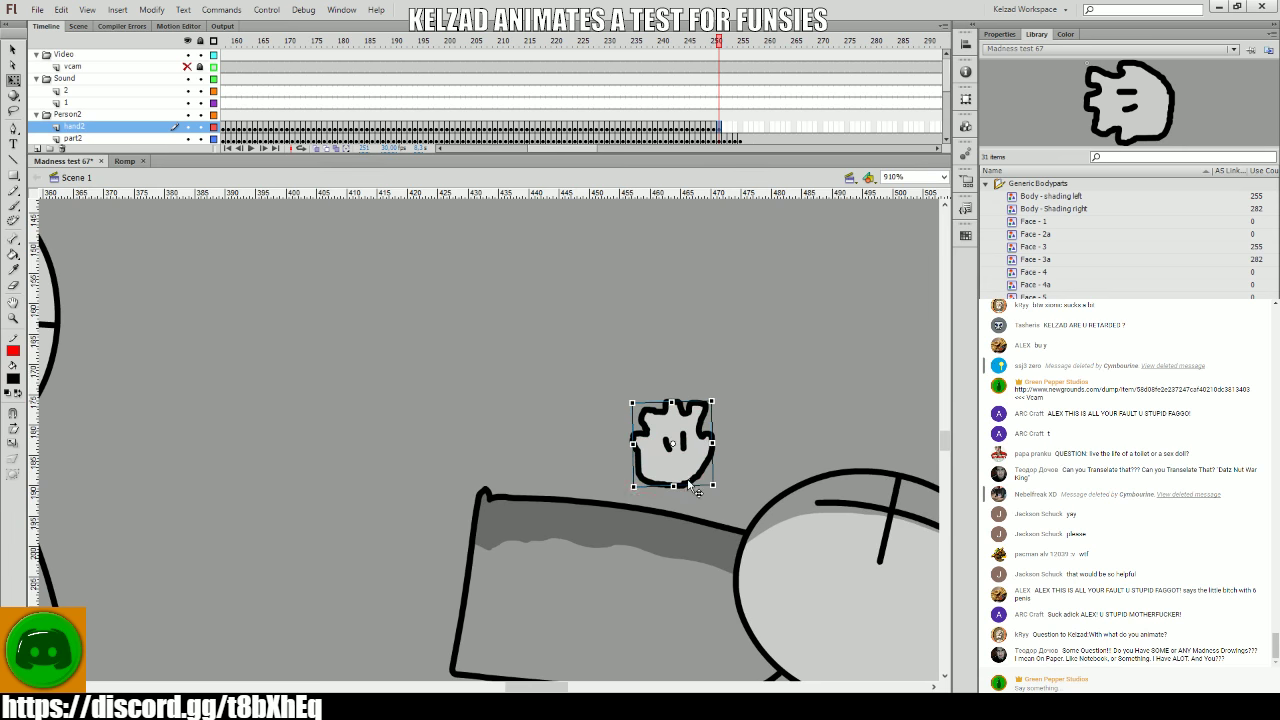
- Keyframe hand2 on frames 252 to 254, dropping the open hand onto Person2's torso and rotating it
drag(715, 480, 630, 578)
key(period)
key(period)
key(period)
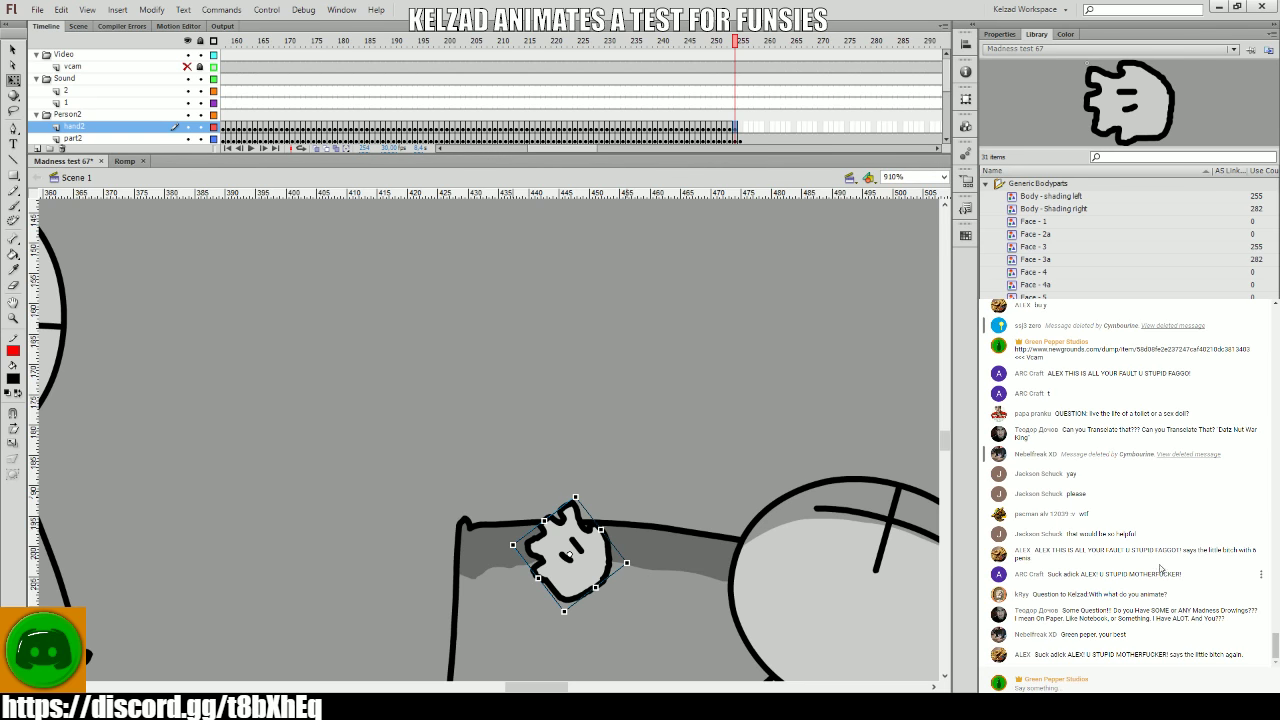
- Put the viewer who posted the abusive messages in timeout in the live chat
click(1260, 575)
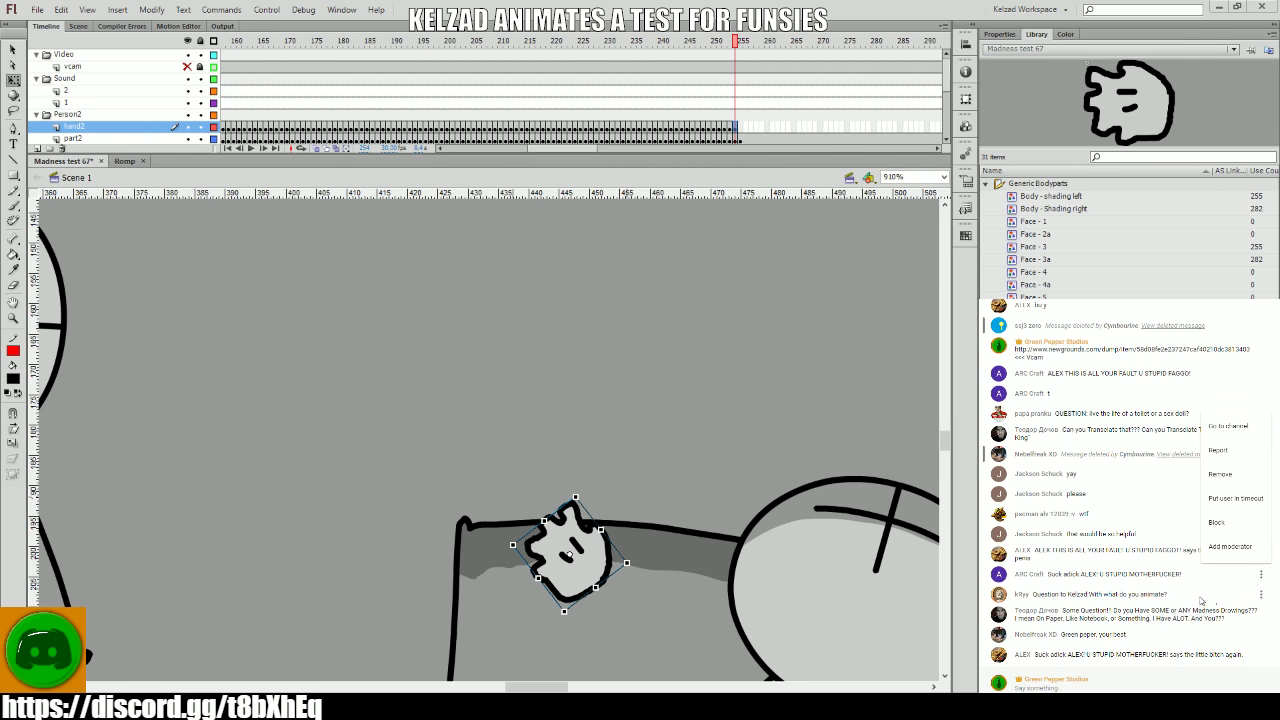
click(1232, 500)
click(450, 420)
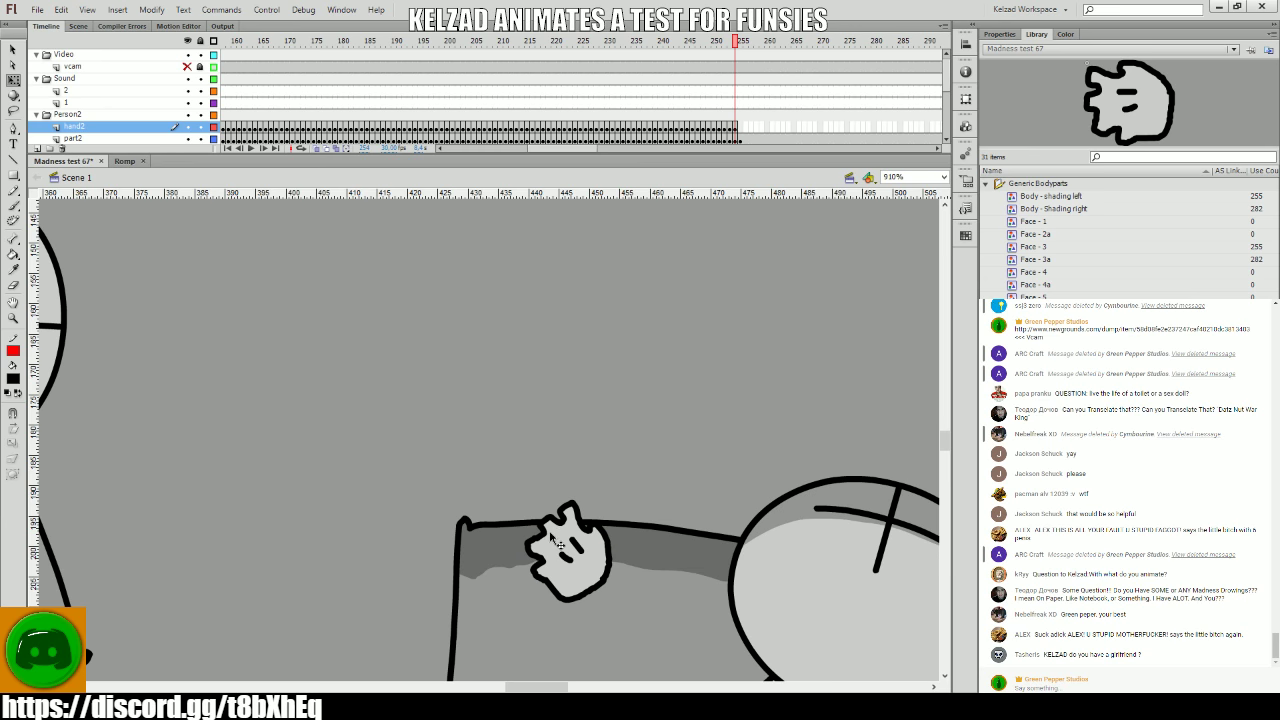
- Keyframe hand2 on frames 255 and 256, lowering the open hand onto Person2's torso and turning the fingers away from the head
key(comma)
key(comma)
key(period)
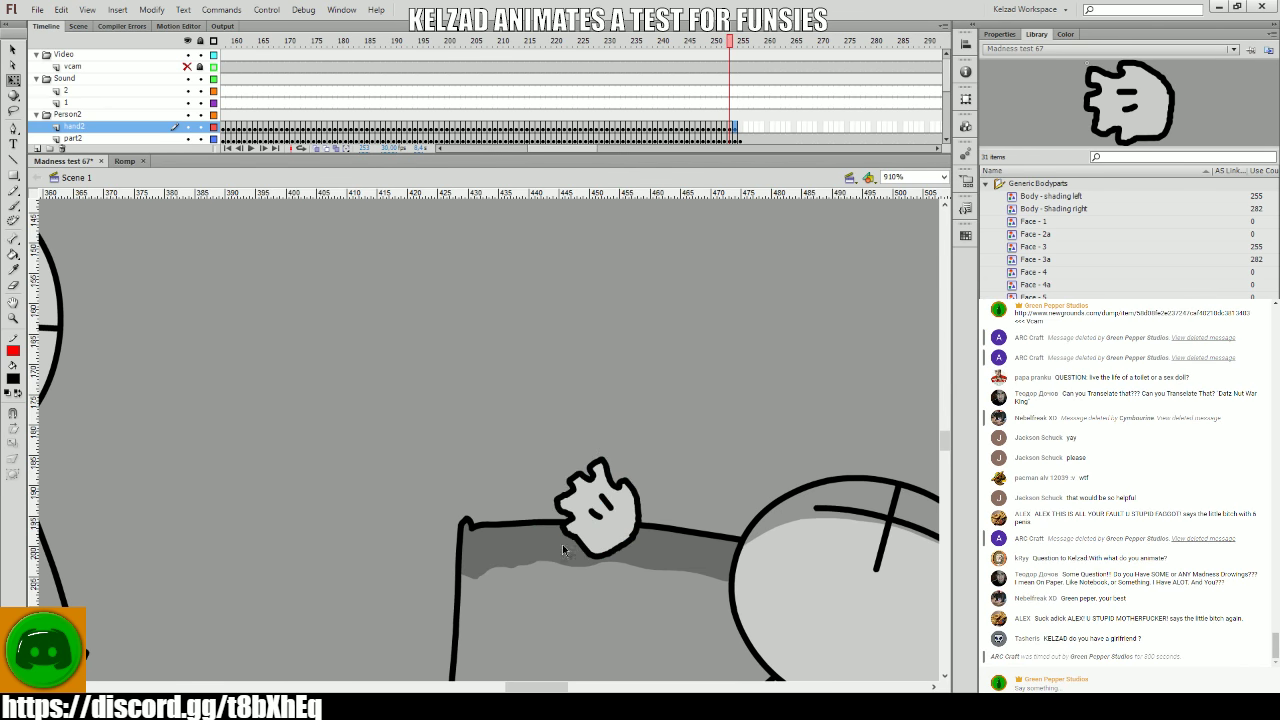
key(period)
click(562, 544)
key(period)
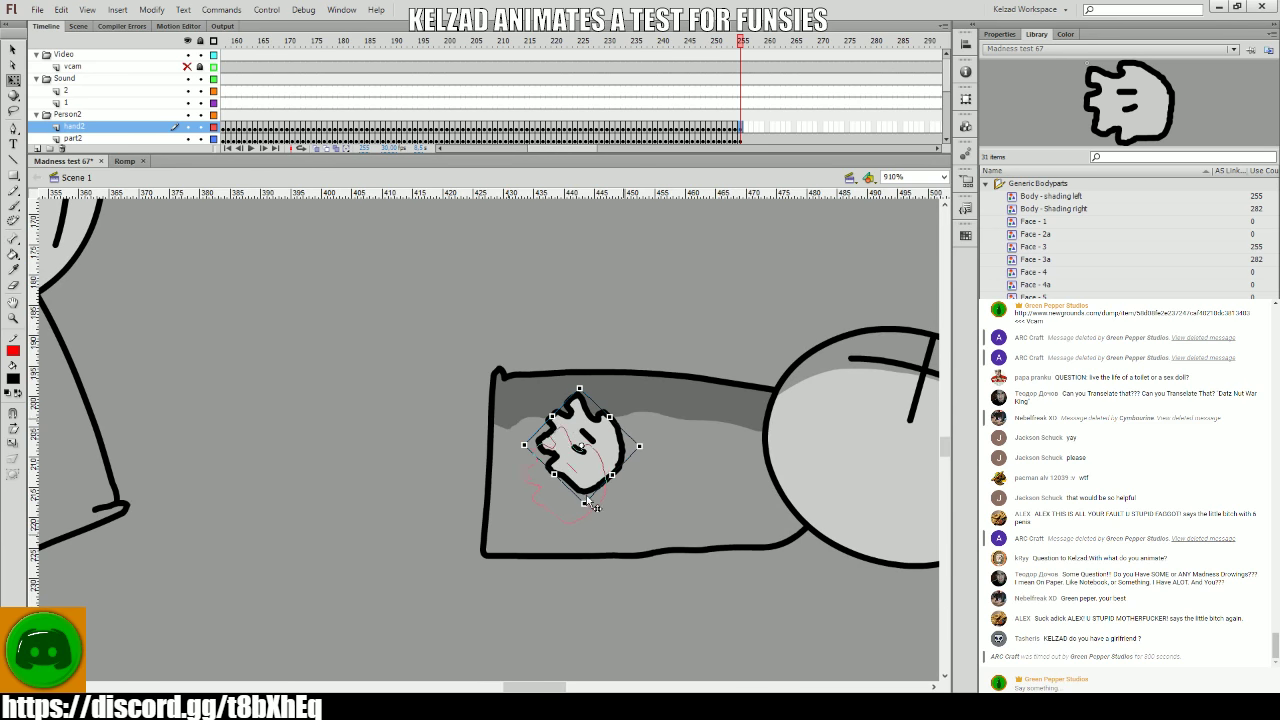
key(Left)
key(Down)
key(Down)
key(Down)
key(Return)
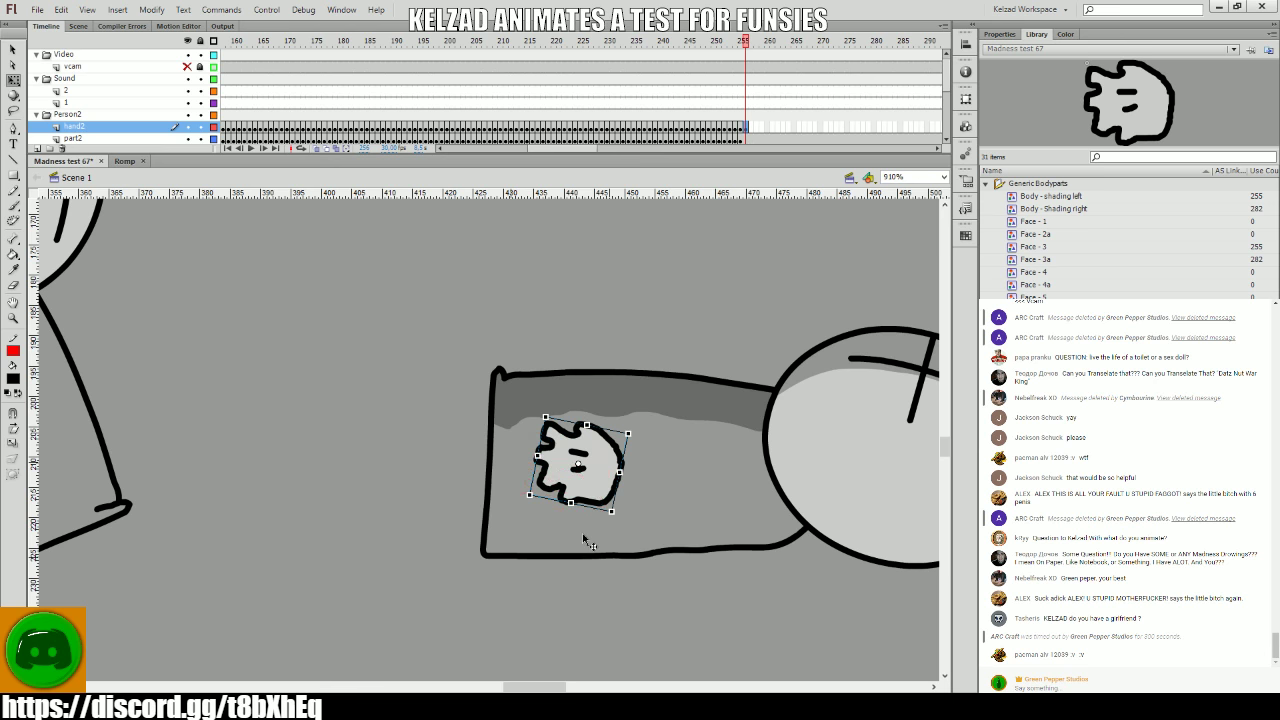
- Keyframe hand2 on frames 257 to 260, dropping the open hand to the lower corner of Person2's torso
key(.)
drag(597, 540, 585, 570)
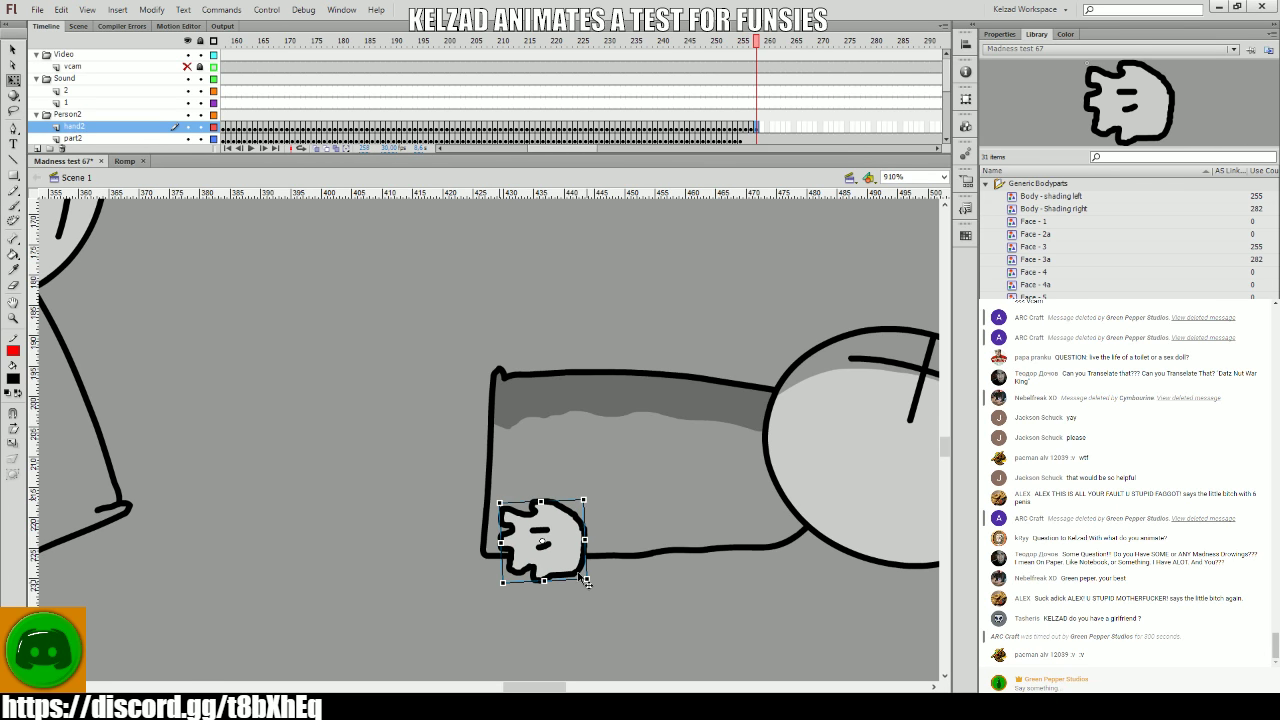
key(.)
key(.)
- Play back Person2's fall repeatedly from around frame 225 to check hand2's motion
drag(772, 127, 794, 100)
drag(575, 103, 401, 104)
key(Return)
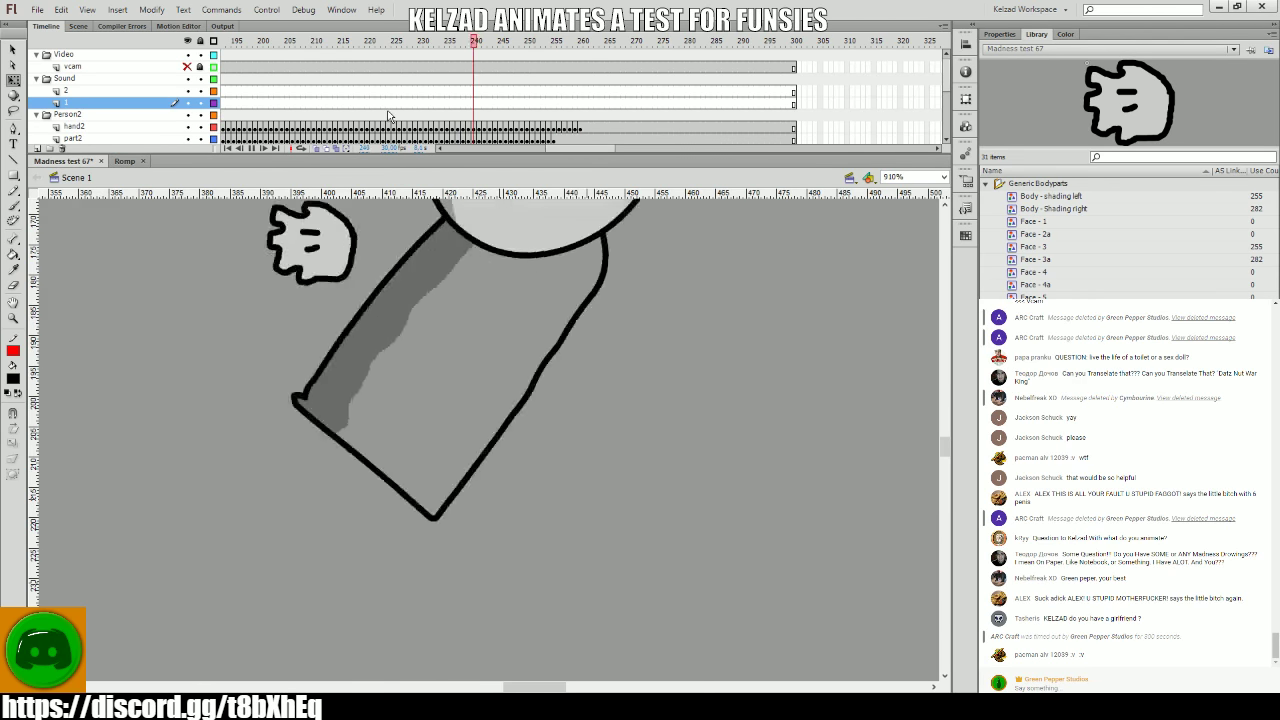
click(369, 116)
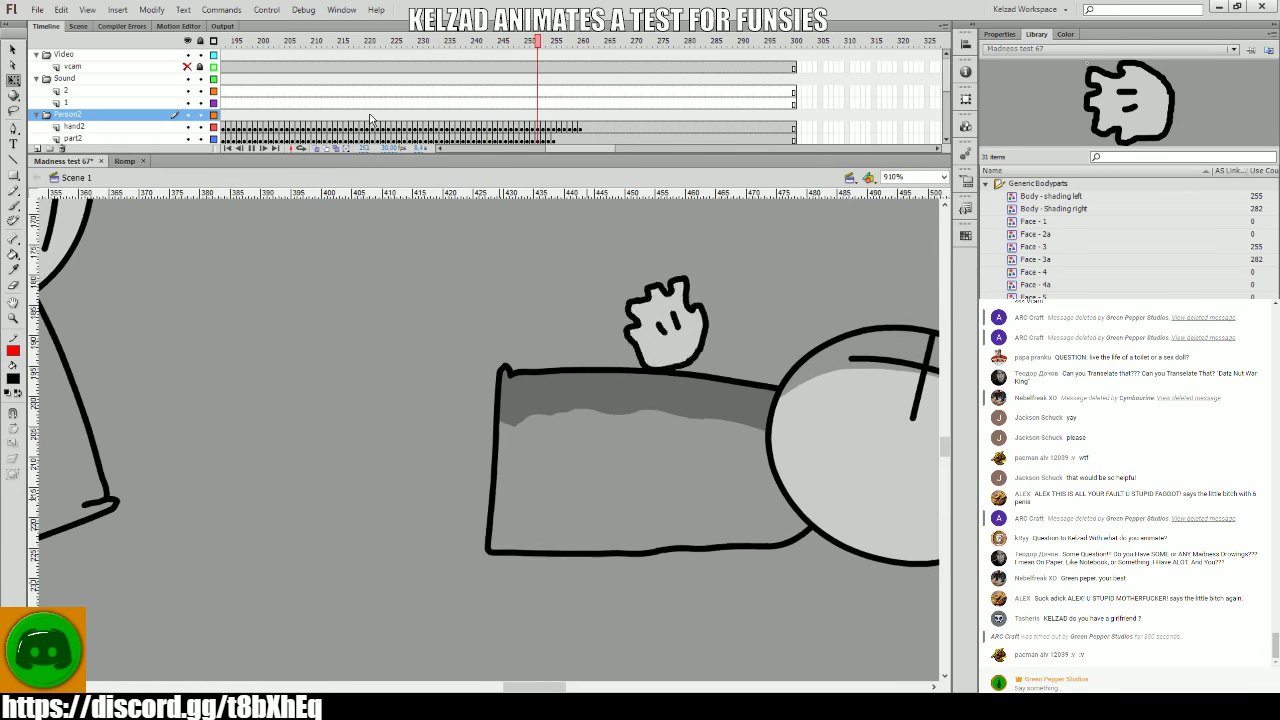
drag(391, 103, 467, 105)
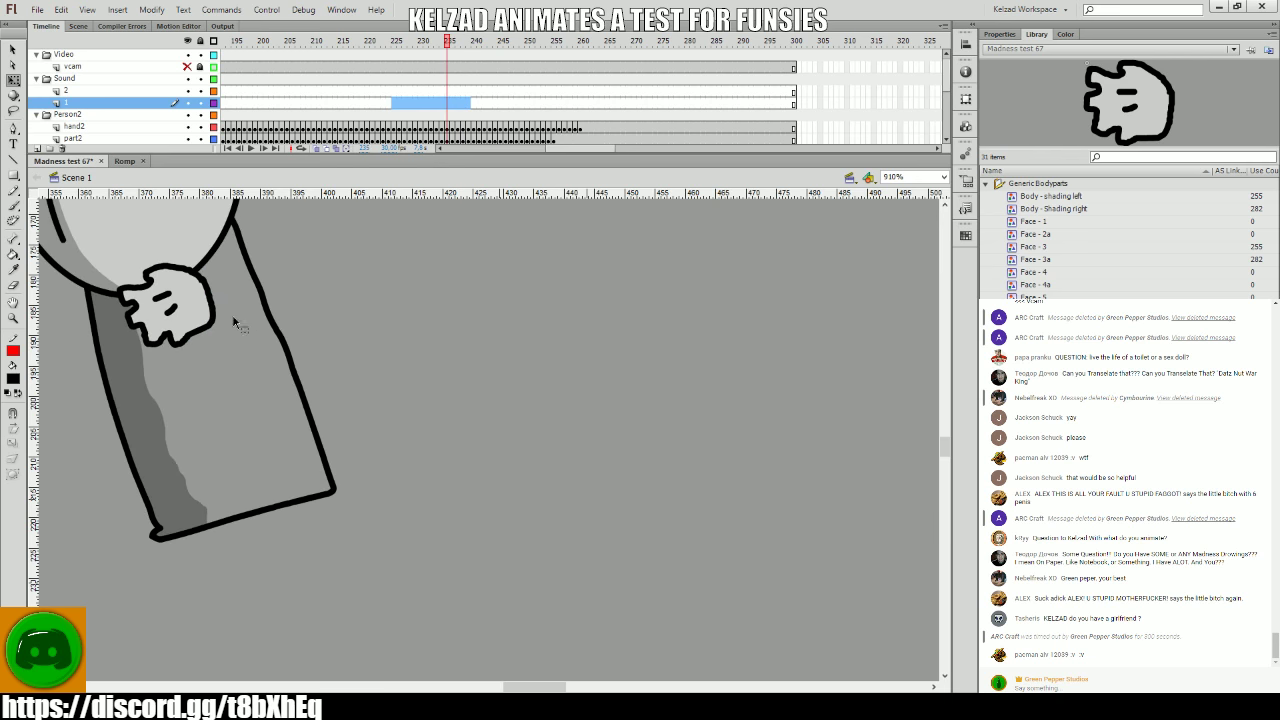
click(447, 127)
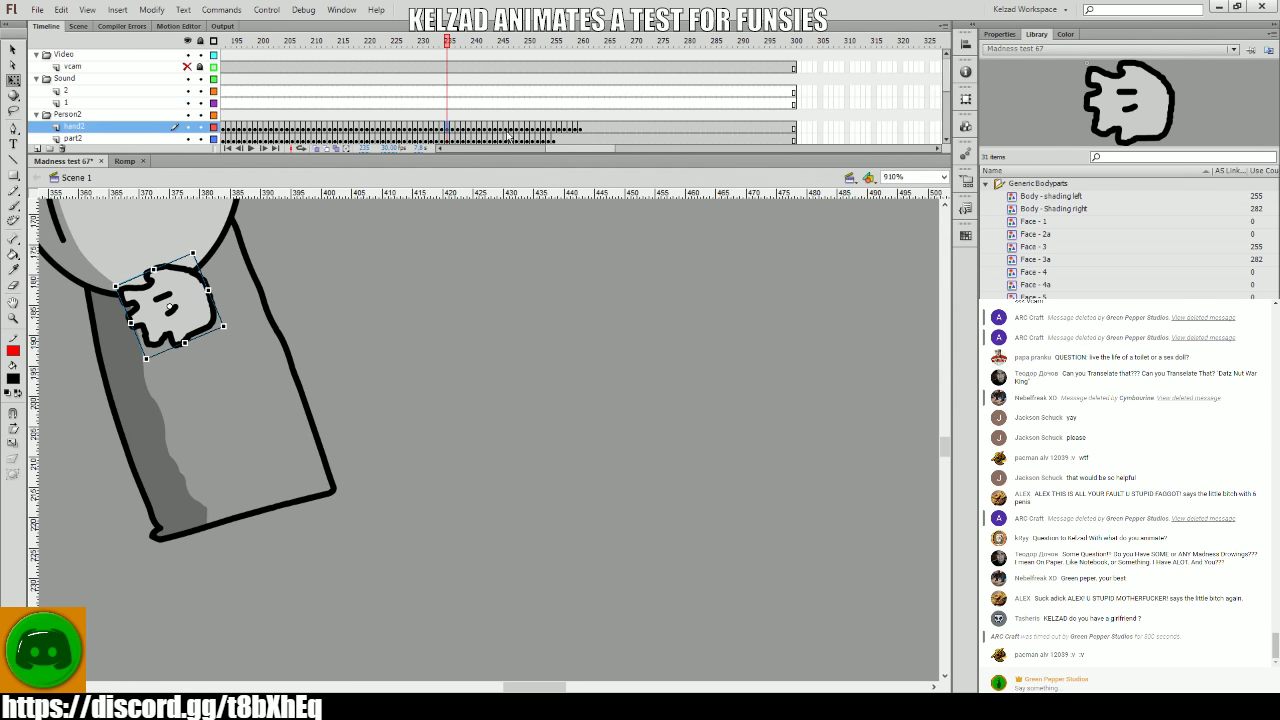
click(417, 103)
key(Return)
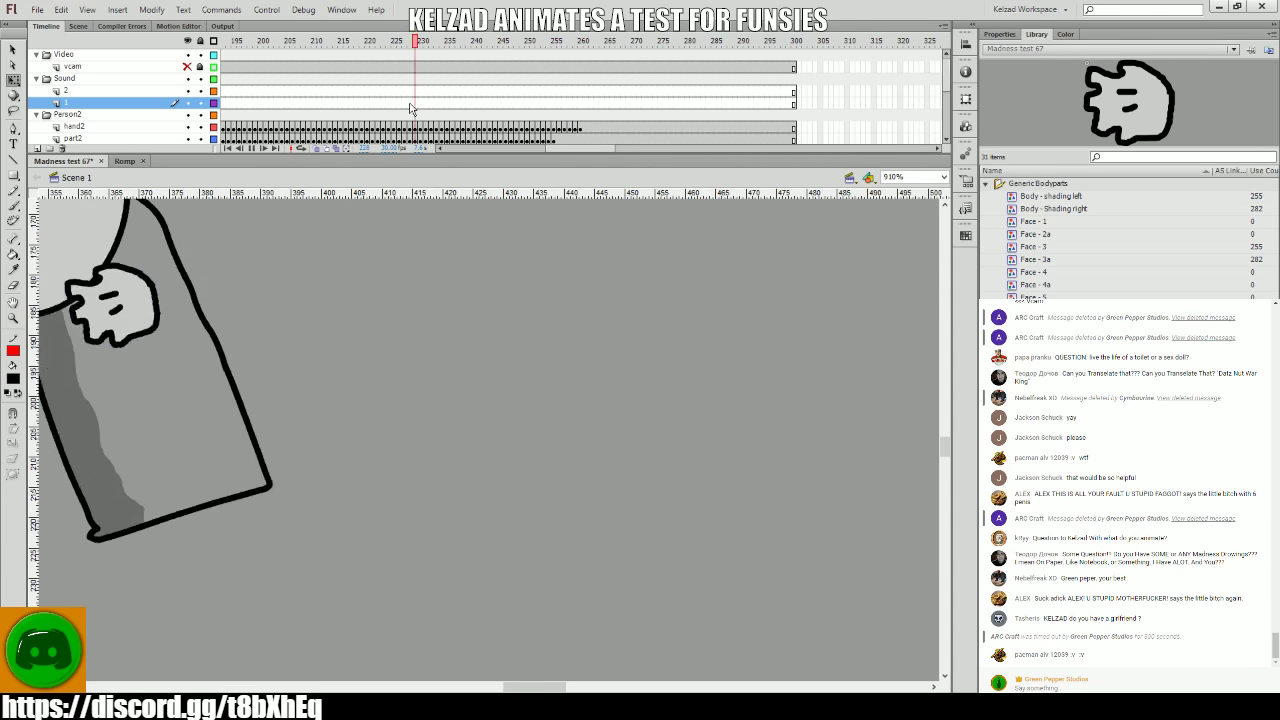
drag(431, 91, 460, 96)
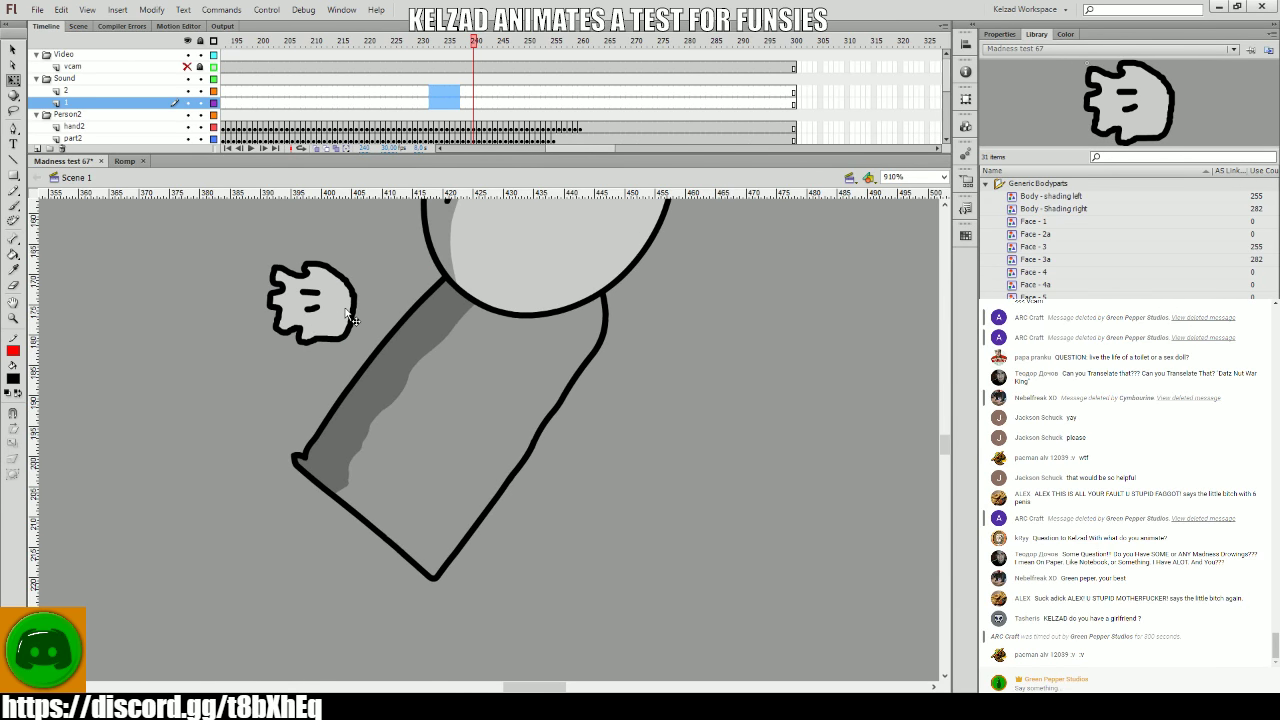
click(350, 328)
click(430, 104)
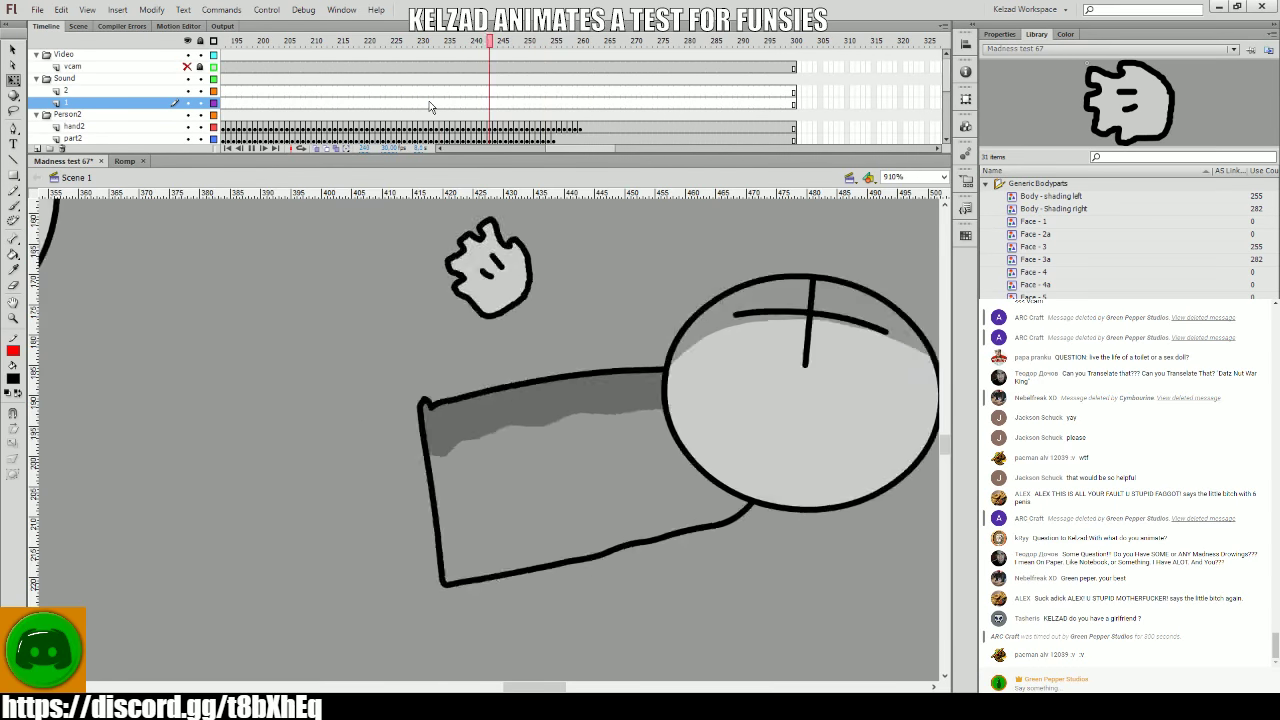
click(441, 91)
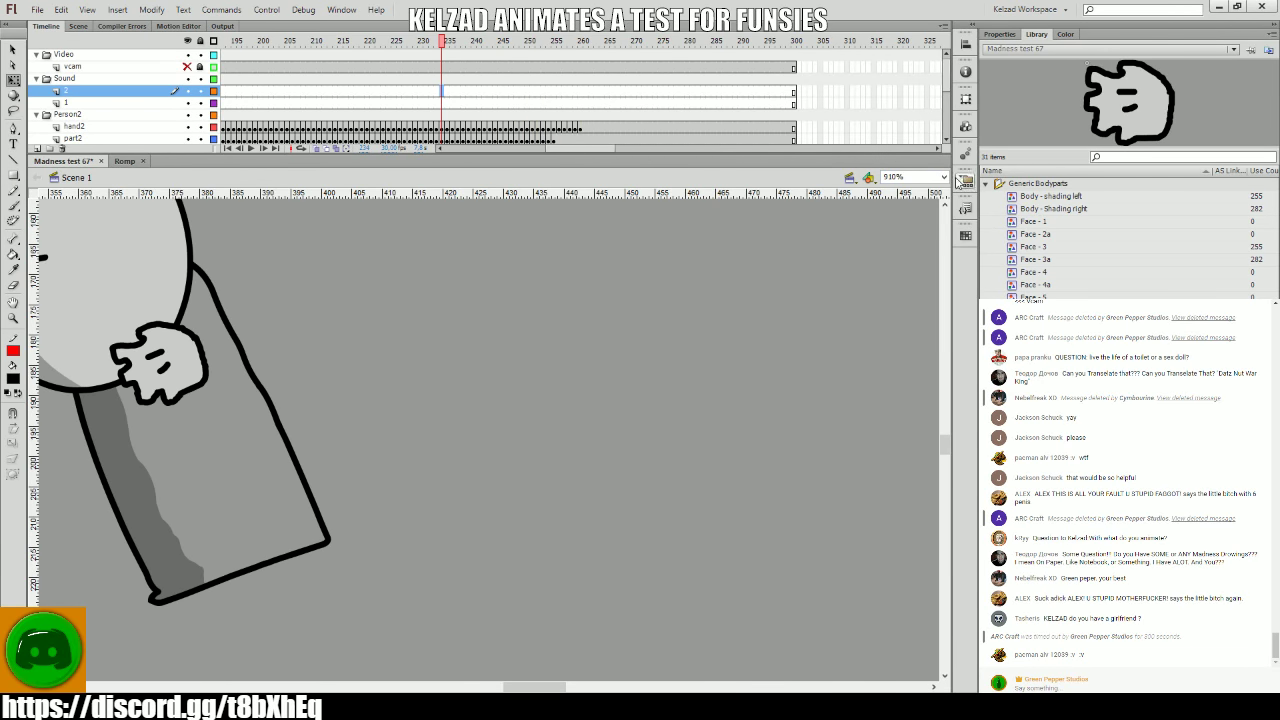
- Set the stage zoom to 100%, frame both characters and replay the swing and fall
text(100)
key(Return)
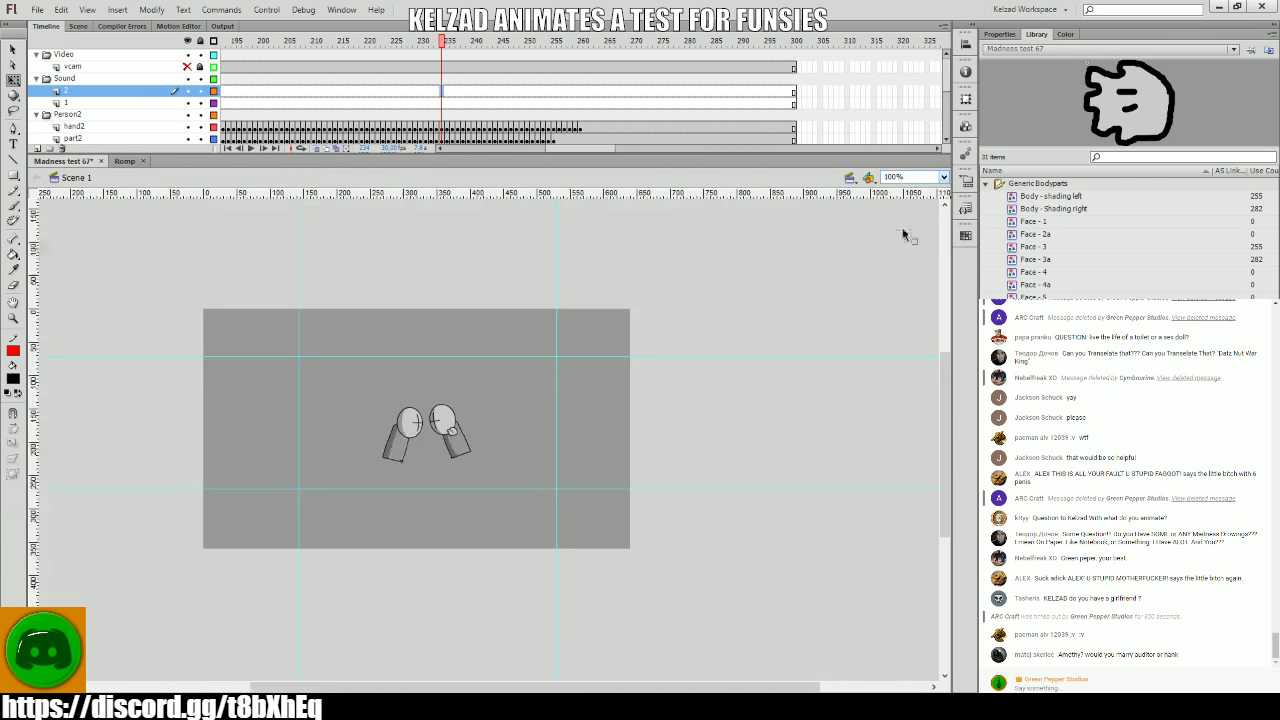
drag(494, 469, 350, 364)
click(358, 91)
key(Return)
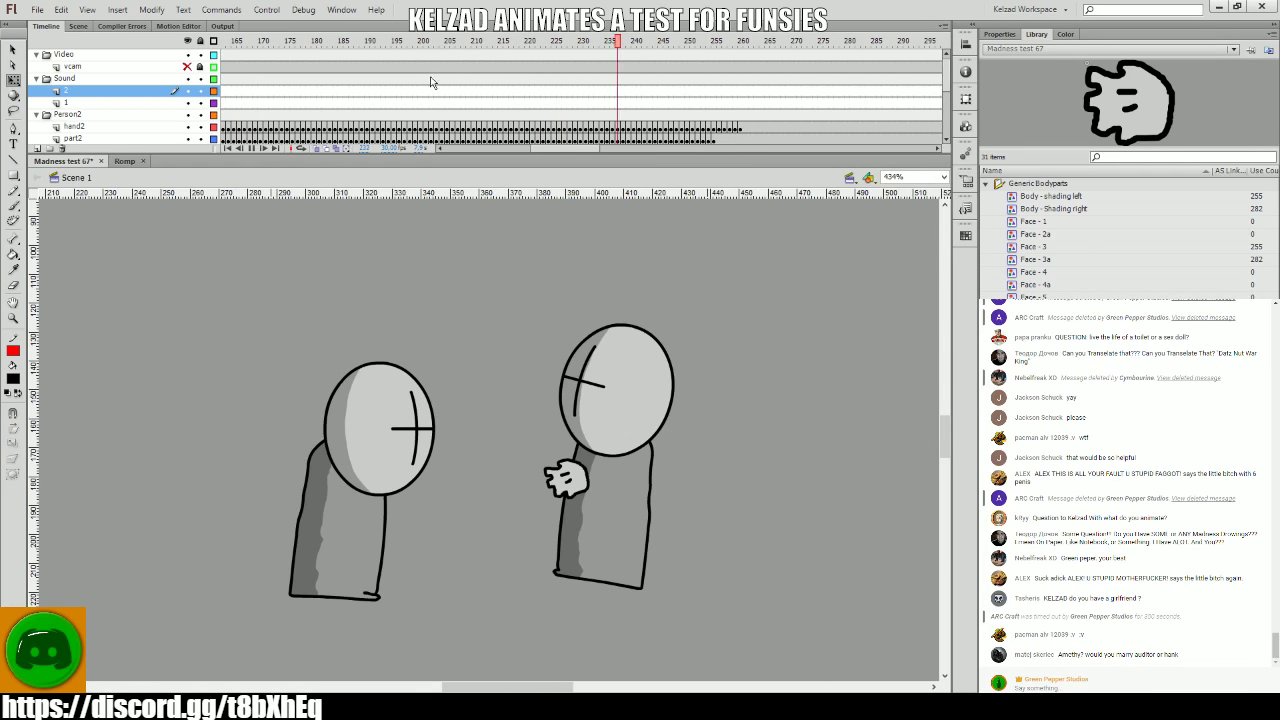
click(482, 83)
- Compare hand2 on frames 193 to 197 and adjust its position on frame 194 beside Person2's shoulder
drag(525, 105, 392, 123)
key(period)
key(period)
key(period)
key(period)
key(period)
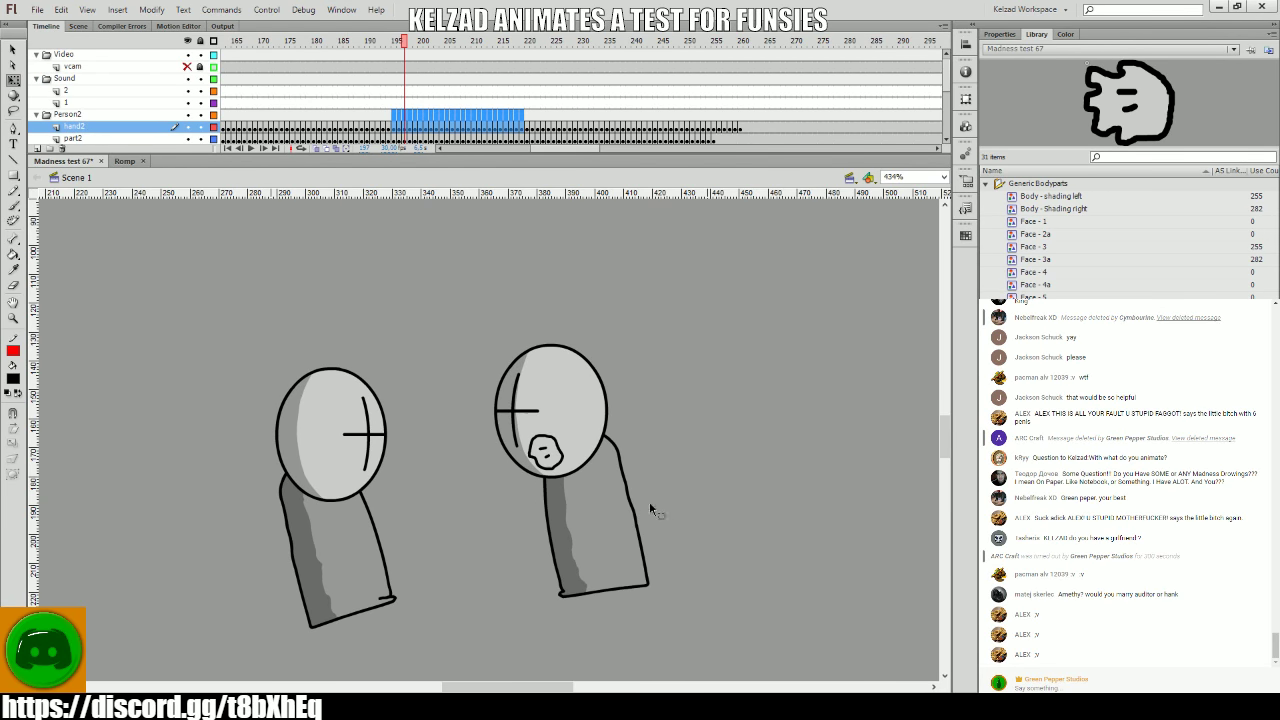
key(comma)
key(comma)
key(comma)
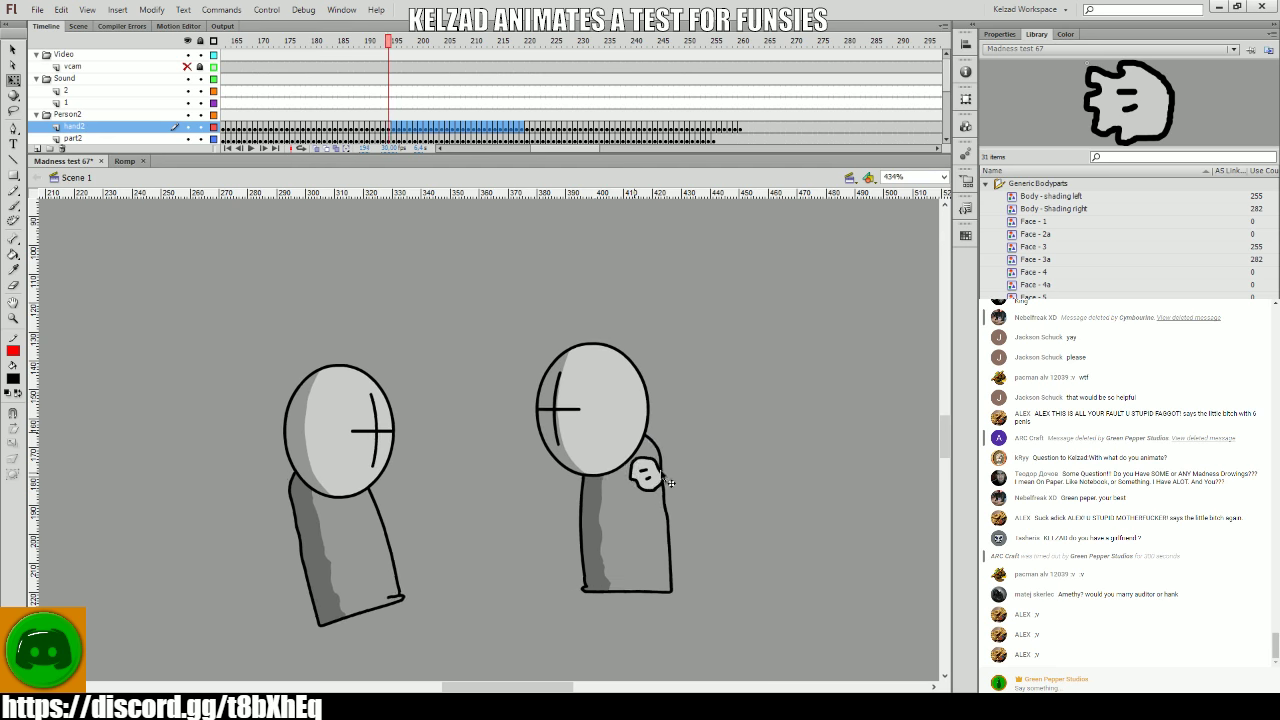
click(640, 463)
key(comma)
key(period)
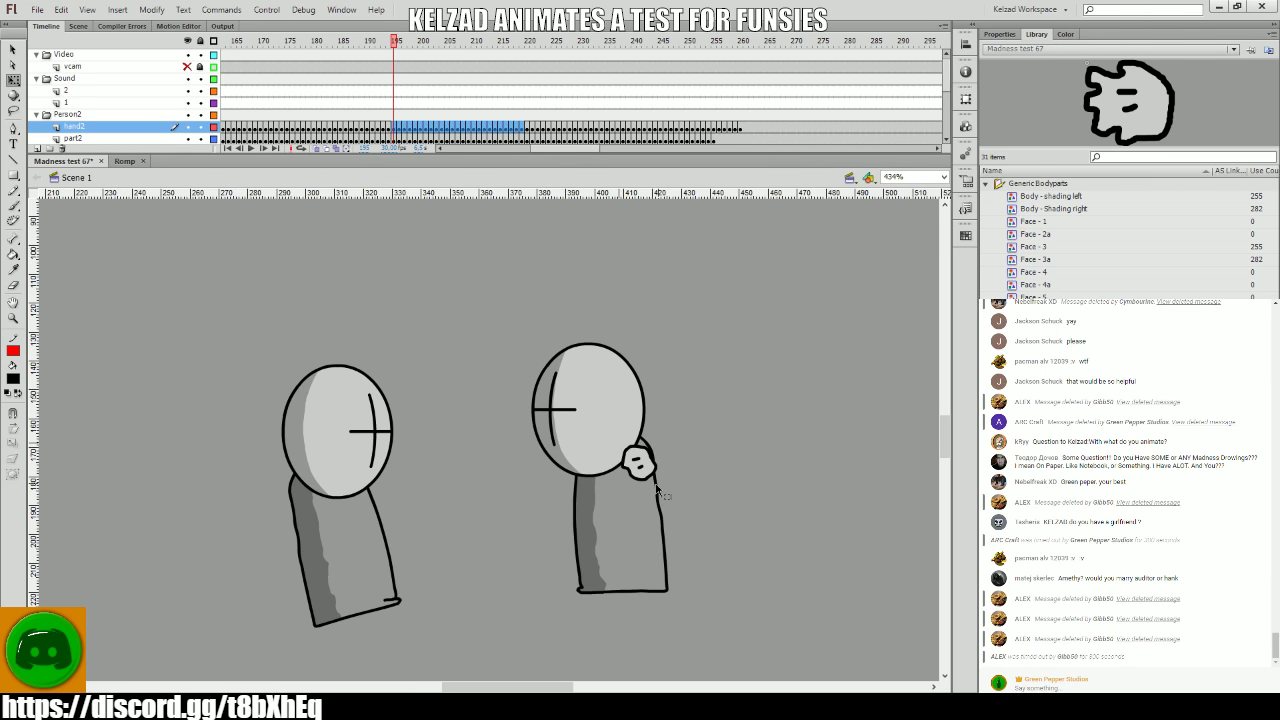
key(comma)
- Adjust hand2's position on frames 198 and 199, between the two characters during the forward swing
key(period)
key(period)
key(period)
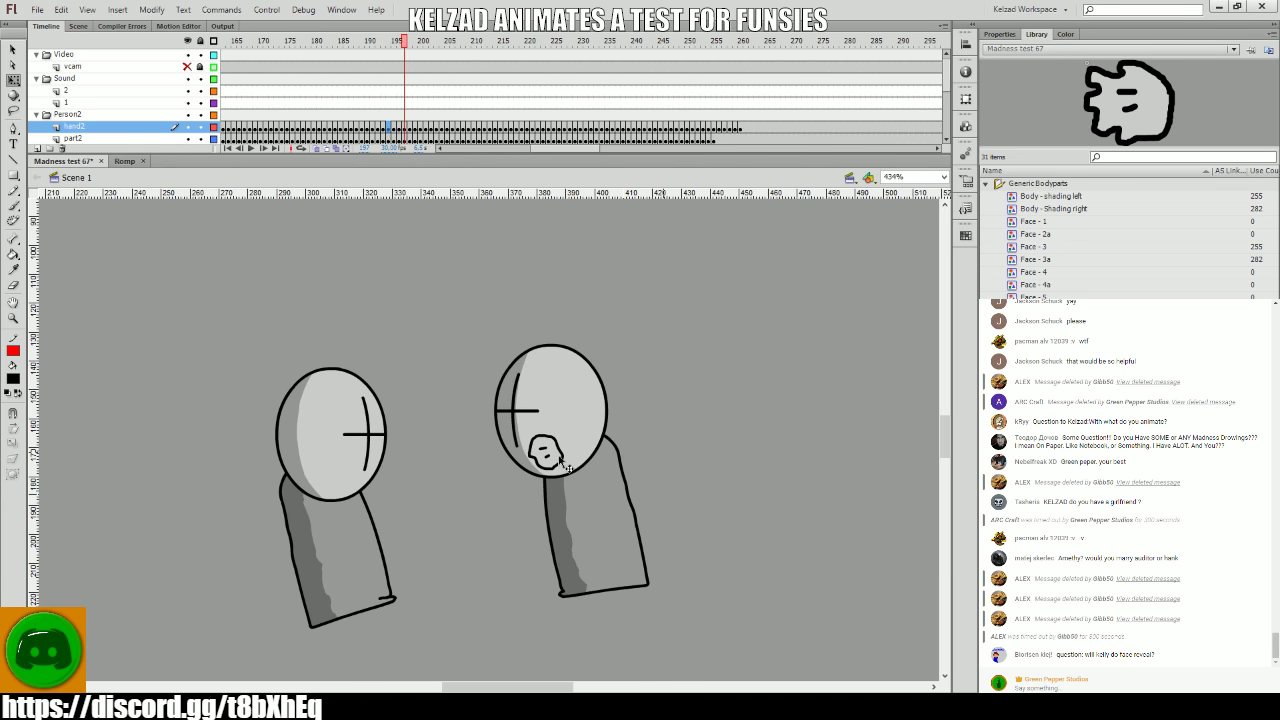
key(period)
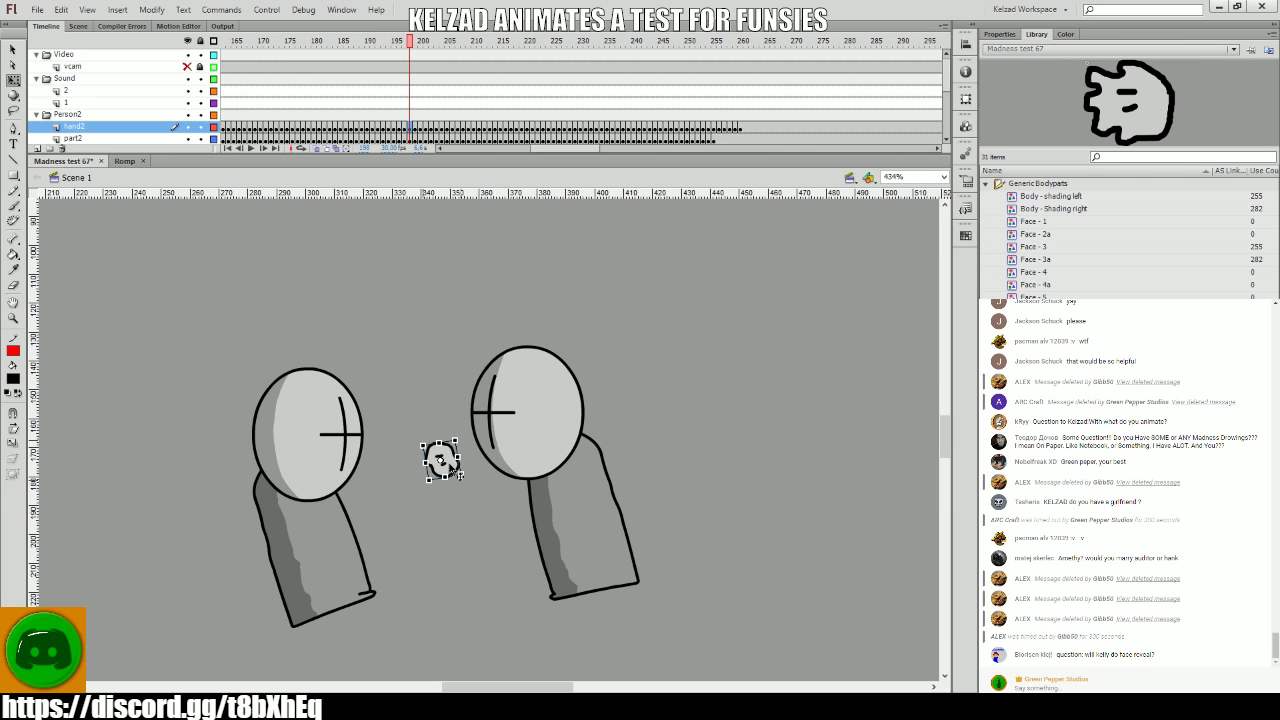
key(period)
key(period)
key(period)
key(comma)
key(comma)
key(comma)
key(period)
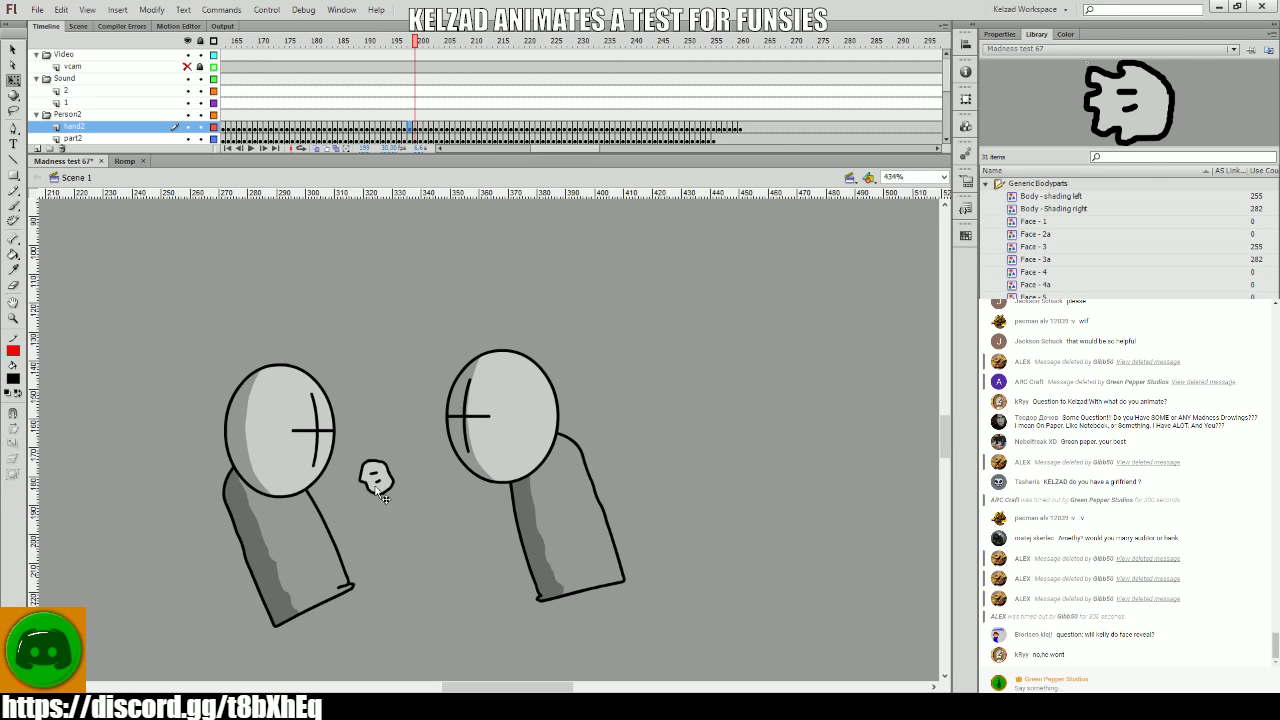
- Play back the swing and the earlier frames leading up to frame 173 to check hand2's motion
key(Return)
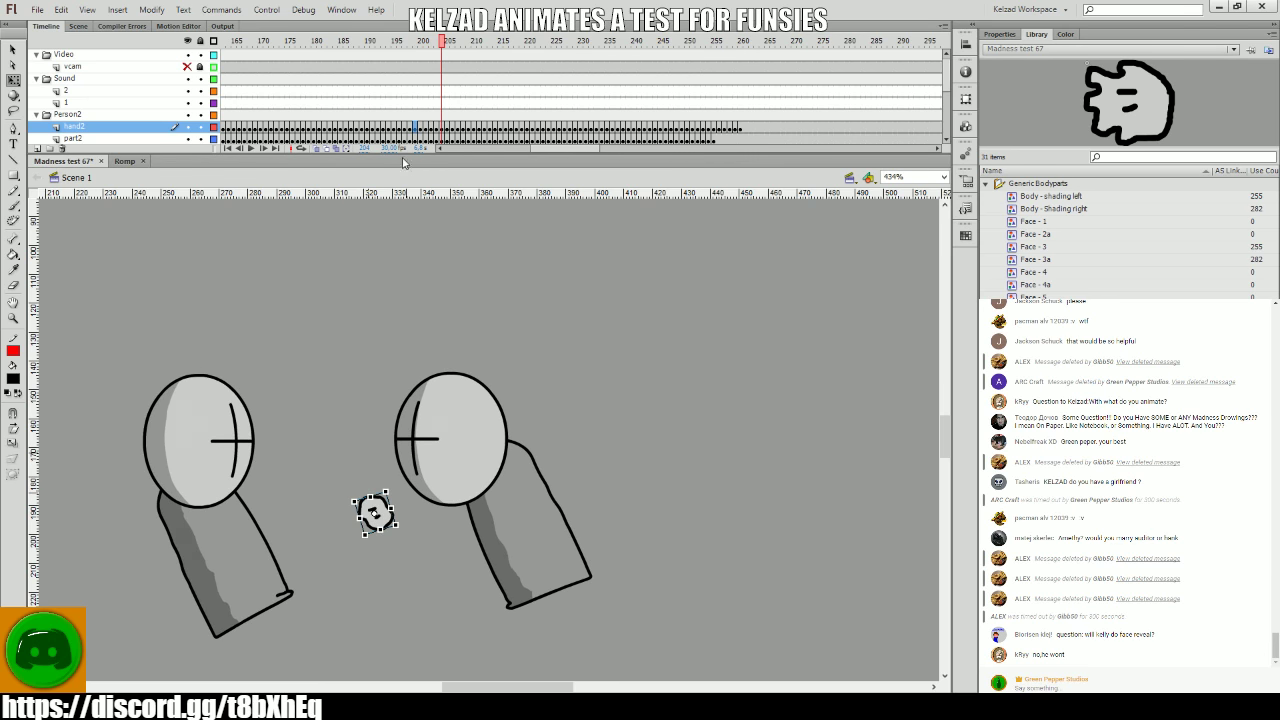
click(386, 105)
click(272, 115)
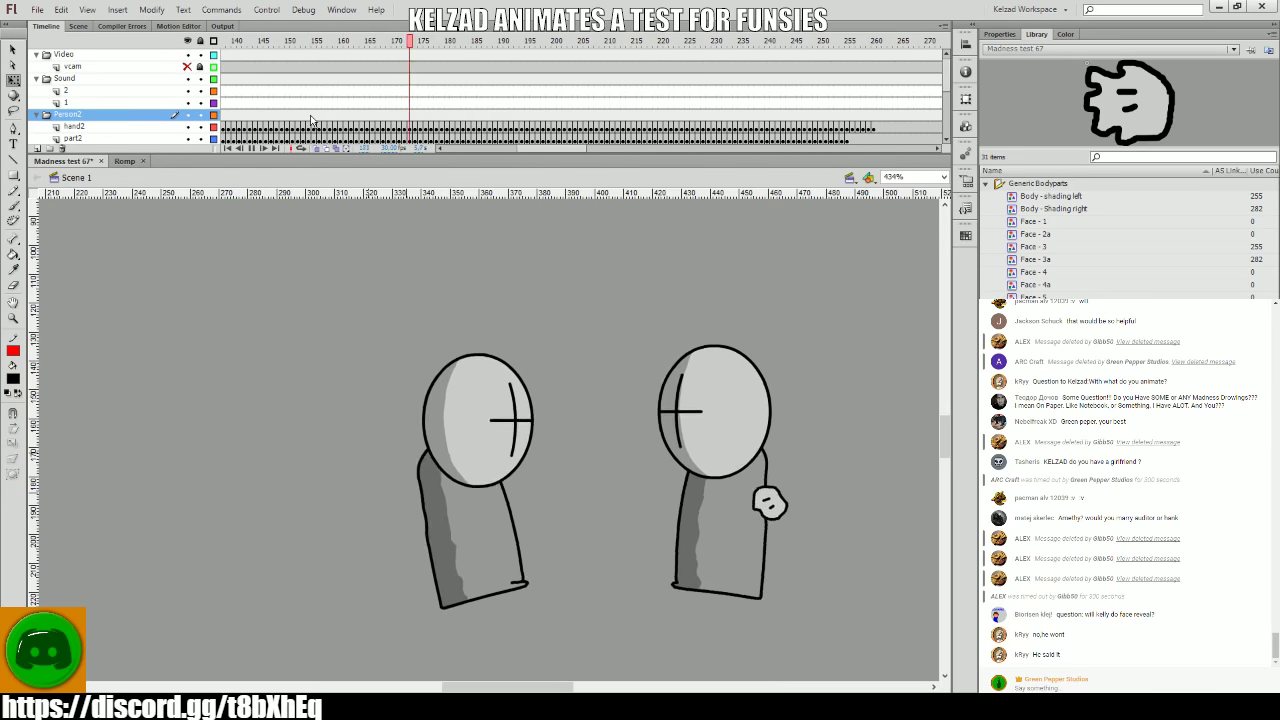
drag(375, 103, 408, 103)
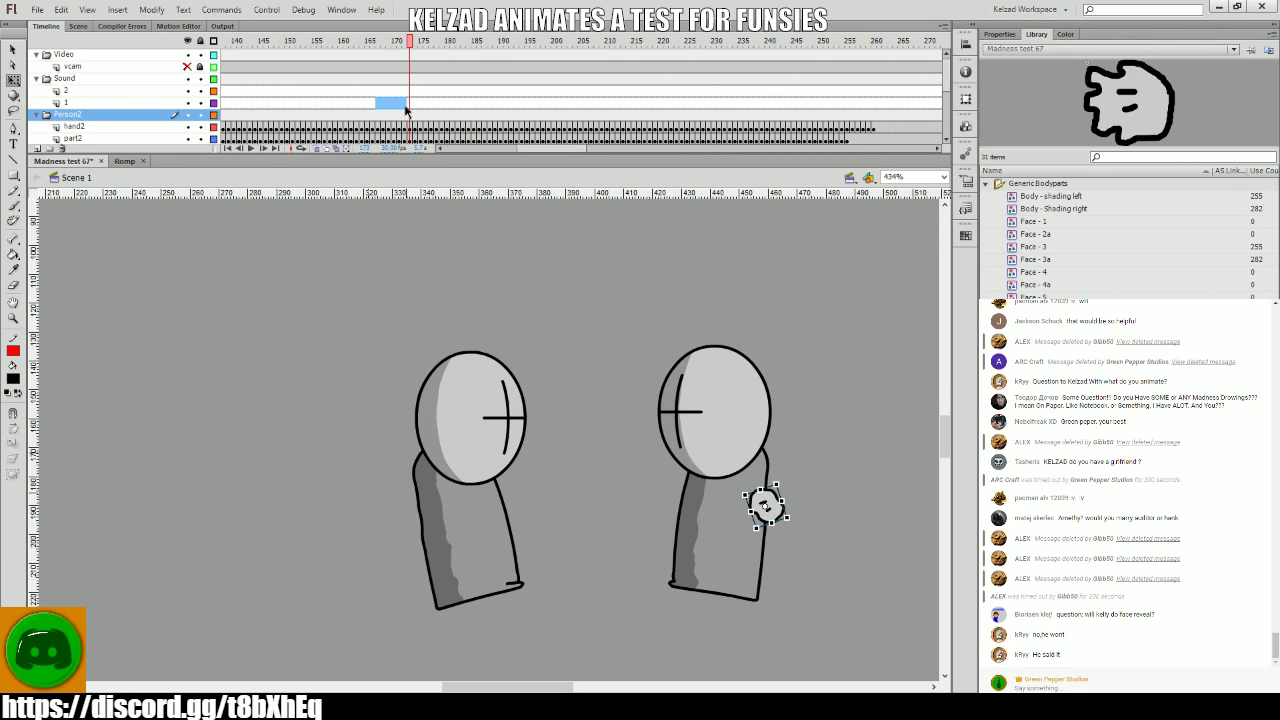
key(Return)
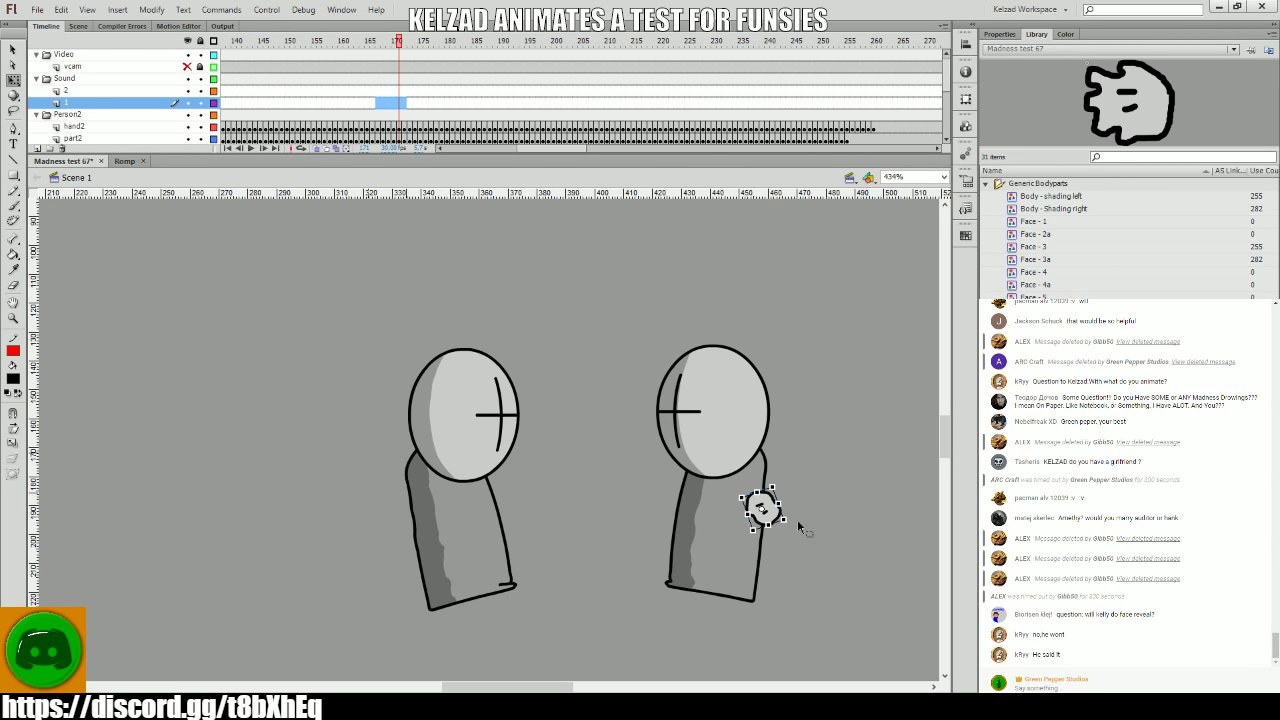
- Nudge hand2 on frames 173 to 175 to smooth its path beside Person2's shoulder
click(787, 513)
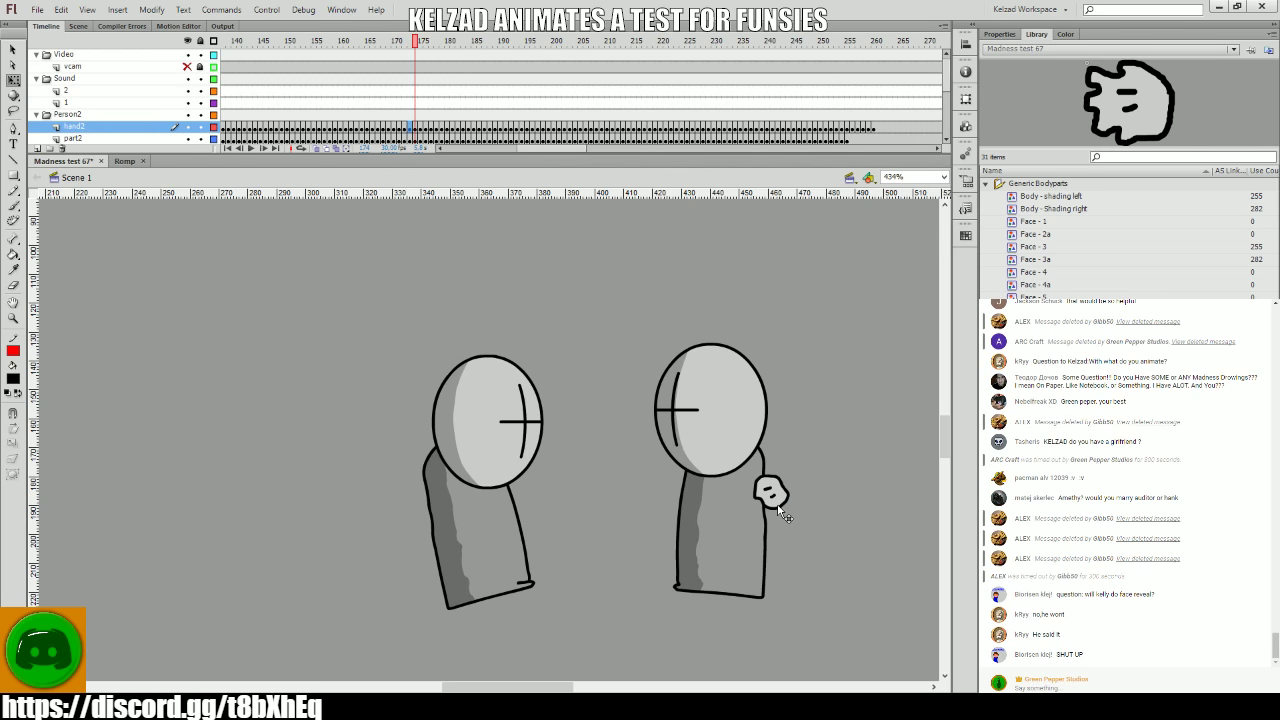
drag(773, 511, 775, 518)
key(period)
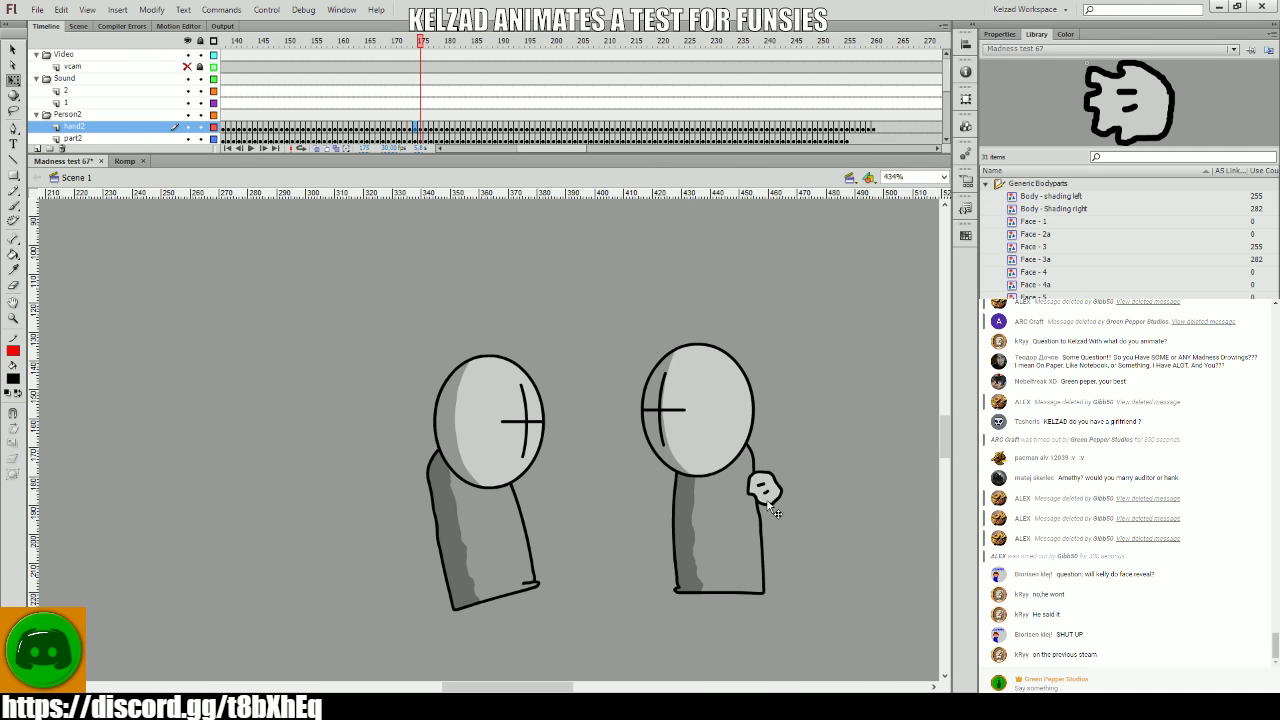
key(period)
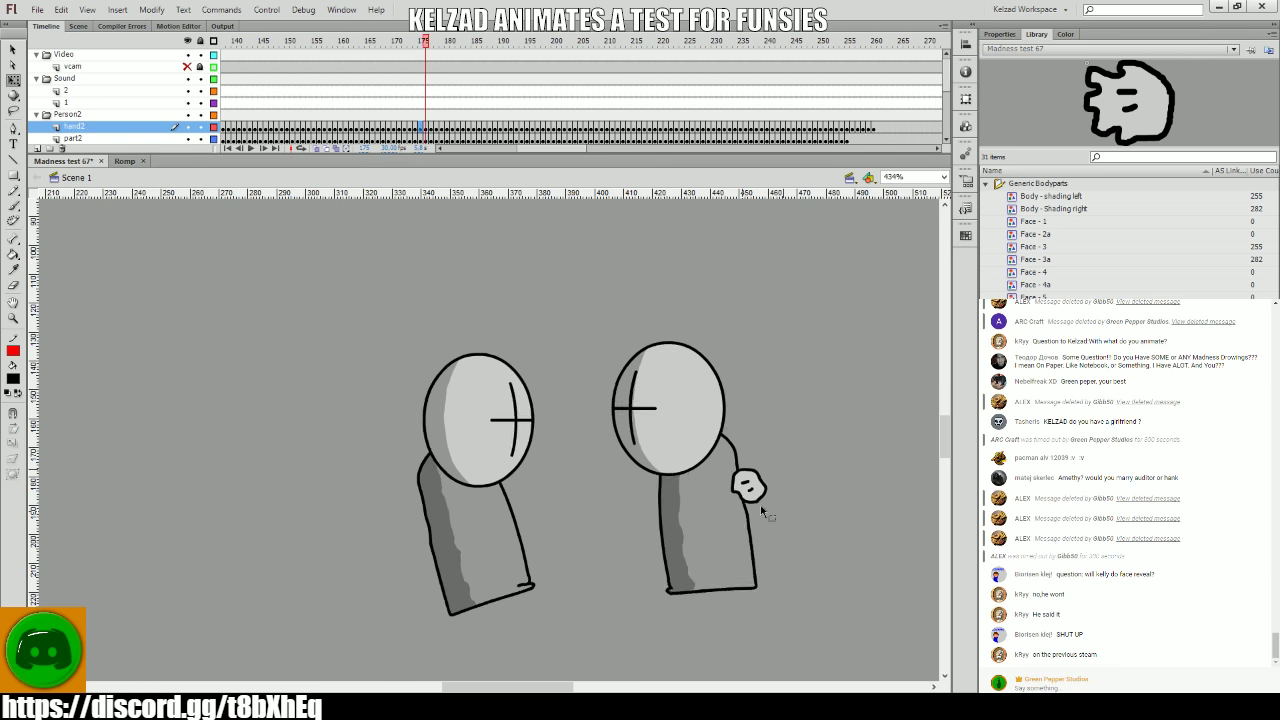
key(comma)
key(period)
key(comma)
click(764, 508)
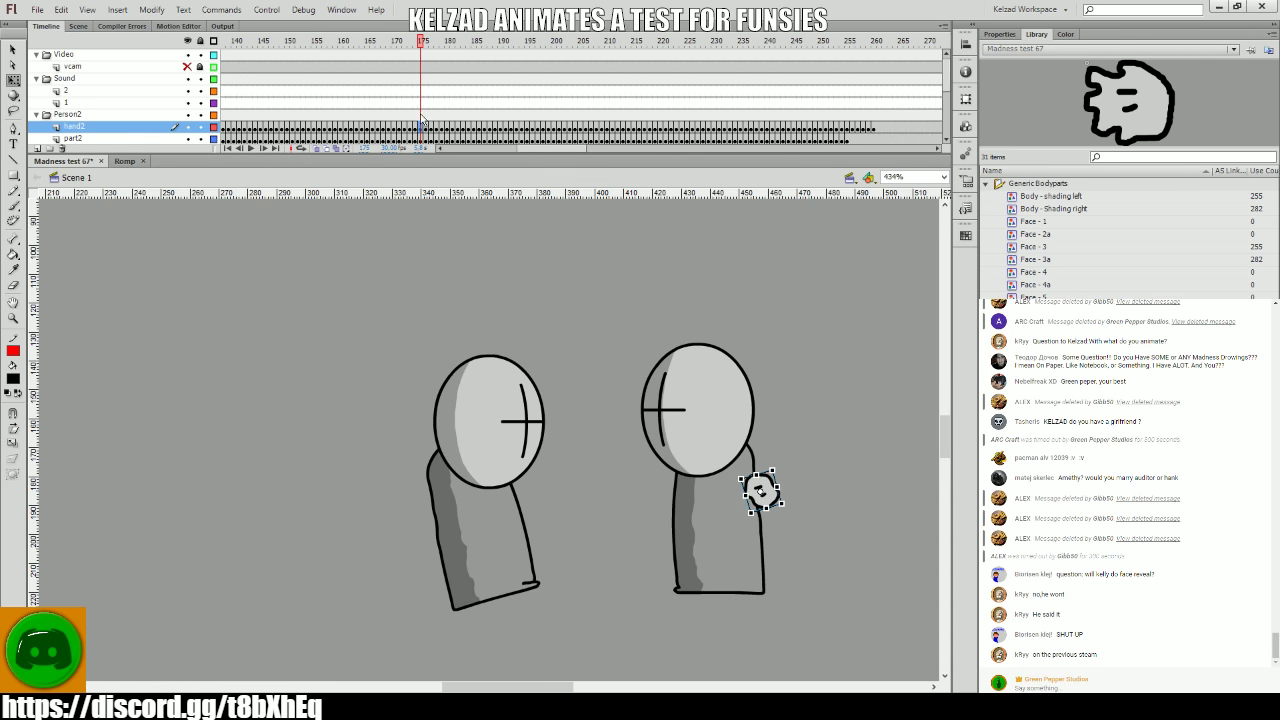
- Play back the whole animation from frame 1 to review hand2's movement alongside both characters
key(Return)
click(349, 103)
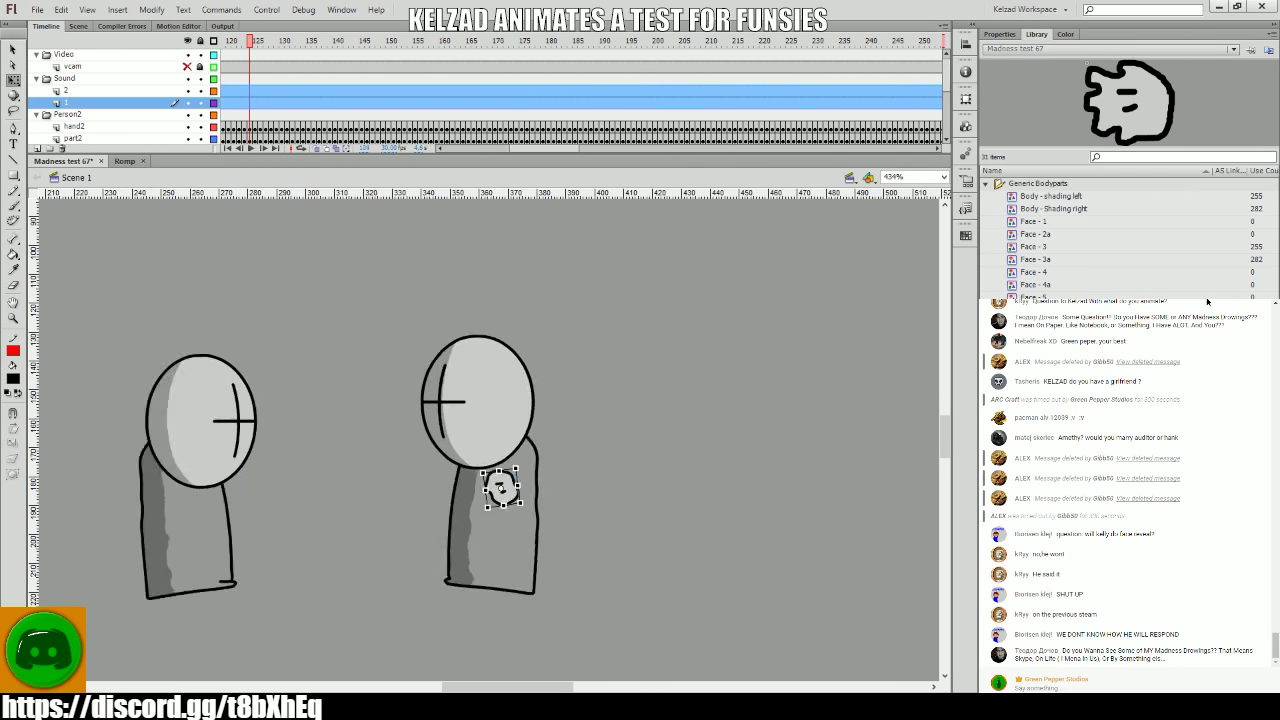
click(222, 104)
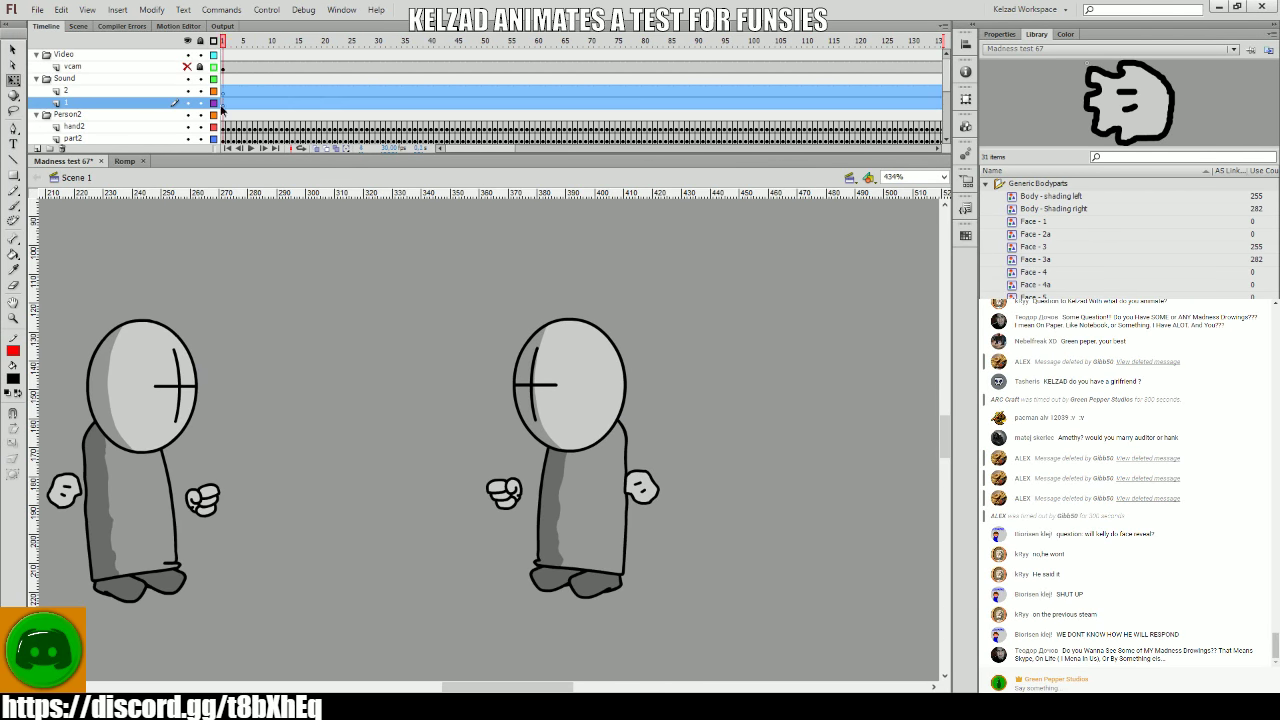
key(Return)
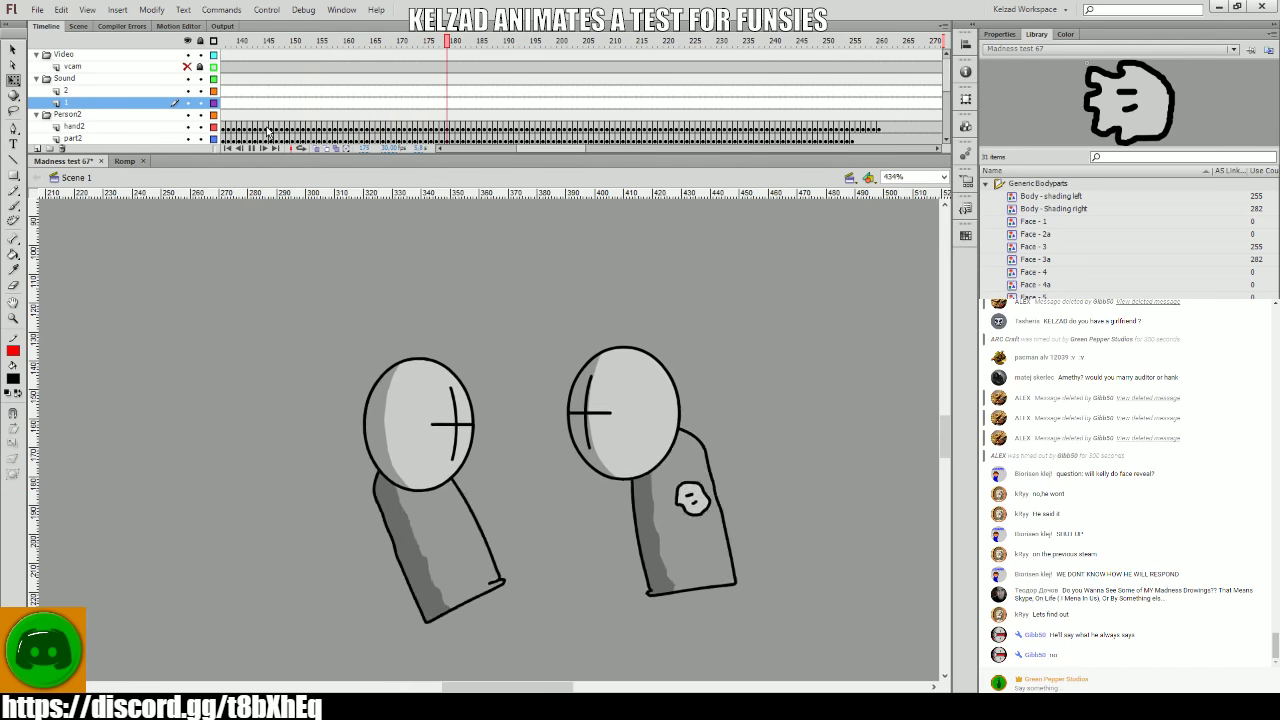
click(453, 128)
click(85, 71)
key(Return)
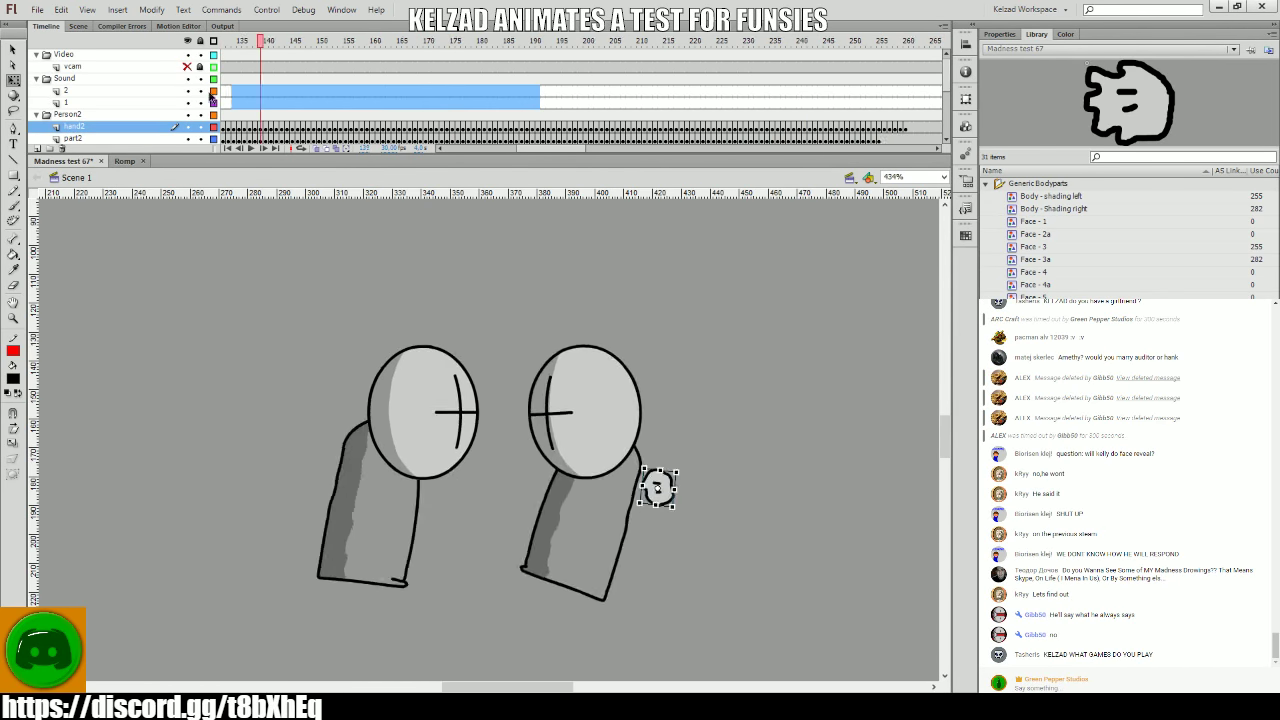
click(85, 71)
click(374, 288)
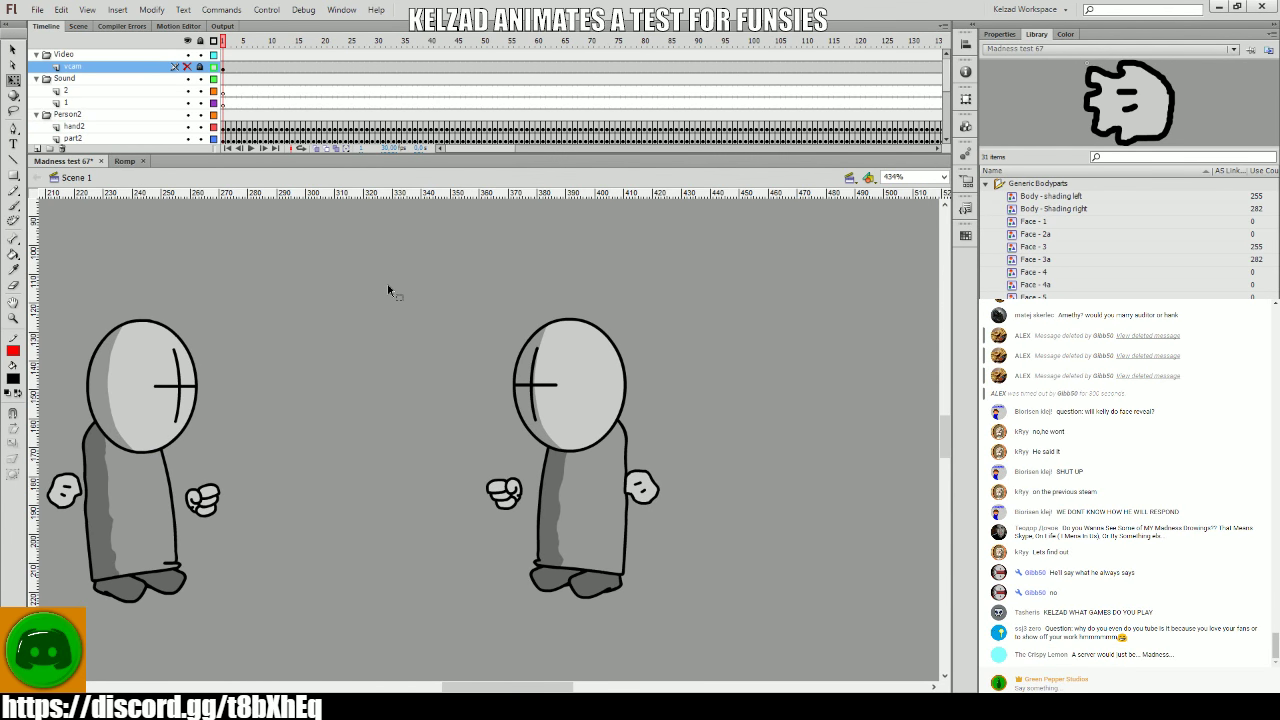
- Save the file, then select Person1's hand2 and add keyframes for it on the frames just after frame 1
key(ctrl+s)
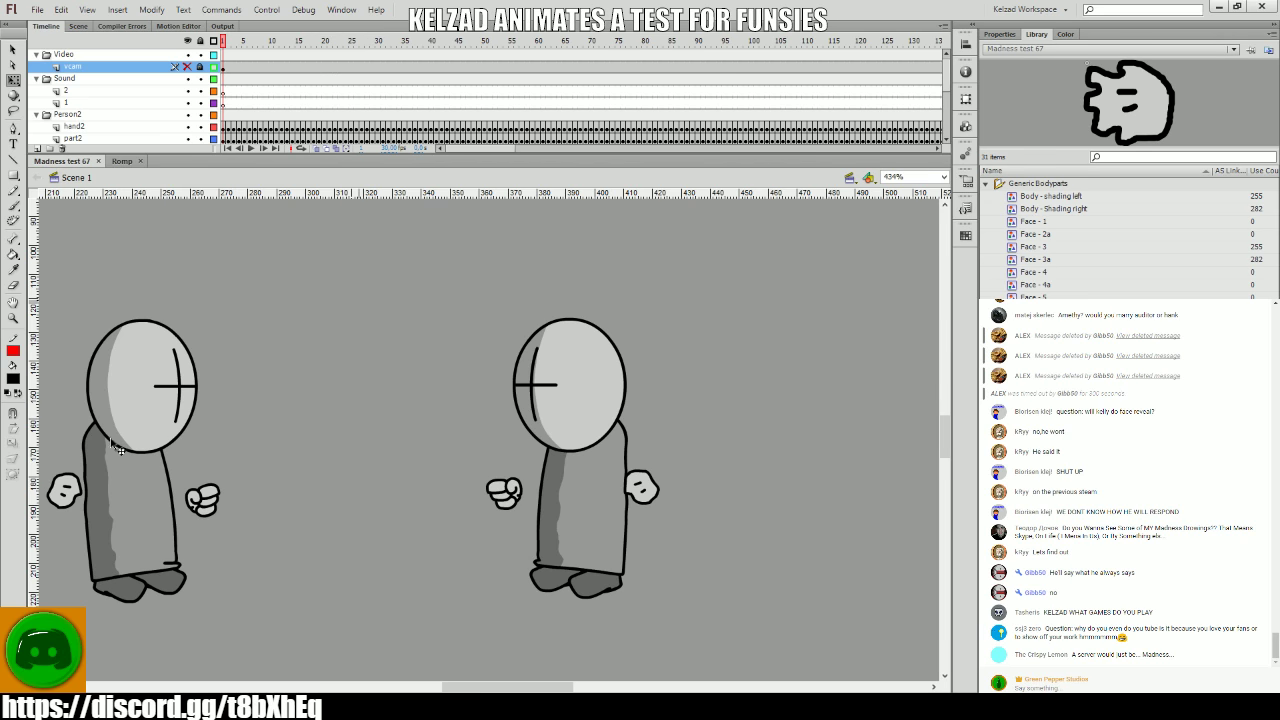
click(78, 488)
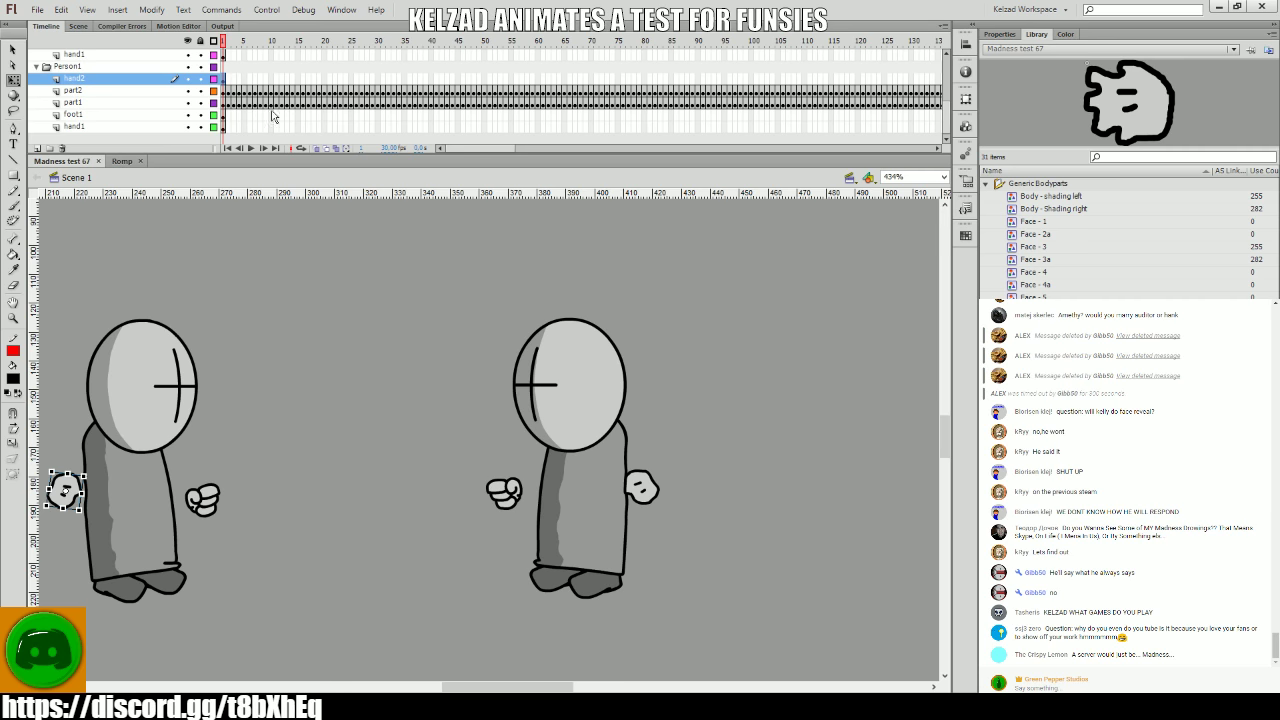
click(100, 465)
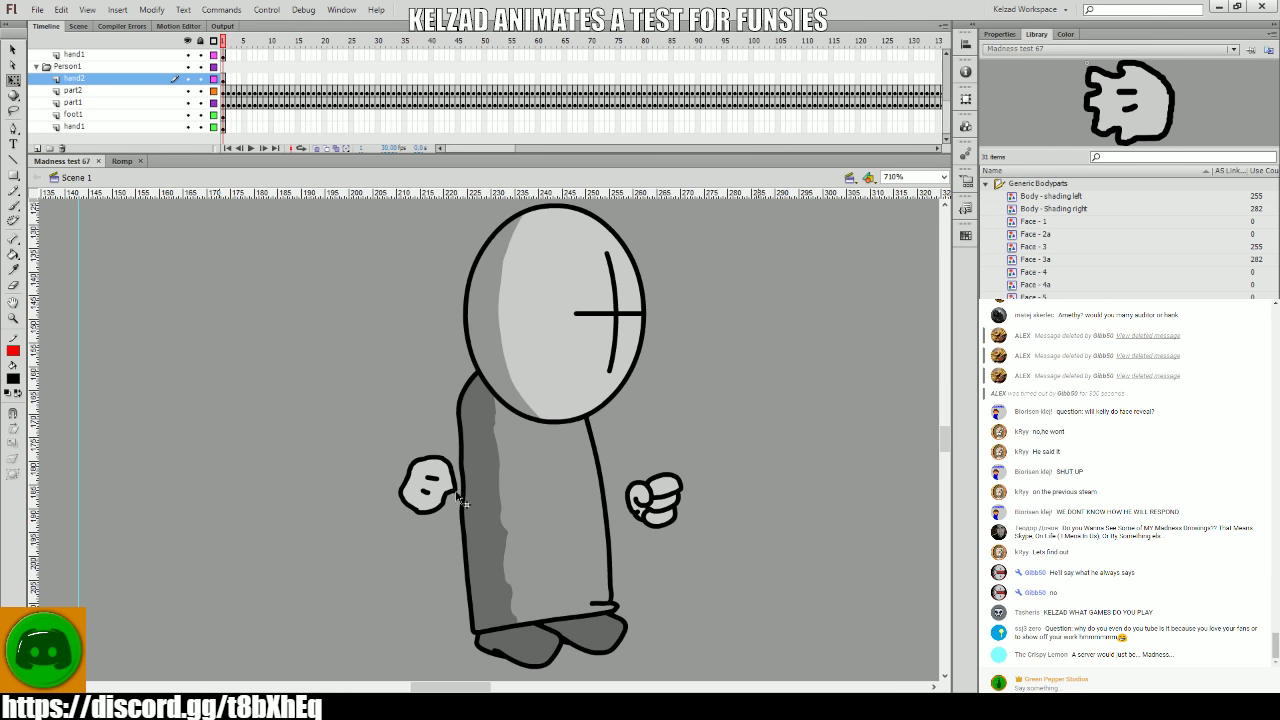
key(period)
key(comma)
key(F6)
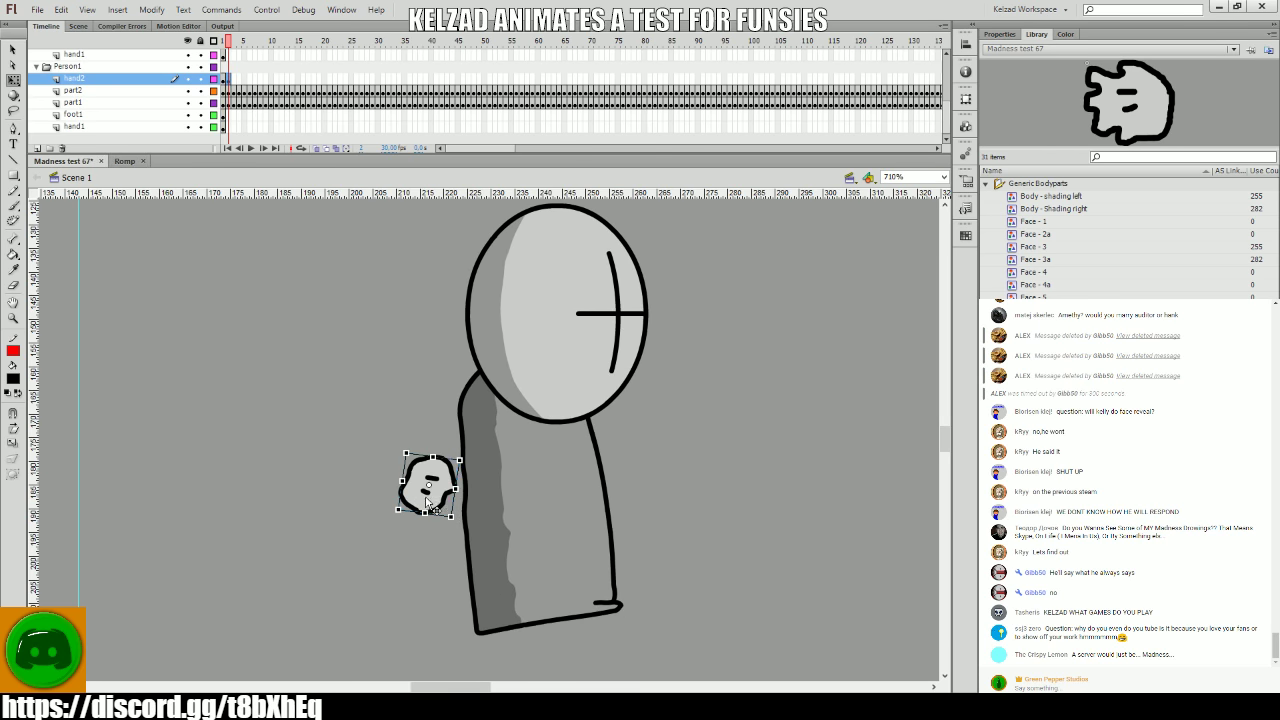
key(F6)
key(F6)
- Keyframe Person1's hand2 frame by frame up to frame 17, bringing it forward with the leaning body onto the torso's back edge
drag(433, 500, 524, 511)
key(F6)
key(F6)
key(F6)
key(F6)
key(F6)
key(F6)
key(F6)
key(F6)
key(F6)
key(F6)
key(F6)
key(F6)
key(F6)
- Refine Person1's hand2 on frames 16 and 17, shifting it slightly forward and up along the torso's shaded side
key(comma)
key(comma)
key(comma)
key(comma)
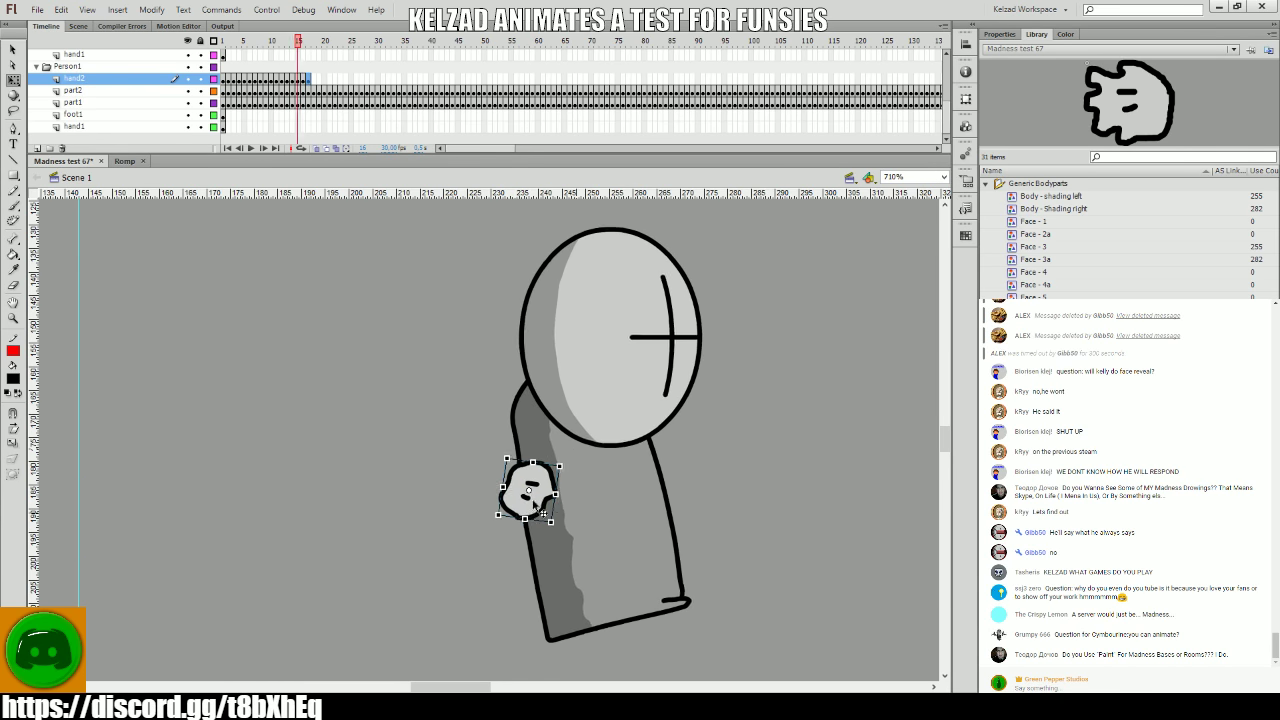
key(period)
key(period)
key(comma)
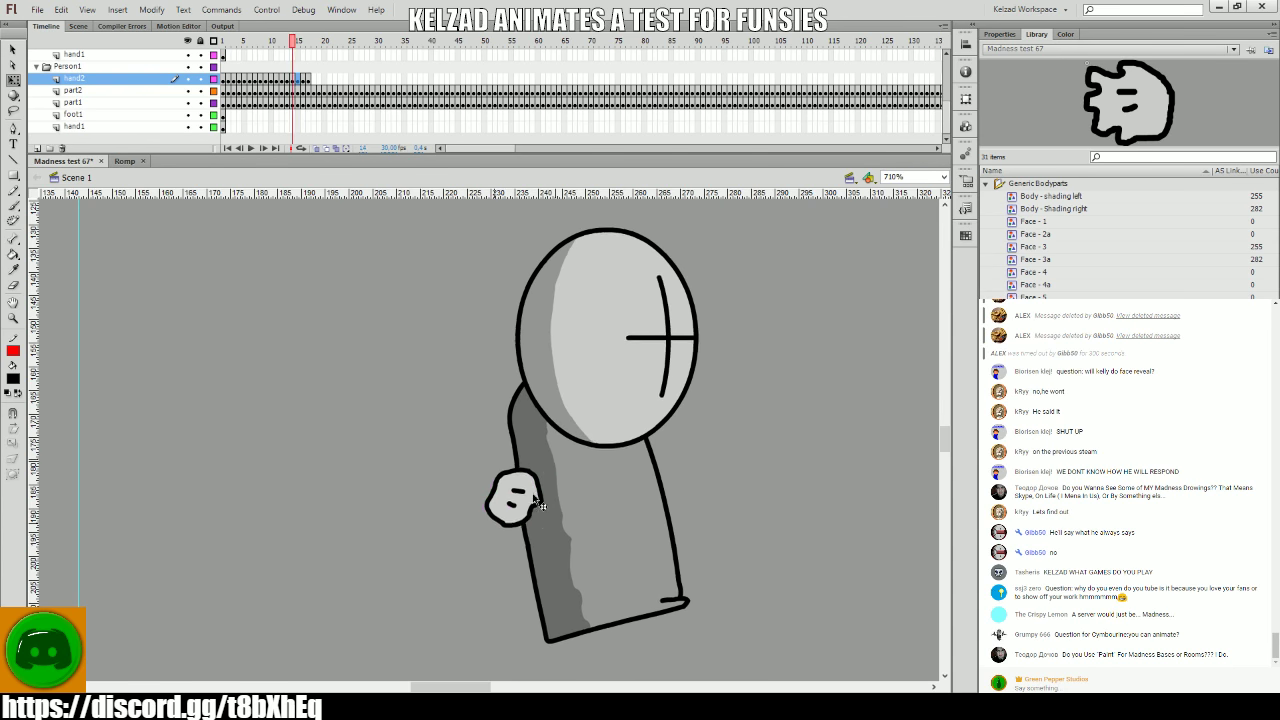
key(period)
key(period)
drag(537, 503, 551, 497)
key(period)
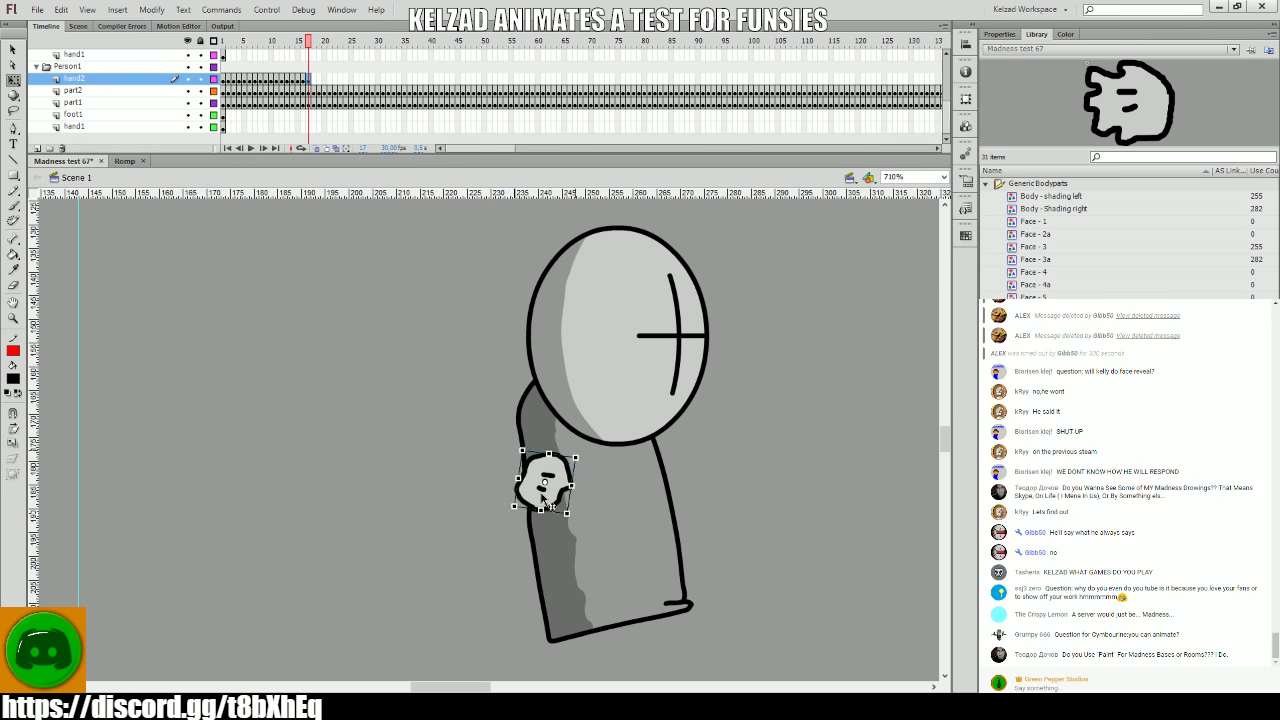
key(comma)
key(period)
key(period)
drag(818, 504, 585, 321)
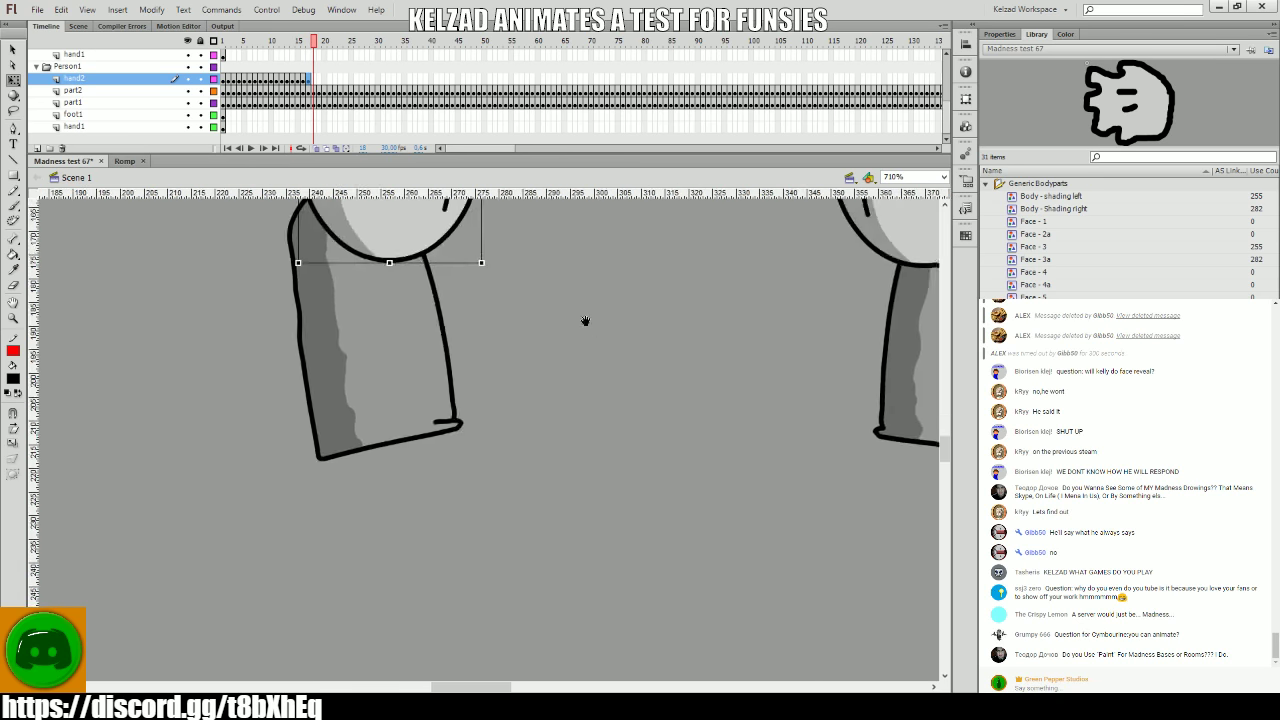
drag(457, 283, 560, 486)
key(period)
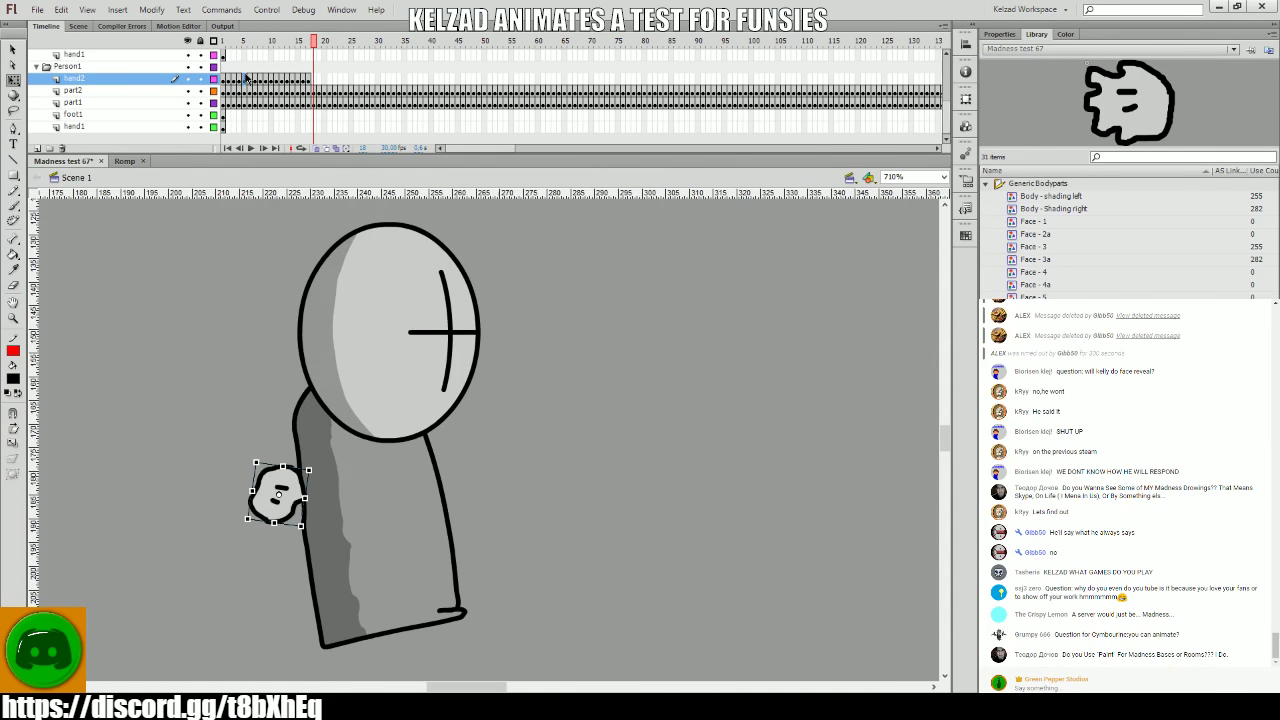
- Play back Person1's opening frames to check hand2's motion and save the file
key(Return)
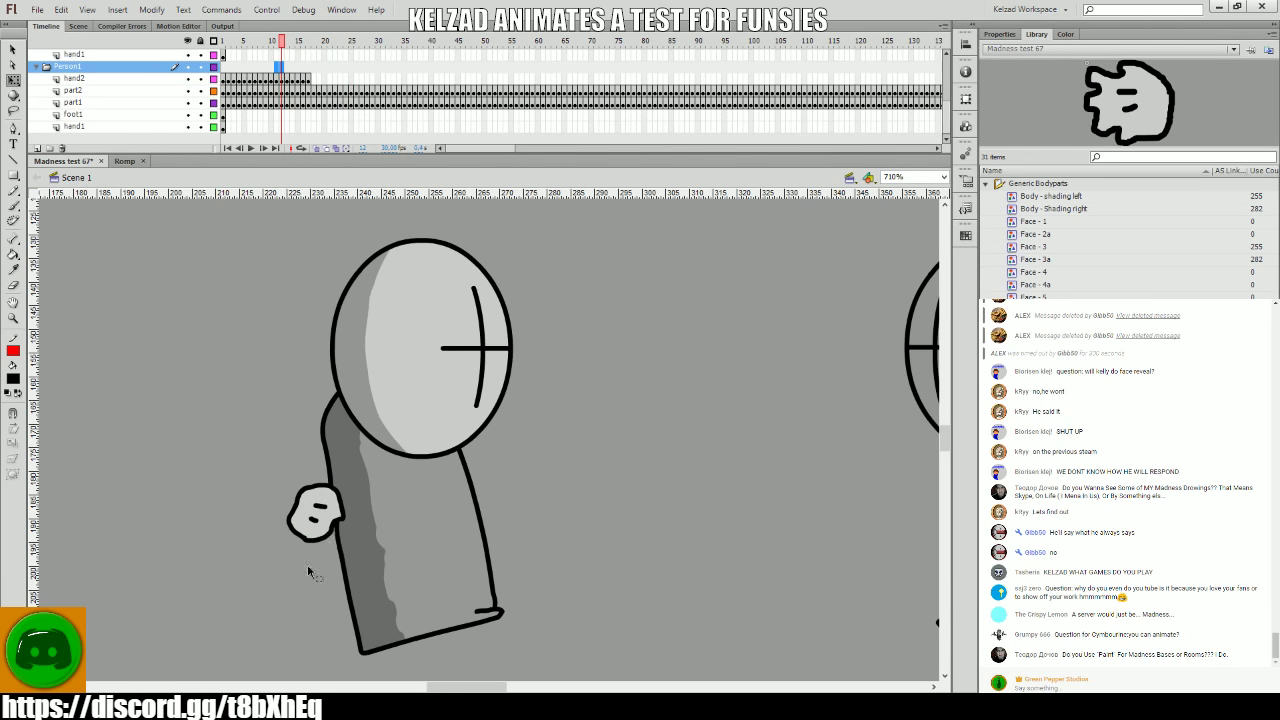
click(332, 529)
key(Return)
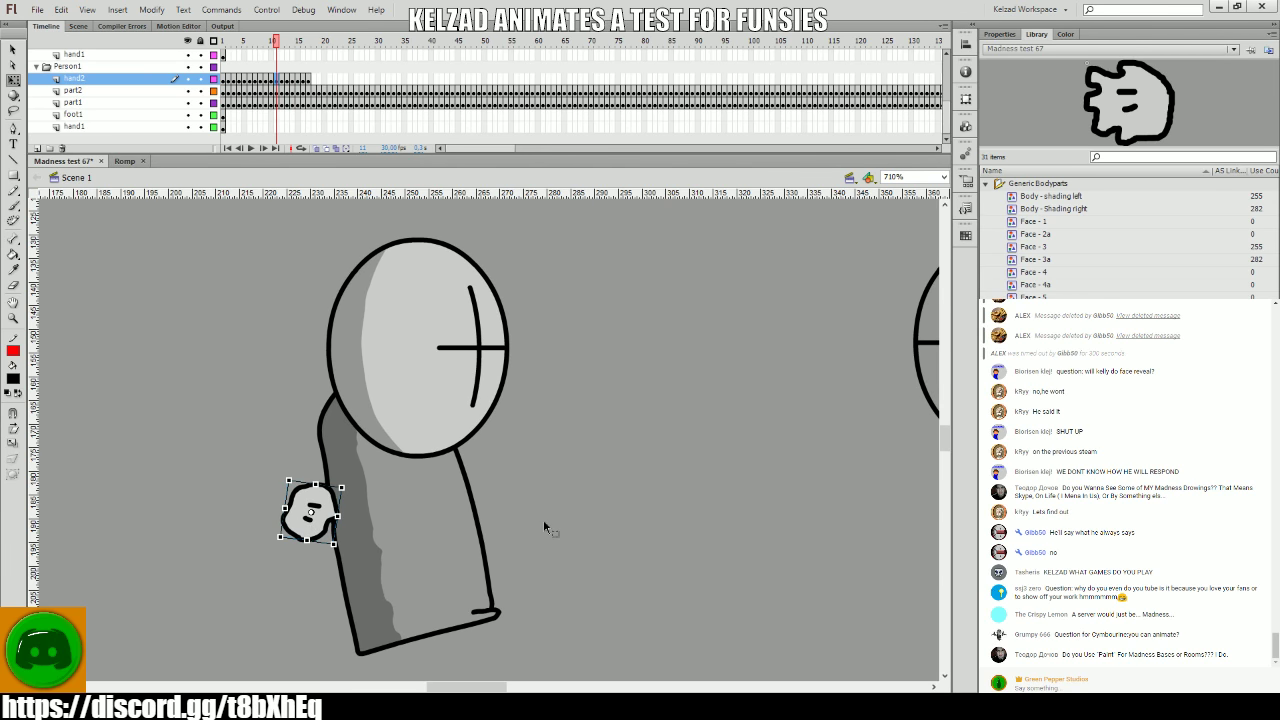
key(ctrl+s)
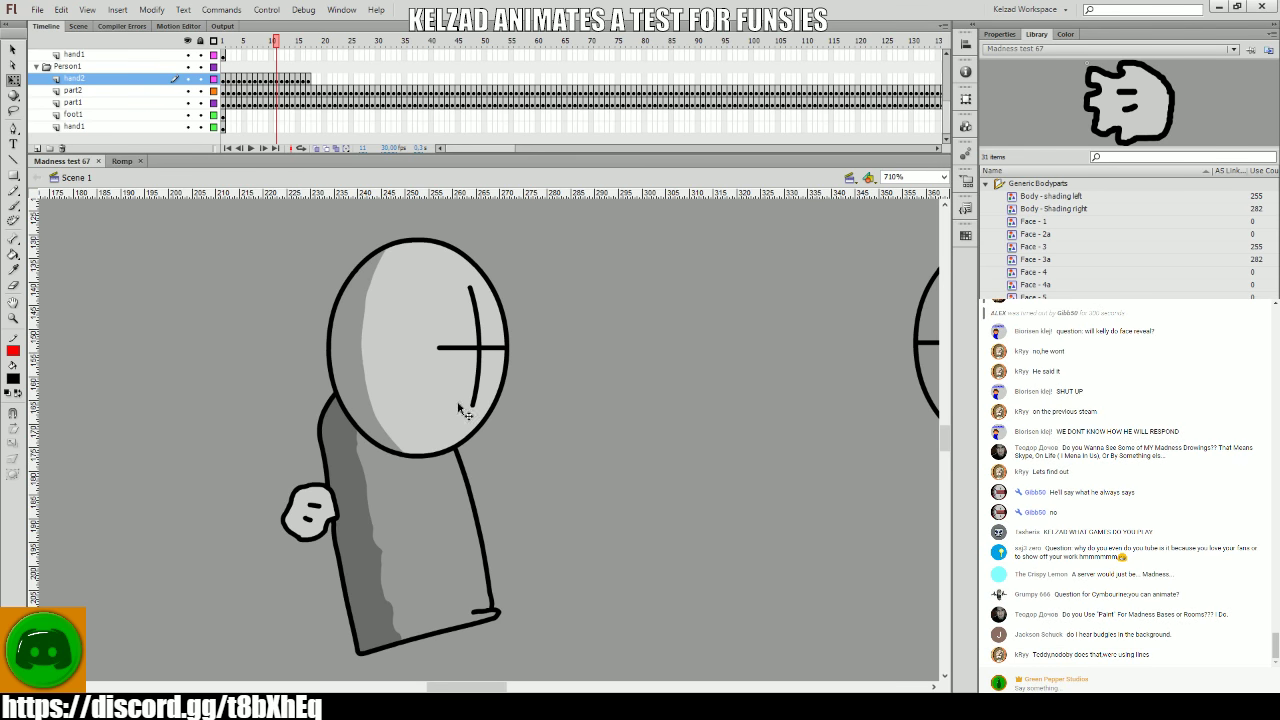
- Add hand2 keyframes for Person1 on frames 18 to 23, moving the hand forward onto the torso below the head
click(296, 90)
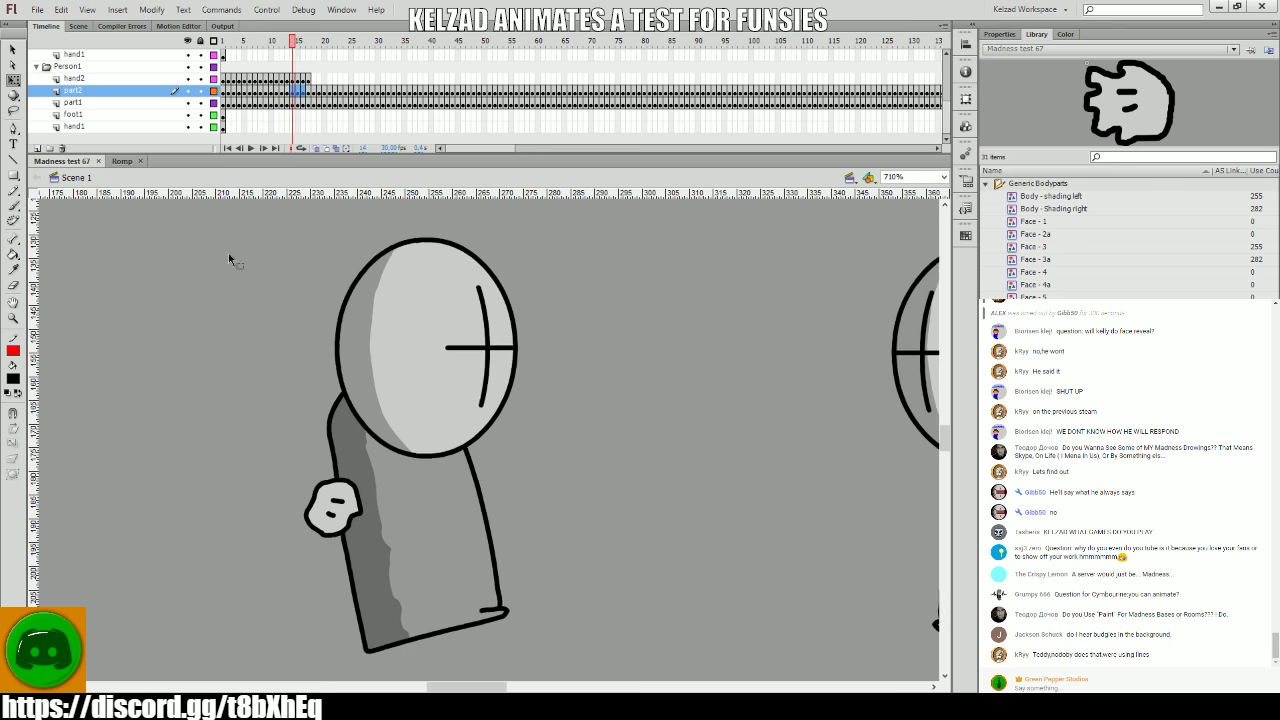
key(period)
key(comma)
key(period)
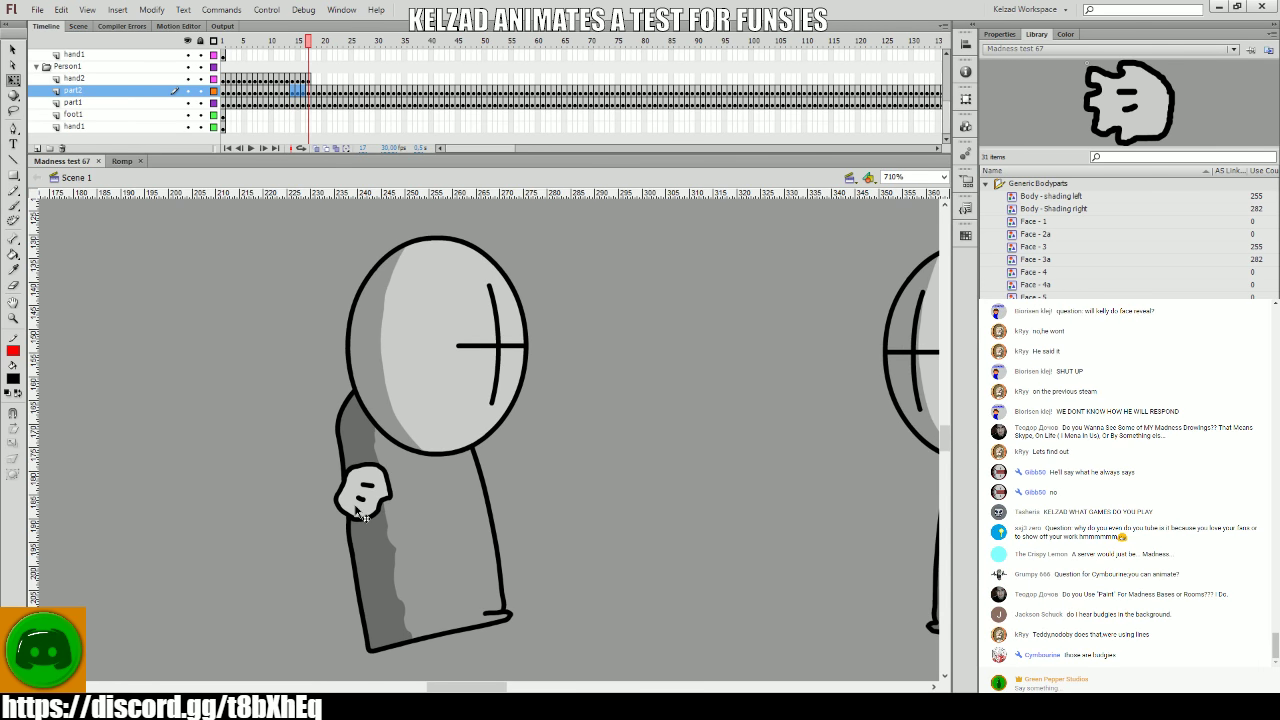
click(361, 514)
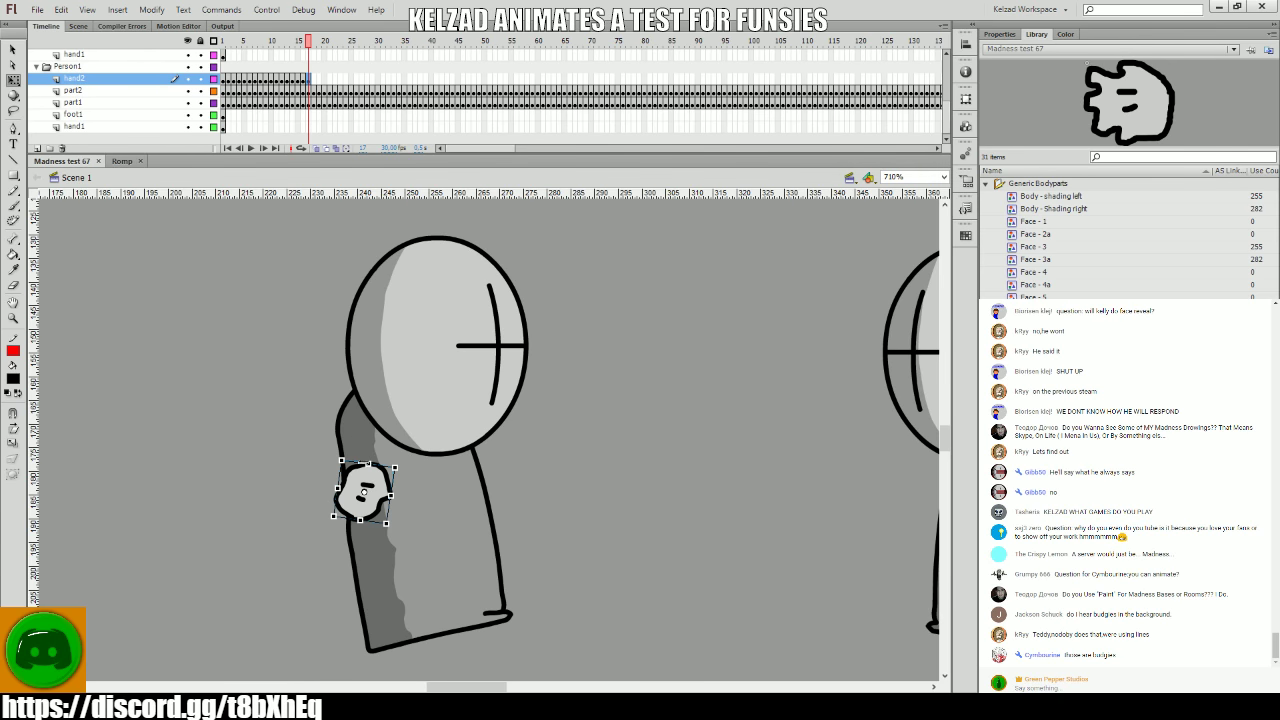
key(period)
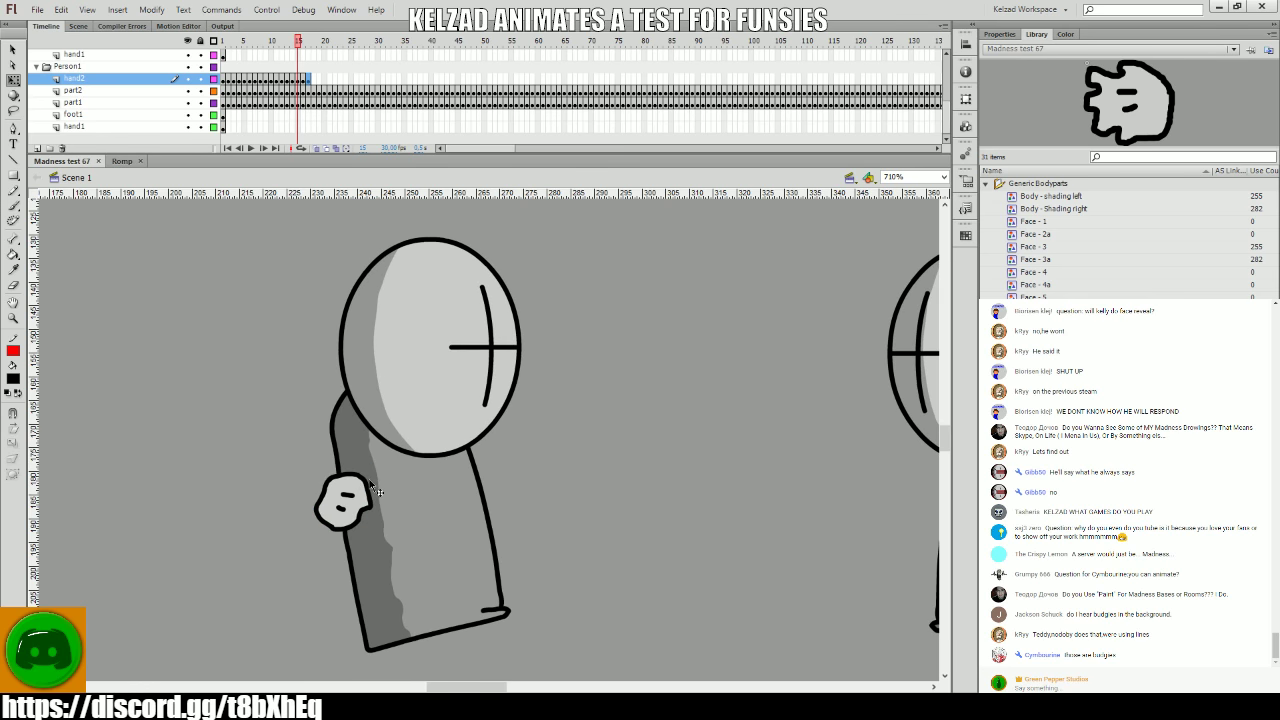
key(comma)
key(F6)
drag(360, 515, 400, 510)
key(F6)
key(F6)
key(F6)
key(F6)
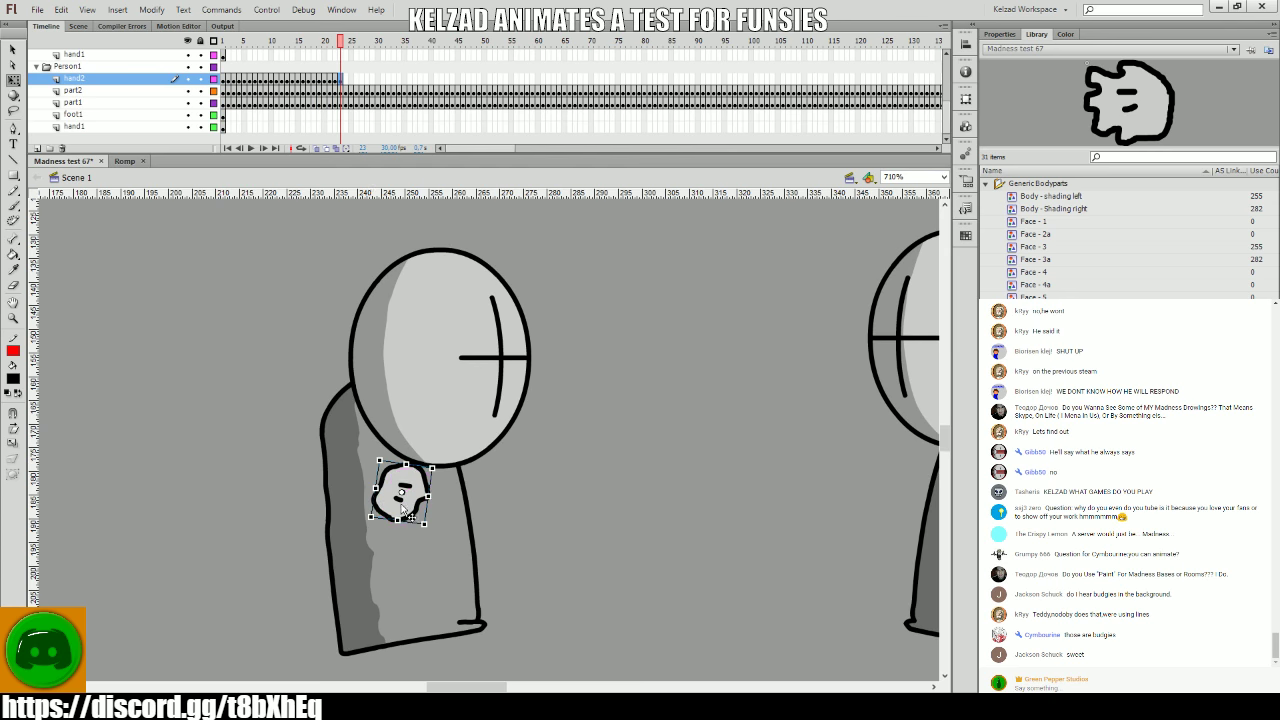
- Lower Person1's hand2 on the torso and continue its keyframes through frame 31 as the body rocks back
drag(398, 509, 391, 537)
key(F6)
key(F6)
key(F6)
key(F6)
key(F6)
key(F6)
key(F6)
key(F6)
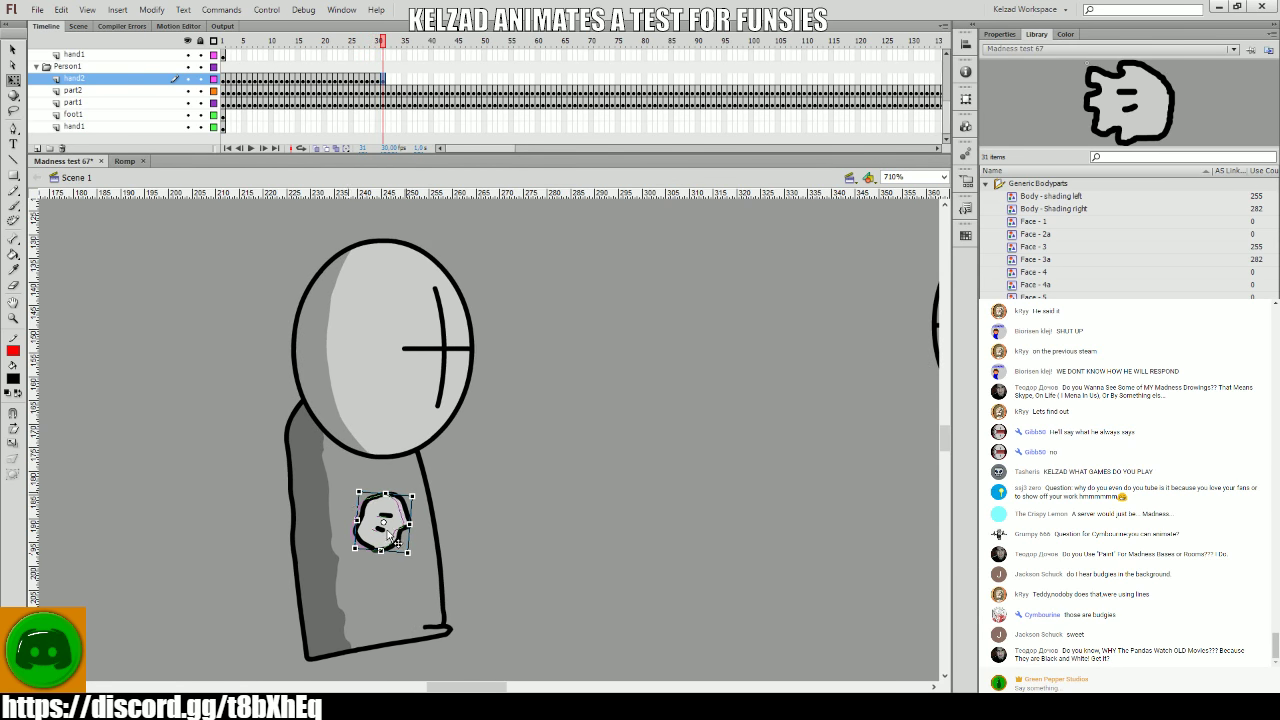
- Shift Person1's hand2 back toward the torso's shading across frames 31 to 33 and continue its keyframes to frame 34
key(F6)
key(Left)
key(F6)
key(Left)
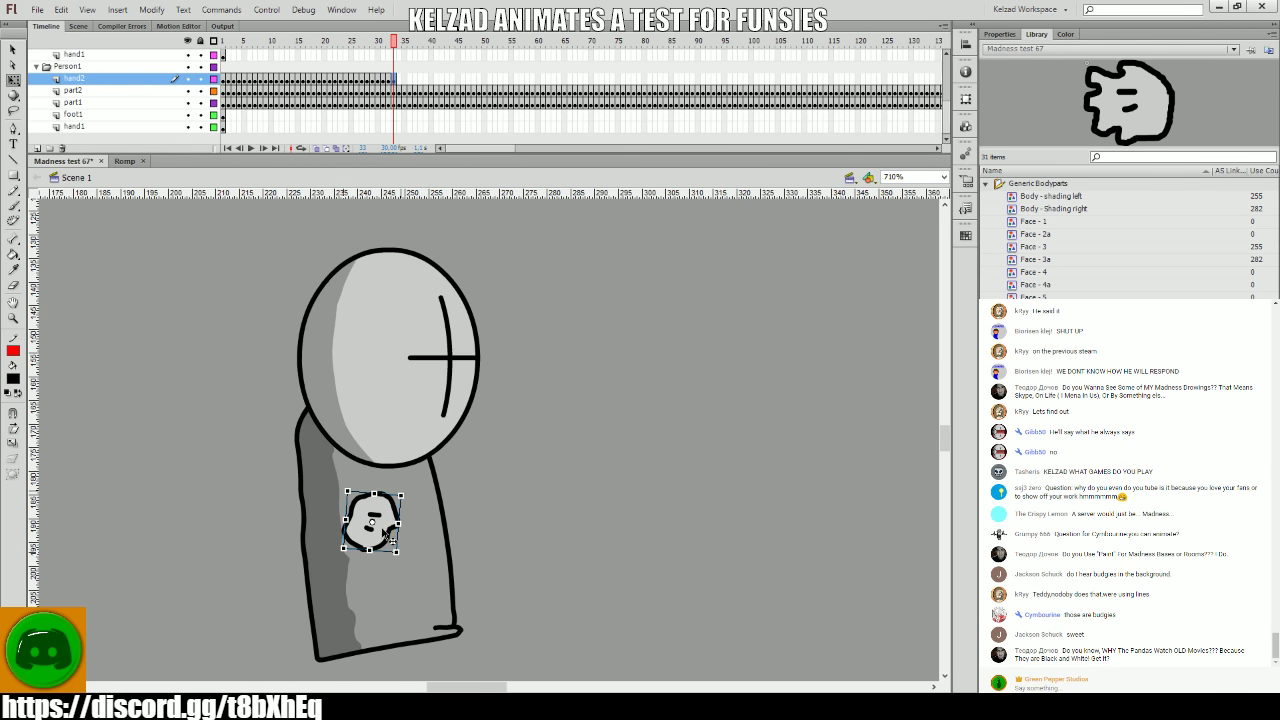
key(comma)
key(period)
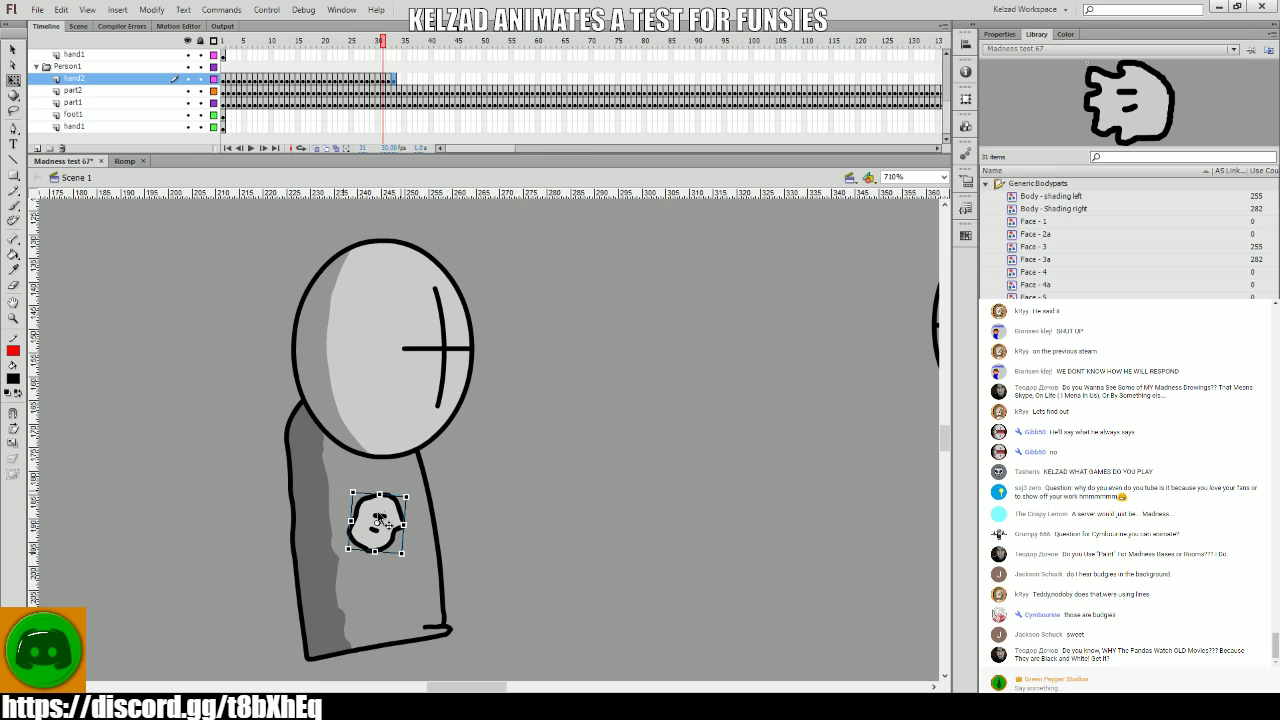
key(comma)
key(period)
drag(378, 510, 366, 511)
key(F6)
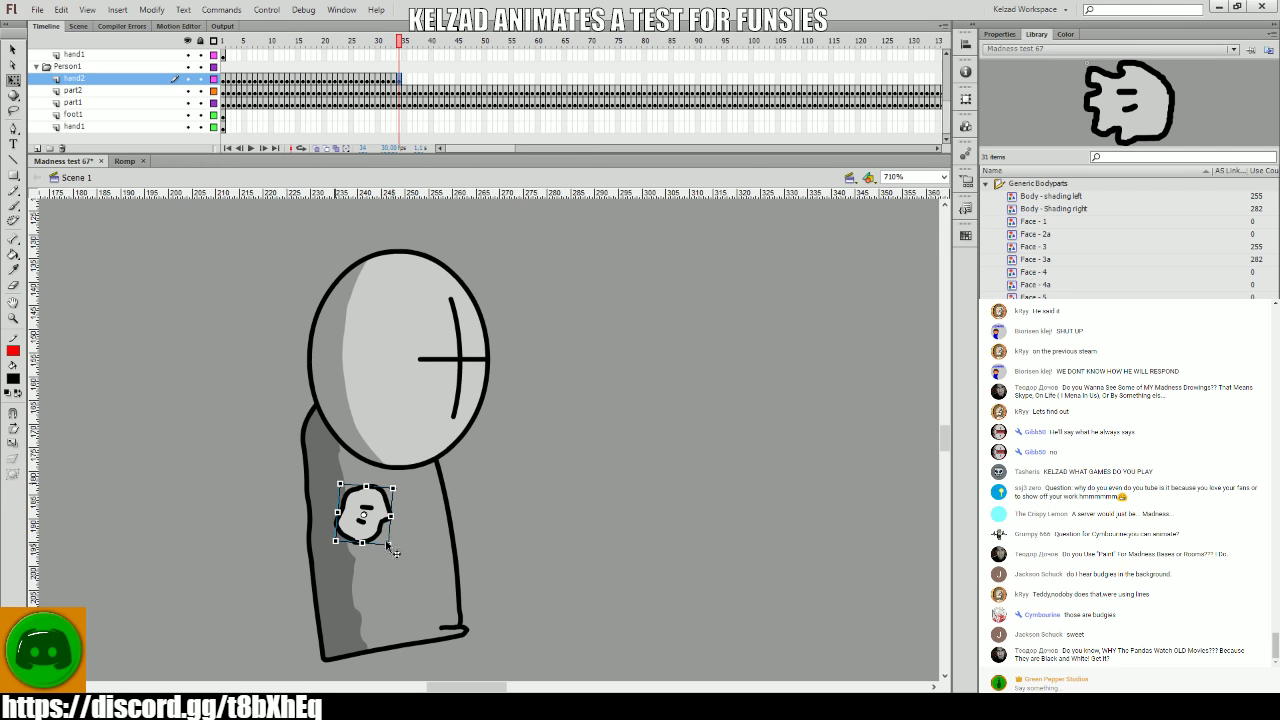
- Keyframe Person1's hand2 on frames 35 to 38, raising it gradually along the shading edge
key(F6)
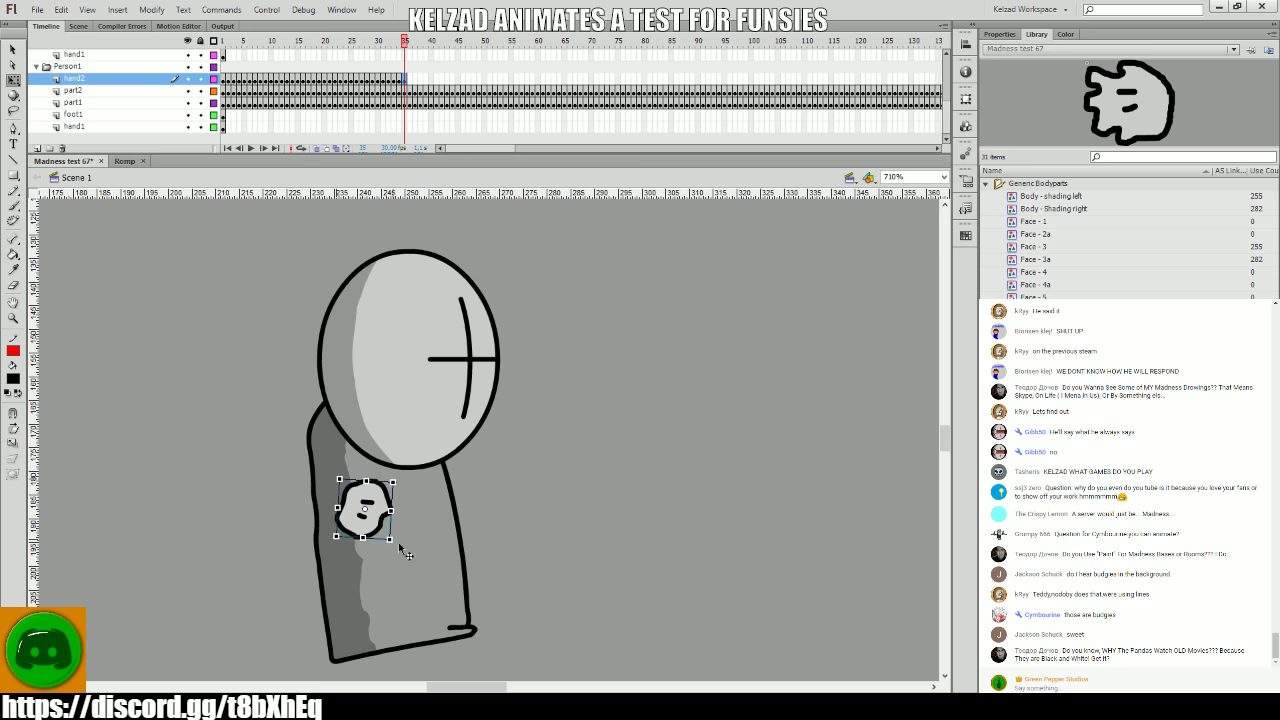
key(F6)
drag(380, 542, 386, 502)
key(F6)
key(F6)
key(comma)
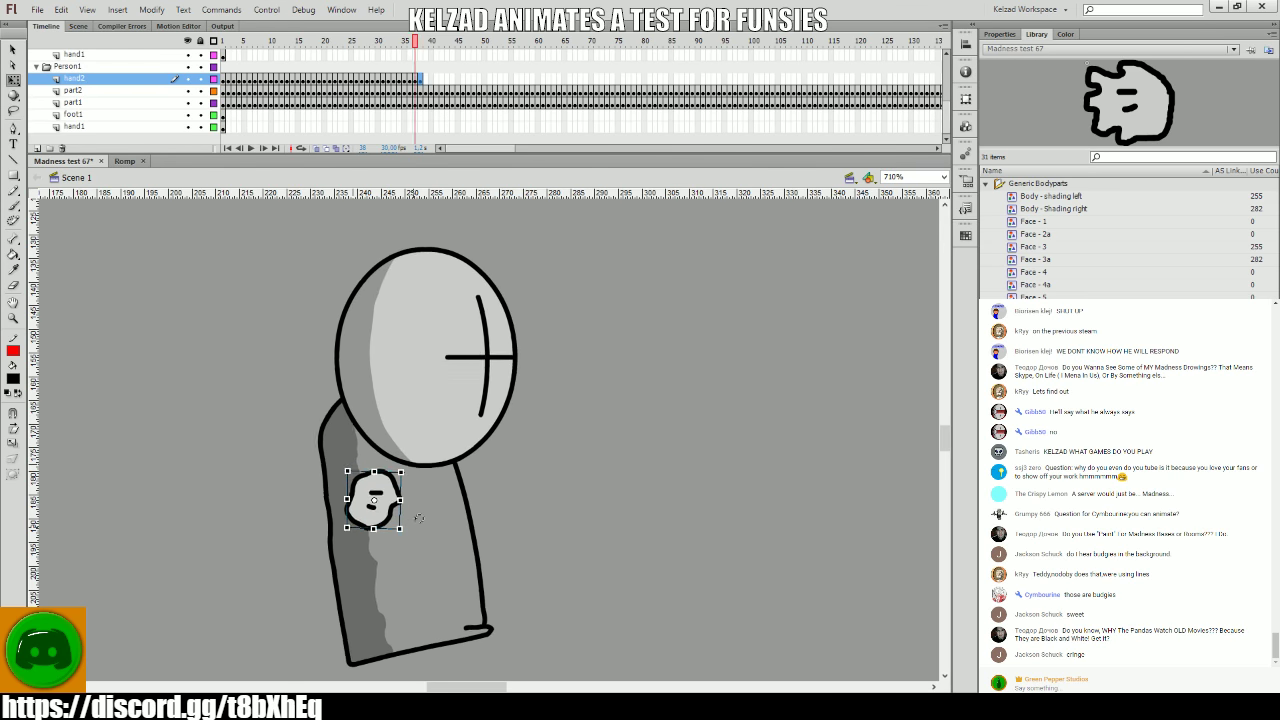
- Nudge Person1's hand2 slightly back on frame 38 to even its spacing from frame 37
key(period)
key(comma)
key(period)
key(comma)
key(period)
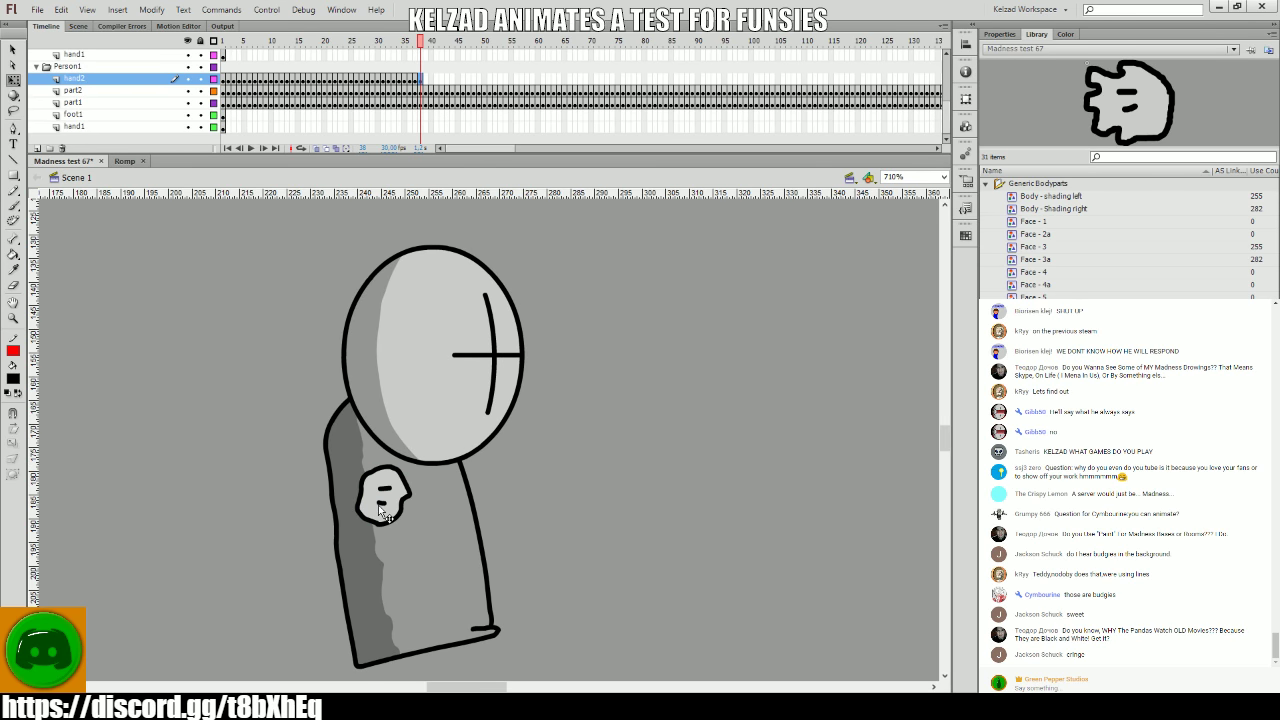
click(372, 508)
key(comma)
key(period)
key(period)
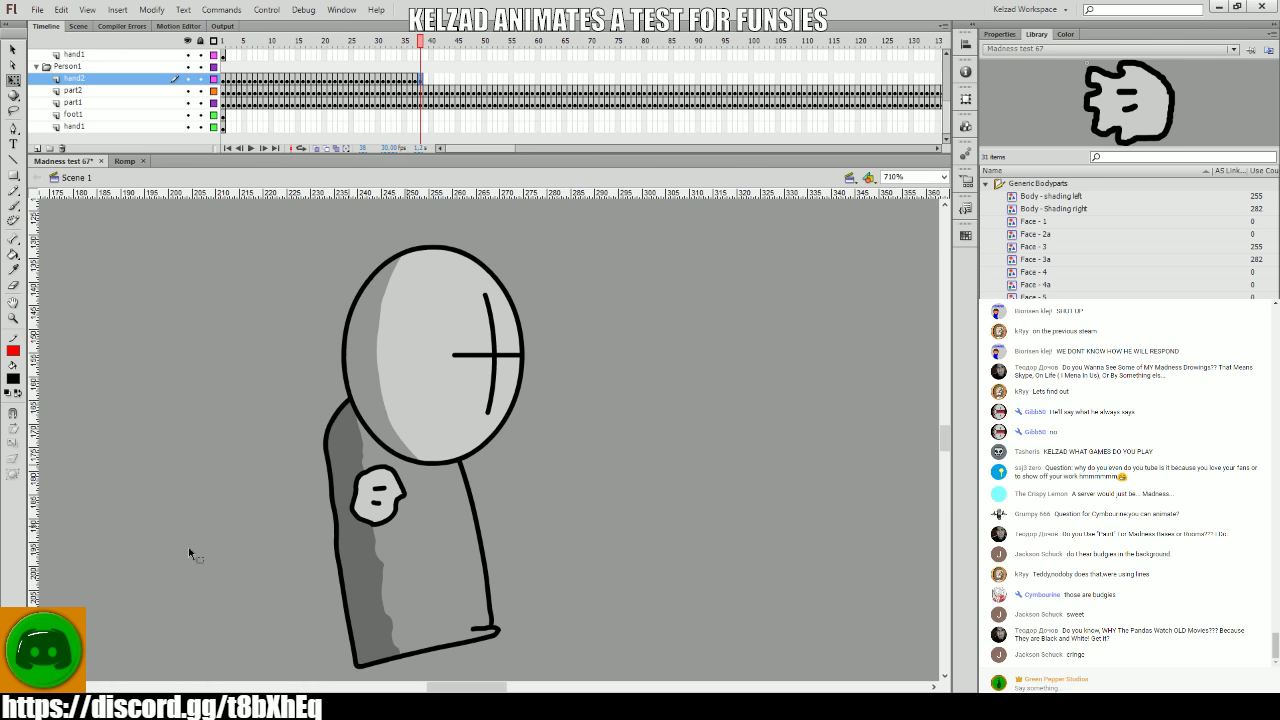
- Compare Person1's hand2 with its neighbouring frames and add its keyframe on frame 39
drag(230, 357, 72, 266)
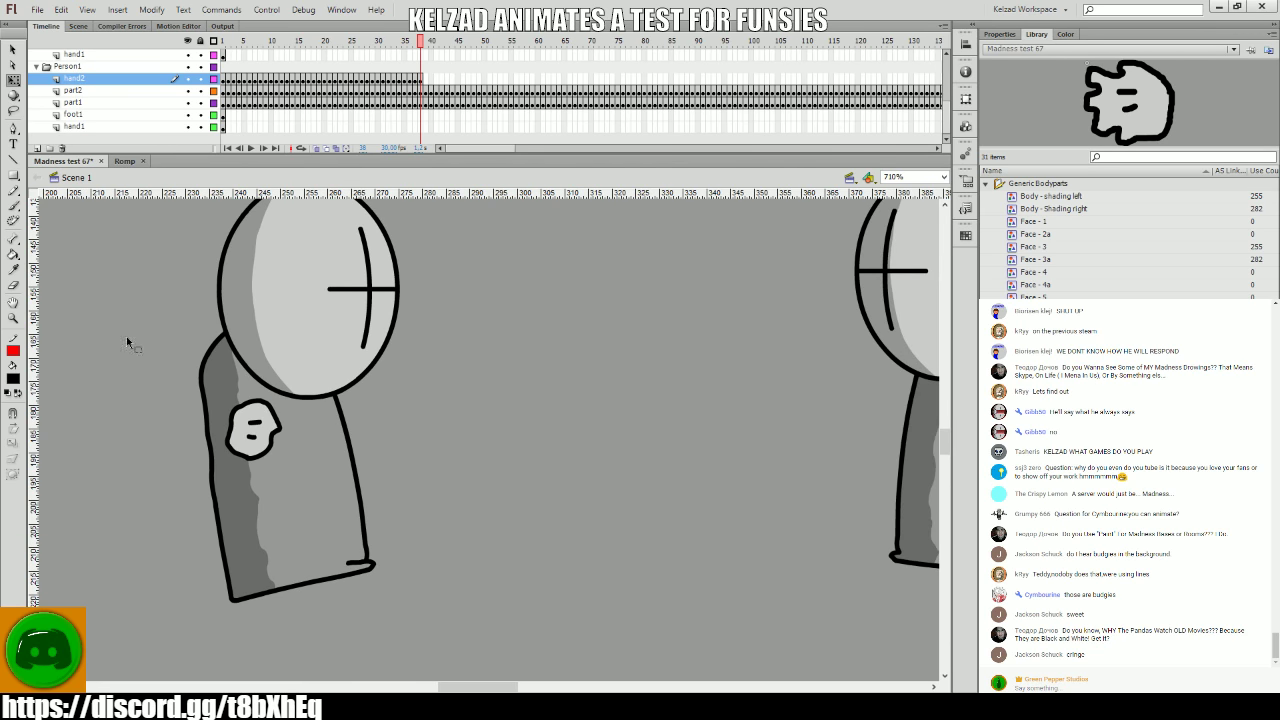
key(period)
key(comma)
key(period)
key(comma)
click(256, 438)
key(period)
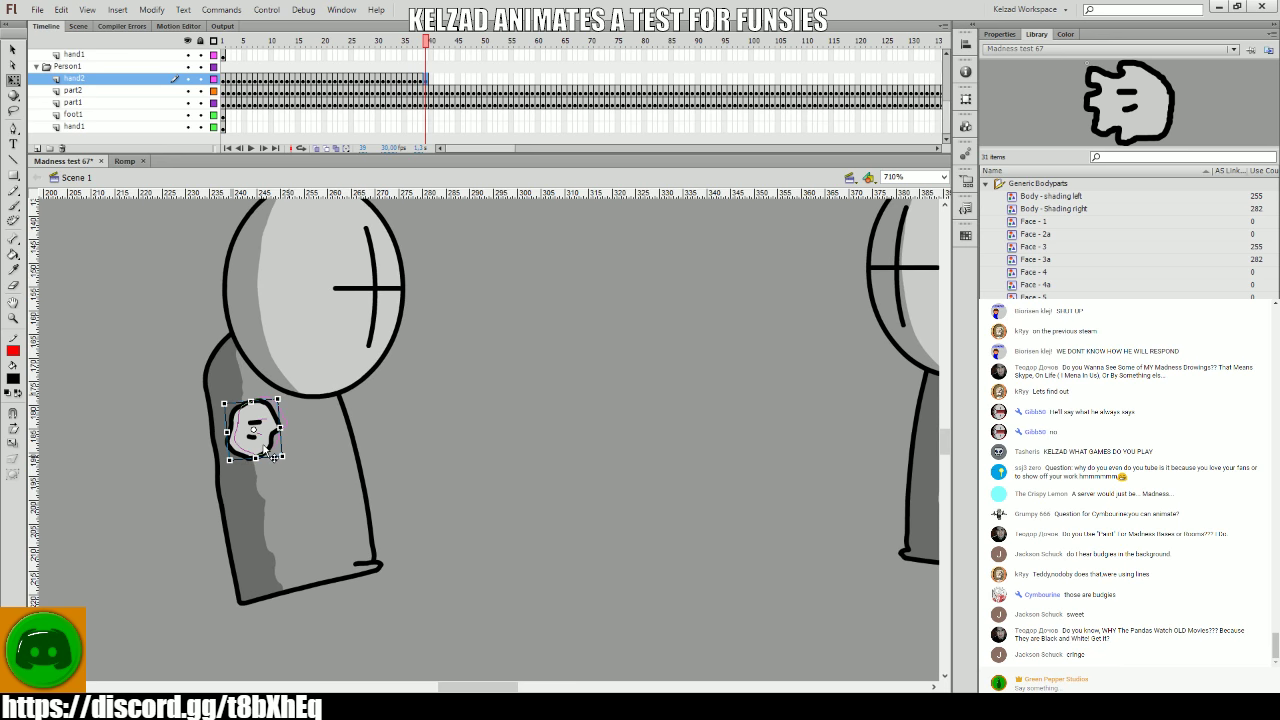
- Position Person1's hand2 frame by frame from frame 39 to 73, carrying it forward on the torso and tilting it with the lean
drag(261, 444, 461, 475)
key(period)
key(period)
key(period)
key(period)
key(period)
key(period)
key(period)
key(period)
key(period)
key(period)
key(period)
key(period)
key(period)
key(period)
key(period)
key(period)
key(period)
key(period)
key(period)
key(period)
key(period)
key(period)
key(period)
key(period)
key(period)
key(period)
key(period)
key(period)
key(period)
key(period)
key(period)
key(period)
key(period)
key(period)
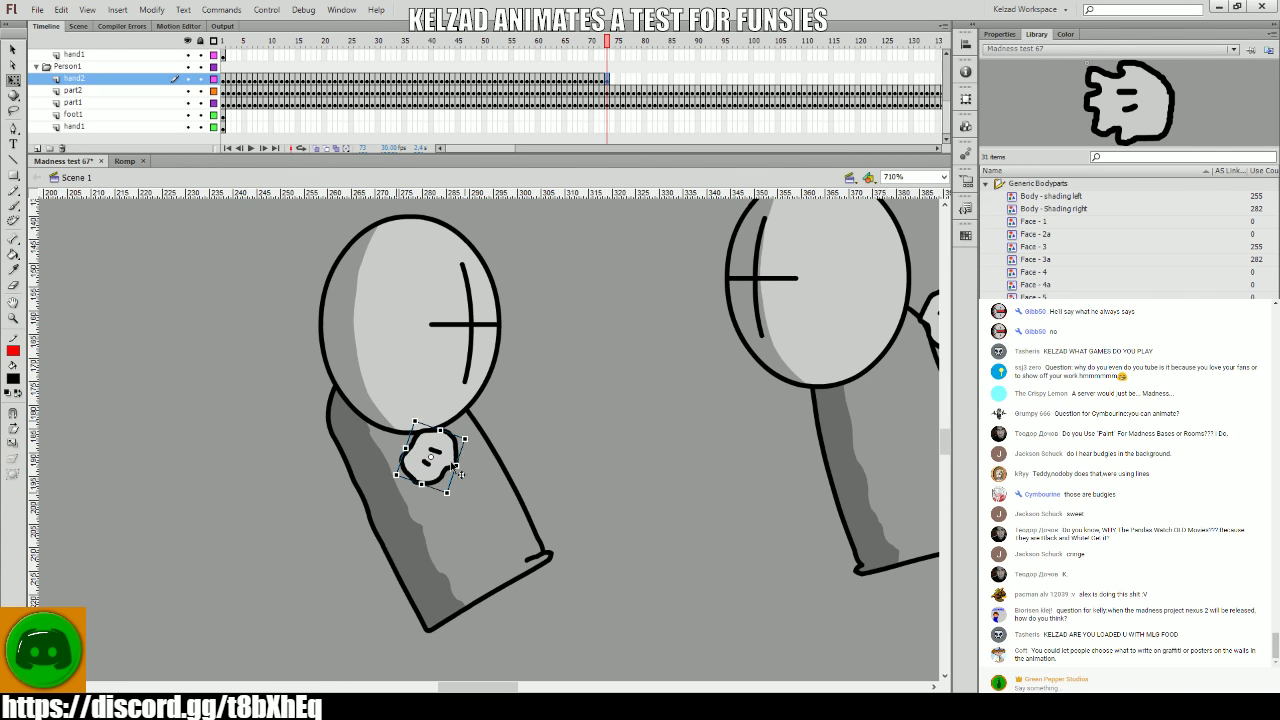
- Keyframe Person1's hand2 on frames 74 to 78, drawing it back with the torso as the character retreats
key(period)
drag(474, 432, 387, 452)
key(period)
key(period)
key(period)
key(period)
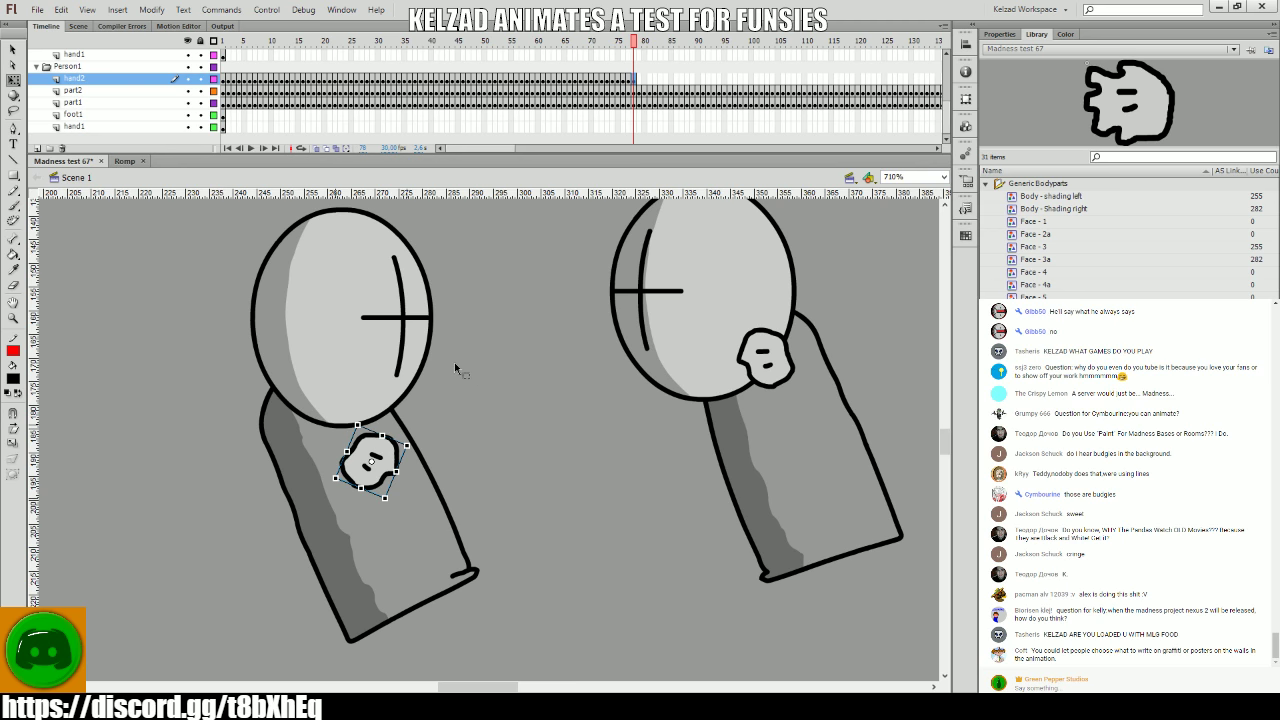
- Nudge Person1's head and body slightly forward on frame 74 to smooth the backward movement
key(comma)
key(comma)
key(comma)
key(comma)
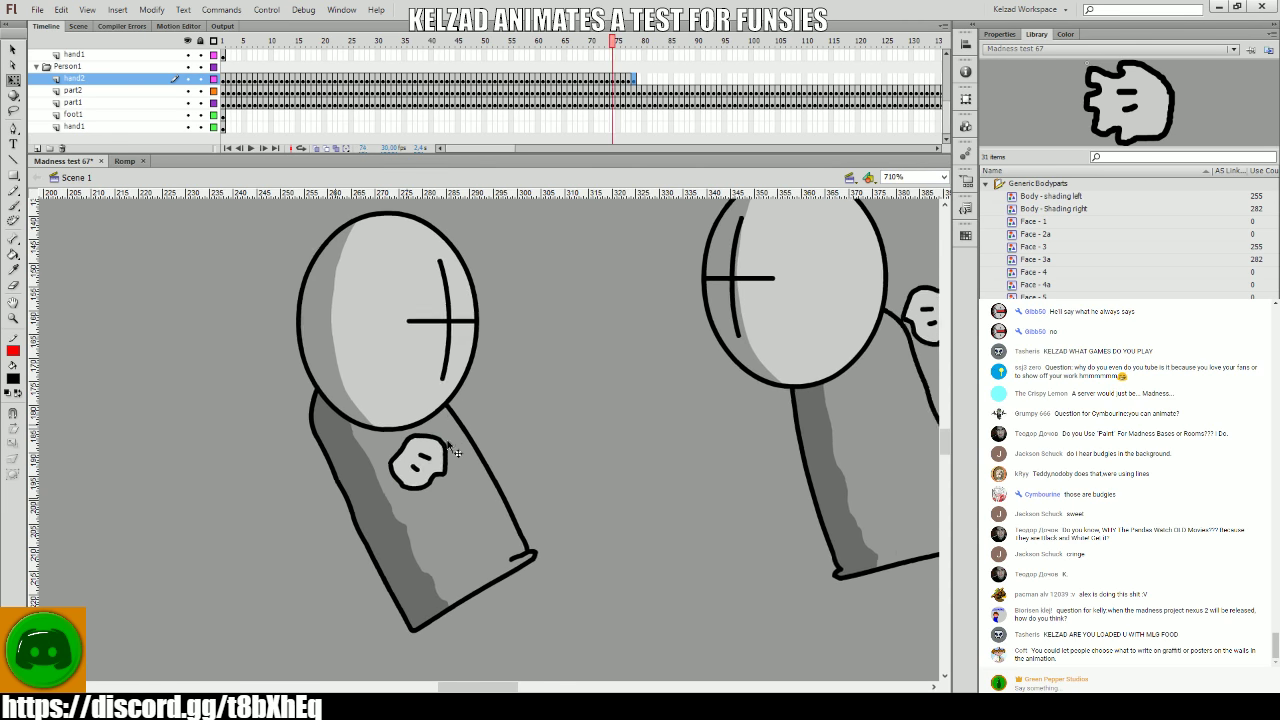
click(415, 287)
drag(448, 318, 500, 349)
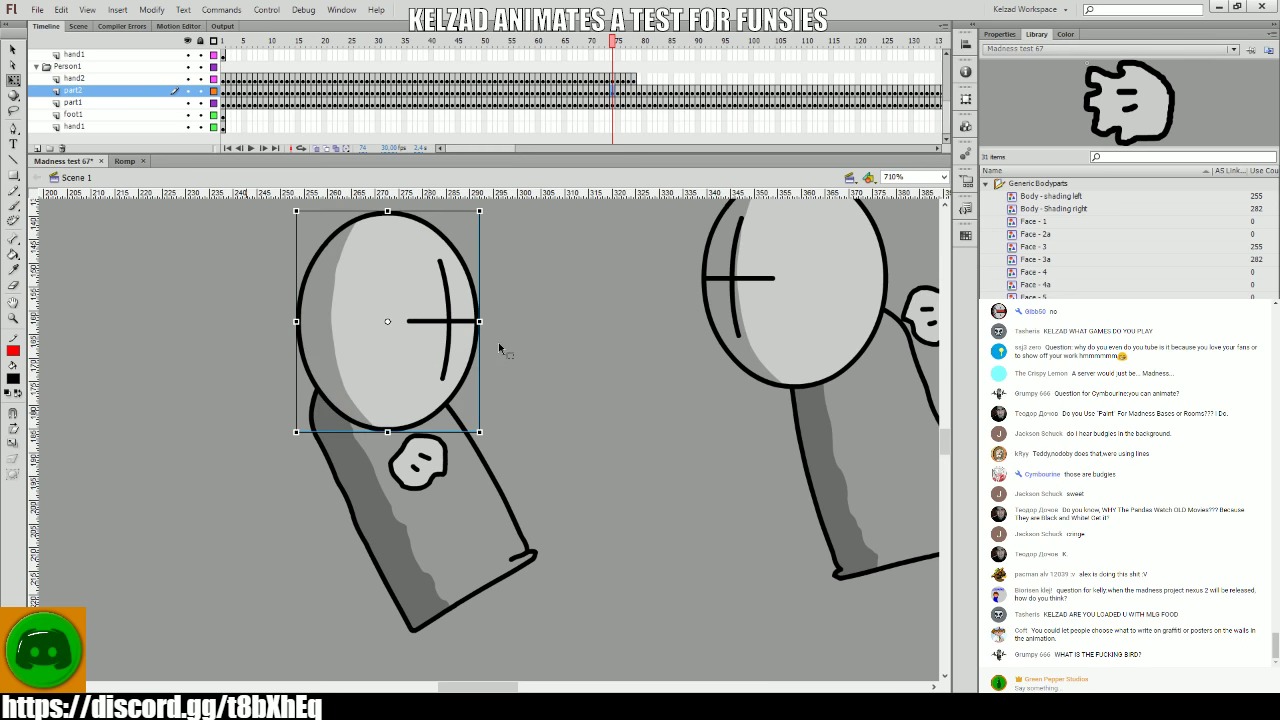
click(366, 366)
key(comma)
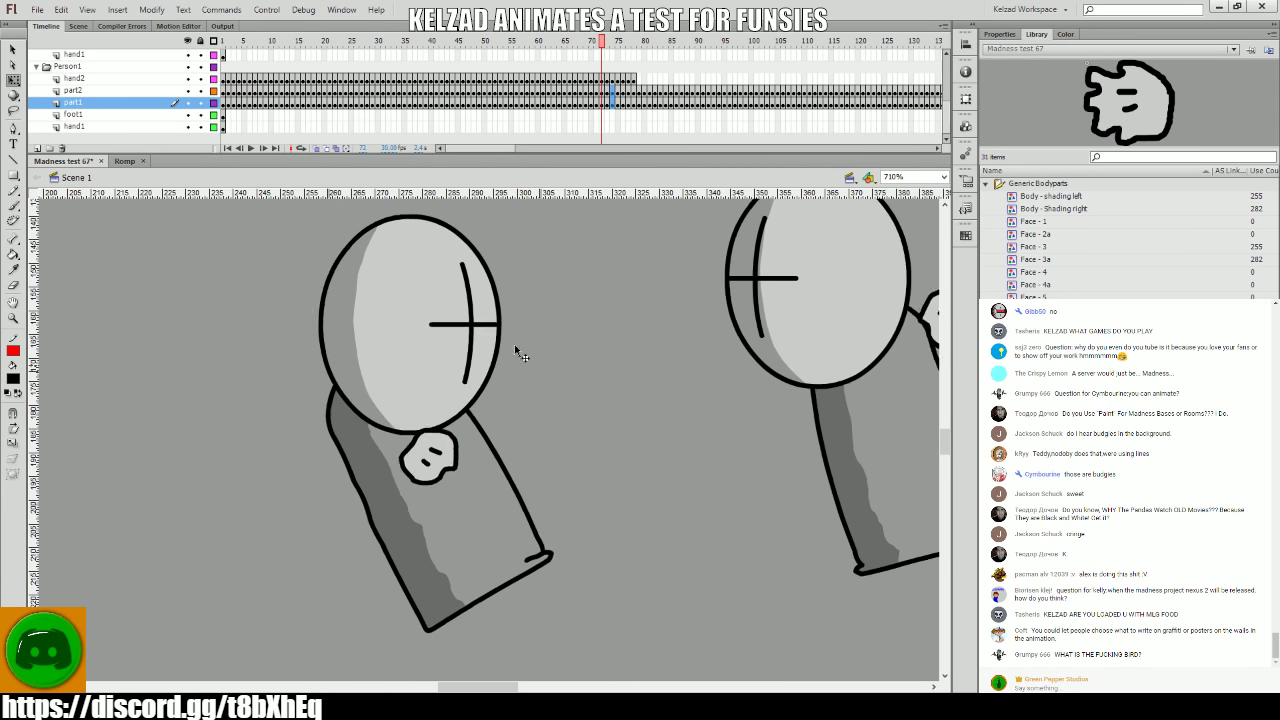
key(period)
- Reposition Person1's hand2 on frames 74 and 75 to follow the torso's backward lean
click(428, 455)
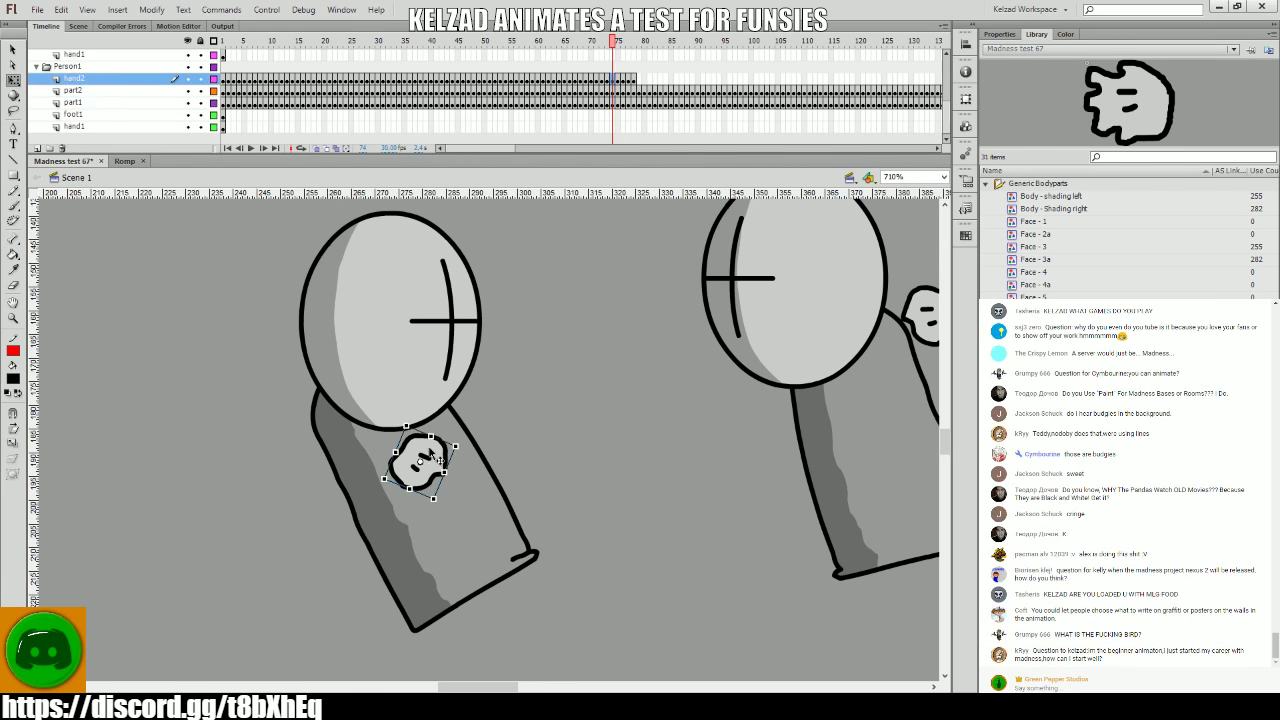
key(period)
key(period)
key(comma)
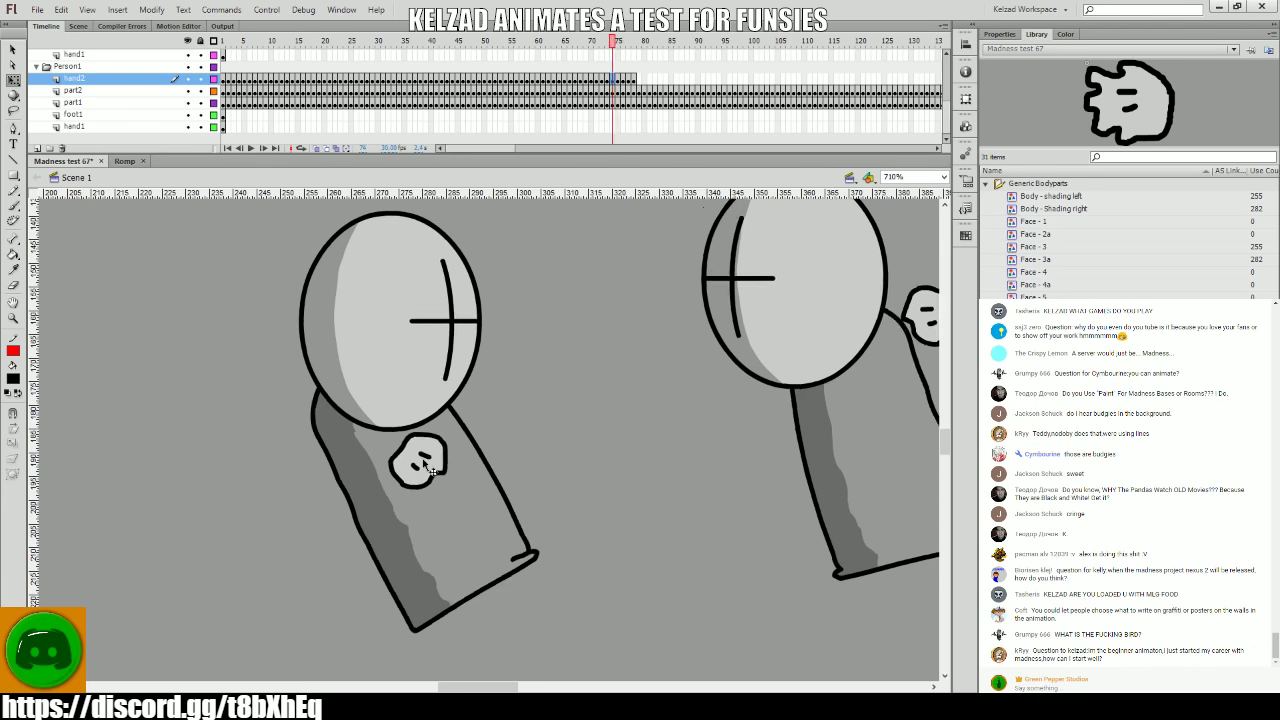
key(period)
key(comma)
click(423, 462)
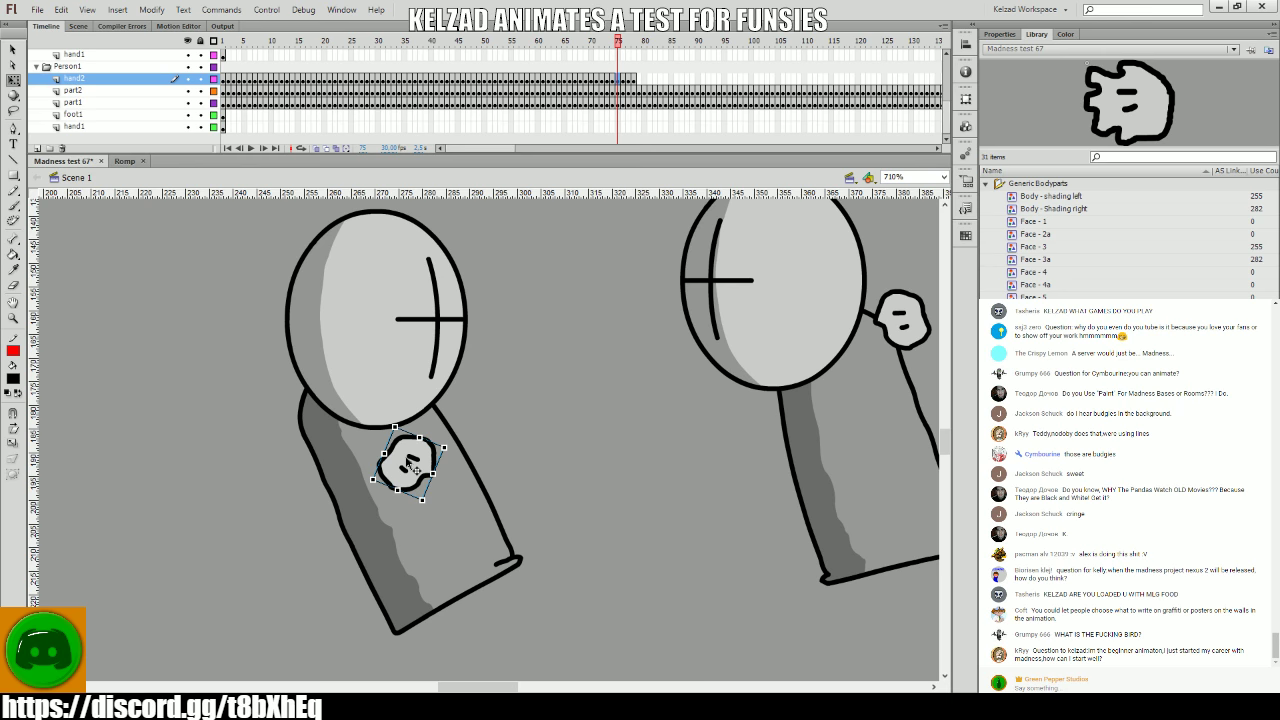
click(556, 398)
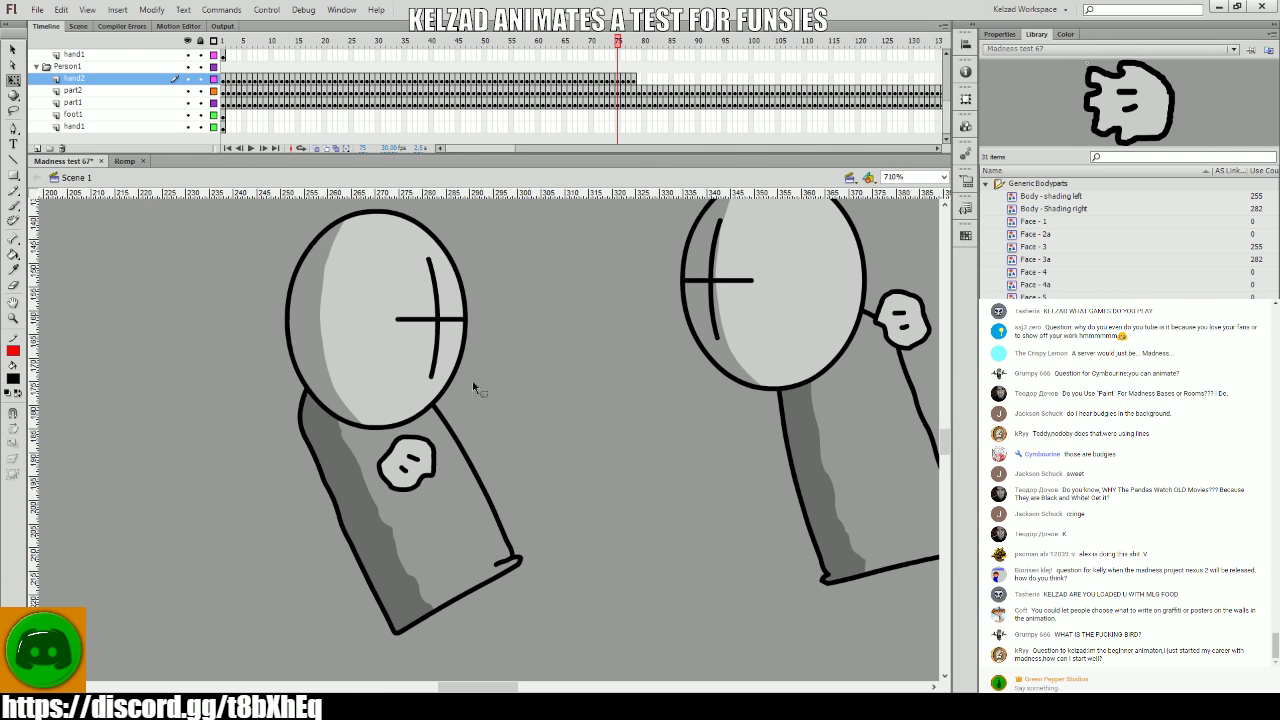
- Compare Person1's hand2 across frames 74 to 78 and adjust its position on frames 76 and 77
key(comma)
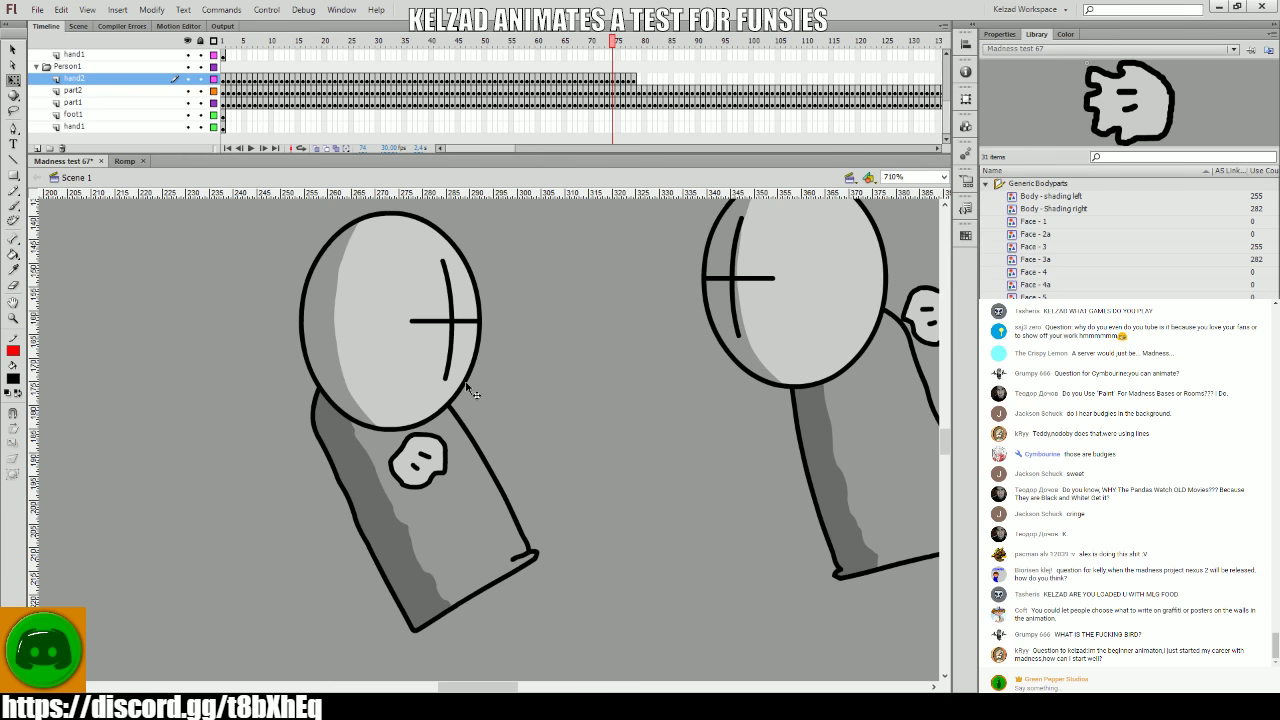
key(period)
key(period)
key(period)
key(period)
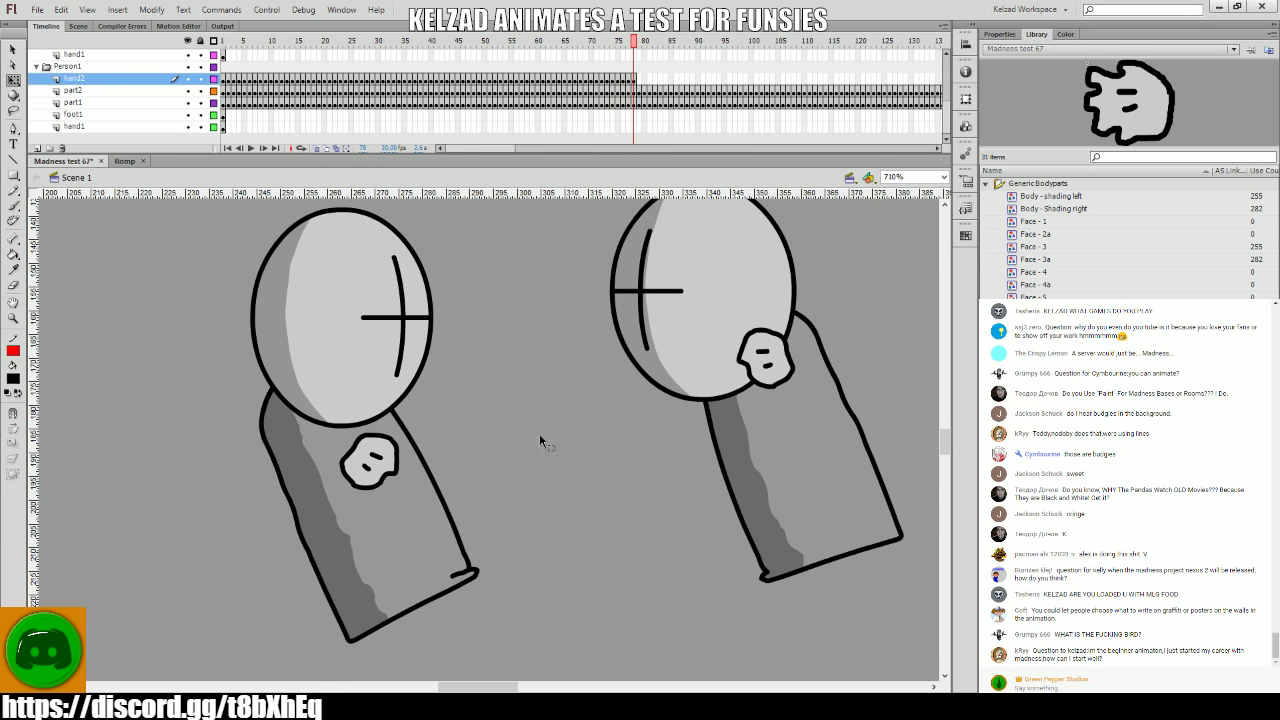
key(comma)
key(comma)
key(period)
key(comma)
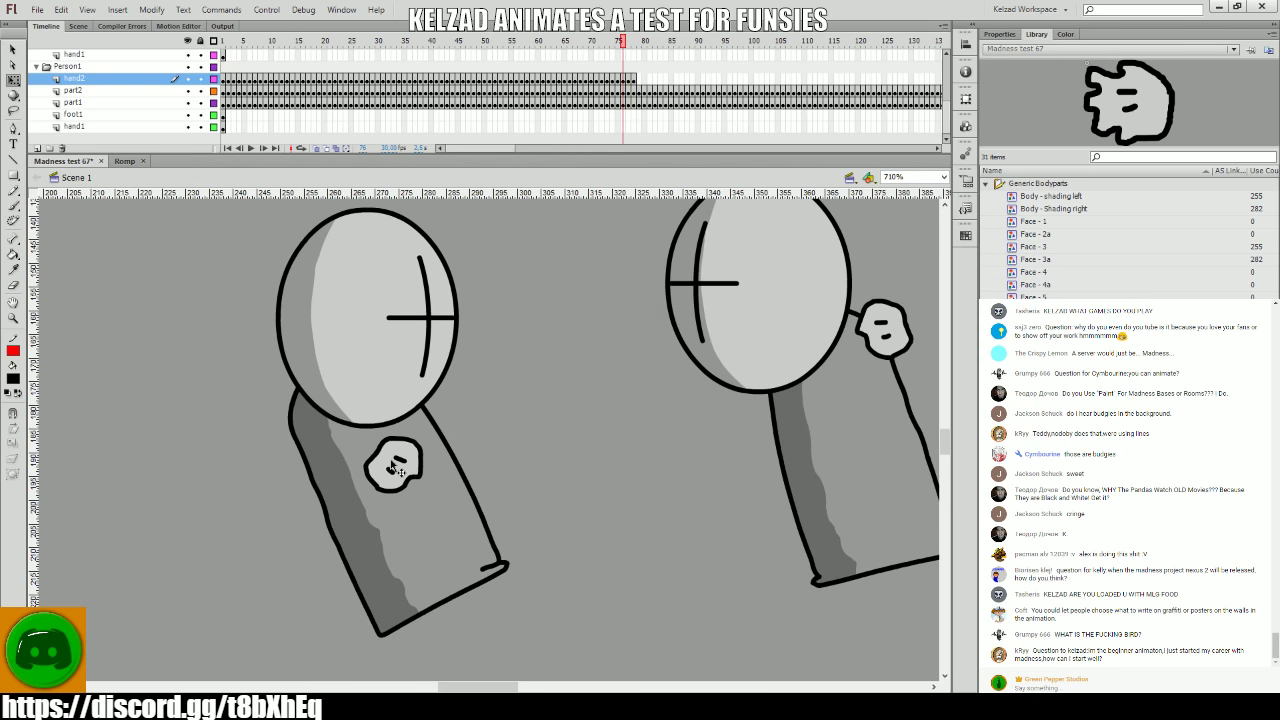
click(395, 463)
key(period)
click(400, 472)
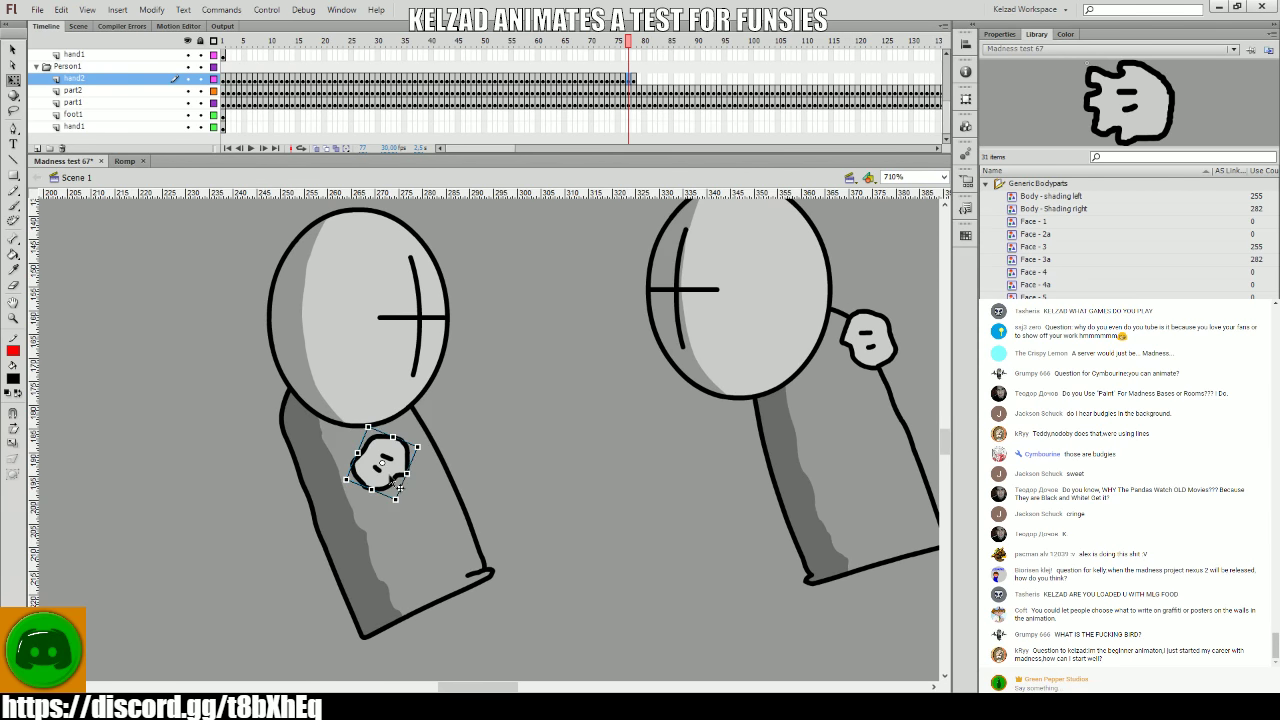
- Keyframe Person1's hand2 on frames 79 and 80, drawing it back with the retreating torso
key(period)
key(period)
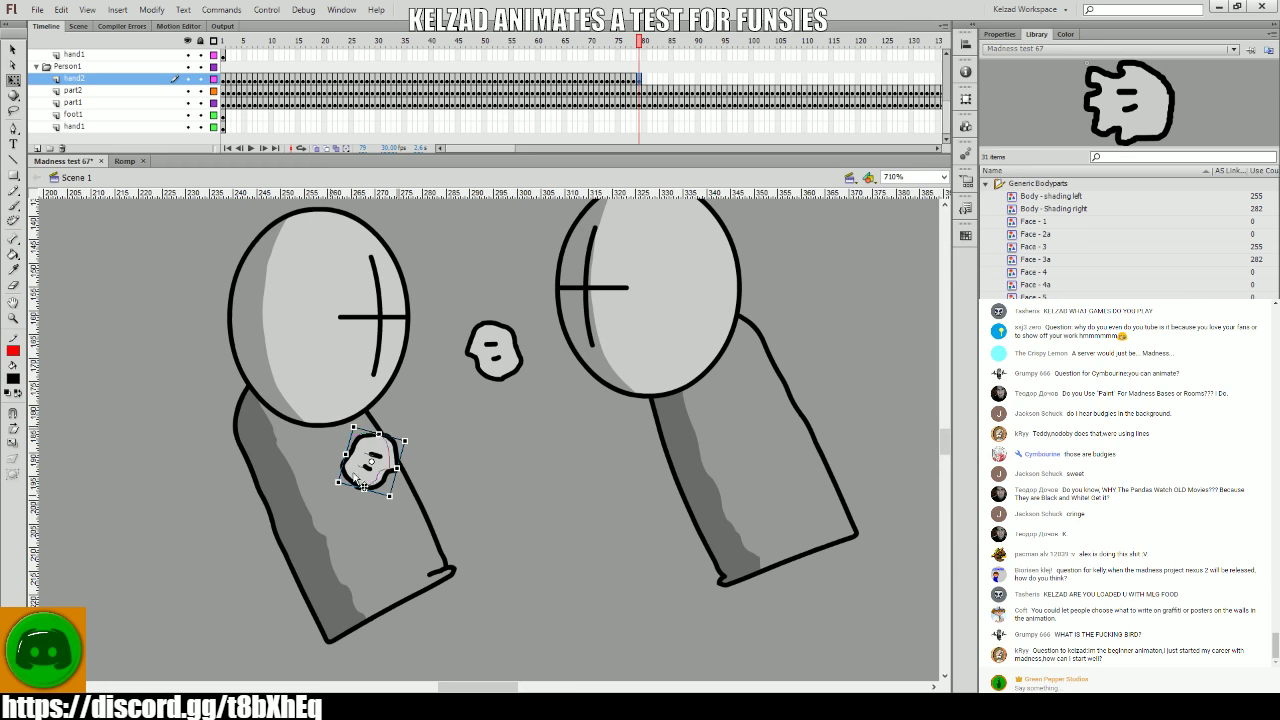
key(period)
click(350, 470)
drag(313, 475, 313, 474)
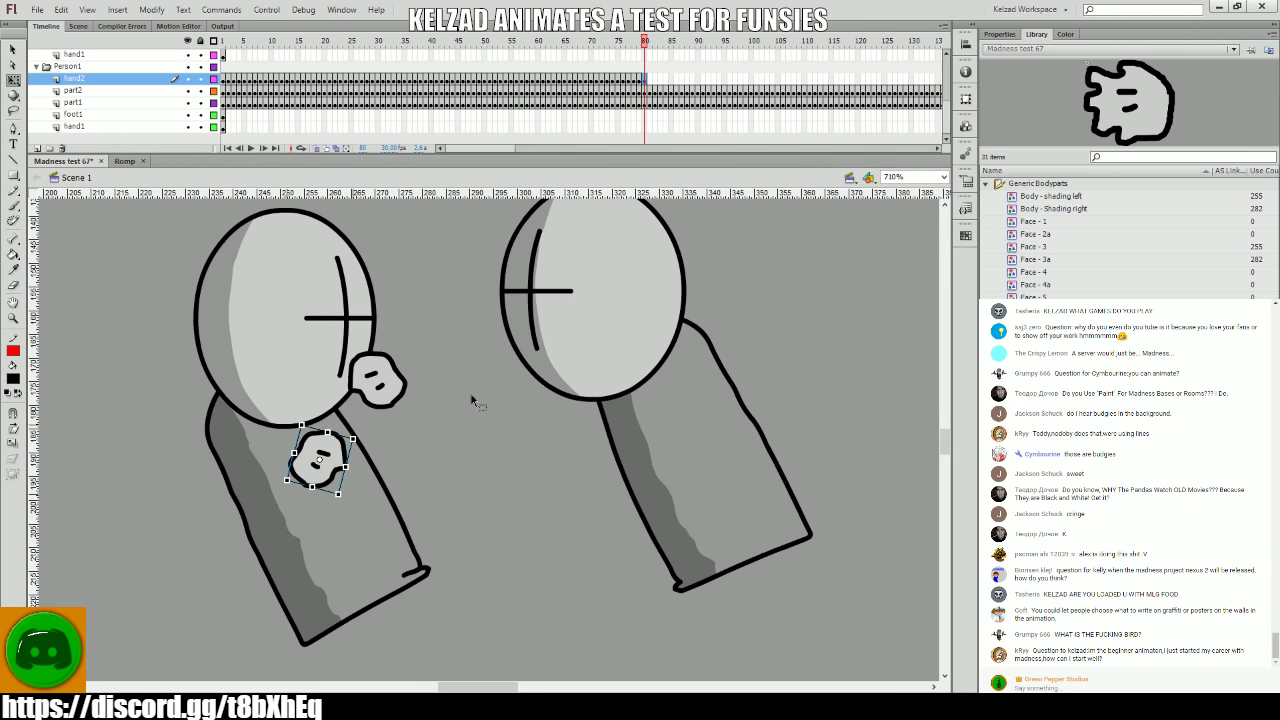
- Play back the animation to check how Person1's hand2 follows the body
key(Return)
click(553, 74)
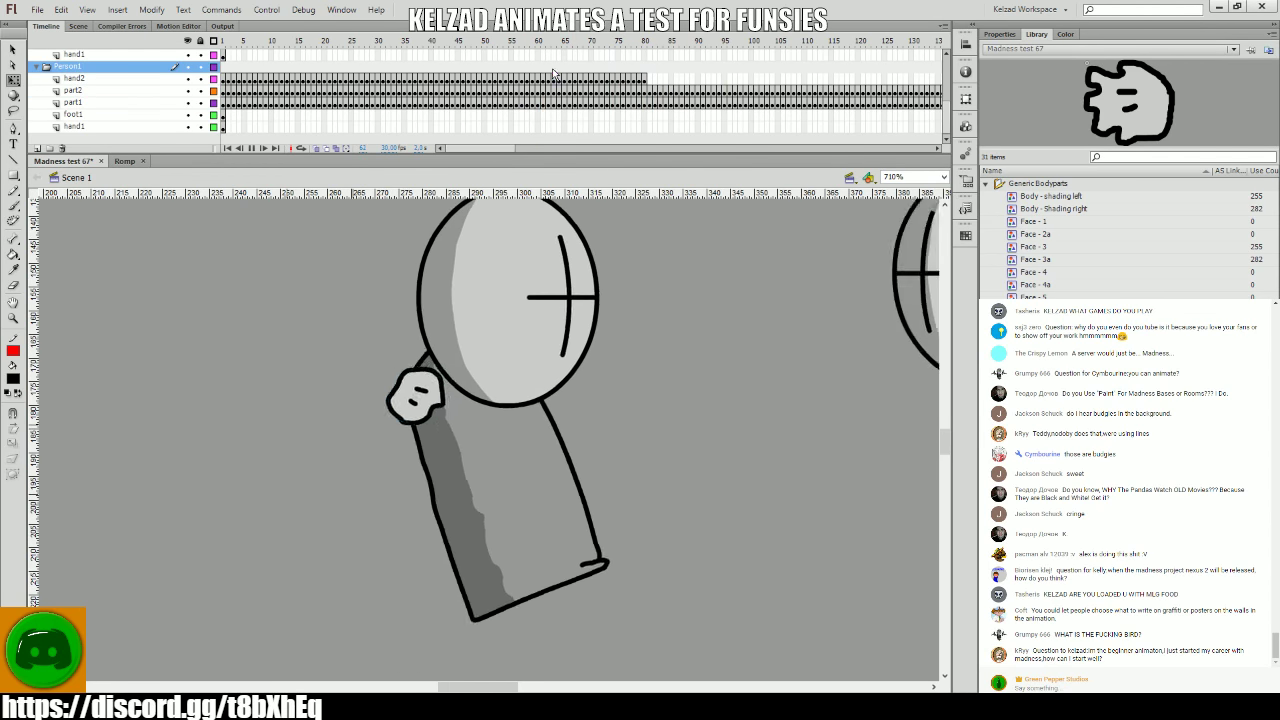
key(Return)
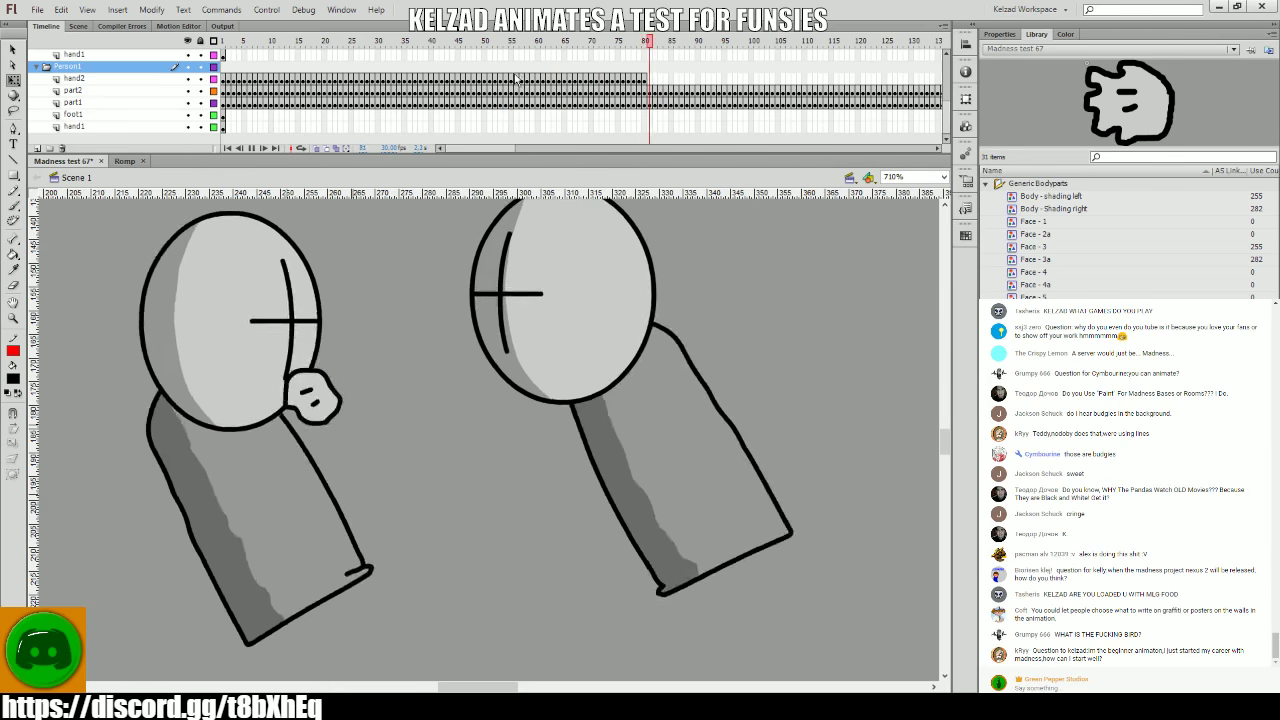
- Compare Person1's hand2 around frame 60 and adjust its position at the shoulder on frames 60 and 61
click(537, 78)
click(400, 375)
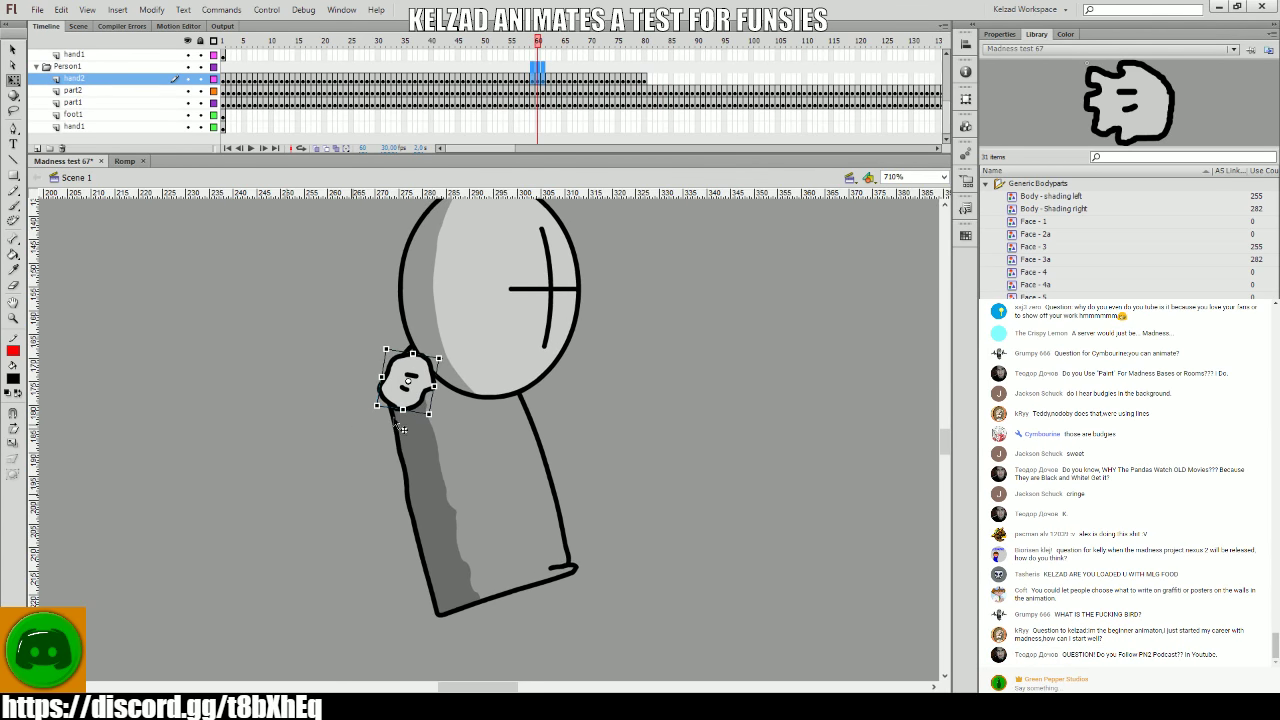
key(comma)
key(comma)
key(period)
key(period)
key(period)
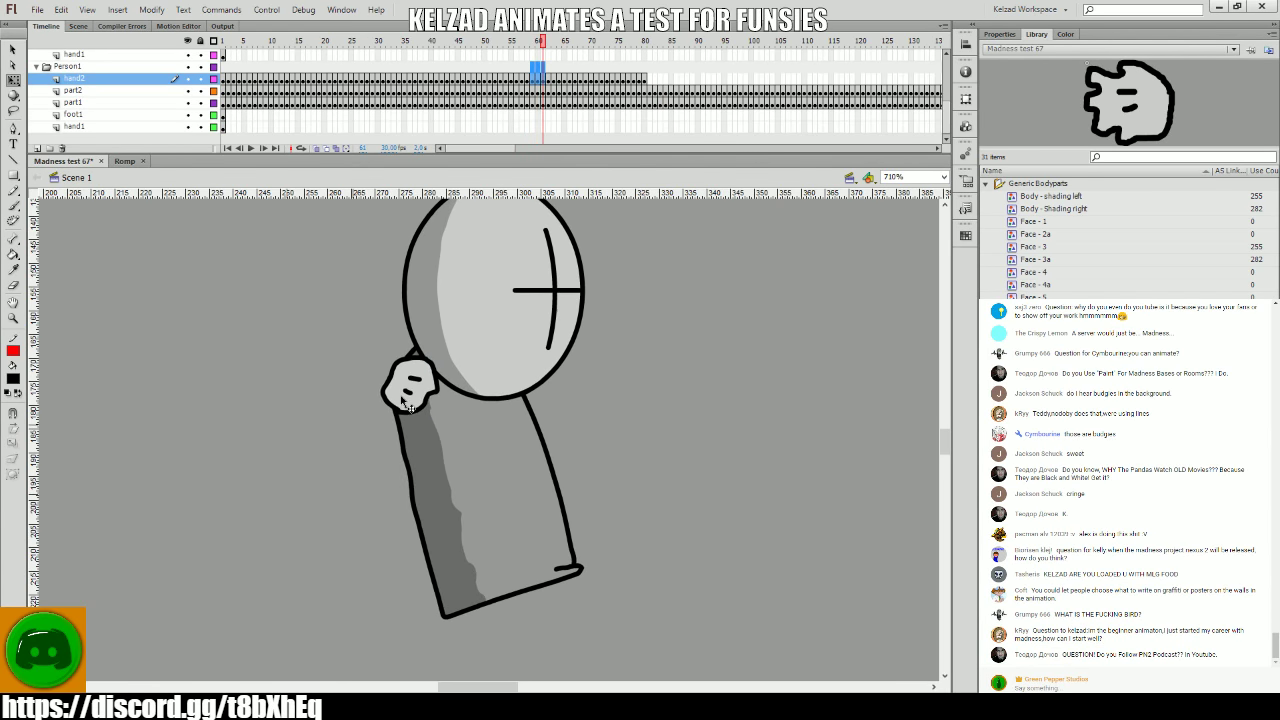
key(comma)
key(period)
key(comma)
key(period)
click(403, 400)
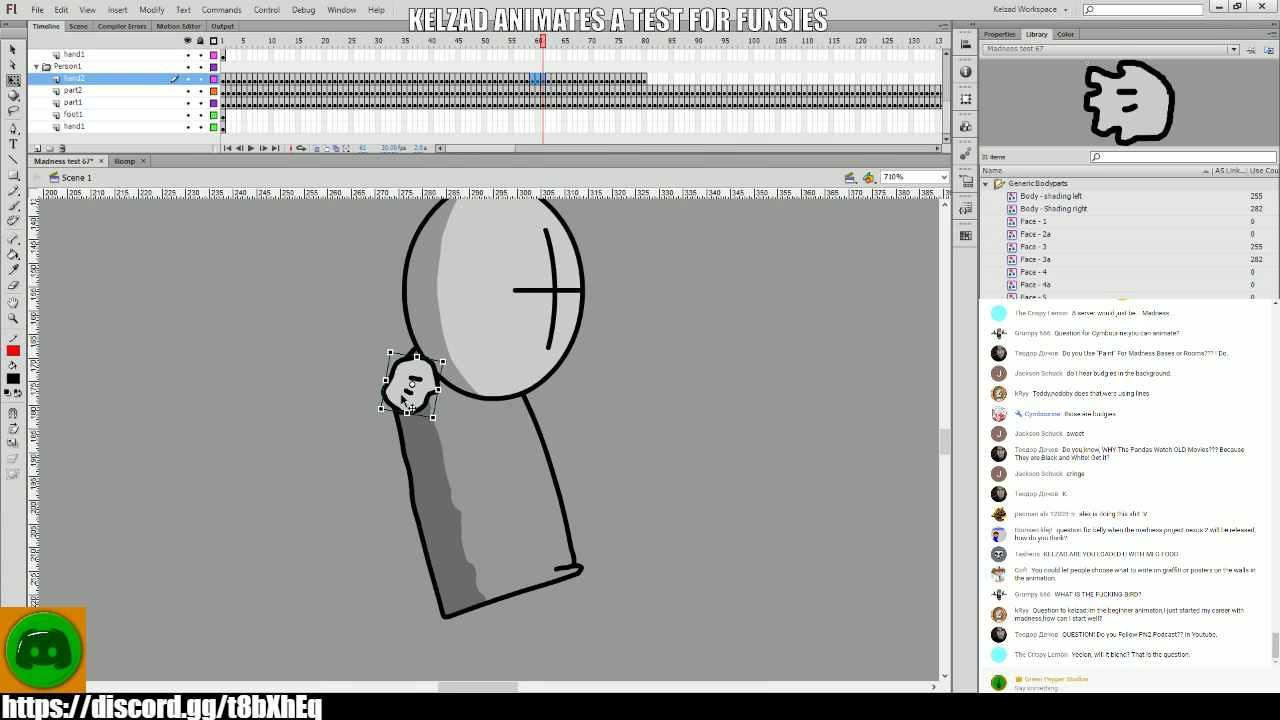
- Adjust Person1's hand2 on frames 62 and 63 so it keeps moving with the shoulder
key(period)
key(comma)
click(406, 398)
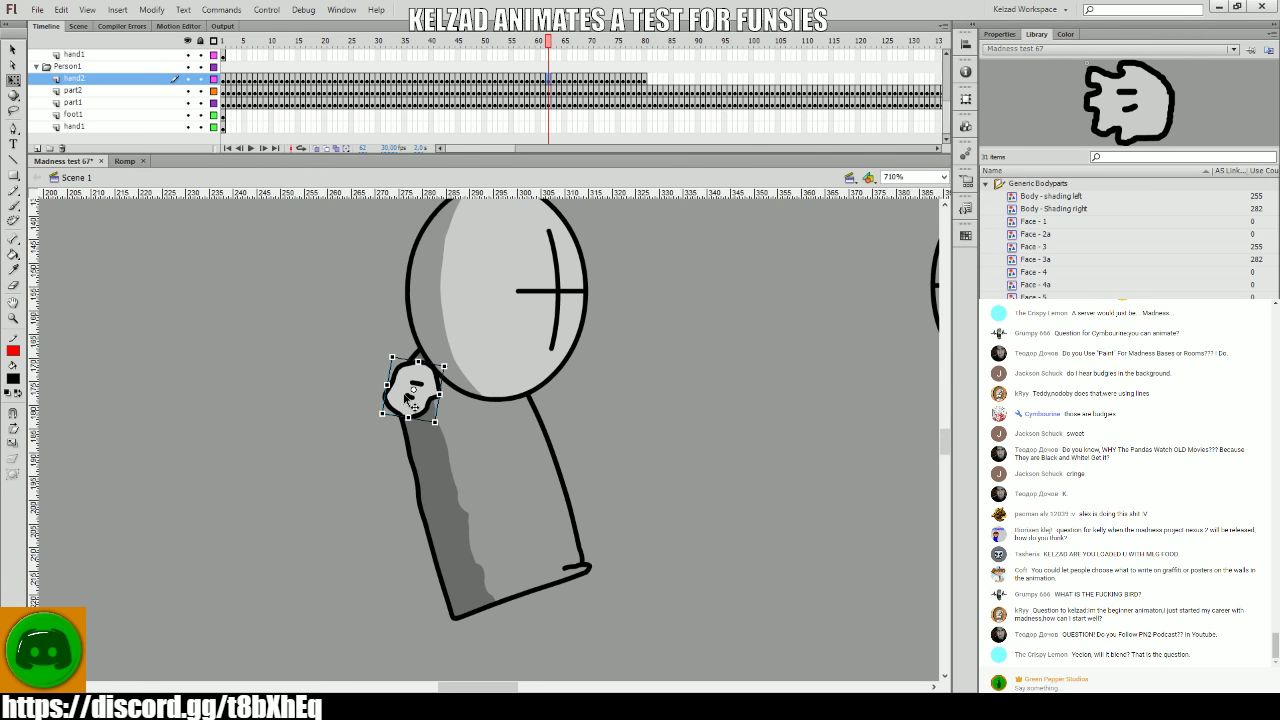
key(period)
key(period)
key(comma)
click(410, 400)
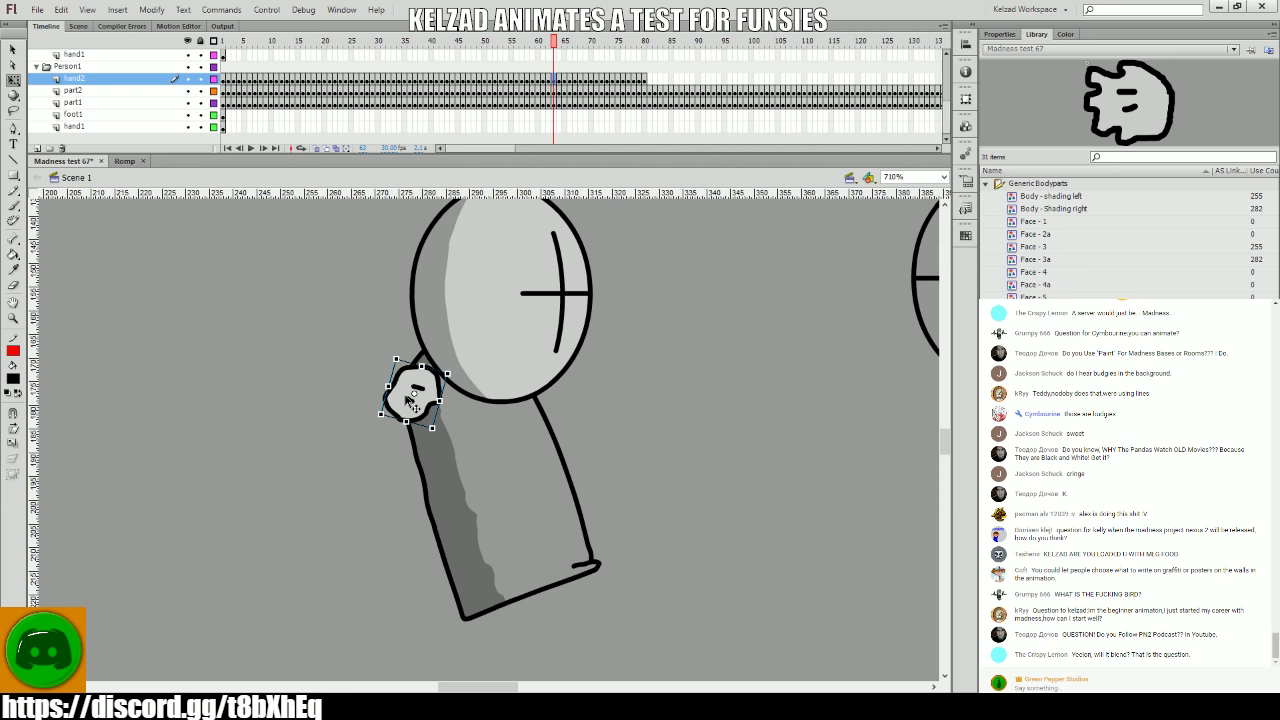
- Step between the neighbouring frames and fine-tune Person1's hand2 on frames 63 and 64
key(comma)
key(comma)
key(period)
key(period)
key(period)
key(comma)
click(410, 400)
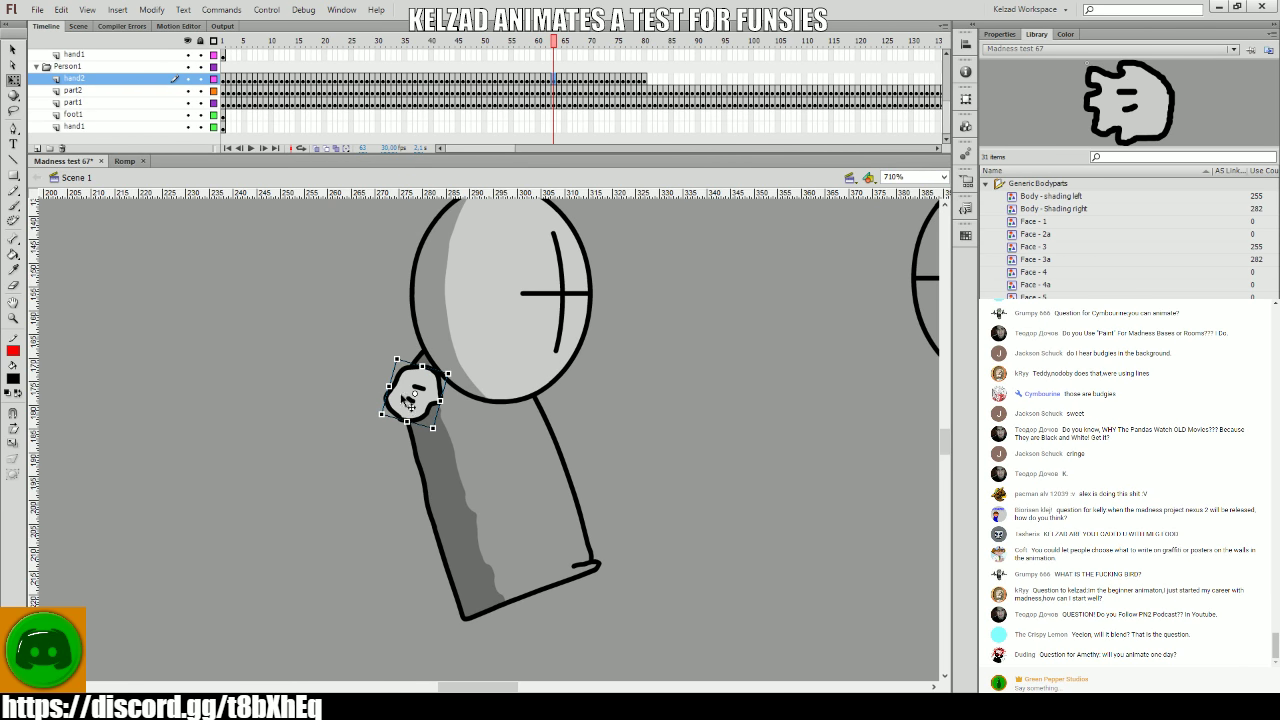
key(period)
key(comma)
key(period)
click(415, 396)
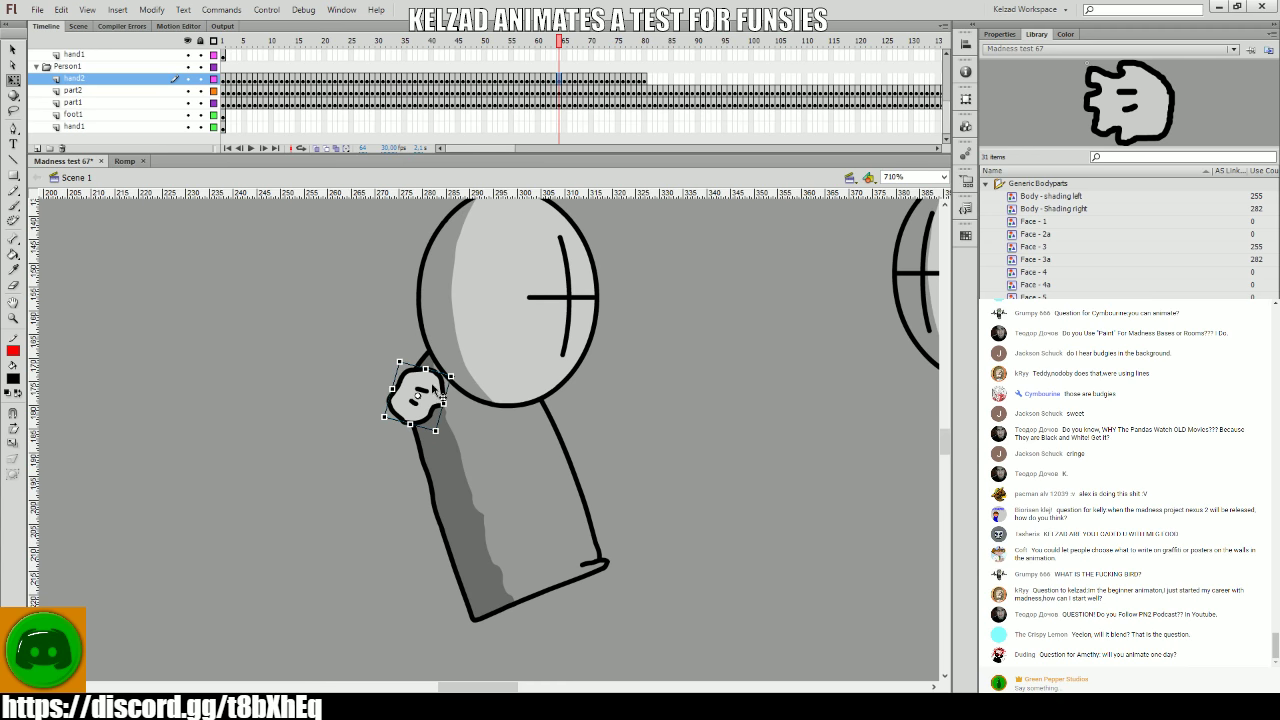
- Nudge Person1's hand2 slightly forward on frames 62 and 63 to even out its spacing
key(comma)
key(comma)
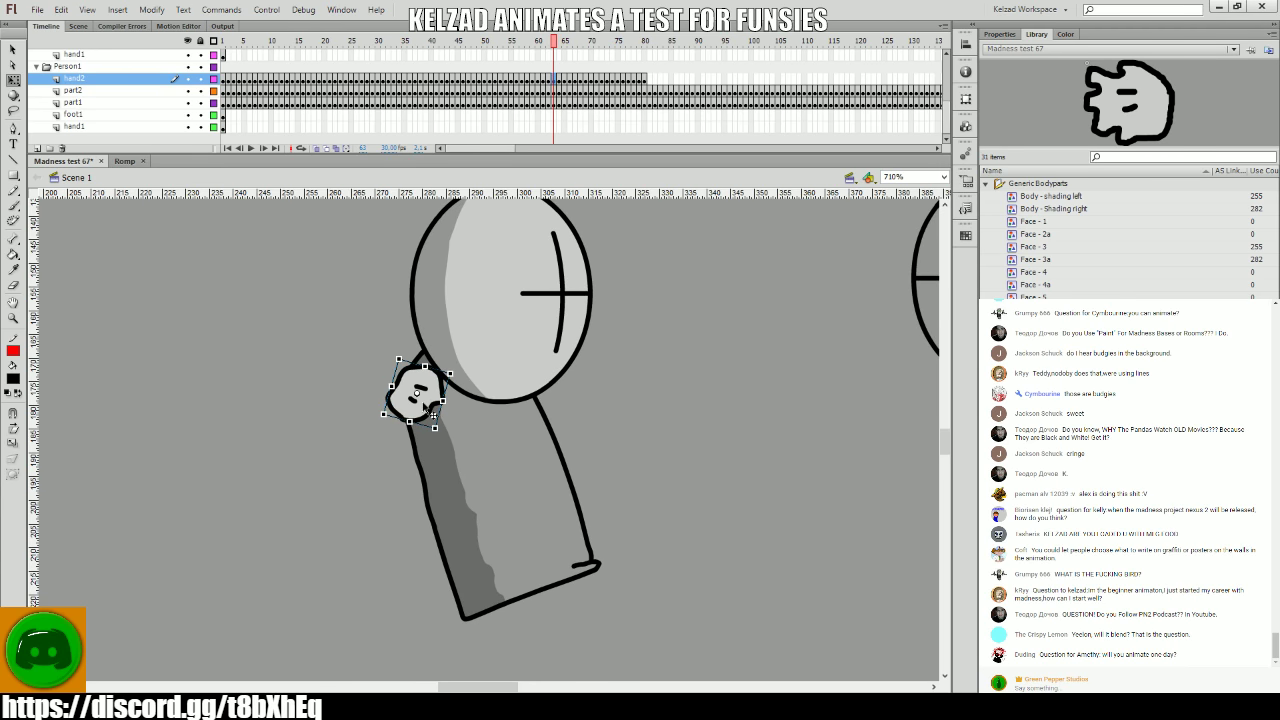
key(period)
key(comma)
key(period)
key(comma)
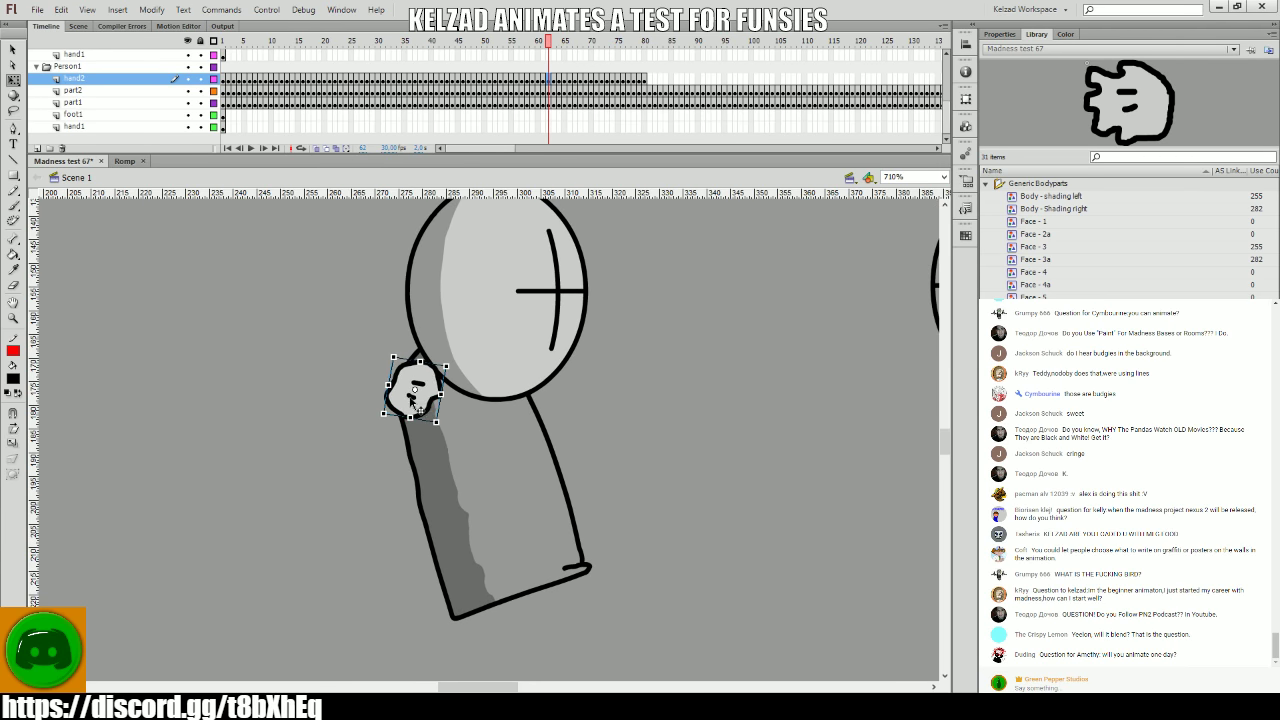
key(period)
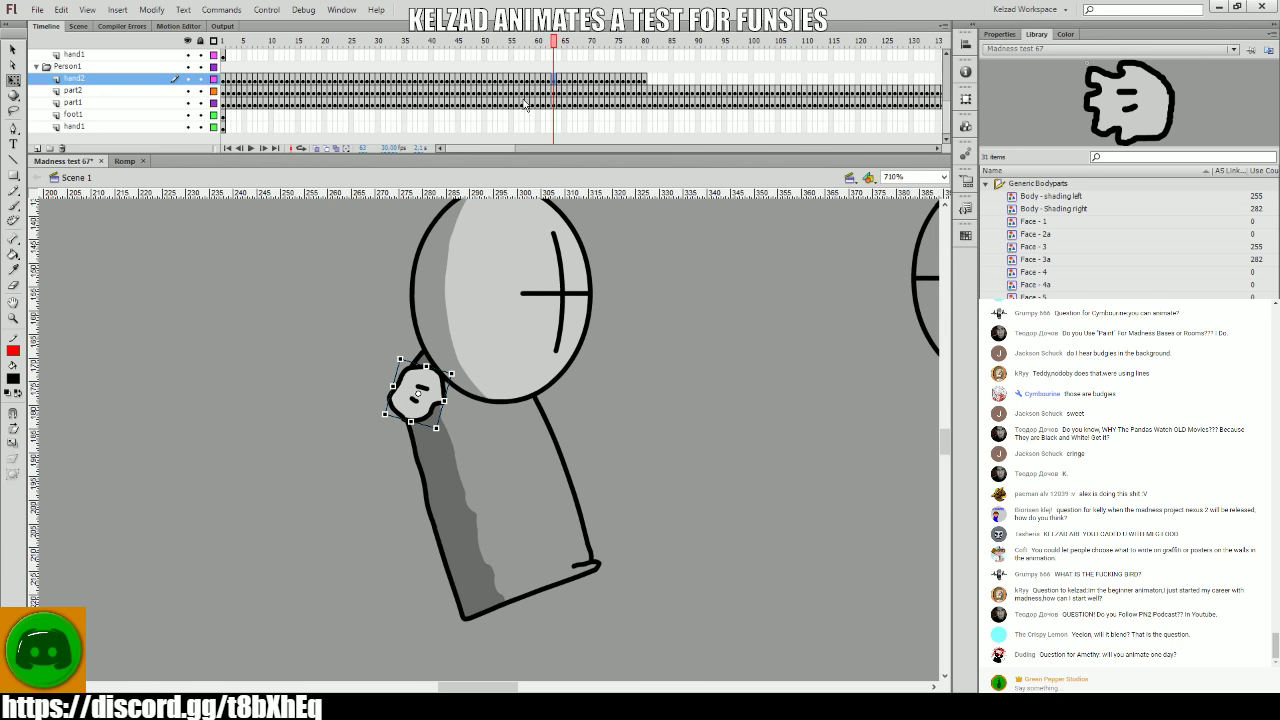
- Scrub back through the shoulder movement and adjust Person1's hand2 on frame 59
click(518, 105)
drag(487, 108, 532, 126)
key(comma)
key(period)
key(comma)
key(period)
click(404, 383)
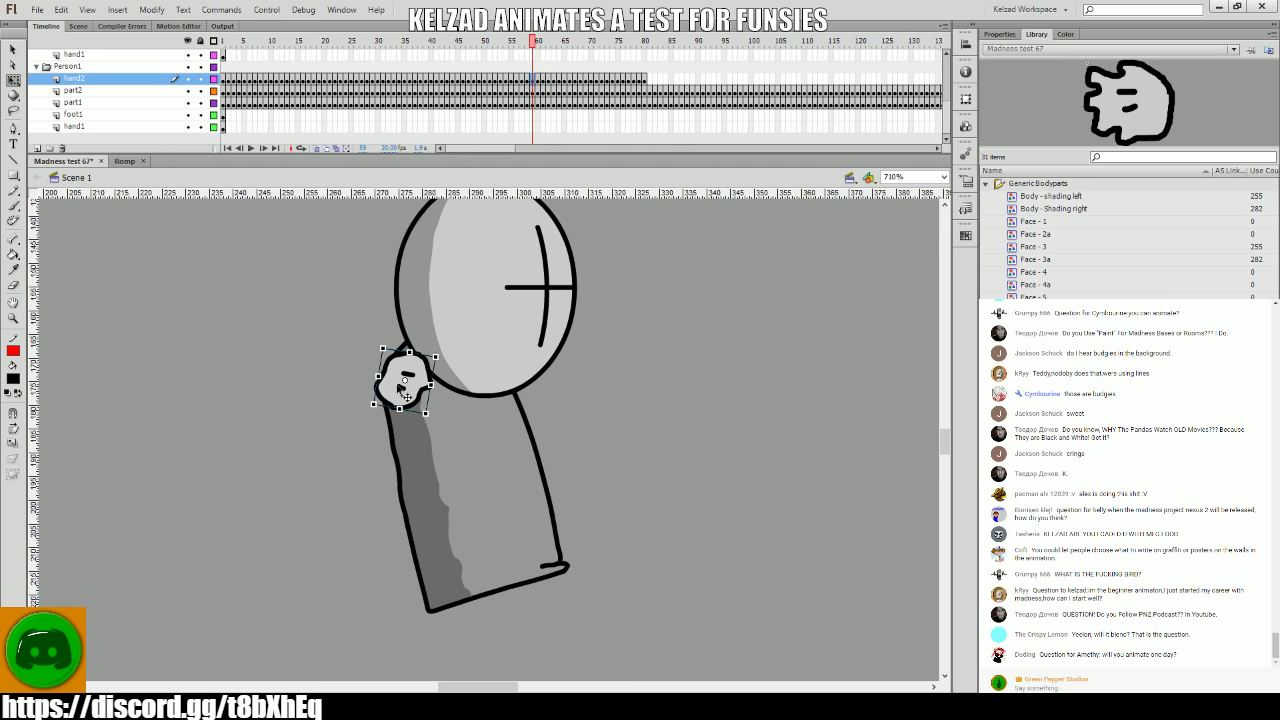
- Compare frames 60 to 62 and nudge Person1's hand2 on frame 61
key(period)
key(period)
key(period)
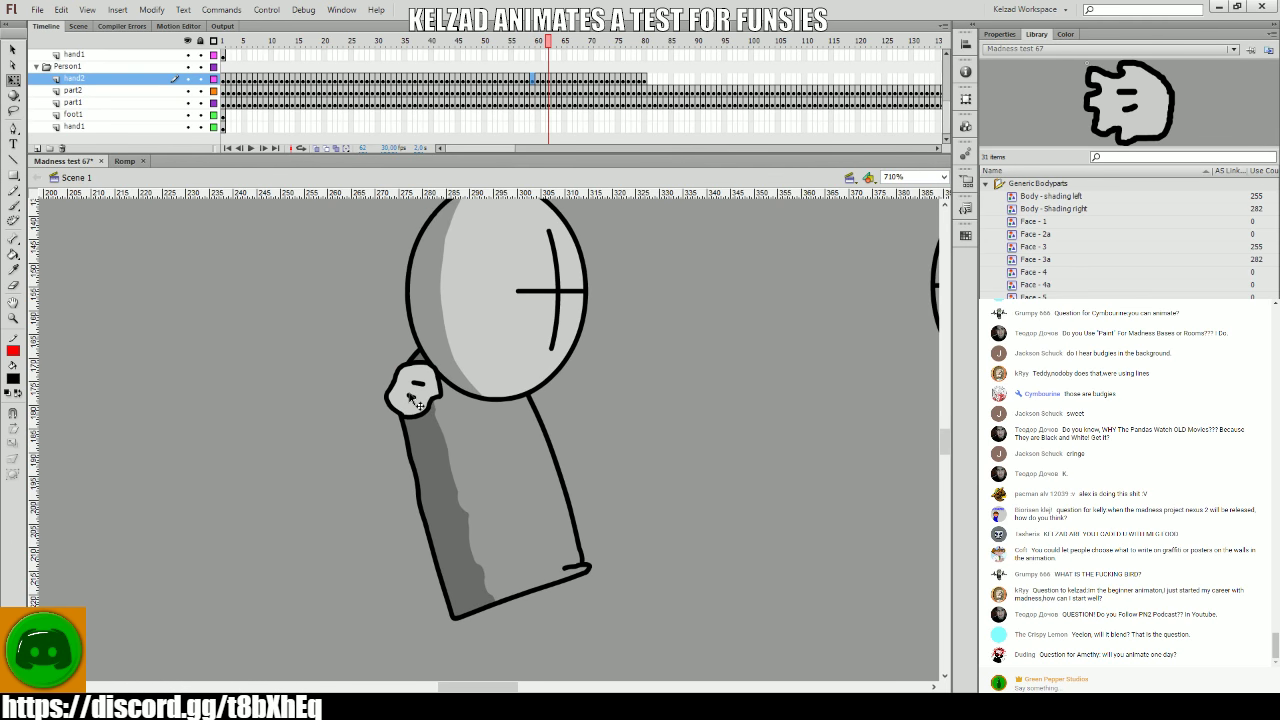
key(comma)
key(comma)
click(411, 401)
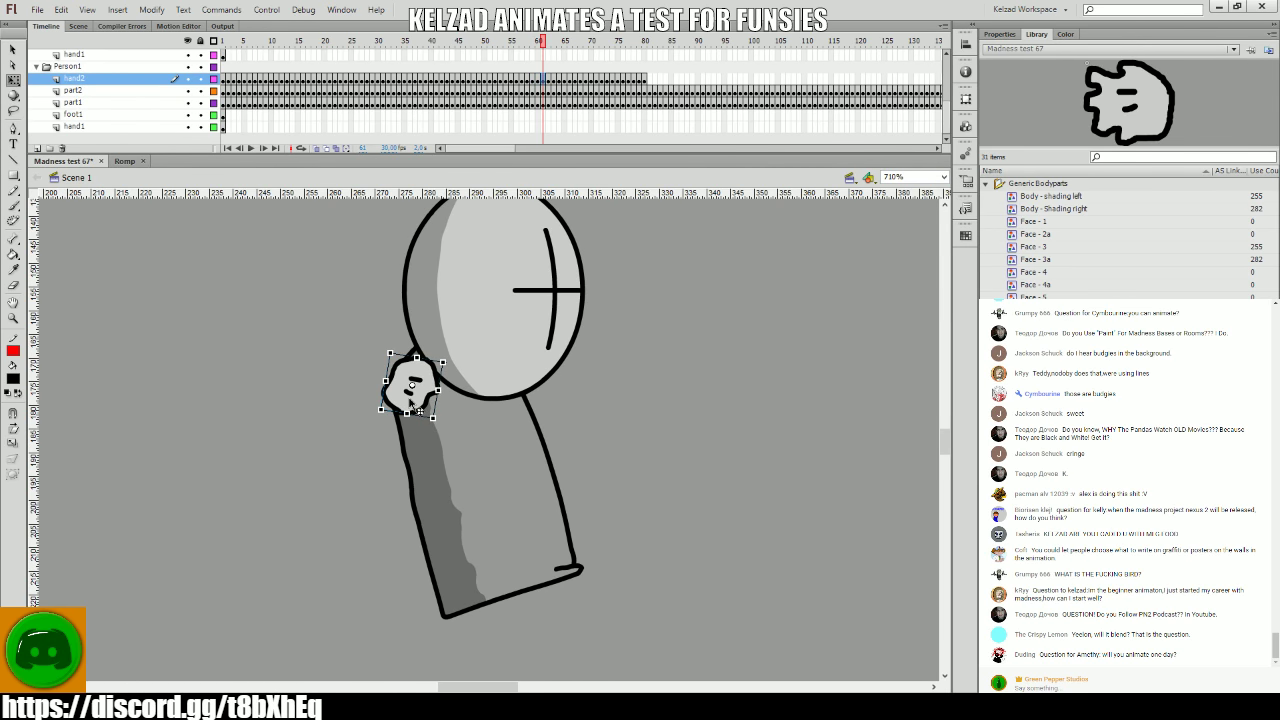
- Compare Person1's hand2 with its neighbouring frames and refine its position on frames 58 and 59
key(comma)
key(comma)
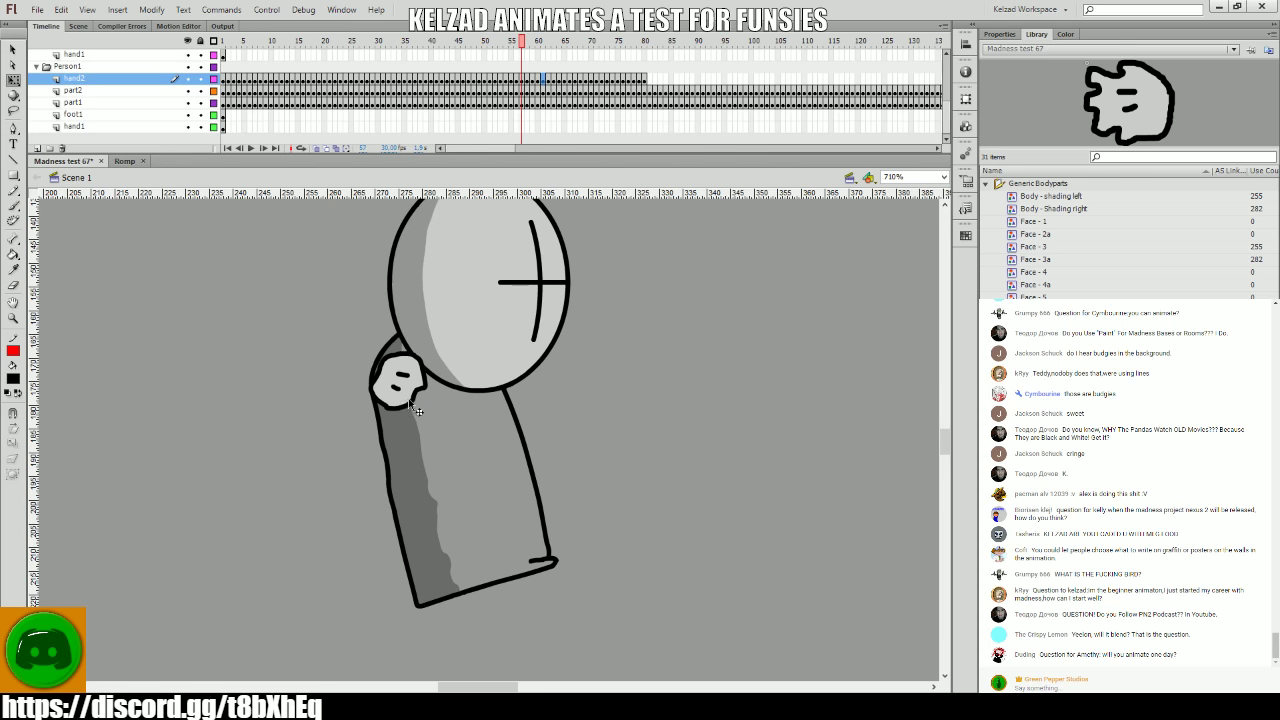
key(comma)
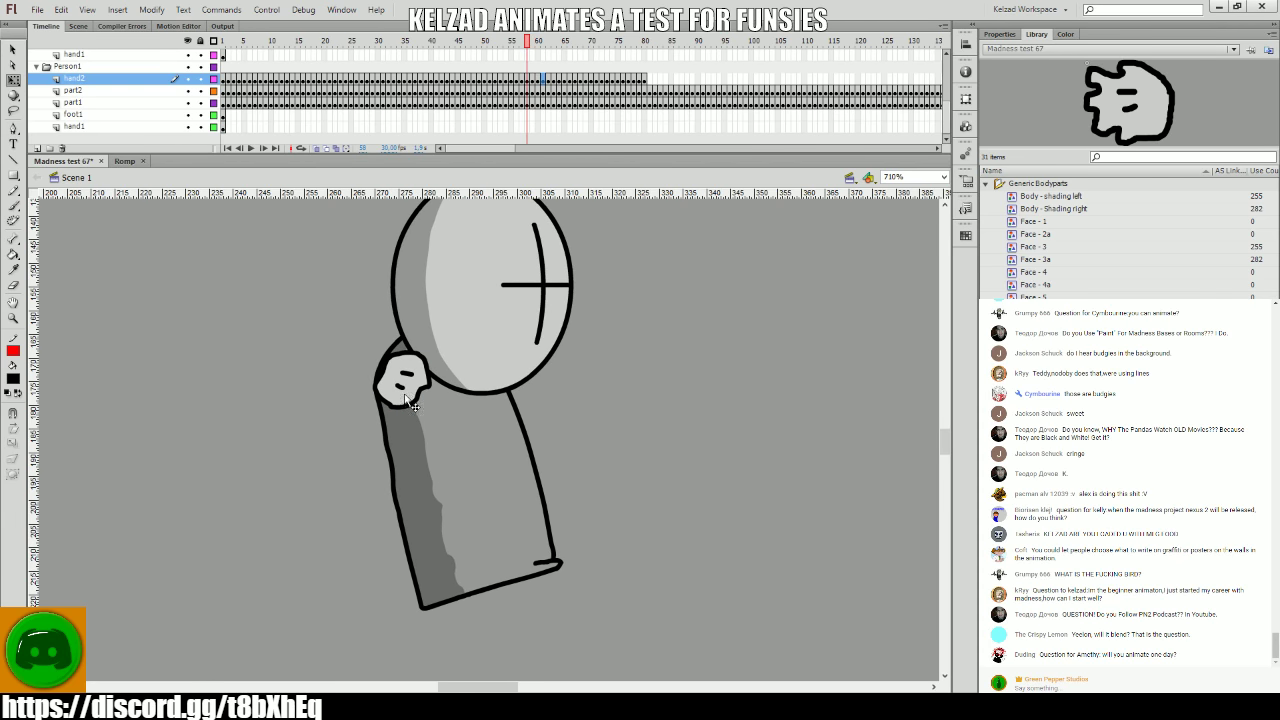
click(414, 406)
key(comma)
key(comma)
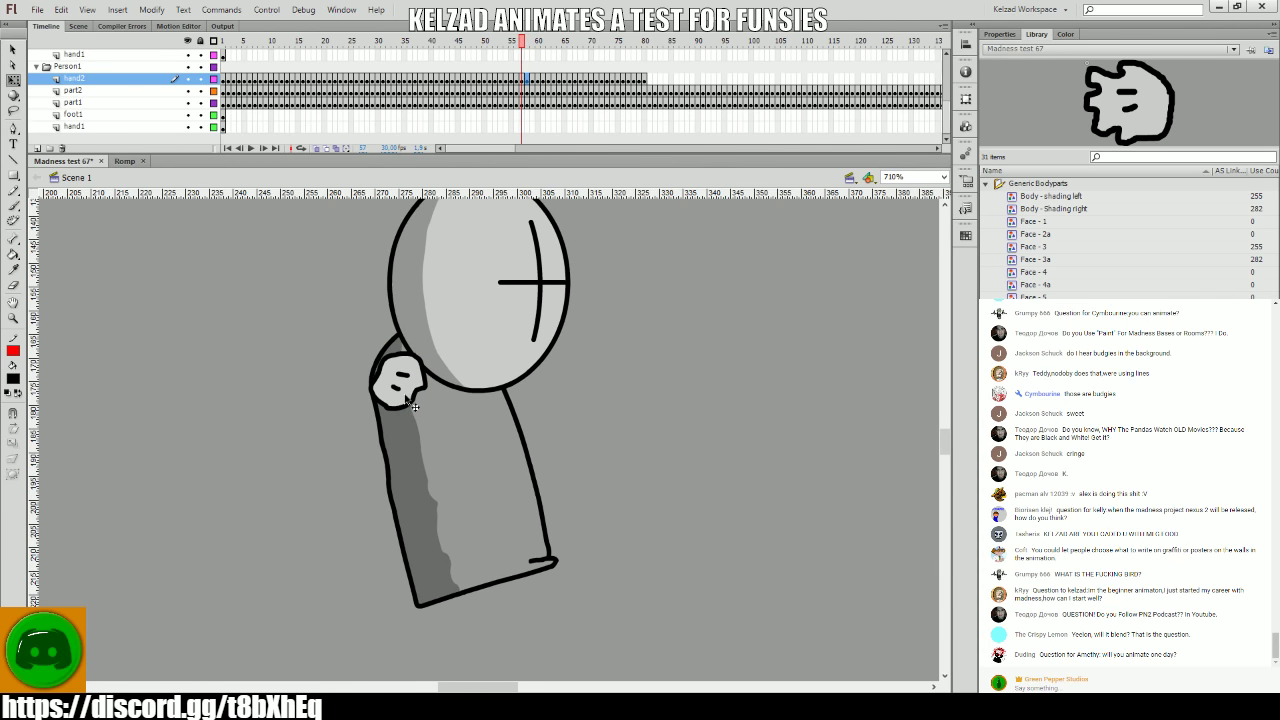
key(period)
key(period)
key(period)
key(period)
key(comma)
click(413, 405)
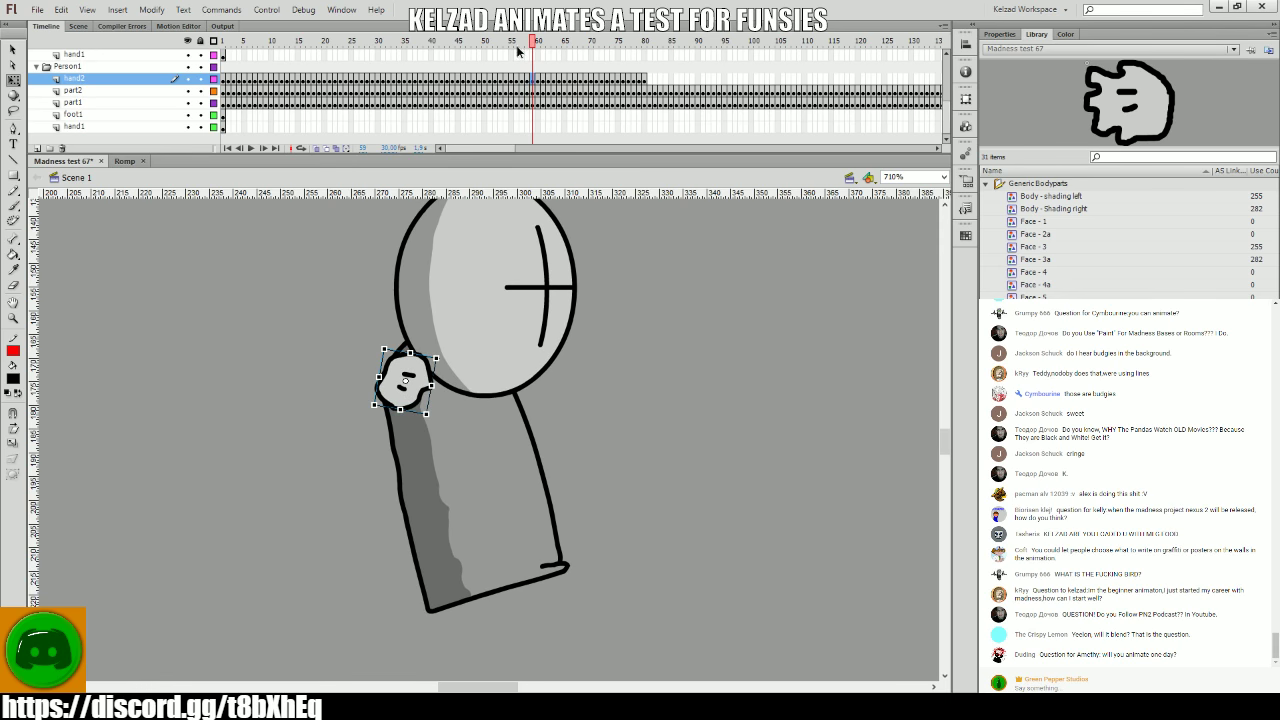
- Play back the motion and remove Person1's hand2 frames from frame 73 onward
key(Return)
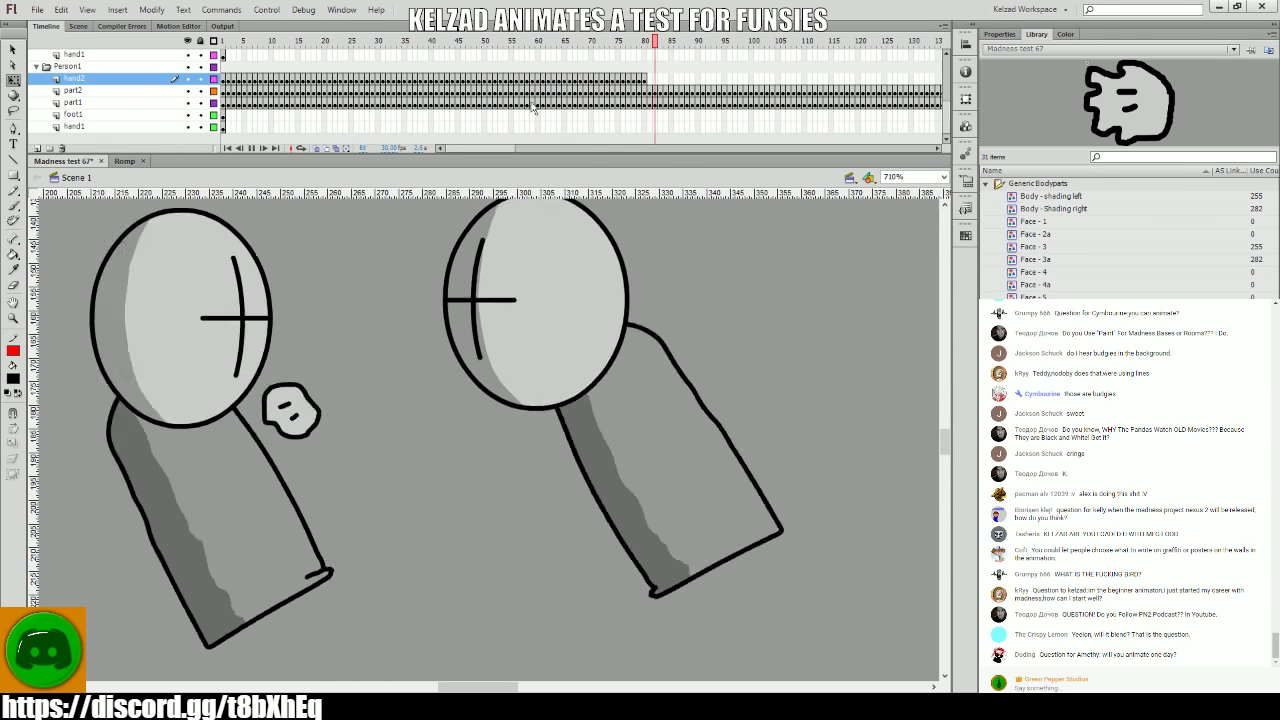
drag(541, 104, 600, 102)
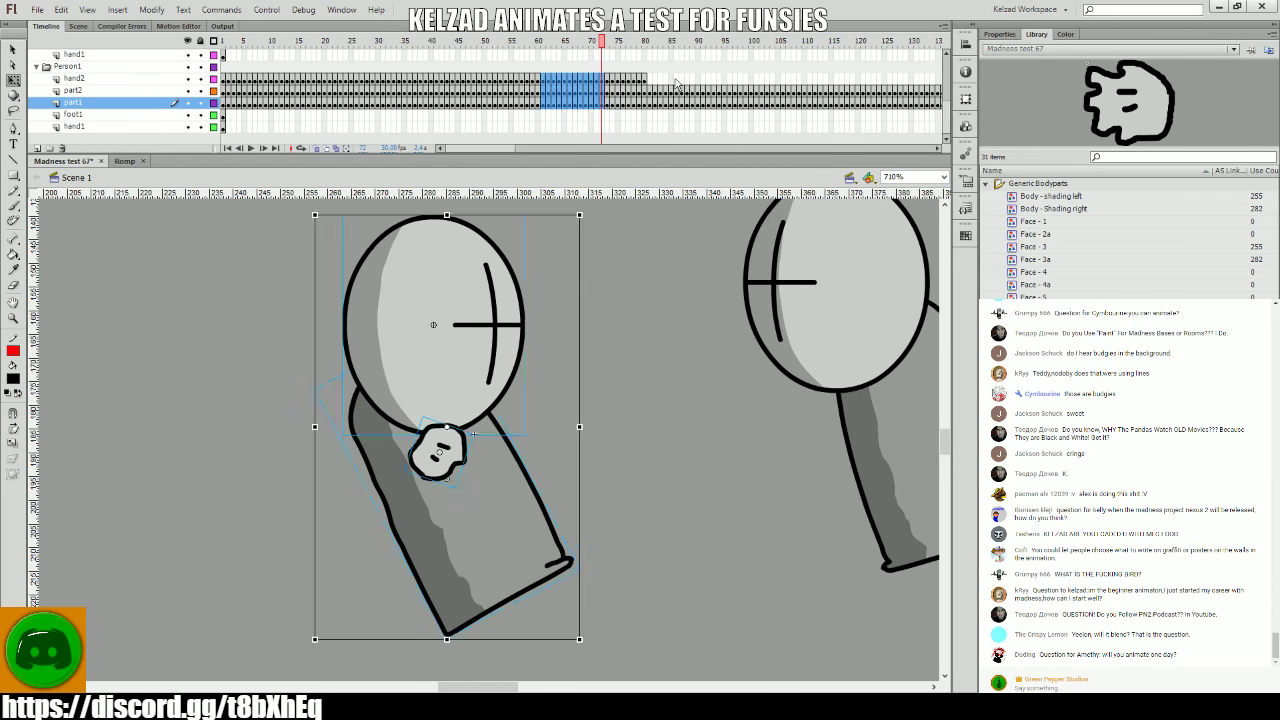
drag(676, 82, 611, 84)
key(comma)
key(comma)
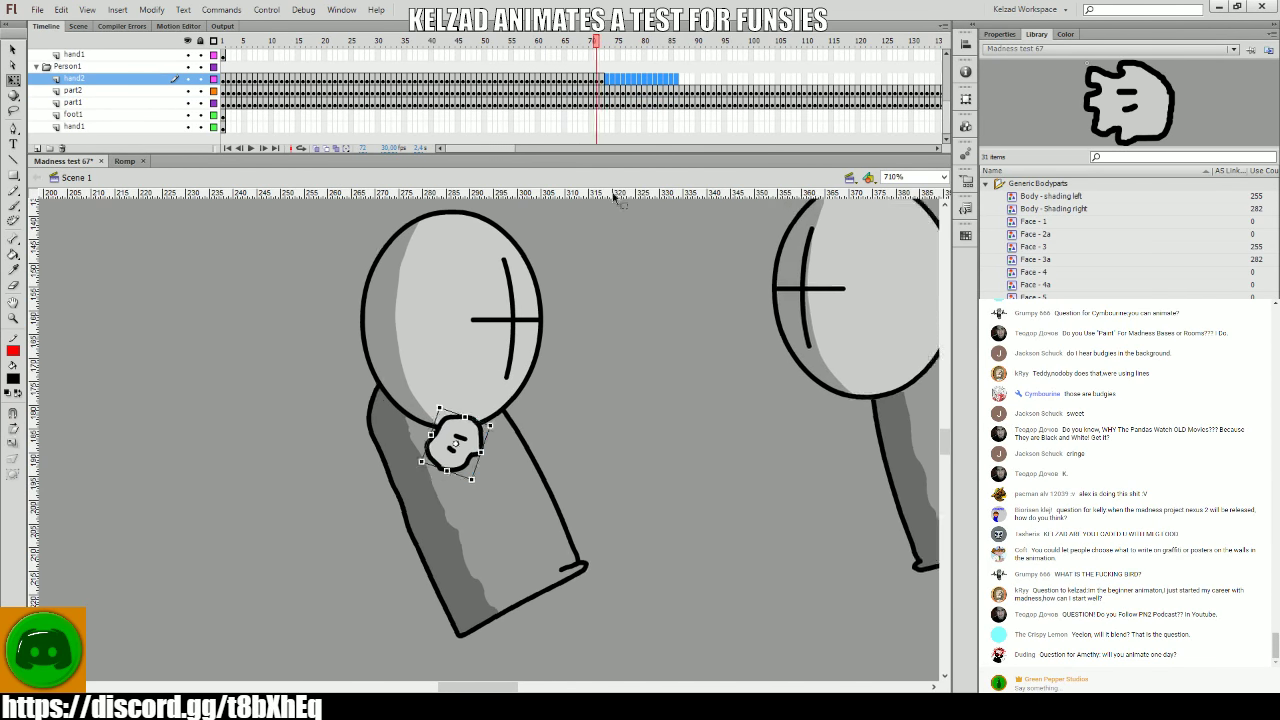
- Keyframe Person1's hand2 again up to frame 75, placing it higher on the torso just below the head
click(463, 453)
key(period)
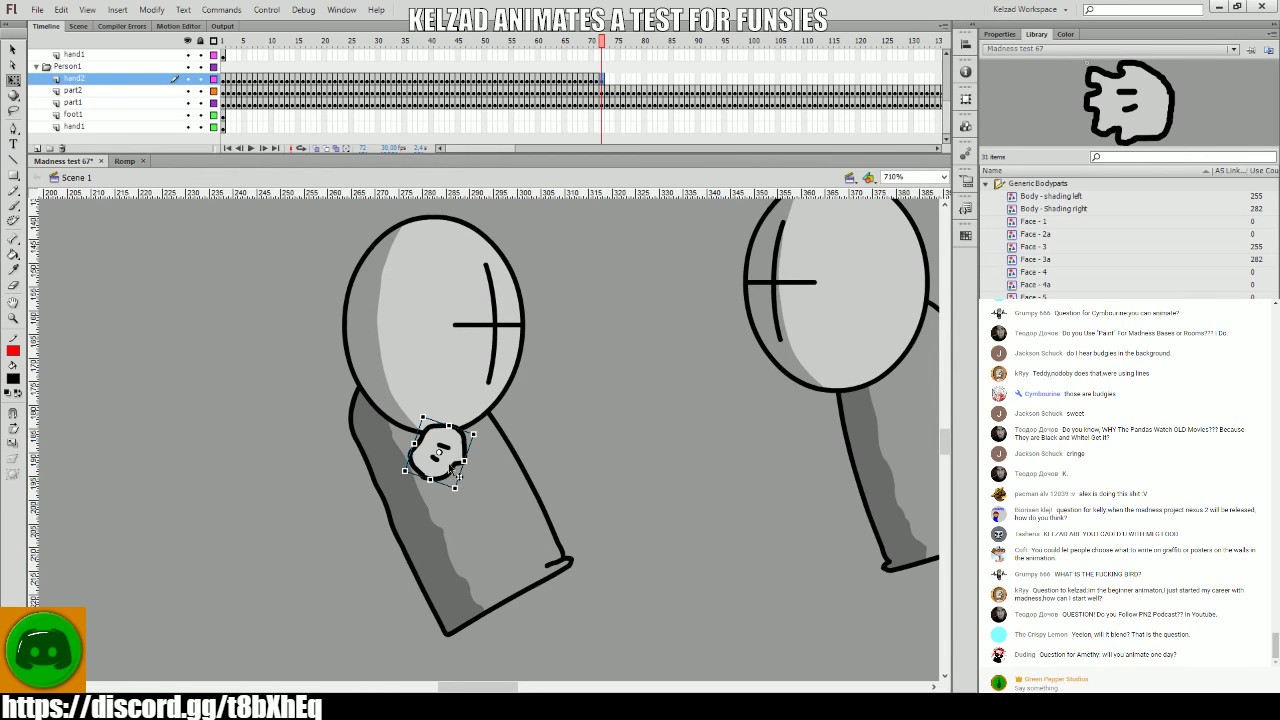
key(period)
key(period)
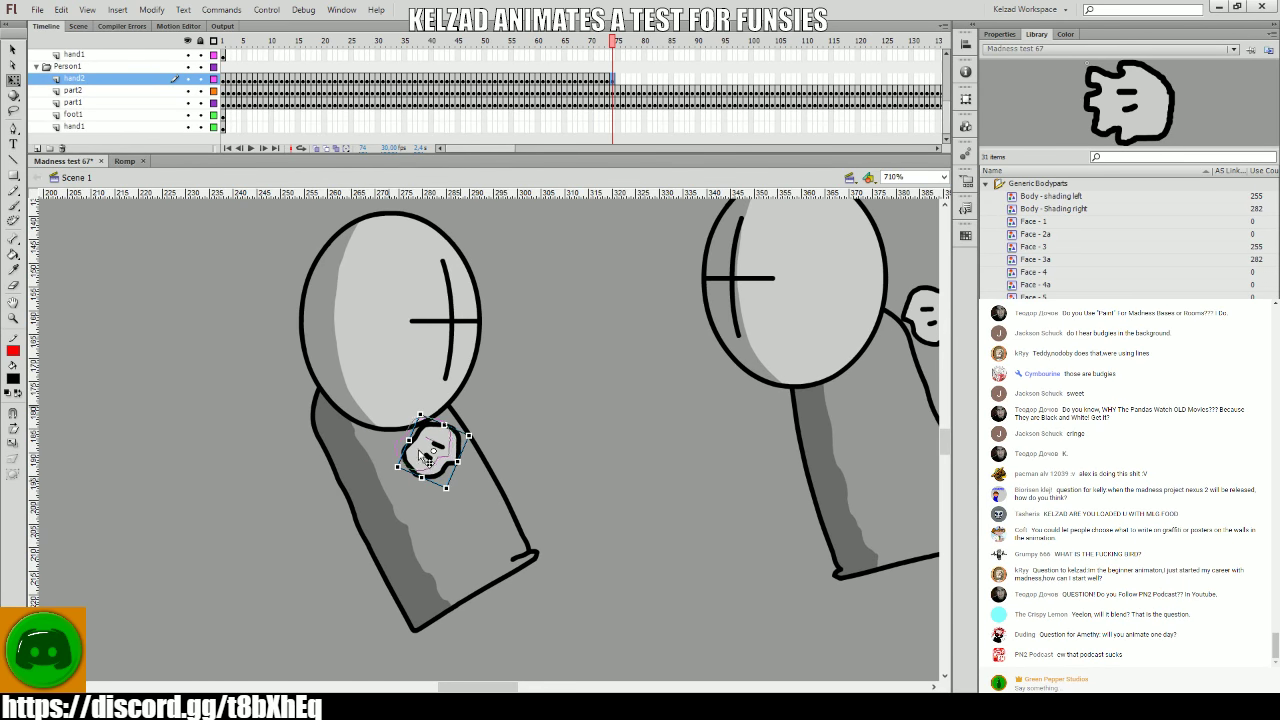
key(period)
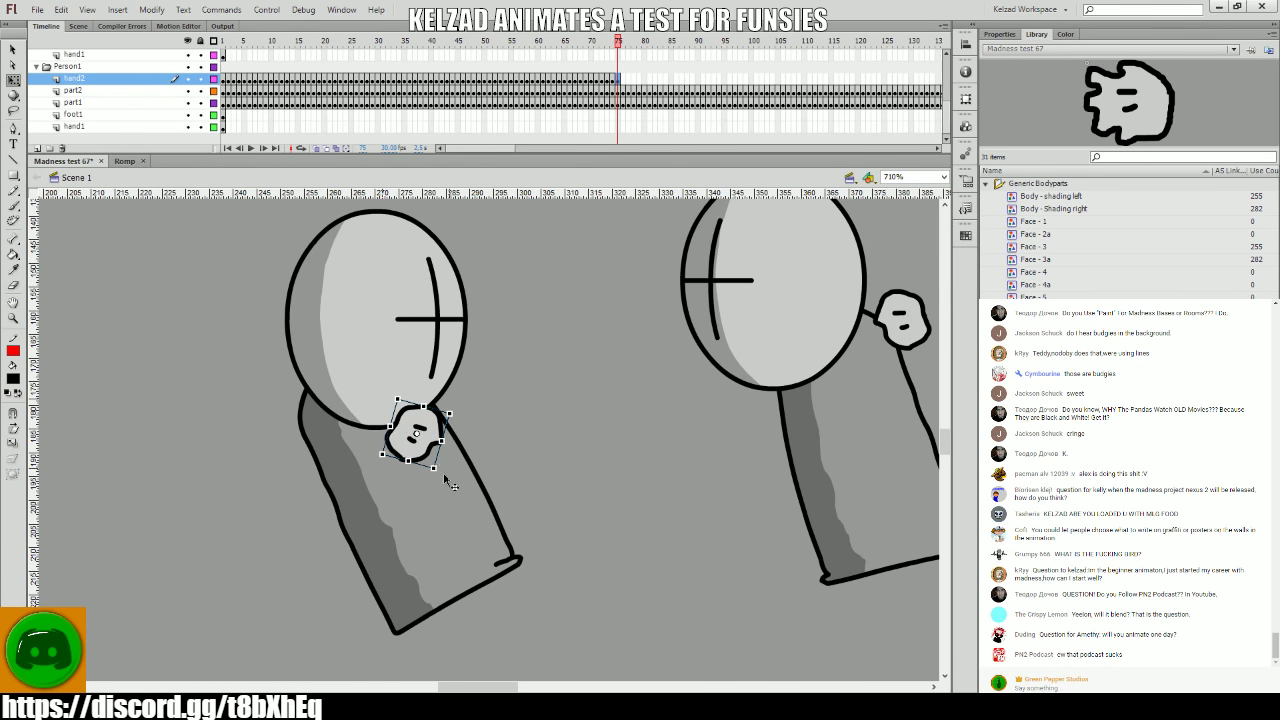
- Keyframe Person1's hand2 on frame 76, adjust it against frames 74 and 75, and extend it to frame 77
key(period)
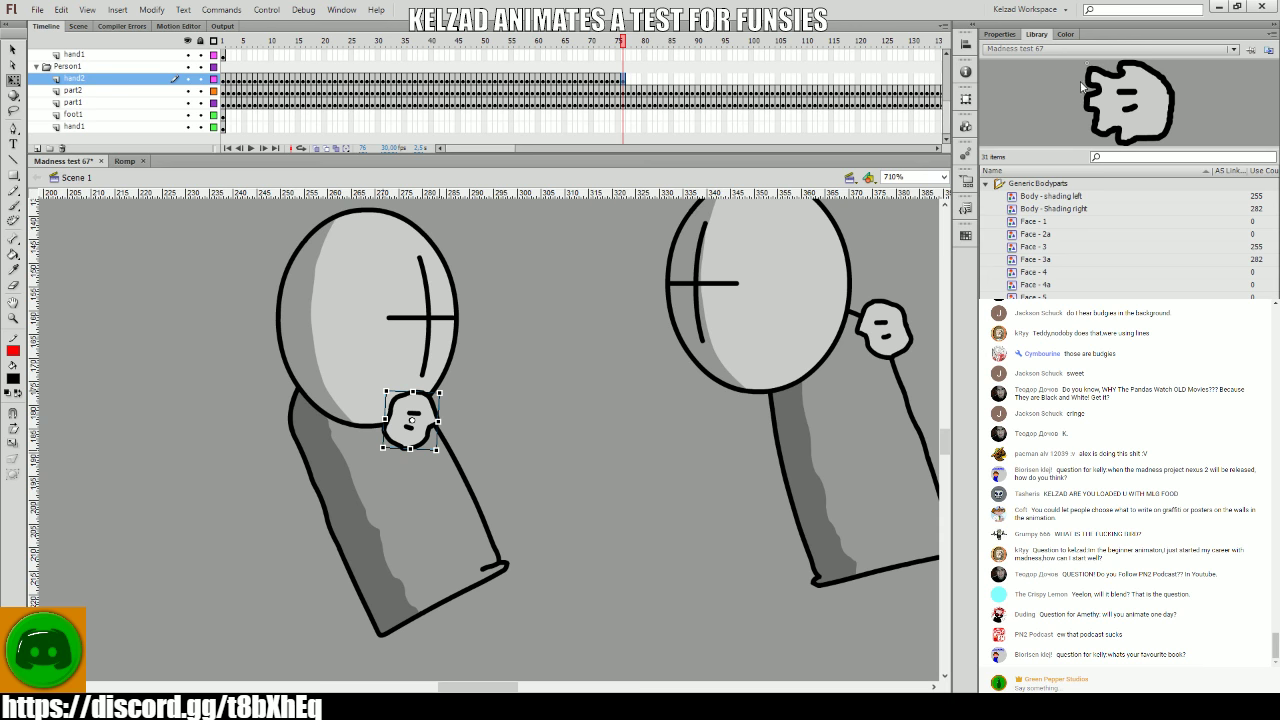
key(comma)
key(comma)
key(period)
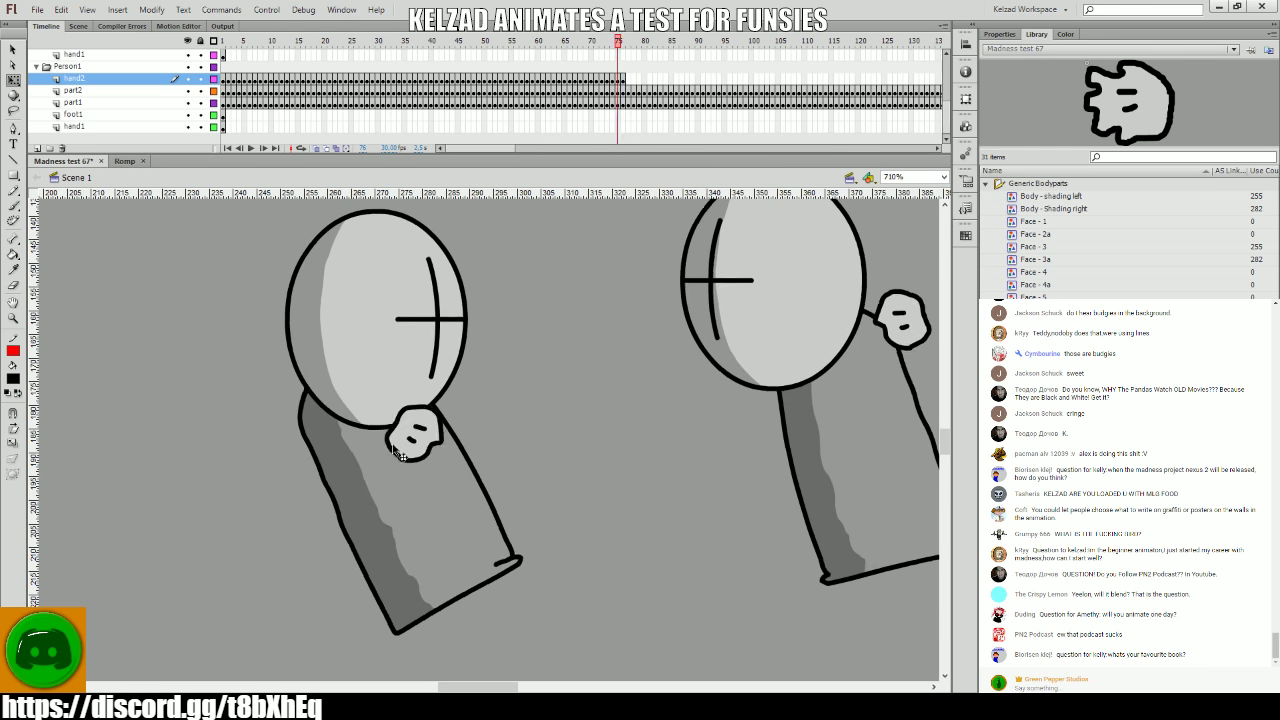
key(period)
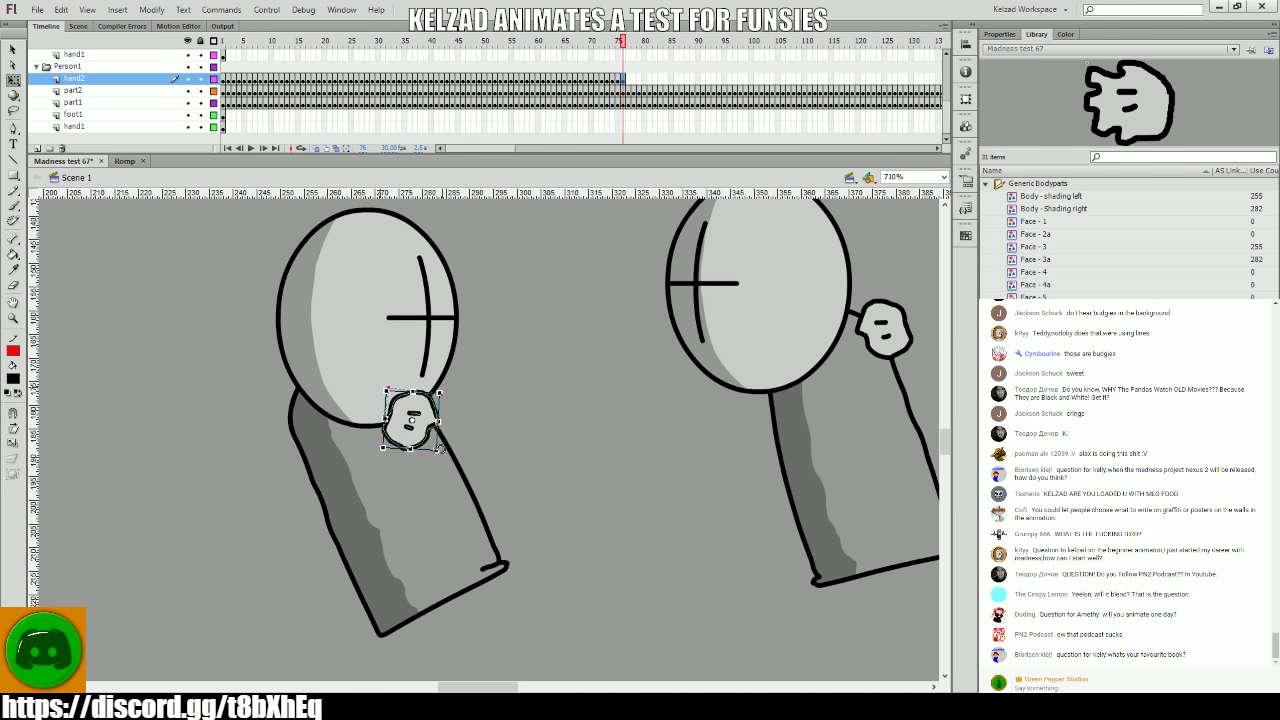
key(comma)
key(comma)
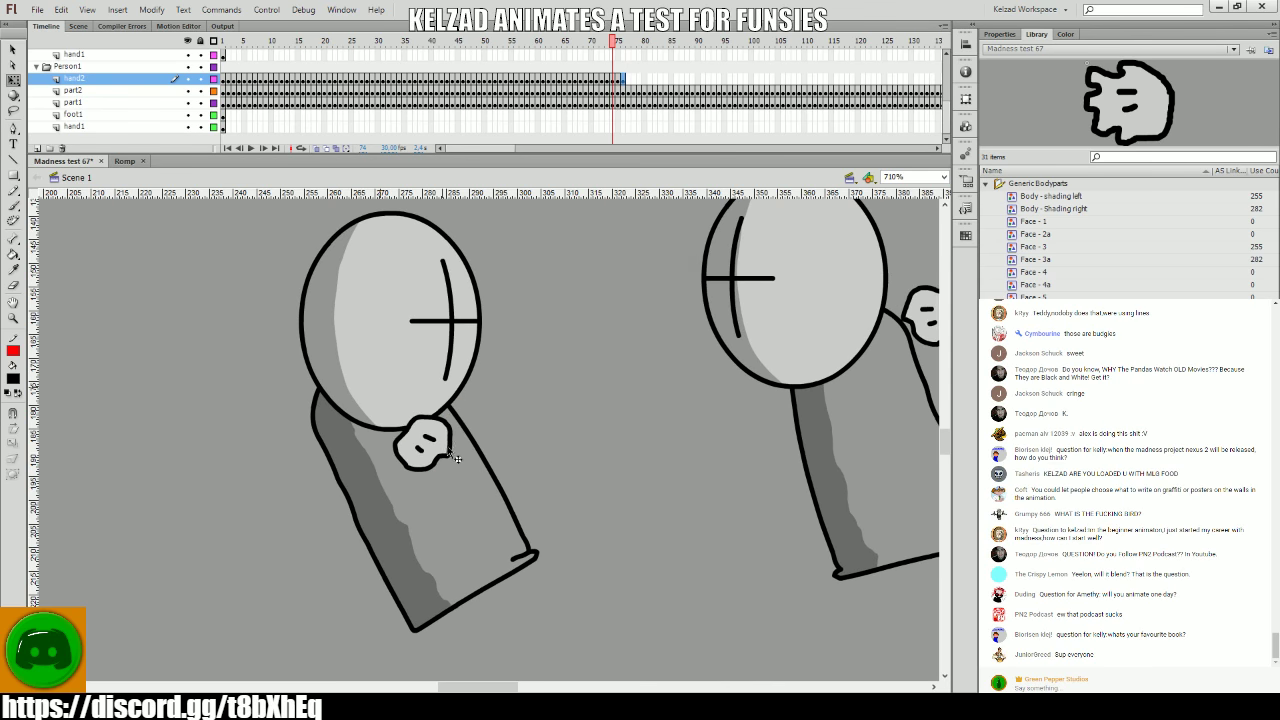
key(period)
key(period)
click(412, 425)
key(period)
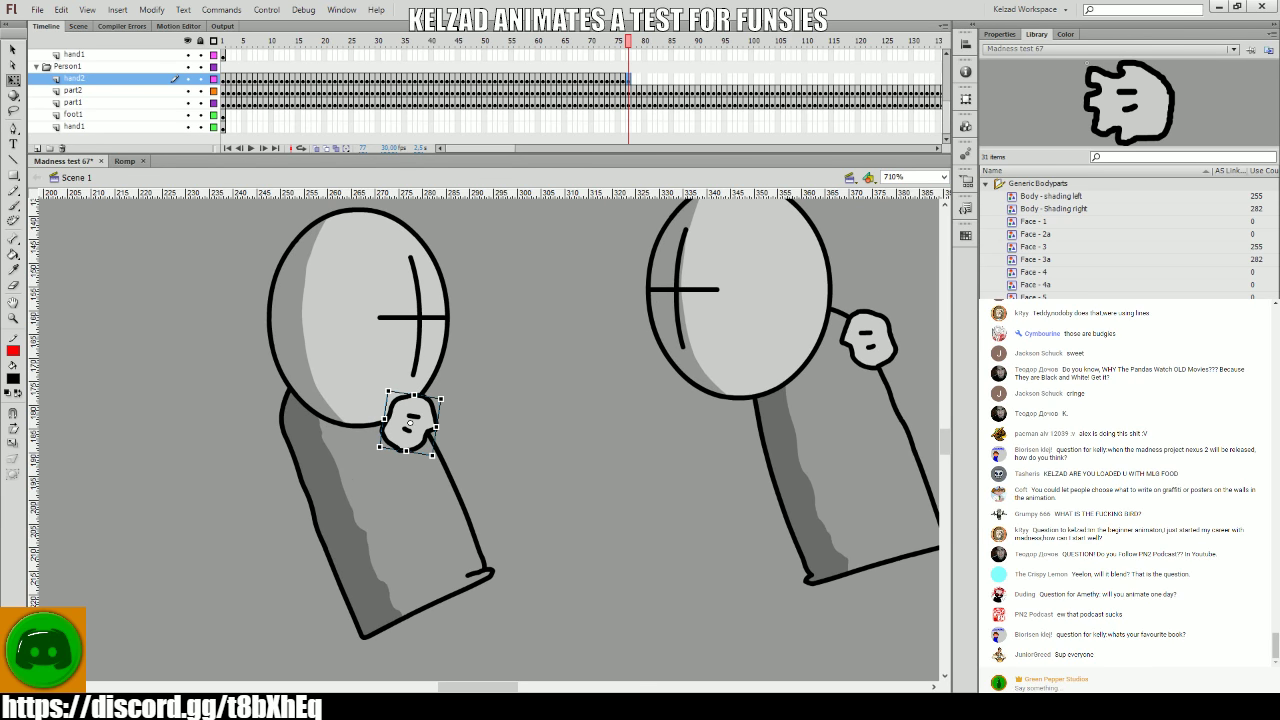
- Delete the hand from frame 77 and find the Hand - Palm symbol in the Romp document's library
key(Delete)
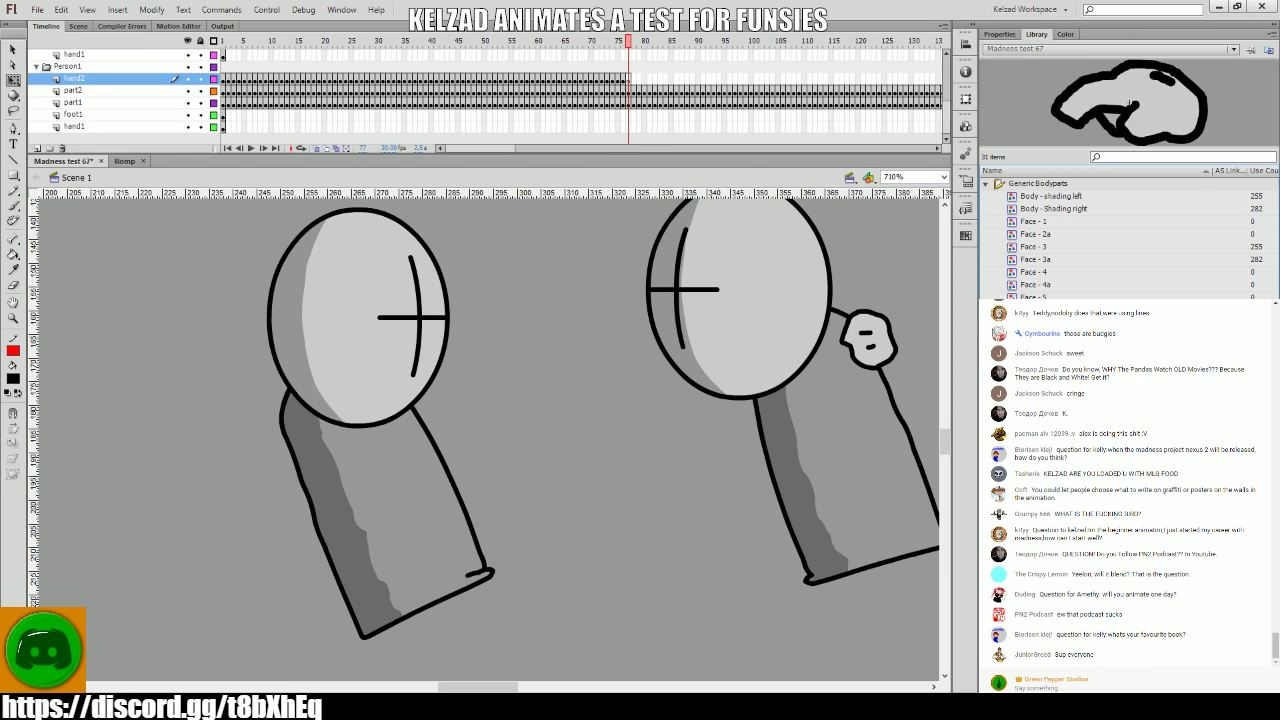
click(124, 161)
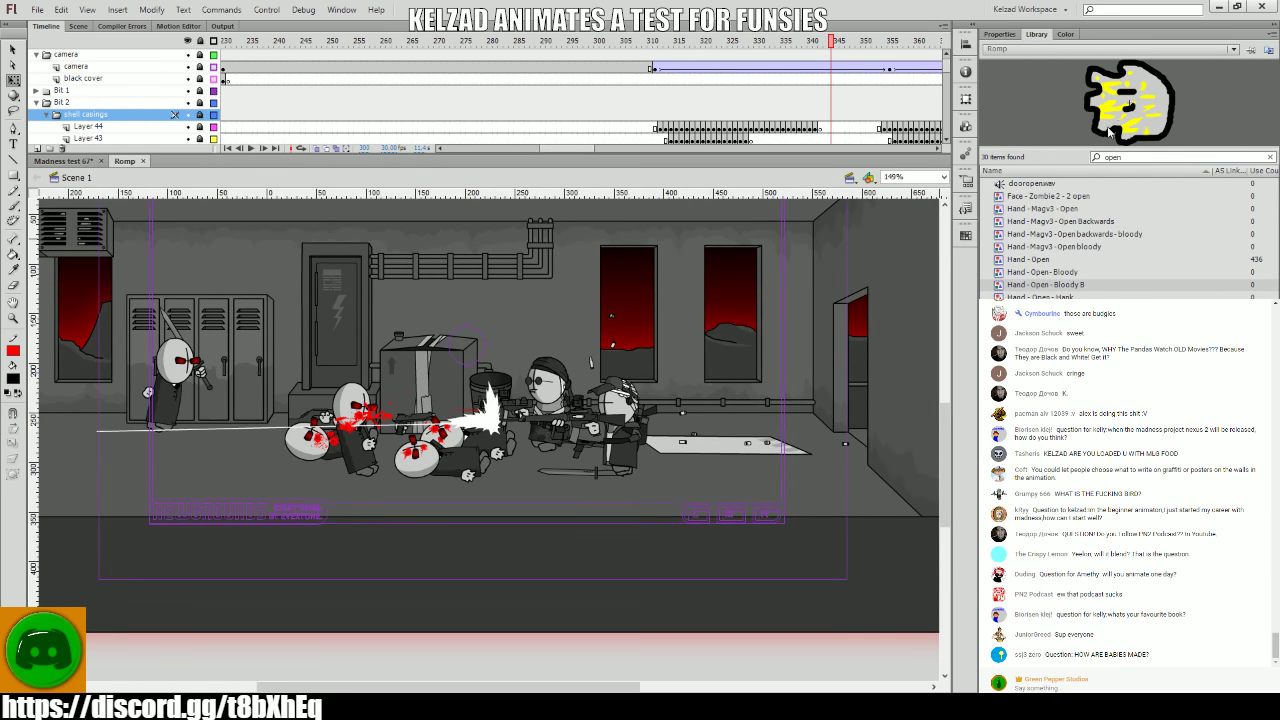
double_click(1124, 157)
text(wave)
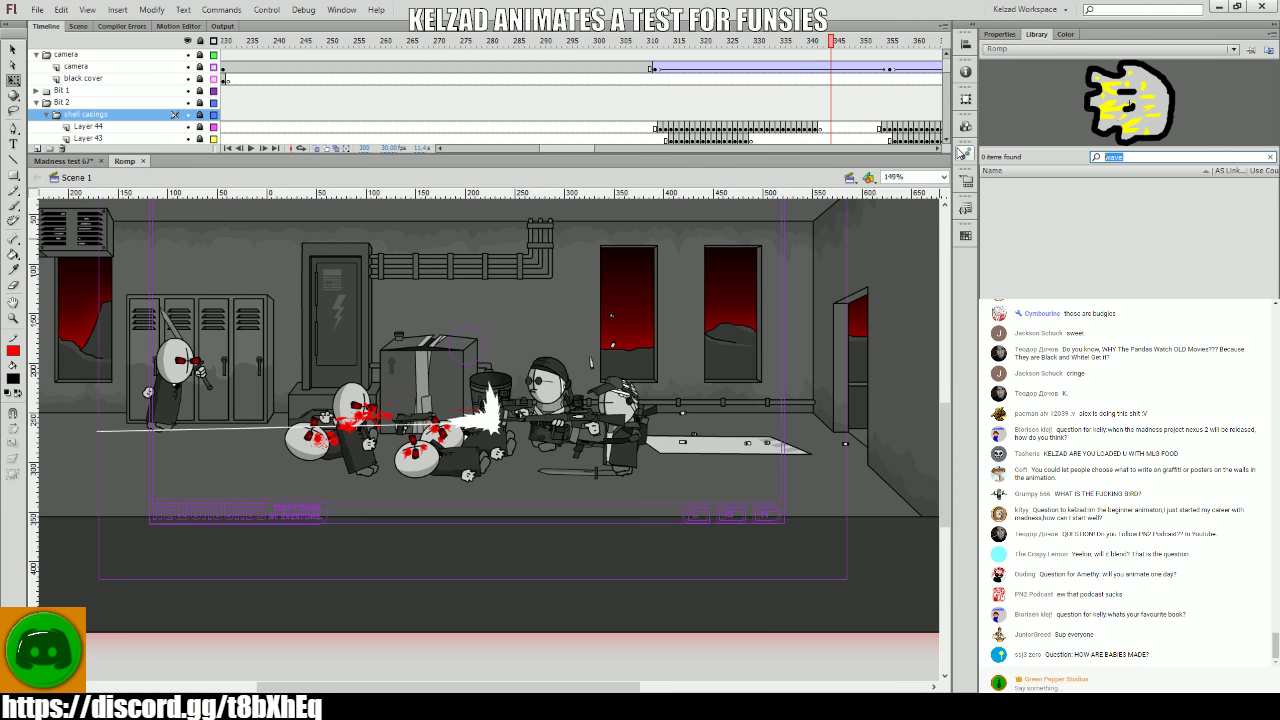
text(palm)
click(1068, 186)
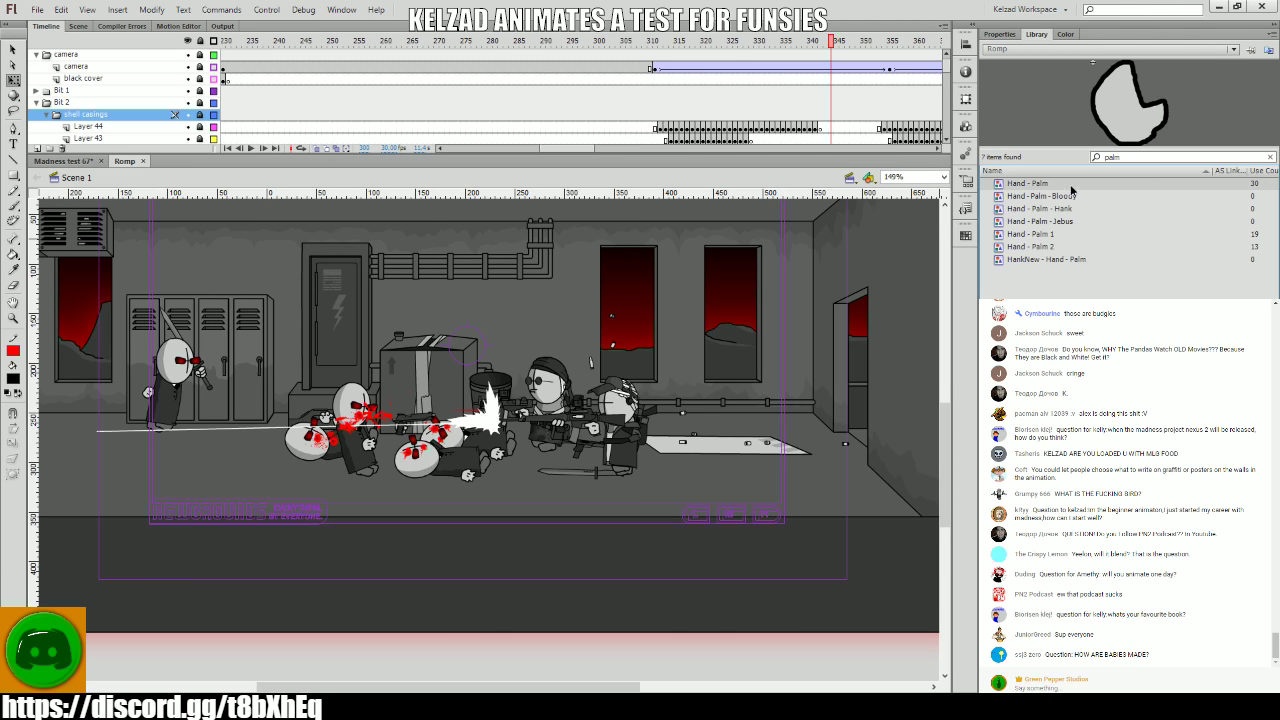
- Bring the Hand - Palm symbol into frame 77 of Madness test 67 and place it near Person1's upper torso
click(65, 160)
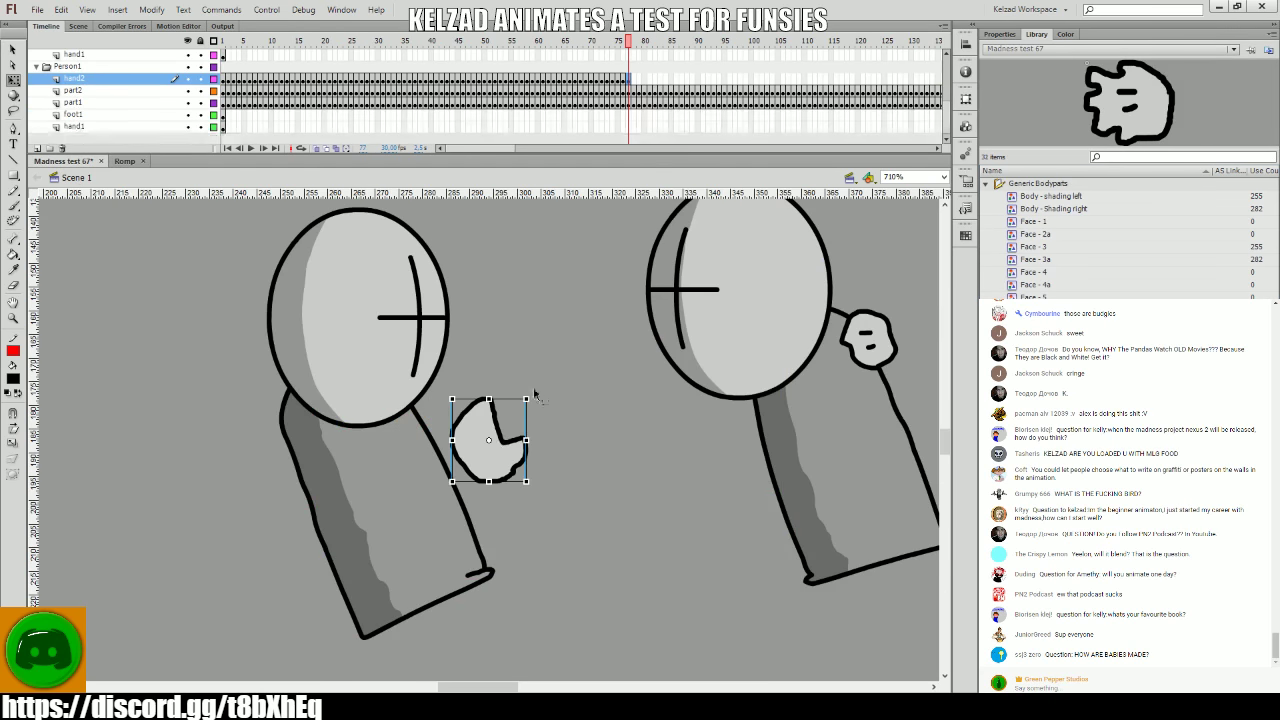
drag(494, 452, 452, 425)
key(comma)
key(comma)
key(period)
key(period)
key(comma)
key(comma)
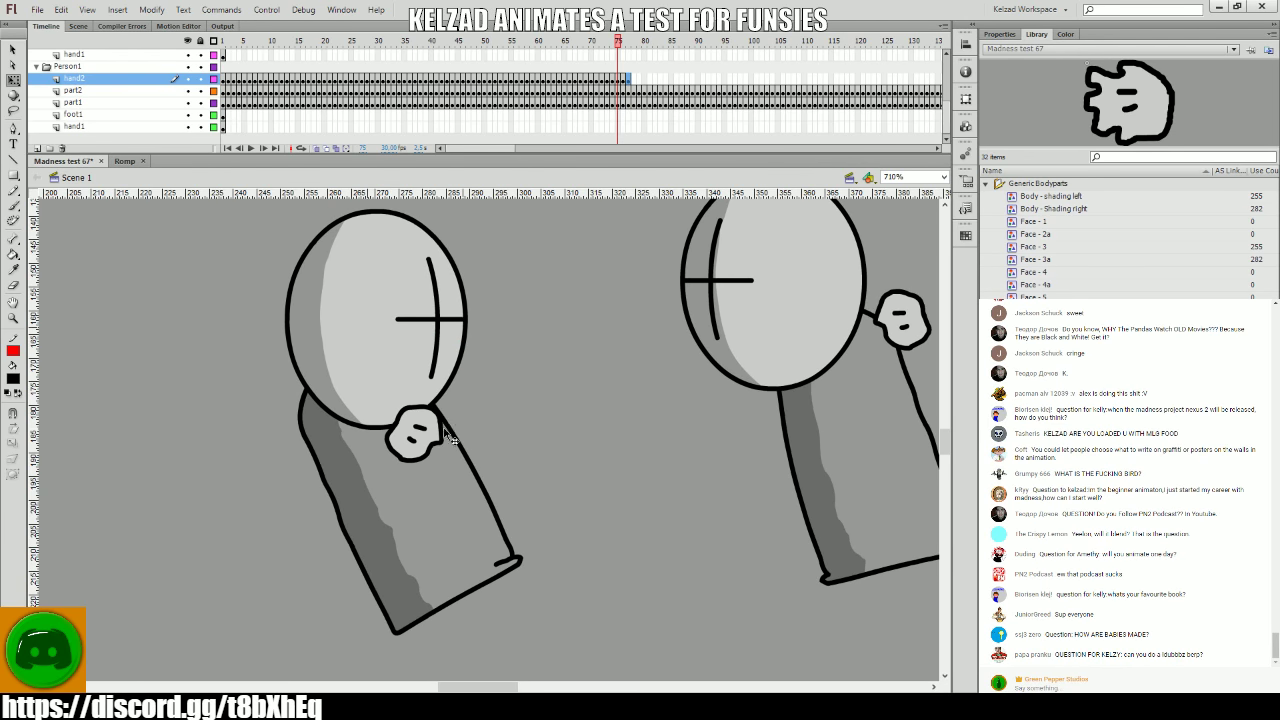
key(period)
key(period)
click(415, 428)
- Compare the palm with frames 75 and 76 and refine its placement over the head's lower front edge on frame 77
key(comma)
key(comma)
key(period)
key(period)
click(413, 423)
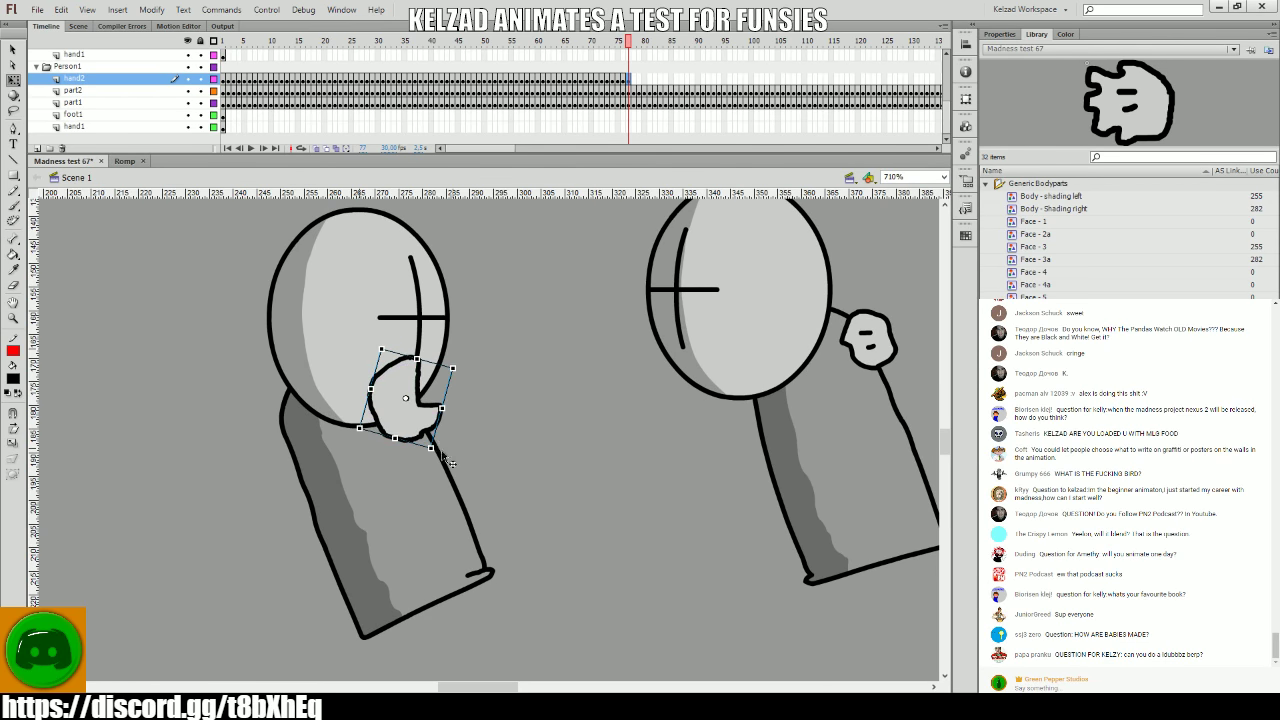
key(comma)
key(period)
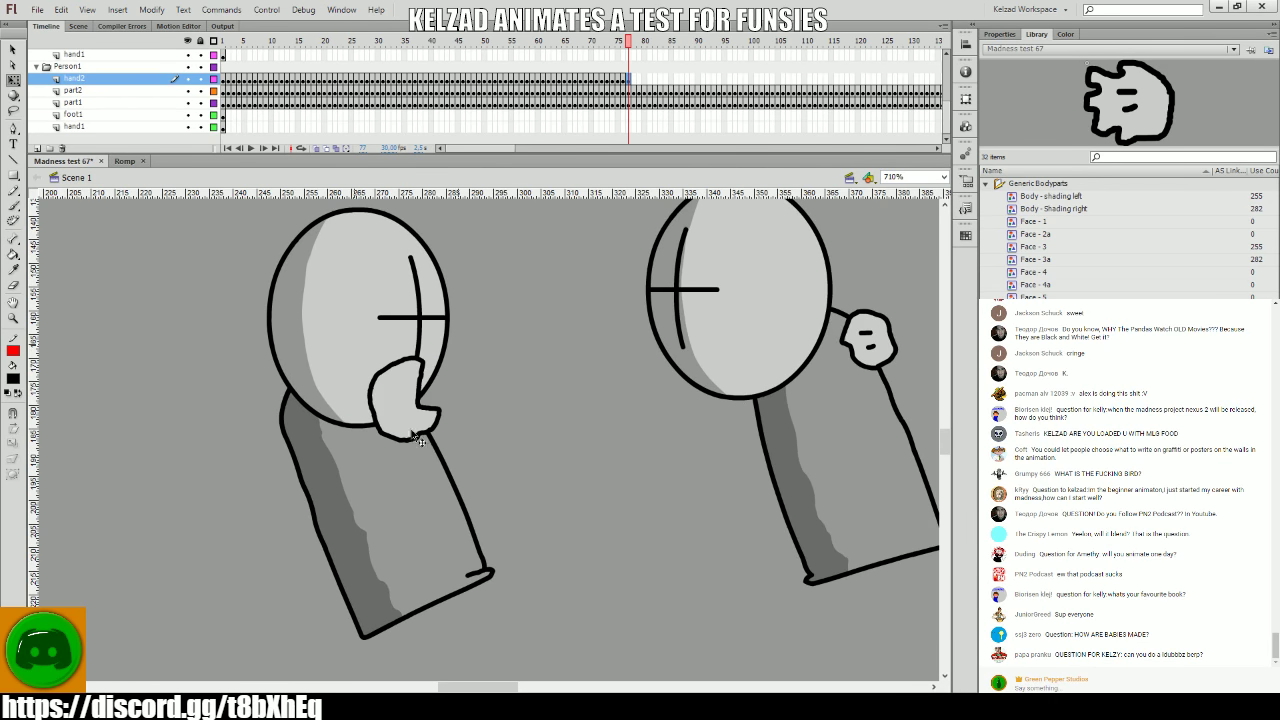
click(418, 430)
- Keyframe the palm on frames 78 to 80, keeping it over the head's lower front edge, and check the playback
key(period)
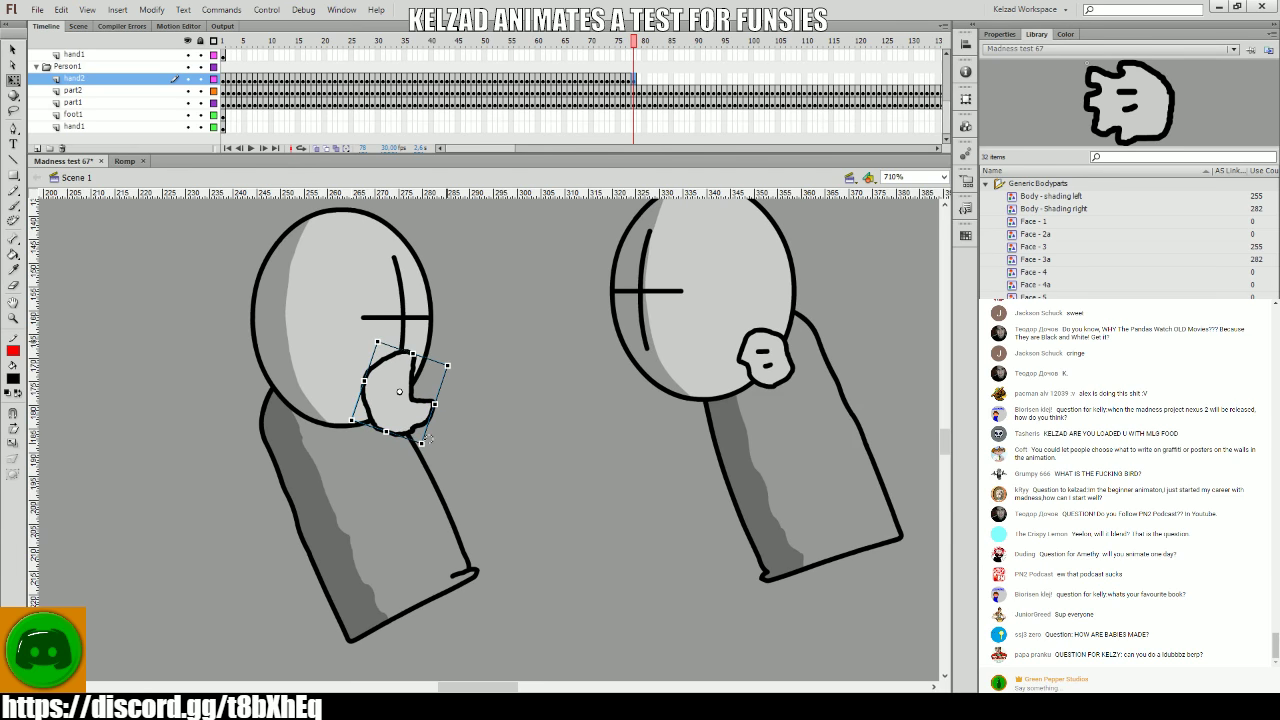
key(period)
click(400, 410)
mouse_move(430, 422)
mouse_down()
mouse_move(381, 408)
mouse_move(368, 420)
mouse_move(432, 414)
mouse_up()
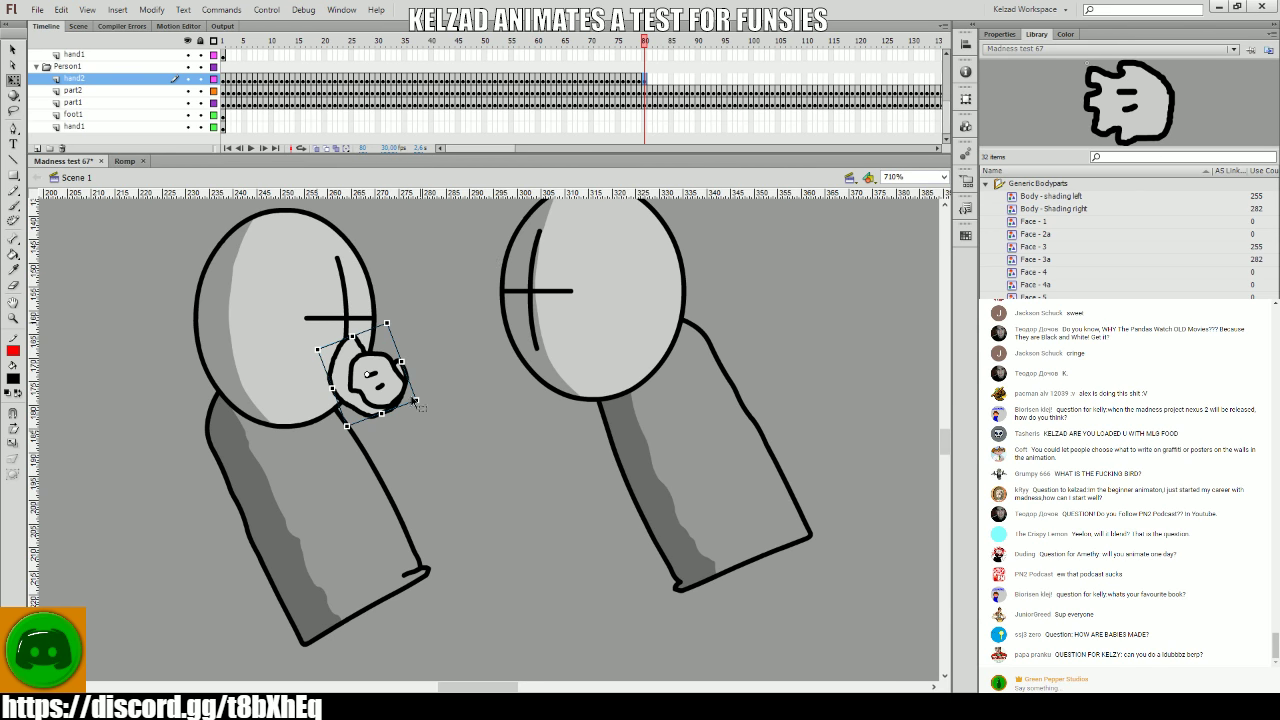
key(Return)
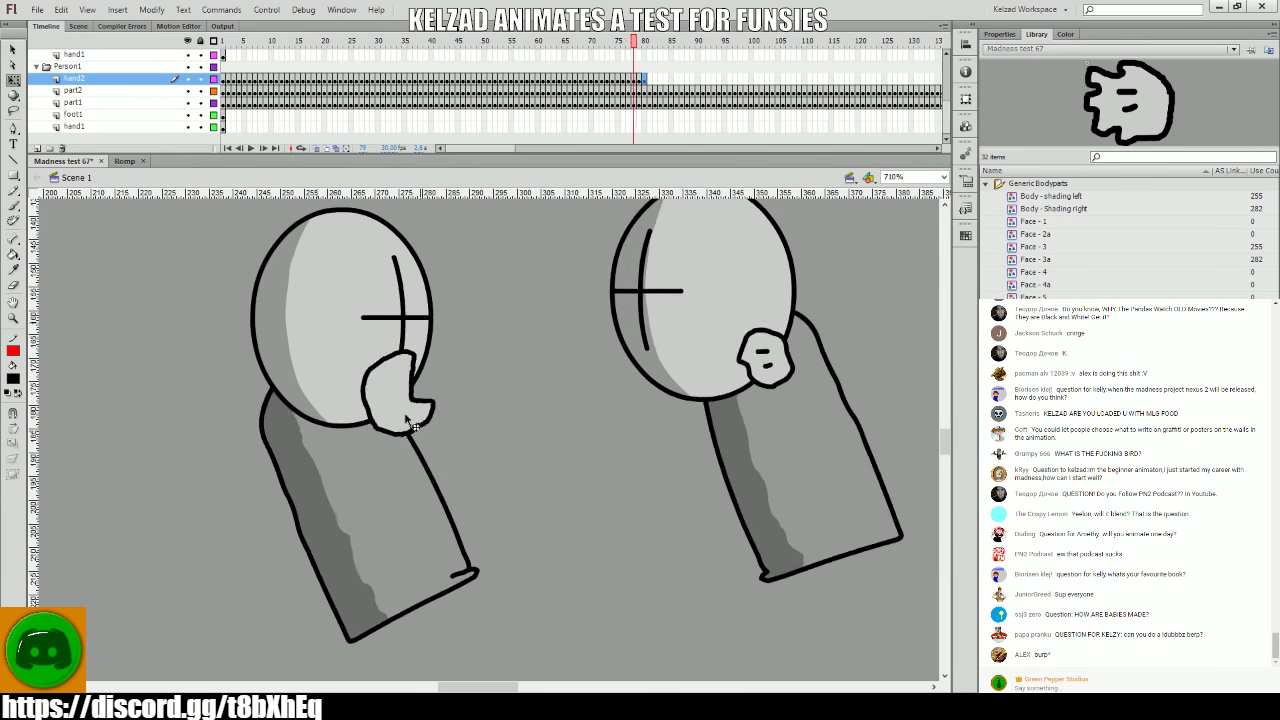
click(343, 390)
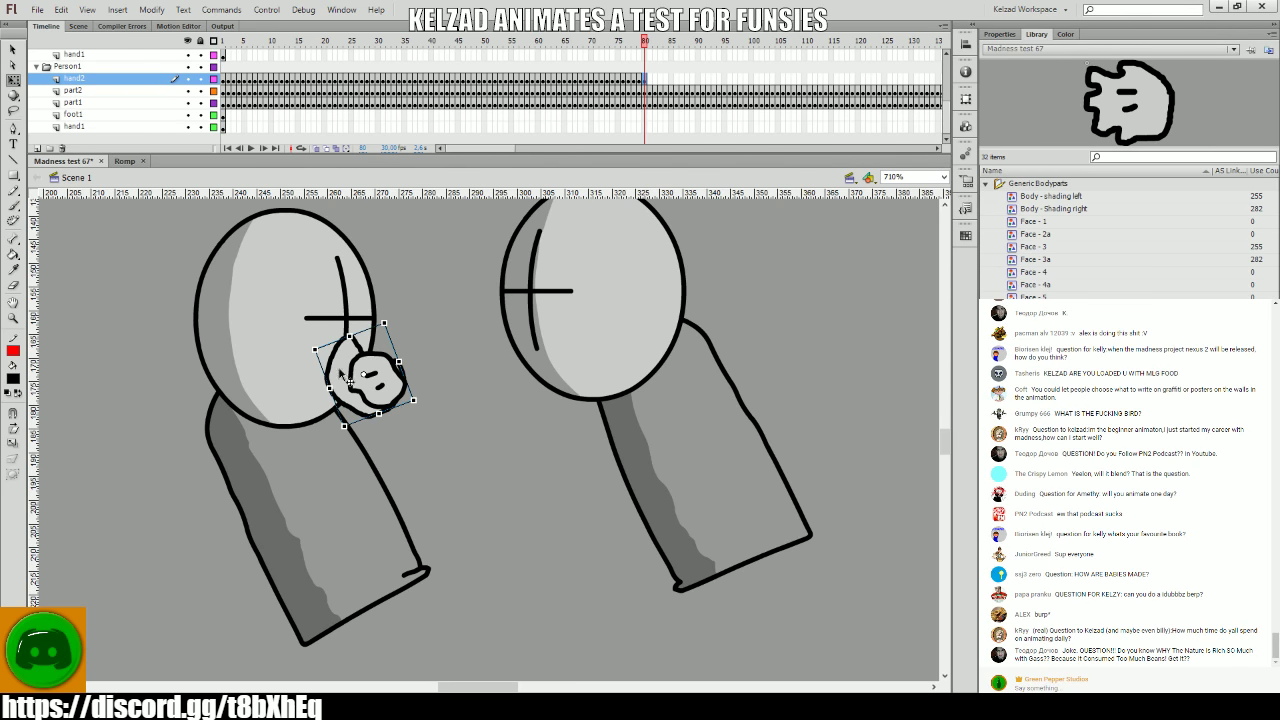
- Keyframe the palm on frames 81 to 86, lowering and rotating it onto the torso just below the head
key(.)
mouse_move(432, 405)
mouse_down()
mouse_move(290, 400)
mouse_move(215, 425)
mouse_move(246, 440)
mouse_move(160, 443)
mouse_move(124, 471)
mouse_up()
key(.)
key(.)
key(.)
key(.)
key(.)
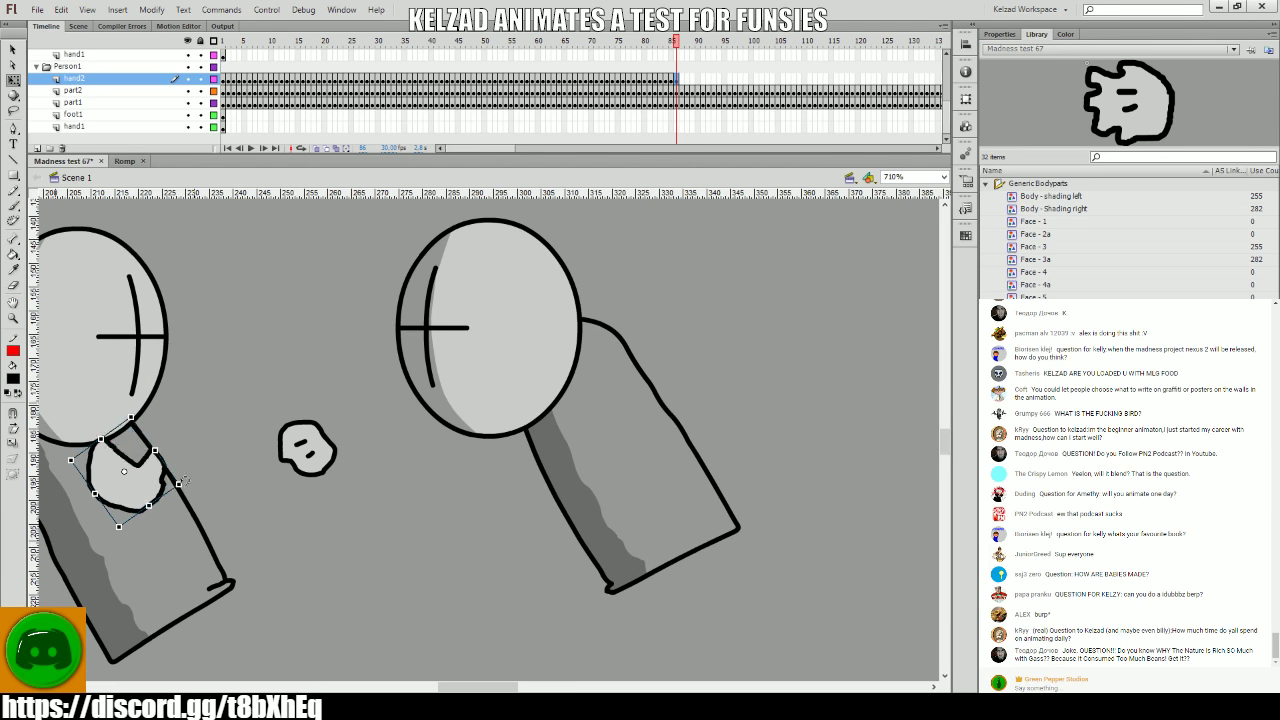
- Keyframe the palm on frames 87 to 89, following the torso just below the head
click(185, 510)
key(.)
drag(264, 433, 419, 393)
click(300, 430)
mouse_move(355, 436)
mouse_down()
mouse_move(340, 442)
mouse_move(352, 458)
mouse_up()
key(.)
key(.)
click(330, 480)
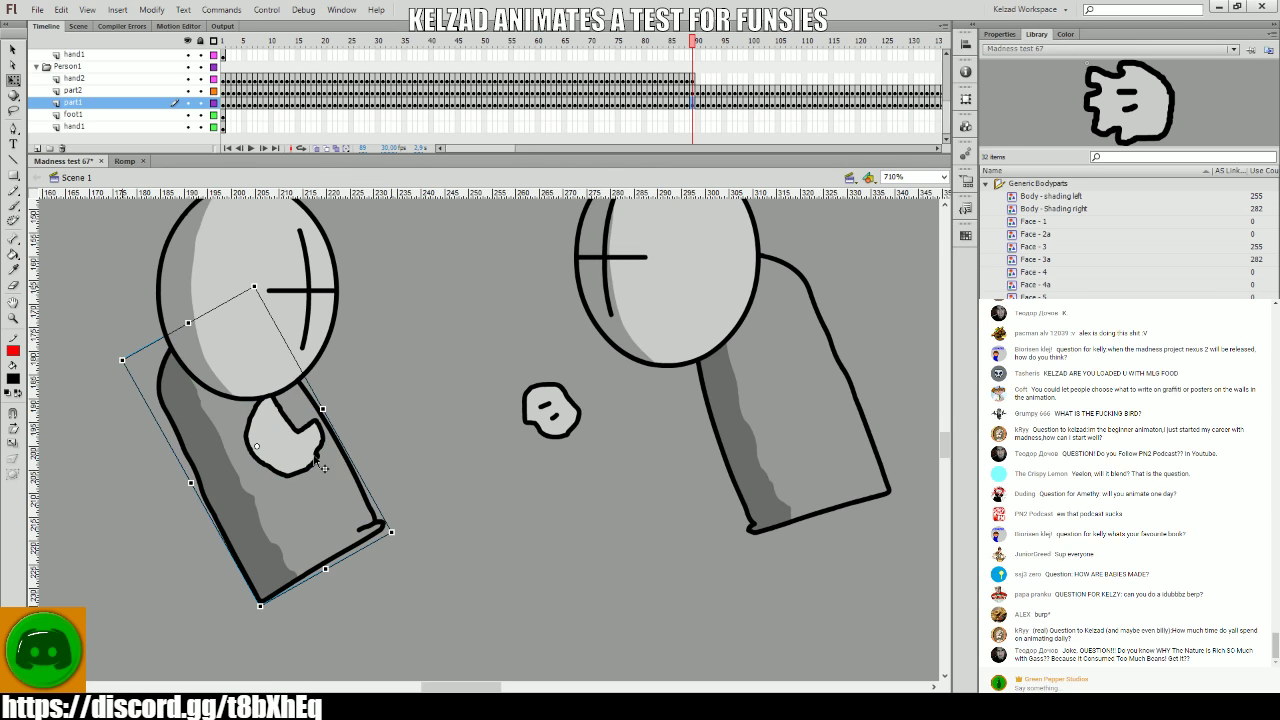
- Keyframe Person1's palm on frames 90 to 94, moving it back across the torso onto the shaded side
click(328, 455)
key(F6)
drag(333, 459, 254, 458)
key(F6)
key(F6)
key(F6)
key(F6)
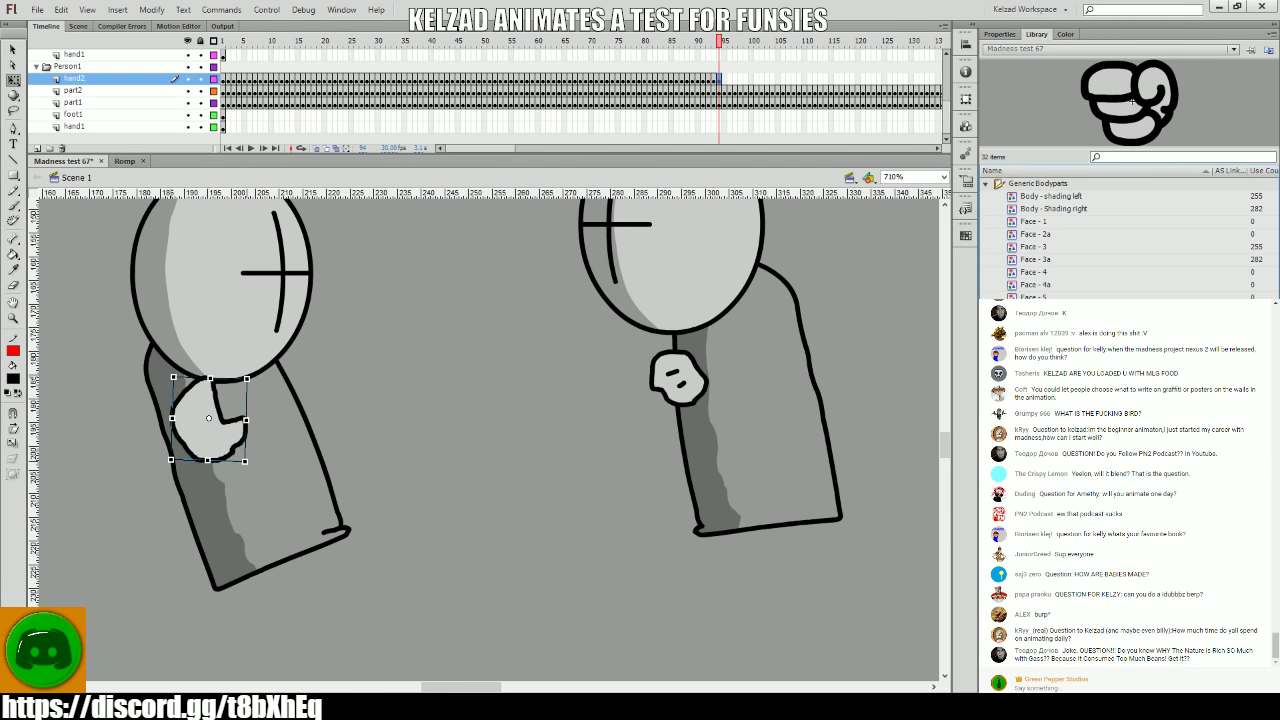
- Replace the palm on frame 94 with the small closed hand, matching its placement and rotation to the preceding frames
drag(763, 222, 268, 418)
click(210, 420)
key(Delete)
key(comma)
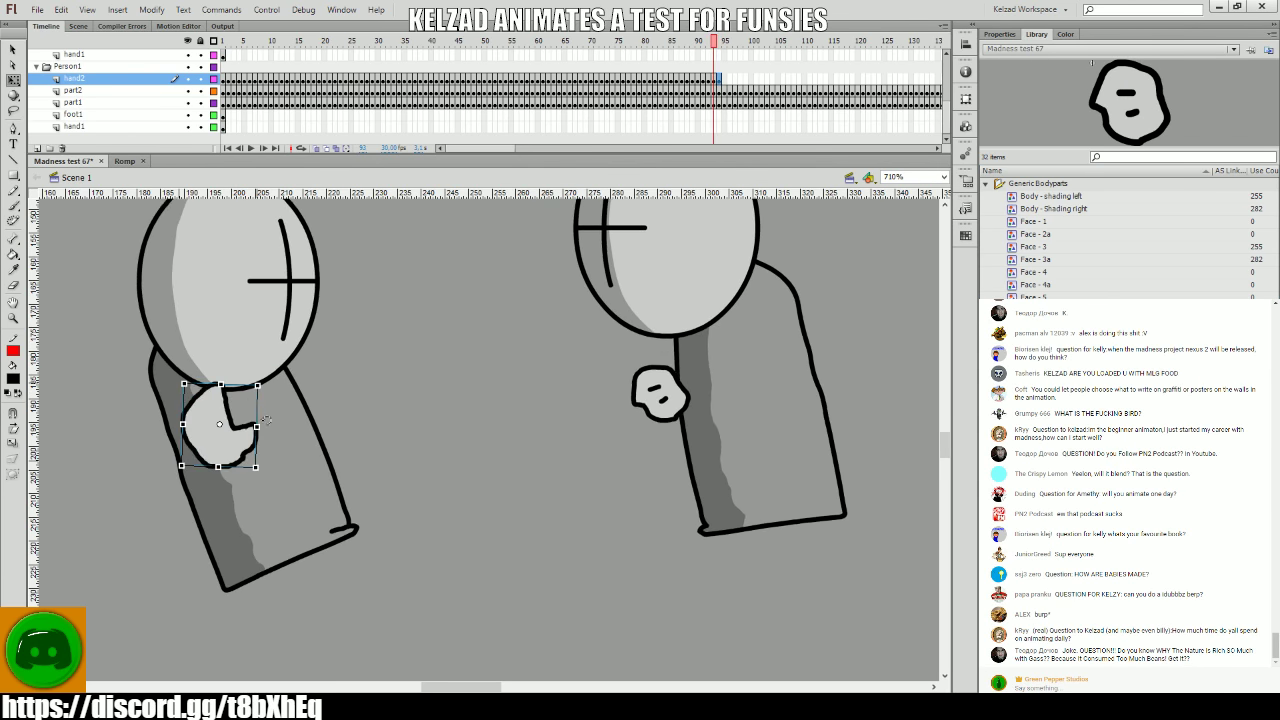
key(period)
key(comma)
key(comma)
key(comma)
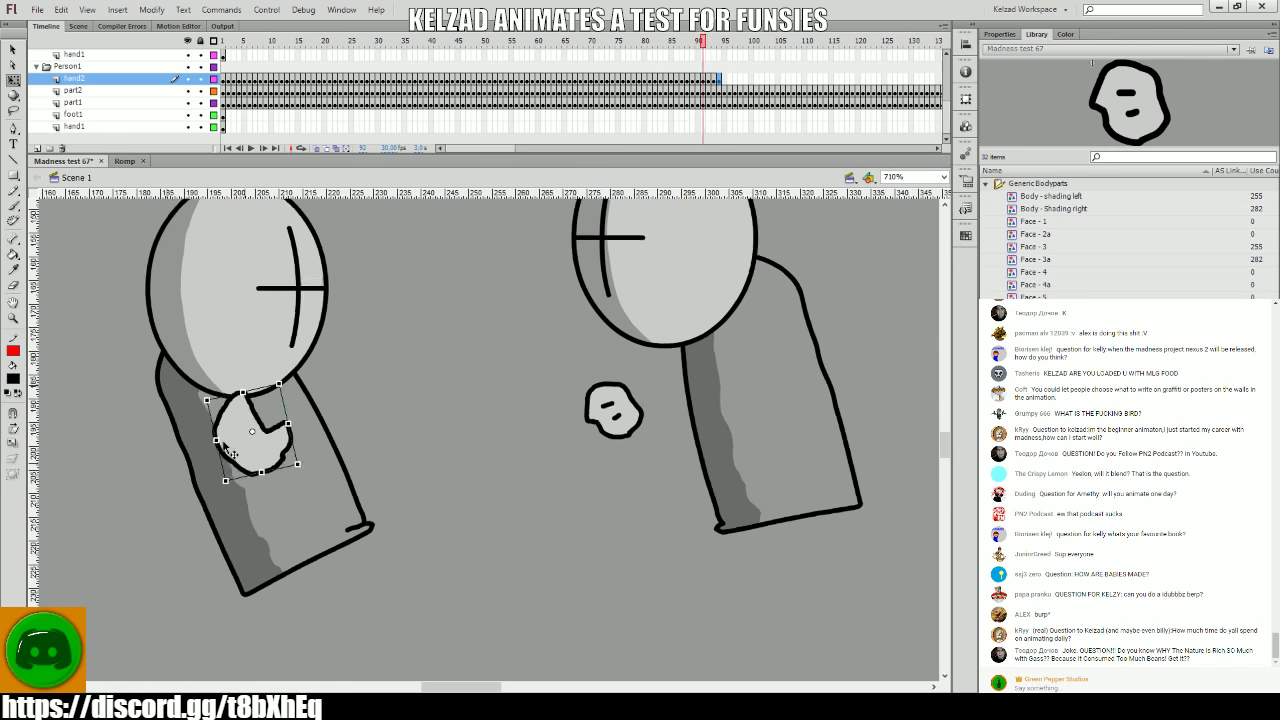
key(period)
key(period)
key(period)
click(205, 425)
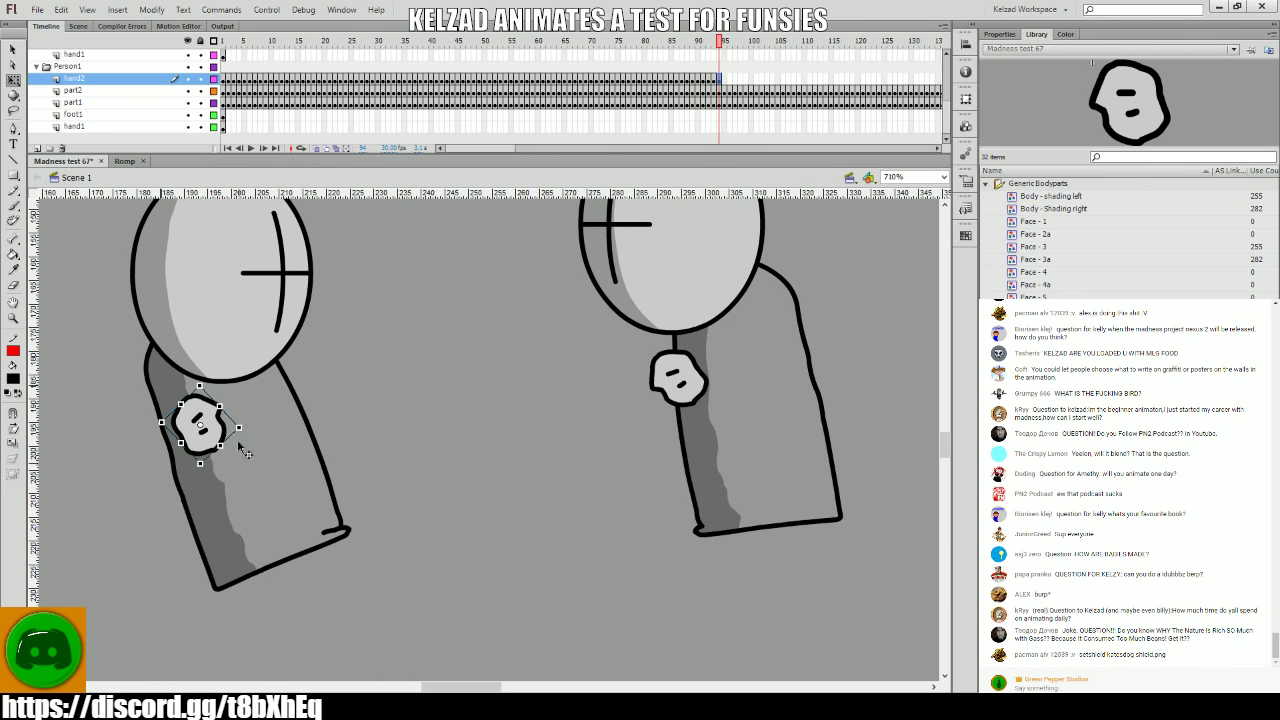
- Keyframe the closed hand on frames 95 to 97, shifting it toward the torso's back edge
key(period)
click(204, 433)
key(period)
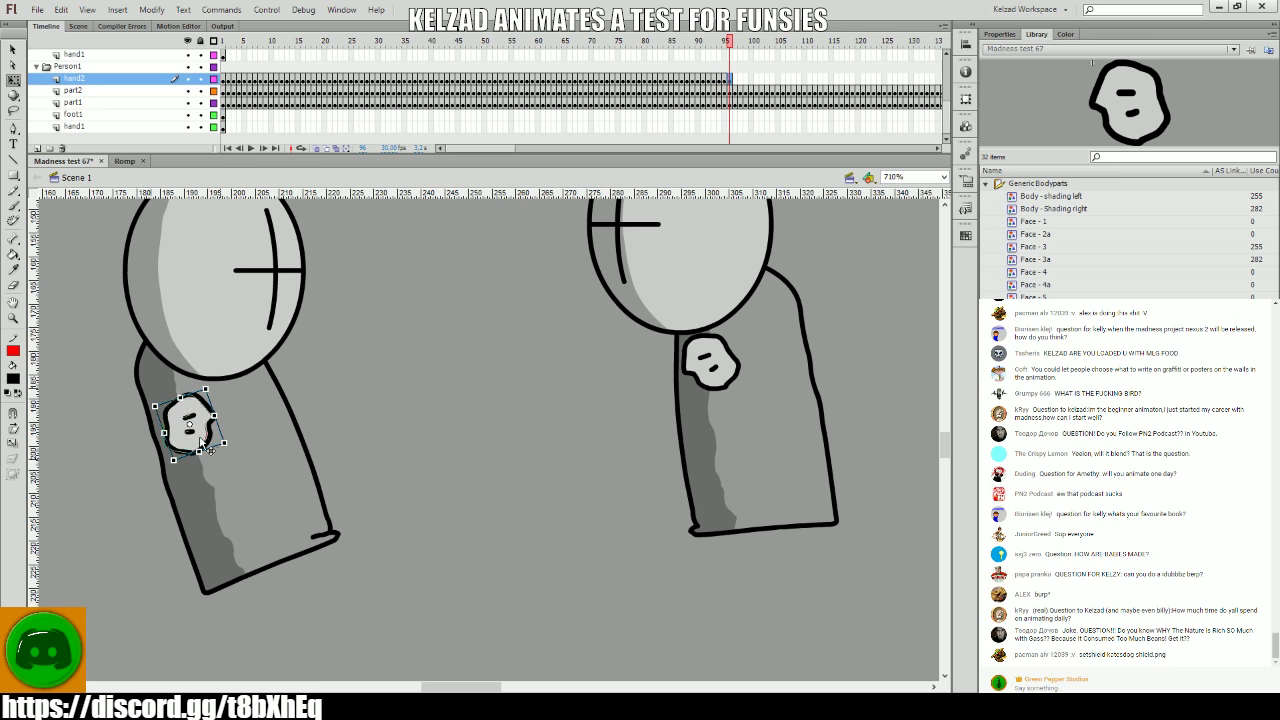
click(189, 428)
key(period)
click(175, 421)
- Keyframe the closed hand on frames 98 to 100, moving it past the torso's back edge and rotating it slightly
key(period)
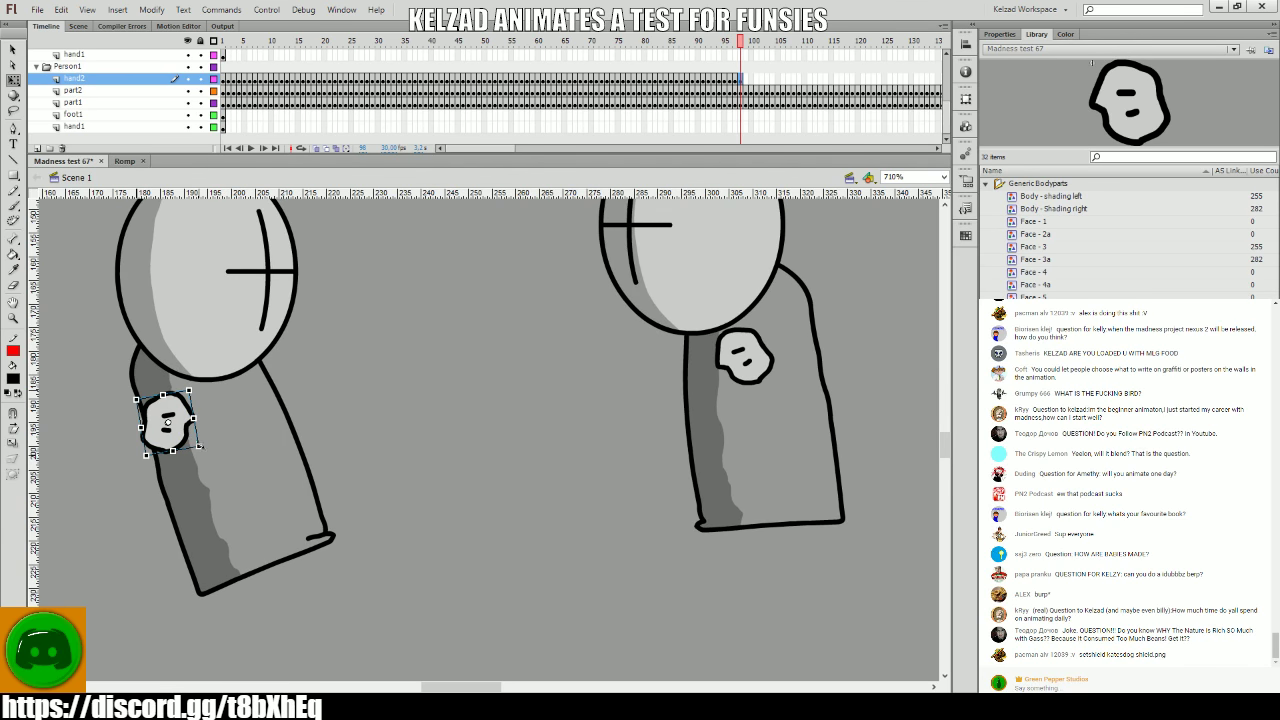
click(187, 443)
key(period)
click(150, 436)
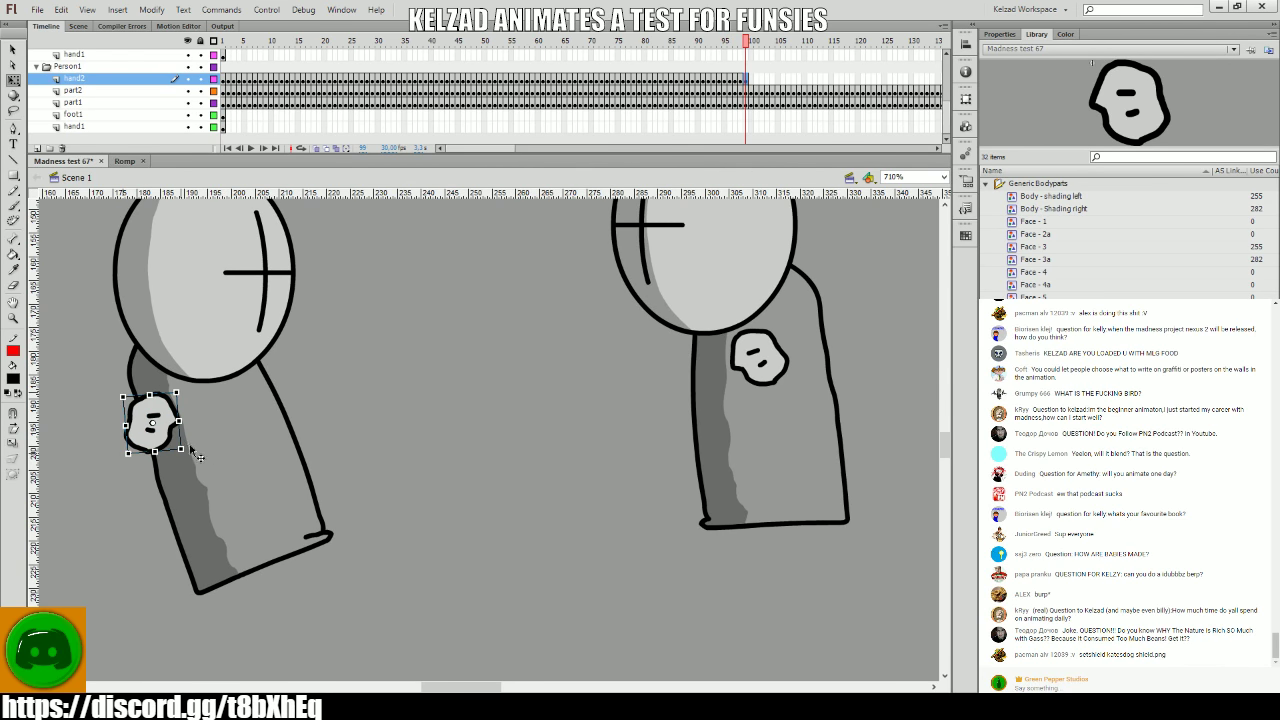
key(period)
click(147, 438)
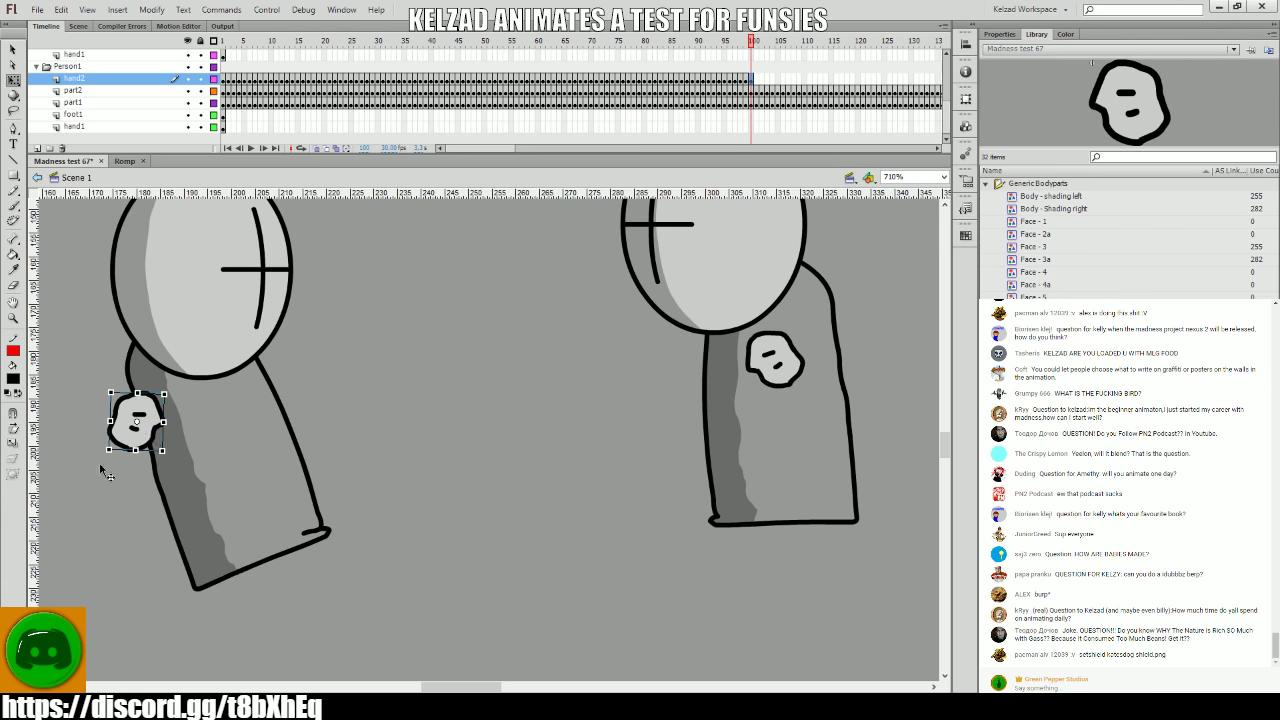
- Compare Person1's hand2 position on frames 98 to 100
key(comma)
click(240, 480)
drag(366, 371, 648, 379)
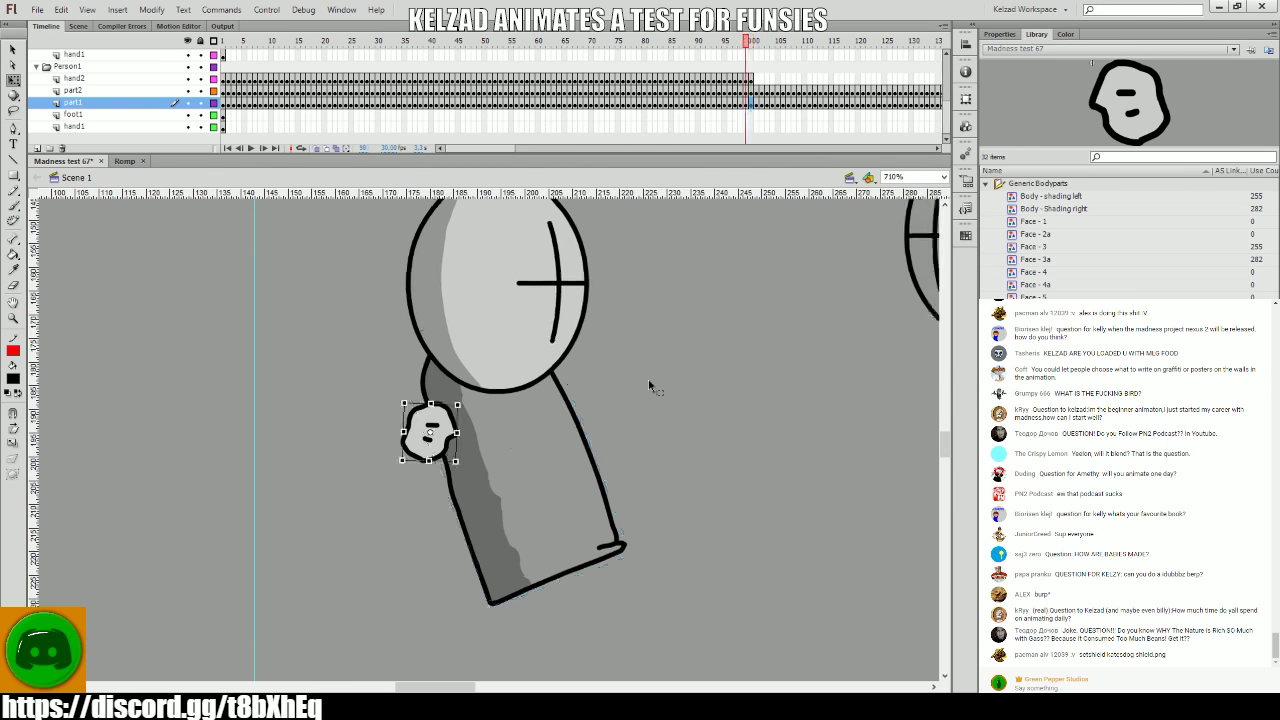
key(comma)
key(period)
key(comma)
key(period)
key(comma)
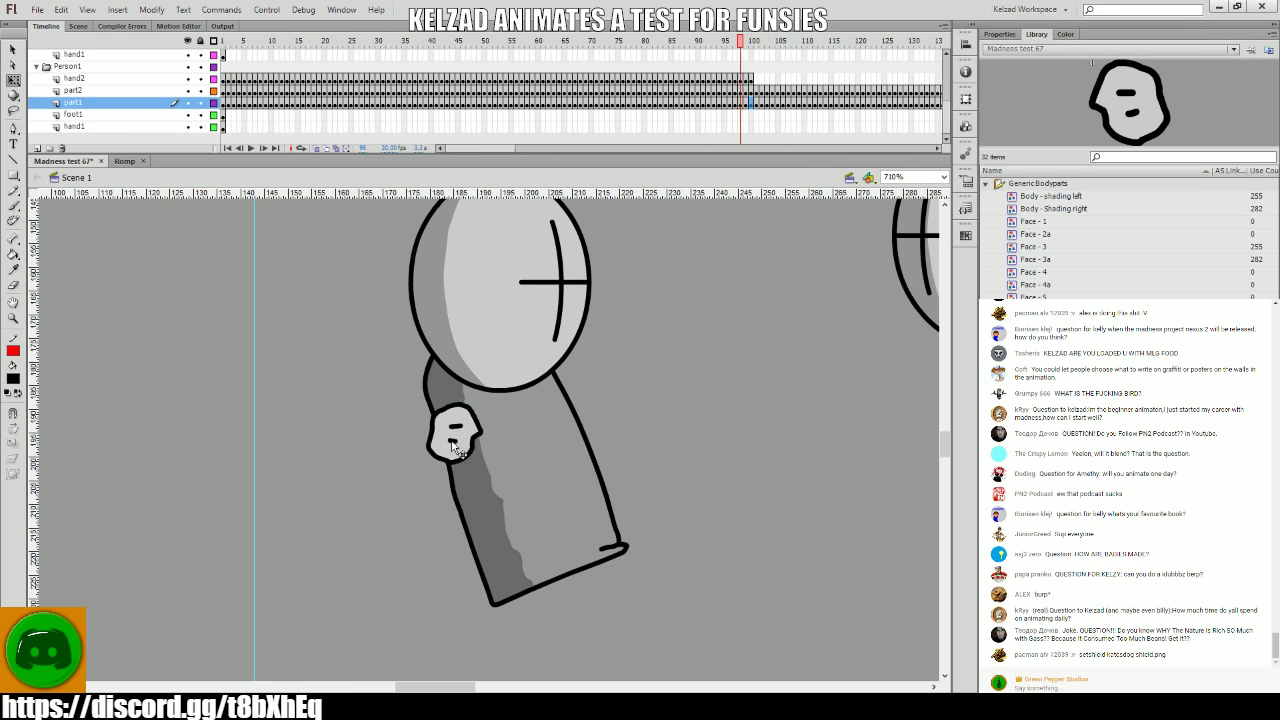
- Adjust Person1's hand2 on frame 98 and compare it with the neighbouring frames 97 to 100
click(455, 447)
key(comma)
key(period)
key(comma)
key(period)
key(comma)
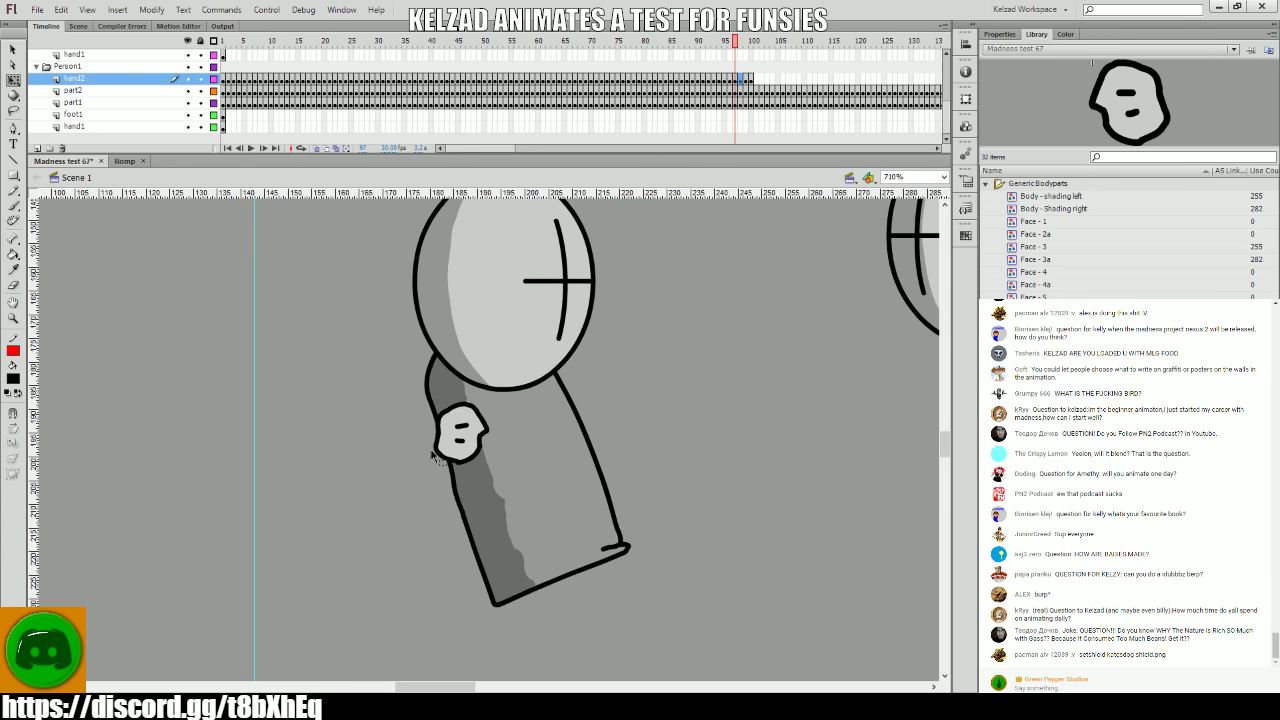
key(period)
key(period)
key(comma)
key(period)
key(period)
key(comma)
key(period)
- Keyframe Person1's hand2 on frames 101 and 102, placing it just behind the torso's upper back
key(period)
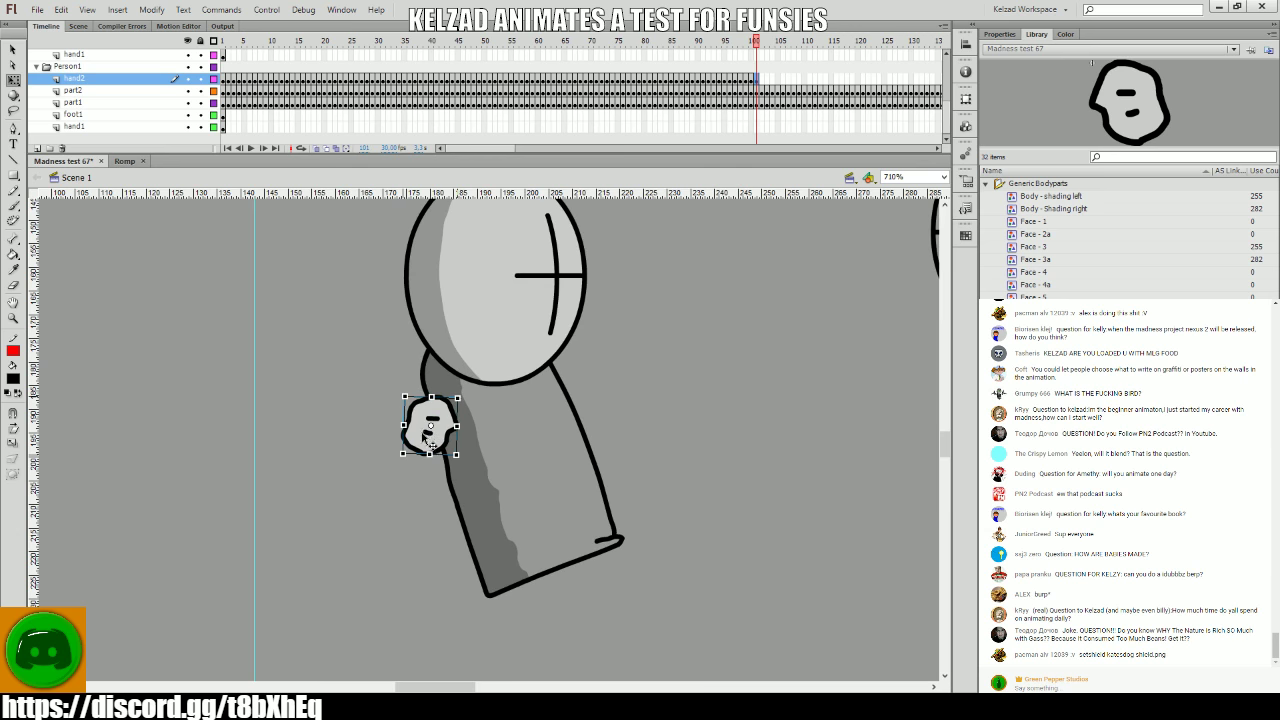
click(432, 432)
key(period)
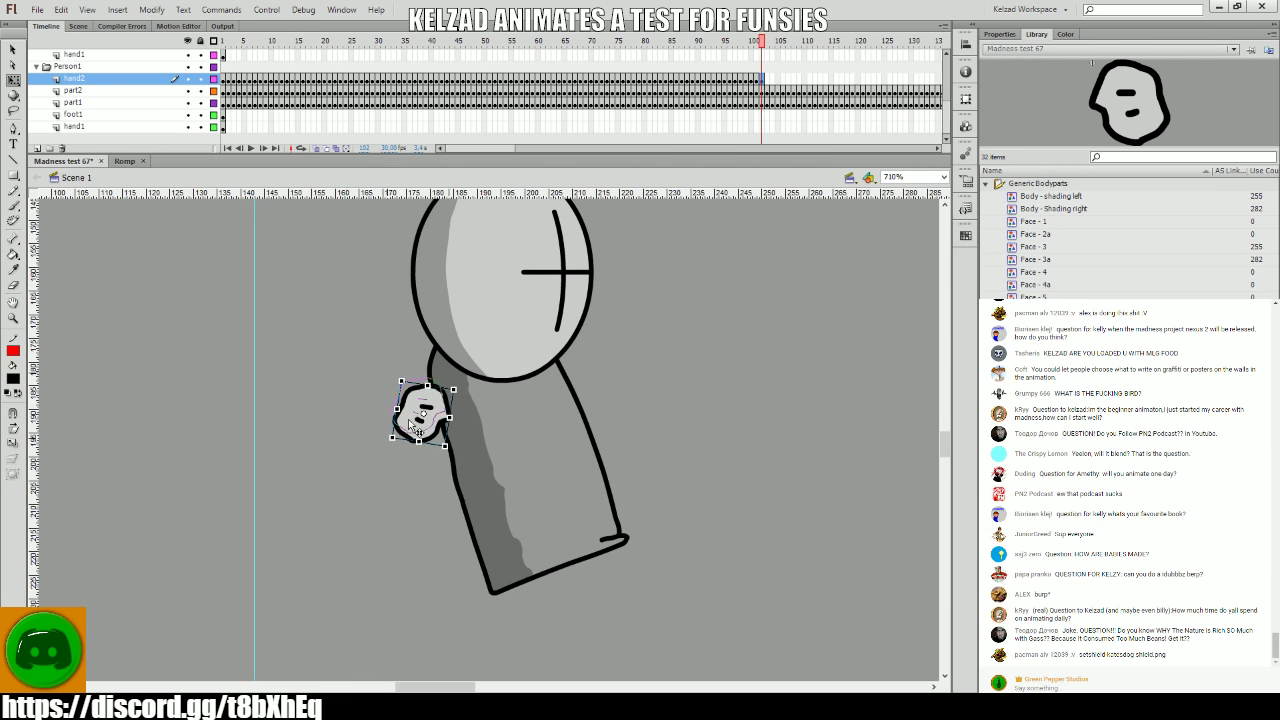
- Keyframe Person1's hand2 on frames 103 to 113, moving it away behind the torso as the body advances
drag(457, 442, 545, 398)
key(period)
key(period)
key(period)
key(period)
key(period)
key(period)
key(period)
key(period)
key(period)
key(period)
key(period)
key(comma)
key(period)
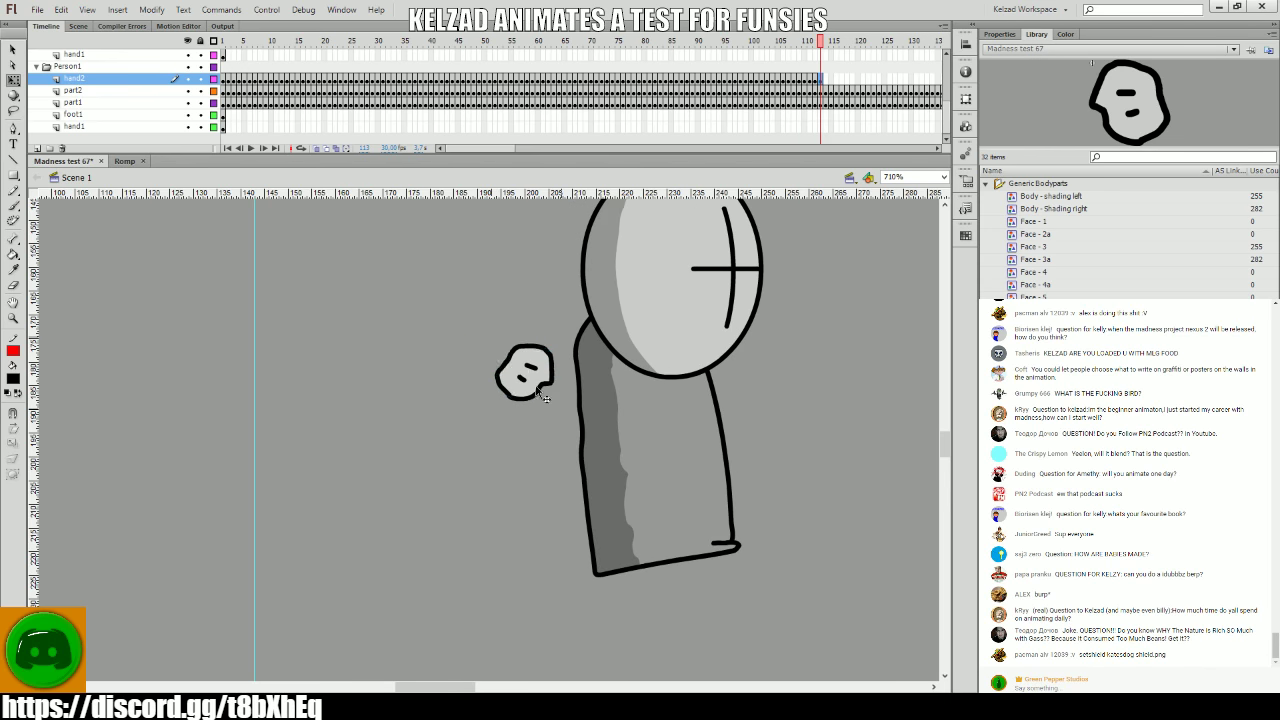
click(543, 397)
- Keyframe Person1's hand2 on frames 114 to 127, following the moving body just behind the lower back of the head
key(period)
key(period)
drag(537, 397, 333, 380)
key(period)
key(period)
key(period)
key(period)
key(period)
key(period)
key(period)
key(period)
key(period)
key(period)
key(period)
key(period)
key(period)
key(period)
key(period)
key(period)
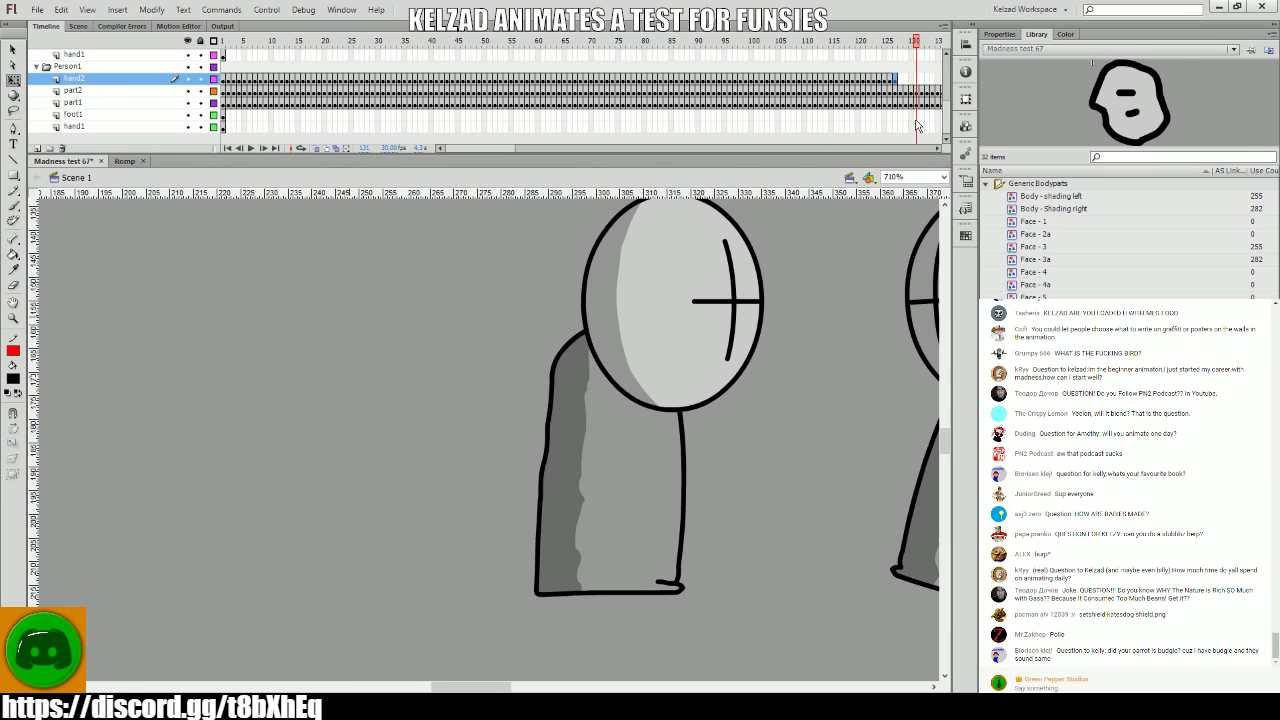
click(910, 88)
key(comma)
key(comma)
key(comma)
key(comma)
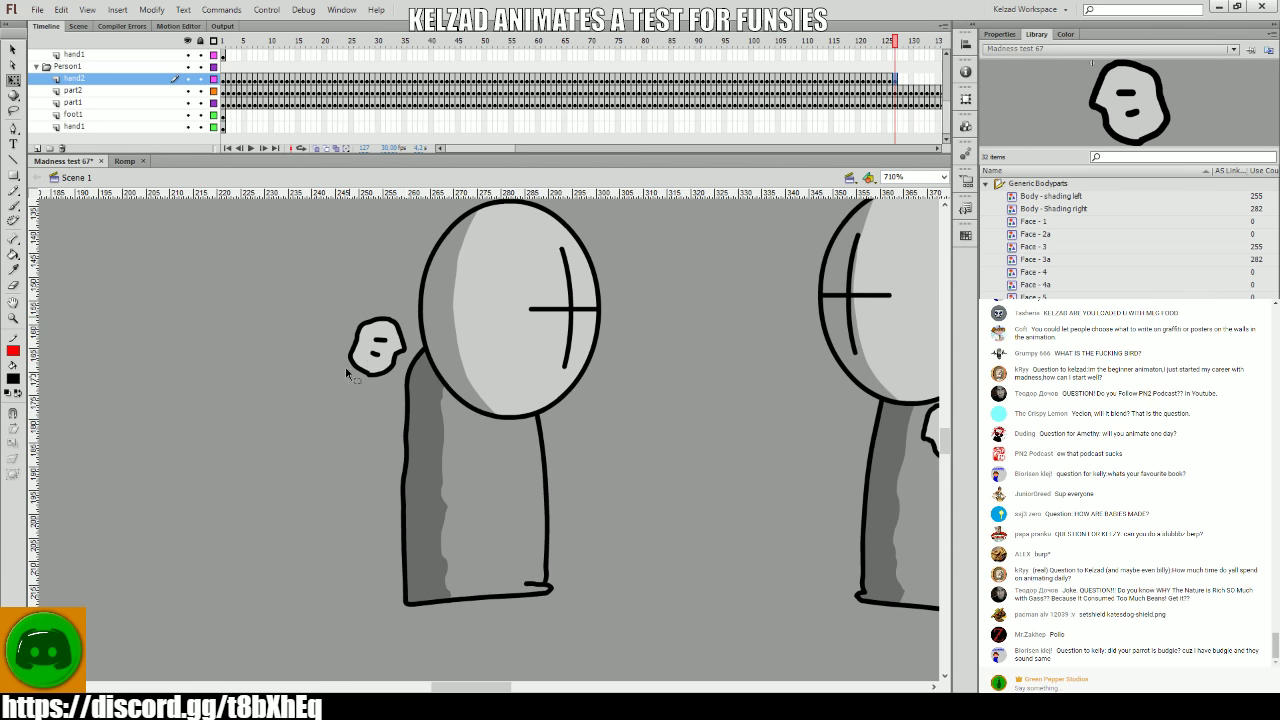
- Adjust Person1's hand2 on frame 126, comparing it with the neighbouring frames 124 to 127
key(comma)
key(comma)
key(comma)
key(period)
key(period)
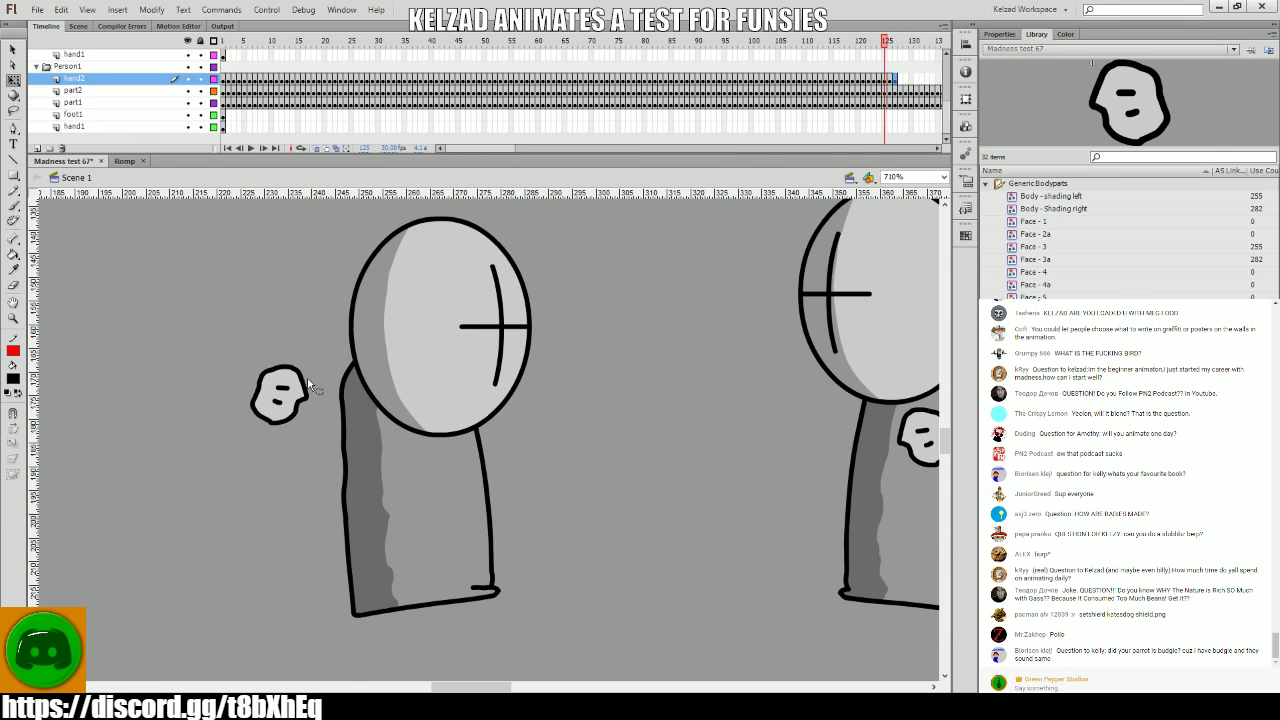
key(period)
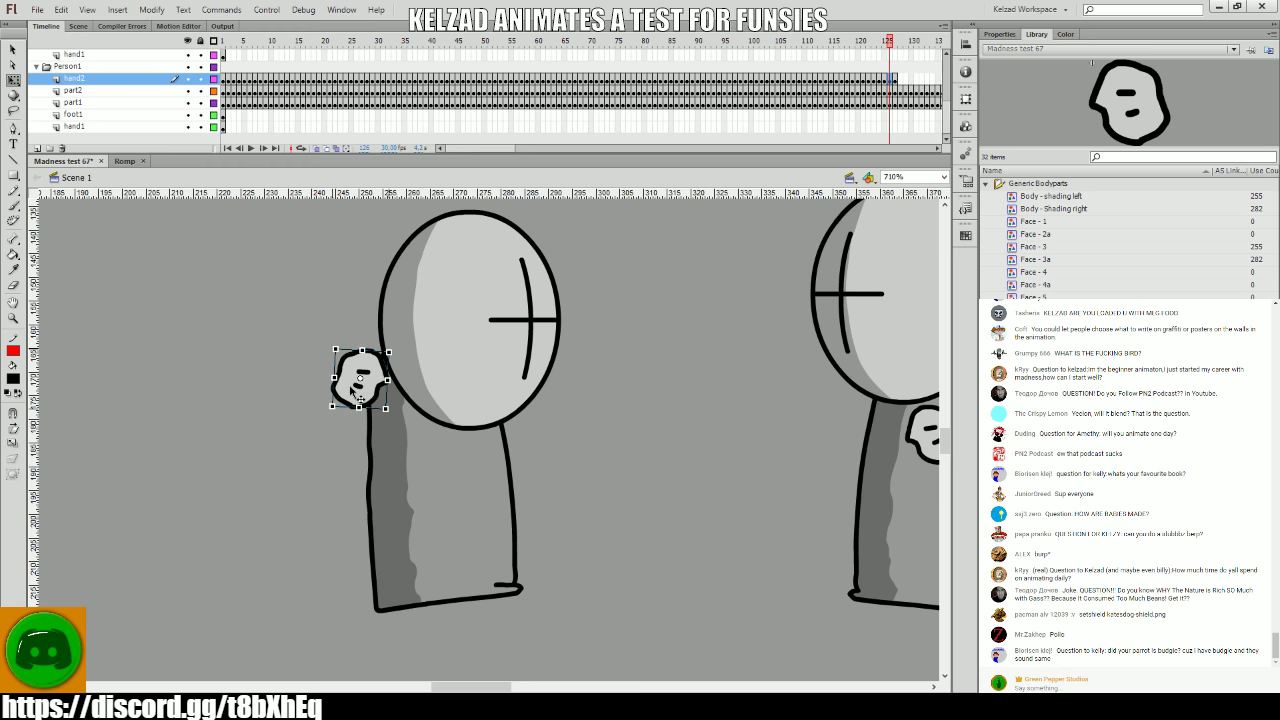
key(comma)
key(comma)
key(period)
key(period)
key(period)
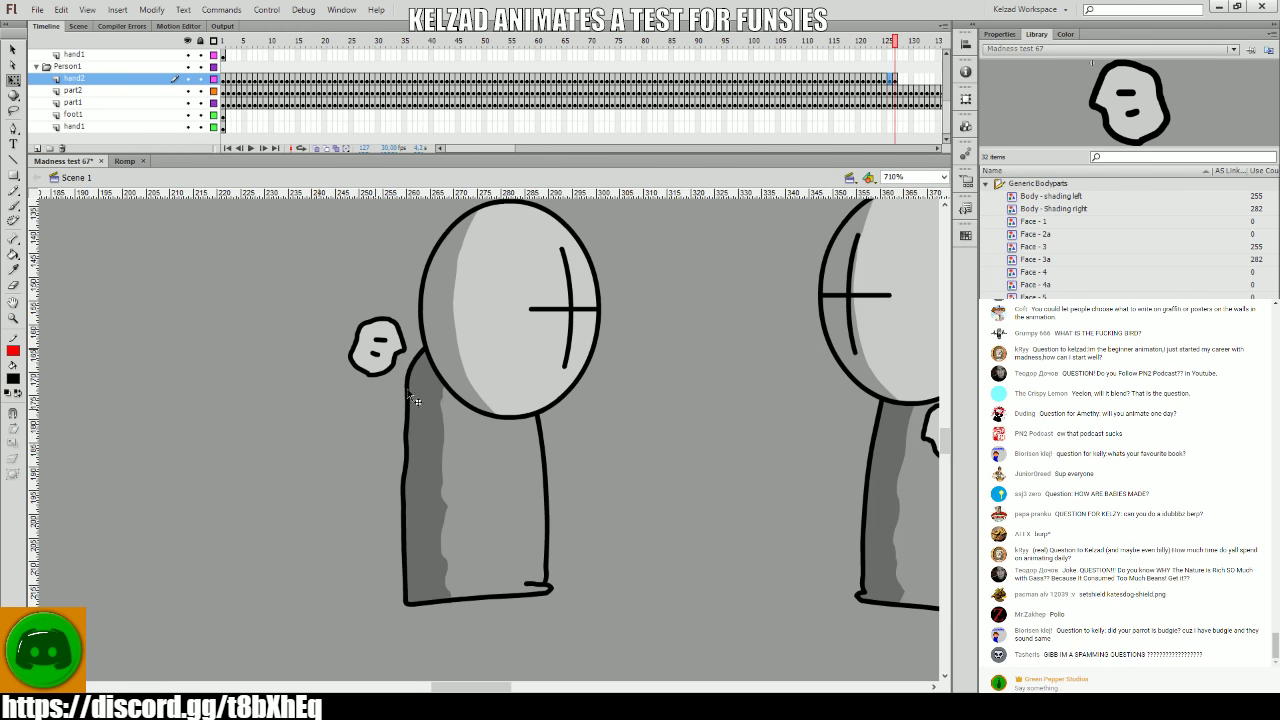
- Keyframe Person1's hand2 through frames 127 to 129, swinging it past the face to the front of Person2's neck
key(period)
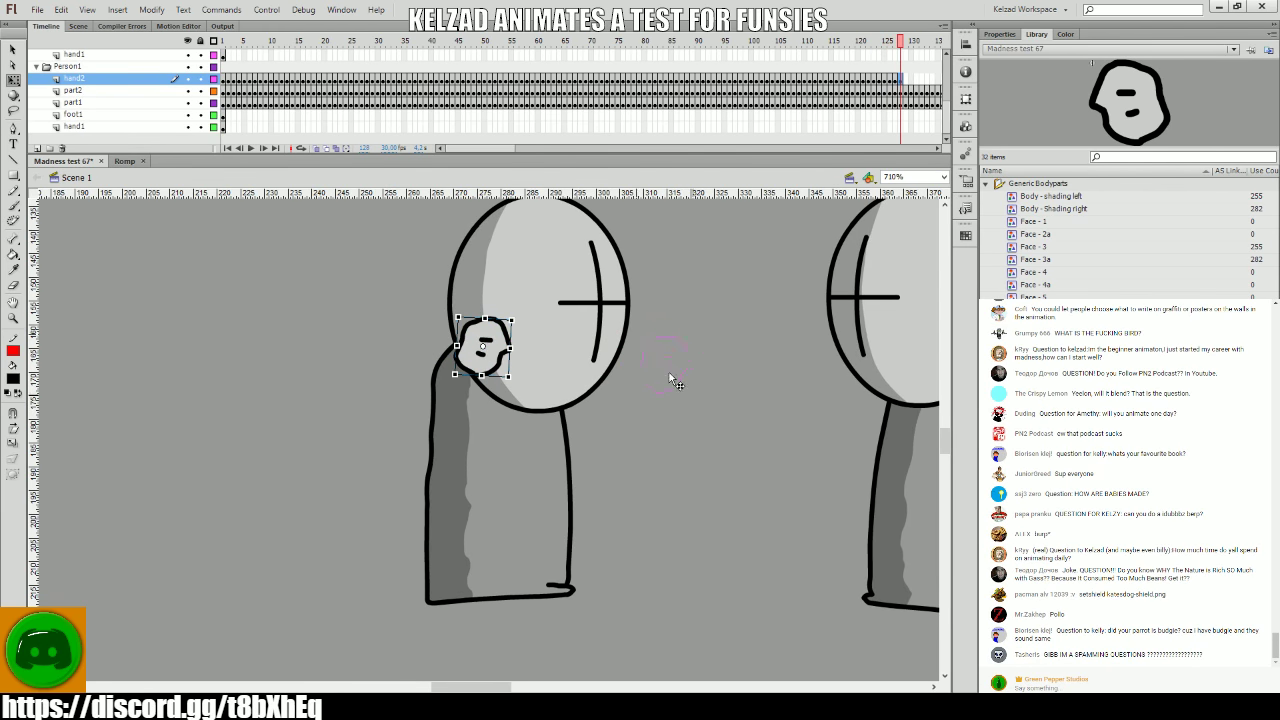
scroll(669, 372, right, 5)
click(484, 364)
drag(507, 403, 513, 398)
key(period)
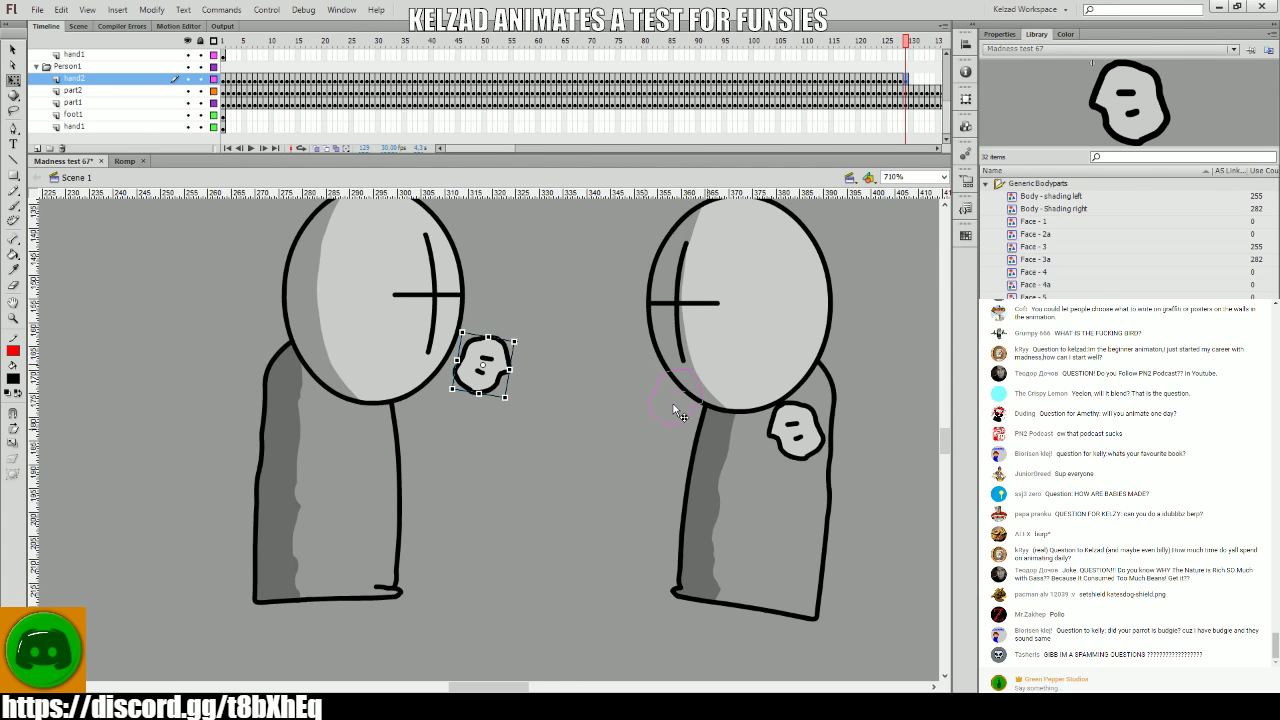
drag(676, 412, 676, 414)
key(comma)
key(comma)
key(period)
key(period)
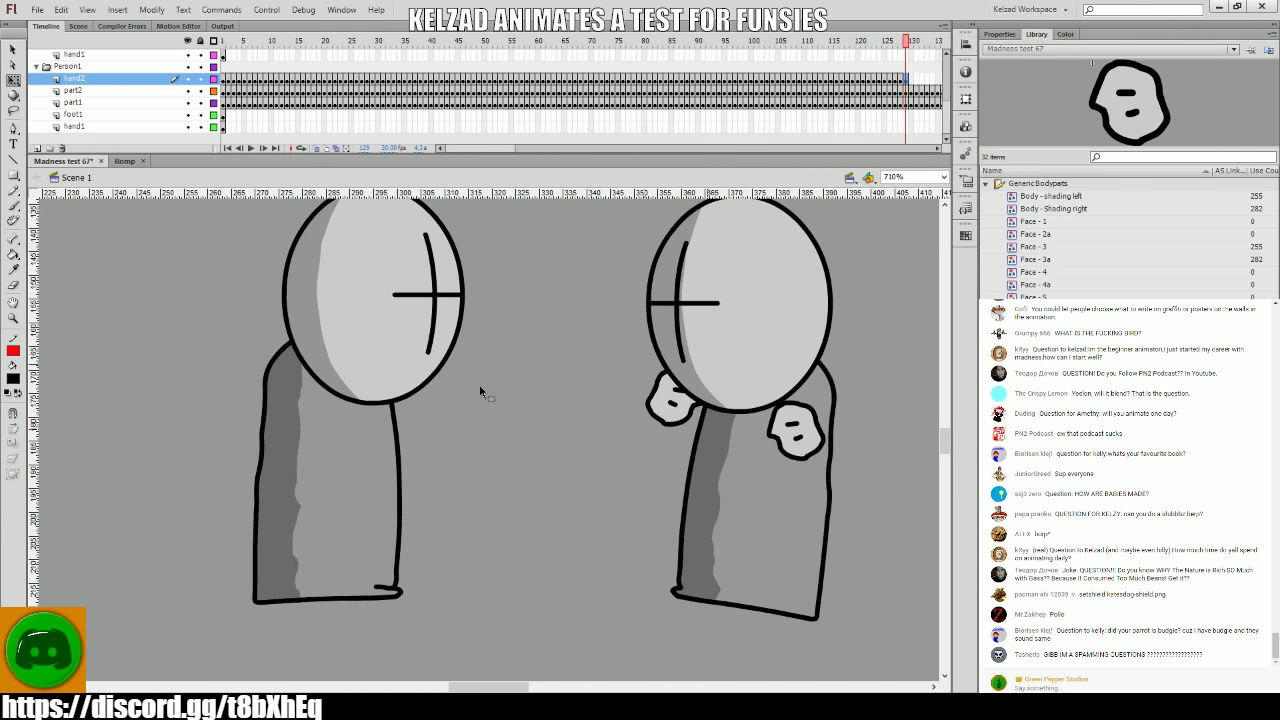
- Step through and play back the animation to review Person1's hand swing up to frame 129
key(comma)
key(comma)
key(period)
key(comma)
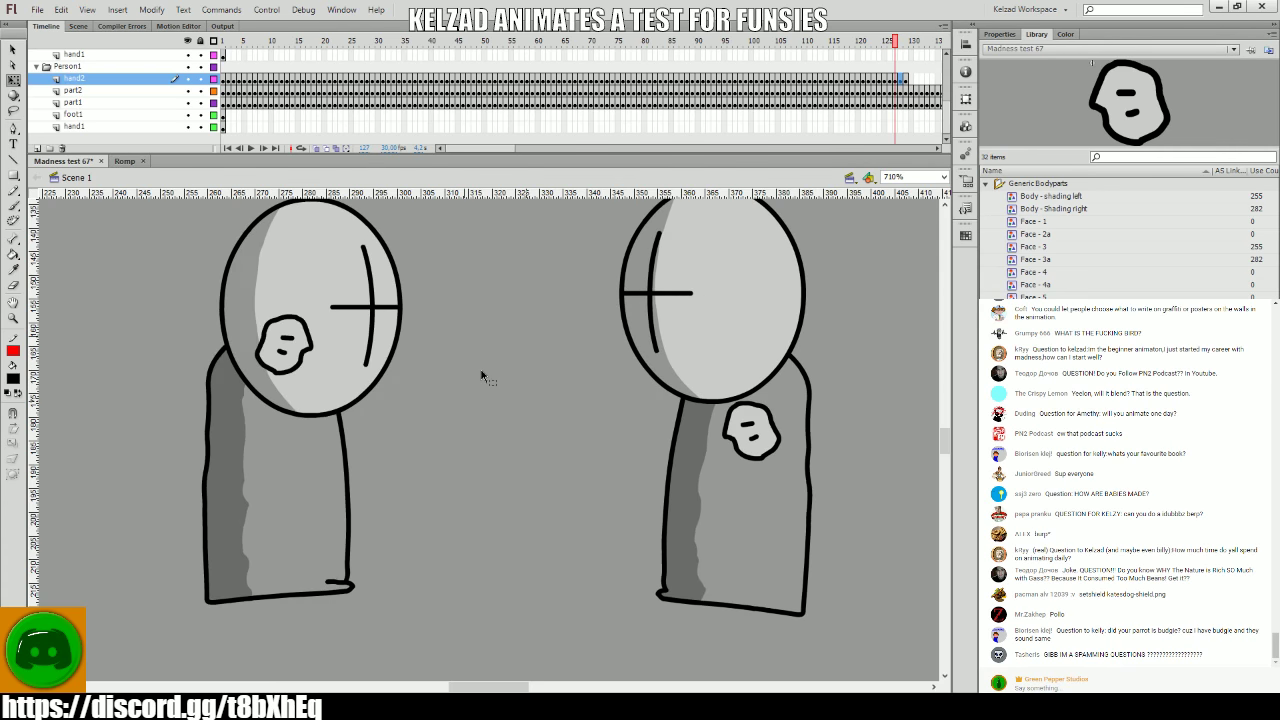
key(Return)
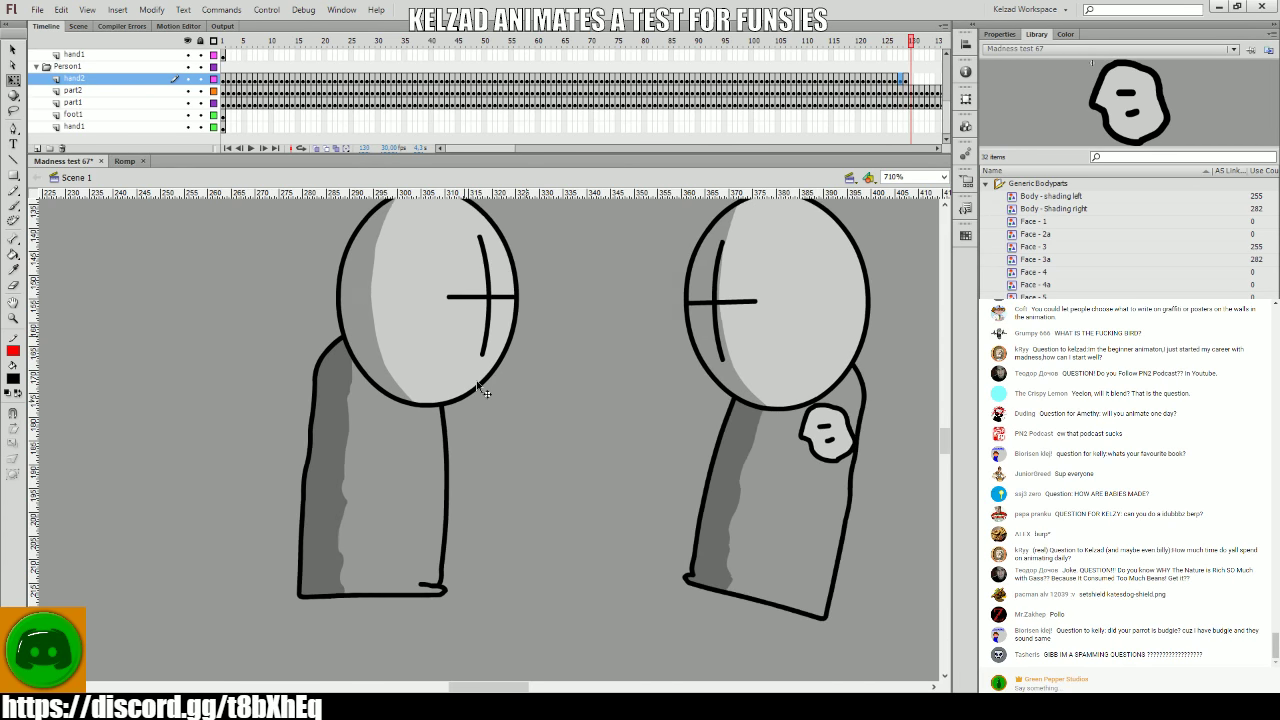
click(831, 103)
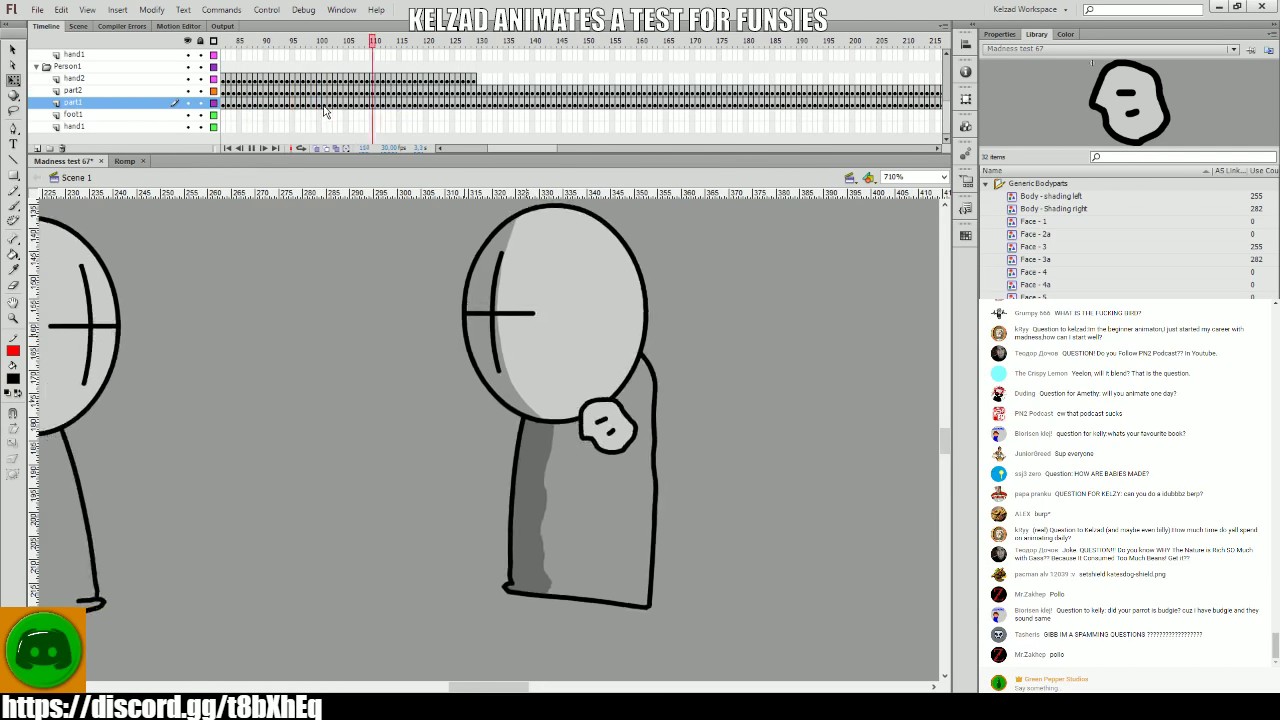
drag(378, 68, 427, 75)
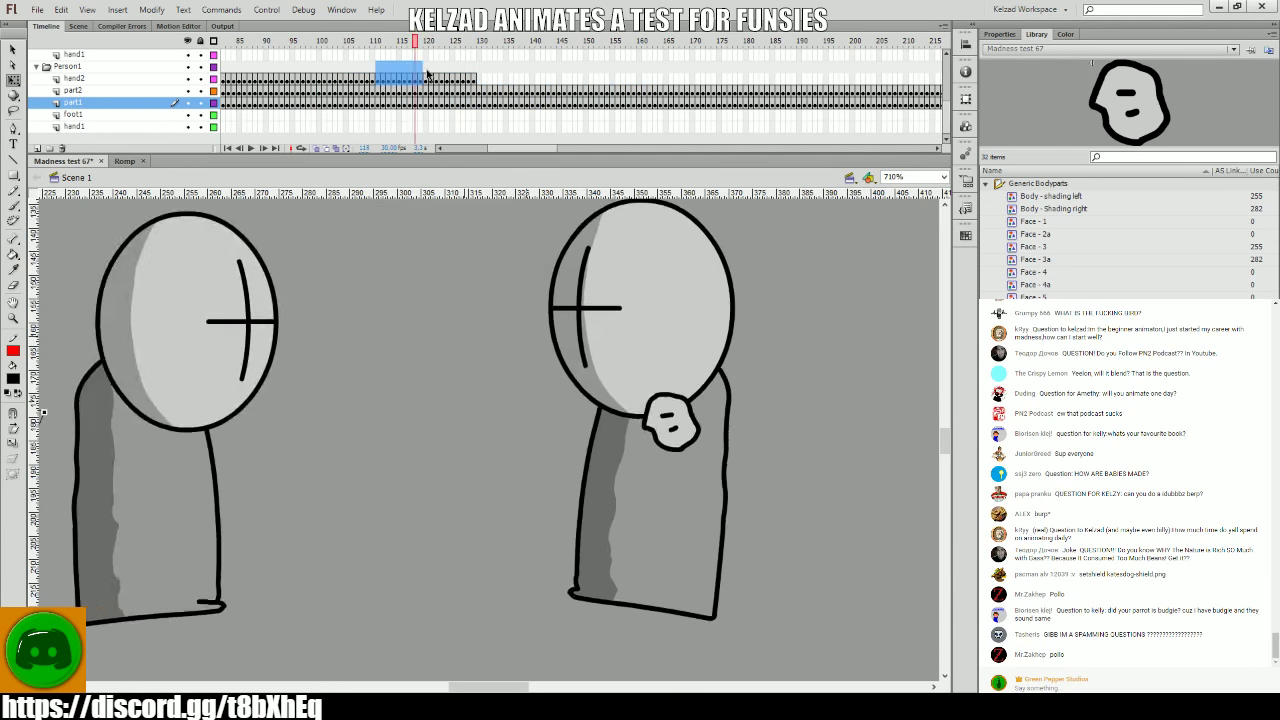
- Add a layer named overhand1 above hand2 in the Person2 folder
click(470, 79)
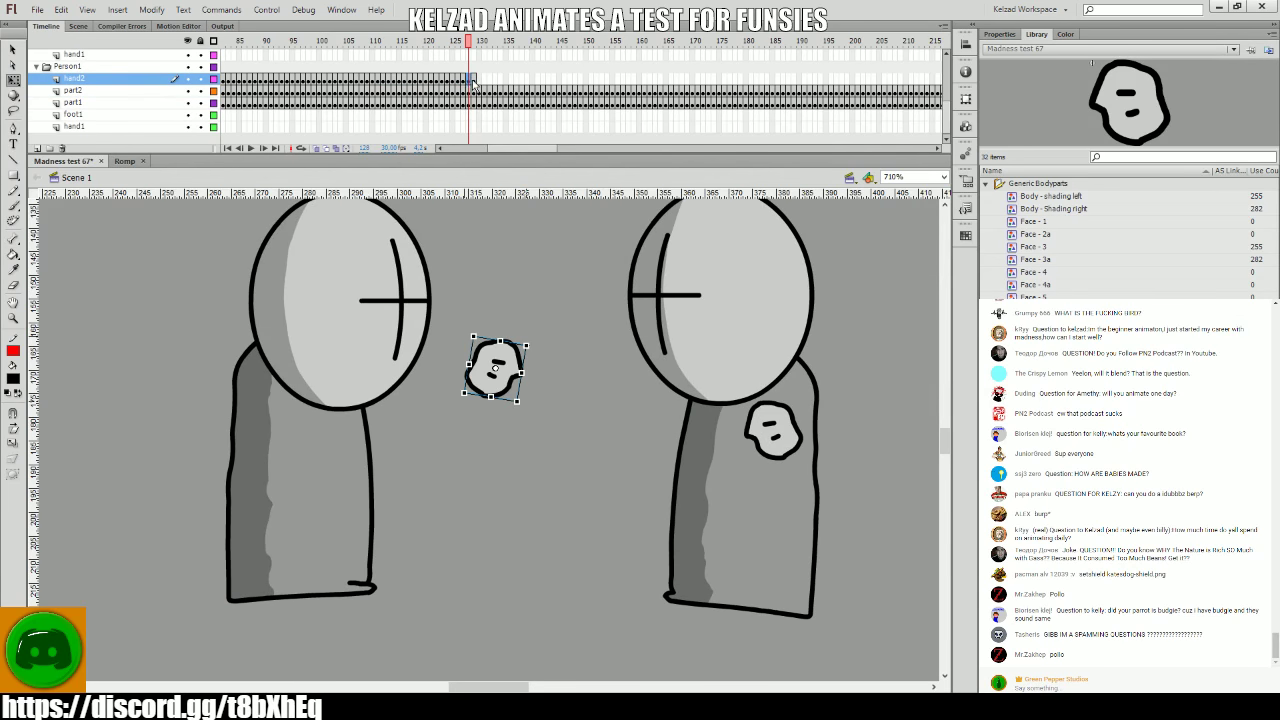
click(473, 80)
scroll(133, 110, down, 3)
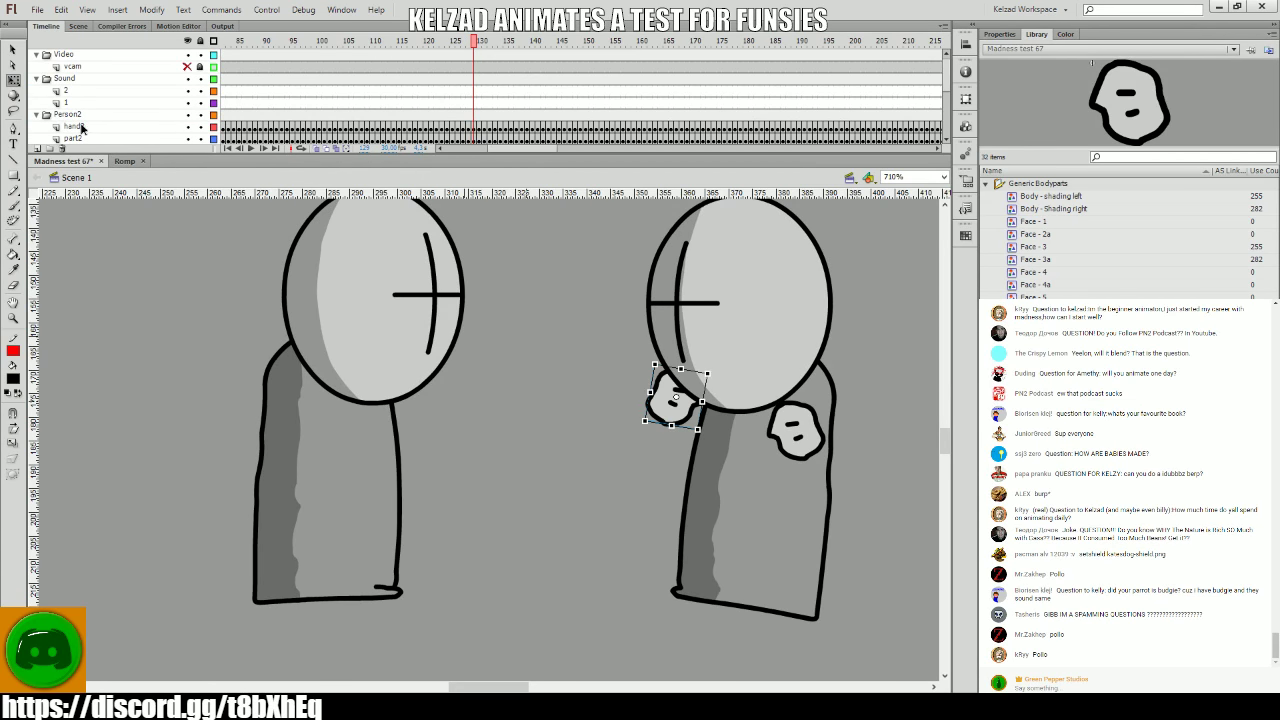
click(80, 127)
double_click(78, 127)
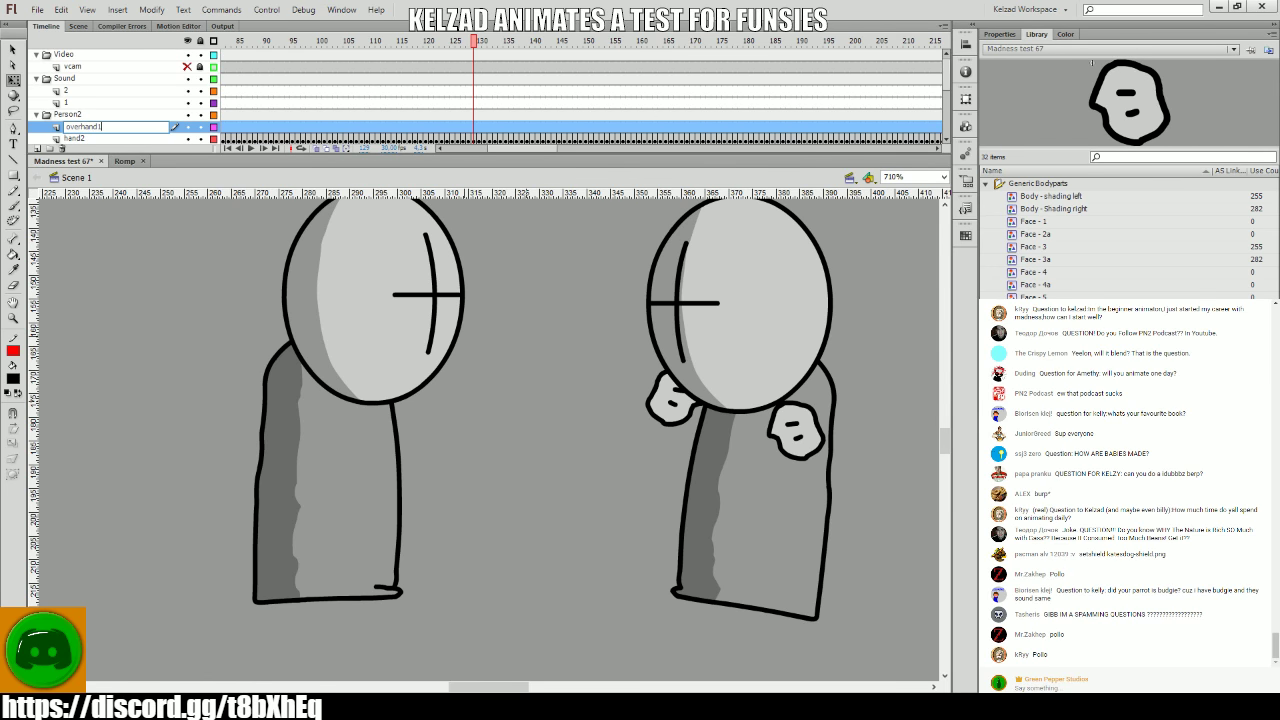
key(Return)
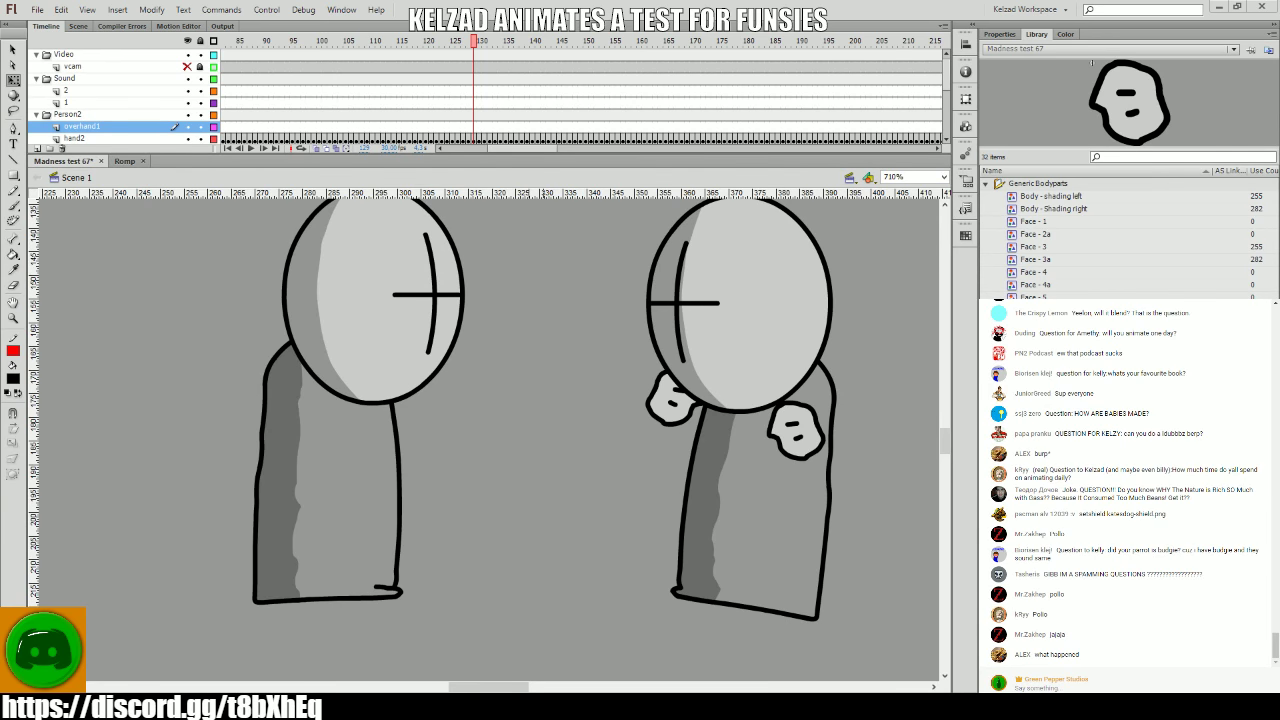
- Move Person1's frame 129 hand from the hand2 layer onto the overhand1 layer
click(686, 424)
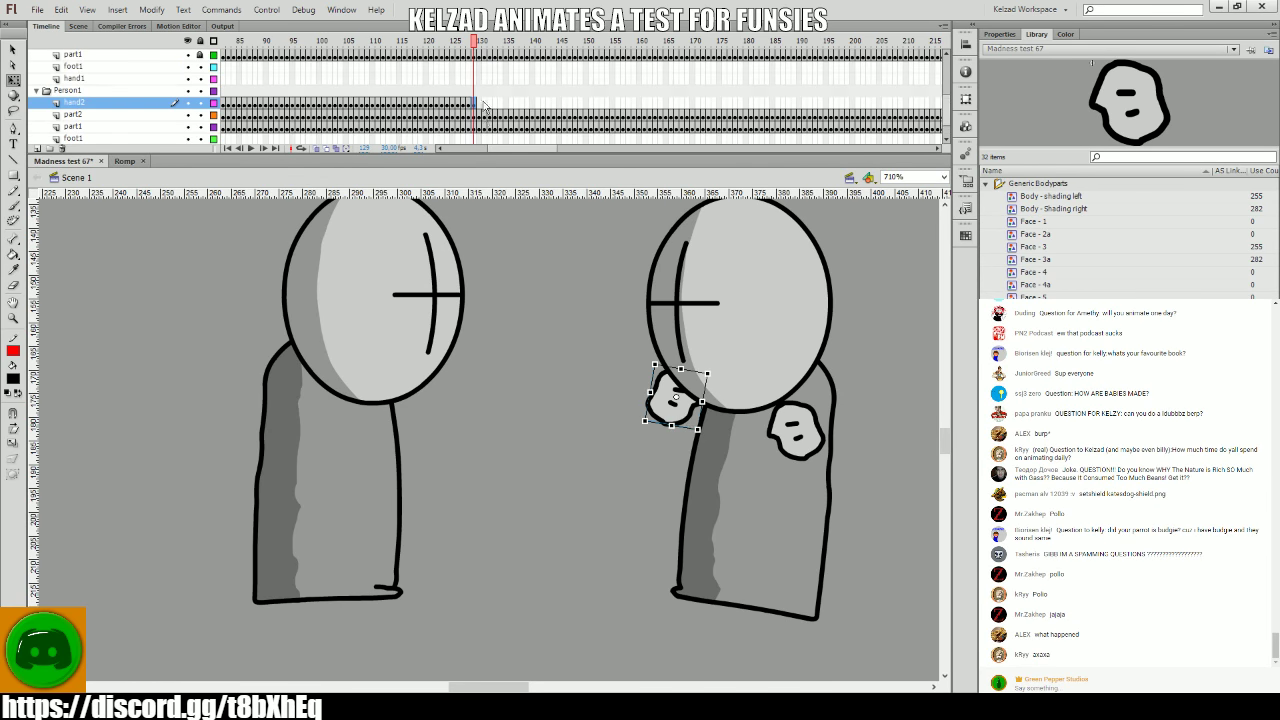
scroll(460, 118, down, 3)
scroll(474, 114, down, 1)
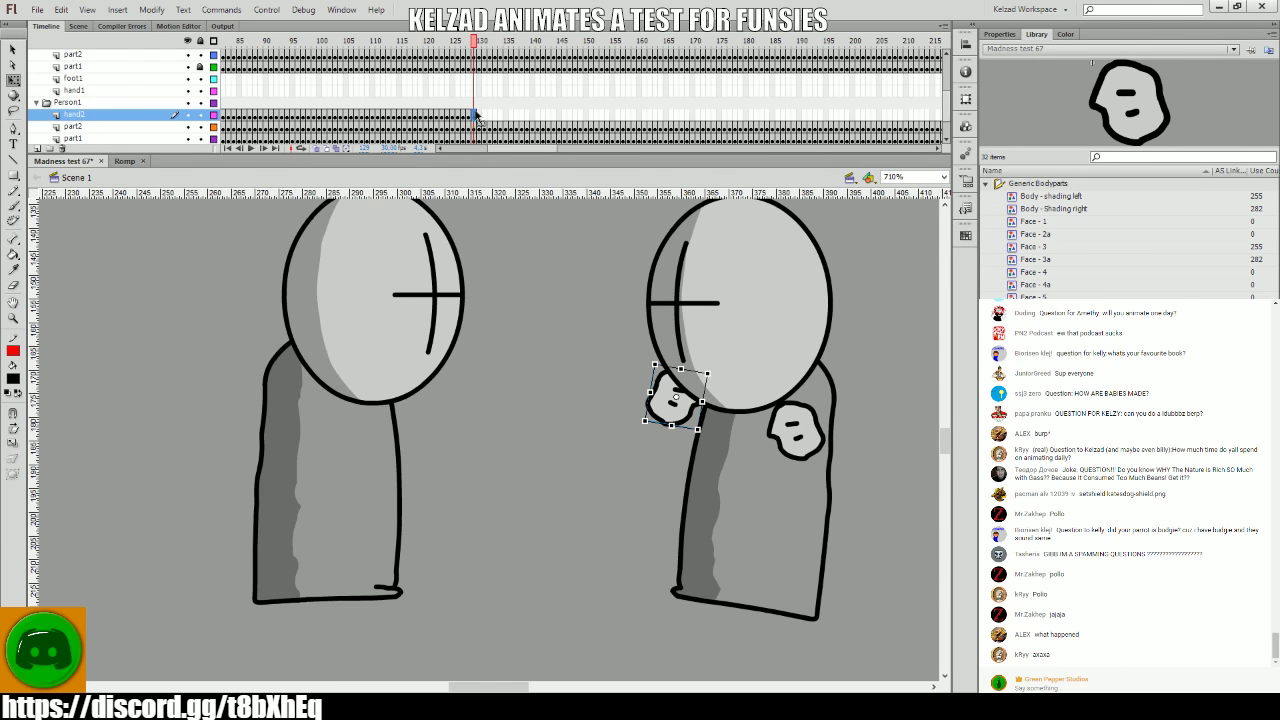
scroll(477, 116, up, 3)
click(479, 67)
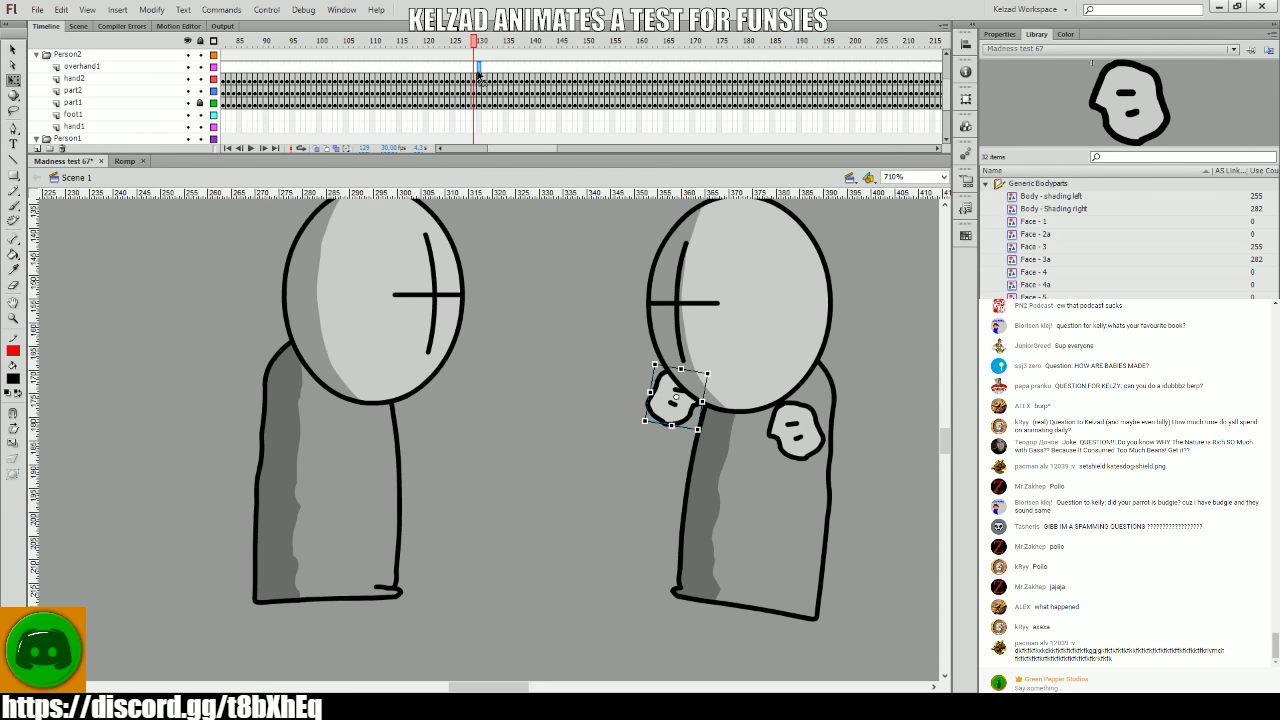
drag(479, 67, 425, 85)
key(Delete)
- Keyframe the overhand1 hand on frames 130 and 131, keeping it against Person2 just below the head
scroll(425, 85, up, 2)
key(comma)
key(comma)
key(comma)
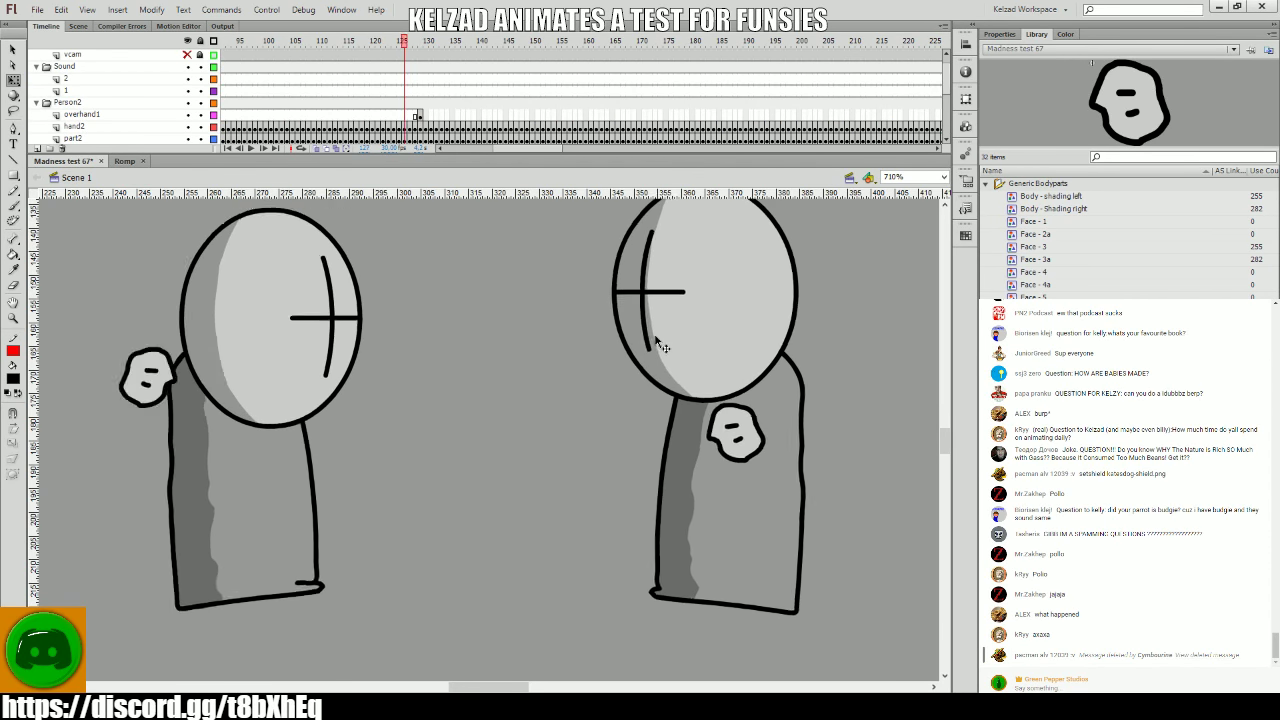
key(period)
key(period)
click(682, 405)
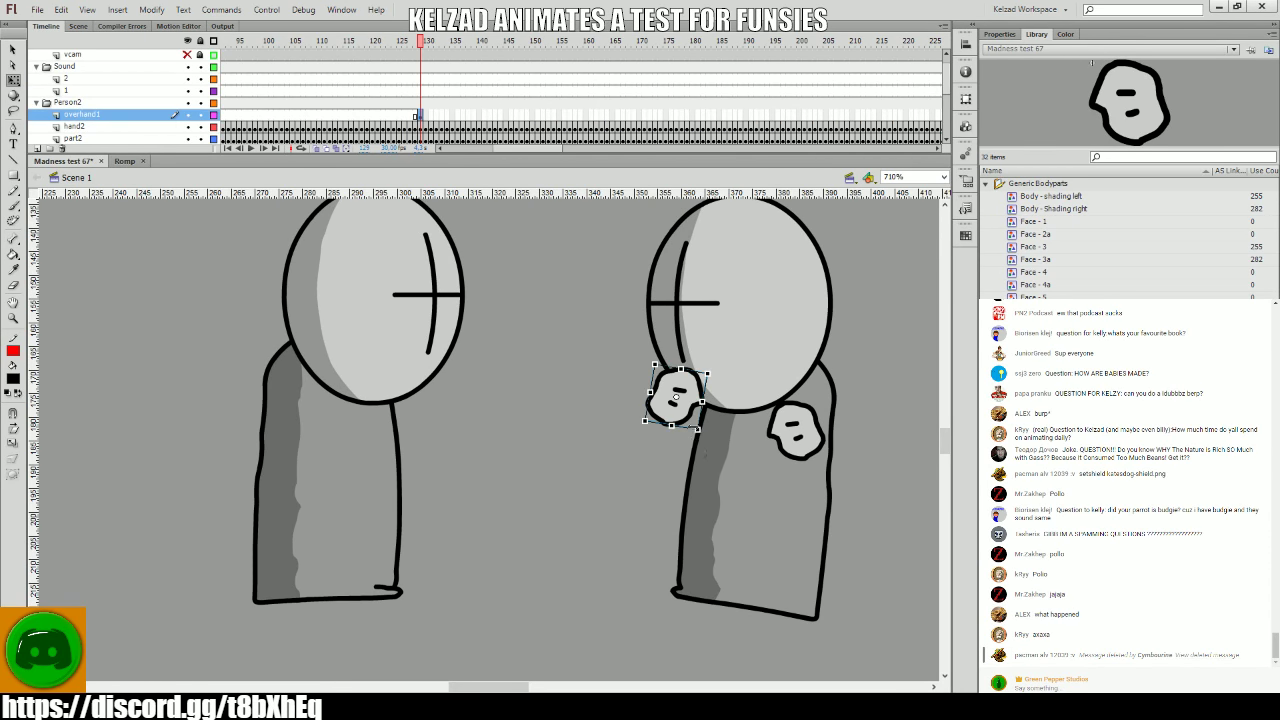
key(period)
key(period)
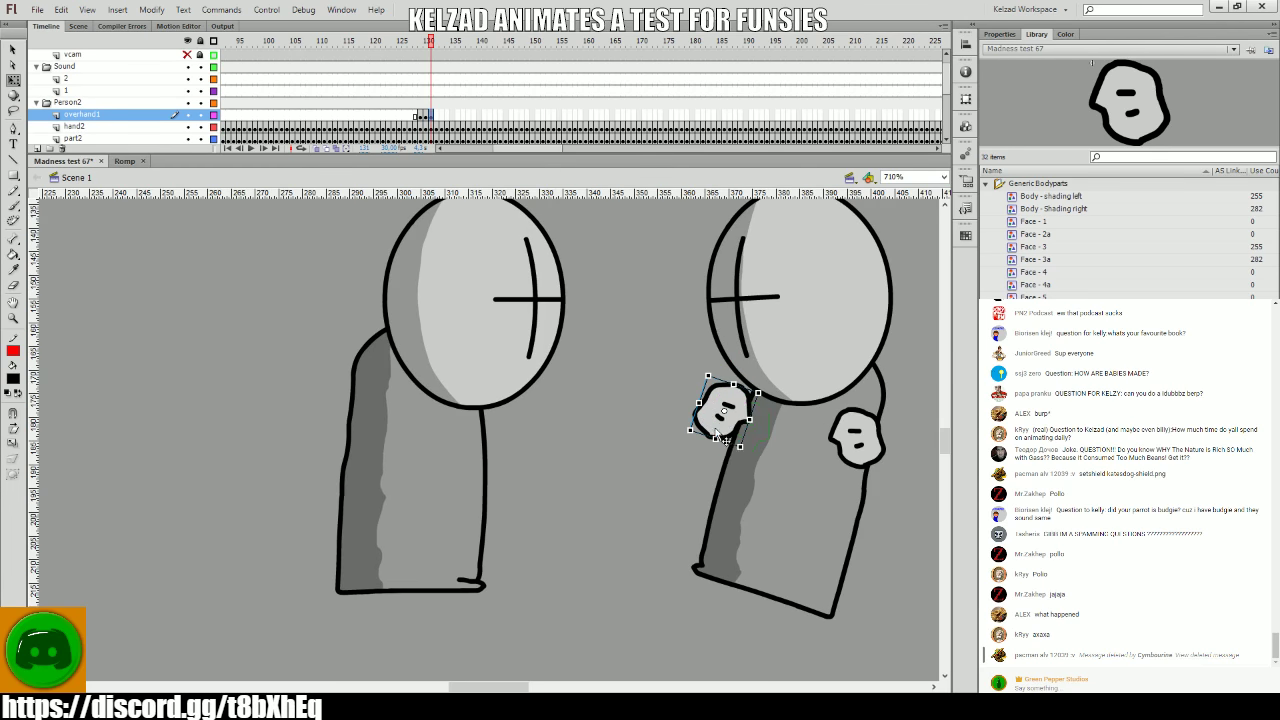
- Keyframe the overhand1 hand on frames 132 to 145, pulling it back from Person2 to below Person1's head
drag(740, 452, 466, 443)
key(period)
key(period)
key(period)
key(period)
key(period)
key(period)
key(period)
key(period)
key(period)
key(period)
key(period)
key(period)
key(period)
key(period)
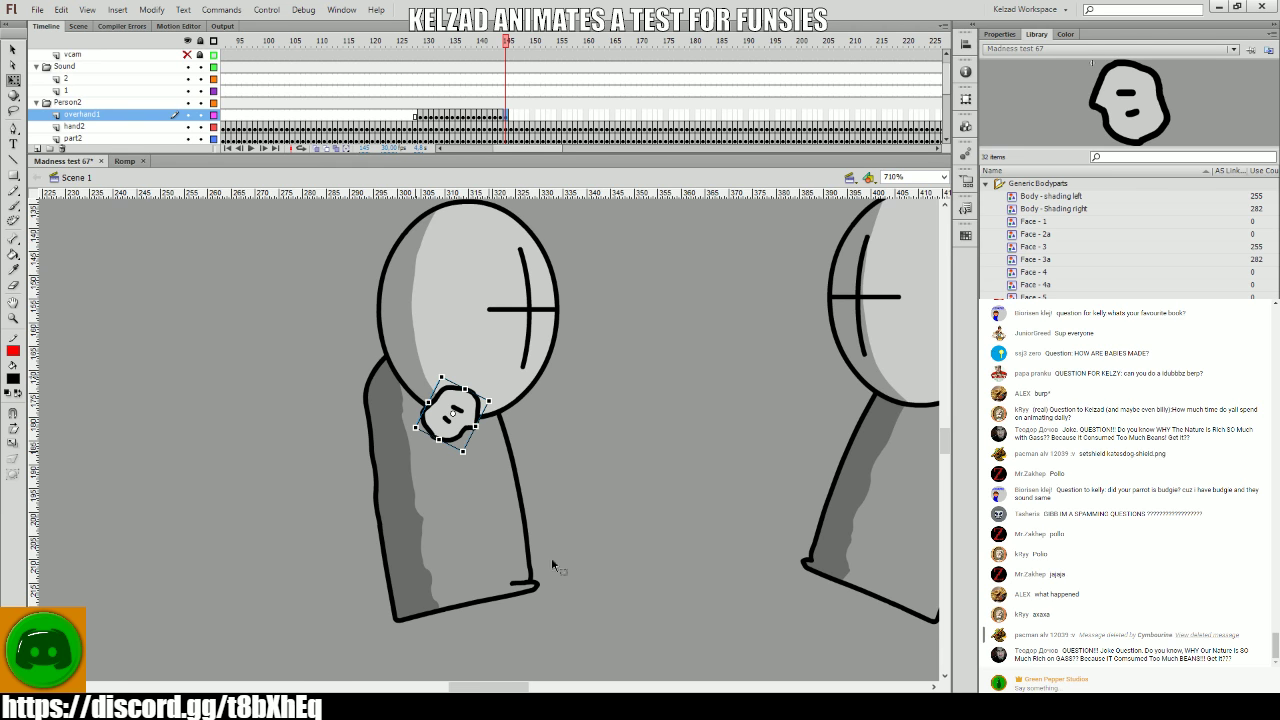
- Fine-tune the overhand1 hand's position on frame 145 against the preceding frame
drag(500, 398, 492, 412)
key(comma)
key(period)
key(comma)
key(period)
click(478, 425)
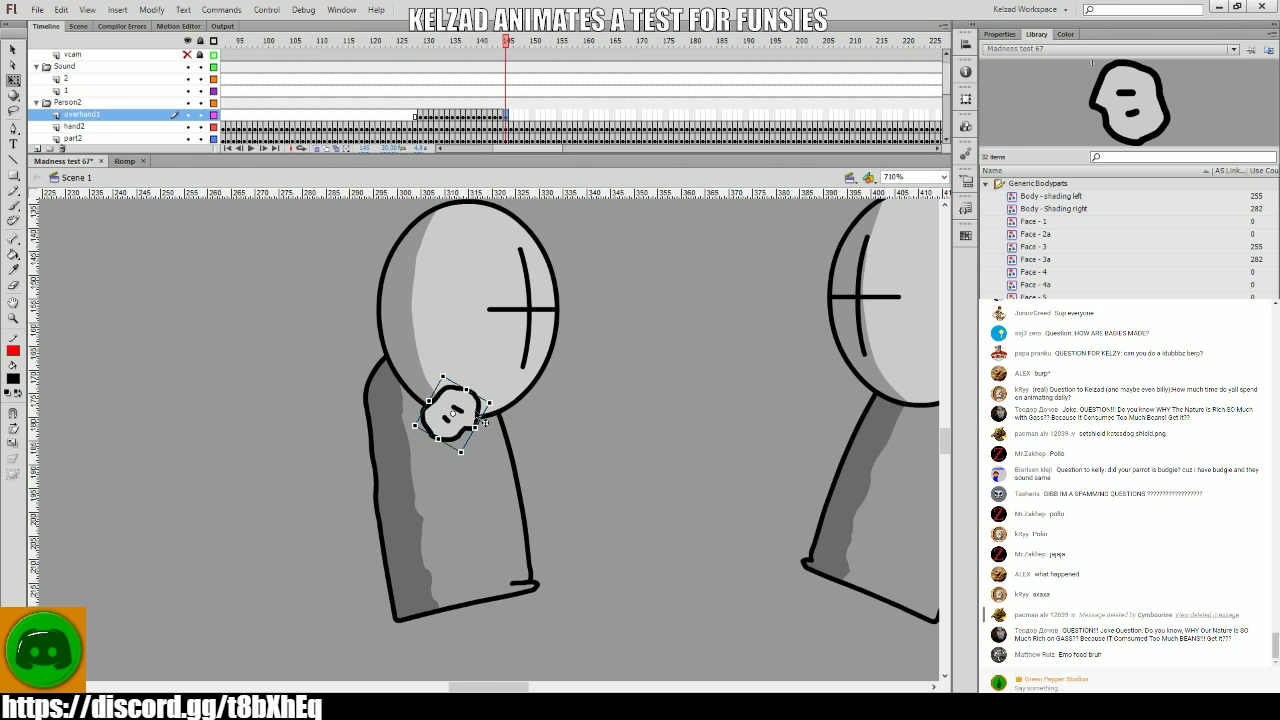
drag(478, 425, 477, 425)
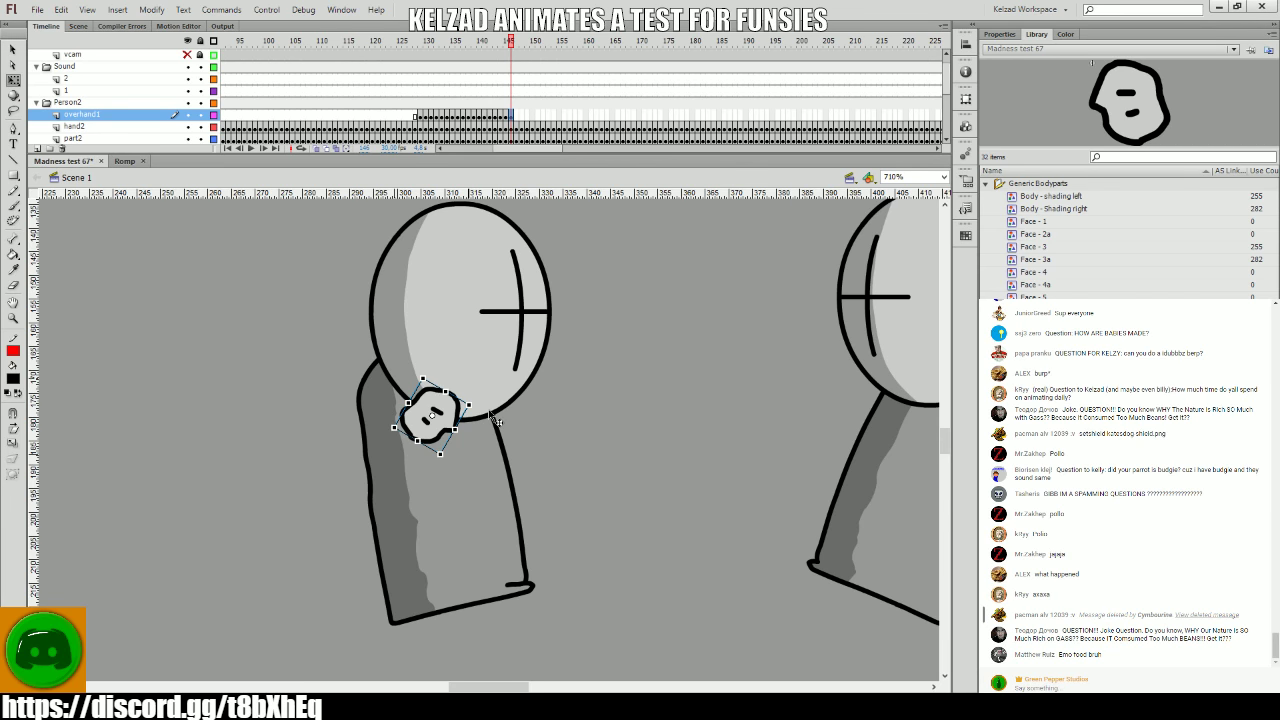
- Keyframe the overhand1 hand on frames 146 and 147 under the back of Person1's head, comparing it with frame 145
key(period)
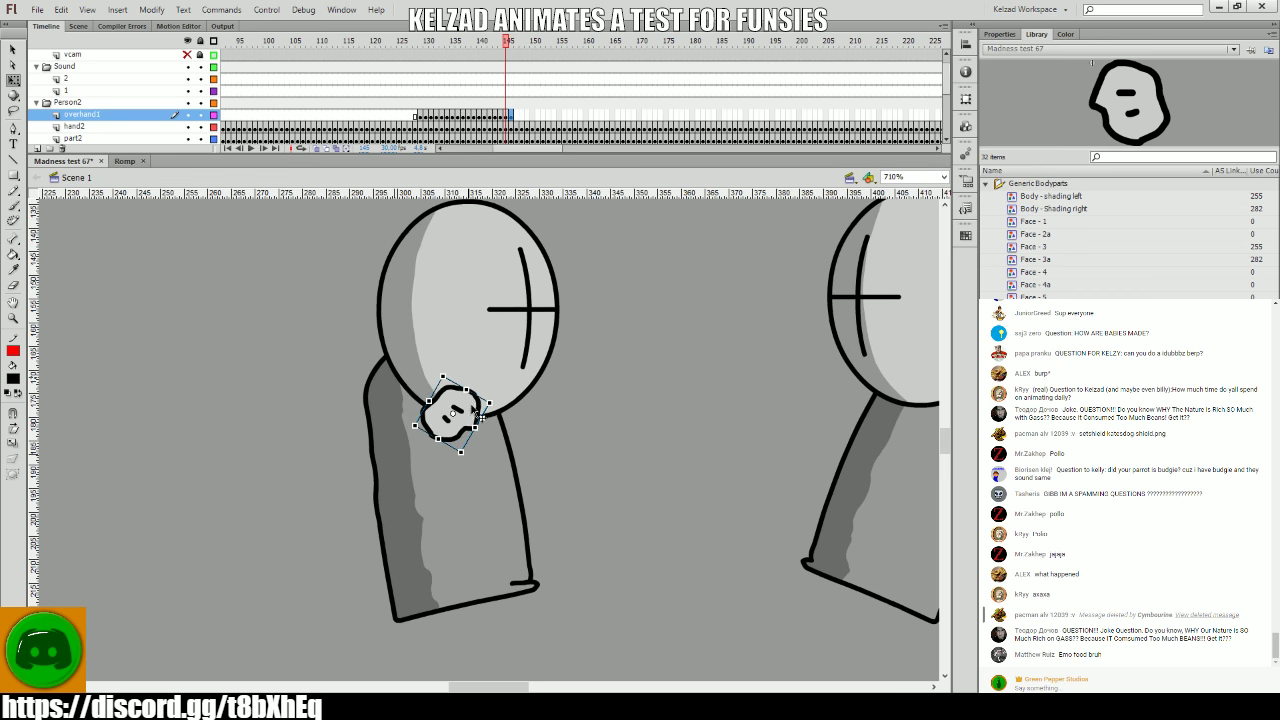
key(comma)
key(period)
key(comma)
key(period)
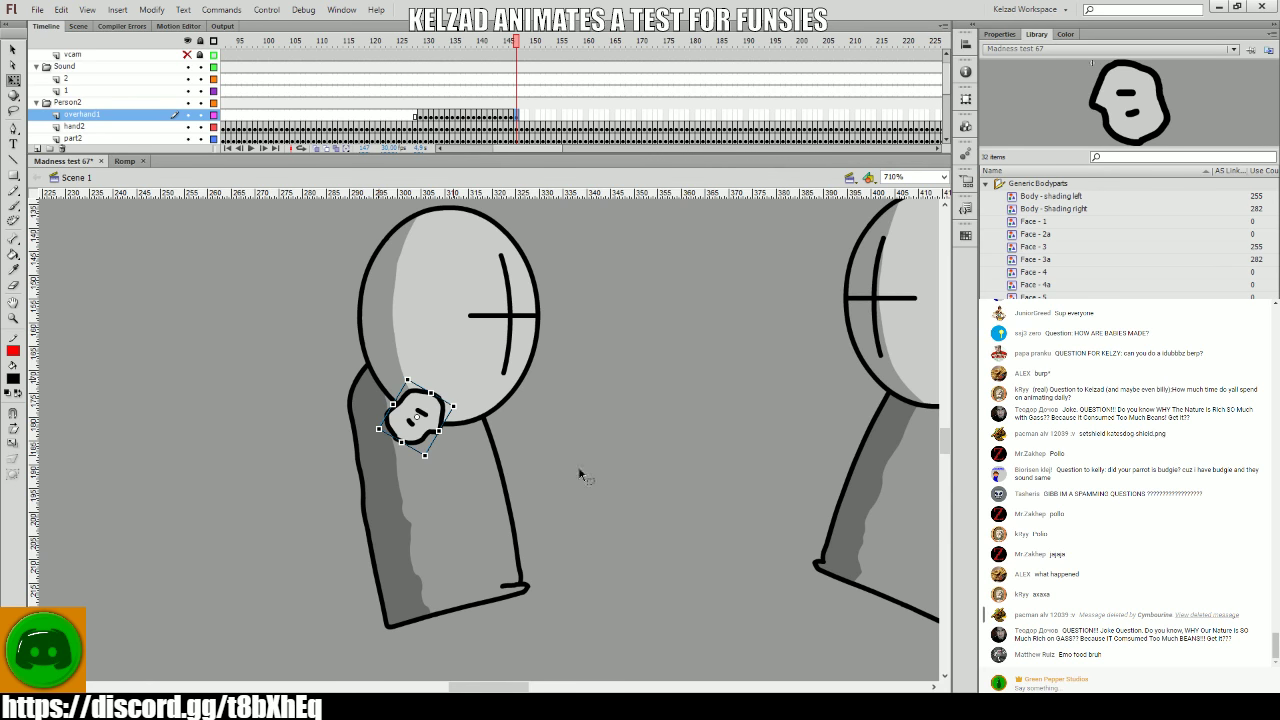
key(comma)
key(period)
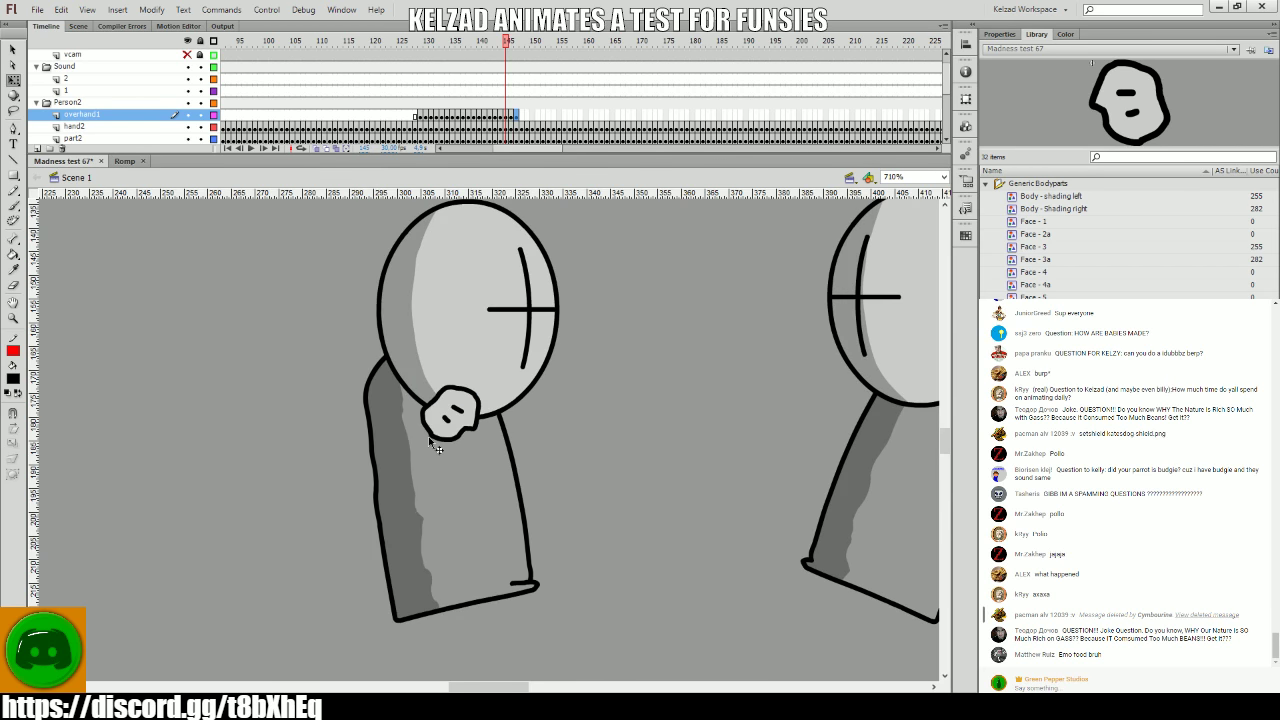
key(comma)
key(period)
click(425, 450)
click(432, 422)
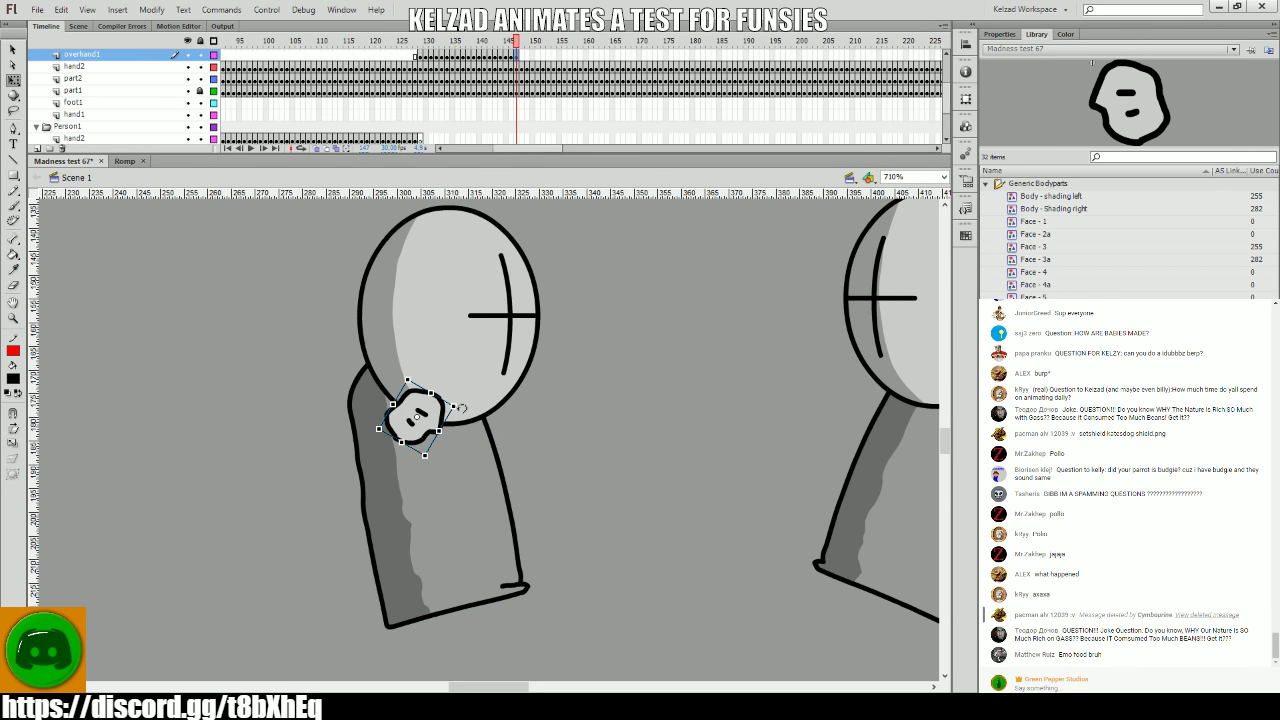
- Keyframe the overhand1 hand on frames 148 to 154, moving it down and back onto Person1's shoulder
key(period)
key(period)
key(period)
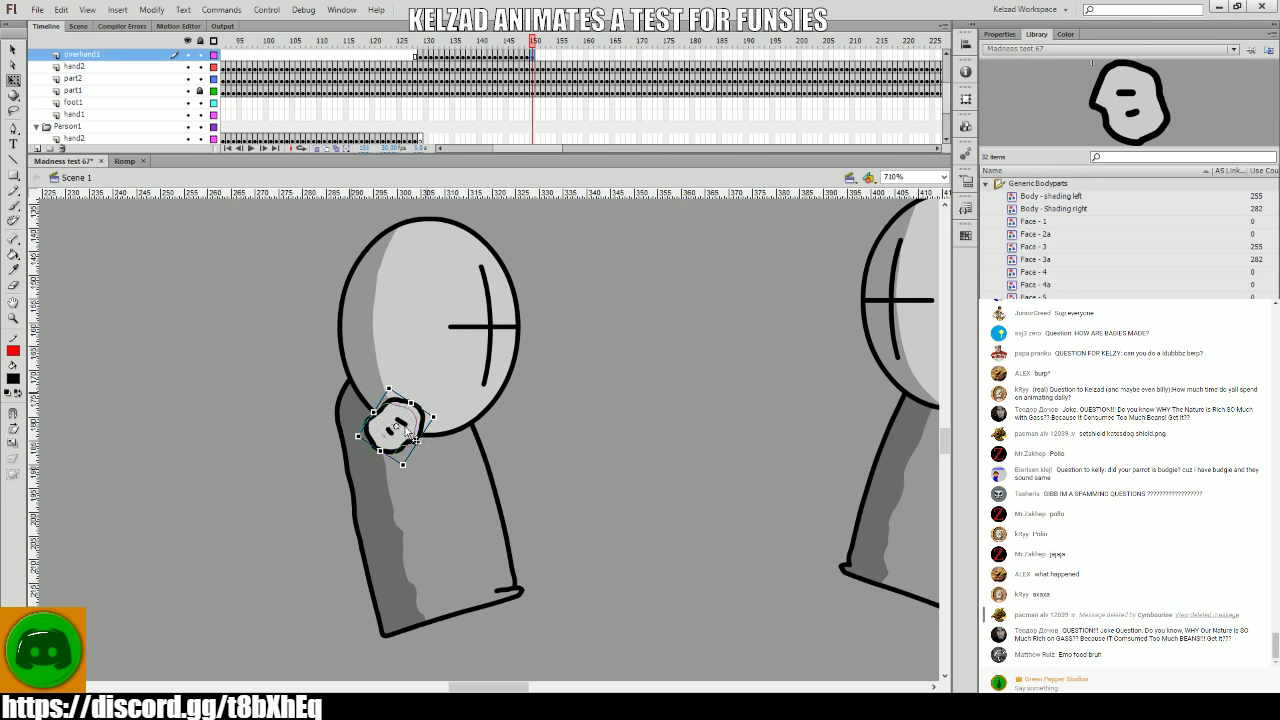
key(period)
key(period)
key(period)
key(period)
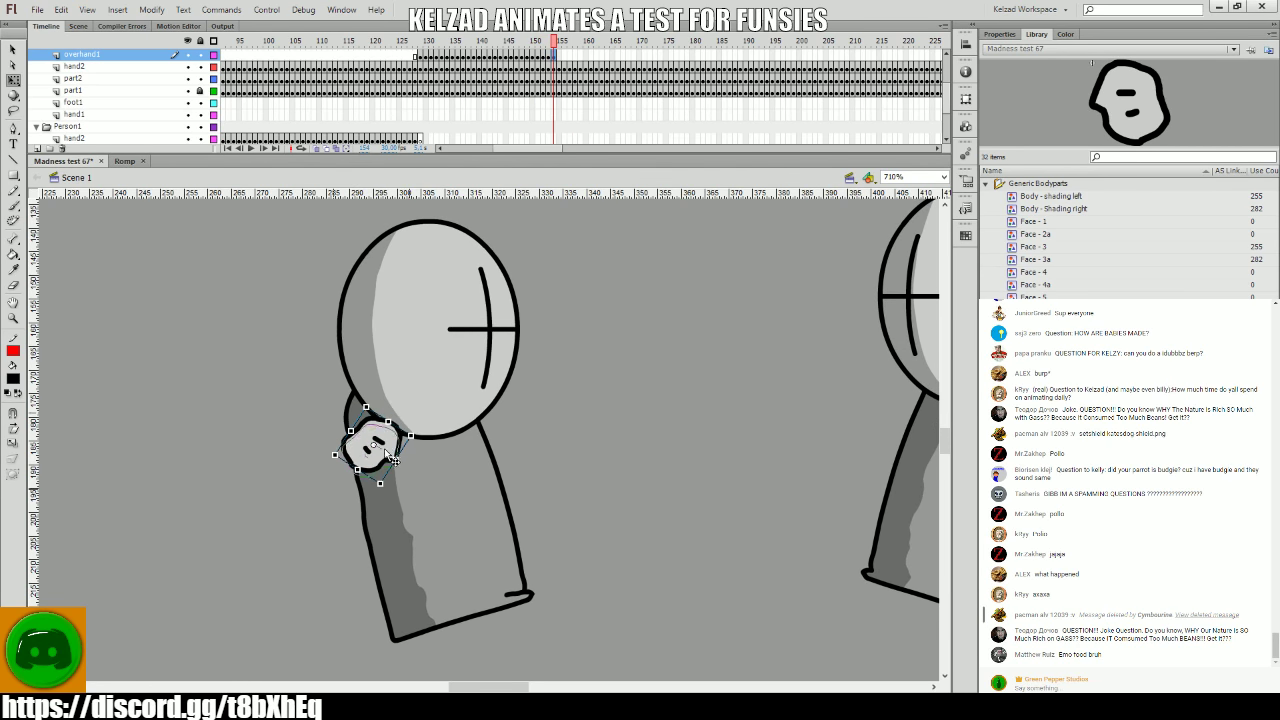
- Play back the animation to review the overhand1 hand's movement from the grab to the pull-back
click(450, 102)
key(Return)
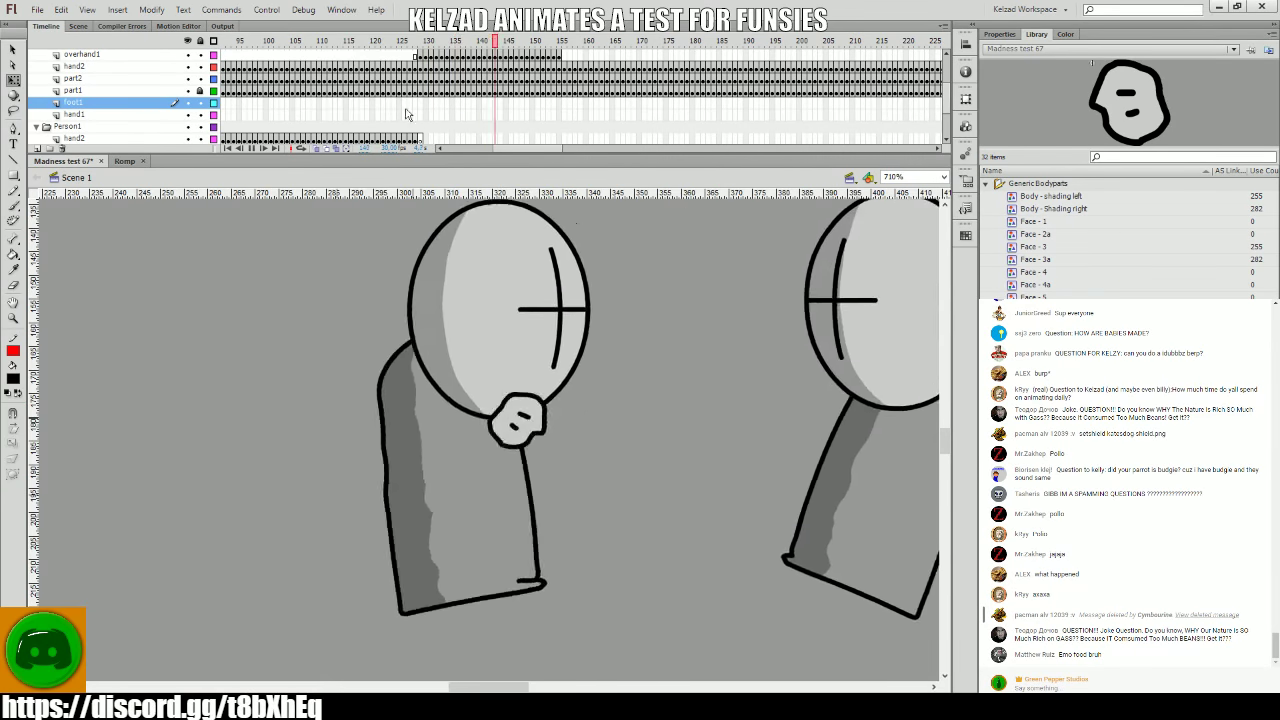
click(347, 126)
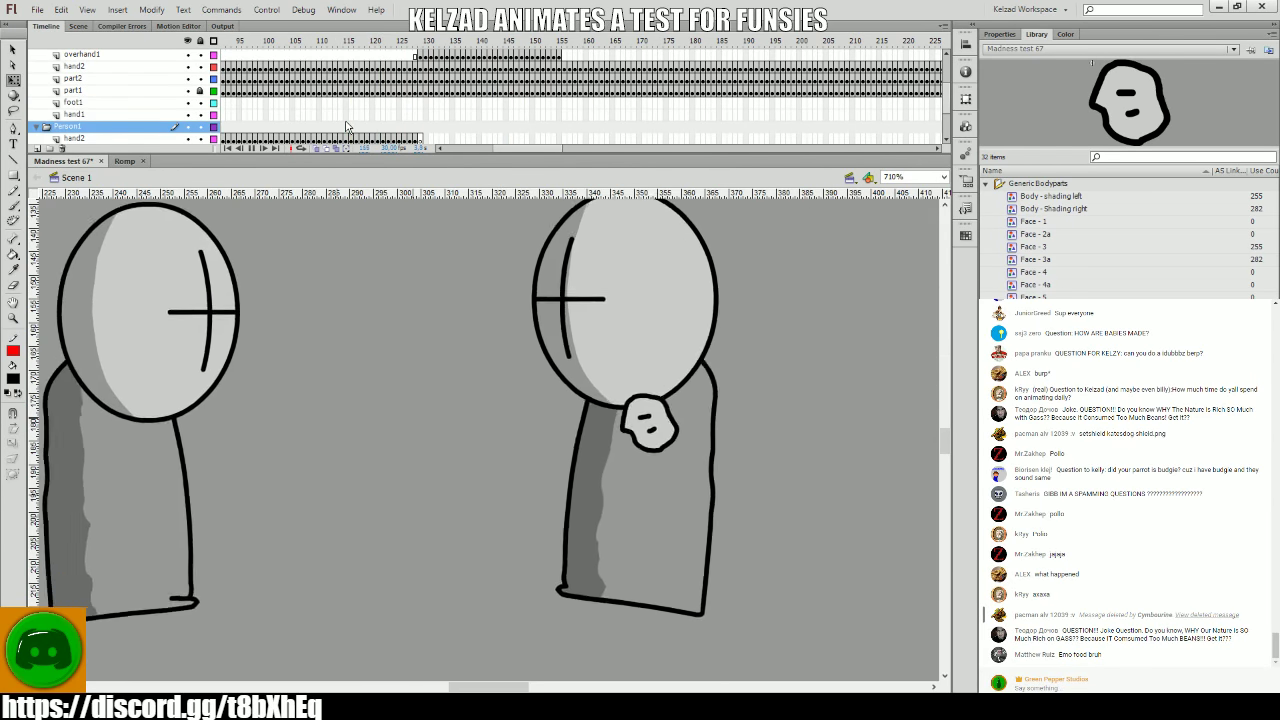
drag(394, 114, 469, 114)
key(period)
- Reposition the overhand1 hand between the two bodies on frame 139, comparing it with frame 138
click(632, 463)
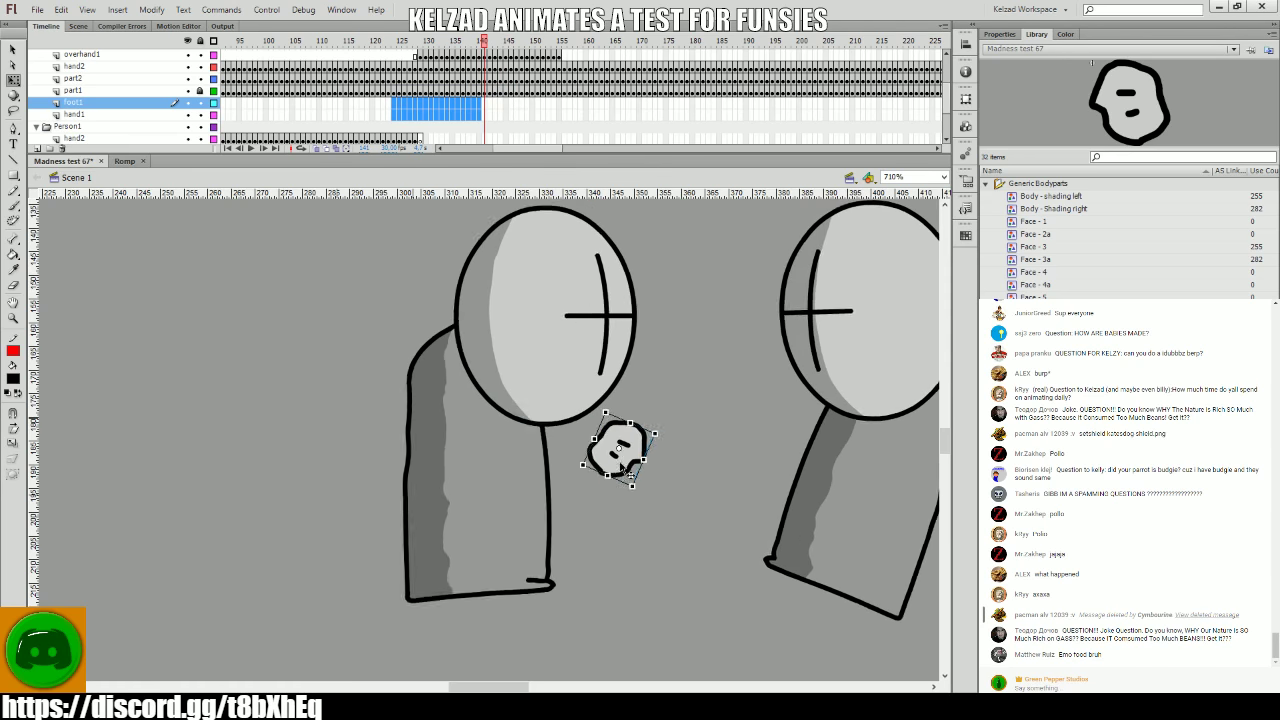
drag(632, 463, 678, 487)
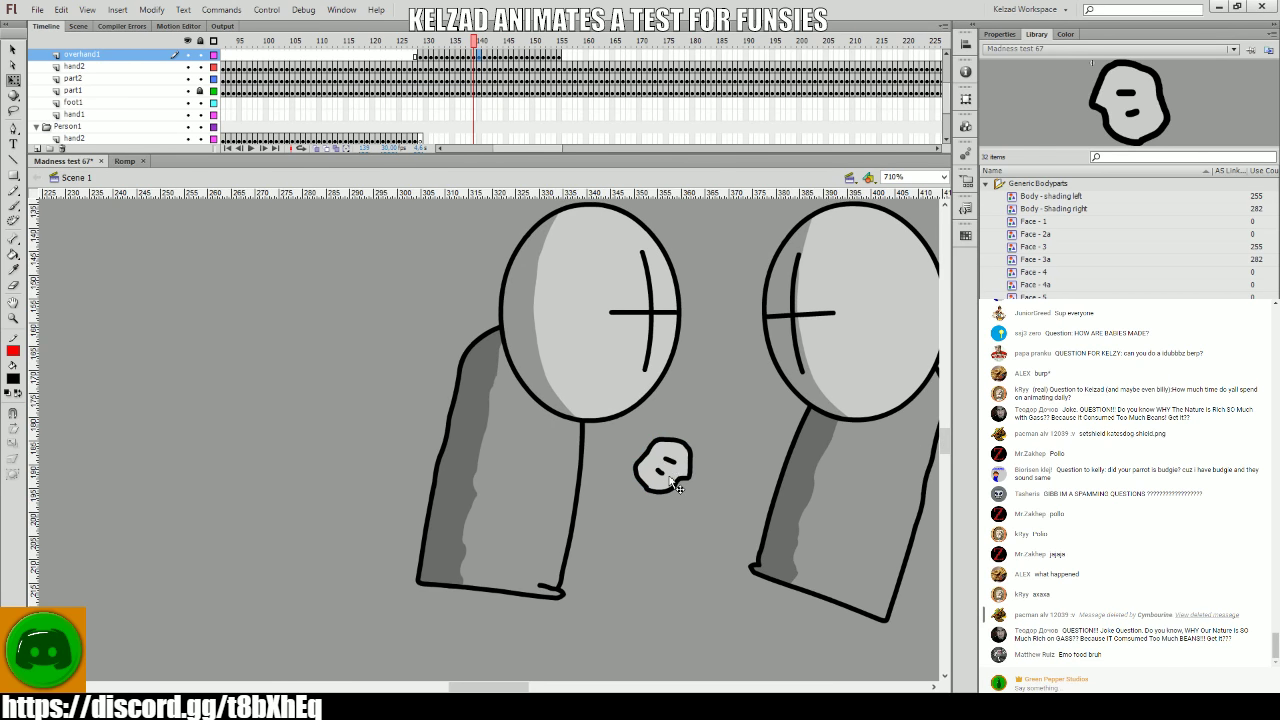
key(comma)
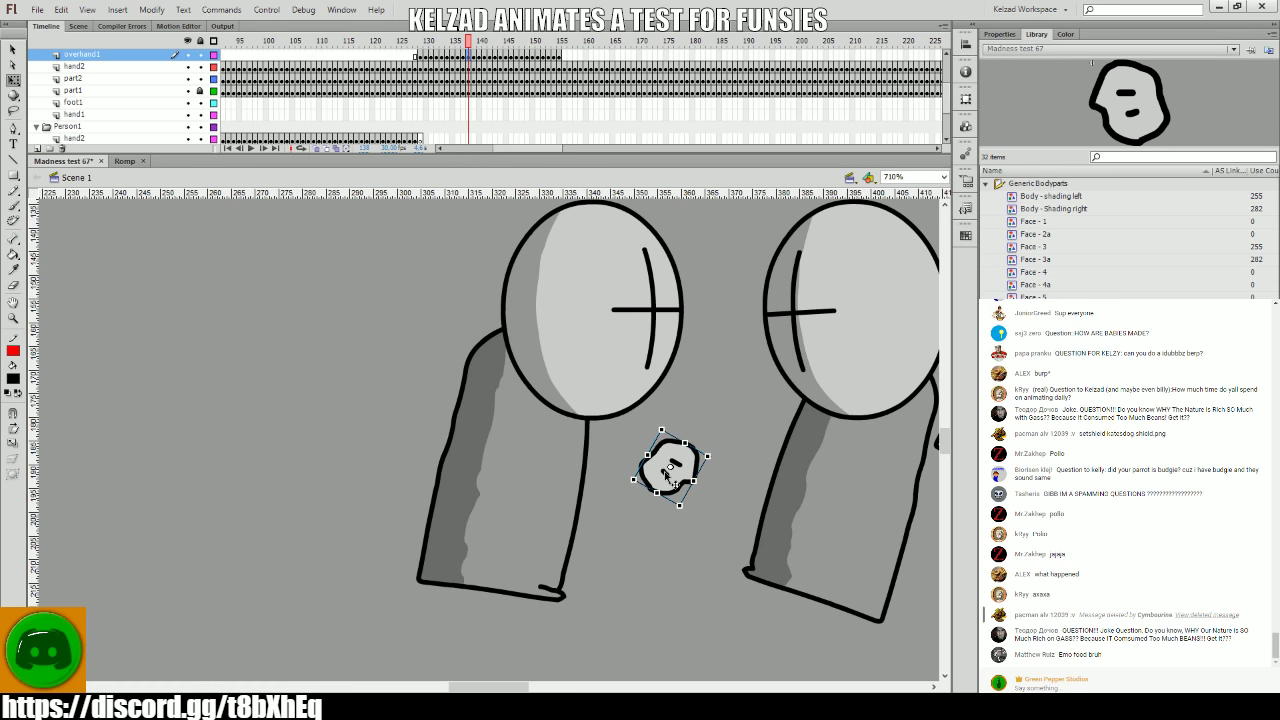
key(comma)
key(comma)
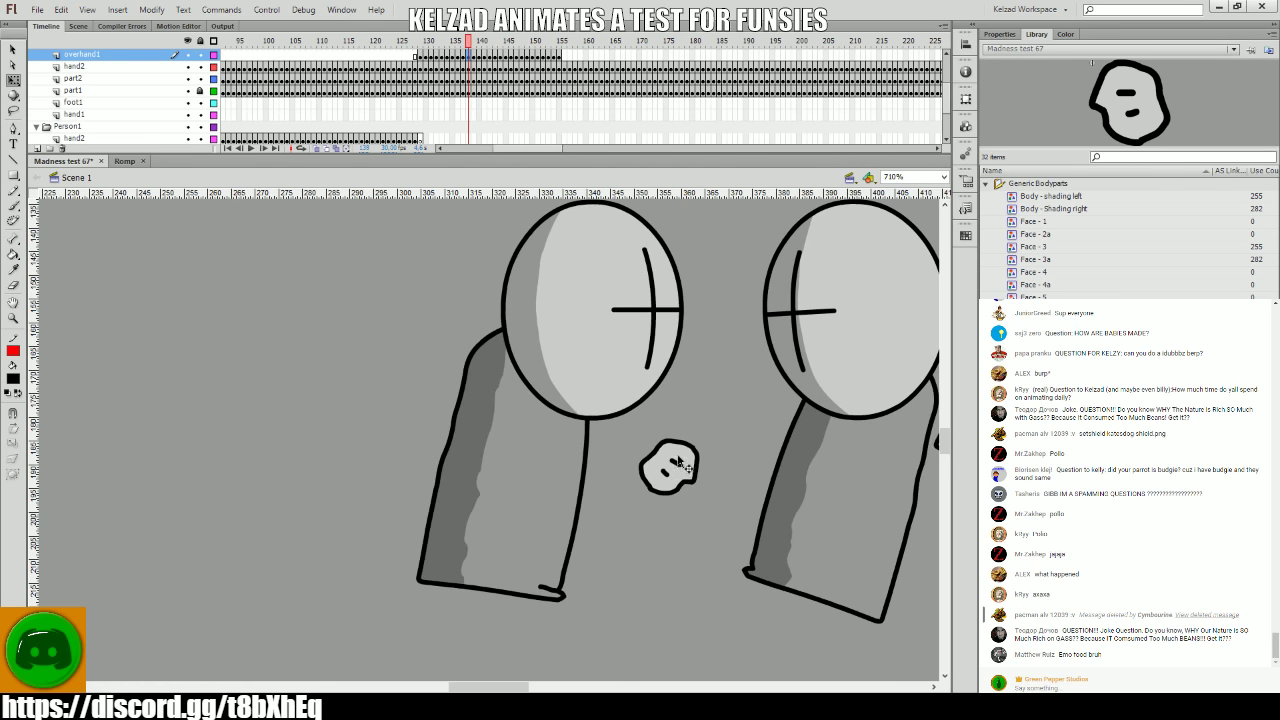
key(period)
key(period)
- Play back and scrub the animation around frames 139 to 155 to review the overhand1 hand's movement
click(546, 470)
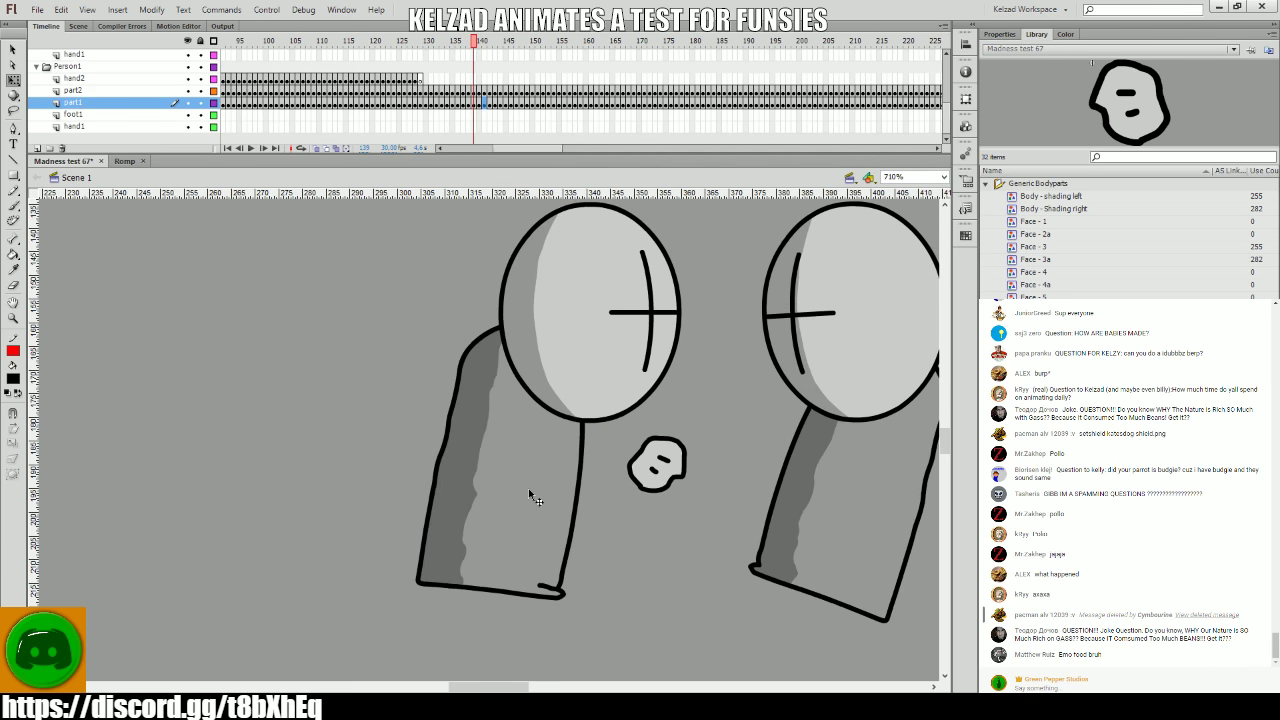
click(390, 87)
key(Return)
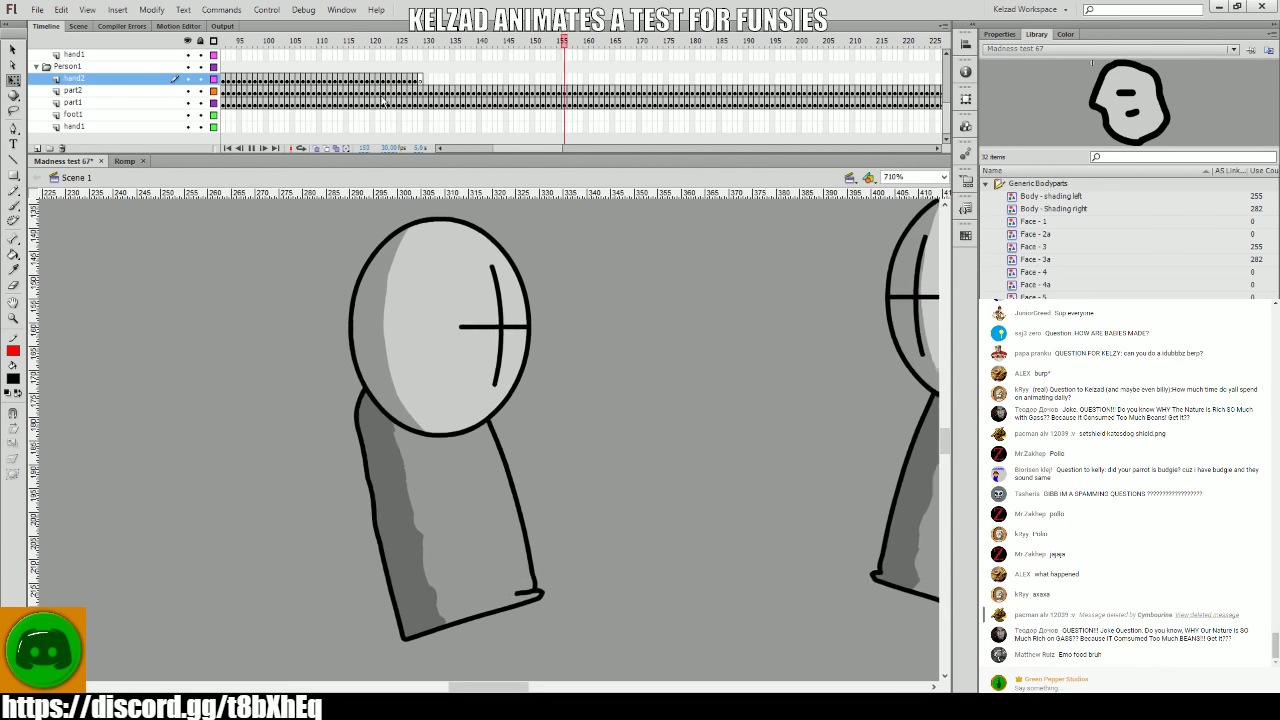
click(330, 115)
drag(408, 115, 465, 127)
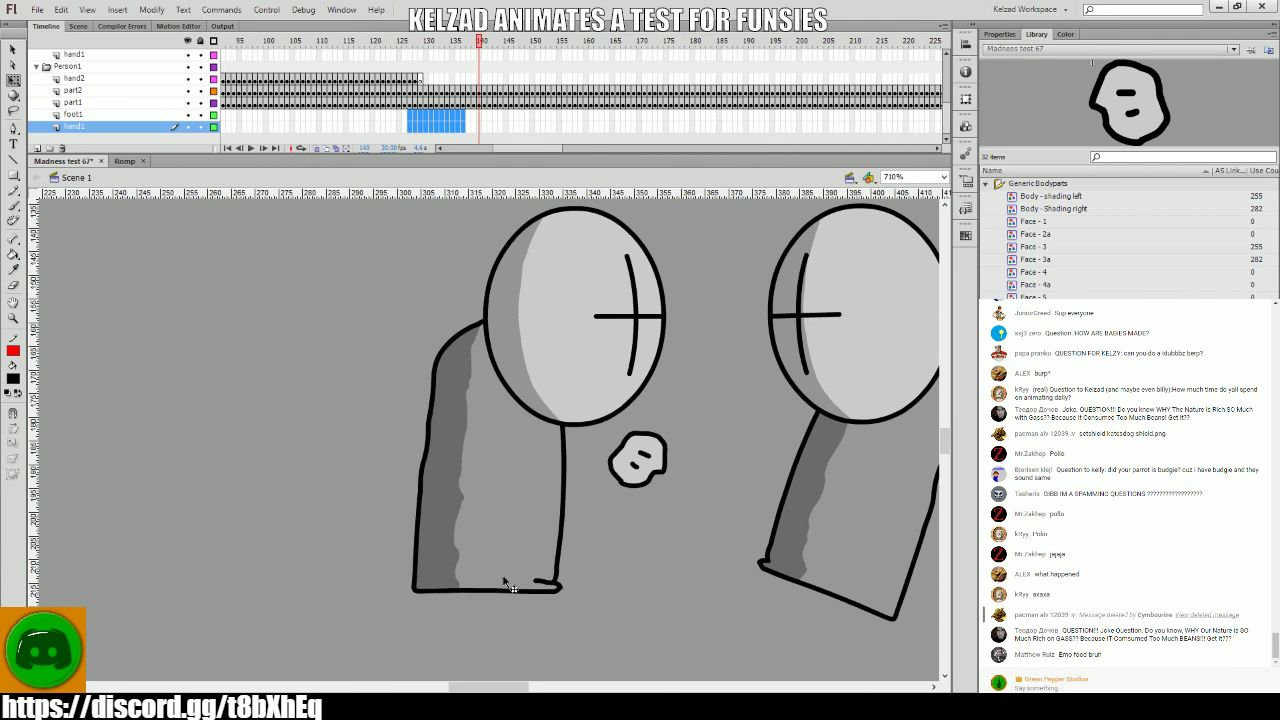
- Step through frames 138 to 145 to examine how Person1's body moves with the overhand1 hand
click(557, 600)
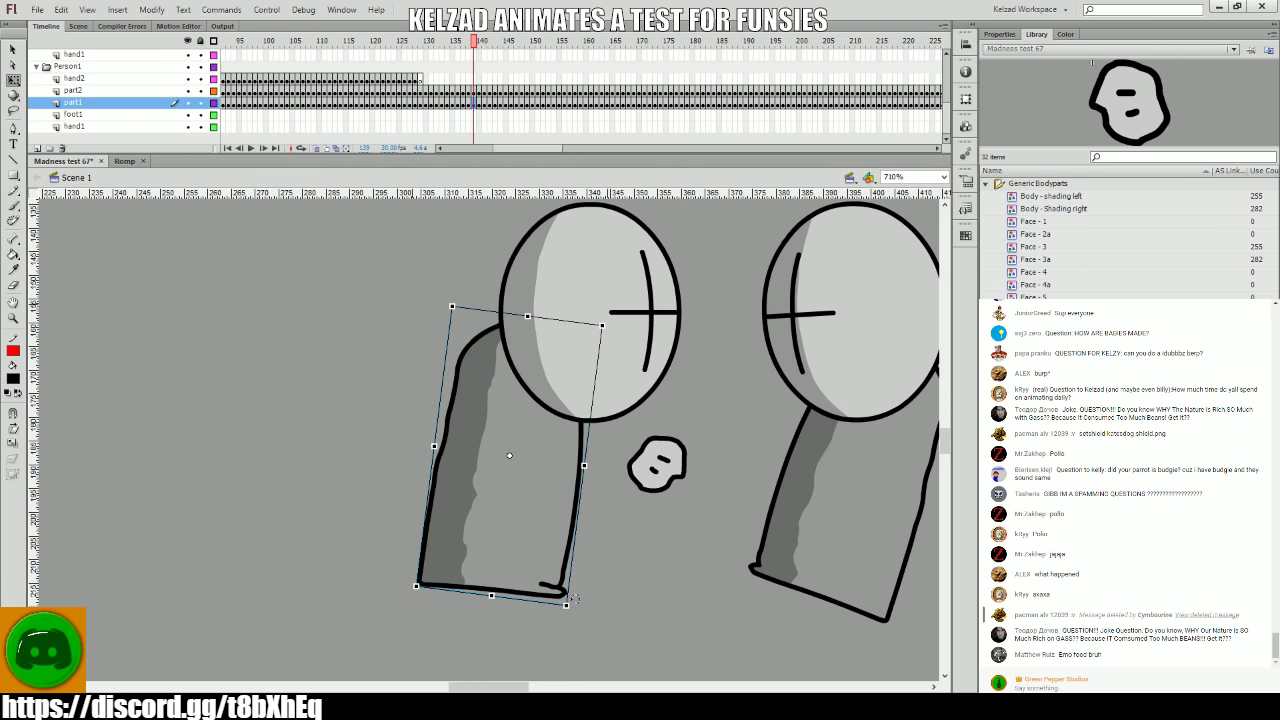
key(comma)
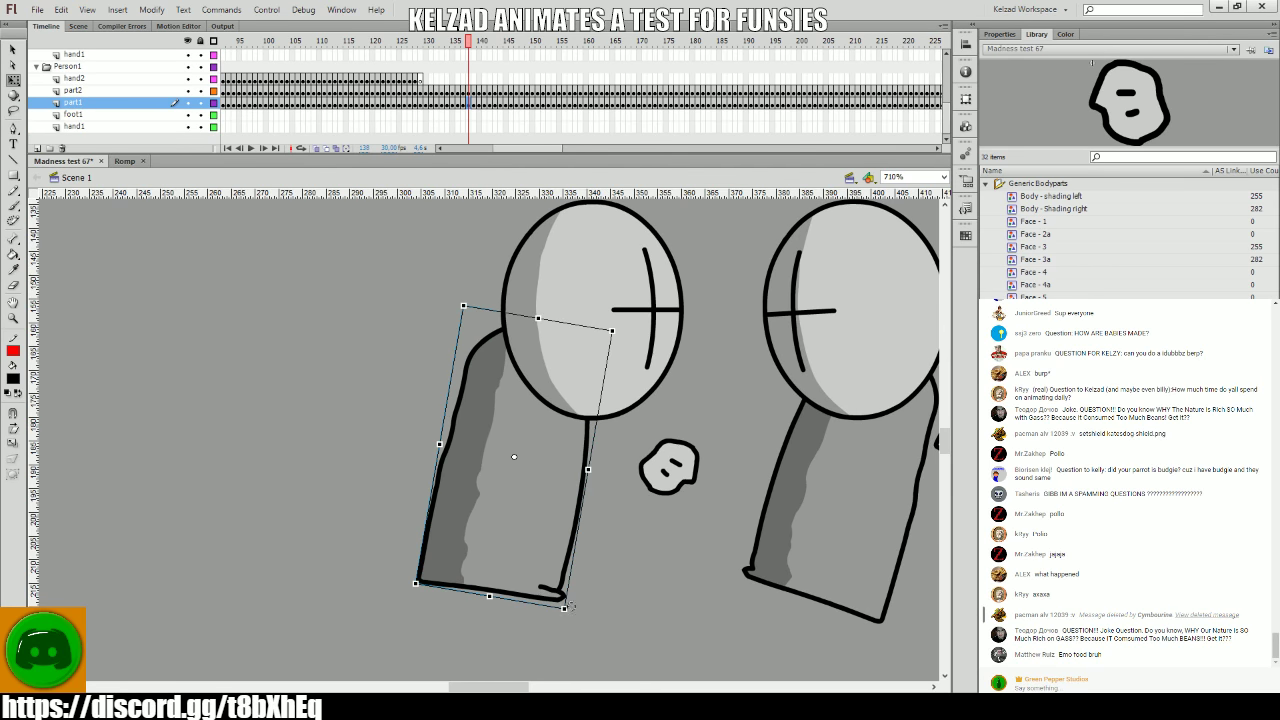
key(period)
key(period)
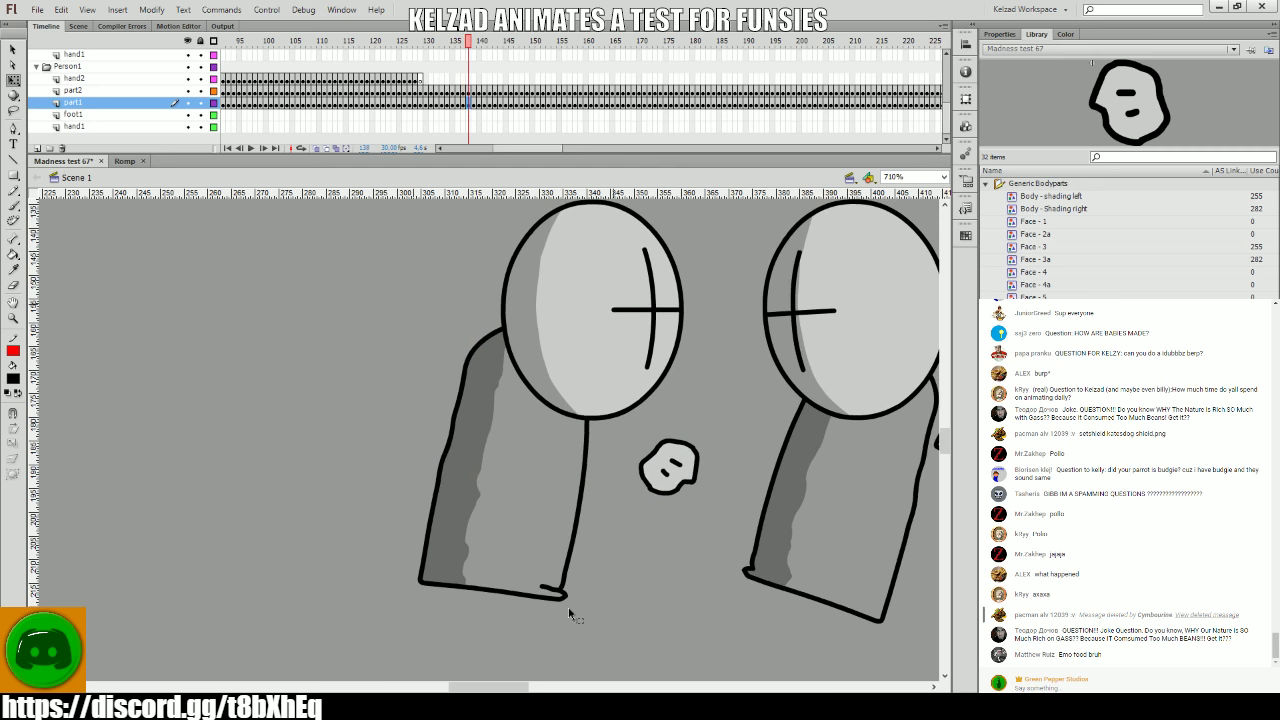
key(period)
key(period)
key(period)
key(period)
key(period)
key(period)
key(period)
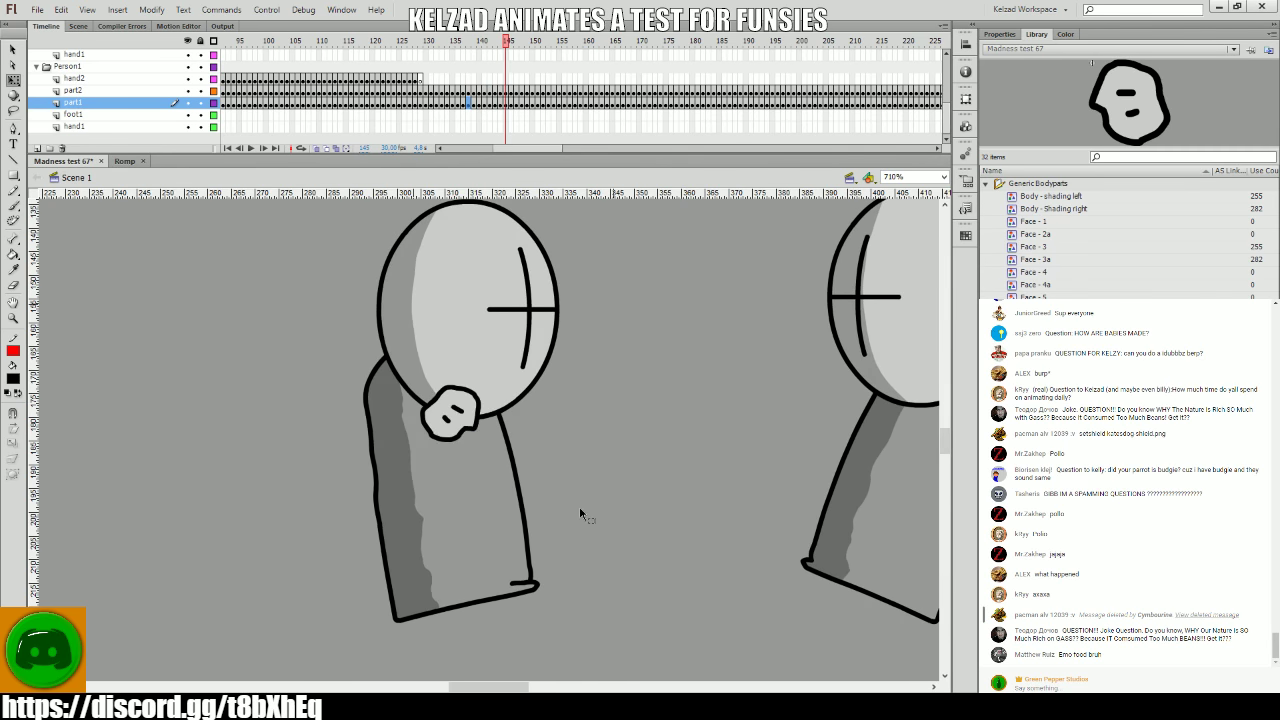
- Fine-tune the overhand1 hand under Person1's head on frame 146, flipping between neighbouring frames to compare
key(comma)
key(comma)
key(comma)
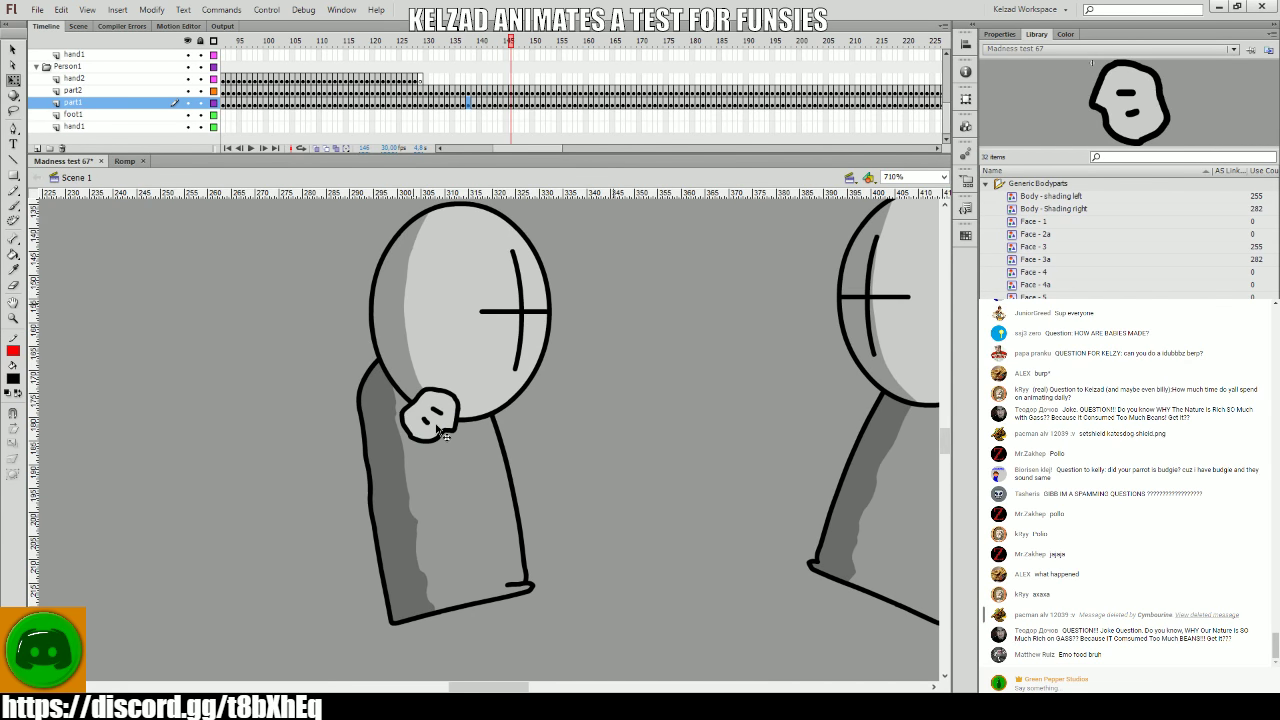
key(period)
key(period)
click(443, 438)
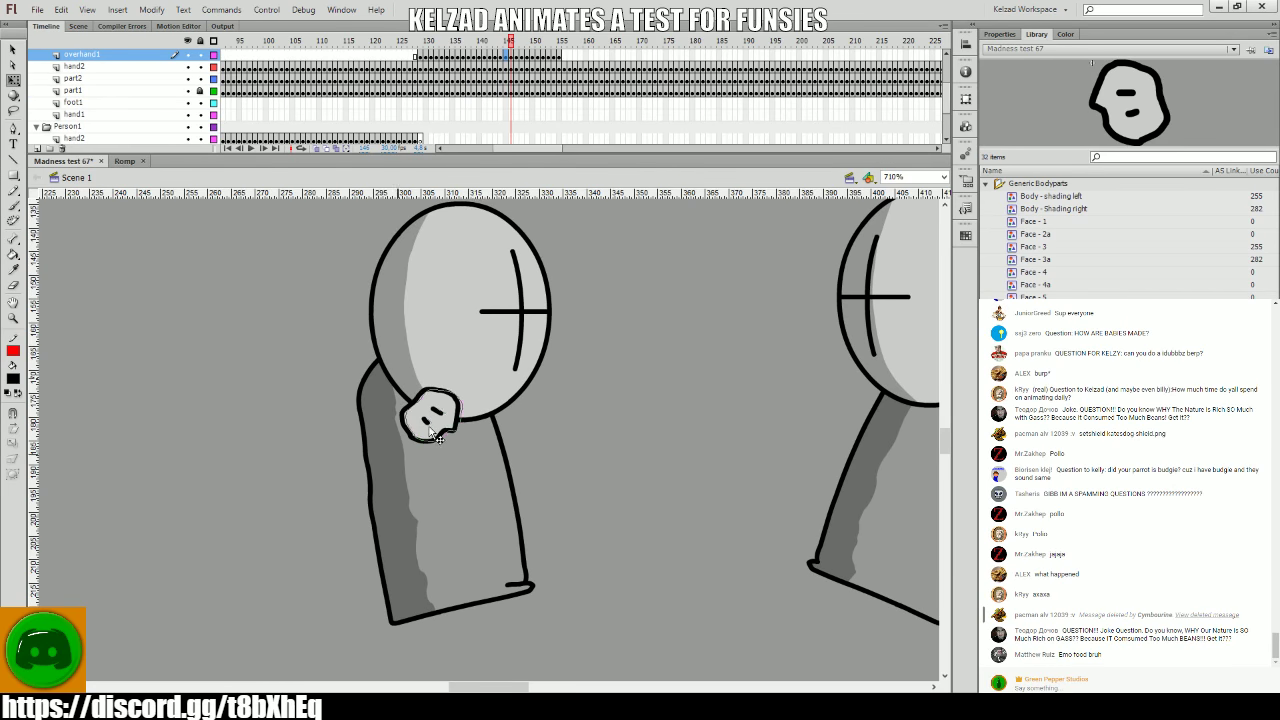
key(period)
key(comma)
key(period)
key(comma)
key(period)
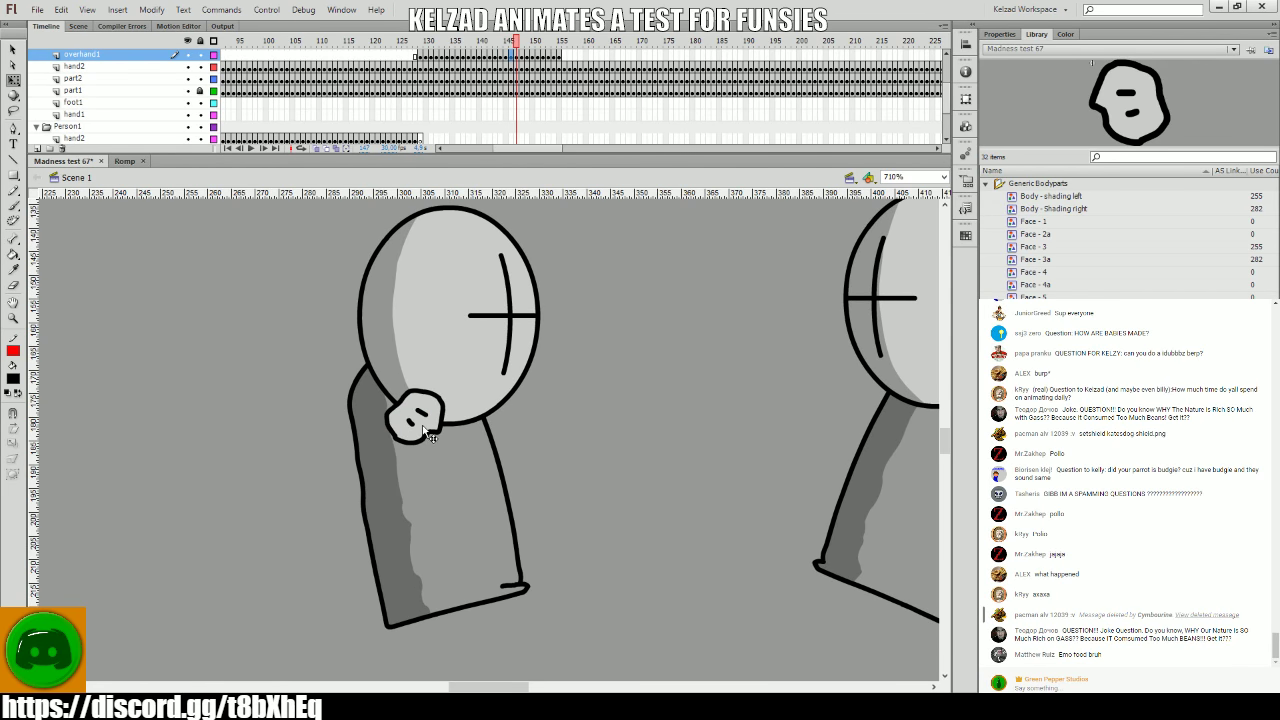
- Nudge the overhand1 hand slightly toward Person1's chest on frame 147, comparing it with the neighbouring frames
key(period)
key(comma)
key(period)
key(comma)
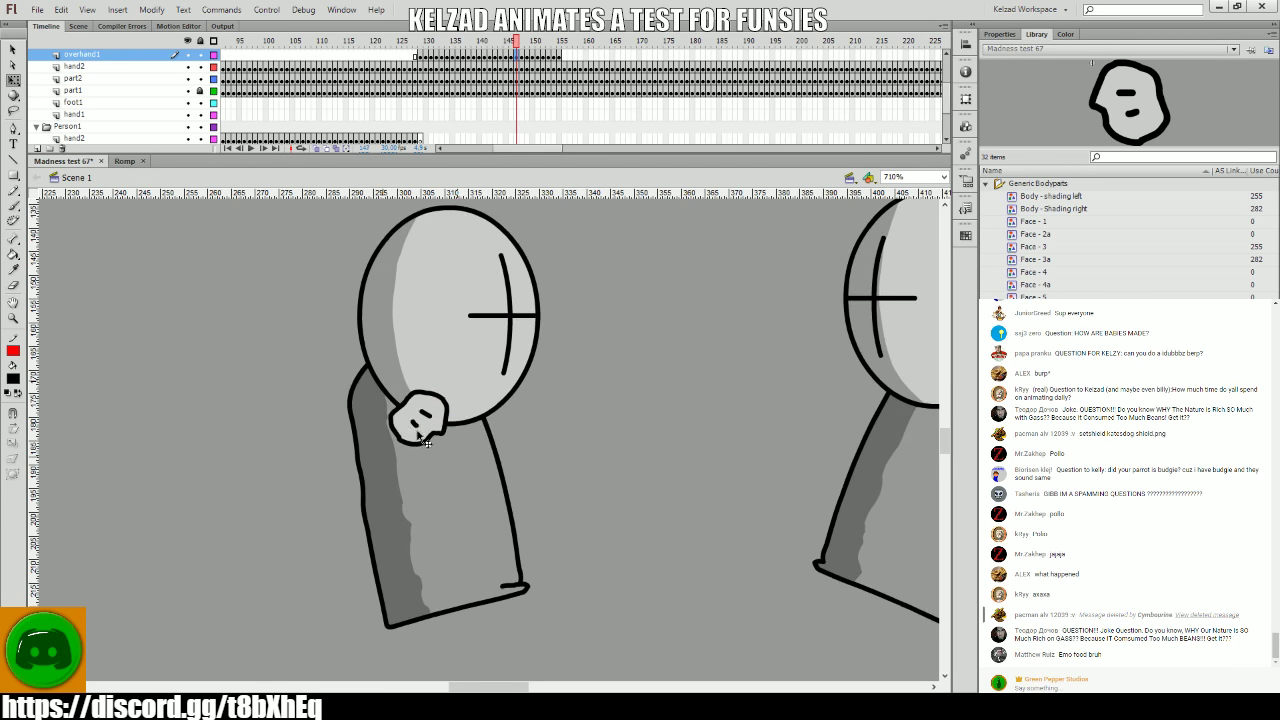
key(comma)
key(period)
key(period)
- Play back the pull-back and adjust the overhand1 hand's position on Person1's shoulder on frames 153 and 154
click(478, 91)
key(Return)
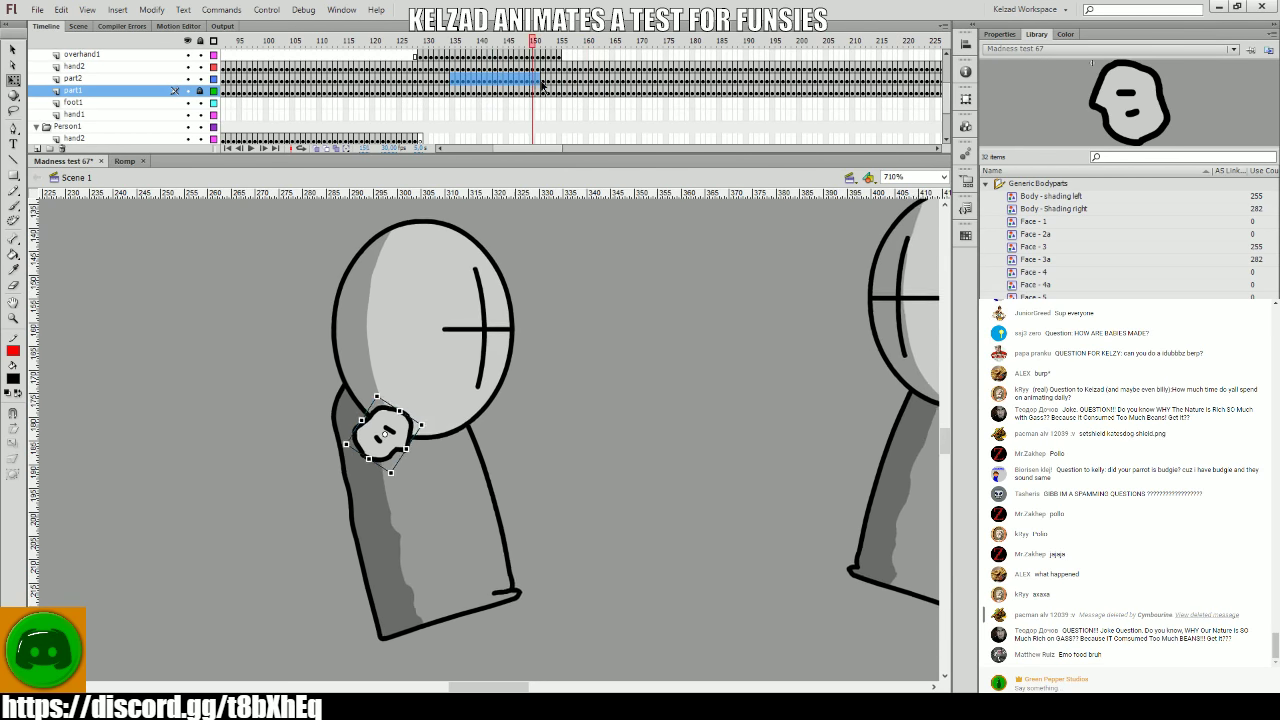
key(Return)
click(383, 432)
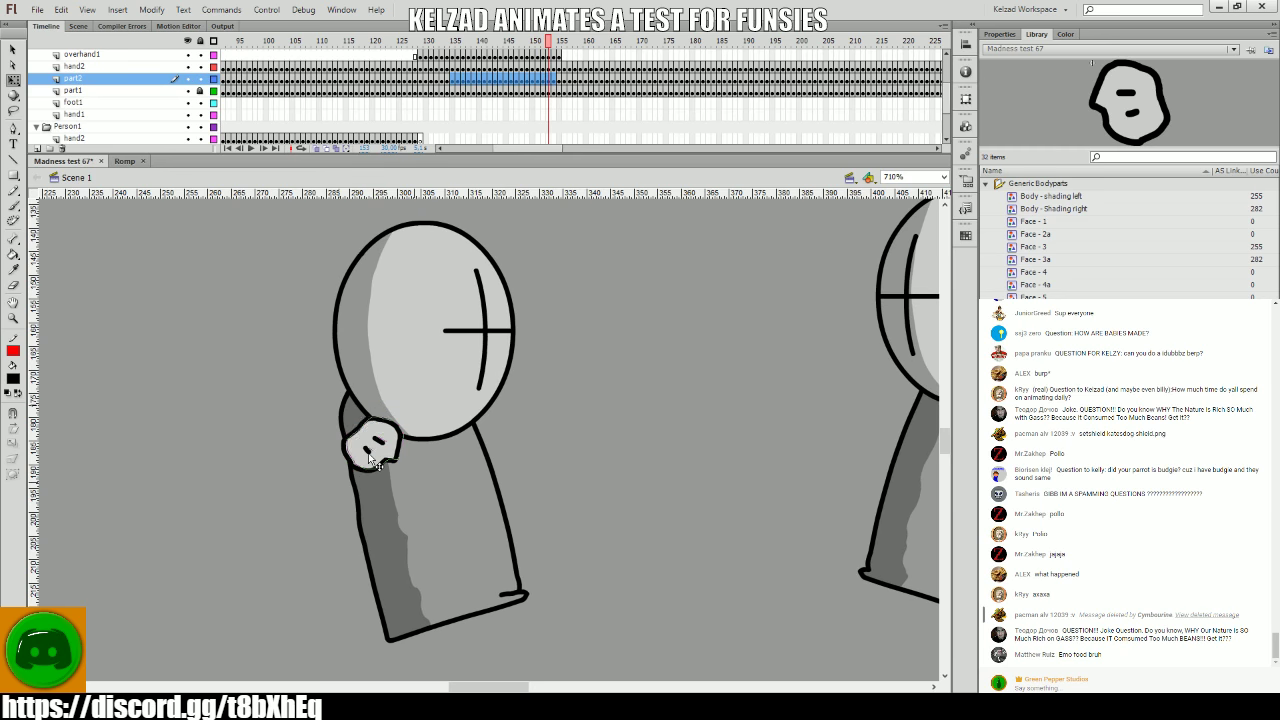
key(comma)
key(comma)
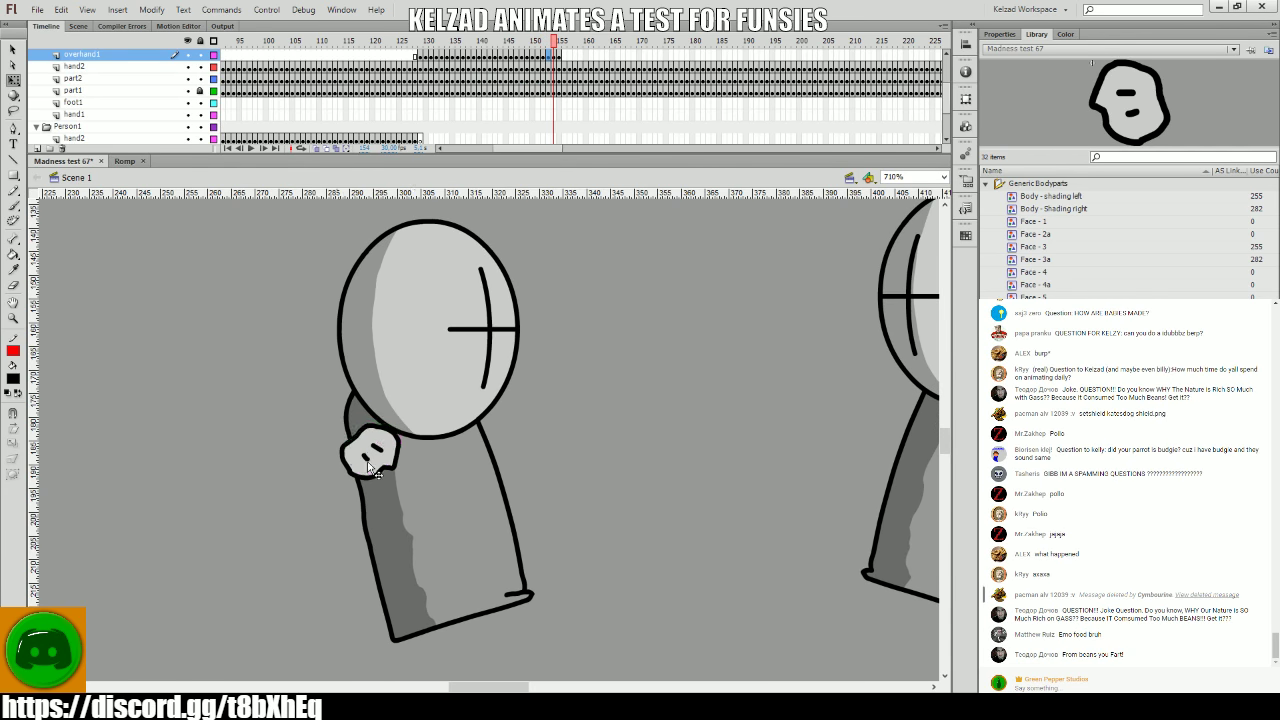
key(period)
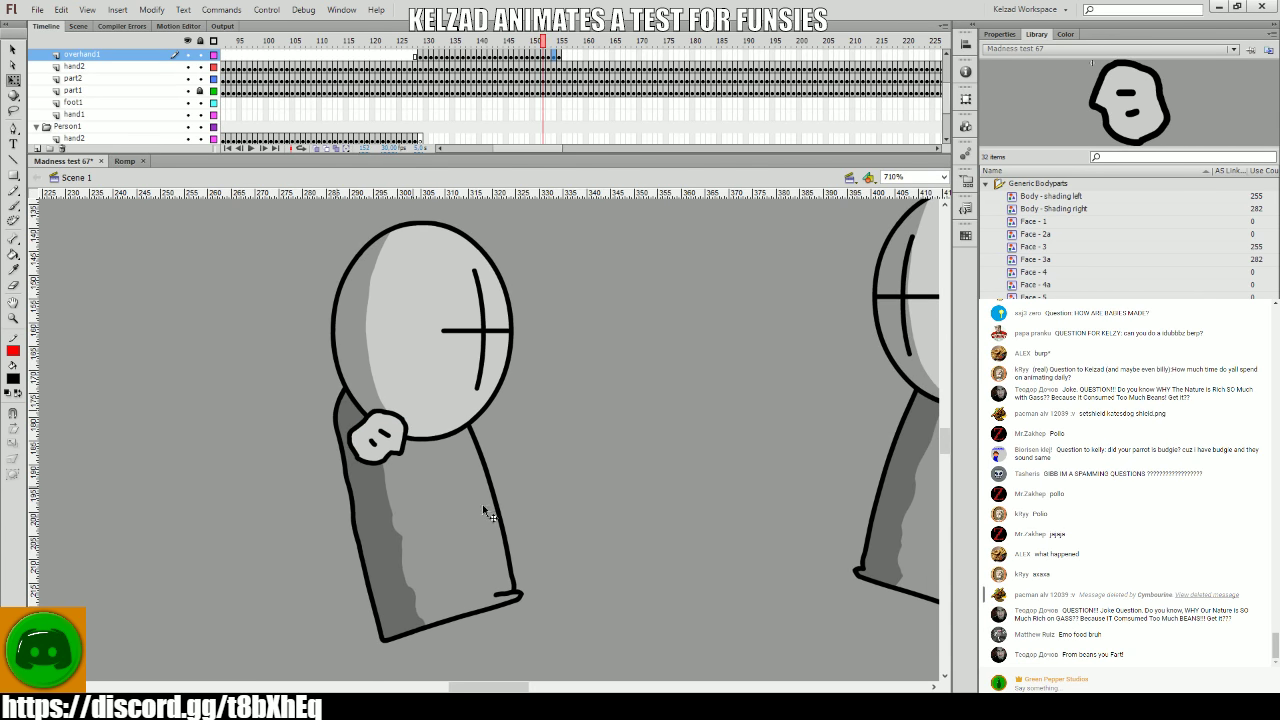
key(comma)
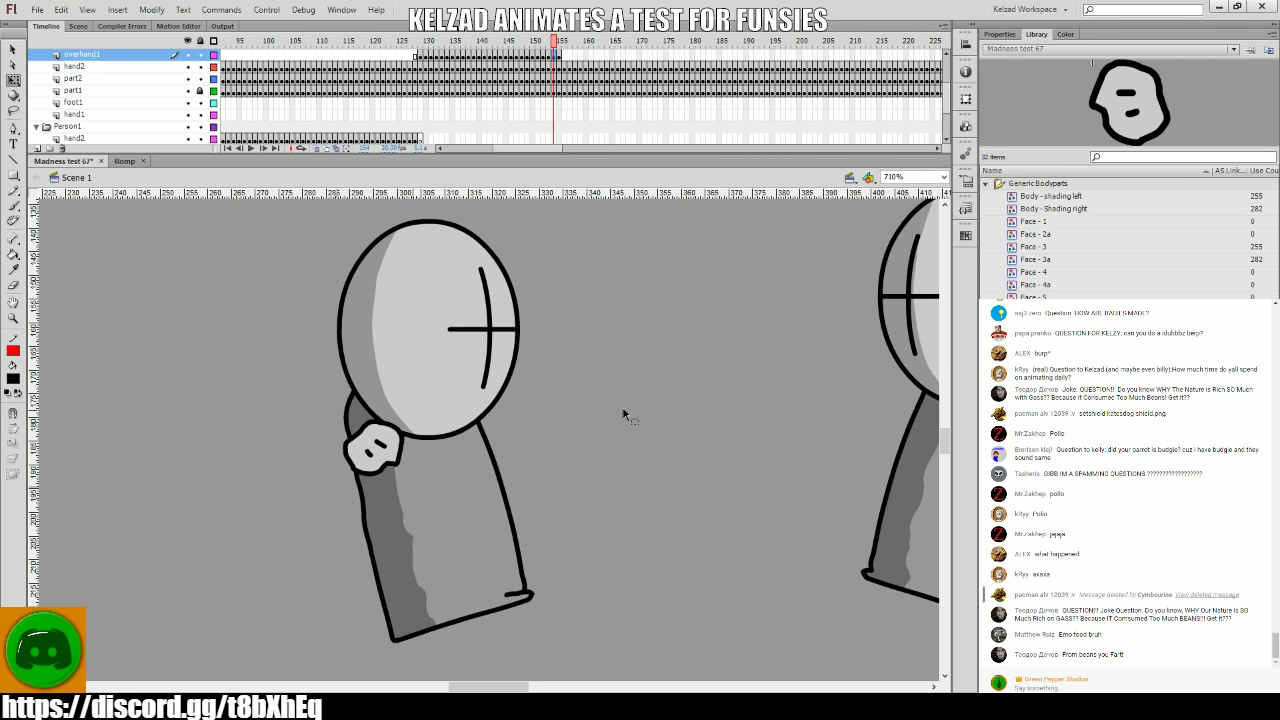
scroll(585, 121, up, 2)
click(559, 79)
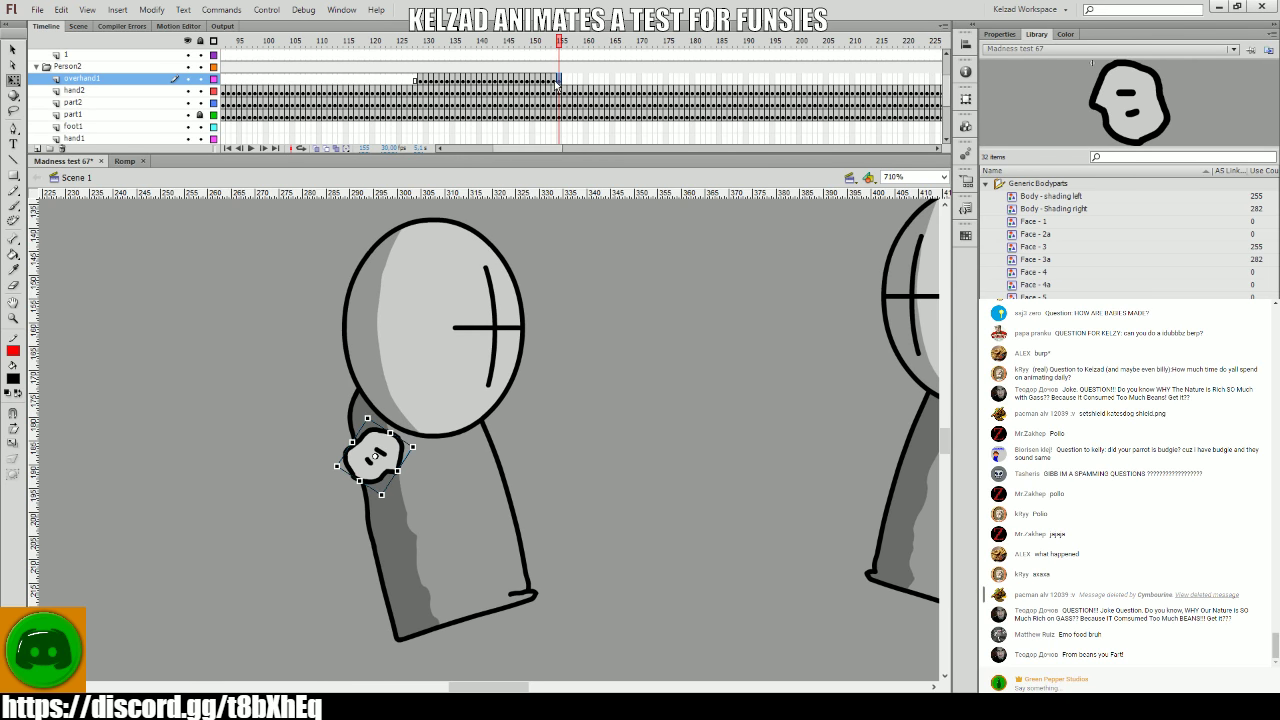
- Move the overhand1 hand closer to Person2's body on frame 134 to follow its position on frame 133
scroll(445, 95, down, 1)
click(474, 91)
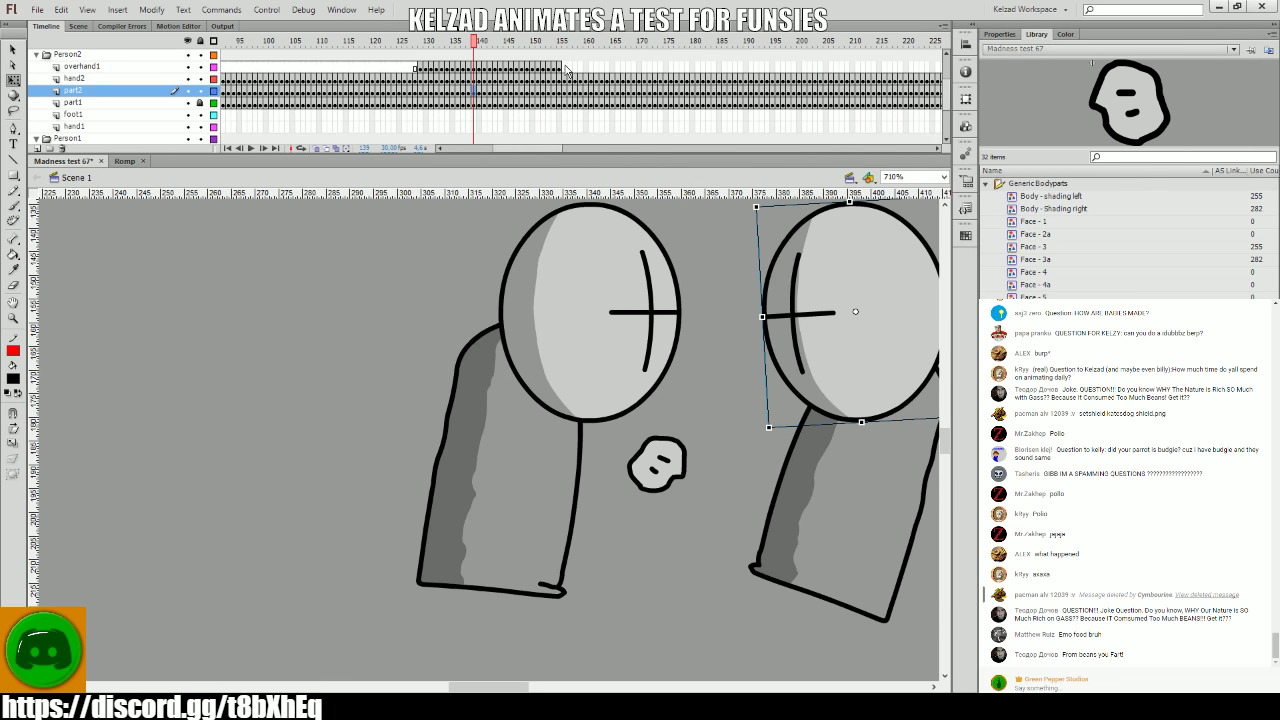
drag(566, 70, 447, 67)
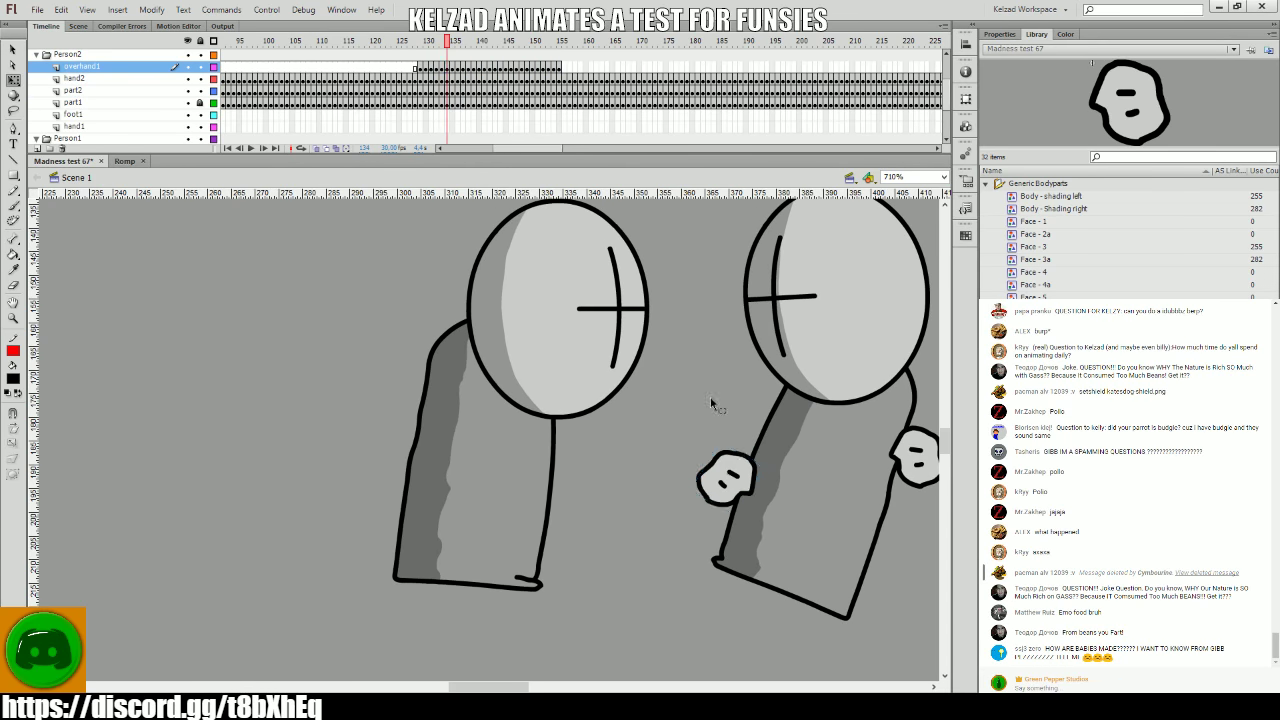
key(comma)
key(comma)
key(period)
key(period)
key(period)
key(comma)
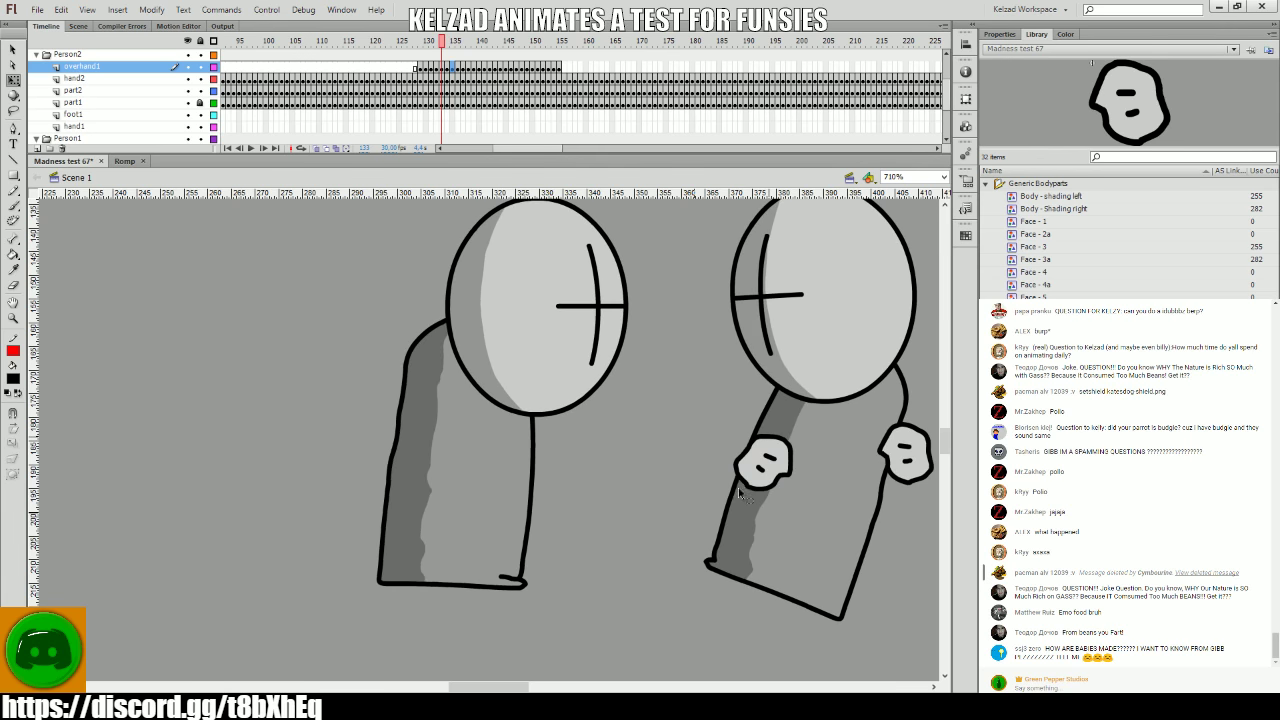
- Shift the overhand1 hand closer to Person2 on frames 135 and 136, comparing each with its neighbouring frame
key(period)
key(period)
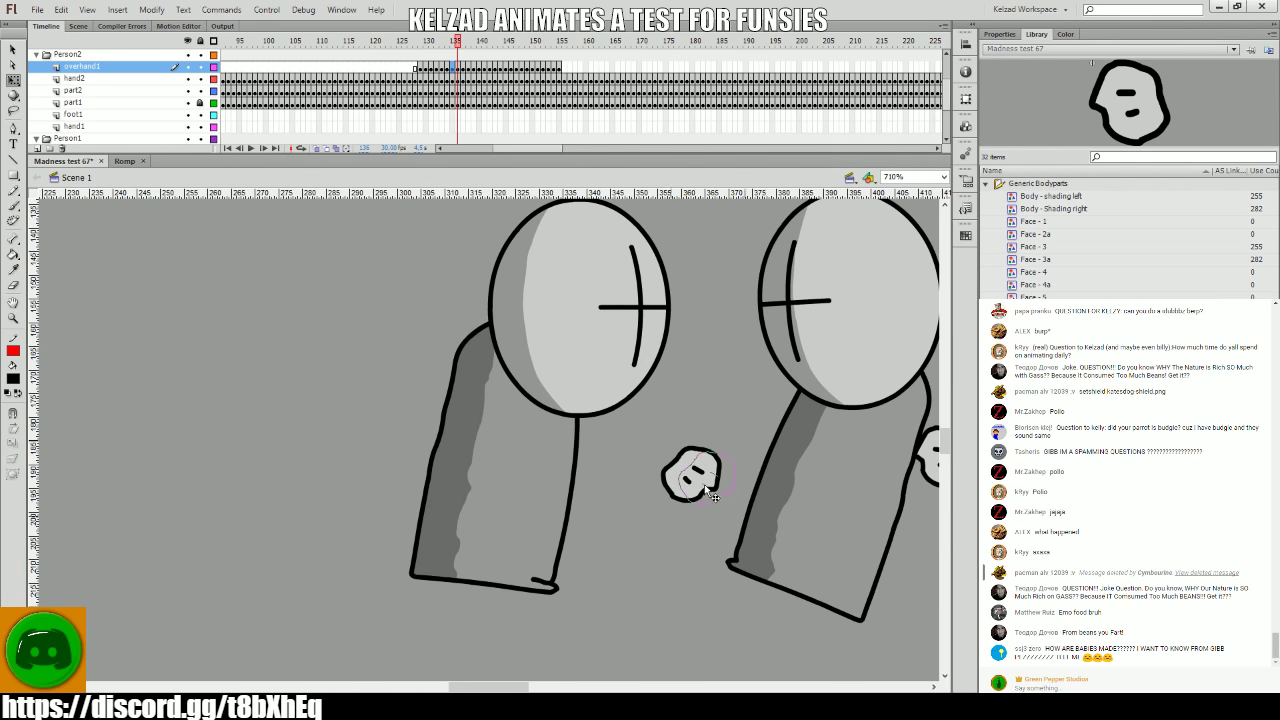
key(comma)
key(period)
key(comma)
key(period)
key(period)
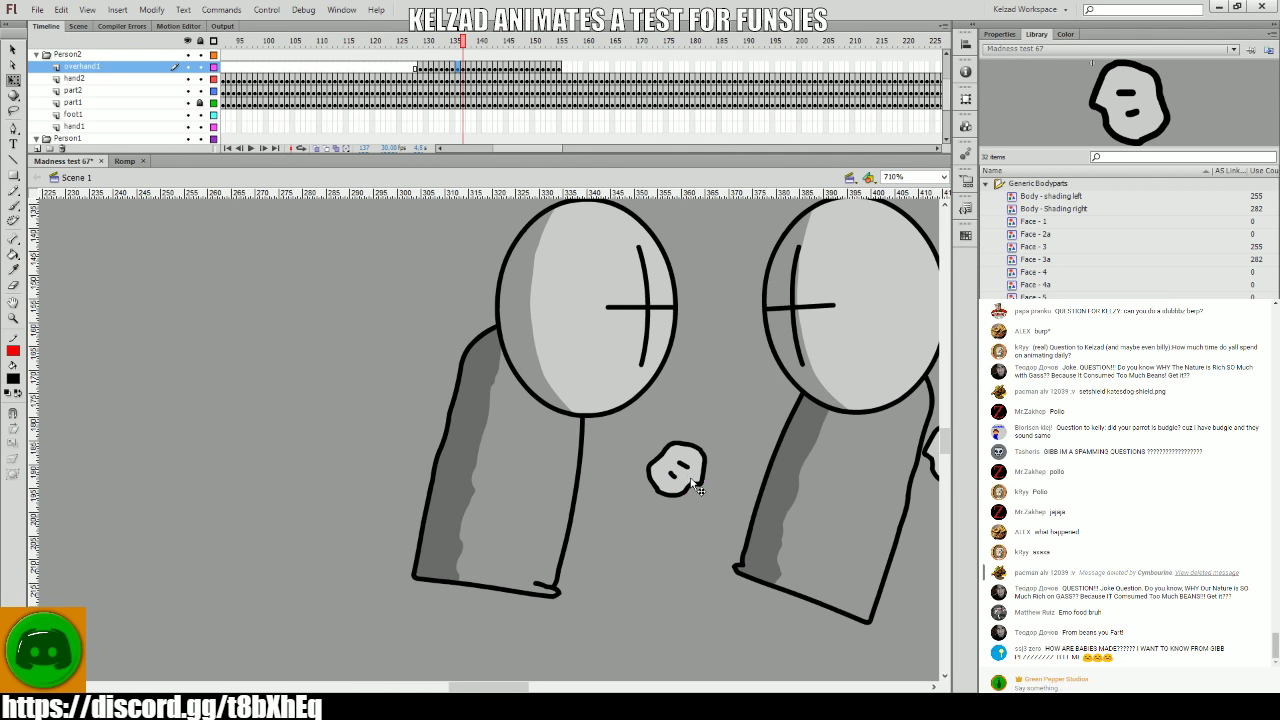
- Move the overhand1 hand toward Person2 on frame 137, checking its spacing against frames 138 and 139
key(period)
key(comma)
key(period)
key(comma)
key(period)
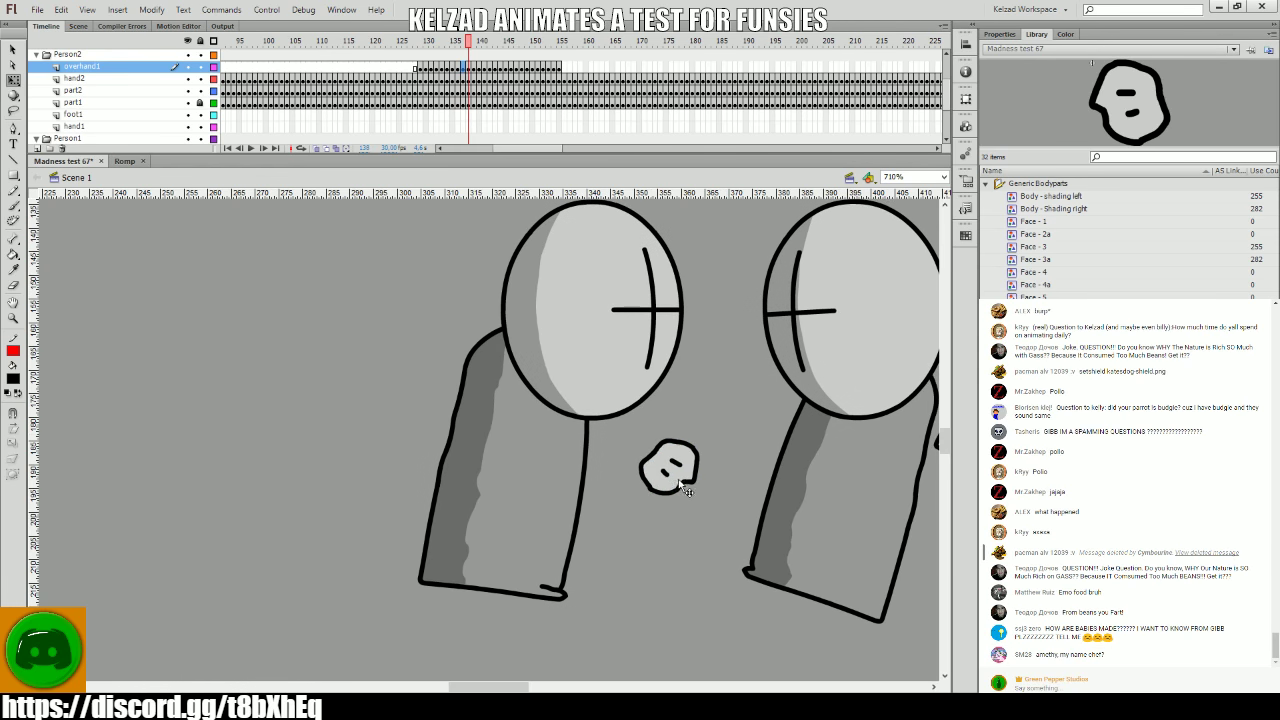
click(691, 489)
key(comma)
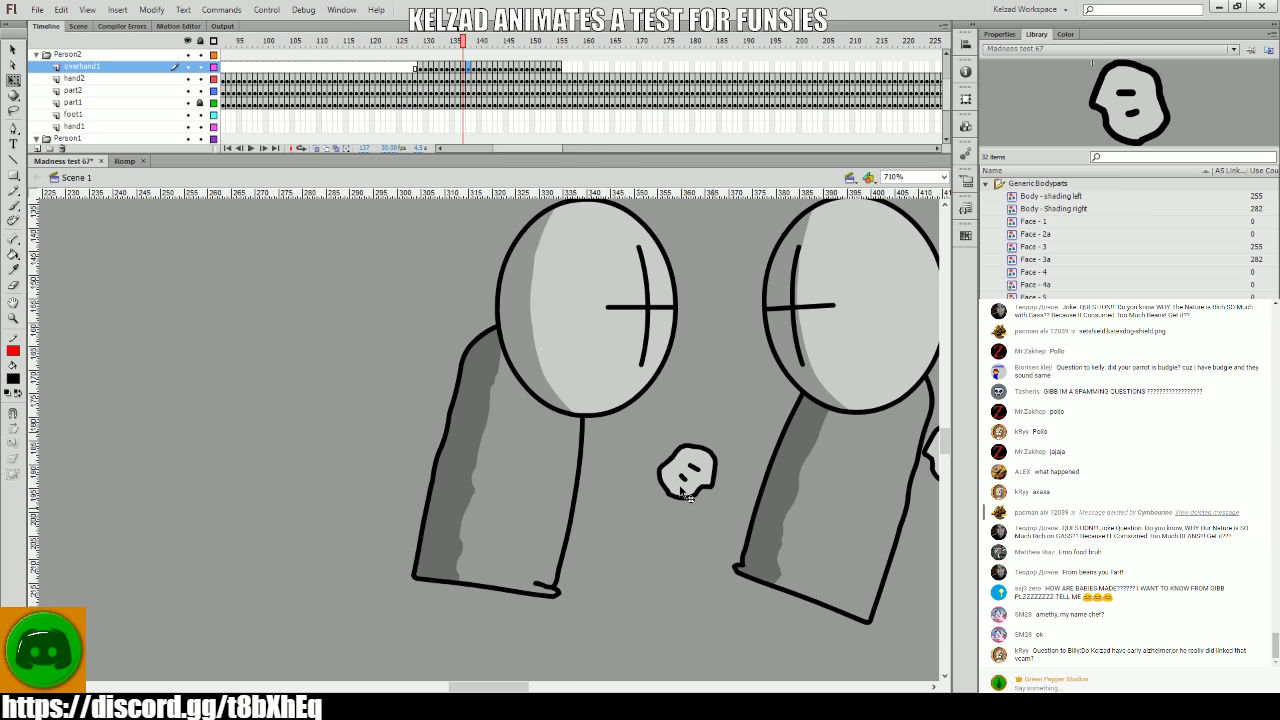
key(period)
key(comma)
key(period)
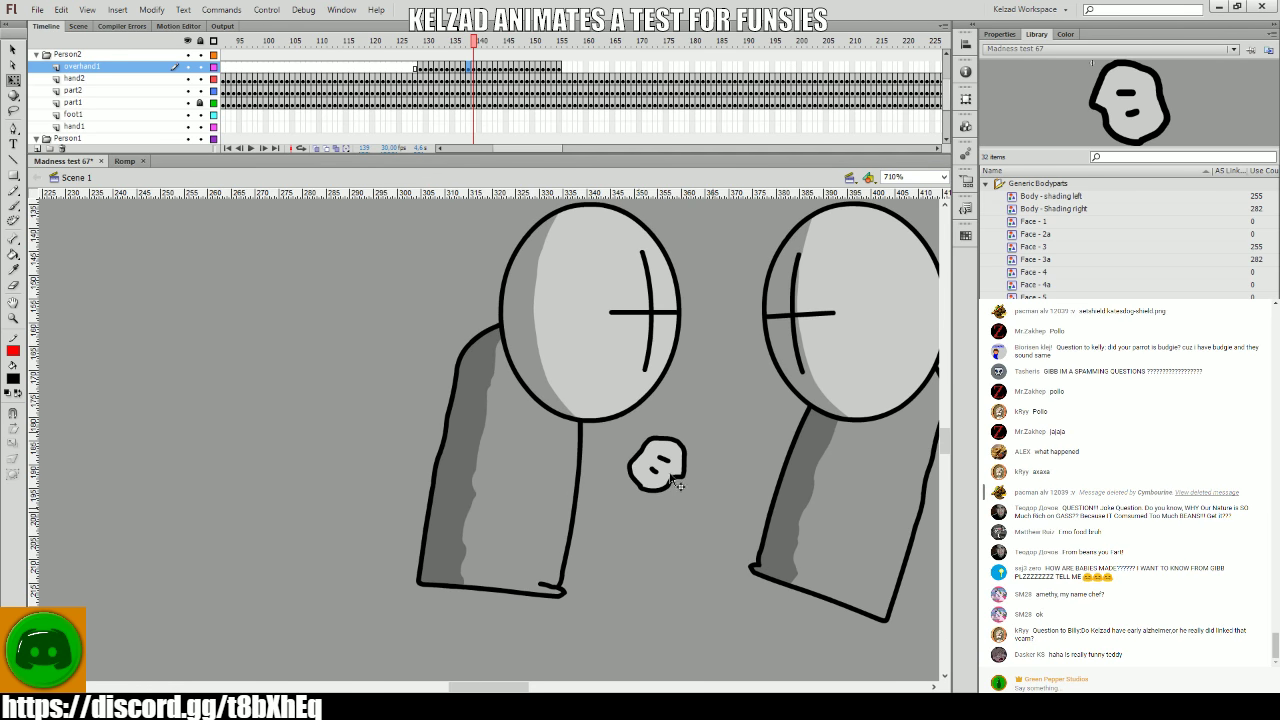
- Nudge Person1's head on the part2 layer slightly backward on frame 139, comparing it with frames 134 to 137
key(period)
click(585, 354)
key(comma)
key(comma)
key(comma)
key(comma)
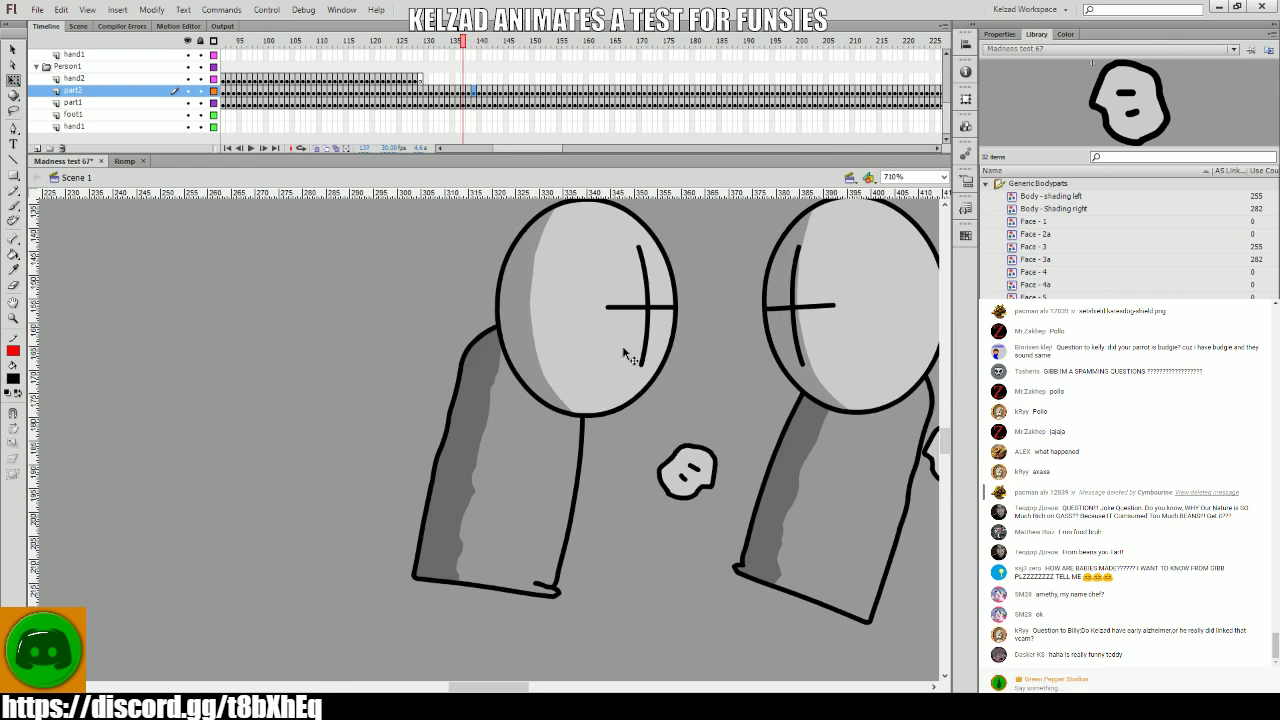
key(period)
key(period)
key(period)
key(period)
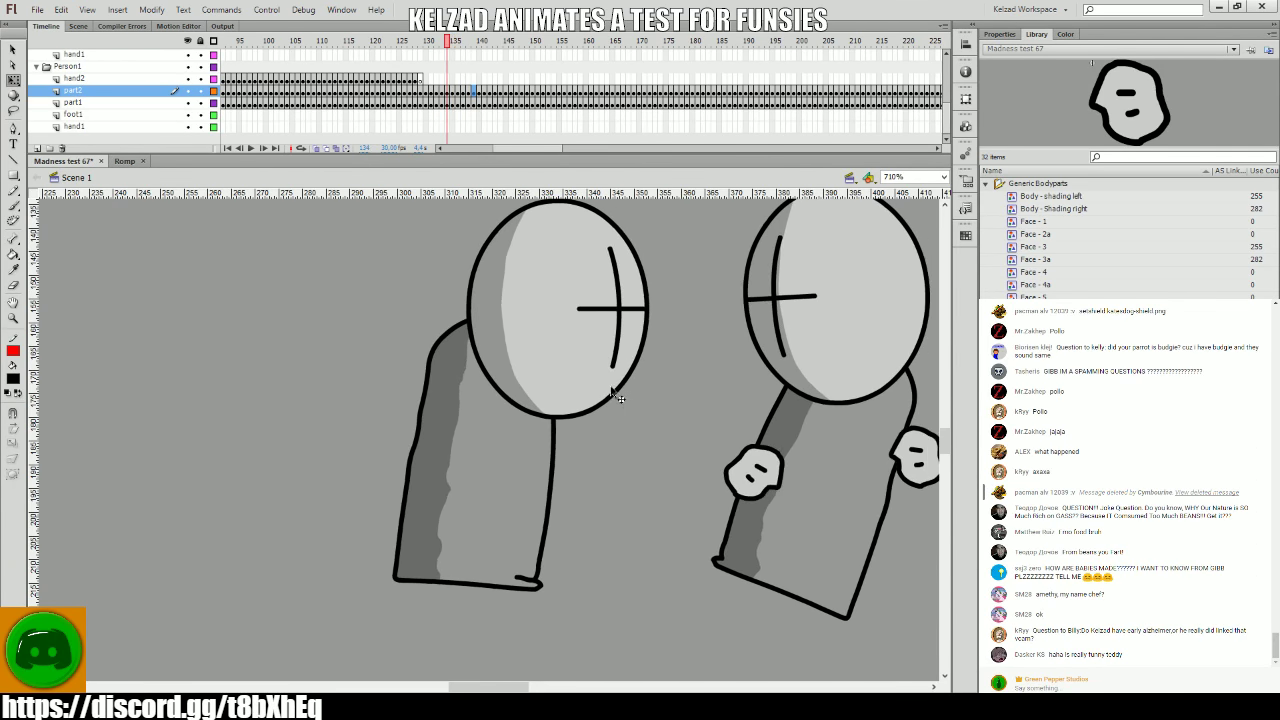
key(comma)
key(comma)
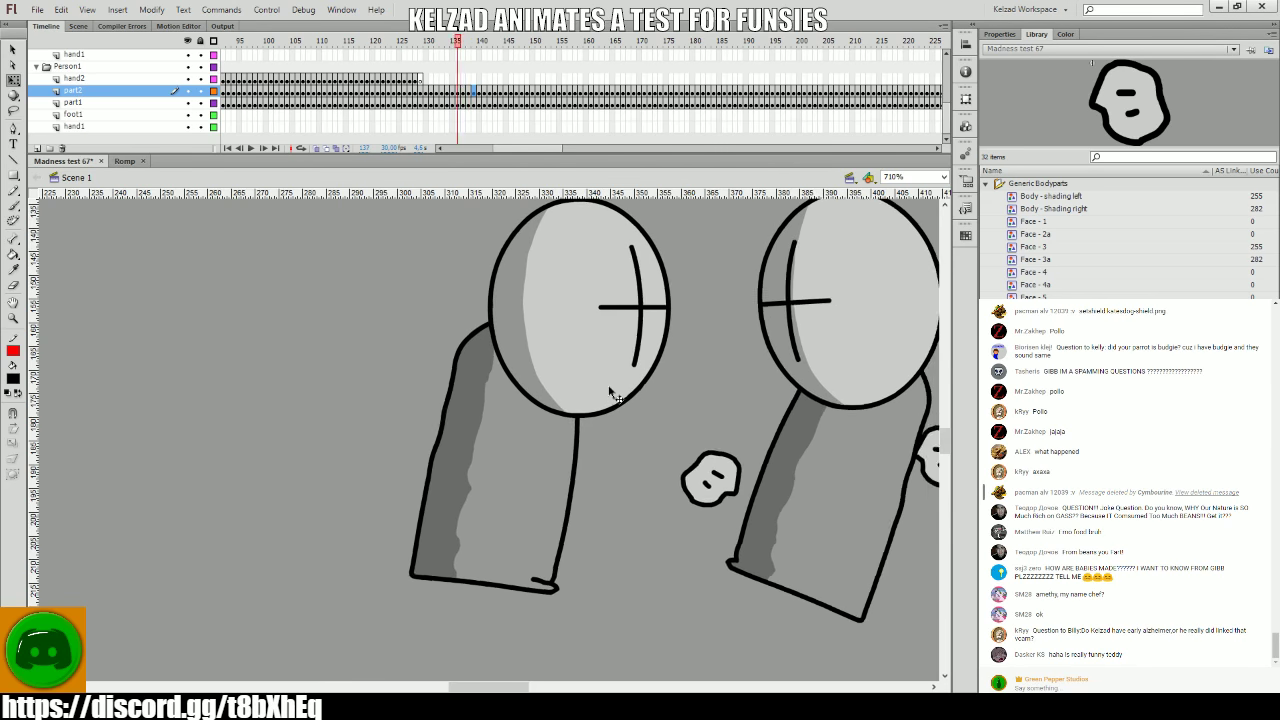
- Step back and forth through frames 133 to 139 to examine the motion of Person1's head and the overhand1 hand
click(610, 391)
key(comma)
key(comma)
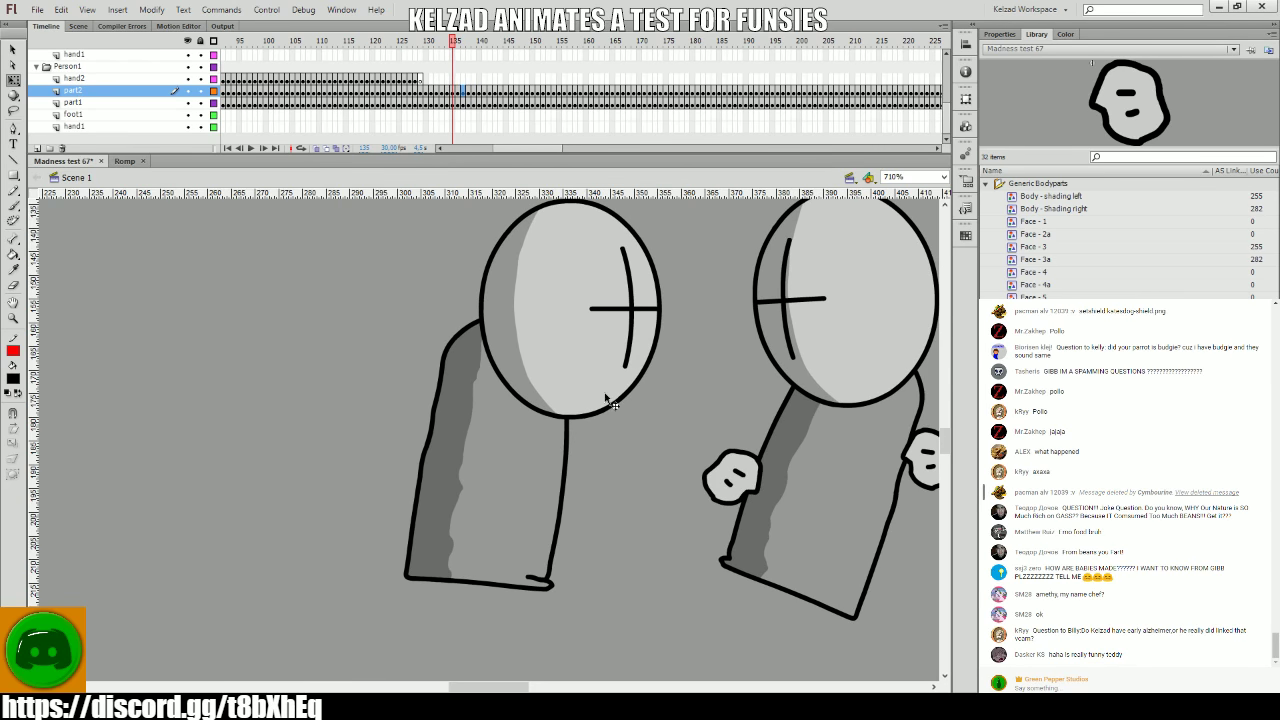
key(comma)
key(comma)
key(comma)
key(comma)
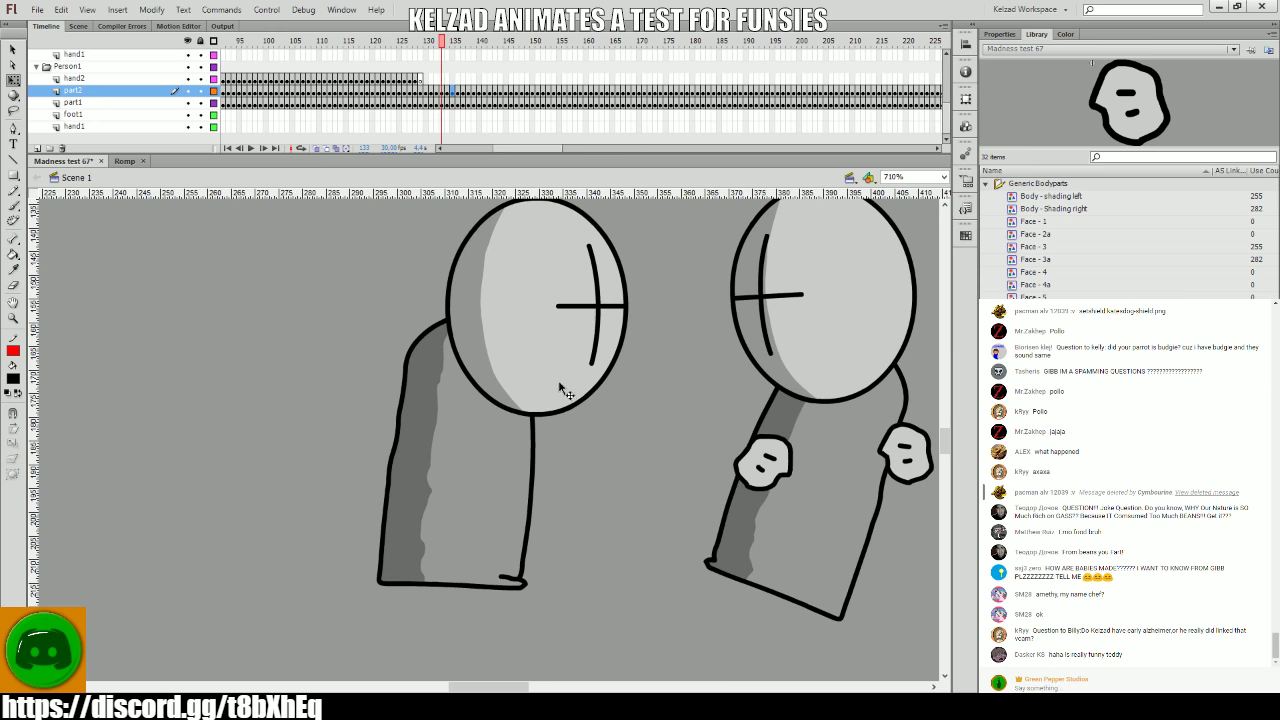
key(period)
key(period)
key(period)
key(period)
key(period)
key(period)
key(period)
key(period)
key(period)
key(period)
key(period)
key(period)
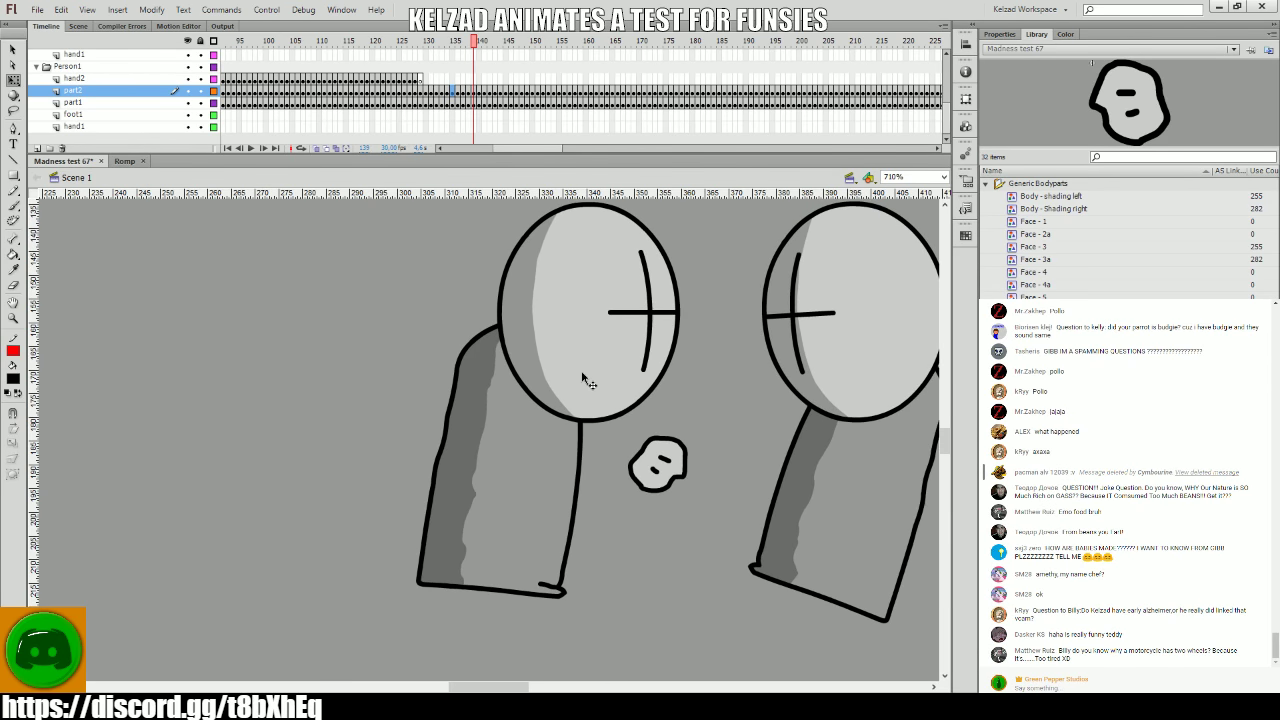
- Step forward through frames 139 to 145 to examine the motion of Person1's head and the overhand1 hand
key(period)
key(period)
key(period)
key(period)
key(period)
key(period)
key(period)
key(period)
key(period)
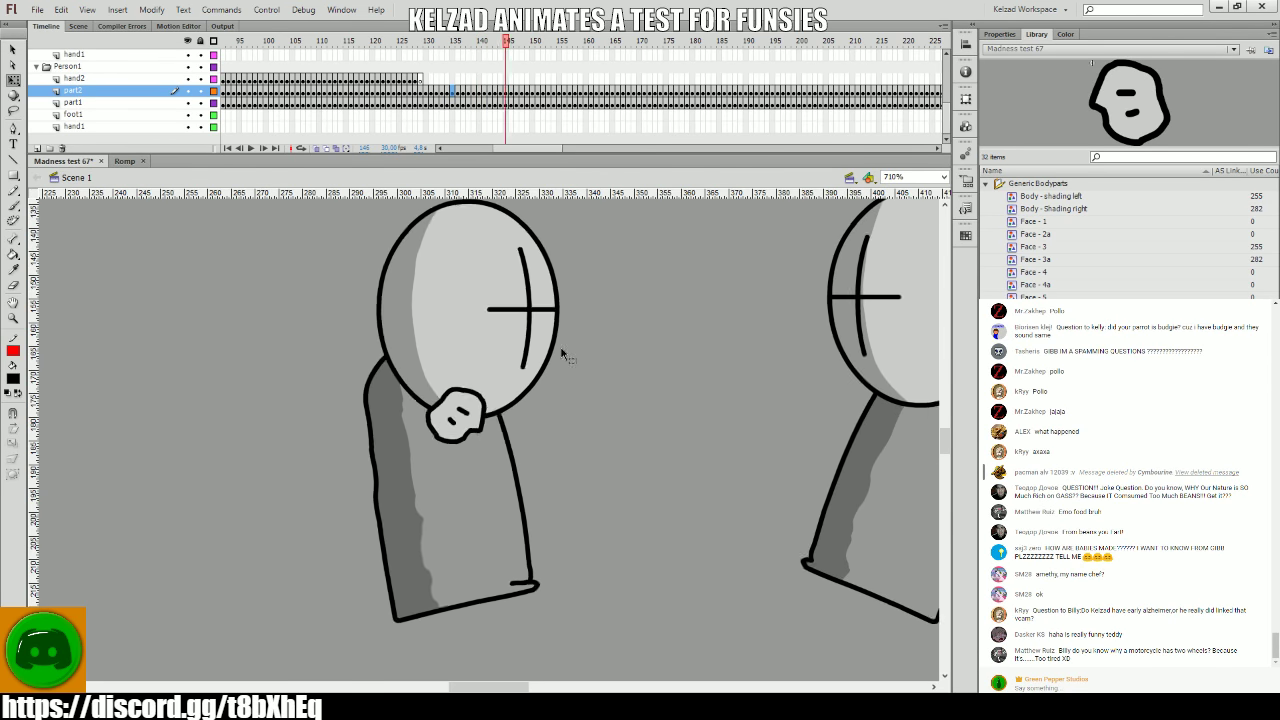
- Transfer the overhand1 hand's keyframes from frame 141 onward to Person1's hand2 layer and clear them from overhand1
mouse_move(465, 78)
mouse_down()
mouse_move(366, 80)
mouse_move(509, 72)
mouse_move(486, 82)
mouse_move(488, 128)
mouse_up()
scroll(540, 78, up, 3)
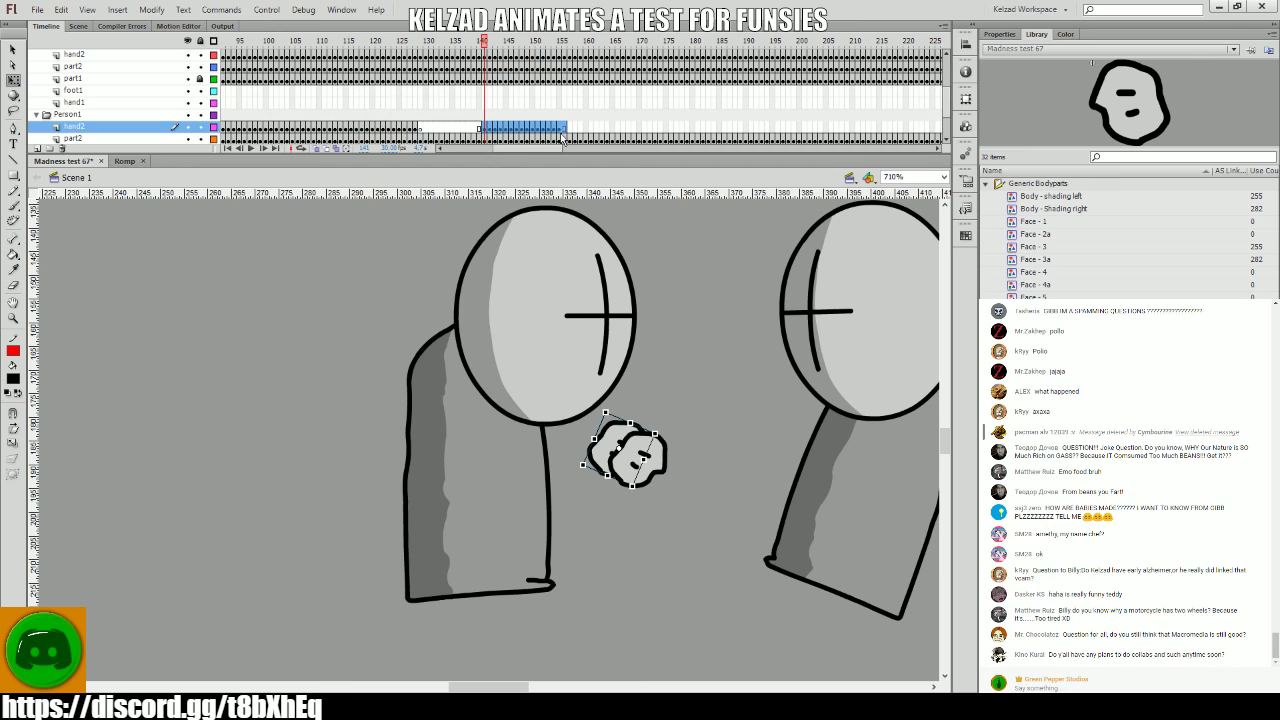
click(567, 140)
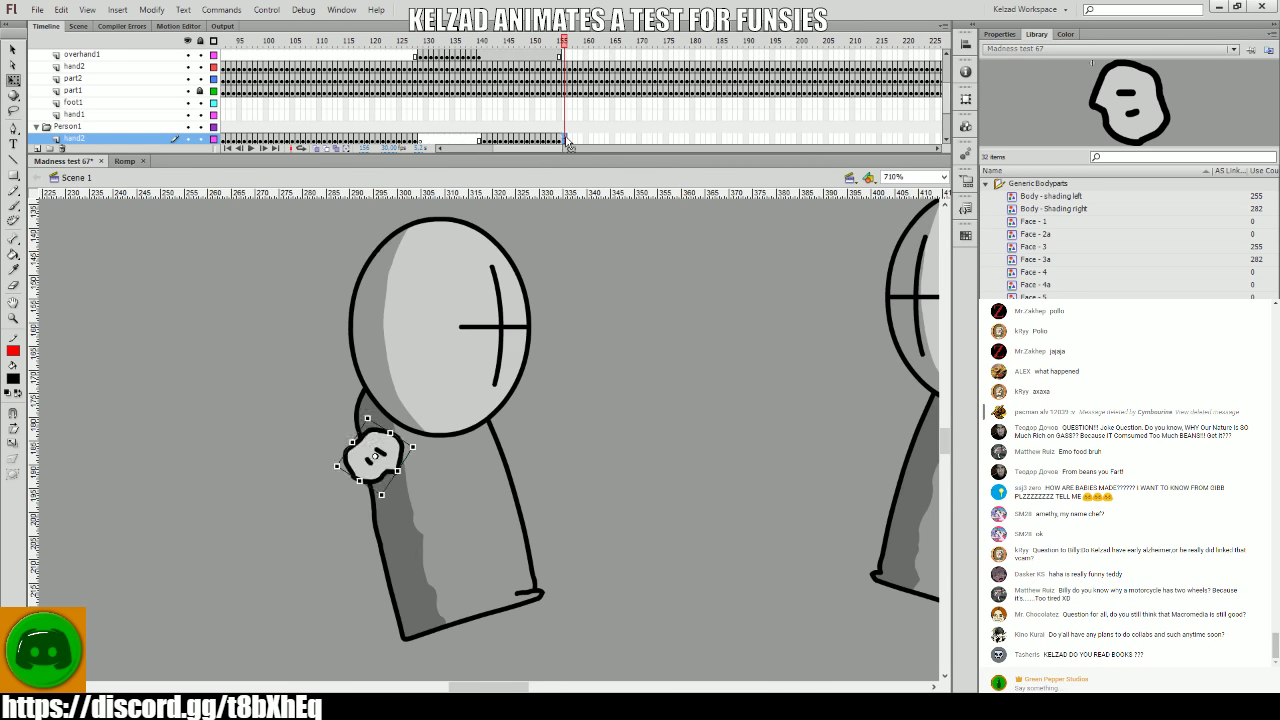
click(485, 56)
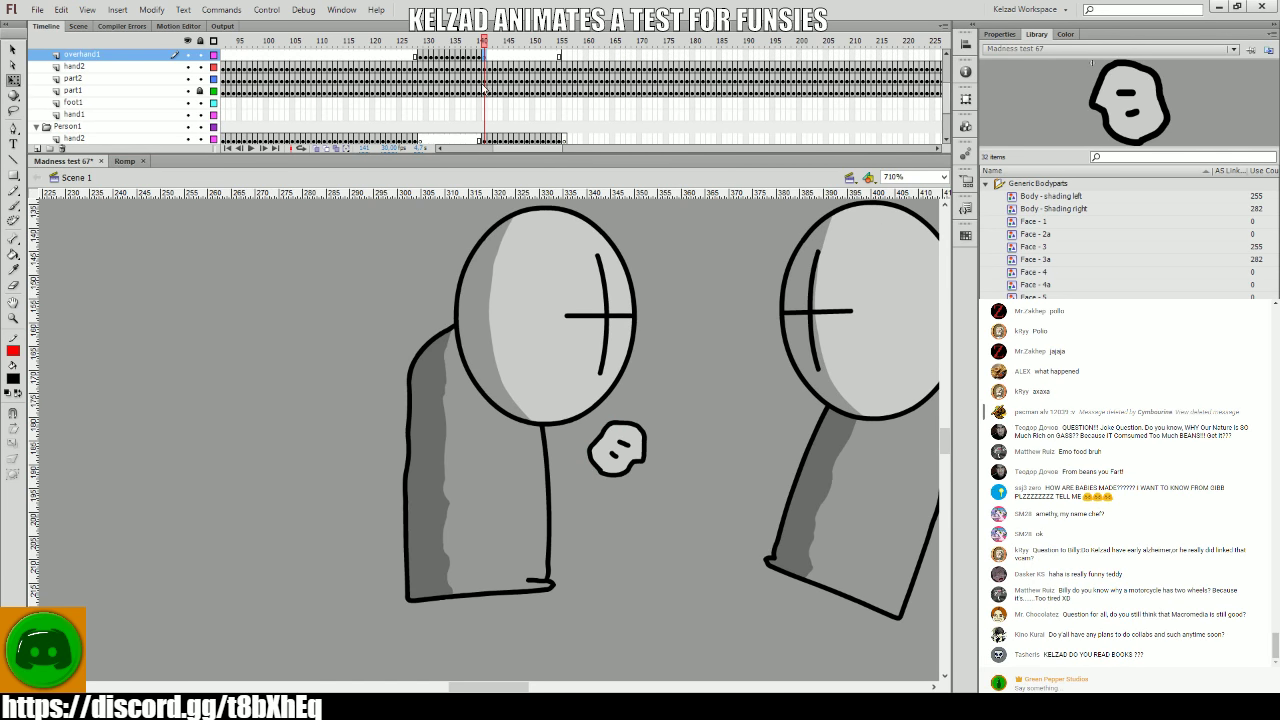
- Replay and scrub frames 137 to 141 to check the hand's handoff from overhand1 to Person1's hand2 layer
click(467, 80)
key(Return)
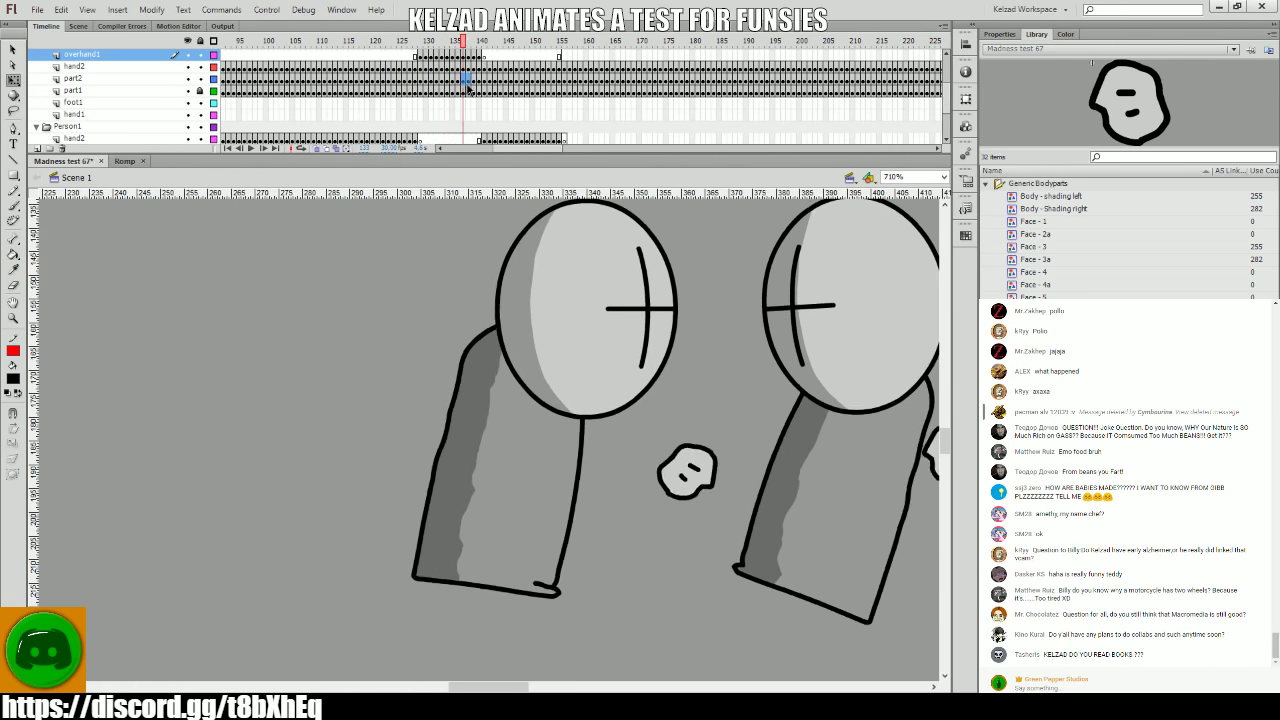
drag(462, 79, 488, 98)
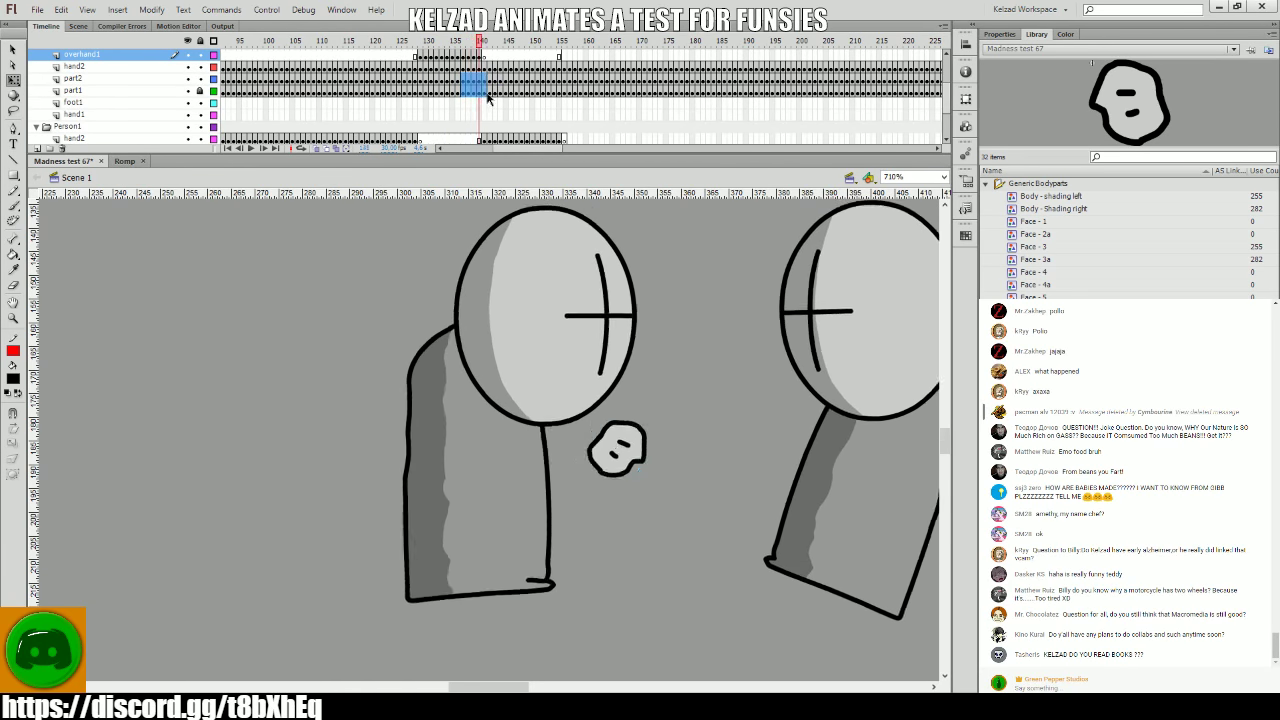
key(Return)
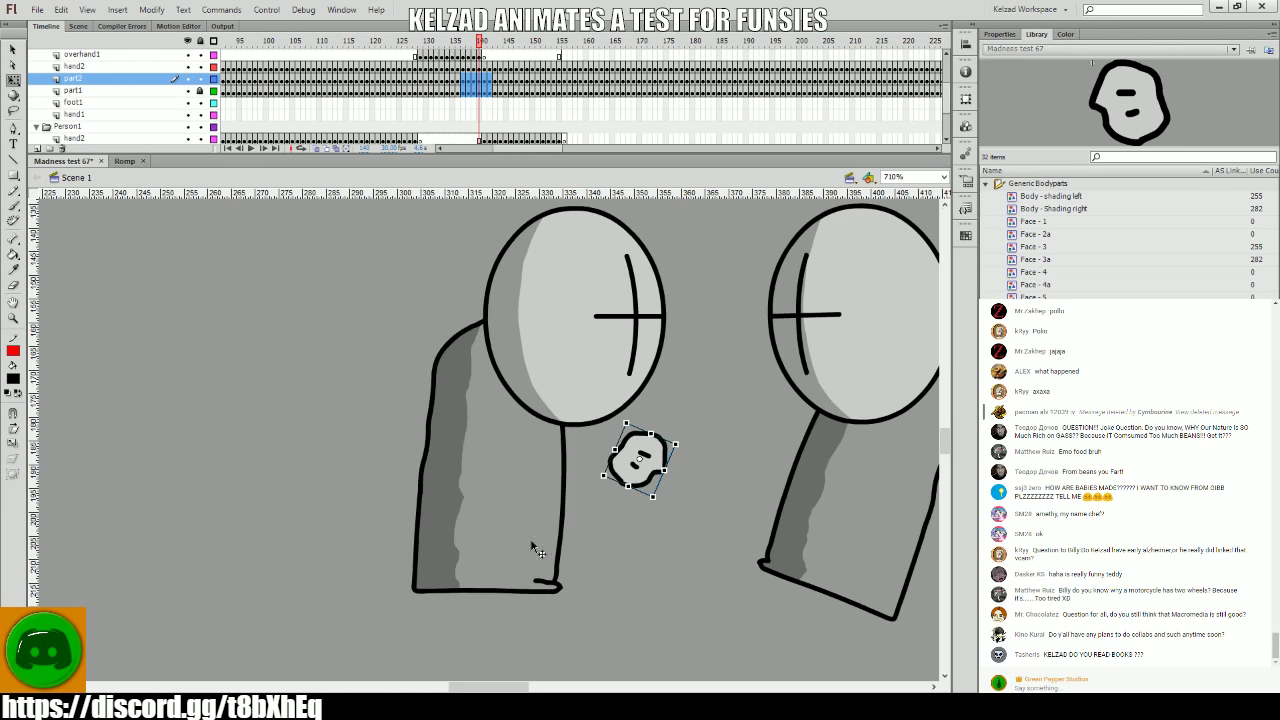
key(Return)
- Nudge Person1's head on the part2 layer slightly toward Person2 on frame 145, comparing its pose with frames 142 to 144
click(521, 557)
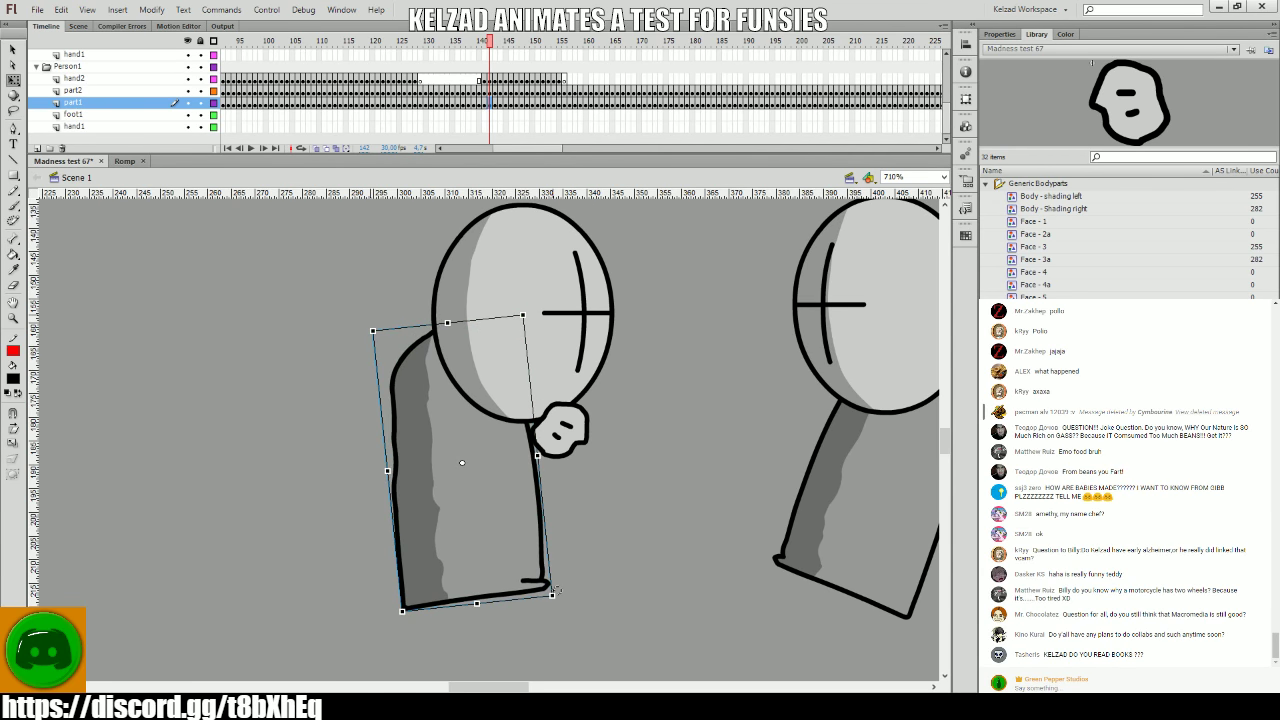
key(Return)
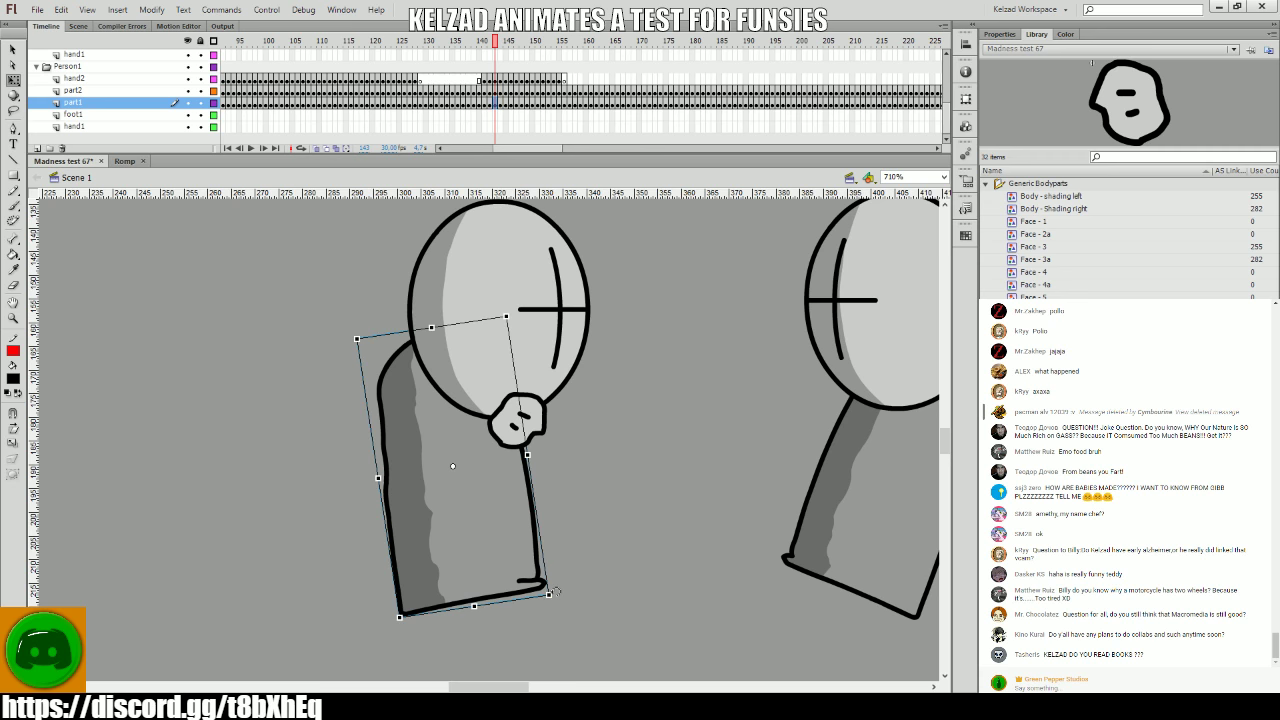
key(Return)
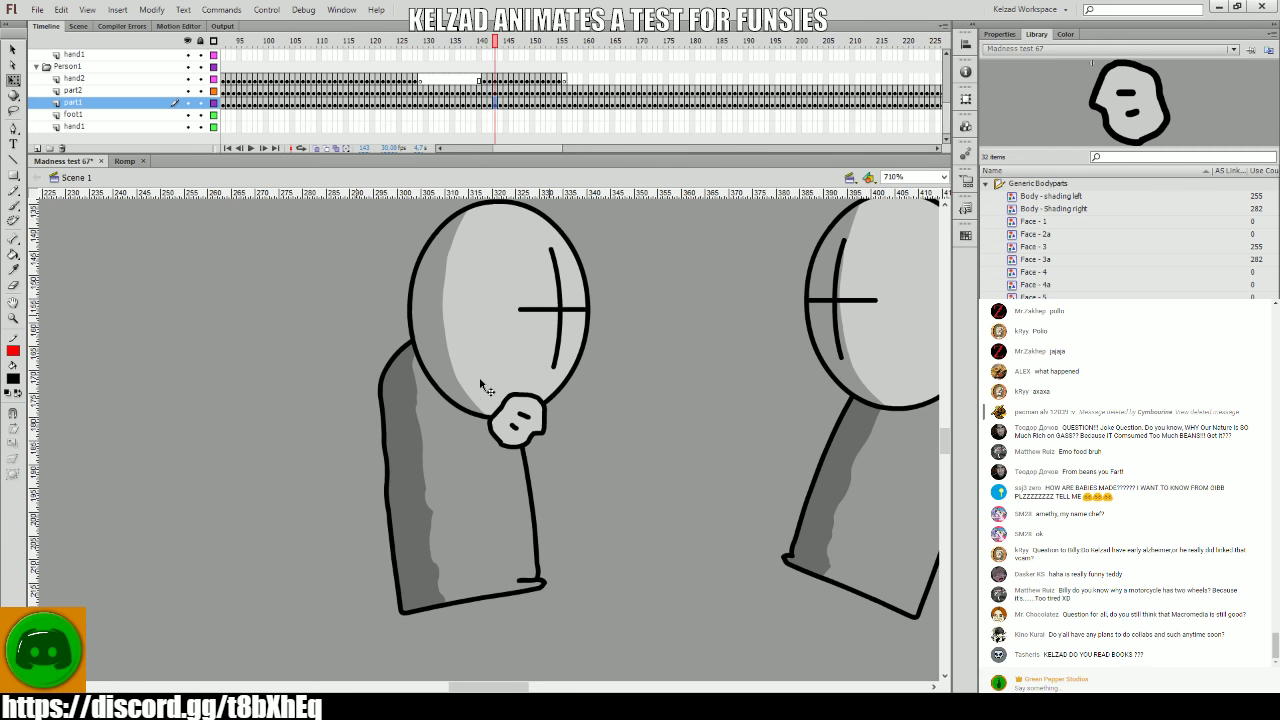
key(.)
click(465, 375)
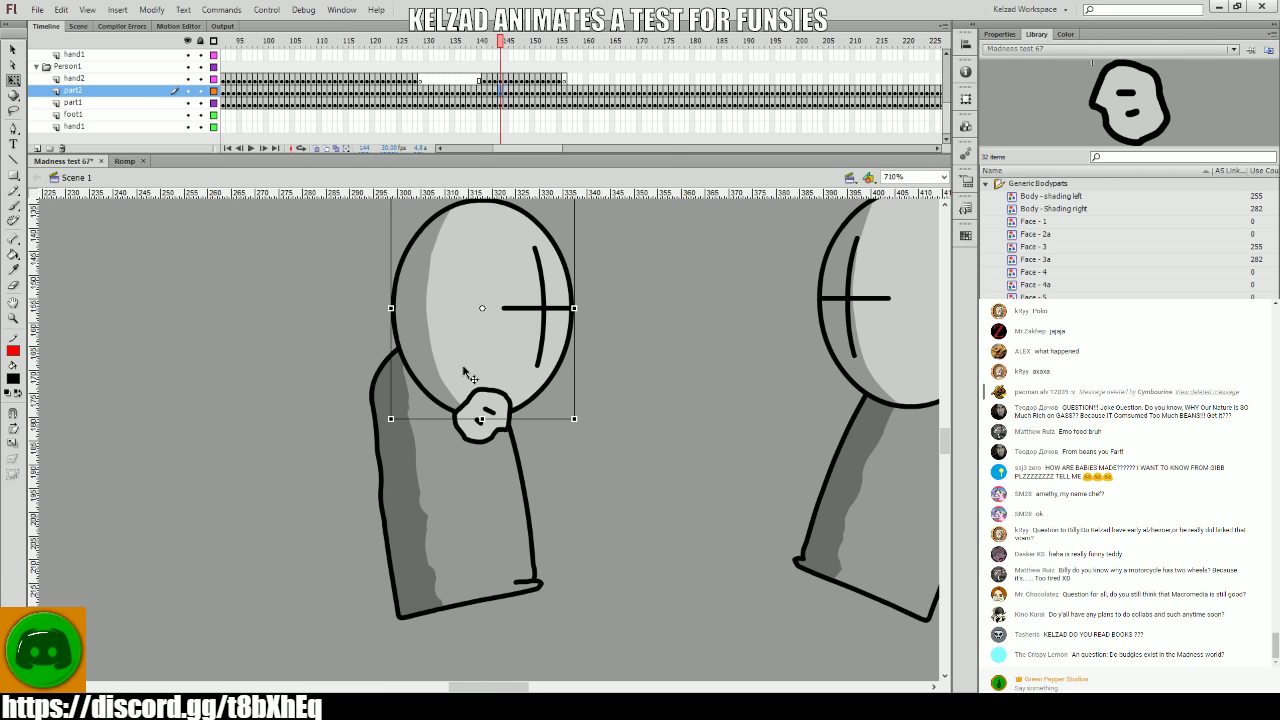
key(.)
key(.)
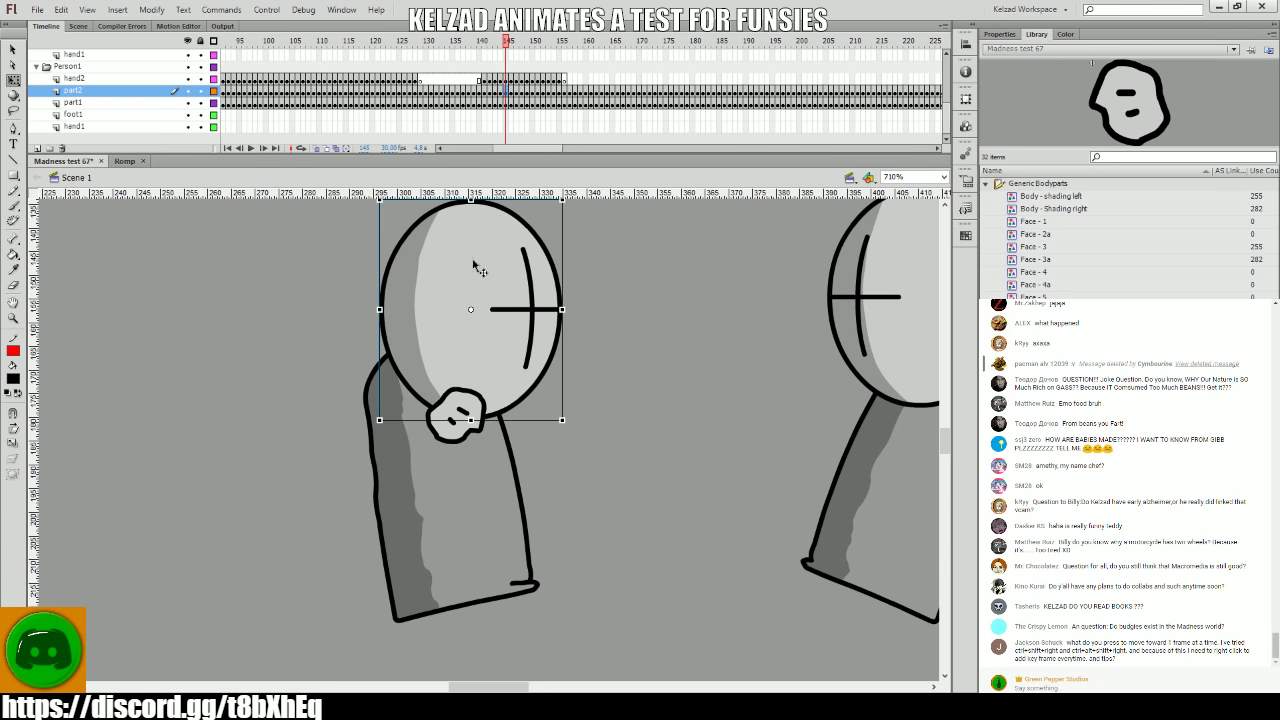
- Play the animation from frame 134 onward to review Person1's reaction
click(451, 97)
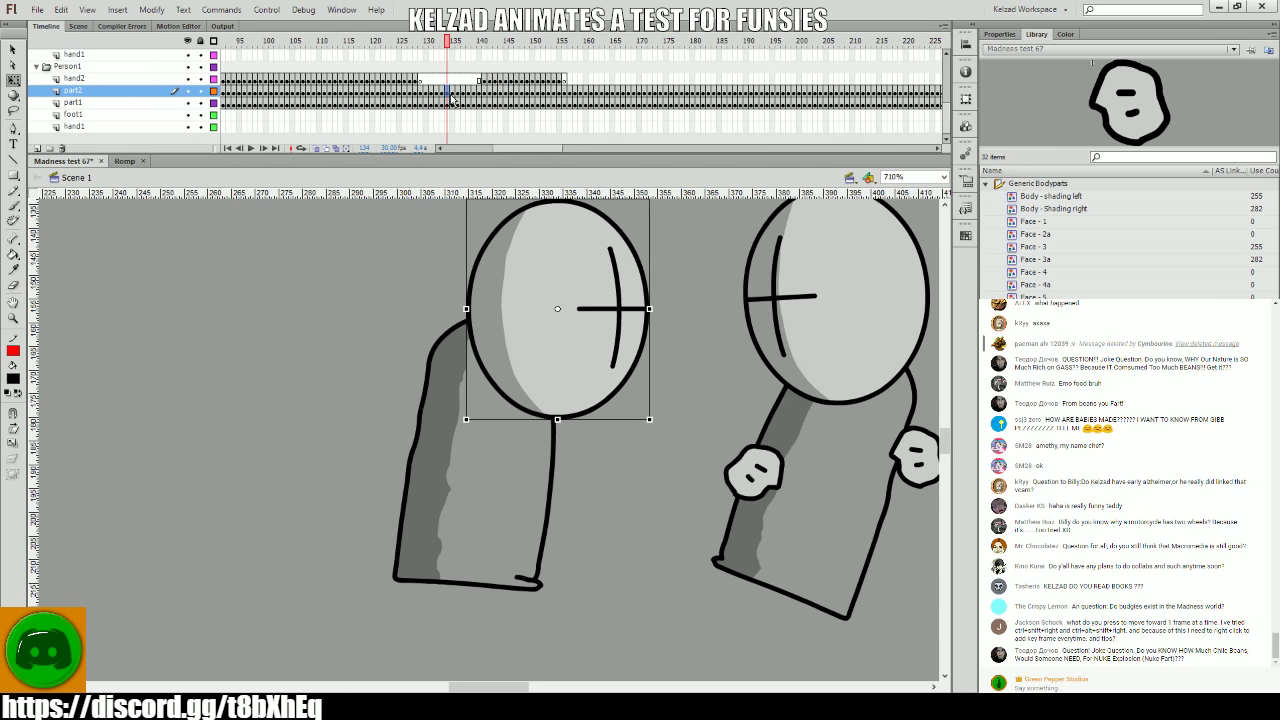
key(Return)
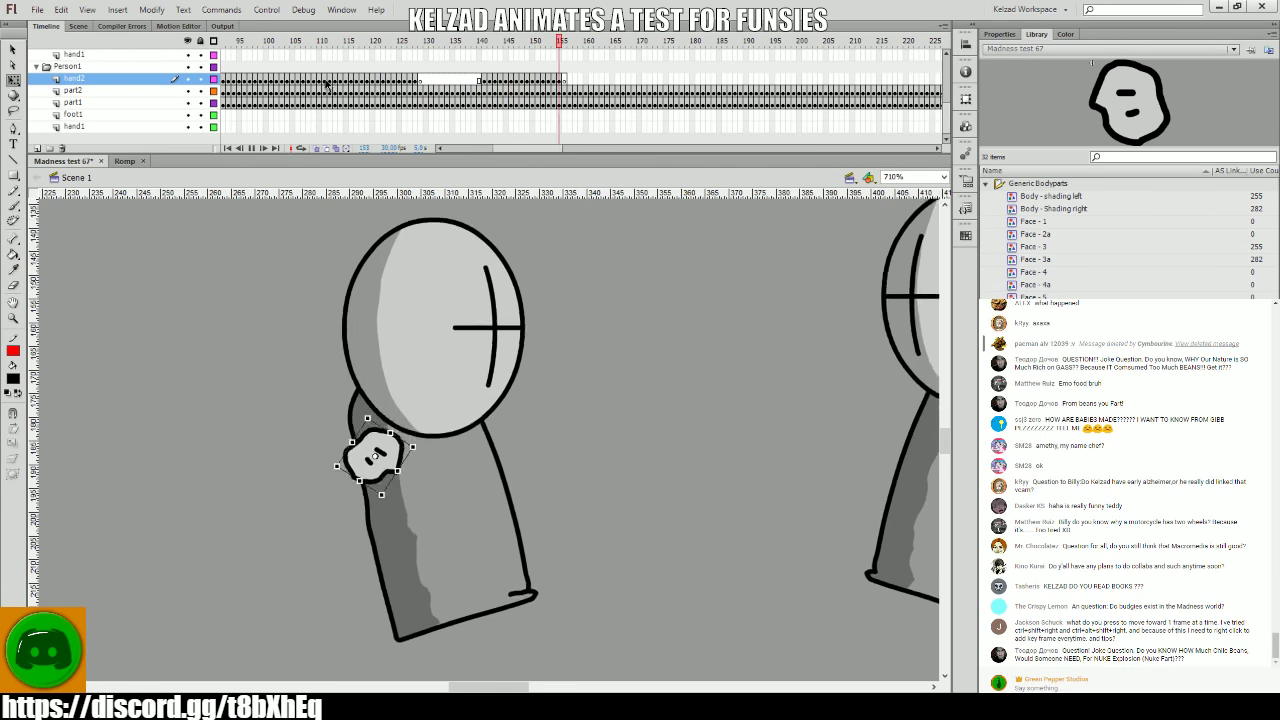
key(Return)
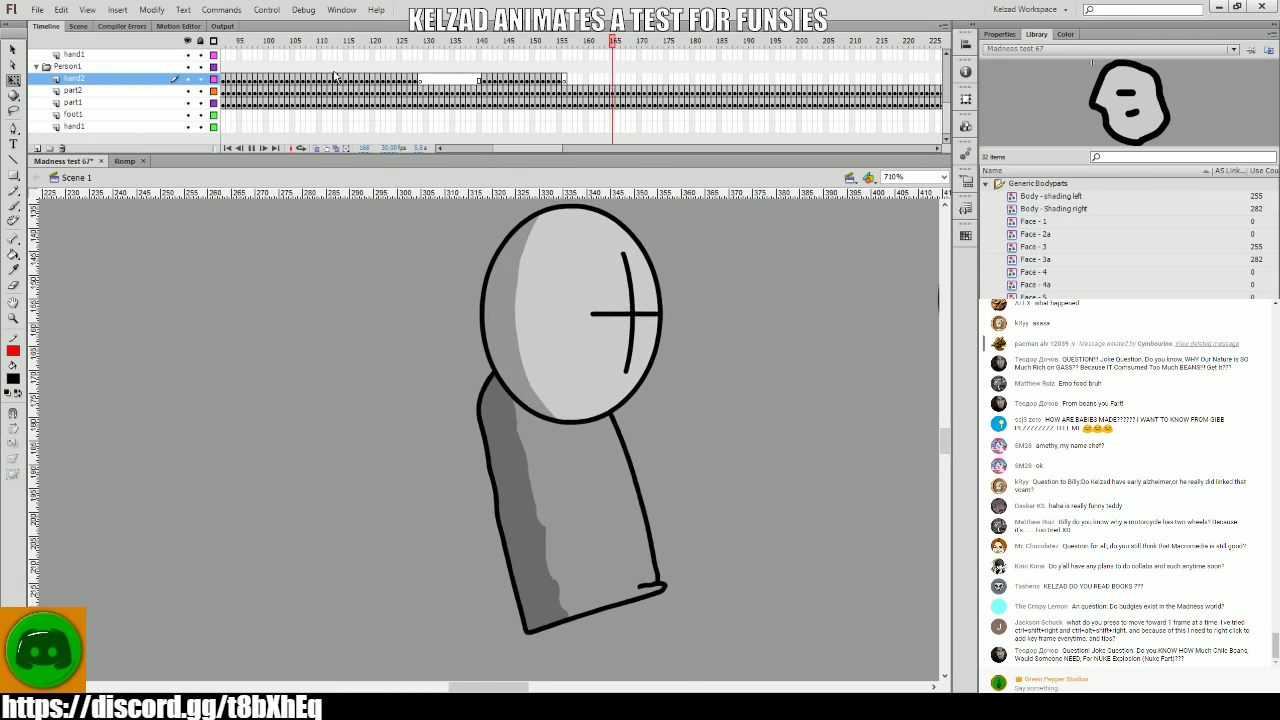
click(346, 79)
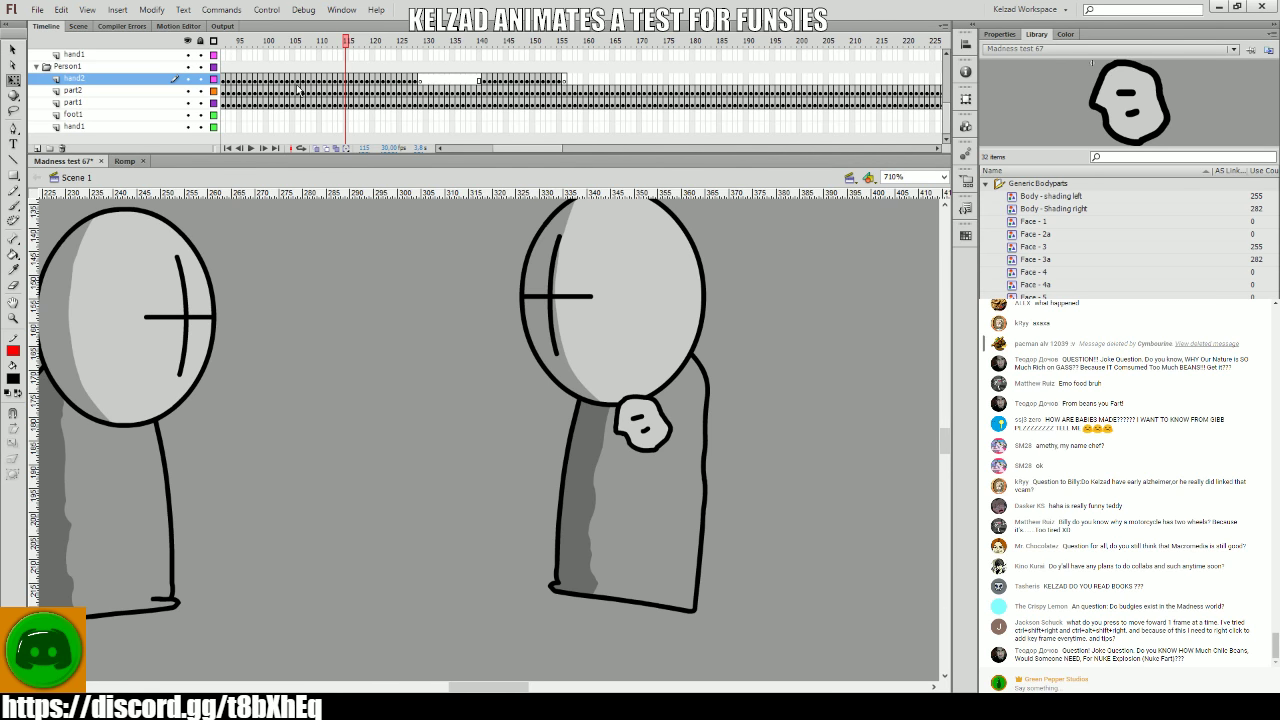
- Nudge Person1's hand on the hand2 layer around frames 72 and 73, checking its spacing against the neighbouring frames
drag(320, 85, 453, 80)
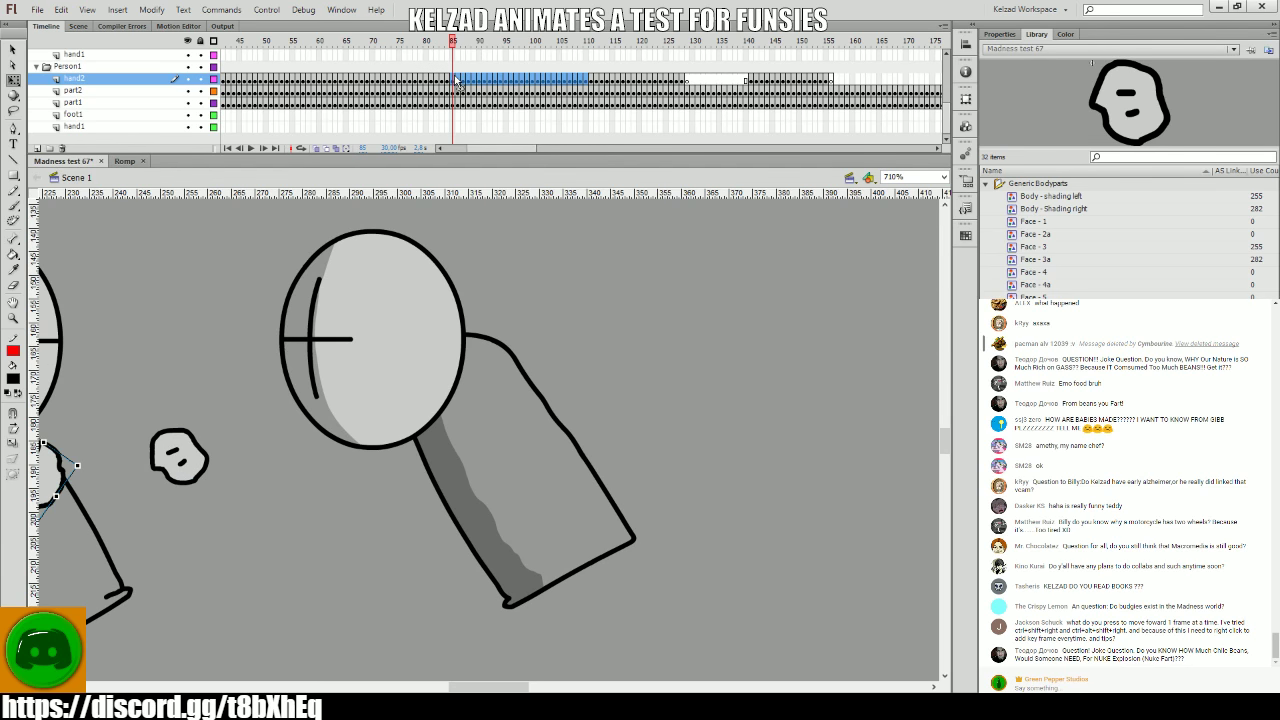
drag(427, 90, 391, 105)
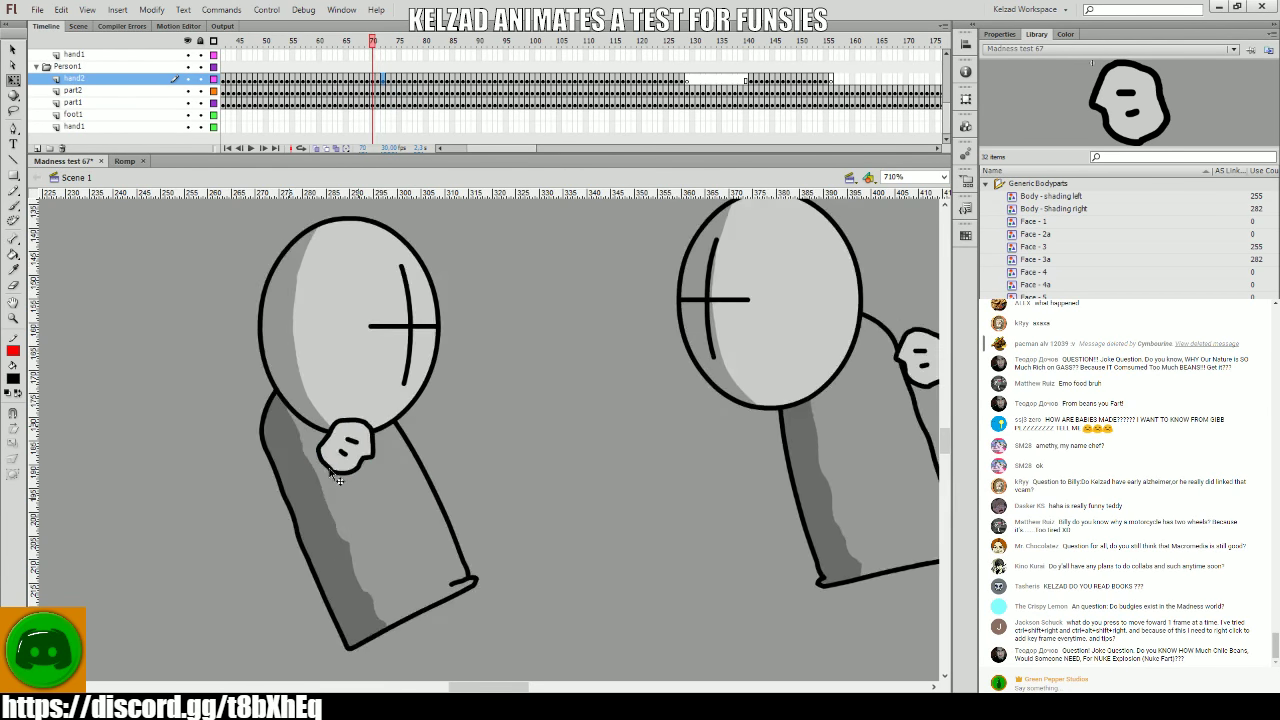
click(300, 476)
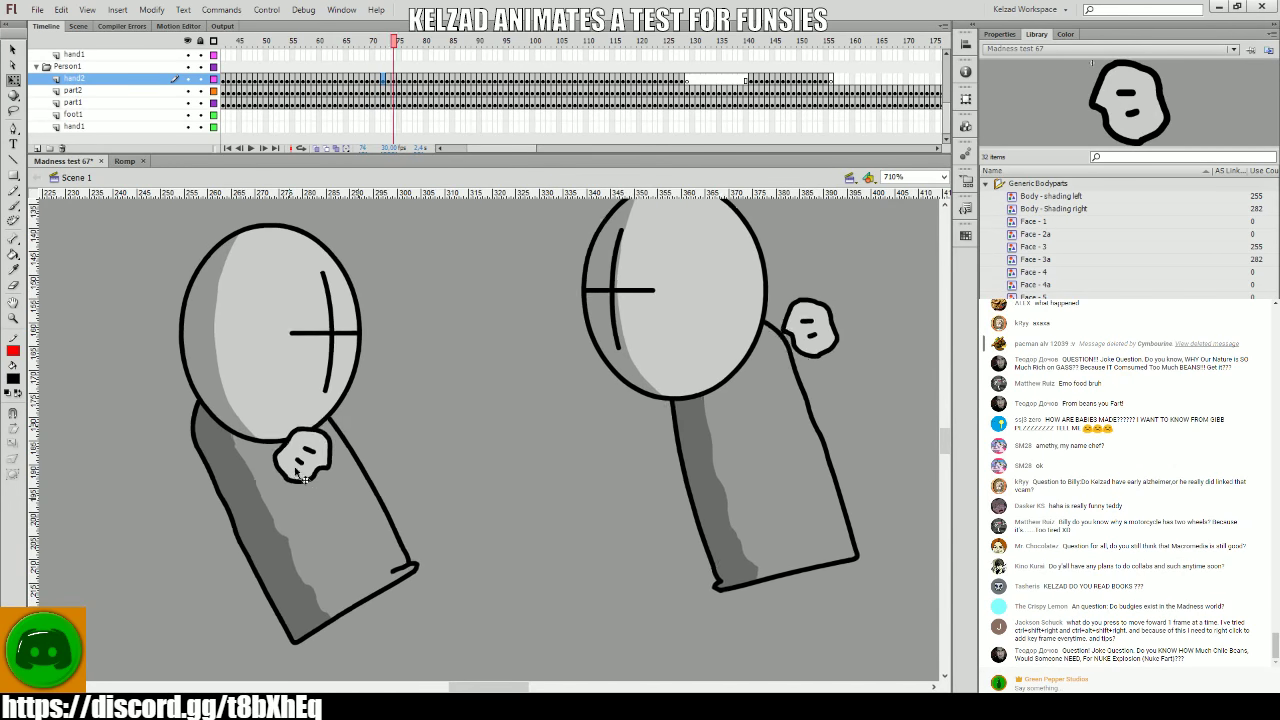
click(312, 468)
key(Return)
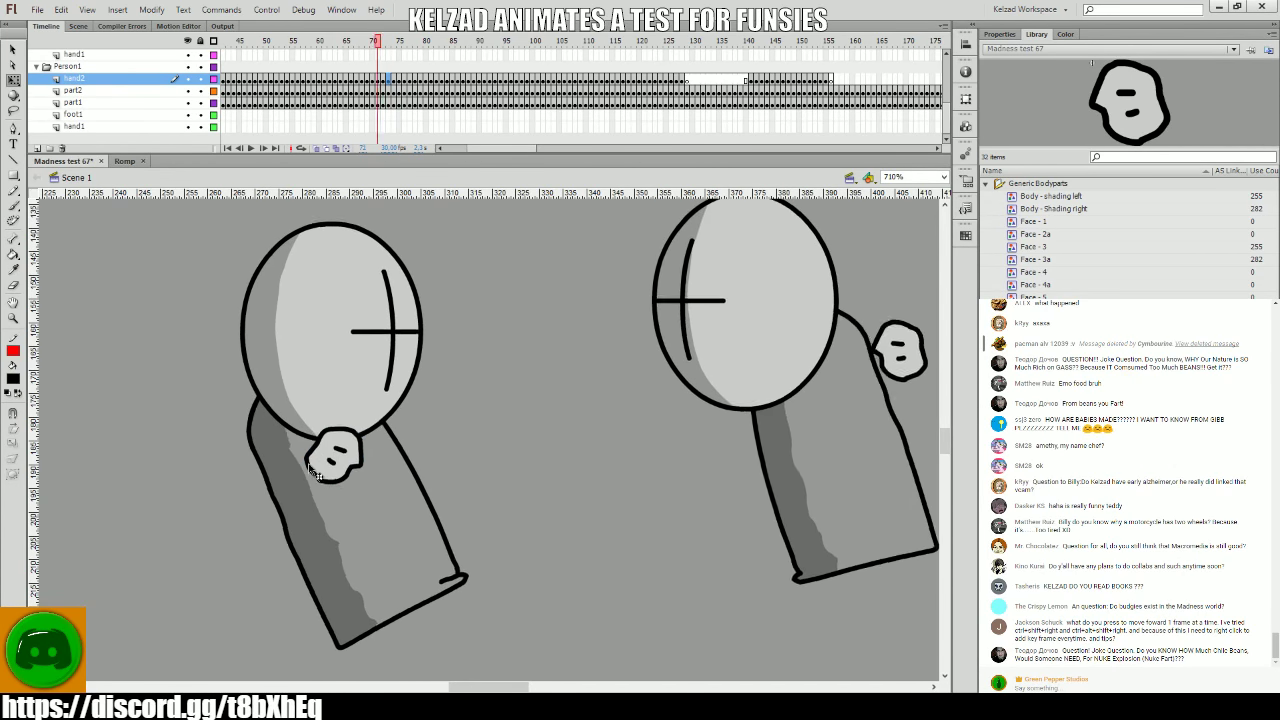
key(Return)
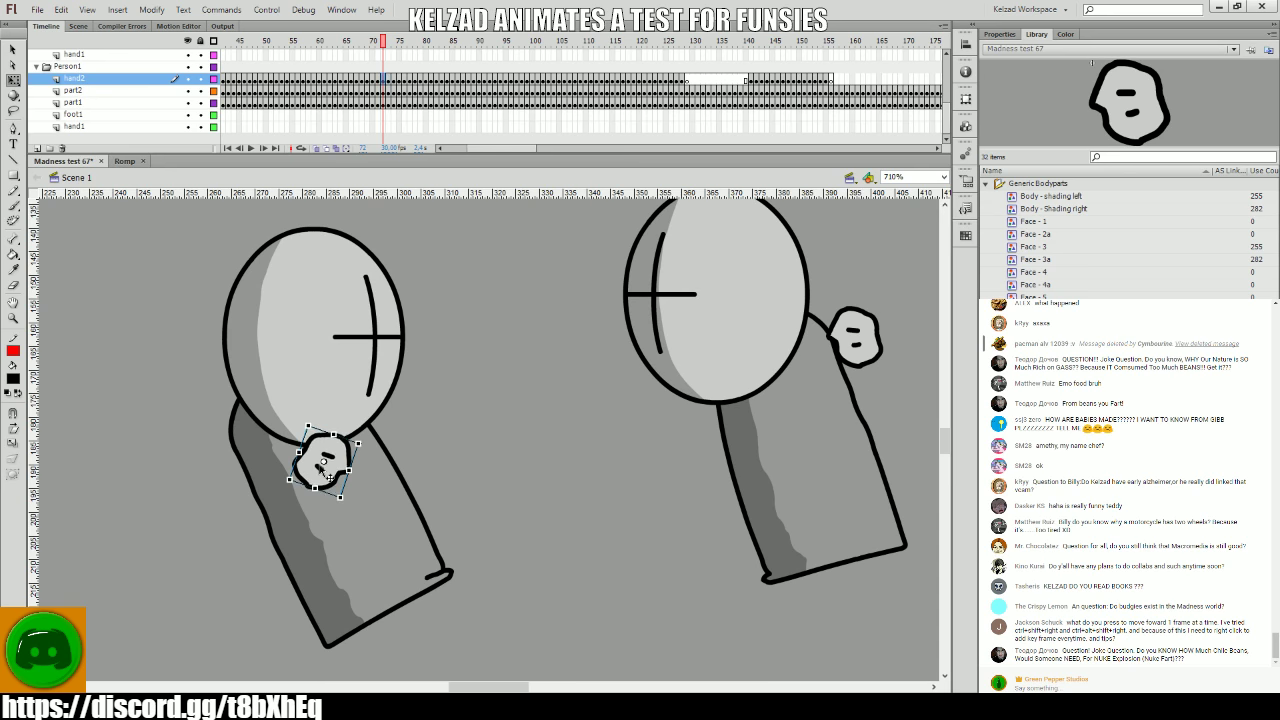
key(Return)
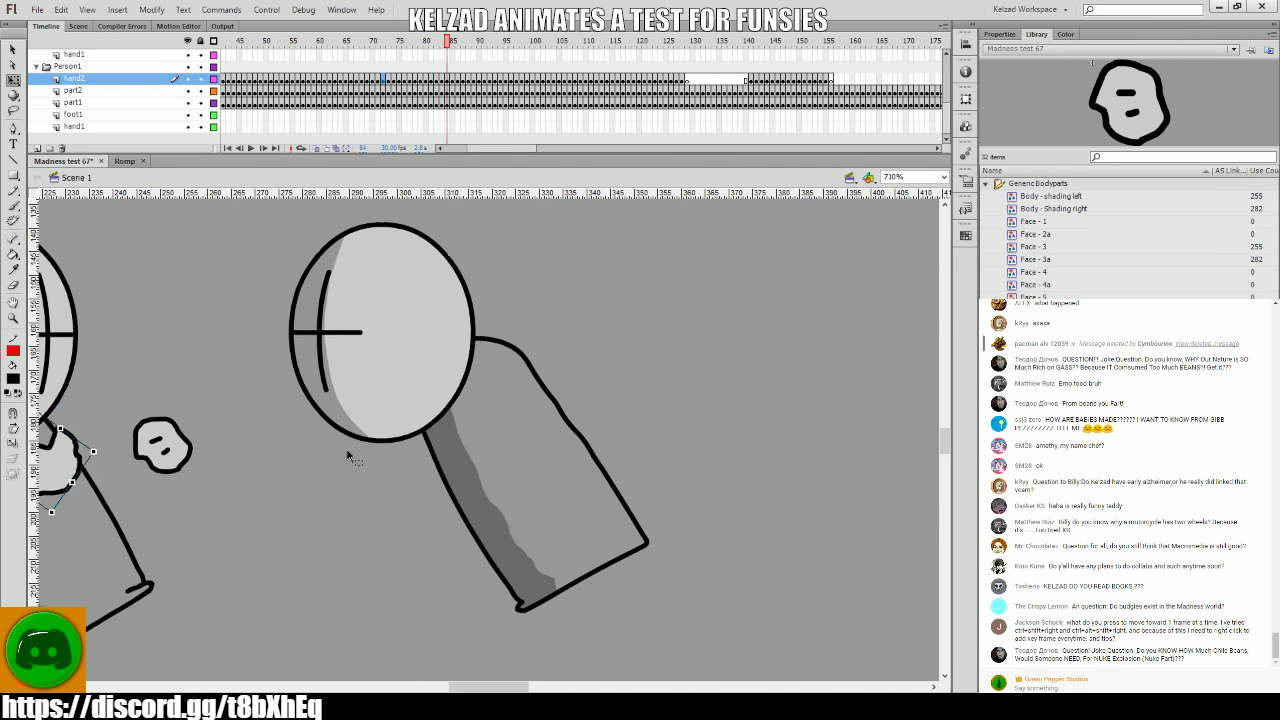
- Replay the animation from about frame 68 to review Person1's hand motion, and save the file
click(355, 93)
click(364, 80)
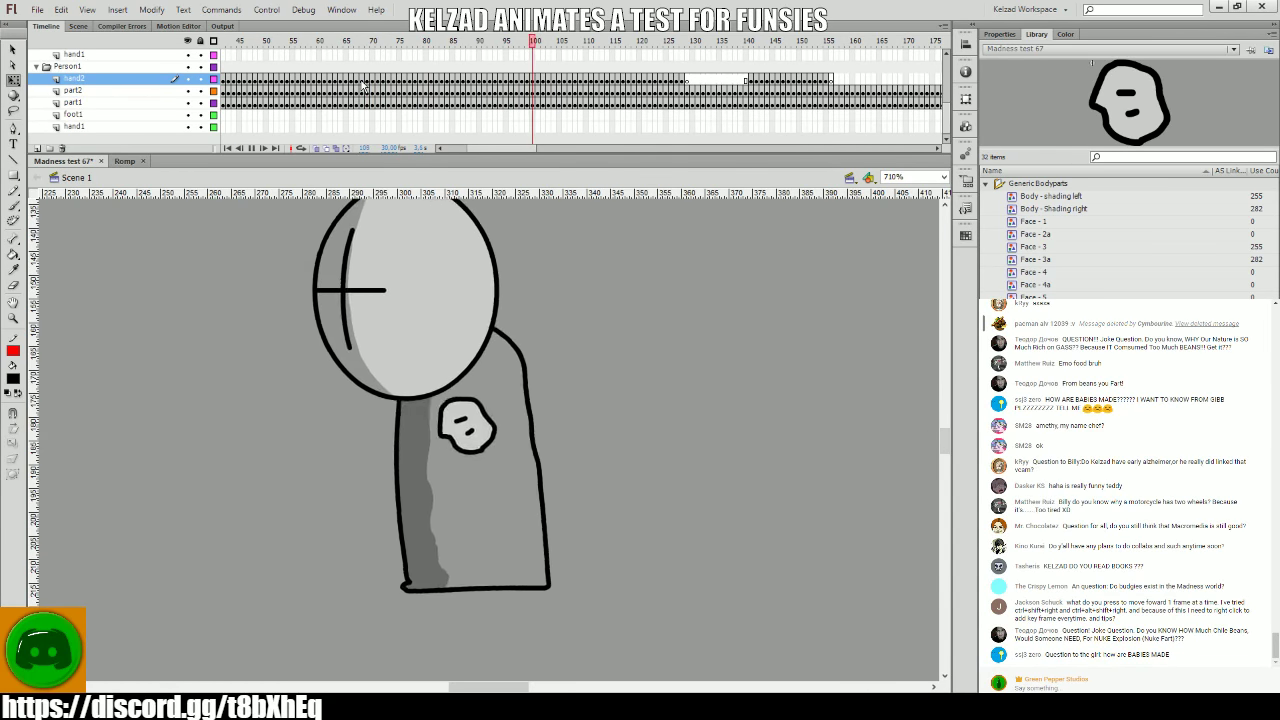
click(420, 67)
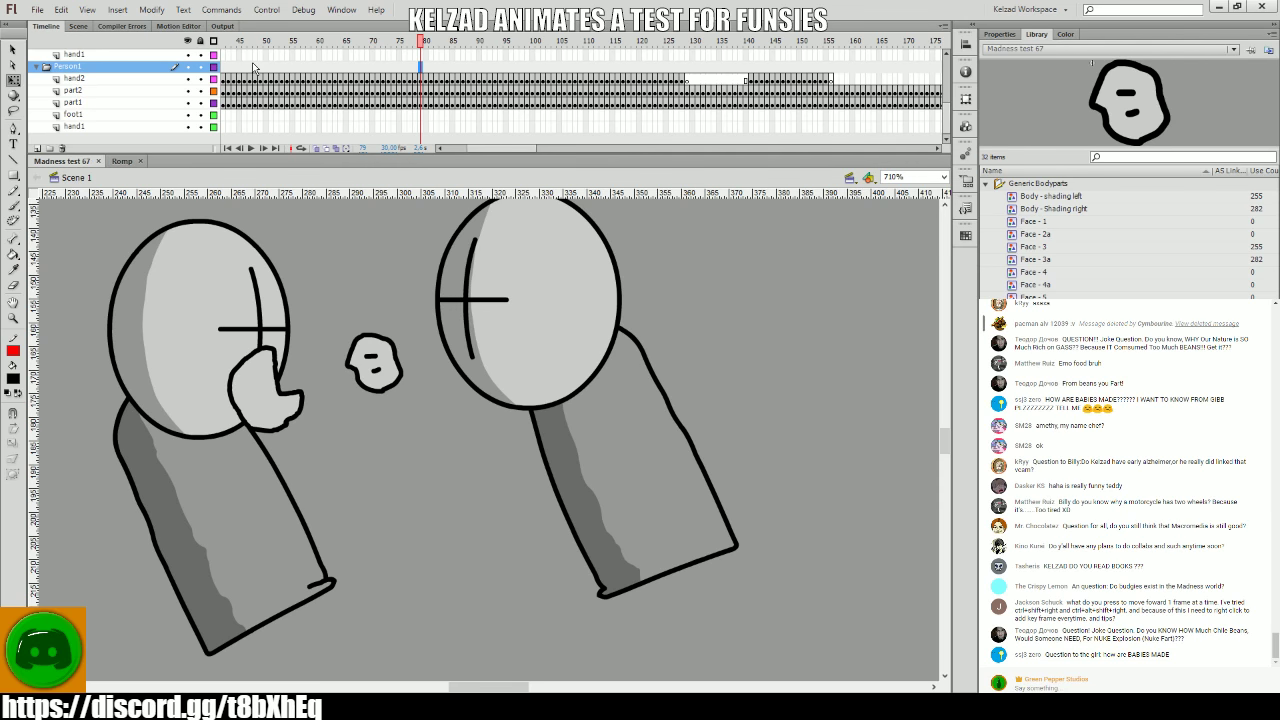
- Scrub through the timeline up to frame 219, check Person1's head there, and save the file again
click(355, 80)
key(Return)
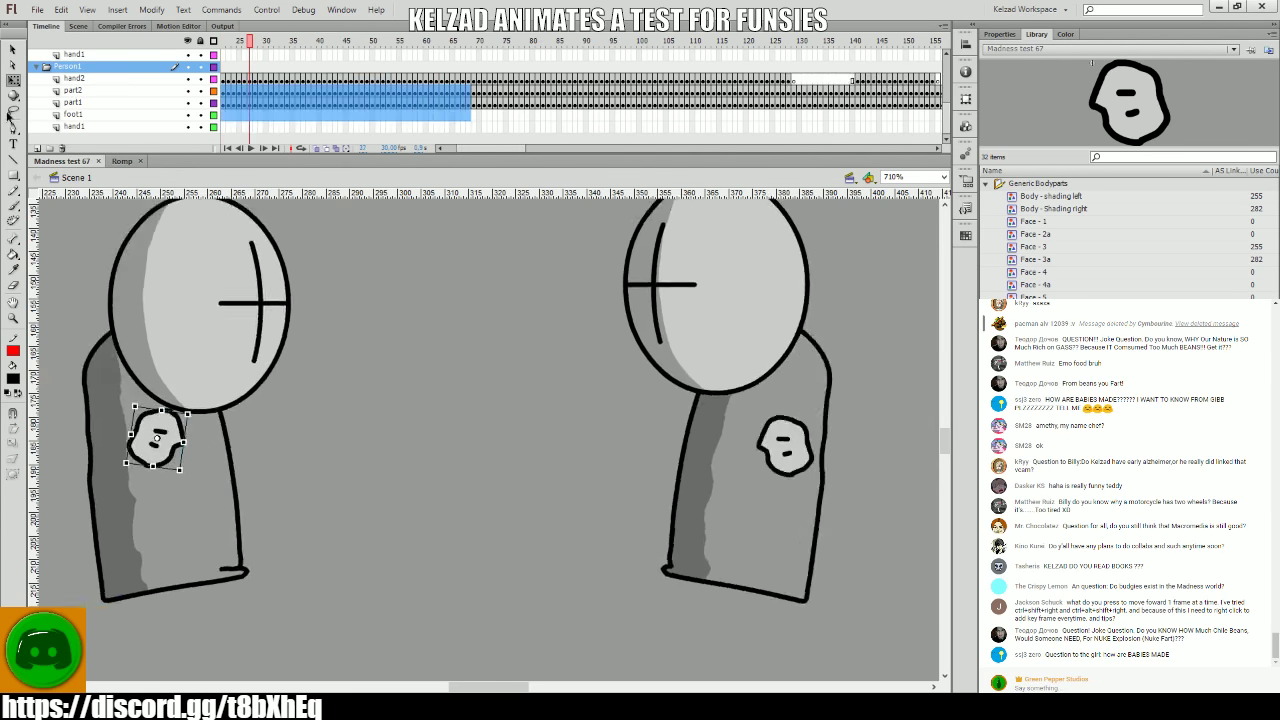
click(312, 68)
key(Return)
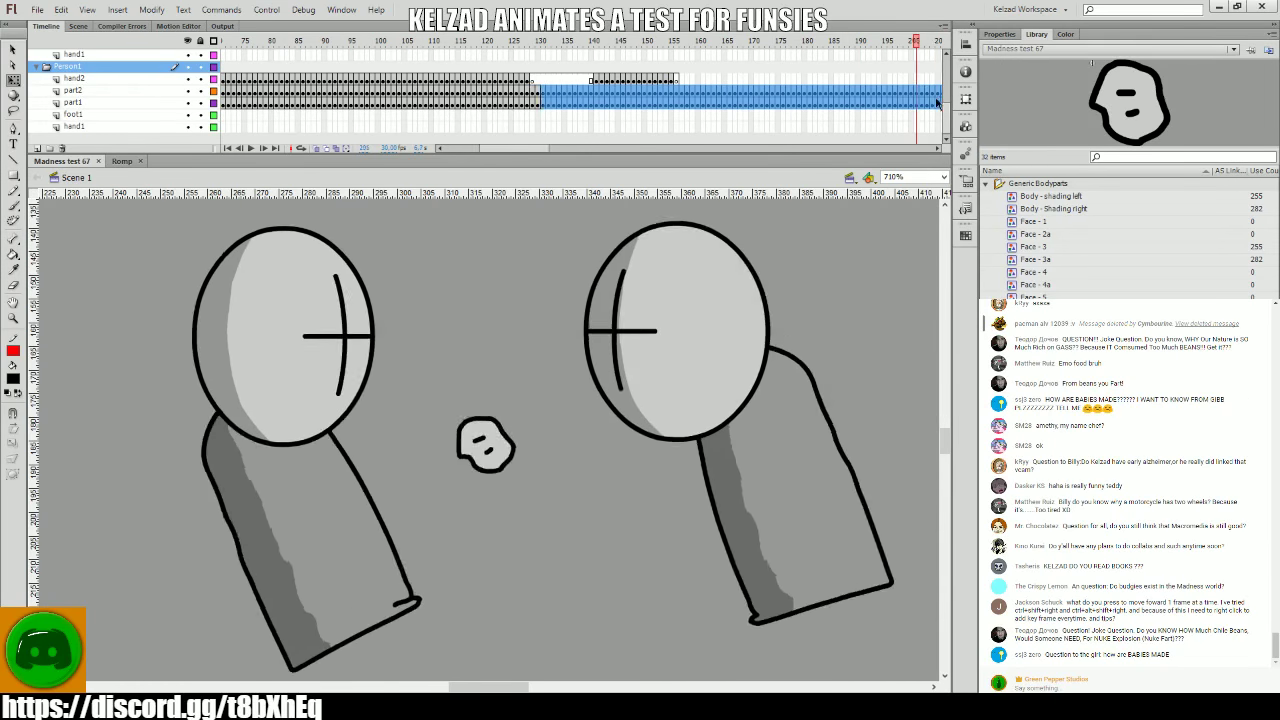
drag(540, 90, 588, 104)
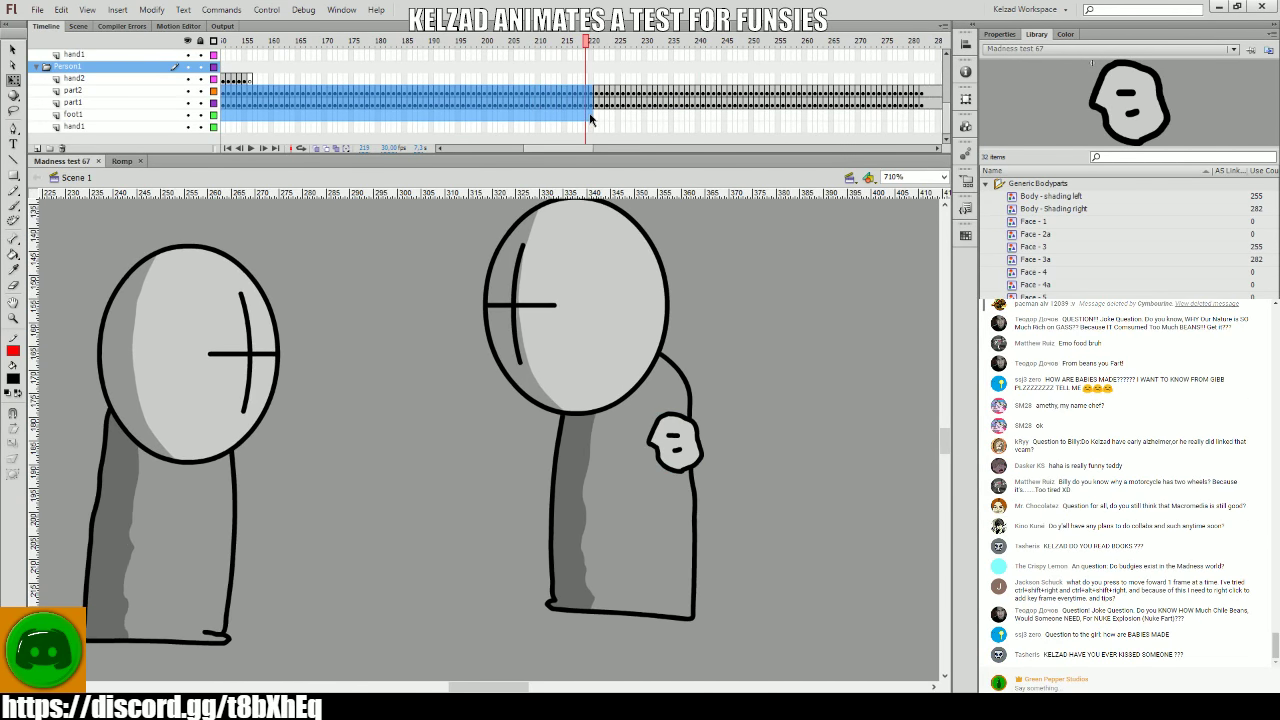
click(190, 378)
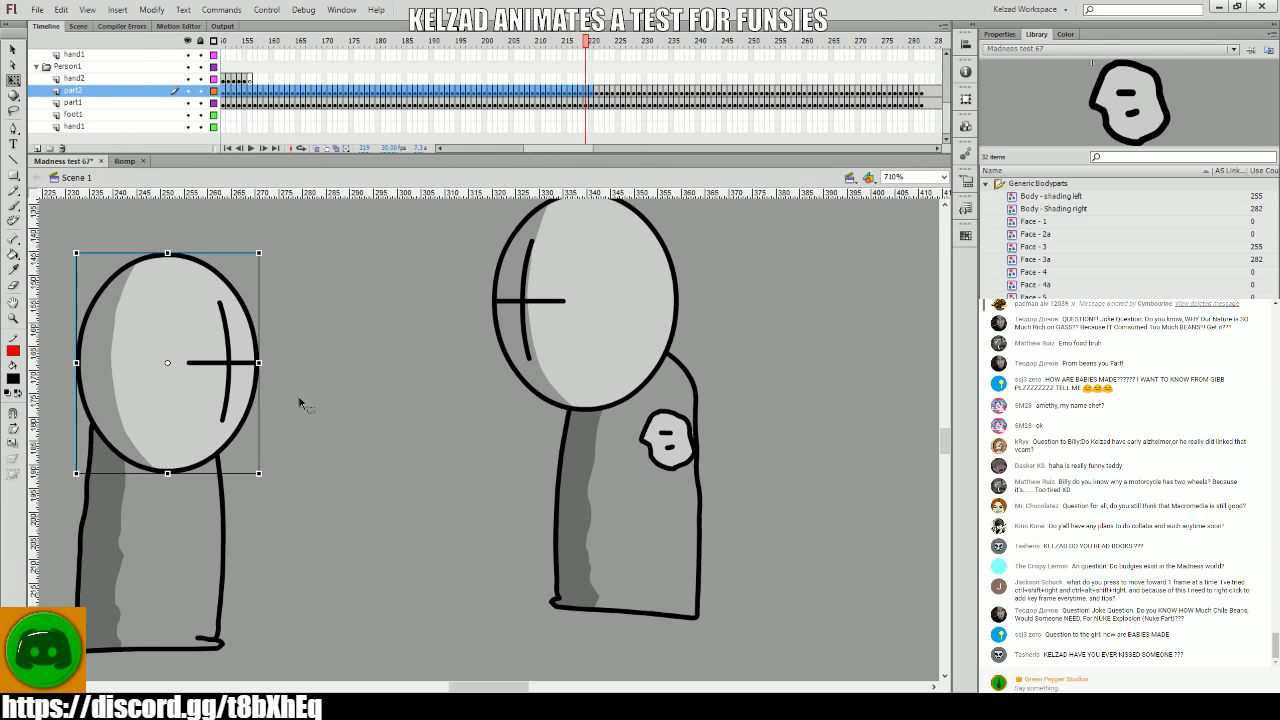
click(364, 412)
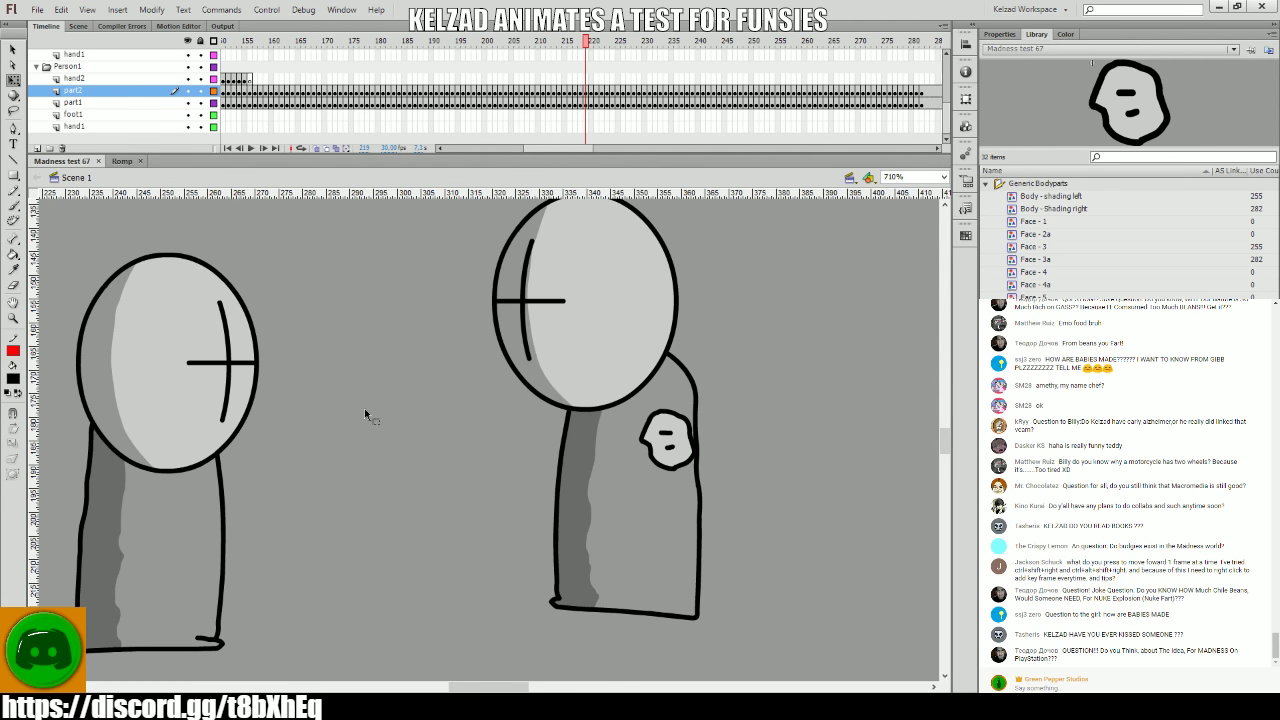
- Check Person1's hand2 hand on frames 154 and 155, and replay the animation from about frame 131
drag(437, 55, 517, 116)
click(703, 326)
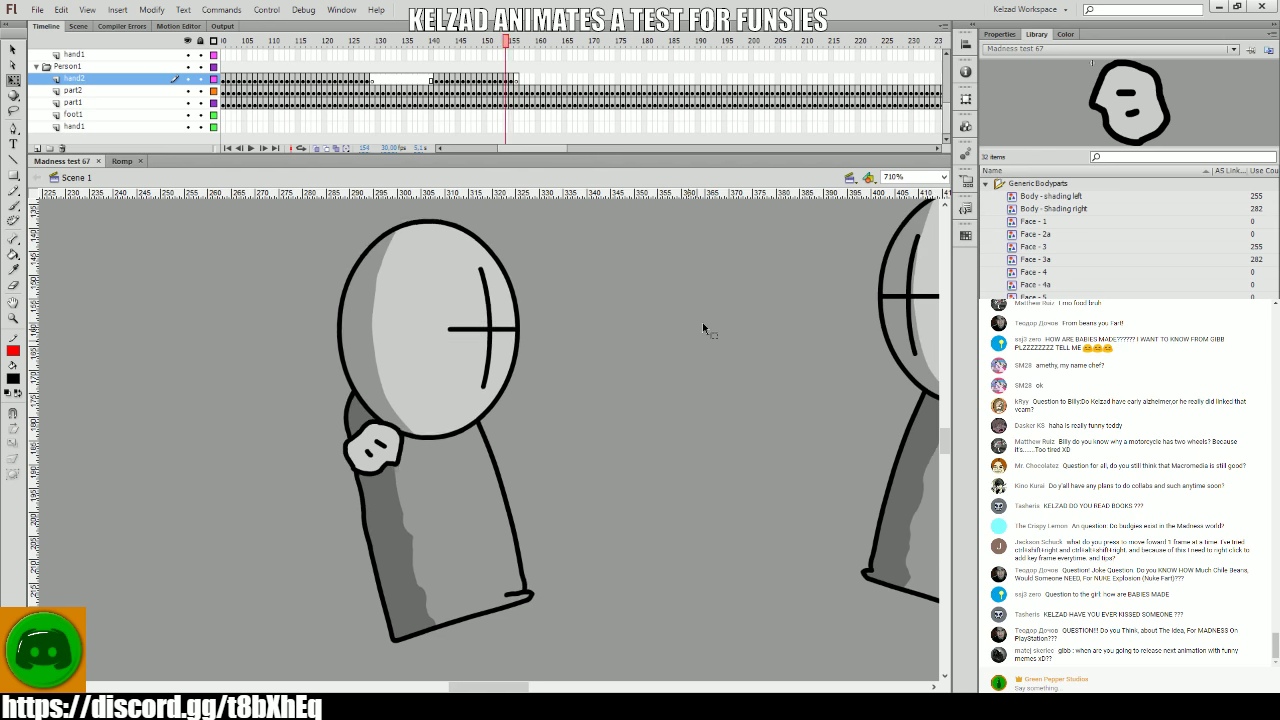
click(383, 447)
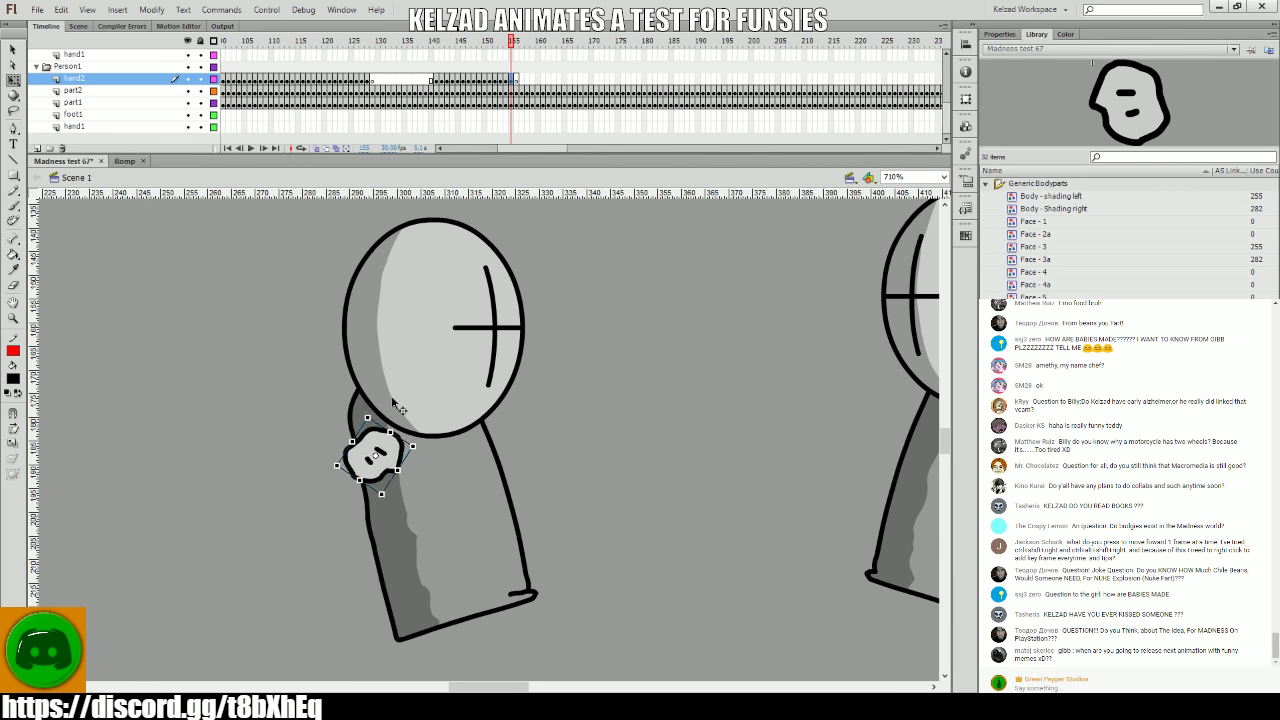
key(Return)
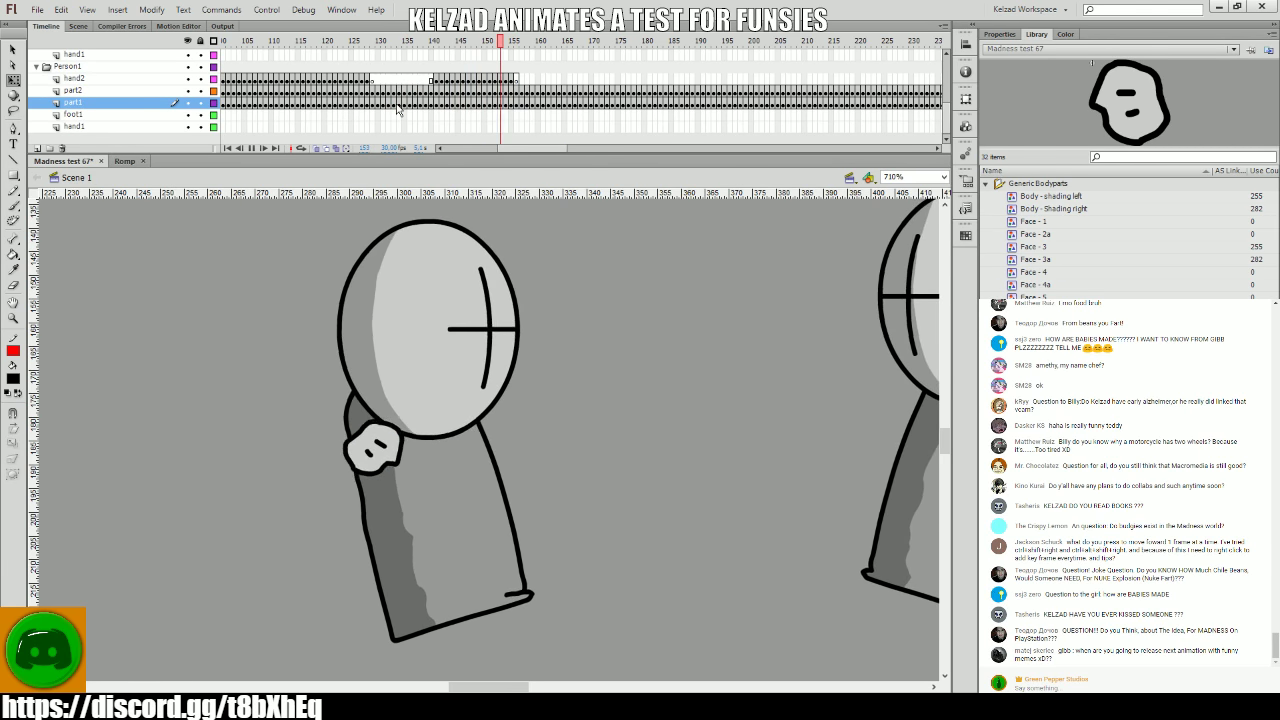
click(385, 100)
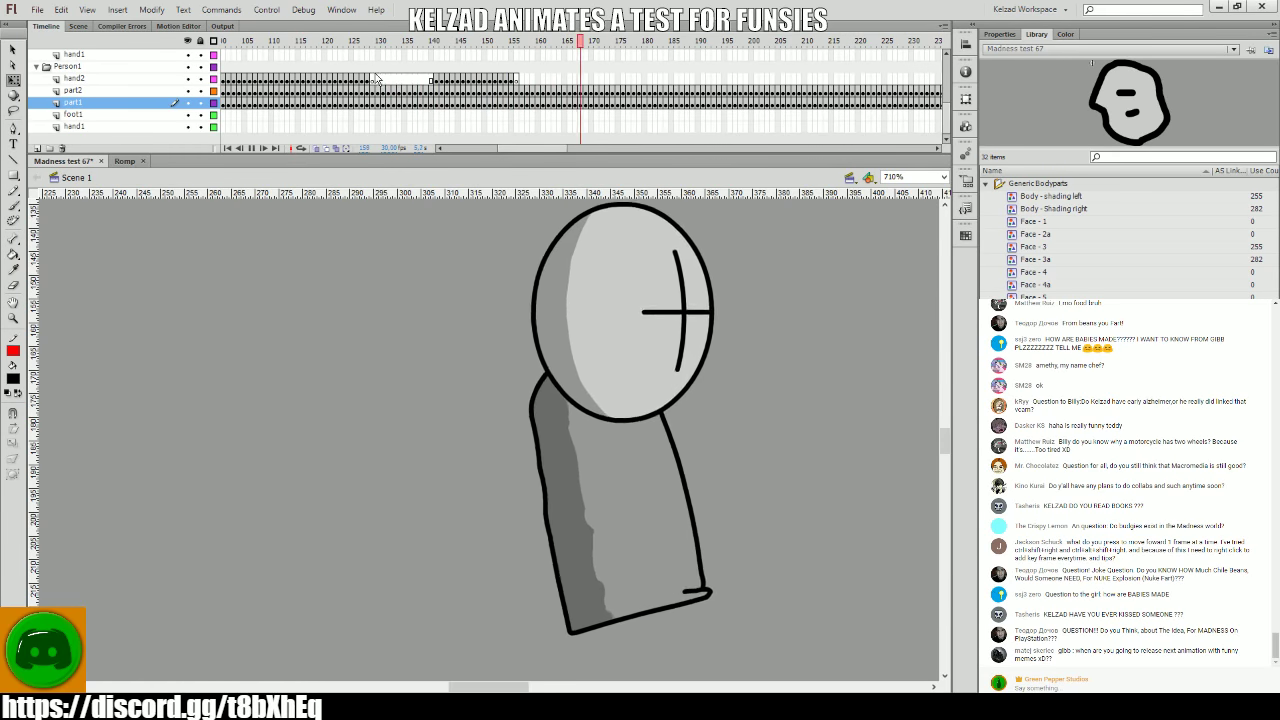
- Nudge Person1's head on the part2 layer slightly toward Person2 on frame 147
drag(404, 82, 448, 42)
key(Return)
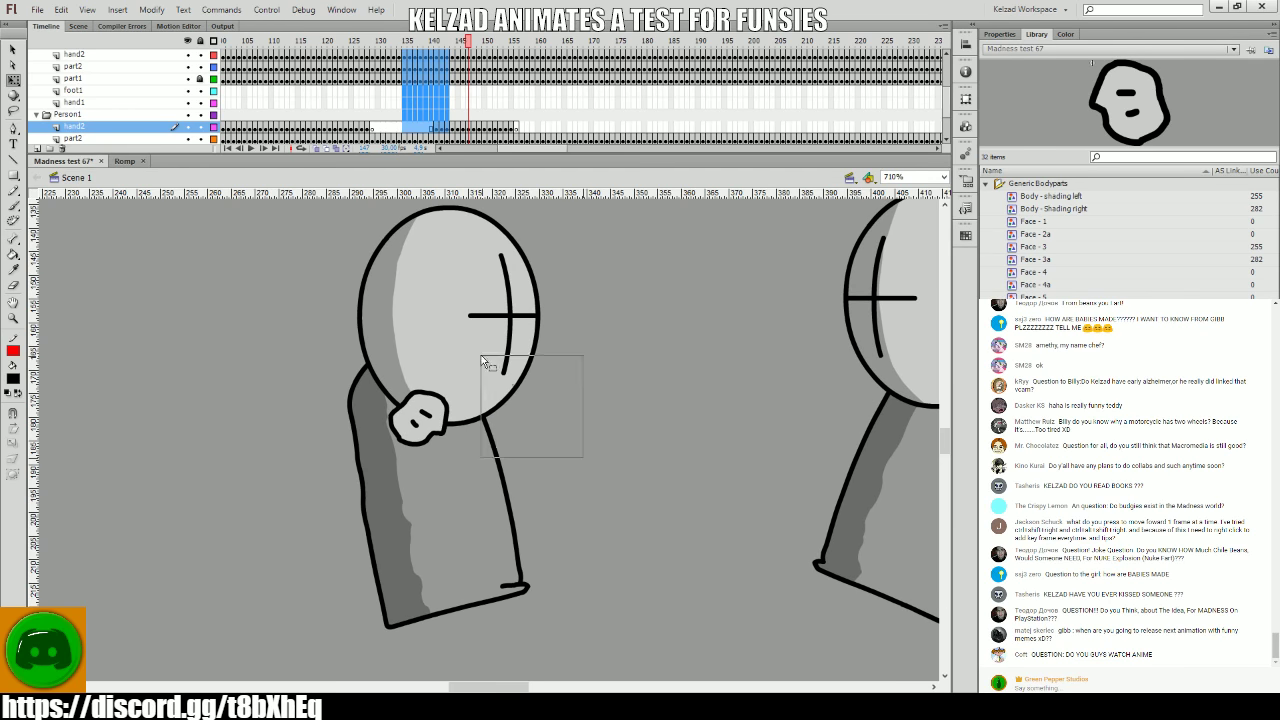
click(510, 375)
click(661, 398)
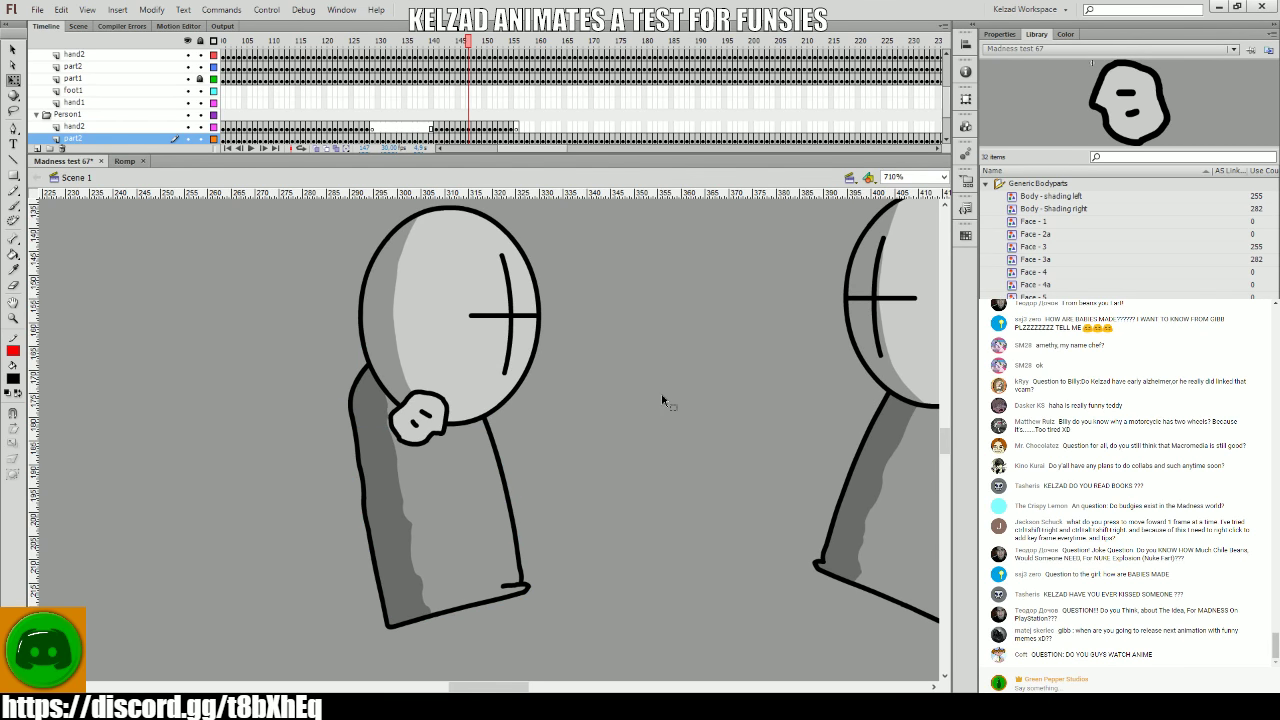
- Review Person1's pose between frames 140 and 159 and check the end of Person1's hand2 layer around frame 156
click(431, 102)
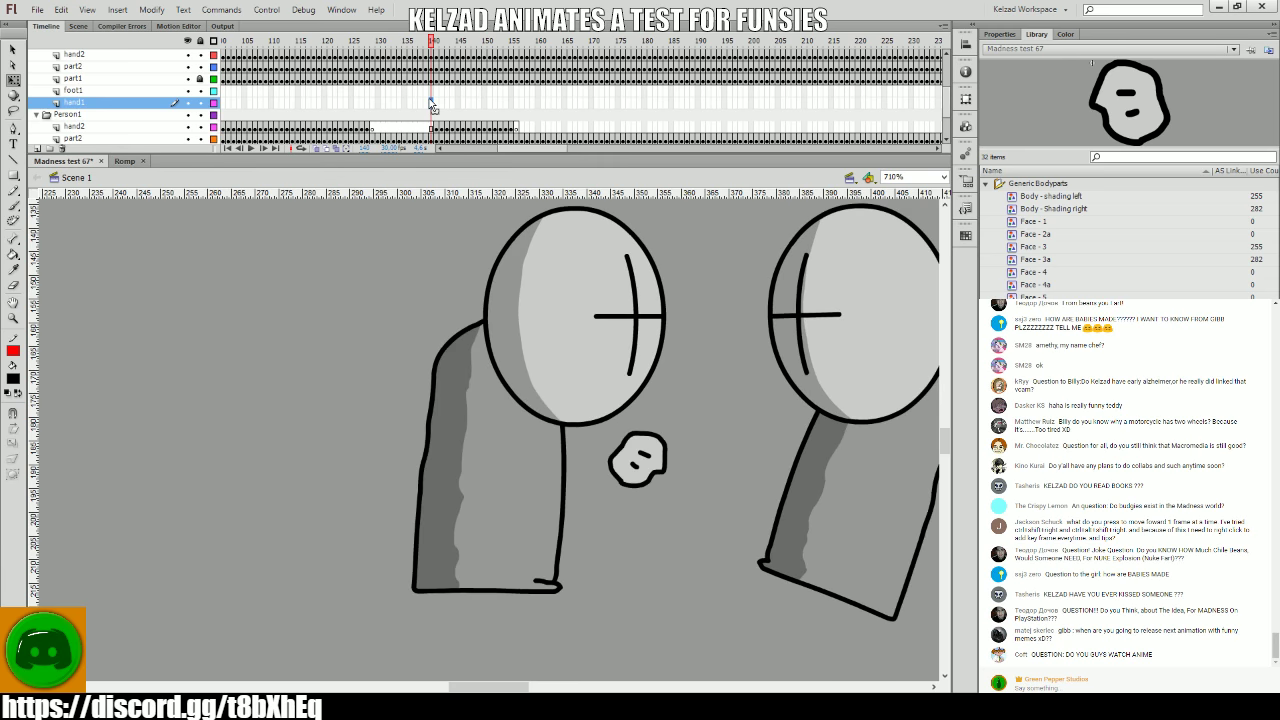
drag(457, 98, 540, 100)
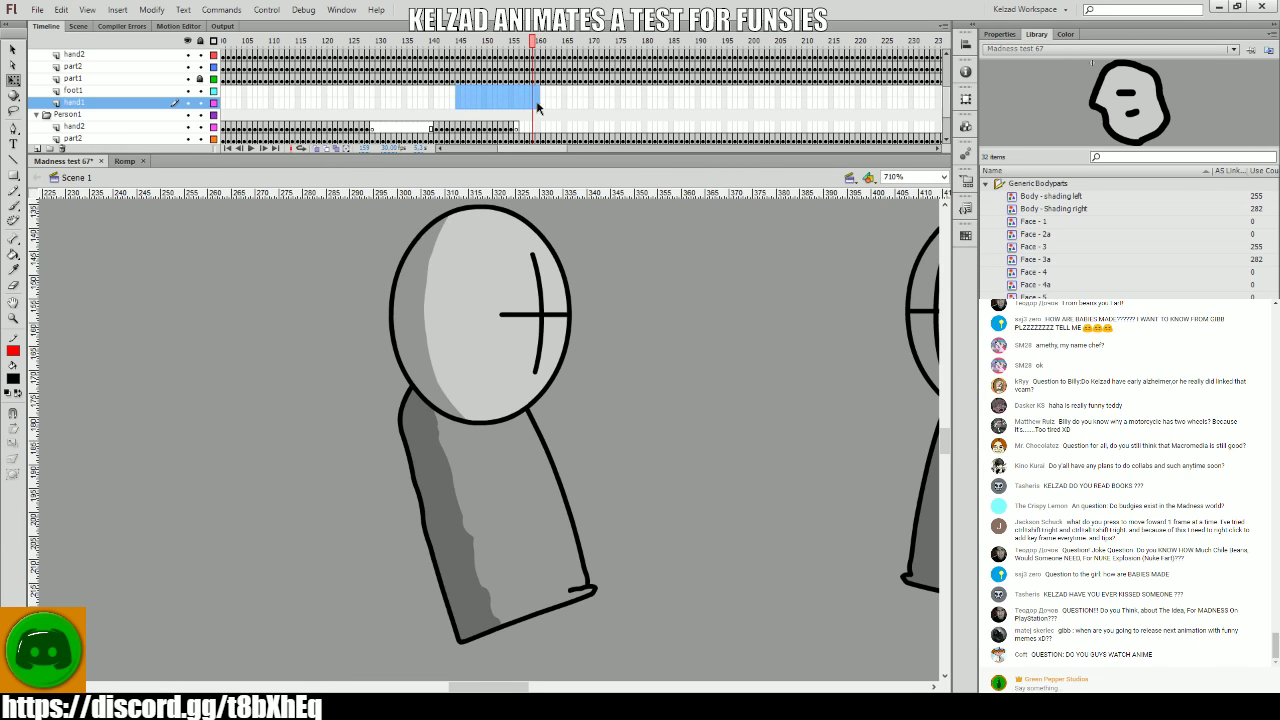
click(514, 128)
click(505, 116)
key(period)
key(period)
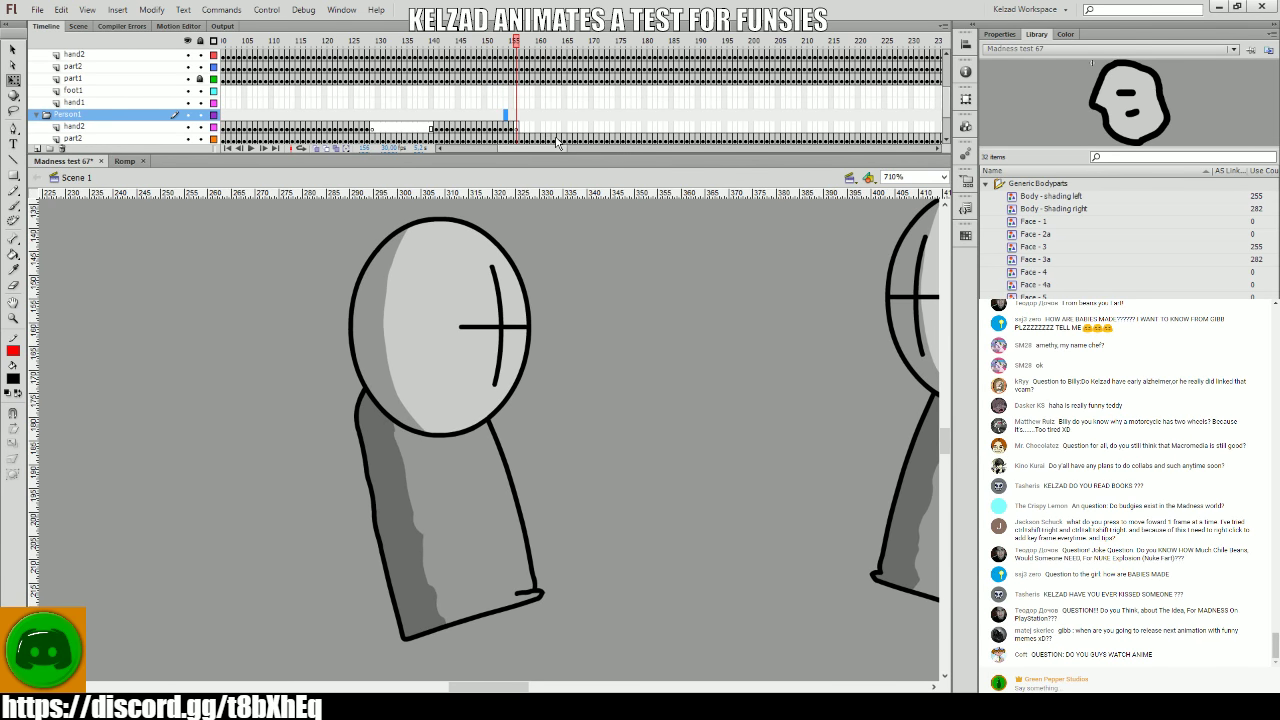
click(518, 128)
scroll(524, 112, down, 2)
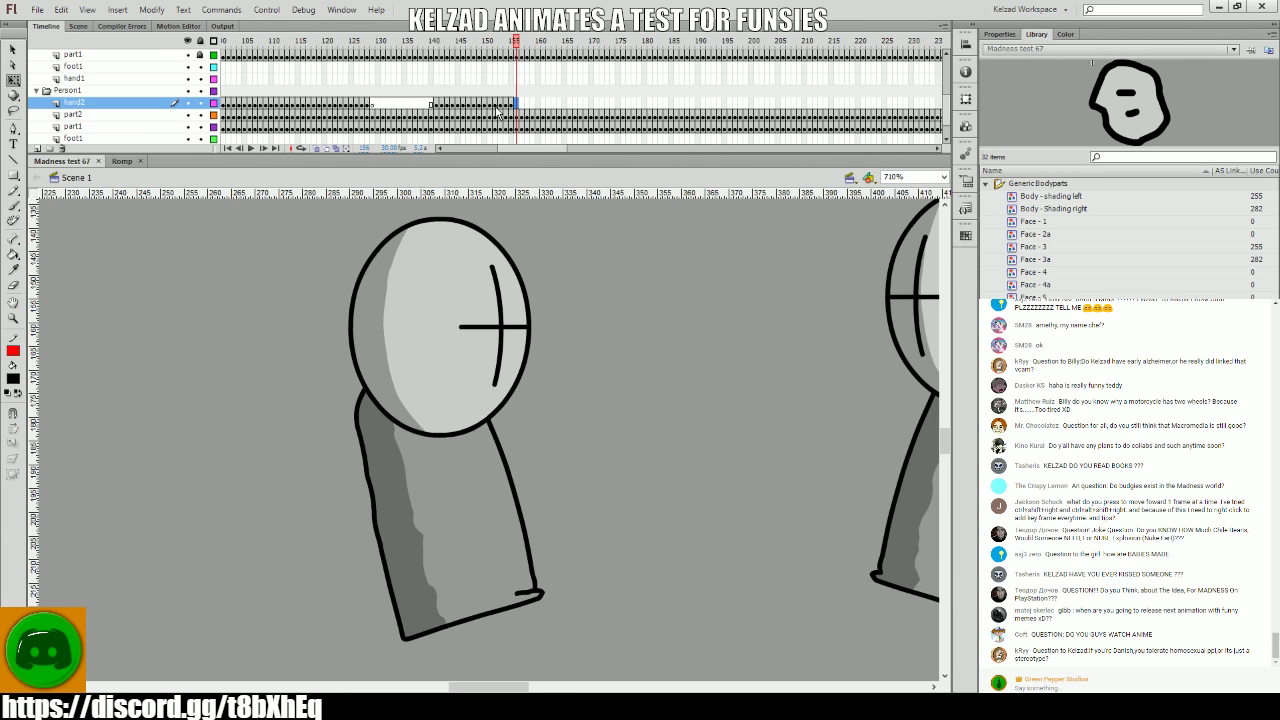
- Go back through frame 139 to frame 1 and select Person2's front fist on the hand1 layer
mouse_move(452, 122)
mouse_down()
mouse_move(391, 105)
mouse_move(443, 95)
mouse_move(447, 75)
mouse_move(430, 114)
mouse_up()
key(.)
click(840, 357)
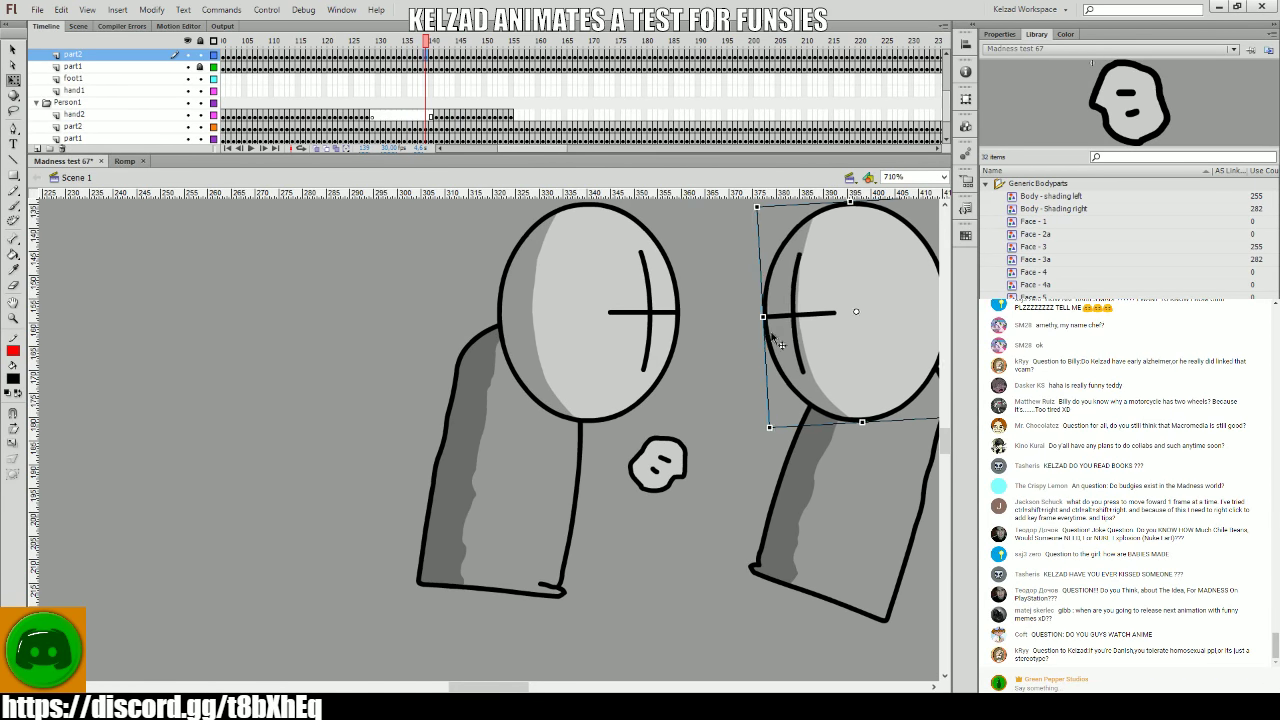
scroll(413, 97, up, 3)
drag(413, 97, 224, 116)
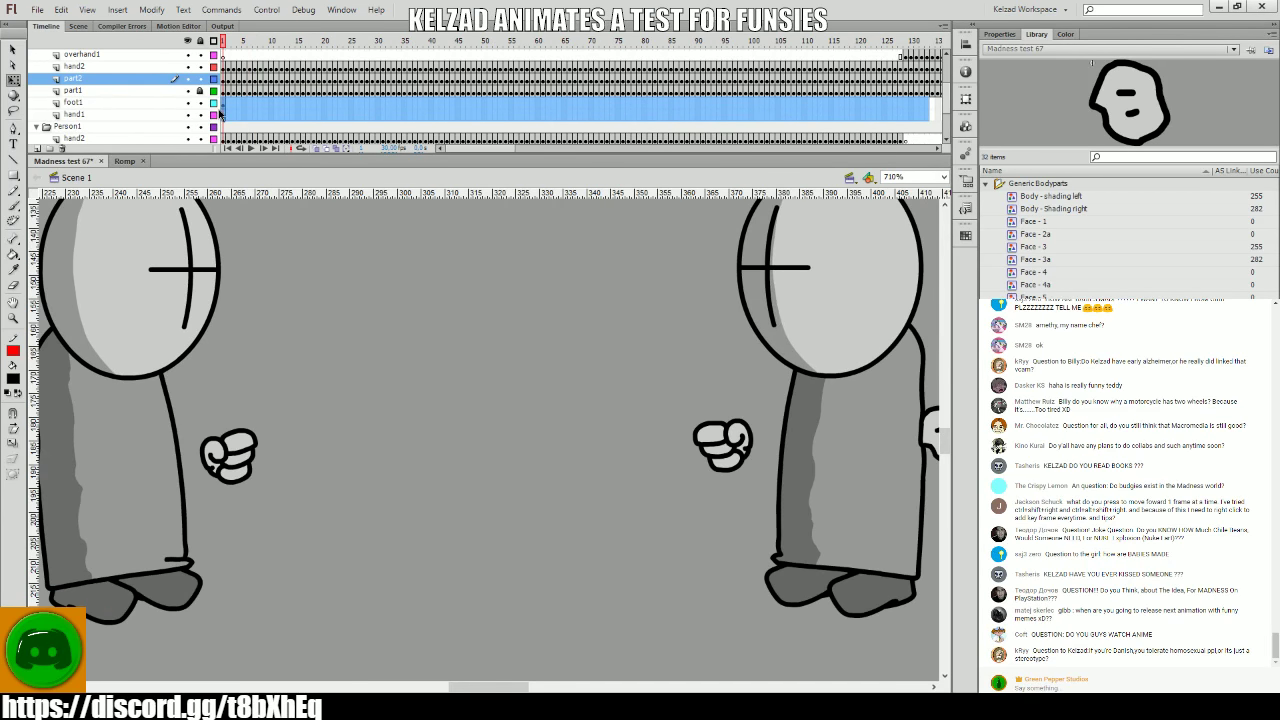
click(225, 115)
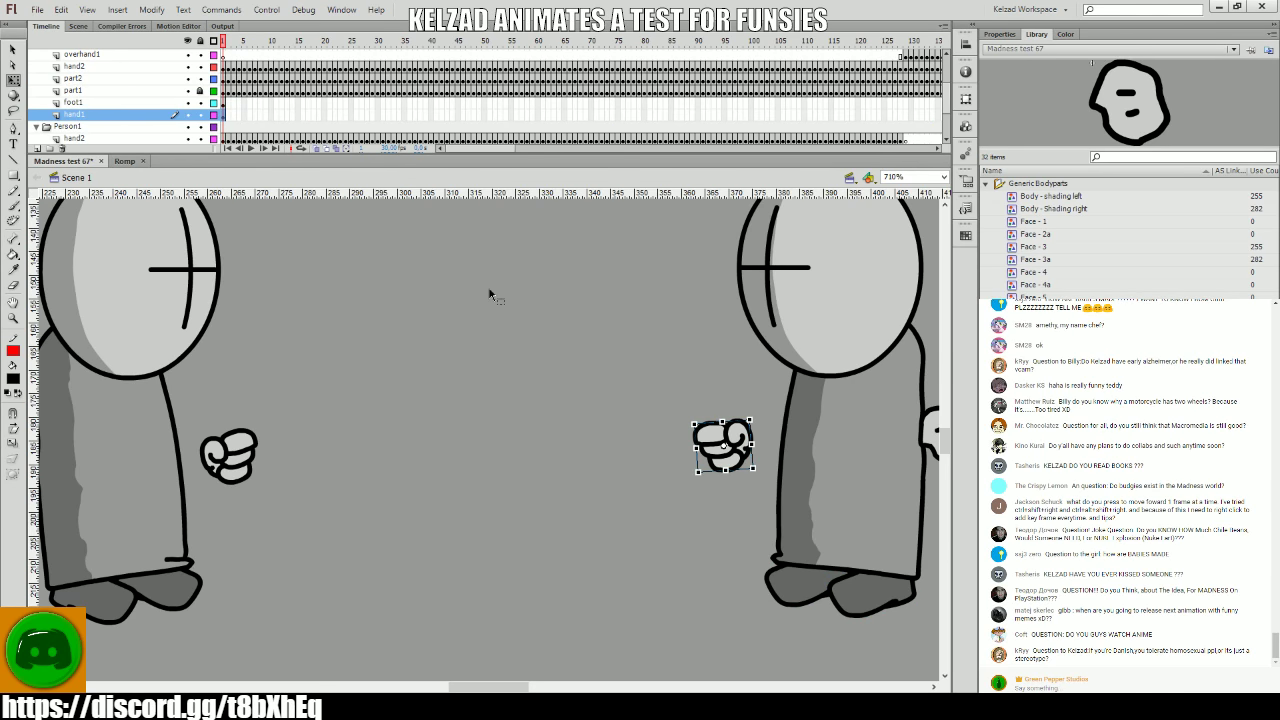
click(473, 327)
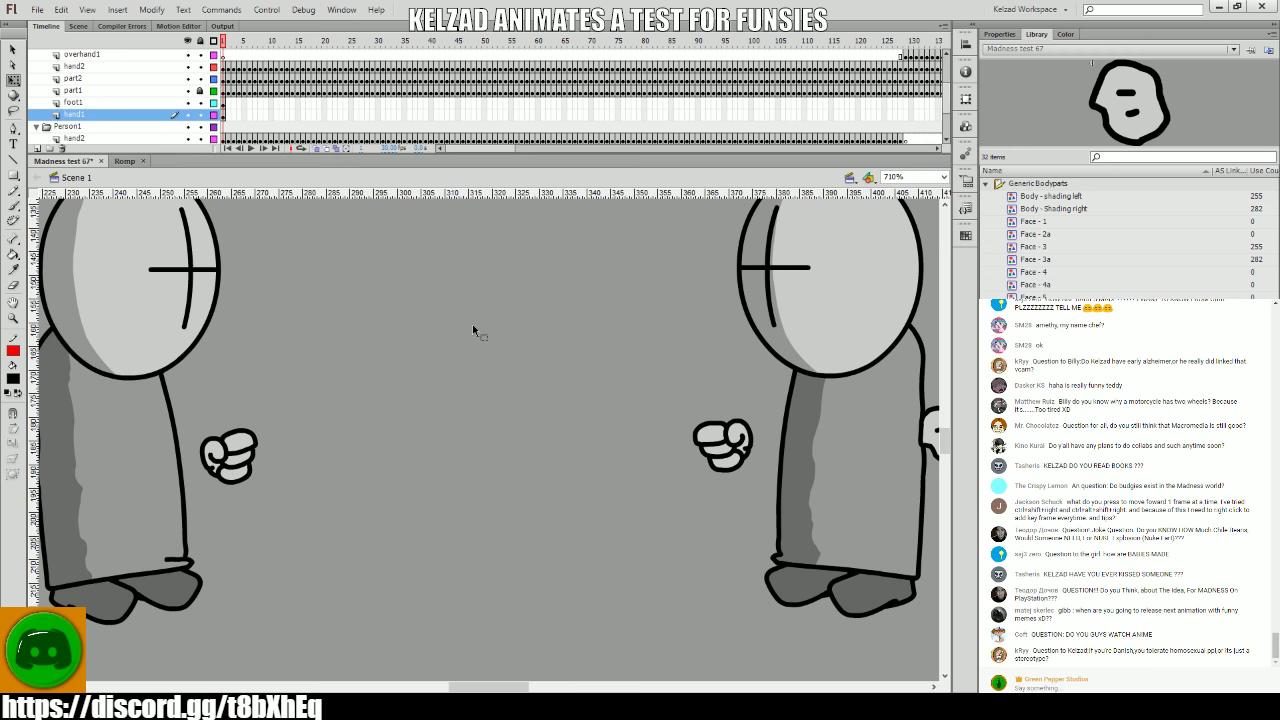
drag(615, 348, 375, 333)
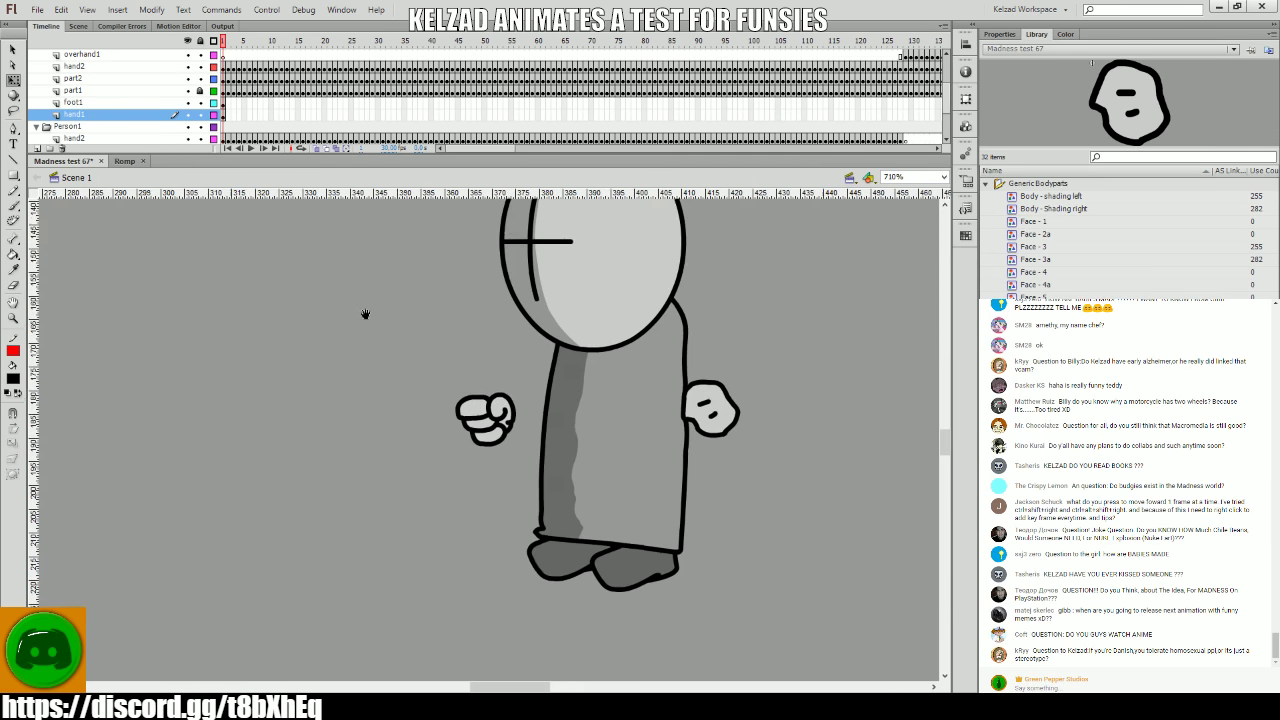
click(482, 431)
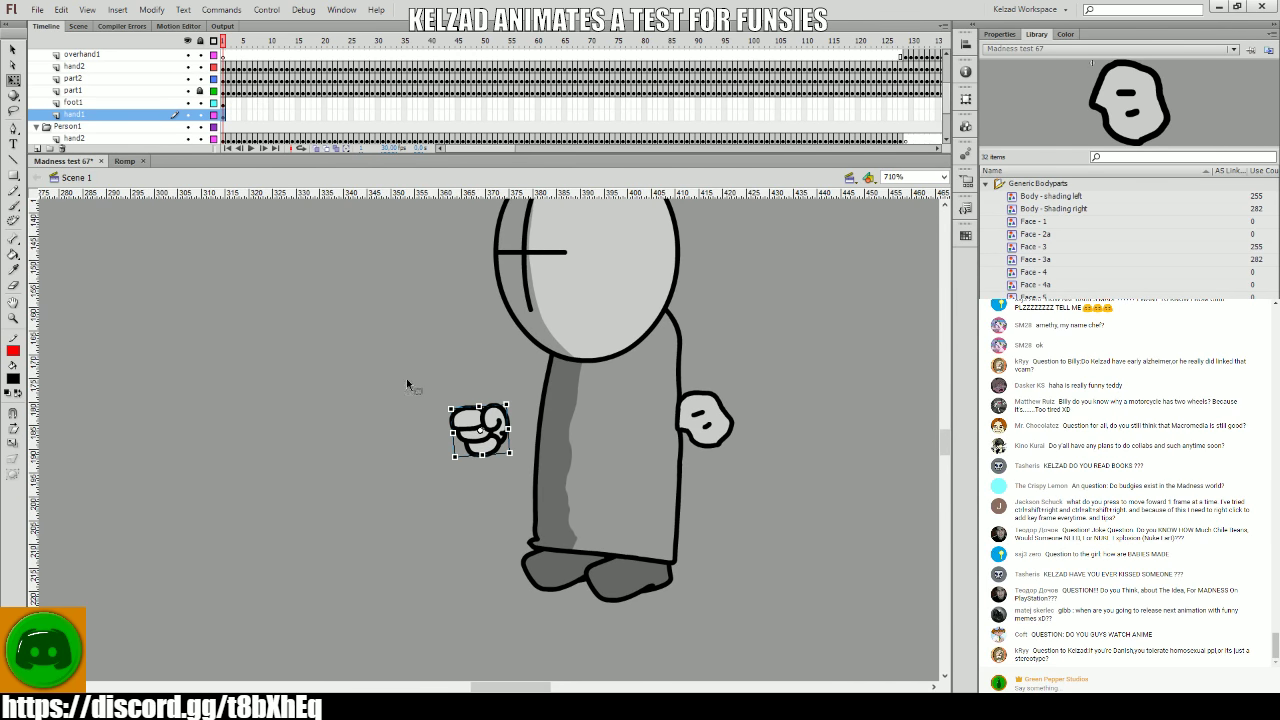
- Keyframe Person2's fist on the hand1 layer on every frame from 2 to 21, moving it toward Person1 along with the body
drag(308, 103, 223, 88)
key(ctrl+z)
key(period)
key(comma)
key(period)
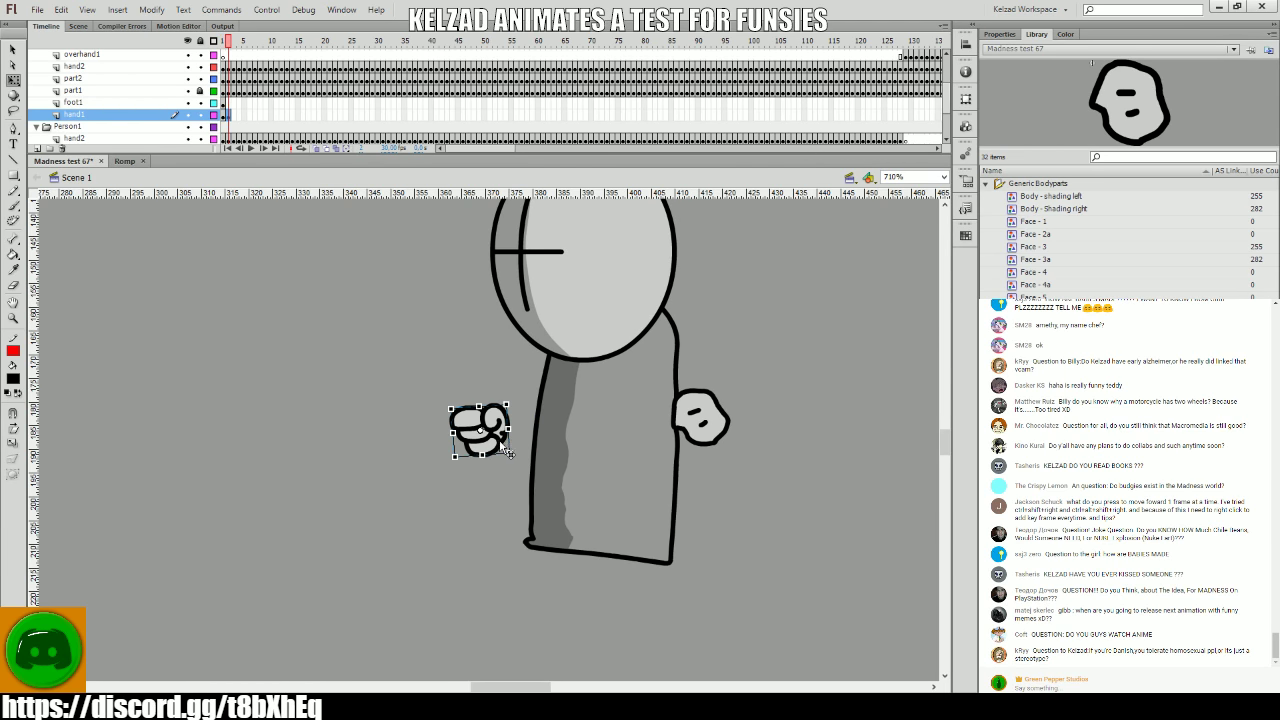
key(F6)
drag(504, 453, 386, 466)
key(F6)
key(F6)
key(F6)
key(F6)
key(Left)
key(F6)
key(F6)
key(F6)
key(F6)
key(F6)
key(F6)
key(F6)
key(F6)
key(F6)
key(F6)
key(F6)
key(F6)
key(F6)
key(F6)
- Compare the position of Person2's hand1 fist between frames 20 and 21
key(comma)
key(period)
key(comma)
key(period)
key(comma)
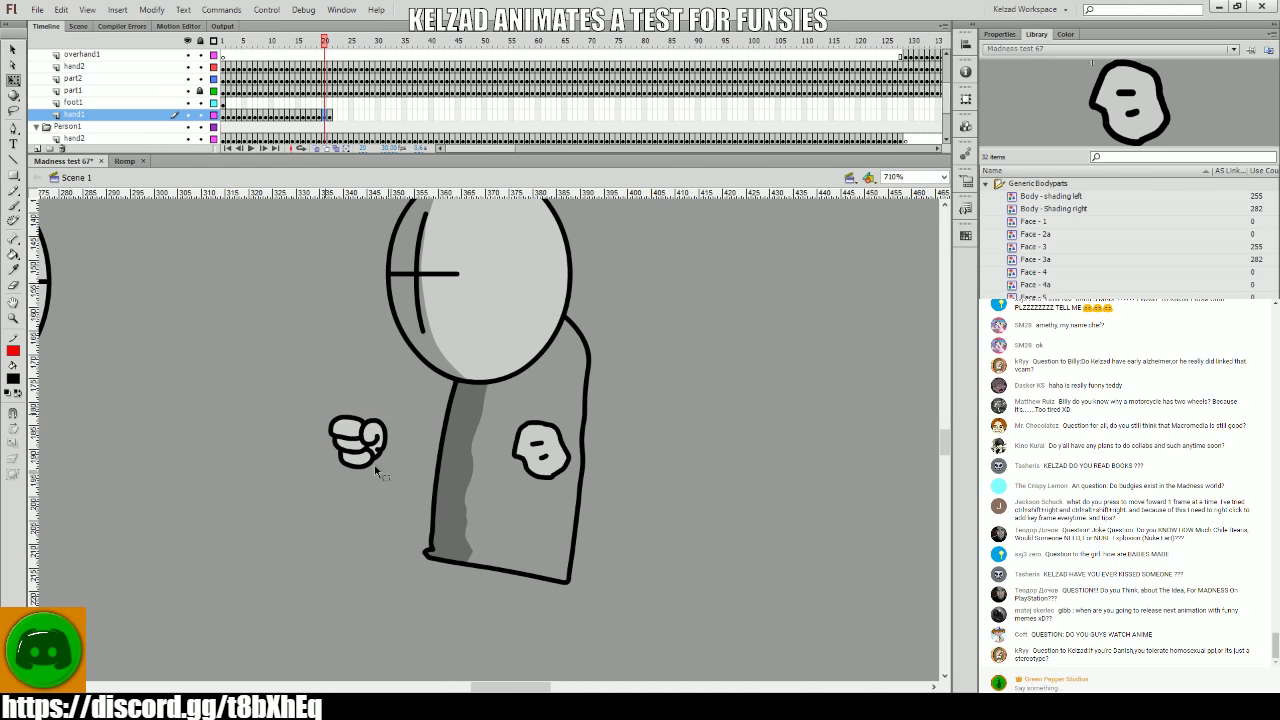
key(period)
key(comma)
key(period)
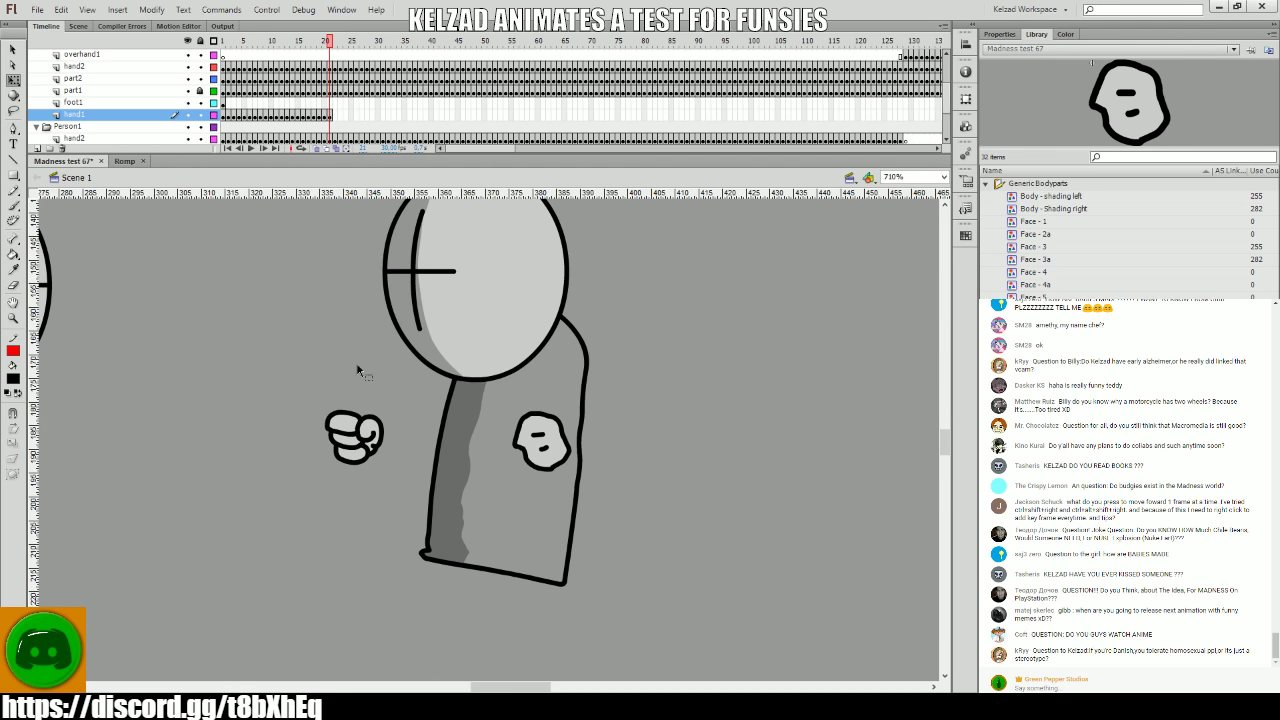
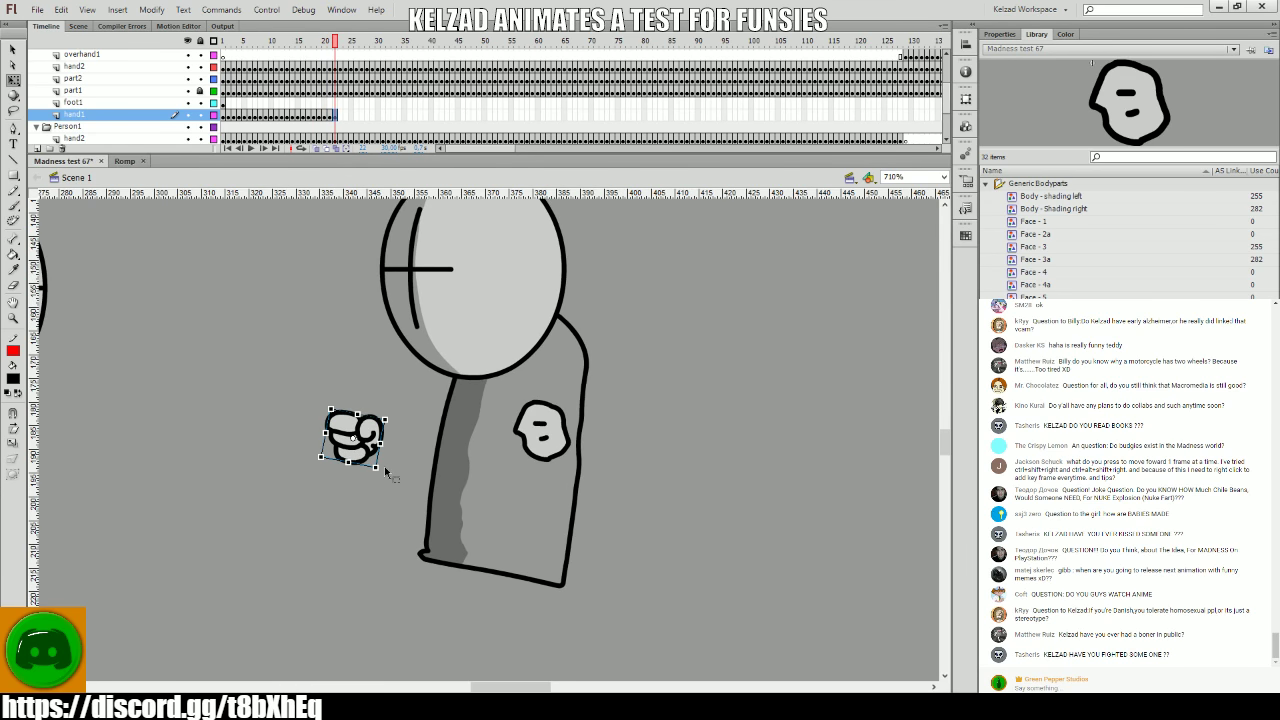
- Keyframe Person2's hand1 fist on frames 22 to 24, raising it slightly with the body
key(F6)
drag(386, 471, 370, 460)
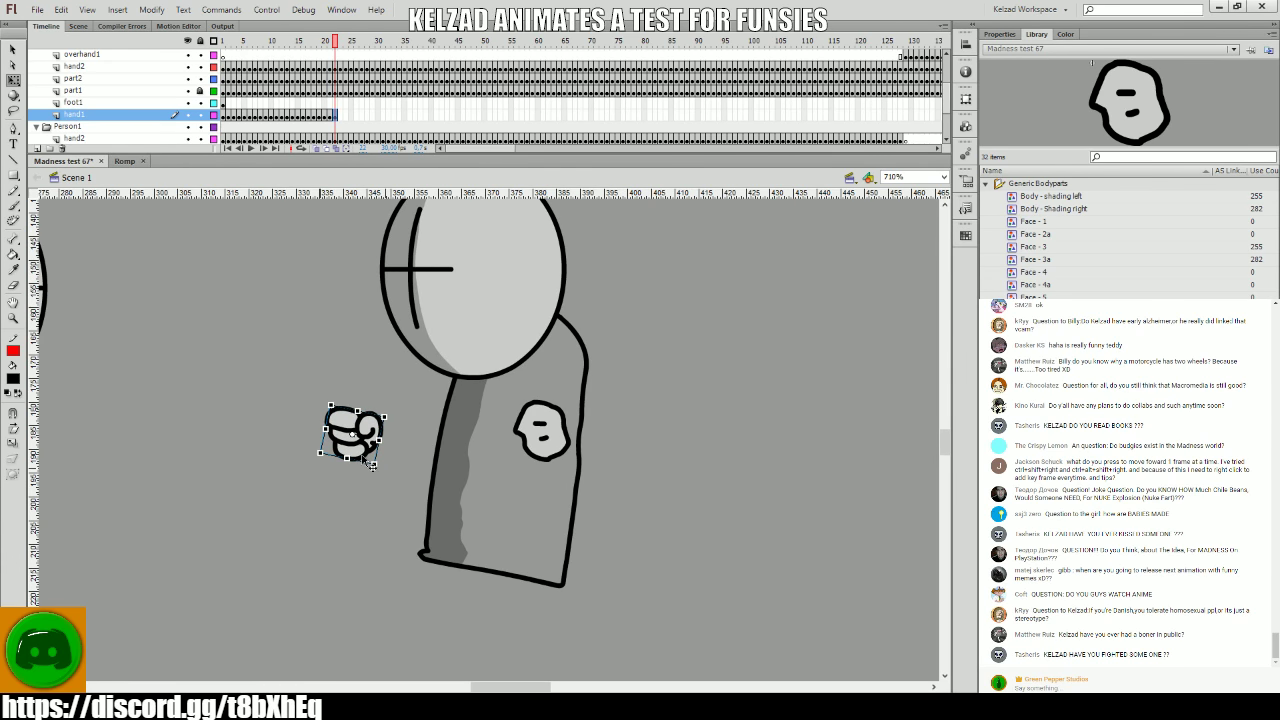
key(F6)
key(F6)
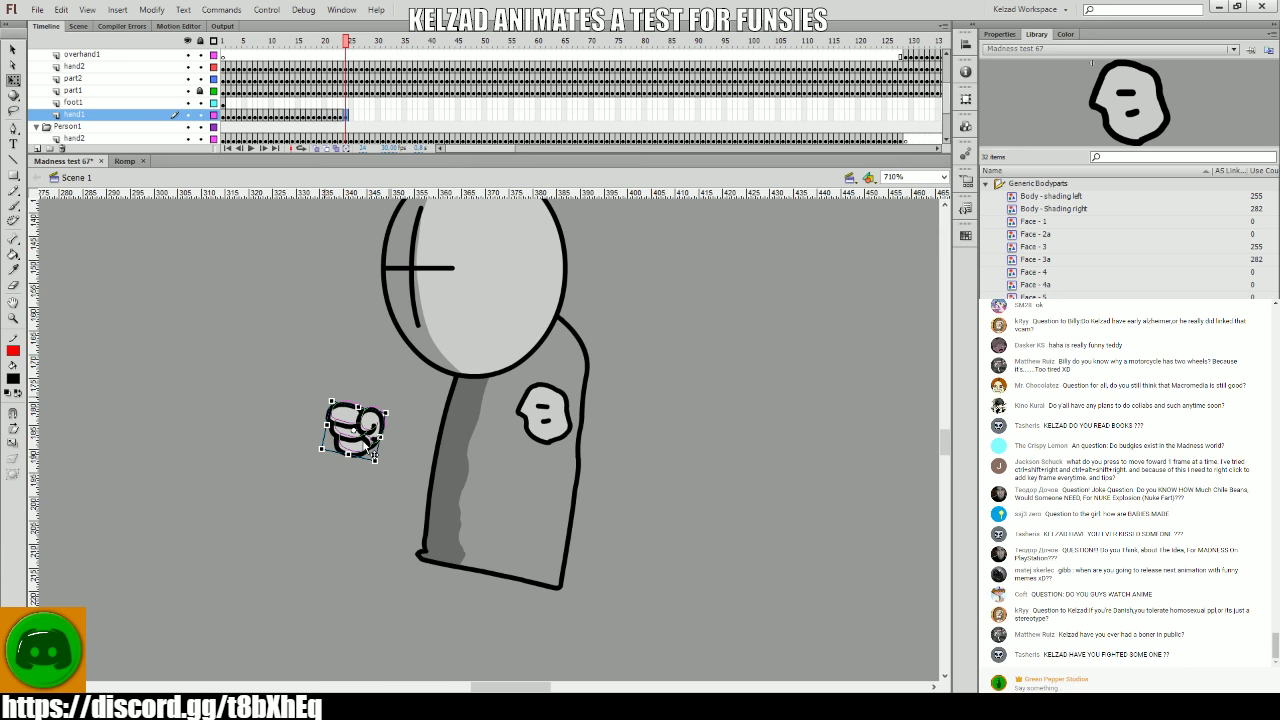
- Keyframe Person2's hand1 fist on every frame from 25 to 37, moving it back away from Person1 with the body
key(F6)
drag(375, 455, 474, 466)
key(F6)
key(F6)
key(F6)
key(F6)
key(F6)
key(F6)
key(F6)
key(F6)
key(F6)
key(F6)
key(F6)
key(F6)
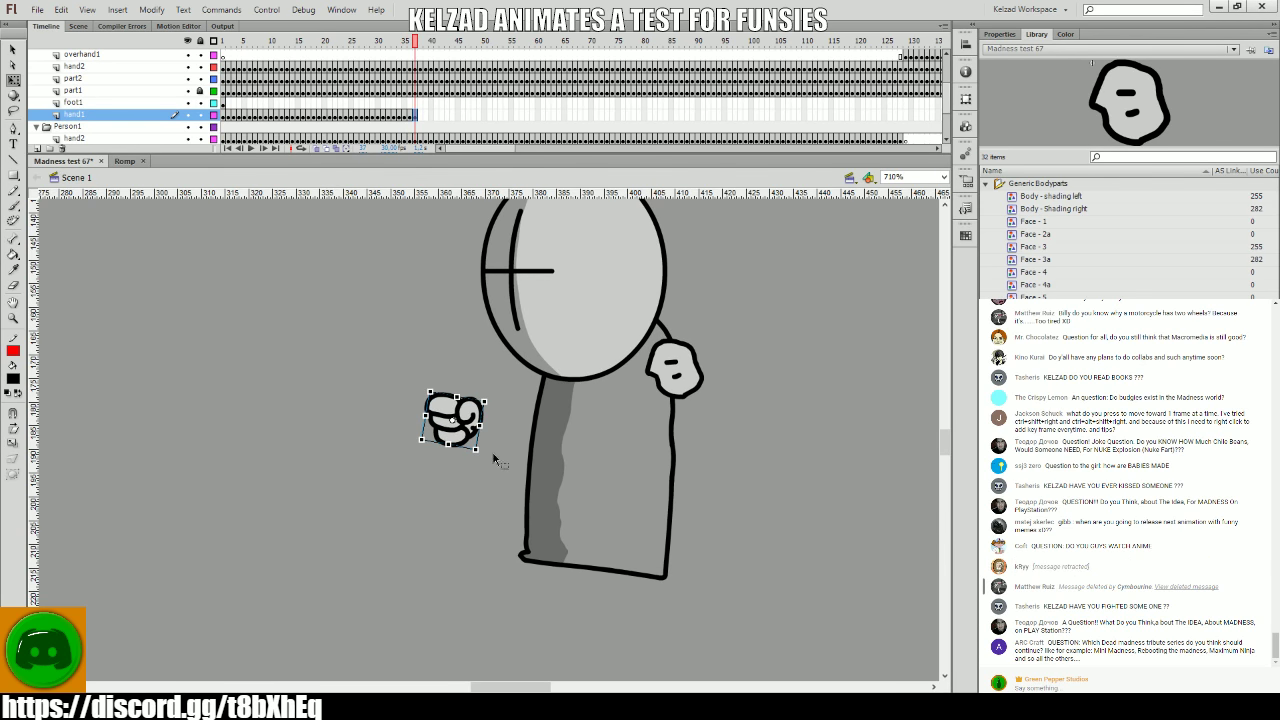
- Continue keyframing Person2's hand1 fist on frames 38 to 51, following the body farther from Person1, and save the file
key(F6)
drag(481, 442, 578, 452)
key(F6)
key(F6)
key(F6)
key(F6)
key(F6)
key(F6)
key(F6)
key(F6)
key(F6)
key(F6)
key(F6)
key(F6)
key(F6)
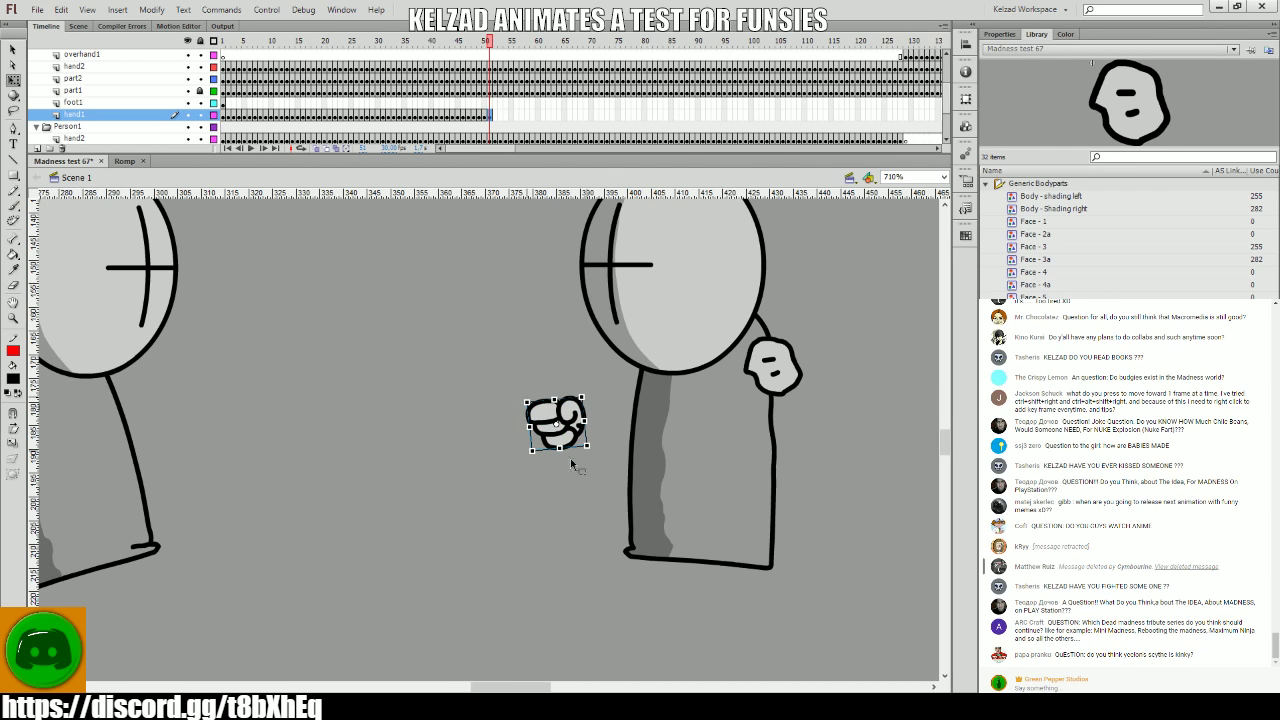
click(489, 490)
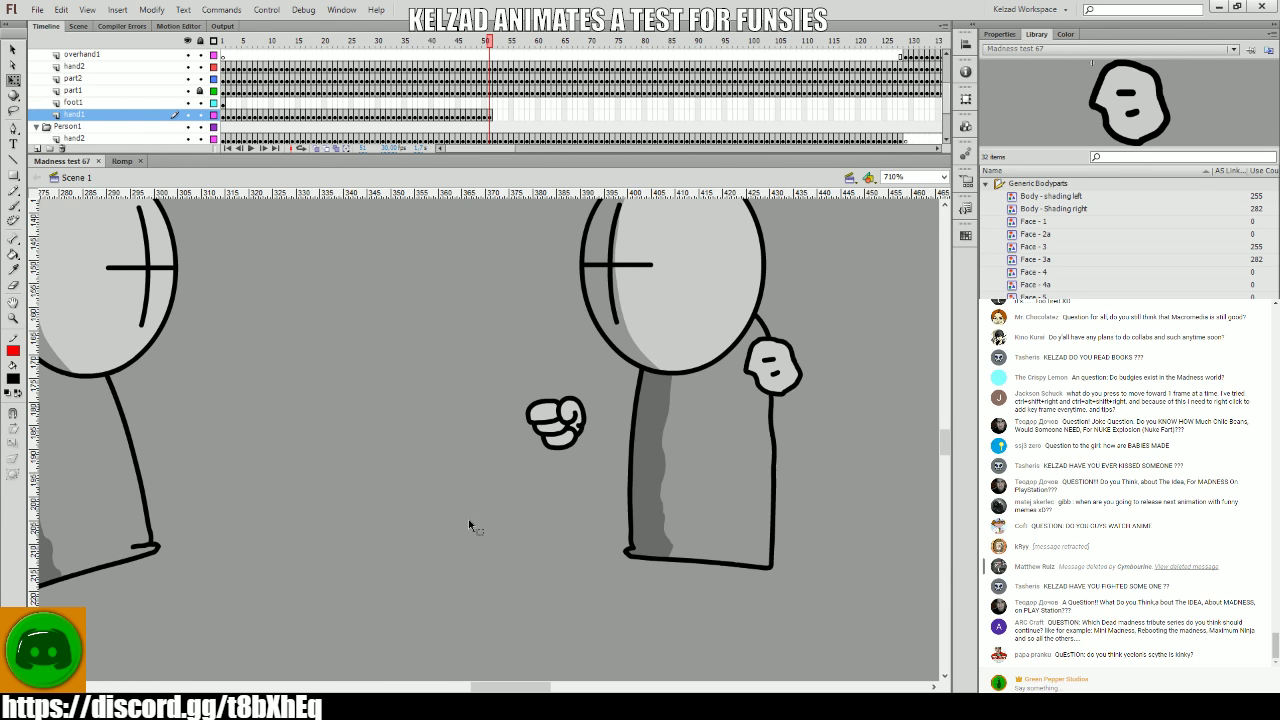
- Keyframe Person2's hand1 fist on frames 52 and 53, nudging it slightly closer to the body on each
drag(448, 501, 271, 551)
click(393, 468)
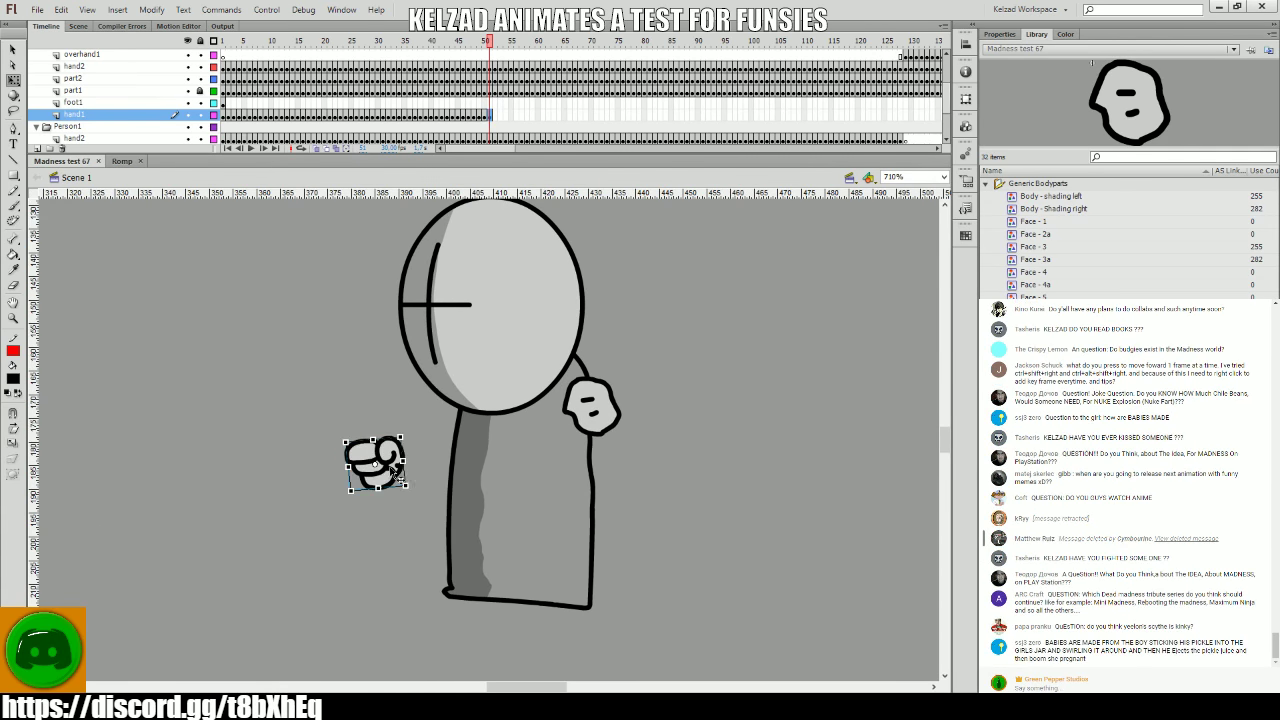
key(F6)
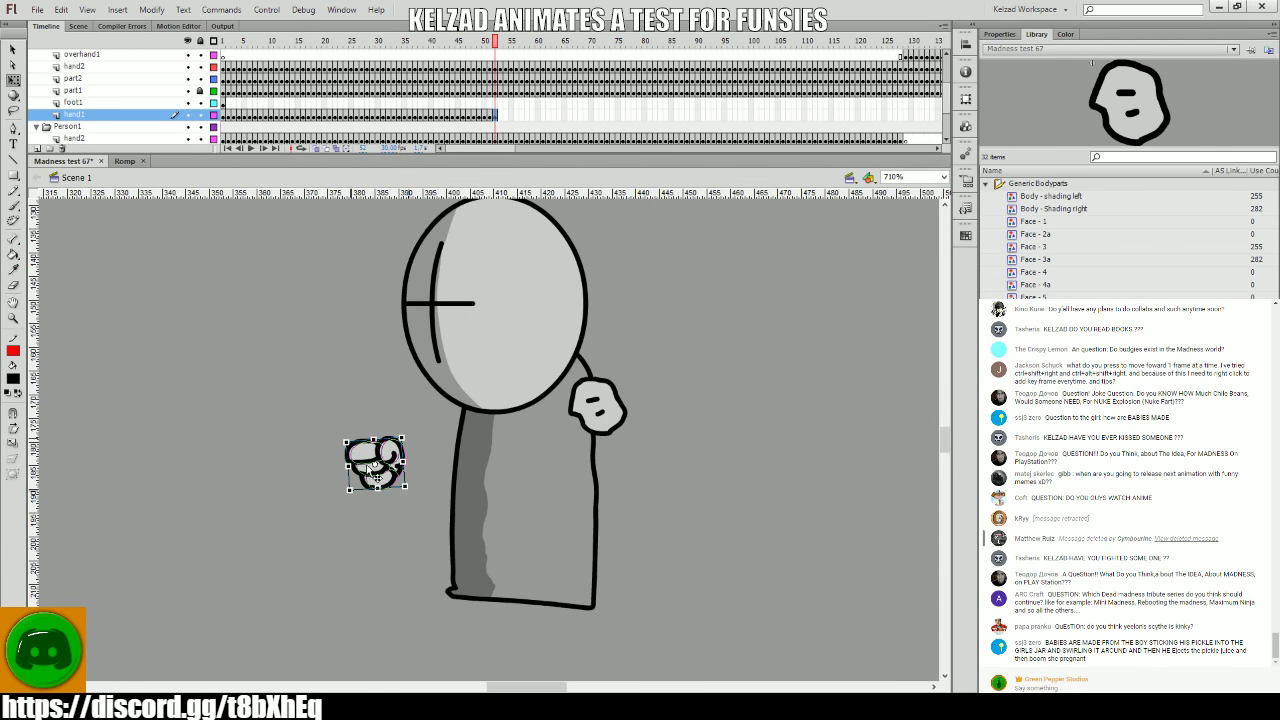
drag(377, 478, 381, 479)
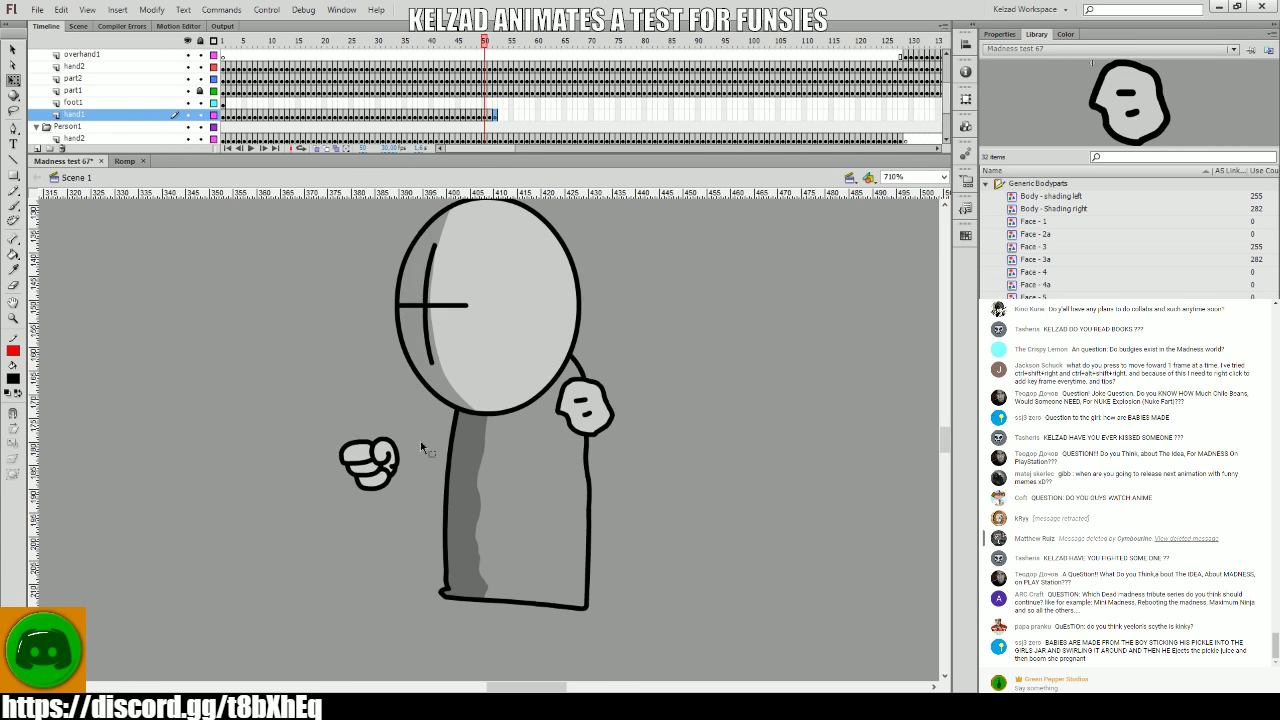
key(F6)
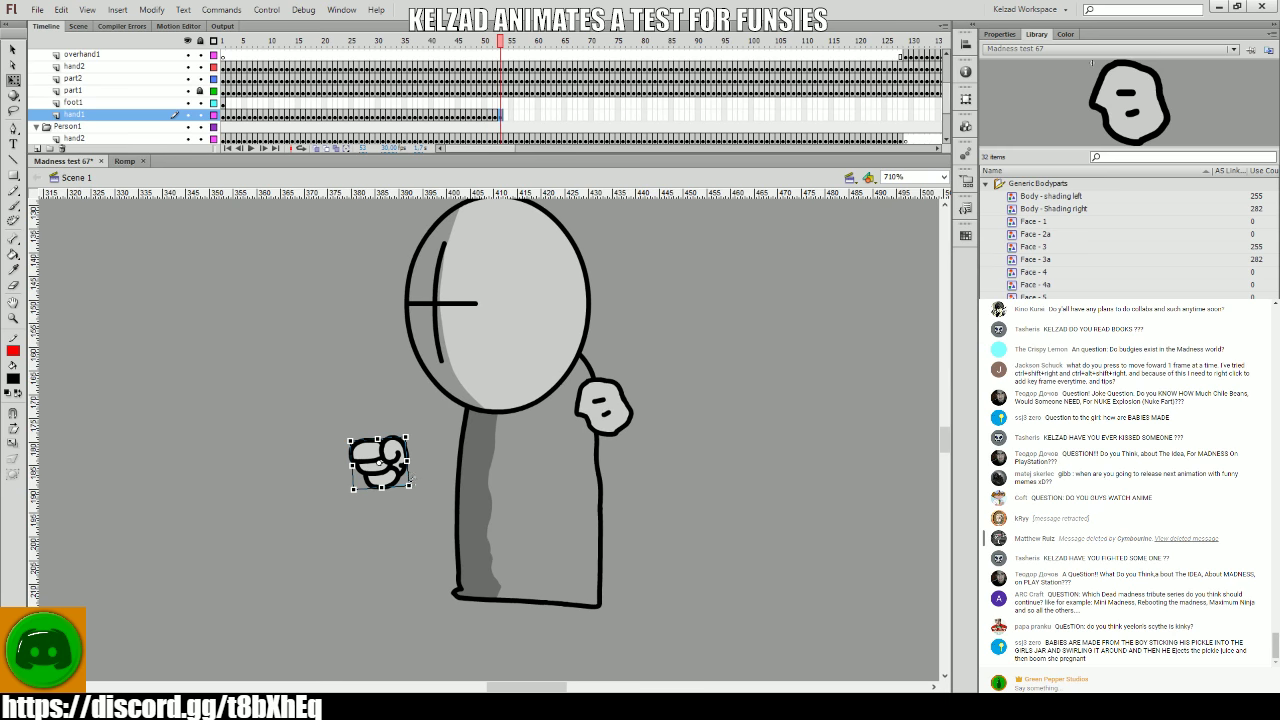
drag(415, 481, 414, 480)
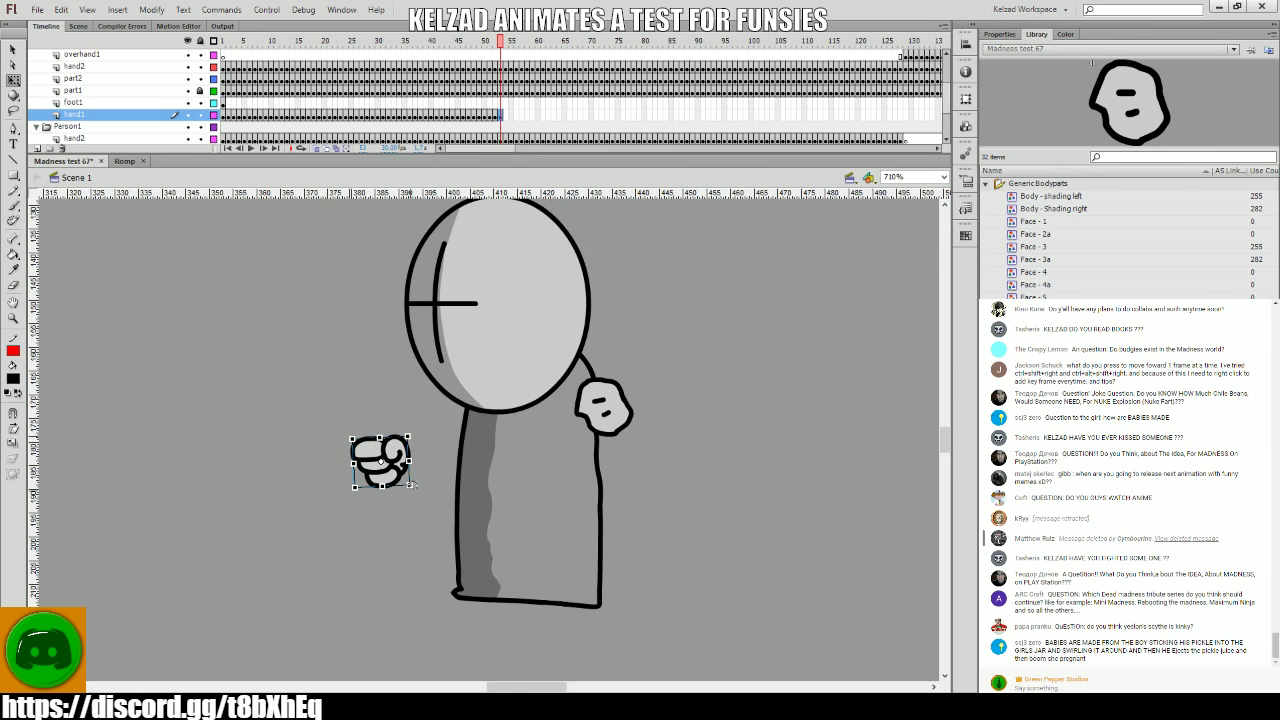
click(408, 494)
click(392, 468)
drag(411, 486, 425, 479)
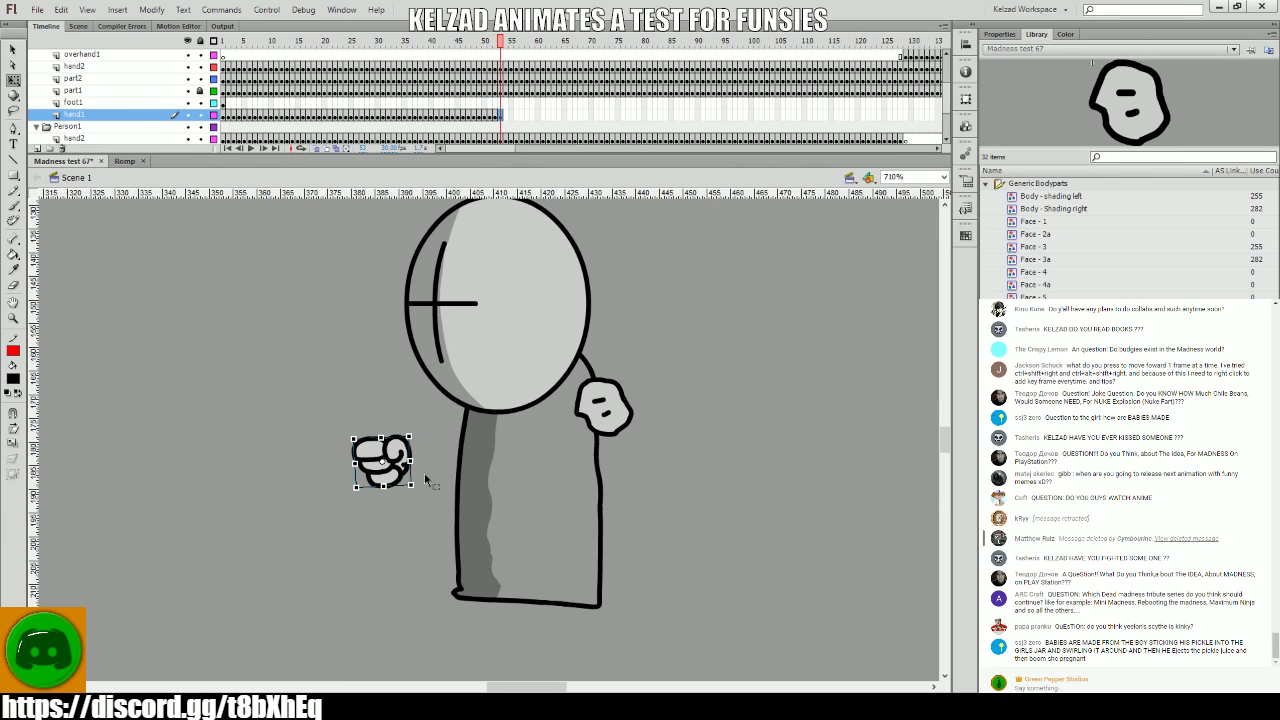
- Step back through the newest hand1 keyframes and replay the animation from about frame 35 to review the fist's motion
key(comma)
key(period)
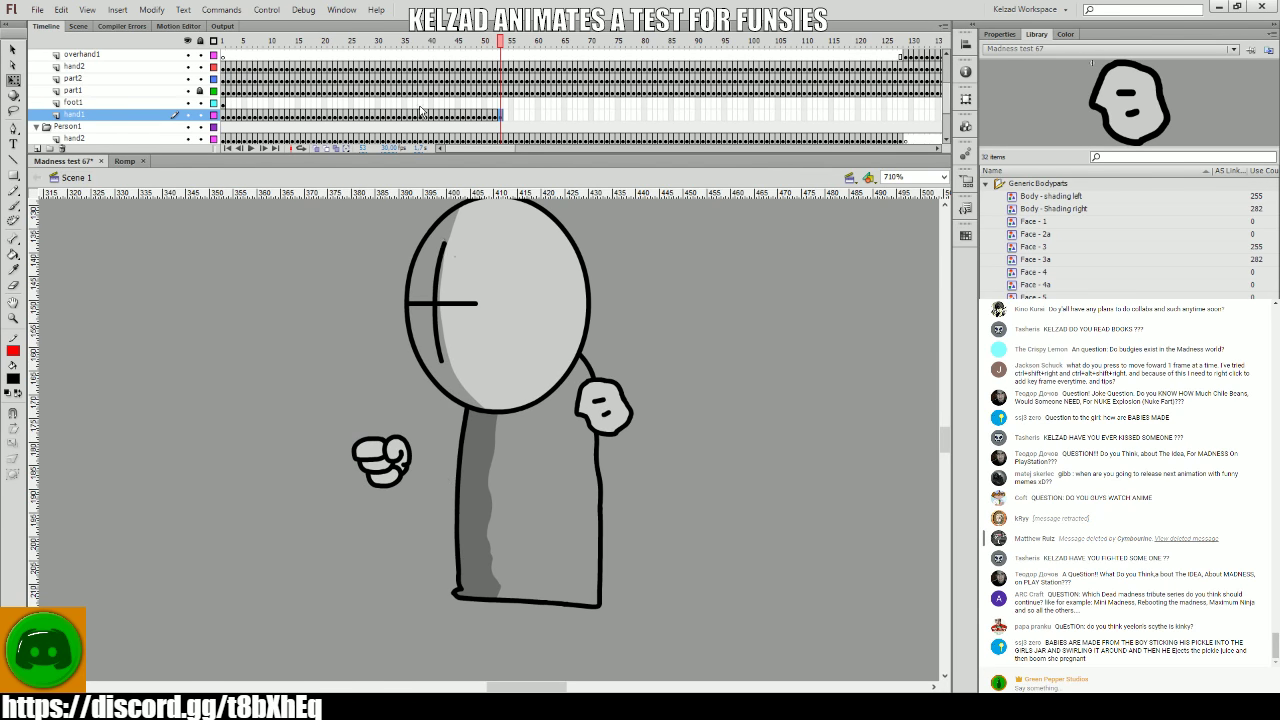
key(comma)
key(comma)
key(period)
key(comma)
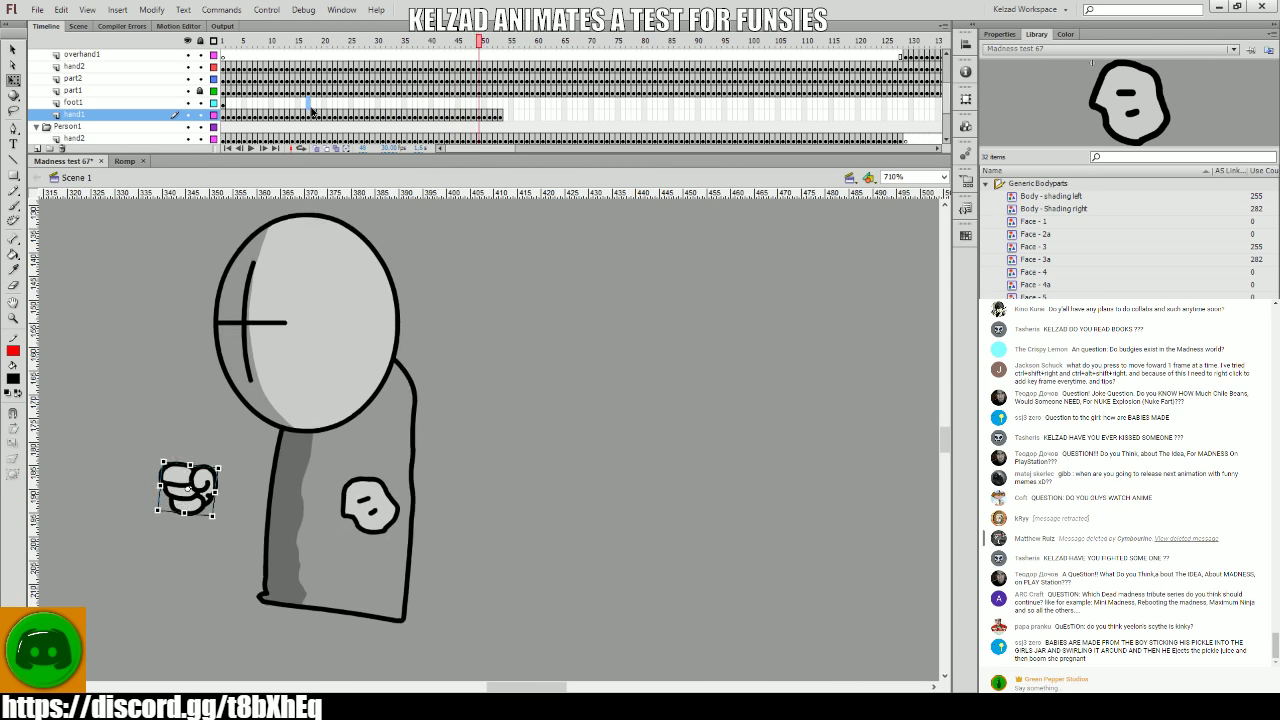
click(404, 108)
key(Return)
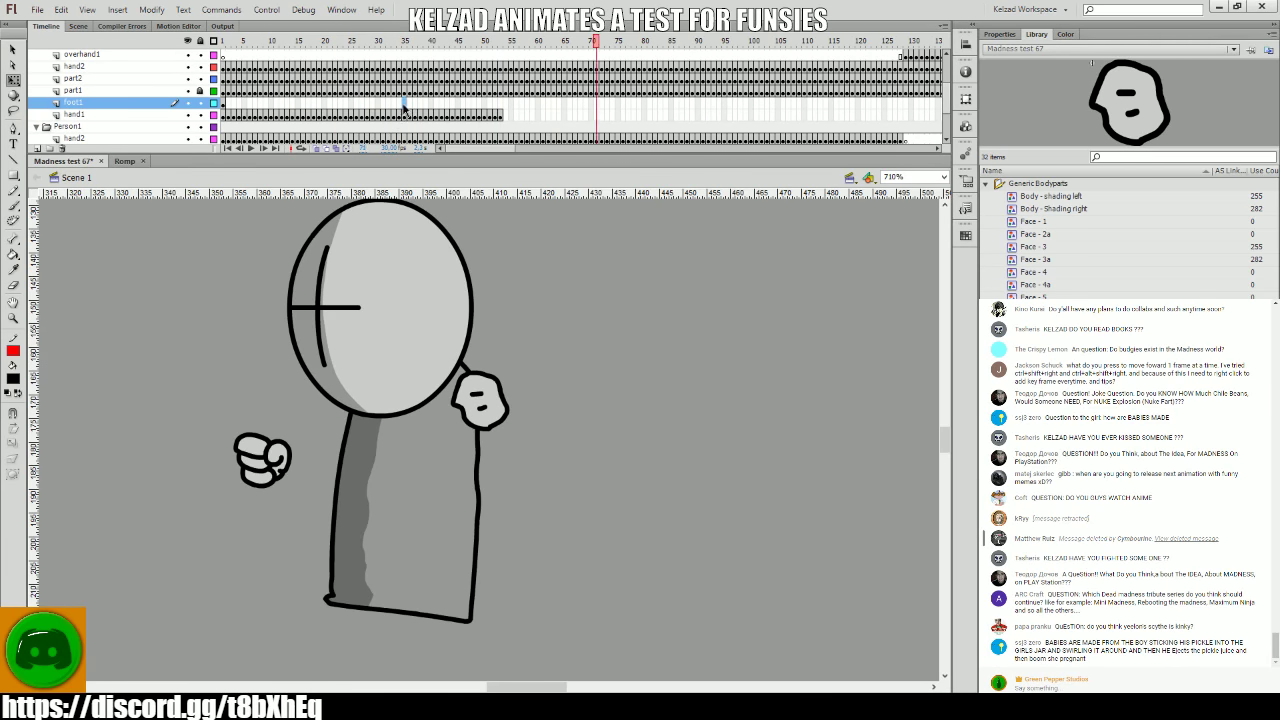
- Step through frames 48 to 53 to examine the fist's motion at the end of the hand1 keyframes
click(404, 108)
click(474, 112)
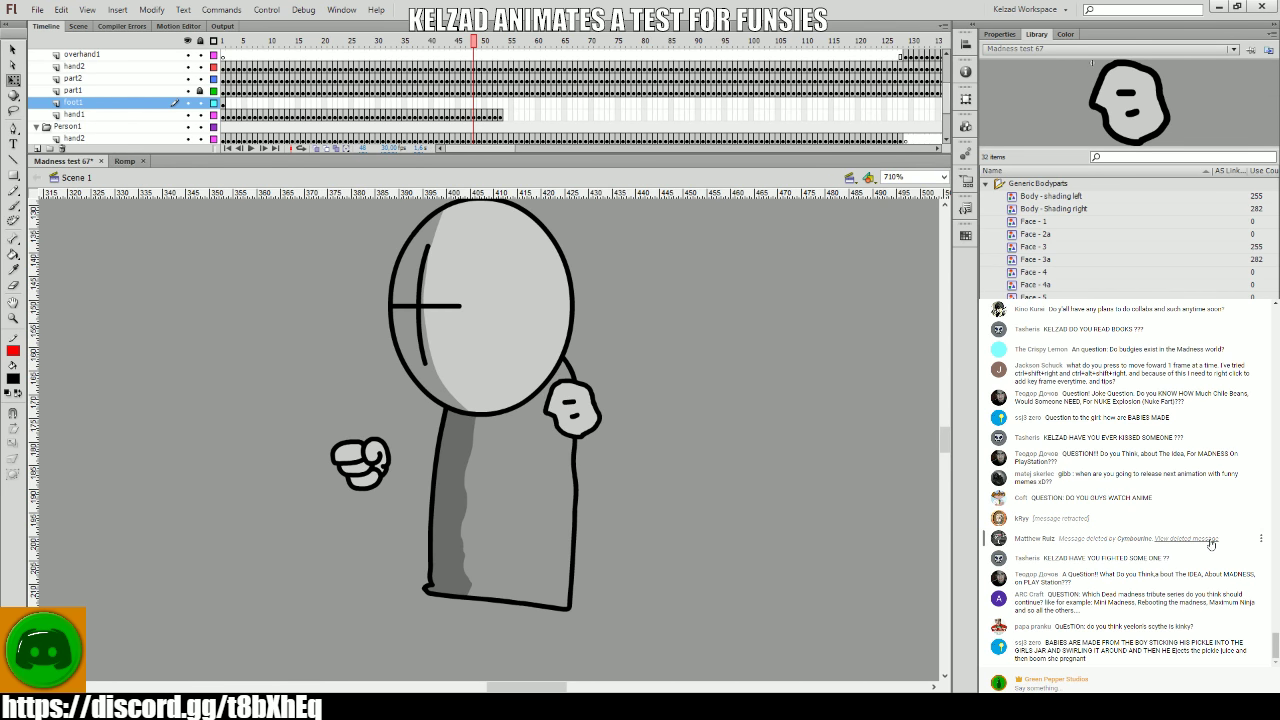
key(period)
key(period)
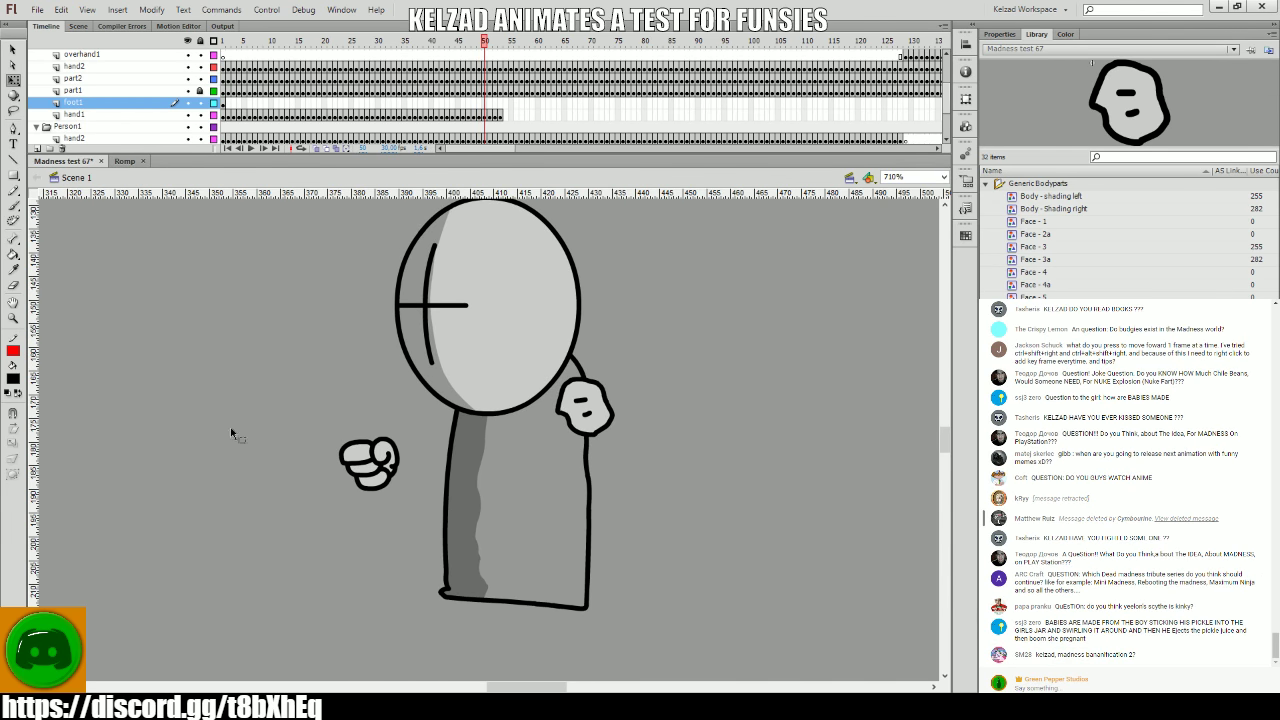
key(period)
key(period)
key(period)
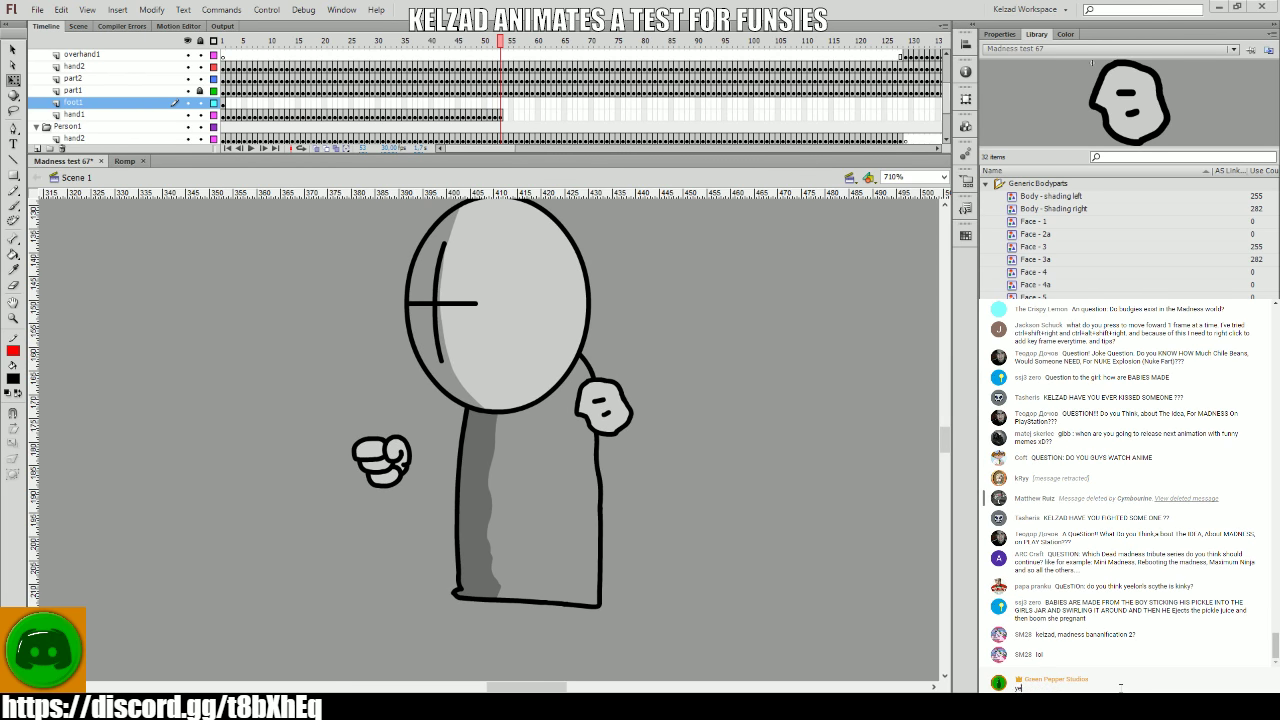
- Reply "yes" in the live chat
text(e)
key(Return)
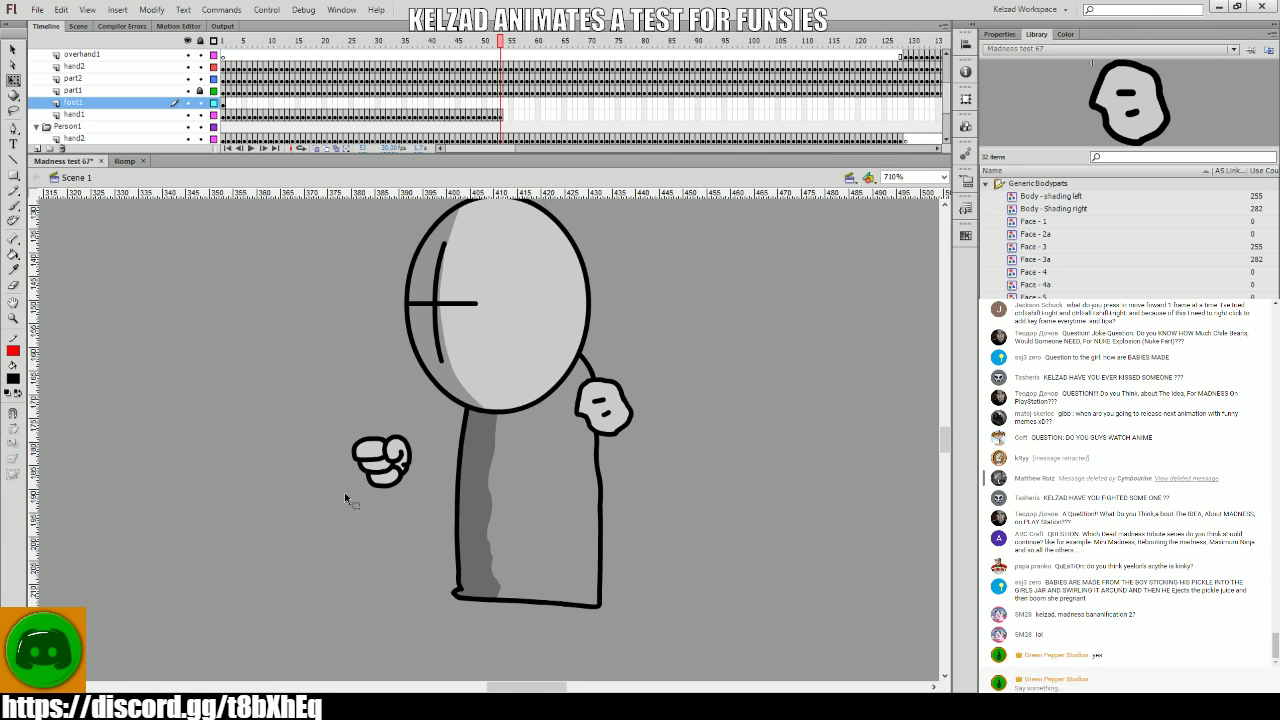
- Extend the hand1 layer from its last keyframe with keyframes on frames 54 and 55, repositioning the fist to follow the body
key(period)
key(comma)
key(period)
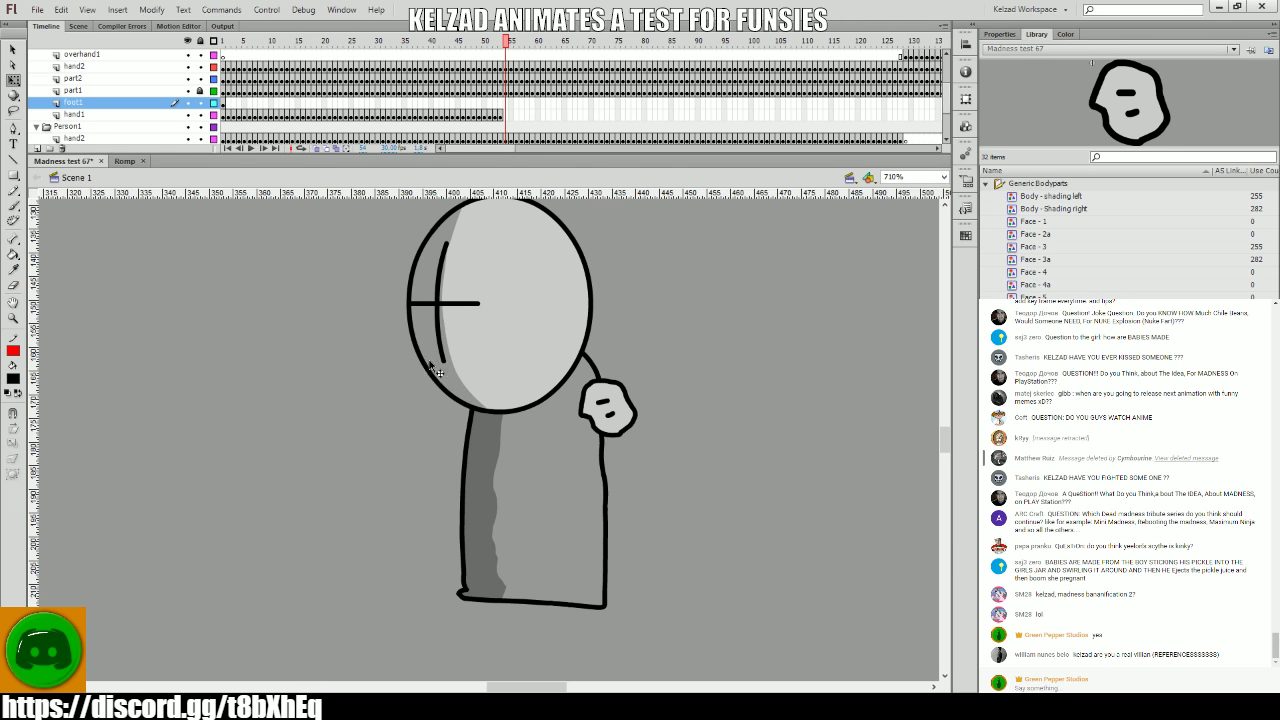
click(505, 117)
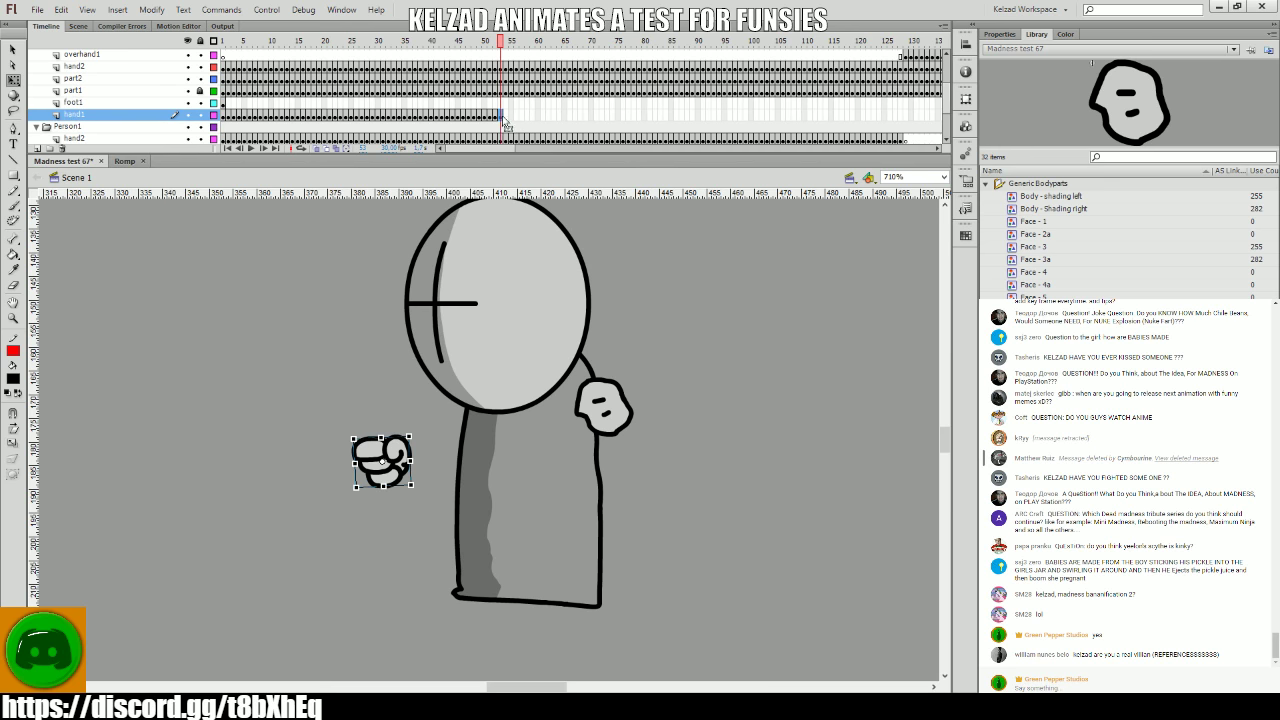
click(363, 343)
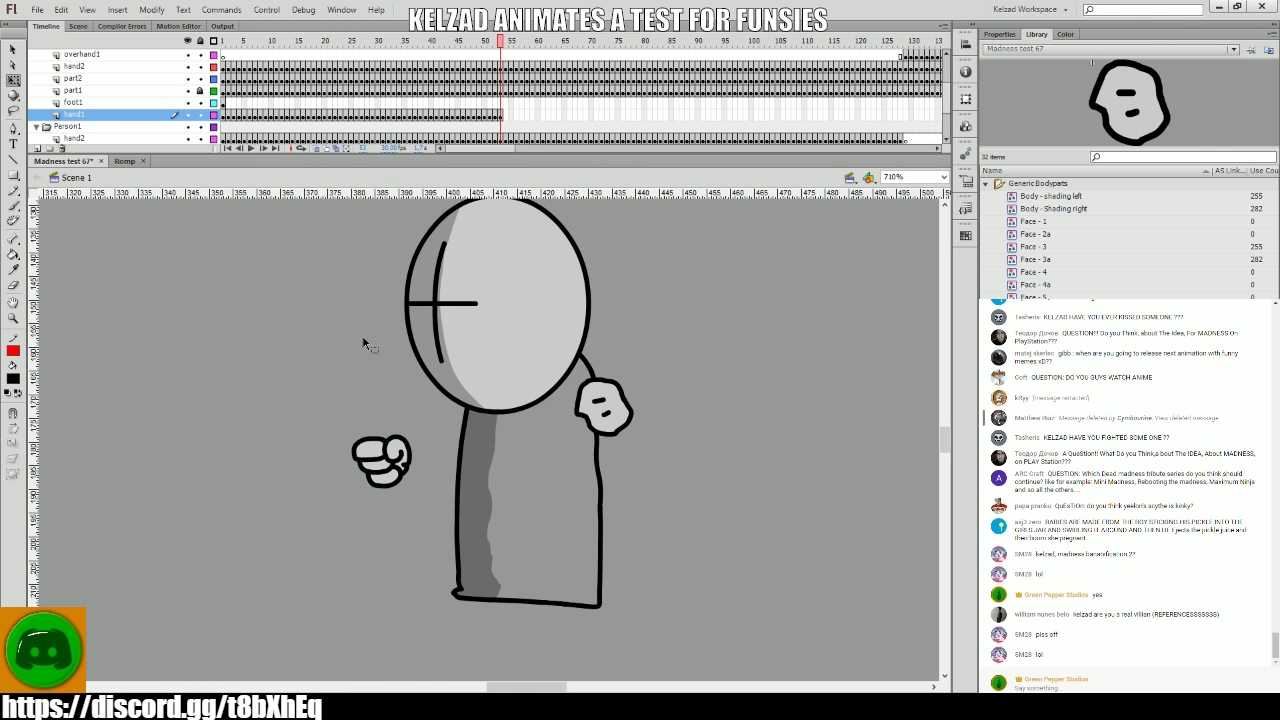
key(.)
click(395, 465)
key(.)
drag(416, 487, 420, 471)
key(.)
key(.)
key(.)
key(.)
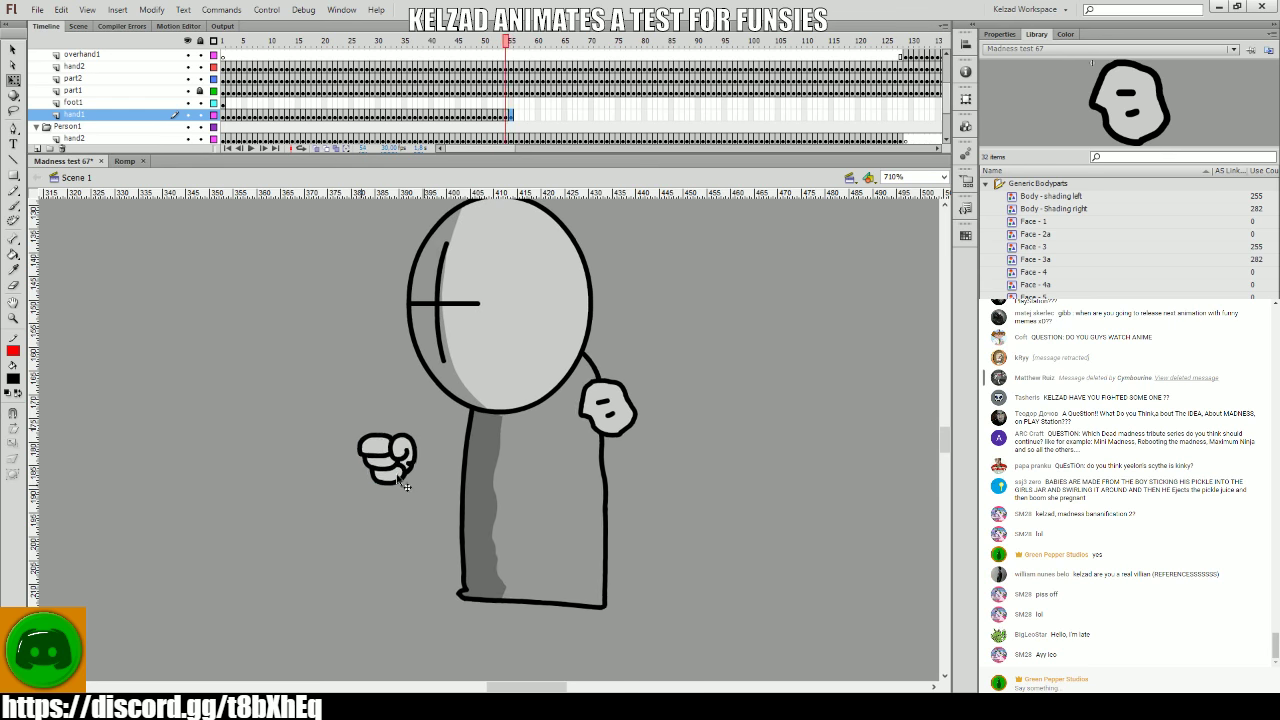
key(.)
- Add hand1 keyframes on frames 56 to 67, moving the fist frame by frame along with the turned figure
click(404, 482)
key(F6)
drag(425, 481, 555, 476)
key(F6)
key(F6)
key(F6)
key(F6)
key(F6)
key(F6)
key(F6)
key(F6)
key(F6)
key(F6)
key(F6)
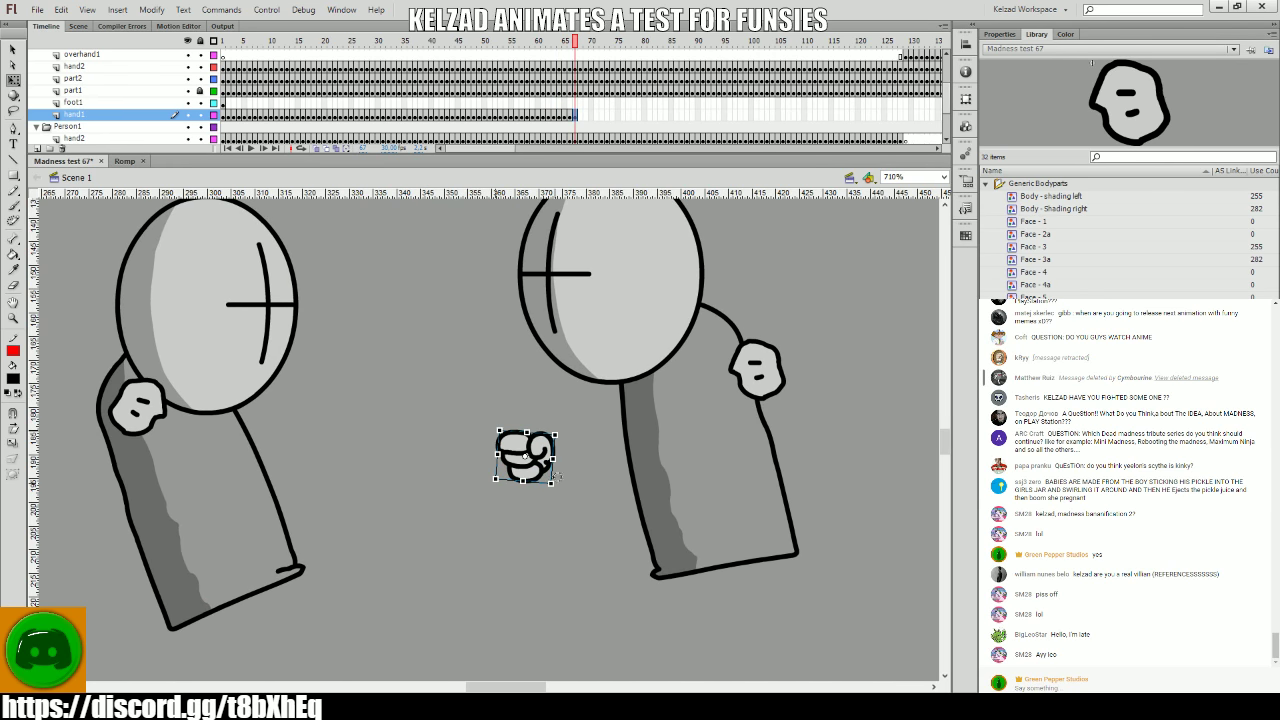
- Flip back and forth through the frames around 67 to check how the fist moves against the body
key(period)
key(period)
key(period)
key(comma)
key(comma)
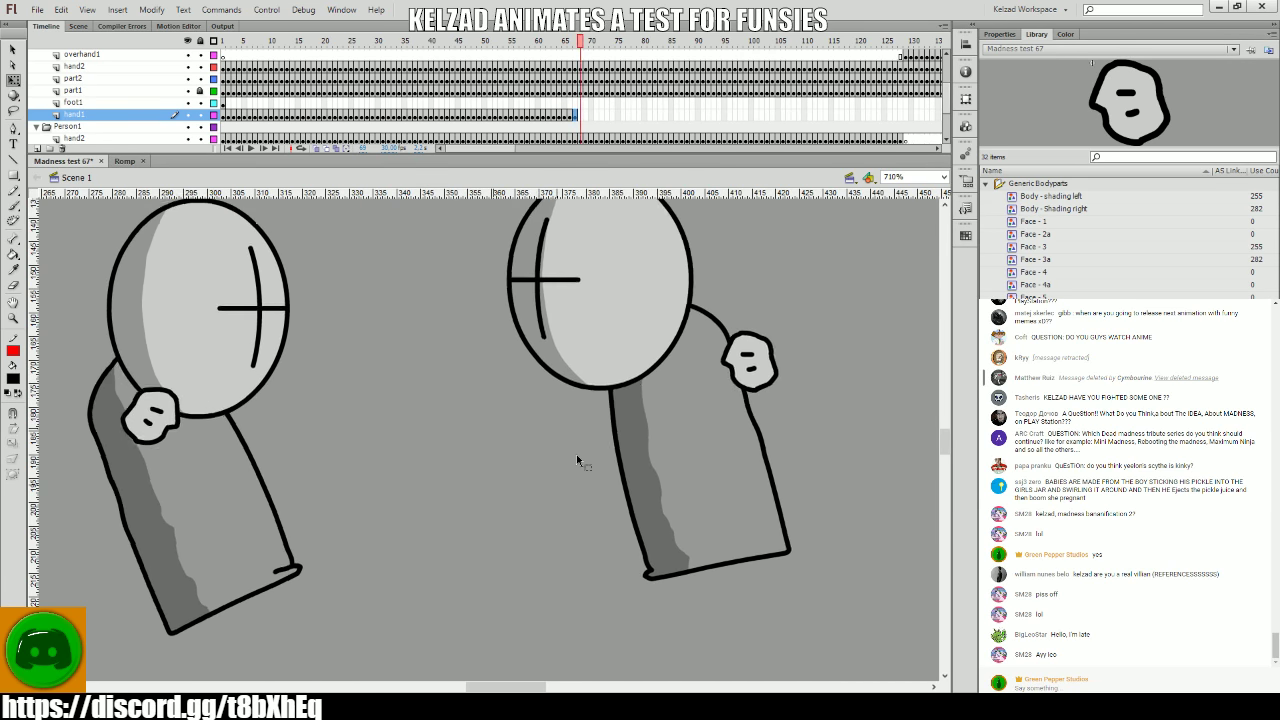
key(comma)
key(period)
key(comma)
key(period)
key(comma)
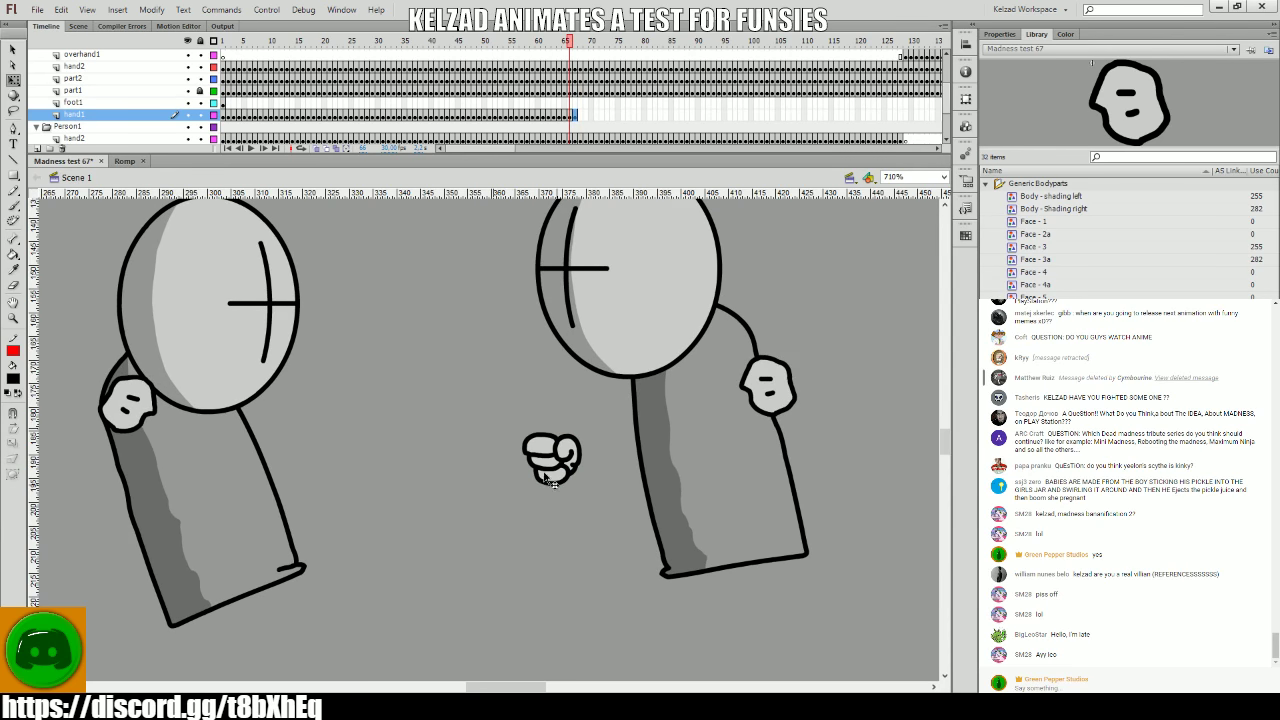
- Add hand1 keyframes on frames 68 to 82, shifting the fist in each so it follows the leaning body
key(F6)
drag(550, 484, 480, 540)
key(F6)
key(F6)
key(F6)
key(F6)
key(F6)
key(F6)
key(F6)
key(F6)
key(F6)
key(F6)
key(F6)
key(F6)
key(F6)
key(F6)
key(F6)
key(F6)
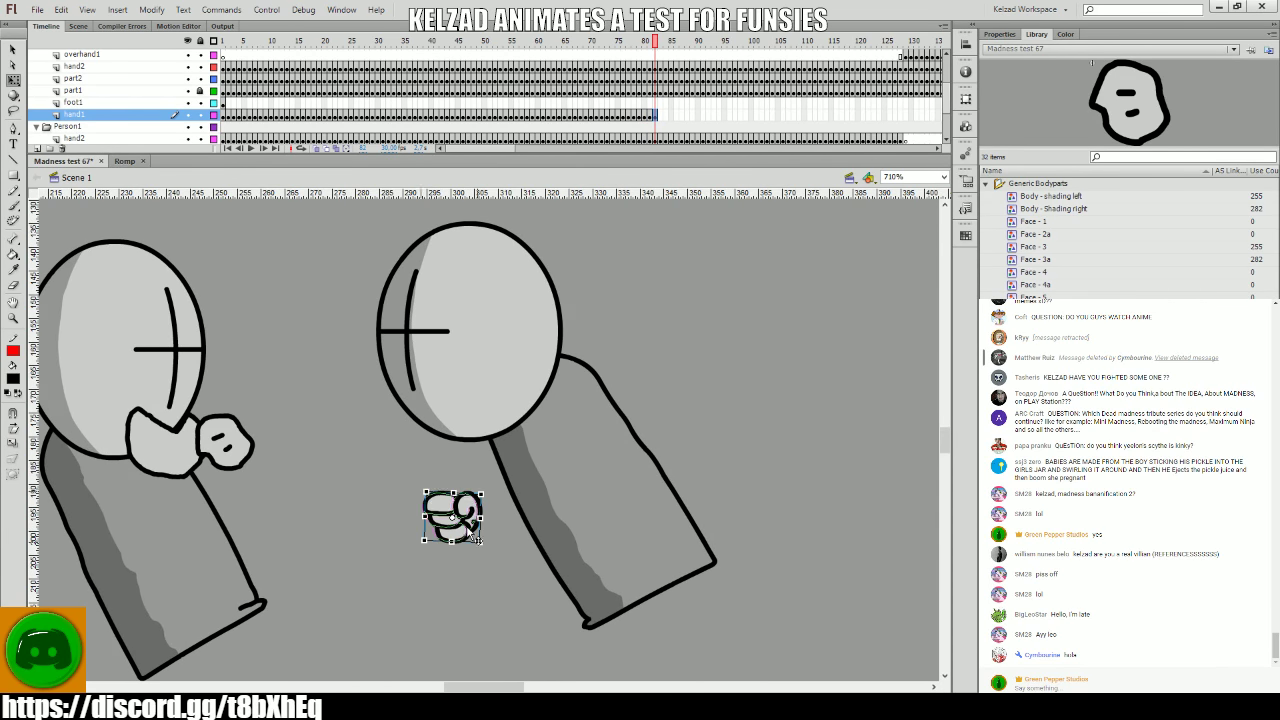
- Fine-tune the fist's position on frame 82, deselect it and save the document
key(Return)
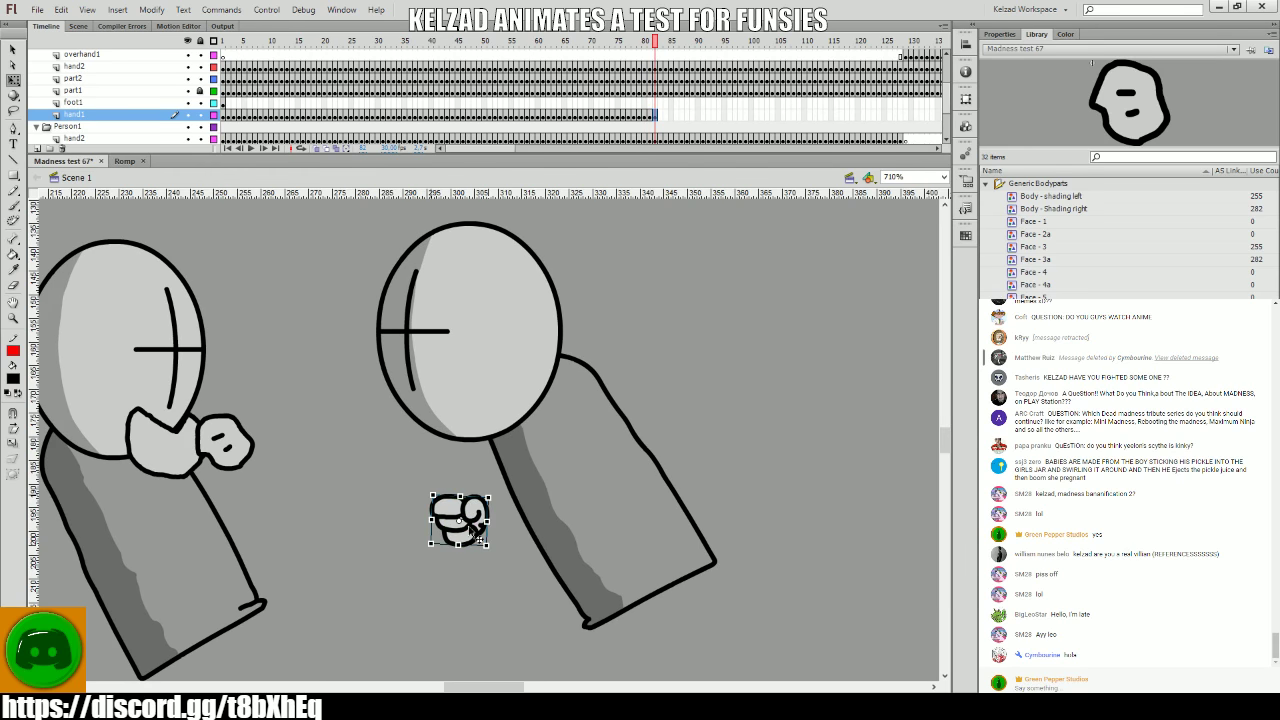
key(Return)
drag(470, 530, 473, 520)
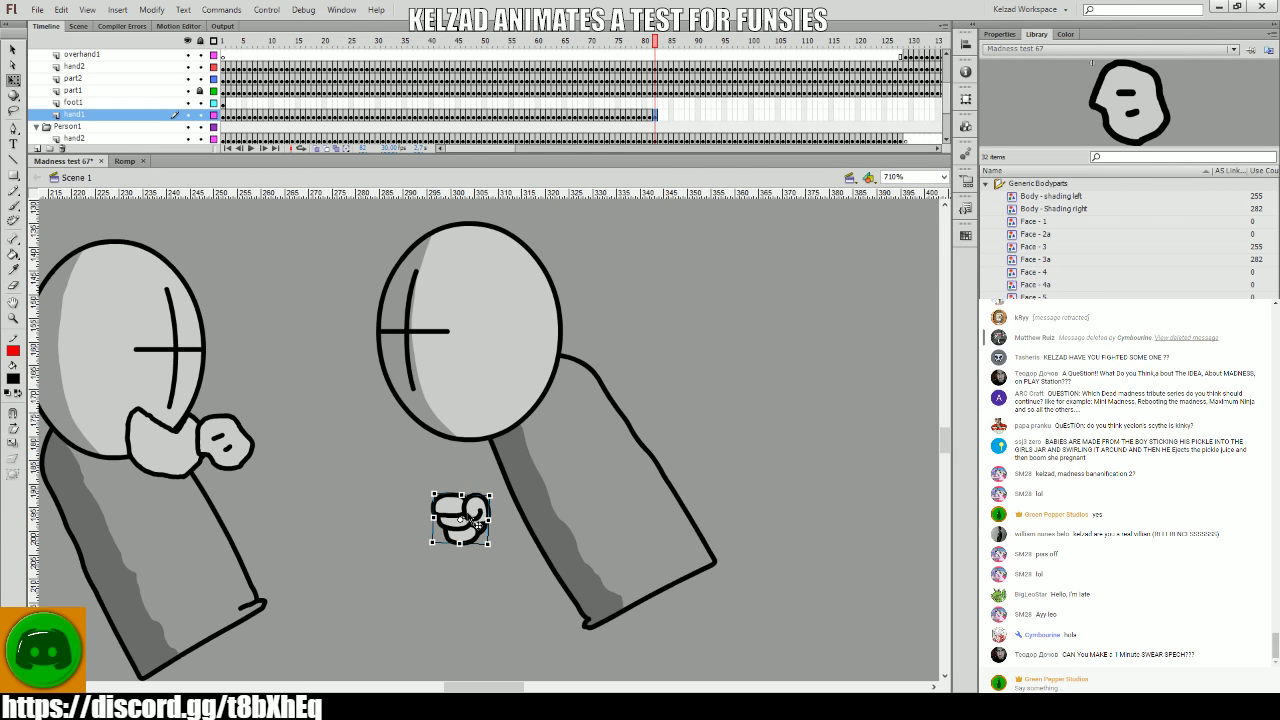
click(400, 454)
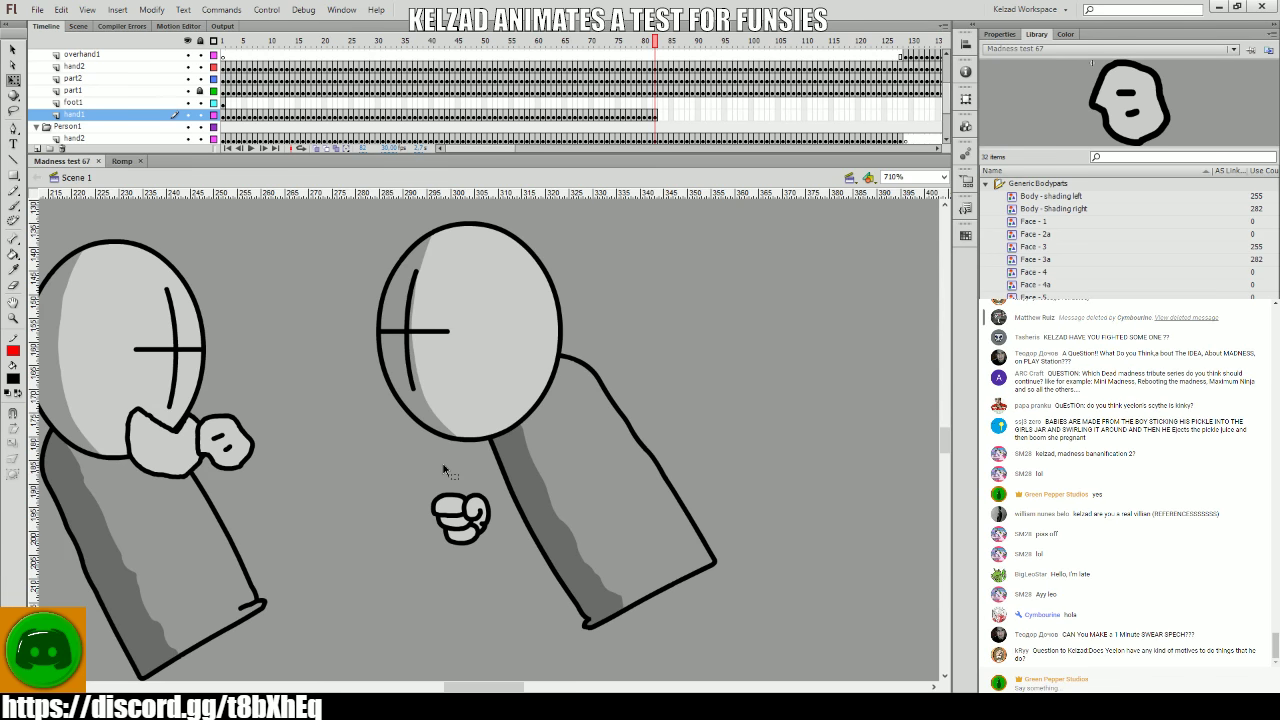
- Add hand1 keyframes on frames 83 to 92, moving and tilting the fist in front of the body
click(452, 512)
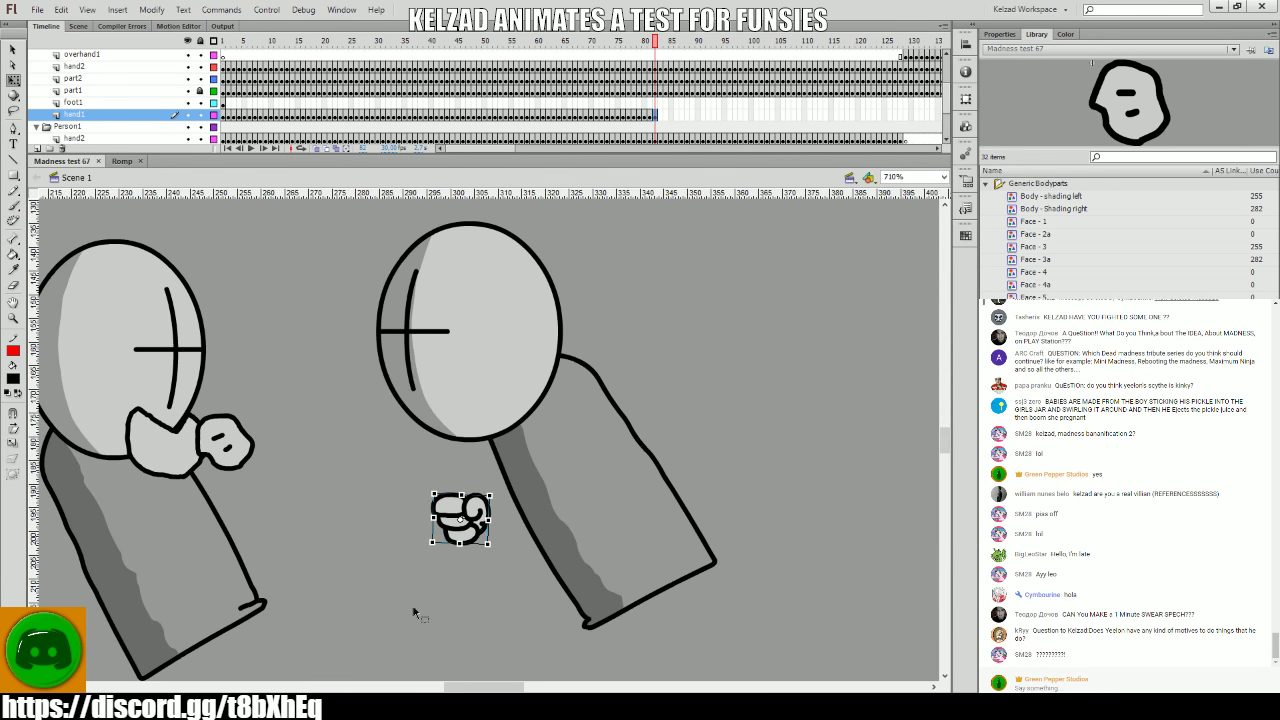
drag(412, 604, 537, 564)
key(F6)
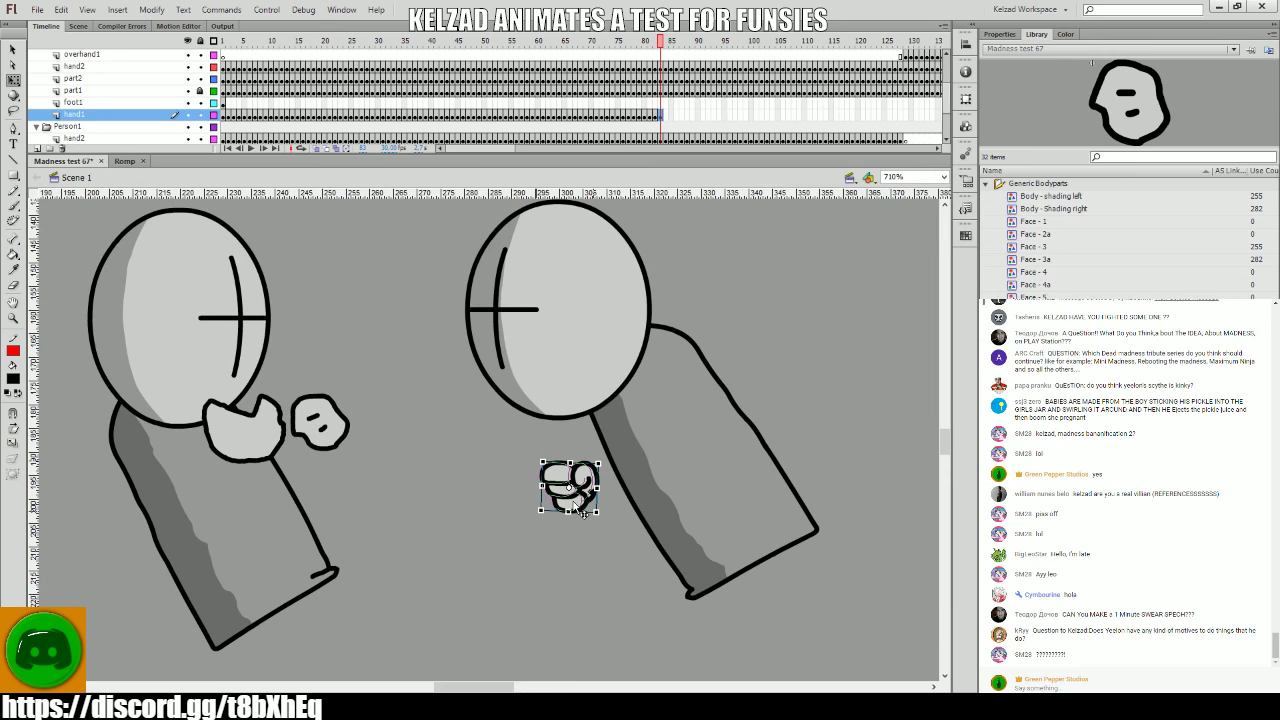
drag(583, 512, 508, 452)
key(F6)
key(F6)
key(F6)
key(F6)
key(F6)
key(F6)
key(F6)
key(F6)
click(462, 458)
key(F6)
click(487, 441)
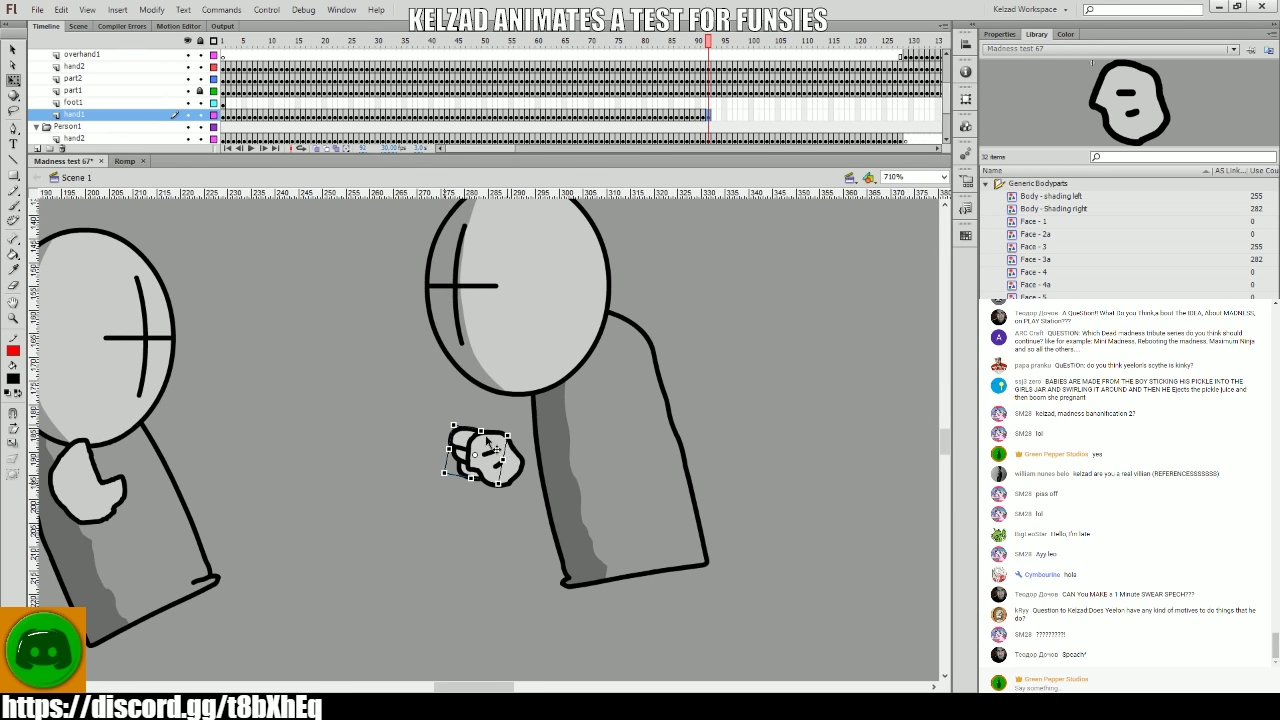
- Continue the hand1 keyframes on frames 93 to 103, moving the fist along as the body straightens up
key(F6)
click(468, 450)
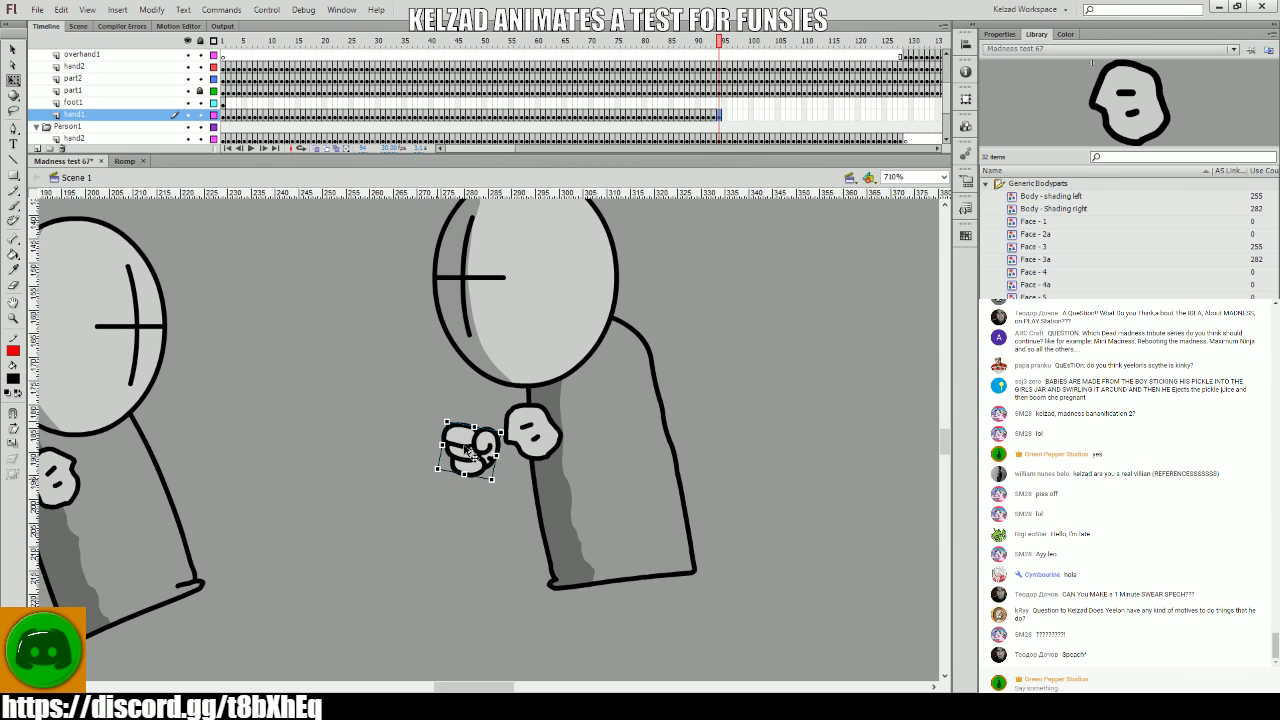
key(F6)
mouse_move(468, 450)
mouse_down()
mouse_move(457, 438)
mouse_move(487, 470)
mouse_move(495, 445)
mouse_move(541, 465)
mouse_up()
key(F6)
key(F6)
key(F6)
key(F6)
key(F6)
key(F6)
key(F6)
key(F6)
- Compare the frames around 100 and 101 and nudge the fist there to smooth its path
key(comma)
key(comma)
key(comma)
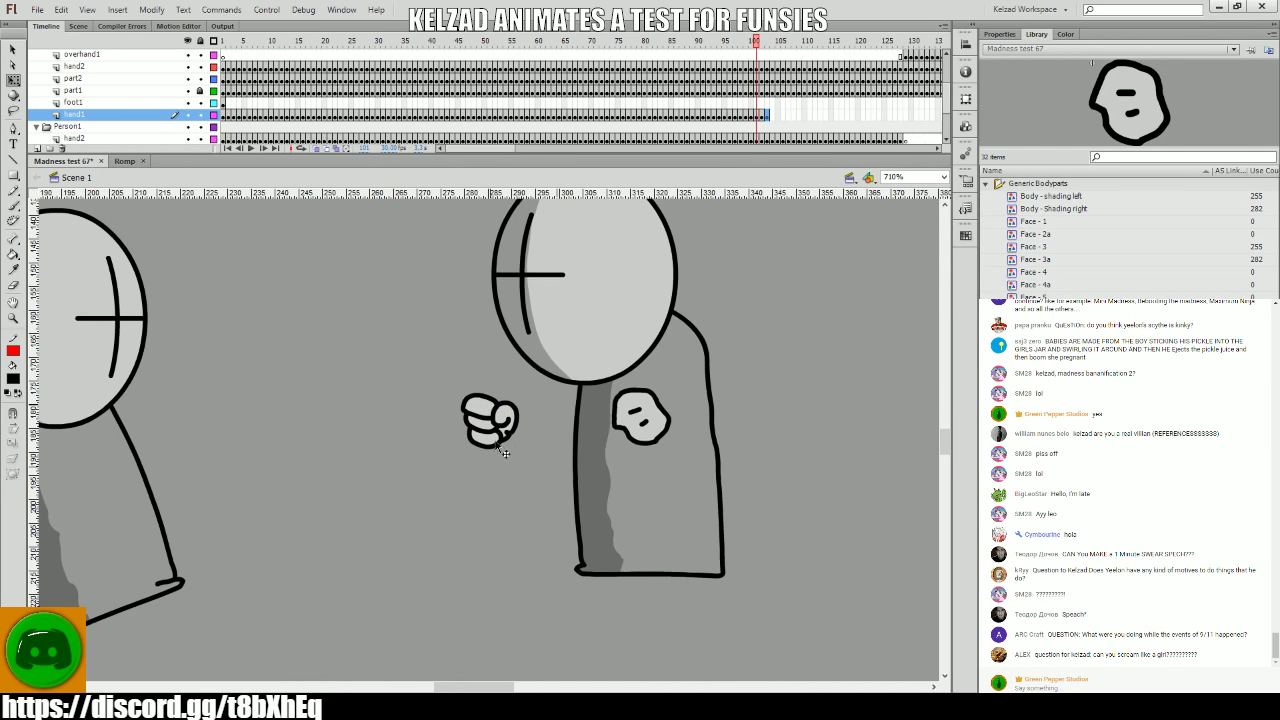
key(period)
key(period)
key(comma)
key(comma)
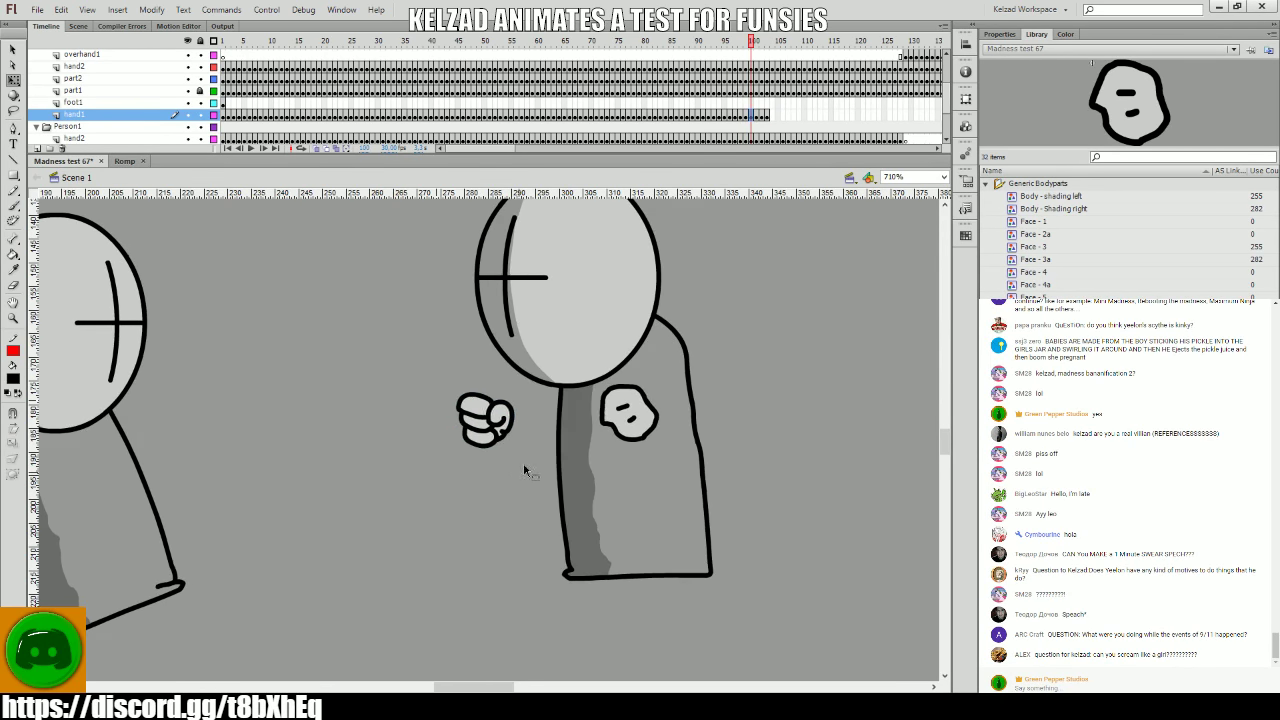
drag(480, 420, 488, 410)
key(comma)
key(period)
key(period)
key(comma)
key(period)
key(period)
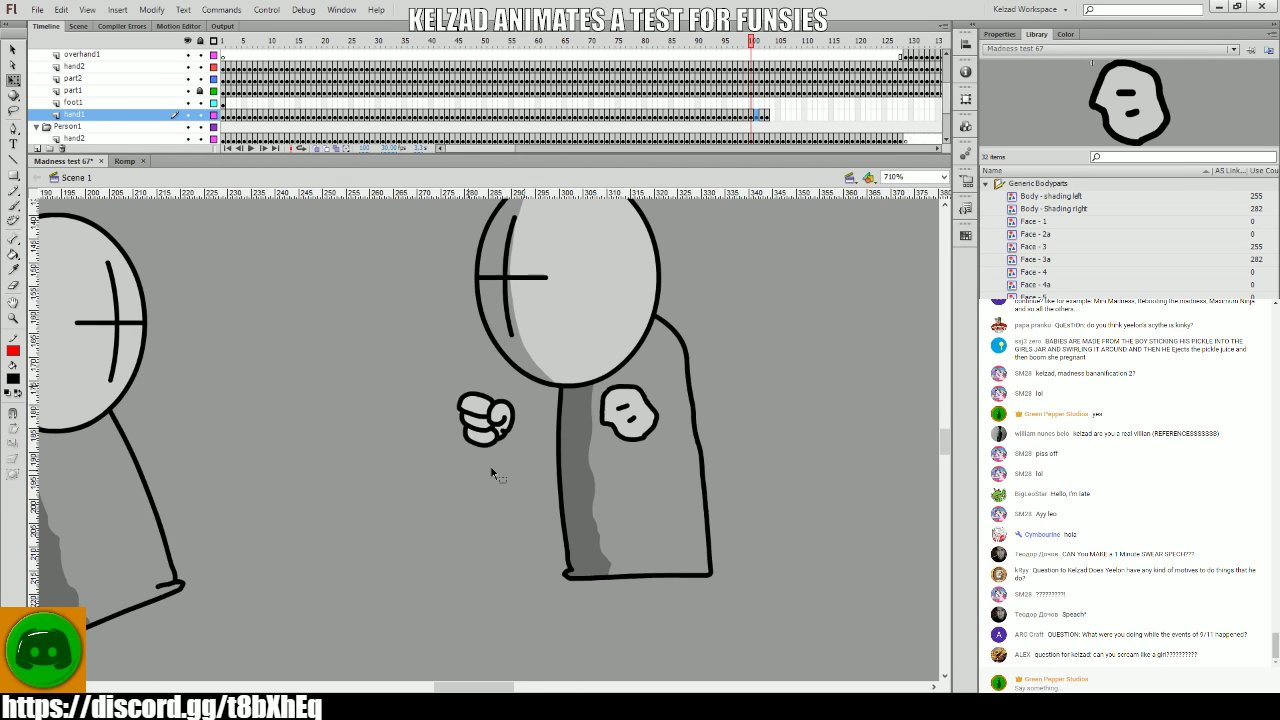
click(505, 425)
drag(505, 425, 502, 420)
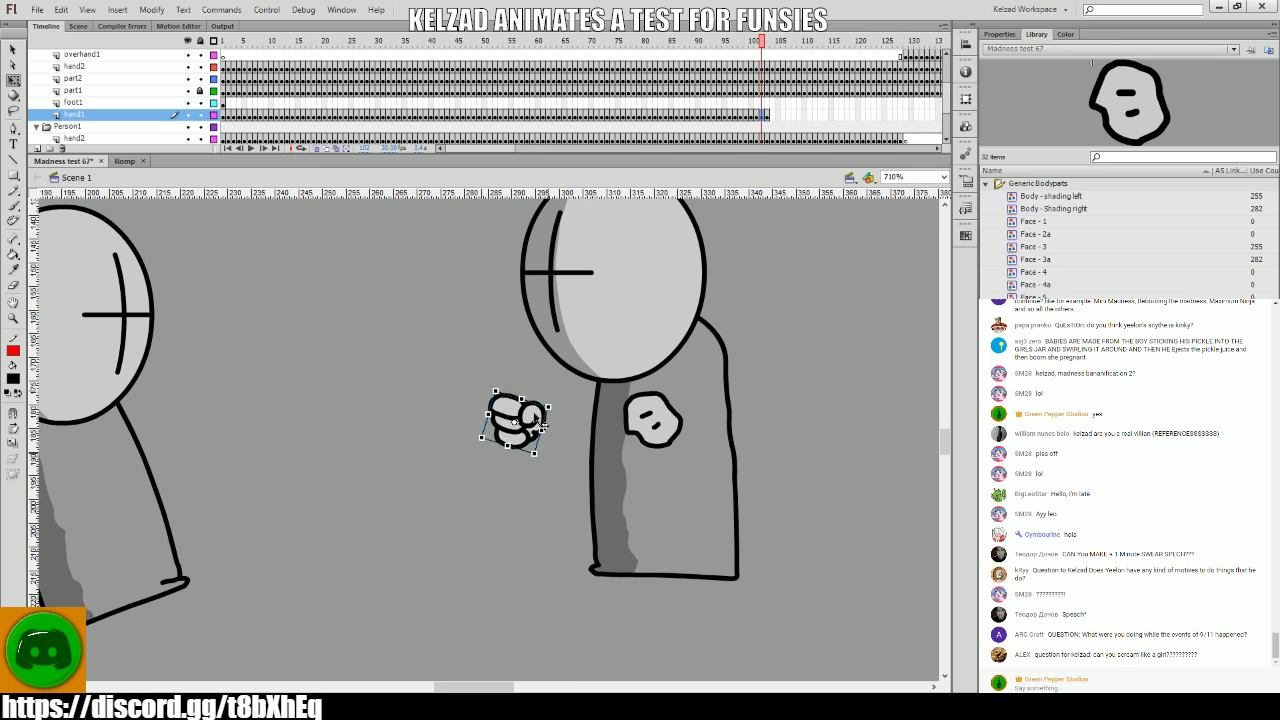
- Compare frame 102 with its neighbours and nudge the fist slightly outward, away from the body
key(comma)
key(comma)
key(period)
key(period)
click(528, 432)
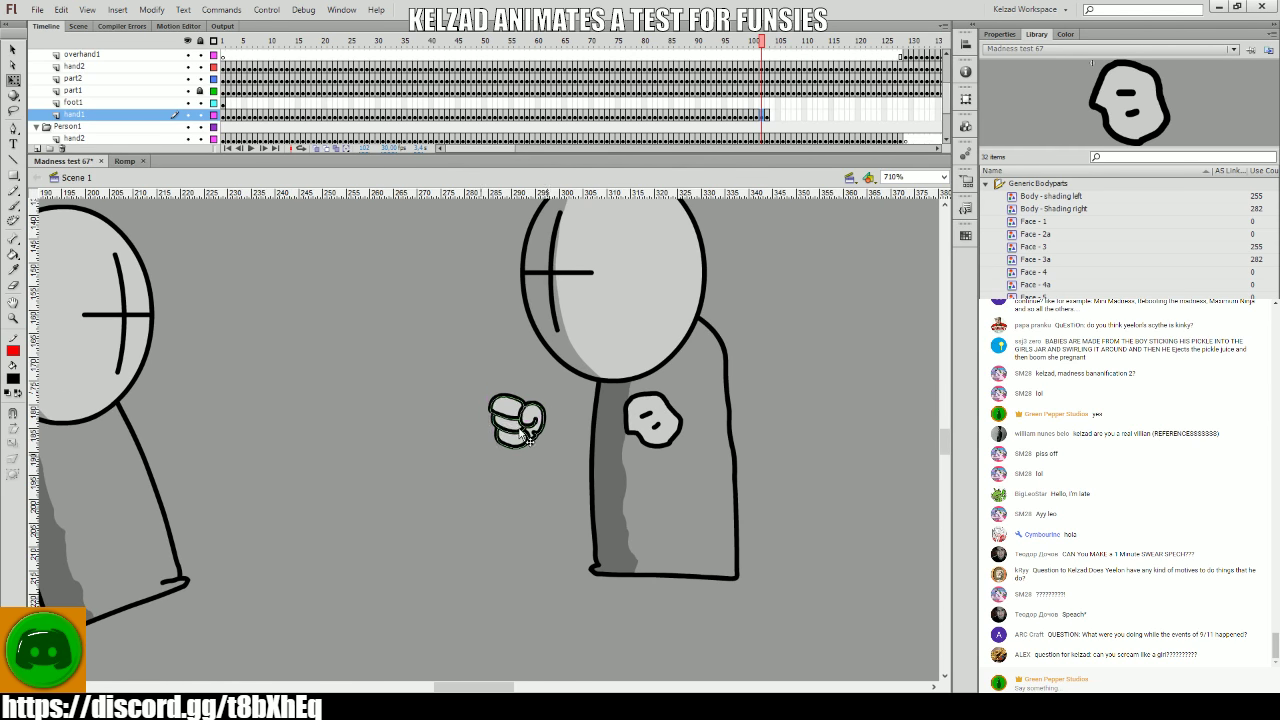
click(520, 435)
key(period)
key(comma)
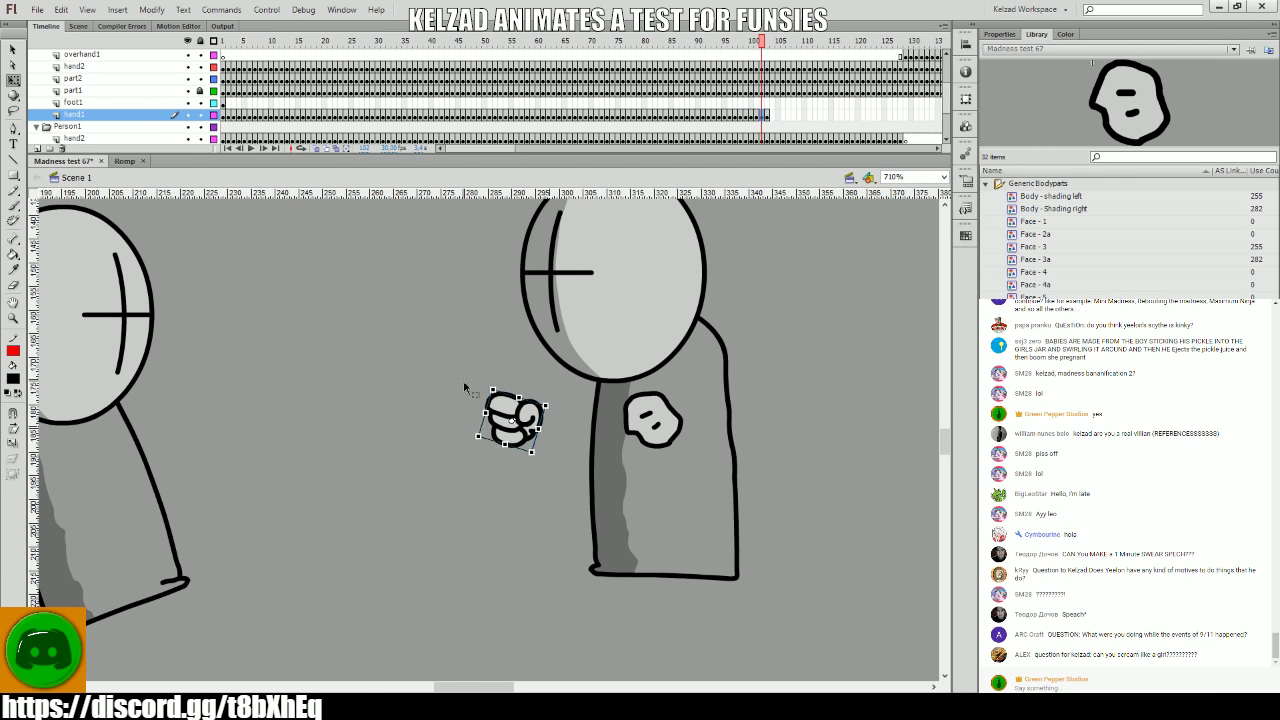
drag(471, 391, 460, 456)
- Check frame 103 against the preceding frames and adjust the fist's position on it
key(period)
key(comma)
key(comma)
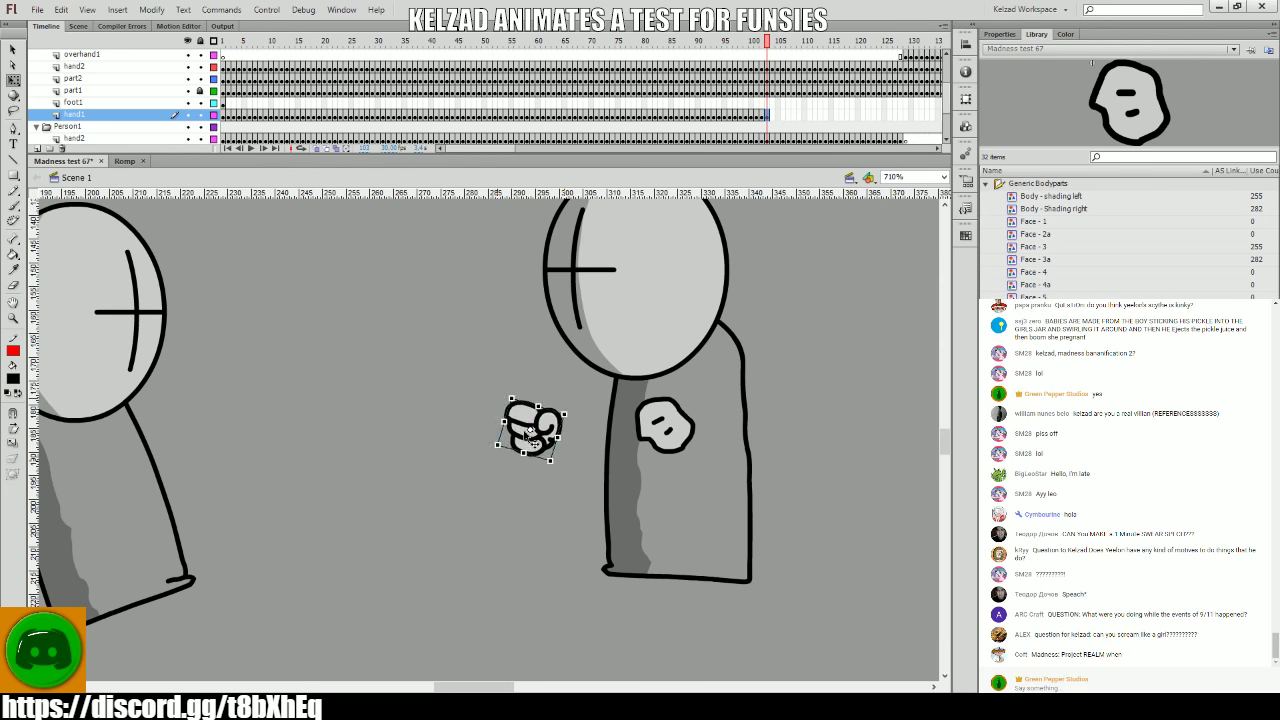
key(period)
key(period)
click(528, 432)
- Add hand1 keyframes on frames 104 to 111, moving the fist in each to keep pace with the body
key(period)
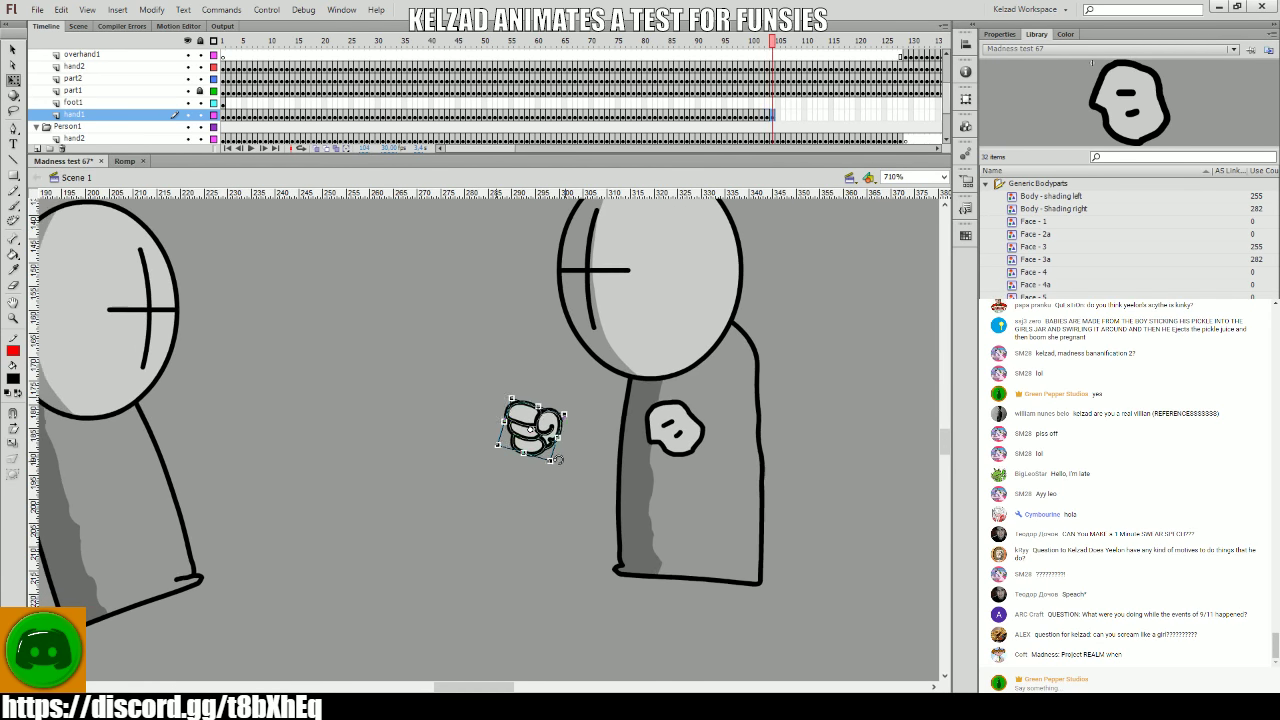
click(535, 440)
drag(535, 440, 626, 476)
key(period)
click(545, 435)
key(period)
key(period)
key(period)
key(period)
key(period)
key(period)
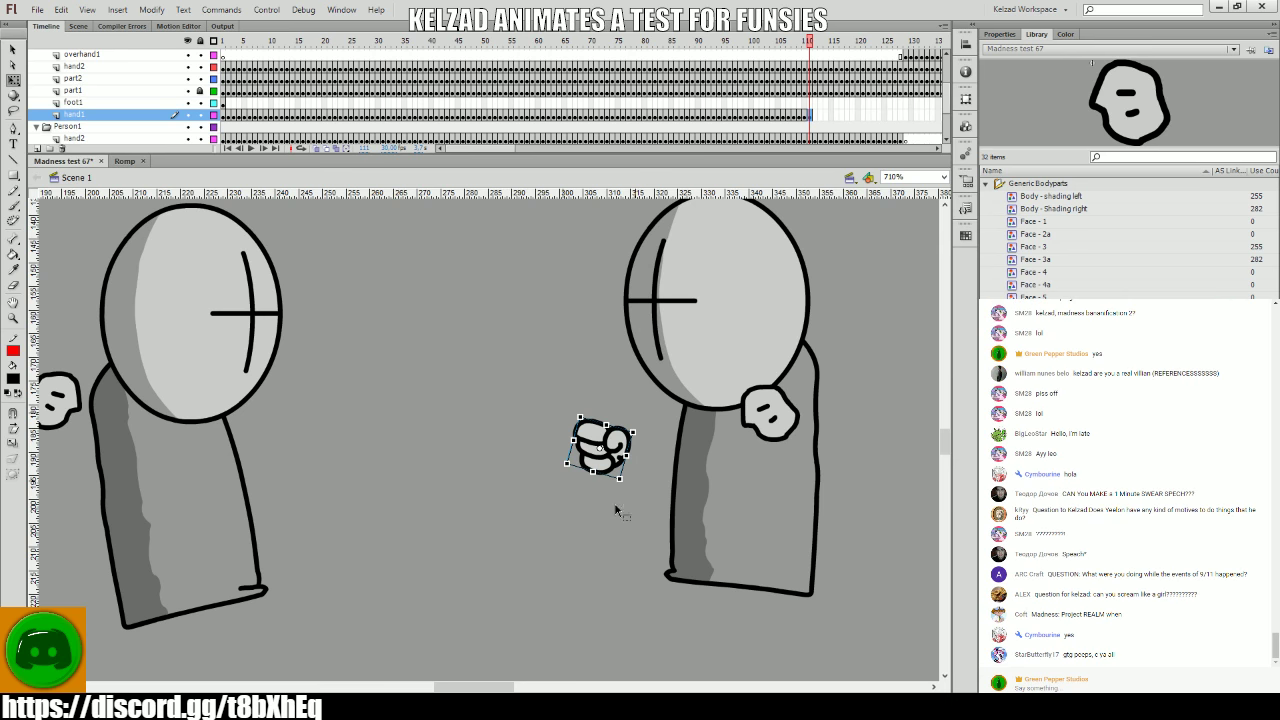
- Flip back and forth through the frames leading up to 111 to check the fist's movement
key(comma)
key(comma)
key(period)
key(period)
key(comma)
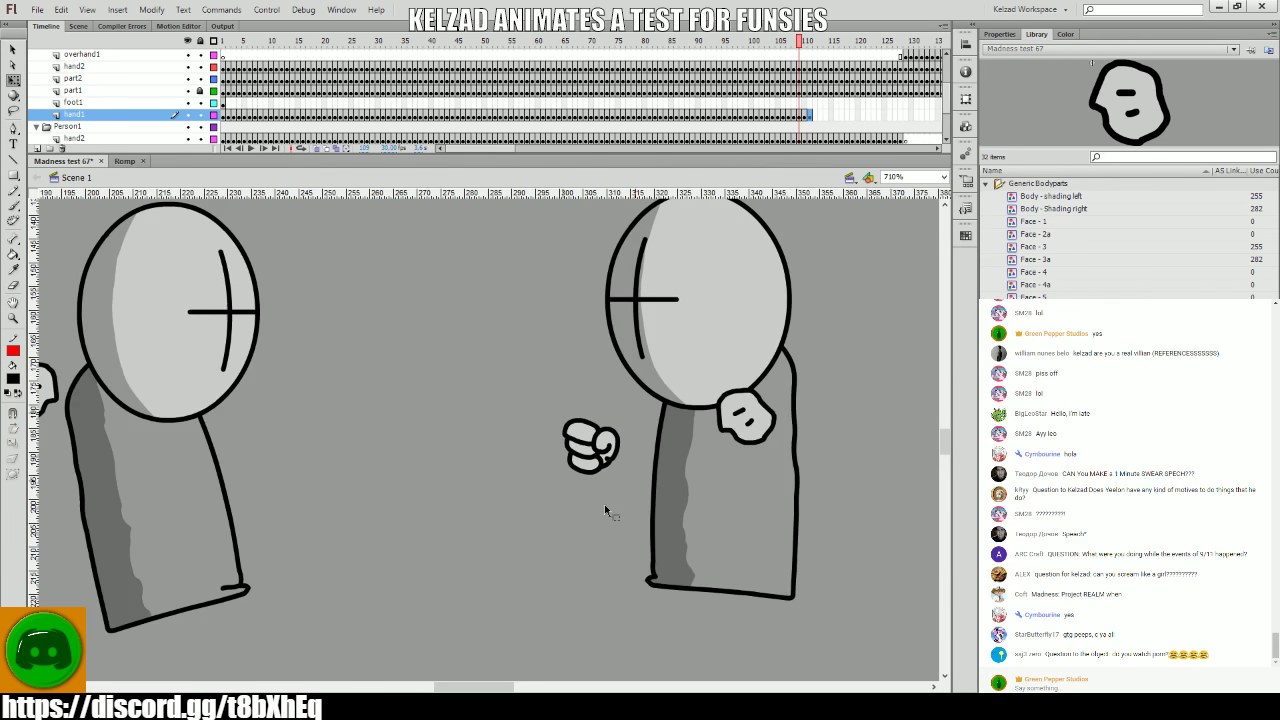
key(period)
key(period)
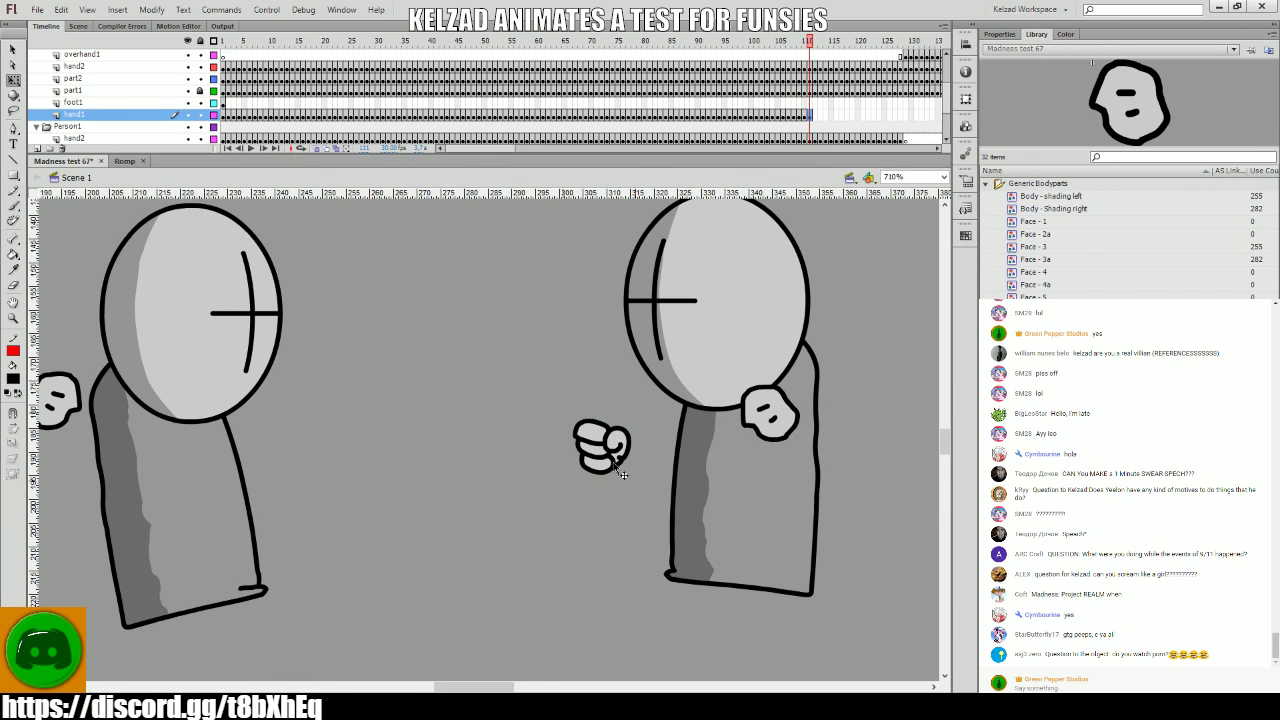
key(comma)
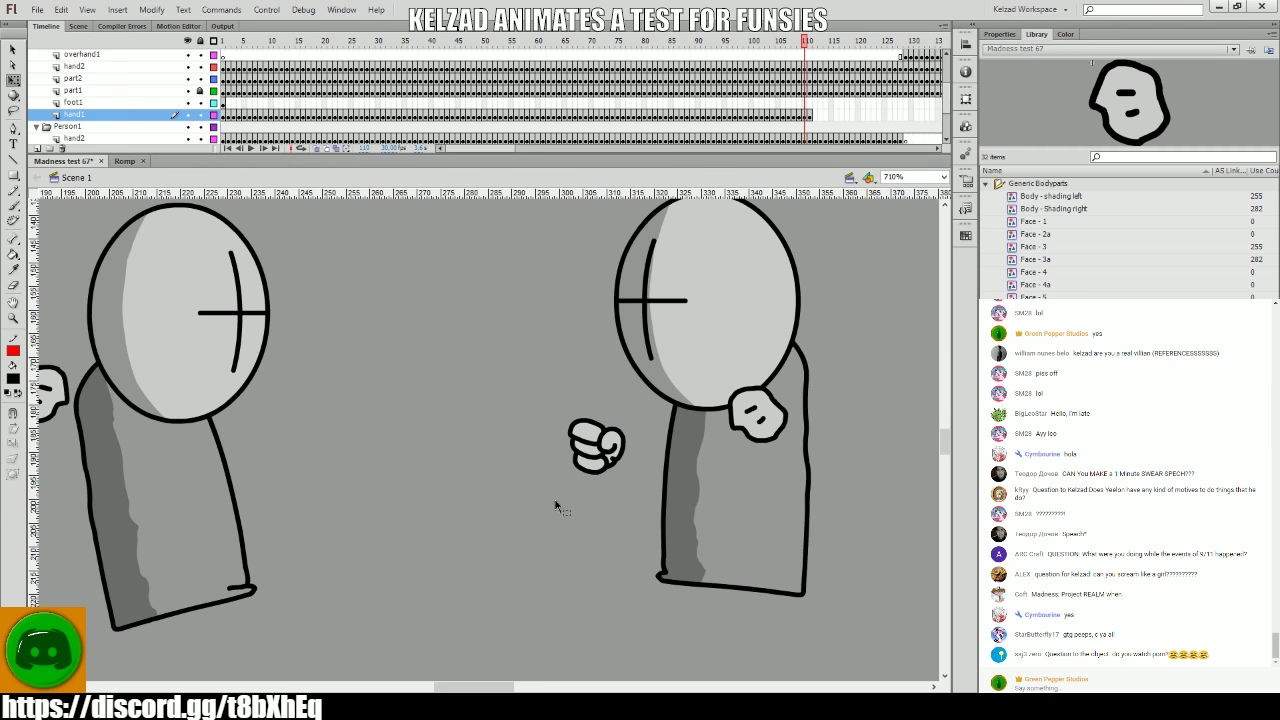
key(comma)
key(comma)
key(period)
key(period)
key(period)
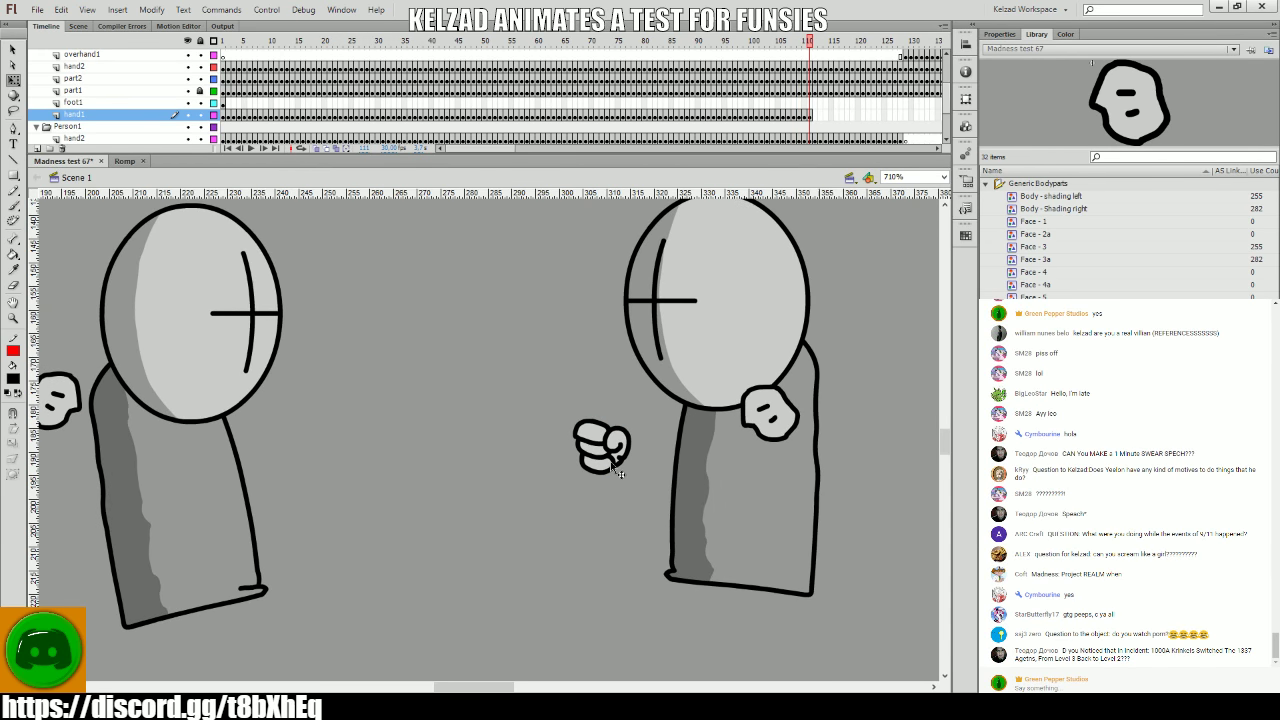
- Nudge the fist on frame 111, then add hand1 keyframes on frames 112 and 113 with the fist moved nearer the body
click(612, 466)
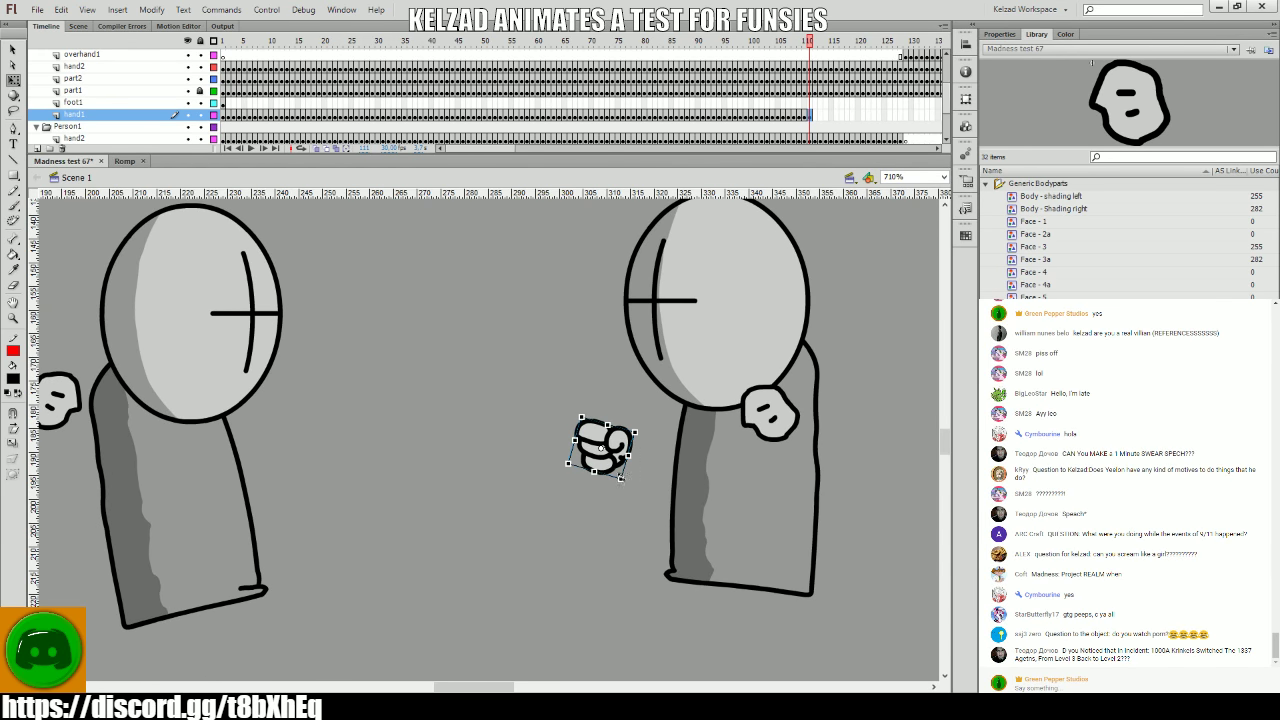
key(period)
key(period)
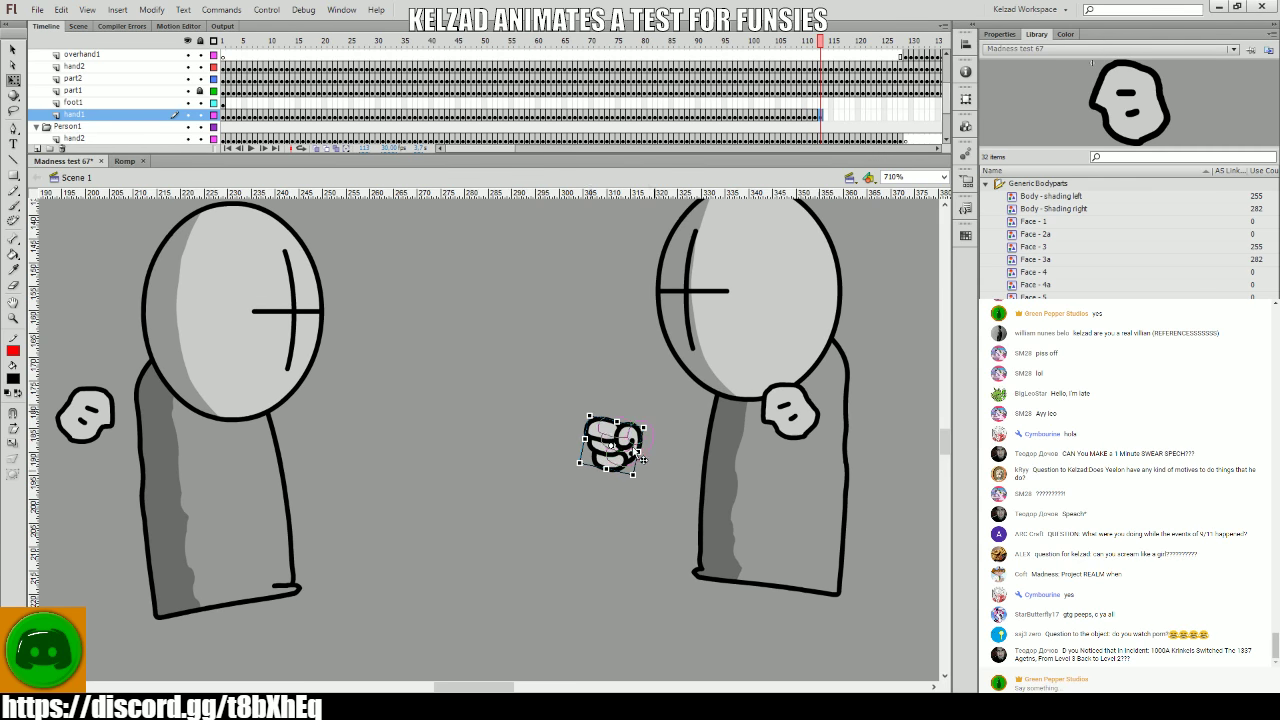
drag(634, 457, 660, 482)
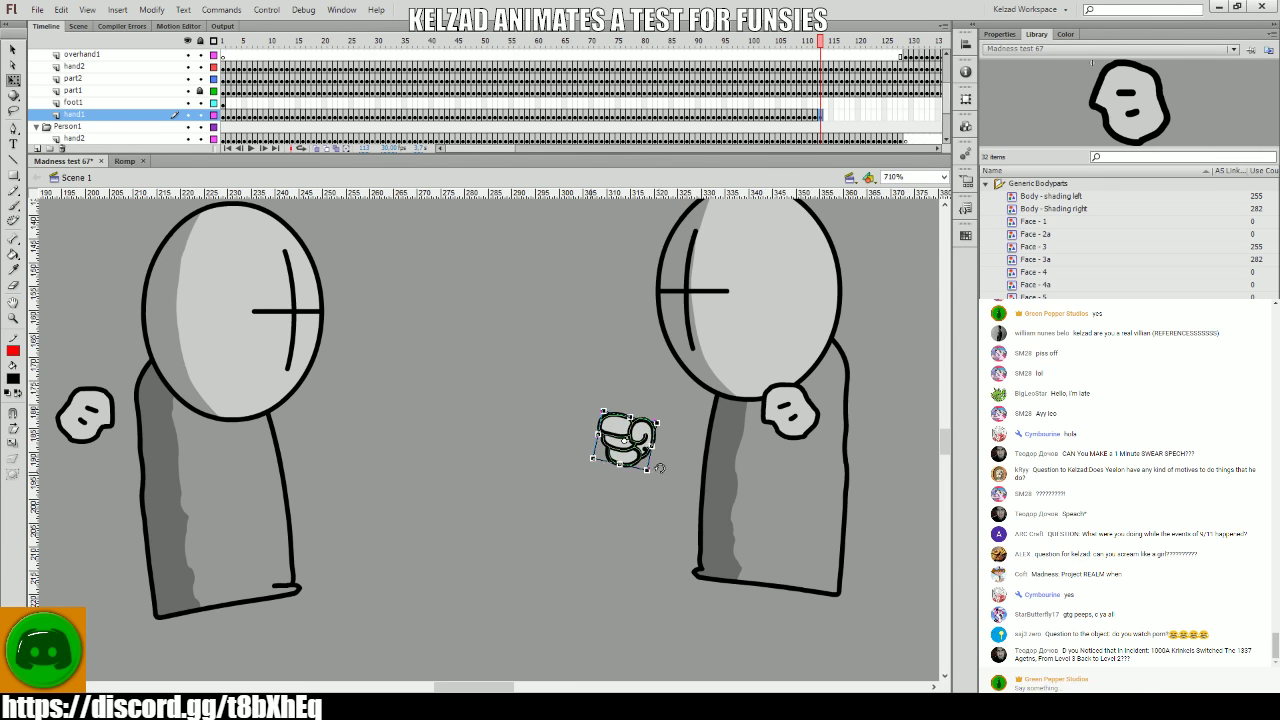
- Add hand1 keyframes on frames 114 to 120, shifting the fist along in them to keep pace with the body
key(period)
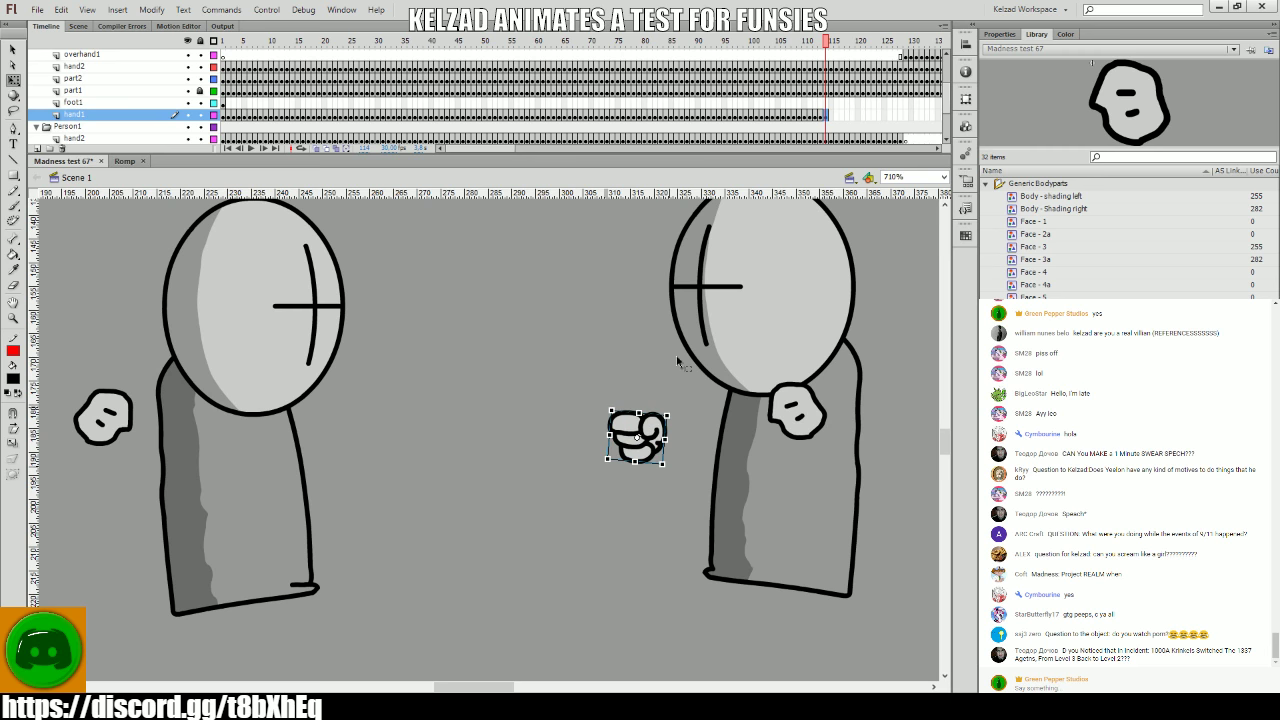
drag(492, 152, 522, 156)
key(period)
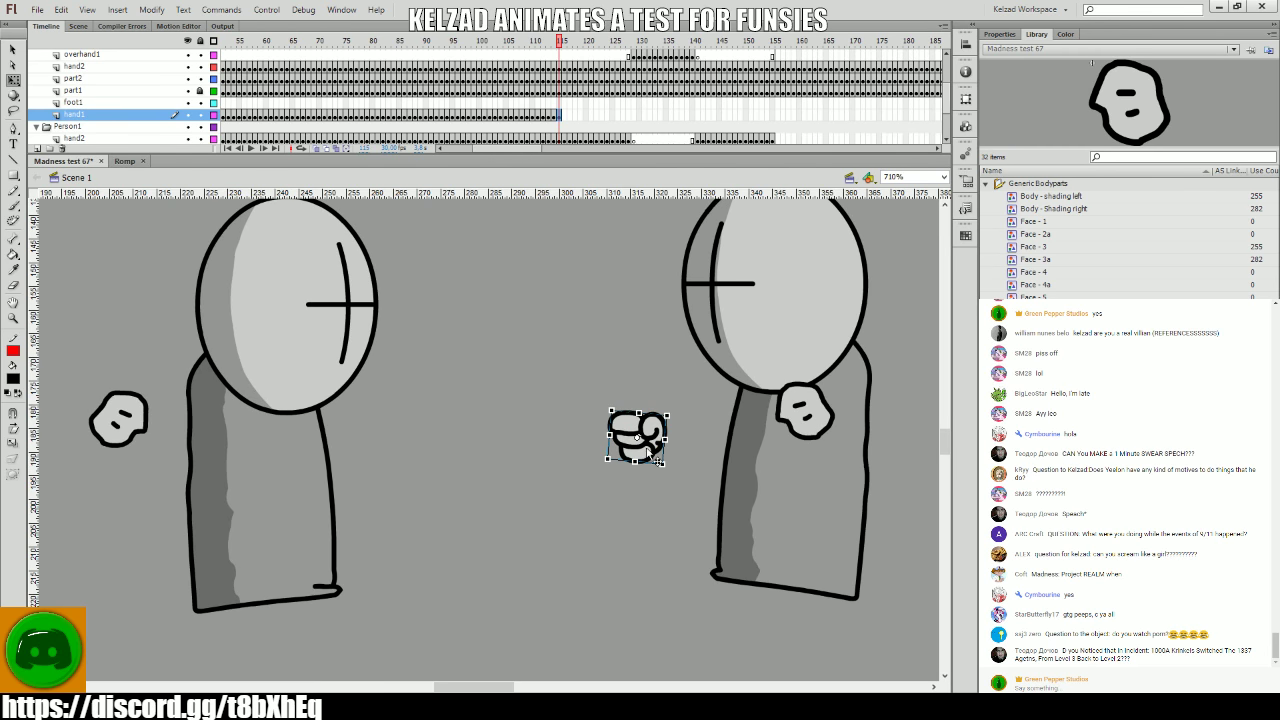
drag(664, 462, 680, 465)
key(period)
key(period)
key(period)
key(period)
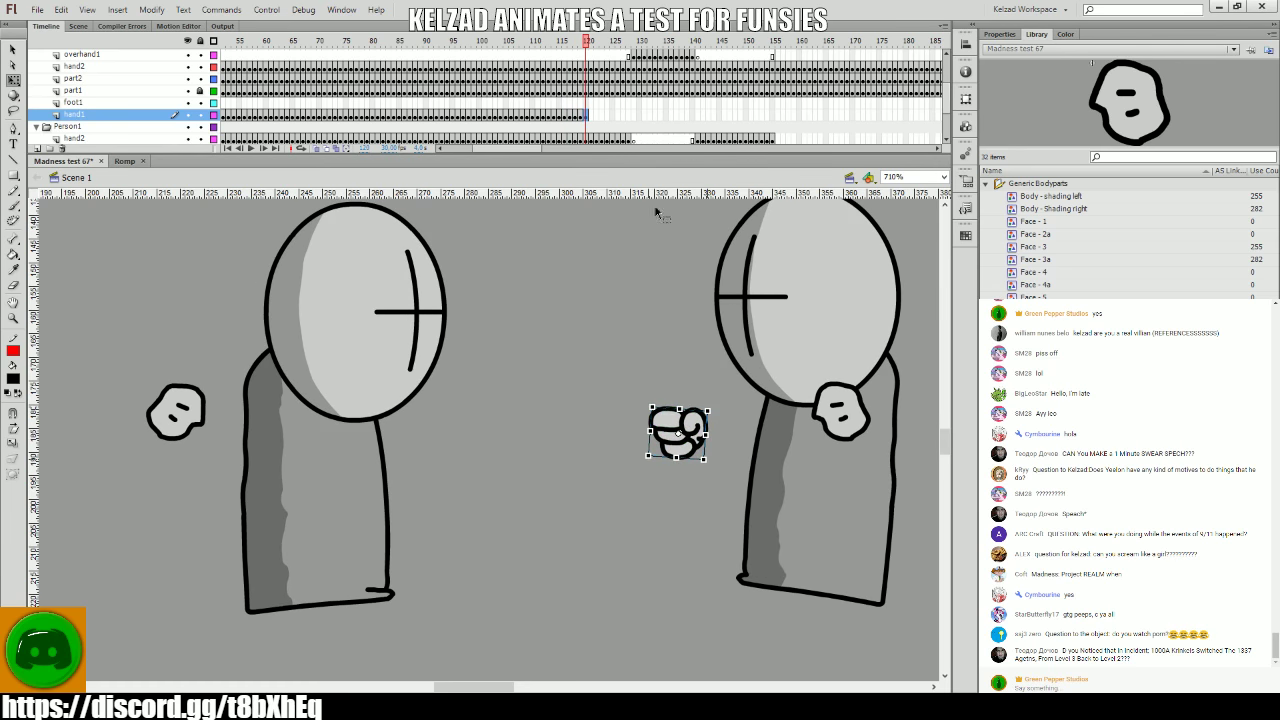
- Flip back through the frames leading up to 120 to check the fist's movement
drag(594, 115, 636, 117)
key(comma)
key(comma)
key(comma)
key(comma)
key(comma)
key(comma)
key(comma)
key(comma)
key(comma)
key(comma)
key(comma)
key(comma)
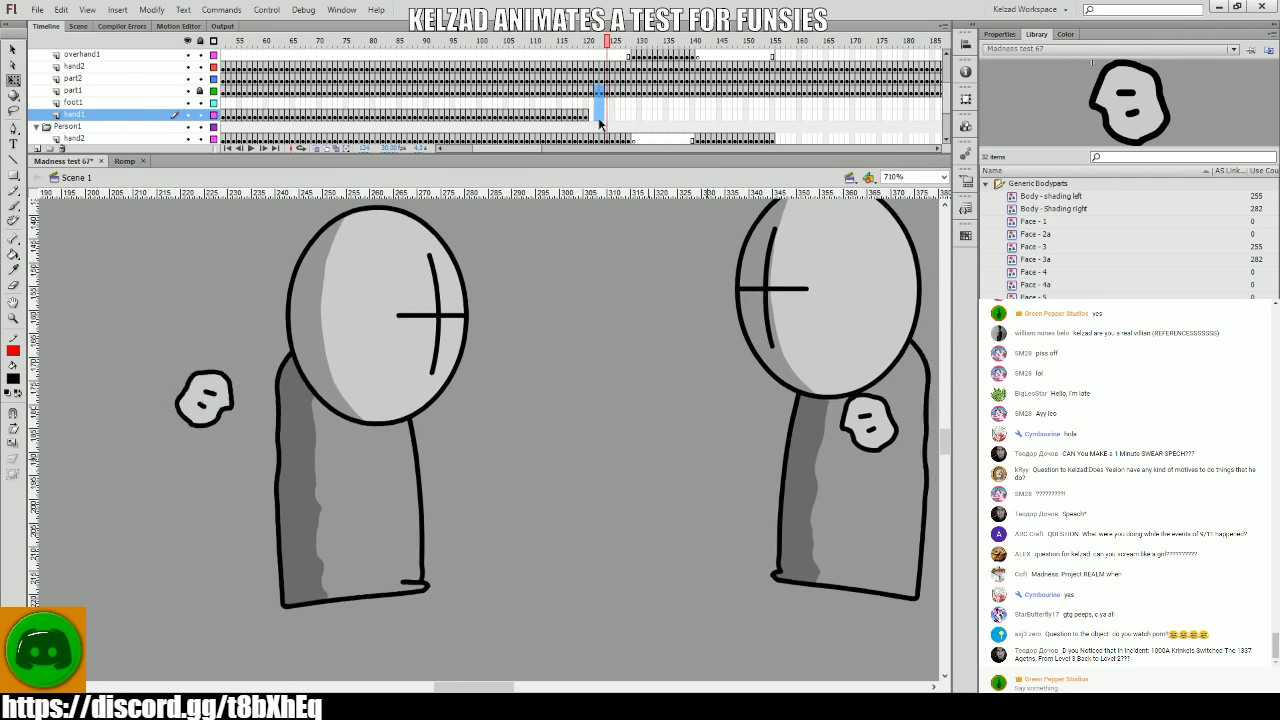
key(period)
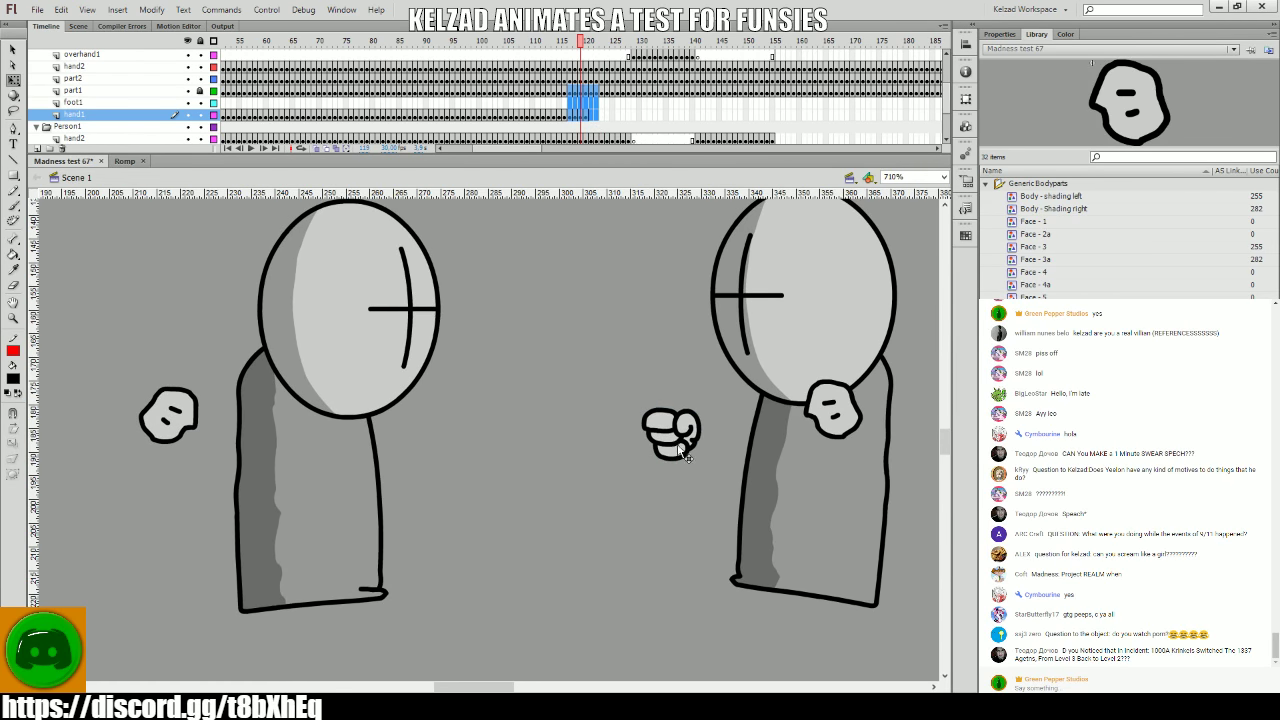
- Rotate the fist slightly clockwise on frames 119 and 120, comparing them with the neighbouring frames
click(657, 440)
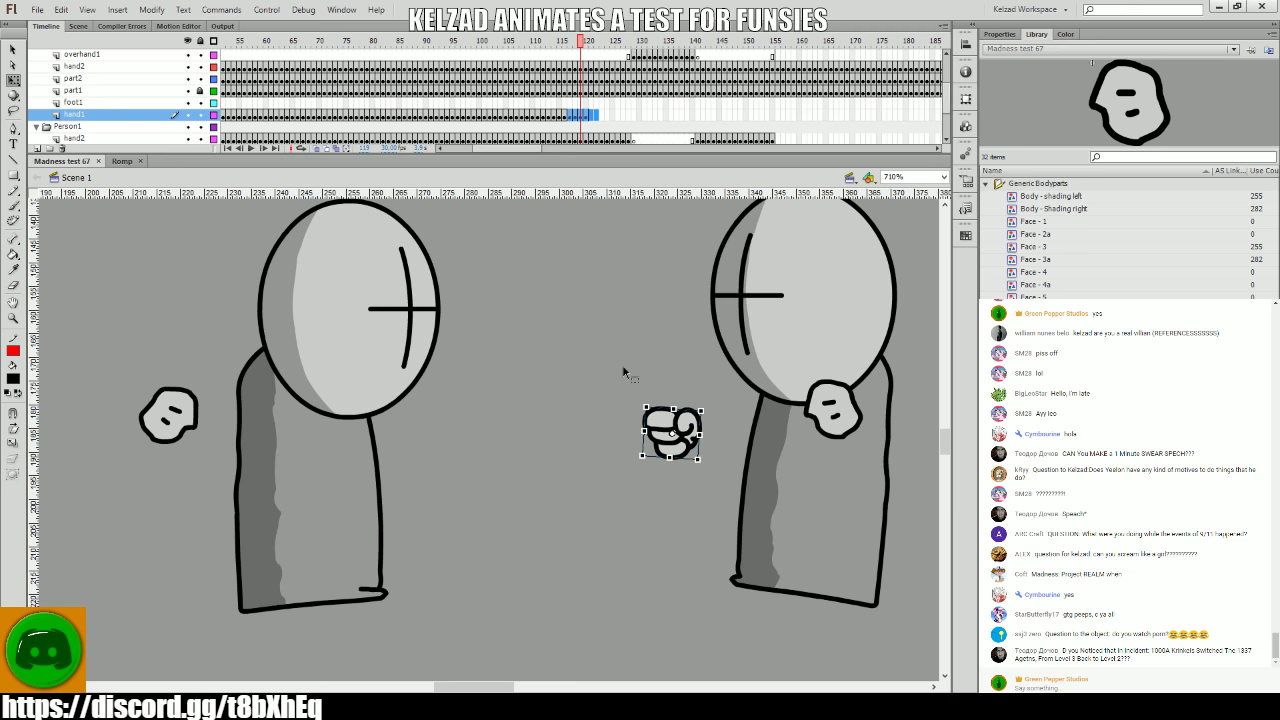
click(662, 292)
key(comma)
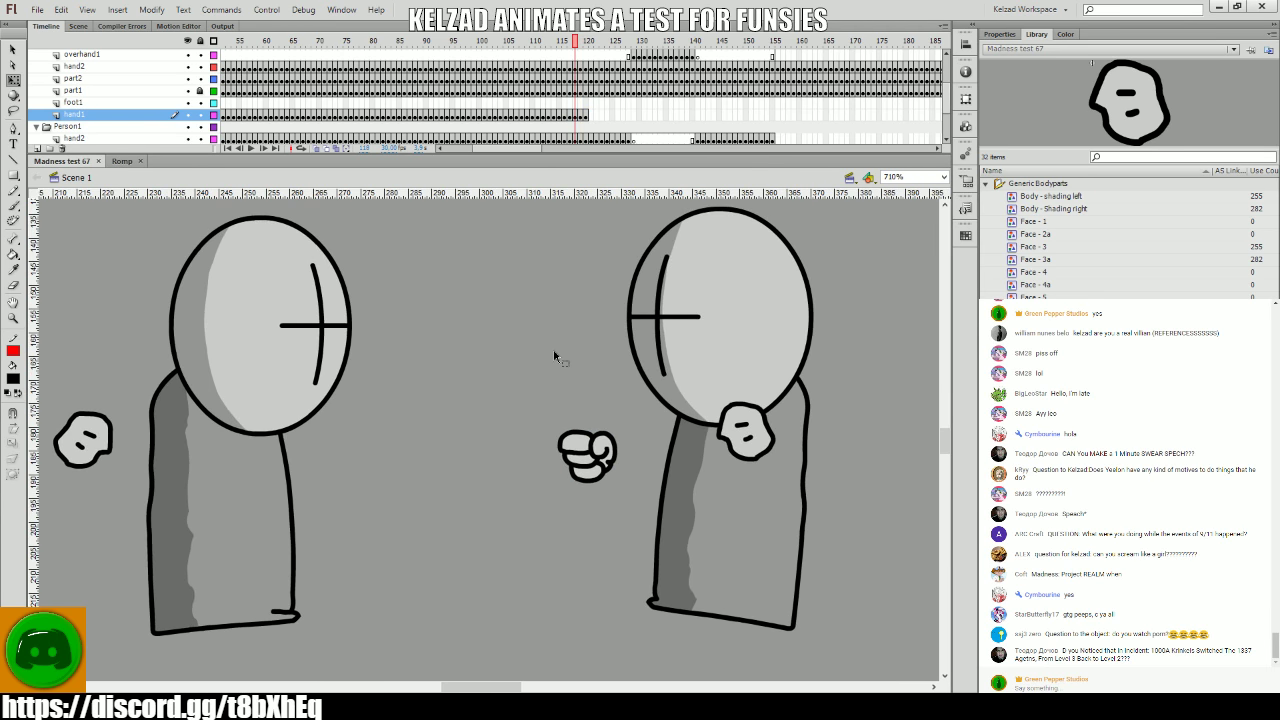
key(period)
click(610, 455)
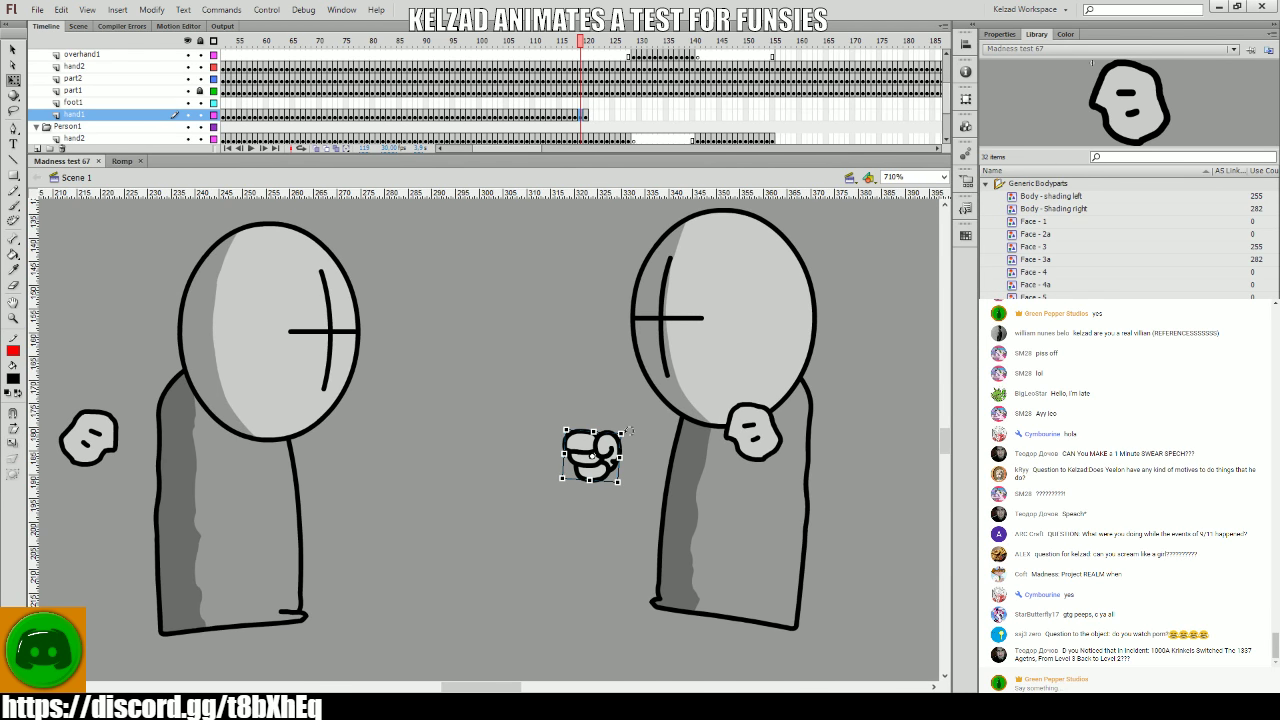
drag(628, 431, 615, 460)
key(period)
key(comma)
key(comma)
key(comma)
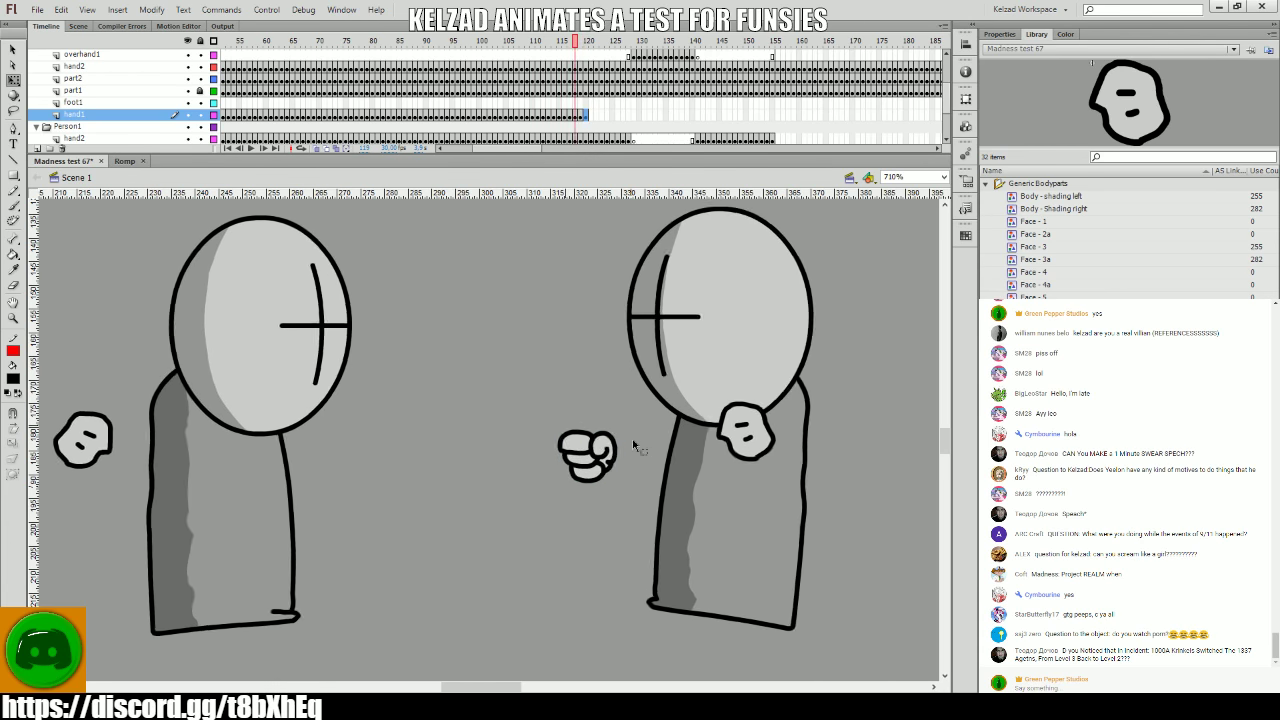
- Rotate the fist slightly clockwise on frame 118 so that it leads into the tilt on frame 119
key(period)
click(586, 455)
drag(626, 434, 605, 455)
key(period)
key(comma)
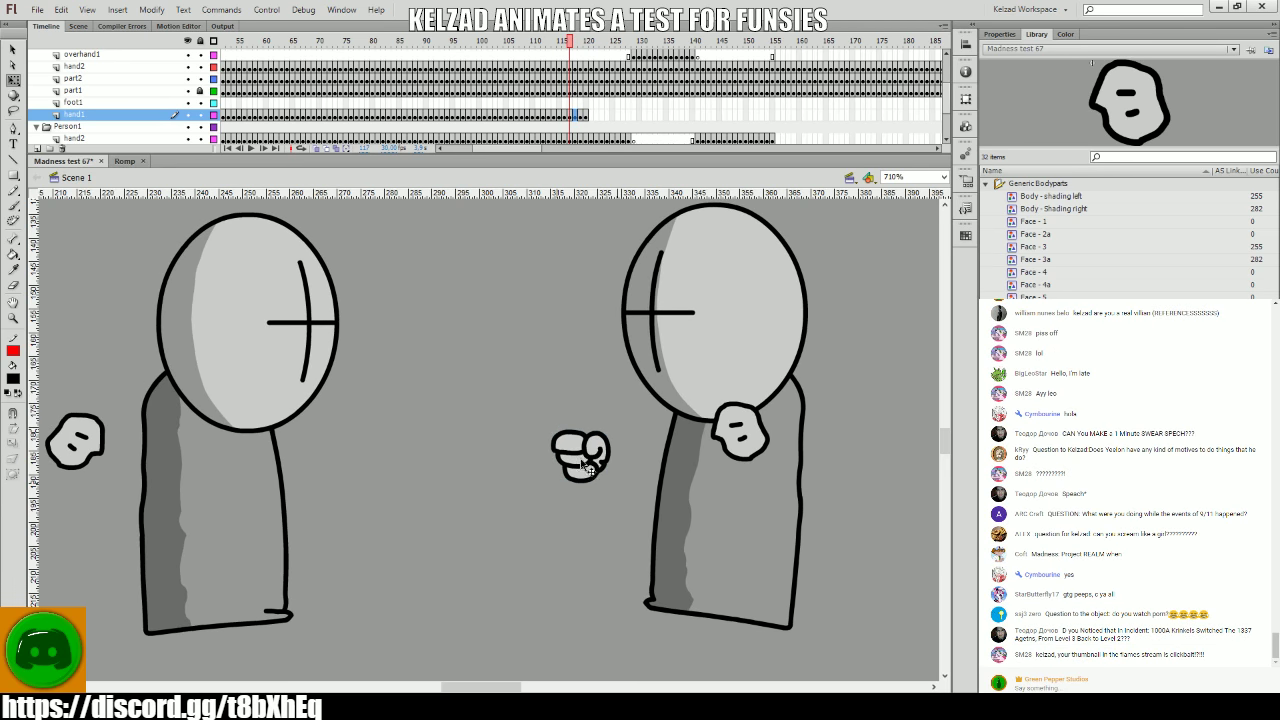
- Flip back and forth through the frames around 117 to 120 to examine the fist's rotation
key(period)
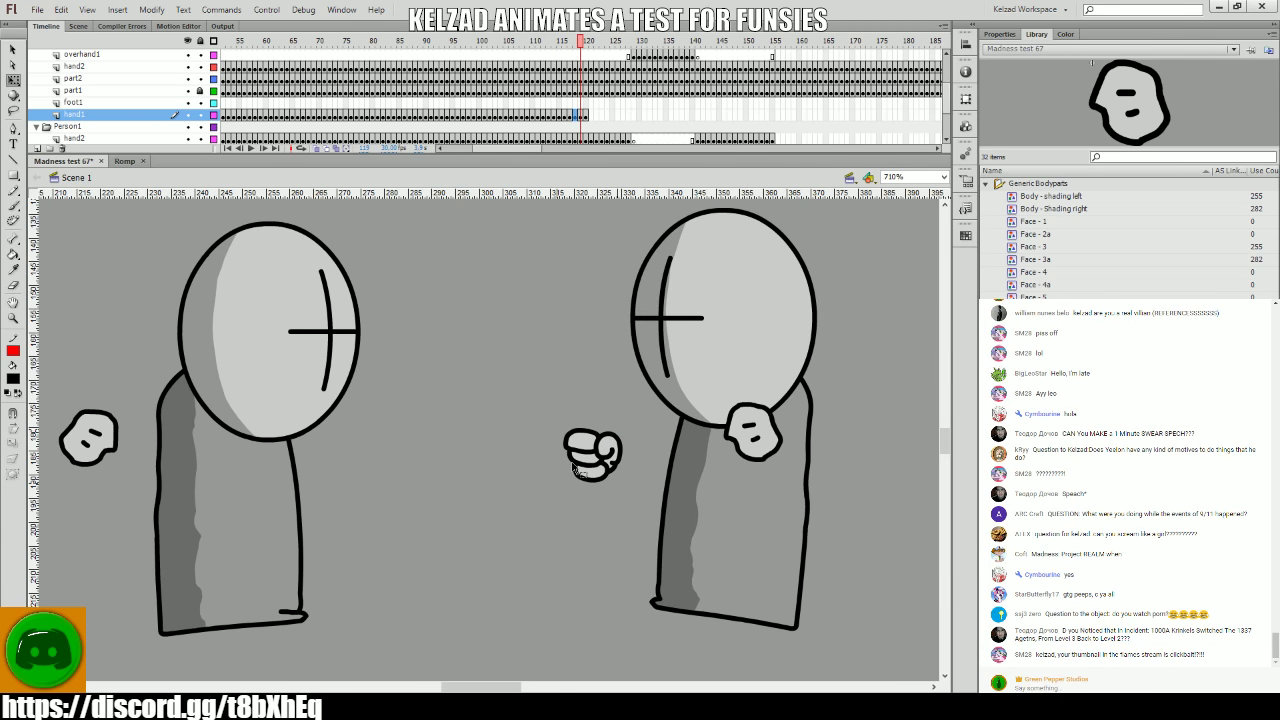
key(comma)
key(comma)
key(comma)
key(period)
key(period)
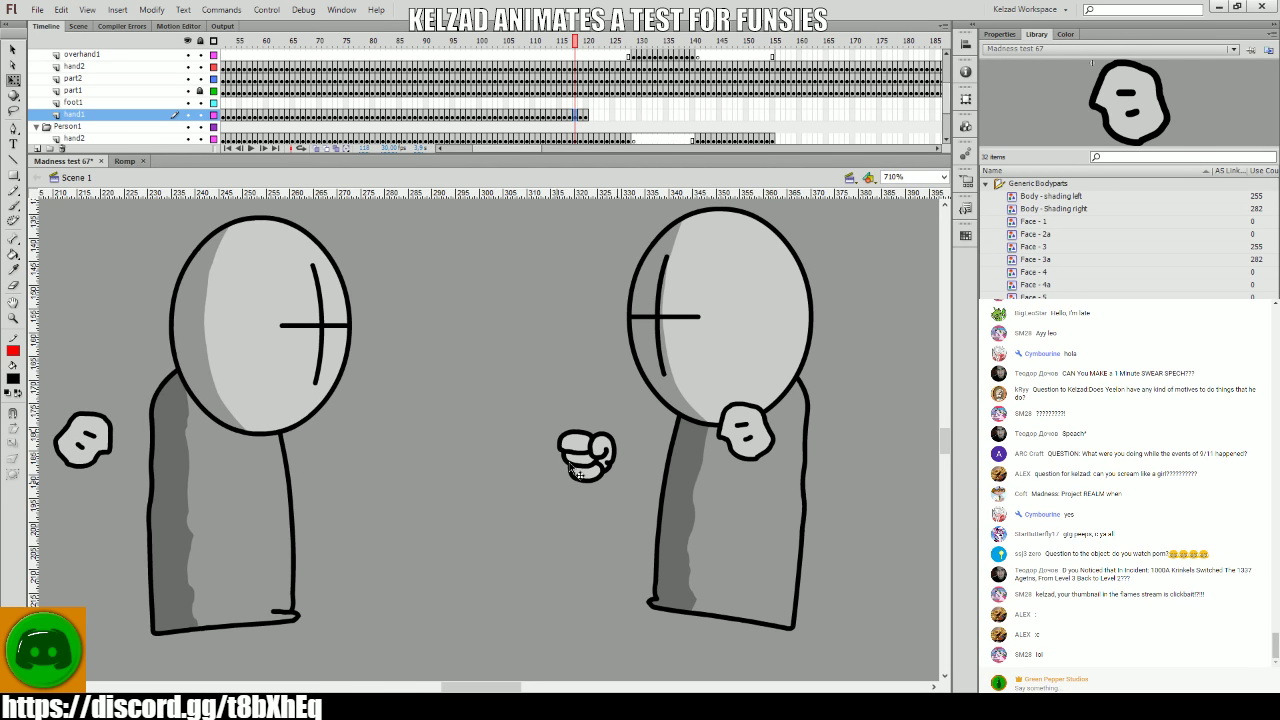
key(comma)
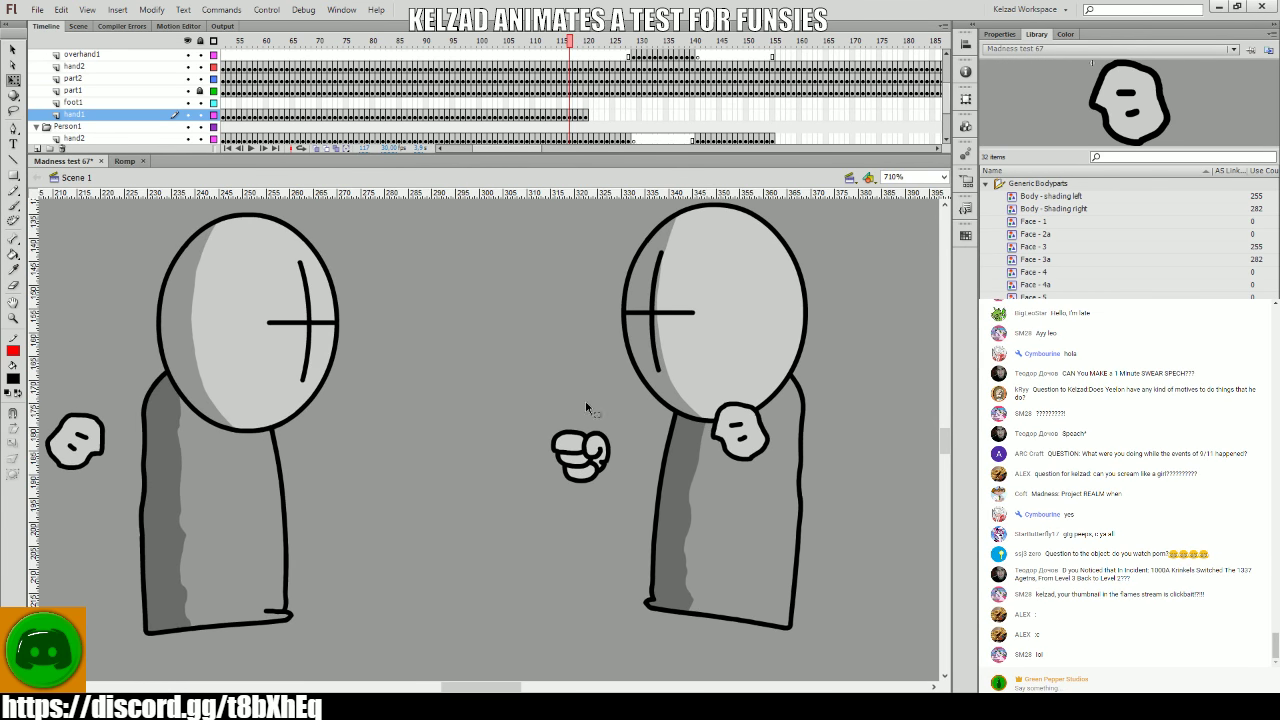
key(period)
key(period)
key(period)
click(605, 460)
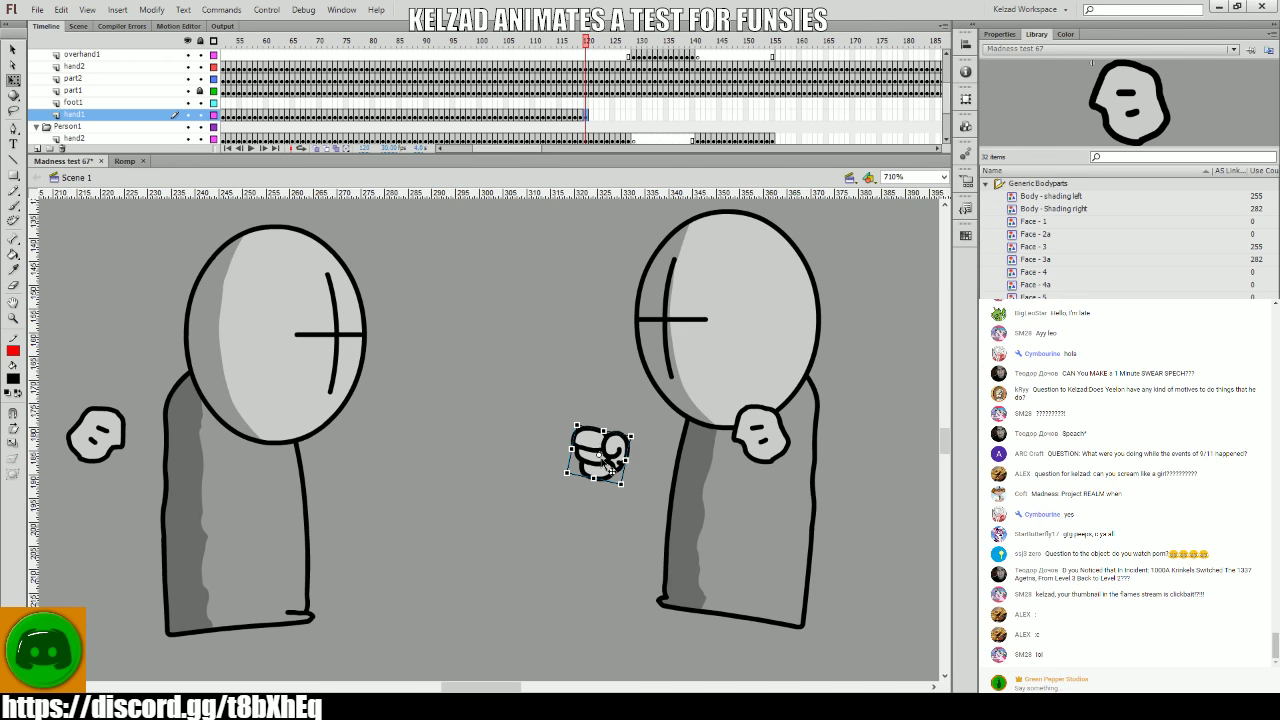
key(comma)
key(comma)
key(comma)
key(comma)
key(period)
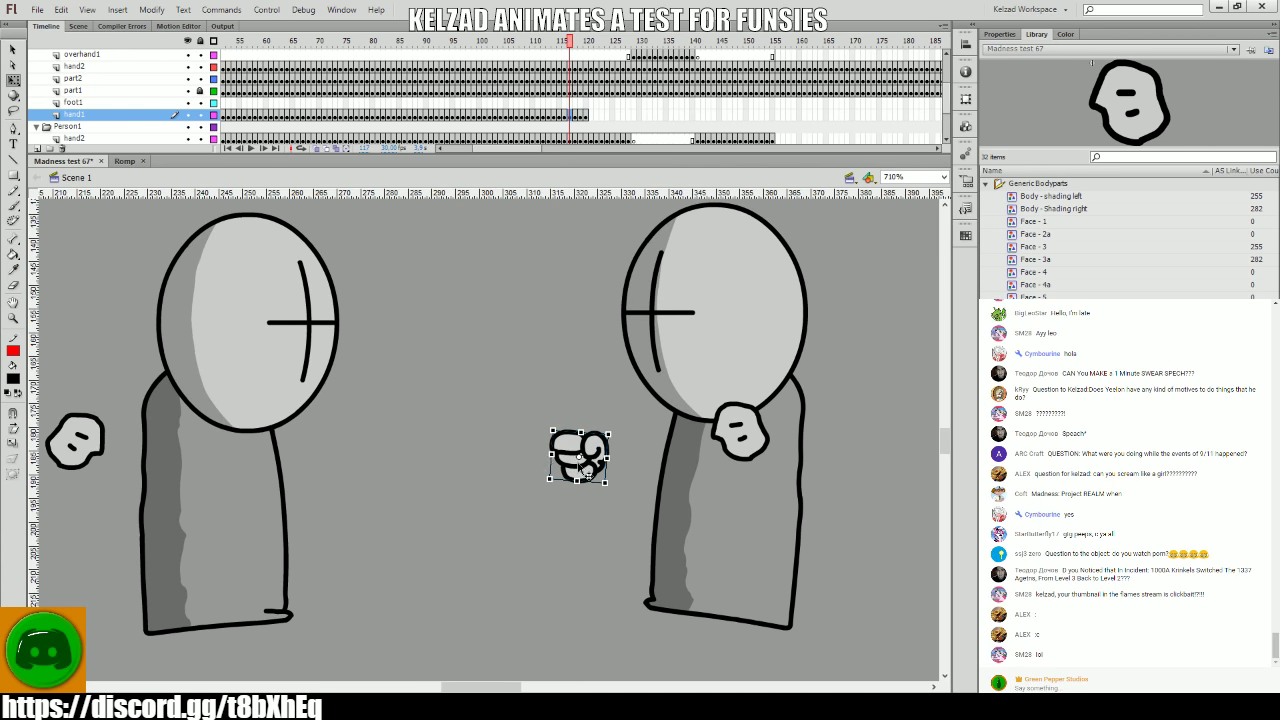
click(536, 452)
key(comma)
key(comma)
key(comma)
key(period)
key(period)
key(period)
key(period)
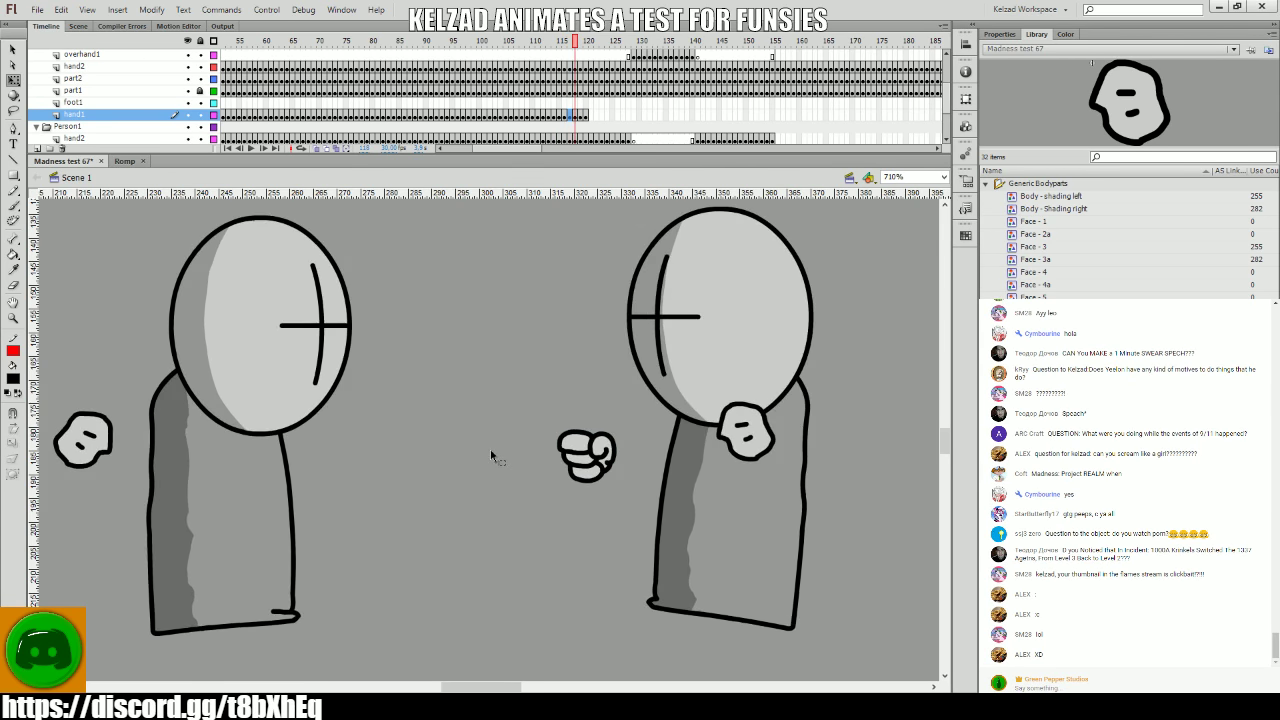
key(comma)
key(period)
key(comma)
key(period)
key(period)
- Compare the fist's angle and position on frame 118 with frames 119 and 120
click(600, 465)
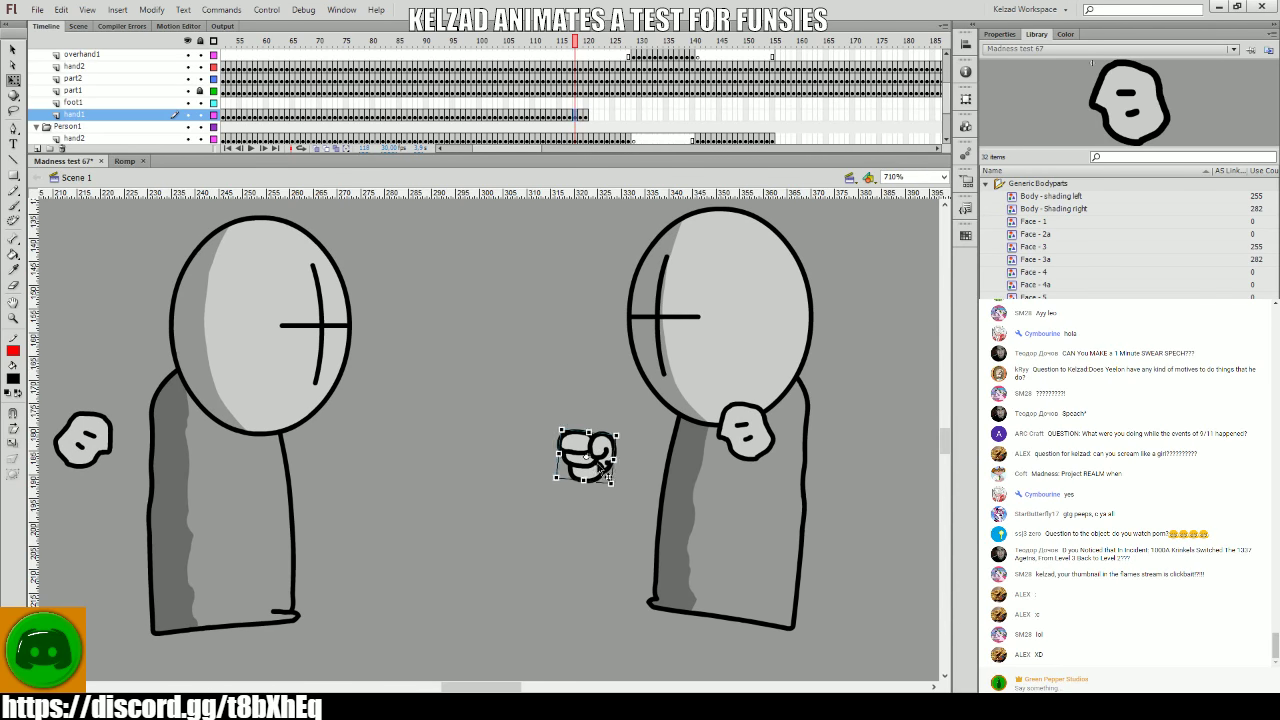
click(526, 371)
key(period)
key(period)
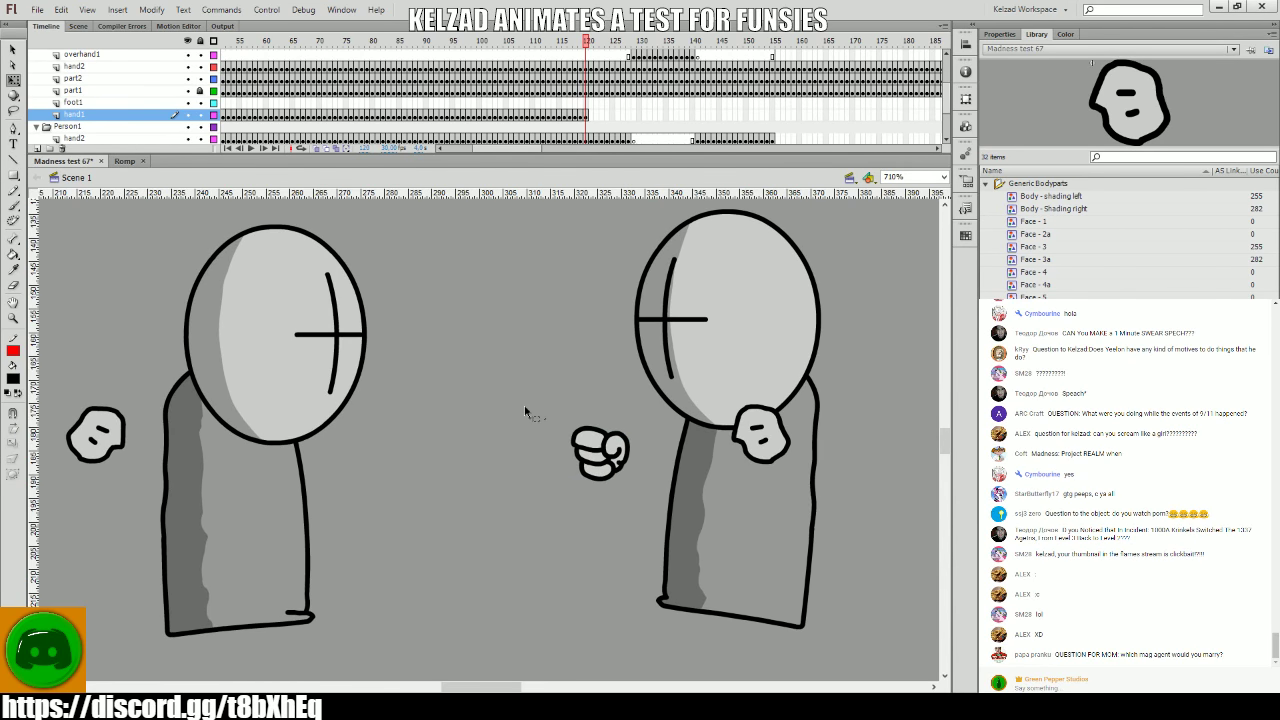
key(comma)
key(comma)
key(period)
key(period)
key(comma)
key(comma)
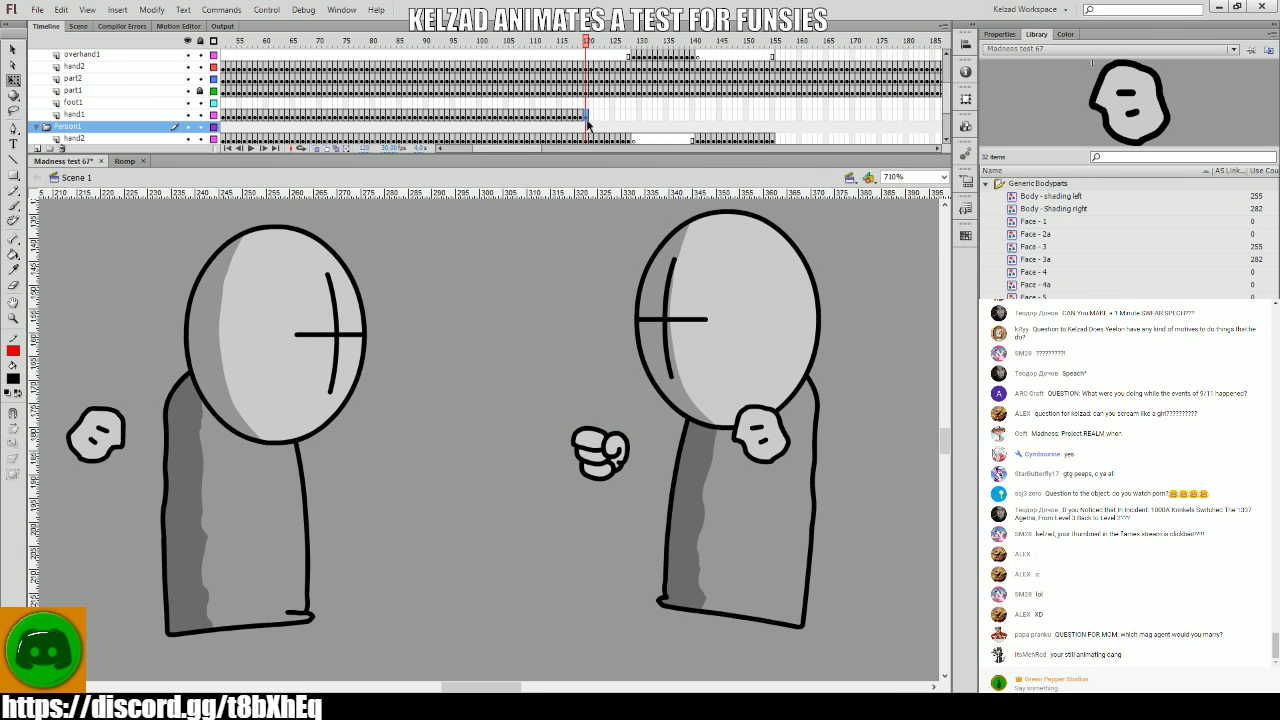
key(period)
key(comma)
key(period)
- Add hand1 keyframes on frames 121 and 122, rotating the fist further clockwise and moving it toward the body
click(610, 452)
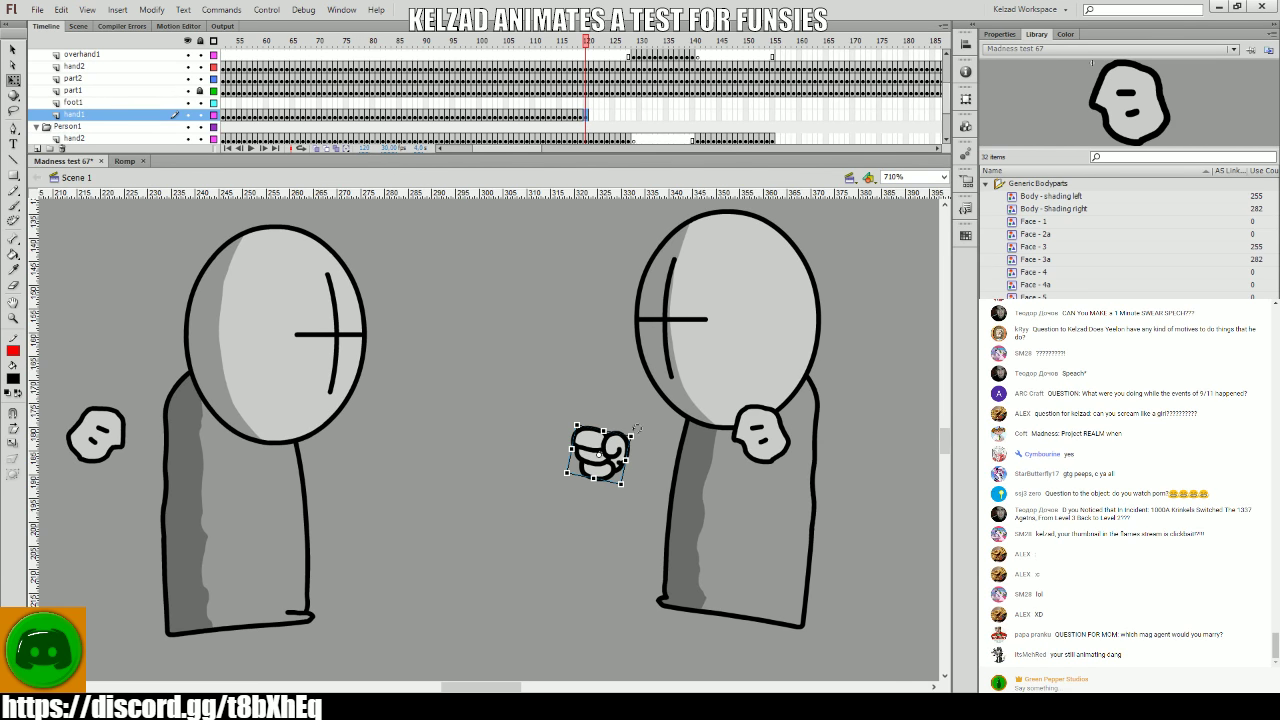
key(period)
key(period)
click(640, 454)
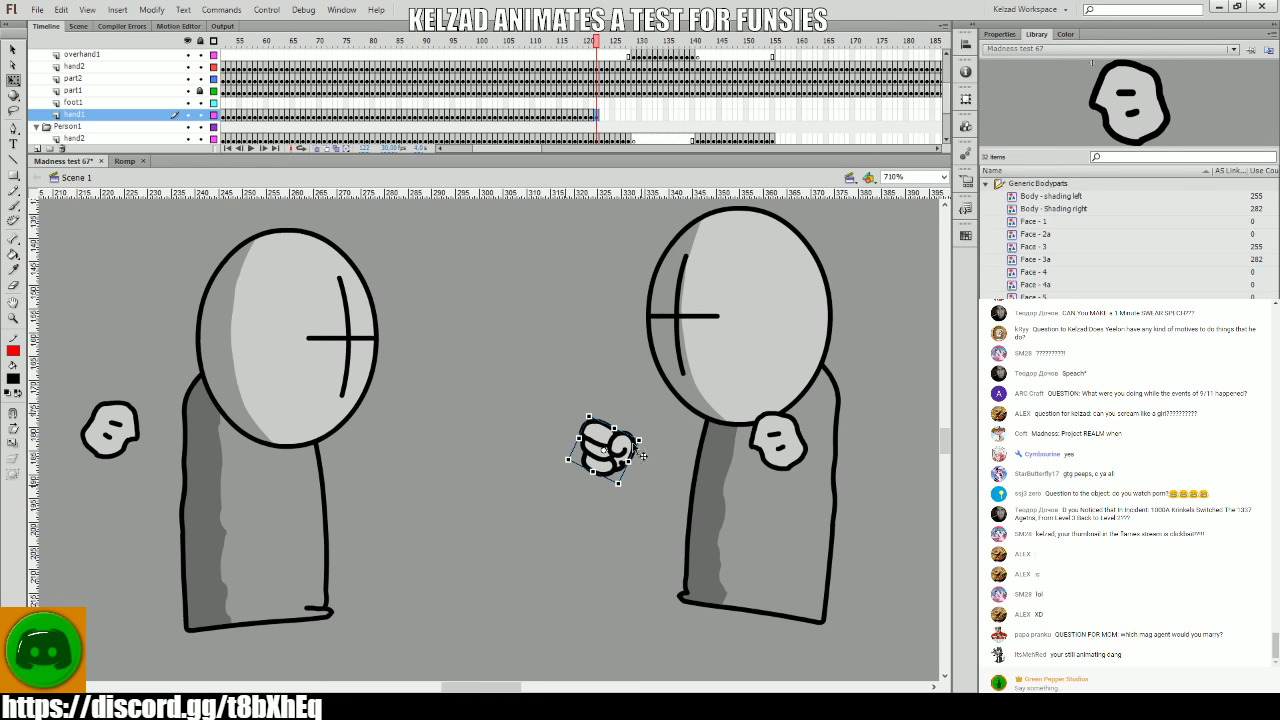
drag(637, 456, 646, 451)
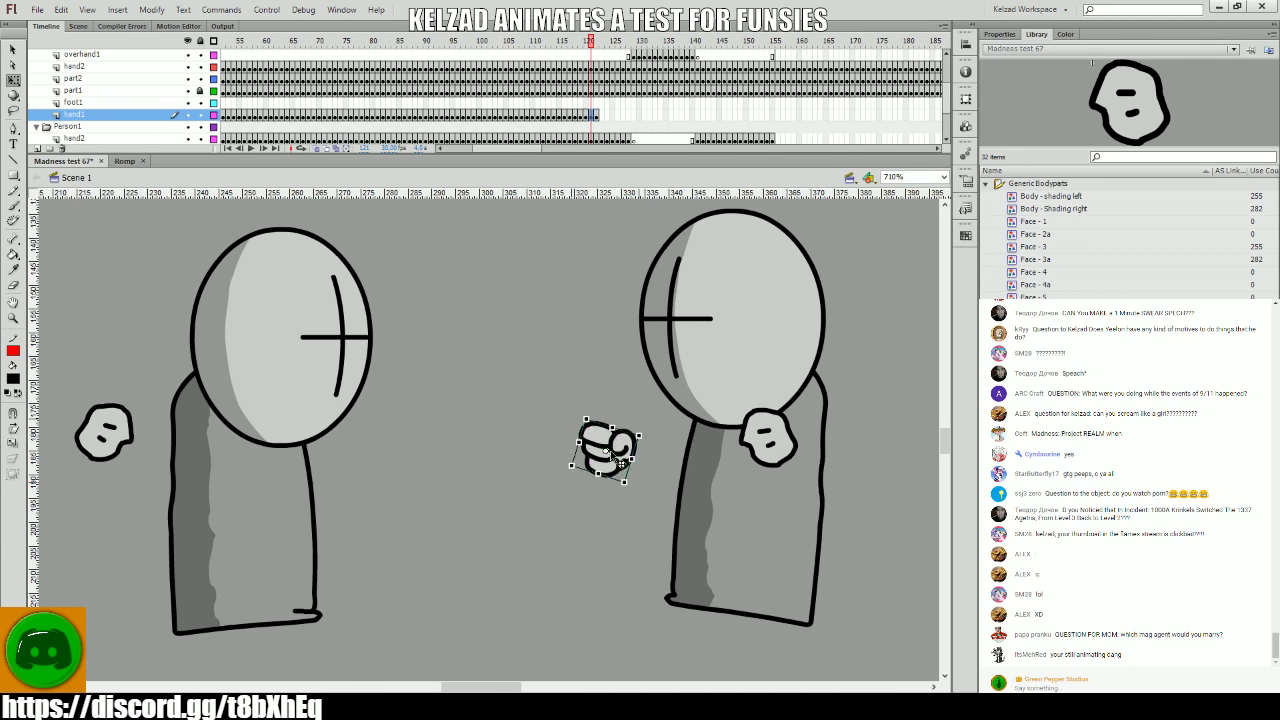
key(.)
key(.)
click(608, 460)
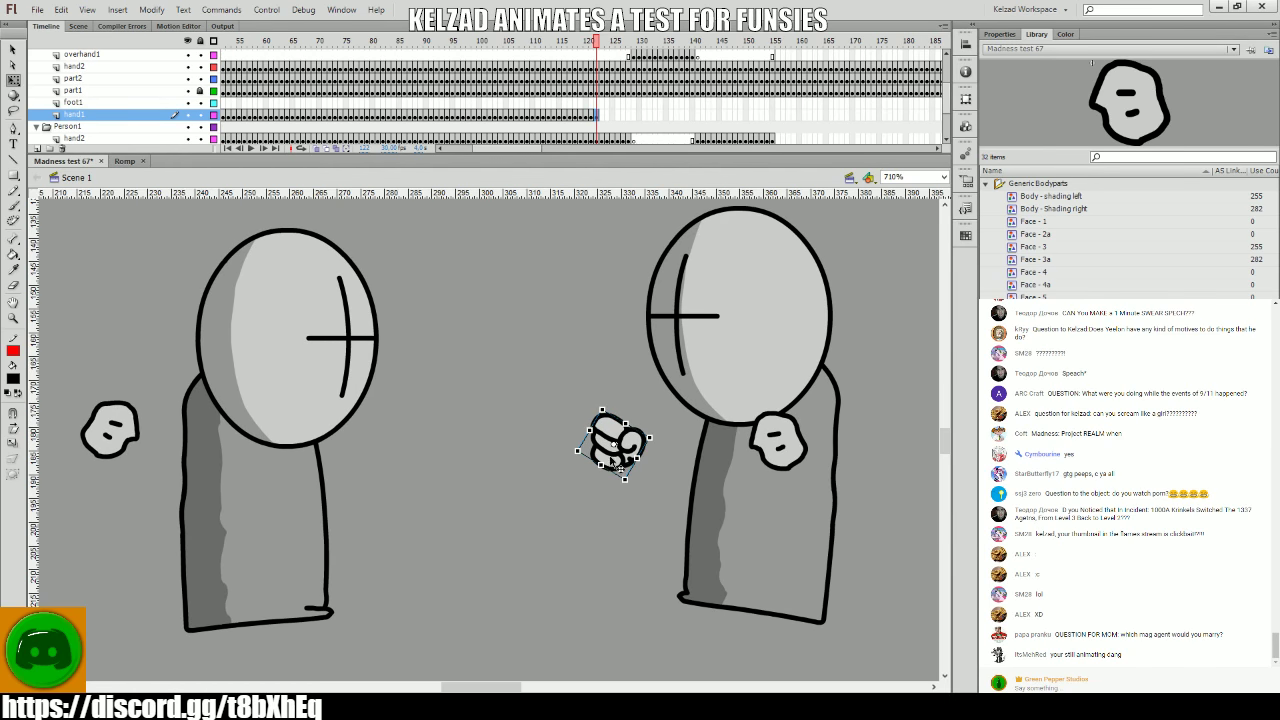
- Add a hand1 keyframe on frame 123 and replace its fist with the Hand - Open backwards symbol, placed where the fist was
key(.)
drag(618, 444, 675, 450)
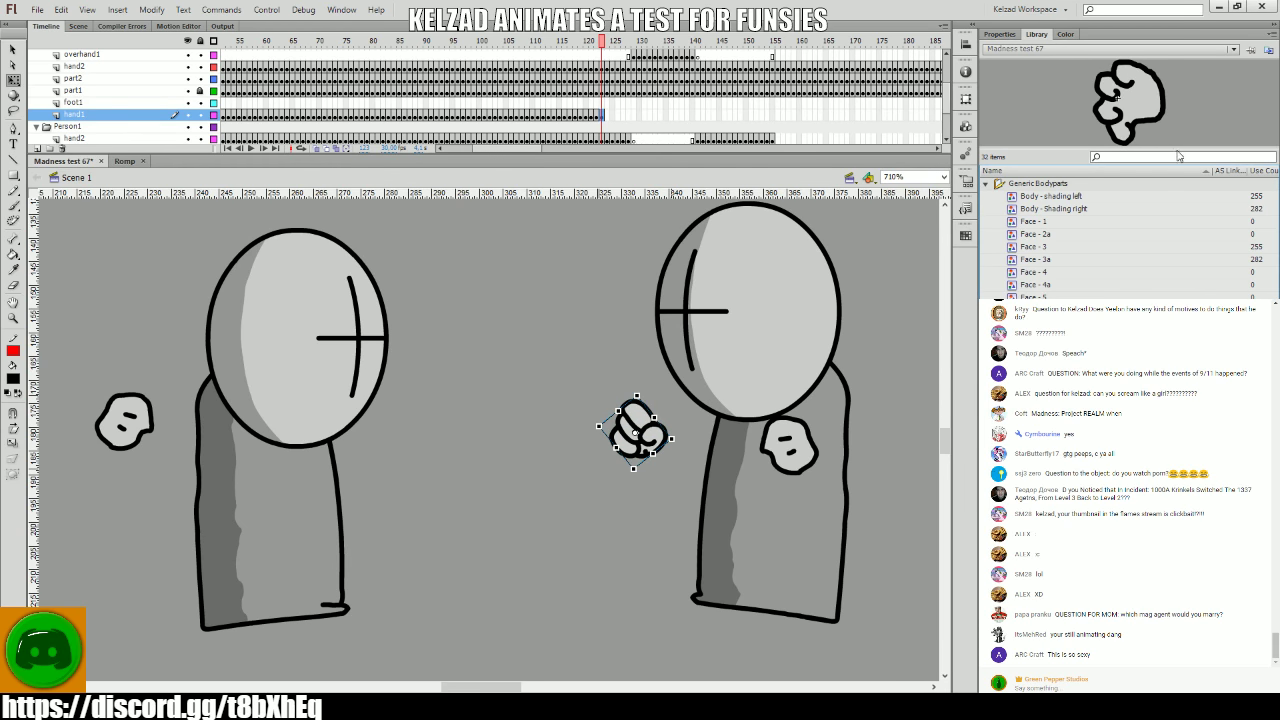
click(677, 305)
drag(665, 291, 565, 388)
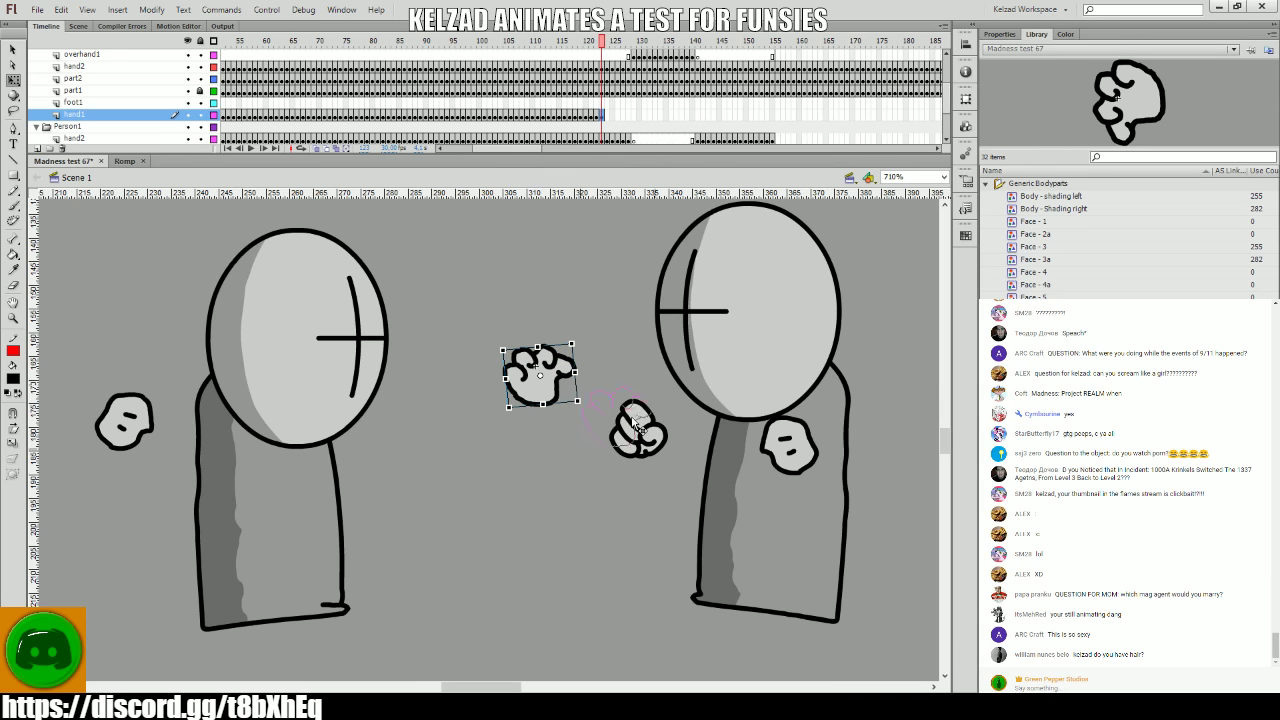
drag(633, 427, 638, 422)
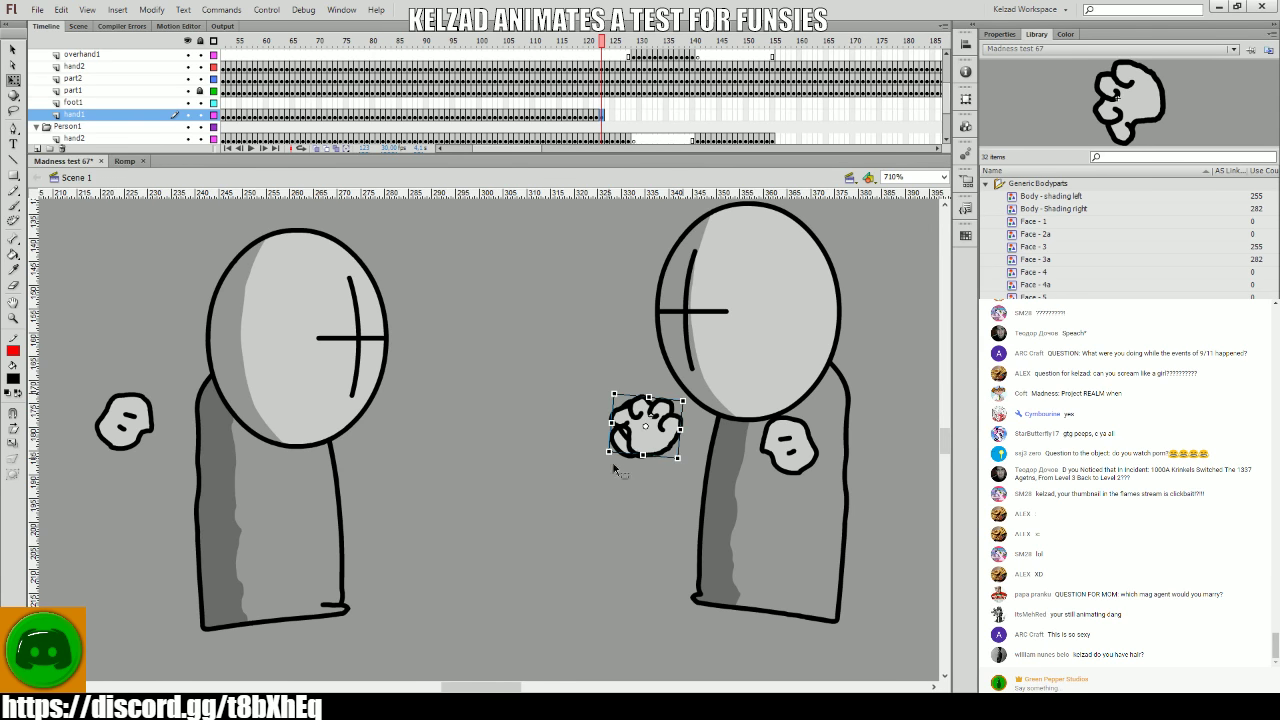
drag(614, 468, 610, 452)
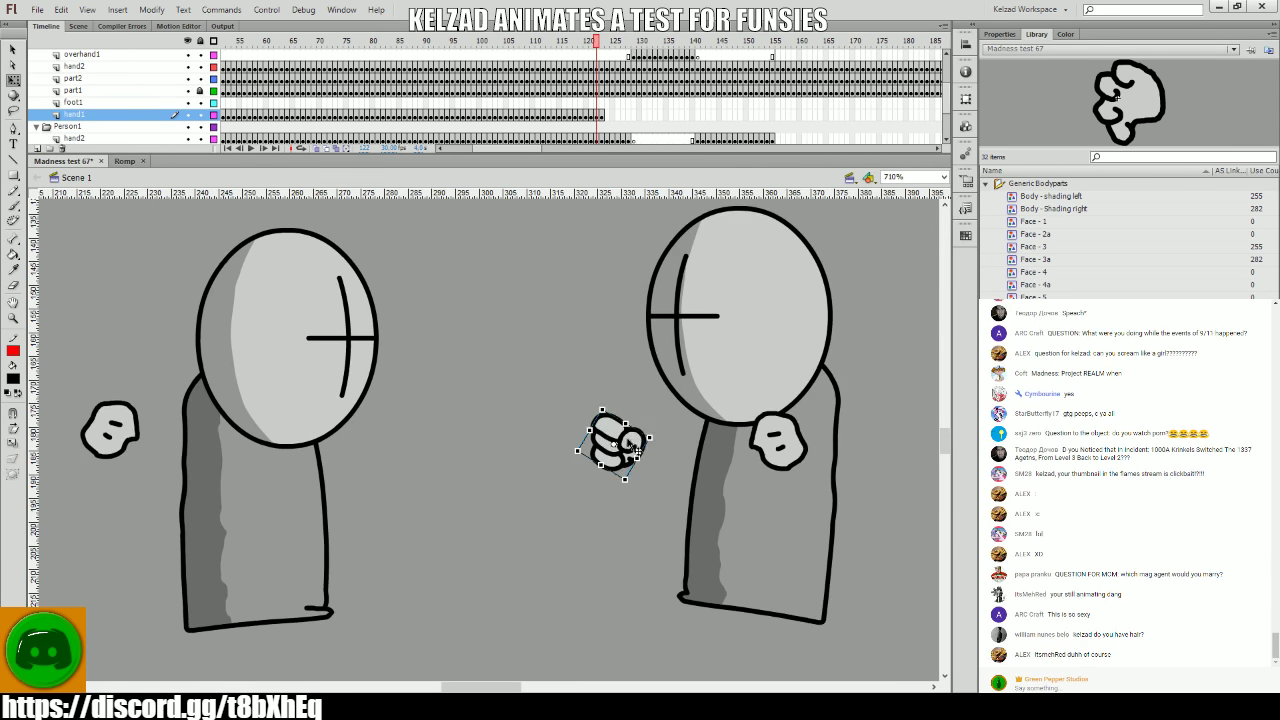
- Check the open hand on frame 123 against frame 122 and nudge it slightly away from the body
key(.)
double_click(635, 435)
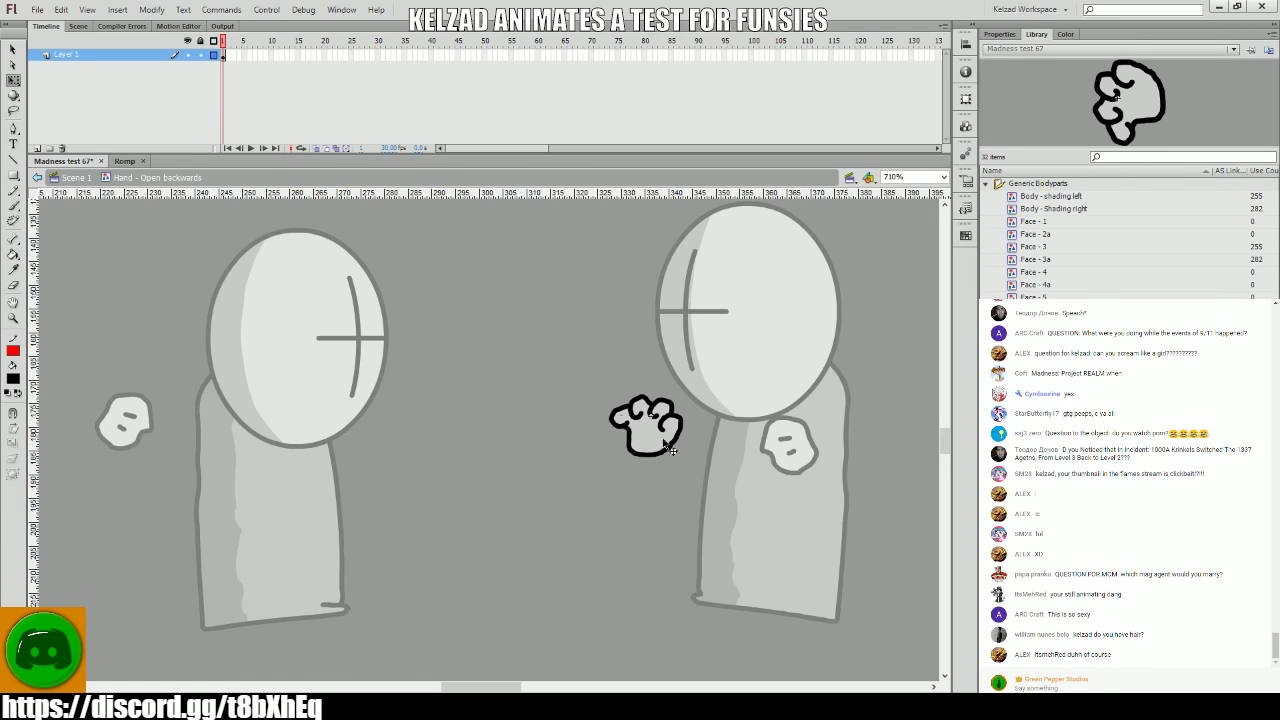
double_click(597, 380)
click(623, 434)
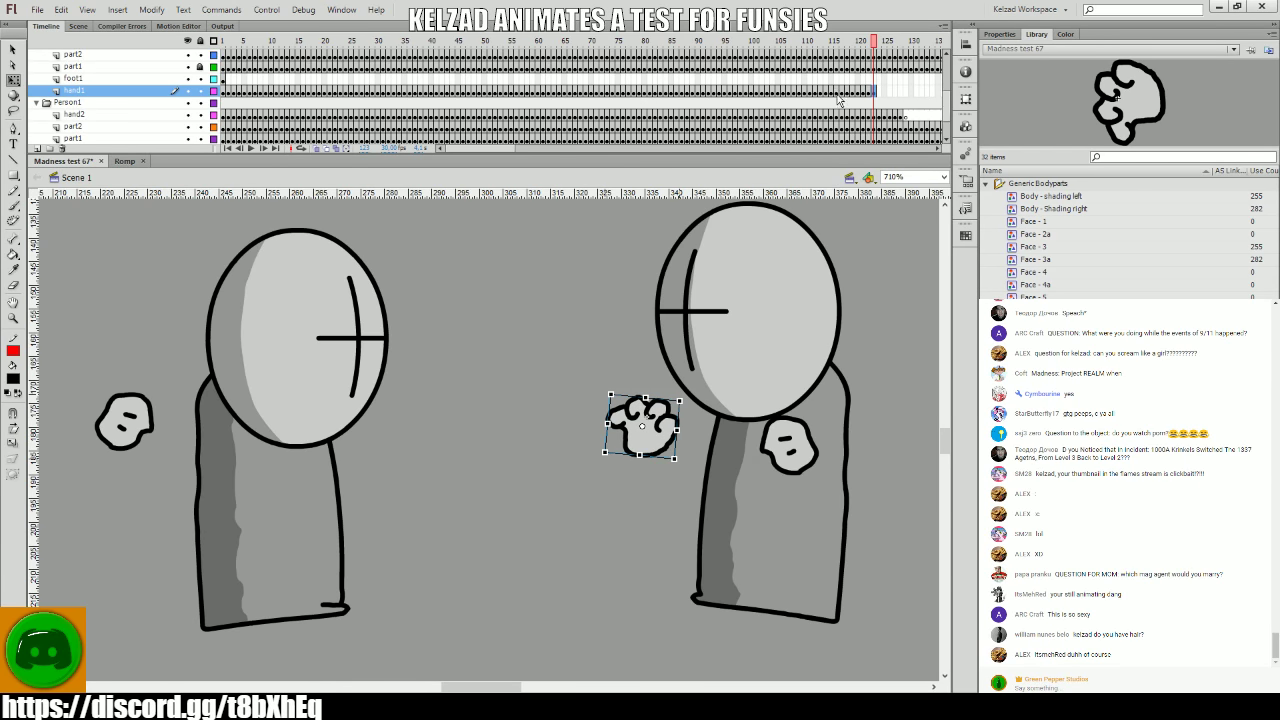
- Add a new layer above overhand1 in the Person2 folder and name it overhand2
scroll(830, 104, up, 3)
drag(816, 108, 602, 105)
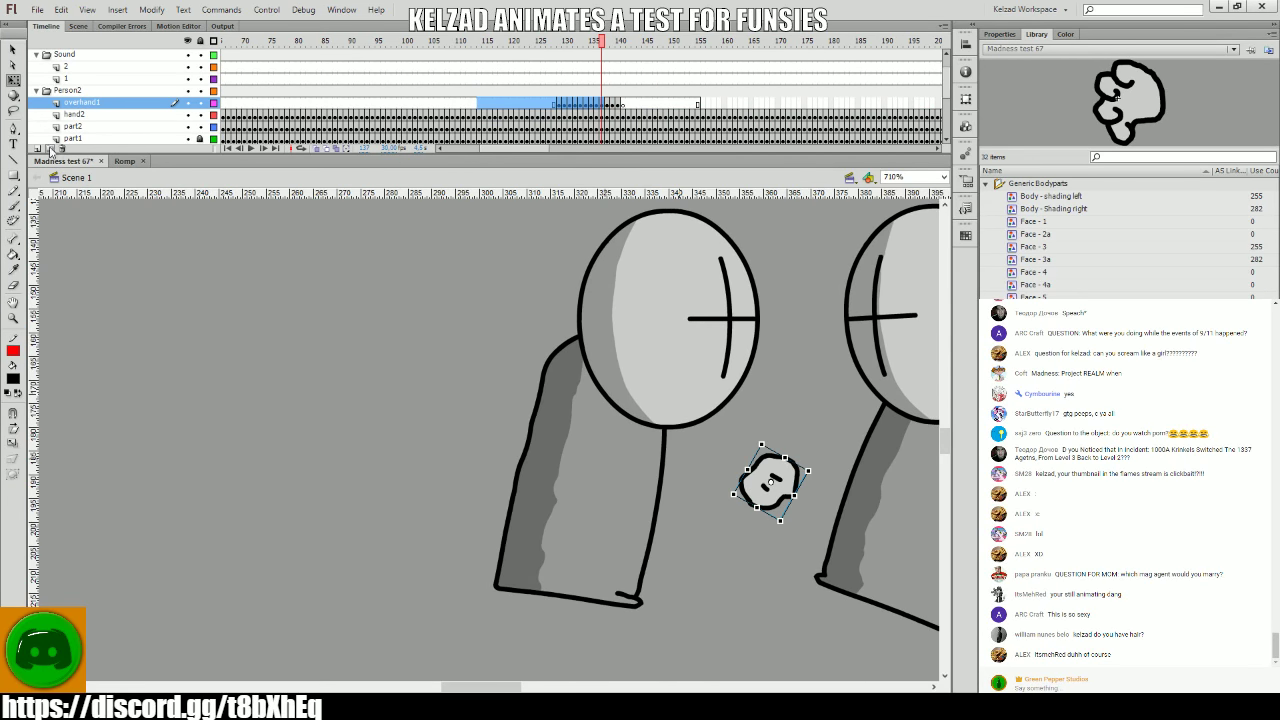
click(37, 148)
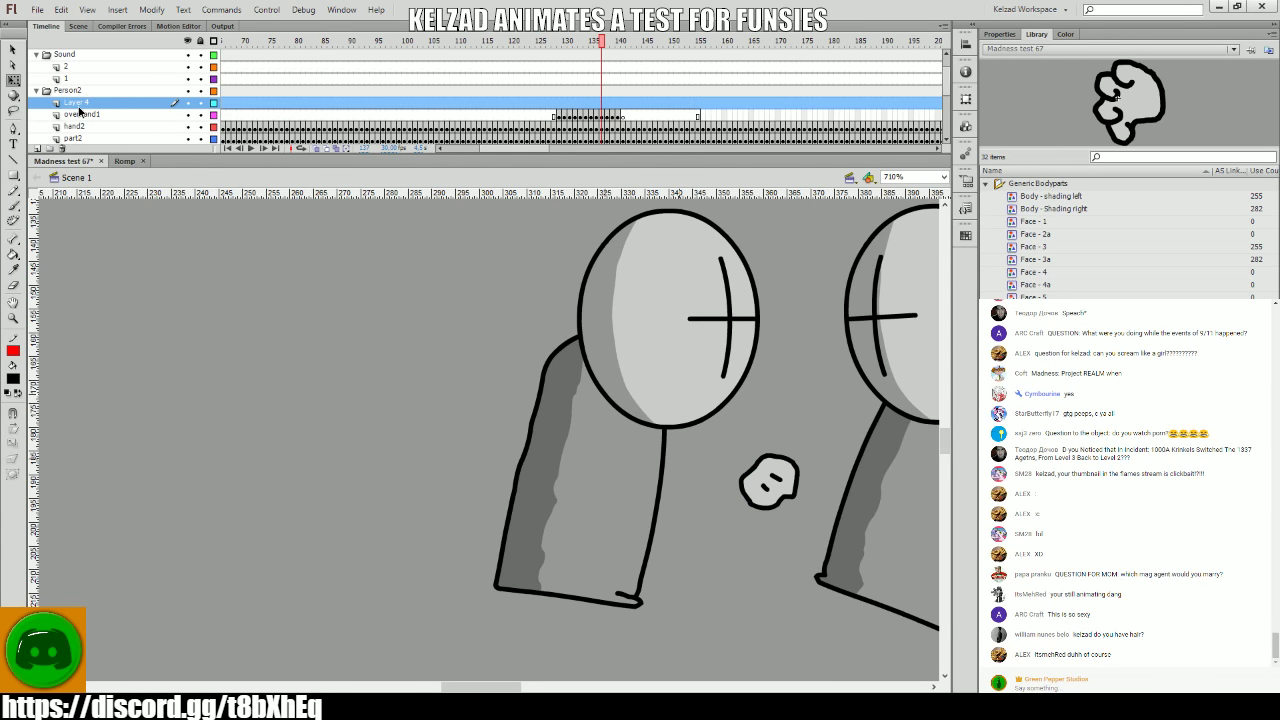
double_click(80, 104)
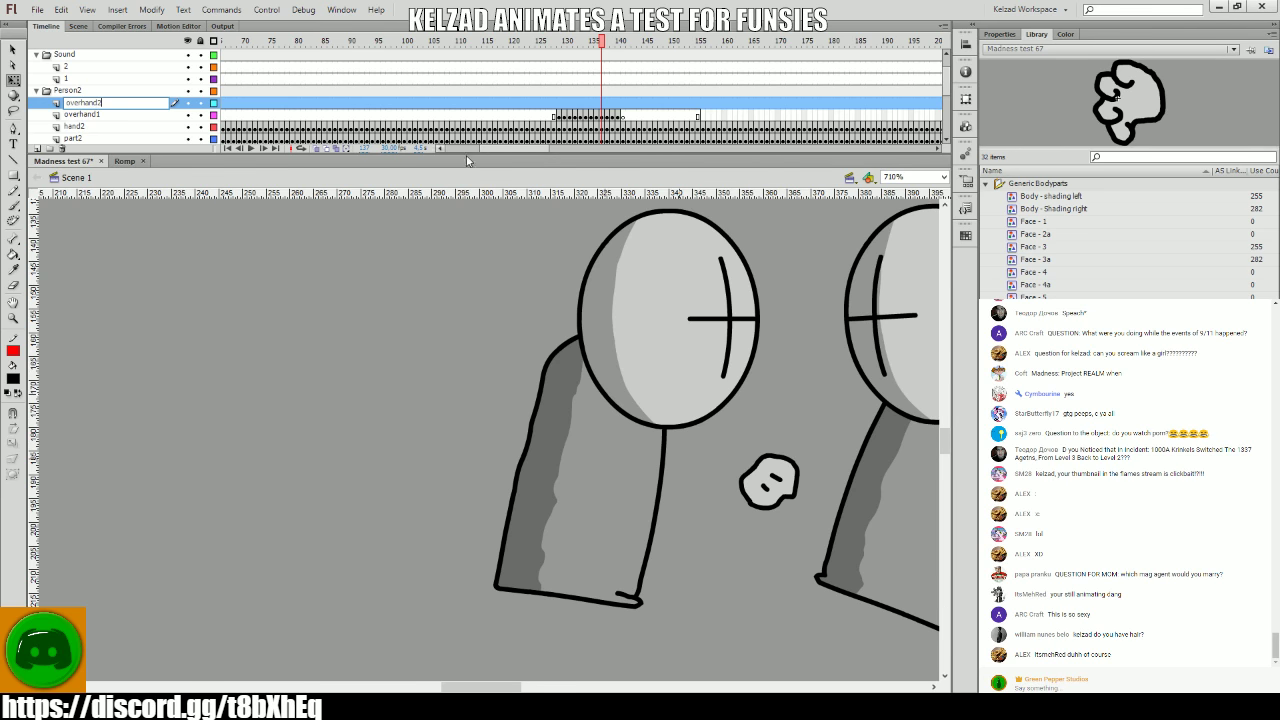
- Move the hand keyframes on frames 129 to 141 from overhand1 to overhand2 and trim overhand2 to end at frame 154
drag(557, 117, 625, 105)
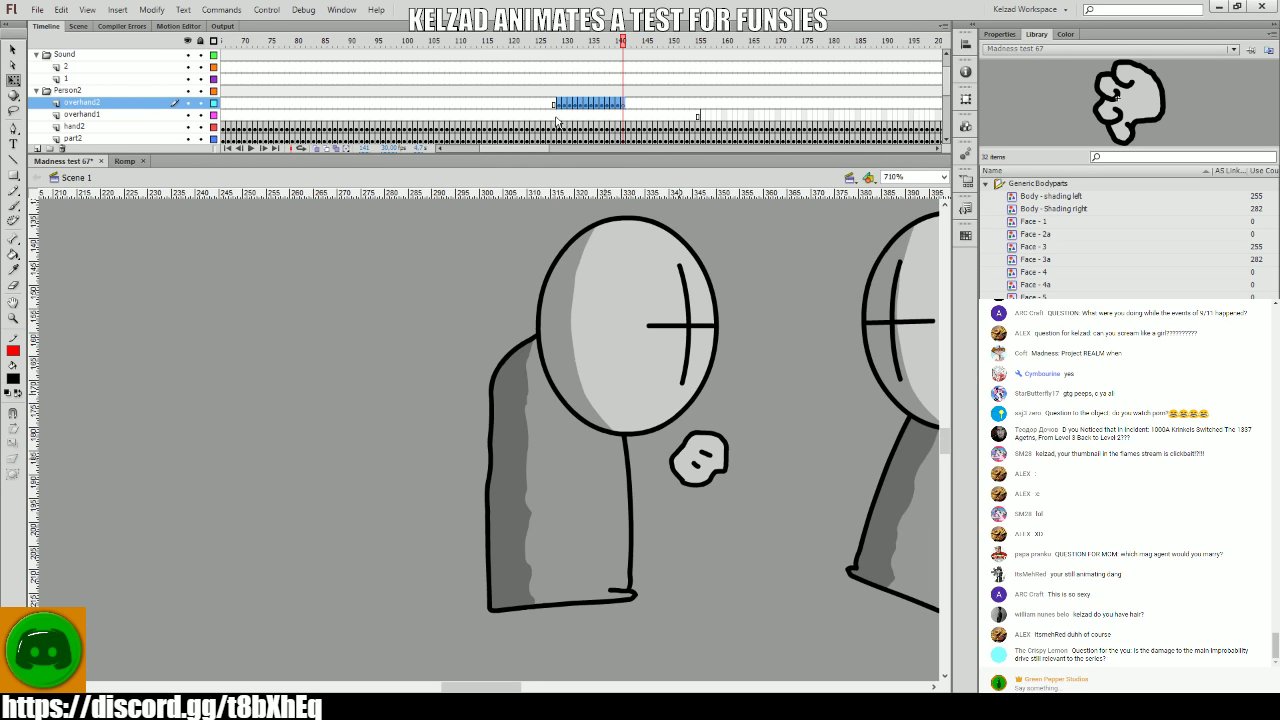
click(558, 117)
drag(713, 352, 490, 305)
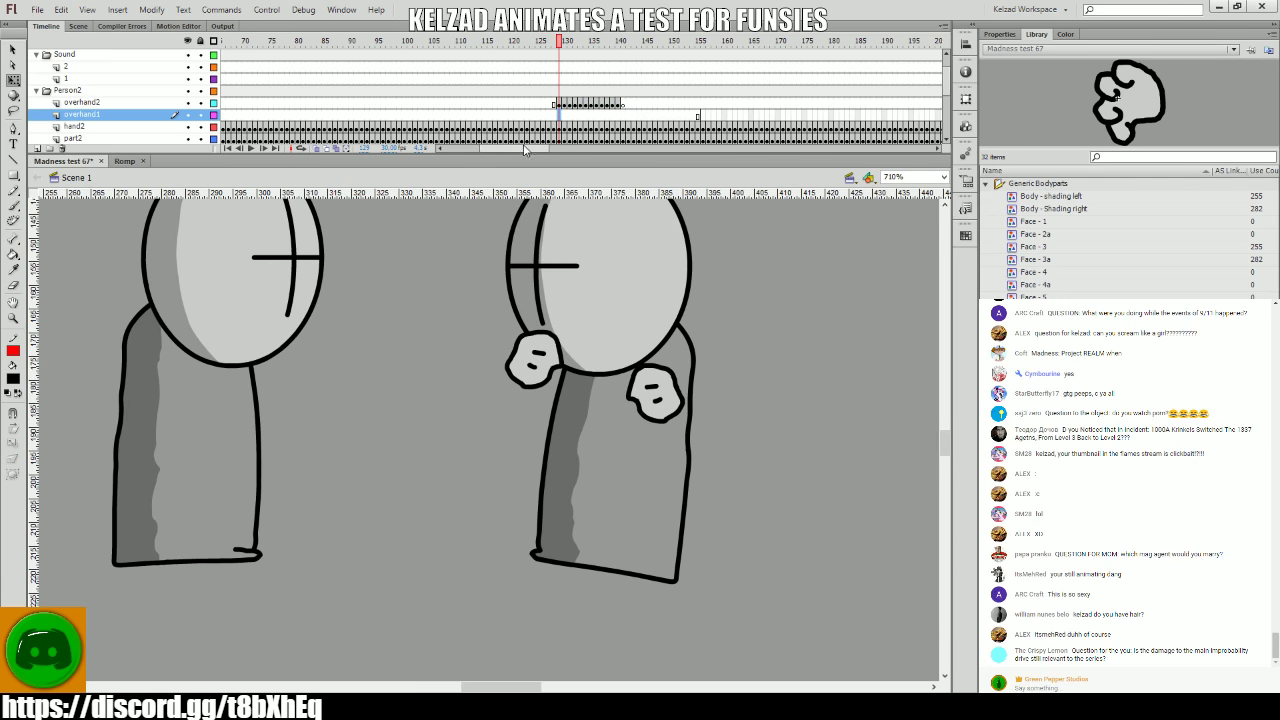
drag(524, 149, 582, 149)
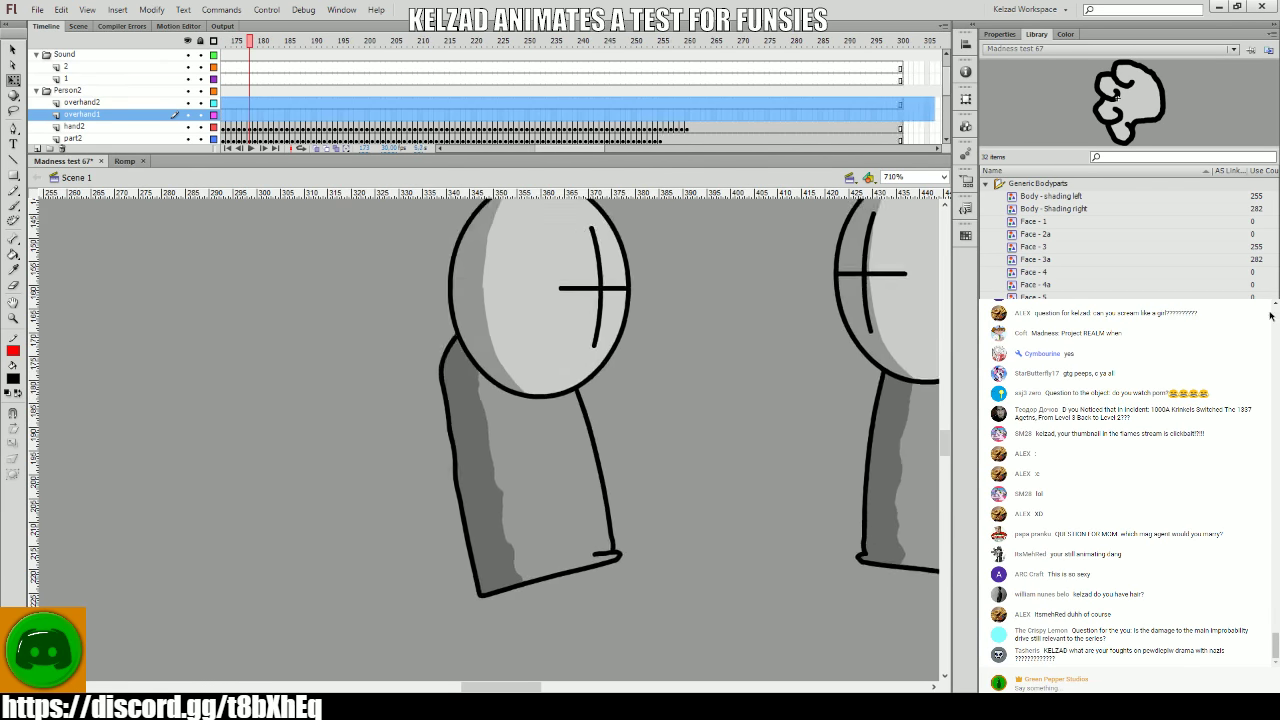
drag(249, 116, 372, 129)
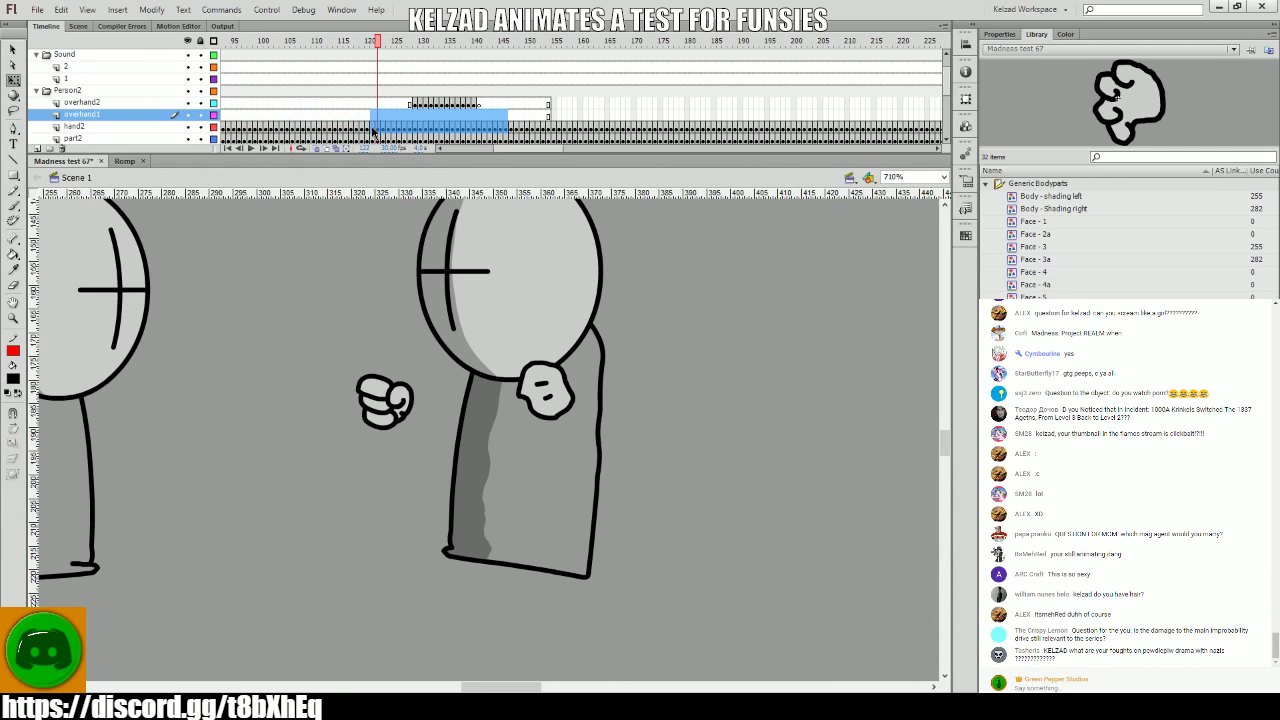
- Rotate the open hand on frame 123 slightly counter-clockwise, shift it away from the body and check it against the neighbouring frames
click(421, 372)
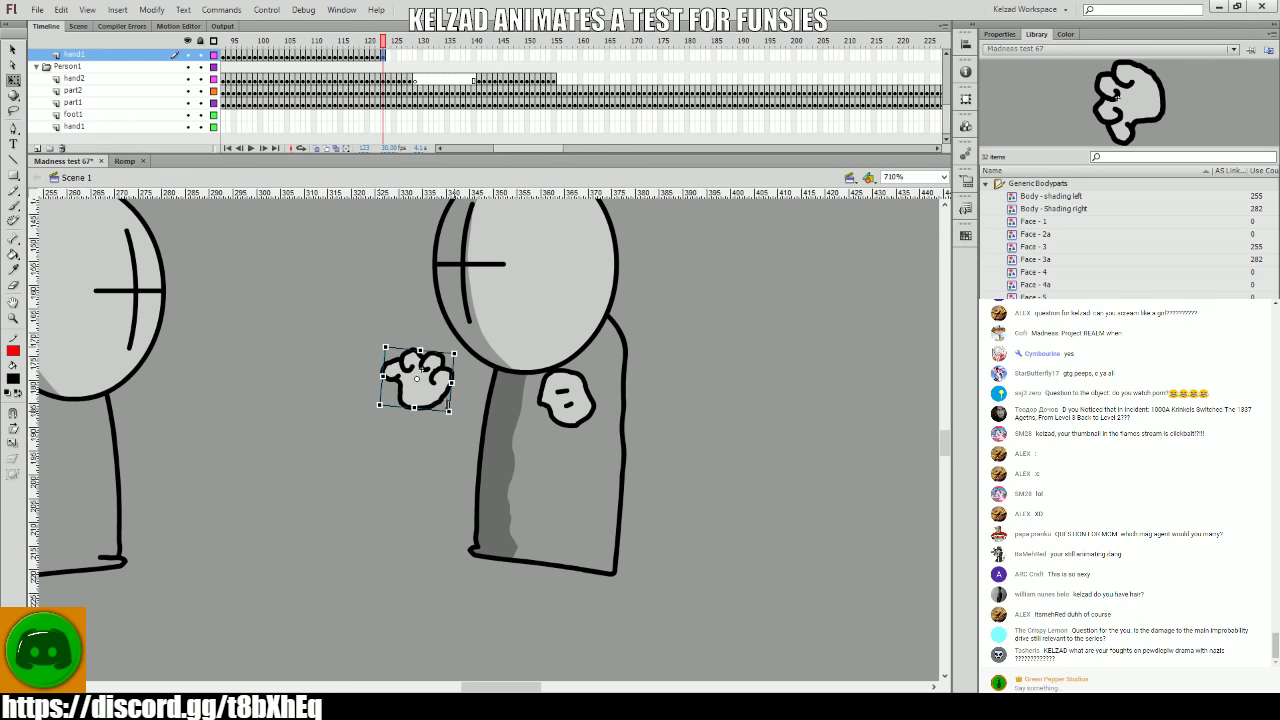
key(Return)
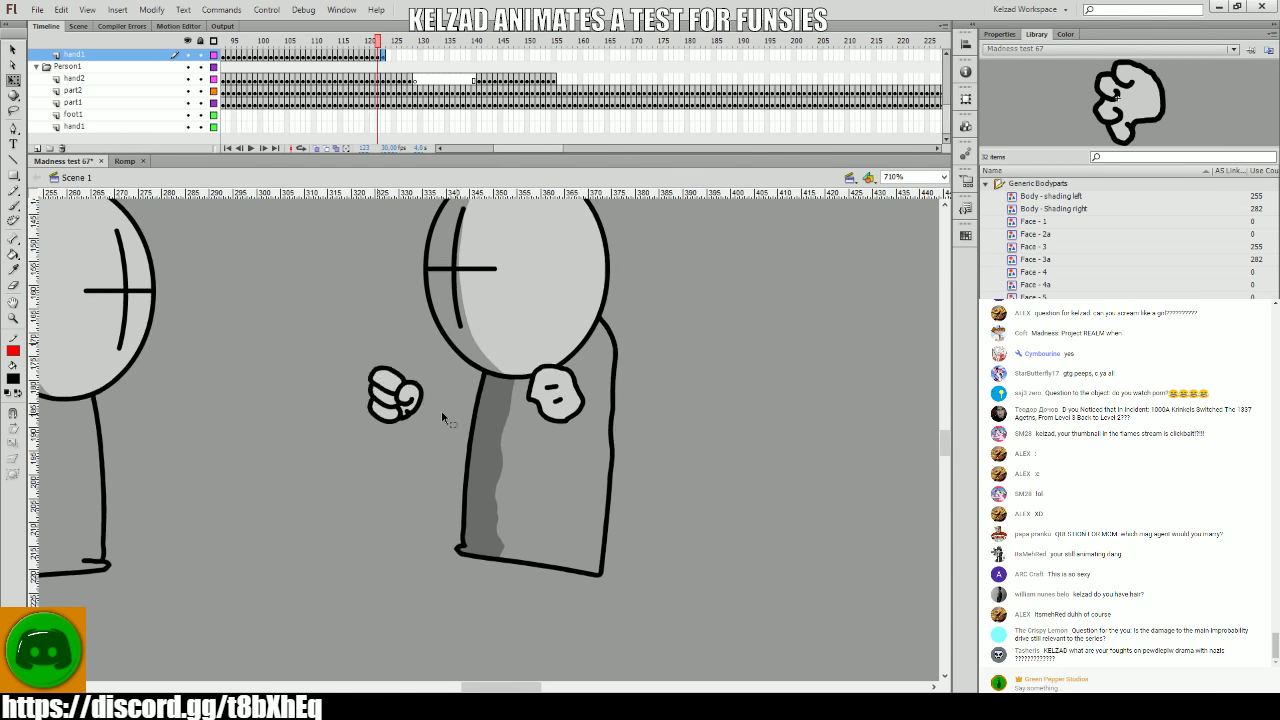
click(436, 407)
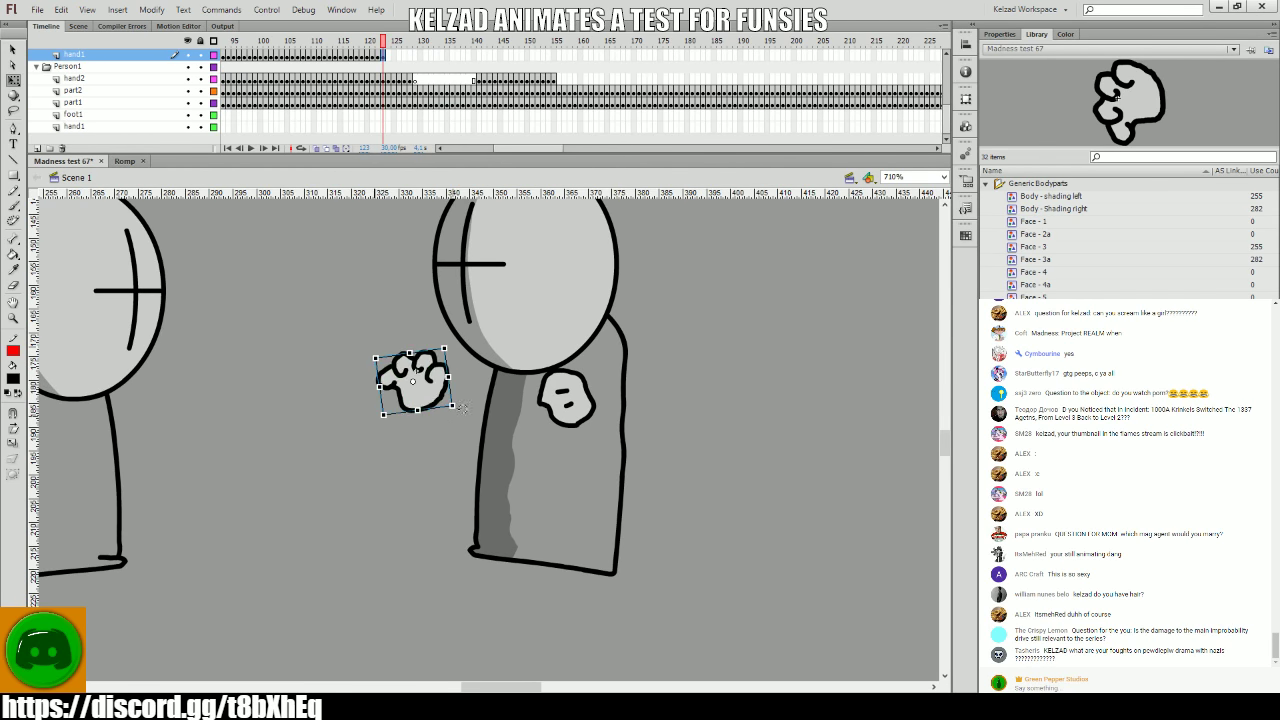
key(Return)
click(437, 406)
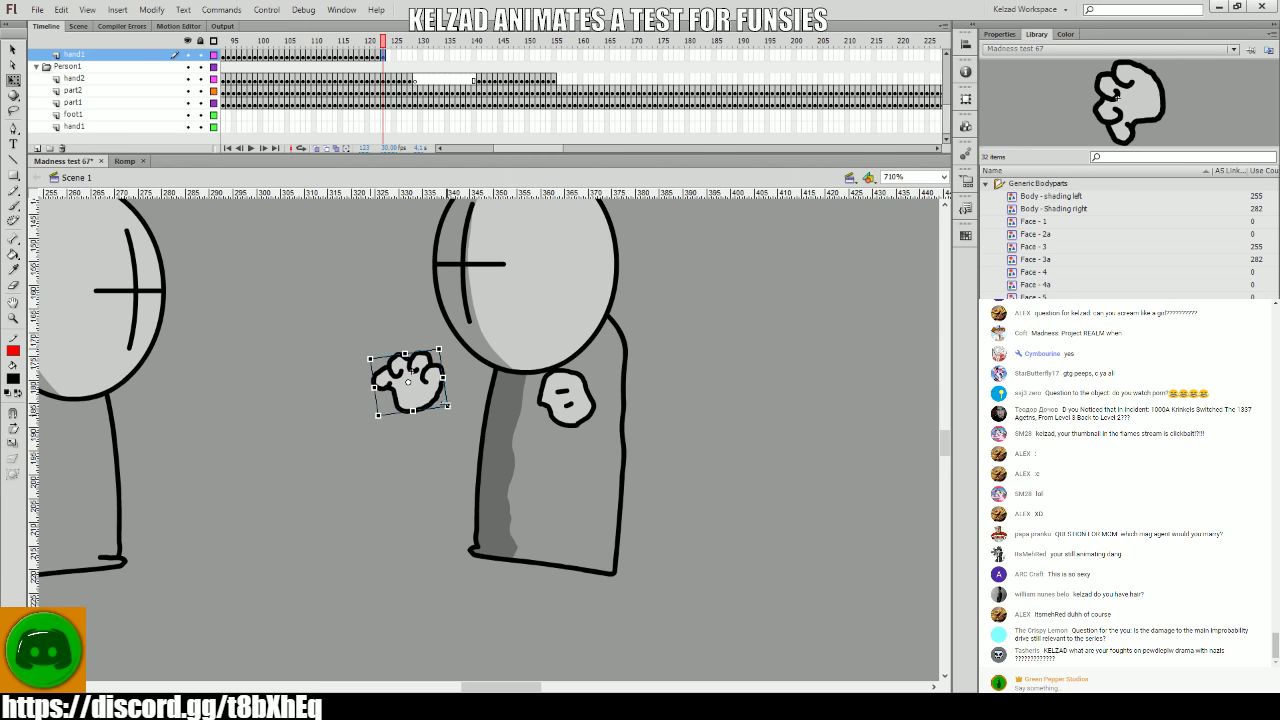
key(comma)
key(comma)
key(period)
key(period)
key(period)
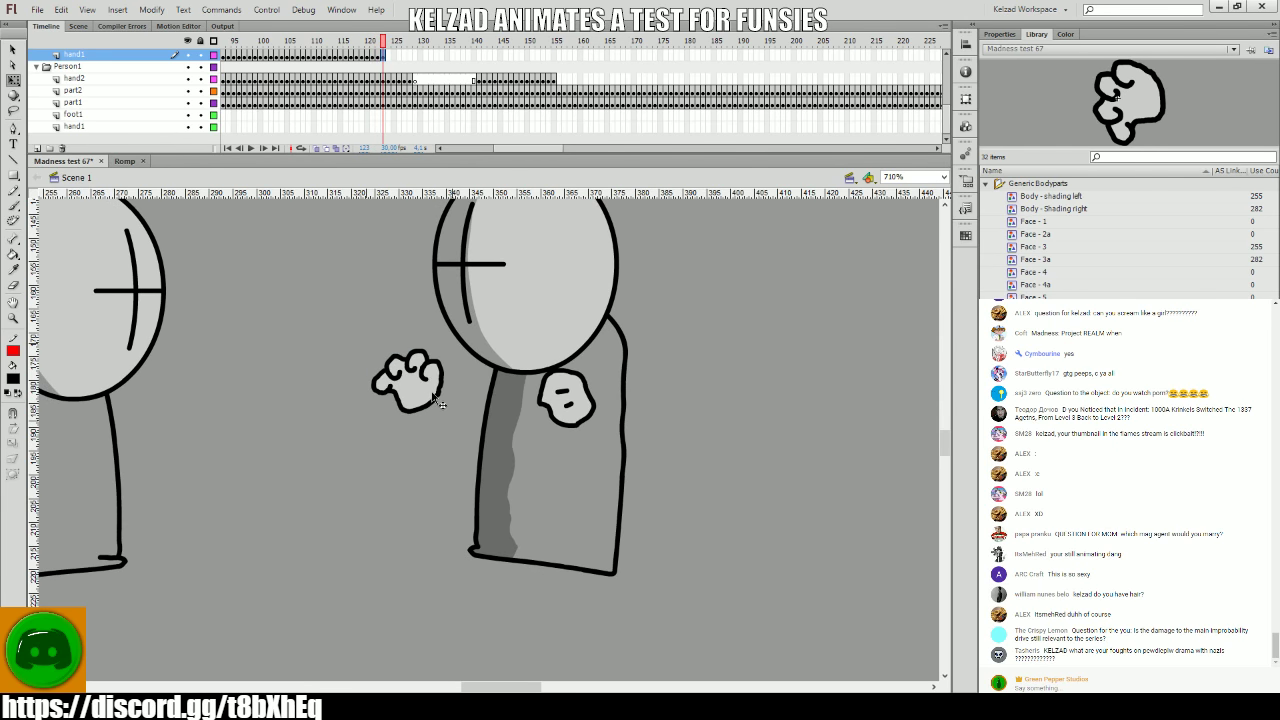
- Add hand1 keyframes on frames 124 to 126, moving the open hand along with the body
click(410, 378)
mouse_move(455, 401)
mouse_down()
mouse_move(470, 393)
mouse_move(456, 388)
mouse_up()
key(period)
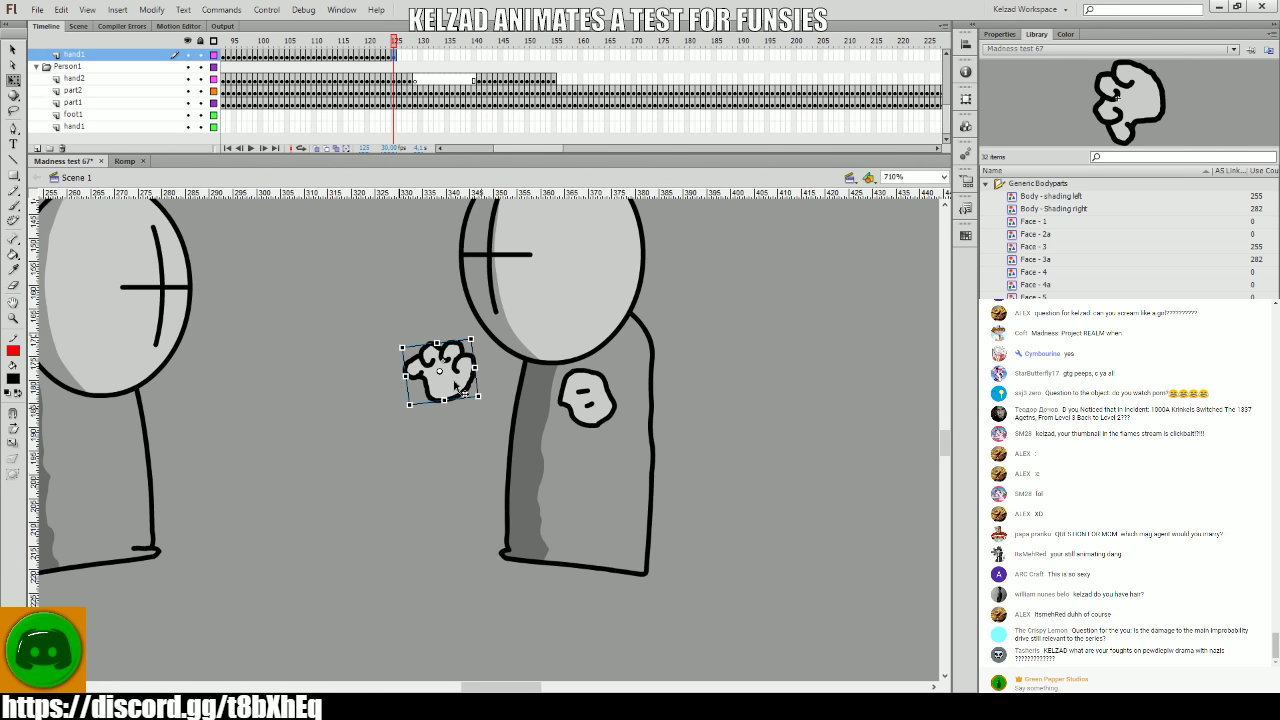
key(period)
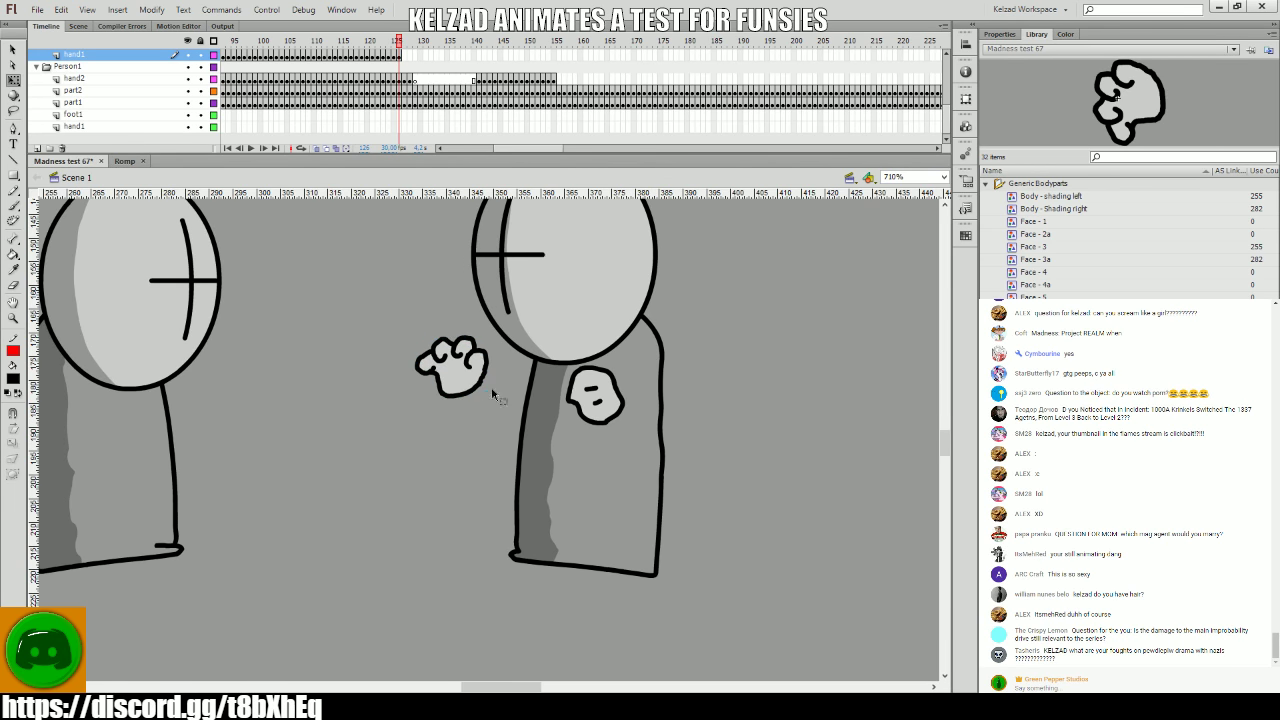
drag(484, 387, 501, 394)
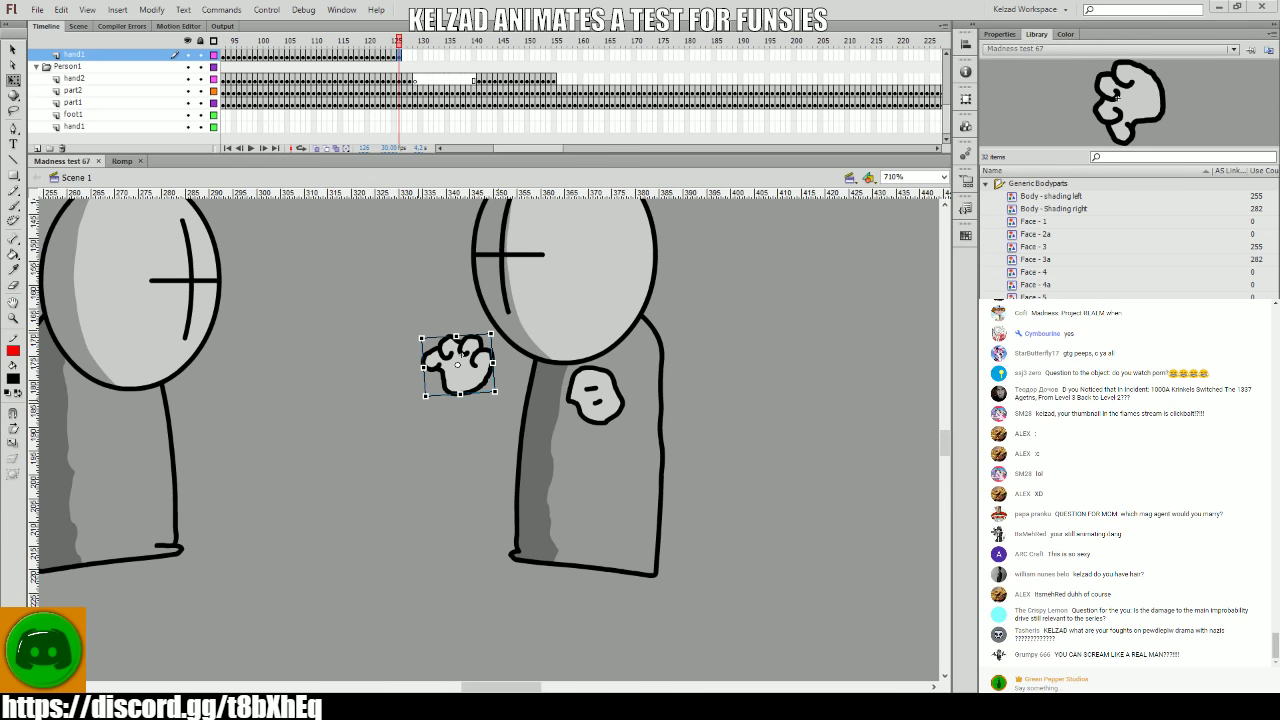
click(451, 431)
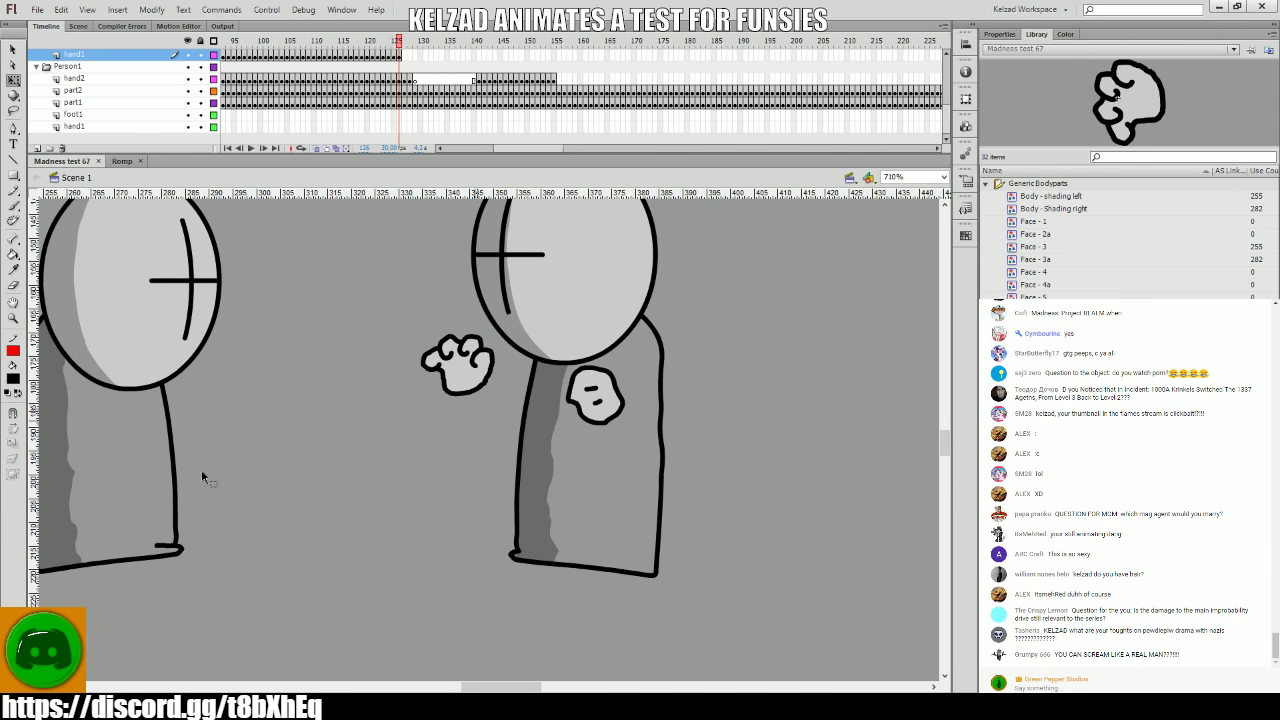
- Review frames 124 to 126, shift the frame 126 hand closer to the body and add a hand1 keyframe on frame 127 at the body's edge
key(comma)
key(comma)
key(period)
key(comma)
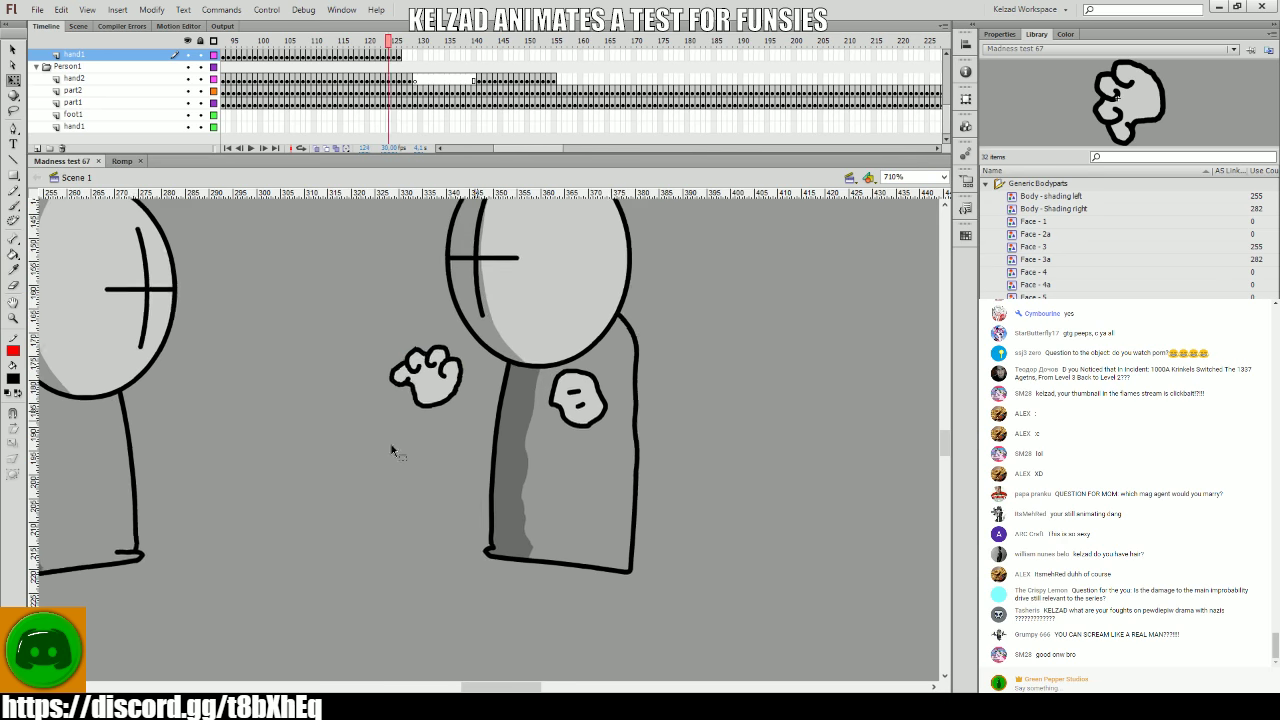
key(period)
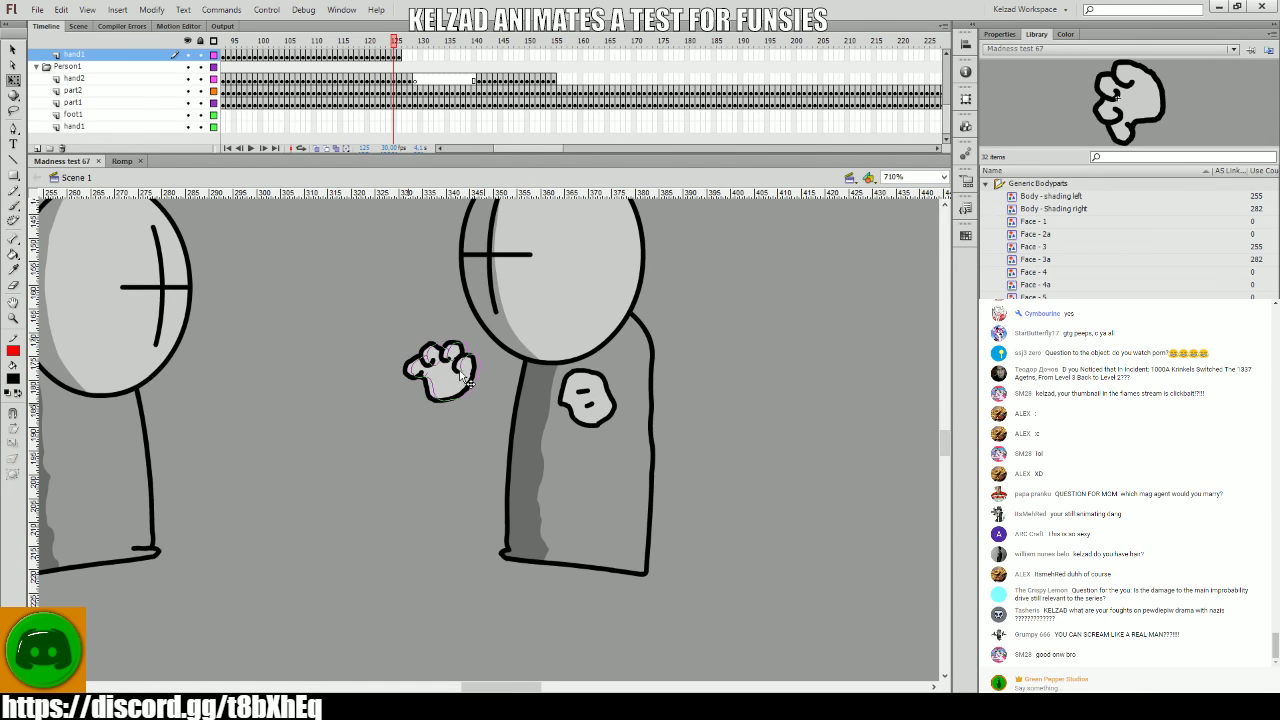
key(comma)
key(period)
key(period)
drag(477, 393, 535, 380)
key(period)
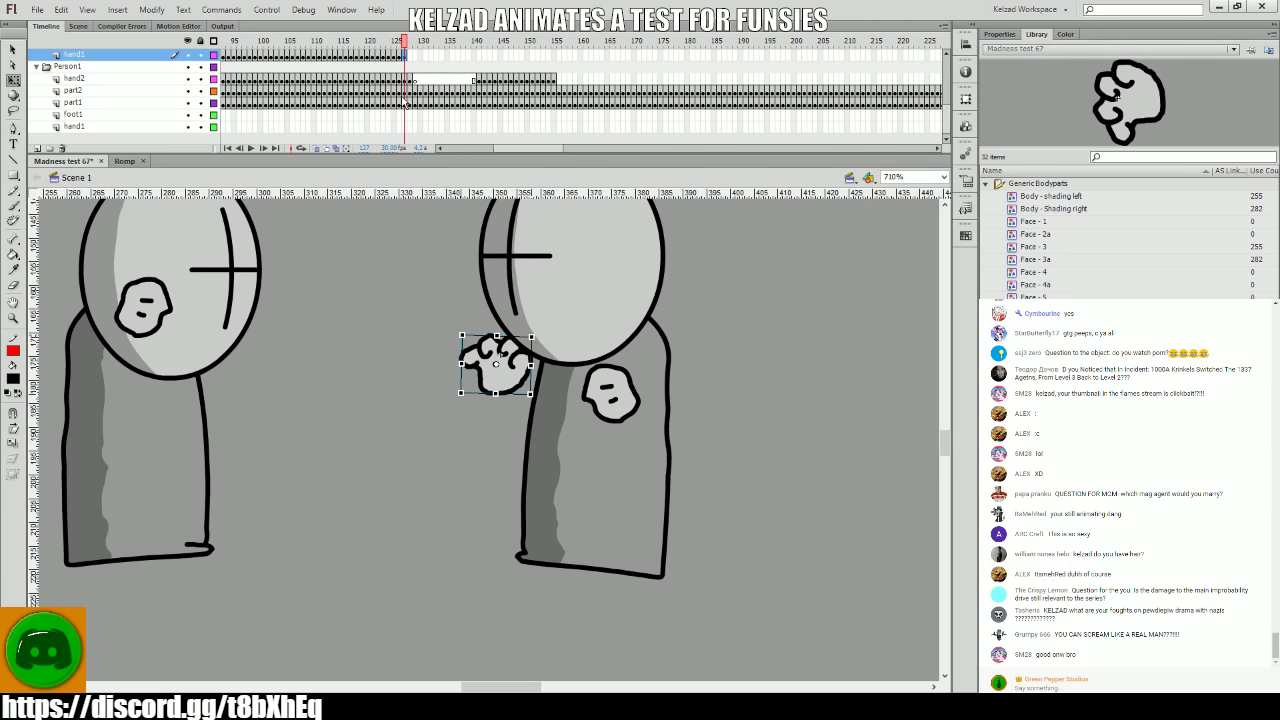
- Move the frame 127 hand keyframe from hand1 to overhand1 and clear the leftover frames following the hand on both layers
scroll(405, 104, up, 6)
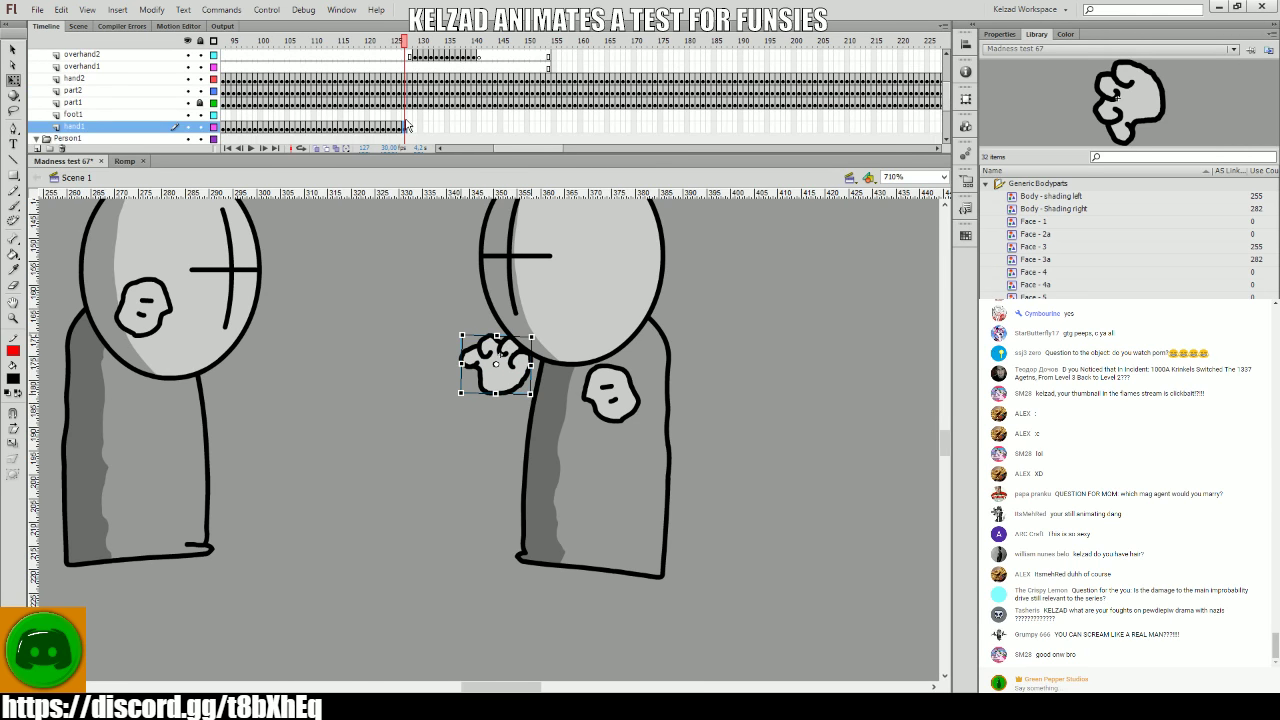
click(406, 126)
click(406, 66)
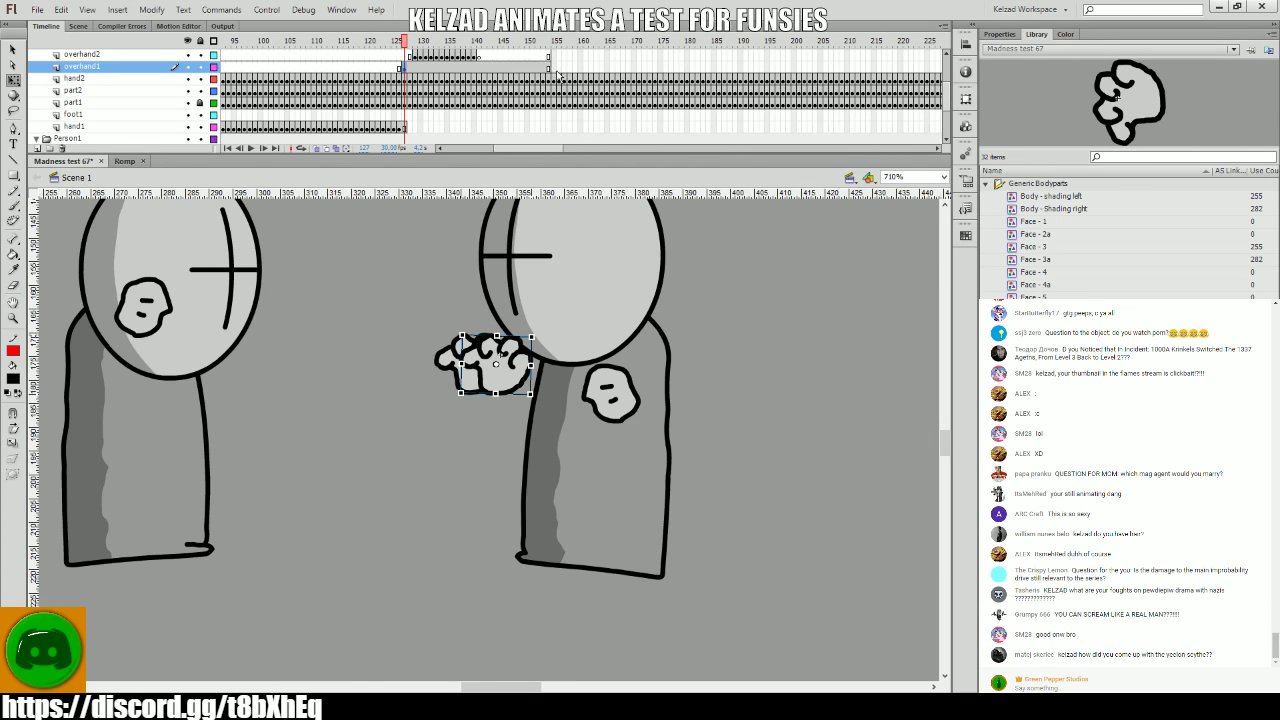
drag(557, 68, 413, 68)
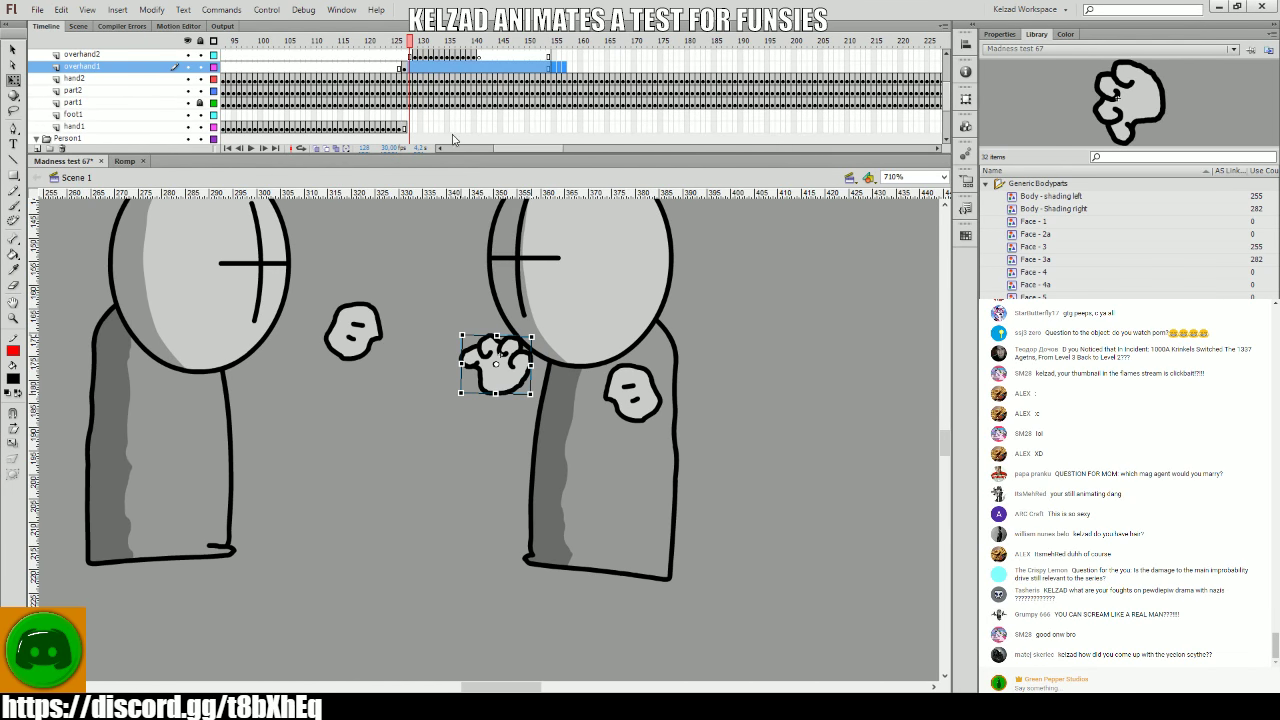
click(402, 127)
key(period)
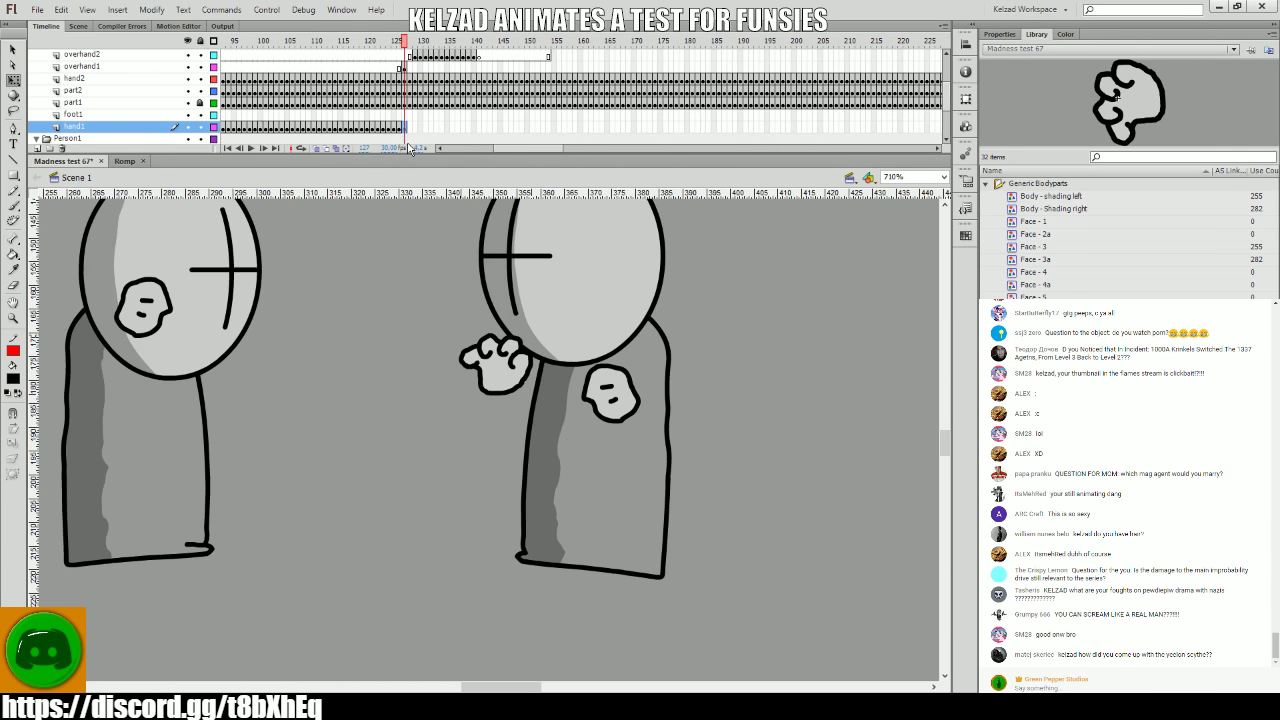
- Add overhand1 keyframes on frames 128 and 129, moving the open hand onto the body and rotating it clockwise
click(402, 68)
key(comma)
key(comma)
key(period)
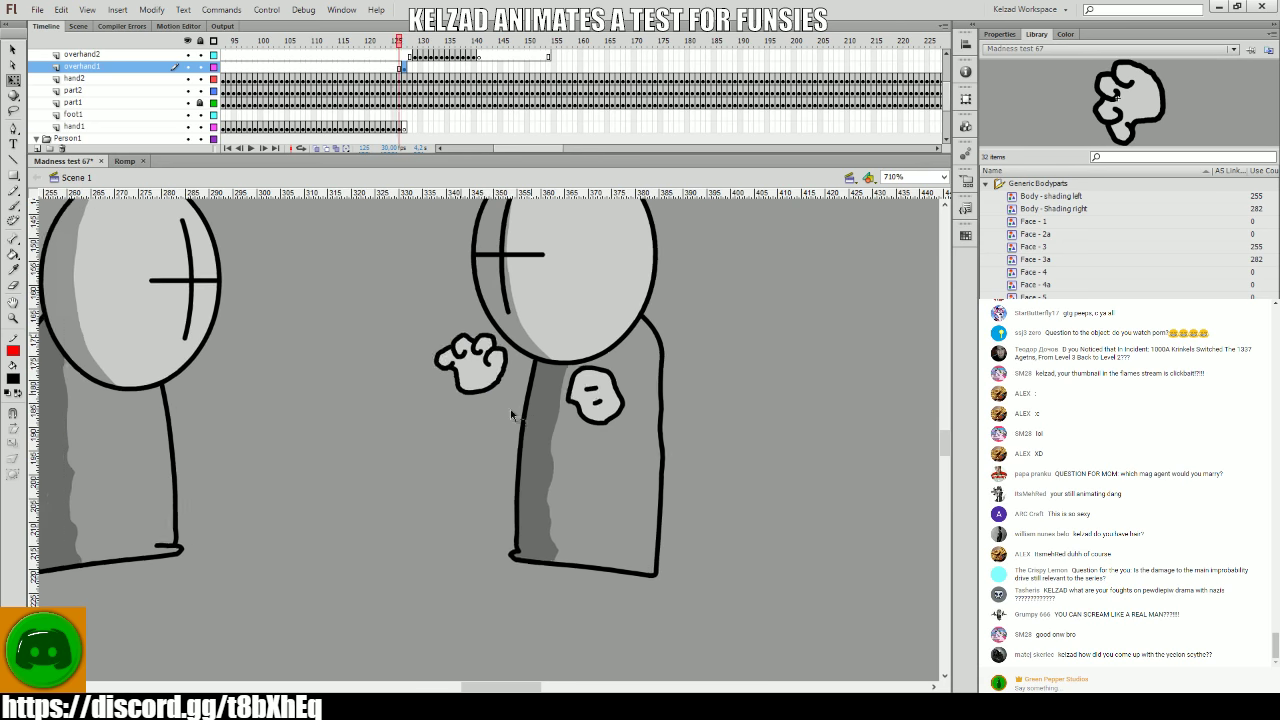
key(period)
key(period)
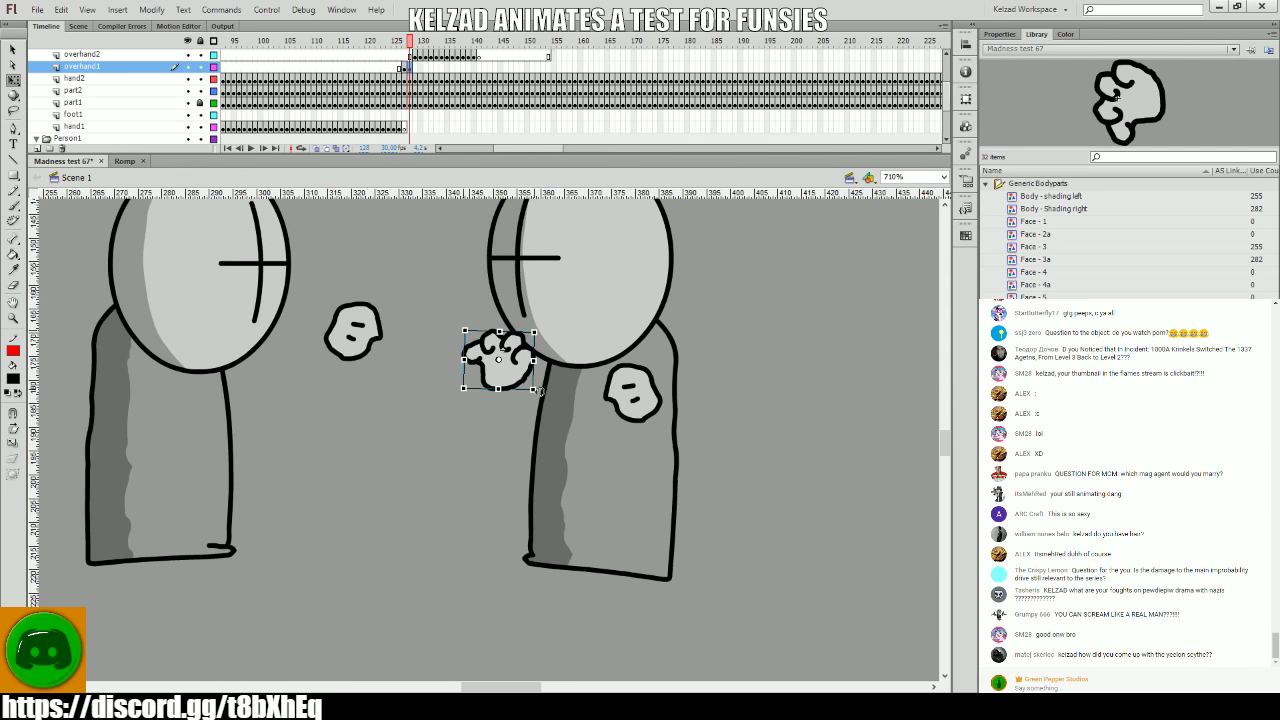
drag(505, 362, 592, 368)
key(period)
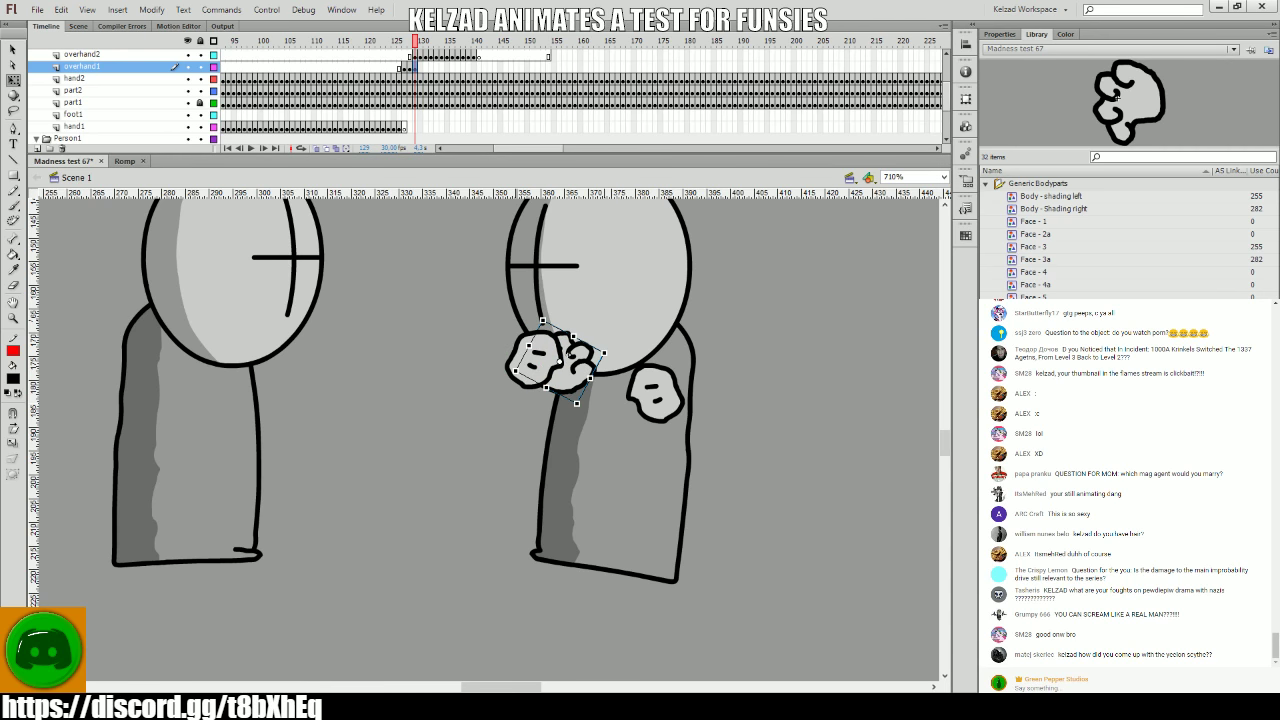
- Replace the open hand on overhand1 frame 129 with the fingerless notched hand symbol, rotated and fitted behind the overhand2 hand
key(ctrl+z)
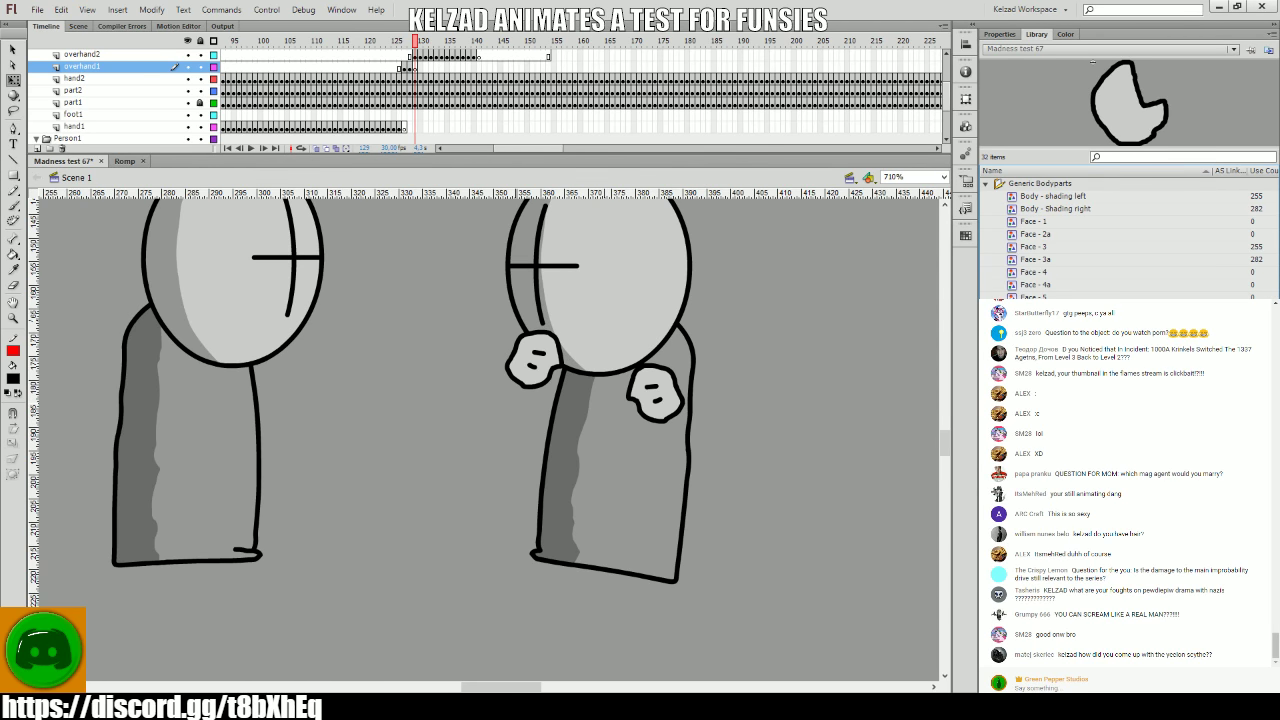
drag(941, 186, 592, 399)
key(Return)
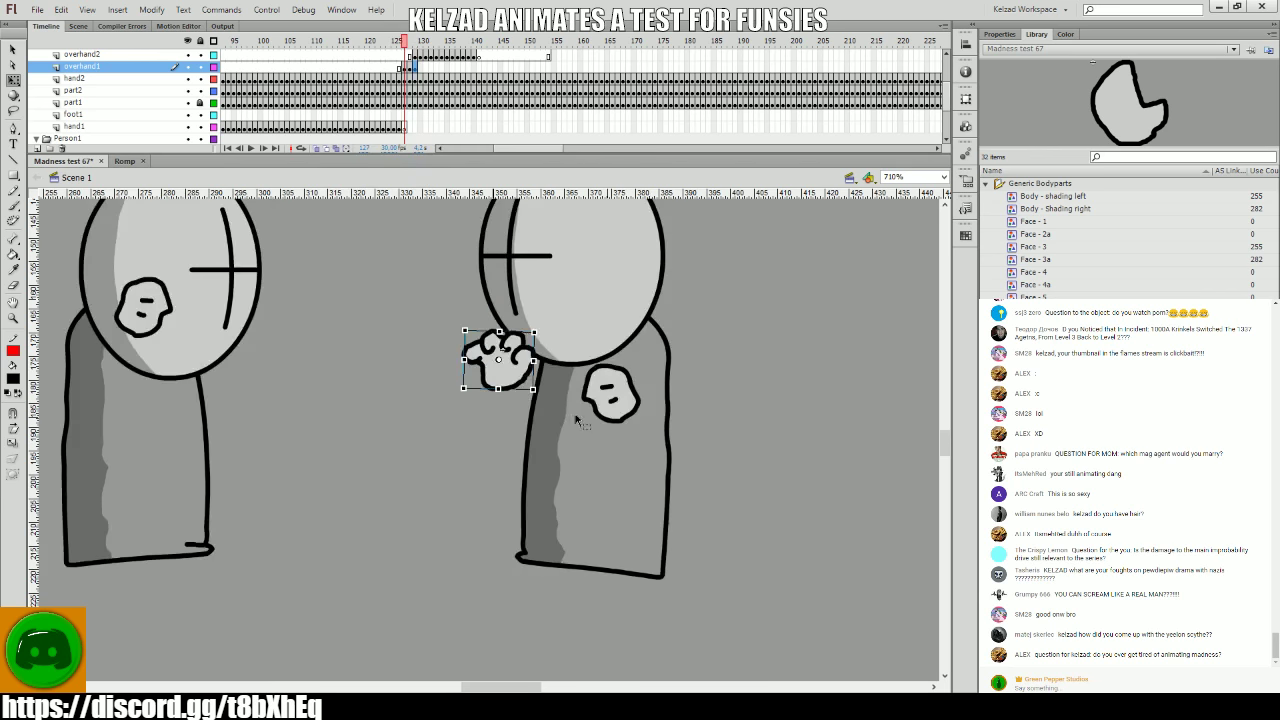
click(548, 392)
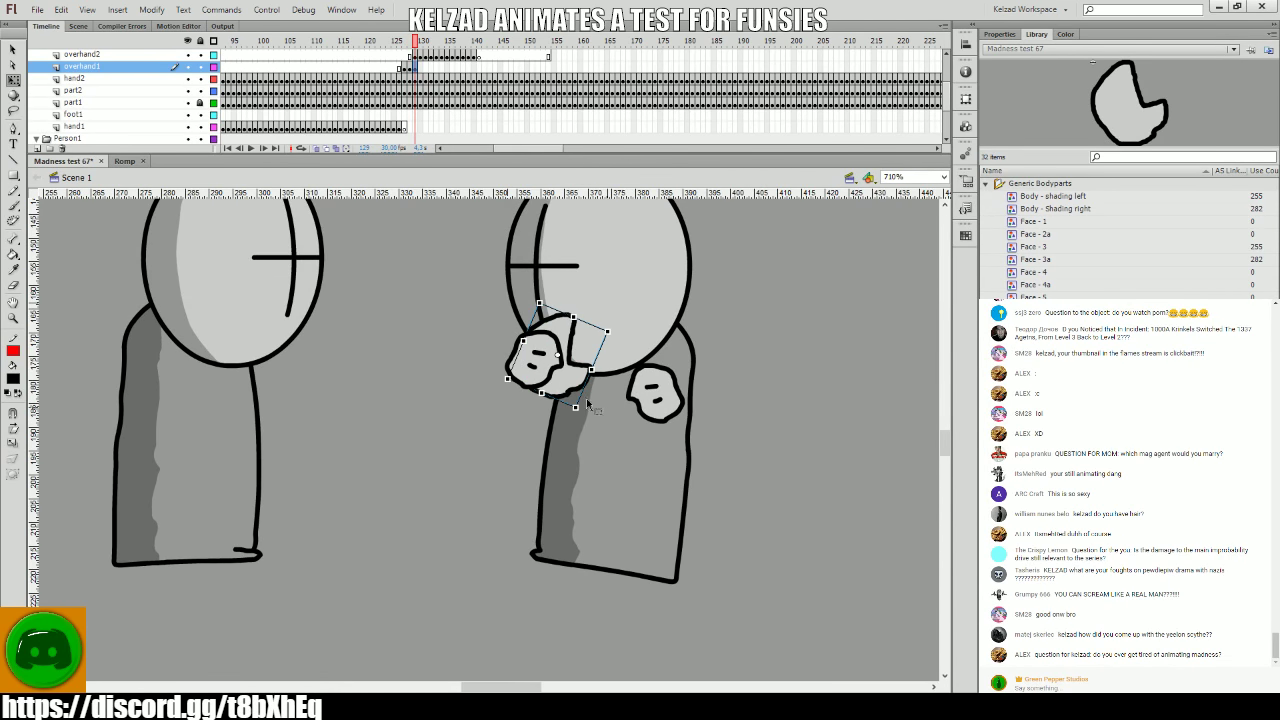
drag(586, 403, 577, 407)
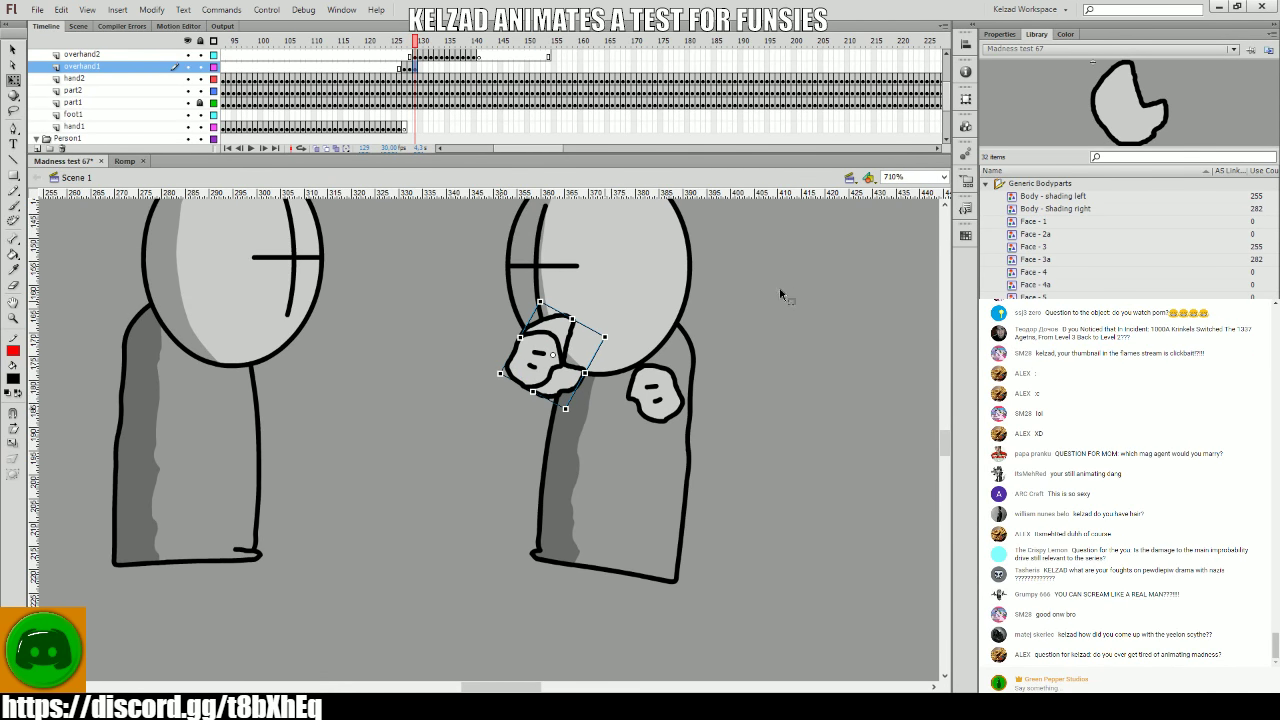
click(727, 299)
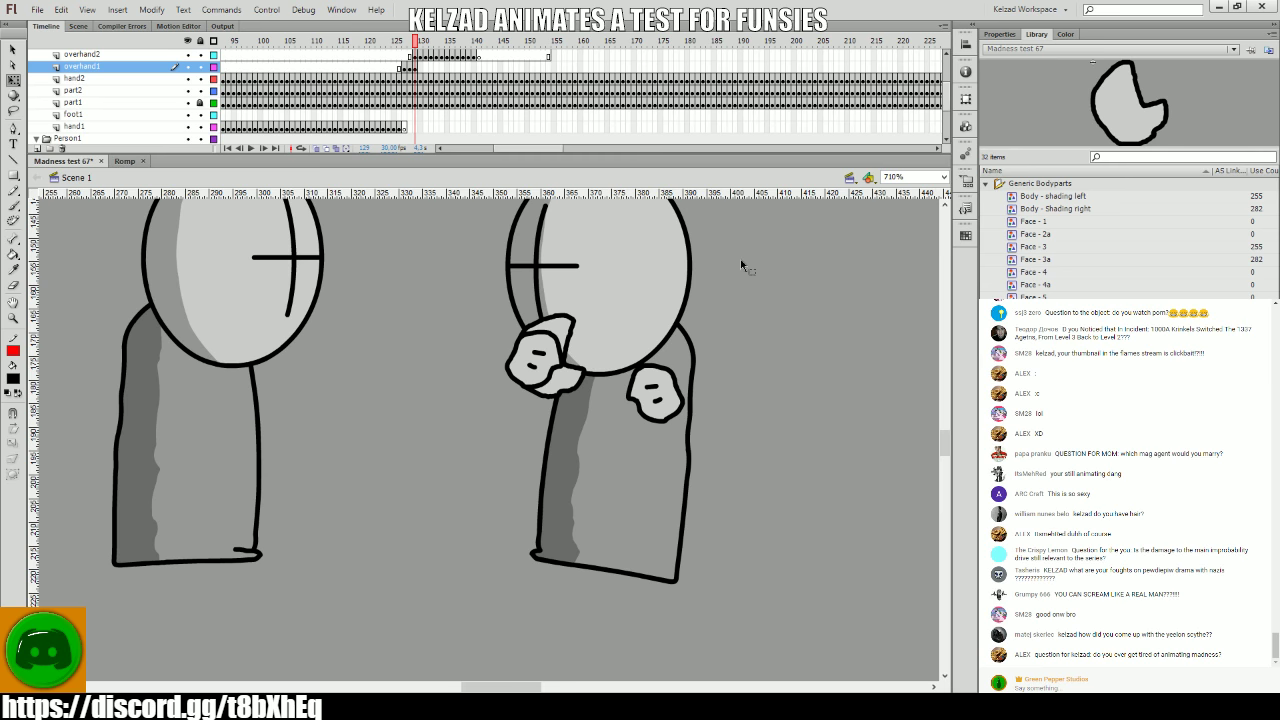
key(comma)
key(period)
key(period)
key(period)
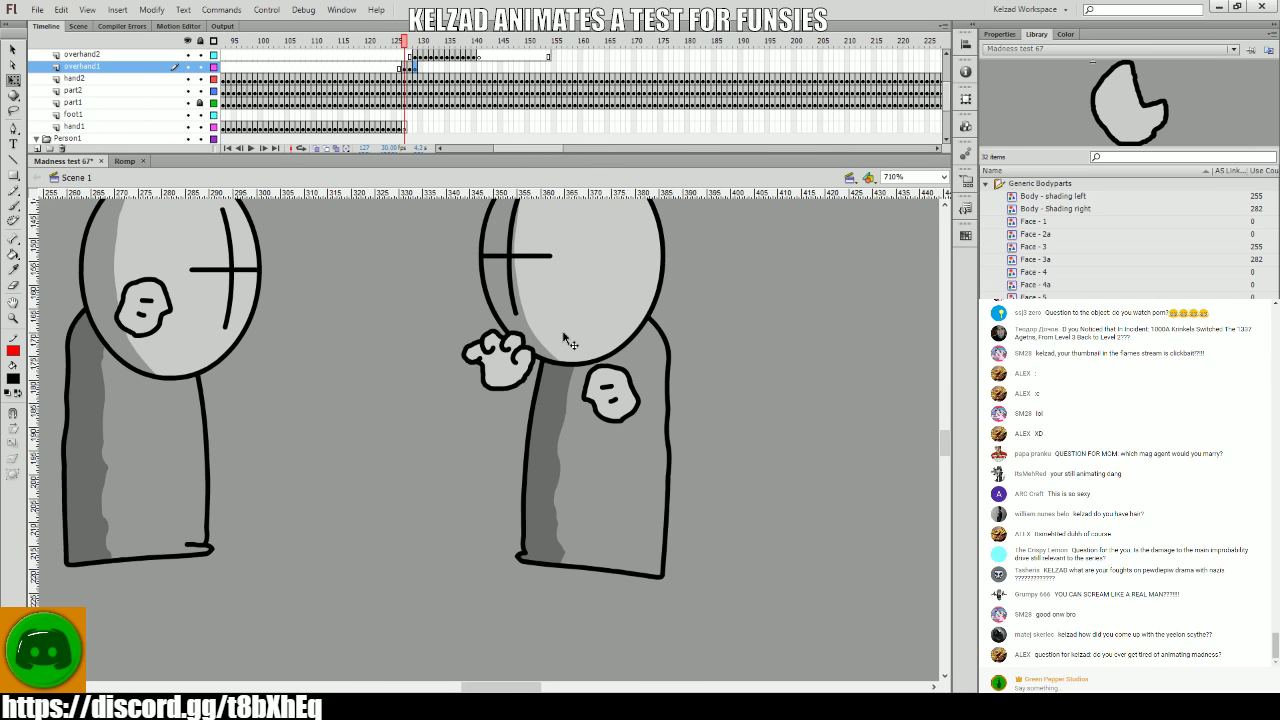
- Add overhand1 keyframes on frames 130 to 141, repositioning the notched hand on each to follow the body
click(567, 343)
drag(612, 337, 692, 410)
key(period)
key(period)
key(period)
key(period)
key(period)
key(period)
key(period)
key(period)
key(period)
key(period)
key(period)
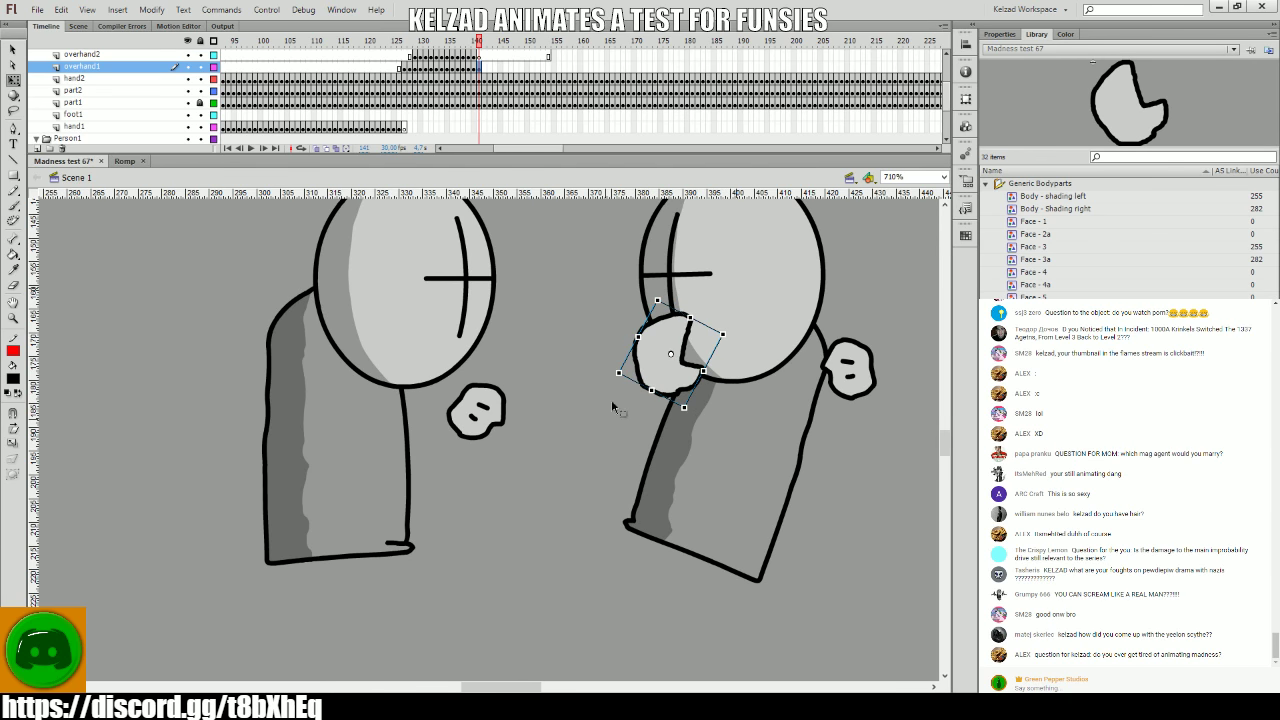
- Compare the notched hand on frames 140 and 141 and nudge its overhand1 position on frame 140 to even out the motion
key(comma)
key(period)
key(comma)
key(period)
key(comma)
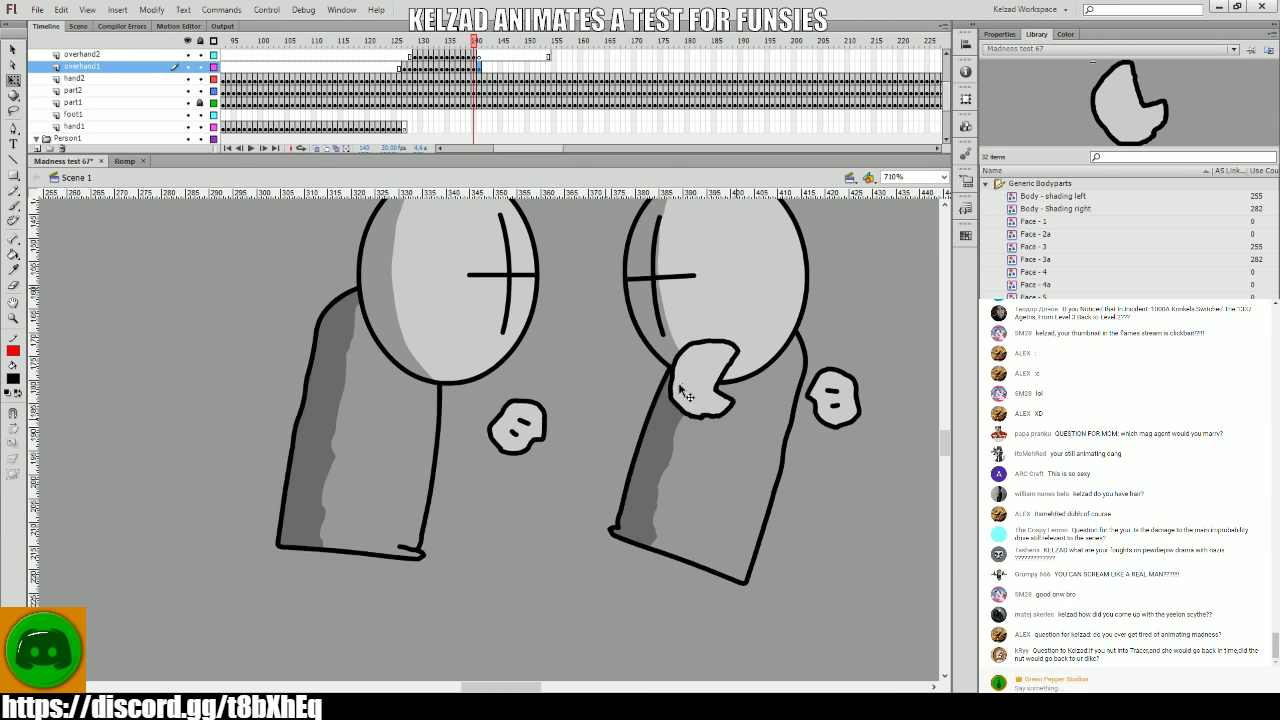
key(period)
click(684, 395)
drag(693, 416, 698, 409)
key(comma)
key(period)
key(comma)
key(period)
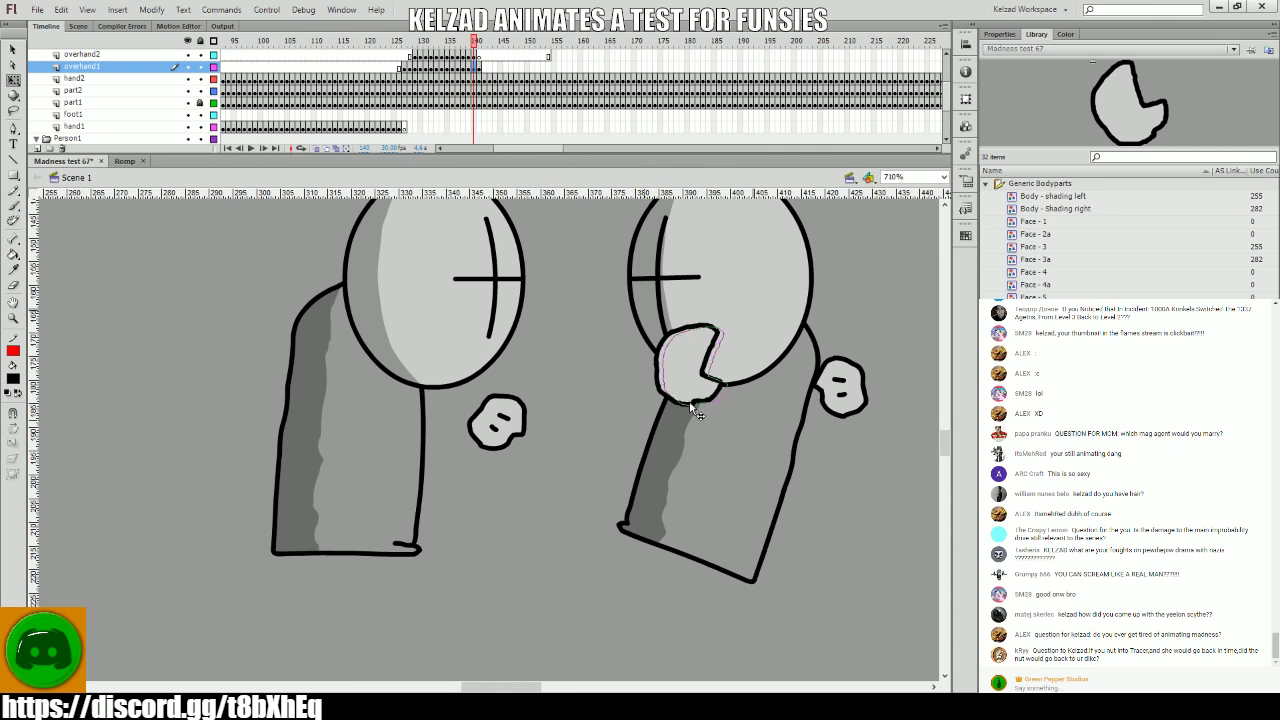
key(comma)
key(period)
key(period)
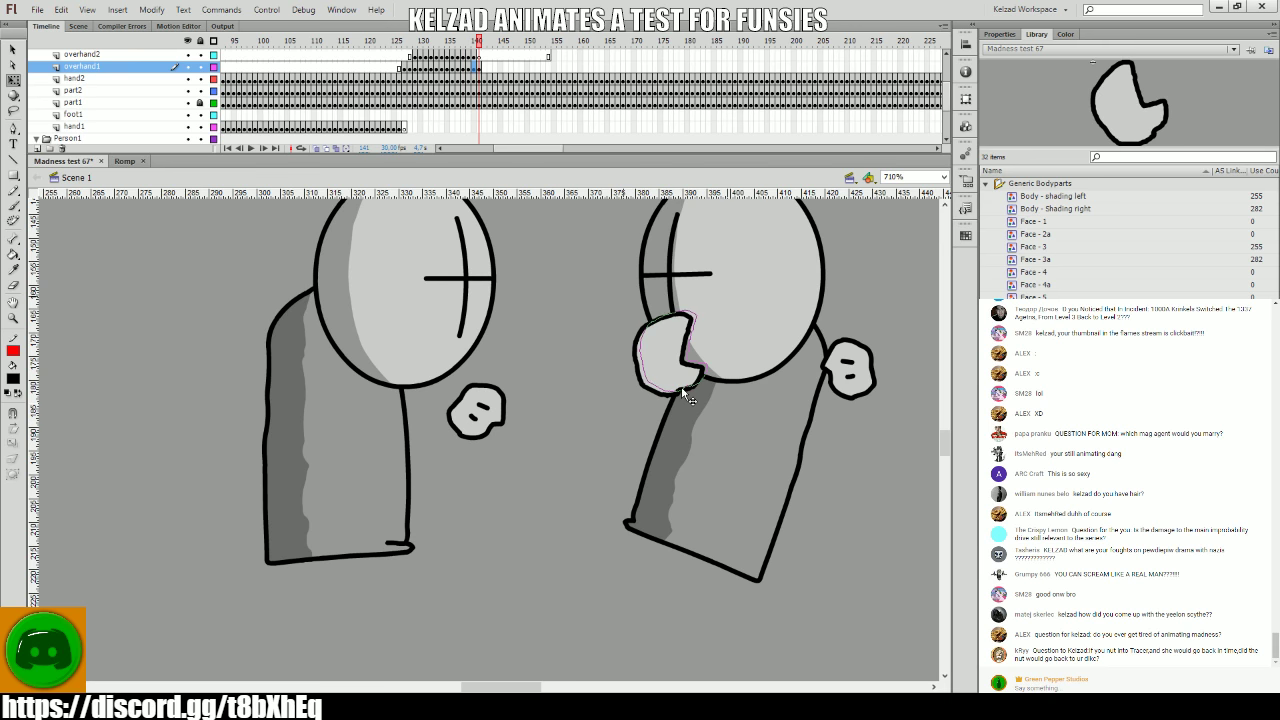
- Add overhand1 keyframes on frames 142 to 154, moving the notched hand away from the body and rotating it counter-clockwise
click(678, 372)
key(period)
drag(675, 375, 714, 405)
key(period)
key(period)
key(period)
key(period)
key(period)
key(period)
key(F6)
key(F6)
key(F6)
key(F6)
key(F6)
key(F6)
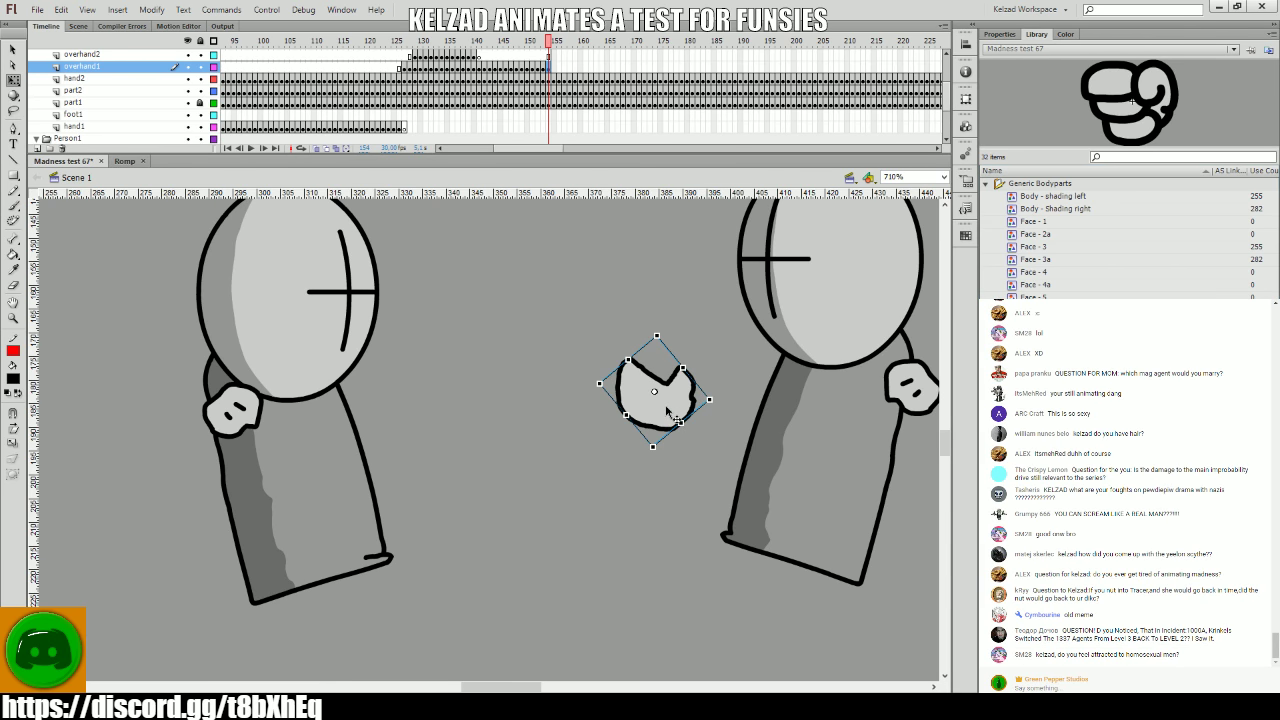
- Delete the notched hand from overhand1 frame 154 and place the fist symbol in its position on a new hand1 keyframe there
key(Delete)
click(546, 127)
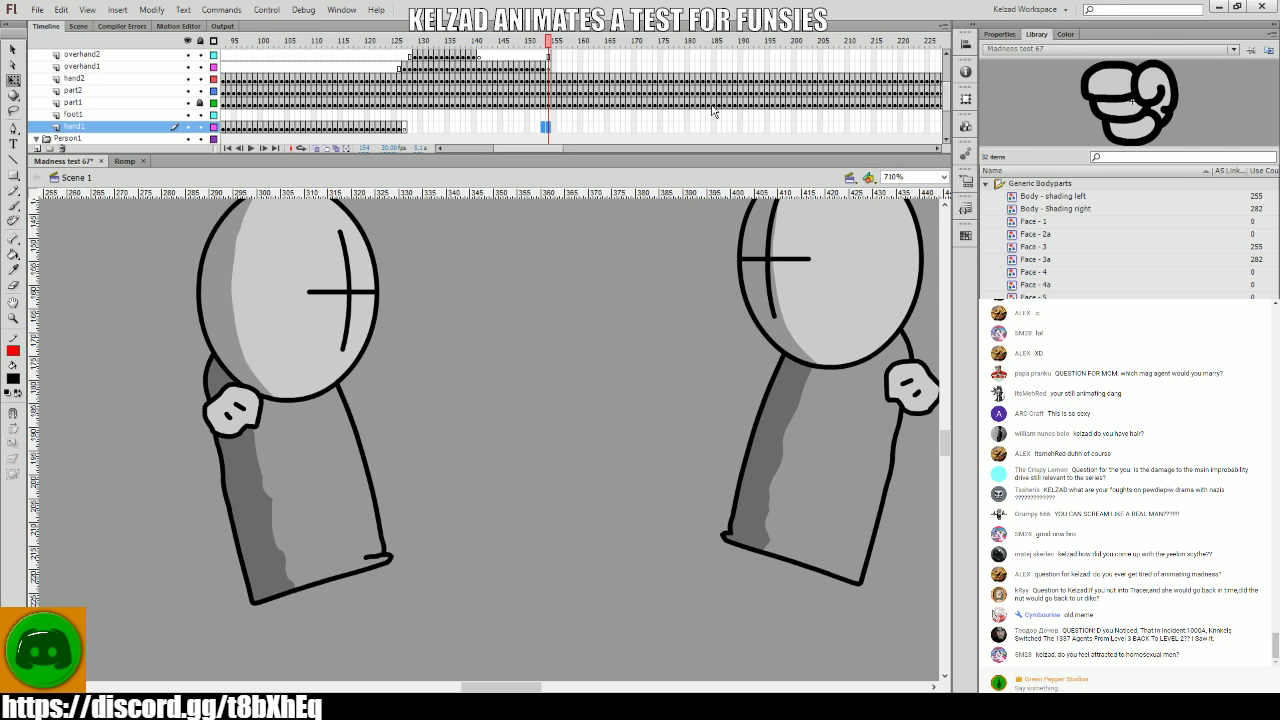
key(F7)
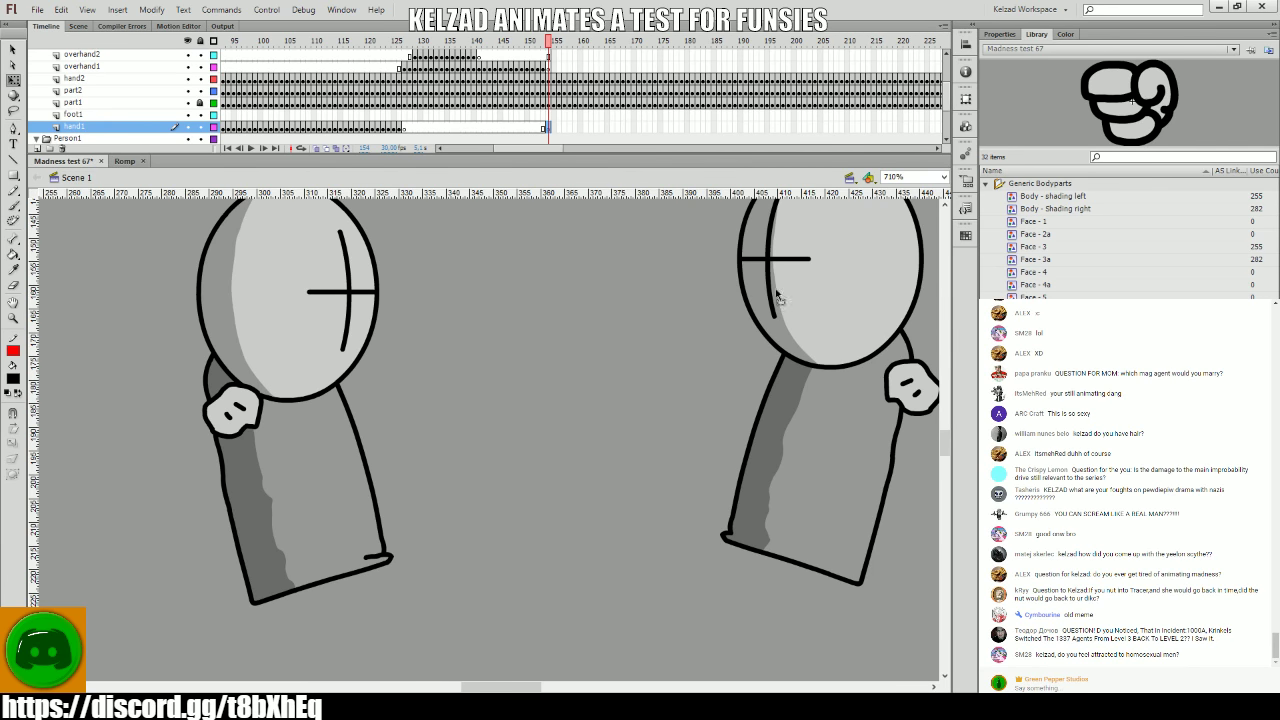
drag(778, 297, 686, 433)
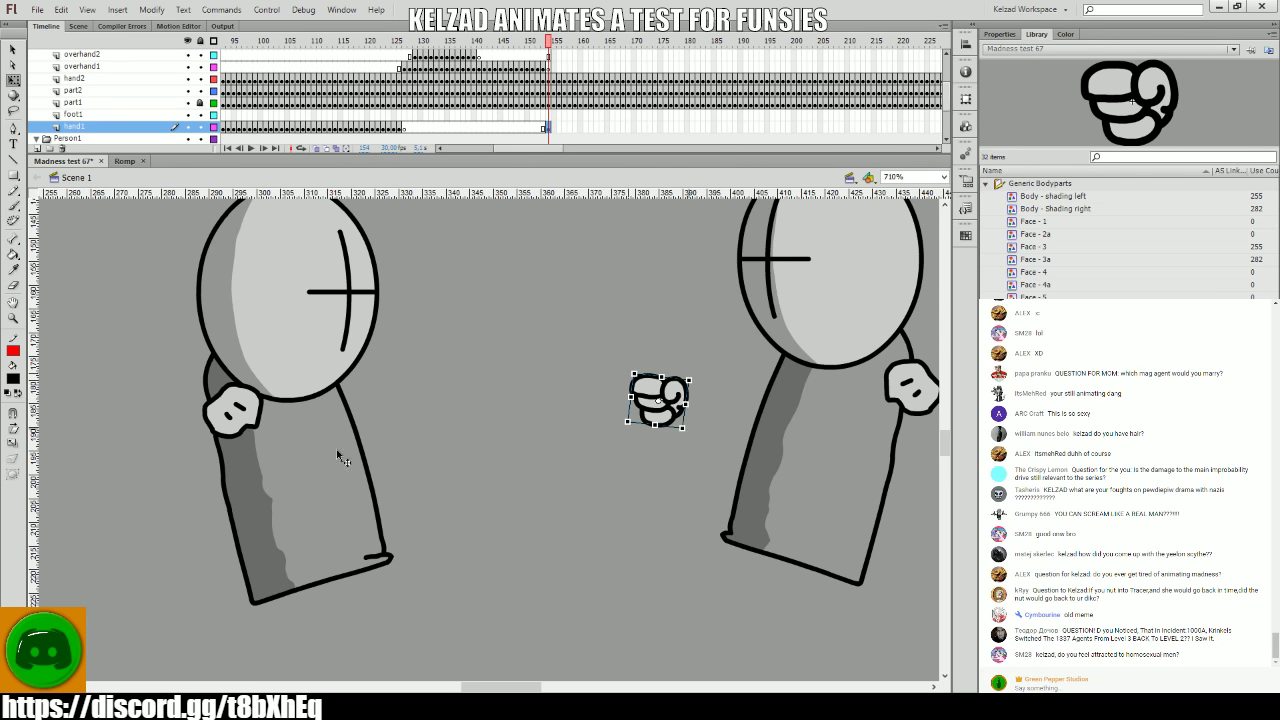
click(500, 376)
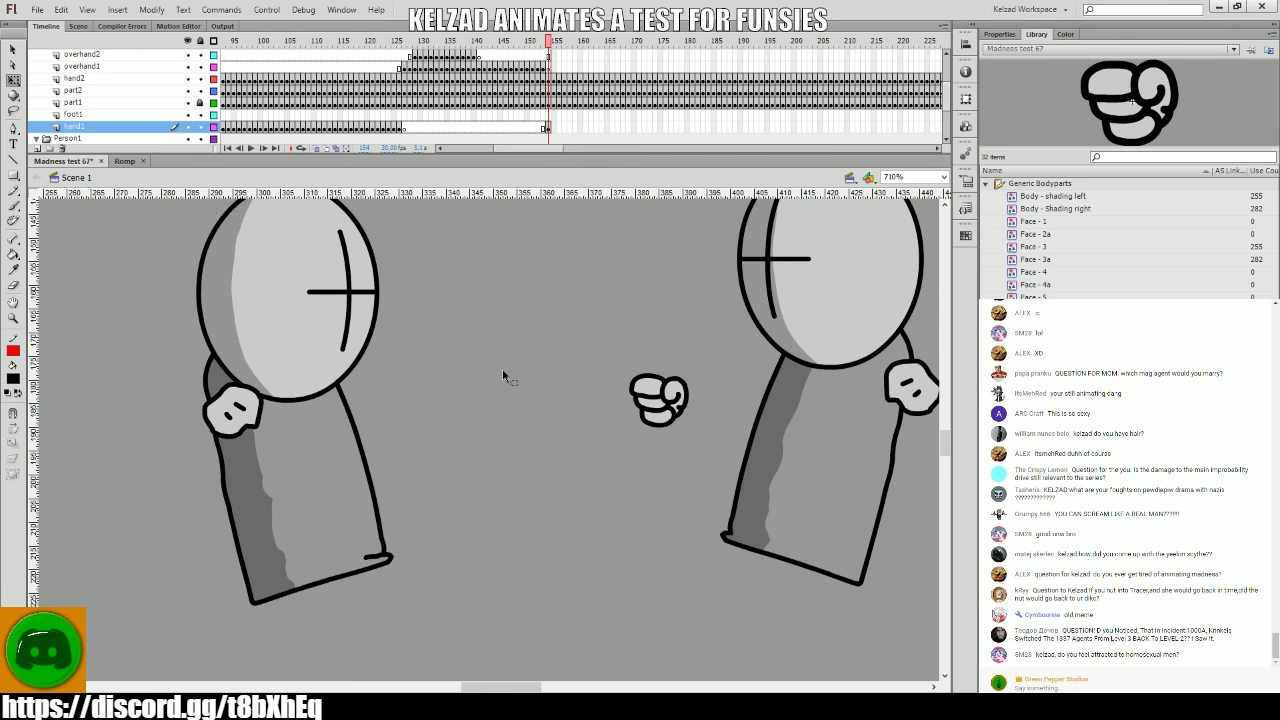
- Nudge the fist on frame 154 slightly downward to line up with the notched hand on the preceding frames
key(comma)
key(comma)
key(period)
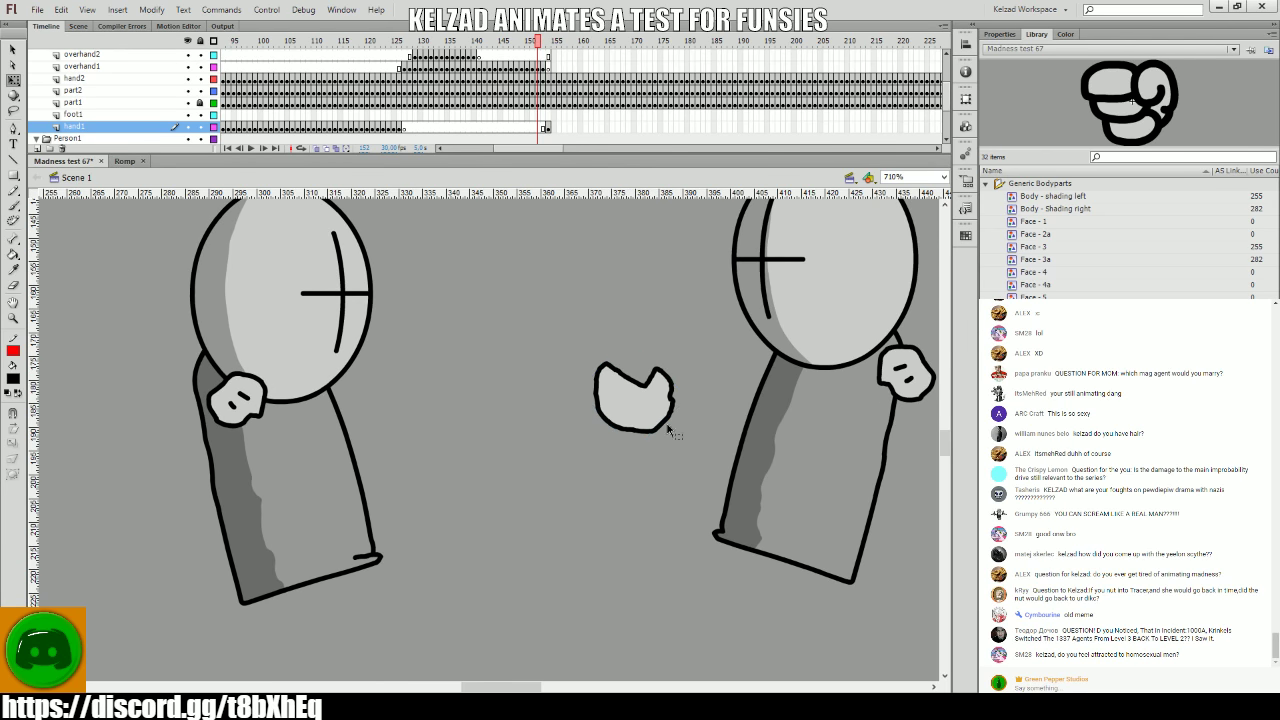
key(period)
drag(678, 420, 677, 425)
key(comma)
key(comma)
key(period)
key(period)
key(comma)
key(comma)
key(comma)
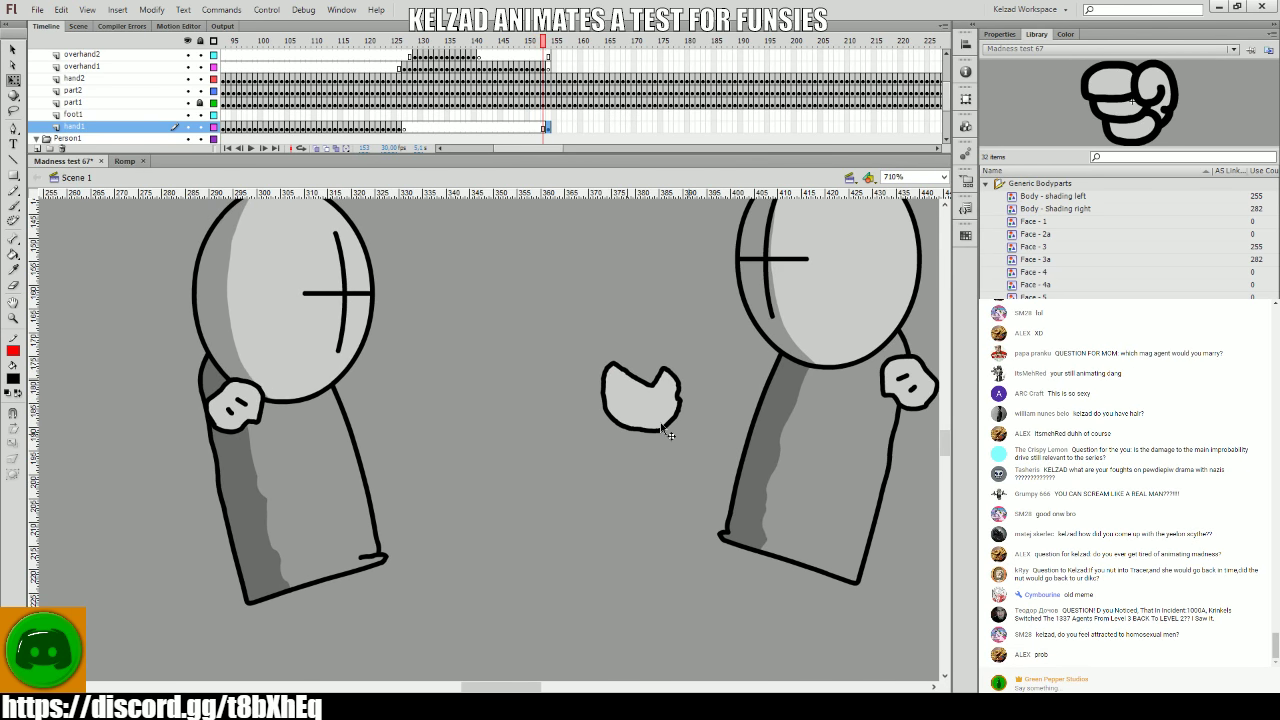
- Adjust the notched hand's position on overhand1 frames 149 to 152 to smooth its path between neighbouring frames
click(659, 421)
key(period)
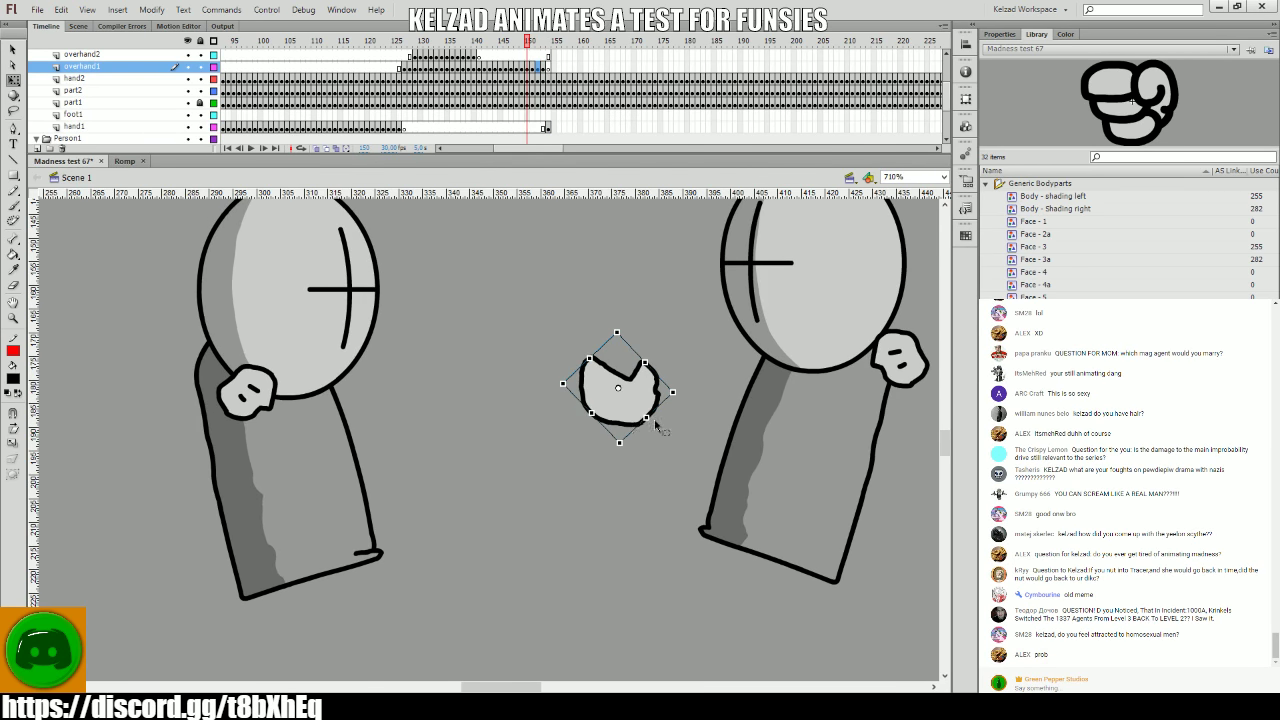
key(comma)
key(comma)
key(period)
drag(647, 440, 628, 410)
key(comma)
key(period)
key(comma)
key(period)
key(comma)
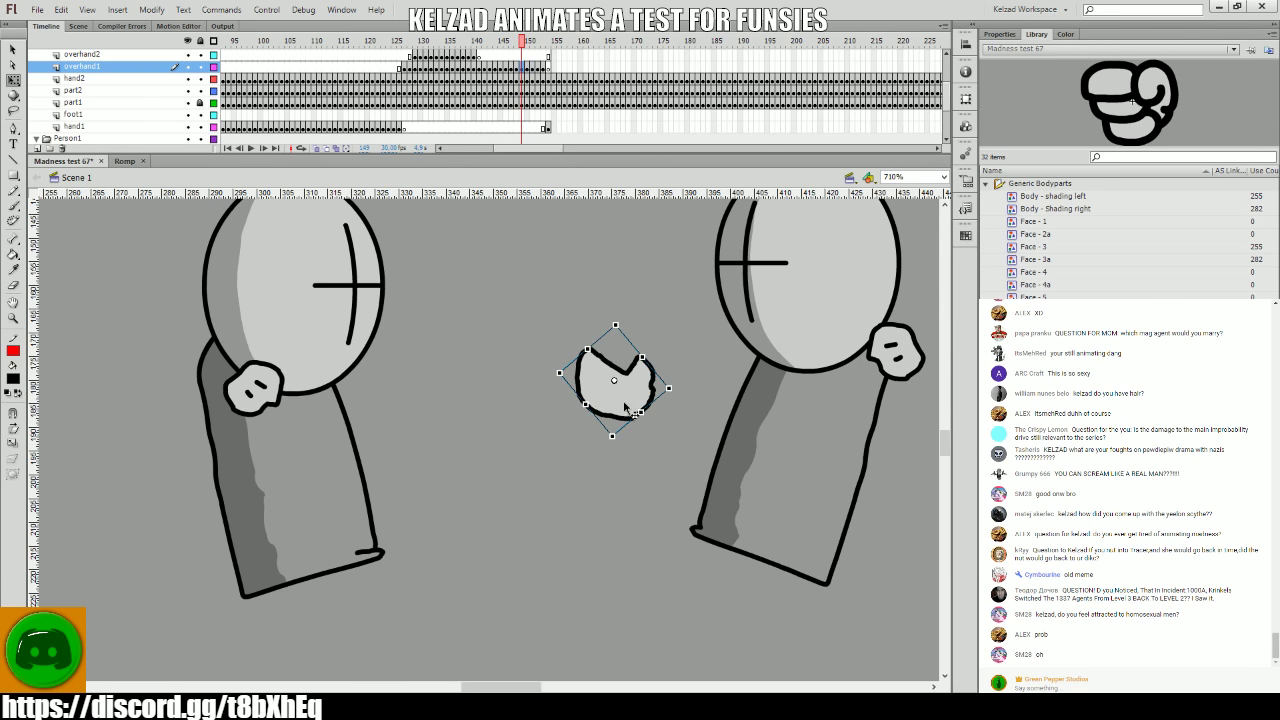
key(comma)
key(period)
key(comma)
key(comma)
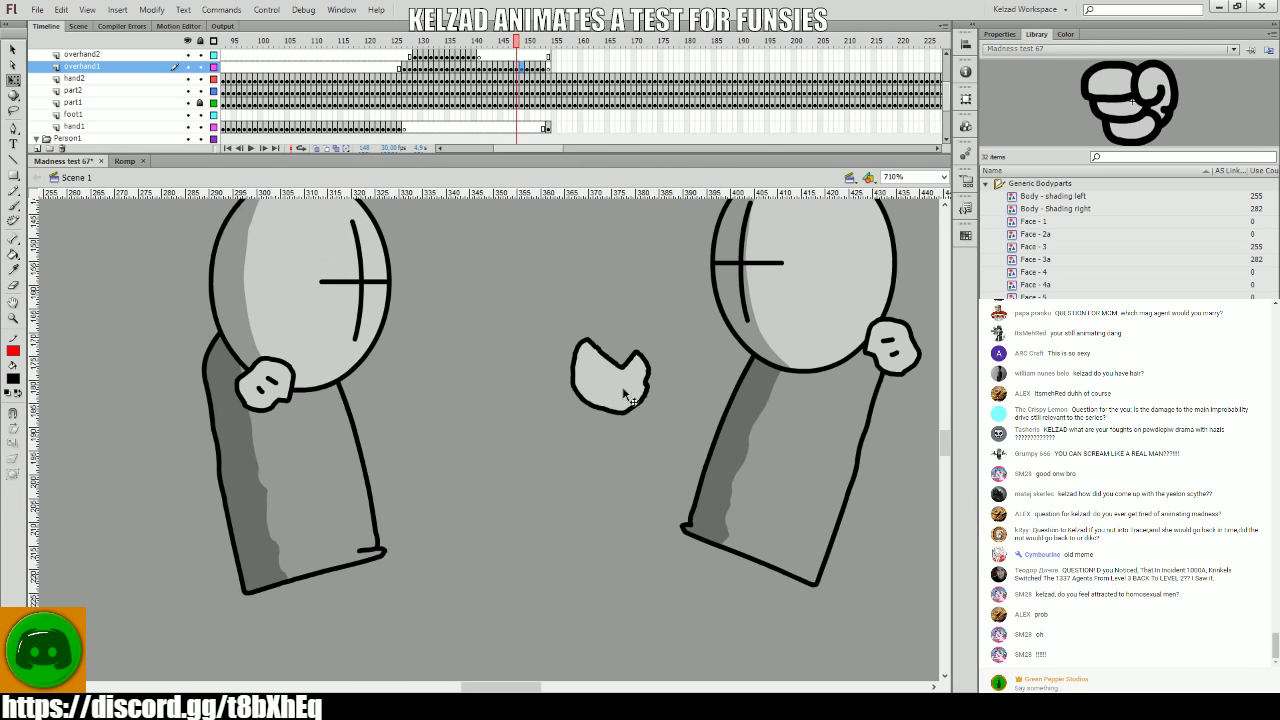
- Rotate the notched hand slightly on overhand1 frame 148, comparing it with the surrounding frames to even out its turn
click(652, 385)
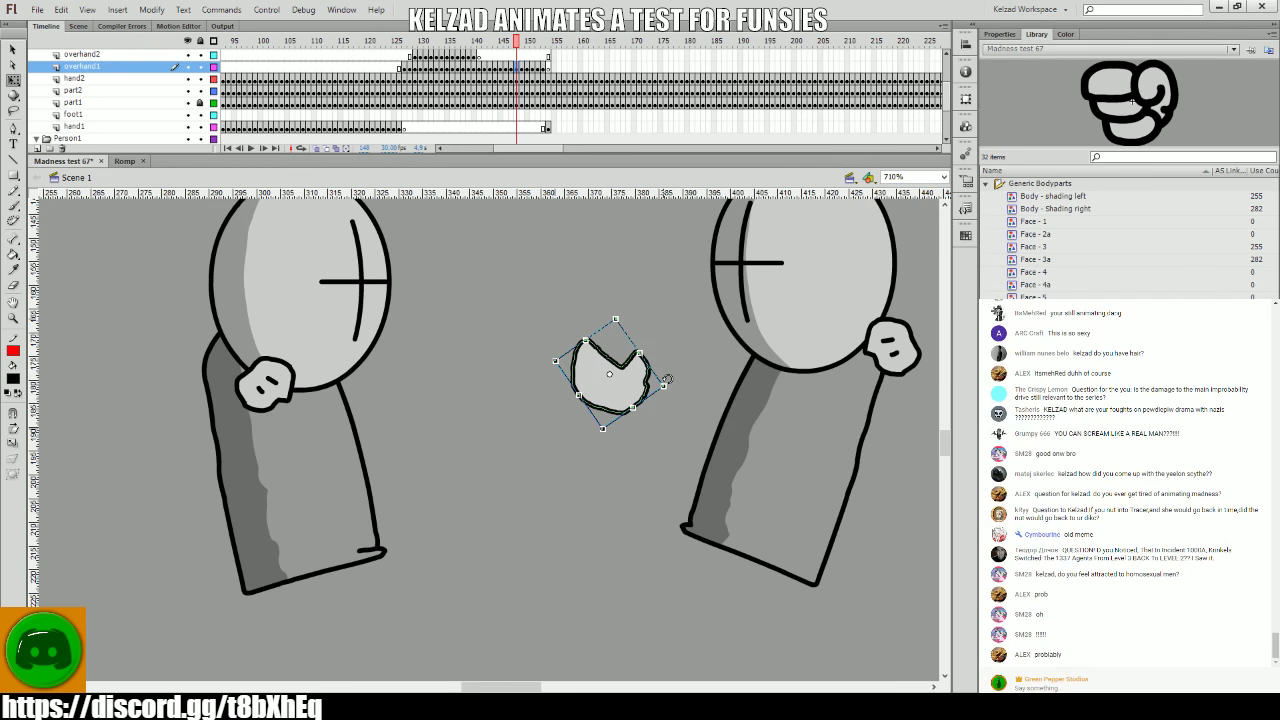
key(period)
key(comma)
key(comma)
key(comma)
key(period)
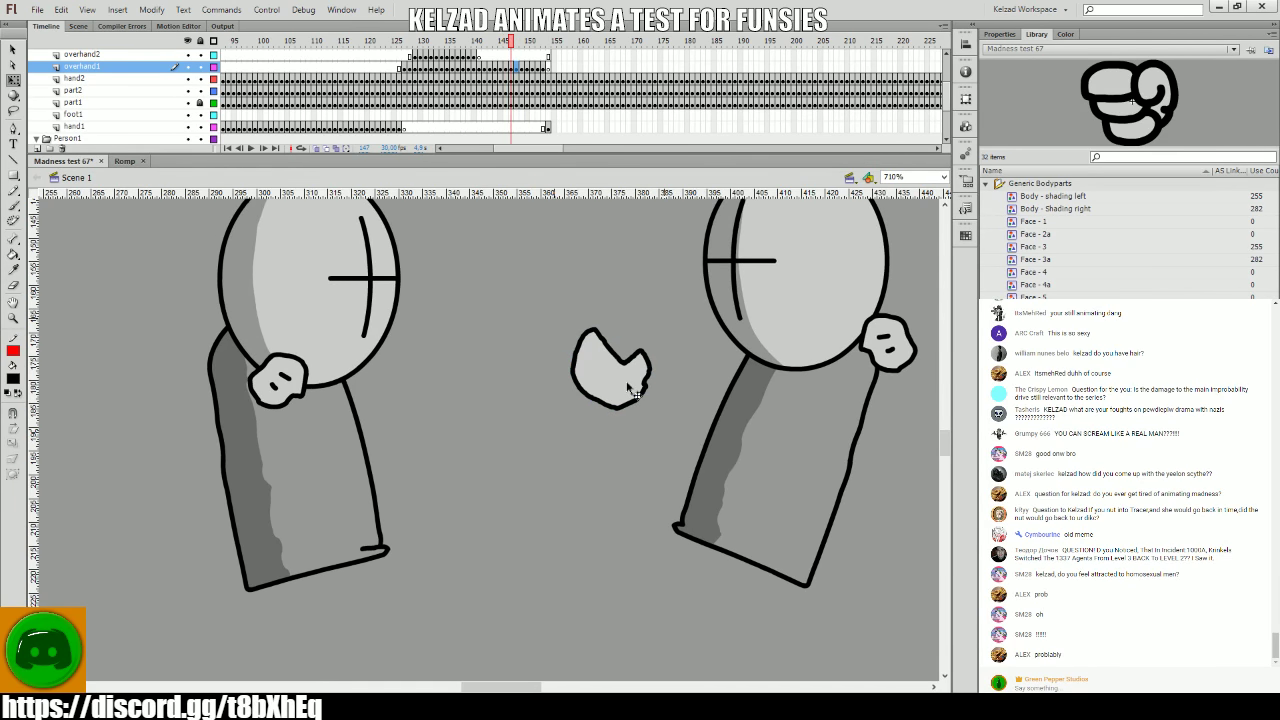
key(period)
key(comma)
key(comma)
key(comma)
key(comma)
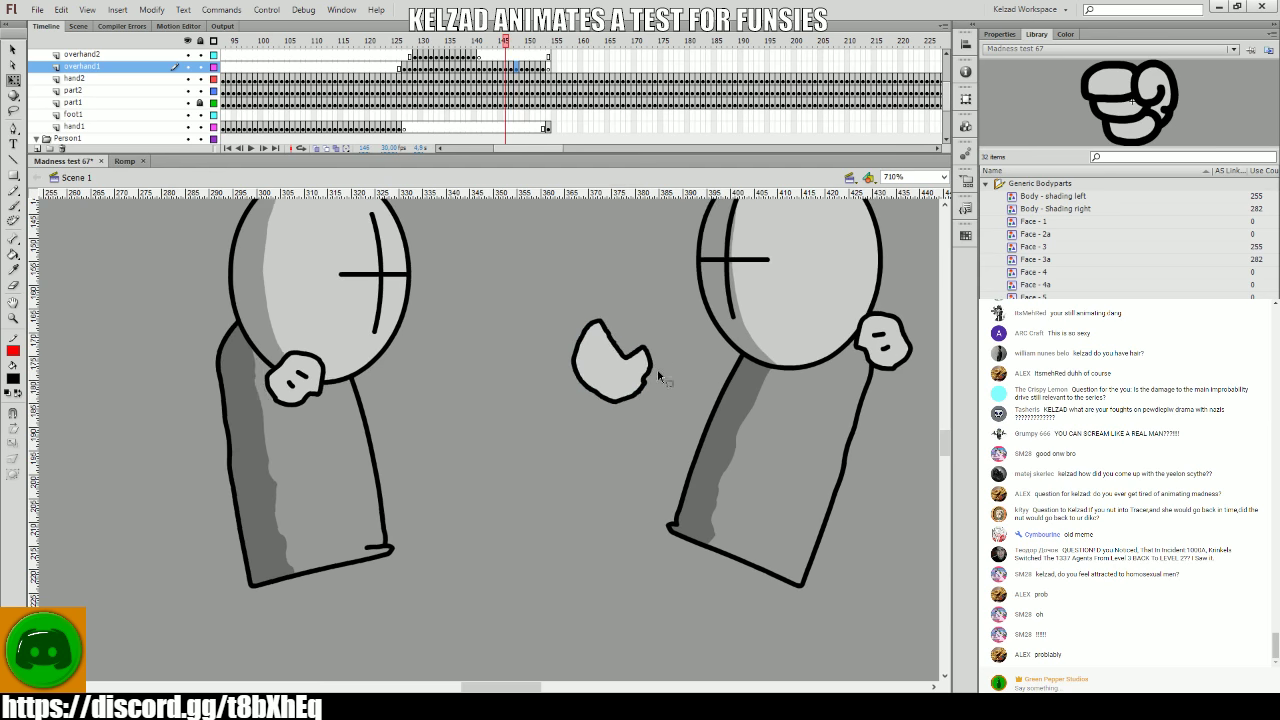
key(period)
key(period)
key(period)
key(period)
key(comma)
key(comma)
key(comma)
key(comma)
key(period)
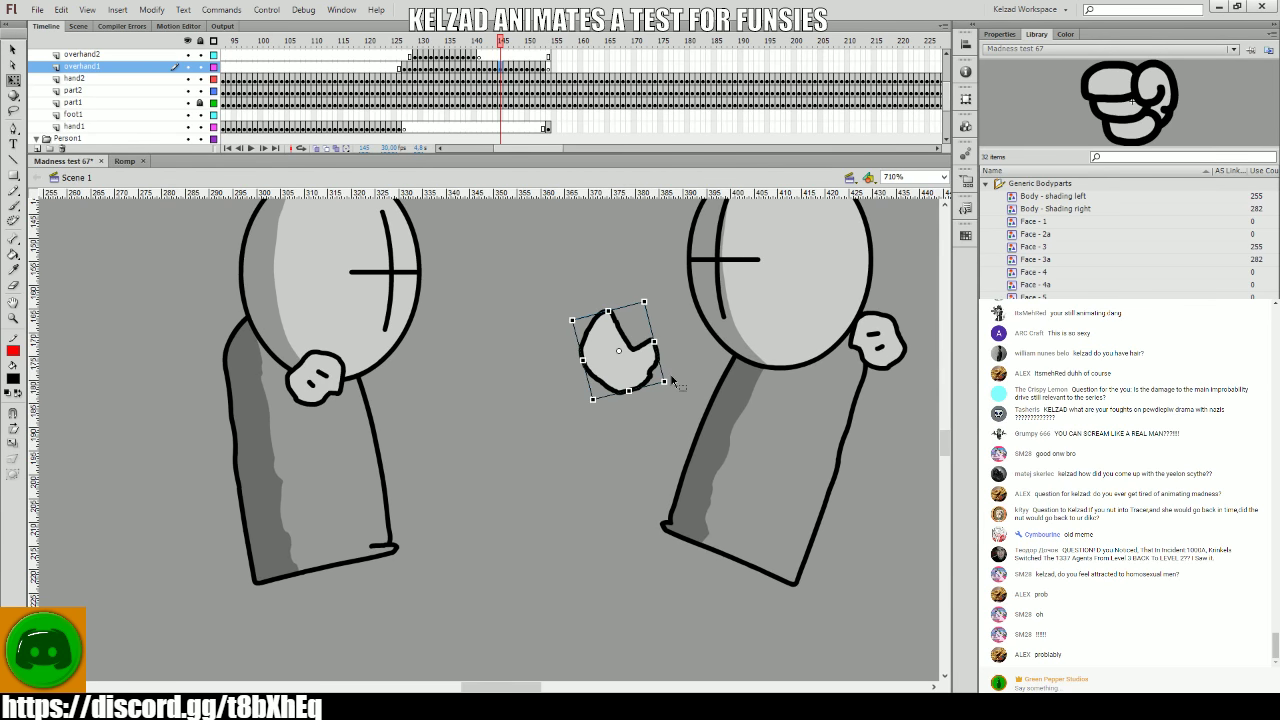
- Move the notched hand's keyframes on frames 144 to 153 from the overhand1 layer to the hand1 layer
key(comma)
key(comma)
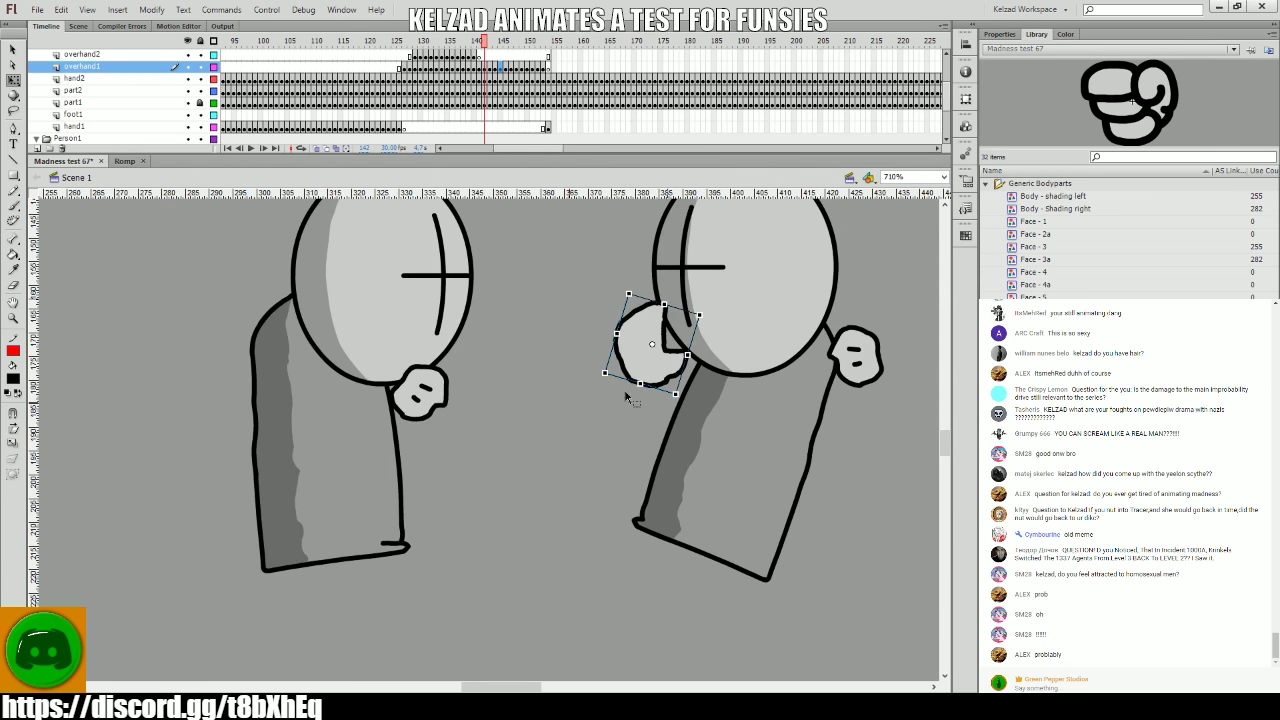
key(period)
key(period)
key(comma)
key(comma)
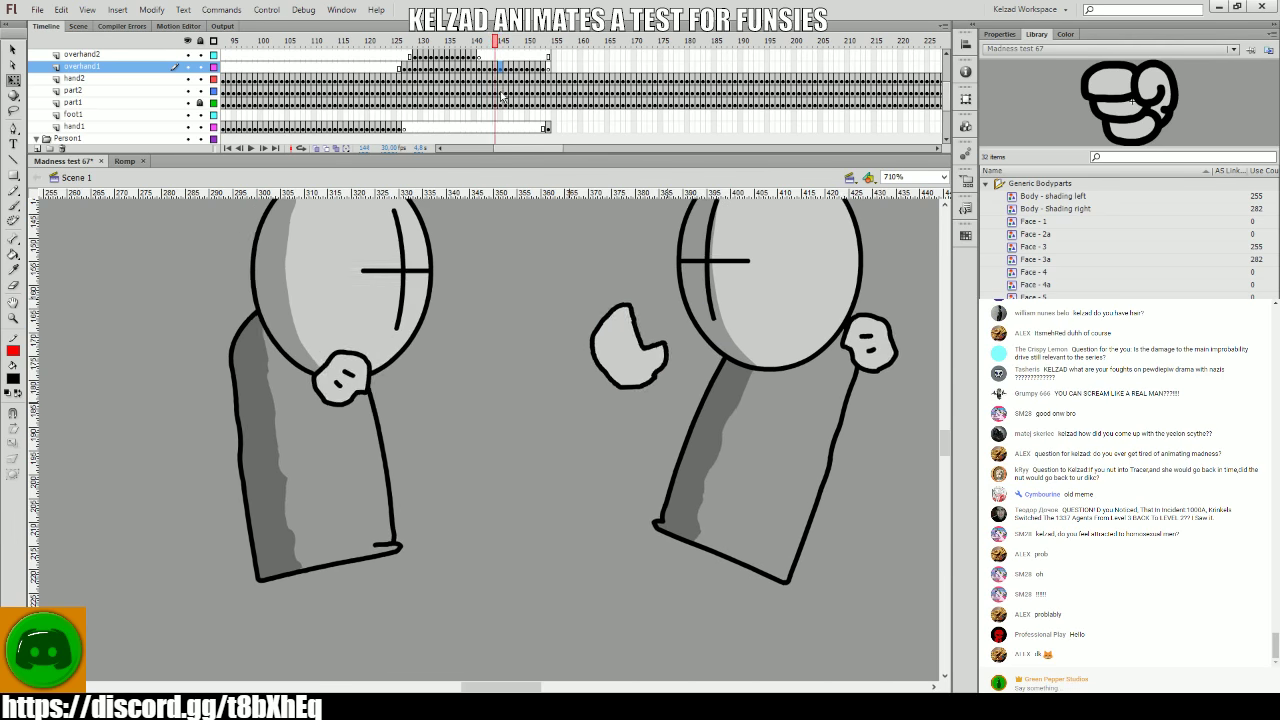
key(comma)
key(comma)
key(period)
key(period)
key(period)
key(period)
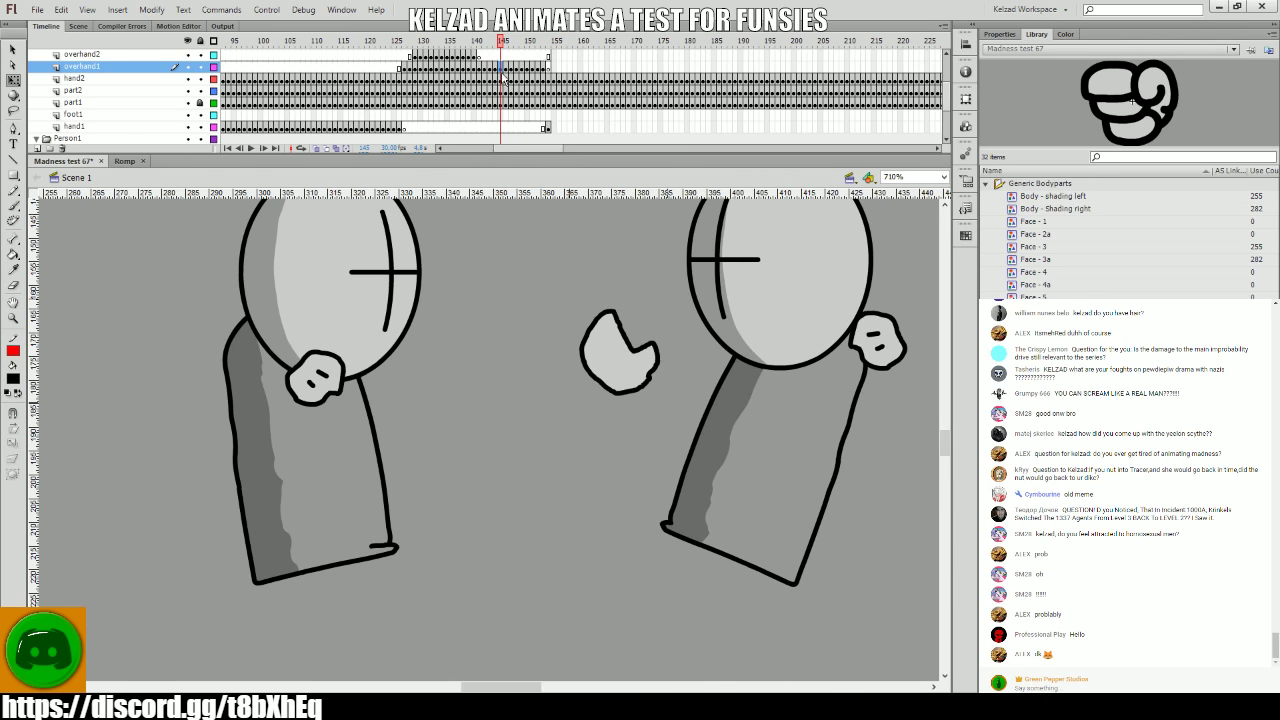
key(period)
key(period)
key(period)
key(period)
key(period)
key(period)
key(period)
key(period)
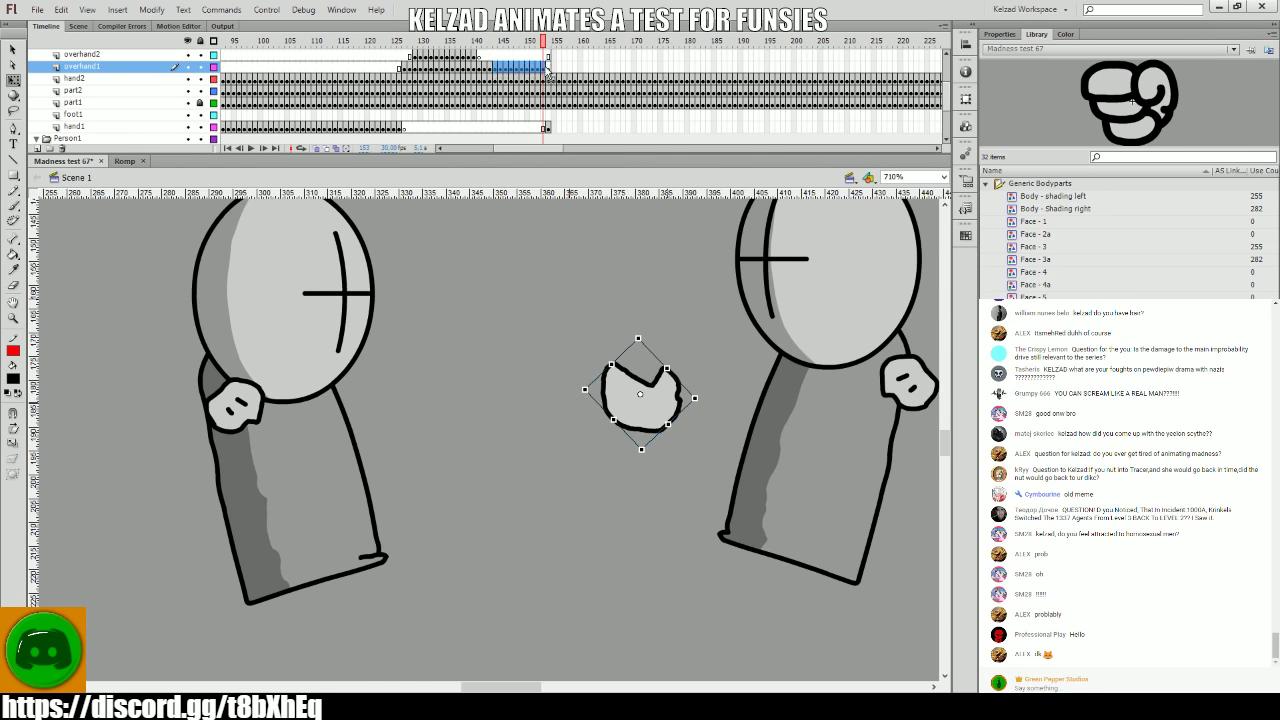
click(545, 127)
click(547, 67)
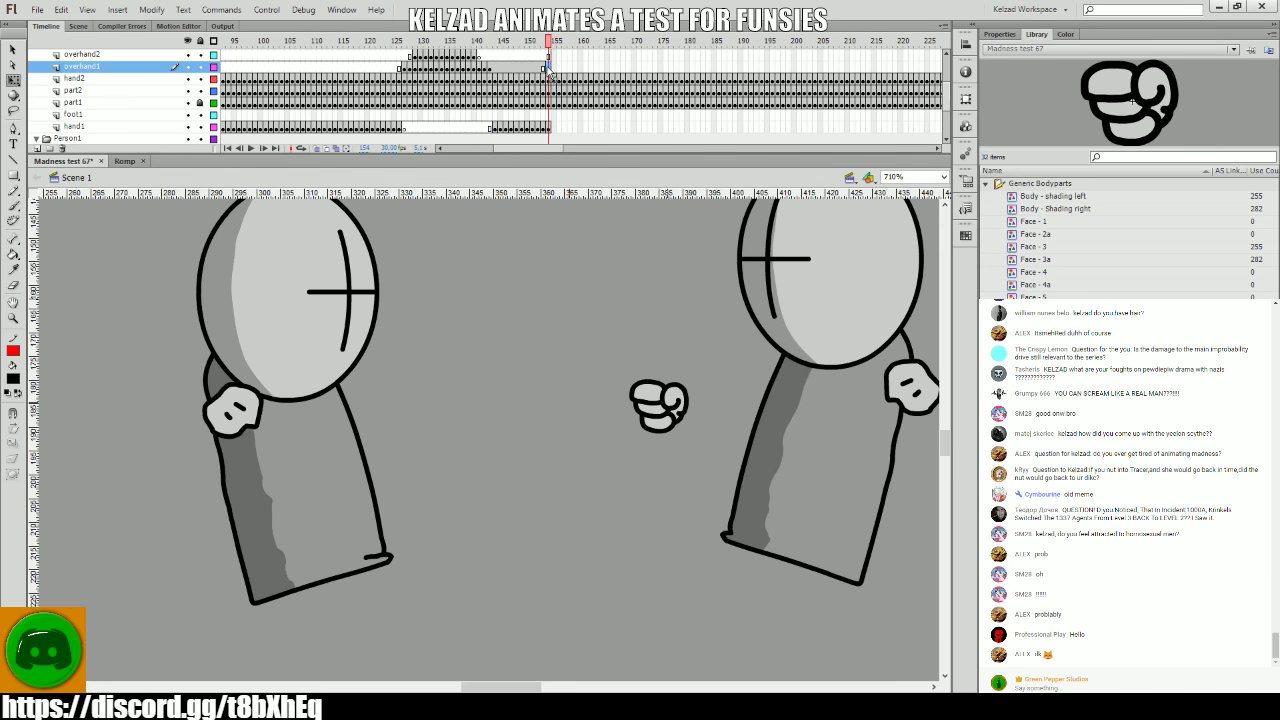
- Play back the animation from around frame 120 past frame 160 to examine the hand's motion across the layer switch
key(comma)
key(comma)
key(comma)
key(comma)
key(comma)
key(comma)
key(comma)
key(comma)
key(comma)
key(comma)
key(comma)
key(comma)
key(comma)
key(comma)
key(comma)
key(comma)
key(comma)
click(452, 80)
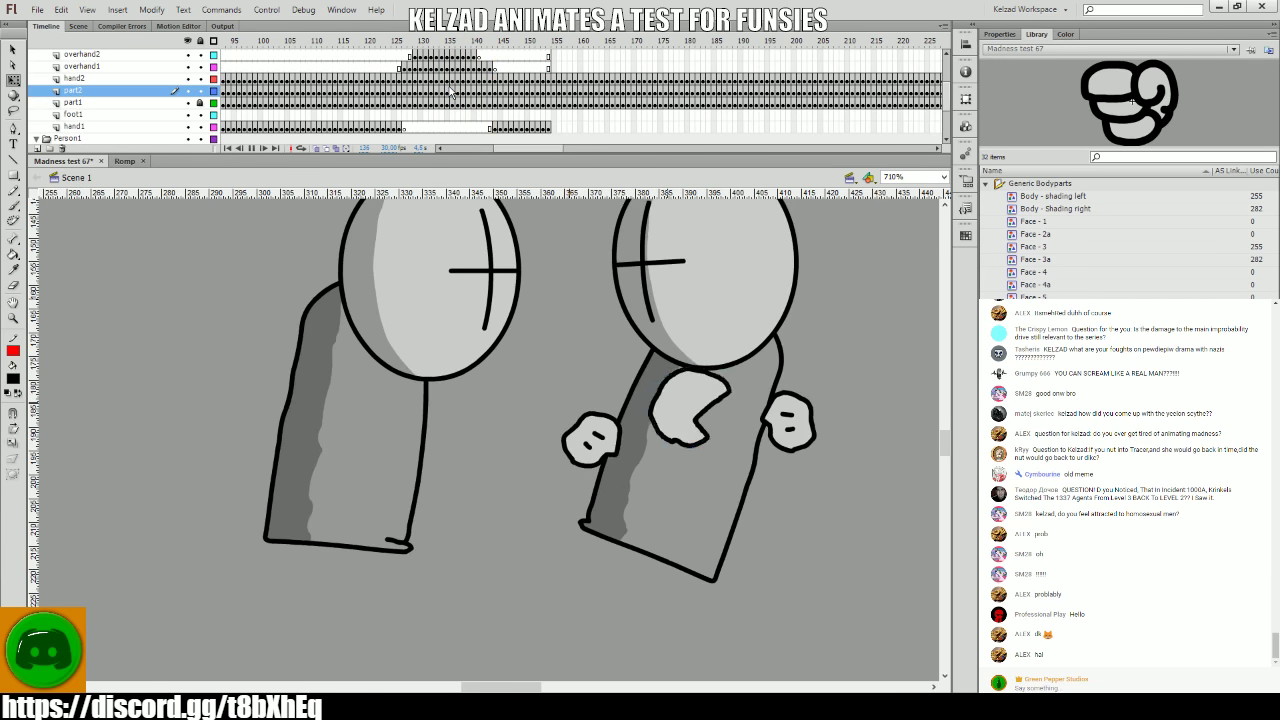
key(period)
key(period)
key(period)
key(period)
key(period)
key(period)
key(period)
key(period)
key(period)
key(period)
key(period)
key(period)
key(period)
key(period)
key(period)
key(period)
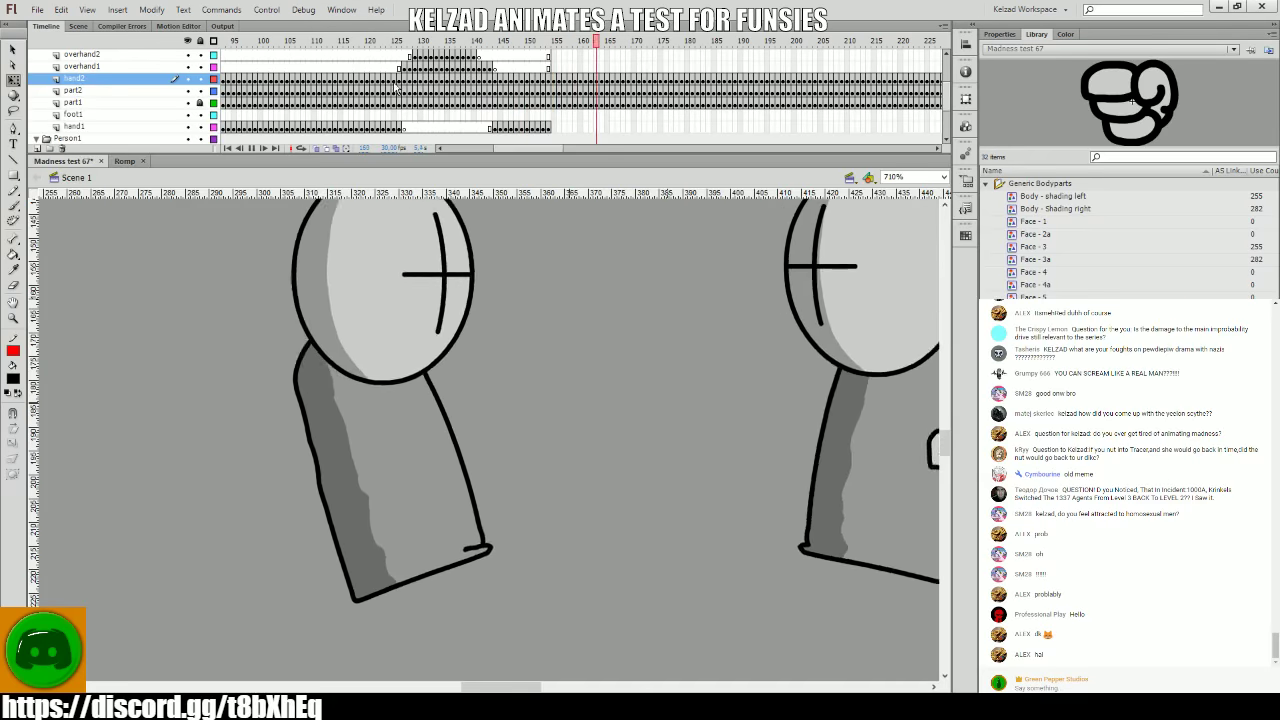
click(362, 91)
key(Return)
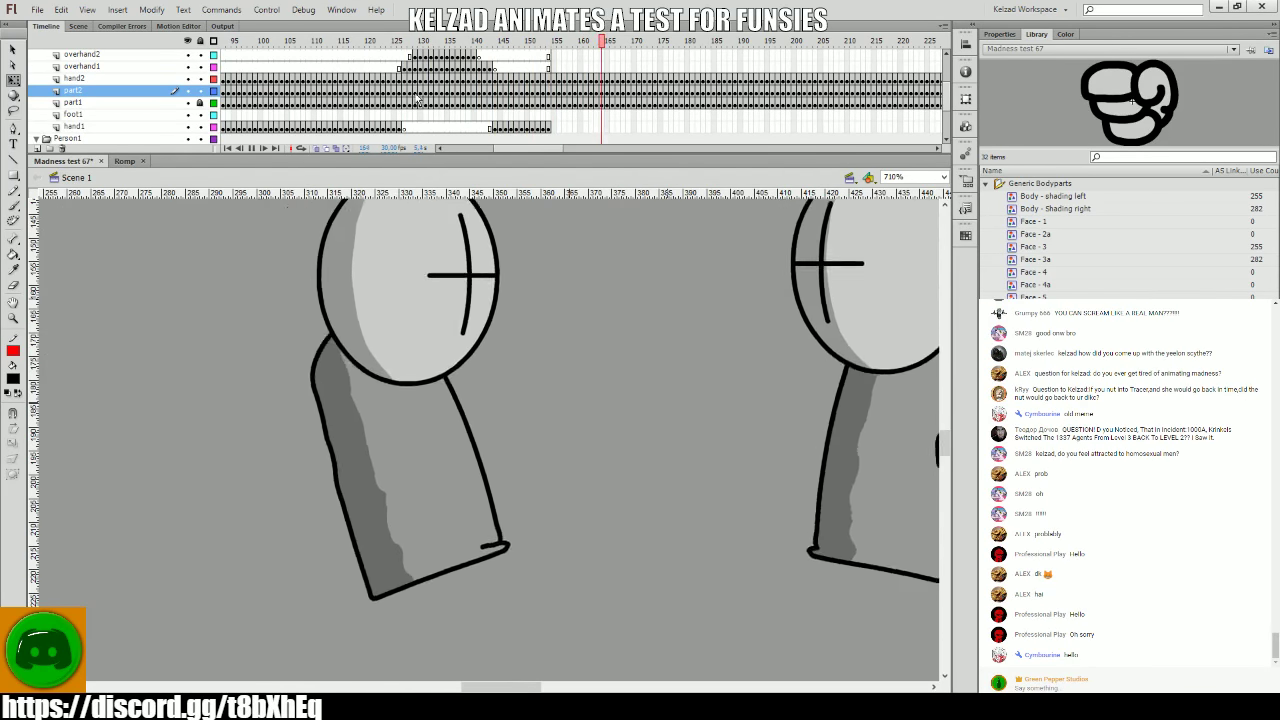
- Return to the fist on hand1 frame 154, deselect it and save the document
click(551, 117)
click(549, 127)
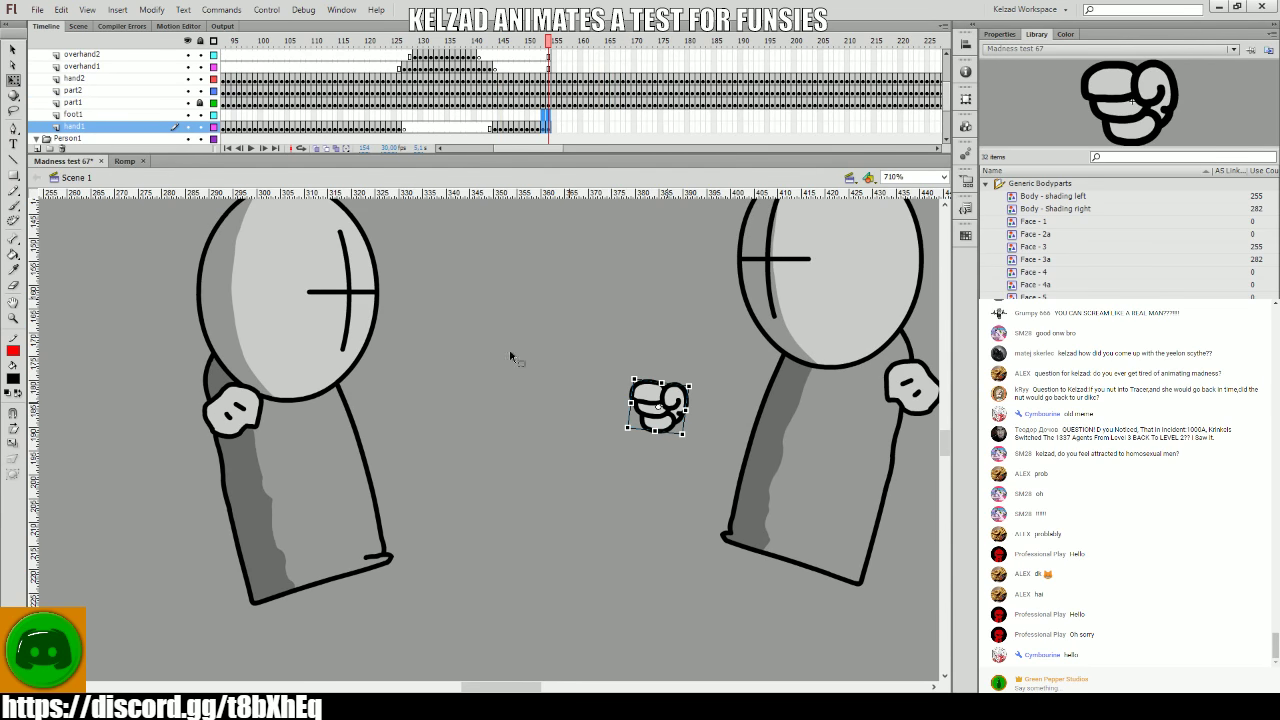
click(496, 315)
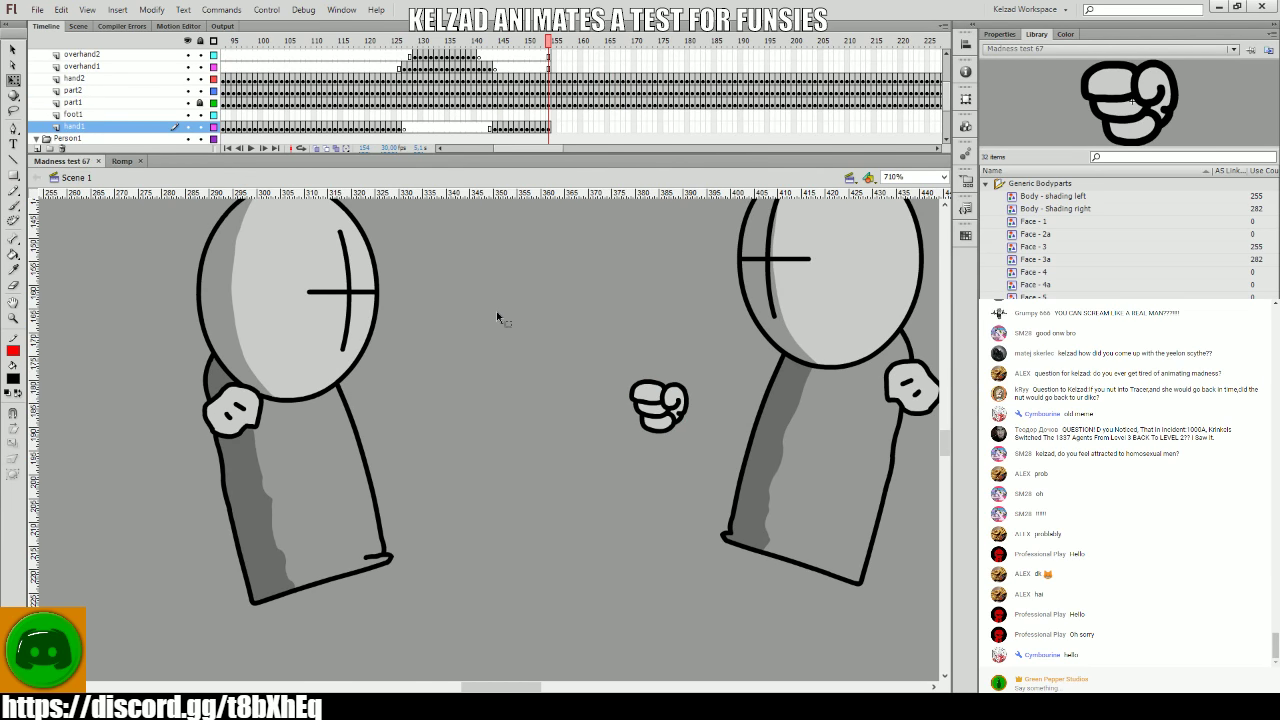
- Add hand1 keyframes on frames 155 to 162, moving the fist along with the right character's body and tilting it clockwise
drag(480, 350, 290, 370)
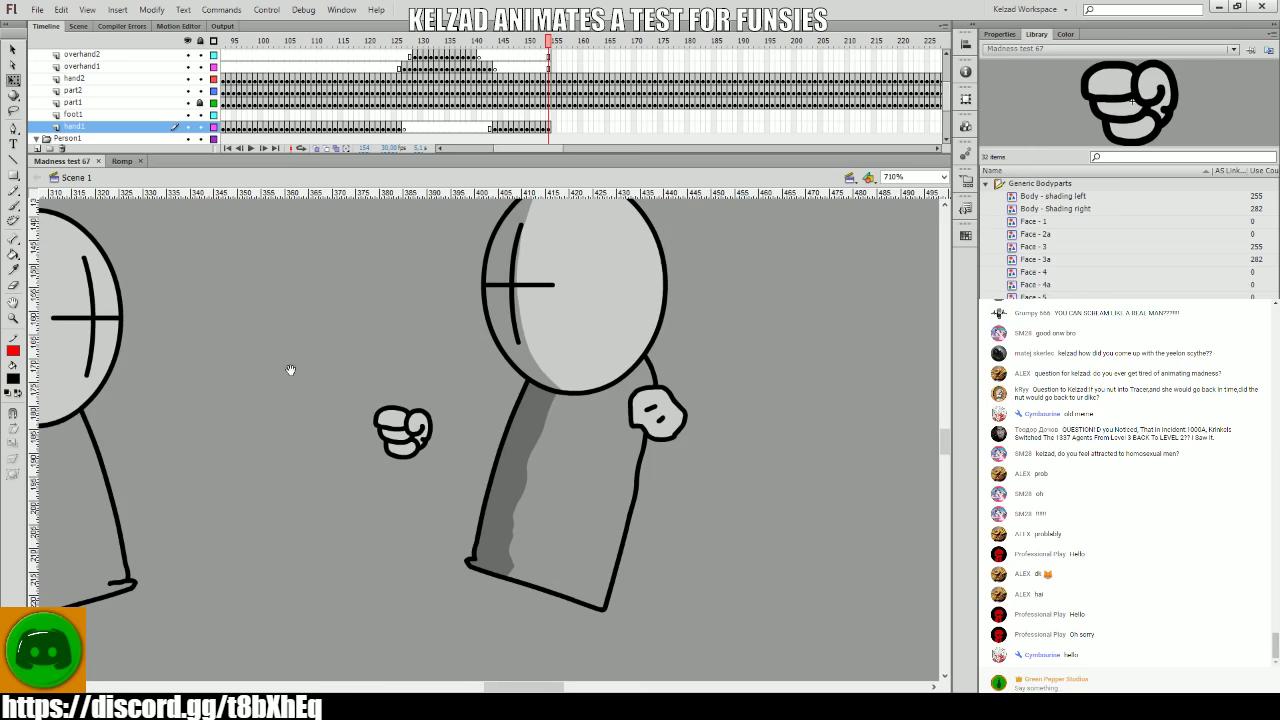
key(comma)
key(period)
click(402, 430)
key(F6)
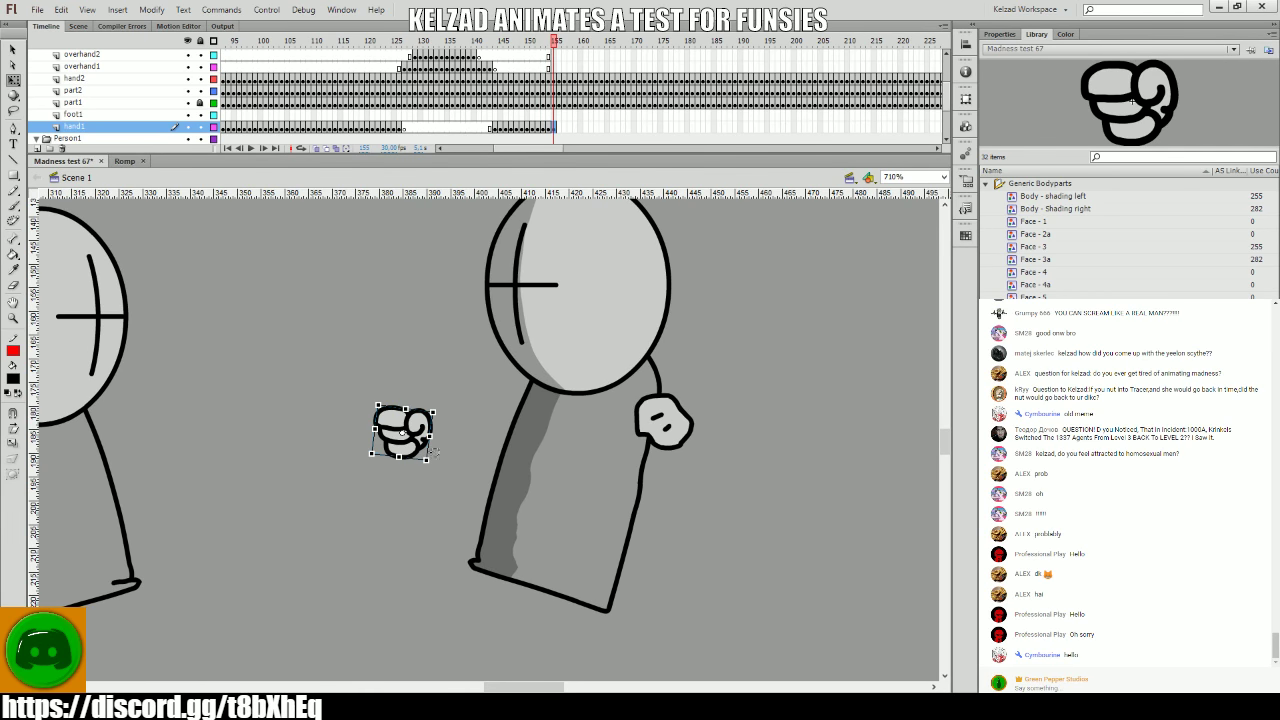
key(F6)
drag(411, 446, 505, 417)
key(F6)
key(F6)
key(F6)
key(F6)
key(F6)
key(F6)
key(comma)
key(comma)
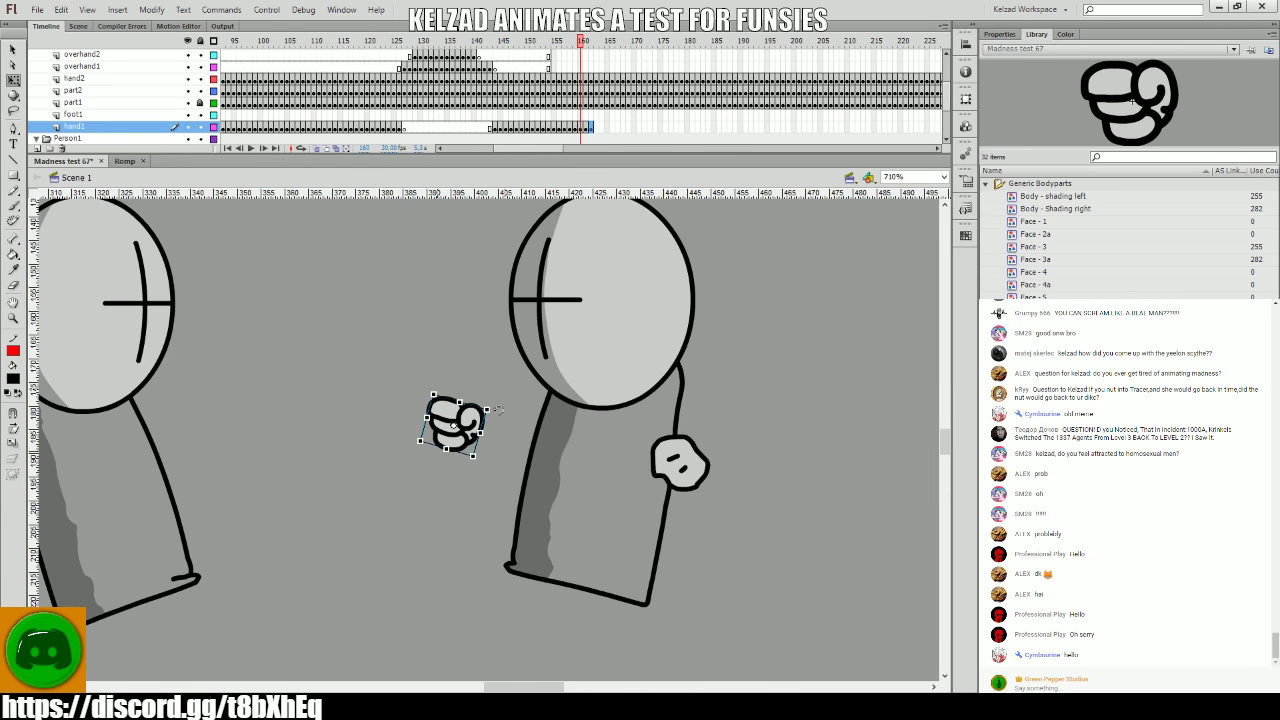
key(period)
key(period)
- Add hand1 keyframes on frames 163 to 173, repositioning and rotating the fist on each to follow the body
key(F6)
drag(515, 410, 570, 482)
key(F6)
key(F6)
key(F6)
key(F6)
key(F6)
key(F6)
key(F6)
key(F6)
key(F6)
key(F6)
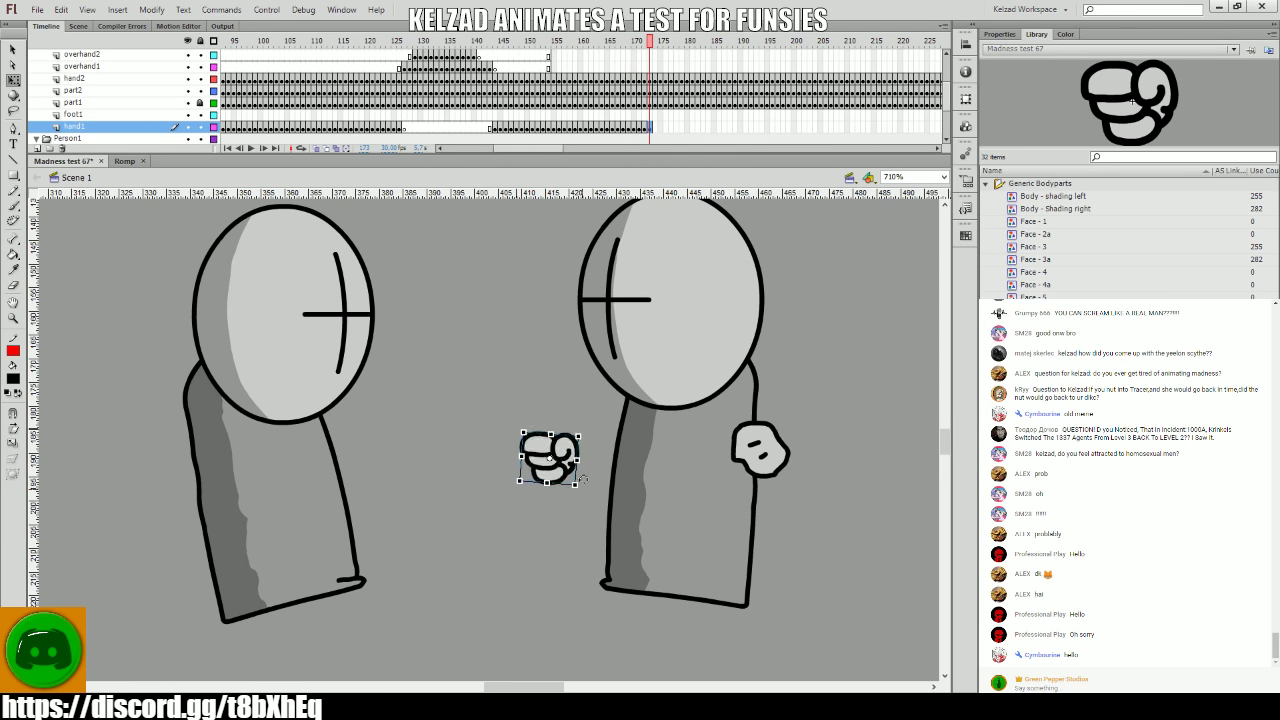
- Step back and forth through the frames around 170 to 173 to examine the fist's motion on hand1
key(comma)
key(comma)
key(period)
key(period)
key(comma)
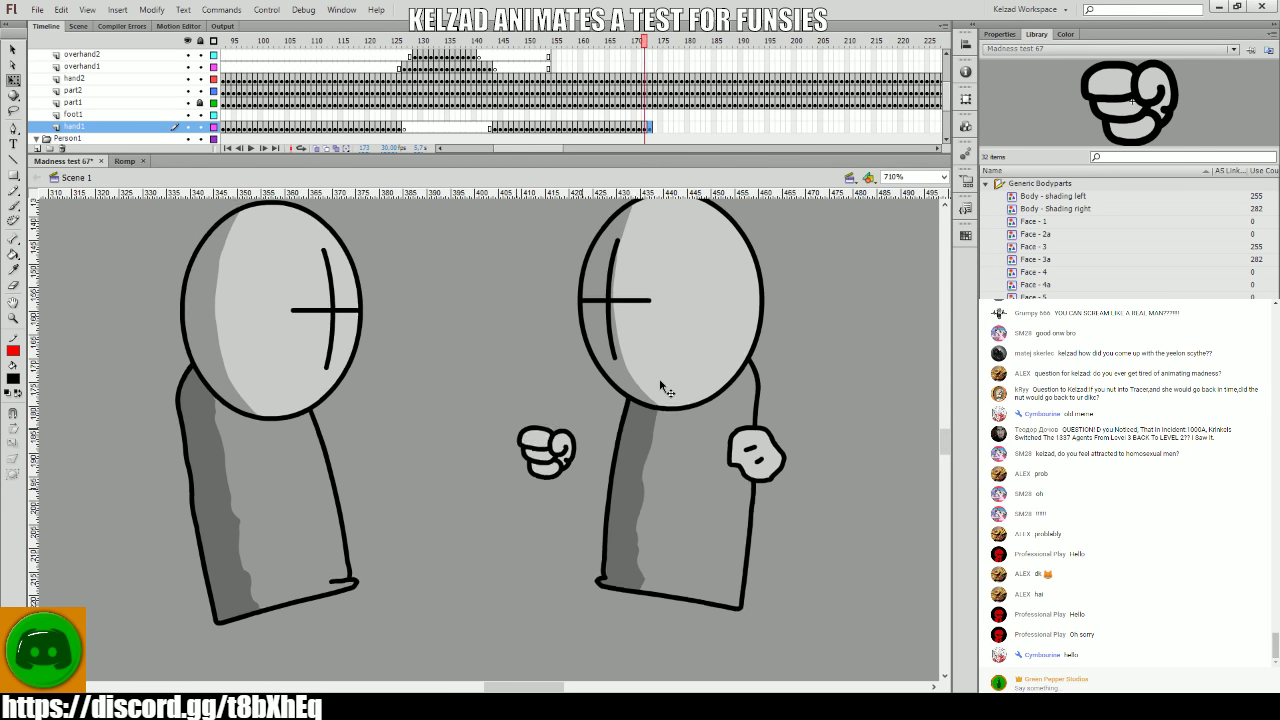
key(comma)
key(comma)
key(comma)
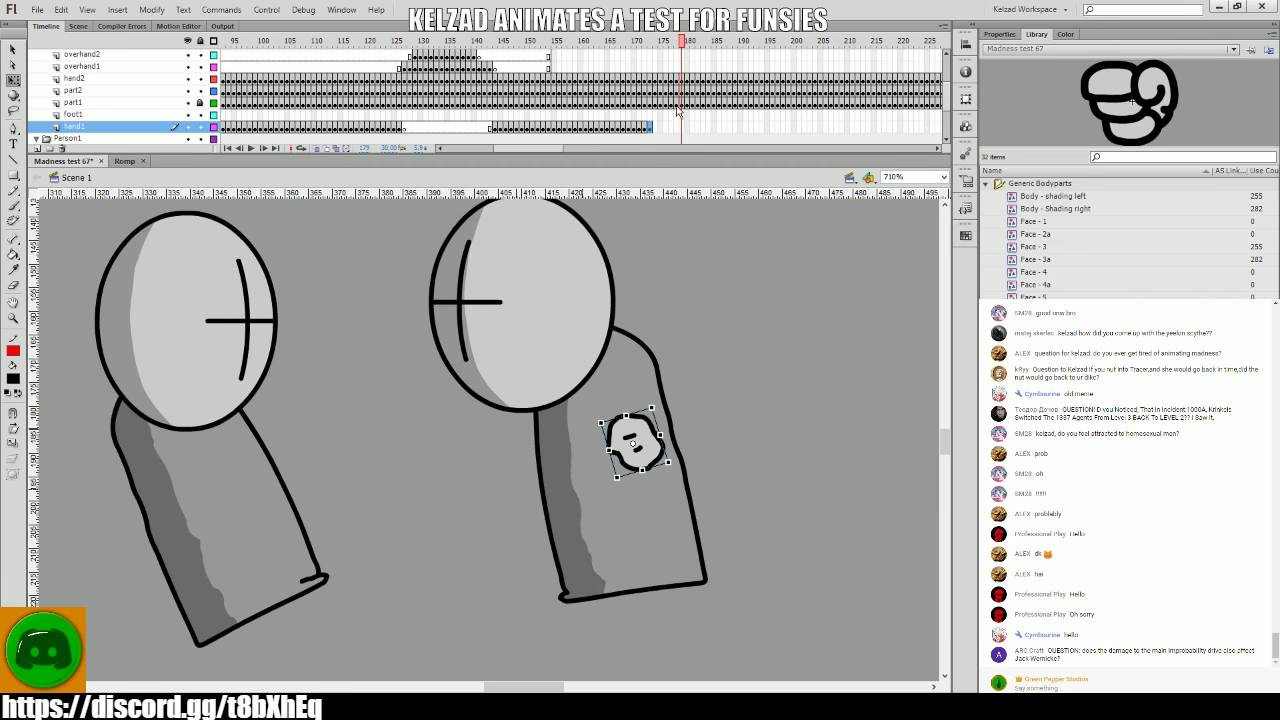
drag(607, 115, 648, 116)
key(comma)
key(comma)
key(comma)
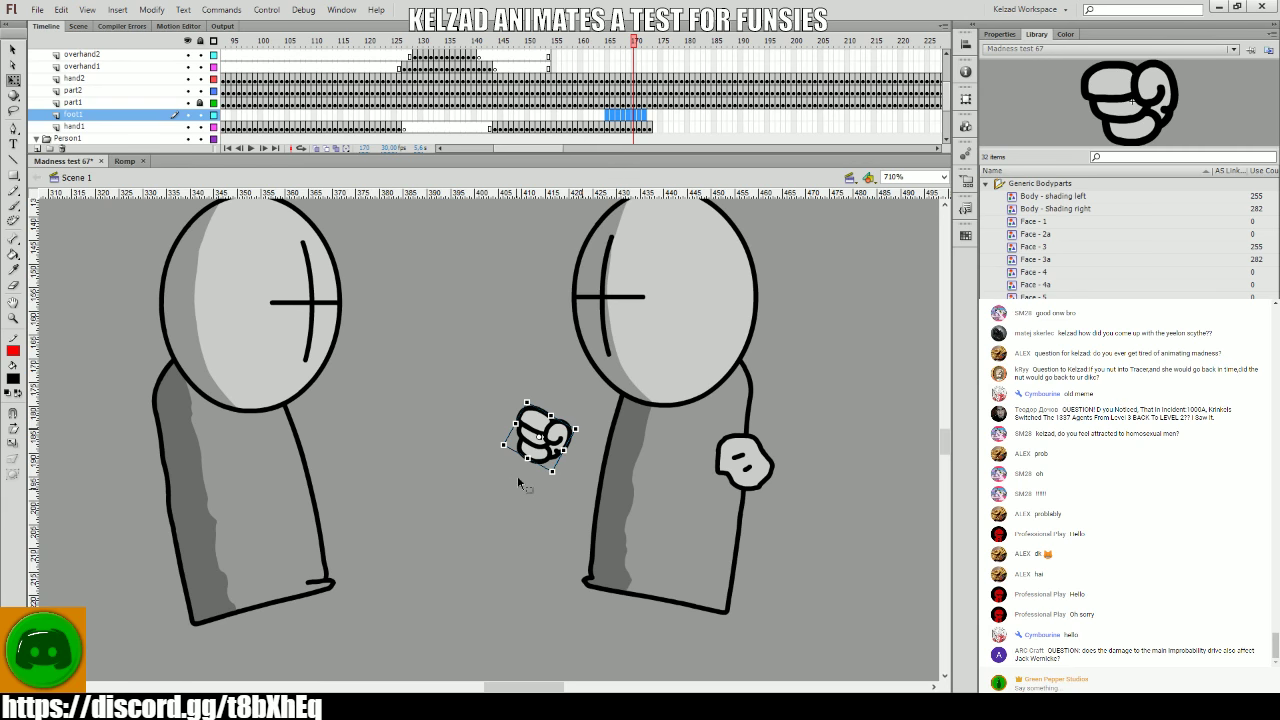
click(492, 504)
key(period)
key(comma)
key(period)
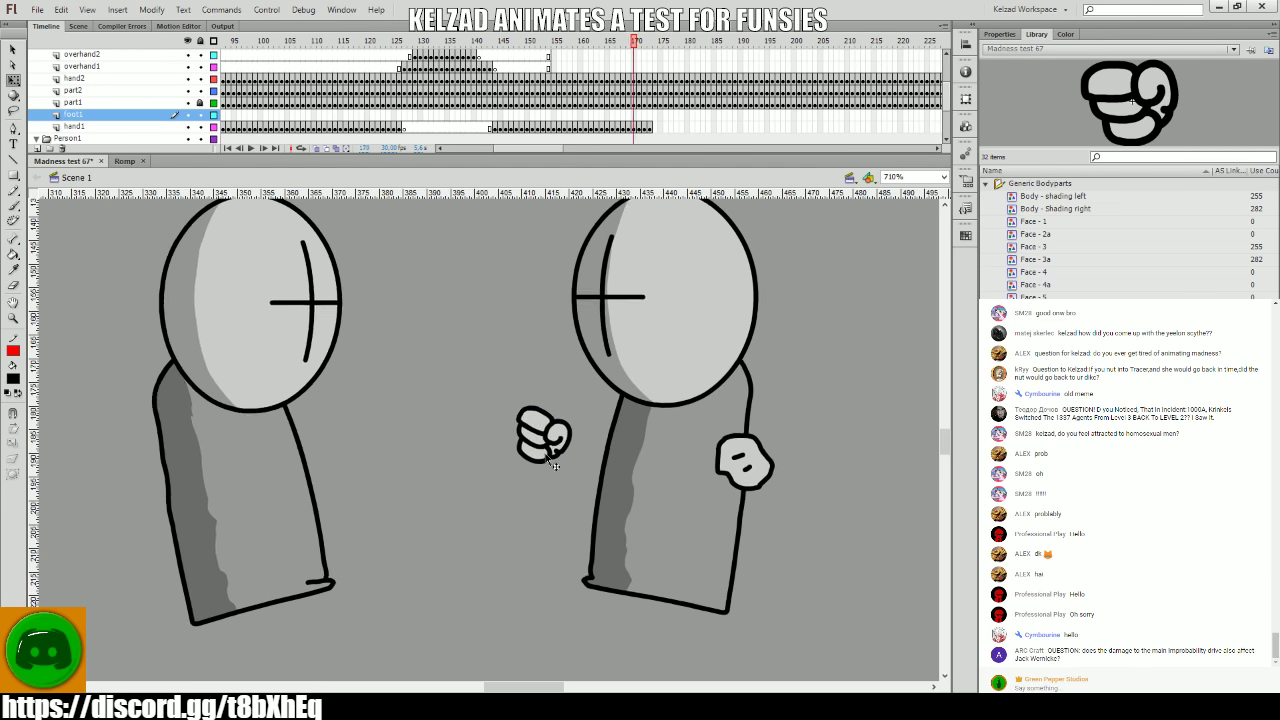
click(549, 457)
key(period)
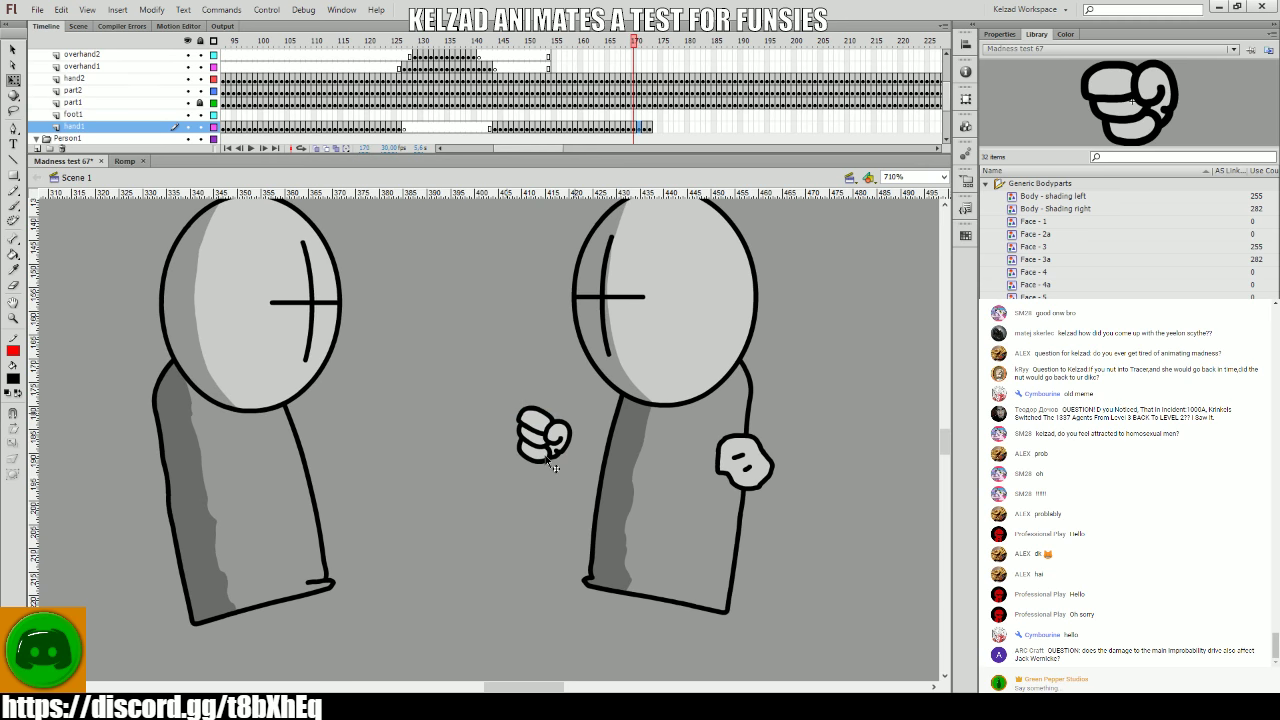
- Remove the last hand1 frames, so that the layer ends at frame 171
key(comma)
key(period)
key(comma)
key(period)
click(563, 472)
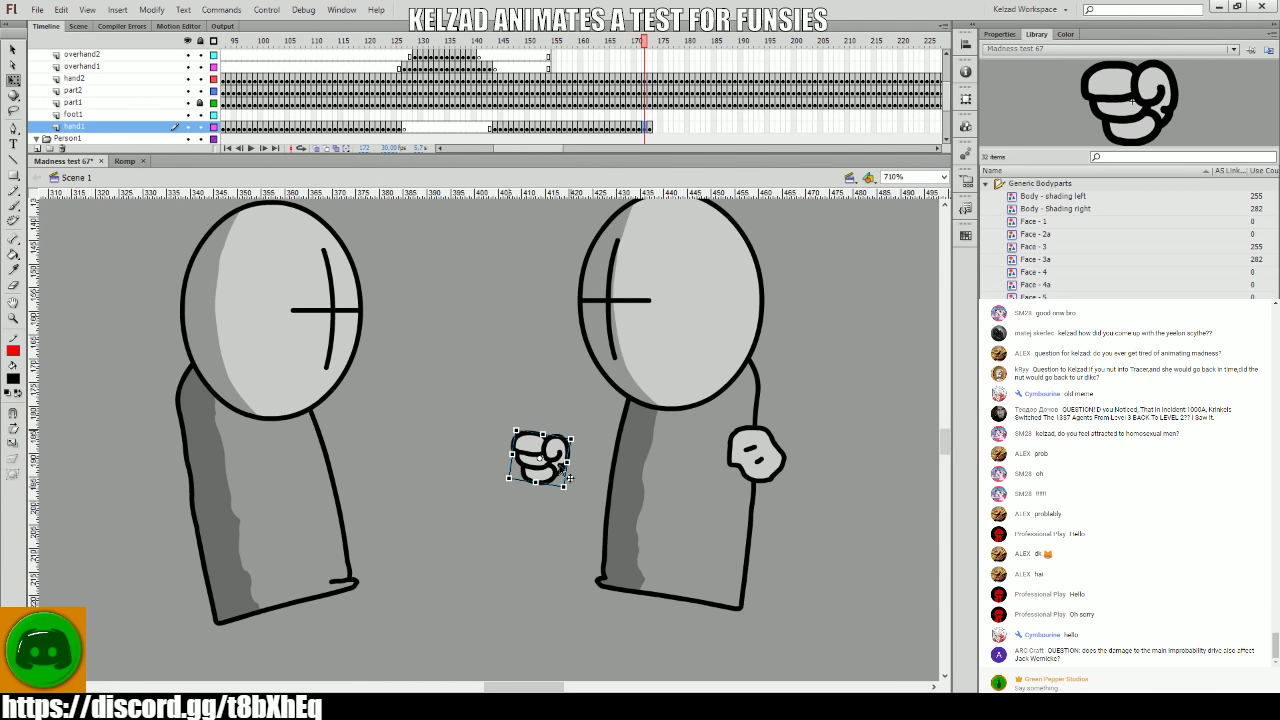
drag(687, 126, 650, 128)
key(comma)
key(period)
key(comma)
key(period)
key(shift+F5)
key(comma)
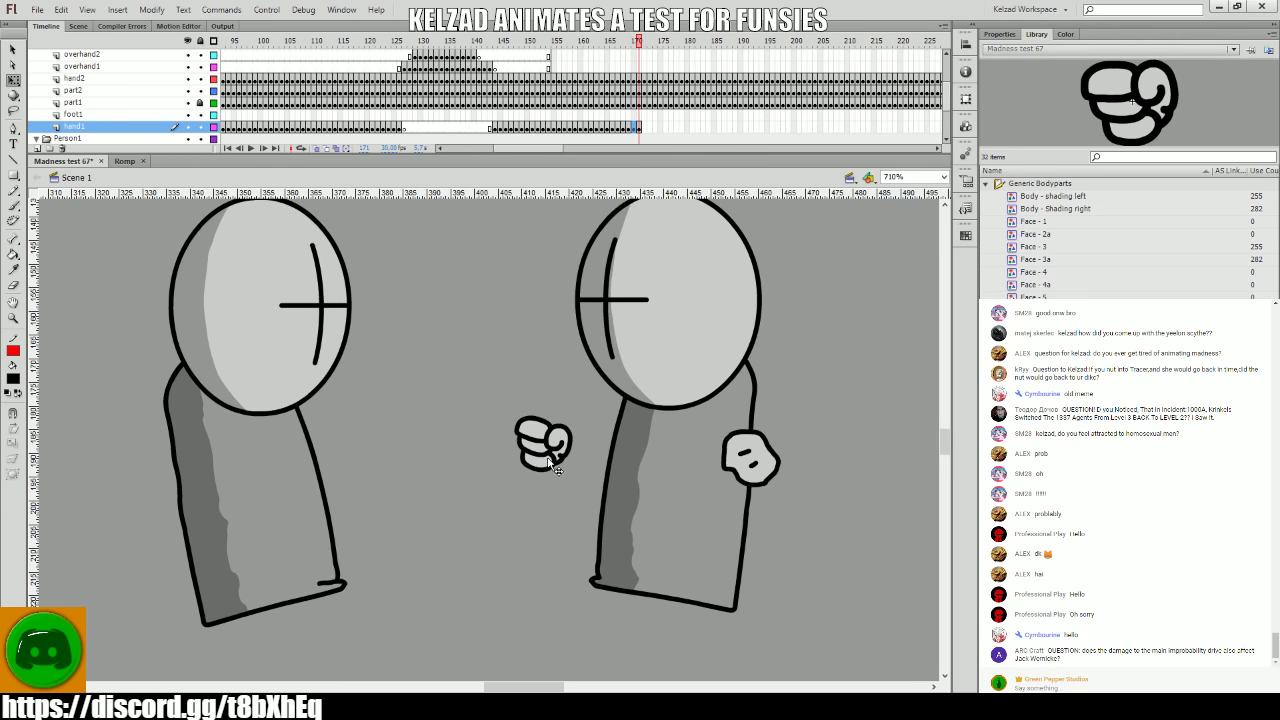
- Add hand1 keyframes on frames 172 to 186, moving the fist on each to follow the right character's body
drag(551, 463, 379, 485)
key(F6)
key(F6)
key(F6)
key(F6)
key(F6)
key(F6)
key(F6)
key(F6)
key(F6)
key(F6)
key(F6)
key(F6)
key(F6)
key(F6)
key(F6)
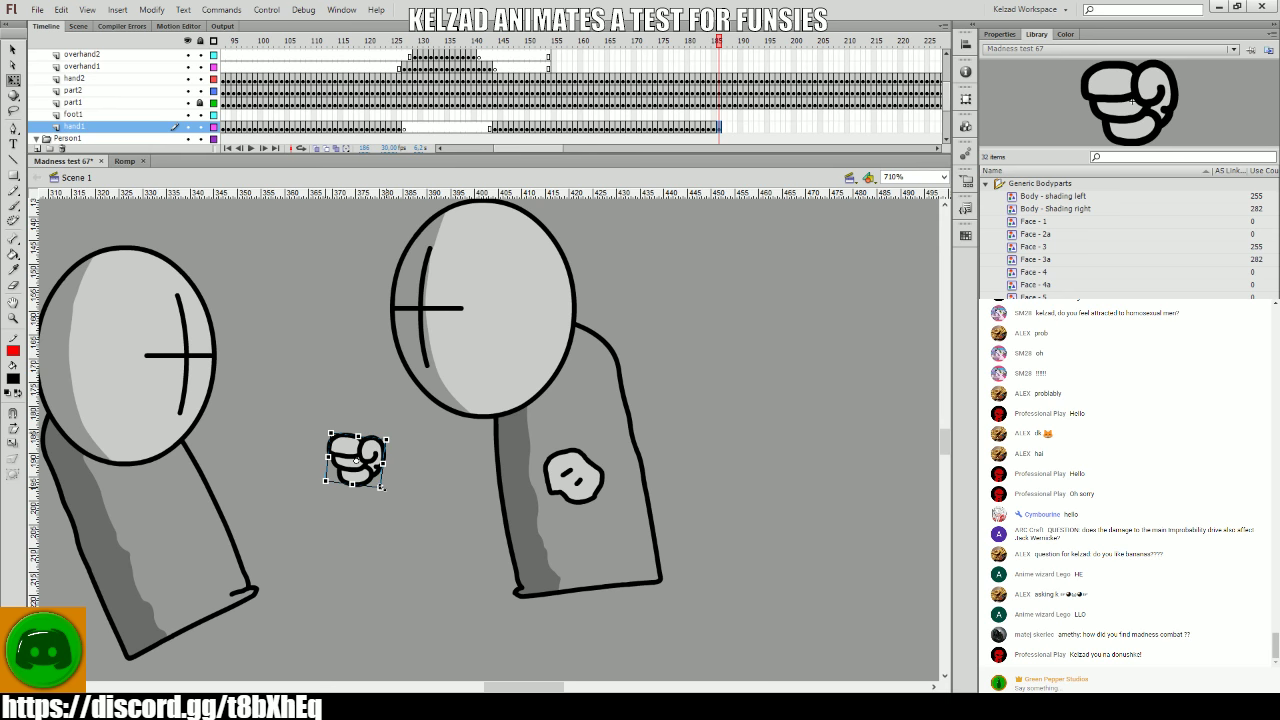
- Add hand1 keyframes on frames 187 to 199, moving the fist with the leaning body and rotating it slightly counterclockwise
key(comma)
key(comma)
key(period)
key(period)
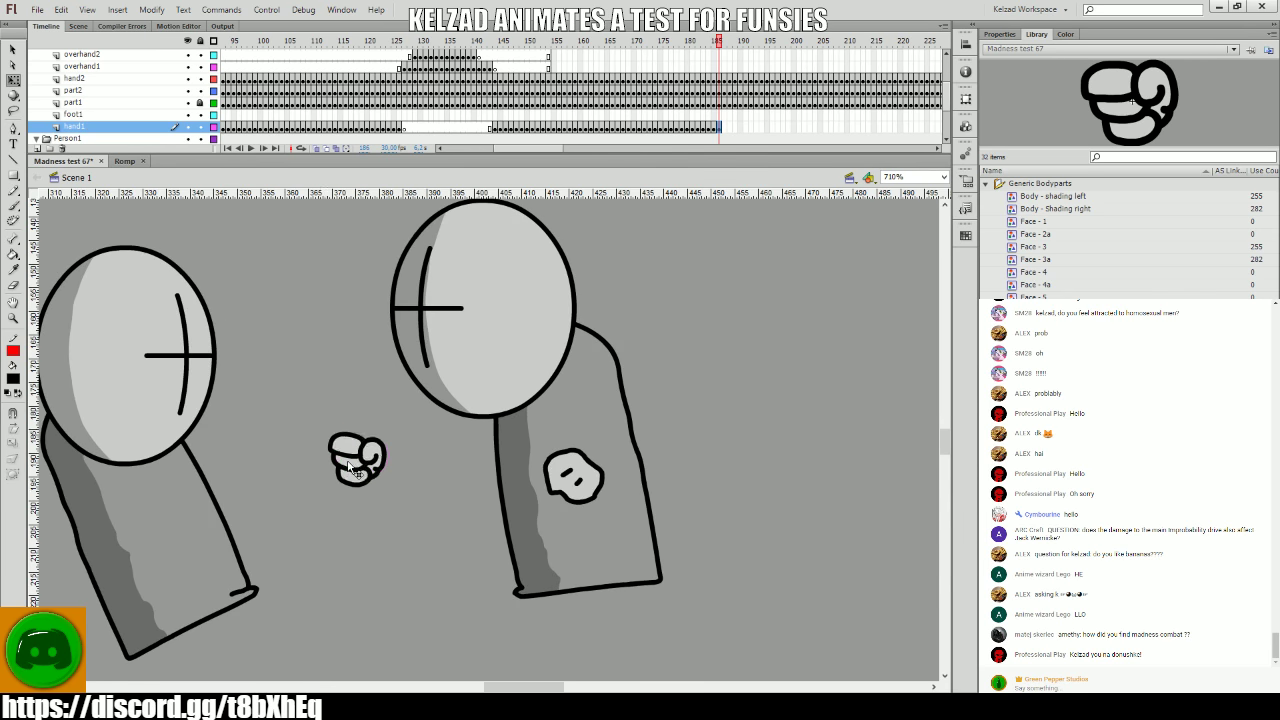
key(F6)
drag(352, 468, 304, 466)
key(F6)
key(F6)
key(F6)
key(F6)
key(F6)
key(F6)
key(F6)
key(F6)
key(F6)
key(F6)
key(F6)
key(F6)
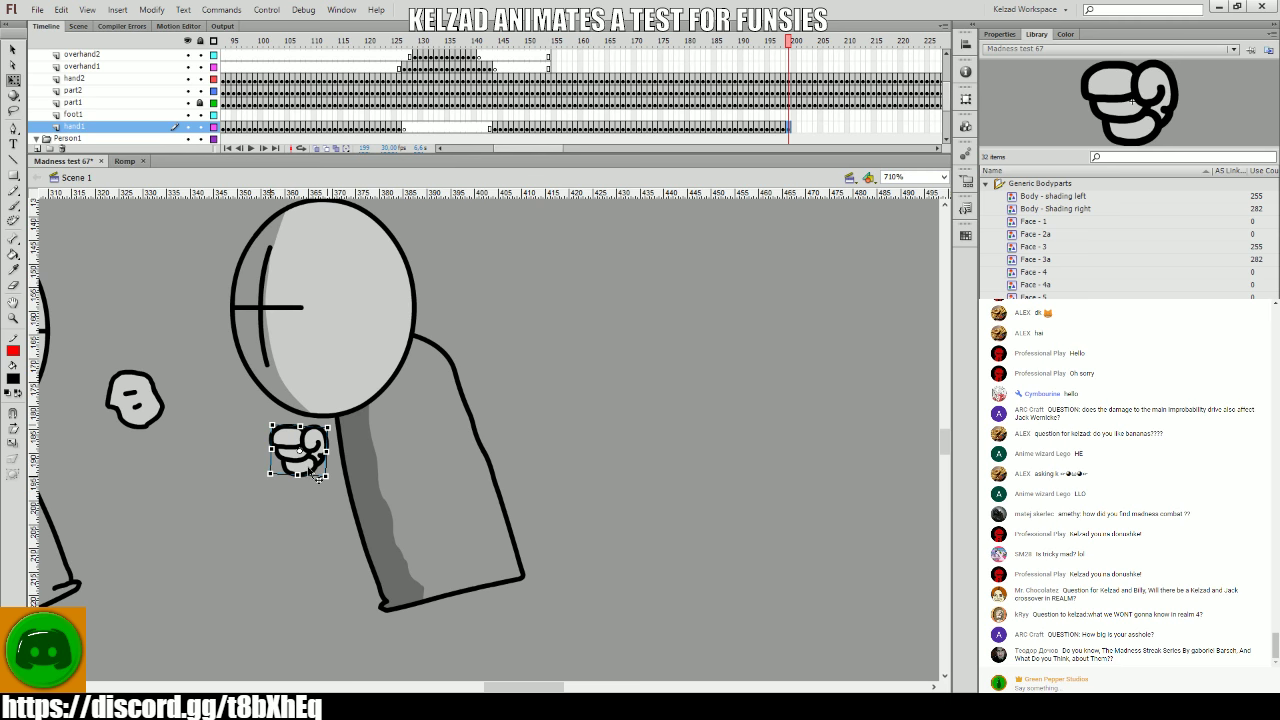
- Add hand1 keyframes on frames 200 to 202, lowering the fist and tilting it counterclockwise, and save the document
drag(330, 477, 524, 469)
key(comma)
key(comma)
key(period)
key(period)
click(523, 420)
key(period)
key(period)
key(F6)
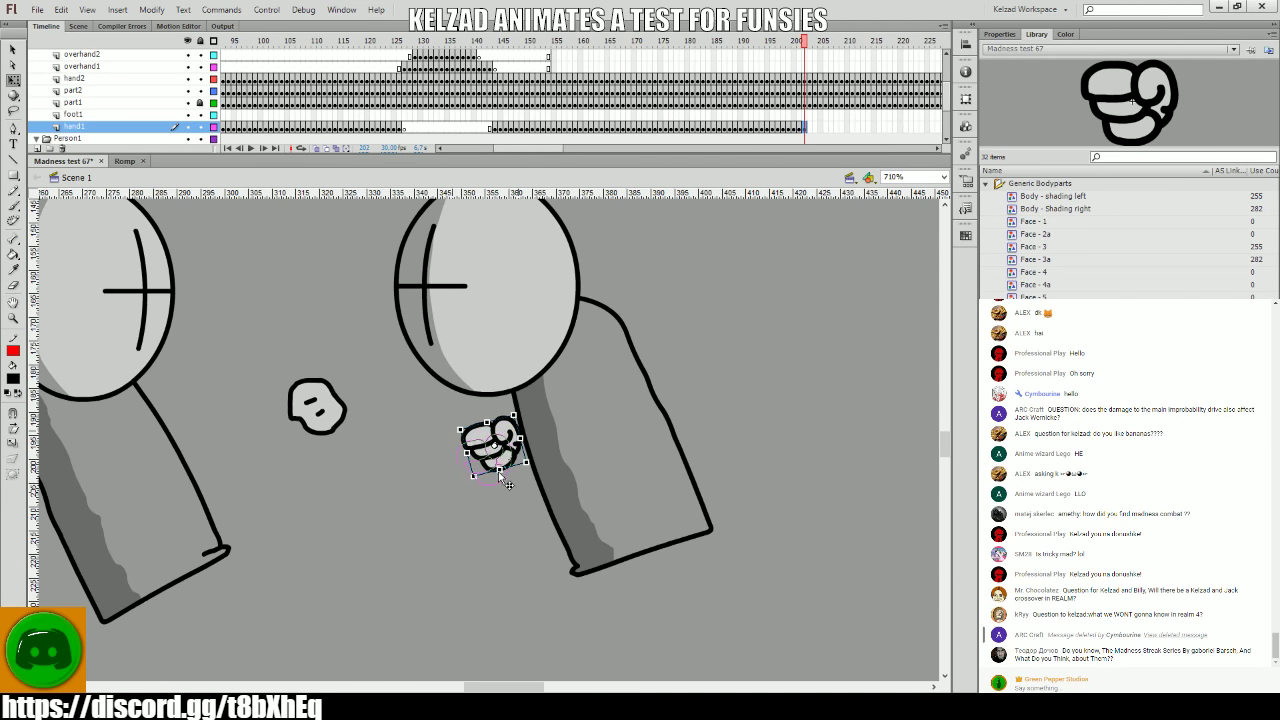
key(Left)
key(Down)
key(Down)
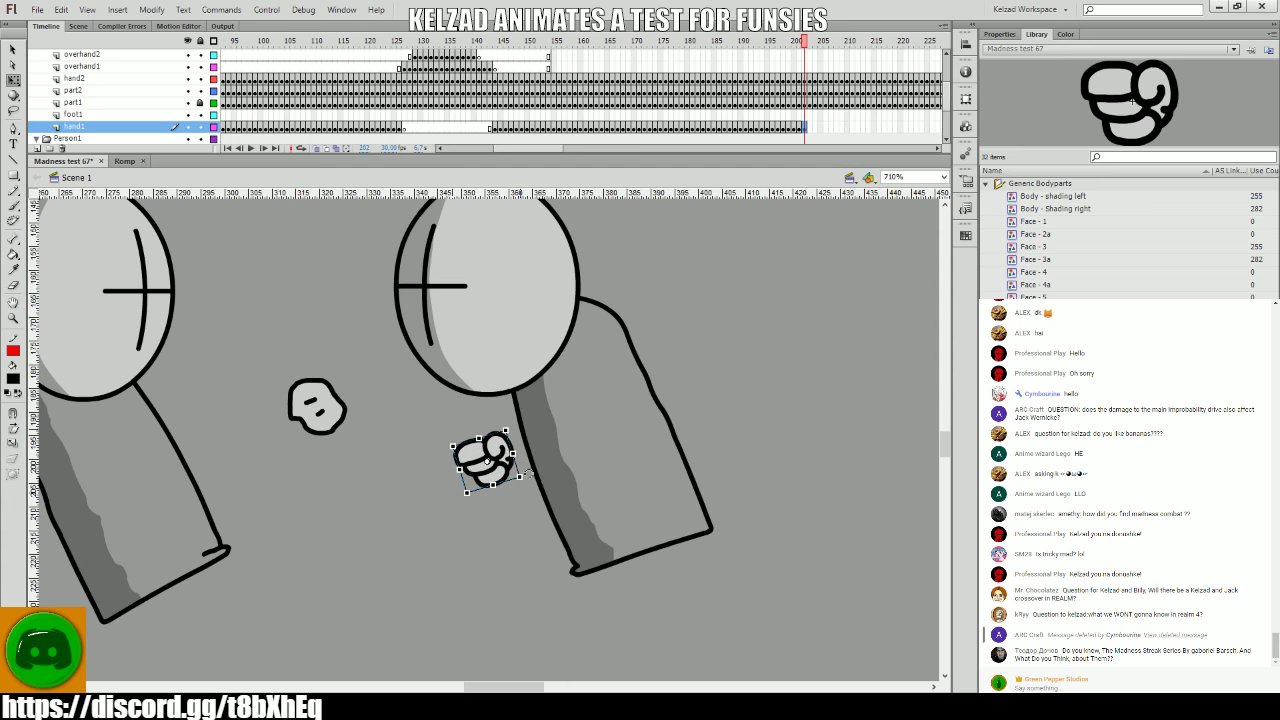
click(395, 566)
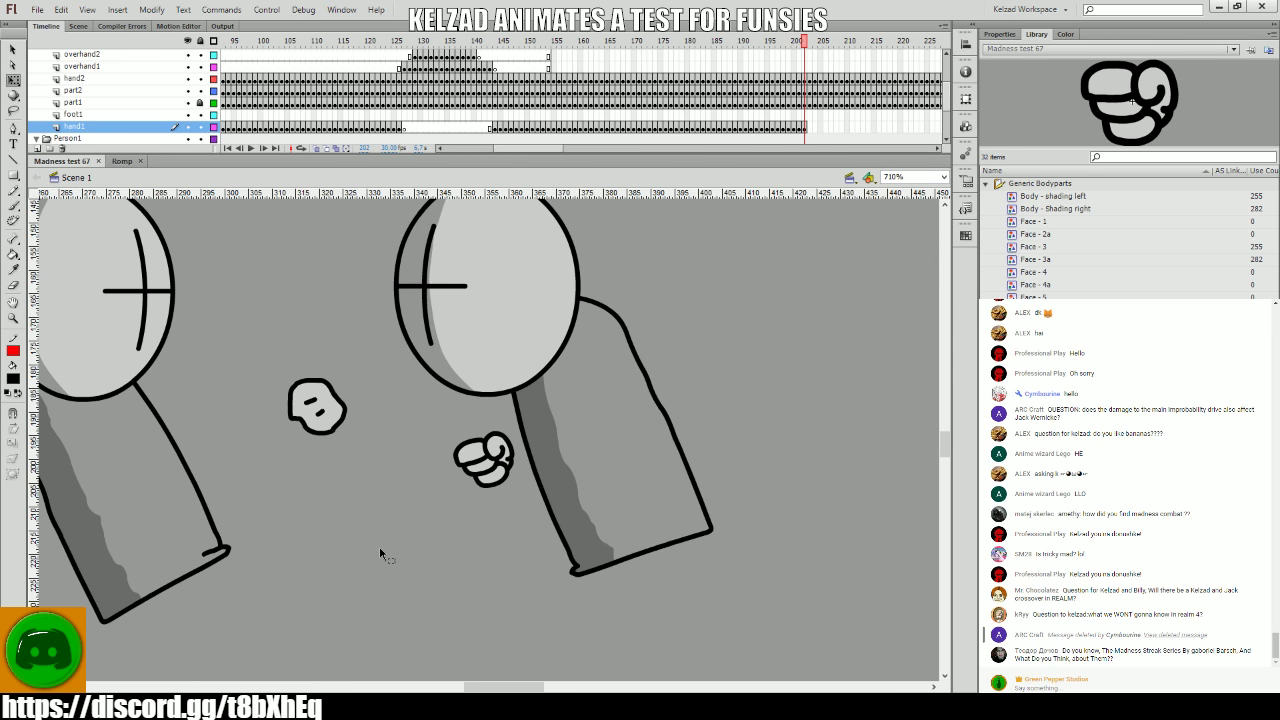
- Step back and forth through the frames around 198 to 201 to examine the fist's motion
key(comma)
key(comma)
key(comma)
key(comma)
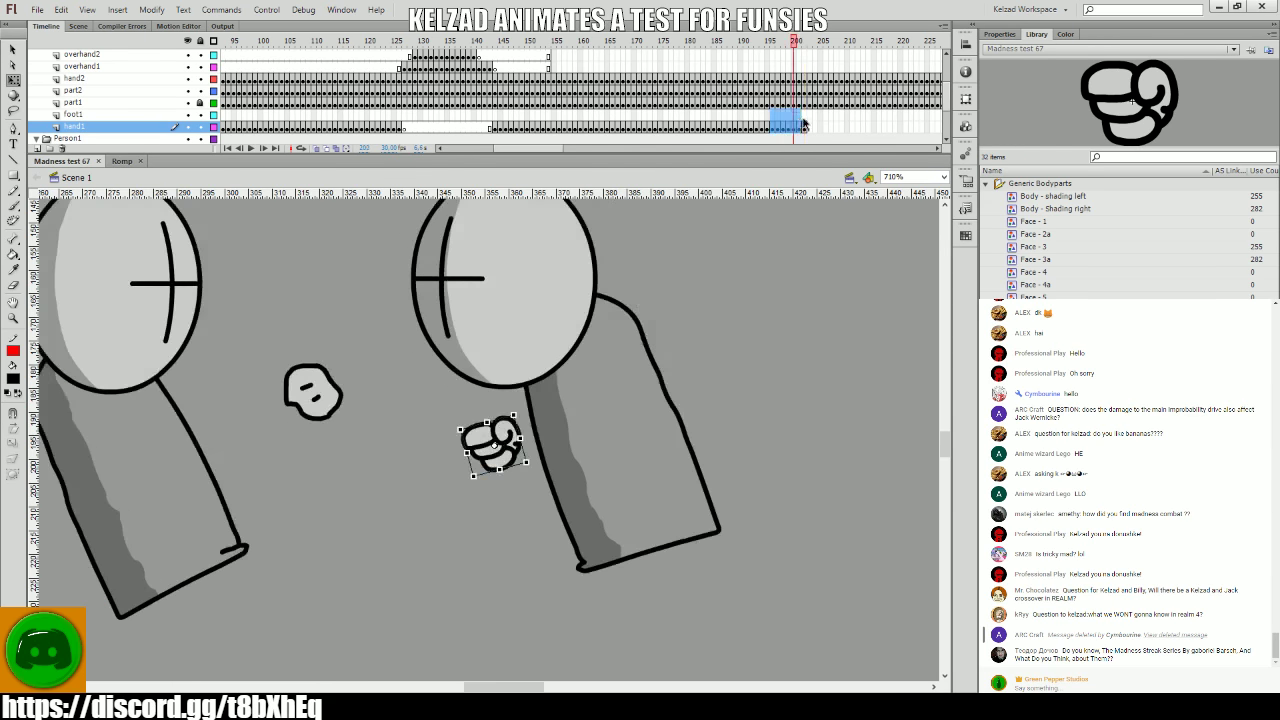
key(period)
key(period)
key(period)
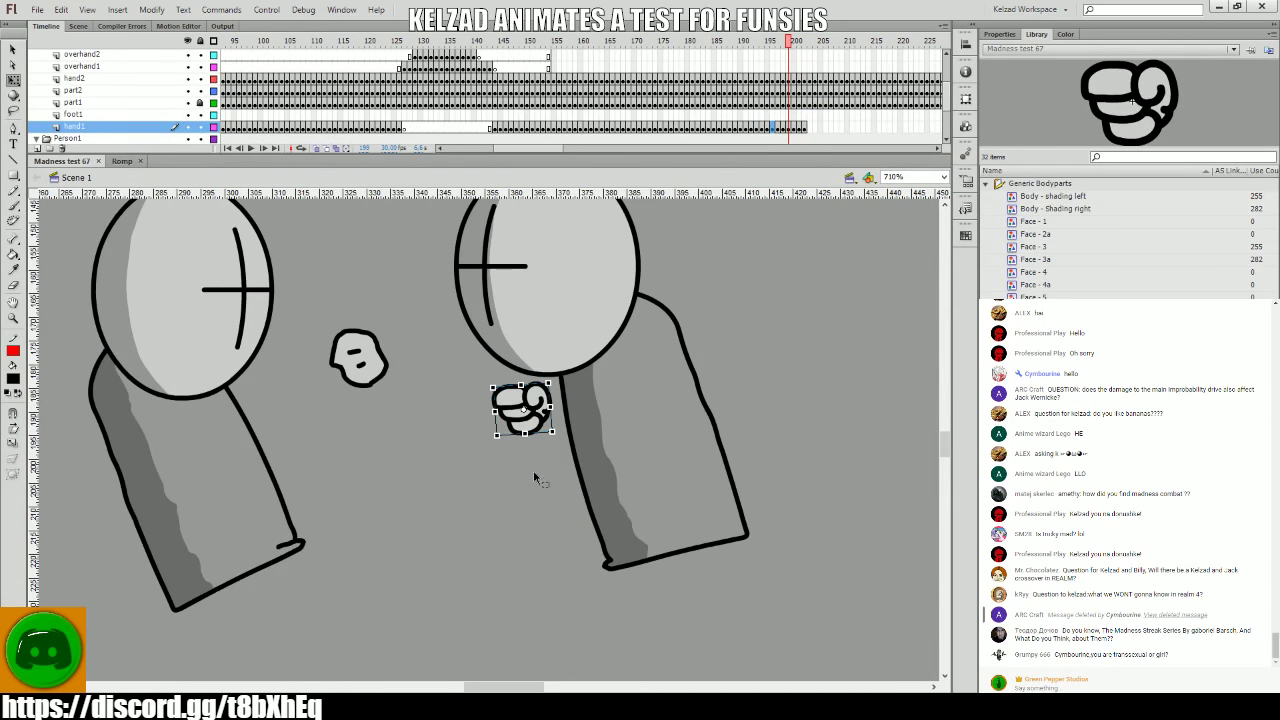
click(521, 468)
key(period)
key(comma)
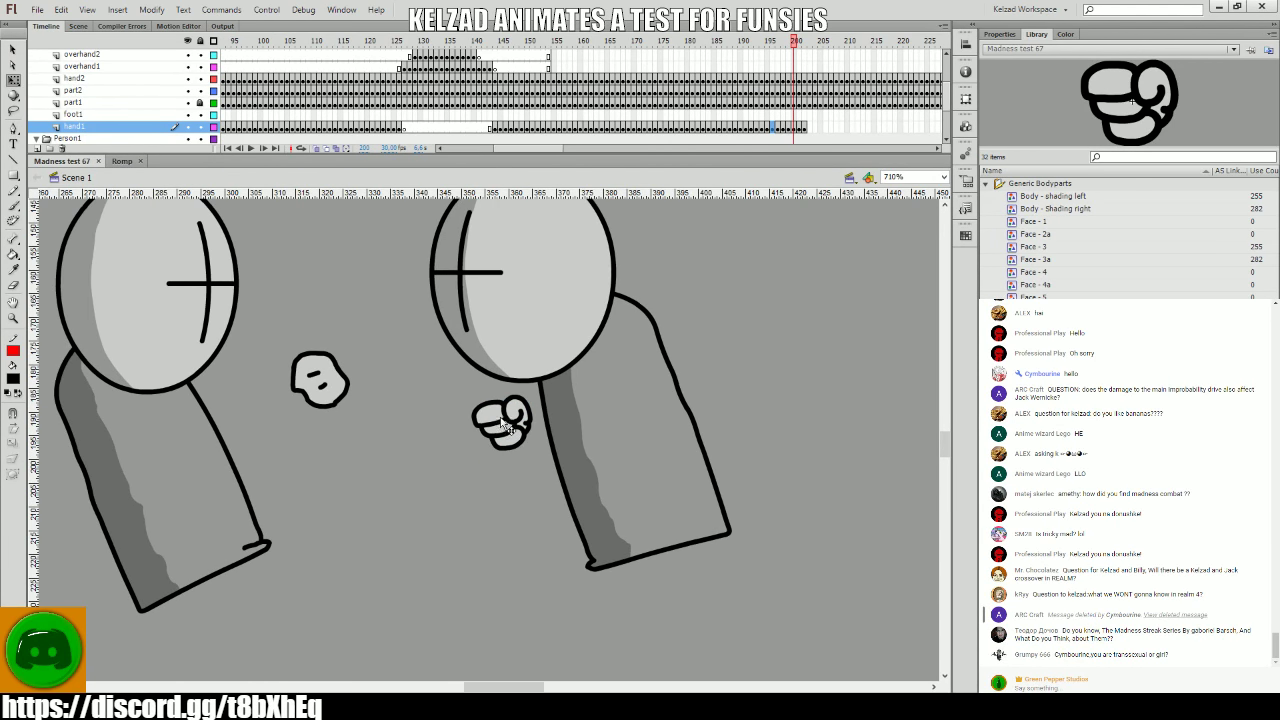
- Fine-tune the fist's position on hand1 frames 200 to 202 for a smoother path
key(period)
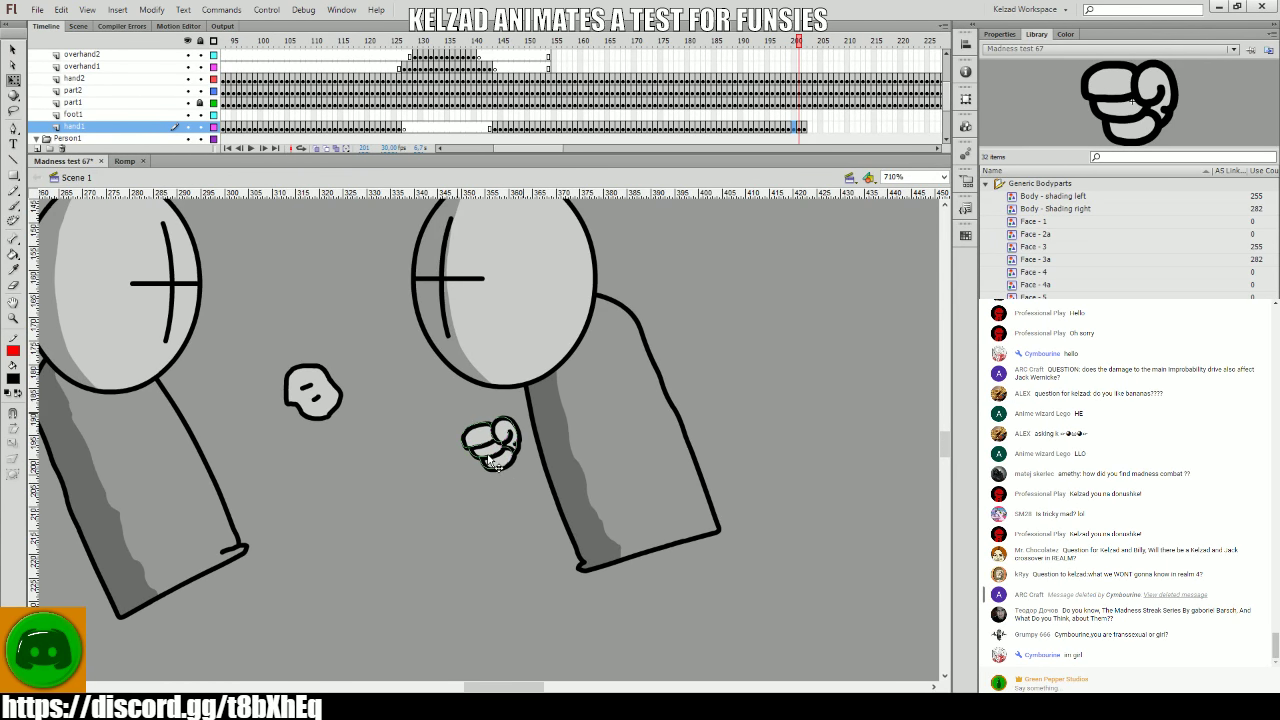
click(497, 466)
key(period)
click(487, 476)
key(comma)
key(comma)
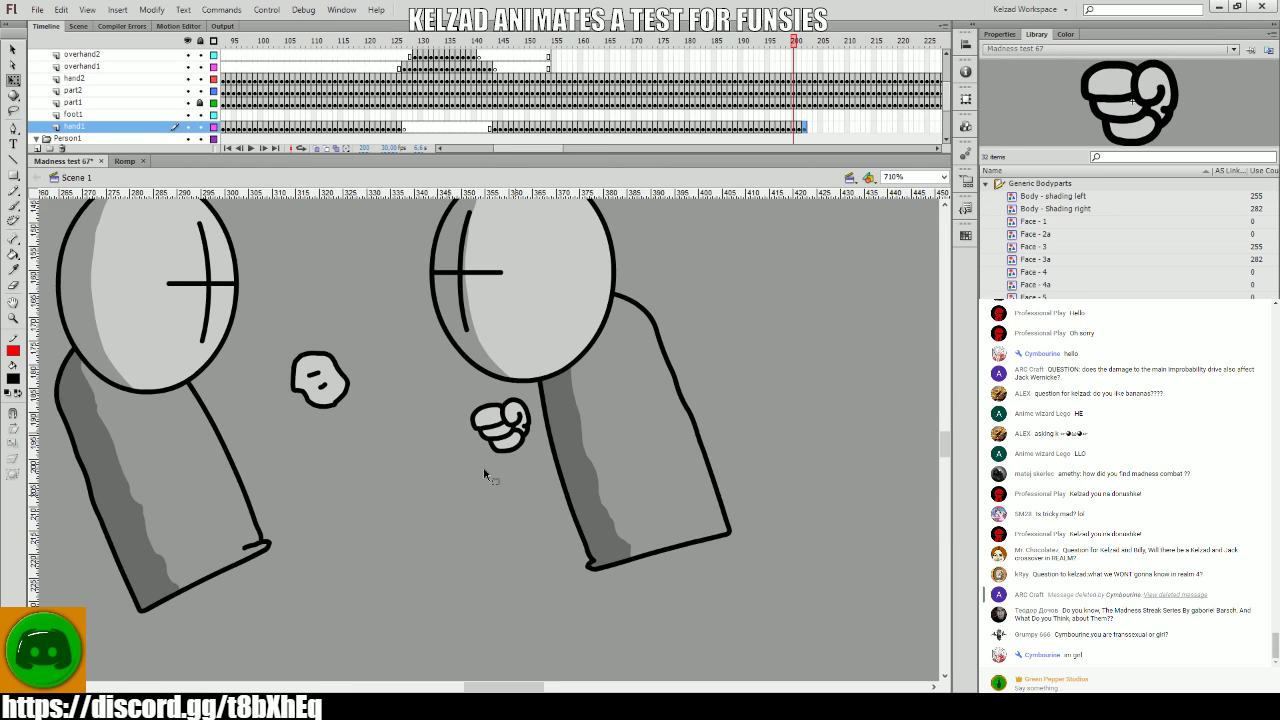
key(period)
key(period)
key(period)
key(comma)
click(488, 483)
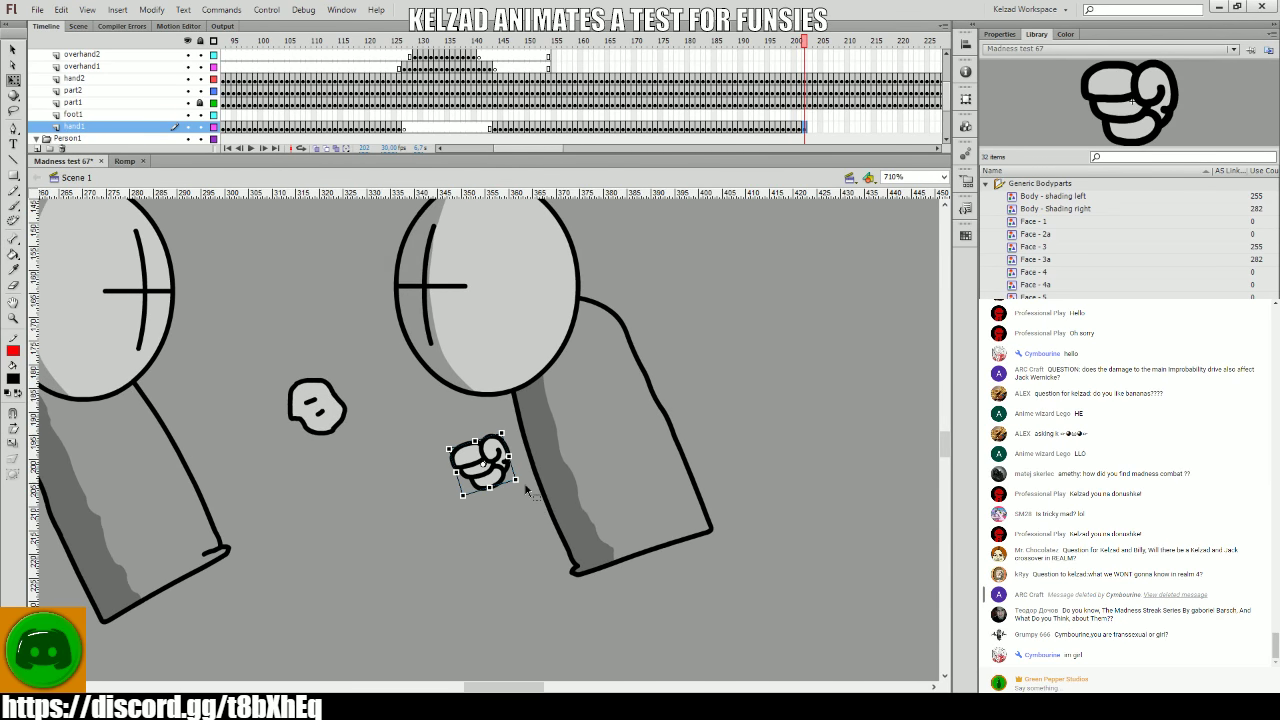
- Add hand1 keyframes on frames 203 to 208, lowering the fist in front of the body and tilting it further counterclockwise
key(period)
click(505, 472)
key(period)
click(493, 508)
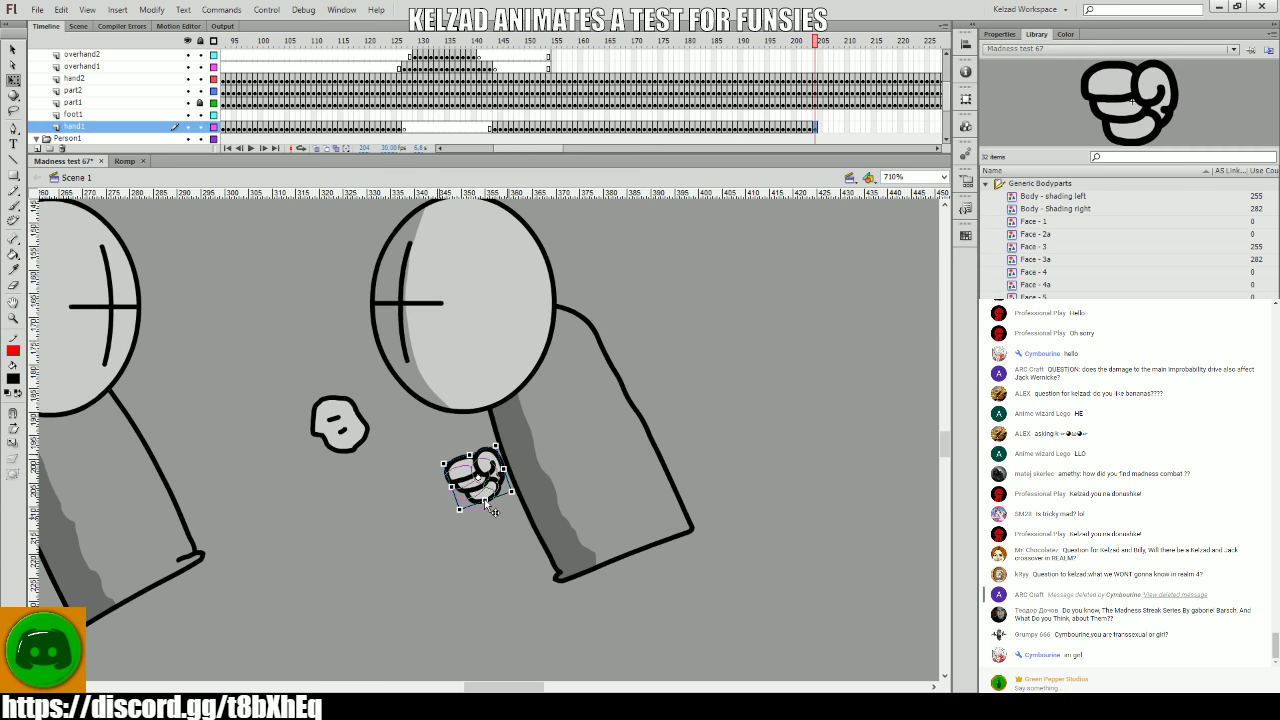
key(period)
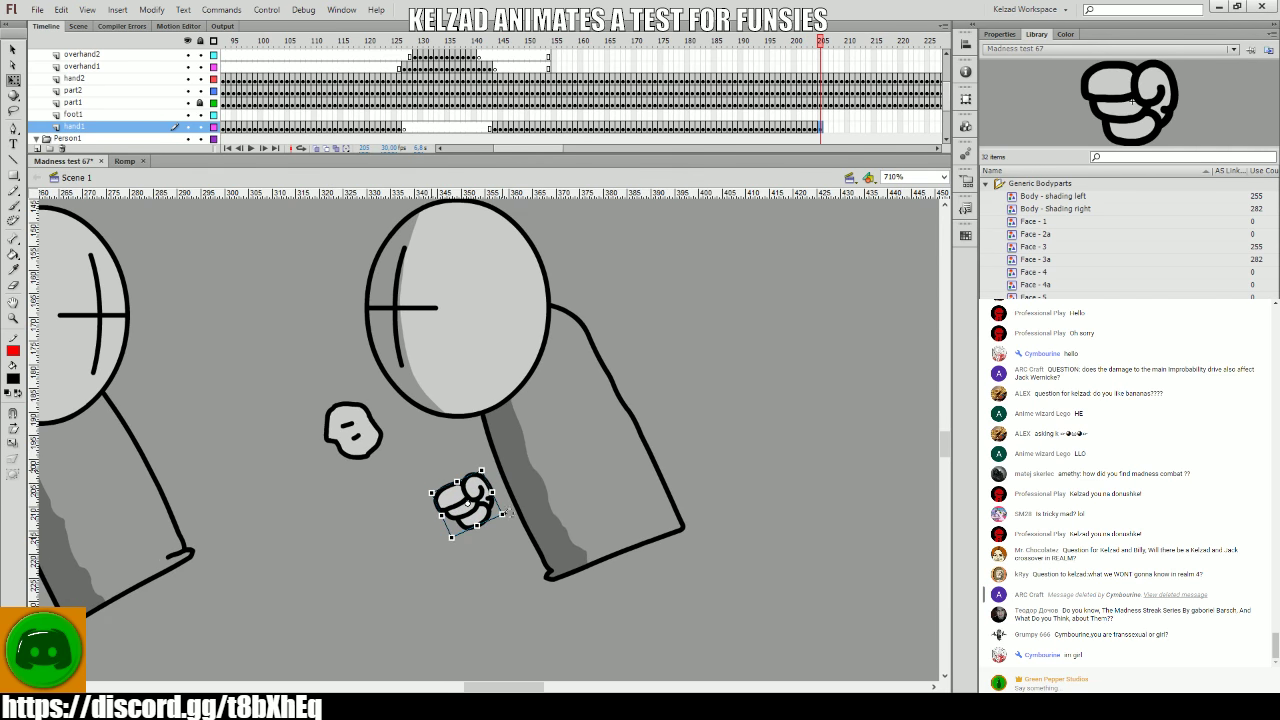
click(488, 515)
key(period)
click(489, 527)
key(period)
click(462, 512)
key(period)
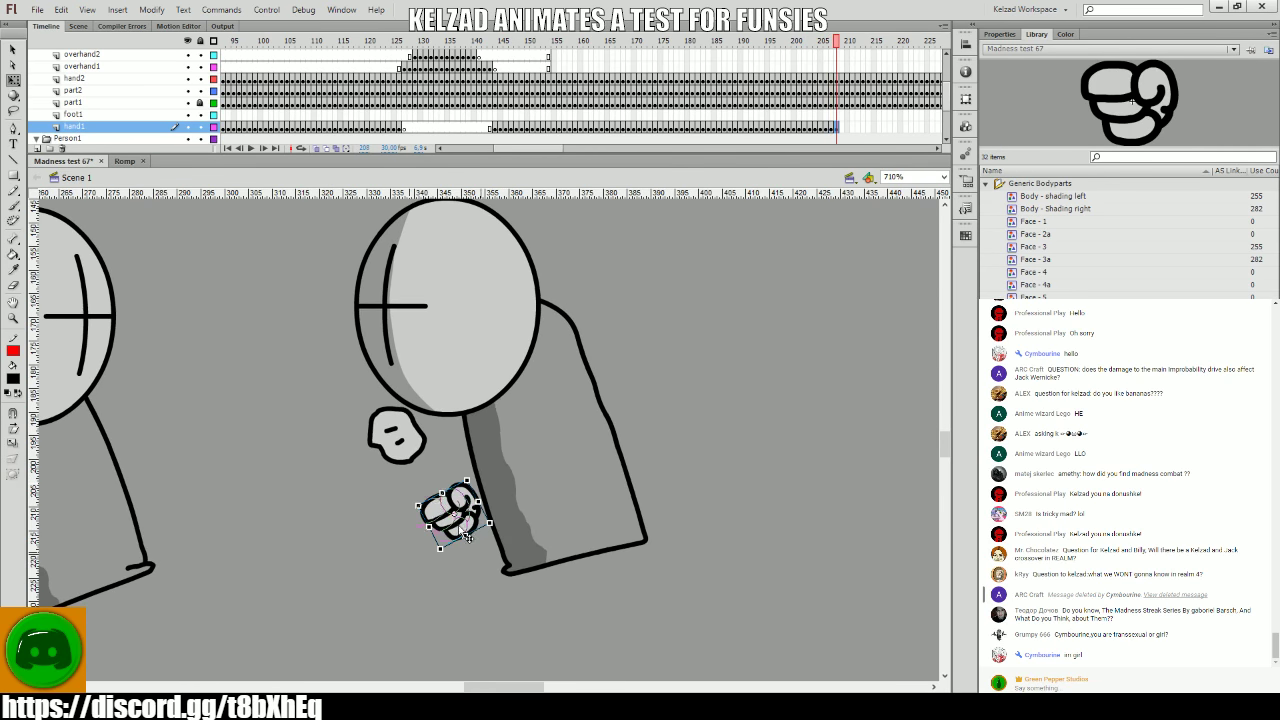
click(452, 515)
- Add hand1 keyframes on frames 209 to 212, shifting the fist away from the lower body on each
key(period)
click(445, 518)
key(period)
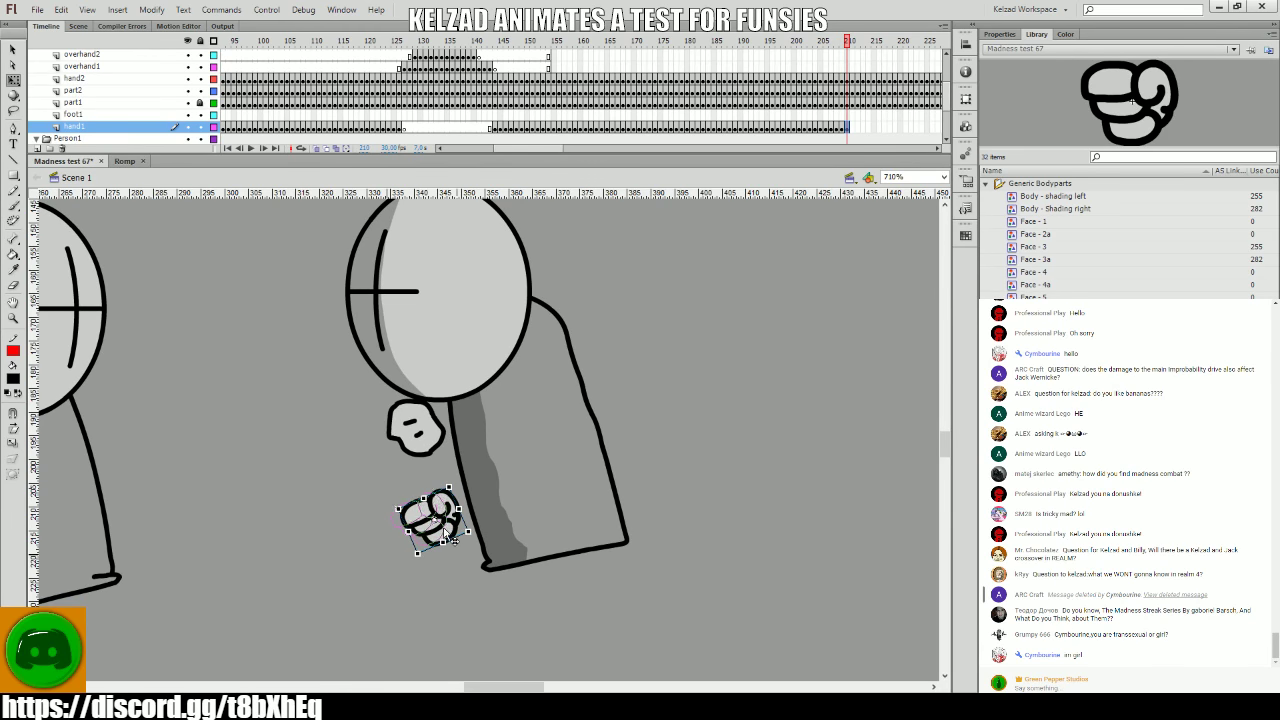
click(440, 524)
key(period)
click(433, 532)
drag(433, 531, 423, 529)
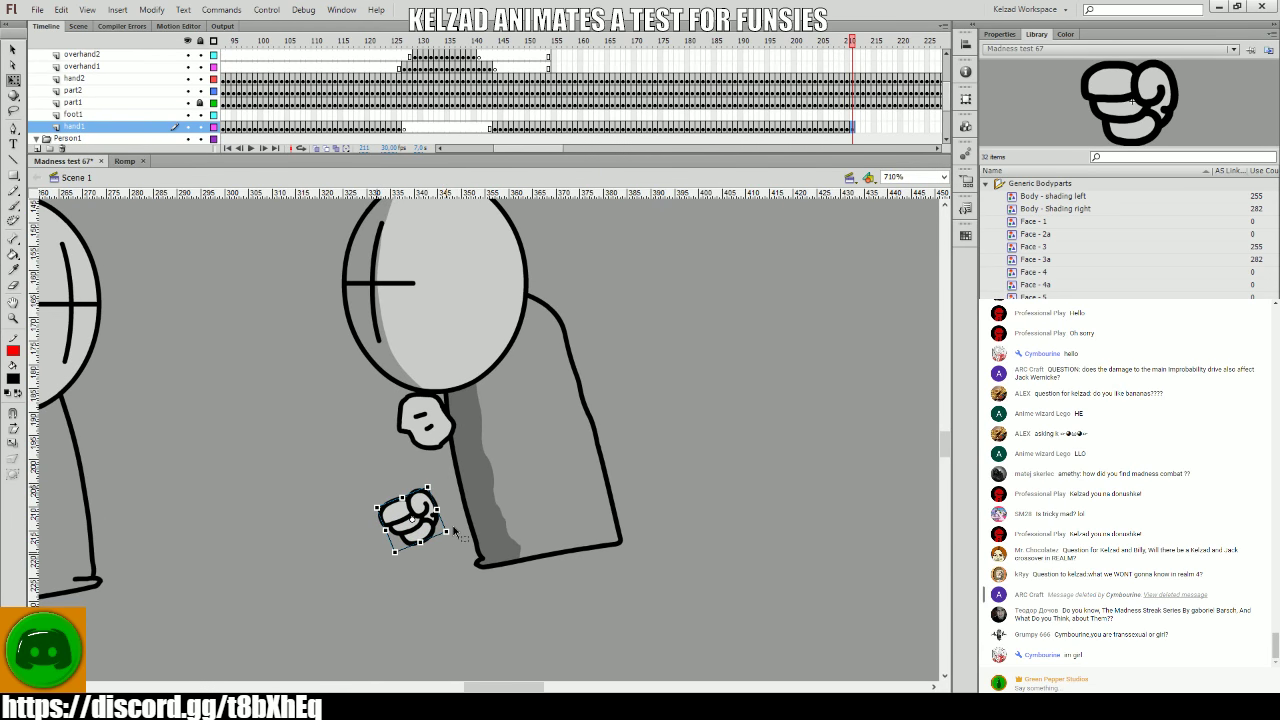
key(period)
click(432, 530)
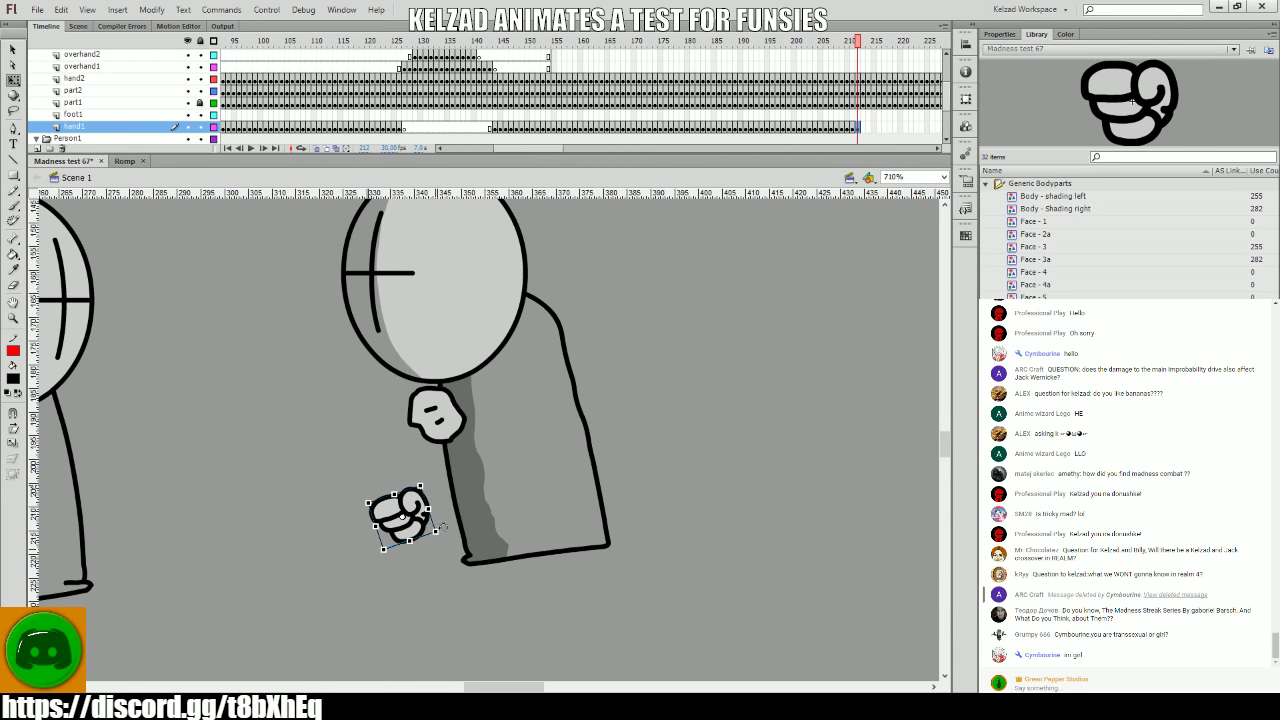
- Add hand1 keyframes on frames 213 to 215, rotating the fist back clockwise to level and starting to raise it
key(period)
click(420, 522)
key(period)
click(408, 522)
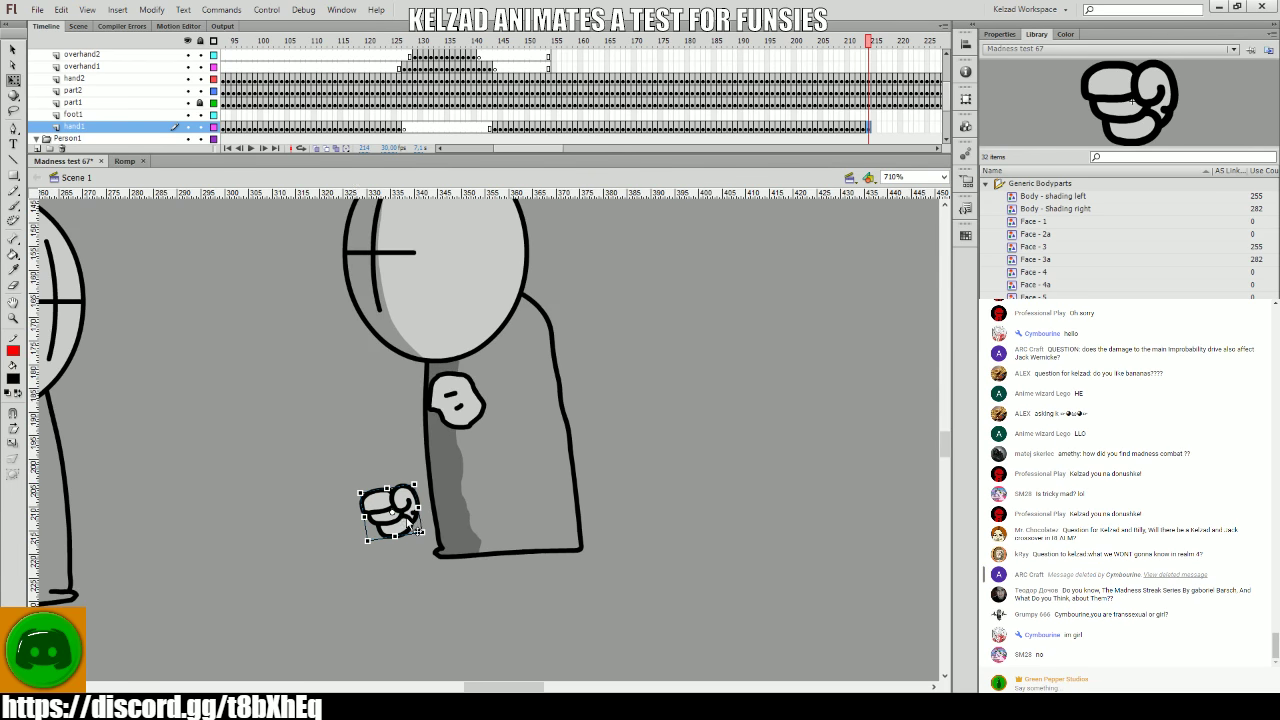
drag(417, 531, 385, 500)
key(period)
click(402, 523)
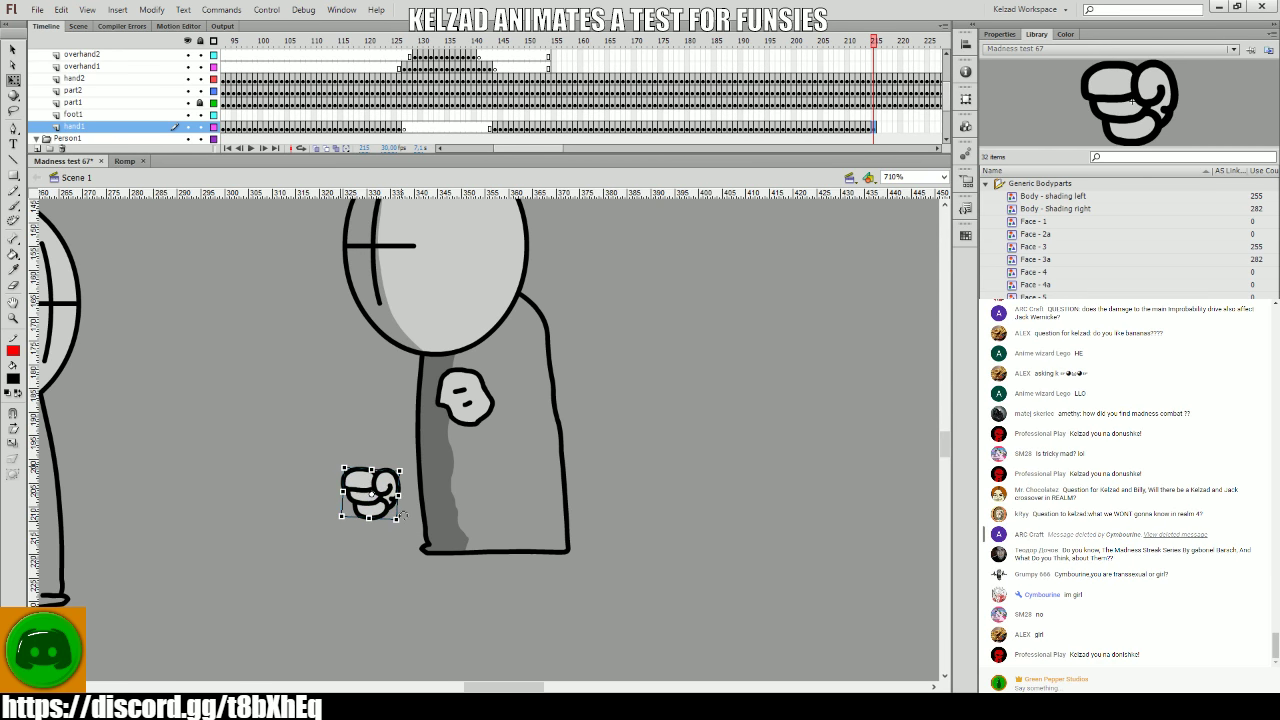
- Adjust the fist's position and rotation on hand1 frame 214 to fit between its neighbouring frames
key(comma)
key(comma)
key(period)
key(period)
key(comma)
drag(390, 520, 384, 506)
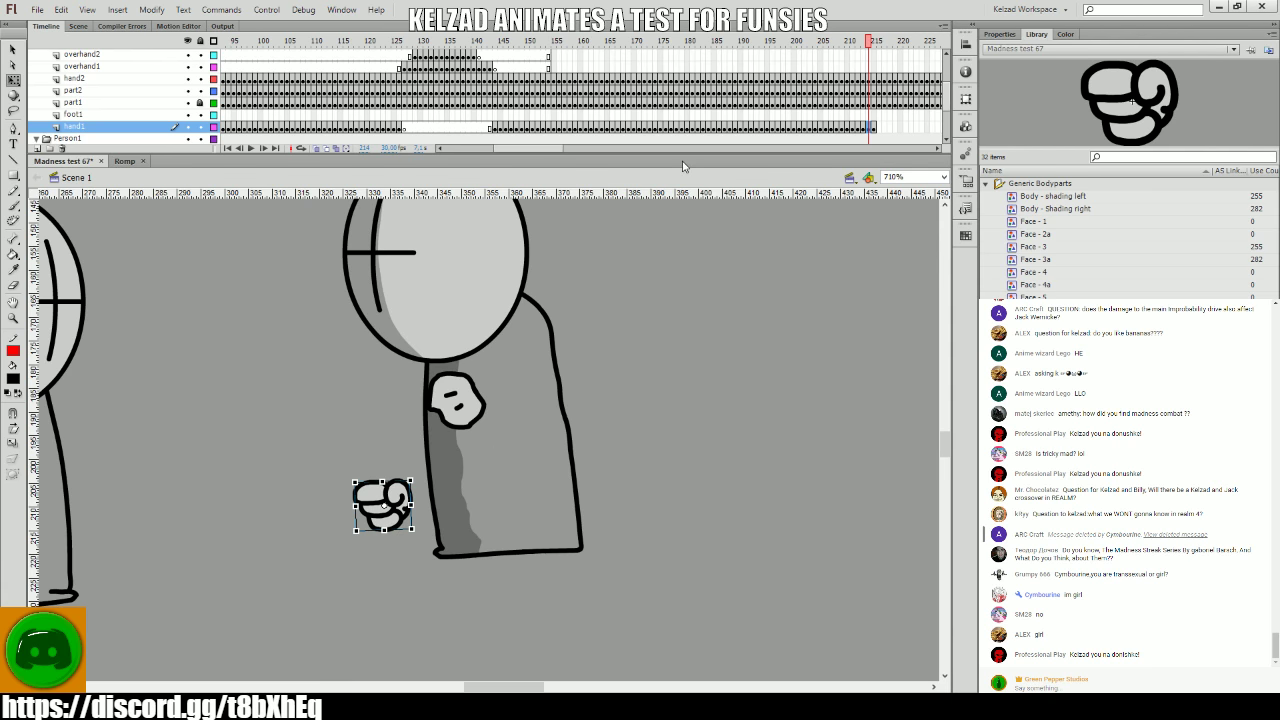
key(ctrl+z)
key(ctrl+z)
key(ctrl+z)
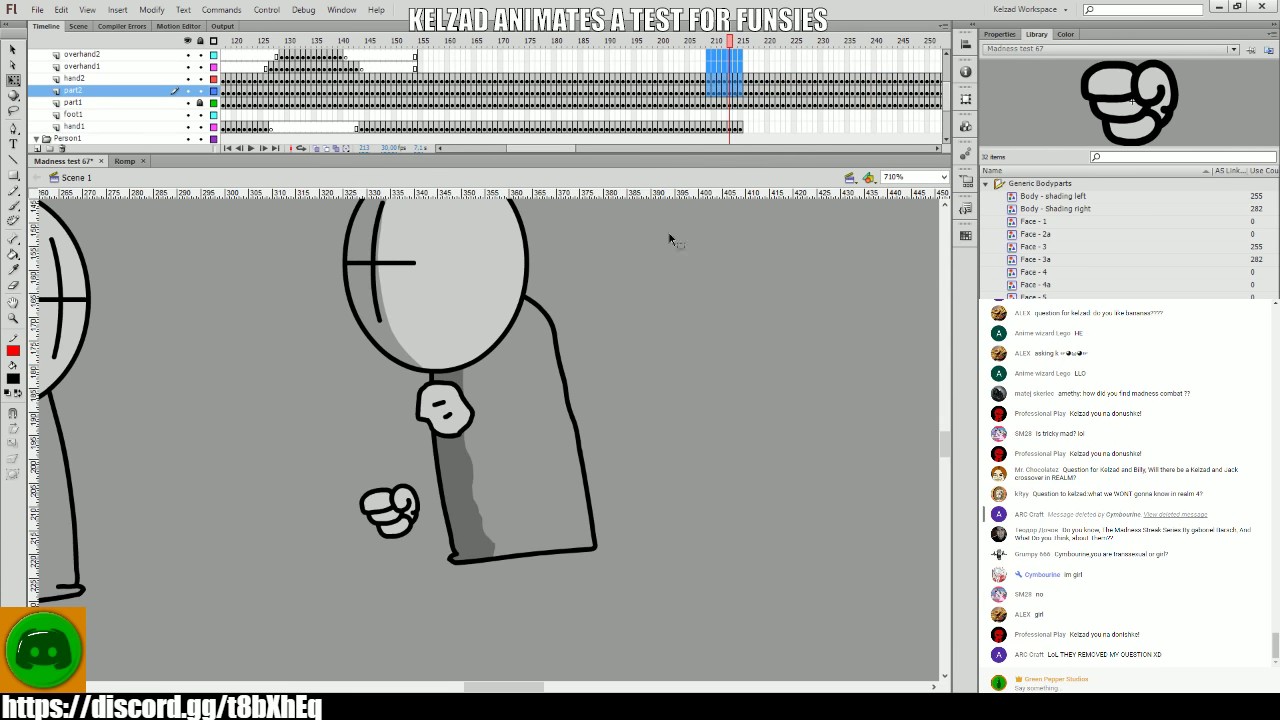
click(412, 531)
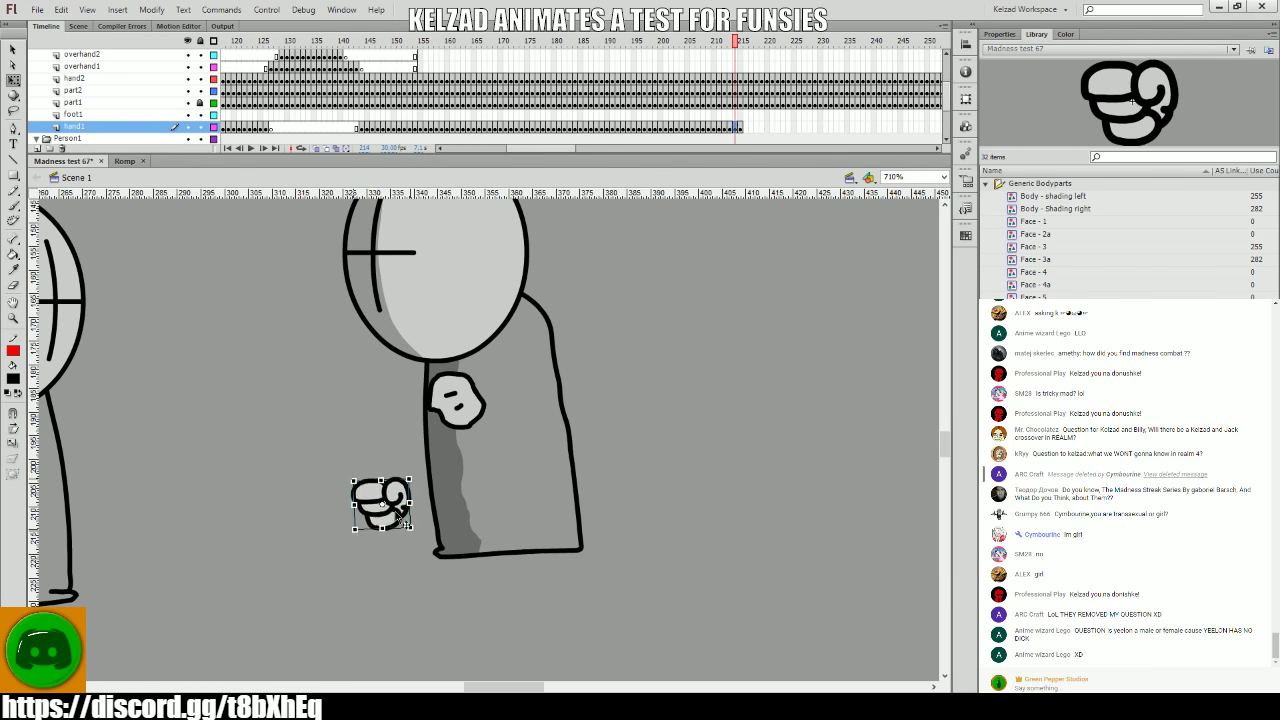
- Realign the fist on hand1 frame 215 and add a keyframe on 216 with the fist raised and tilted clockwise
key(.)
click(384, 516)
key(.)
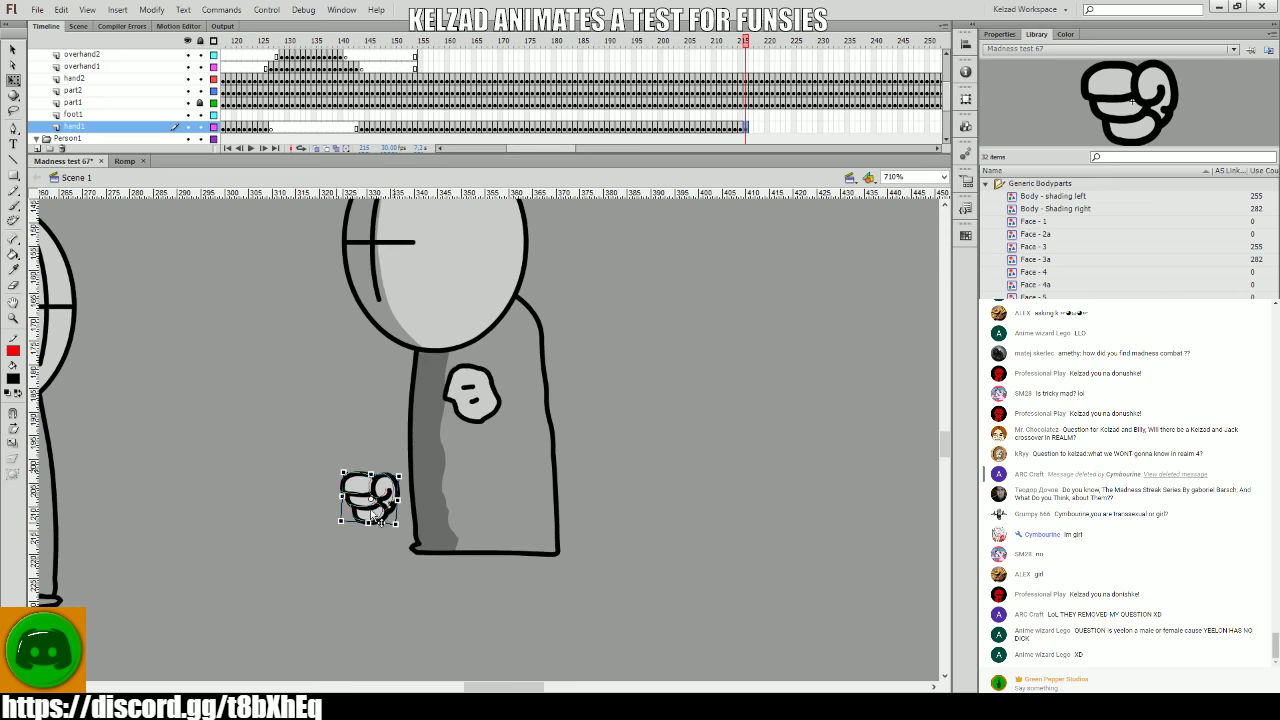
click(383, 516)
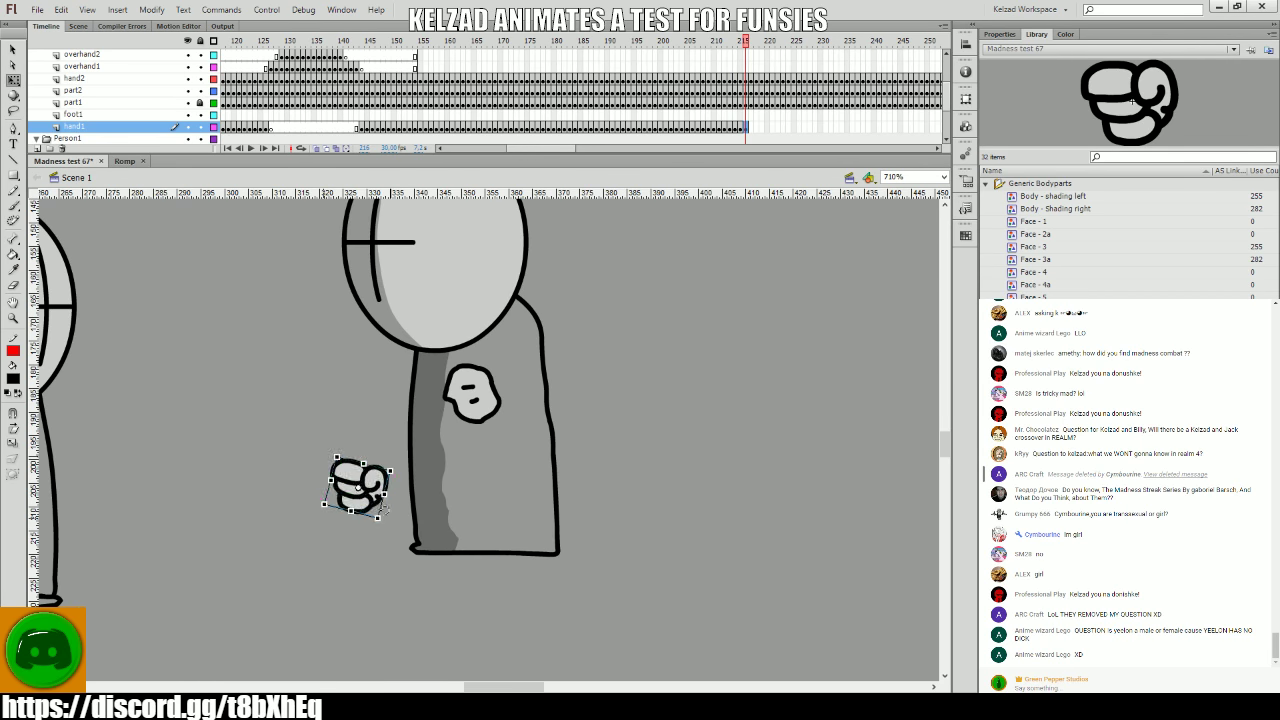
key(comma)
key(comma)
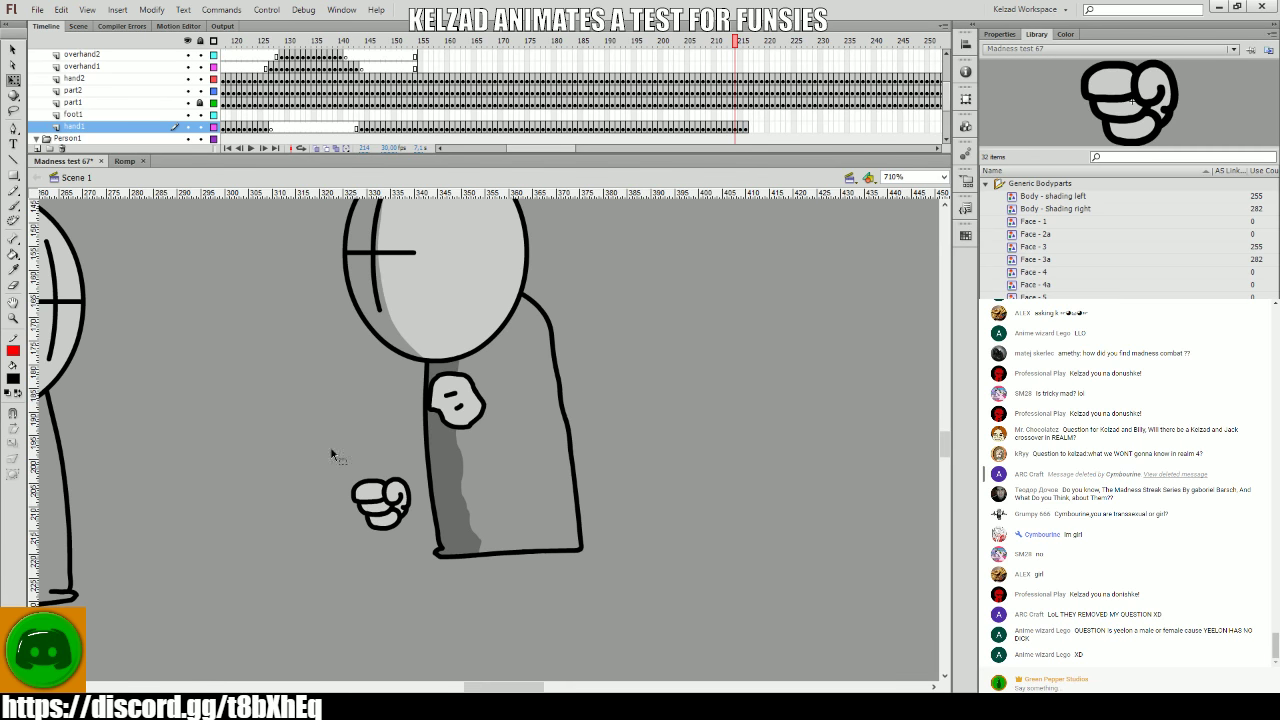
drag(337, 420, 443, 414)
key(period)
key(period)
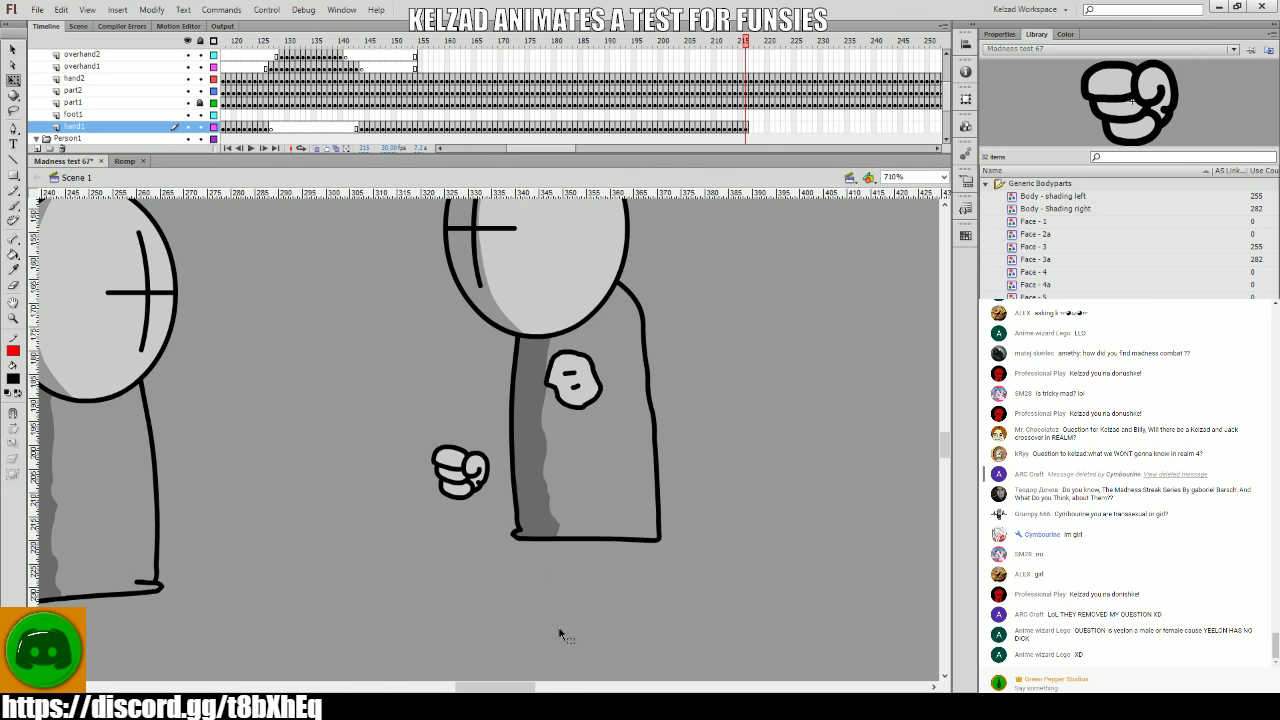
- Add hand1 keyframes on frames 217 to 219, raising the fist and rotating it slightly clockwise on each
key(period)
click(468, 488)
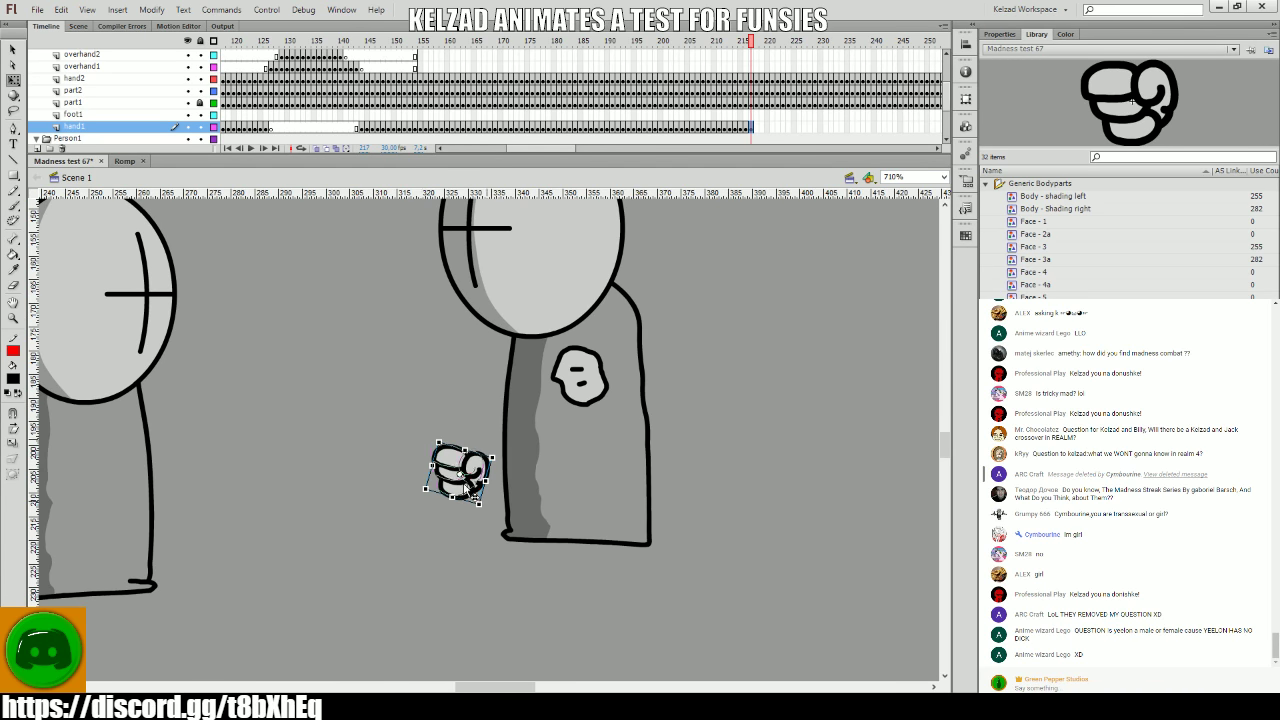
key(period)
click(458, 487)
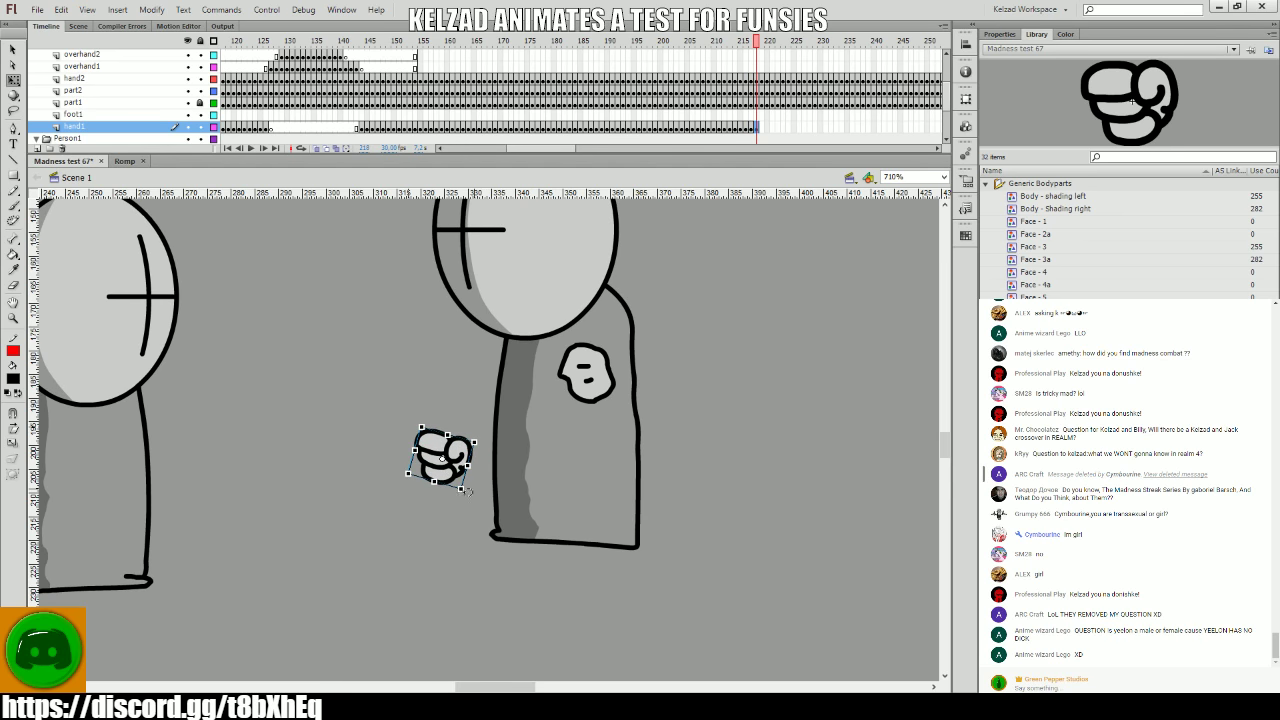
drag(468, 491, 463, 490)
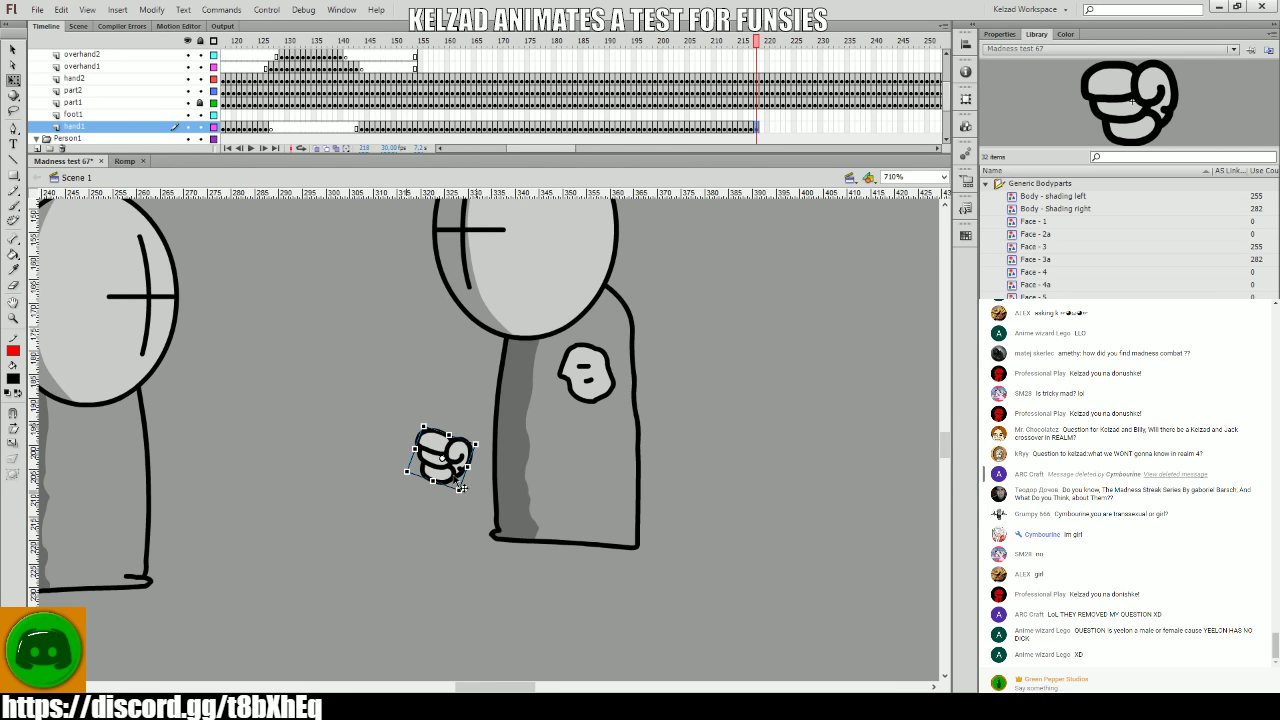
key(period)
click(455, 481)
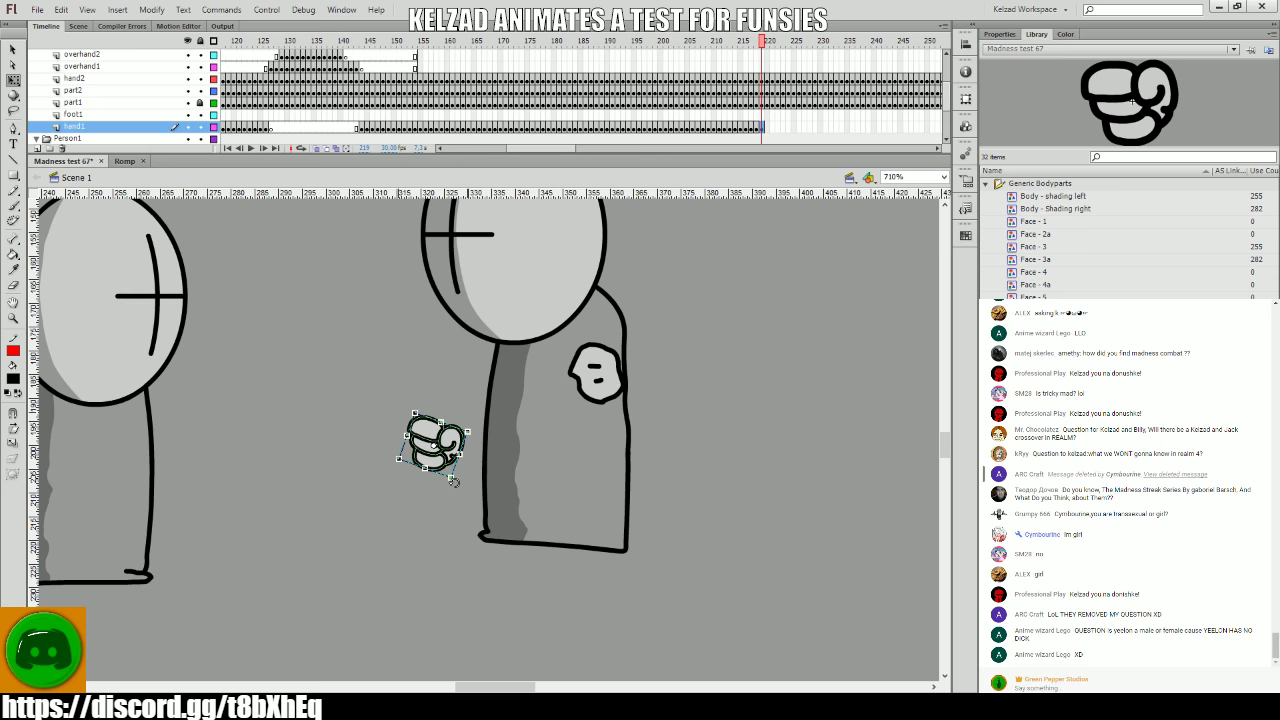
key(comma)
drag(453, 481, 450, 391)
key(period)
click(452, 479)
- Add hand1 keyframes on frames 220 to 225, raising and tilting the fist clockwise through 224 and removing it on 225
key(F6)
key(F6)
key(F6)
key(F6)
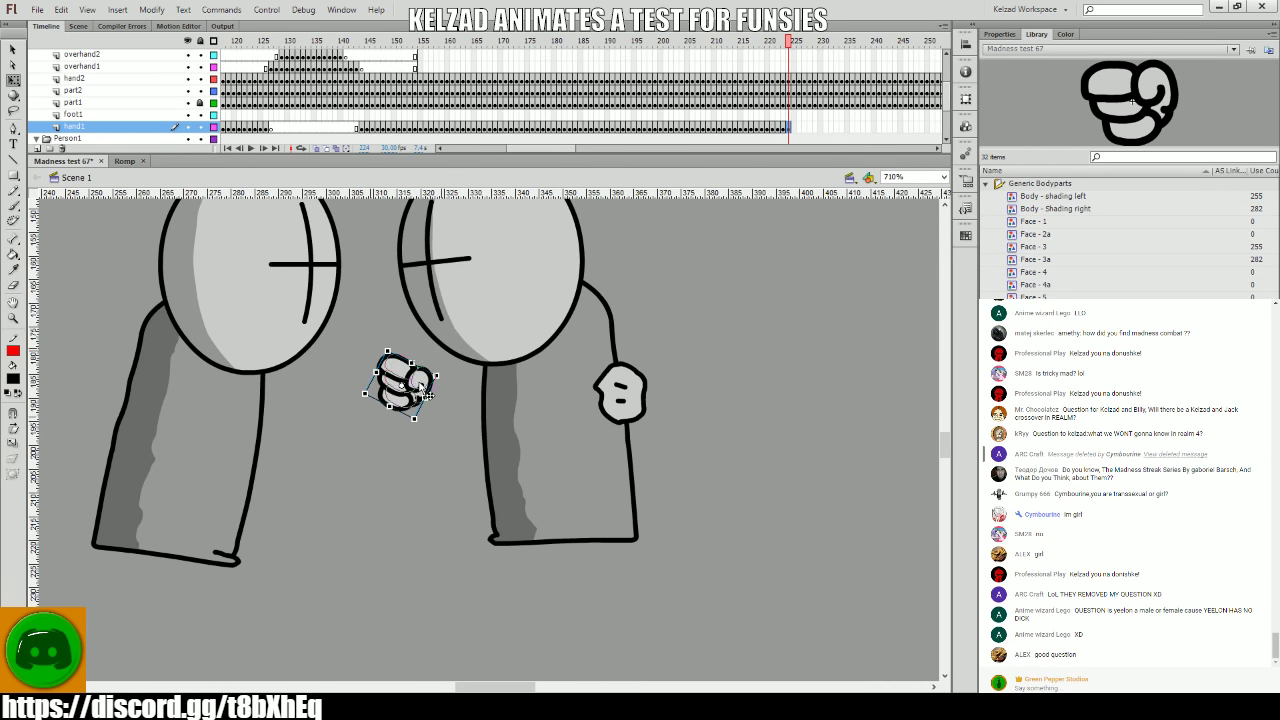
key(F6)
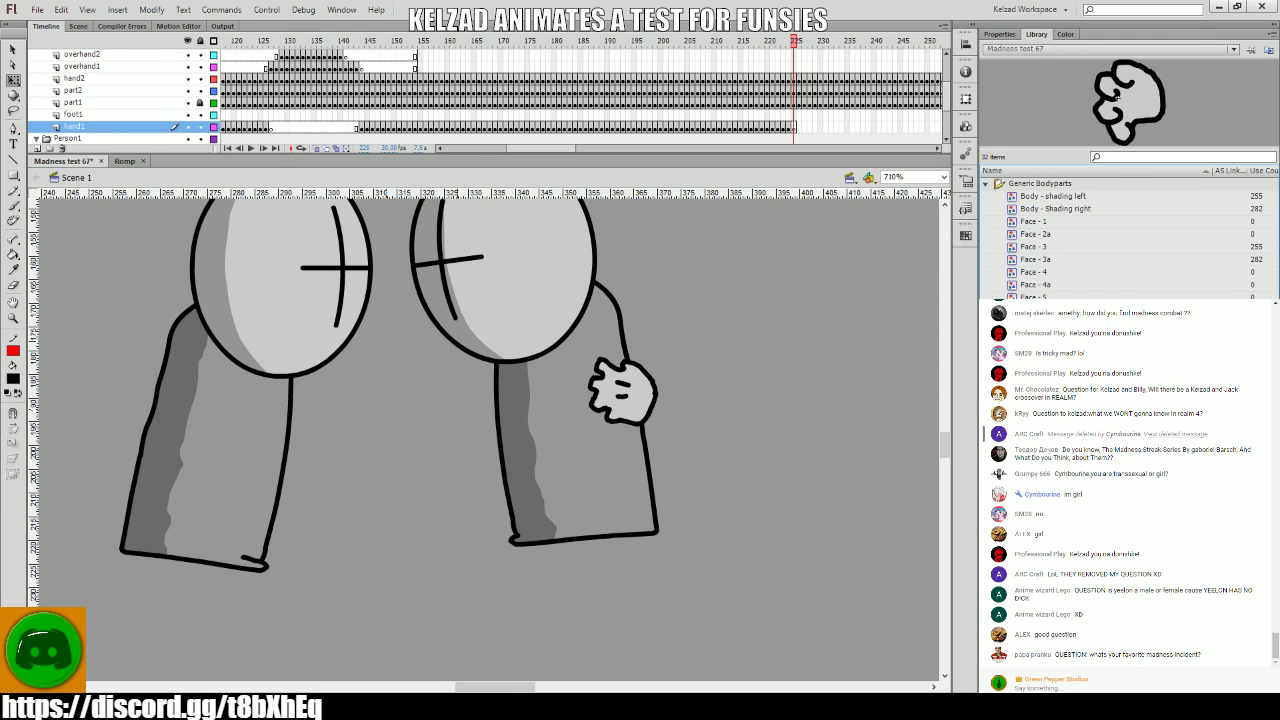
- Place the open hand on hand1 frame 225 between the two bodies, tilted clockwise to follow the preceding fist frames
drag(659, 316, 437, 428)
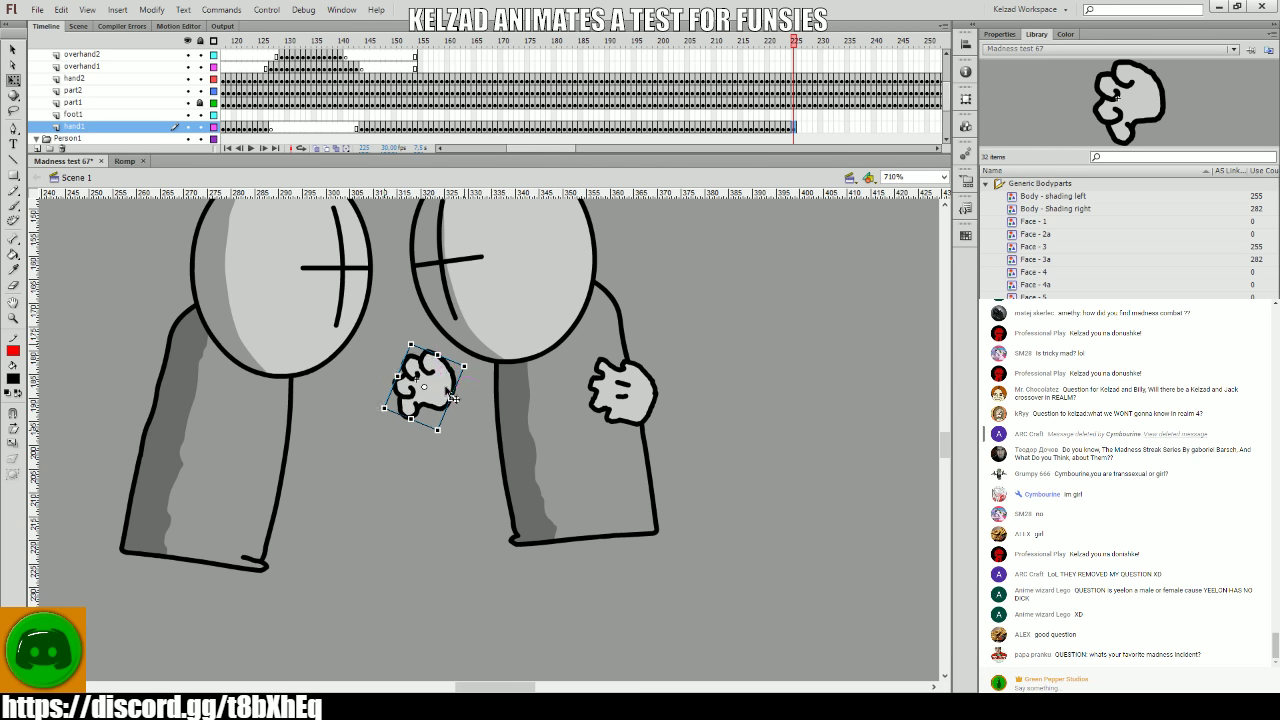
key(comma)
key(comma)
key(comma)
key(period)
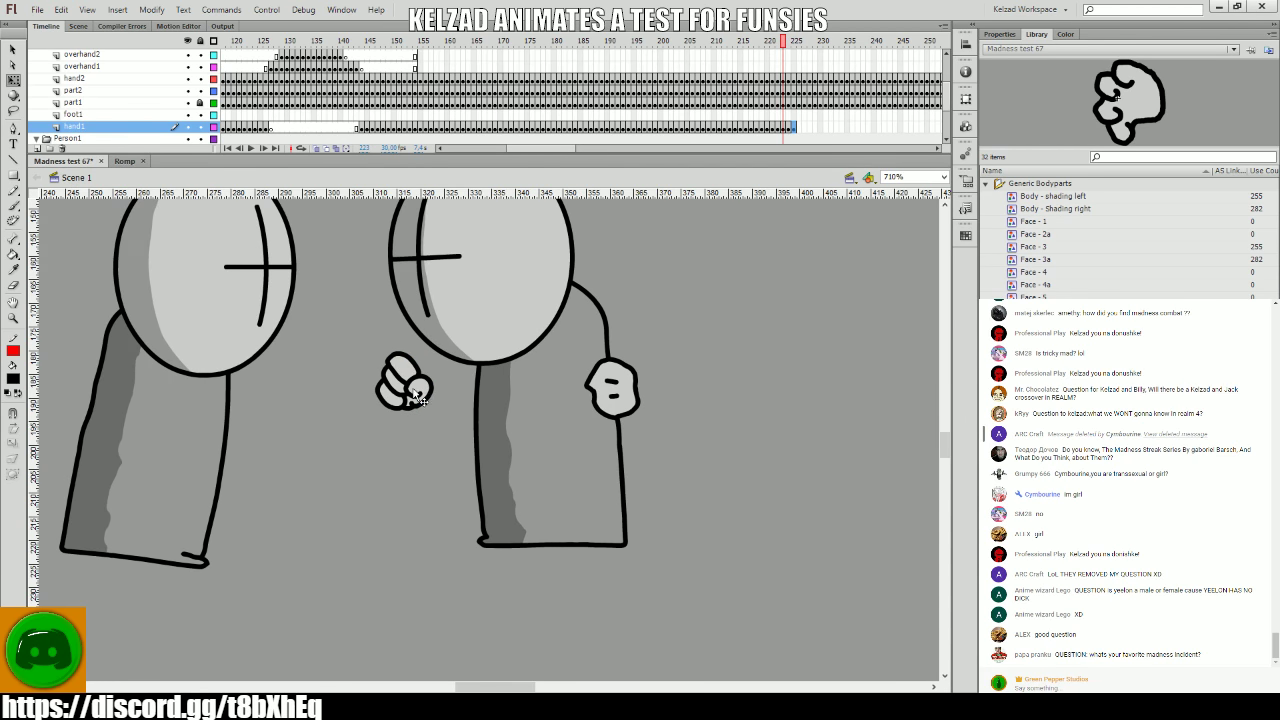
- Nudge the fist on hand1 frame 223 and compare its motion across frames 221 to 224
key(comma)
key(comma)
key(period)
key(period)
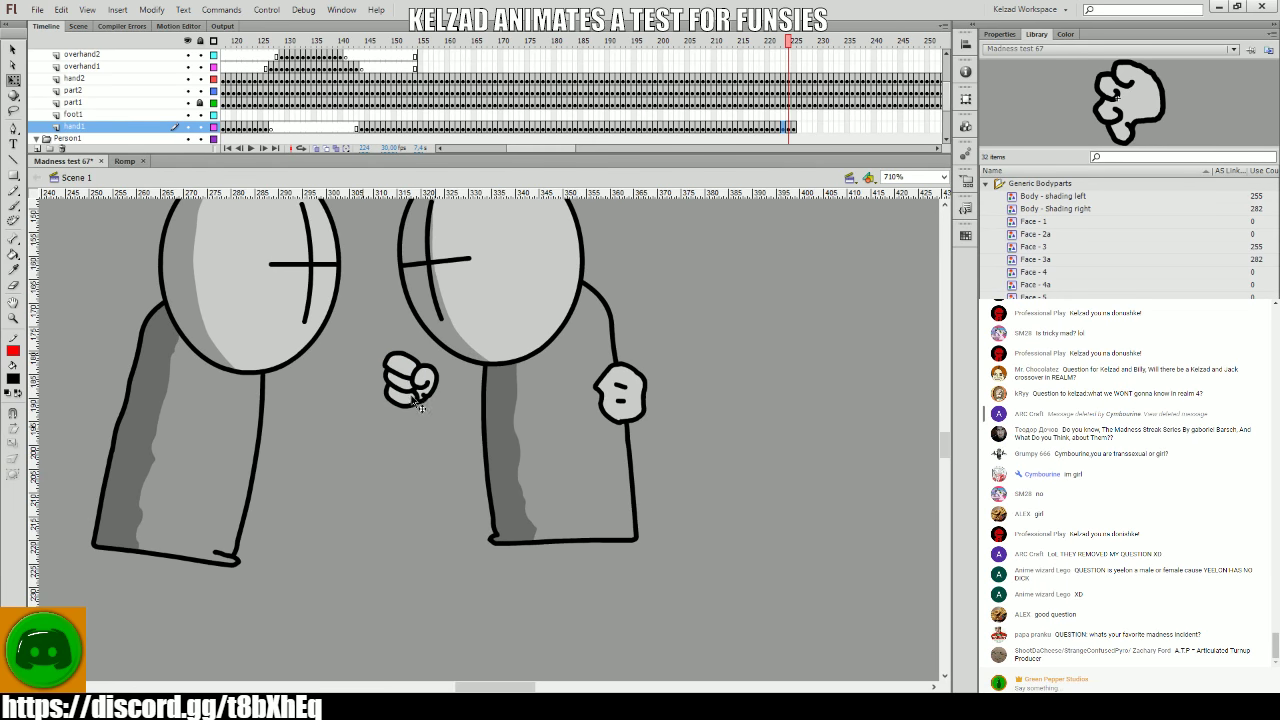
key(comma)
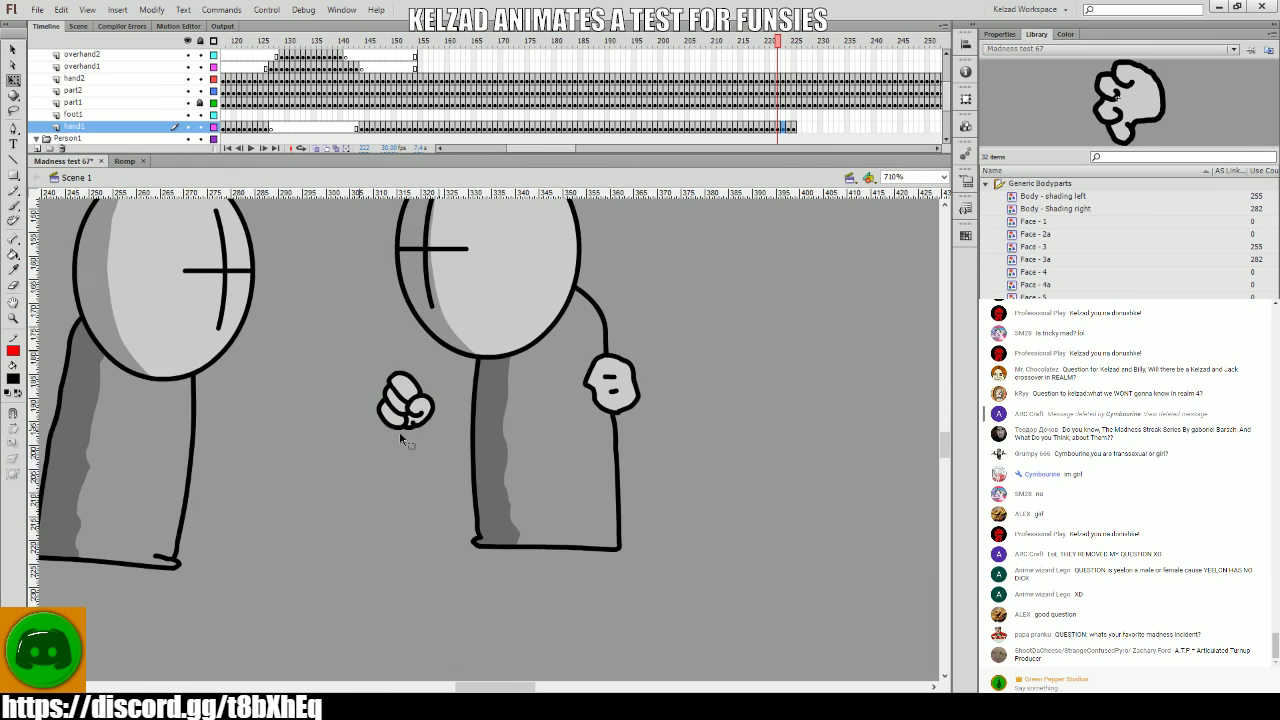
key(period)
key(comma)
key(period)
key(comma)
key(period)
key(comma)
key(comma)
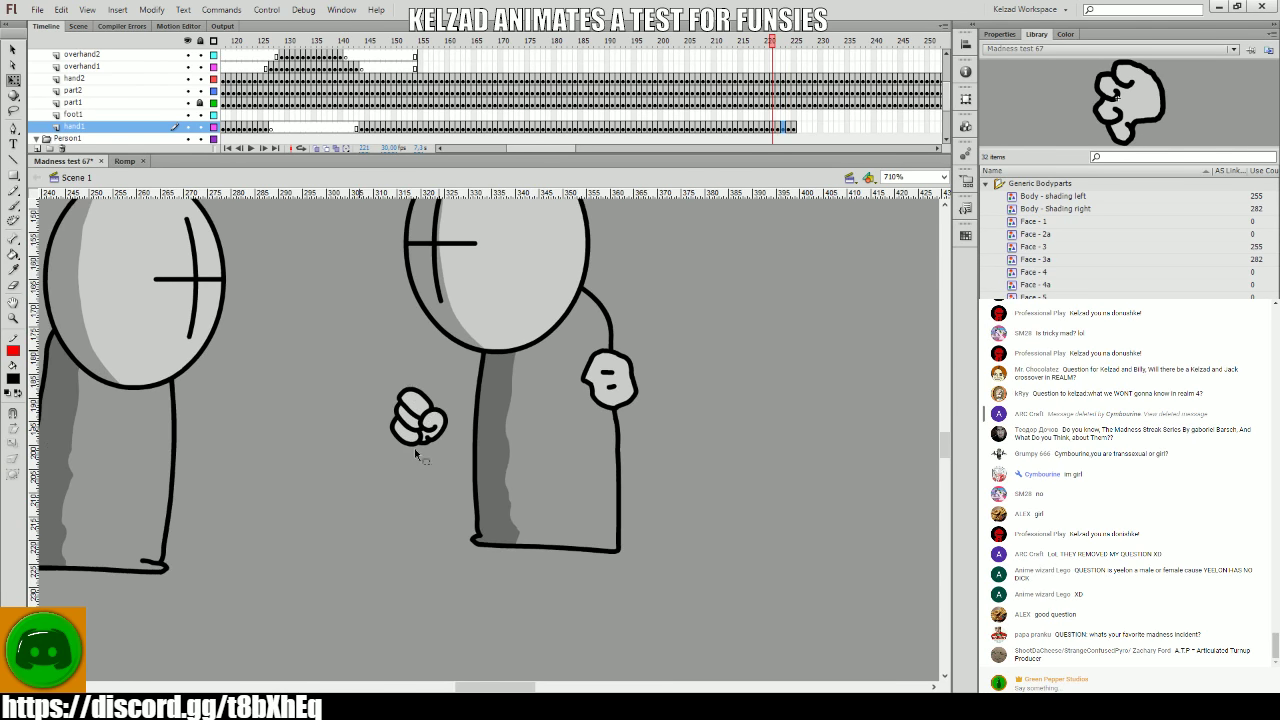
- Shift the fist slightly on hand1 frames 222 and 223 to smooth the upward motion from frame 221
key(comma)
key(period)
key(comma)
key(period)
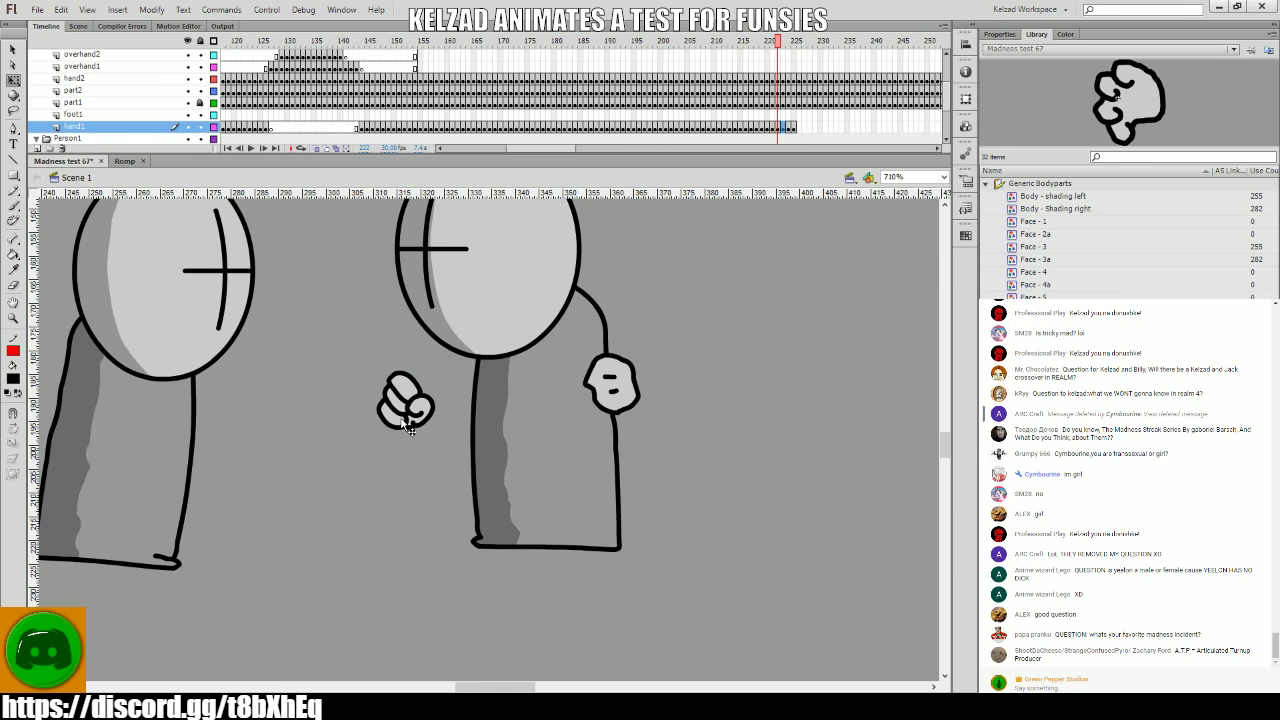
key(comma)
key(period)
key(period)
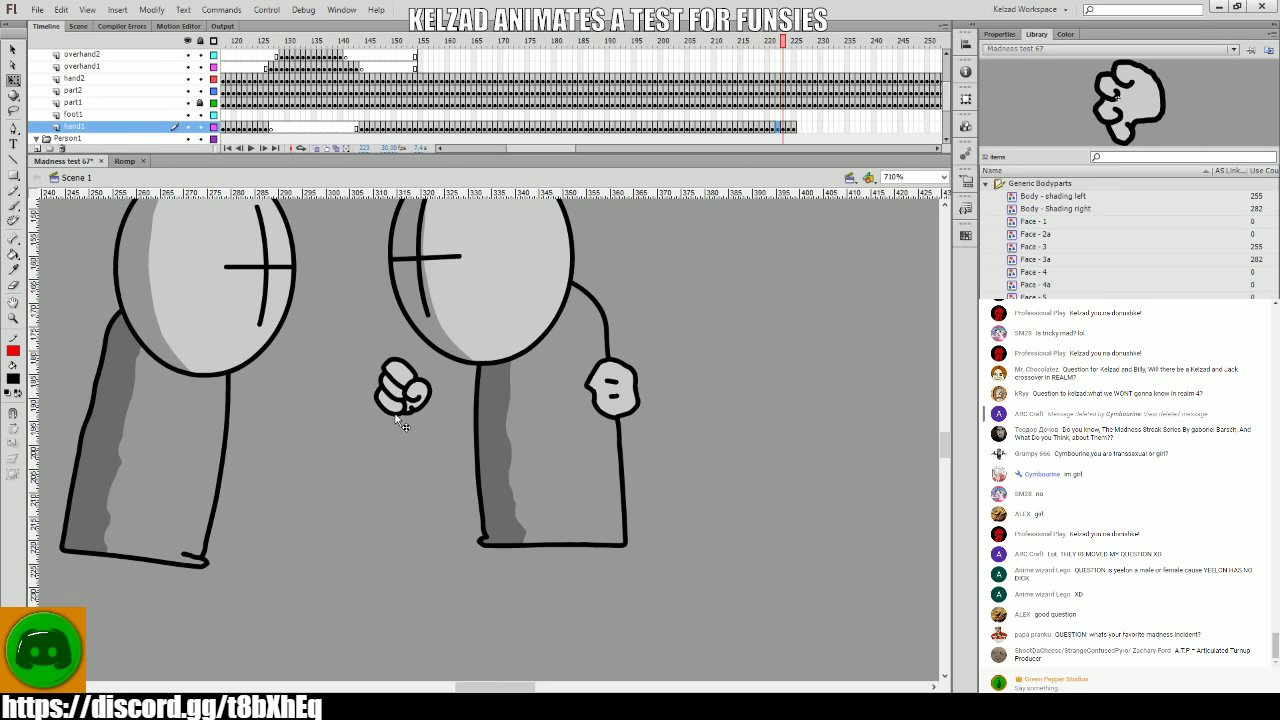
key(period)
key(comma)
key(comma)
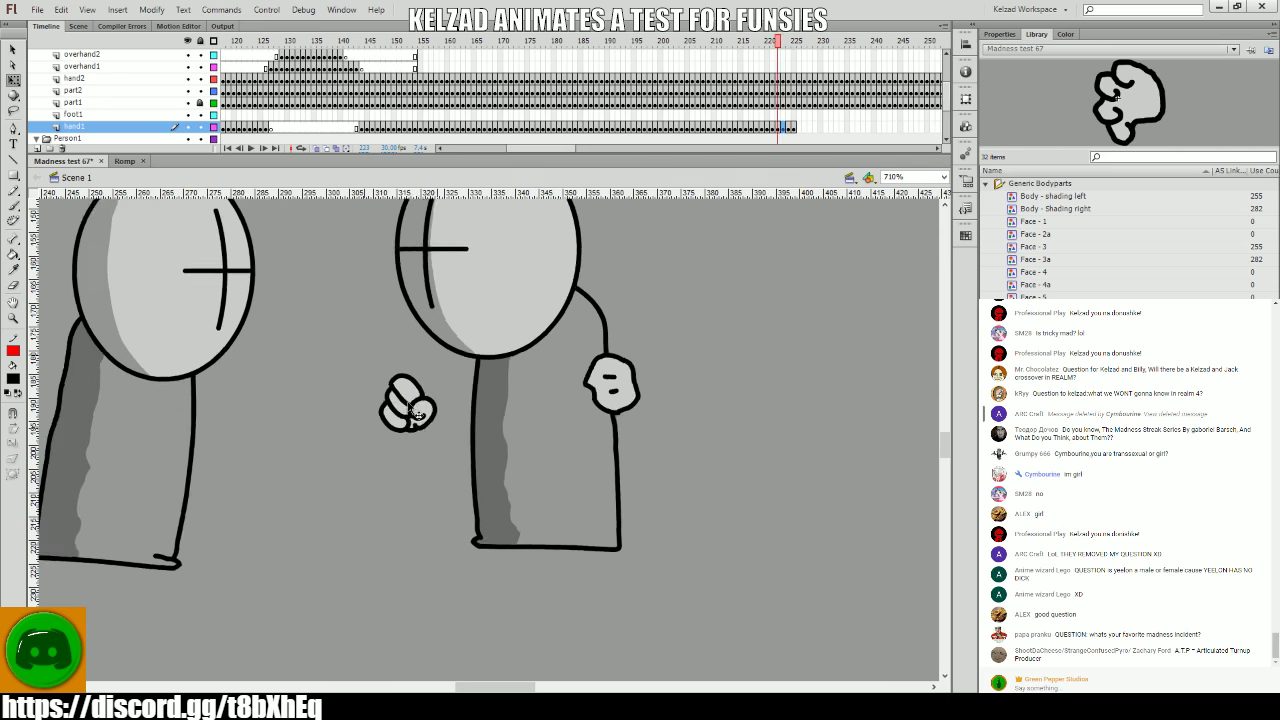
- Nudge the fist on hand1 frame 224 so it leads smoothly into the open hand on frame 225
key(period)
key(period)
key(comma)
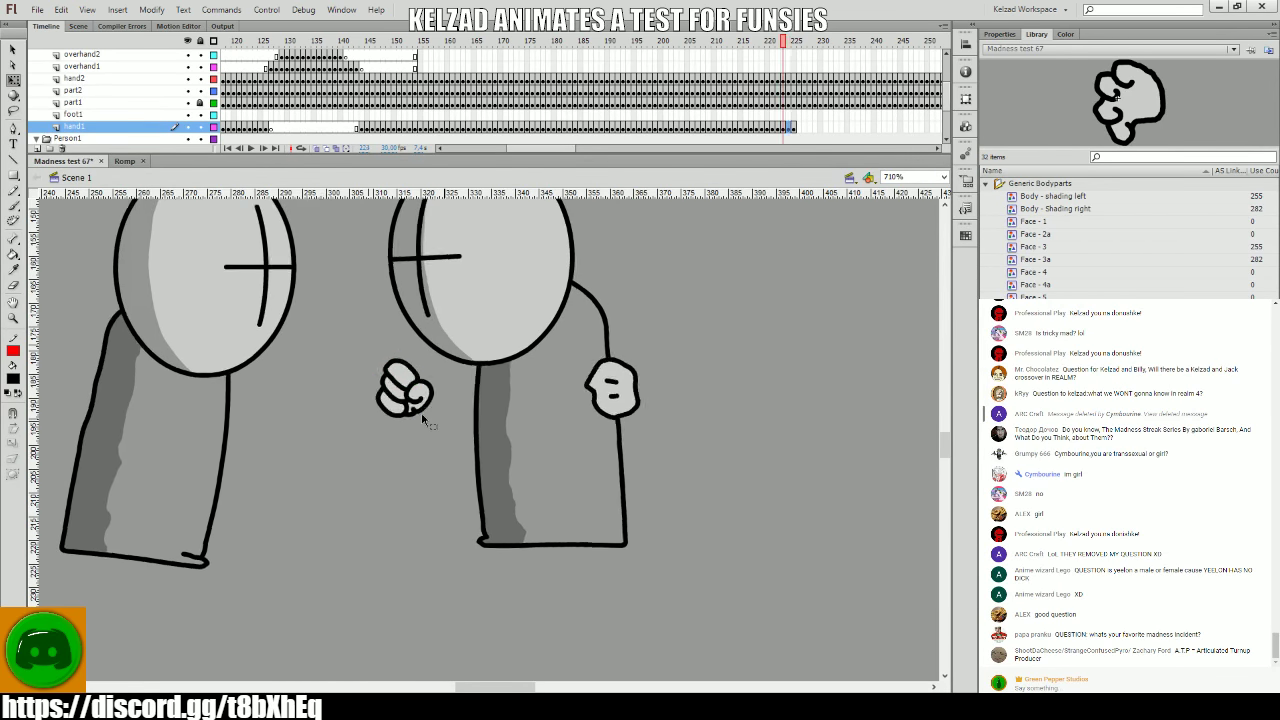
key(period)
key(period)
key(comma)
key(comma)
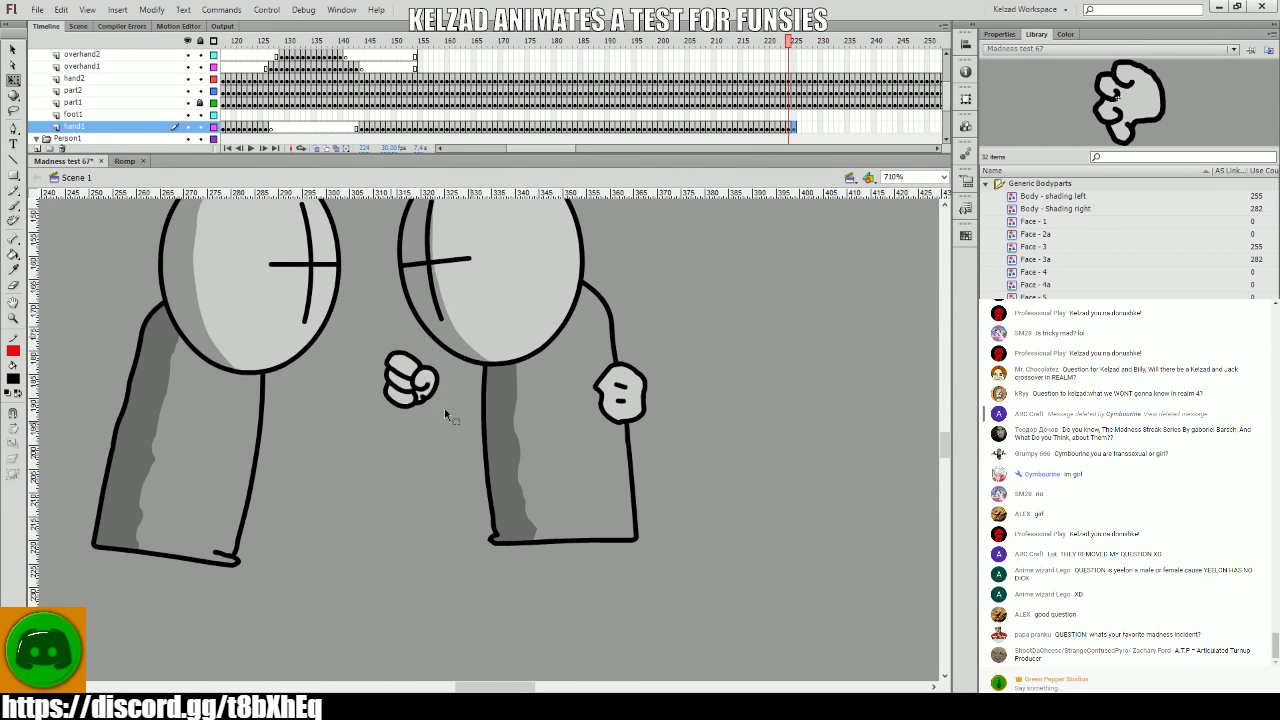
- Add hand1 keyframes on frames 226 to 229, moving the open hand toward the leaning body and rotating it counterclockwise until nearly upright
key(period)
key(period)
click(444, 410)
key(period)
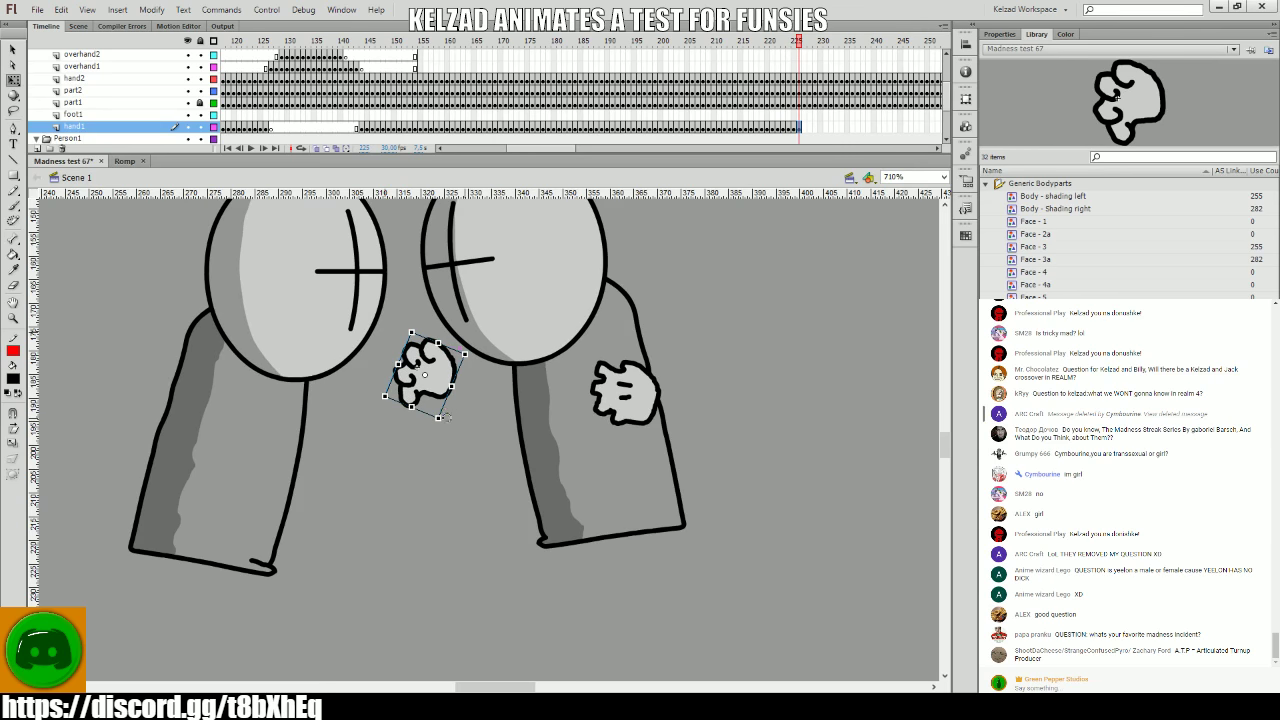
key(period)
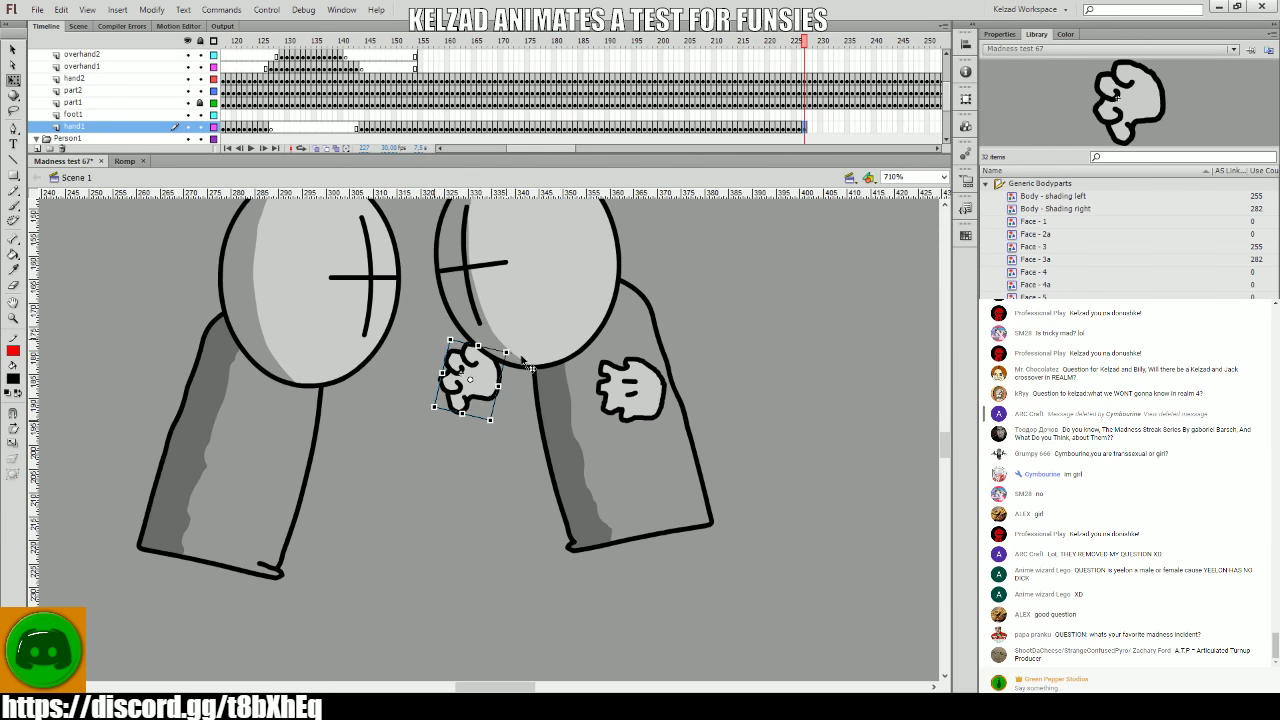
drag(522, 360, 515, 352)
key(period)
key(period)
drag(530, 410, 548, 441)
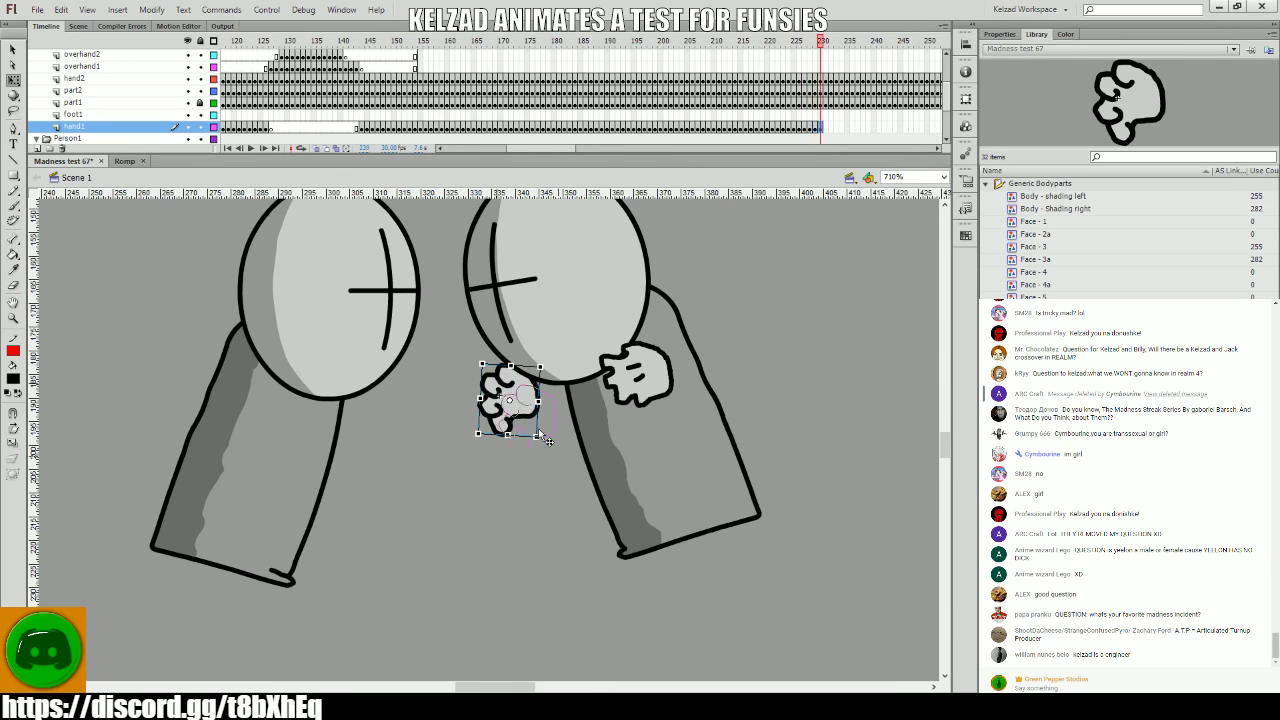
- Add hand1 keyframes on frames 230 to 235, lowering the open hand beside the torso and rotating it counterclockwise until its fingers point downward
key(period)
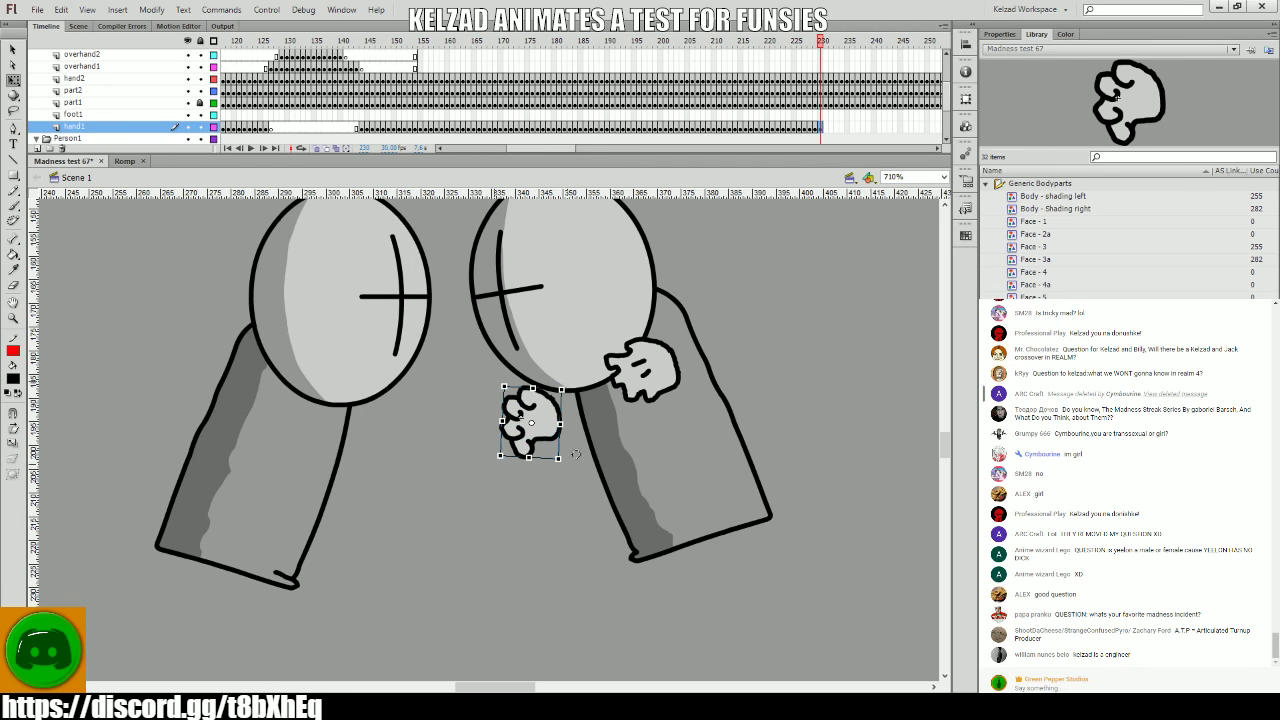
key(period)
key(period)
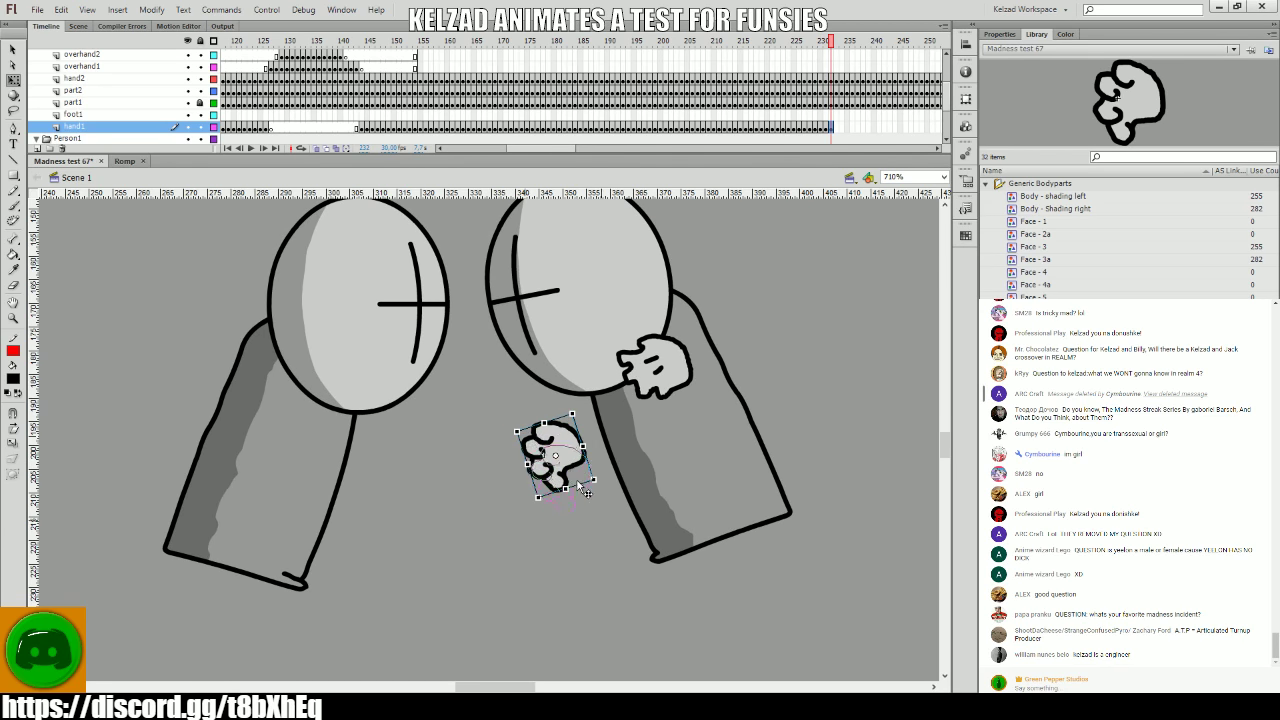
key(period)
key(period)
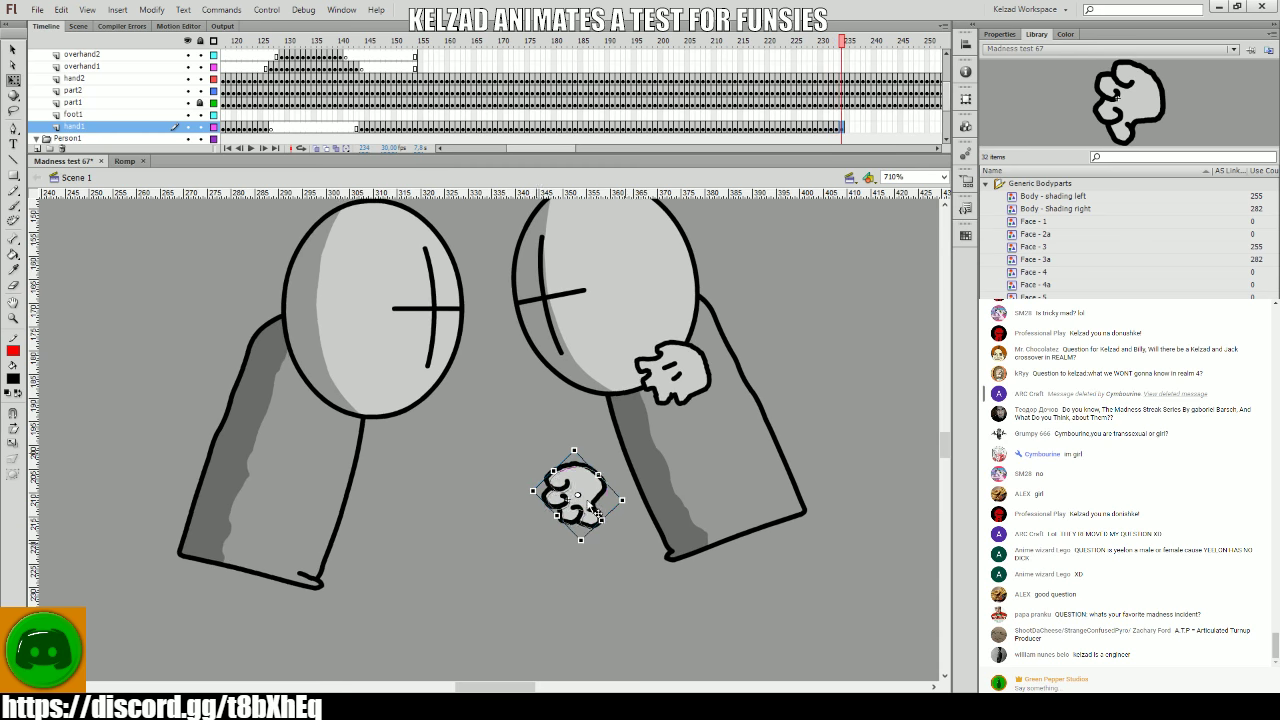
key(period)
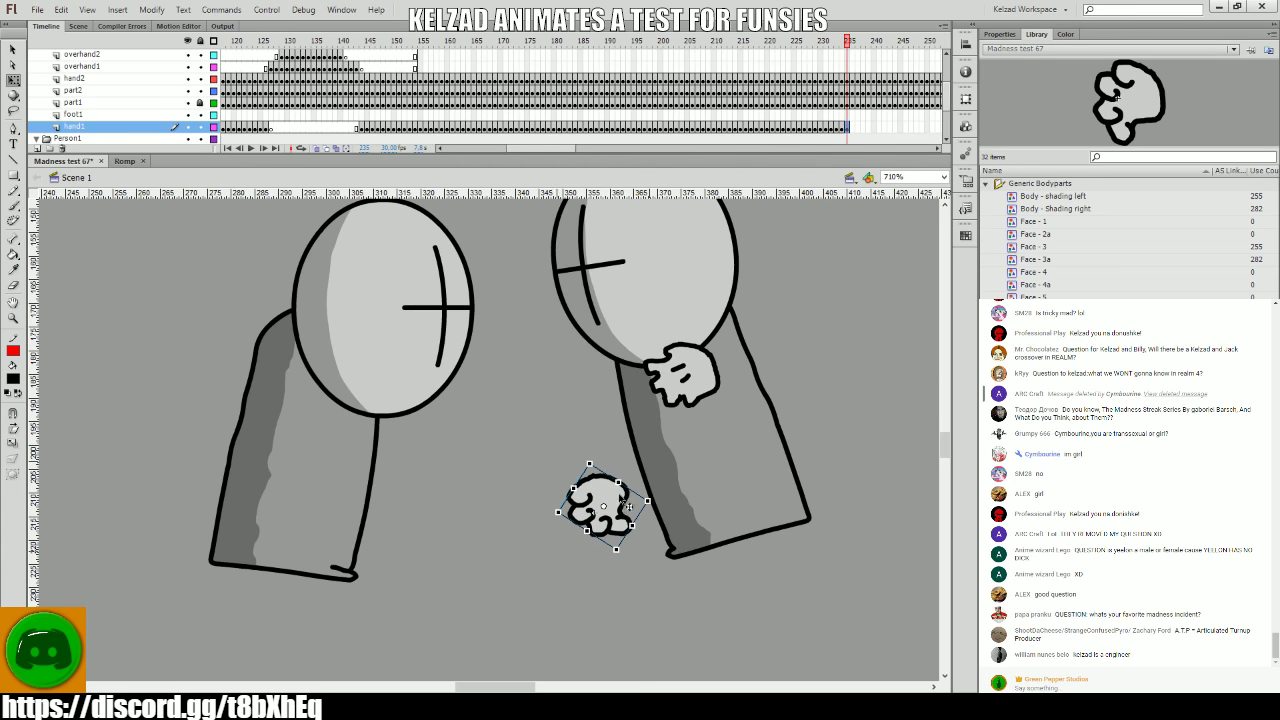
- Add hand1 keyframes on frames 236 to 240, raising the open hand beside the other hand and rotating it clockwise as the body falls
key(period)
key(period)
drag(622, 488, 722, 388)
key(period)
key(period)
drag(680, 430, 752, 318)
key(period)
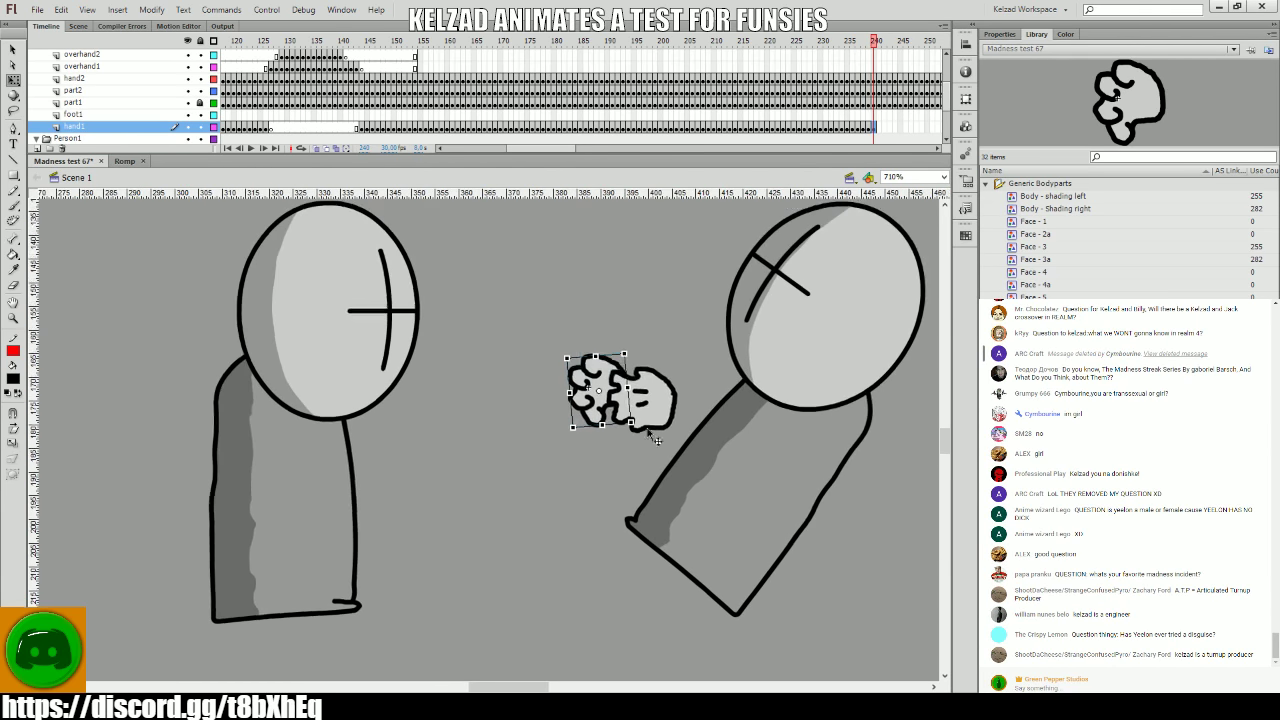
- Add hand1 keyframes on frames 241 to 244, carrying the open hand above the falling body and rotating it clockwise until its fingers point upward
key(period)
drag(591, 390, 663, 340)
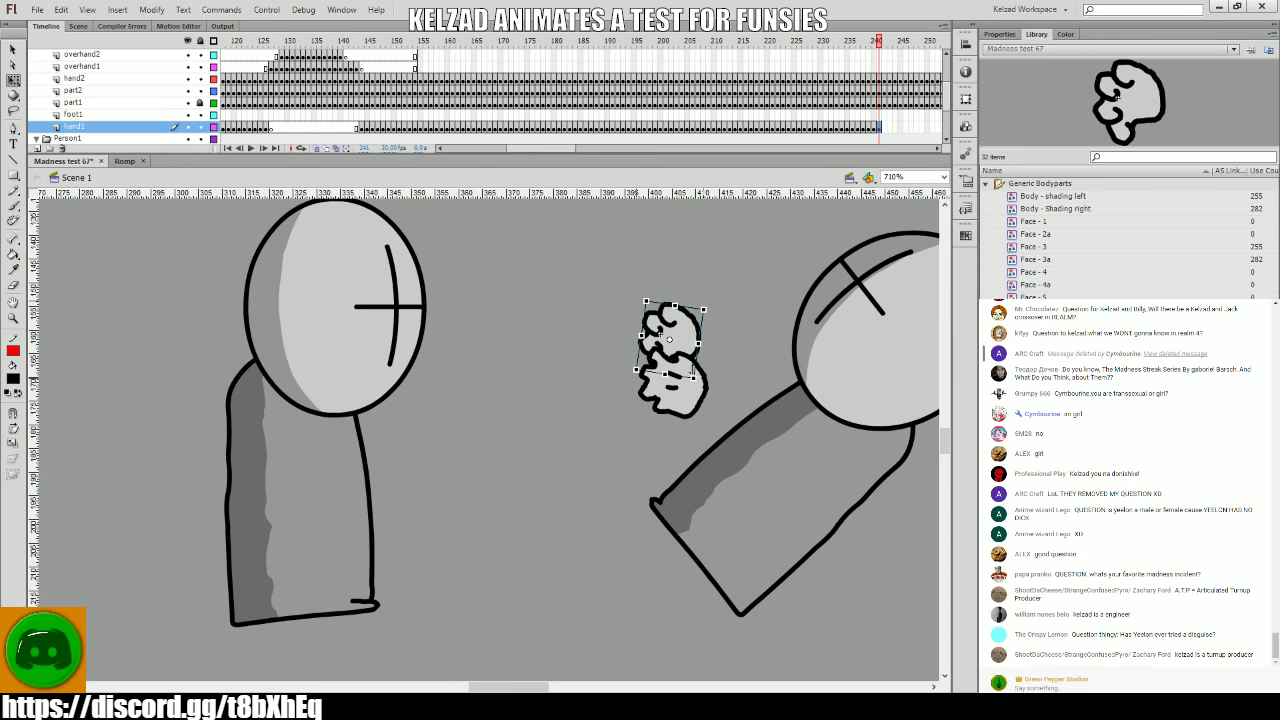
key(period)
drag(693, 383, 615, 366)
key(period)
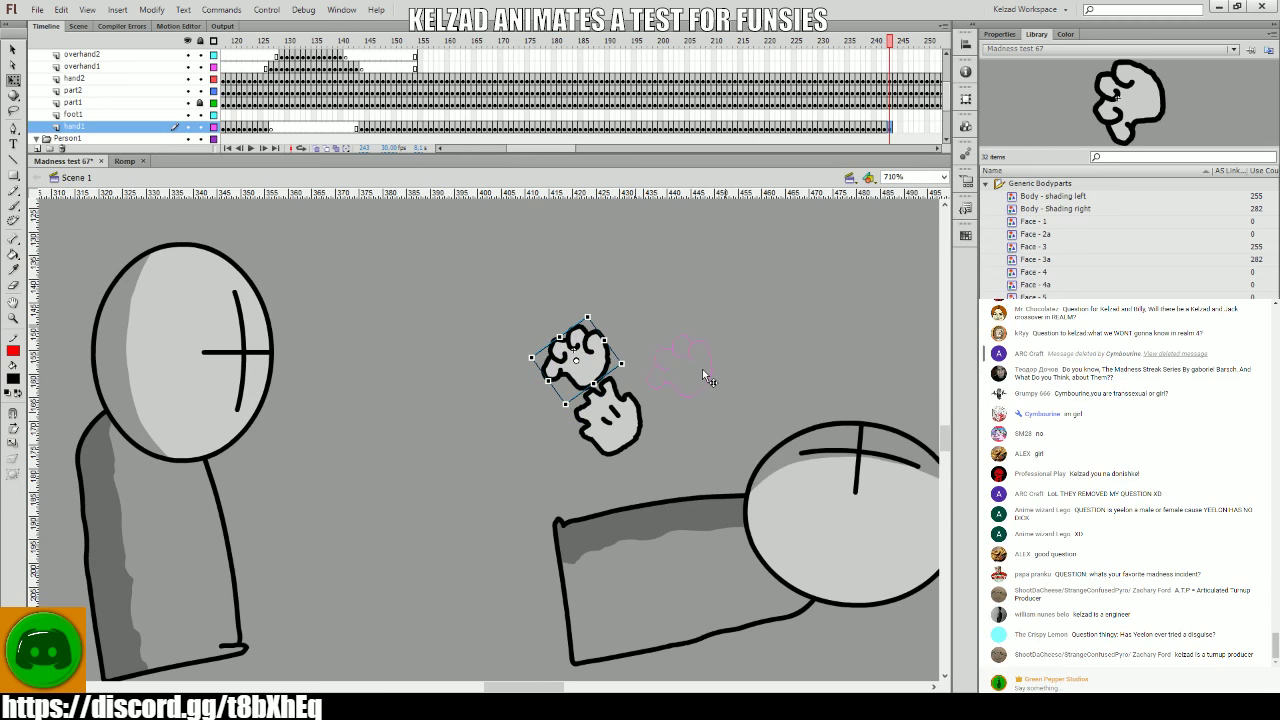
key(period)
drag(742, 398, 716, 453)
- Add hand1 keyframes on frames 245 to 249, keeping the open hand above the fallen body near the head and tilting it further clockwise
key(period)
key(period)
click(699, 452)
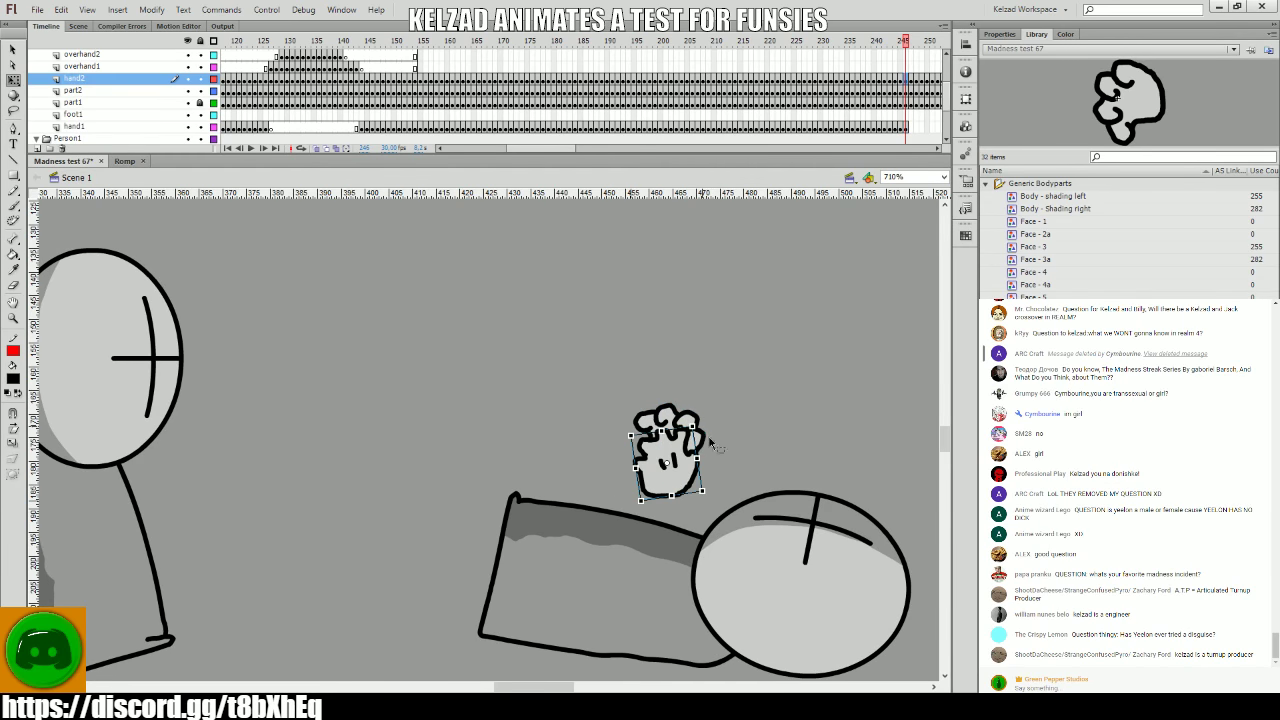
drag(720, 425, 728, 478)
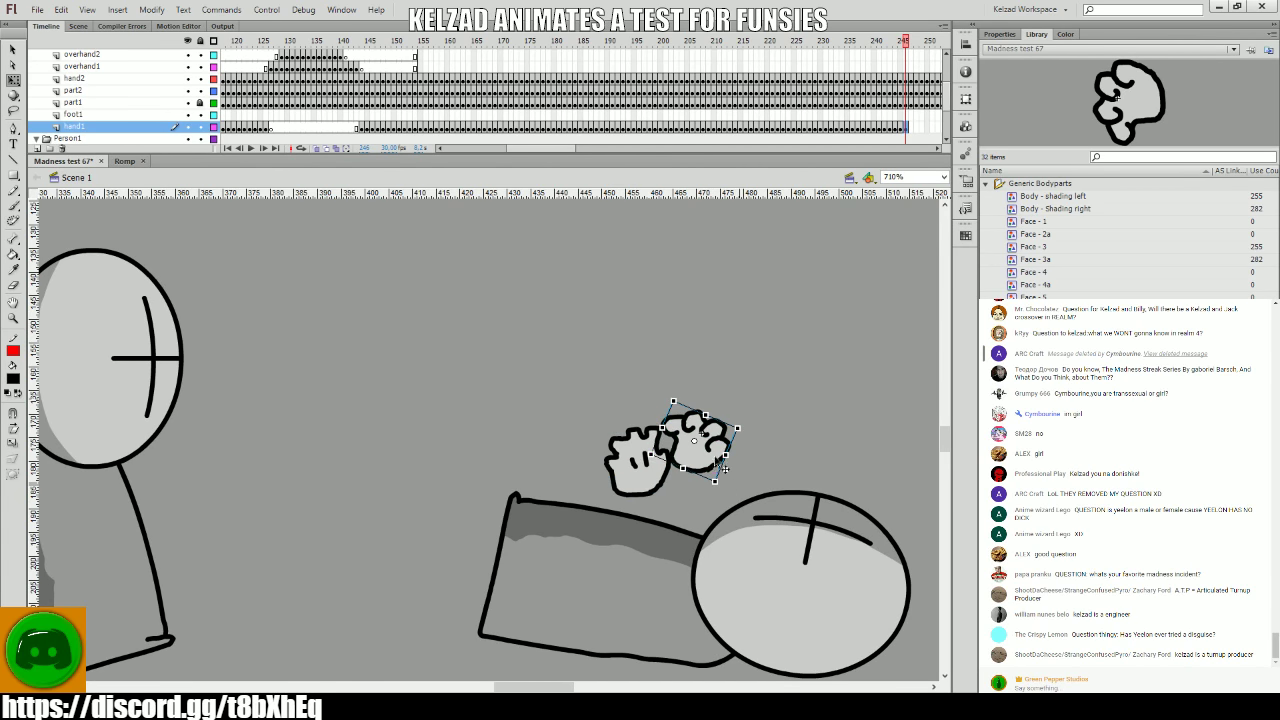
key(period)
key(period)
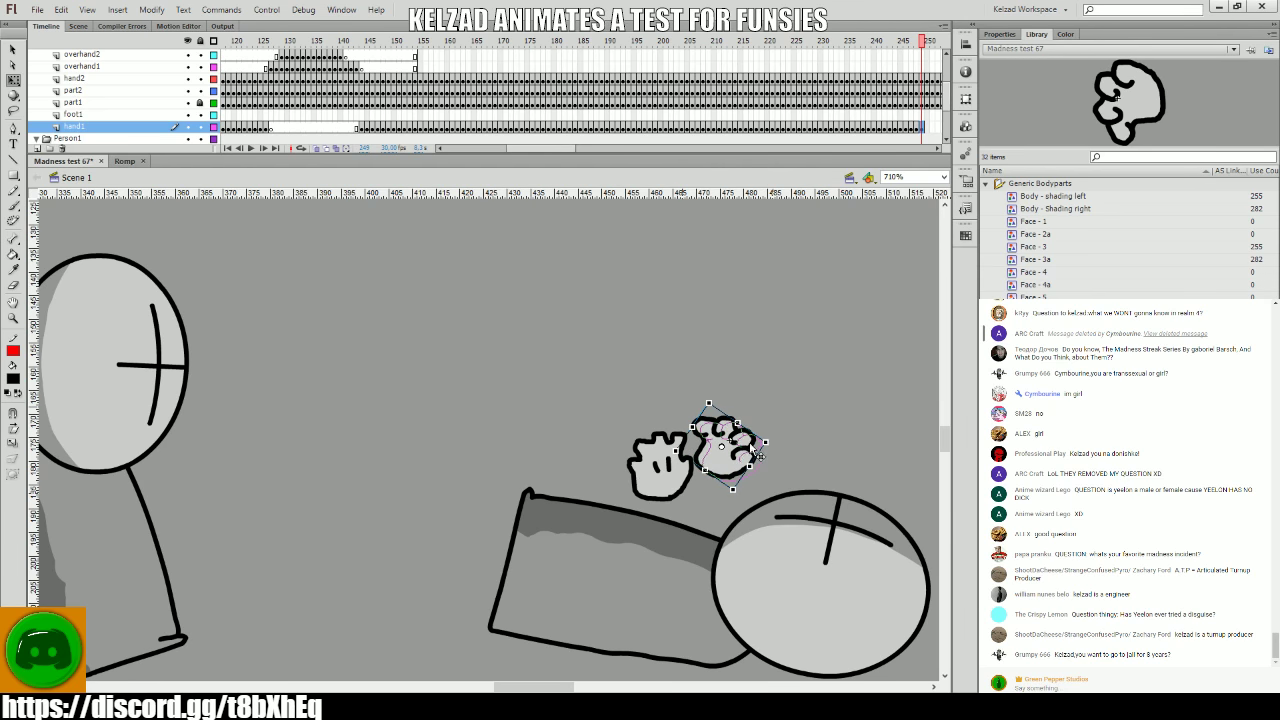
- Add hand1 keyframes on frames 250 to 253, letting the open hand sink beside the head and drift back over the torso
key(period)
key(period)
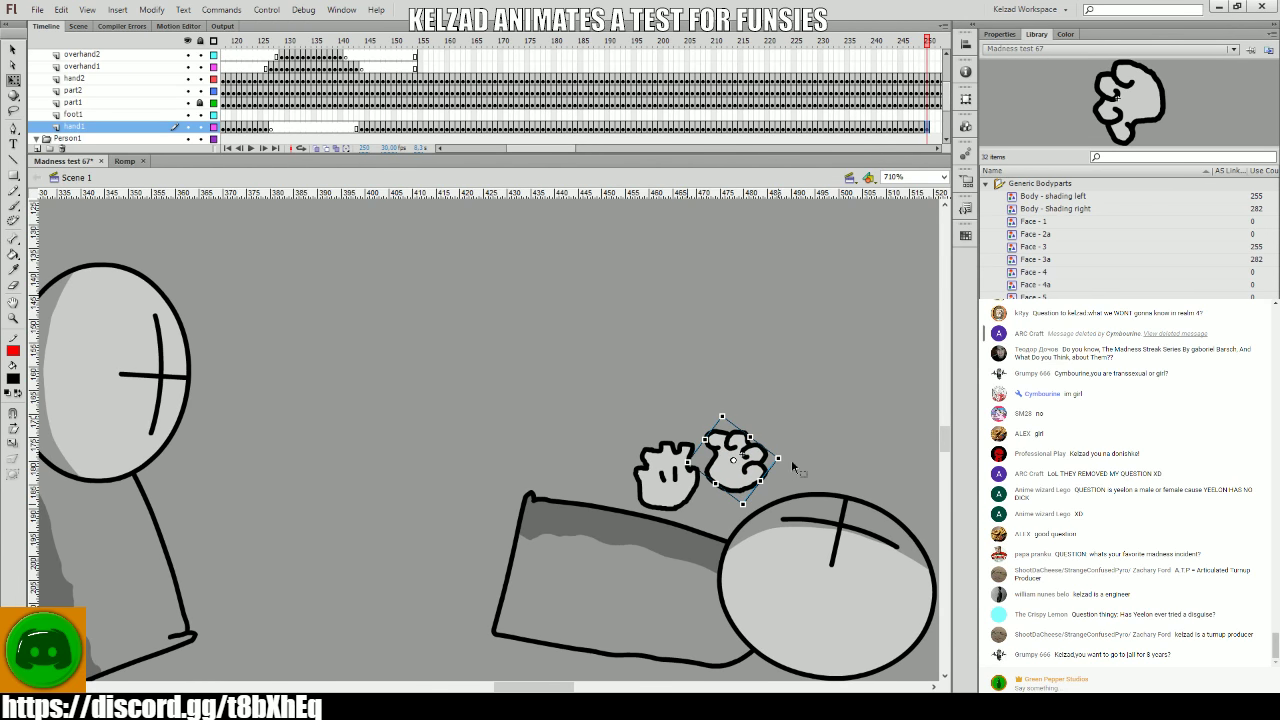
key(period)
key(period)
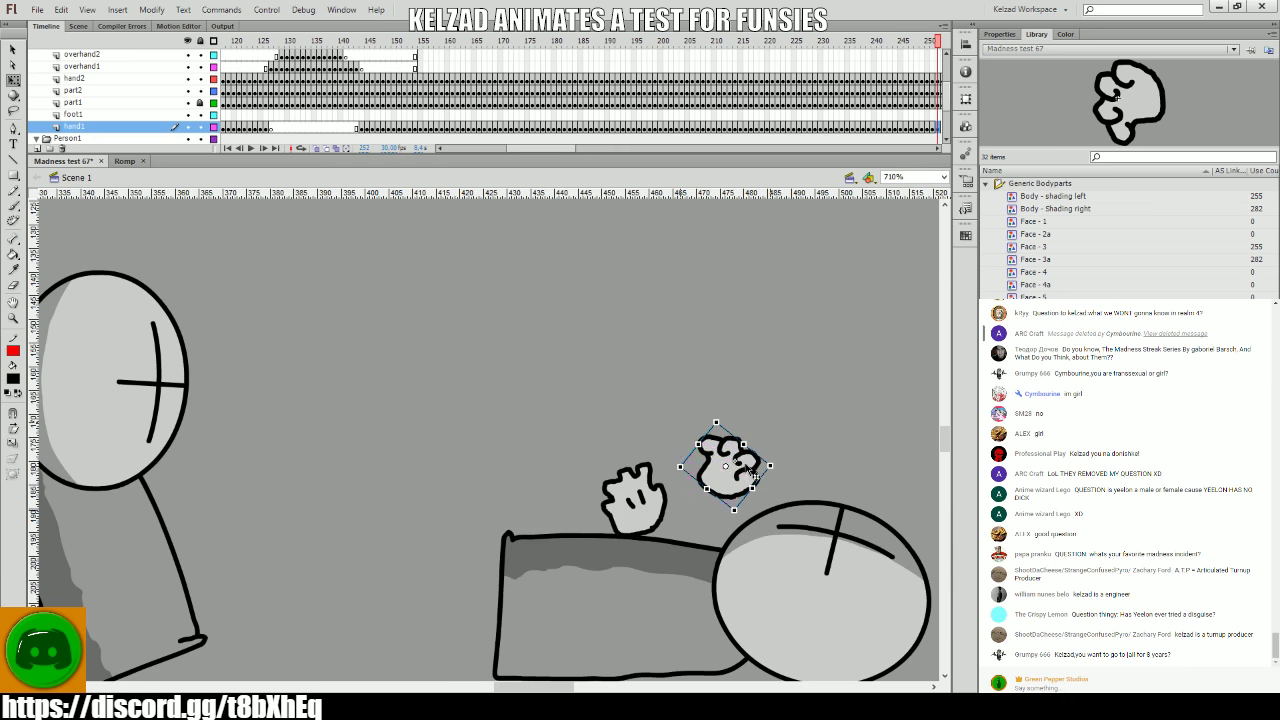
key(period)
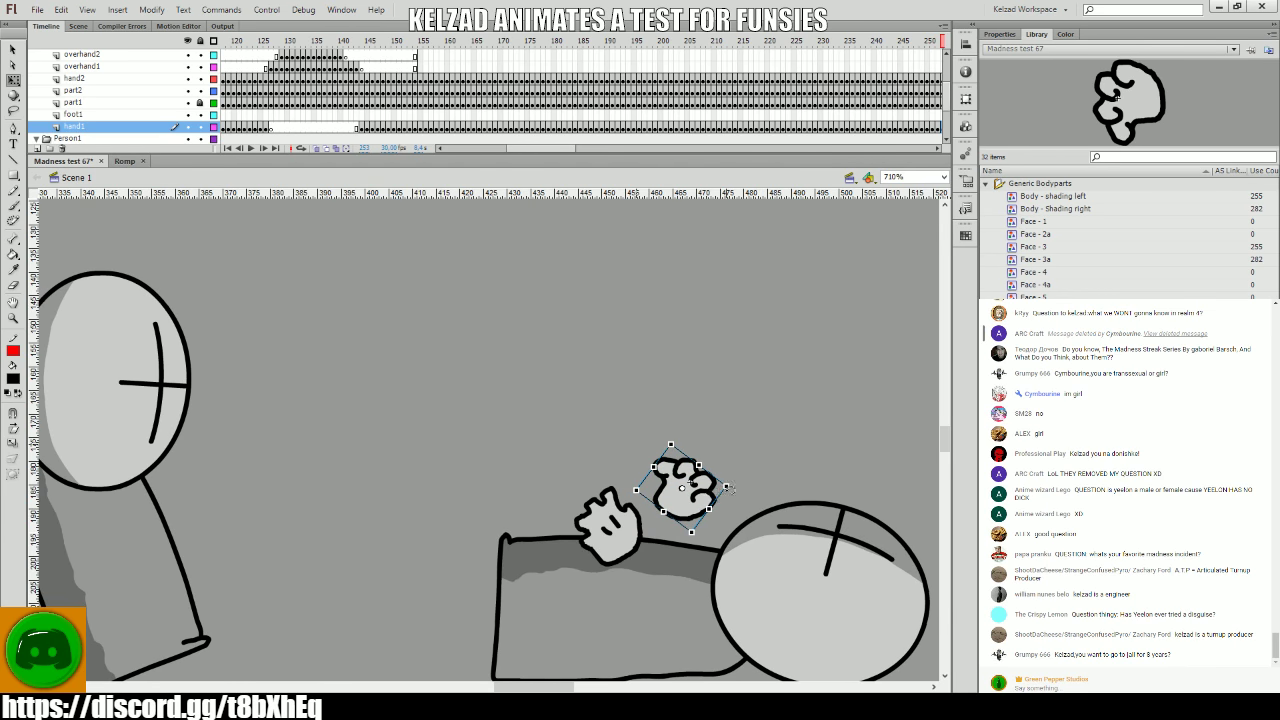
- Readjust the open hand on hand1 frame 253 and add a keyframe on 254 with the hand rotated slightly counterclockwise
key(period)
key(period)
key(comma)
key(comma)
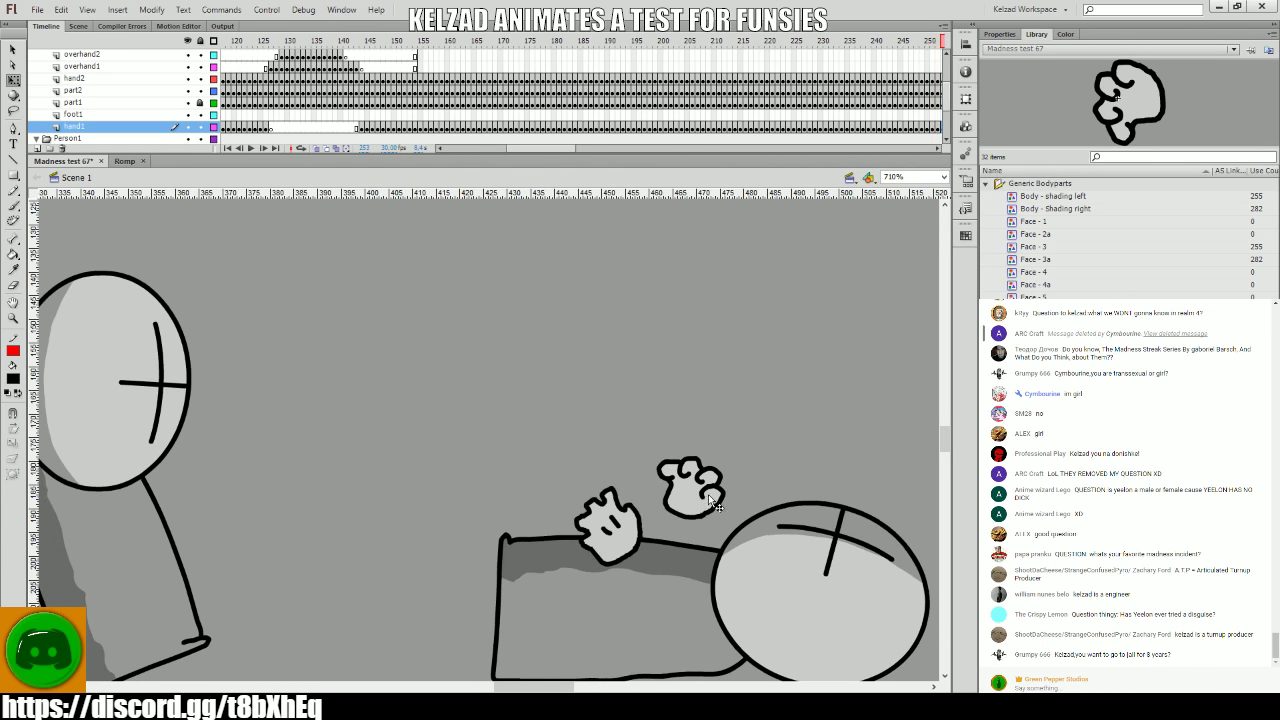
key(period)
key(comma)
key(period)
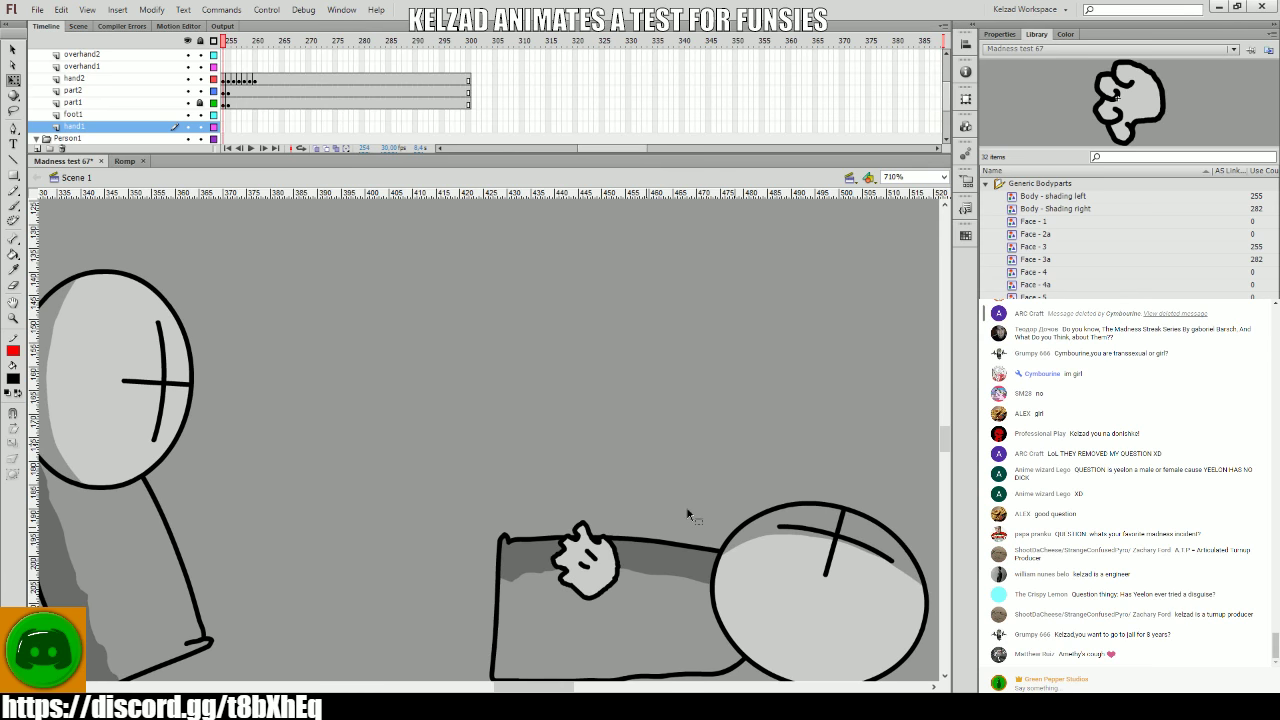
key(comma)
click(720, 518)
key(period)
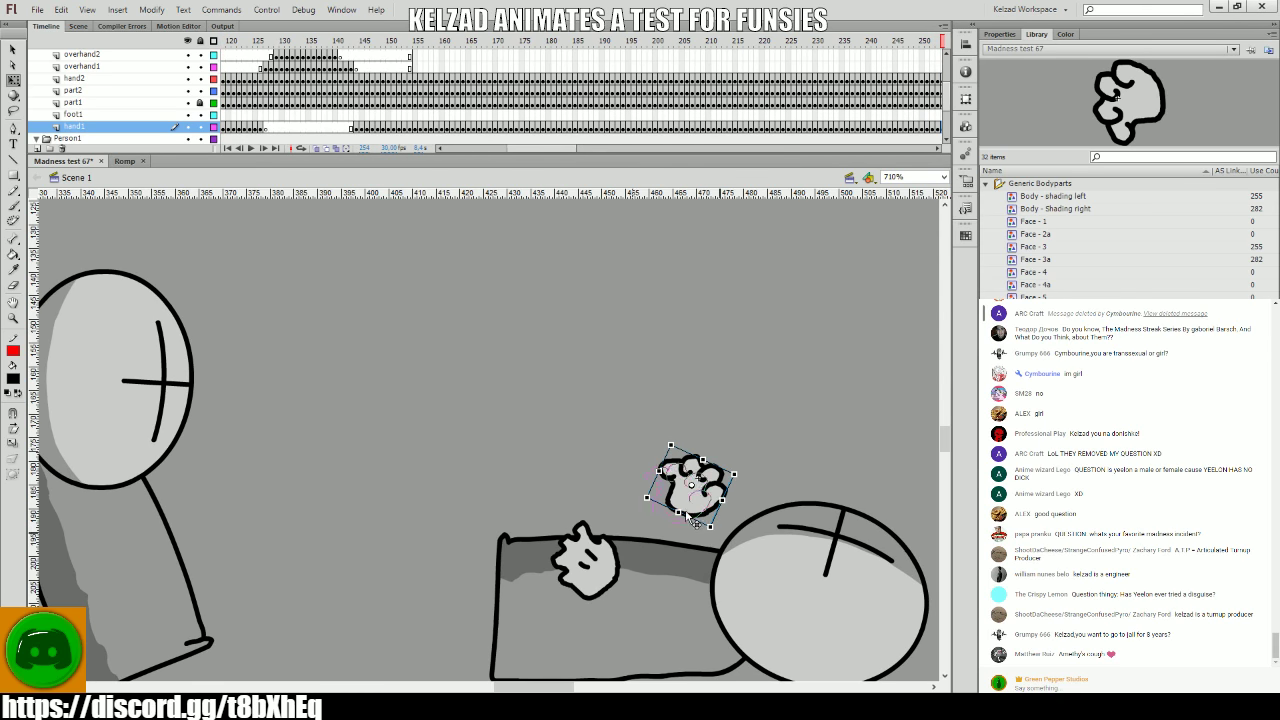
- Add hand1 keyframes on frames 255 to 257, lowering the open hand behind the lying torso while rotating it counterclockwise
key(period)
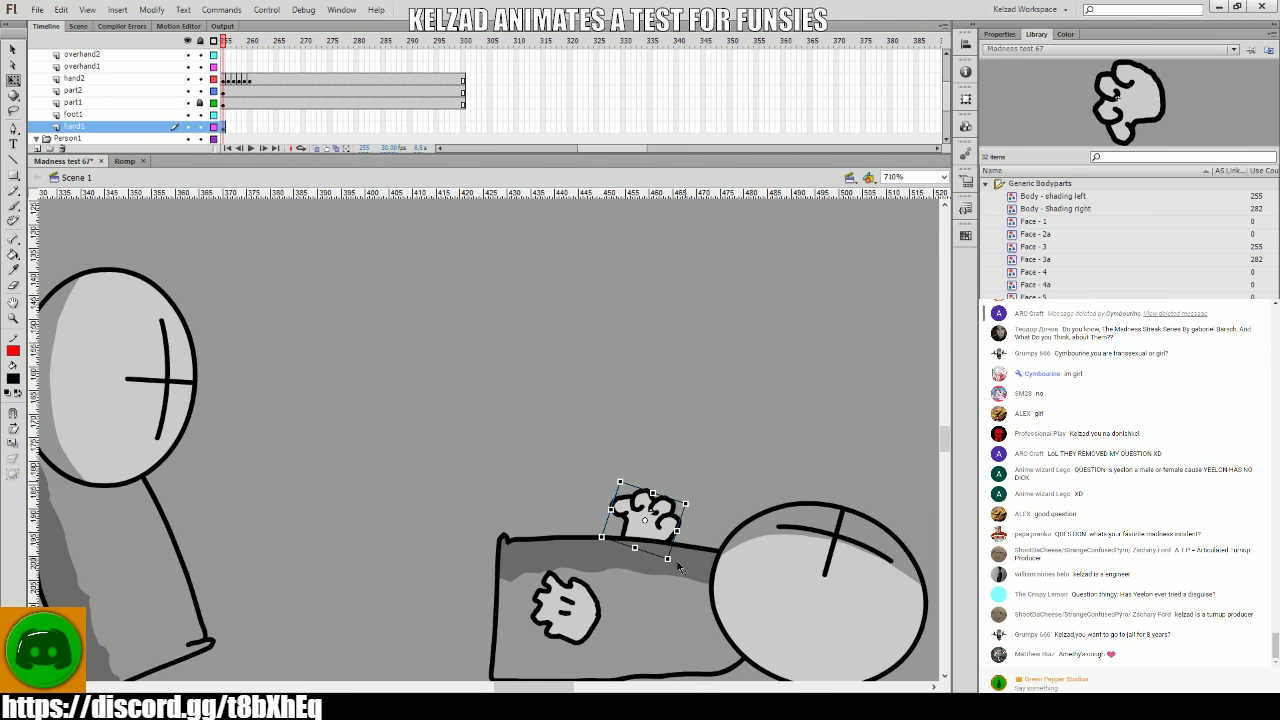
key(period)
mouse_move(678, 567)
mouse_down()
mouse_move(676, 530)
mouse_move(666, 576)
mouse_up()
key(period)
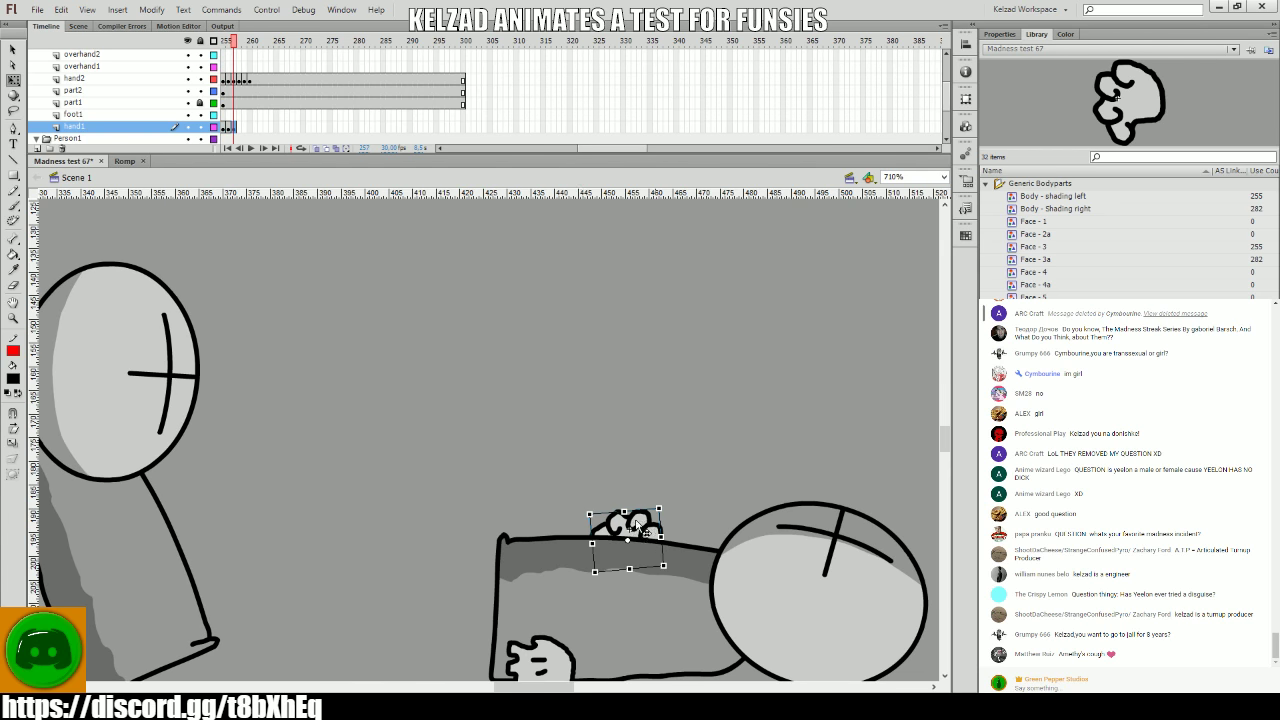
- Play back the fall from around frame 223 to review the hand motion, and select the open hand on hand1 frame 230
key(Return)
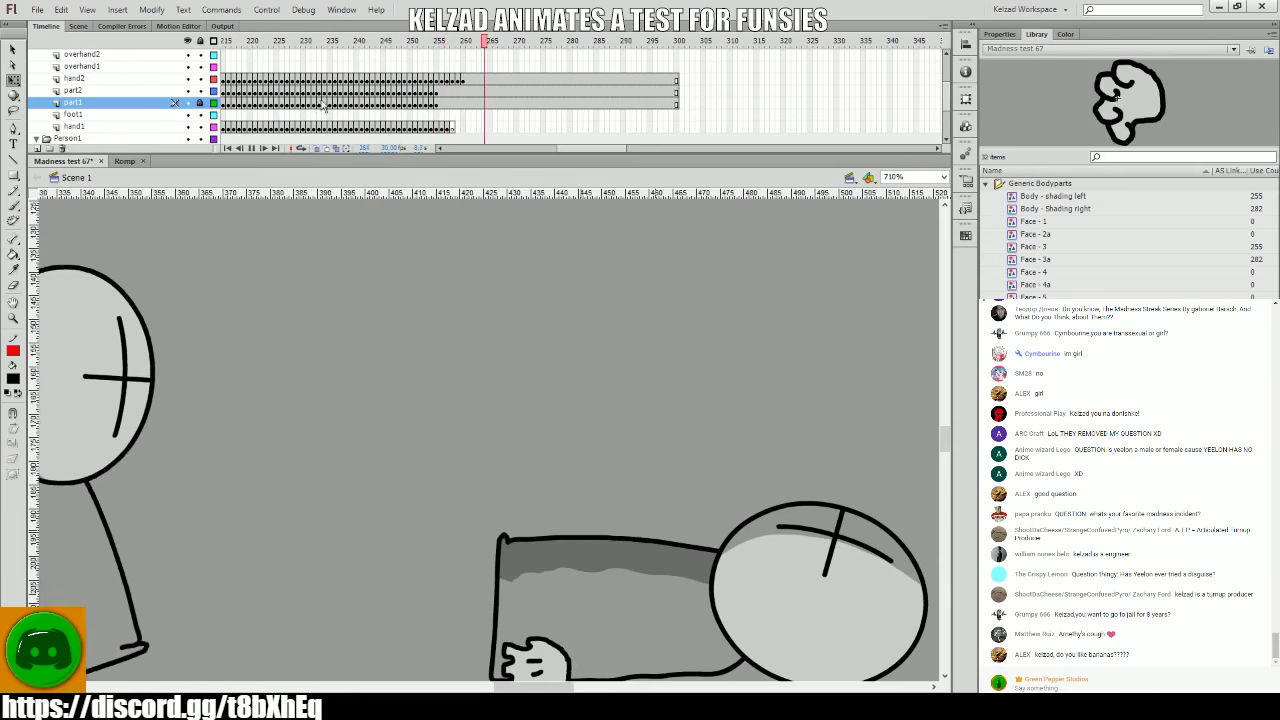
drag(322, 100, 428, 98)
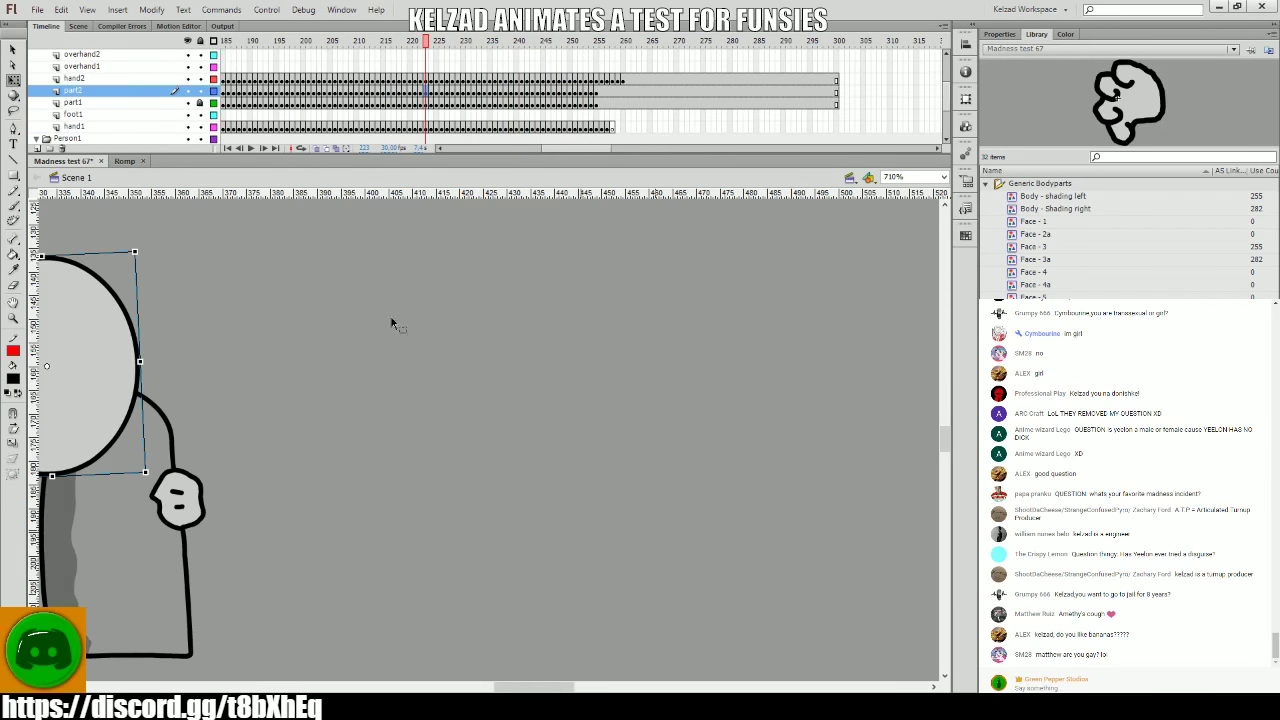
drag(391, 320, 600, 222)
click(373, 118)
key(Return)
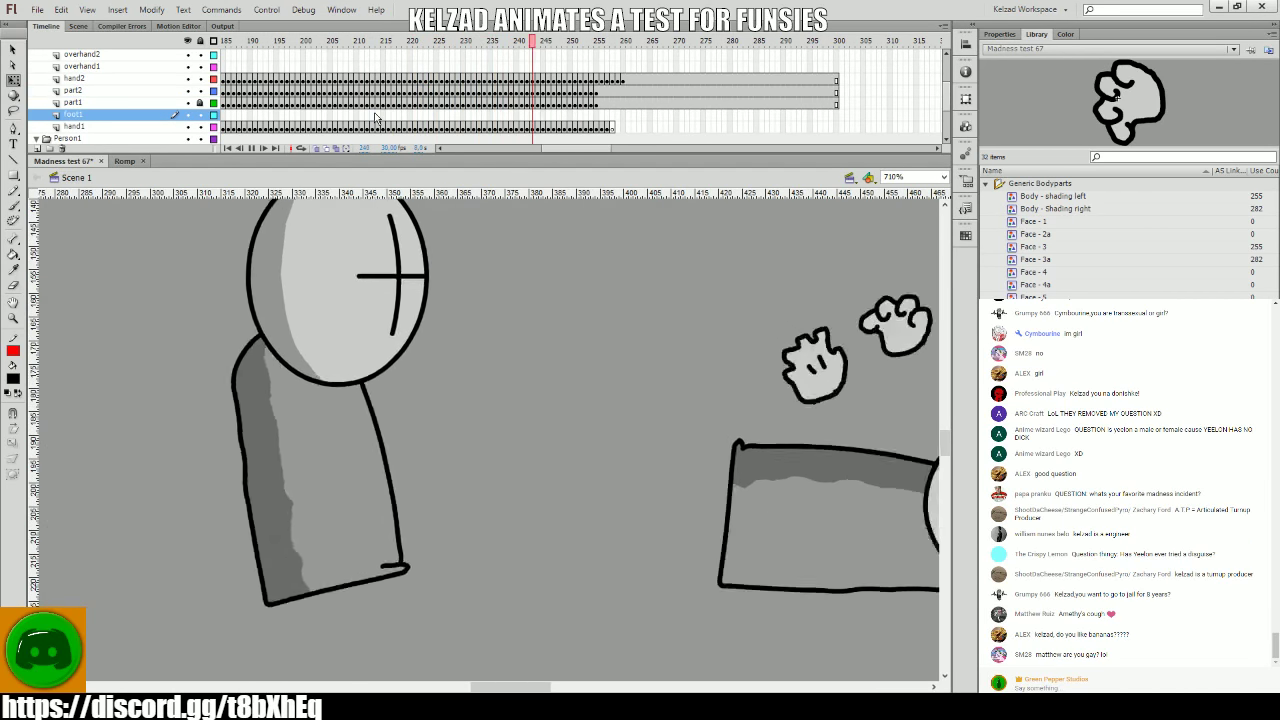
drag(420, 102, 458, 102)
click(371, 473)
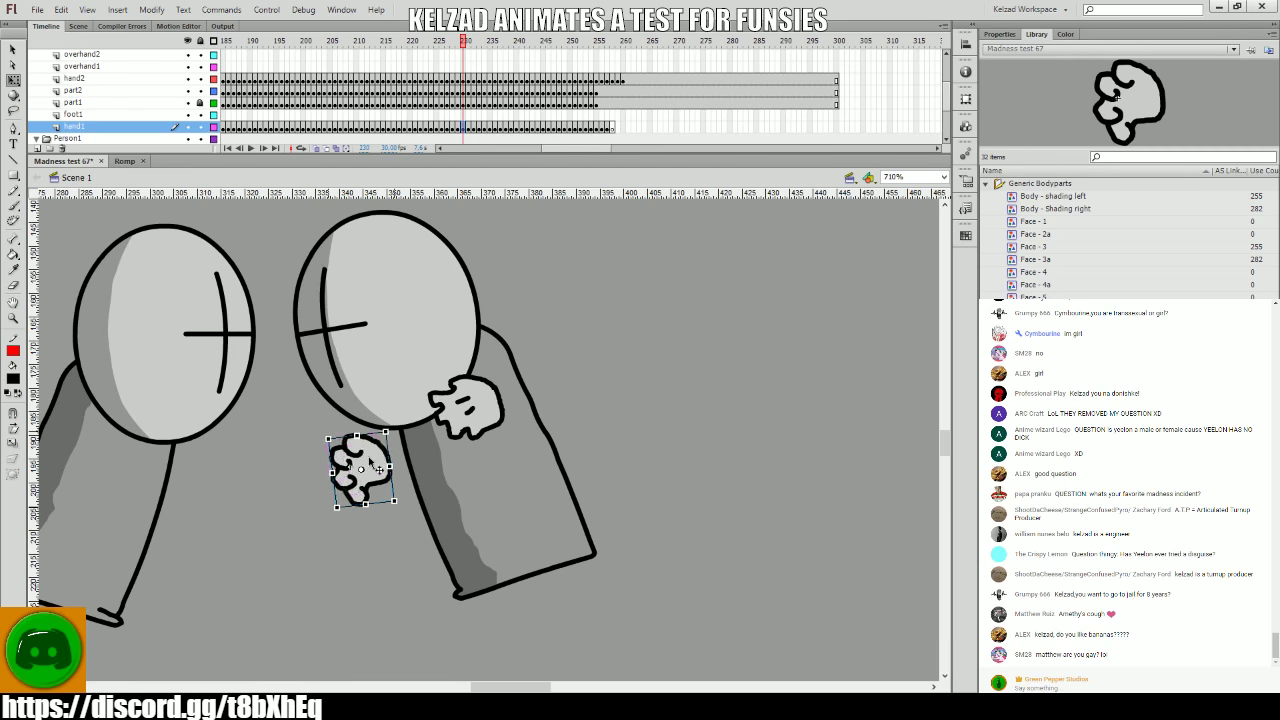
- Nudge the open hand on hand1 frame 230 up and slightly left, and compare its spacing through frame 232
key(Return)
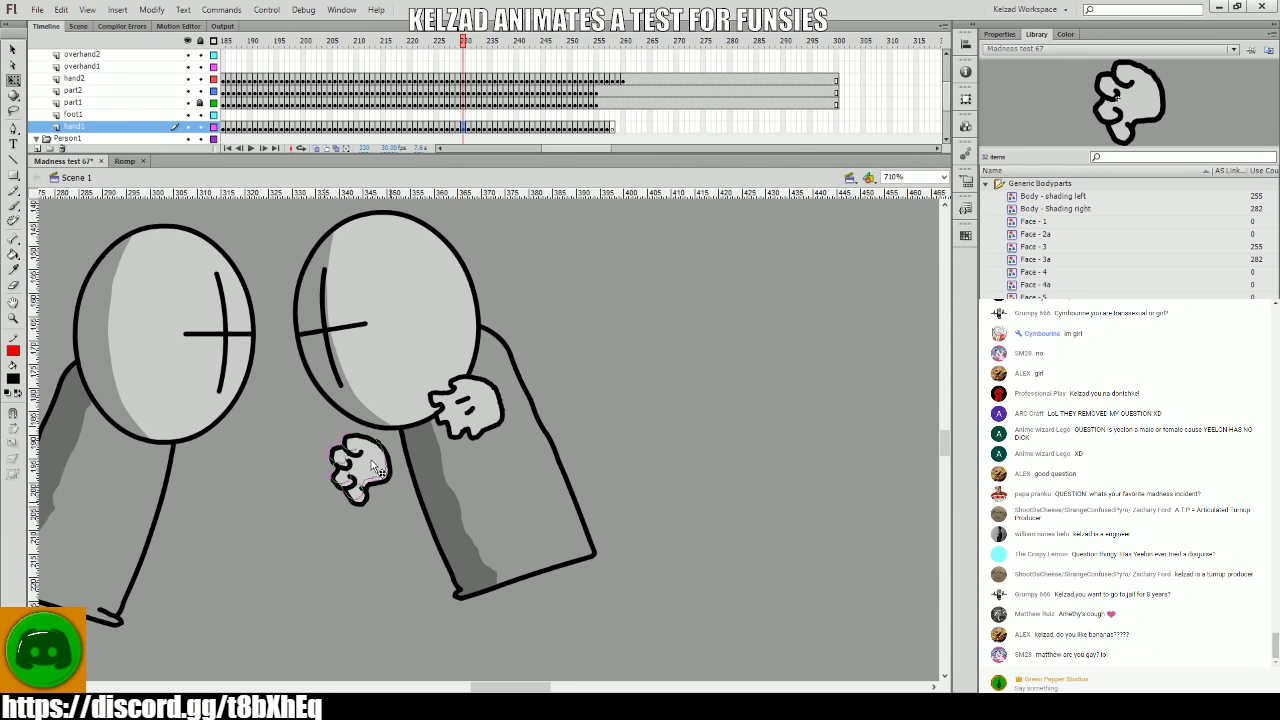
click(372, 463)
key(period)
key(Return)
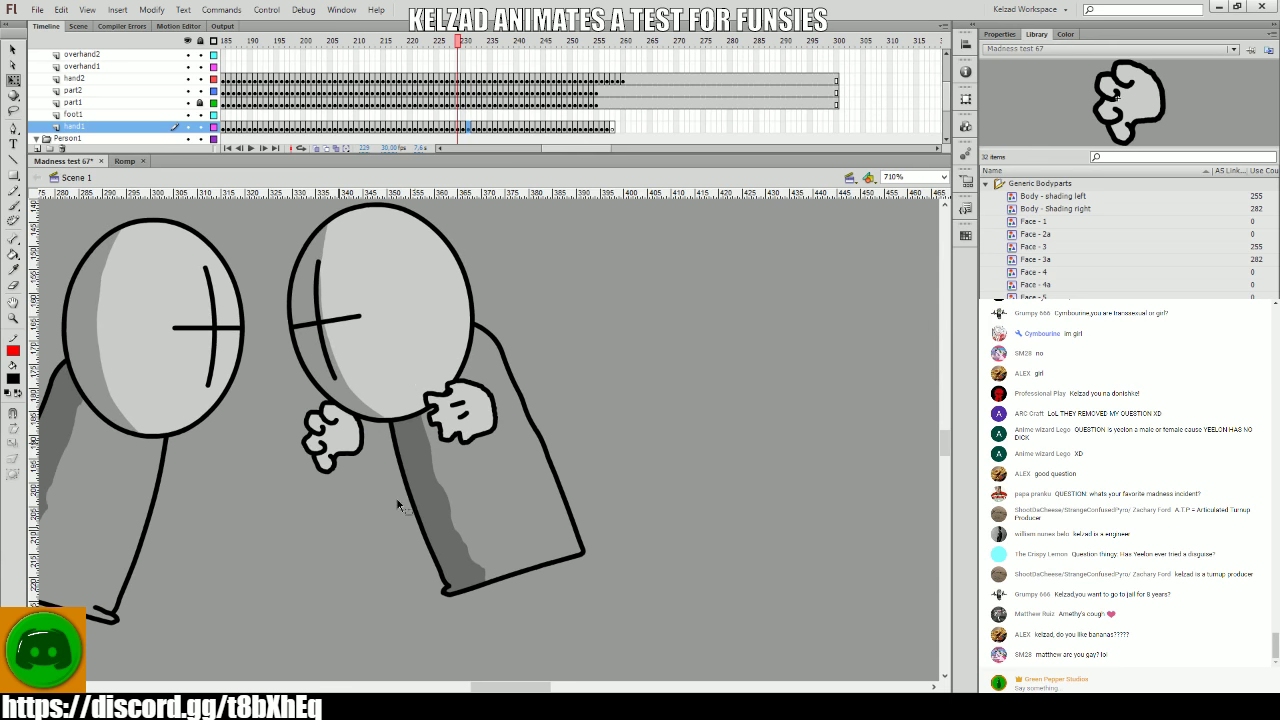
key(Return)
key(period)
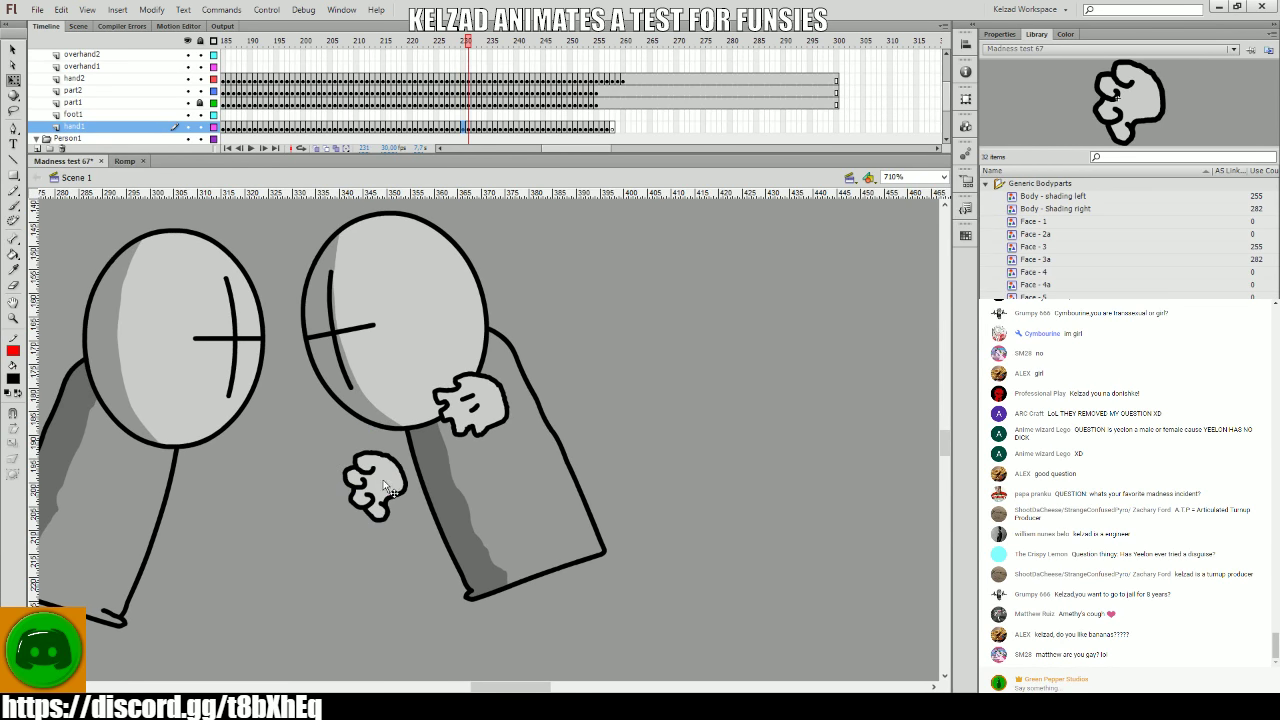
key(period)
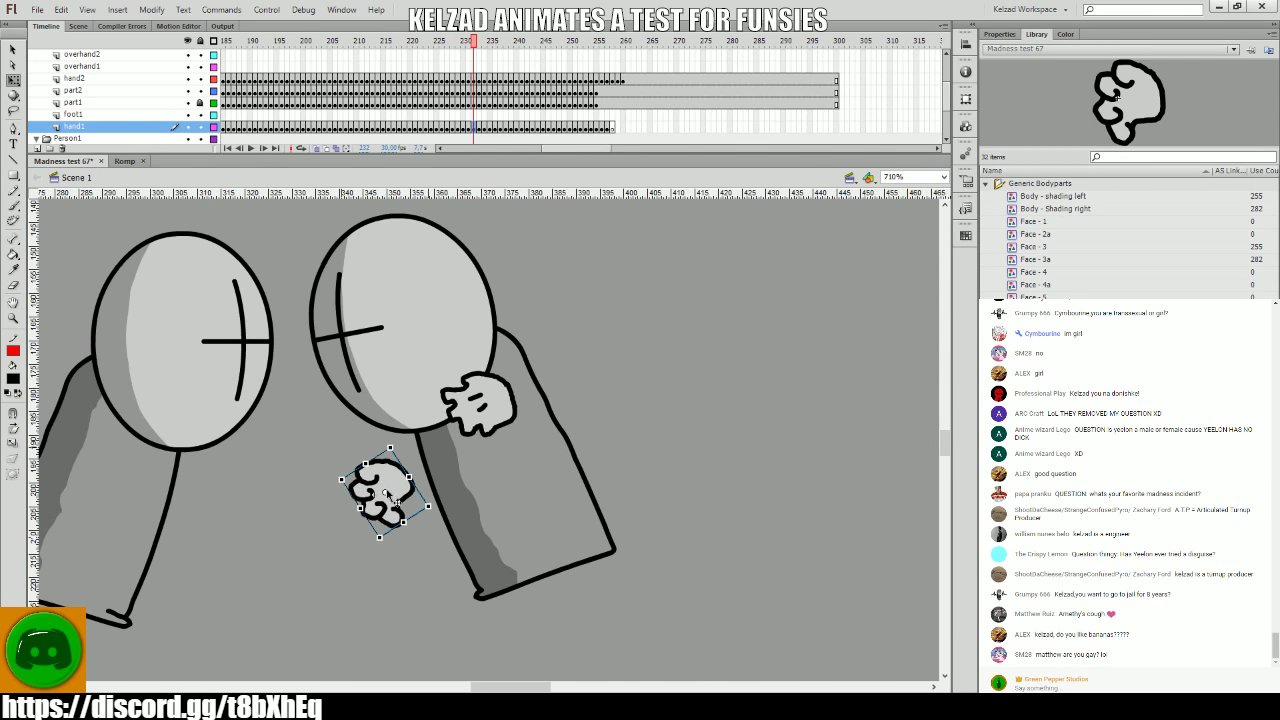
key(period)
click(408, 514)
key(period)
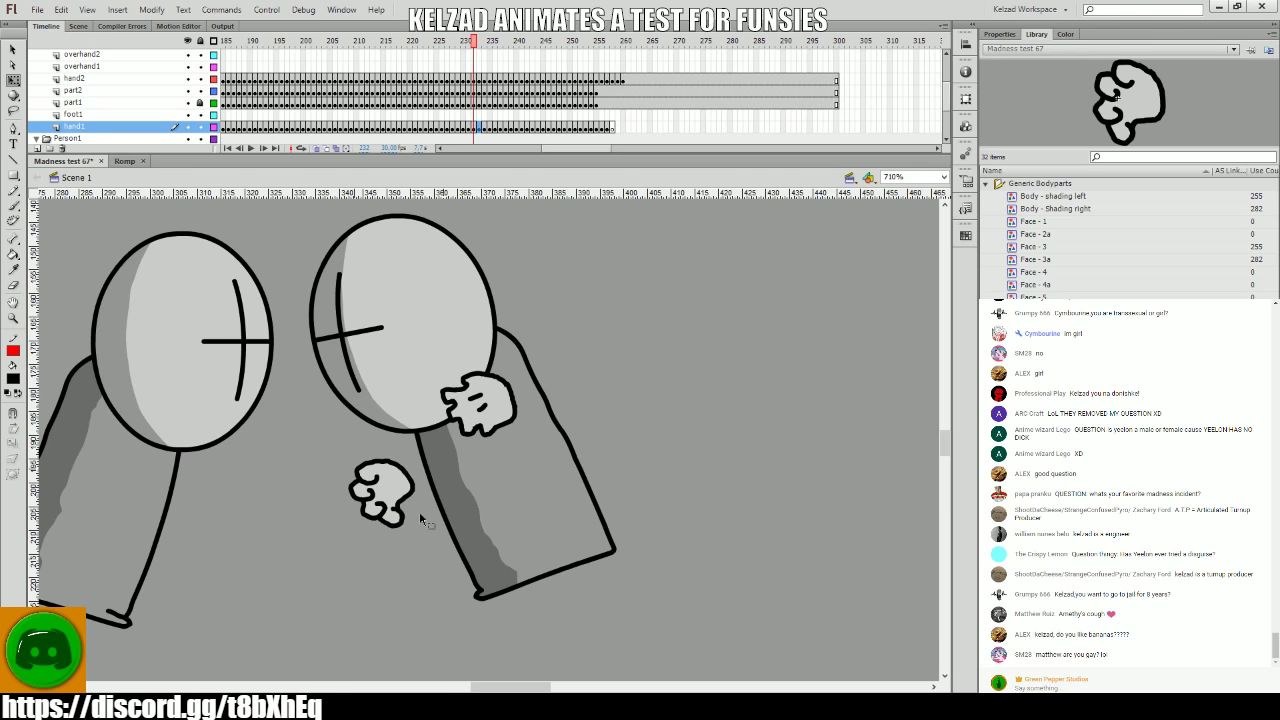
- Step back and forth between hand1 frames 232 and 234 to examine the open hand's downward path
click(424, 549)
key(comma)
key(comma)
key(period)
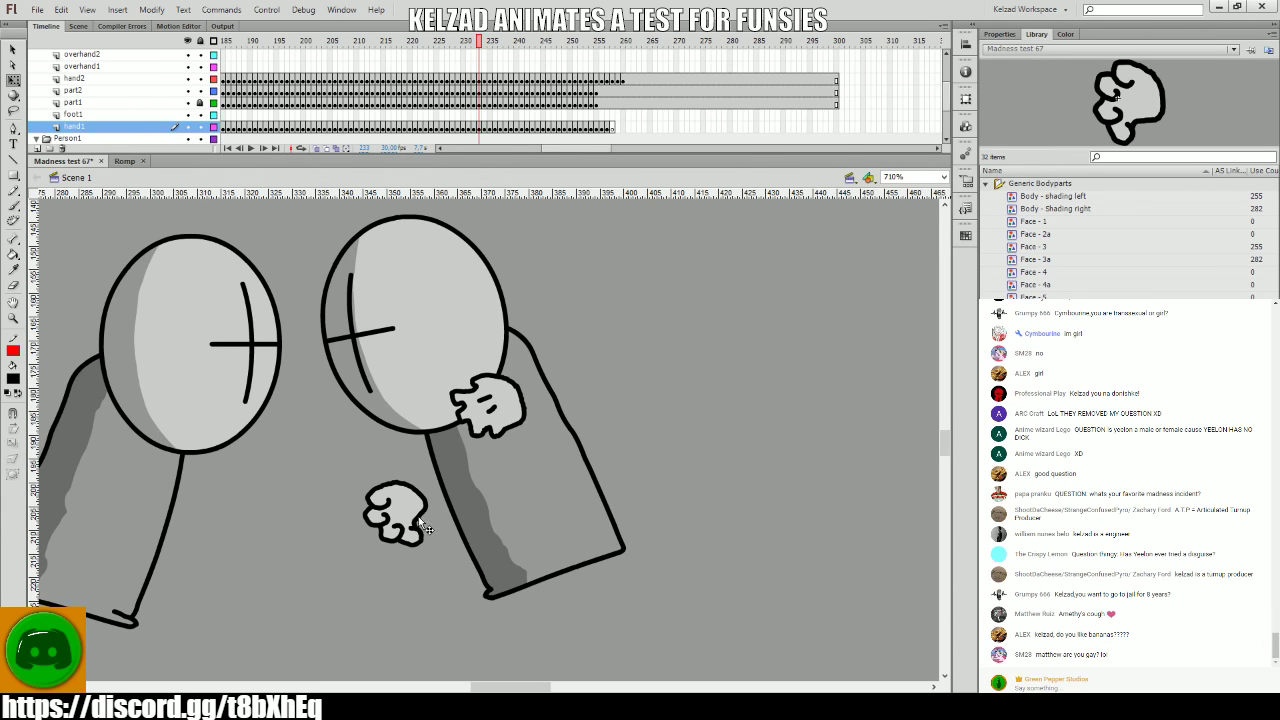
key(period)
key(comma)
key(period)
key(comma)
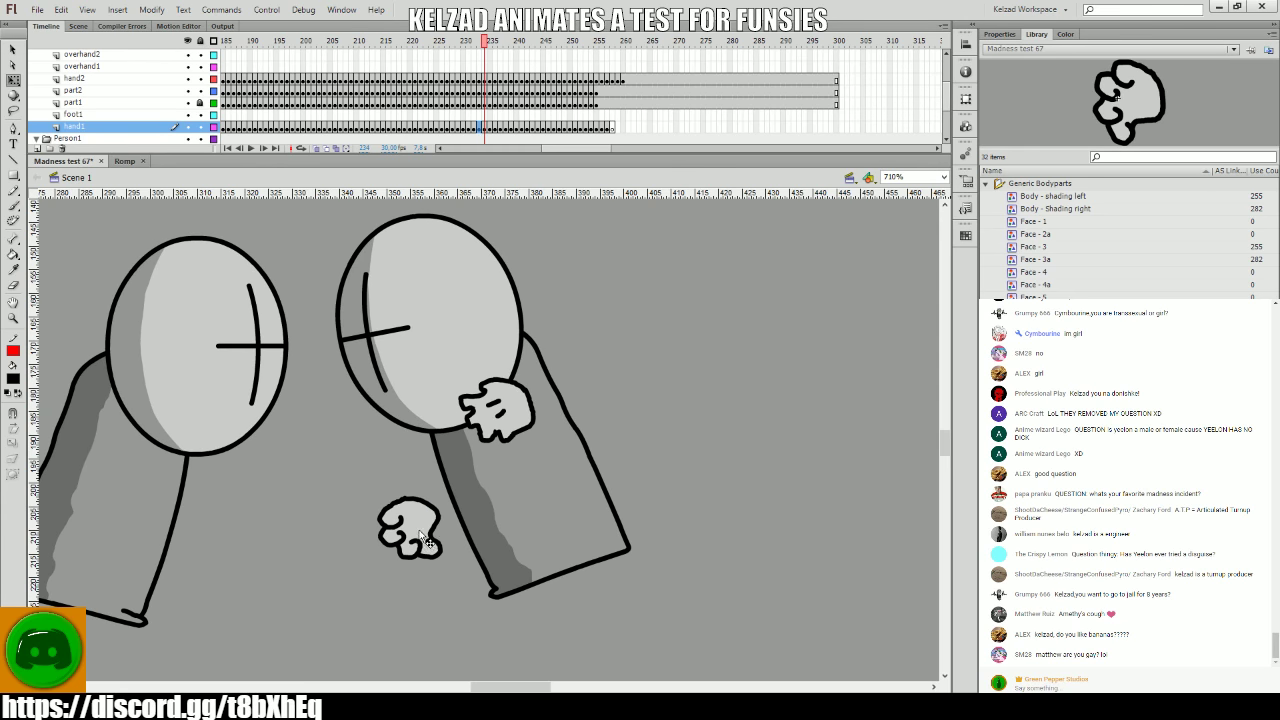
key(period)
key(period)
- Raise the open hand on hand1 frames 234 and 235 so the bottom of its swing becomes shallower
click(422, 543)
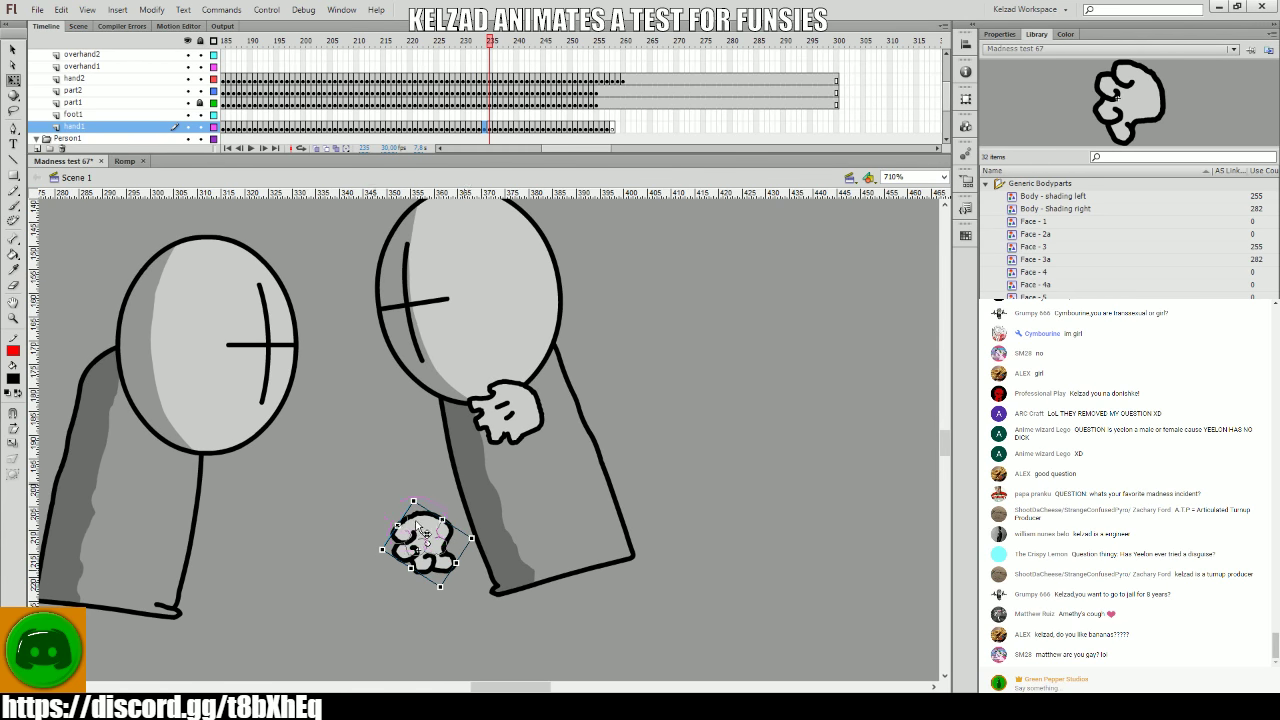
key(period)
key(comma)
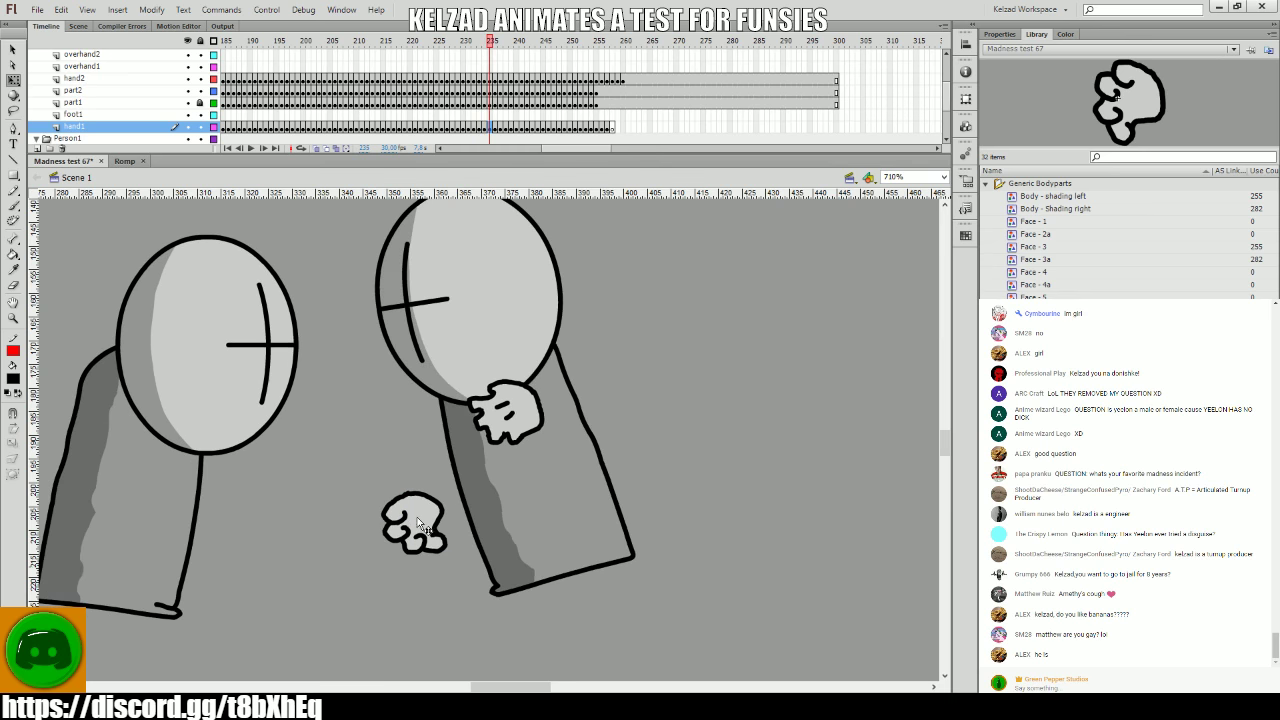
key(period)
click(436, 507)
key(comma)
key(comma)
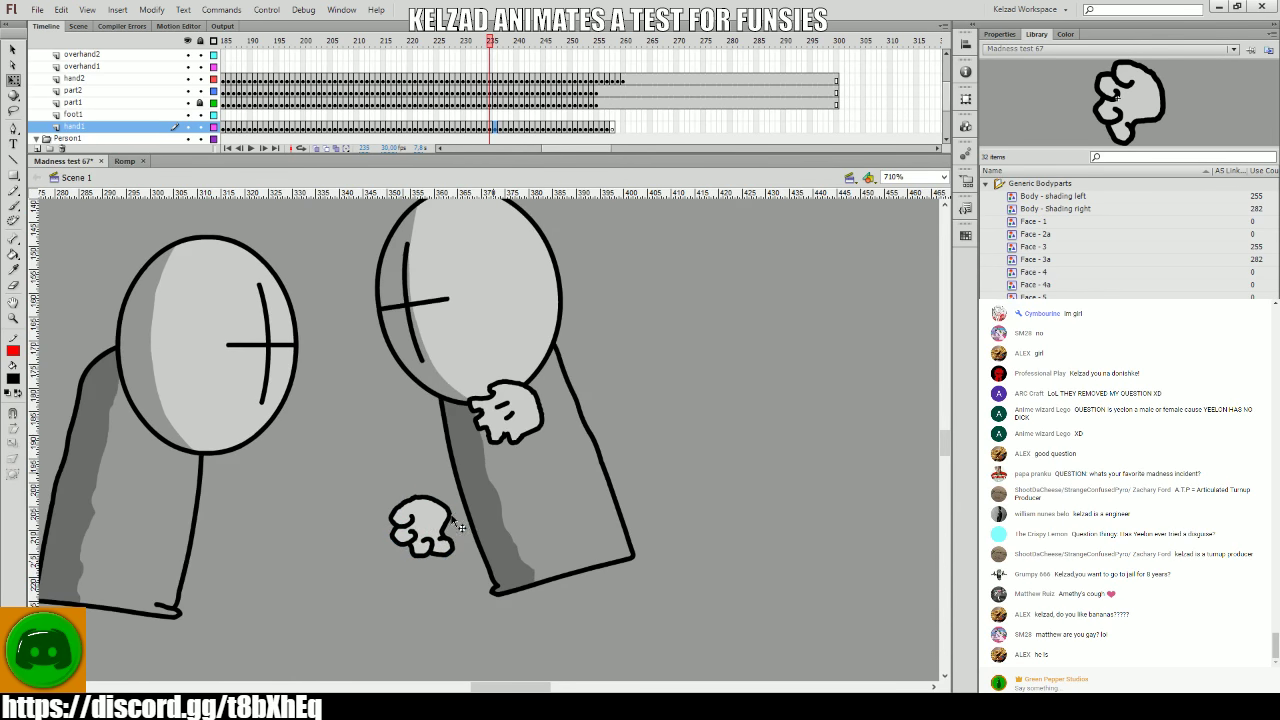
key(period)
key(comma)
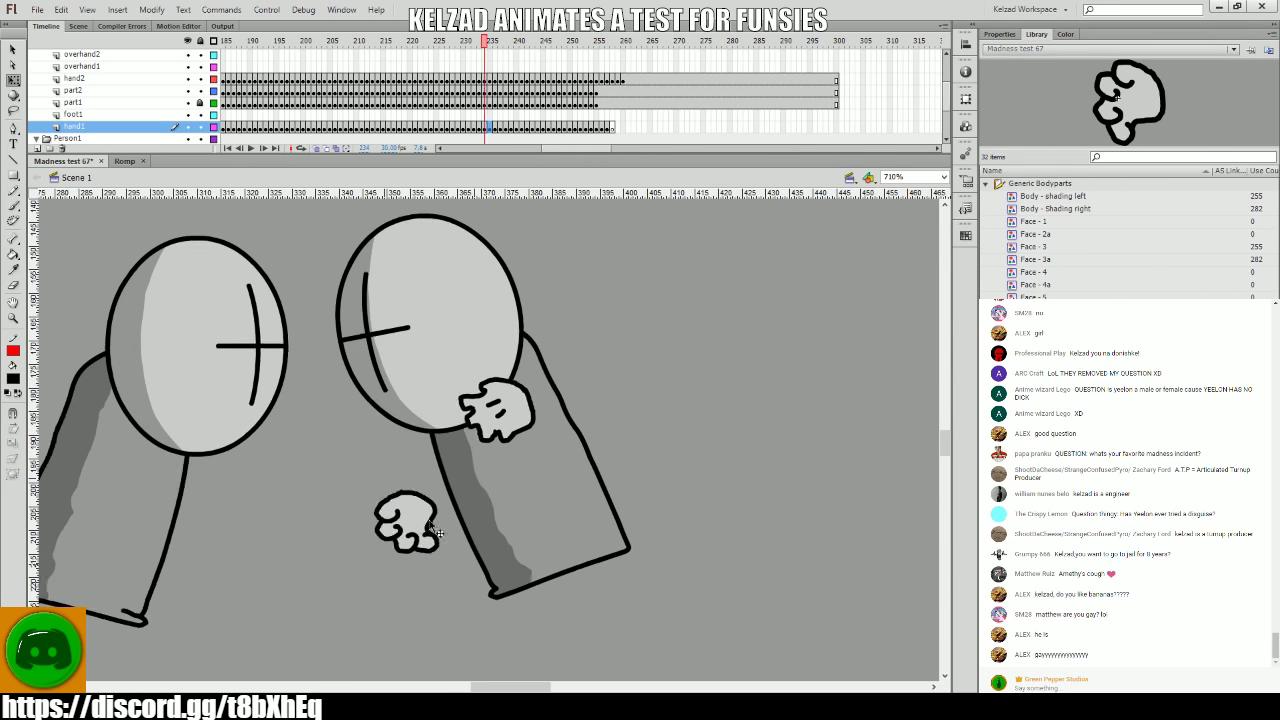
- Raise the open hand slightly on hand1 frame 233 and shift it toward the torso on frame 235
key(period)
key(period)
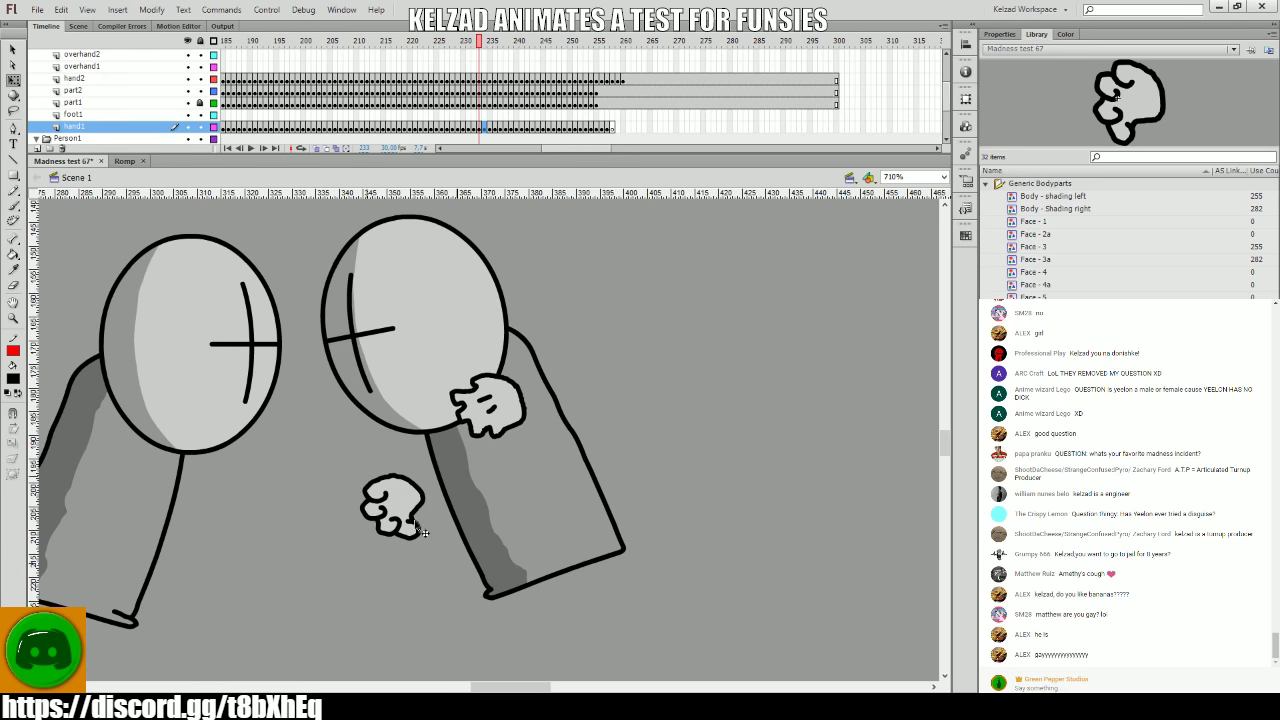
key(period)
key(period)
click(470, 522)
key(comma)
key(comma)
key(comma)
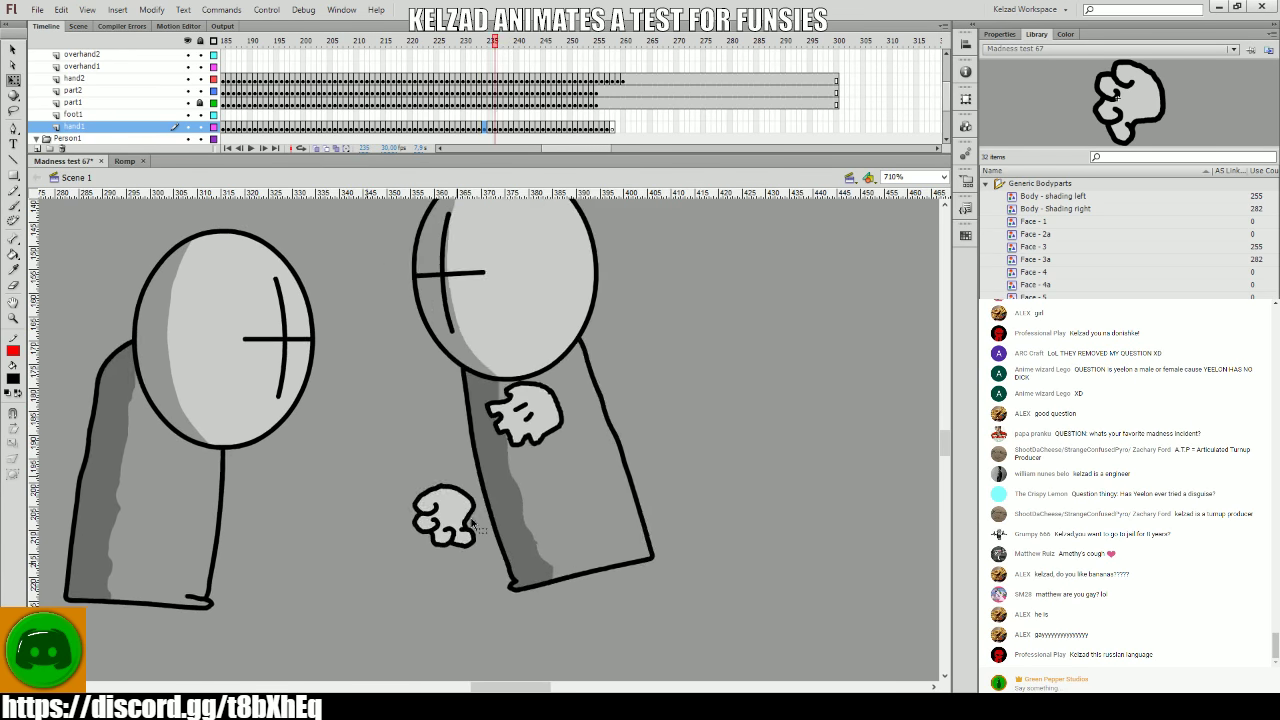
key(comma)
key(comma)
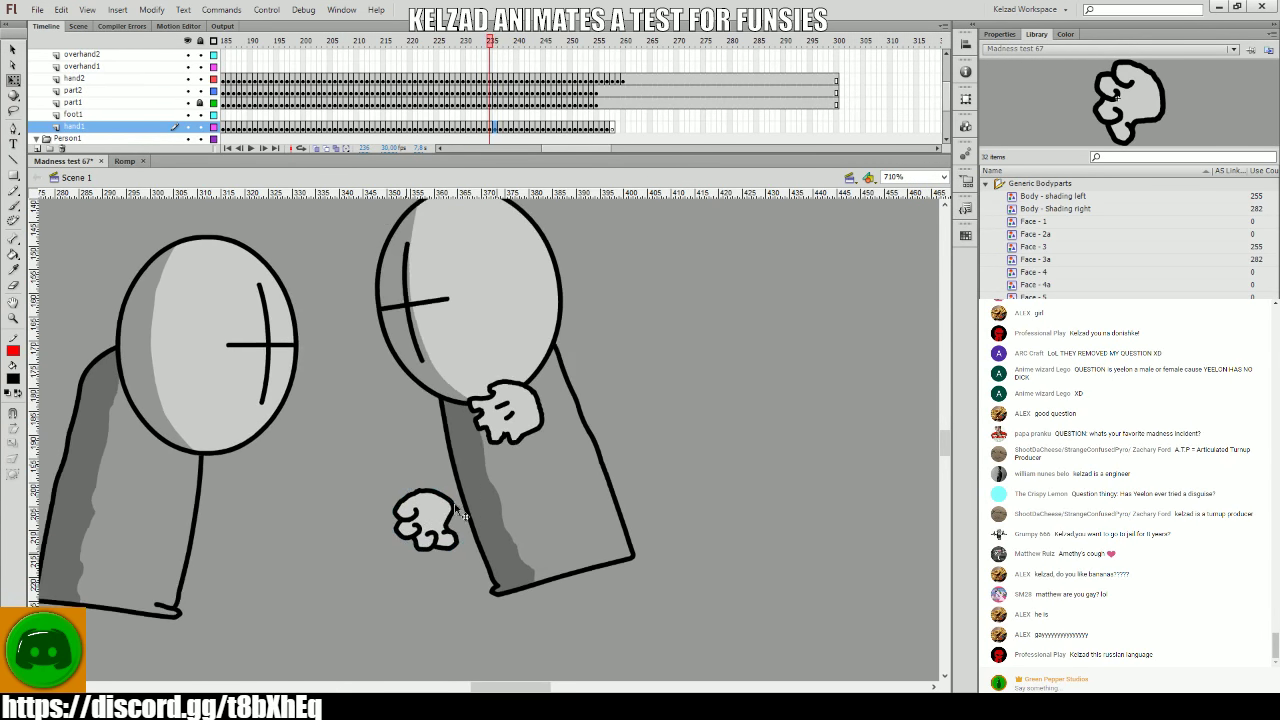
- Step through frames 235 to 240 to examine how hand1's open hand rises toward the other hand
key(period)
key(period)
key(period)
key(period)
key(period)
key(comma)
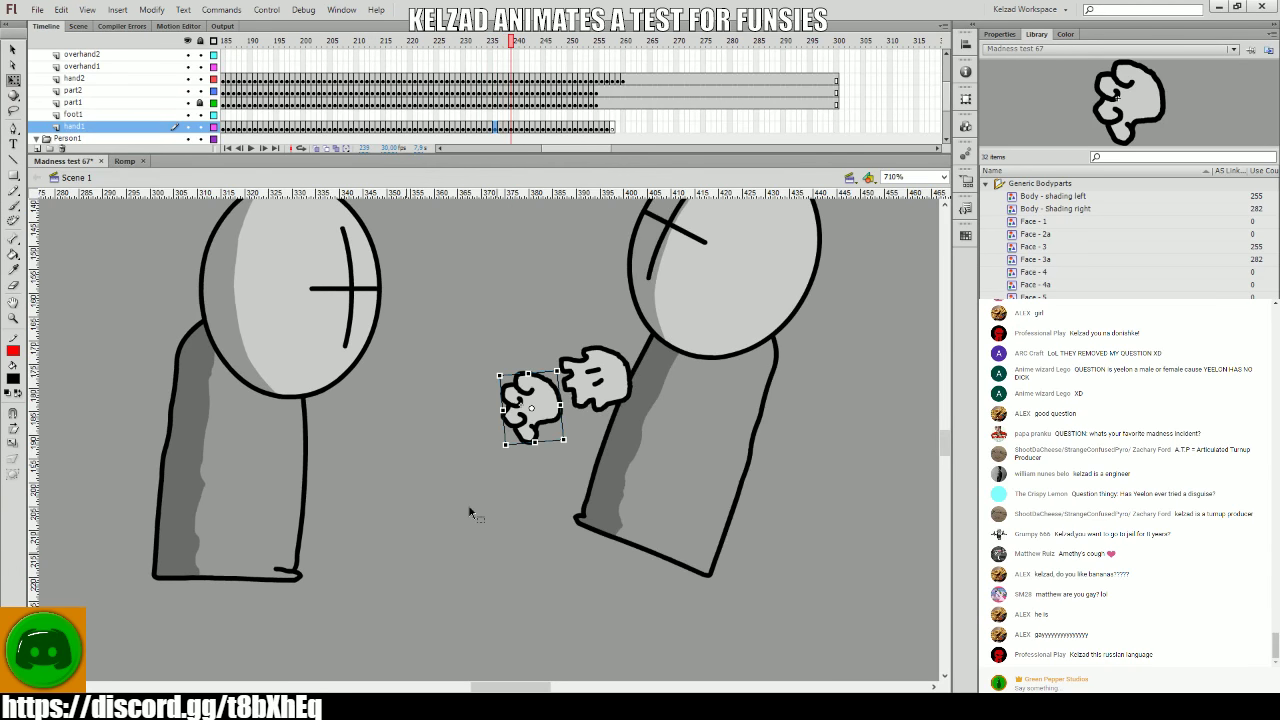
key(comma)
key(comma)
key(period)
key(period)
key(period)
key(period)
key(period)
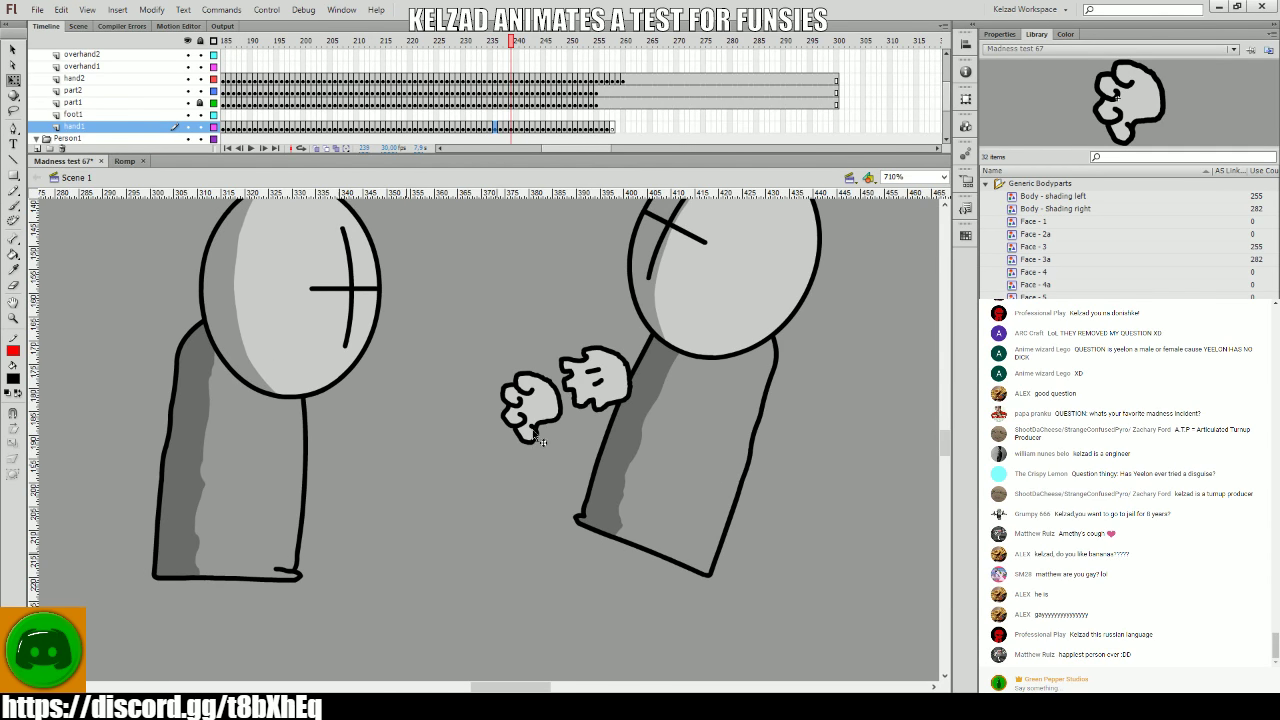
key(comma)
key(period)
key(period)
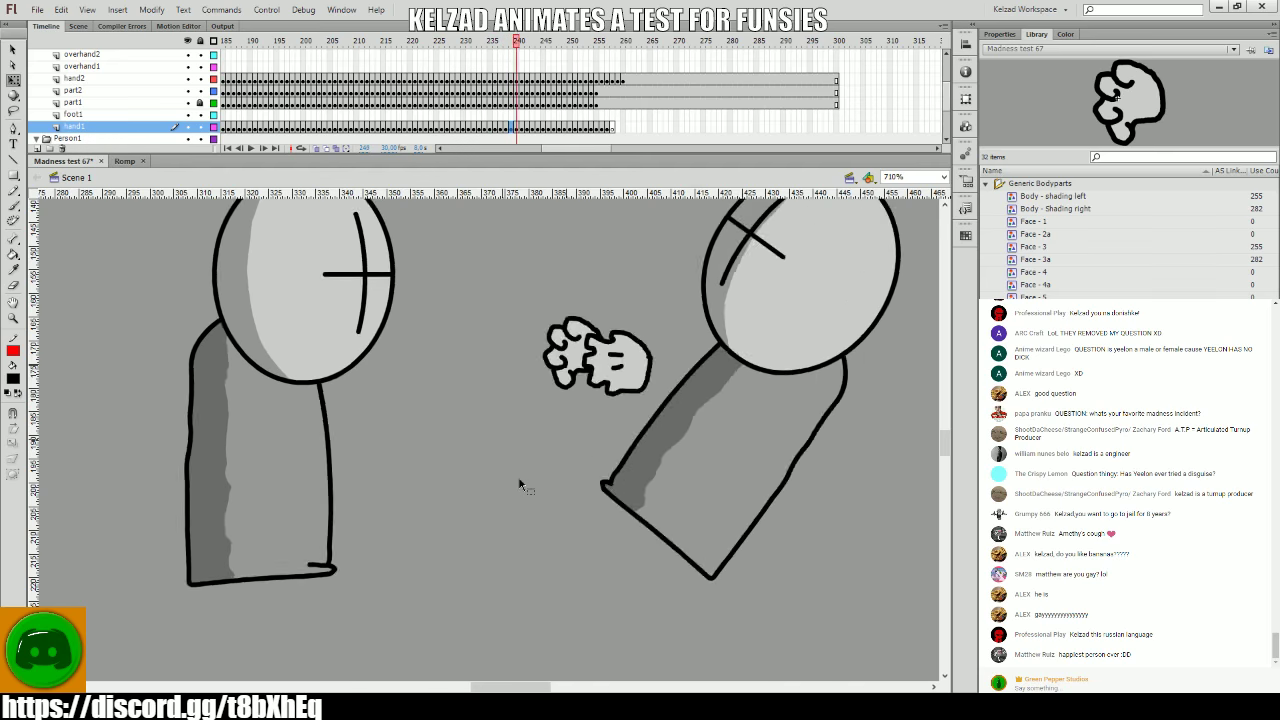
key(period)
key(comma)
key(comma)
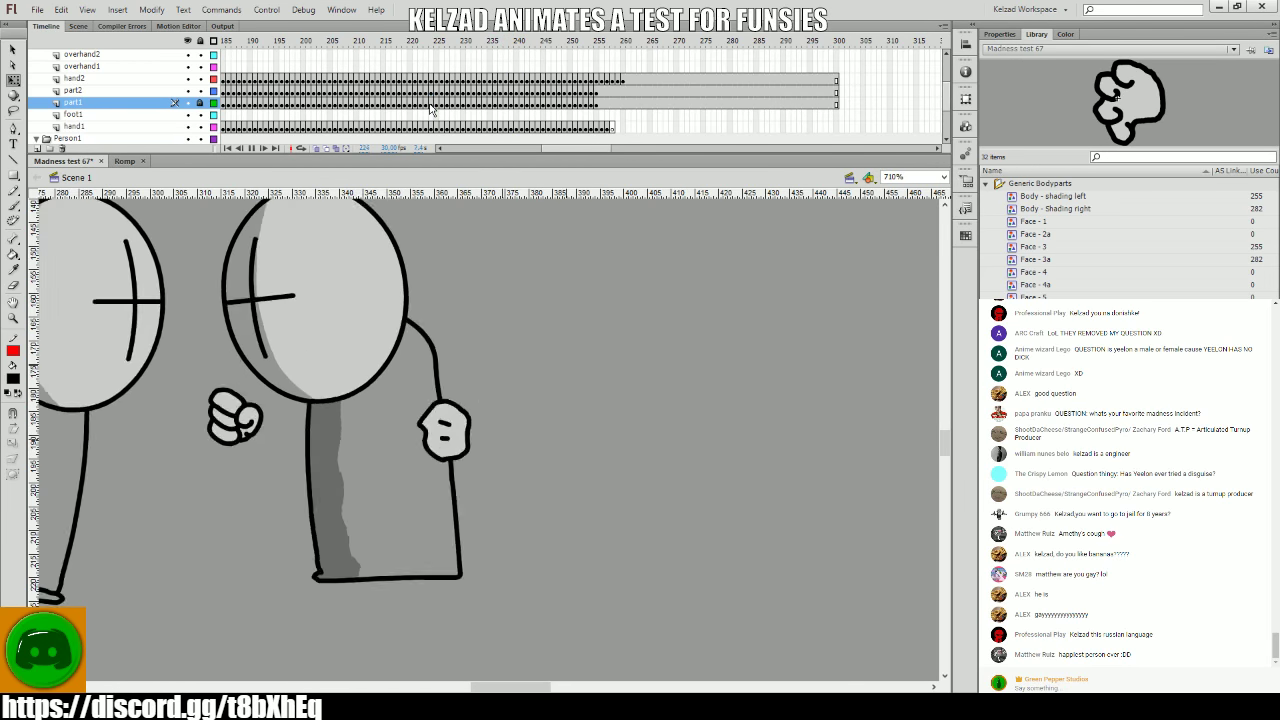
- Play back the fall repeatedly from between frames 193 and 220 to review Person2's hand motion
click(411, 105)
key(comma)
key(comma)
key(comma)
key(comma)
key(comma)
key(comma)
key(comma)
key(comma)
key(comma)
key(comma)
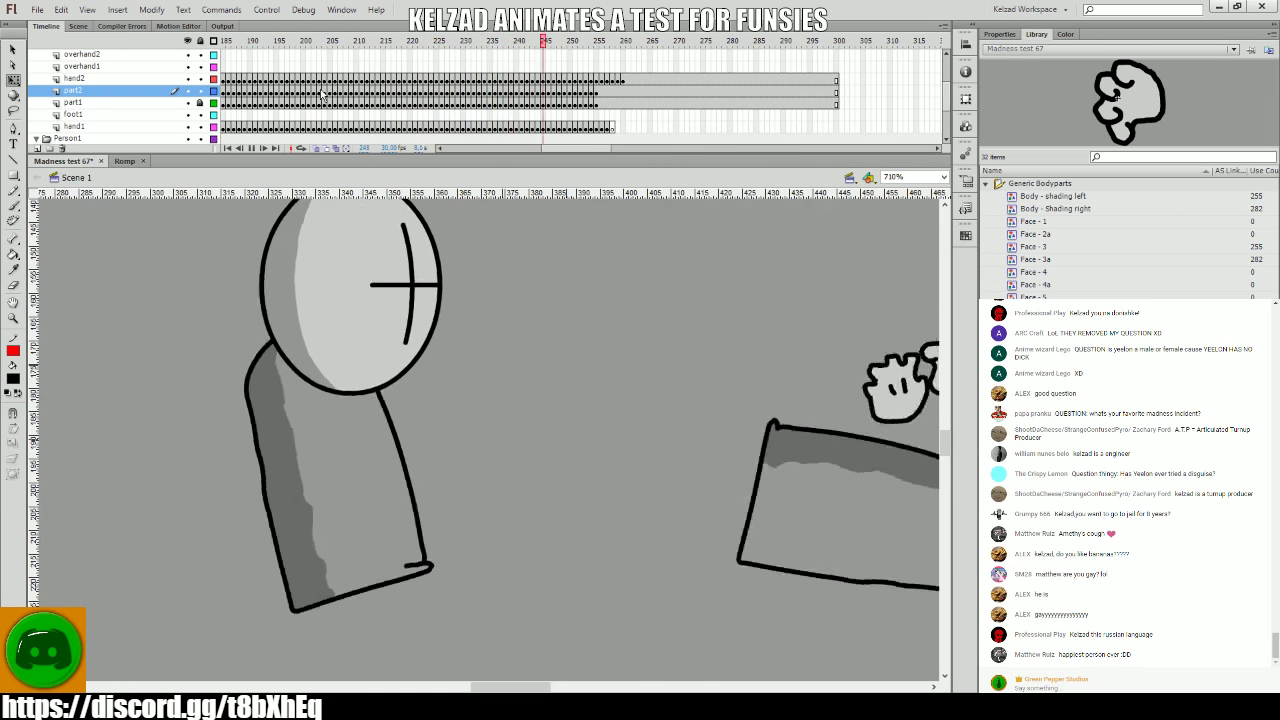
click(325, 91)
click(268, 104)
key(Return)
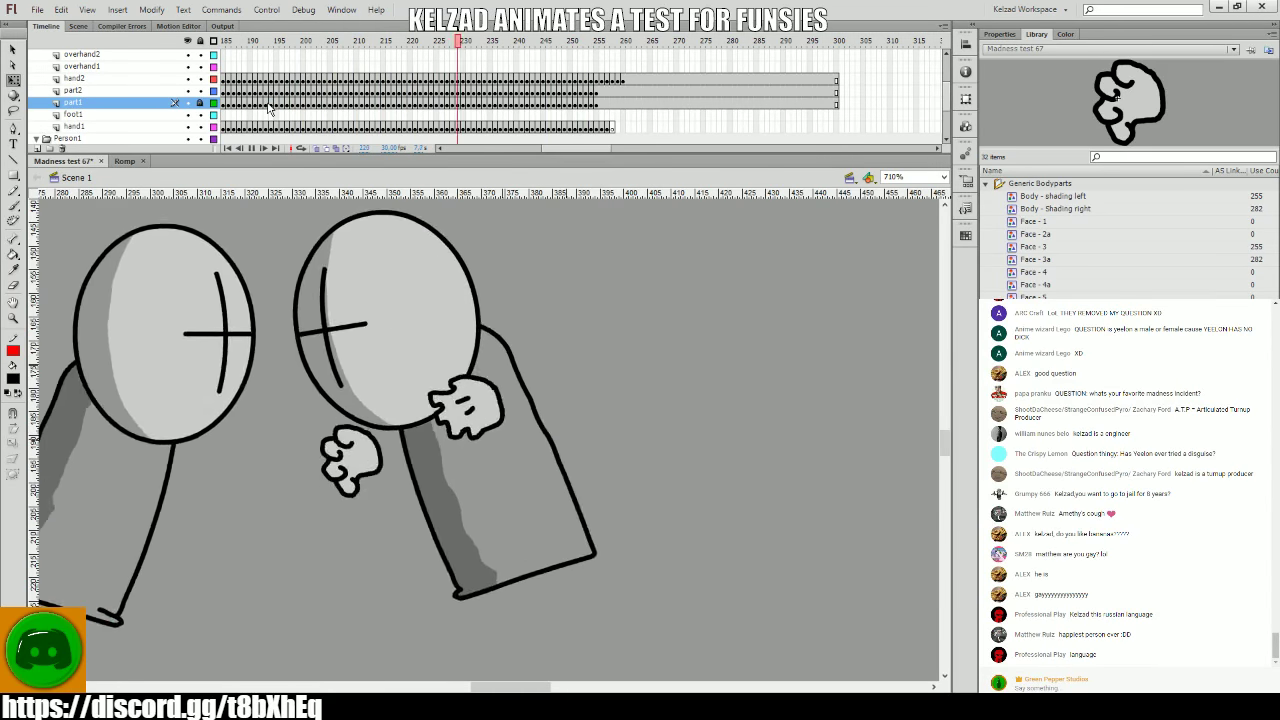
drag(358, 103, 601, 90)
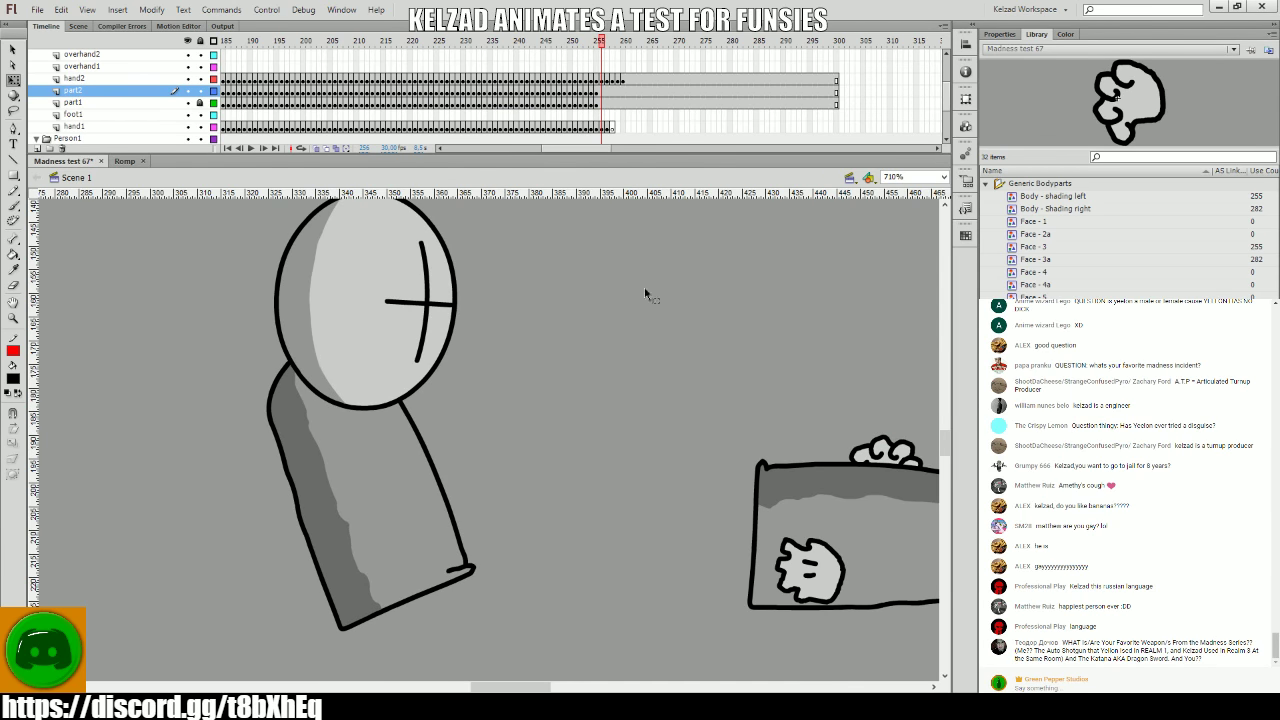
- Inspect Person1's body and head around frame 269, and play back the animation from an earlier frame
click(666, 115)
mouse_move(669, 117)
mouse_down()
mouse_move(818, 115)
mouse_move(590, 115)
mouse_move(697, 115)
mouse_move(654, 117)
mouse_move(686, 115)
mouse_move(668, 115)
mouse_up()
click(264, 449)
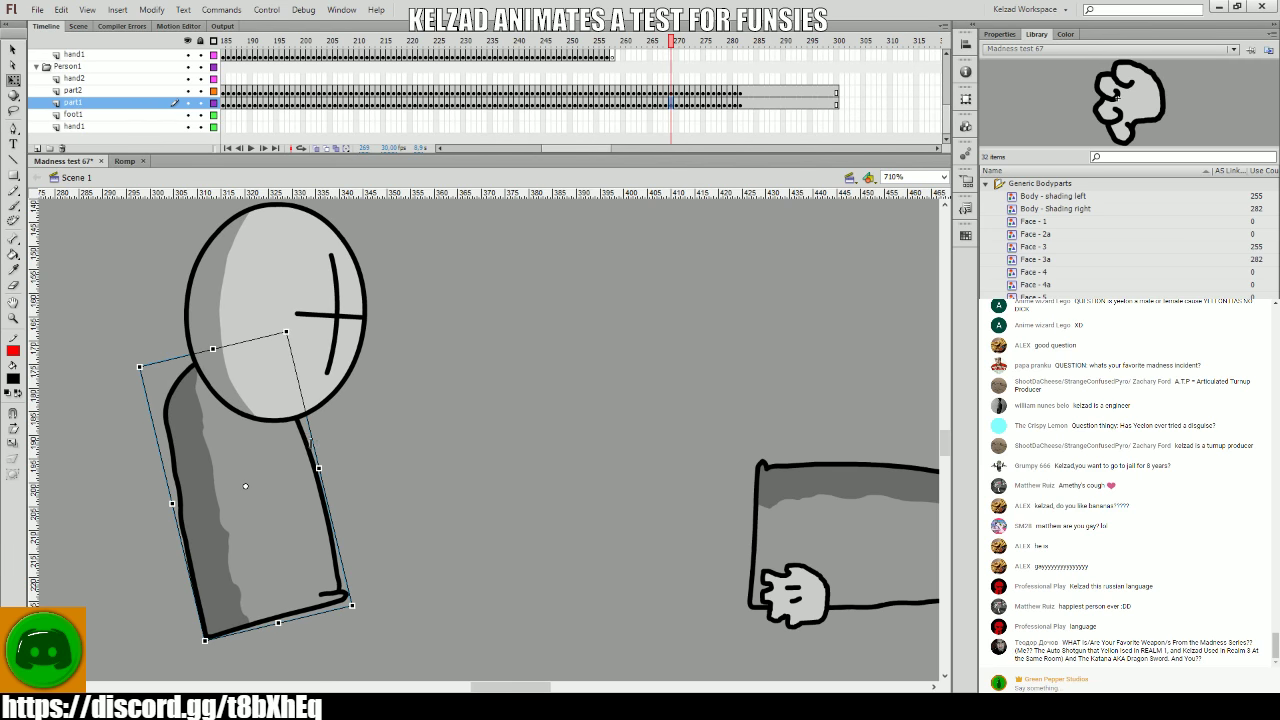
click(251, 325)
click(591, 97)
key(Return)
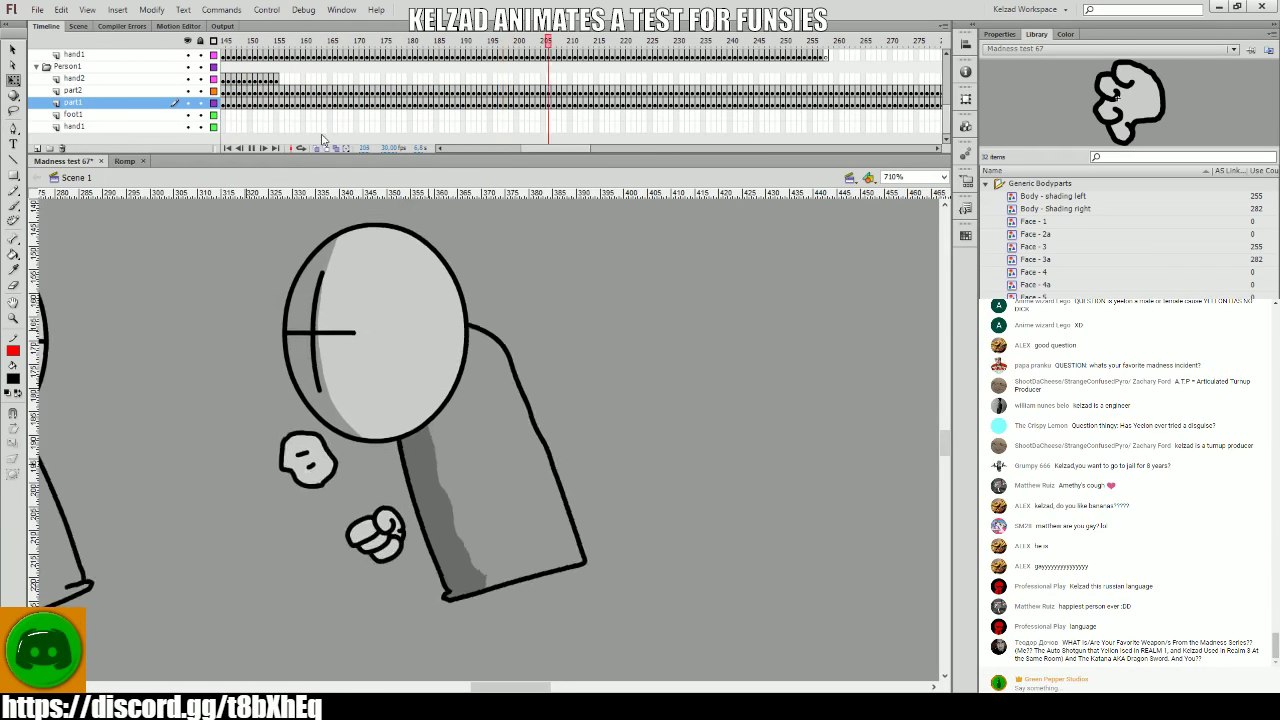
- Review the earlier action from frames 201 and 139, viewing the whole stage at 100% and zooming in on both characters
click(520, 127)
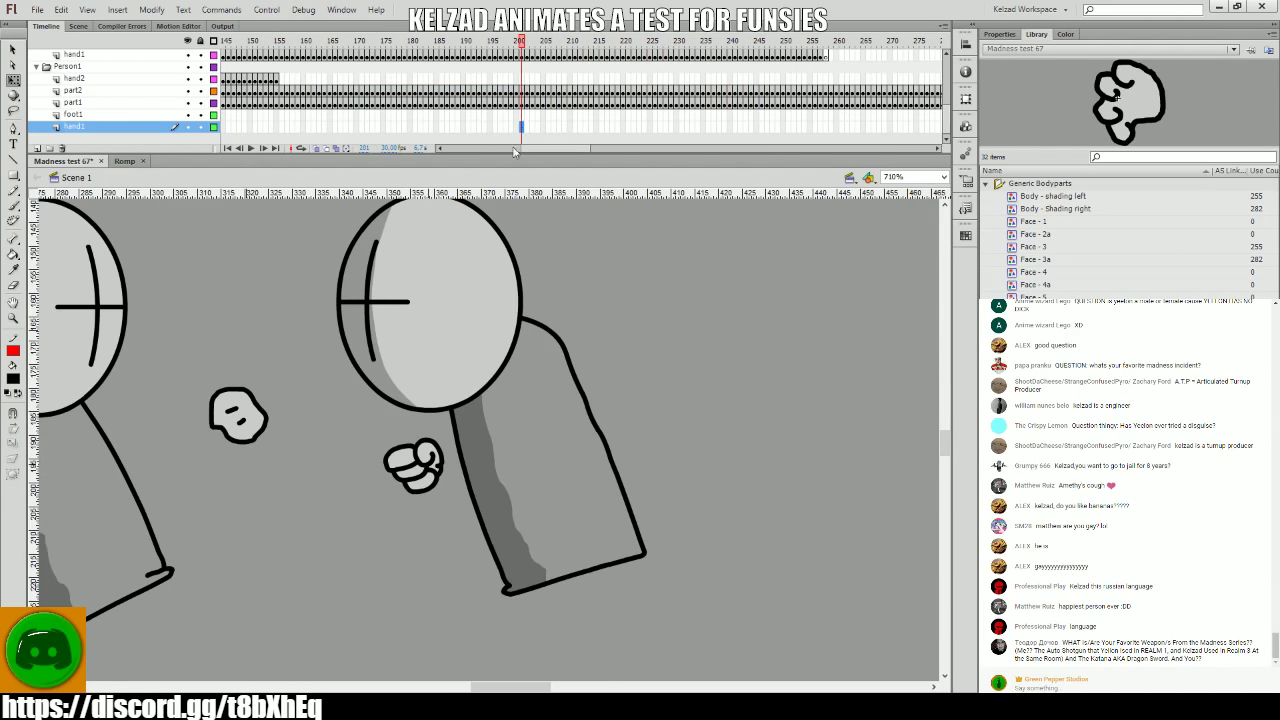
key(Return)
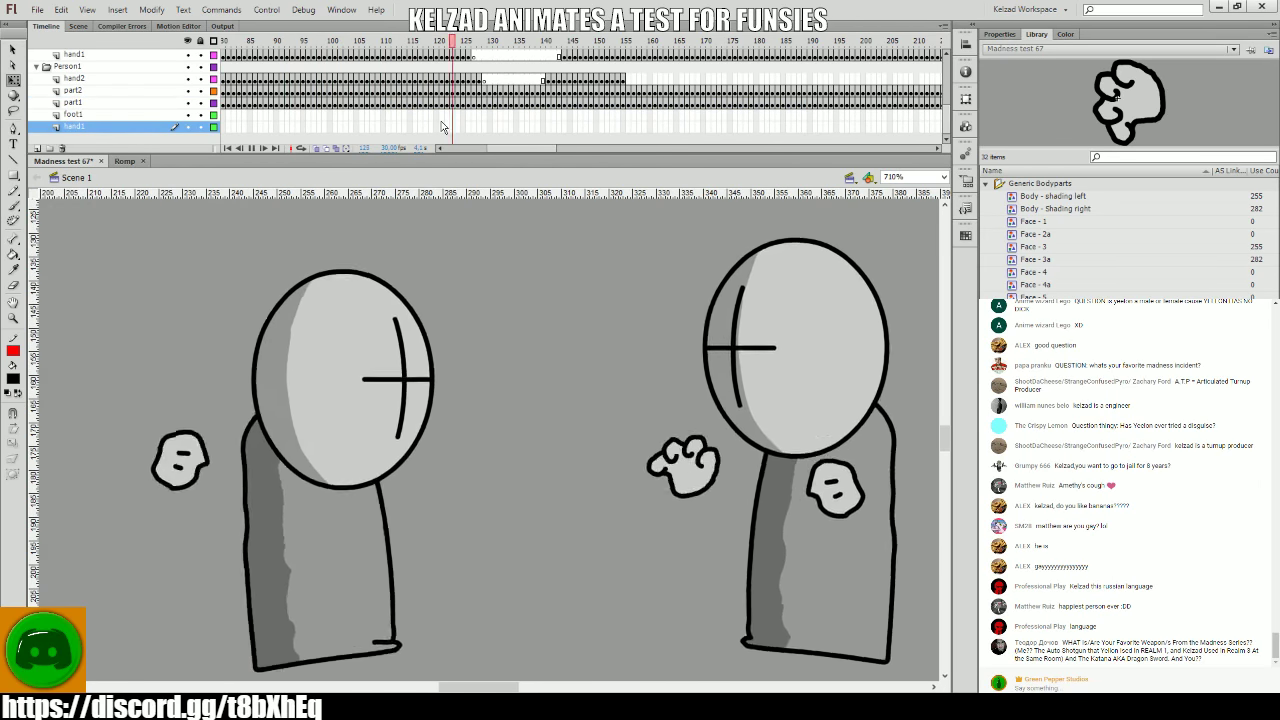
click(538, 102)
key(ctrl+1)
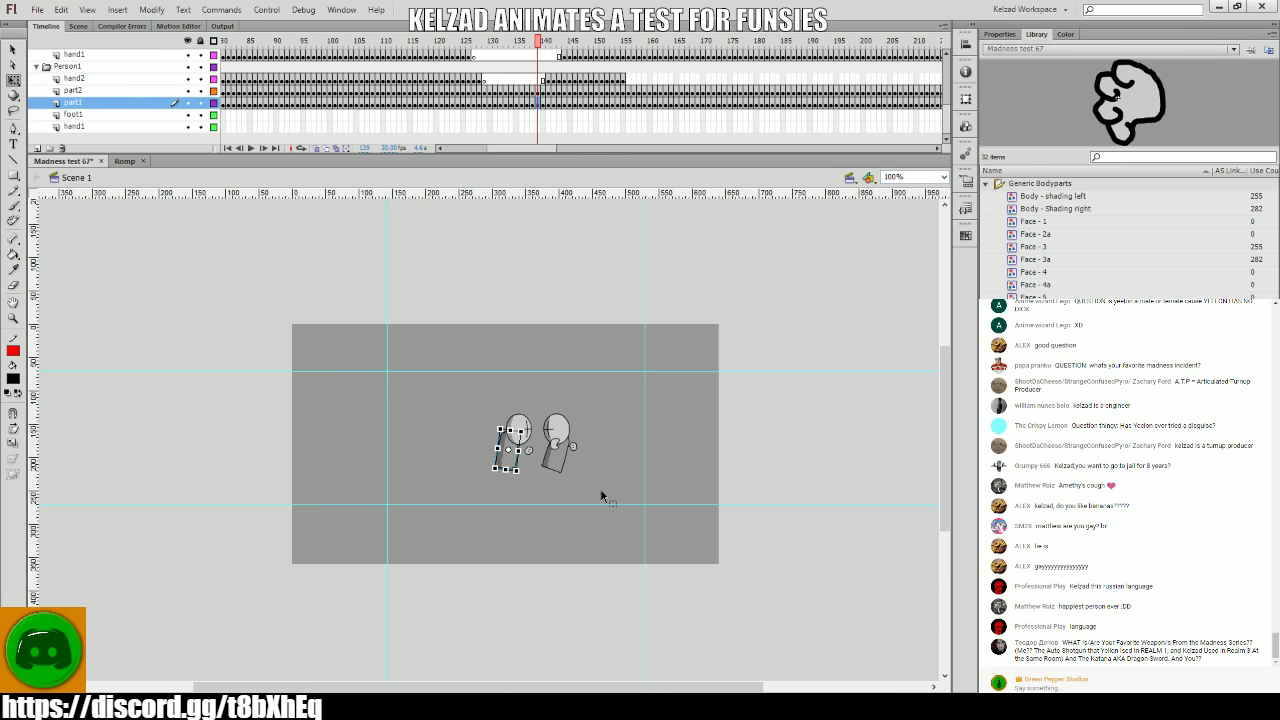
drag(564, 472, 366, 390)
key(q)
key(Return)
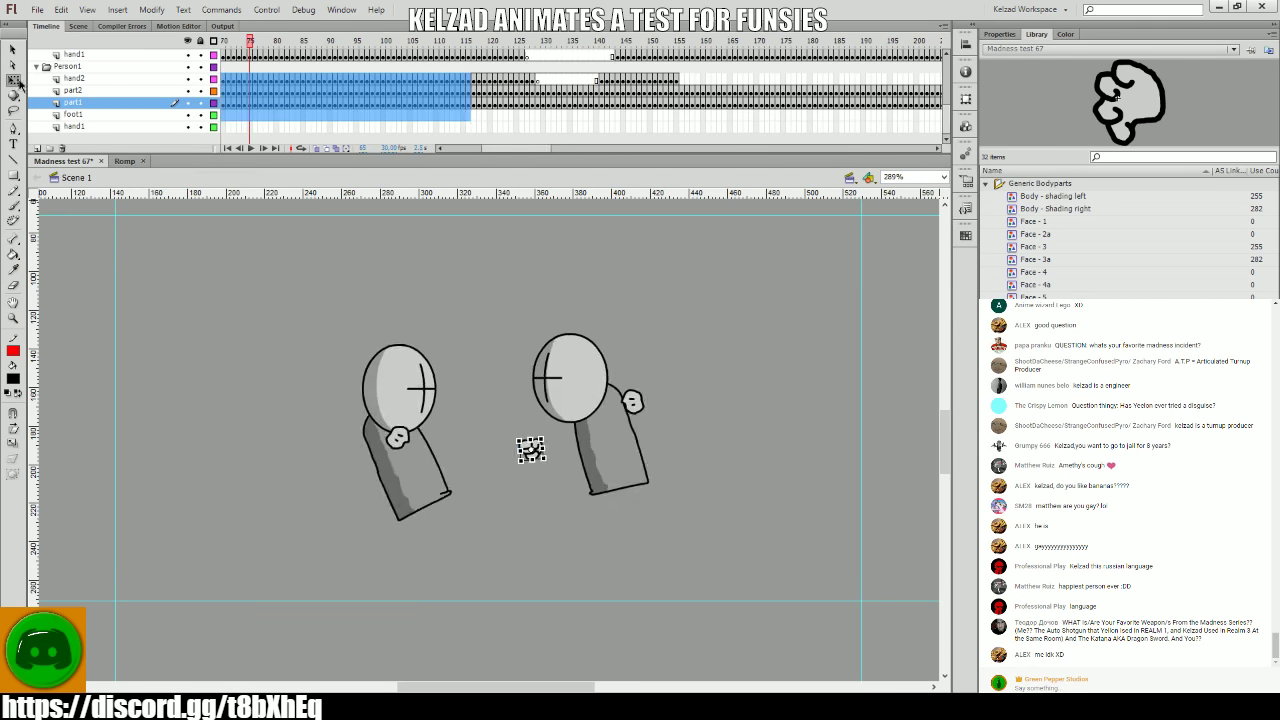
- Return to frame 1 and play back the opening with both characters enlarged to examine Person1's movement
click(110, 115)
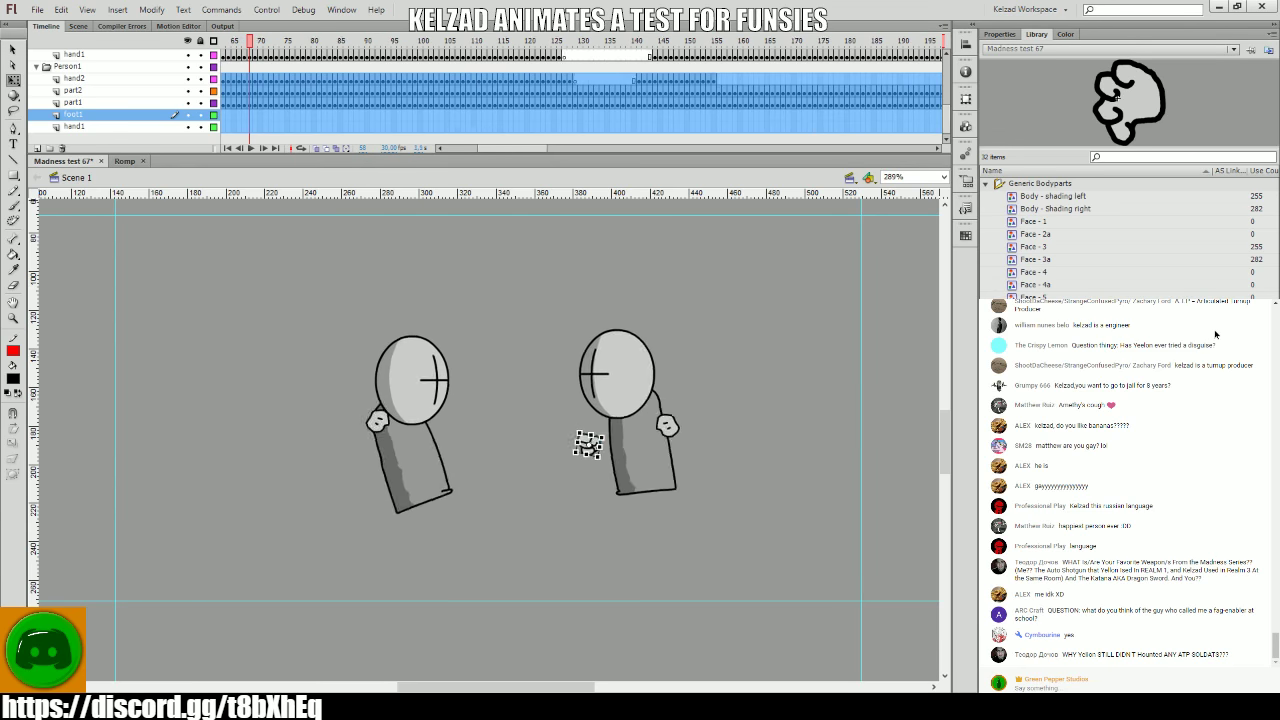
click(181, 119)
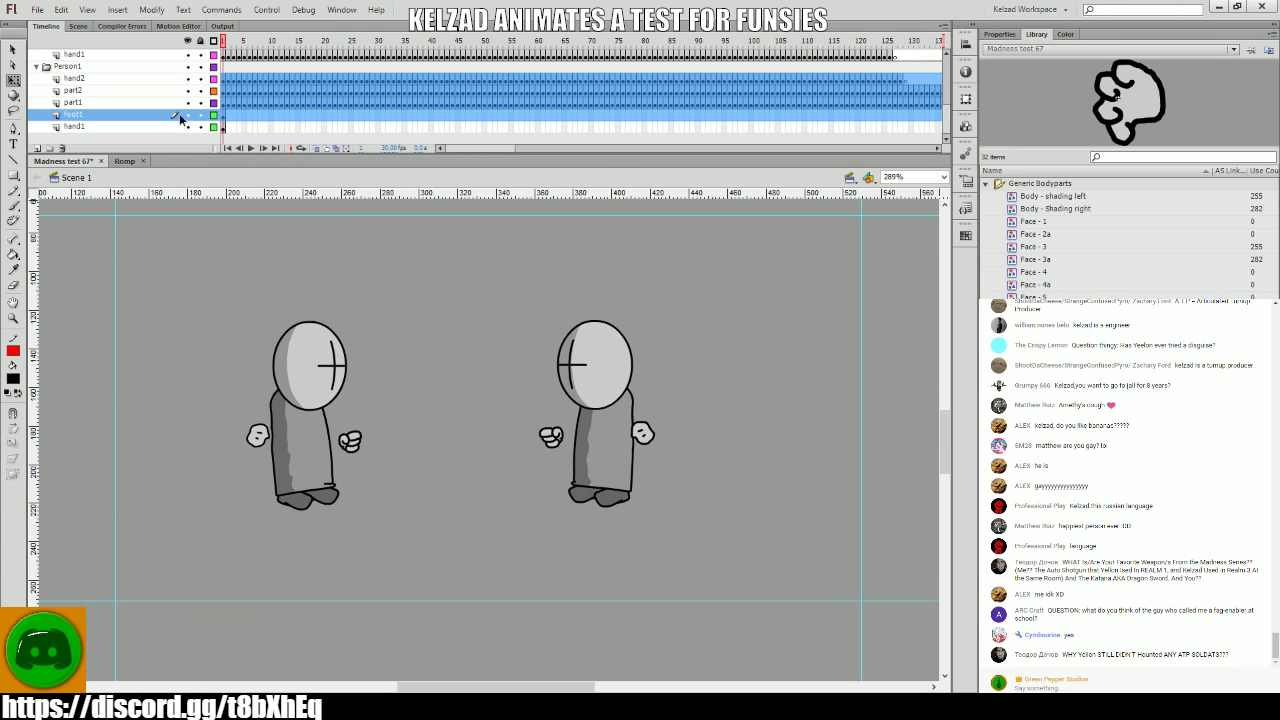
click(279, 90)
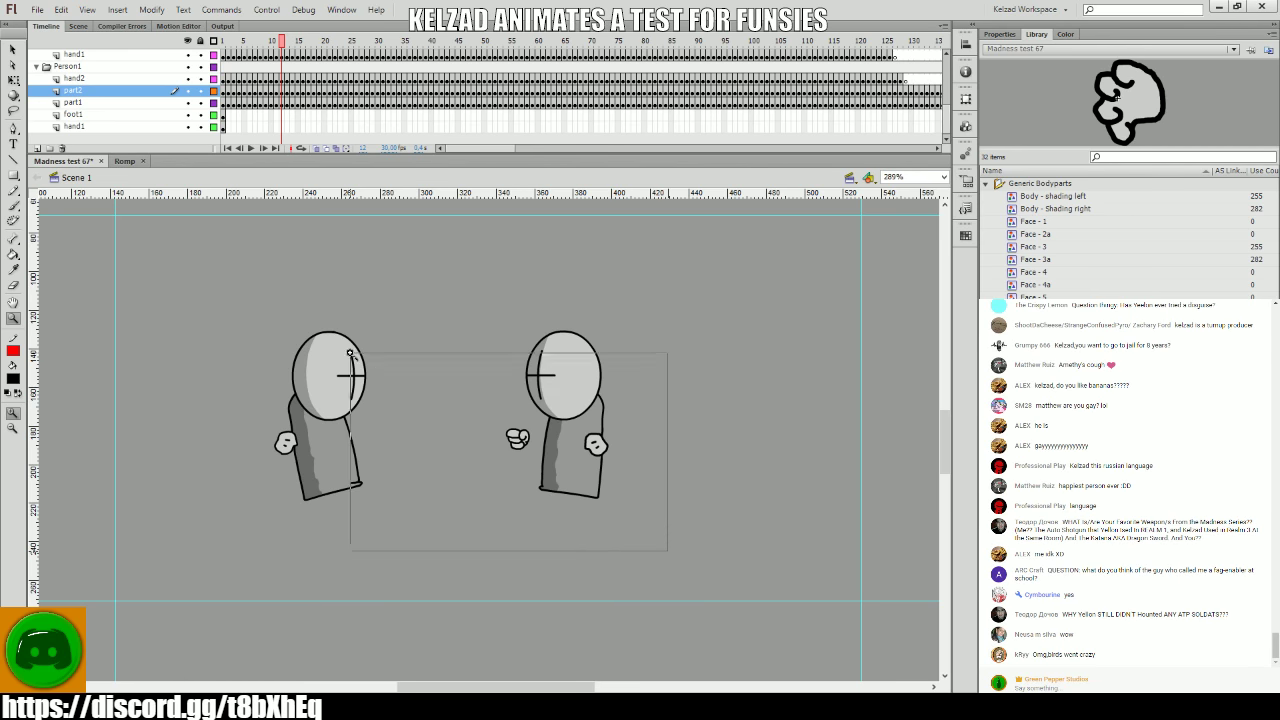
click(388, 410)
drag(311, 102, 166, 107)
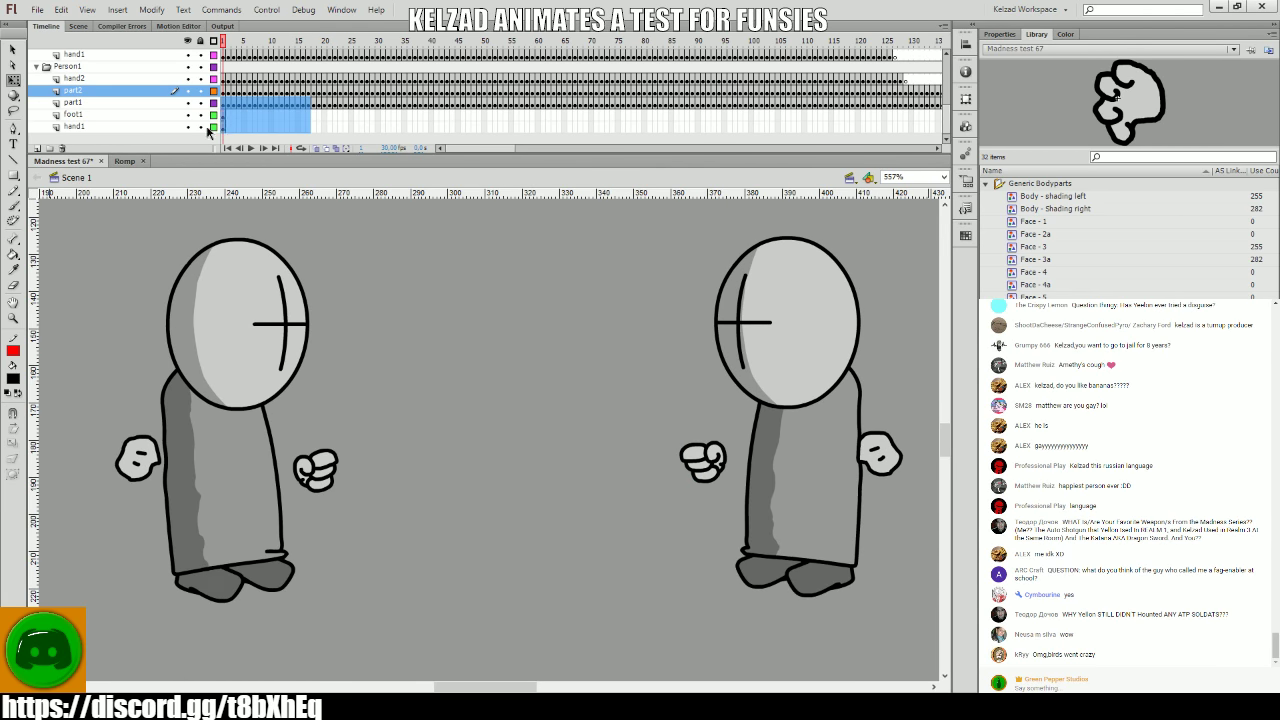
click(251, 148)
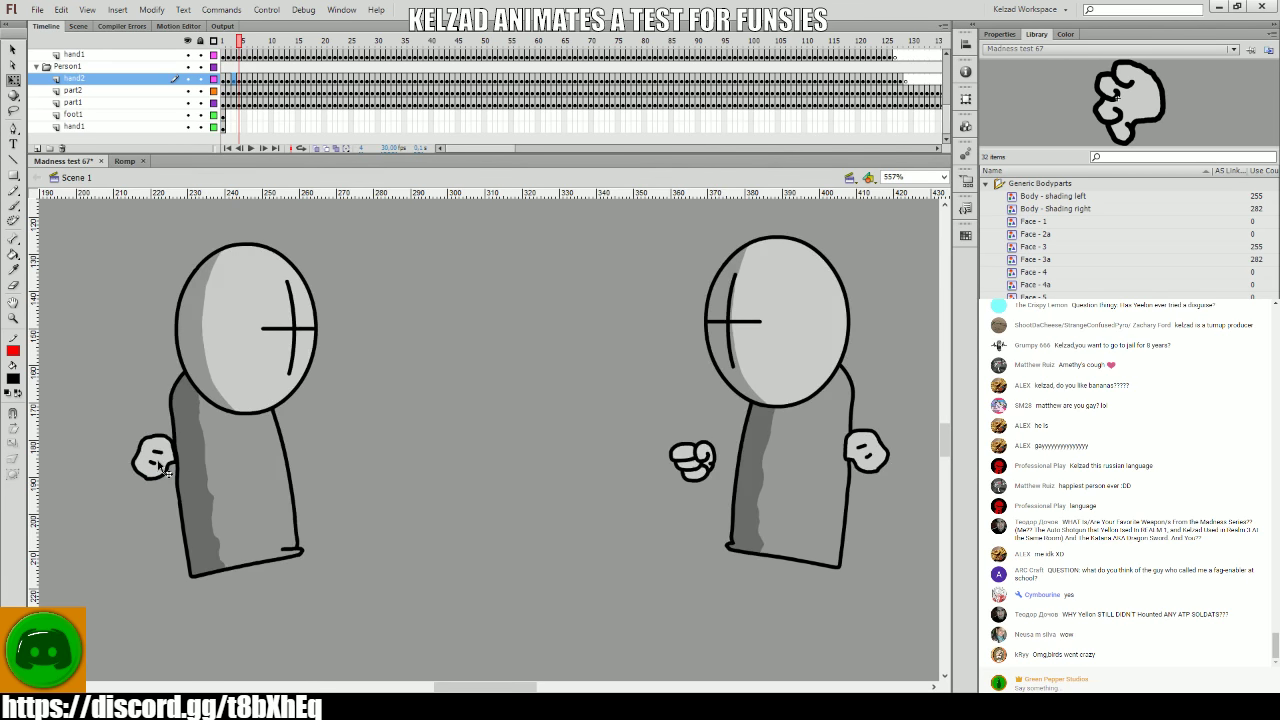
- Select Person1's back hand on the hand2 layer and compare its placement across frames 4 to 6
click(161, 463)
key(Return)
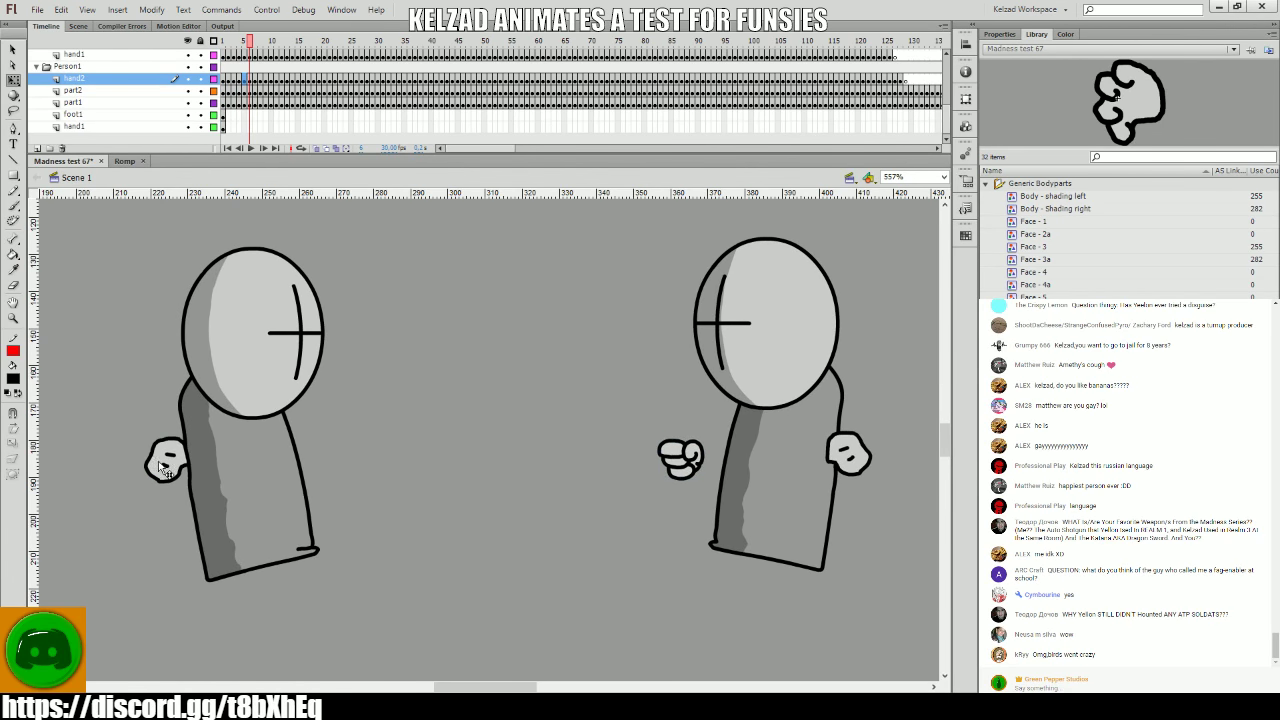
key(Return)
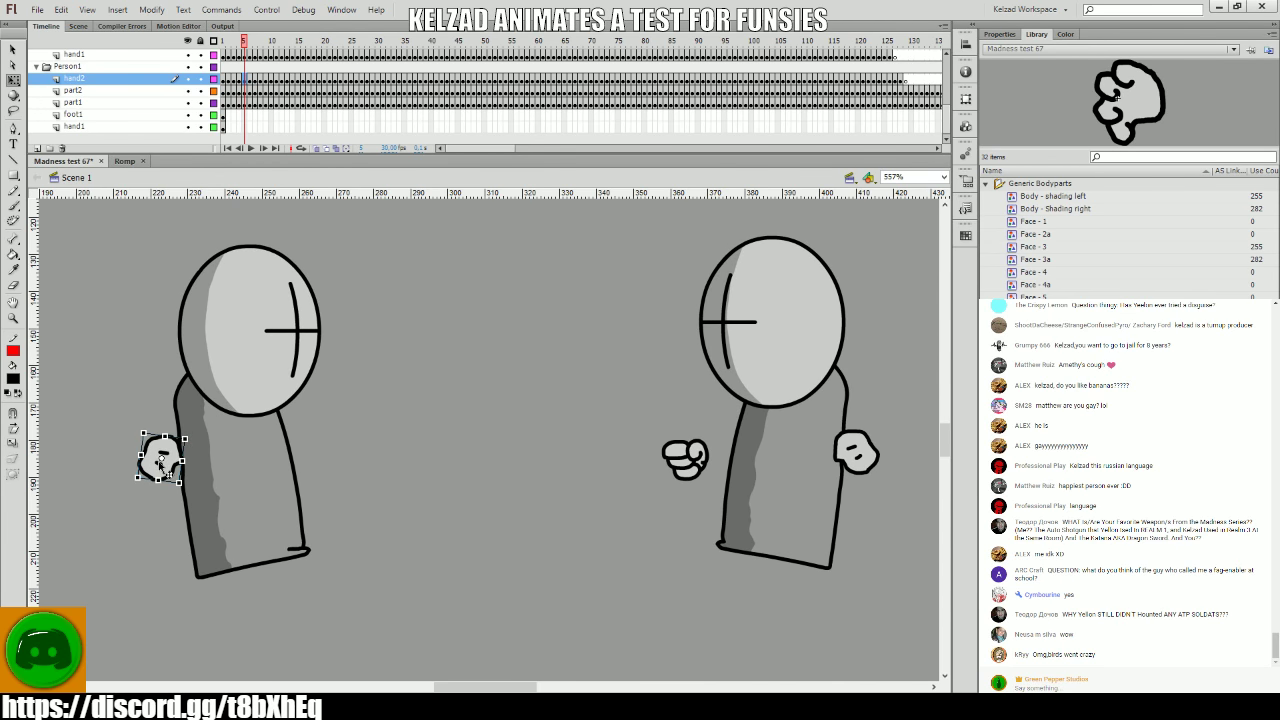
key(Return)
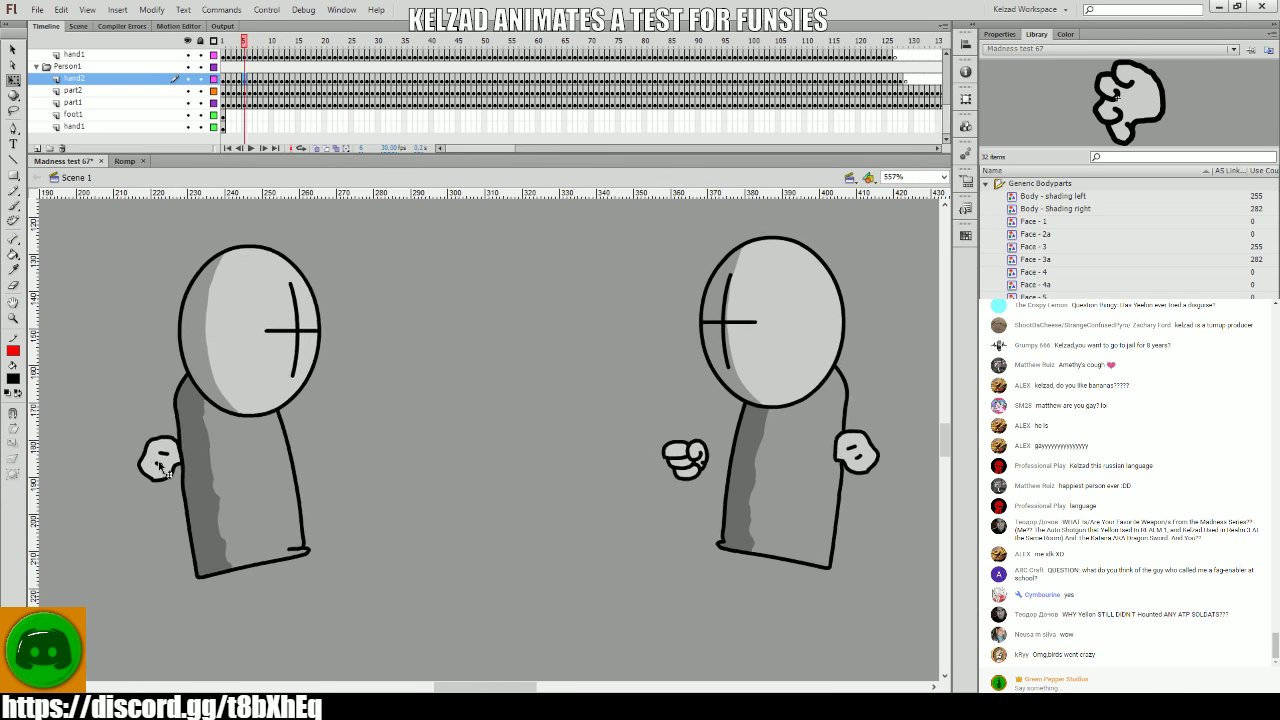
- Play back the opening and replay the stretch around frames 13 to 22 to review Person1's back hand movement
click(164, 466)
key(Return)
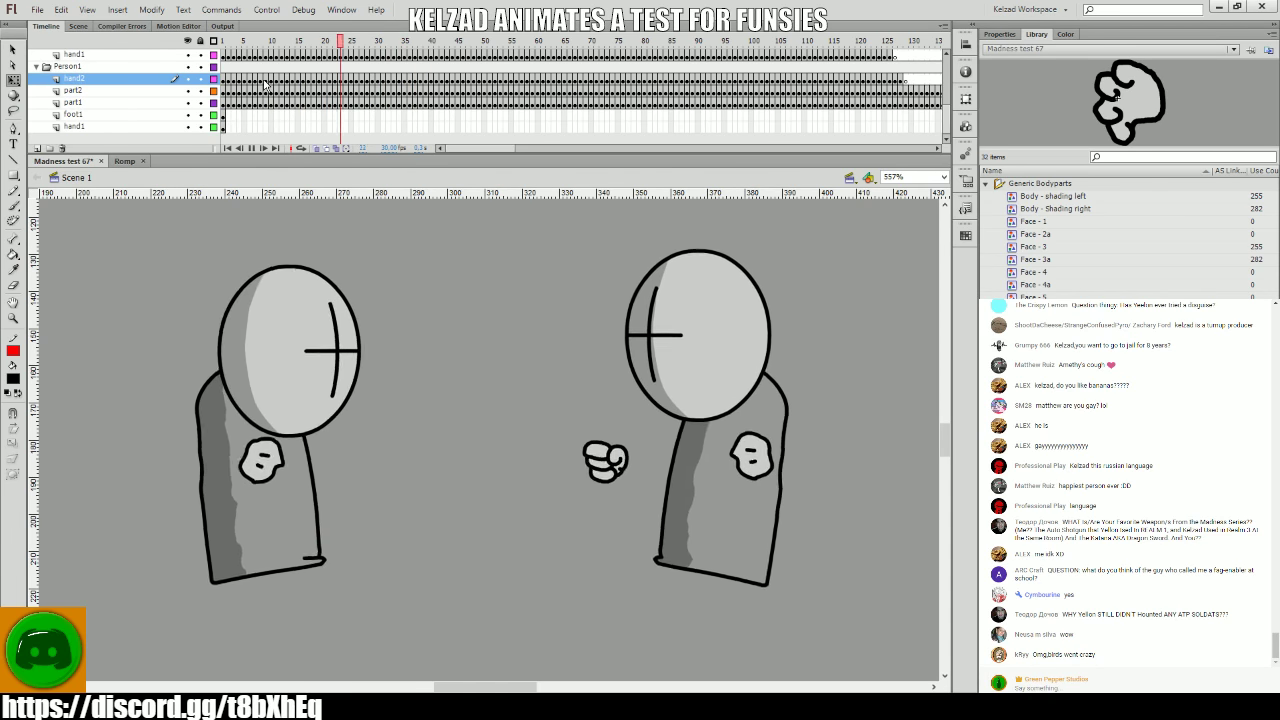
drag(287, 79, 327, 92)
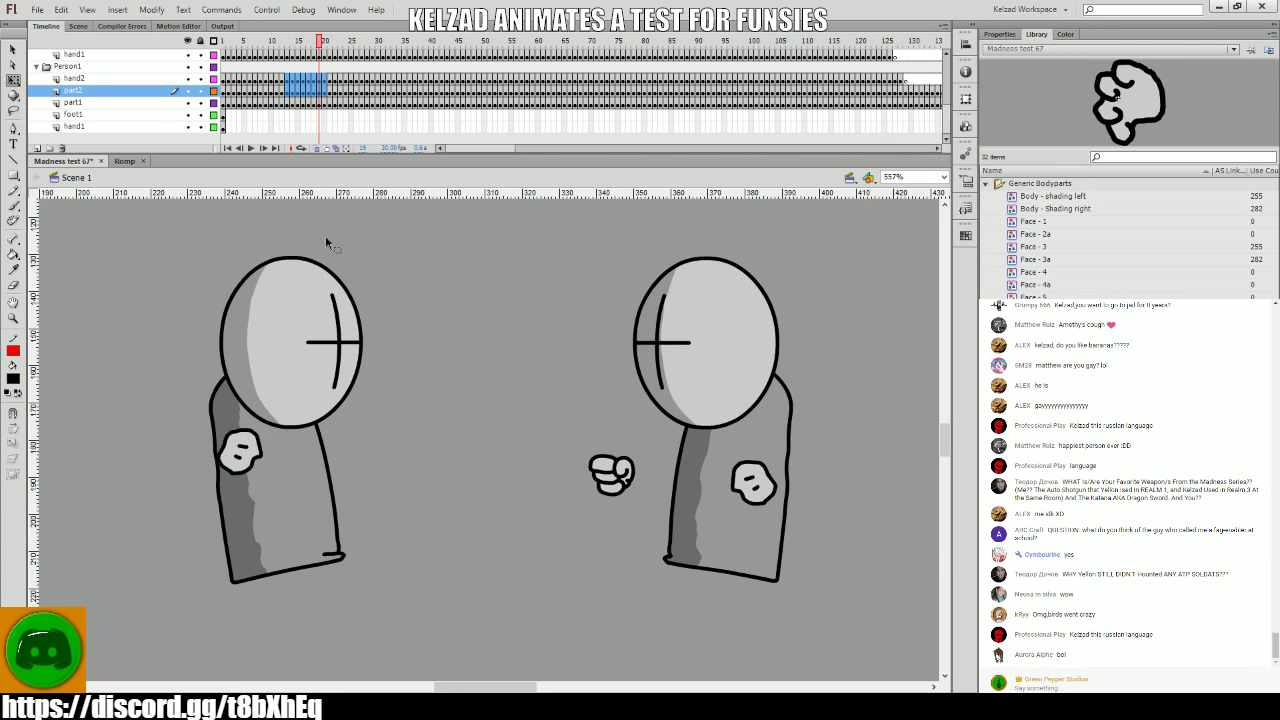
click(307, 341)
key(Return)
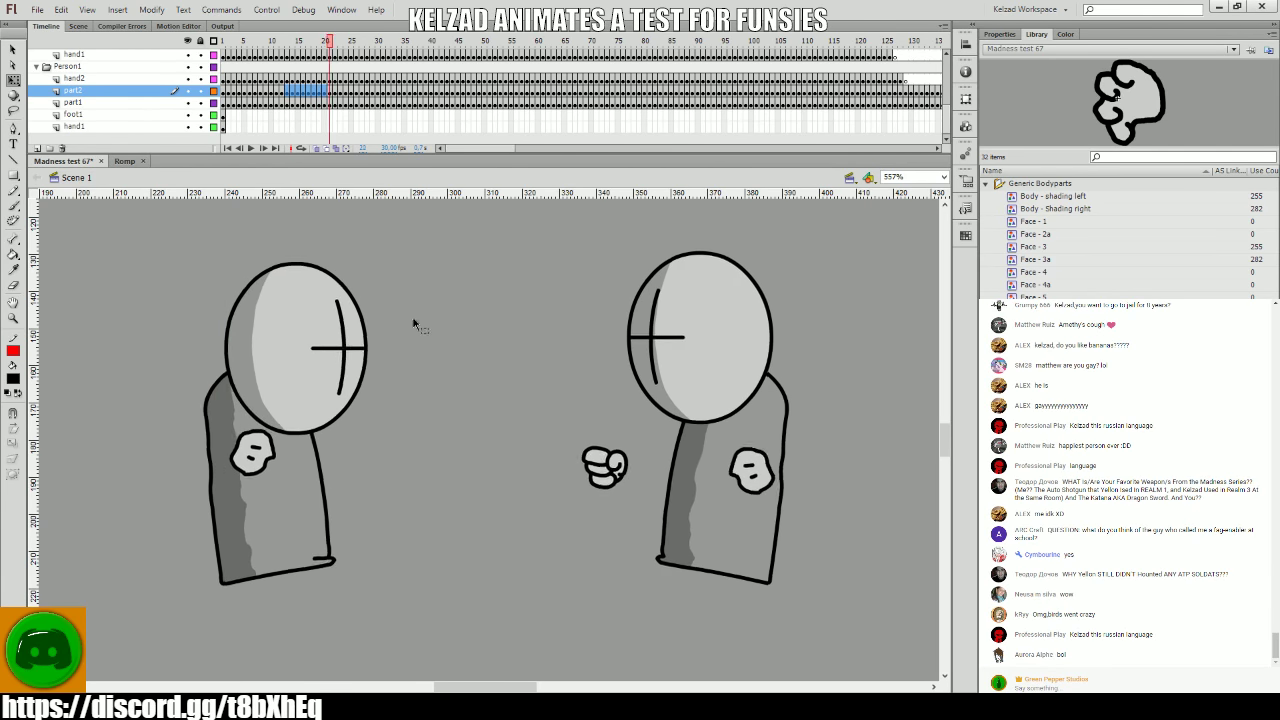
key(Return)
key(Return)
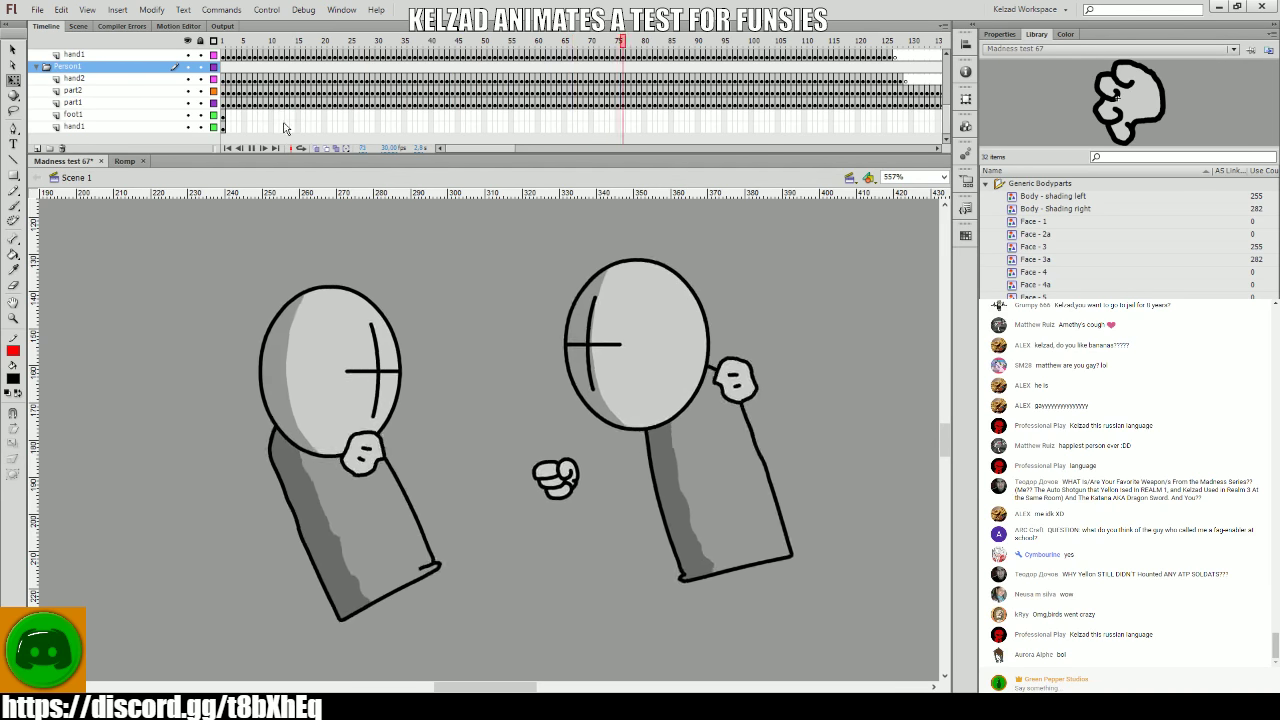
- Review the action from about frame 70 to frame 95, checking Person1's back hand at frame 88
drag(592, 119, 630, 117)
shift+click(641, 102)
key(Return)
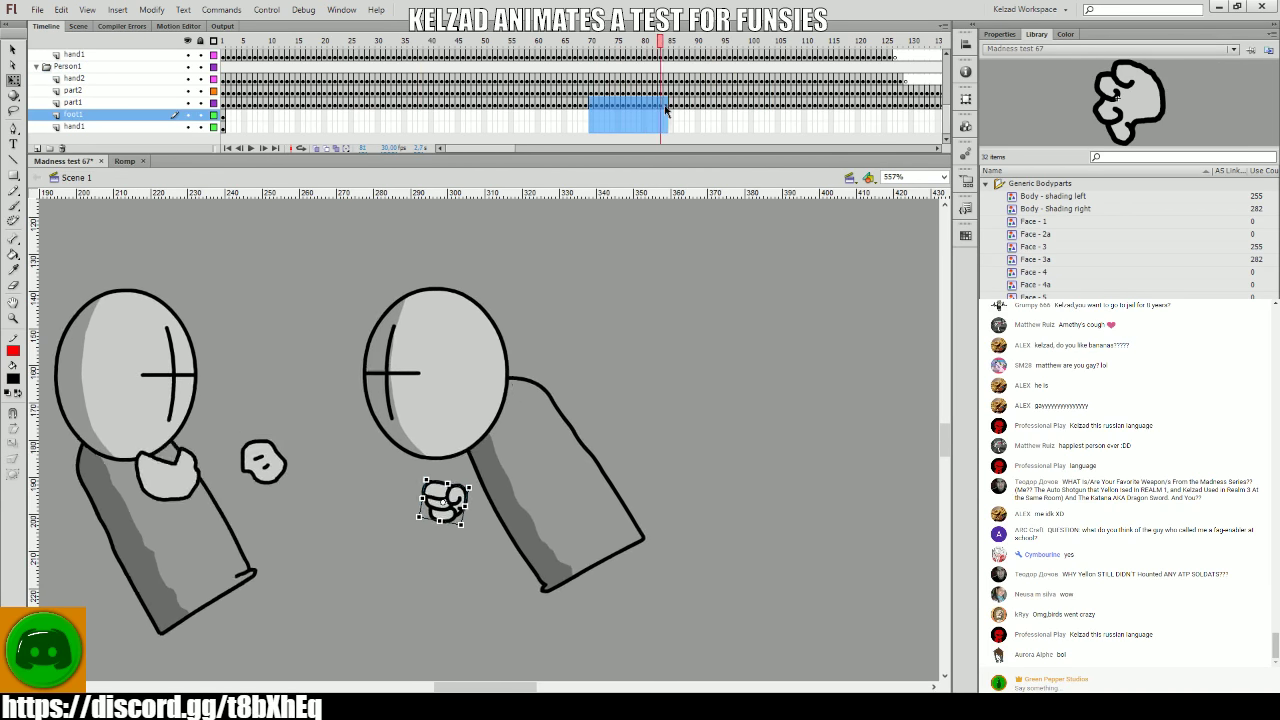
click(178, 485)
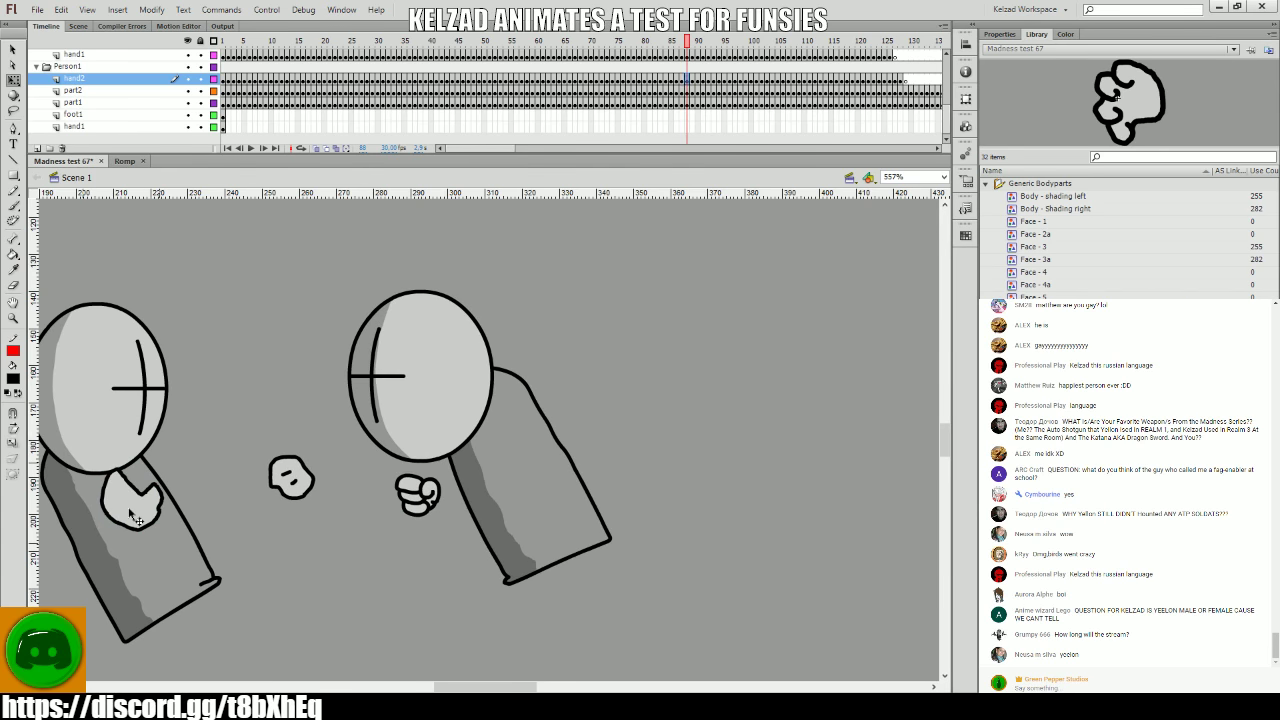
click(130, 516)
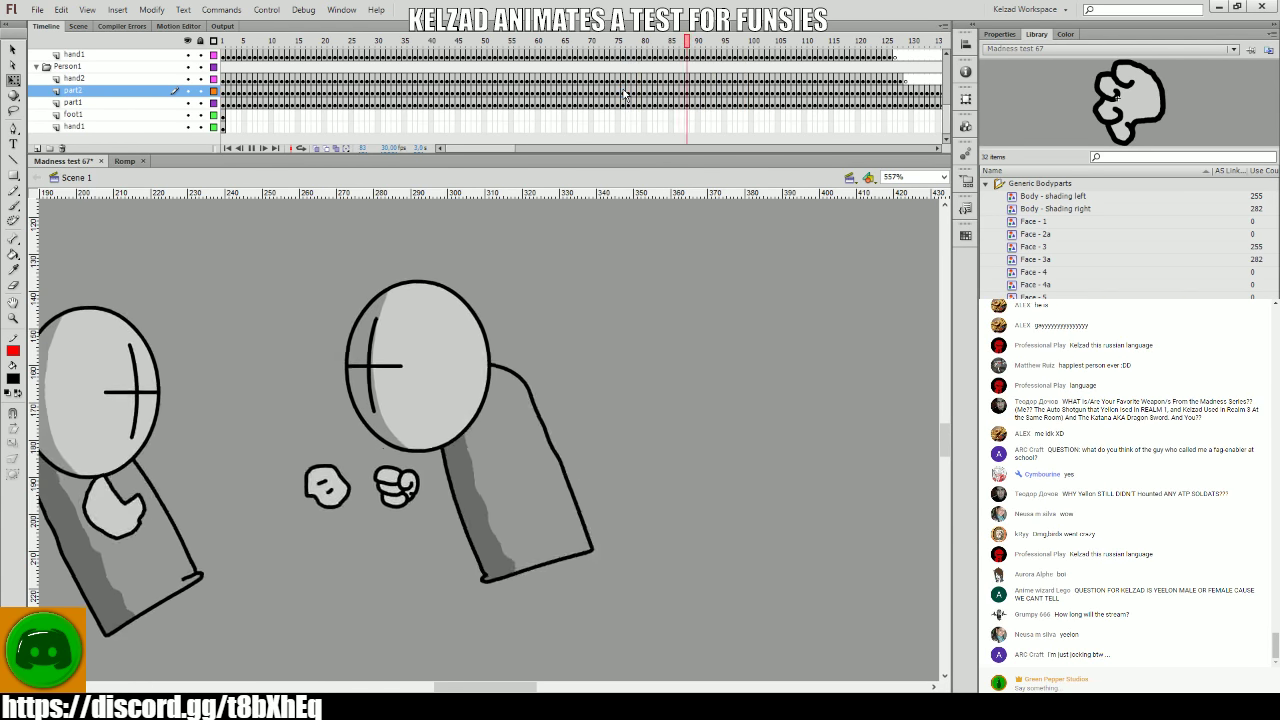
click(590, 91)
drag(691, 93, 710, 93)
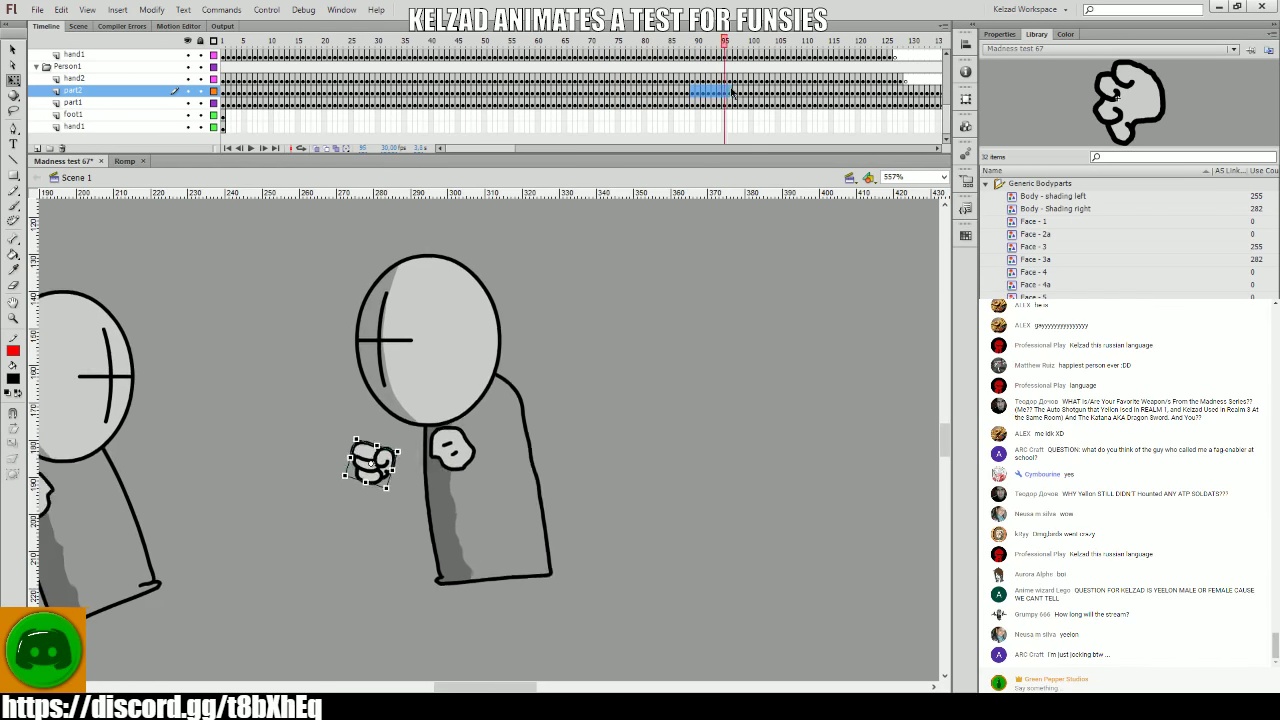
- Compare Person1's back hand on the hand2 layer across frames 88 to 91, and replay the action leading into them
click(701, 95)
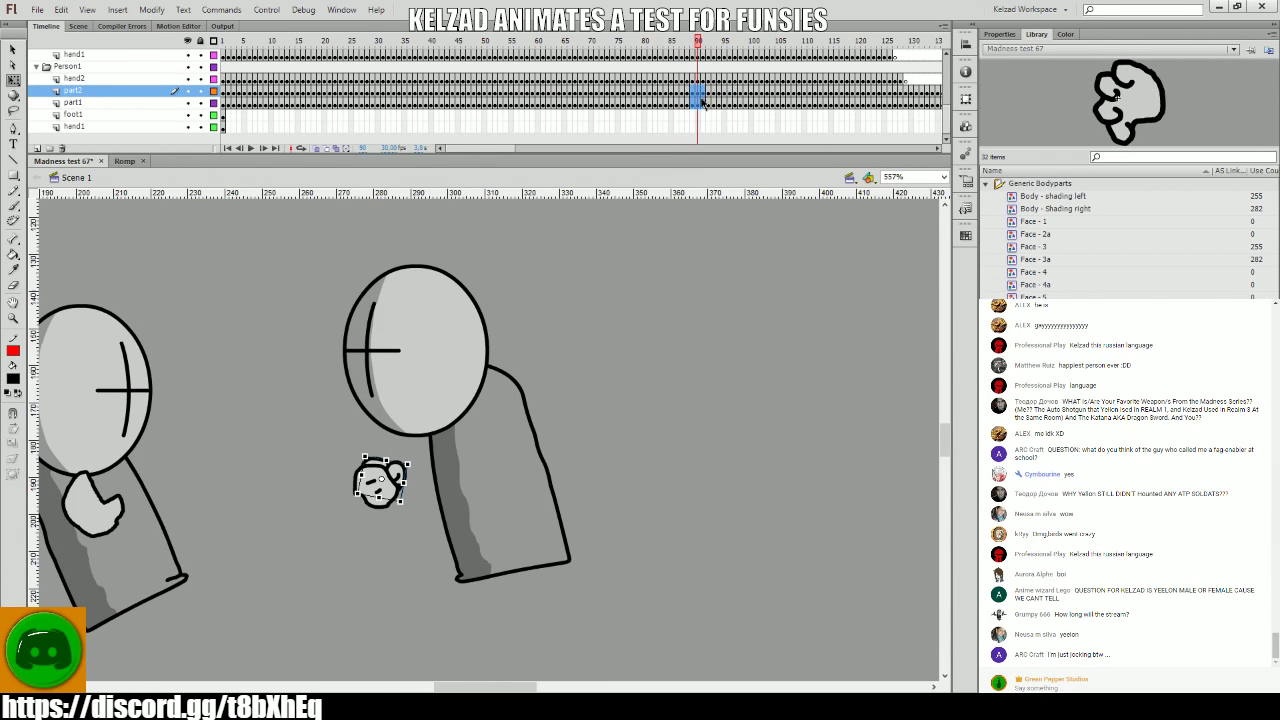
key(comma)
key(period)
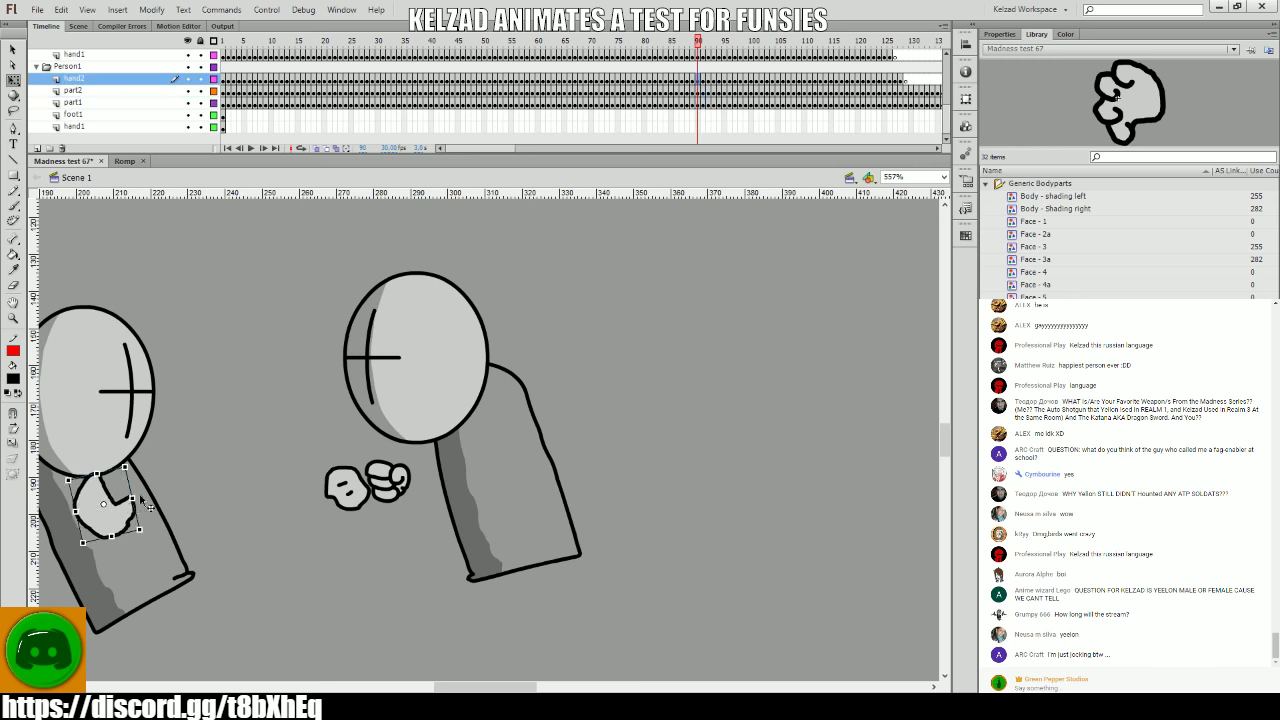
key(period)
click(137, 520)
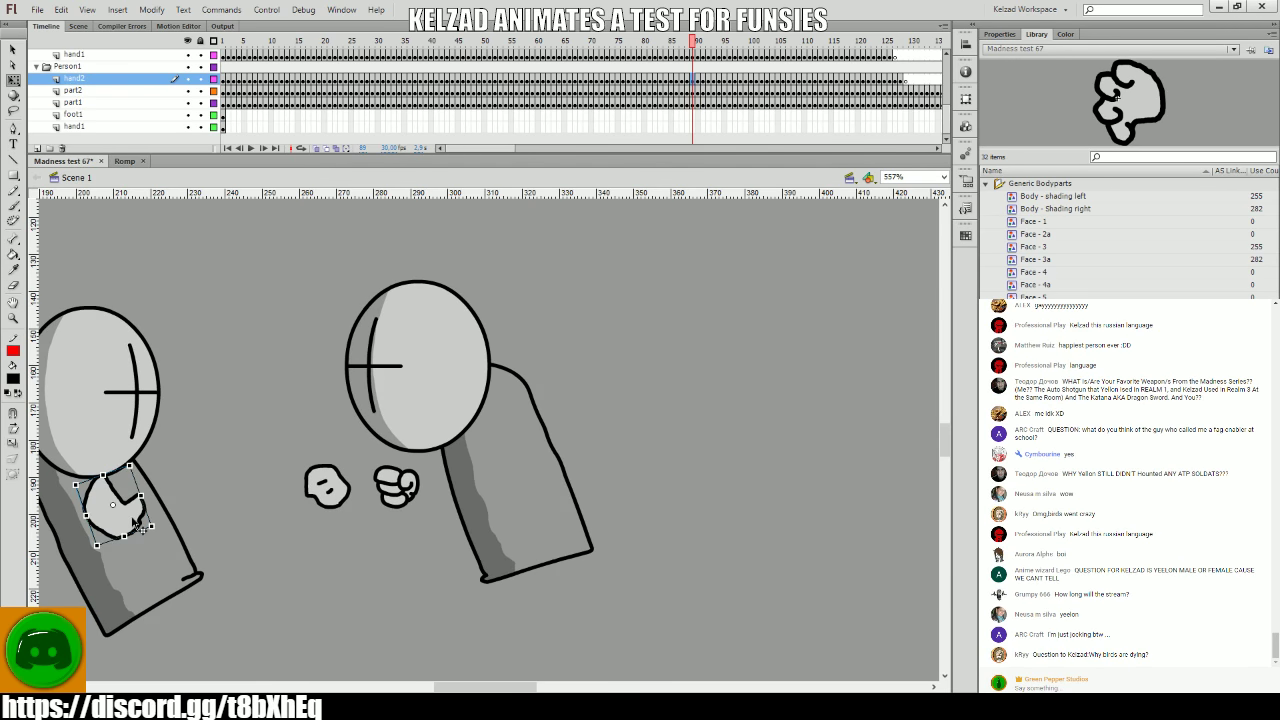
key(period)
key(period)
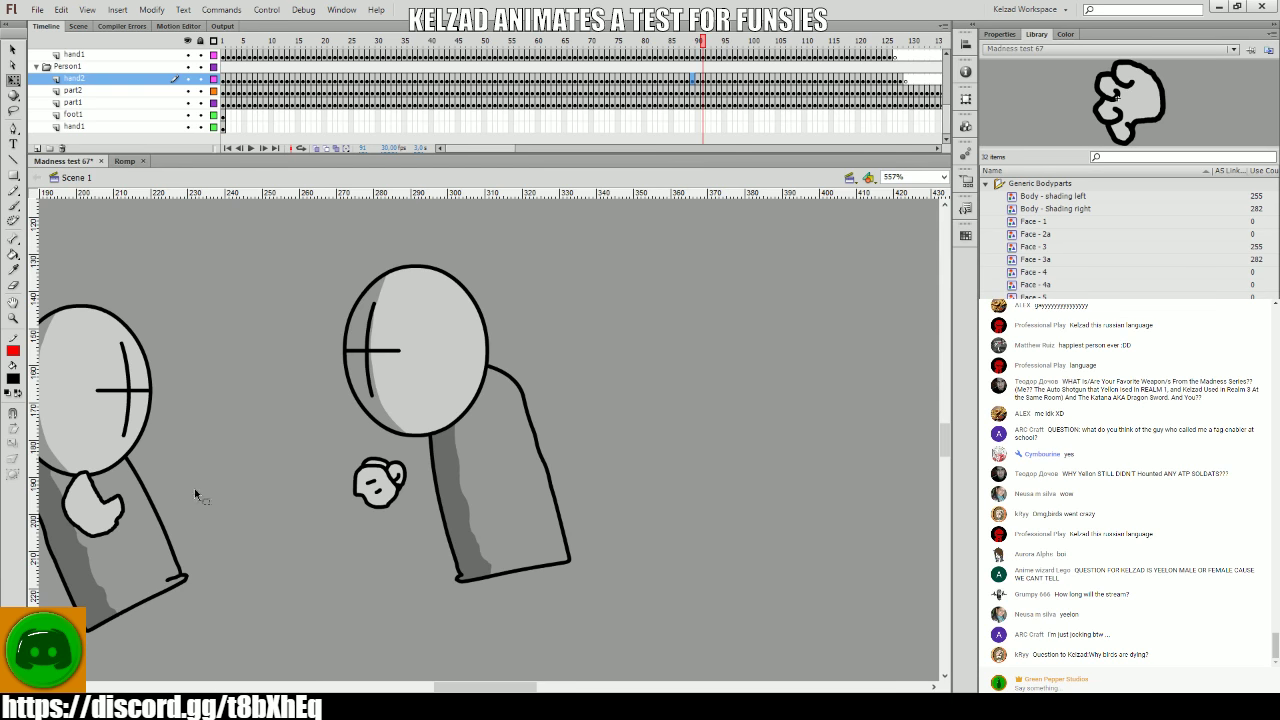
click(654, 91)
key(Return)
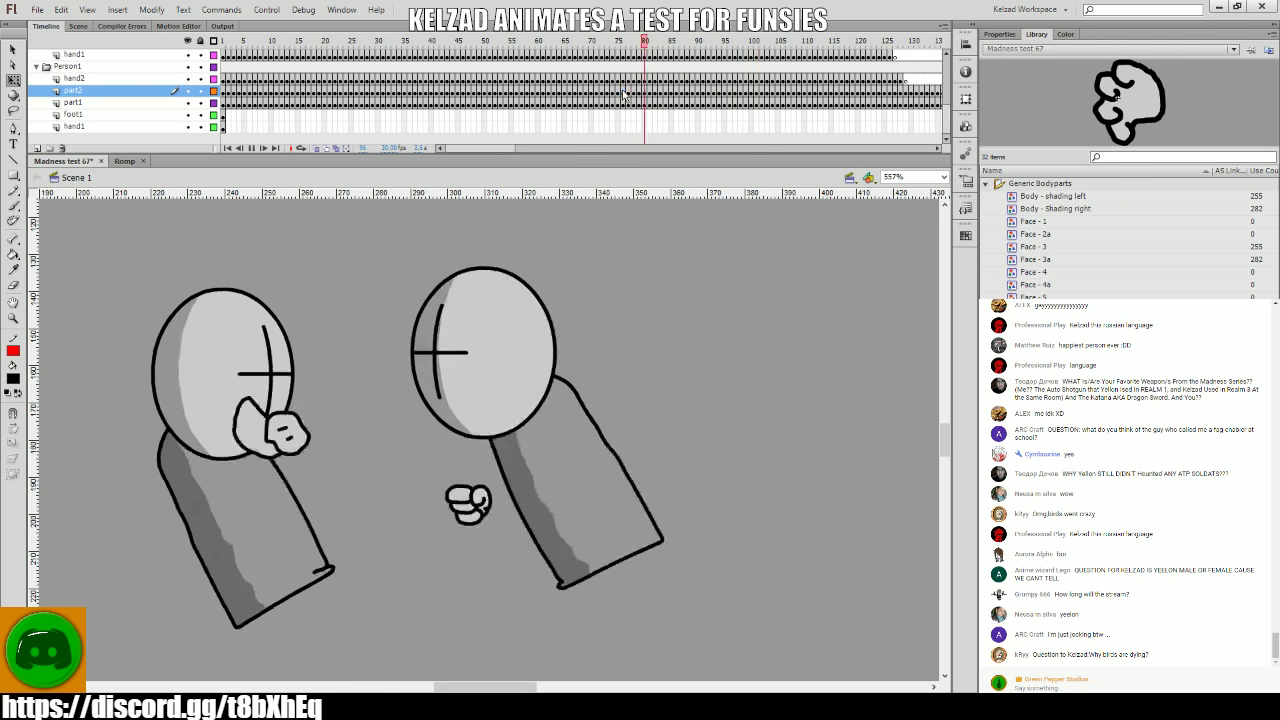
click(655, 66)
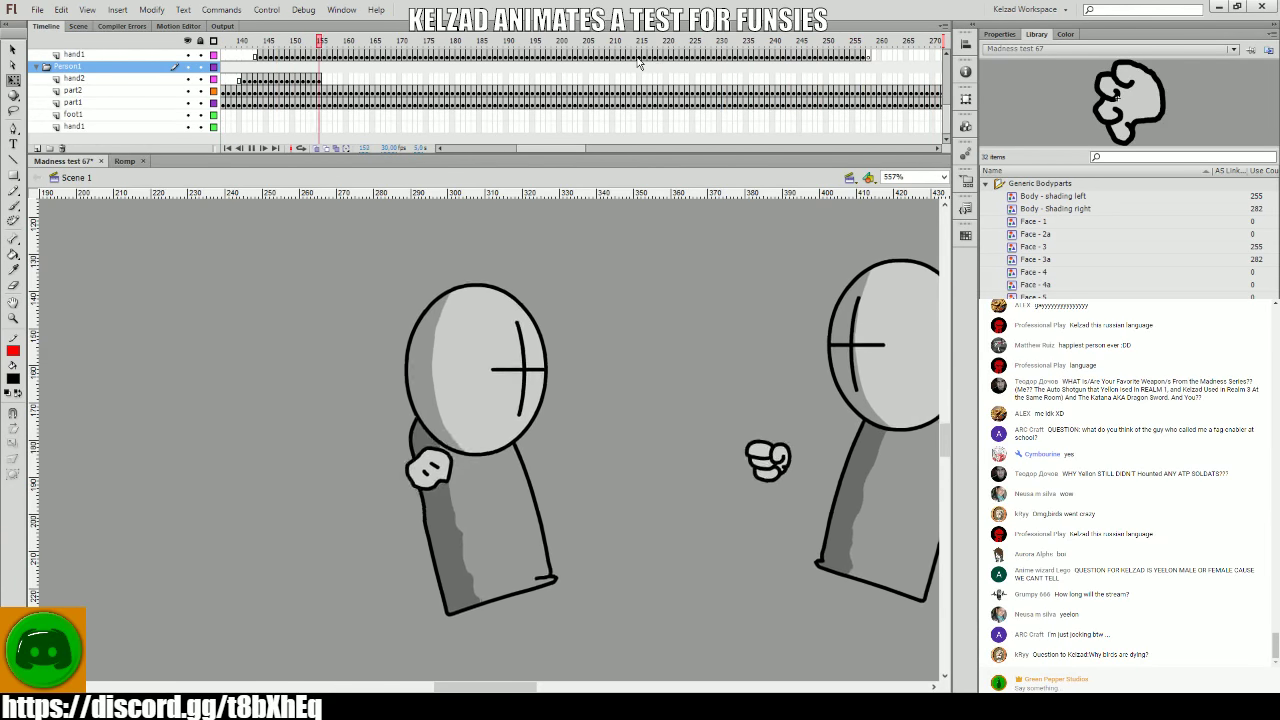
- Inspect Person1's back hand around frames 119 to 122 and at frame 155 on the hand2 layer
drag(400, 68, 489, 92)
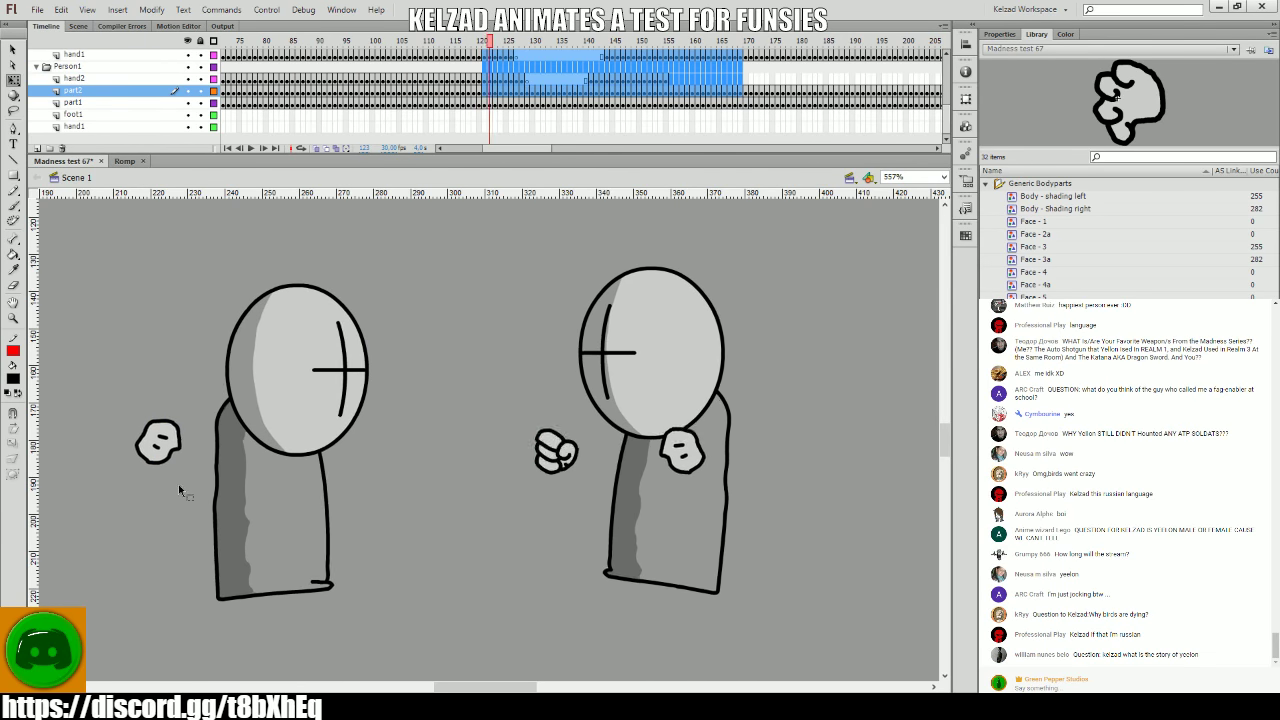
click(157, 456)
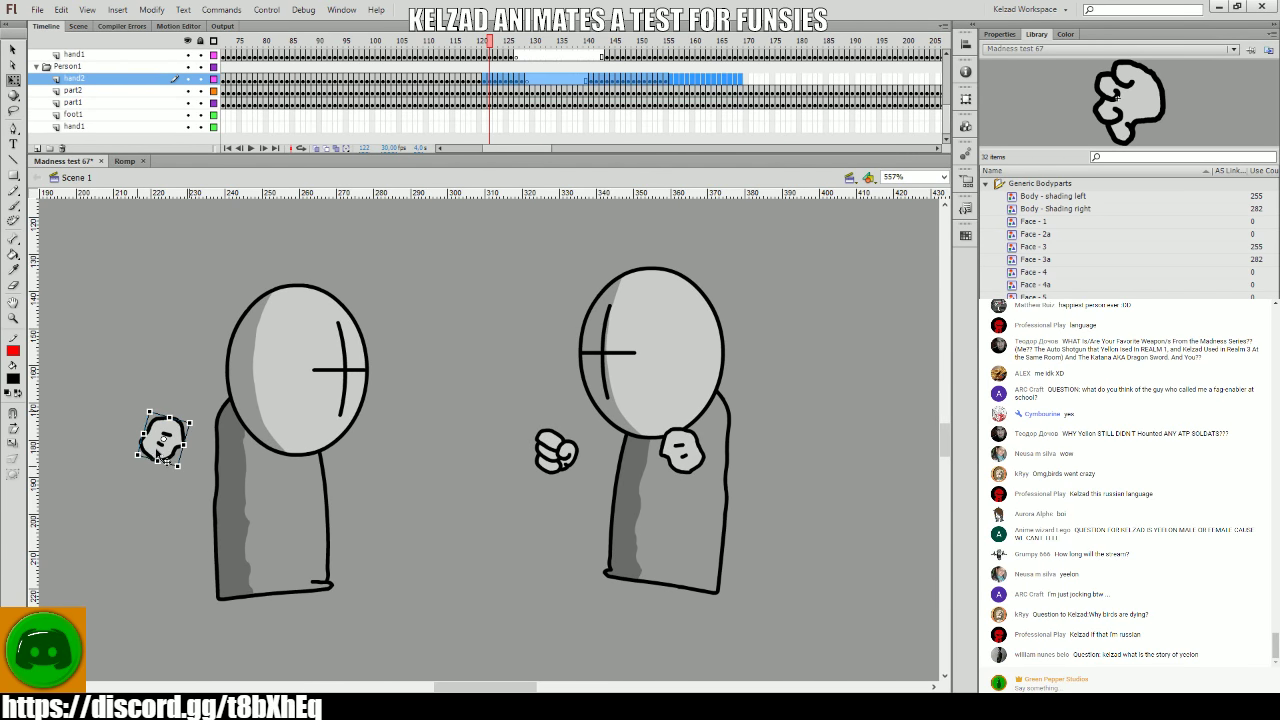
key(comma)
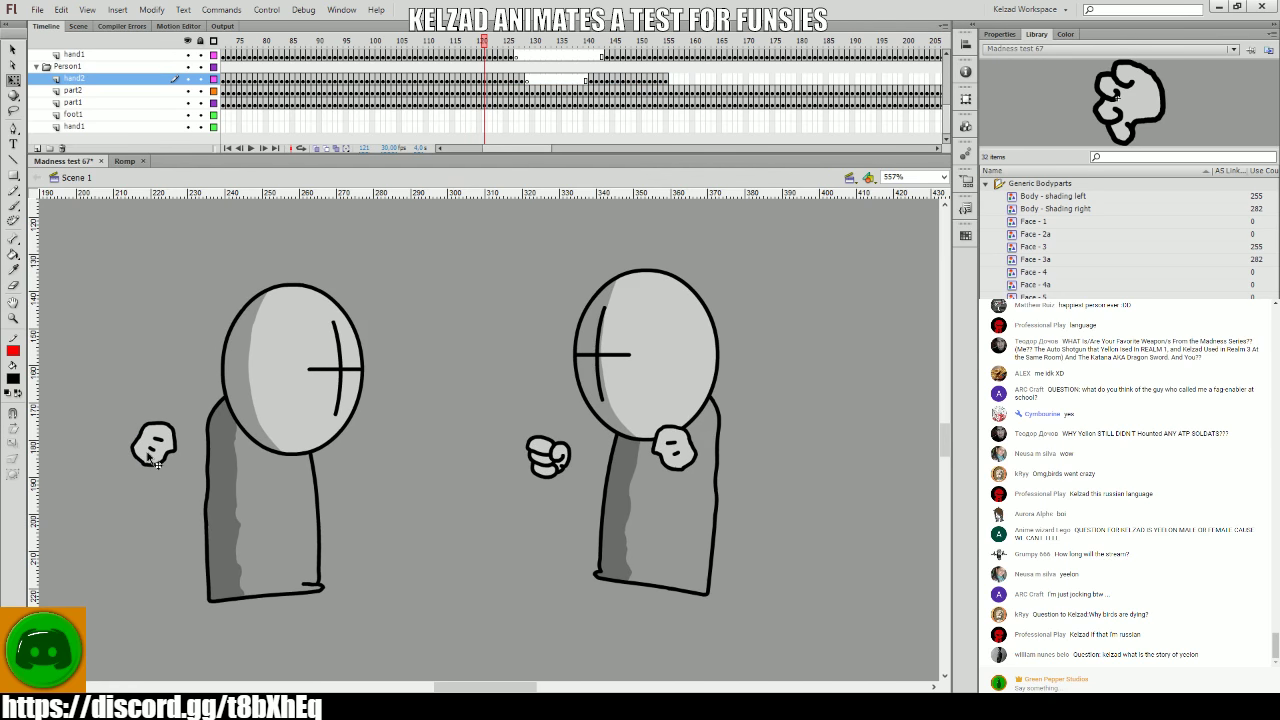
key(Return)
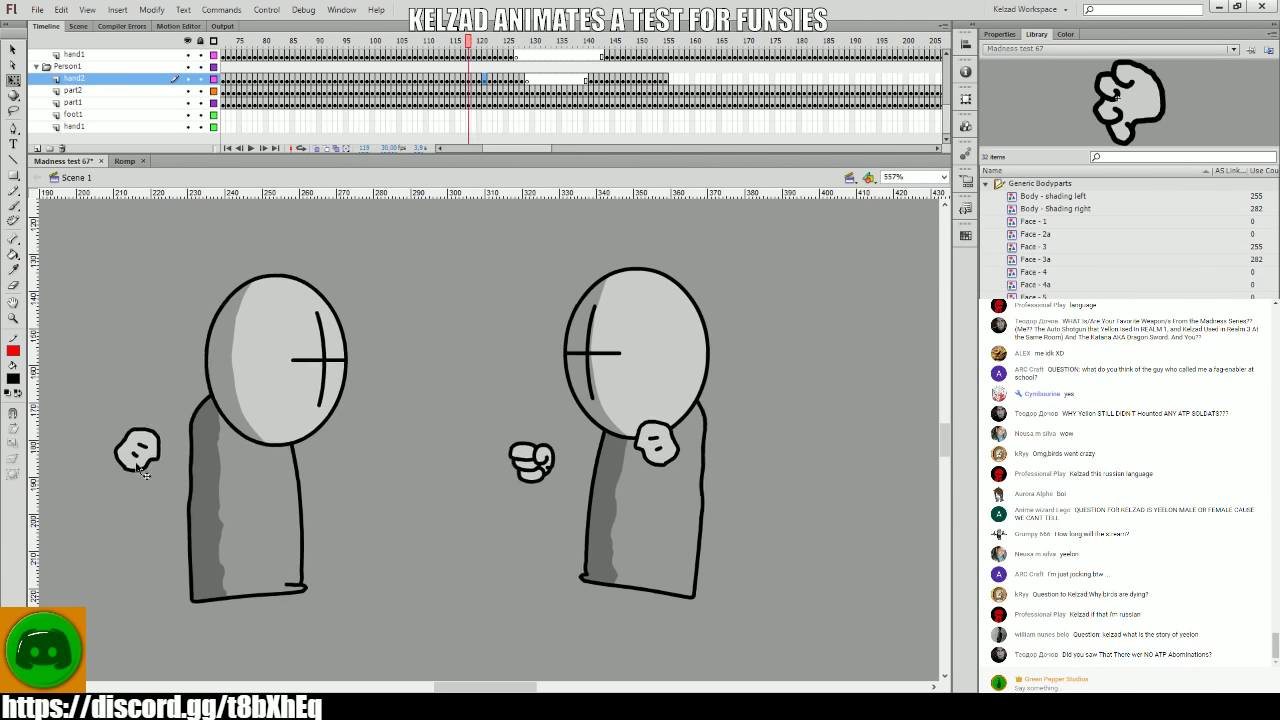
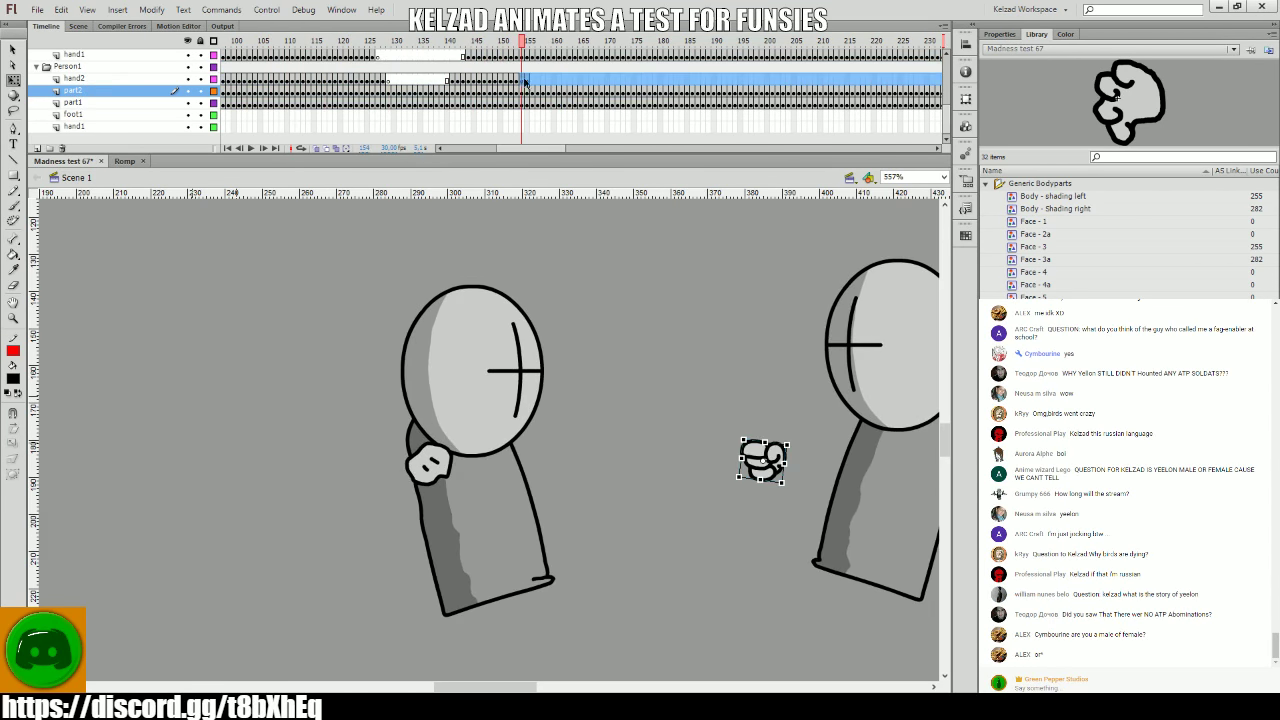
click(527, 85)
click(528, 84)
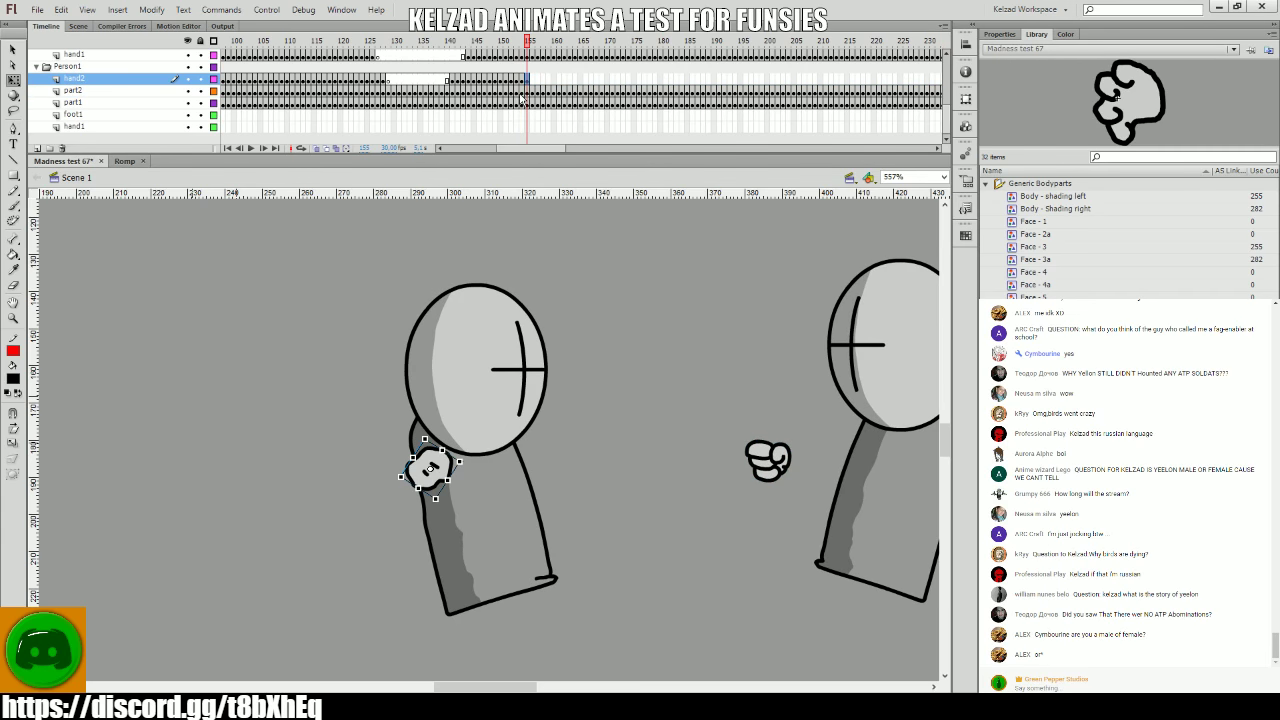
key(Return)
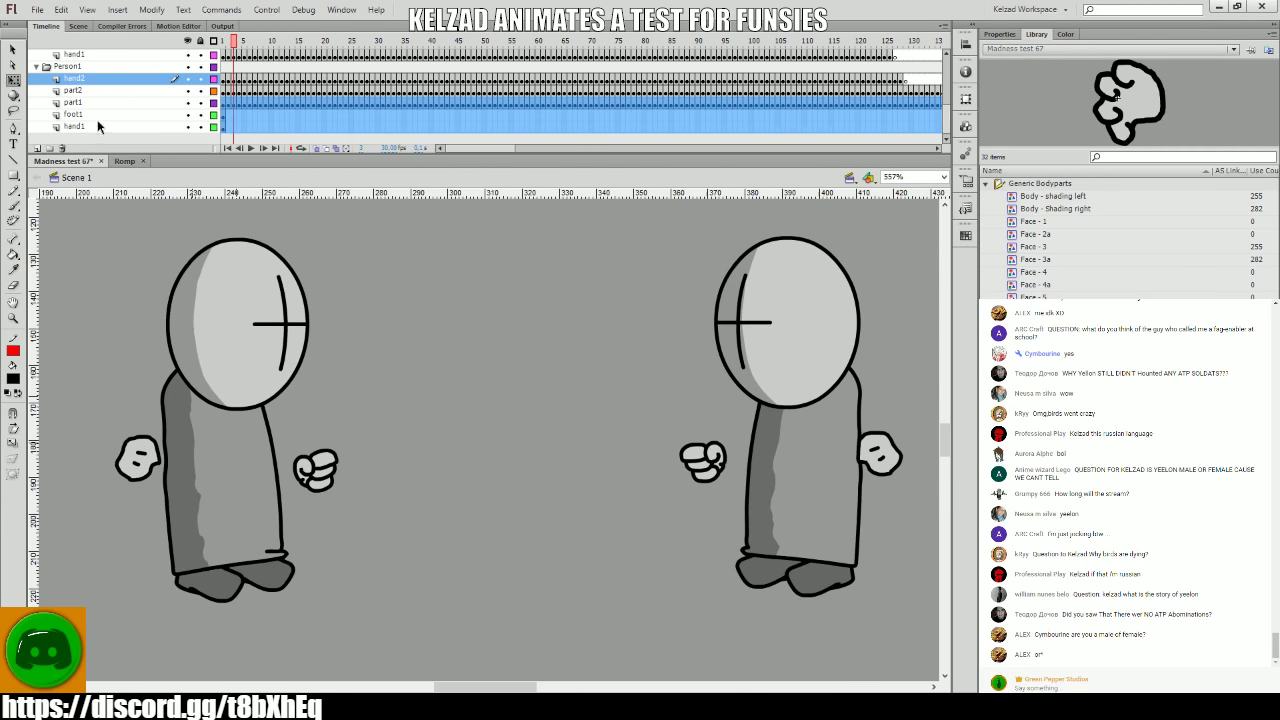
- Return to frame 1 and select Person1's front hand on the hand1 layer, with the view enlarged to 764%
click(97, 119)
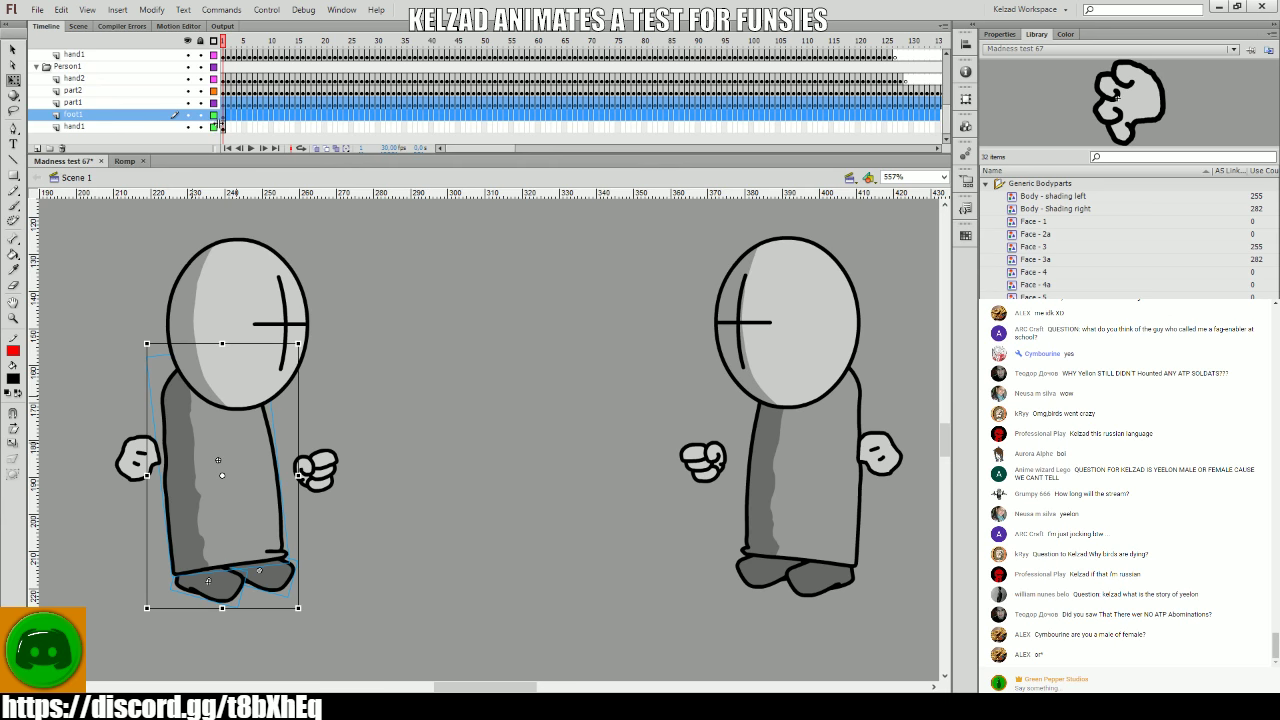
click(223, 127)
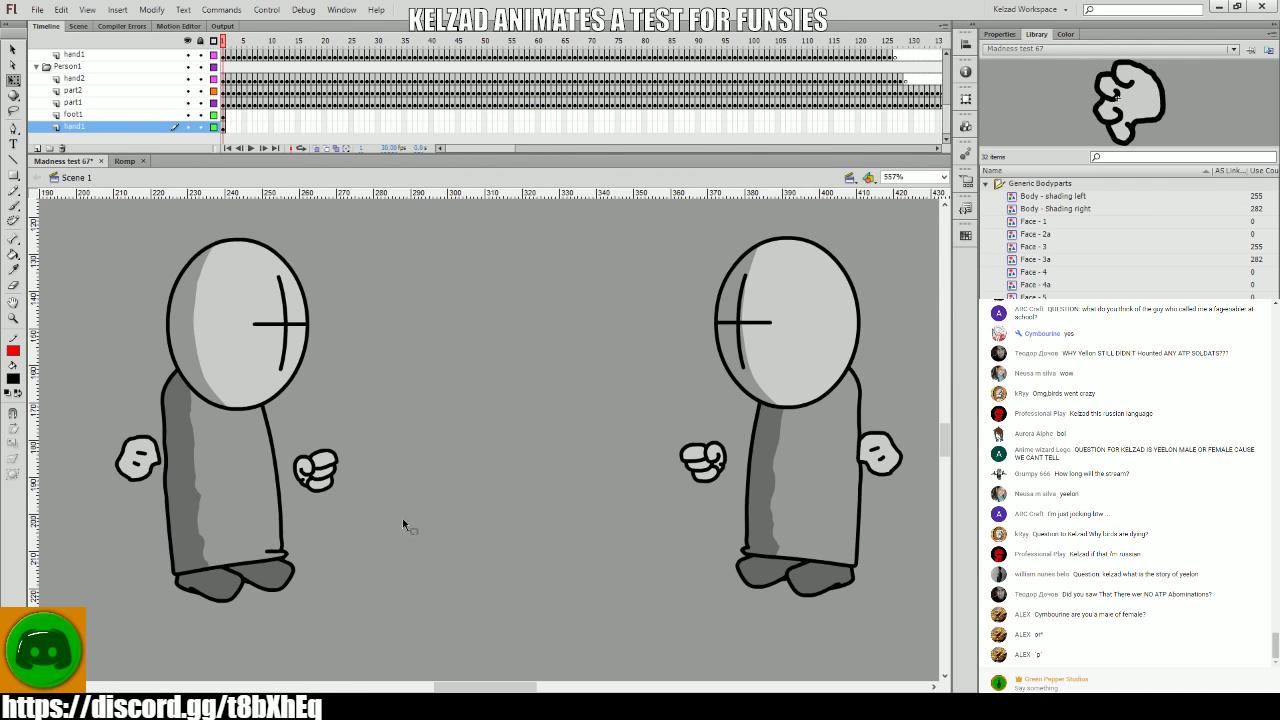
key(z)
click(318, 409)
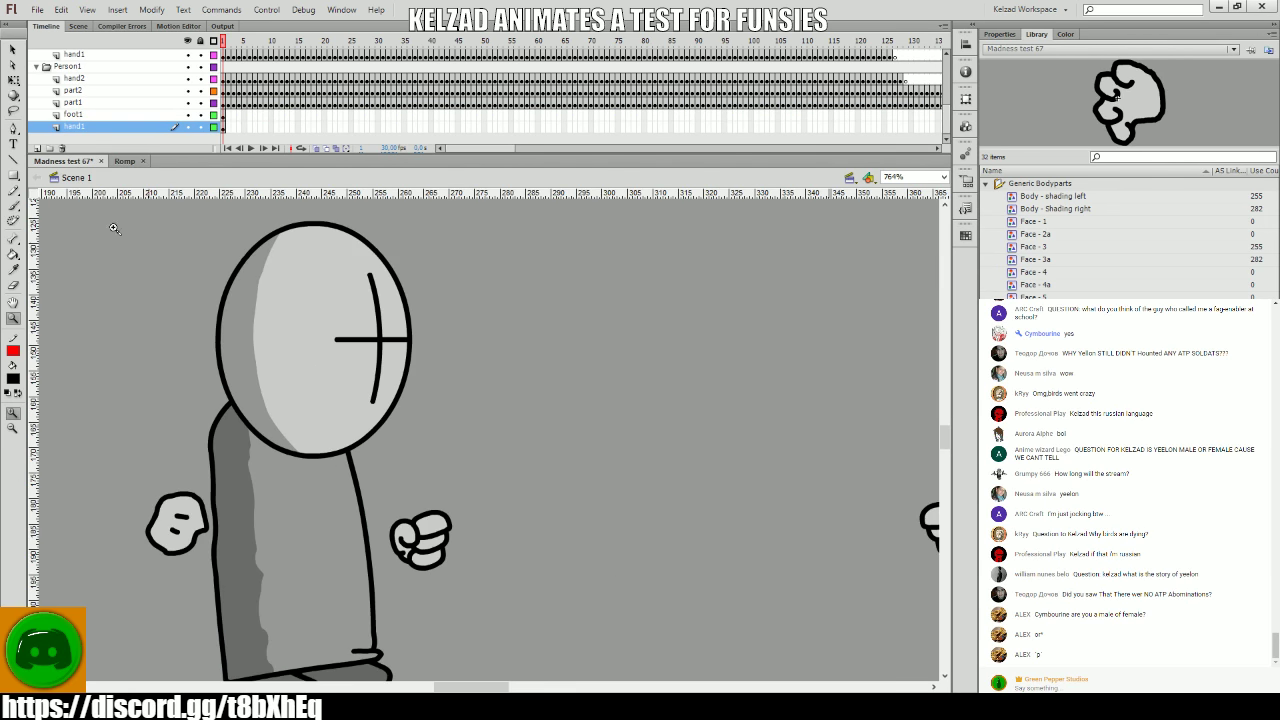
key(q)
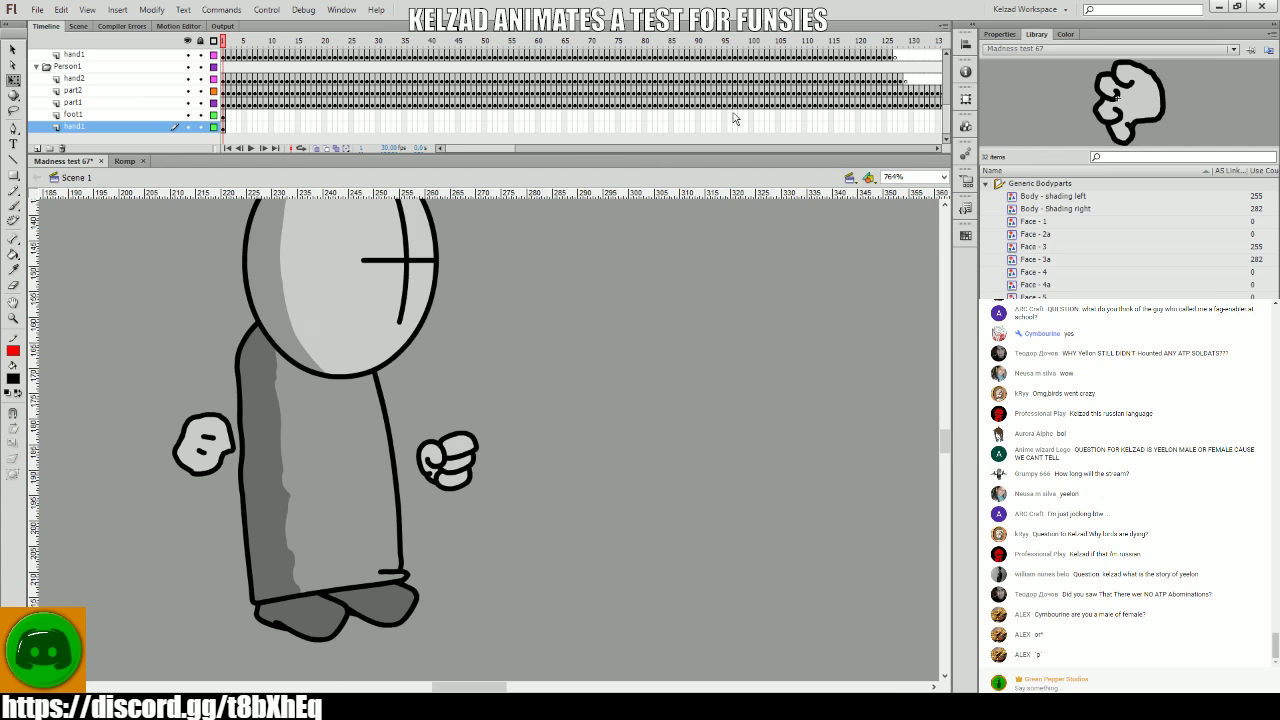
drag(733, 119, 492, 82)
key(Return)
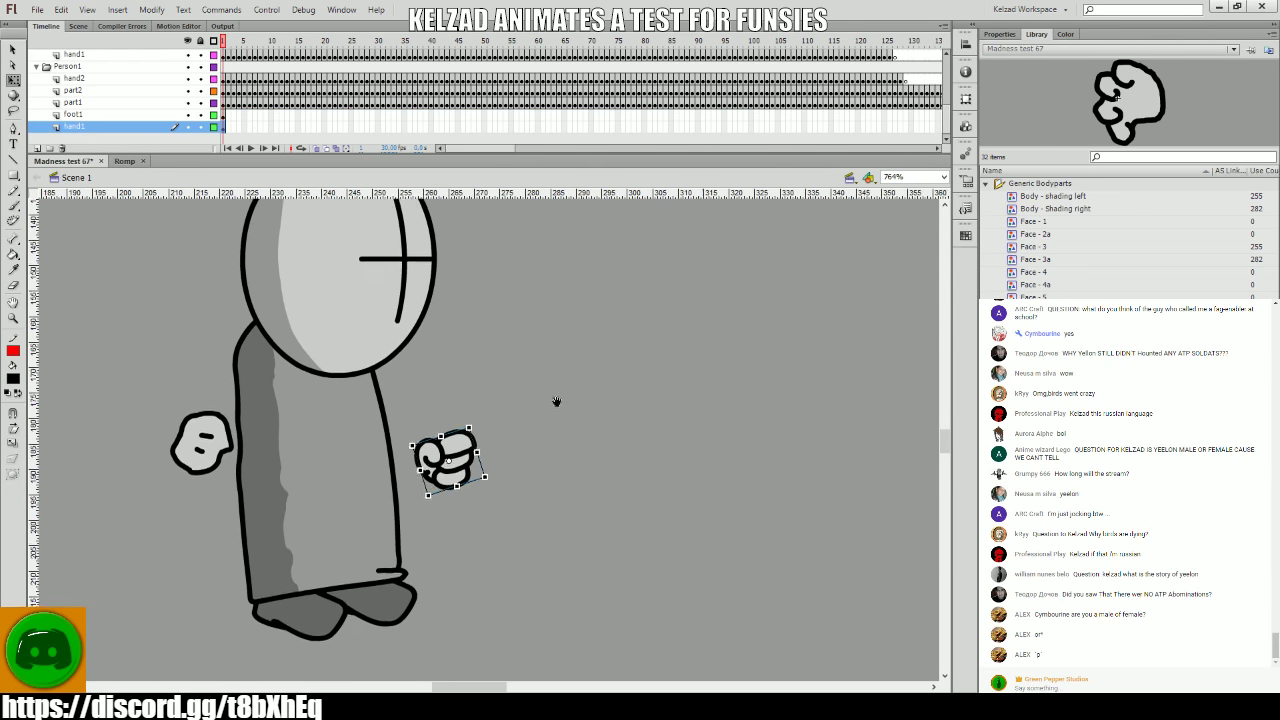
drag(556, 401, 401, 381)
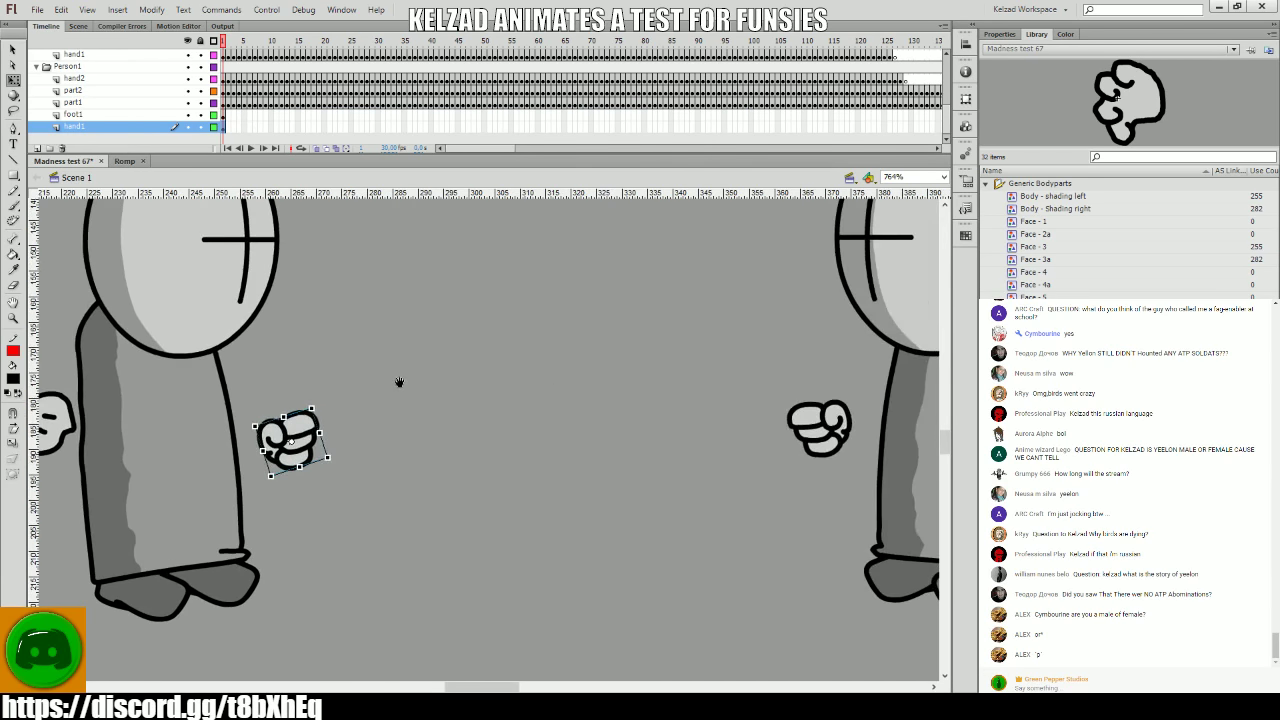
click(301, 440)
- Add hand1 keyframes frame by frame up to frame 11, shifting Person1's front hand forward with the body
key(period)
key(period)
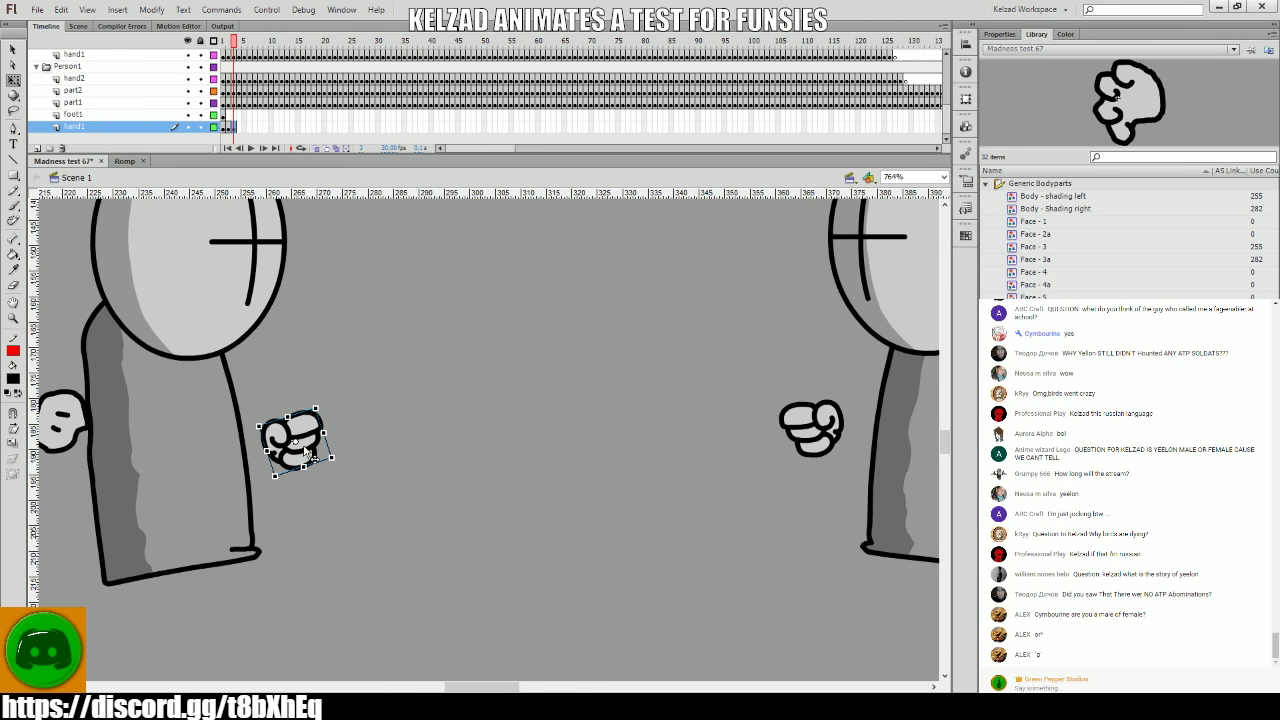
key(period)
key(F6)
drag(307, 452, 358, 482)
key(F6)
key(F6)
key(F6)
key(F6)
key(F6)
key(F6)
key(comma)
key(comma)
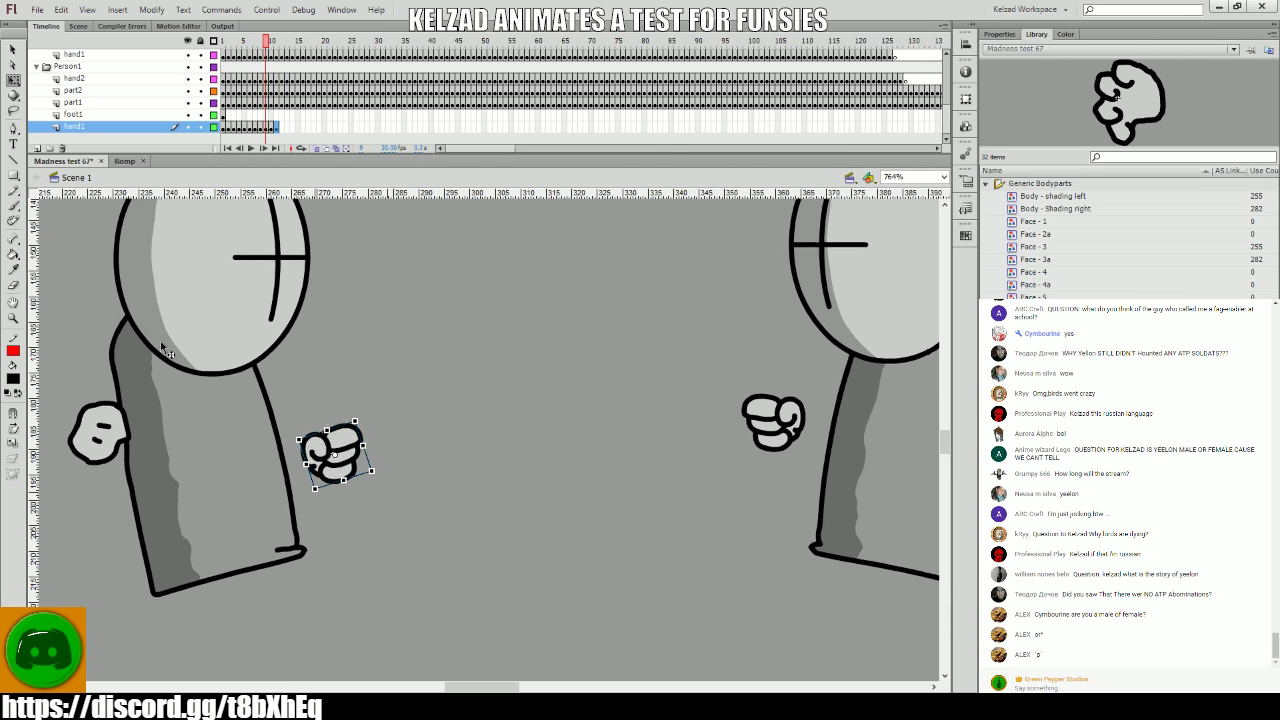
- Examine frames 9 to 11 one by one to compare the front hand's motion with Person1's head and body
click(270, 380)
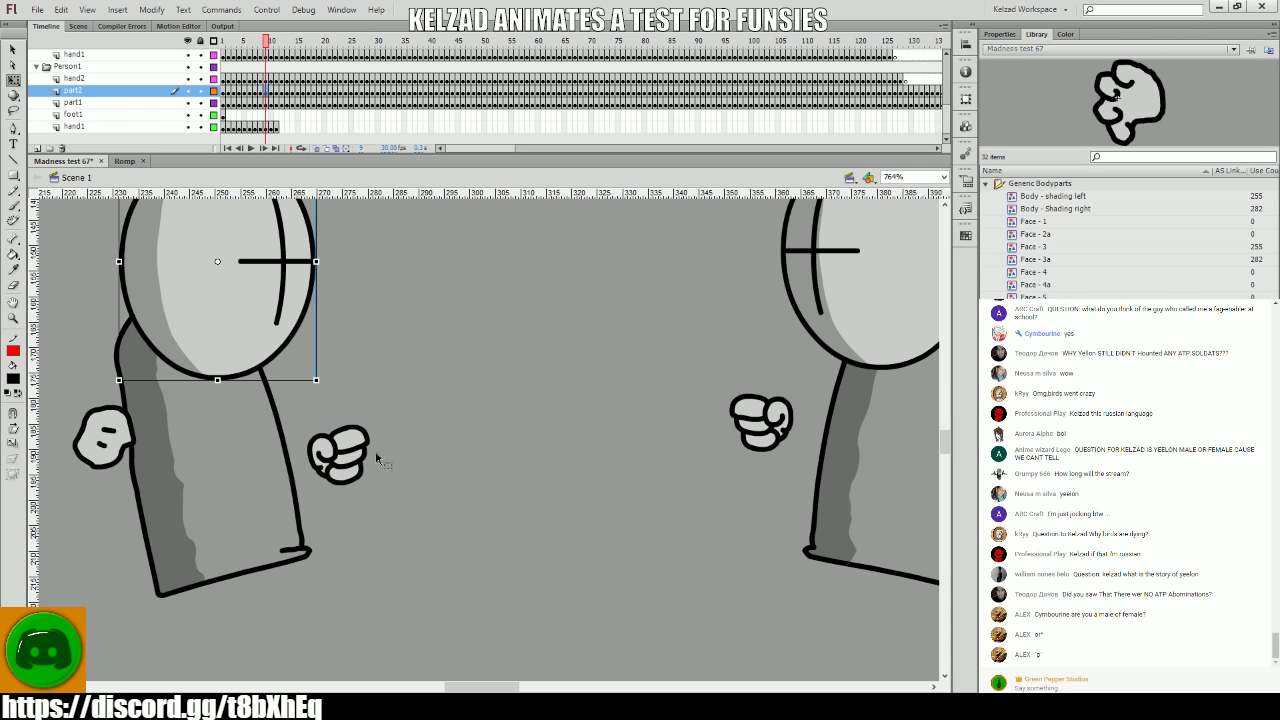
key(comma)
key(comma)
key(period)
key(period)
key(period)
key(period)
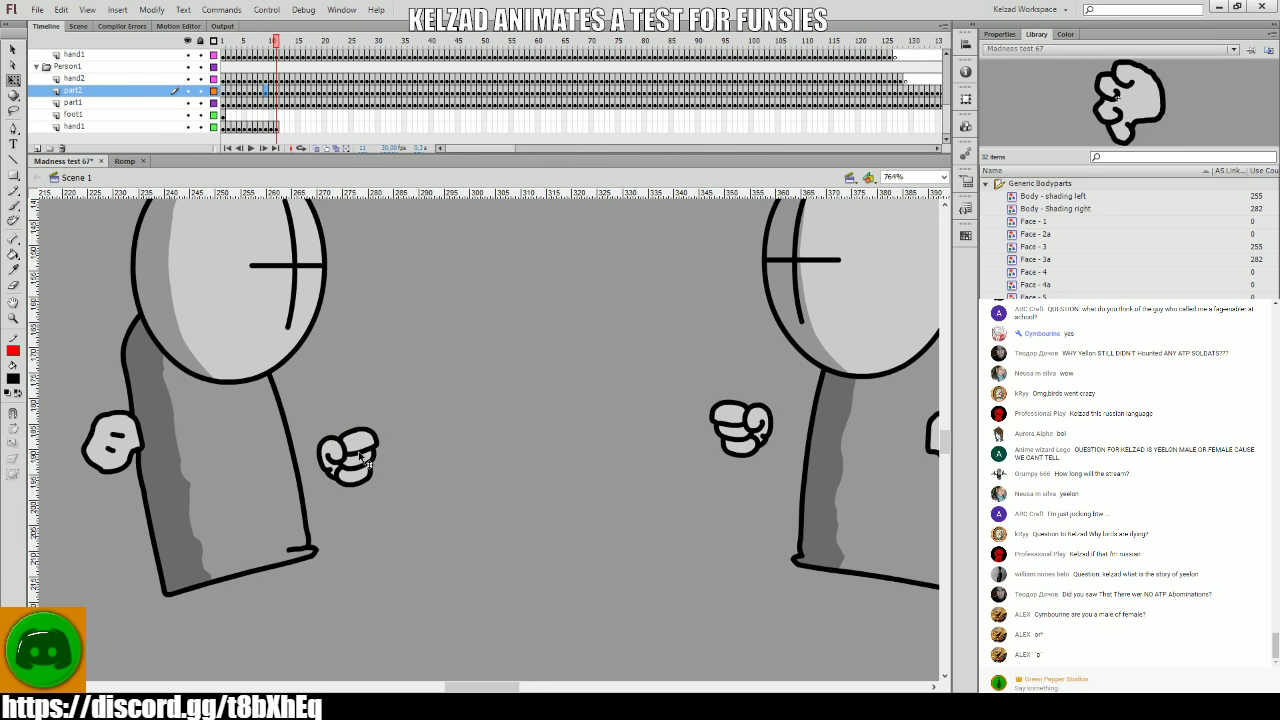
key(comma)
key(period)
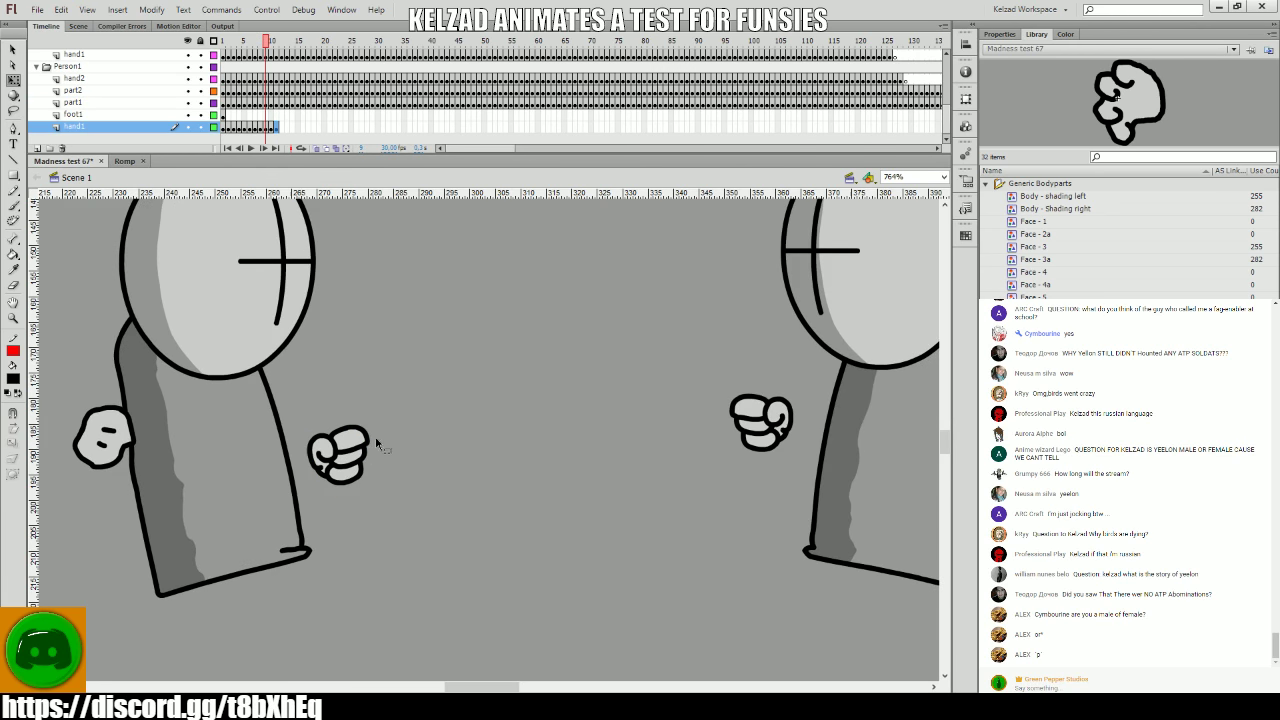
key(comma)
key(period)
- Continue Person1's hand1 keyframes from frame 12 to 28, adjusting the front hand's position and rotation along the way
key(F6)
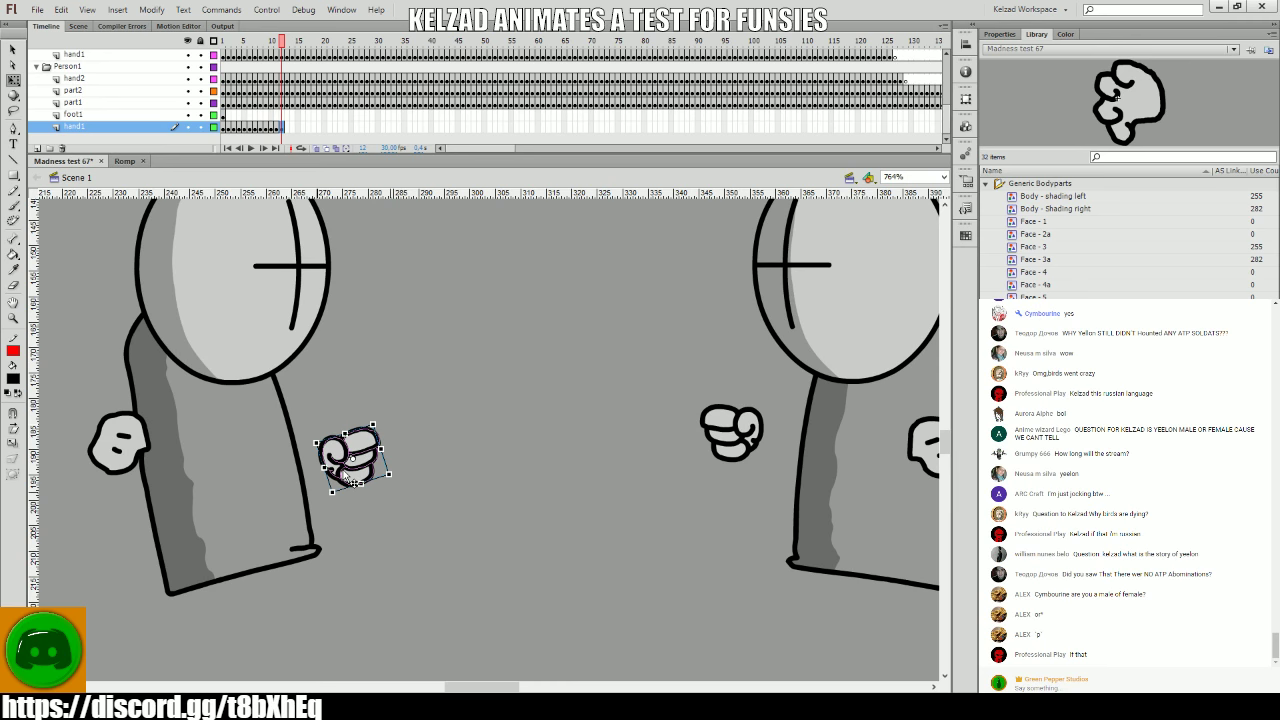
key(F6)
key(F6)
mouse_move(360, 480)
mouse_down()
mouse_move(437, 452)
mouse_move(402, 442)
mouse_move(402, 474)
mouse_move(383, 492)
mouse_move(337, 491)
mouse_up()
key(F6)
key(F6)
key(F6)
key(F6)
key(F6)
key(F6)
key(F6)
key(F6)
key(F6)
key(F6)
key(F6)
key(F6)
key(F6)
key(F6)
- Step back and forth between frames 25 and 28 to check the front hand's motion on the hand1 layer
key(comma)
key(comma)
key(comma)
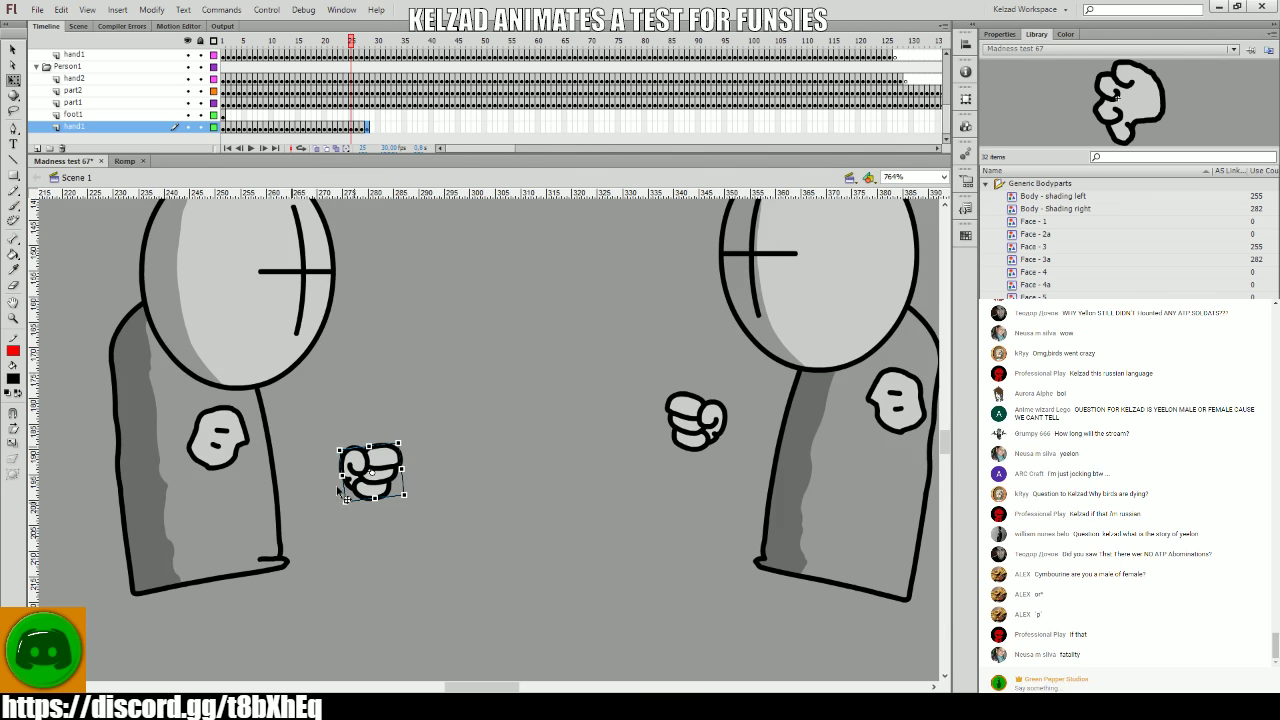
key(period)
key(period)
key(period)
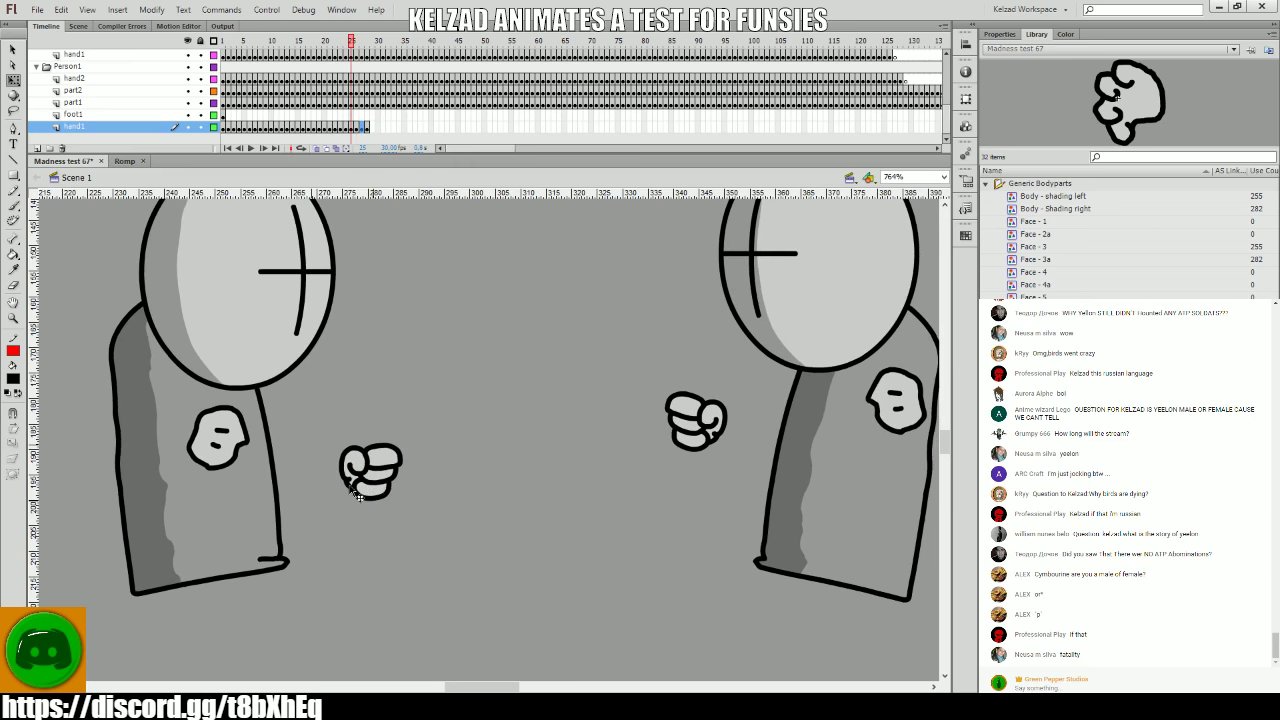
- Keyframe Person1's hand1 layer from frame 29 to 34, easing the front hand back and upward with the body
key(comma)
key(period)
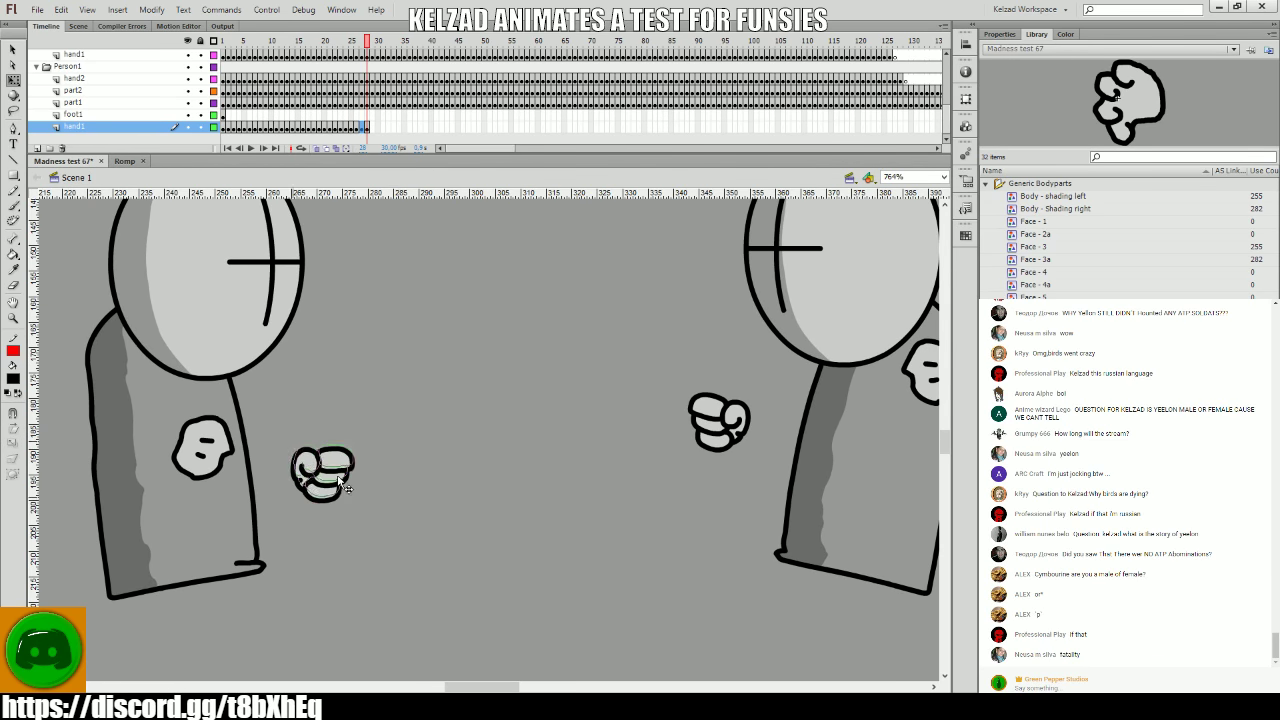
key(F6)
key(F6)
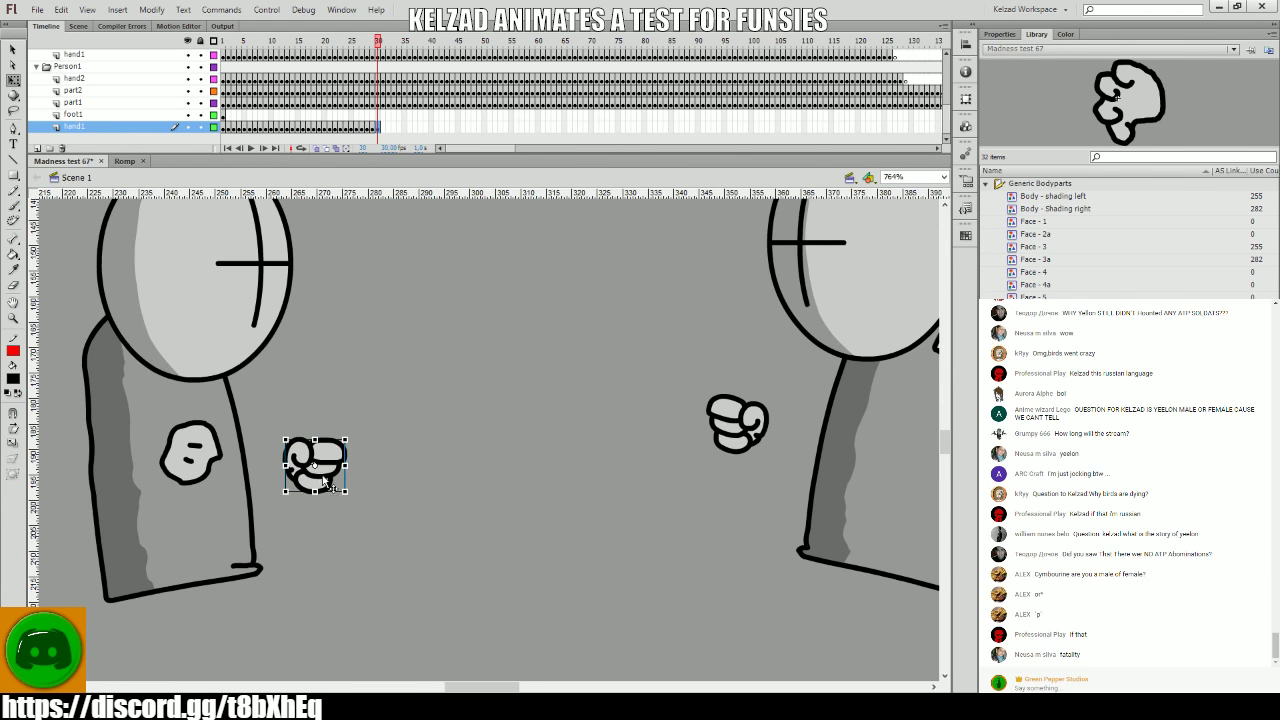
key(F6)
key(F6)
key(F6)
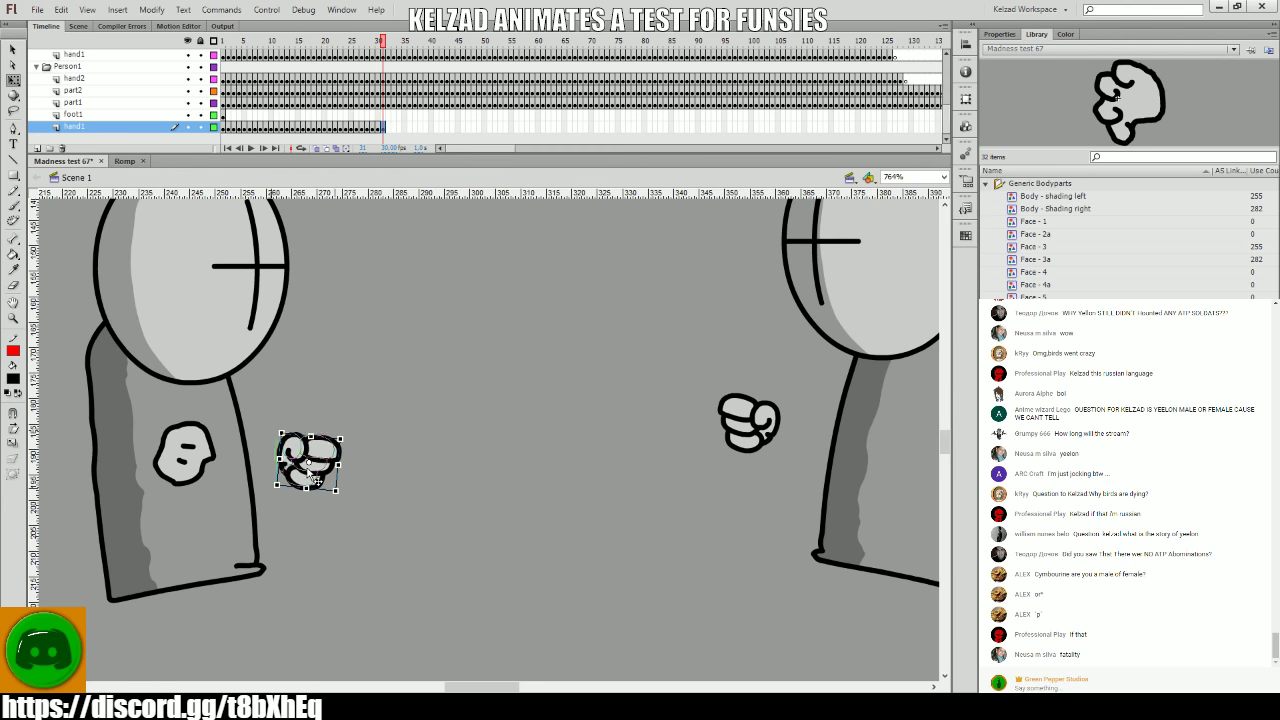
key(F6)
key(F6)
key(F6)
key(F6)
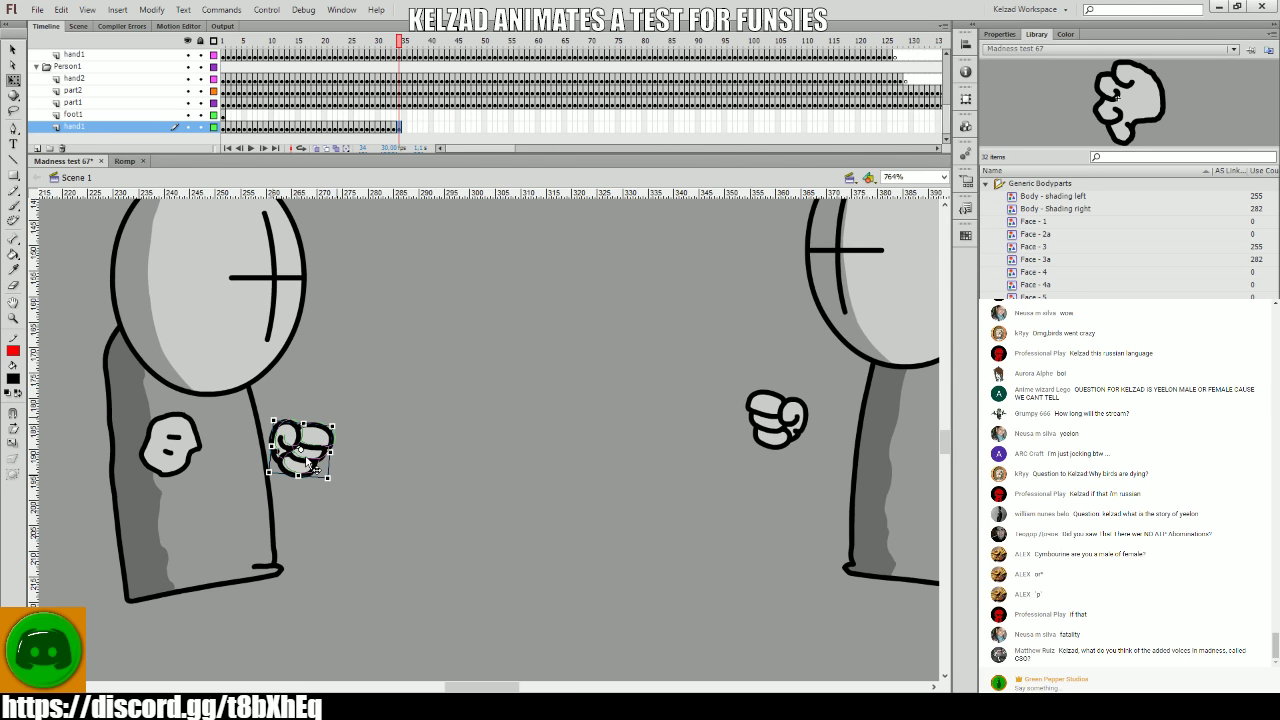
- Extend the hand1 keyframes from frame 35 to 43, moving Person1's front hand forward again alongside the body
key(F6)
drag(322, 458, 385, 474)
key(F6)
key(F6)
key(F6)
key(F6)
key(F6)
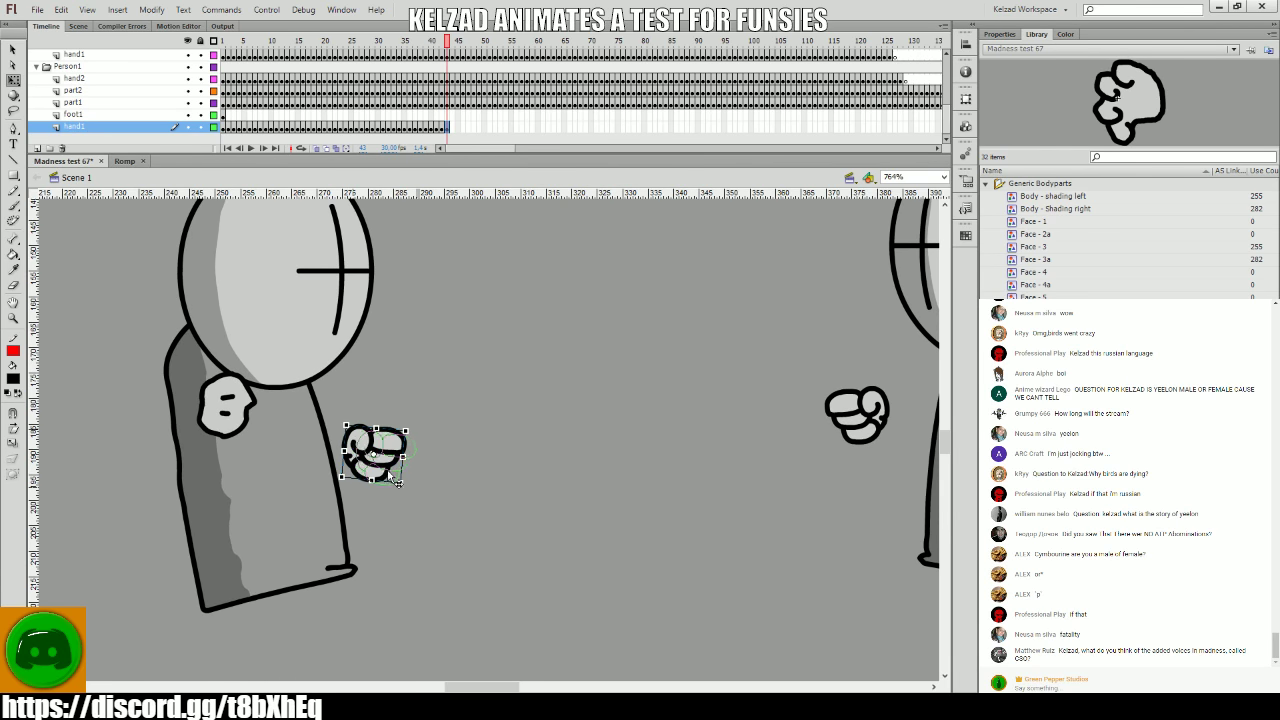
- Step back through frames 43 to 37 and touch up the front hand's placement on the hand1 layer up to frame 41
key(comma)
key(comma)
key(comma)
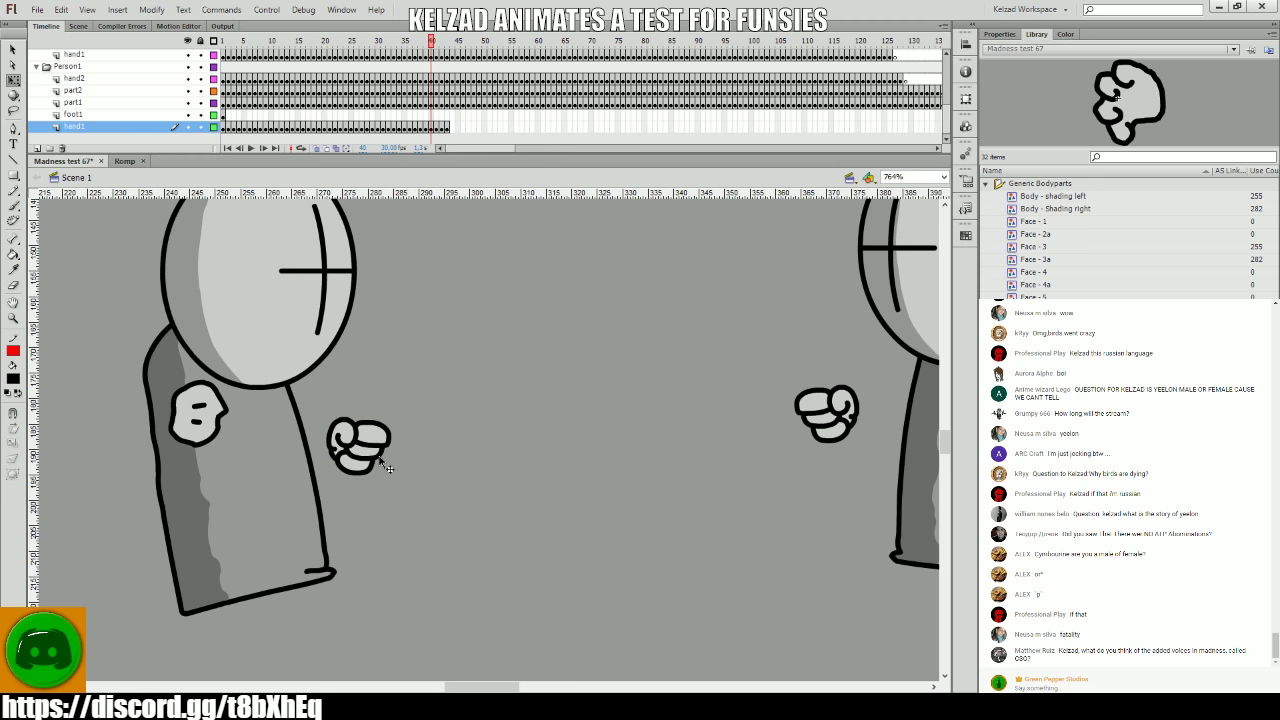
key(comma)
key(comma)
key(comma)
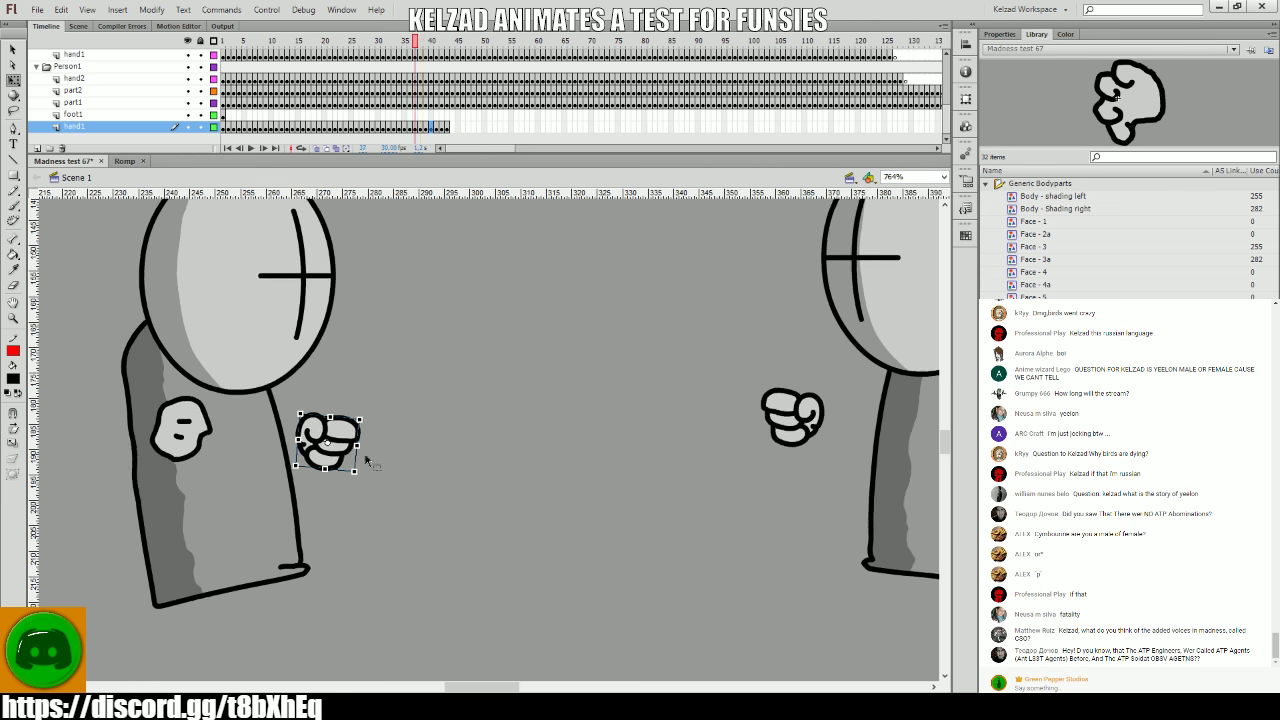
key(period)
key(period)
click(349, 466)
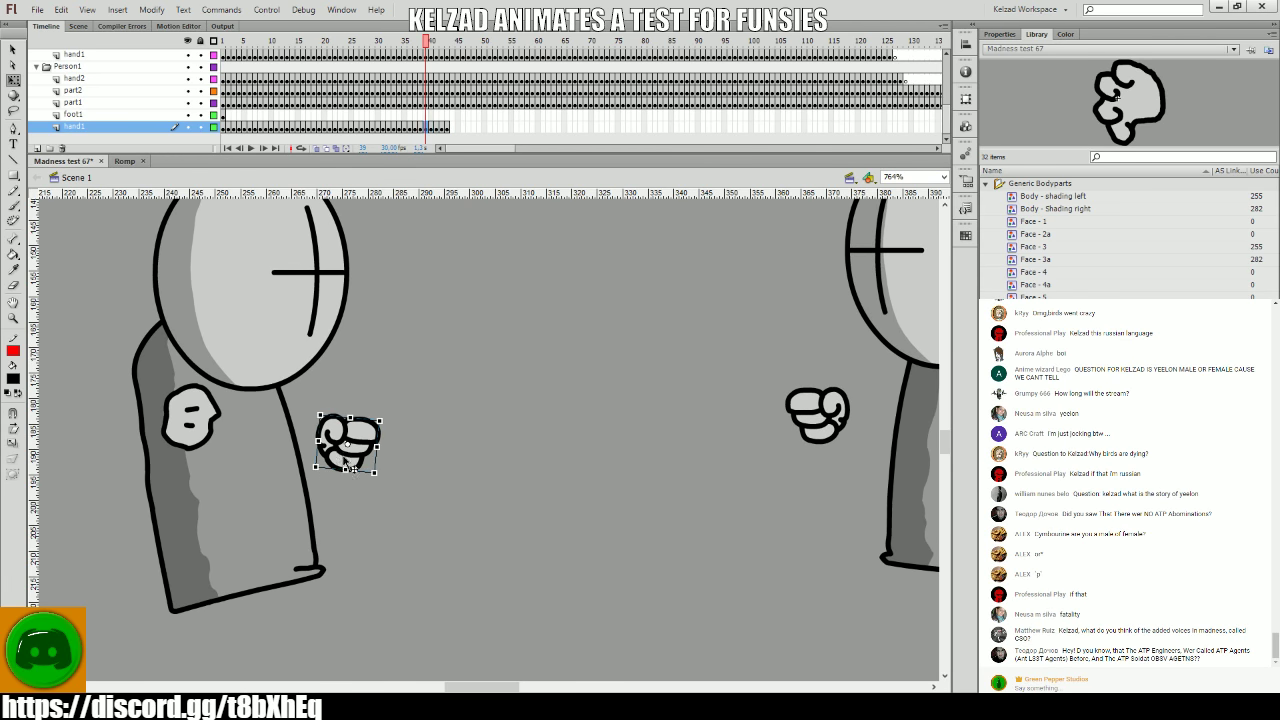
key(period)
key(period)
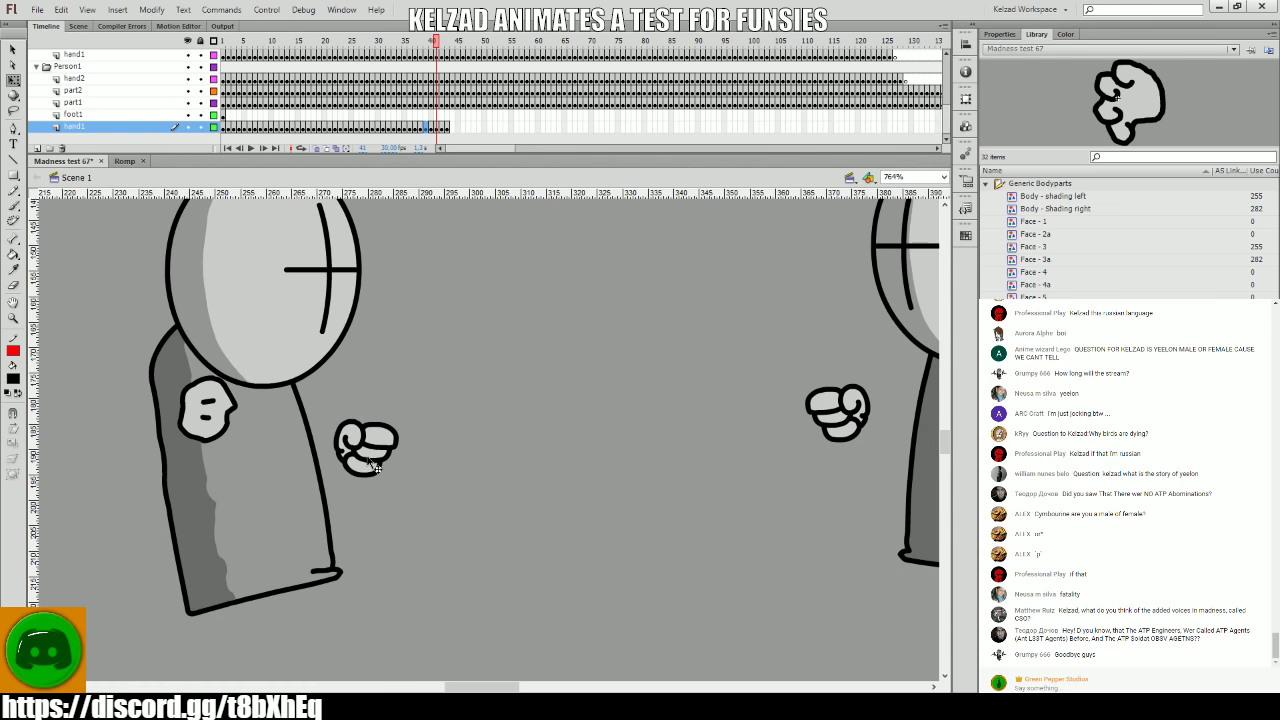
key(comma)
key(period)
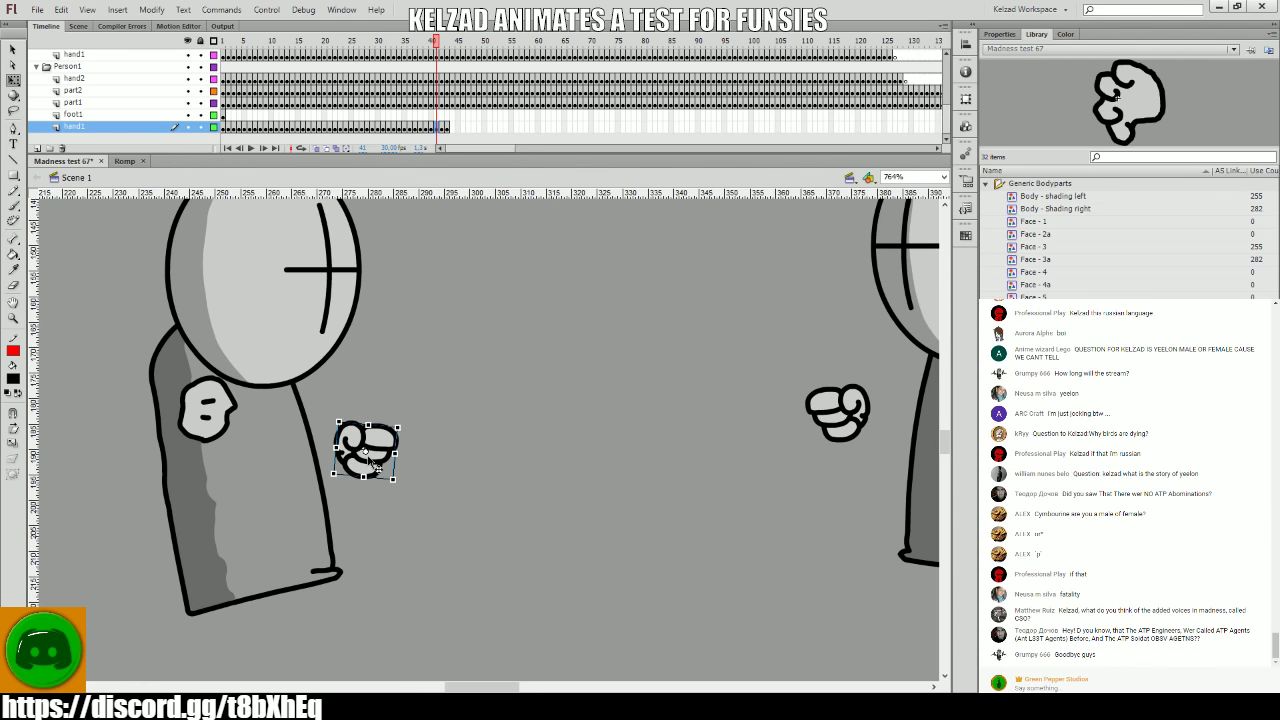
- Add hand1 keyframes on frames 44 to 48, advancing Person1's front hand with the forward-moving body
key(period)
key(period)
key(period)
click(388, 470)
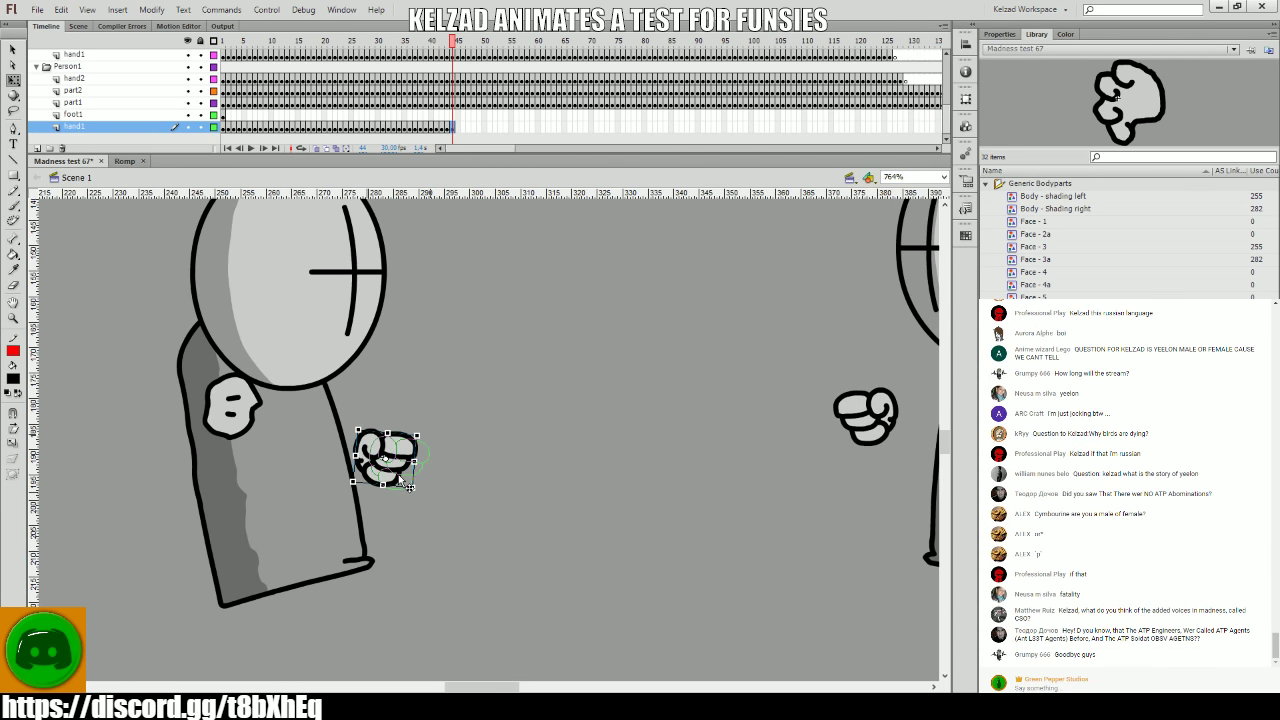
key(period)
click(410, 472)
key(period)
click(436, 481)
key(period)
click(455, 484)
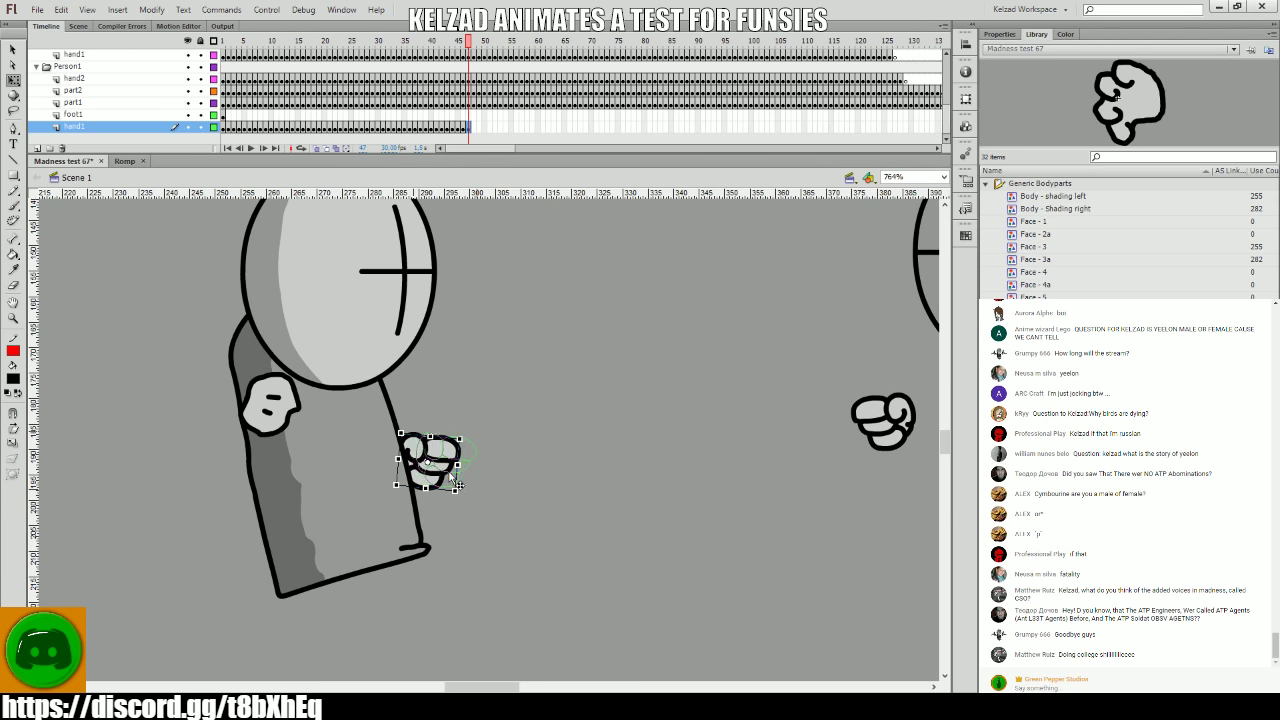
key(period)
click(476, 470)
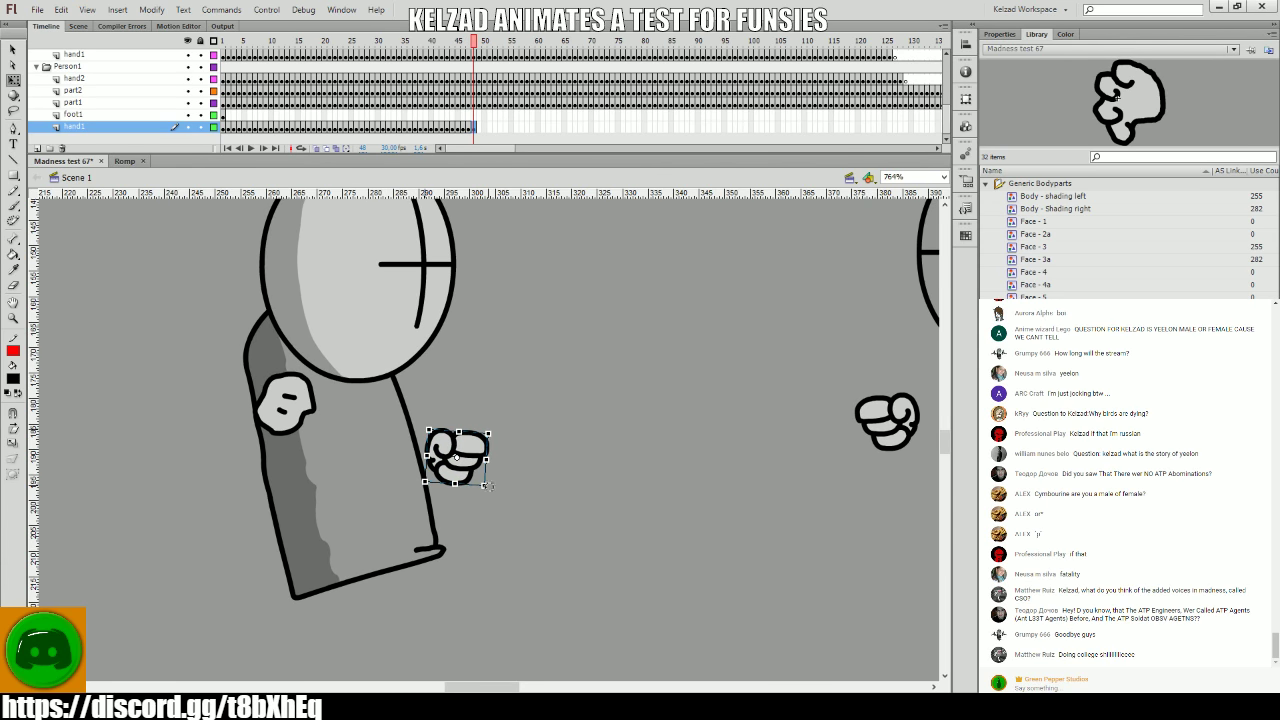
- Keyframe the front hand on frames 49 to 54, shifting it forward and tilting it slightly upward
key(period)
click(500, 470)
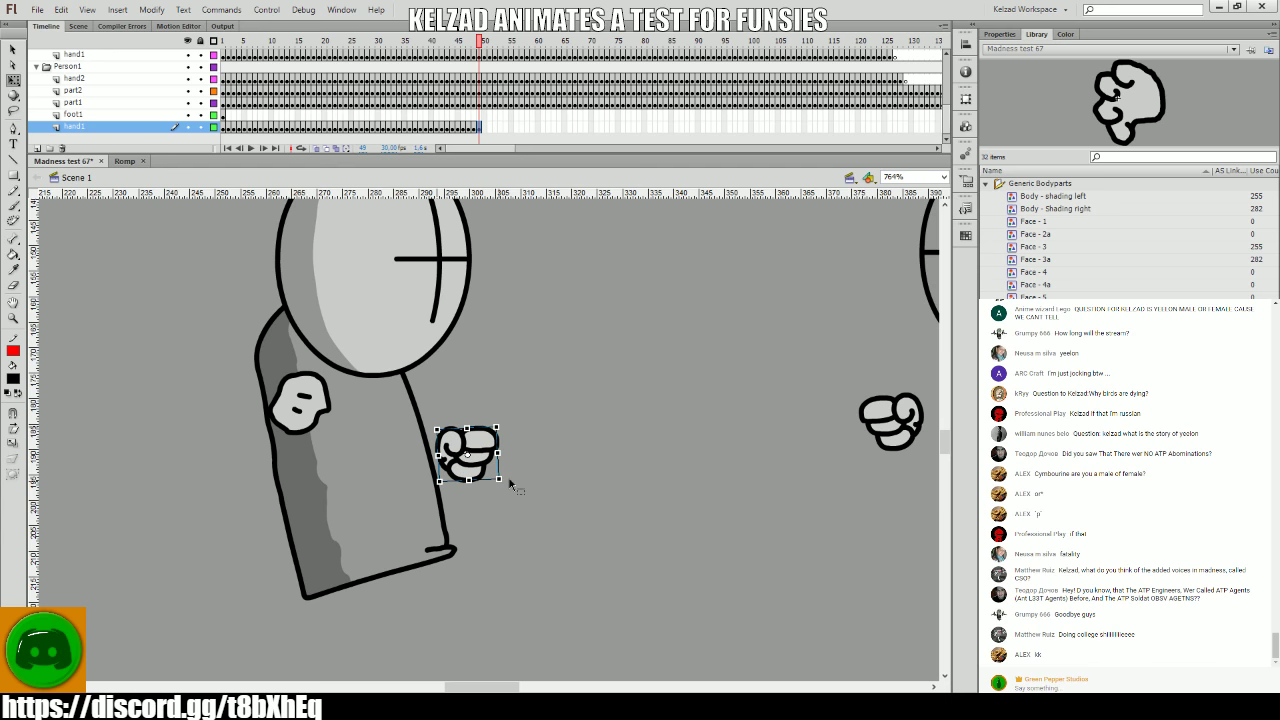
key(period)
key(period)
click(483, 458)
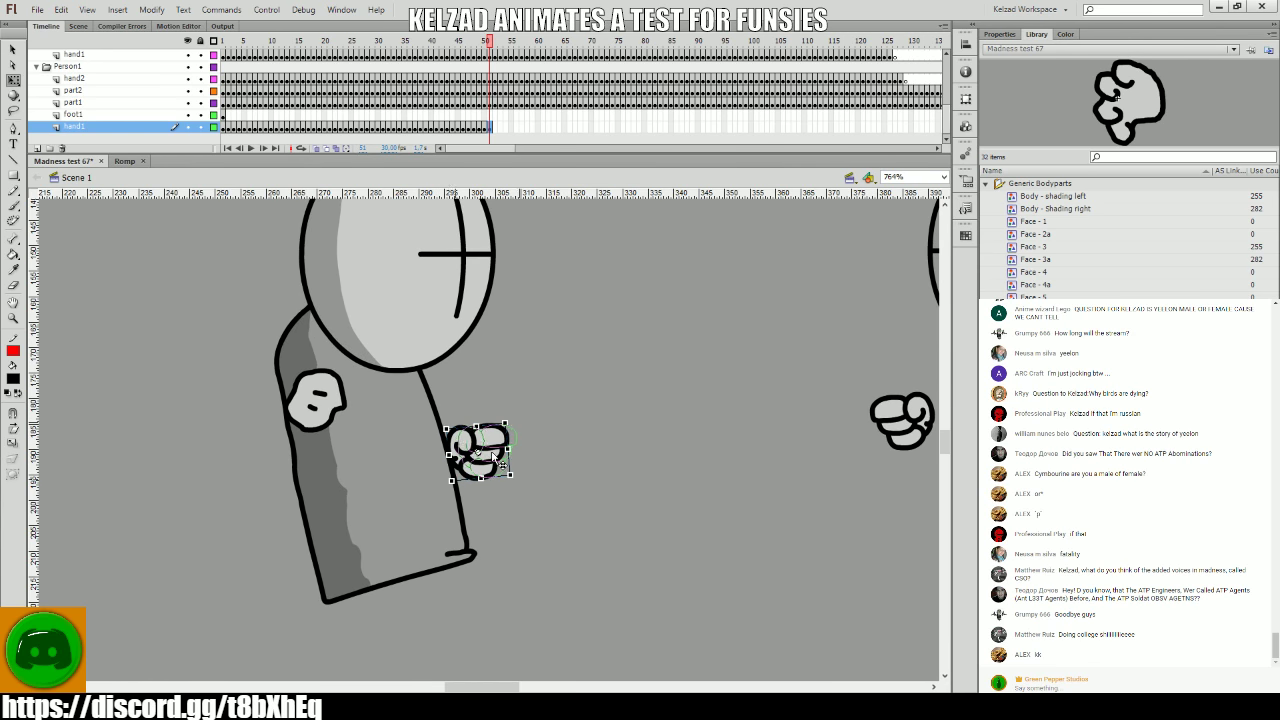
key(period)
click(494, 456)
key(period)
click(500, 458)
key(period)
click(517, 466)
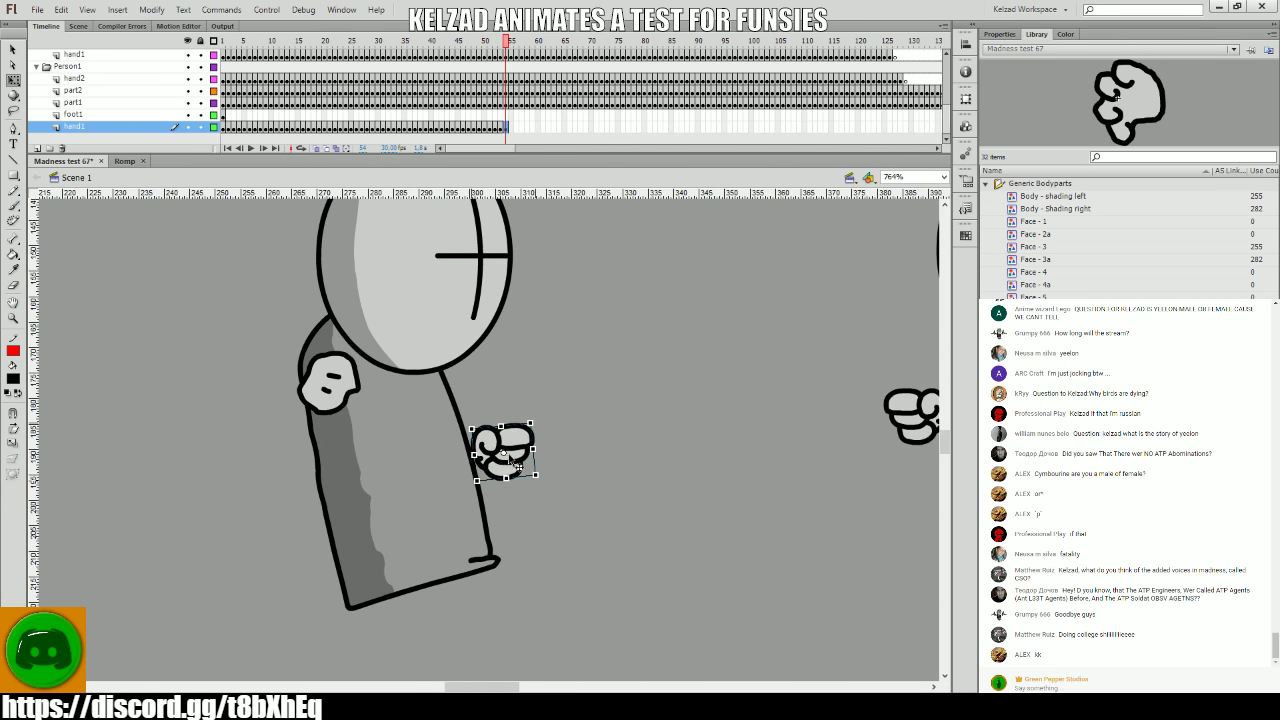
- Continue the hand1 keyframes from frame 55 to 59, lowering the front hand gradually while it follows the body
key(period)
click(514, 458)
key(period)
click(524, 464)
key(period)
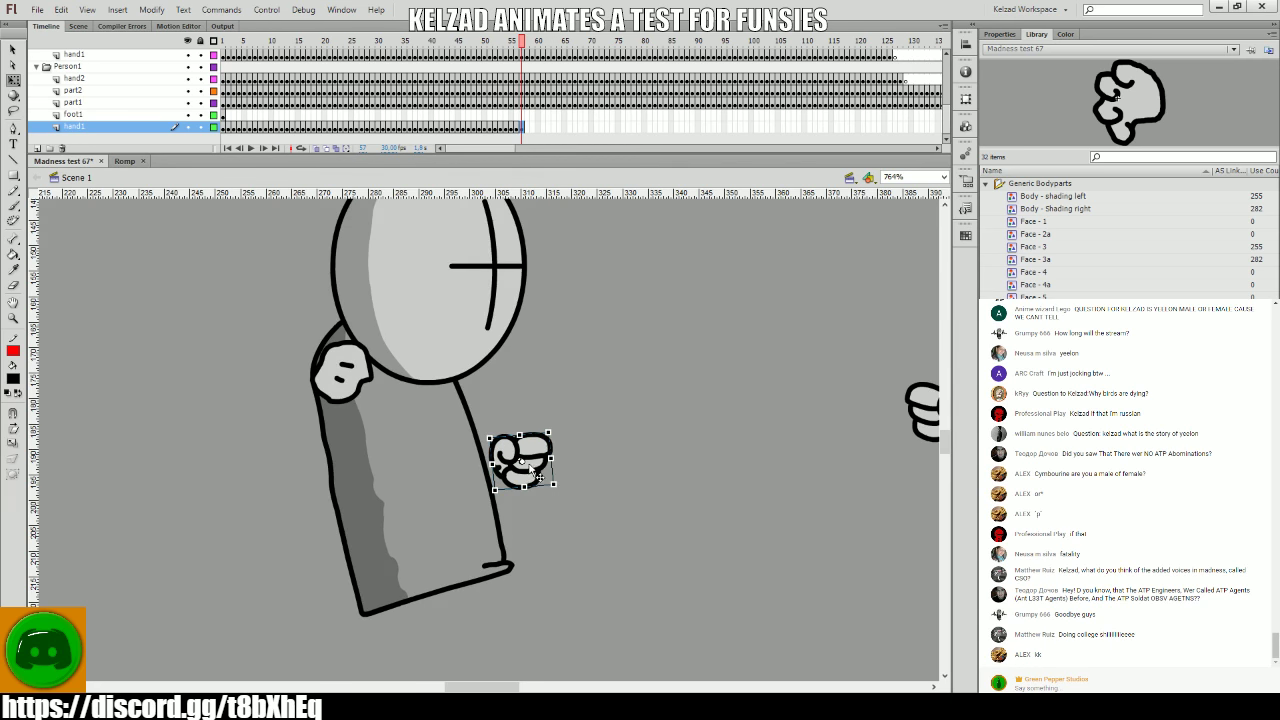
key(period)
click(545, 483)
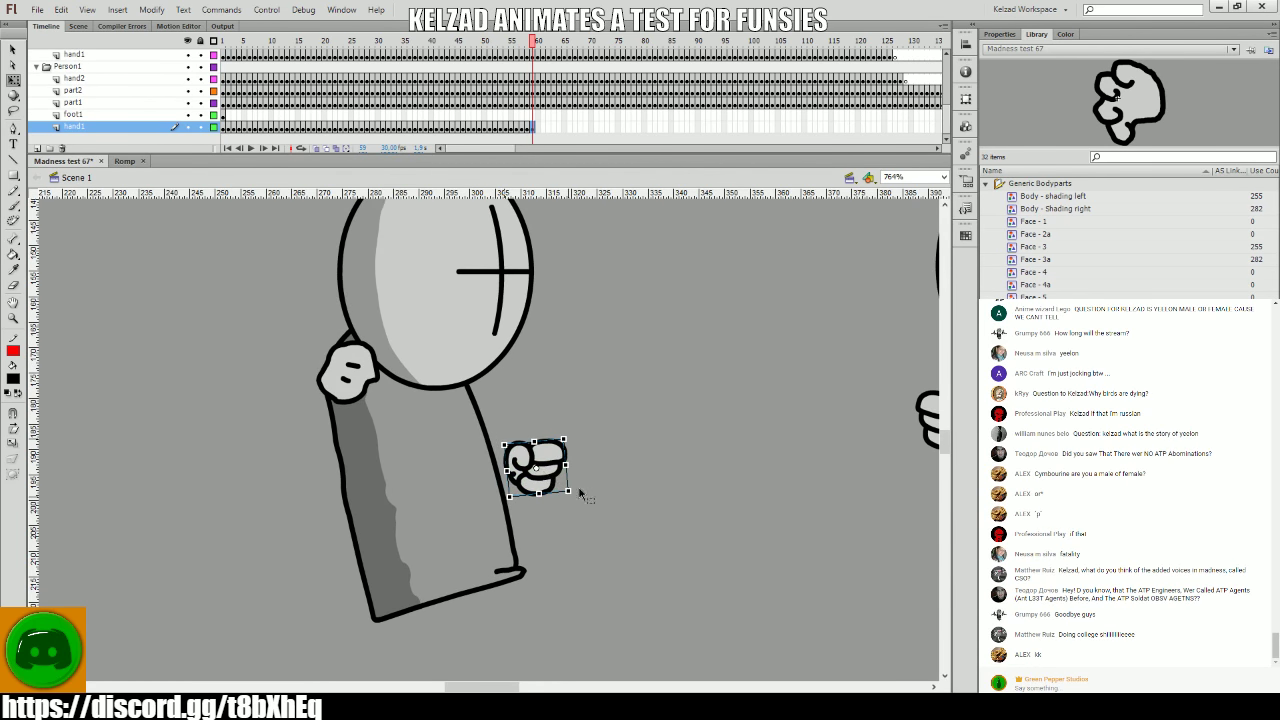
- Add hand1 keyframes from frame 60 to 64, rotating the front hand back level and raising it on the last frame
key(F6)
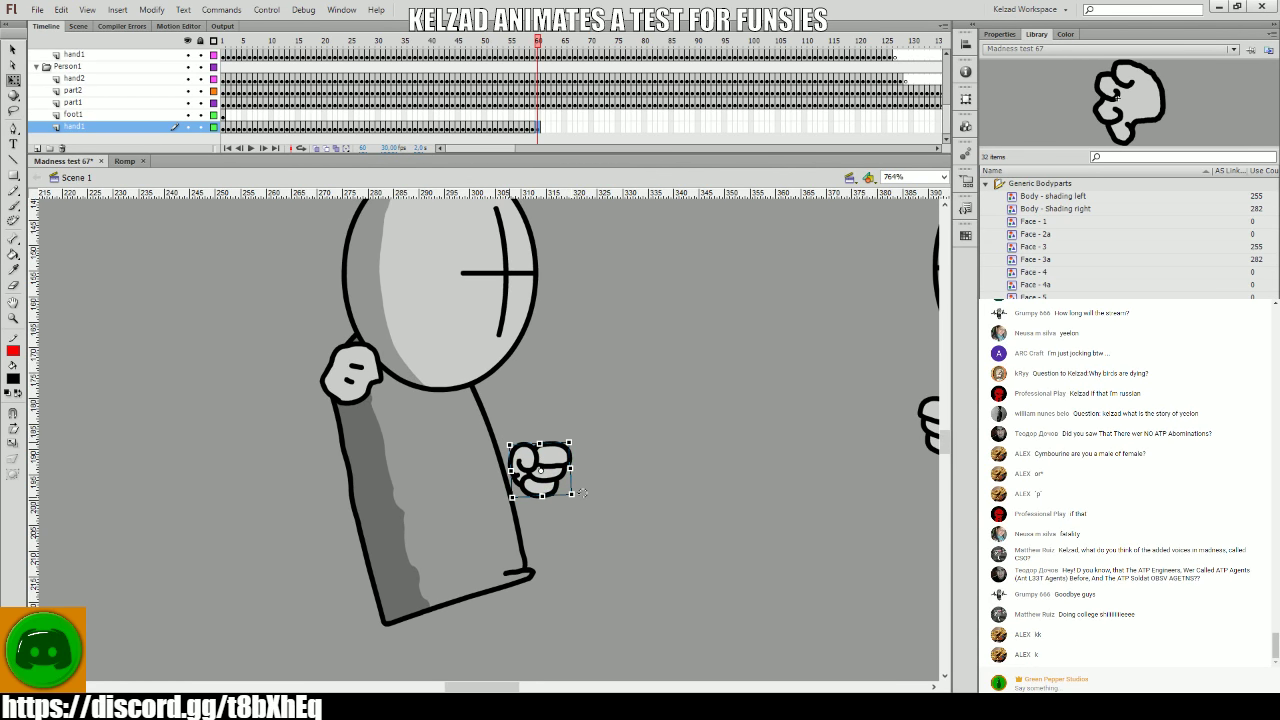
key(F6)
key(F6)
key(F6)
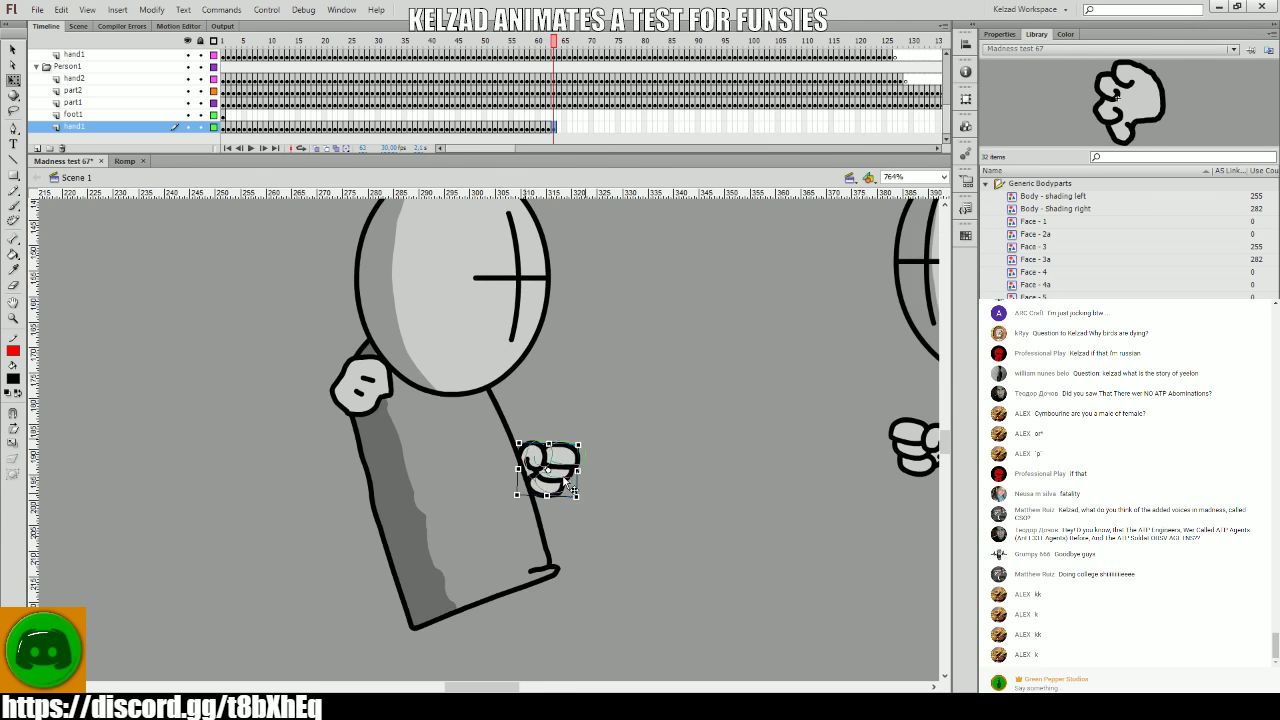
key(F6)
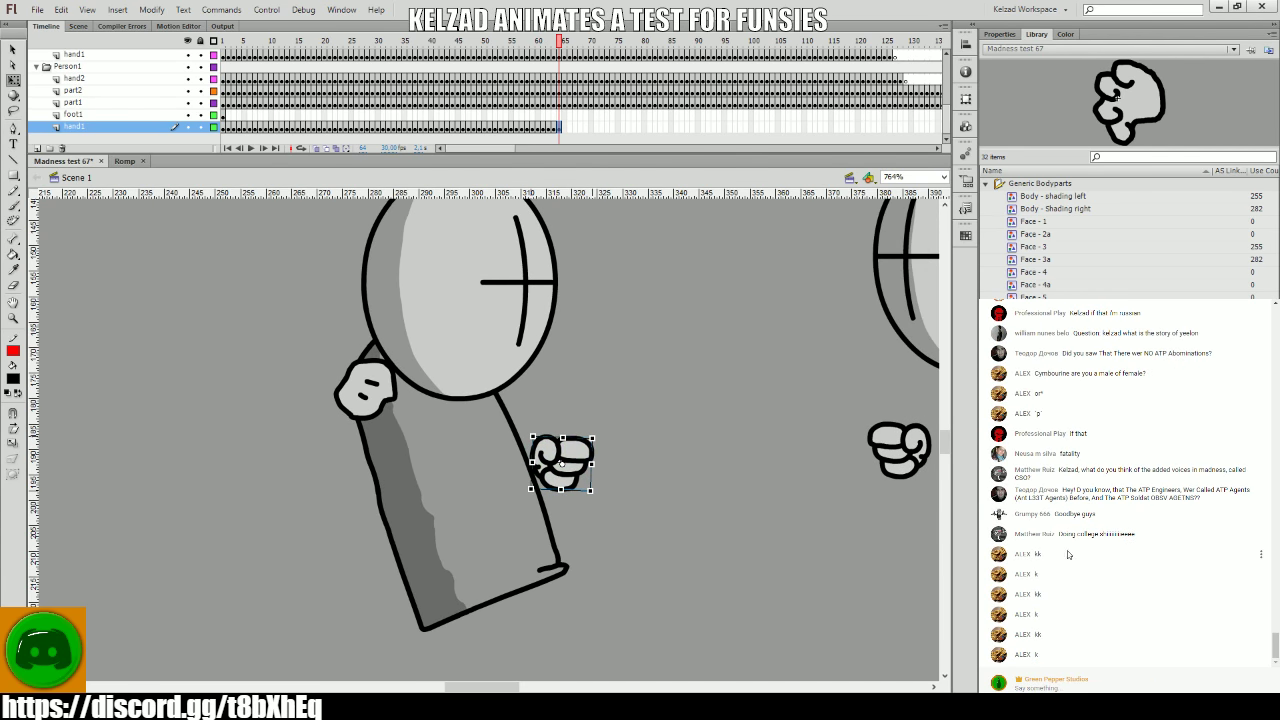
- Compare frames 63 to 65 and nudge Person1's head slightly forward on frame 64 of the part2 layer
click(684, 326)
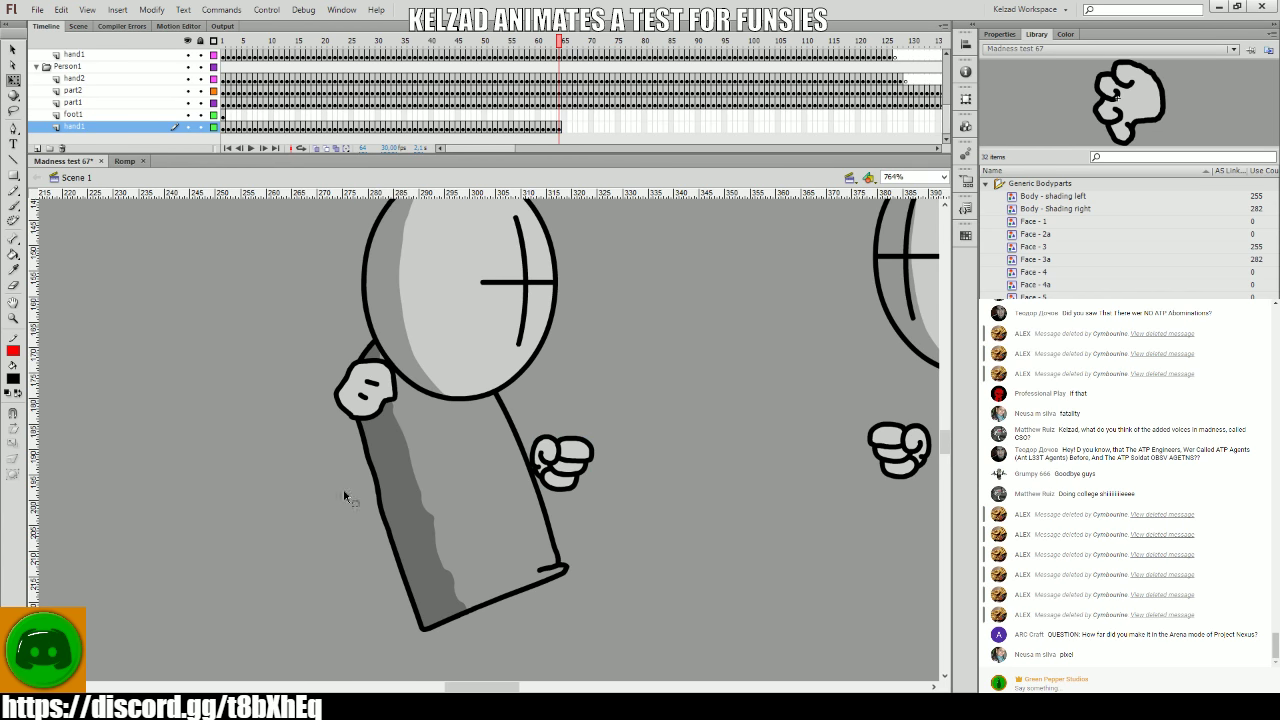
drag(669, 366, 523, 369)
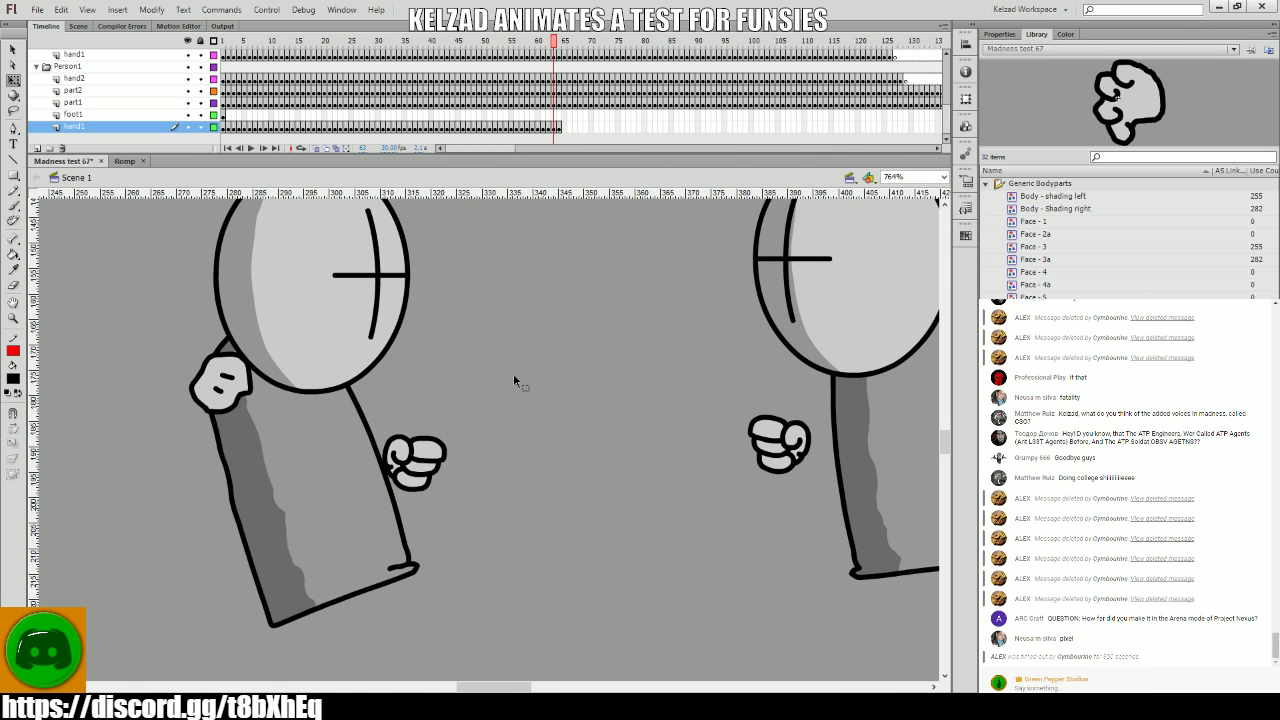
key(.)
key(.)
key(.)
key(.)
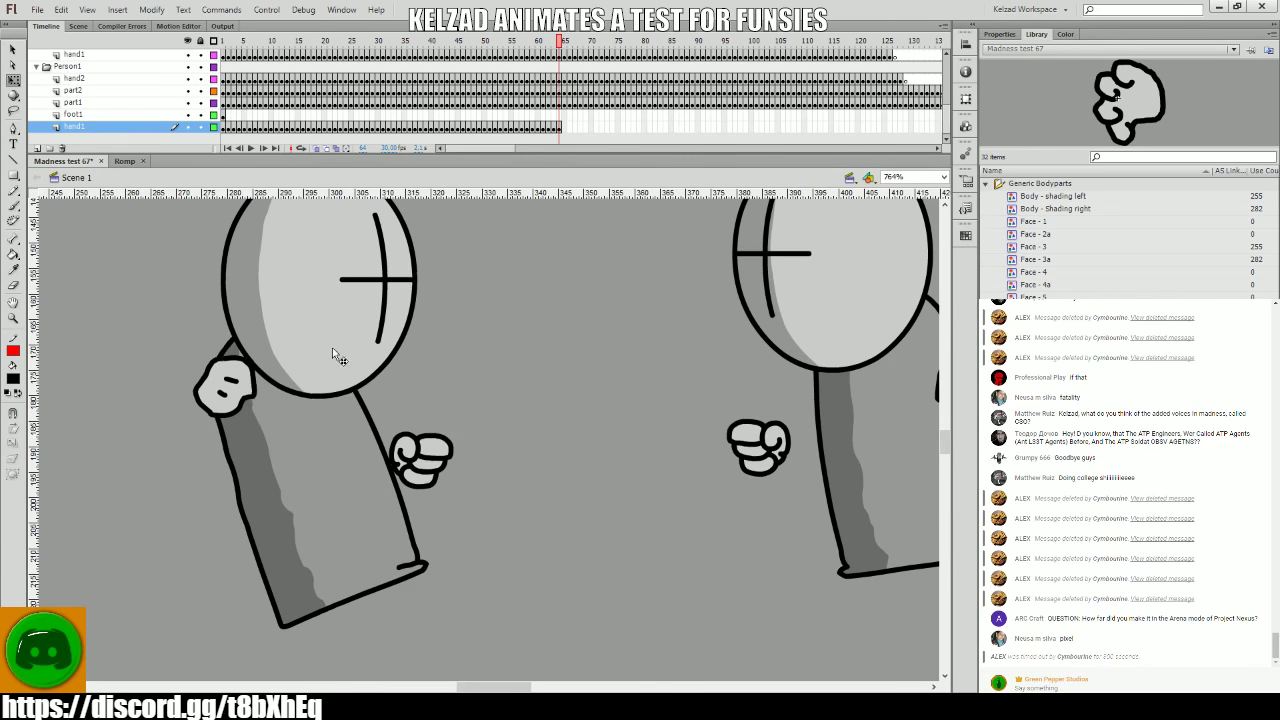
click(332, 352)
key(.)
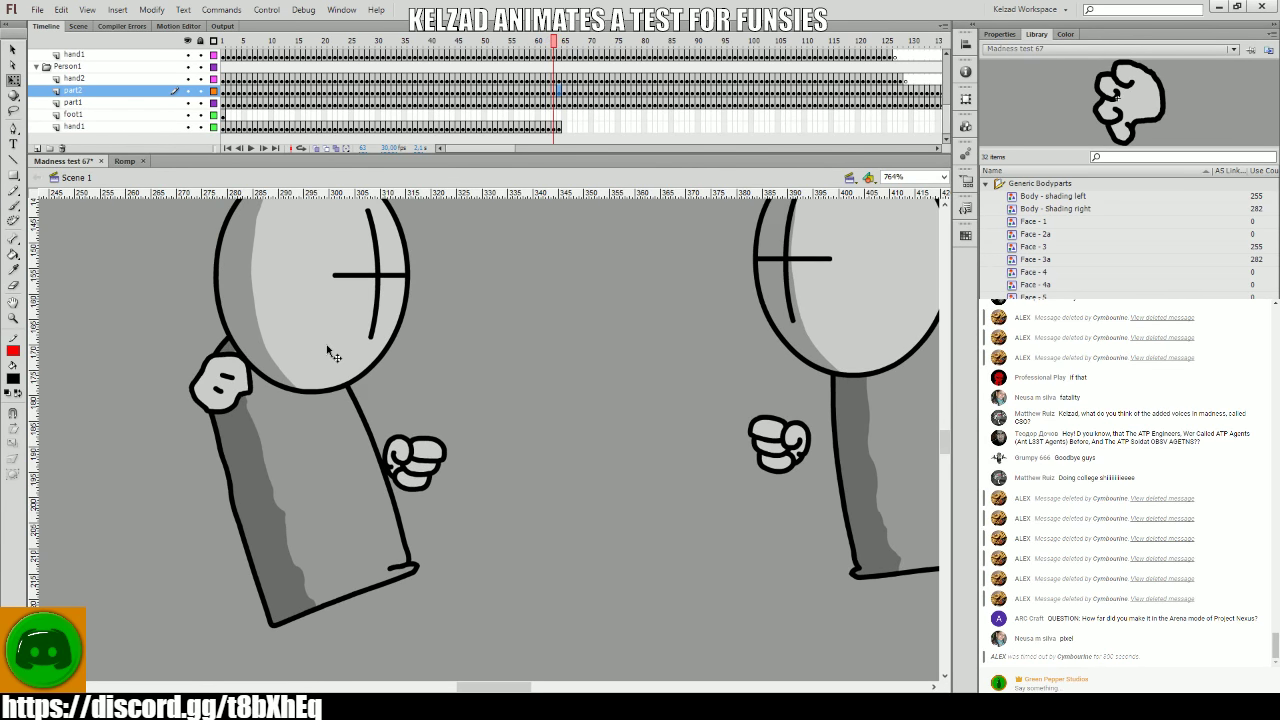
key(.)
key(.)
key(.)
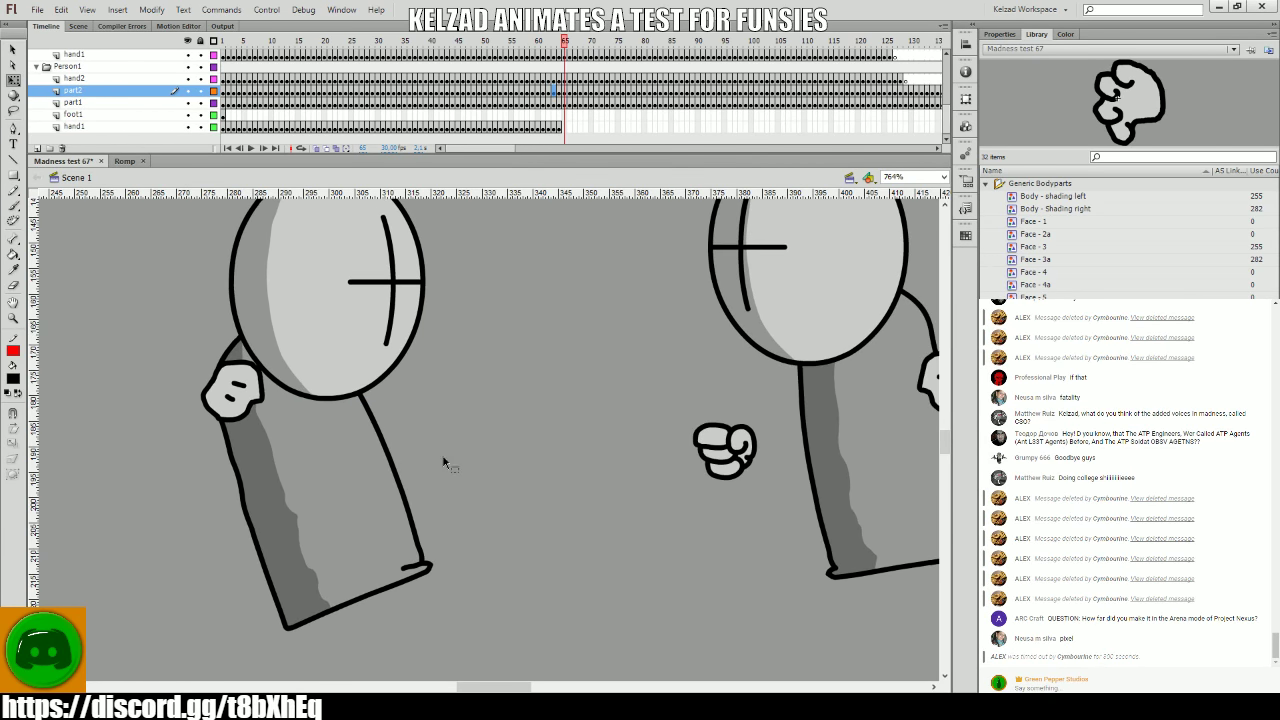
key(.)
key(.)
- Keyframe Person1's front hand on the hand1 layer from frame 65 to 69, pushing it ahead of the leaning body
click(432, 468)
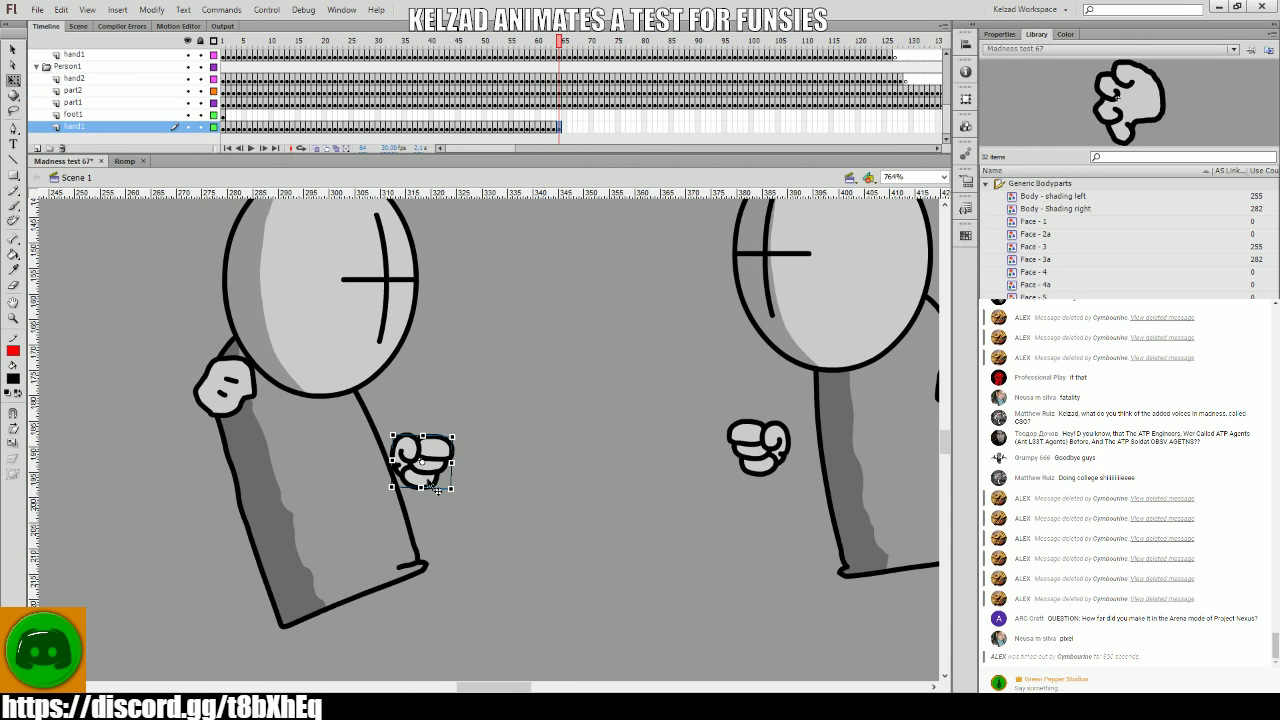
key(.)
click(427, 458)
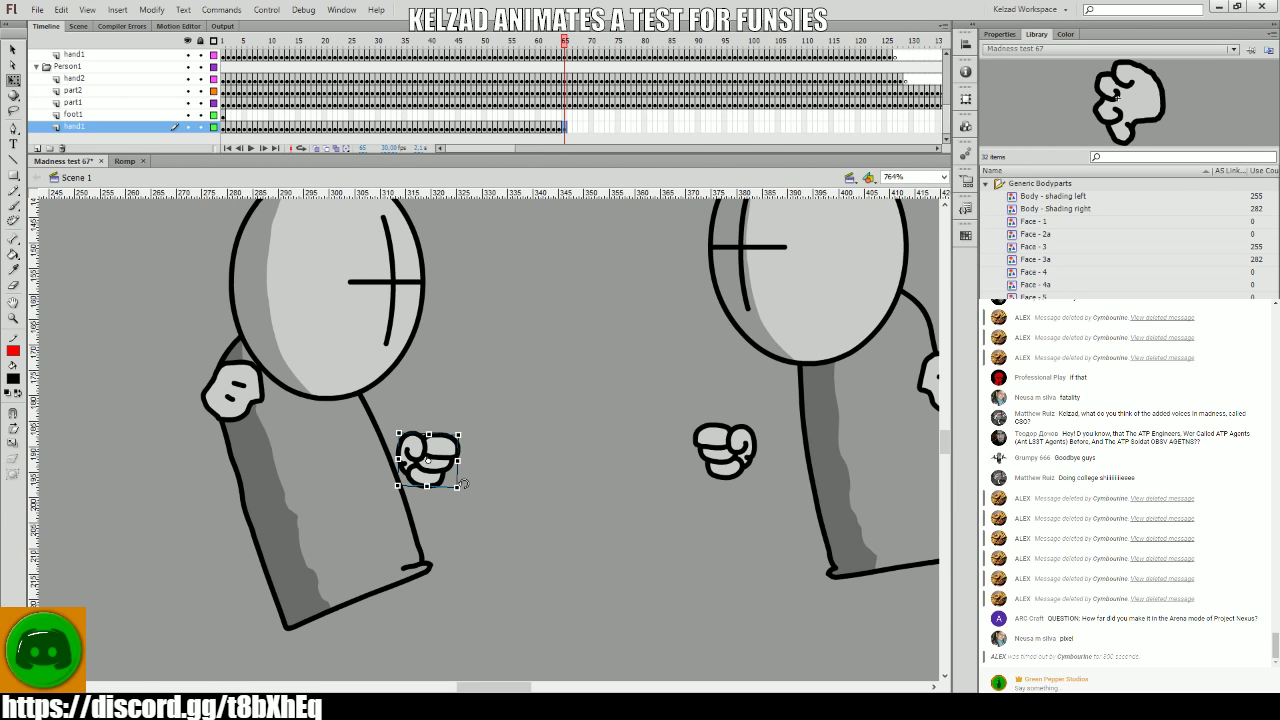
key(.)
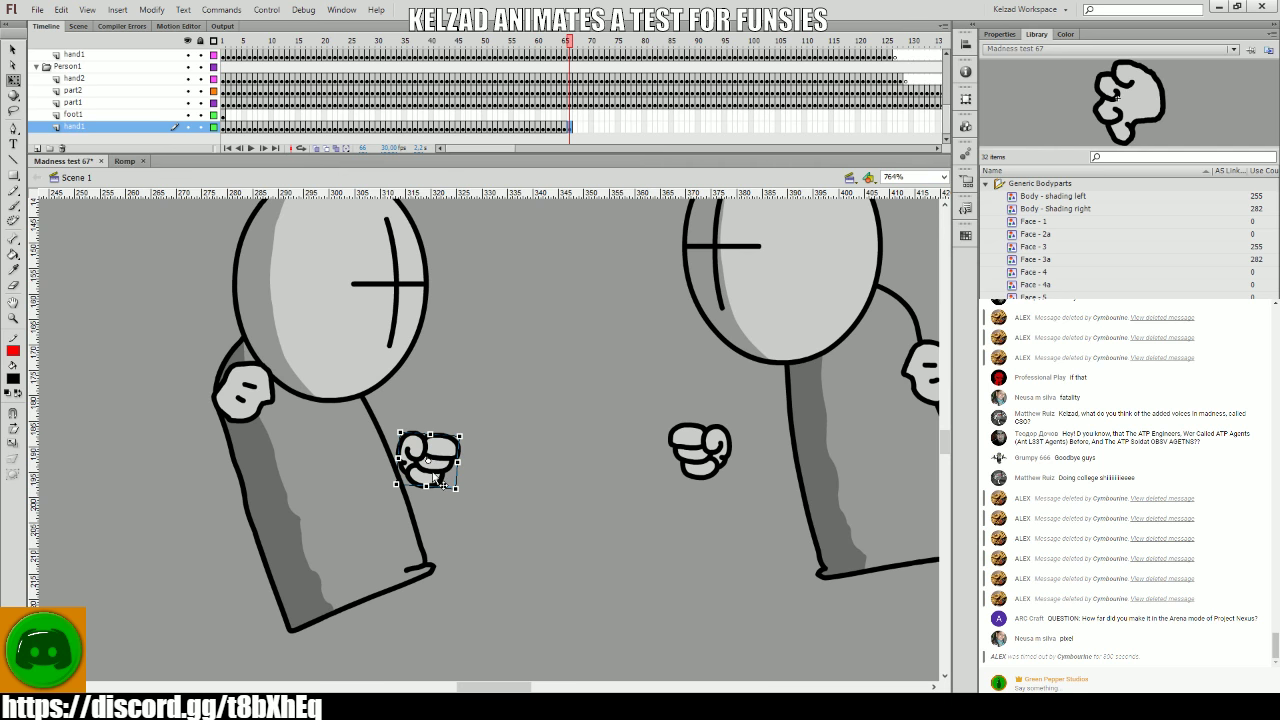
key(.)
key(.)
key(.)
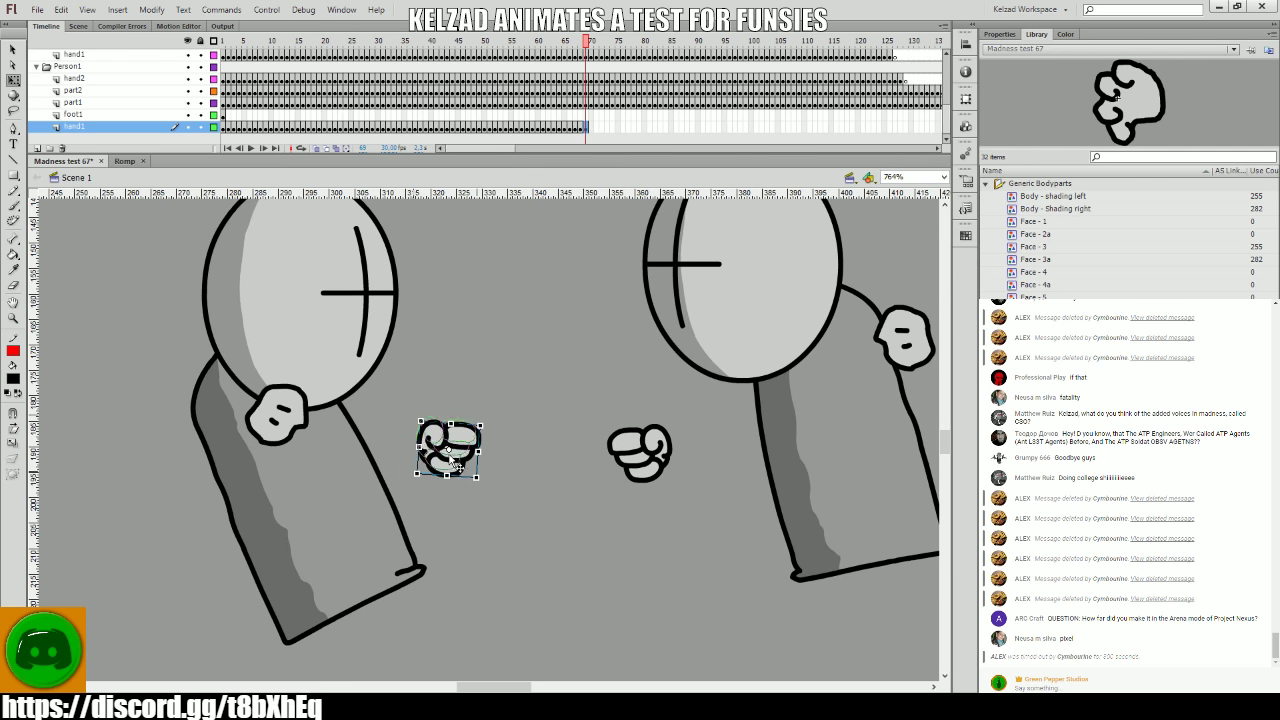
- Carry the hand1 keyframes from frame 70 to 77, pulling the front hand back with the body and tilting it upward
key(.)
key(.)
drag(440, 440, 335, 428)
key(.)
key(.)
key(.)
key(.)
key(.)
key(.)
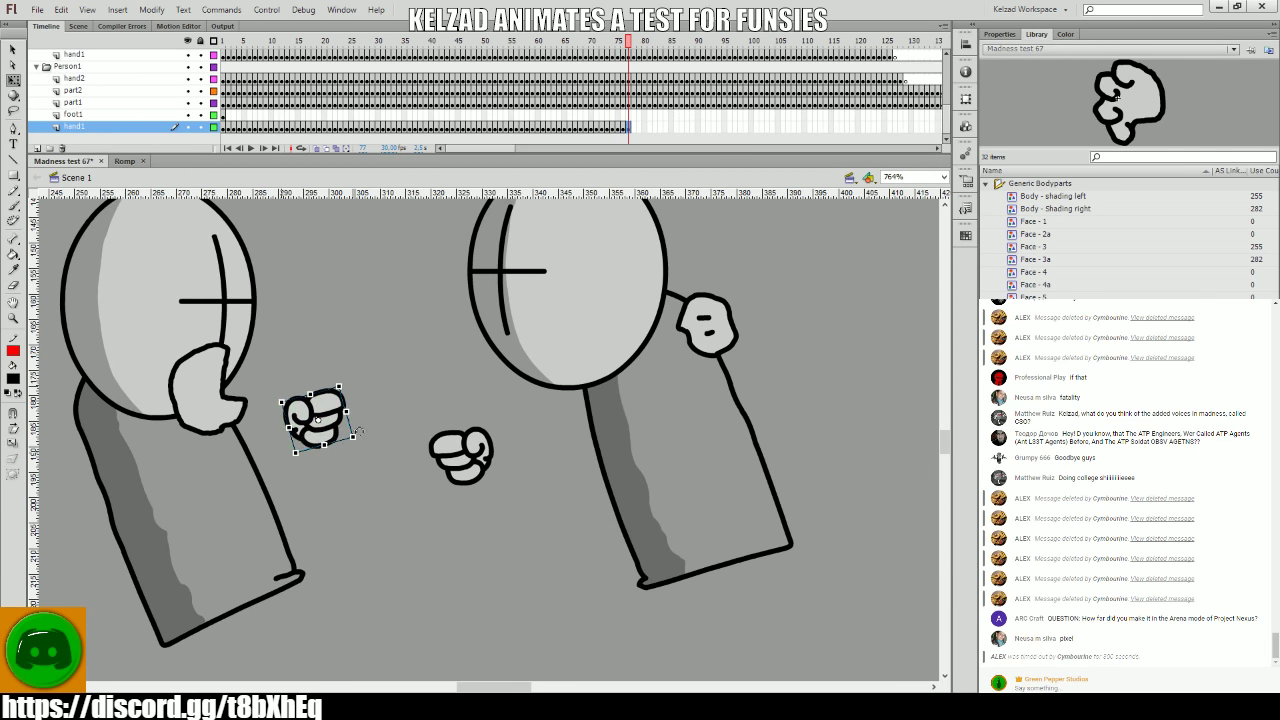
- Step back and forth between frames 75 and 77 to check the front hand's backward motion
key(comma)
key(comma)
key(period)
key(period)
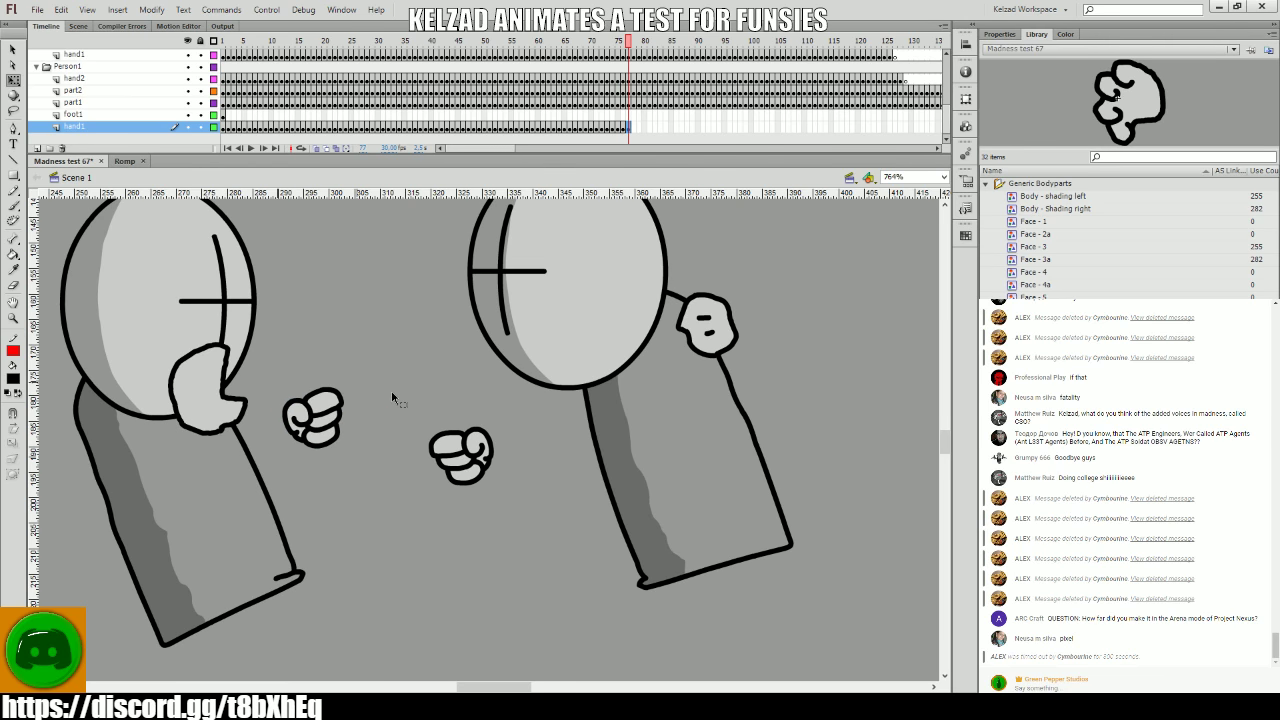
key(comma)
key(comma)
key(period)
key(period)
- Add hand1 keyframes on frames 78 and 79, moving the front hand further back and rotating it more upward
key(period)
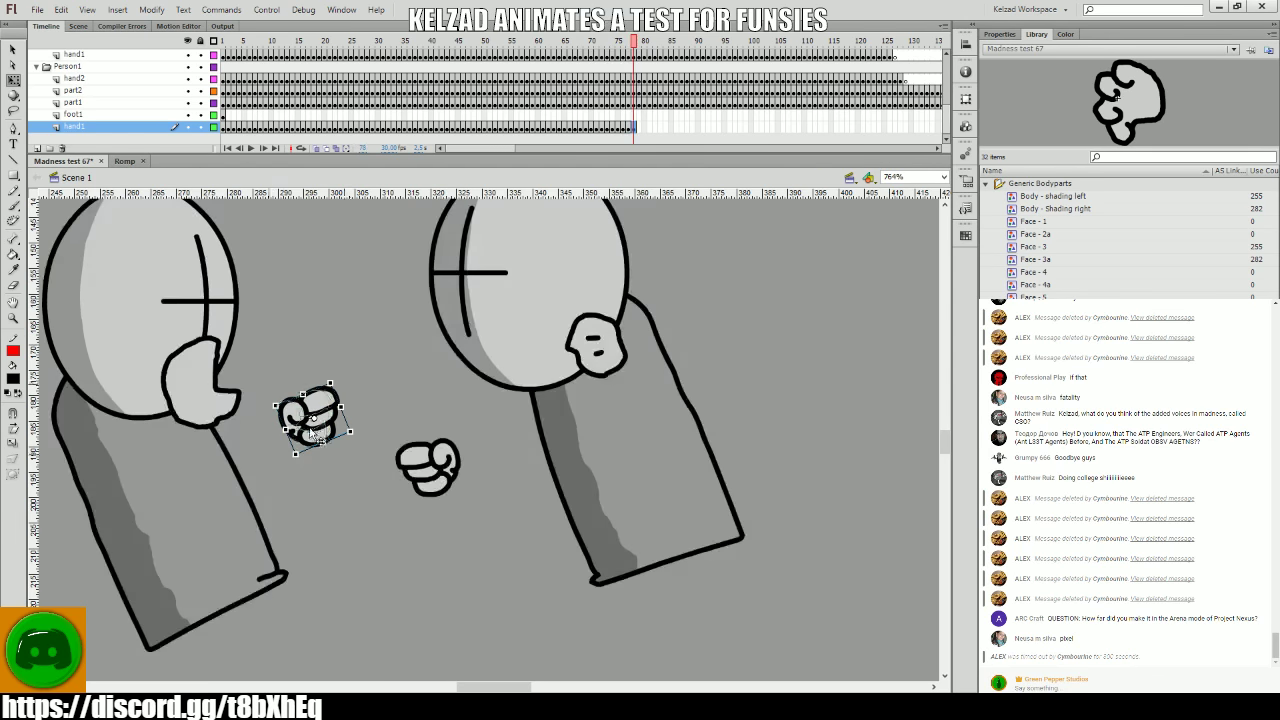
drag(305, 430, 296, 422)
key(period)
key(F6)
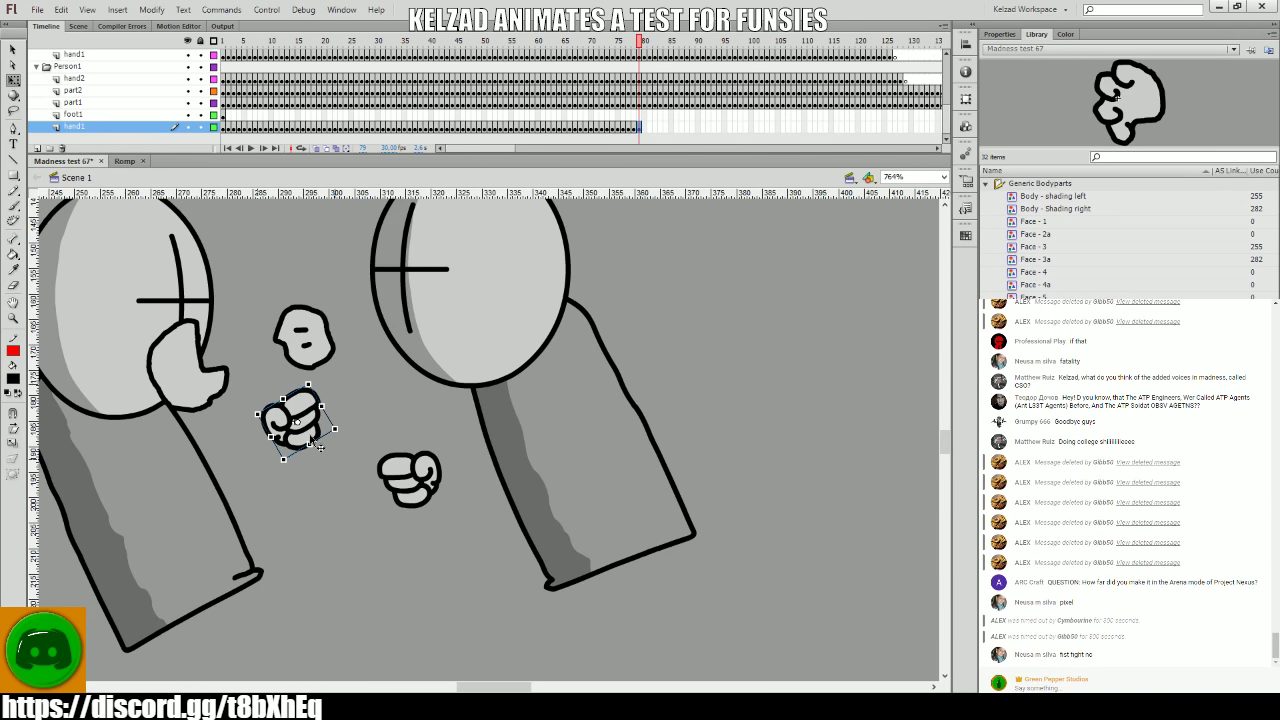
drag(300, 524, 432, 508)
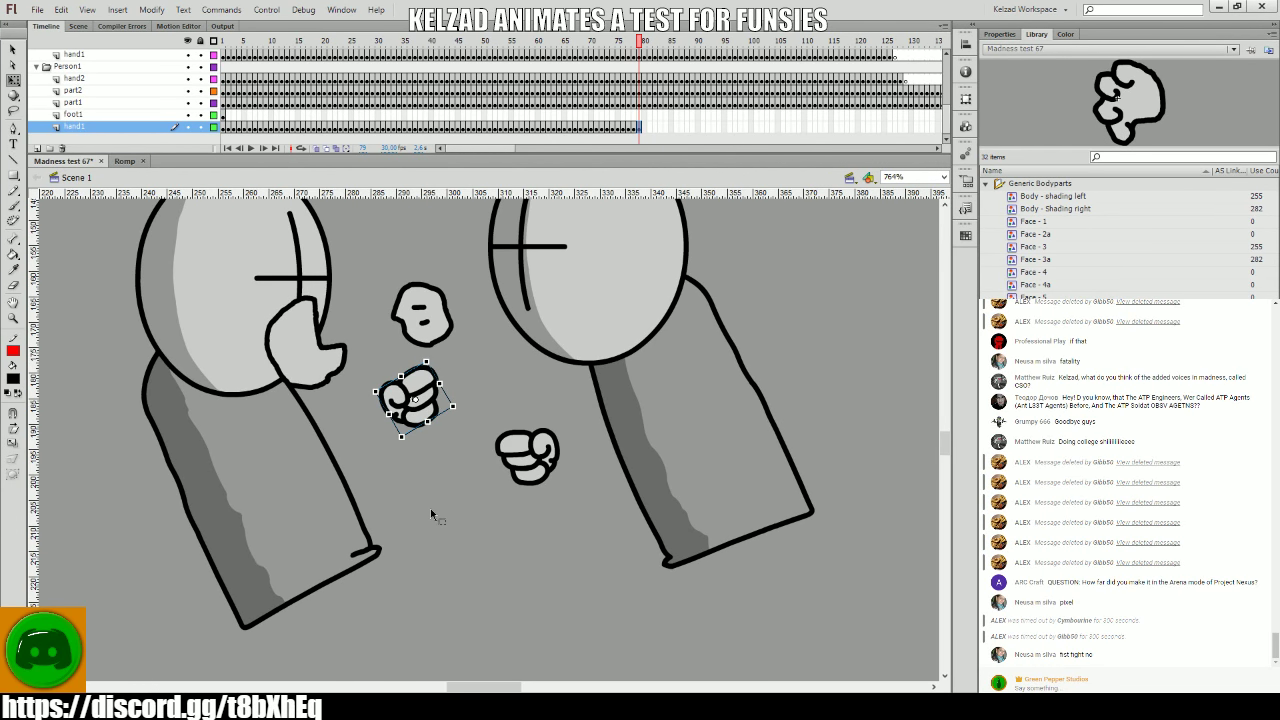
- Keyframe Person1's front hand on the hand1 layer from frame 80 to 106, drawing it back along with the leaning body
drag(433, 402, 404, 401)
key(comma)
key(comma)
key(period)
key(period)
key(period)
key(F6)
key(F6)
key(F6)
key(F6)
key(F6)
key(F6)
key(F6)
key(F6)
key(F6)
key(F6)
key(F6)
key(F6)
key(F6)
key(F6)
key(F6)
key(F6)
key(F6)
key(F6)
key(F6)
key(F6)
key(F6)
key(F6)
key(F6)
key(F6)
key(F6)
key(F6)
key(F6)
key(comma)
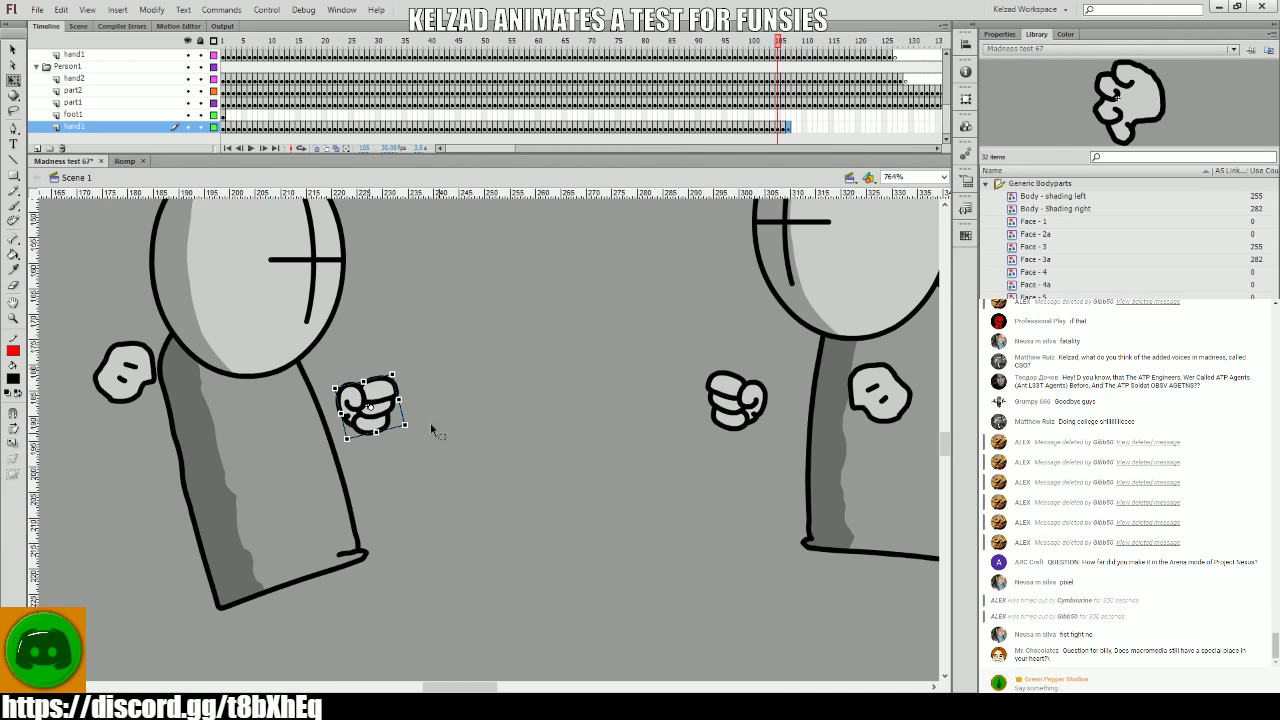
- Carry the hand1 keyframes from frame 107 to 124, moving the front hand forward and lower as the body advances
key(period)
key(F6)
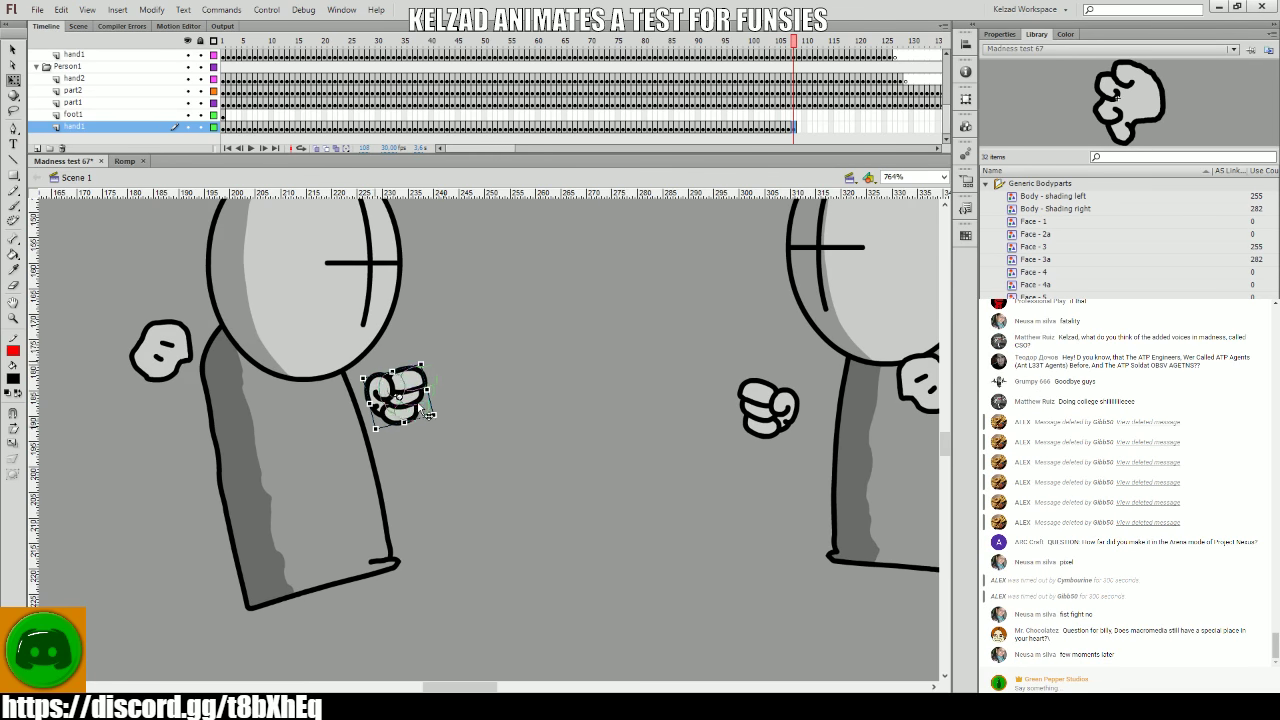
drag(418, 405, 535, 515)
key(F6)
key(F6)
key(F6)
key(F6)
key(F6)
key(F6)
key(F6)
key(F6)
key(F6)
key(F6)
key(F6)
key(F6)
key(F6)
key(F6)
key(comma)
key(period)
key(period)
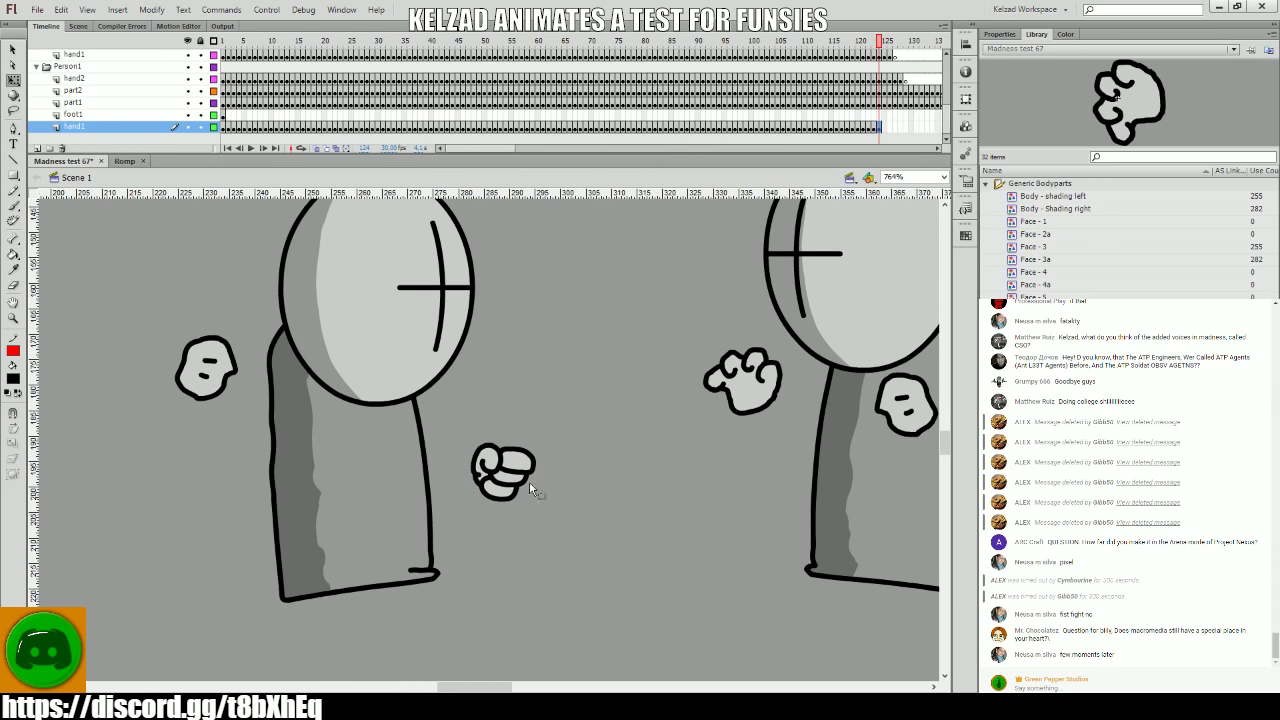
- Add hand1 keyframes from frame 125 to 128, holding the front hand level and low in front of the body
key(F6)
key(period)
drag(523, 486, 529, 480)
key(period)
key(period)
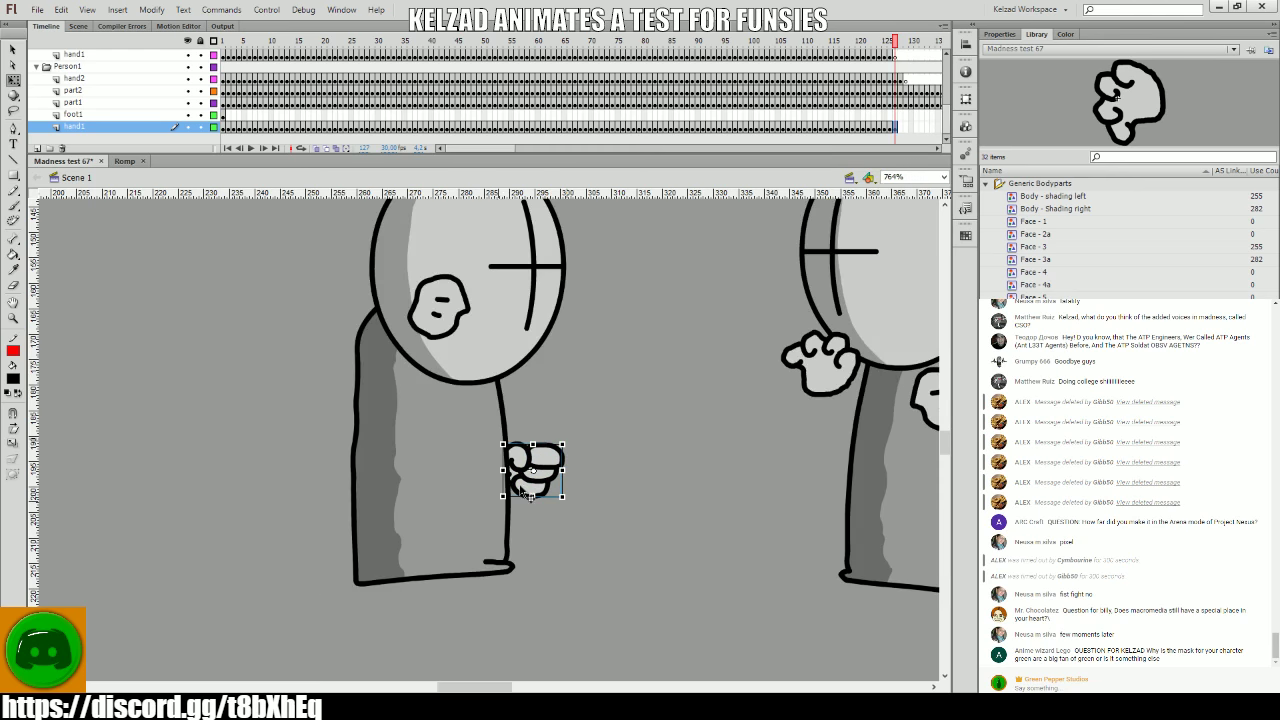
scroll(528, 471, right, 3)
key(period)
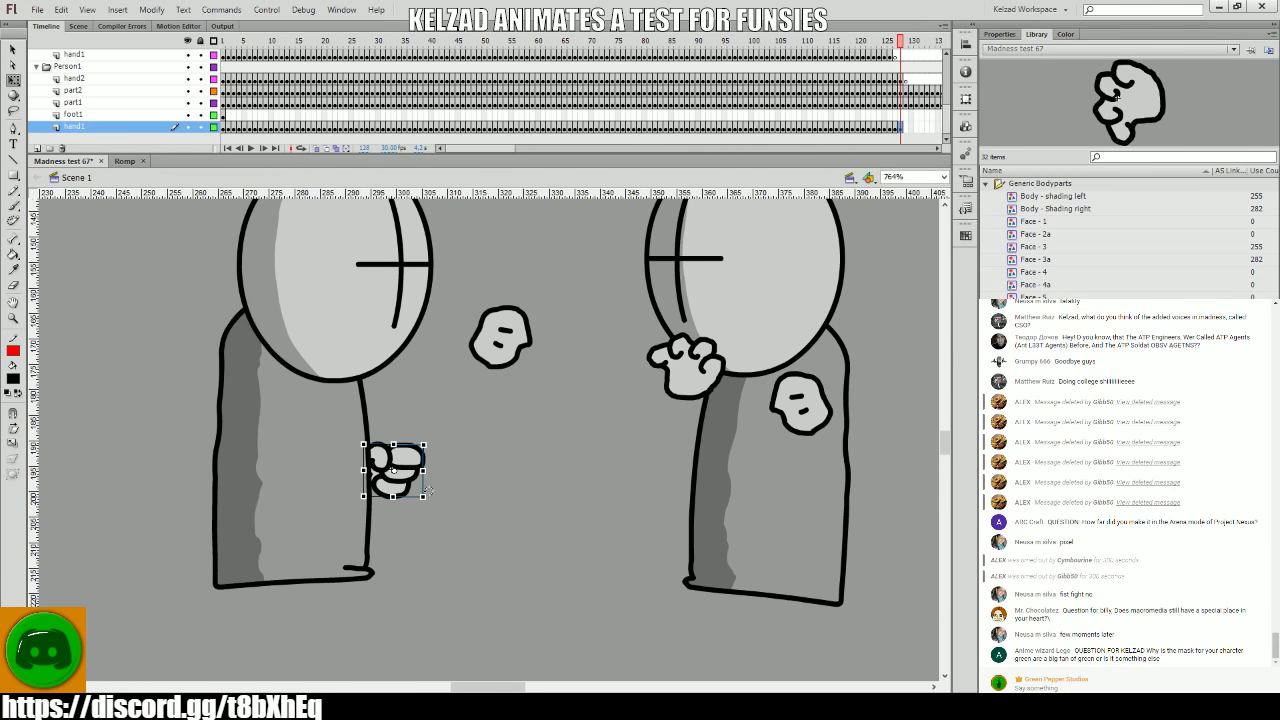
- Move the front hand forward and tilt it upward on frames 128 to 130 of the hand1 layer
drag(428, 490, 432, 486)
key(ctrl+z)
key(comma)
key(comma)
key(period)
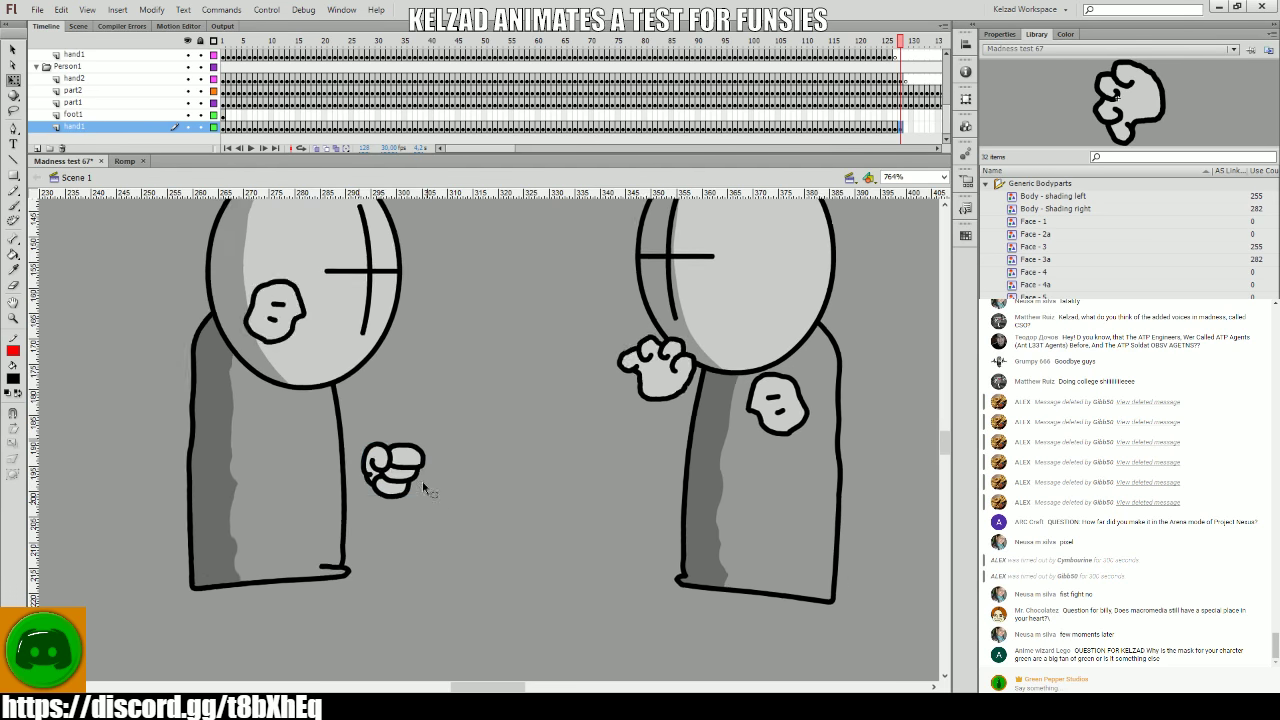
key(period)
key(period)
click(470, 484)
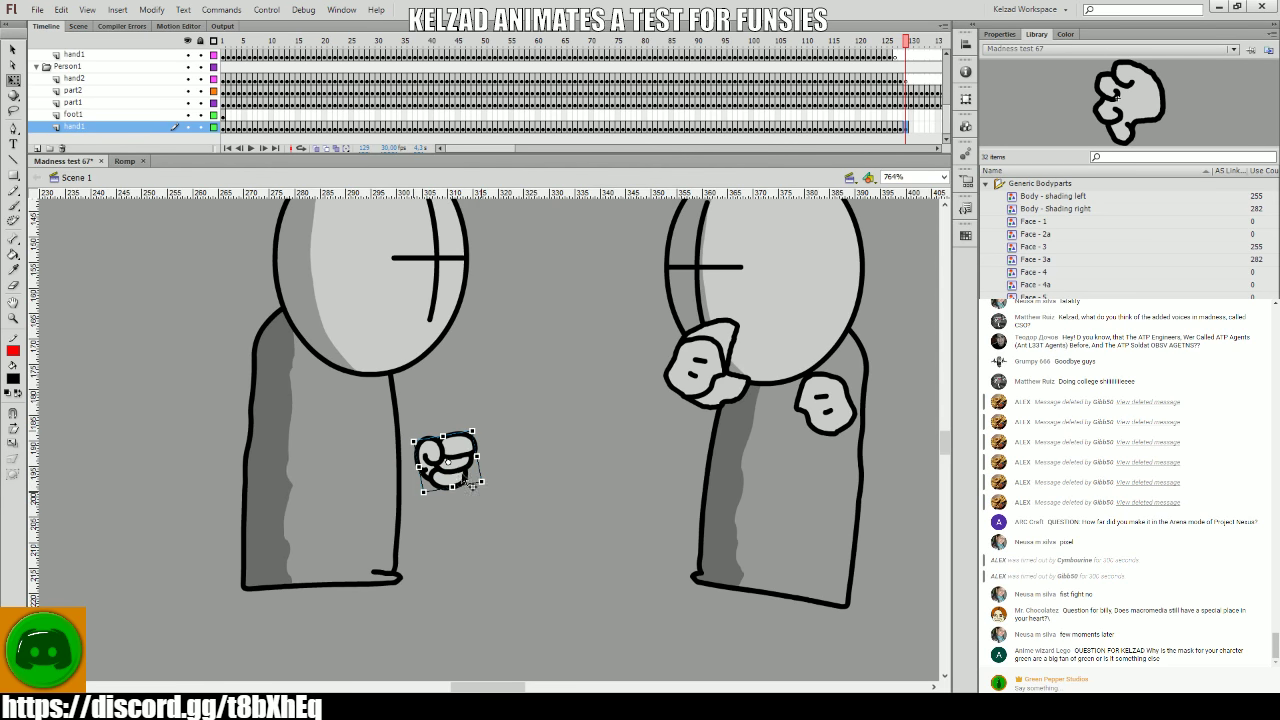
key(period)
click(445, 455)
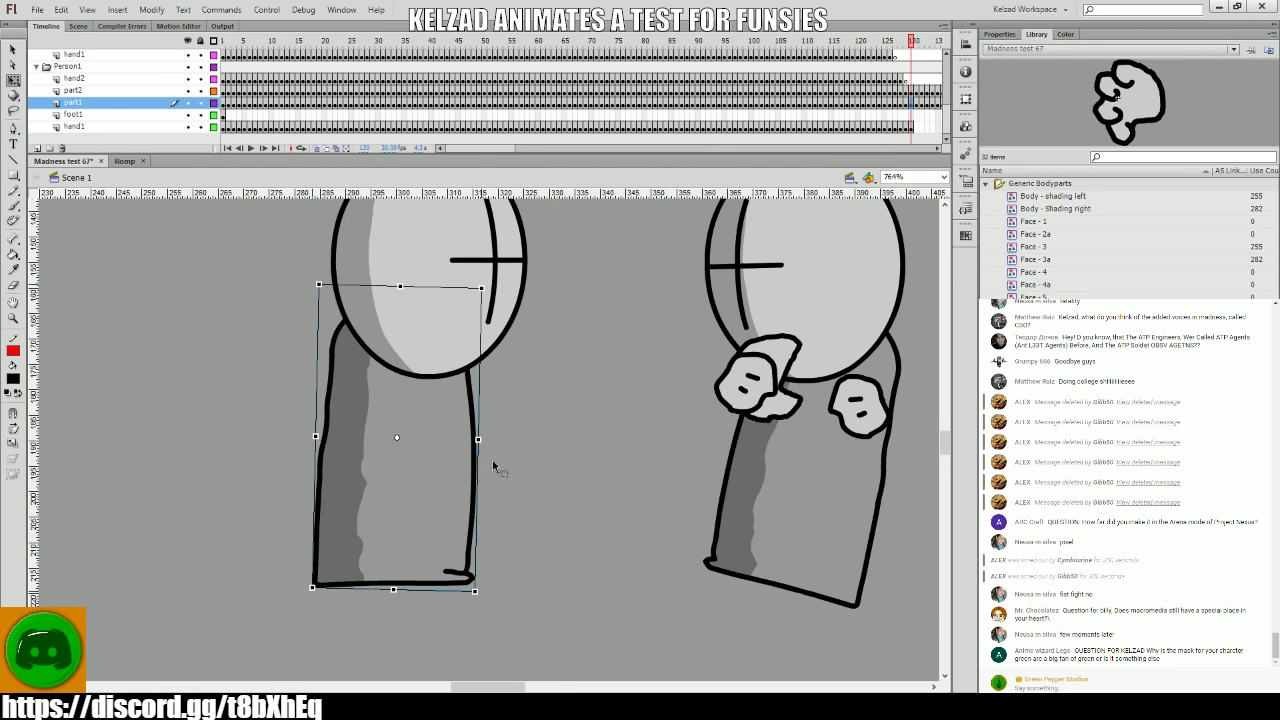
drag(491, 466, 481, 455)
click(527, 452)
- Step back and forth between frames 127 and 130 to check the front hand's forward motion
key(comma)
key(comma)
key(comma)
key(comma)
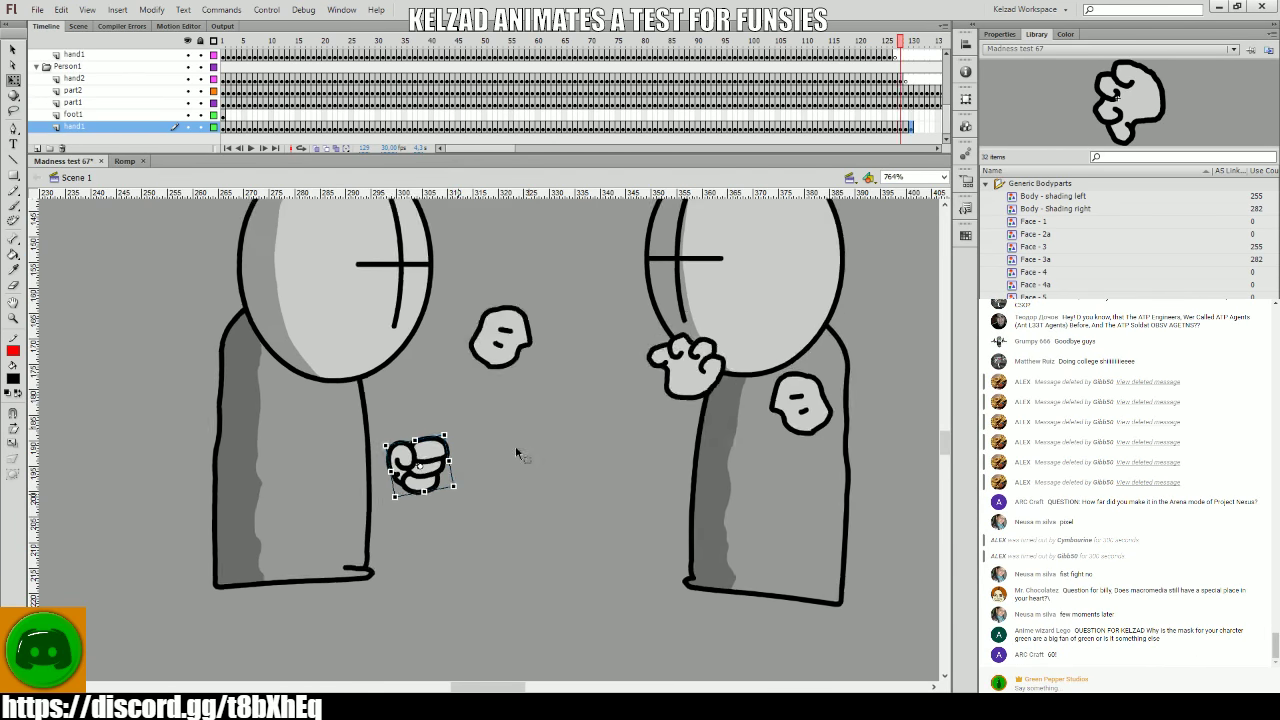
key(period)
click(420, 482)
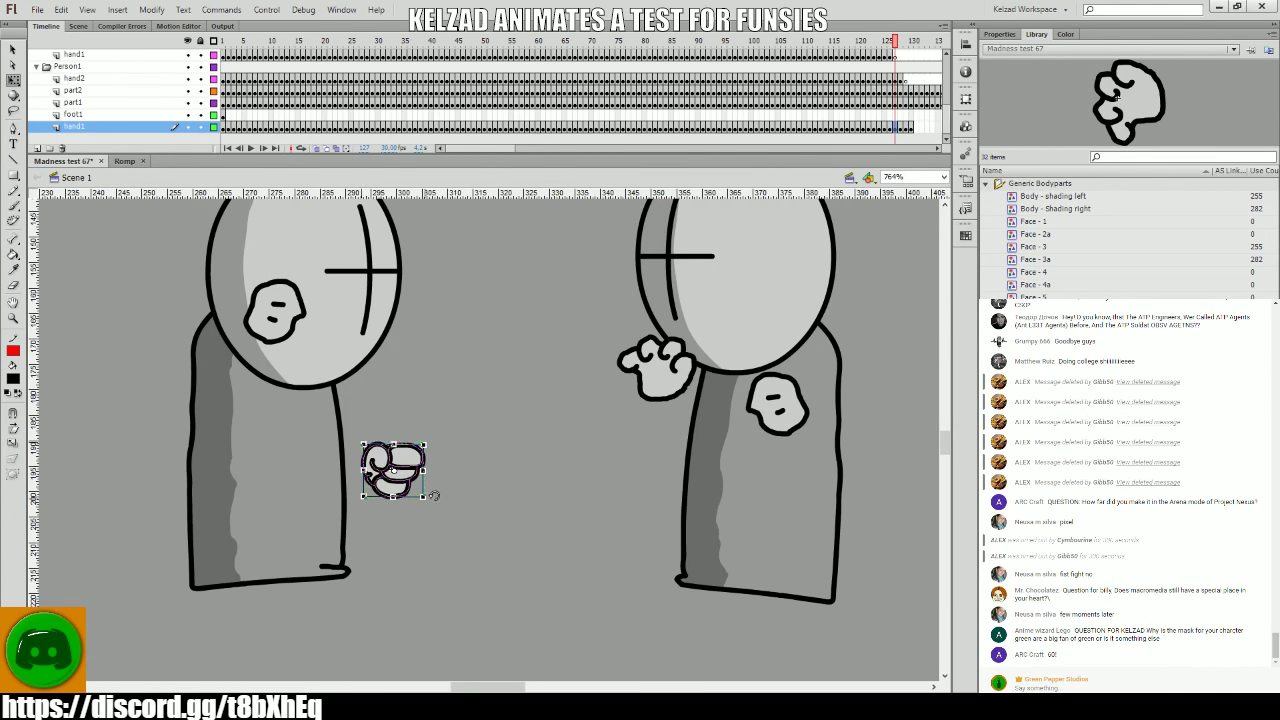
key(comma)
key(period)
key(period)
key(period)
key(period)
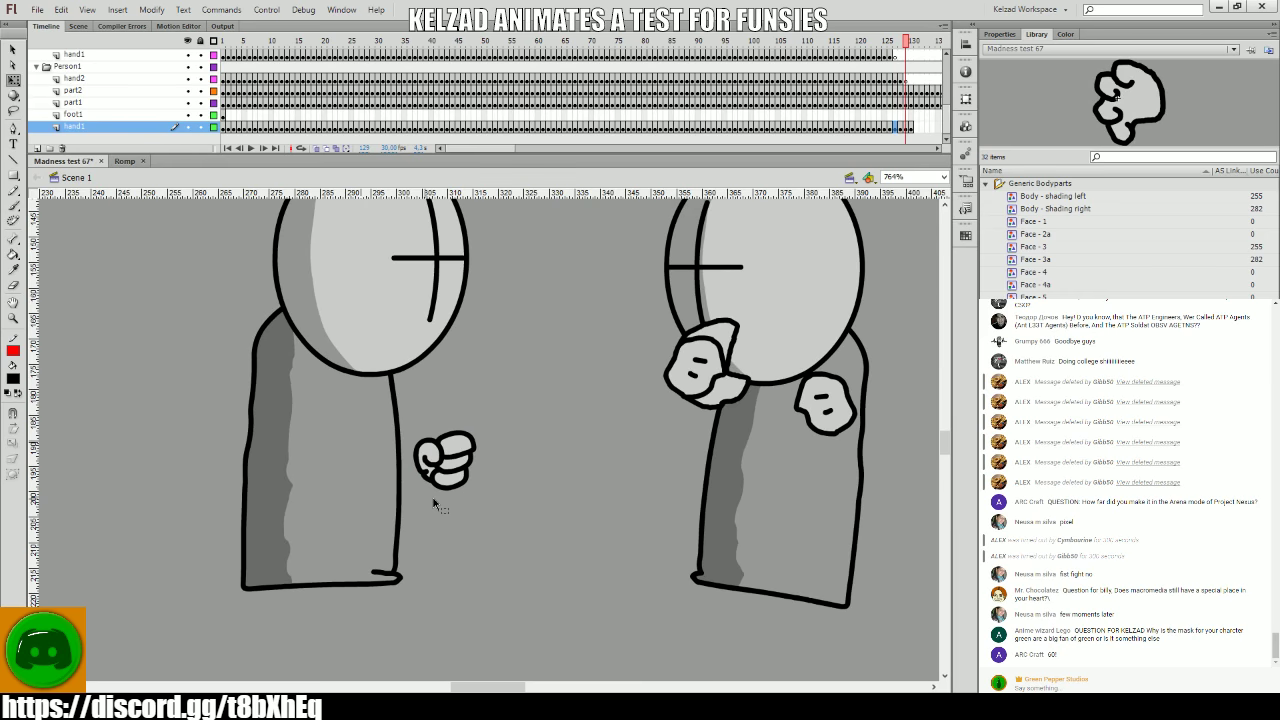
key(period)
key(comma)
- Keyframe the front hand on hand1 from frame 131 to 135, shifting it forward to stay ahead of the advancing body
click(461, 461)
key(period)
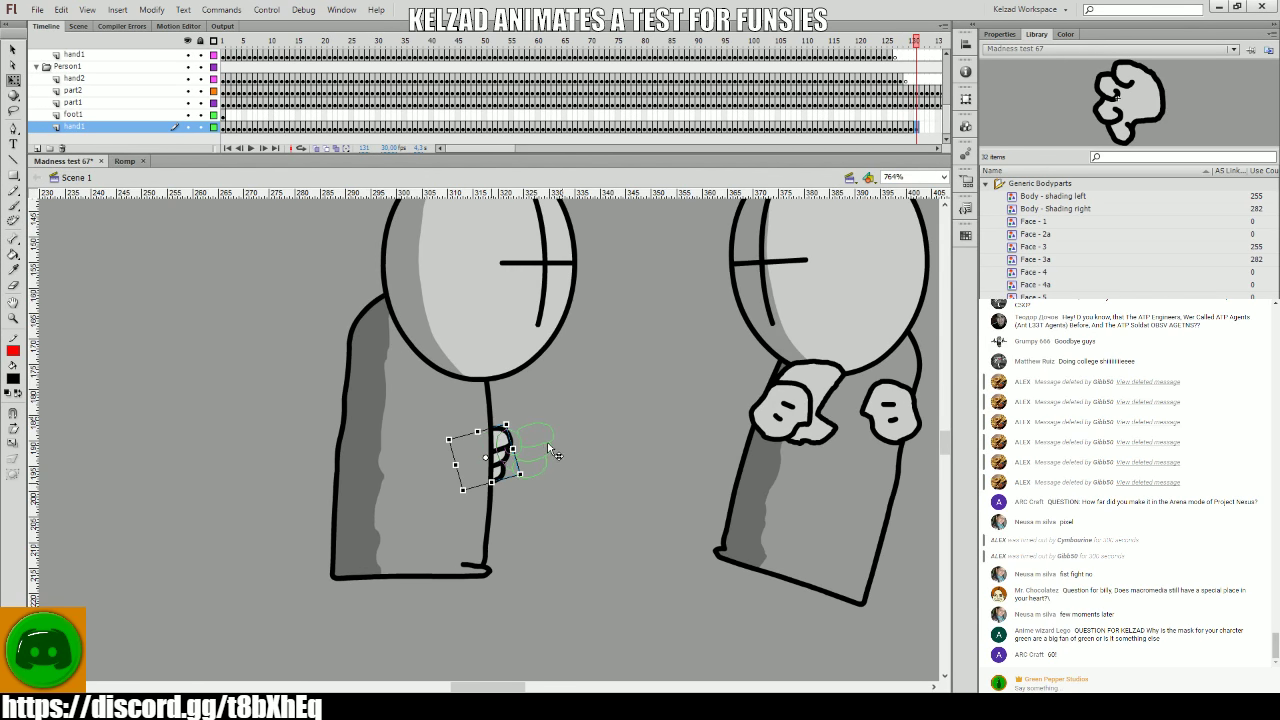
drag(549, 452, 632, 458)
key(period)
key(period)
key(period)
key(period)
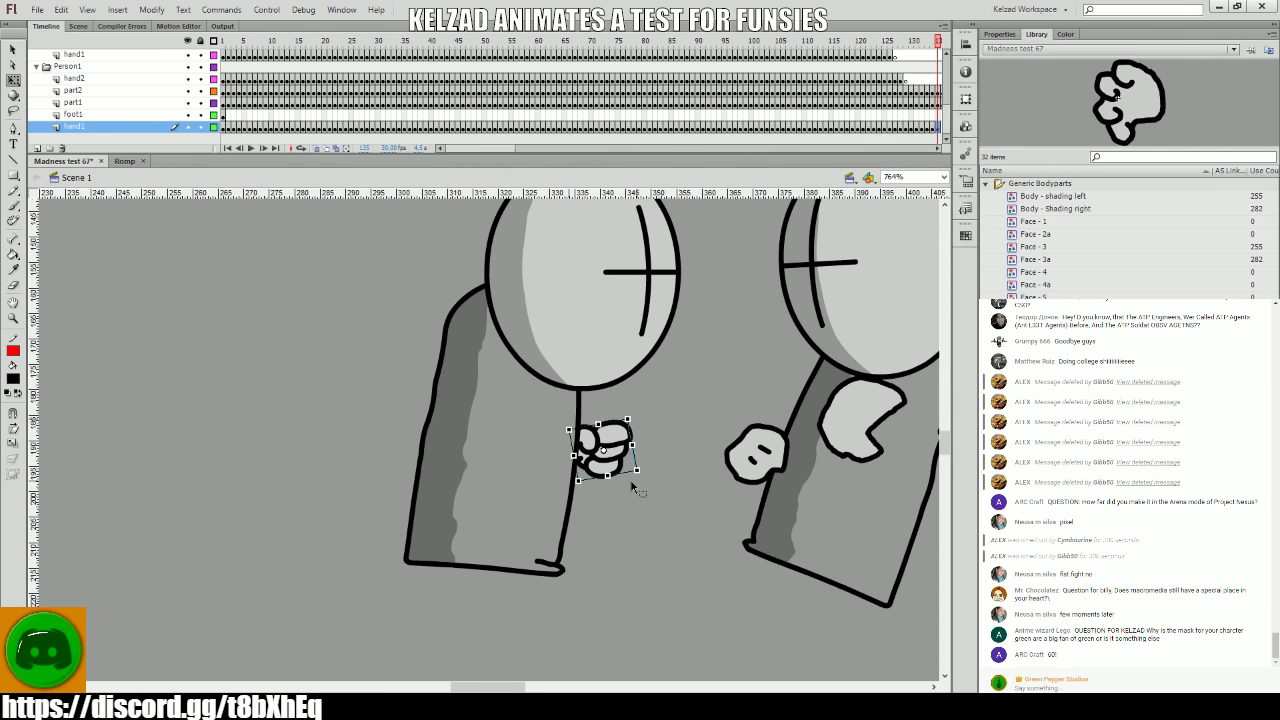
drag(638, 472, 647, 466)
- Play back the animation and step around frame 135 to check the front hand's movement
drag(486, 150, 500, 145)
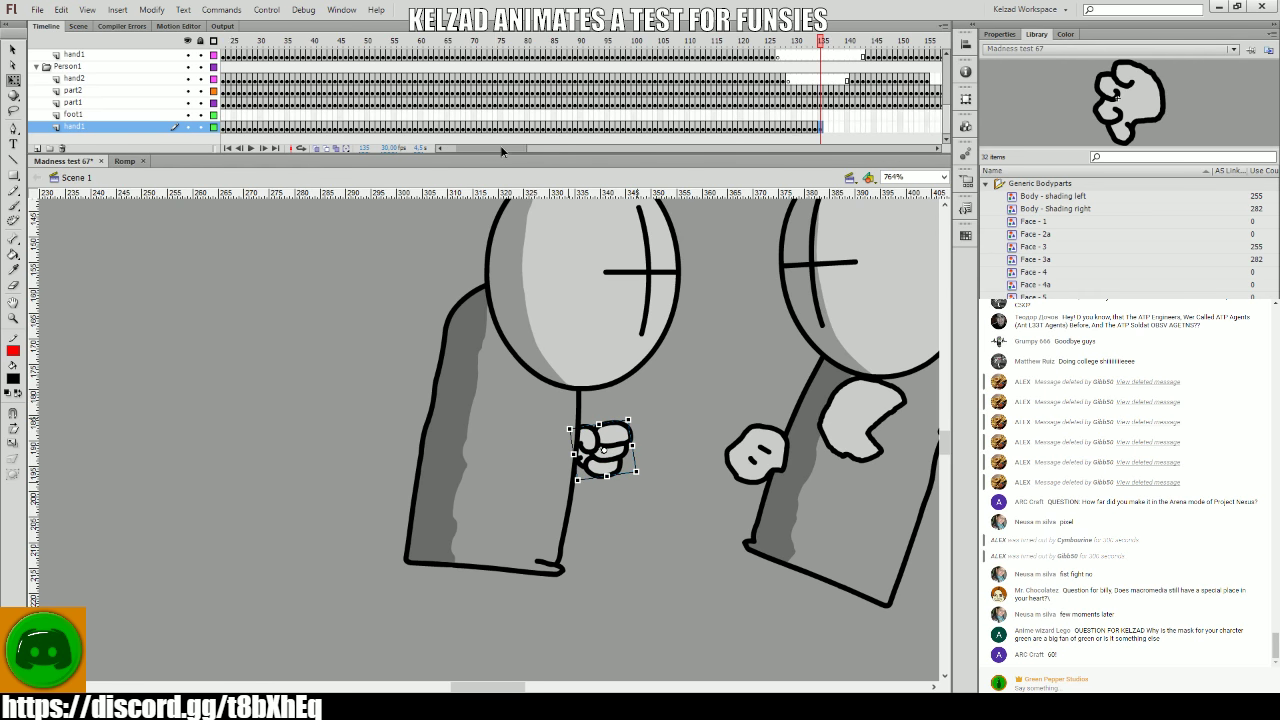
key(Return)
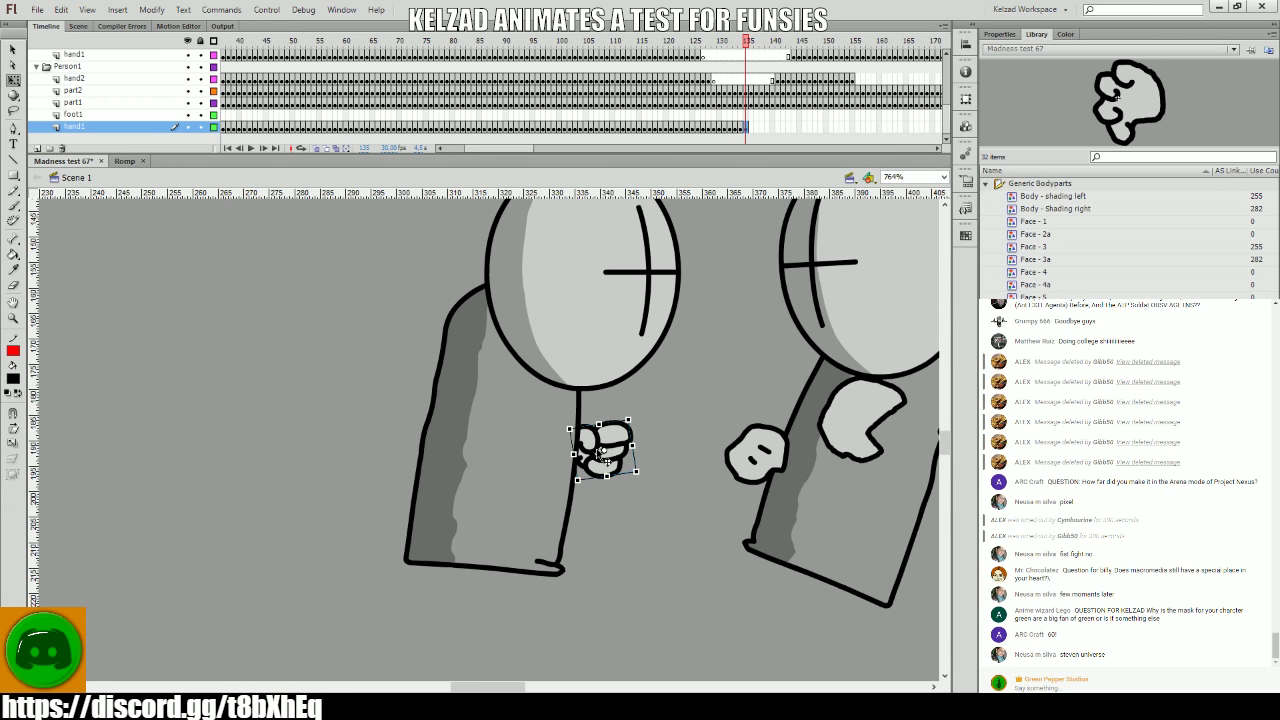
key(comma)
key(comma)
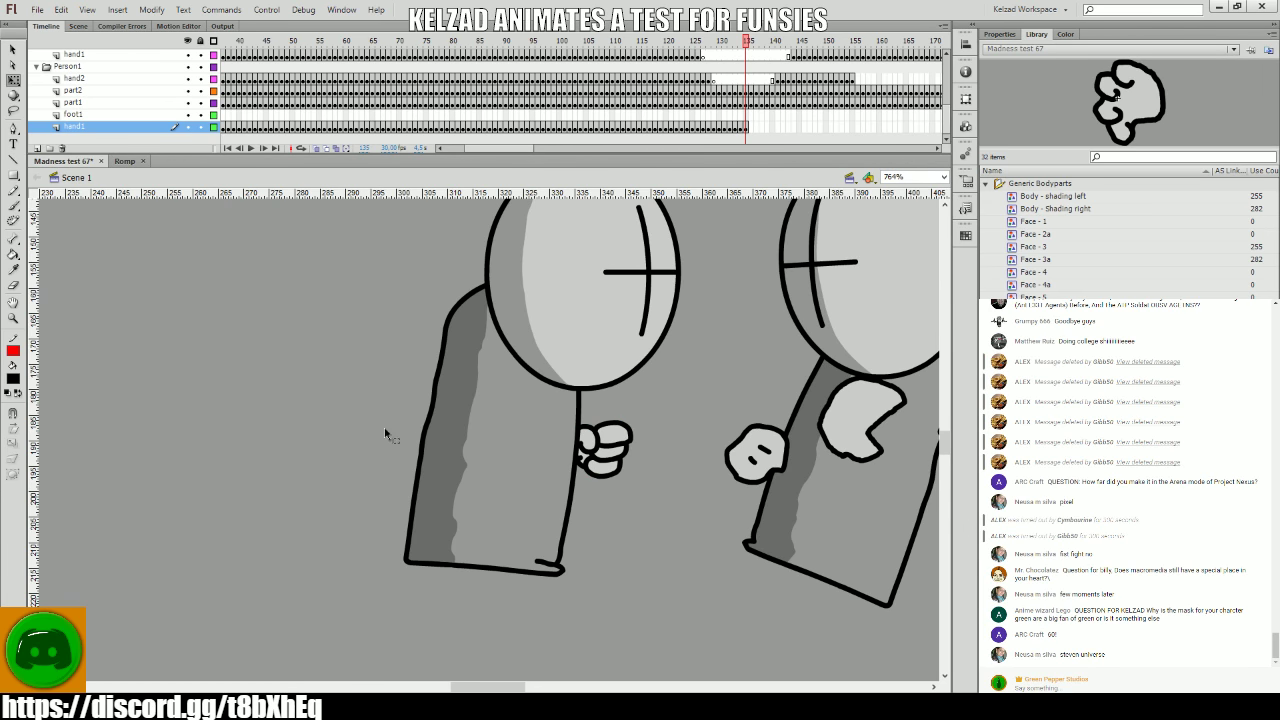
scroll(390, 440, right, 5)
key(period)
key(period)
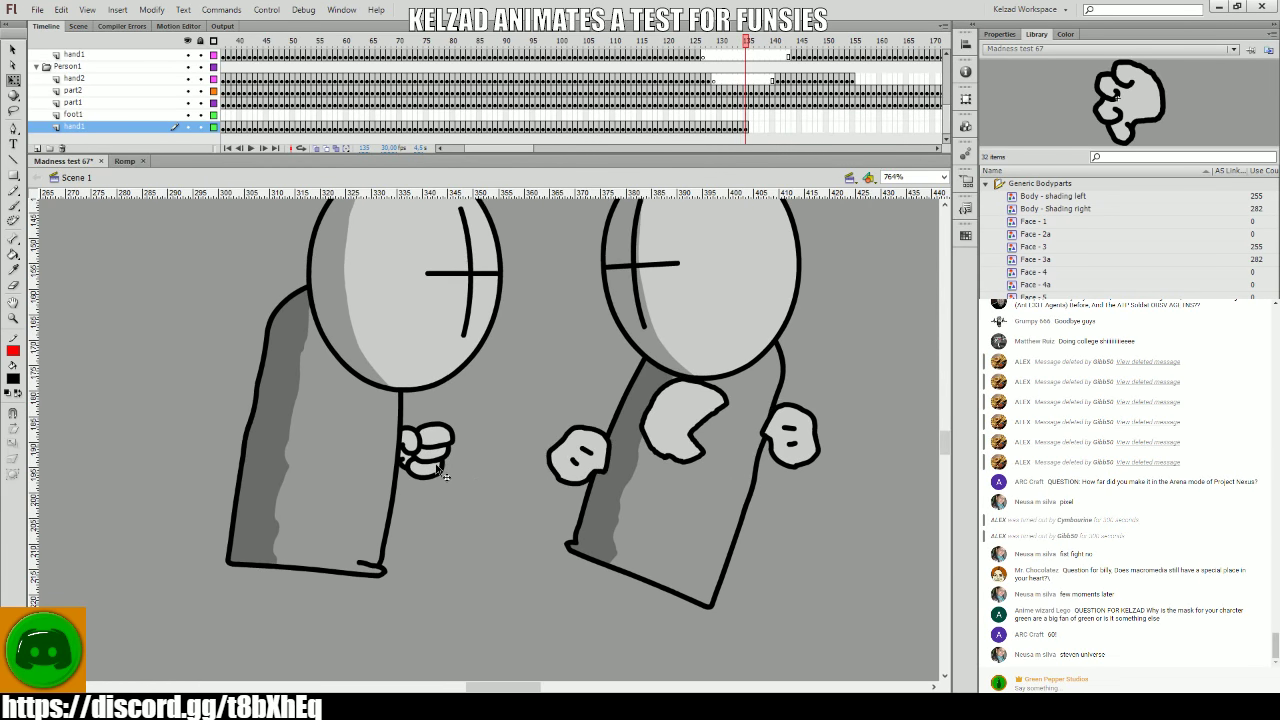
- Keyframe the front hand on hand1 from frame 136 to 147, lowering it in front of the body as the body swings back
click(452, 466)
key(period)
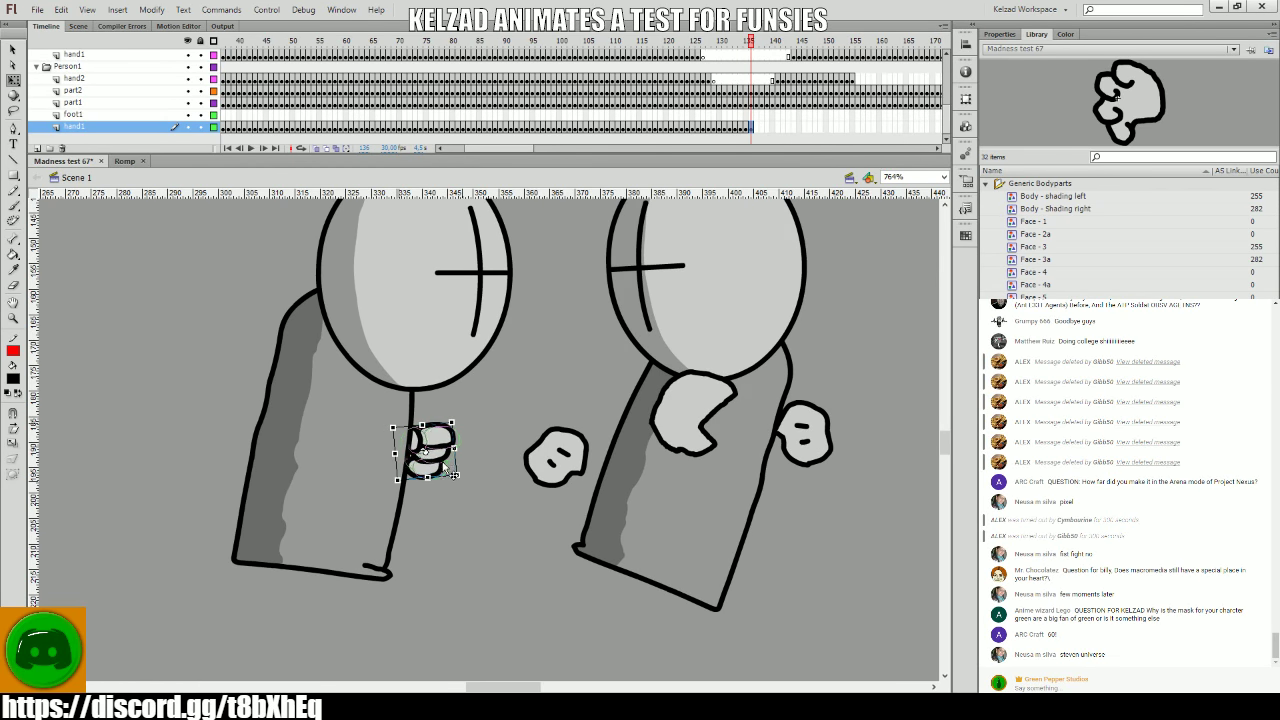
key(F6)
mouse_move(449, 475)
mouse_down()
mouse_move(472, 492)
mouse_move(449, 470)
mouse_move(470, 492)
mouse_move(440, 500)
mouse_move(451, 497)
mouse_up()
key(period)
key(F6)
key(period)
key(F6)
key(period)
key(F6)
key(period)
key(F6)
key(F6)
key(F6)
key(F6)
key(period)
key(F6)
key(period)
key(F6)
key(period)
key(F6)
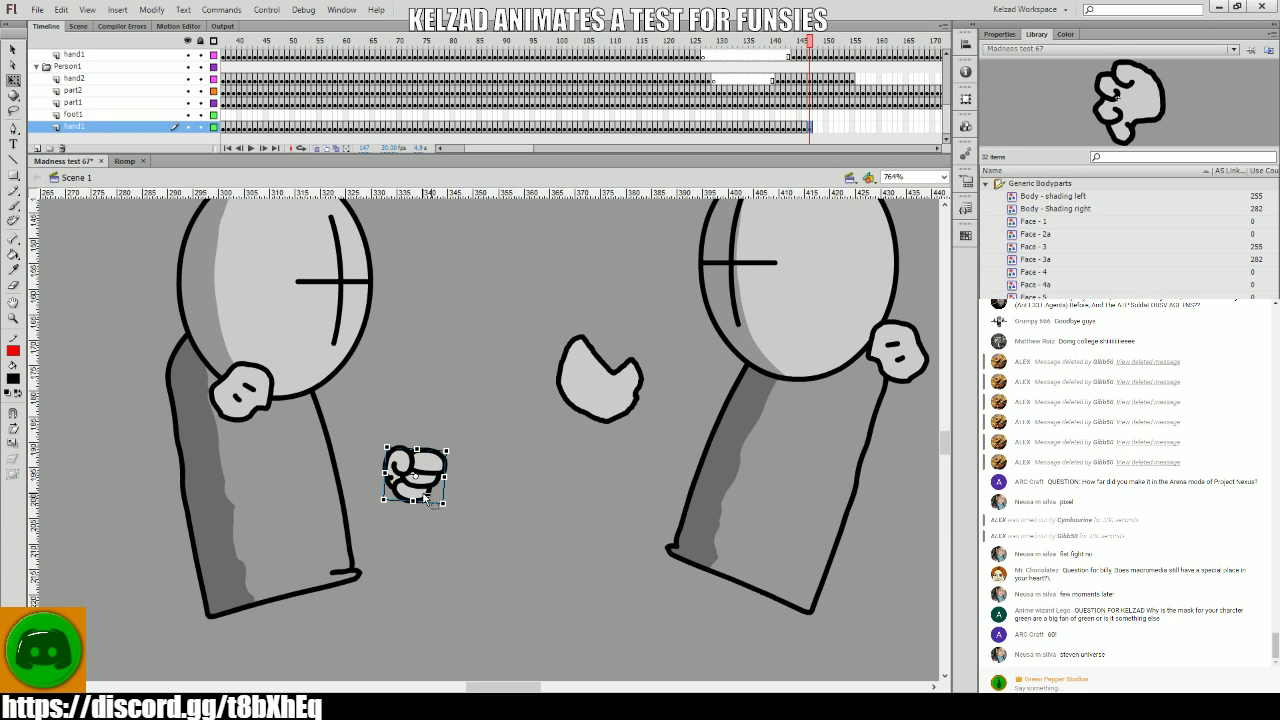
- Extend the hand1 keyframes from frame 148 to 157, drawing the front hand back, raising it slightly and tilting it upward
key(period)
key(F6)
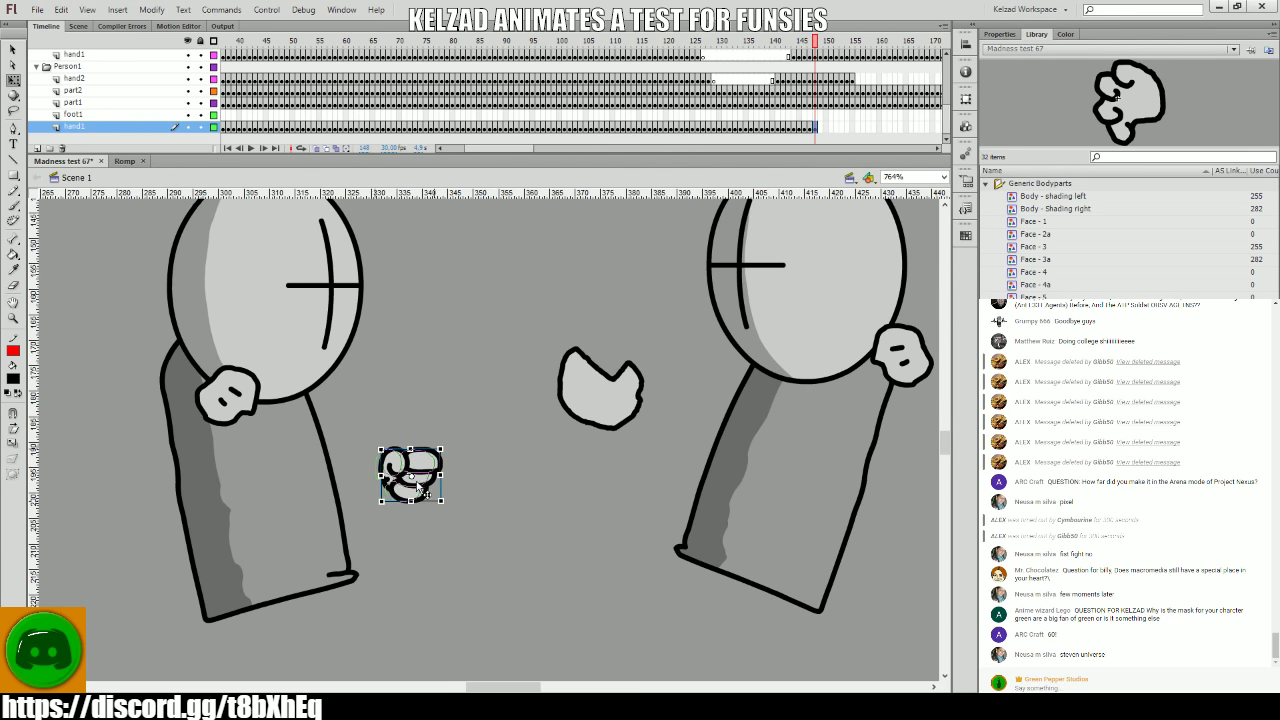
key(period)
key(F6)
mouse_move(410, 477)
mouse_down()
mouse_move(397, 477)
mouse_move(418, 499)
mouse_move(386, 476)
mouse_move(381, 497)
mouse_move(374, 488)
mouse_move(407, 468)
mouse_up()
key(period)
key(F6)
key(period)
key(F6)
key(period)
key(F6)
key(period)
key(F6)
key(period)
key(F6)
key(period)
key(F6)
key(period)
key(F6)
key(period)
key(F6)
- Play back the animation and scrub to frame 155 to review both characters' hand motion
scroll(718, 138, up, 2)
click(568, 67)
key(Return)
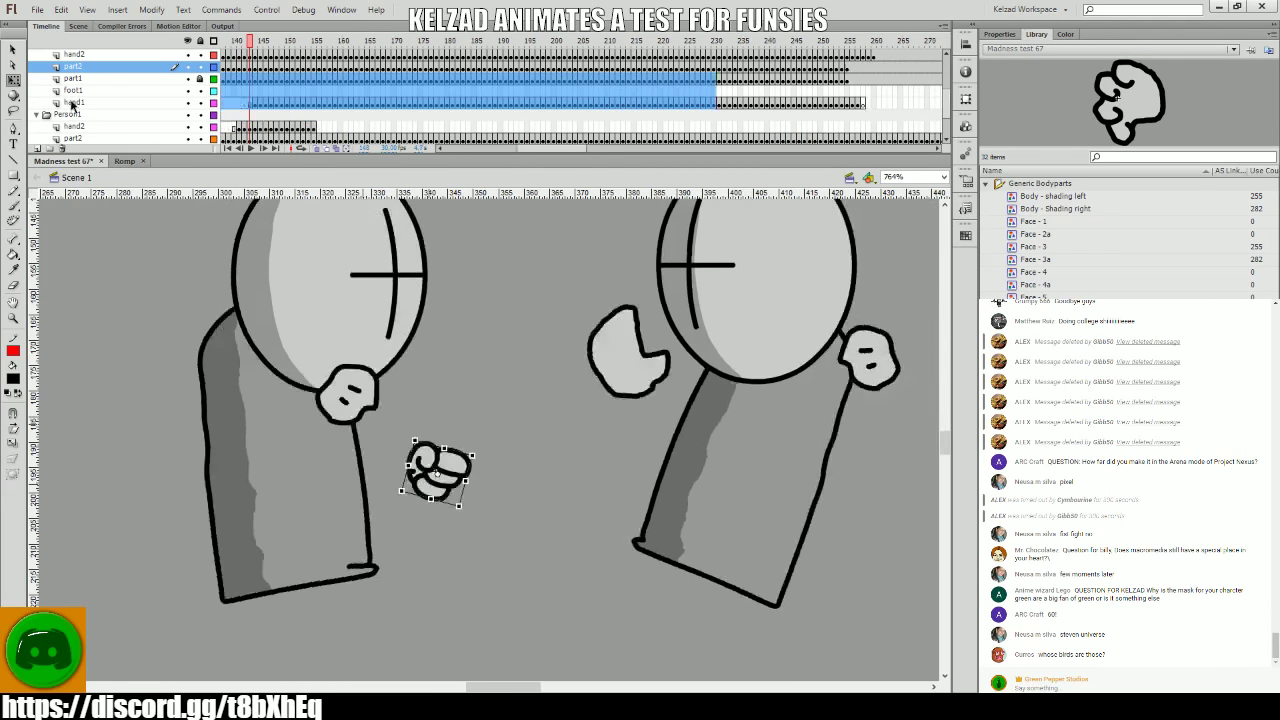
key(Return)
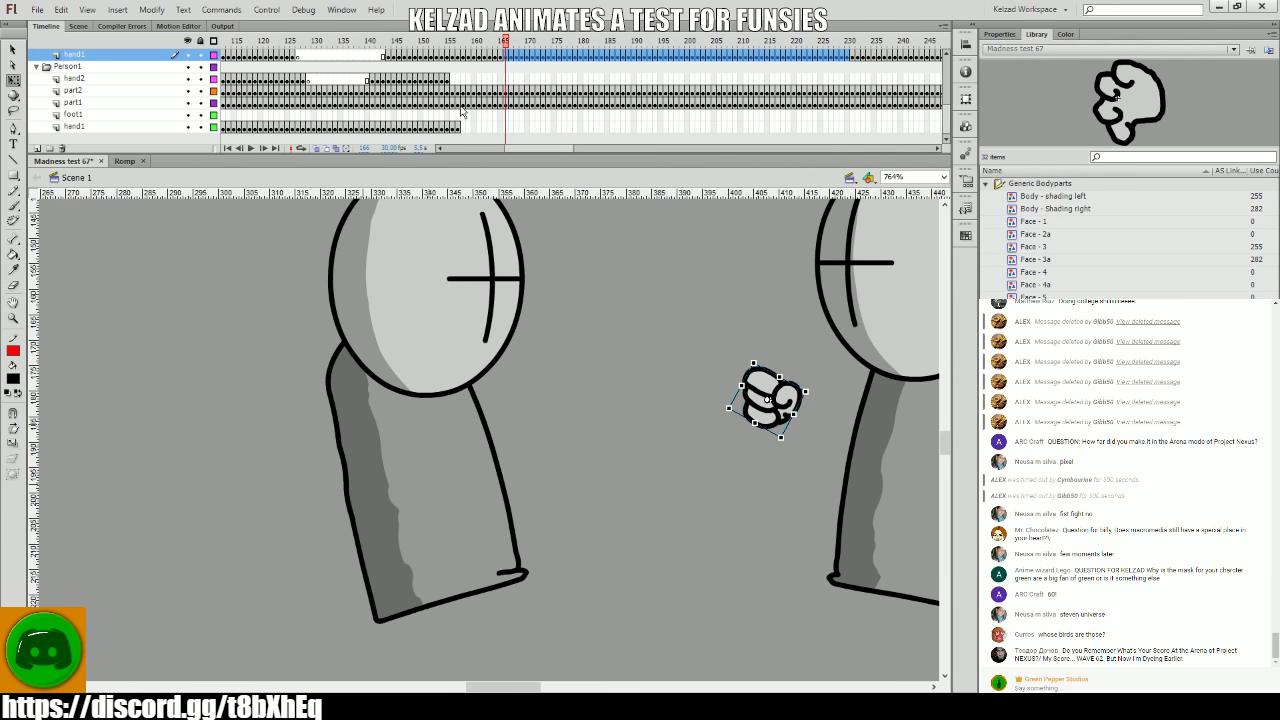
drag(440, 97, 452, 107)
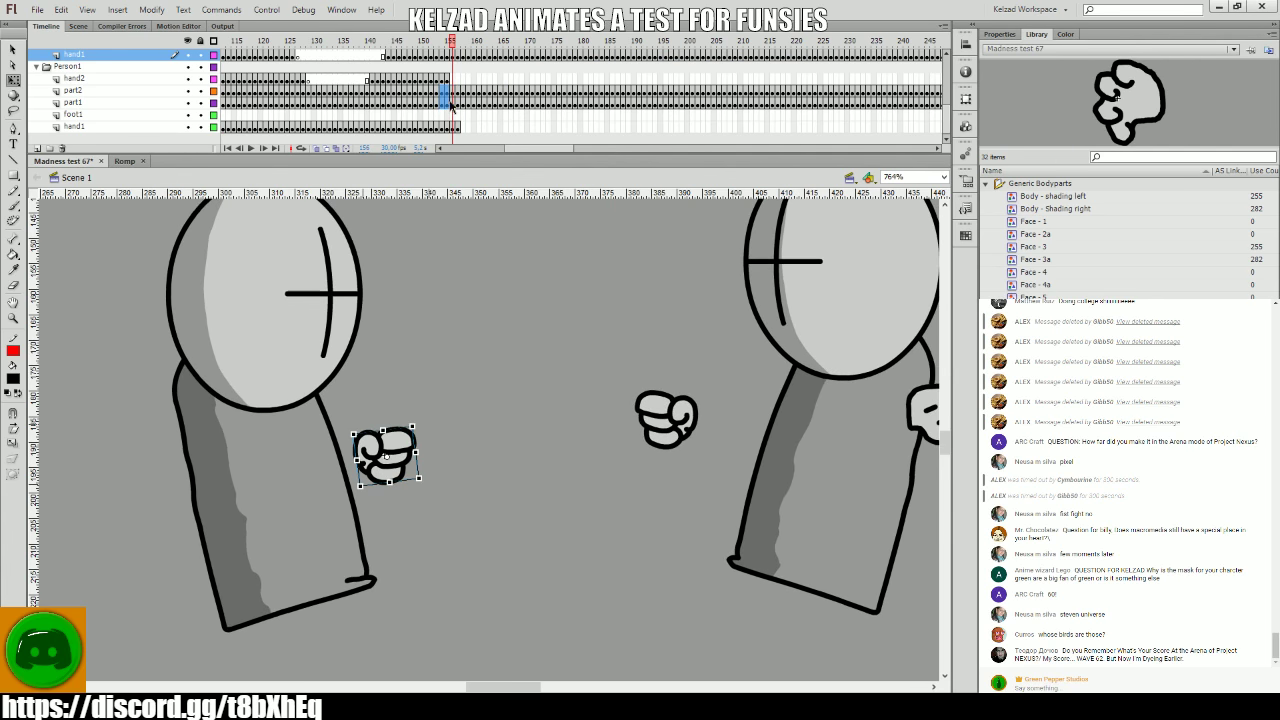
click(385, 460)
key(Return)
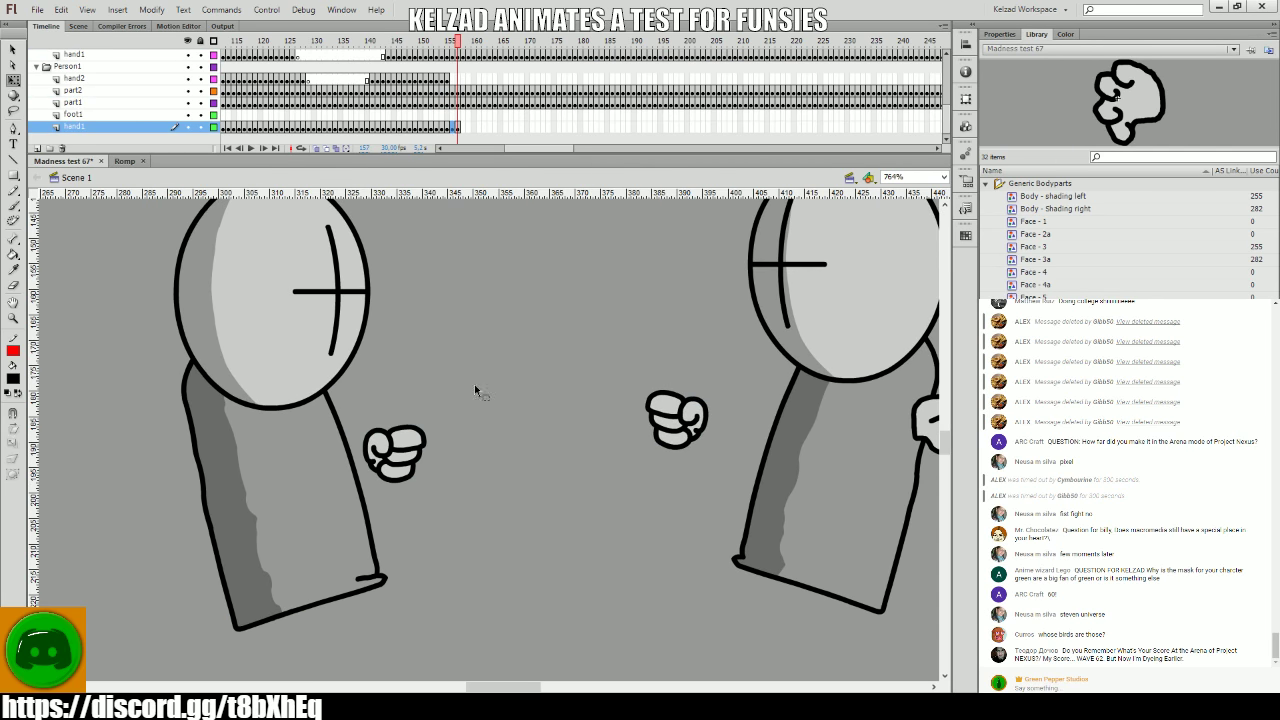
- Compare the frames around 155 to find where Person1's back hand ends, and select the hand2 keyframe on frame 155
click(443, 128)
key(period)
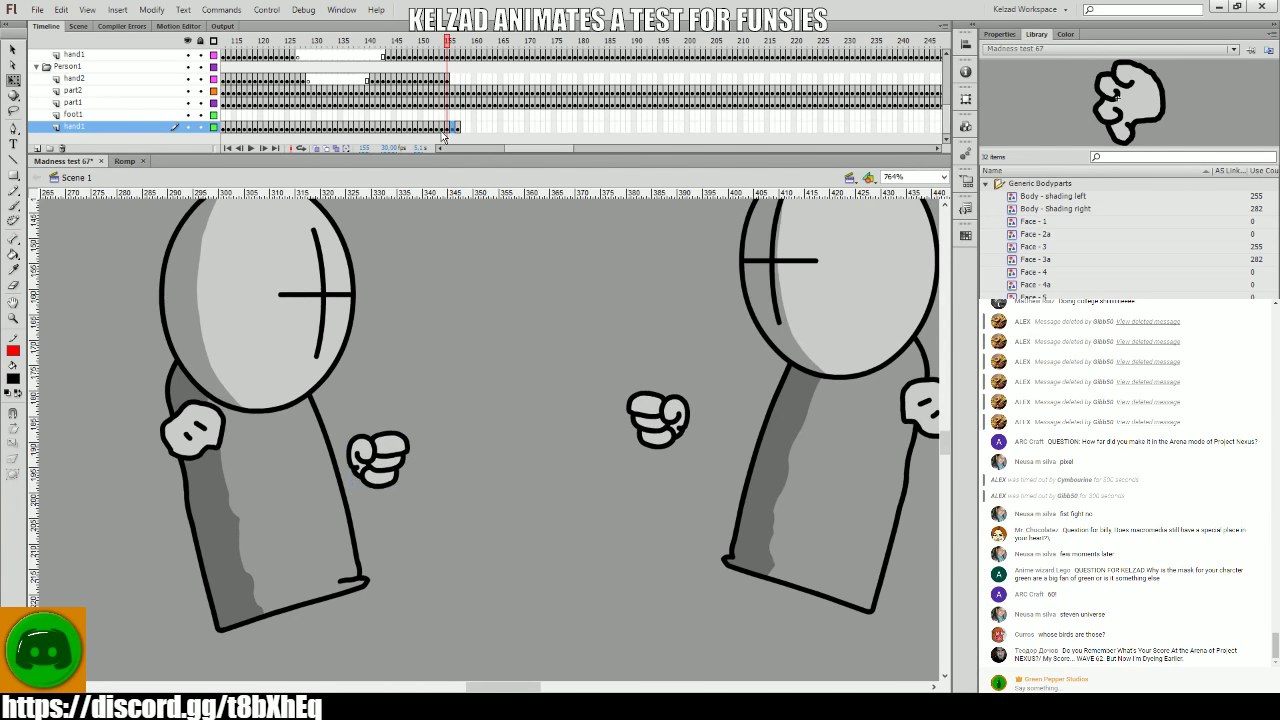
key(period)
click(423, 91)
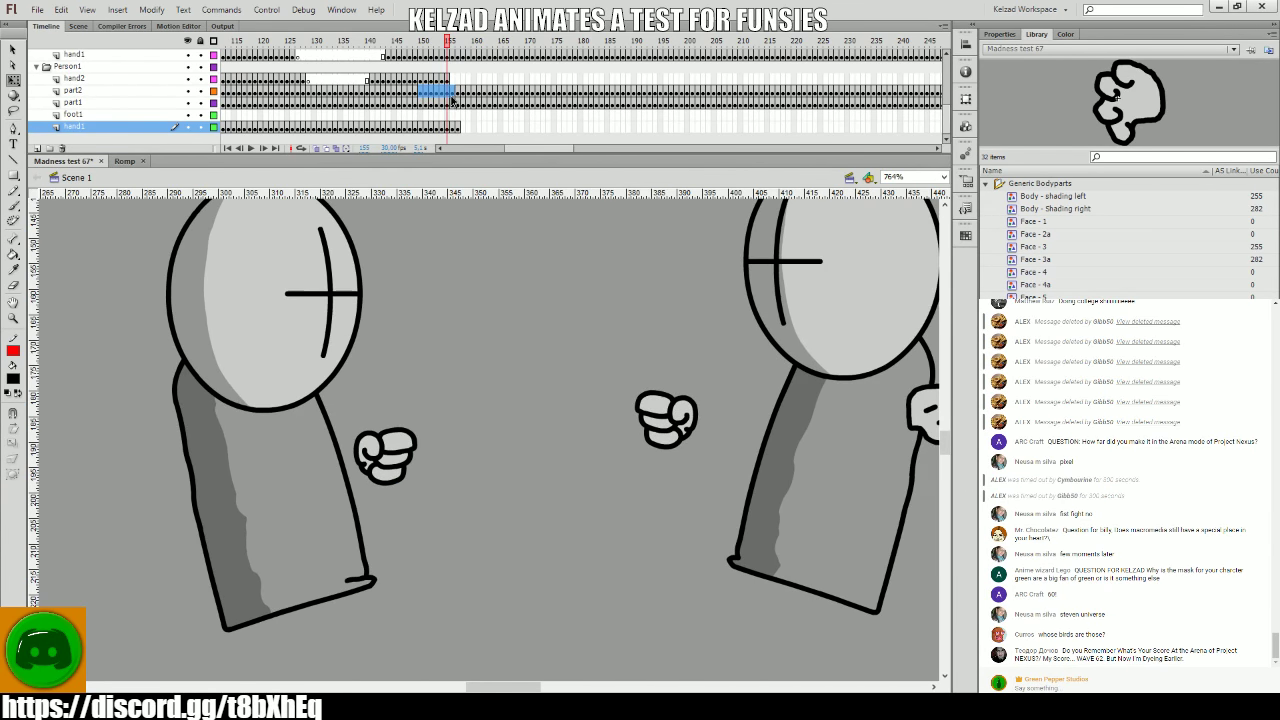
drag(434, 95, 446, 95)
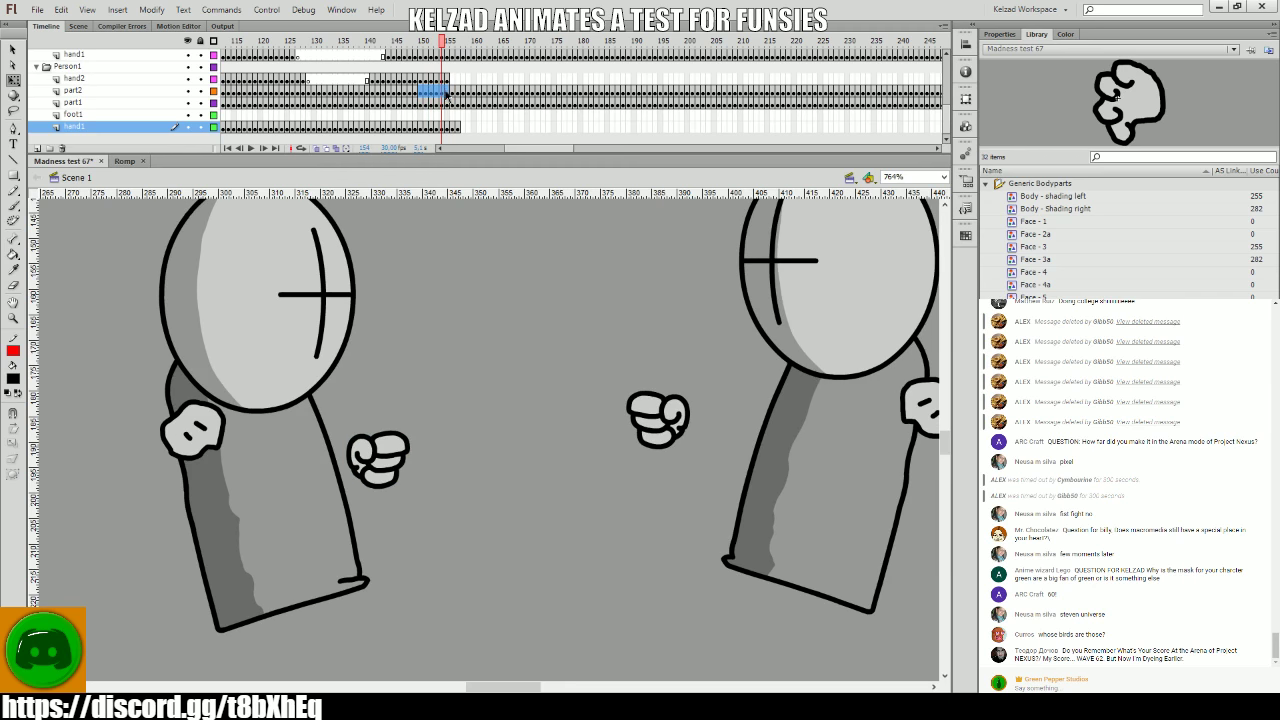
scroll(446, 100, up, 1)
click(446, 102)
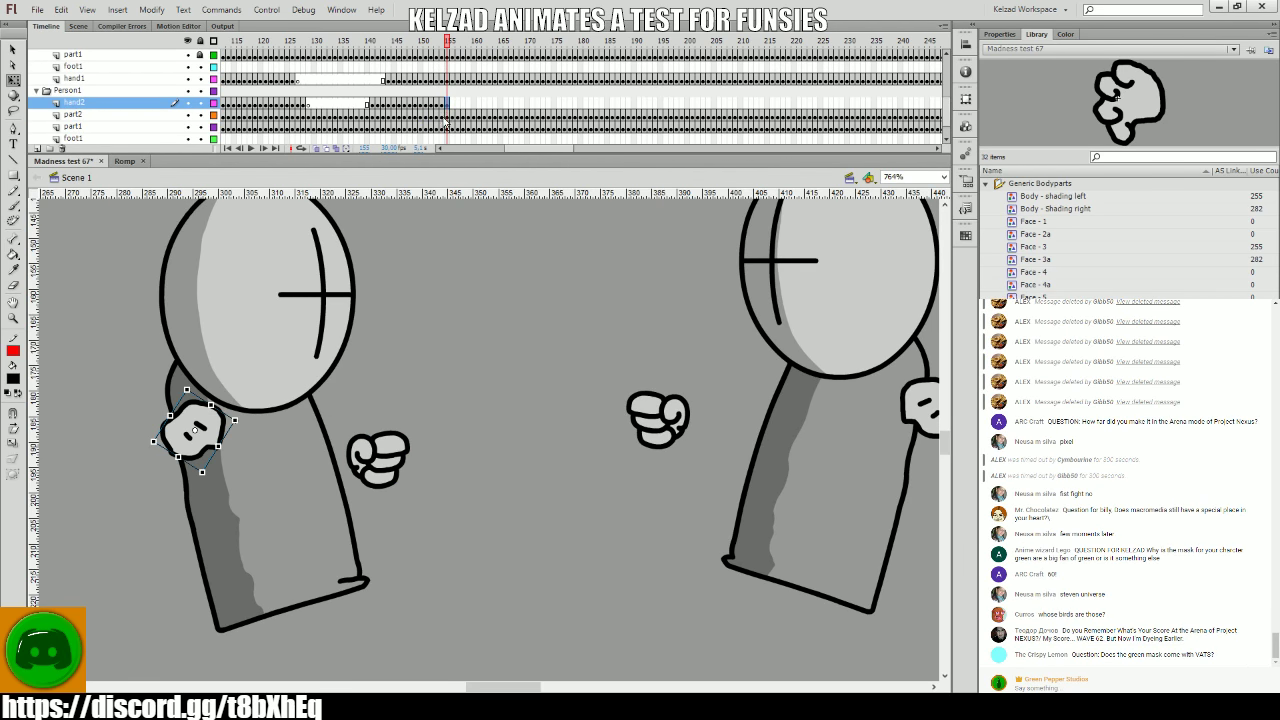
- Review Person1's back-hand motion across frames 147 to 155 and return to the last hand2 keyframe on frame 155
key(comma)
key(comma)
key(period)
key(period)
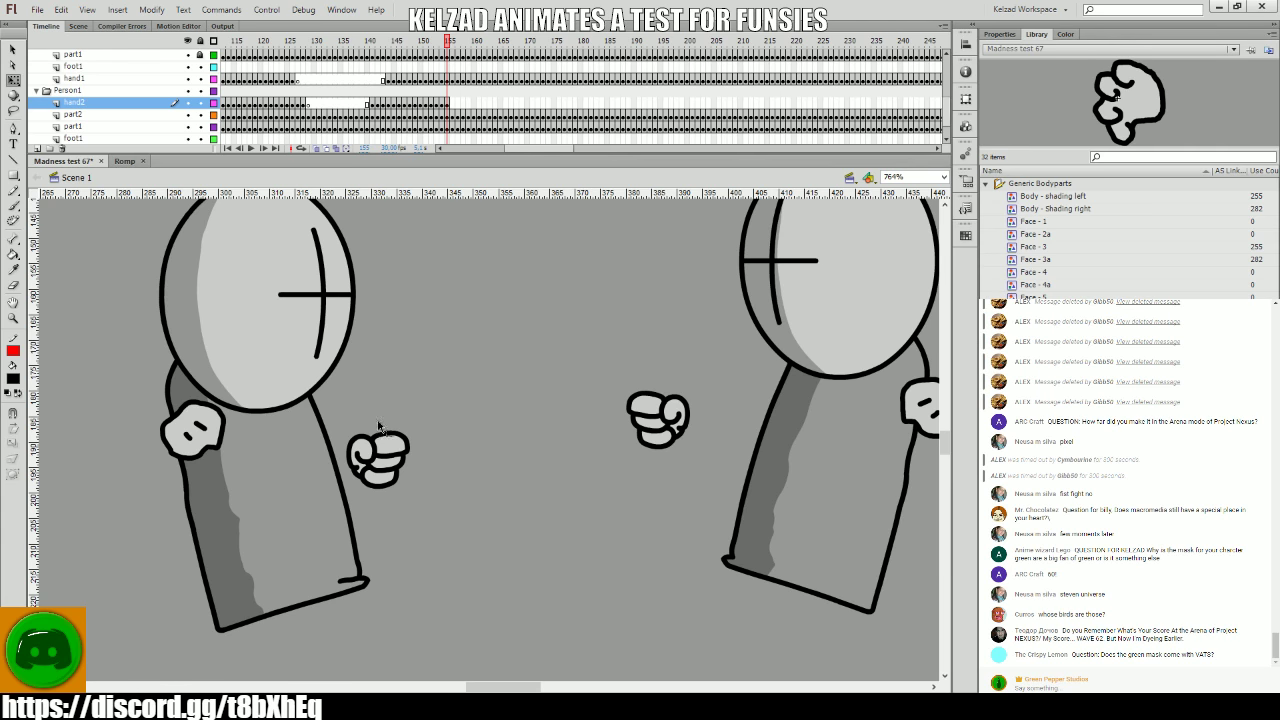
drag(438, 110, 447, 106)
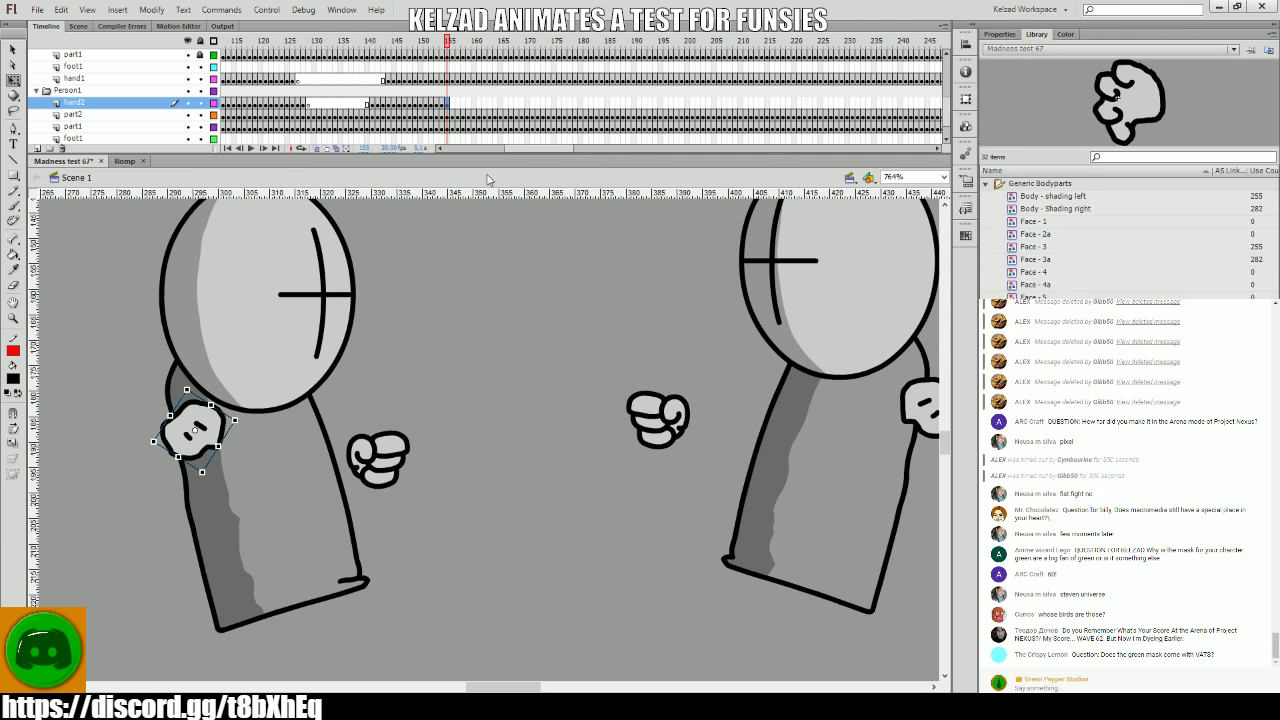
key(period)
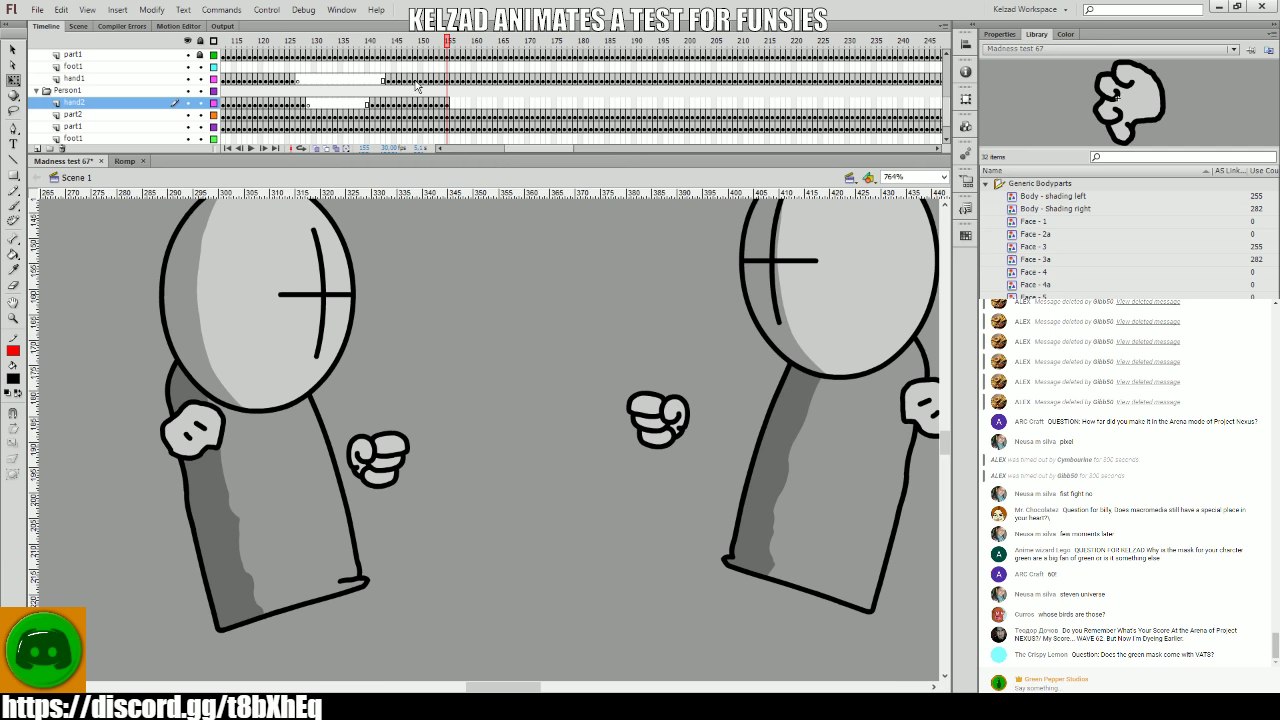
drag(407, 93, 438, 110)
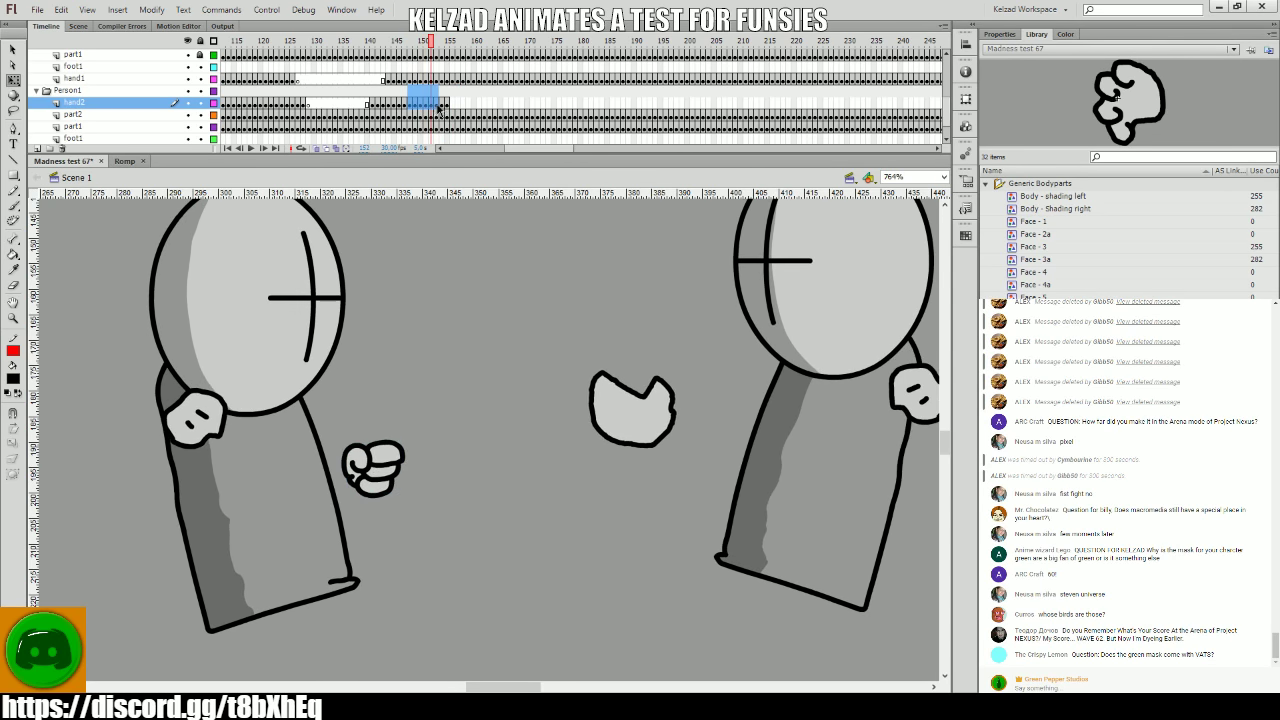
click(440, 109)
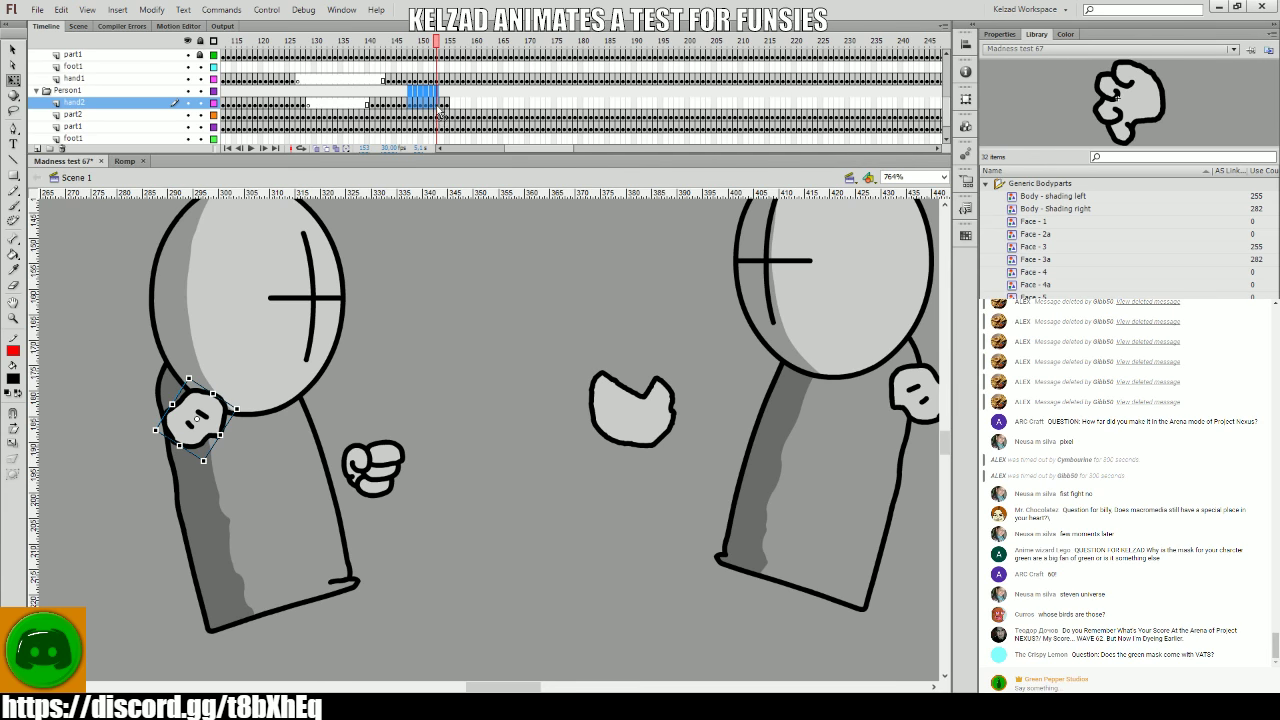
click(473, 391)
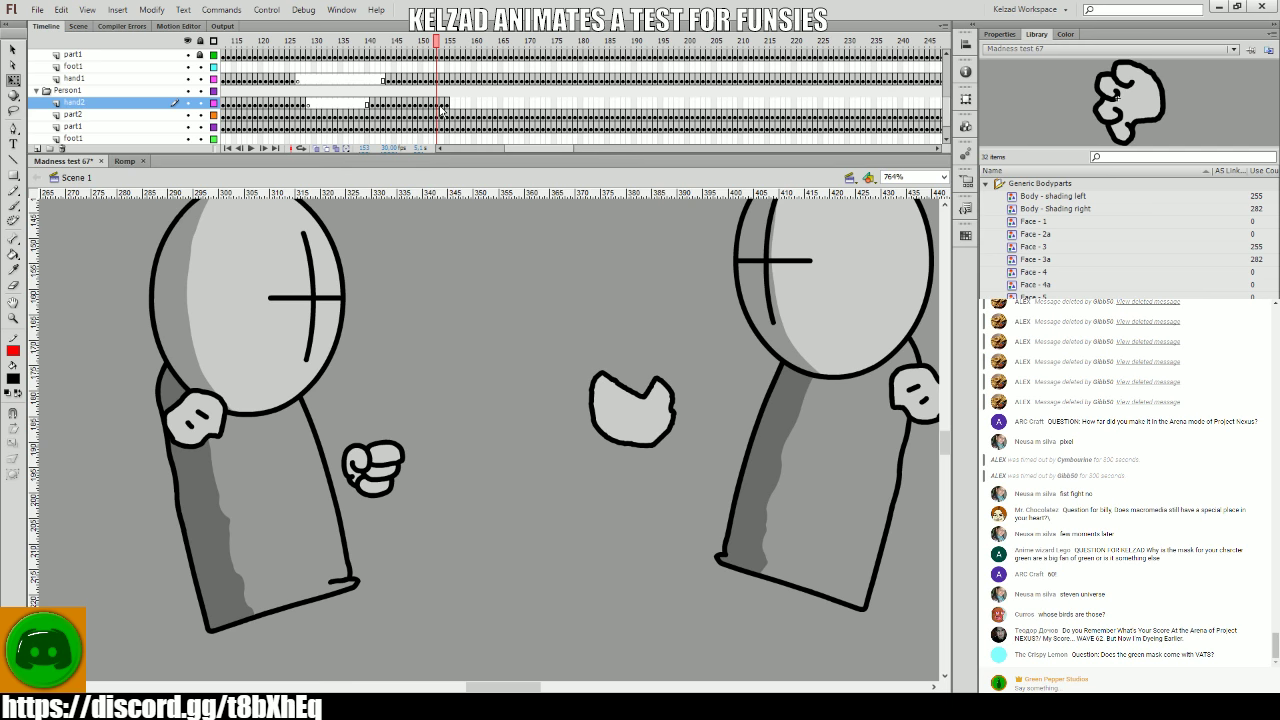
click(452, 110)
click(448, 106)
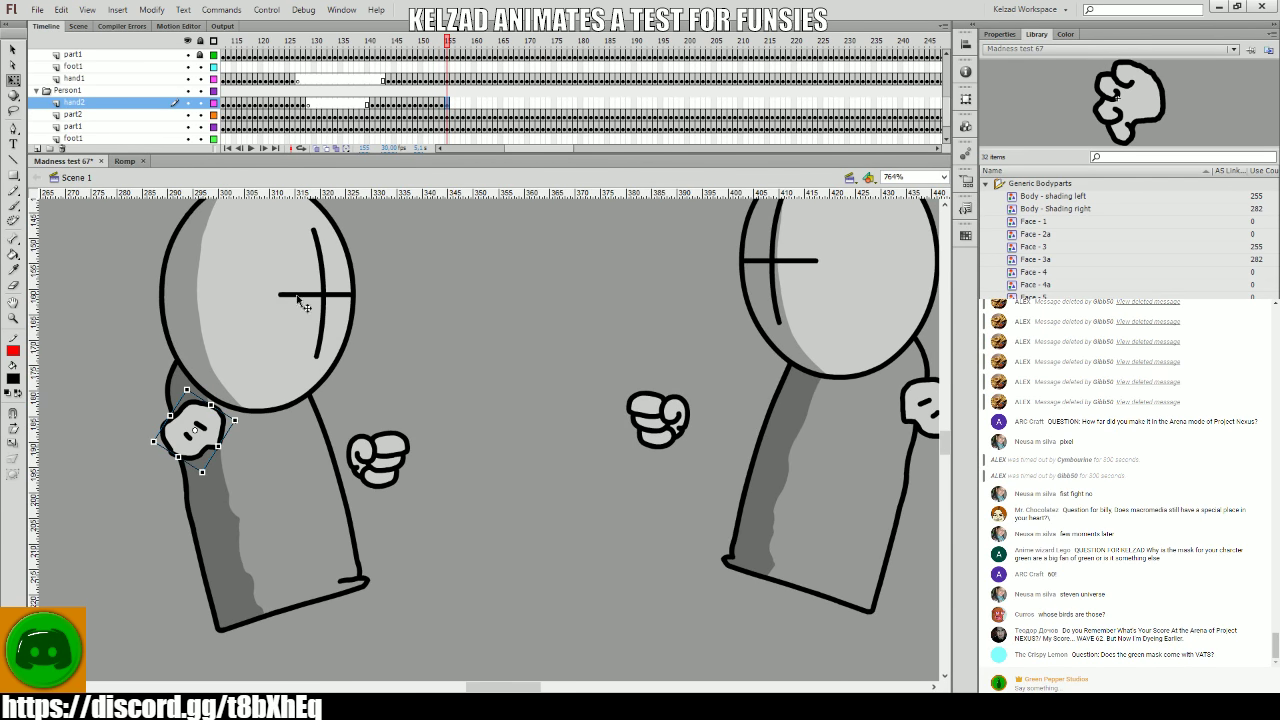
click(453, 306)
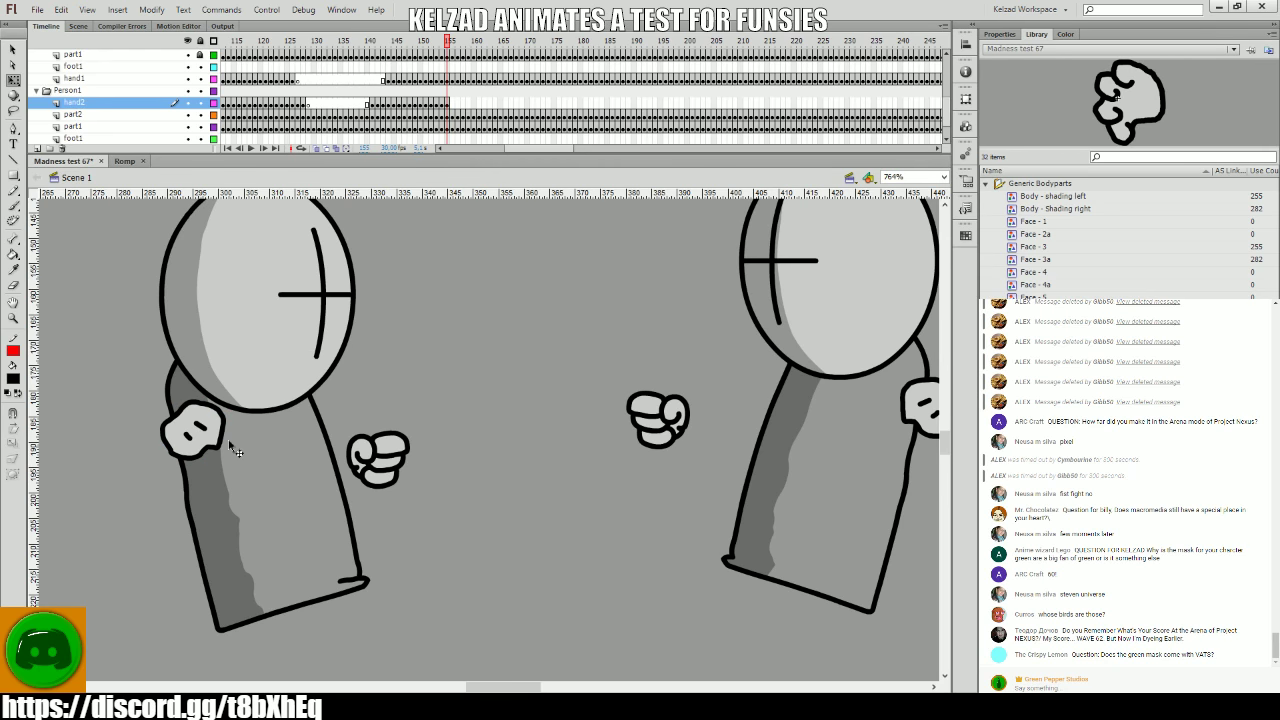
- Add hand2 keyframes on frames 156 to 159, moving Person1's back hand forward and slightly down with the body
key(Return)
click(177, 452)
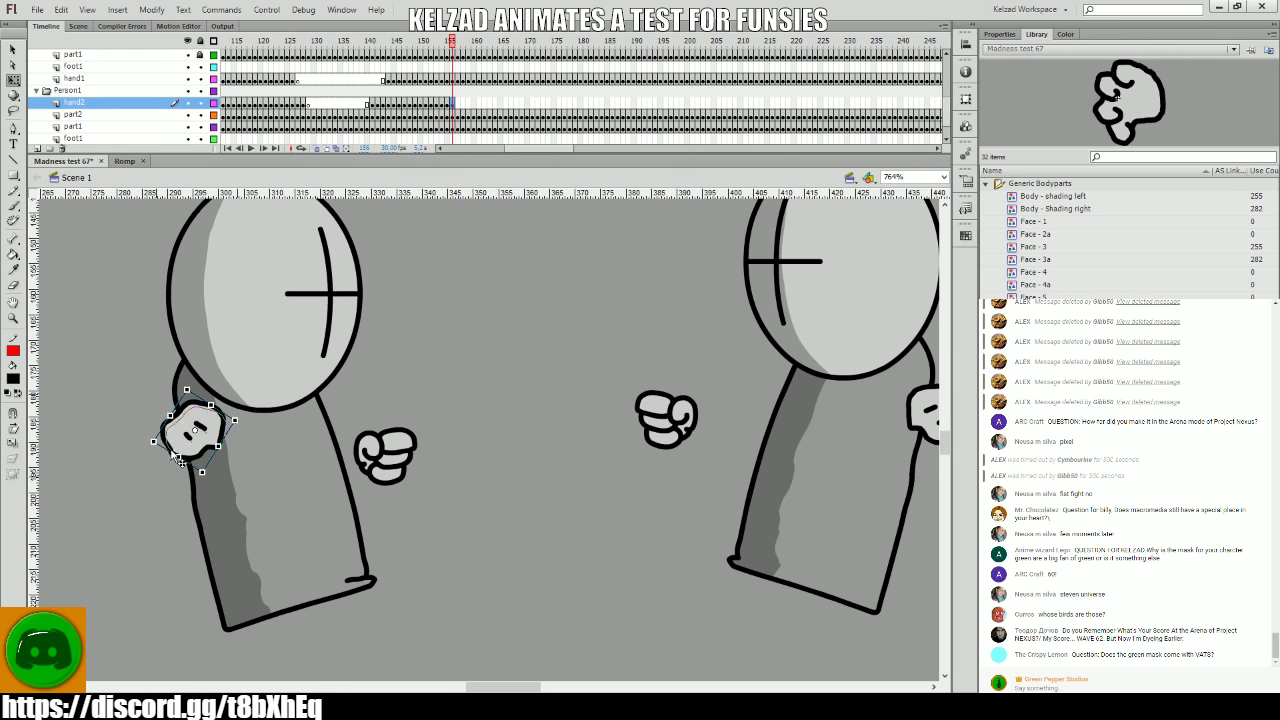
key(period)
click(185, 450)
key(period)
click(222, 482)
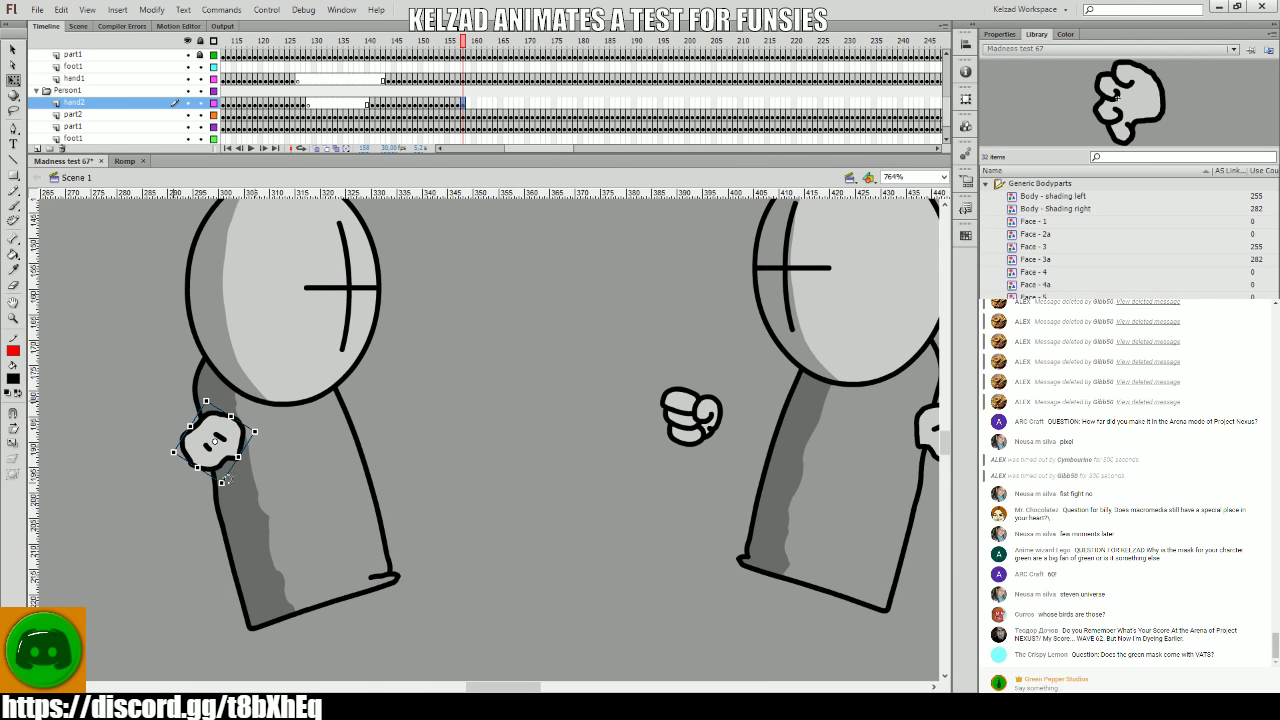
key(period)
click(241, 482)
- Keyframe the back hand on hand2 from frame 160 to 163, keeping it beside the body's back edge as the body moves forward
key(period)
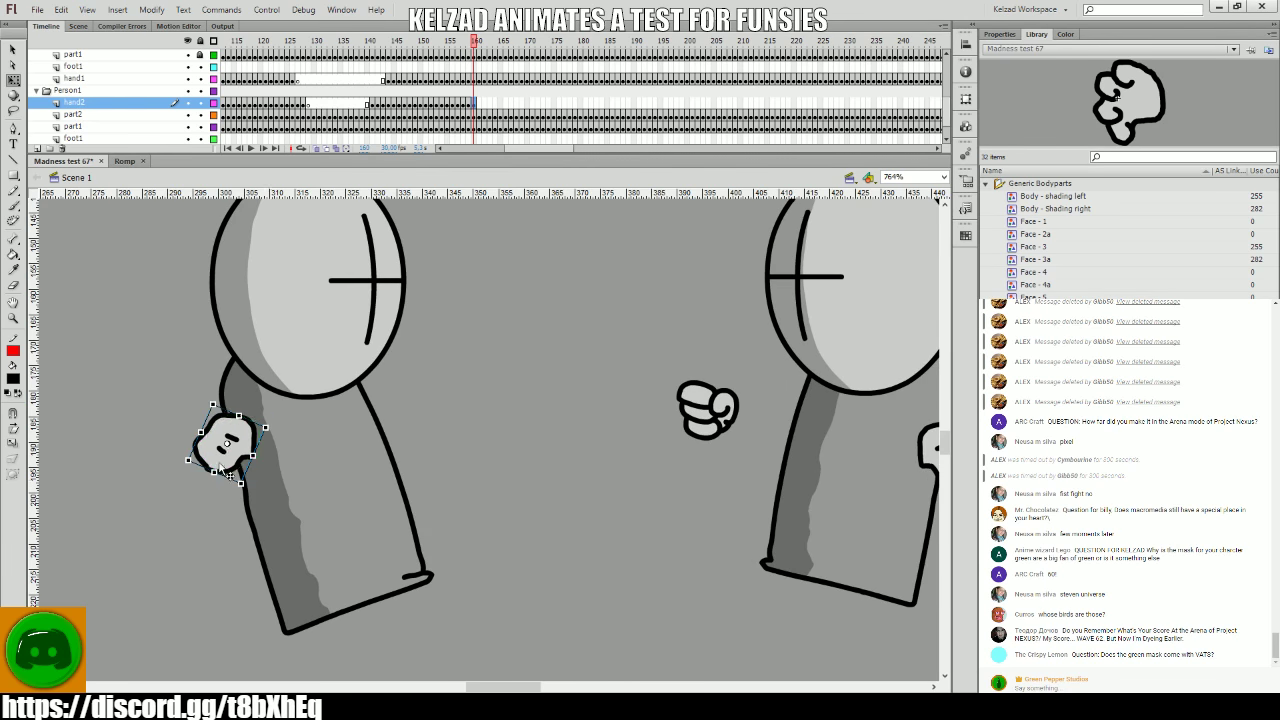
click(232, 458)
key(period)
click(243, 462)
key(period)
click(253, 463)
key(period)
click(256, 458)
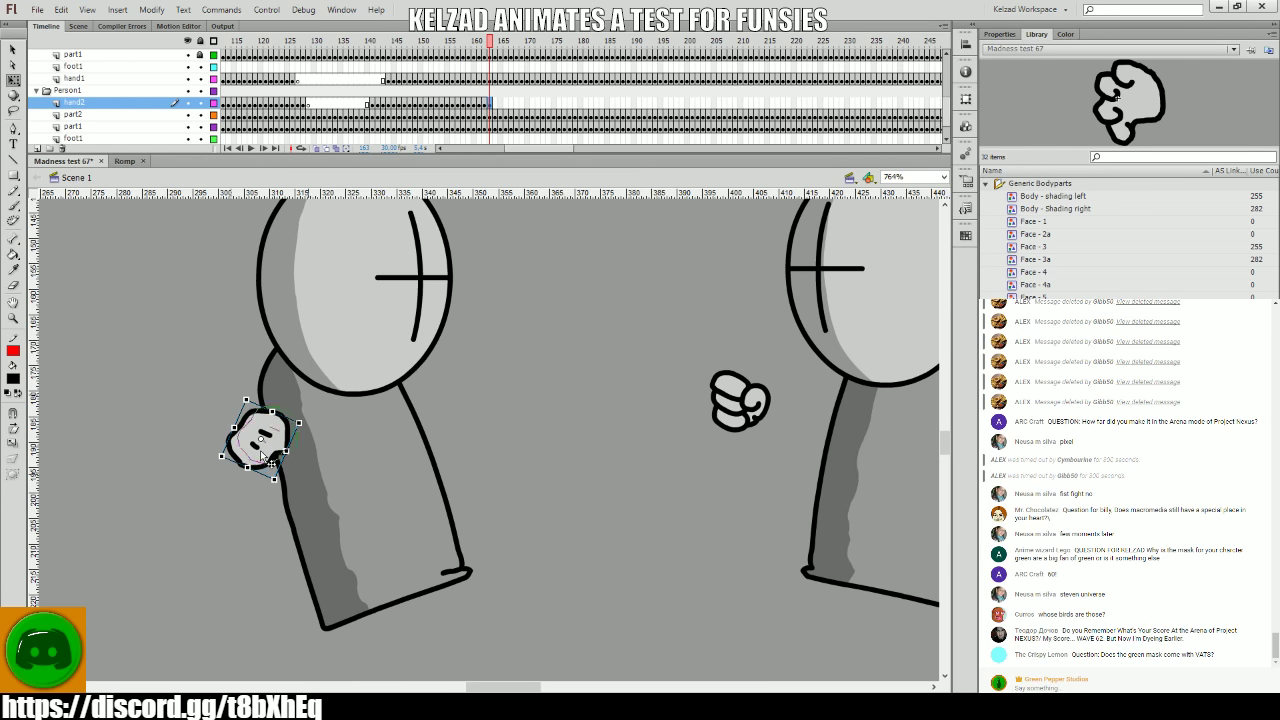
- Extend the hand2 keyframes through frame 166, carrying the back hand forward and raising it toward the back shoulder
key(period)
click(278, 440)
key(period)
click(302, 432)
key(period)
drag(306, 424, 333, 378)
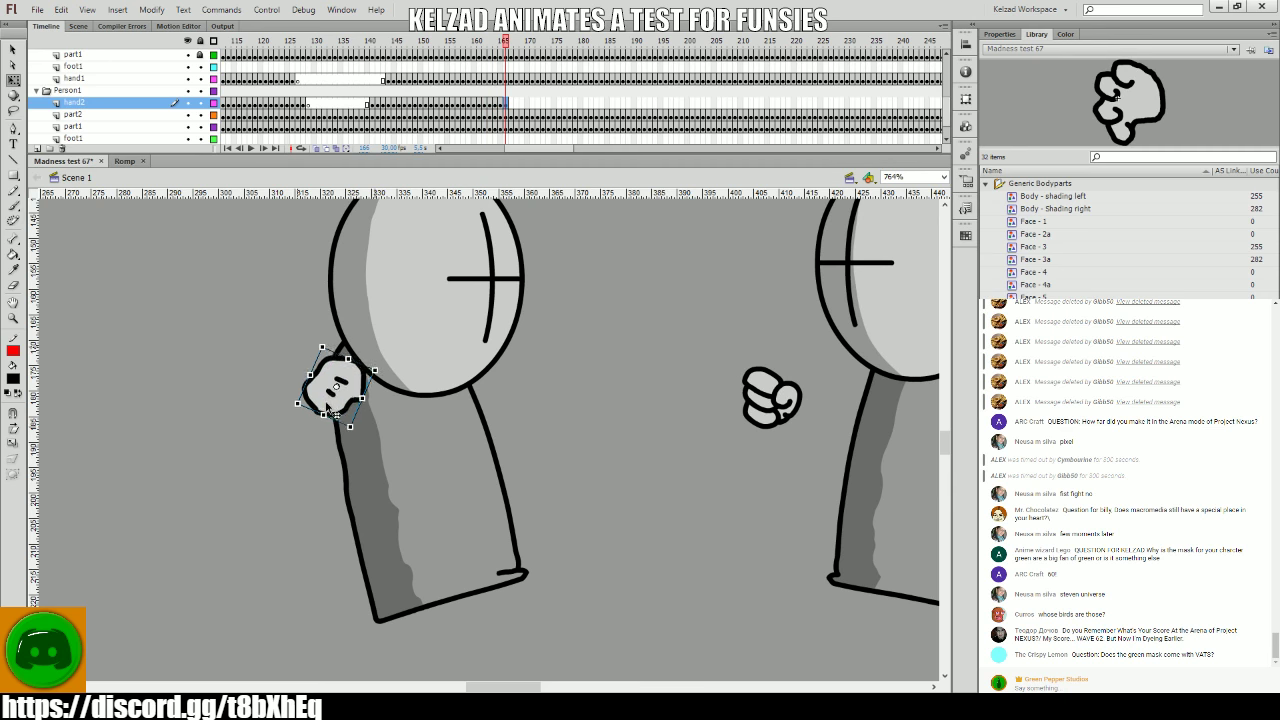
- Keyframe the back hand on hand2 from frame 167 to 169, shifting it forward near the shoulder and rotating it slightly
key(period)
click(361, 414)
key(period)
click(346, 376)
key(period)
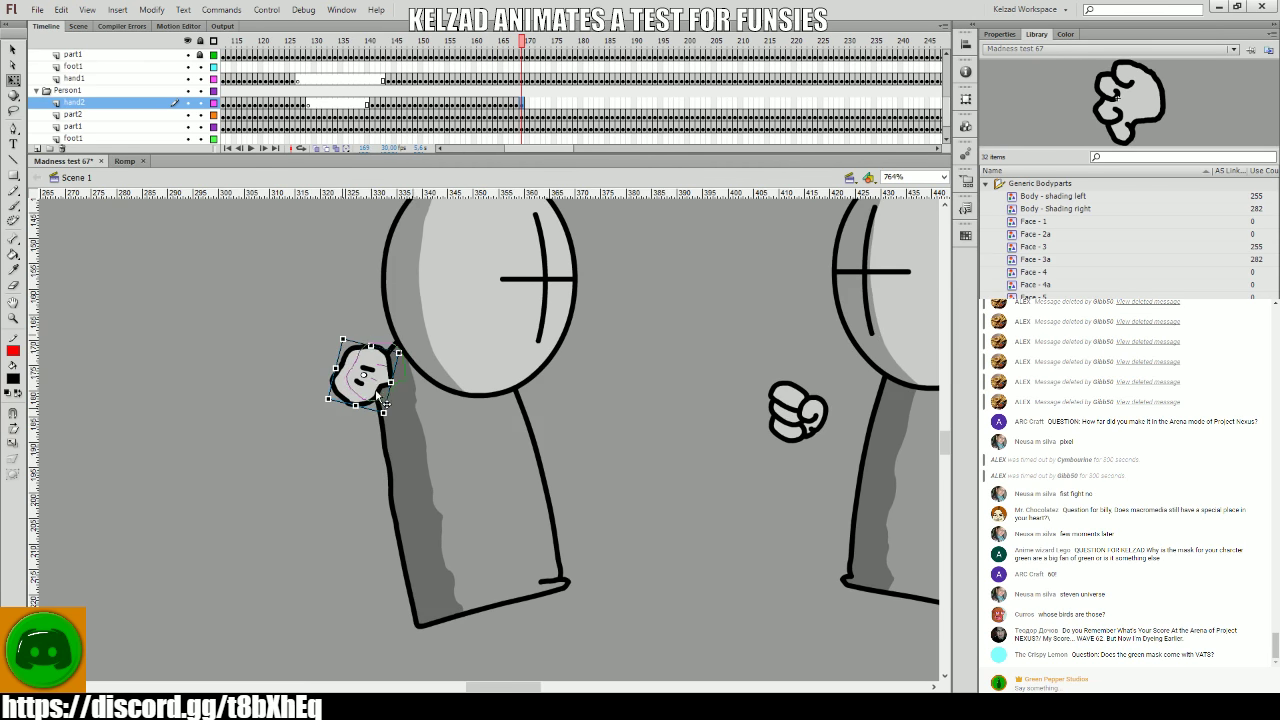
click(363, 374)
key(period)
click(391, 402)
- Step back to frame 165 and refine the back hand's placement on the hand2 keyframes between frames 166 and 169
key(comma)
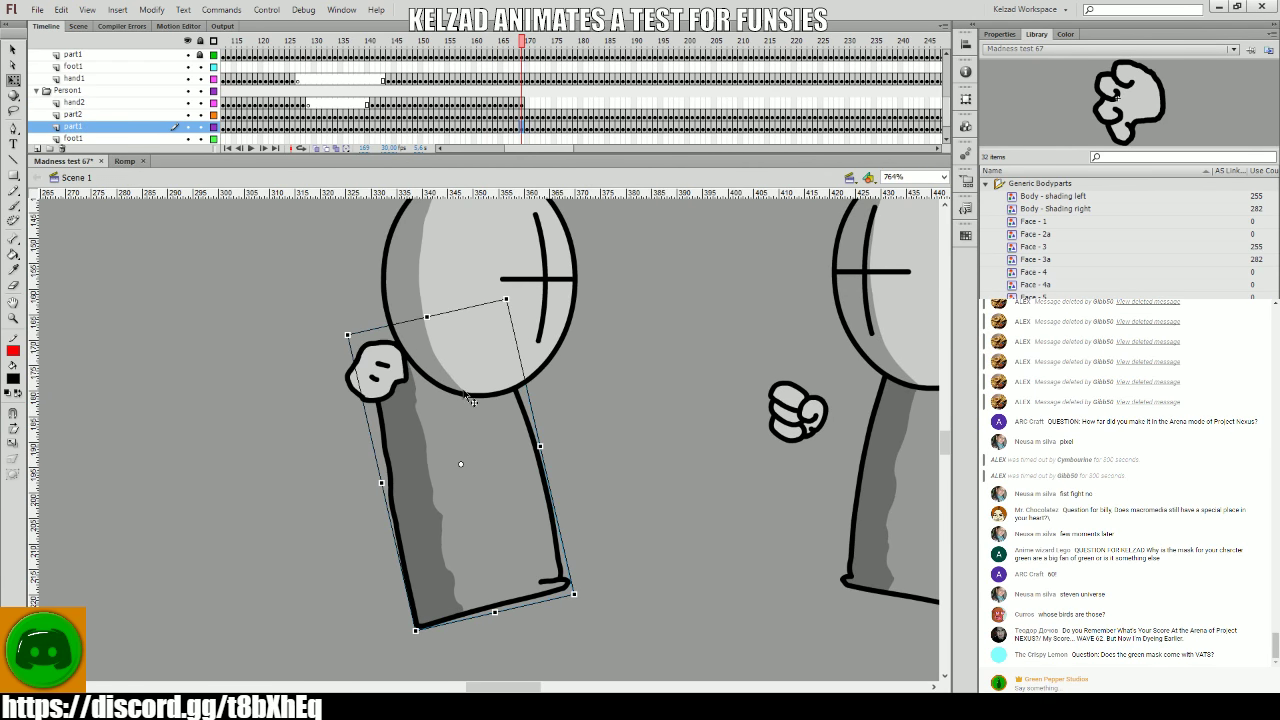
key(comma)
key(comma)
key(comma)
key(comma)
key(comma)
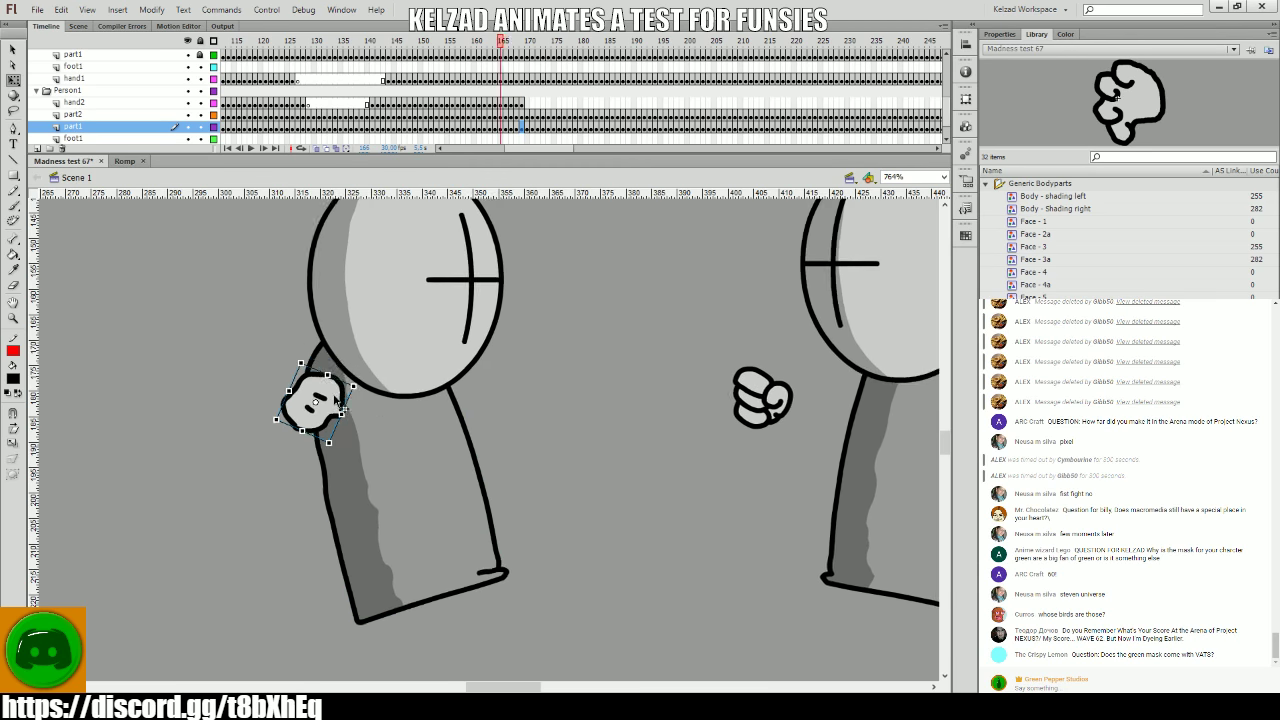
click(333, 395)
key(period)
key(period)
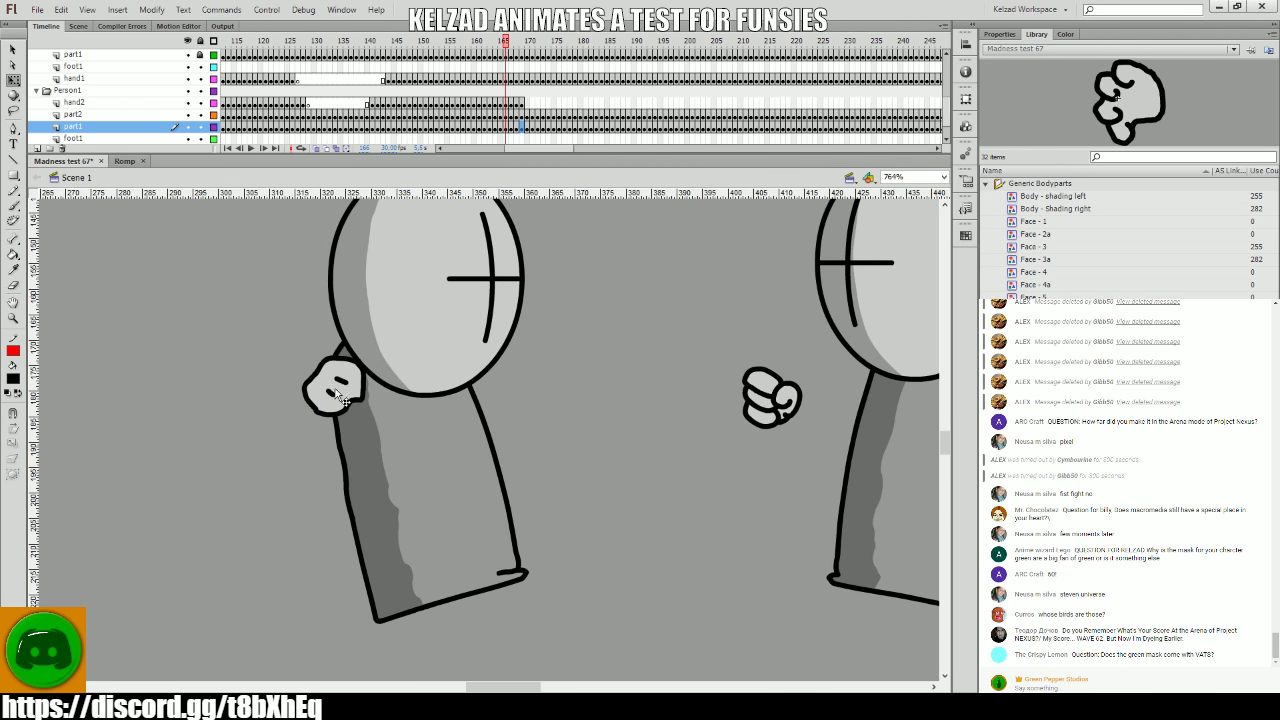
click(340, 398)
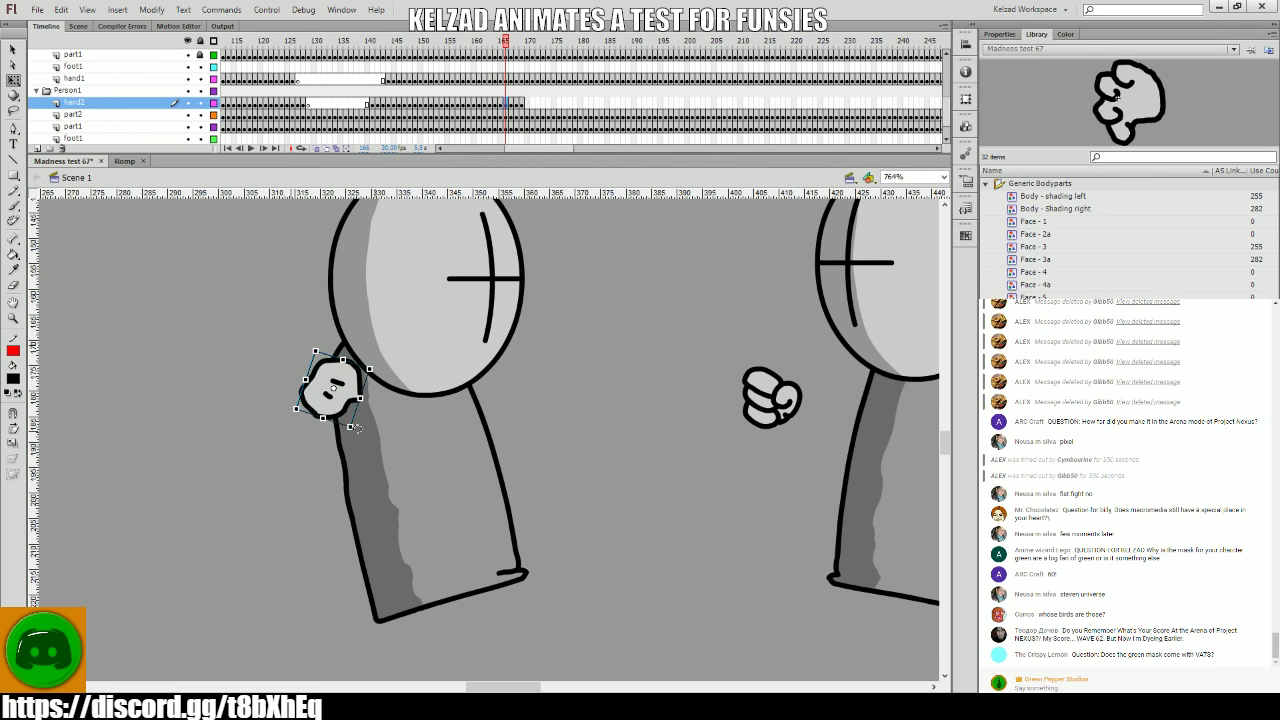
key(period)
key(period)
click(363, 391)
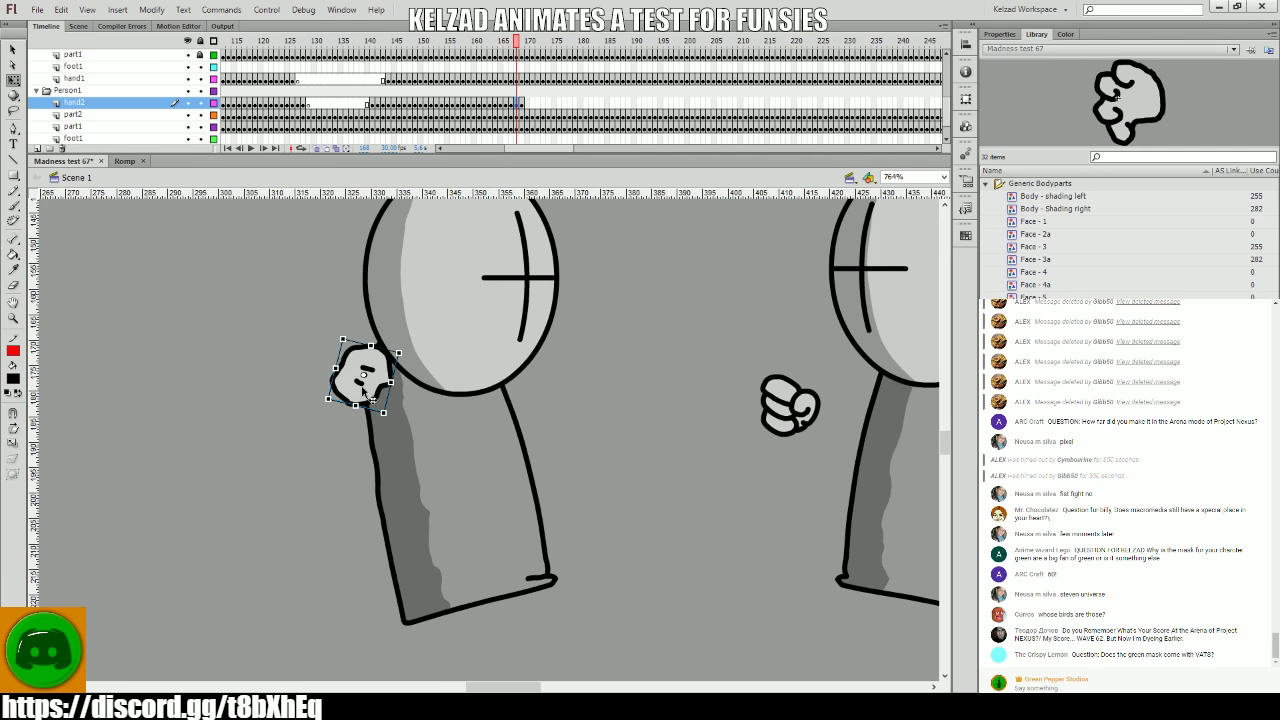
key(period)
click(376, 390)
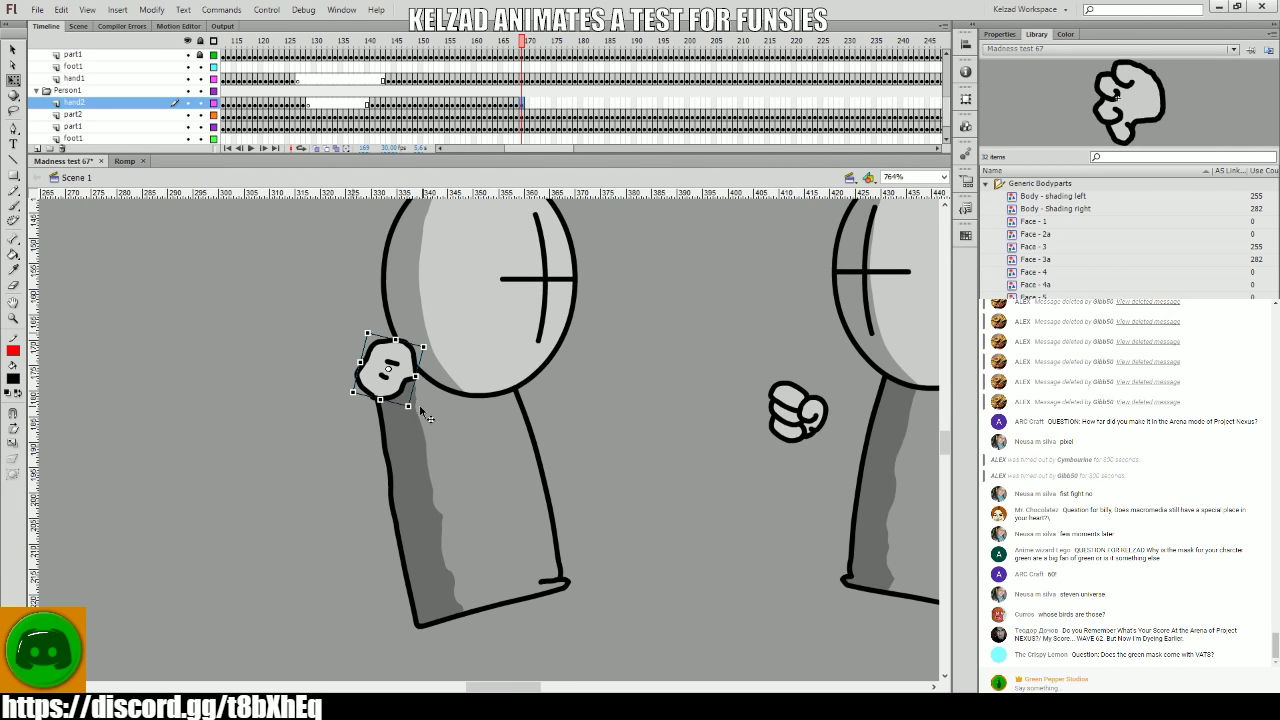
- Add hand2 keyframes on frames 170 to 176, moving the back hand forward over the upper body and turning it upright
key(F6)
key(F6)
drag(415, 398, 491, 413)
key(F6)
key(F6)
key(F6)
key(F6)
key(F6)
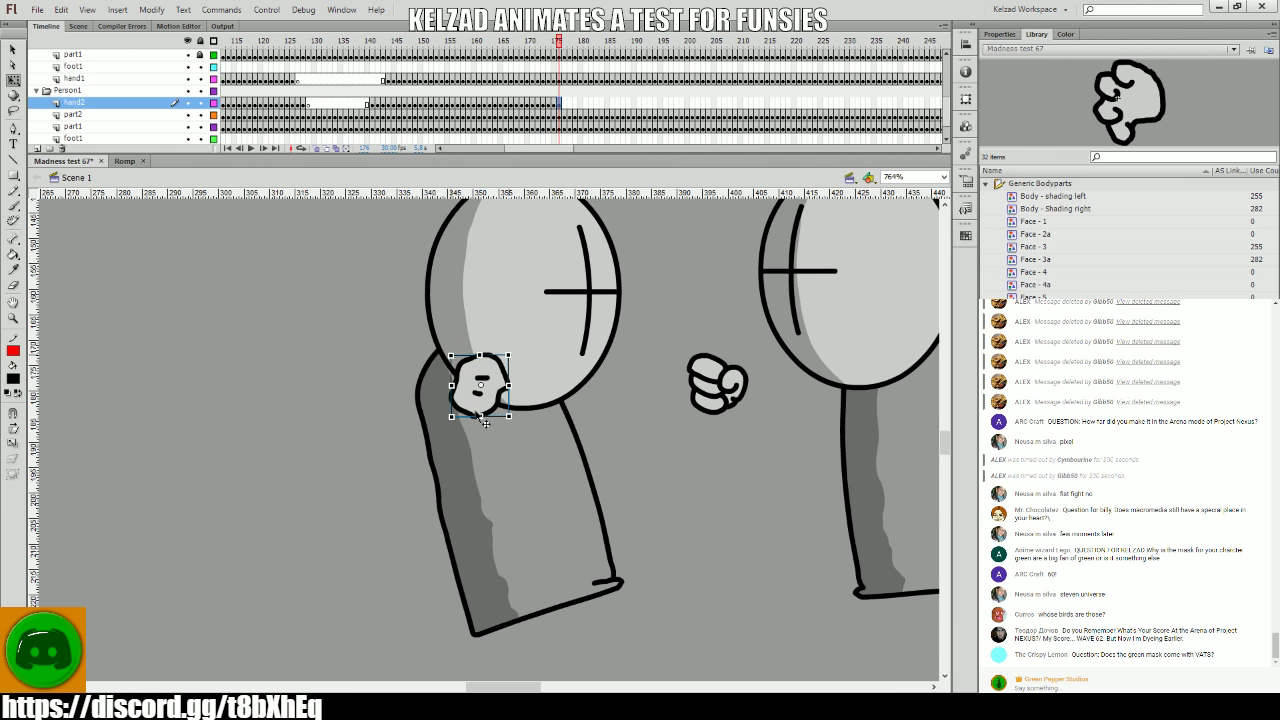
key(comma)
key(comma)
key(period)
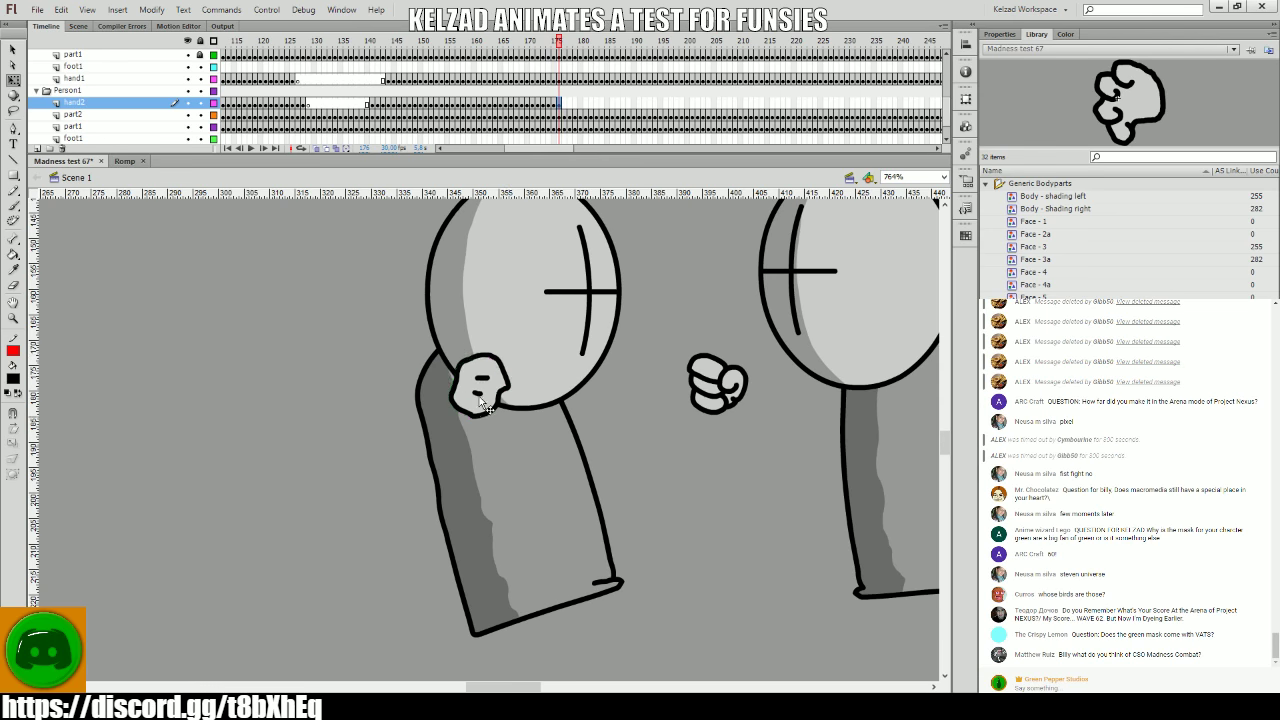
key(period)
- Extend the hand2 keyframes from frame 177 to 192, drawing the back hand backward with the body and lowering it over the torso
key(F6)
drag(479, 405, 381, 452)
key(F6)
key(F6)
key(F6)
key(F6)
key(F6)
key(F6)
key(F6)
key(F6)
key(F6)
key(F6)
key(F6)
key(F6)
key(F6)
key(F6)
key(F6)
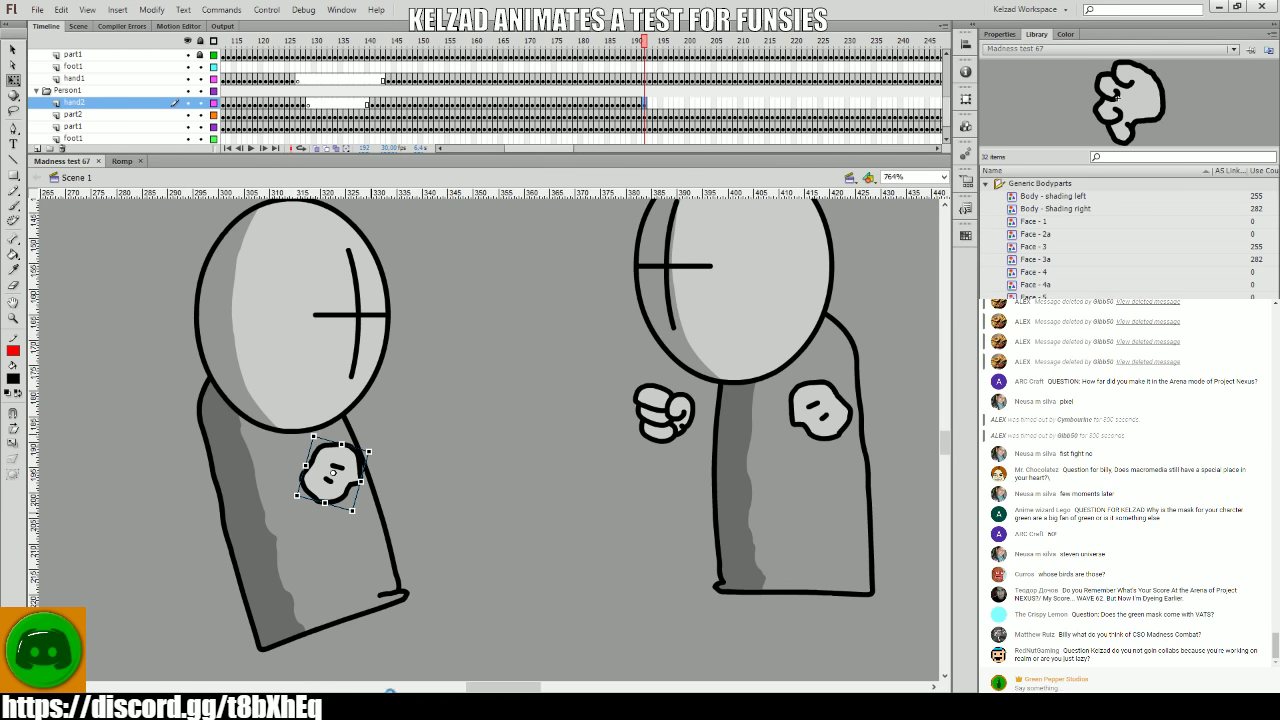
- Keyframe the back hand on hand2 from frame 193 to 196, drawing it backward across the torso and tilting it slightly
key(comma)
key(comma)
drag(443, 423, 522, 478)
key(period)
key(period)
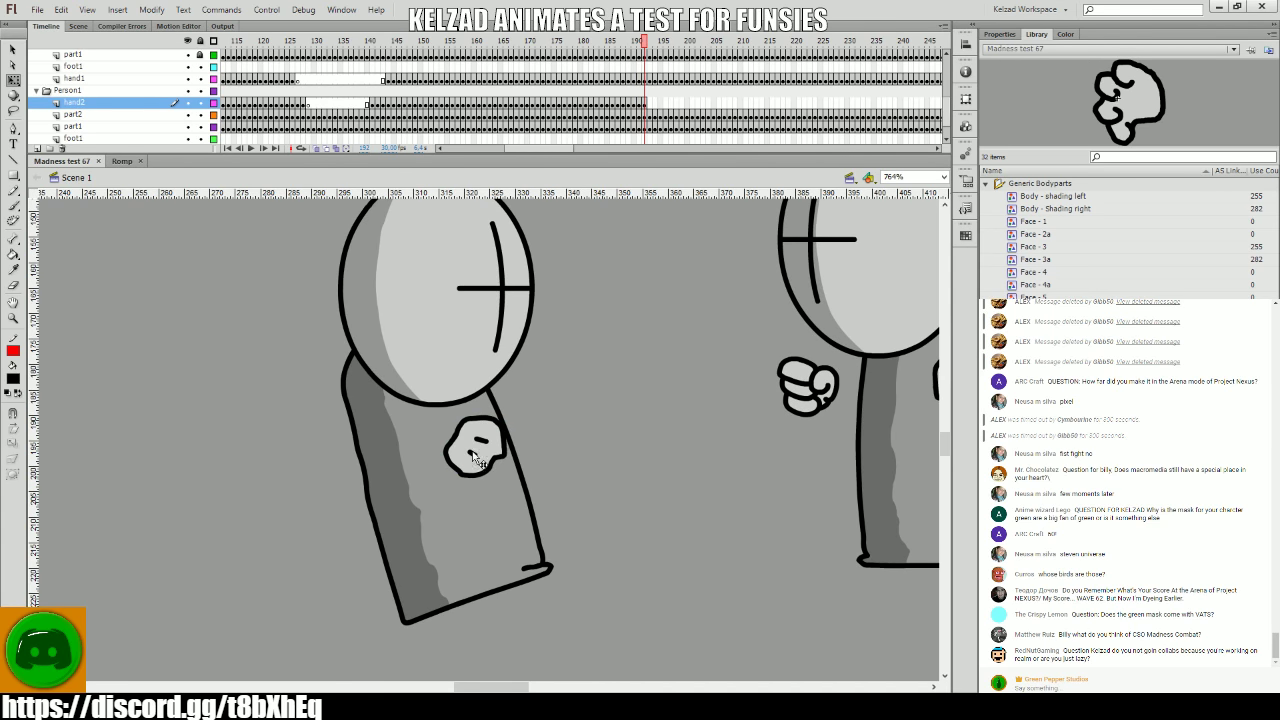
key(period)
click(470, 470)
key(period)
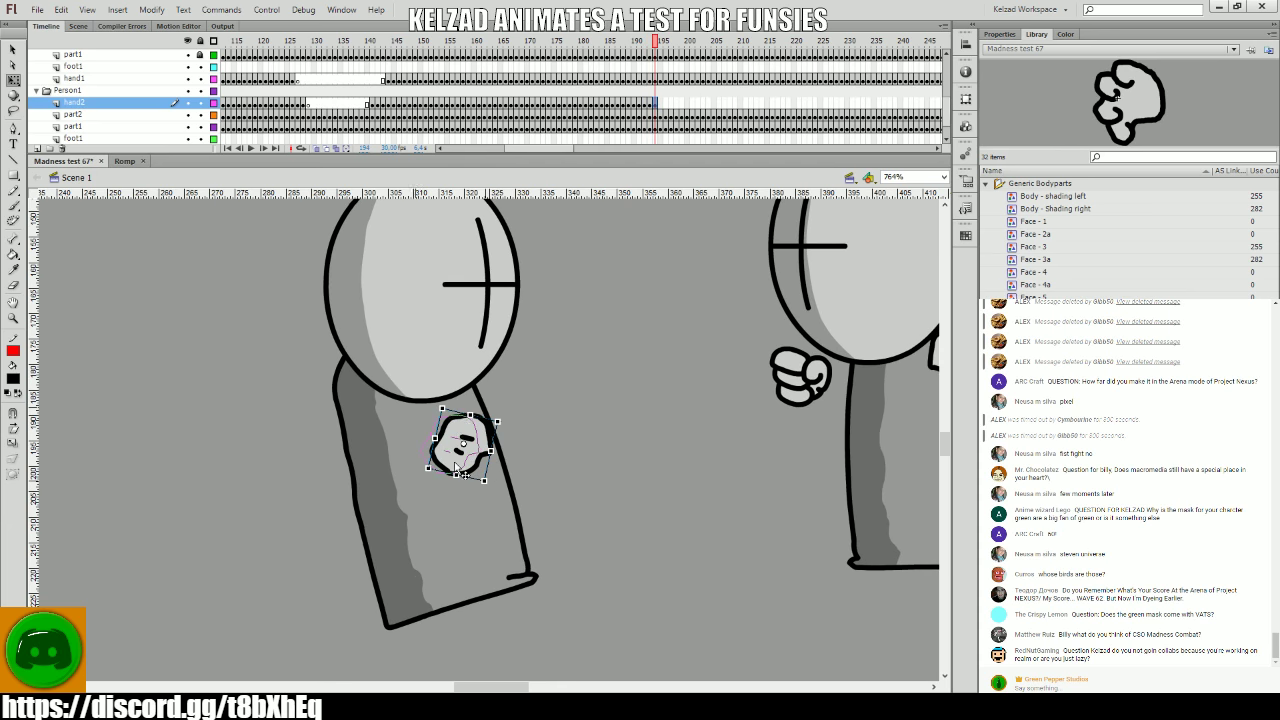
click(470, 468)
key(period)
key(period)
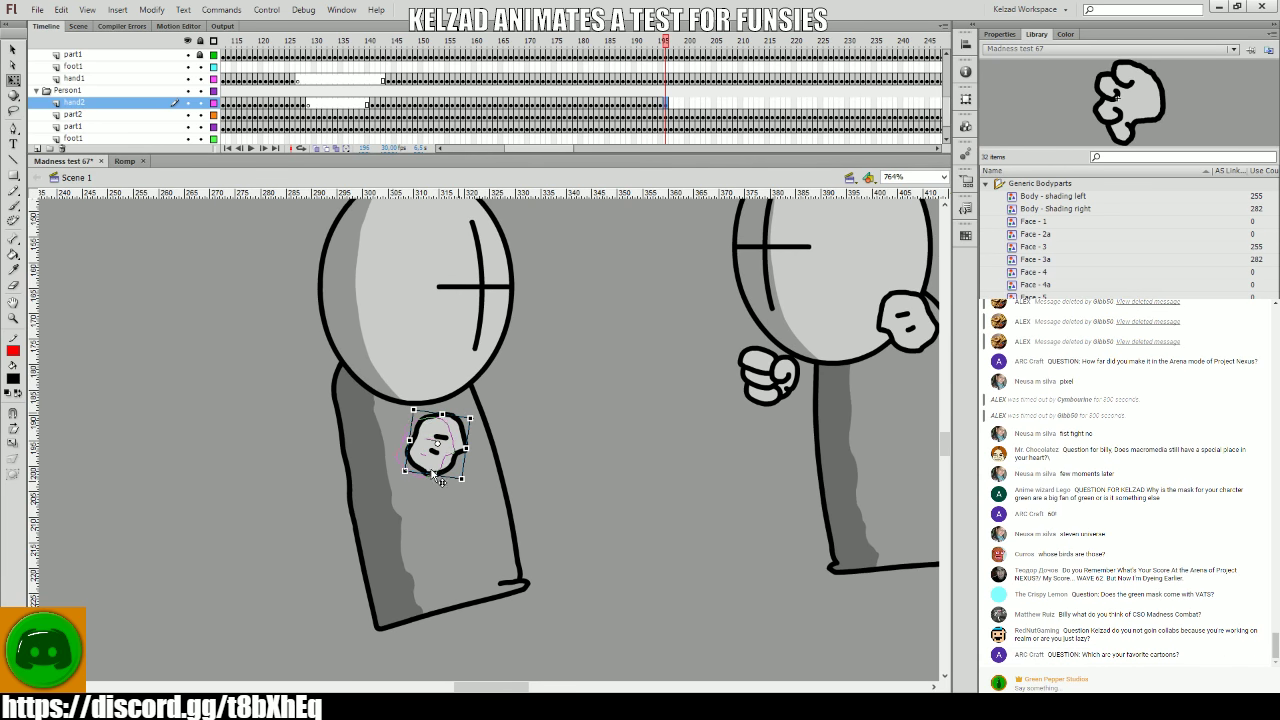
drag(440, 479, 427, 478)
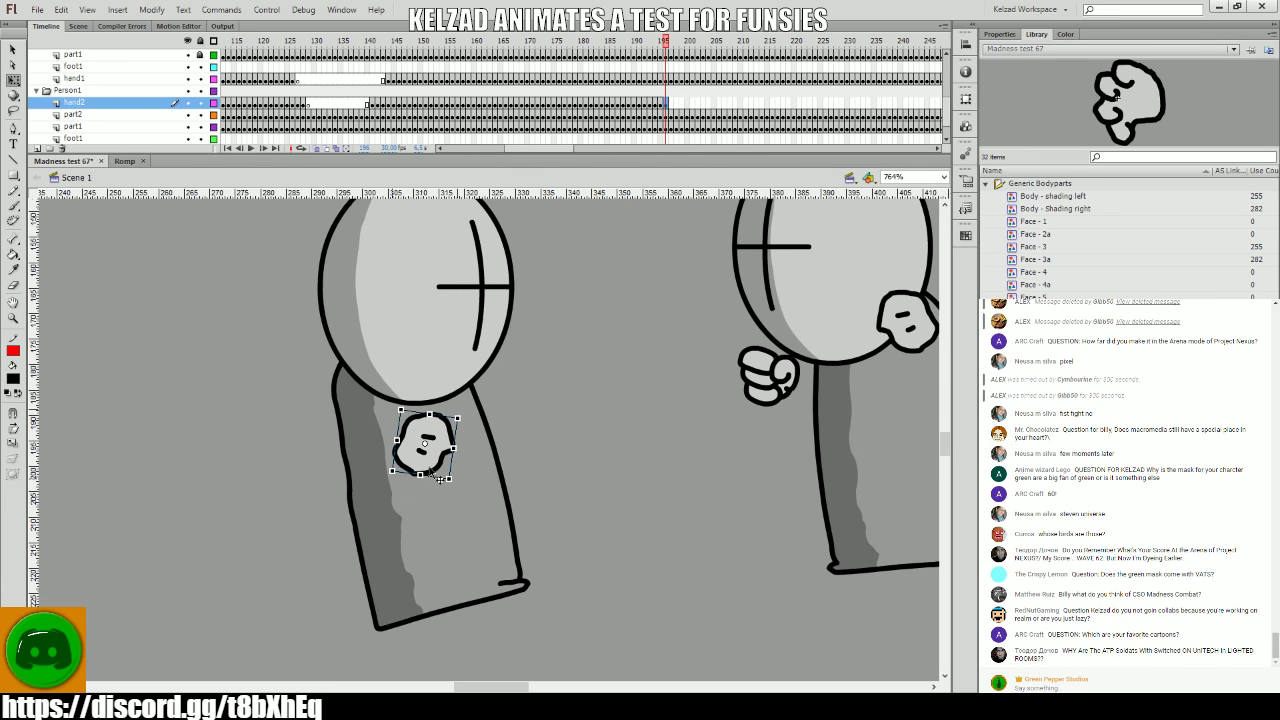
- Add hand2 keyframes on frames 197 to 205, following the body backward and raising the back hand over the bottom of the head
key(period)
key(comma)
key(period)
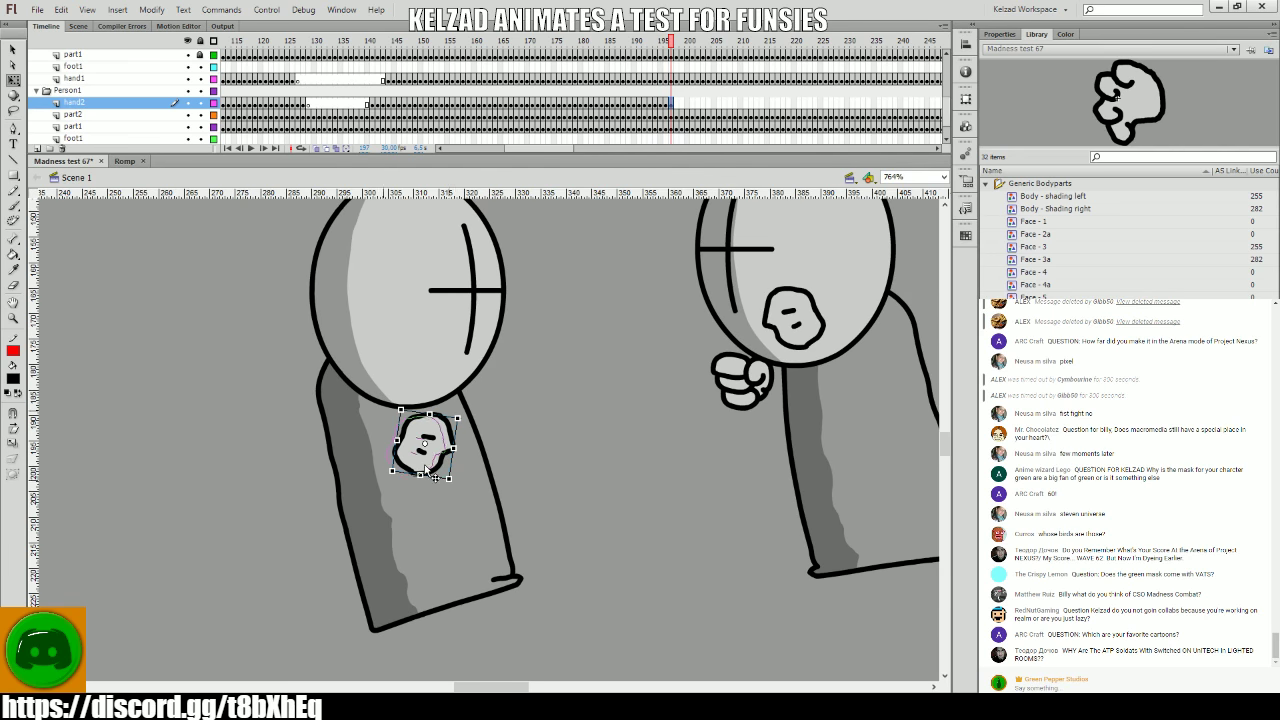
key(period)
drag(428, 472, 178, 428)
key(period)
key(period)
key(period)
key(period)
key(period)
key(period)
key(period)
key(period)
drag(315, 416, 550, 430)
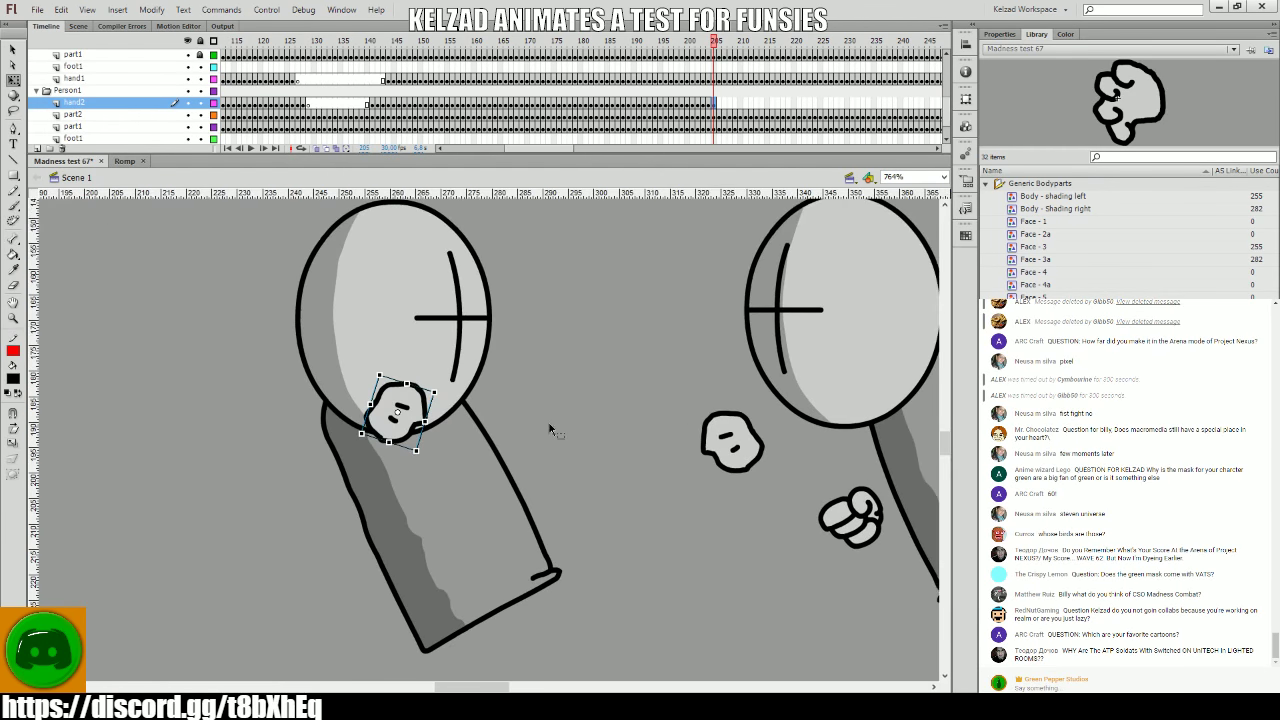
- Add a hand2 keyframe on frame 206 and move the back hand slightly backward and down to follow the body
key(comma)
key(comma)
key(period)
key(period)
key(period)
drag(412, 412, 401, 417)
- Compare the frames from 203 to 206 to check how the back hand follows Person1's head and body
key(comma)
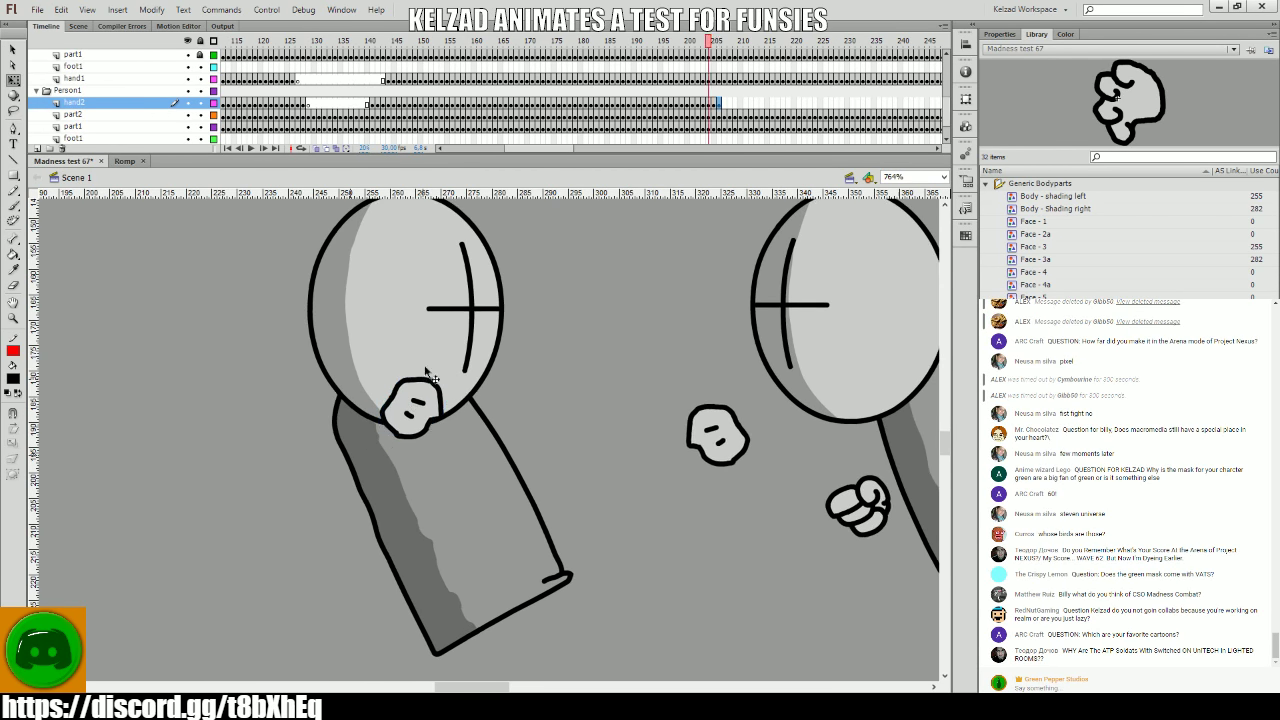
click(423, 368)
key(comma)
key(period)
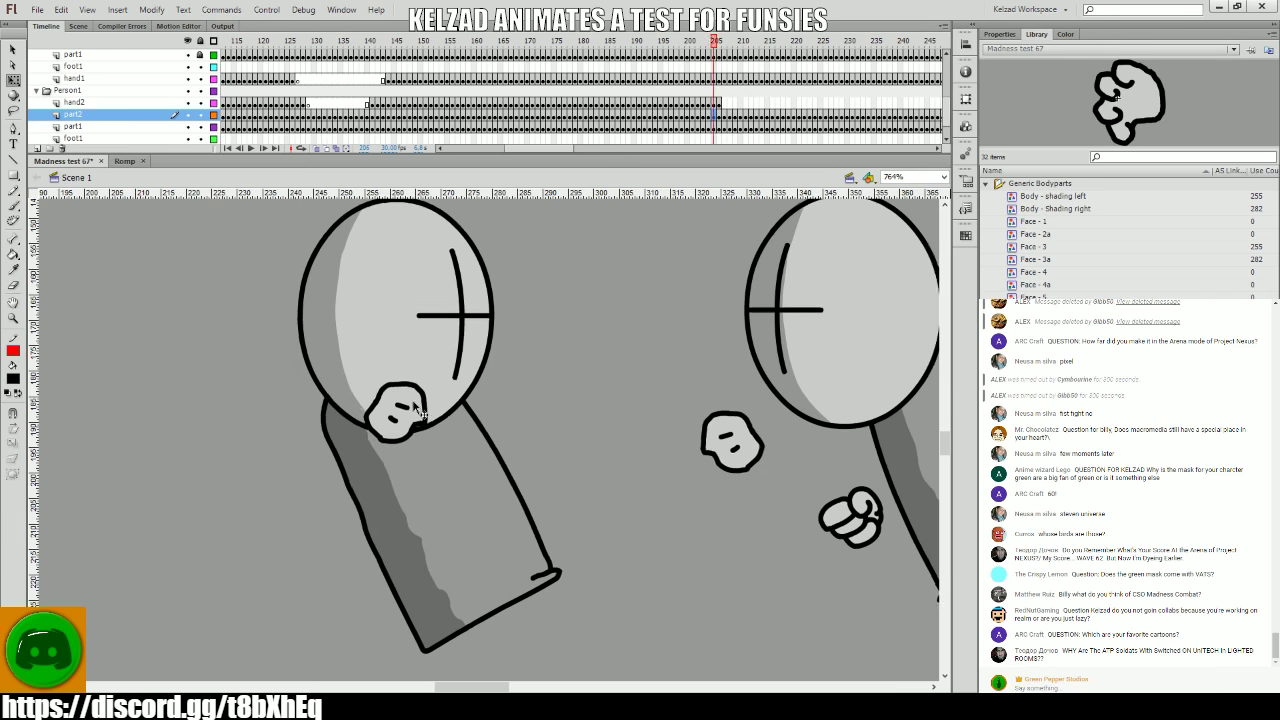
key(period)
key(period)
key(comma)
key(comma)
key(period)
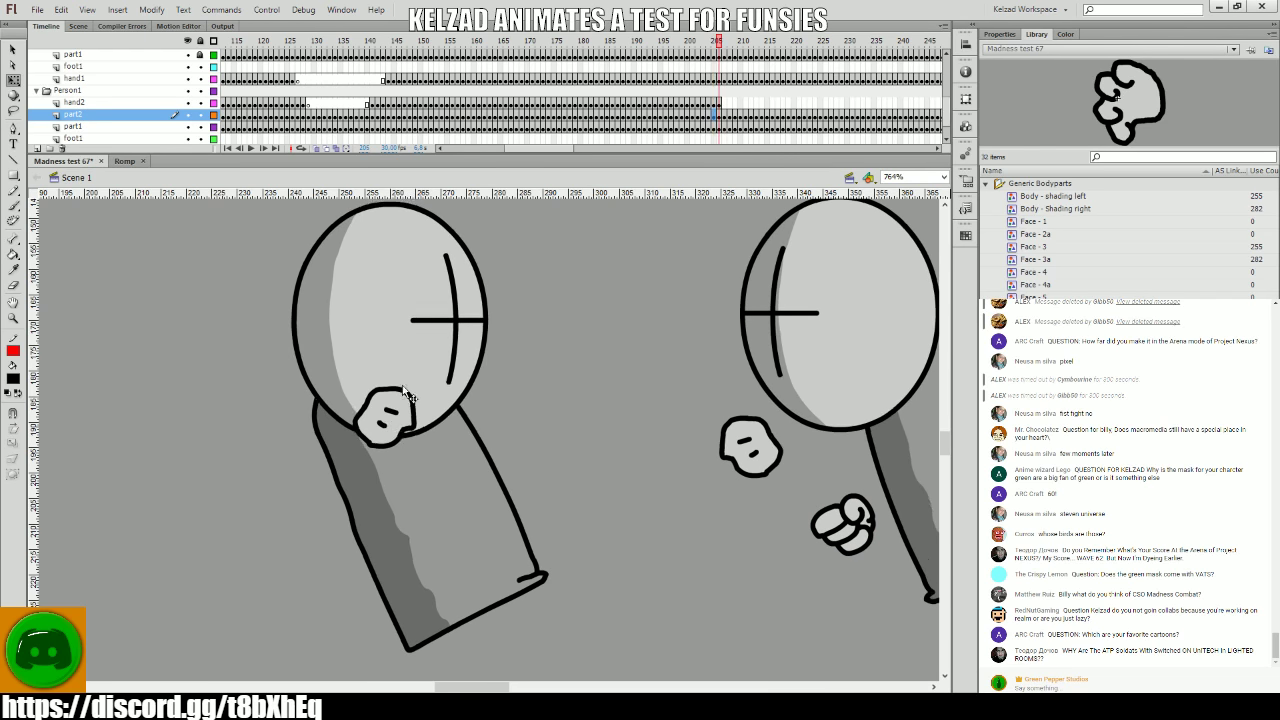
- Compare frames 205 to 207 around Person1's head and closed hand to check the motion
click(406, 395)
key(period)
key(comma)
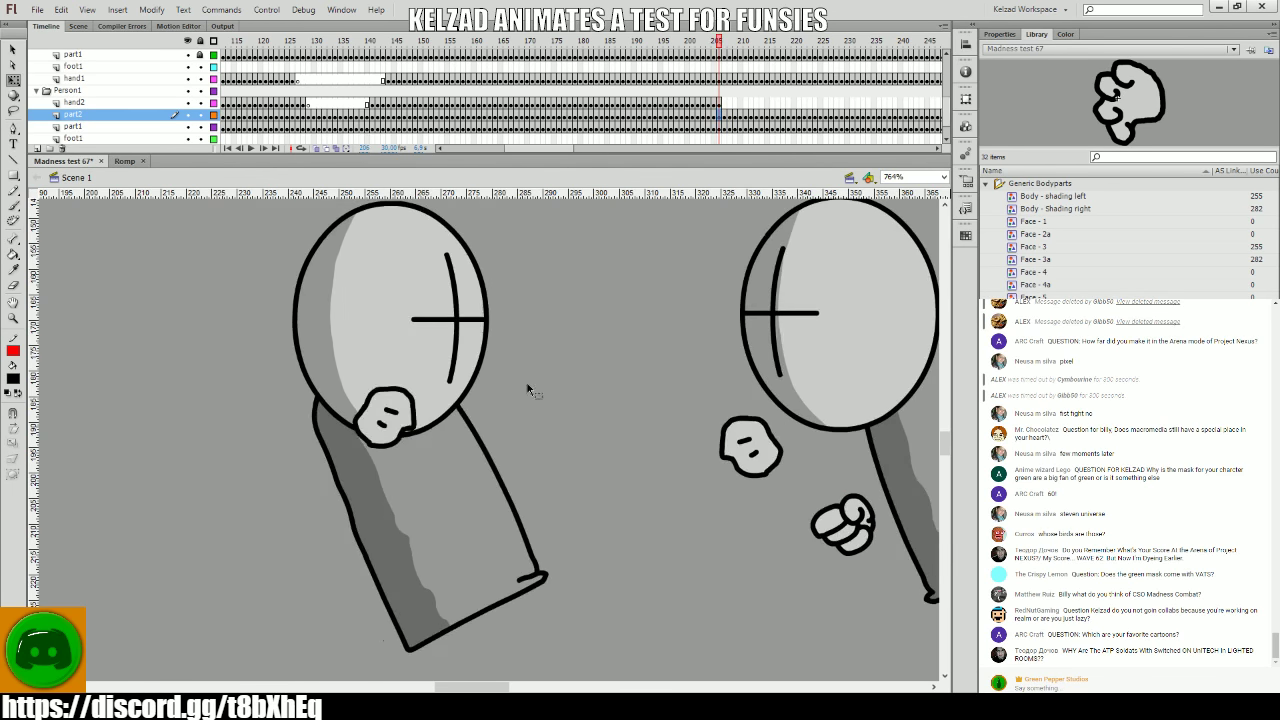
key(period)
key(comma)
key(period)
key(comma)
click(389, 422)
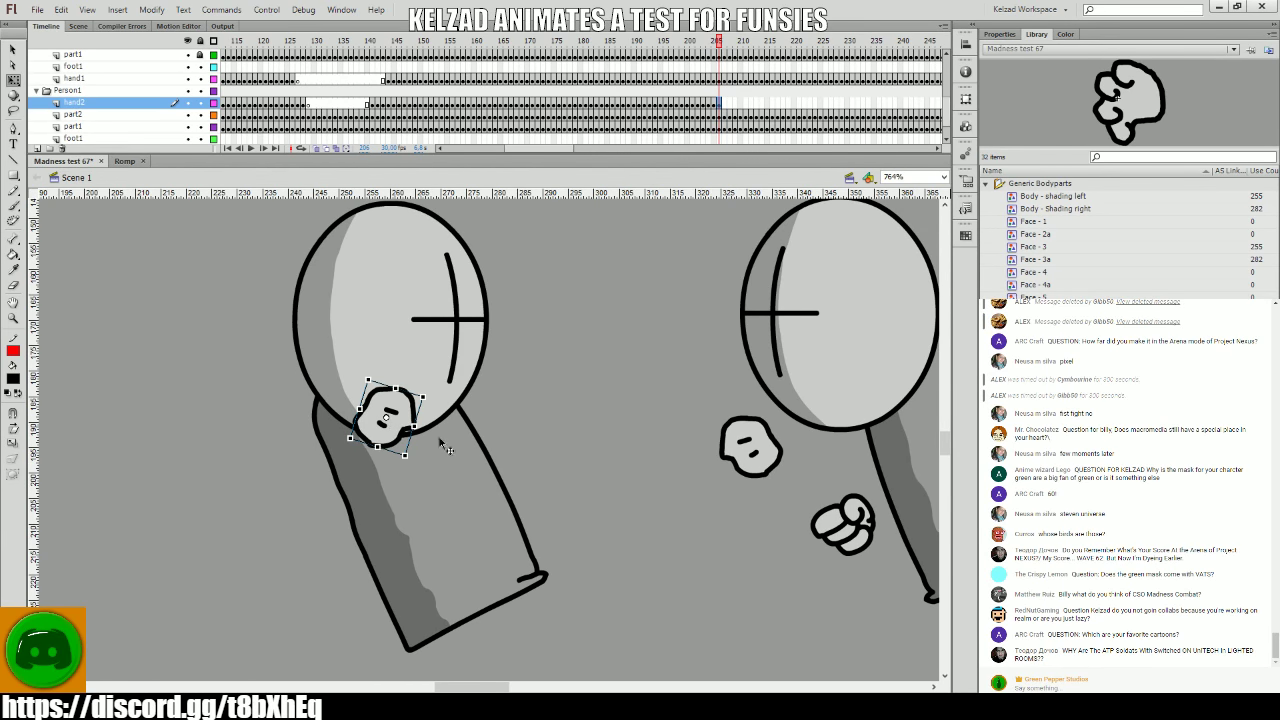
key(period)
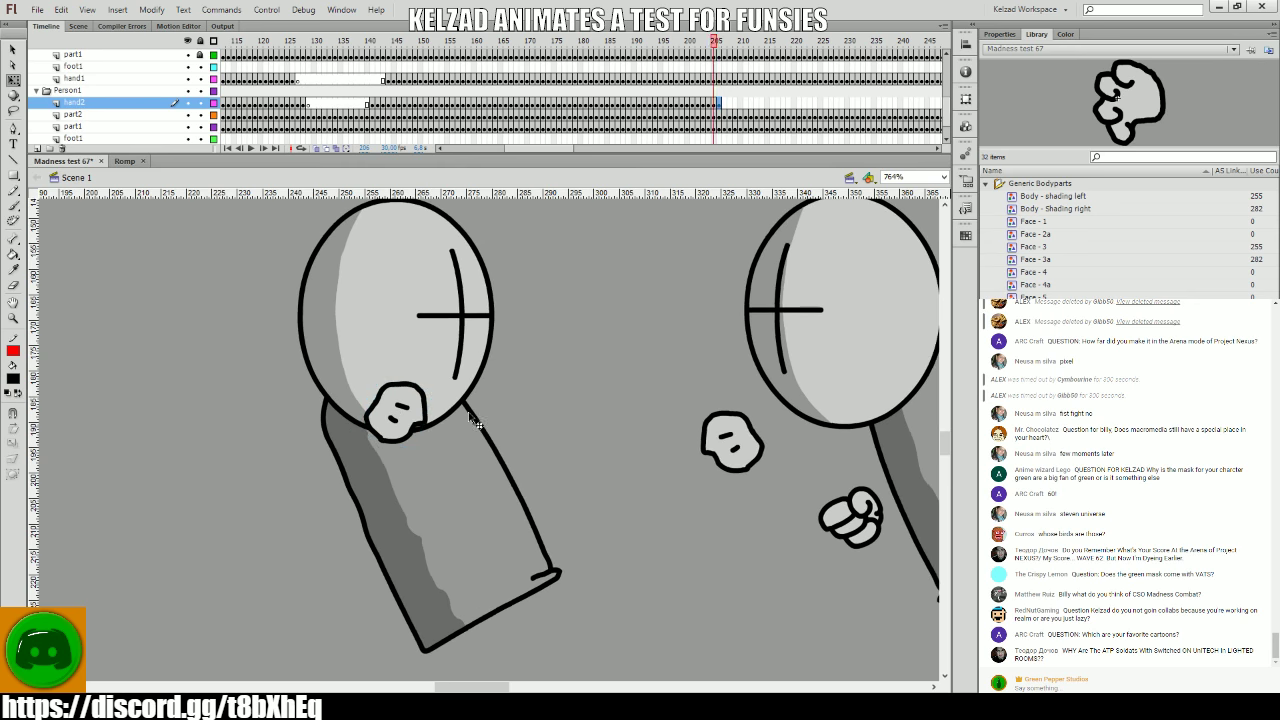
key(comma)
key(period)
key(comma)
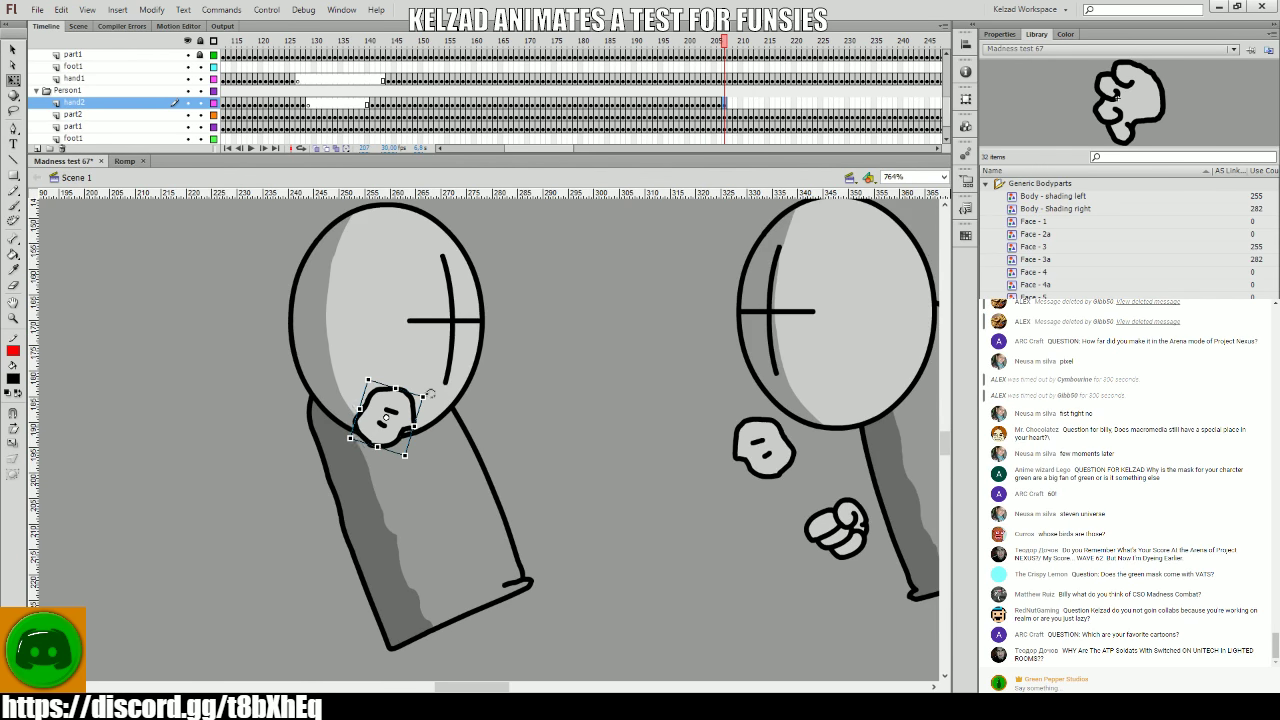
- Keyframe Person1's closed hand on hand2 for frames 207 to 212, moving and rotating it to follow the straightening body
key(period)
drag(422, 397, 318, 449)
key(period)
key(period)
key(period)
key(period)
key(period)
- Compare the closed hand across frames 209 to 212 and nudge it slightly upward on frame 212
key(comma)
key(comma)
key(comma)
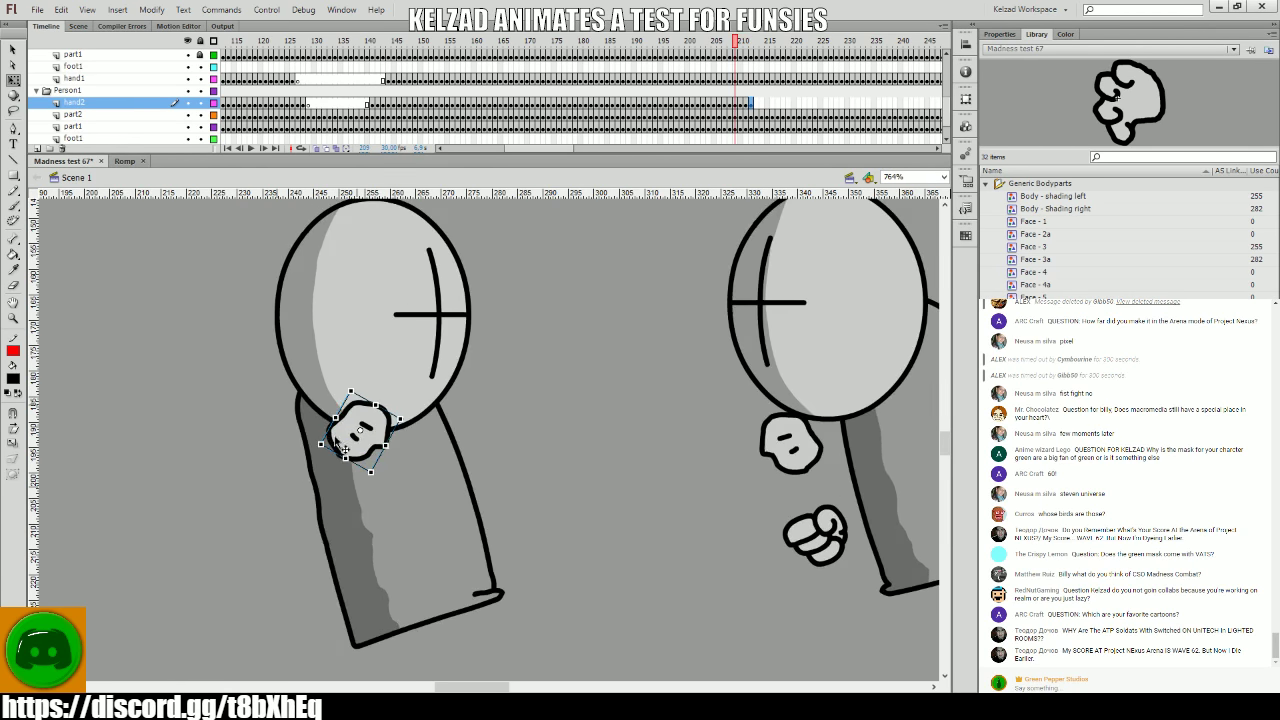
key(period)
key(comma)
key(period)
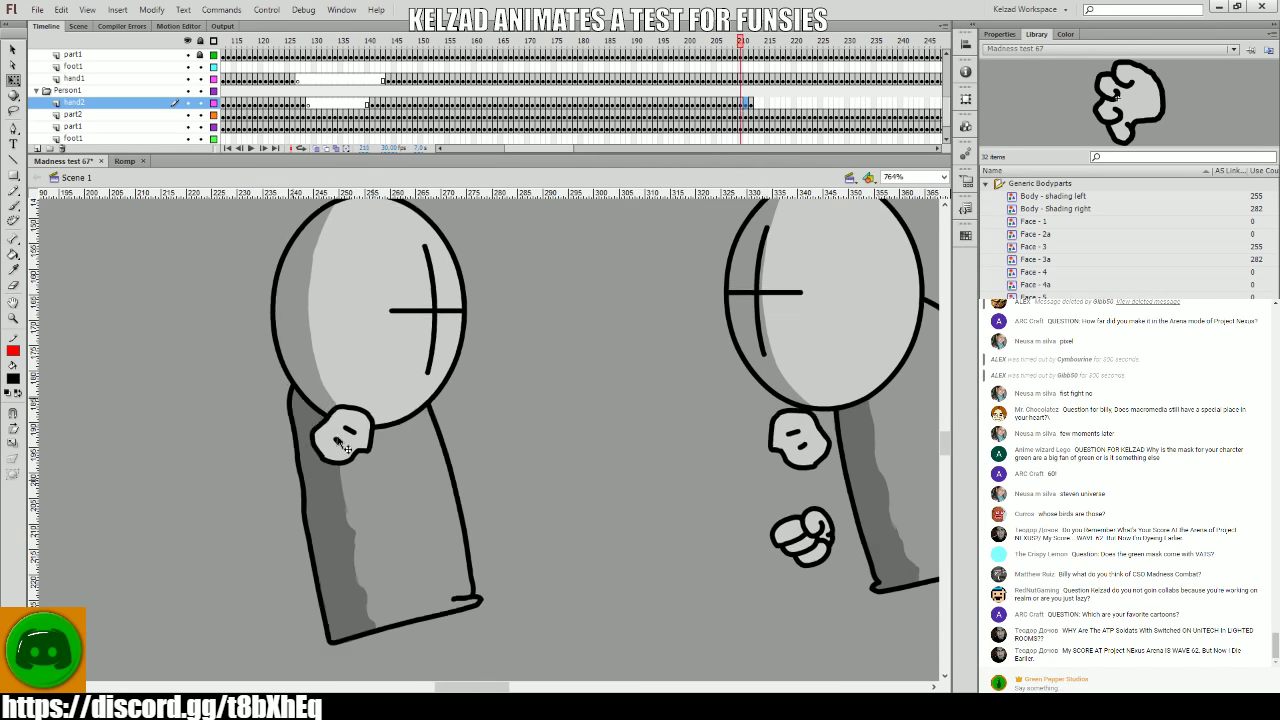
key(period)
key(comma)
key(period)
key(period)
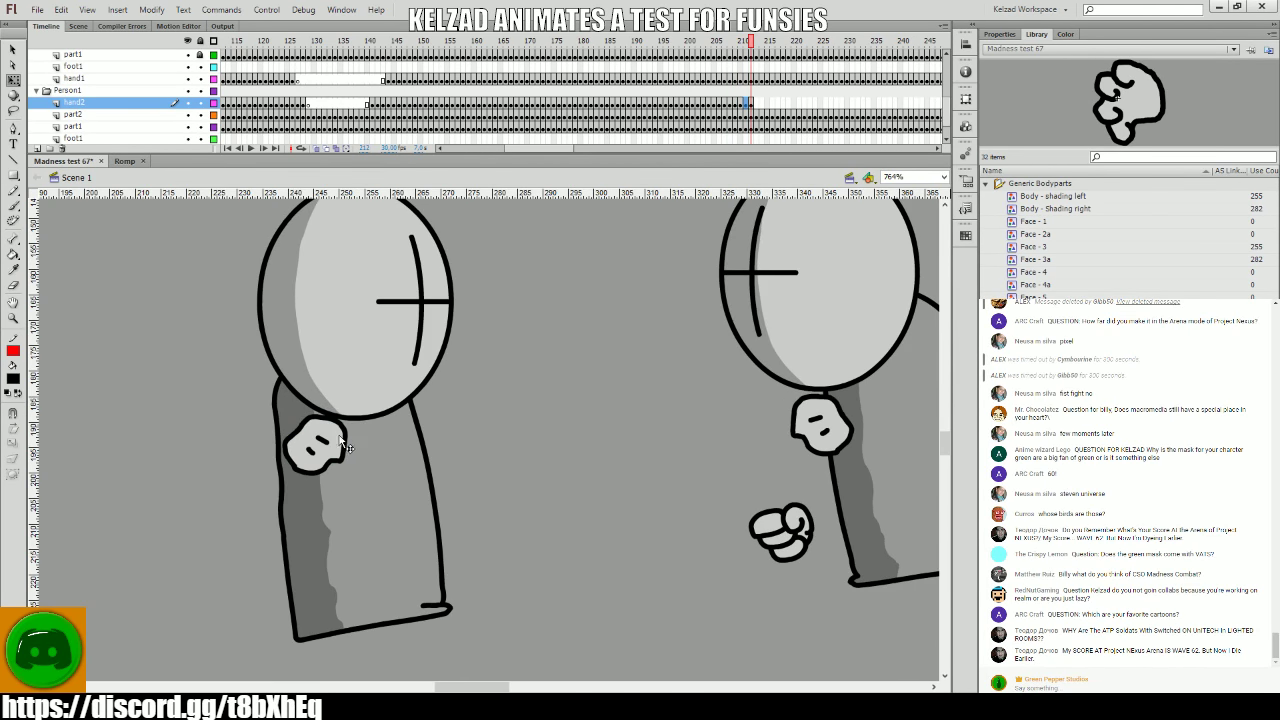
key(Up)
key(comma)
key(period)
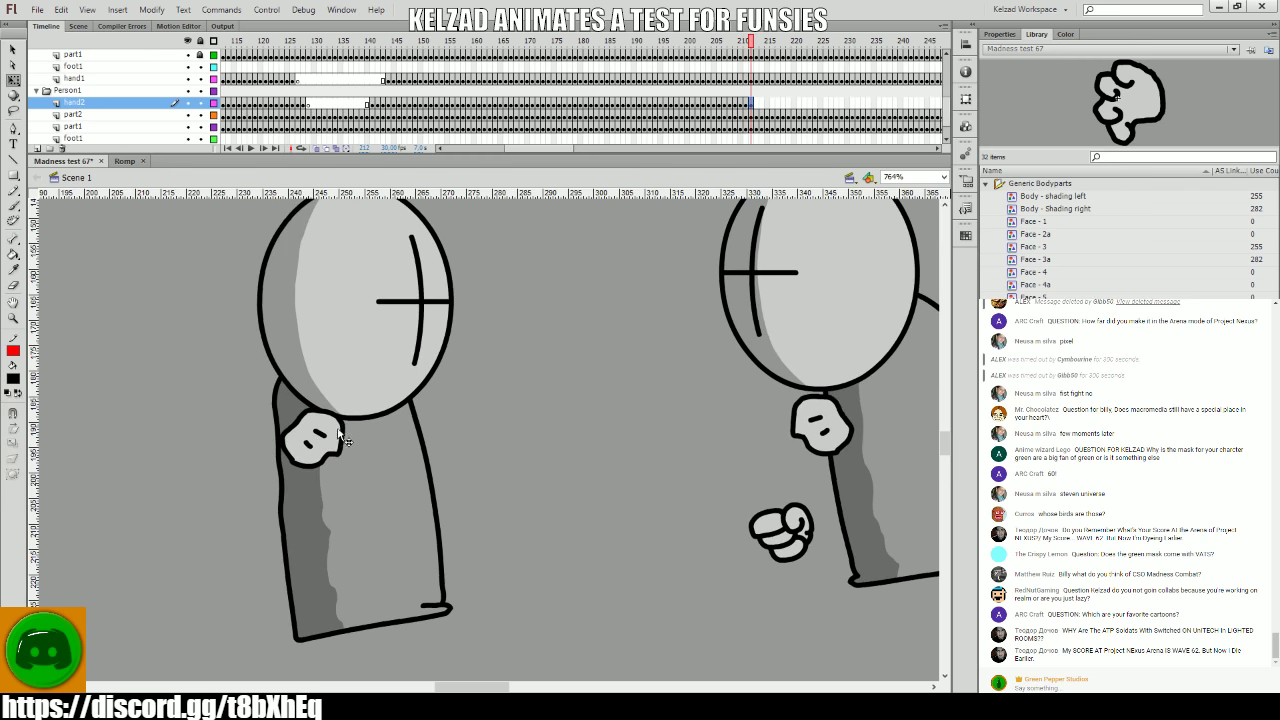
- Keyframe Person1's closed hand on frames 213 to 218, shifting it along with the torso as it swings back
key(period)
click(330, 440)
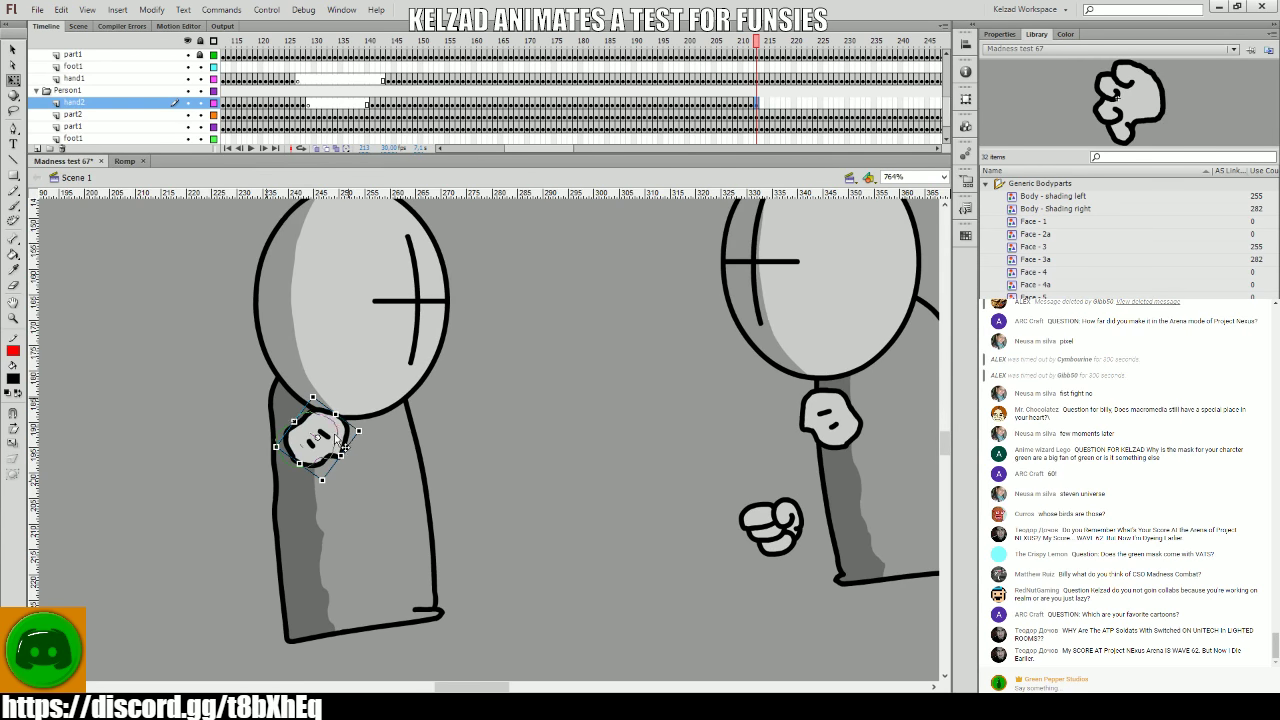
key(period)
key(period)
key(period)
key(period)
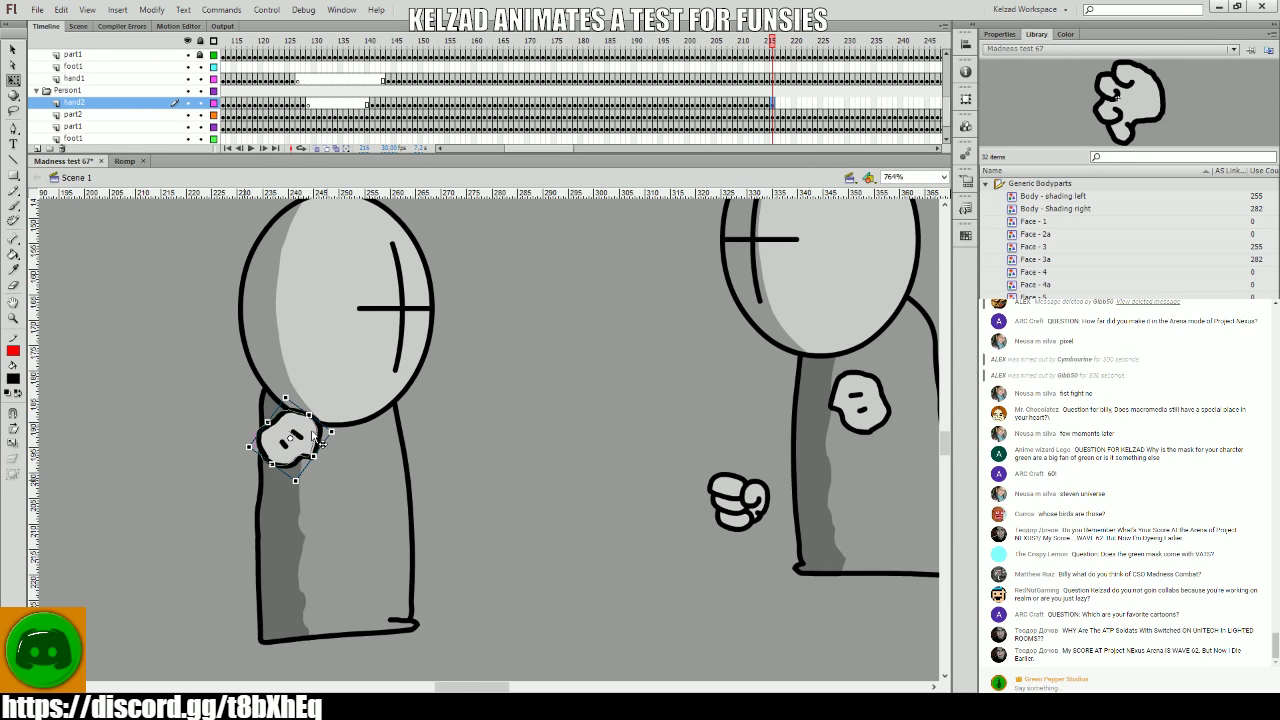
key(period)
- Try continuing the closed hand on frames 219 to 222, moving it forward with Person1's body
key(period)
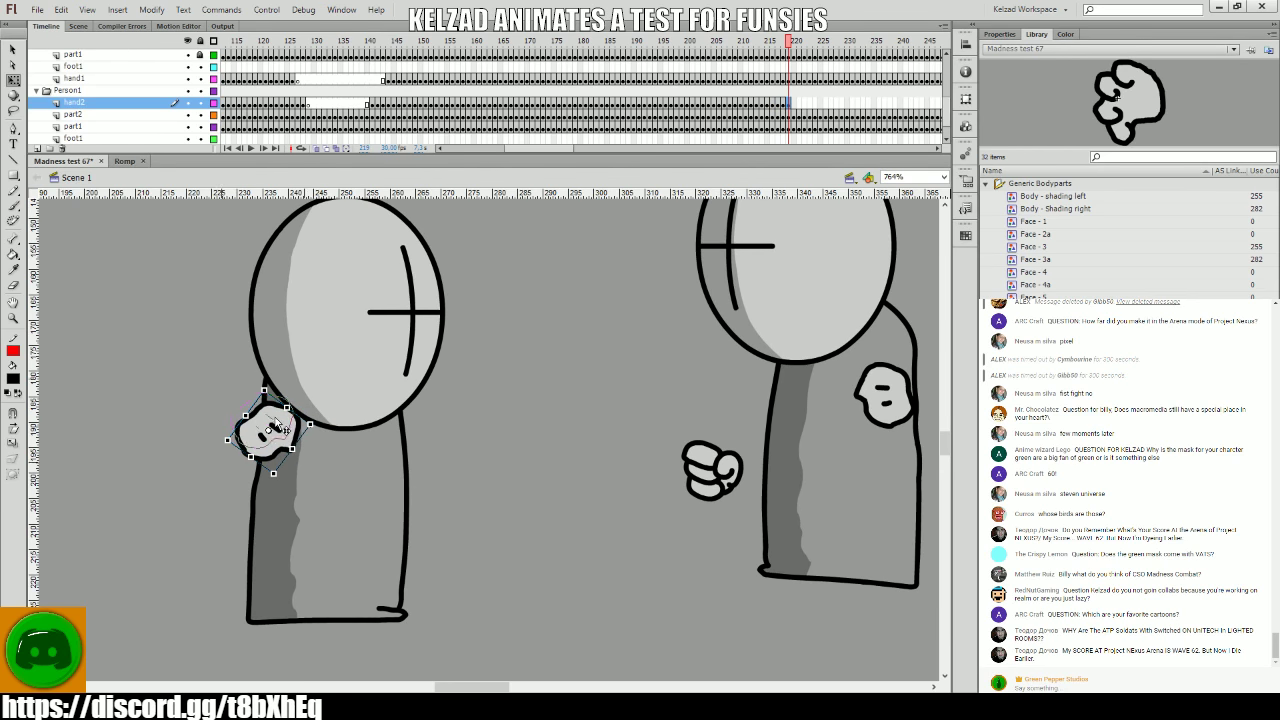
key(period)
key(period)
key(period)
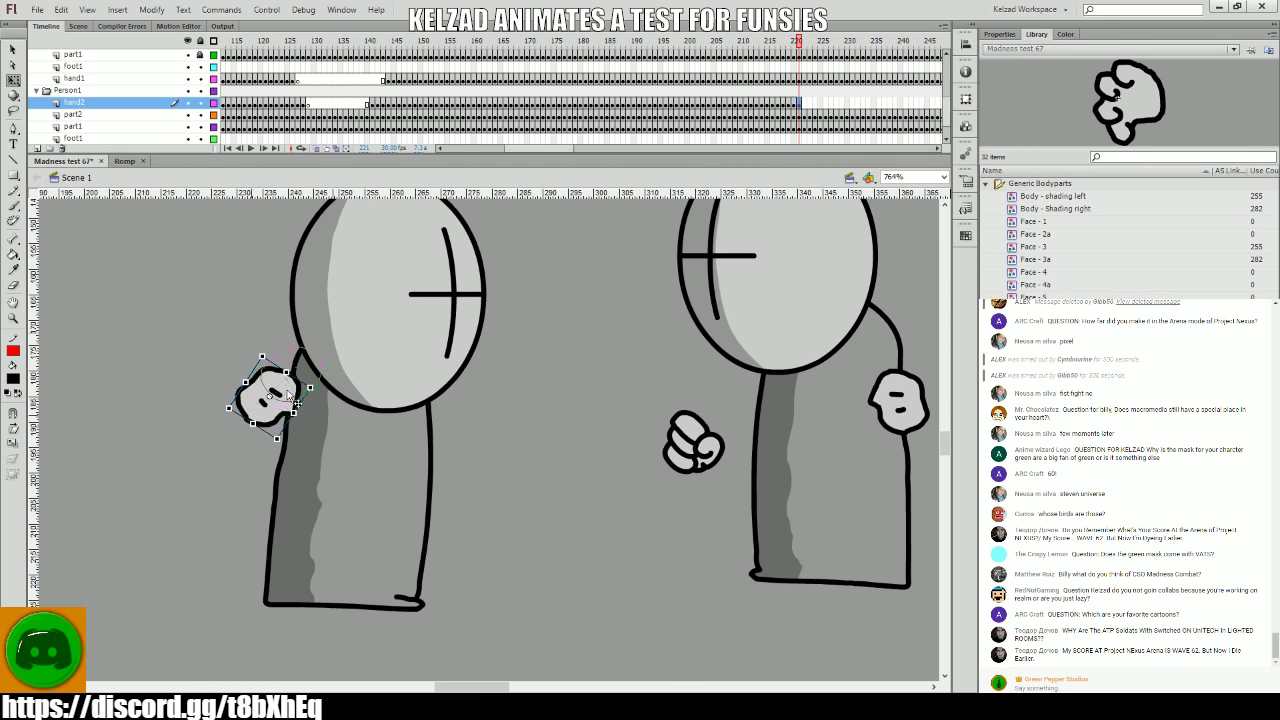
drag(310, 388, 382, 363)
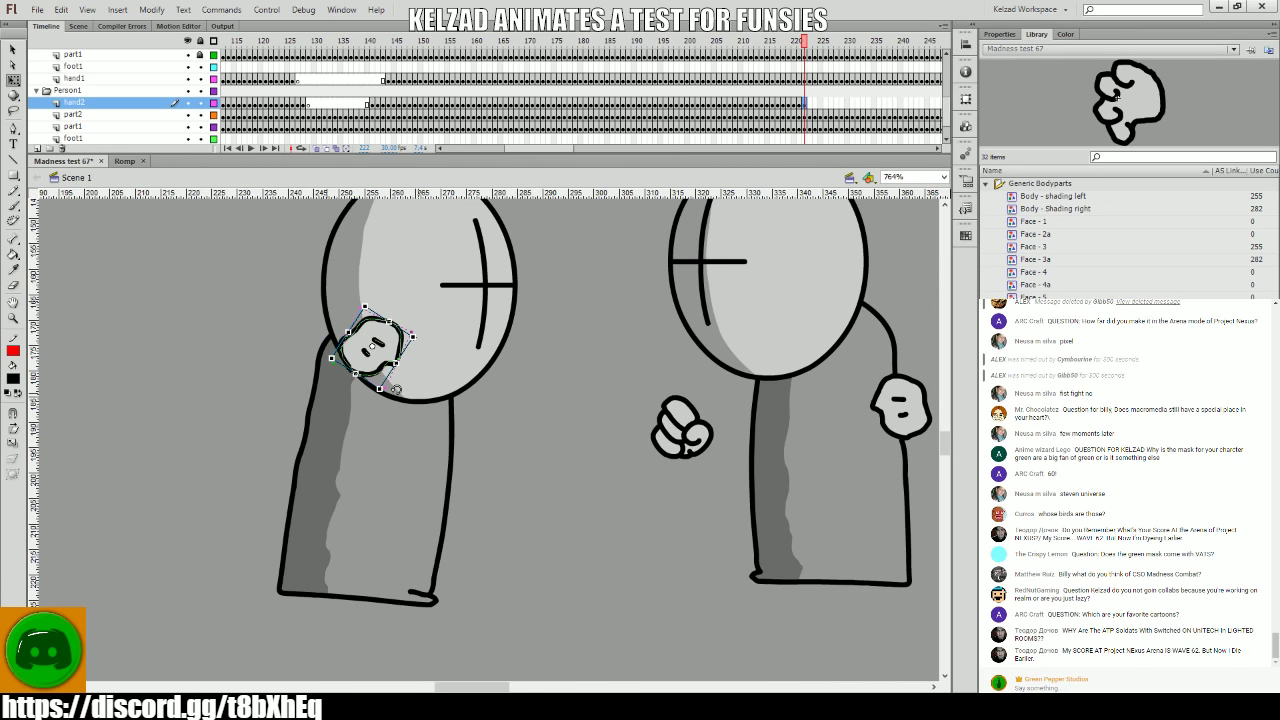
- Review Person1's hand and body movement between frames 213 and 230
drag(805, 100, 851, 100)
key(Return)
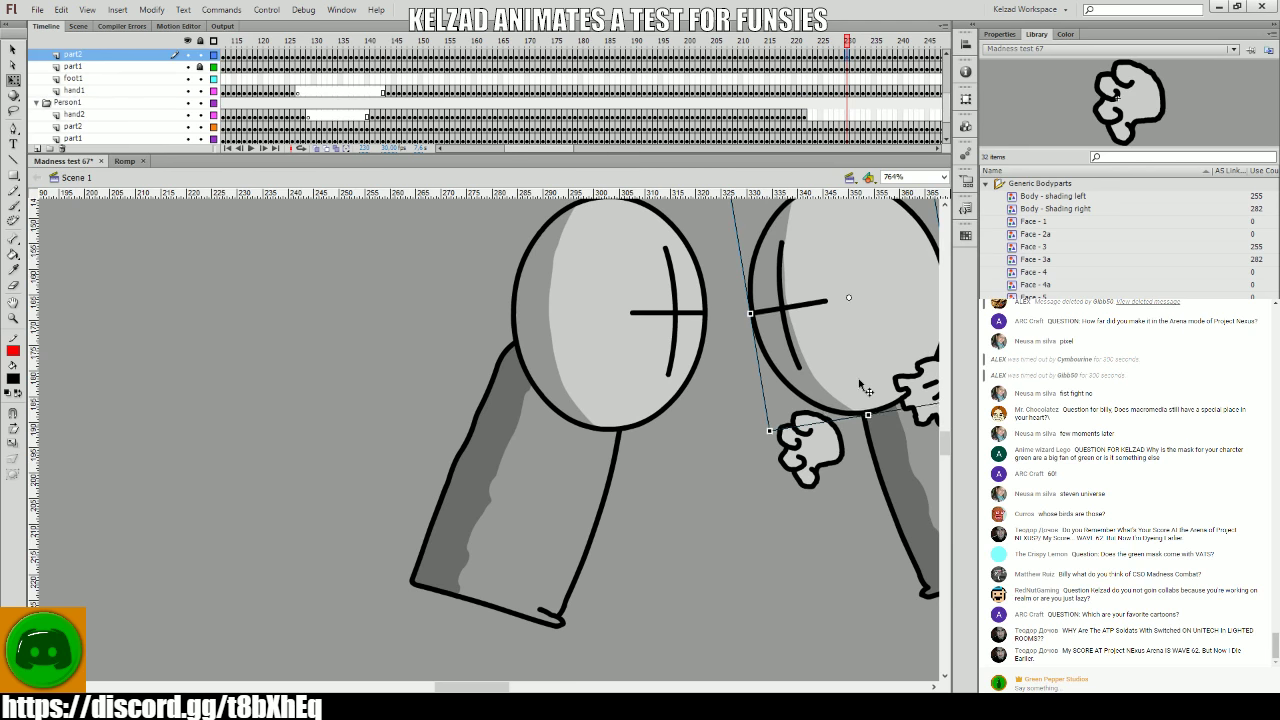
click(653, 316)
scroll(838, 133, down, 1)
scroll(820, 130, up, 3)
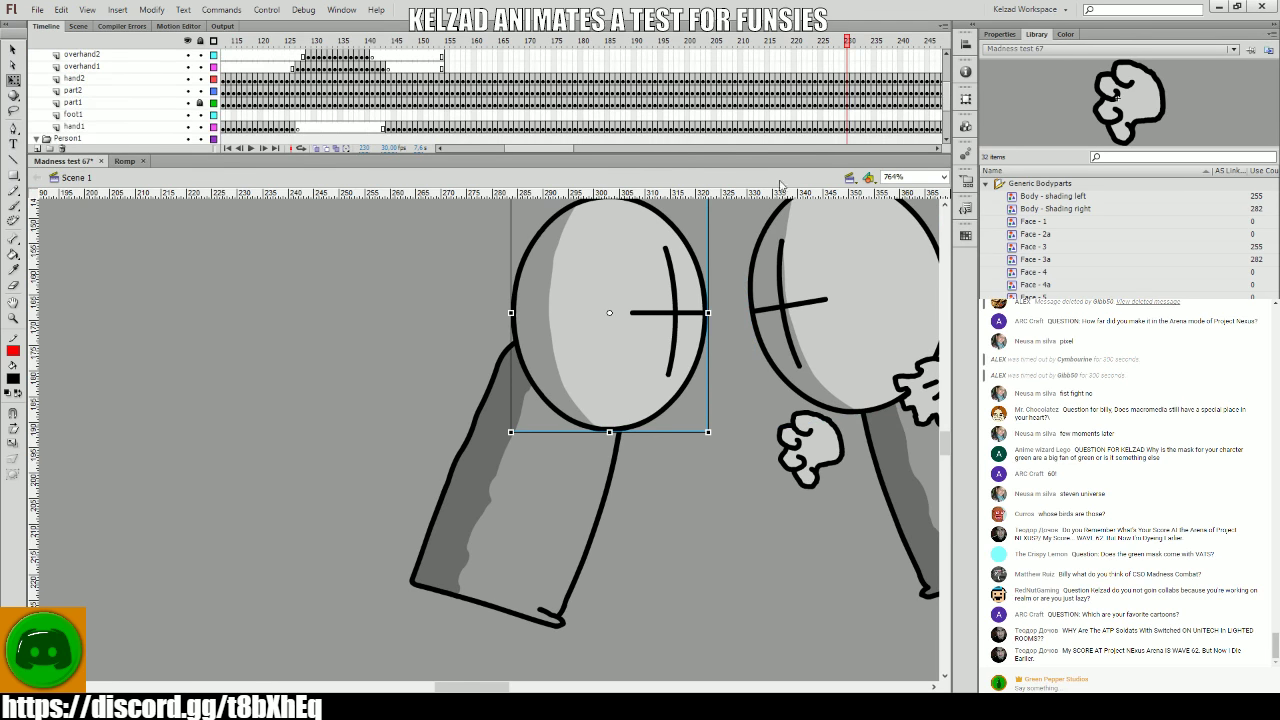
click(755, 92)
click(306, 440)
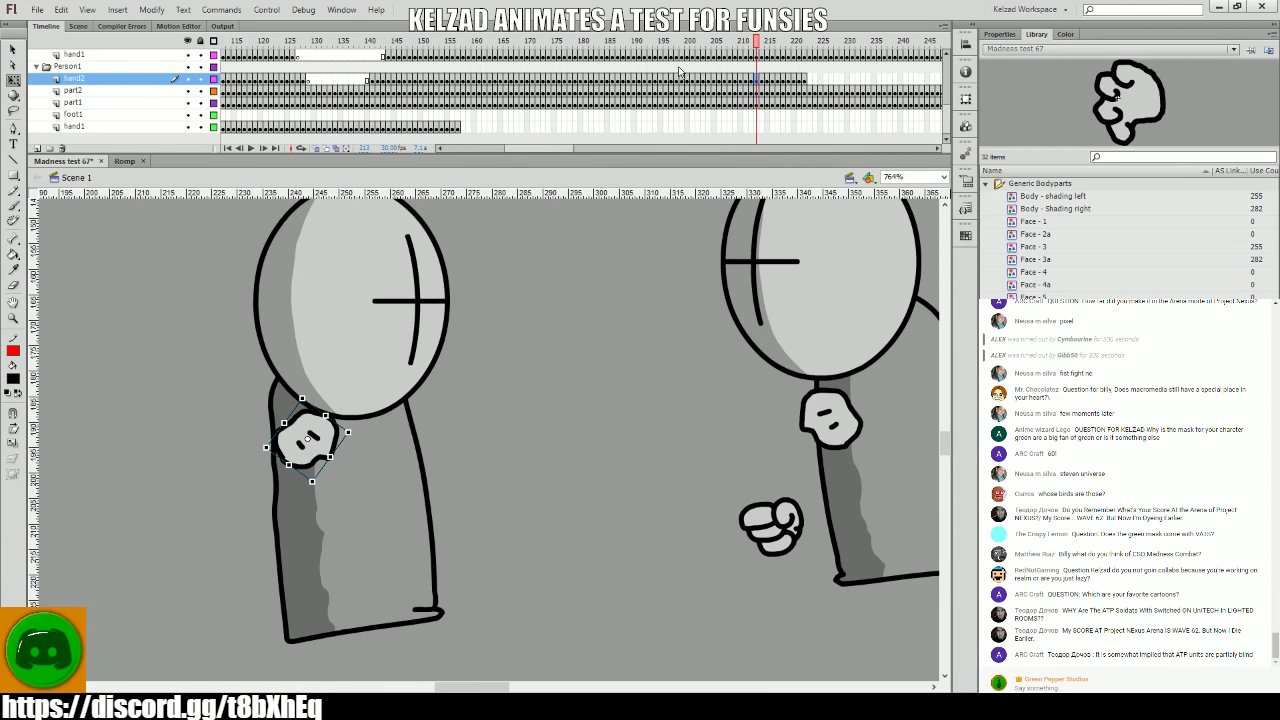
- Clear Person1's closed hand from frames 219 to 222 on hand2 and compare frame 218 with the emptied frame 219
mouse_move(804, 117)
mouse_down()
mouse_move(784, 117)
mouse_move(790, 130)
mouse_up()
click(788, 117)
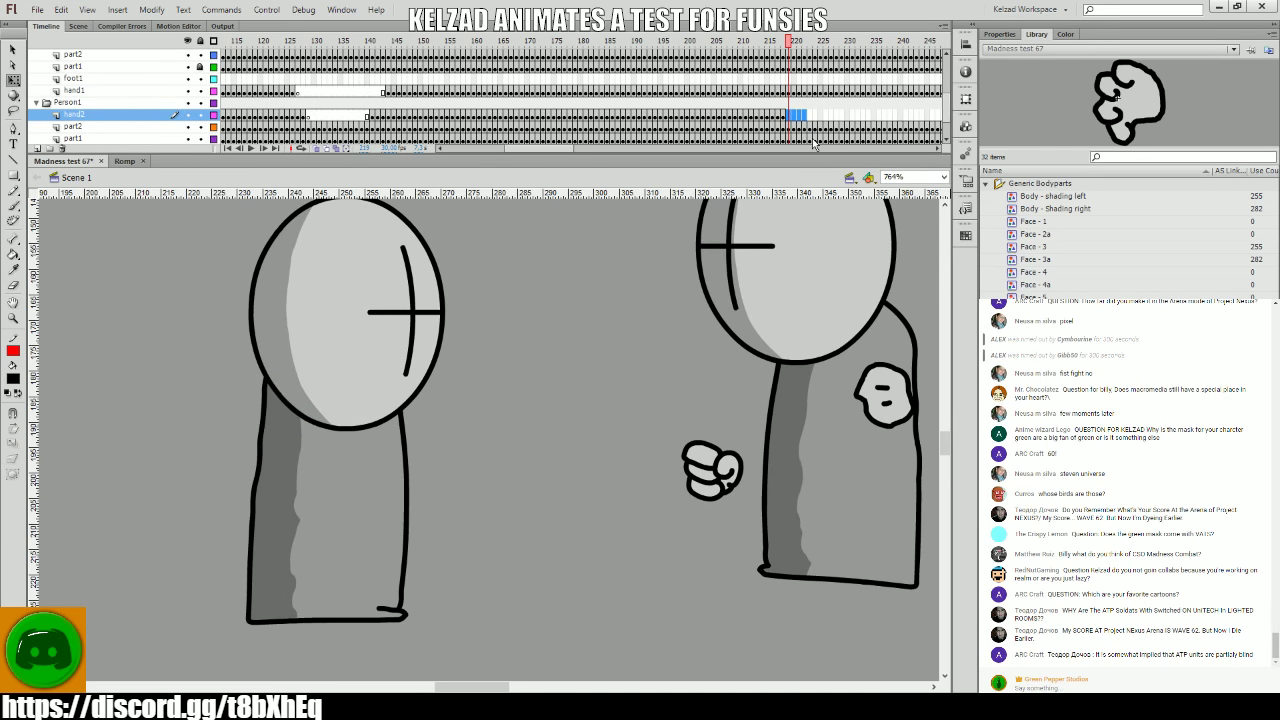
click(781, 117)
click(784, 117)
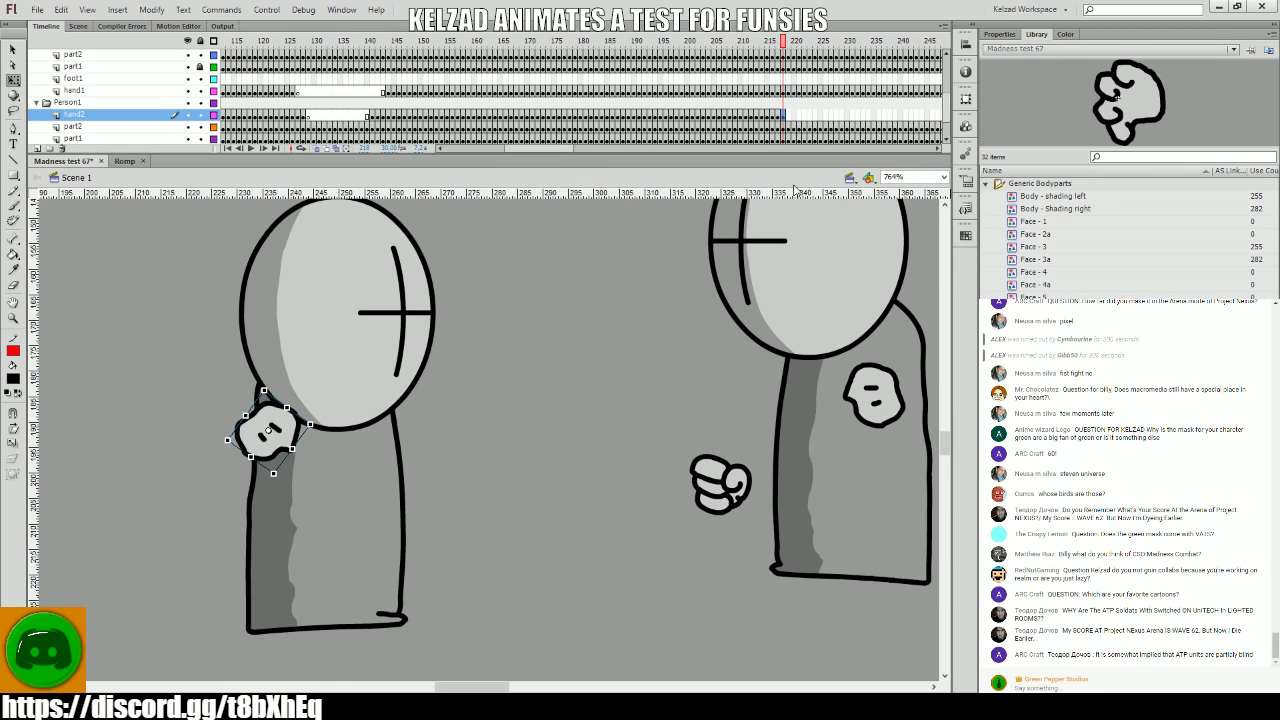
key(period)
key(comma)
key(period)
key(comma)
key(period)
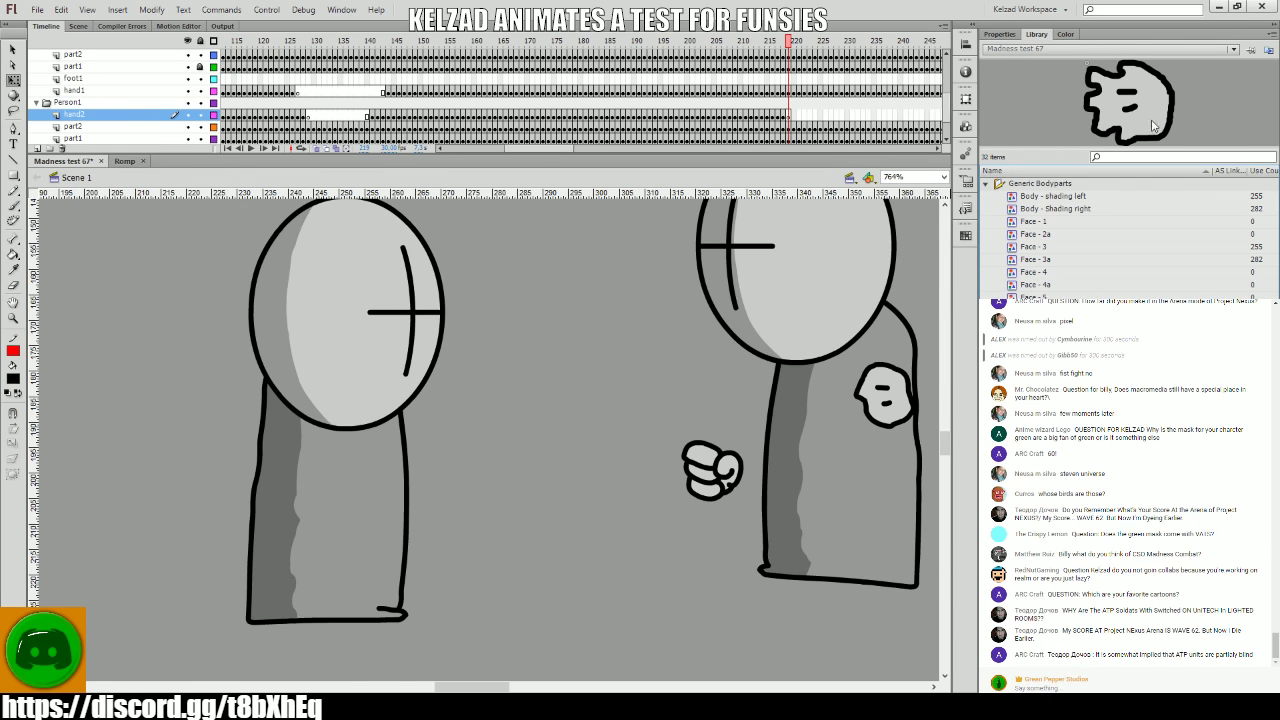
- Add the open-hand symbol from the library to frame 219 and place it where Person1's closed hand was
drag(447, 338, 478, 344)
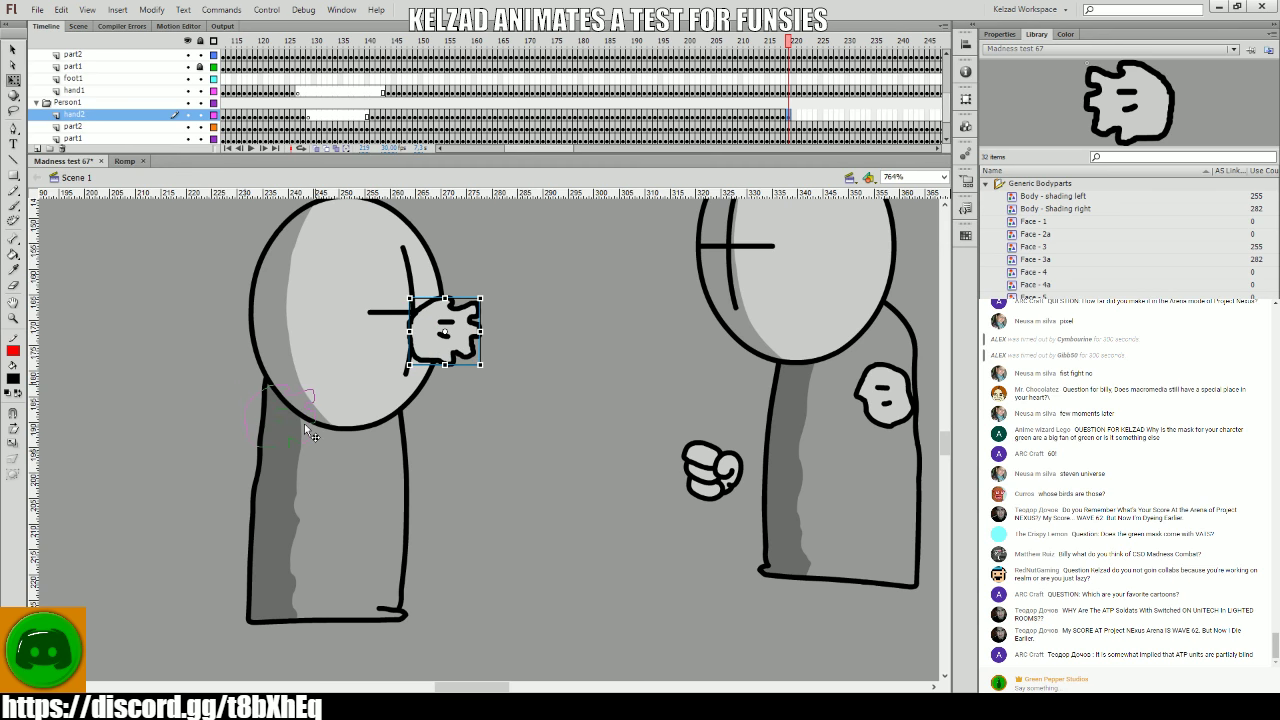
drag(310, 432, 310, 433)
key(period)
key(comma)
key(period)
key(comma)
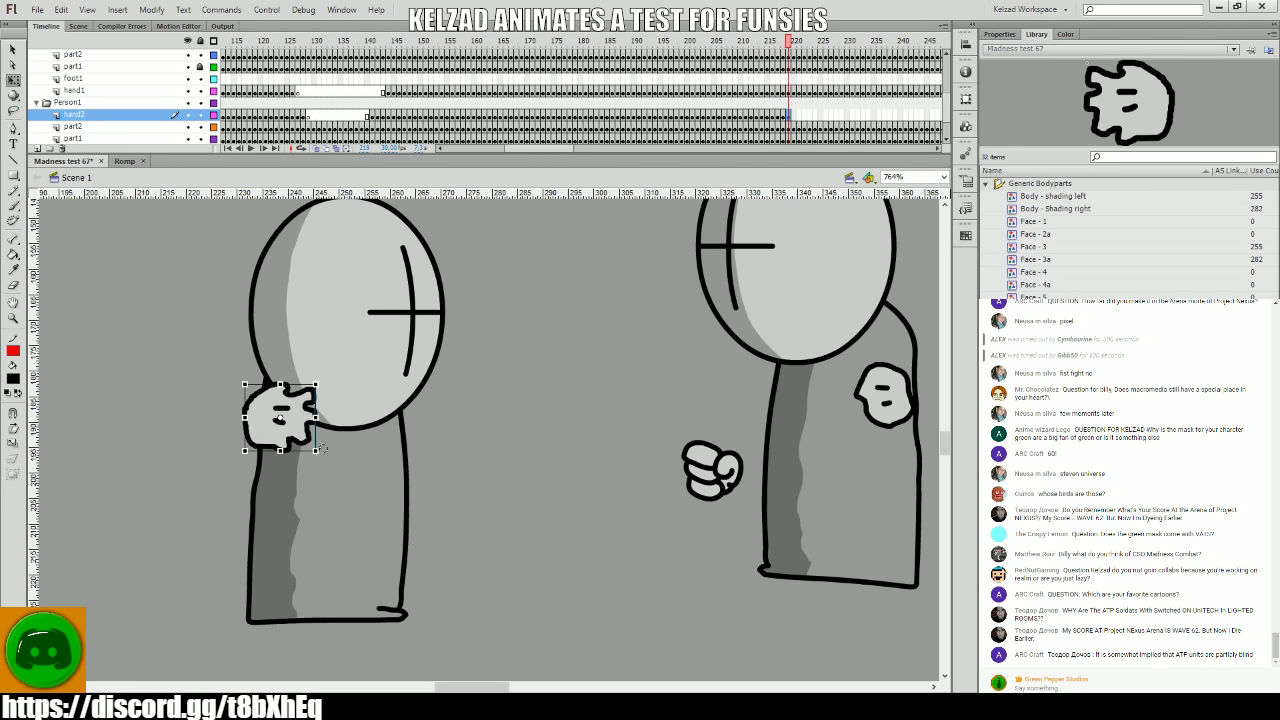
- Rotate Person1's open hand slightly clockwise on frame 219, comparing it with the neighbouring frames
key(comma)
key(period)
key(period)
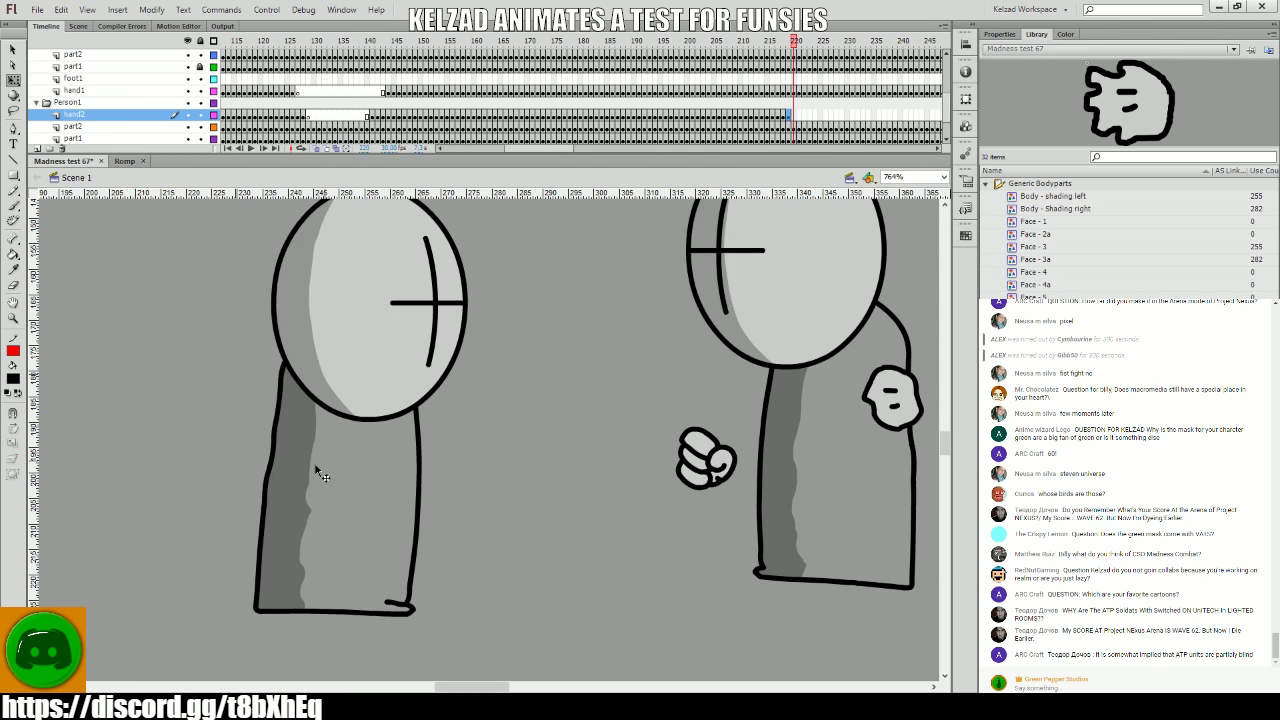
key(comma)
key(comma)
key(period)
key(period)
key(comma)
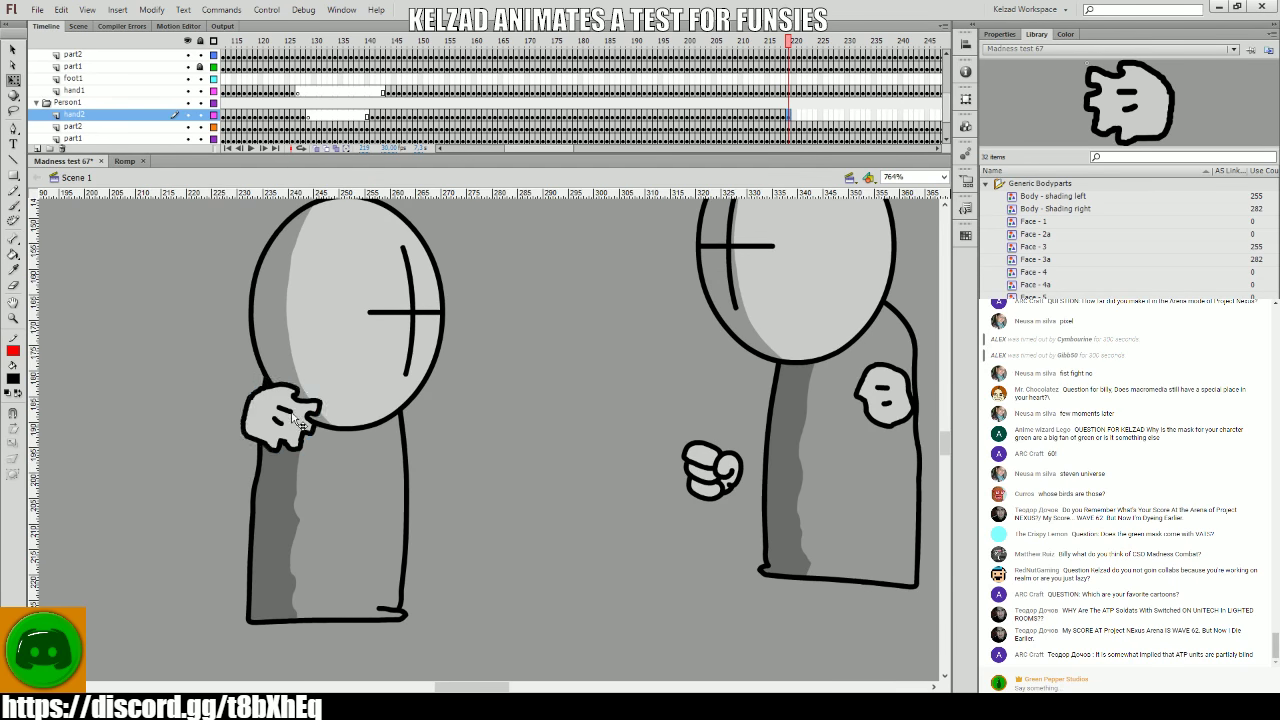
- Keyframe Person1's open hand on frames 220 to 224, moving it forward until it reaches Person2's torso
key(period)
click(298, 397)
key(F6)
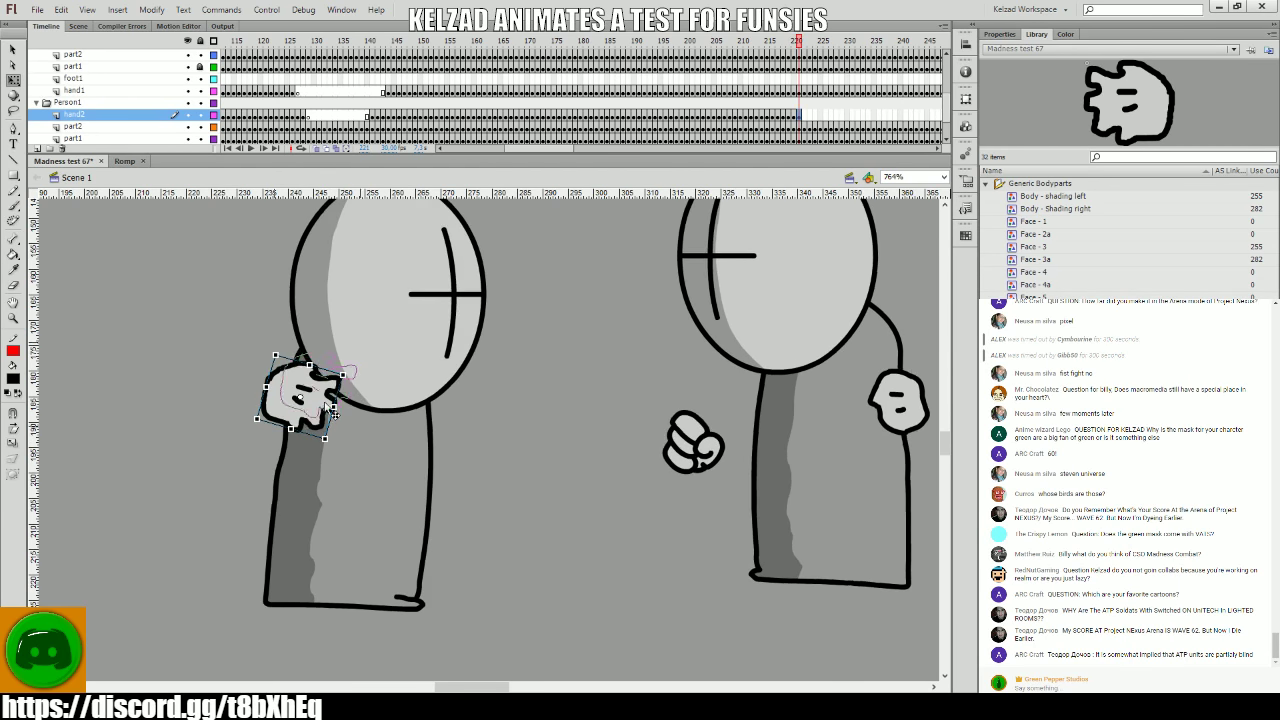
drag(300, 395, 440, 360)
key(F6)
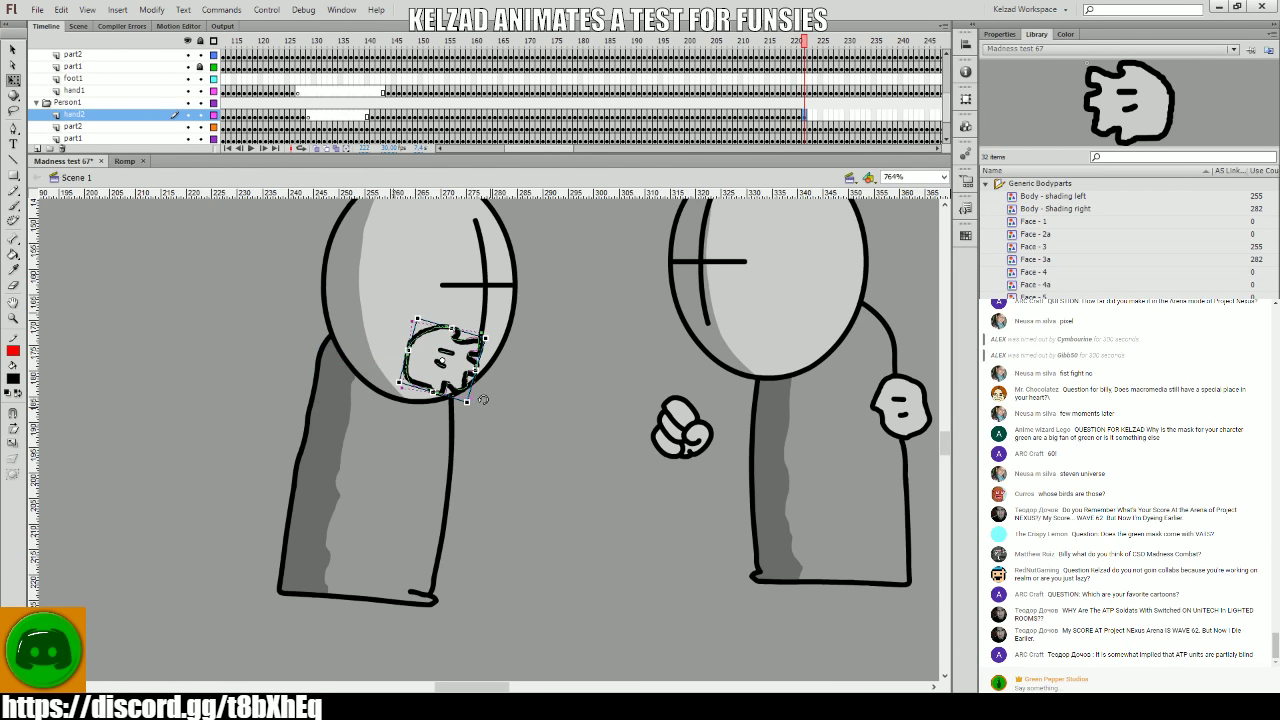
key(F6)
key(F6)
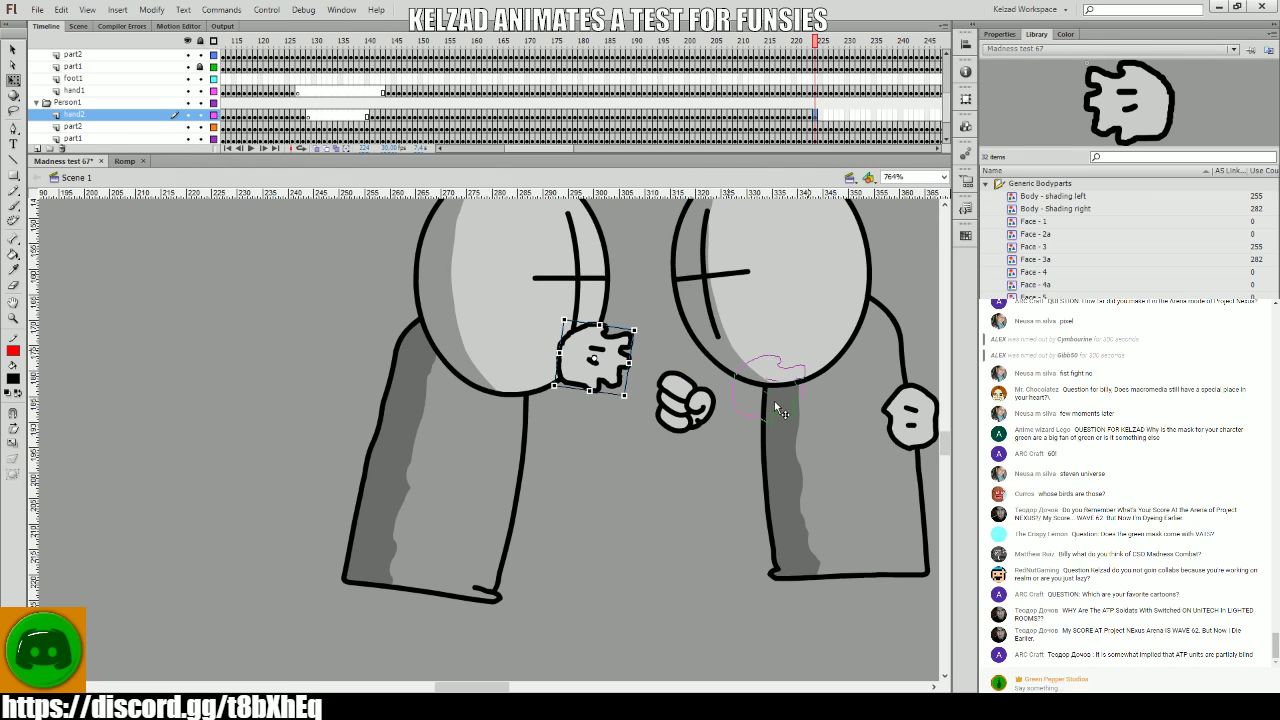
- Step through frames 220 to 224 to check how Person1's open hand reaches toward Person2
key(comma)
key(comma)
key(comma)
key(comma)
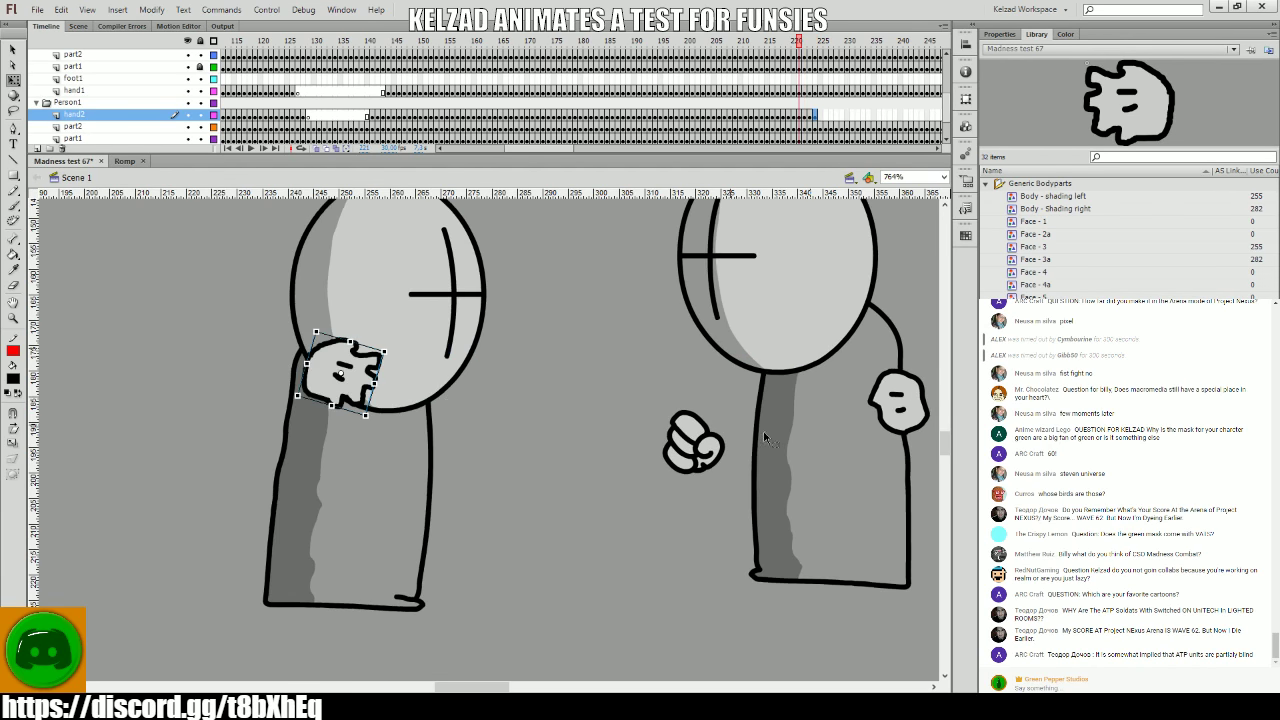
key(period)
key(period)
key(period)
key(period)
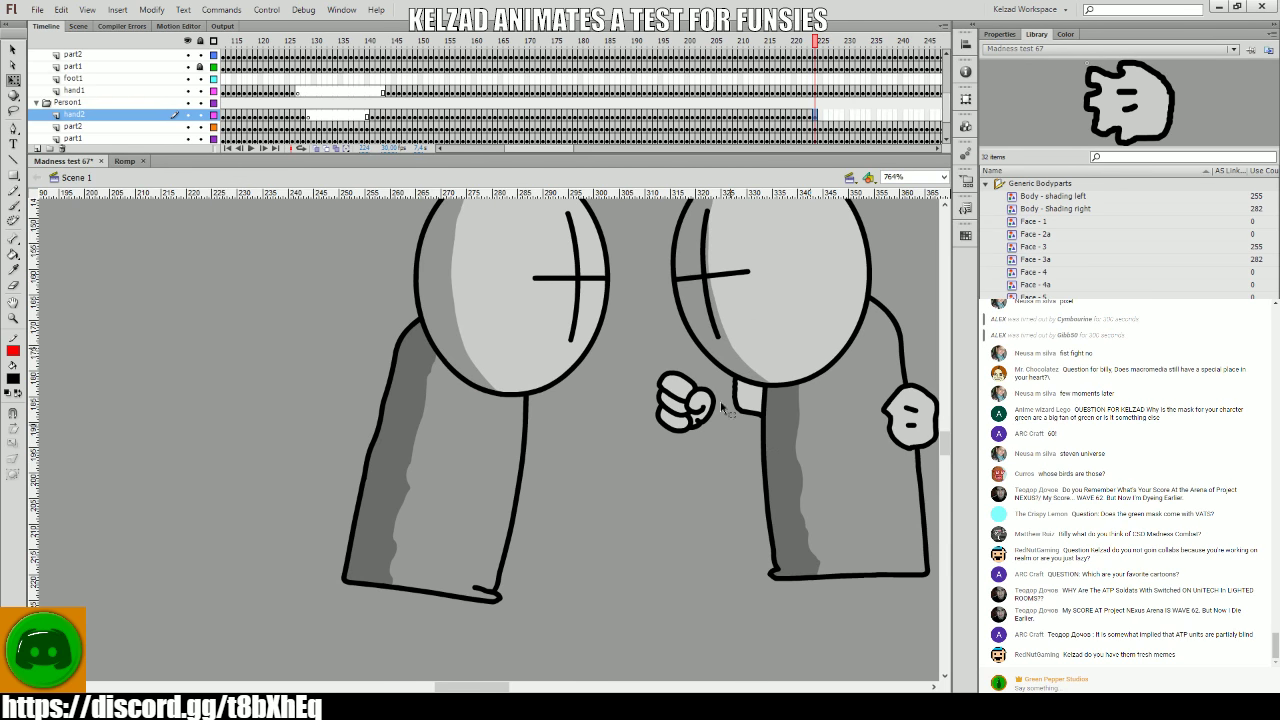
- Replace Person1's hidden hand on frame 224 with the bent-finger hand symbol on Person2's overhand1 layer, placed over Person2's upper torso
scroll(700, 100, up, 3)
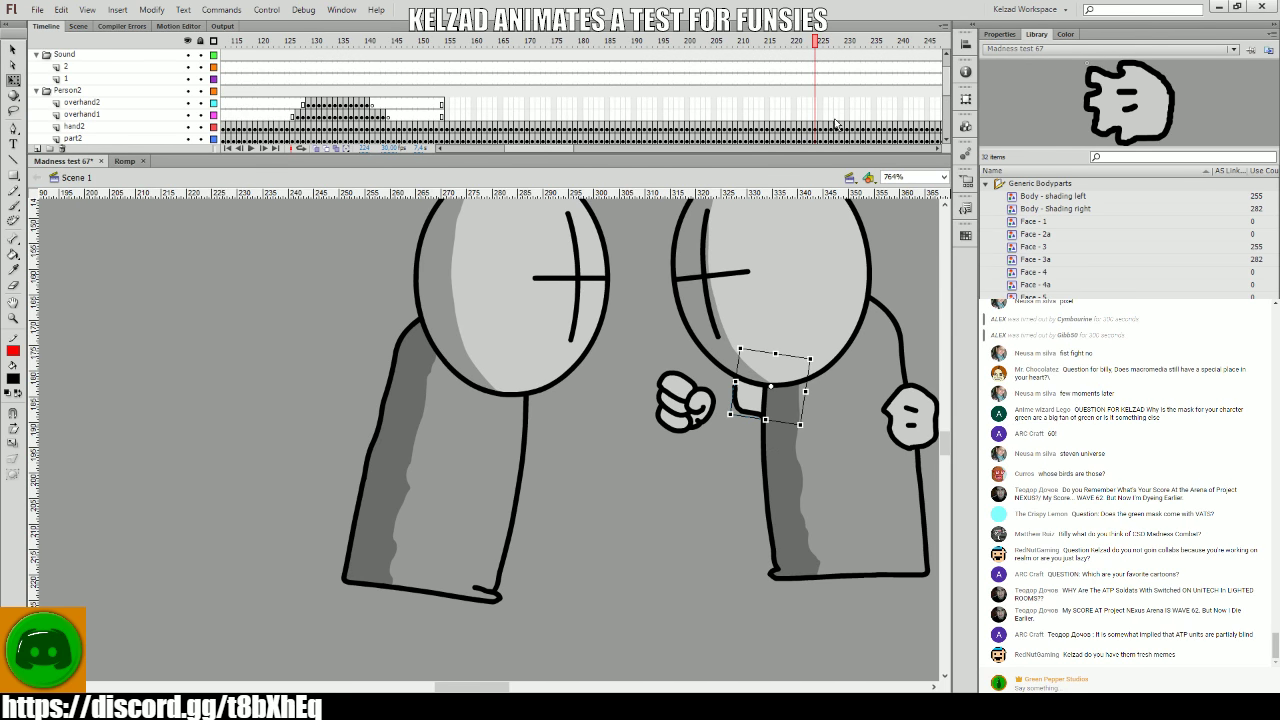
click(823, 121)
click(816, 116)
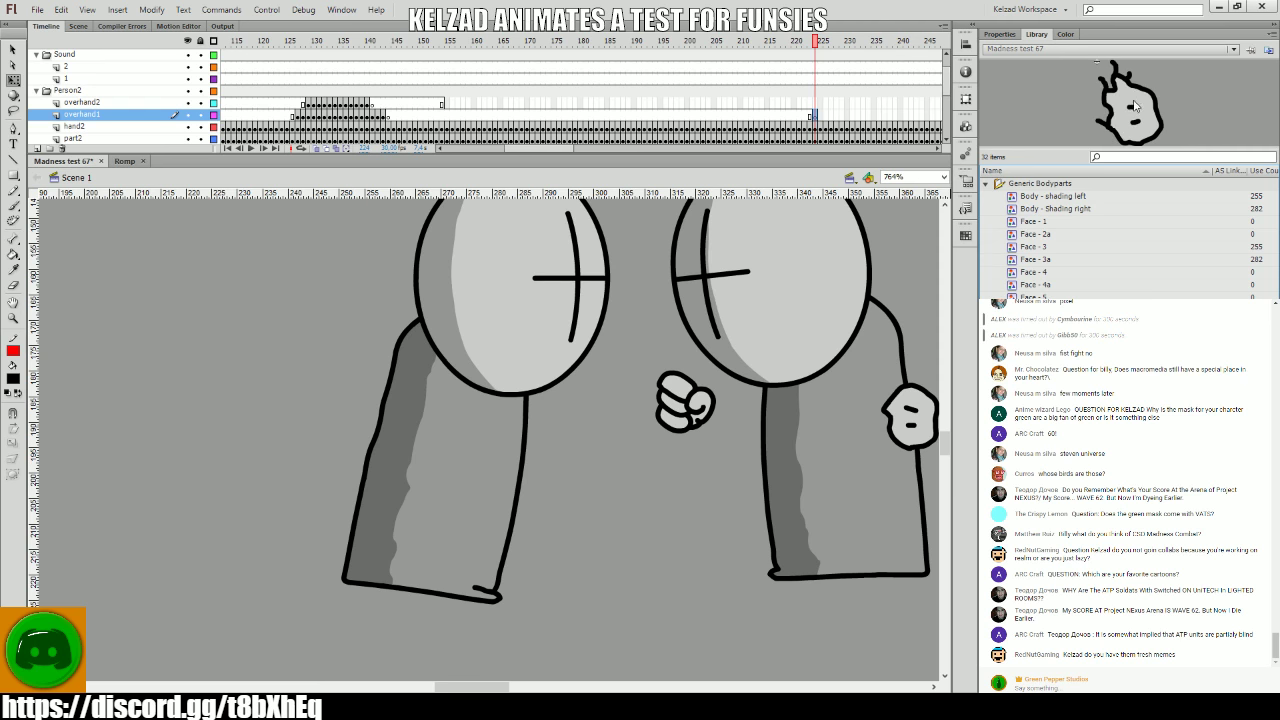
drag(725, 428, 730, 430)
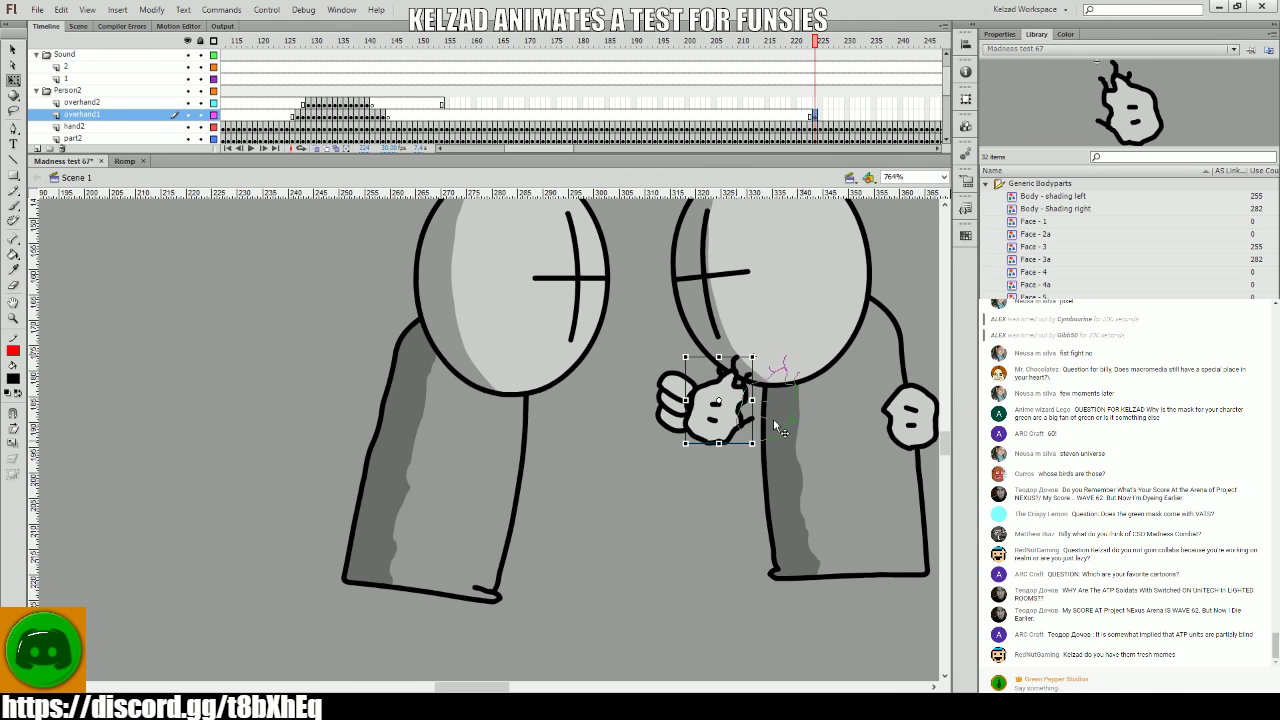
key(Return)
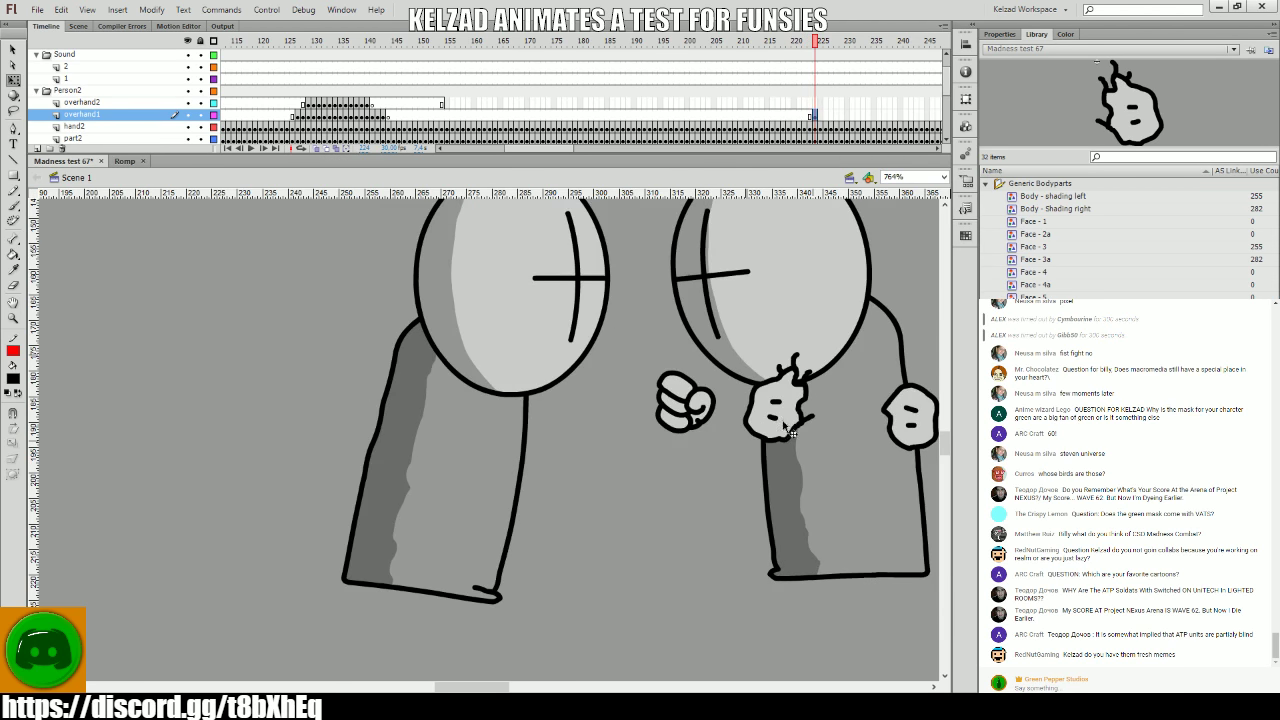
- Keyframe the bent-finger hand on overhand1 for frames 225 to 228, moving and rotating it to stay on Person2's torso
click(790, 420)
key(period)
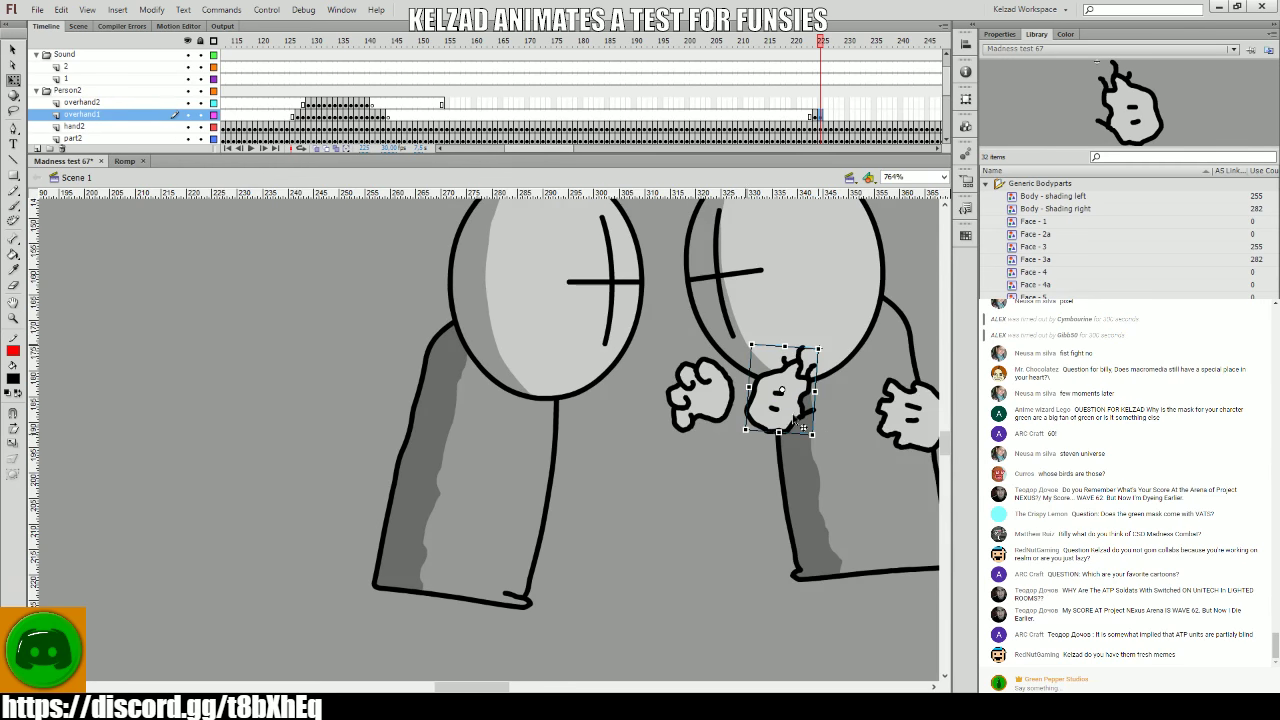
key(period)
click(813, 395)
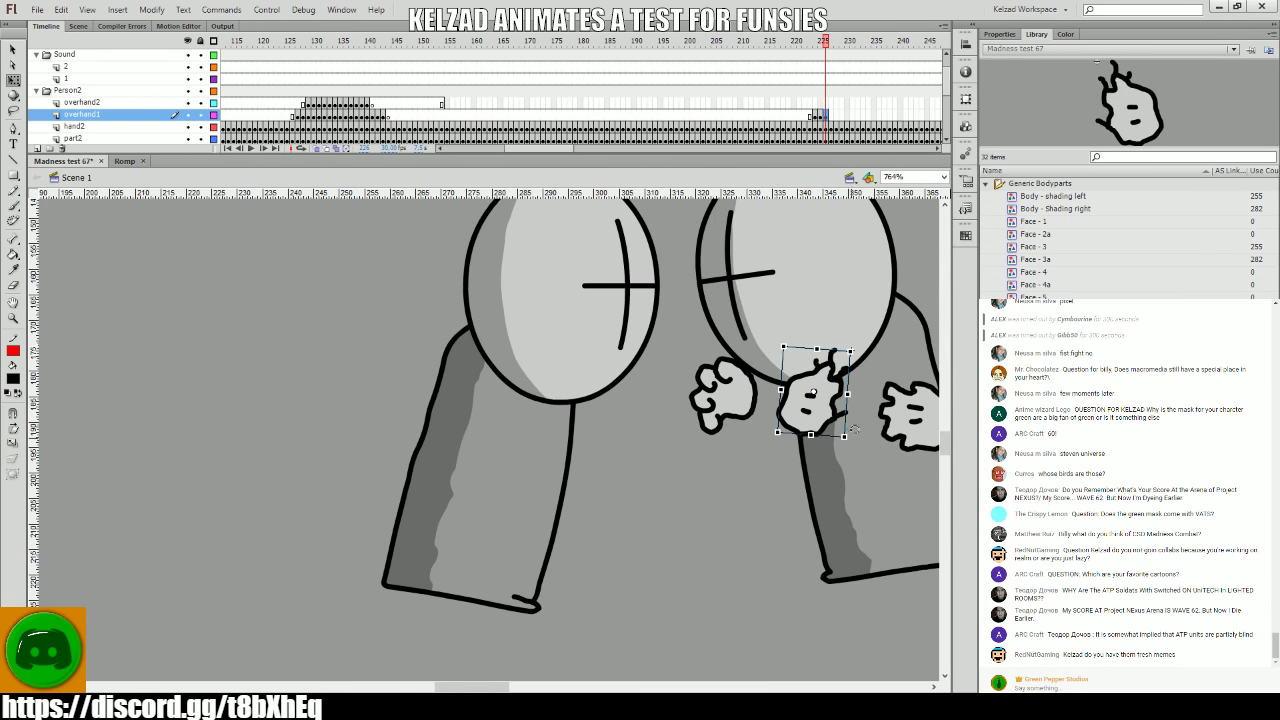
key(period)
drag(866, 437, 683, 441)
key(period)
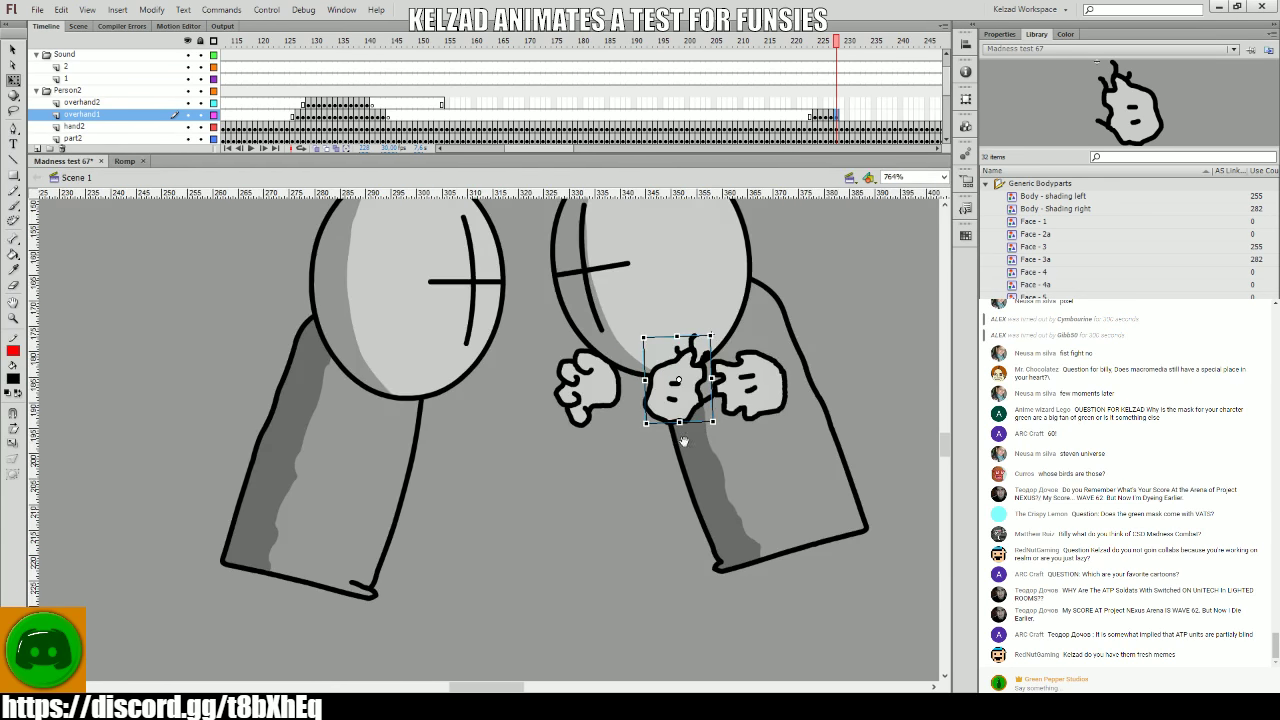
- Keyframe the bent-finger hand on overhand1 for frames 229 to 236, moving and rotating it to stay on Person2's upper torso
key(period)
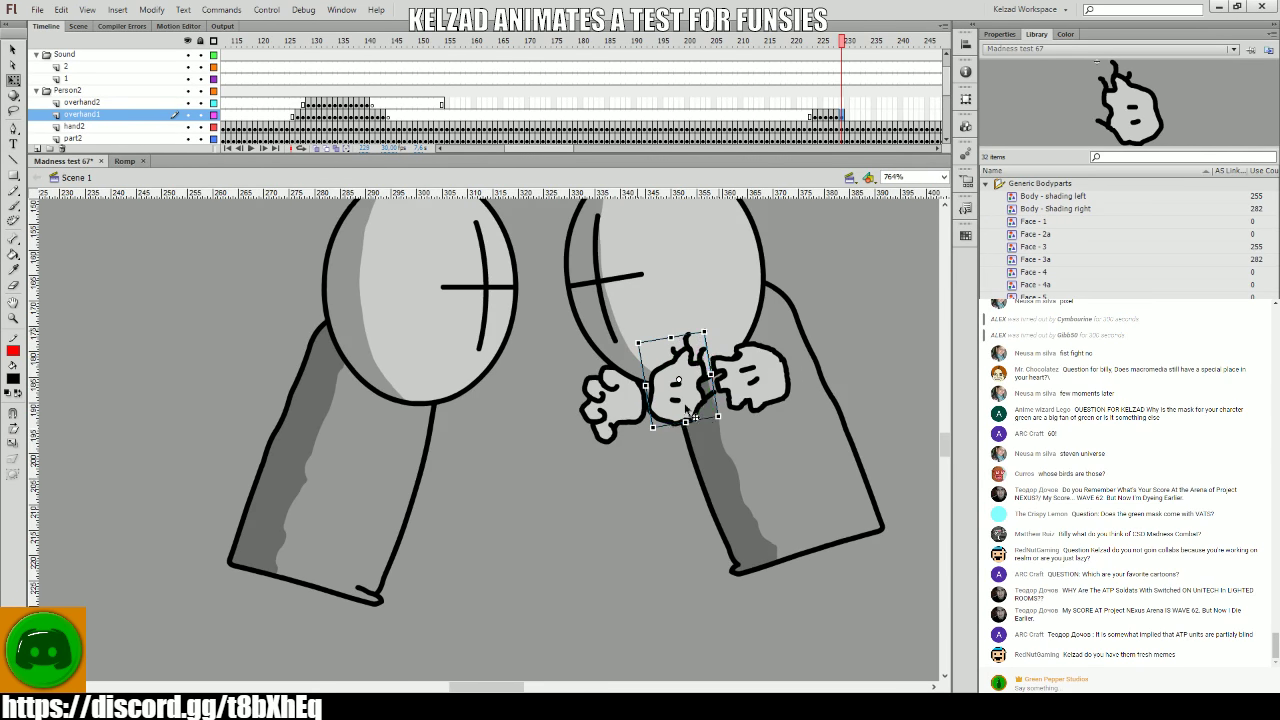
drag(707, 420, 722, 426)
key(period)
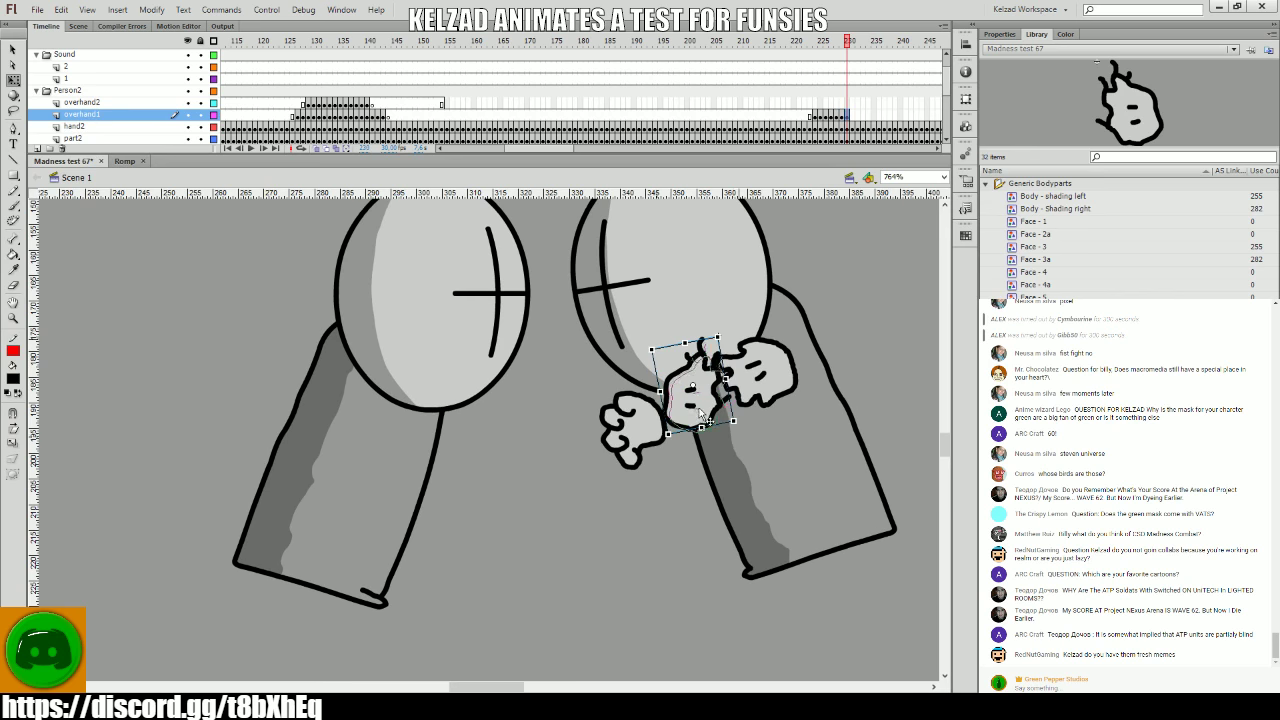
key(period)
drag(703, 414, 777, 380)
key(period)
key(period)
key(period)
key(period)
key(period)
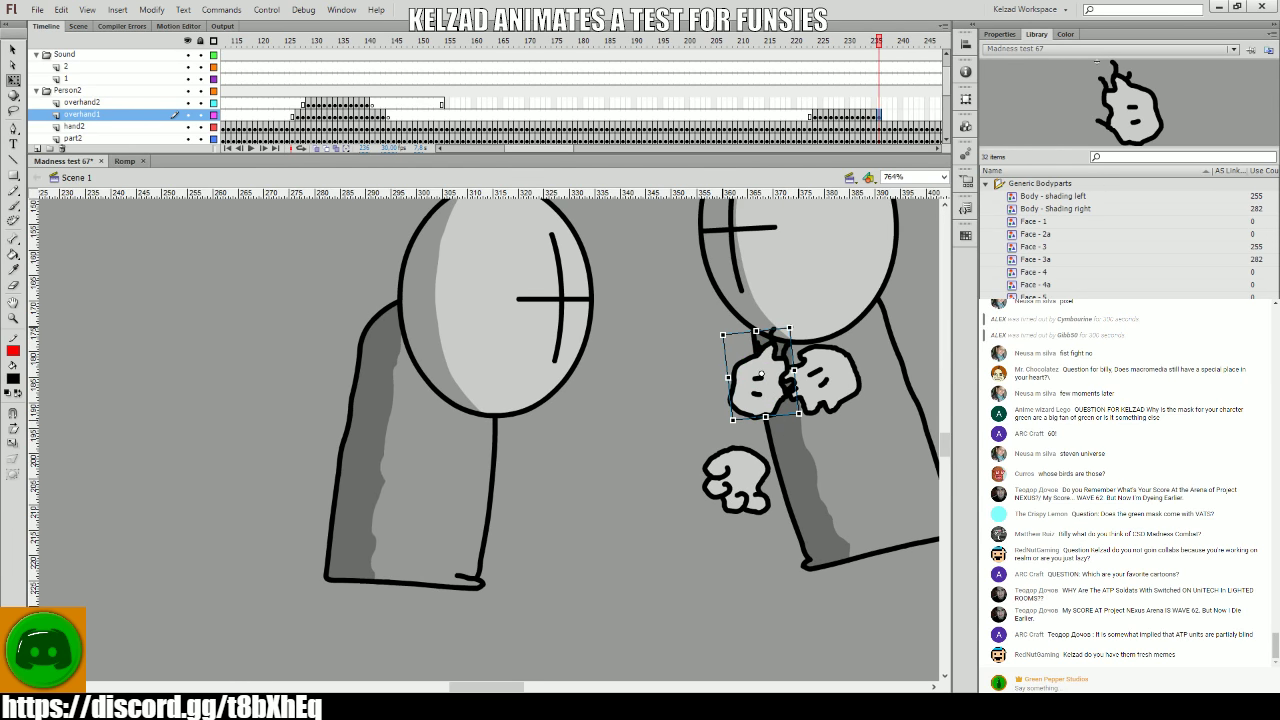
- Replace the bent-finger hand on overhand1 at frame 236 with the open-hand symbol, aligned with the previous frames at the edge of Person2's torso
key(Delete)
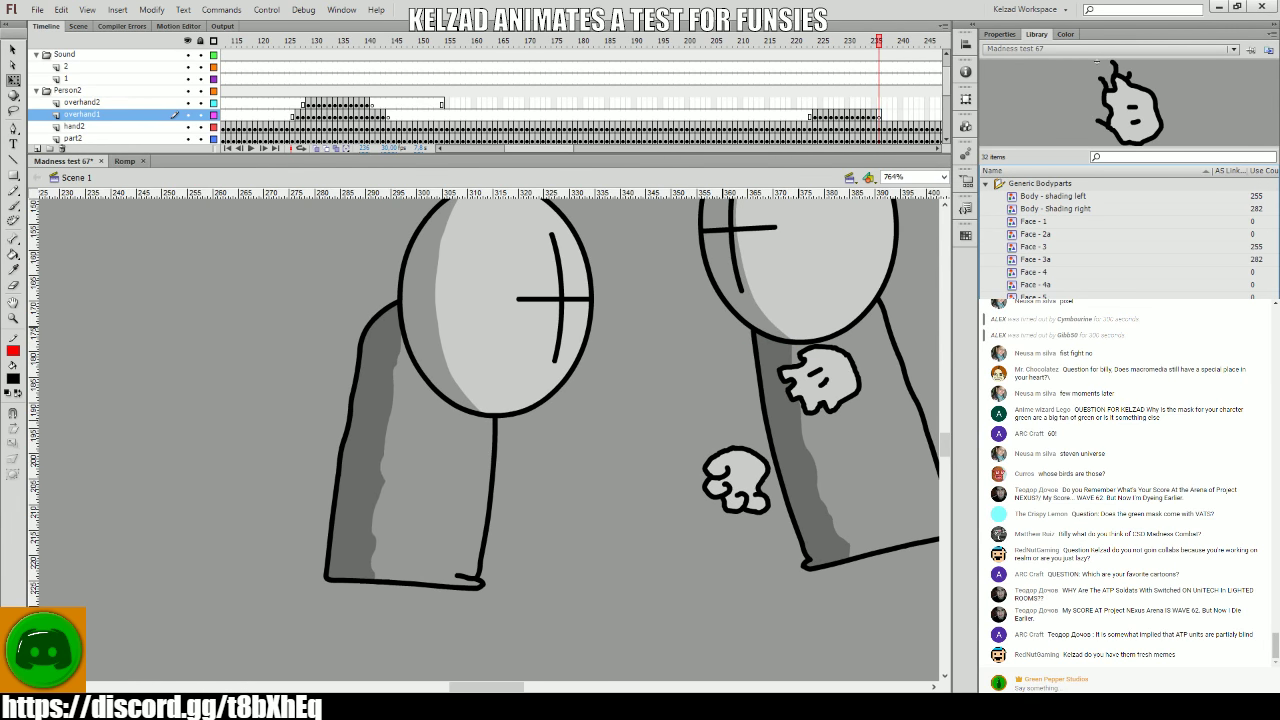
key(Down)
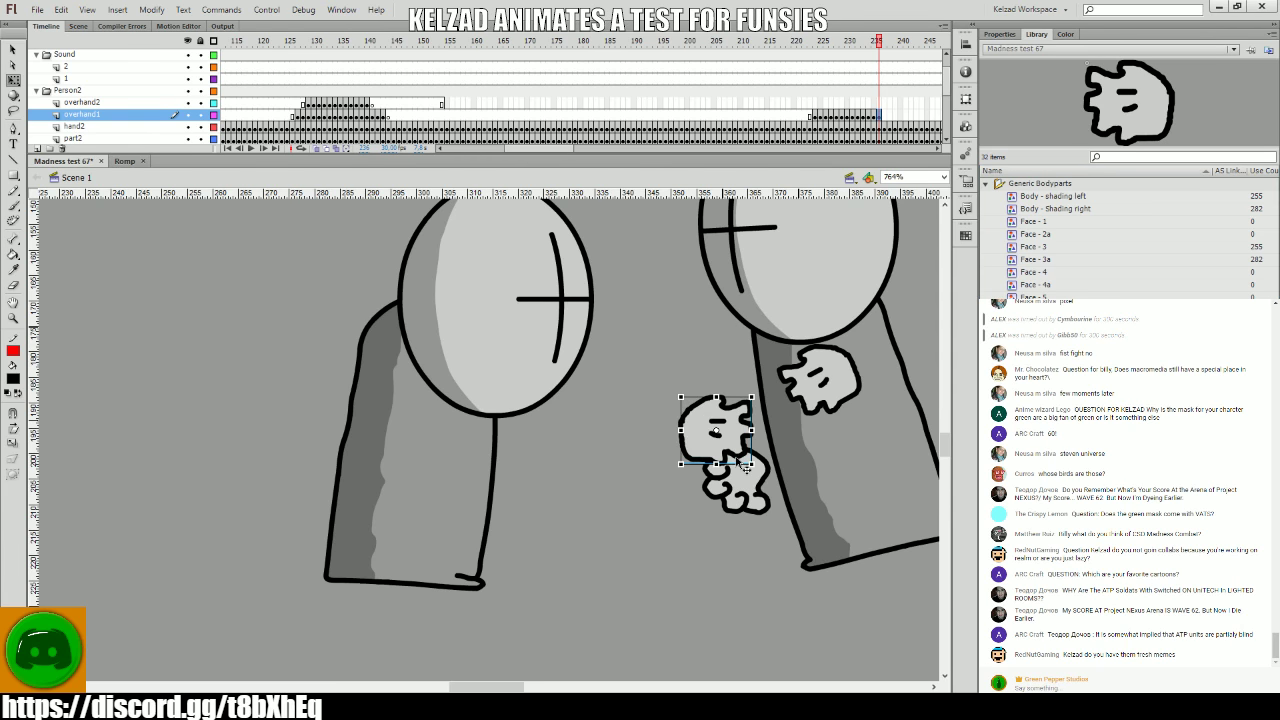
drag(748, 447, 773, 425)
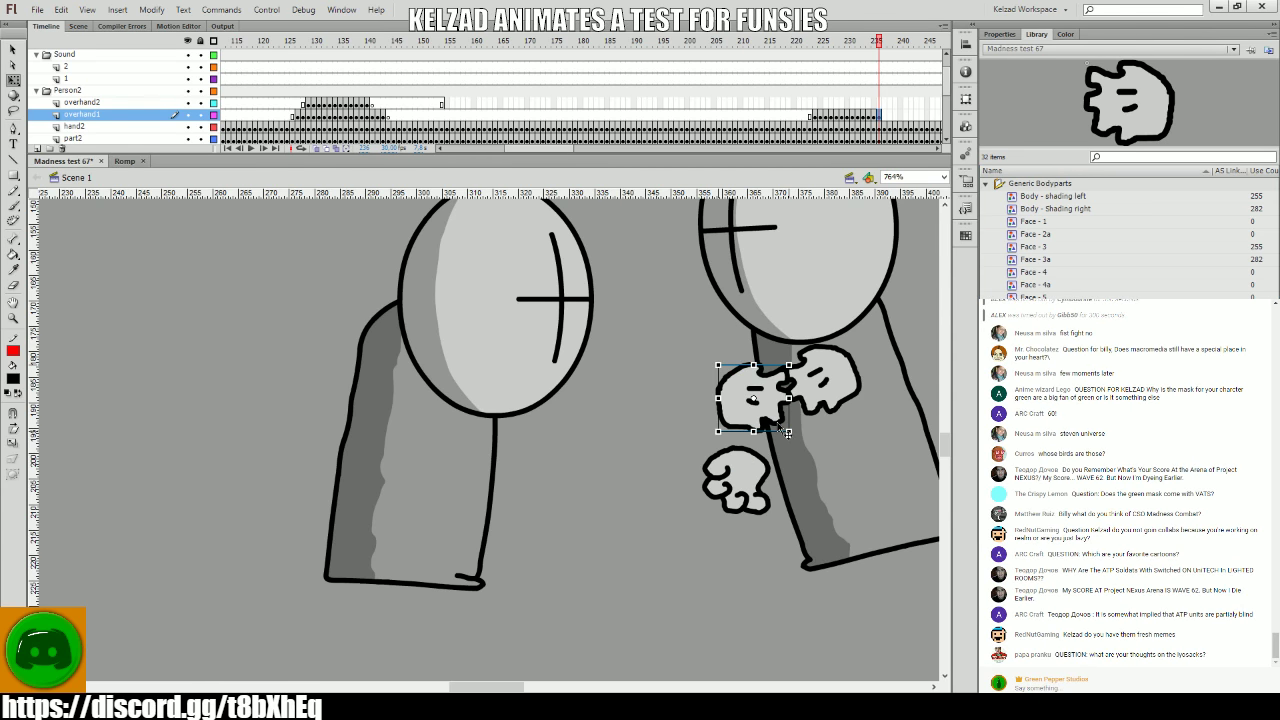
key(comma)
key(comma)
key(period)
key(period)
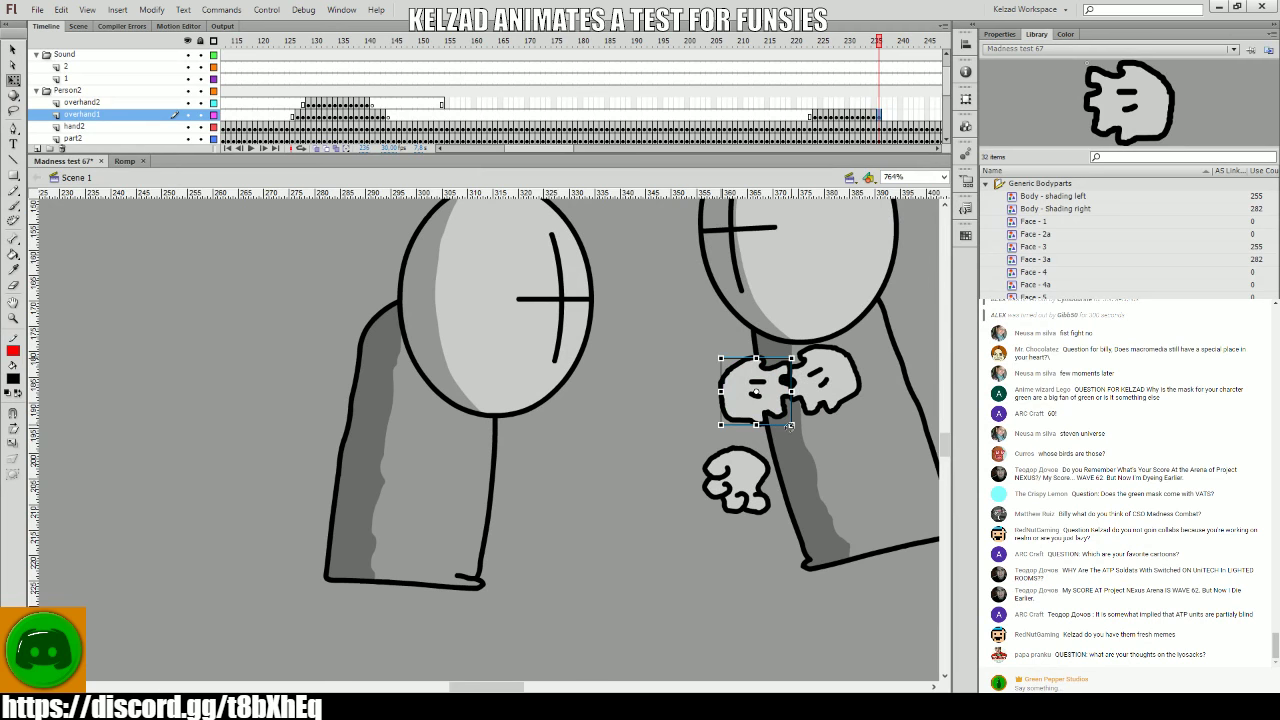
- Keyframe the open hand on overhand1 for frames 237 and 238, rotating it slightly as it lets go of Person2
key(period)
click(770, 410)
key(period)
mouse_move(775, 396)
mouse_down()
mouse_move(758, 381)
mouse_move(774, 393)
mouse_up()
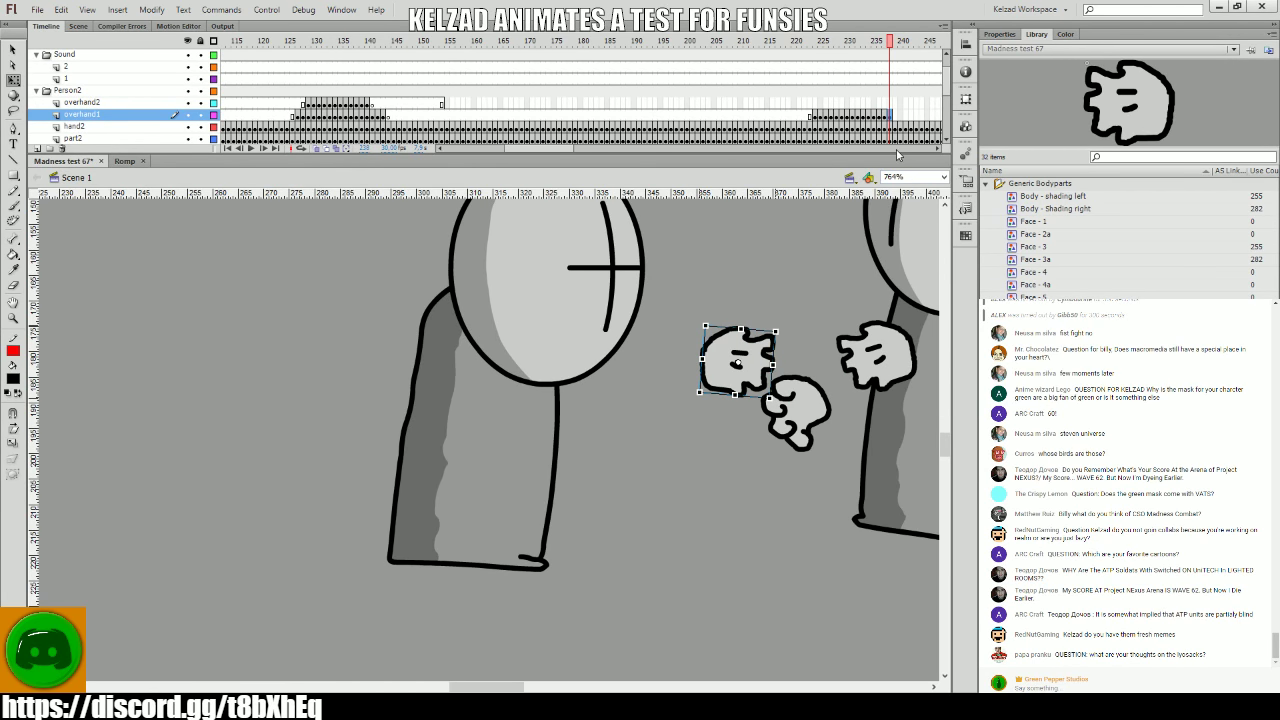
- Play back the grab and release to check how Person1's hand moves on overhand1
key(Return)
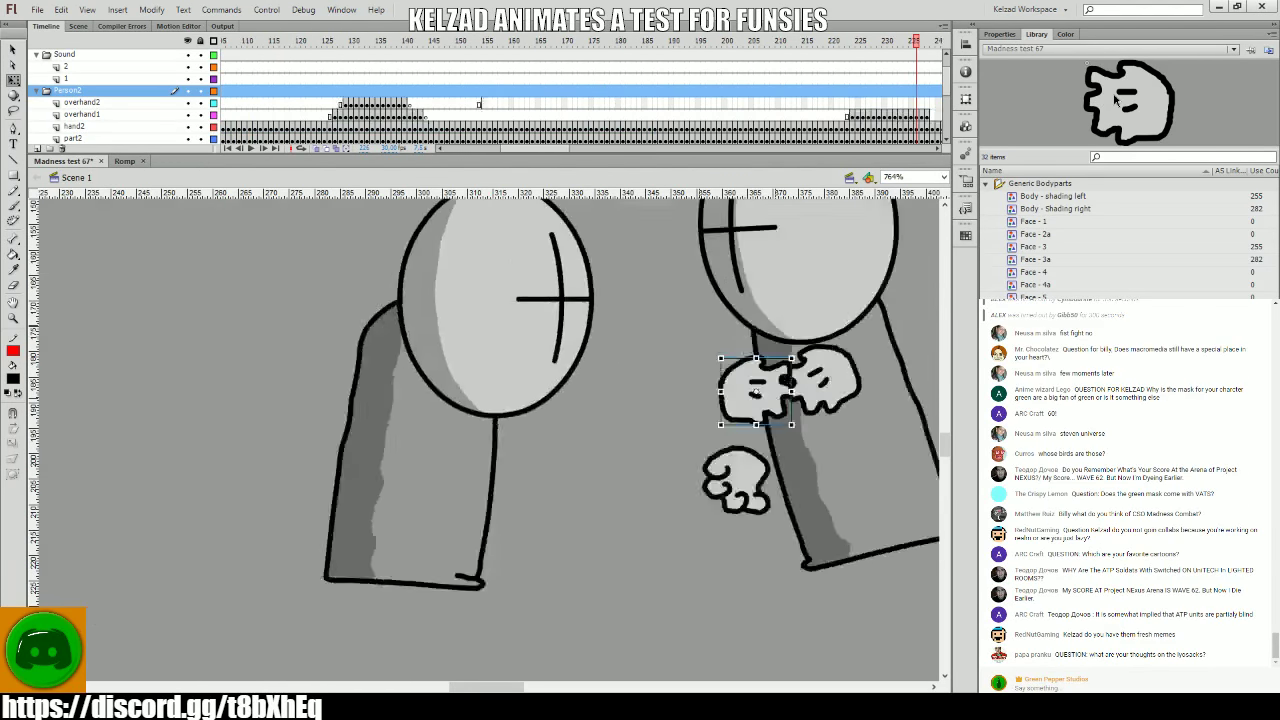
click(420, 117)
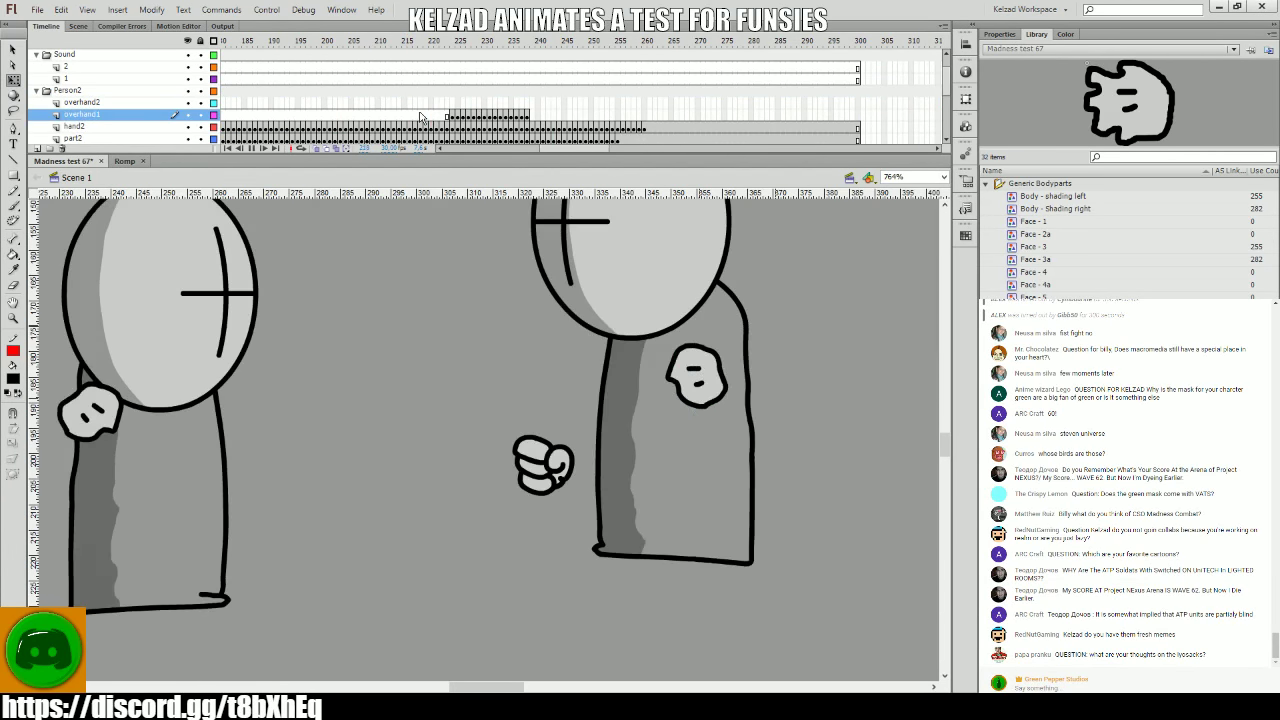
click(395, 104)
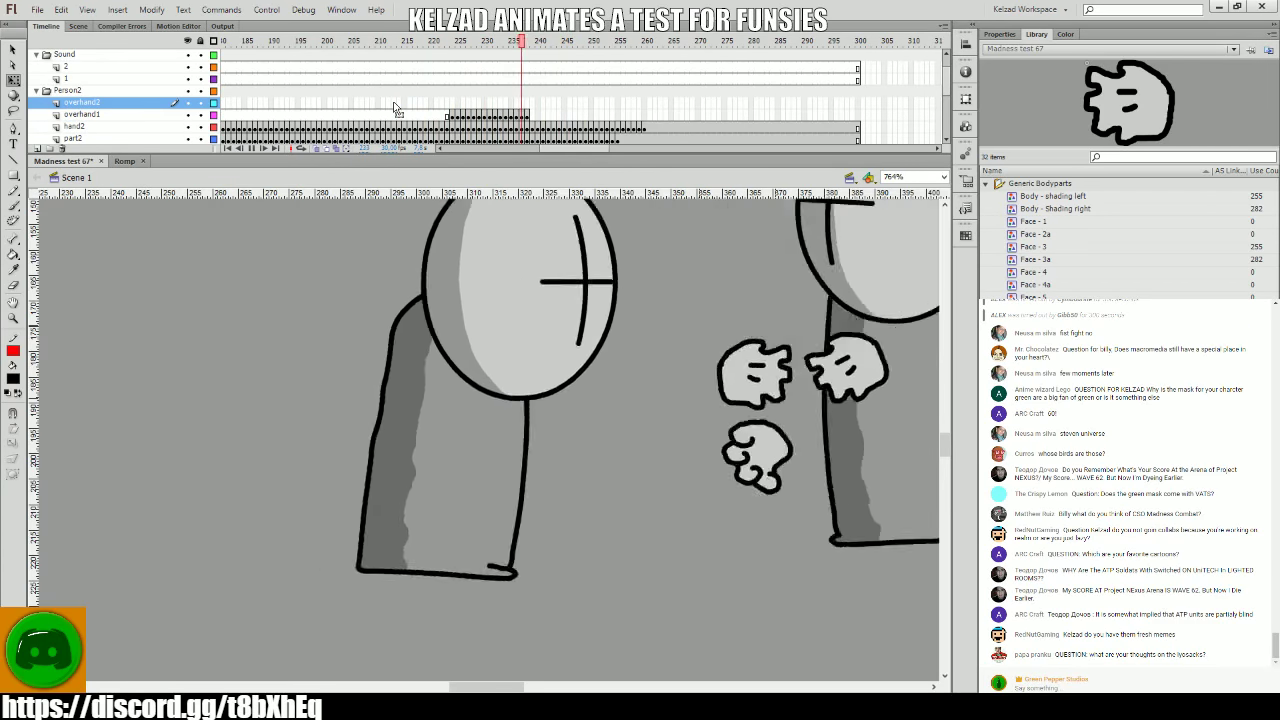
drag(430, 104, 514, 118)
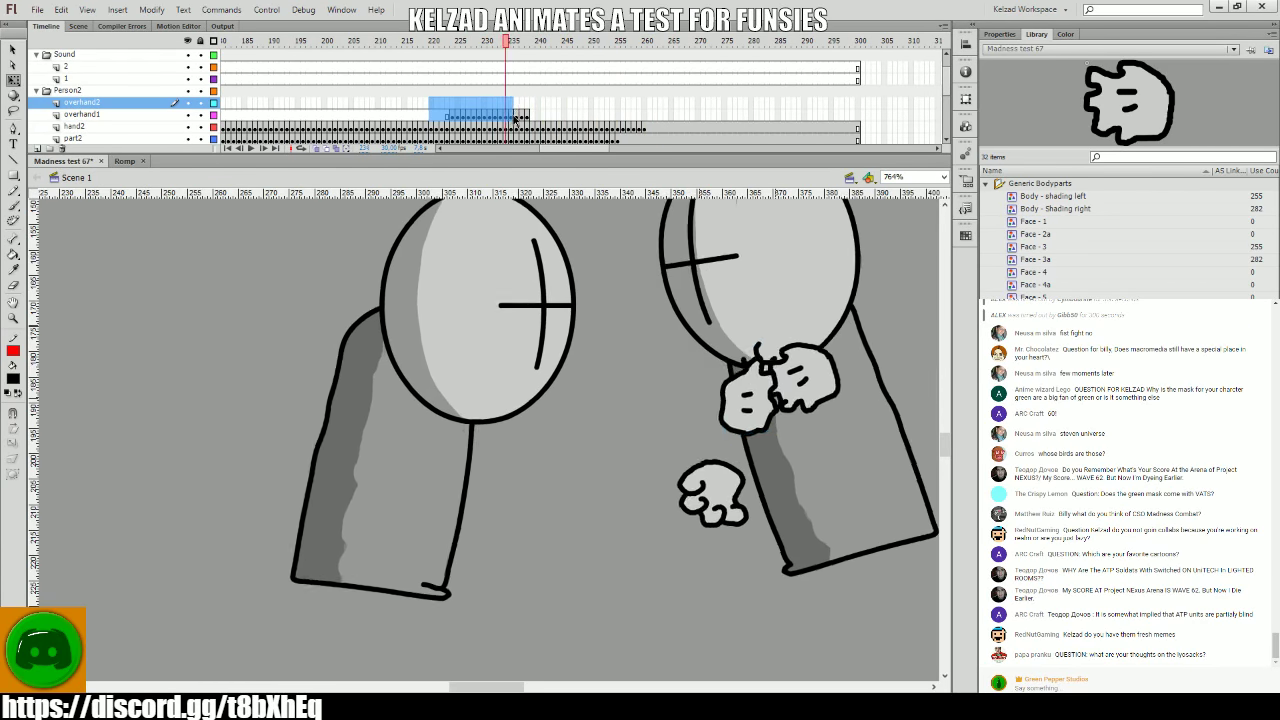
- Pull the open hand back toward Person1 on frames 237 to 239 and cut frame 239's copy from overhand1
click(738, 405)
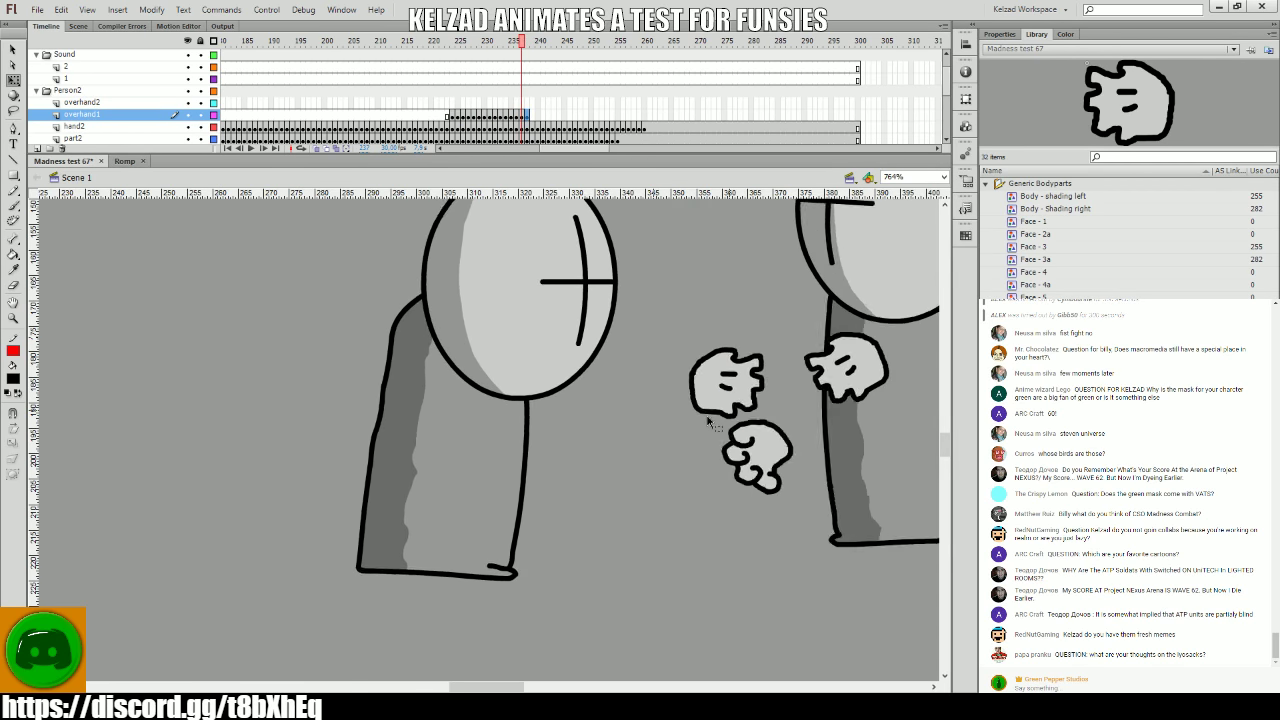
click(706, 388)
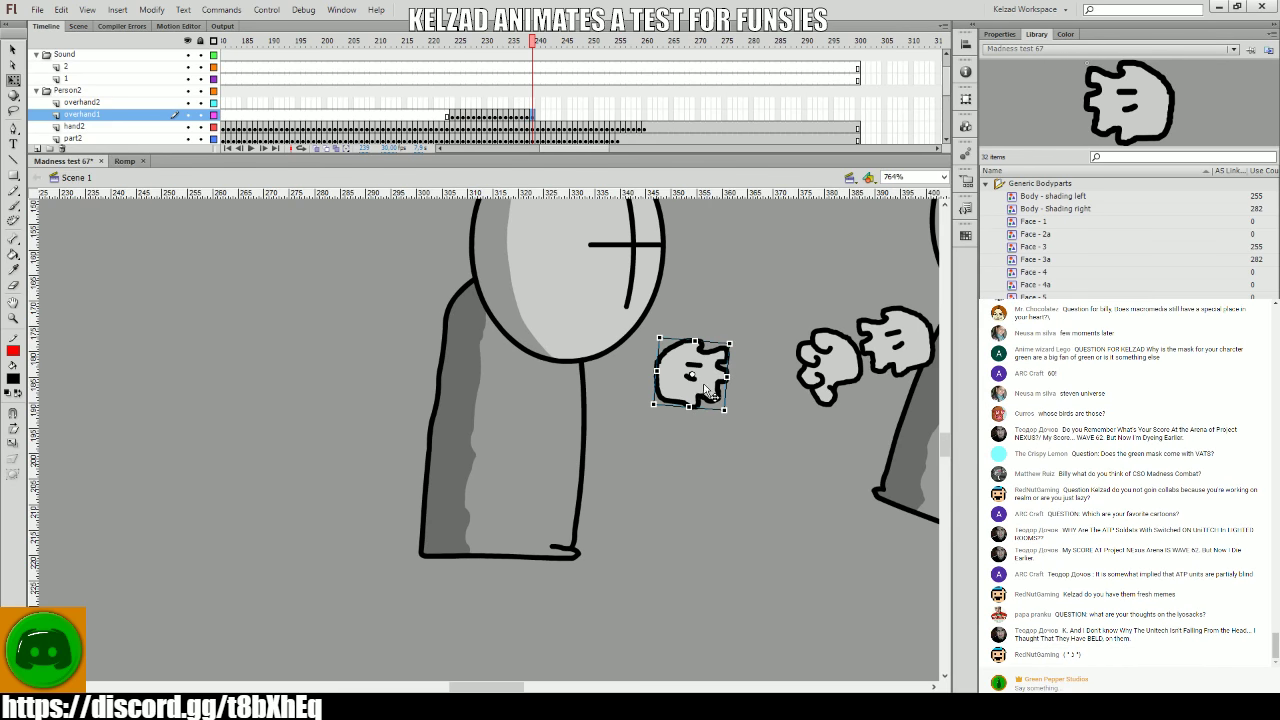
drag(706, 388, 642, 373)
scroll(518, 76, down, 2)
key(Delete)
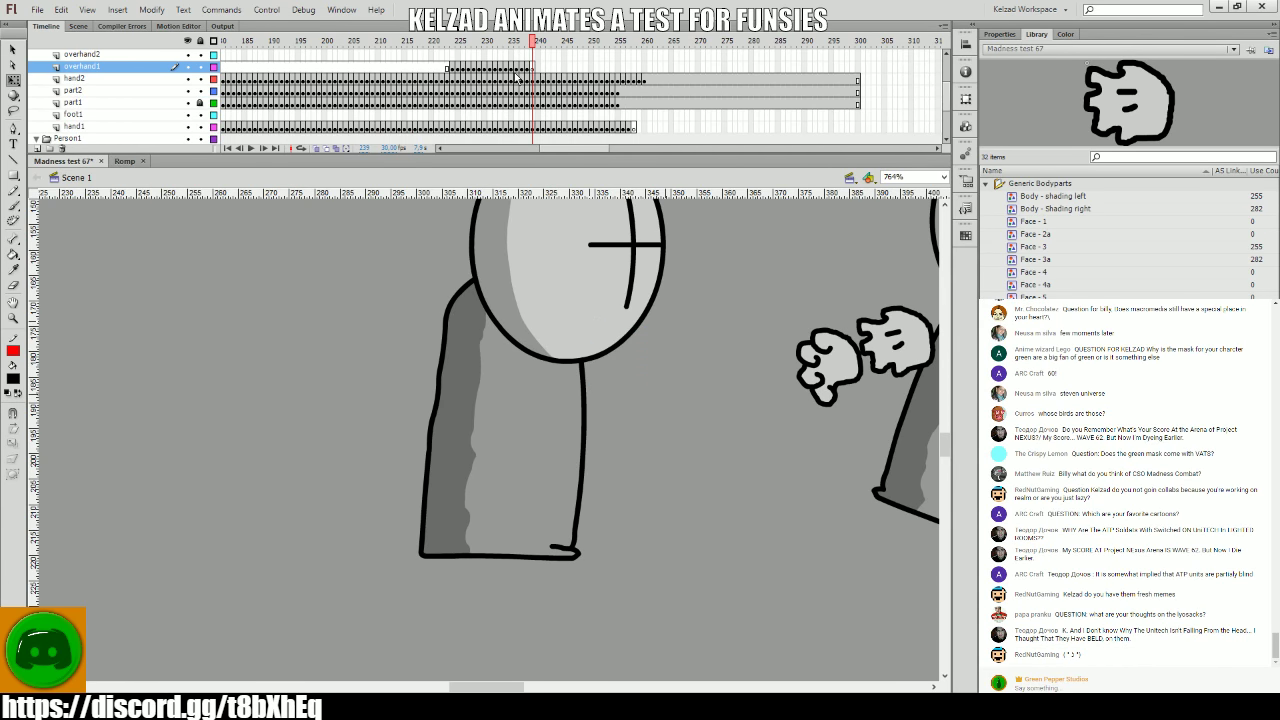
- Keyframe Person1's hand2 layer at frame 239 and place the rounded closed-hand symbol there, in front of Person1's upper torso
scroll(525, 85, down, 3)
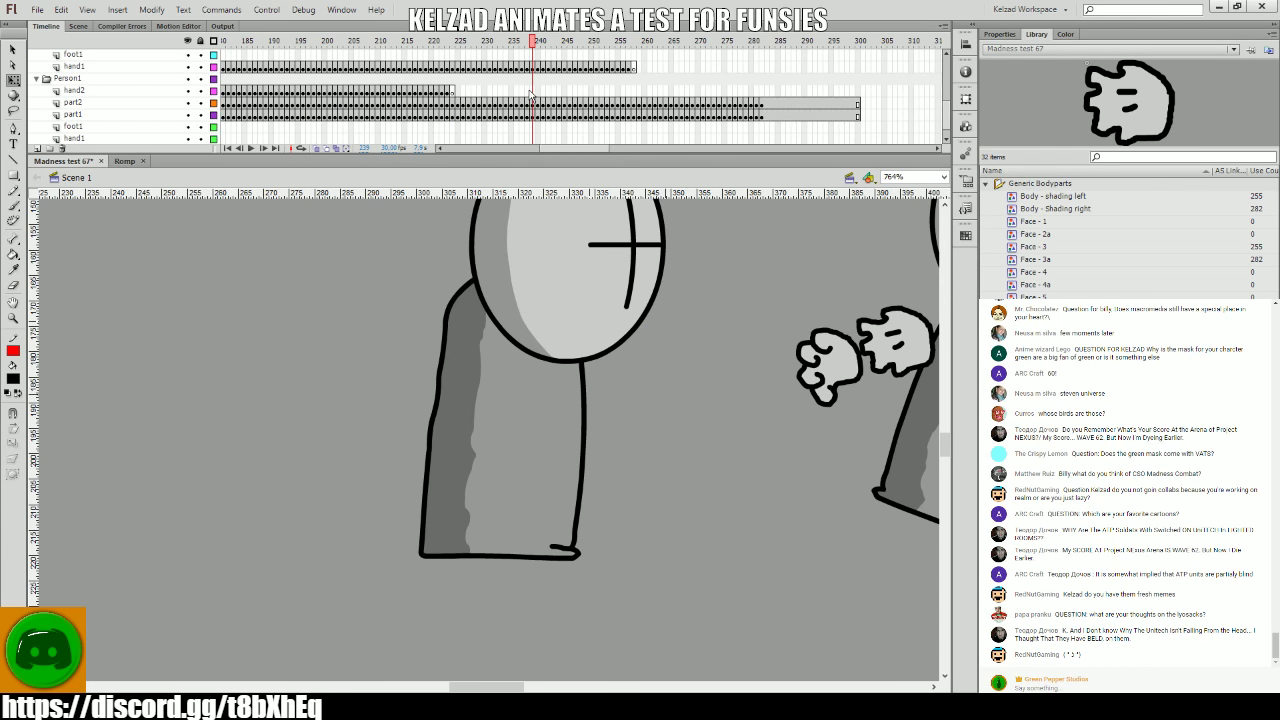
click(528, 91)
key(period)
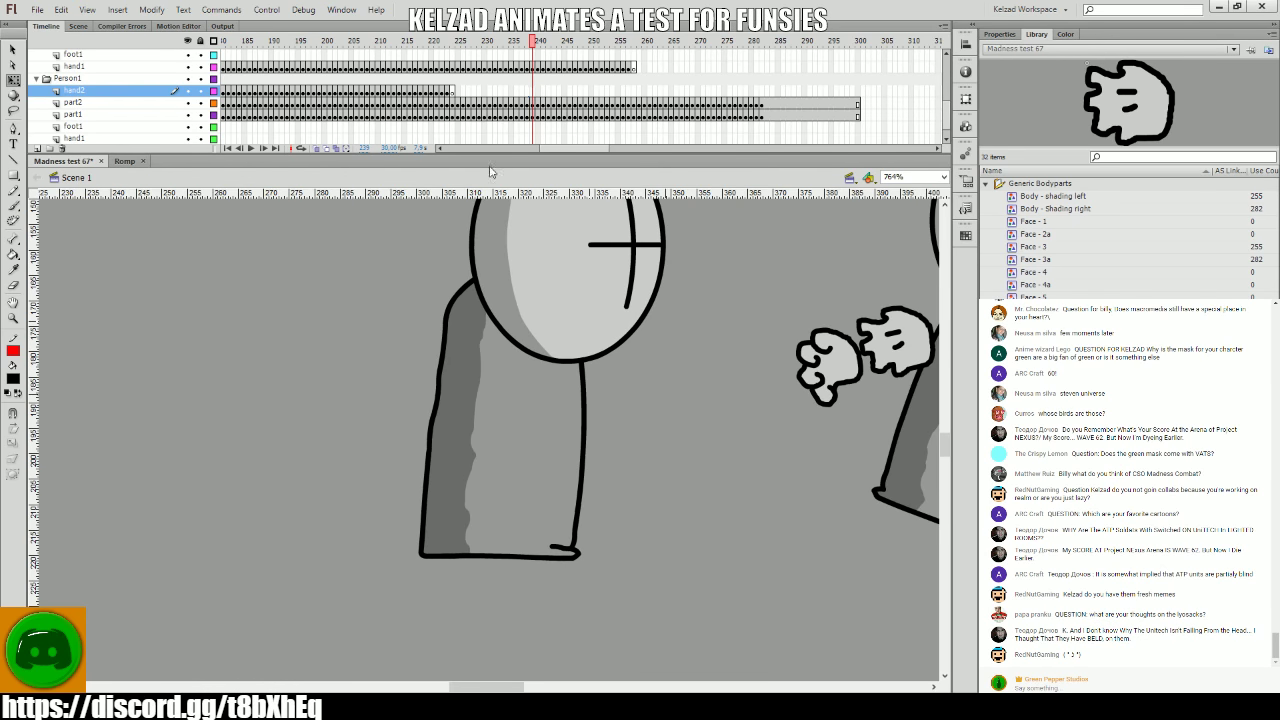
key(ctrl+shift+v)
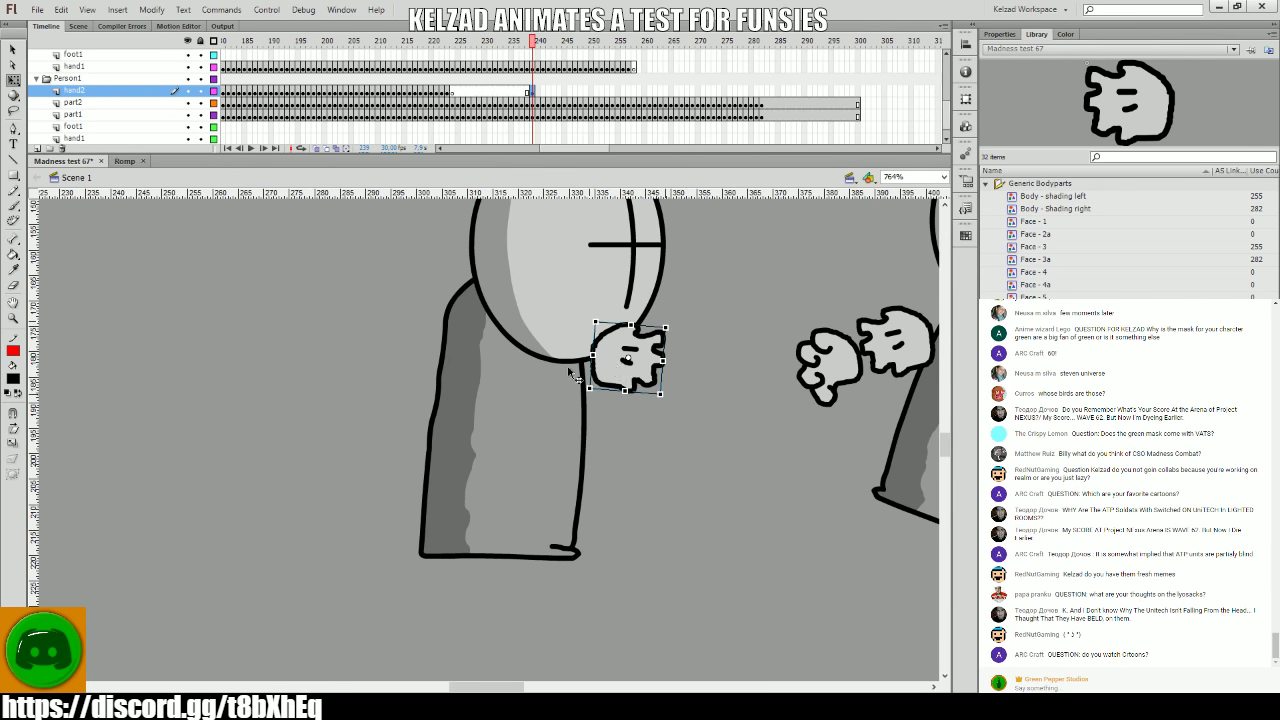
key(ctrl+z)
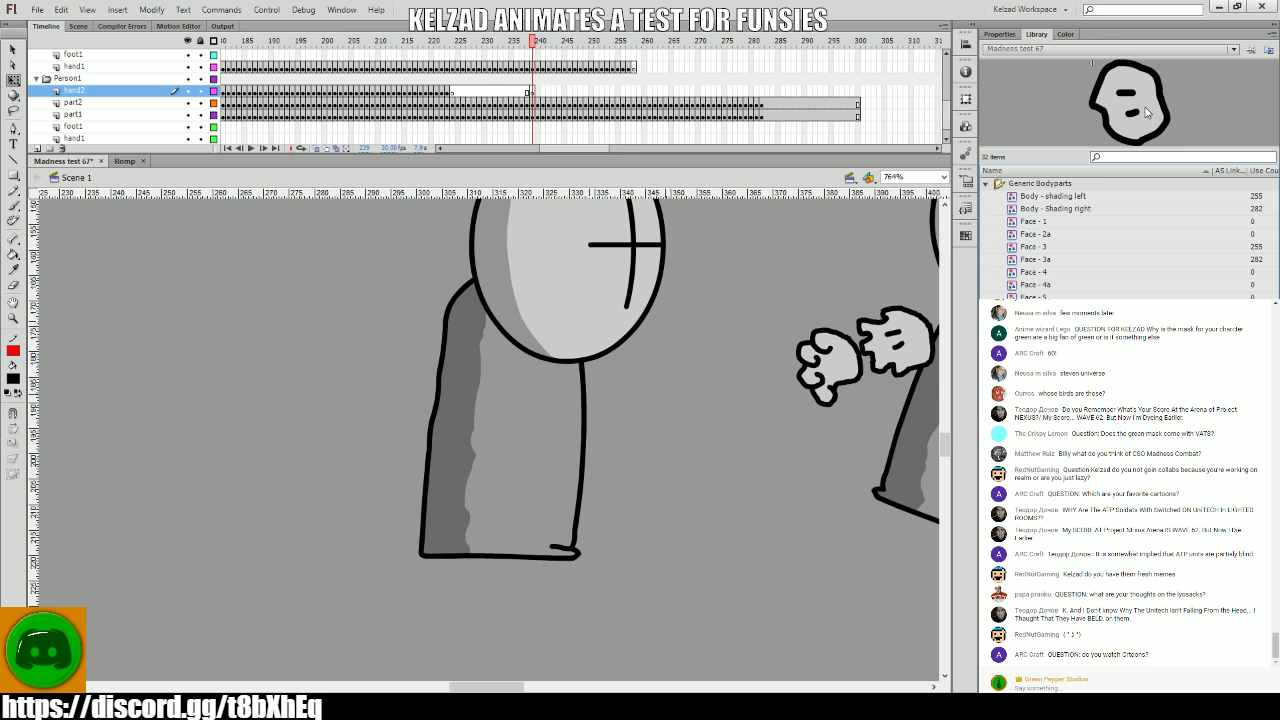
drag(1147, 112, 592, 361)
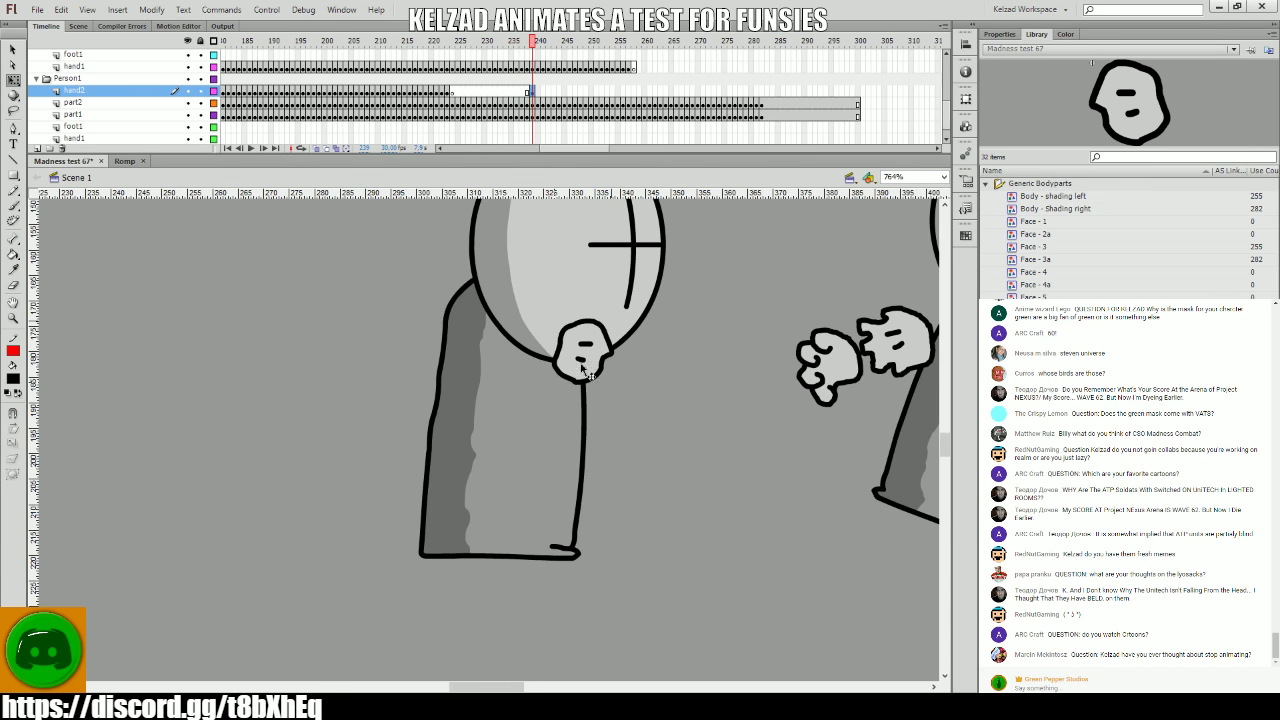
key(.)
click(640, 385)
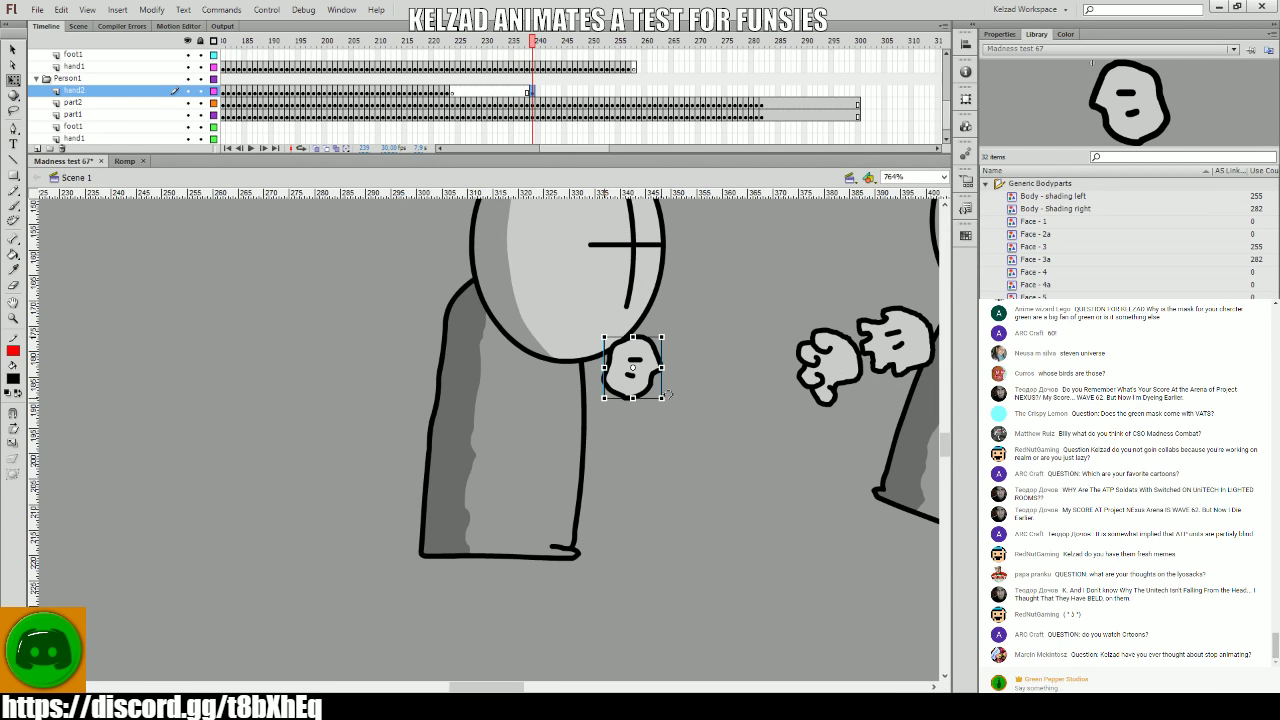
- Keyframe Person1's closed hand on hand2 for frames 240 to 248, swinging it back across the torso until it is behind the back
key(.)
key(.)
click(599, 387)
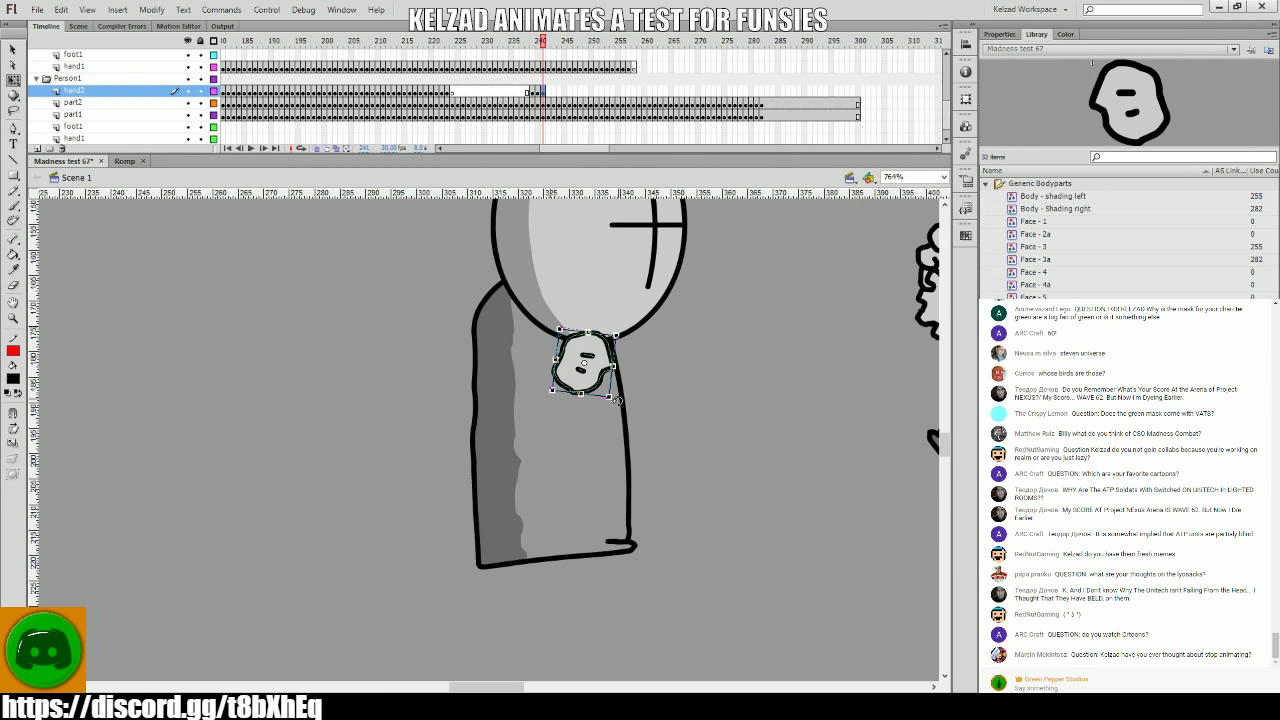
key(.)
key(.)
key(.)
click(535, 398)
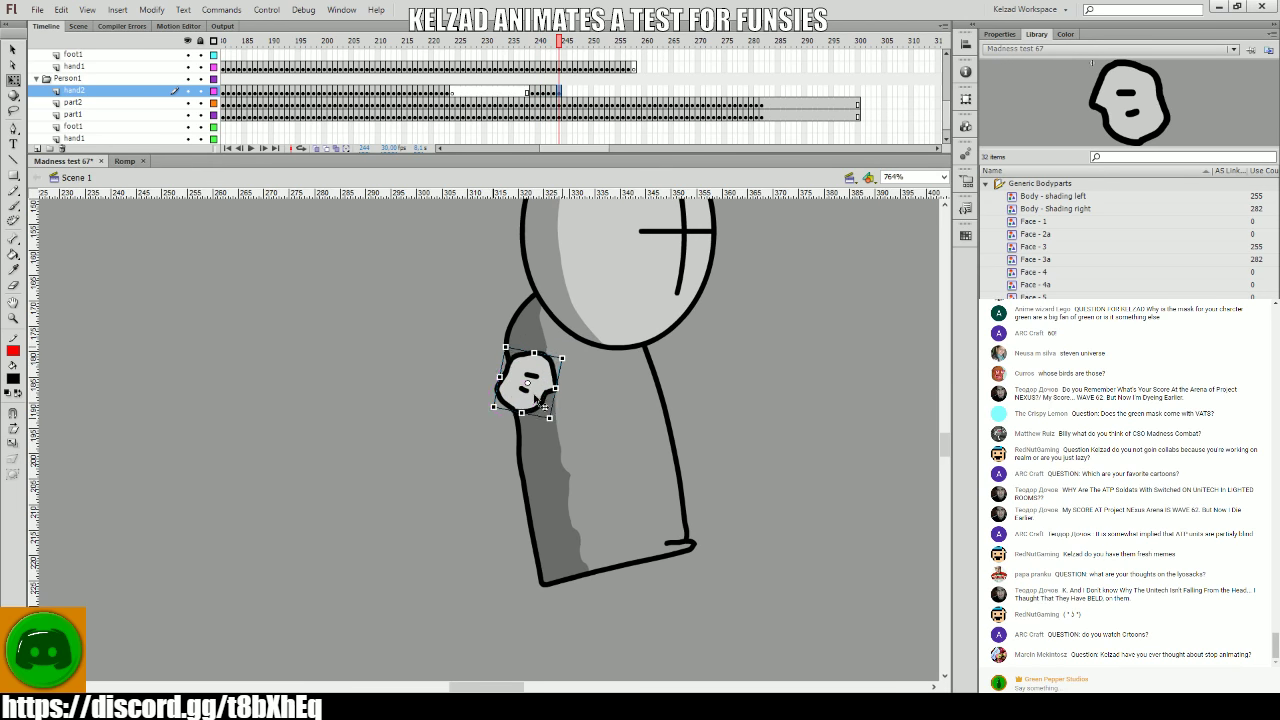
key(.)
click(528, 396)
key(.)
click(505, 400)
key(.)
click(508, 410)
key(.)
click(512, 436)
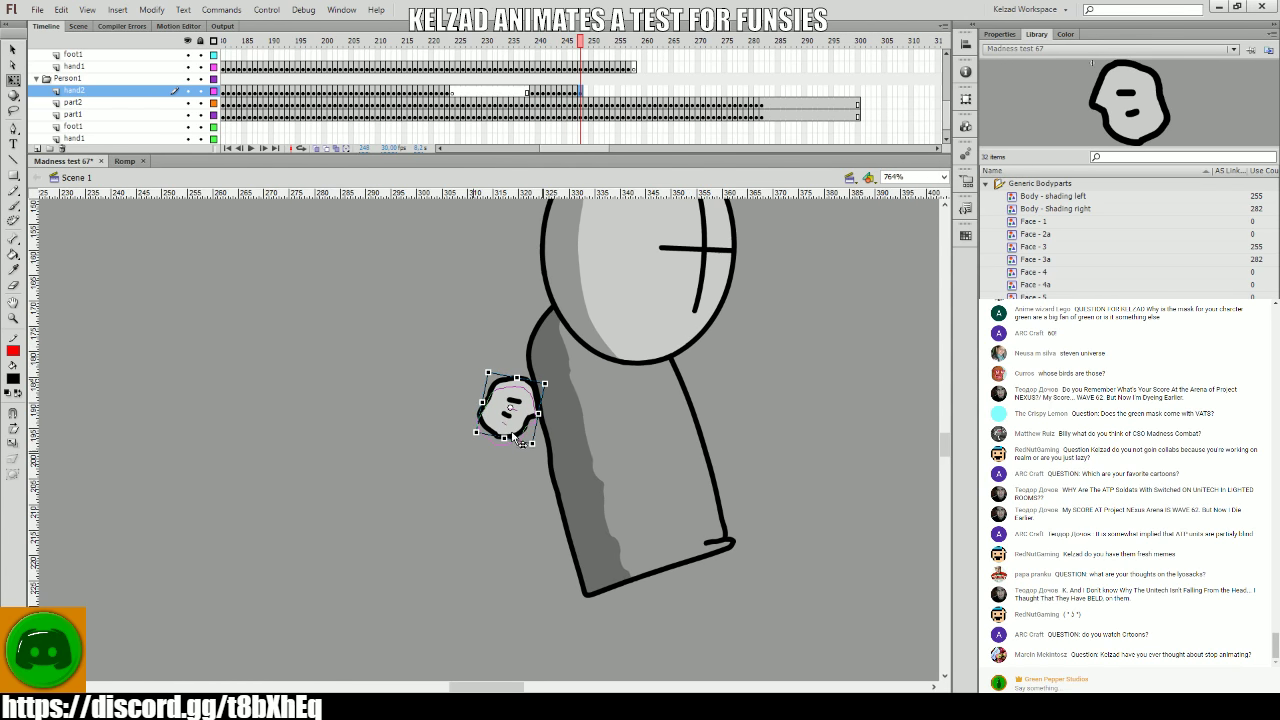
- Keyframe Person1's closed hand on hand2 for frames 249 to 256, lowering it gradually behind Person1's back
key(.)
click(516, 446)
key(.)
click(514, 456)
key(.)
click(516, 464)
key(.)
click(519, 474)
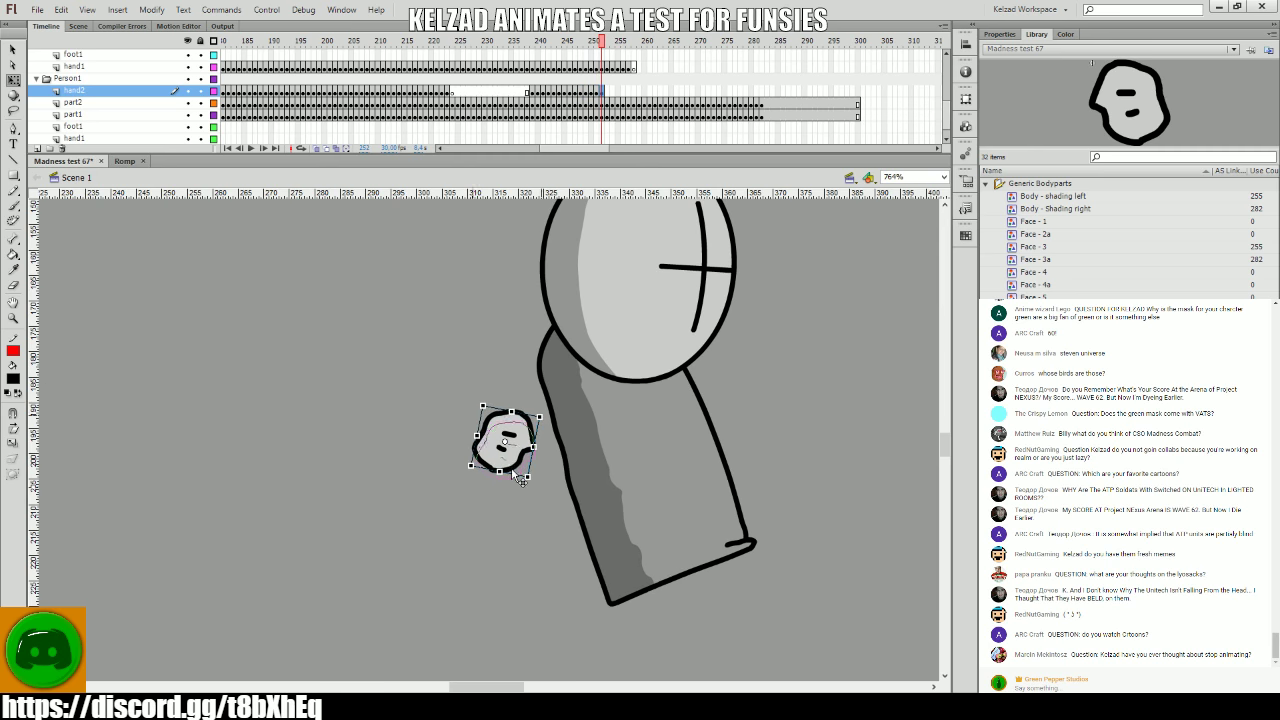
key(.)
click(524, 482)
key(.)
click(530, 486)
key(.)
click(535, 490)
key(.)
click(540, 494)
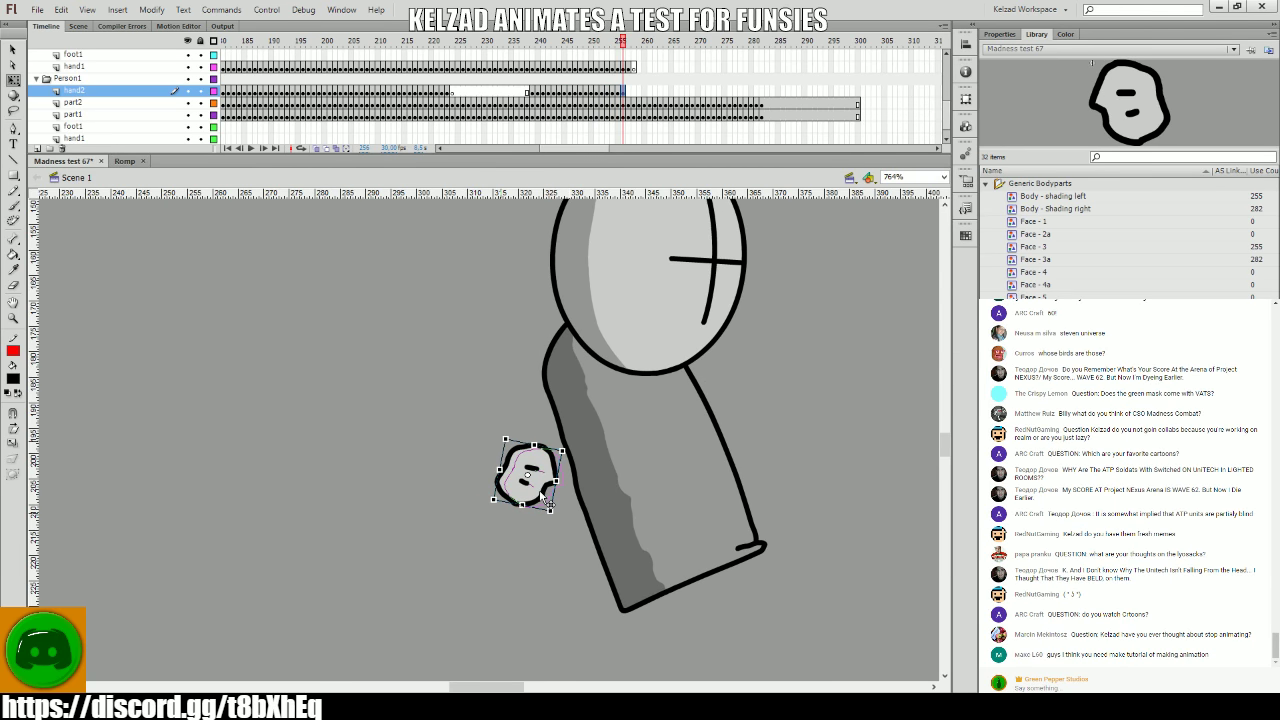
- Keyframe Person1's closed hand on hand2 for frames 257 to 266, raising it forward until it lies over the torso
key(.)
click(548, 489)
key(.)
click(555, 484)
key(.)
click(562, 479)
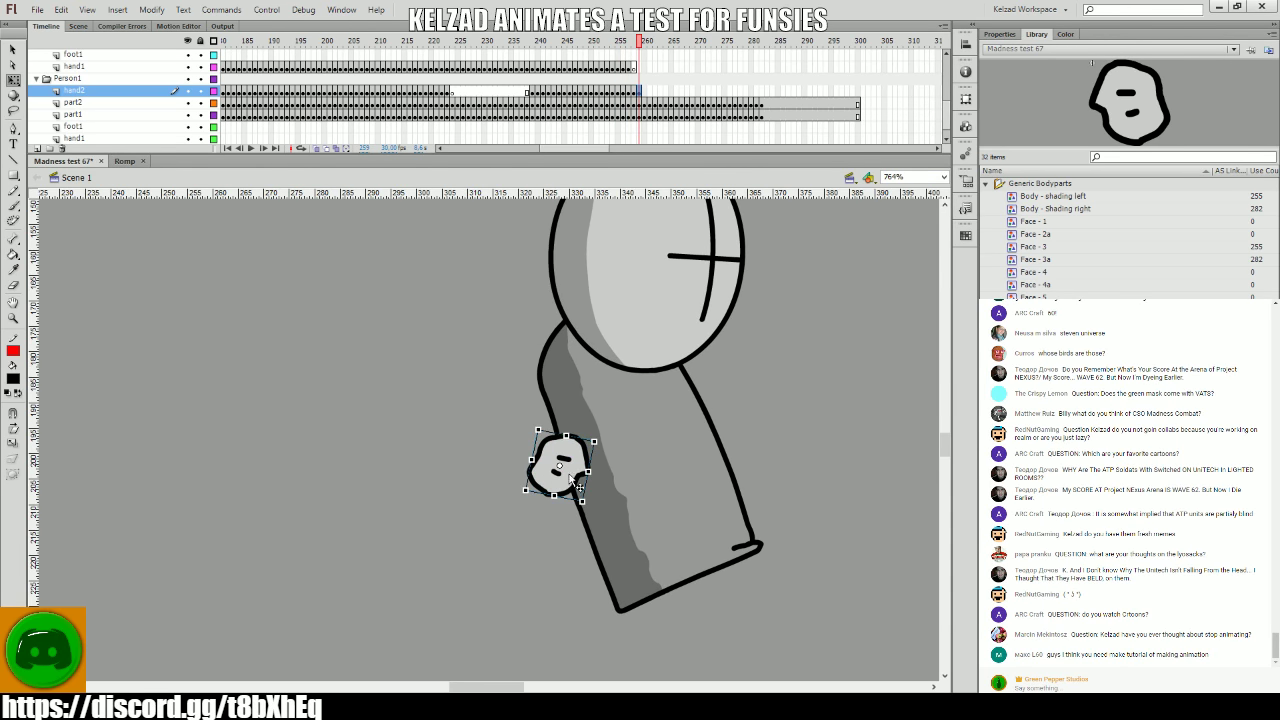
key(.)
click(575, 463)
key(.)
click(580, 449)
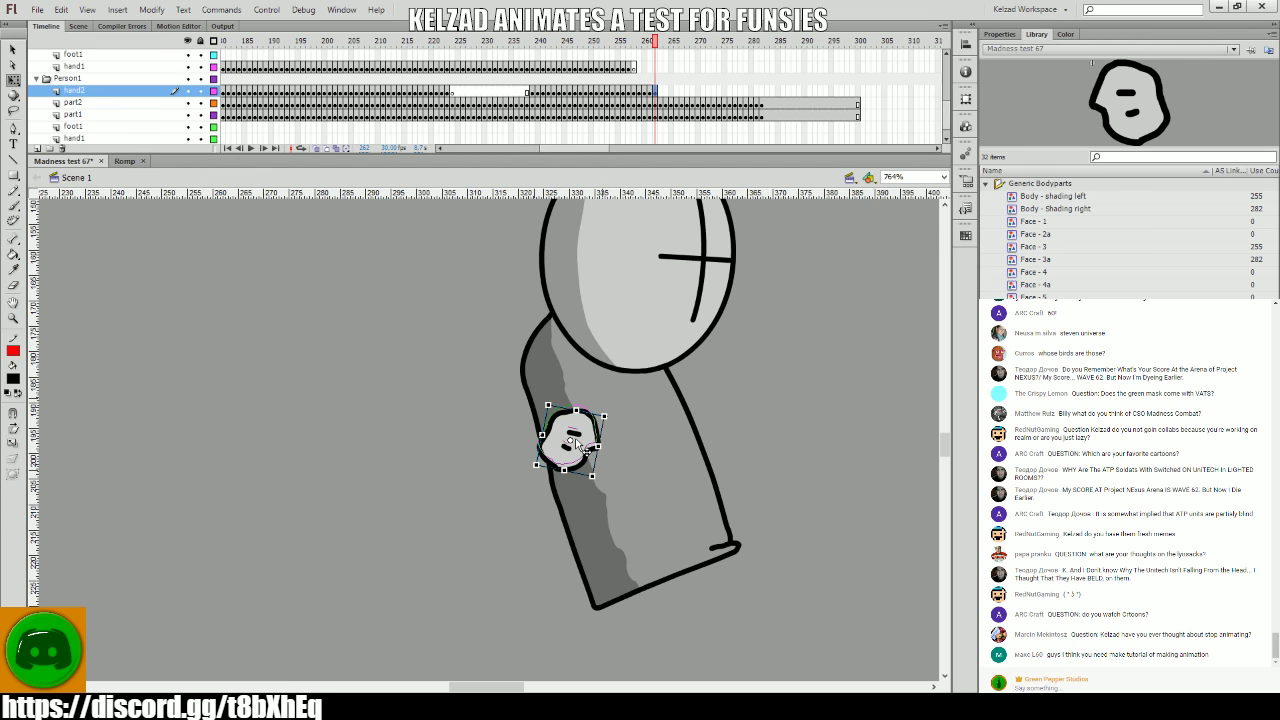
key(.)
click(568, 434)
key(.)
click(571, 434)
key(.)
click(567, 437)
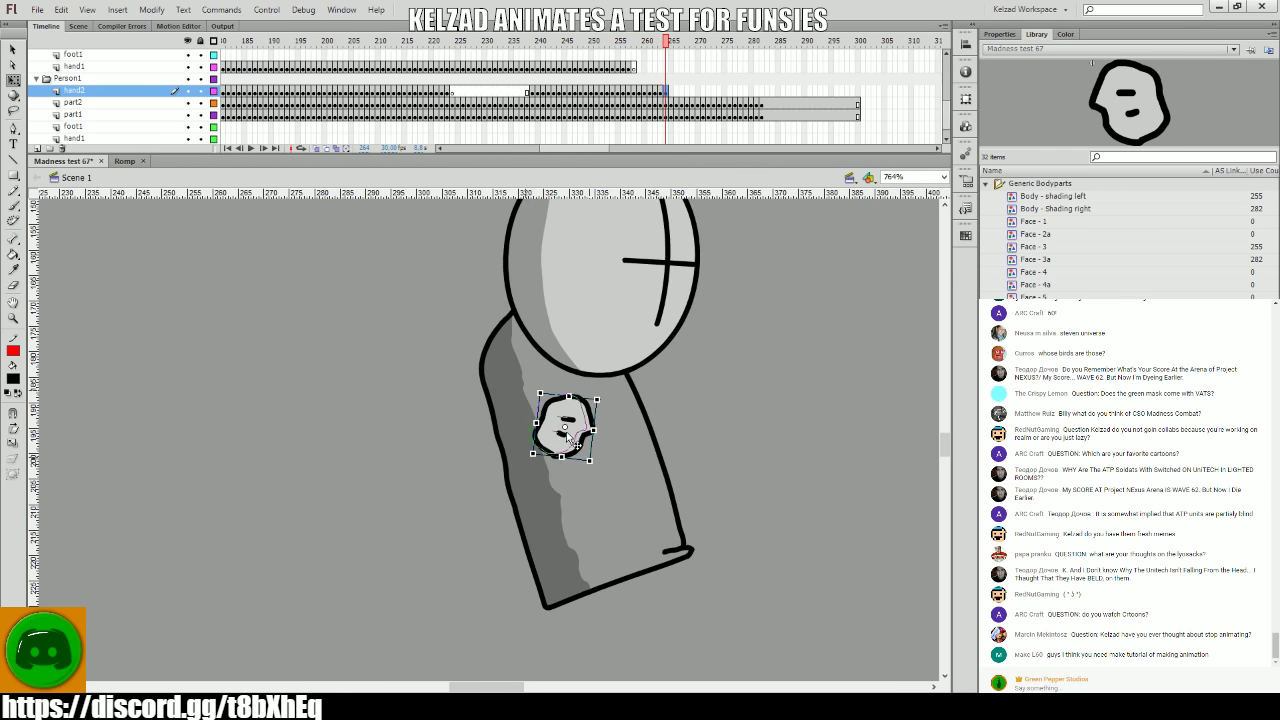
key(.)
click(567, 434)
key(.)
click(561, 433)
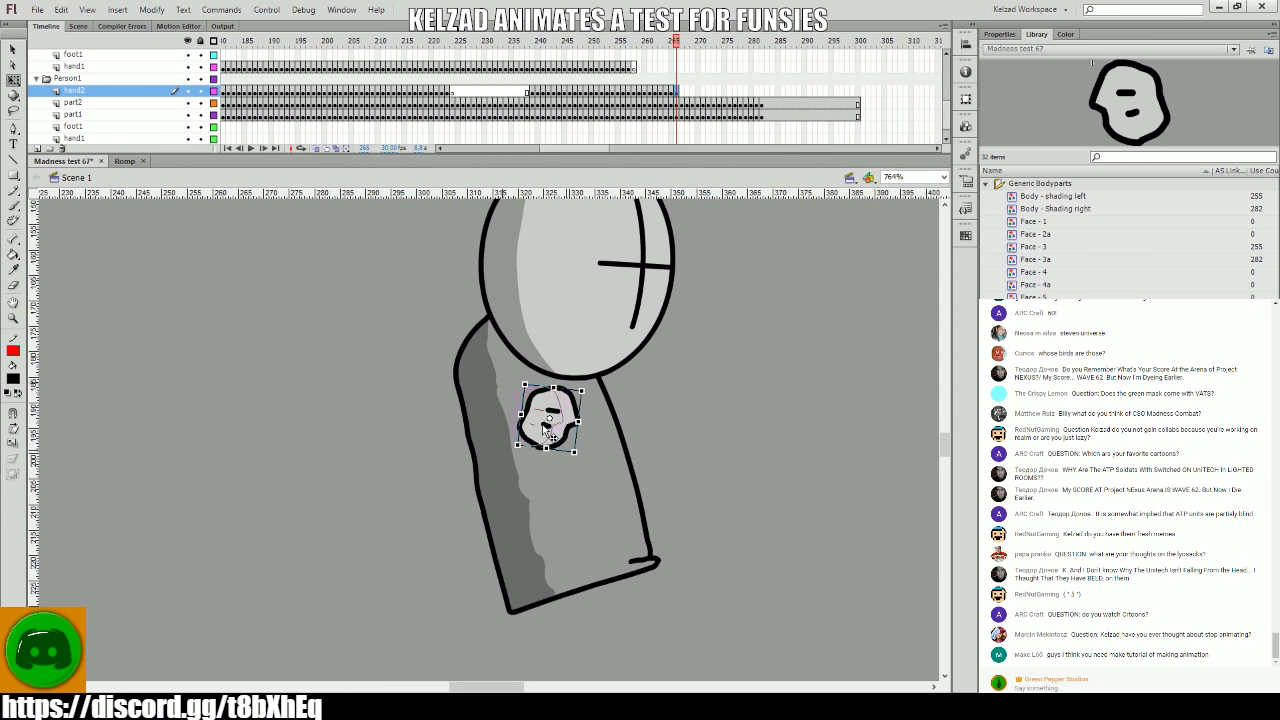
- Keyframe Person1's closed hand on hand2 for frames 267 to 278, moving it to the back edge of the torso as the body shifts backward
drag(545, 428, 438, 472)
key(.)
key(.)
key(.)
key(.)
key(.)
key(.)
key(.)
key(.)
key(.)
key(.)
key(.)
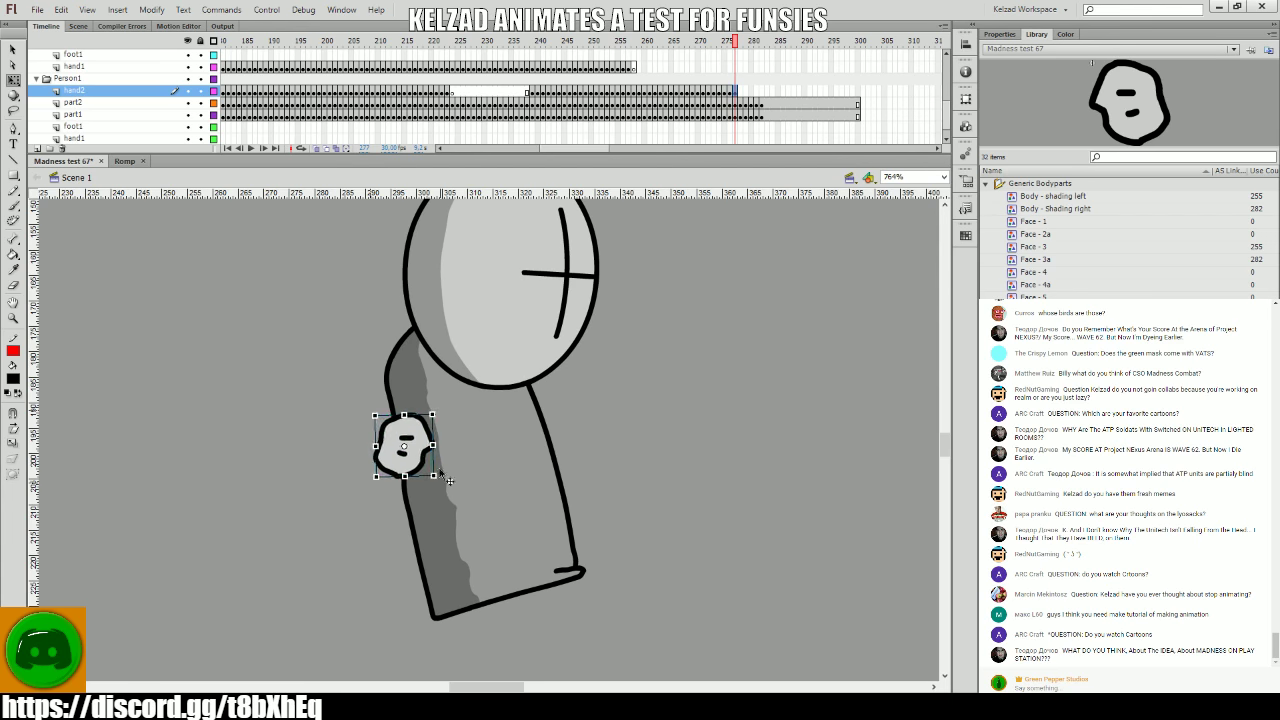
key(.)
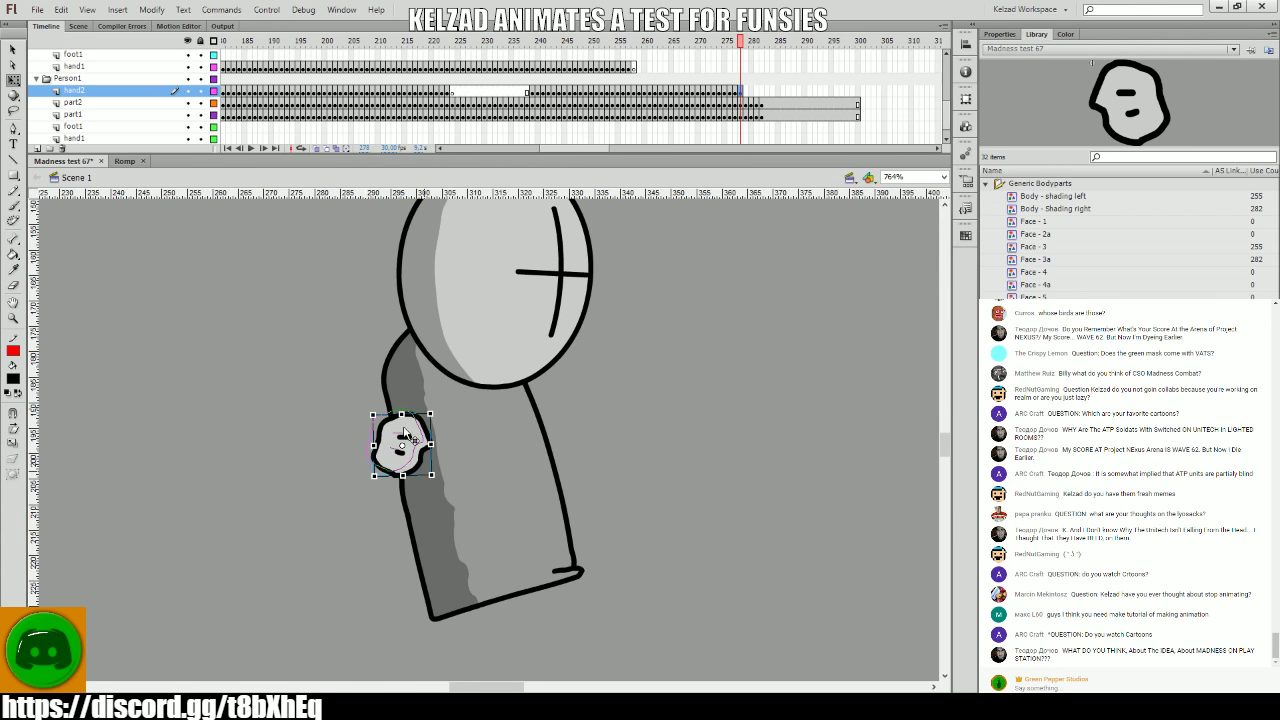
- Keyframe Person1's closed hand on hand2 for frames 279 to 283, easing and rotating it into rest at the torso's back edge
drag(408, 433, 421, 471)
key(.)
key(.)
key(.)
key(.)
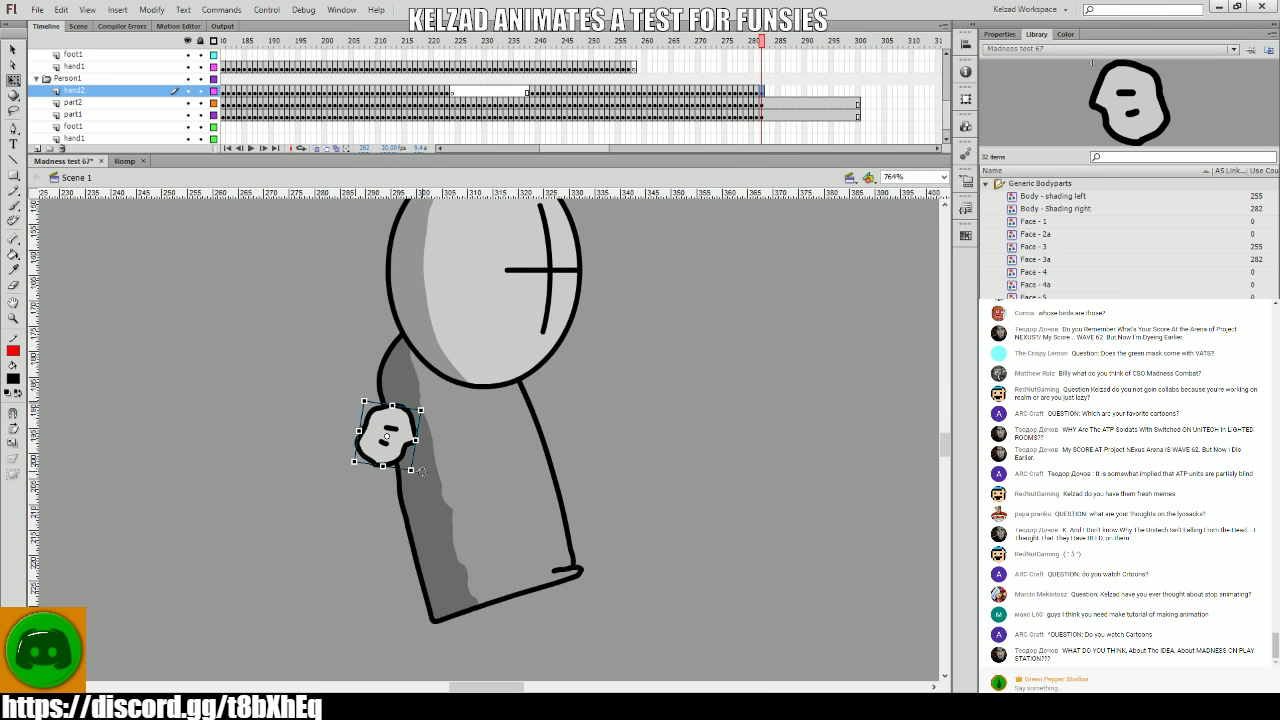
key(.)
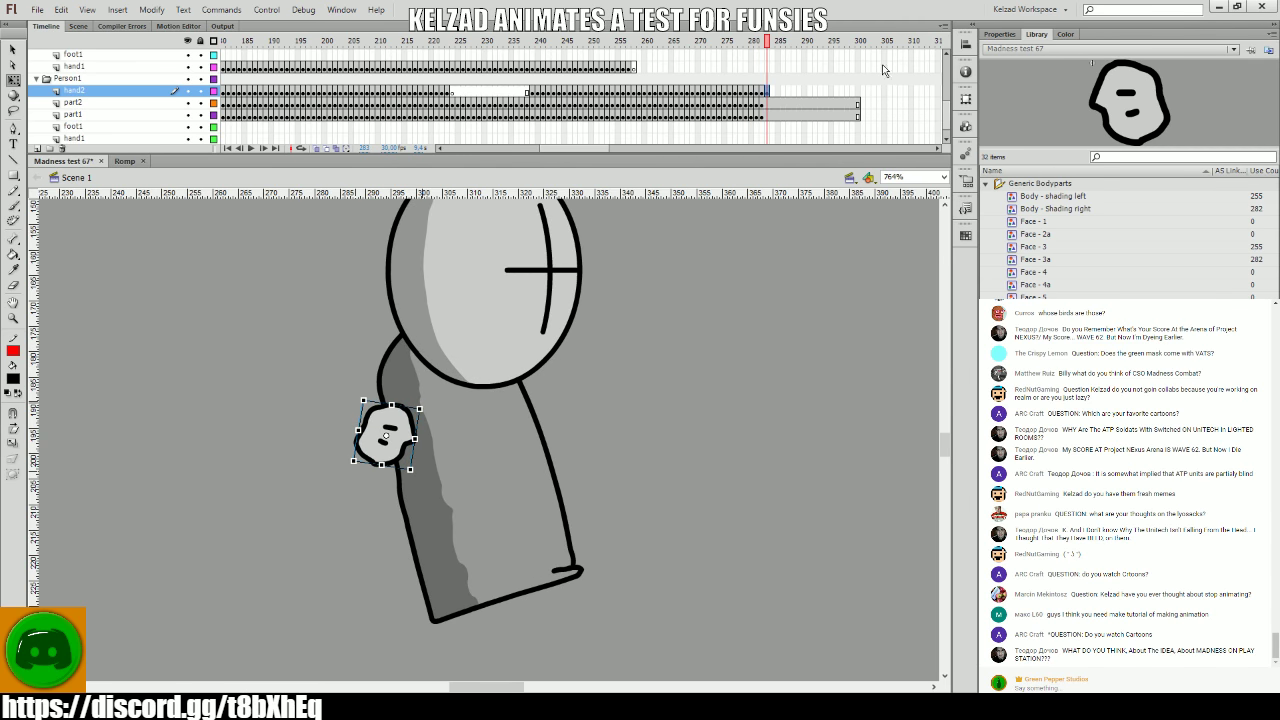
- Extend Person1's hand2 layer to frame 300 so that it ends together with the body layers
drag(863, 92, 620, 103)
click(601, 90)
click(596, 102)
click(590, 90)
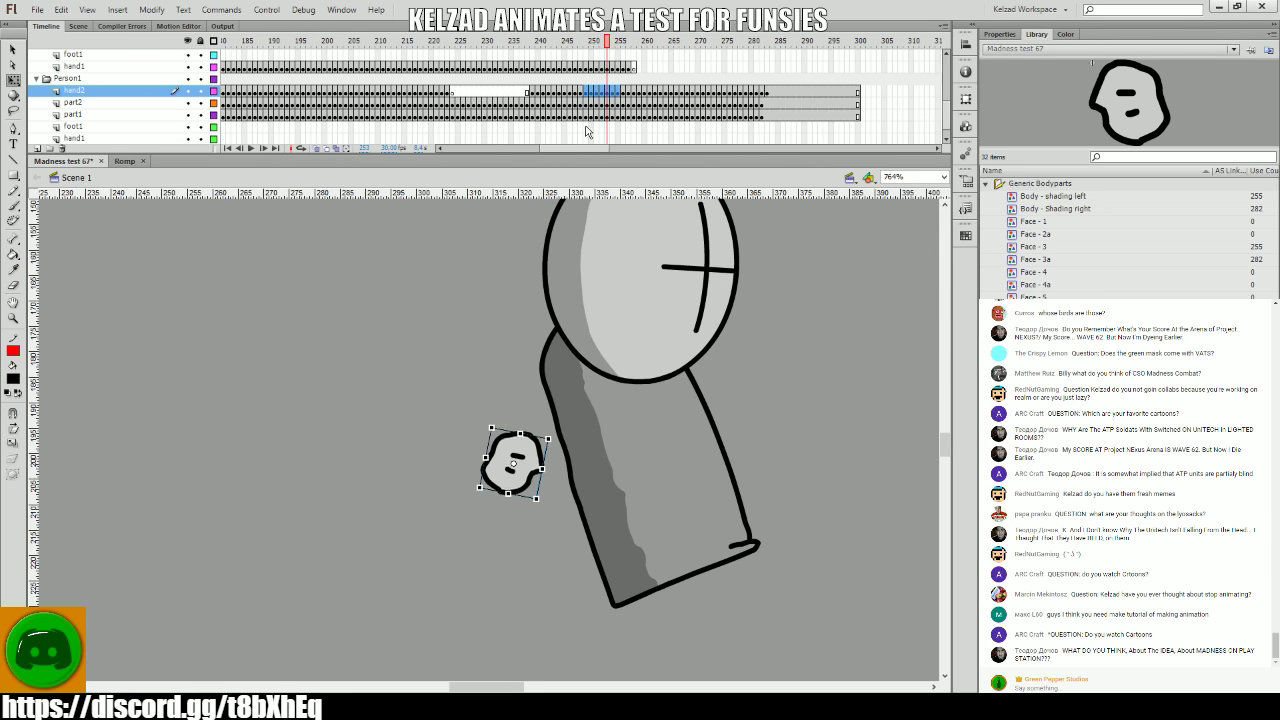
- Step through frames 248 to 252 and play back the fight to examine the grab, release and hand swing
click(576, 105)
drag(588, 104, 576, 104)
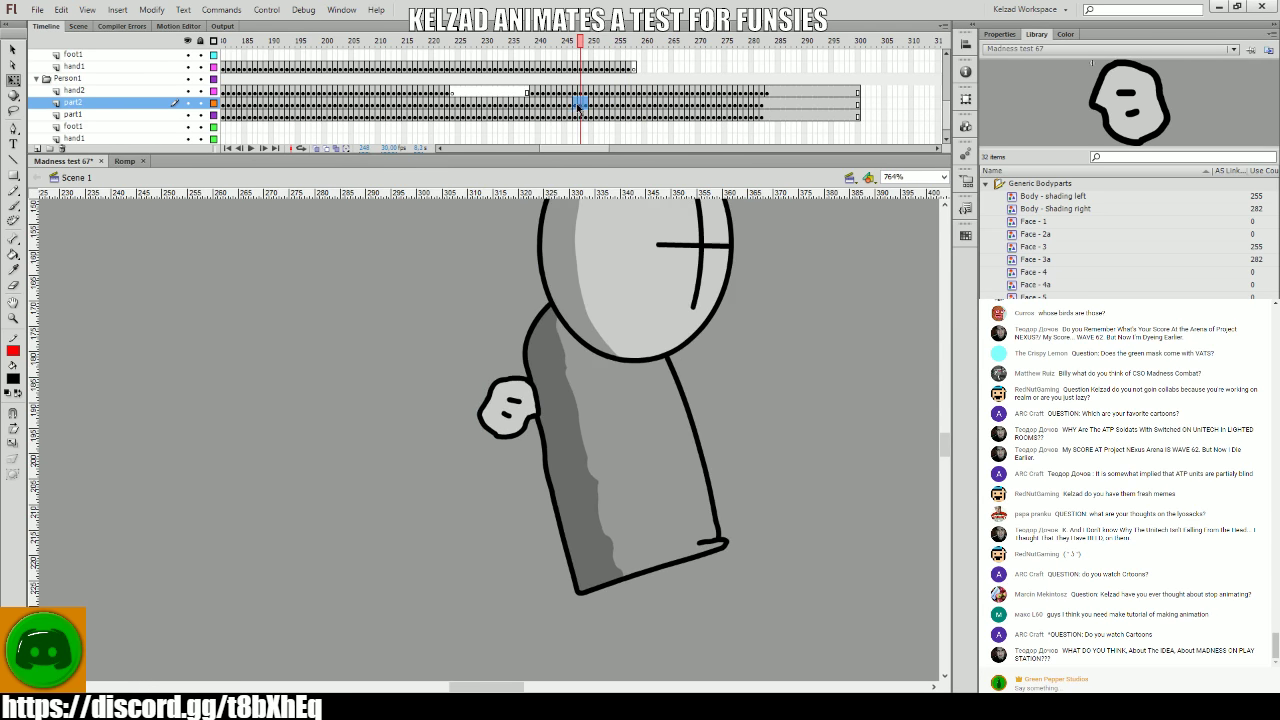
click(591, 91)
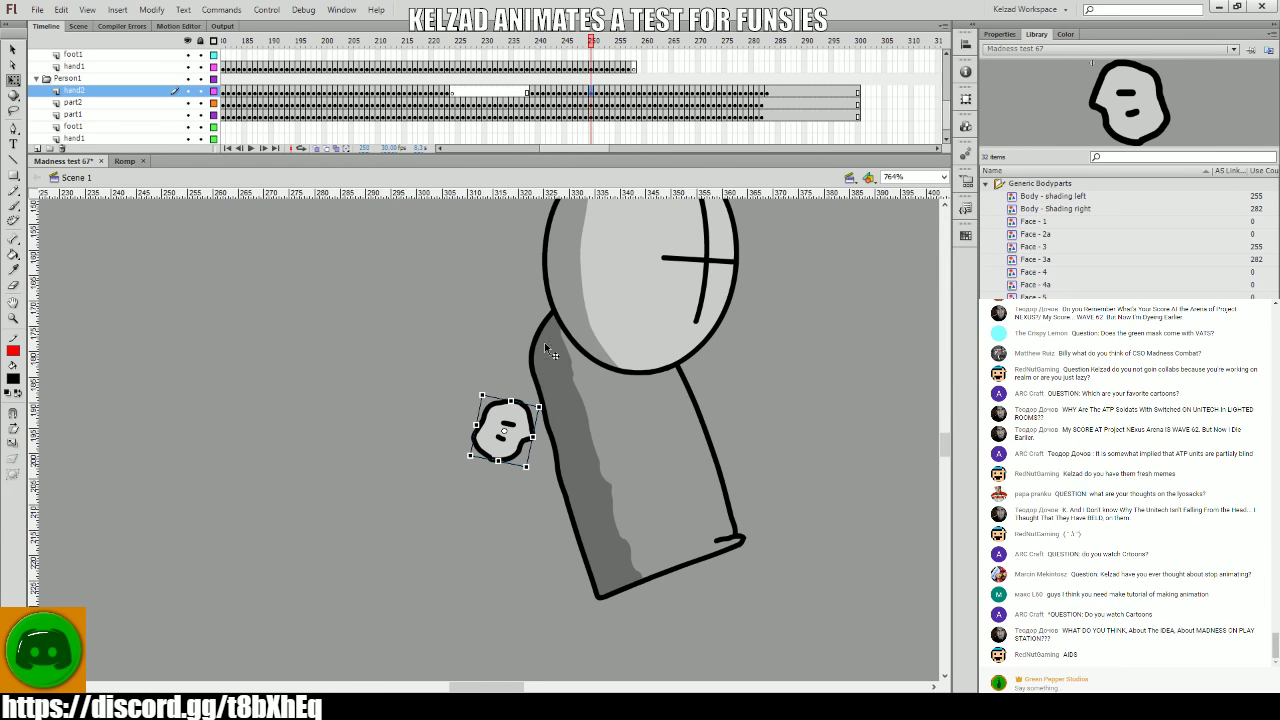
key(comma)
key(period)
key(comma)
key(period)
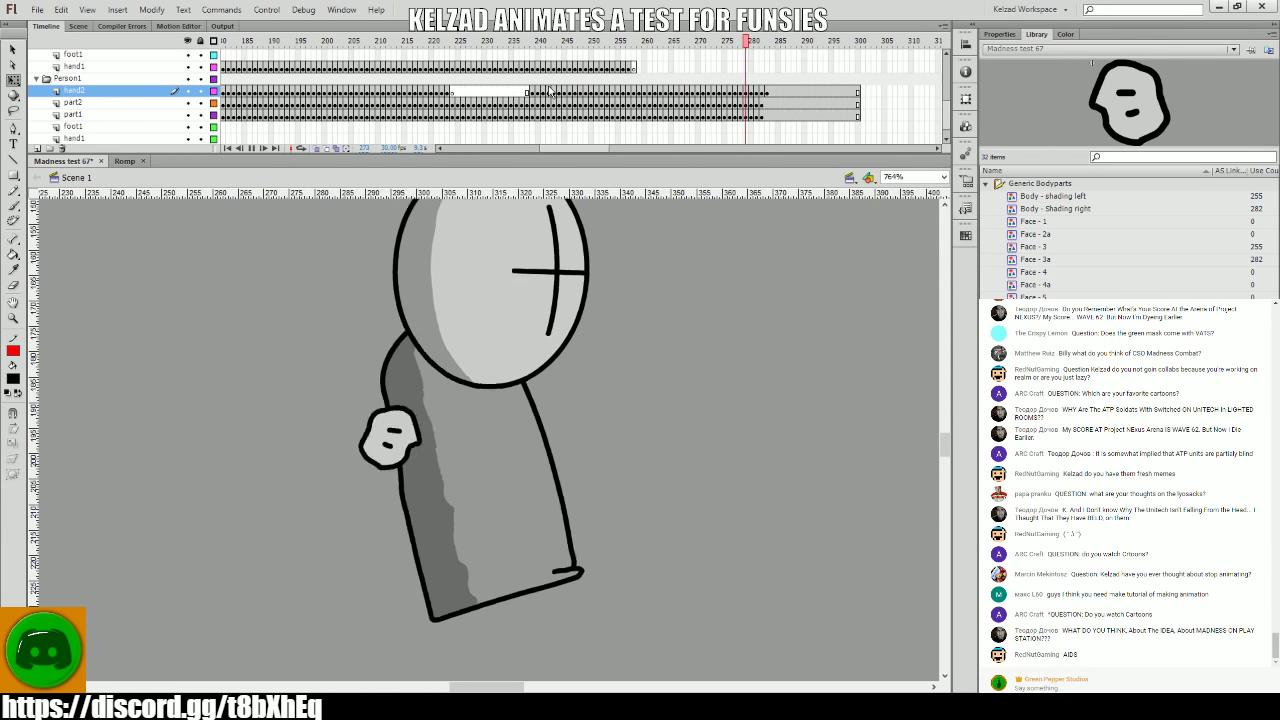
click(511, 55)
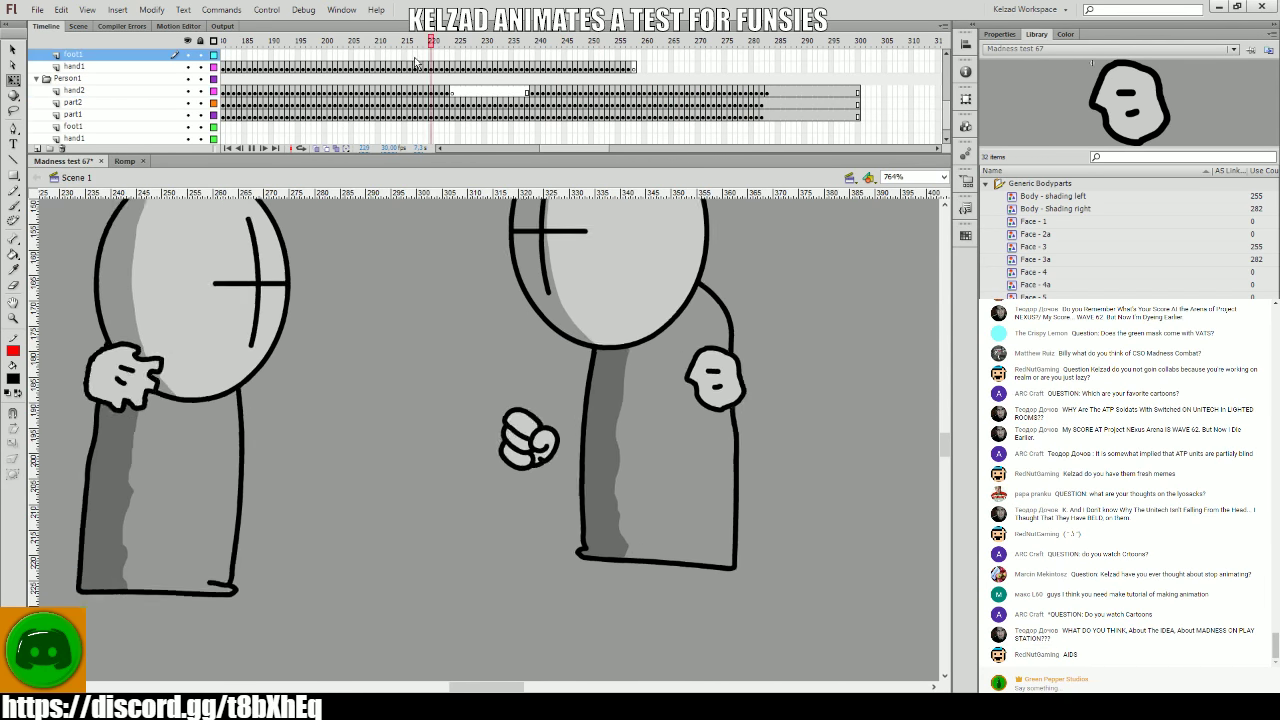
drag(433, 64, 499, 67)
key(Return)
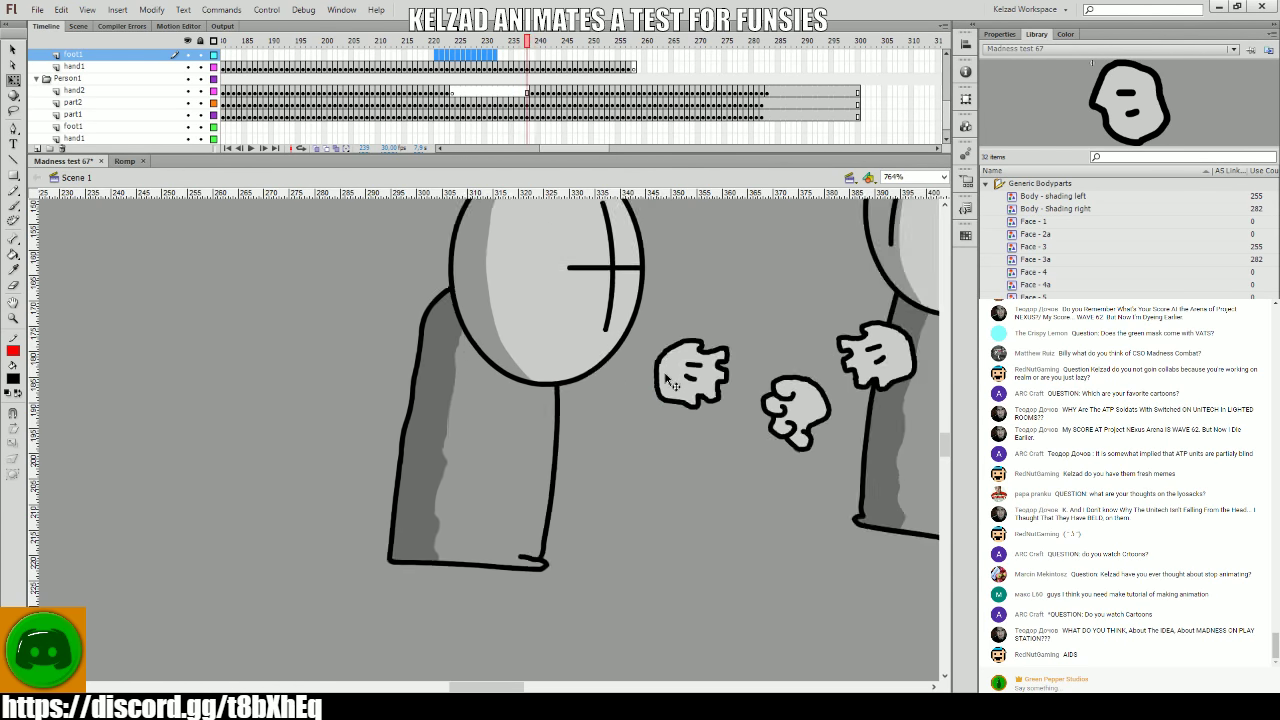
click(457, 68)
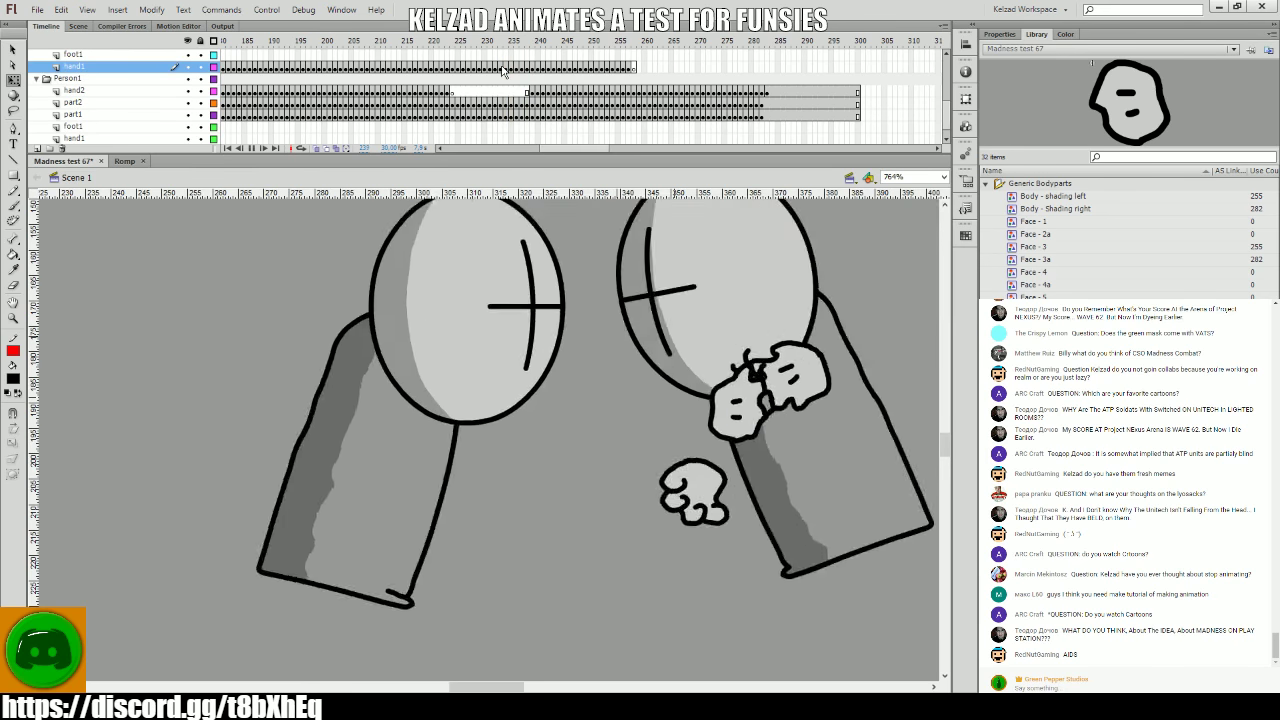
key(Return)
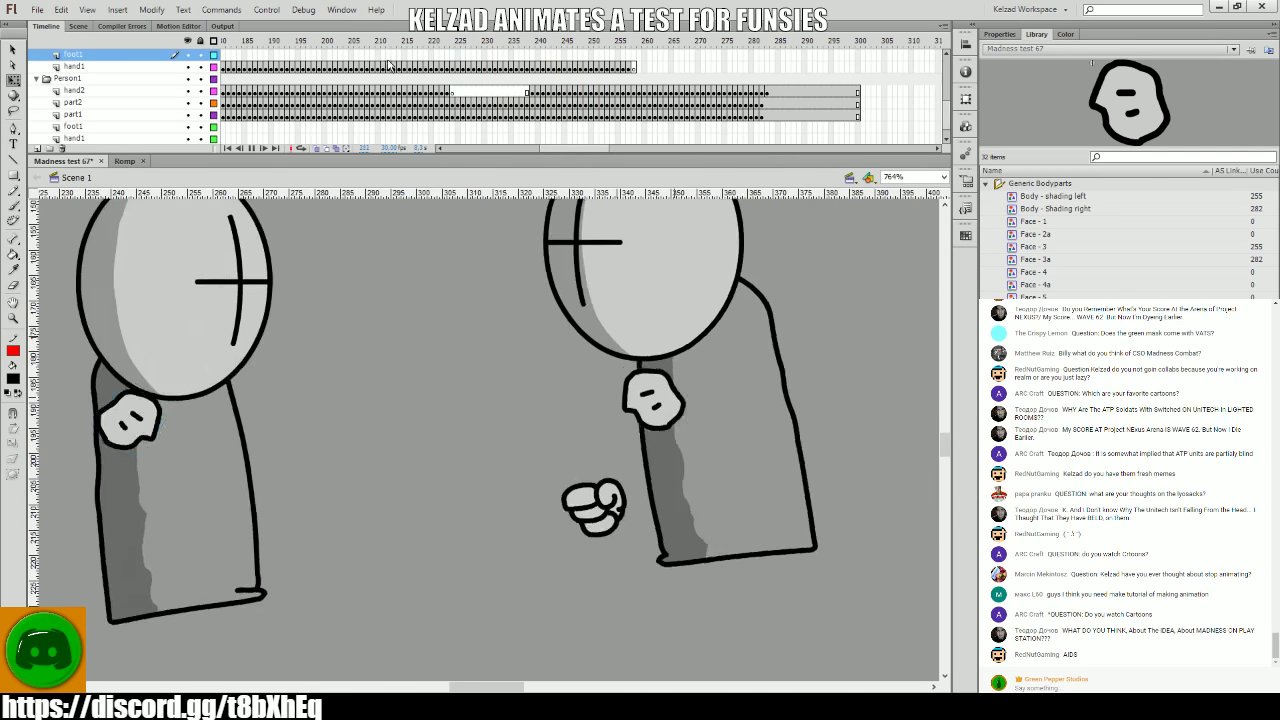
- Examine Person2's hand and overhand layers against the body between frames 222 and 237
click(460, 93)
scroll(460, 93, down, 3)
scroll(460, 93, down, 2)
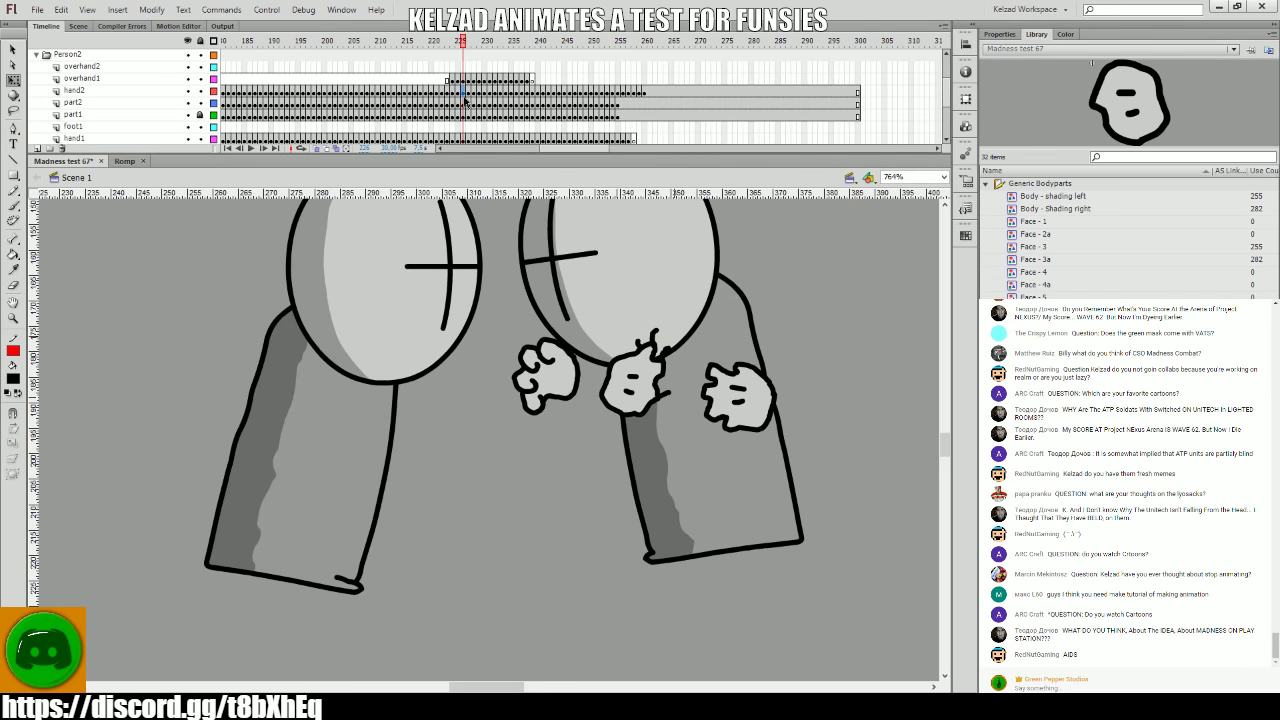
click(485, 90)
click(775, 373)
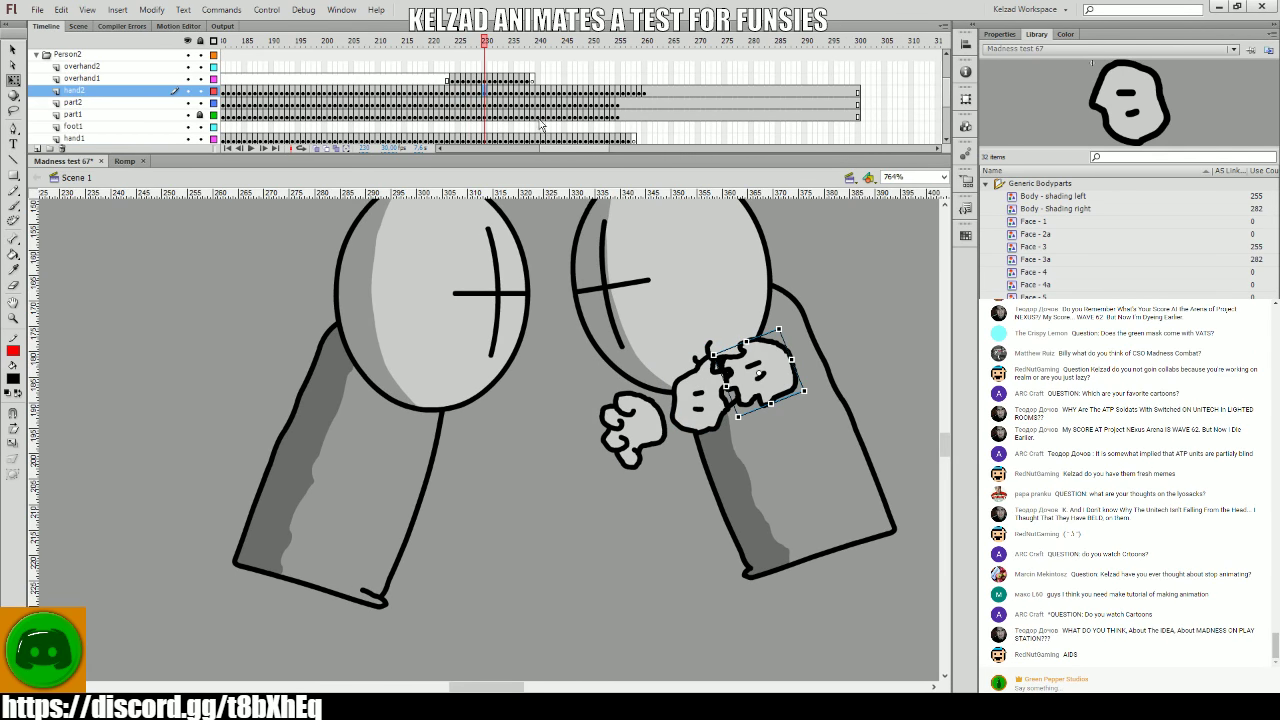
mouse_move(450, 80)
mouse_down()
mouse_move(434, 88)
mouse_move(452, 91)
mouse_up()
click(451, 85)
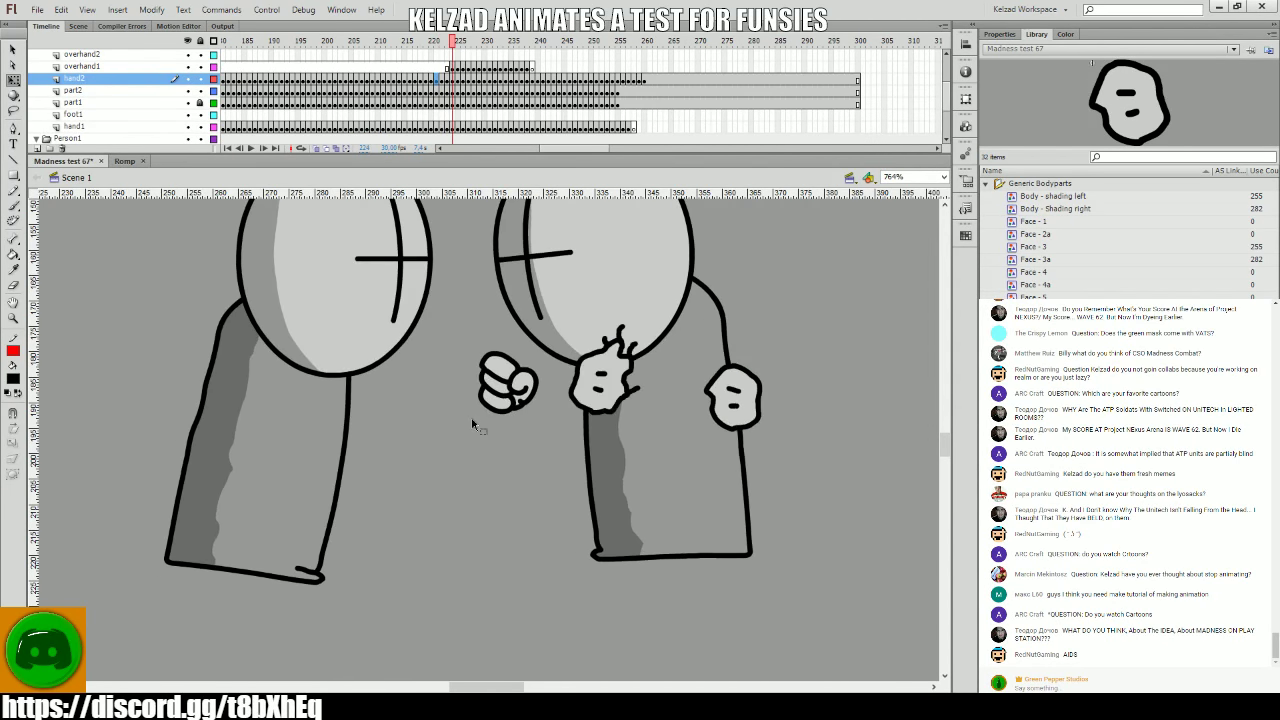
click(601, 390)
drag(460, 90, 524, 90)
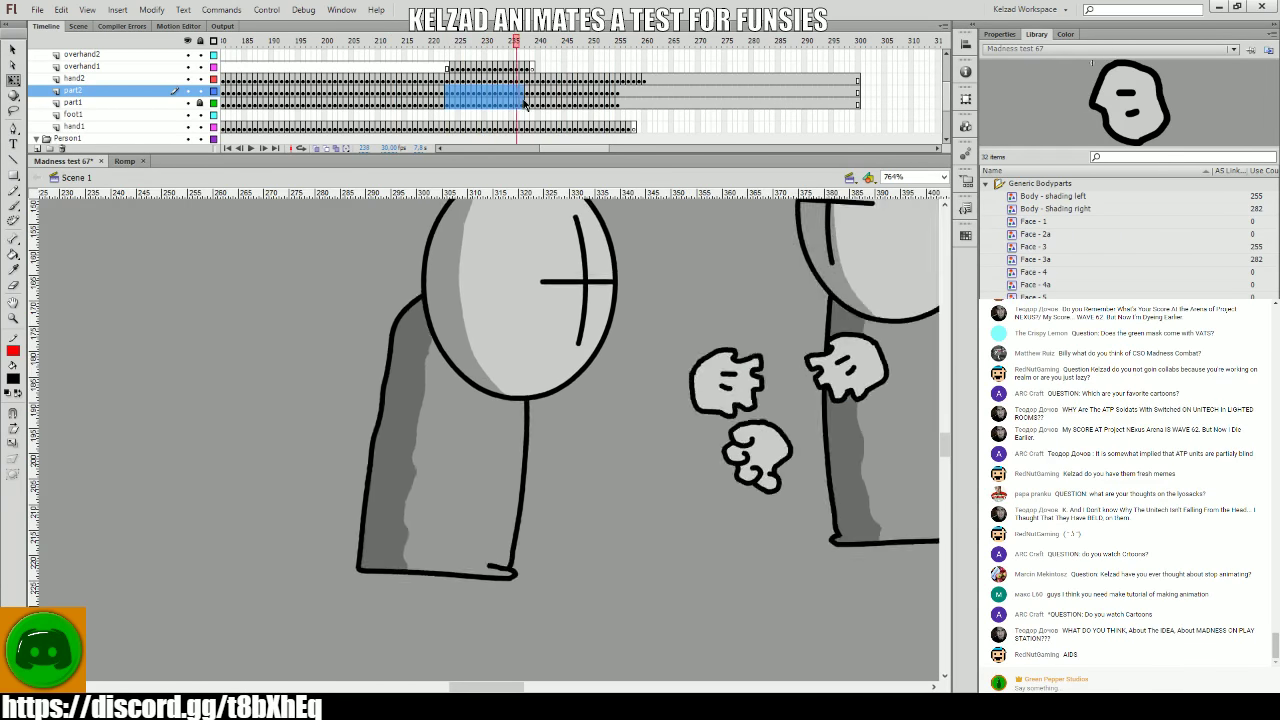
- Shift Person1's open hand on overhand1 away from Person2 and toward Person1 at frames 236 and 237
key(period)
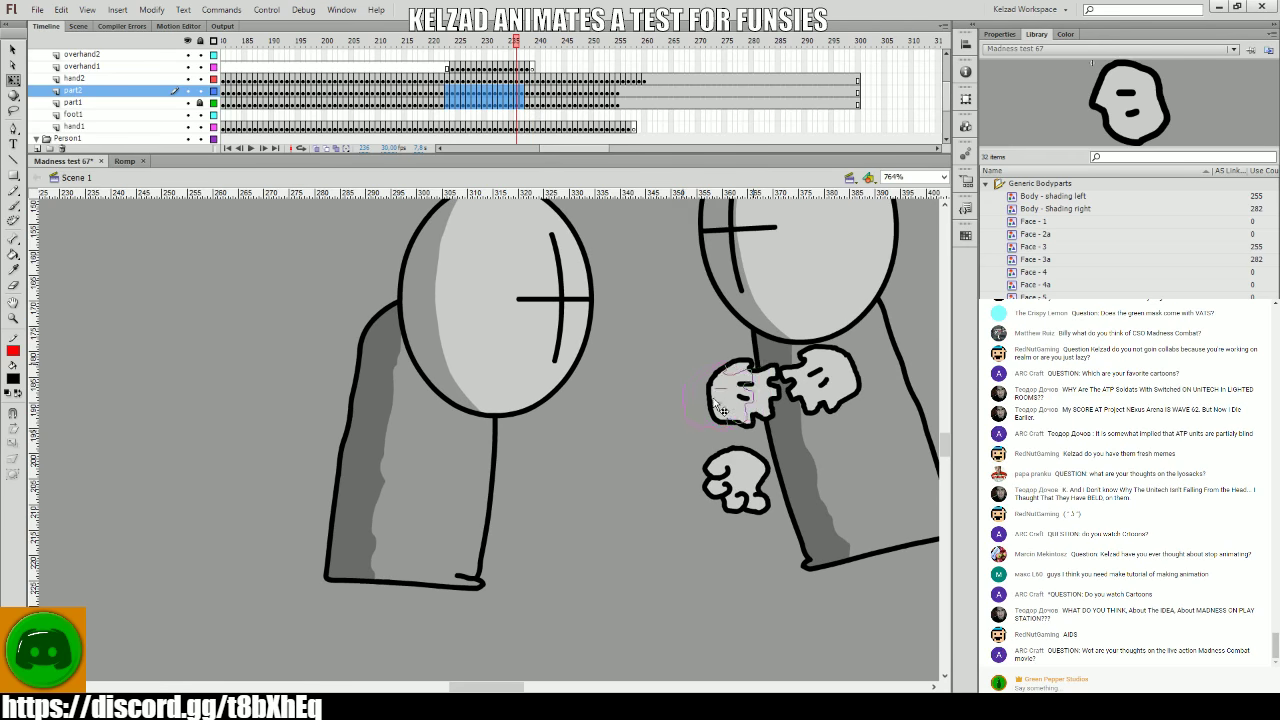
click(718, 408)
key(comma)
key(period)
key(period)
click(667, 379)
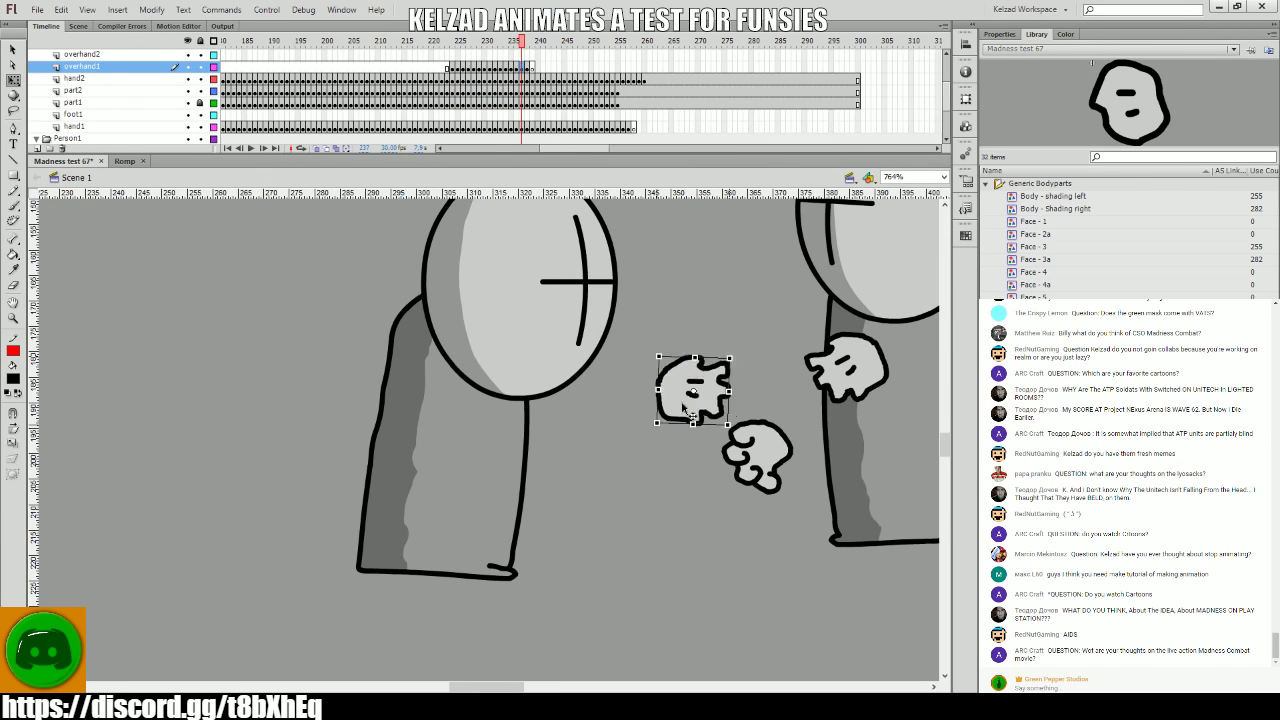
key(period)
key(period)
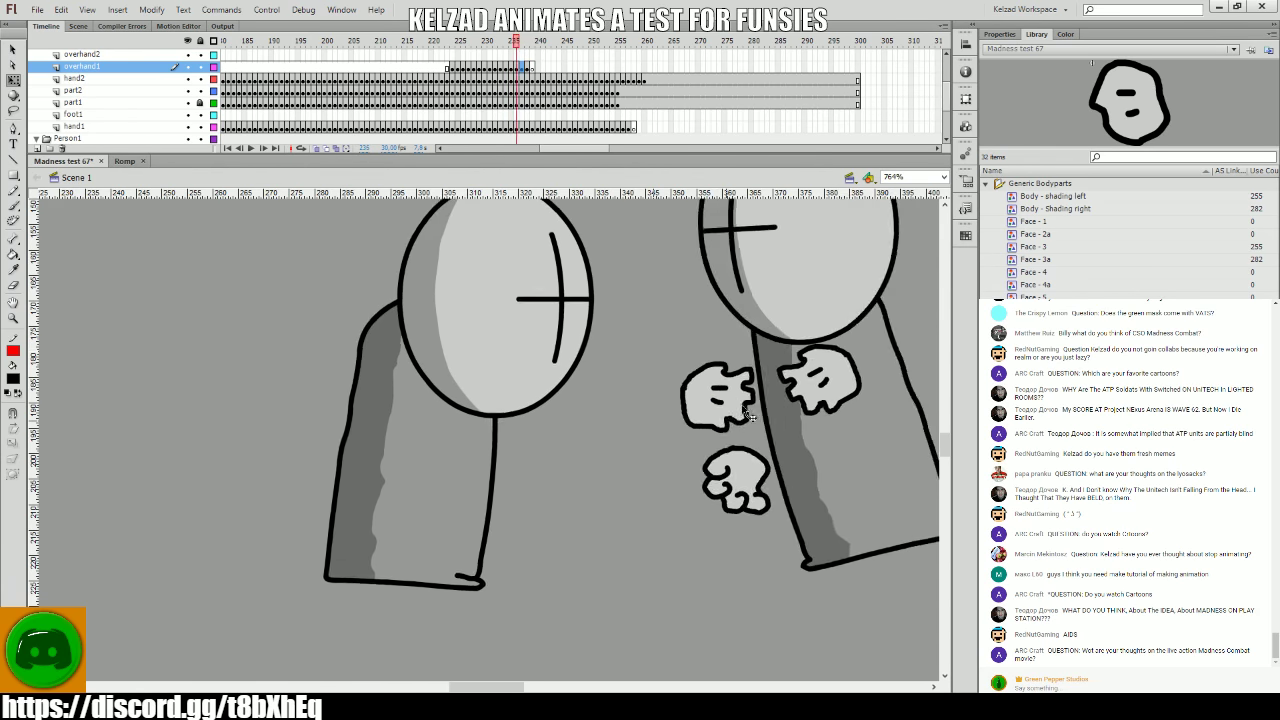
click(726, 405)
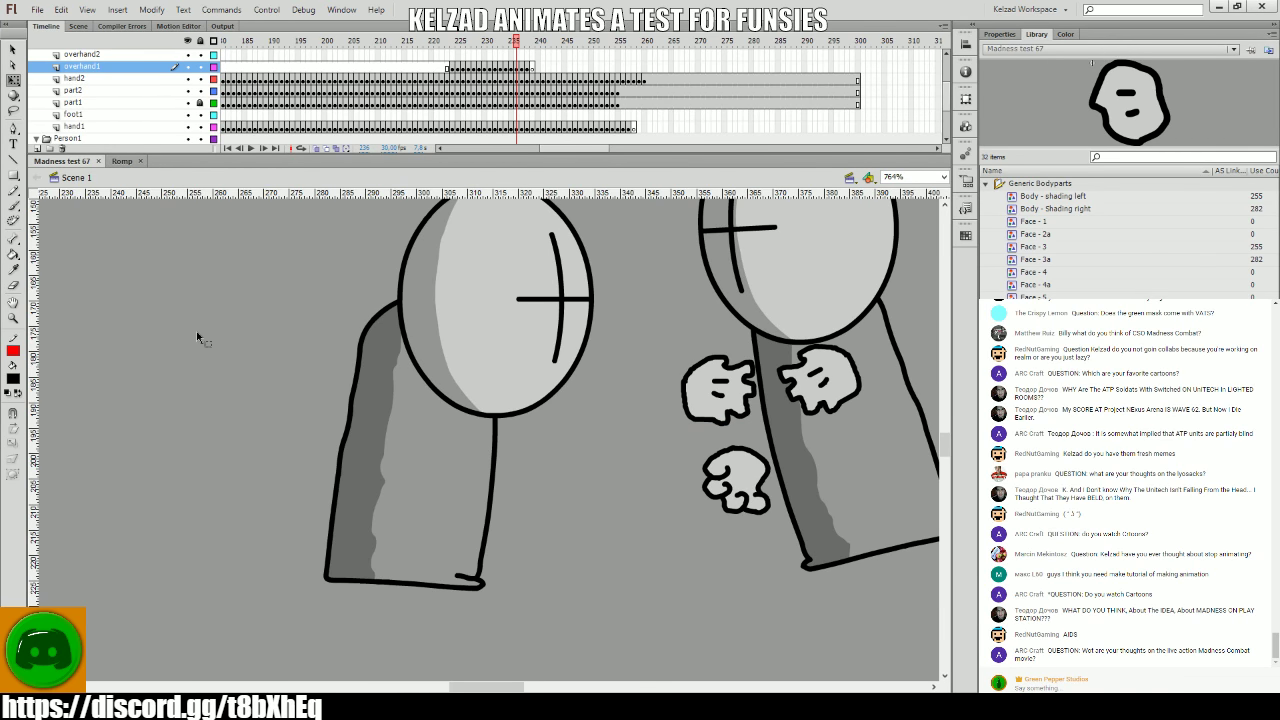
- Move the open hand on overhand1 closer to Person1's body at frame 238, comparing it with the neighbouring frames
key(period)
key(period)
drag(688, 378, 680, 374)
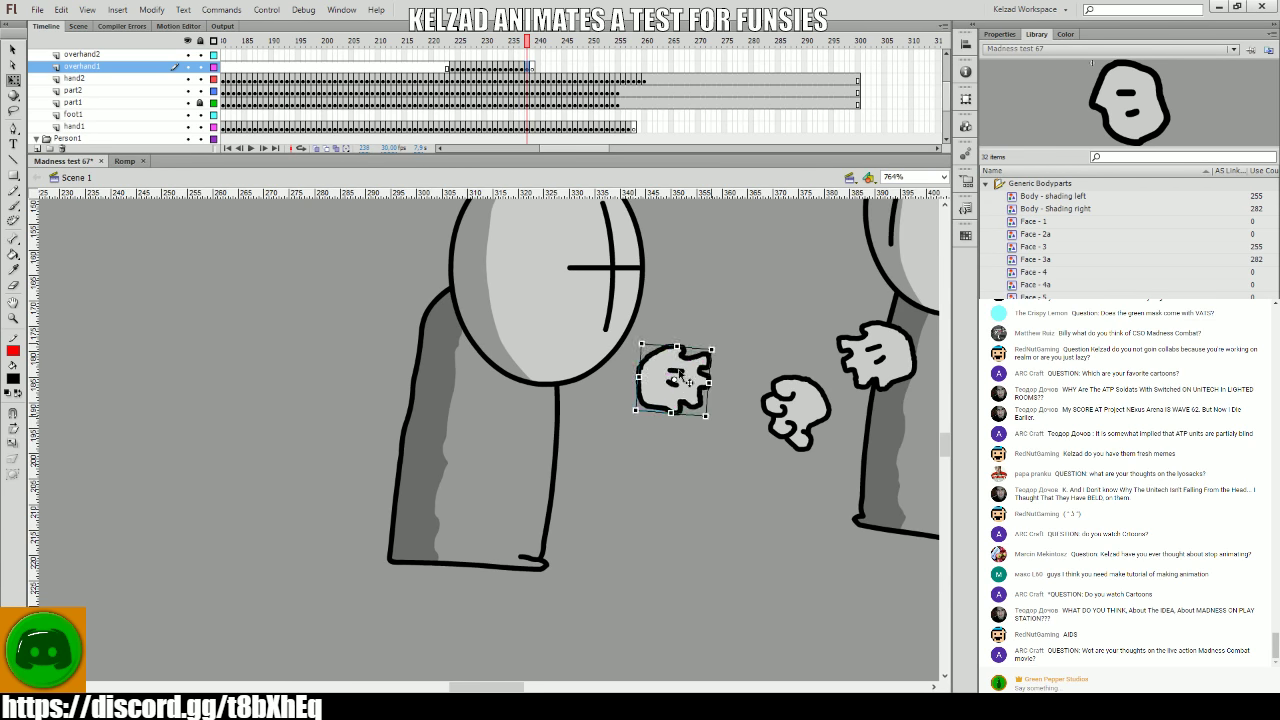
key(comma)
key(period)
key(period)
key(period)
key(comma)
key(comma)
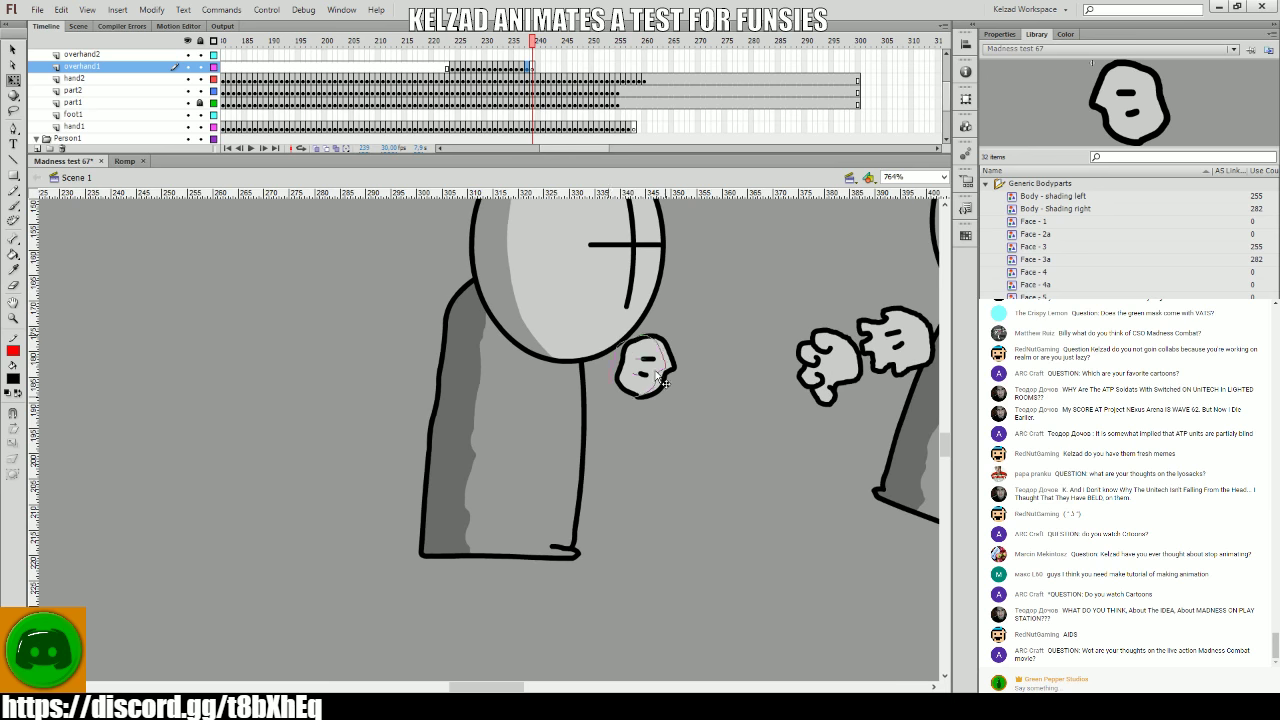
- Nudge Person1's hand back toward the body across frames 237 to 239 to smooth the change from open to closed hand
click(643, 362)
key(period)
key(comma)
click(670, 385)
key(comma)
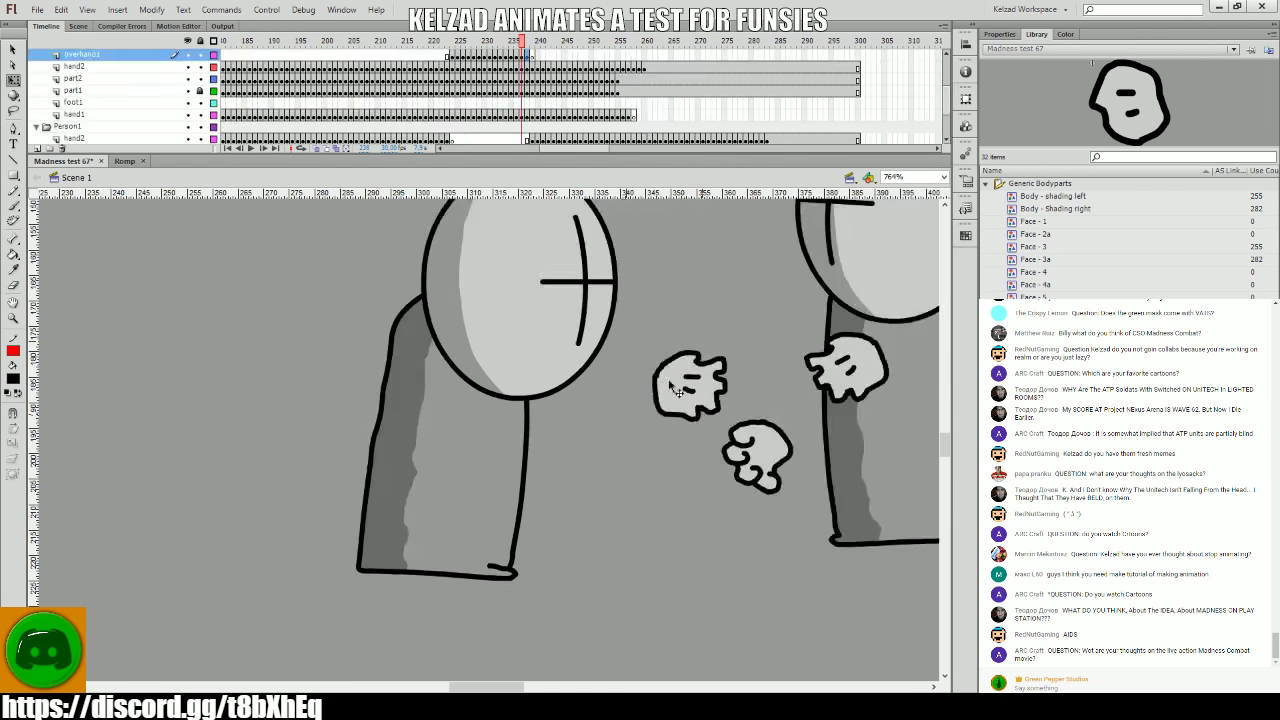
key(period)
key(comma)
key(comma)
key(comma)
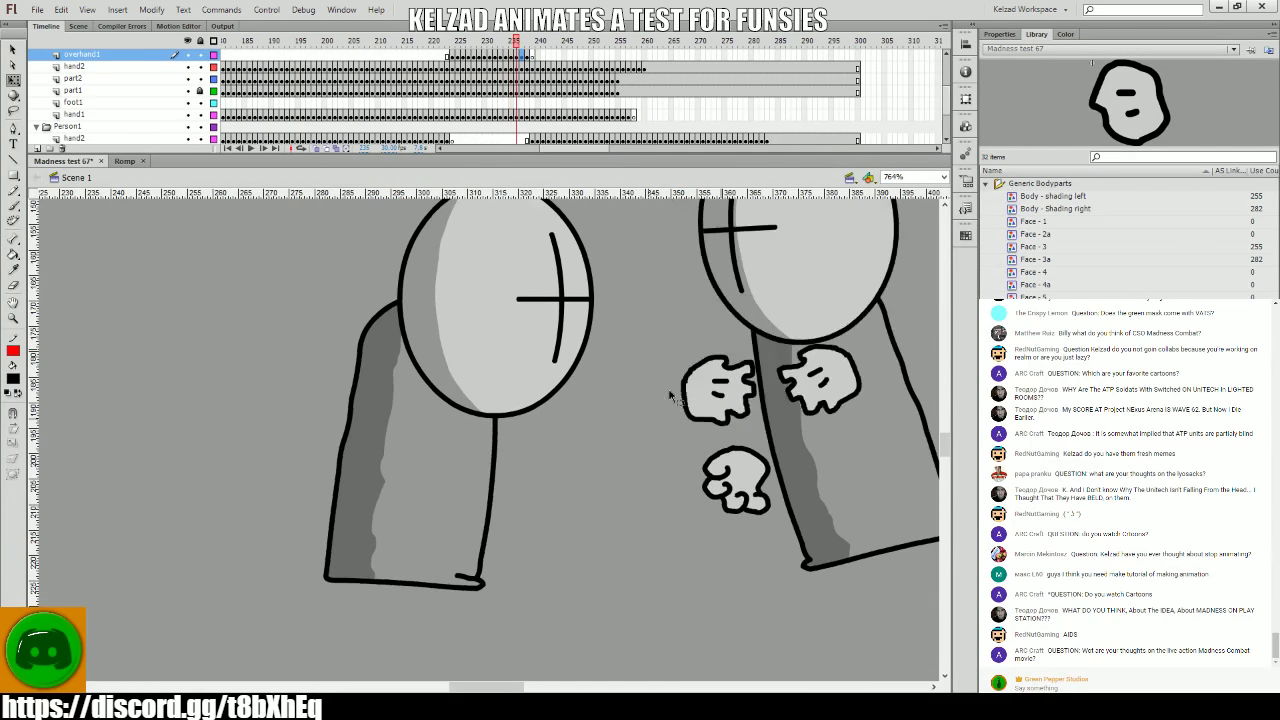
key(period)
key(period)
key(period)
key(period)
key(comma)
key(period)
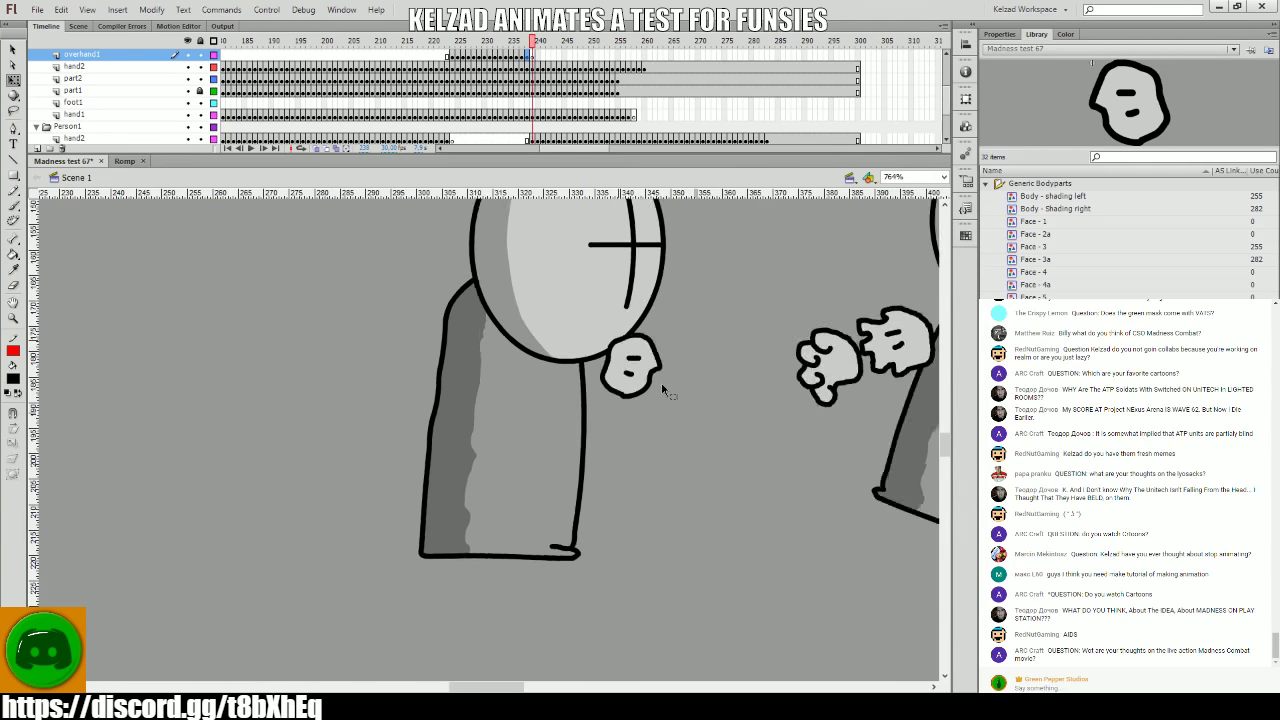
- Adjust Person1's closed hand on hand2 at frames 240 and 241 so it passes evenly over the torso's front edge
key(period)
key(comma)
key(period)
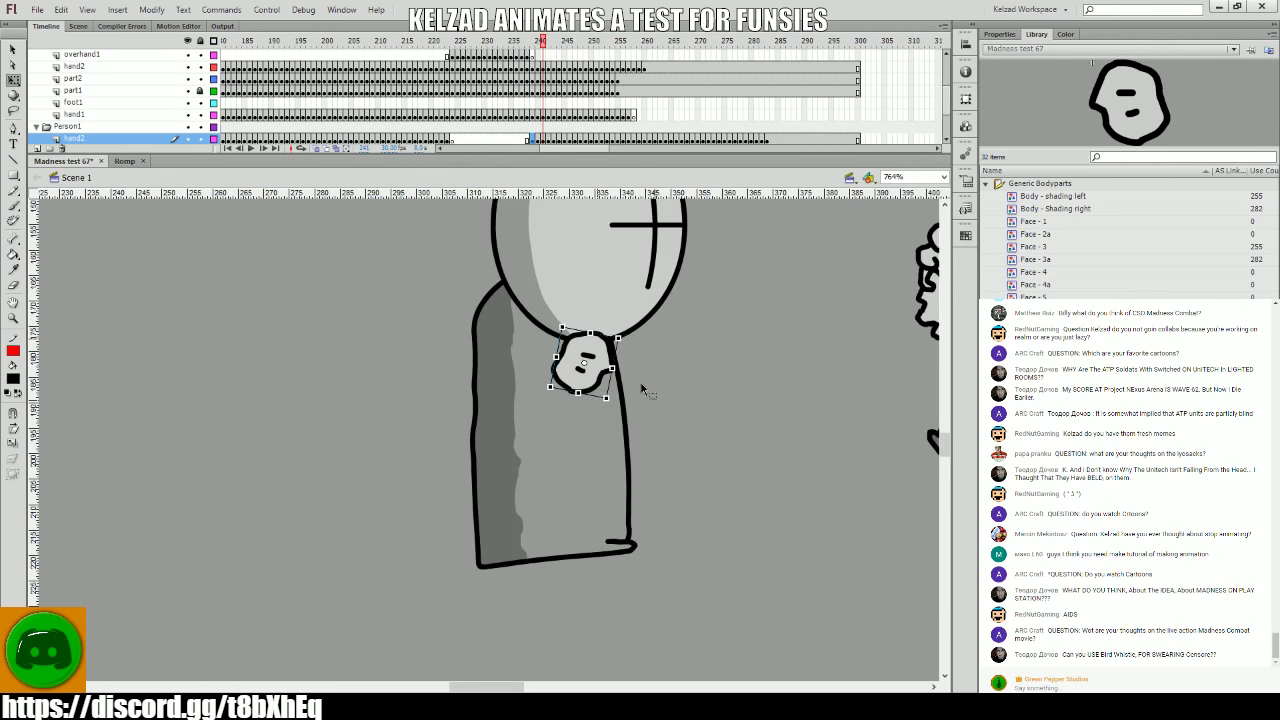
key(comma)
key(period)
click(624, 384)
key(period)
key(comma)
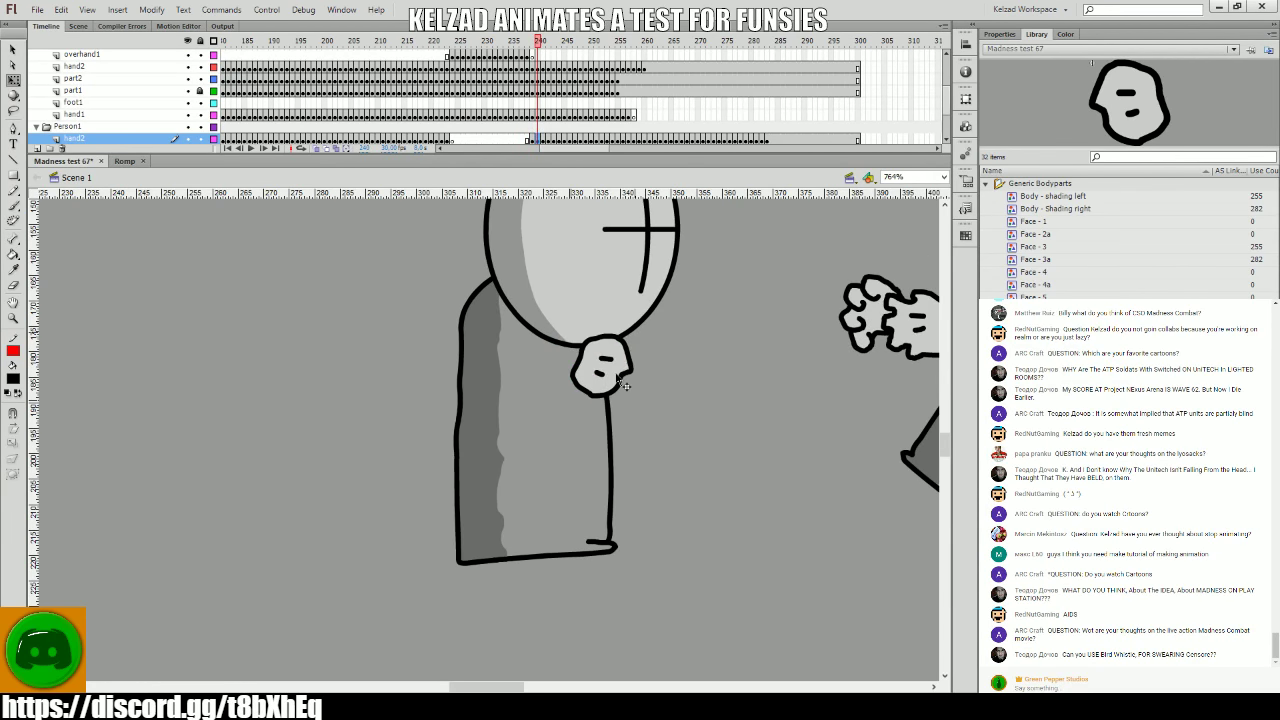
- Shift Person1's closed hand on hand2 slightly backward over the torso at frame 242, checking the spacing through frame 244
key(period)
key(period)
key(comma)
key(comma)
key(period)
key(period)
key(comma)
click(586, 374)
key(period)
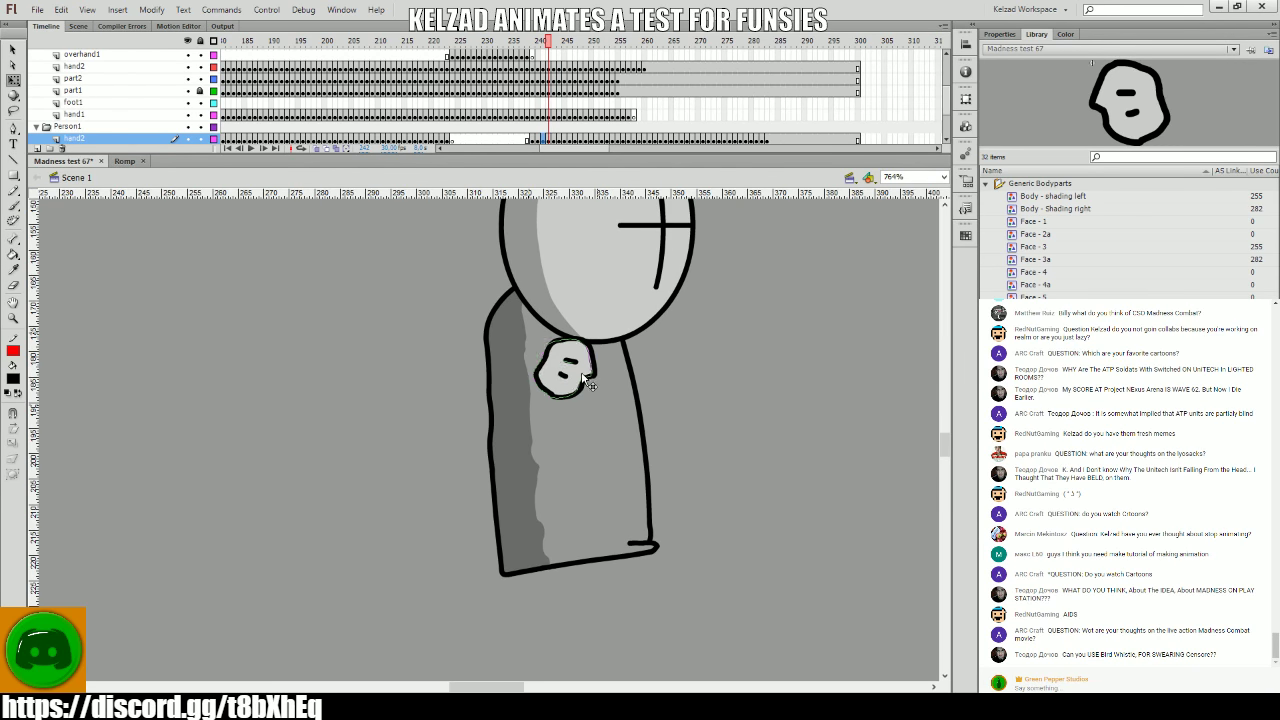
key(period)
key(period)
key(period)
key(comma)
key(comma)
key(period)
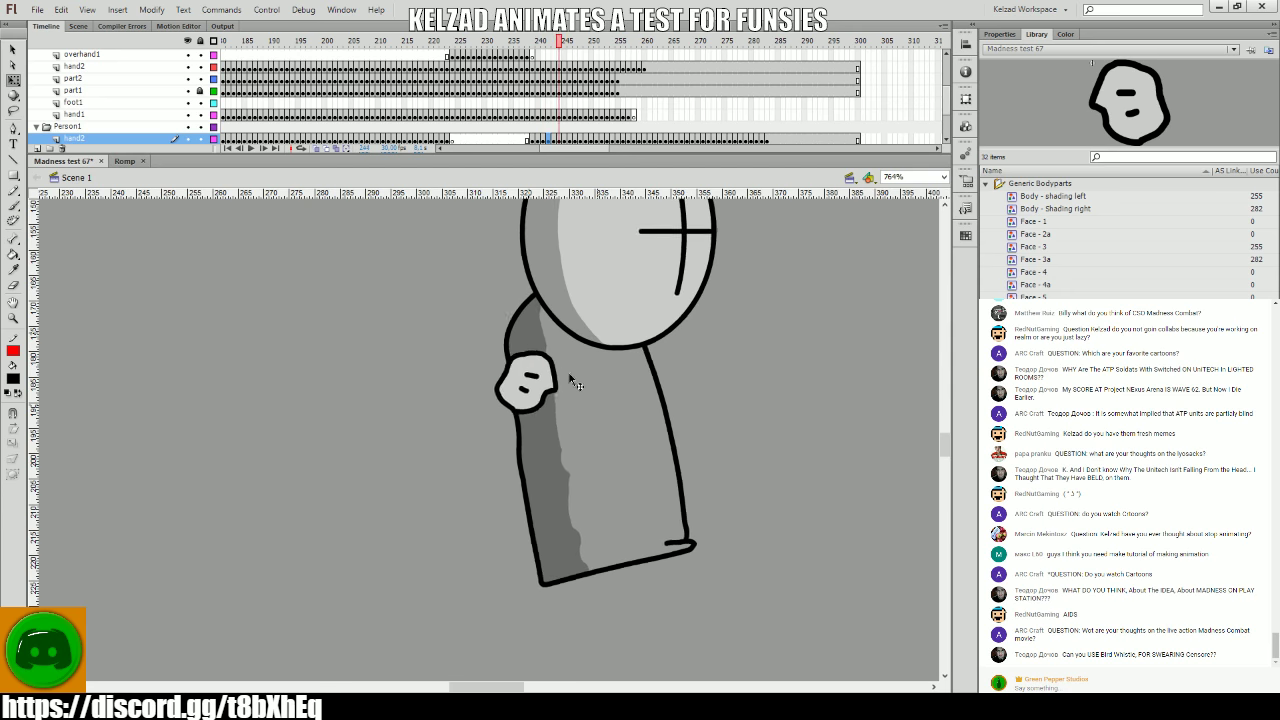
- Fine-tune Person1's closed hand on hand2 at the torso's back edge at frame 245, comparing it with the adjacent frames
key(comma)
key(period)
key(period)
key(comma)
key(period)
key(comma)
key(period)
key(comma)
key(period)
click(516, 400)
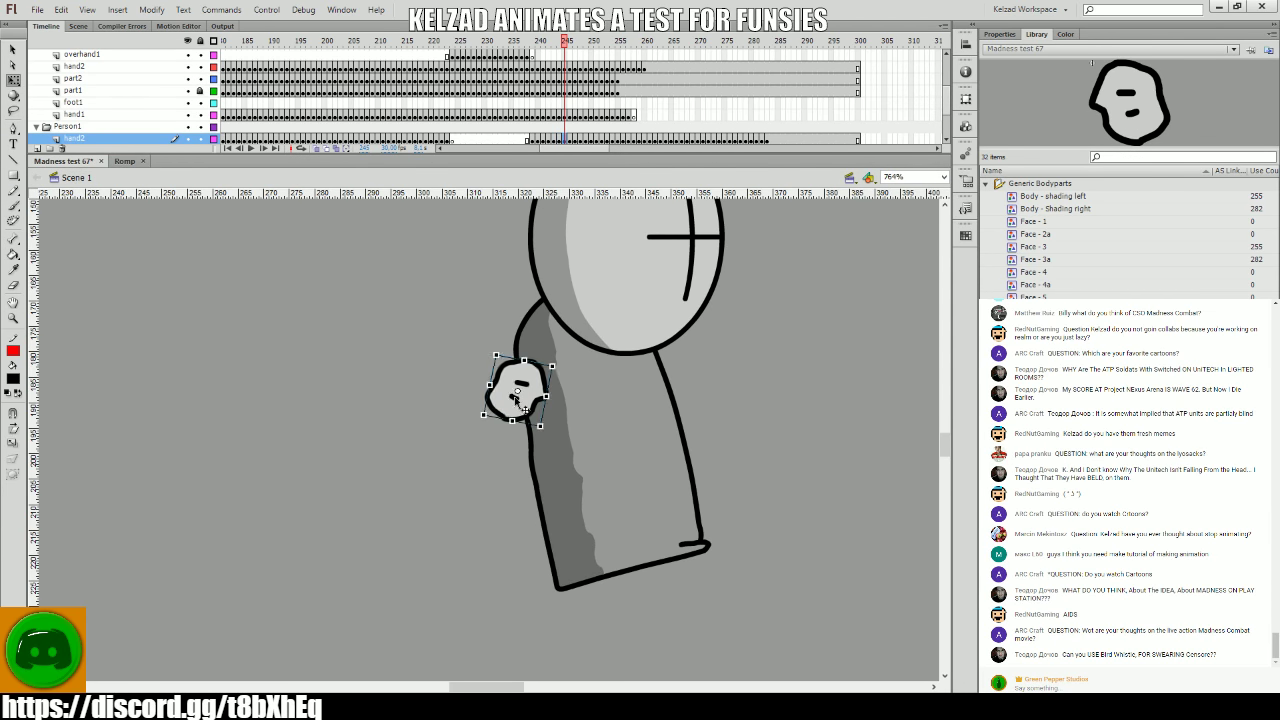
- Play back the adjusted hand swing and inspect Person2's hand1 at frame 228
key(Return)
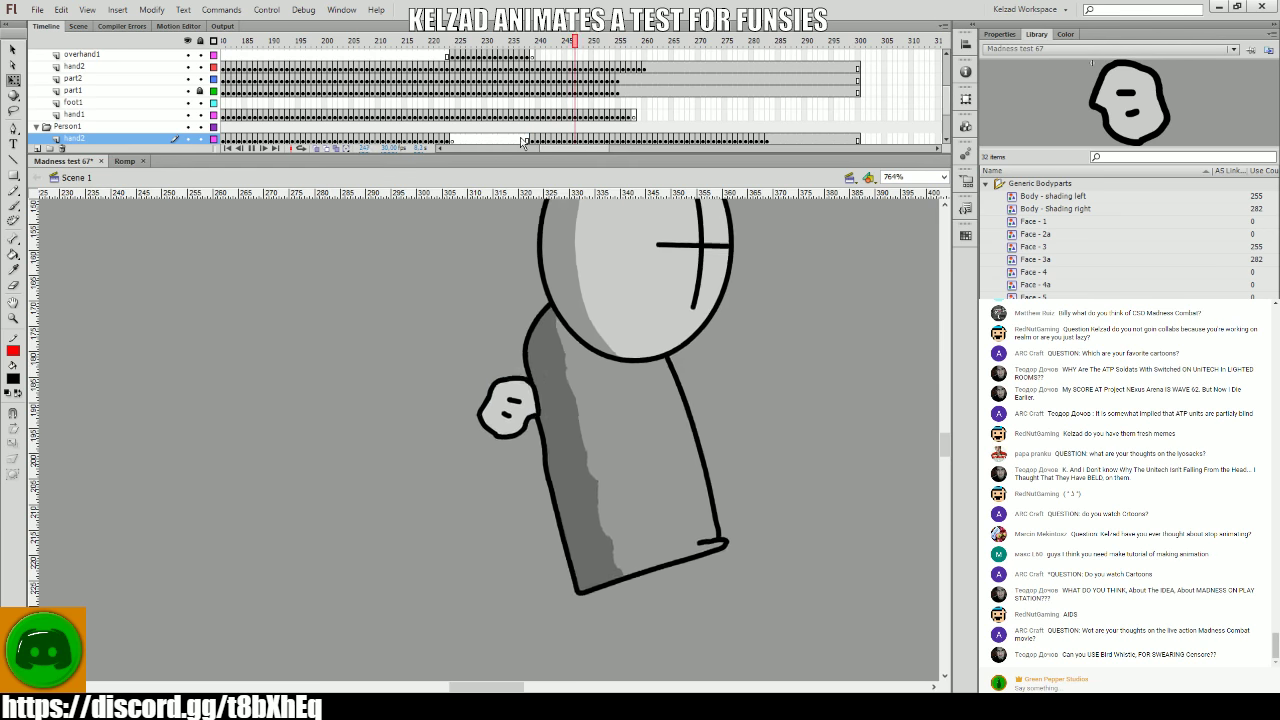
click(486, 128)
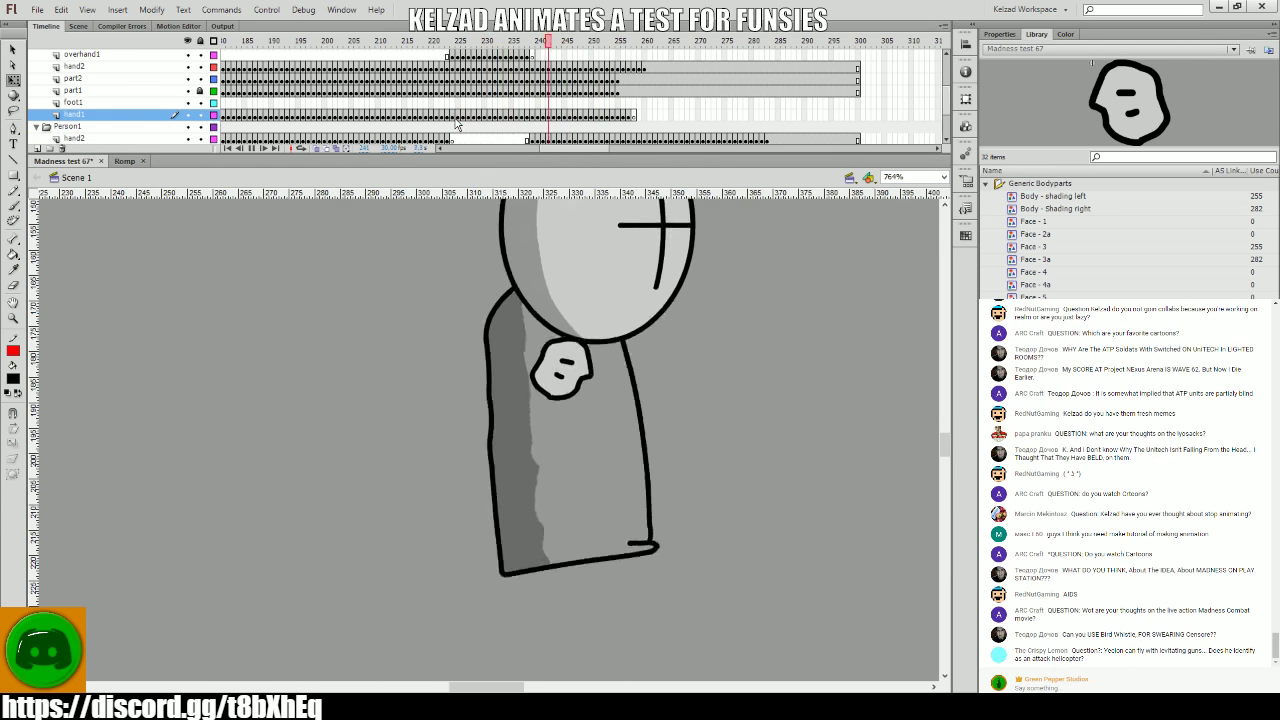
click(476, 116)
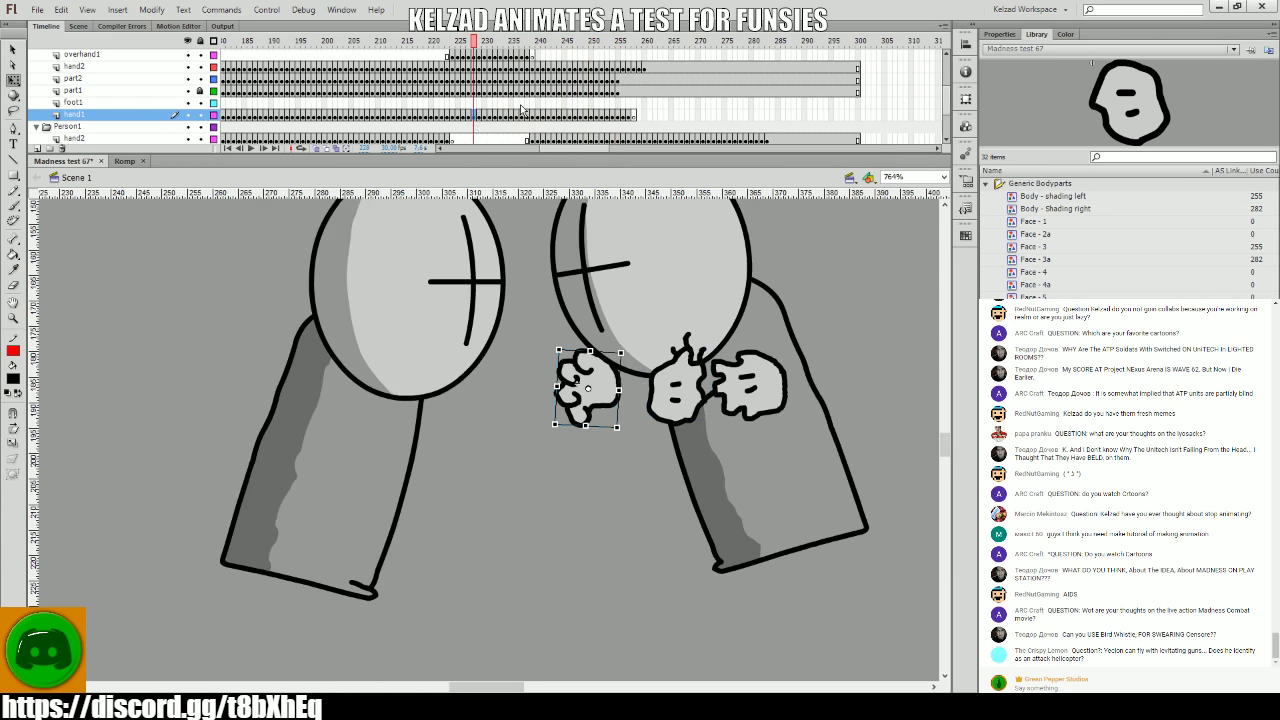
- Transfer the grab-section keyframes, about frames 224 to 237, from Person2's hand2 layer to the overhand2 layer
scroll(476, 116, up, 2)
drag(548, 98, 474, 106)
scroll(573, 100, down, 2)
click(772, 408)
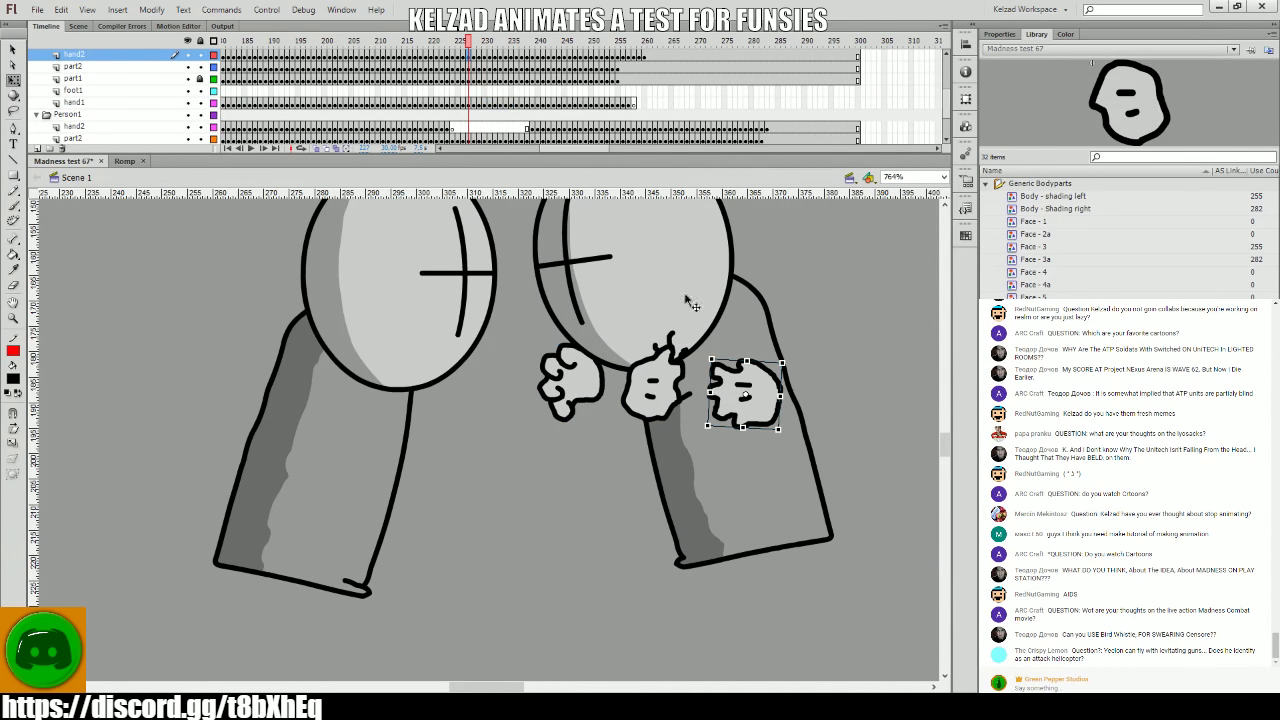
scroll(460, 90, up, 2)
drag(450, 80, 535, 62)
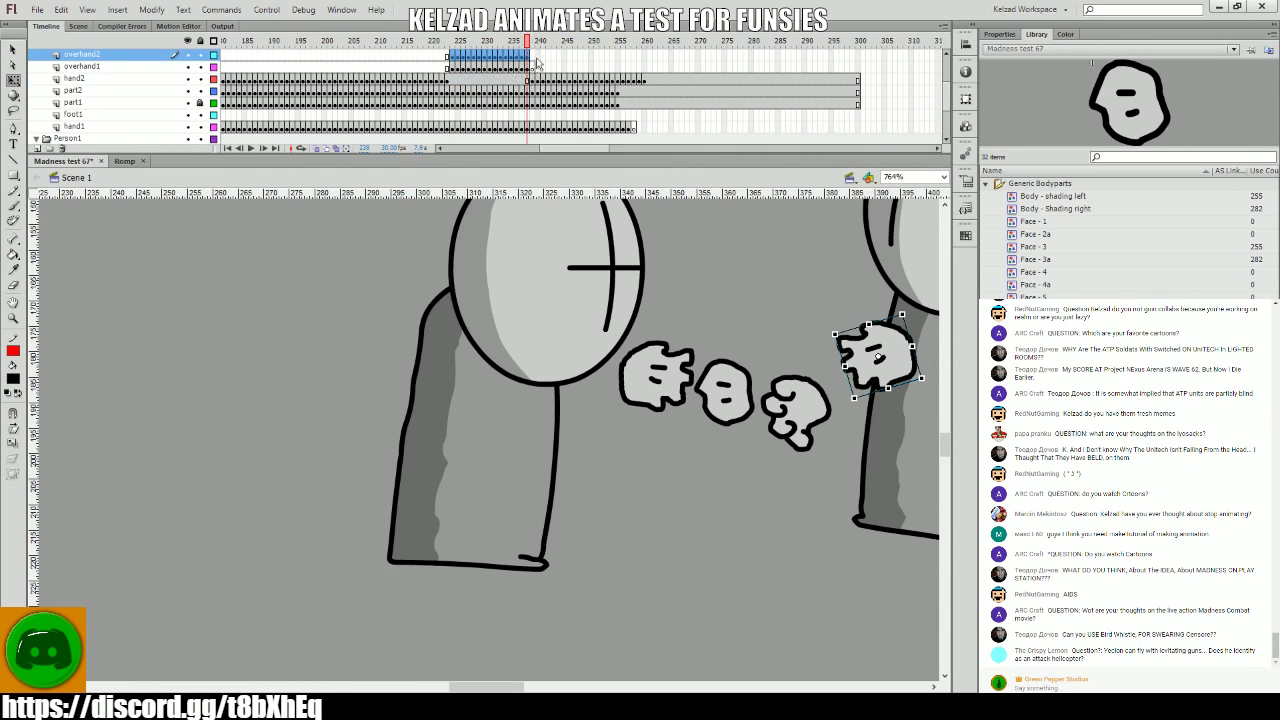
- Play back the grab and release with Person2's hand on overhand2, and save the document
key(Return)
click(450, 81)
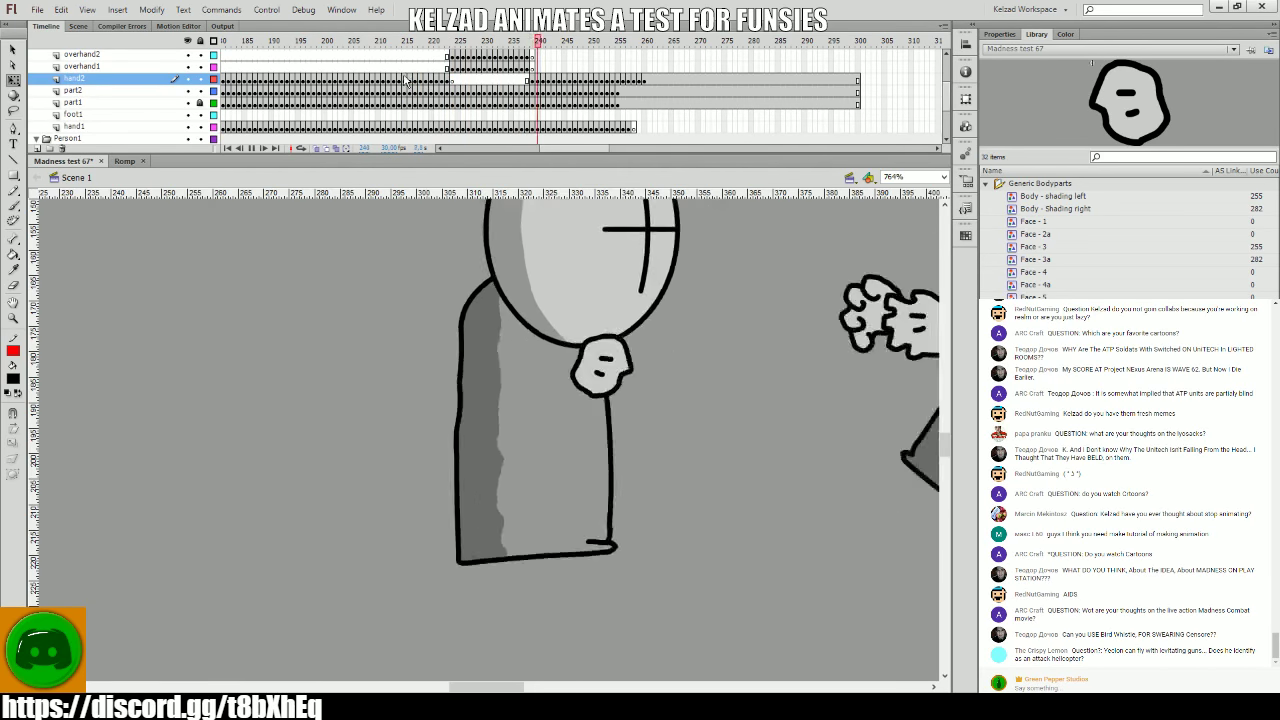
drag(445, 55, 565, 66)
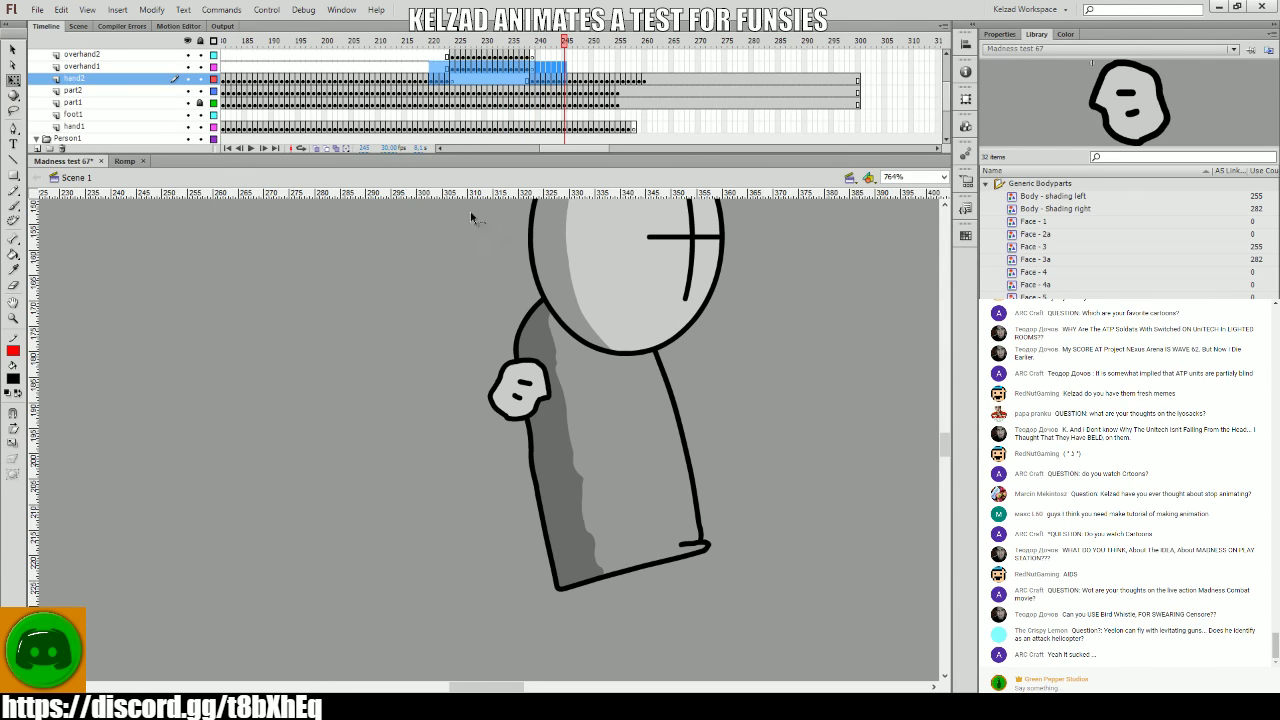
click(315, 457)
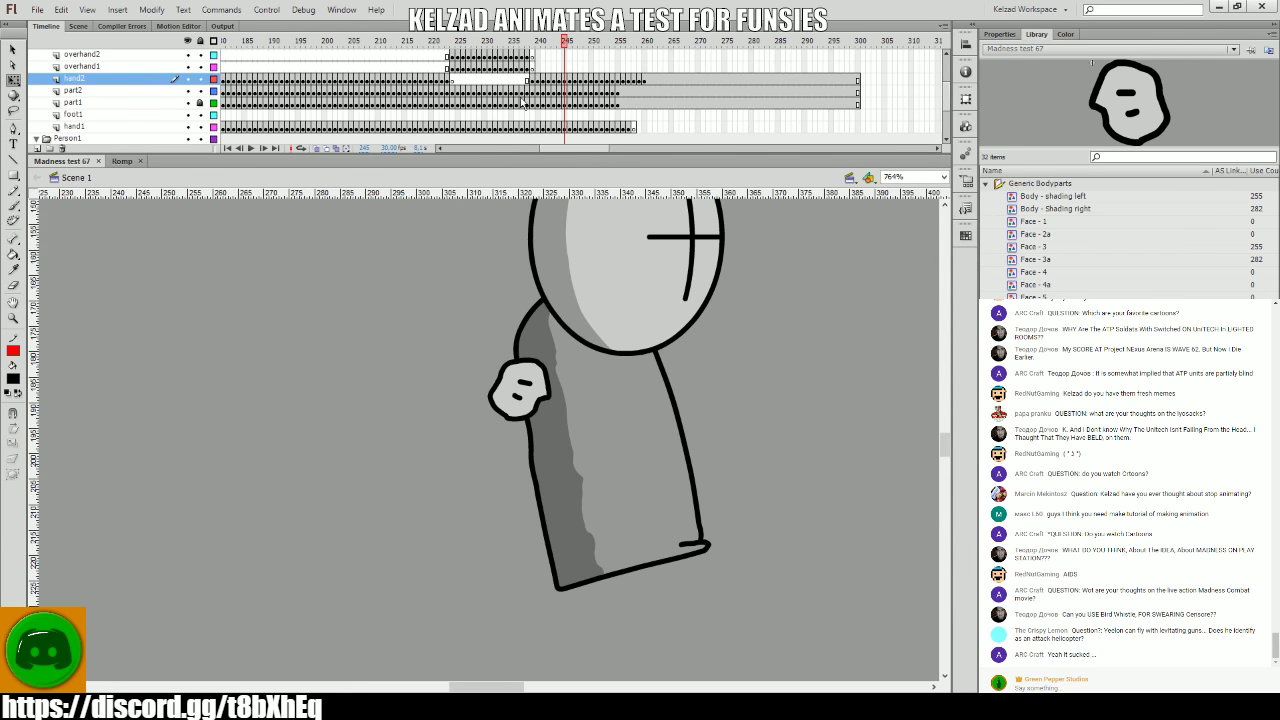
drag(482, 90, 523, 101)
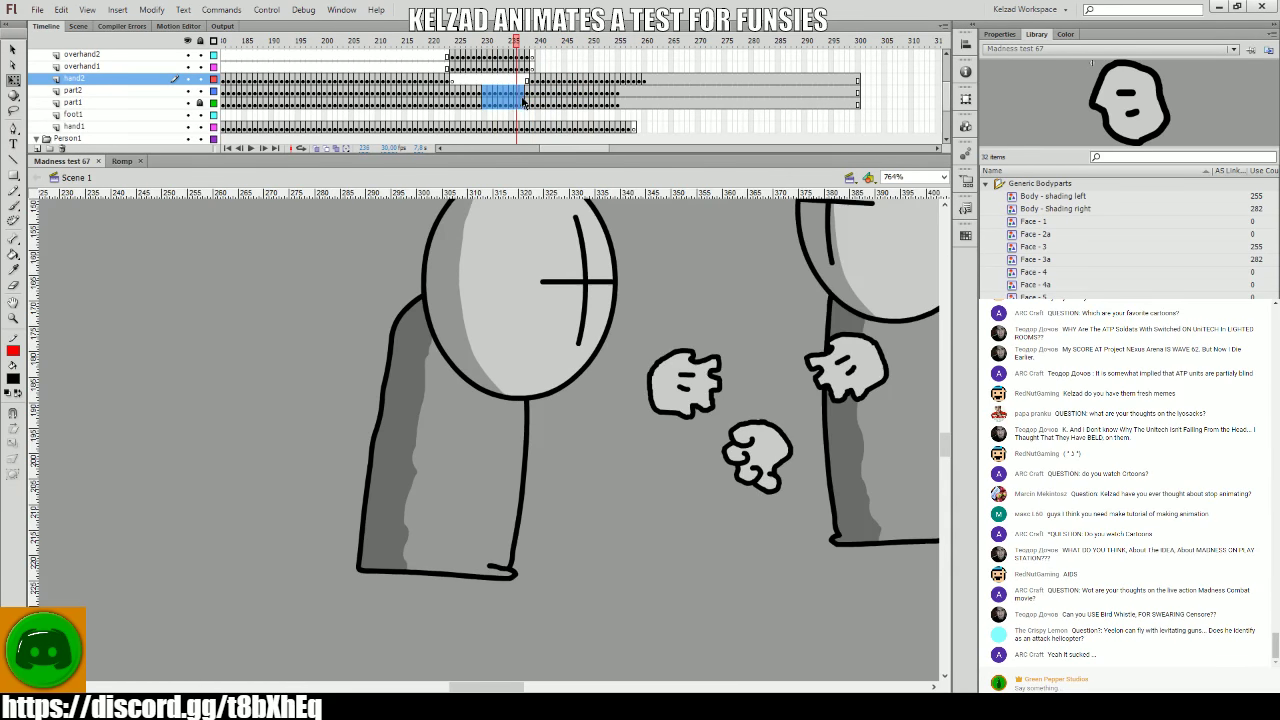
- Play back the grab and release, and inspect Person1's body and layers around frame 245
key(Return)
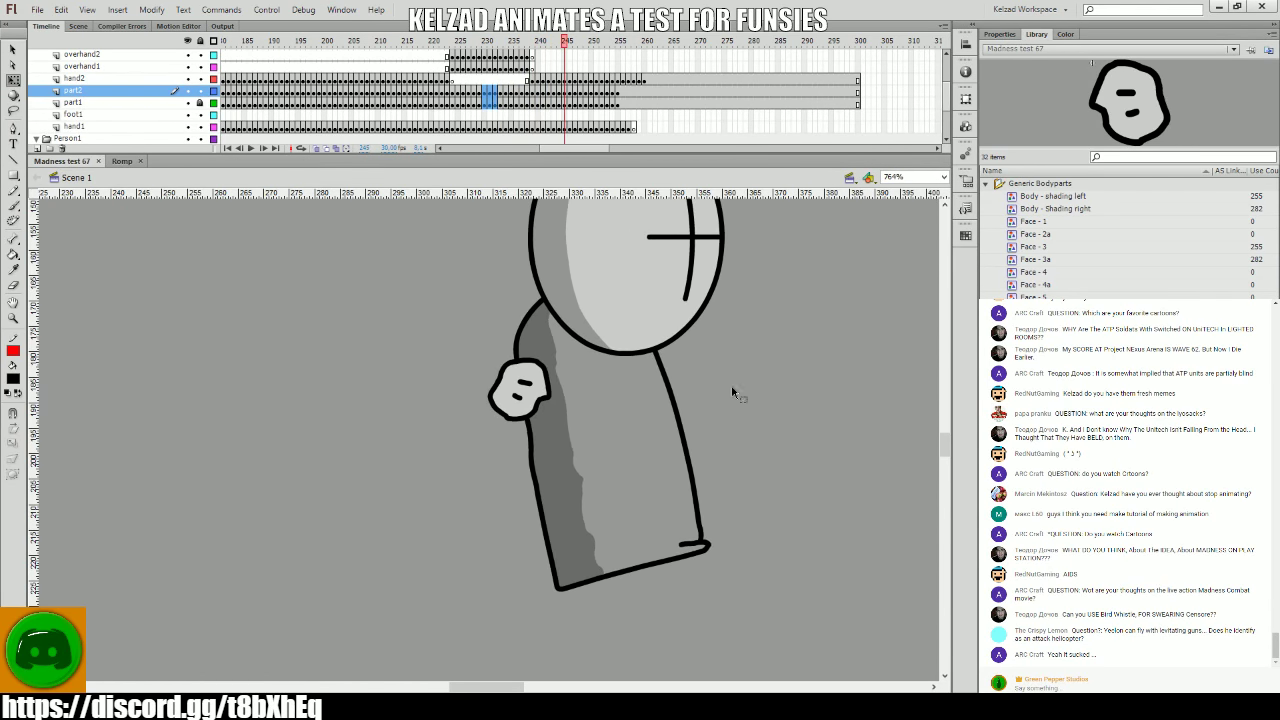
drag(786, 391, 414, 443)
scroll(608, 443, up, 1)
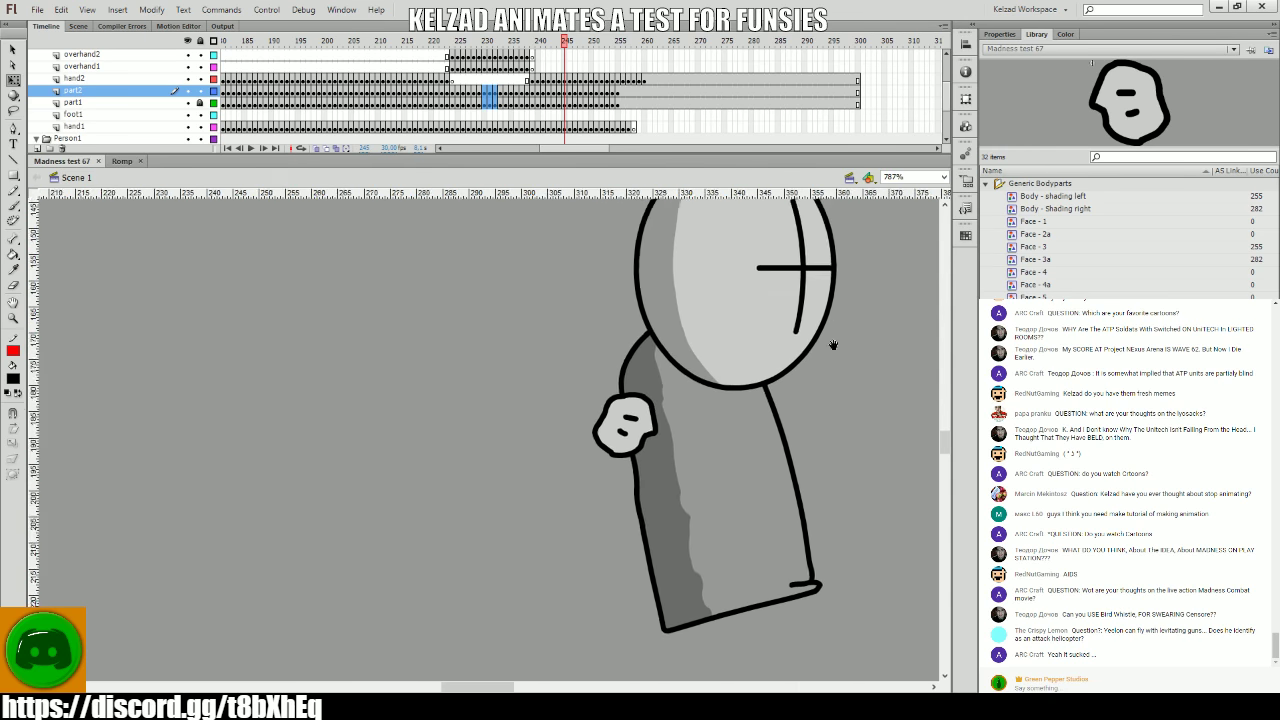
drag(833, 345, 206, 349)
drag(358, 491, 696, 461)
click(455, 392)
scroll(630, 67, down, 2)
scroll(533, 105, down, 4)
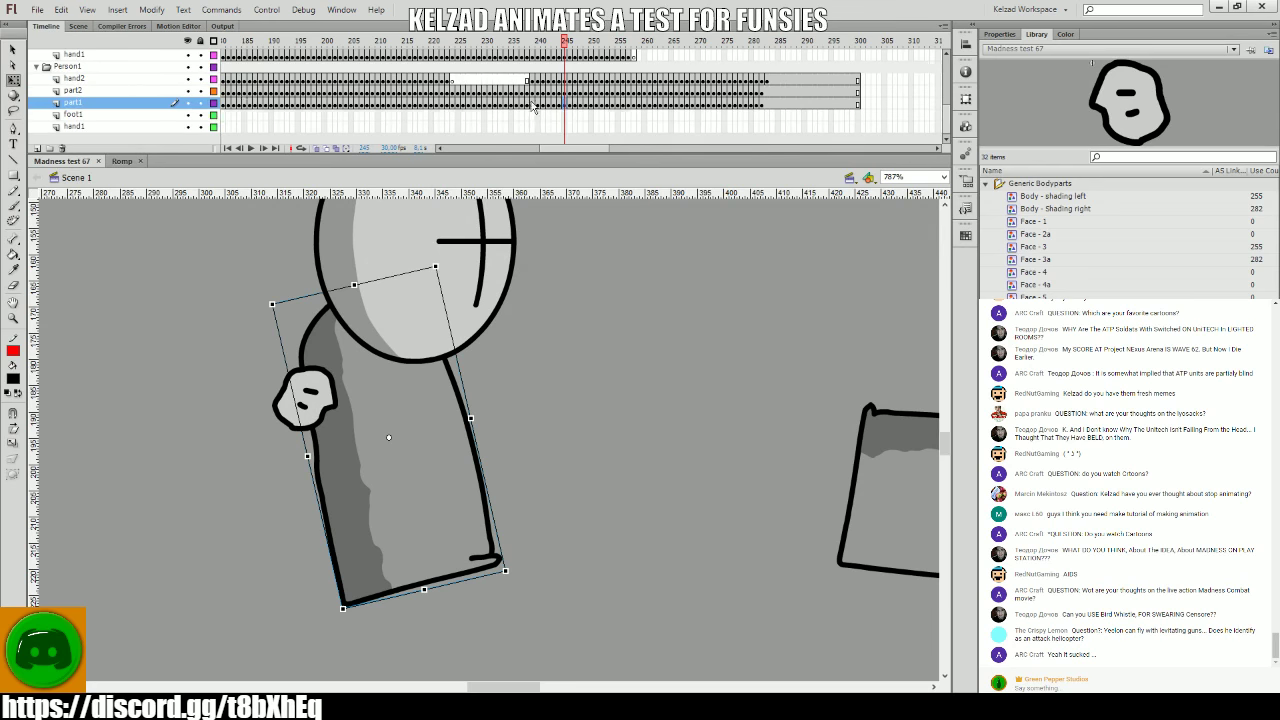
- Extend the keyframes on Person1's hand1 layer from frame 157 to 160, moving the fist along with the body
drag(537, 96, 412, 120)
click(469, 254)
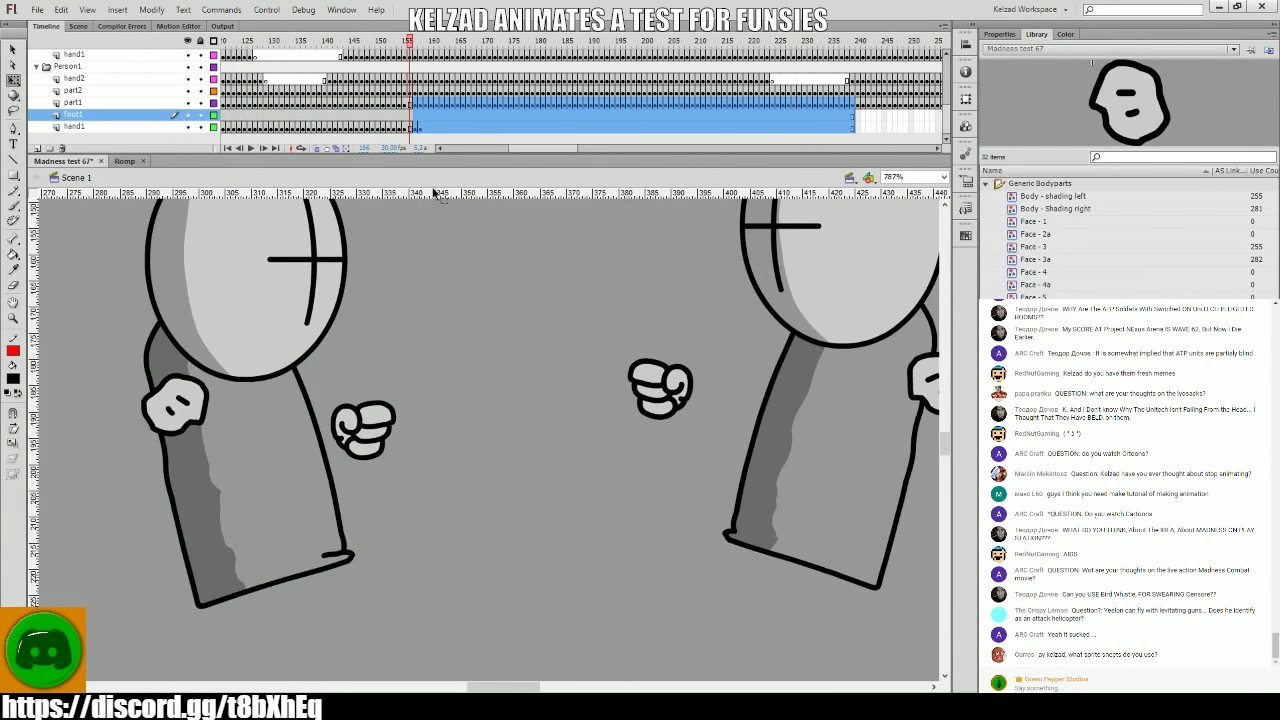
click(412, 114)
click(415, 126)
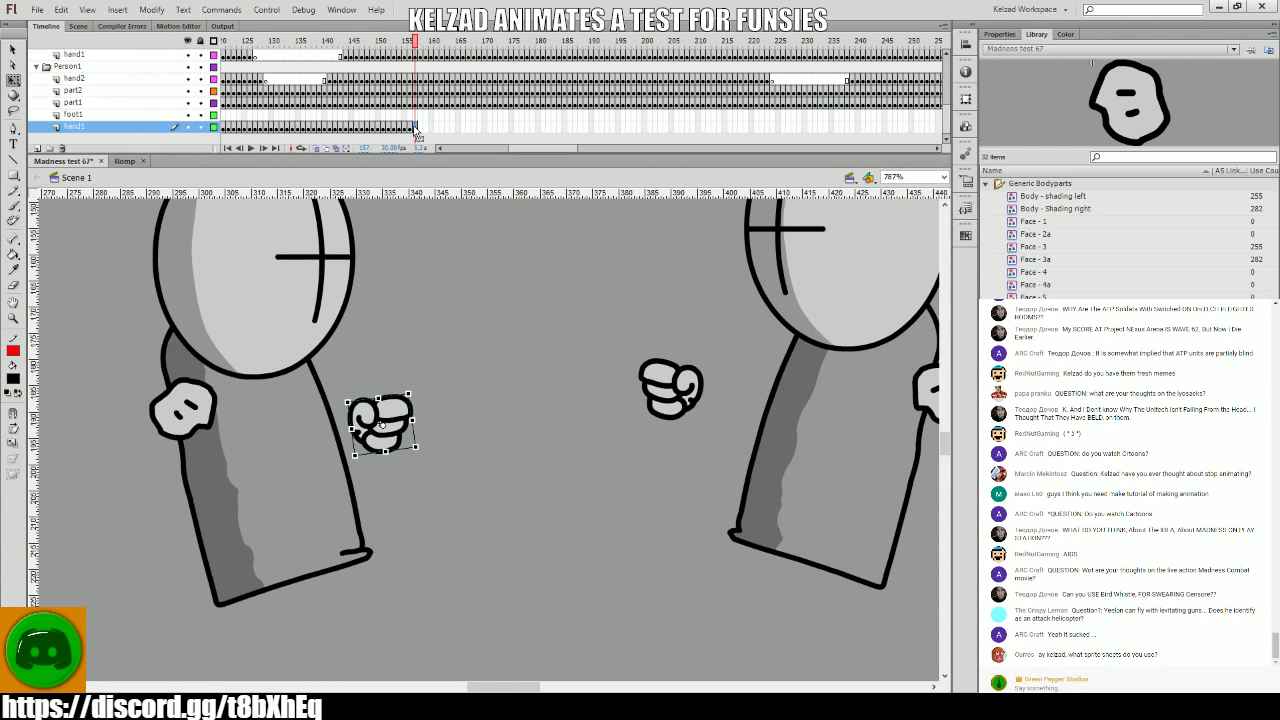
key(comma)
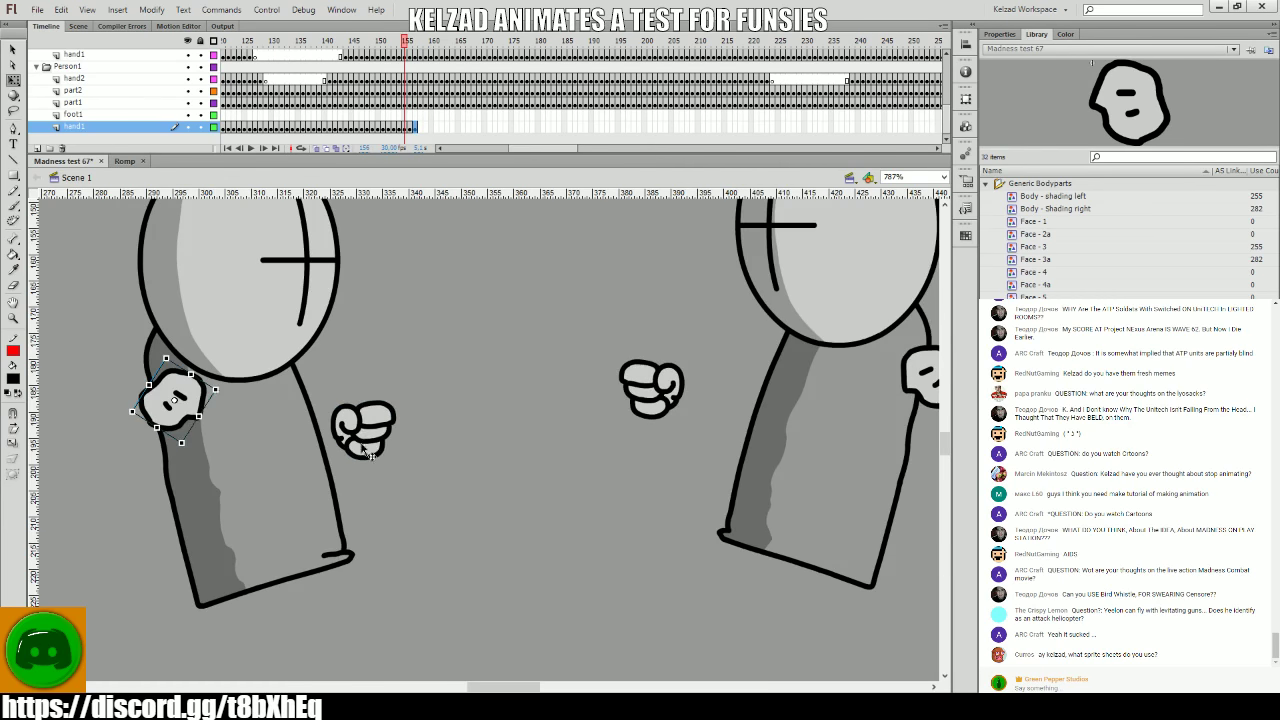
key(period)
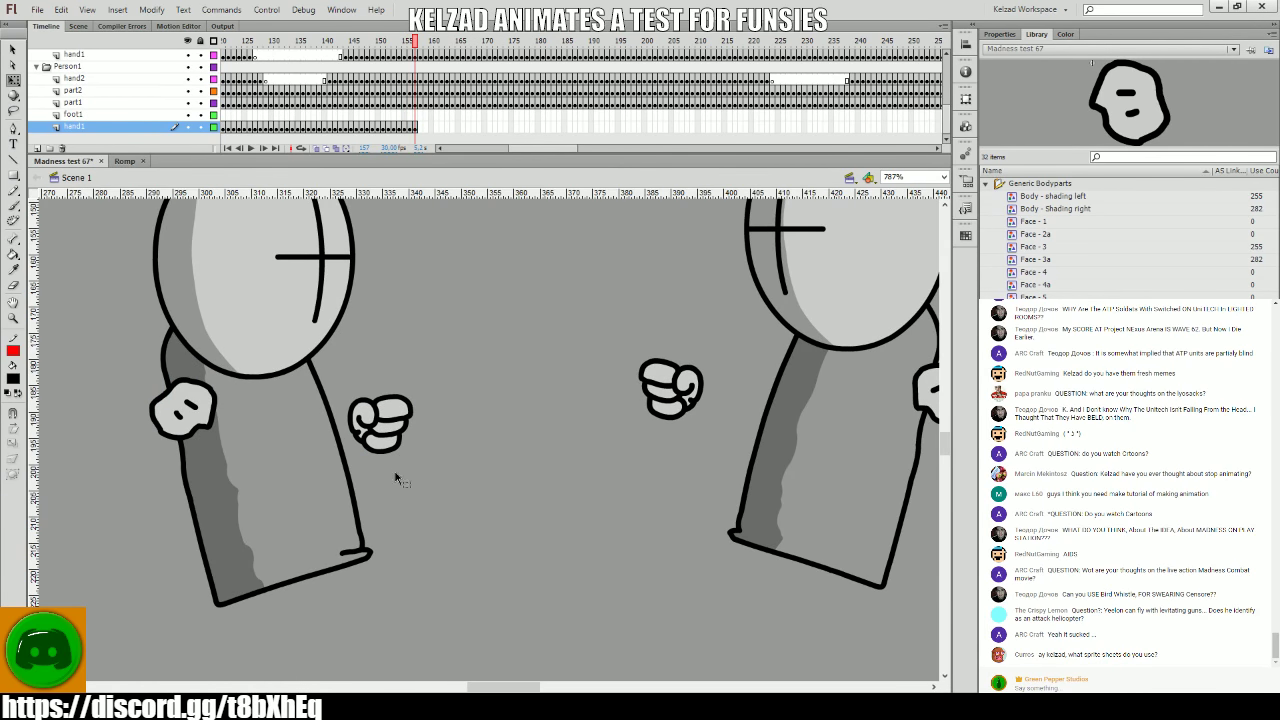
key(period)
key(period)
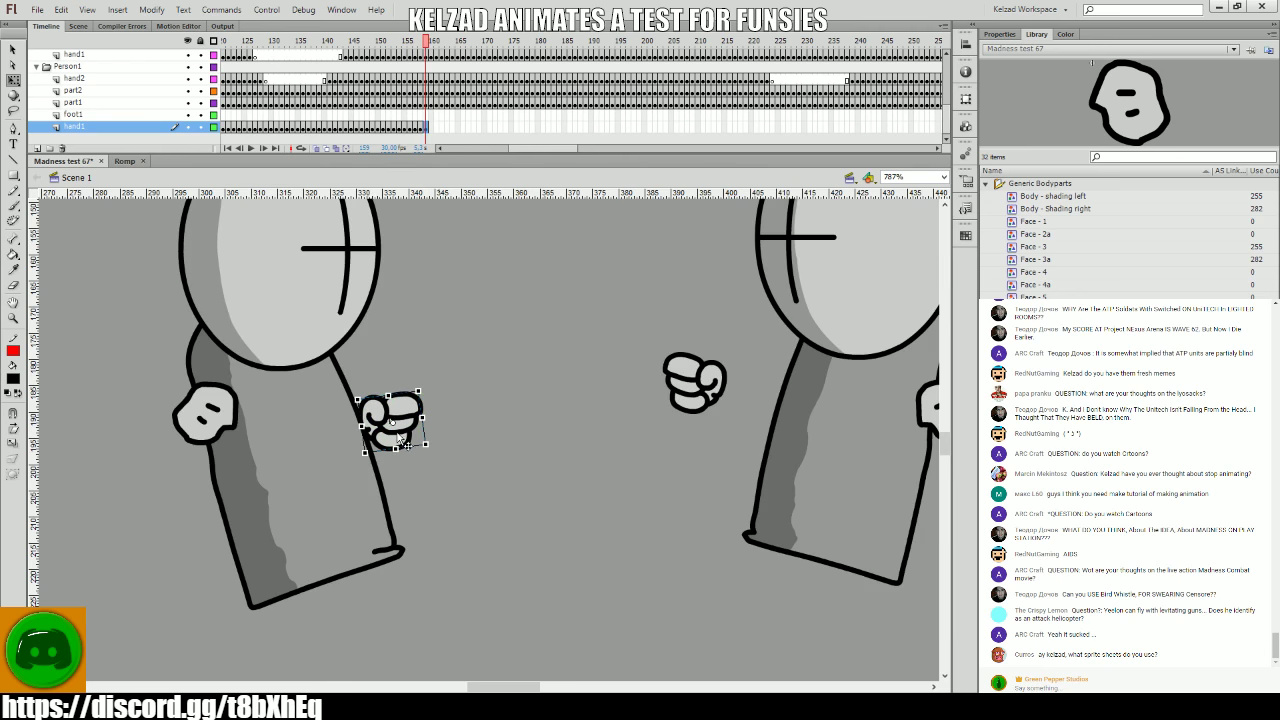
key(period)
drag(423, 441, 432, 437)
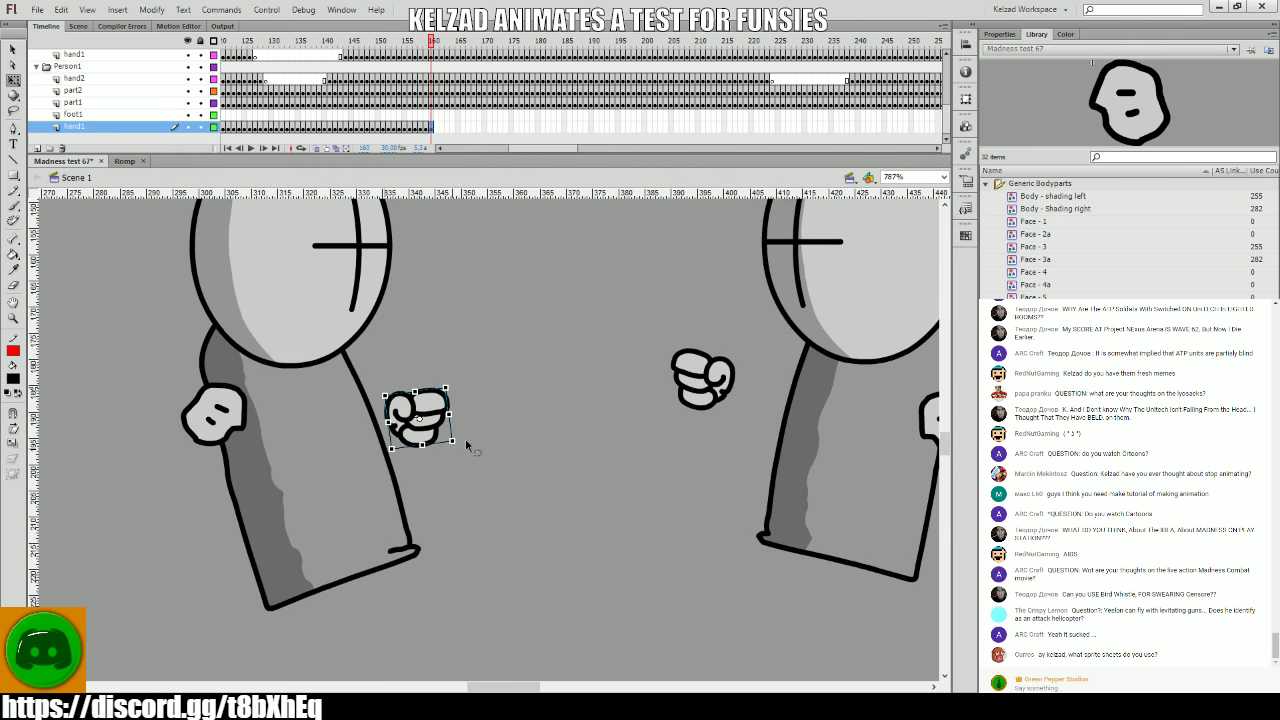
- Key Person1's hand1 fist at frames 161 to 164, shifting it forward with the torso and comparing adjacent frames
key(period)
key(period)
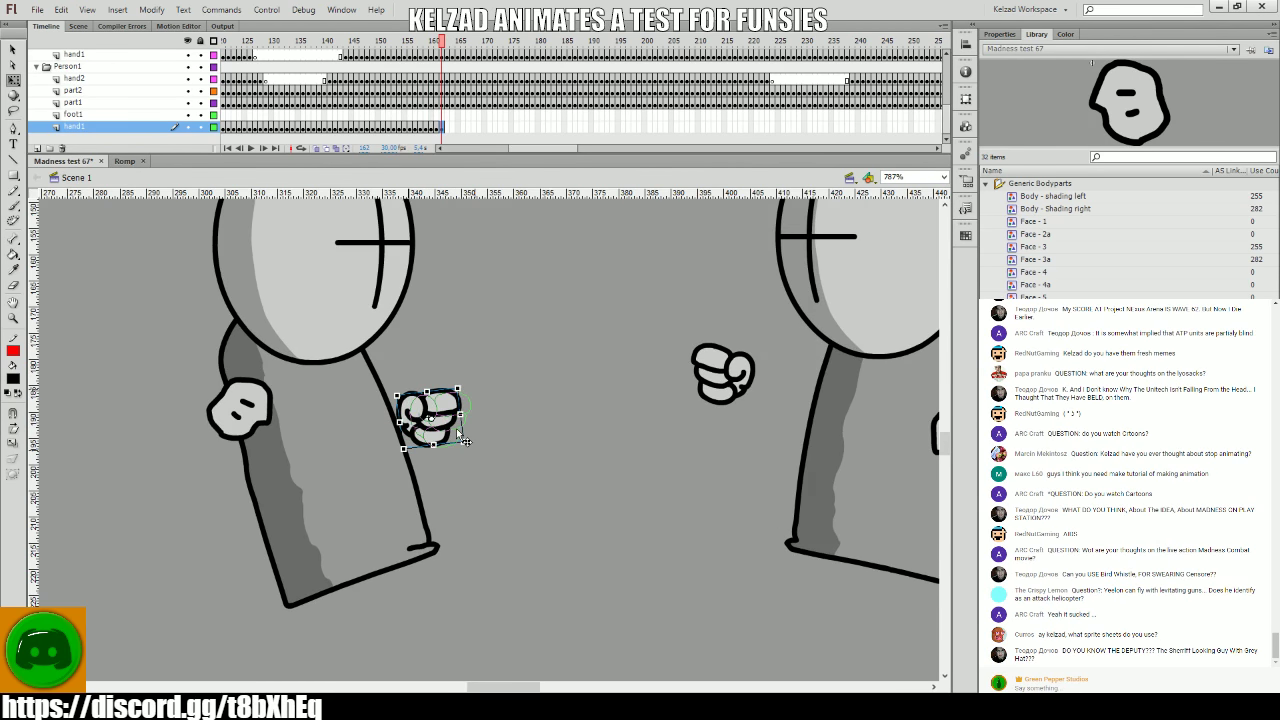
drag(434, 426, 494, 438)
key(period)
key(period)
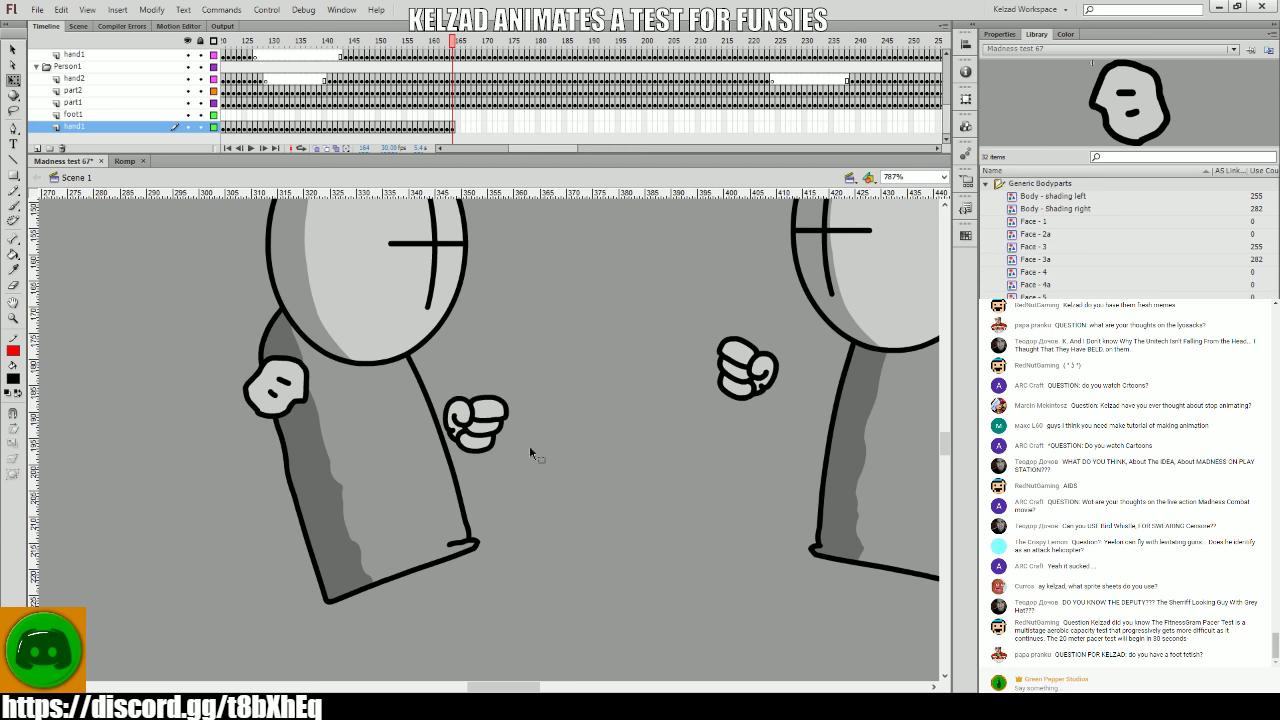
click(490, 421)
key(comma)
key(period)
key(comma)
key(comma)
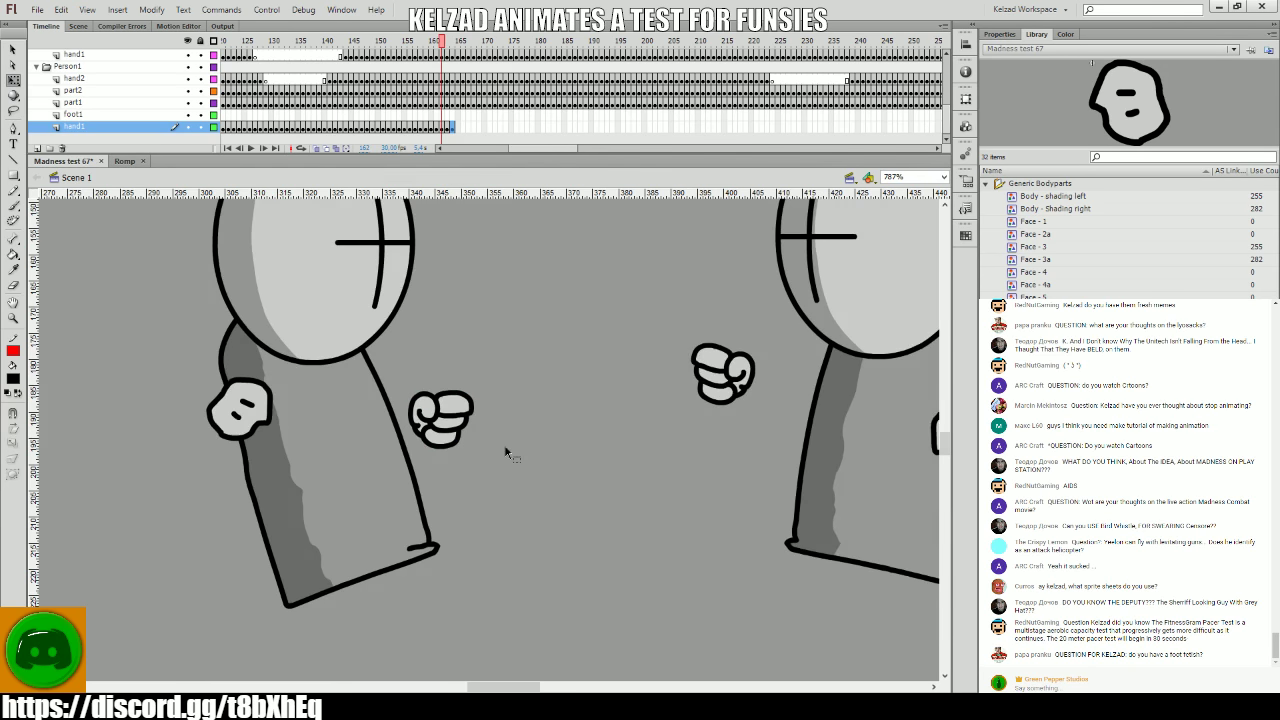
key(period)
key(period)
click(486, 432)
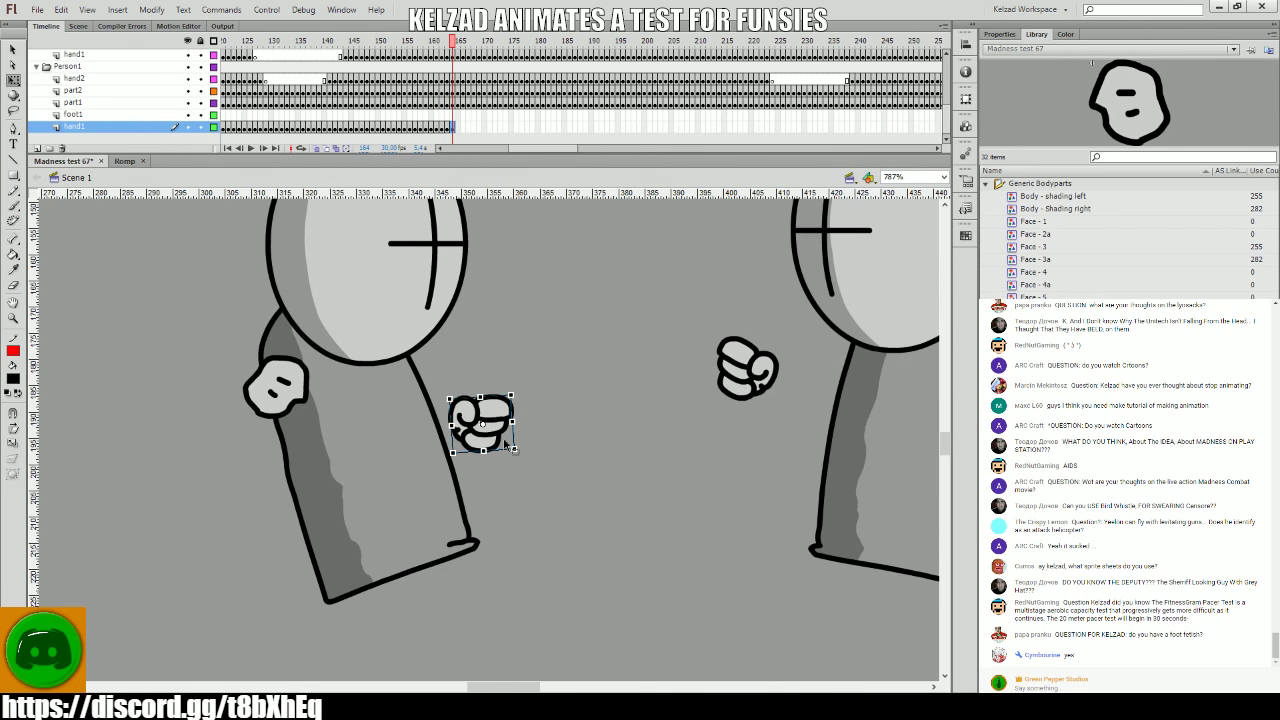
- Key Person1's hand1 fist at frames 165 to 168, keeping it just ahead of the moving torso
key(period)
key(Right)
key(Right)
key(Right)
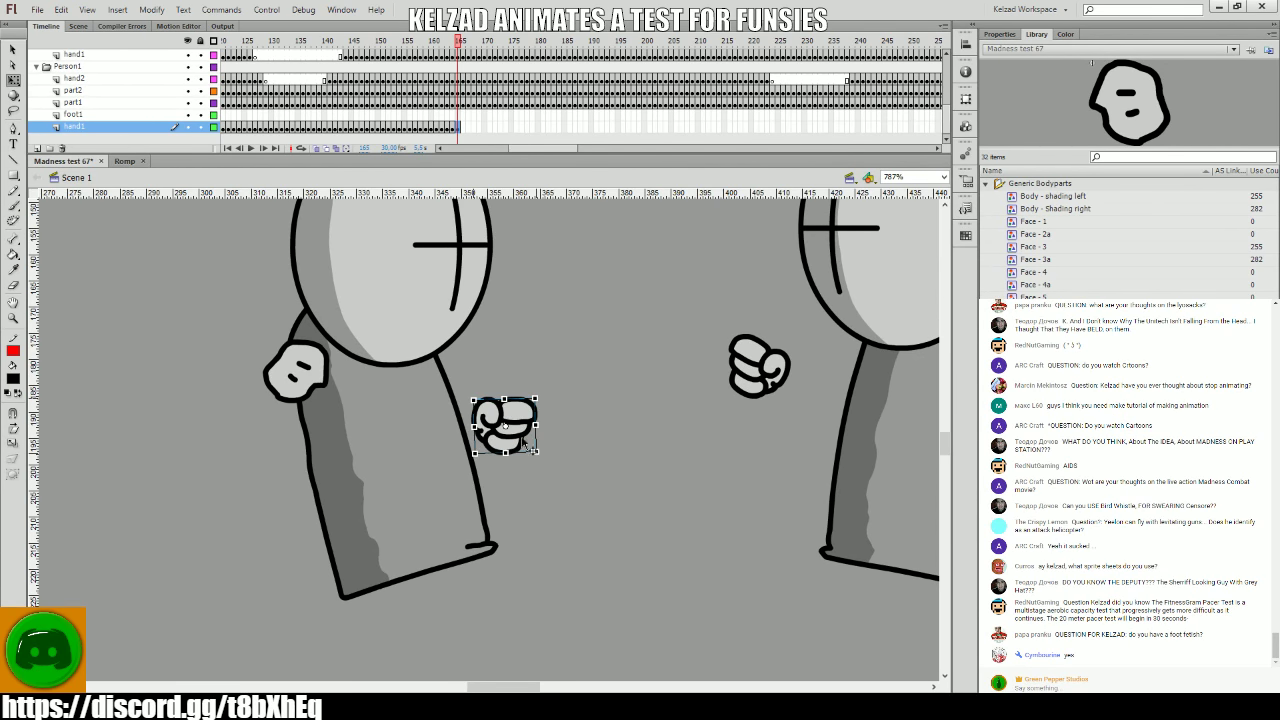
key(period)
key(period)
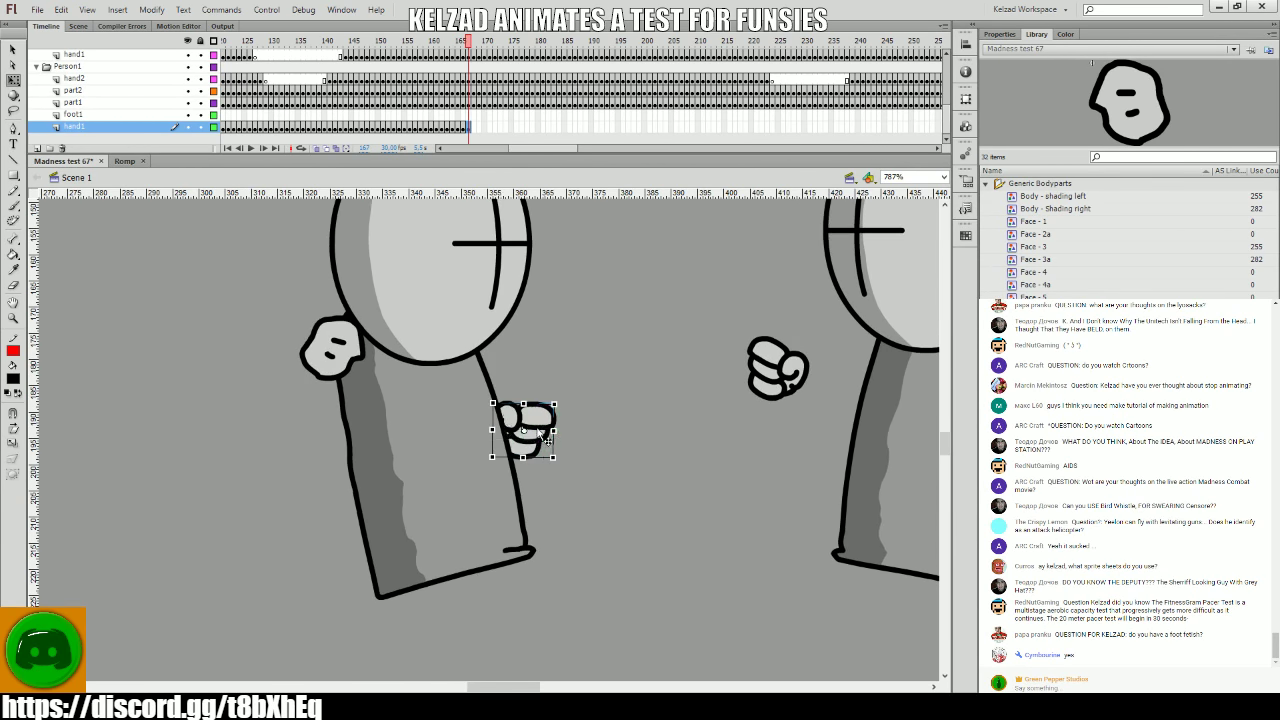
key(period)
drag(568, 441, 690, 445)
- Continue the fist keyframes on Person1's hand1 layer through frames 169 to 175
key(period)
key(period)
key(period)
key(period)
key(period)
key(period)
key(period)
- Play back the new hand1 motion and compare the poses around frames 171 to 173
key(Return)
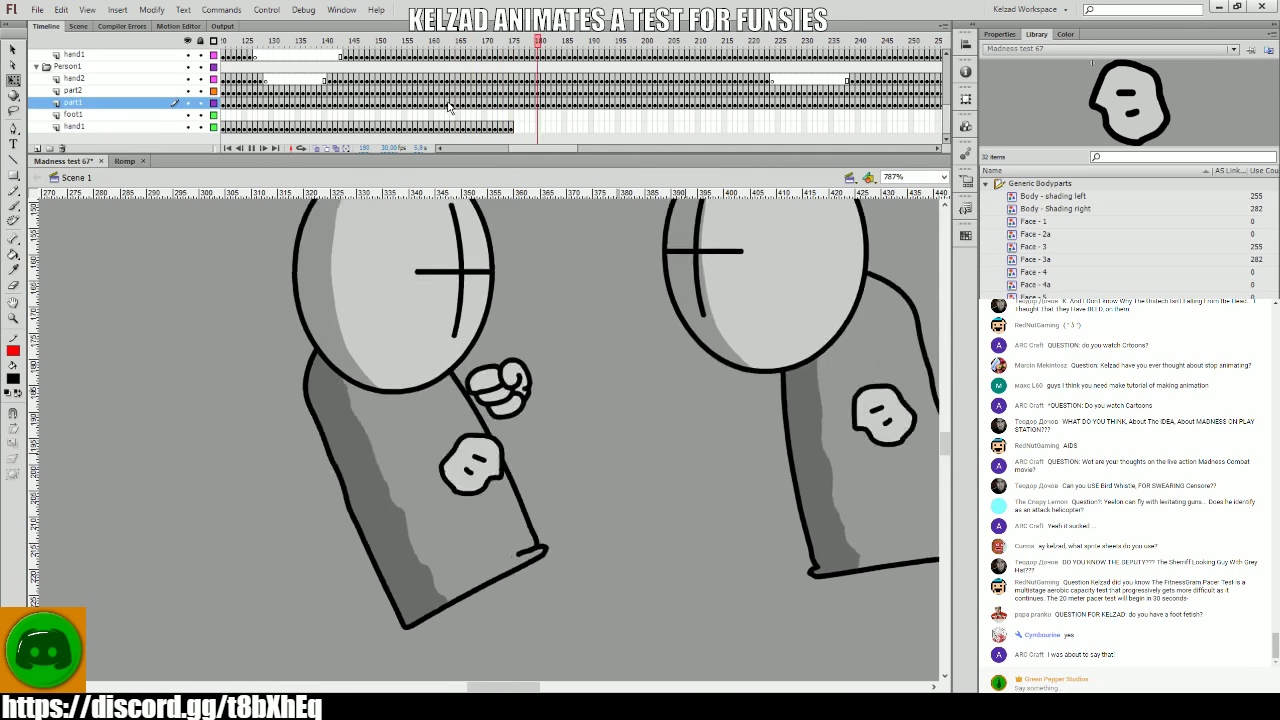
click(432, 104)
drag(414, 90, 508, 91)
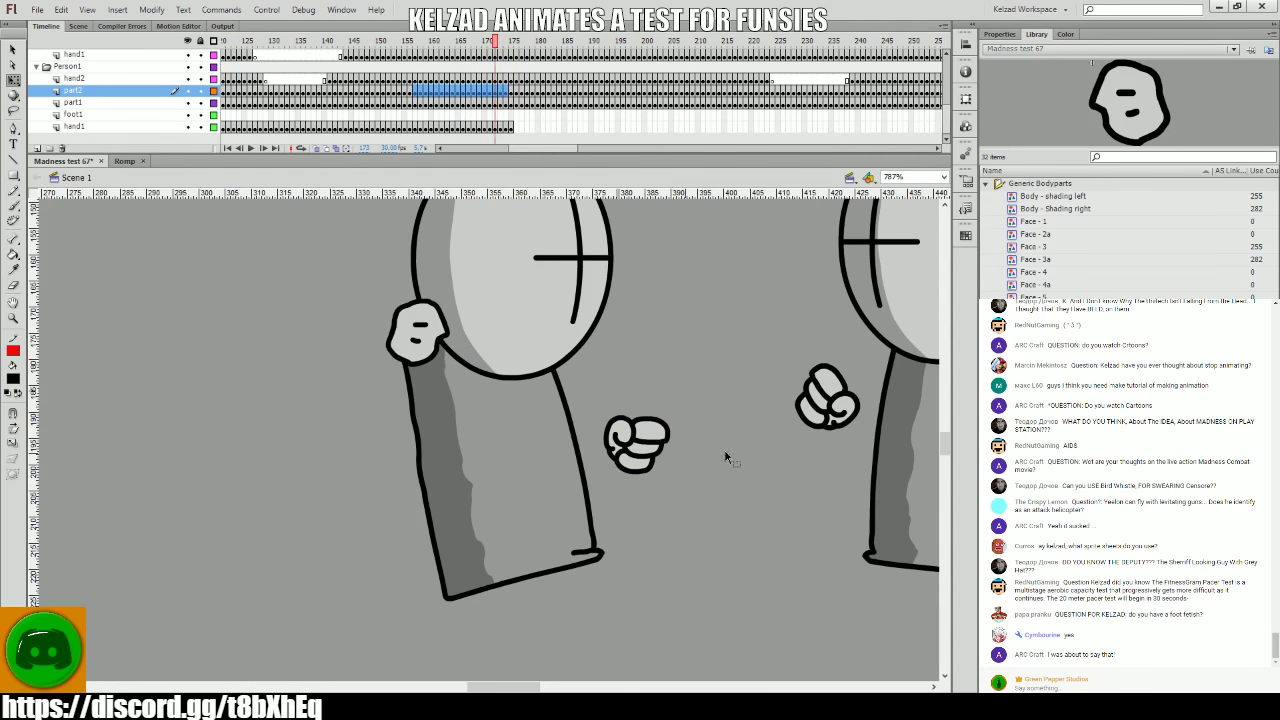
key(period)
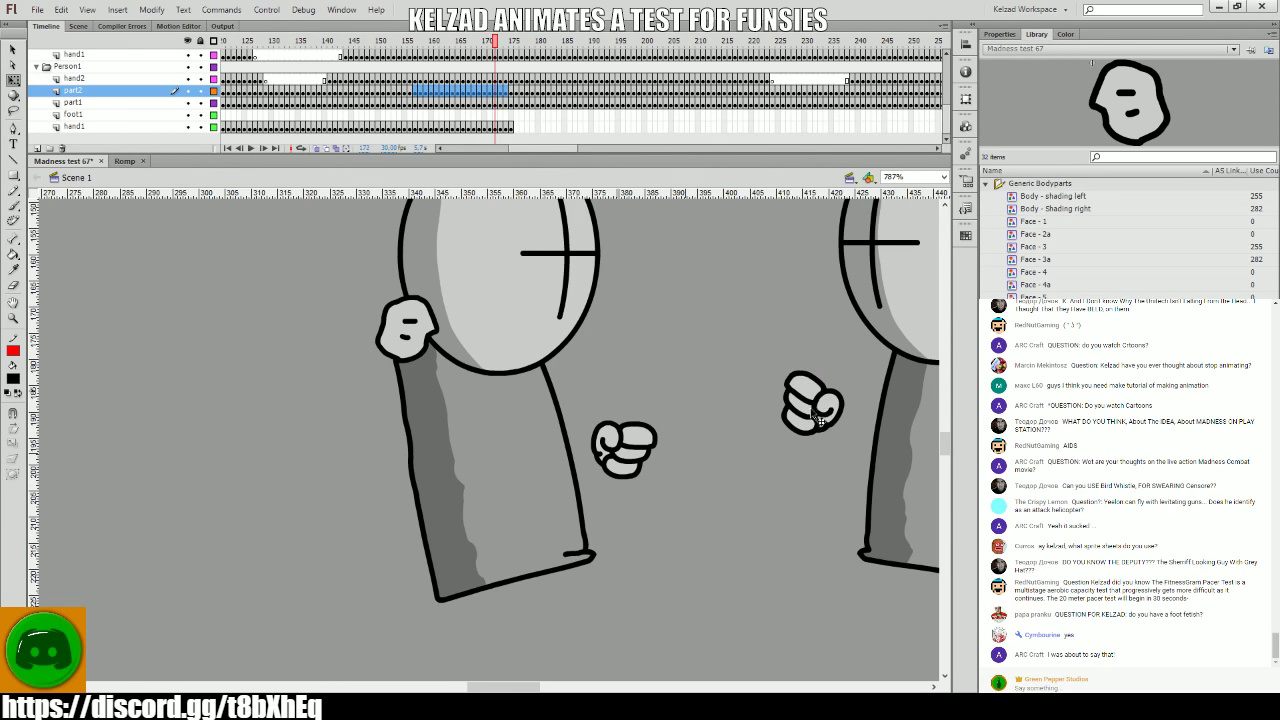
key(comma)
- Adjust Person2's hand1 fist at frames 171 and 172, comparing it with the following frames
click(818, 410)
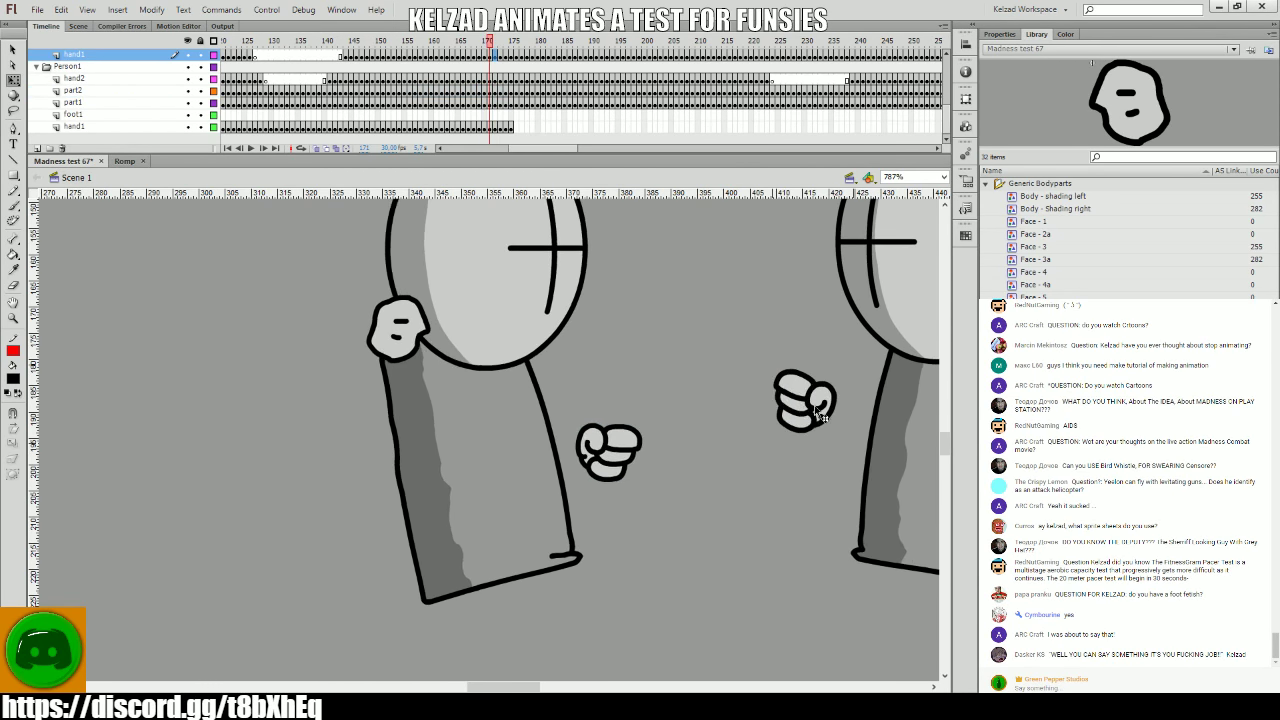
mouse_move(818, 410)
mouse_down()
mouse_move(814, 432)
mouse_move(801, 428)
mouse_up()
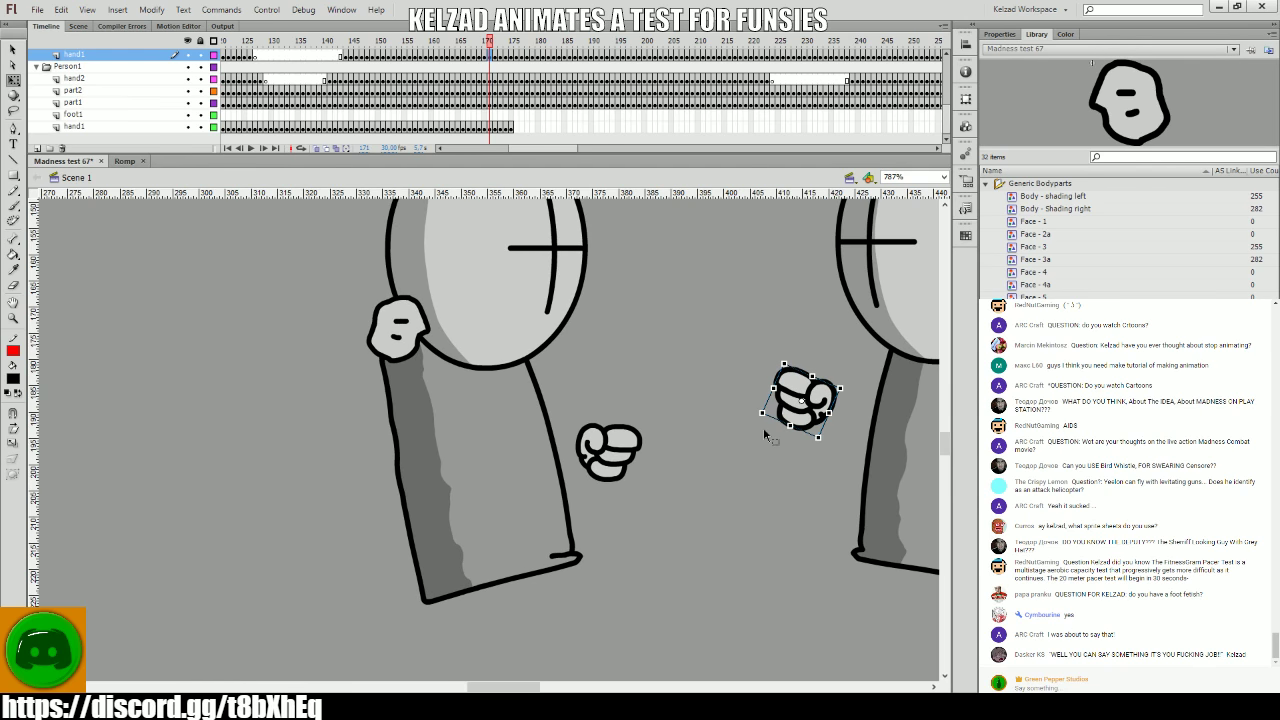
key(period)
key(period)
key(period)
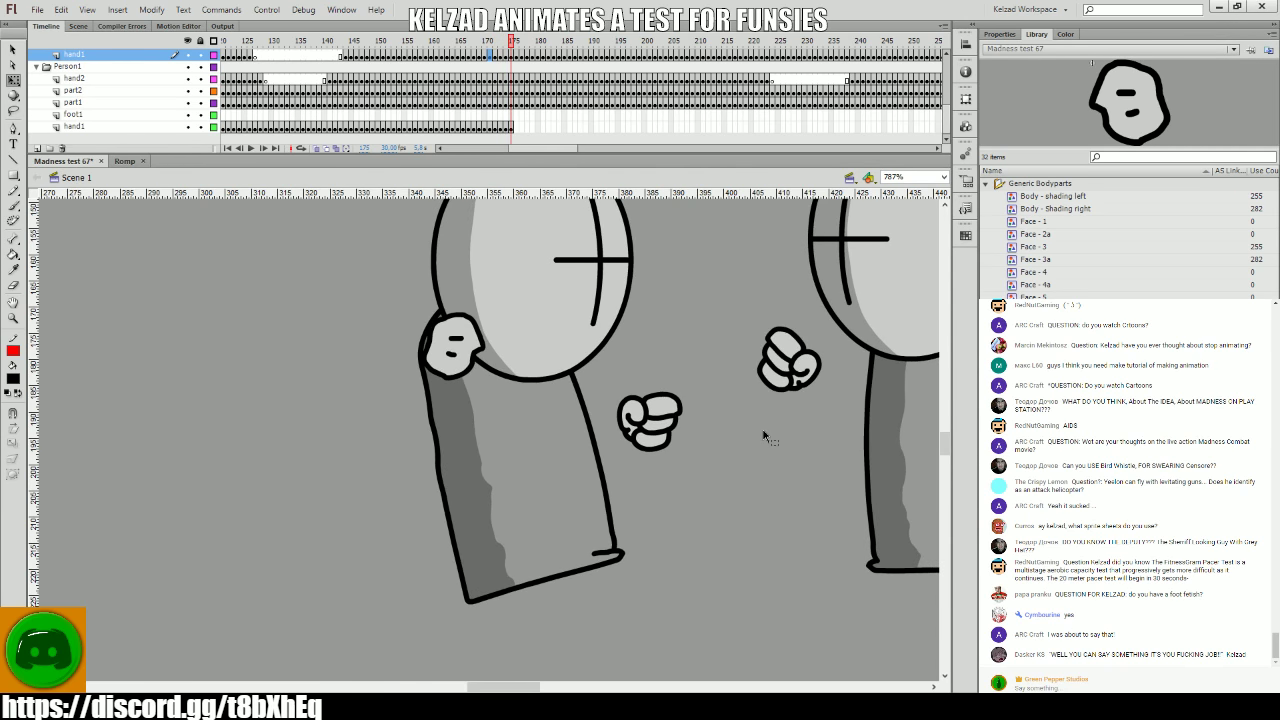
key(comma)
key(comma)
key(period)
key(period)
key(comma)
key(comma)
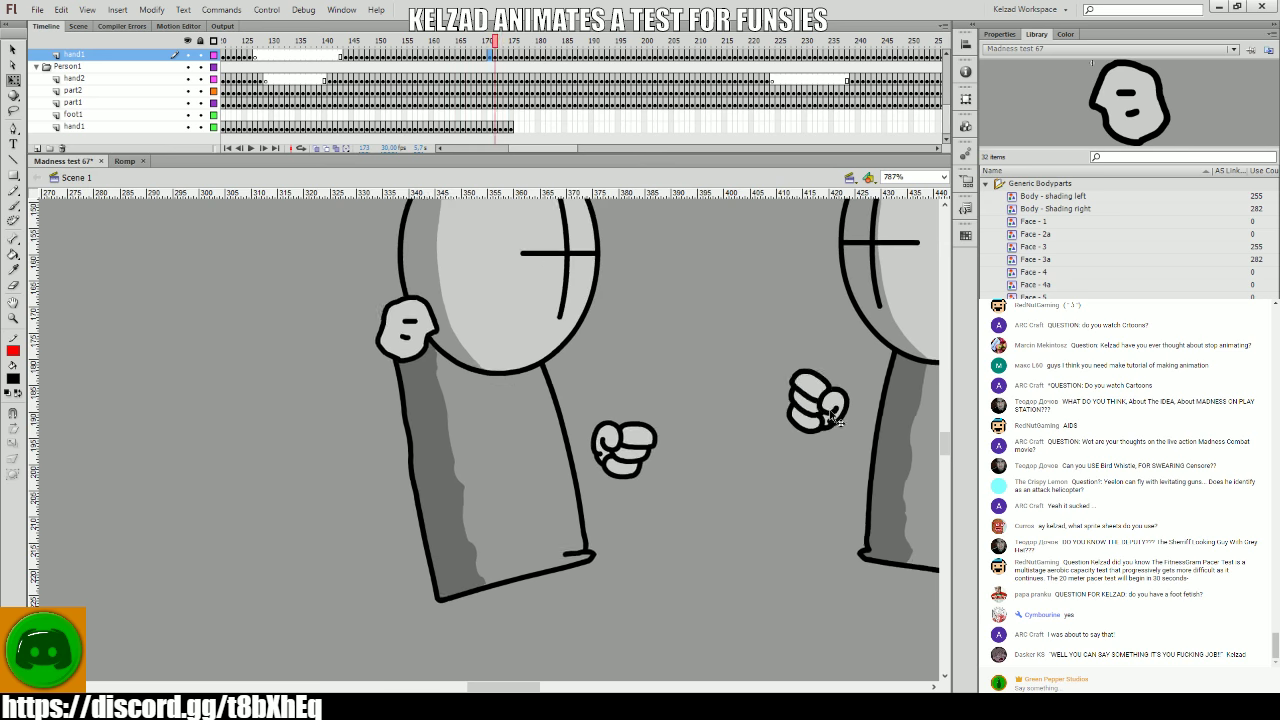
key(period)
- Check and fine-tune Person2's hand1 fist at frames 173 and 174, stepping through the neighbouring frames
click(825, 405)
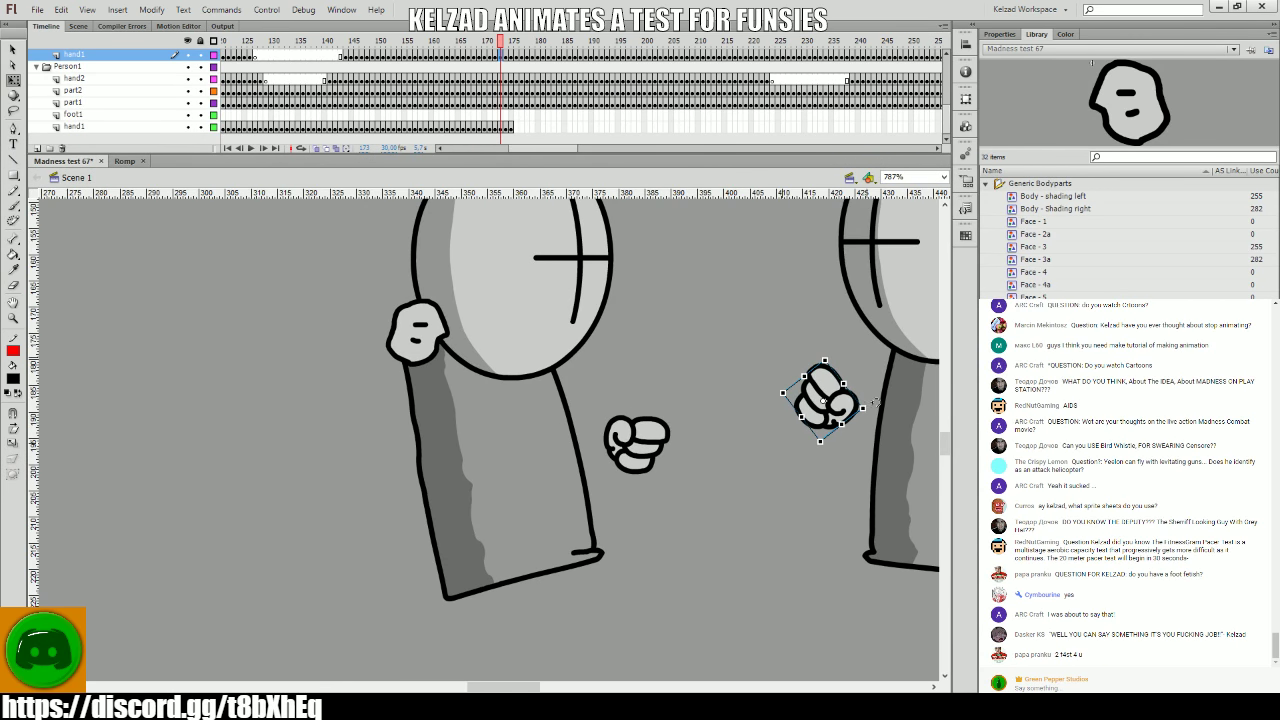
key(period)
key(period)
key(period)
key(comma)
key(period)
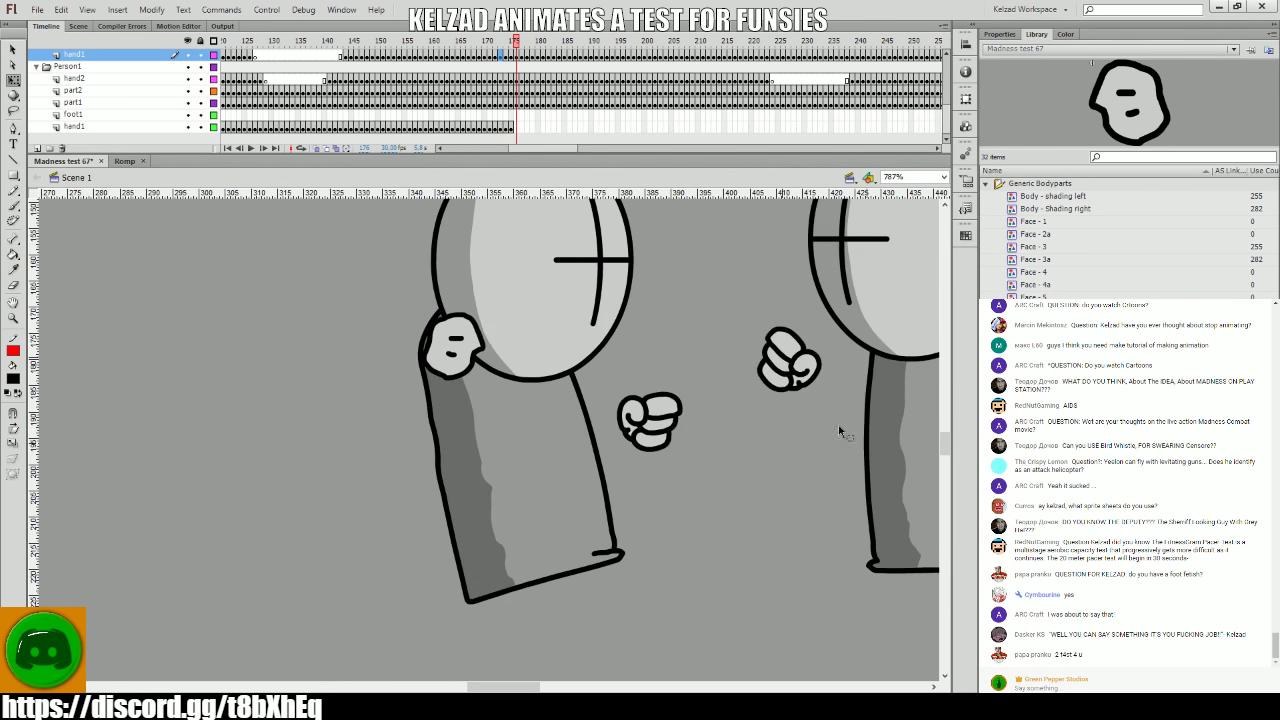
key(comma)
key(comma)
click(820, 390)
key(period)
key(period)
key(period)
key(comma)
key(comma)
key(comma)
key(comma)
key(comma)
key(comma)
key(comma)
key(comma)
key(comma)
key(comma)
key(comma)
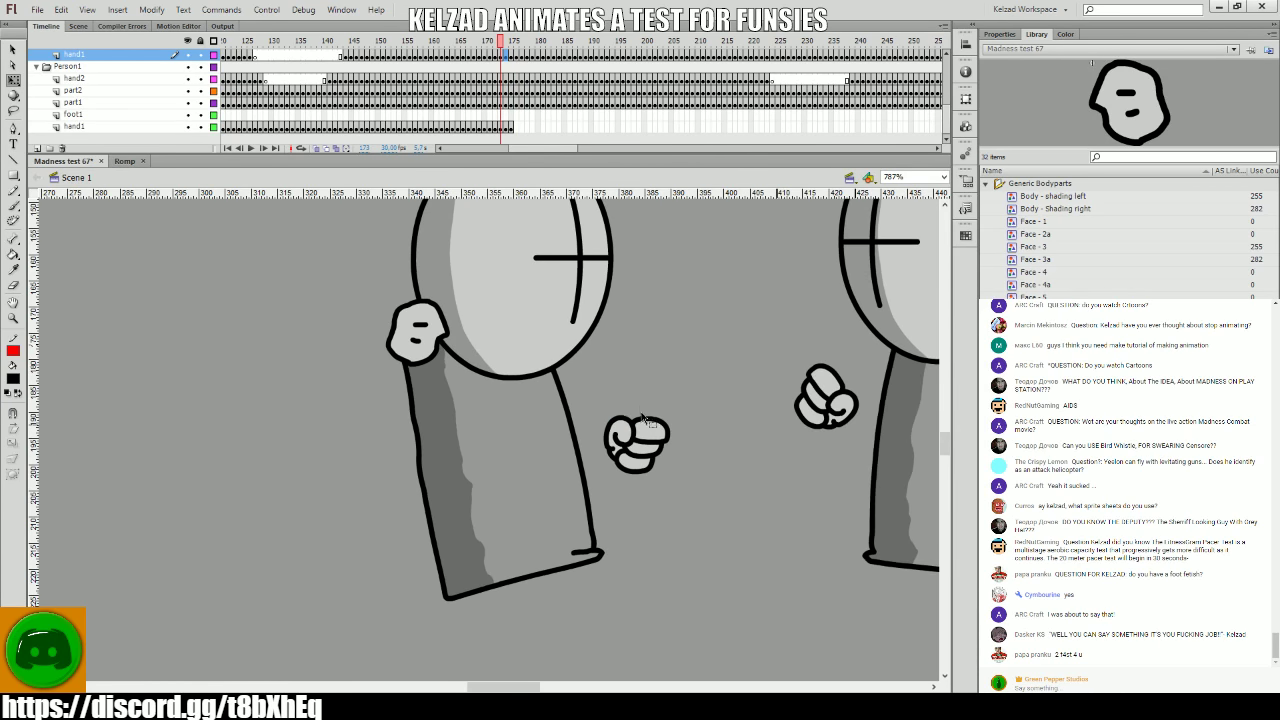
- Clear Person1's hand1 keyframes after frame 169 and delete the fist at frame 169
click(546, 432)
drag(412, 104, 491, 104)
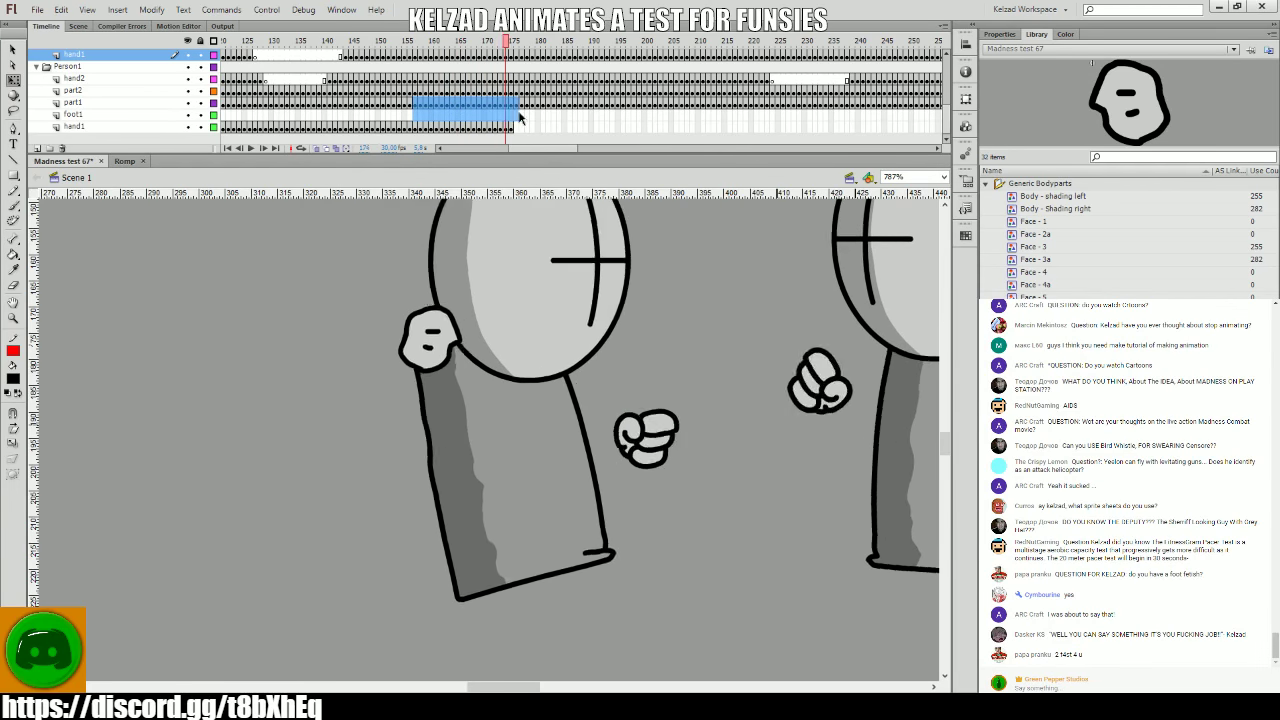
click(477, 127)
click(479, 128)
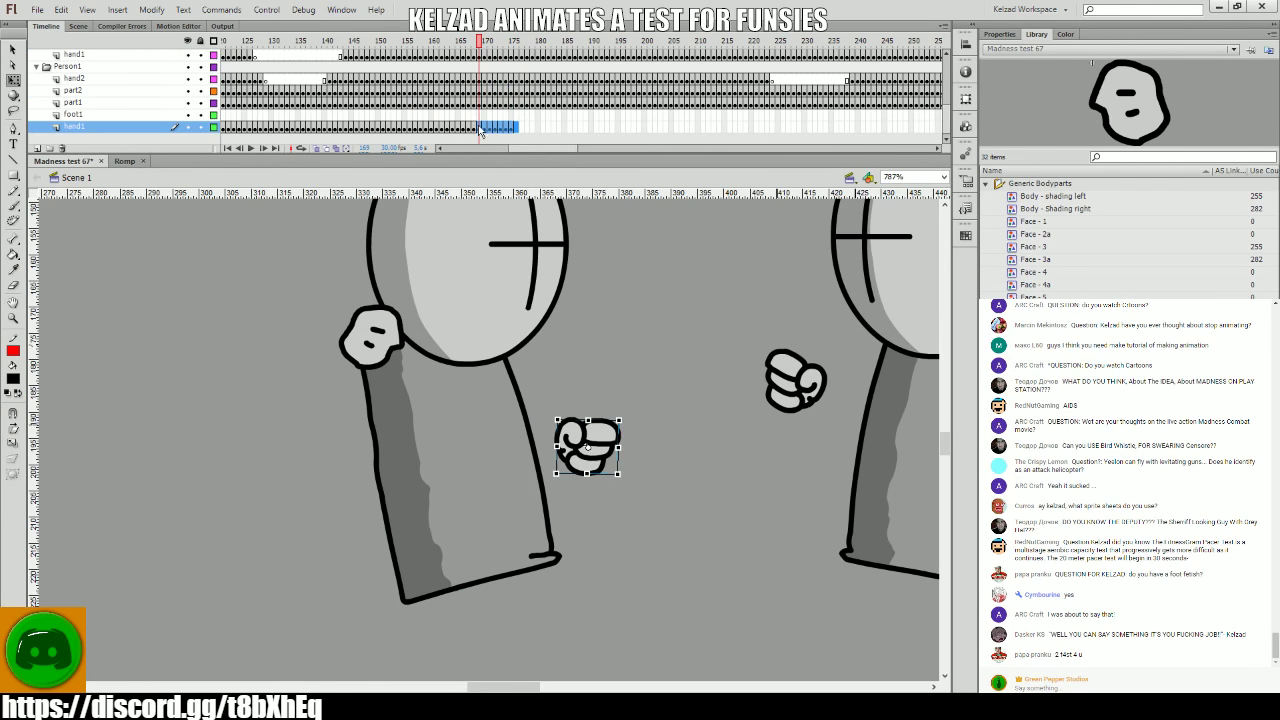
key(Delete)
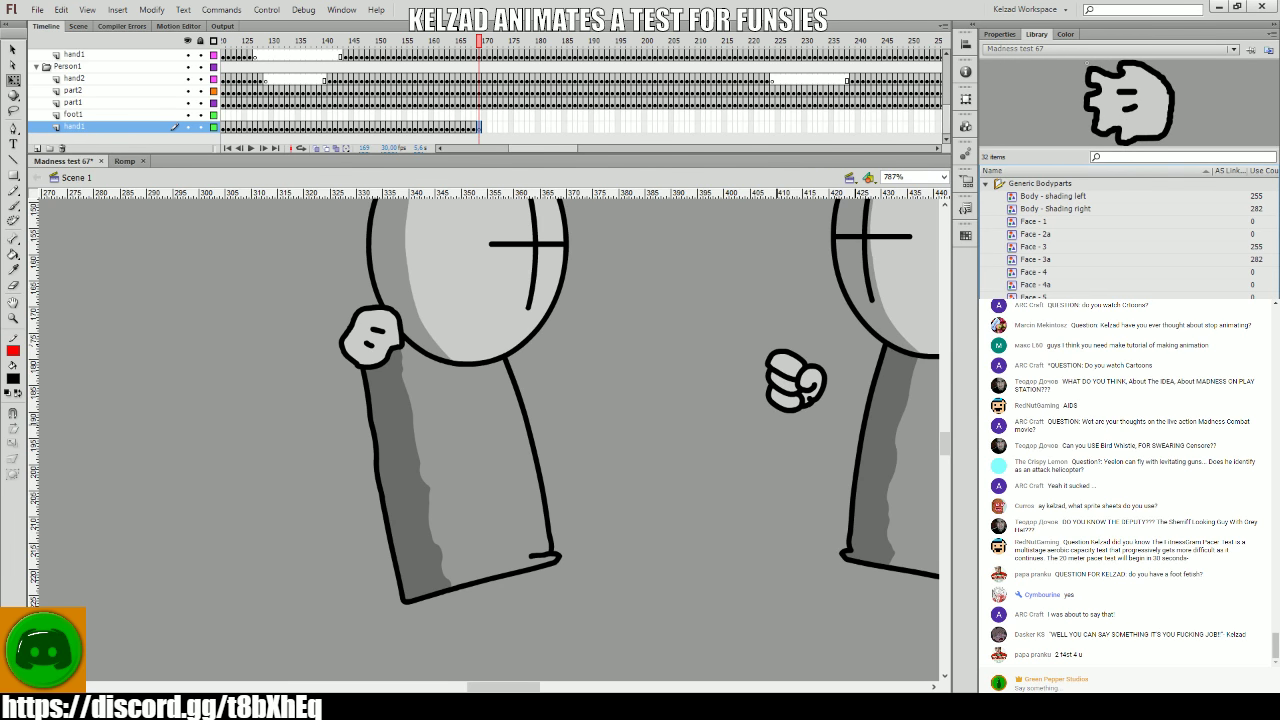
- Place the curled-finger hand symbol from the library on Person1's hand1 layer at frame 169 and orient it beside the torso
drag(741, 313, 568, 425)
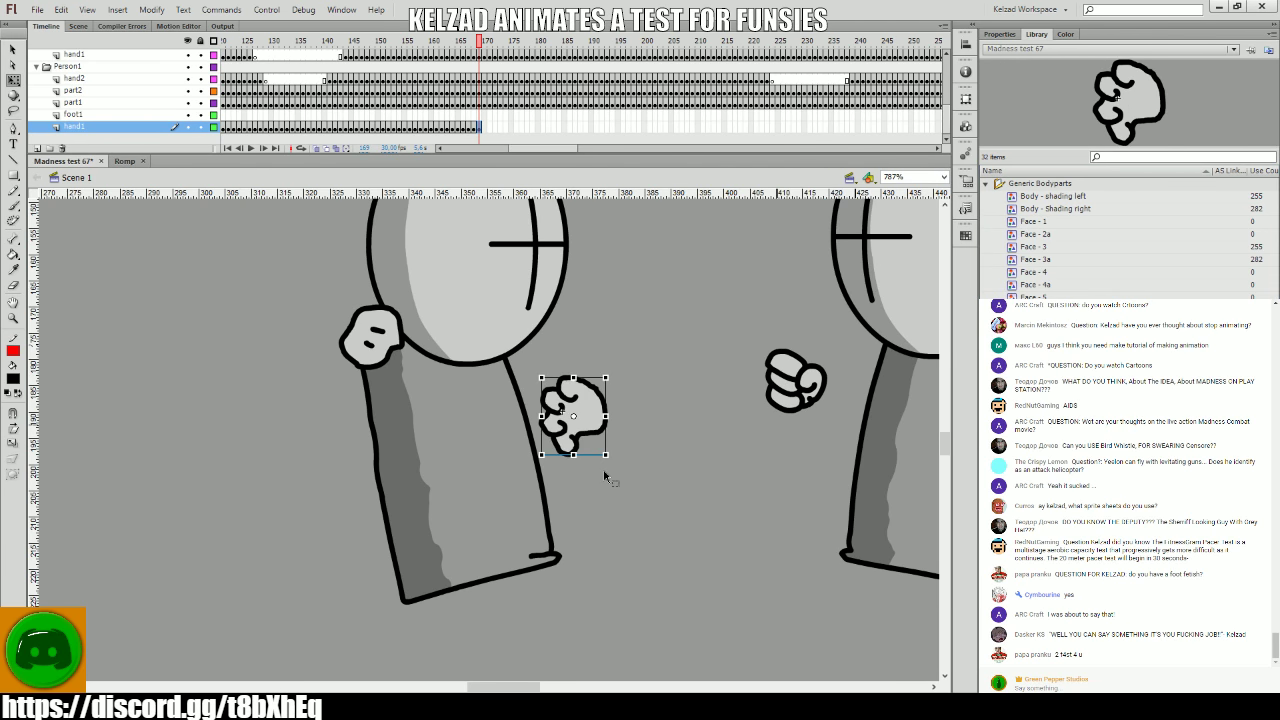
key(comma)
drag(607, 466, 700, 338)
key(period)
- Add hand1 keyframes for Person1 at frames 170 to 177, moving the hand to meet Person2's fist
key(F6)
key(F6)
key(F6)
key(F6)
key(F6)
key(F6)
key(F6)
key(F6)
drag(689, 395, 622, 388)
- At frame 177, replace Person1's hand with the open palm symbol on Person2's overhand1 layer, rotated over the fist
scroll(540, 127, down, 2)
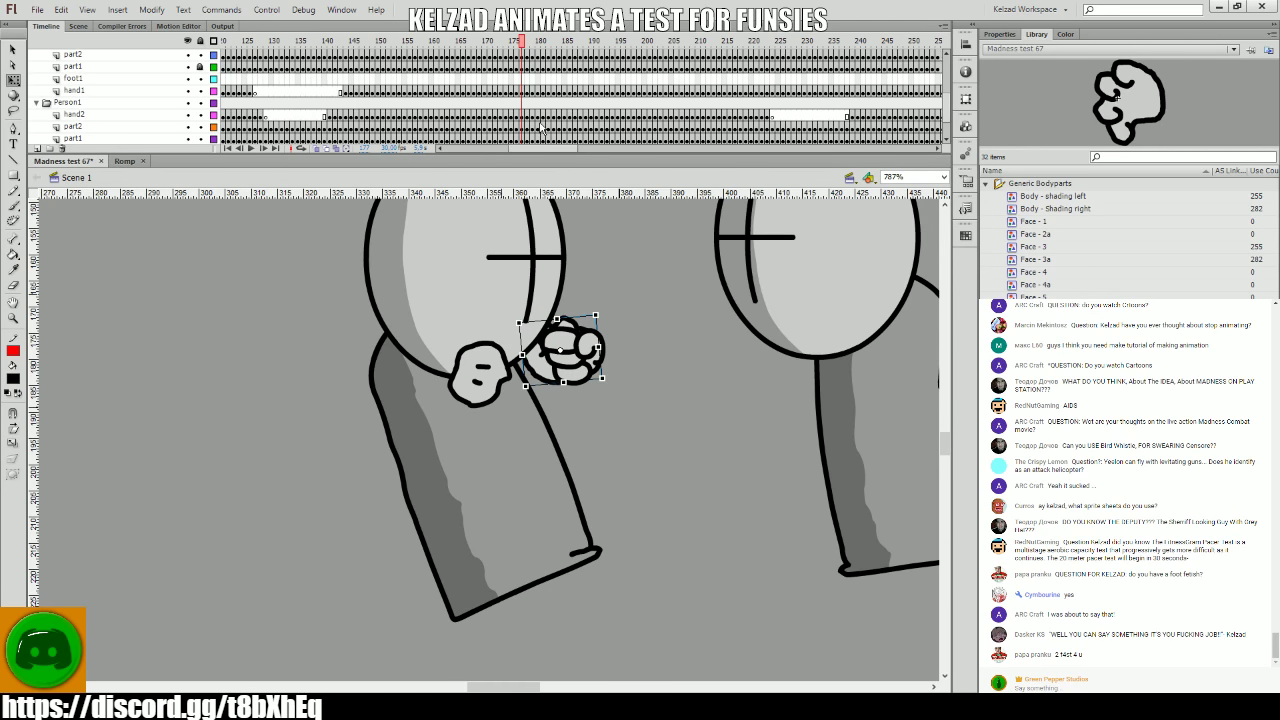
scroll(540, 127, up, 3)
scroll(538, 127, down, 7)
scroll(549, 130, up, 10)
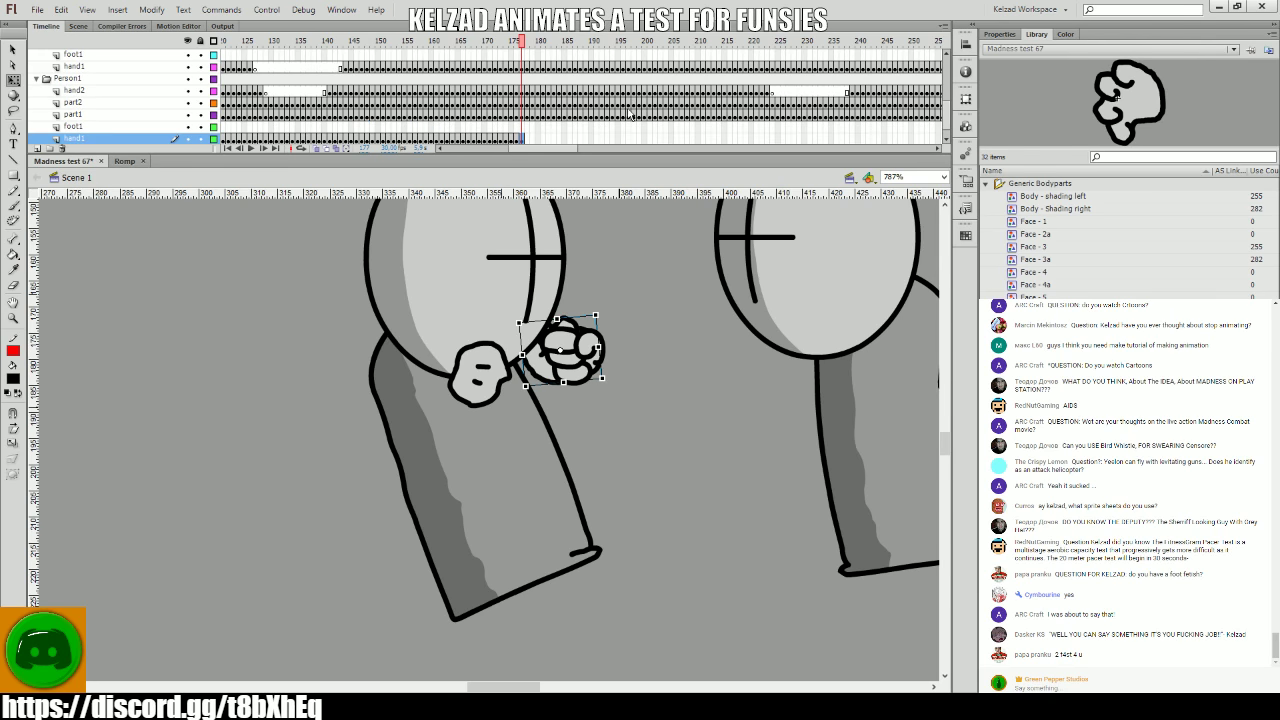
scroll(548, 136, down, 2)
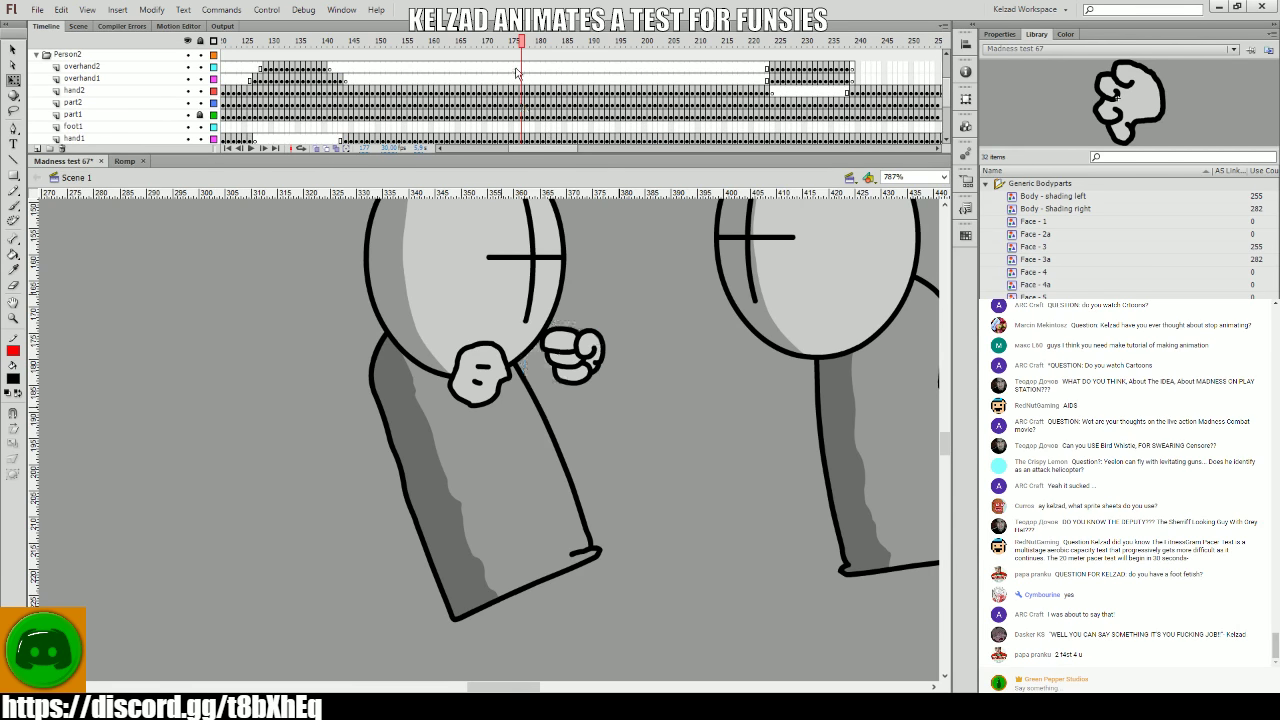
click(522, 80)
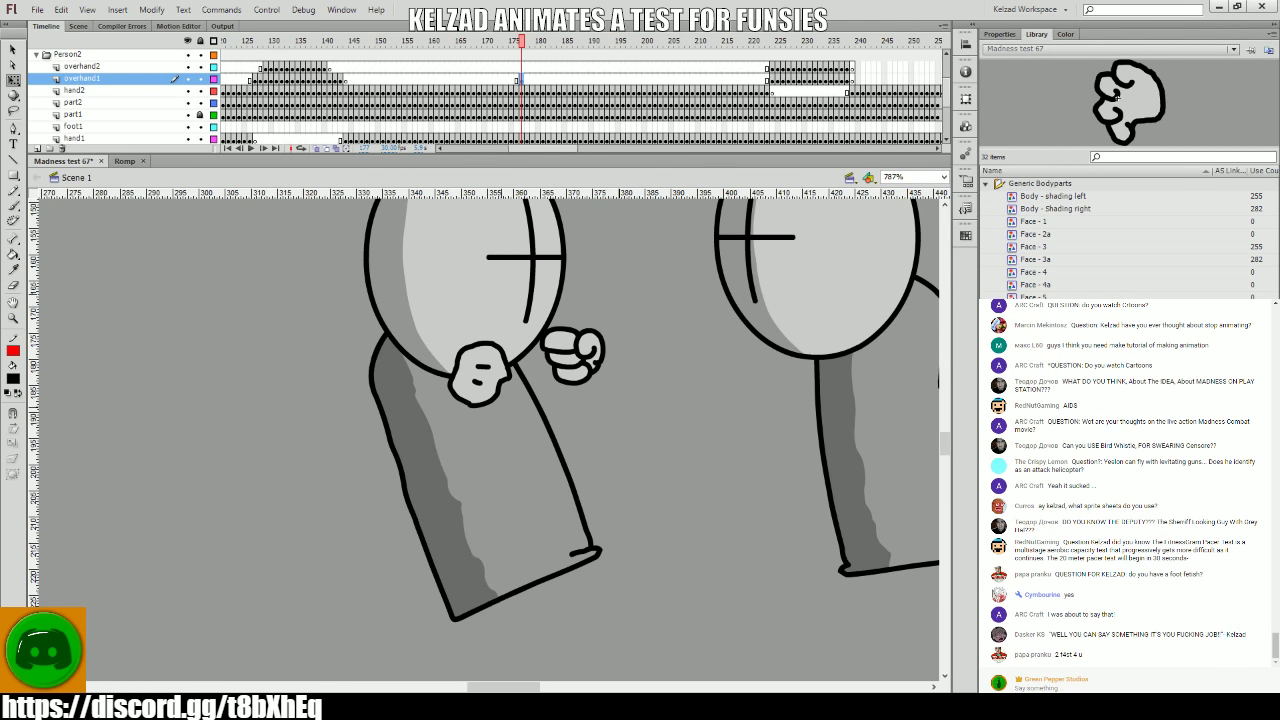
drag(1128, 100, 598, 412)
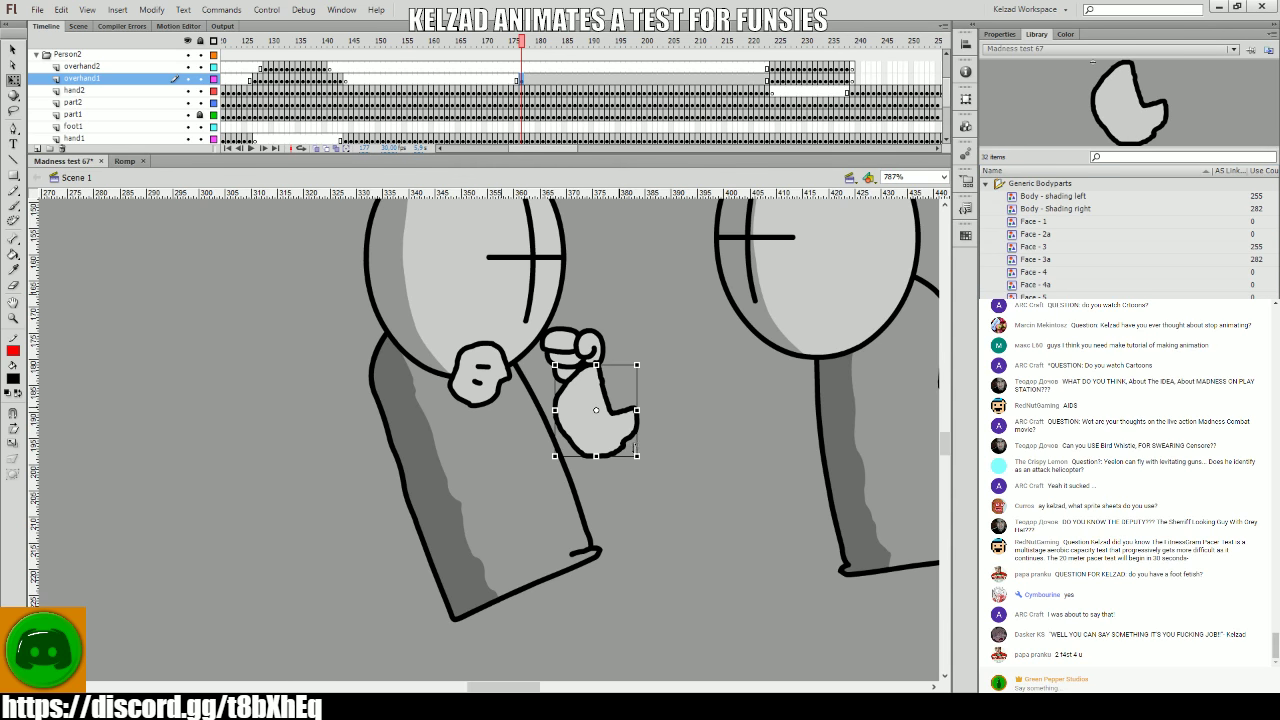
drag(642, 448, 620, 413)
drag(577, 348, 560, 300)
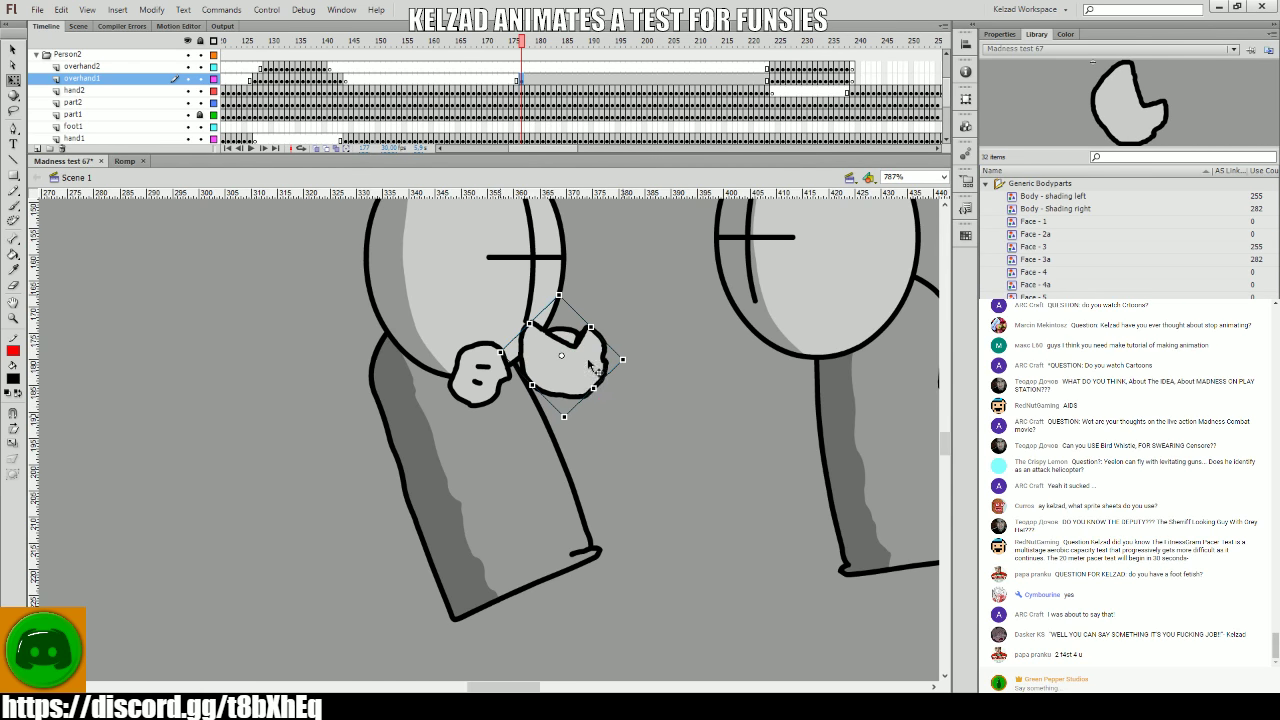
- At frame 177, rotate the open palm and place it against Person2's fist in front of Person1's torso
key(period)
key(comma)
drag(598, 385, 660, 404)
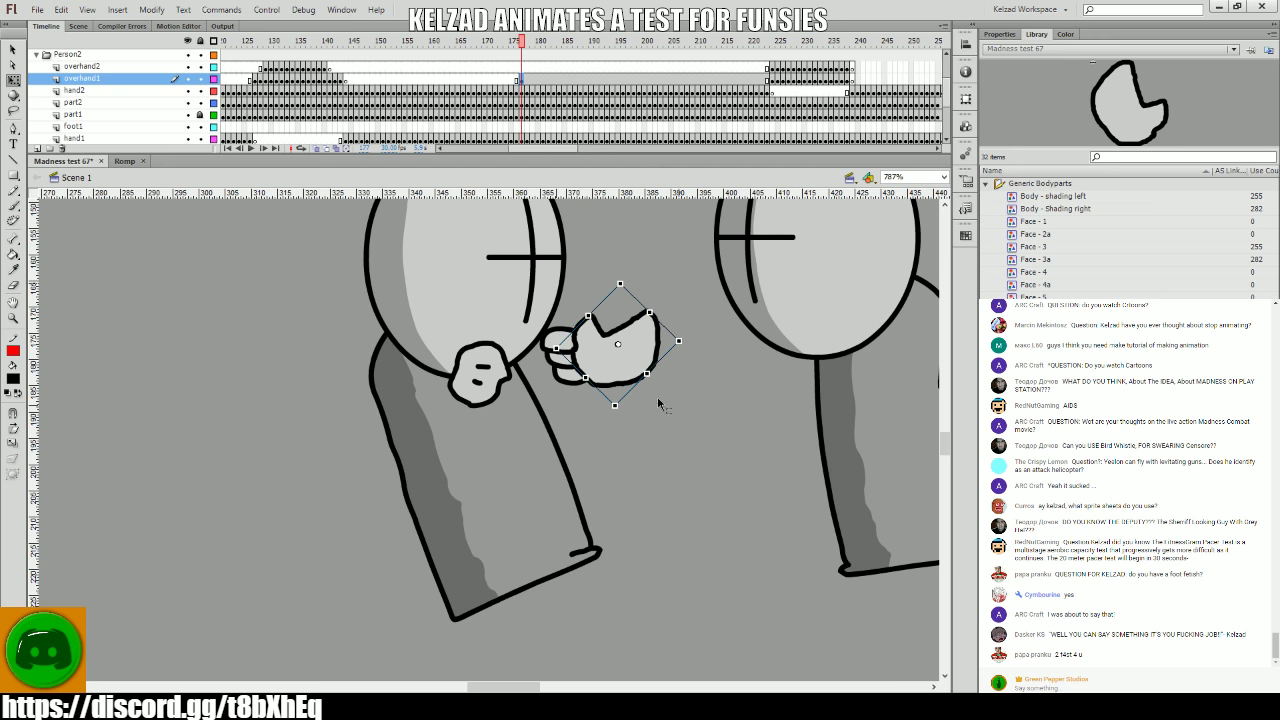
drag(700, 358, 632, 385)
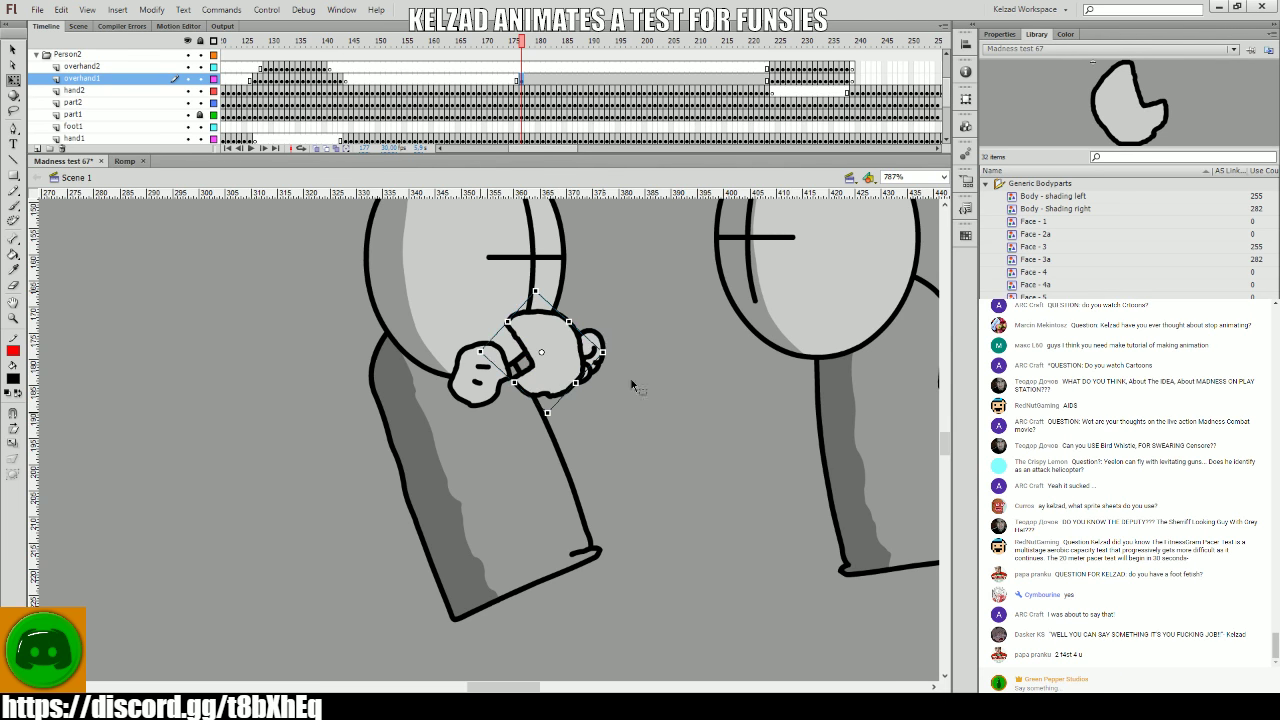
- Move Person2's fist frames 177 to 182 from the hand1 layer to overhand2, above the open palm
drag(520, 136, 550, 135)
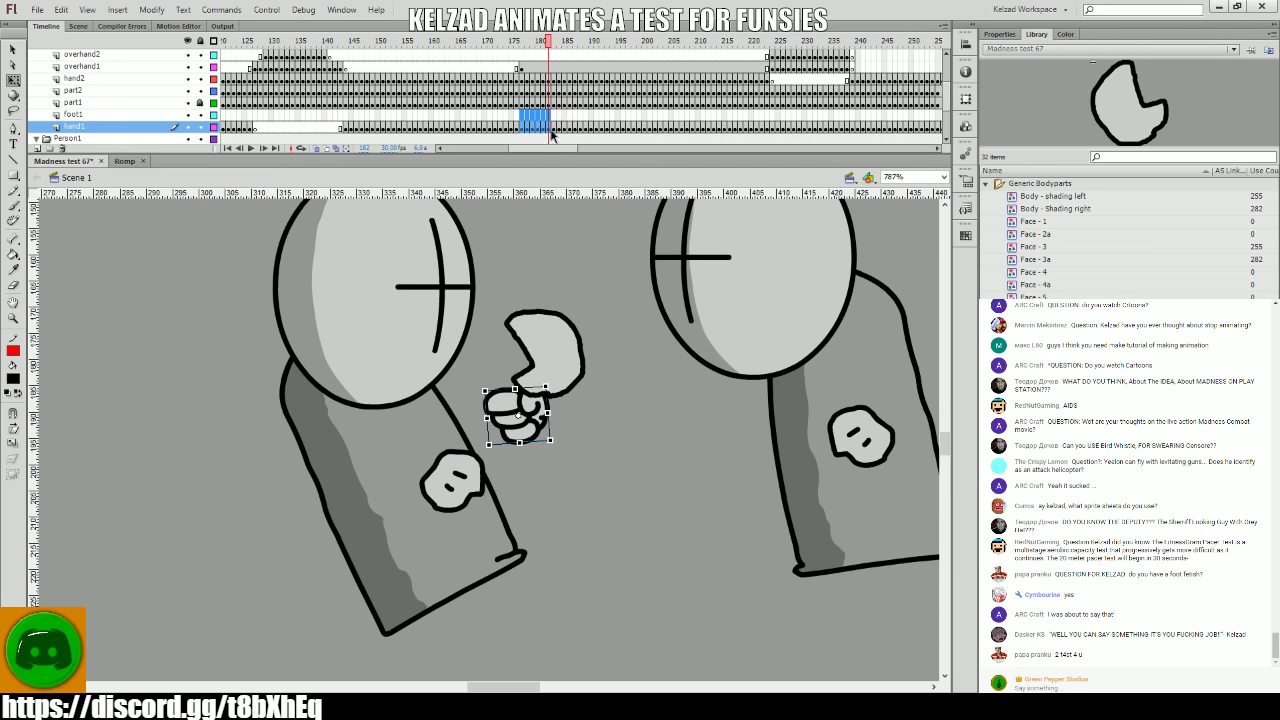
click(529, 131)
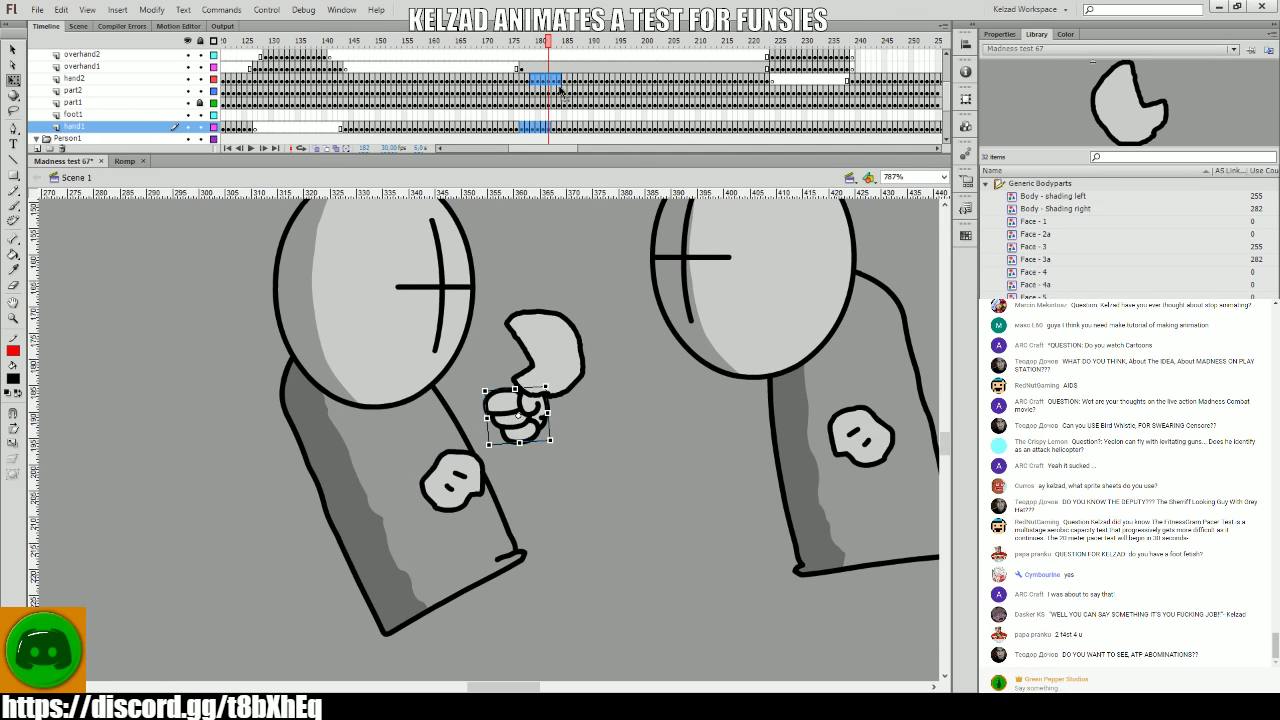
drag(520, 67, 550, 56)
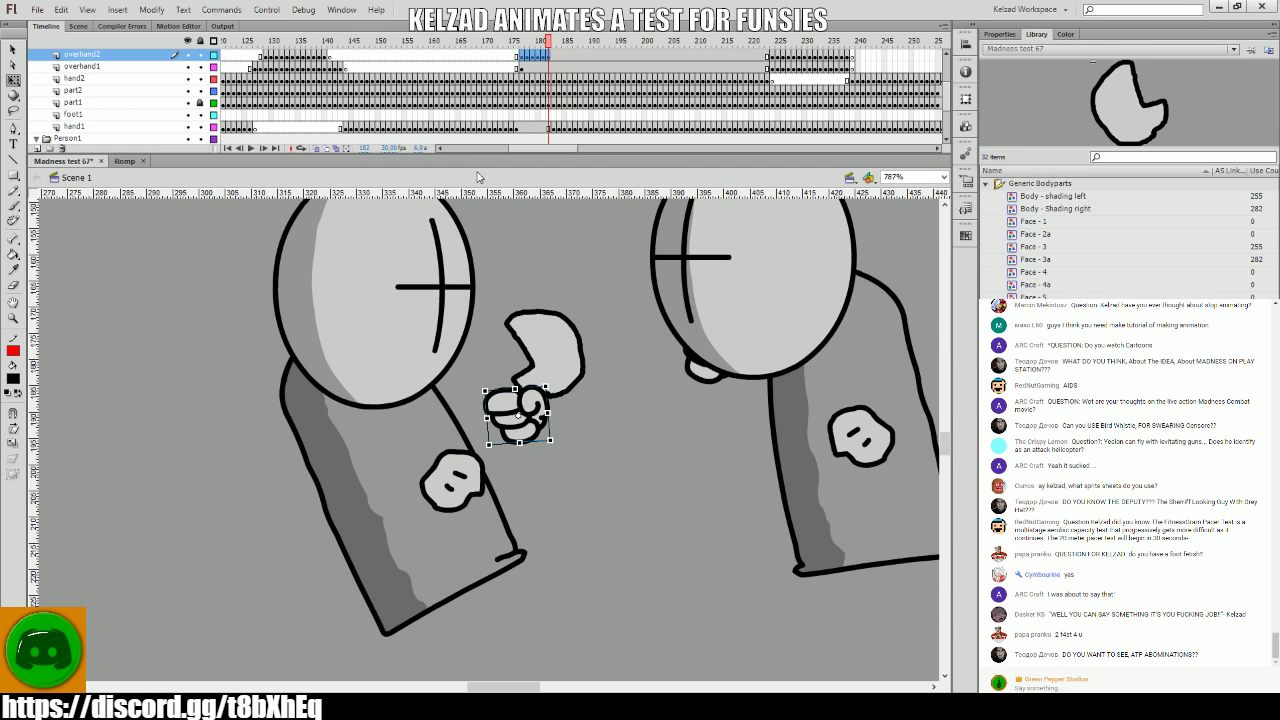
click(520, 129)
click(521, 67)
- Add overhand1 keyframes at frames 178 to 180, moving and rotating the open palm to follow Person2's fist
drag(617, 403, 590, 455)
key(period)
key(period)
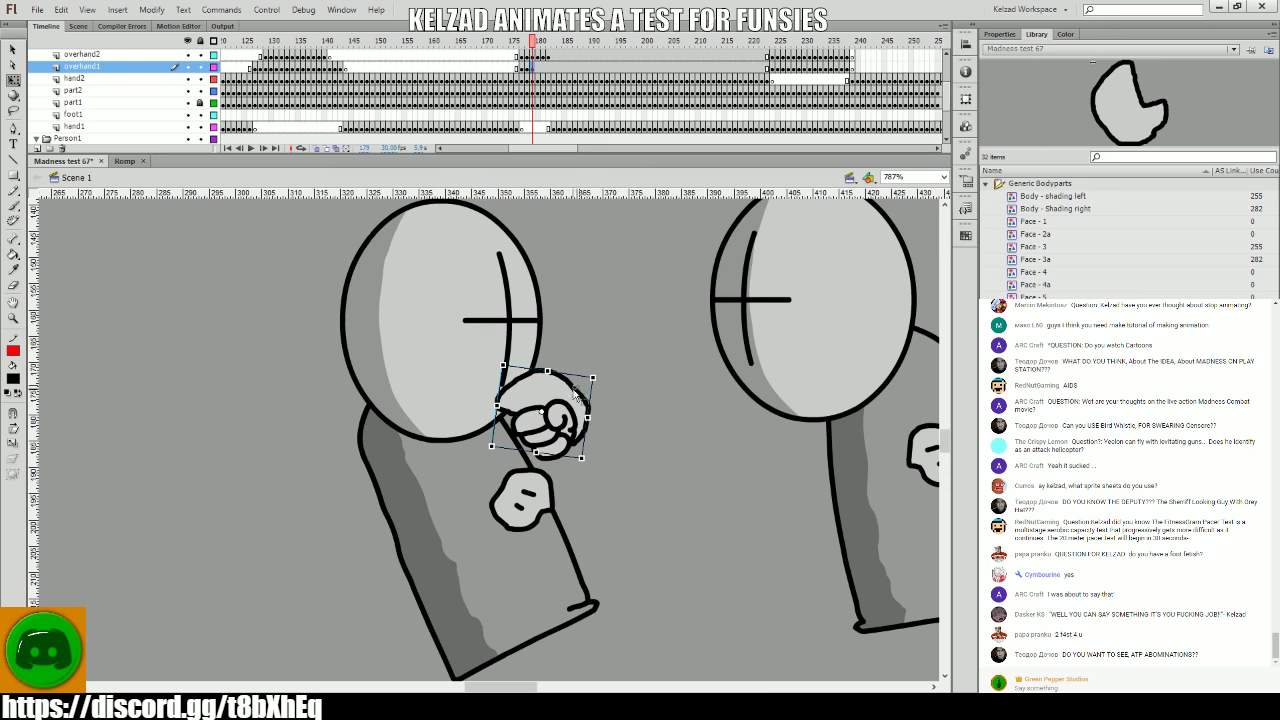
mouse_move(578, 392)
mouse_down()
mouse_move(550, 414)
mouse_move(560, 422)
mouse_up()
key(period)
key(period)
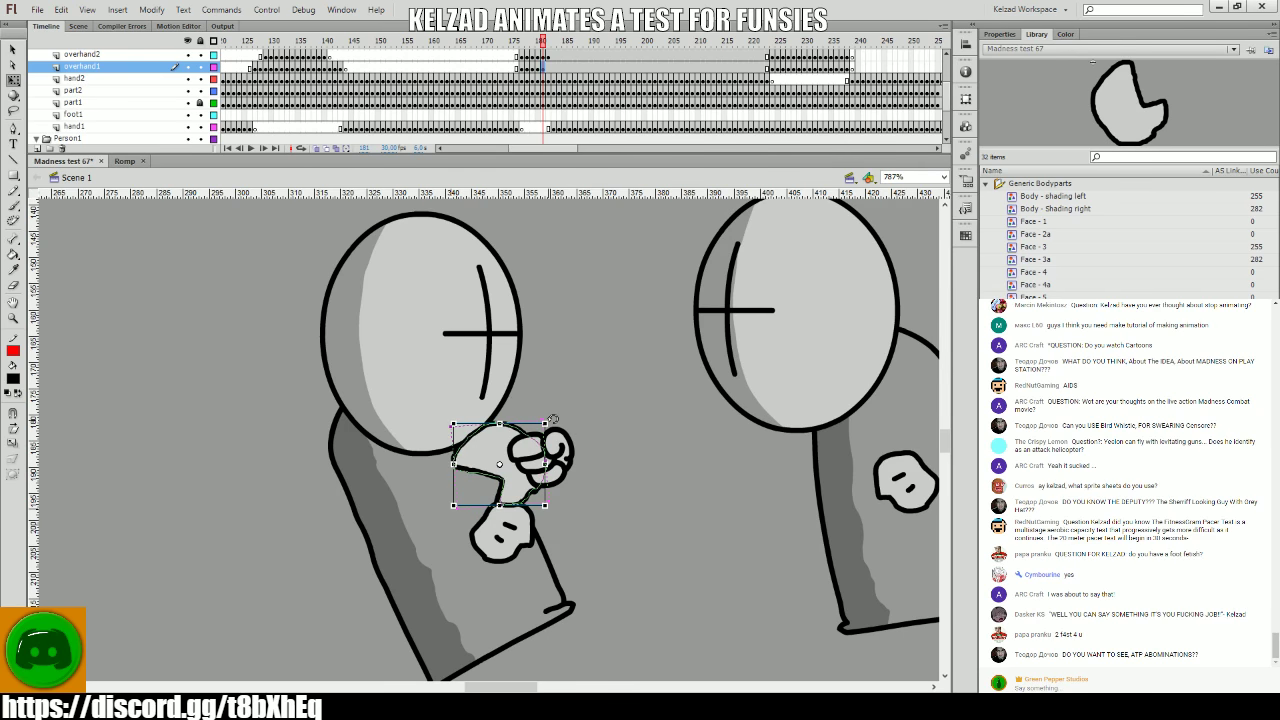
- Key the open palm on overhand1 at frames 181 and 182, rotated behind the fist as it pulls away
key(comma)
key(comma)
key(period)
key(period)
click(490, 462)
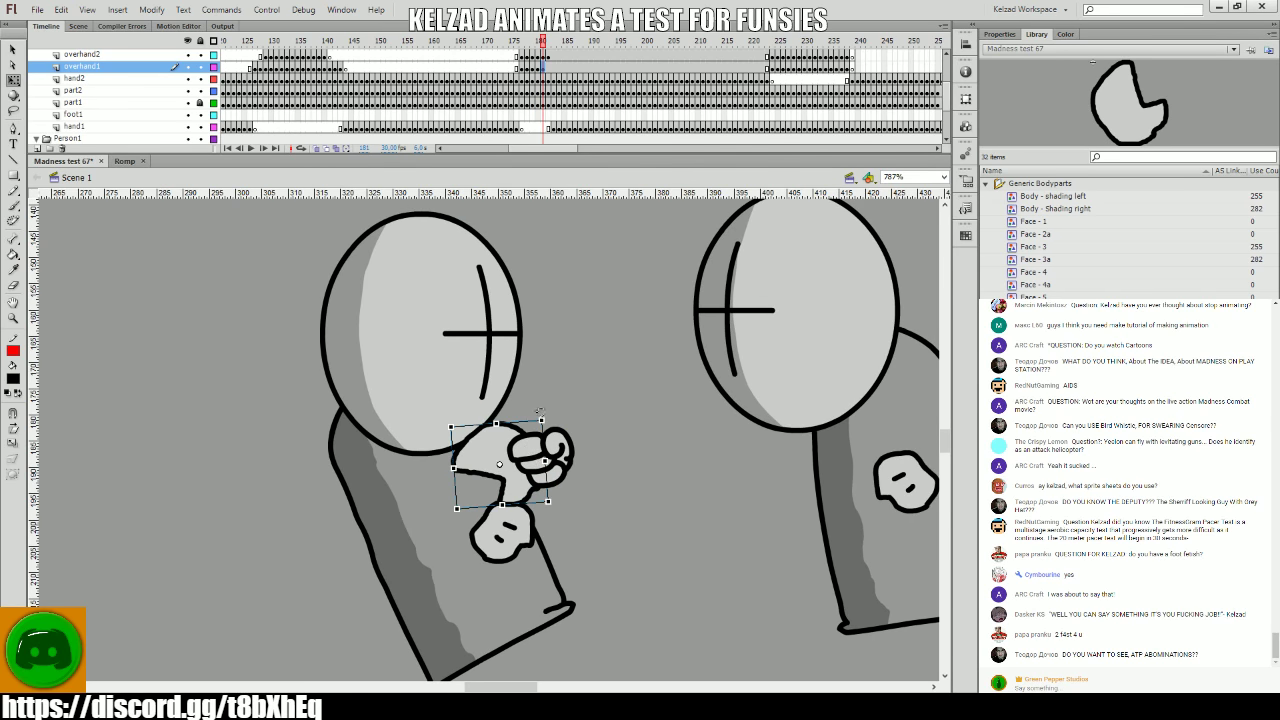
key(period)
drag(548, 426, 587, 457)
- Try overhand1 palm keyframes at frames 183 and 184, shifting the hand toward Person2's retreating fist
key(period)
drag(516, 474, 594, 484)
key(period)
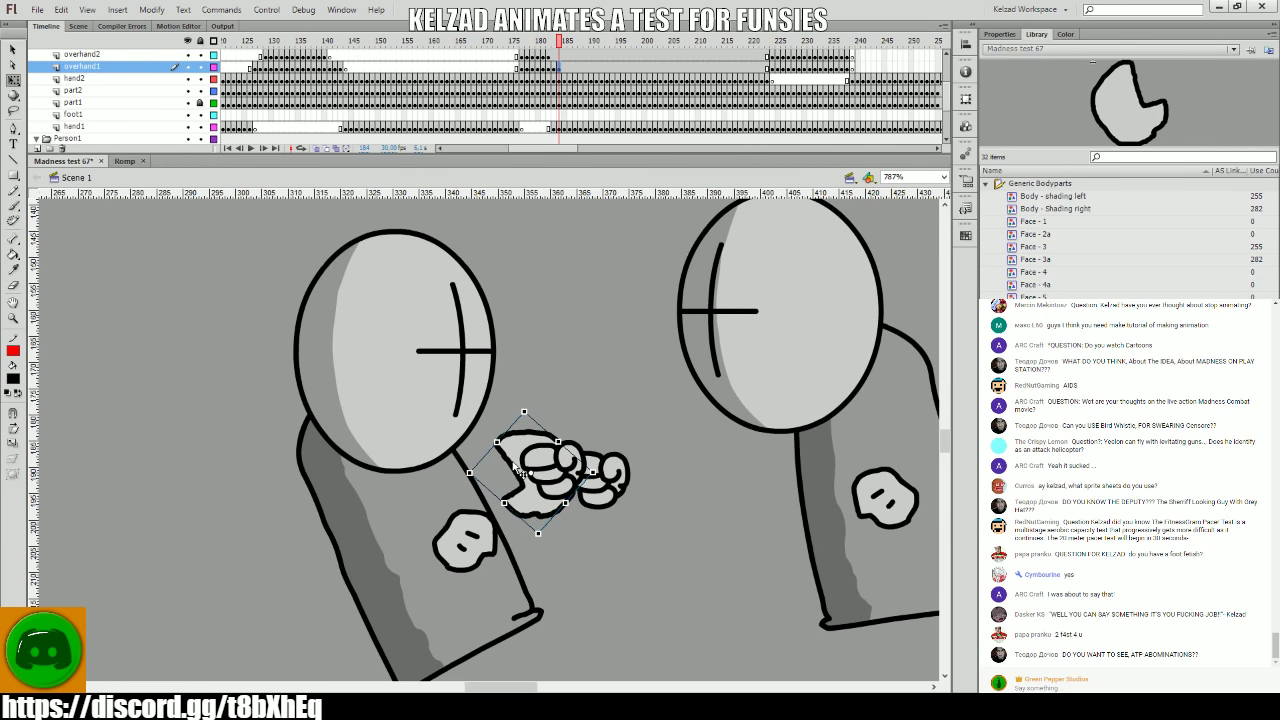
drag(518, 470, 528, 472)
key(comma)
key(period)
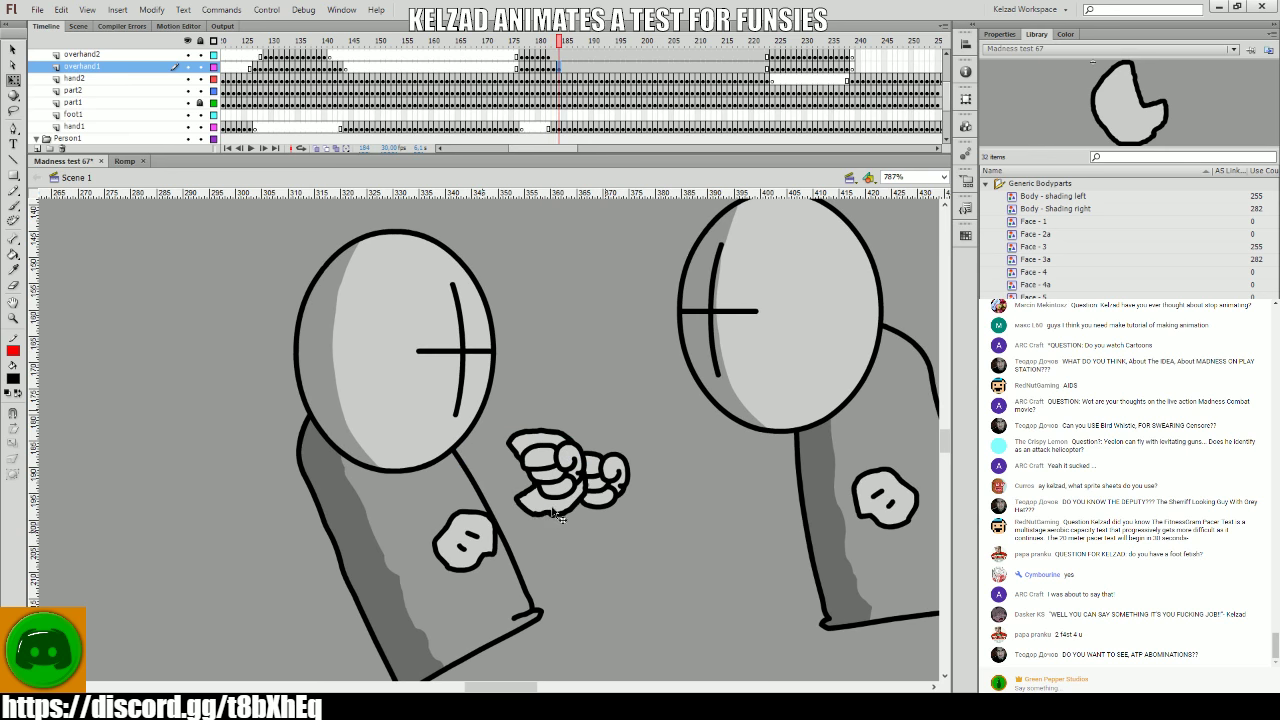
- Try overhand1 palm keyframes at frames 185 to 189, swinging the open hand downward below the caught fist
click(556, 508)
key(period)
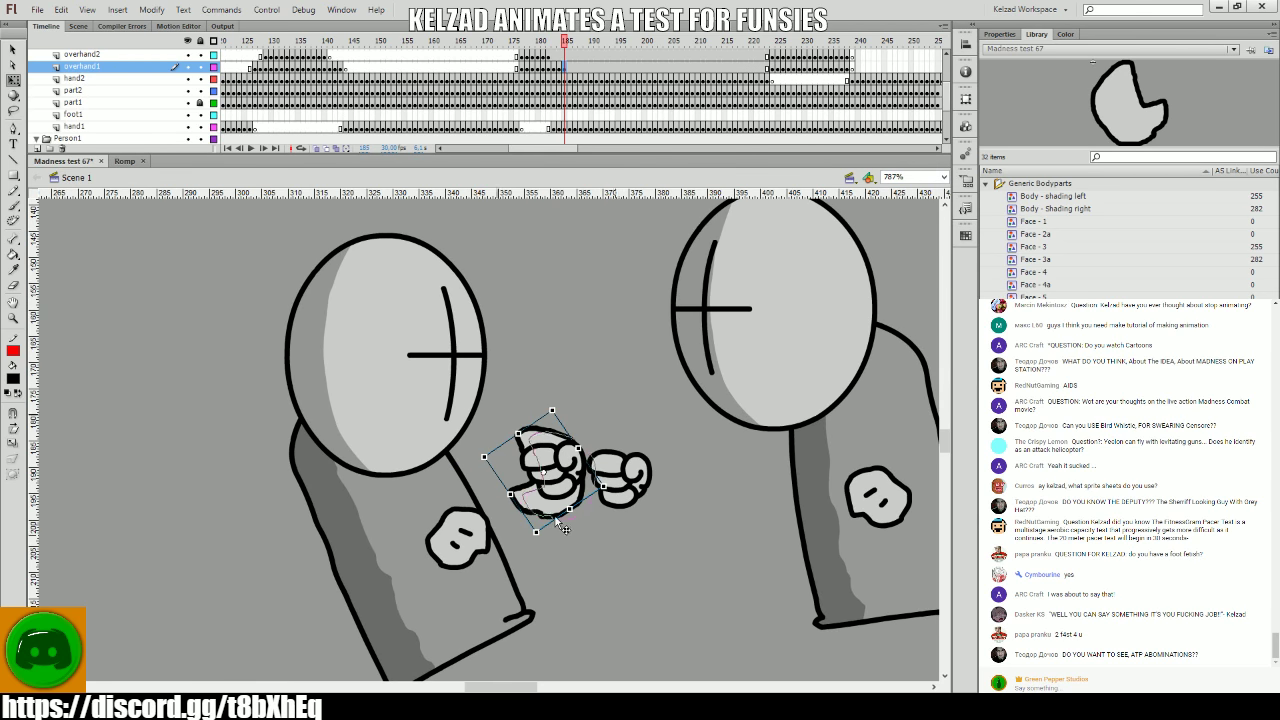
key(period)
drag(618, 503, 566, 557)
key(period)
click(592, 518)
key(period)
key(period)
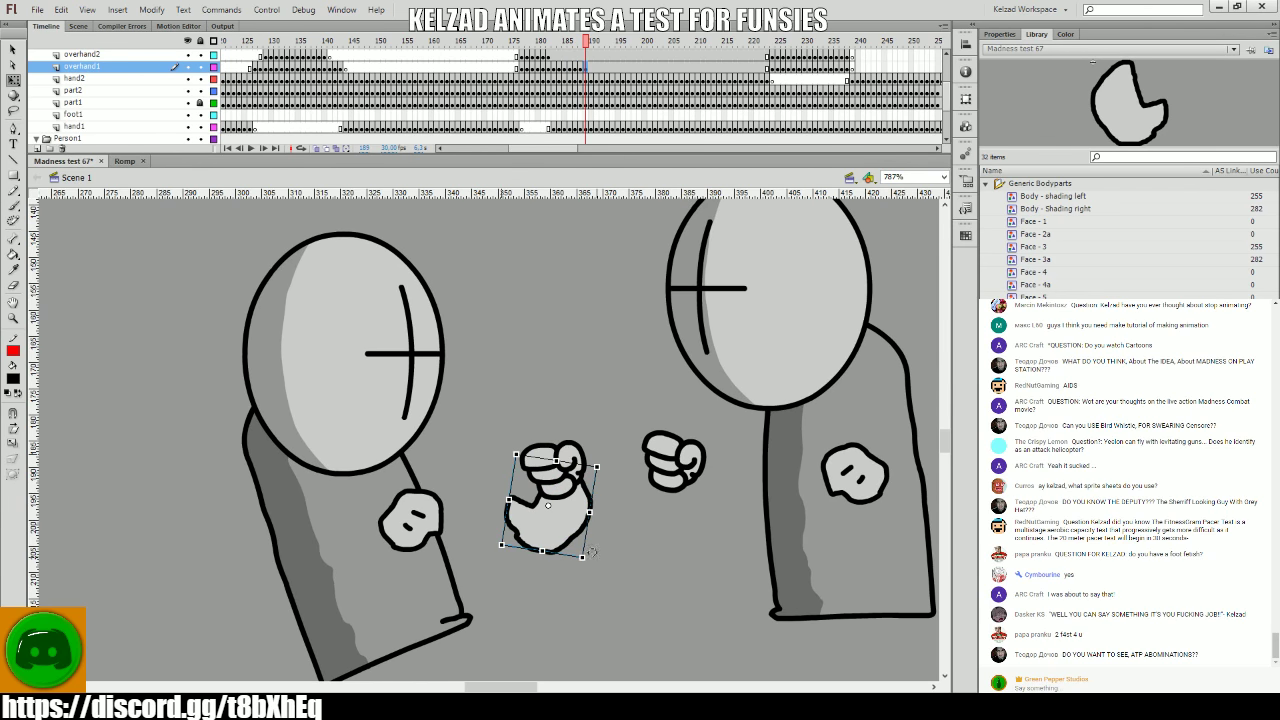
- Check the palm's motion between frames 185 and 189 and try a corrected palm position at frame 186
key(comma)
key(comma)
key(comma)
key(comma)
key(period)
key(period)
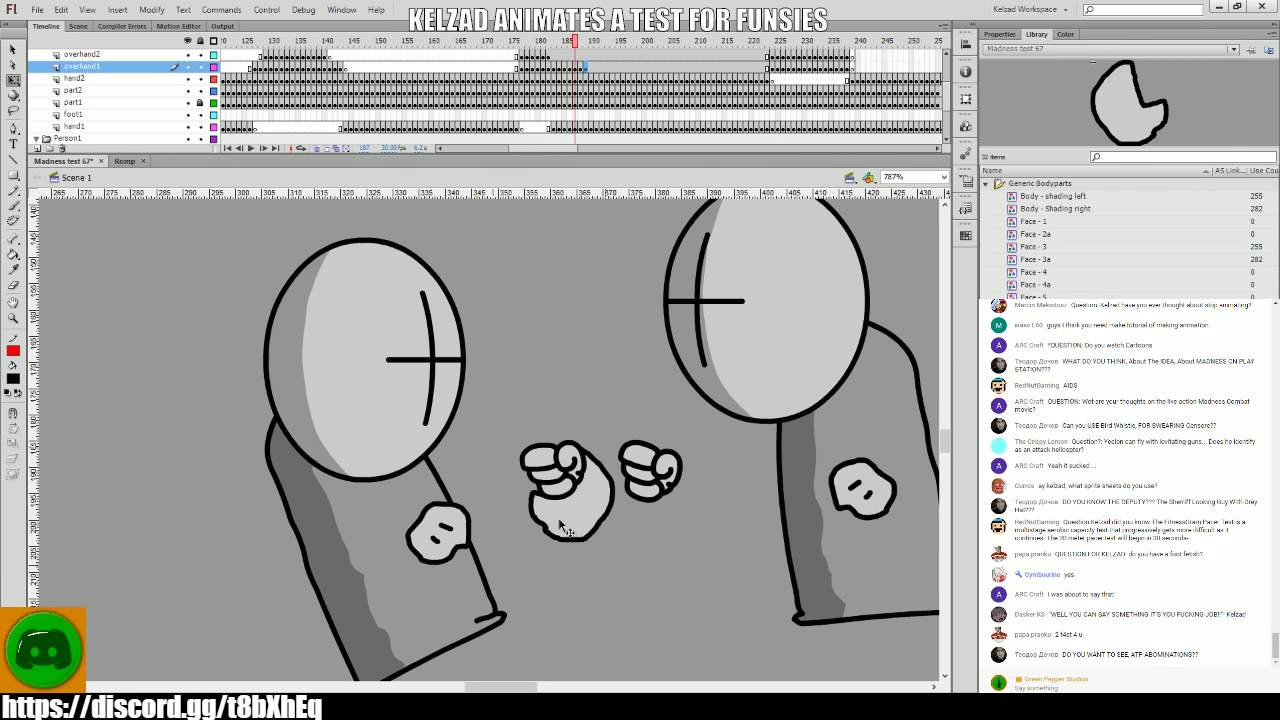
key(comma)
key(period)
key(comma)
key(comma)
key(period)
key(comma)
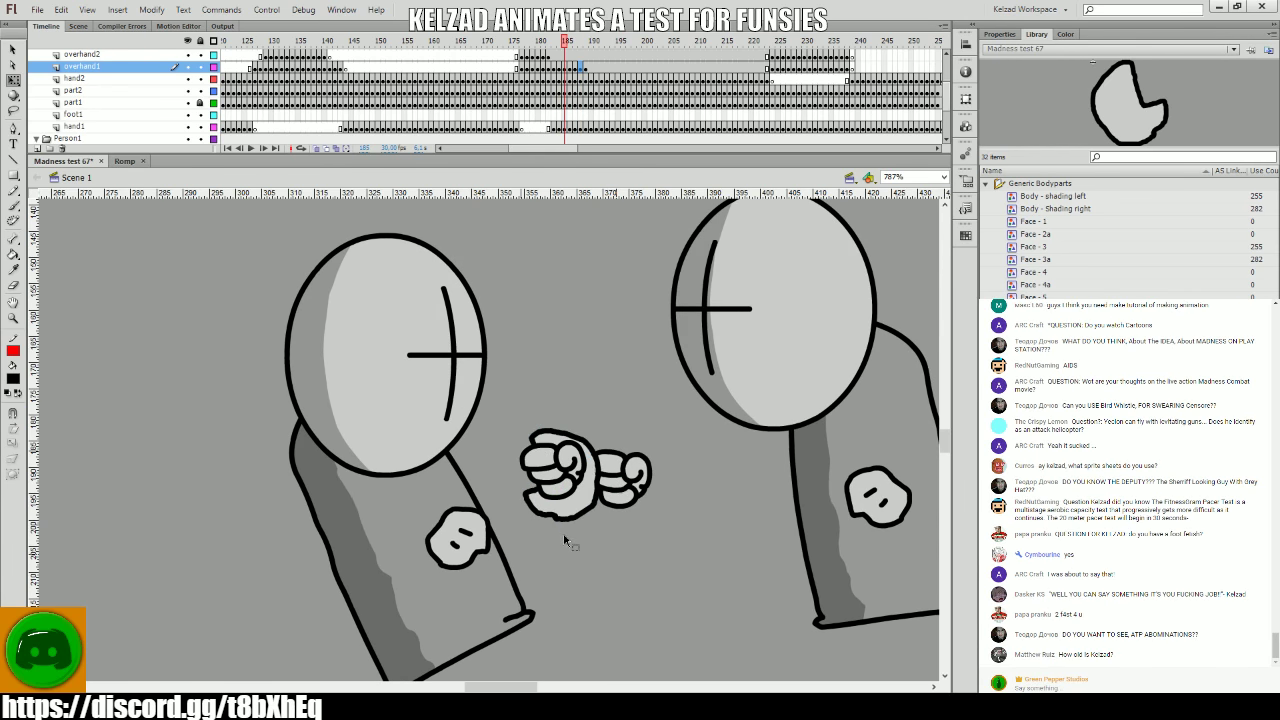
key(comma)
key(period)
key(period)
key(period)
click(565, 495)
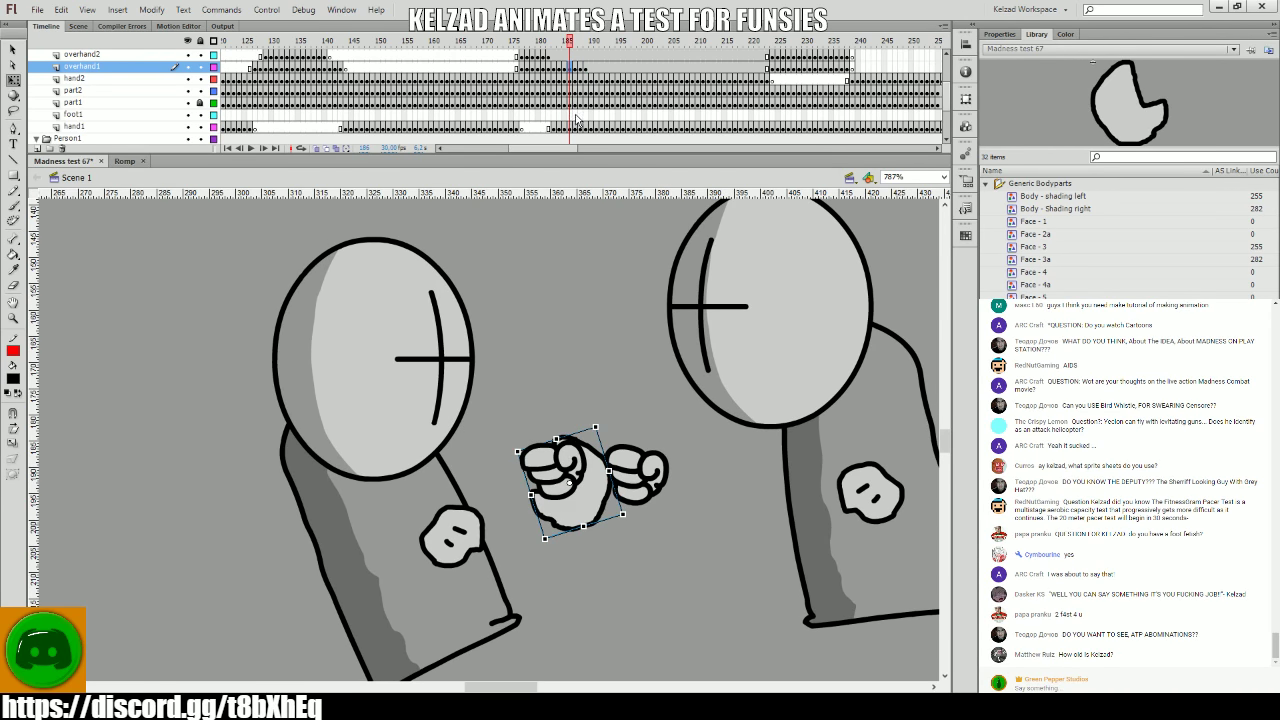
- Try overhand1 palm keyframes at frames 189 to 192, rotating the hand and drawing it back toward Person1
key(period)
key(period)
key(period)
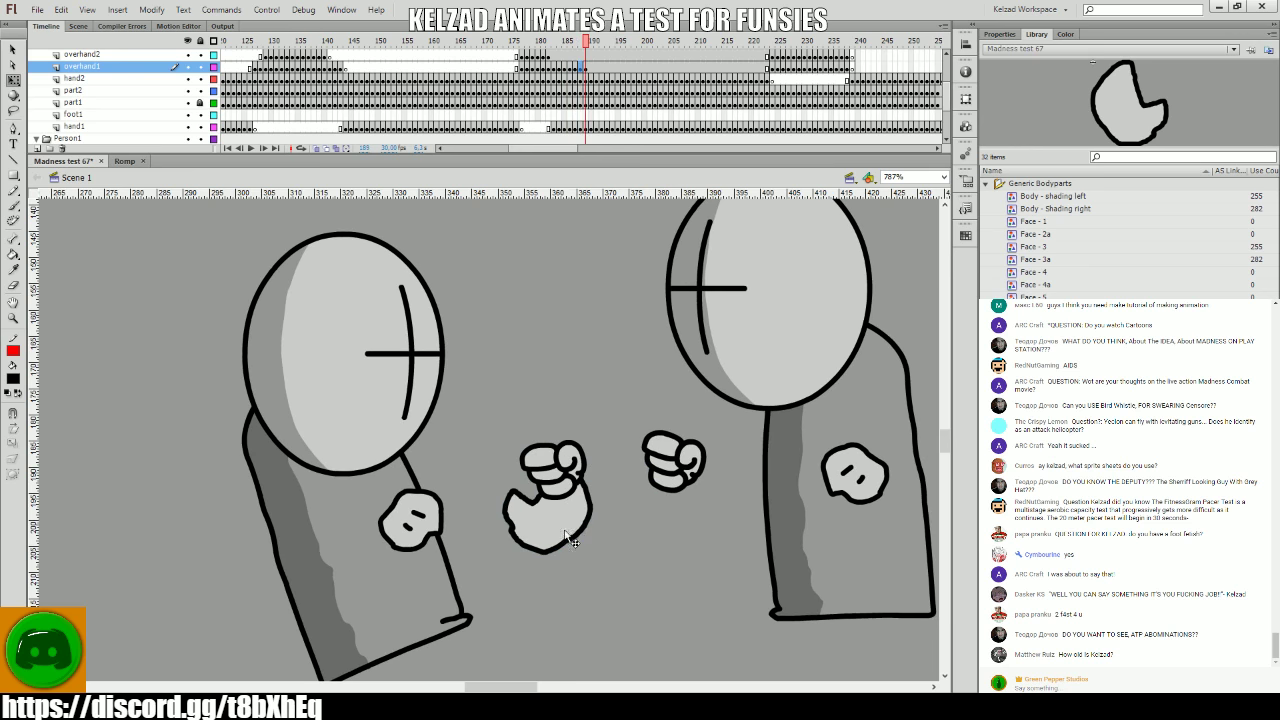
click(572, 541)
mouse_move(580, 570)
mouse_down()
mouse_move(619, 556)
mouse_move(594, 568)
mouse_move(598, 548)
mouse_move(585, 562)
mouse_up()
key(period)
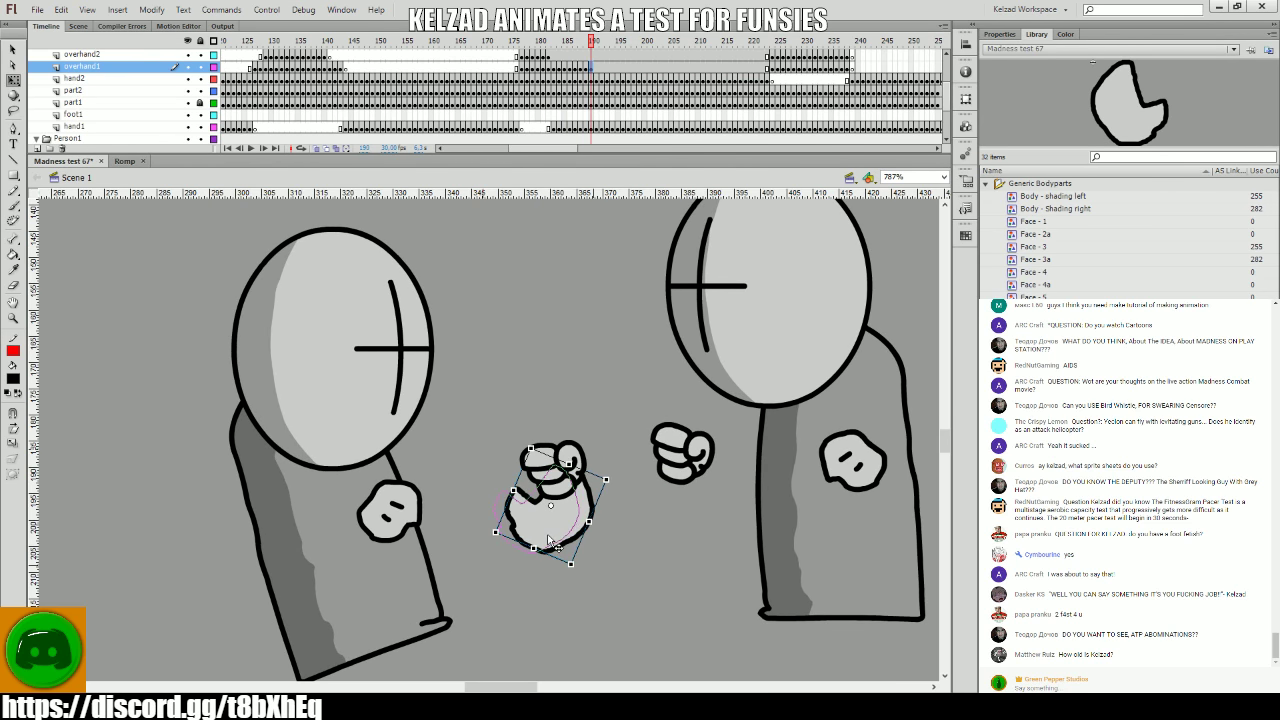
key(period)
key(period)
drag(540, 515, 511, 532)
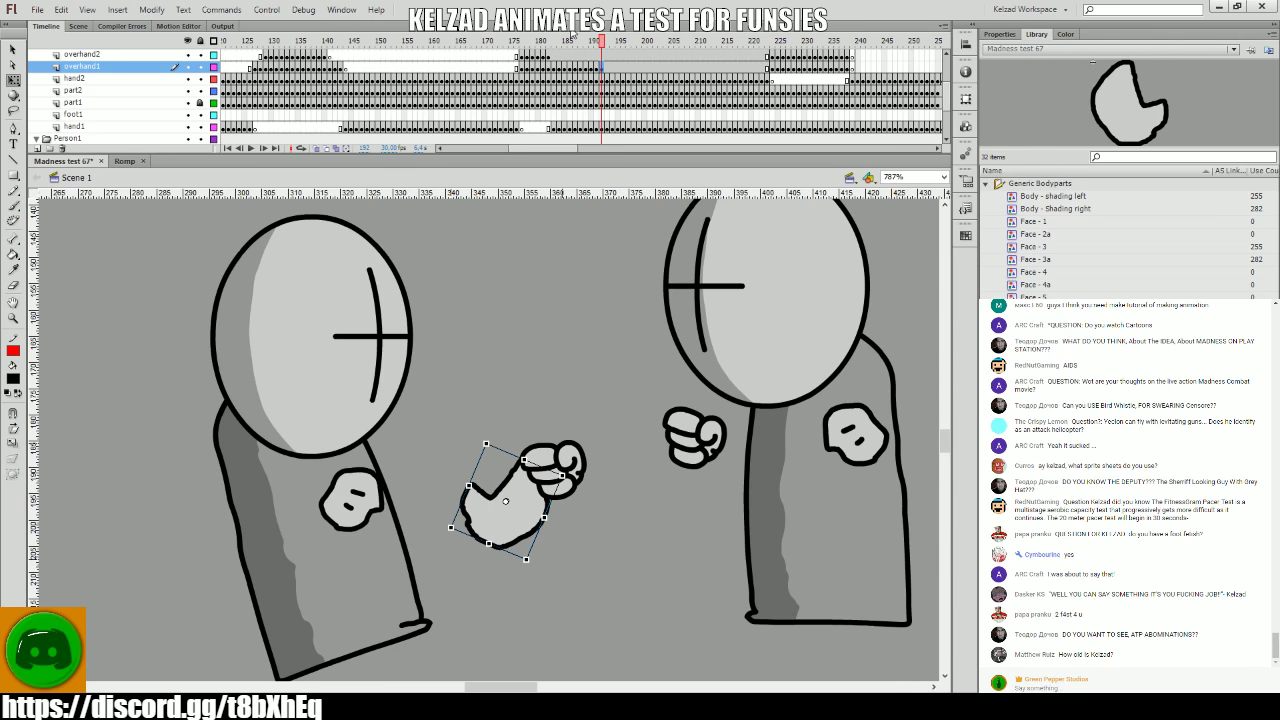
- End the held fist on Person2's overhand2 layer at frame 183 and play back the catch
key(period)
key(period)
key(period)
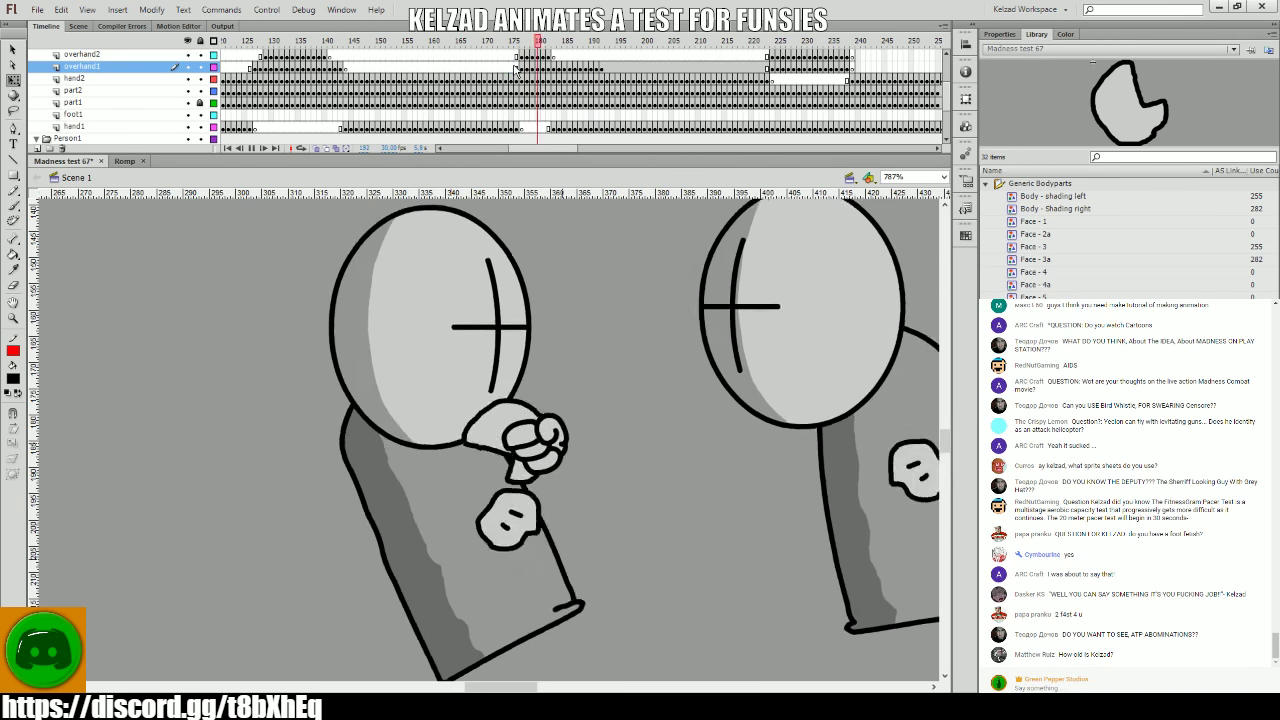
drag(515, 70, 552, 78)
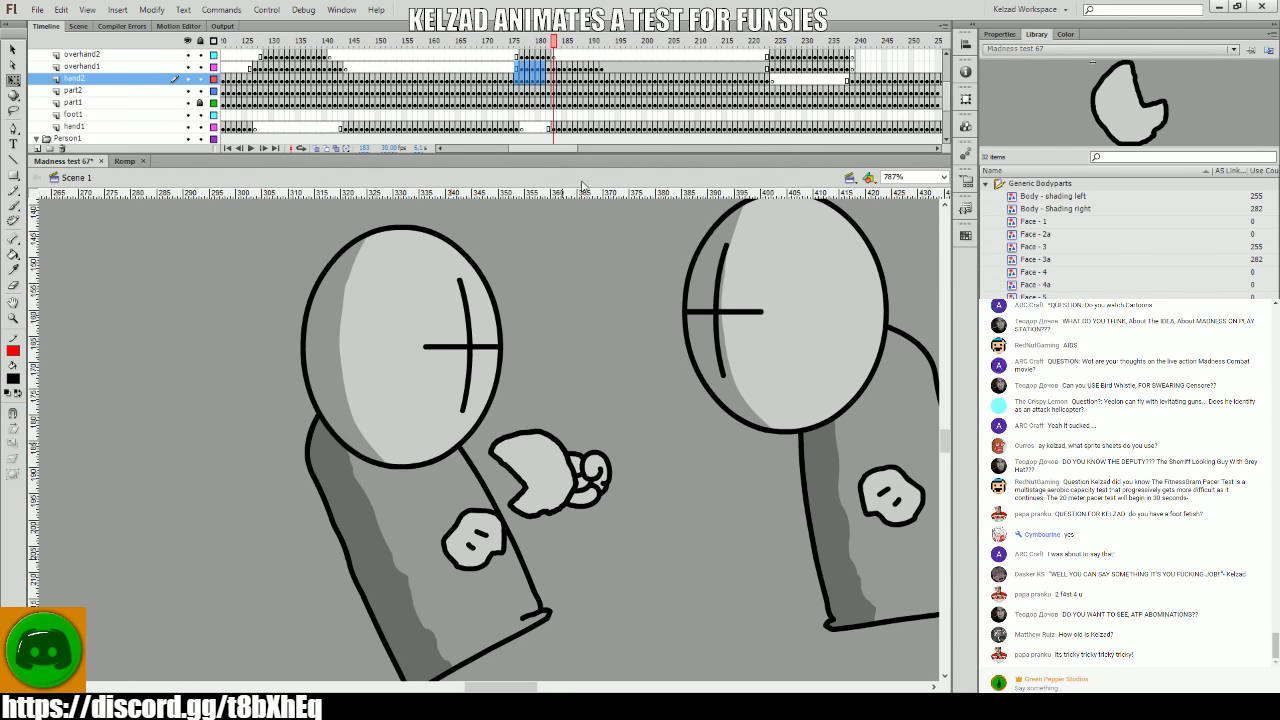
- Clear the palm keyframes from frame 183 to 192 on Person2's overhand1 layer
drag(556, 76, 603, 68)
click(553, 66)
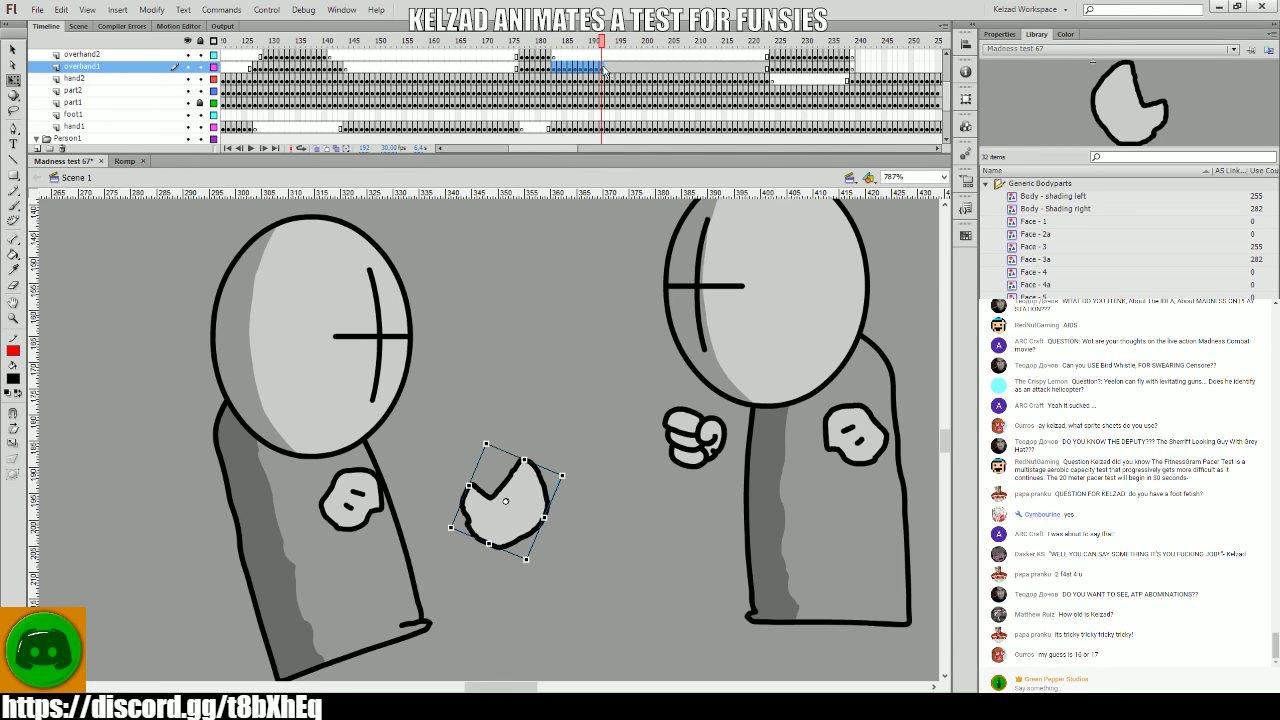
key(Return)
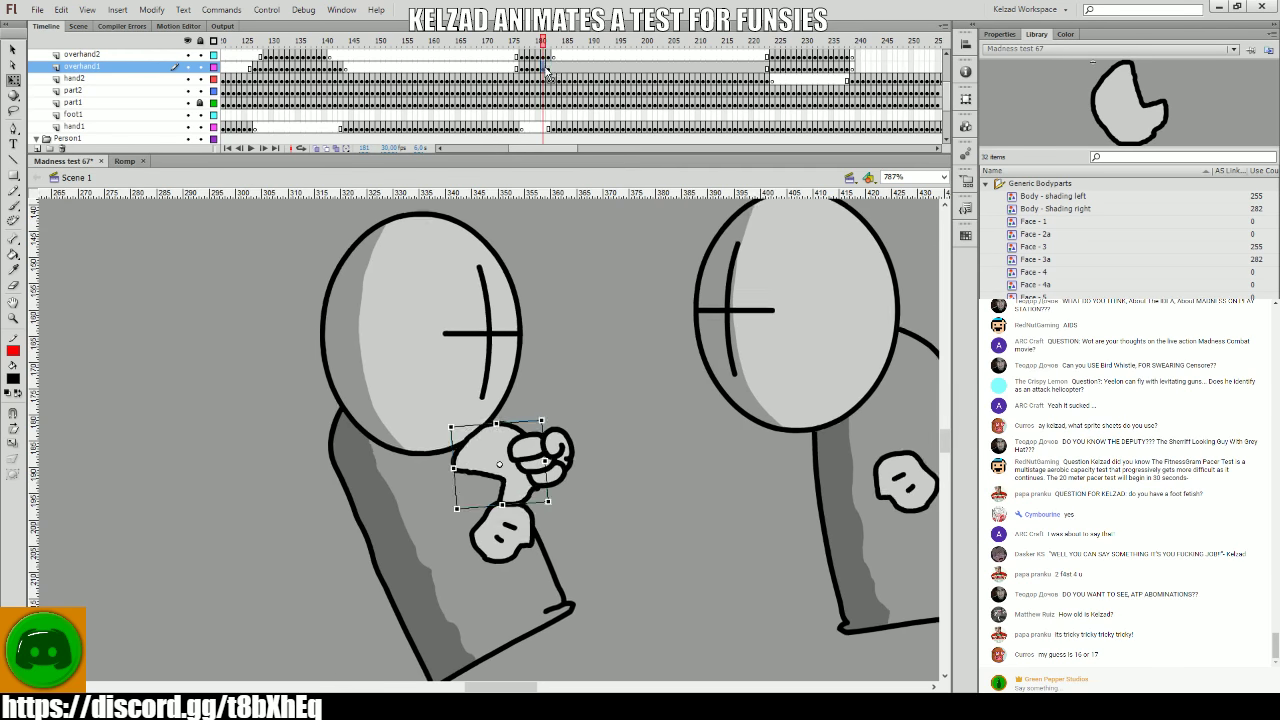
- Key the open palm again on overhand1 at frames 183 and 184, rotated beside Person2's withdrawing fist
drag(556, 517, 565, 530)
key(period)
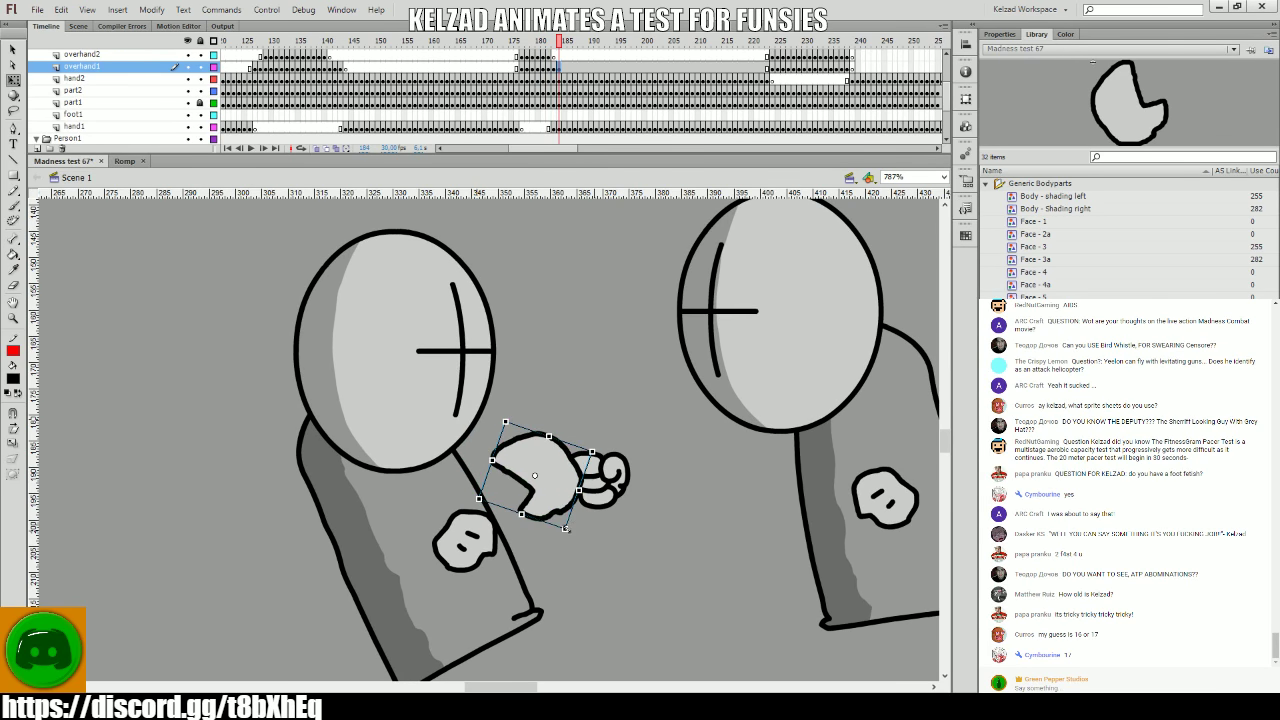
key(comma)
key(comma)
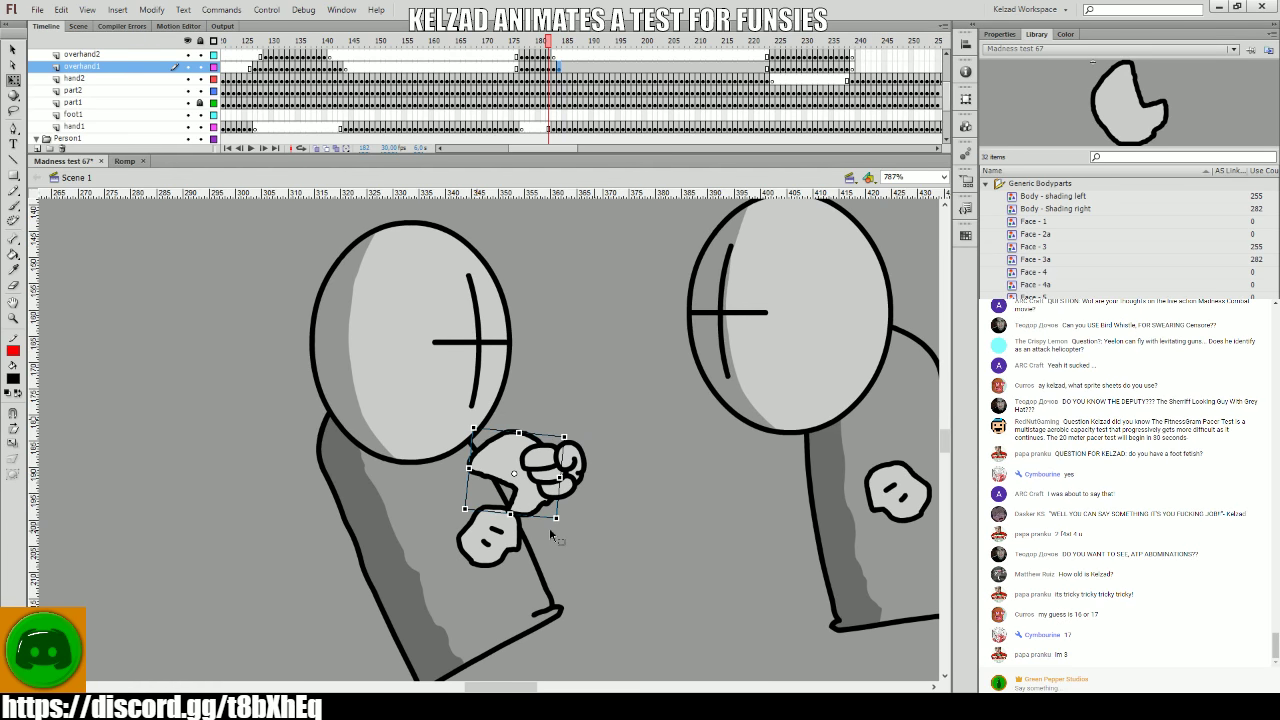
key(period)
key(period)
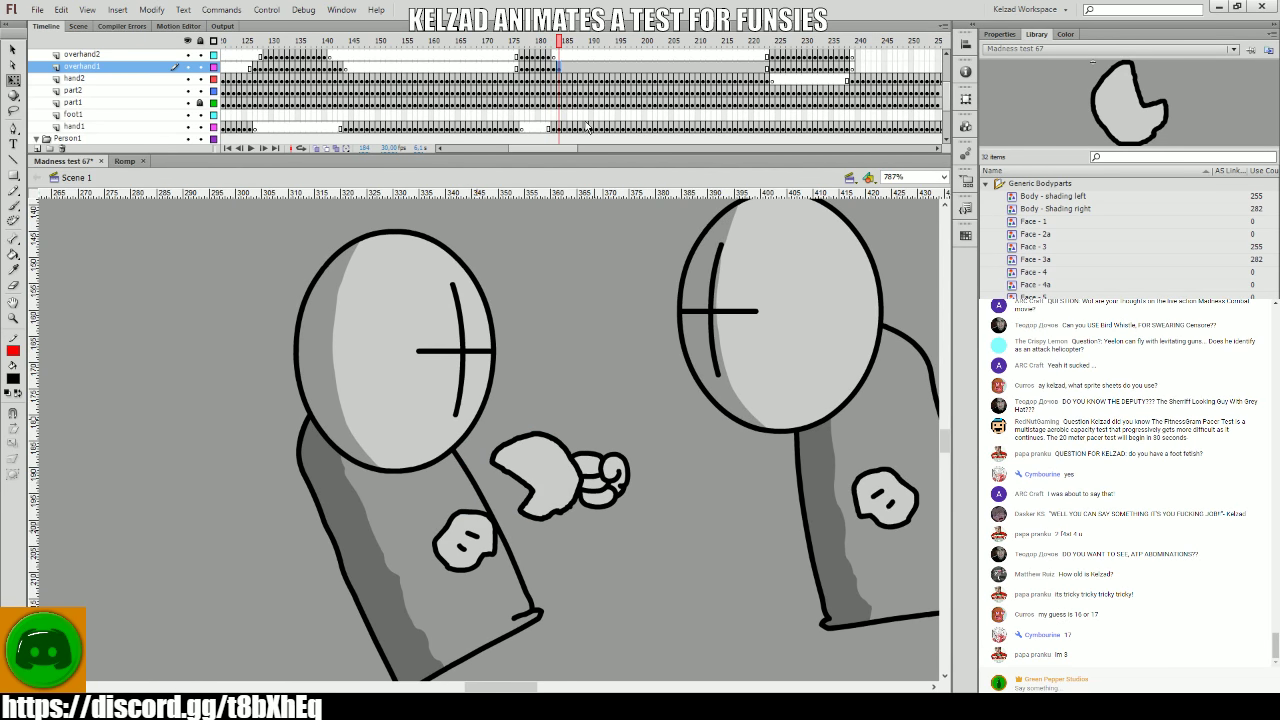
key(comma)
key(comma)
key(period)
key(period)
click(548, 482)
- Add overhand1 keyframes from frame 185 up to 194, gradually turning the palm and drawing it back toward Person1
key(period)
mouse_move(572, 546)
mouse_down()
mouse_move(582, 530)
mouse_move(571, 557)
mouse_move(575, 527)
mouse_move(604, 507)
mouse_move(573, 534)
mouse_up()
key(period)
key(period)
key(period)
key(period)
key(period)
key(period)
key(period)
key(period)
key(period)
key(period)
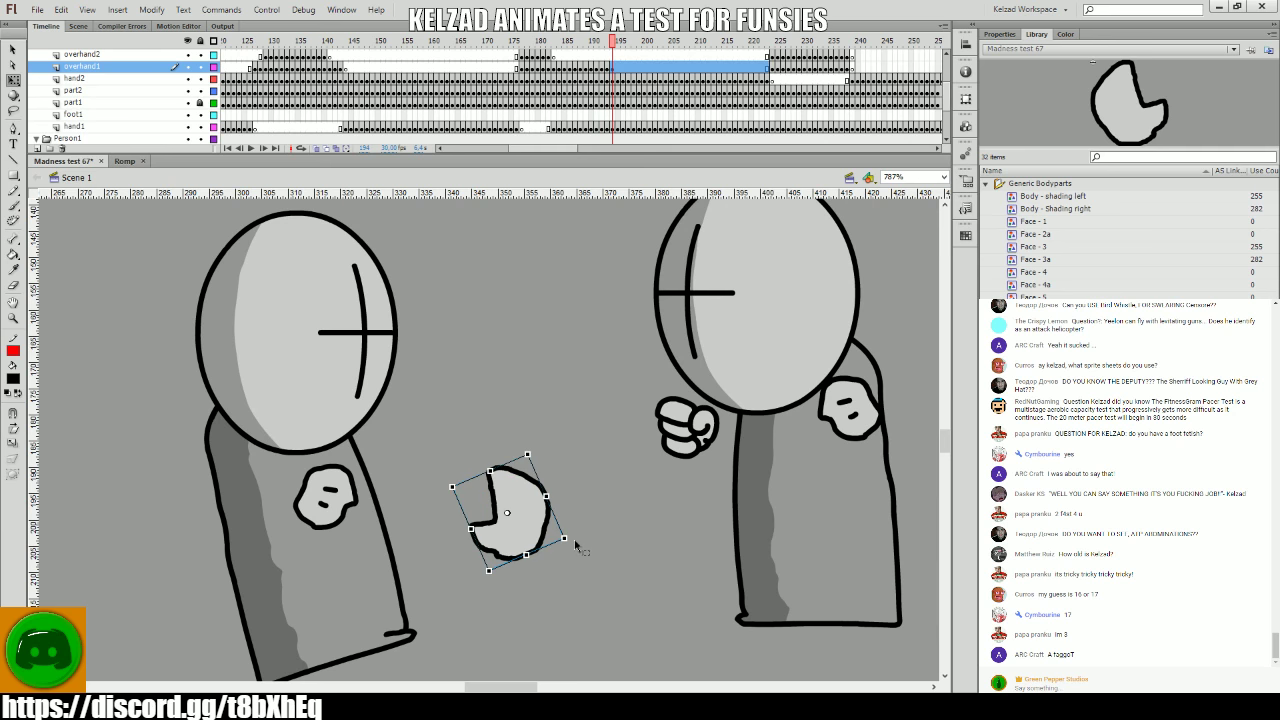
- Adjust the palm's rotation at frame 194 and add keyframes at frames 195 to 197, easing the hand toward Person1
key(comma)
key(period)
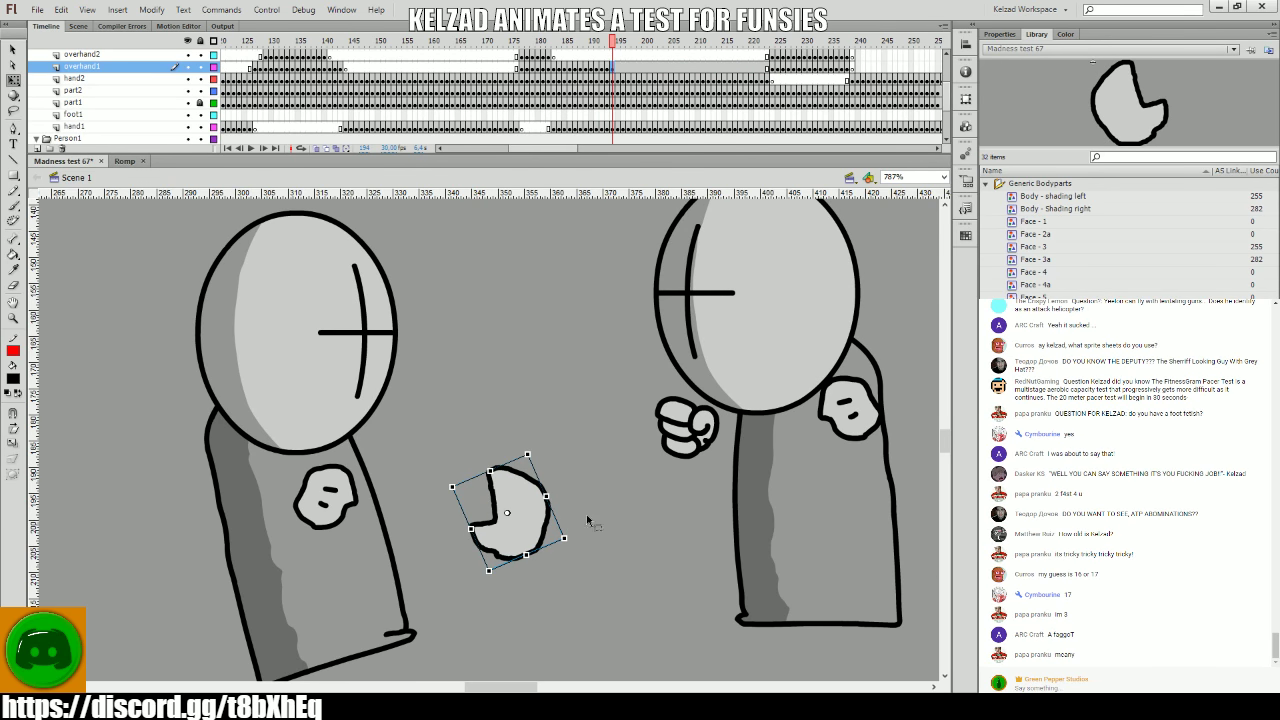
key(comma)
key(comma)
key(period)
key(period)
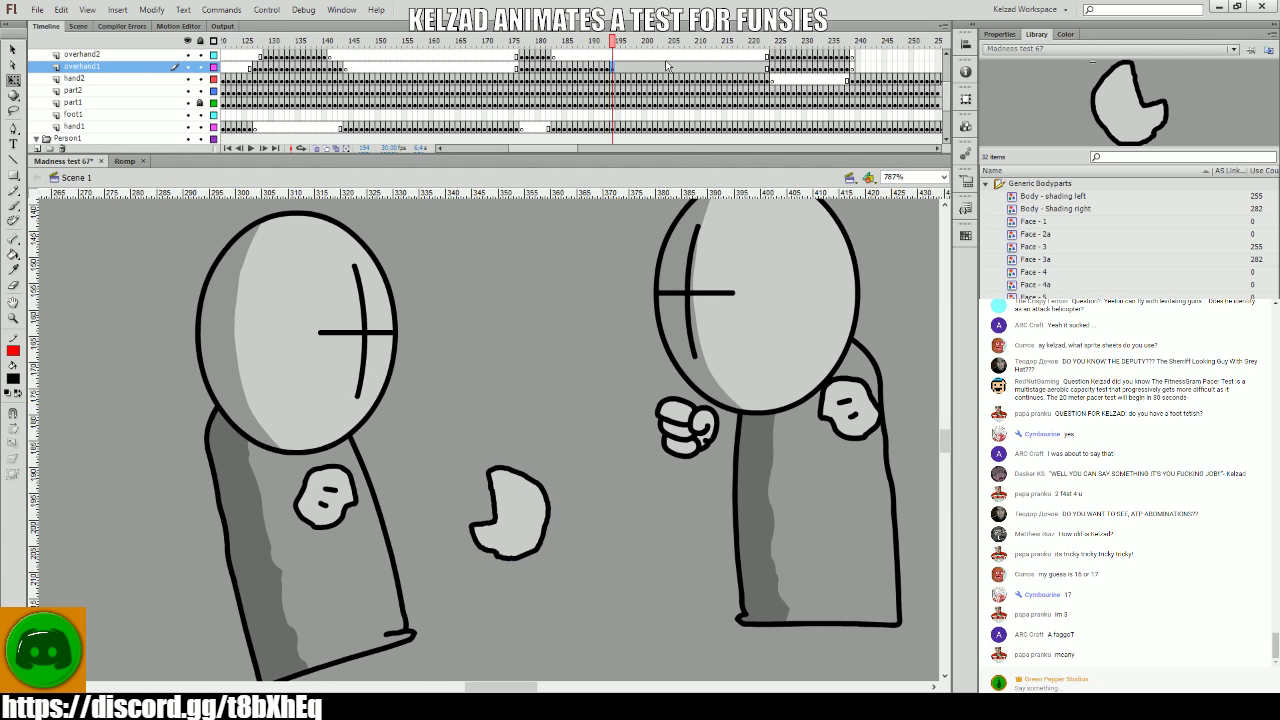
click(614, 70)
drag(556, 572, 558, 617)
key(period)
drag(572, 536, 535, 547)
key(period)
key(period)
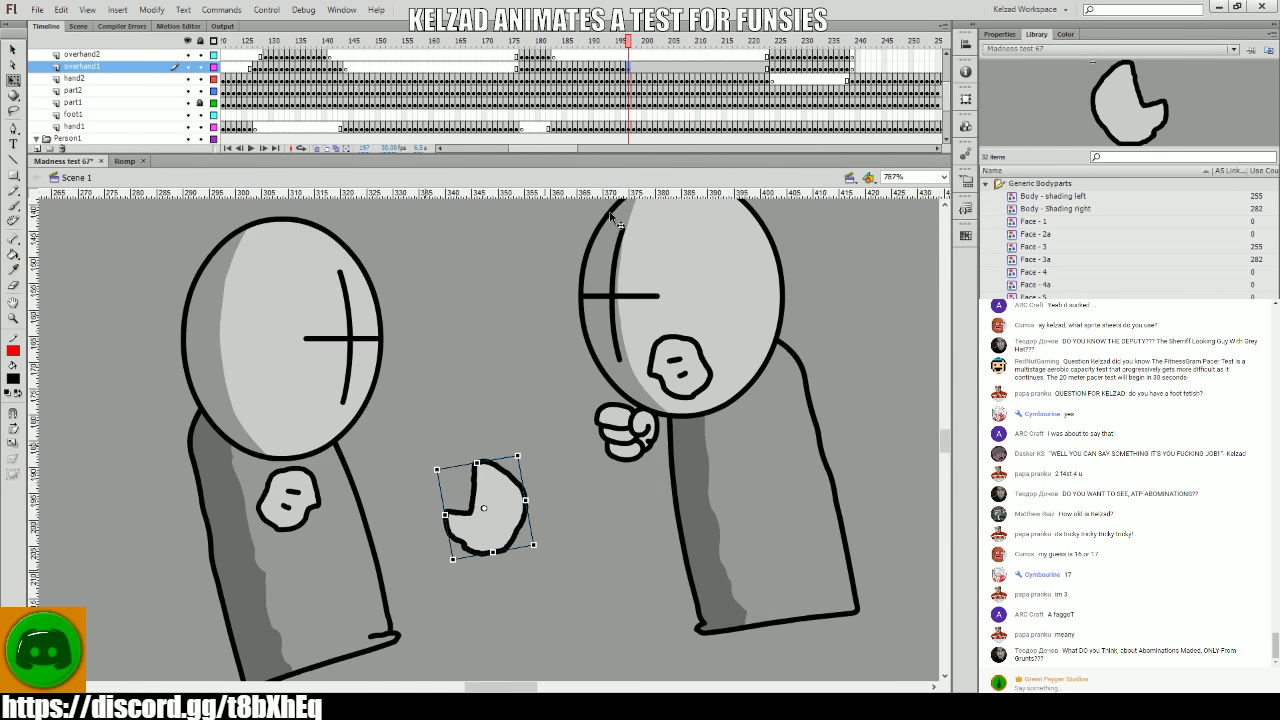
- Play back the catch from frame 171 and examine the palm's motion around frames 186 to 188
drag(628, 90, 580, 92)
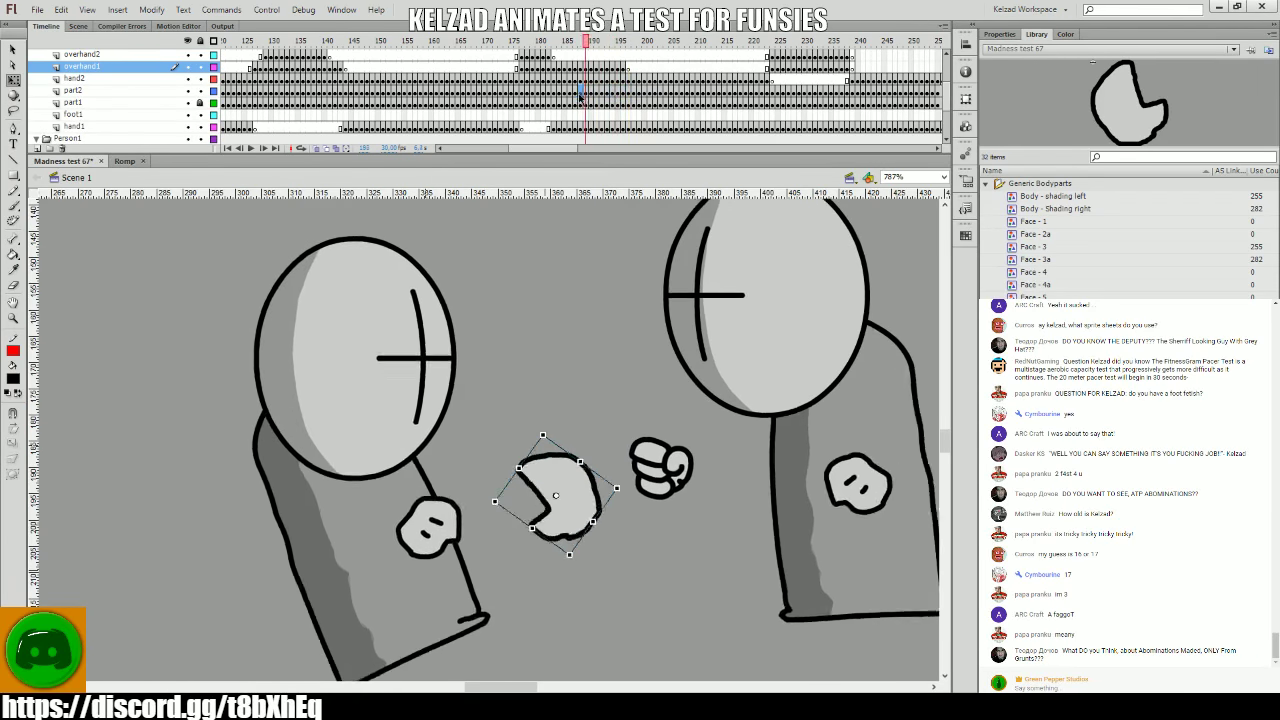
key(Return)
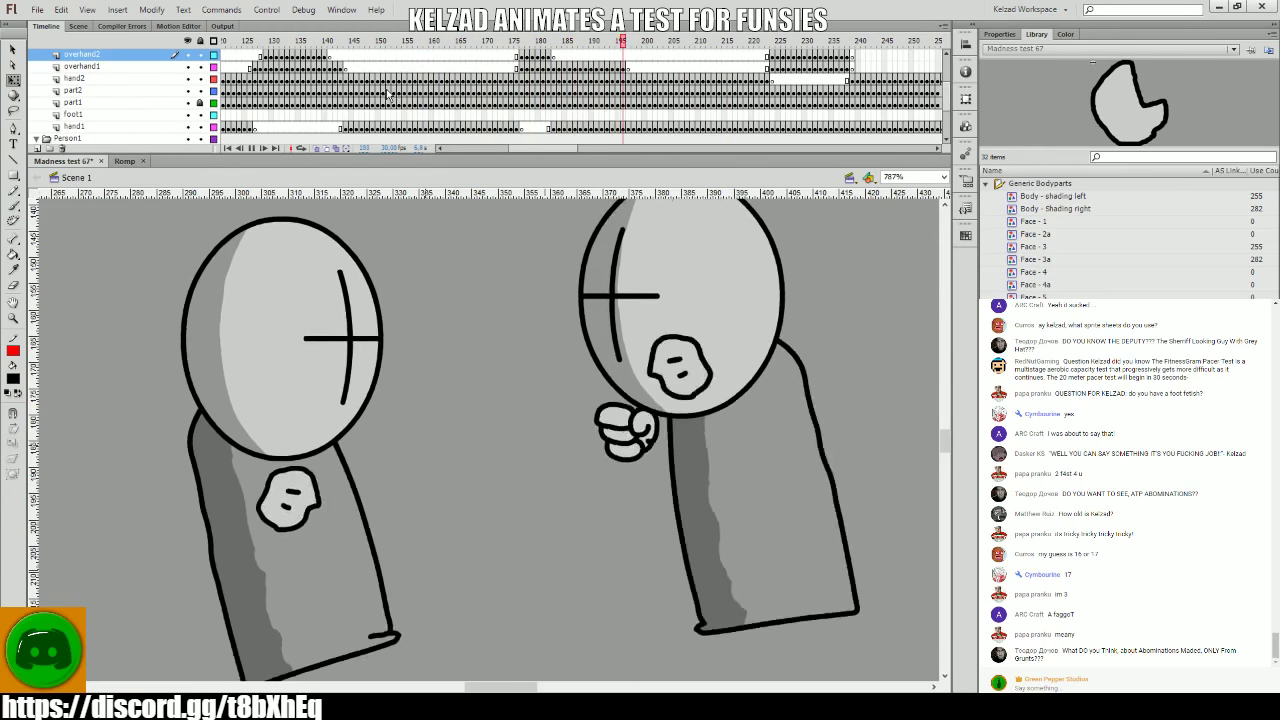
click(489, 102)
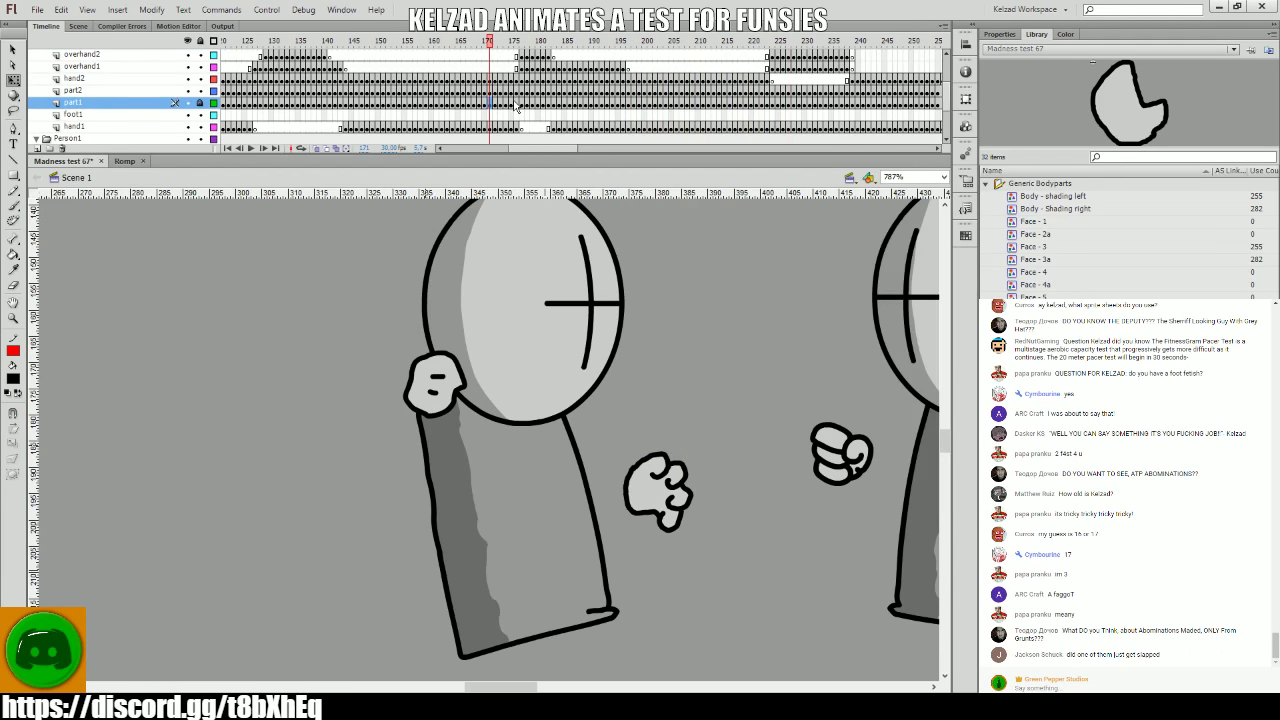
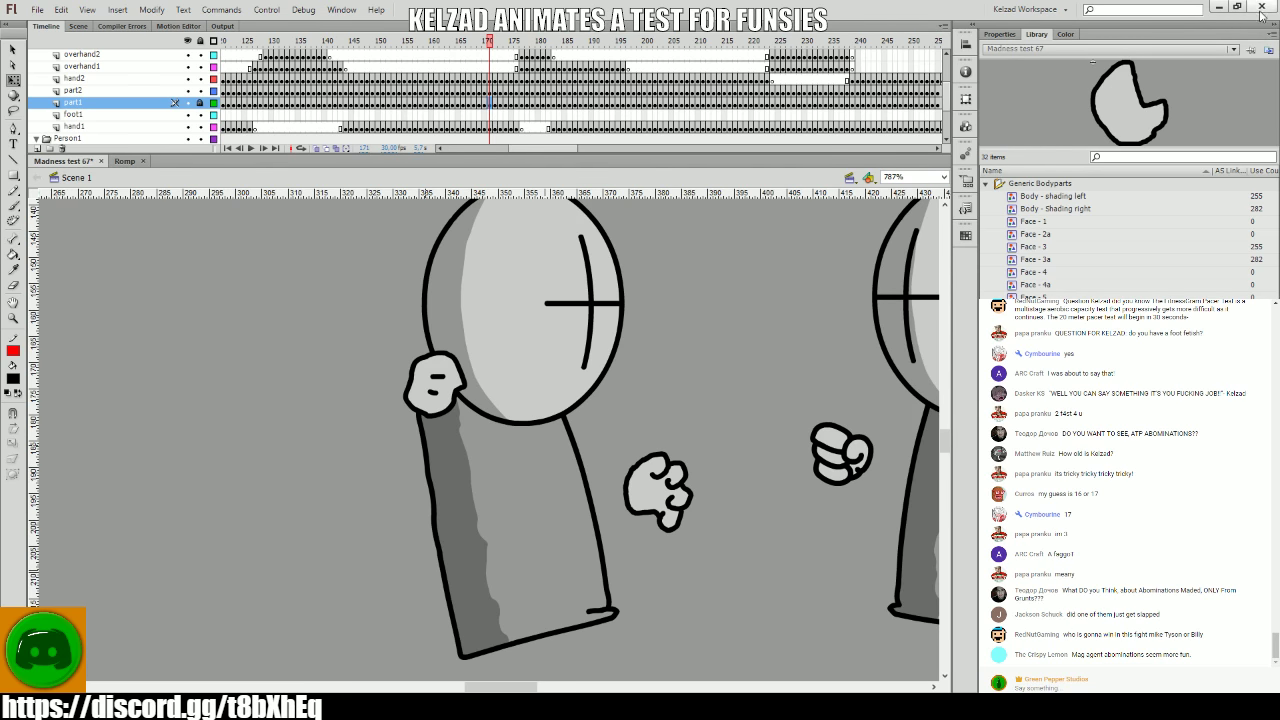
drag(489, 74, 592, 74)
key(Return)
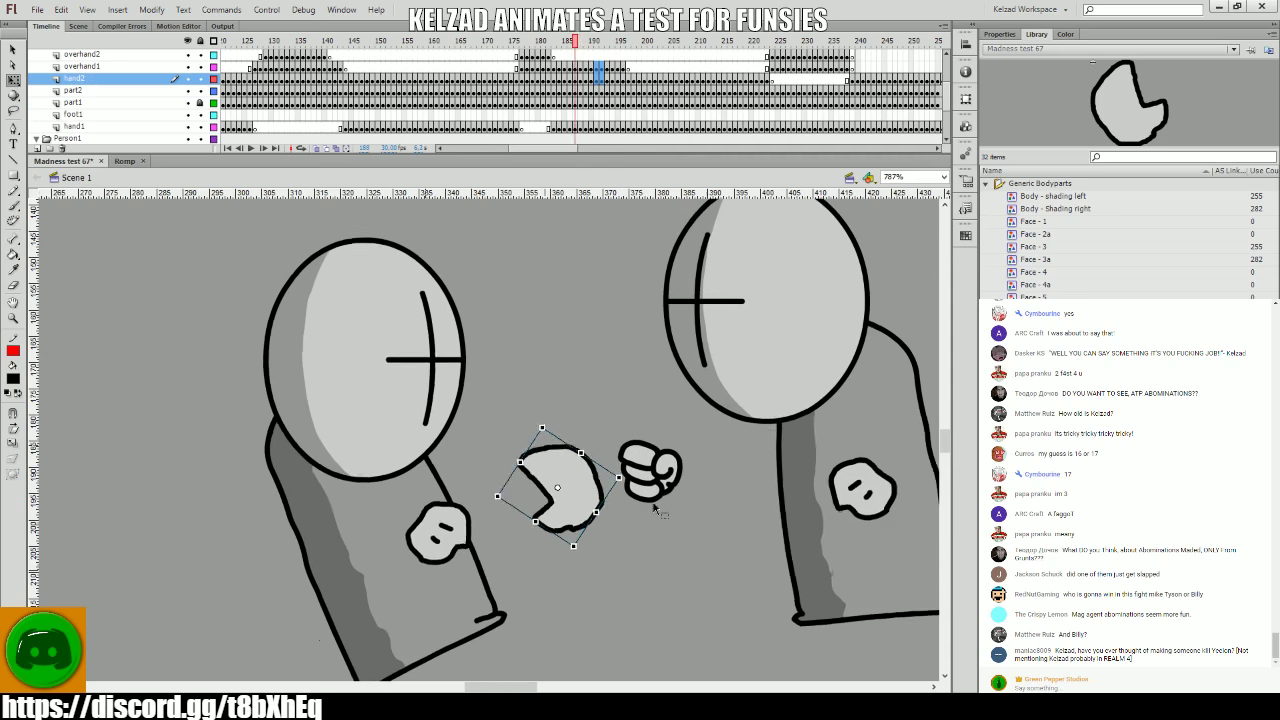
key(comma)
key(comma)
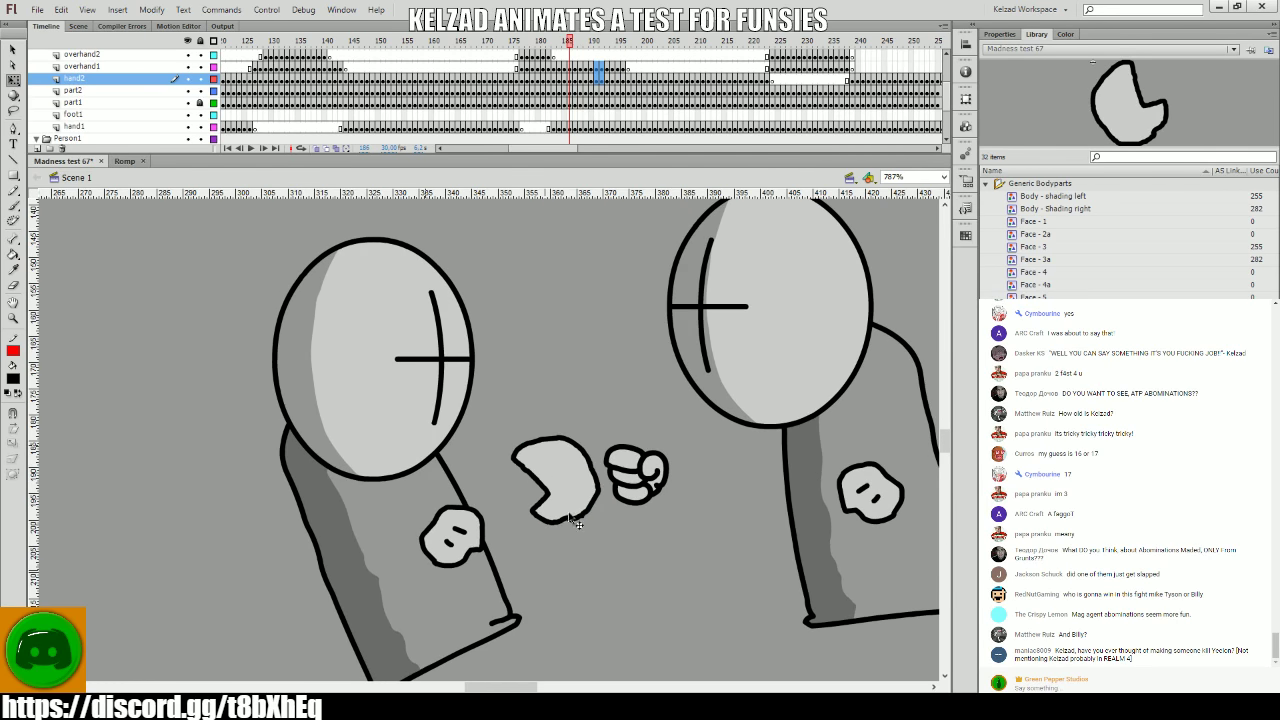
- Nudge the open palm on overhand1 at frames 187 to 189 to smooth its path away from Person2's fist
key(period)
key(period)
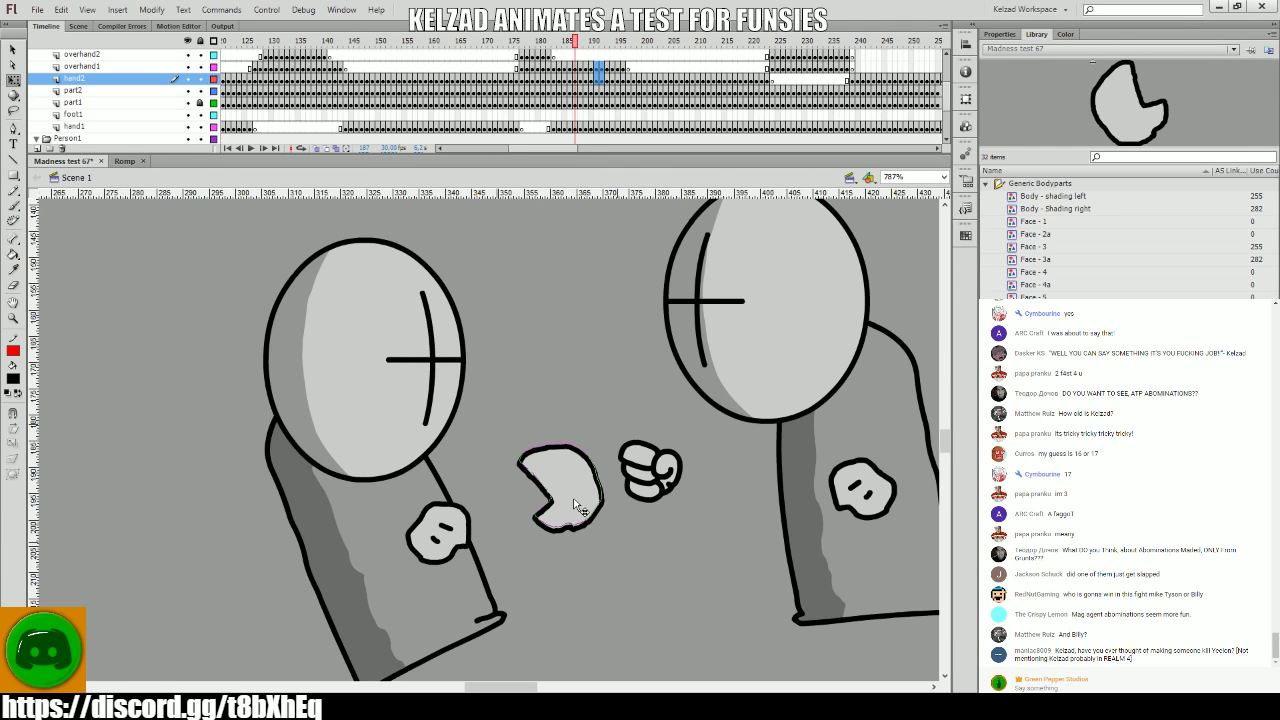
click(570, 507)
key(period)
key(comma)
key(period)
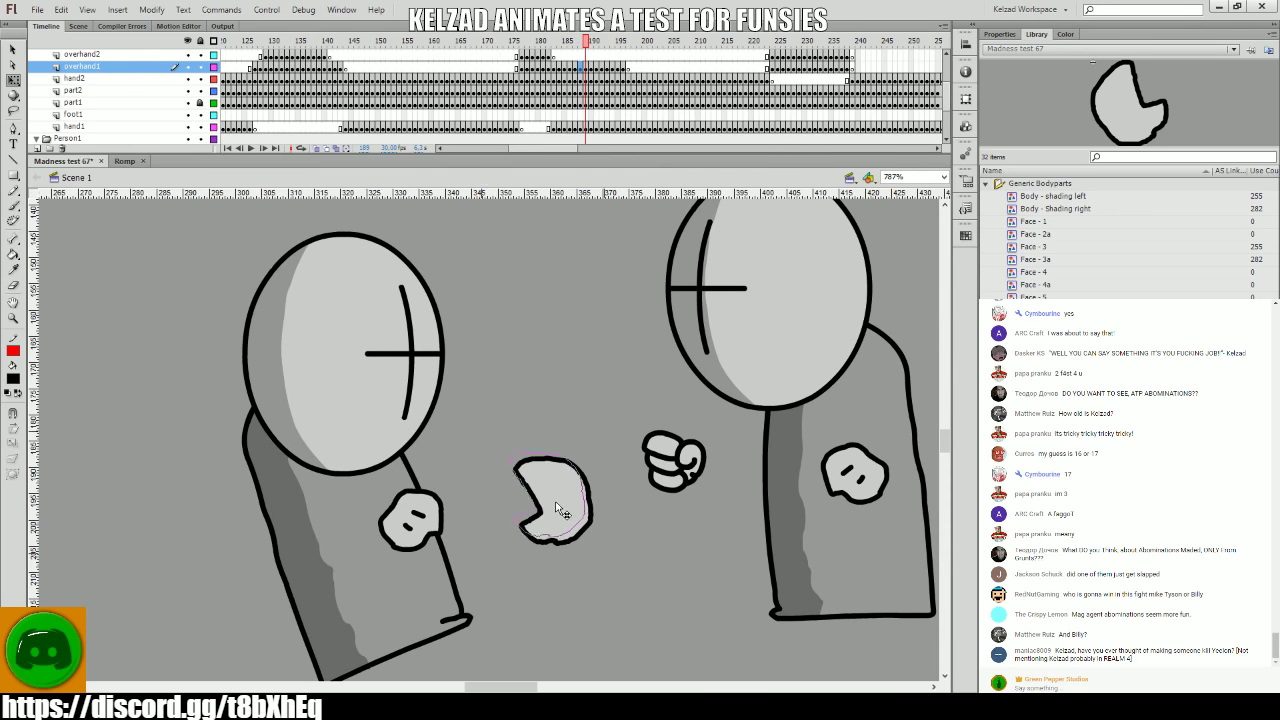
key(period)
key(comma)
key(comma)
key(comma)
key(comma)
key(period)
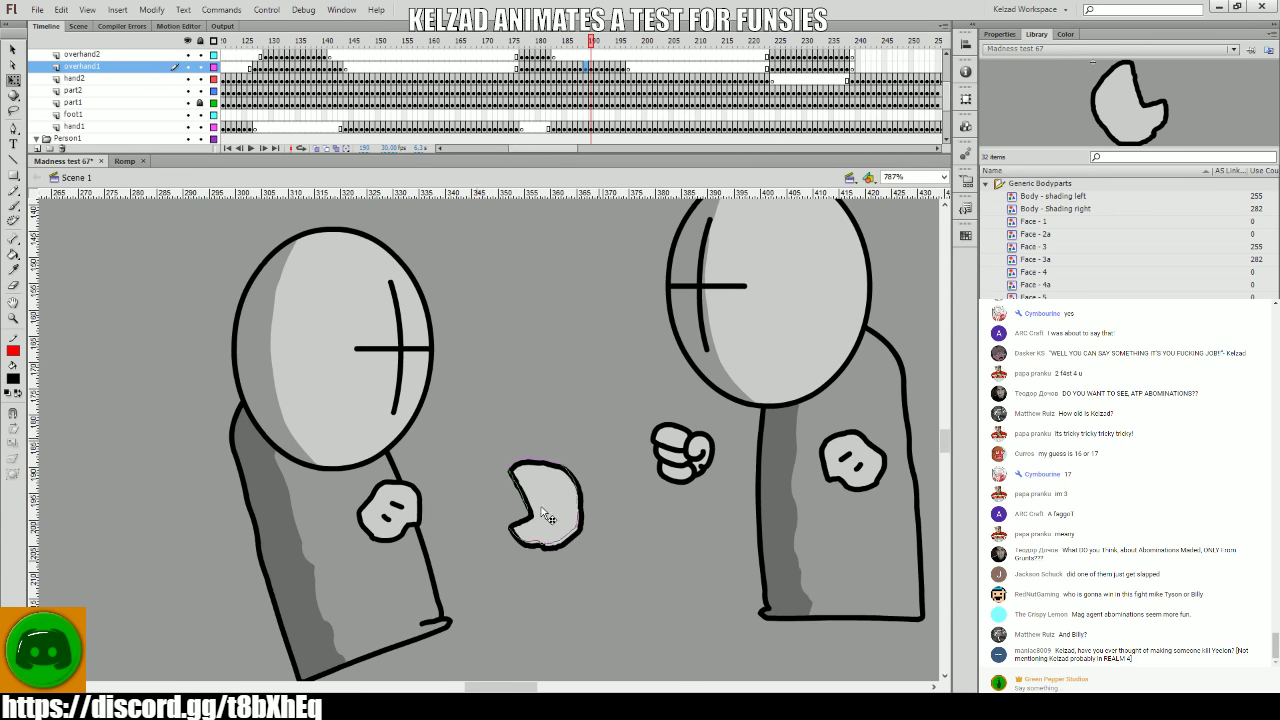
- Shift the palm upward and toward Person1 at frames 190 to 193, comparing neighbouring frames for an even motion
click(545, 520)
key(period)
key(period)
key(period)
key(period)
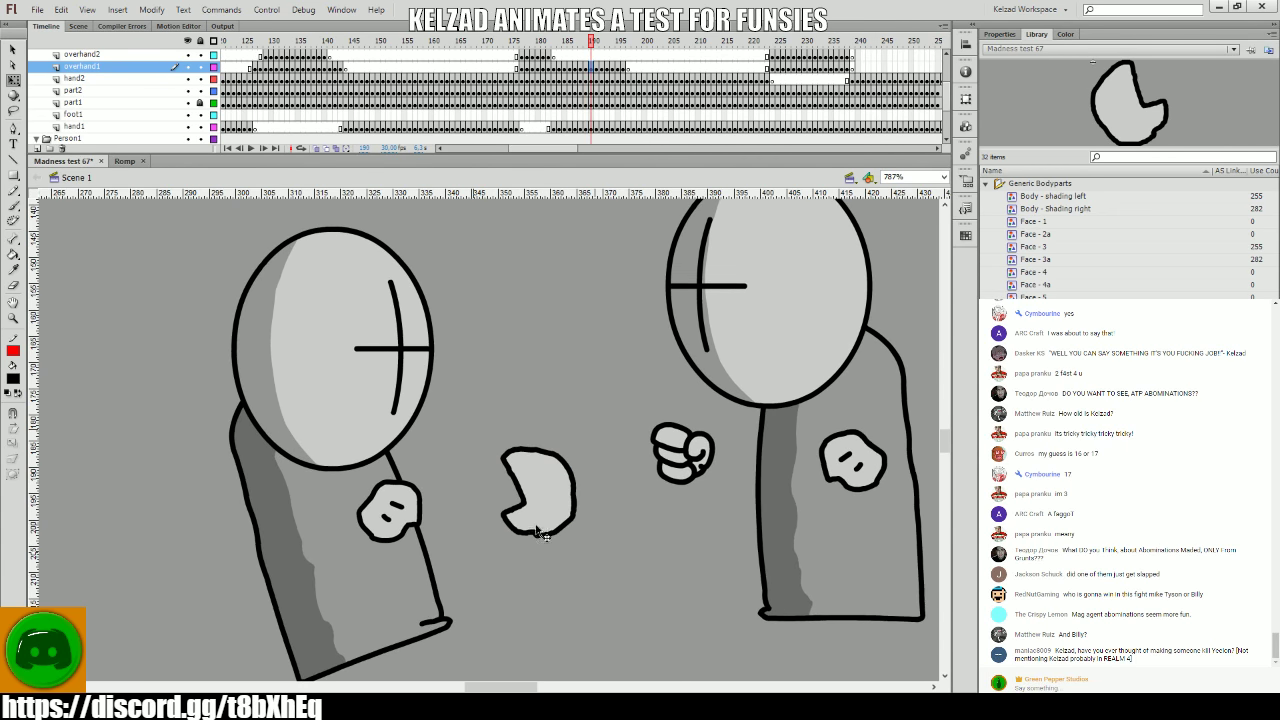
key(period)
drag(528, 520, 499, 490)
key(comma)
key(period)
key(comma)
key(period)
key(period)
key(period)
key(period)
key(comma)
key(comma)
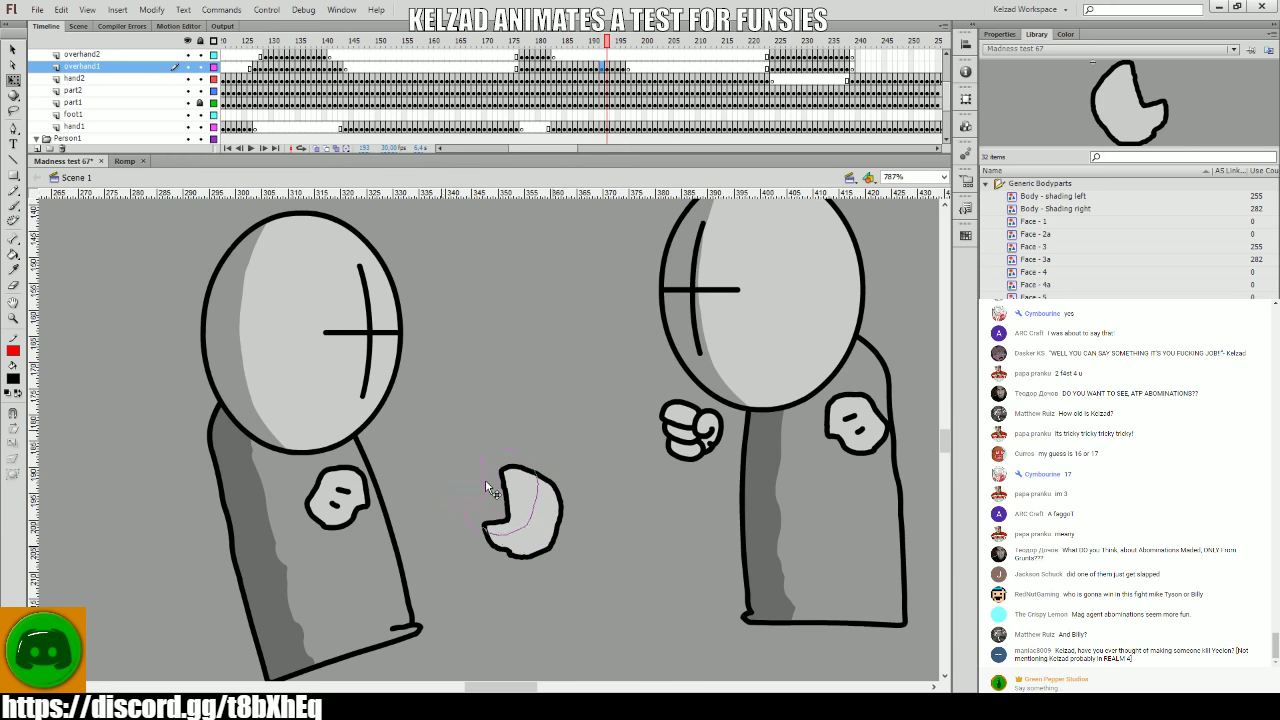
- Raise the palm and move it closer to Person1 at frame 194, matching it with frames 193 and 195
key(comma)
key(period)
key(comma)
key(period)
key(period)
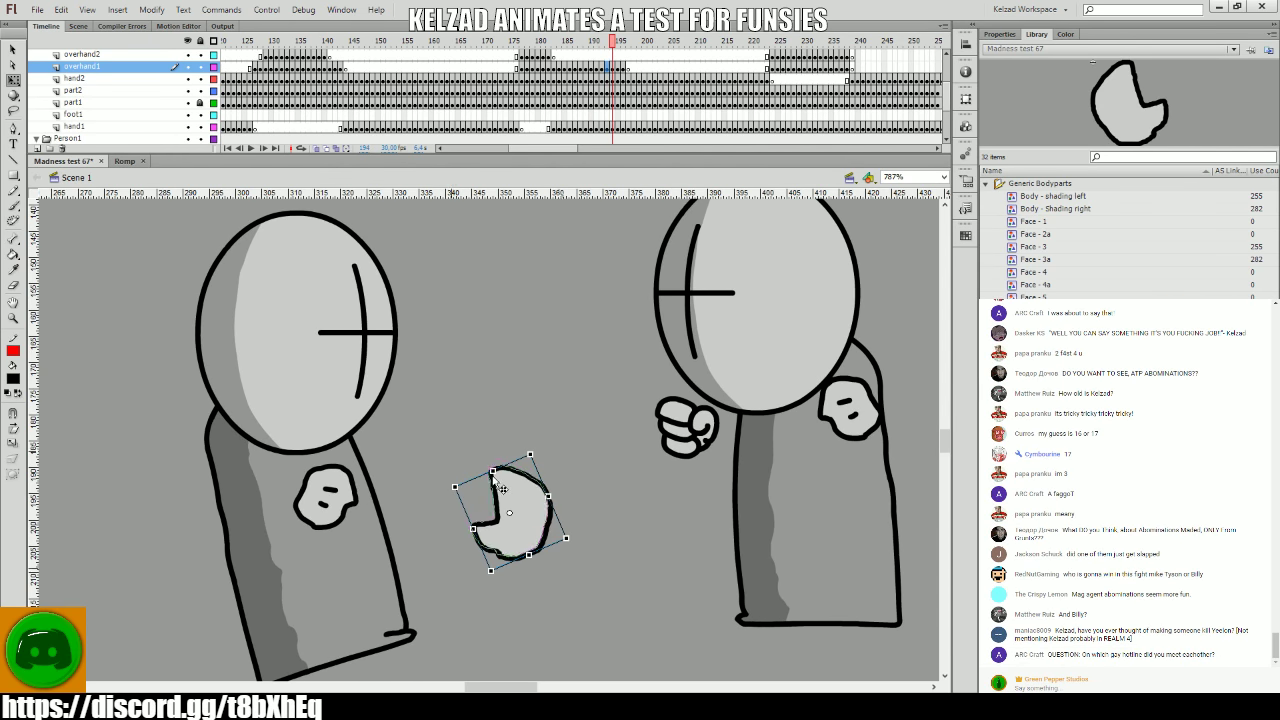
key(period)
key(comma)
key(comma)
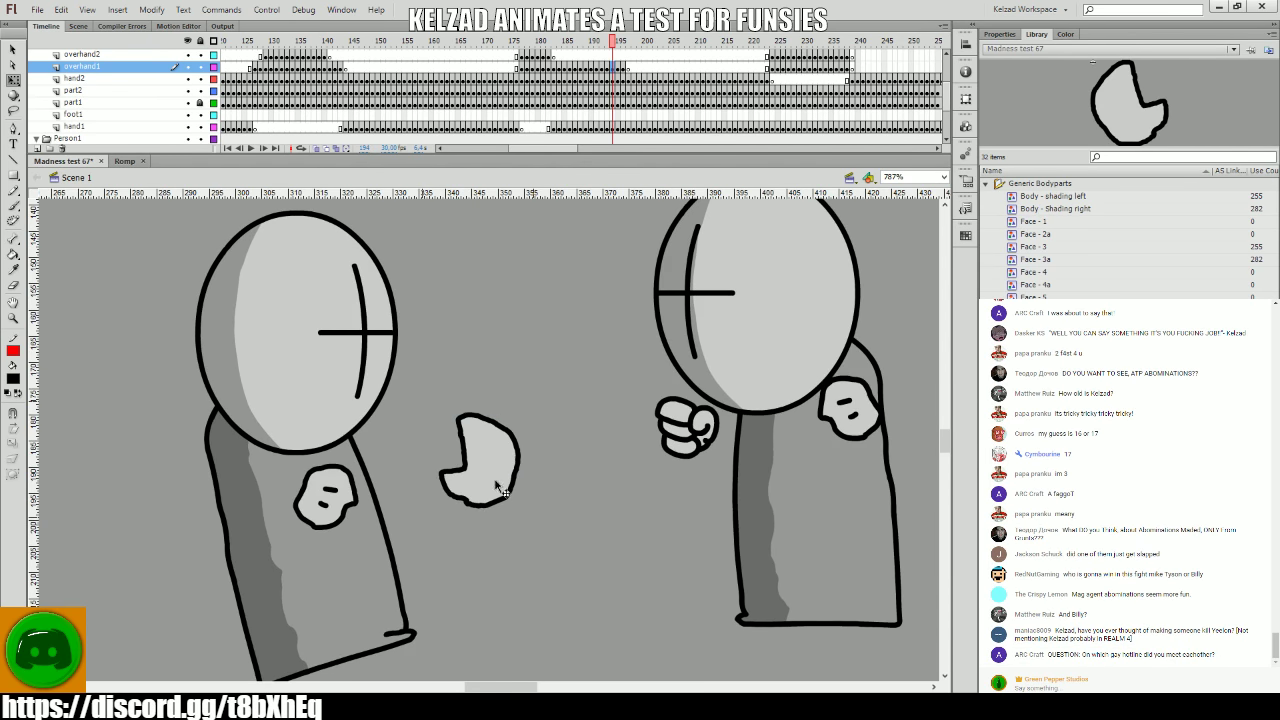
key(period)
key(period)
key(comma)
key(period)
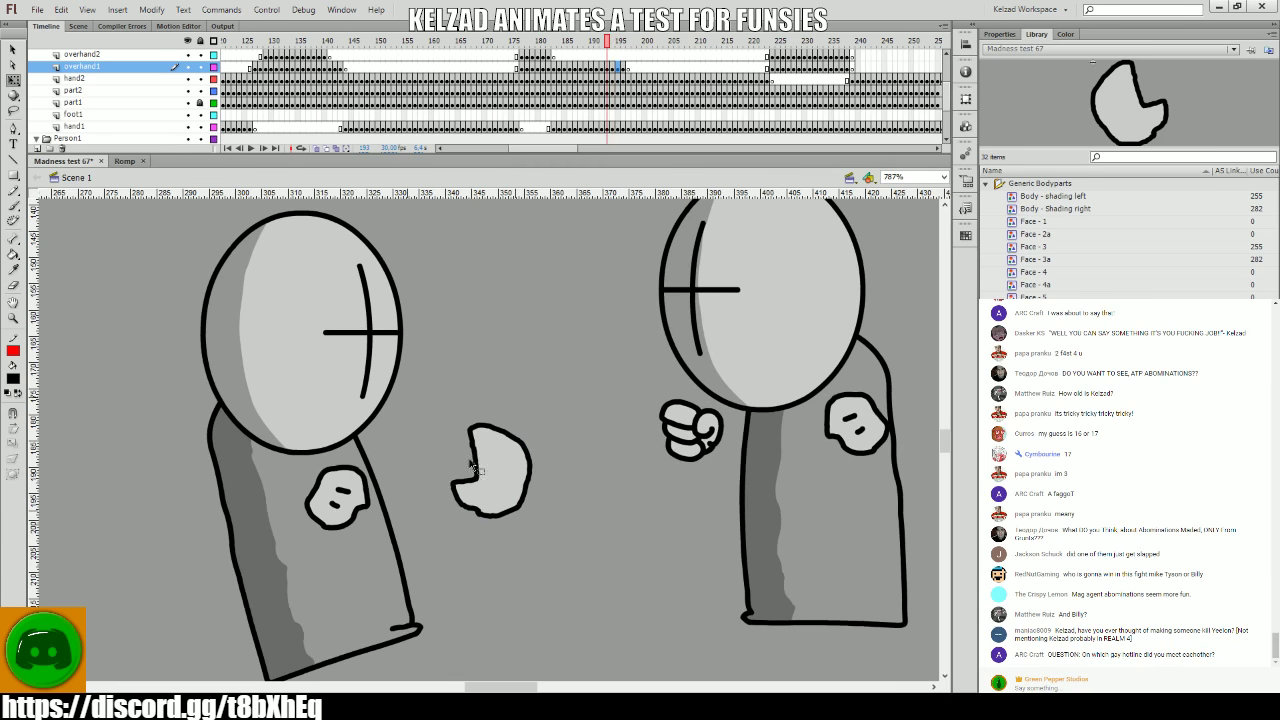
key(comma)
key(comma)
key(period)
key(comma)
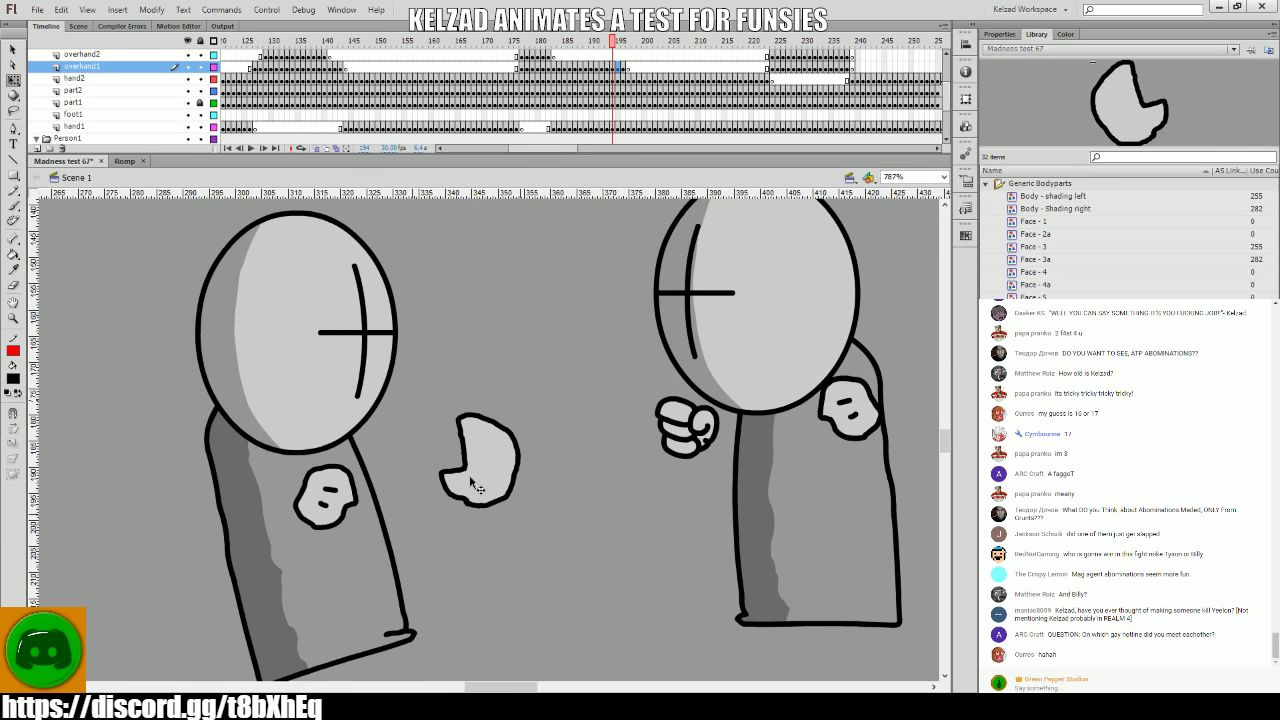
key(period)
- Fine-tune the palm's position at frames 194 to 196 so its drift toward Person1 slows down
click(472, 480)
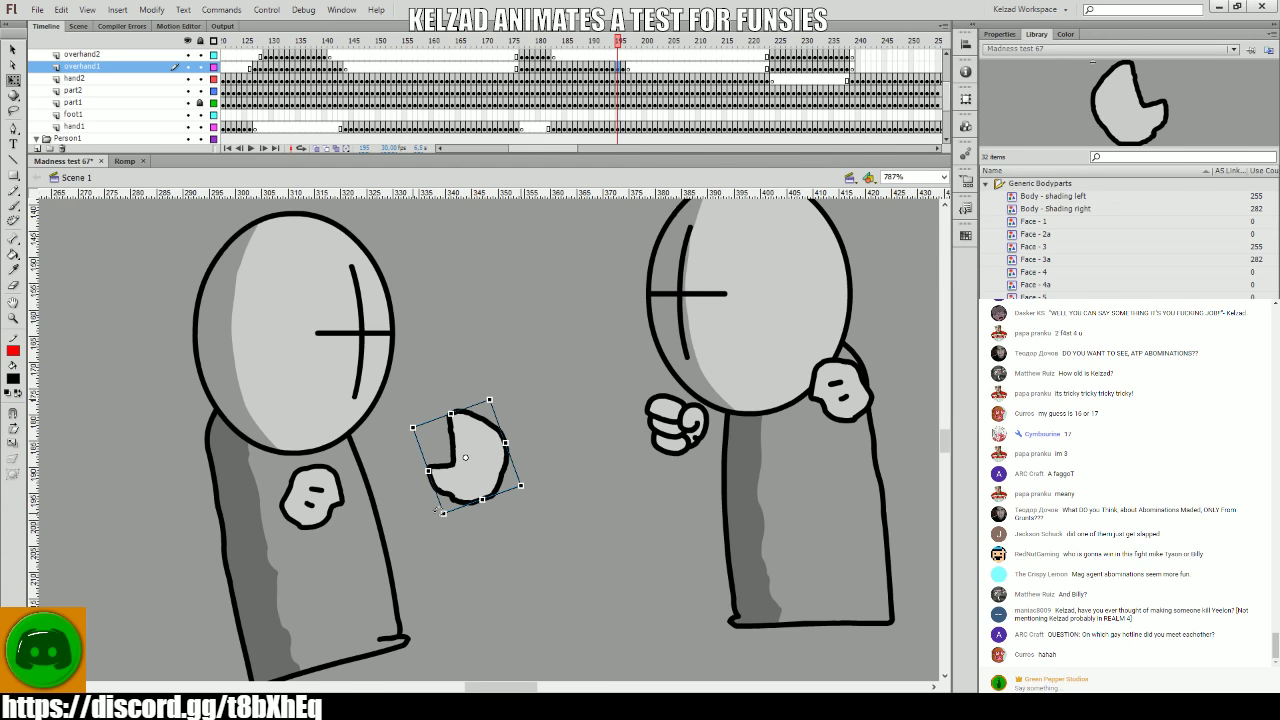
key(comma)
key(period)
key(comma)
click(490, 478)
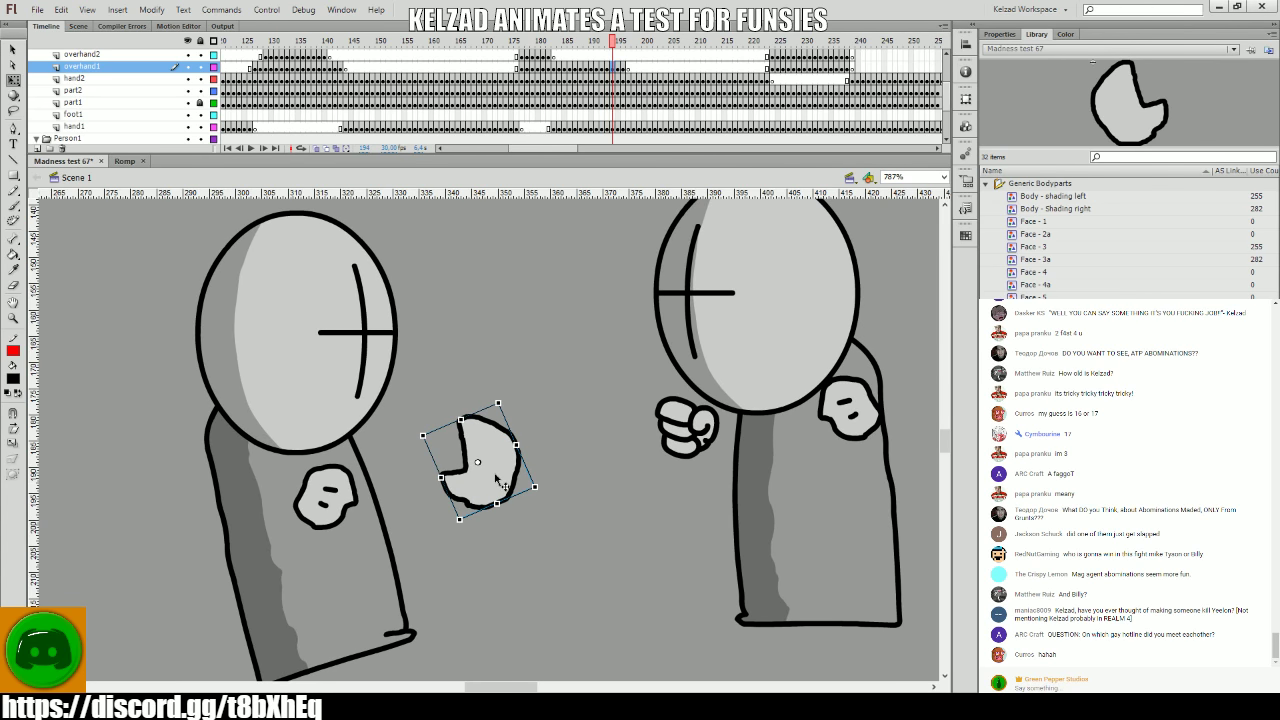
key(period)
key(period)
key(ctrl+z)
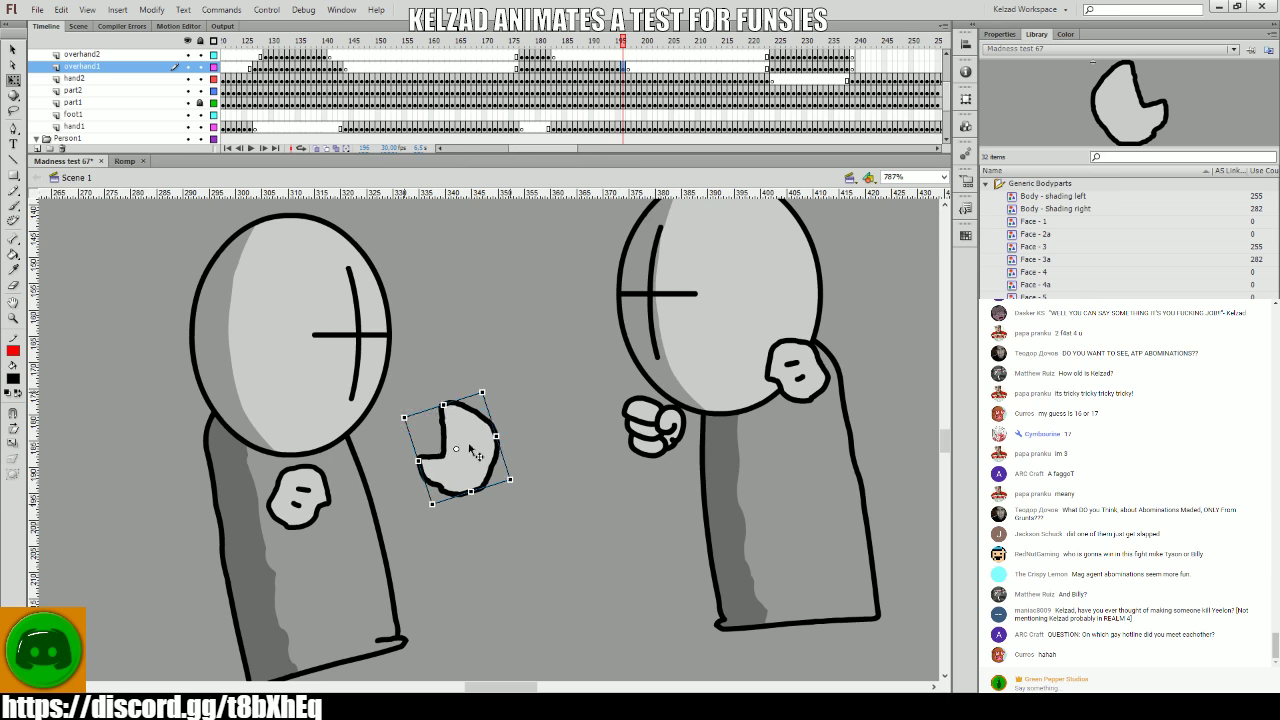
key(comma)
key(period)
click(455, 475)
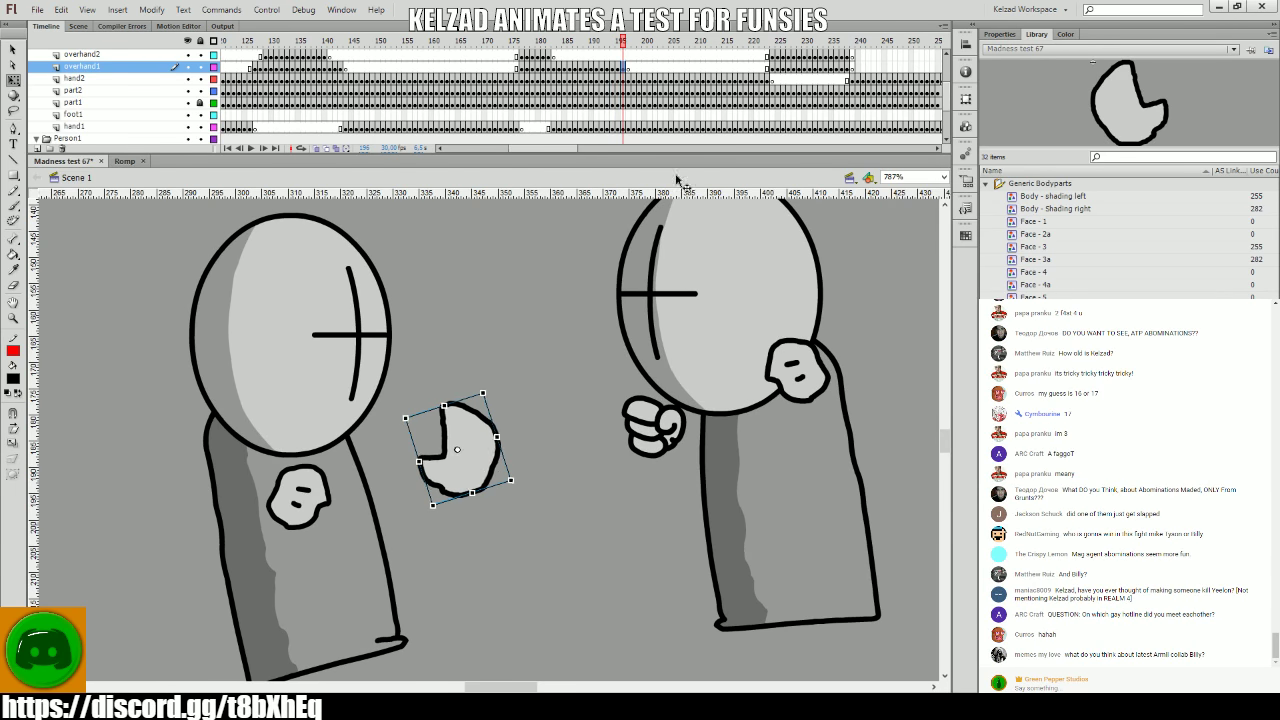
- Key the palm on overhand1 at frames 197 to 199, moving and rotating it to meet Person2's other hand
key(period)
key(ctrl+shift+v)
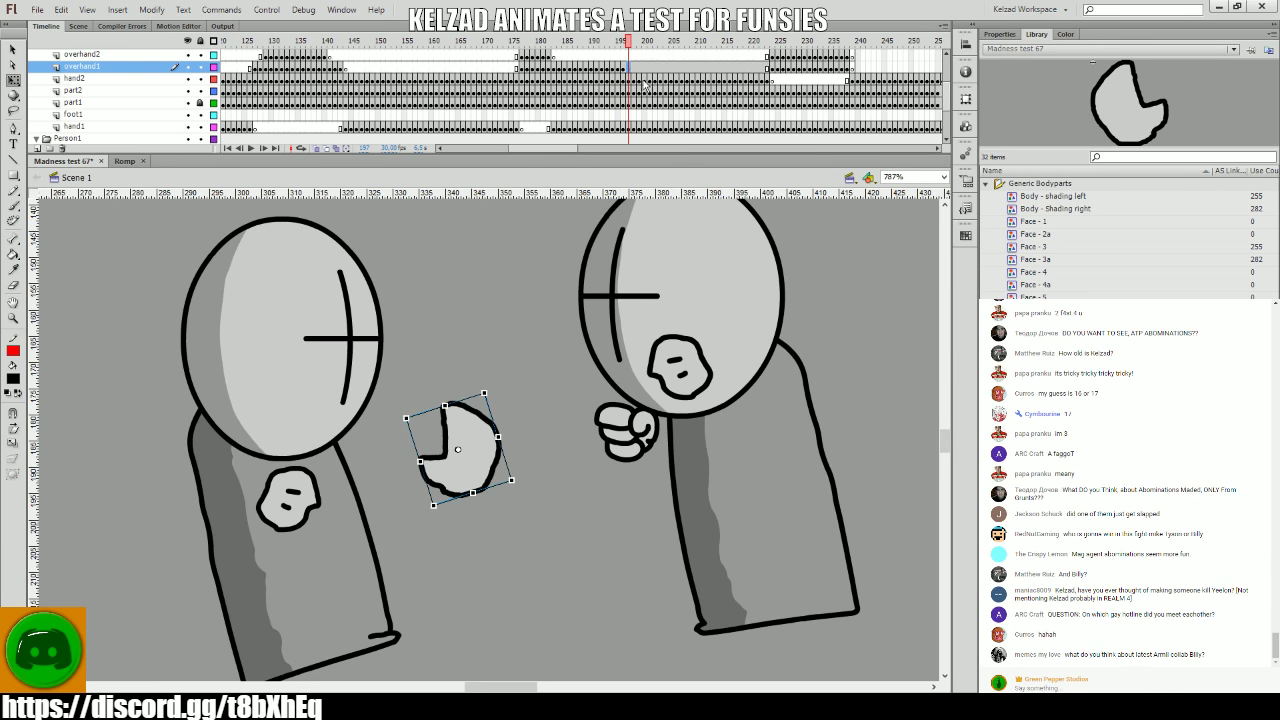
key(comma)
key(period)
key(period)
drag(515, 470, 291, 439)
key(period)
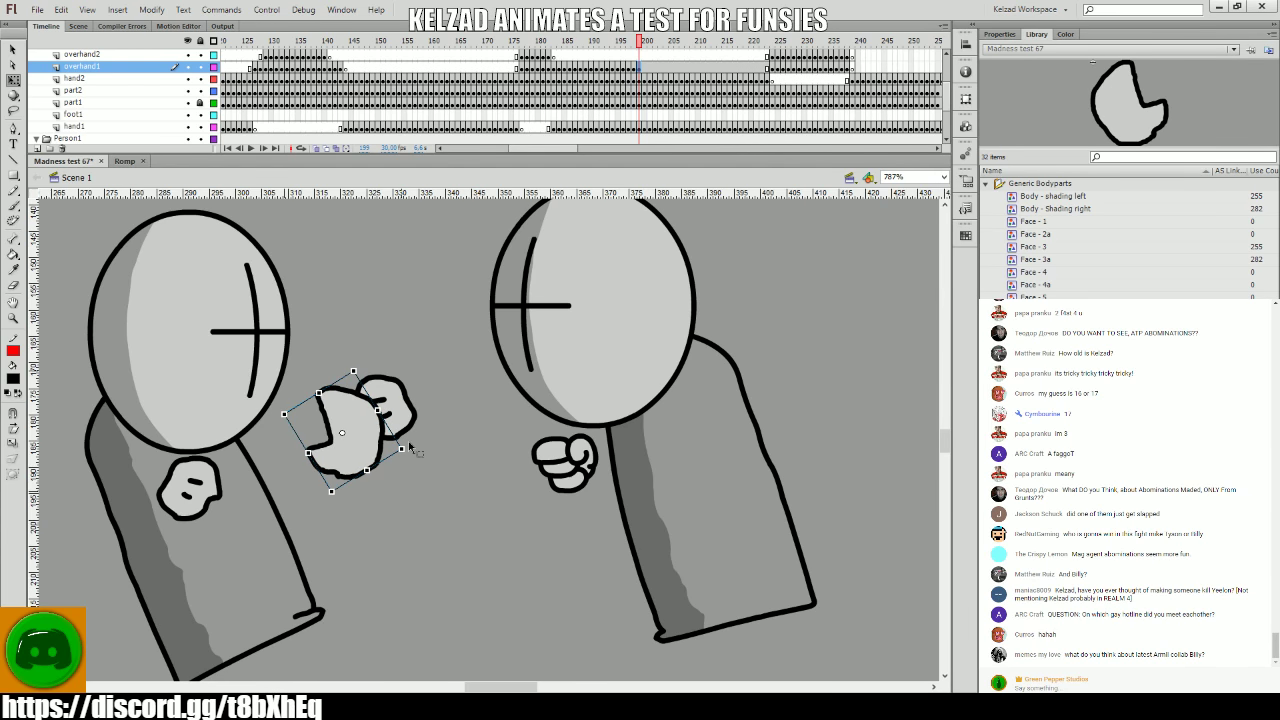
drag(408, 441, 380, 452)
key(Return)
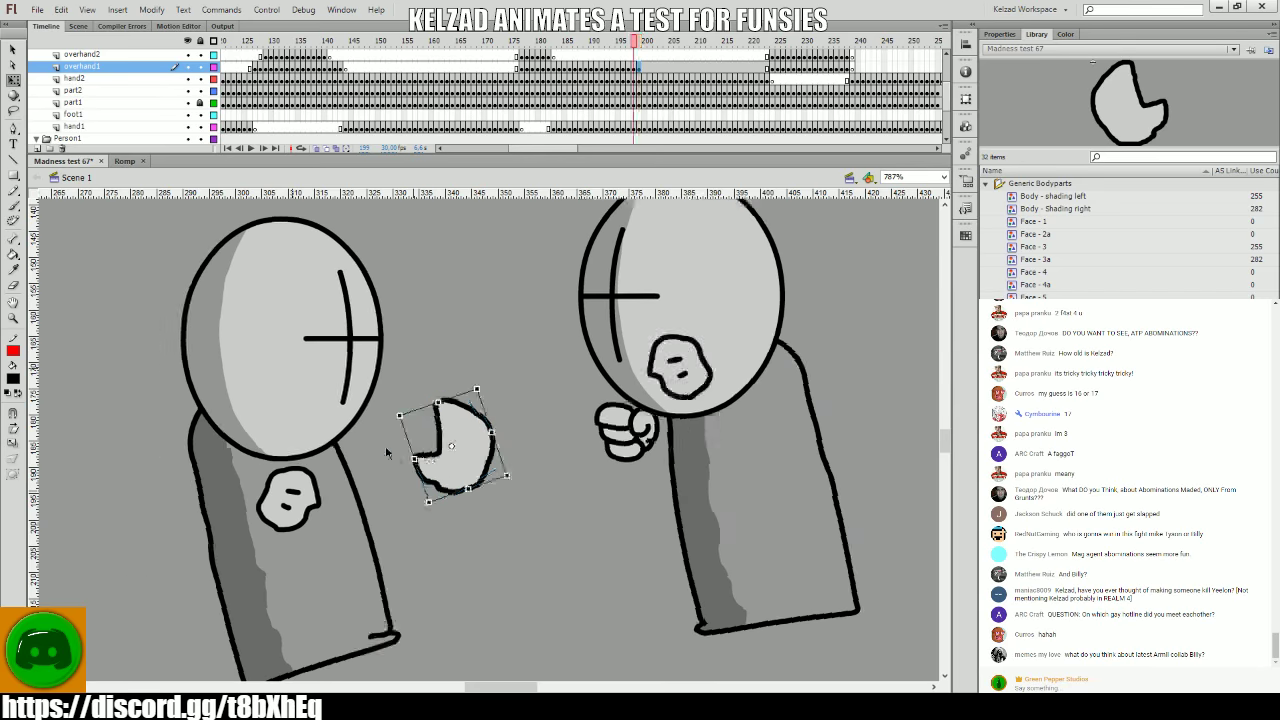
key(Return)
- Add overhand1 keyframes from frame 200 up to 207, rotating the palm and carrying it back with Person1
key(.)
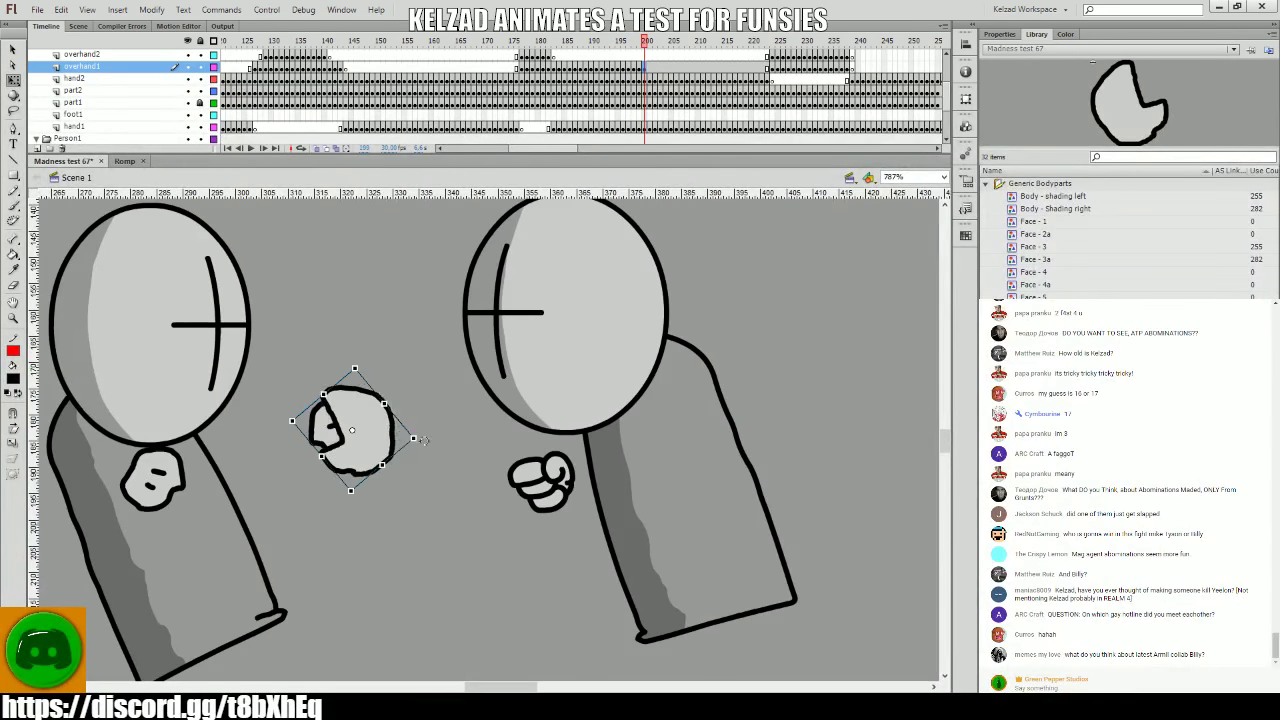
drag(393, 462, 275, 466)
key(.)
key(.)
key(.)
key(.)
key(.)
key(.)
key(.)
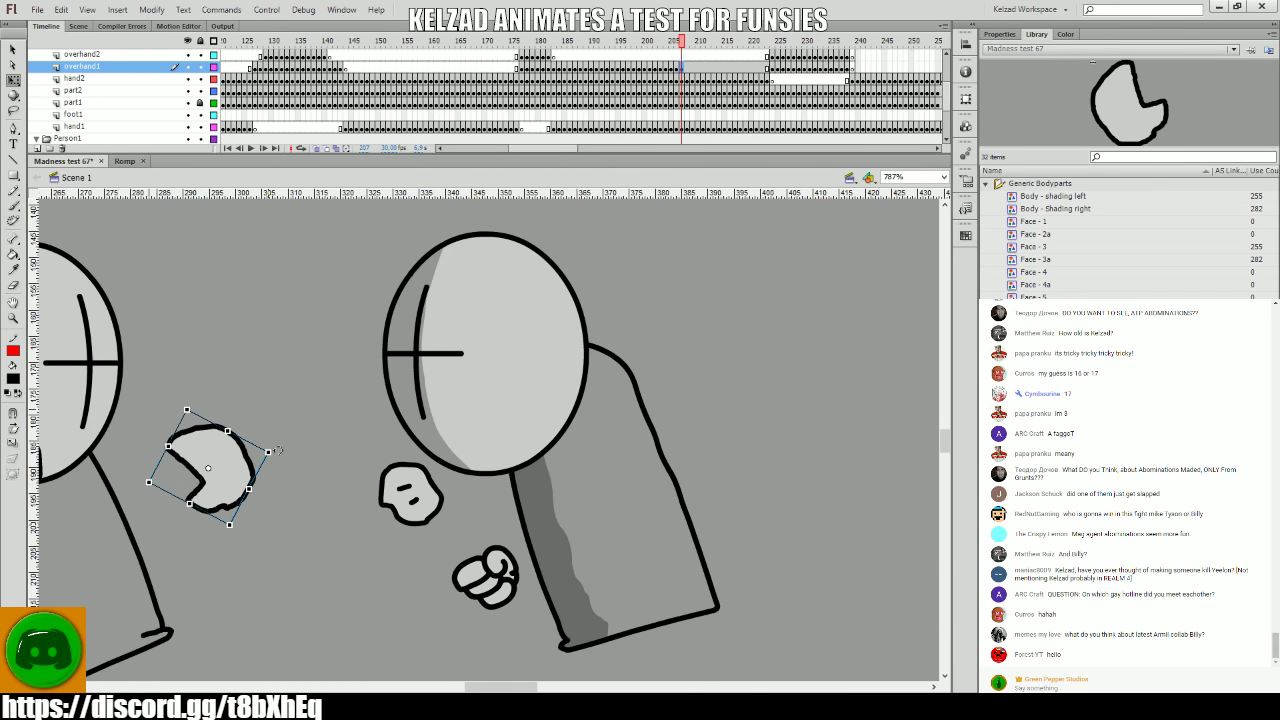
- Key the palm on overhand1 at frames 208 to 212, gradually rotating it and easing it along with Person1
drag(276, 451, 491, 506)
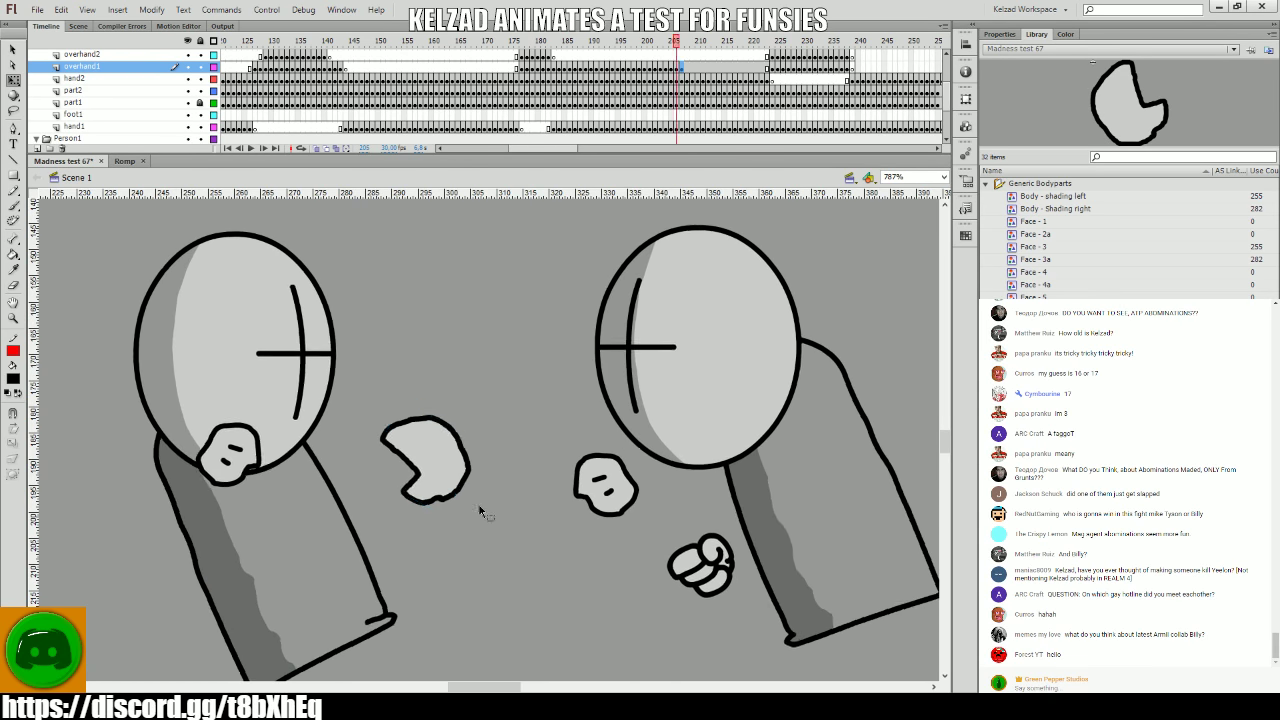
key(.)
key(.)
click(422, 480)
mouse_move(478, 446)
mouse_down()
mouse_move(474, 467)
mouse_move(480, 446)
mouse_up()
key(.)
key(Left)
key(.)
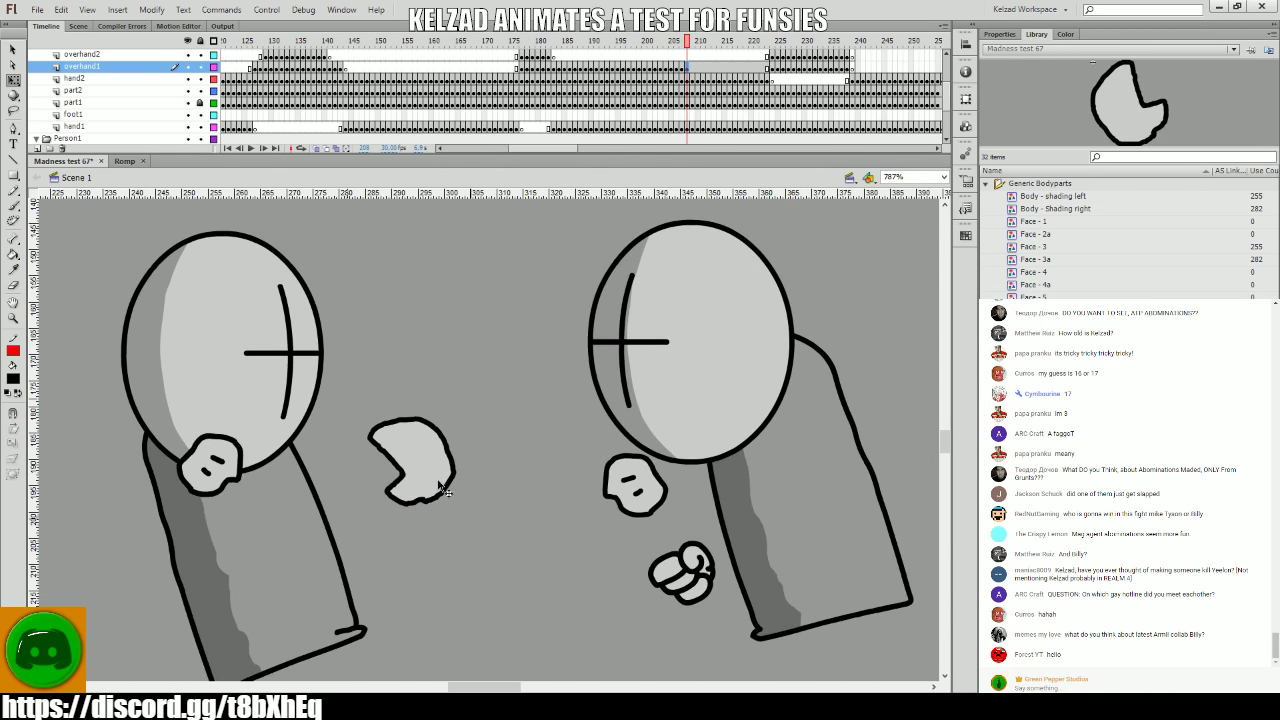
key(.)
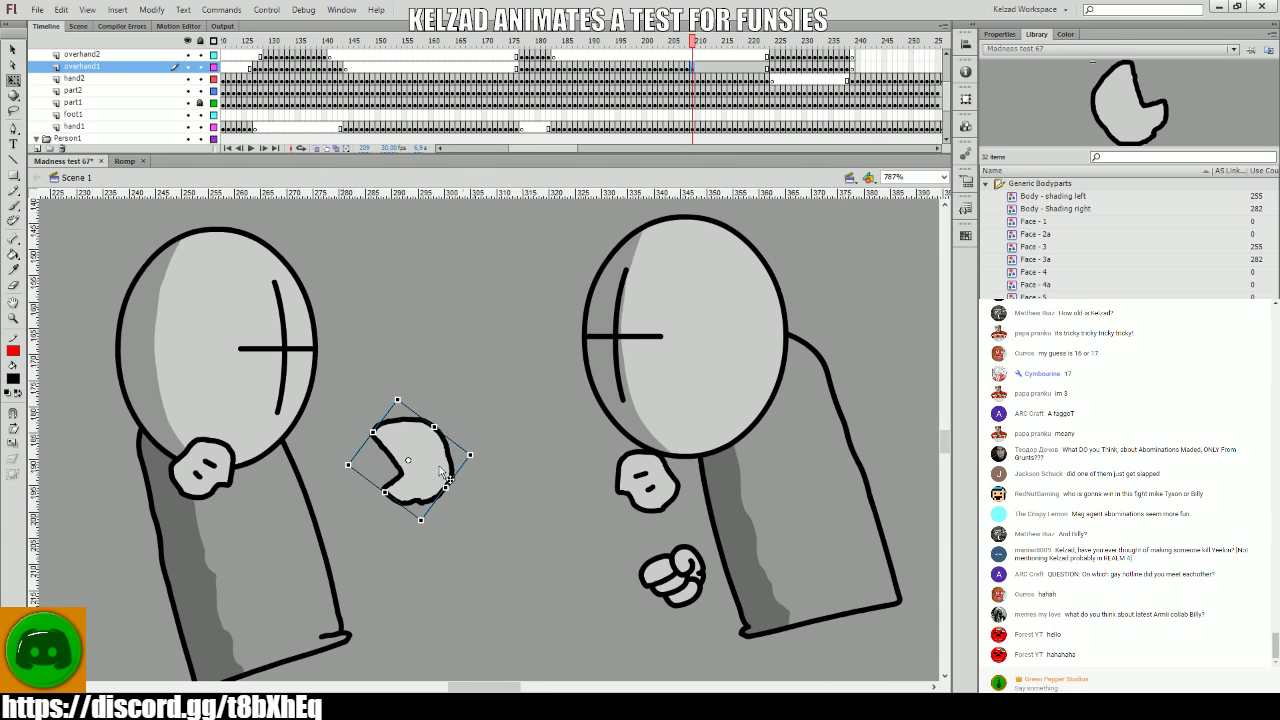
drag(478, 452, 433, 457)
key(.)
key(.)
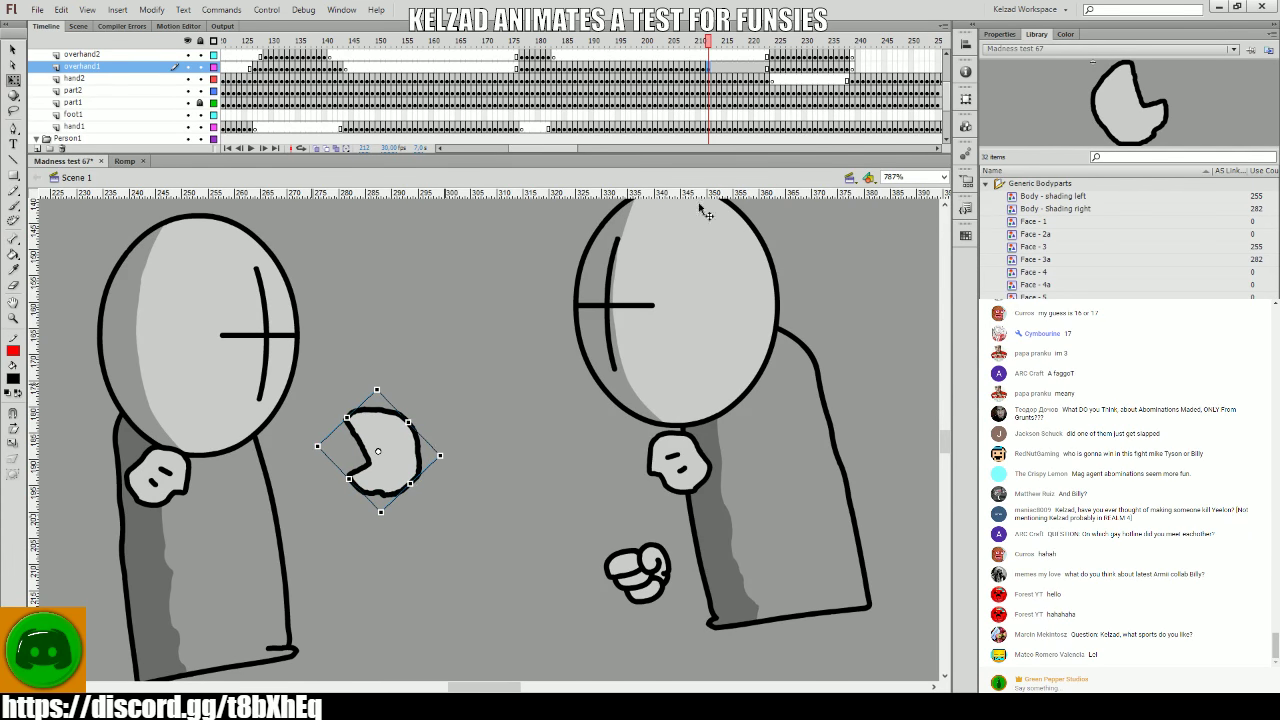
- Move Person2's fist from hand1 to overhand2 at frames 183 to 185 and play back the catch
drag(505, 102, 570, 129)
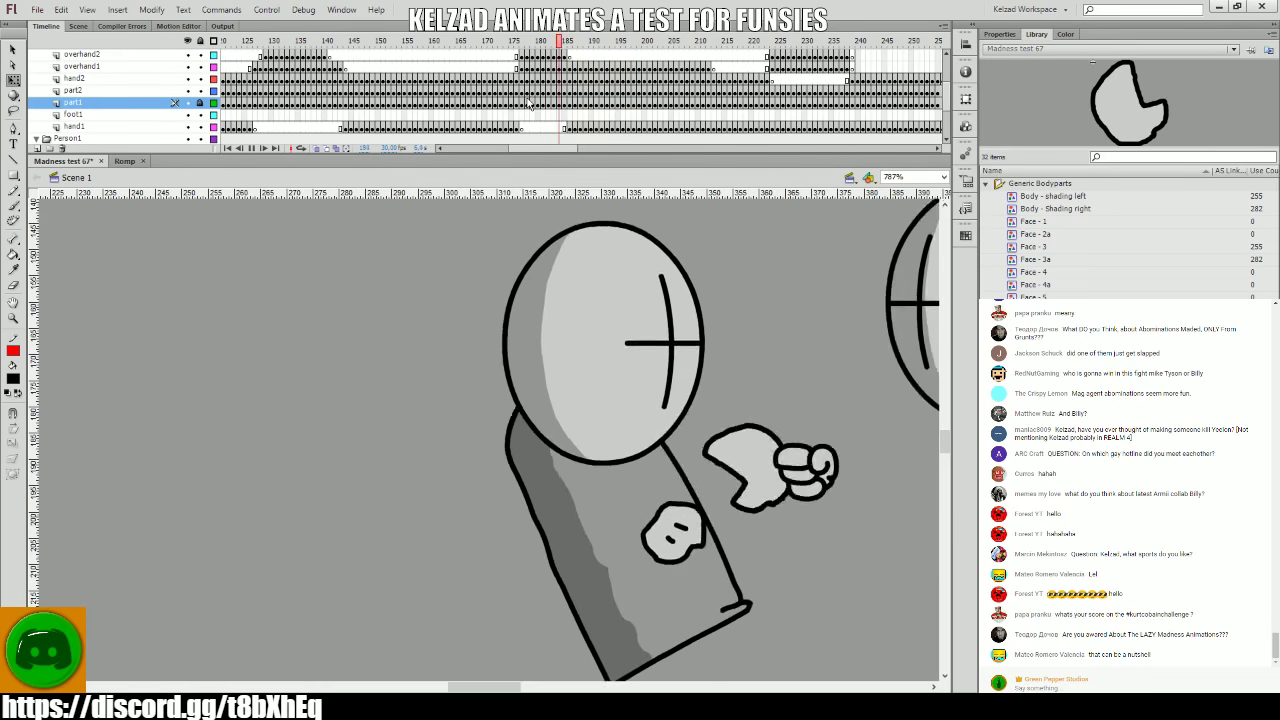
click(480, 92)
drag(478, 100, 553, 93)
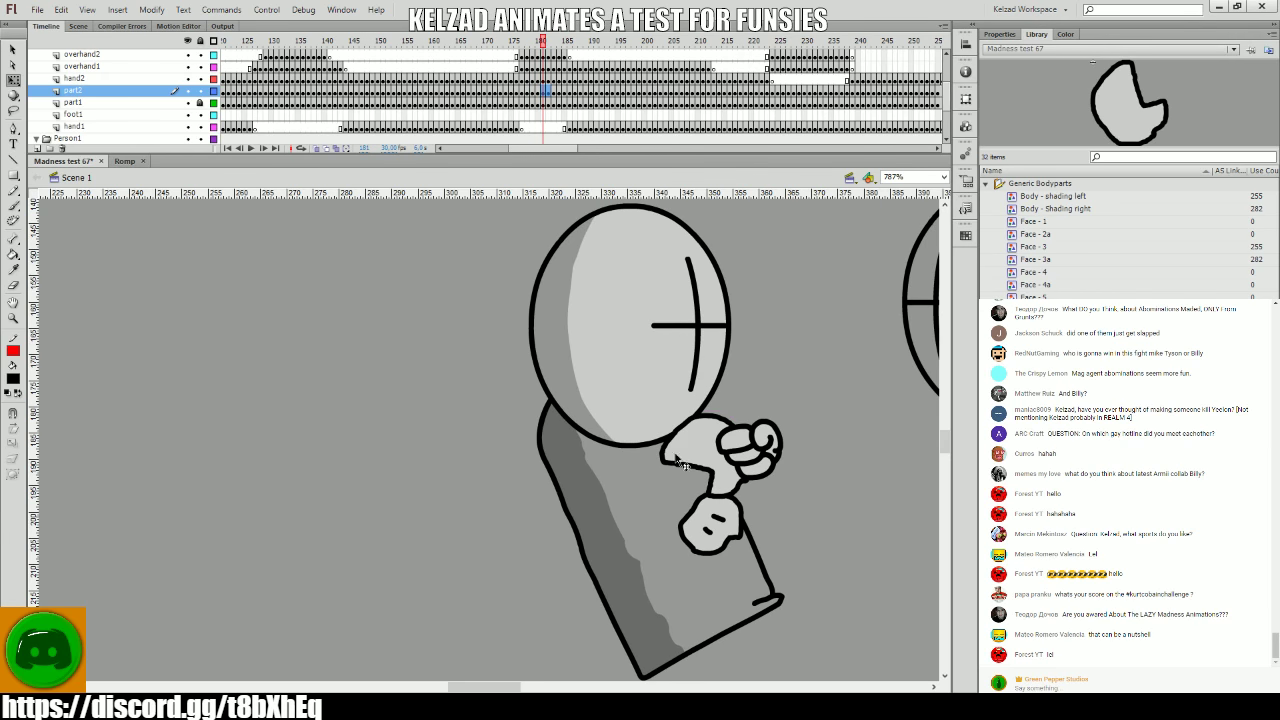
- Nudge the open palm on overhand1 slightly toward Person1 around frame 184 and compare the frames up to 187
key(period)
key(period)
key(period)
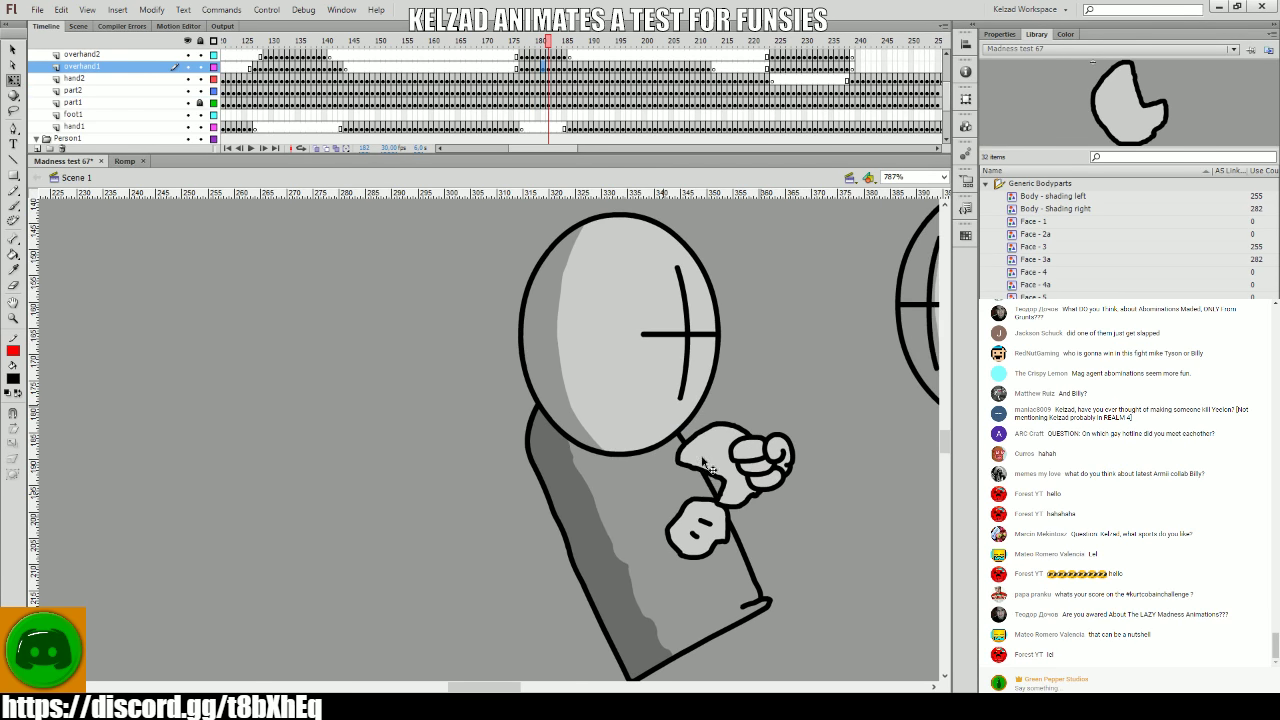
key(ctrl+shift+a)
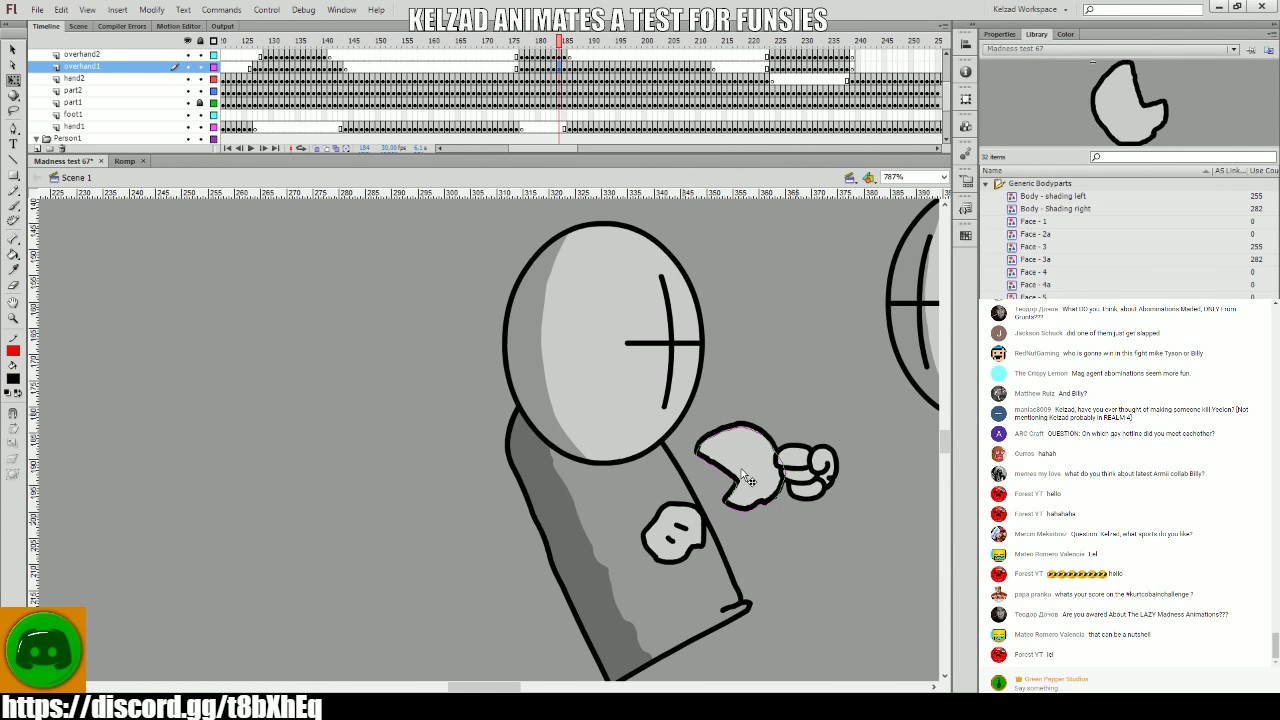
key(comma)
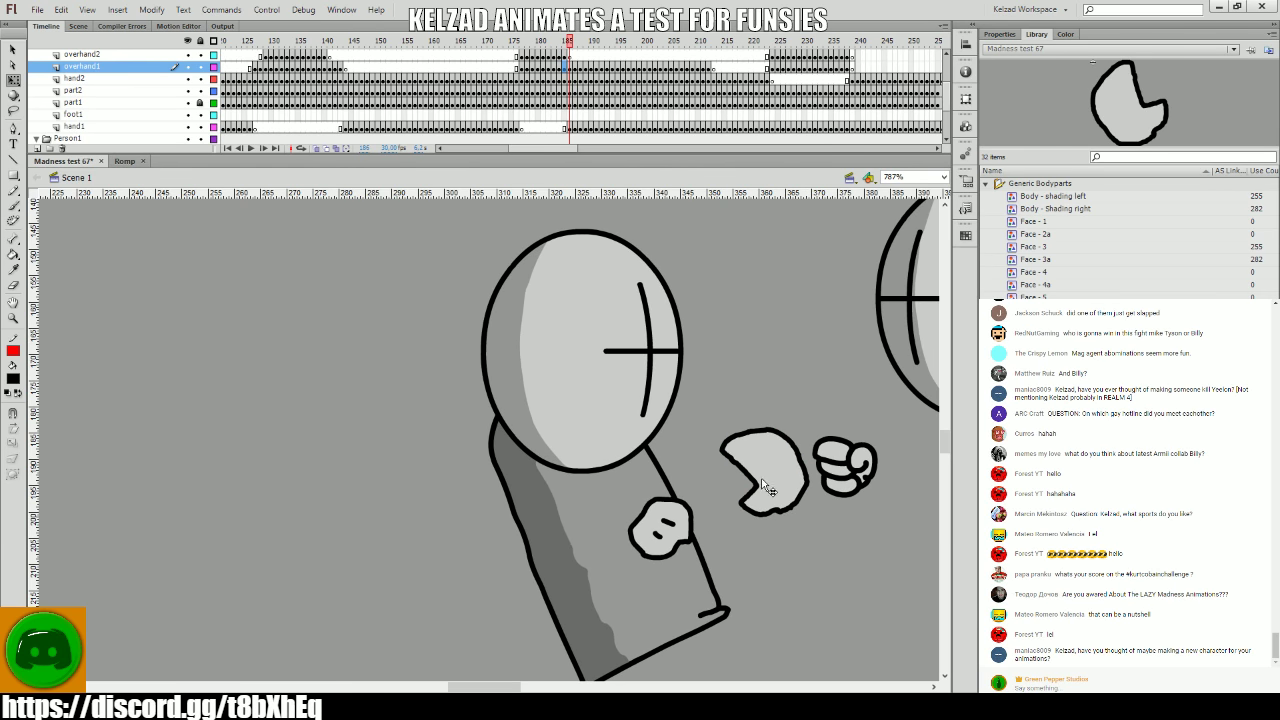
key(comma)
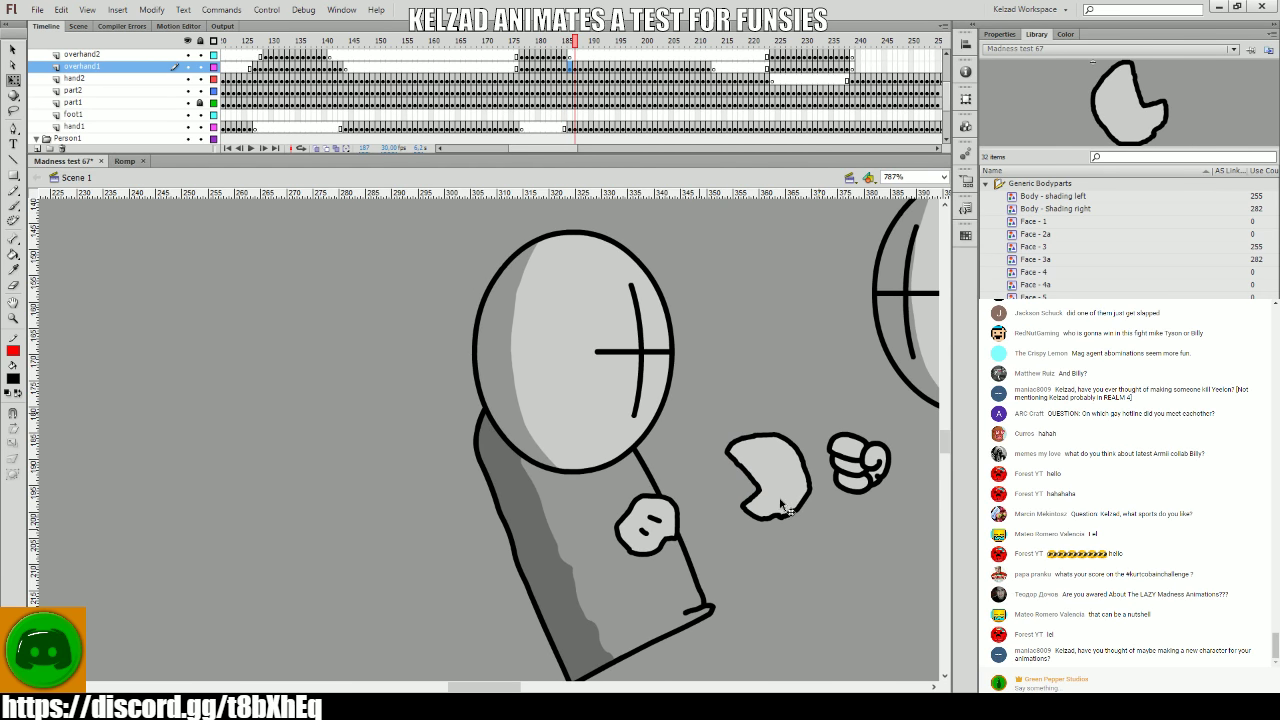
key(period)
key(comma)
key(comma)
key(comma)
key(comma)
key(comma)
key(comma)
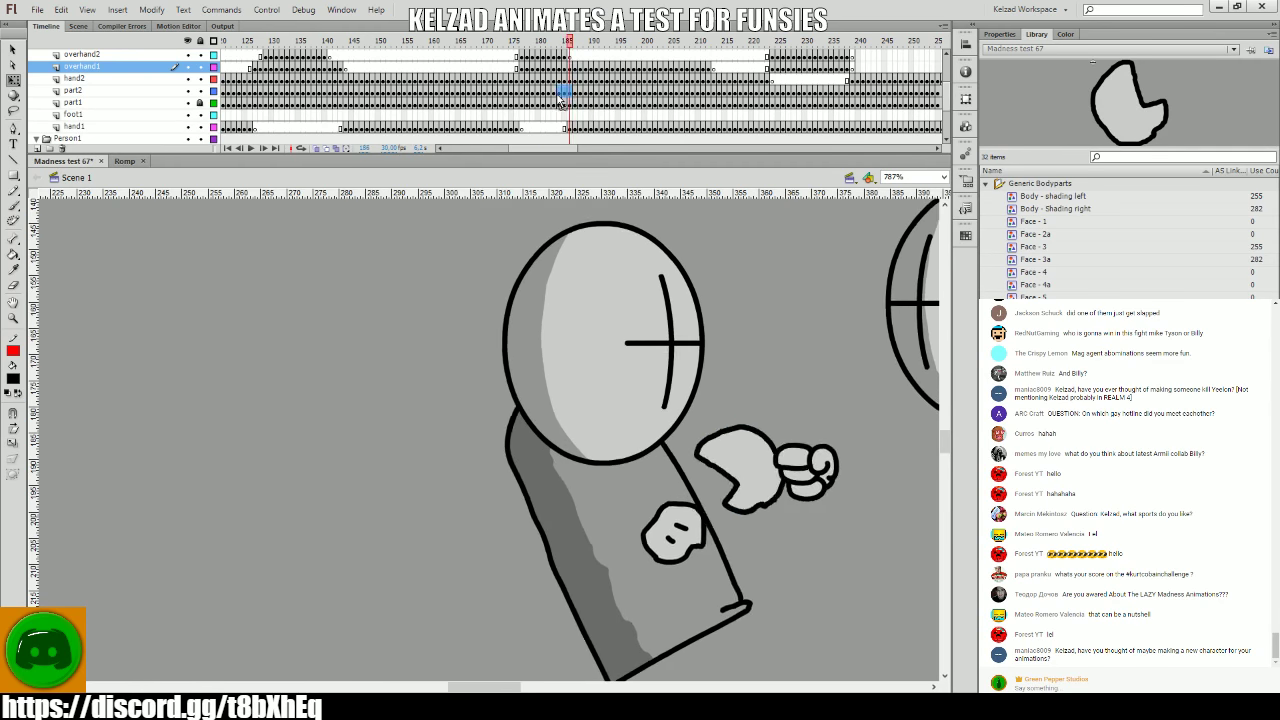
- Play back the catch repeatedly from around frame 170 and examine how the palm and Person2's fist move together
click(498, 104)
key(comma)
key(comma)
key(comma)
key(comma)
key(comma)
key(comma)
key(comma)
key(comma)
key(comma)
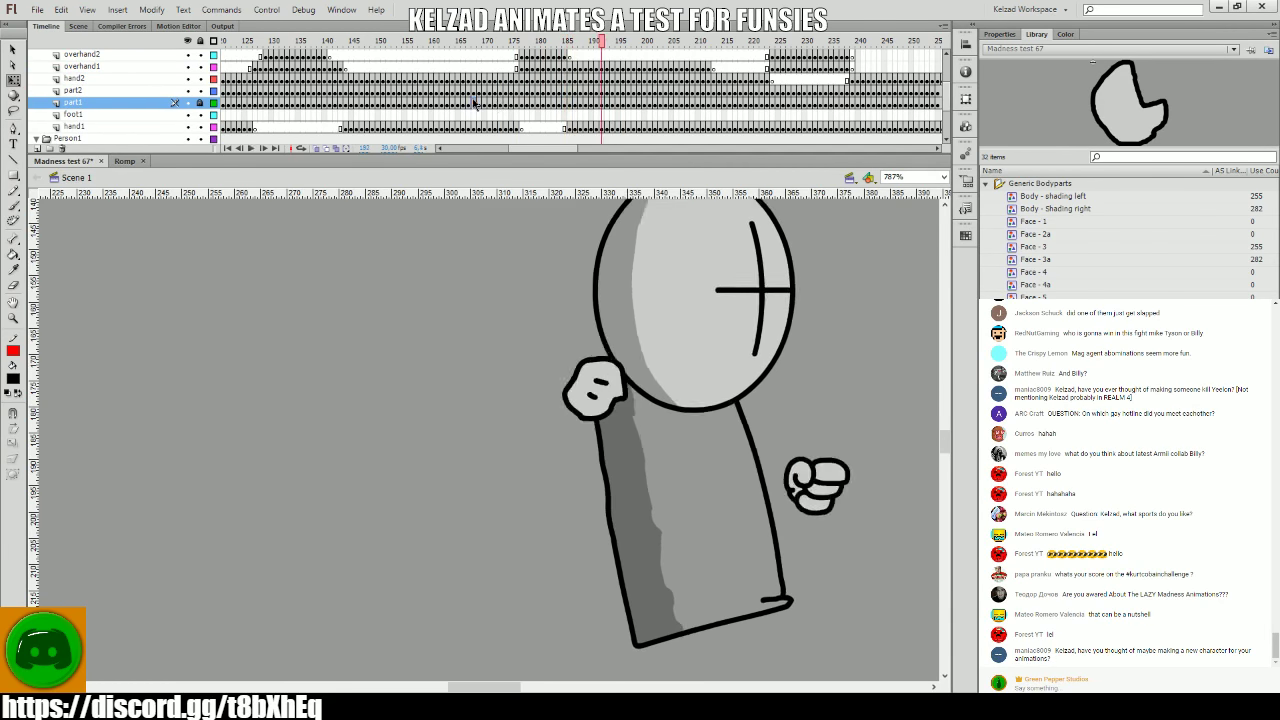
key(comma)
key(comma)
key(comma)
key(comma)
key(comma)
key(comma)
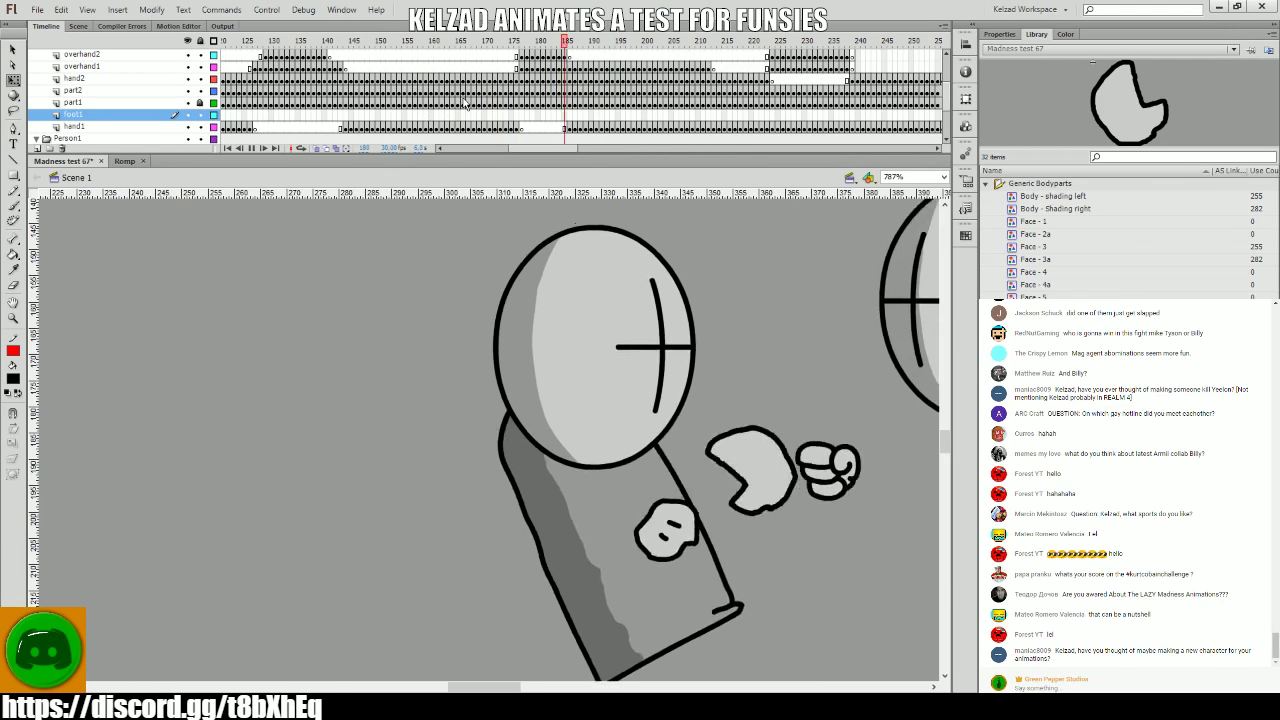
scroll(660, 260, right, 5)
click(447, 90)
click(484, 70)
key(period)
key(period)
key(period)
key(period)
key(period)
key(period)
key(period)
key(period)
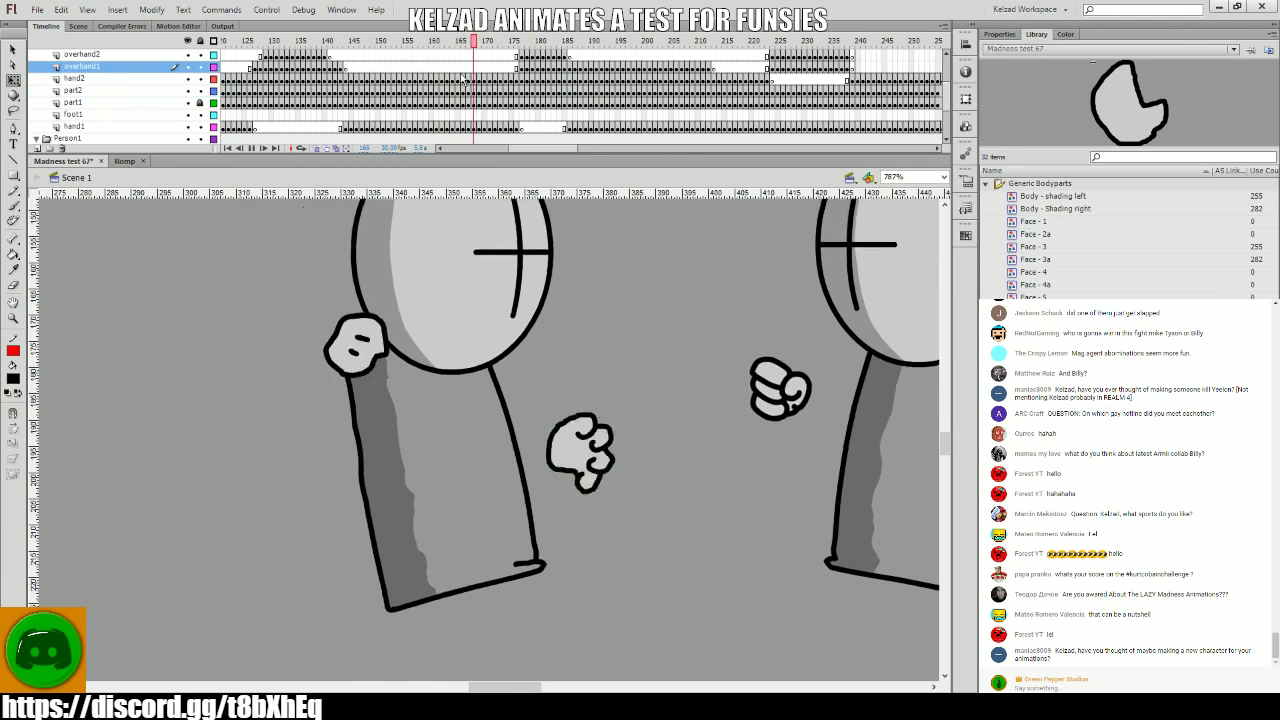
- Move Person2's other hand from hand2 to overhand2 at frames 199 to 202, placing it in front of the palm
drag(521, 66, 634, 106)
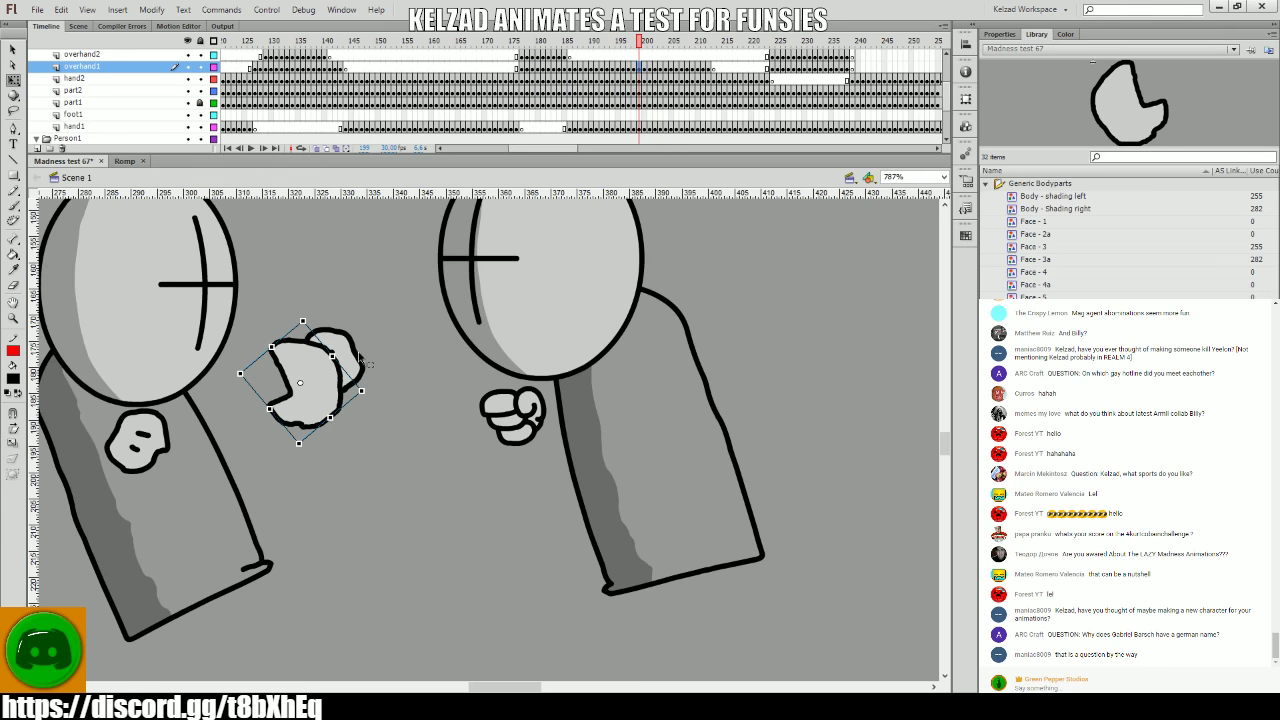
drag(628, 103, 657, 85)
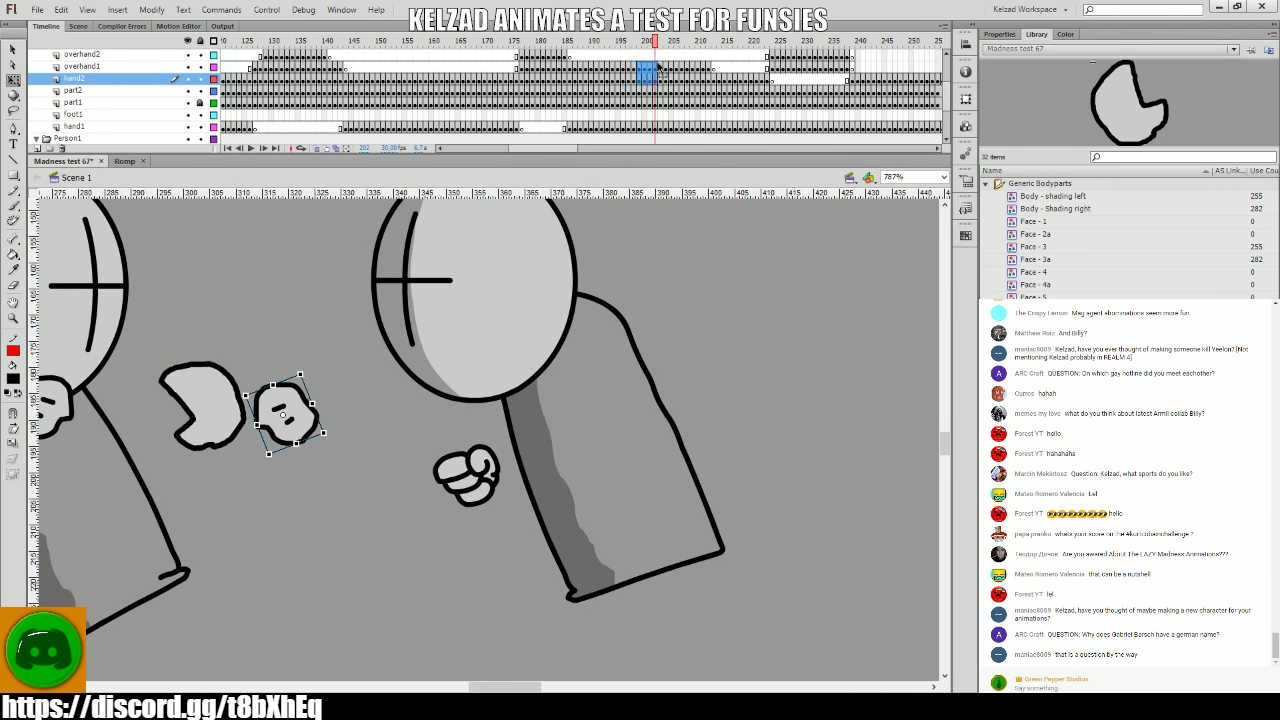
click(660, 57)
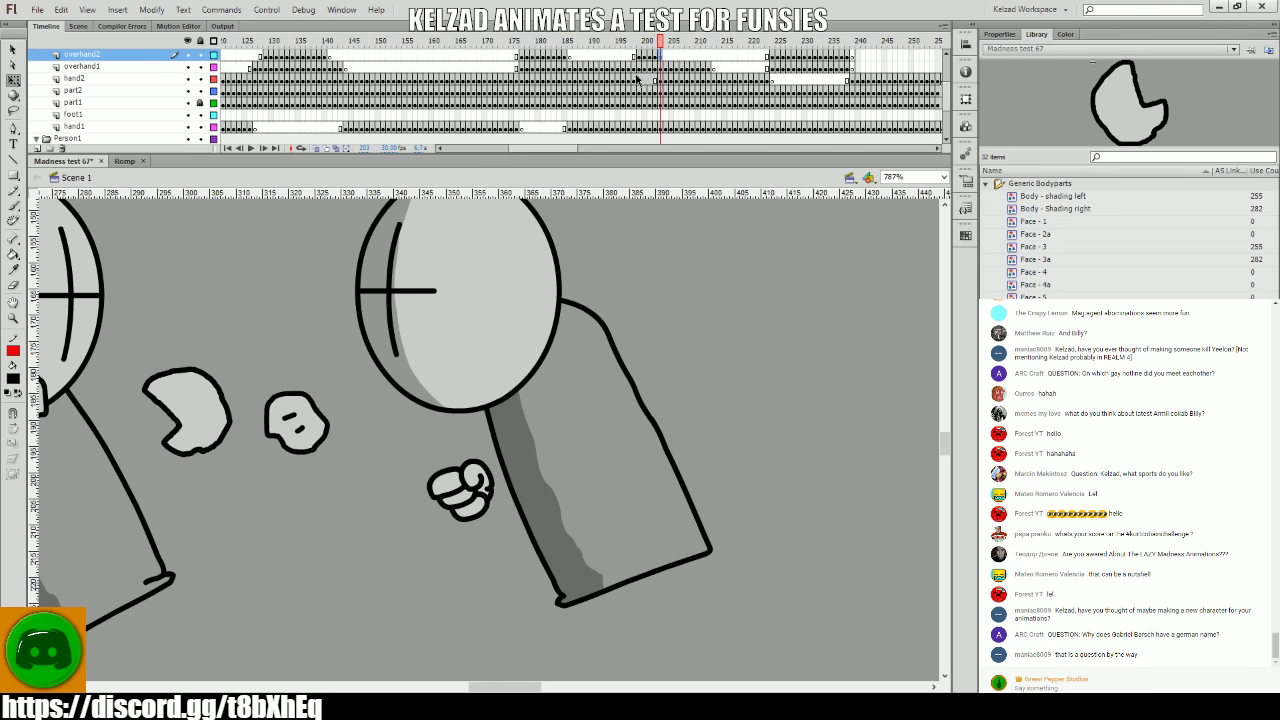
- Play back from around frame 198 and compare how the open palm and Person2's hand line up across frames 199 to 203
click(635, 79)
key(Return)
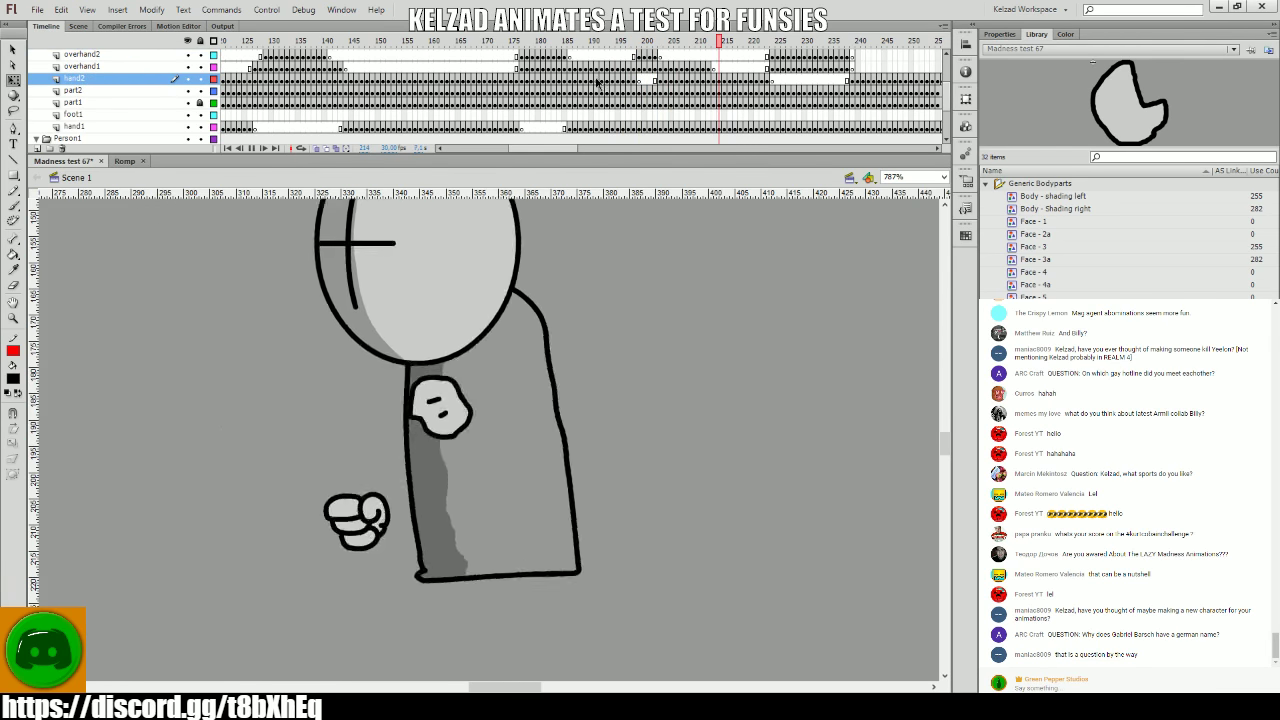
click(630, 66)
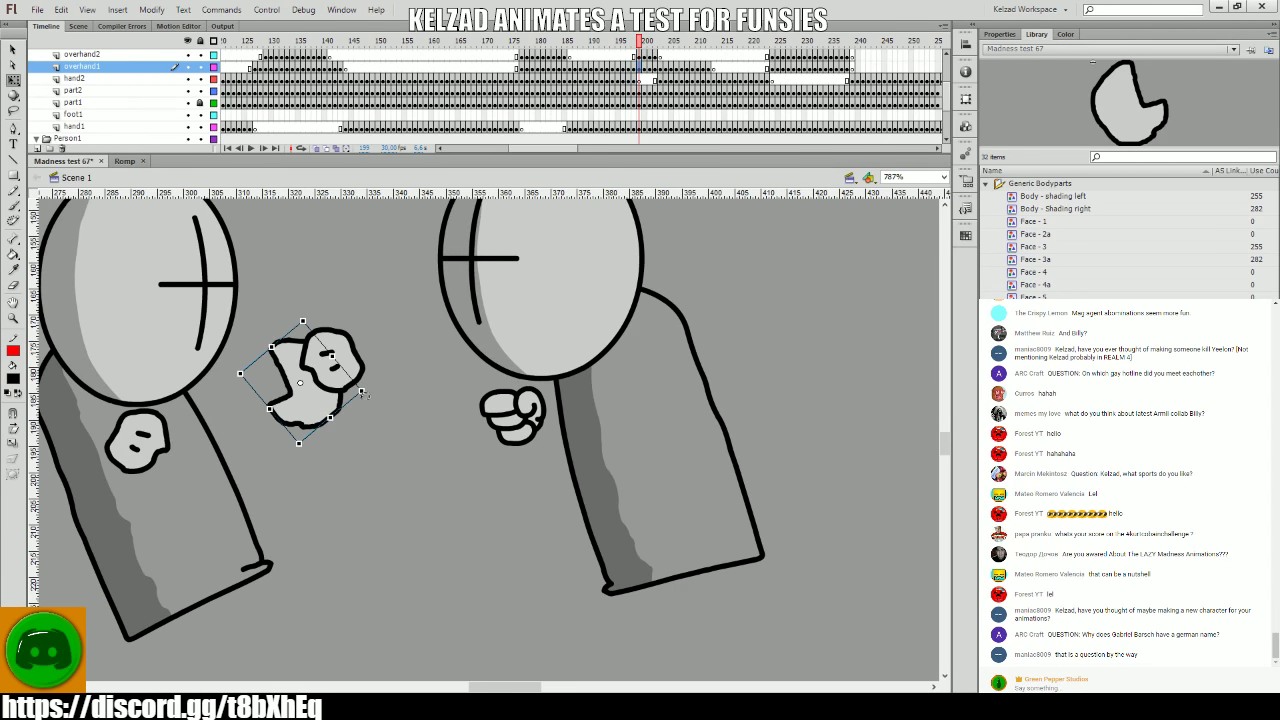
key(period)
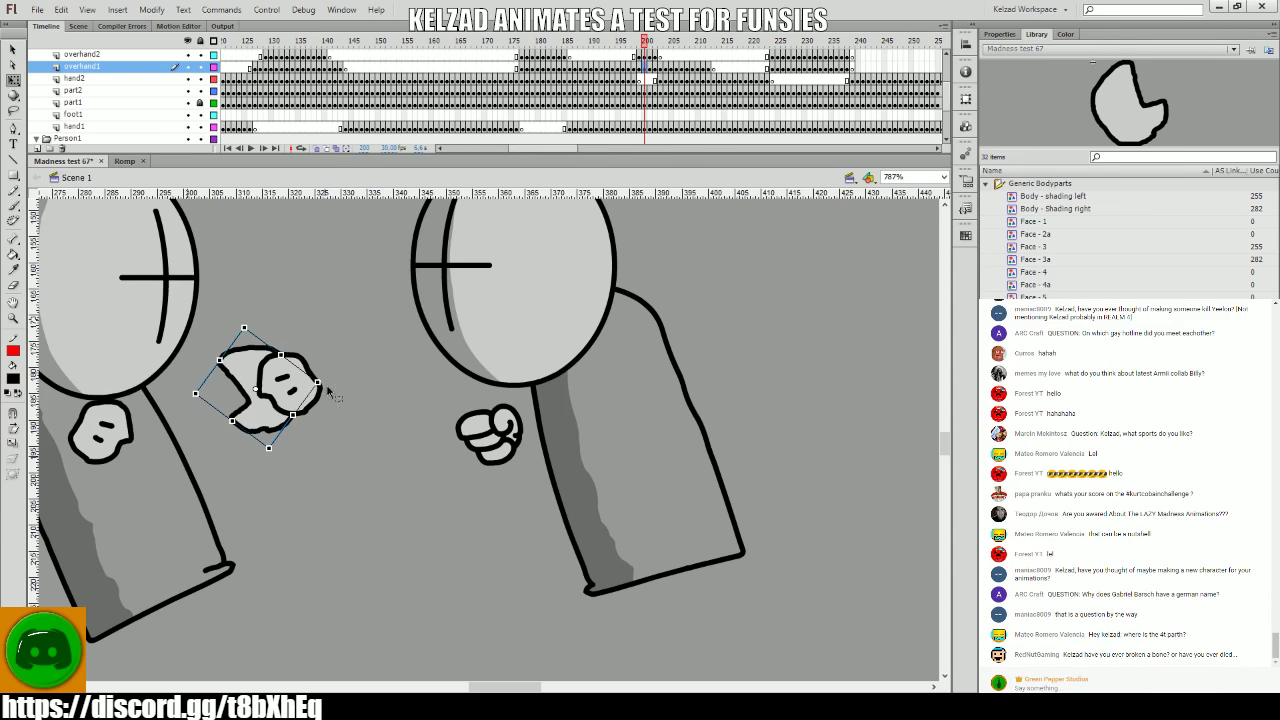
key(period)
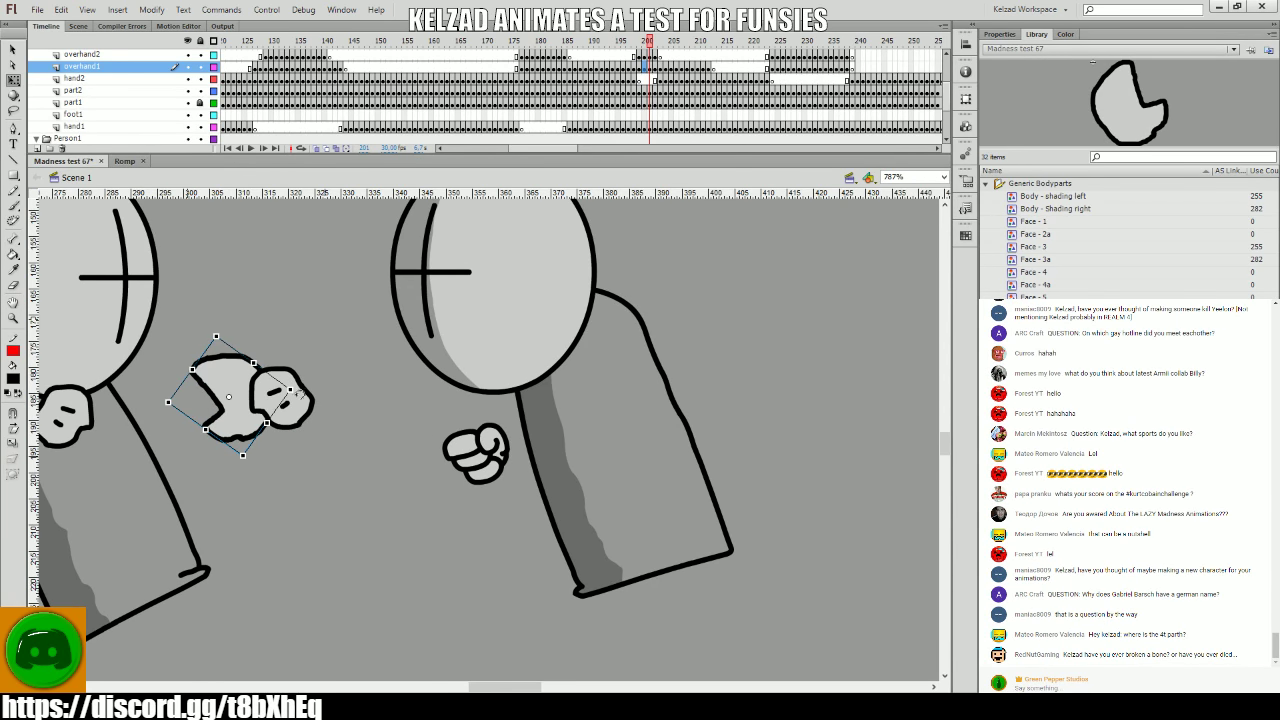
key(comma)
key(period)
key(period)
key(comma)
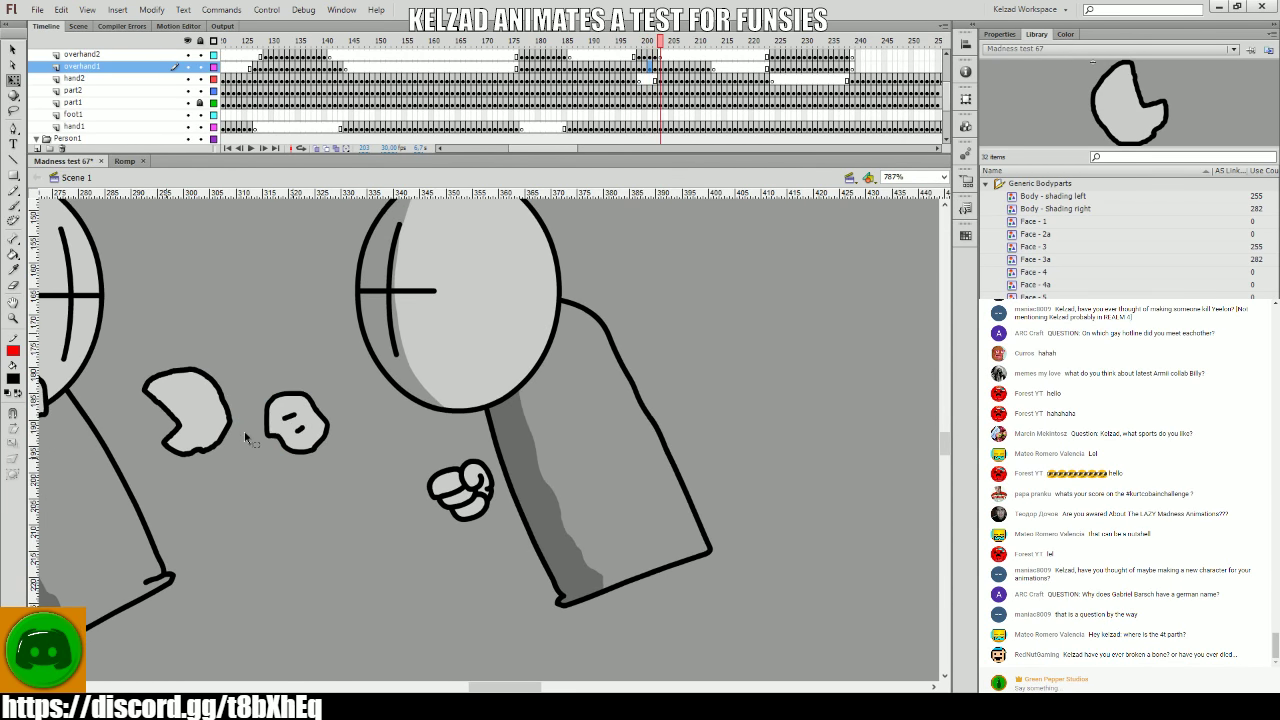
key(period)
key(period)
click(238, 428)
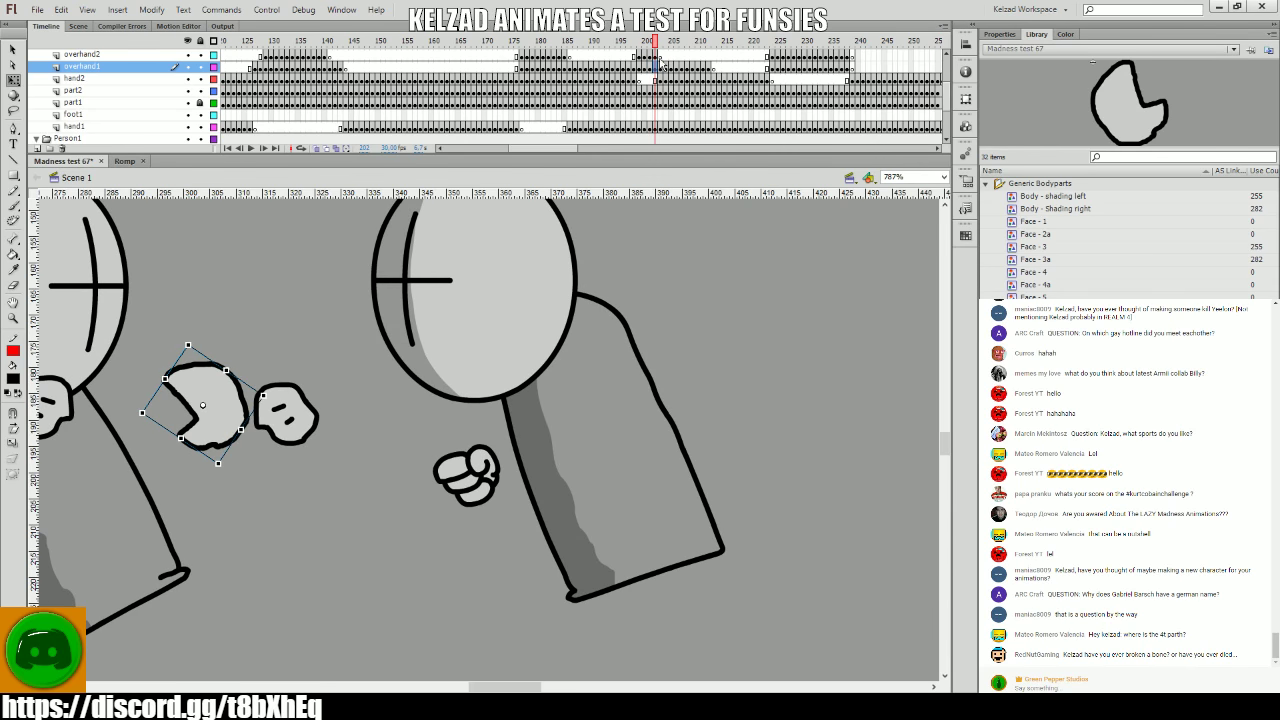
key(comma)
- Play back both catches from around frames 181 and 192 to check the palm's timing against Person2's hands
drag(626, 71, 542, 82)
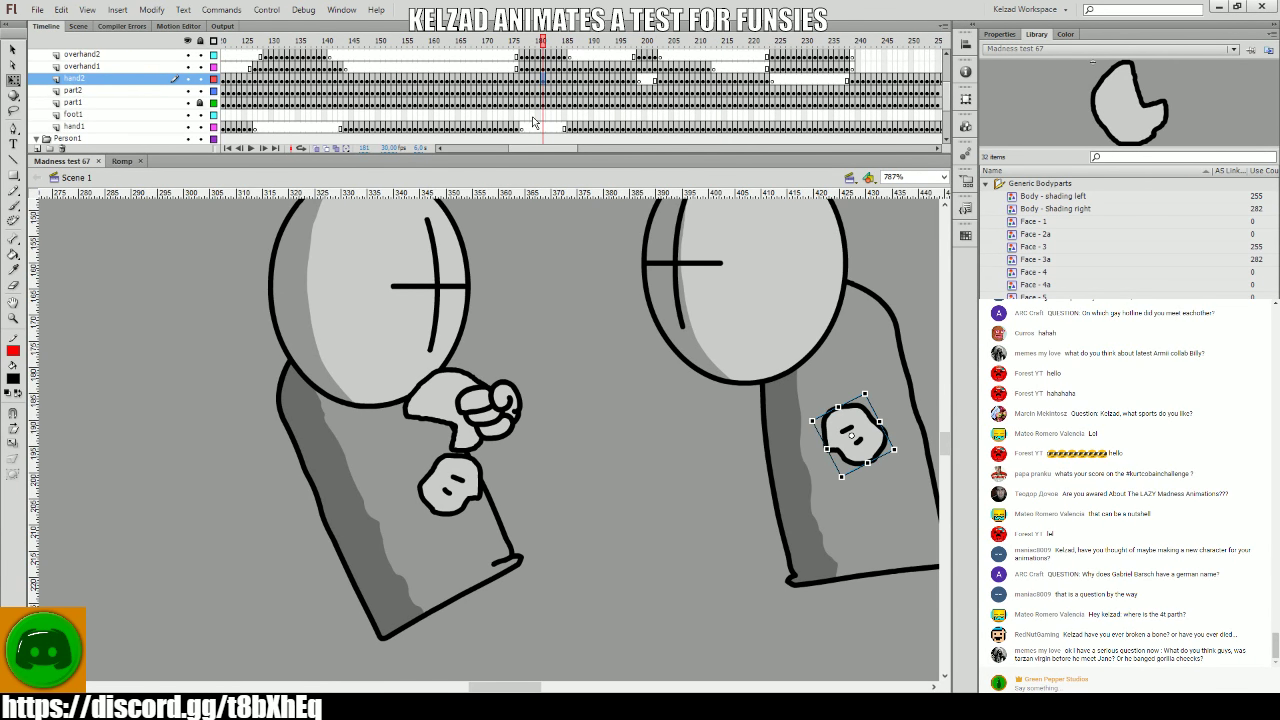
click(608, 91)
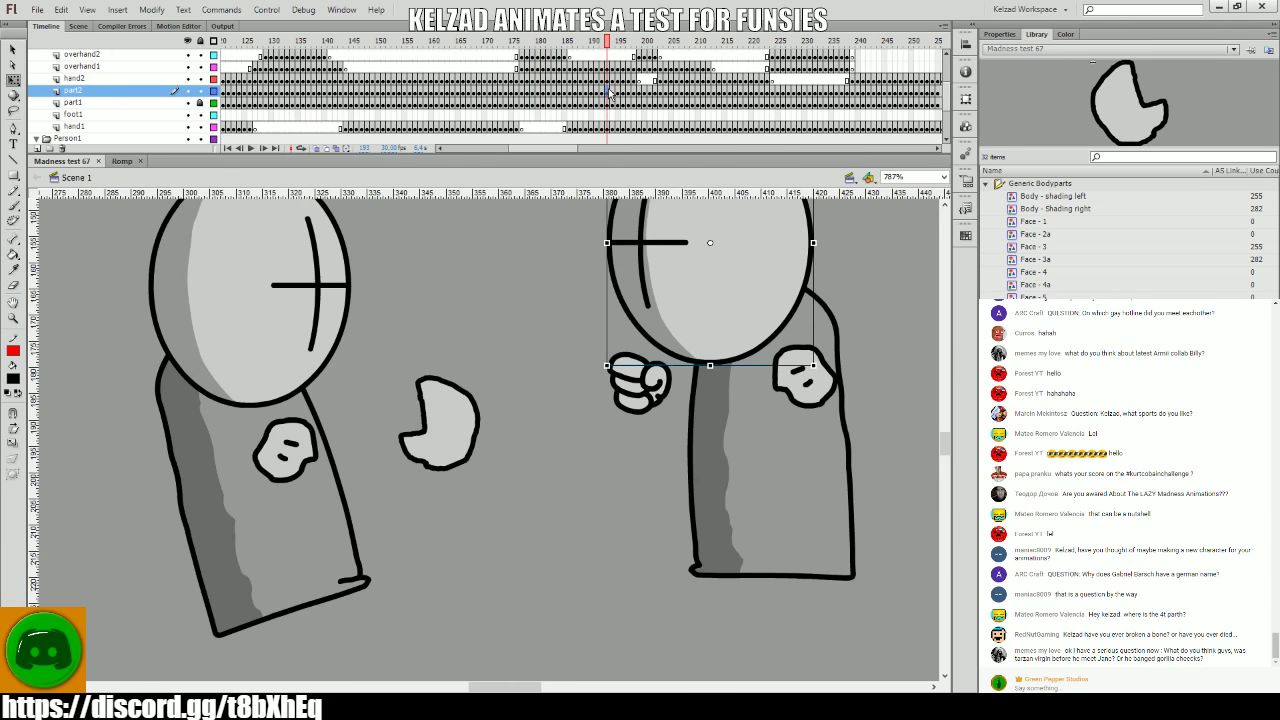
key(Return)
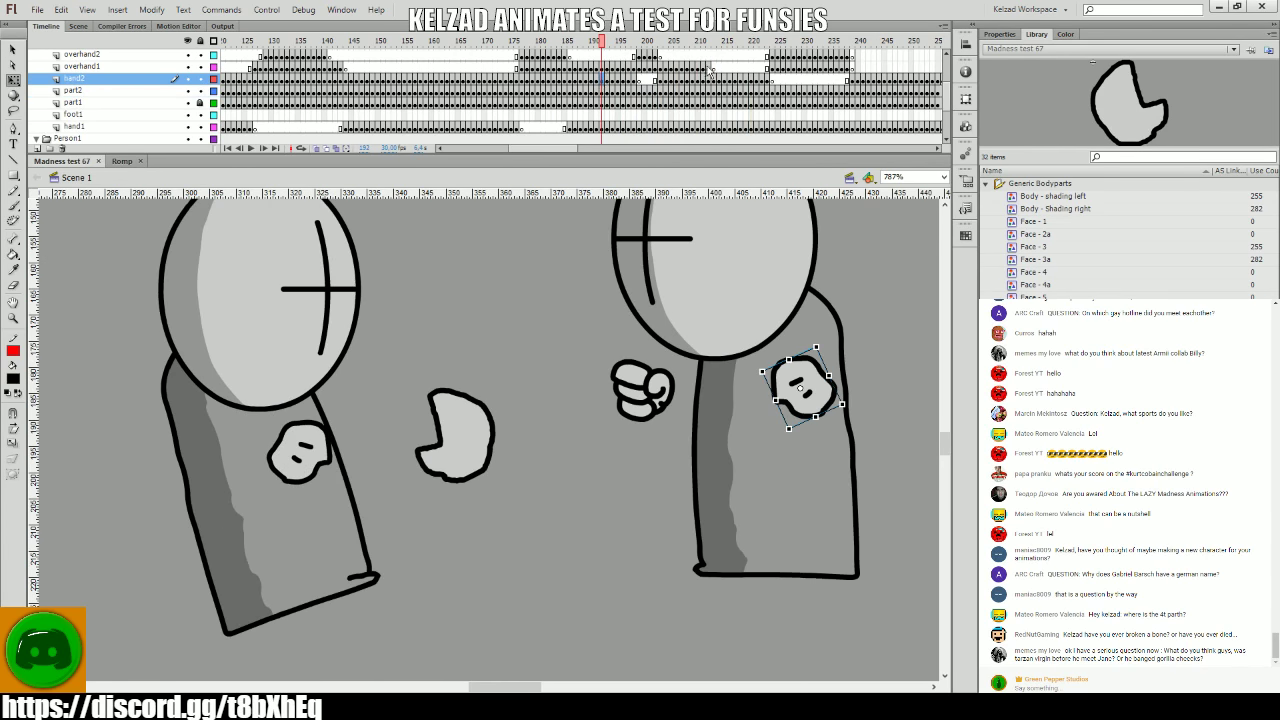
drag(710, 66, 648, 78)
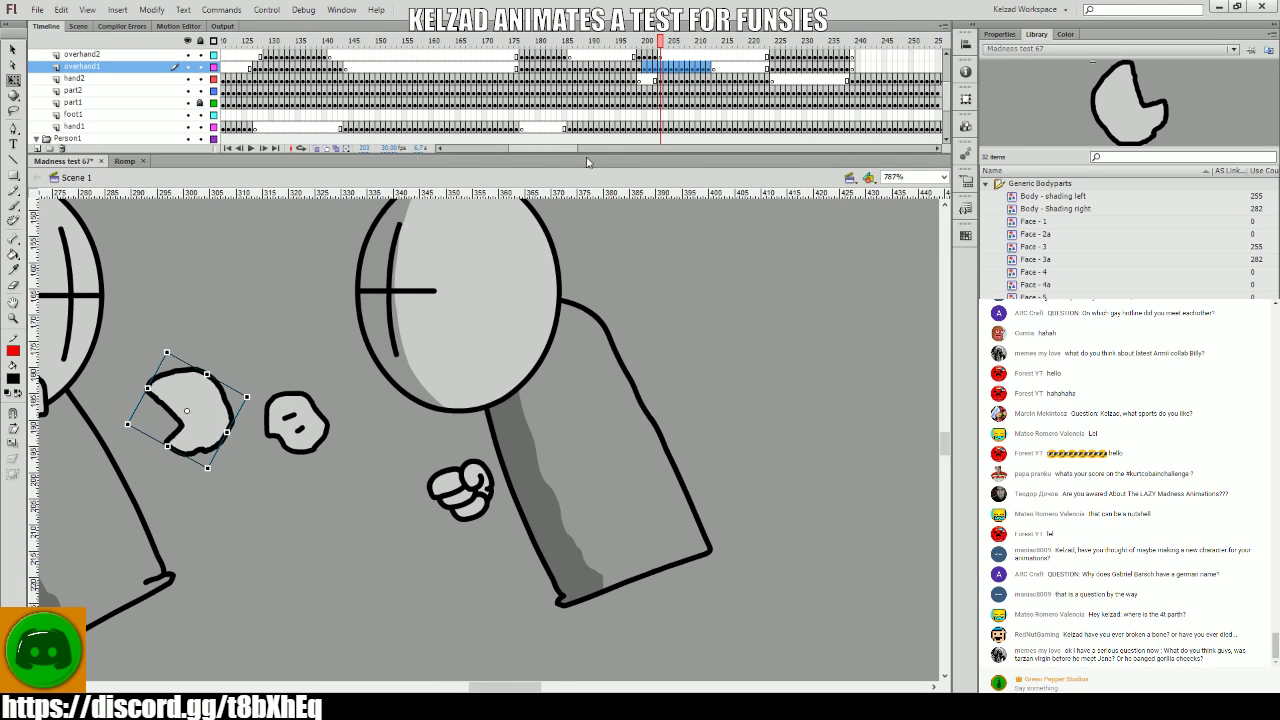
key(Return)
click(571, 104)
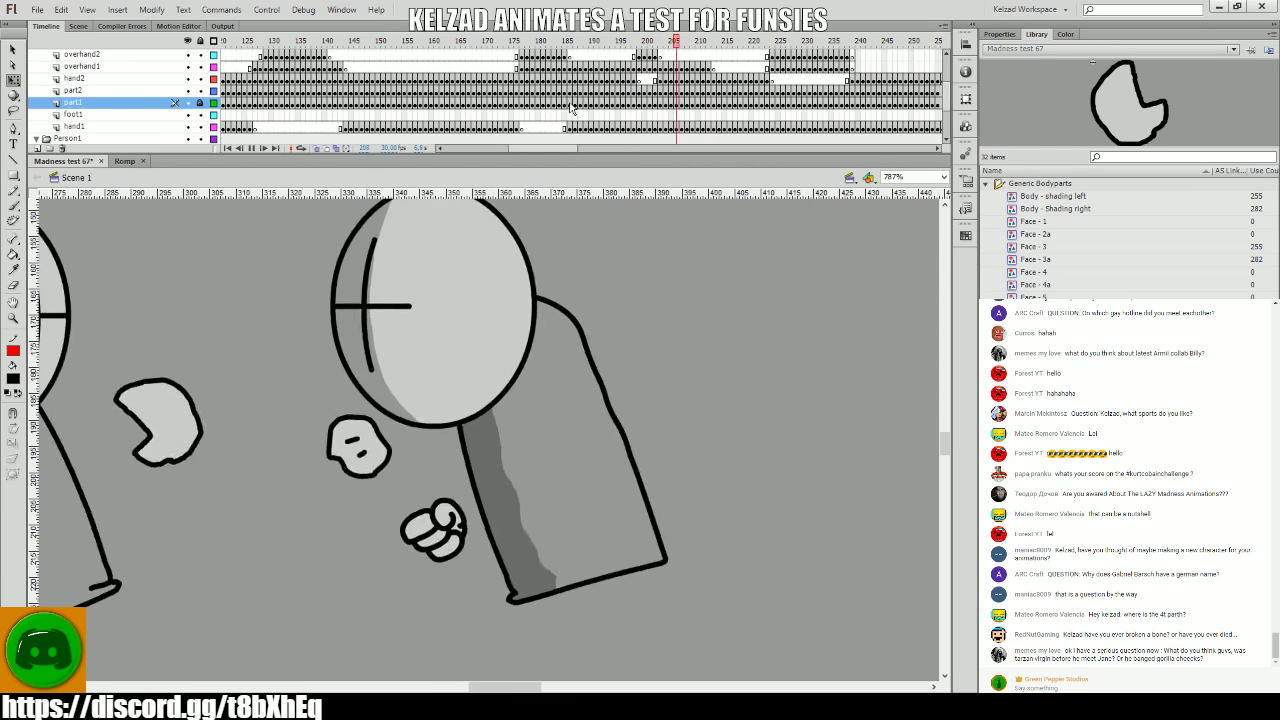
- Examine the characters' closing poses between frames 245 and 283 on the body and hand layers
click(494, 92)
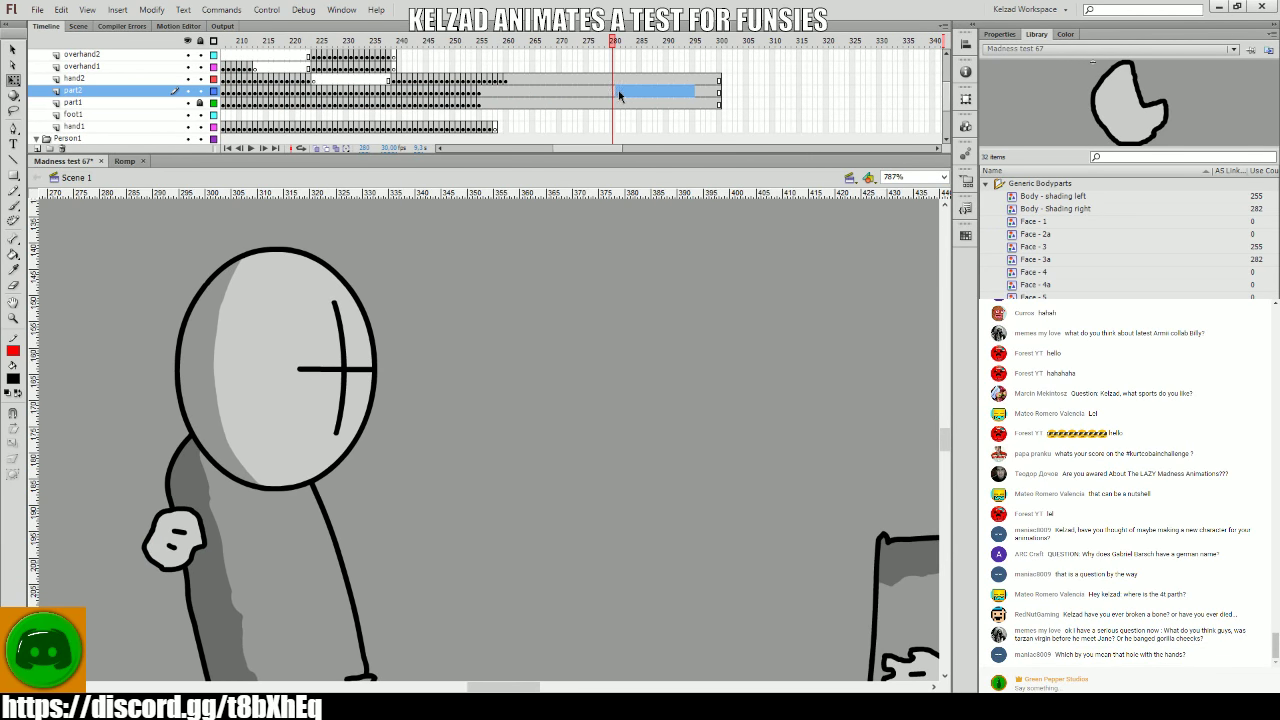
click(628, 91)
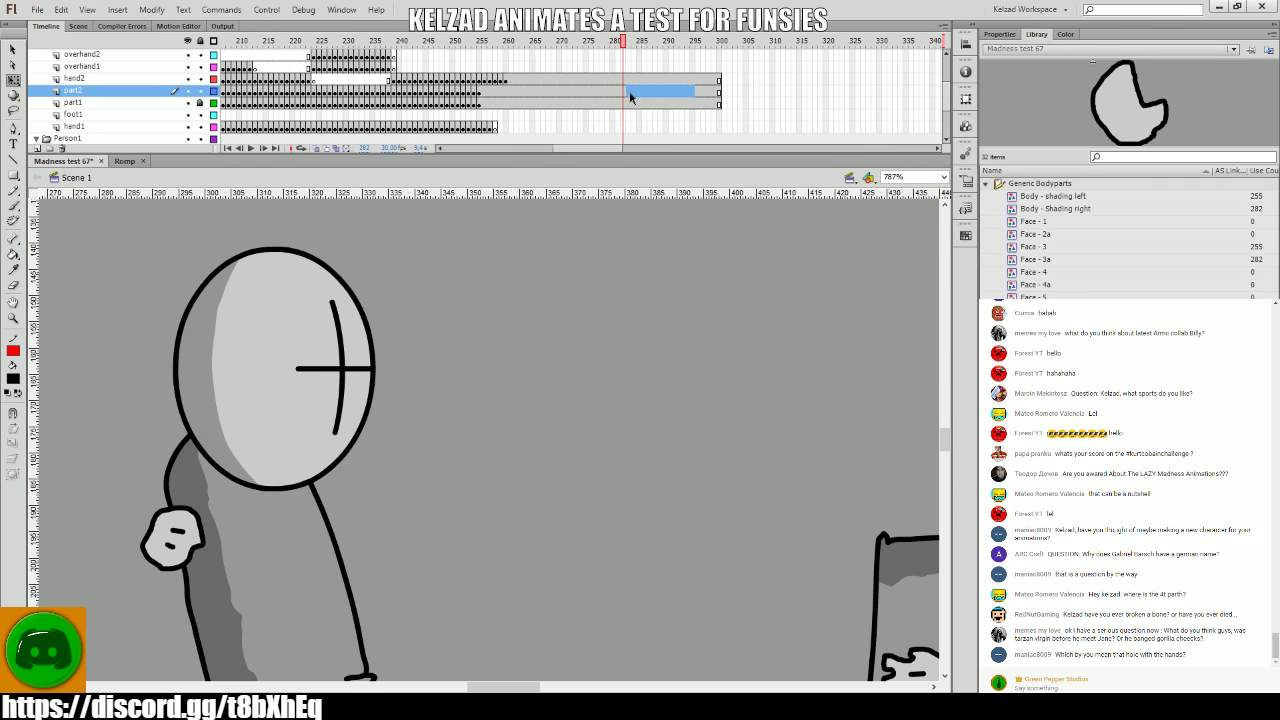
click(629, 90)
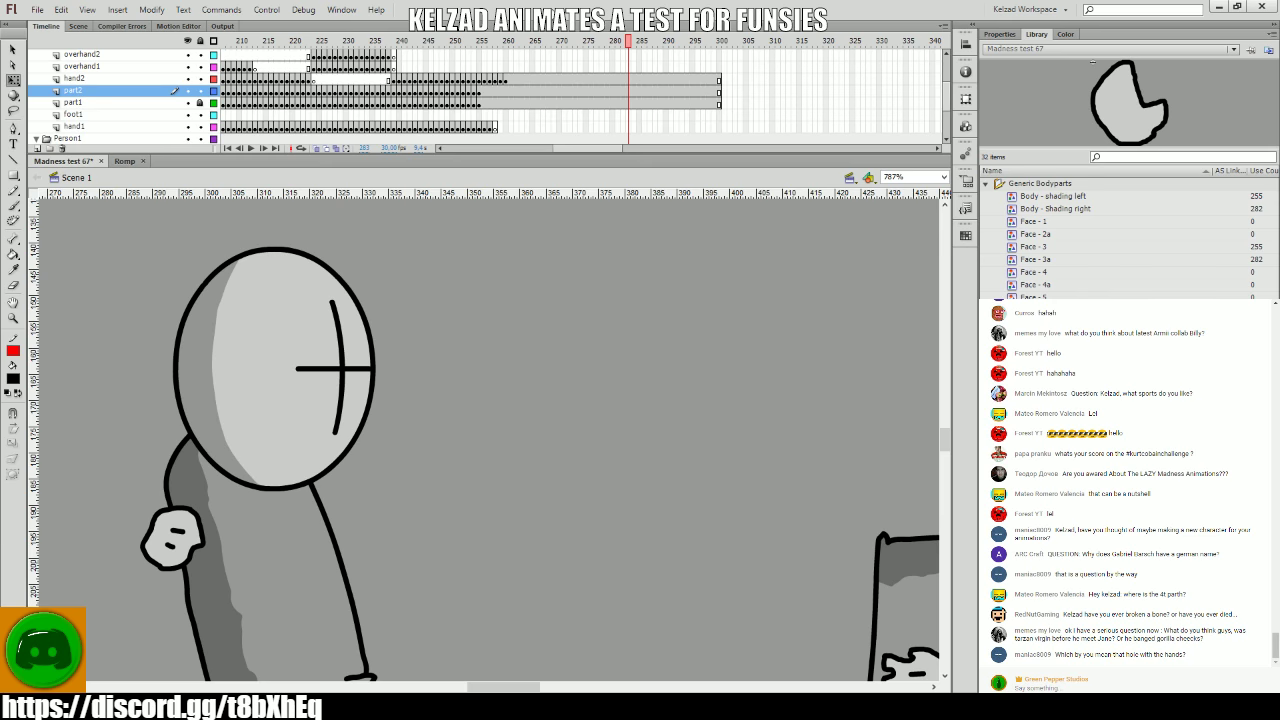
drag(500, 80, 482, 115)
key(.)
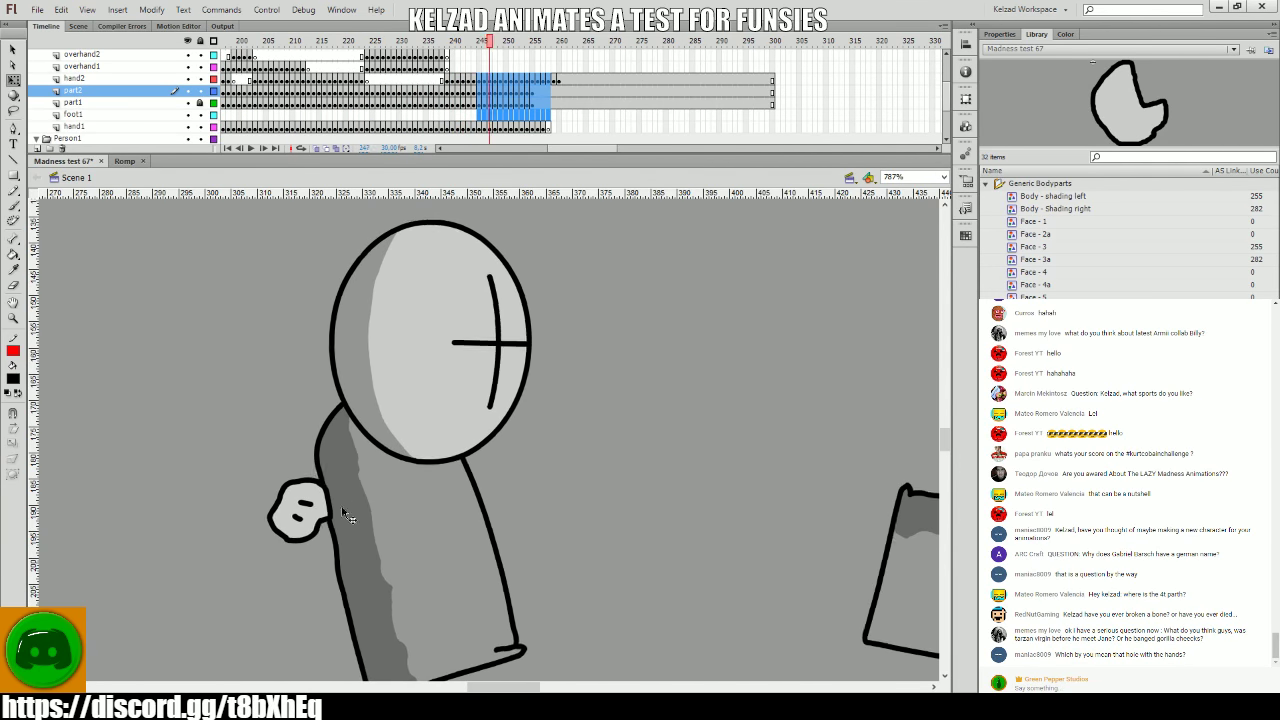
key(.)
click(315, 510)
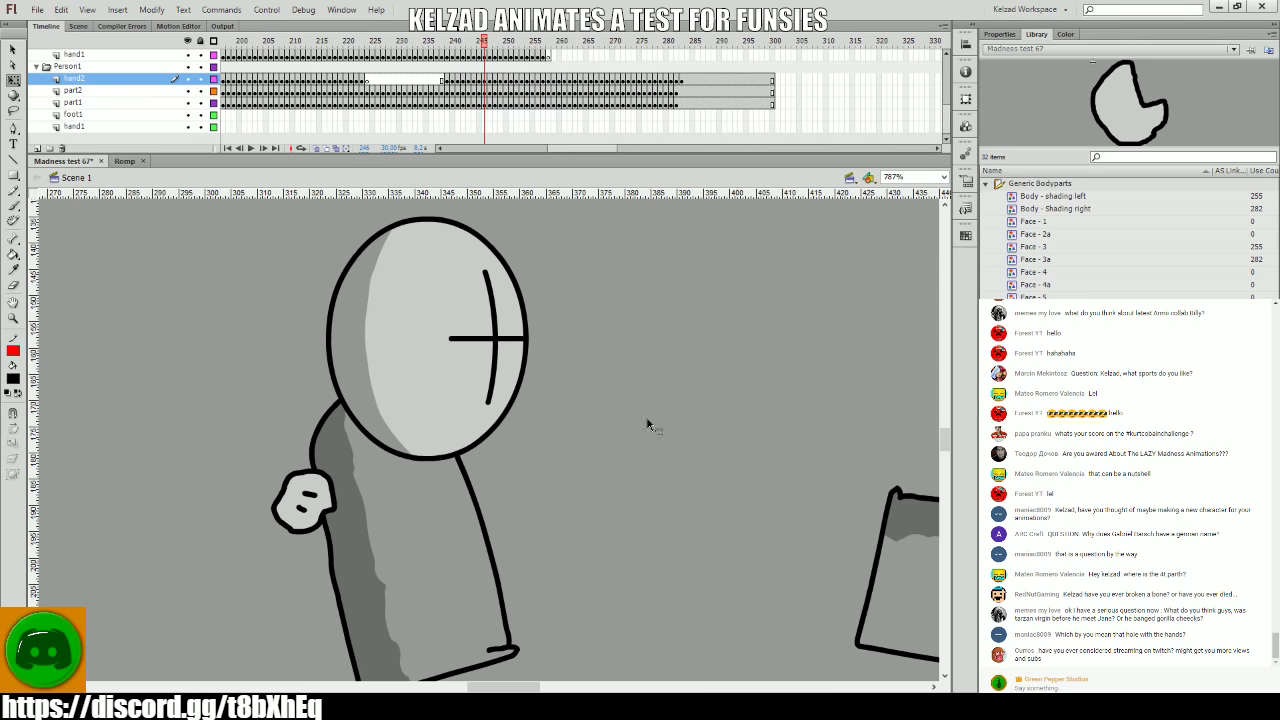
- Compare the hands at frames 198 to 202, then play back the fight from around frame 130
mouse_move(486, 115)
mouse_down()
mouse_move(330, 116)
mouse_move(420, 117)
mouse_move(386, 118)
mouse_move(420, 116)
mouse_move(470, 85)
mouse_move(586, 74)
mouse_move(486, 62)
mouse_move(572, 52)
mouse_move(388, 92)
mouse_move(403, 104)
mouse_move(480, 92)
mouse_up()
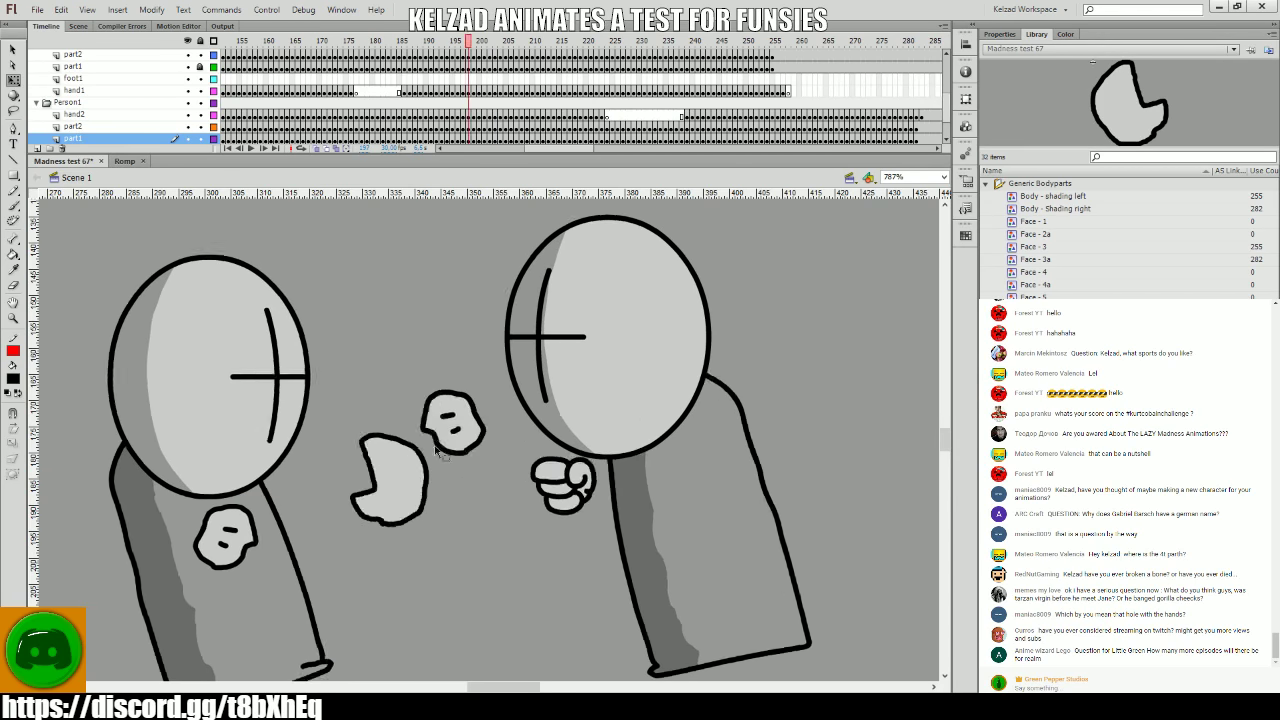
click(364, 463)
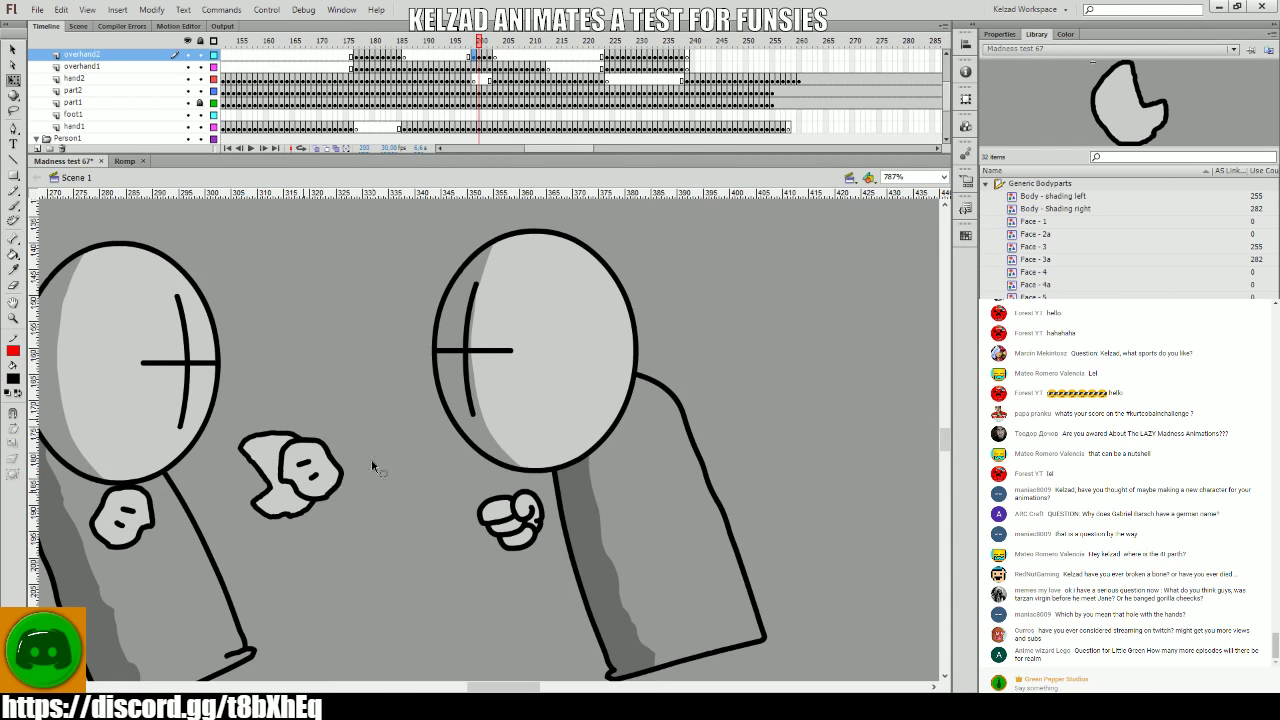
key(period)
key(period)
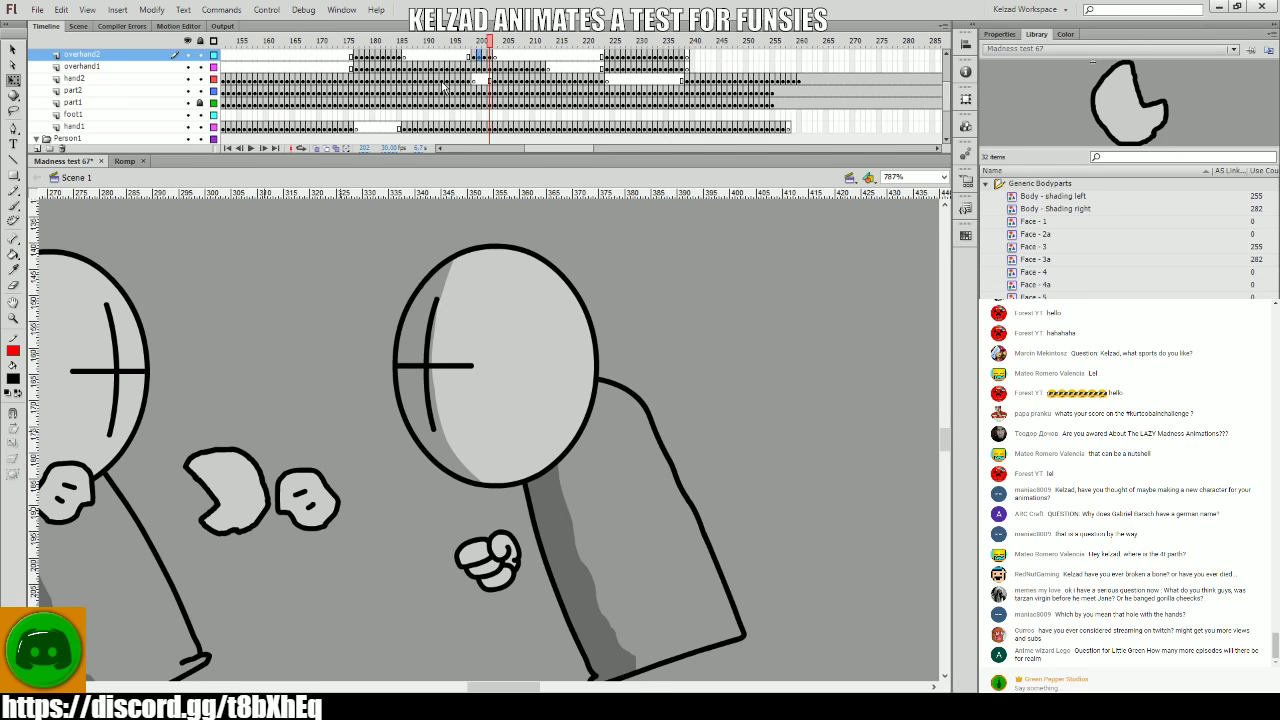
click(420, 79)
key(Return)
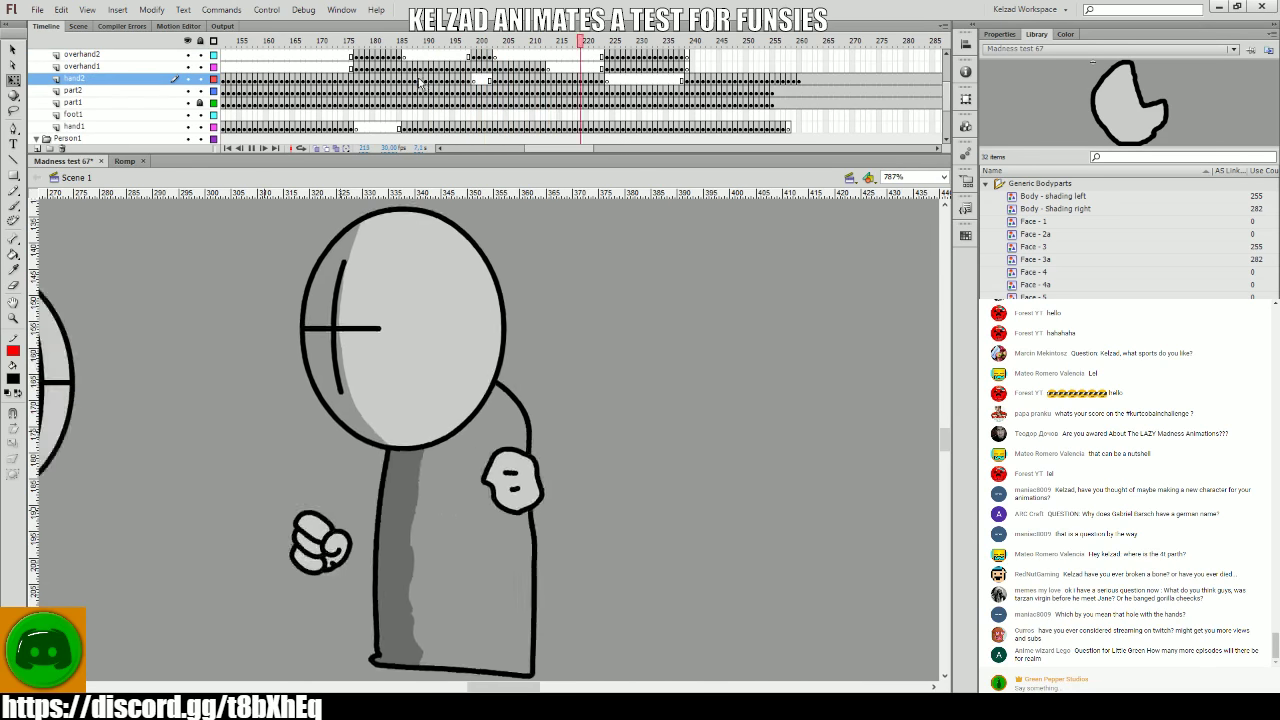
click(400, 91)
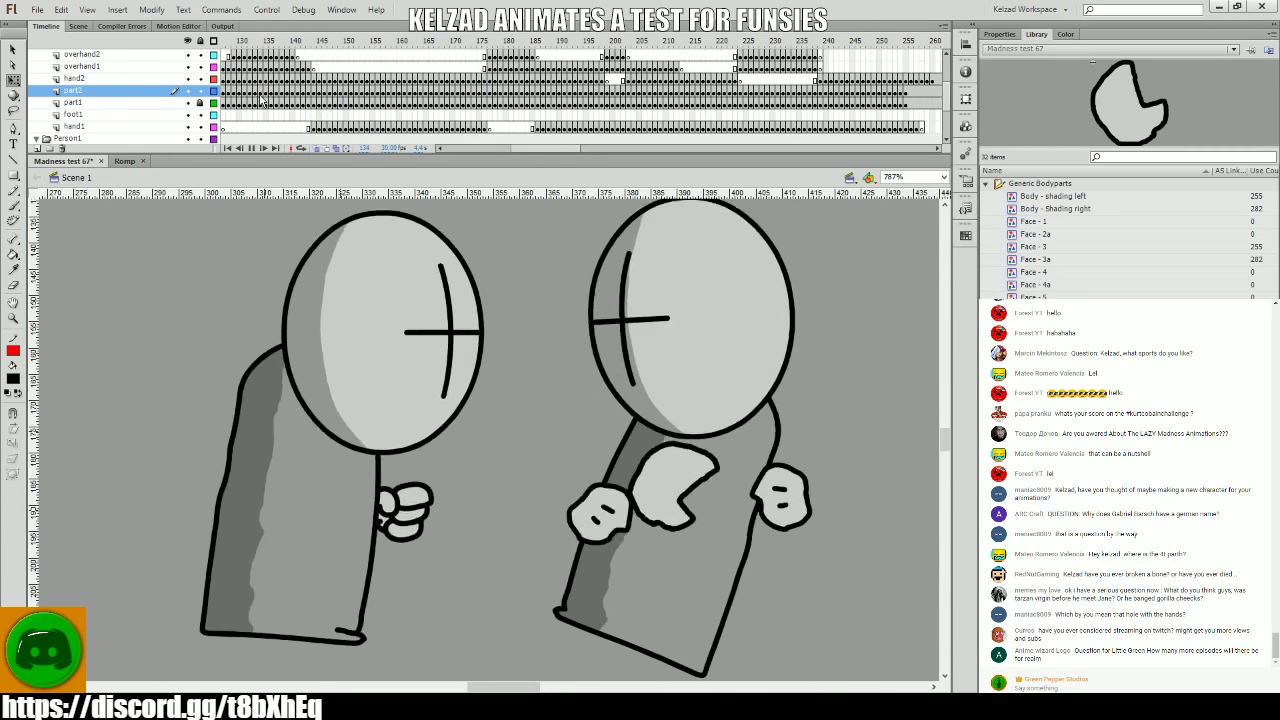
drag(313, 79, 368, 80)
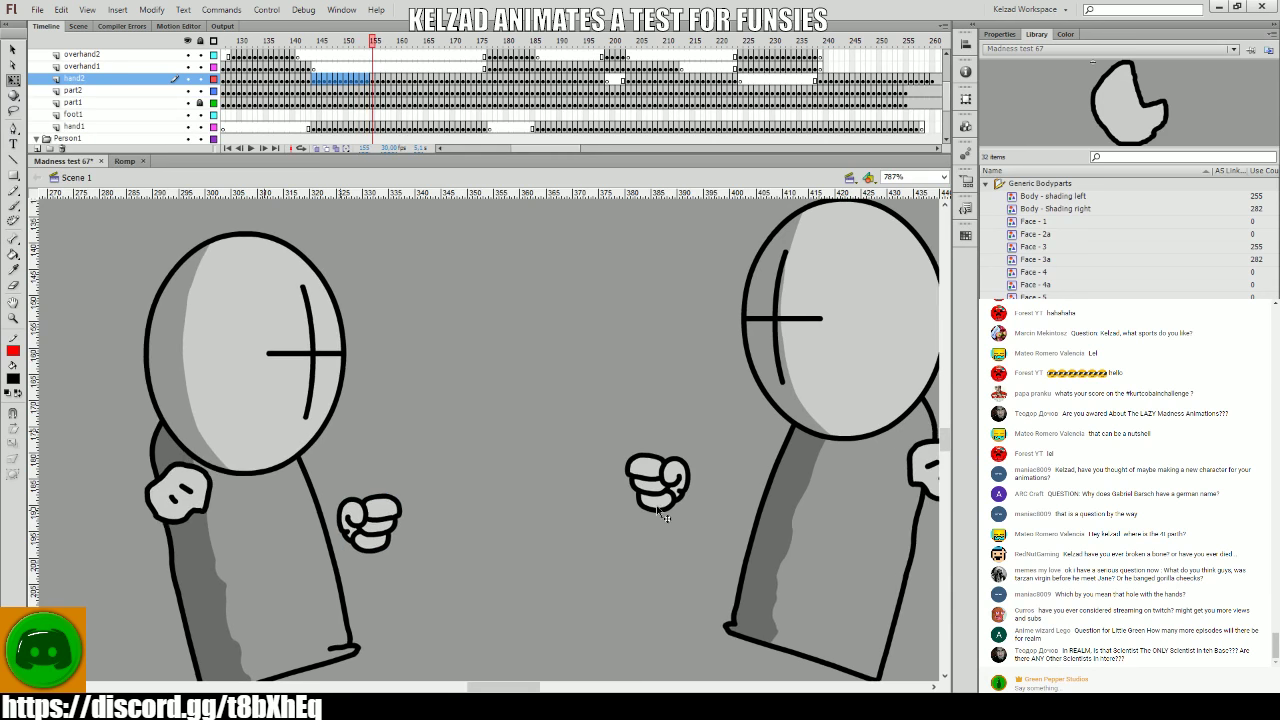
key(comma)
click(299, 102)
key(Return)
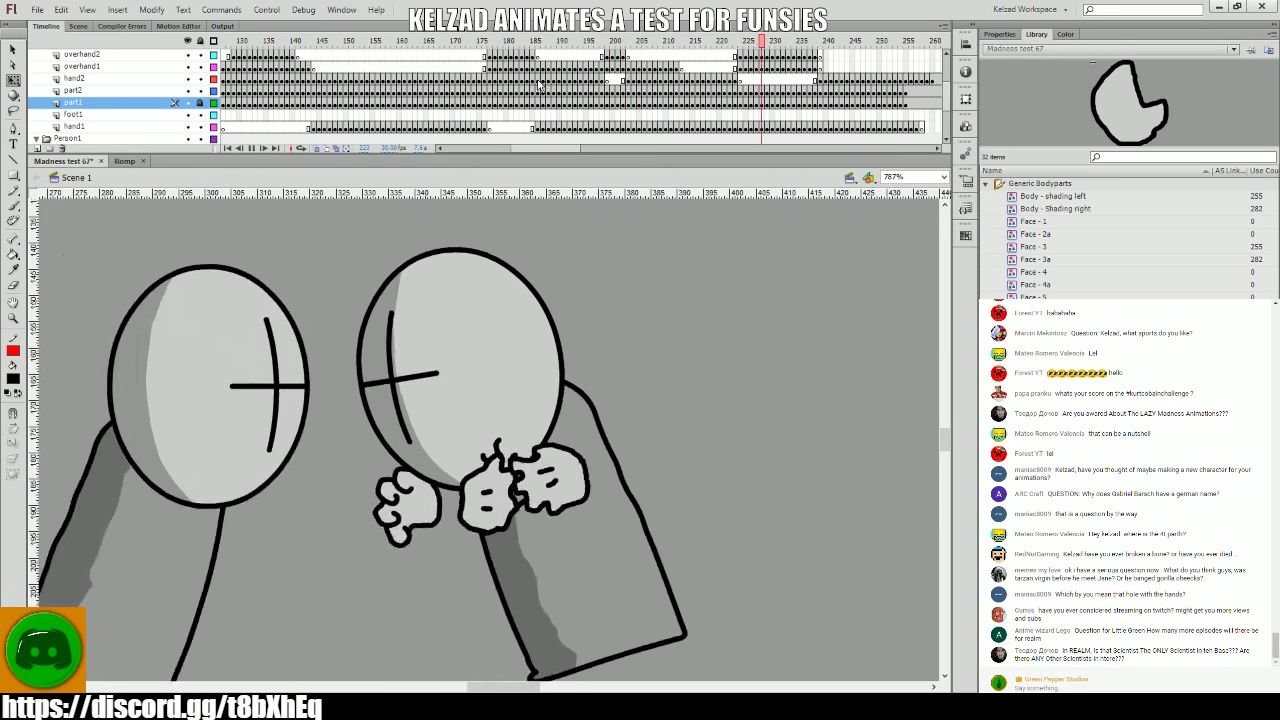
- Nudge the open palm on overhand1 slightly toward Person2's incoming hand around frame 198, comparing it with the neighbouring frames
drag(618, 76, 598, 88)
click(596, 90)
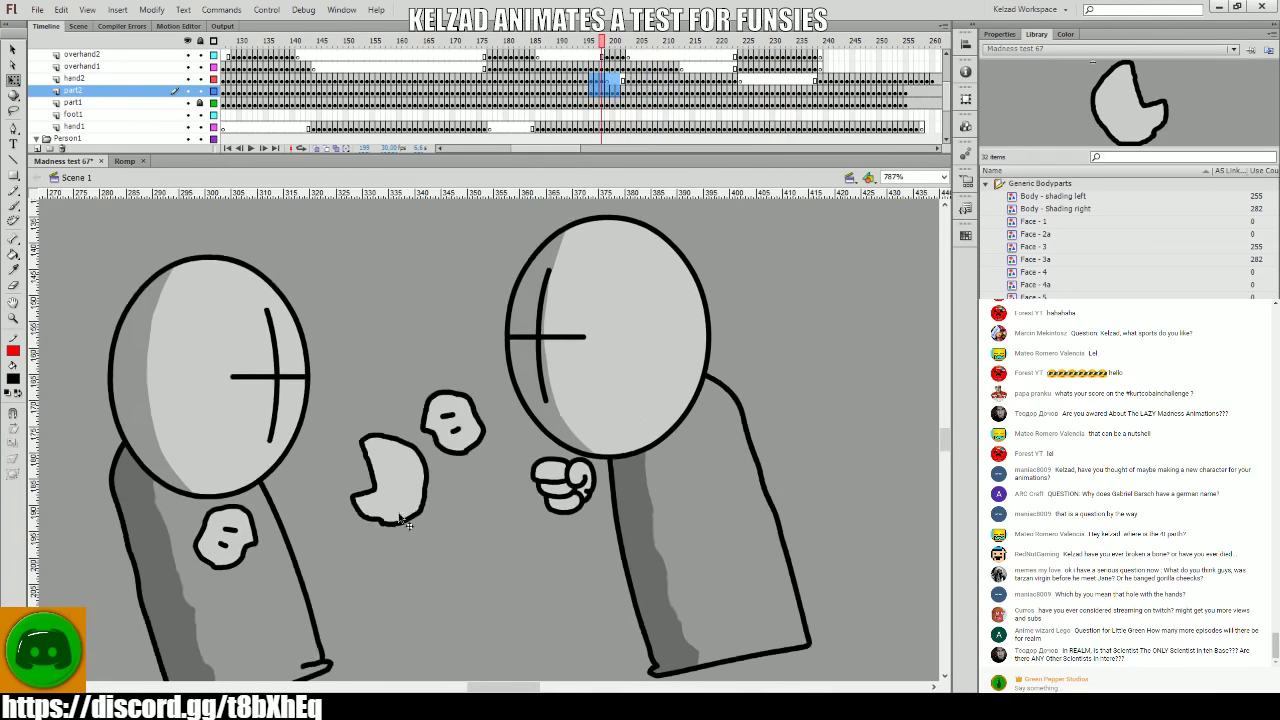
key(period)
key(comma)
key(period)
key(comma)
click(405, 487)
key(period)
key(period)
drag(340, 508, 335, 497)
key(comma)
key(comma)
key(comma)
key(period)
key(period)
key(period)
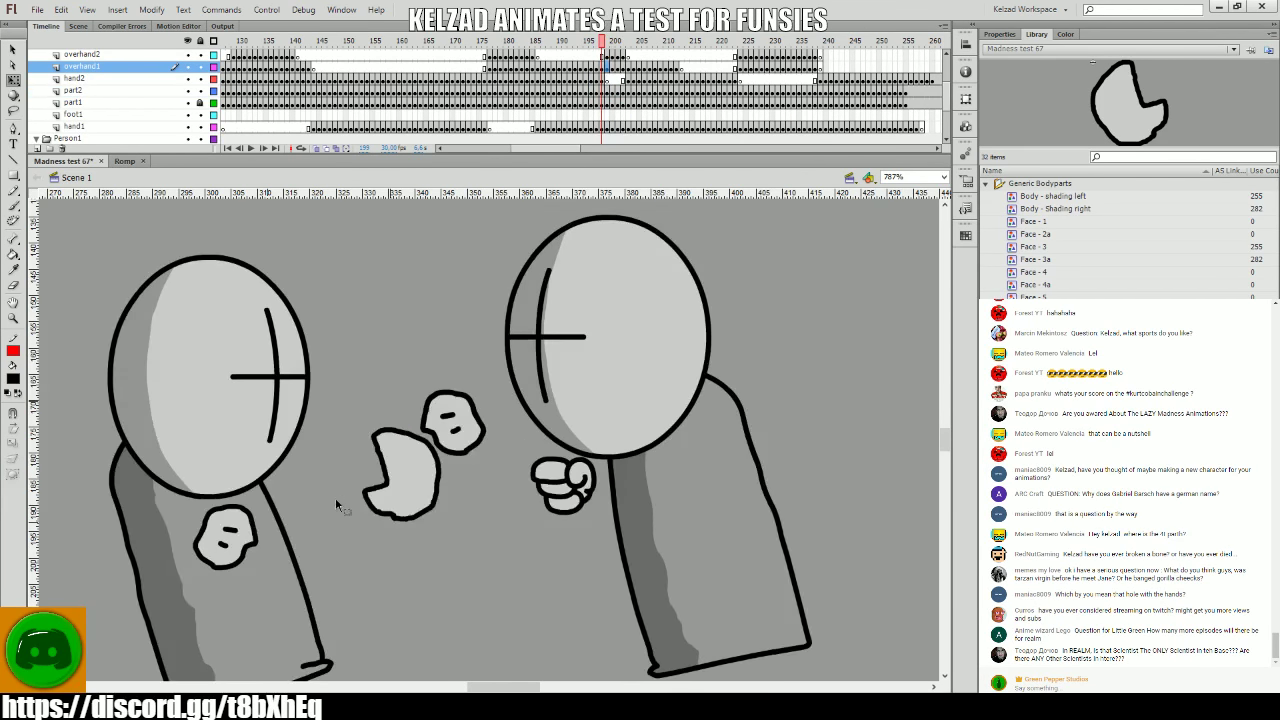
- Nudge Person2's hand on overhand2 closer to the open palm around frames 199 and 200 and check the motion up to frame 207
key(comma)
key(comma)
key(period)
key(period)
key(period)
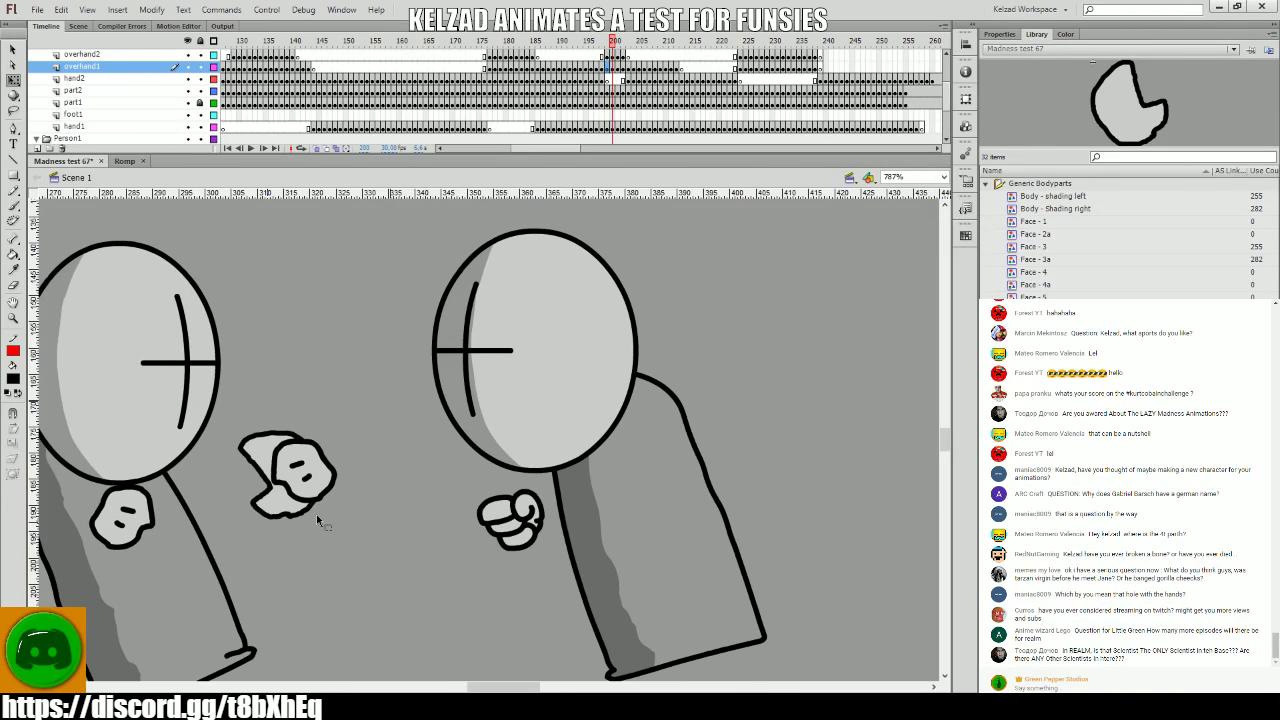
click(320, 475)
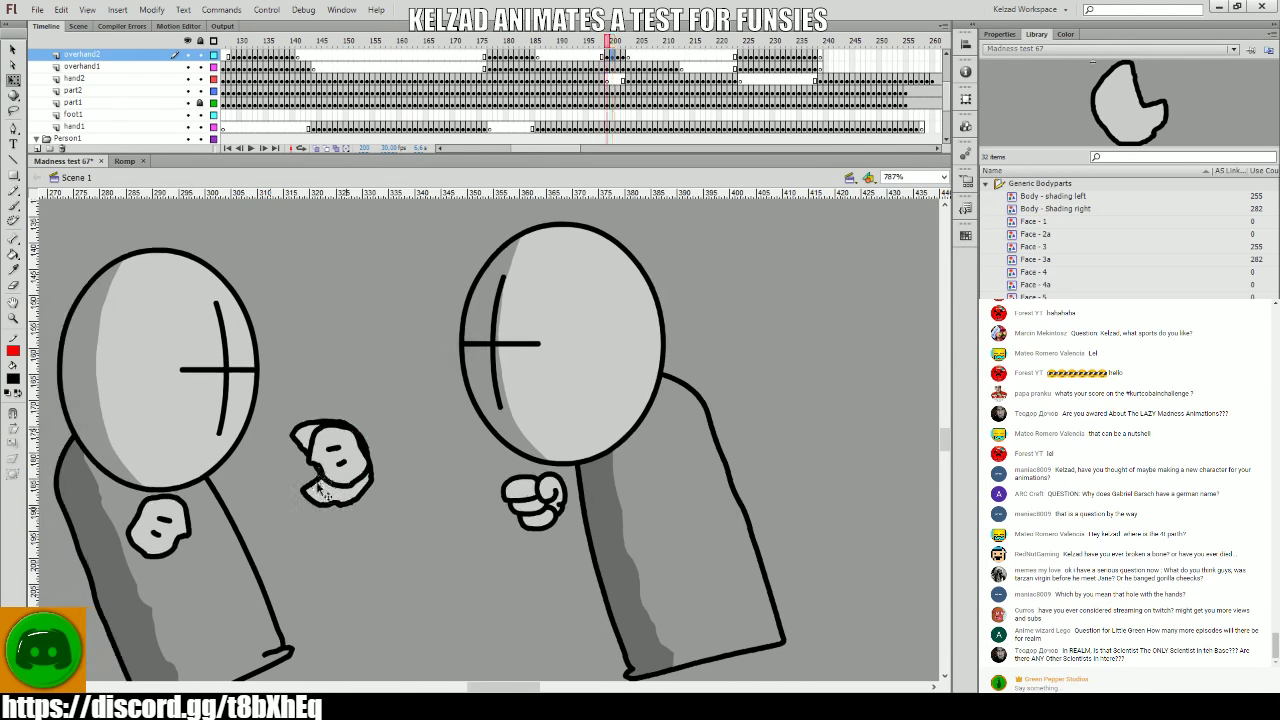
key(period)
key(period)
key(period)
key(period)
key(period)
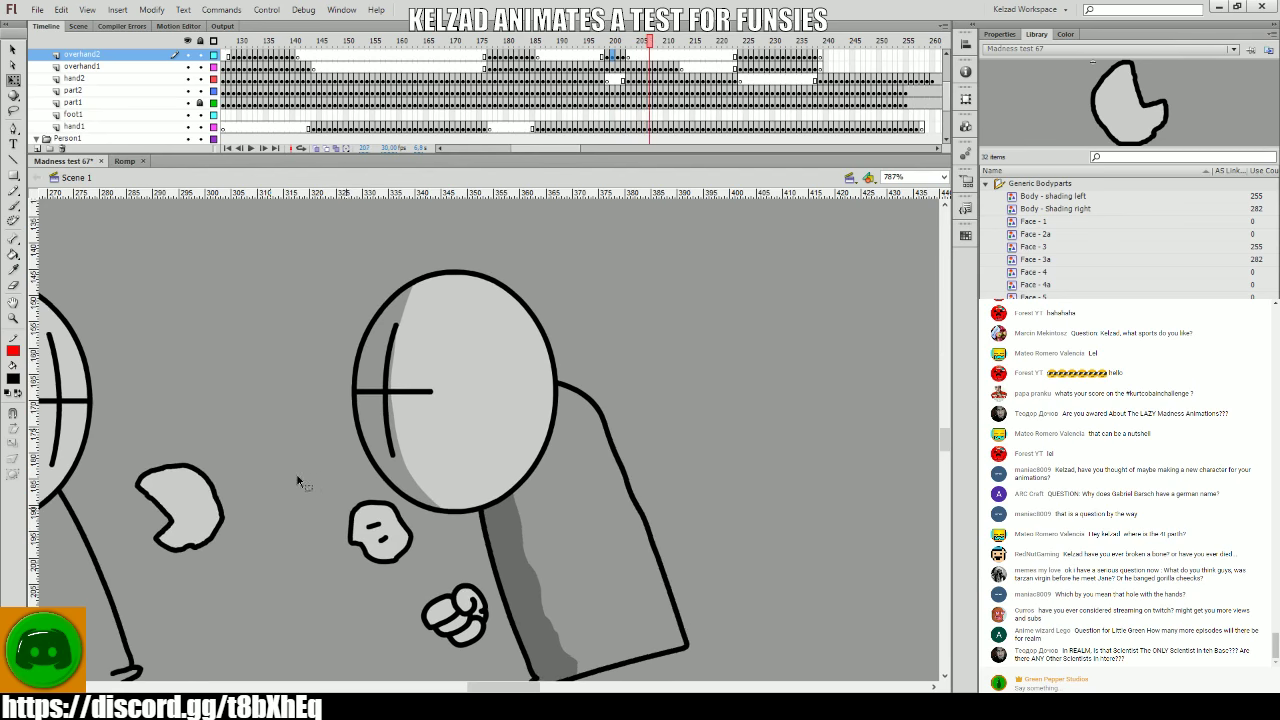
key(period)
- Review the adjusted second catch from around frame 187, with both characters in view
scroll(340, 500, left, 5)
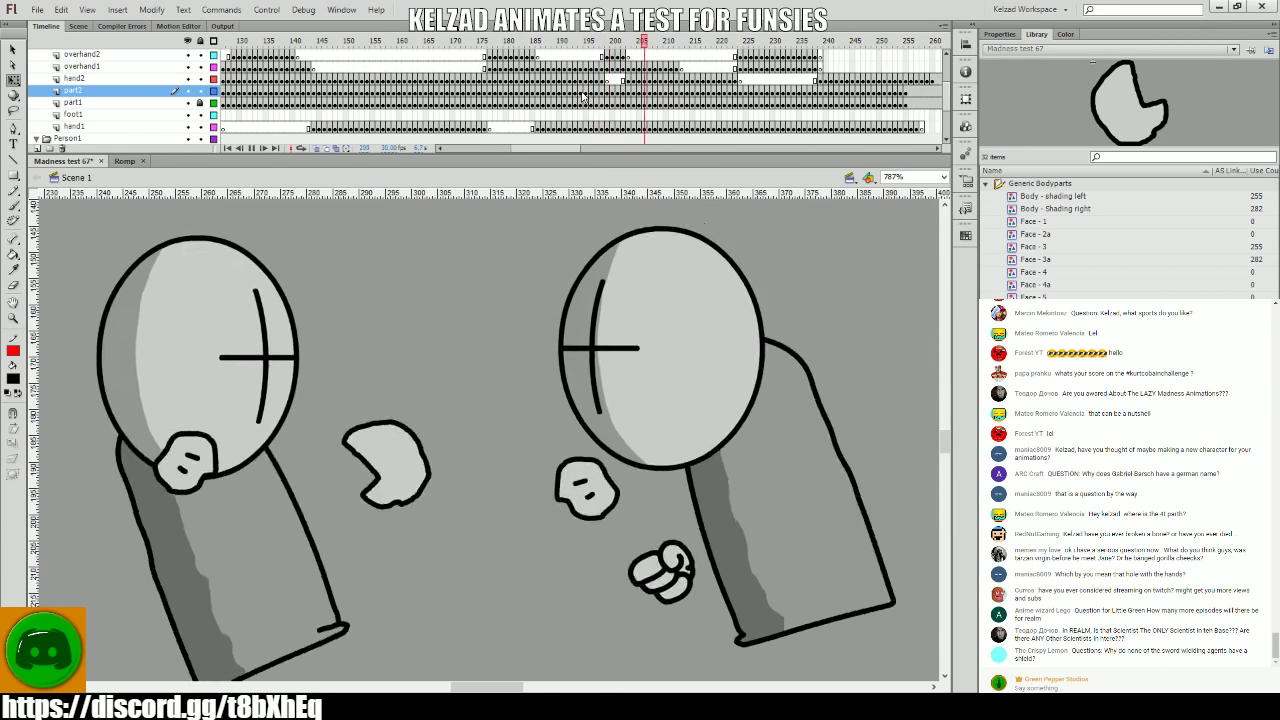
click(548, 92)
key(period)
key(period)
key(period)
key(period)
key(period)
key(period)
key(period)
key(period)
key(period)
key(period)
key(period)
key(period)
key(period)
key(period)
key(period)
key(period)
key(period)
key(period)
key(period)
key(period)
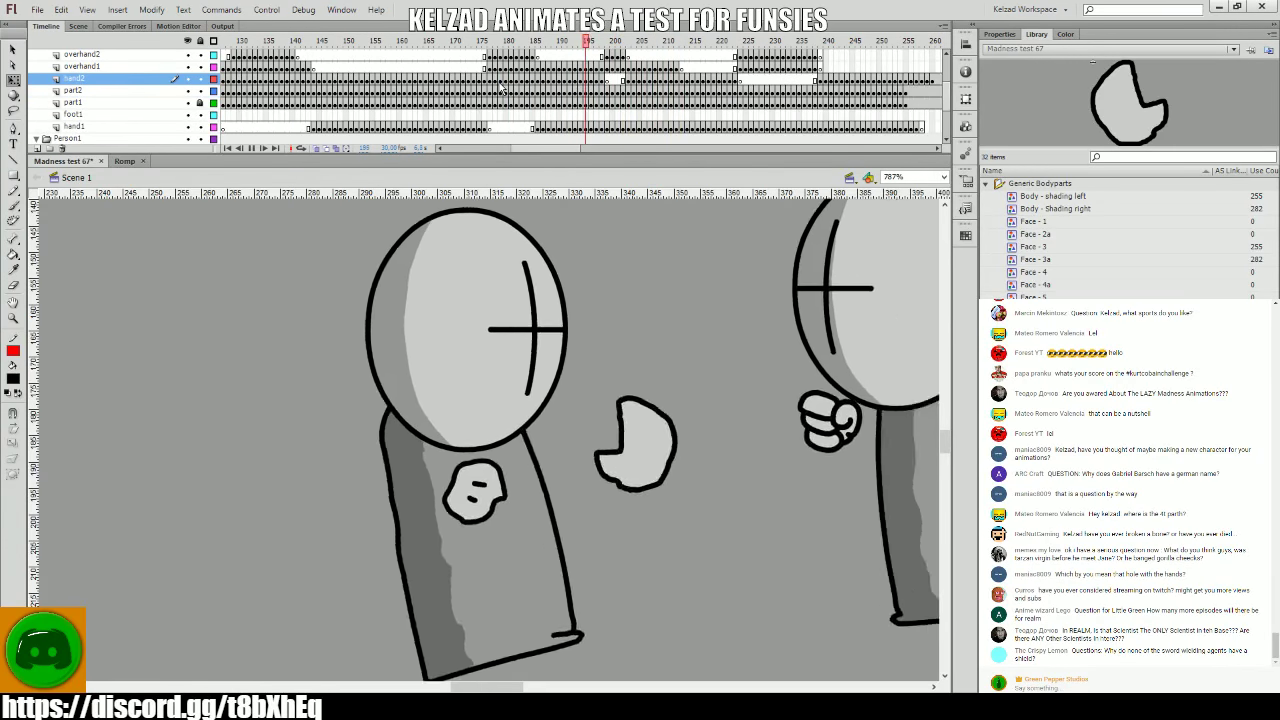
- Replay both catches repeatedly from around frame 175 to 201 and examine how the palm meets Person2's fists
click(360, 458)
drag(411, 90, 535, 84)
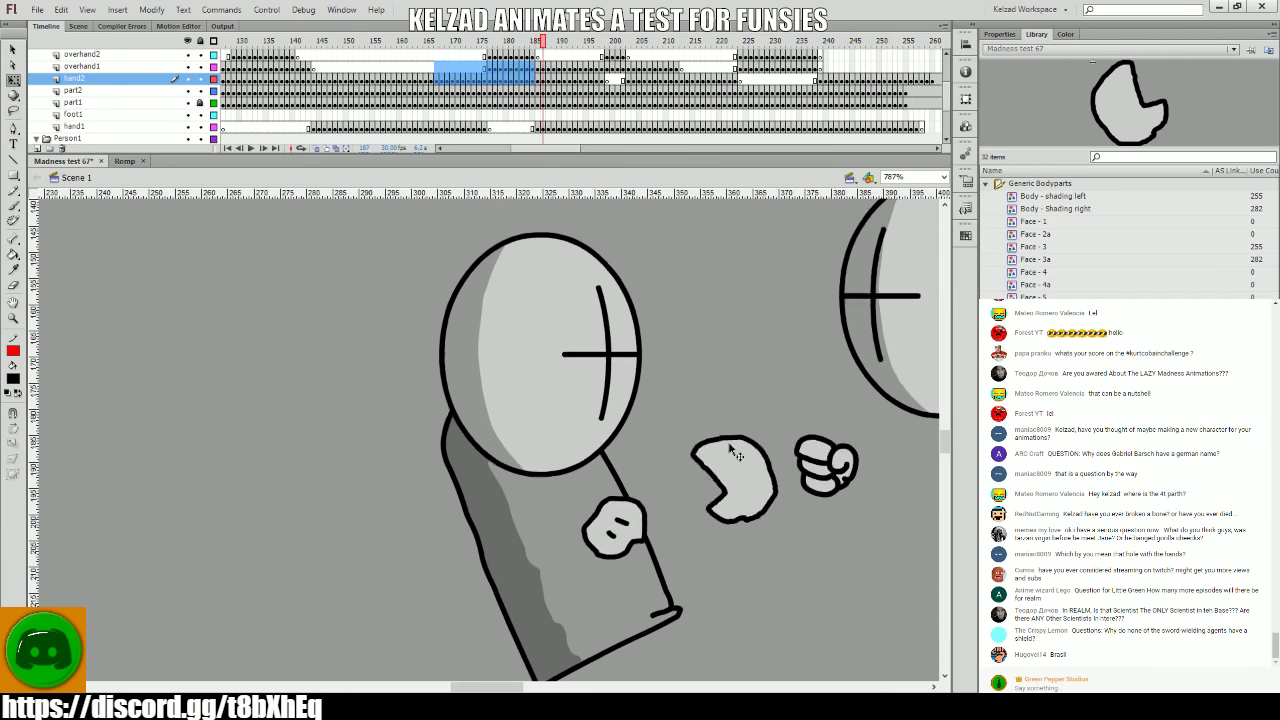
key(Return)
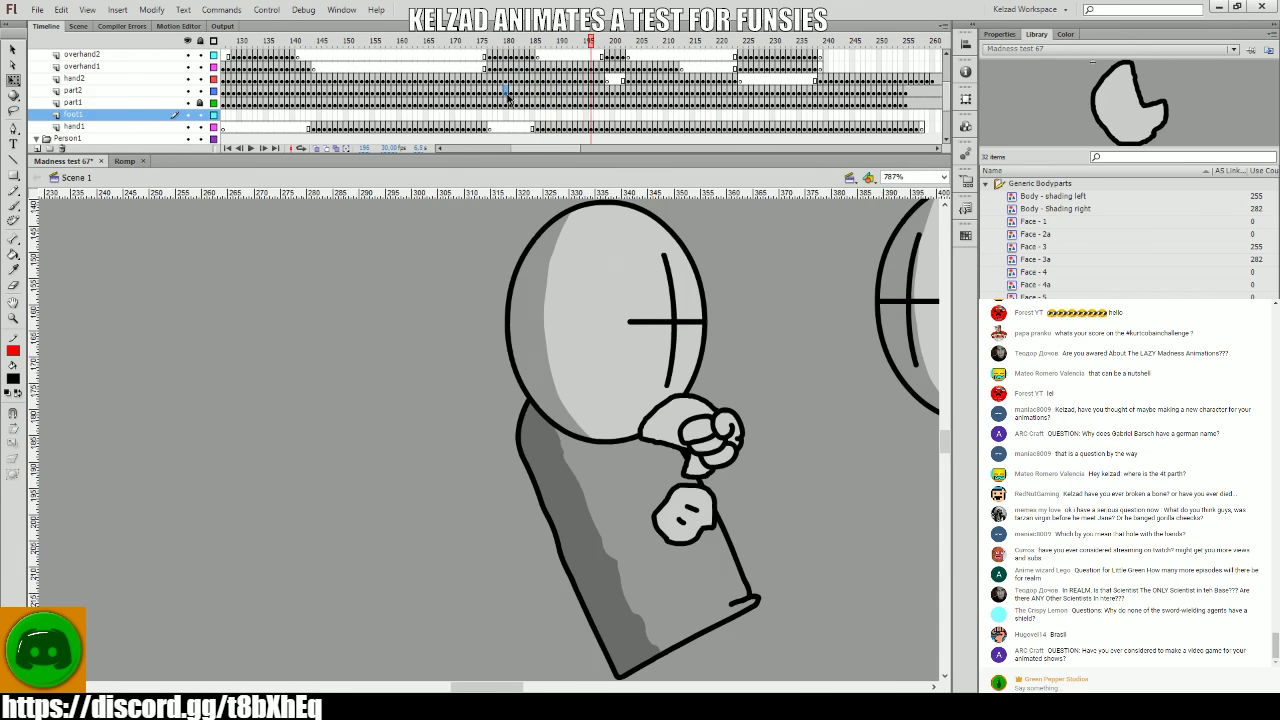
click(501, 98)
drag(480, 91, 514, 92)
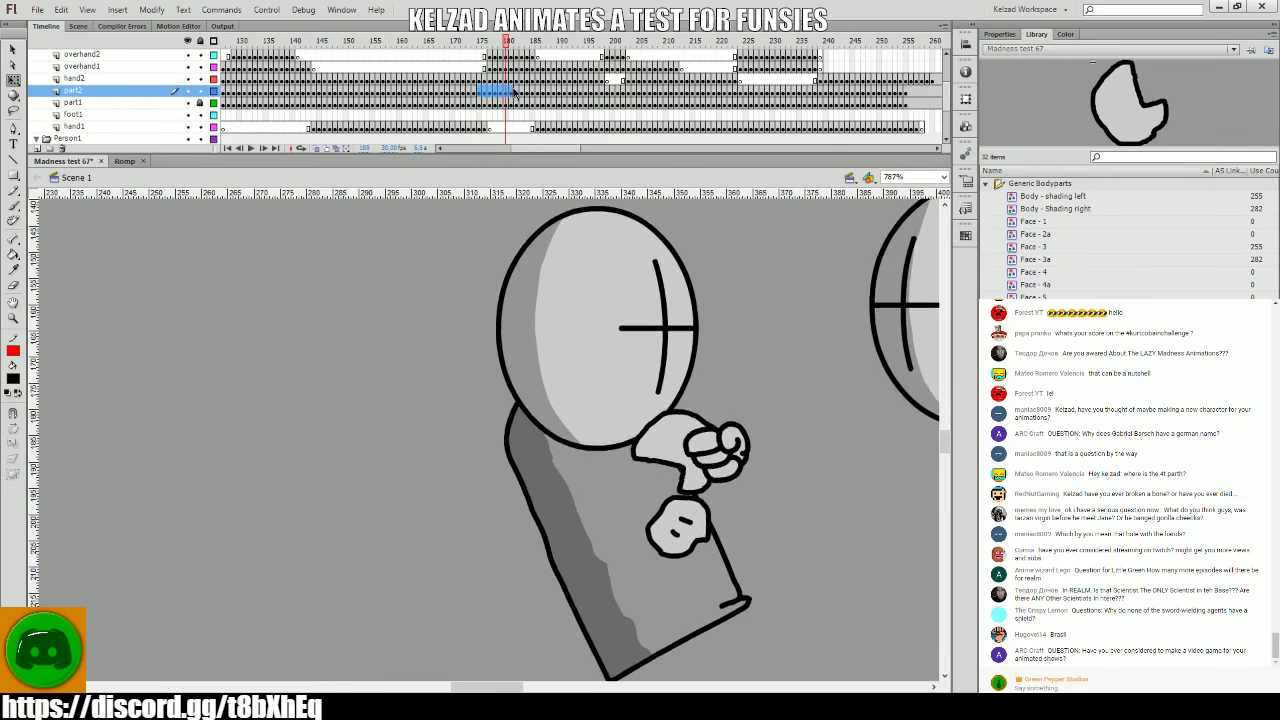
drag(601, 78, 628, 78)
key(Return)
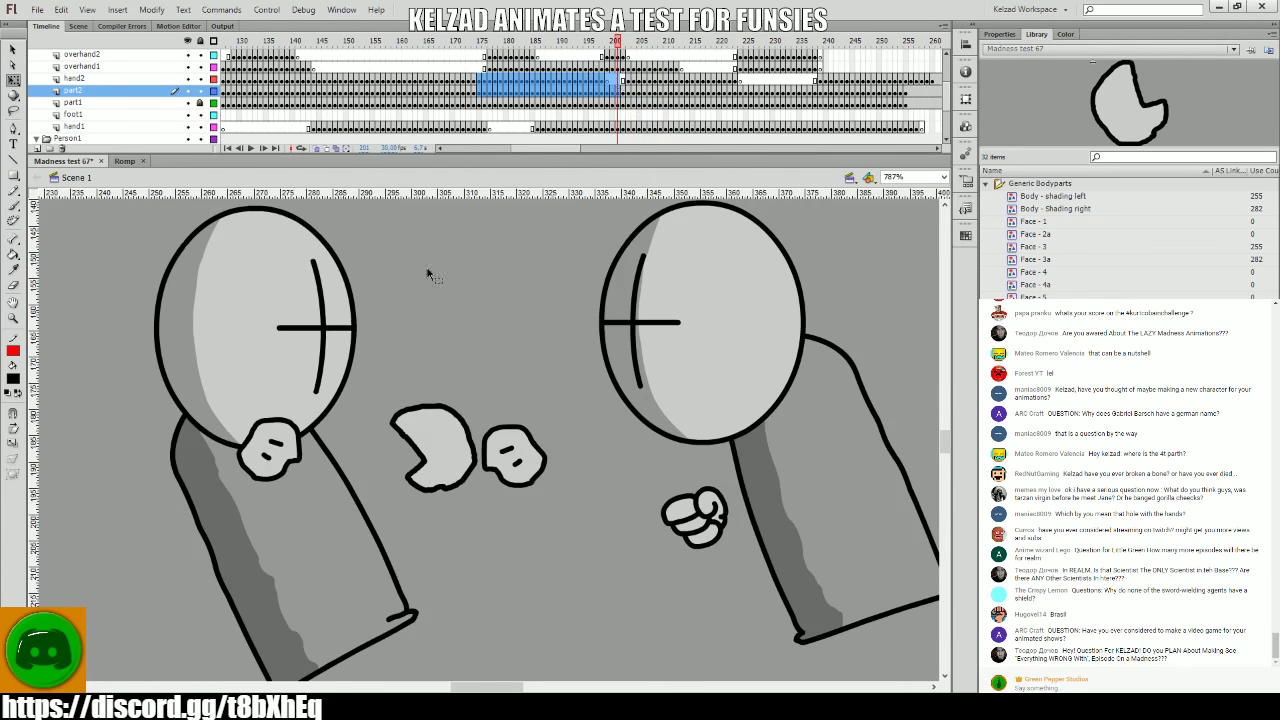
key(Return)
key(Return)
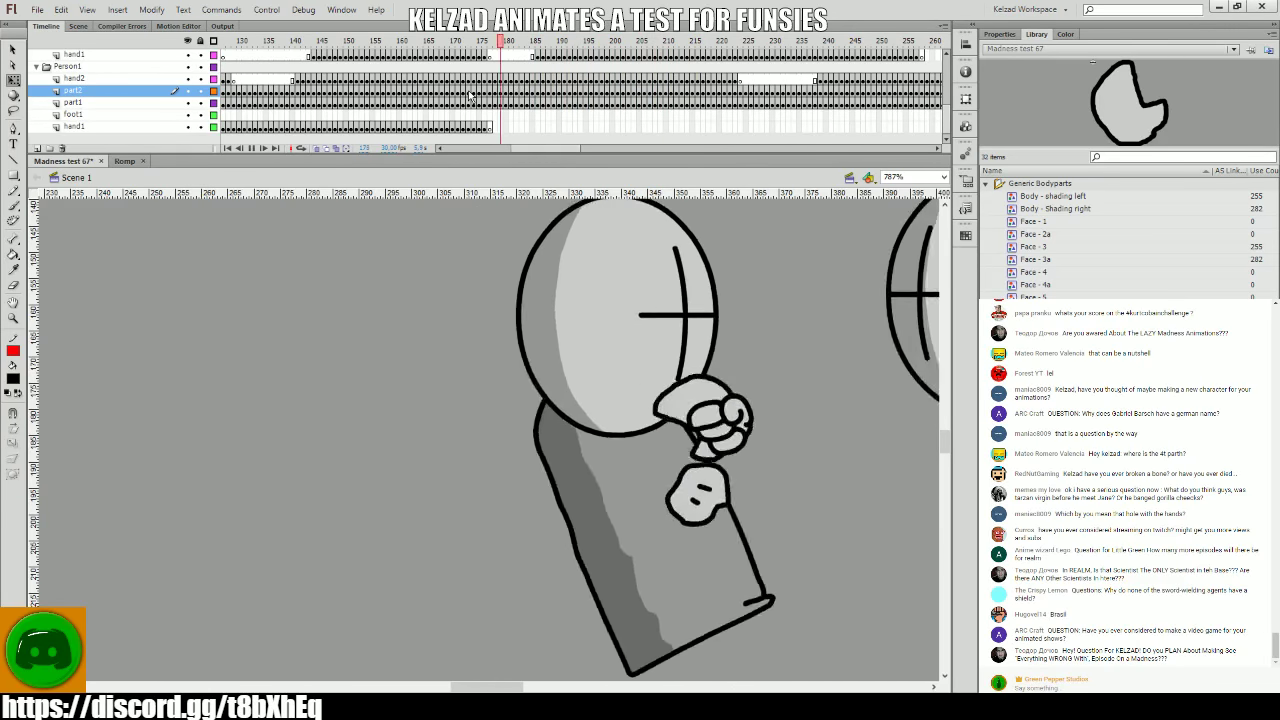
- Replay the fight from around frame 155 through both catches to frame 211
click(345, 115)
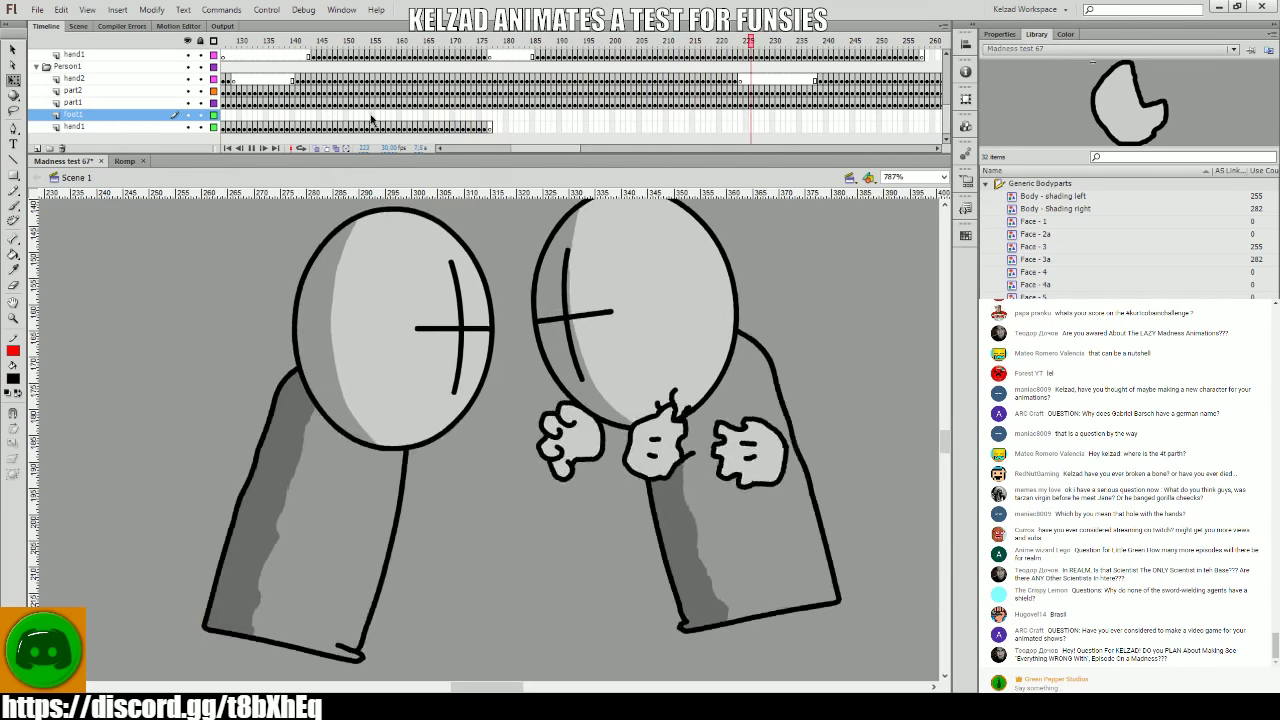
click(373, 116)
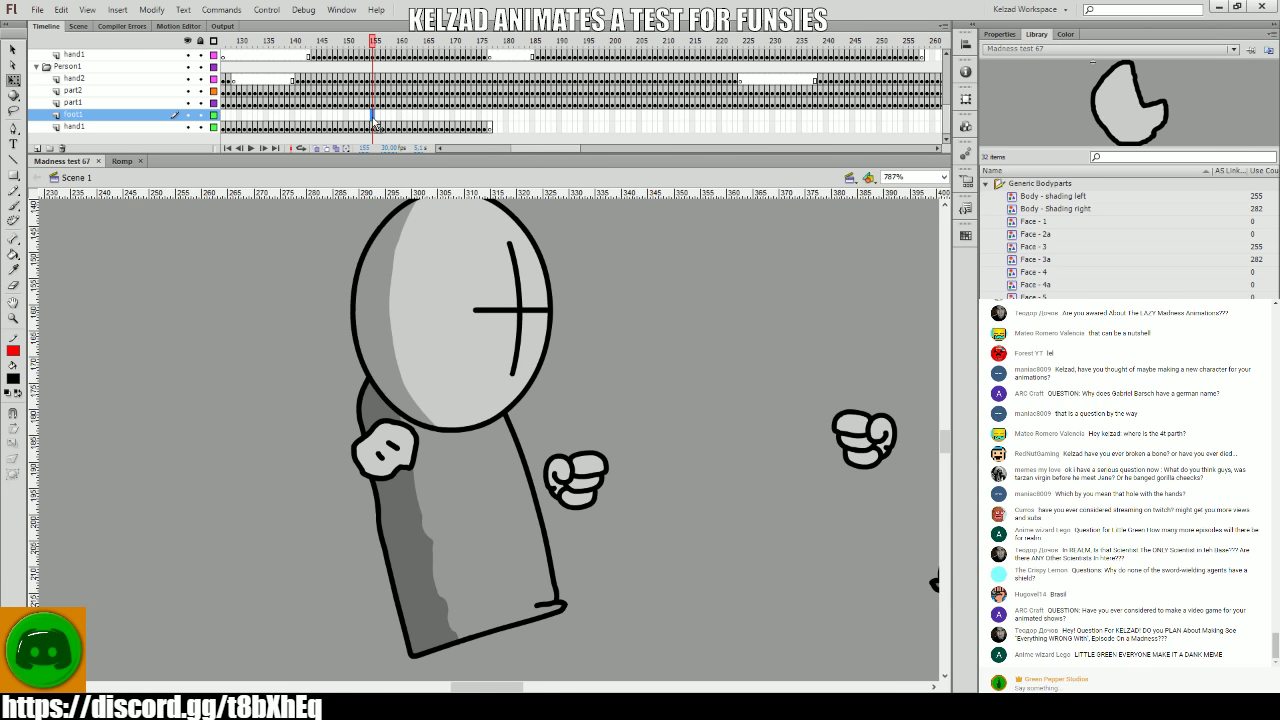
drag(517, 113, 548, 121)
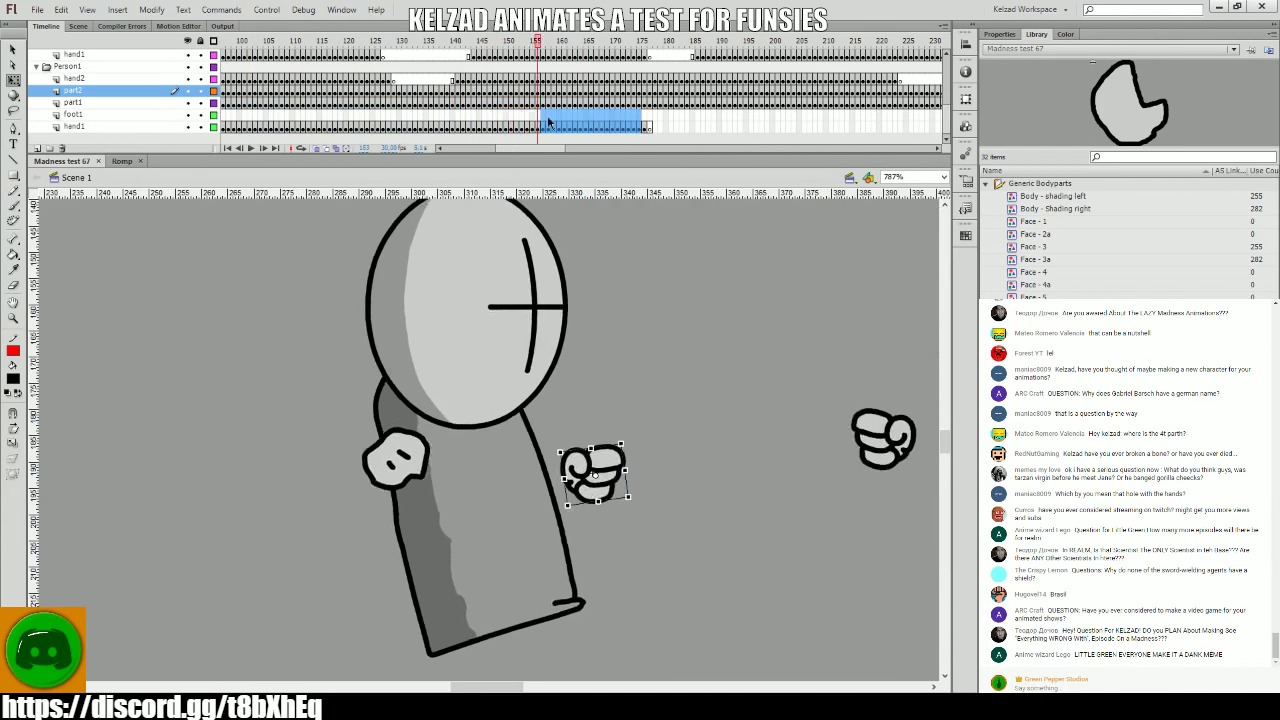
drag(637, 125, 840, 102)
key(Return)
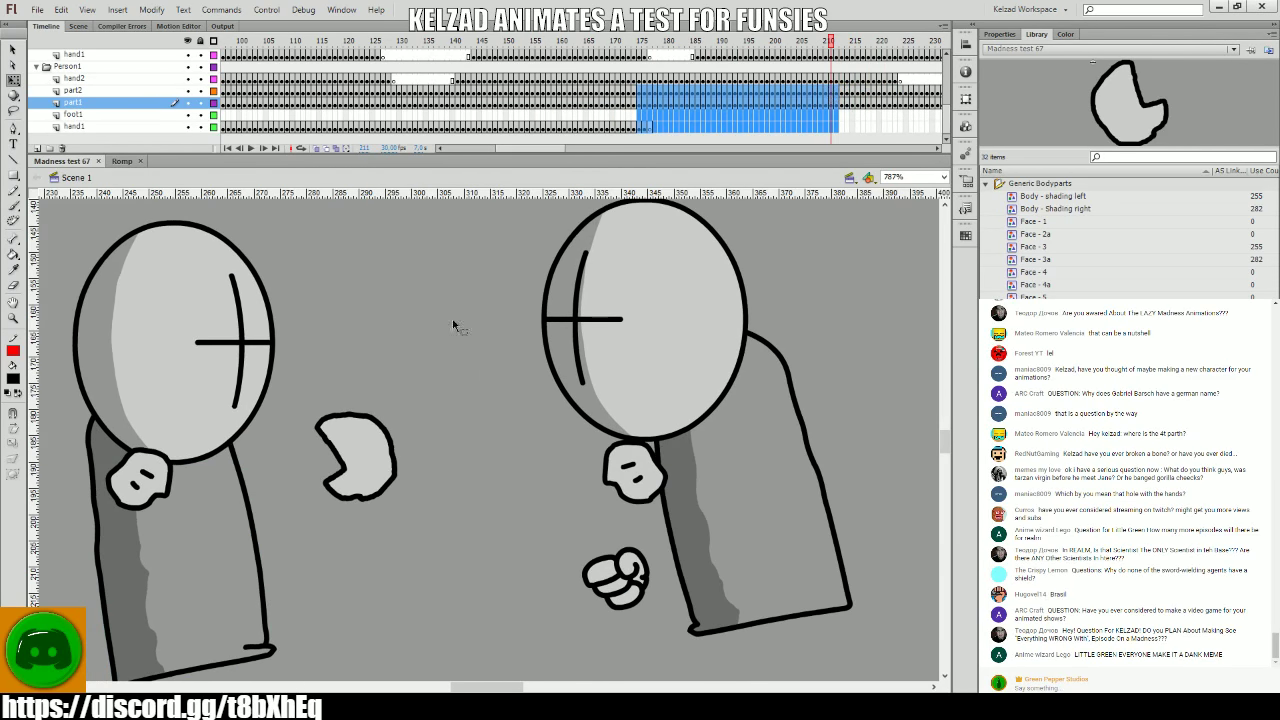
- Add a keyframe at frame 213 on Person1's hand1 layer and place a tilted closed fist where the open palm was
click(350, 455)
scroll(835, 103, up, 3)
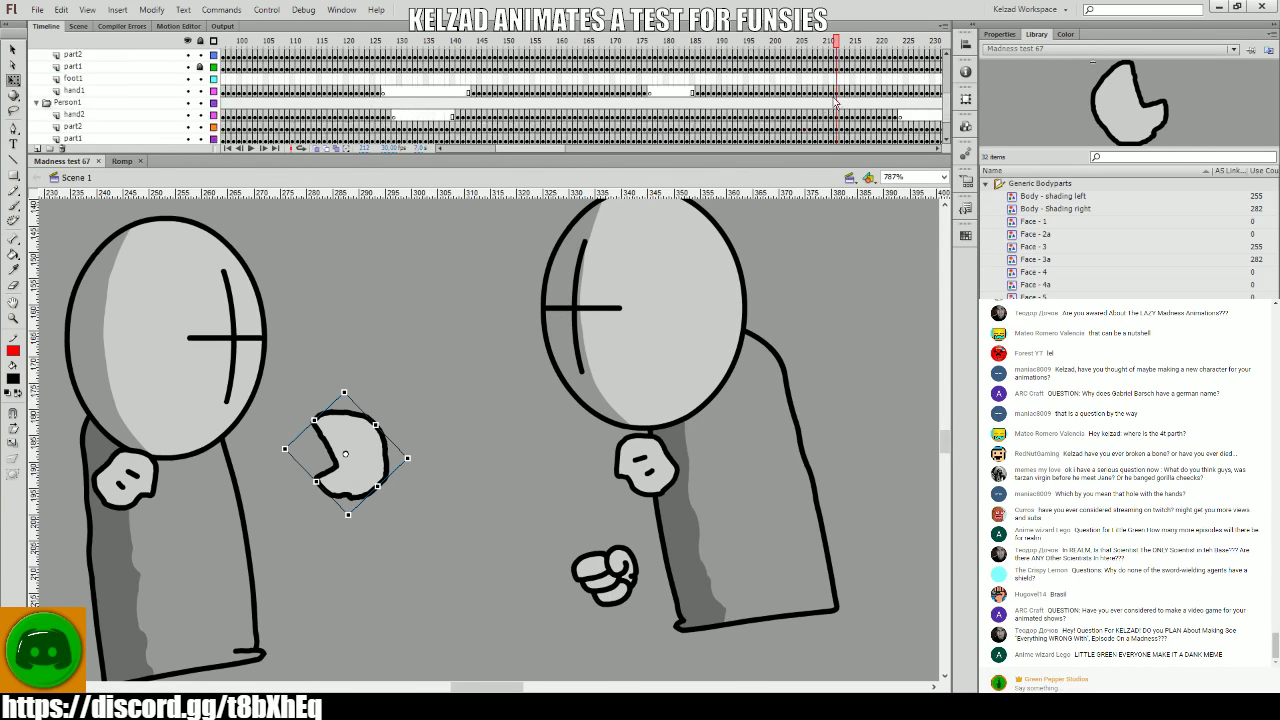
scroll(840, 93, down, 3)
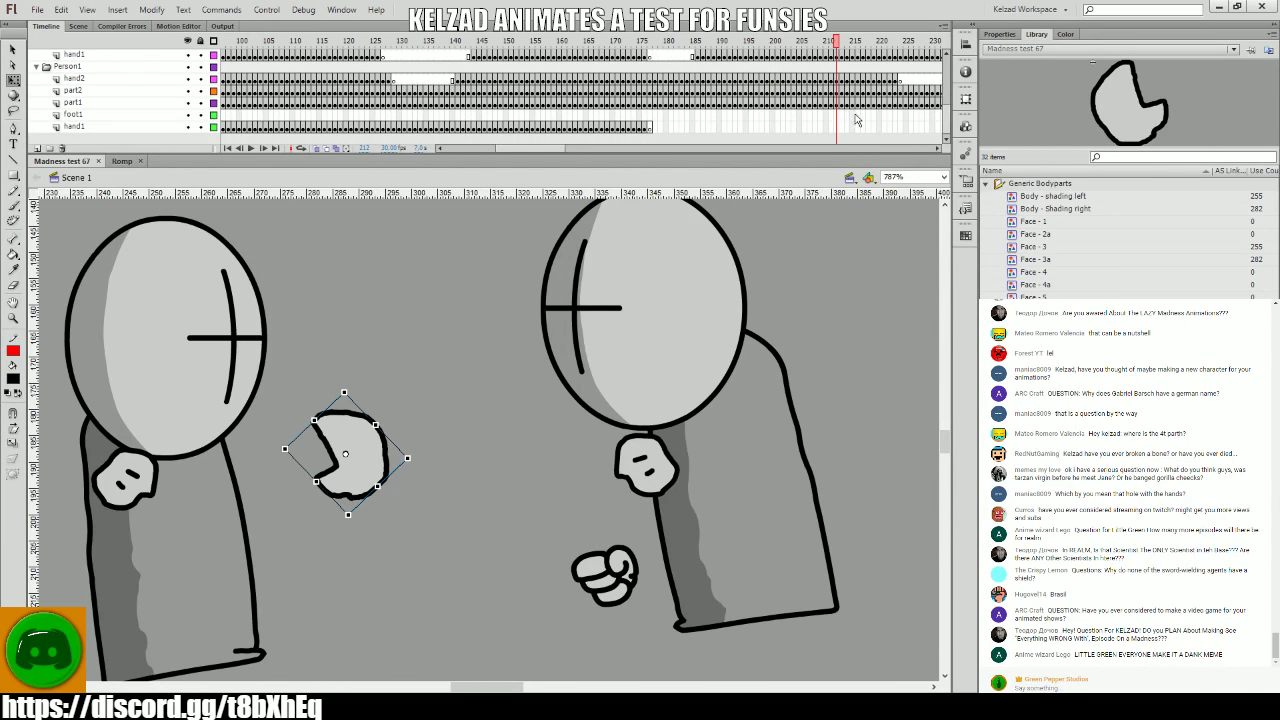
click(841, 128)
key(F6)
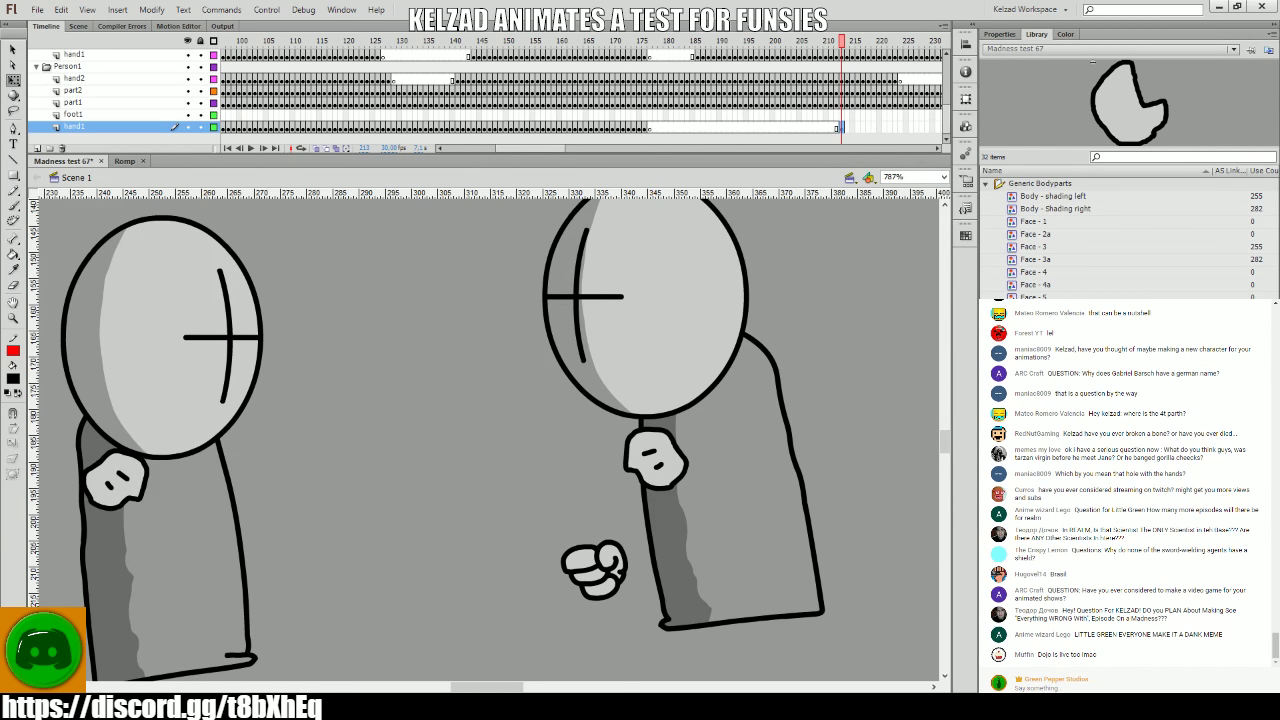
drag(516, 390, 400, 466)
key(comma)
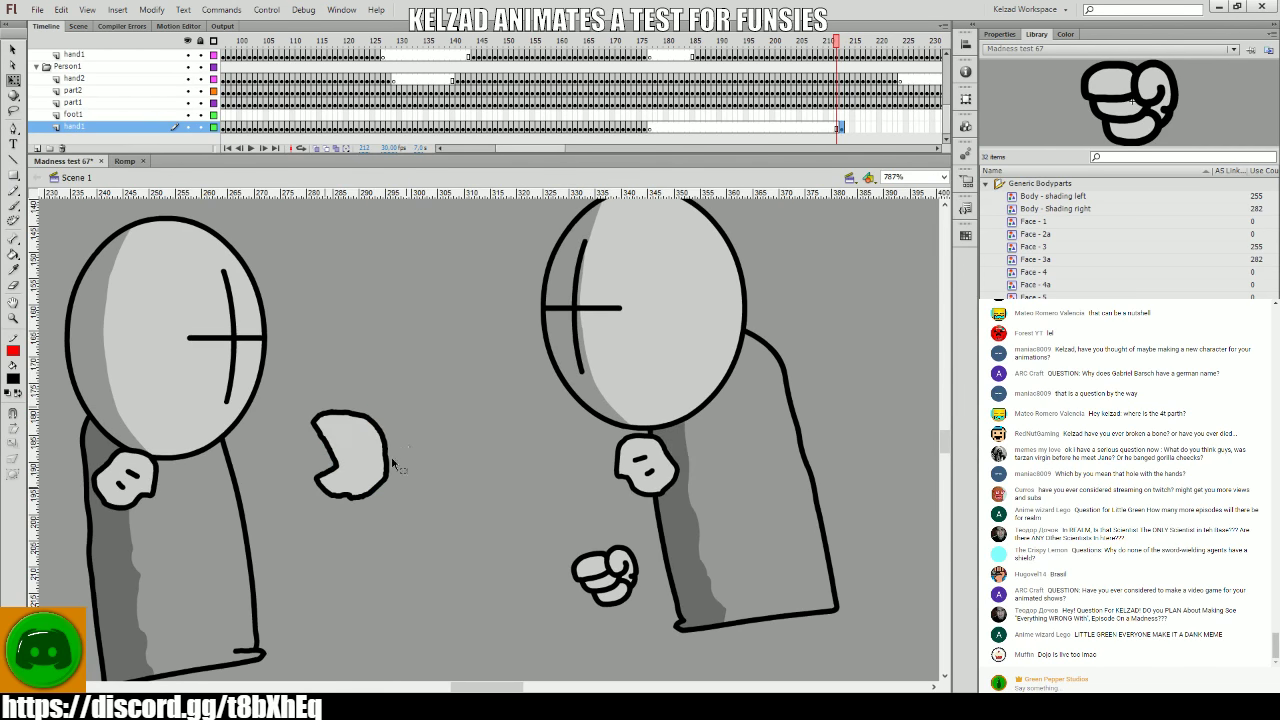
key(period)
key(comma)
key(comma)
key(period)
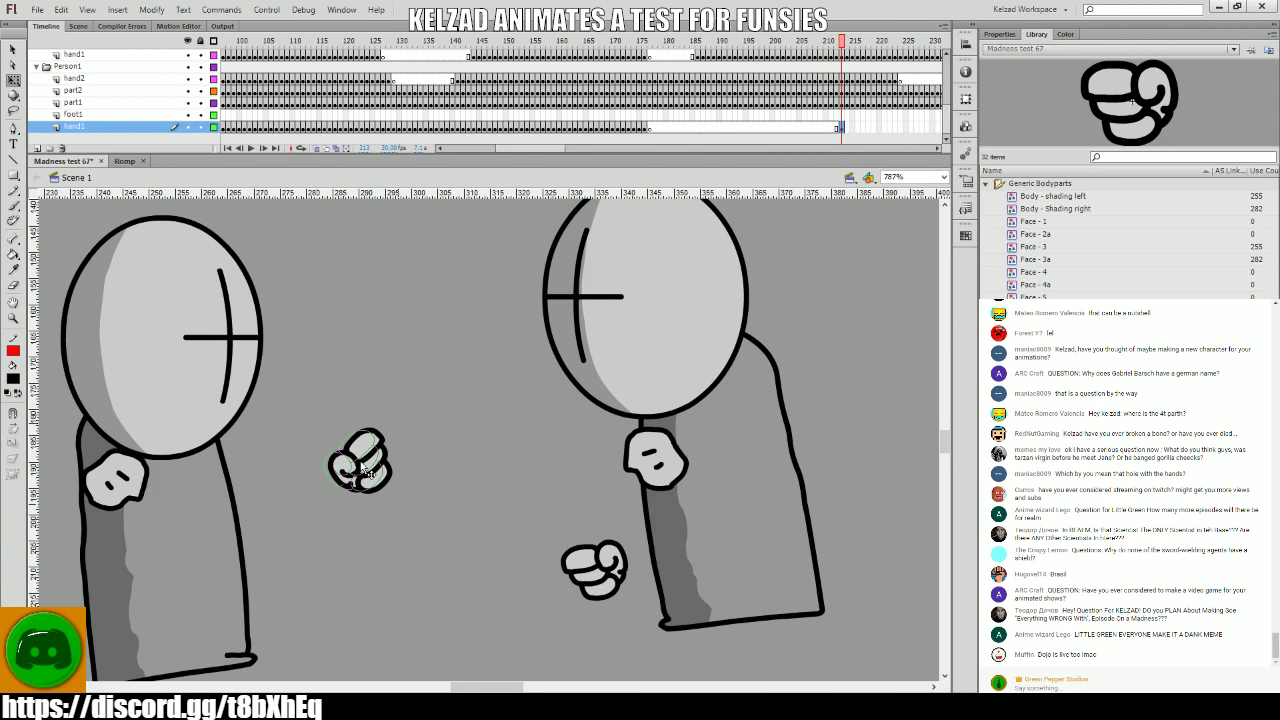
- Key Person1's fist at frames 214 and 215, shifting it gradually back toward his body
key(period)
drag(378, 434, 390, 466)
key(period)
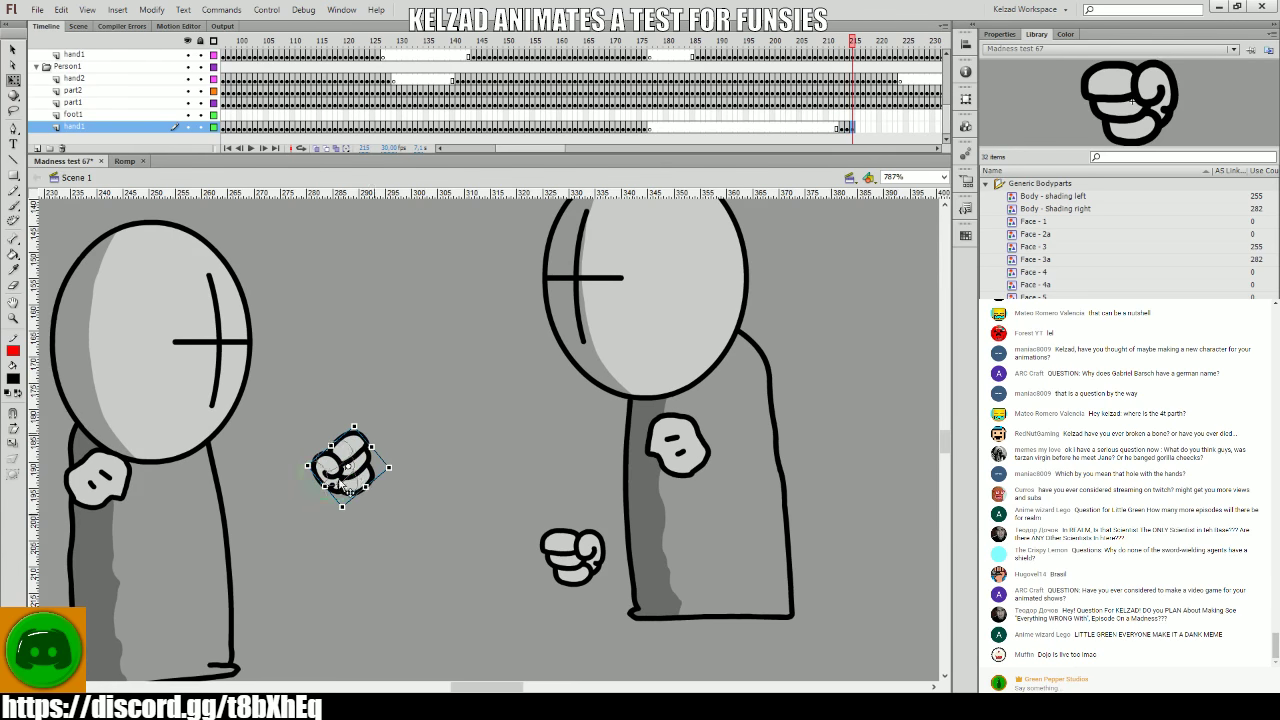
click(436, 418)
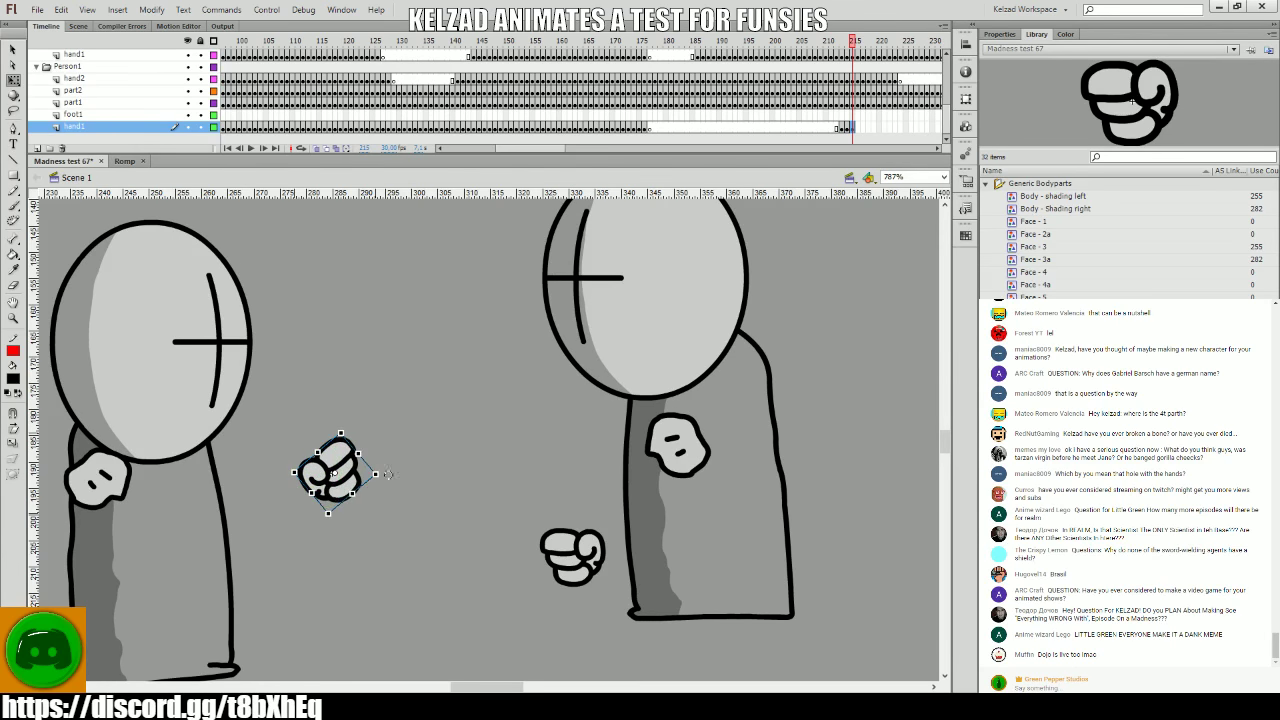
click(557, 147)
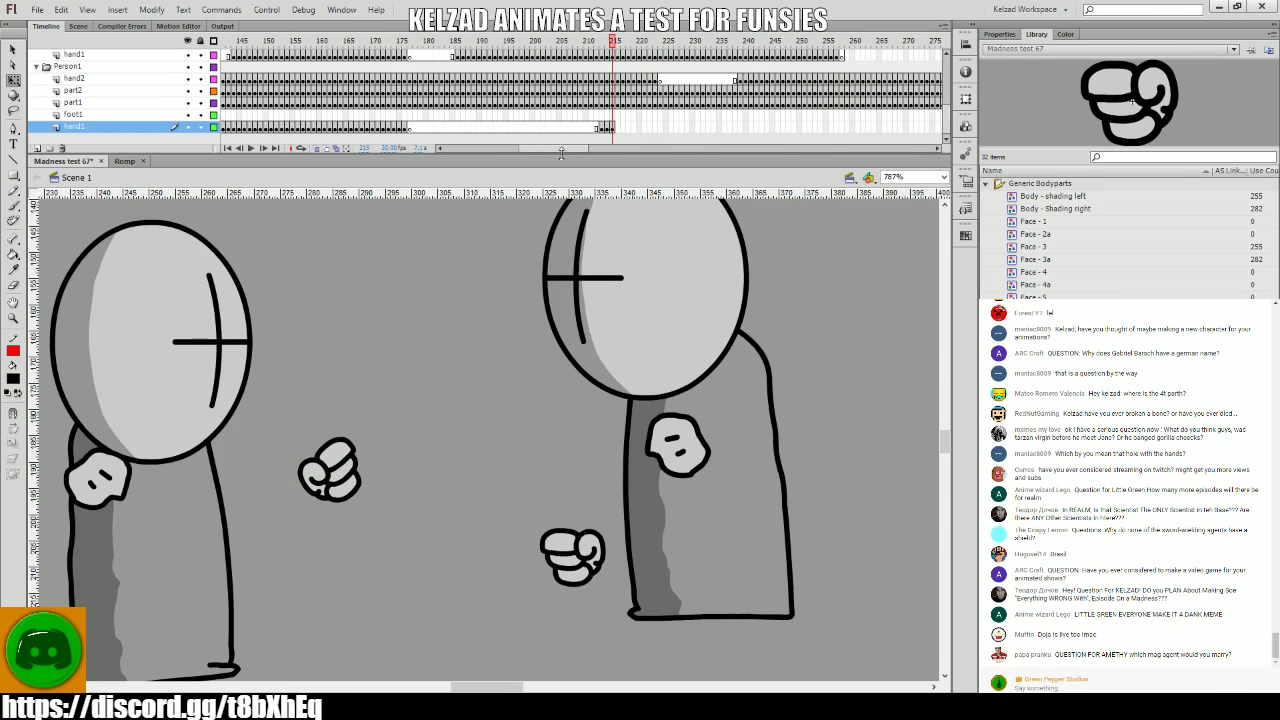
- Key Person1's fist at frames 216 to 218, easing it slightly lower and rotating it clockwise toward level
click(364, 498)
key(period)
key(period)
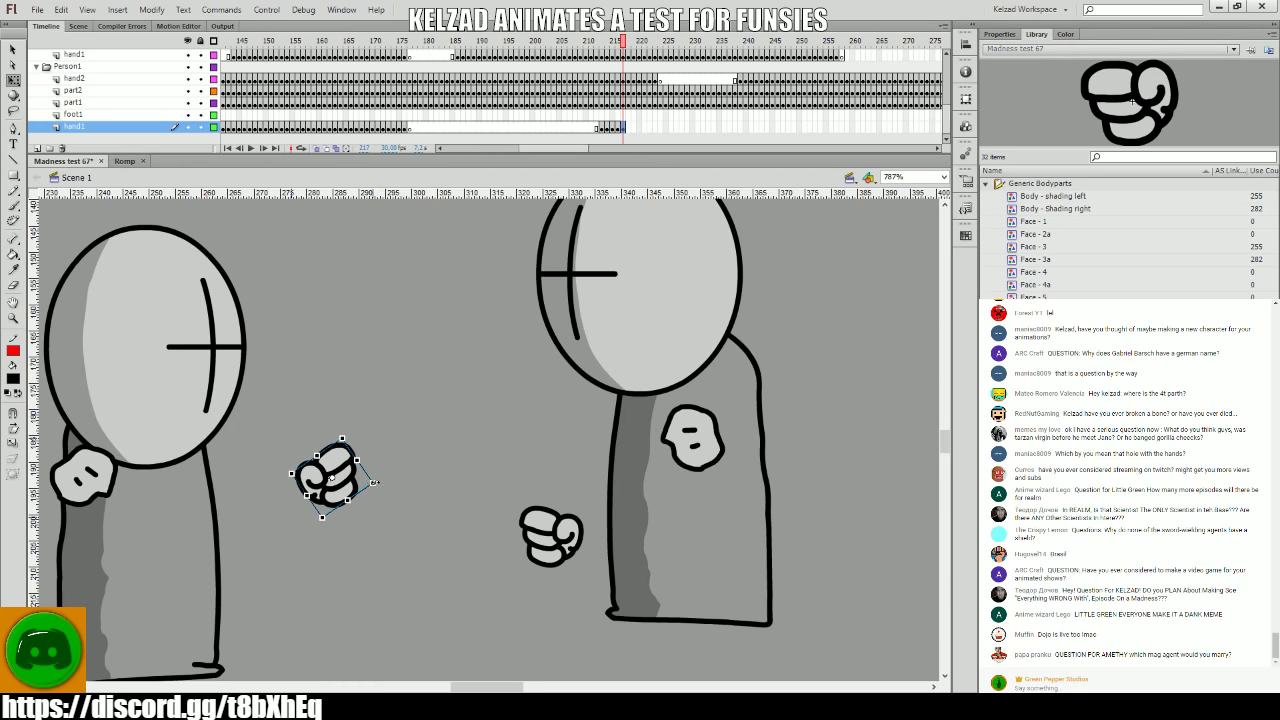
click(330, 478)
key(period)
click(330, 482)
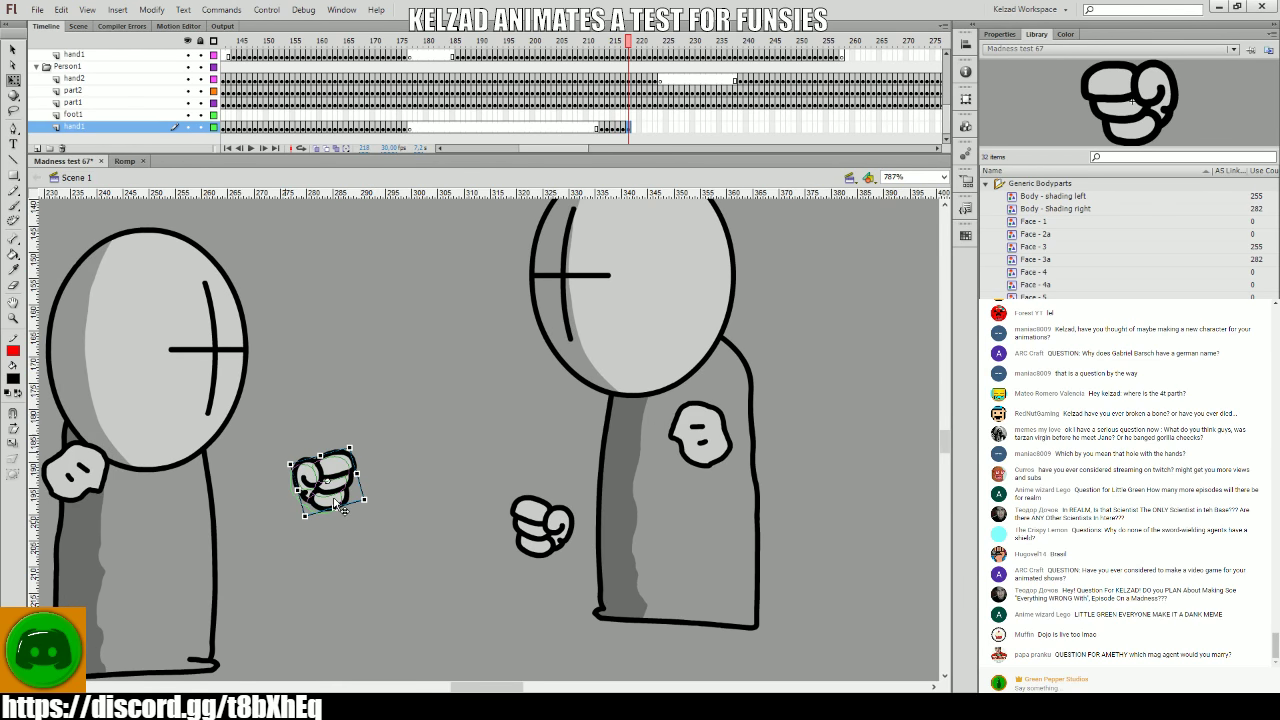
- Try keying Person1's fist at frames 219 to 221 so it sinks lower in front of his body
key(period)
click(314, 495)
key(period)
click(337, 512)
key(period)
click(330, 528)
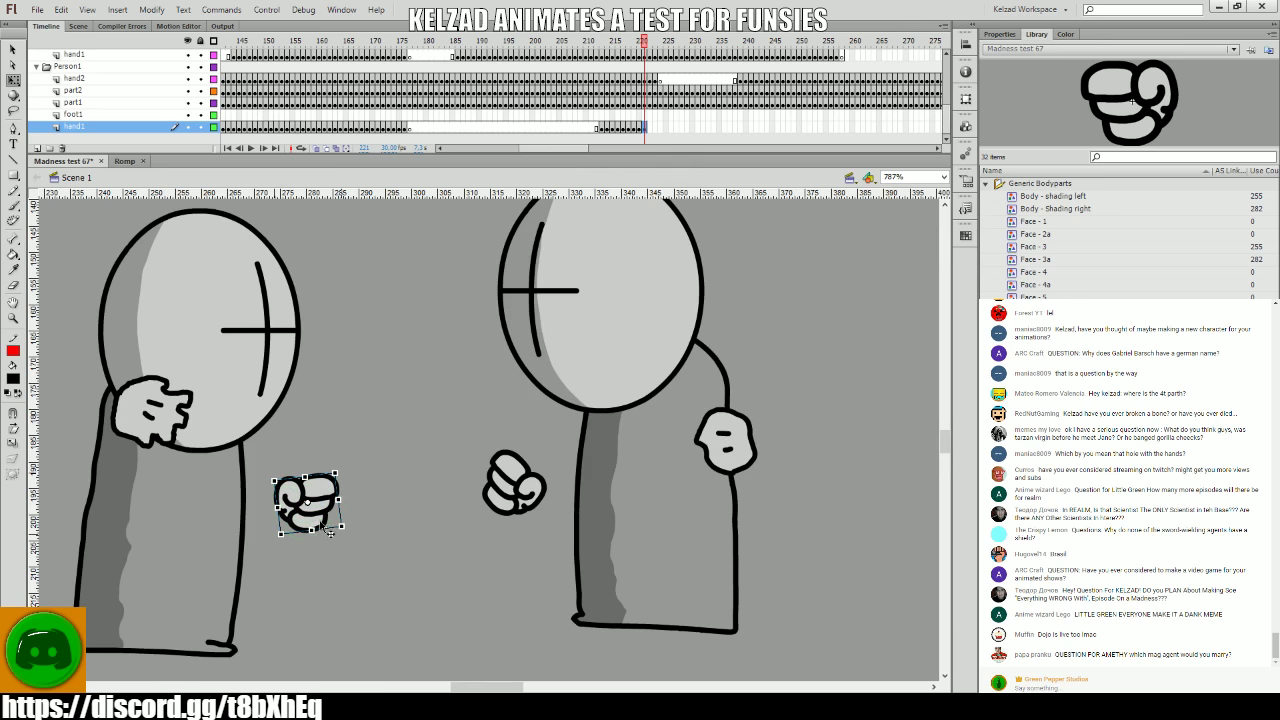
- Try lowering Person1's fist and carrying it forward with his lunging body at frames 222 to 224
drag(325, 543, 405, 550)
key(period)
click(320, 529)
key(period)
click(340, 540)
key(period)
click(352, 553)
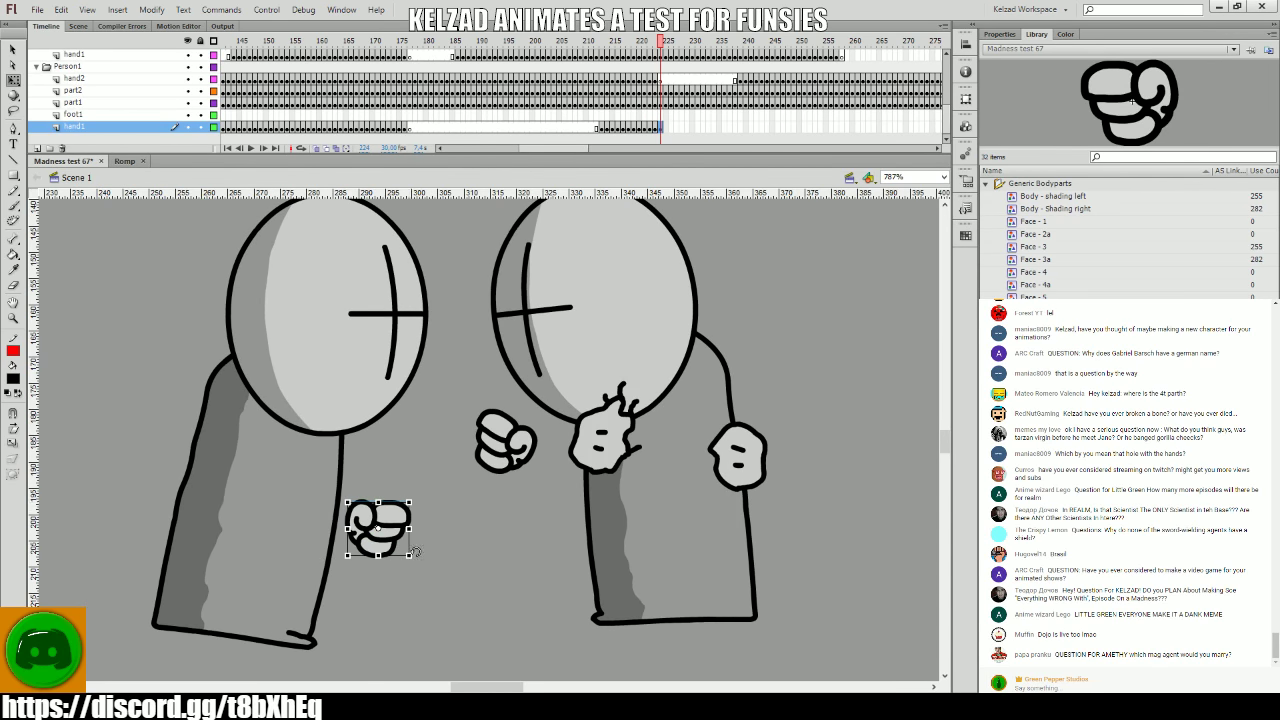
- Try moving Person1's fist forward with his body at frames 225 to 228, keeping it low between the characters
key(period)
click(400, 527)
key(period)
click(430, 525)
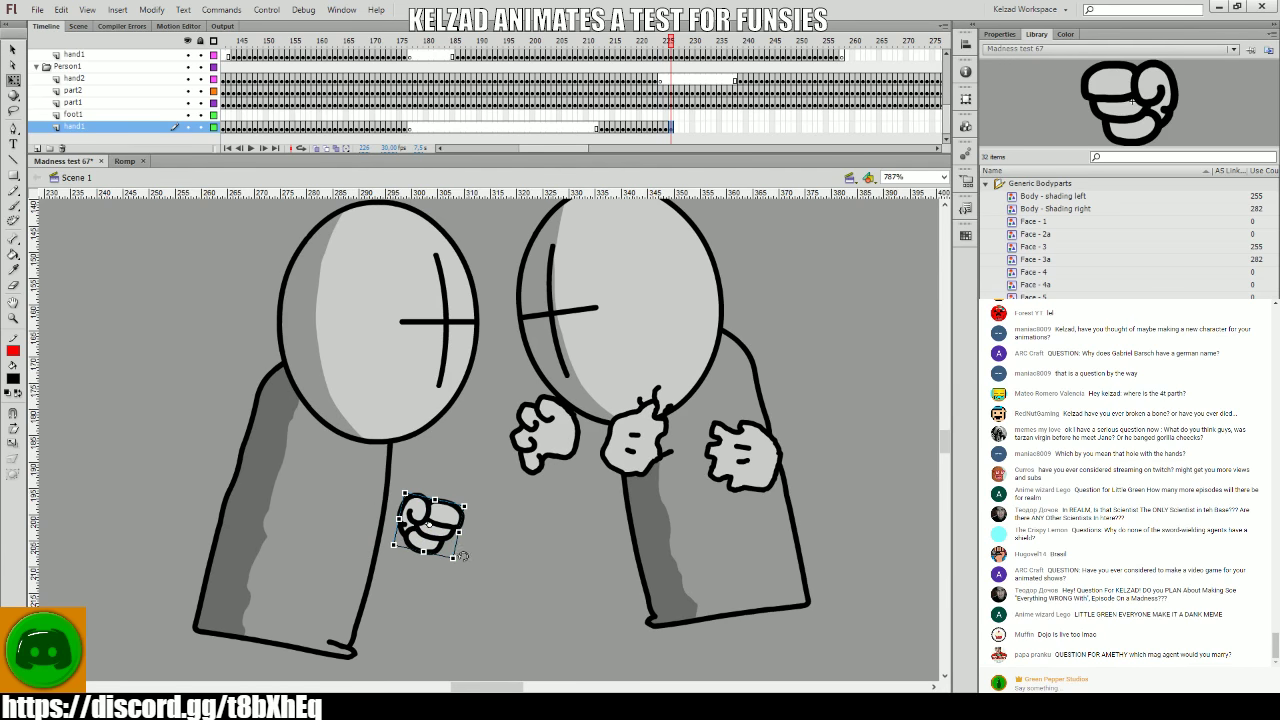
key(period)
click(425, 524)
key(period)
click(458, 540)
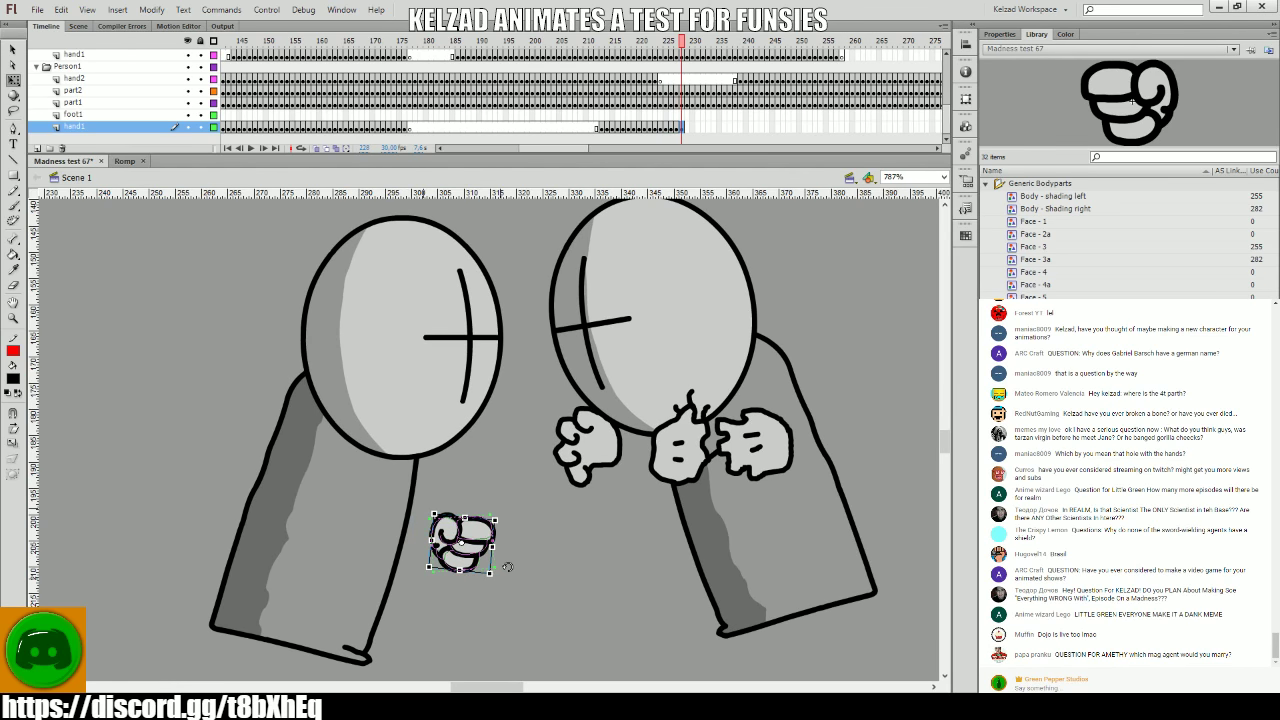
- Try advancing Person1's low fist toward Person2 at frames 229 to 233, tilting it counterclockwise for an upward punch
key(period)
click(470, 548)
click(468, 550)
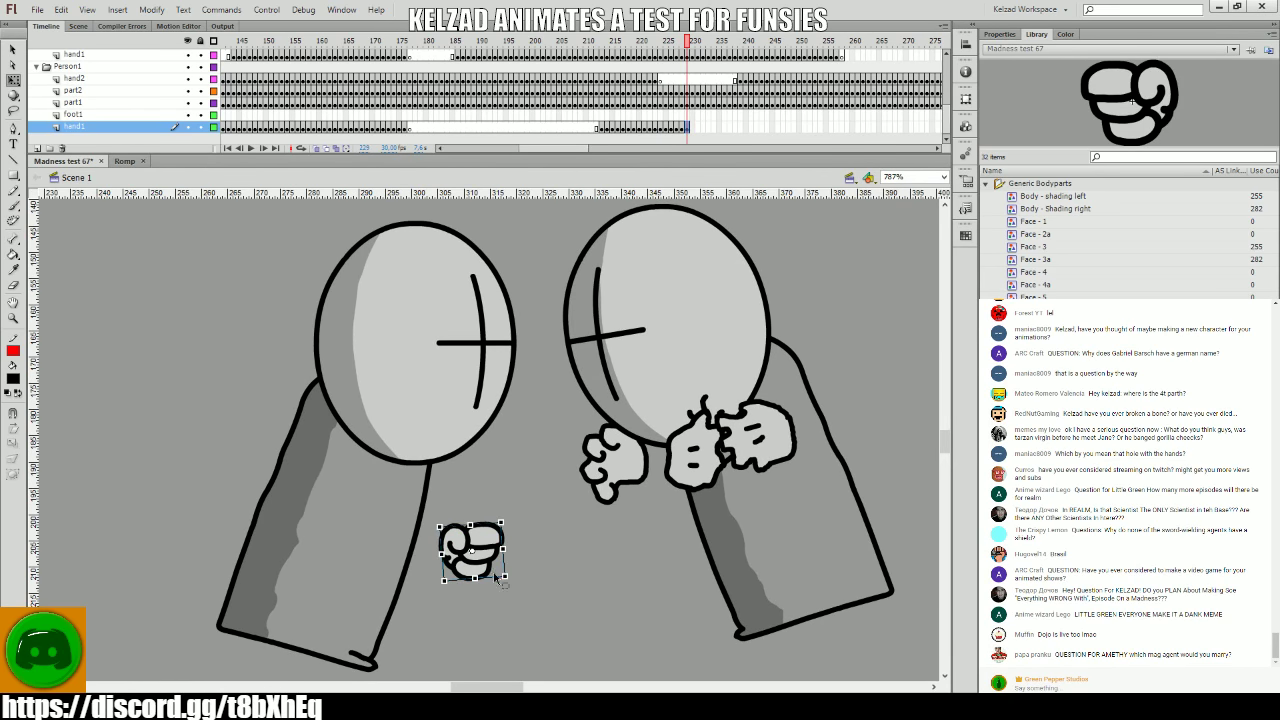
key(period)
click(484, 552)
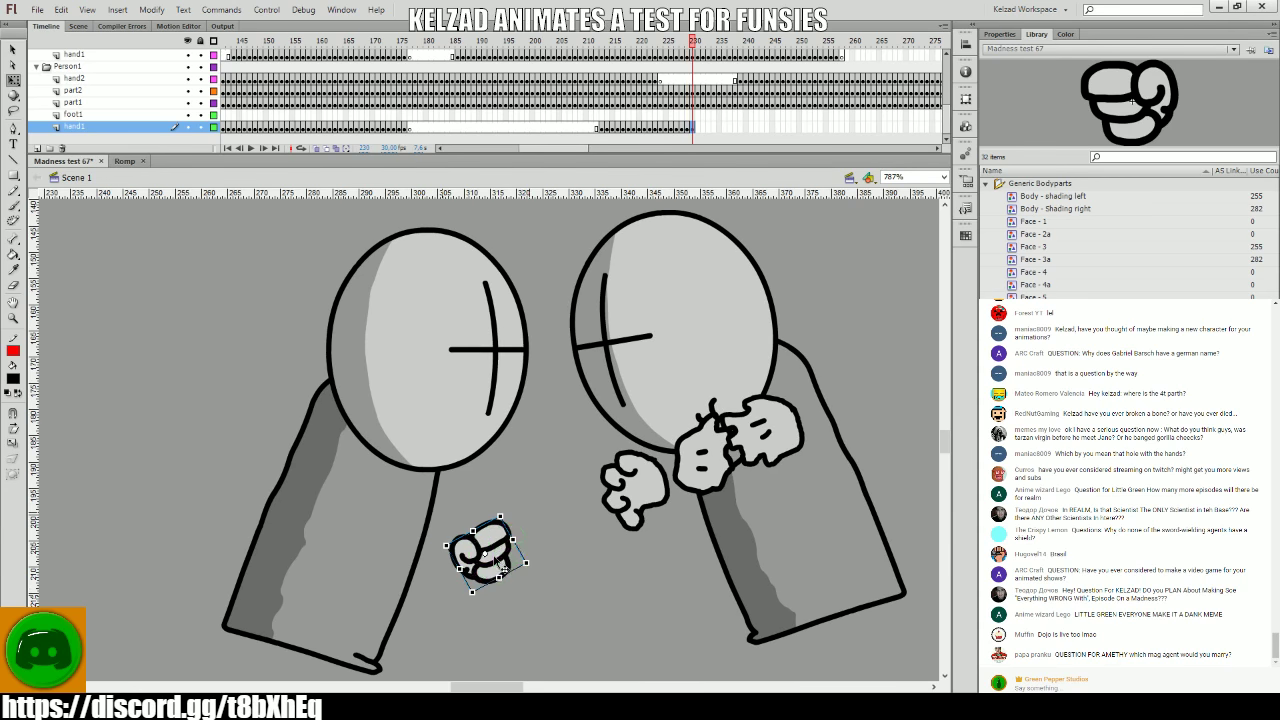
key(period)
click(500, 545)
key(period)
click(527, 545)
key(period)
click(530, 540)
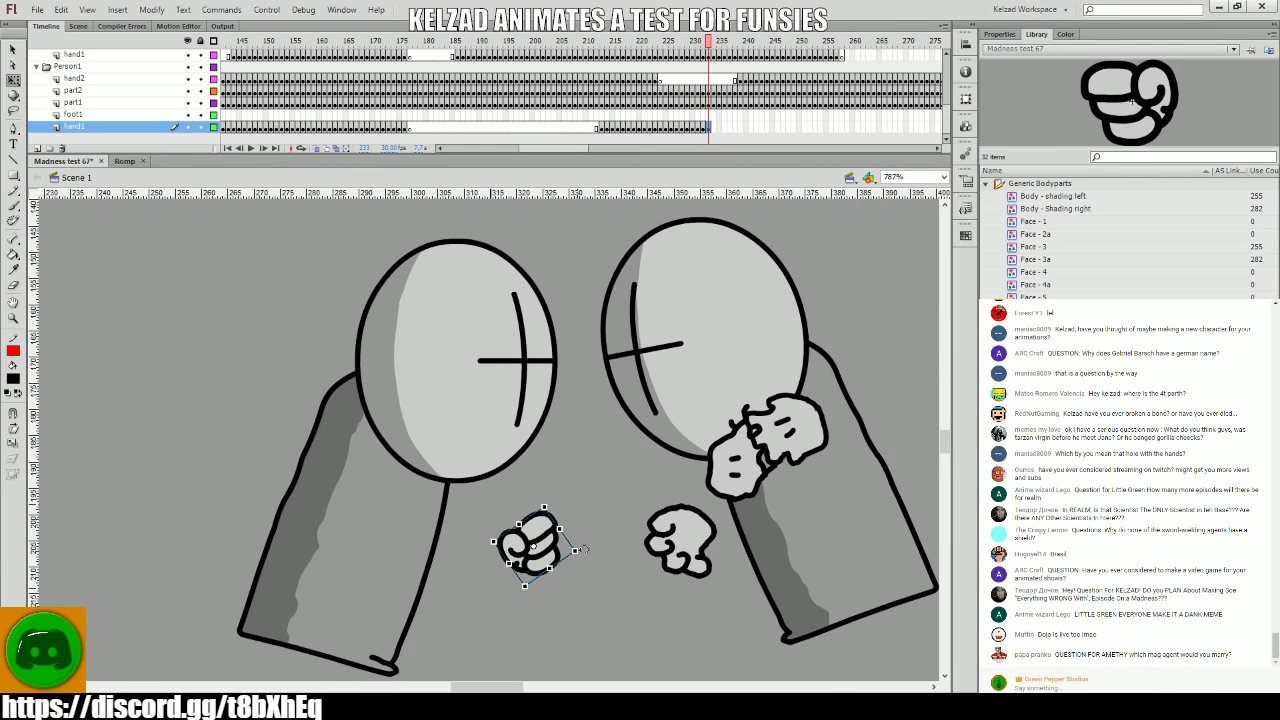
- Try launching Person1's fist upward from frame 234 so it reaches Person2's face at frame 235
key(period)
click(535, 540)
key(period)
click(553, 530)
drag(575, 555, 715, 410)
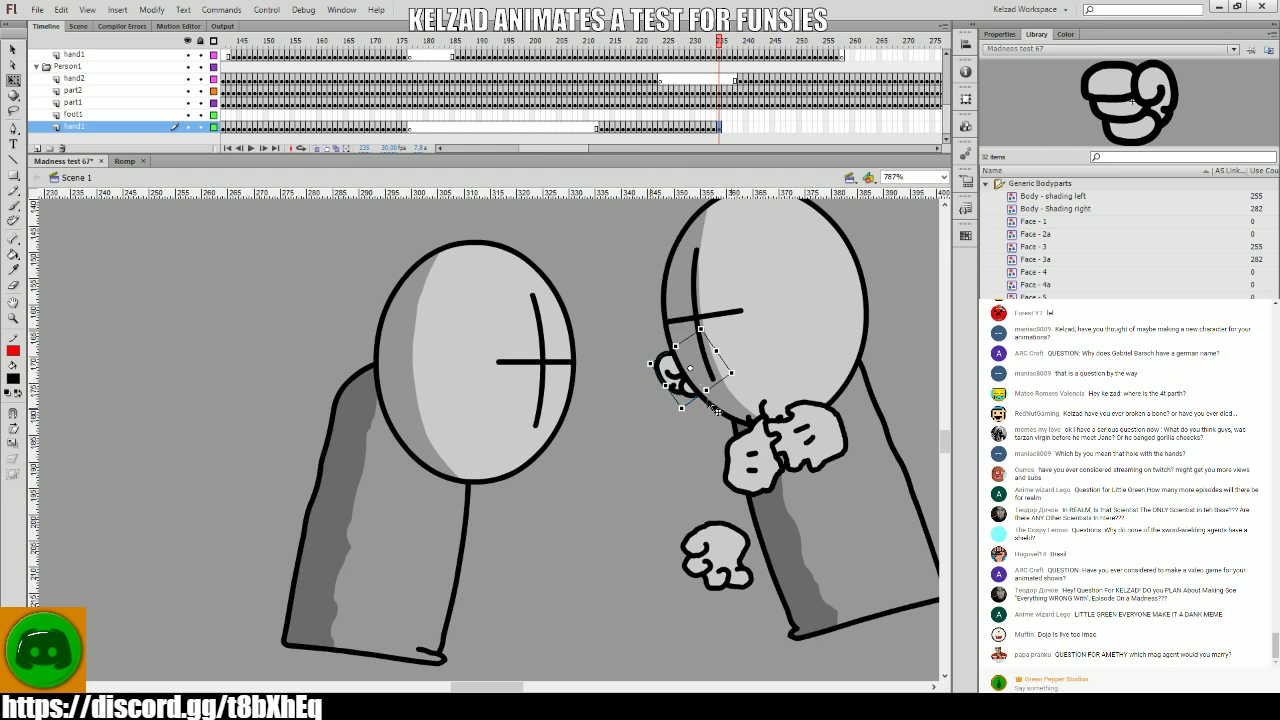
- Step back through frames 235 to 227 and on to earlier ones, examining the fist's path against both bodies
key(comma)
key(comma)
key(period)
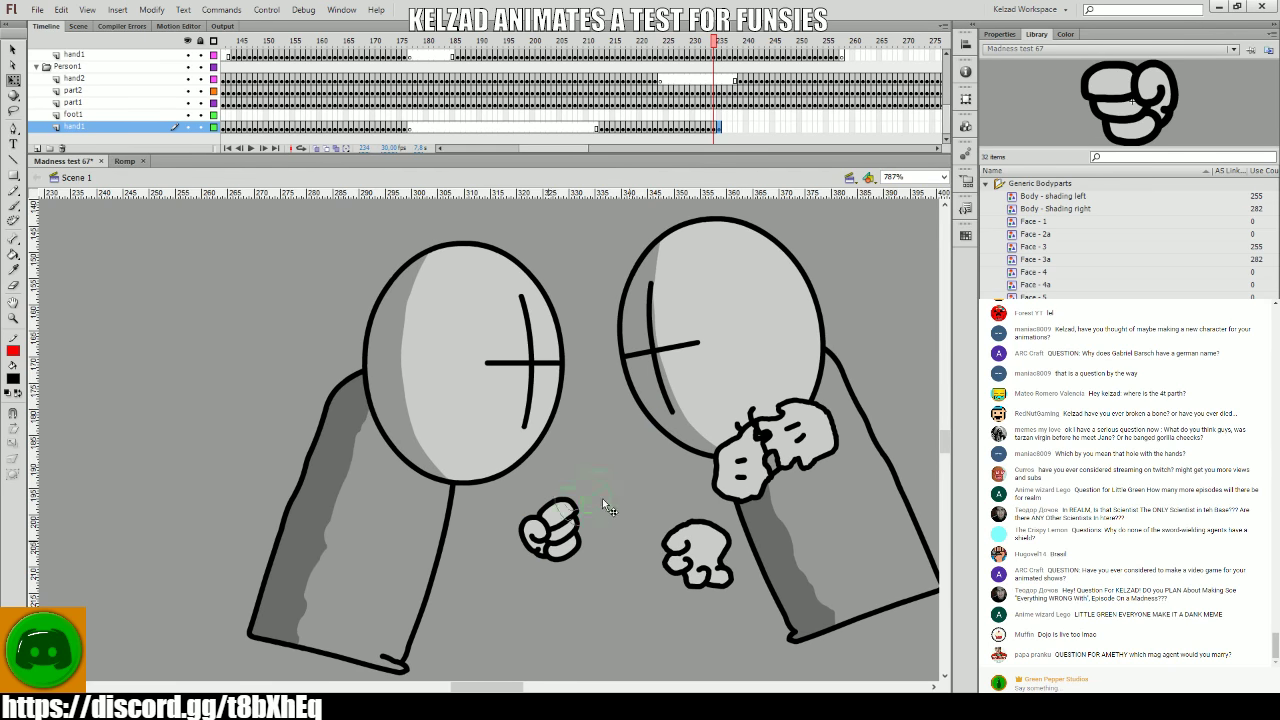
key(comma)
key(comma)
key(period)
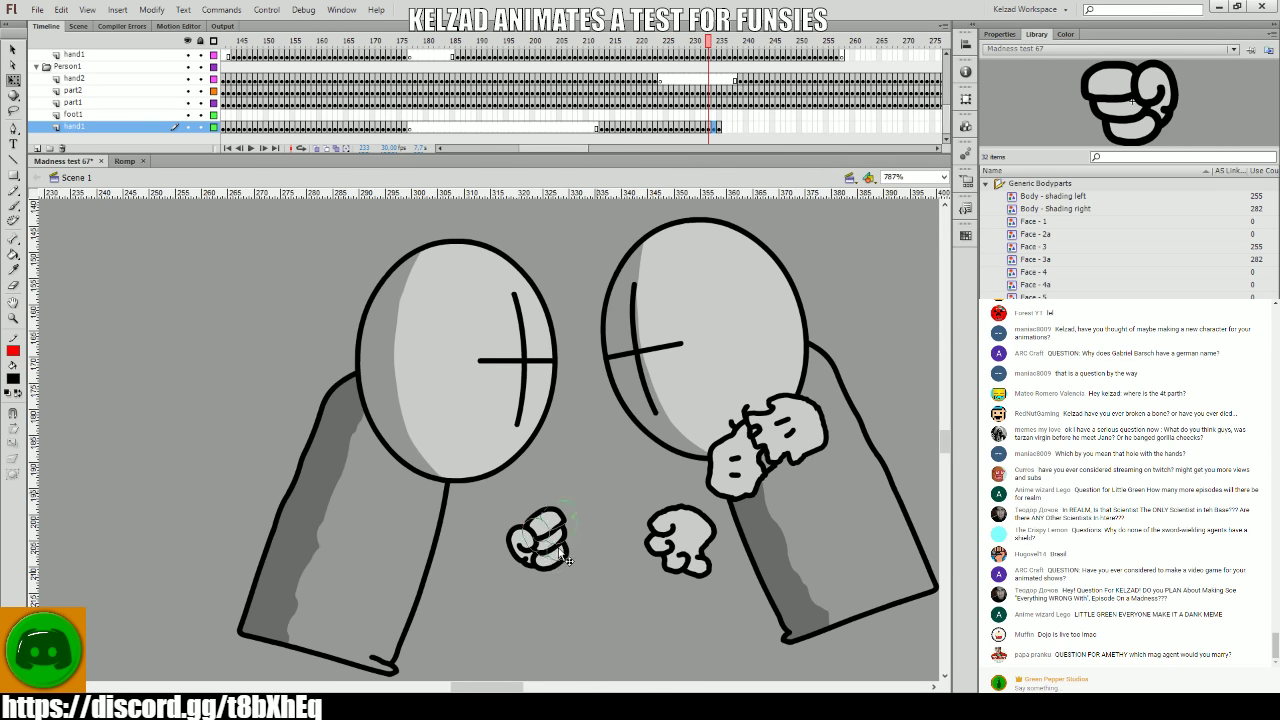
key(comma)
key(comma)
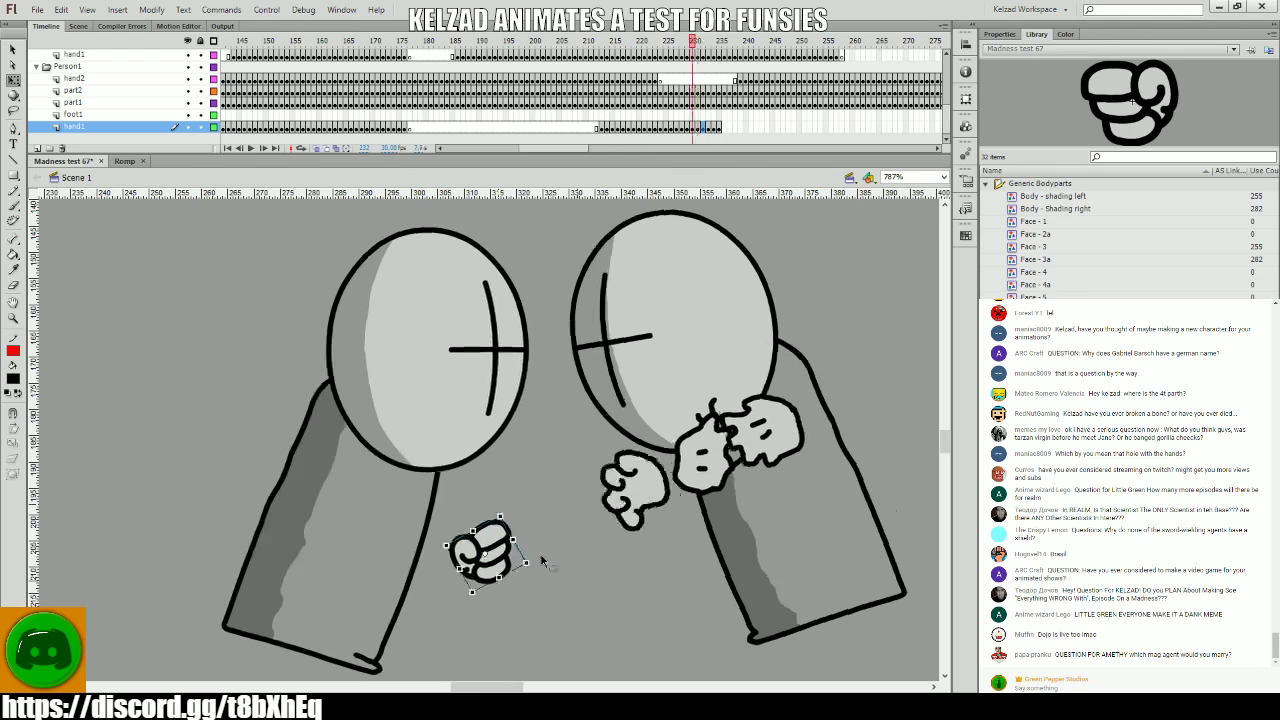
key(comma)
key(period)
key(comma)
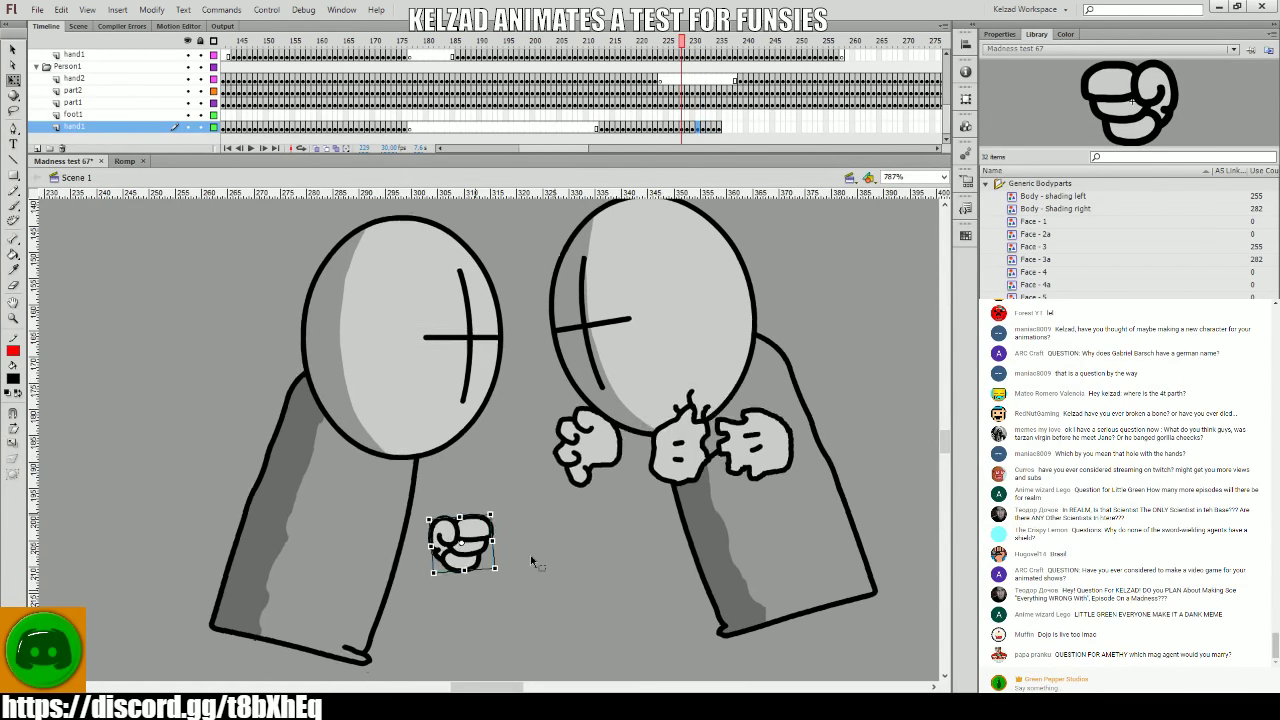
key(comma)
key(period)
key(period)
key(comma)
key(comma)
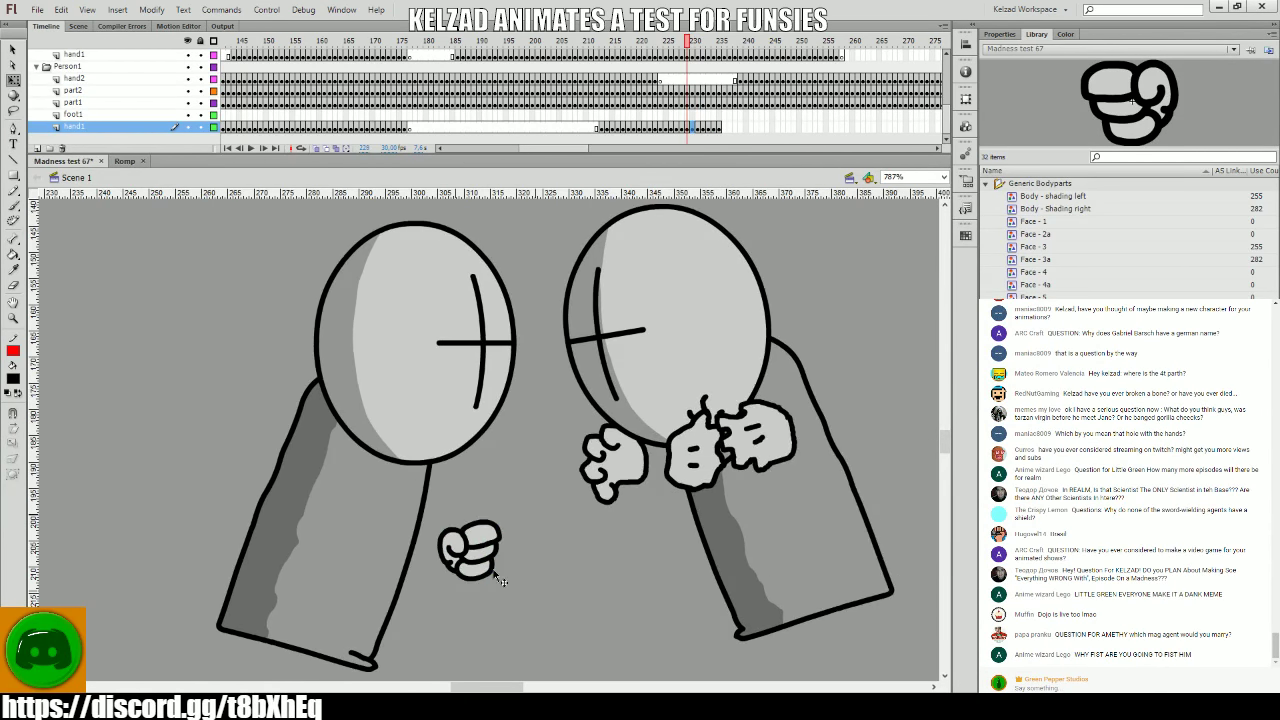
key(comma)
key(period)
drag(634, 91, 686, 78)
drag(577, 75, 640, 78)
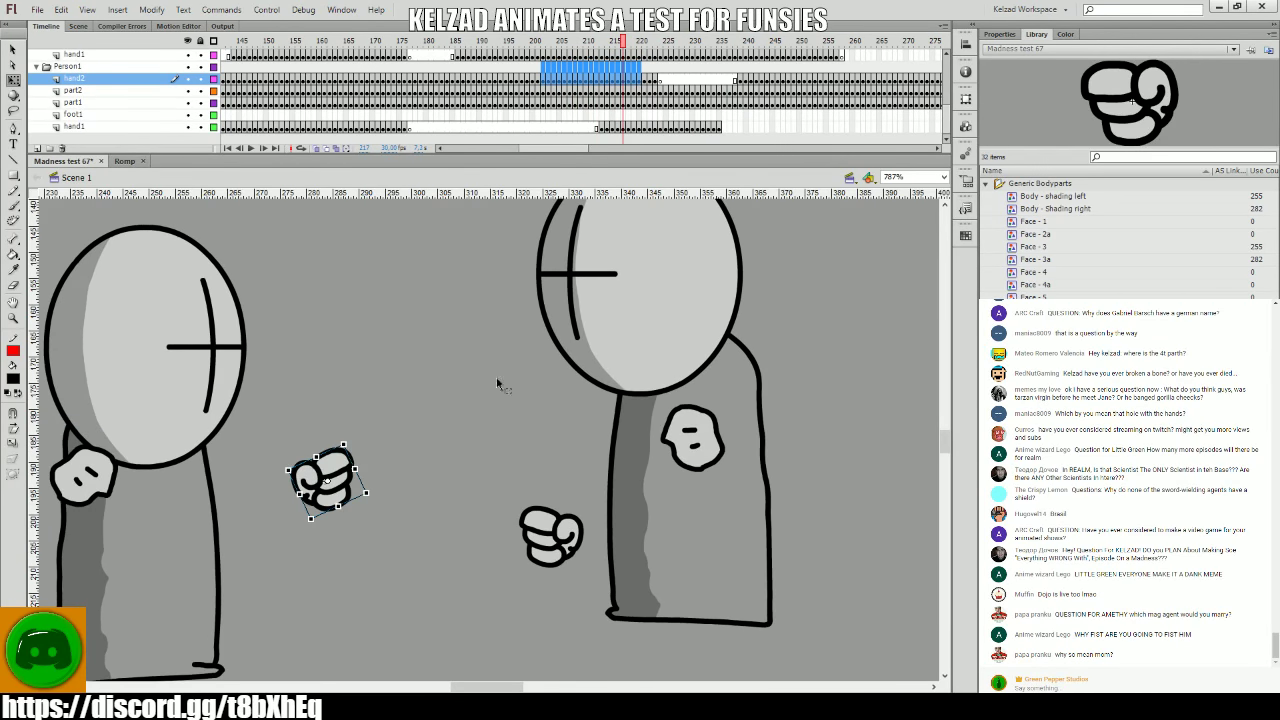
- Remove the keyframes from frame 219 onward on Person1's hand1 layer and recheck the frames just before them
drag(722, 128, 630, 130)
click(318, 482)
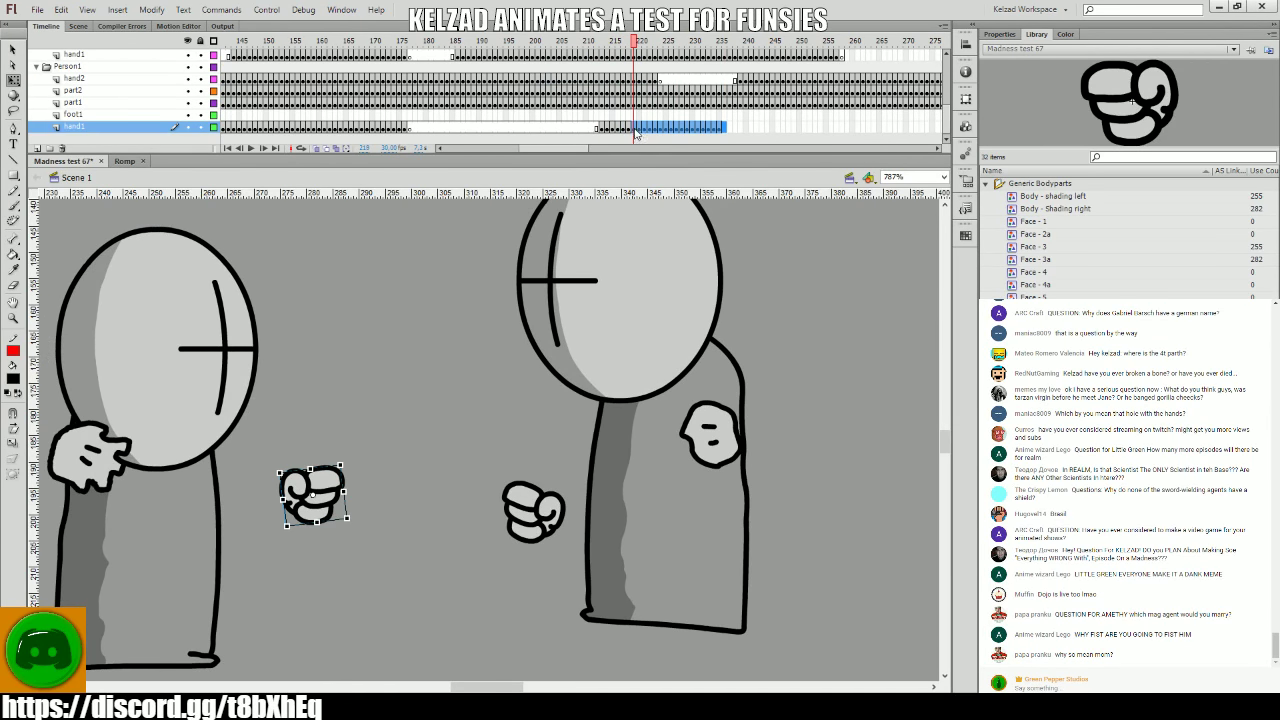
key(comma)
key(comma)
key(comma)
key(period)
key(period)
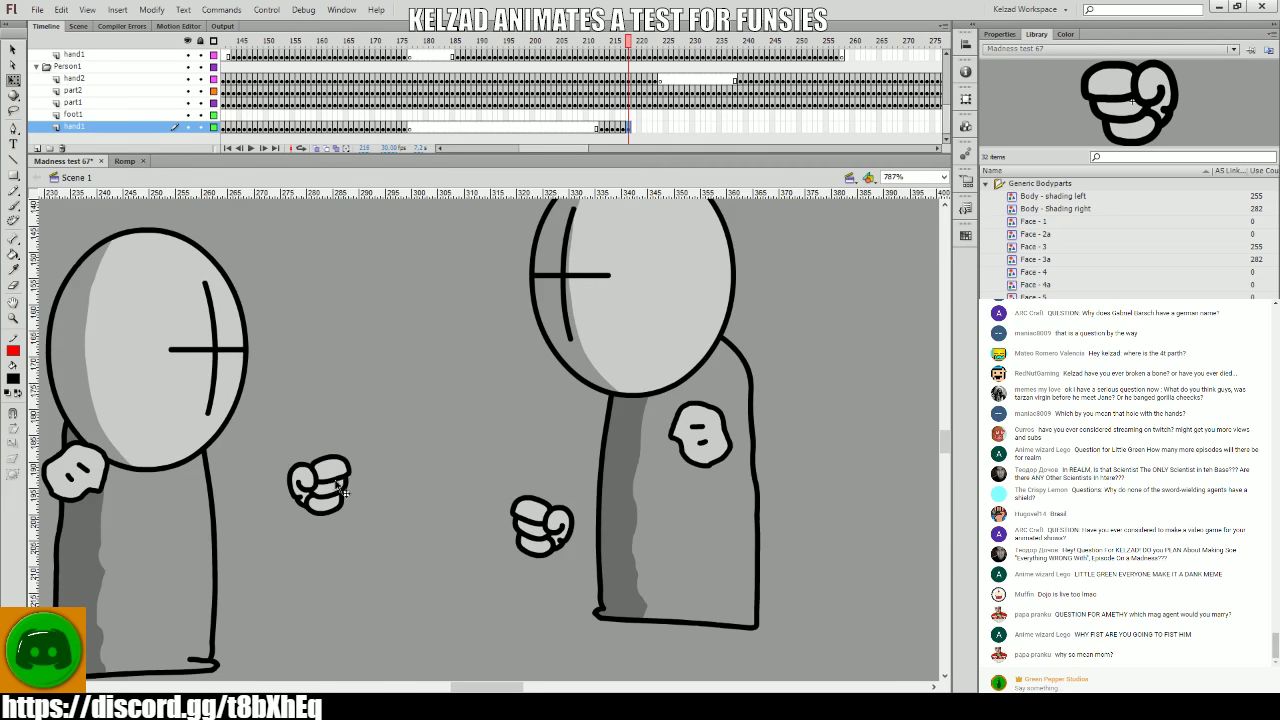
- Key Person1's fist at frames 219 to 221 with small downward shifts, comparing it with the neighbouring frames
key(period)
click(332, 498)
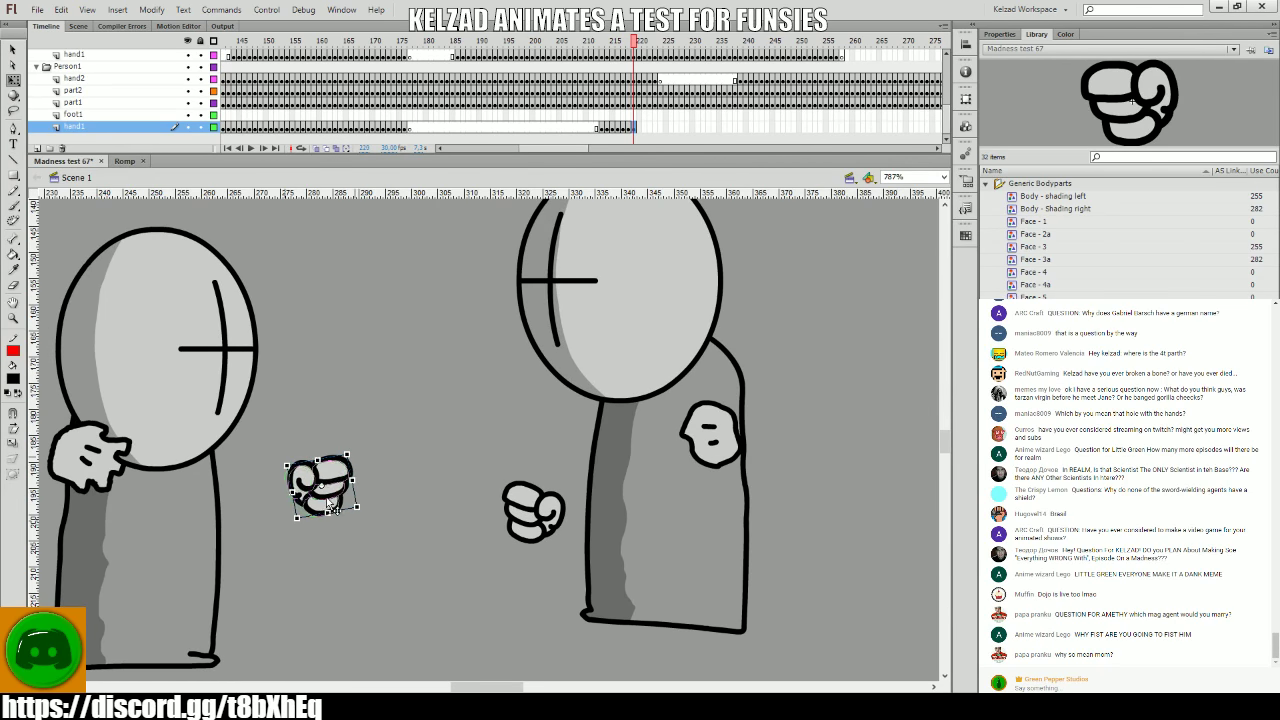
key(period)
key(period)
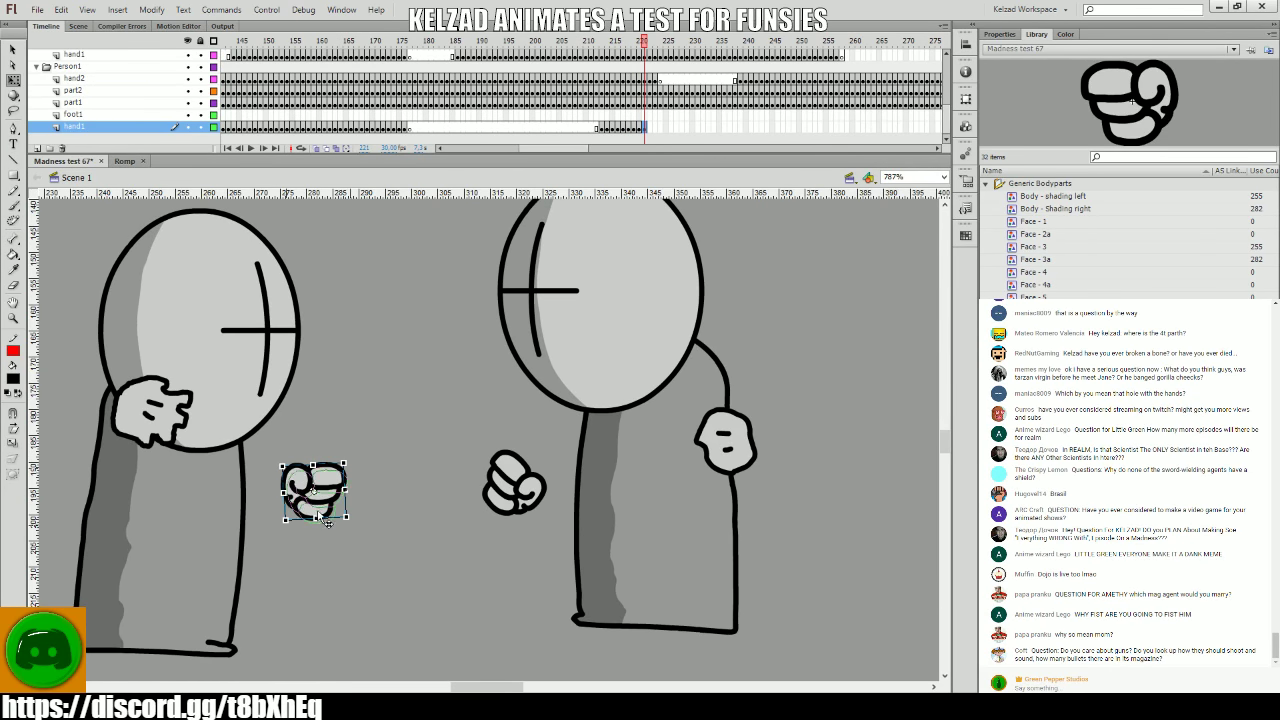
drag(326, 522, 334, 524)
key(comma)
key(comma)
key(period)
key(period)
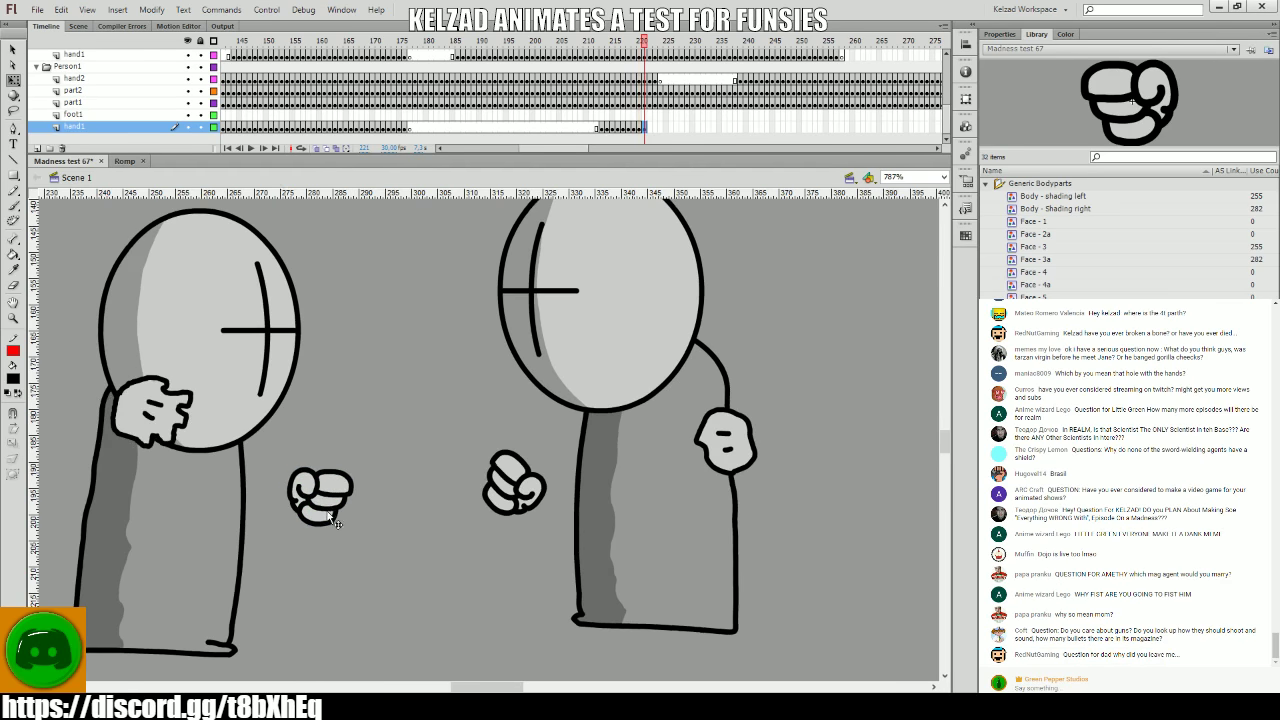
- Key Person1's fist at frames 222 and 223, lowering it slightly and rotating it clockwise near his body
click(330, 505)
key(period)
click(312, 510)
drag(343, 535, 333, 545)
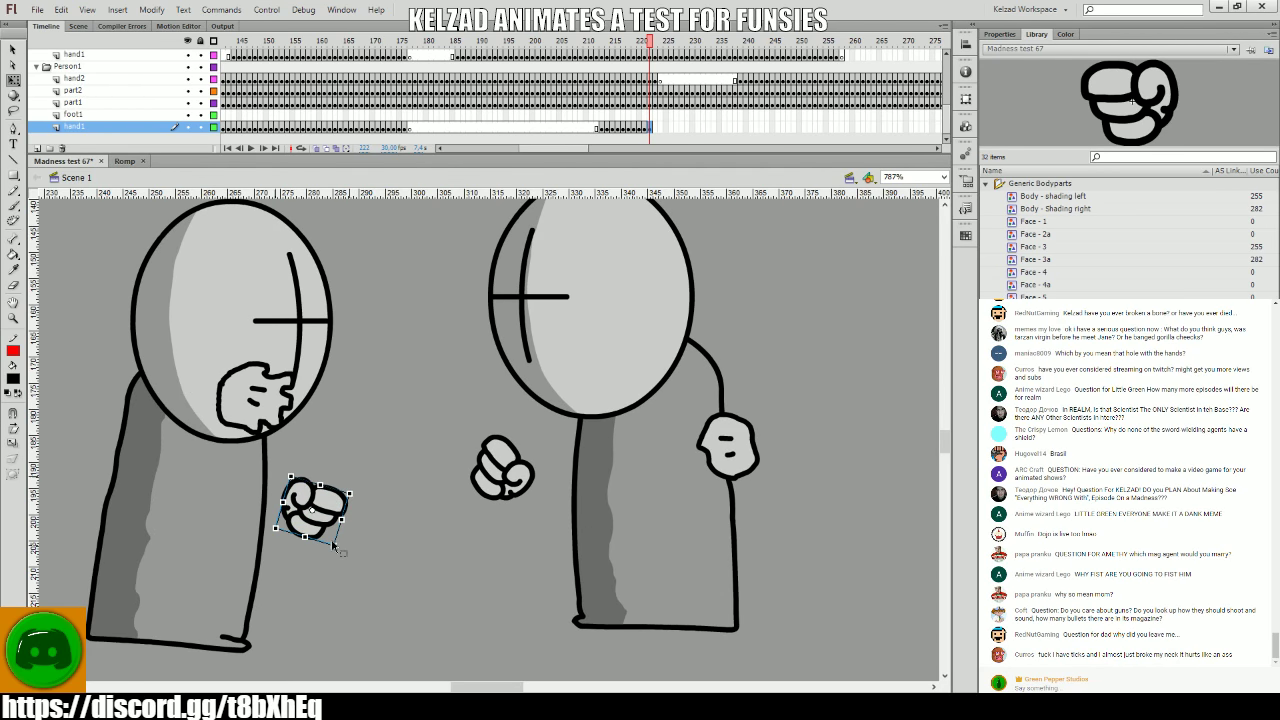
key(period)
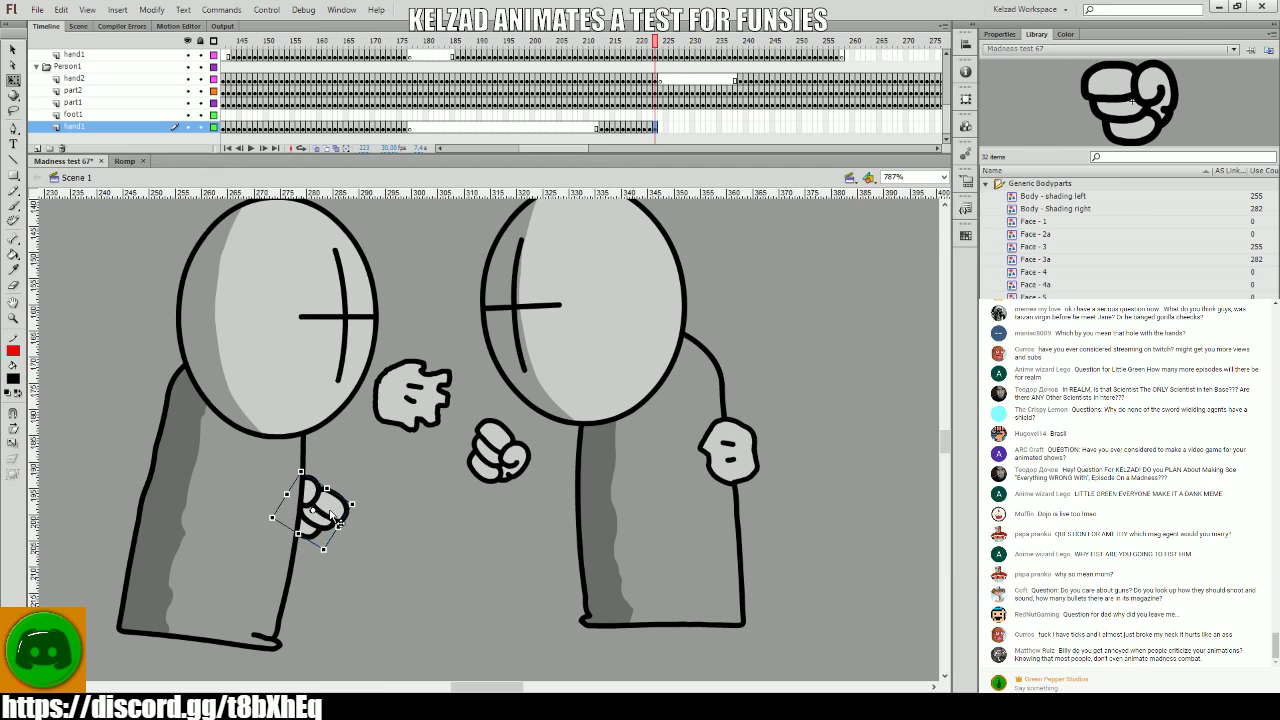
- Key Person1's fist at frames 224 to 226, moving it forward with his lunge so it emerges from his body's front edge
key(comma)
key(comma)
key(comma)
key(period)
key(period)
key(period)
key(period)
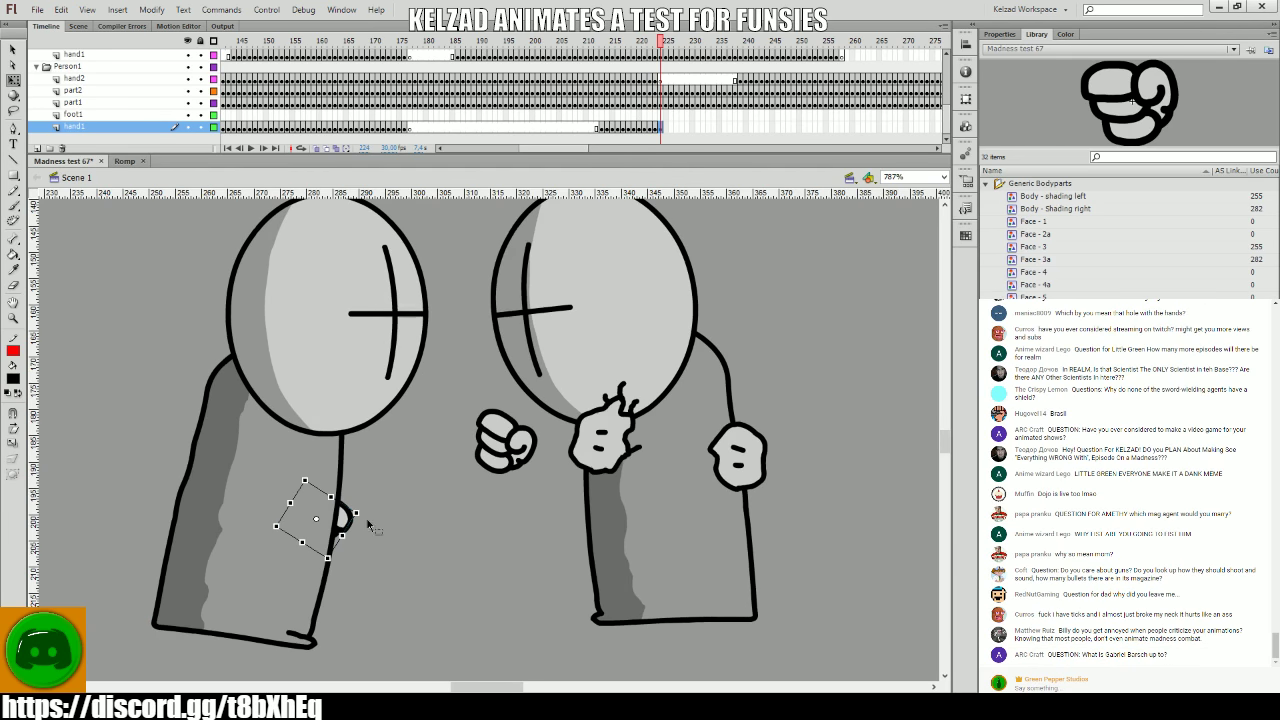
key(period)
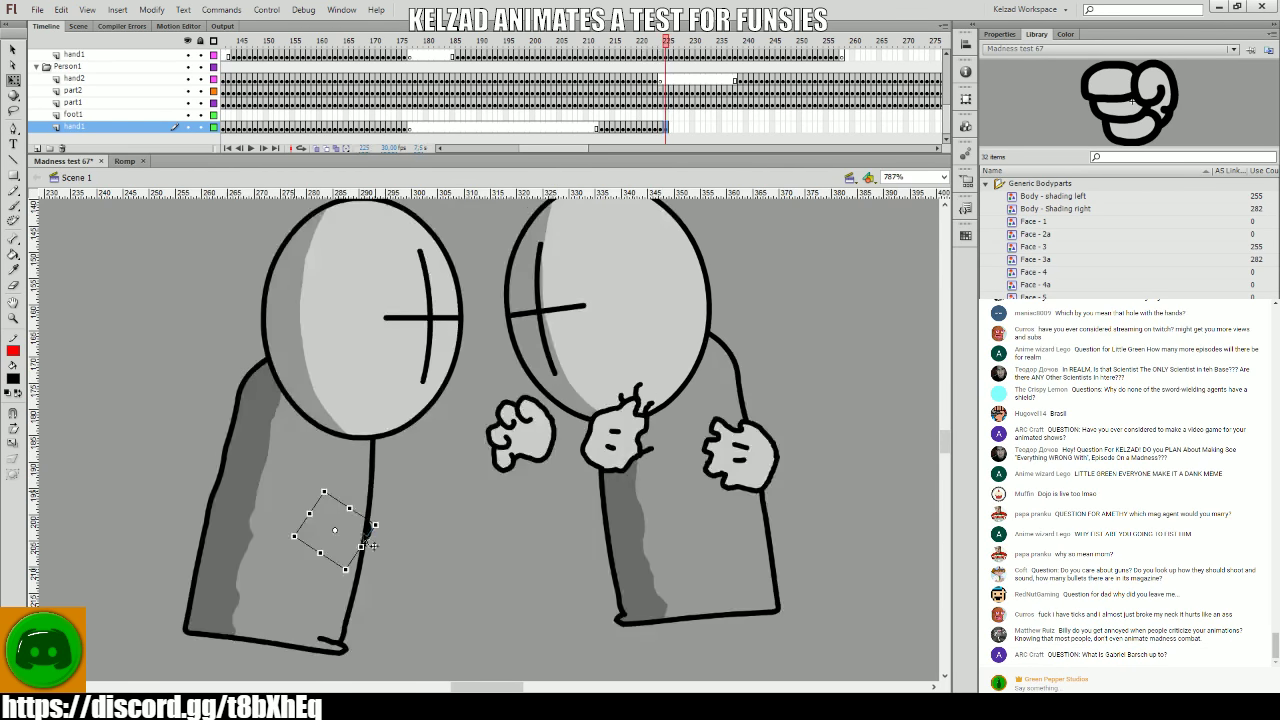
drag(371, 526, 418, 534)
key(period)
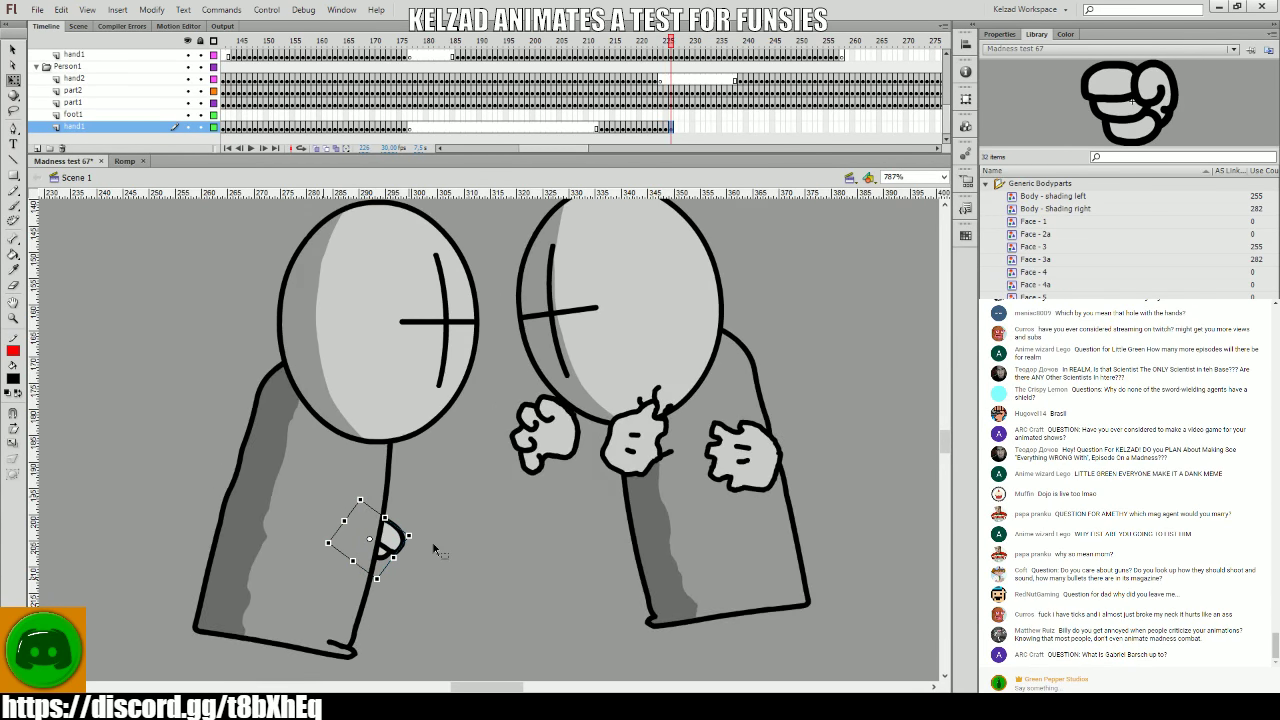
drag(425, 558, 446, 541)
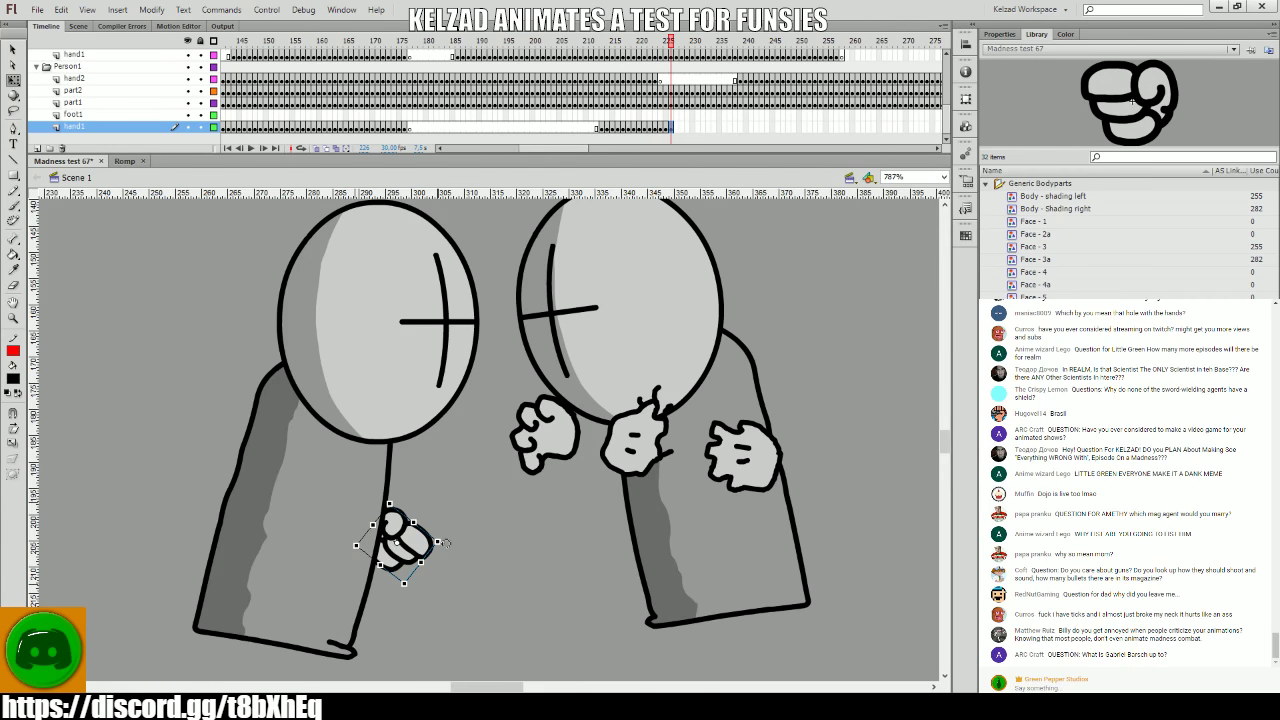
- Compare the fist across frames 224 to 226, and key it at frame 227, shifted slightly forward
key(comma)
key(comma)
key(period)
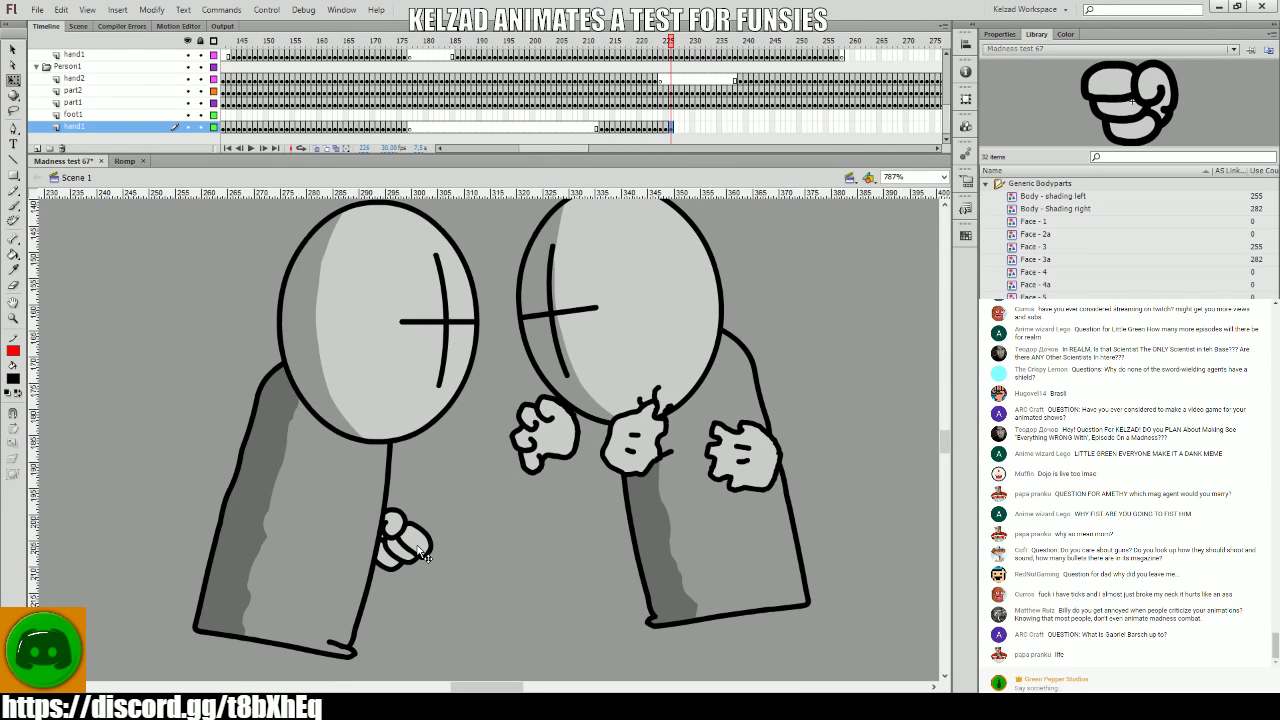
key(comma)
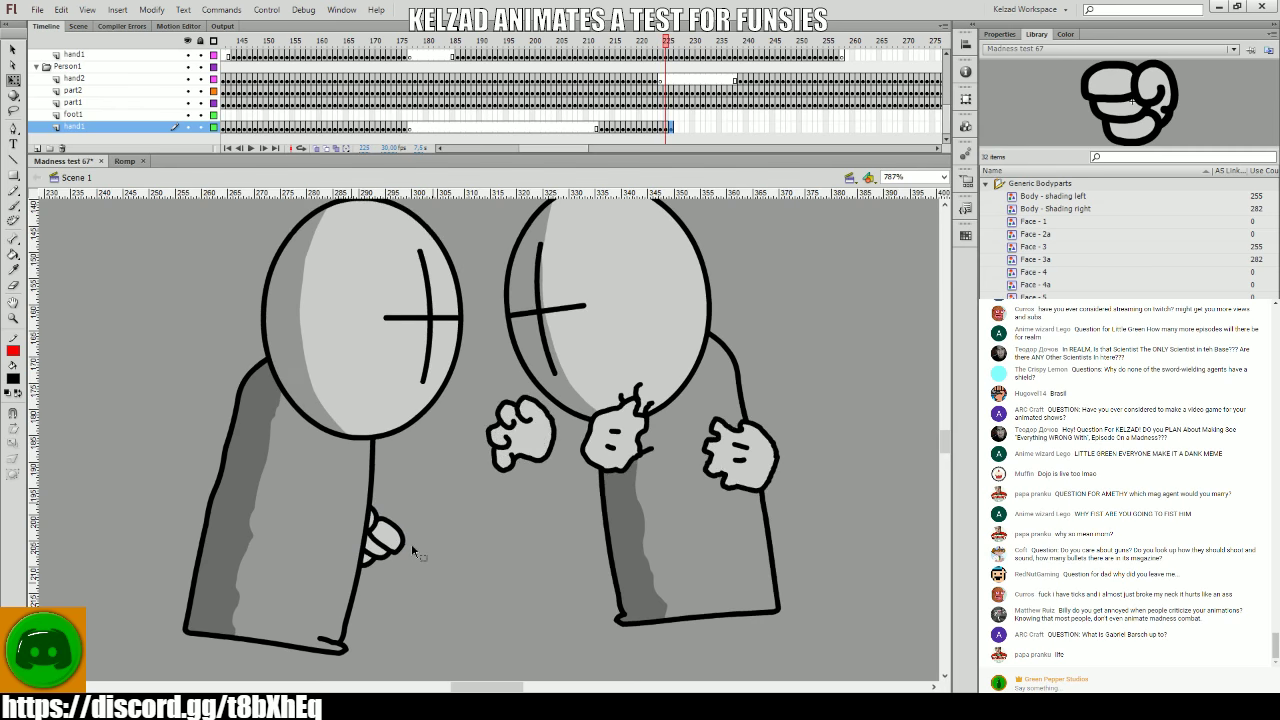
key(comma)
key(period)
key(period)
click(418, 554)
key(period)
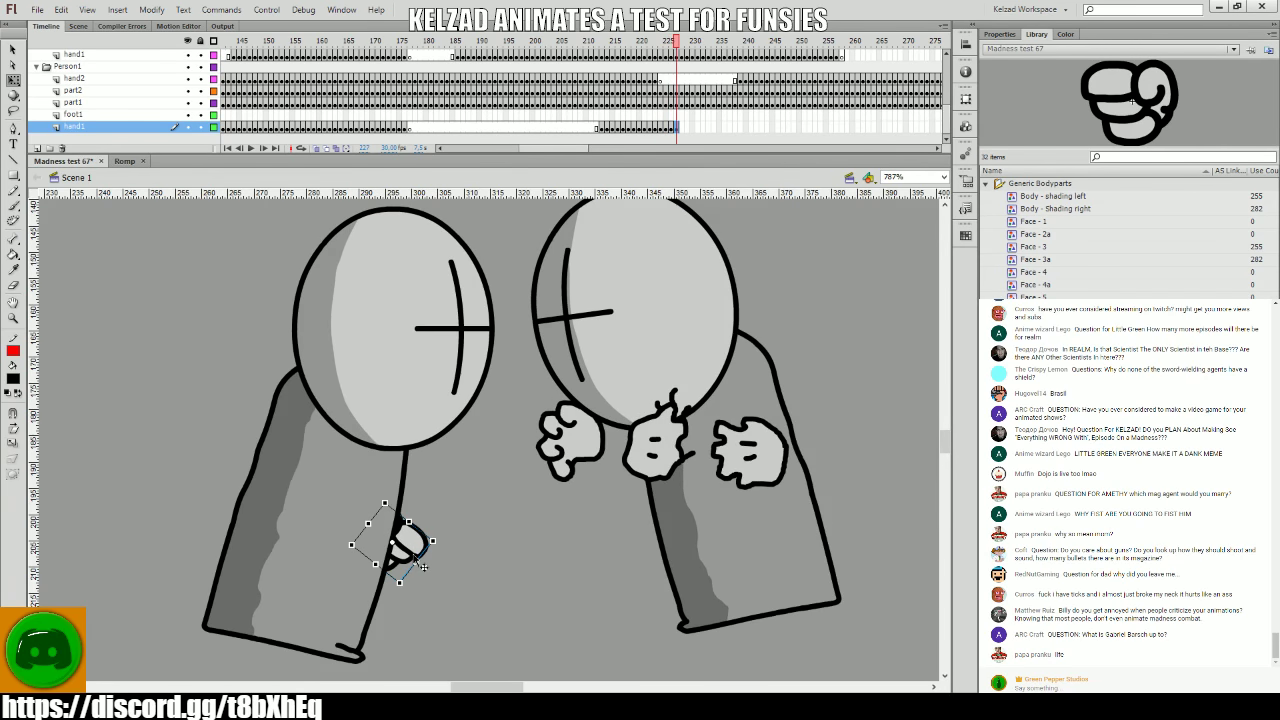
drag(437, 567, 452, 572)
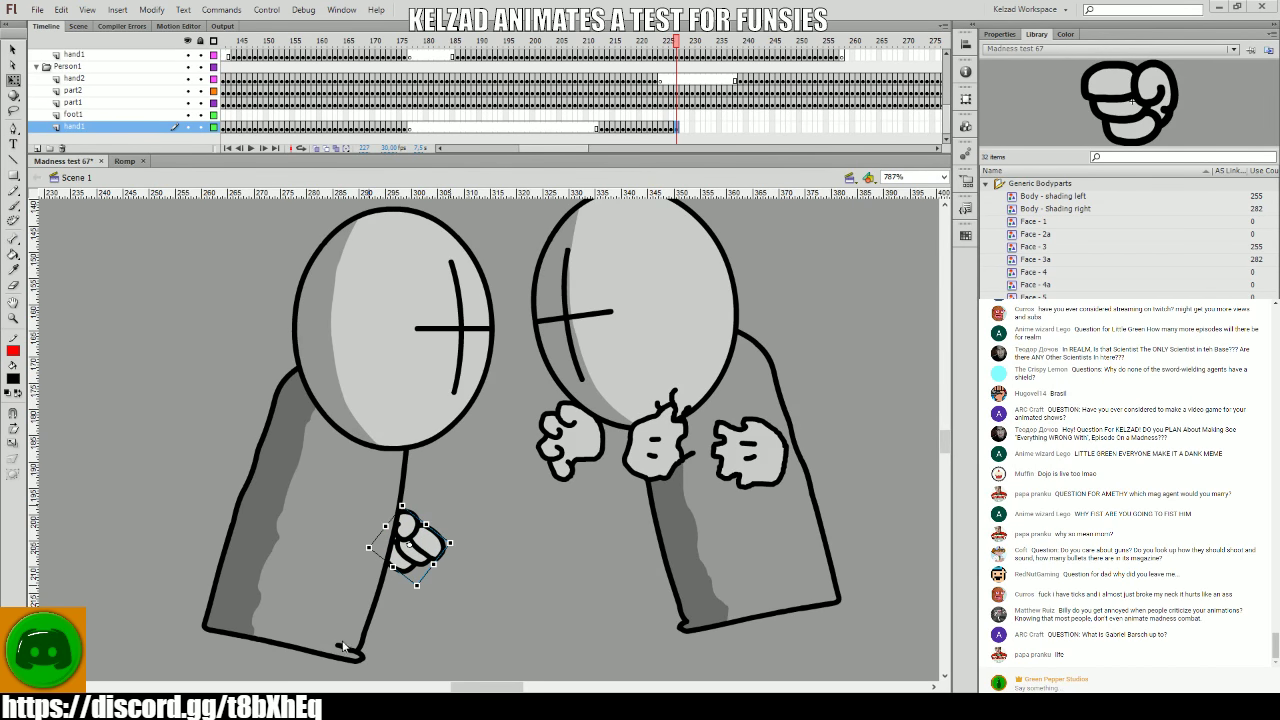
- Key Person1's fist at frames 228 to 231, moving it forward clear of his body and rotating it counterclockwise
key(comma)
key(period)
key(comma)
key(period)
key(period)
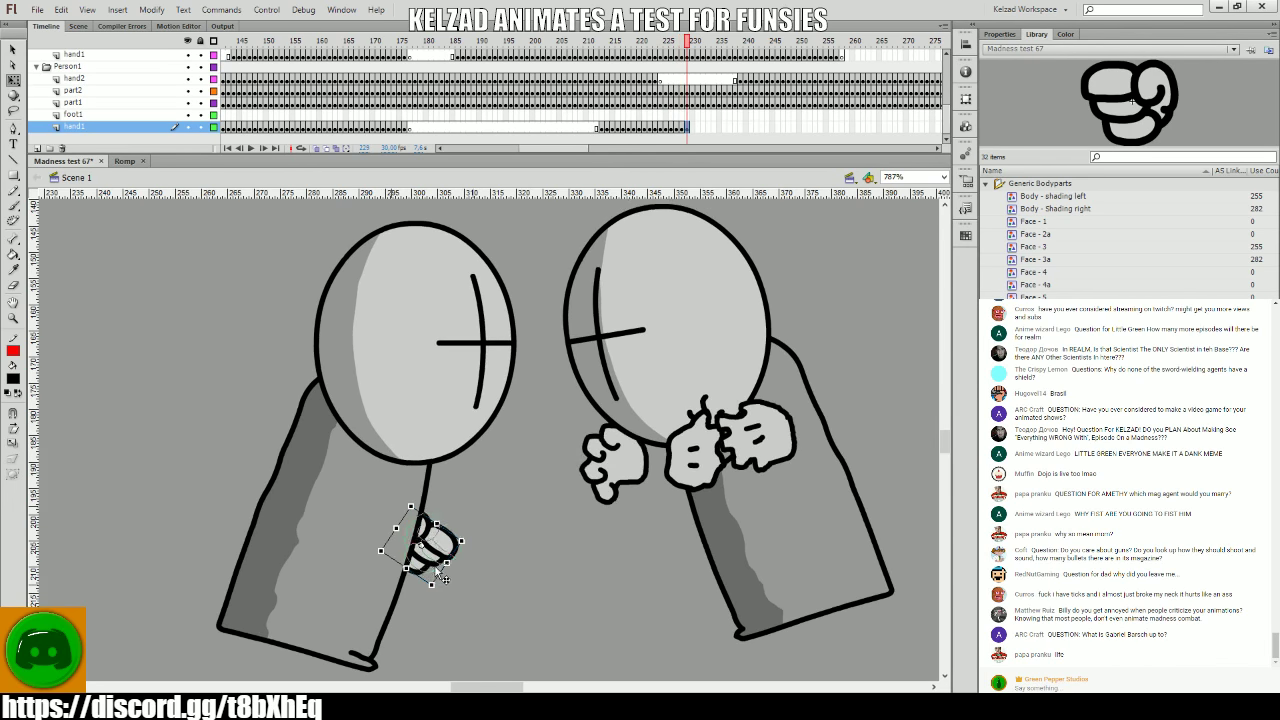
key(period)
drag(445, 577, 487, 553)
key(period)
key(period)
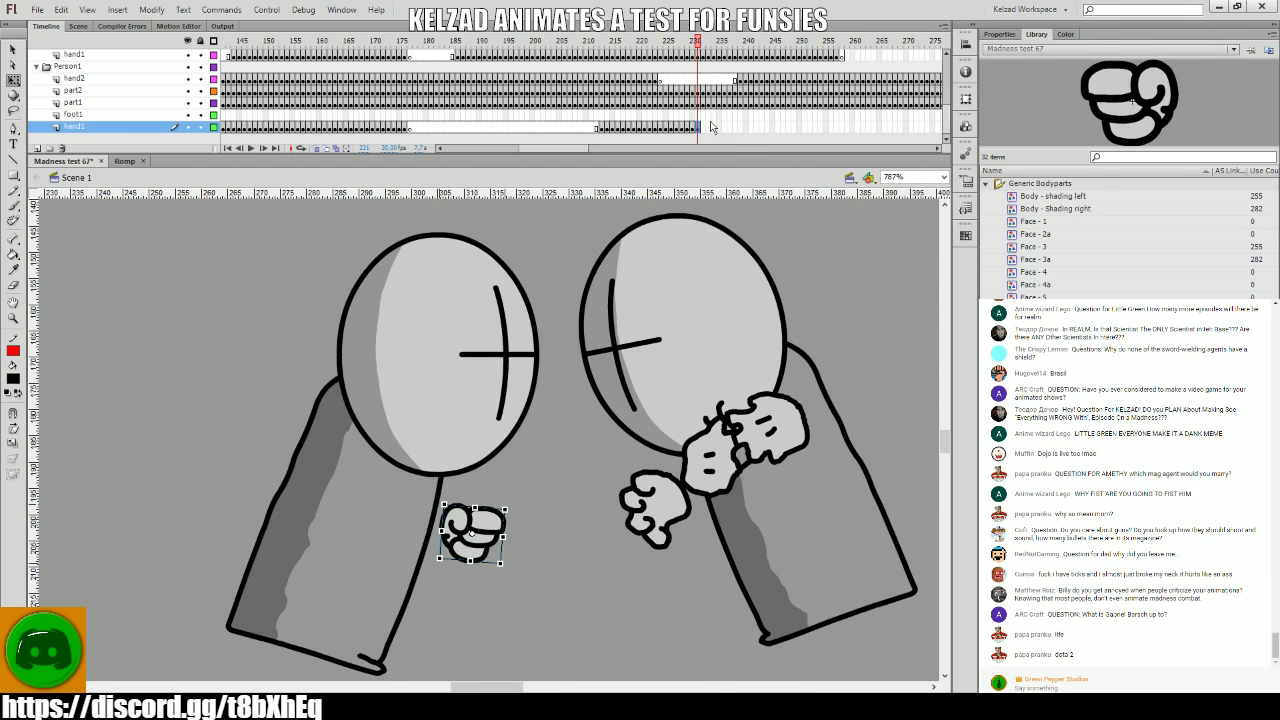
- Scrub the frames leading up to 231 and nudge the fist slightly back toward Person1's body at that frame
drag(650, 93, 697, 112)
click(466, 537)
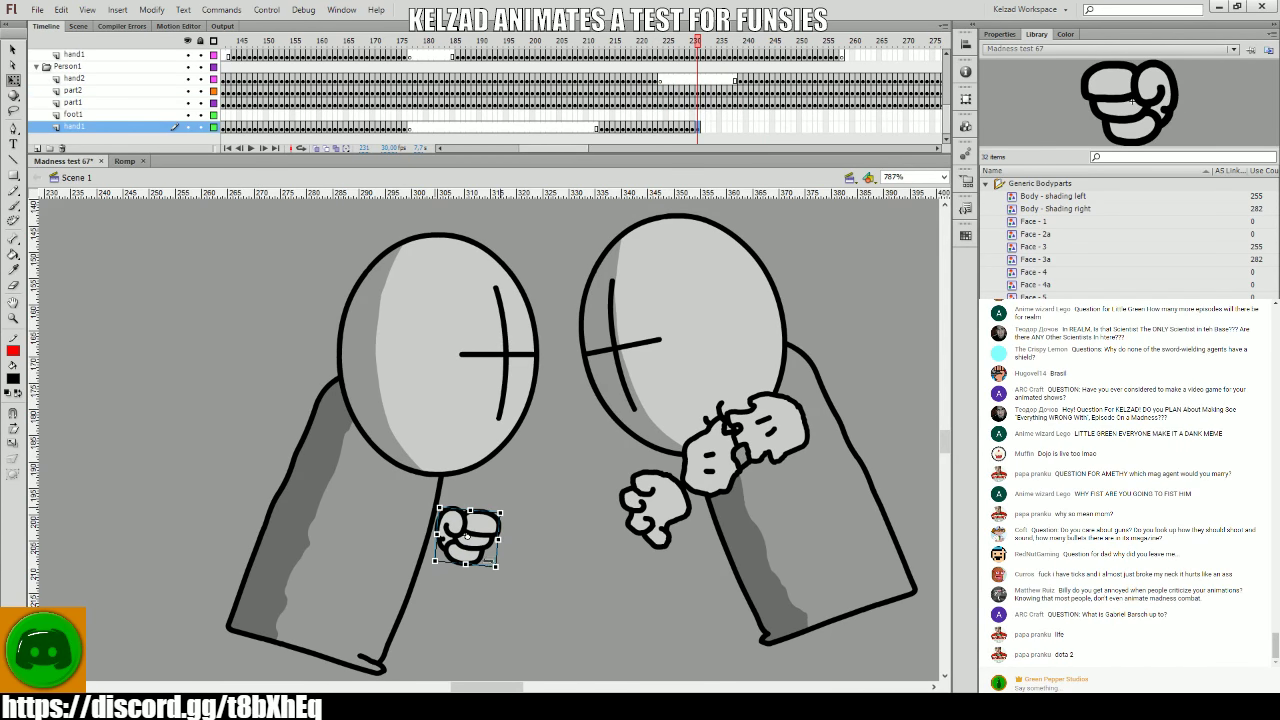
drag(507, 563, 523, 583)
key(period)
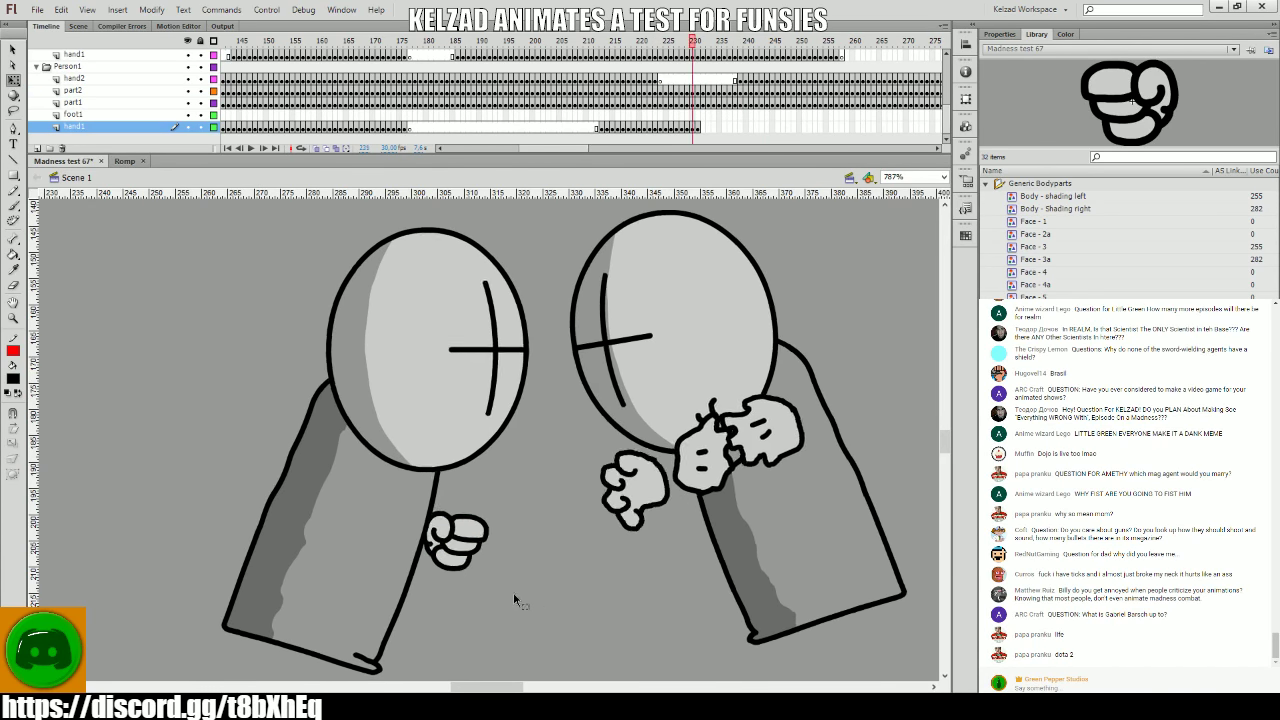
key(comma)
key(period)
- Key Person1's fist at frames 232 to 235, thrusting it forward and upward toward Person2 with a counterclockwise turn
drag(507, 567, 680, 412)
key(period)
key(period)
key(period)
key(comma)
key(comma)
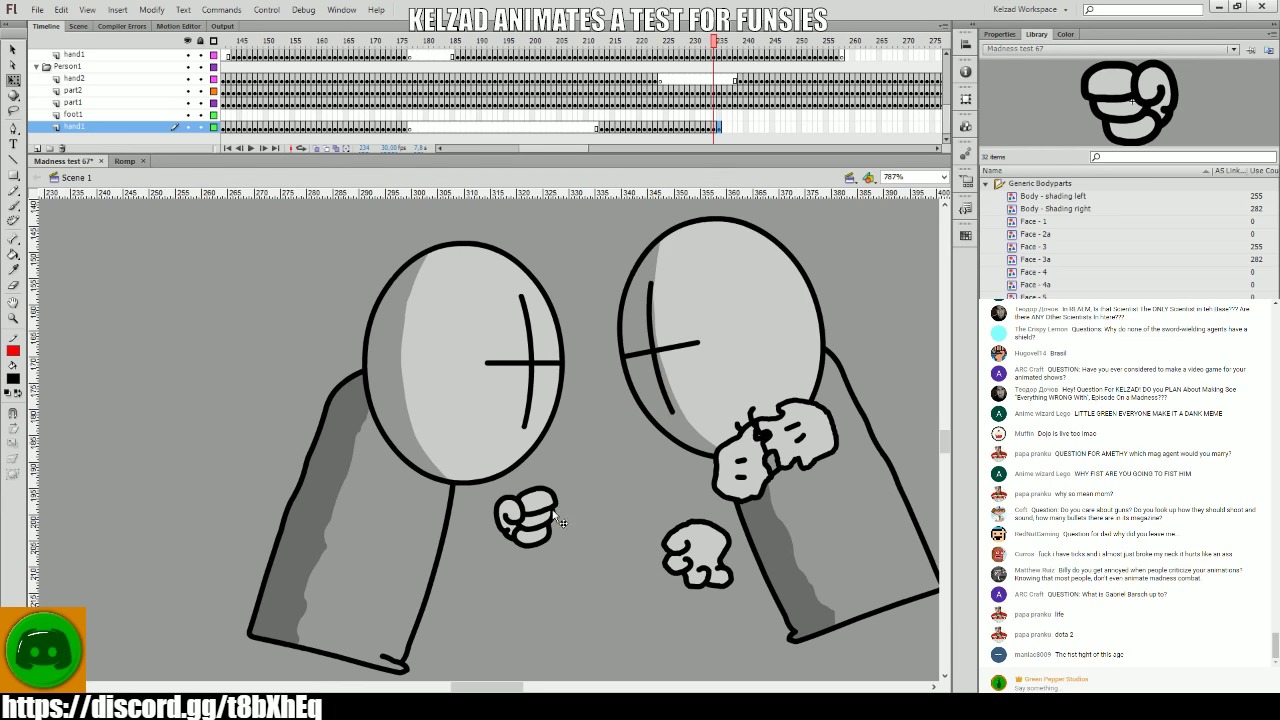
key(period)
key(period)
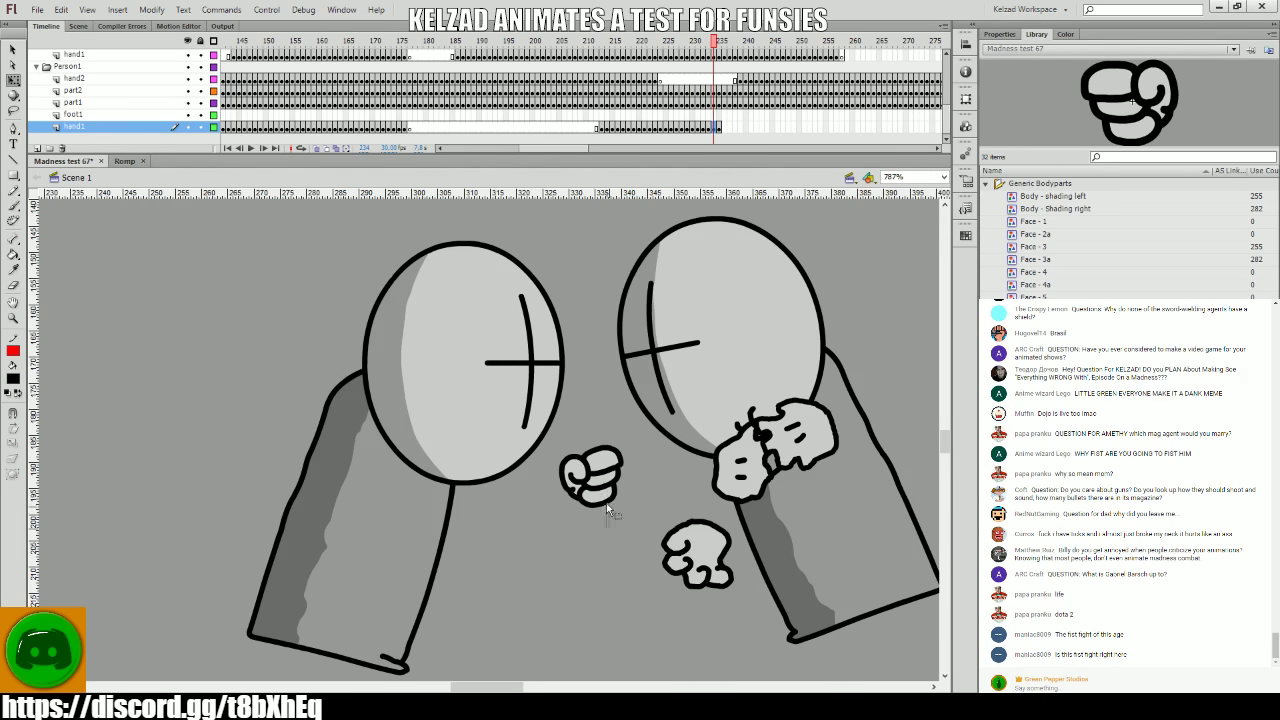
drag(654, 506, 636, 471)
- Step through the fist's frames around 229 to 236 and nudge it slightly forward at frame 232
key(comma)
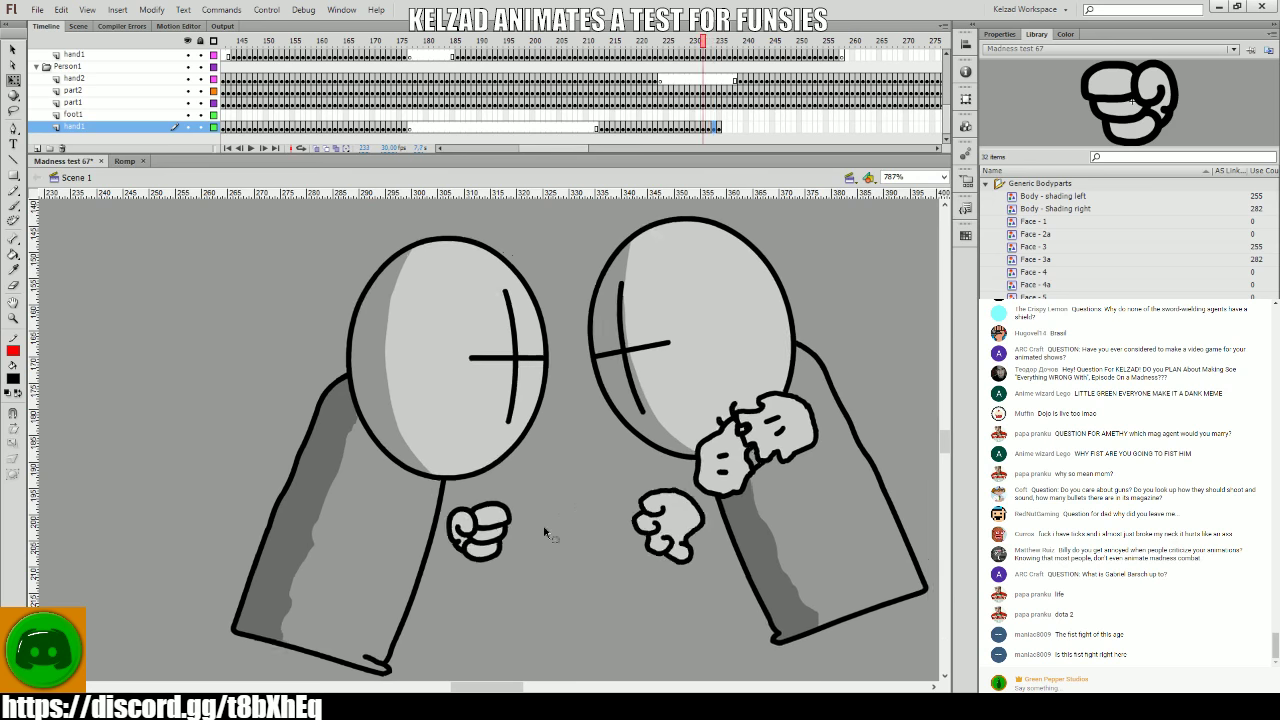
key(comma)
key(comma)
key(comma)
key(period)
key(period)
key(period)
key(period)
key(period)
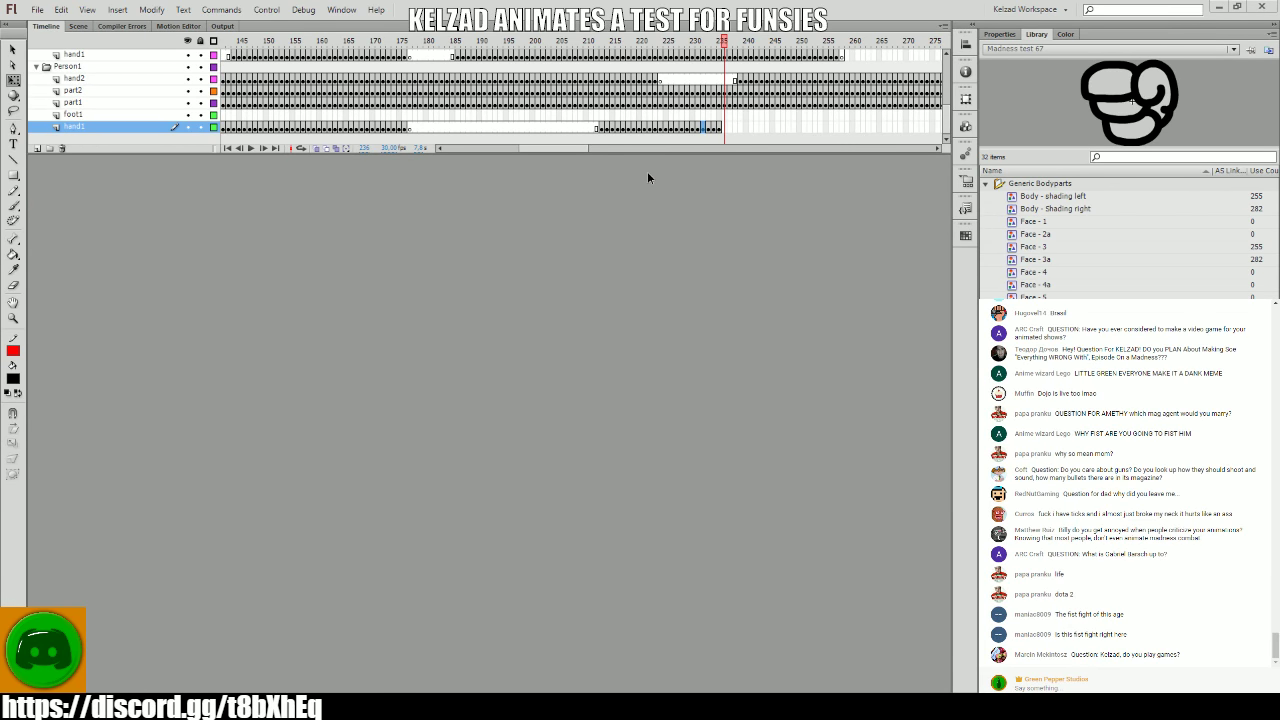
- Scrub, step and play back the lunge from about frame 217 onward, examining how Person1's fist moves with both bodies
drag(612, 97, 700, 104)
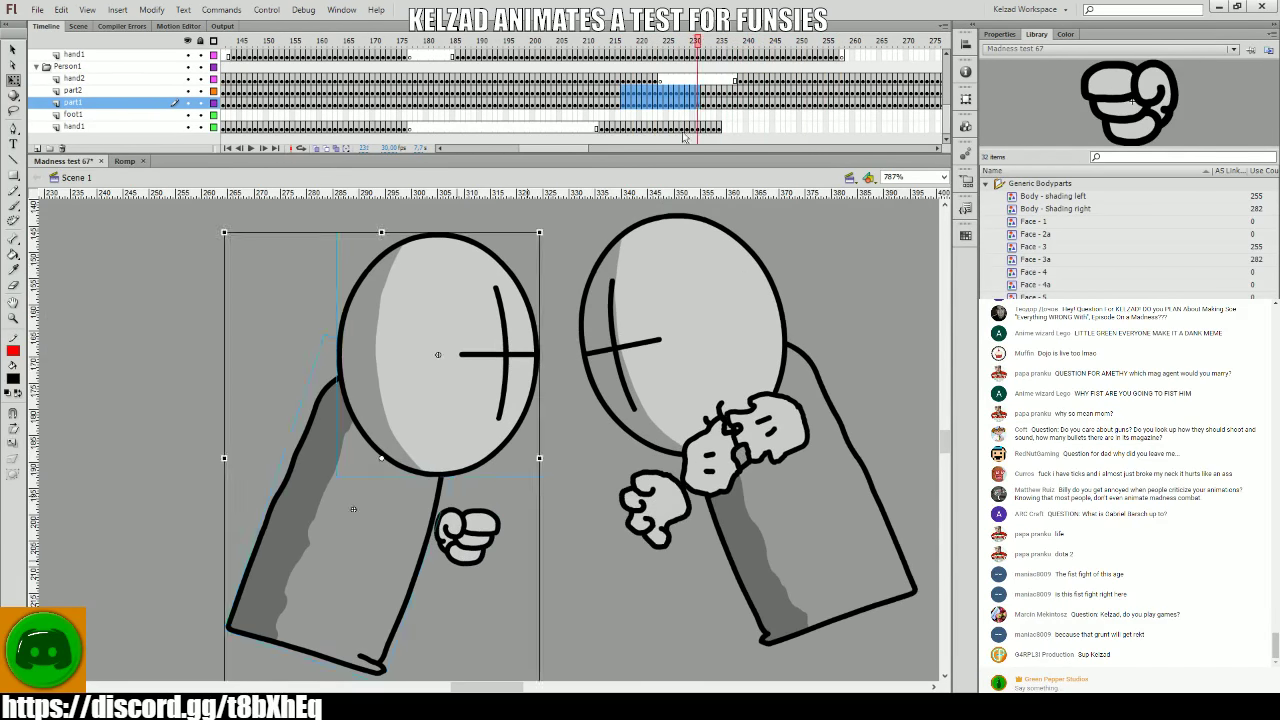
key(period)
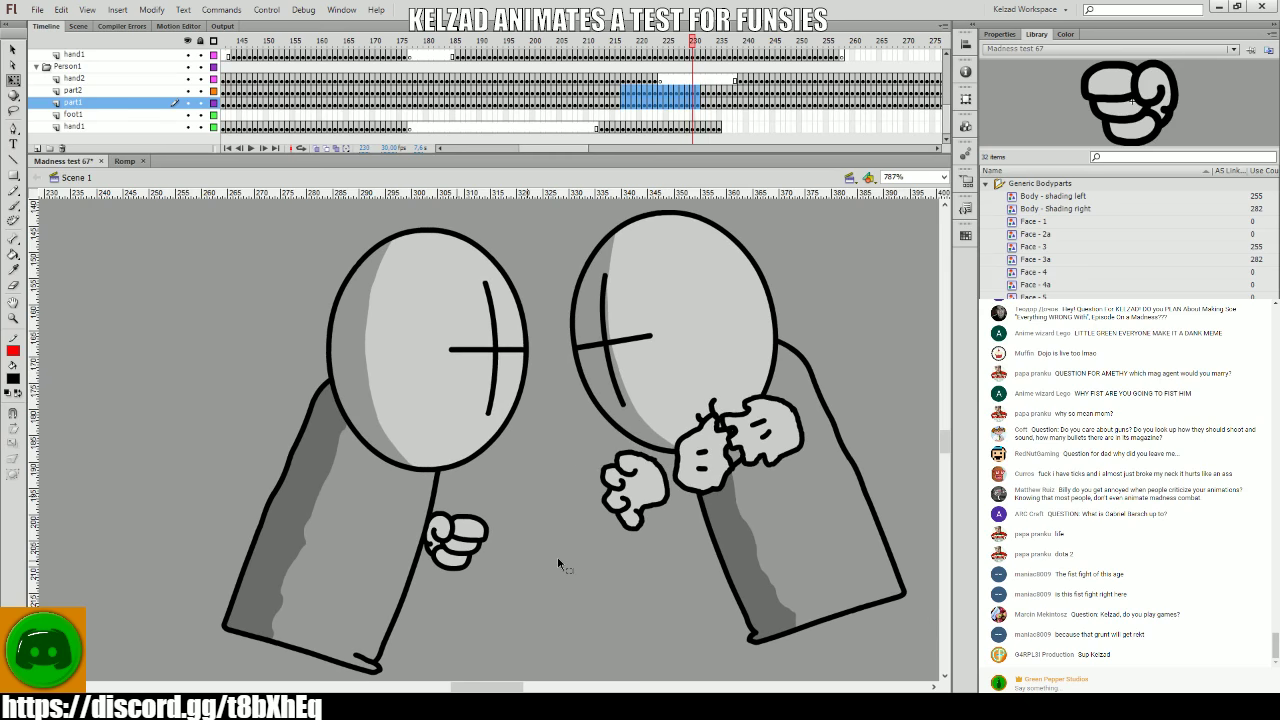
key(period)
click(492, 548)
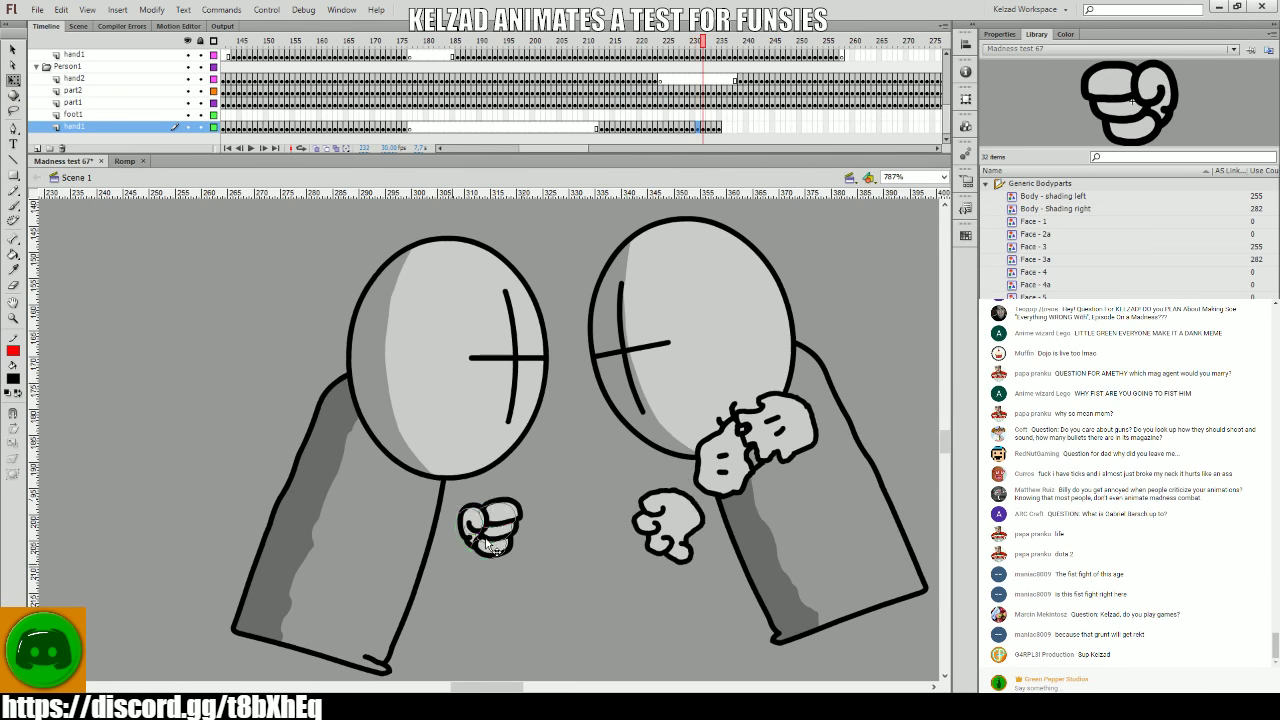
key(period)
key(period)
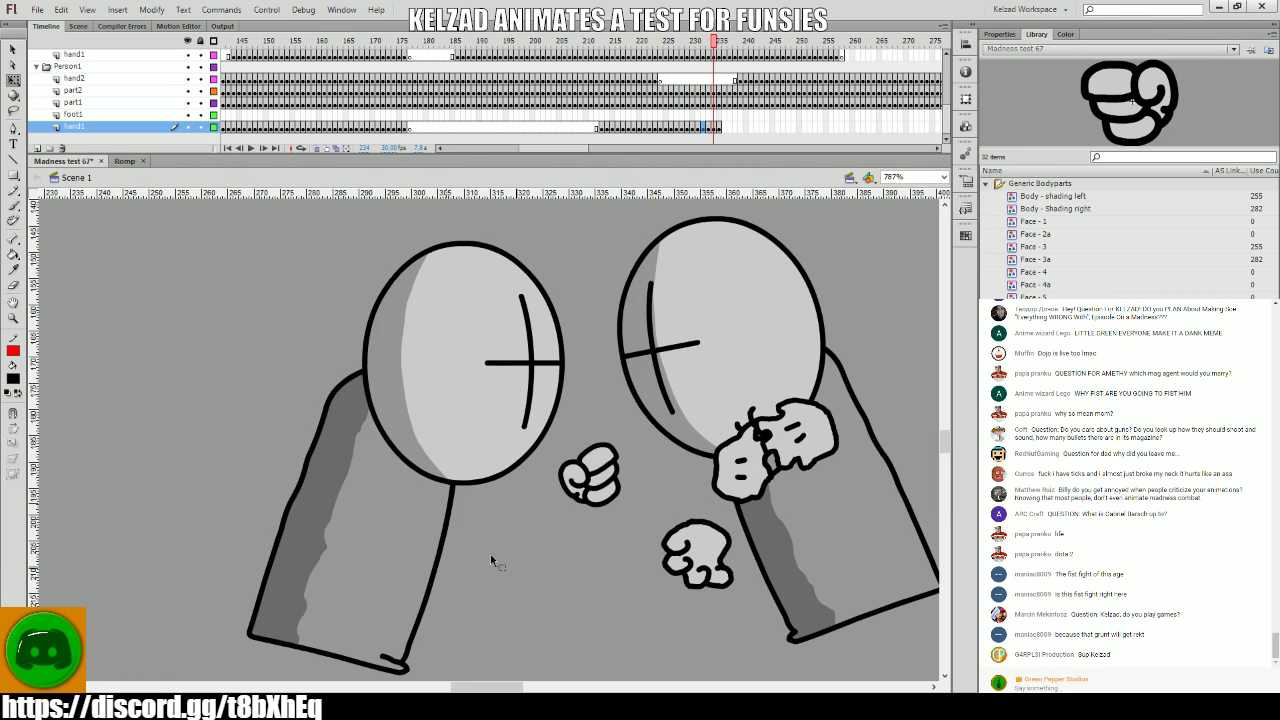
key(period)
click(678, 79)
key(Return)
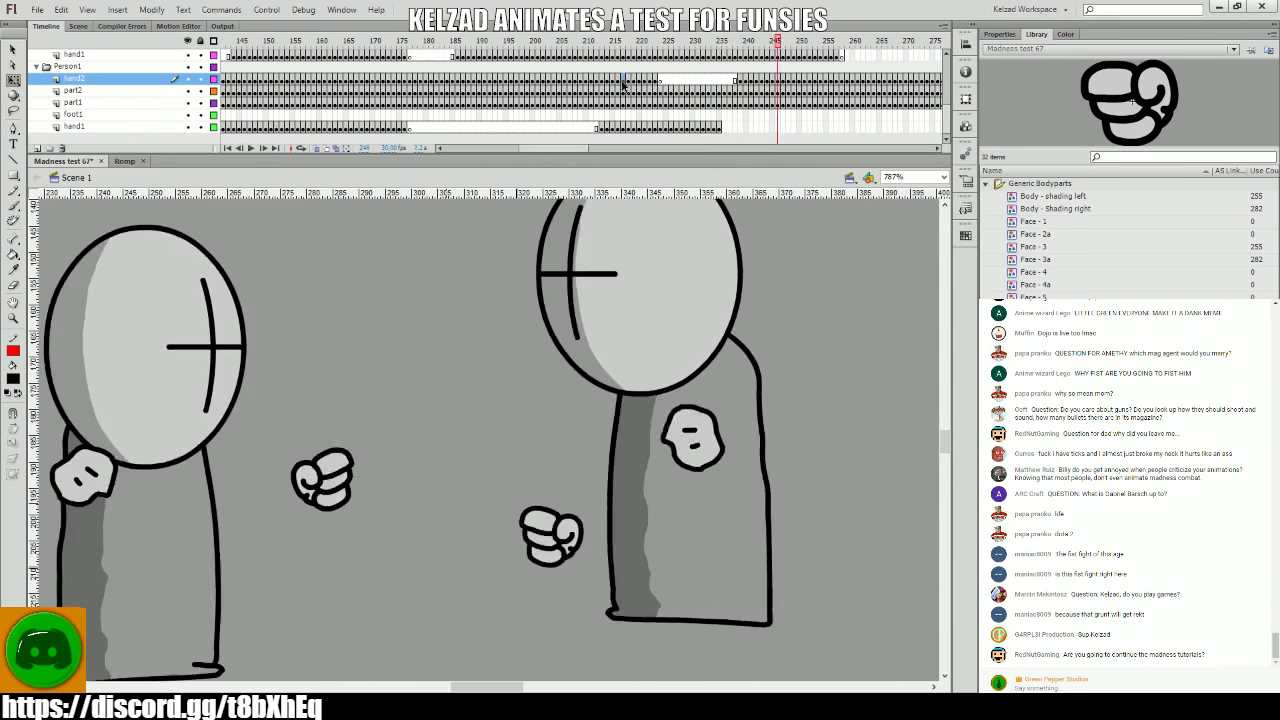
drag(648, 90, 727, 103)
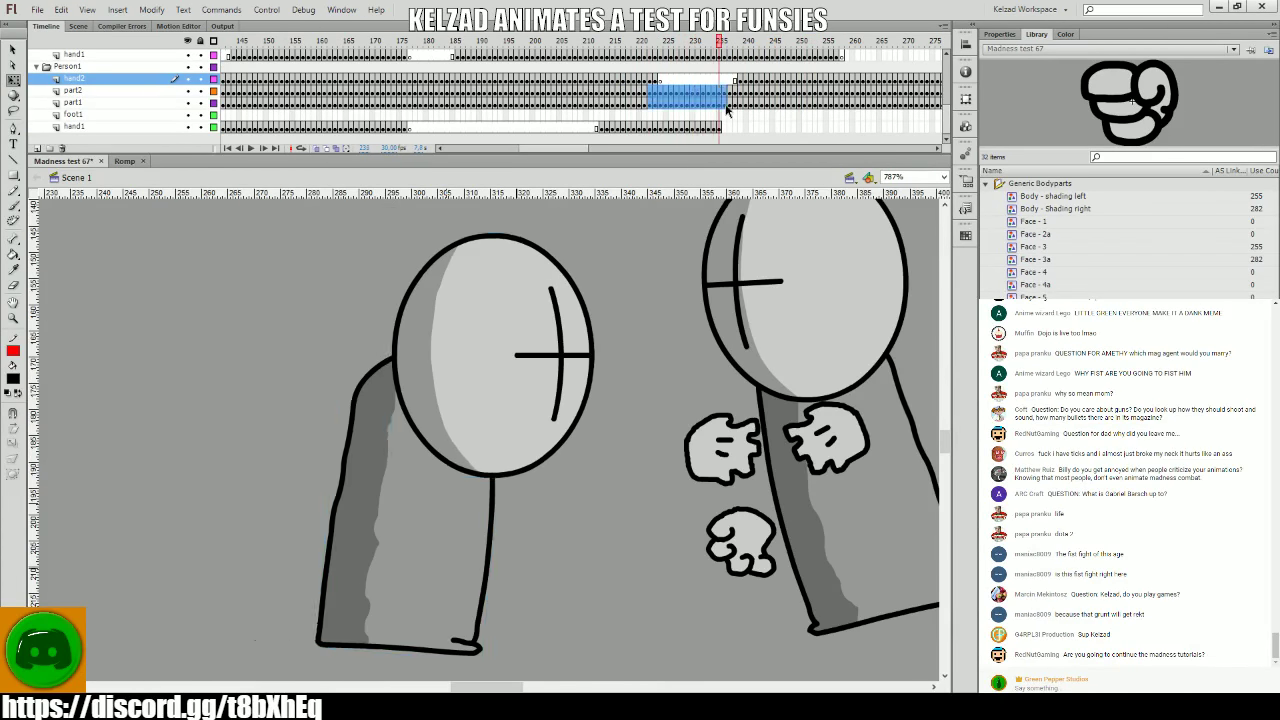
drag(663, 371, 438, 408)
key(Return)
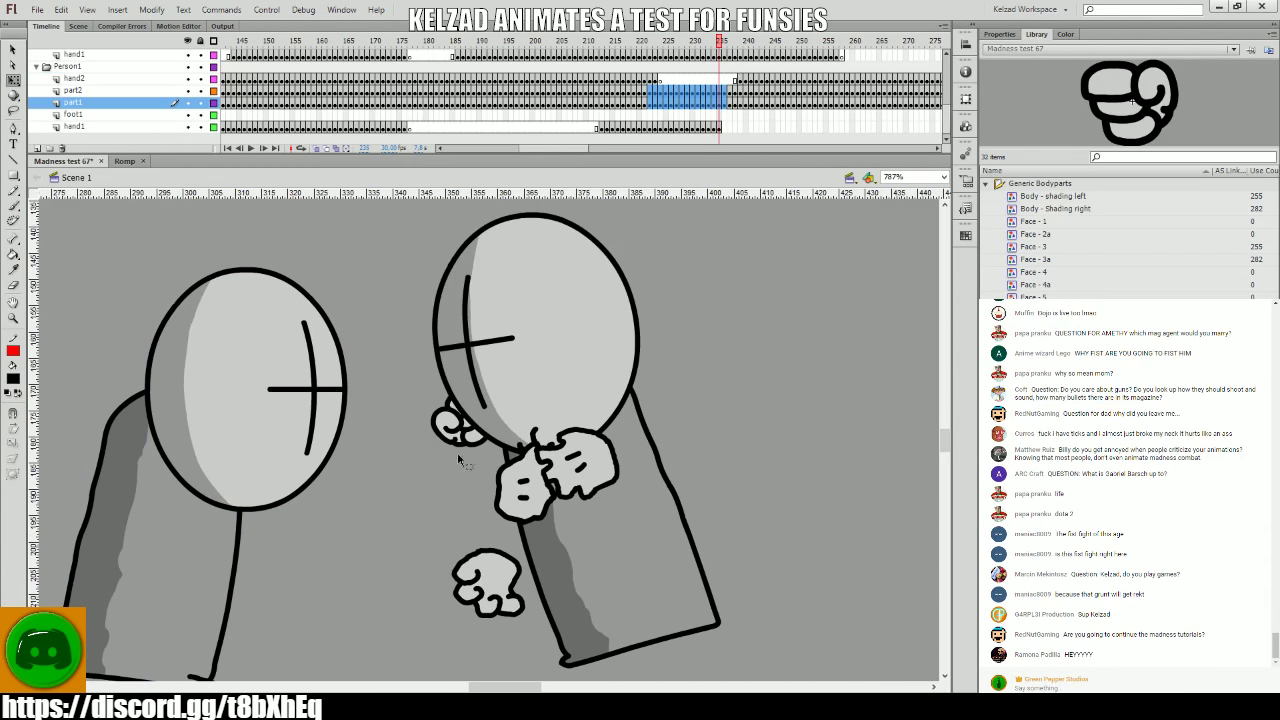
- Key Person1's fist frame by frame from 236 to 249, raising it to face height and extending it far in front of him
click(468, 448)
drag(474, 460, 665, 333)
key(.)
key(.)
key(.)
key(.)
key(.)
key(.)
key(.)
key(.)
key(.)
key(.)
key(.)
key(.)
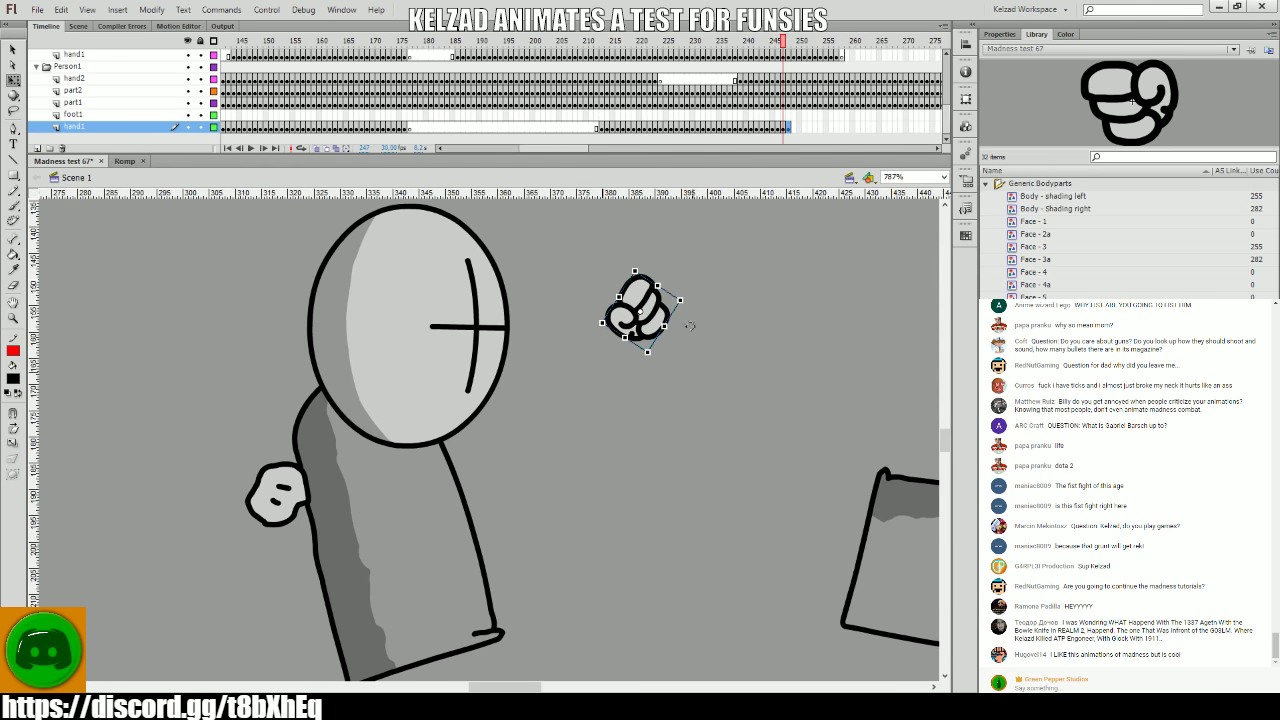
key(.)
click(648, 325)
key(.)
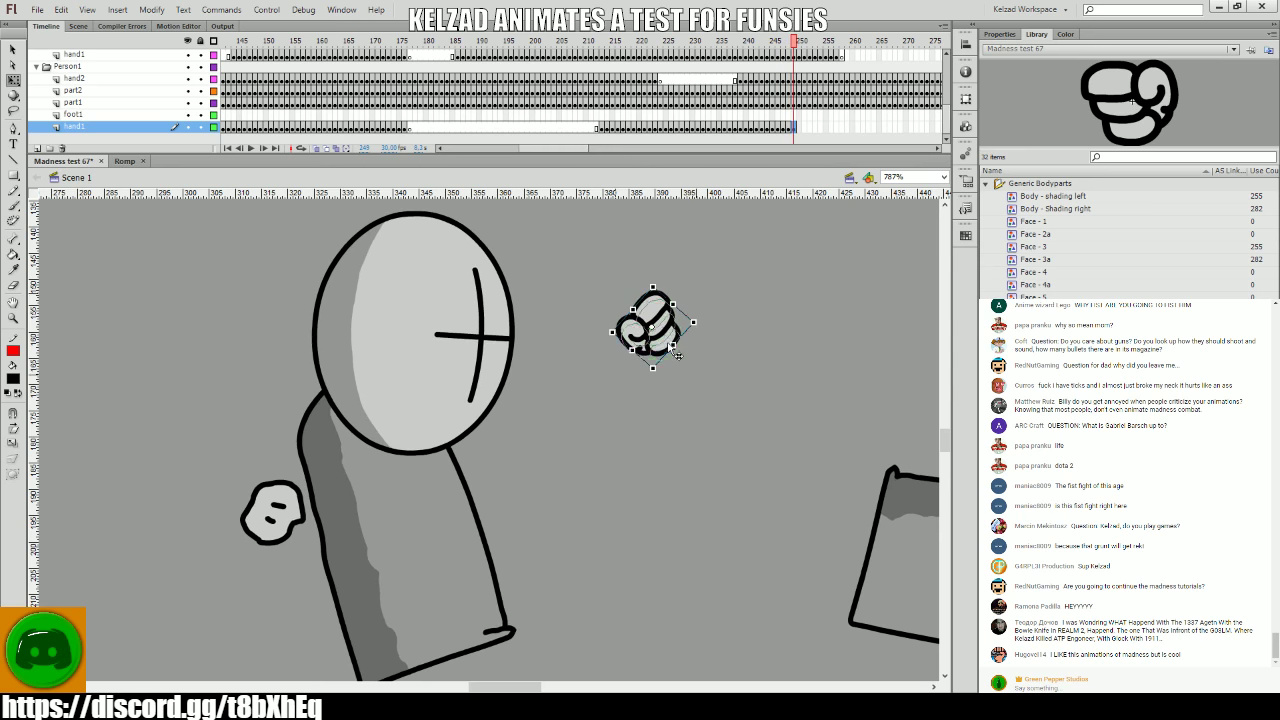
- Key Person1's fist at frames 250 to 264, lowering it from face height to his mid-body and rotating it clockwise
drag(678, 367, 636, 528)
key(.)
key(.)
key(.)
key(.)
key(.)
key(.)
key(.)
key(.)
key(.)
key(.)
key(.)
key(.)
key(.)
key(.)
key(.)
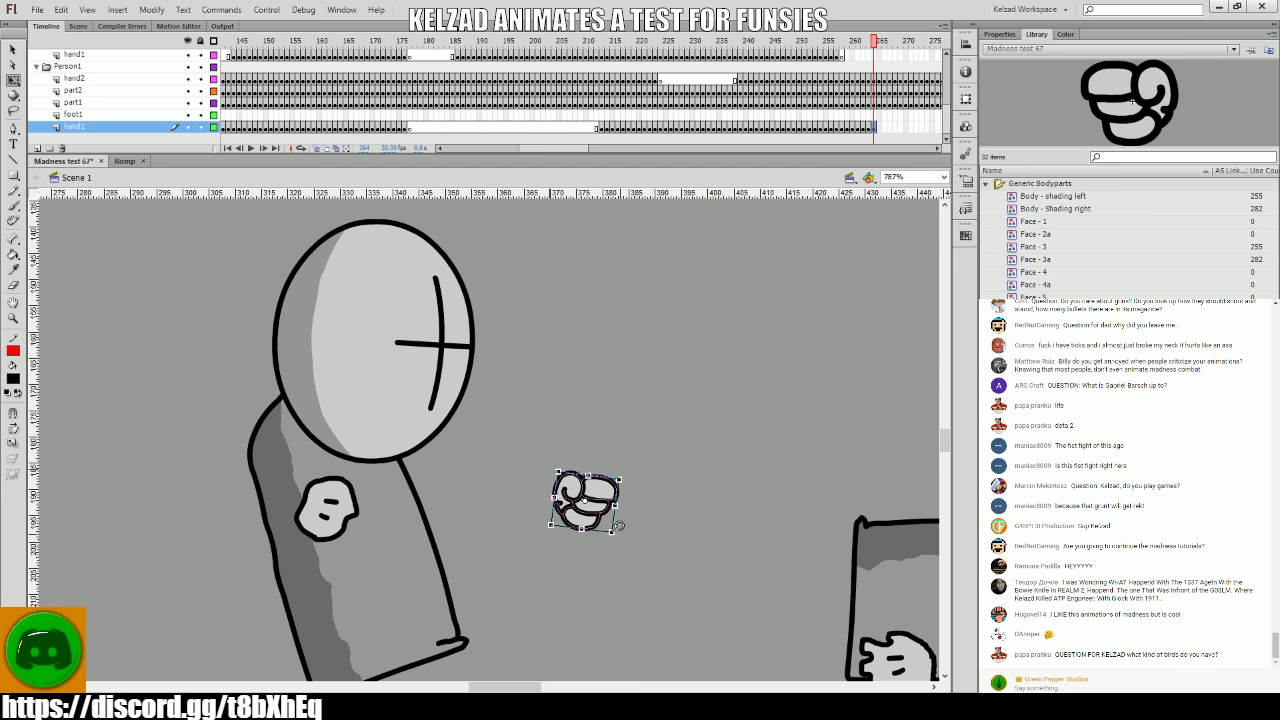
- Key the fist at frames 265 to 267, drawing it back toward Person1 with a slight clockwise rotation
key(F6)
drag(619, 525, 578, 544)
key(F6)
key(F6)
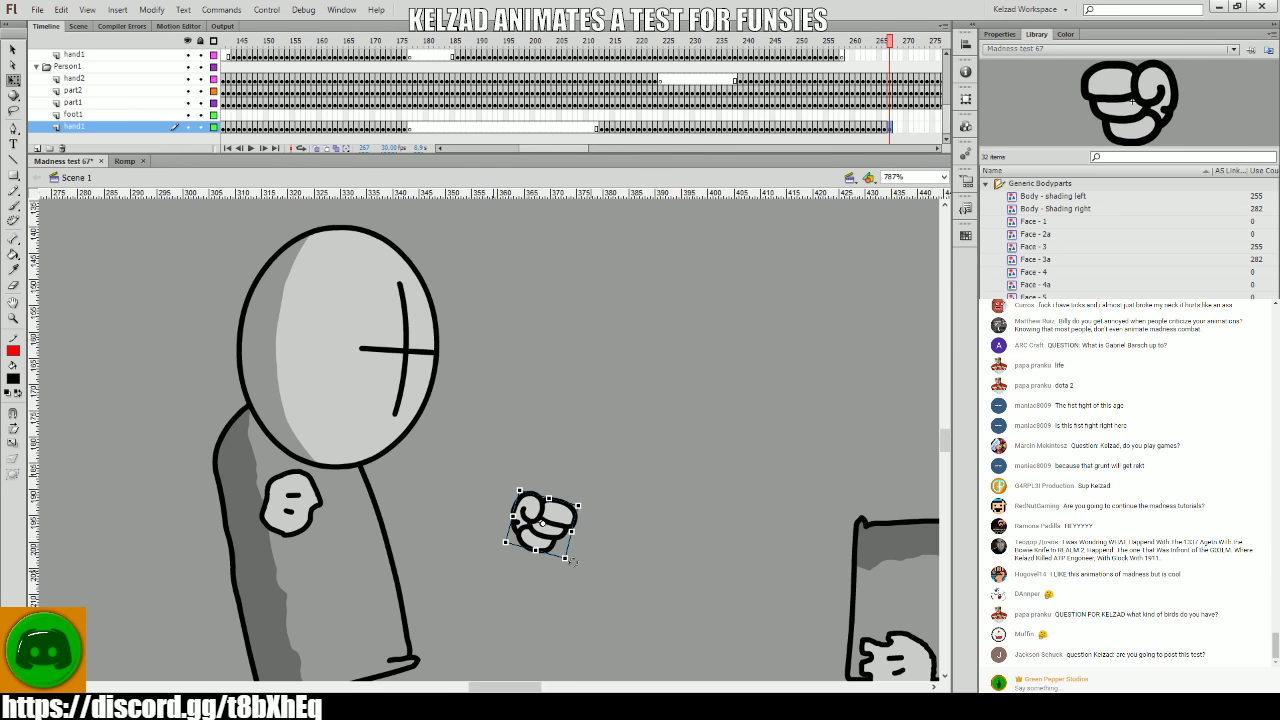
- Key the fist at frames 268 to 278, easing it back with Person1's body and rotating it counterclockwise until level
key(F6)
drag(570, 559, 475, 503)
key(F6)
key(F6)
key(F6)
key(F6)
key(F6)
key(F6)
key(F6)
key(F6)
mouse_move(485, 558)
mouse_down()
mouse_move(482, 583)
mouse_move(479, 537)
mouse_move(475, 559)
mouse_up()
key(F6)
key(F6)
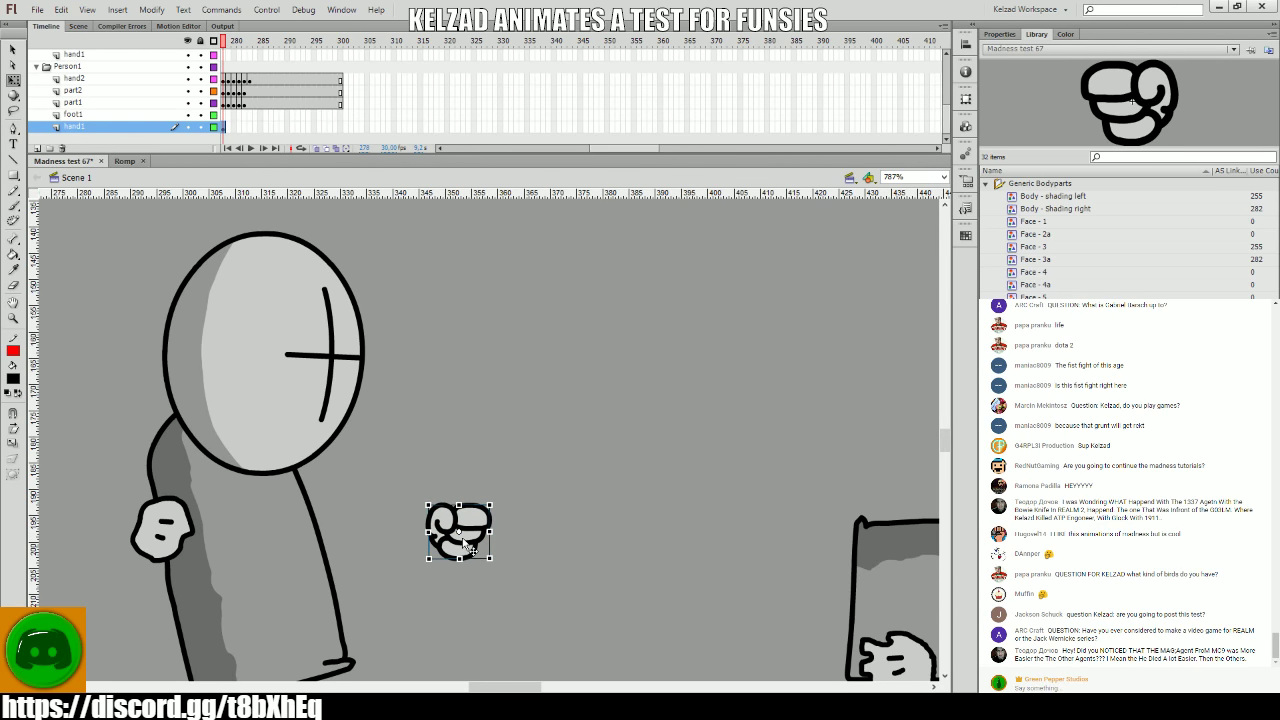
- Key Person1's fist at frames 279 to 282 with tiny shifts backward so it settles into the final pose
key(F6)
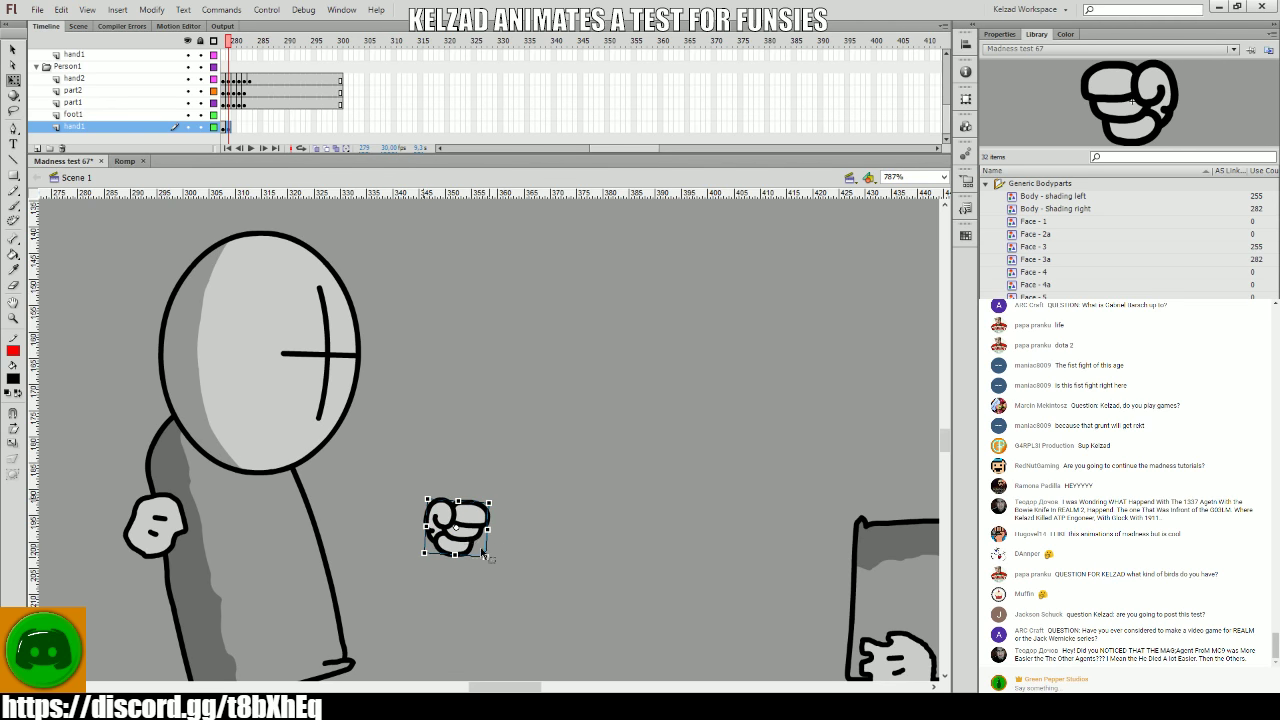
key(F6)
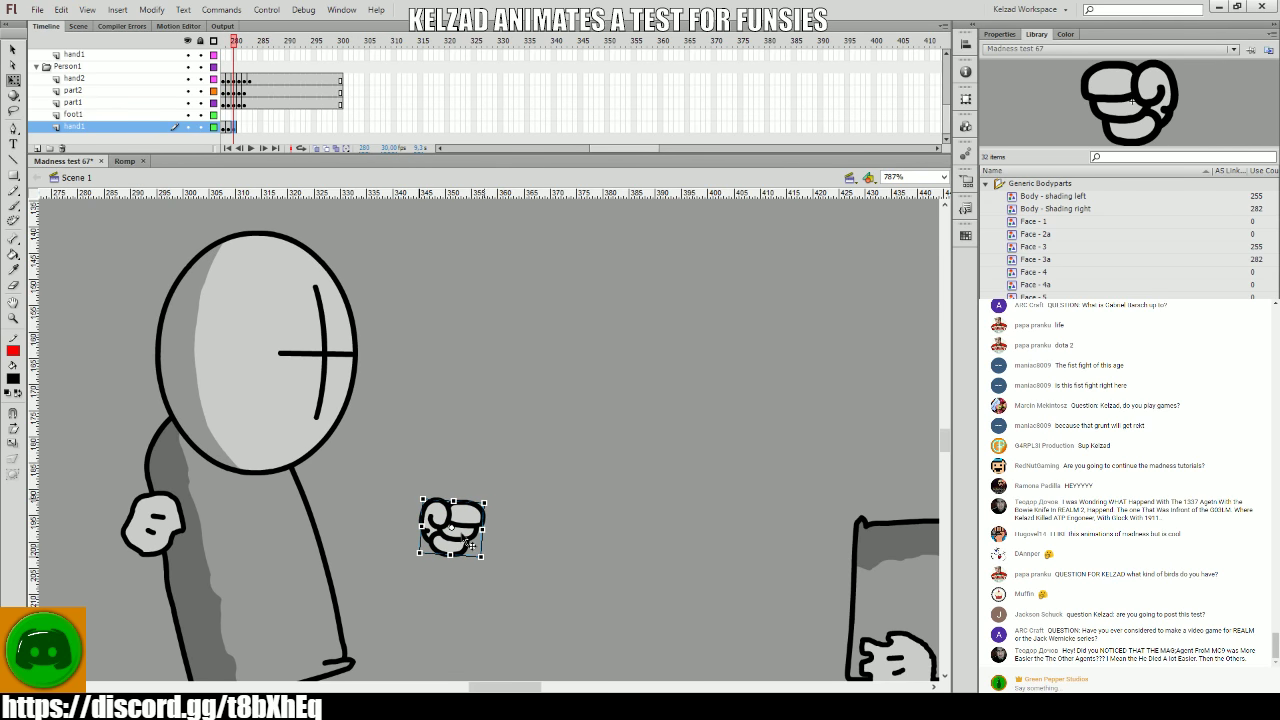
key(F6)
key(F6)
- Play back and scrub the animation between frames 240 and 287, examining the fist's punch and recovery
key(Return)
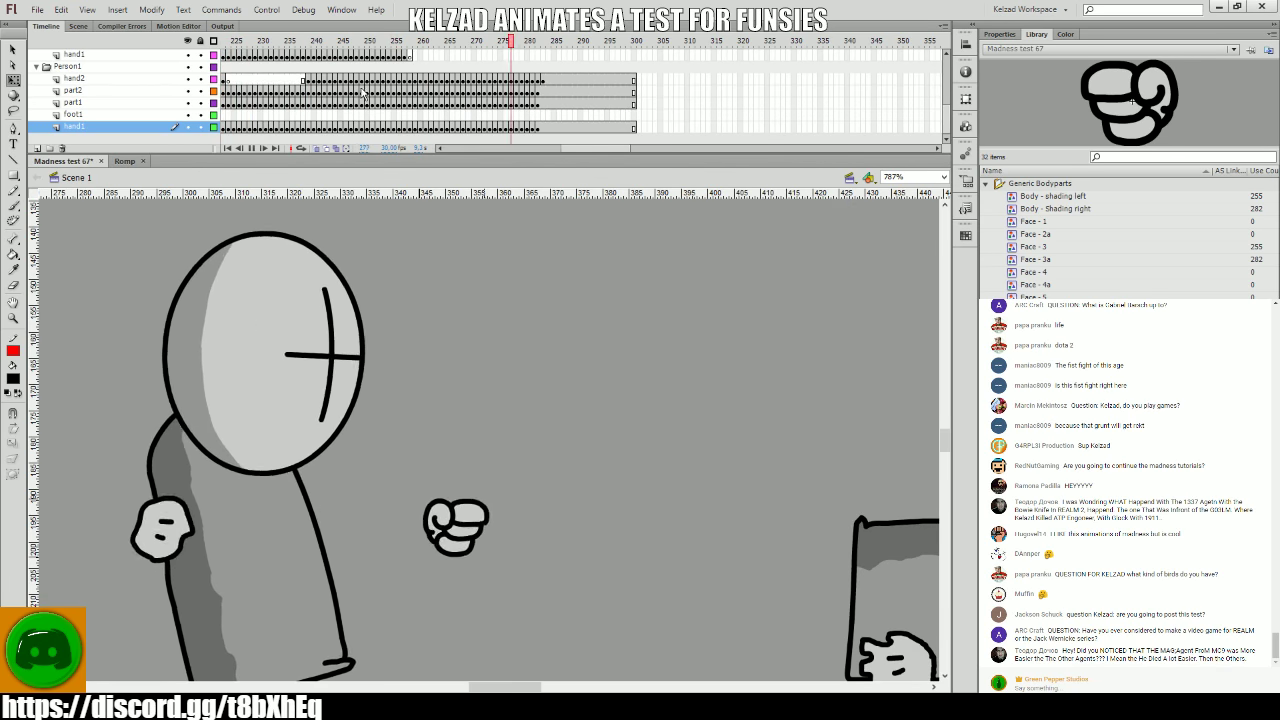
click(337, 92)
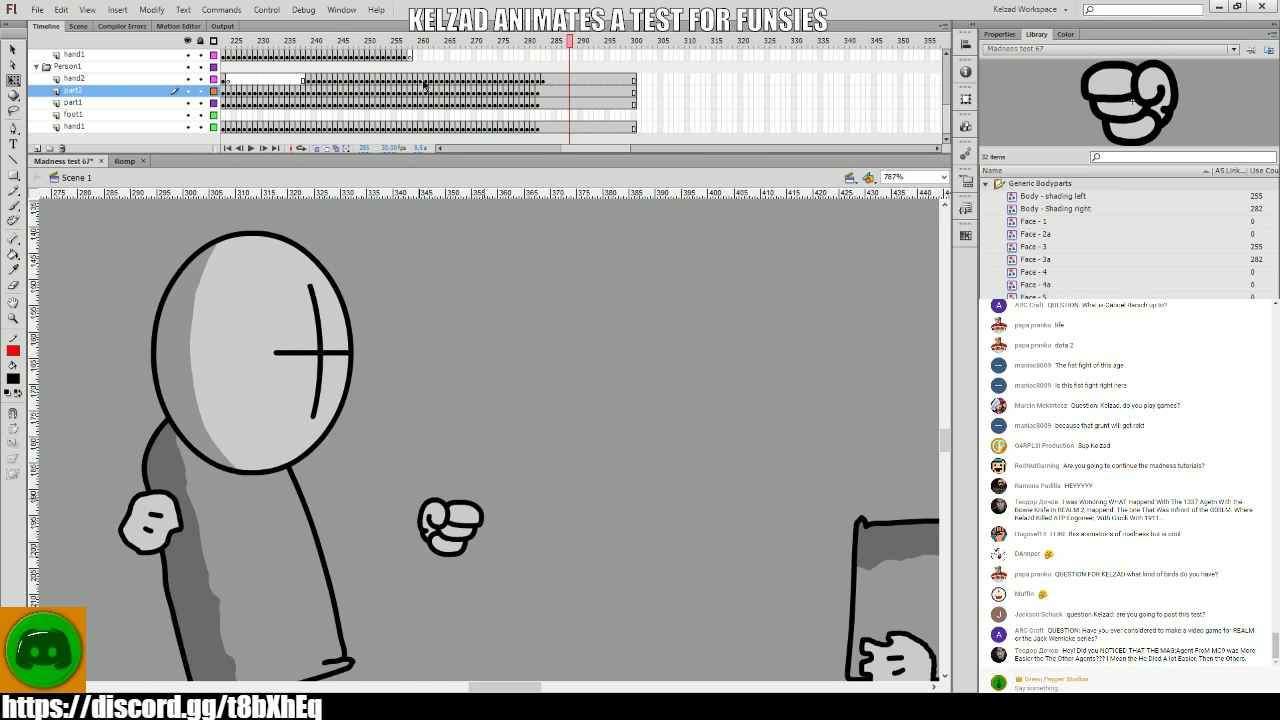
drag(413, 78, 480, 97)
key(Return)
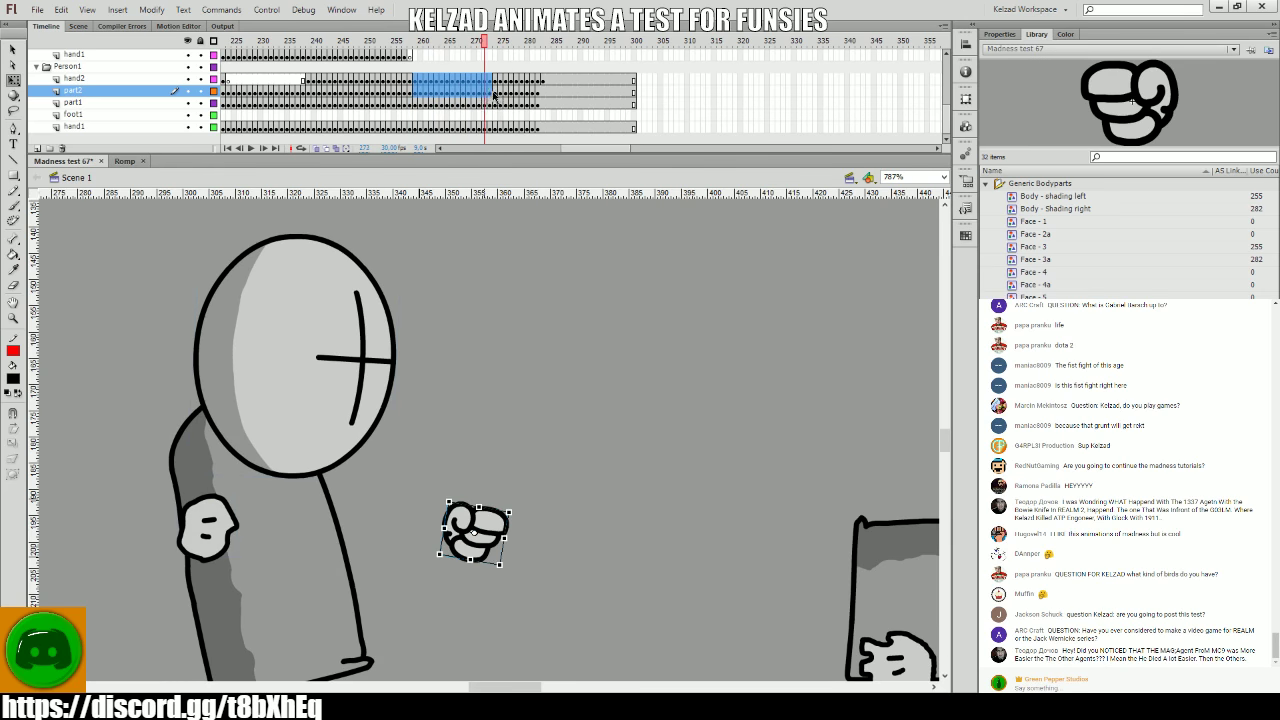
click(338, 103)
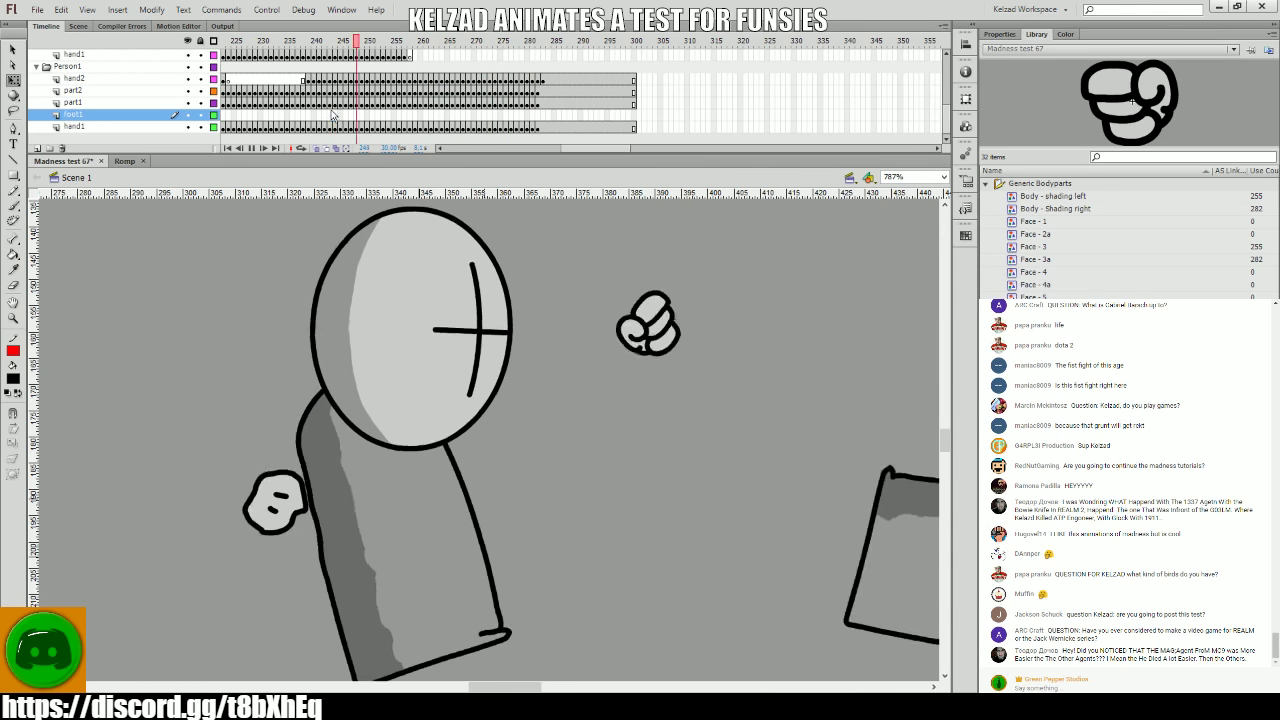
click(315, 117)
click(313, 116)
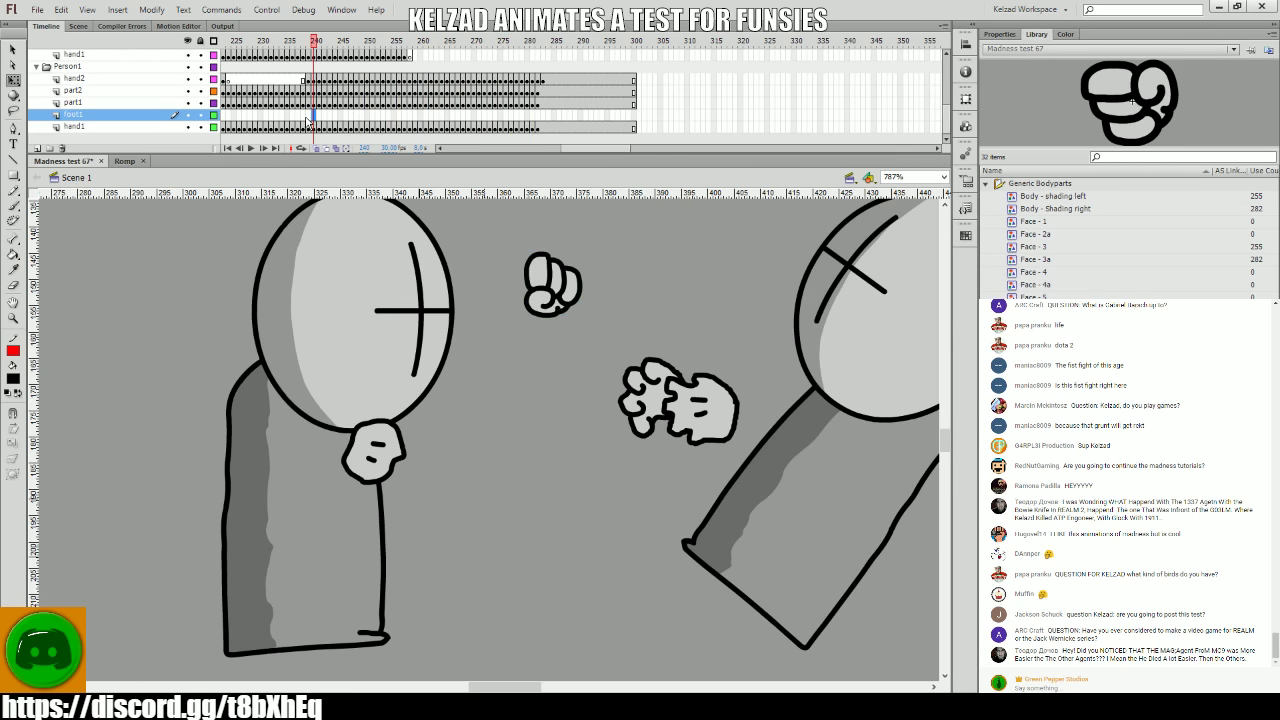
- Play back and scrub the animation between frames 217 and 284, examining Person1's approach, punch and recovery
key(Return)
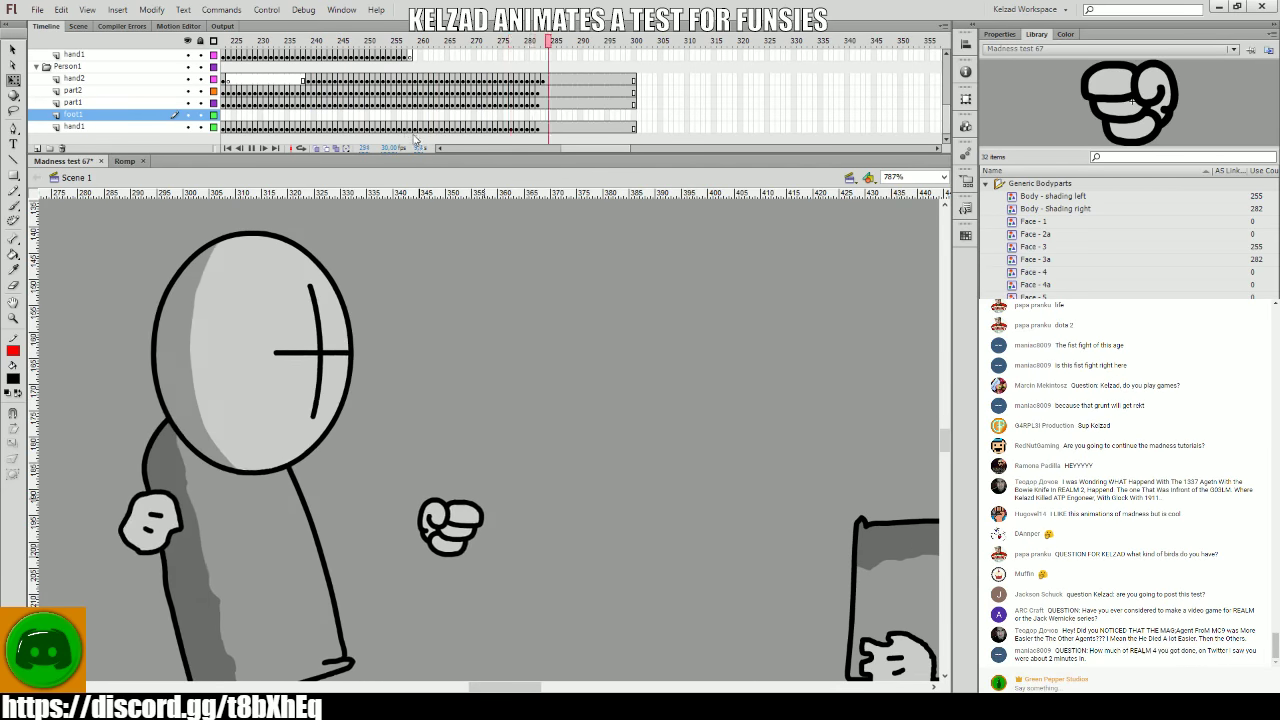
drag(425, 127, 468, 128)
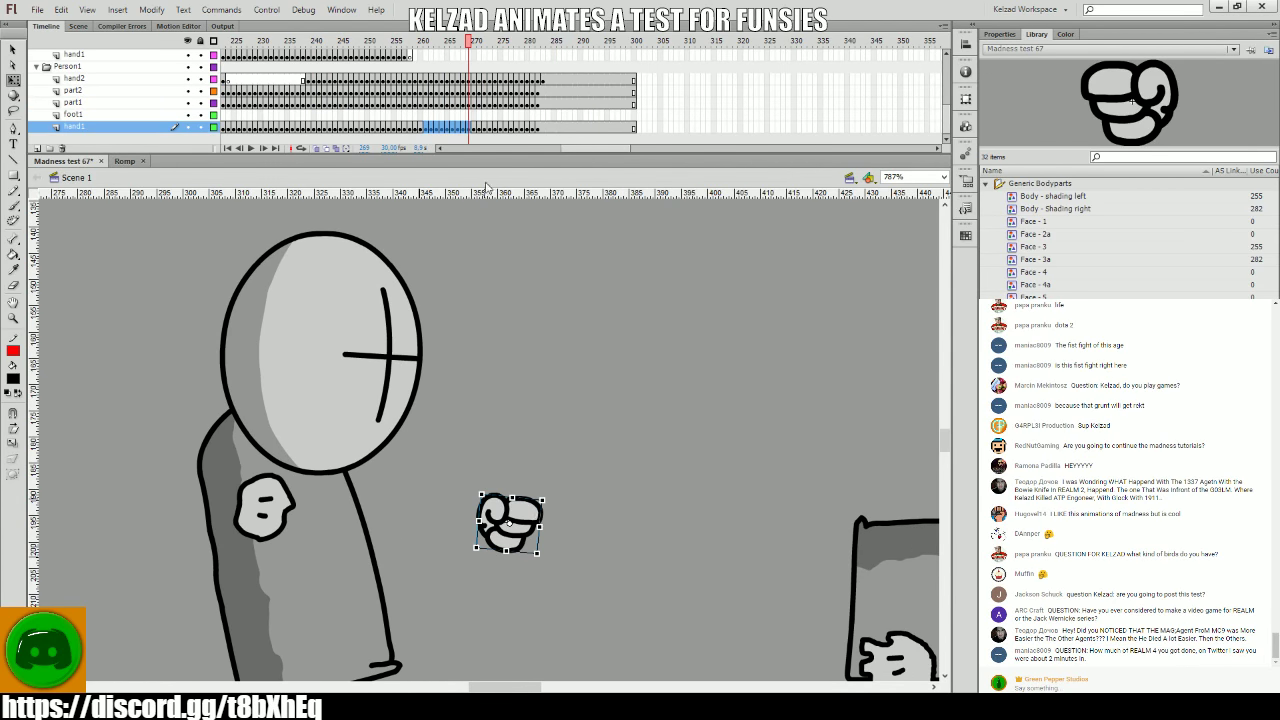
click(533, 450)
drag(433, 105, 604, 103)
click(440, 92)
key(Return)
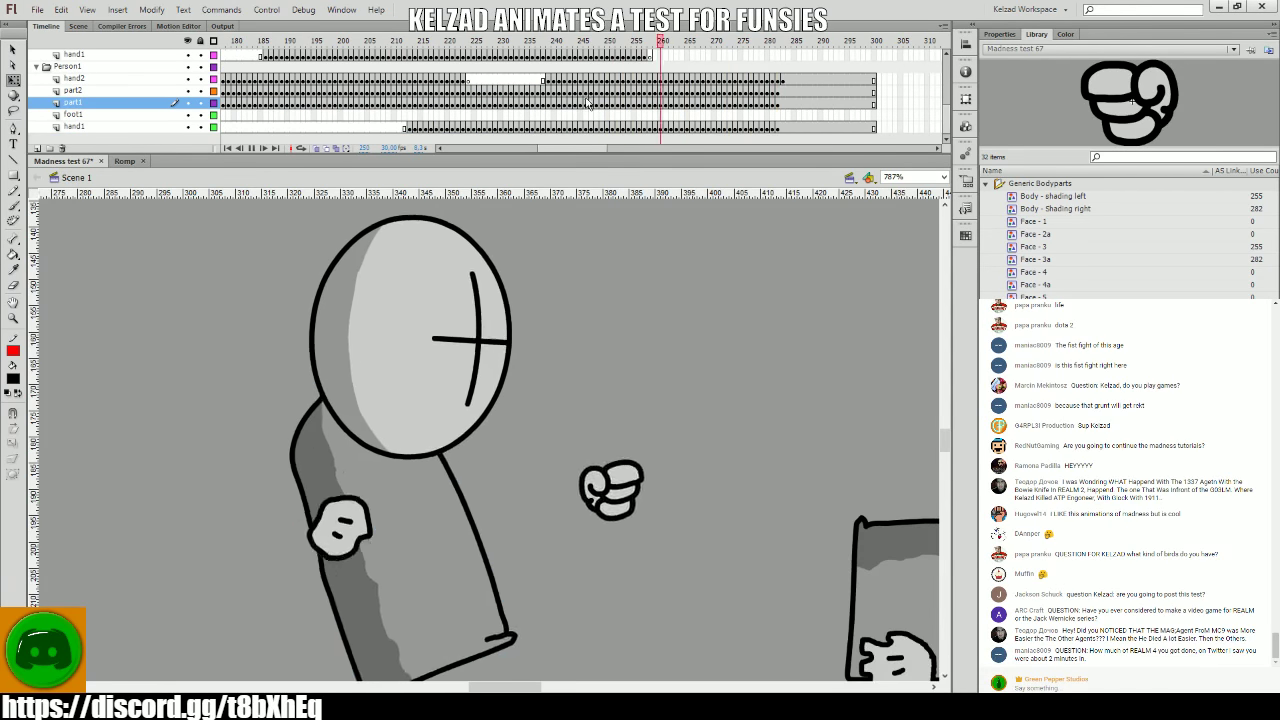
click(432, 95)
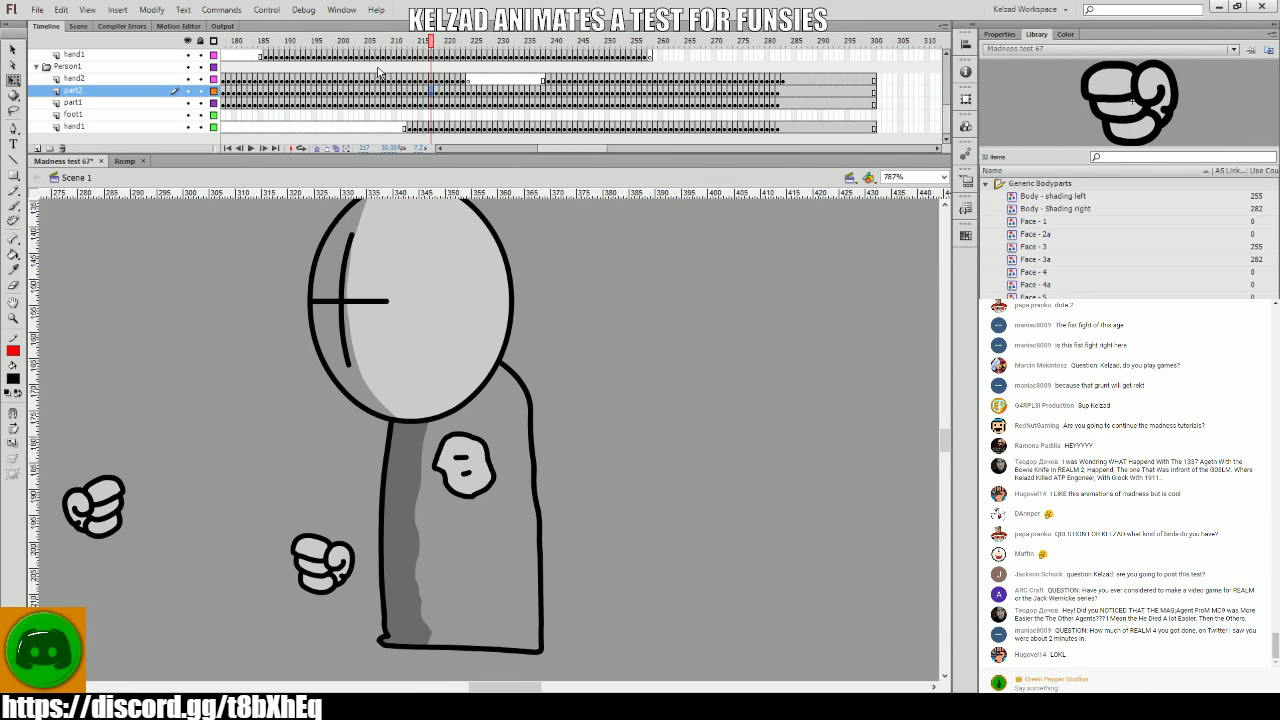
key(Return)
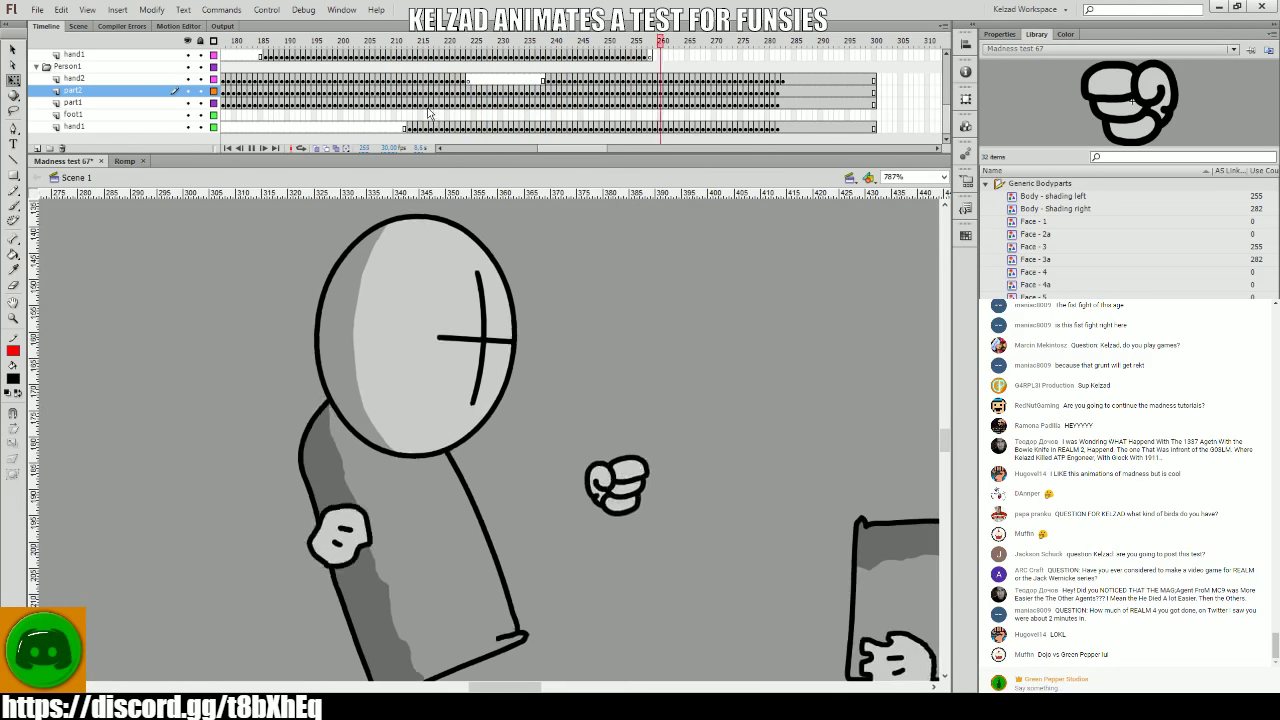
click(527, 116)
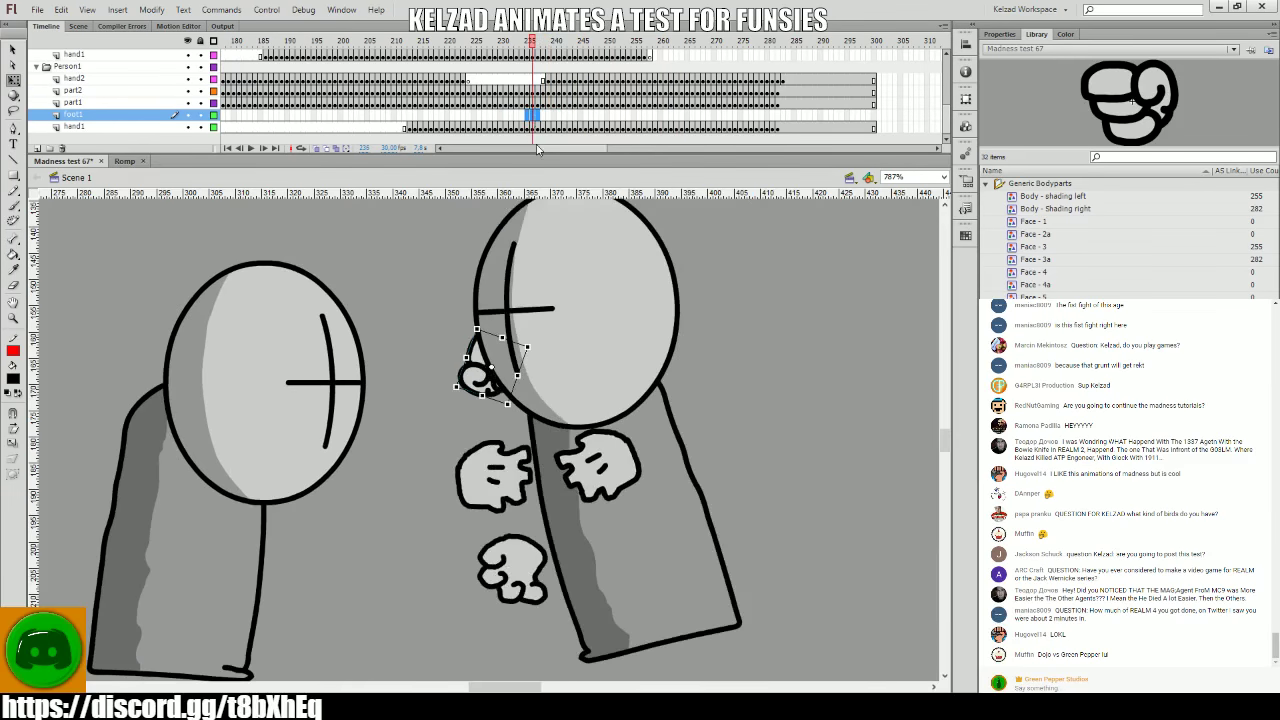
- Step back and forth through frames 234 to 237, comparing the positions of Person1's fist during the upswing
key(Return)
key(comma)
key(period)
key(comma)
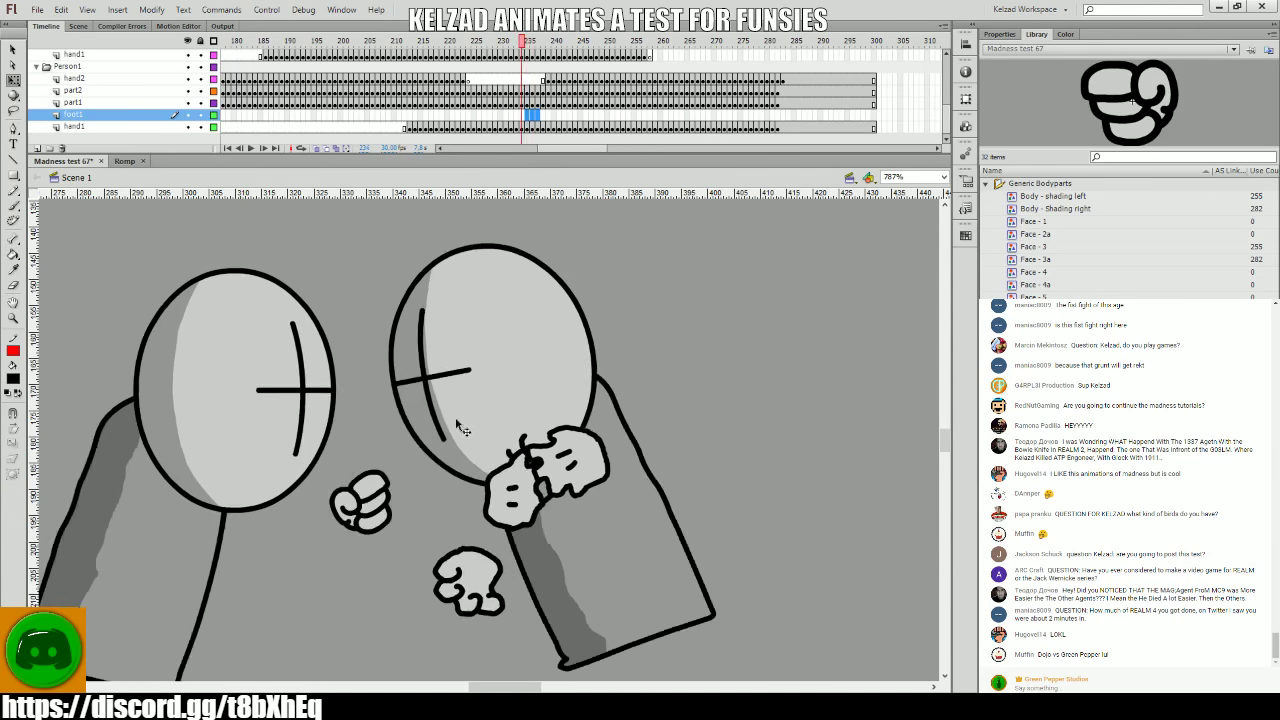
key(period)
key(comma)
key(period)
key(period)
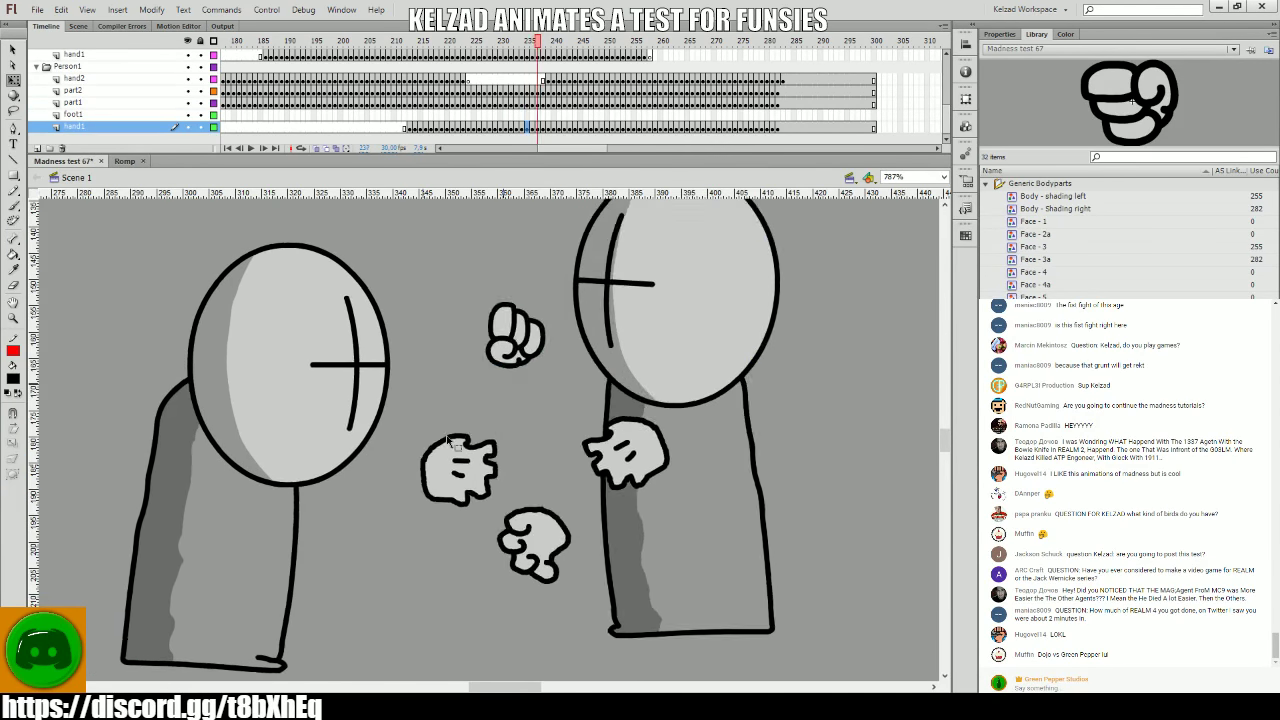
key(comma)
key(period)
key(comma)
key(comma)
key(period)
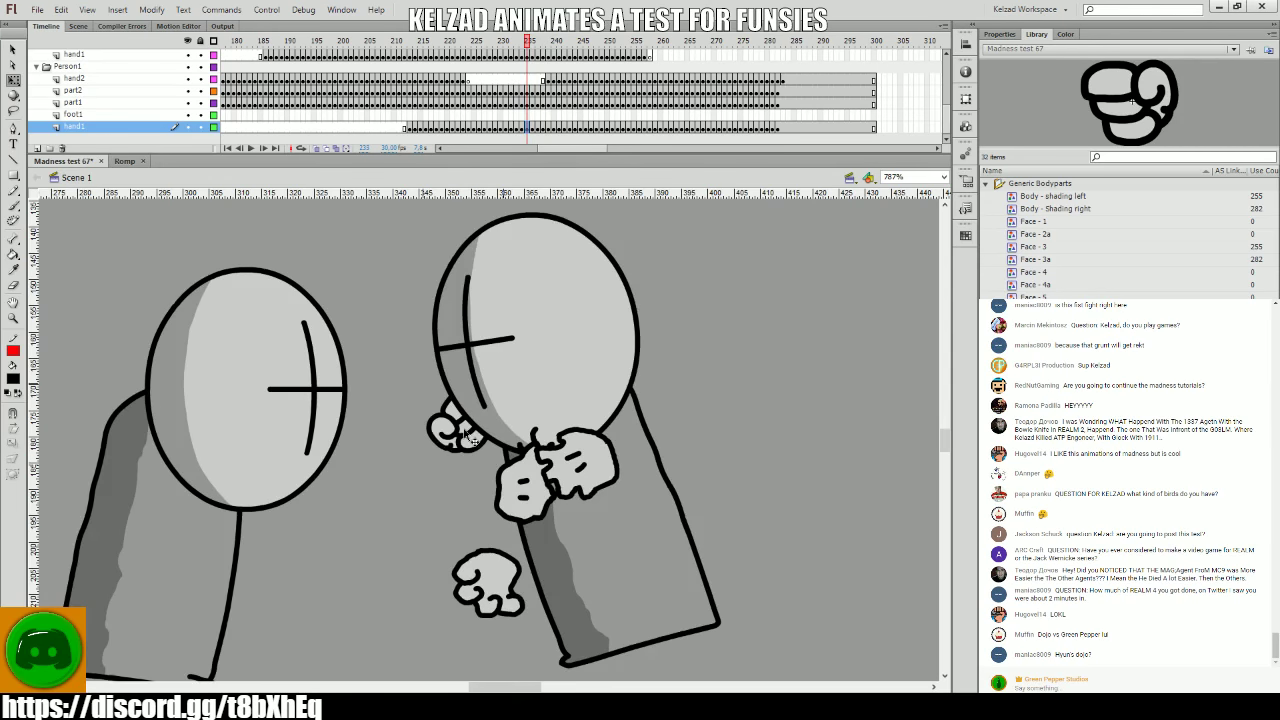
key(period)
key(period)
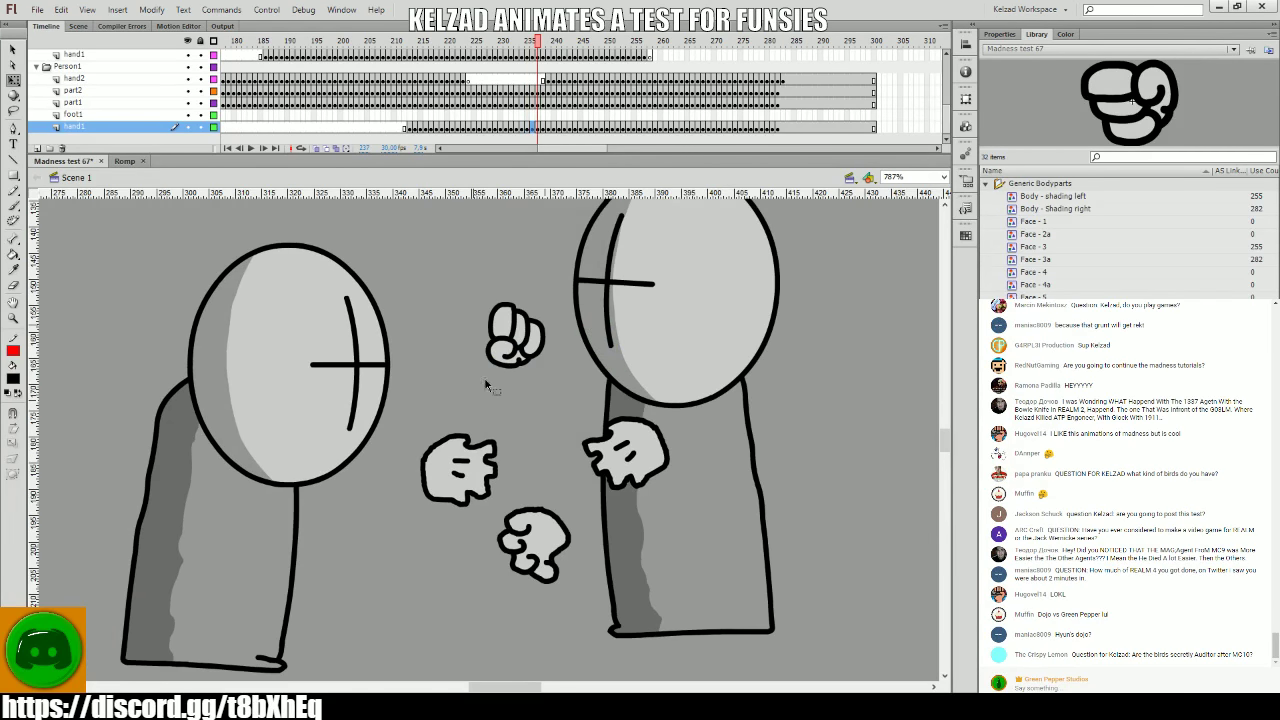
- Nudge Person1's fist at frames 237 to 239 to smooth its upward arc
click(520, 335)
key(period)
key(period)
key(comma)
key(period)
key(comma)
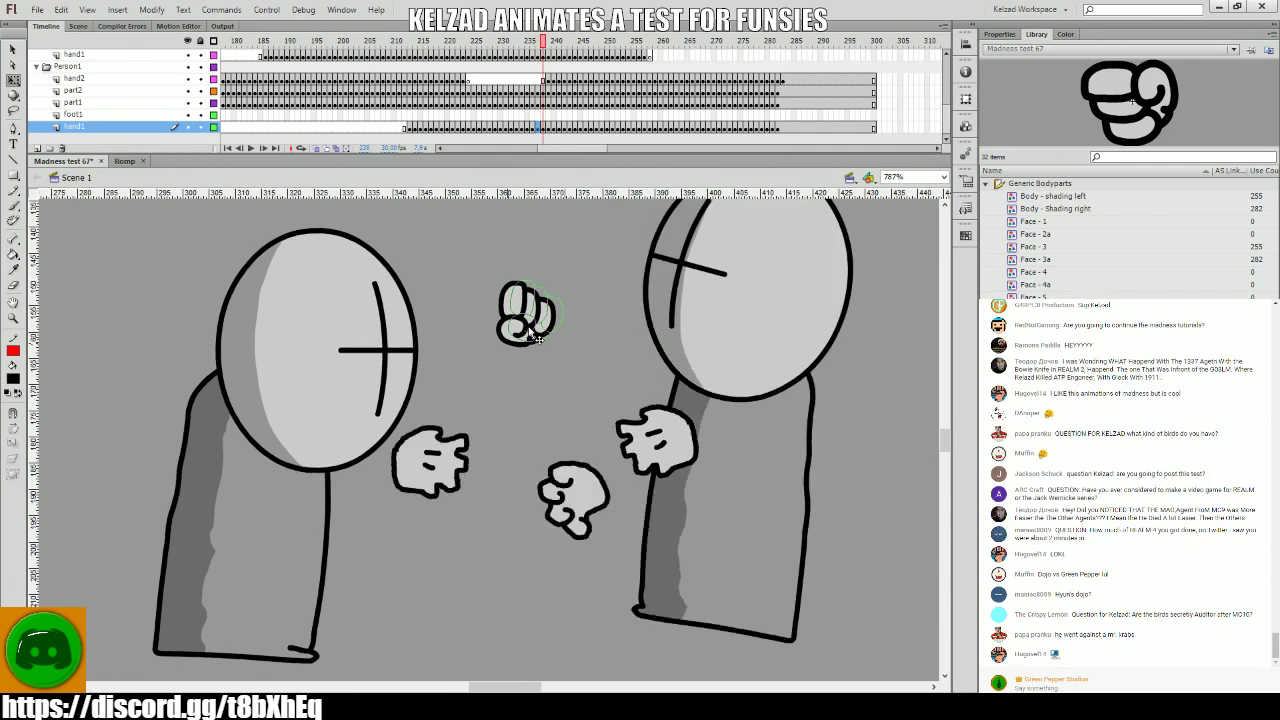
key(comma)
key(period)
key(period)
key(period)
key(comma)
click(530, 331)
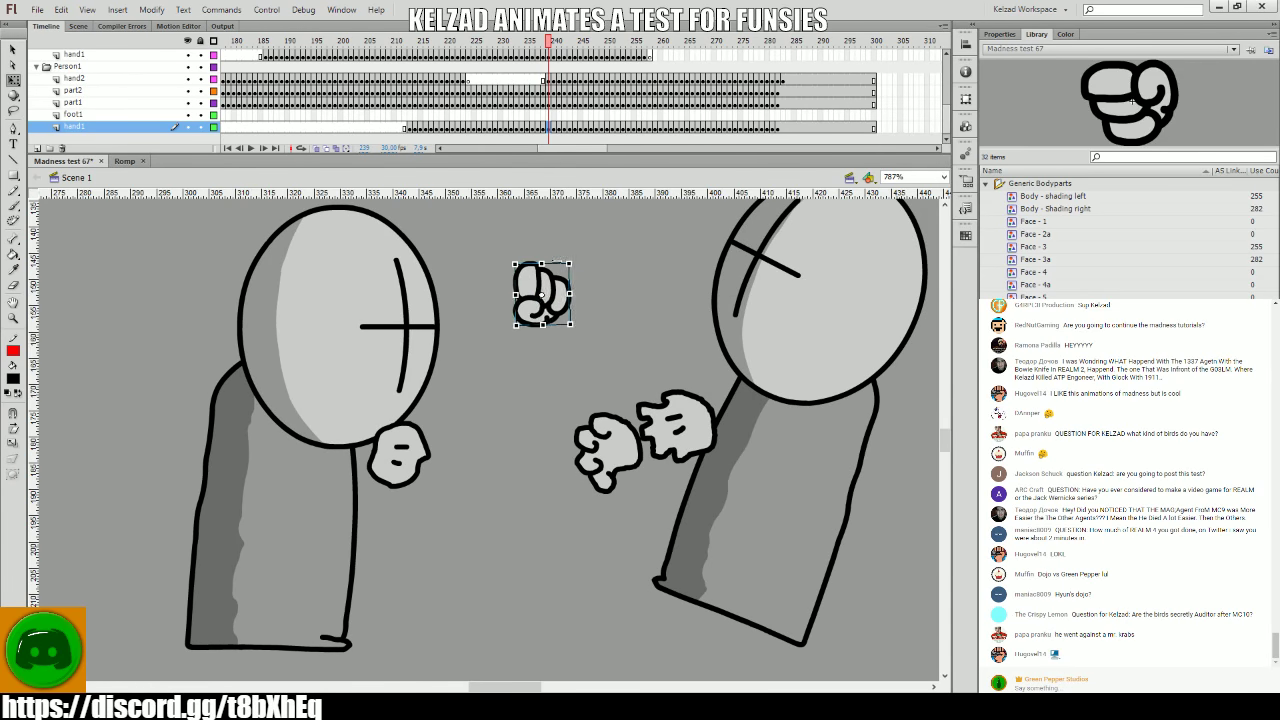
key(period)
key(period)
- Play the punch through and remove the frames of Person1's hand1 layer from 264 onward
key(Return)
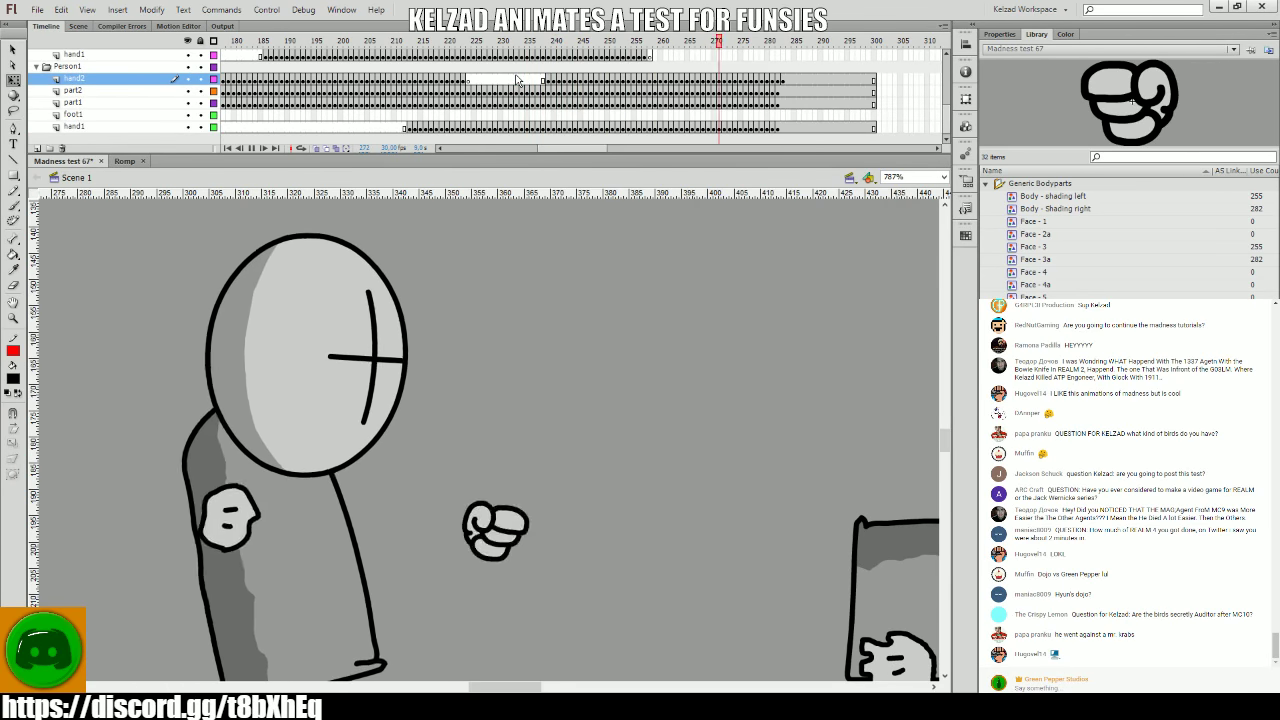
click(517, 80)
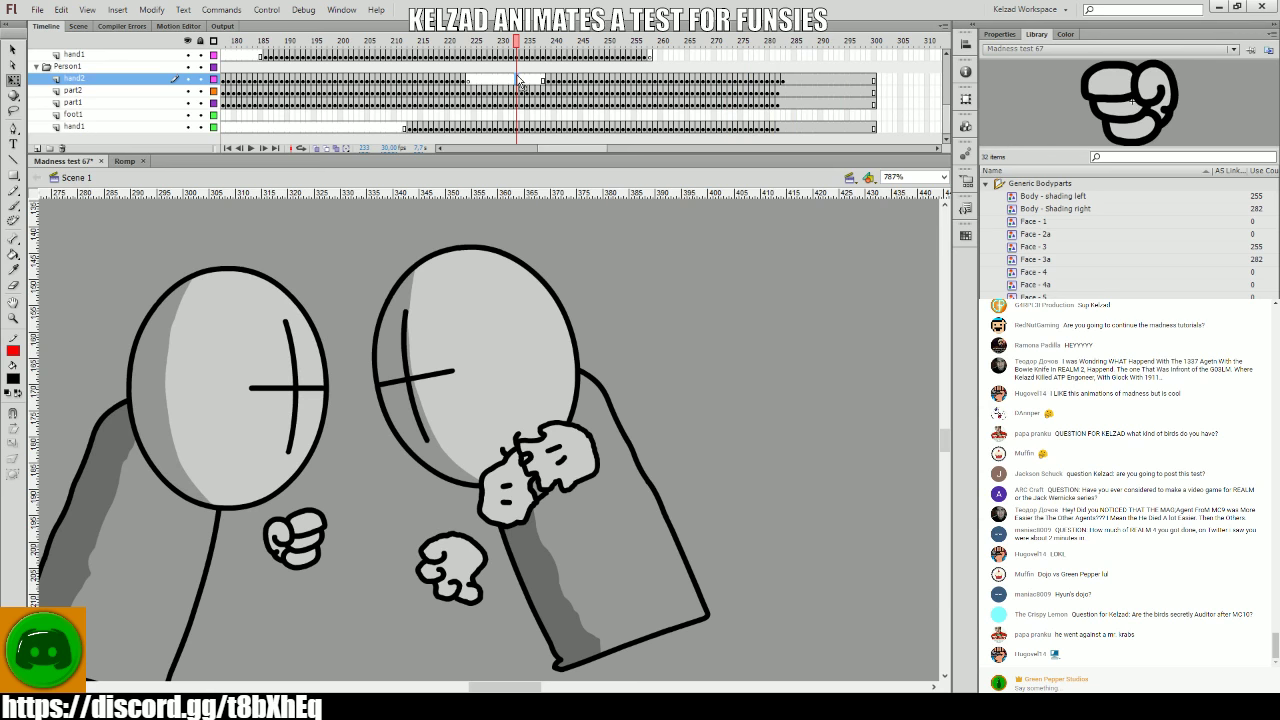
drag(893, 128, 676, 133)
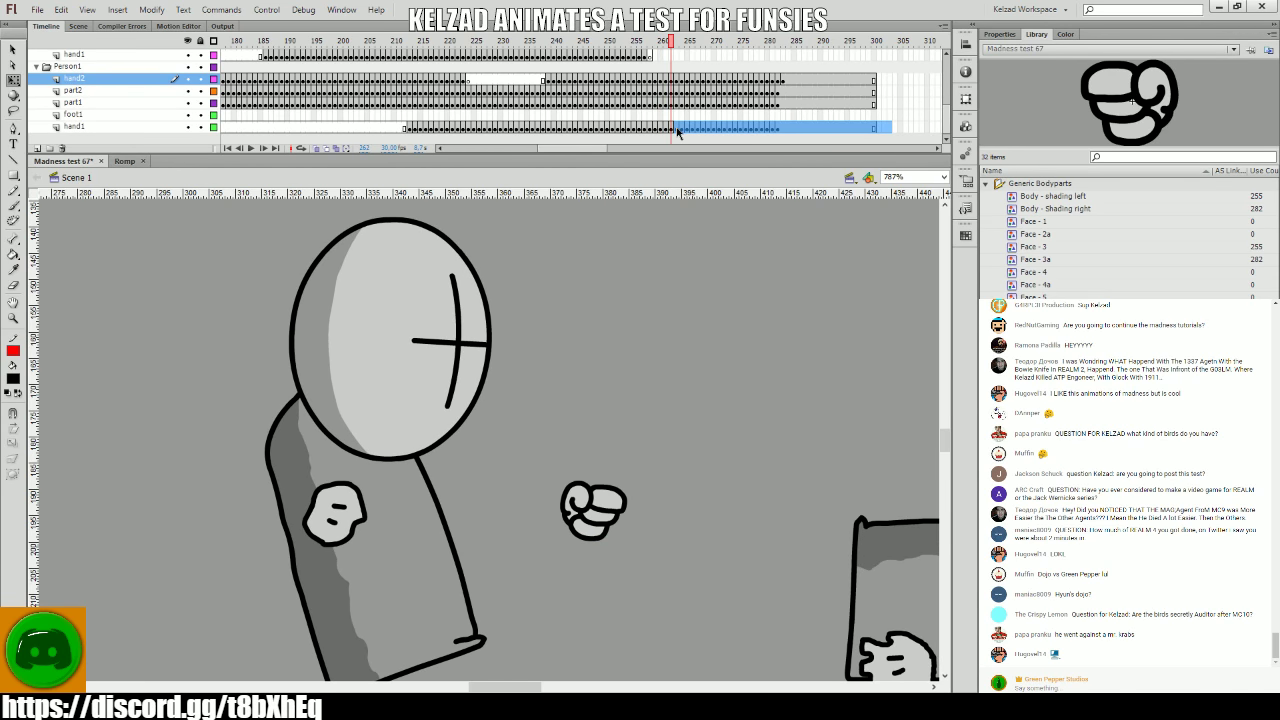
click(592, 508)
key(Delete)
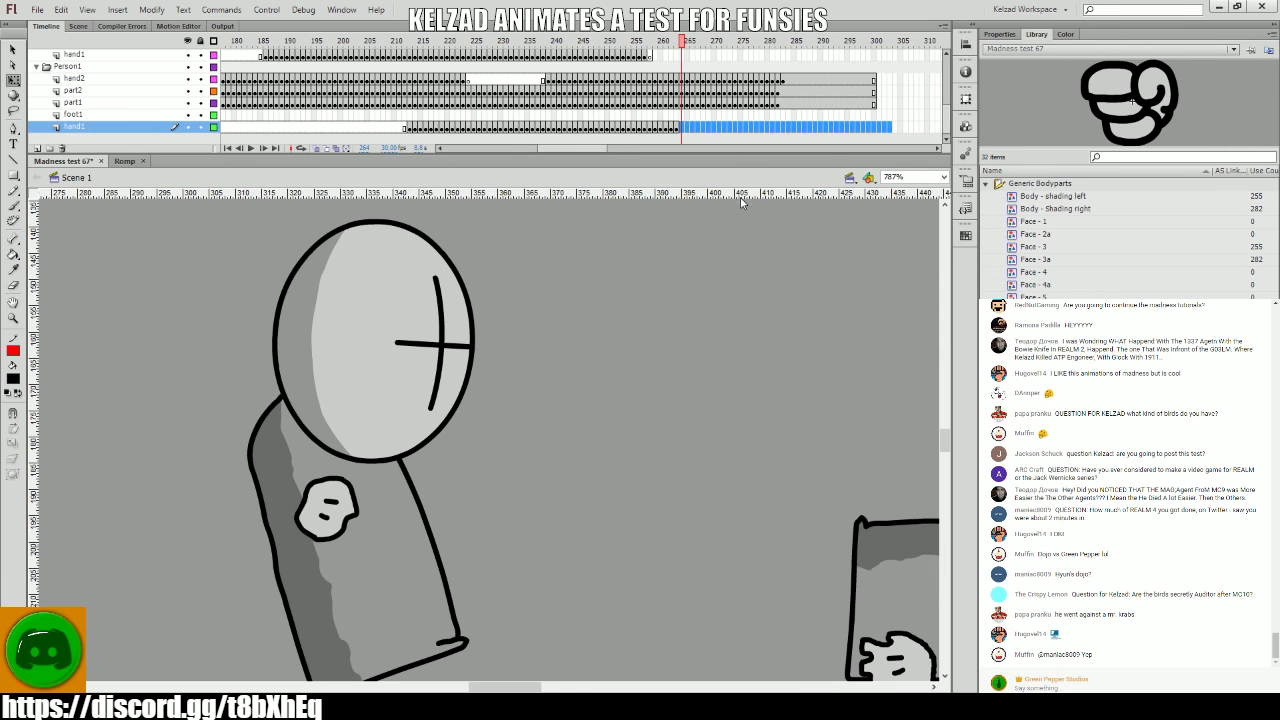
- Re-key the fist from frame 263 to 283, easing it back toward Person1 and rotating it until it tilts counterclockwise
key(comma)
key(period)
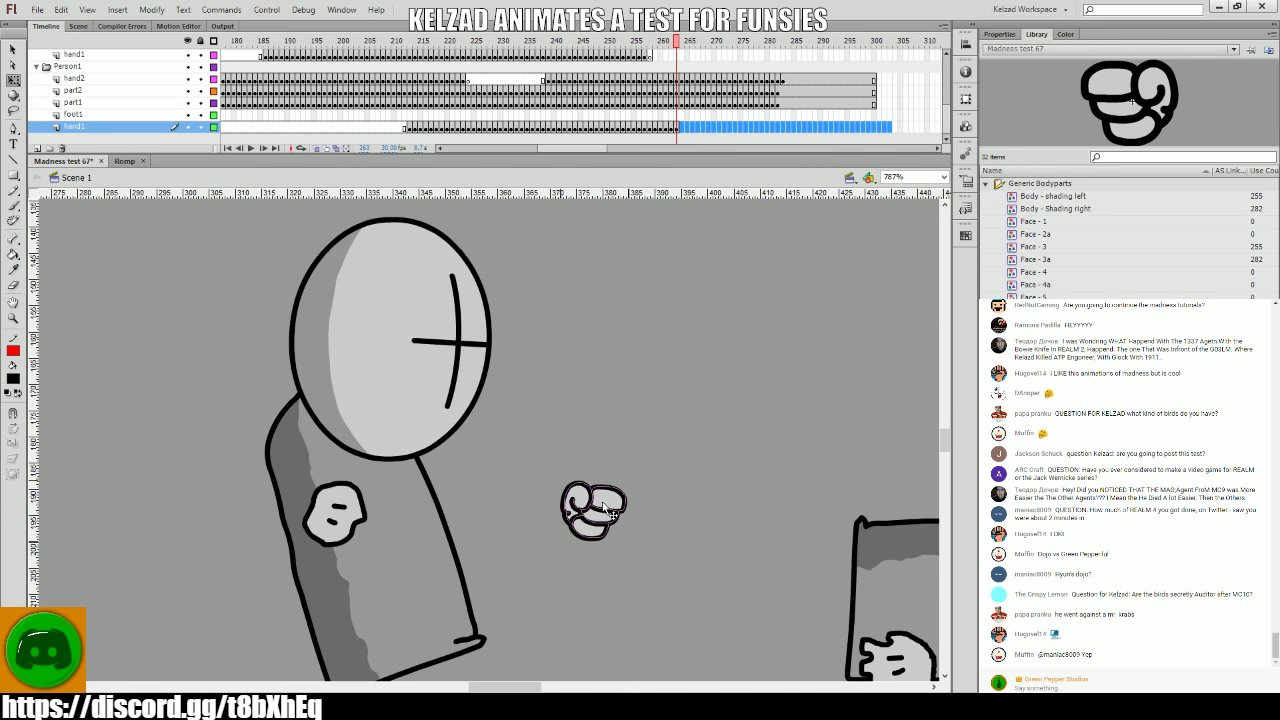
click(612, 508)
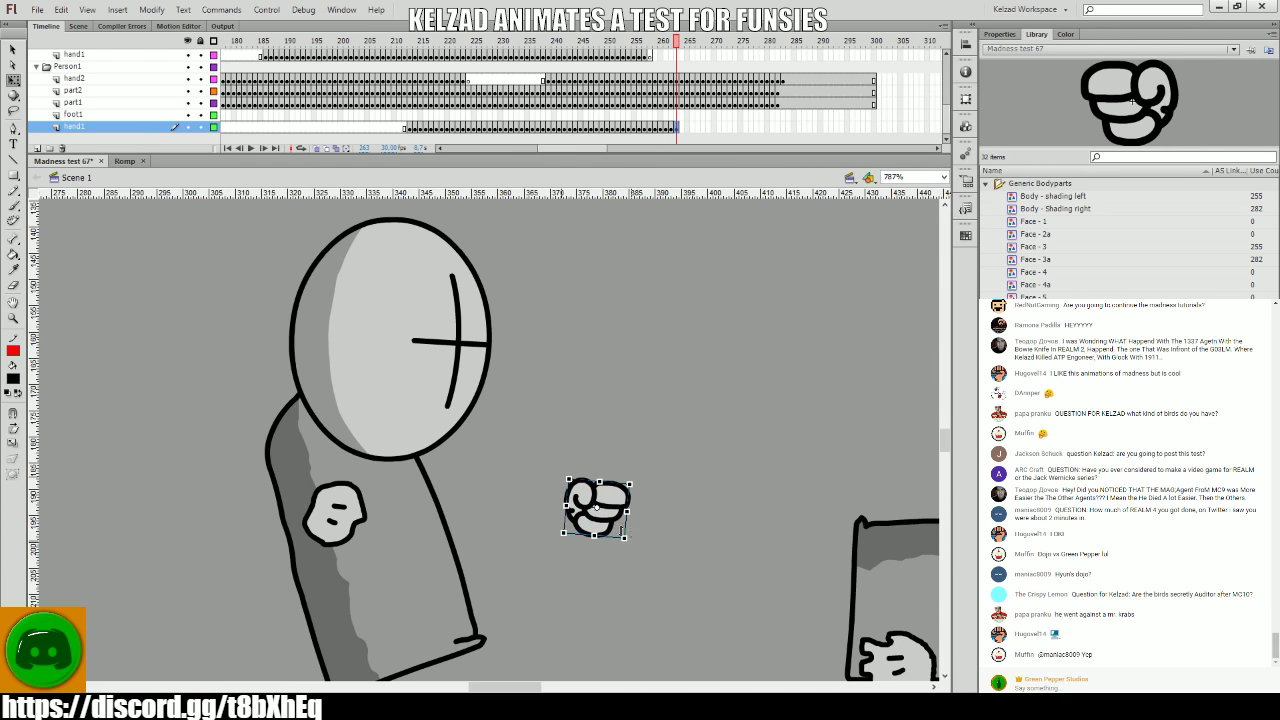
key(F6)
drag(622, 530, 432, 546)
key(F6)
key(F6)
key(F6)
key(F6)
key(F6)
key(F6)
key(F6)
key(F6)
key(F6)
key(F6)
key(F6)
key(F6)
key(F6)
key(F6)
key(F6)
key(F6)
key(F6)
key(F6)
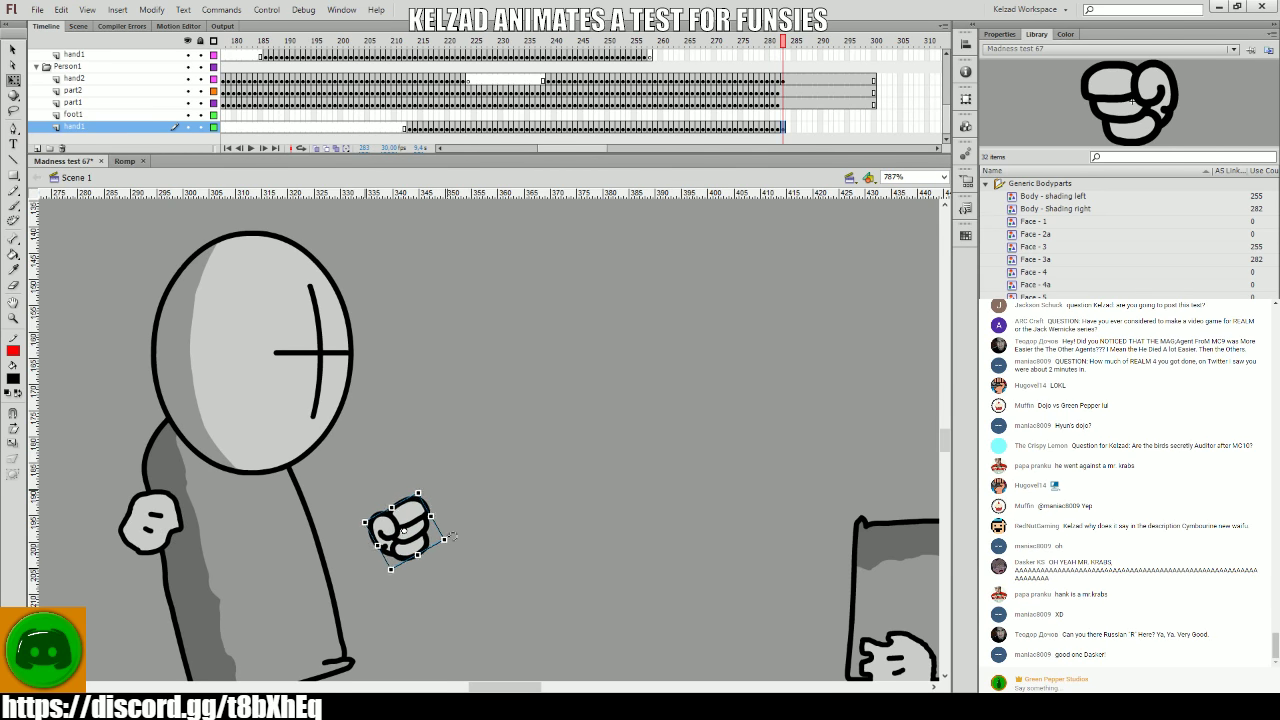
- Key the fist at frames 284 and 285 with tiny backward shifts, and extend the hand1 layer to frame 300
drag(452, 537, 453, 537)
key(F6)
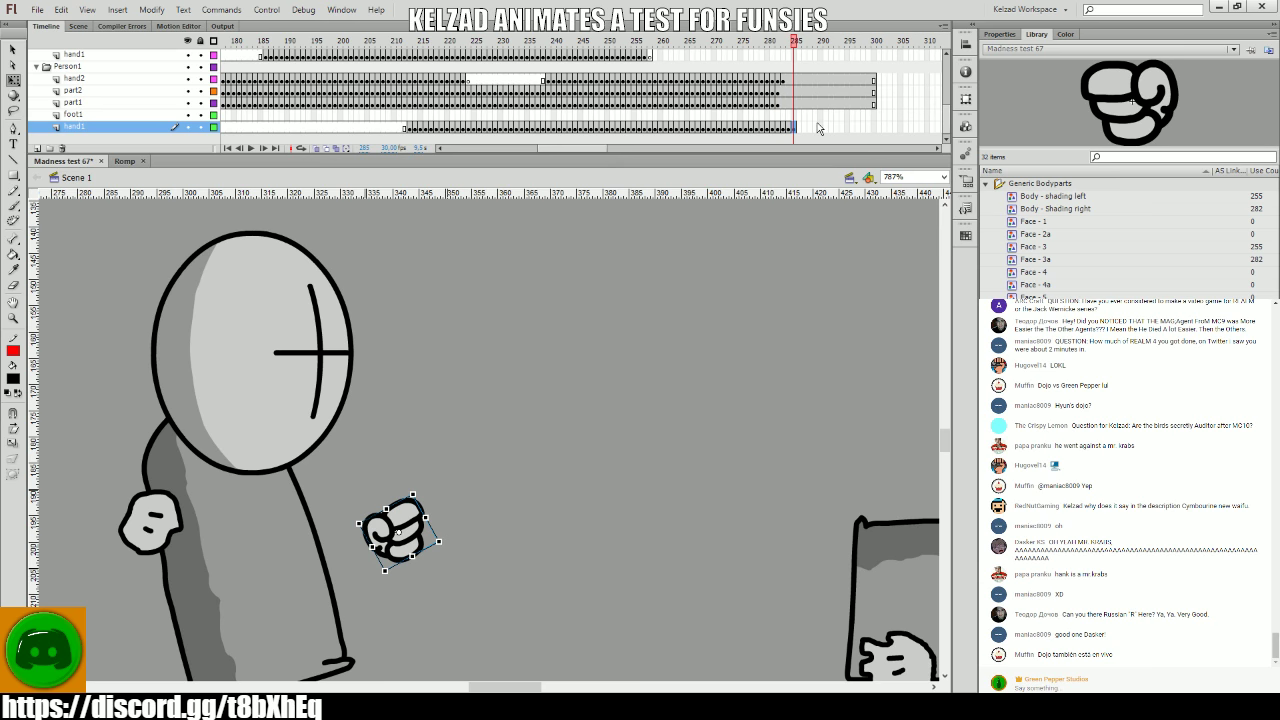
click(872, 126)
key(F5)
- Play back the punch and step through frames 278 to 284, examining how the fist settles against the body
click(675, 103)
key(Return)
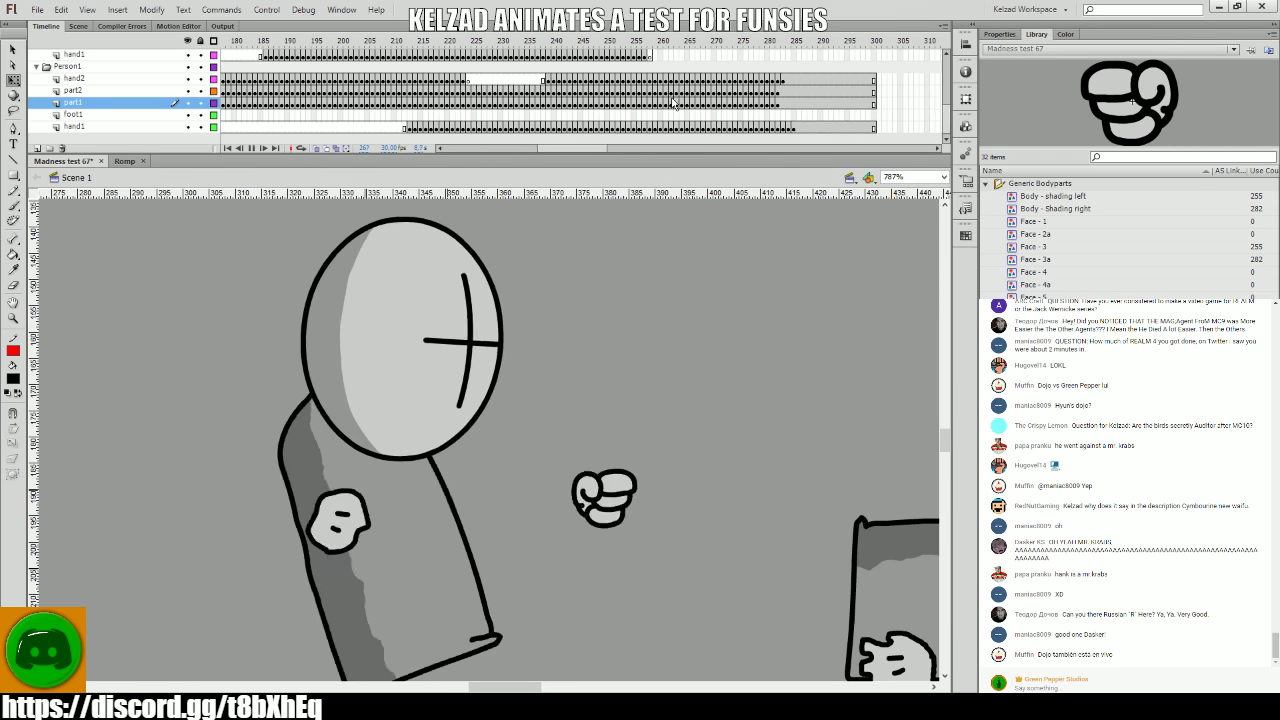
click(538, 78)
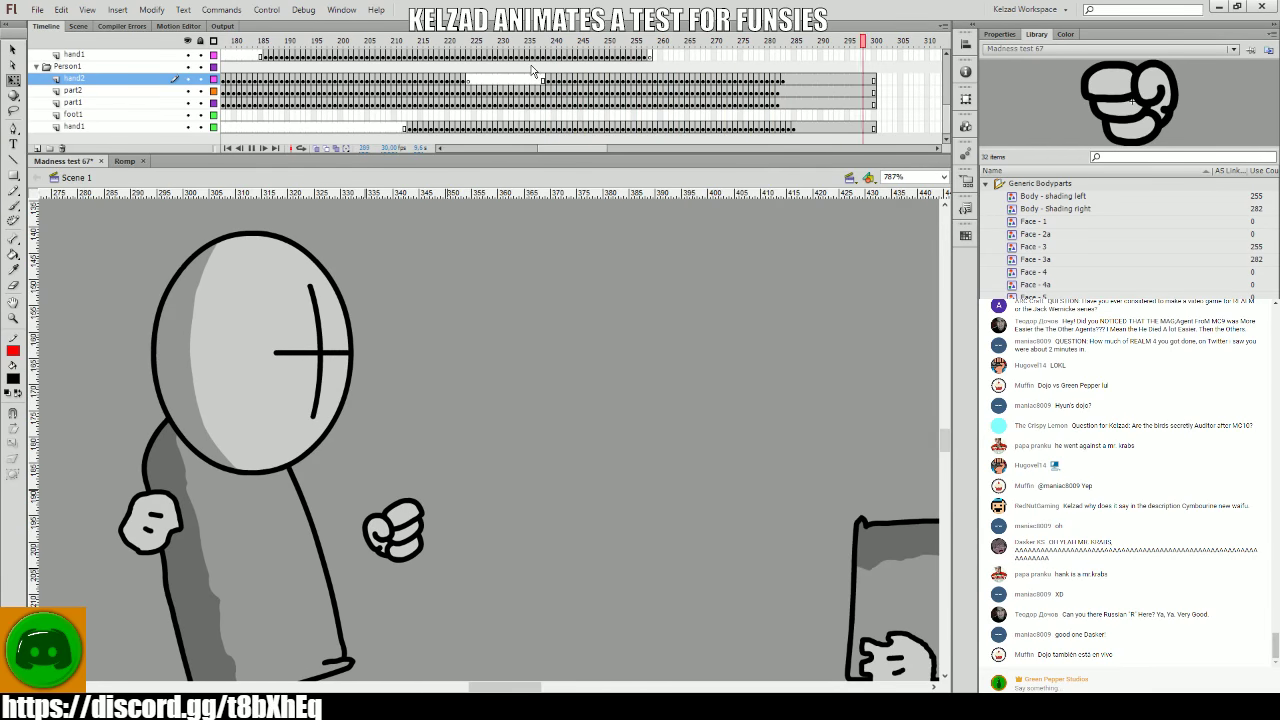
drag(695, 78, 755, 78)
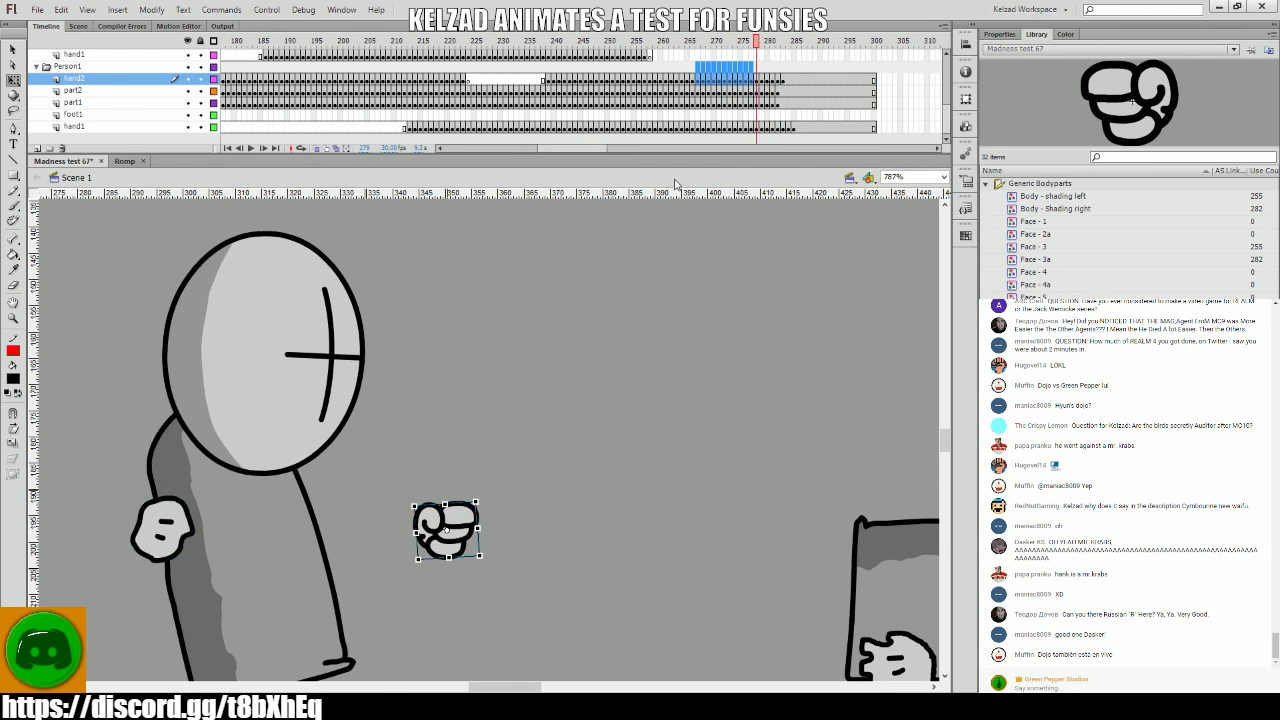
key(.)
key(.)
key(.)
key(.)
key(.)
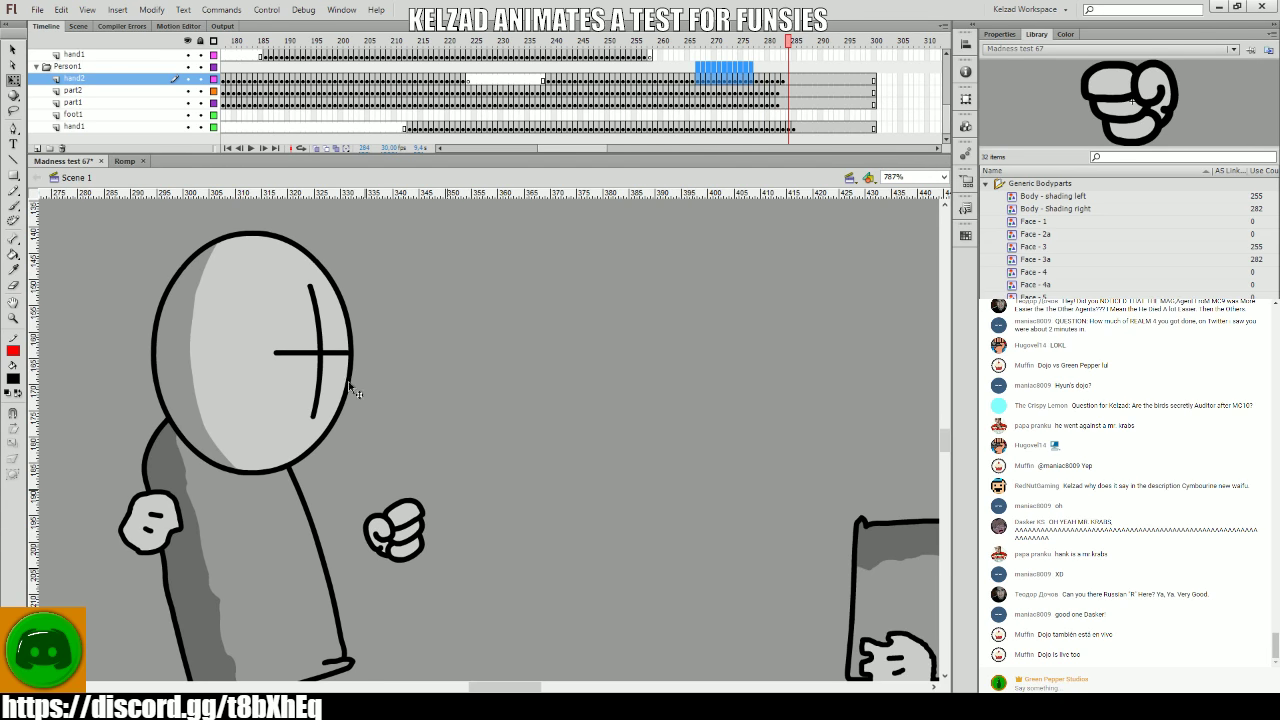
key(comma)
key(comma)
key(comma)
key(.)
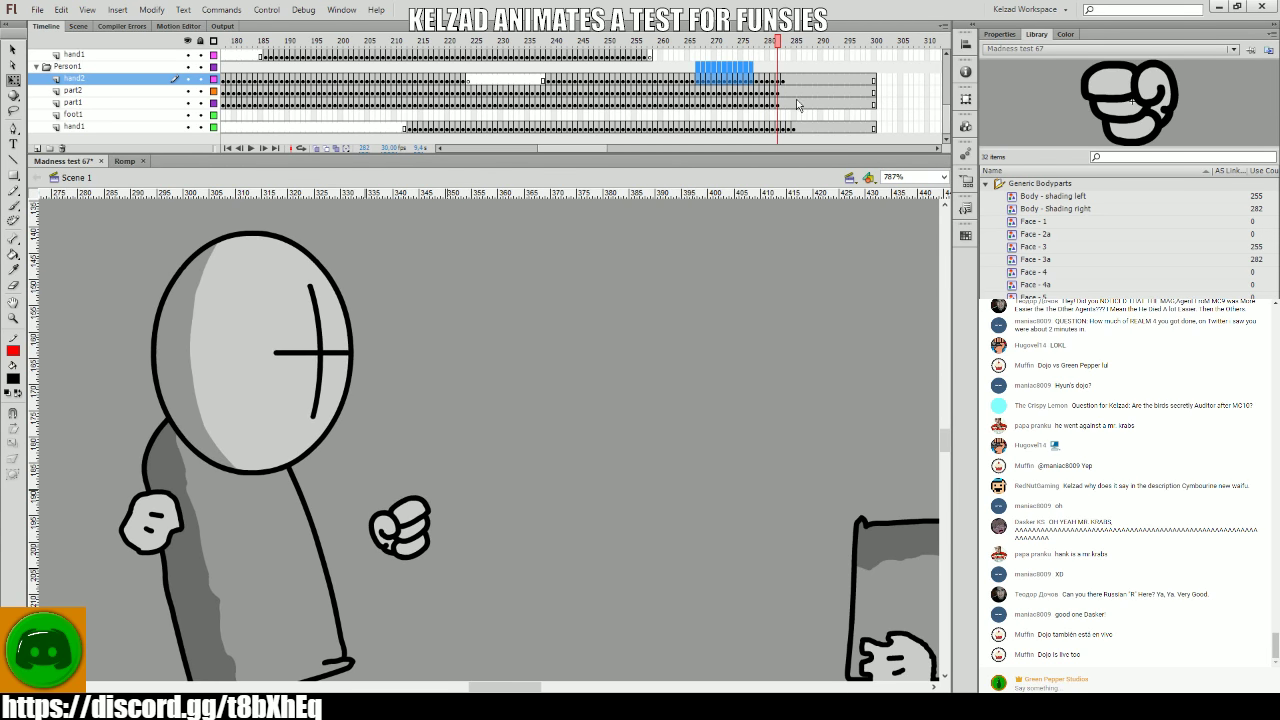
- Key Person1's body on the part1 layer at frames 283 to 285 with tiny settling shifts
click(776, 101)
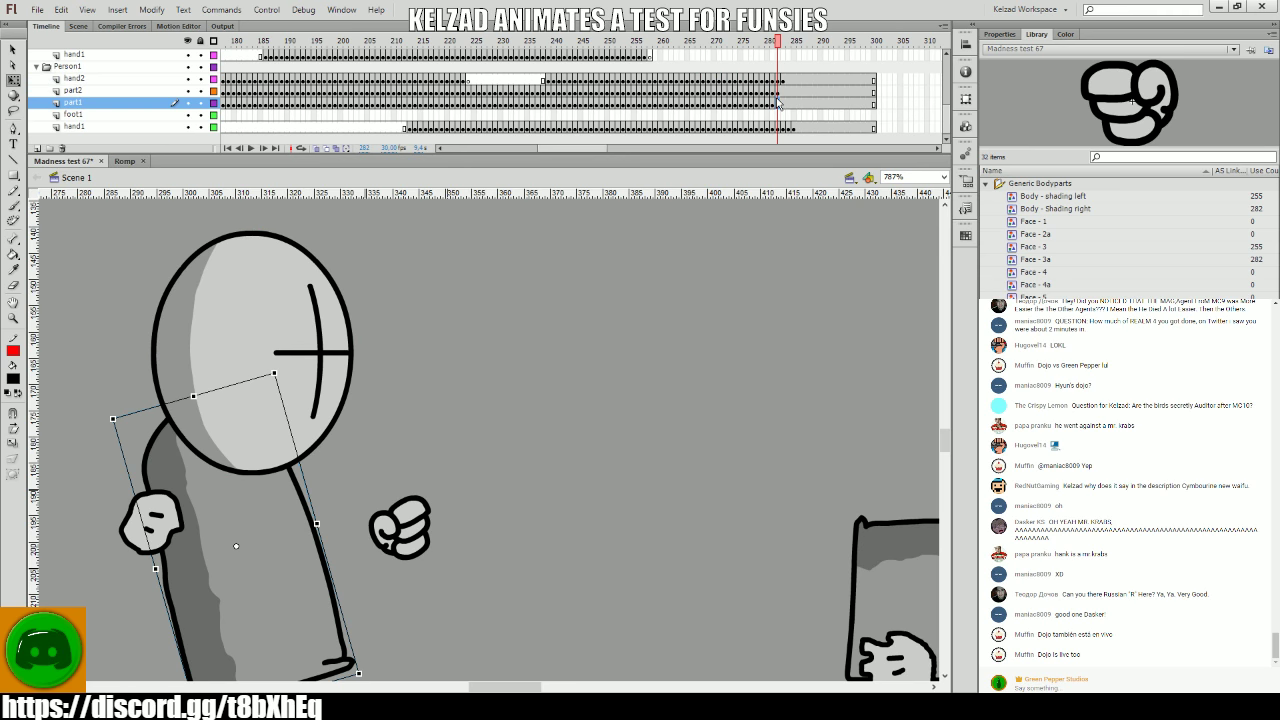
click(781, 104)
click(725, 206)
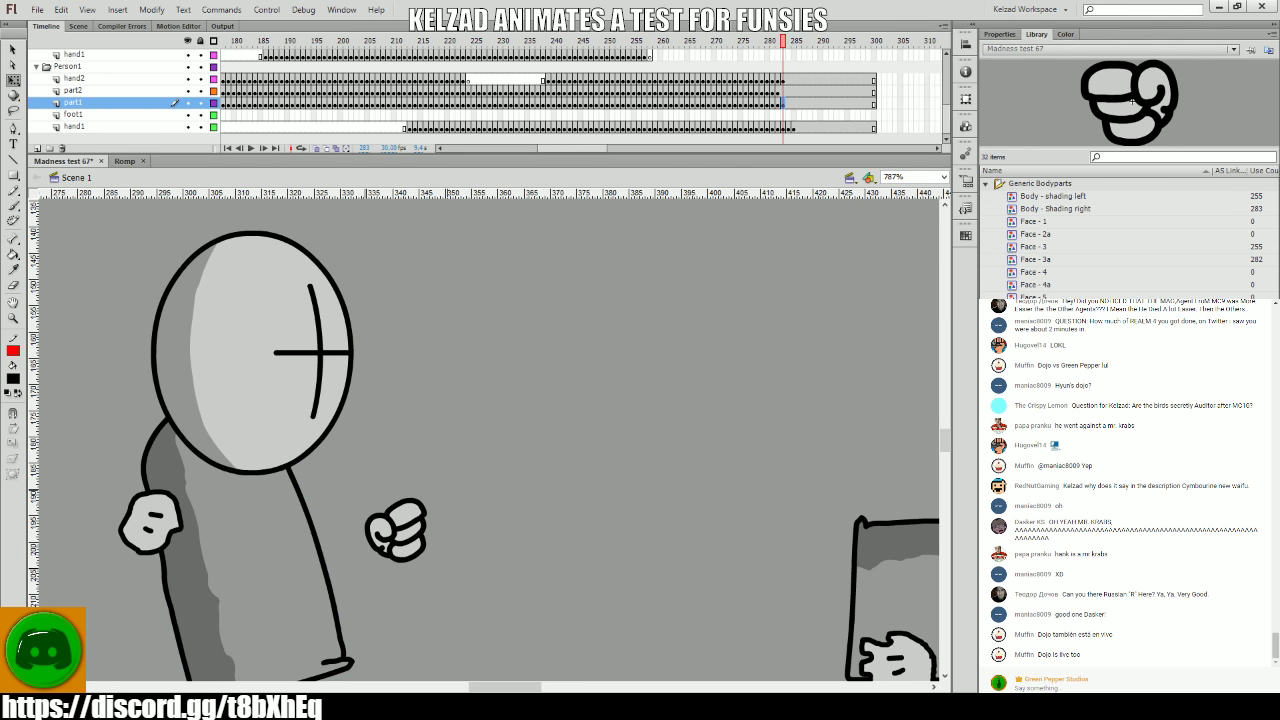
key(.)
key(.)
- Key Person1's head on the part2 layer at frames 283 to 286, settling it slightly backward and down
click(779, 79)
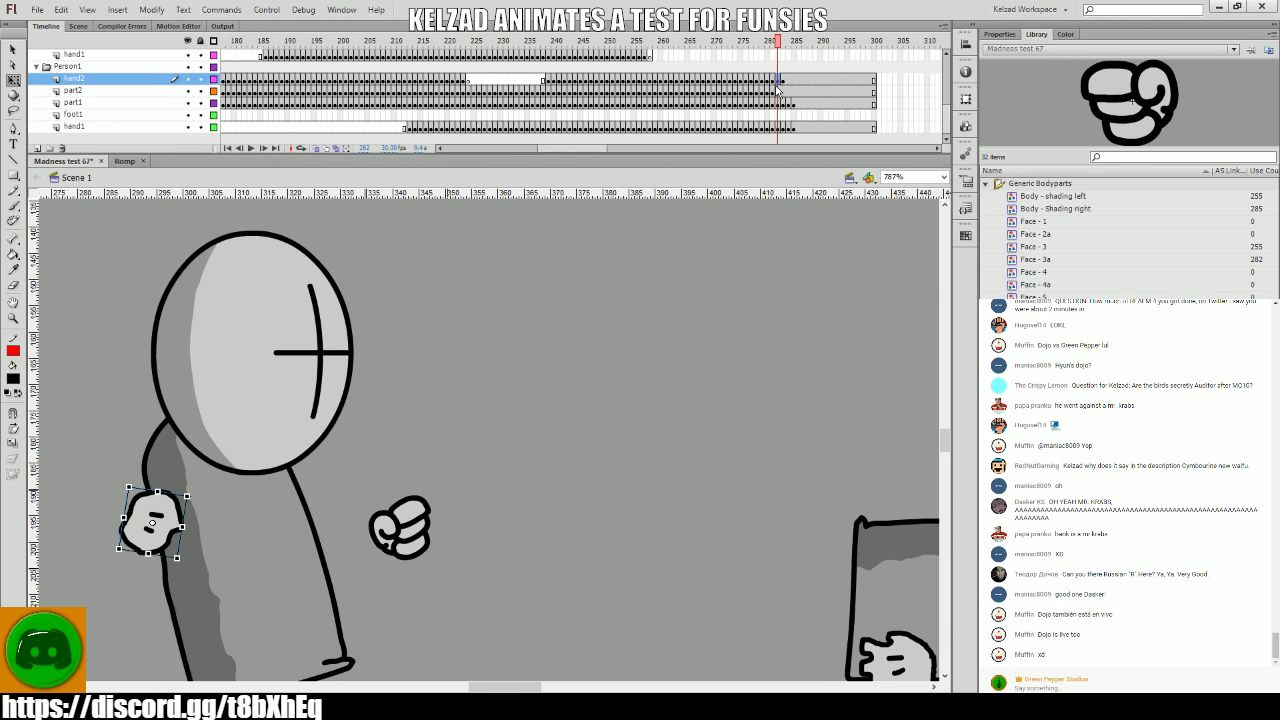
click(779, 91)
key(period)
key(period)
key(period)
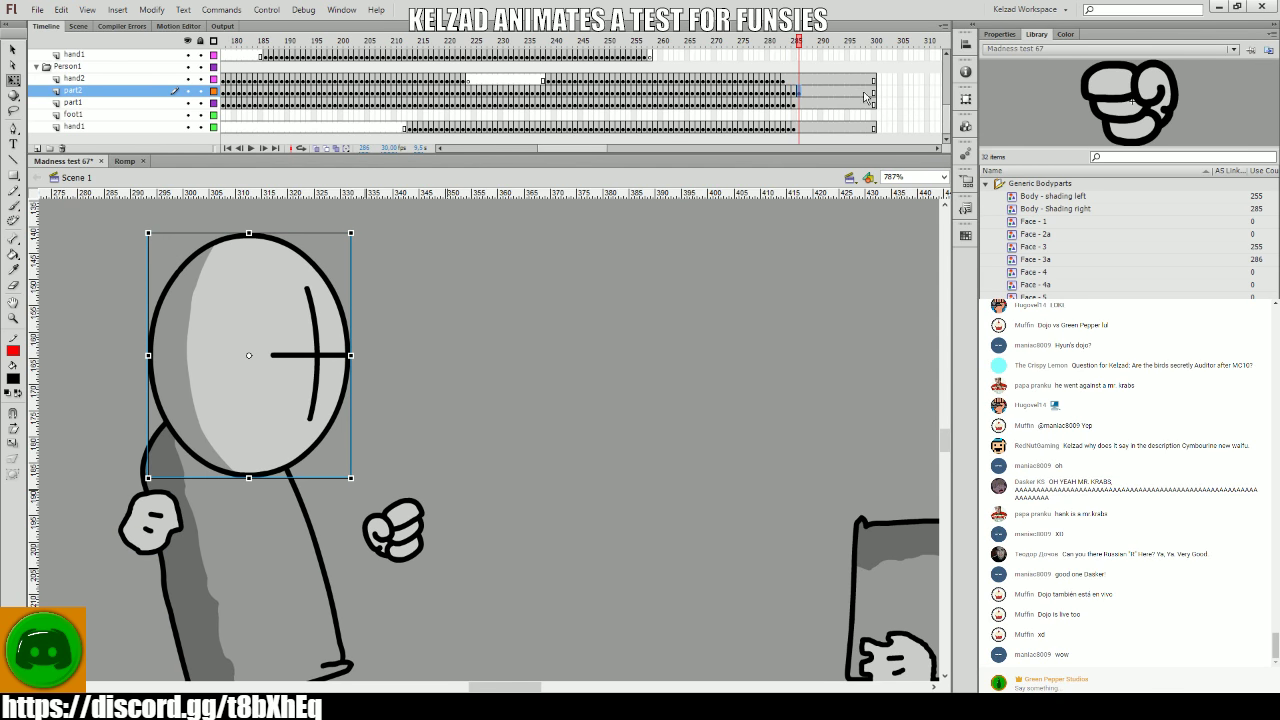
- Review the recovery, nudge the fist slightly down at frames 284 and 285, and key it at frame 286
key(Return)
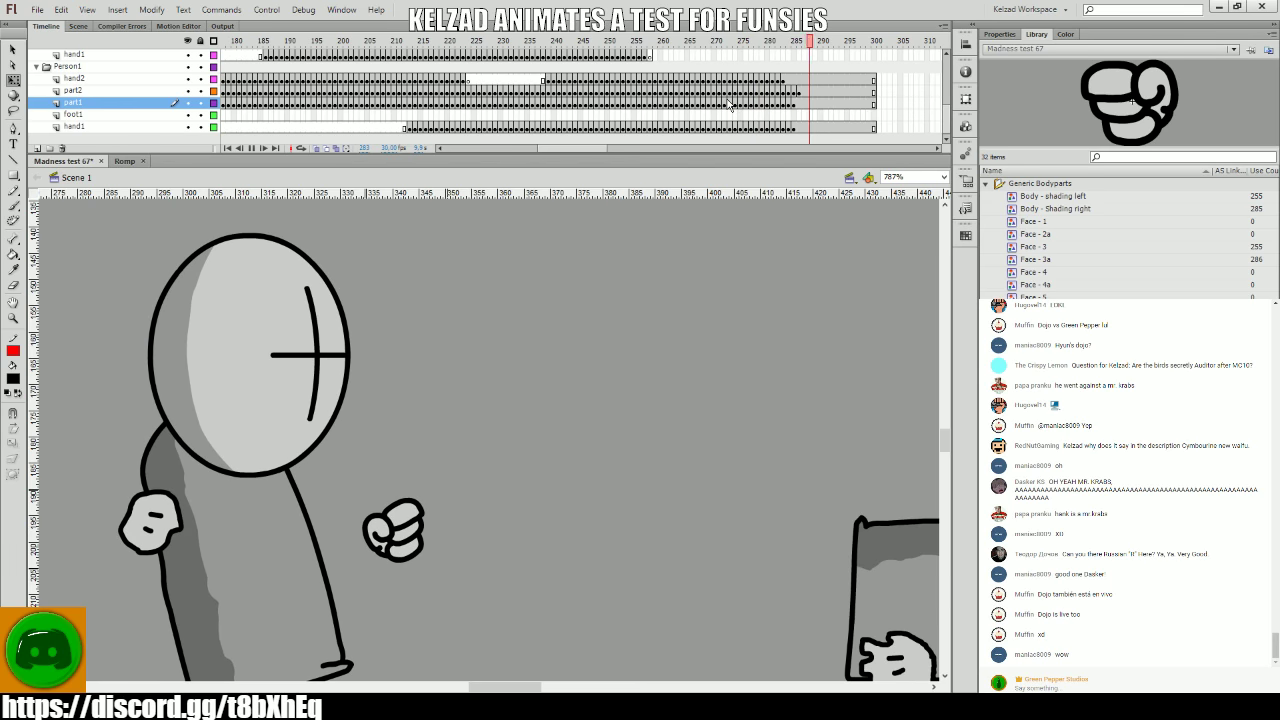
click(745, 101)
drag(745, 101, 792, 90)
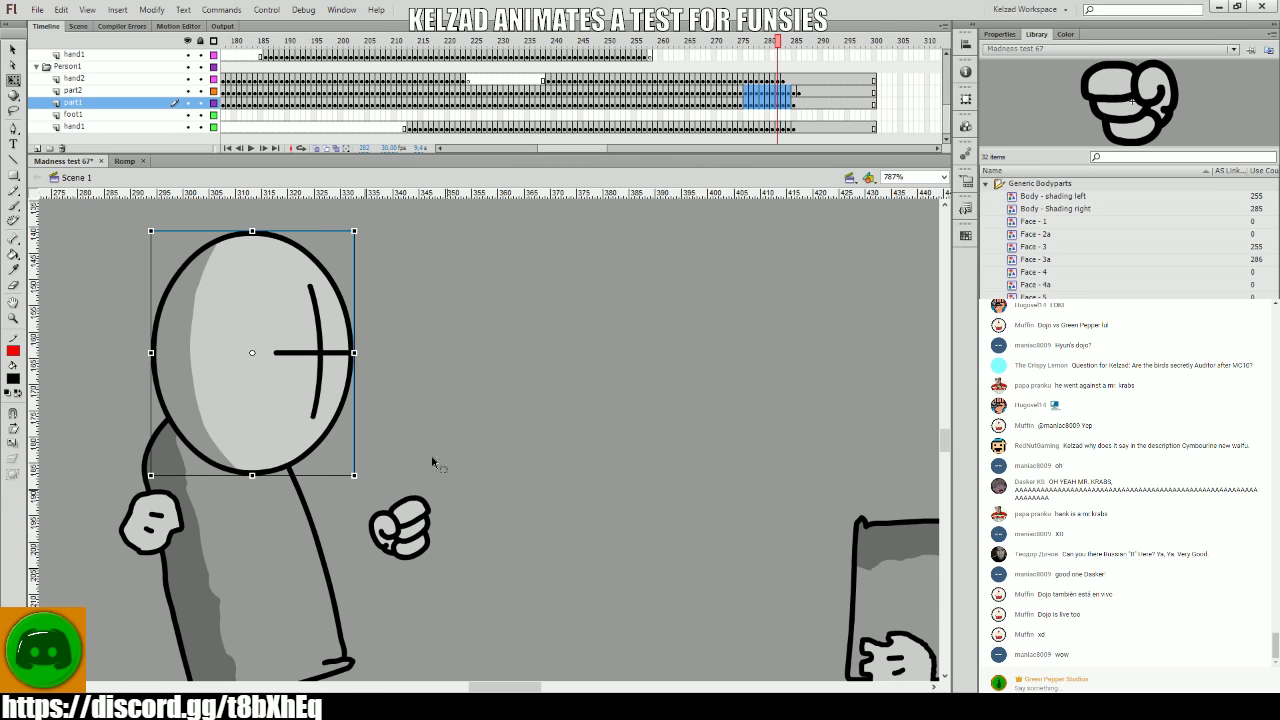
click(424, 534)
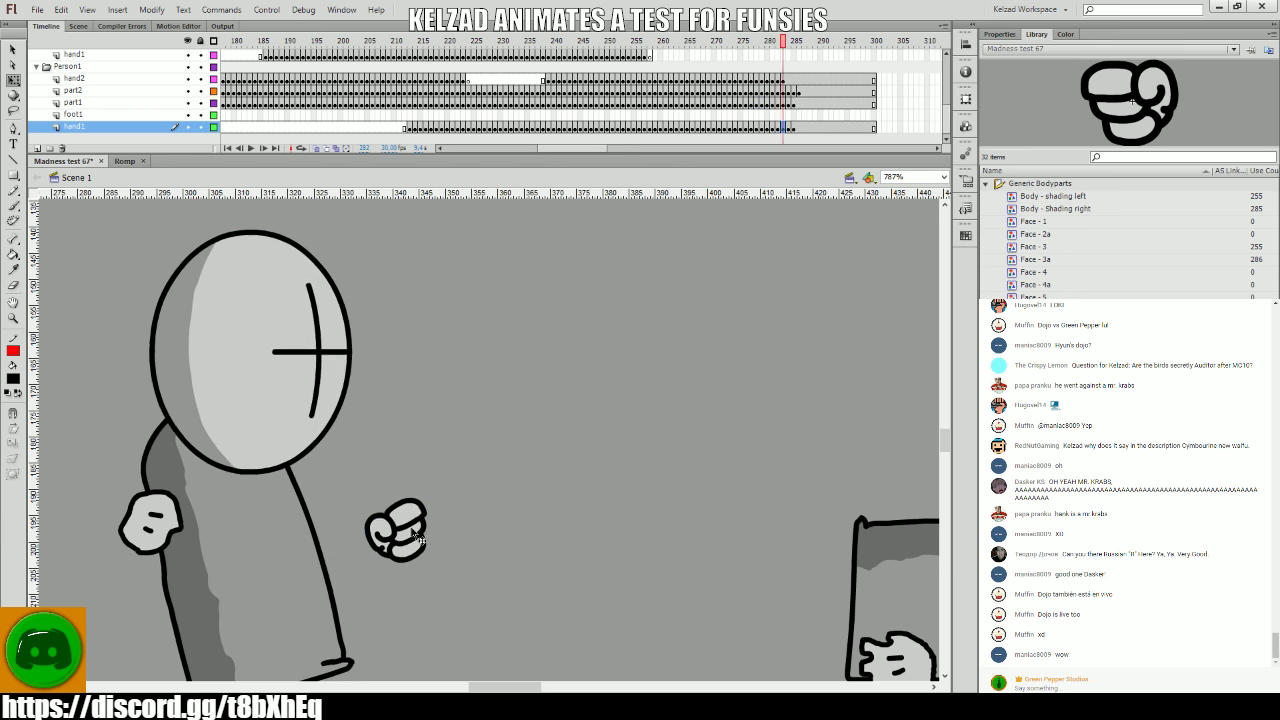
key(period)
key(period)
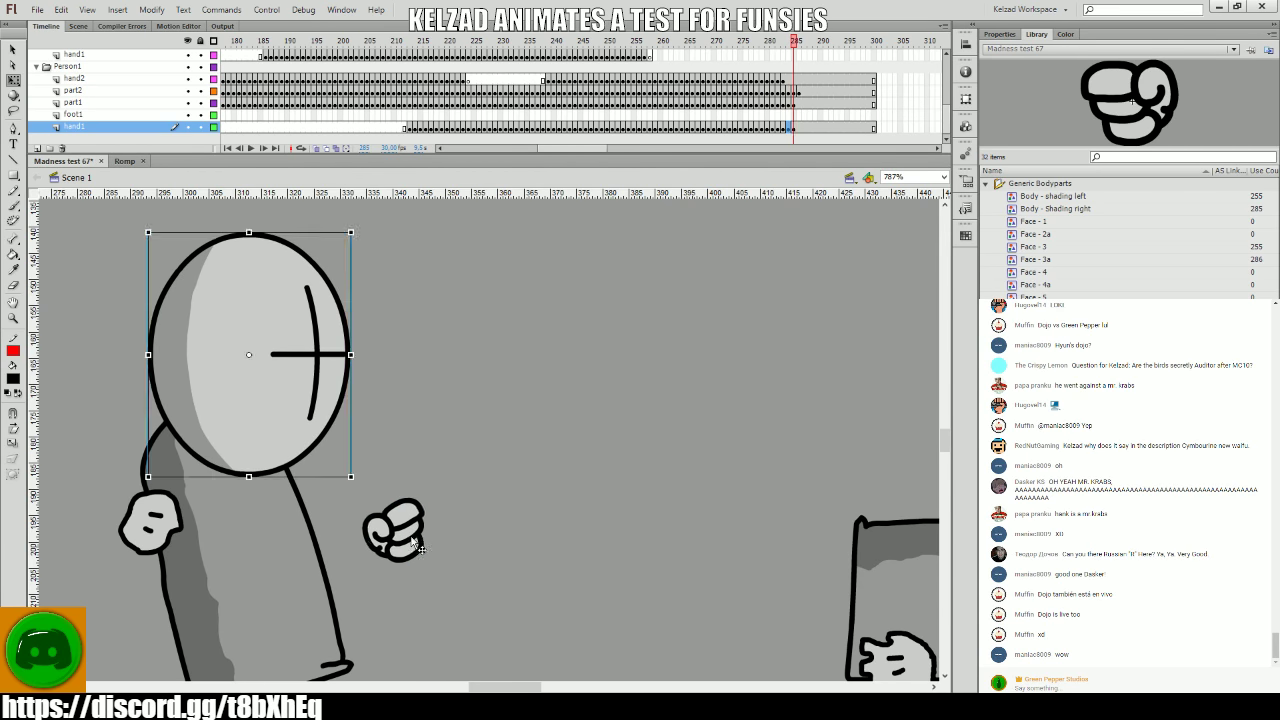
click(421, 548)
click(487, 472)
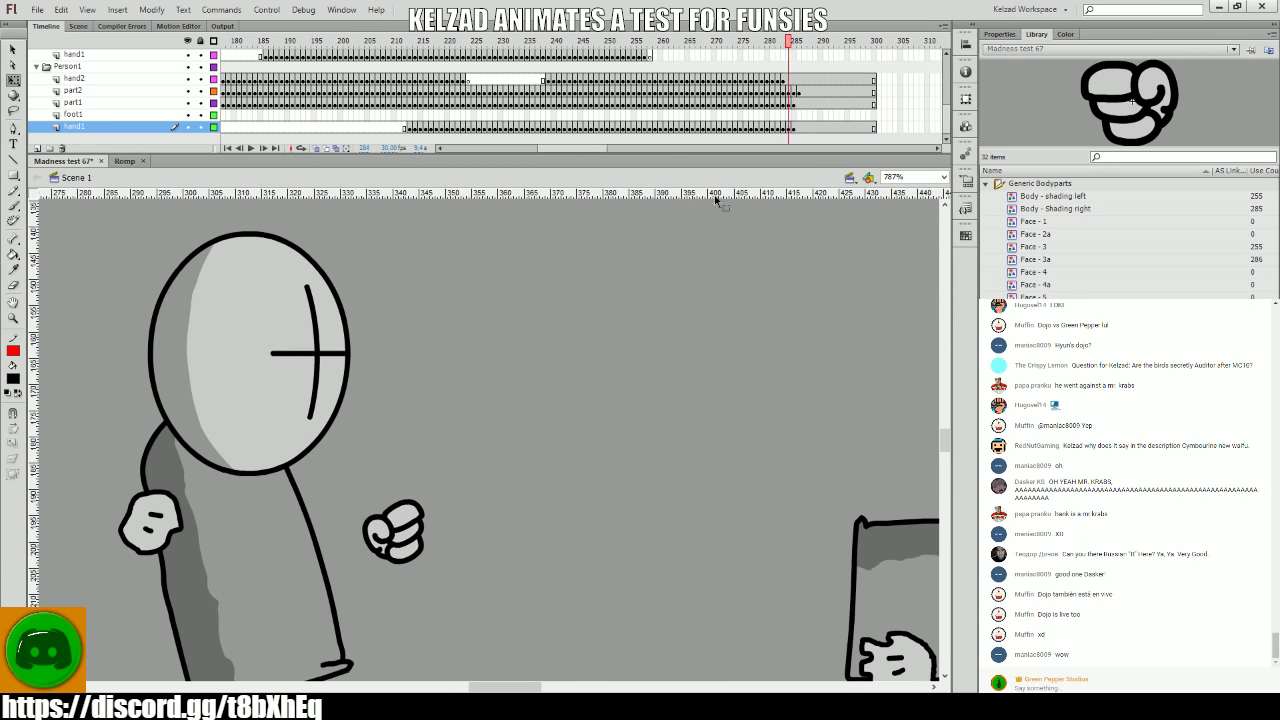
key(period)
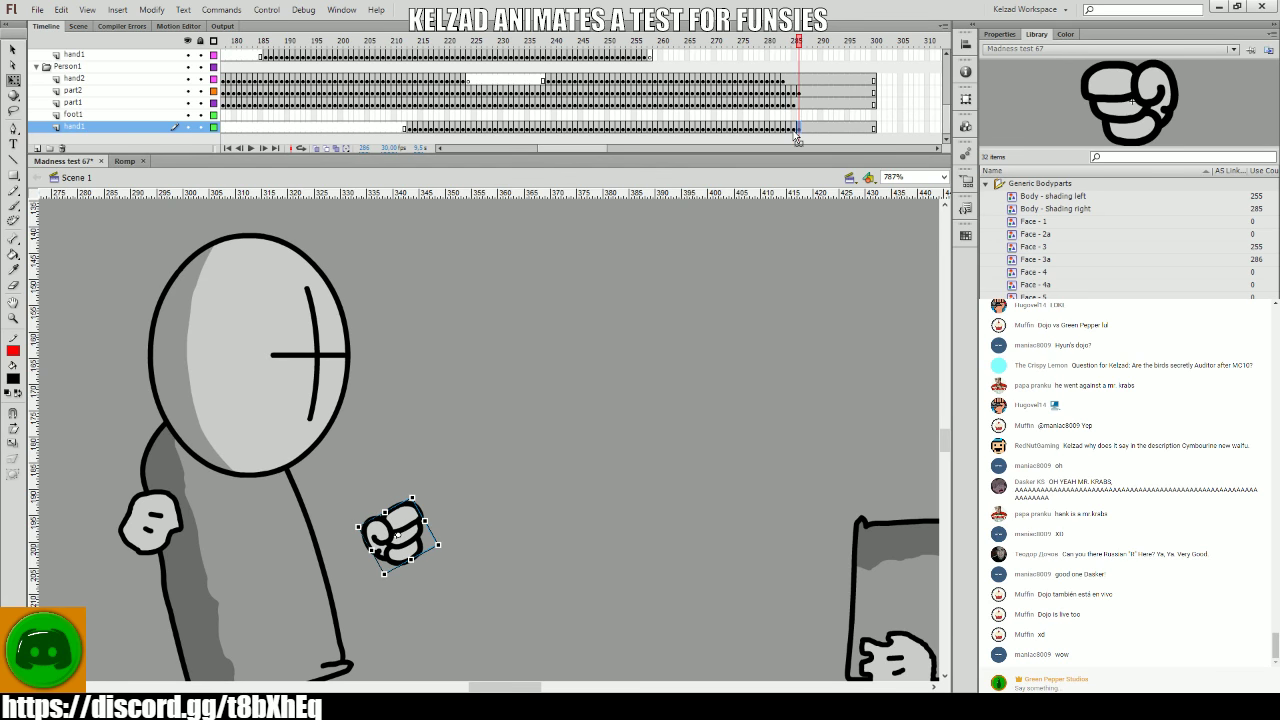
- Play back Person1's recovery and scrub through frames 262 to 282, examining how the body and hands settle
key(Return)
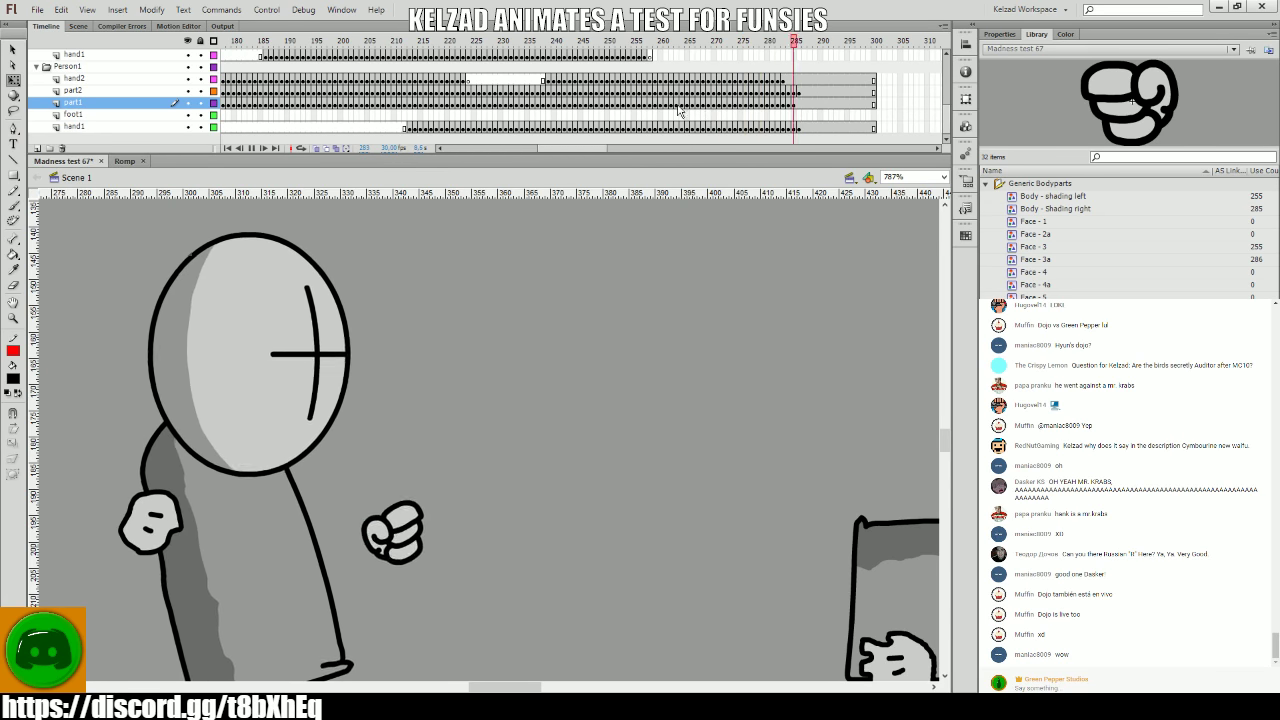
click(660, 90)
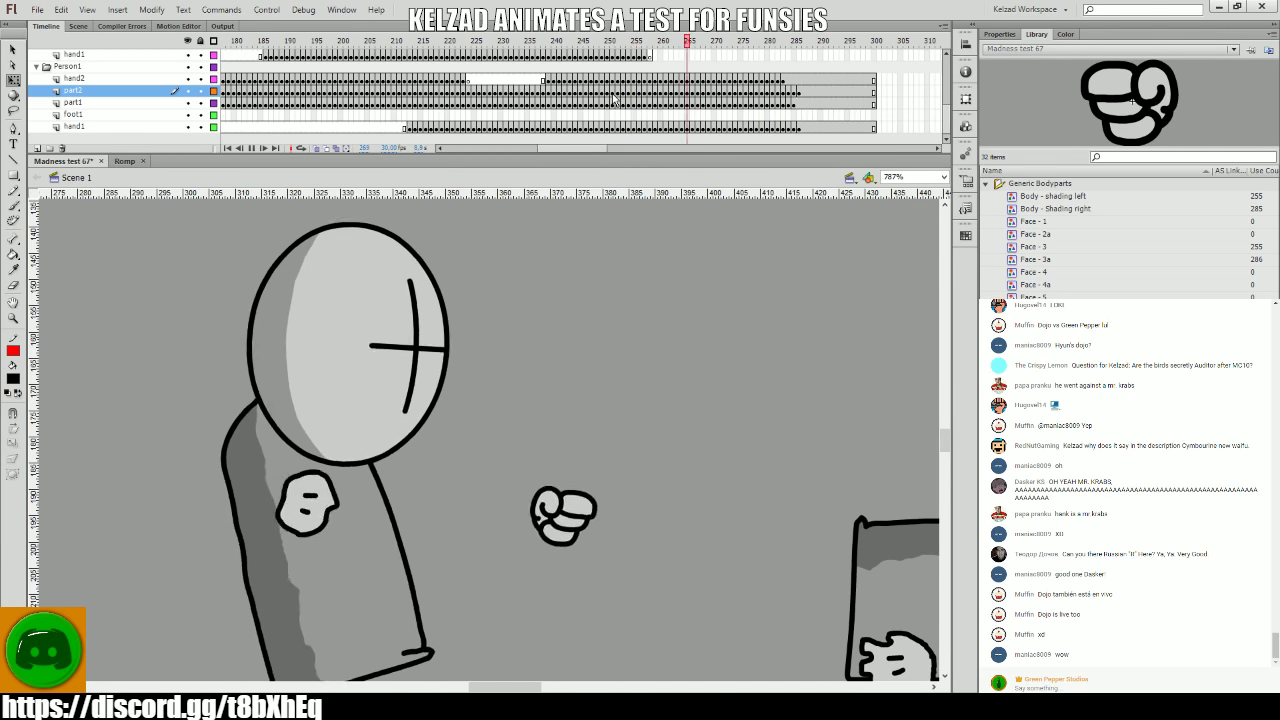
drag(668, 102, 778, 100)
key(comma)
key(comma)
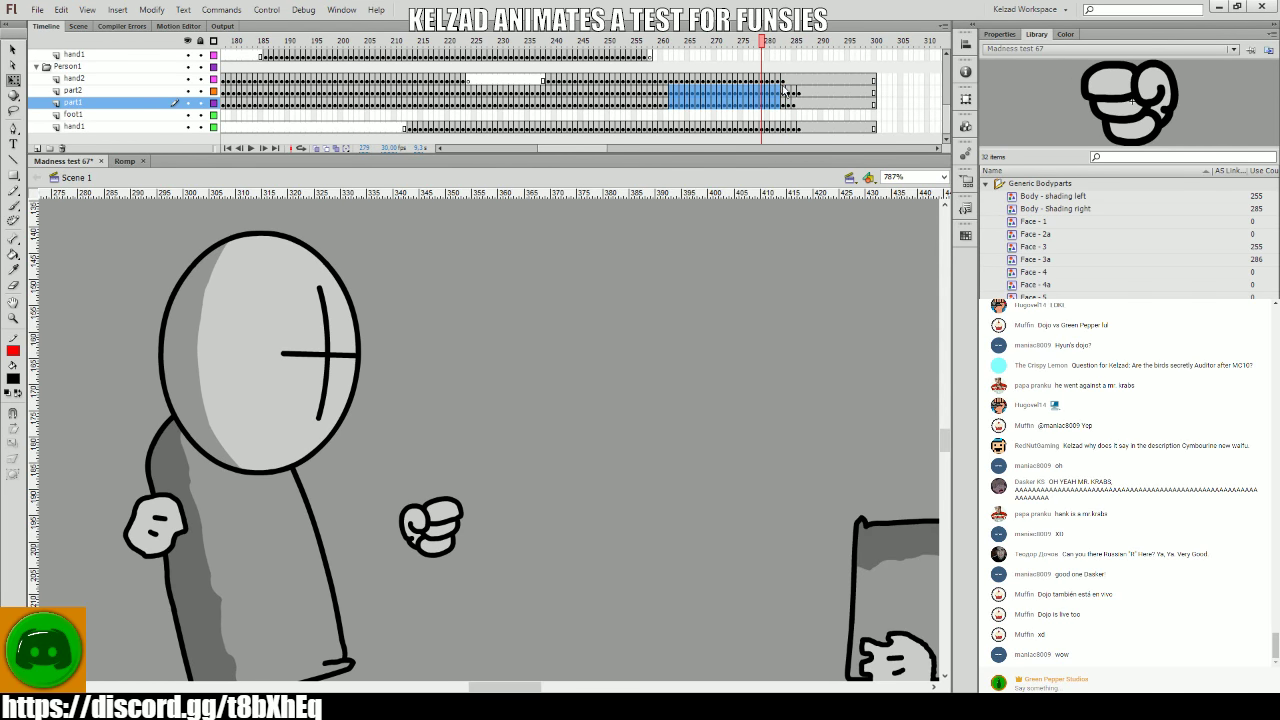
- Compare Person1's rear hand on the hand2 layer across frames 281 and 282, and nudge it slightly backward at frame 282
click(776, 79)
key(period)
key(period)
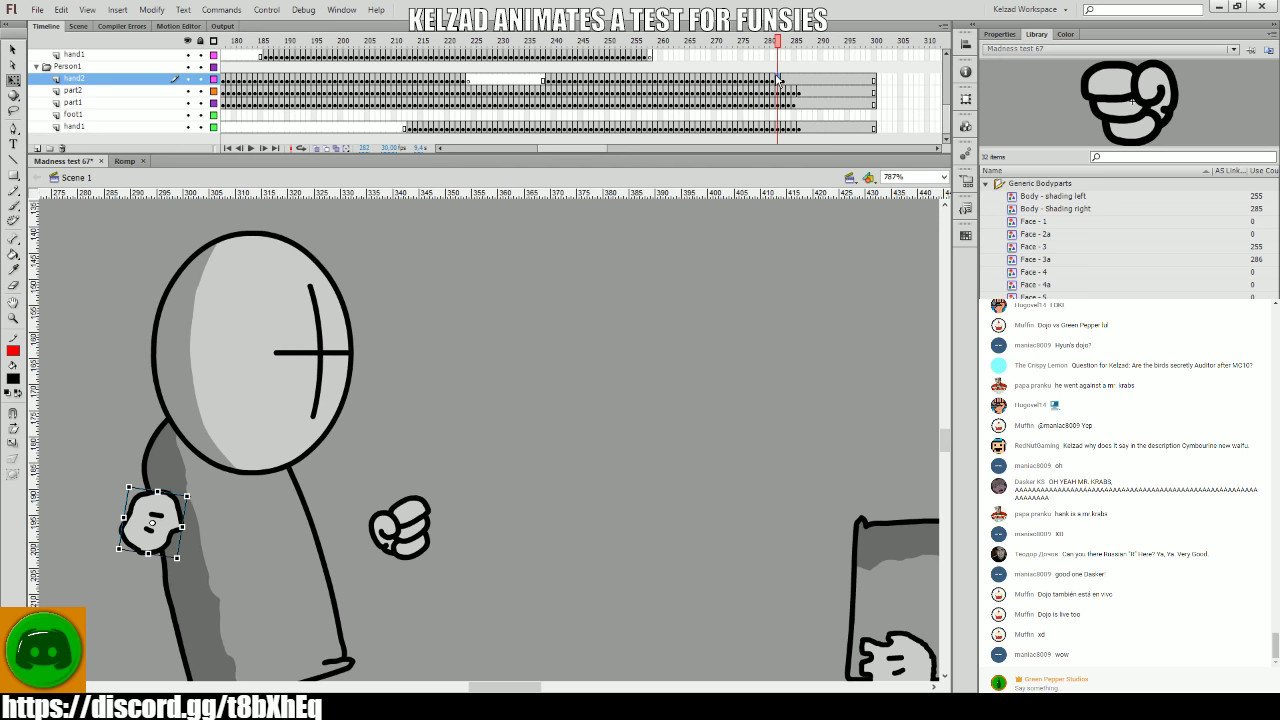
key(comma)
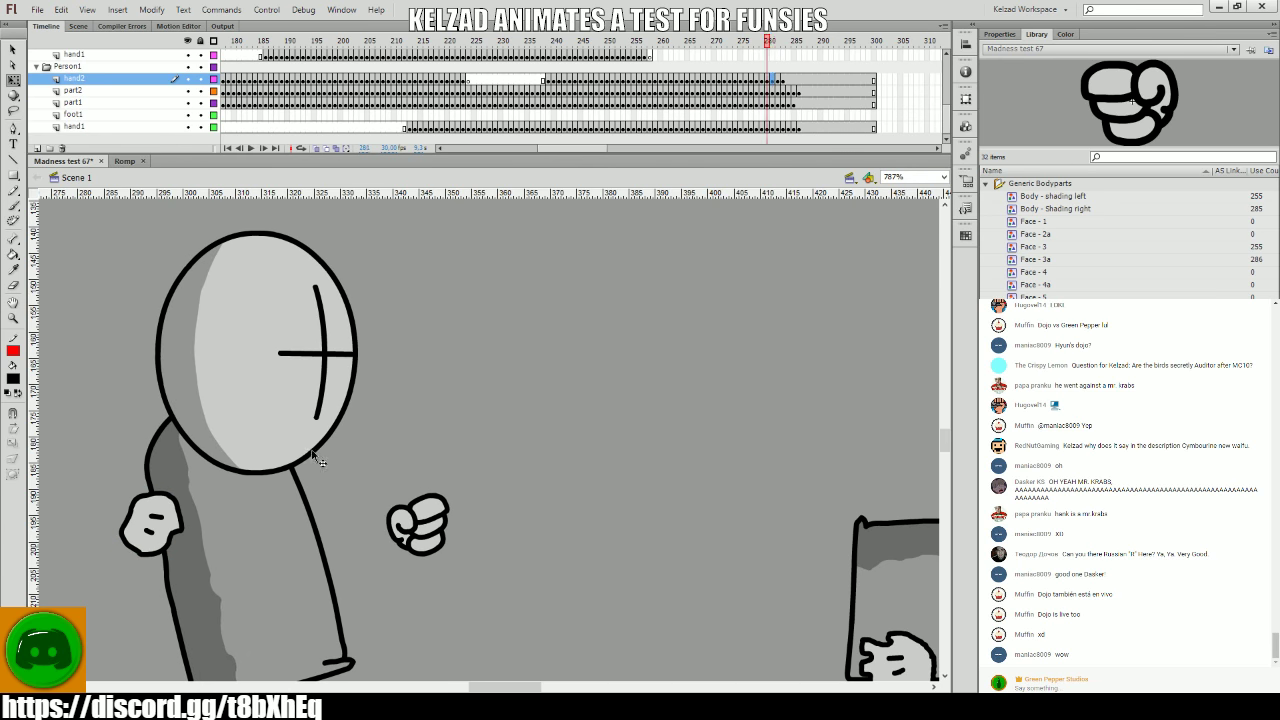
key(period)
key(period)
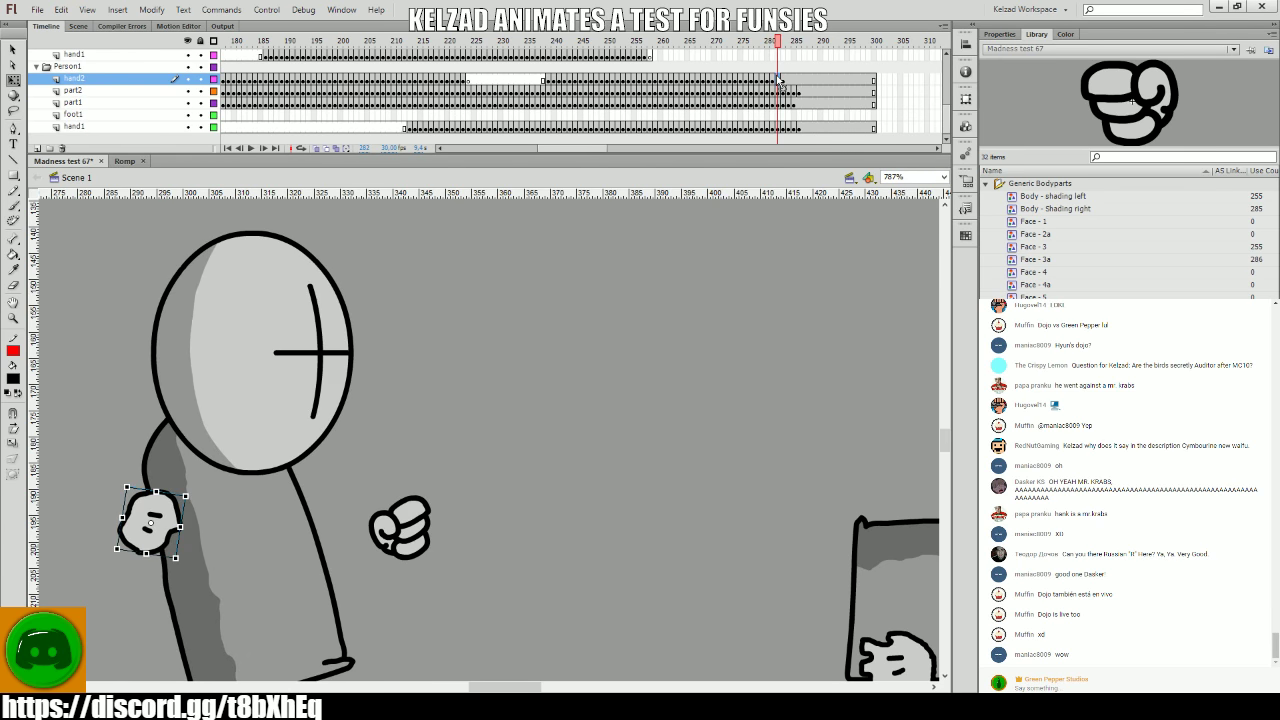
key(comma)
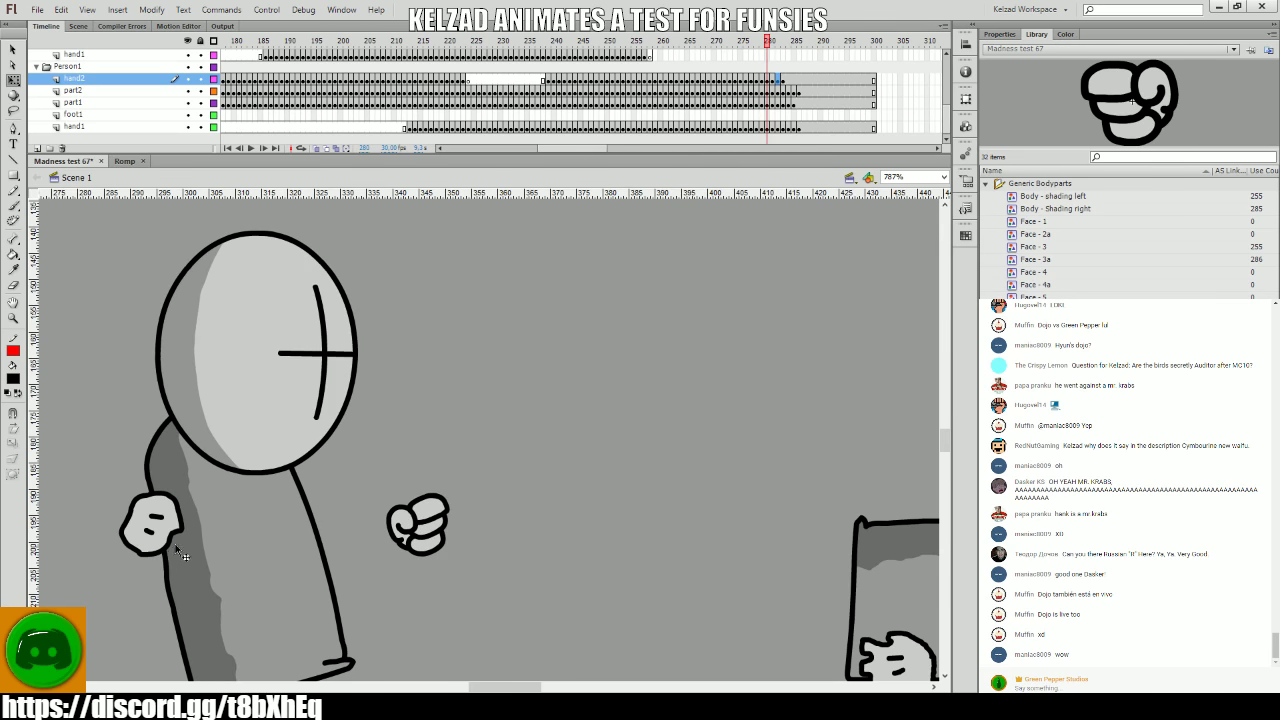
- Shift Person1's rear hand further backward at frames 282 and 283, and key its settling on the hand2 layer through frame 285
key(period)
key(comma)
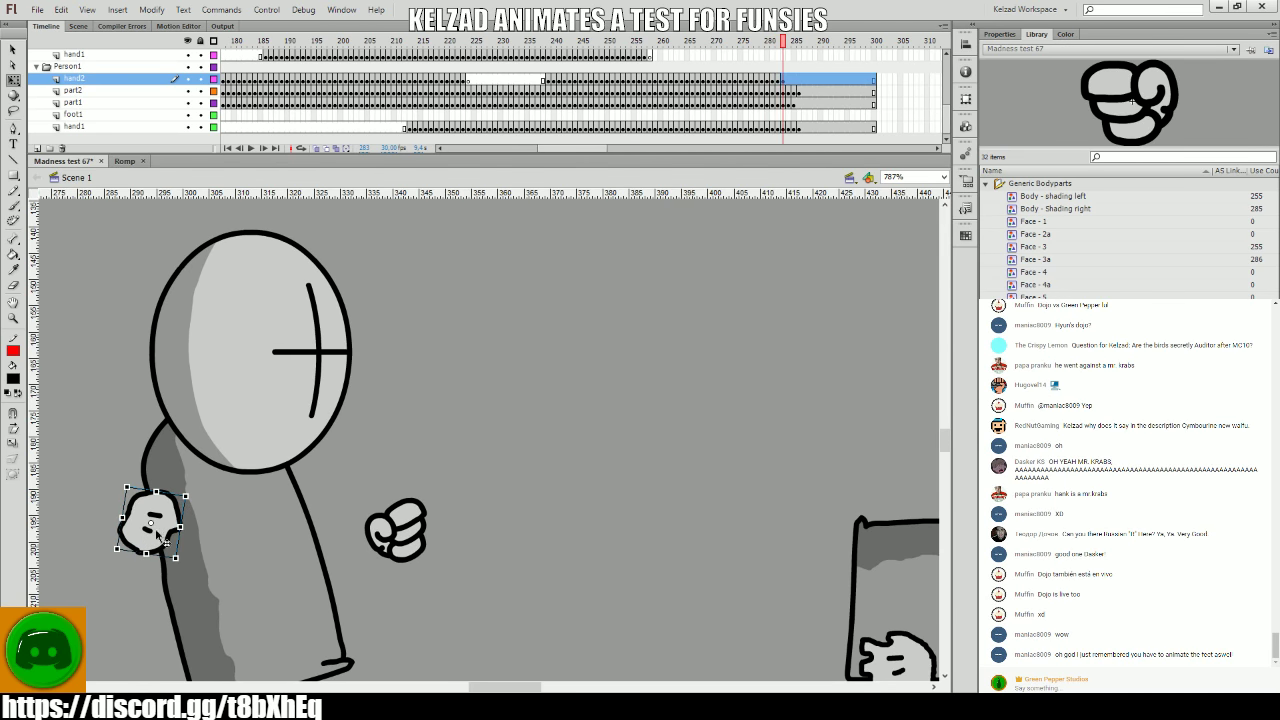
key(comma)
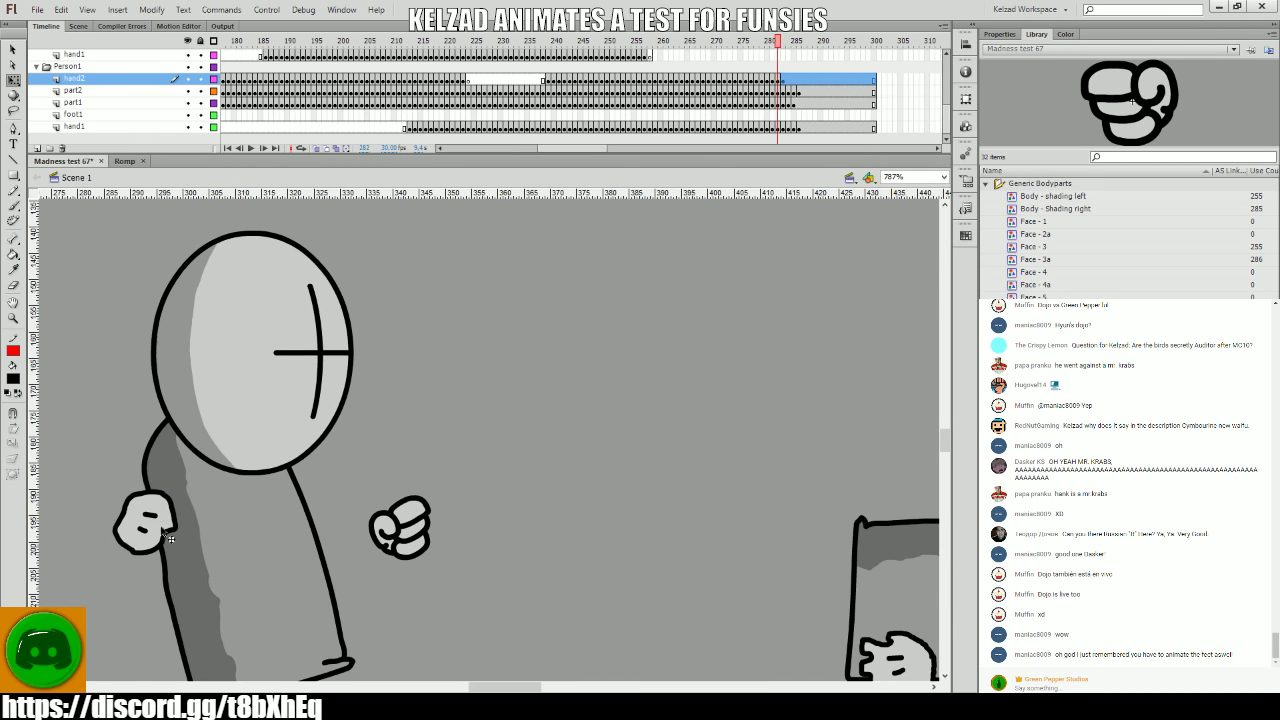
key(period)
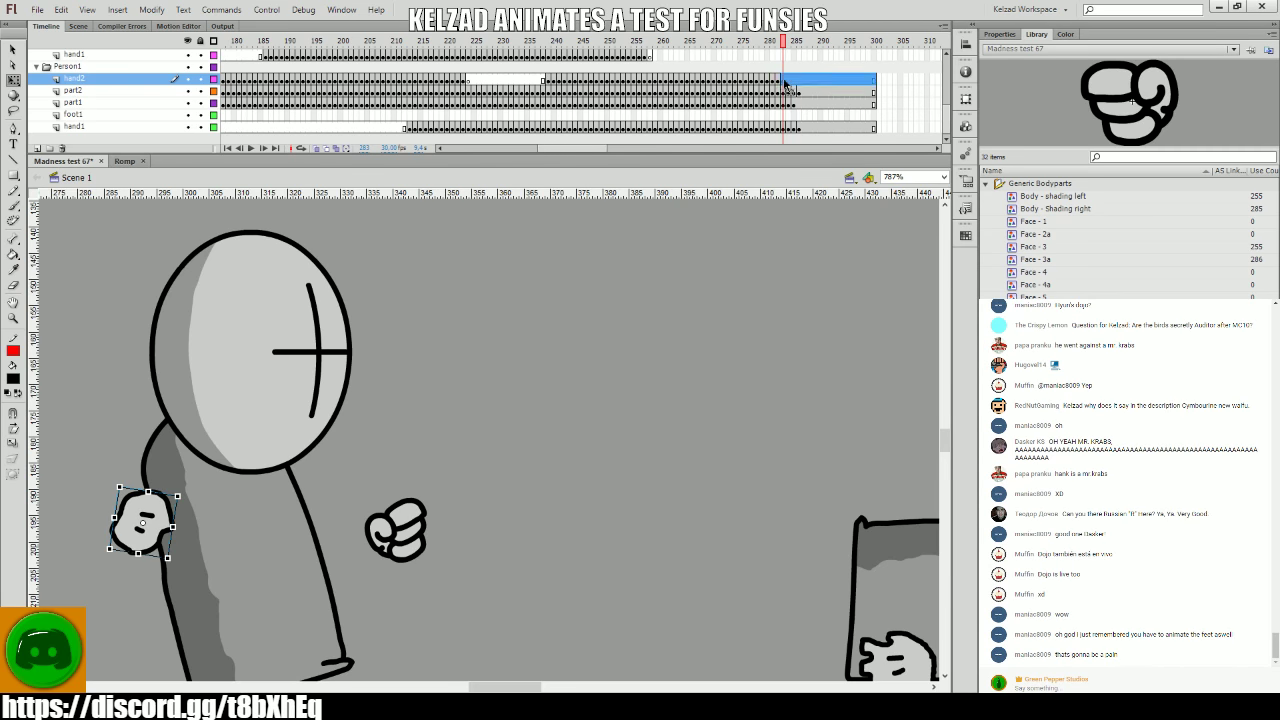
key(period)
key(period)
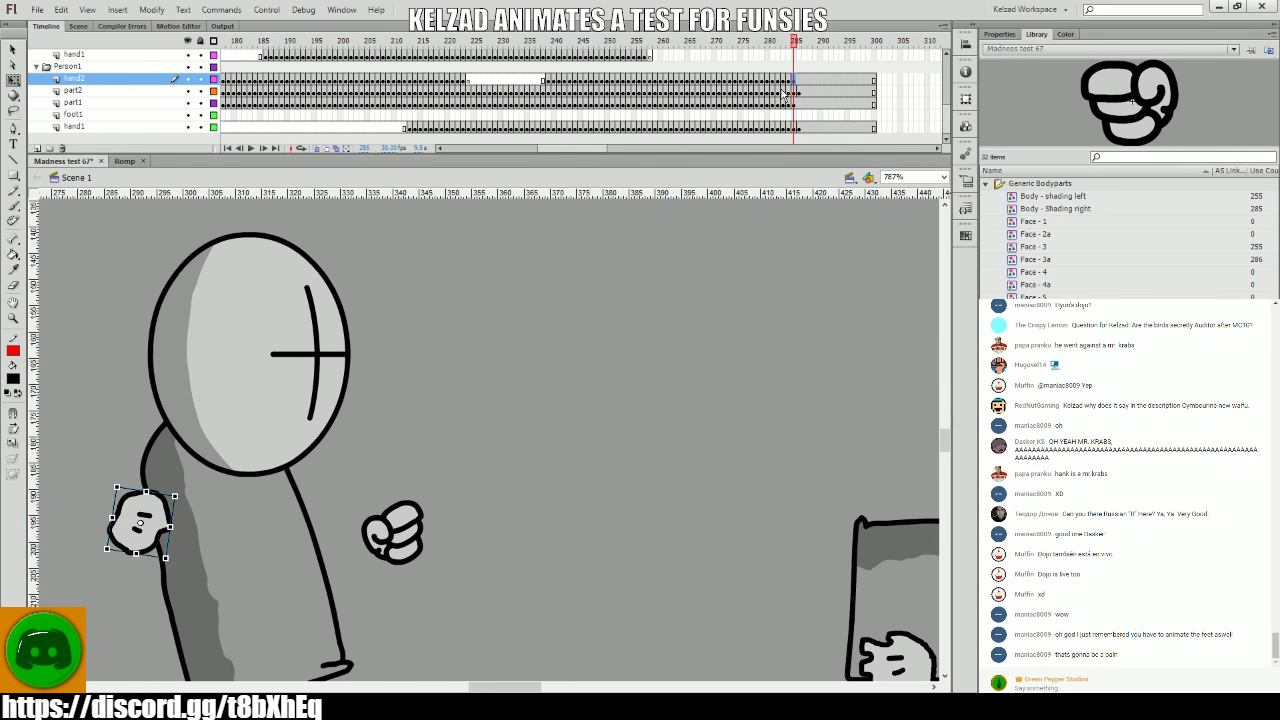
- Replay and scrub Person1's recovery up to frame 288, checking the rear hand and fist against the body's settle
key(Return)
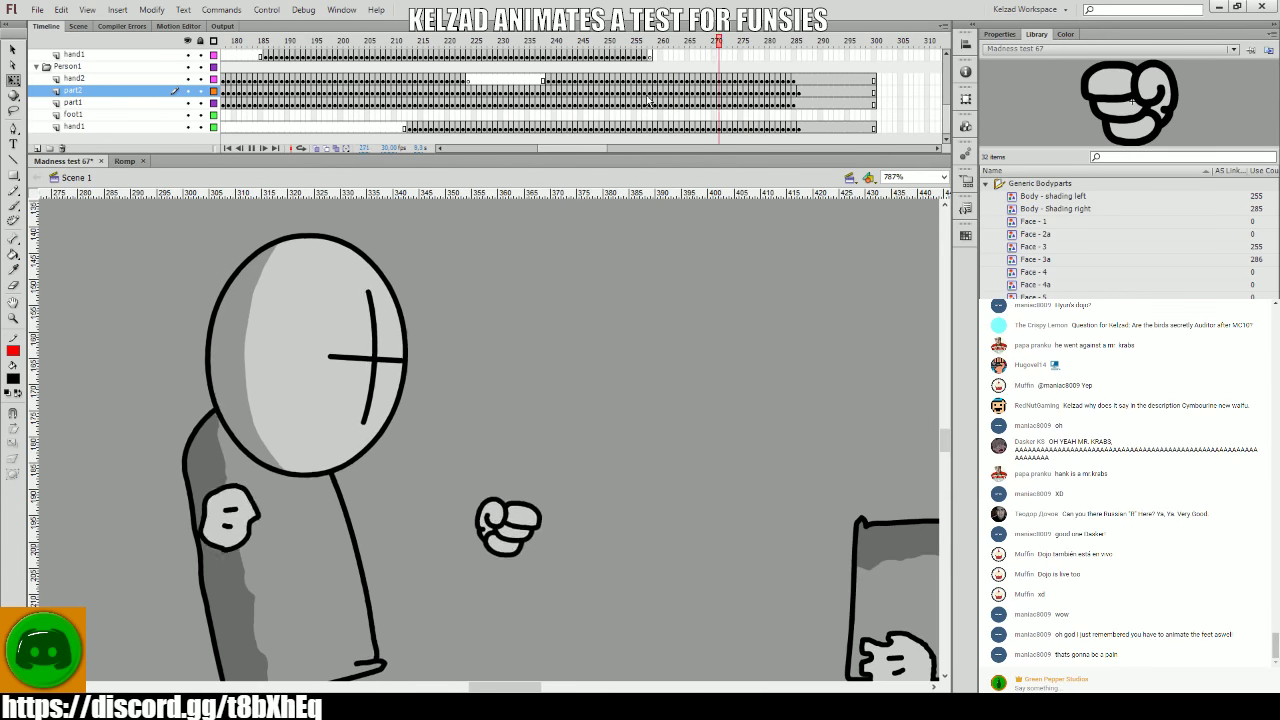
key(Return)
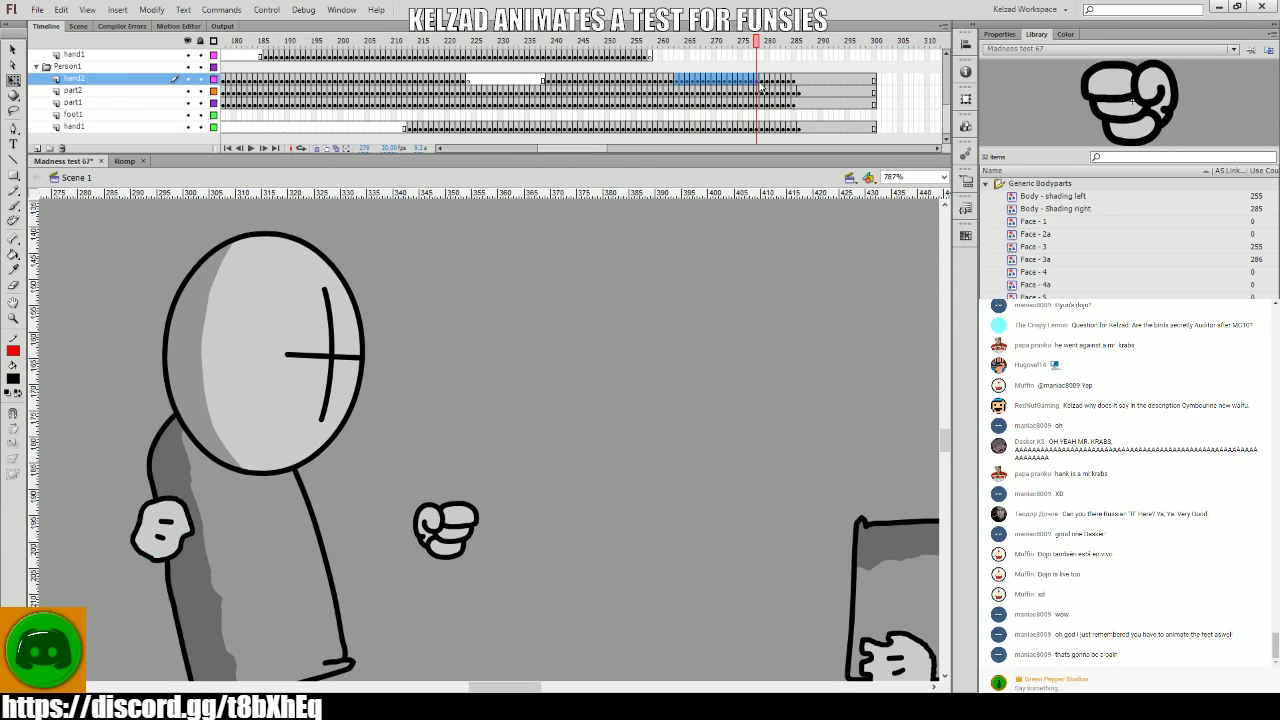
click(162, 528)
key(Return)
click(446, 528)
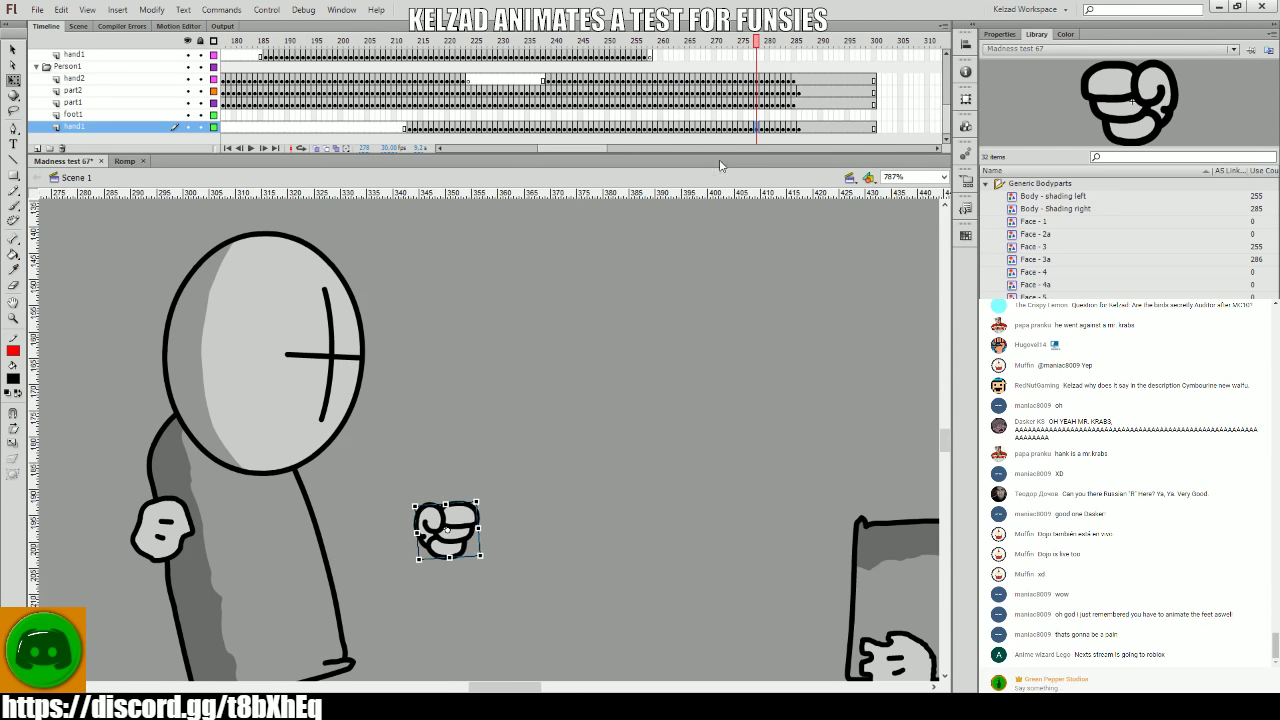
key(Return)
drag(712, 89, 856, 114)
key(Return)
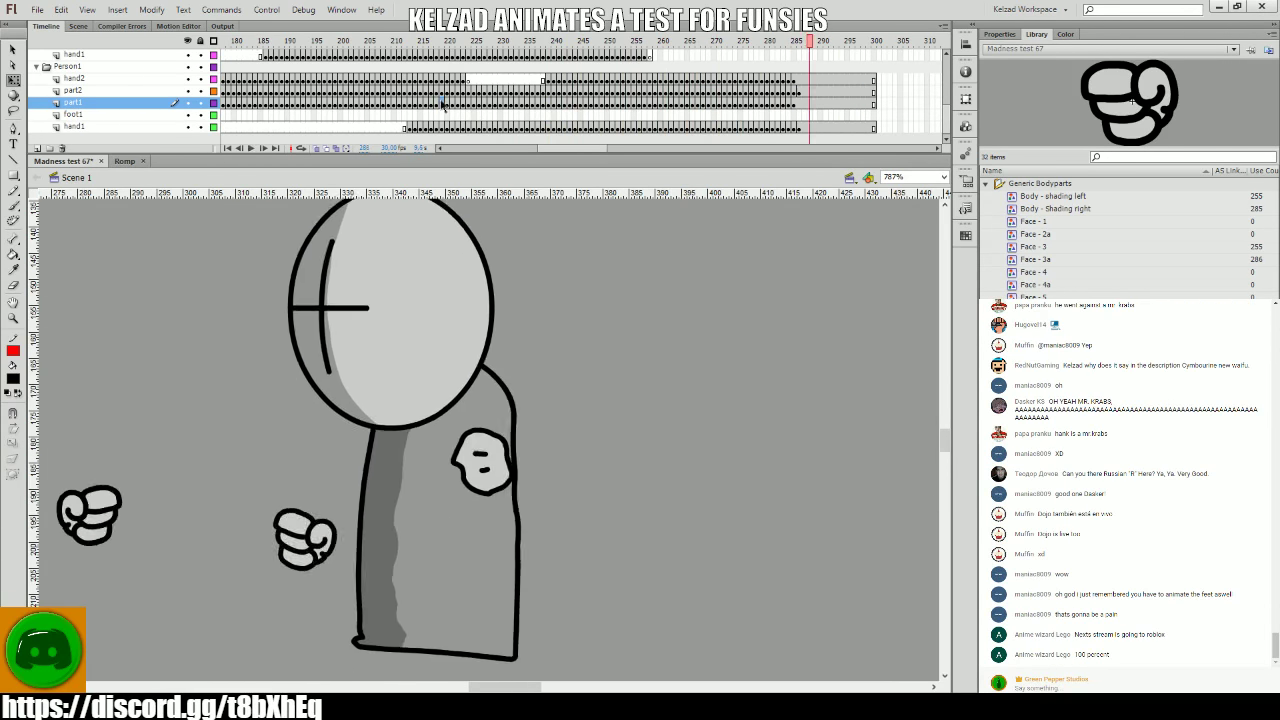
- Replay the exchange from about frame 213 and scrub to frame 236, examining both characters' hands around the punch
click(409, 104)
key(Return)
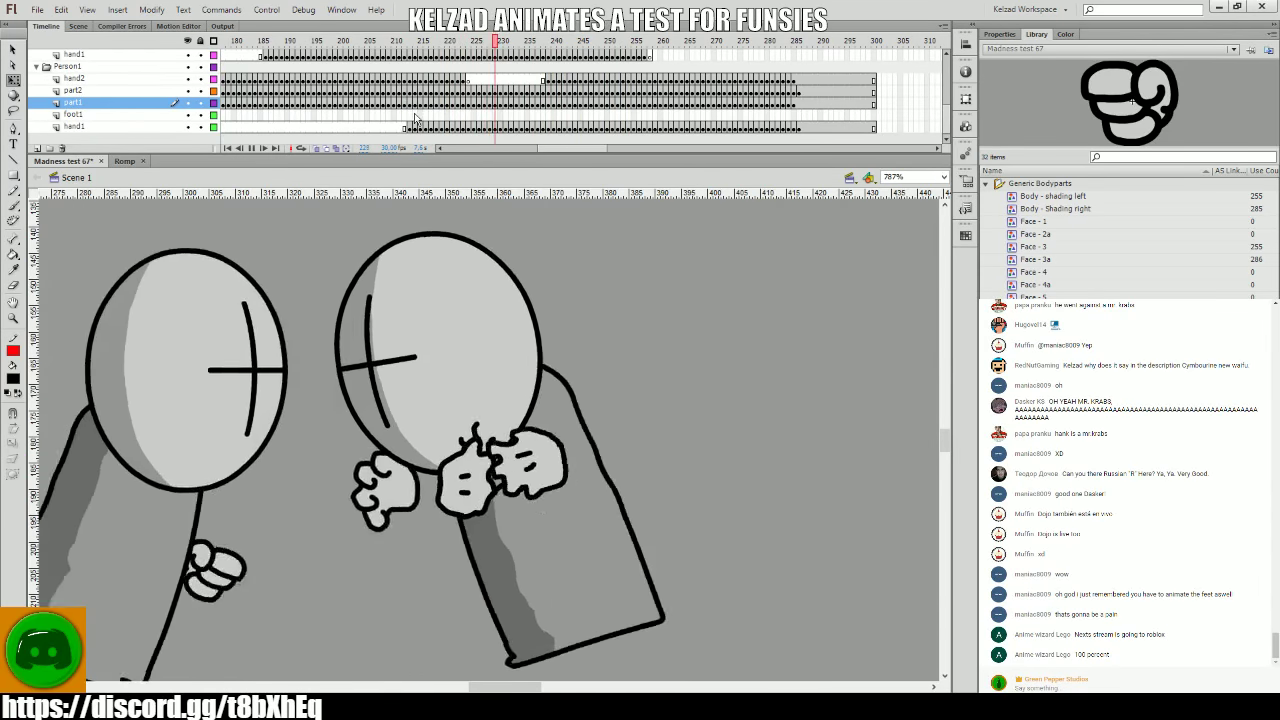
click(395, 90)
key(Return)
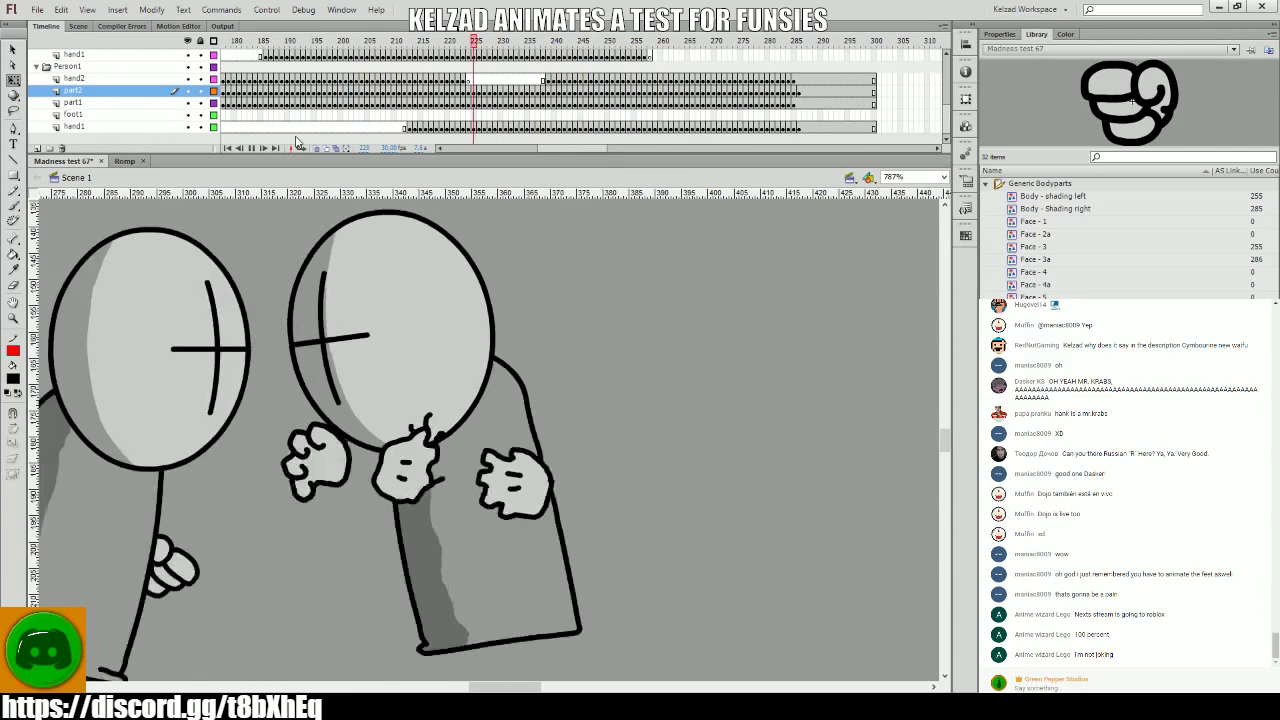
drag(400, 114, 537, 130)
key(Return)
click(455, 428)
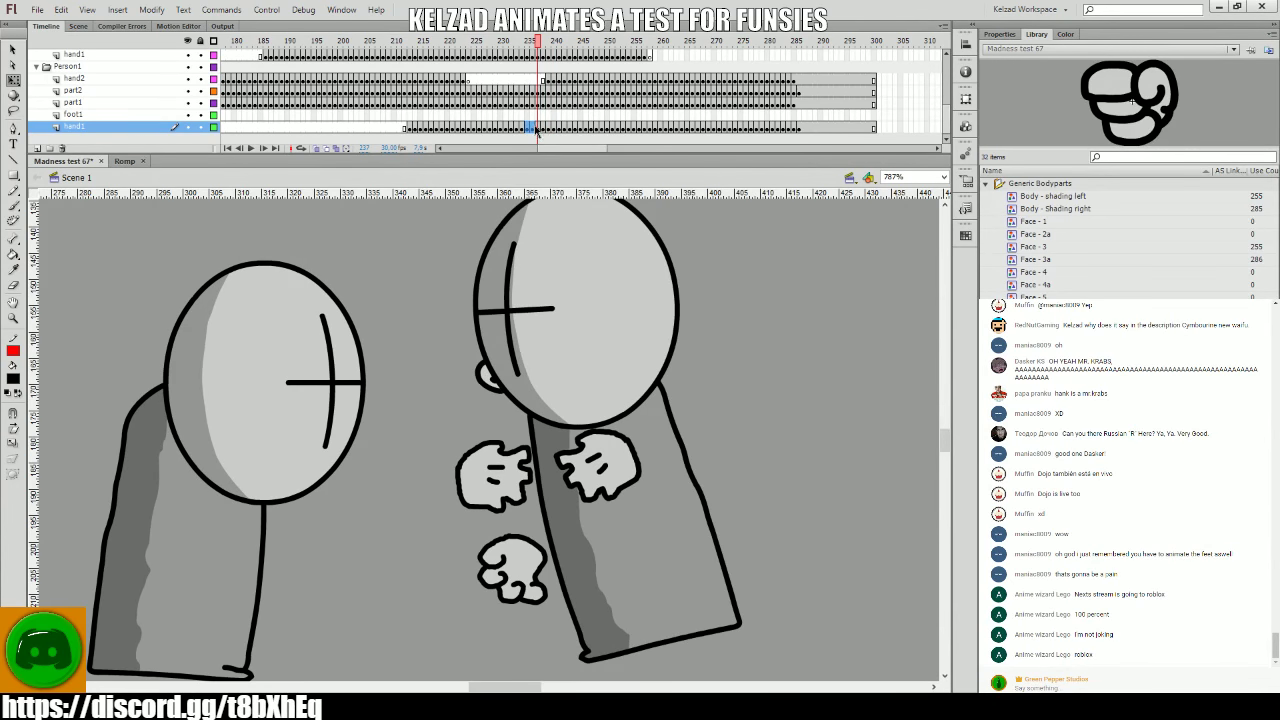
key(Return)
key(.)
scroll(535, 84, up, 3)
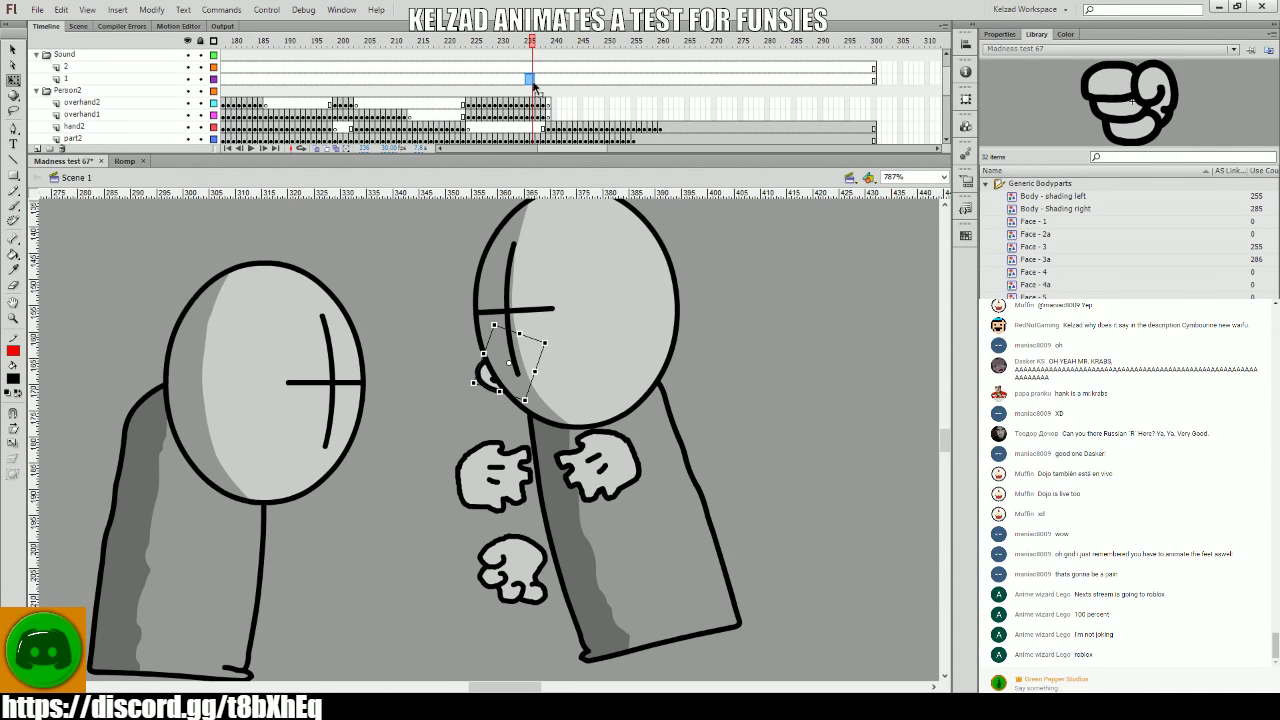
- Add a layer named overhand3 above overhand2 in the Person2 folder and clear its frames from 236 onward
scroll(531, 112, down, 5)
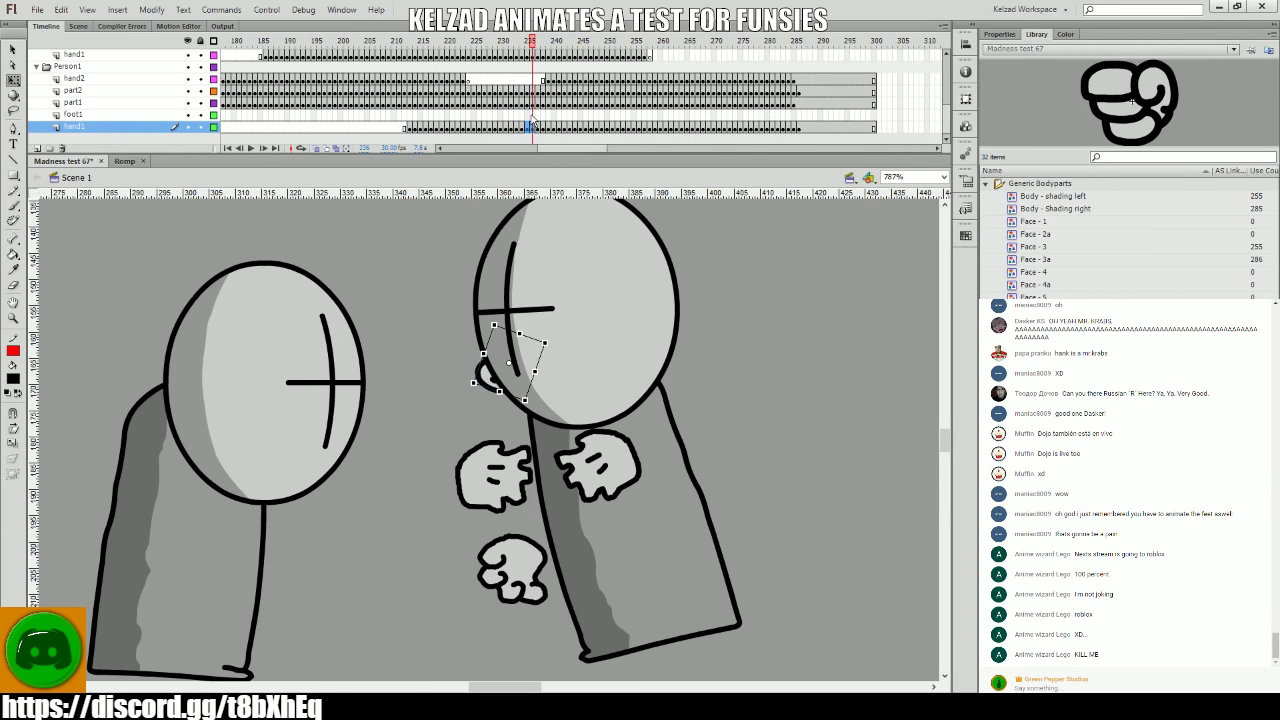
scroll(293, 91, up, 5)
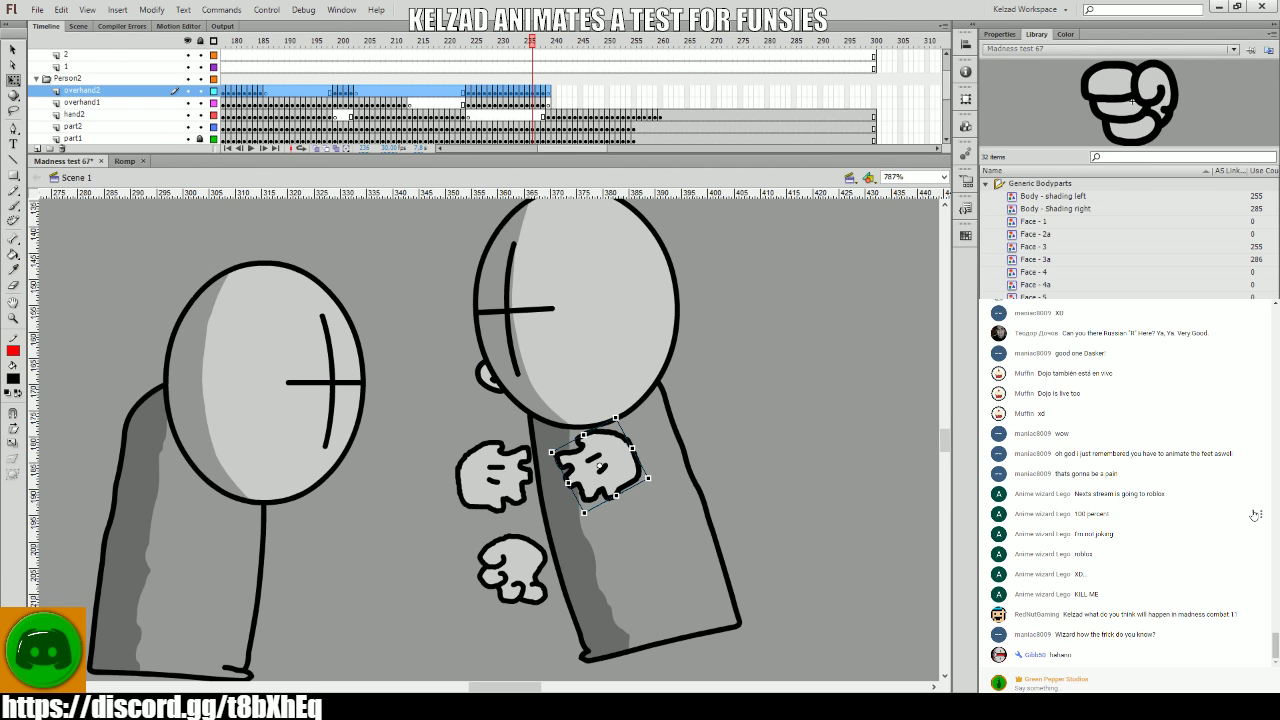
click(37, 148)
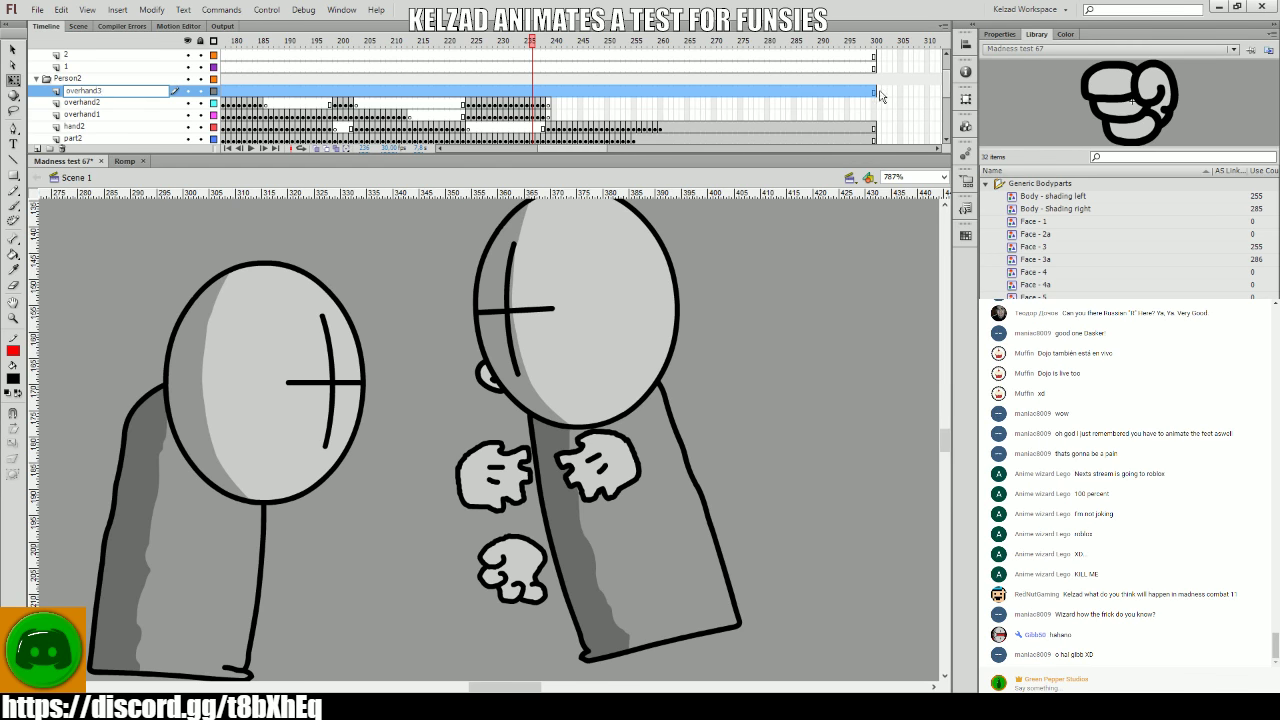
drag(880, 96, 533, 97)
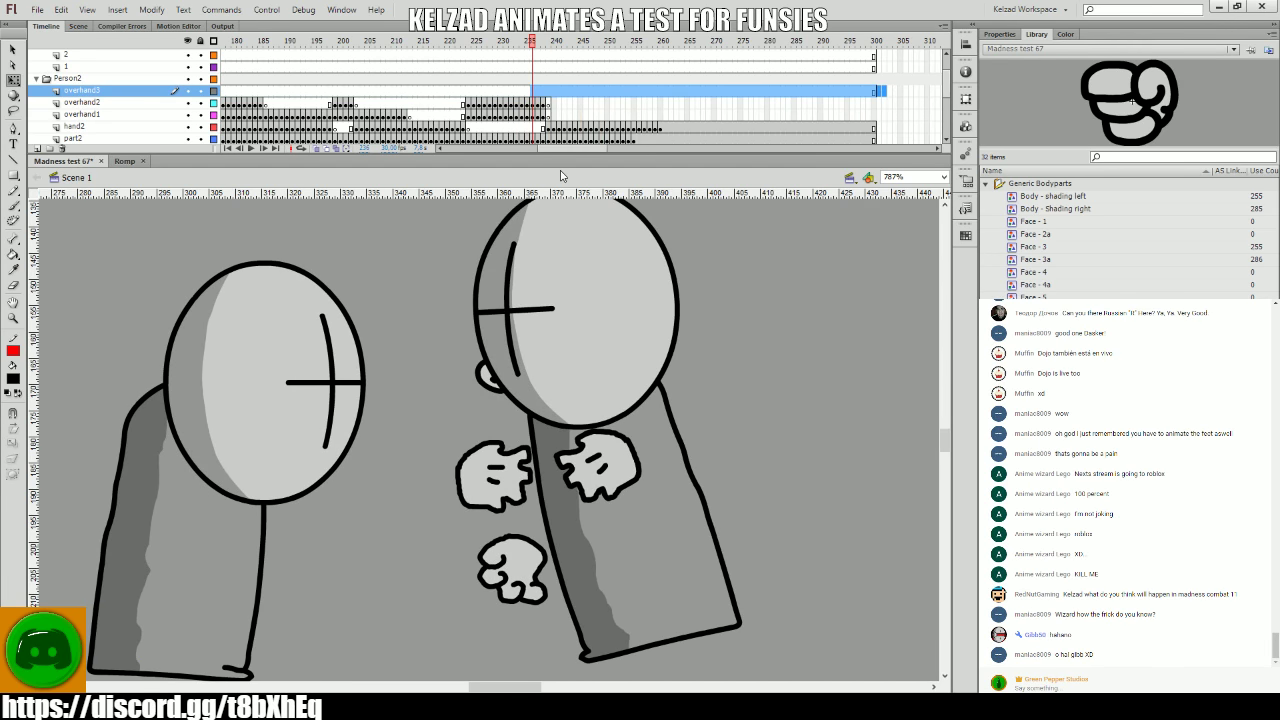
- Move the fist on Person1's hand1 layer at frames 235 and 236 to overhand3 so it draws in front of the head
key(comma)
key(comma)
key(period)
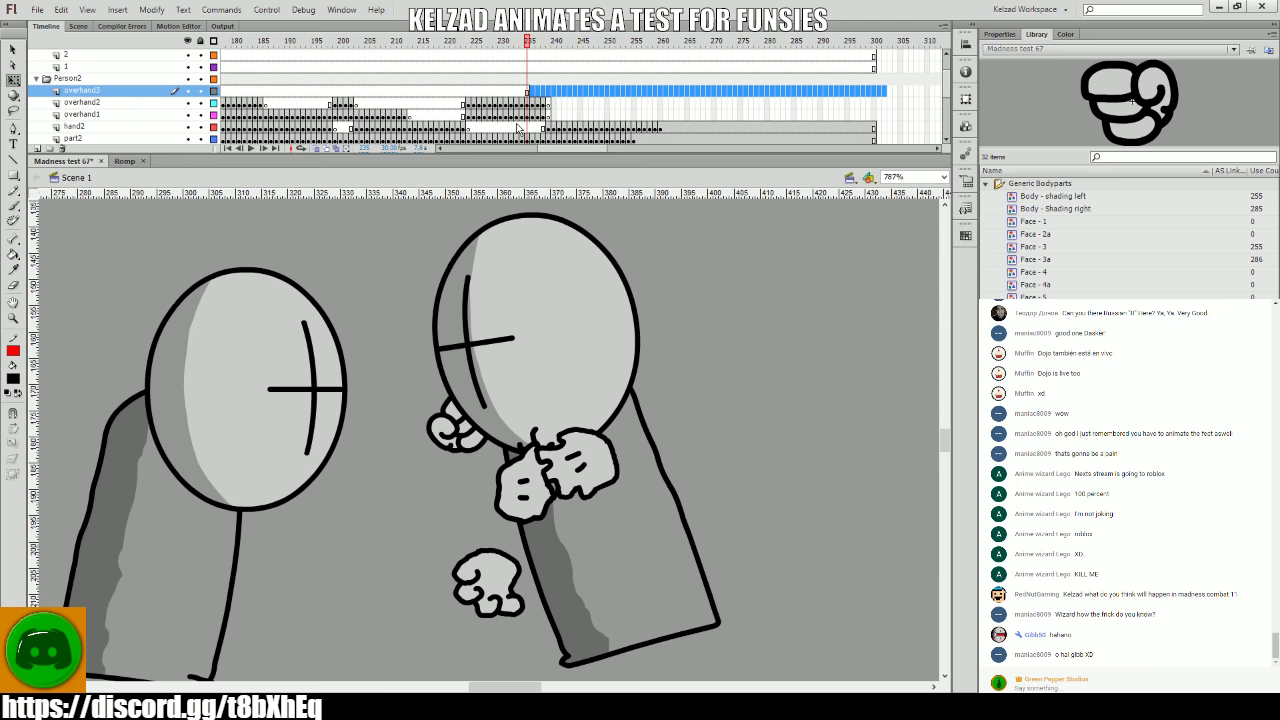
click(442, 440)
click(531, 130)
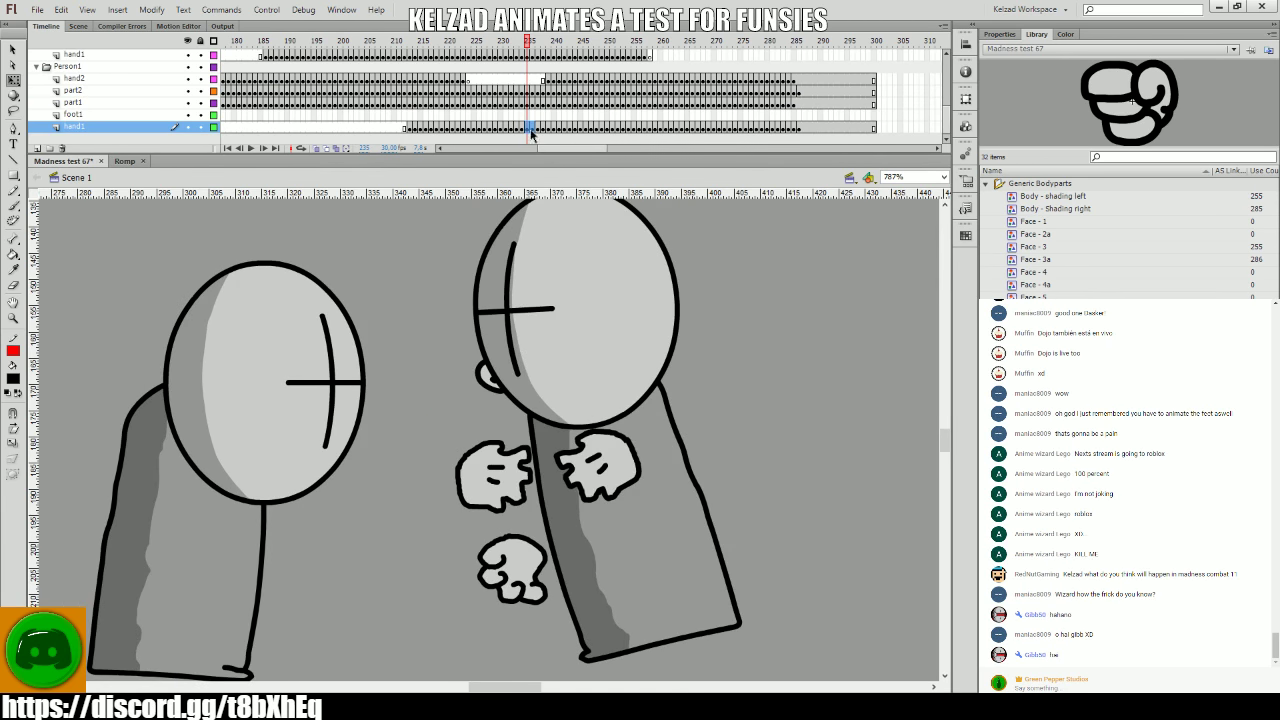
scroll(534, 114, up, 5)
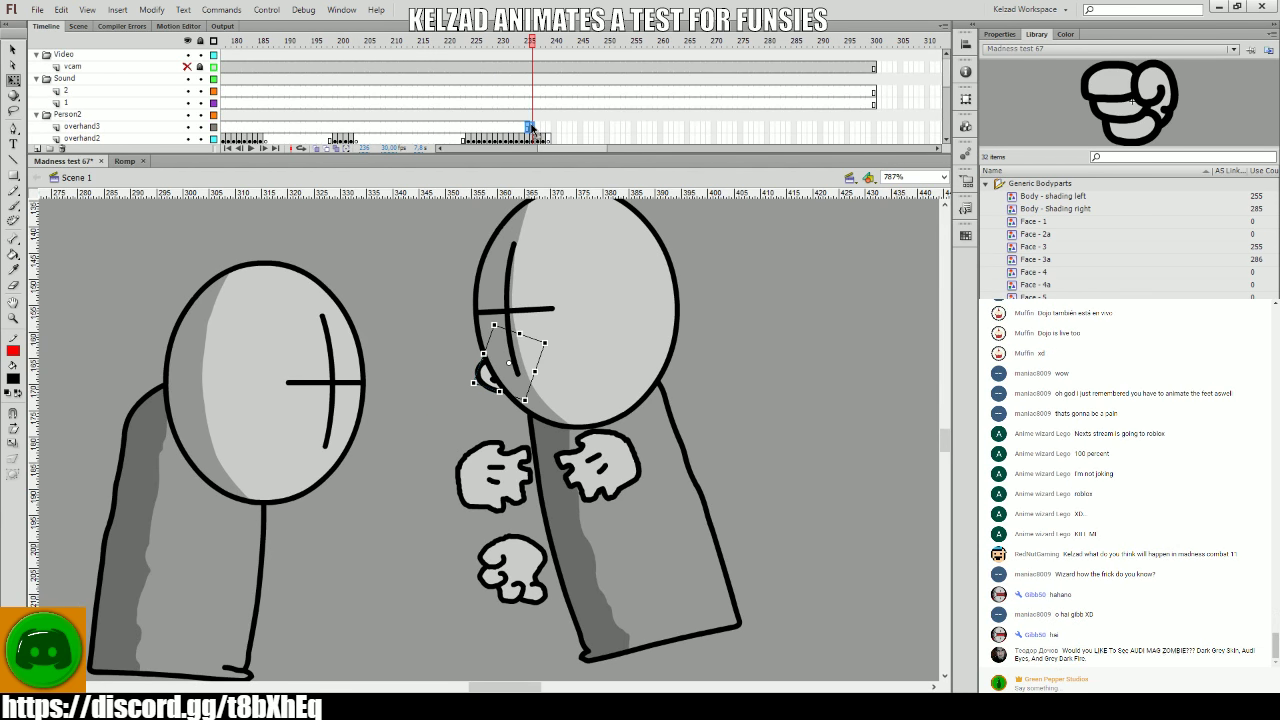
drag(535, 130, 527, 129)
click(375, 504)
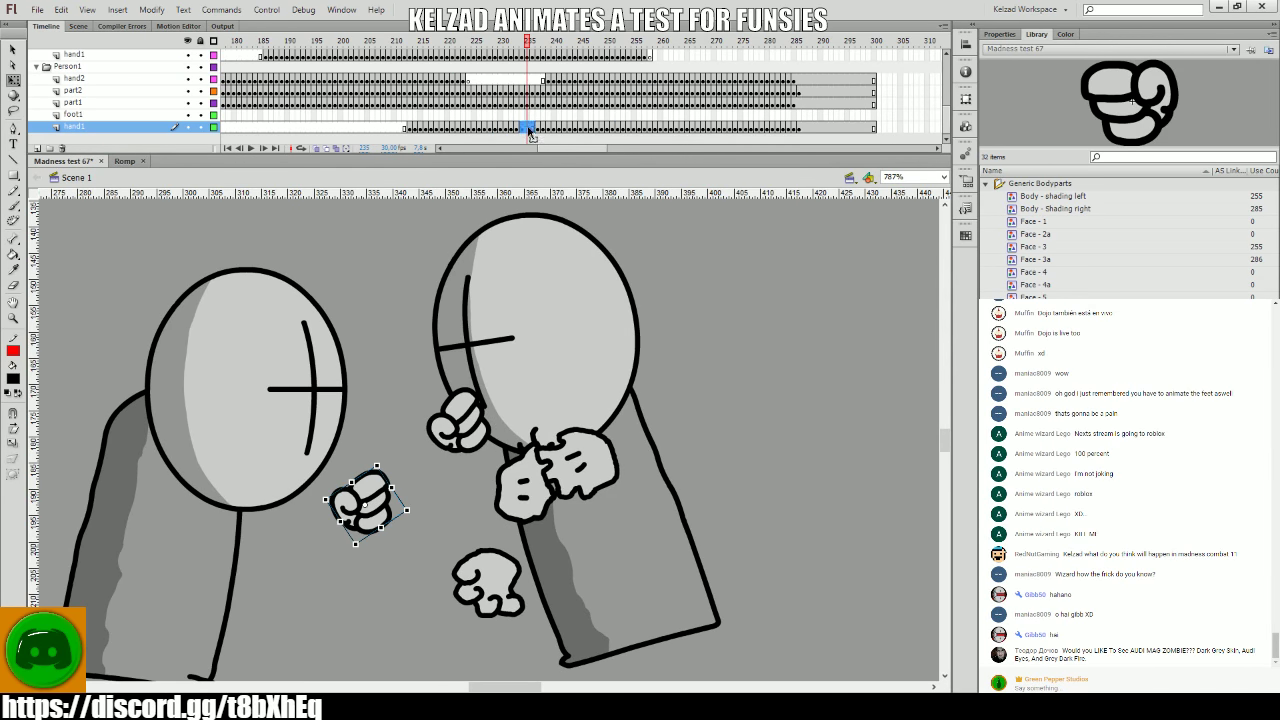
- Play back the punch and examine the fist's motion frame by frame around frame 230
click(476, 116)
key(Return)
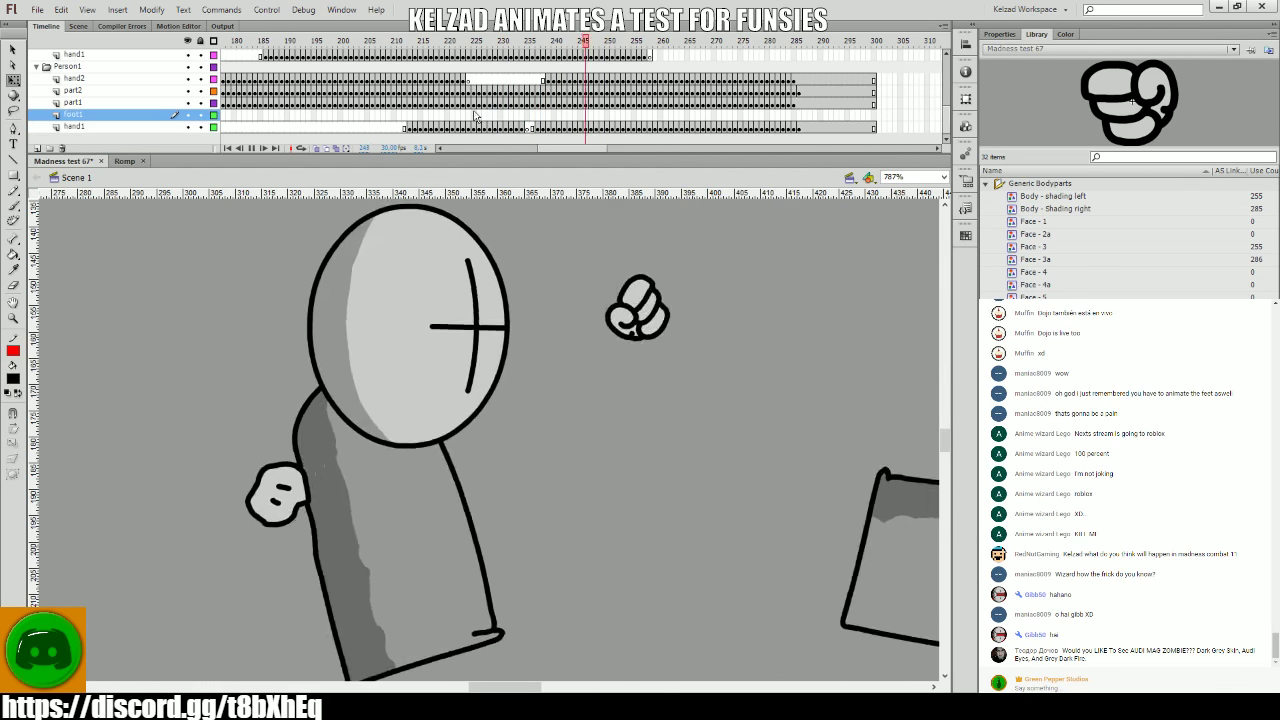
click(272, 104)
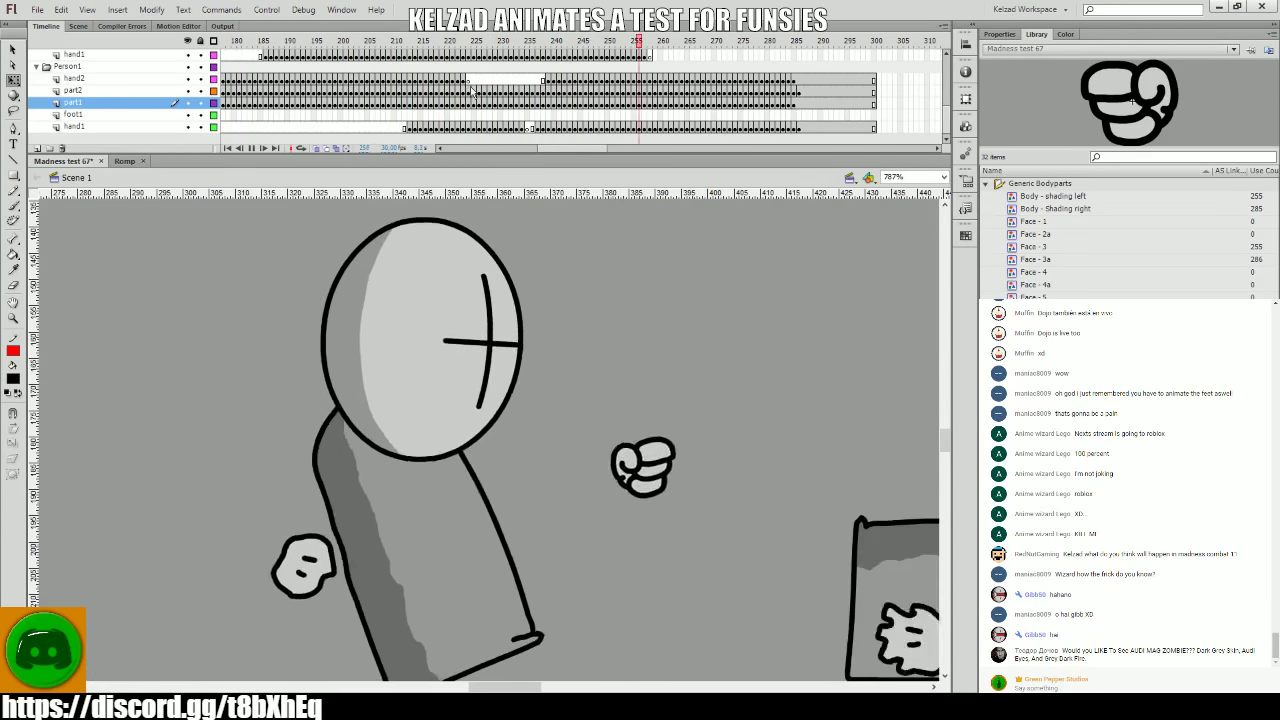
click(502, 78)
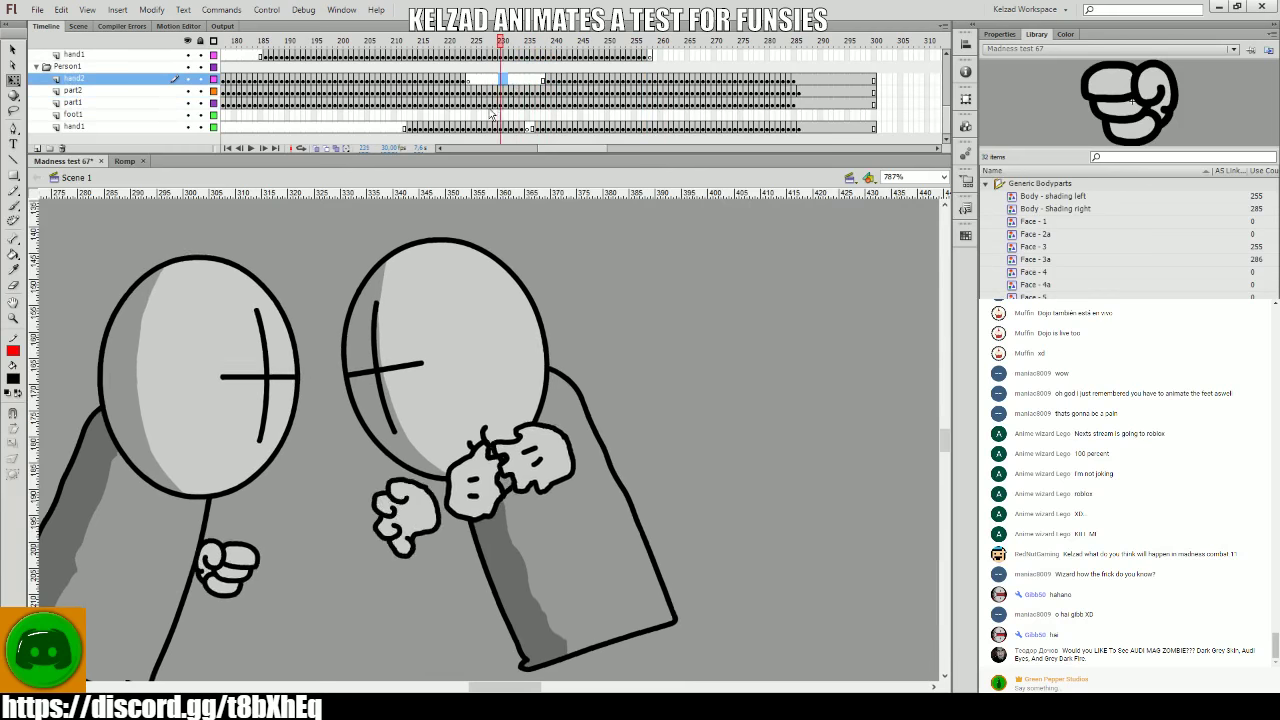
key(comma)
key(comma)
key(comma)
key(comma)
key(period)
key(period)
key(period)
key(period)
key(period)
key(period)
key(comma)
key(comma)
key(comma)
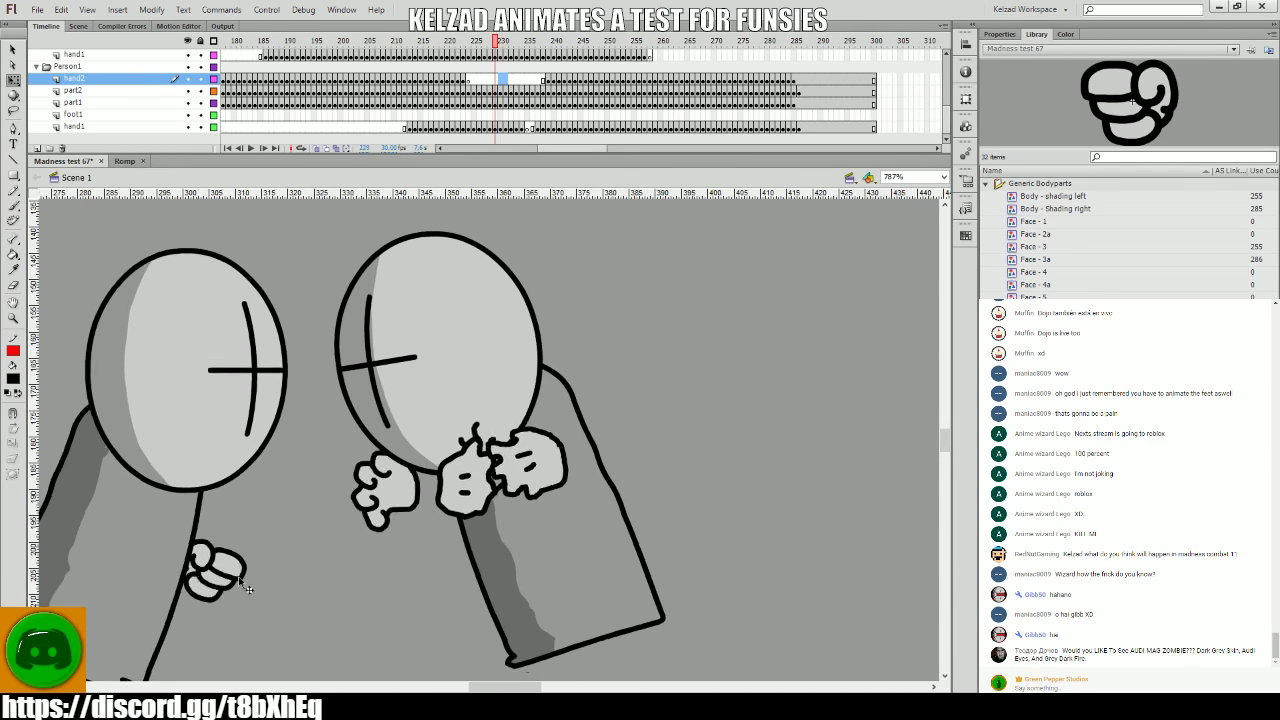
- Rotate Person1's punching fist slightly clockwise at frame 230 and check it against the neighbouring frames
key(period)
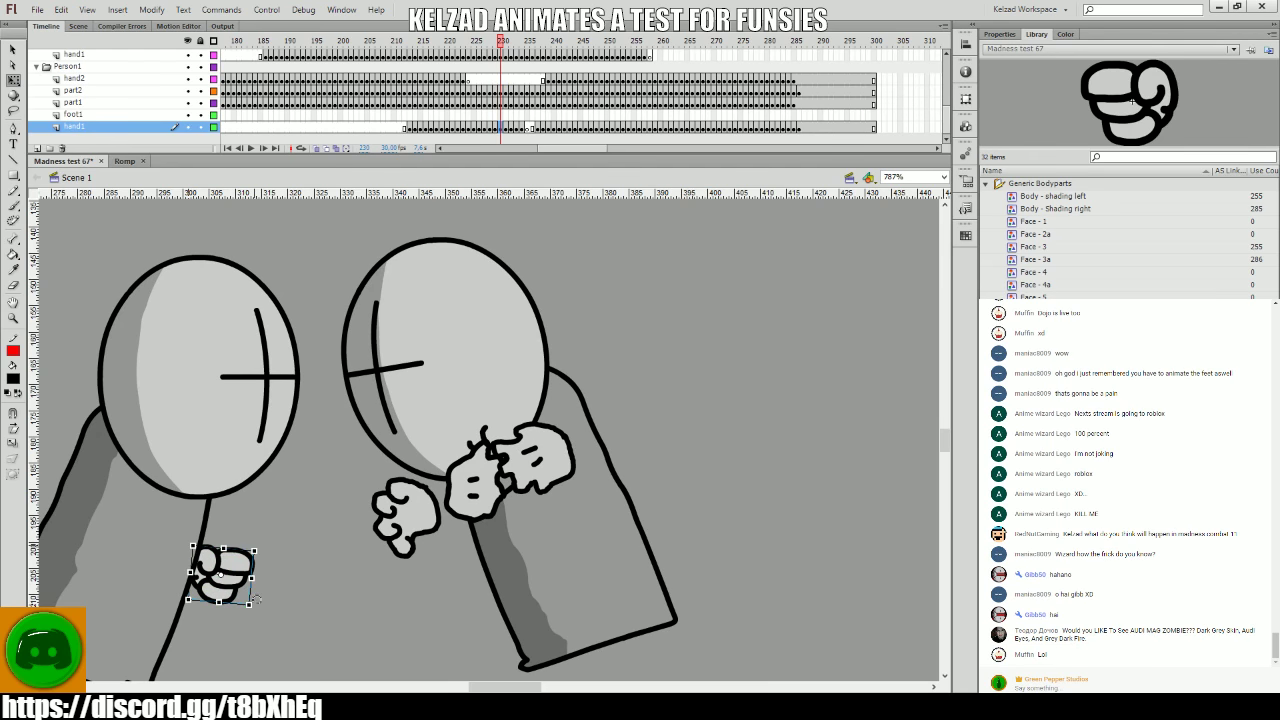
click(252, 607)
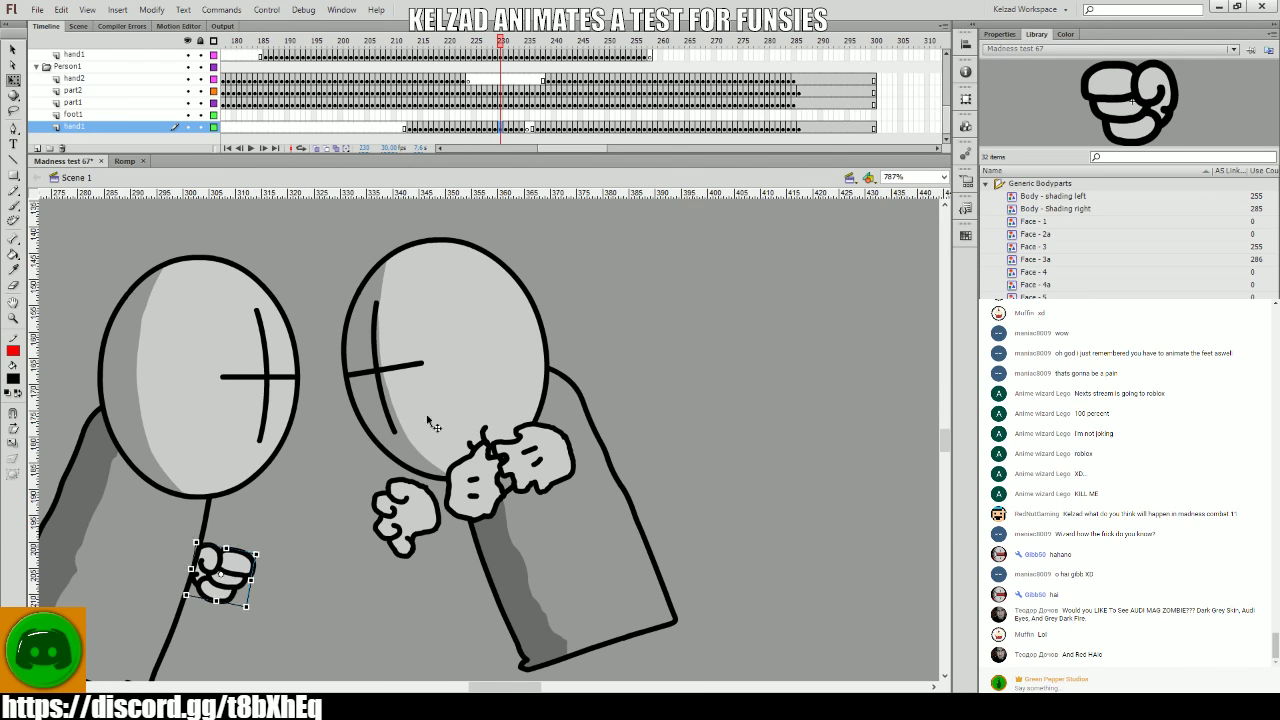
key(period)
key(period)
key(comma)
key(comma)
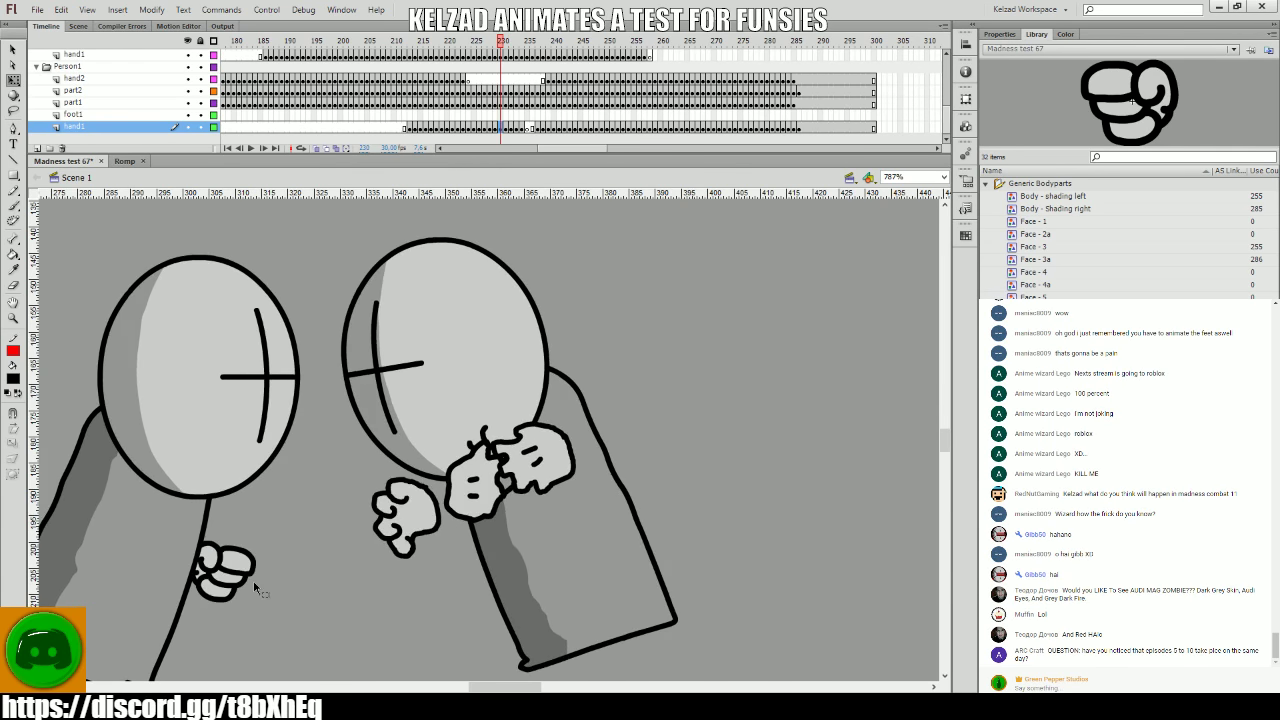
- Adjust the punching fist's placement at frames 232 and 233 to smooth its path
key(period)
key(period)
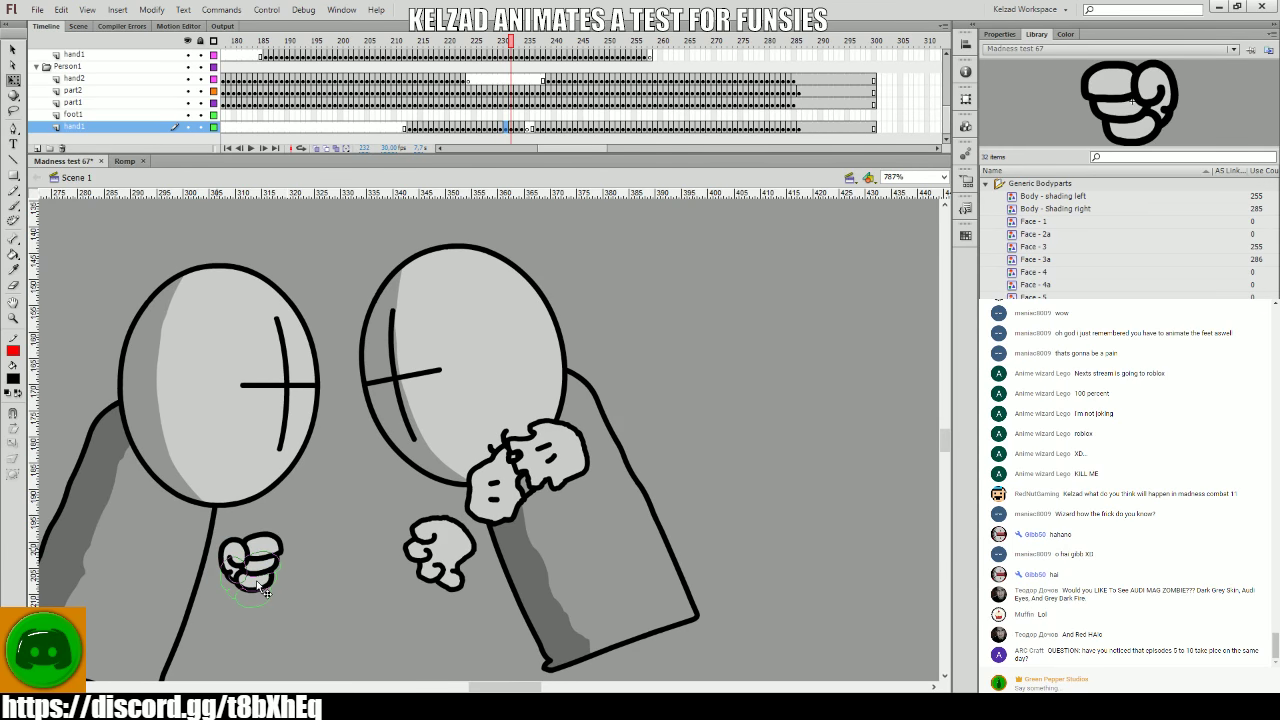
key(period)
key(period)
key(period)
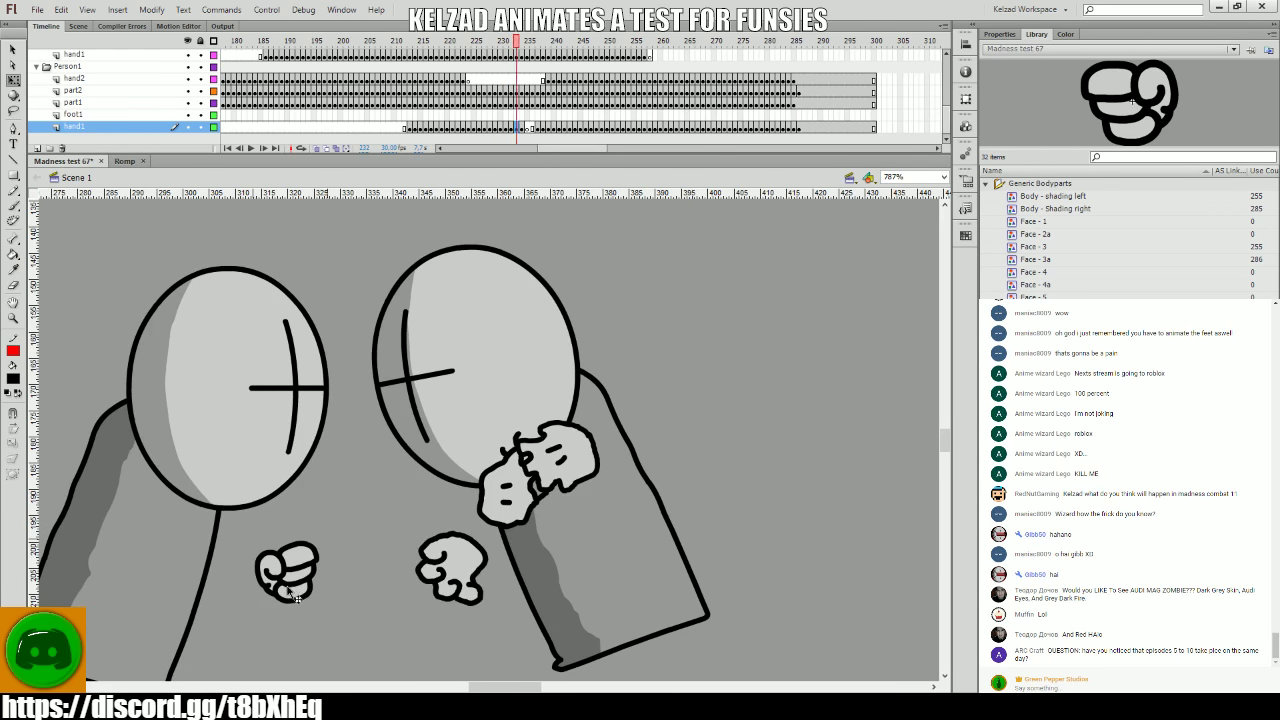
key(comma)
key(period)
key(comma)
key(comma)
key(period)
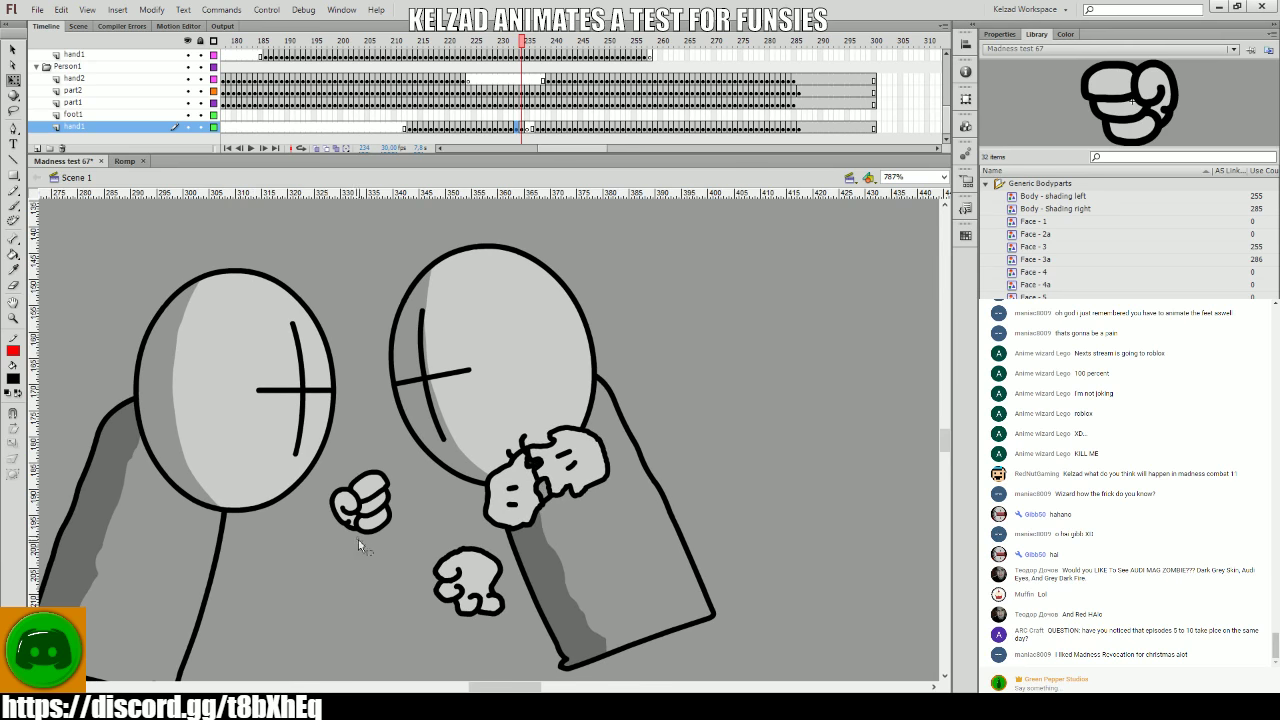
- Adjust the punching fist on hand1 at frame 234 and check the frames that follow
click(358, 539)
key(period)
key(period)
key(period)
key(period)
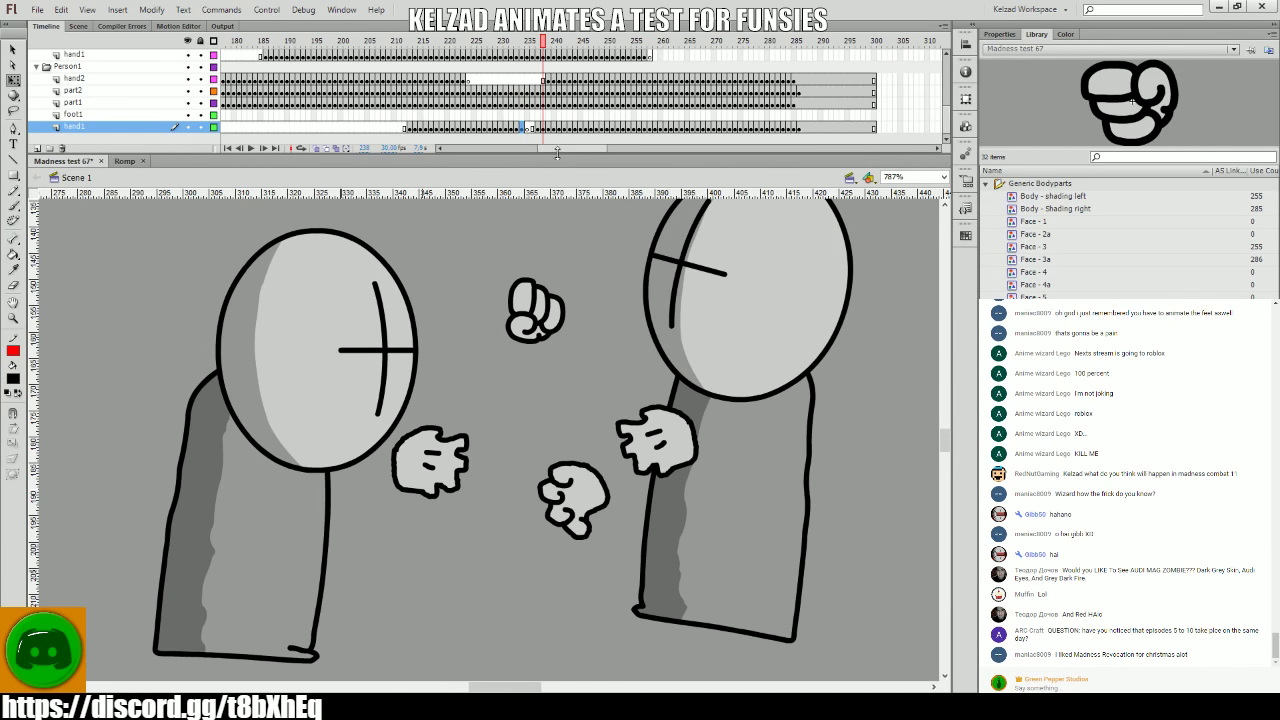
- Adjust the fist's rotation on overhand3 at frame 235 and compare it with the adjacent frames
key(comma)
key(comma)
key(comma)
click(483, 432)
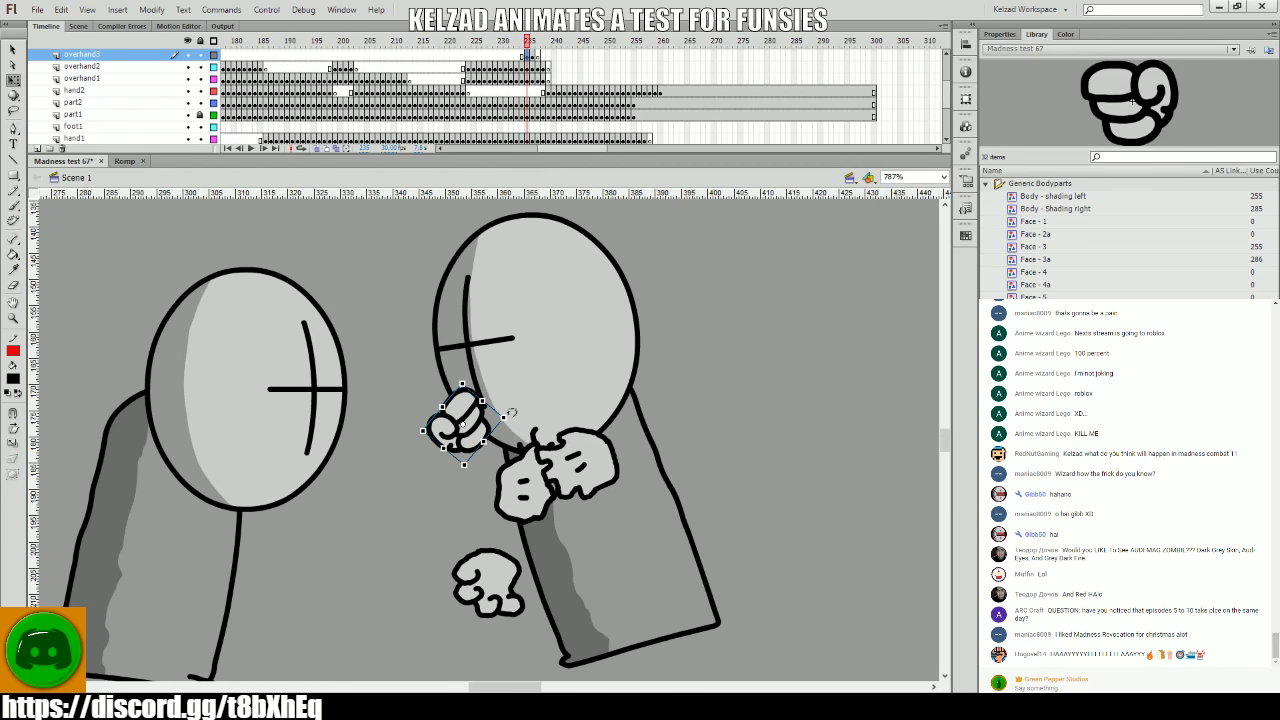
key(period)
key(comma)
key(period)
key(period)
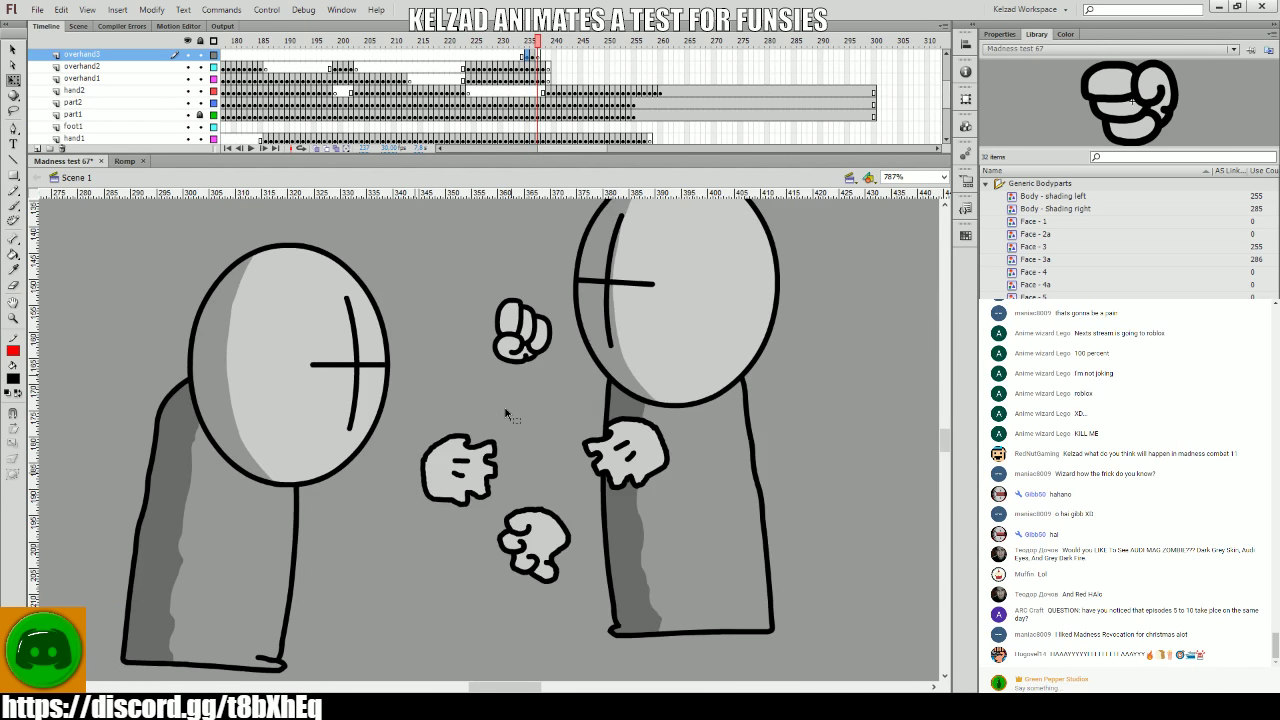
- Adjust the punching fist on hand1 at frame 237 and save the document
key(period)
key(comma)
key(comma)
key(period)
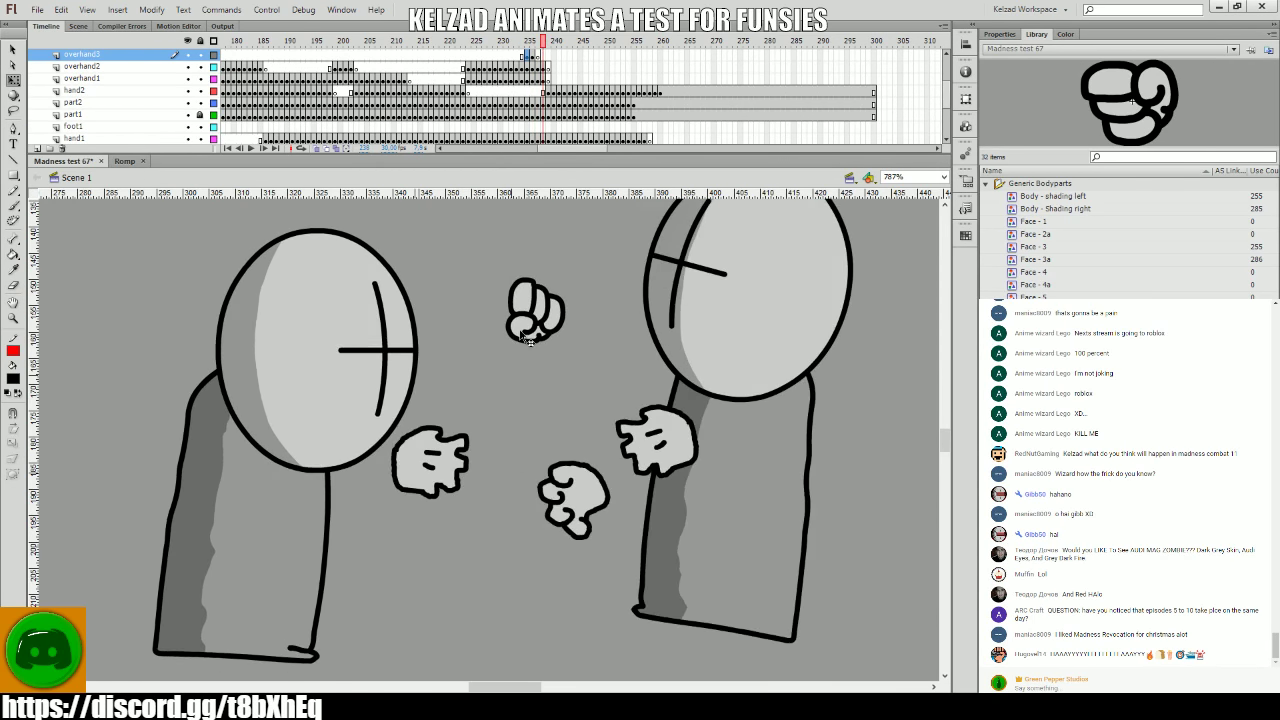
click(522, 335)
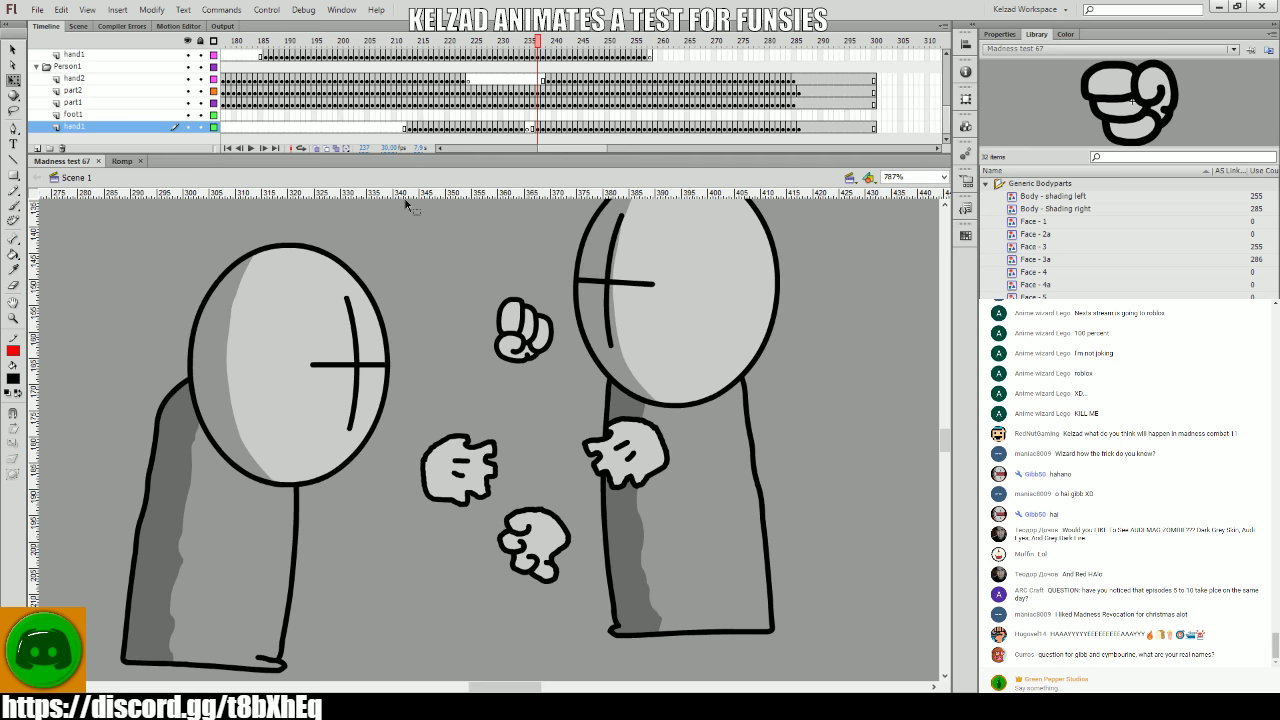
- Review the fight in a wider stage view from around frame 201 to the end, and from the beginning
drag(540, 66, 366, 72)
key(Return)
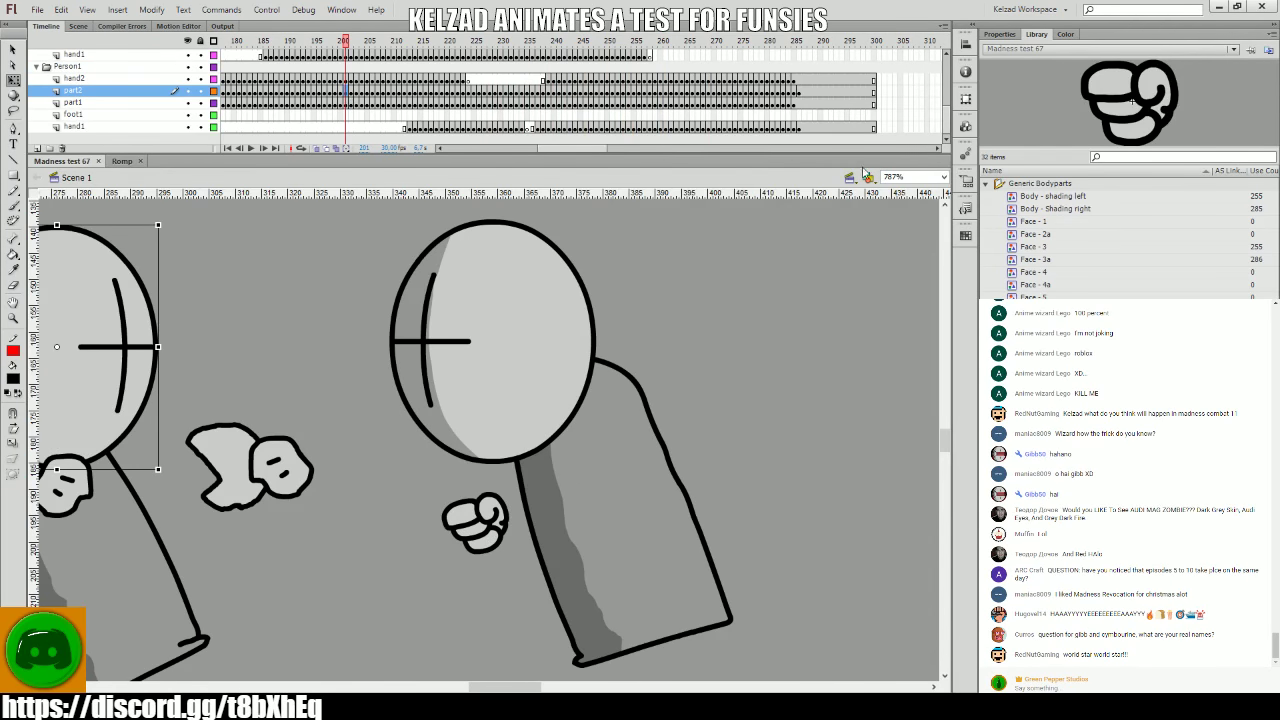
click(912, 242)
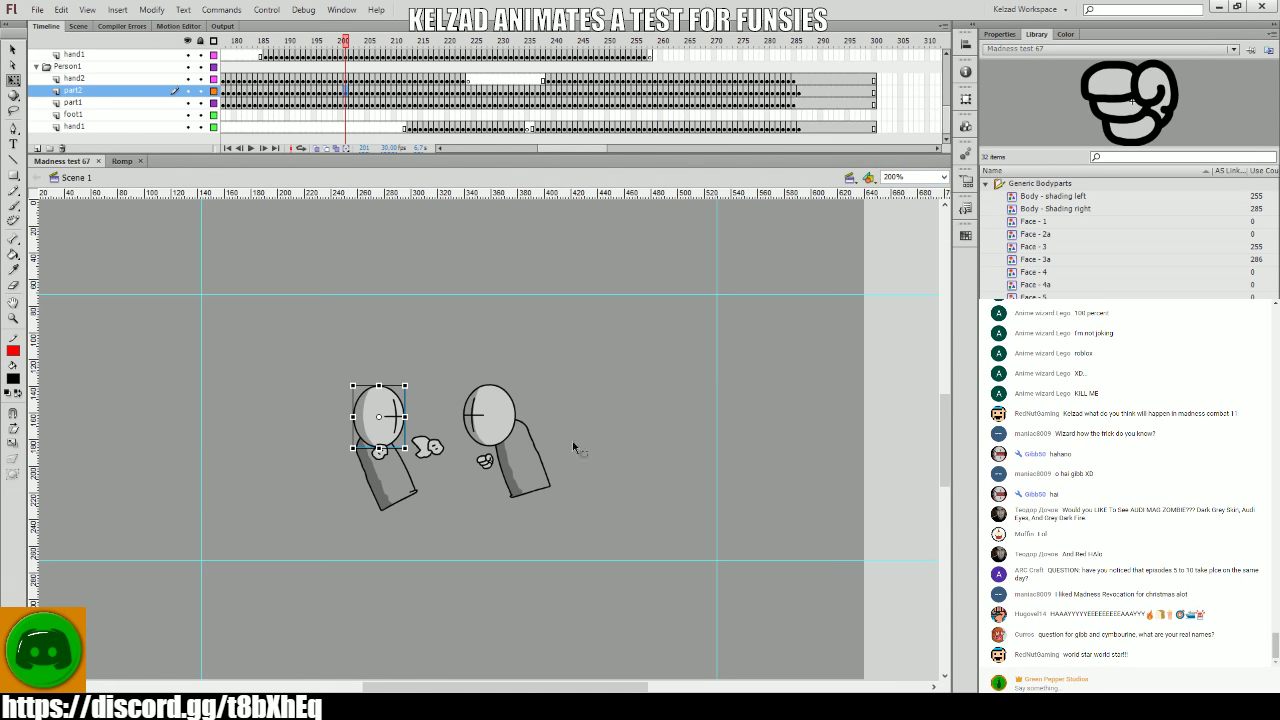
key(ctrl+2)
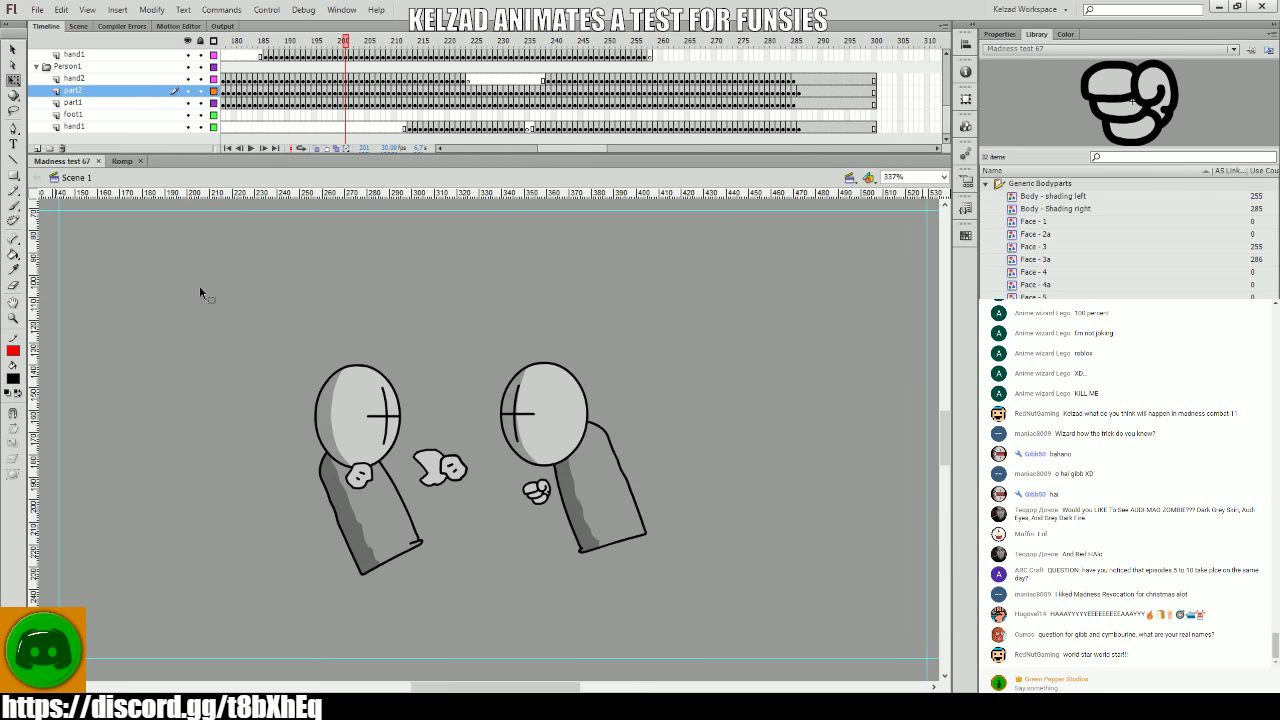
drag(397, 90, 730, 80)
click(68, 90)
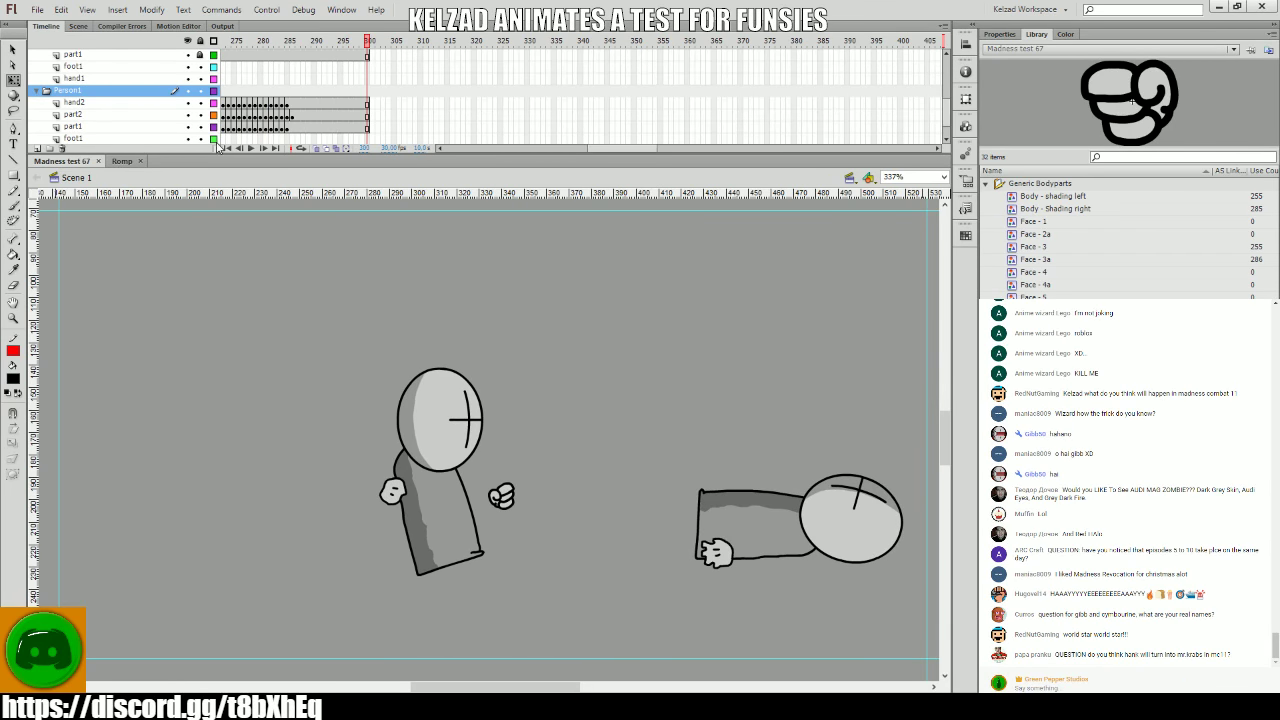
drag(638, 146, 405, 133)
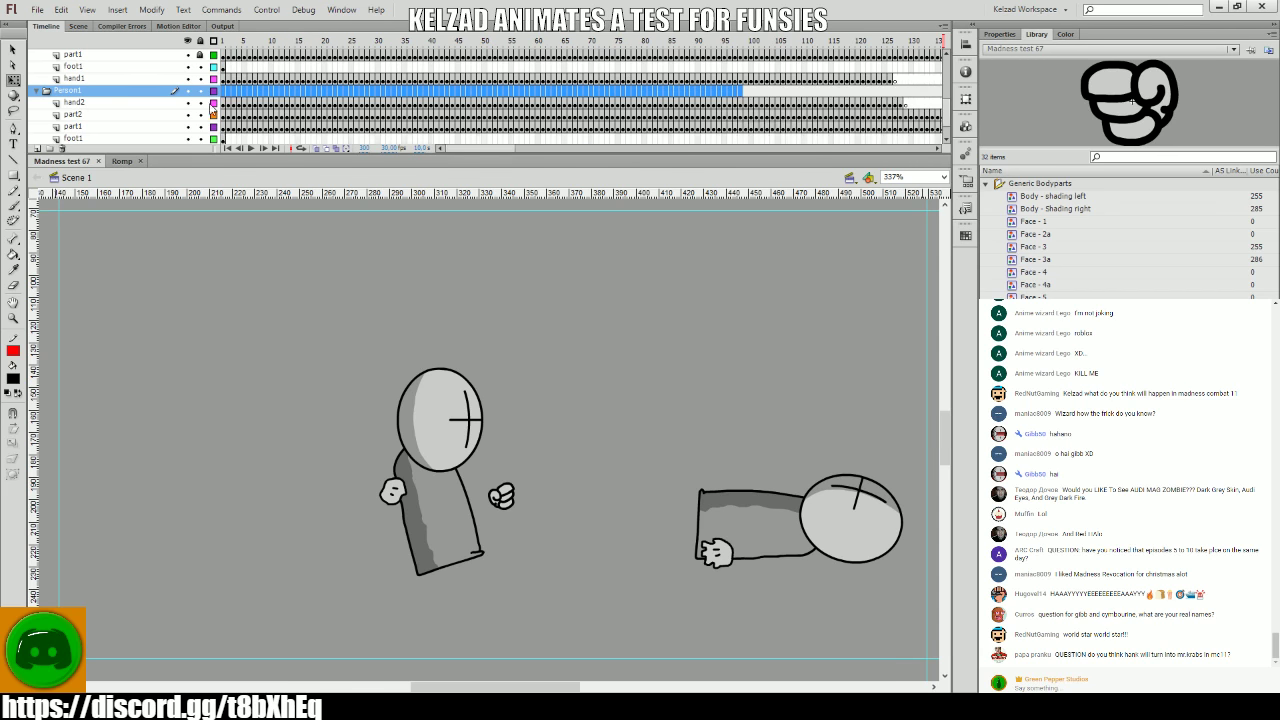
click(240, 124)
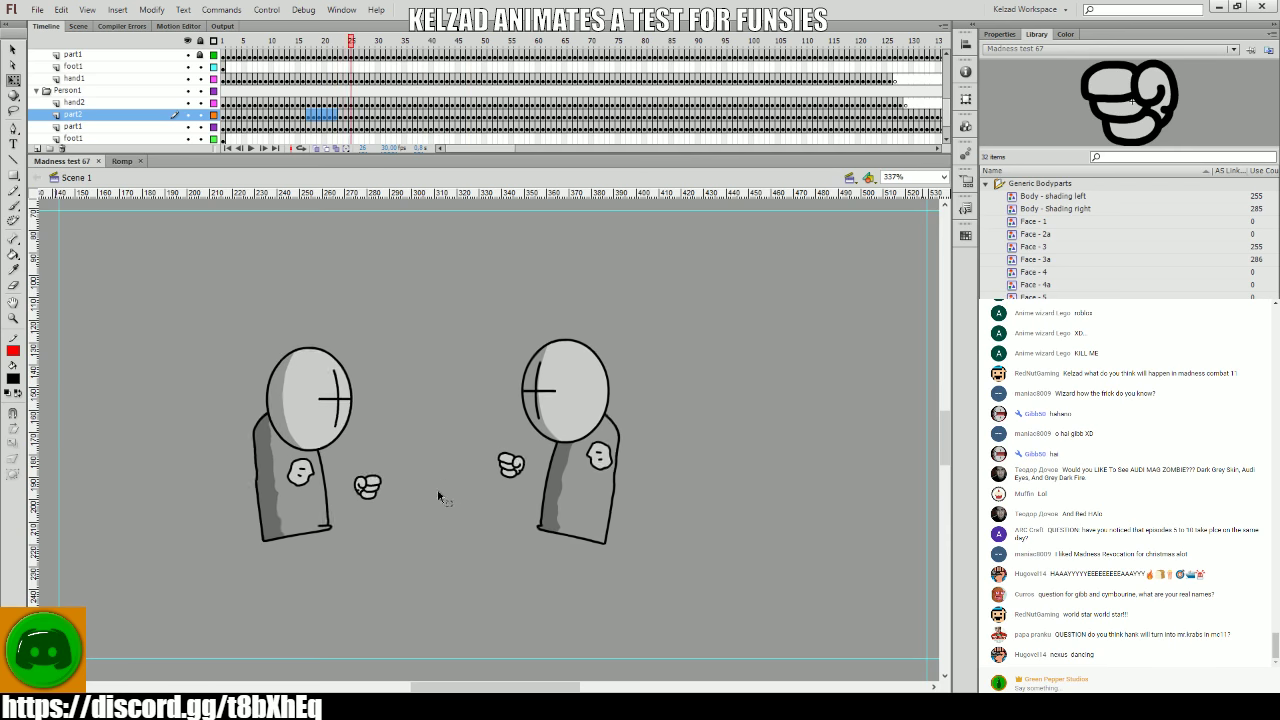
- Adjust Person1's front fist at frame 25 on hand1 and check the preceding frames
click(374, 491)
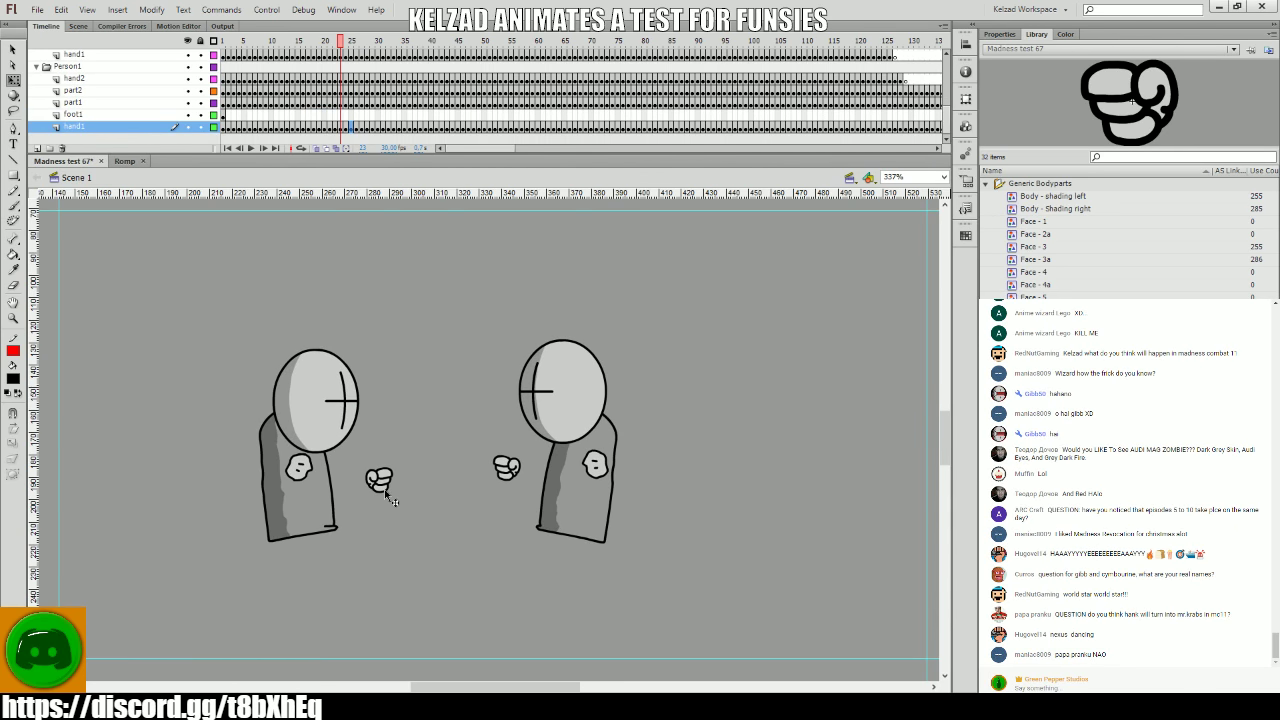
key(comma)
key(comma)
key(comma)
key(comma)
key(comma)
key(comma)
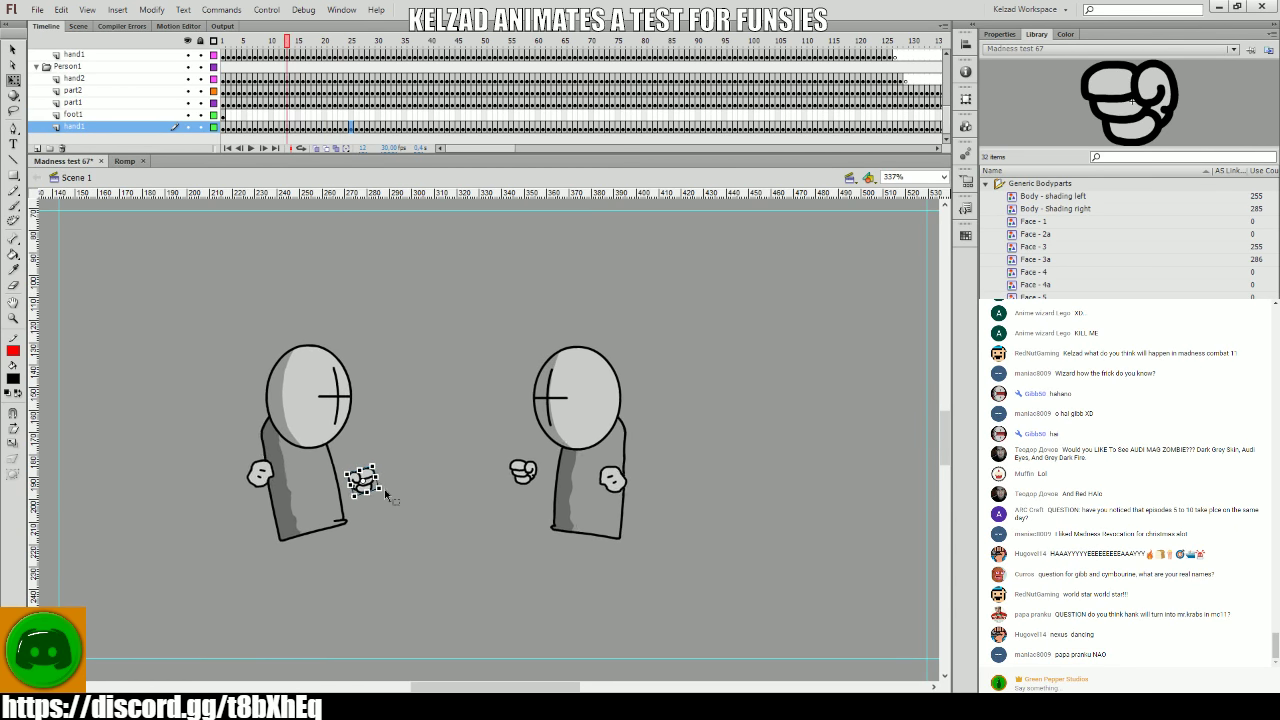
- Play the animation from the start and nudge Person1's front fist slightly to the right at frame 81
click(232, 92)
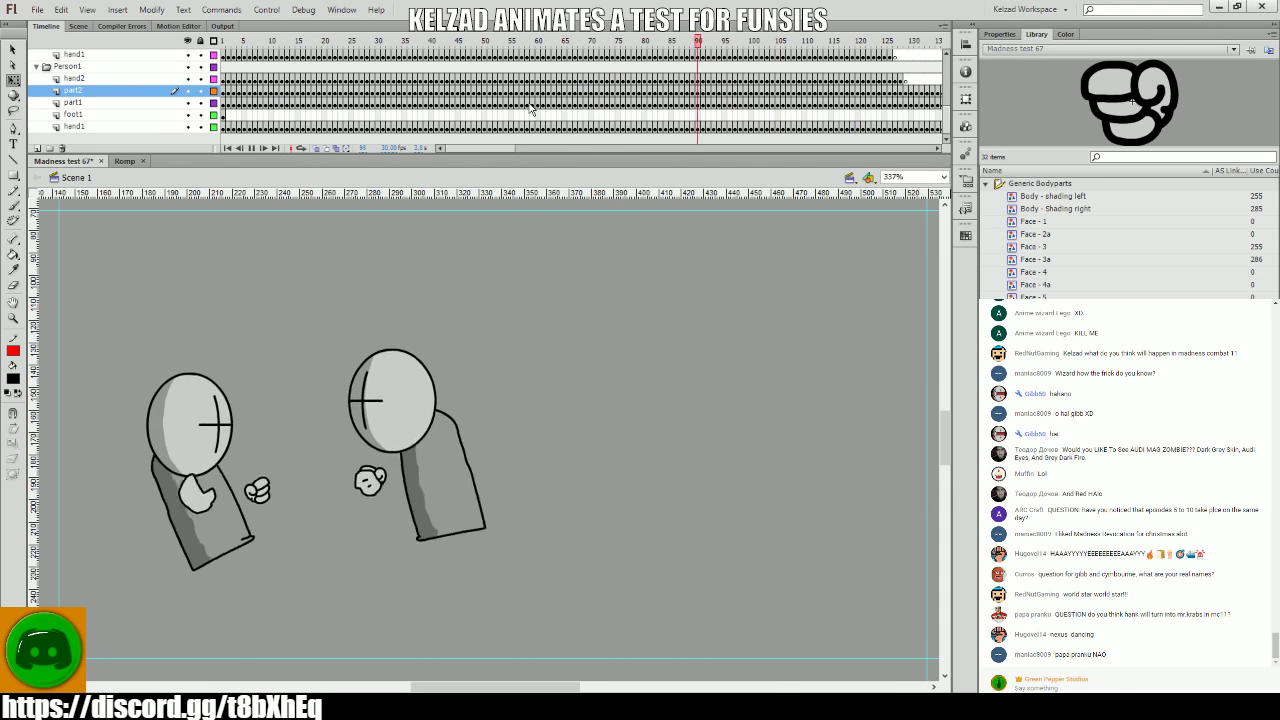
drag(568, 102, 655, 116)
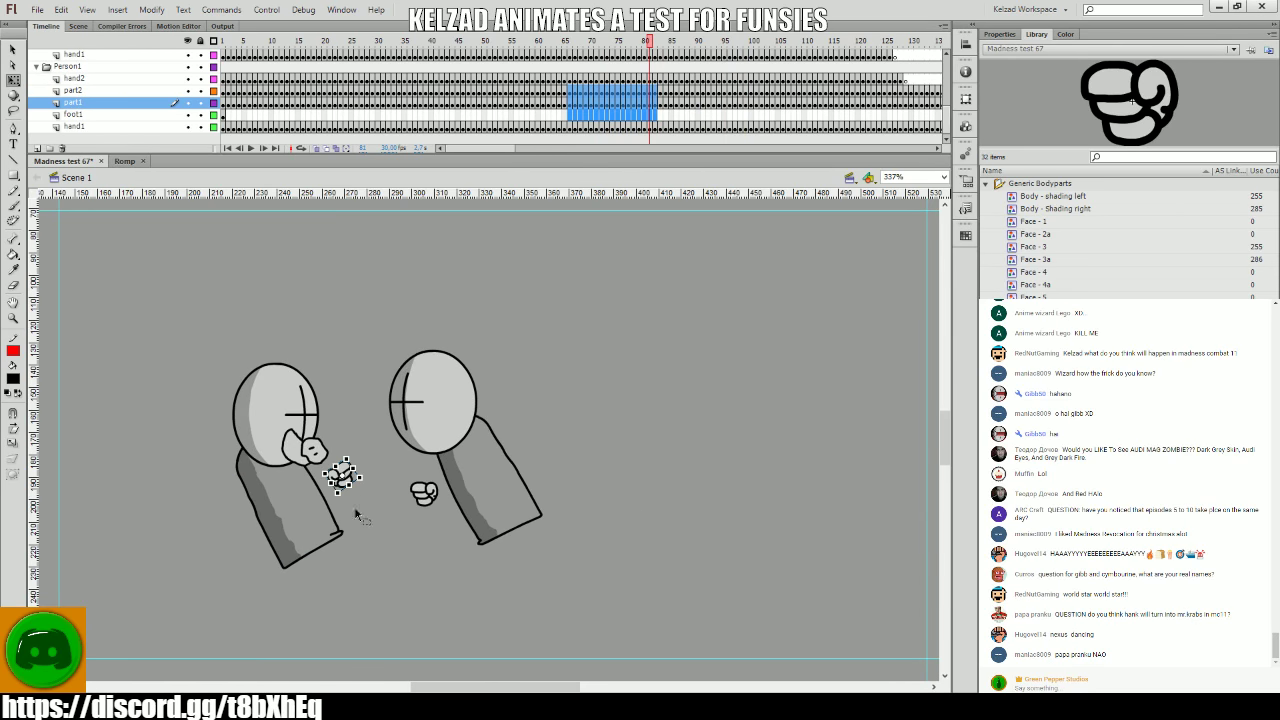
click(380, 483)
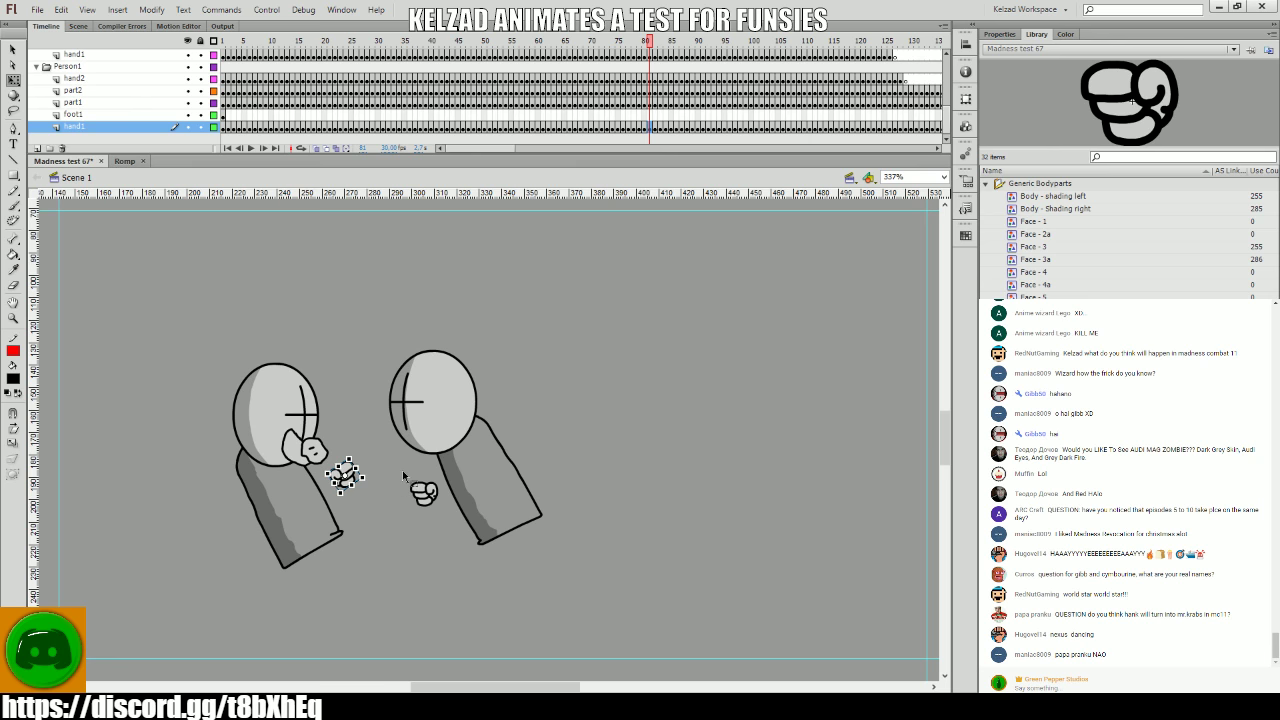
key(Right)
click(392, 447)
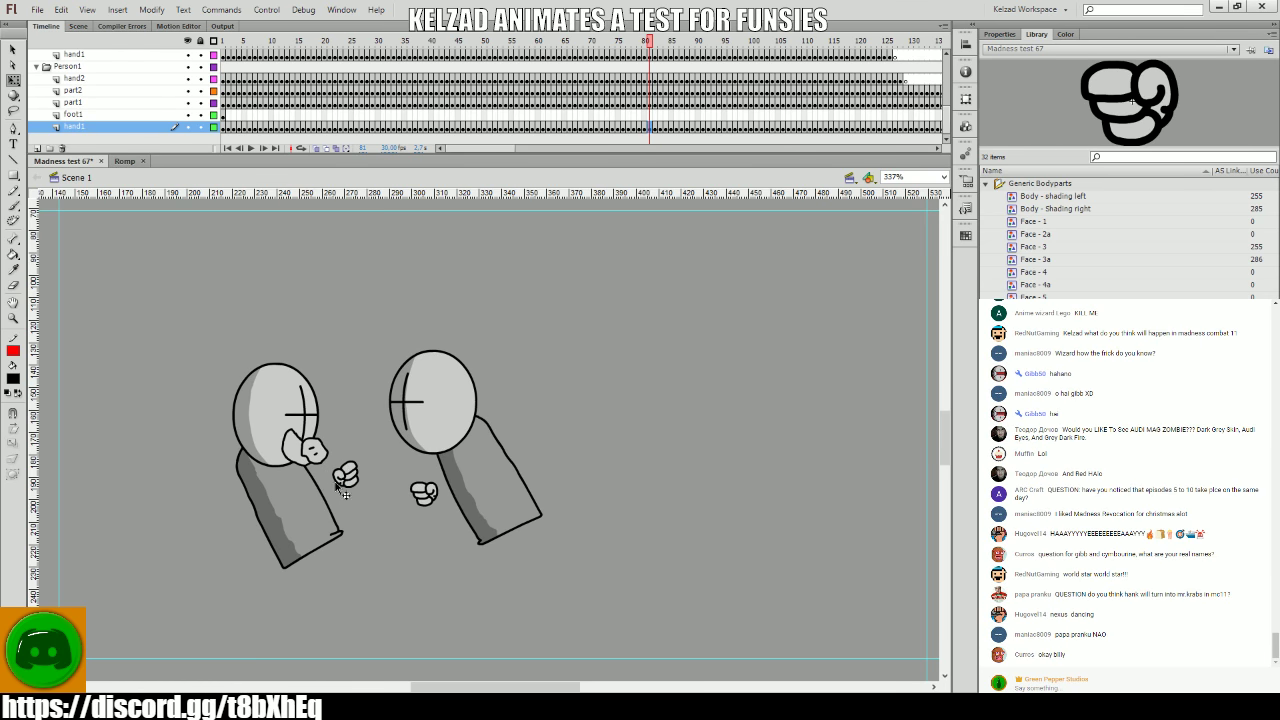
- Zoom in on the fighters during the punch and adjust Person1's front fist on hand1 between frames 227 and 233
key(Return)
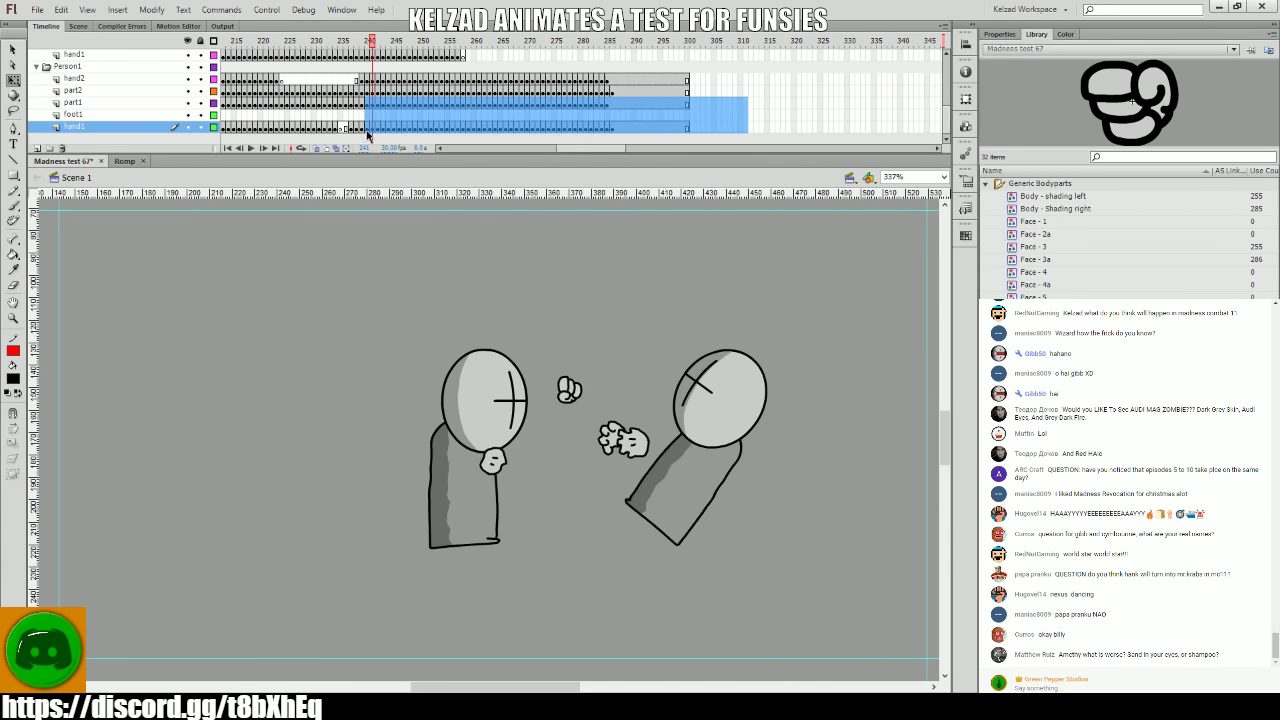
key(z)
drag(571, 549, 671, 600)
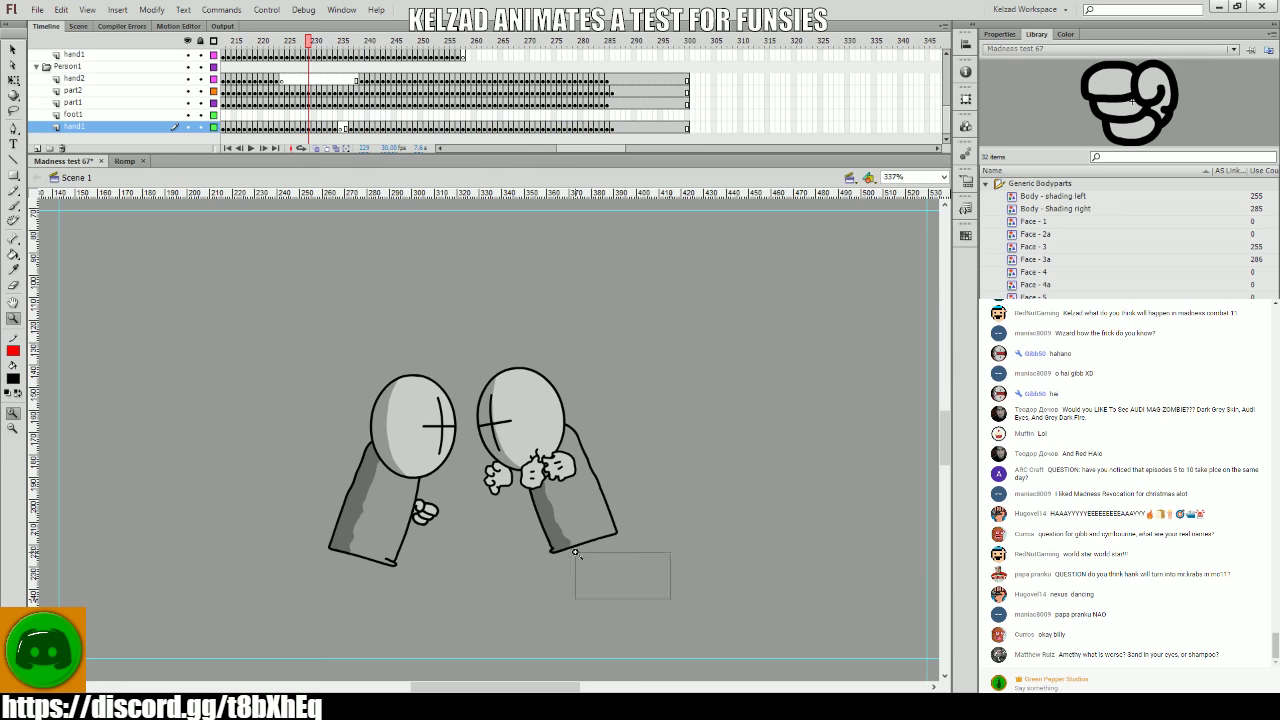
drag(285, 90, 227, 107)
key(Return)
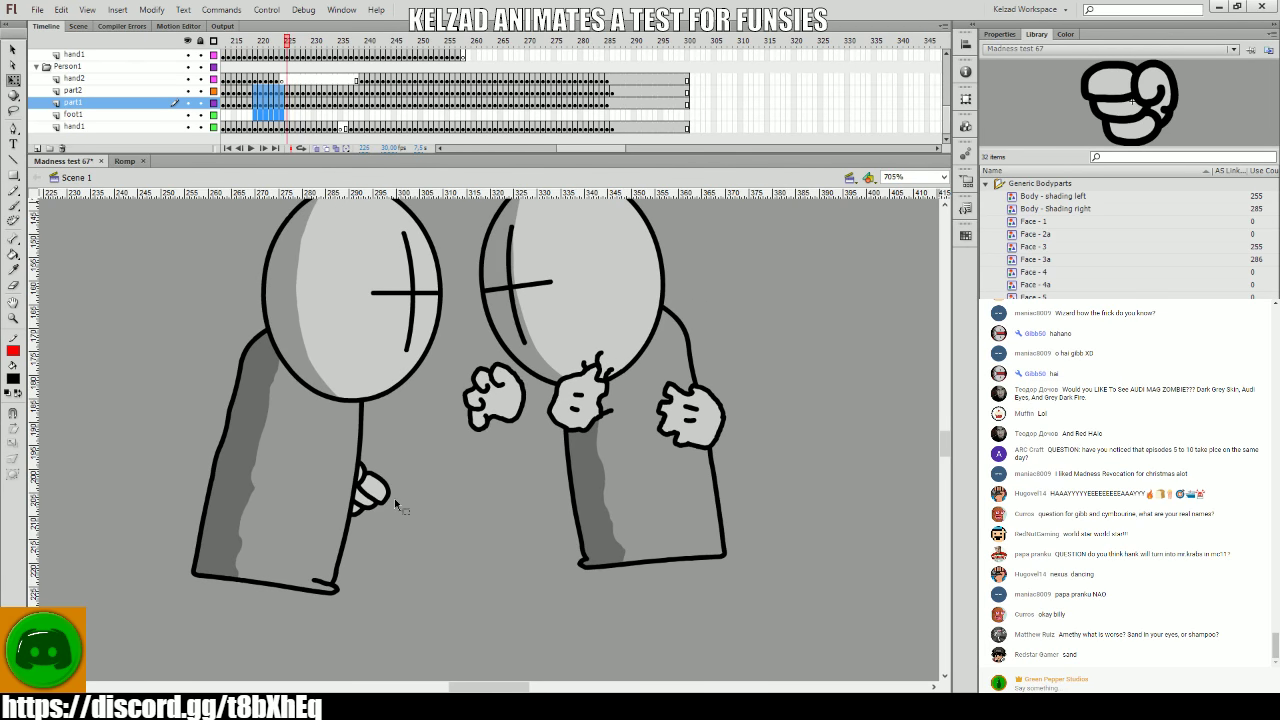
click(403, 498)
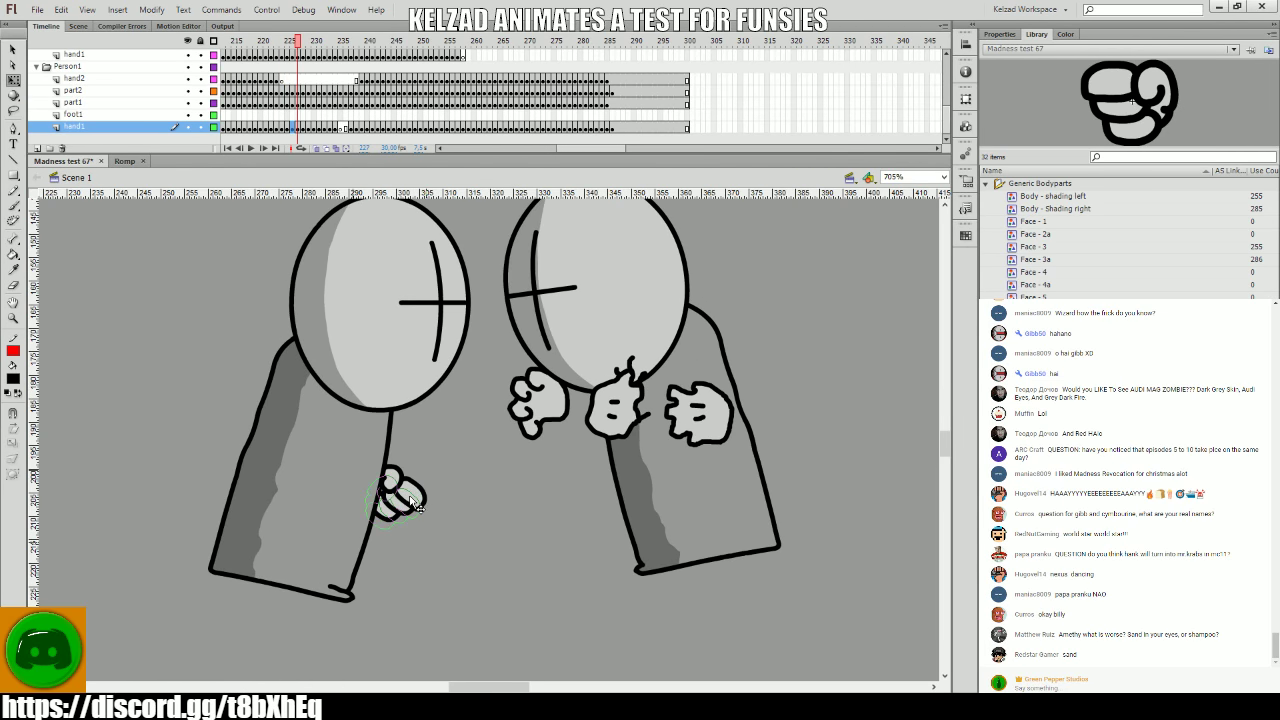
key(Return)
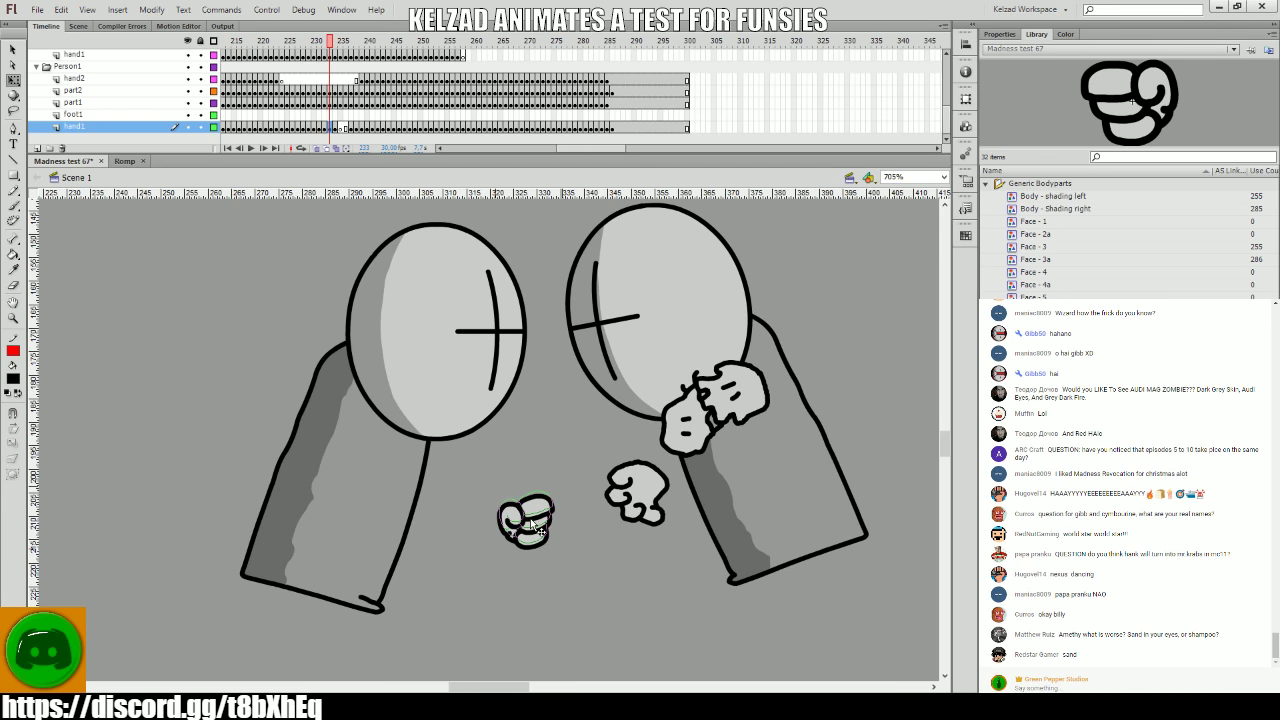
- Replay the punch in close-up from before frame 225 to about frame 270 to check both fists' motion
click(267, 92)
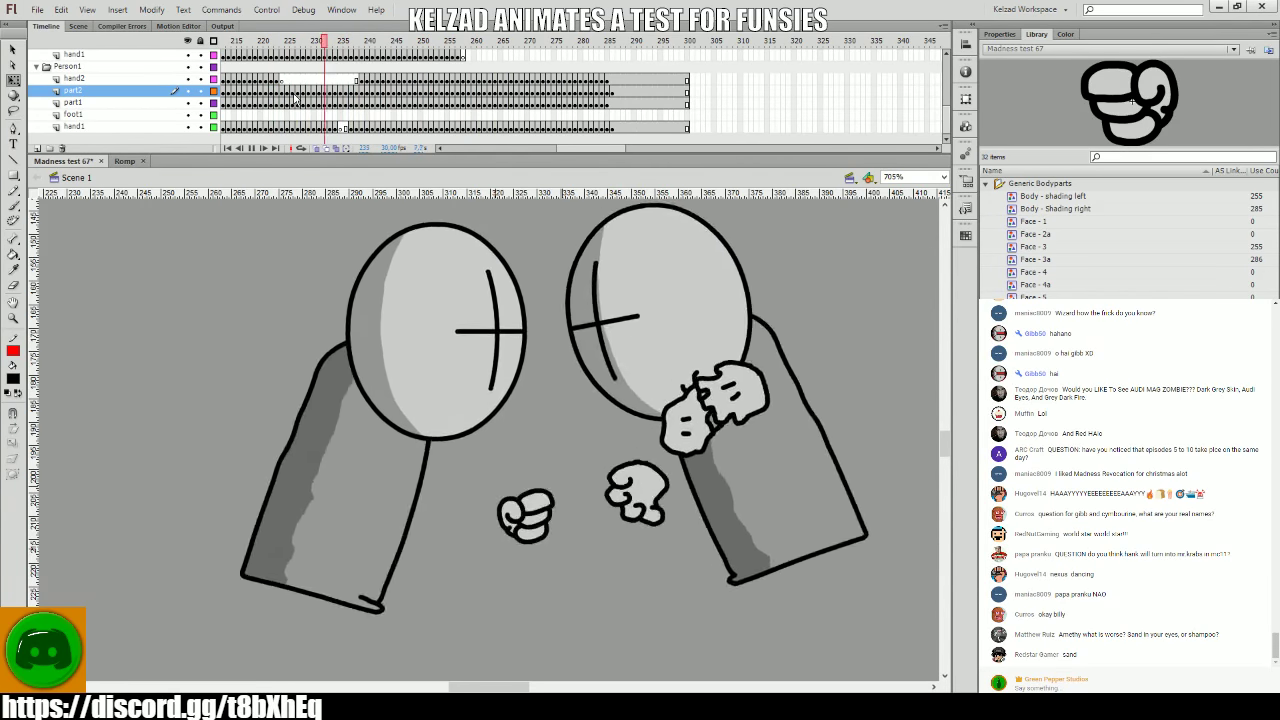
click(297, 102)
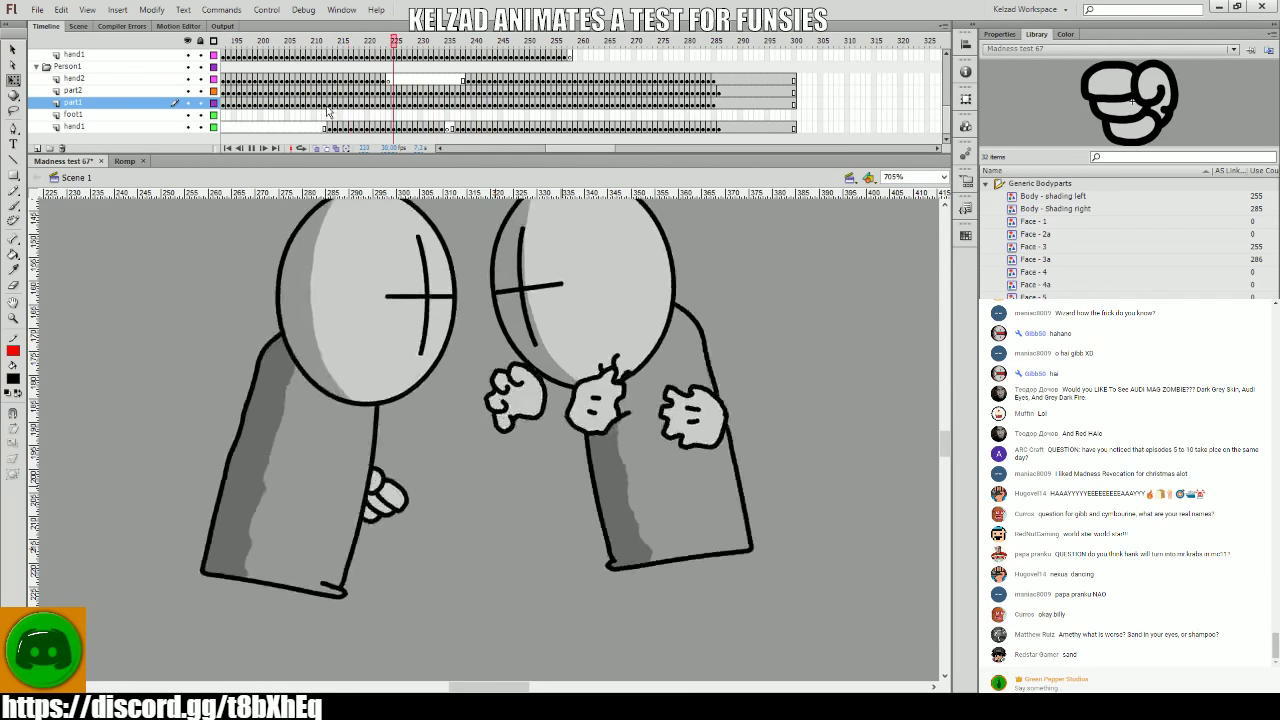
drag(403, 115, 440, 118)
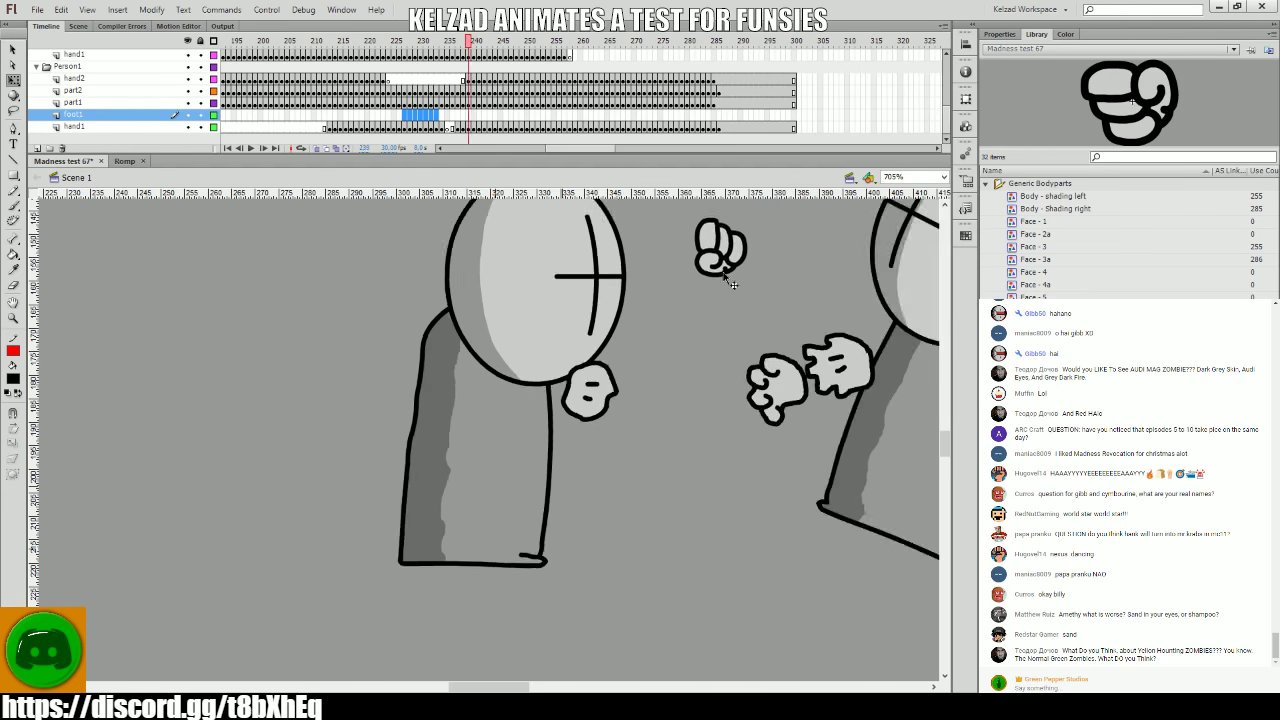
click(727, 245)
key(Return)
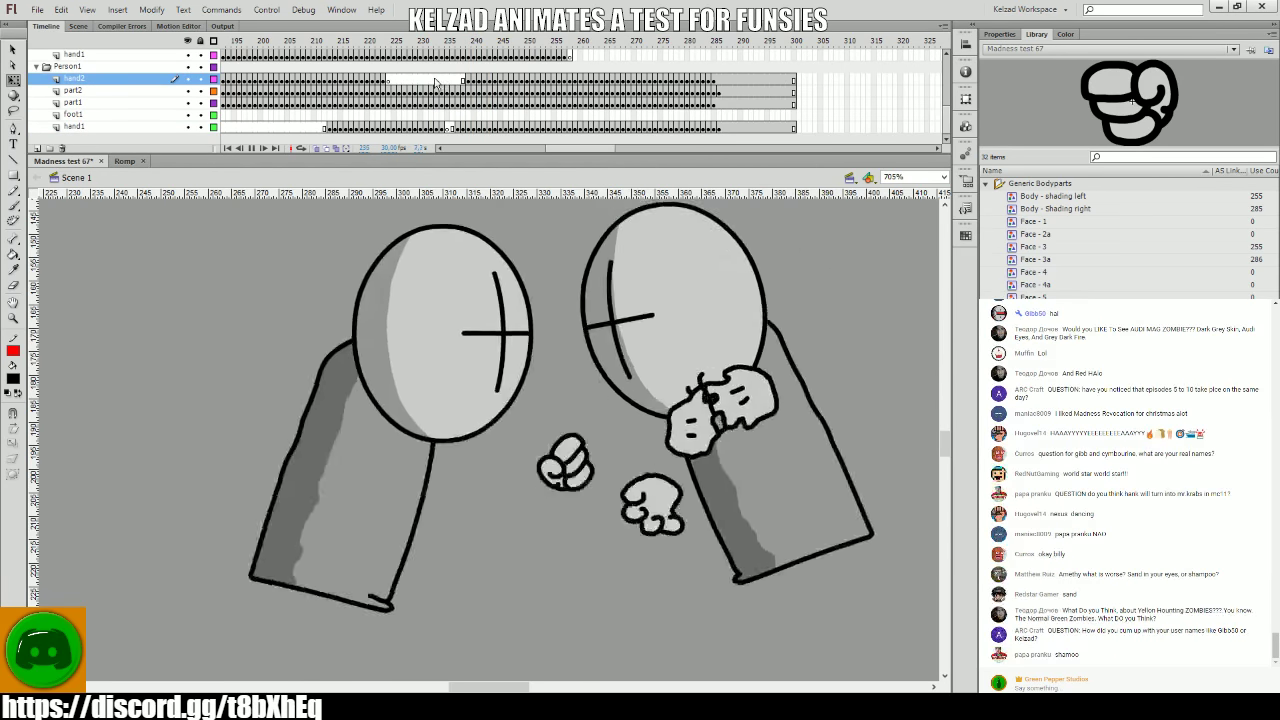
click(435, 82)
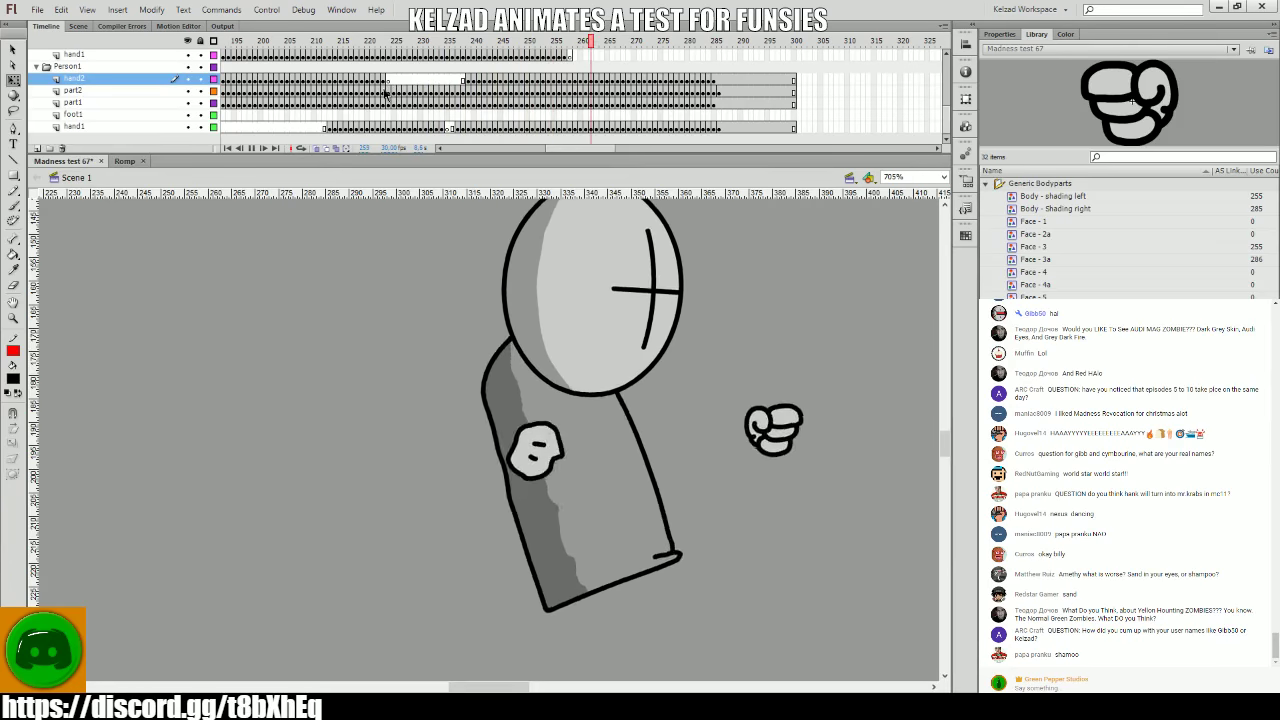
click(298, 92)
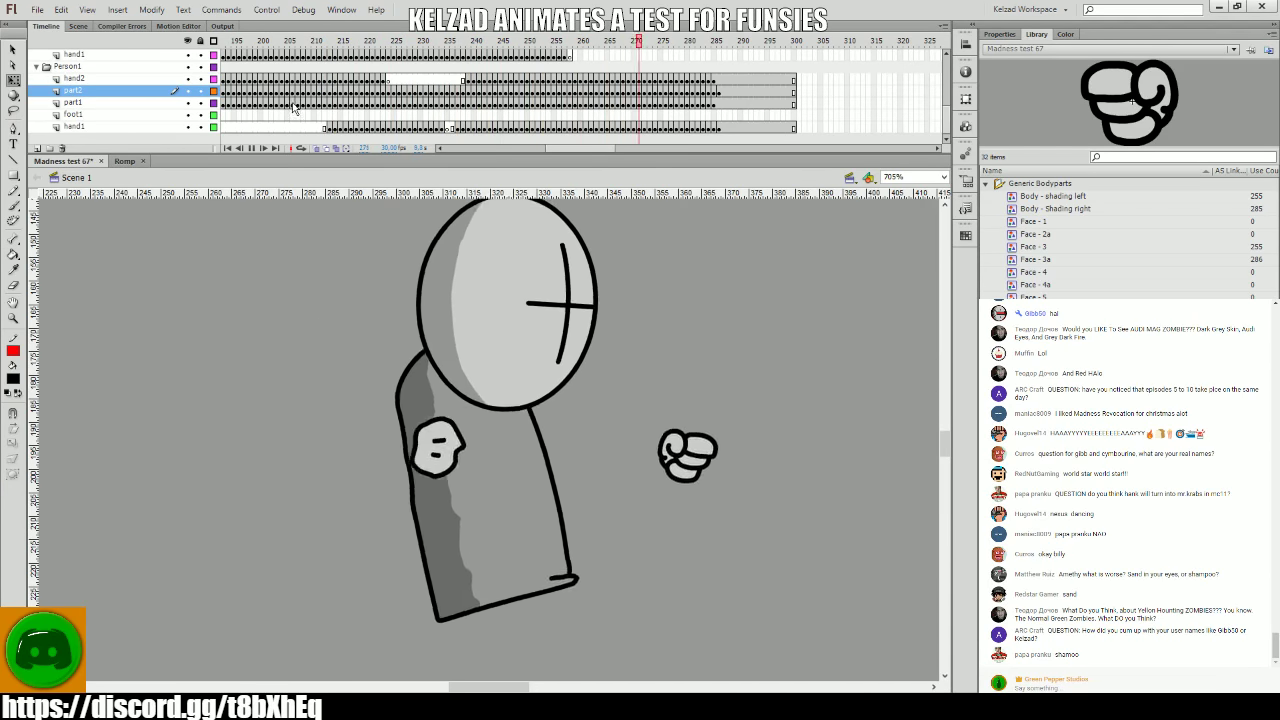
click(305, 100)
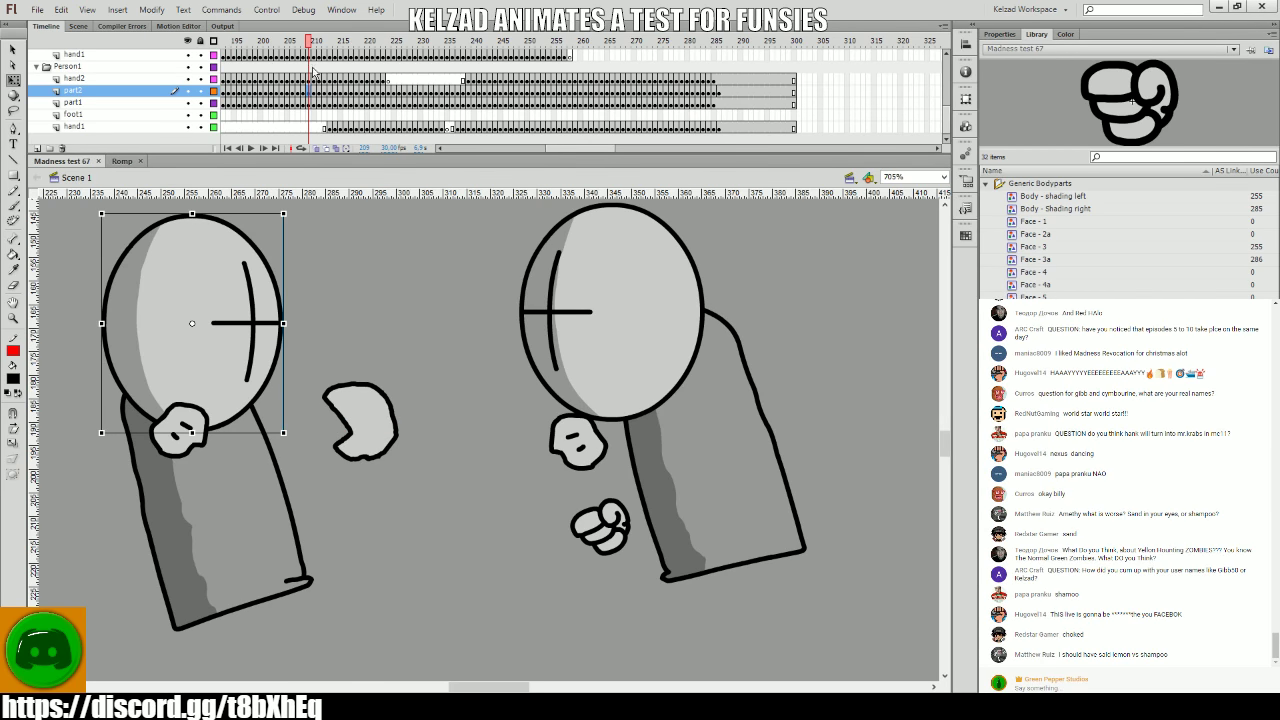
- Replay the exchange from about frame 210 to 244 and inspect Person2's overhand layers
drag(359, 67, 424, 86)
click(686, 449)
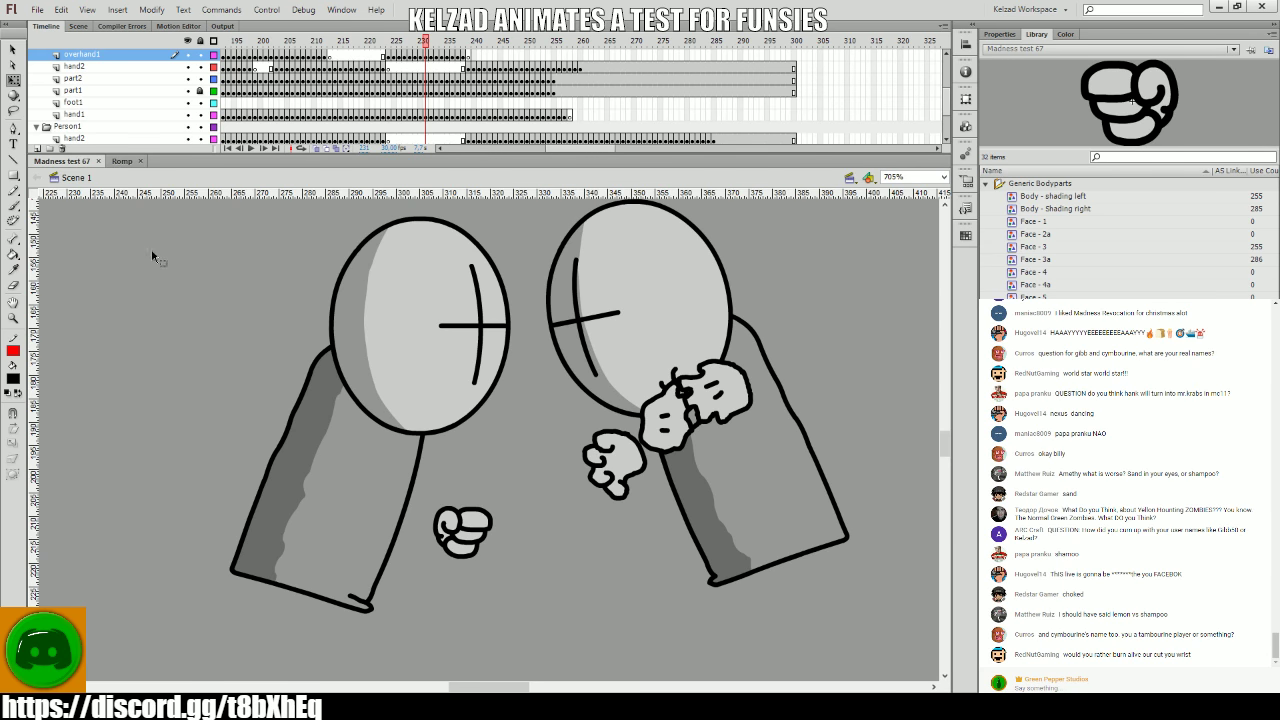
click(518, 87)
scroll(300, 90, up, 2)
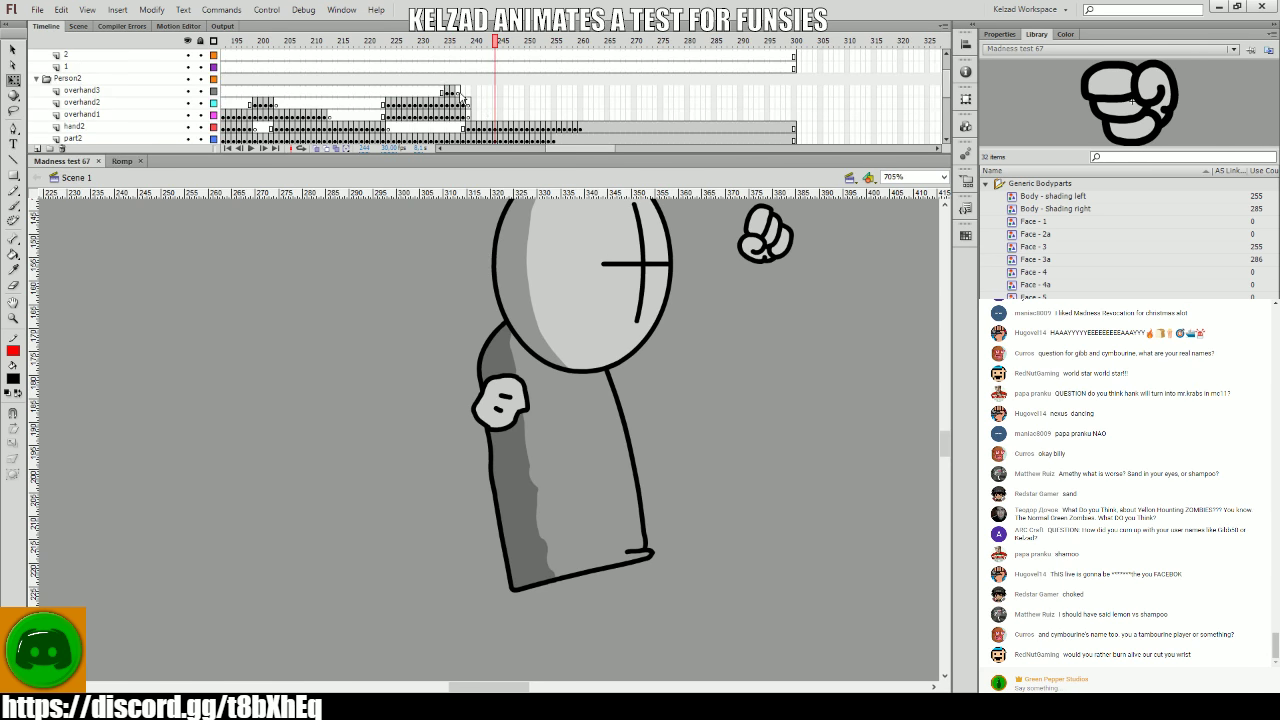
- Play the animation from the start and adjust Person2's front fist on hand1 at frame 46
click(303, 82)
key(Return)
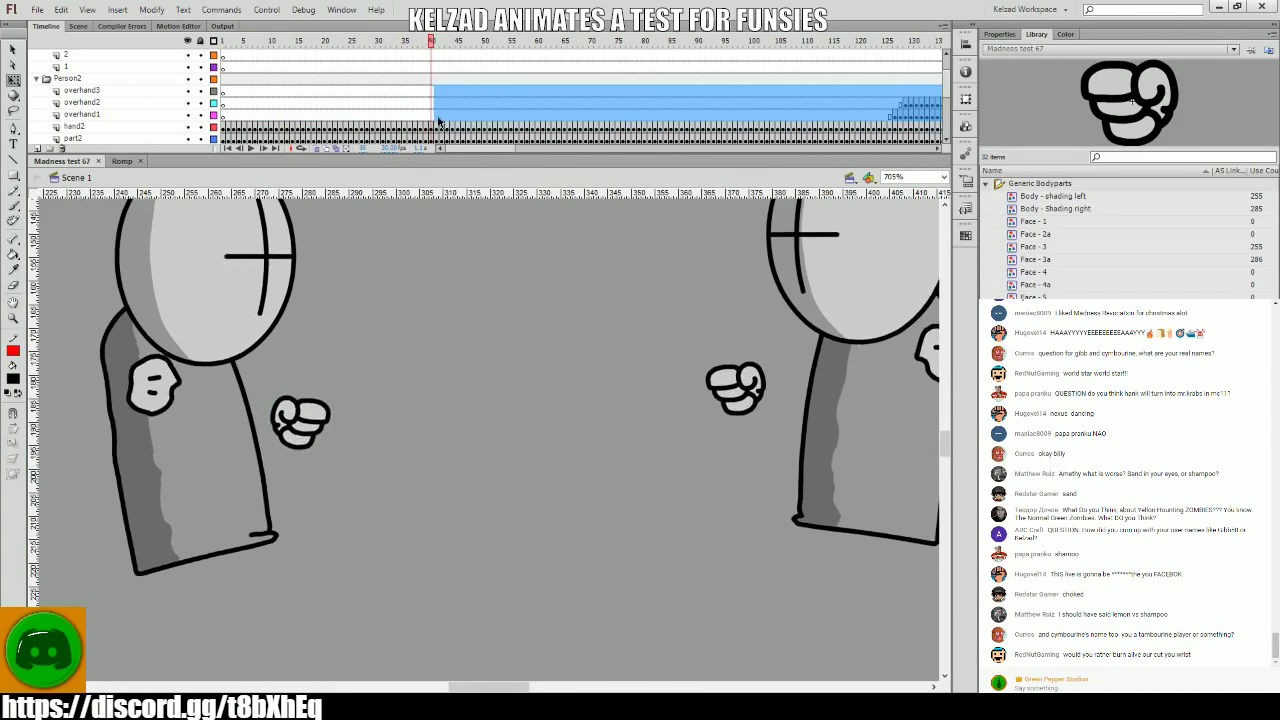
click(468, 102)
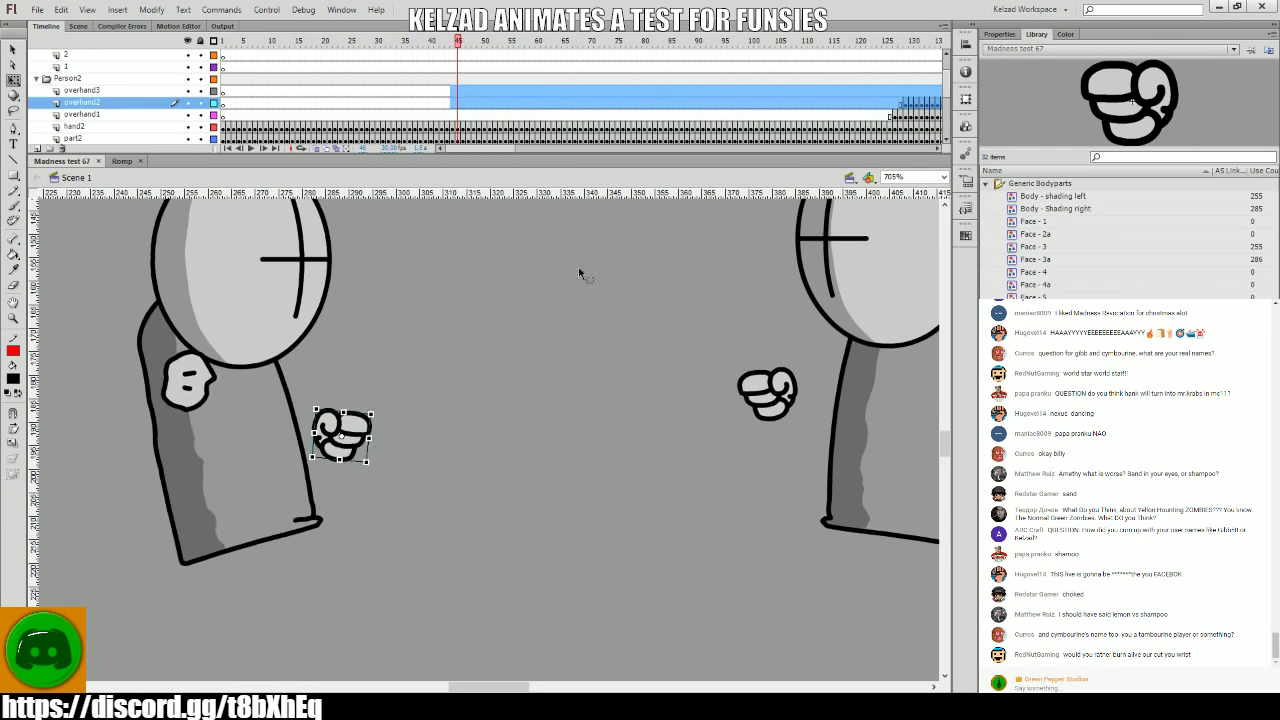
click(788, 400)
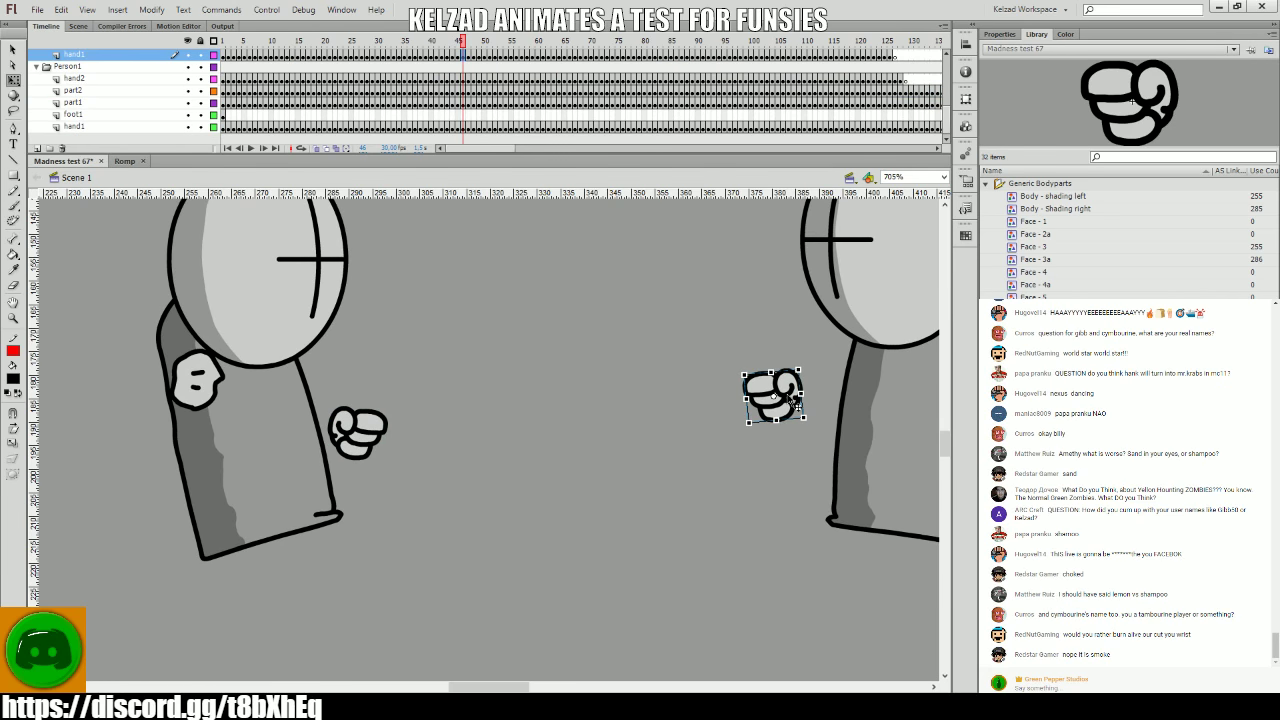
- Play the animation through to frame 300, then select Person1's feet on foot1 at frame 1
key(Return)
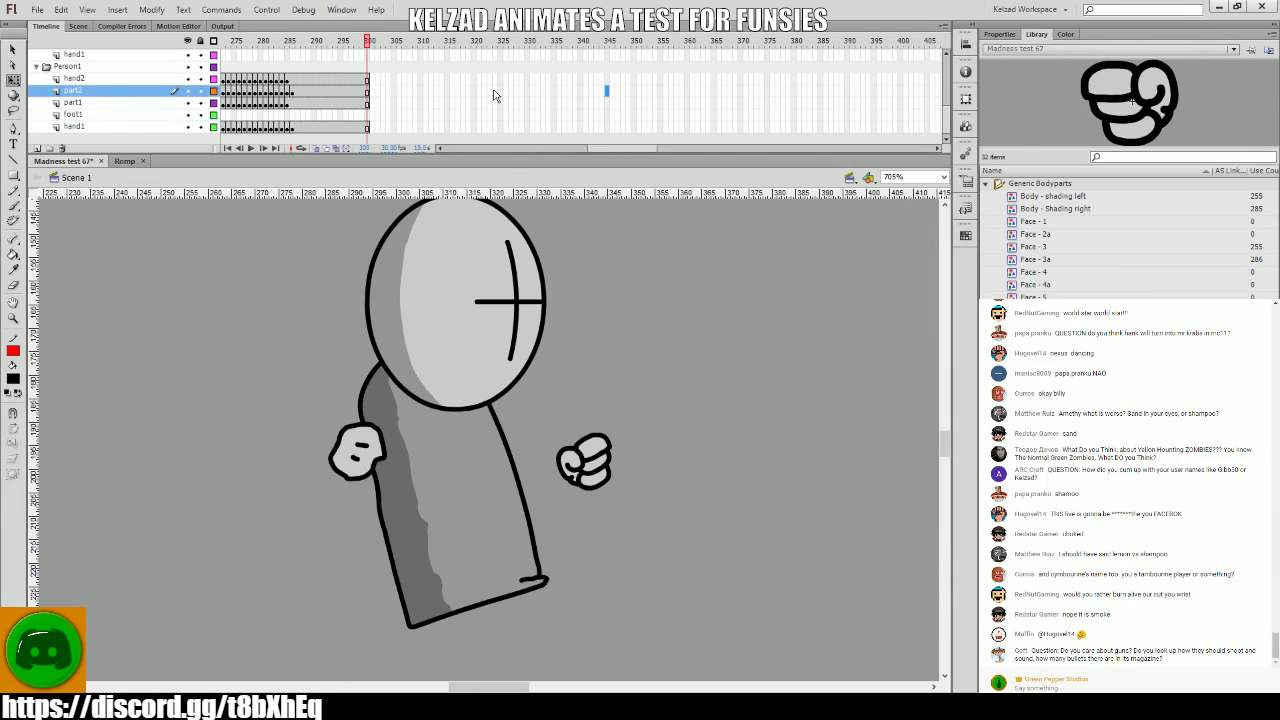
scroll(647, 75, up, 5)
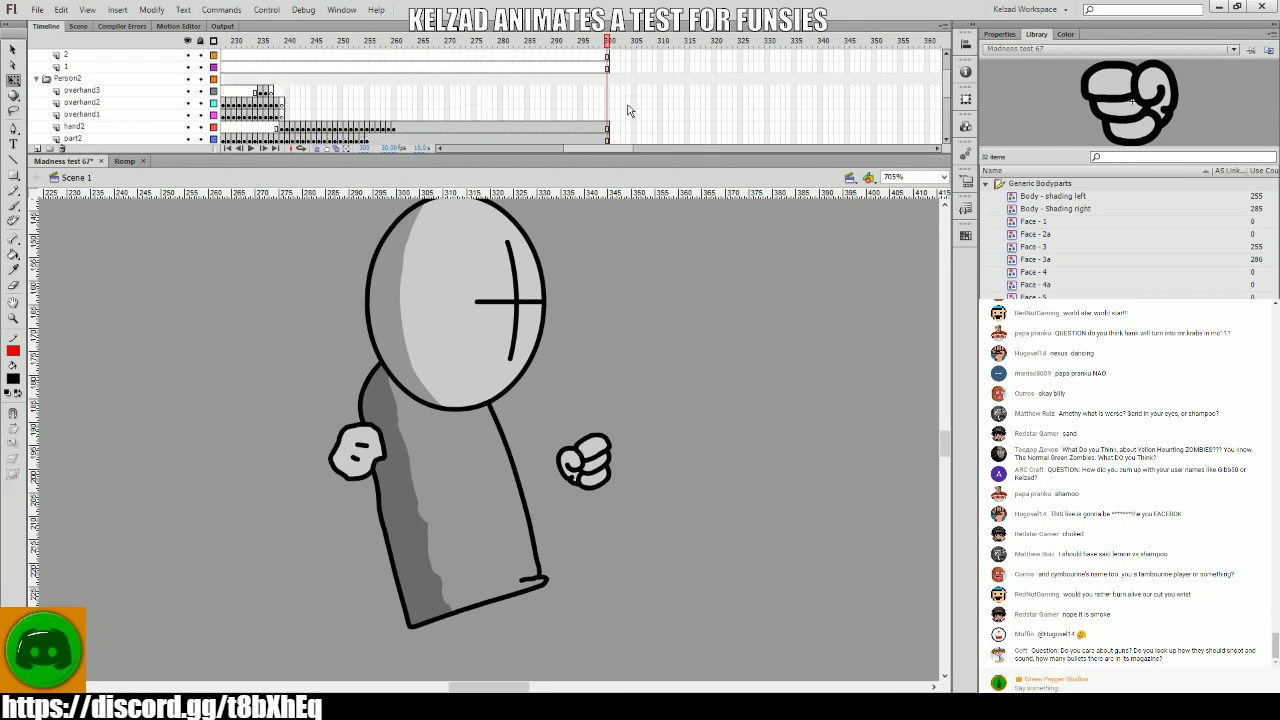
scroll(647, 75, down, 3)
drag(680, 92, 111, 118)
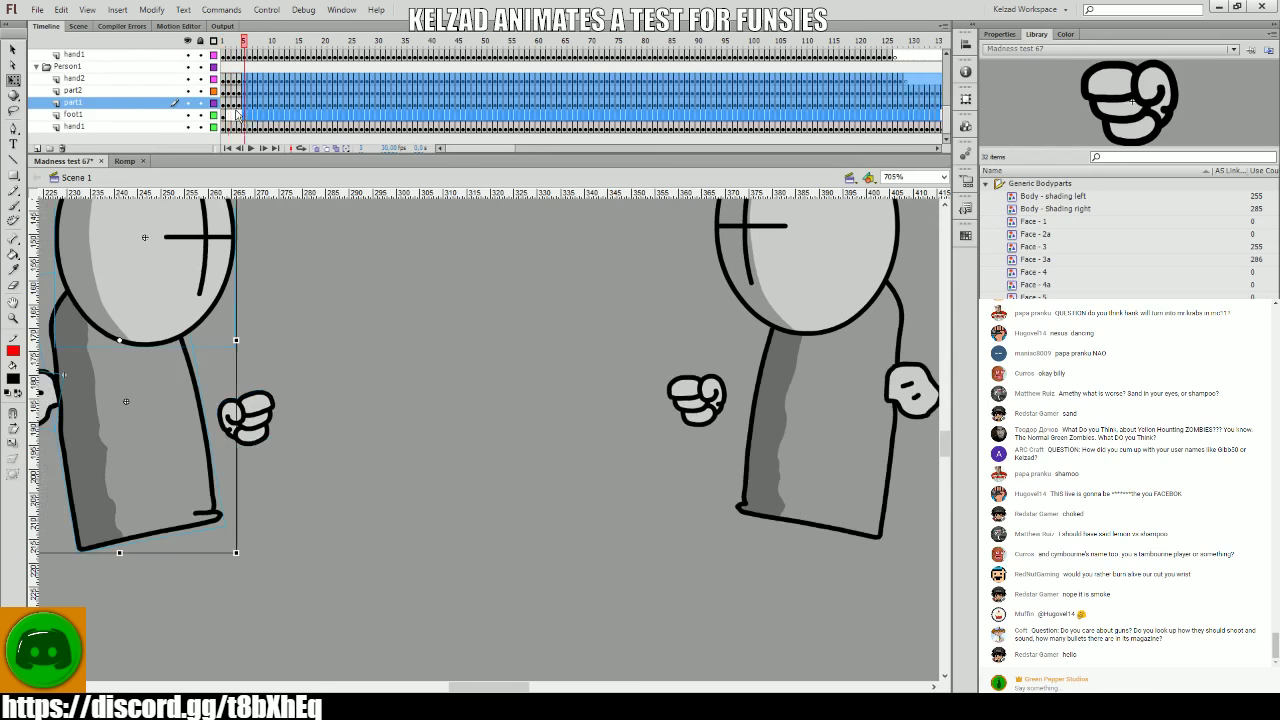
click(230, 115)
click(220, 115)
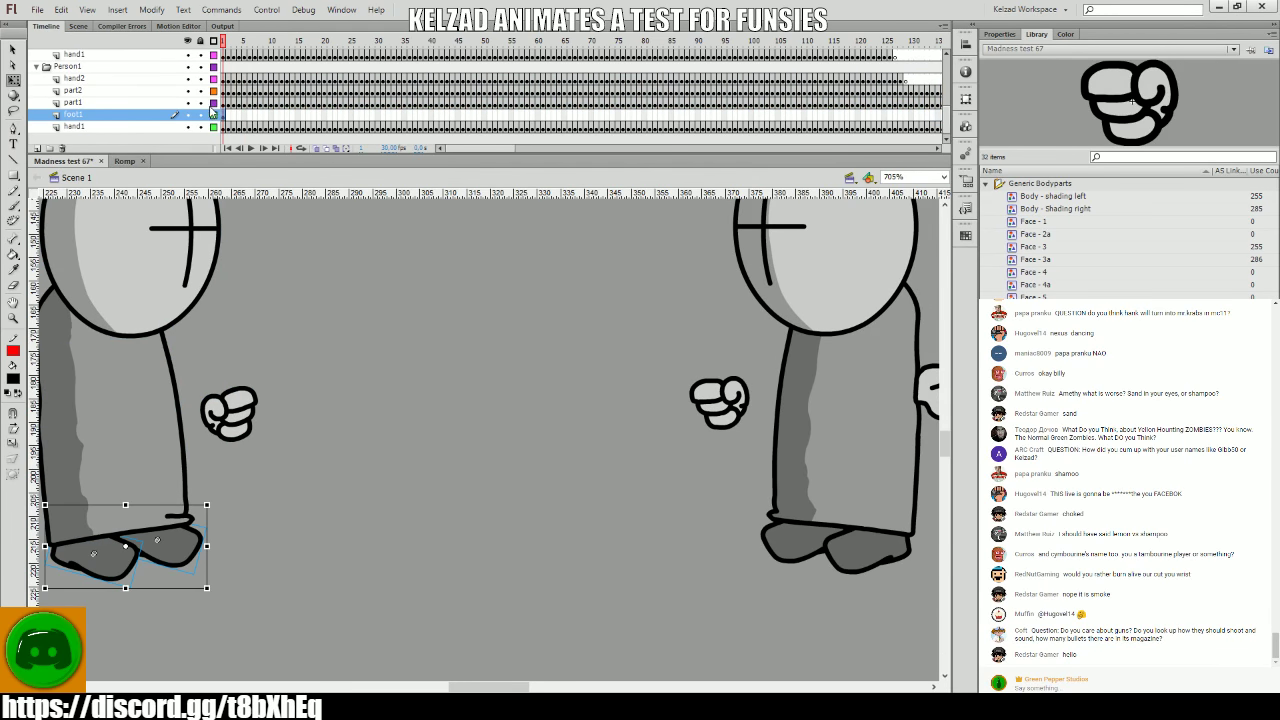
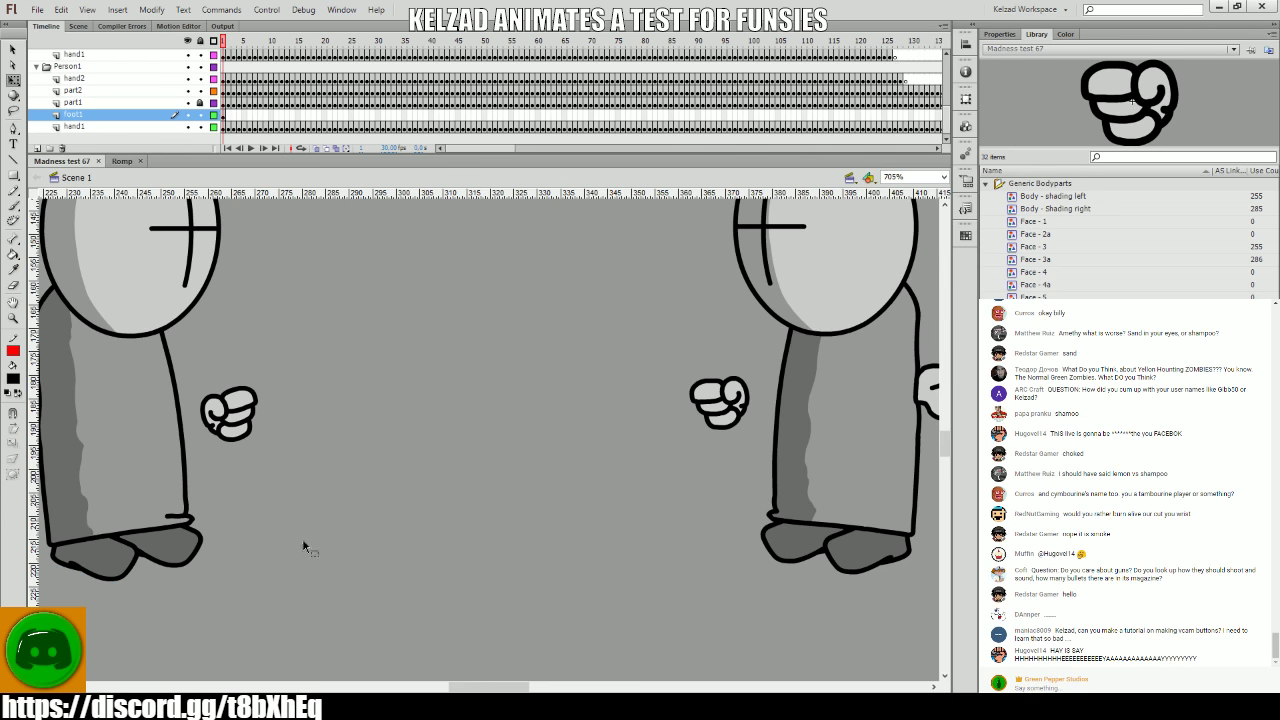
- Add a keyframe at frame 2 on foot1 and reposition Person1's feet to follow the body
click(225, 118)
drag(320, 514, 566, 591)
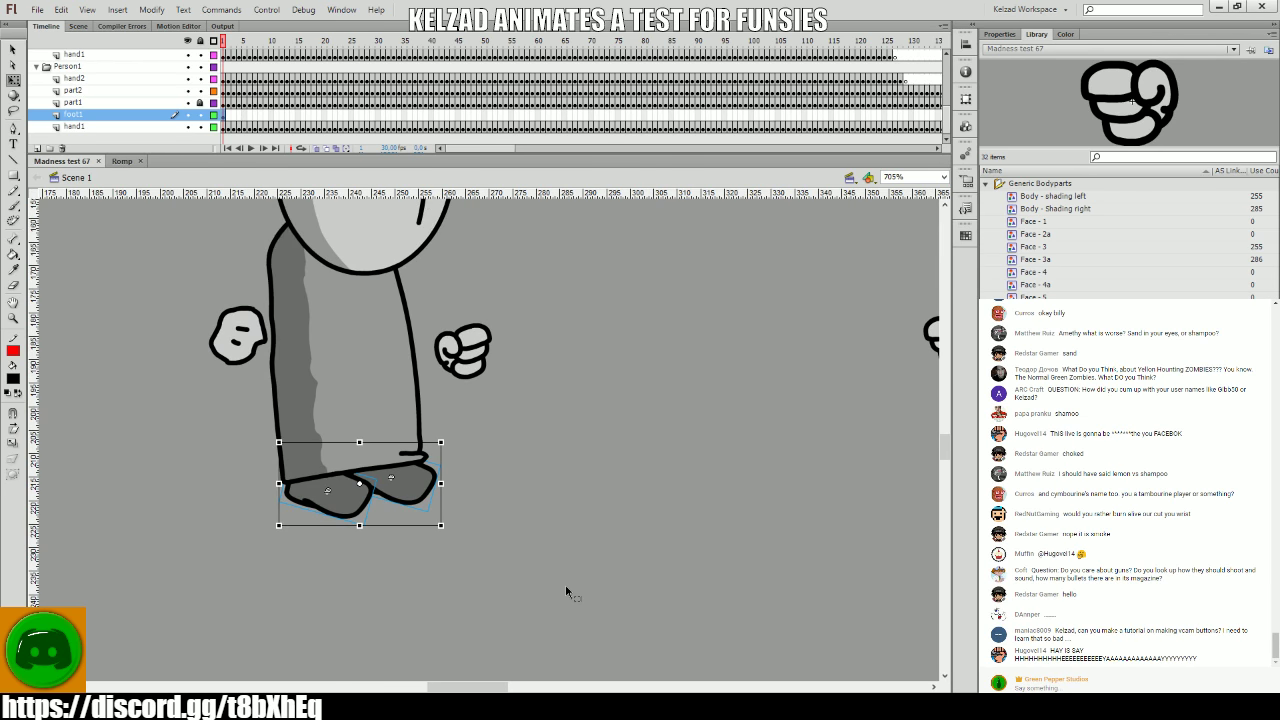
key(period)
key(Return)
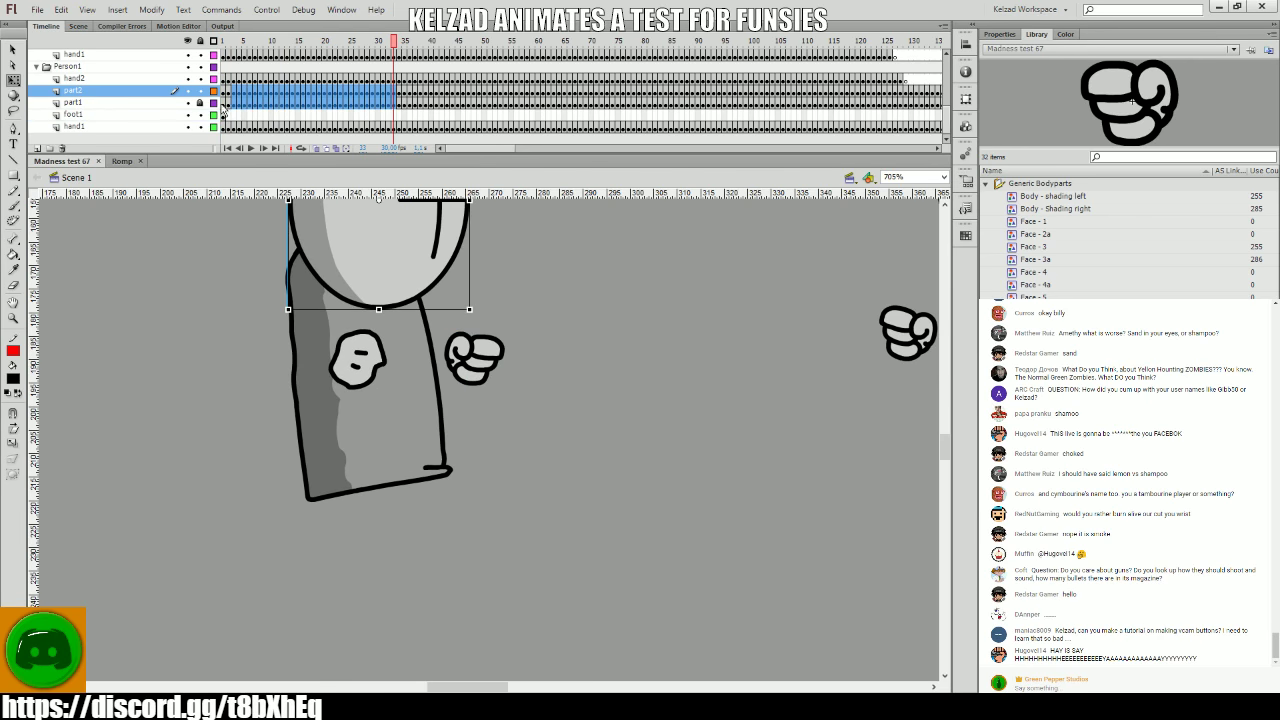
click(226, 117)
scroll(613, 475, down, 2)
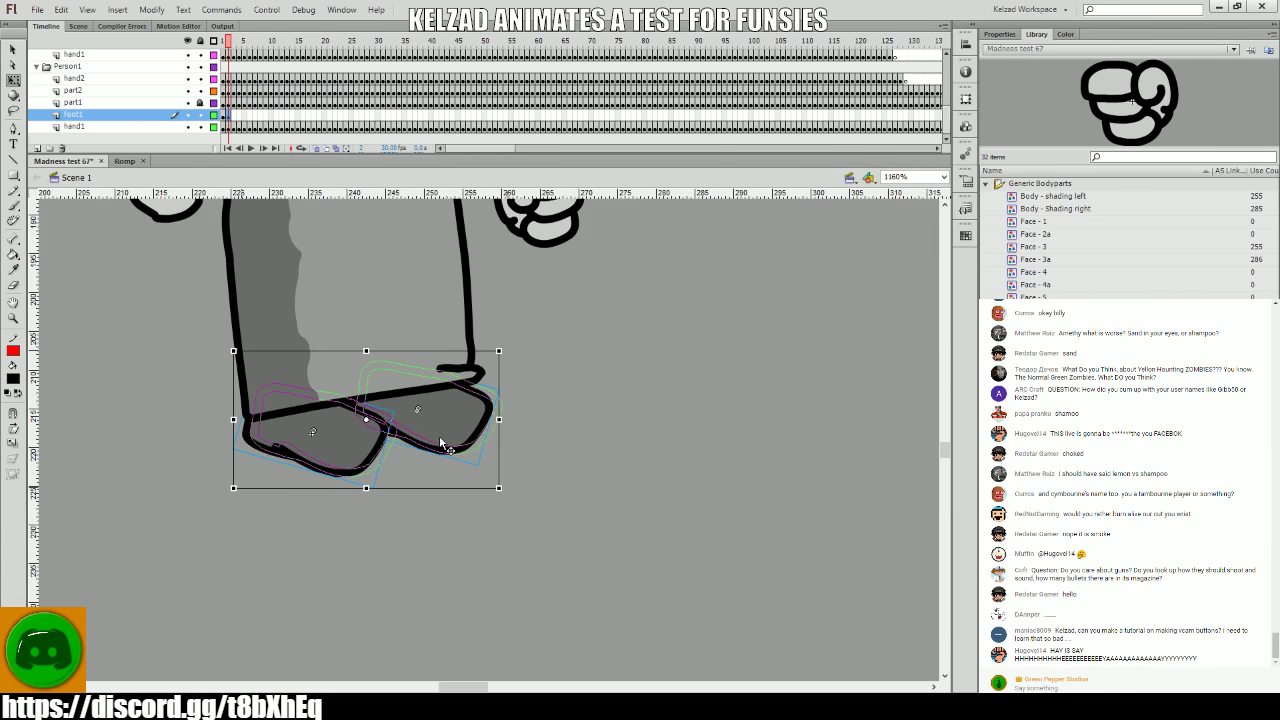
scroll(613, 475, up, 2)
click(360, 438)
- Keyframe foot1 at frames 3 to 6, sliding Person1's trailing foot forward under the body
key(period)
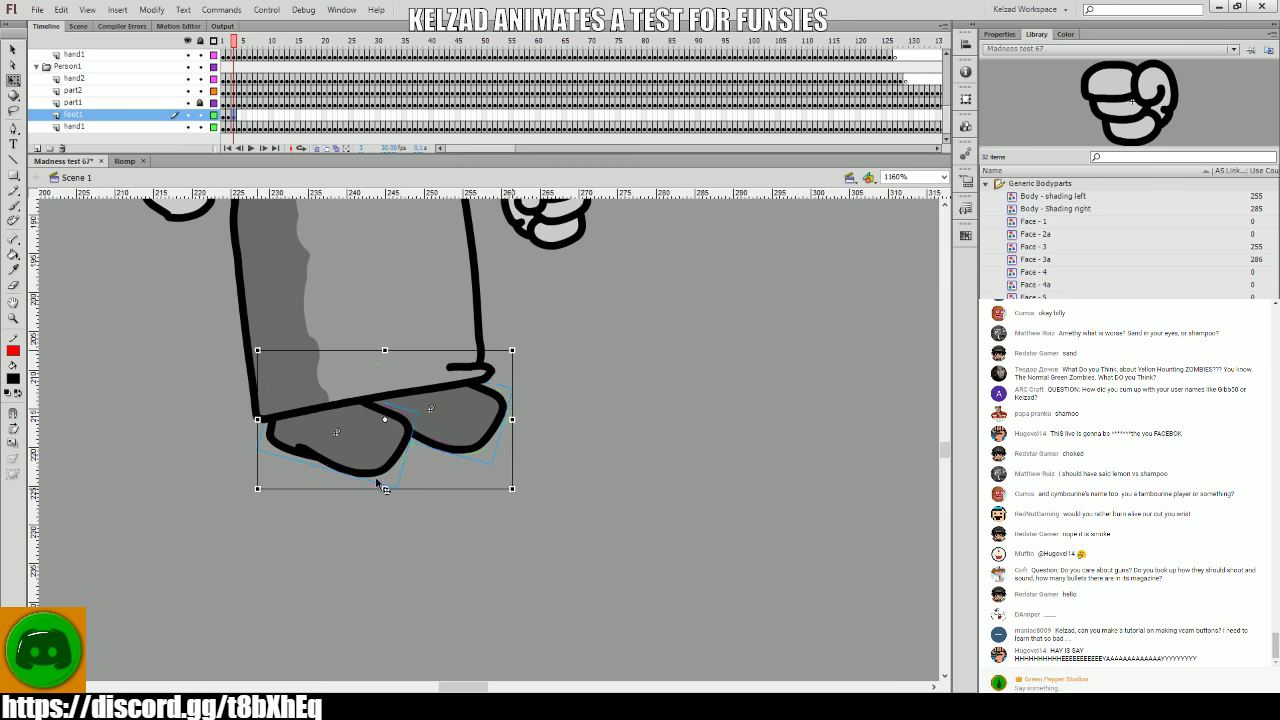
key(period)
key(period)
click(368, 443)
drag(368, 443, 403, 520)
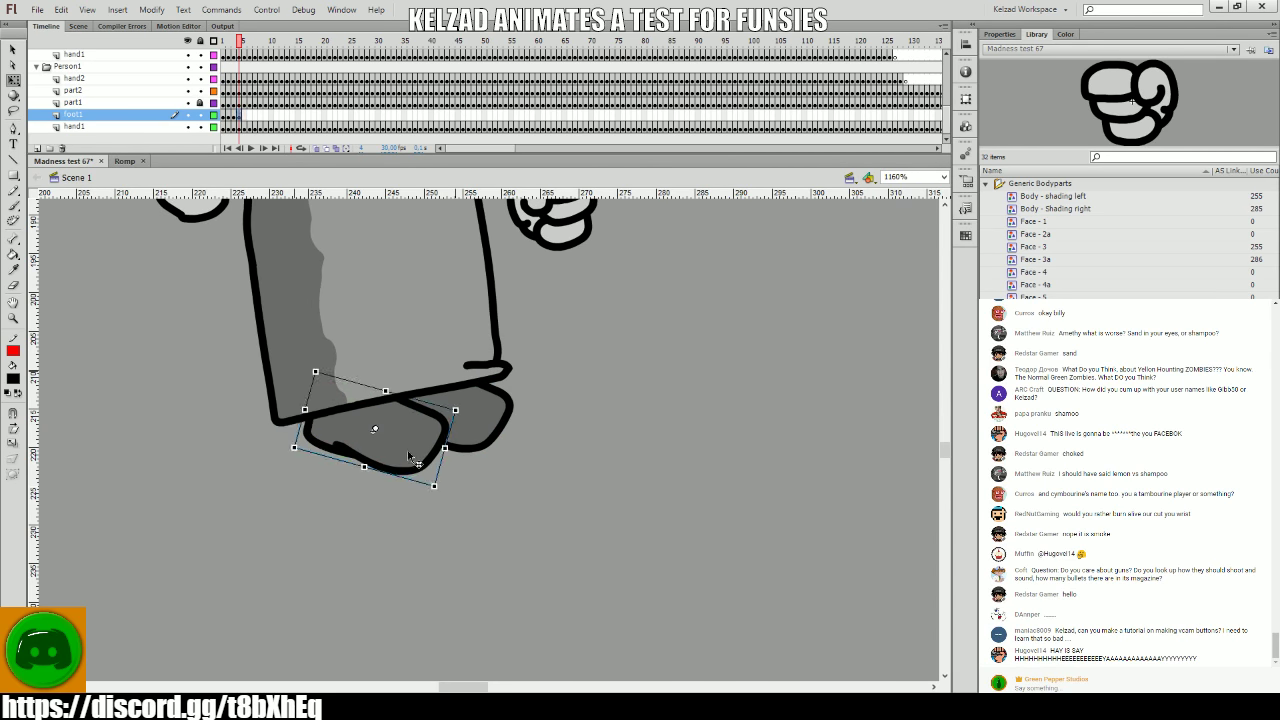
key(period)
key(period)
click(428, 462)
drag(428, 462, 439, 449)
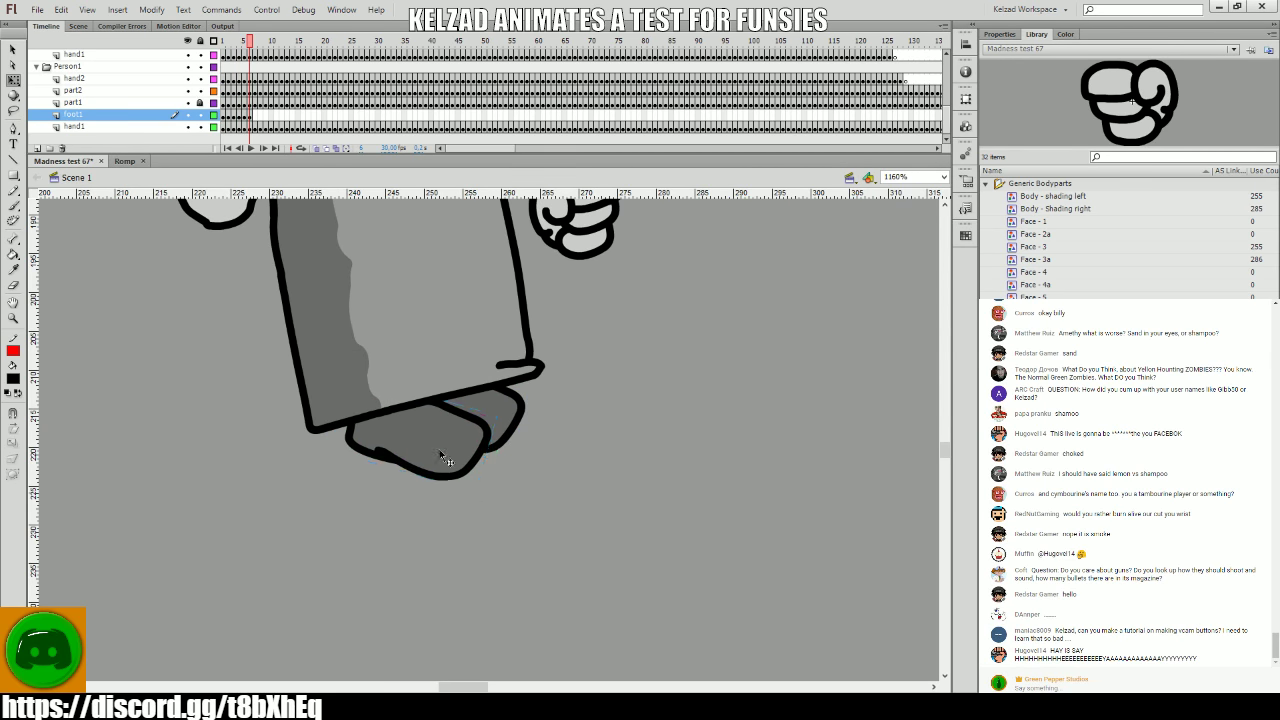
- Continue moving Person1's trailing foot toward the leading foot on foot1 at frames 7 and 8
key(period)
click(439, 449)
drag(547, 508, 556, 490)
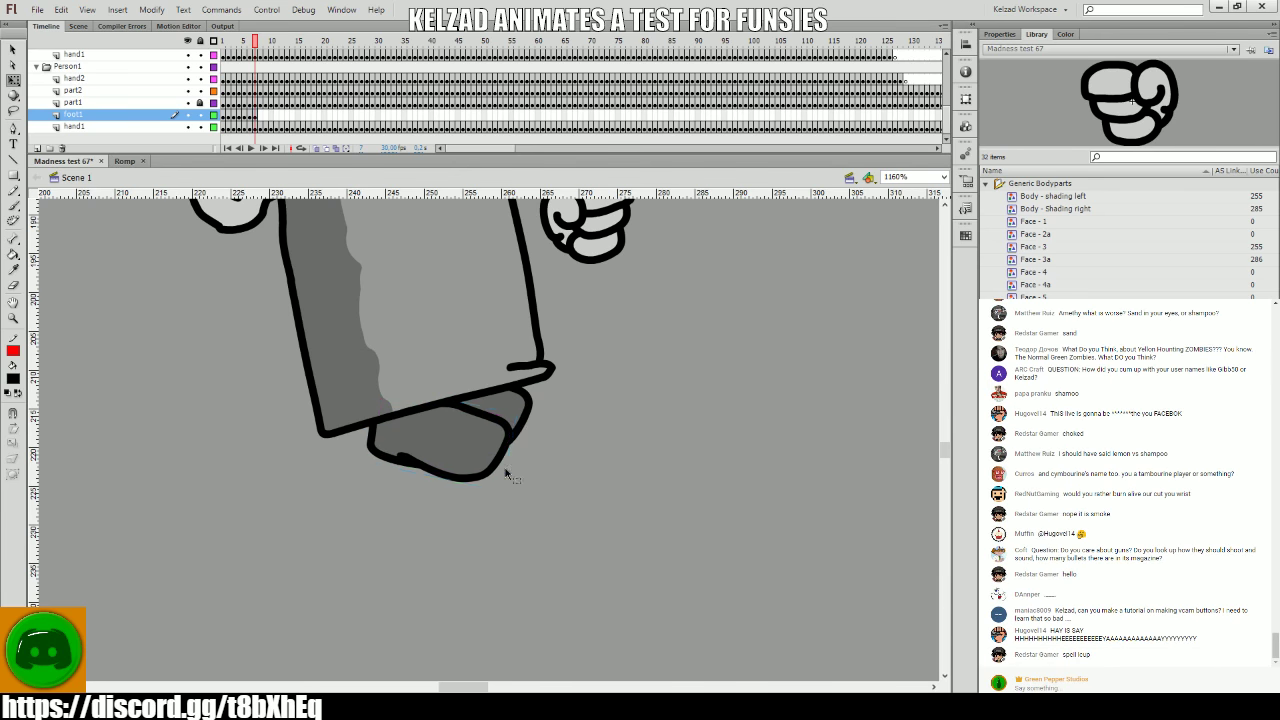
key(period)
click(508, 471)
- Keyframe foot1 at frames 9 to 12, stepping Person1's far foot forward ahead of the body
key(period)
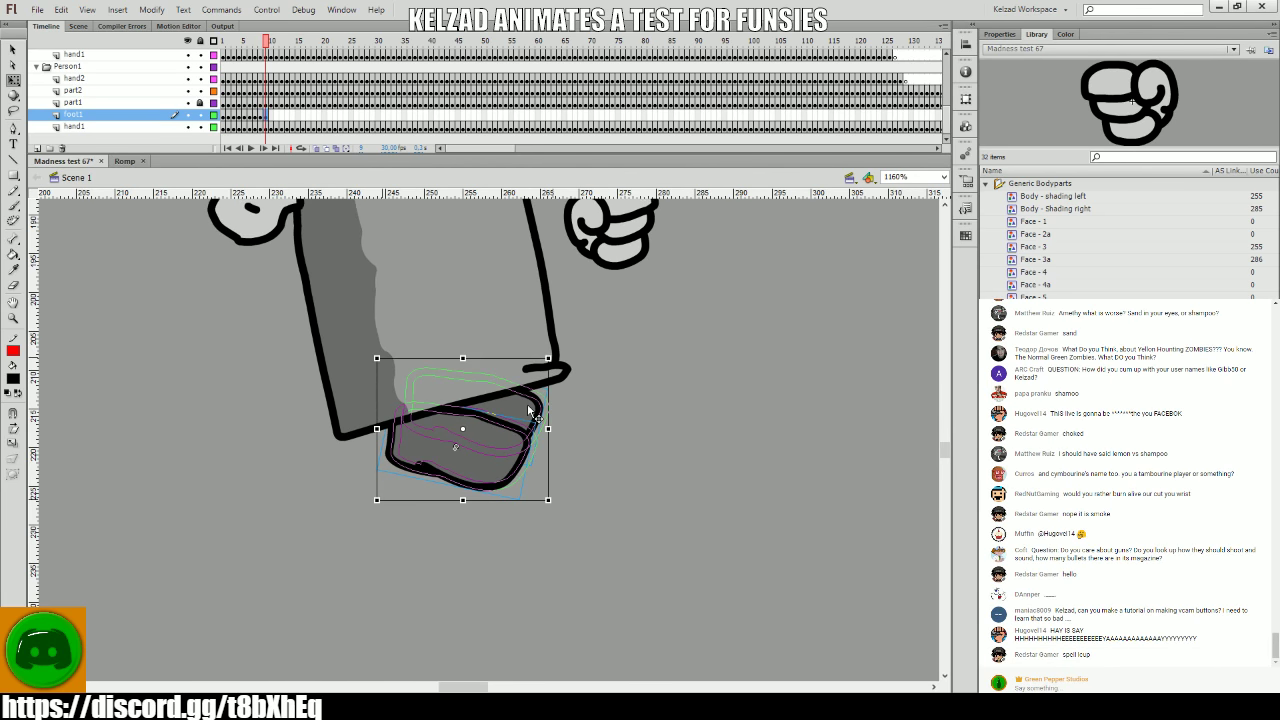
key(period)
drag(558, 416, 590, 423)
key(period)
click(588, 420)
key(period)
click(588, 423)
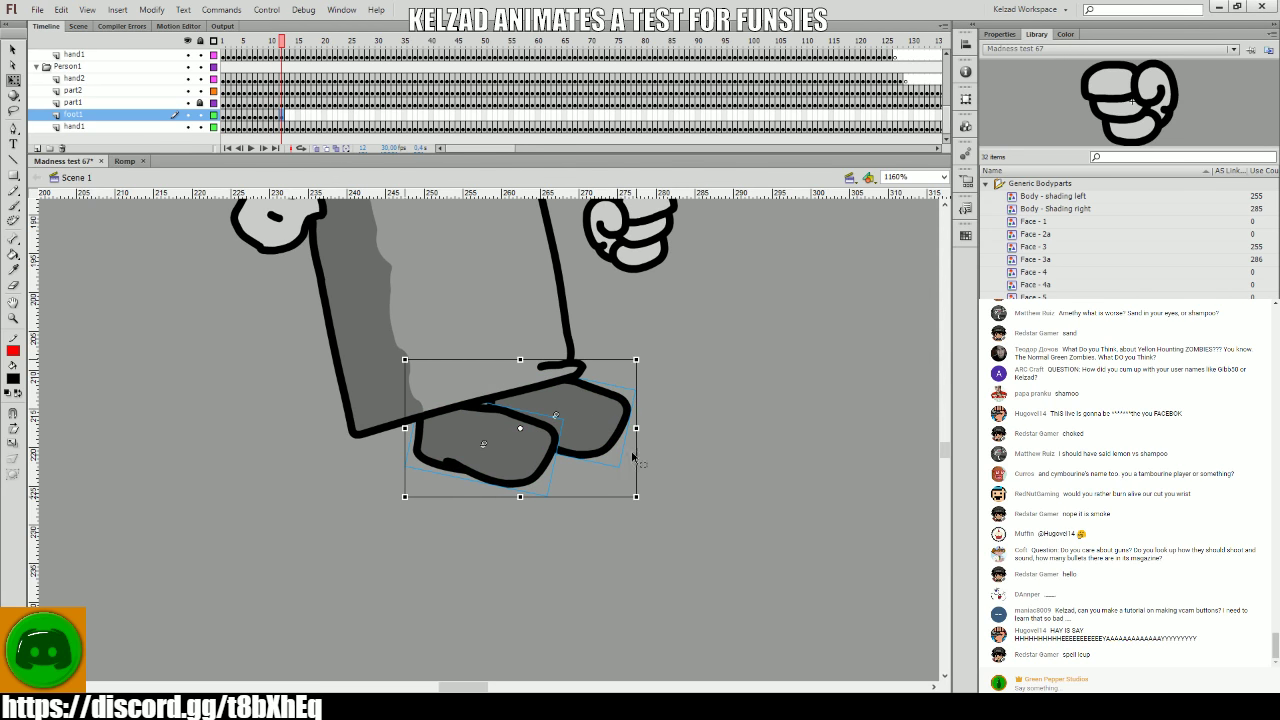
click(733, 520)
click(610, 448)
- Keyframe foot1 at frames 13 and 14, easing Person1's feet into their new stance
key(period)
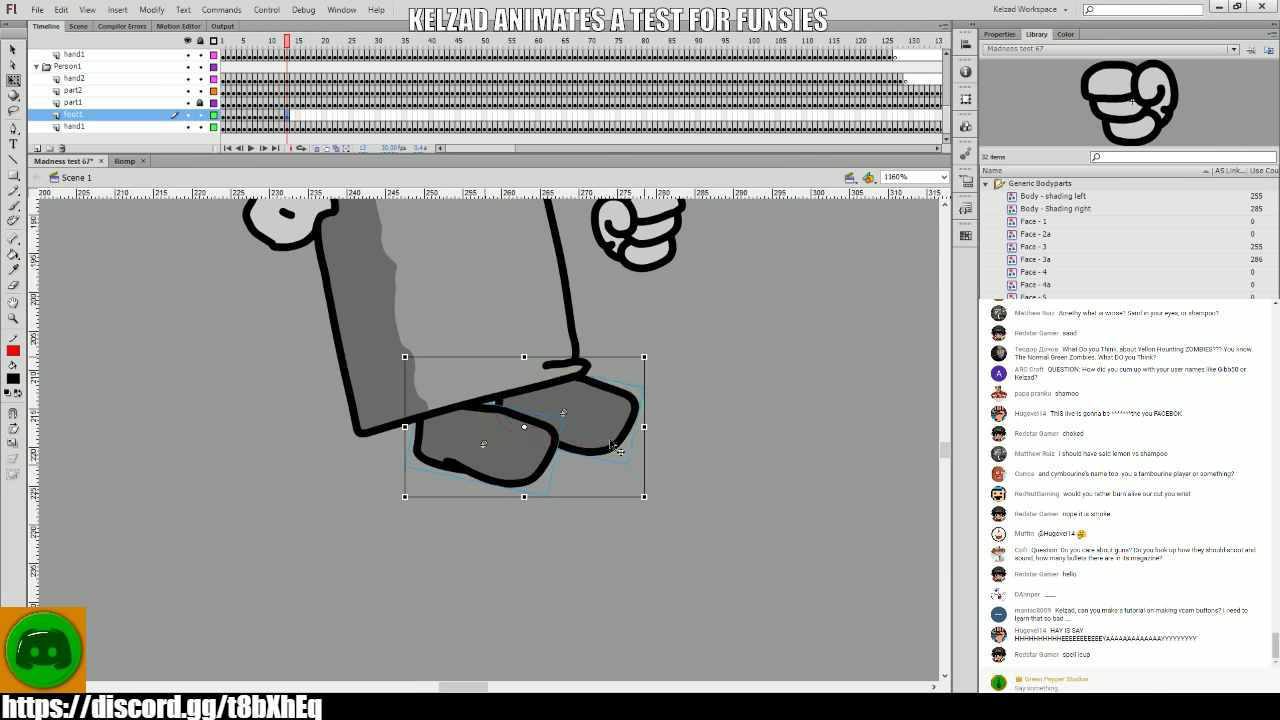
mouse_move(510, 440)
mouse_down()
mouse_move(536, 445)
mouse_move(520, 449)
mouse_up()
key(Escape)
key(period)
click(517, 443)
key(Escape)
click(522, 451)
- Keyframe foot1 at frames 15 and 16, shifting Person1's near foot slightly back
key(period)
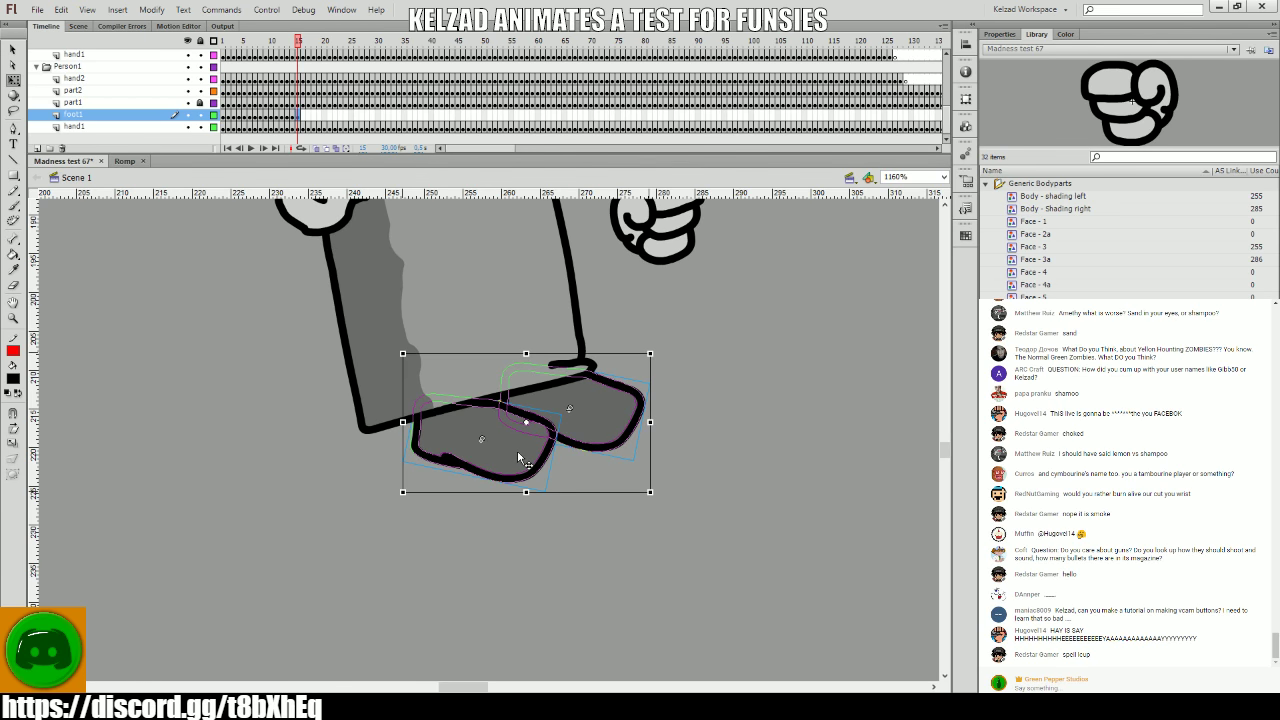
key(Escape)
key(comma)
key(period)
drag(494, 480, 496, 480)
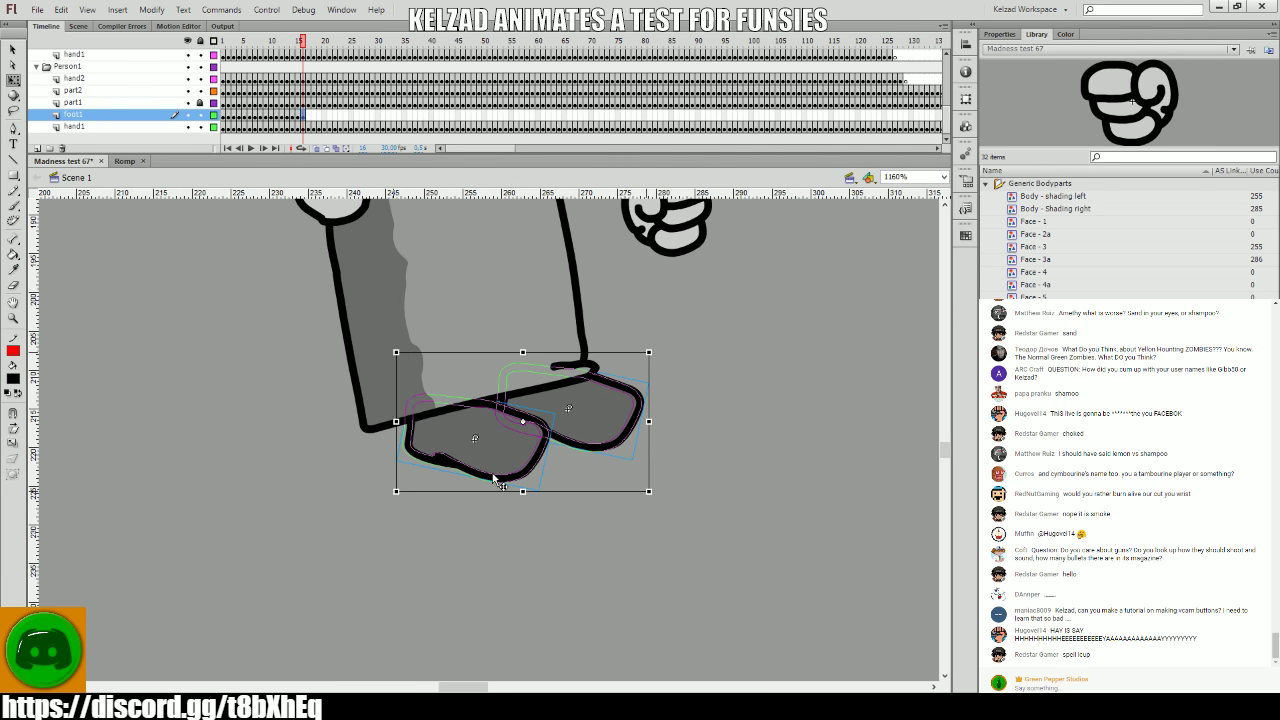
click(582, 560)
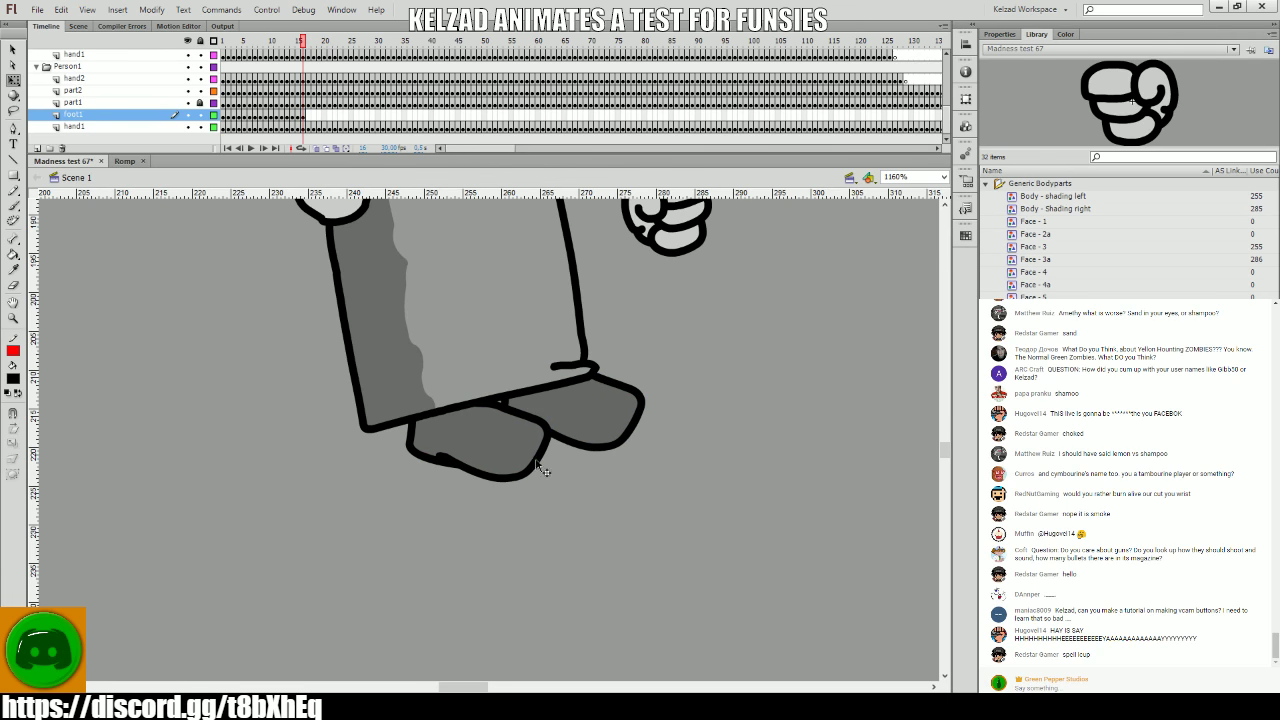
- Keyframe foot1 at frames 17 to 19, sliding Person1's near foot gradually backward
click(530, 468)
key(period)
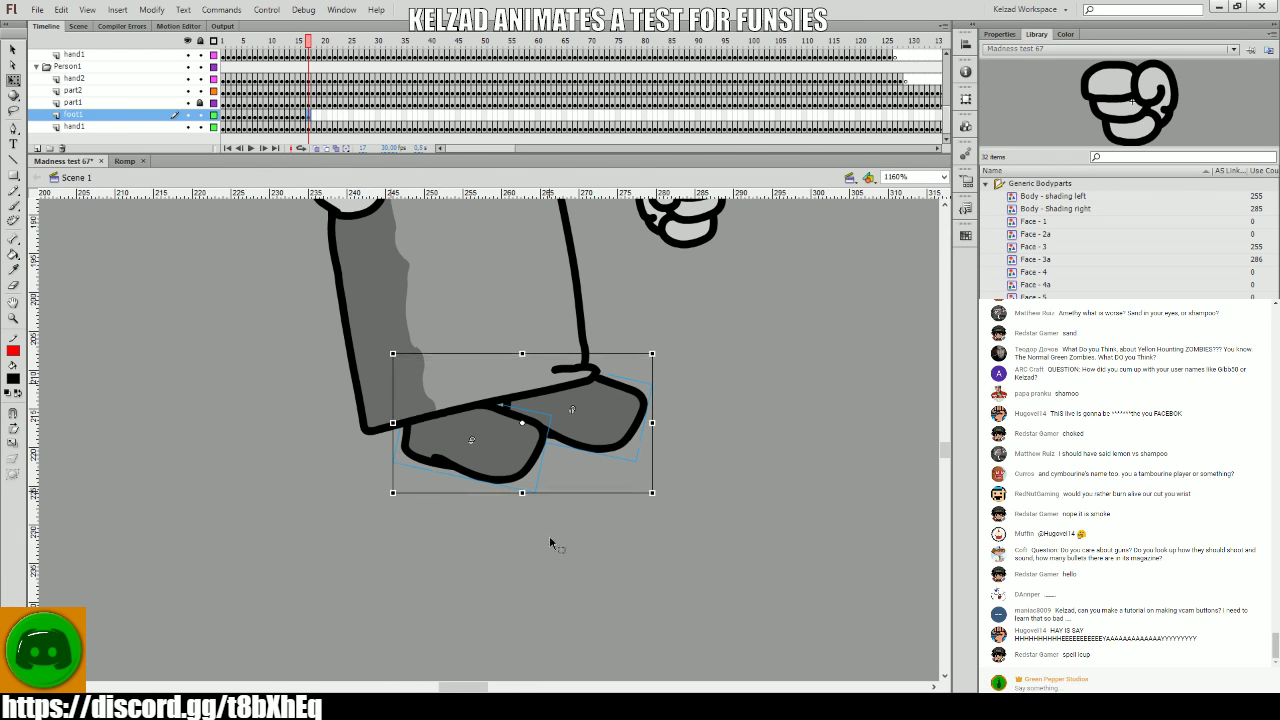
click(551, 537)
click(504, 447)
key(period)
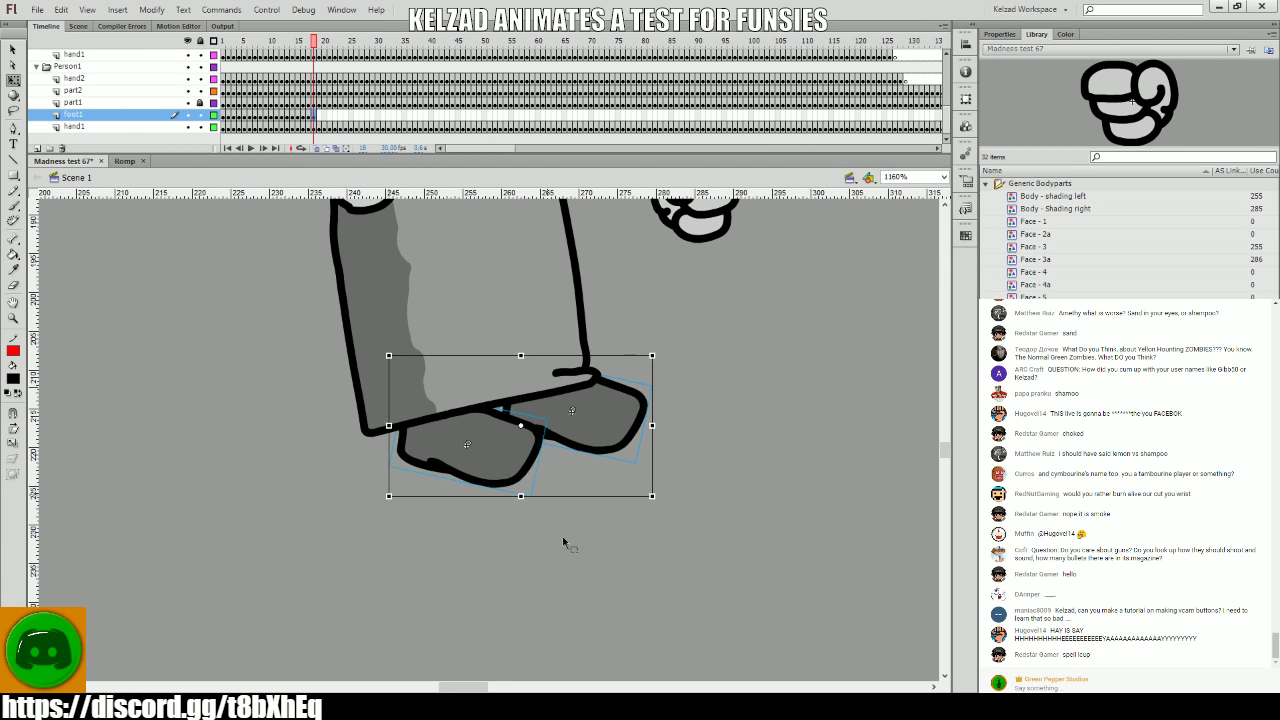
click(536, 503)
click(502, 457)
key(period)
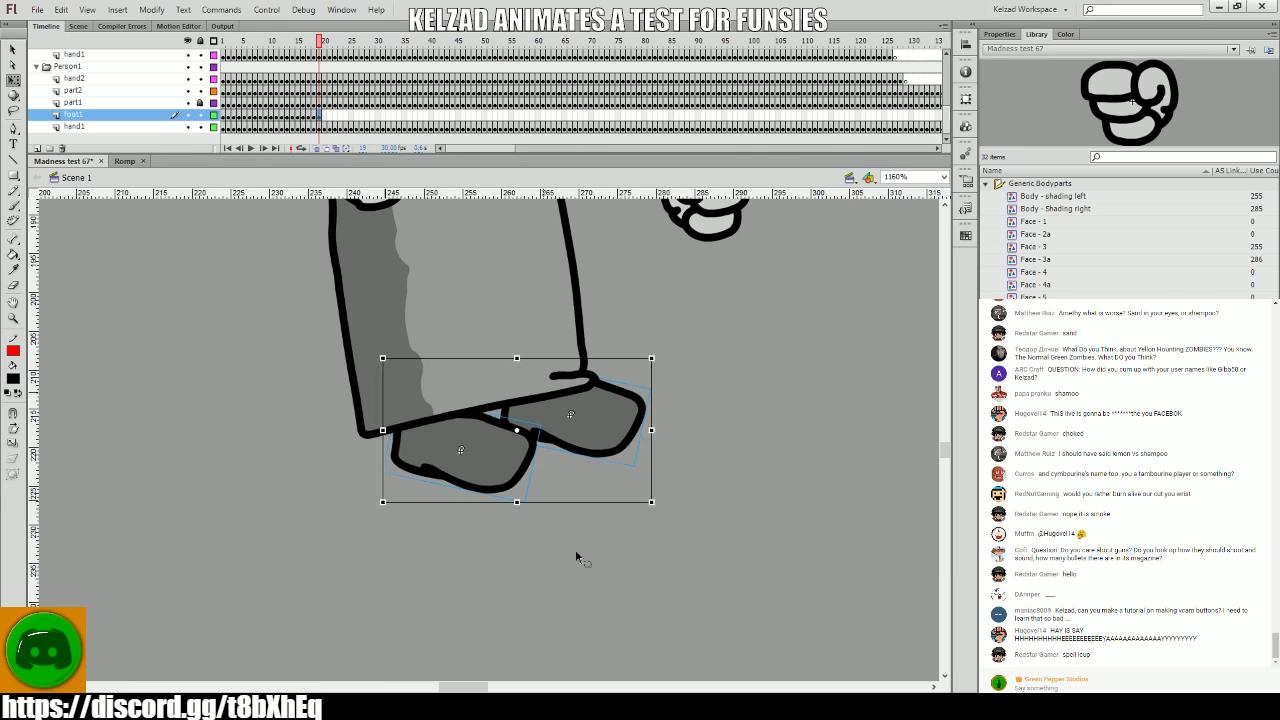
- Keyframe foot1 at frame 20, shifting both of Person1's feet back and tilting them slightly to match the body
click(575, 549)
click(497, 490)
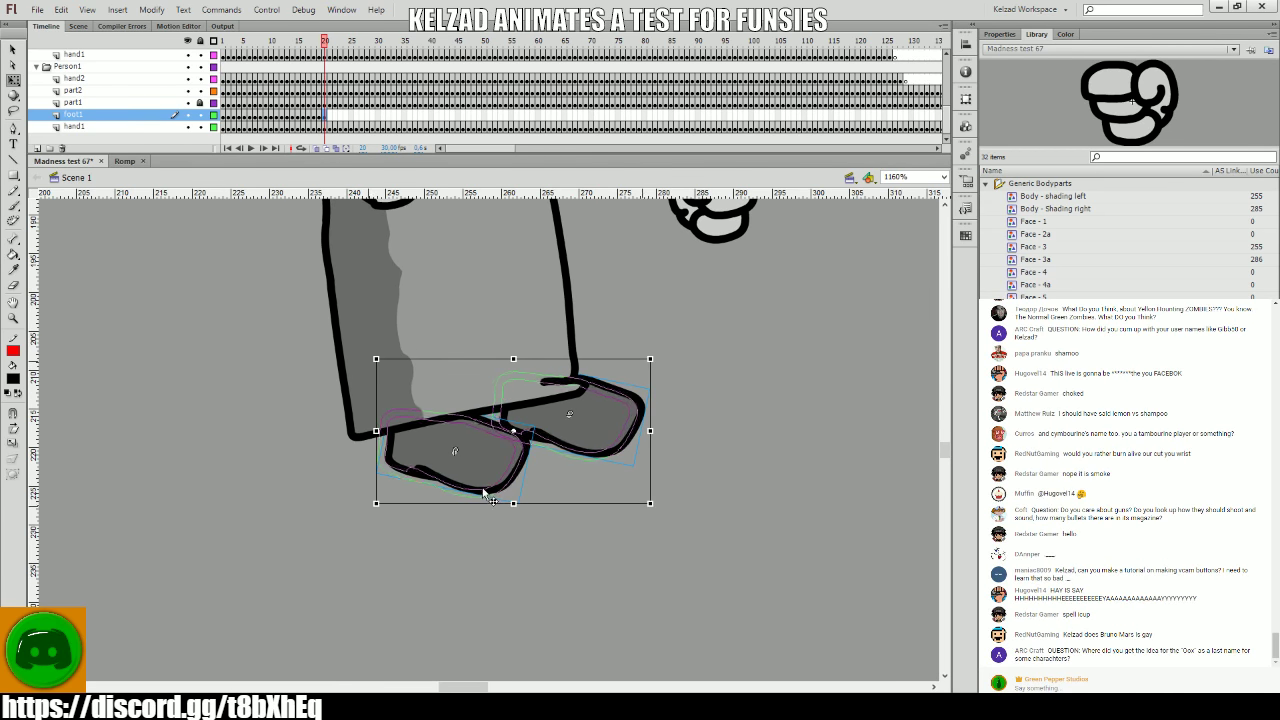
key(period)
key(comma)
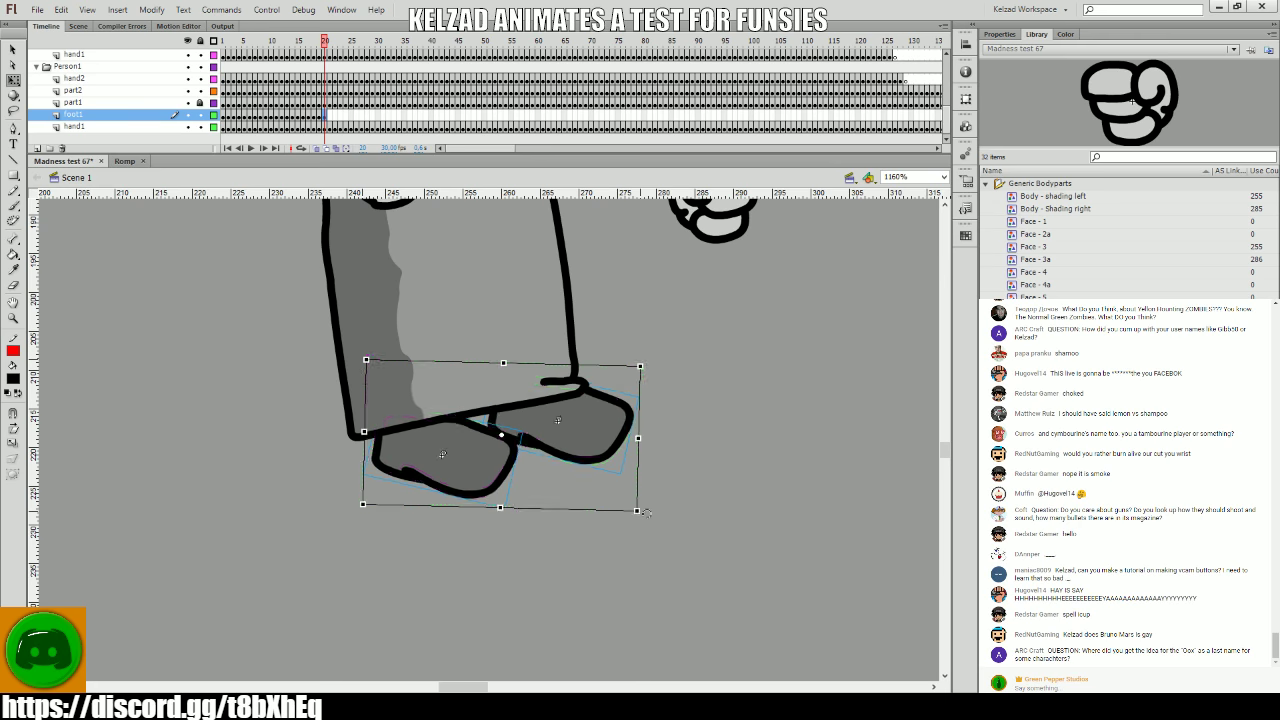
key(period)
key(comma)
key(period)
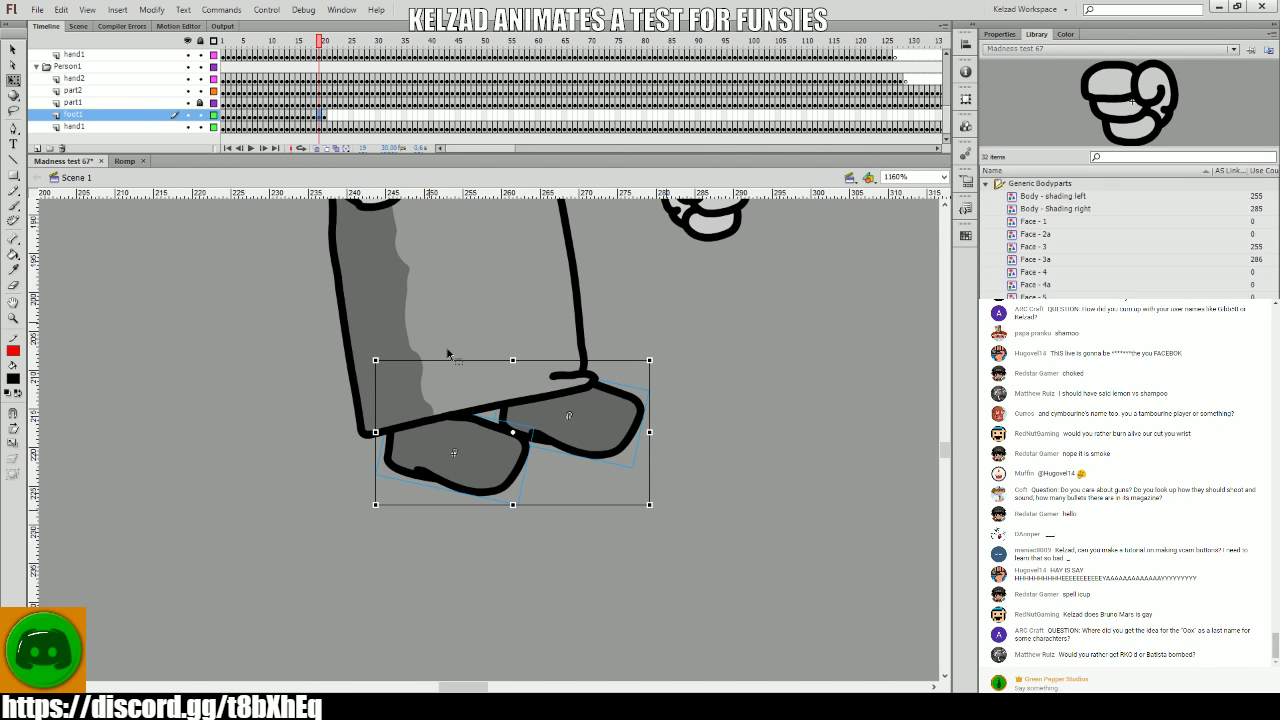
key(period)
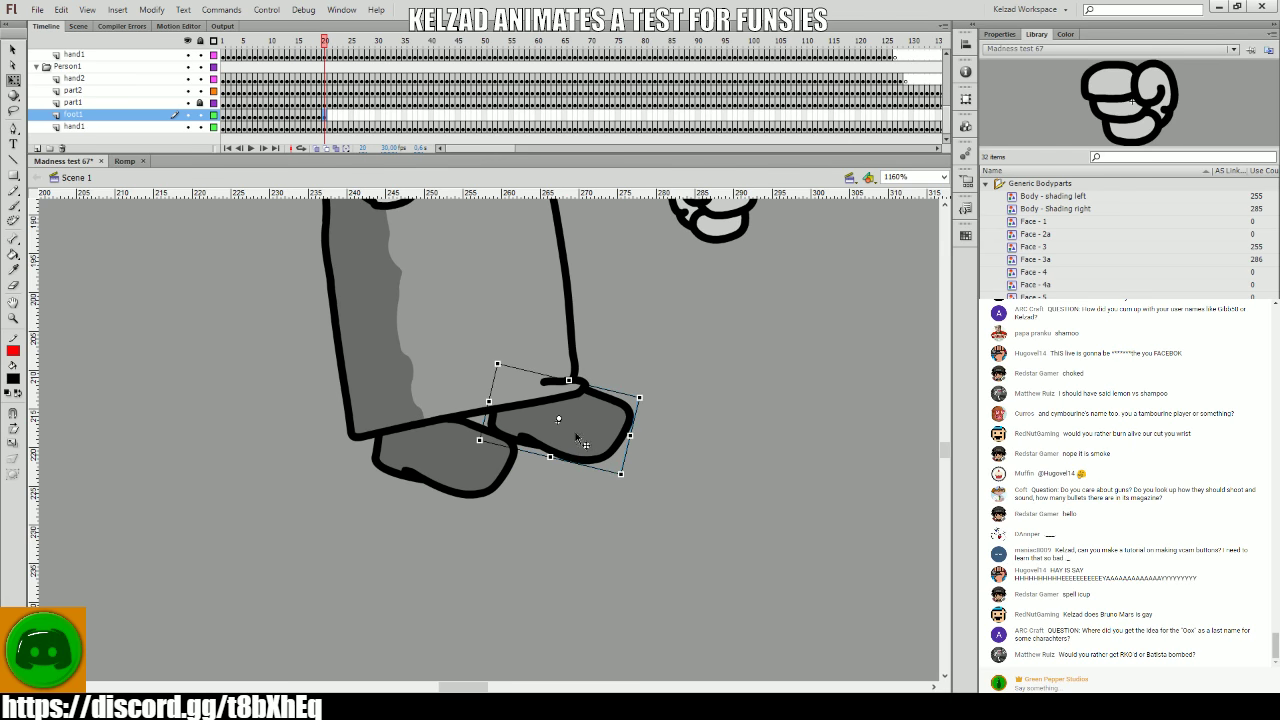
- Keyframe foot1 at frames 21 to 24, drawing Person1's far foot back toward the near foot
key(period)
key(period)
click(576, 420)
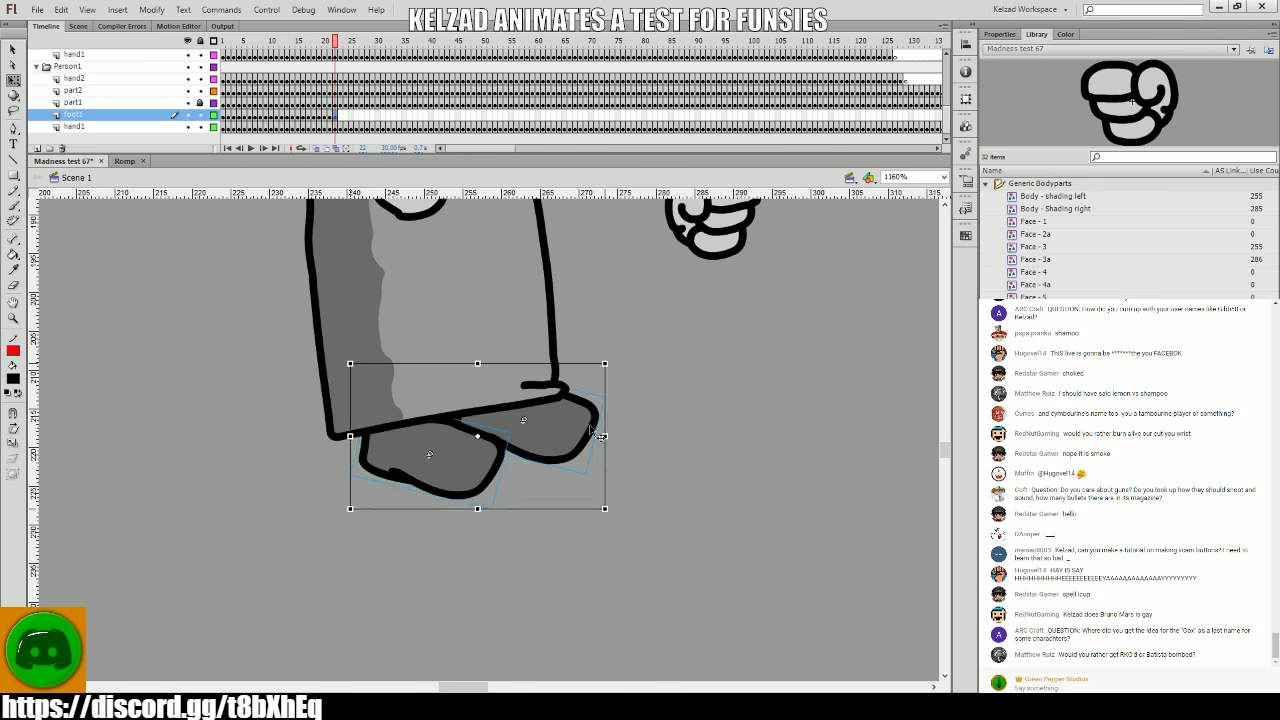
key(period)
click(558, 425)
drag(546, 429, 513, 418)
key(period)
click(513, 425)
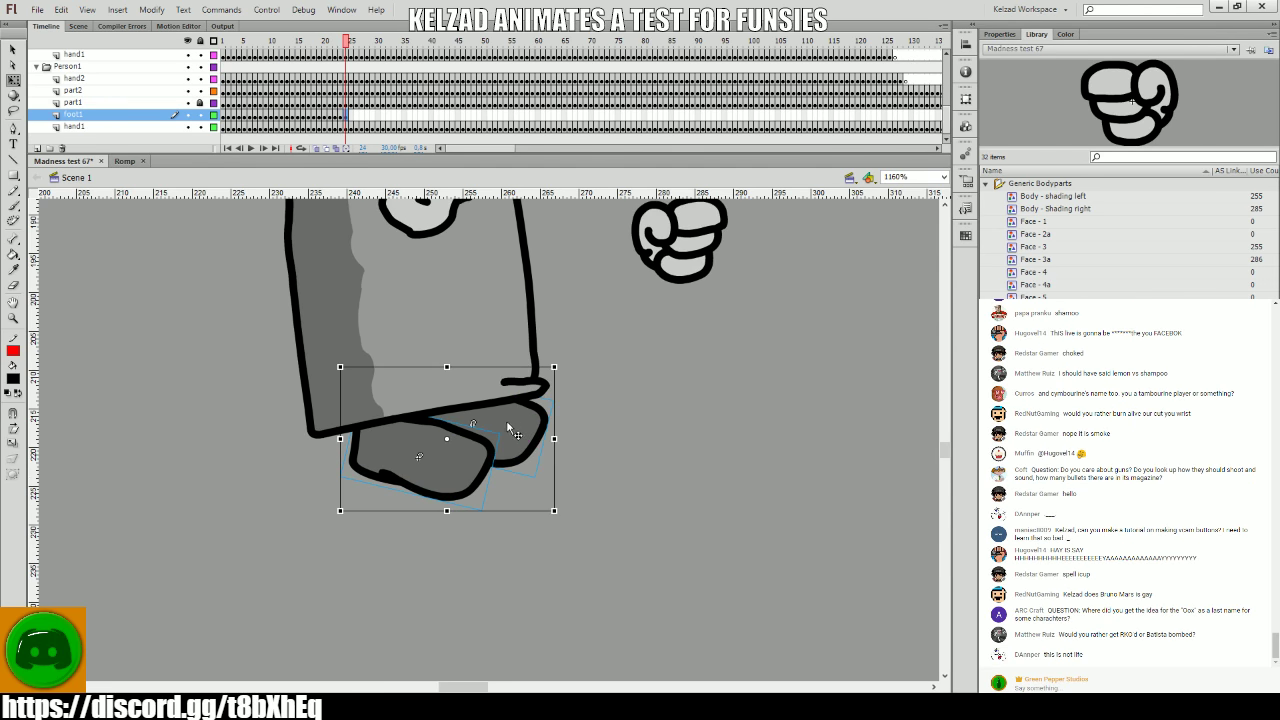
- Keyframe foot1 at frames 25 to 27, moving Person1's far foot back until it sits mostly behind the near foot
key(period)
click(506, 440)
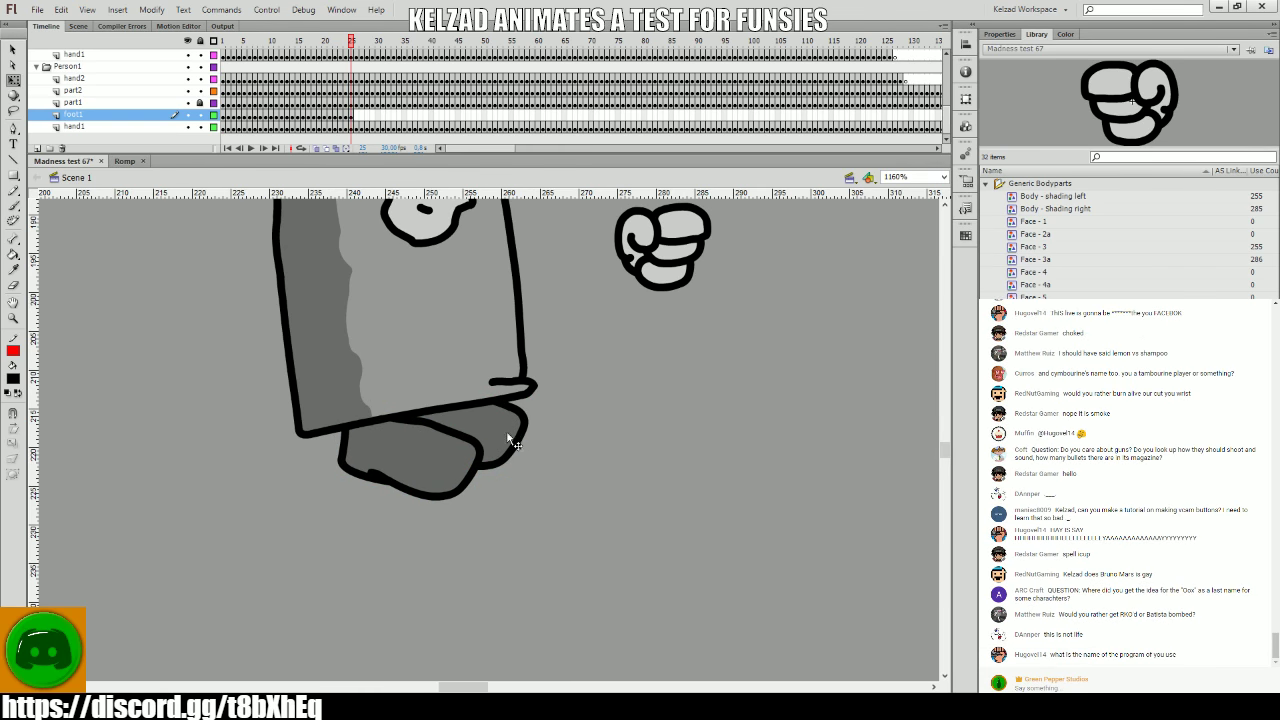
key(period)
click(498, 438)
key(period)
click(487, 432)
drag(487, 432, 482, 432)
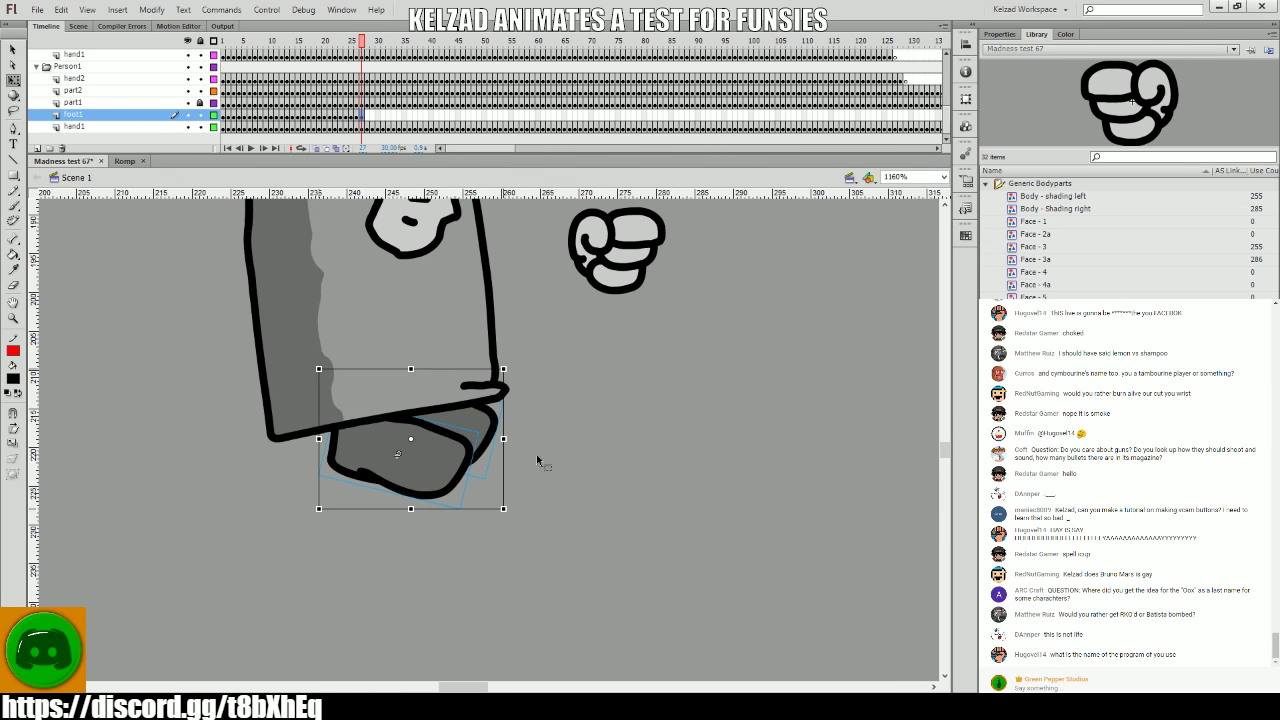
- Keyframe foot1 at frames 28 and 29, stepping Person1's near foot backward away from the far foot
click(537, 457)
click(420, 463)
key(period)
click(416, 463)
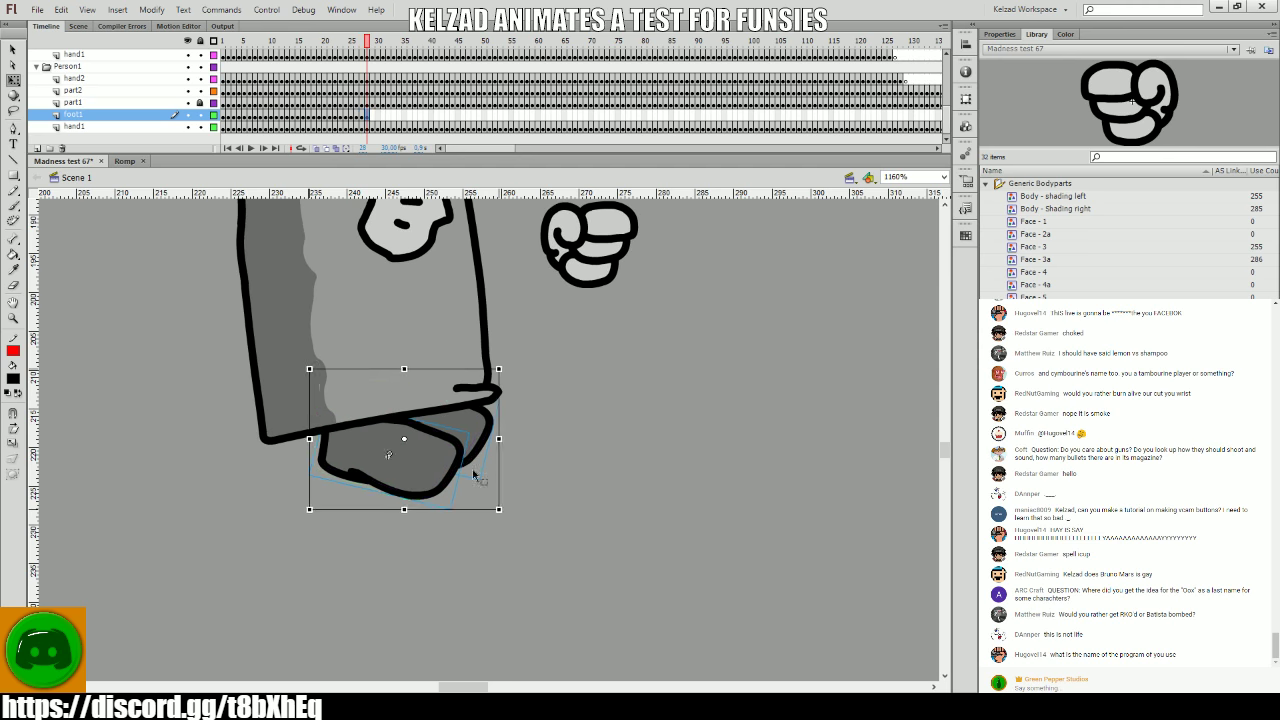
key(period)
click(412, 466)
drag(410, 463, 378, 467)
click(514, 491)
- Keyframe foot1 at frames 30 and 31, easing Person1's near foot into its rear position
key(period)
click(388, 466)
key(period)
click(379, 478)
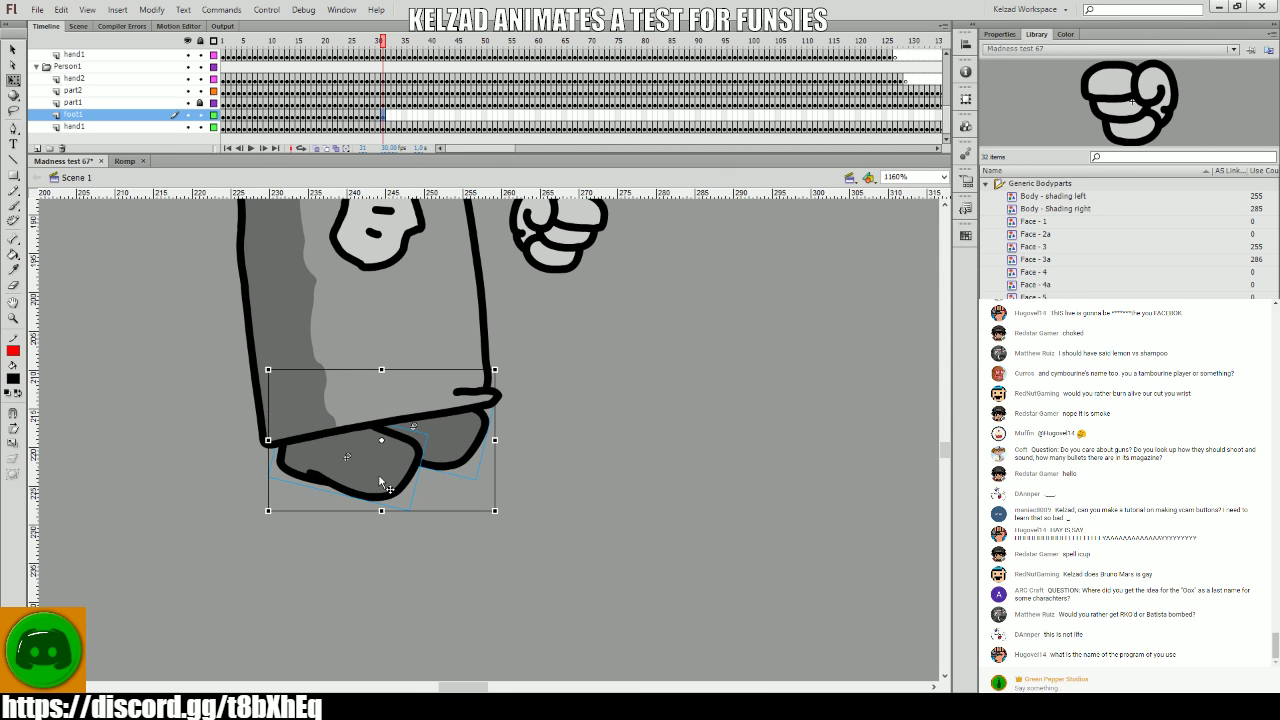
click(407, 542)
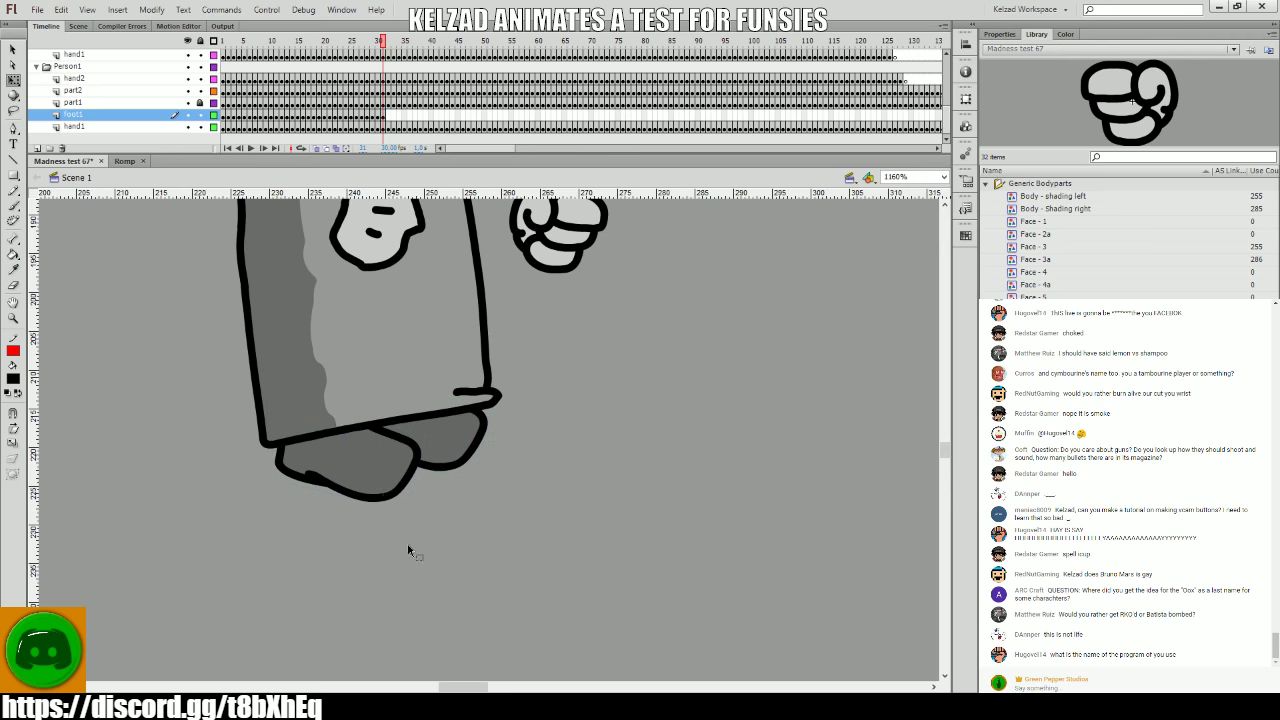
- Keyframe foot1 at frames 32 to 34, starting to step Person1's far foot forward with the body
key(period)
click(377, 472)
click(533, 510)
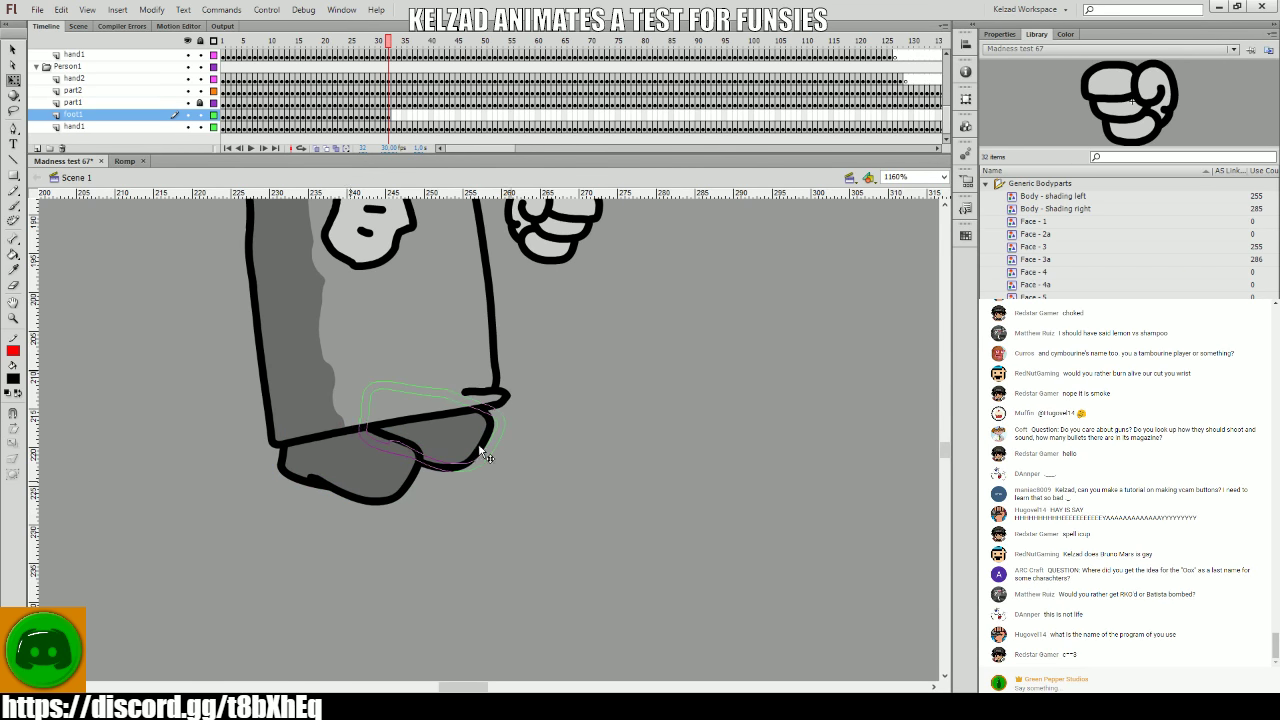
key(period)
click(490, 450)
click(486, 443)
key(period)
click(503, 449)
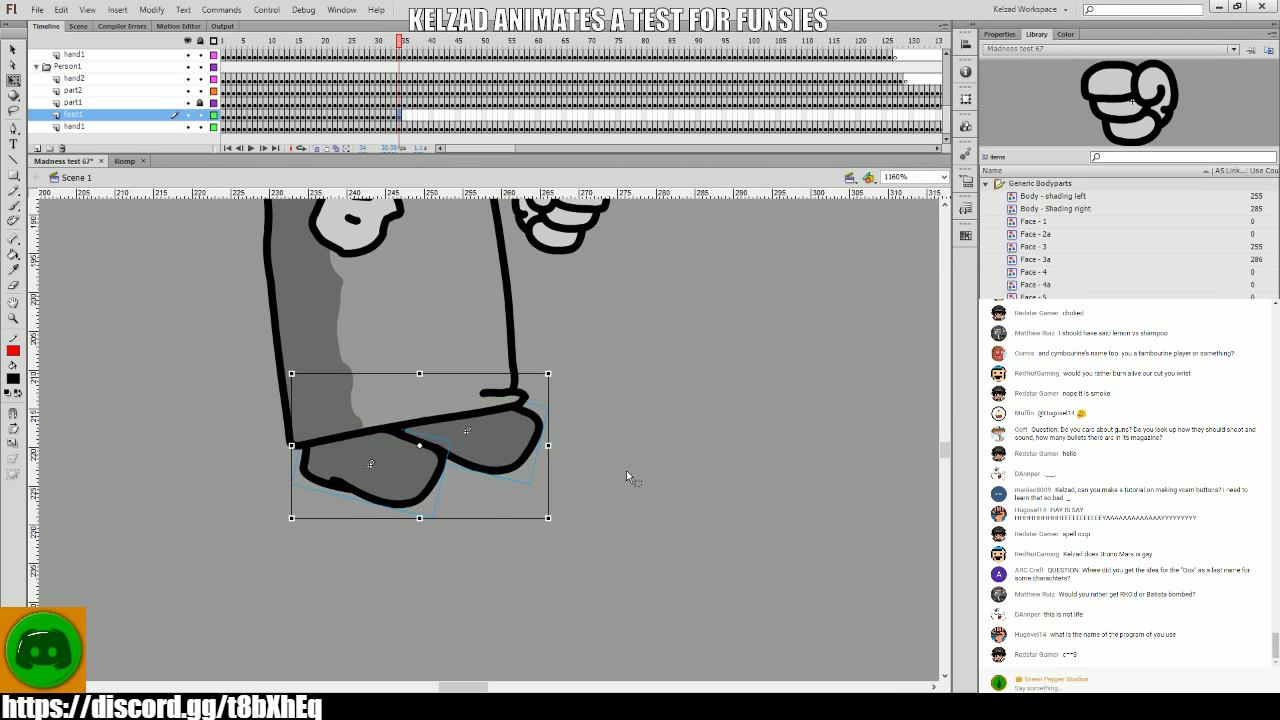
- Keyframe foot1 at frames 35 and 36, extending Person1's far foot further ahead of the near foot
click(628, 477)
key(period)
click(534, 451)
click(540, 458)
key(period)
click(546, 459)
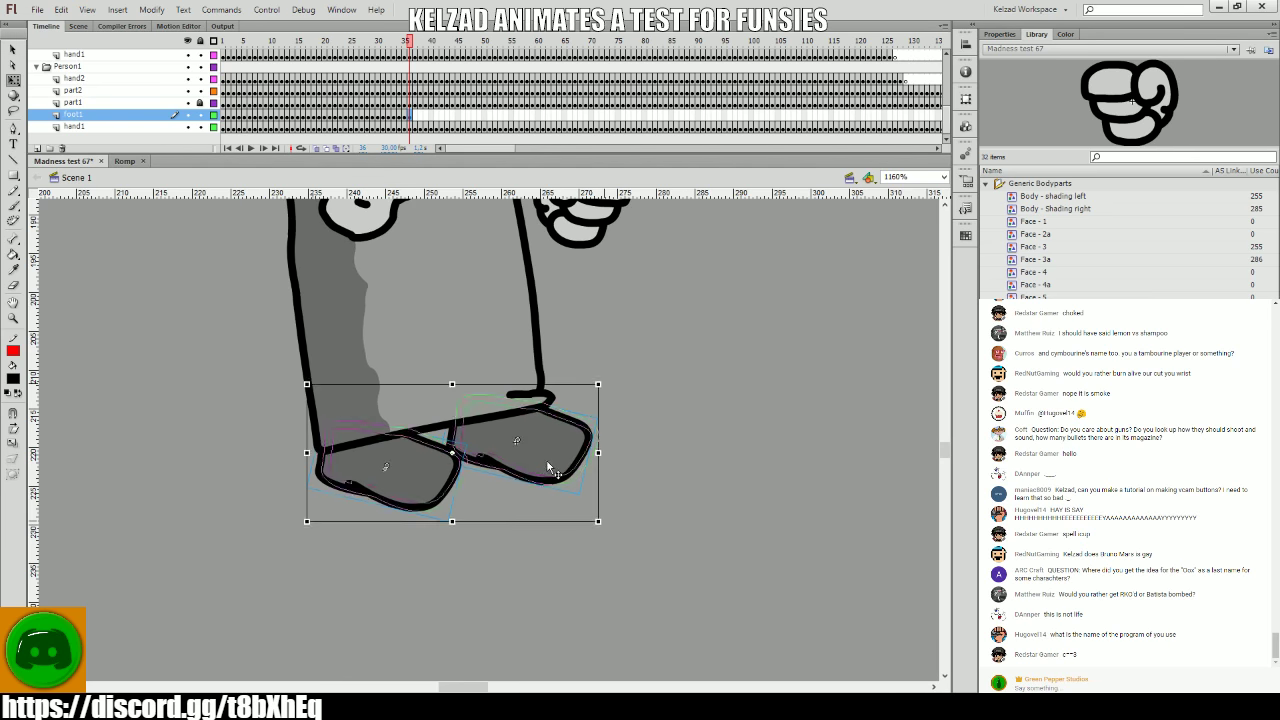
- Keyframe foot1 at frames 37 and 38, bringing Person1's near foot forward toward the far foot
click(674, 490)
key(period)
click(434, 468)
click(456, 495)
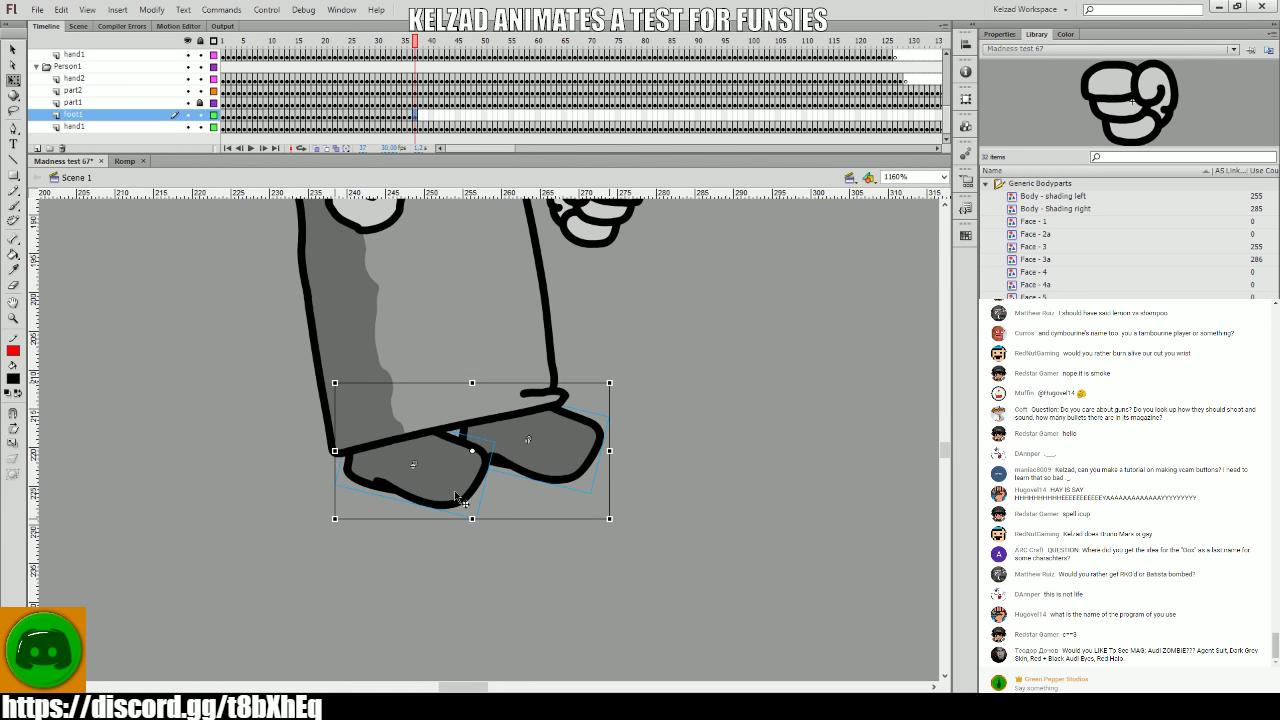
click(430, 465)
key(period)
click(539, 543)
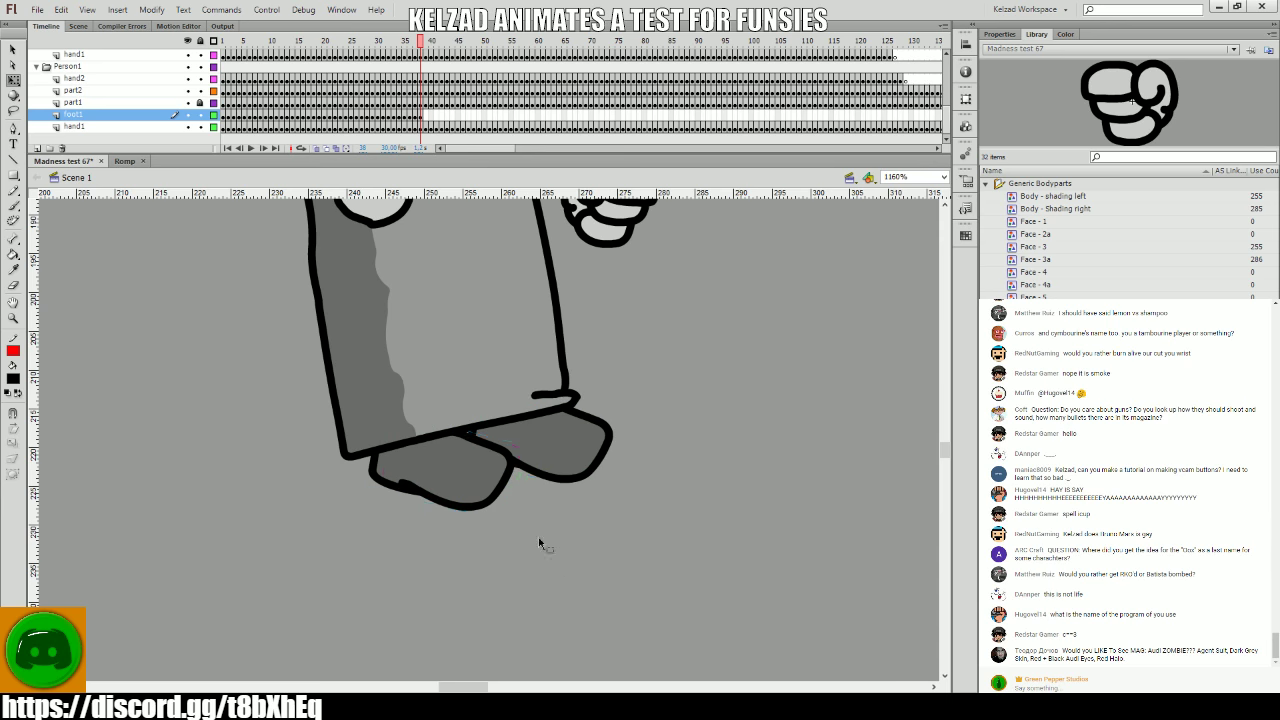
click(430, 478)
- Keyframe foot1 at frames 39 and 40, moving Person1's near foot forward until it overlaps the far foot
key(period)
click(543, 551)
key(period)
click(525, 500)
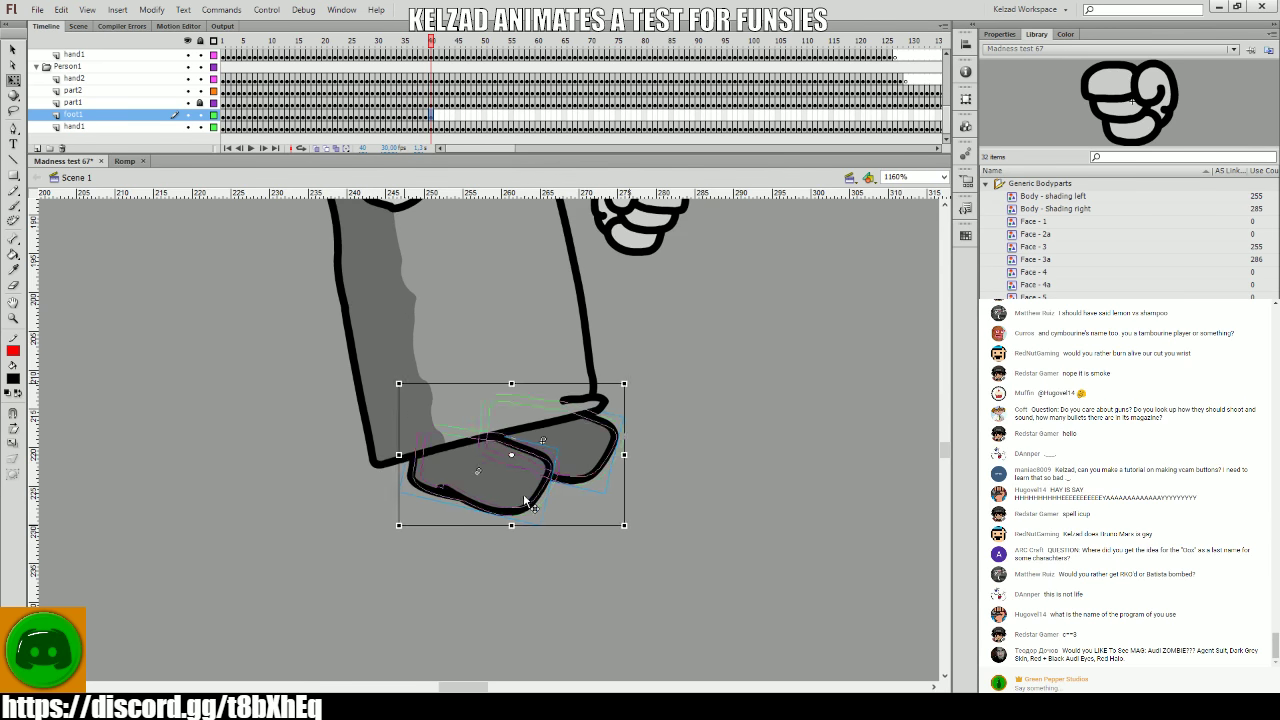
click(519, 485)
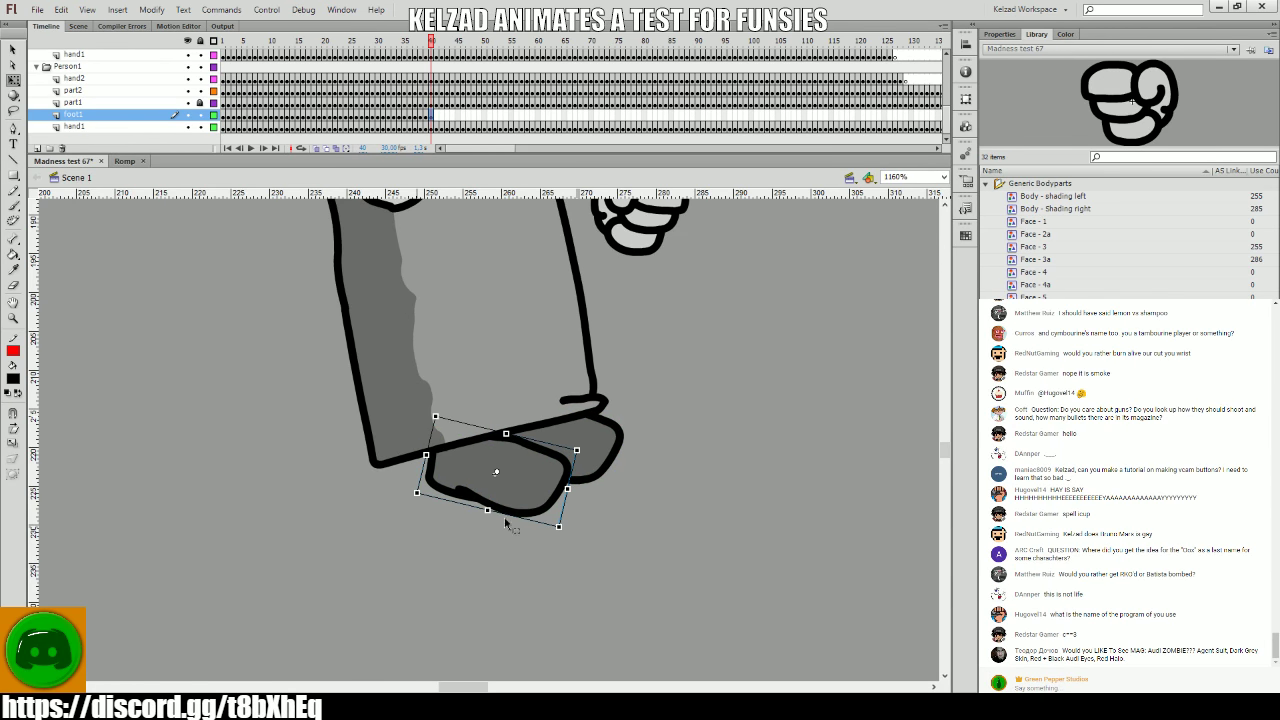
- Keyframe foot1 at frames 41 to 44, easing the near foot and moving Person1's far foot forward with the body
key(period)
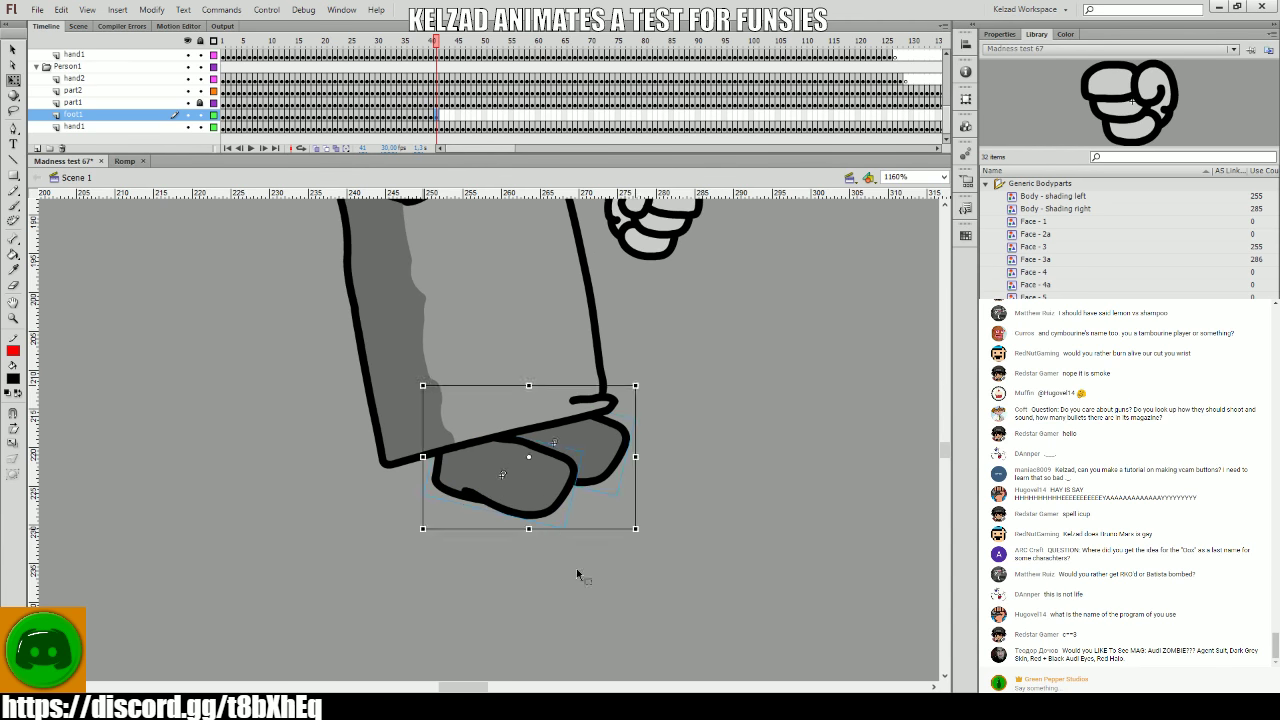
key(period)
key(period)
double_click(586, 499)
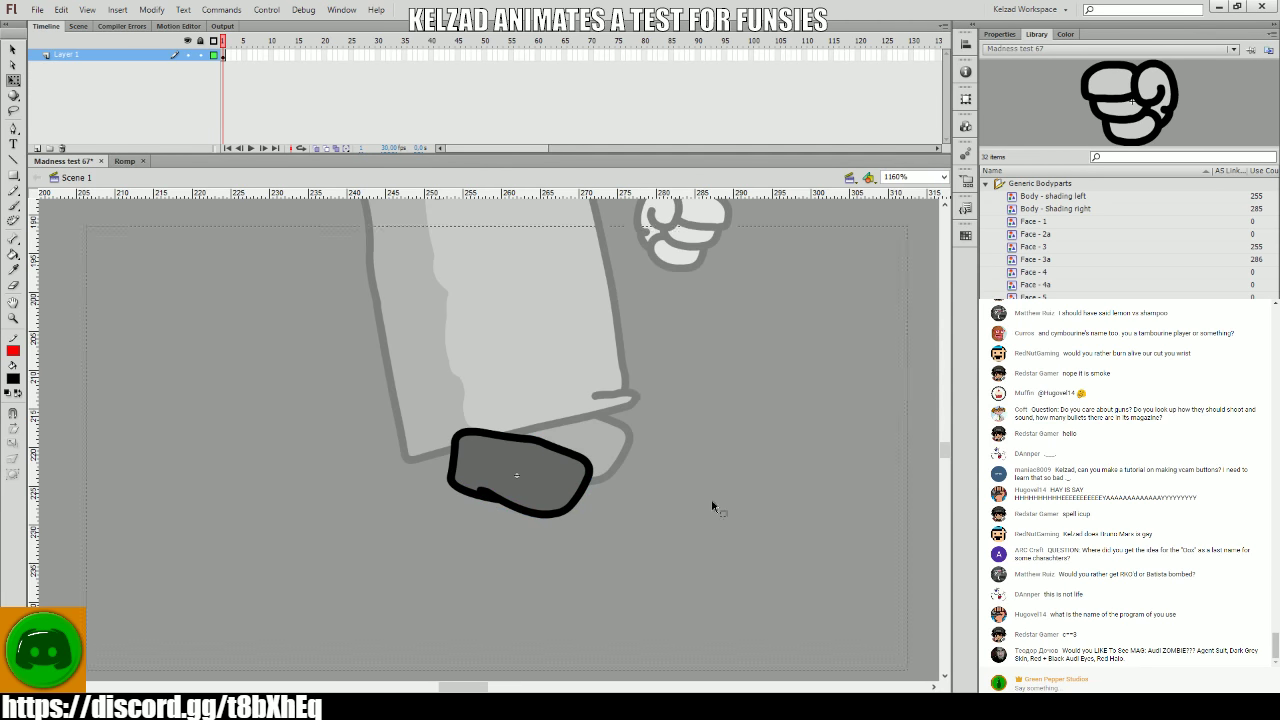
double_click(711, 498)
click(618, 462)
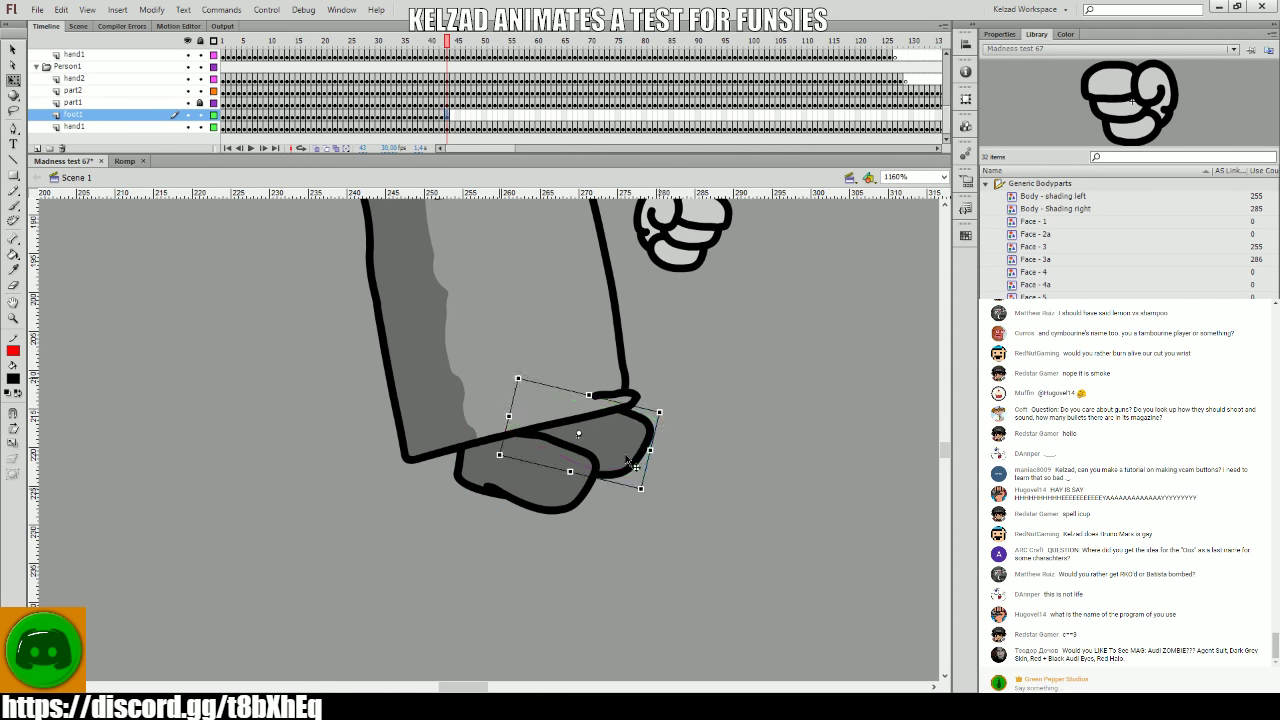
key(period)
click(659, 470)
- Keyframe foot1 at frame 45, tilting both of Person1's feet upward and aligning them under the body against frame 44
key(period)
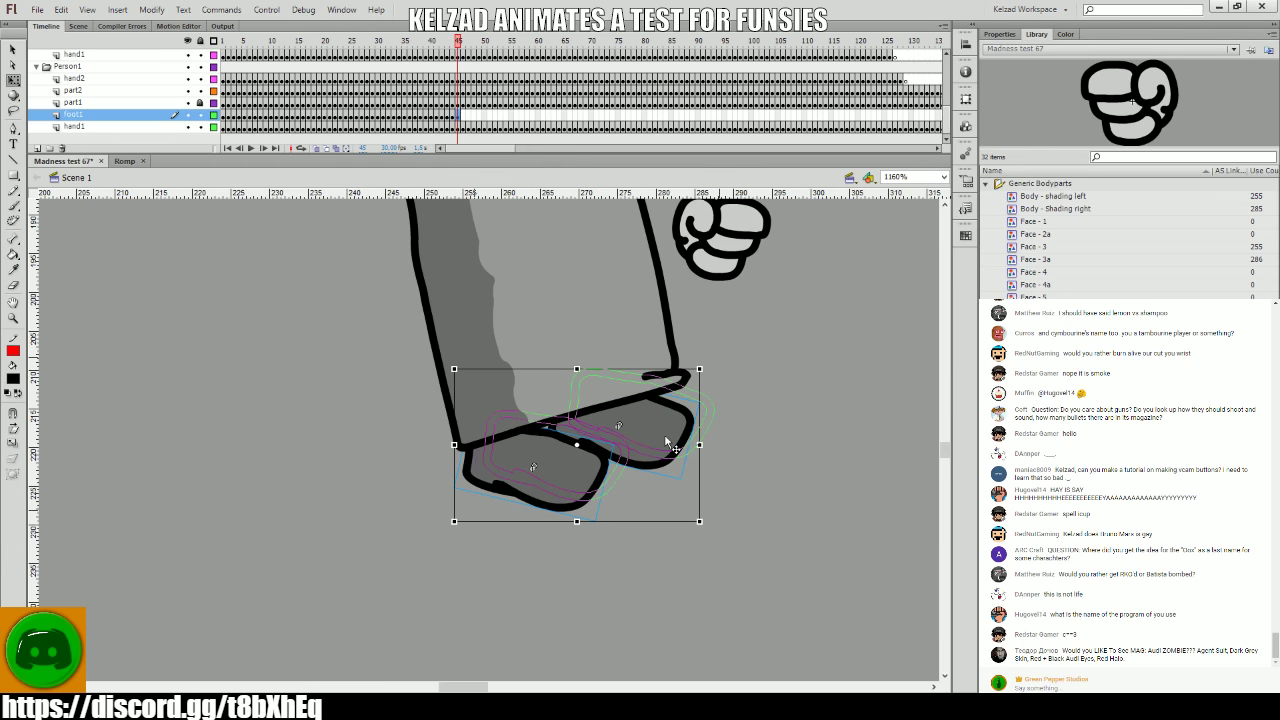
click(664, 434)
drag(731, 503, 726, 498)
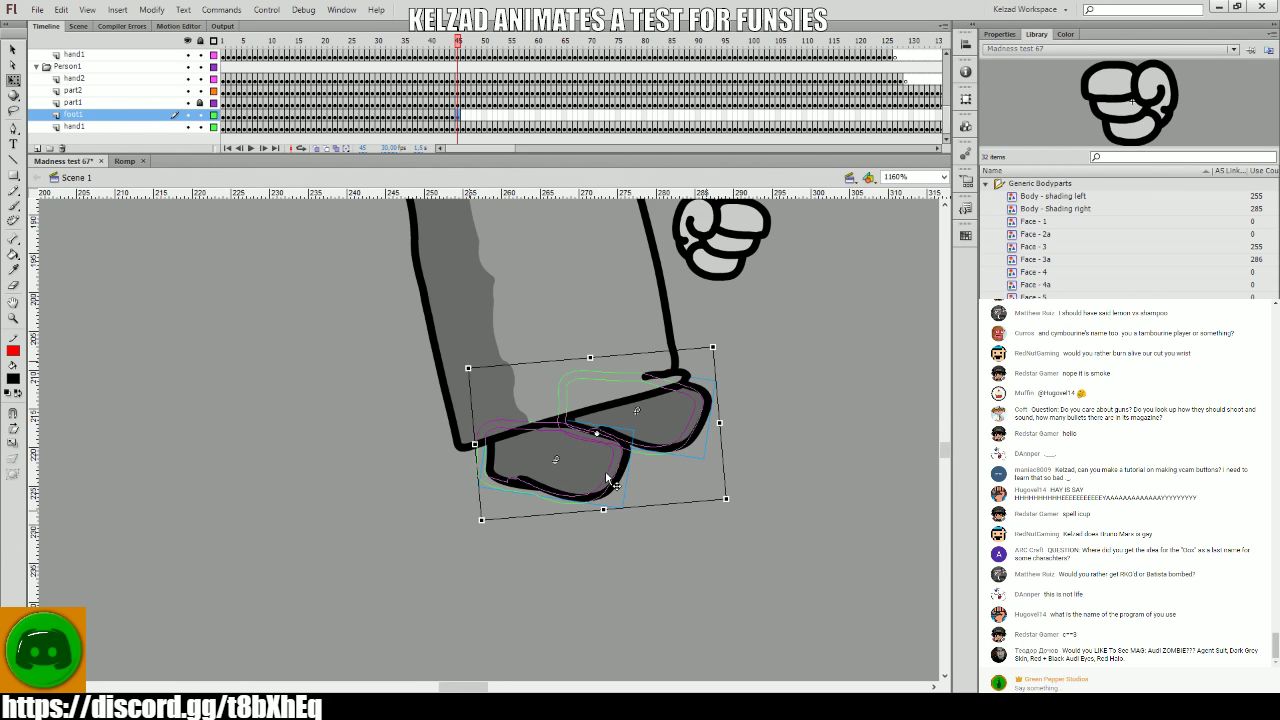
key(comma)
key(period)
click(657, 441)
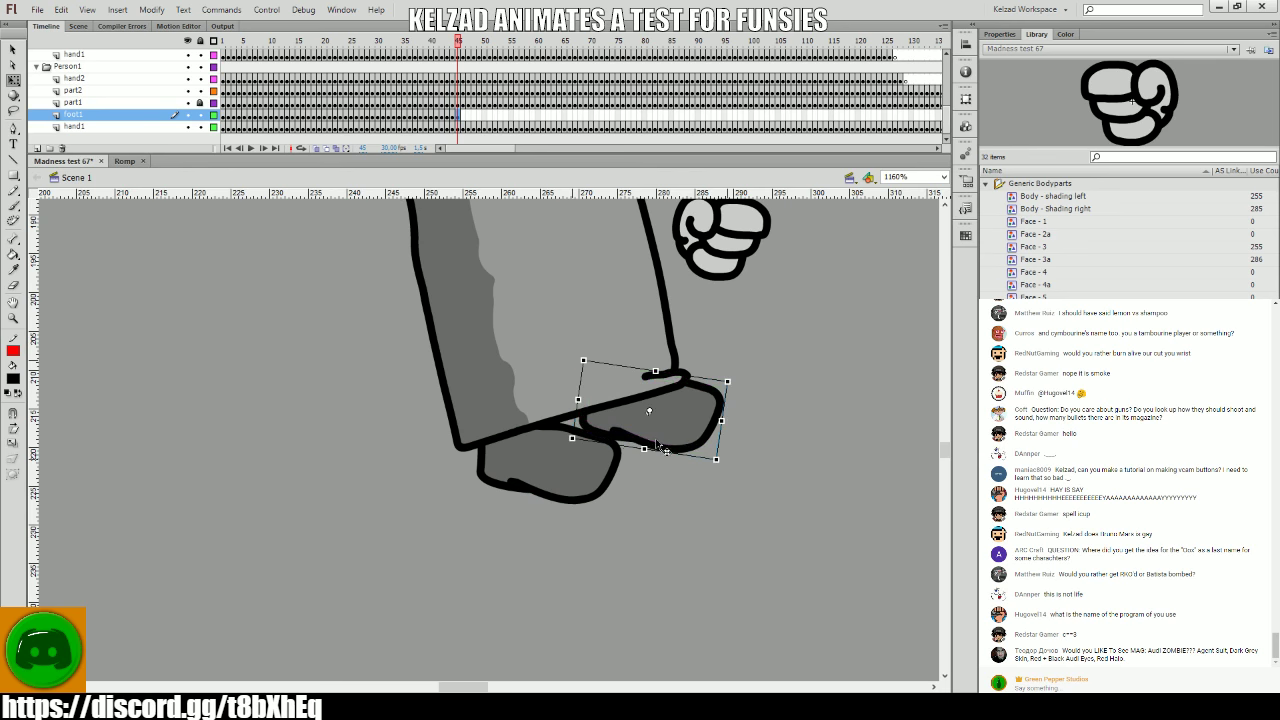
key(comma)
key(period)
shift+click(588, 460)
drag(583, 455, 584, 454)
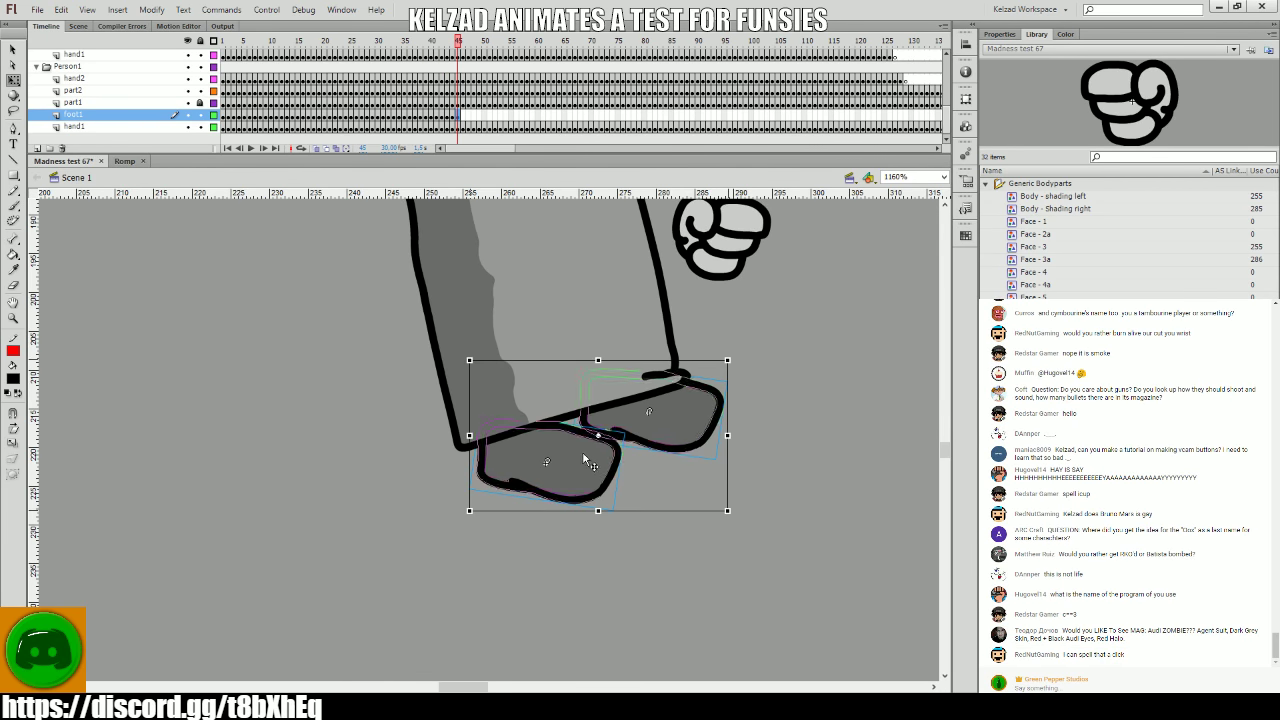
key(comma)
key(period)
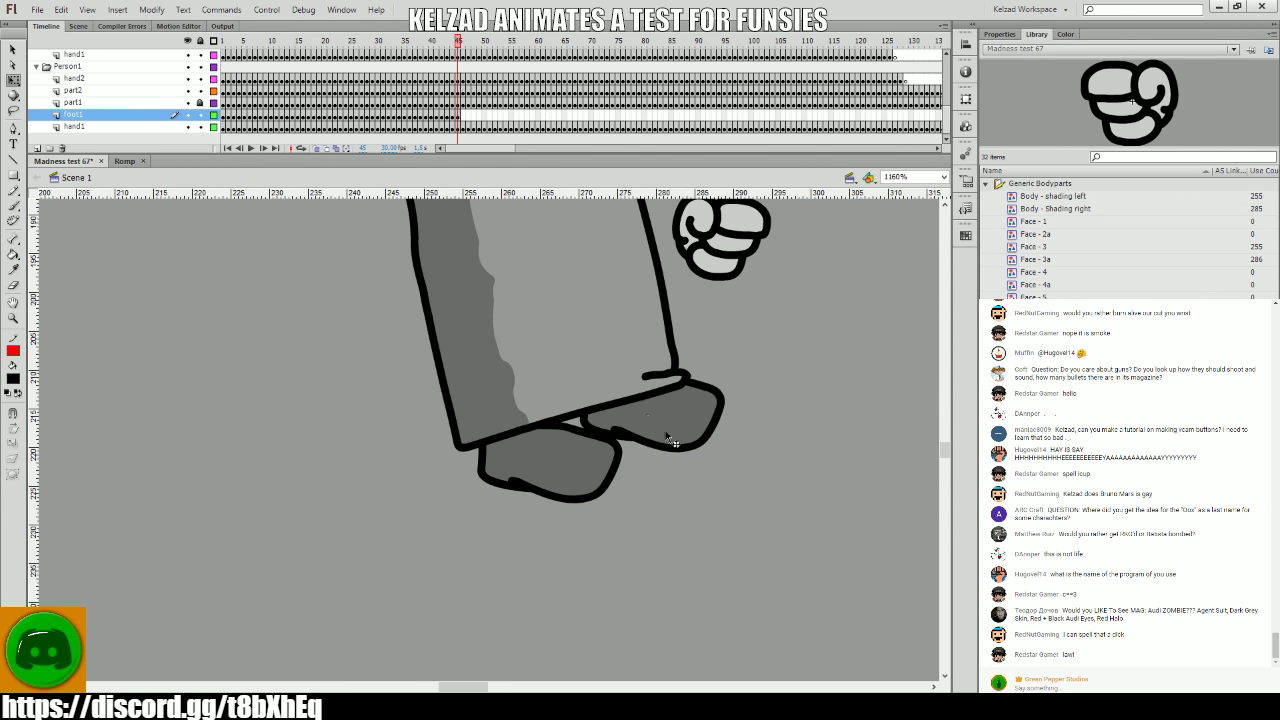
- Play back the animated frames to review how Person1's feet follow the body
drag(388, 67, 307, 67)
key(Return)
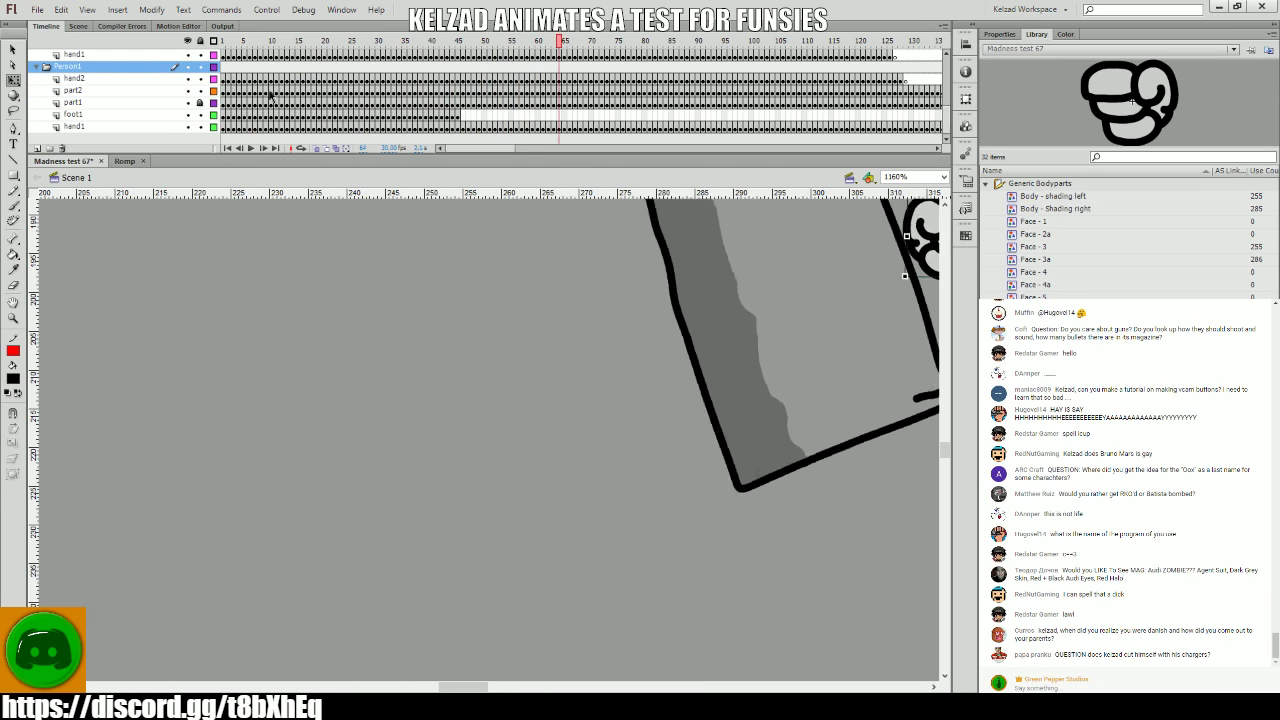
click(52, 90)
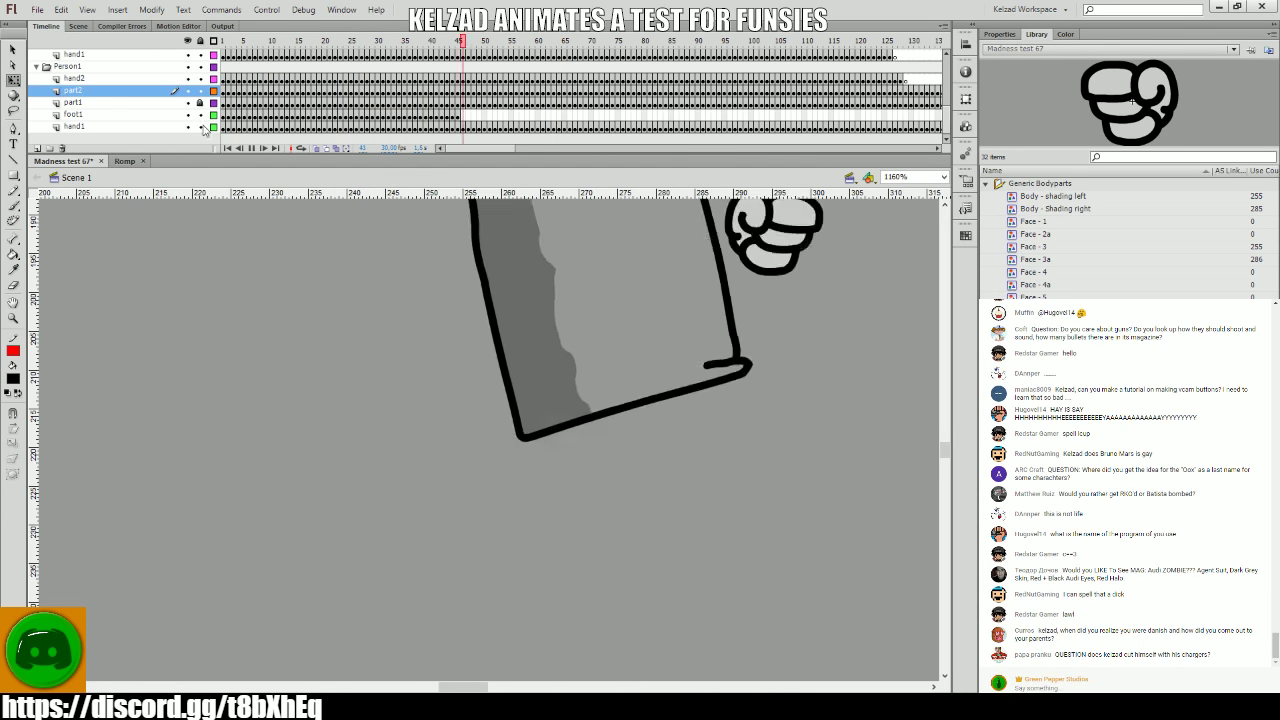
drag(363, 64, 425, 160)
key(Return)
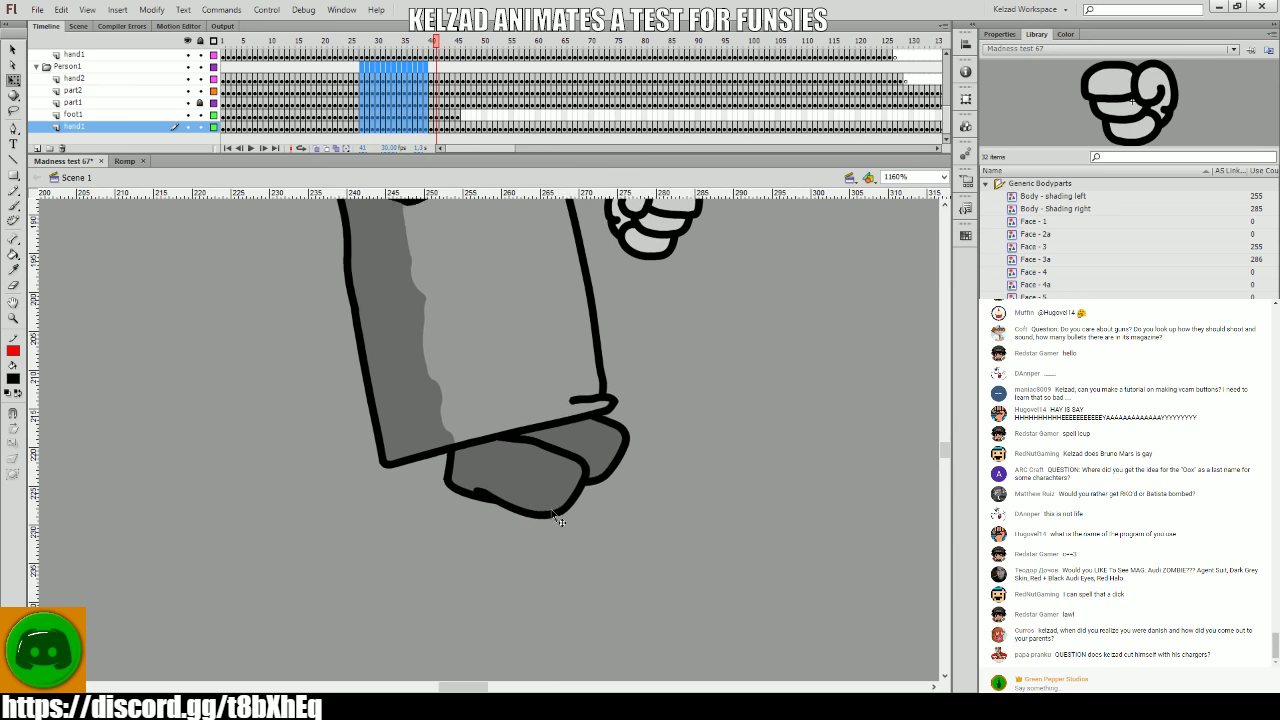
- Fine-tune the near foot's forward position on foot1 at frame 41, checking it against the neighbouring frames
click(530, 494)
key(period)
key(period)
key(period)
key(period)
key(period)
key(period)
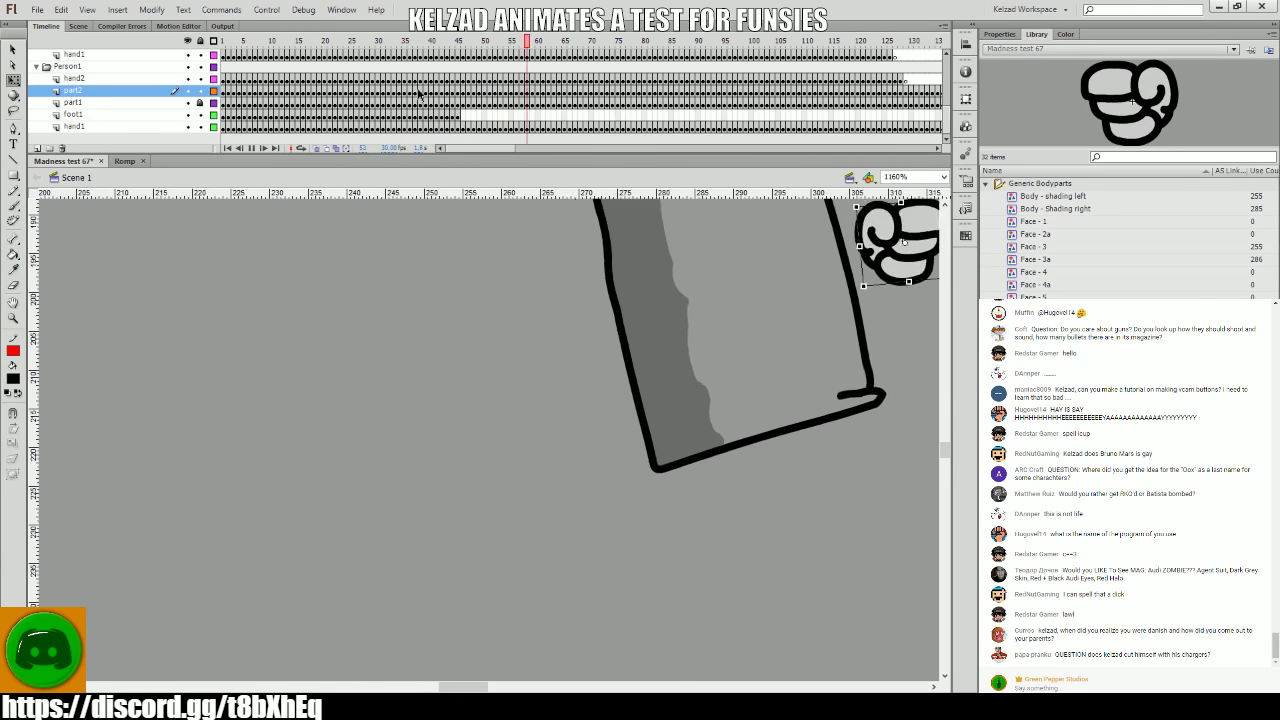
drag(413, 79, 451, 88)
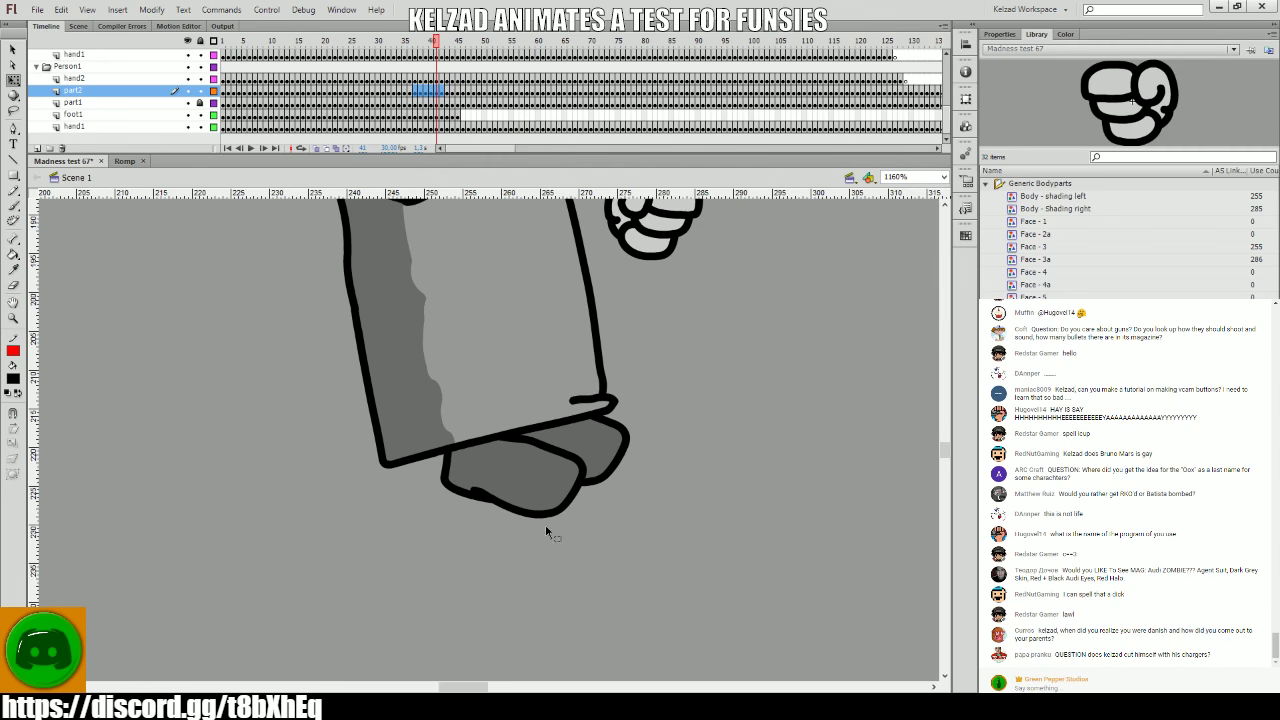
key(period)
click(544, 489)
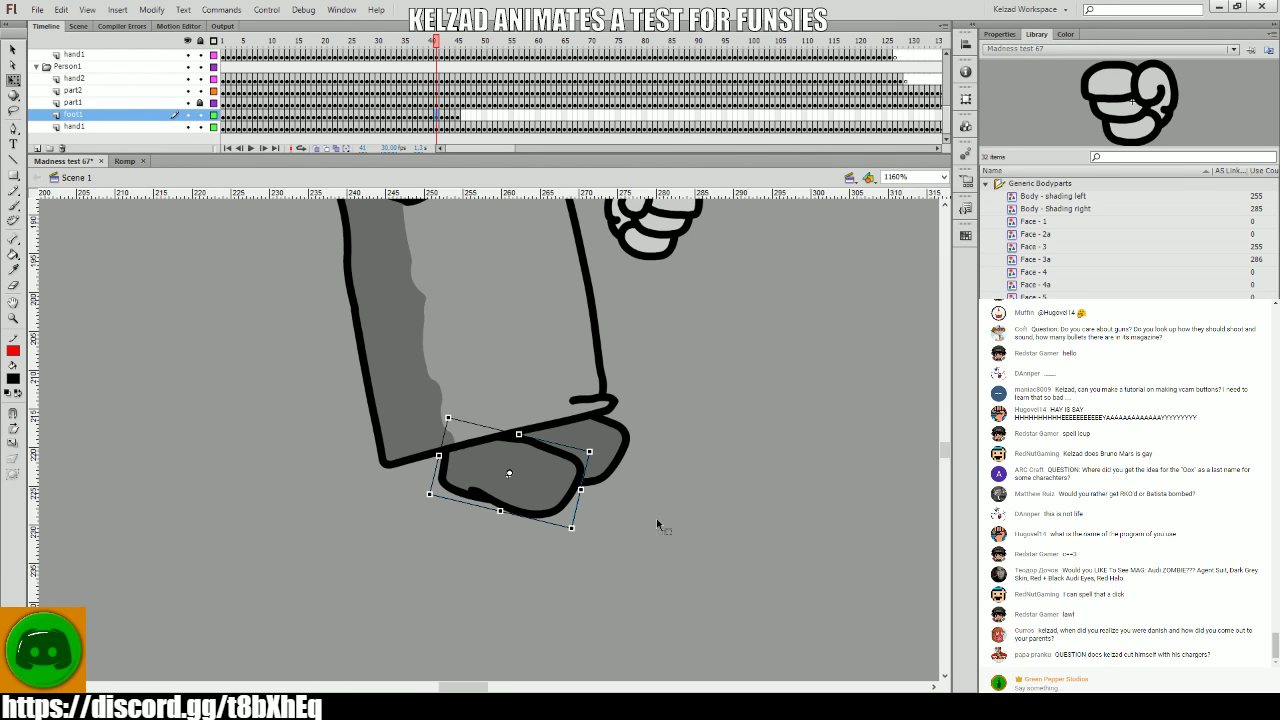
- Step through and play back the frames around 42 to 47 to review how Person1's feet follow the body
key(period)
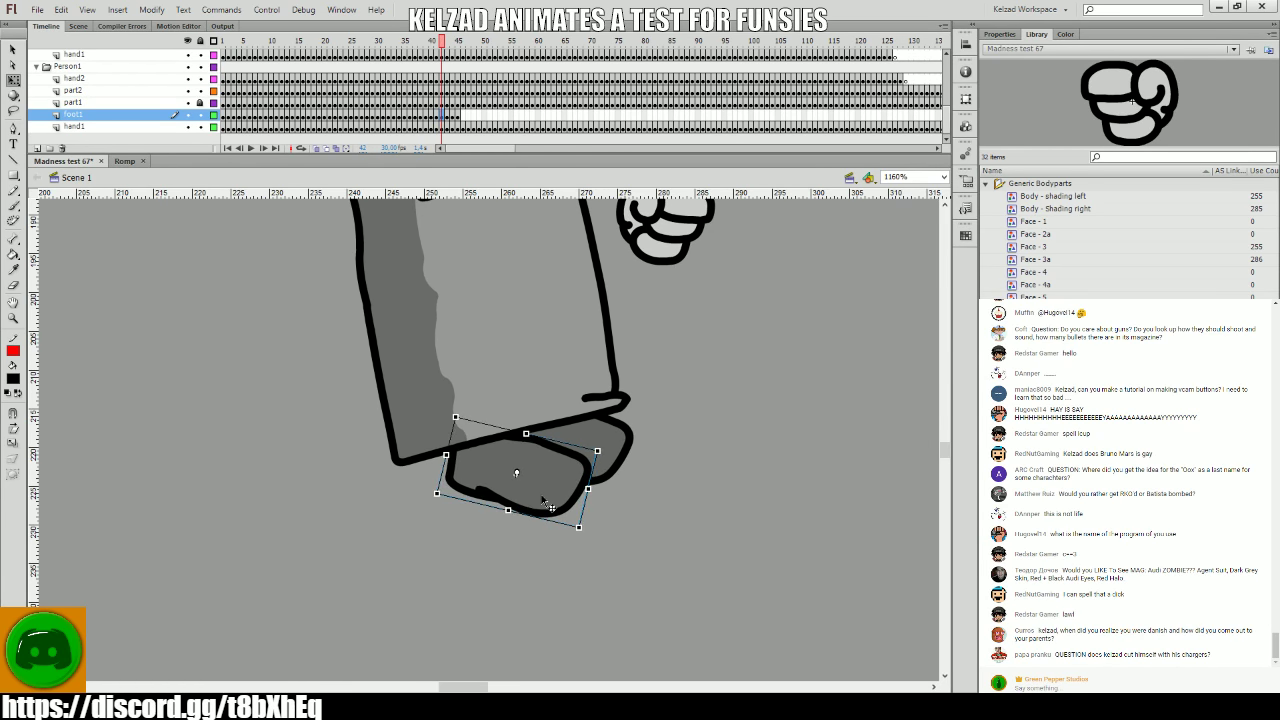
key(period)
key(period)
key(period)
key(period)
key(period)
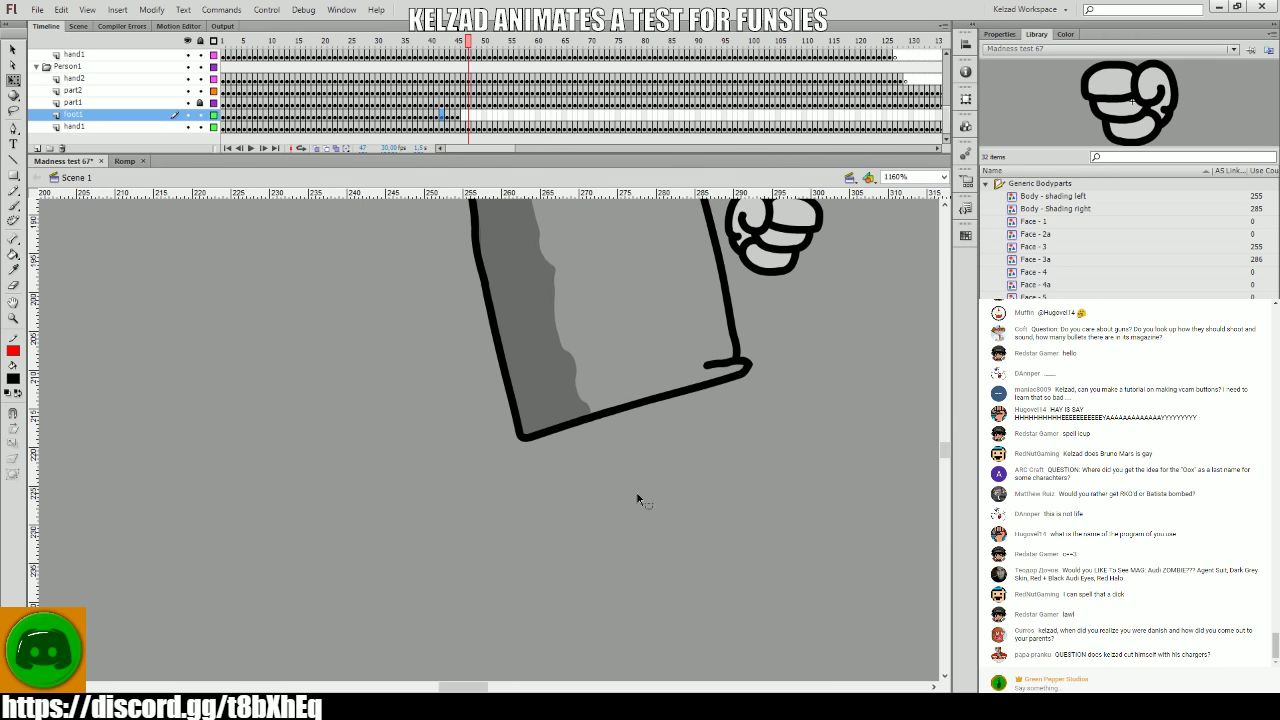
key(period)
key(period)
key(period)
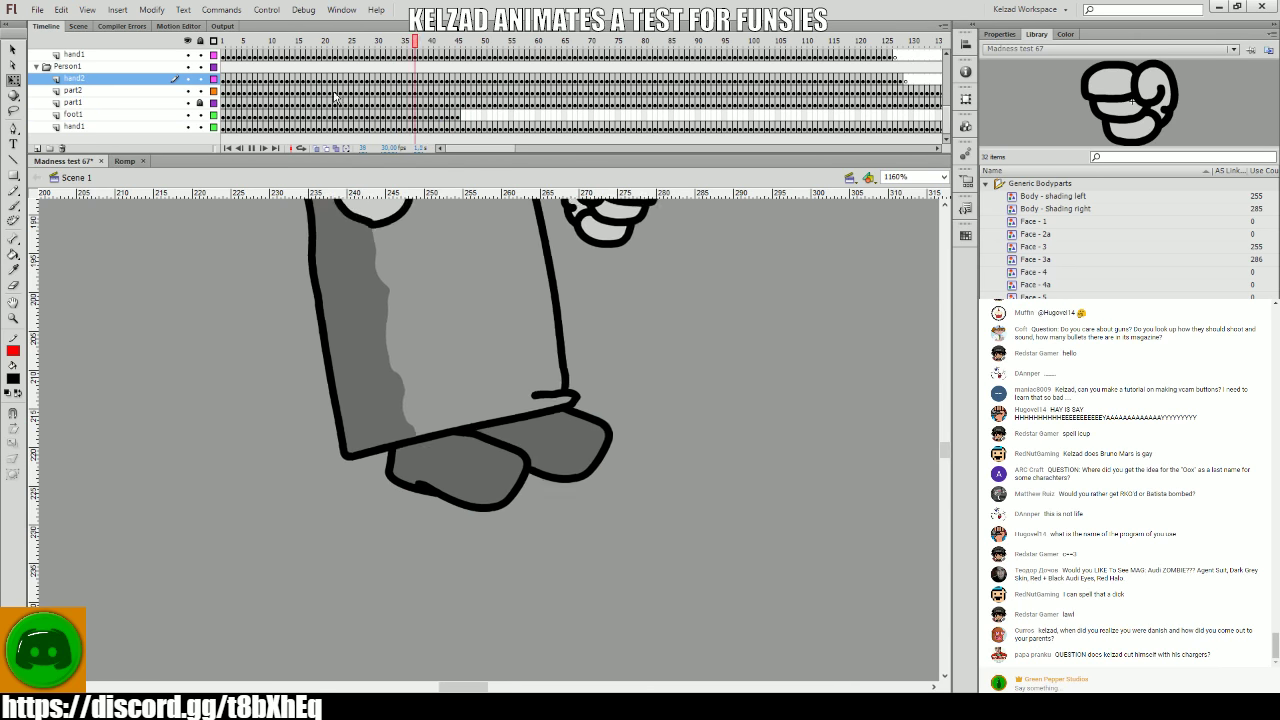
click(494, 78)
click(302, 91)
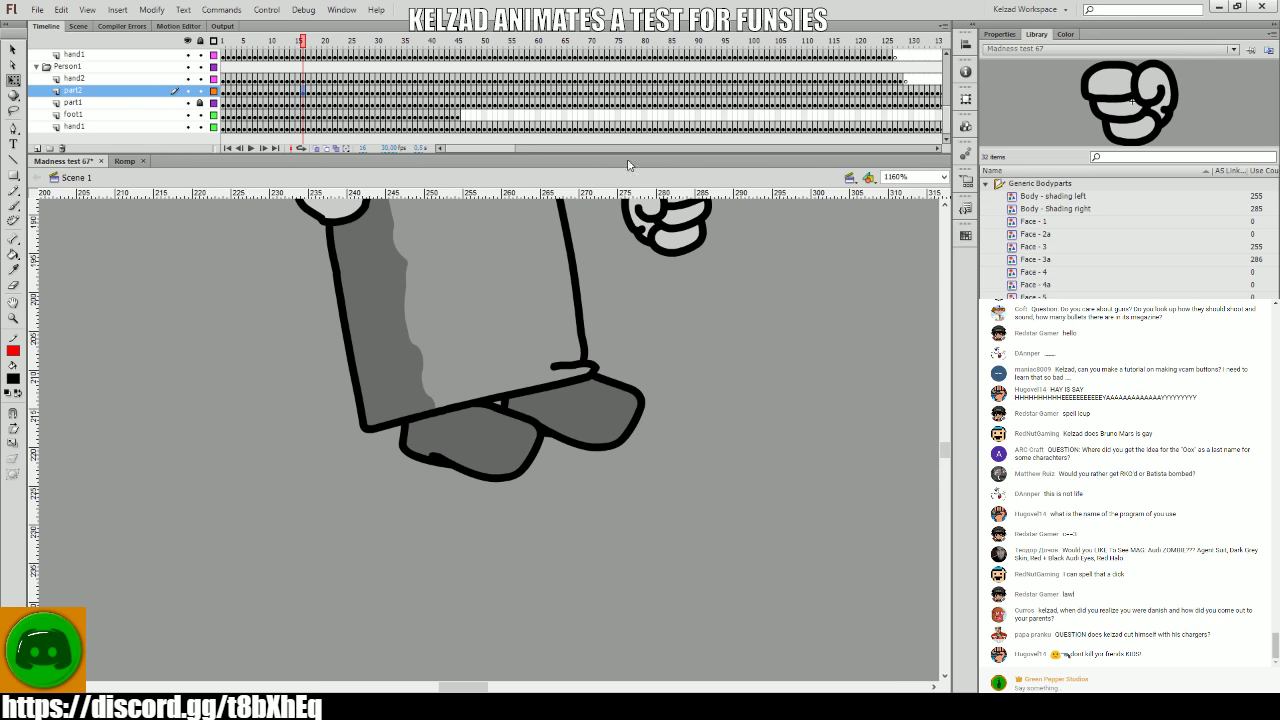
click(448, 103)
click(457, 106)
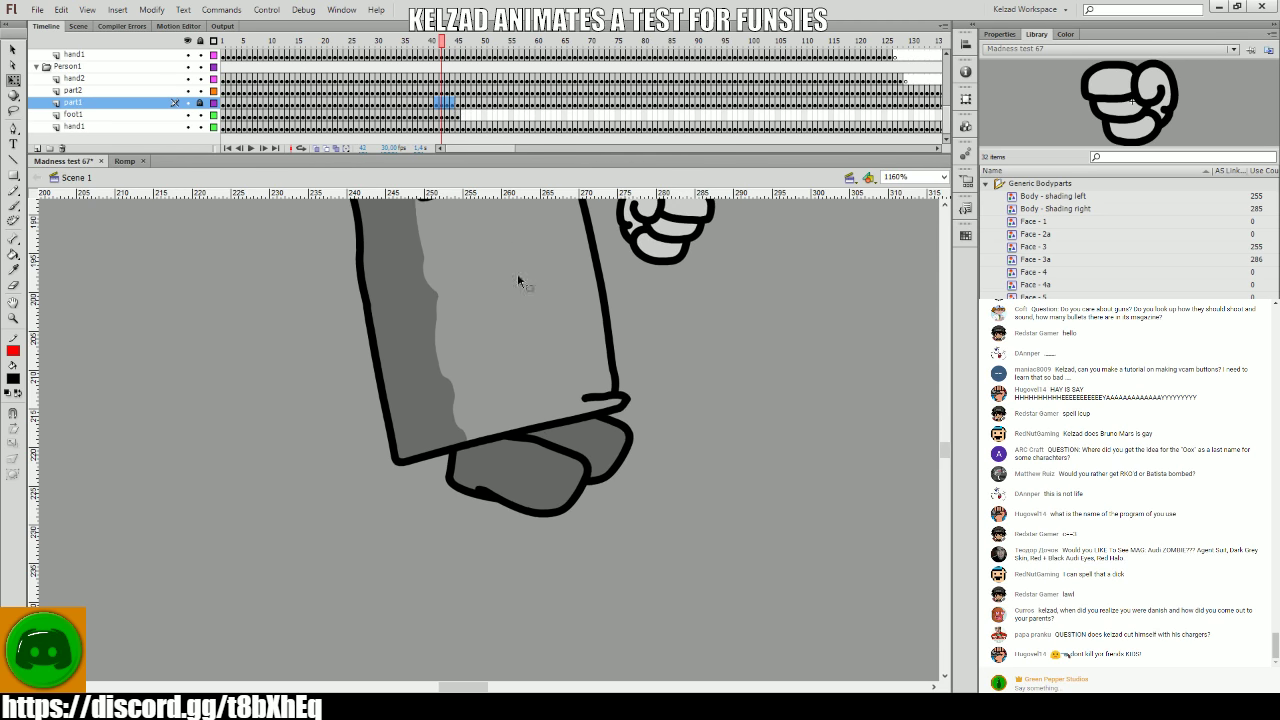
- Keyframe foot1 at frames 46 to 48, moving both of Person1's feet forward under the advancing body
drag(731, 447, 516, 513)
click(480, 470)
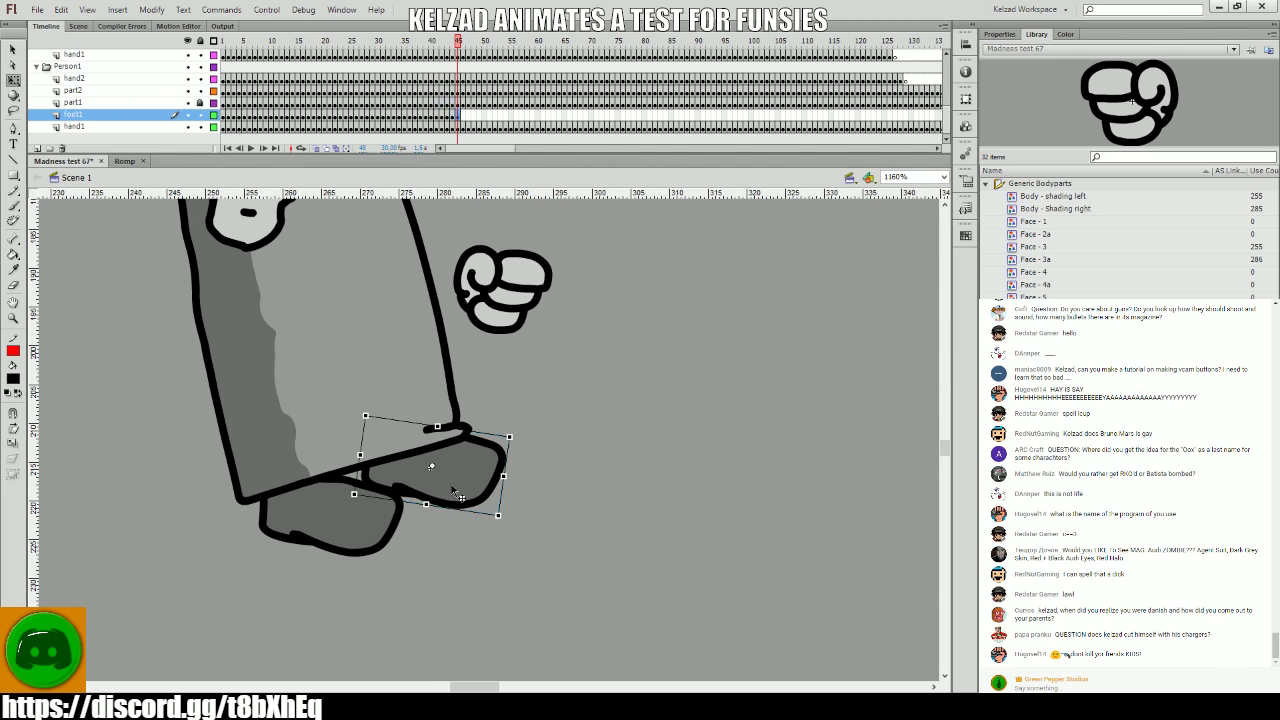
key(.)
click(517, 472)
key(.)
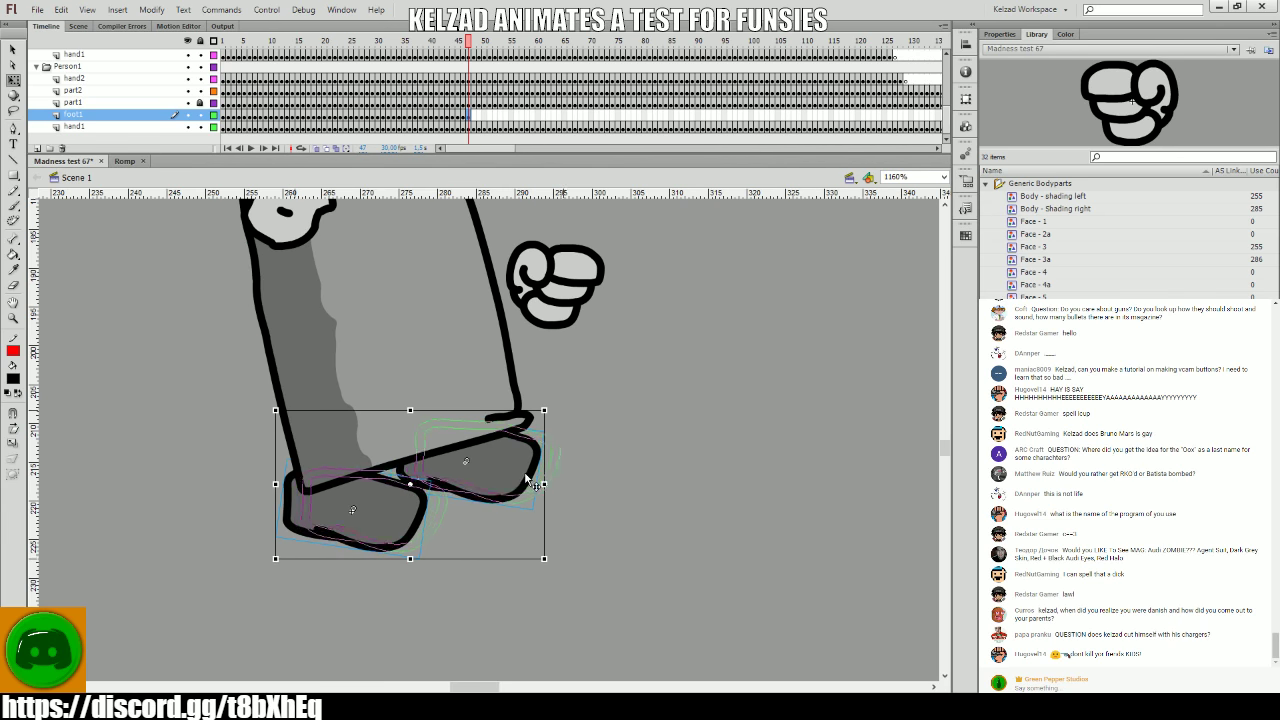
click(597, 491)
click(520, 462)
key(.)
click(660, 508)
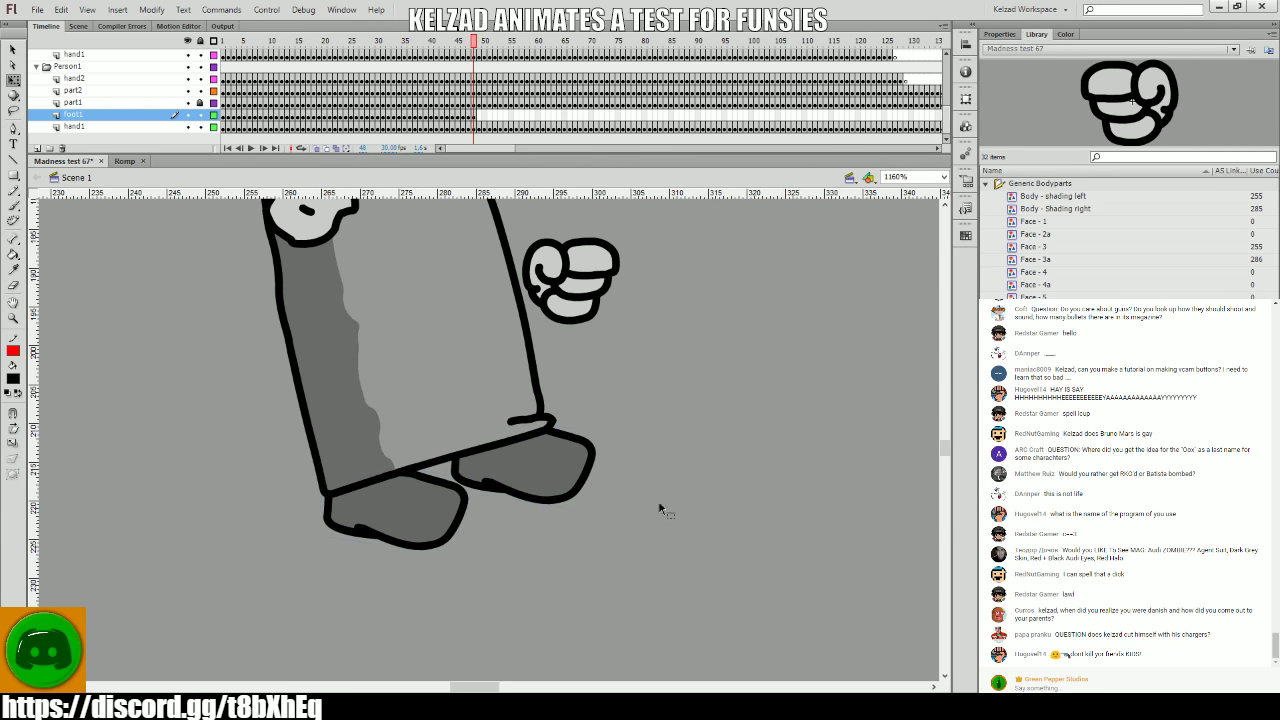
- Keyframe foot1 at frames 49 to 51, slowing the far foot while stepping the near foot forward
key(.)
drag(335, 410, 500, 583)
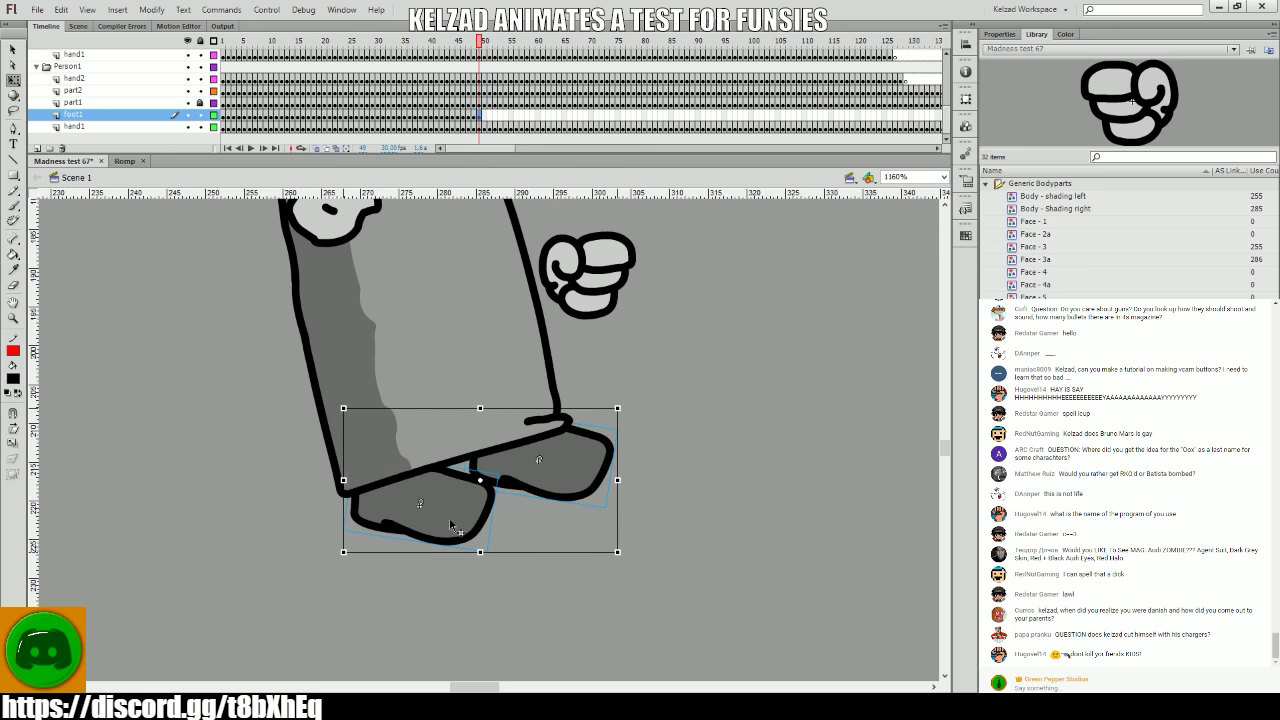
click(500, 583)
click(476, 537)
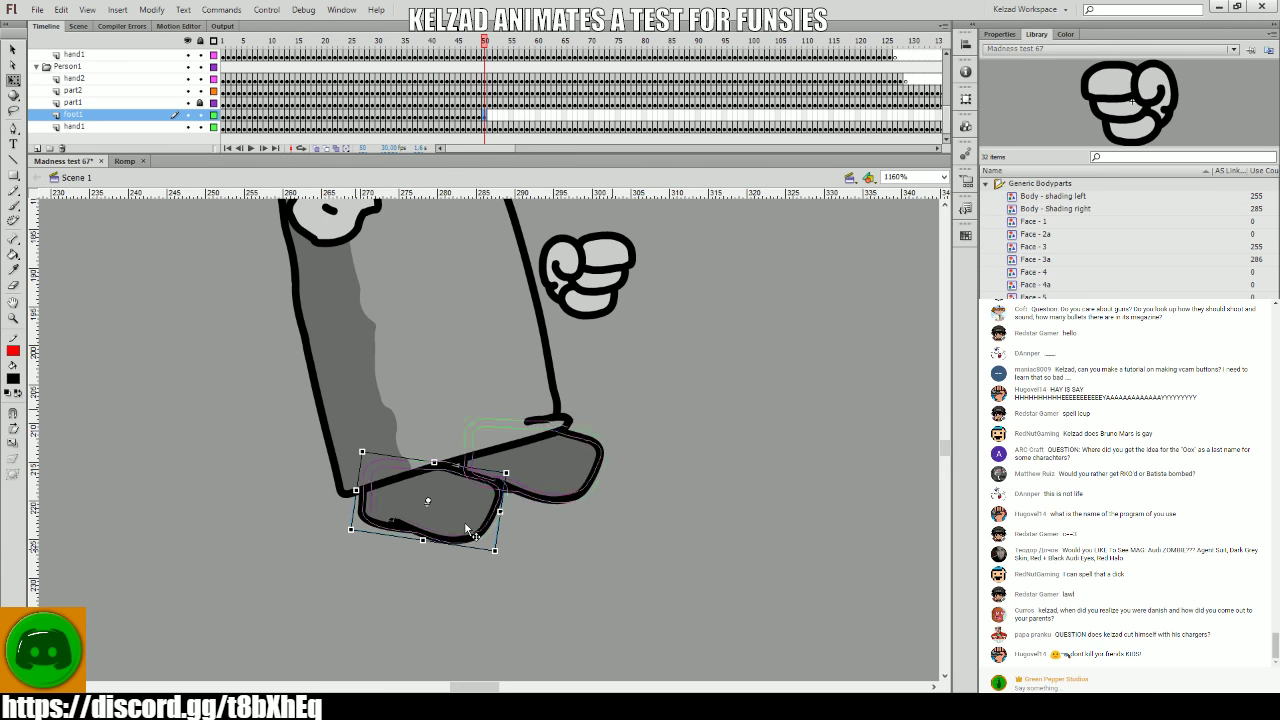
key(.)
click(462, 530)
key(.)
click(500, 537)
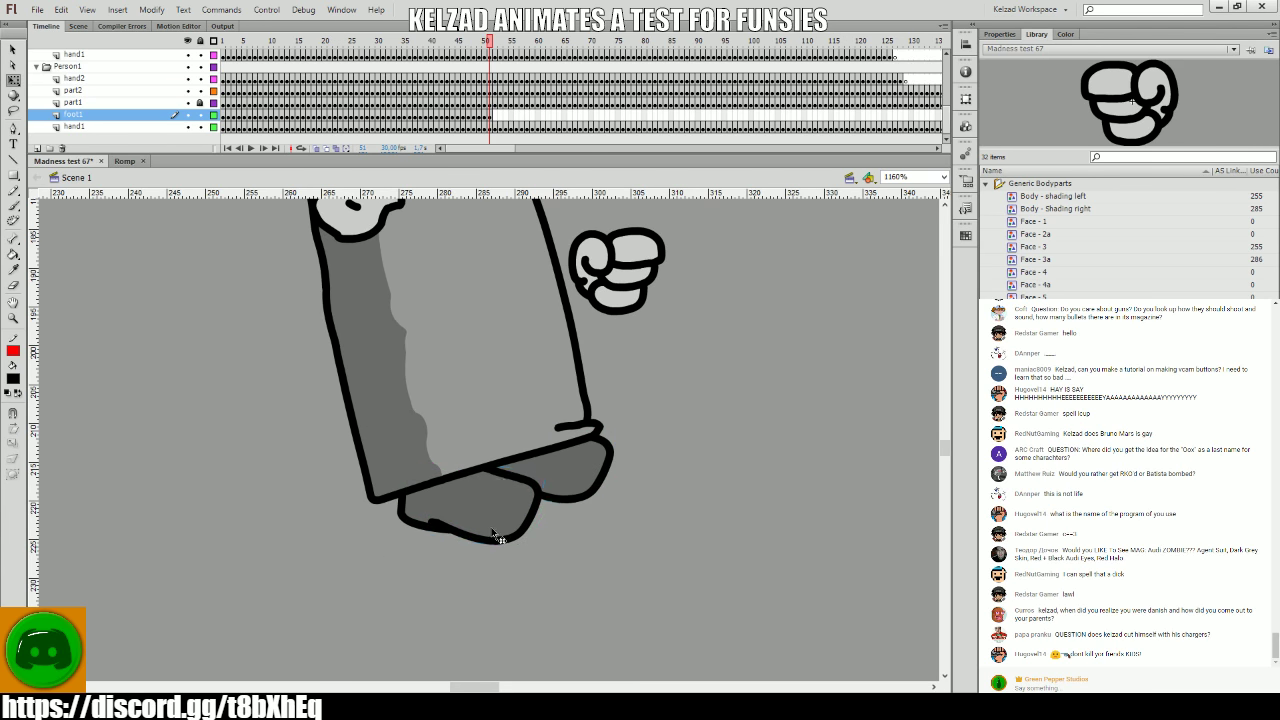
click(520, 530)
- Try stepping the near foot forward past the far foot on foot1 at frames 52 to 54
key(.)
click(543, 578)
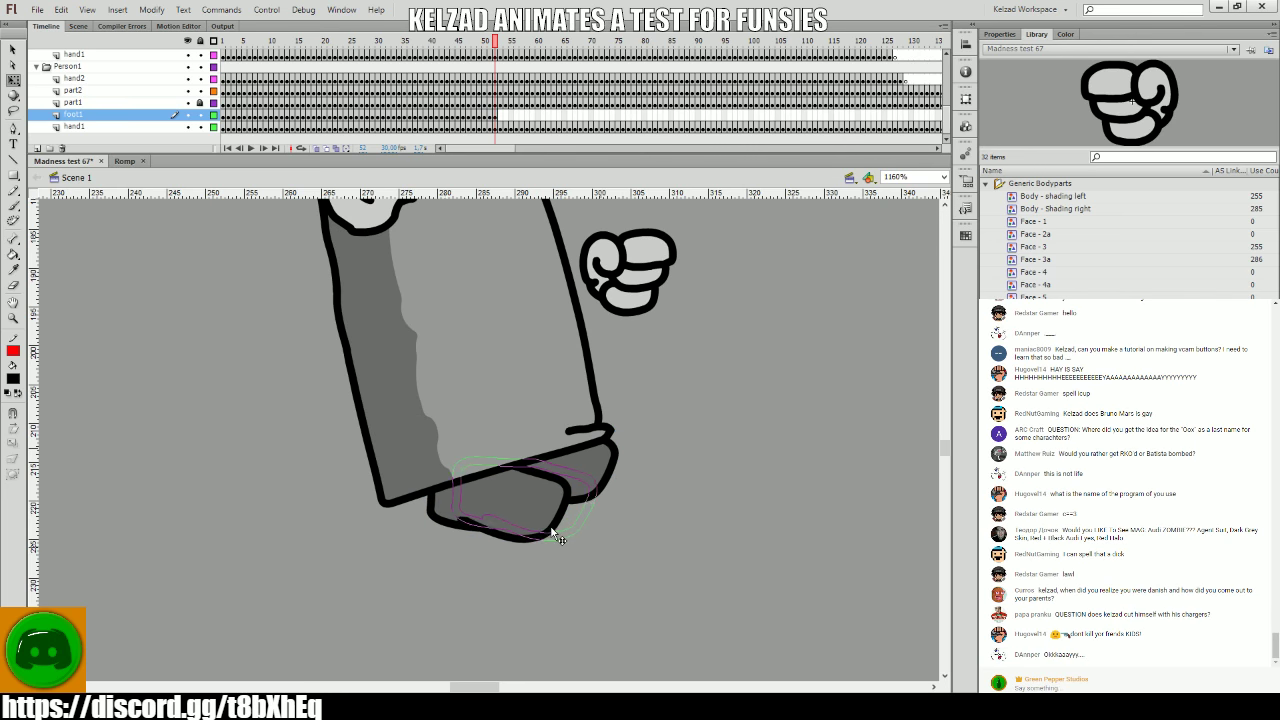
click(551, 530)
key(.)
click(620, 528)
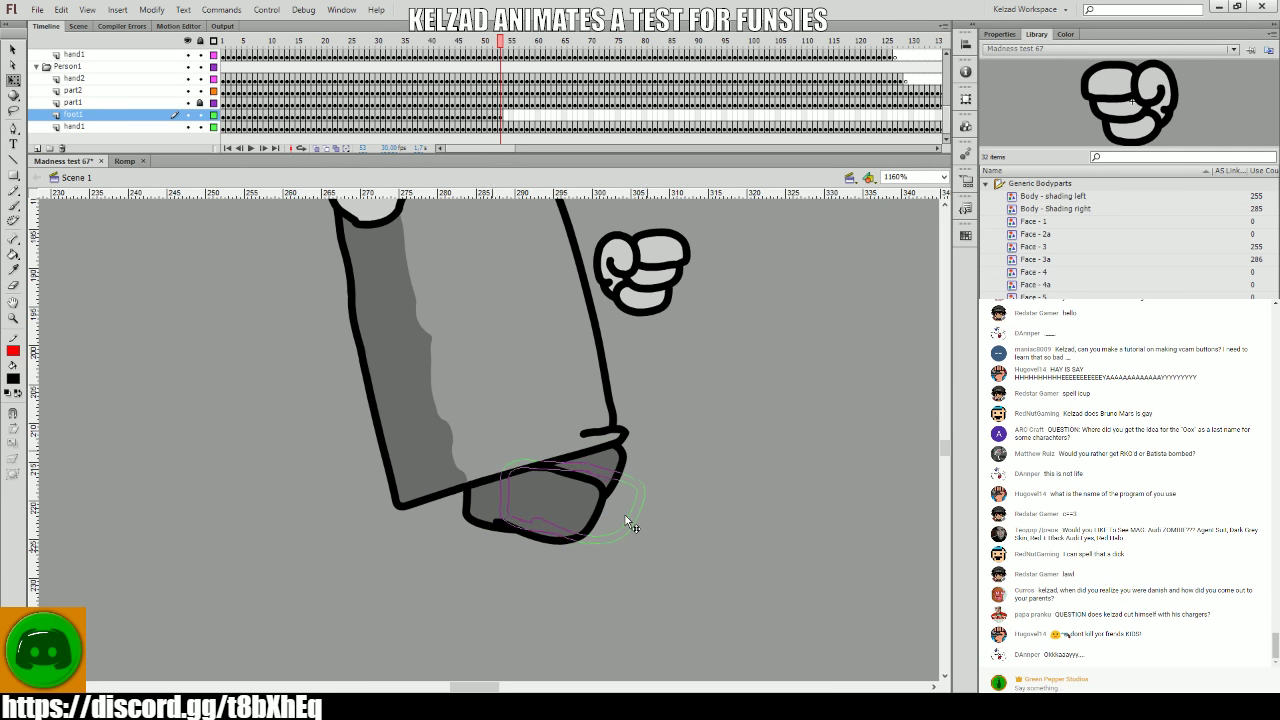
click(628, 514)
key(.)
click(598, 512)
- Try easing the near foot into its forward position on foot1 at frames 55 to 57
key(.)
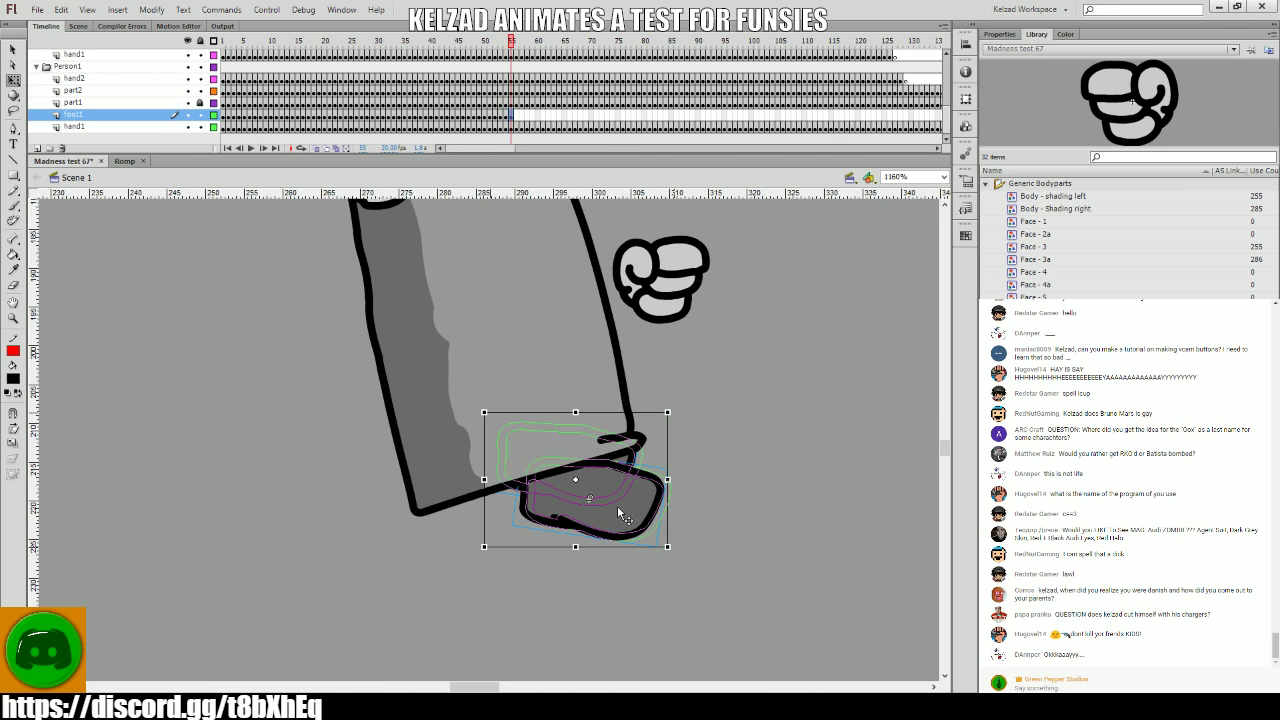
click(650, 520)
click(650, 520)
key(.)
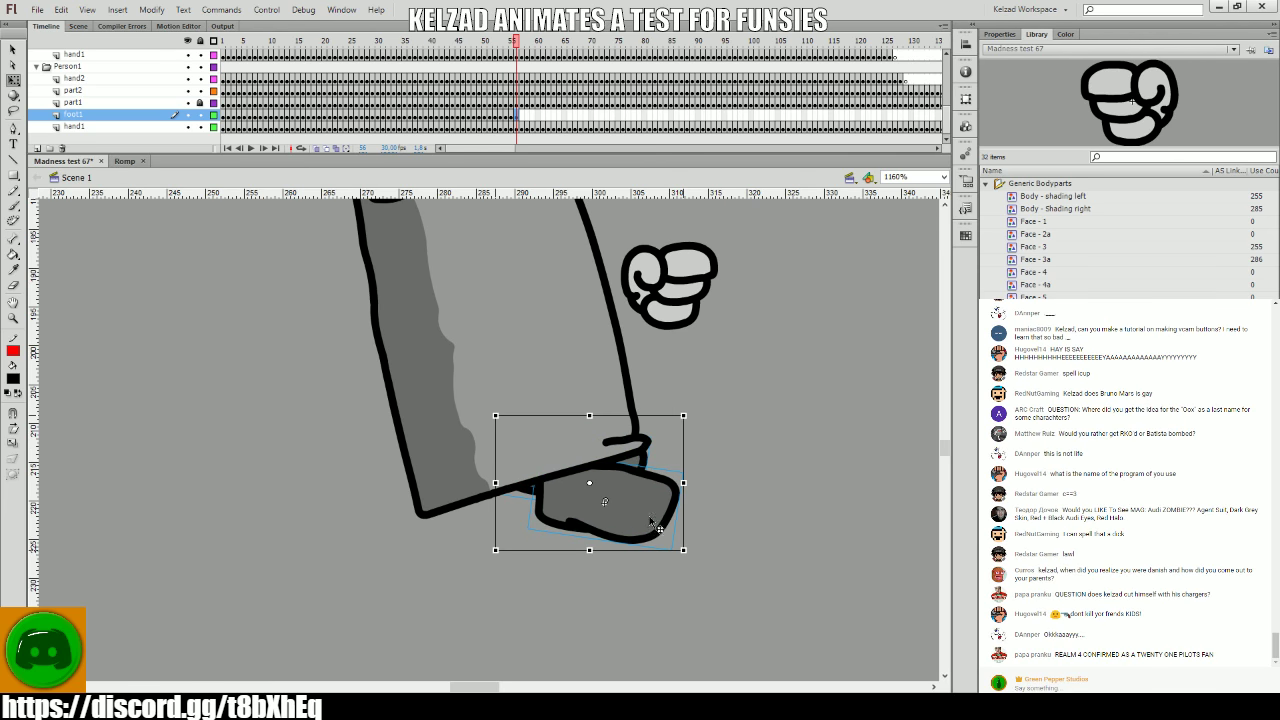
key(.)
click(615, 477)
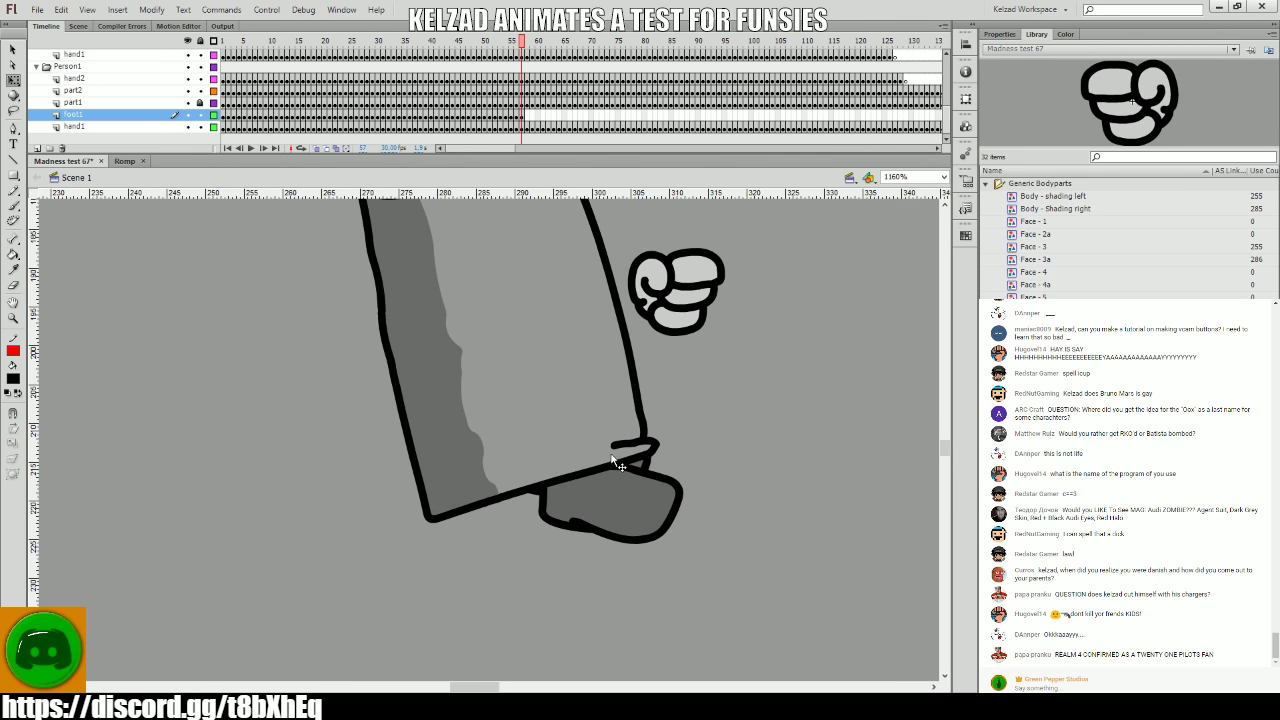
click(615, 457)
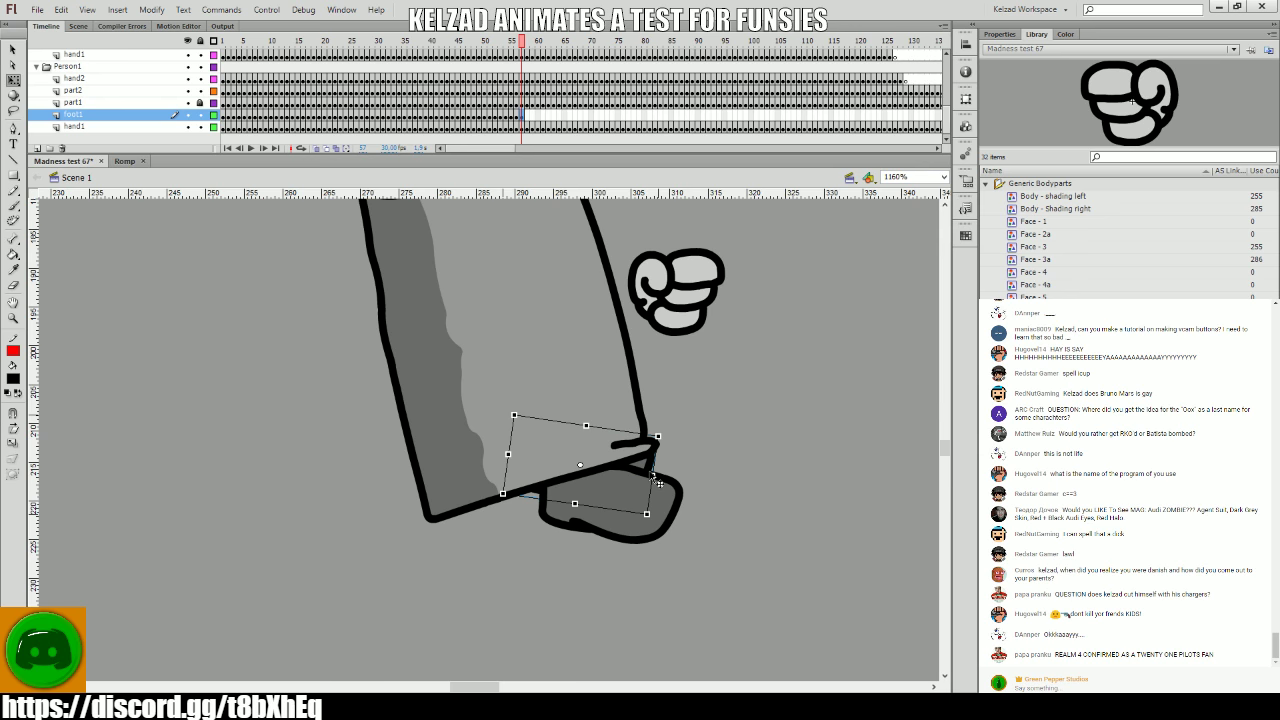
- Try keyframing foot1 at frames 58 to 60 with the near foot nearly planted and the far foot starting forward
key(.)
click(722, 478)
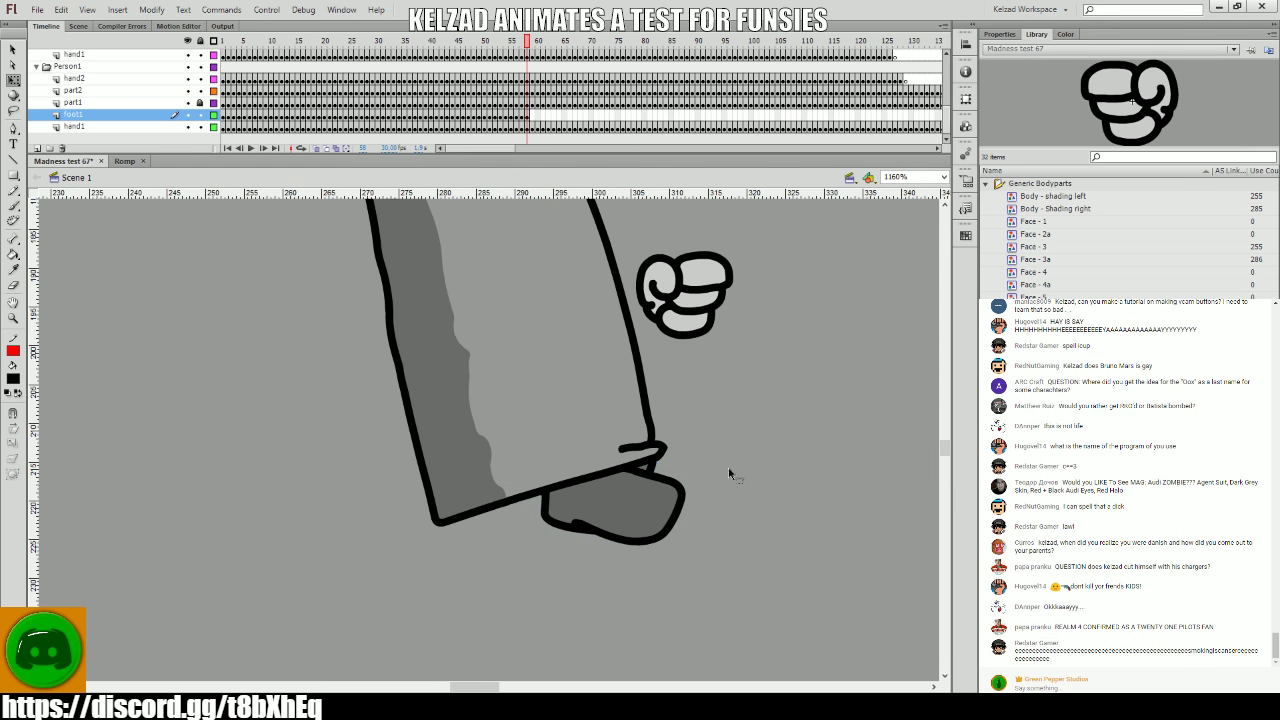
key(.)
click(664, 463)
key(.)
click(663, 468)
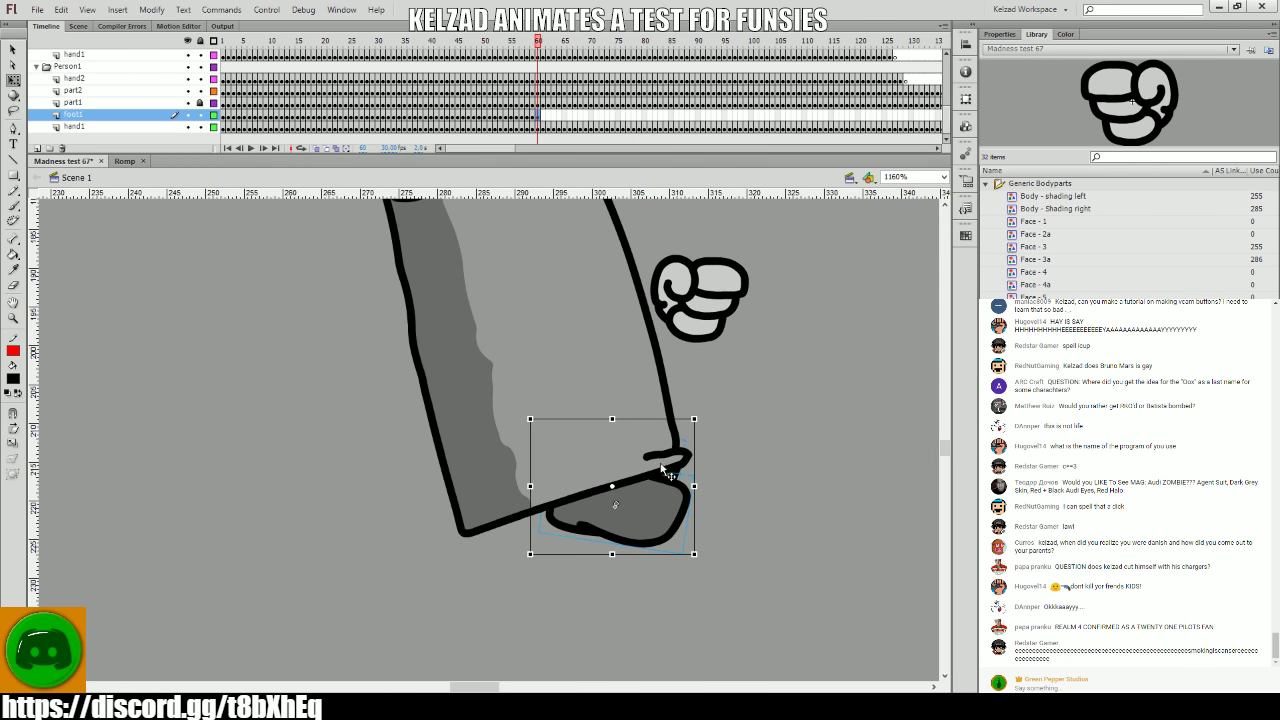
click(713, 490)
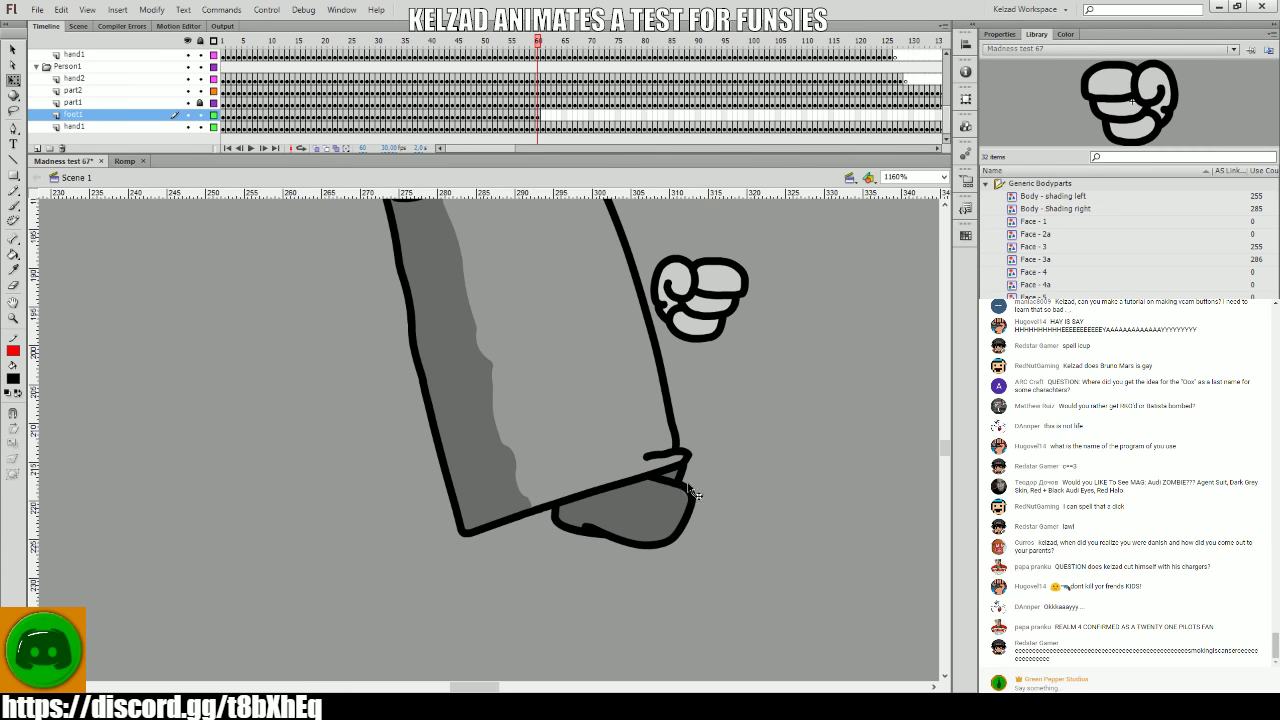
click(676, 474)
- Try bringing the far foot out ahead of the near foot on foot1 at frames 61 and 62
key(.)
click(707, 485)
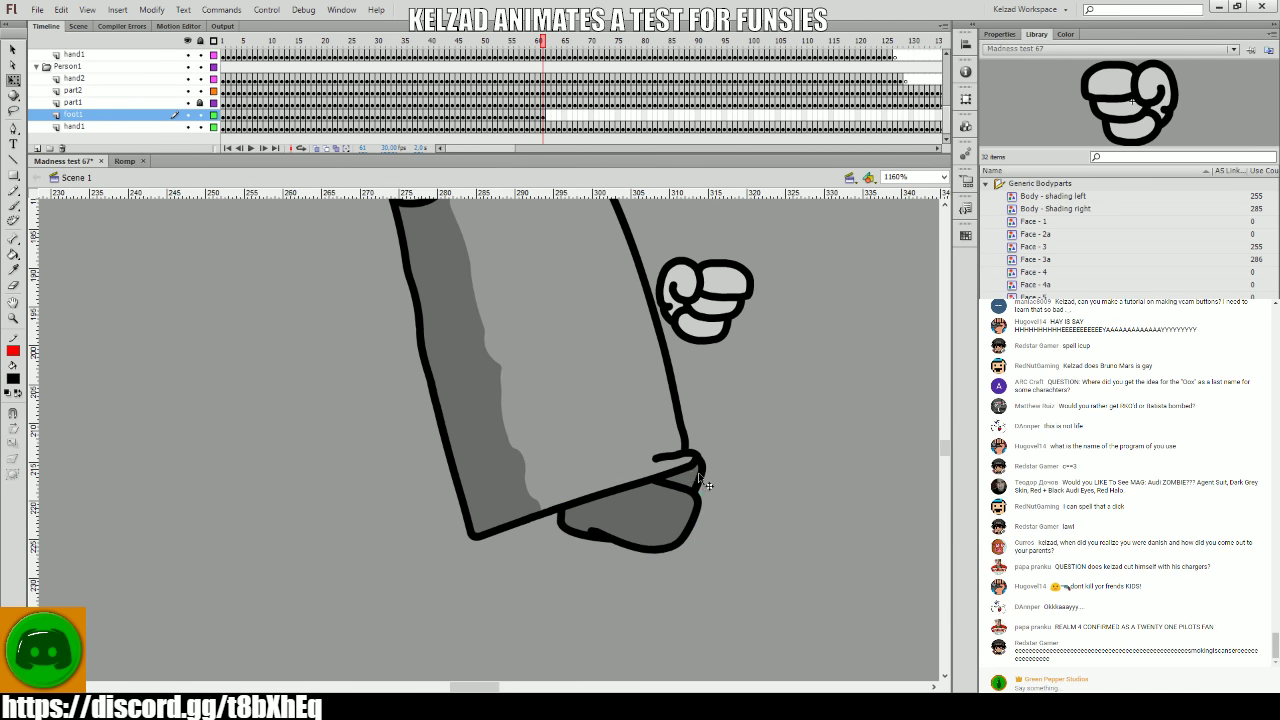
key(.)
click(705, 488)
click(735, 505)
click(724, 498)
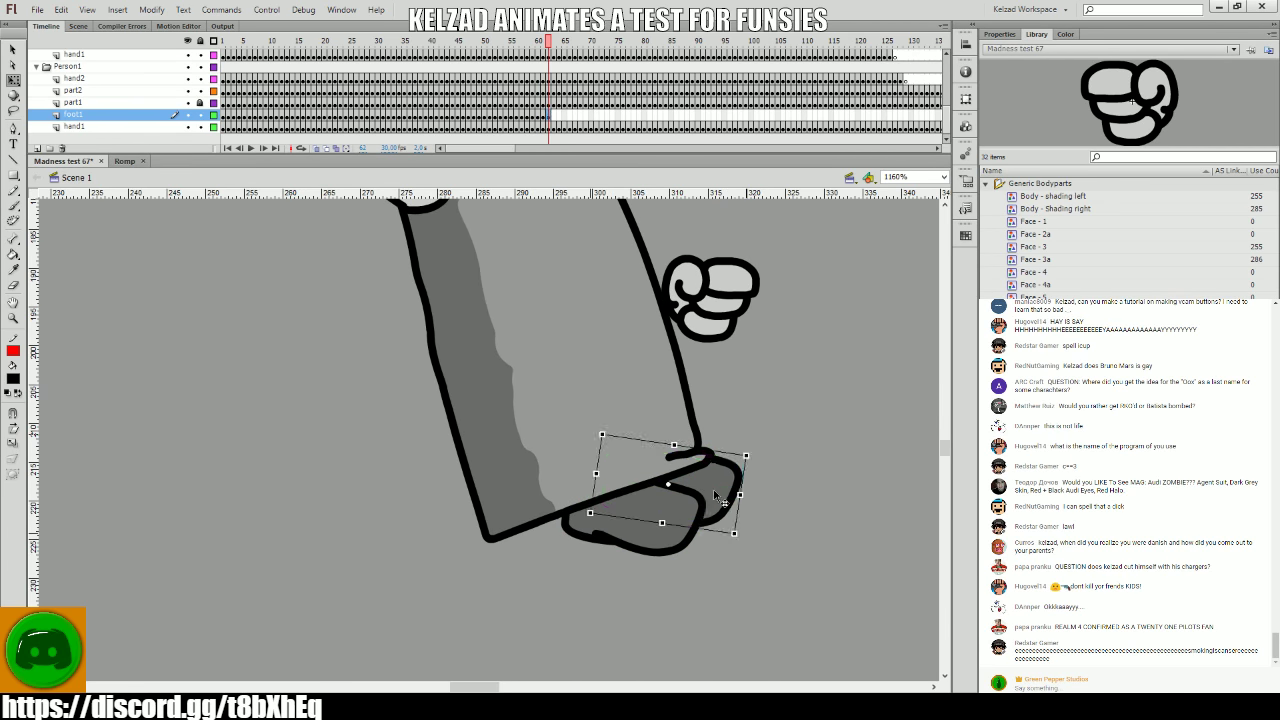
drag(724, 498, 737, 497)
- Try extending the far foot's forward step on foot1 at frames 63 to 65
key(.)
click(757, 489)
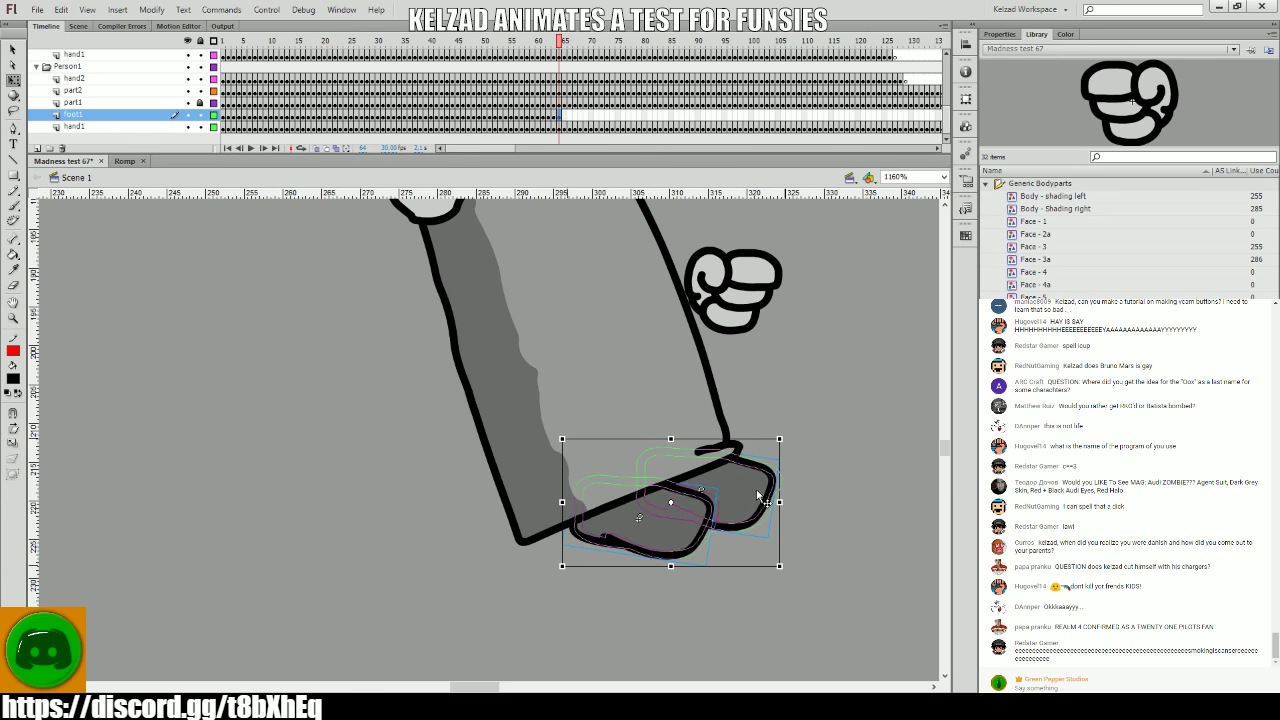
click(816, 518)
key(.)
click(775, 492)
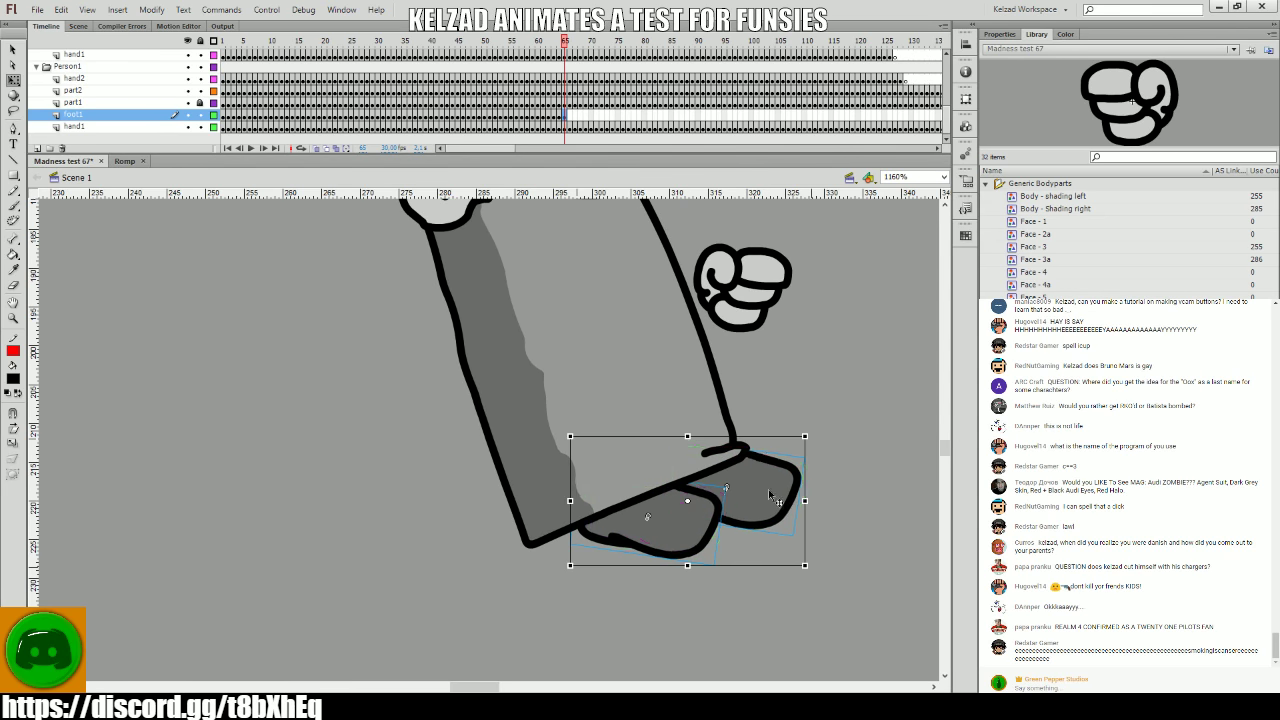
- Play back the foot motion and clear the foot1 frames from 53 to 66
click(450, 108)
key(Return)
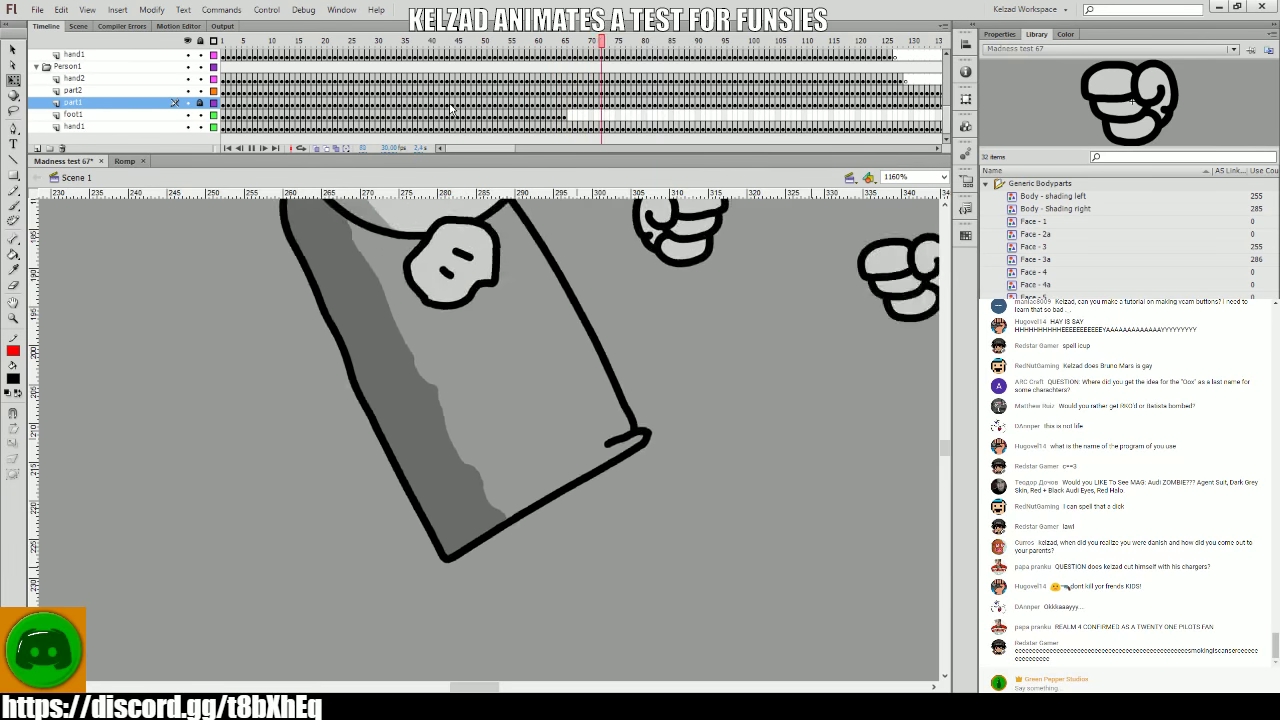
drag(510, 112, 485, 127)
drag(572, 117, 499, 116)
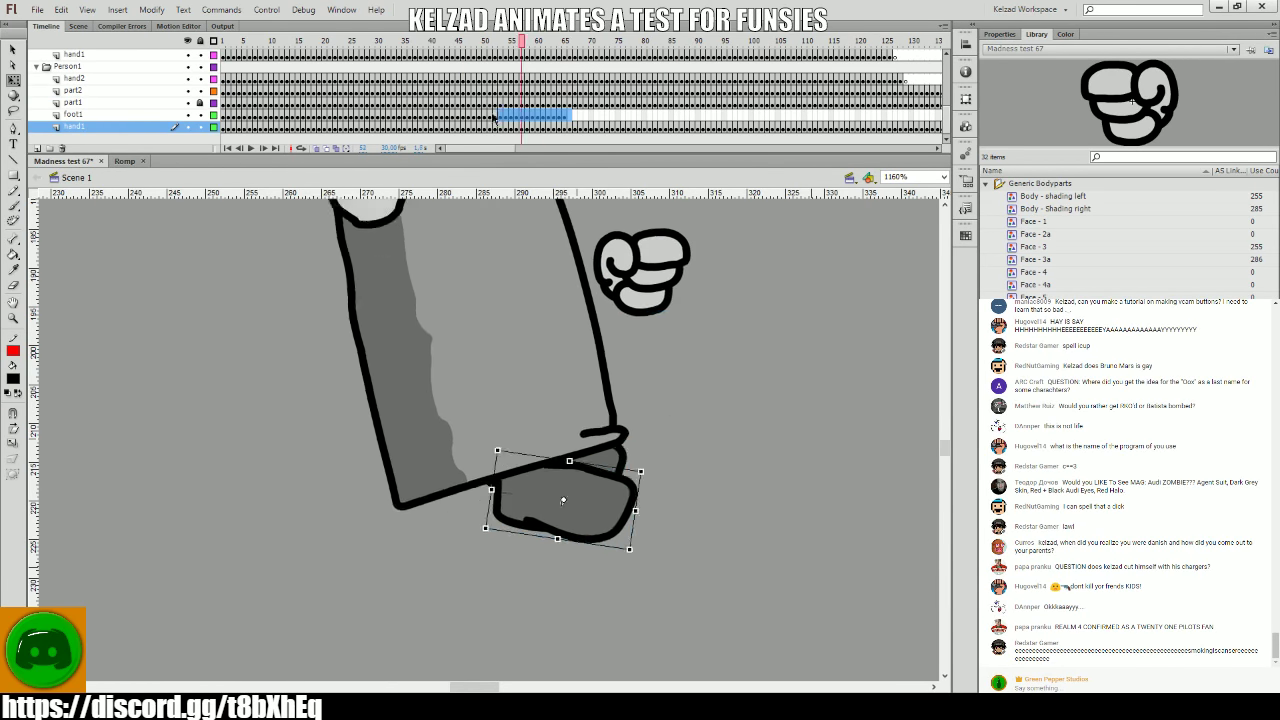
key(Delete)
- Reposition the near foot on foot1 at frame 52 so it advances only slightly from frame 51
mouse_move(496, 41)
mouse_down()
mouse_move(473, 41)
mouse_move(489, 41)
mouse_up()
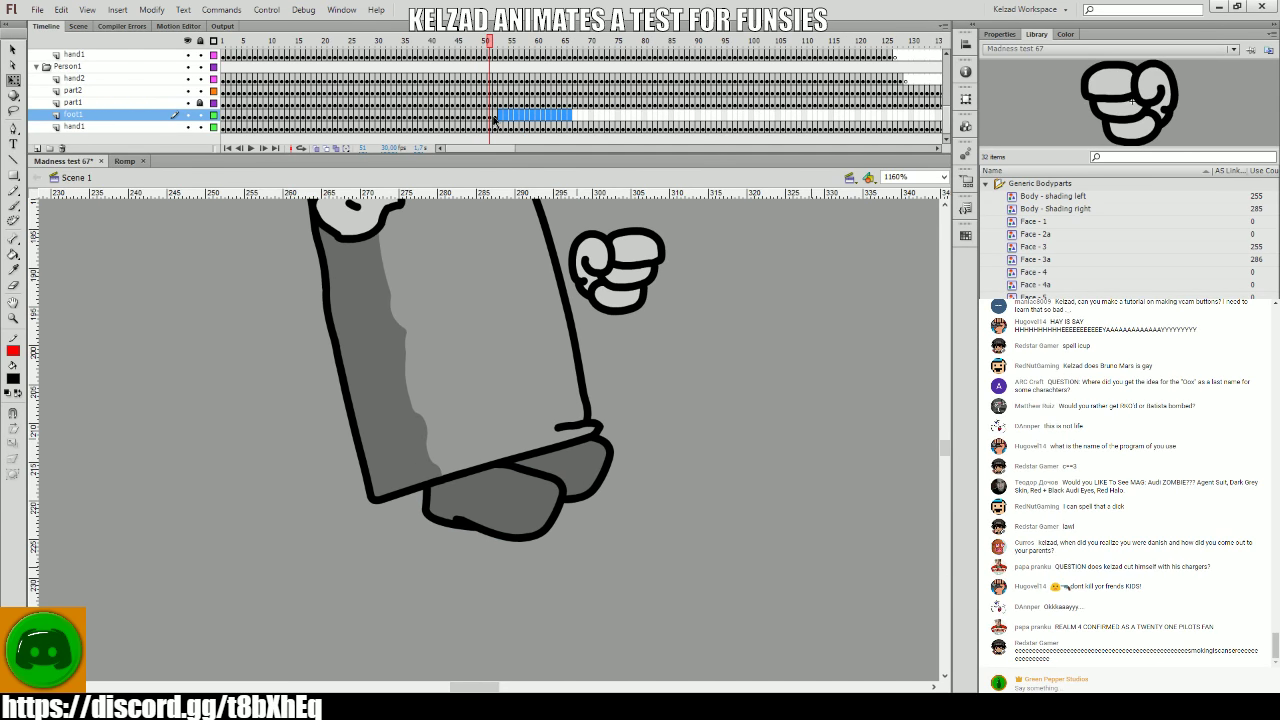
click(495, 116)
drag(523, 498, 544, 520)
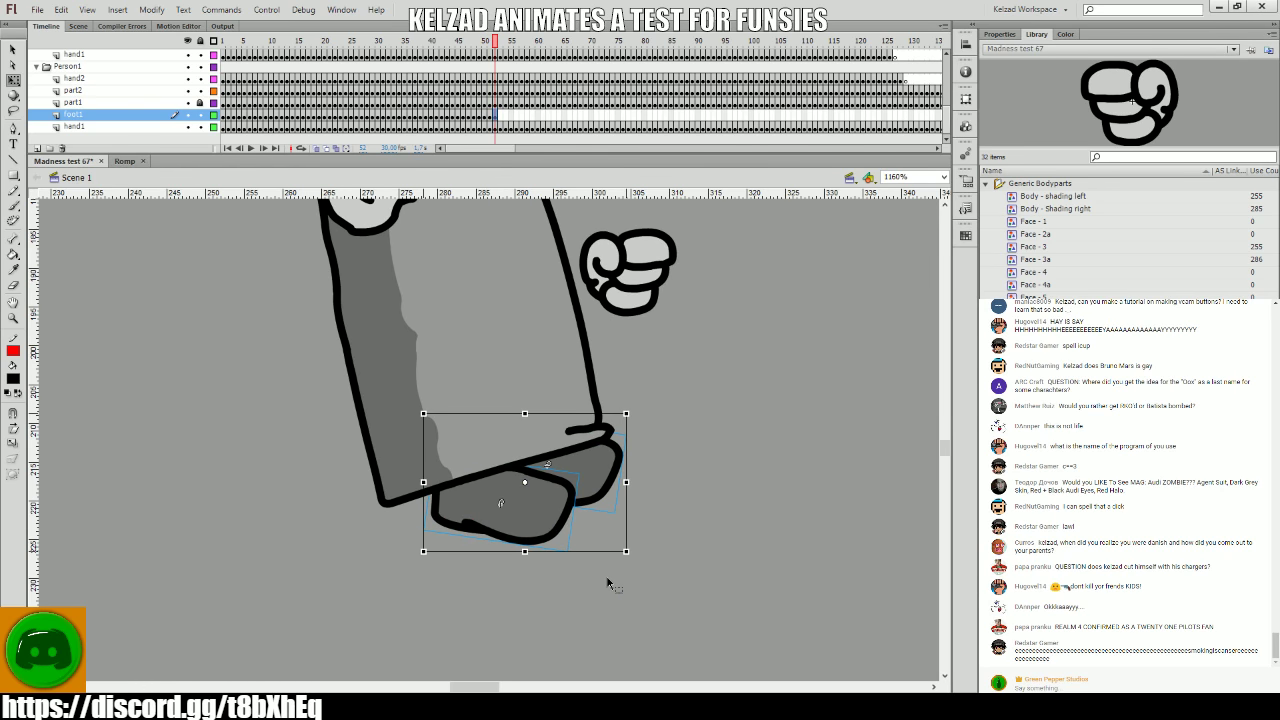
click(607, 583)
- Keyframe foot1 at frames 53 to 56, easing the near foot forward slowly and keeping the far foot under the body's front edge
key(F6)
key(F6)
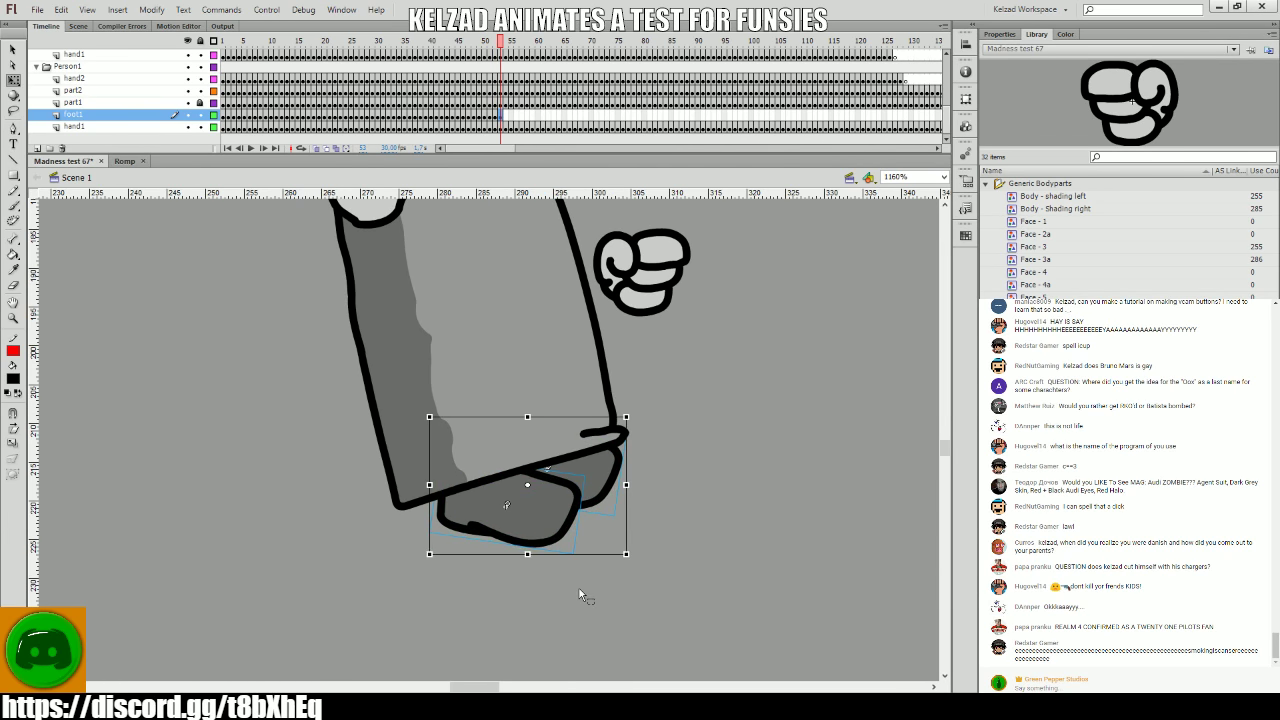
click(579, 588)
drag(526, 515, 528, 518)
key(F6)
key(F6)
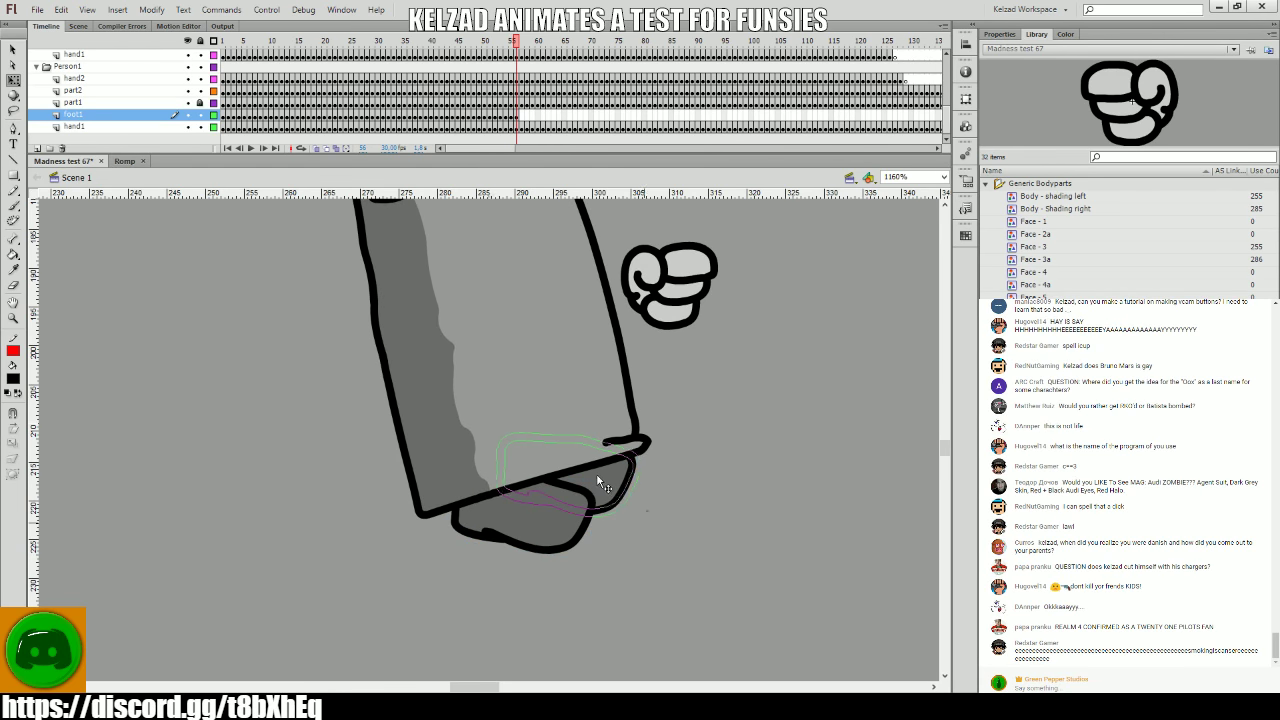
- Keyframe foot1 at frames 57 to 59, keeping the near foot almost planted while the far foot moves forward with the body
key(F6)
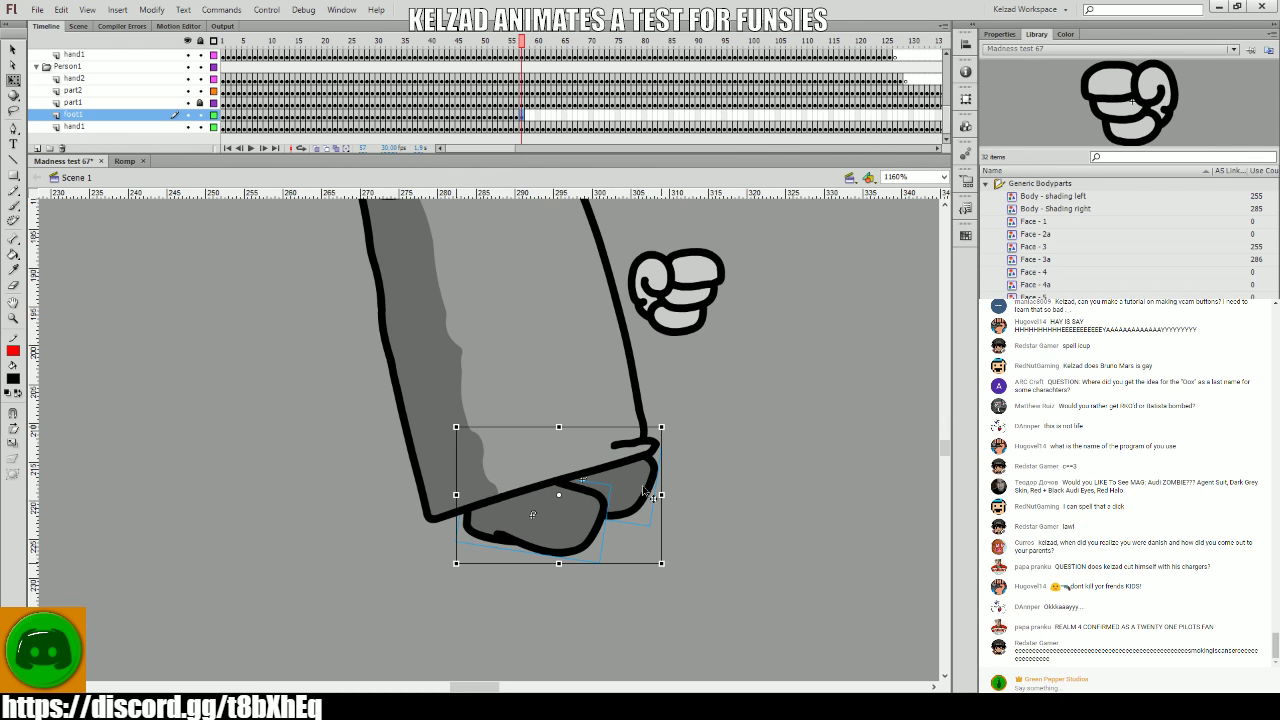
click(716, 510)
key(F6)
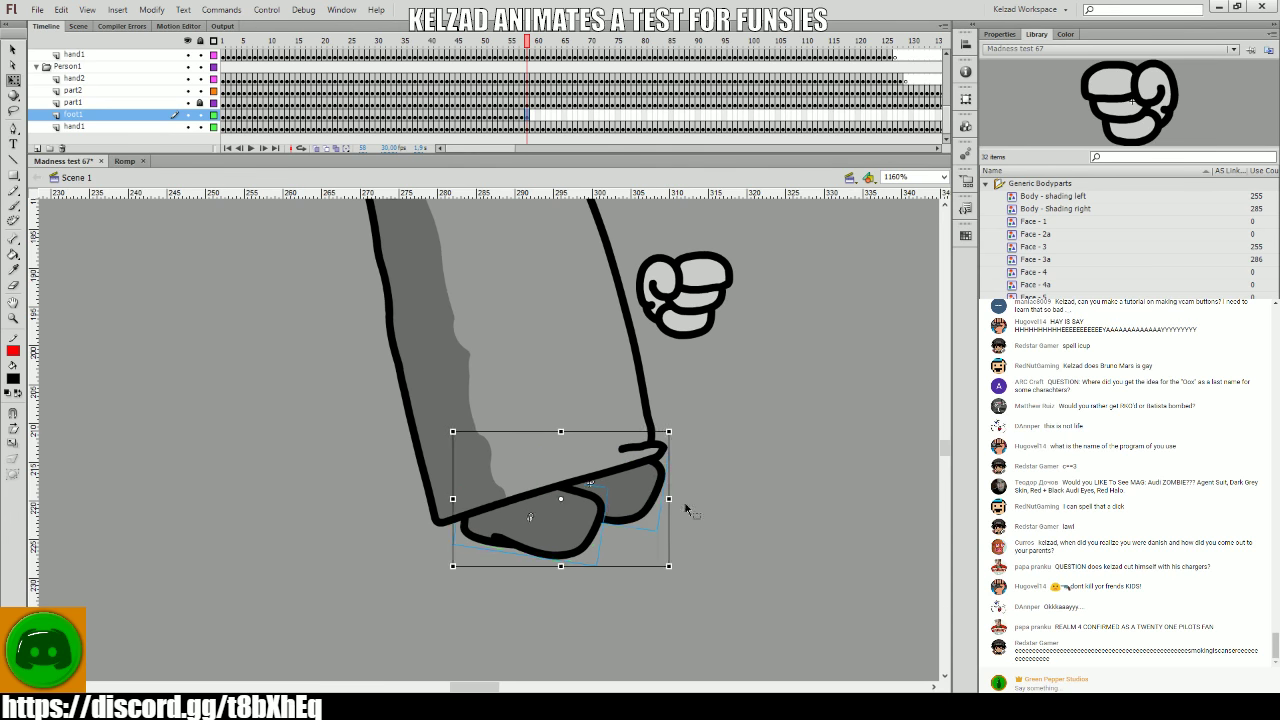
click(666, 497)
key(F6)
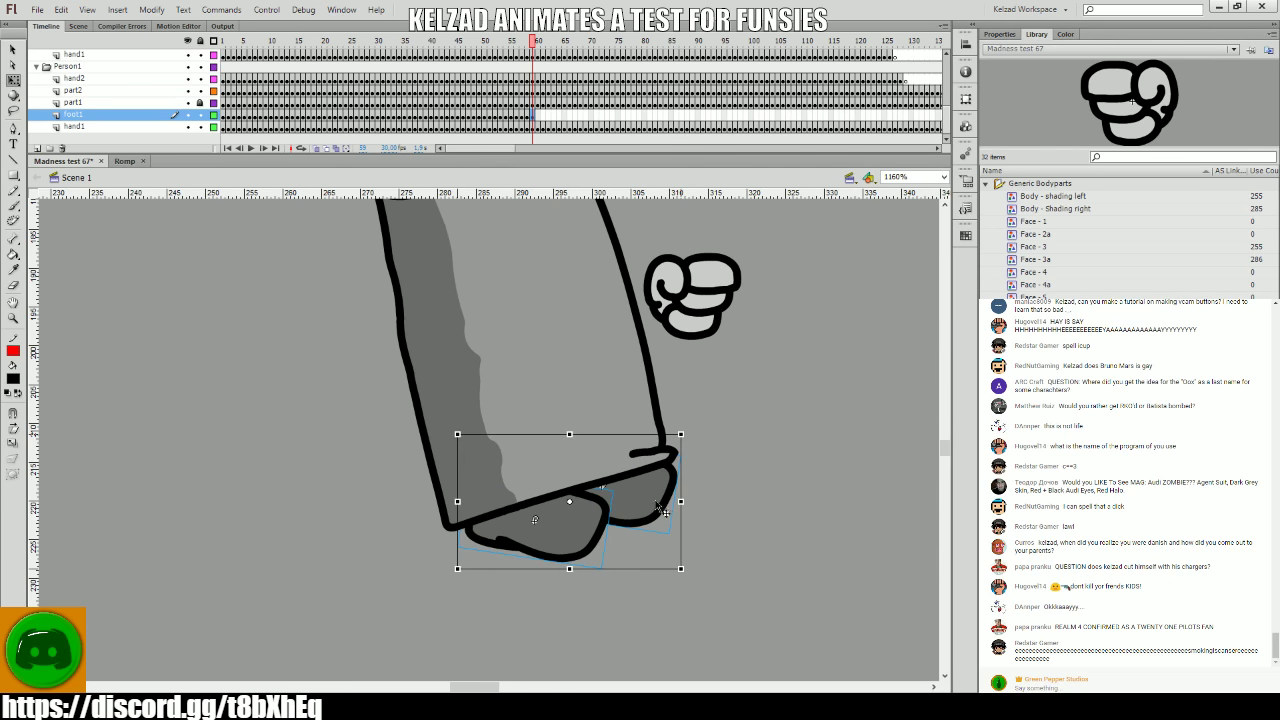
click(635, 488)
- Keyframe foot1 at frames 60 to 64, moving both feet forward to stay under the body's lower edge
key(F6)
drag(645, 500, 680, 515)
key(F6)
key(F6)
key(F6)
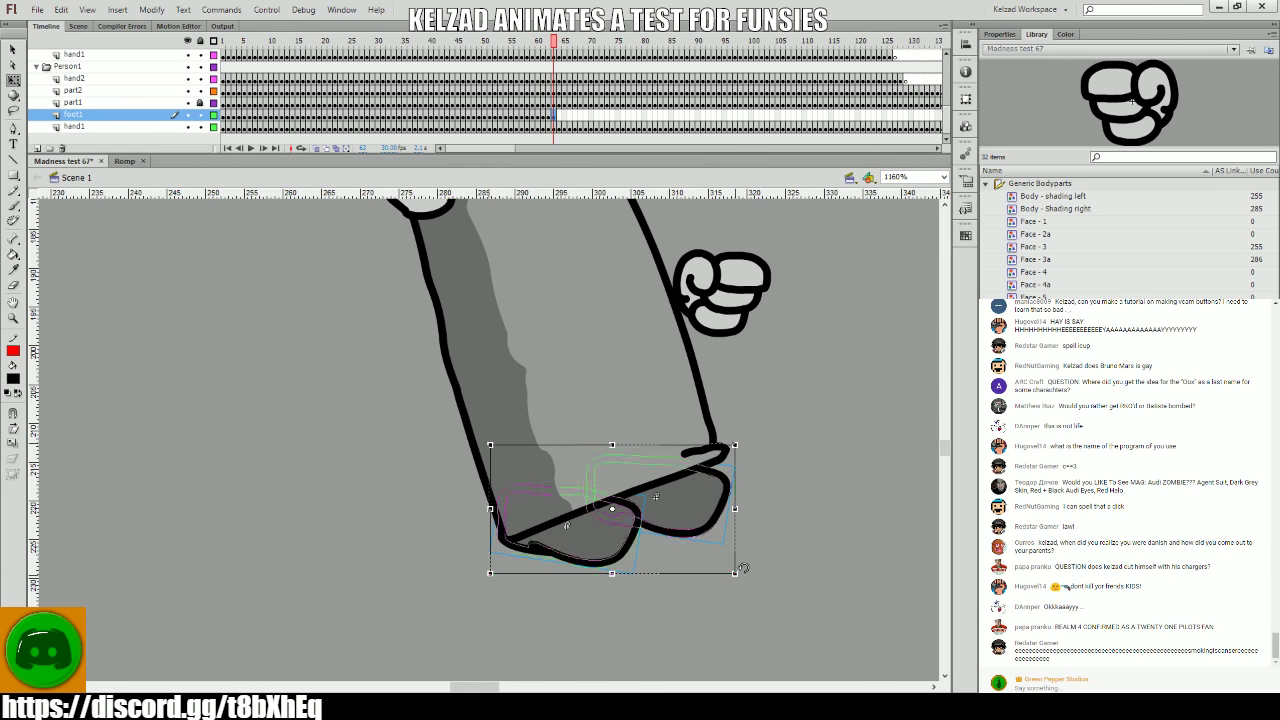
click(705, 568)
click(612, 540)
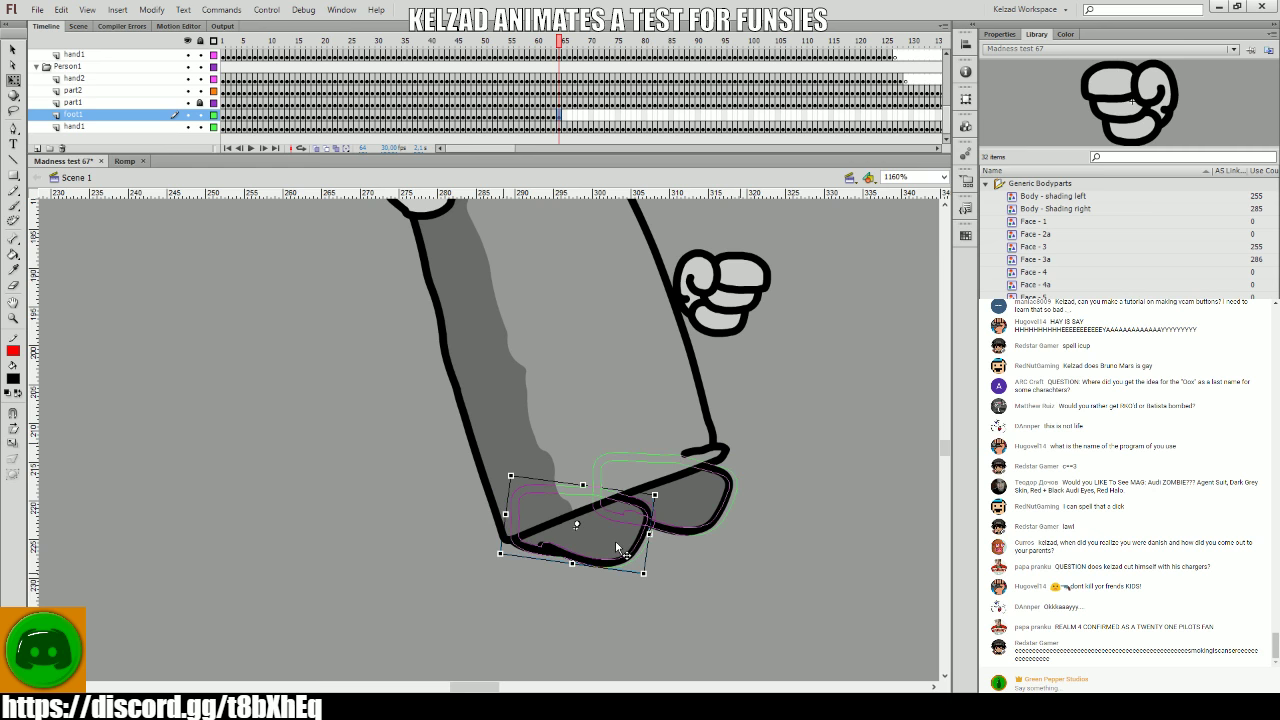
- Keyframe foot1 at frames 65 to 67, advancing the near foot toward the far foot, which moves only slightly
key(F6)
key(F6)
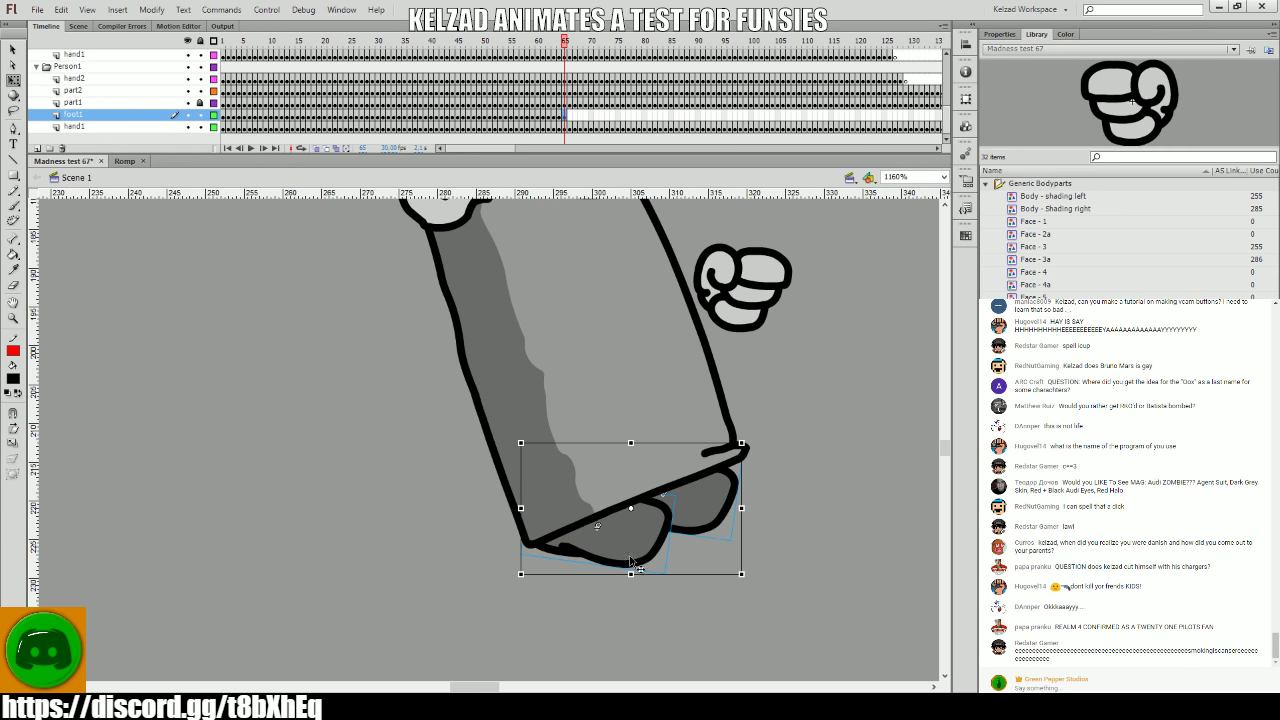
key(F6)
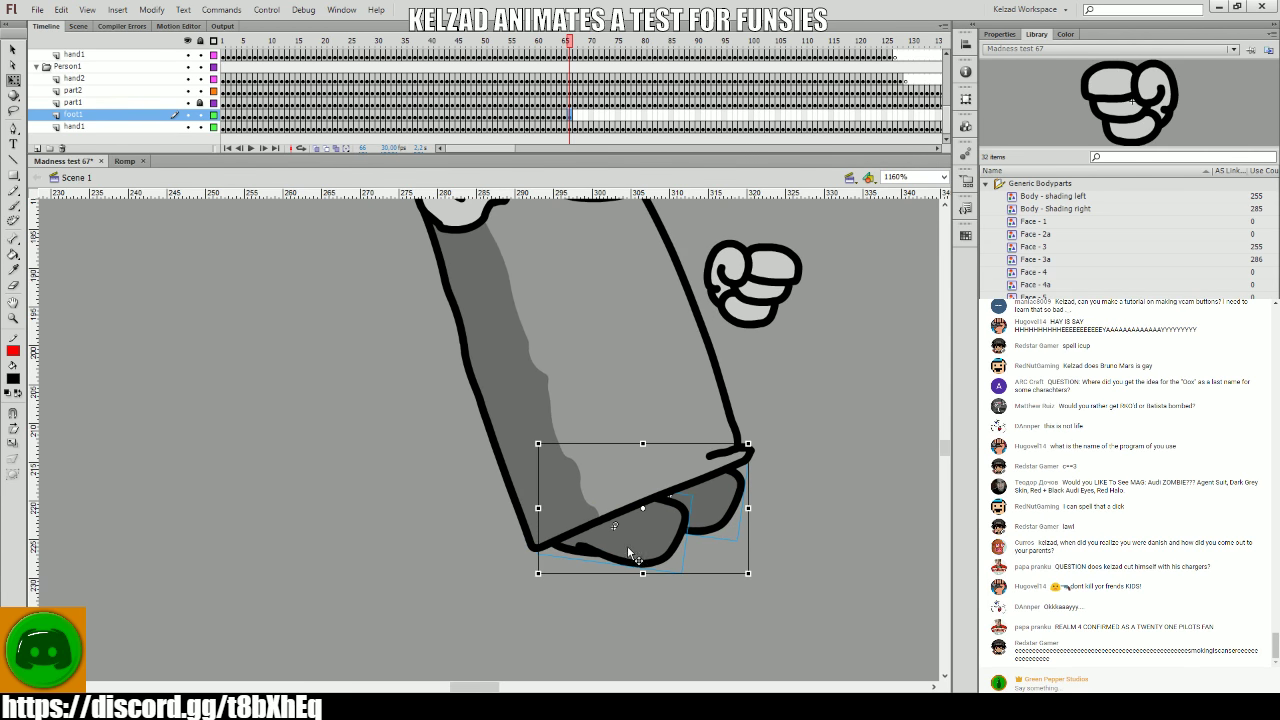
key(F6)
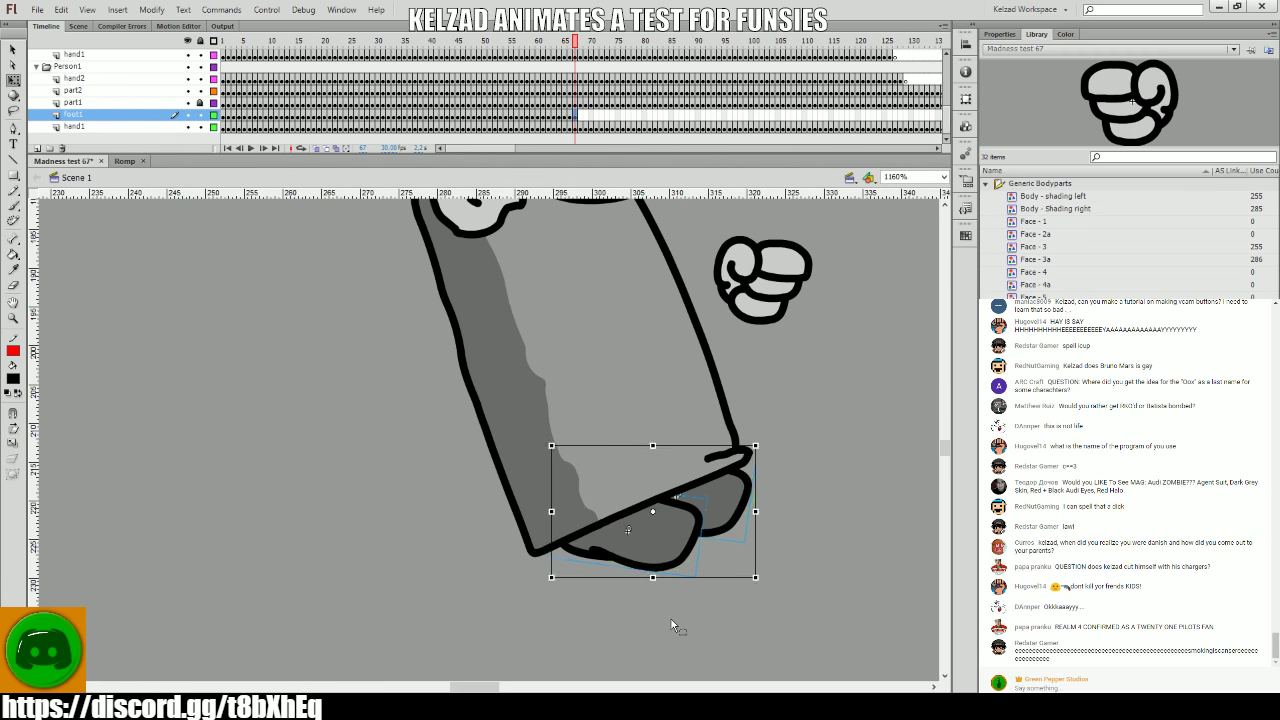
click(671, 619)
click(656, 543)
- Keyframe foot1 at frames 68 and 69, shifting and rotating both feet slightly to match the body leaning back
key(F6)
drag(749, 563, 752, 594)
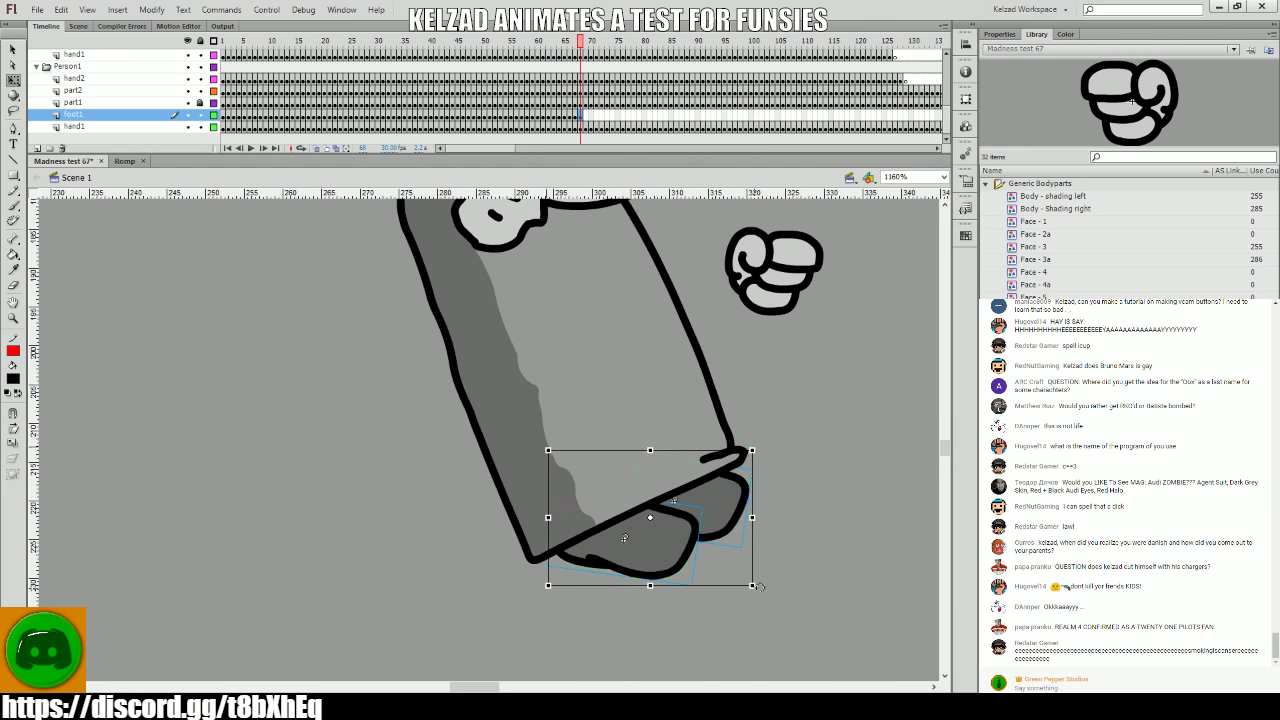
click(754, 596)
click(645, 534)
key(F6)
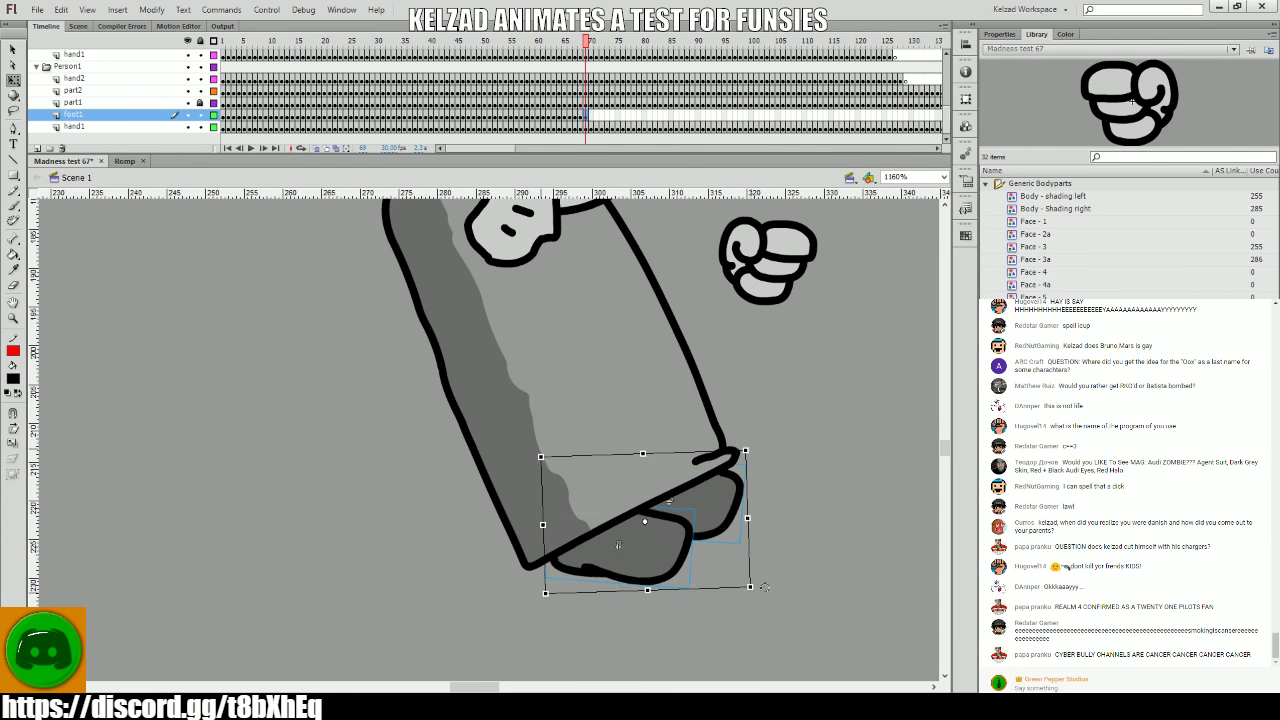
click(629, 553)
- Keyframe foot1 at frame 70, pulling both feet slightly backward with the body, and compare them with frame 69
key(F6)
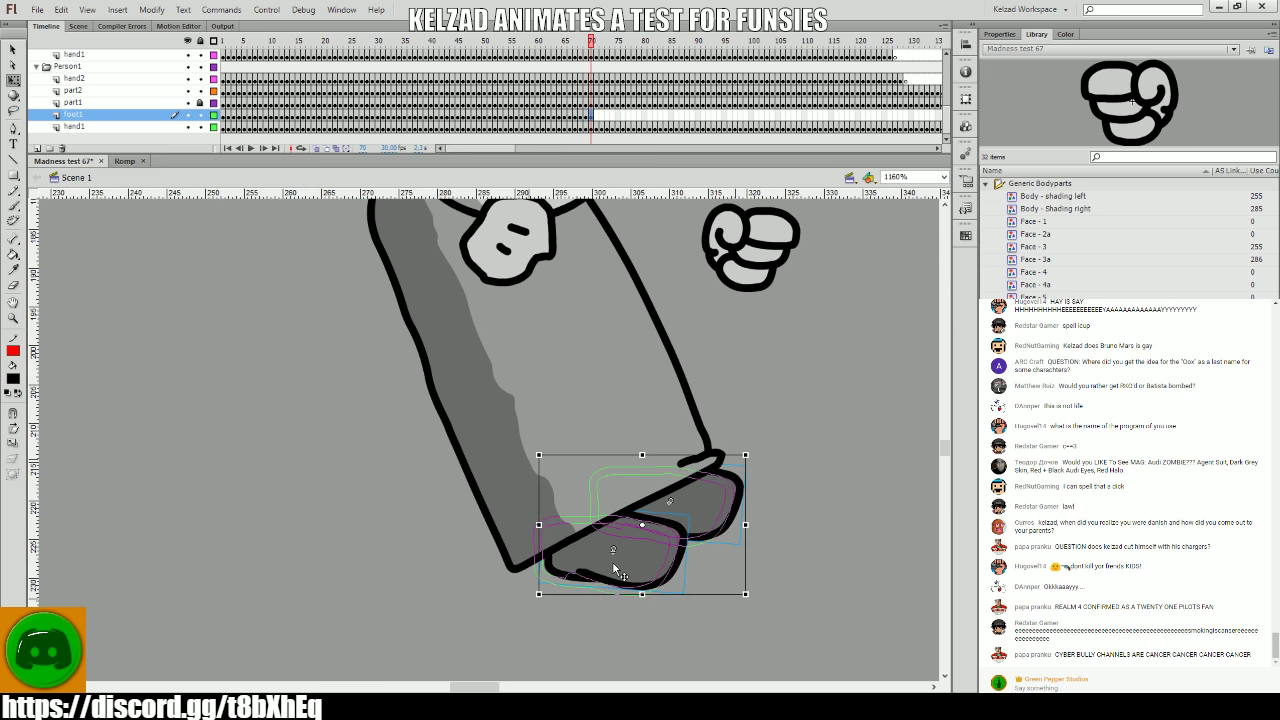
click(620, 560)
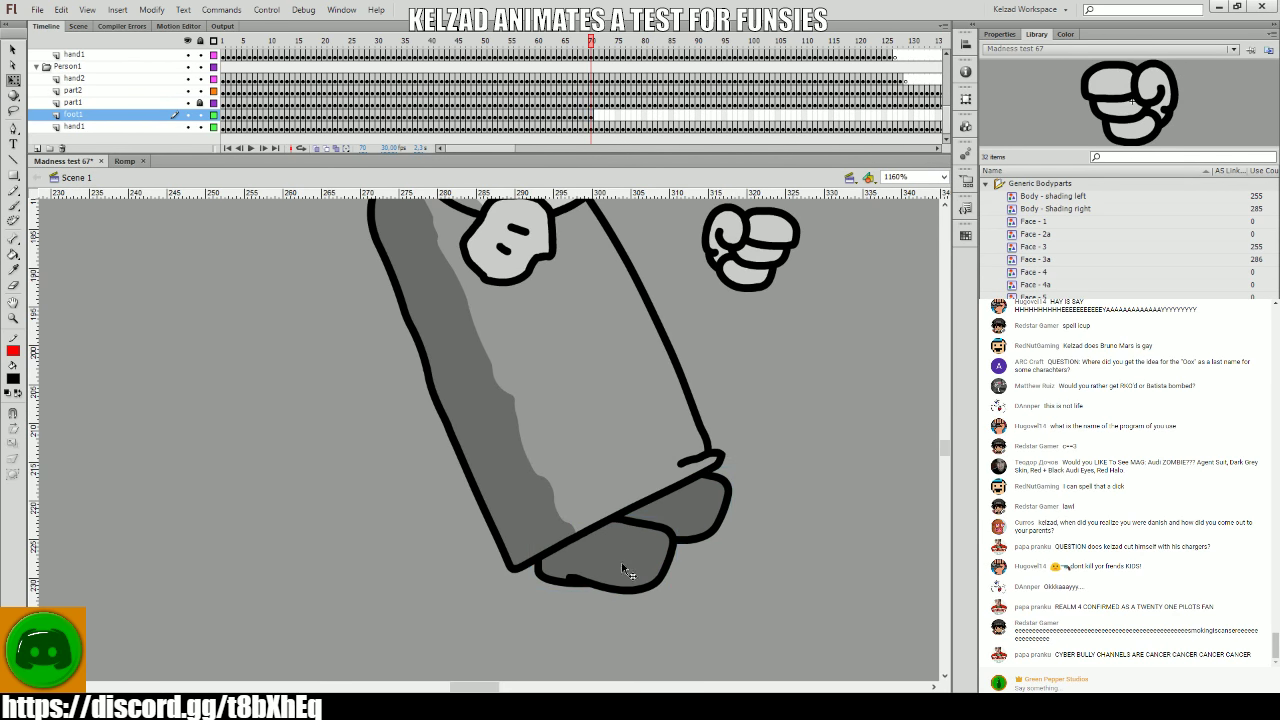
key(comma)
click(613, 580)
key(period)
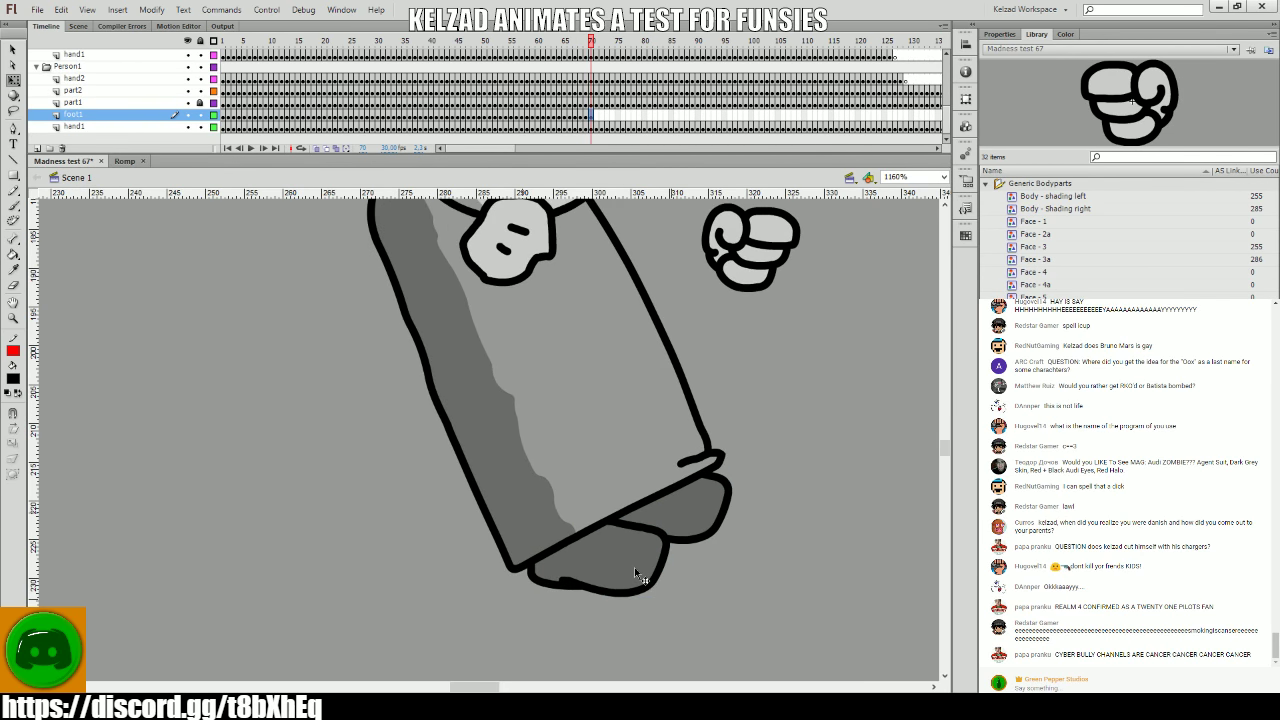
key(comma)
key(period)
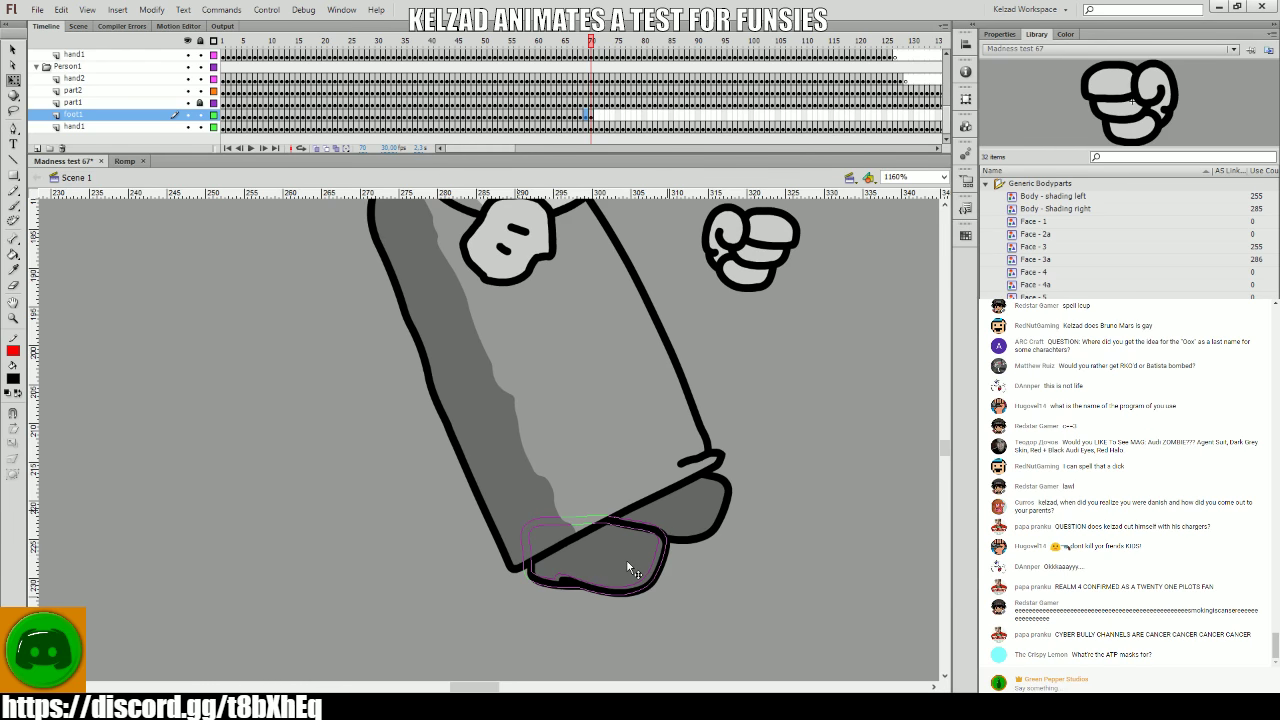
- Keyframe foot1 at frames 71 to 74, sliding both feet backward under the retreating body
key(F6)
drag(610, 557, 512, 575)
key(period)
key(F6)
click(566, 591)
key(period)
key(F6)
key(period)
key(F6)
click(650, 495)
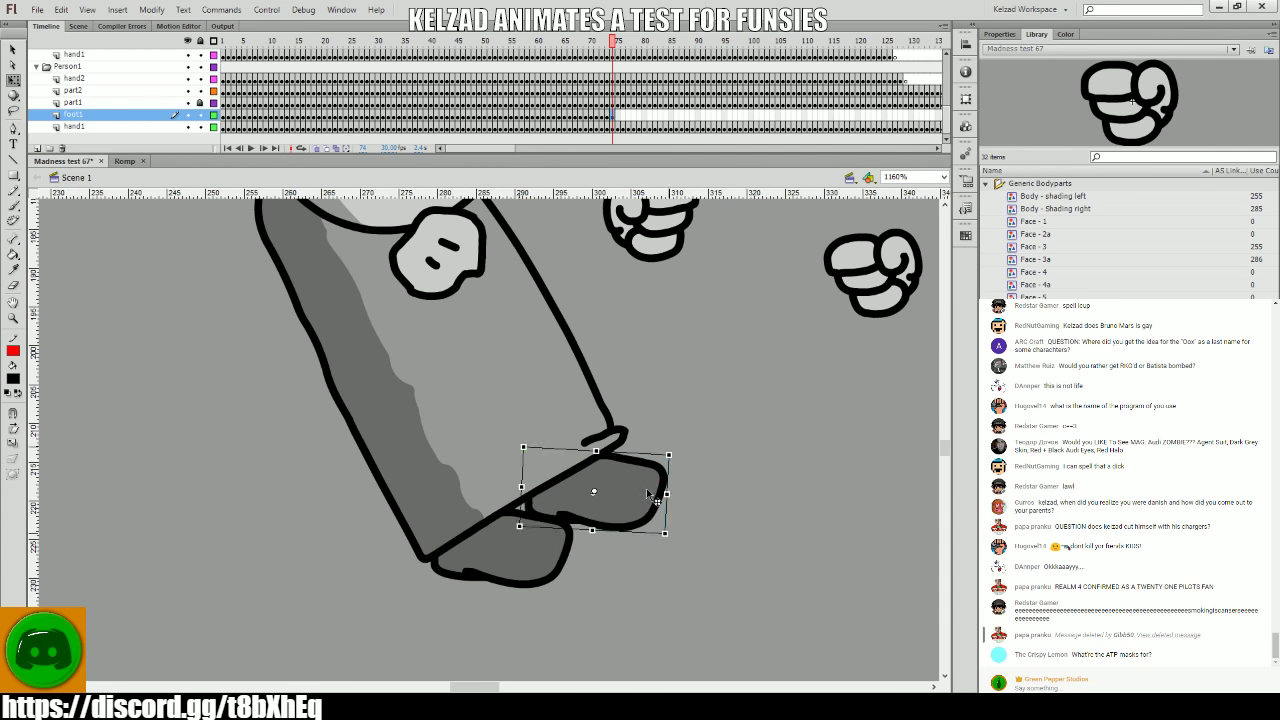
- Keyframe foot1 at frames 75 to 77, drawing the far foot back in larger steps than the near foot
key(period)
key(F6)
drag(630, 495, 584, 492)
key(period)
key(F6)
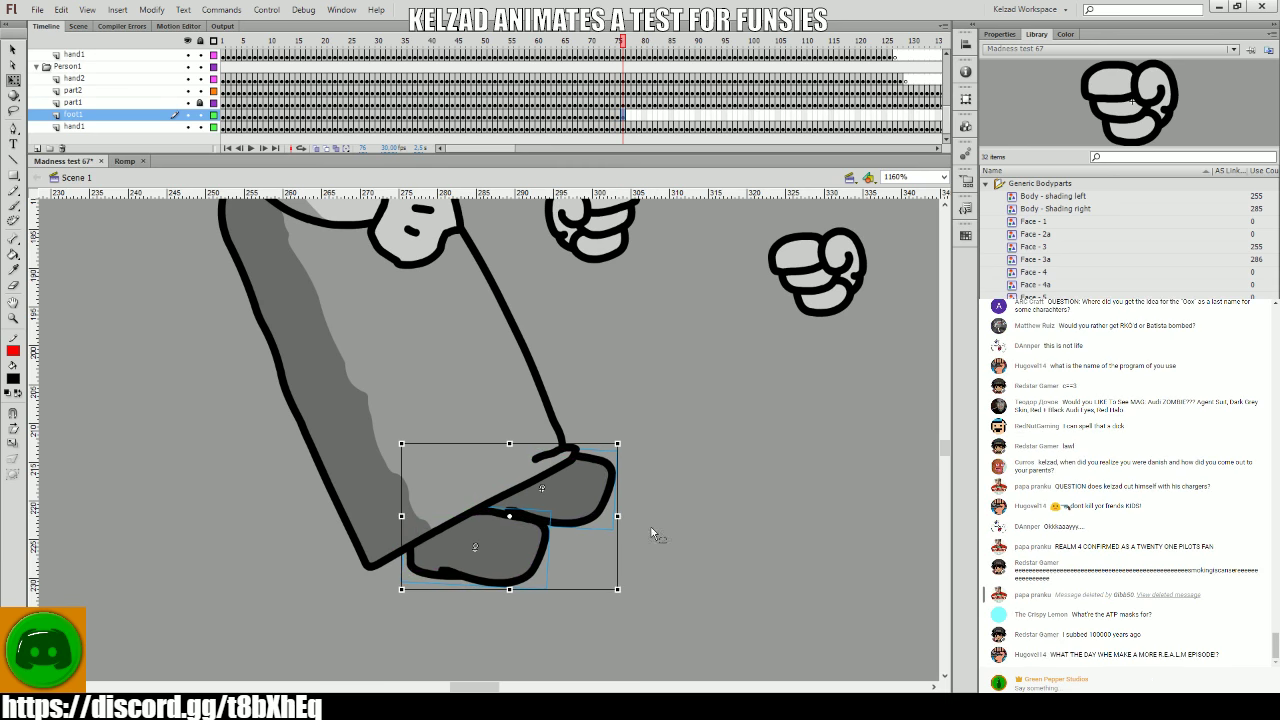
click(651, 531)
key(period)
key(F6)
key(Return)
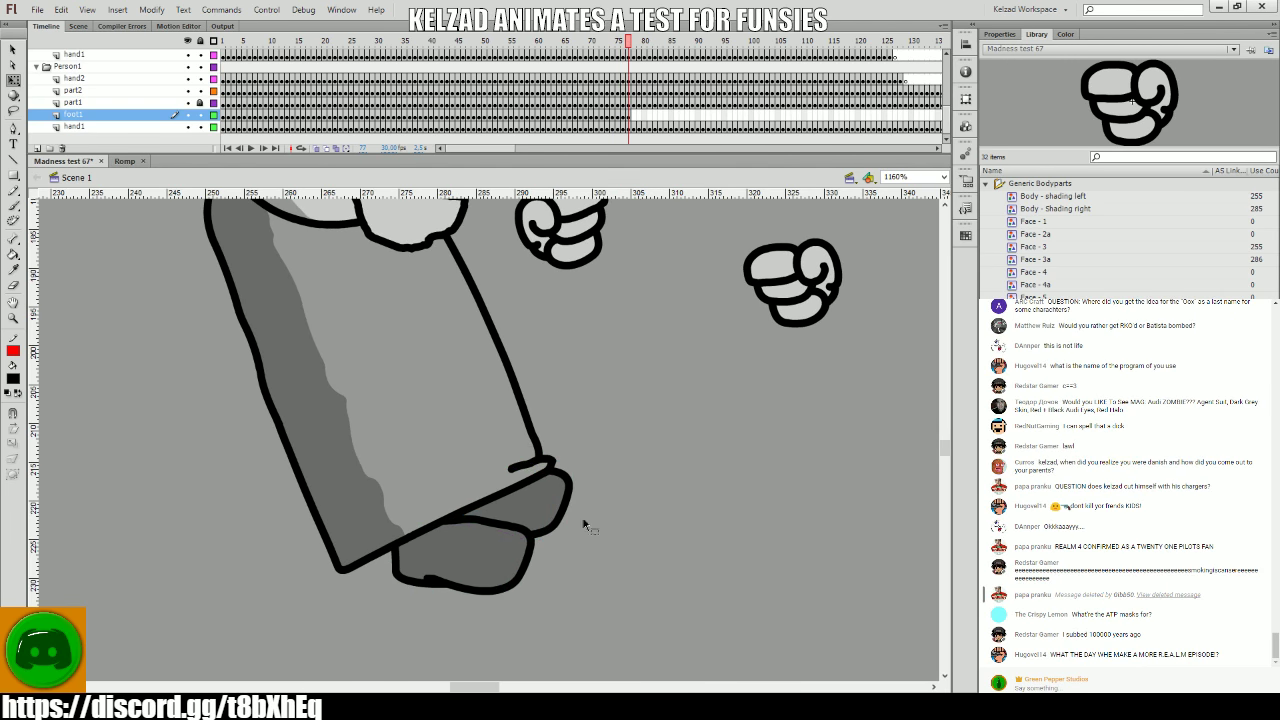
- Keyframe foot1 at frames 78 and 79, pulling the far foot back behind the slowly moving near foot
key(period)
key(F6)
click(525, 522)
drag(525, 522, 477, 515)
key(period)
key(F6)
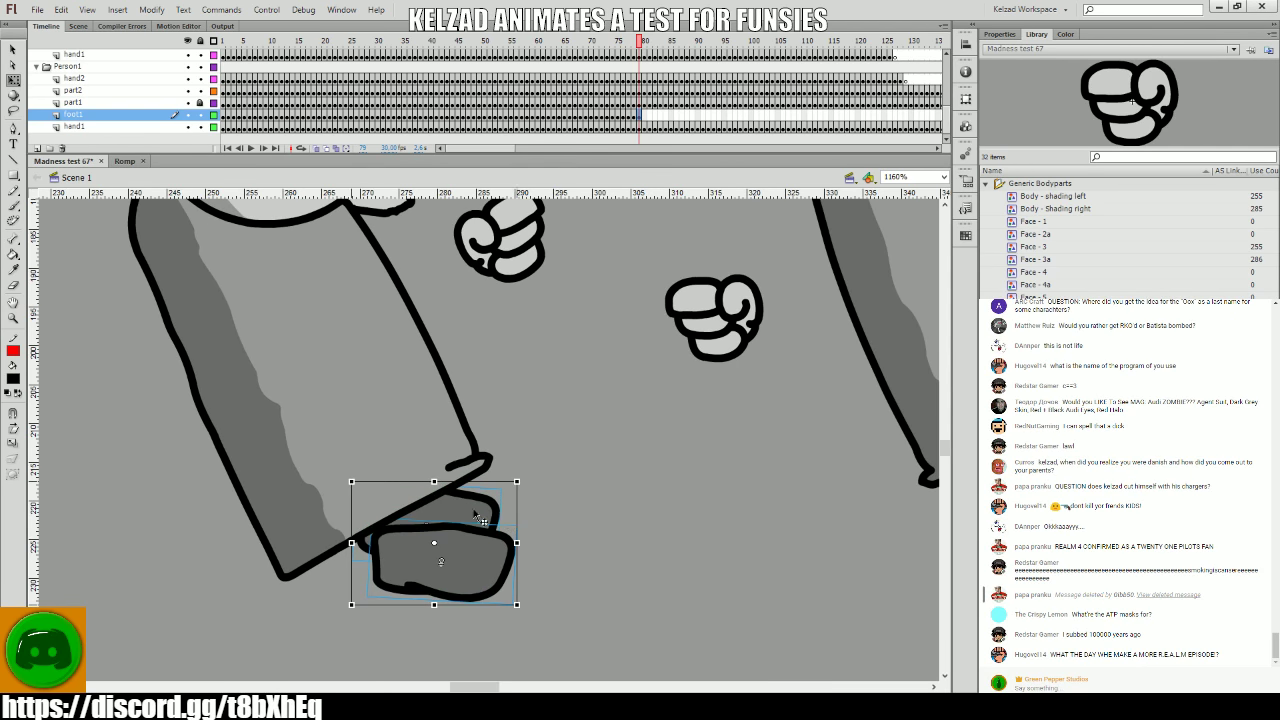
click(457, 507)
- Keyframe foot1 at frames 80 and 81, moving both feet back beneath the retreating body's edge
key(period)
key(F6)
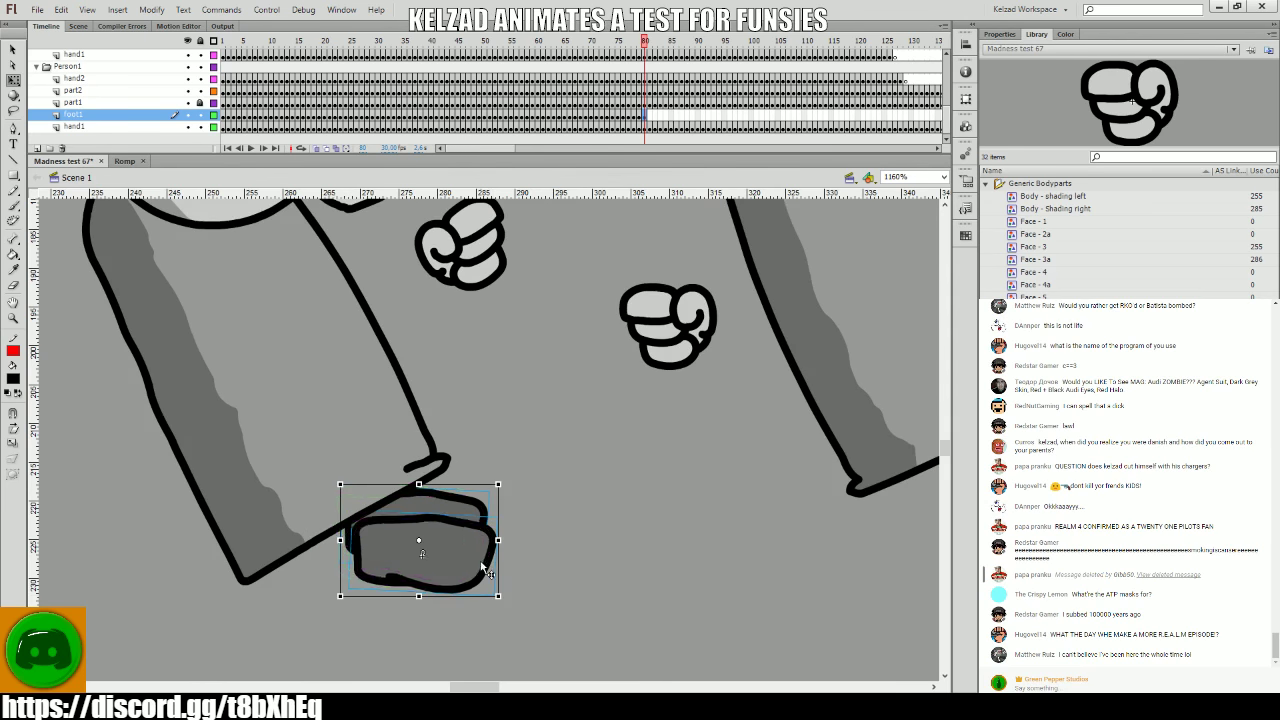
drag(500, 578, 514, 586)
key(period)
key(F6)
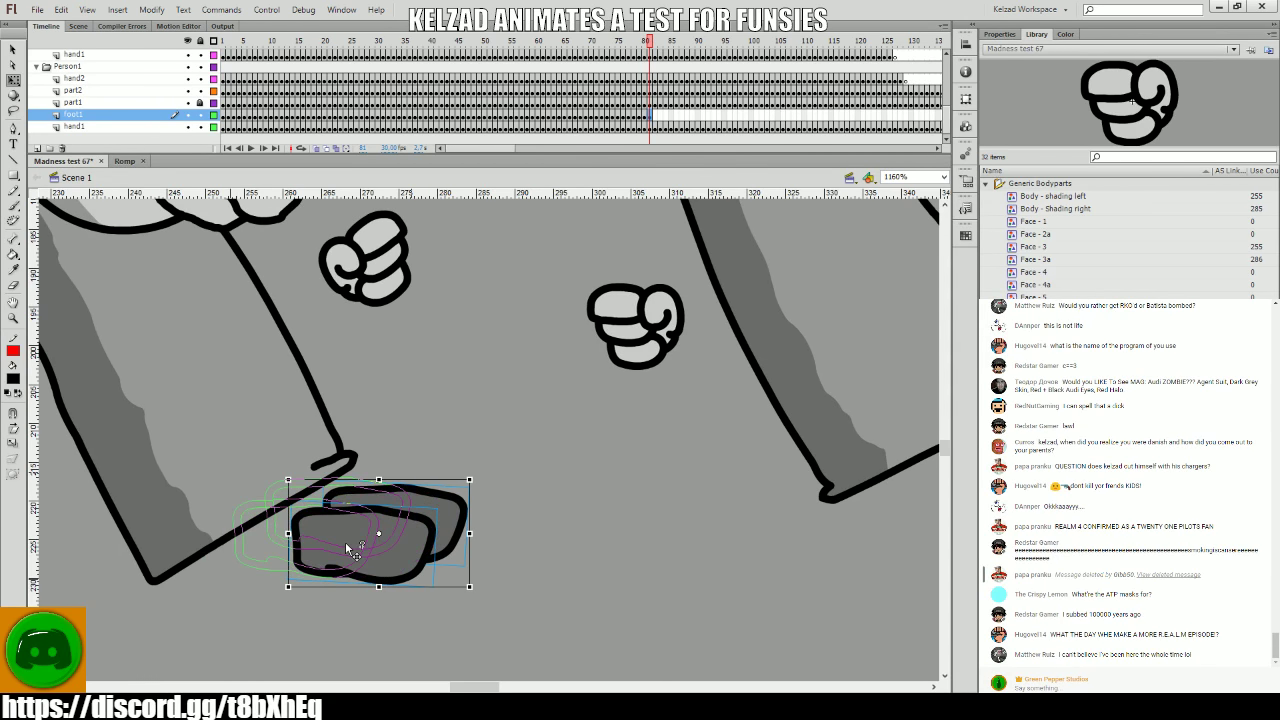
drag(345, 541, 625, 530)
click(700, 586)
- Keyframe foot1 at frames 82 and 83, shifting both feet backward to stay under the body
key(period)
key(F6)
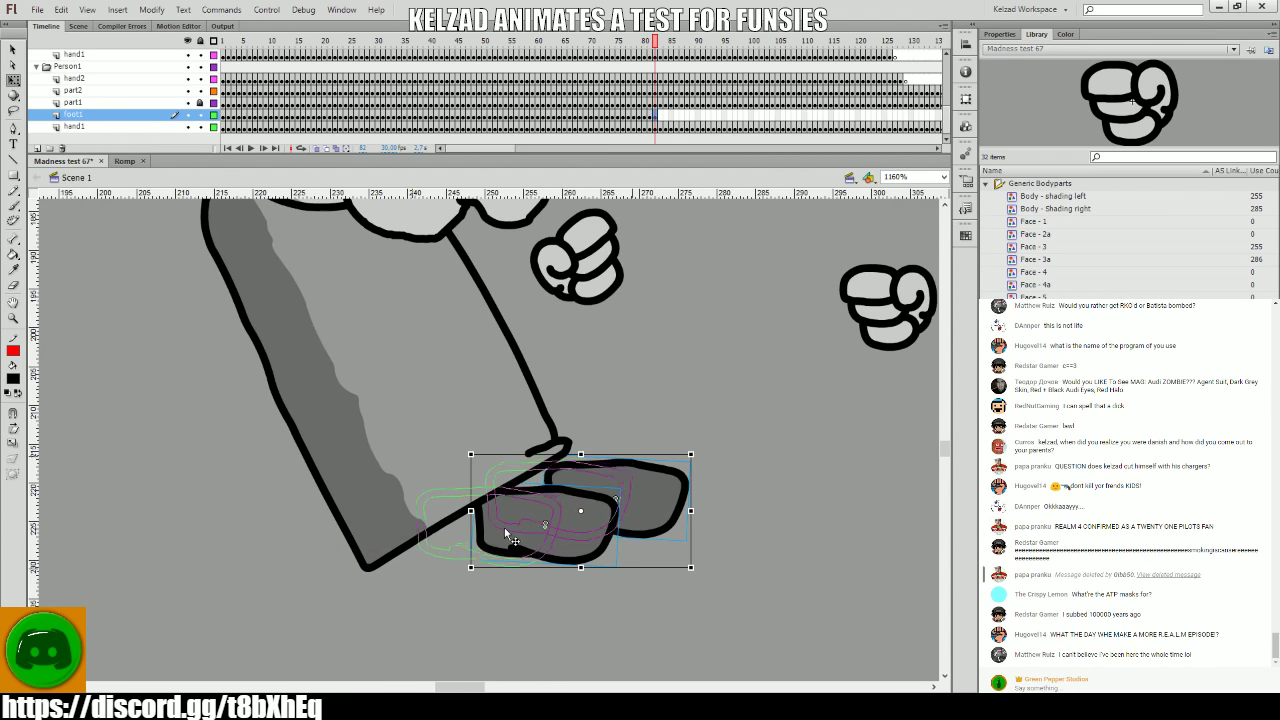
drag(507, 533, 446, 538)
key(period)
key(F6)
drag(600, 534, 529, 510)
drag(415, 542, 395, 544)
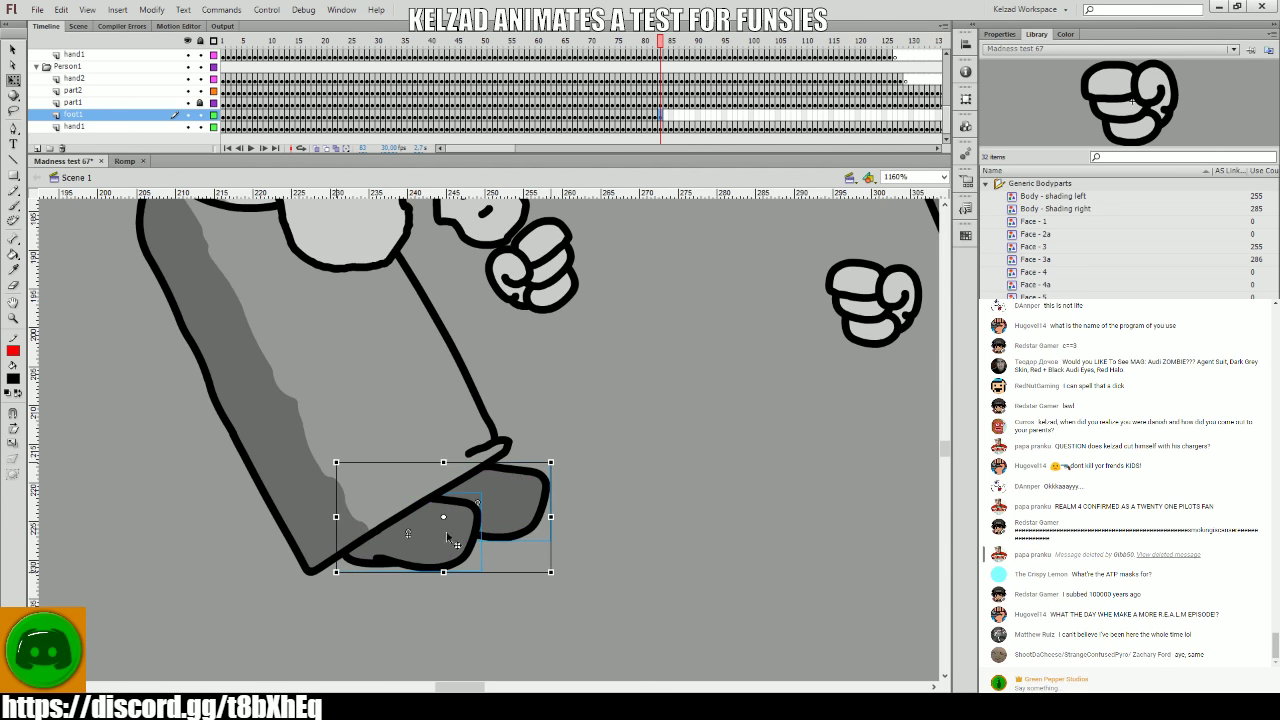
click(688, 506)
- Step through frames 80 to 83 and refine the feet, moving the near foot lower and further back at frame 83
key(comma)
key(comma)
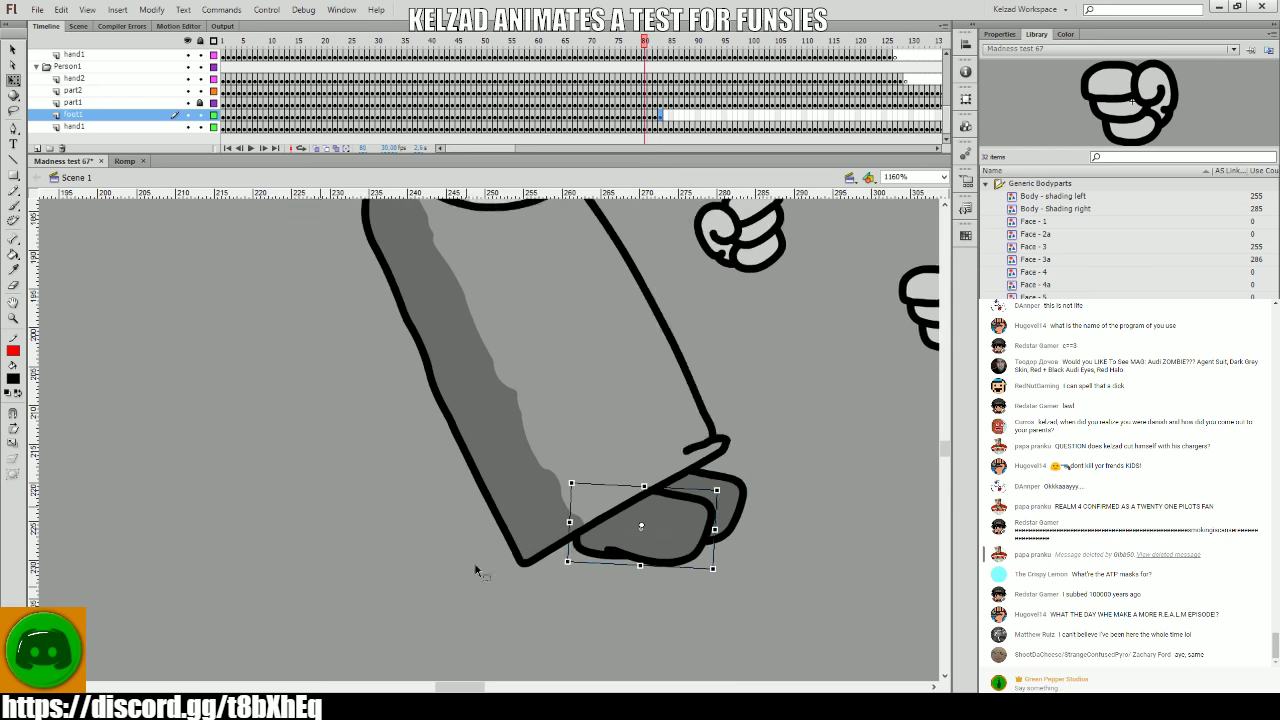
key(period)
drag(491, 560, 465, 568)
key(period)
key(comma)
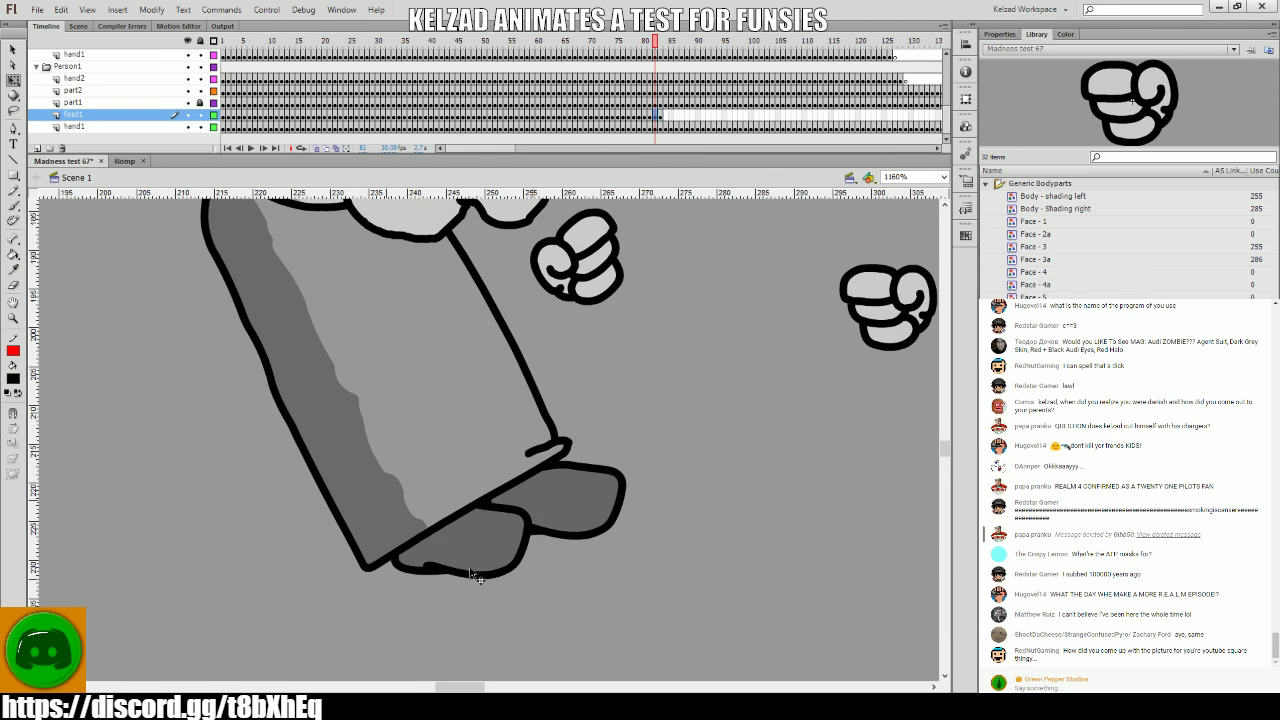
key(period)
click(426, 573)
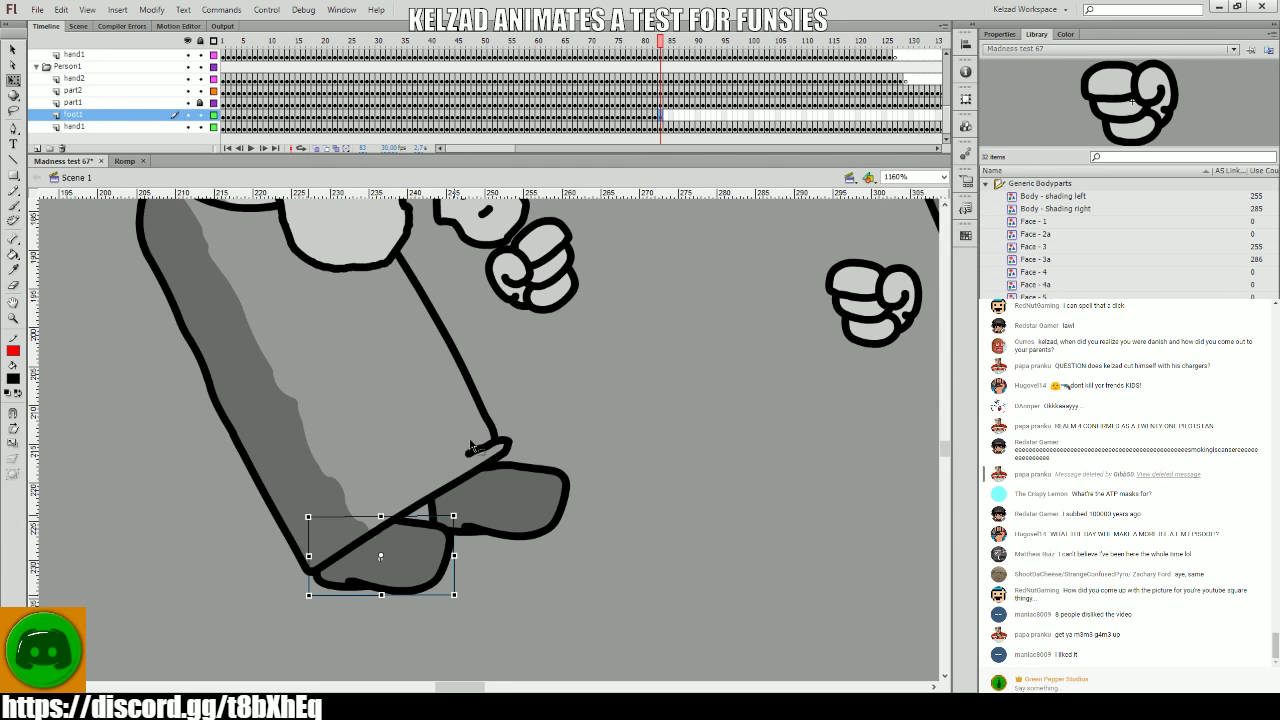
- Keyframe foot1 at frames 84 and 85, carrying both feet backward with the retreating body
key(period)
drag(614, 586, 771, 544)
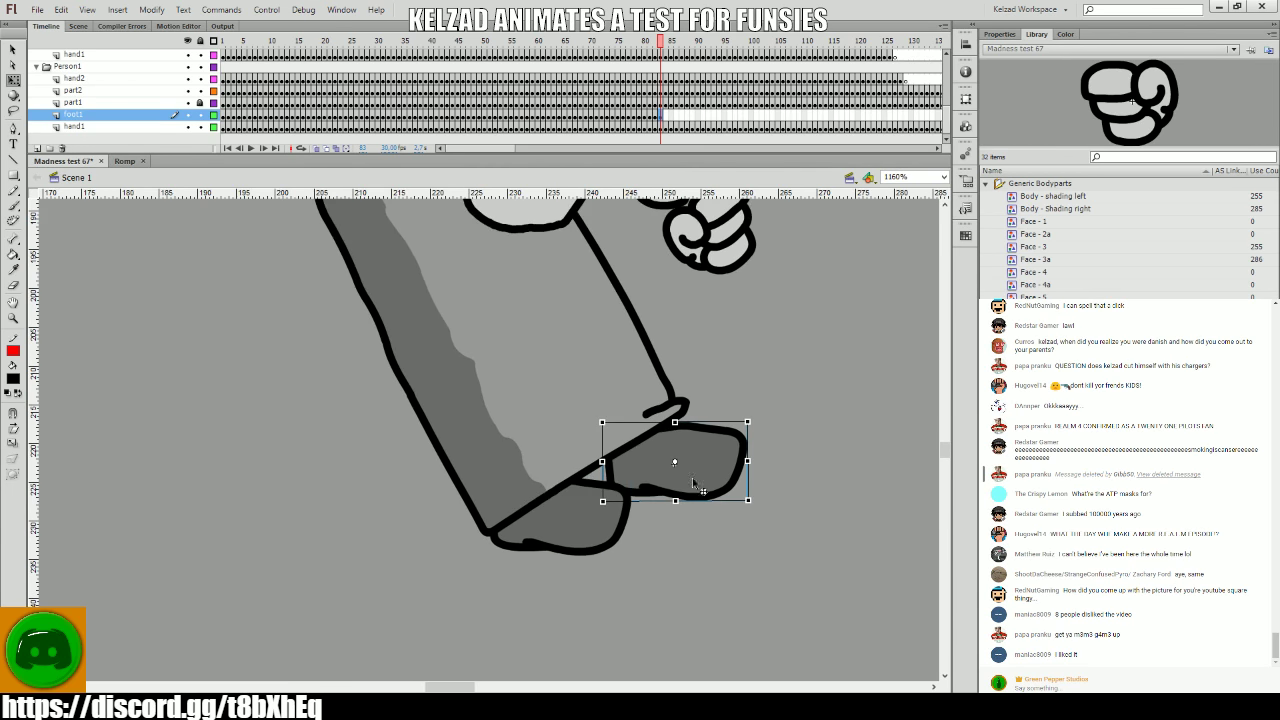
shift+click(674, 471)
drag(703, 483, 668, 472)
key(period)
click(683, 493)
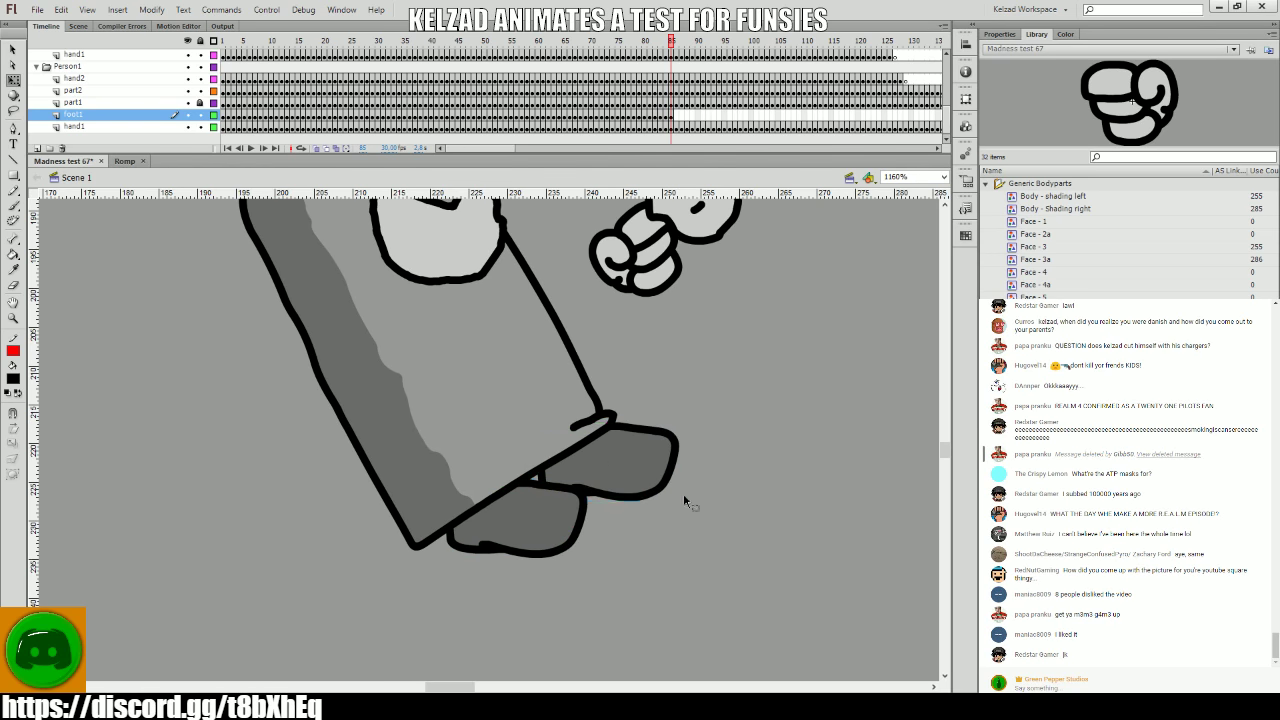
- Keyframe foot1 at frames 86 to 88, drawing the far foot in behind the near foot as the body retreats
key(period)
click(660, 503)
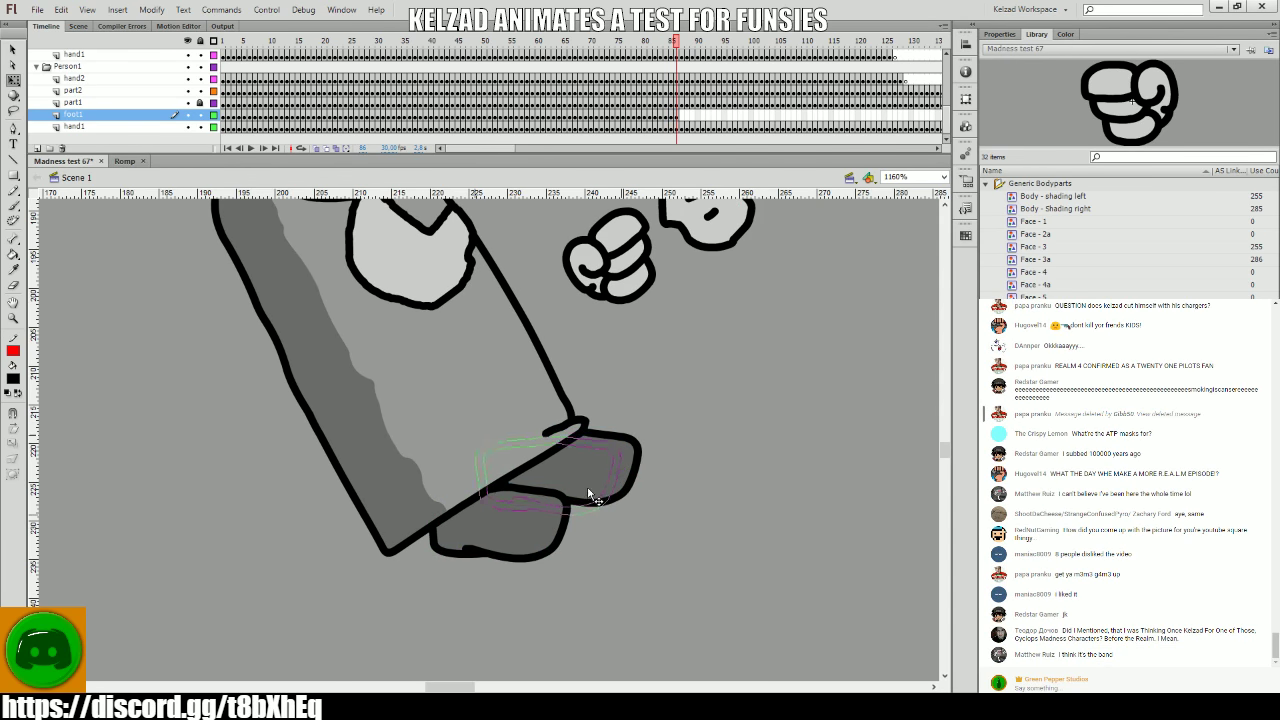
key(period)
click(618, 502)
key(period)
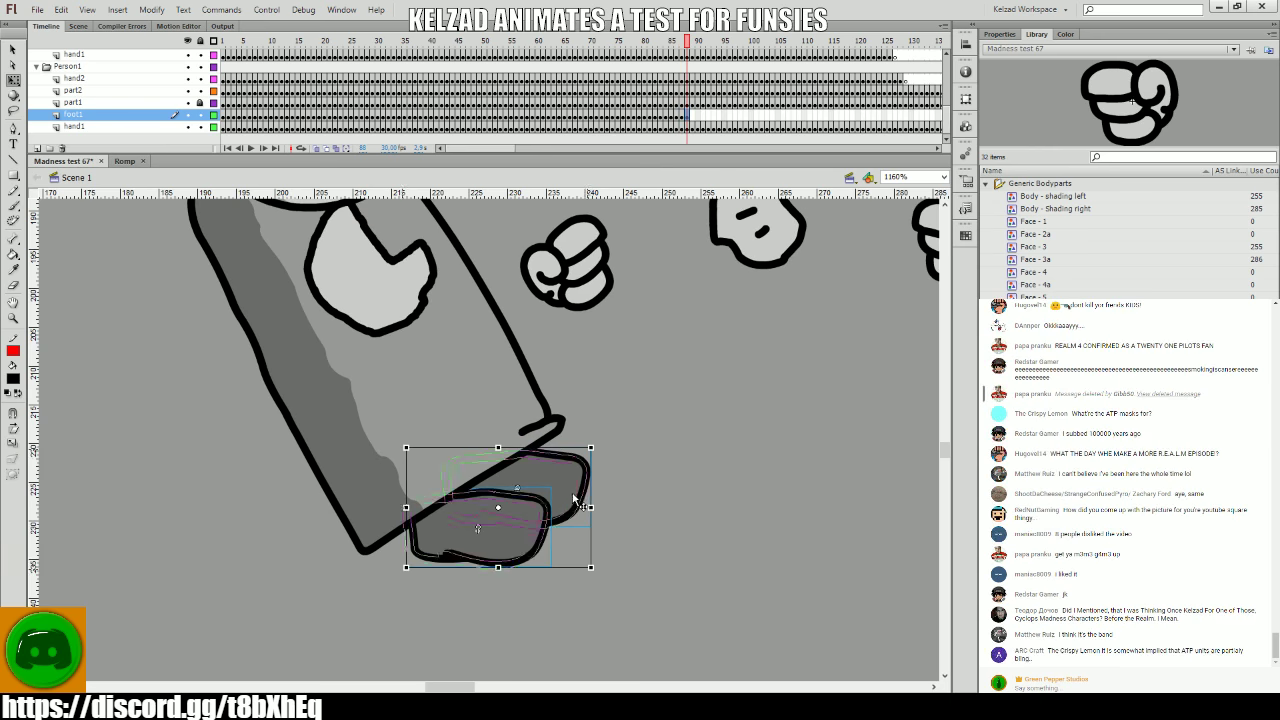
click(625, 518)
click(571, 494)
- Keyframe foot1 at frames 89 to 91, stepping the near foot backward while the far foot moves only slightly
key(period)
drag(550, 490, 535, 493)
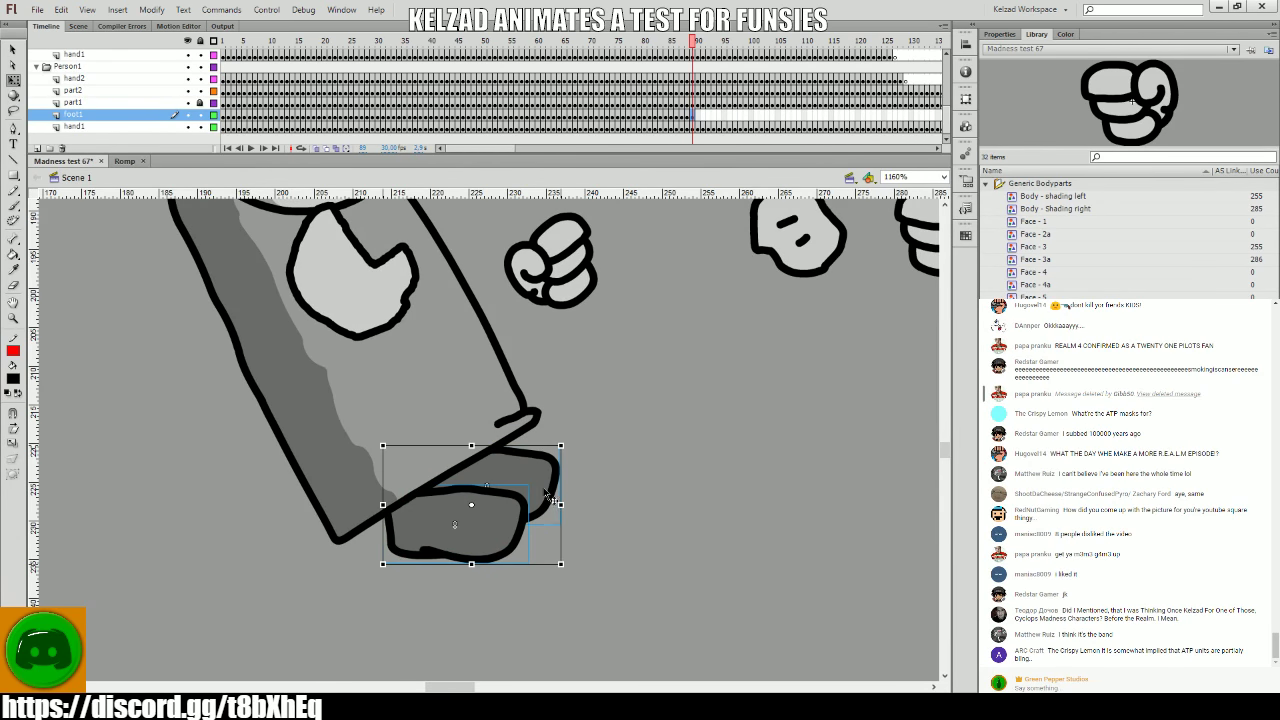
click(625, 556)
click(464, 527)
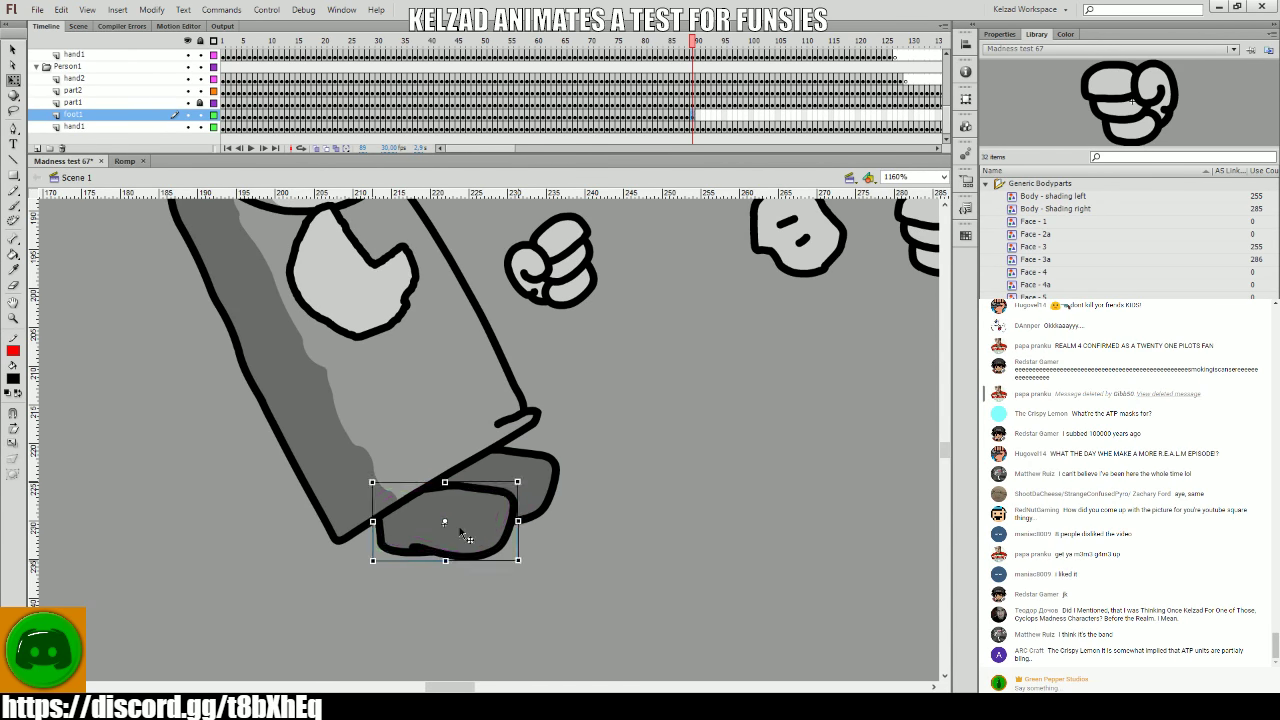
key(period)
click(470, 598)
key(period)
click(441, 518)
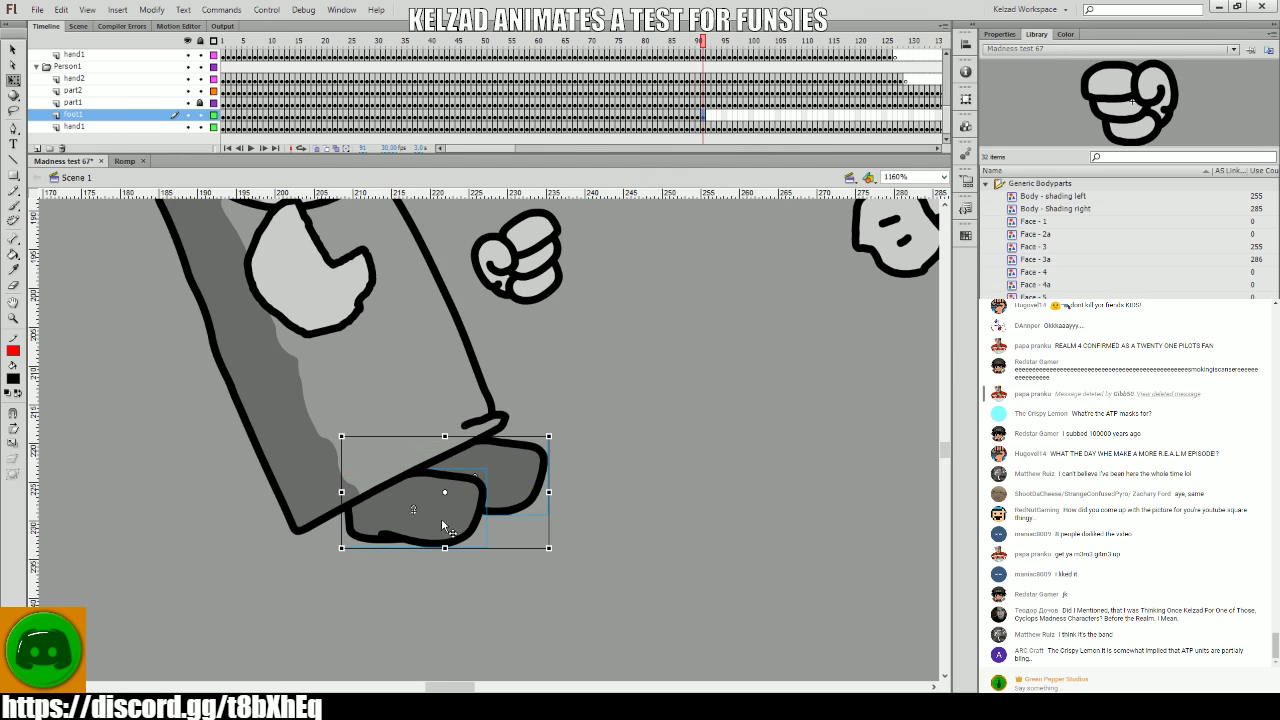
key(Escape)
click(449, 512)
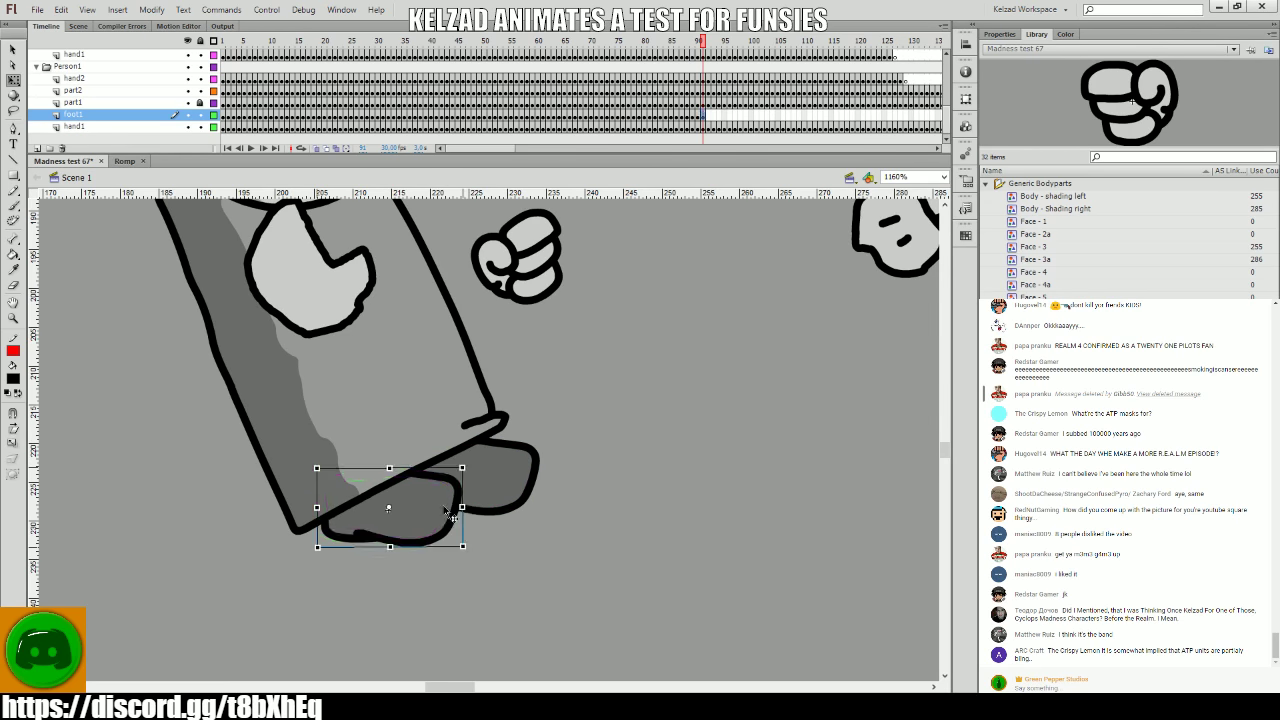
- Keyframe foot1 at frames 92 to 94, continuing the near foot's backward step toward the body's rear corner
key(period)
drag(429, 514, 361, 563)
key(Escape)
click(417, 512)
key(period)
key(Escape)
click(392, 540)
key(period)
key(Escape)
click(361, 542)
- Keyframe foot1 at frames 95 and 96, slowing the near foot under the rear corner and drawing the far foot backward
key(period)
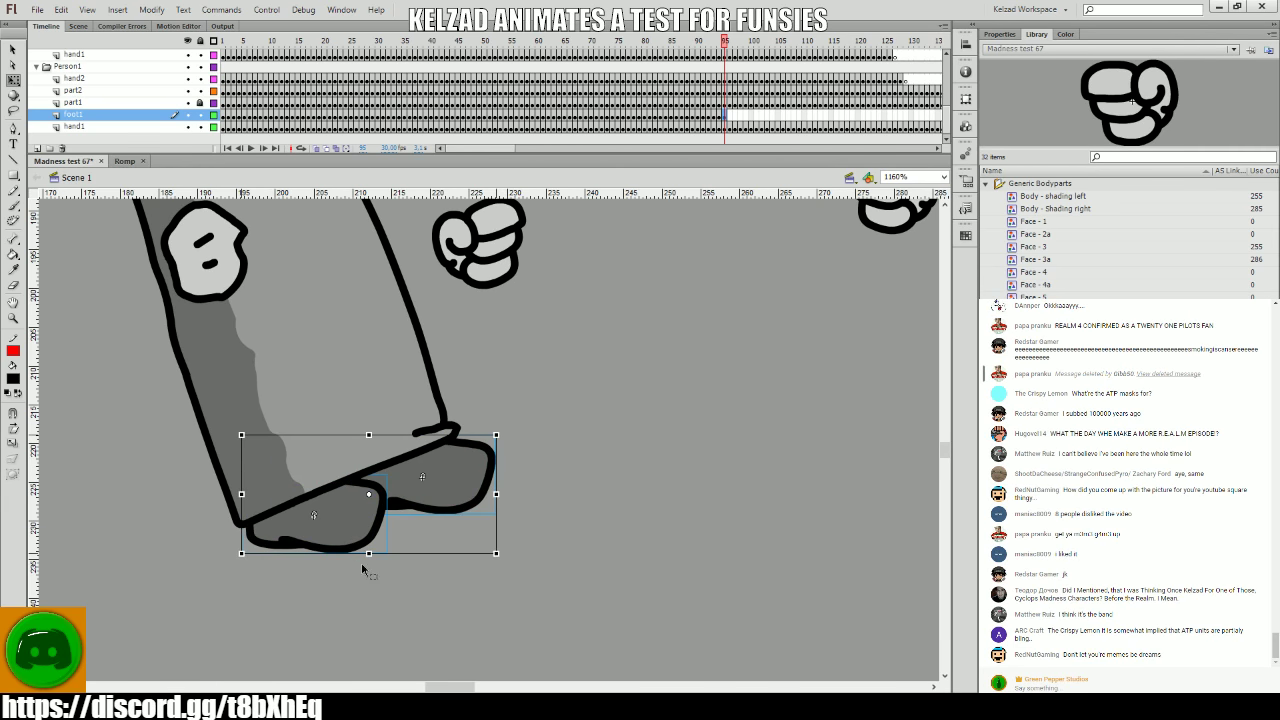
key(Escape)
click(445, 490)
key(period)
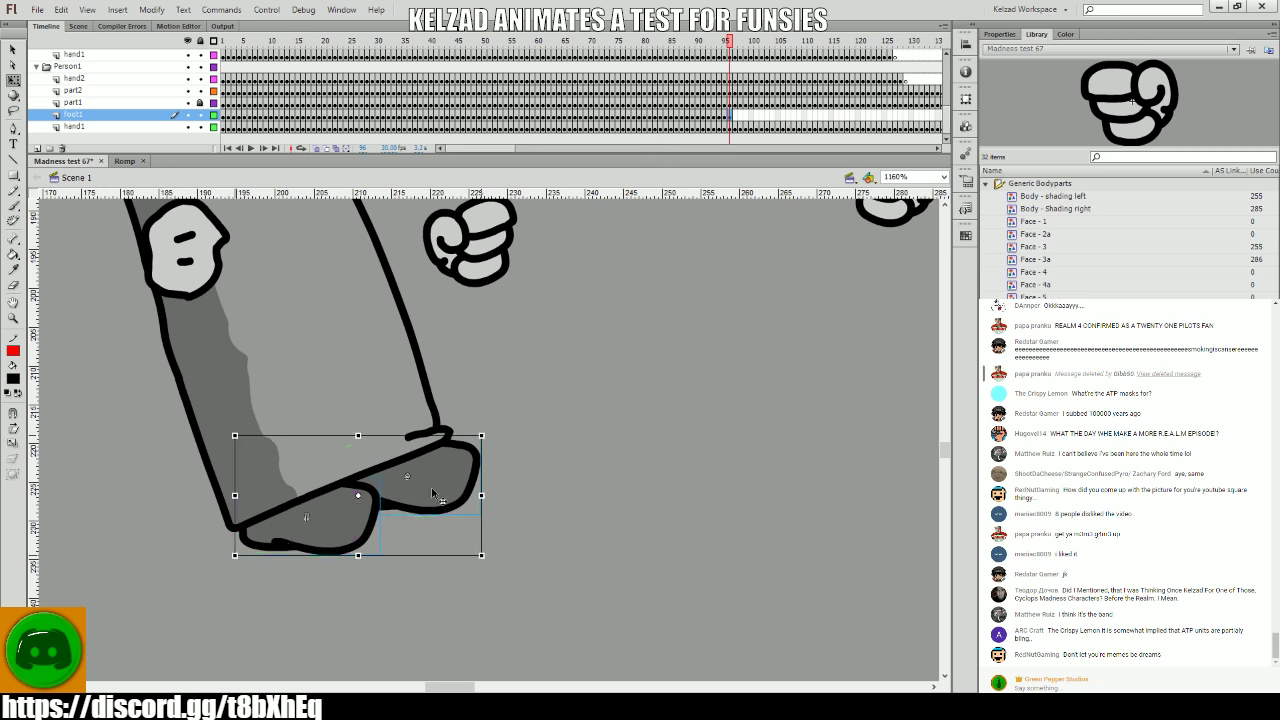
key(Escape)
click(450, 490)
- Keyframe foot1 at frames 97 and 98, drawing the far foot backward while the near foot eases to a stop under the rear corner
key(period)
key(Escape)
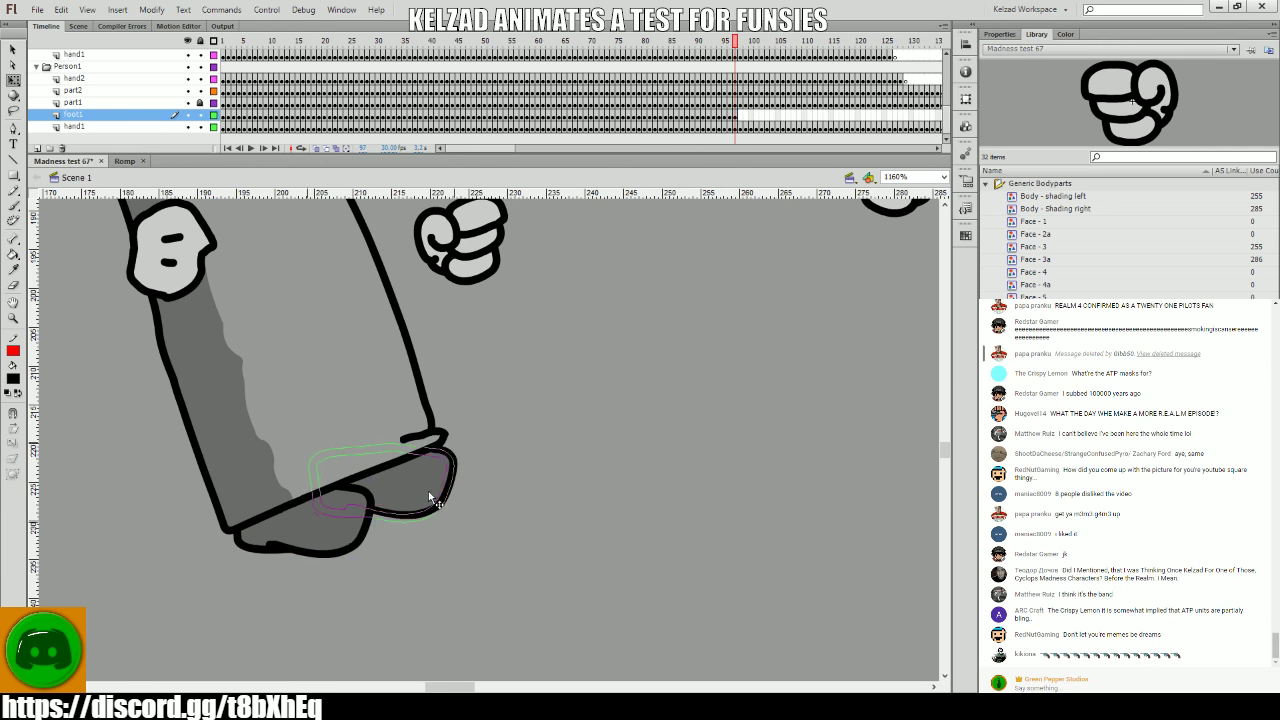
click(428, 500)
key(period)
key(Escape)
click(416, 490)
- Keyframe foot1 at frames 99 and 100, settling both feet close together beneath the body with only slight movement
key(period)
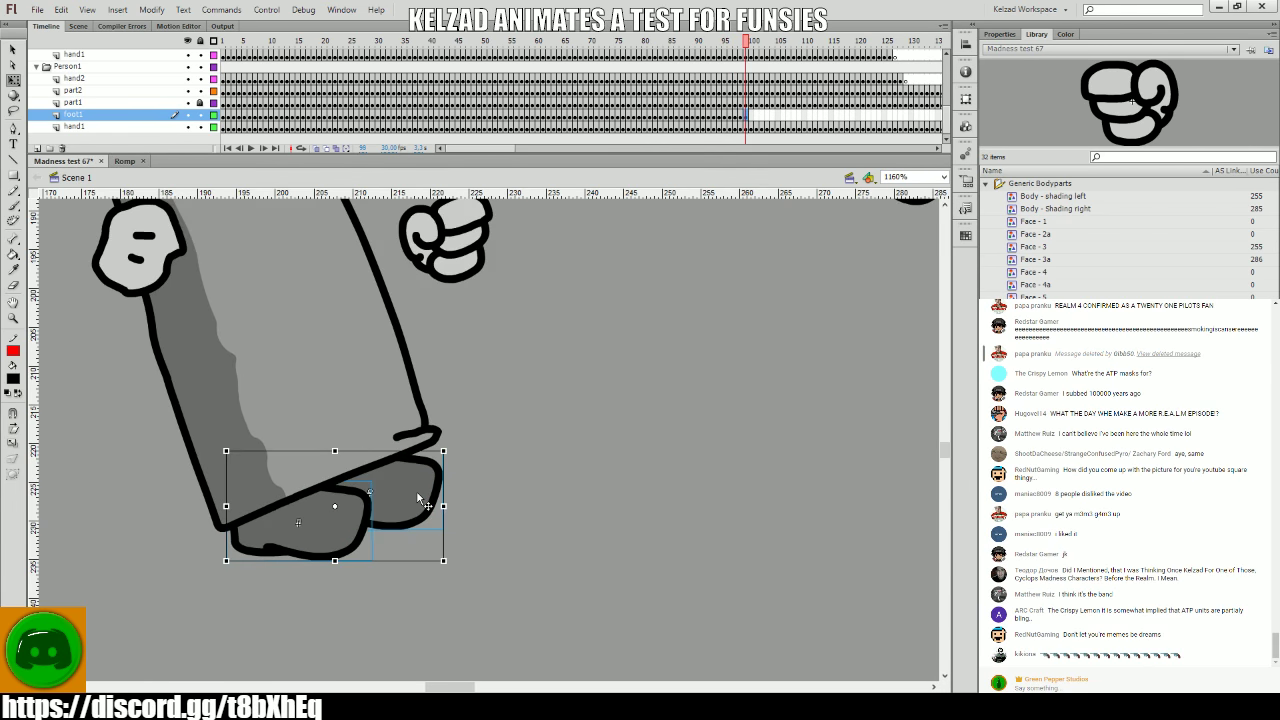
key(Escape)
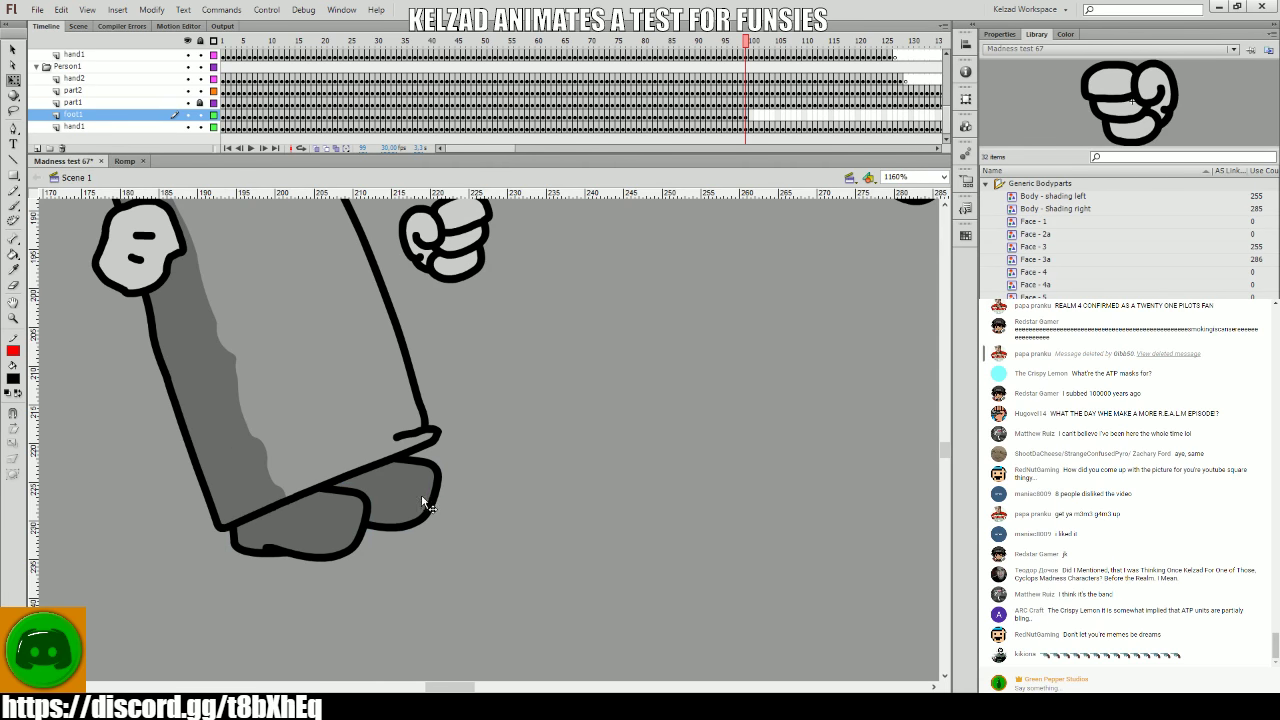
click(422, 500)
key(period)
key(Escape)
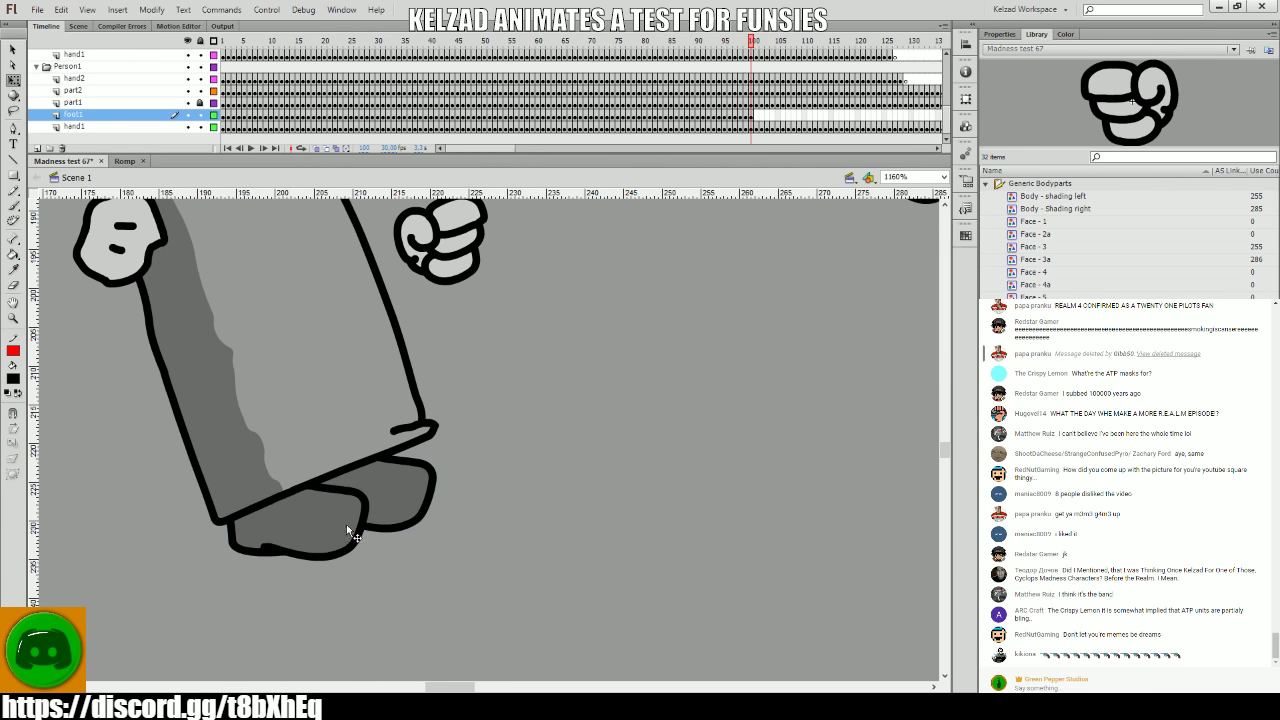
click(346, 524)
- Keyframe foot1 at frames 101 and 102, lifting the near foot and starting it forward while the far foot stays planted
key(period)
key(Escape)
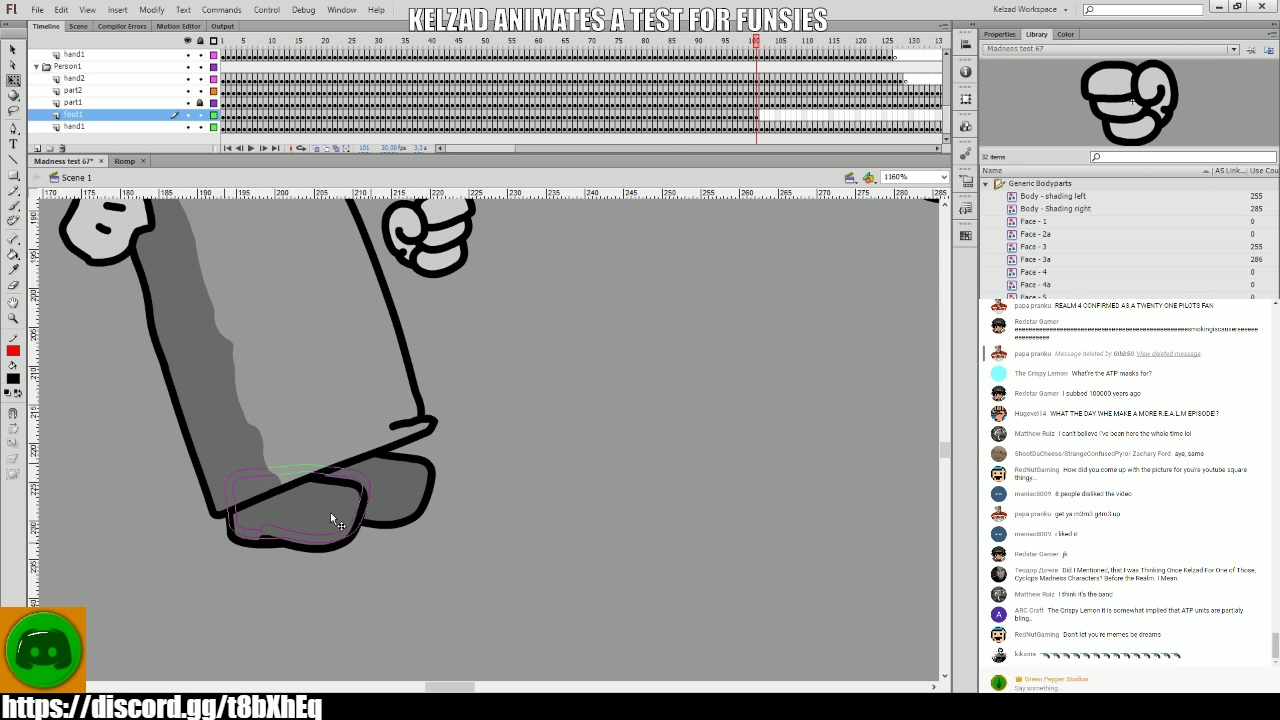
click(330, 512)
key(period)
key(Escape)
click(328, 488)
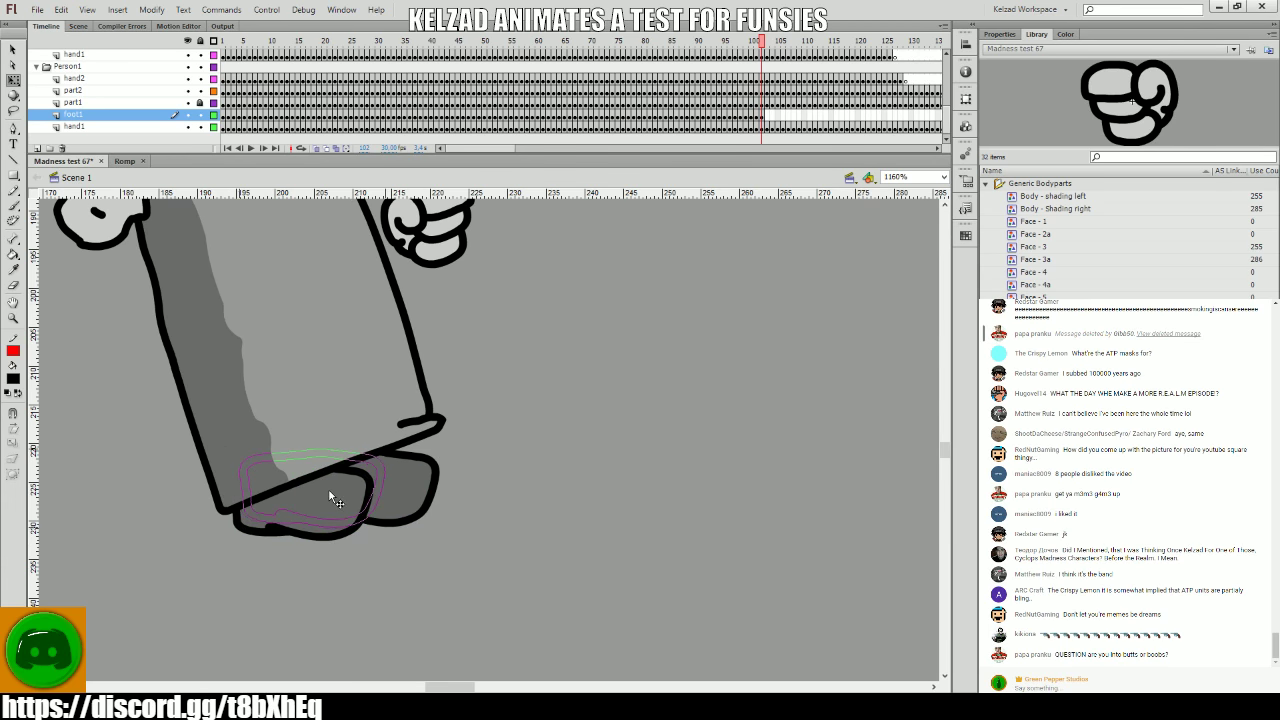
- Keyframe foot1 at frames 103 and 104, swinging the raised near foot forward over the planted far foot
key(period)
key(Escape)
click(362, 475)
key(period)
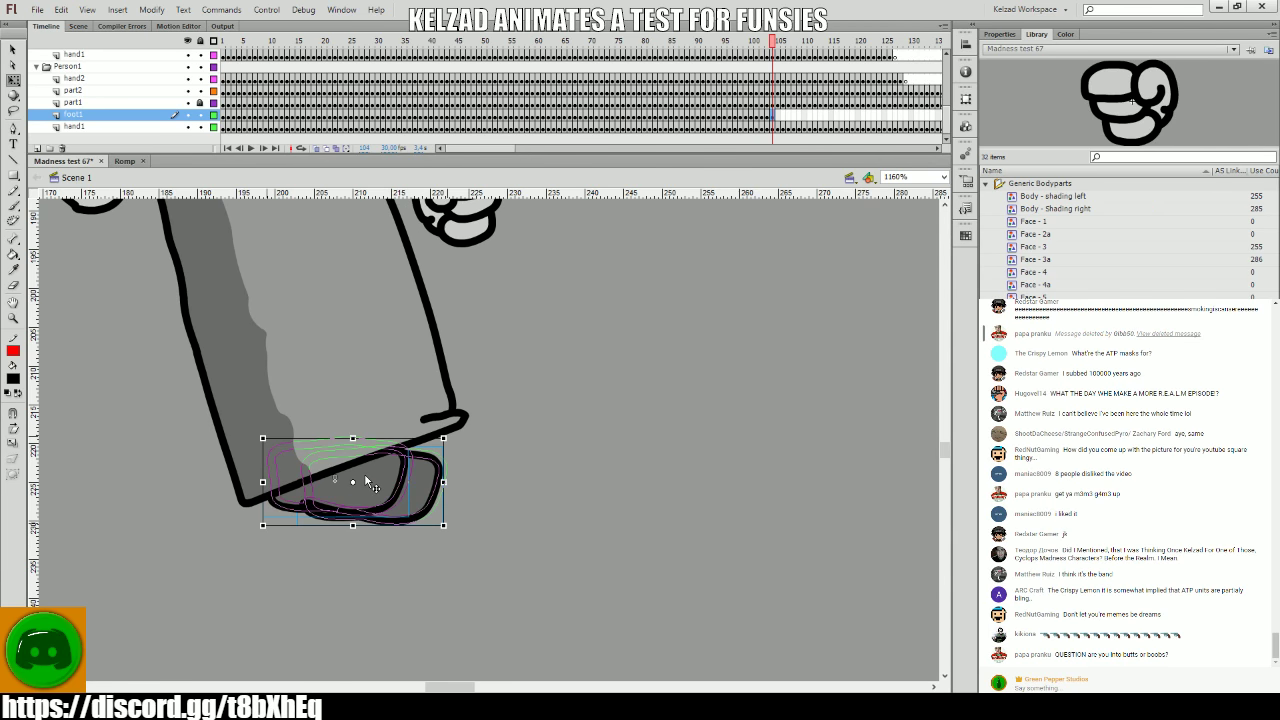
key(Escape)
click(397, 479)
- Keyframe foot1 at frames 105 and 106, passing the near foot ahead of the far foot toward the body's front corner
key(period)
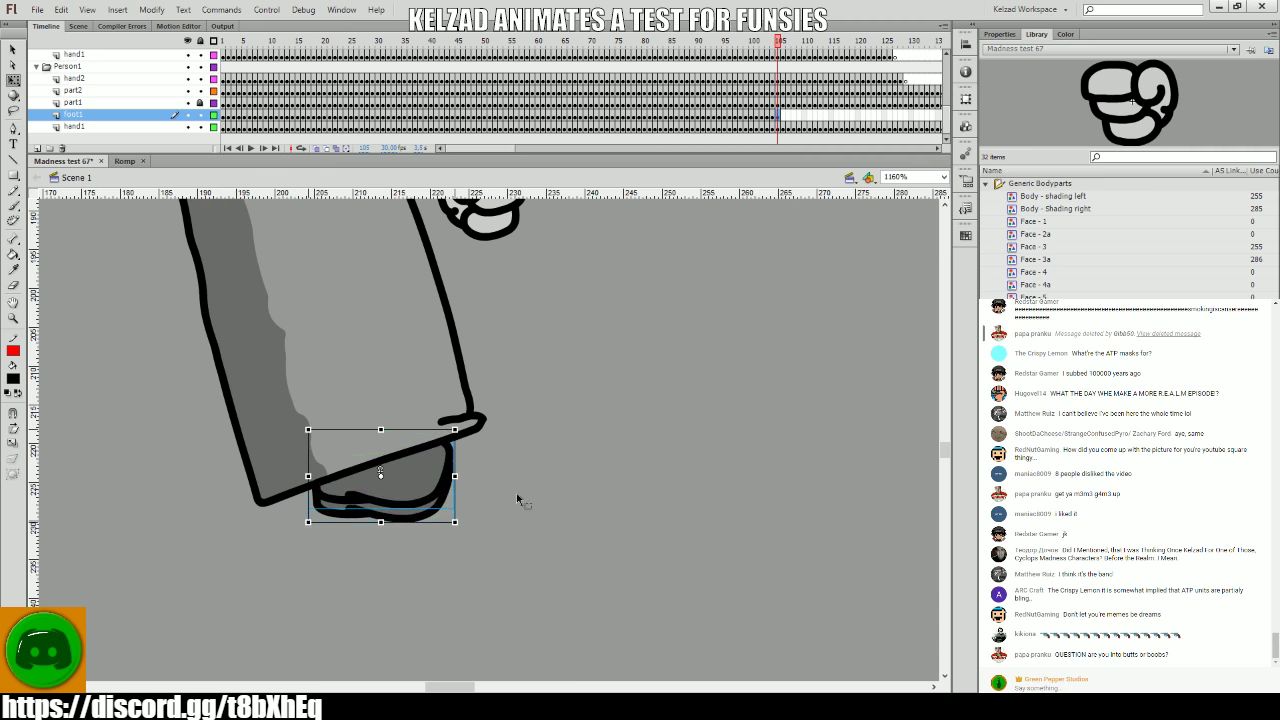
key(Escape)
click(457, 474)
key(period)
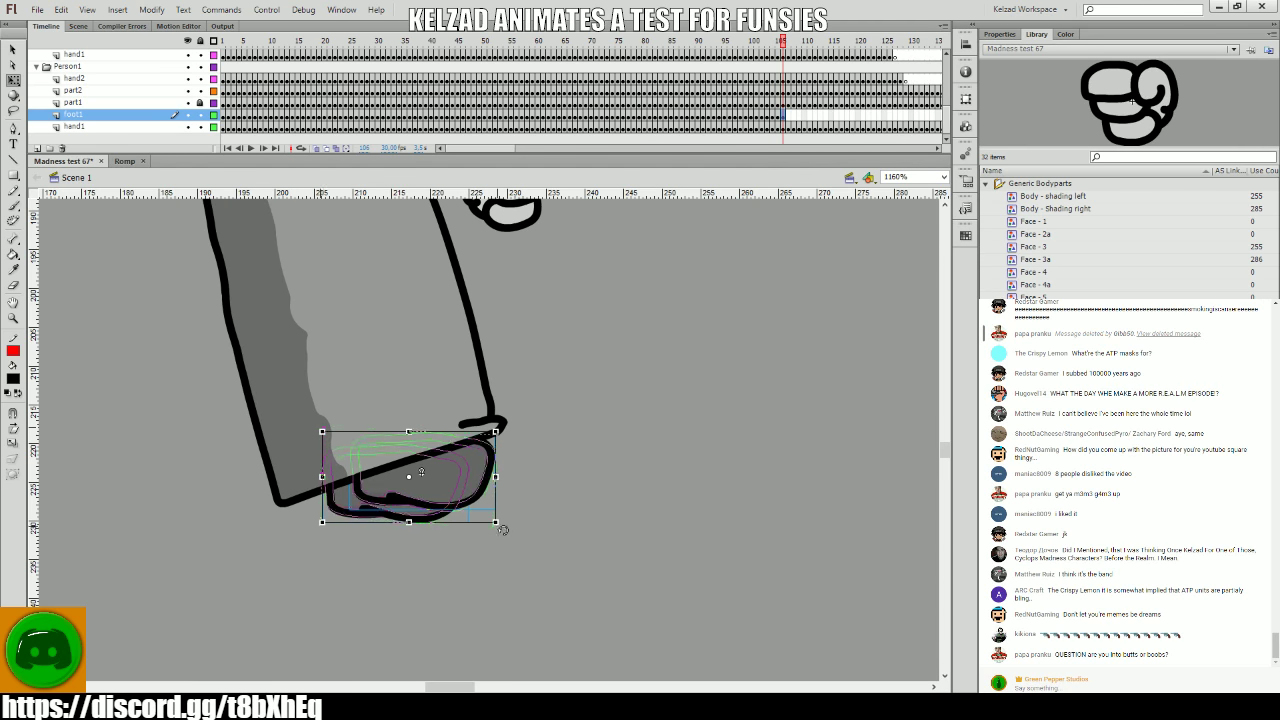
key(Escape)
click(471, 495)
- Keyframe foot1 at frames 107 to 109, lowering the near foot onto the ground beneath the body's front corner
key(period)
key(Escape)
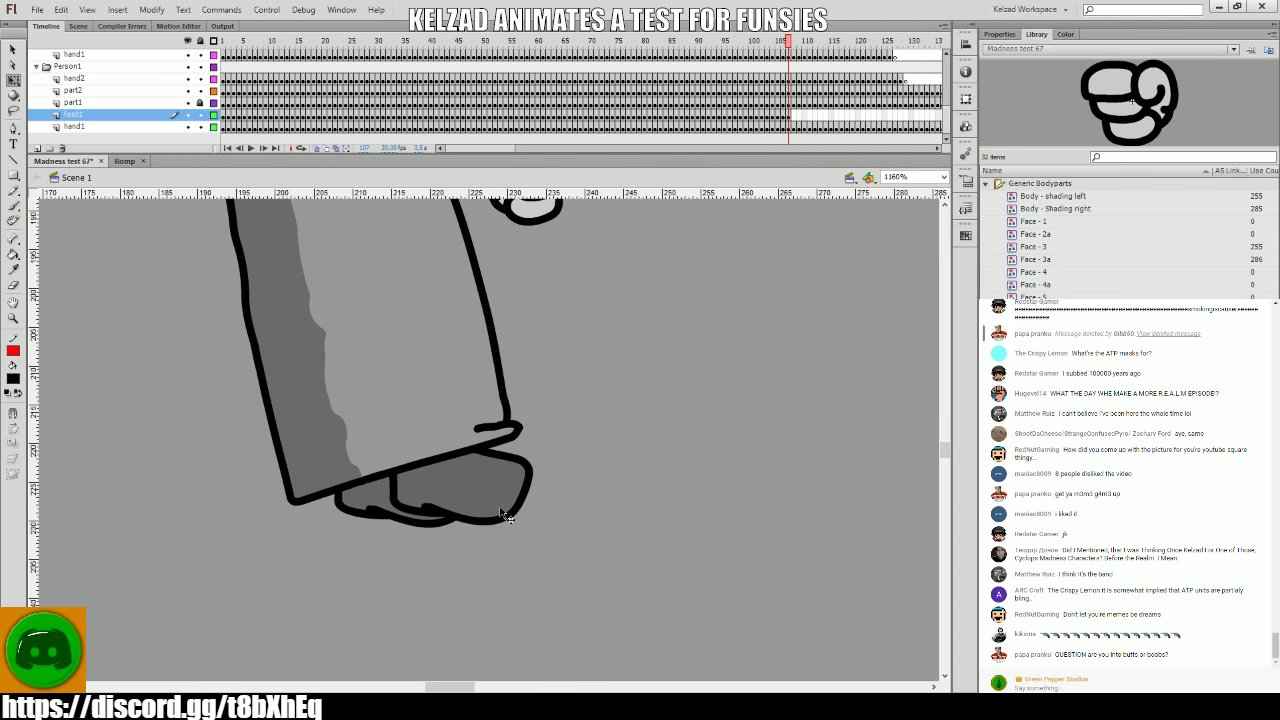
click(518, 527)
key(period)
key(Escape)
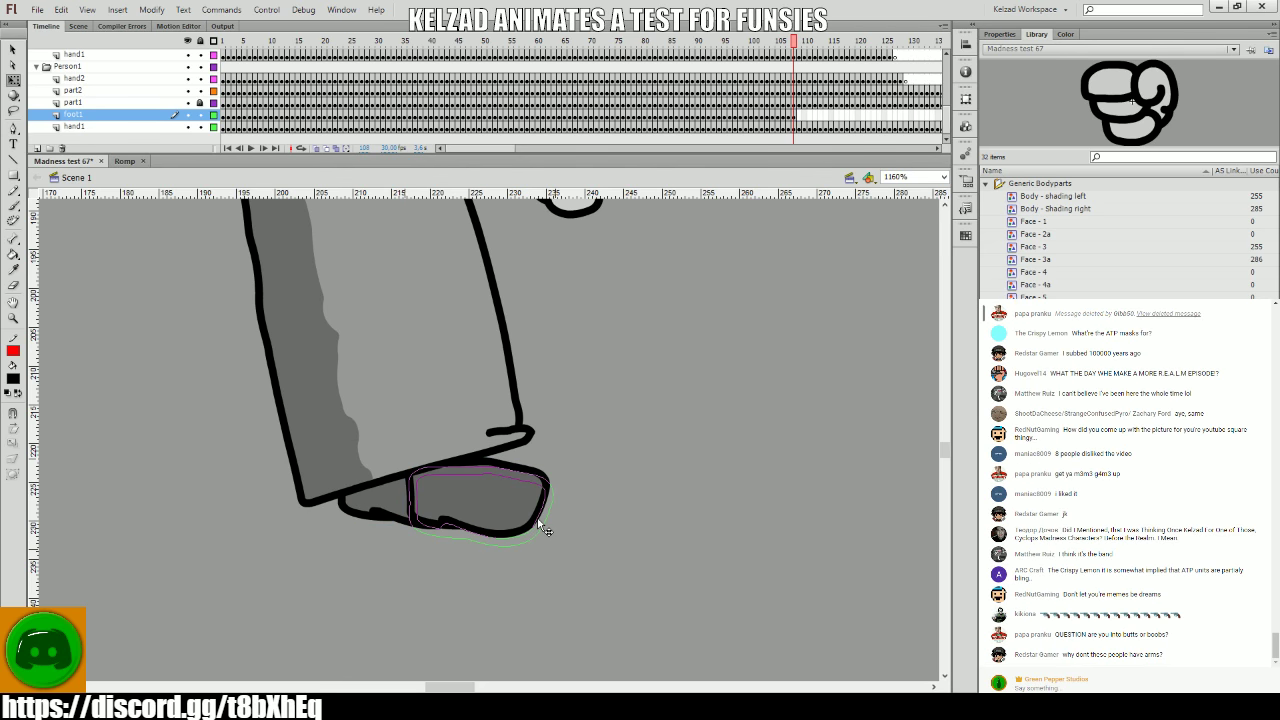
key(period)
click(515, 520)
key(Escape)
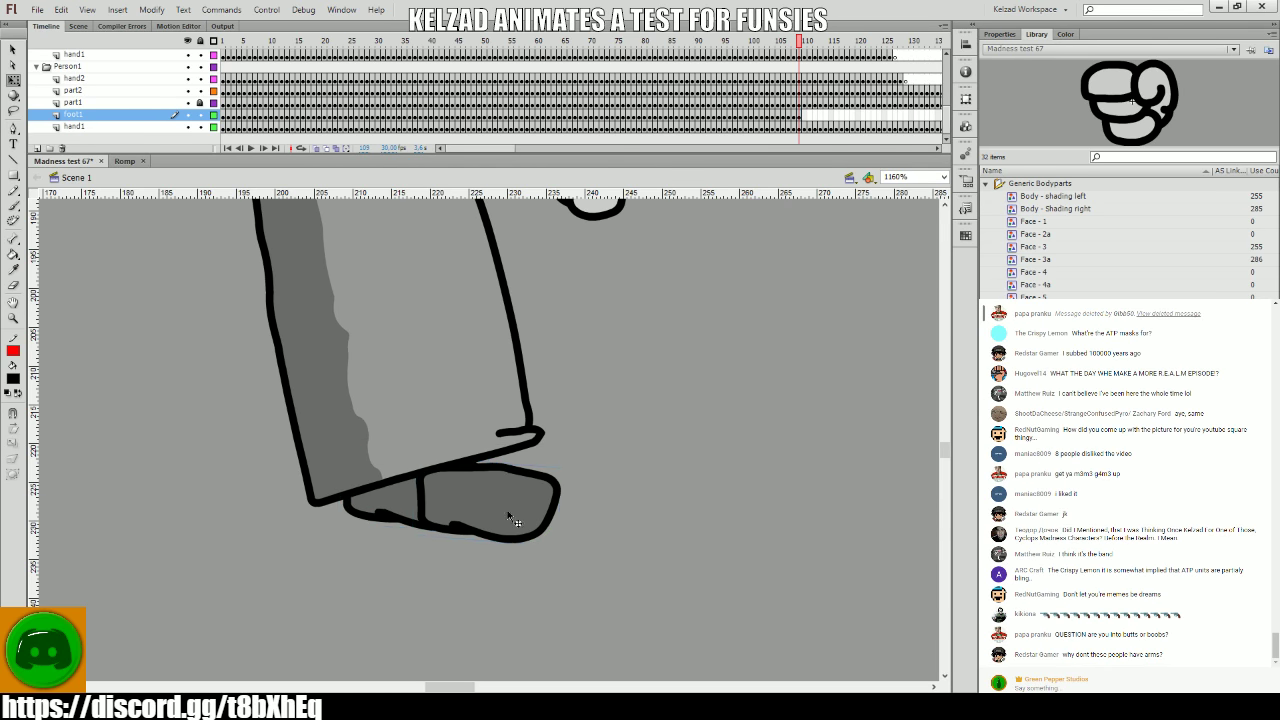
- Keyframe foot1 at frames 110 and 111, easing the near foot to a stop and starting the far foot forward behind it
key(period)
click(512, 511)
key(Escape)
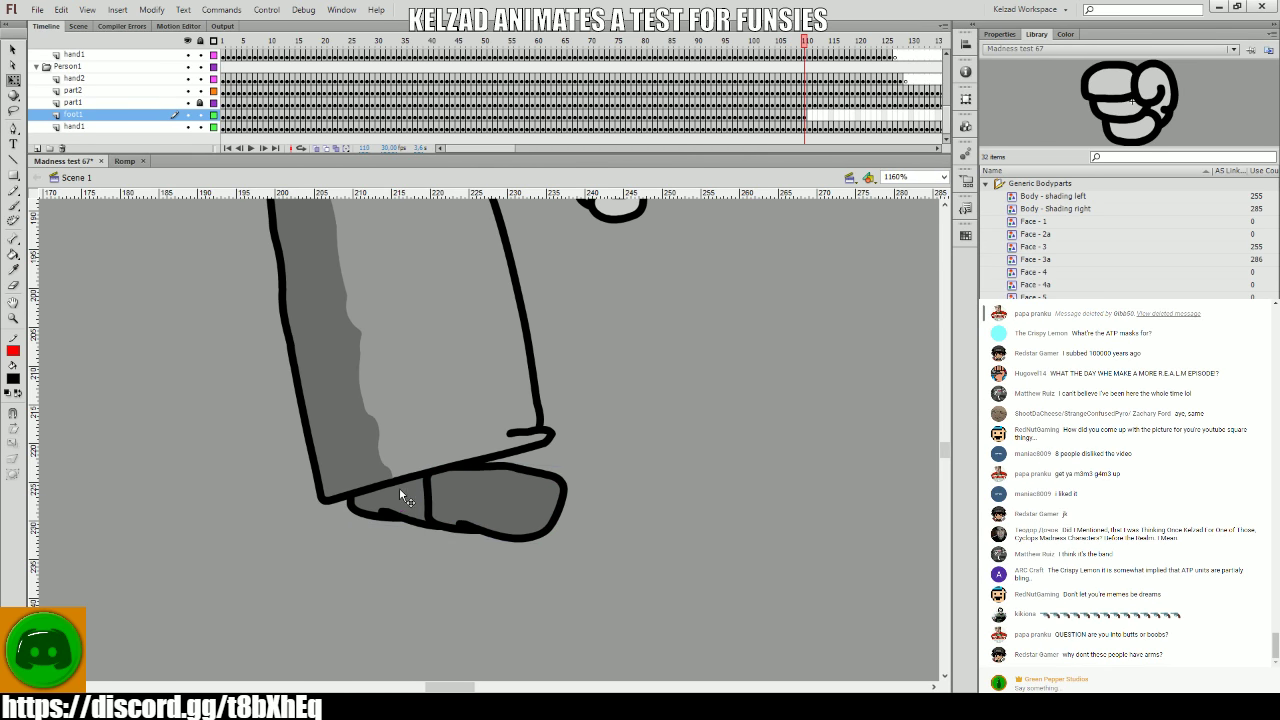
key(period)
click(407, 484)
key(Escape)
- Keyframe foot1 at frames 112 and 113, sliding the tilted far foot forward behind the slowly moving near foot
key(period)
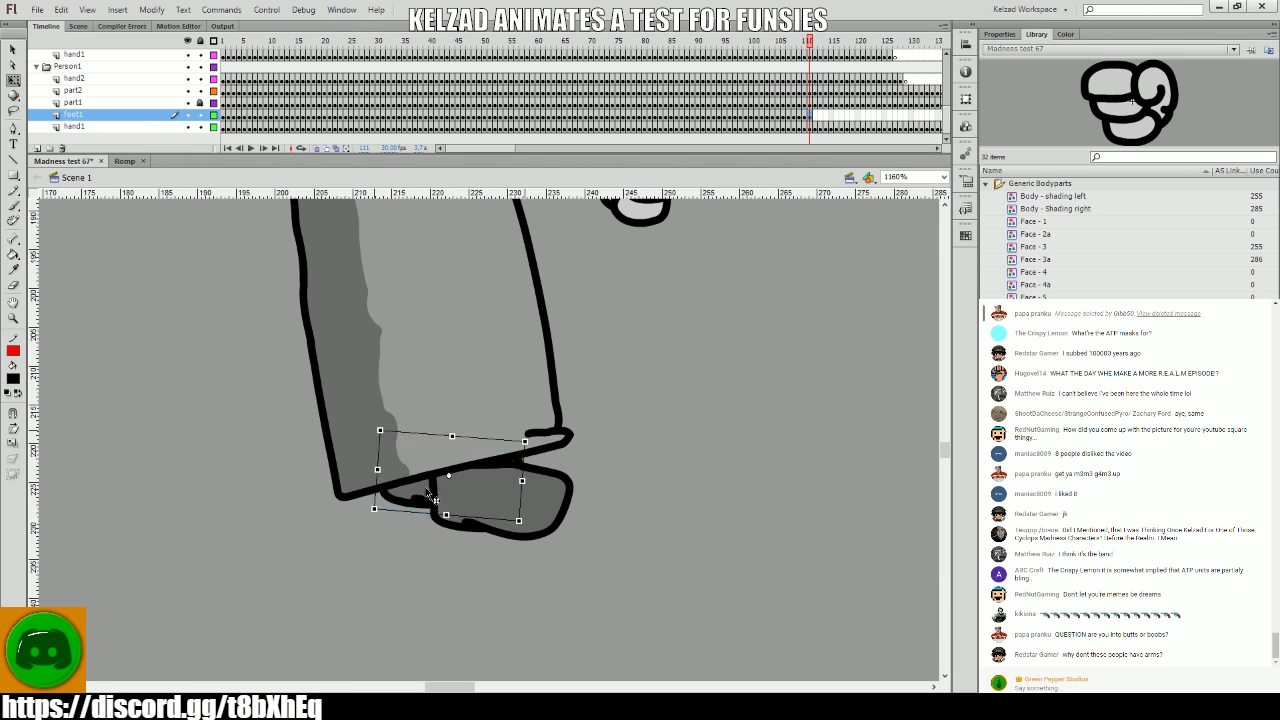
click(450, 512)
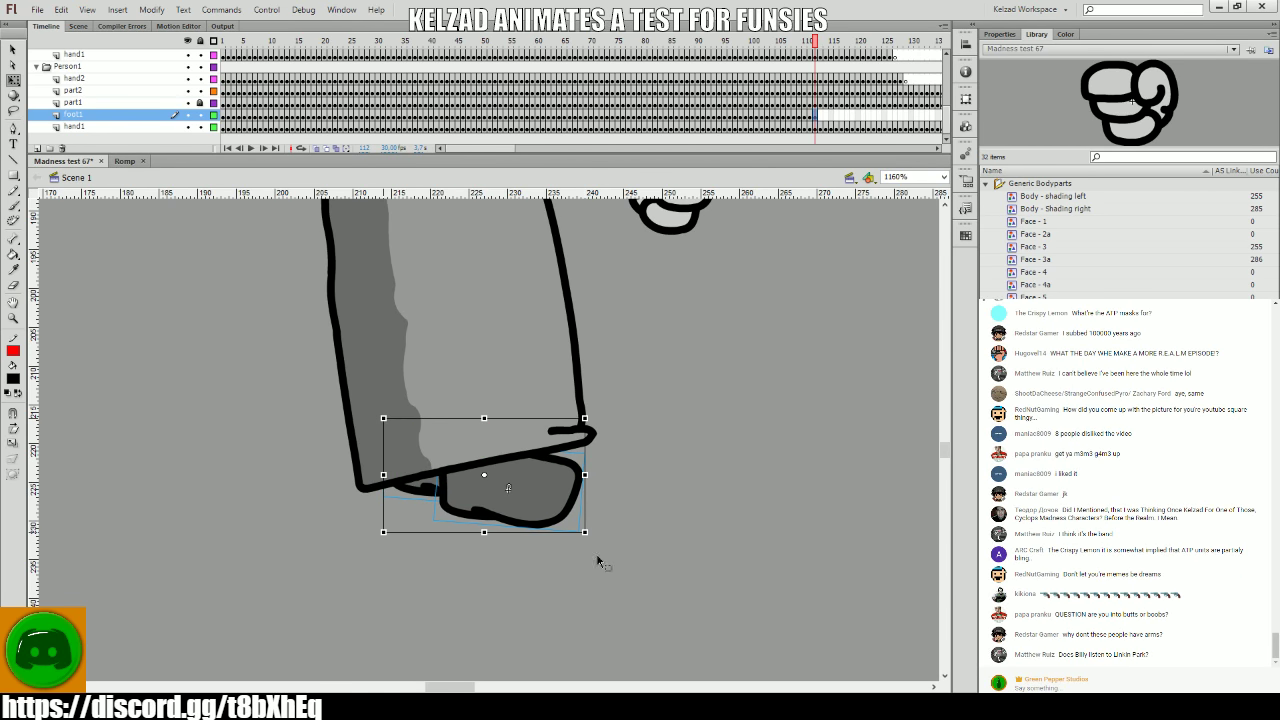
drag(588, 544, 593, 542)
click(539, 566)
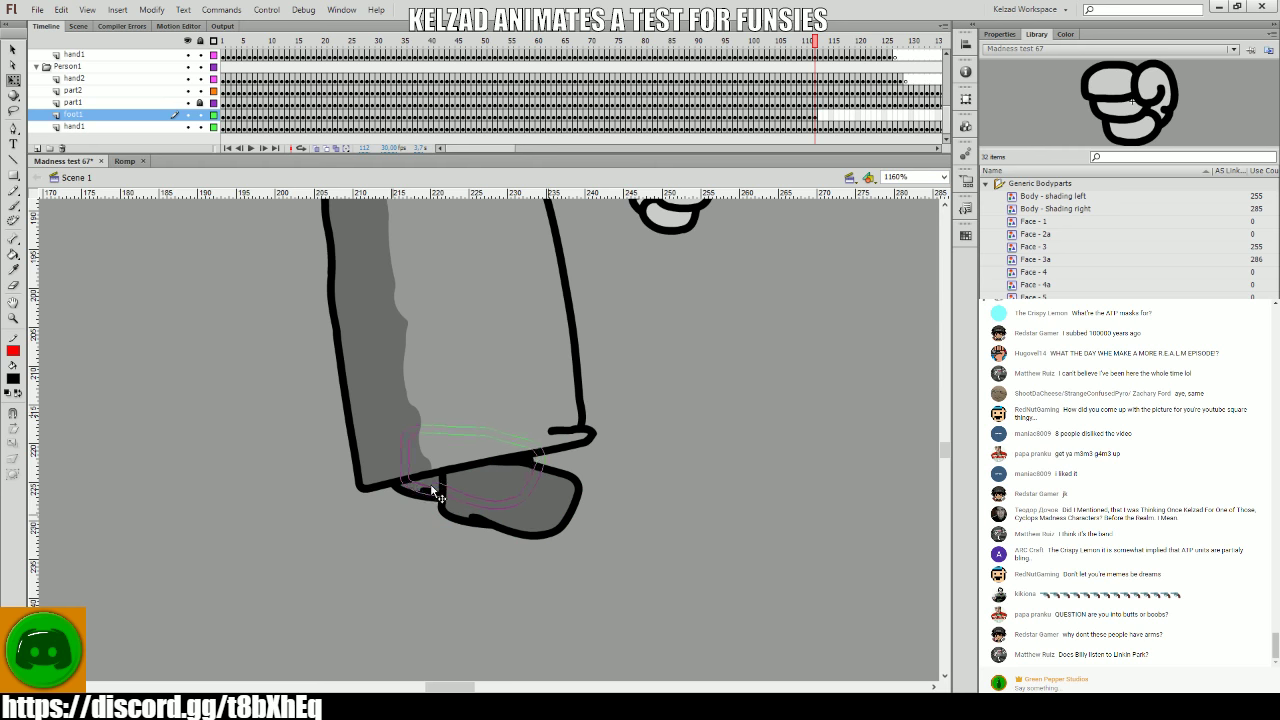
key(period)
click(465, 490)
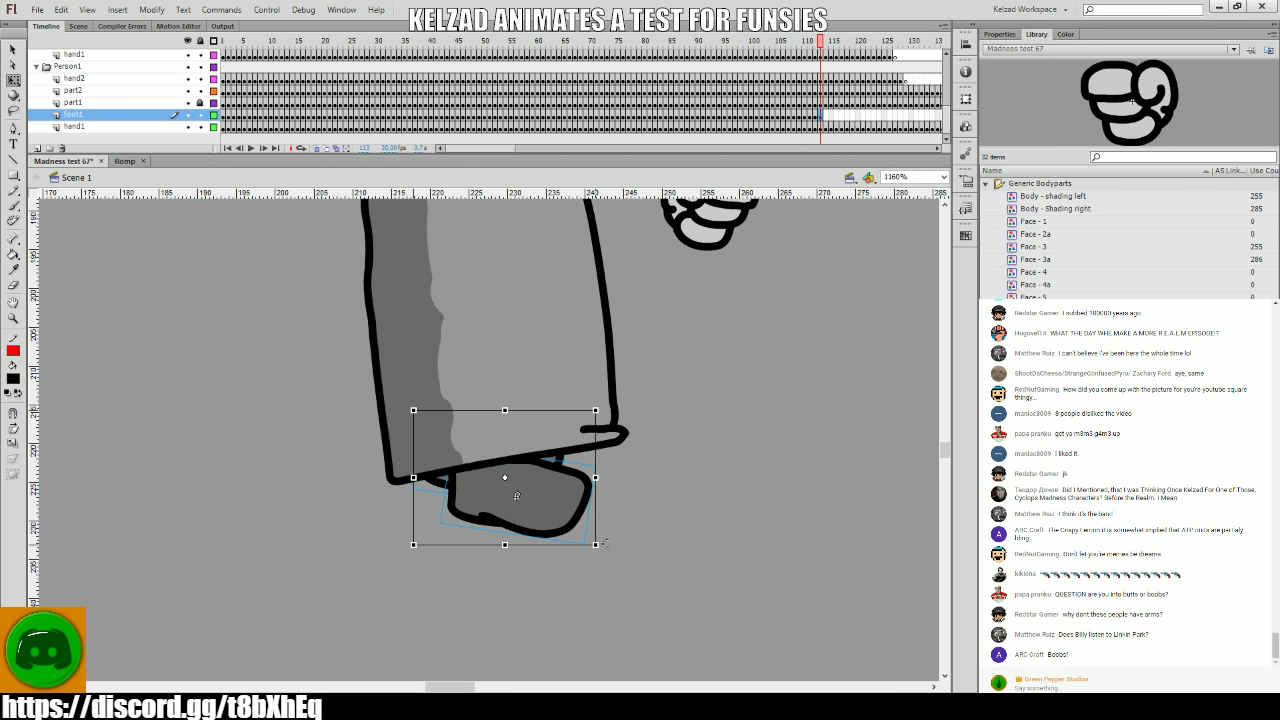
drag(604, 542, 682, 545)
click(520, 440)
- Keyframe foot1 at frames 114 and 115, bringing the far foot out ahead of the near foot under the front corner
key(period)
click(530, 490)
click(565, 460)
key(period)
click(621, 452)
click(705, 563)
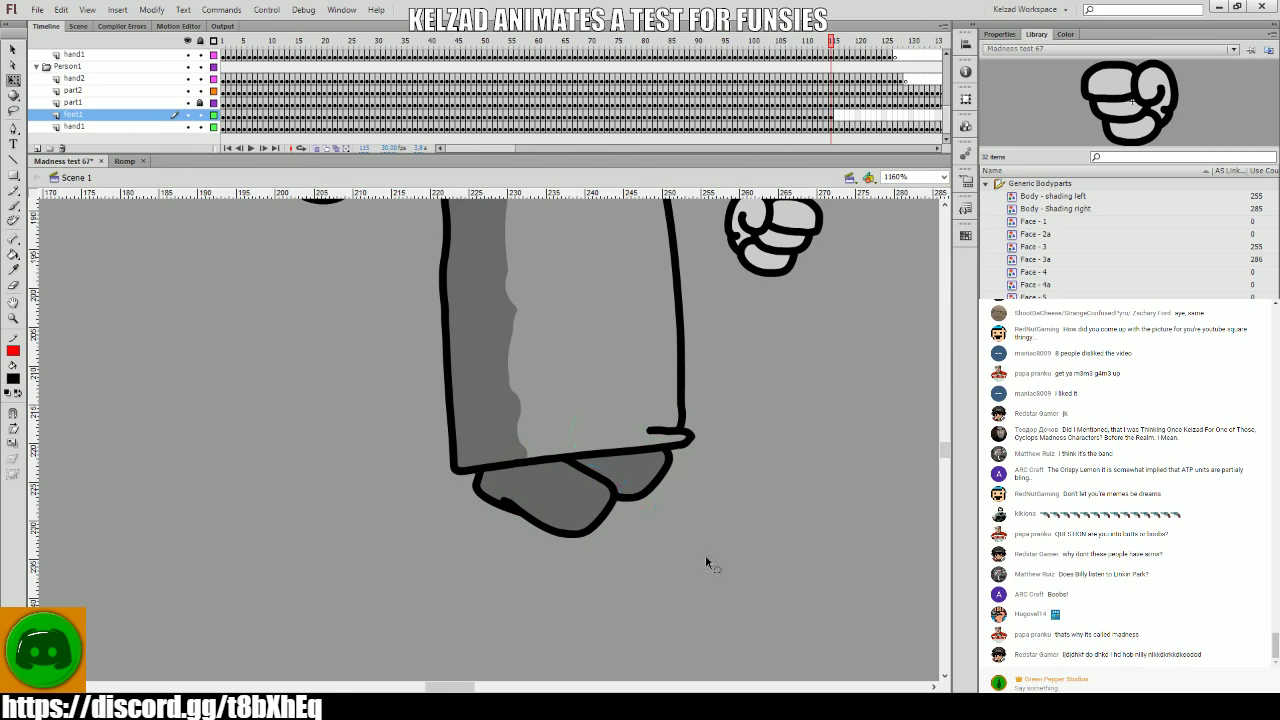
- Keyframe foot1 at frame 116, extending the far foot forward past the body's front corner and checking it against the preceding frames
key(period)
click(673, 484)
drag(706, 489, 736, 491)
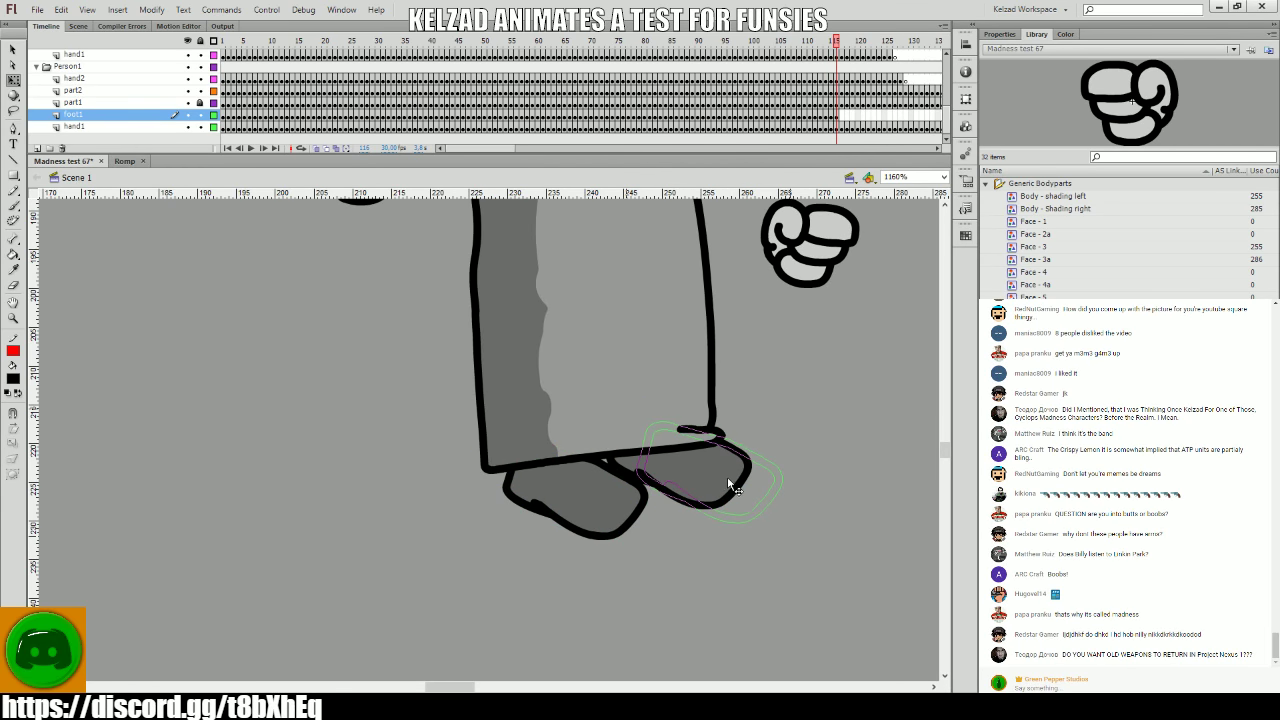
click(729, 484)
key(comma)
key(comma)
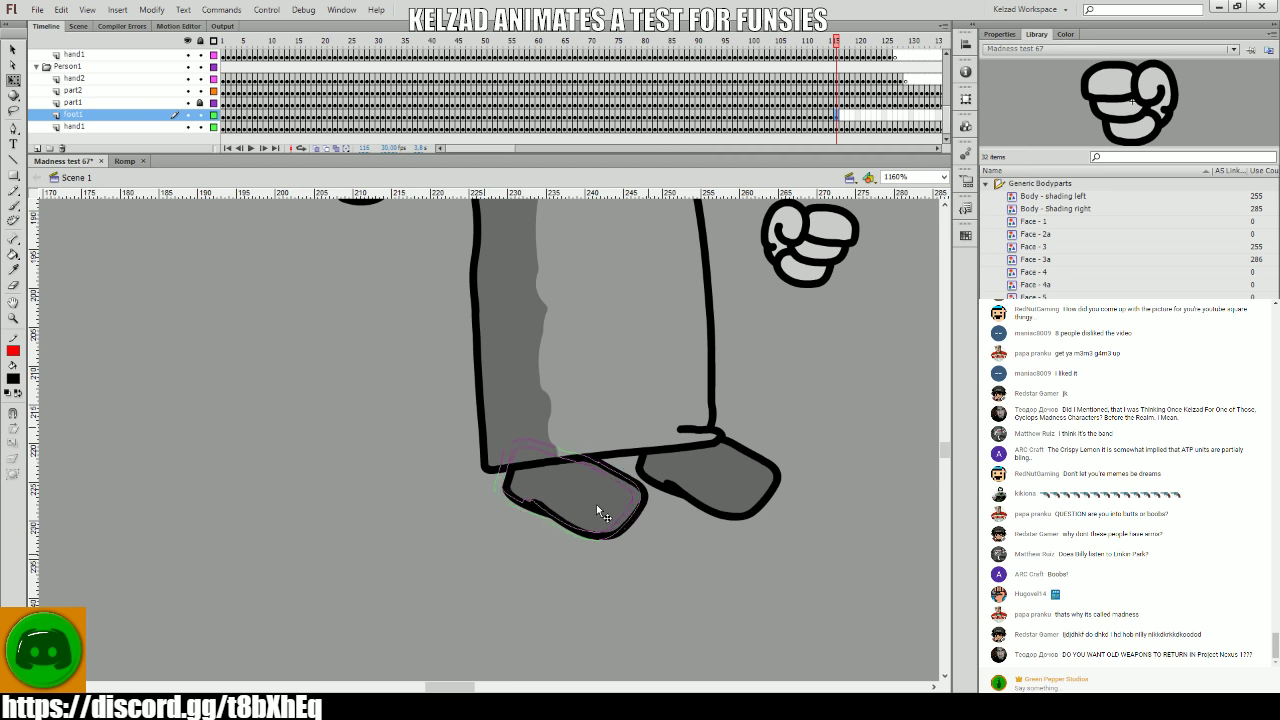
- Keyframe foot1 at frames 117 and 118, slowing the far foot at the front and nudging the near foot forward with the body
key(.)
click(713, 474)
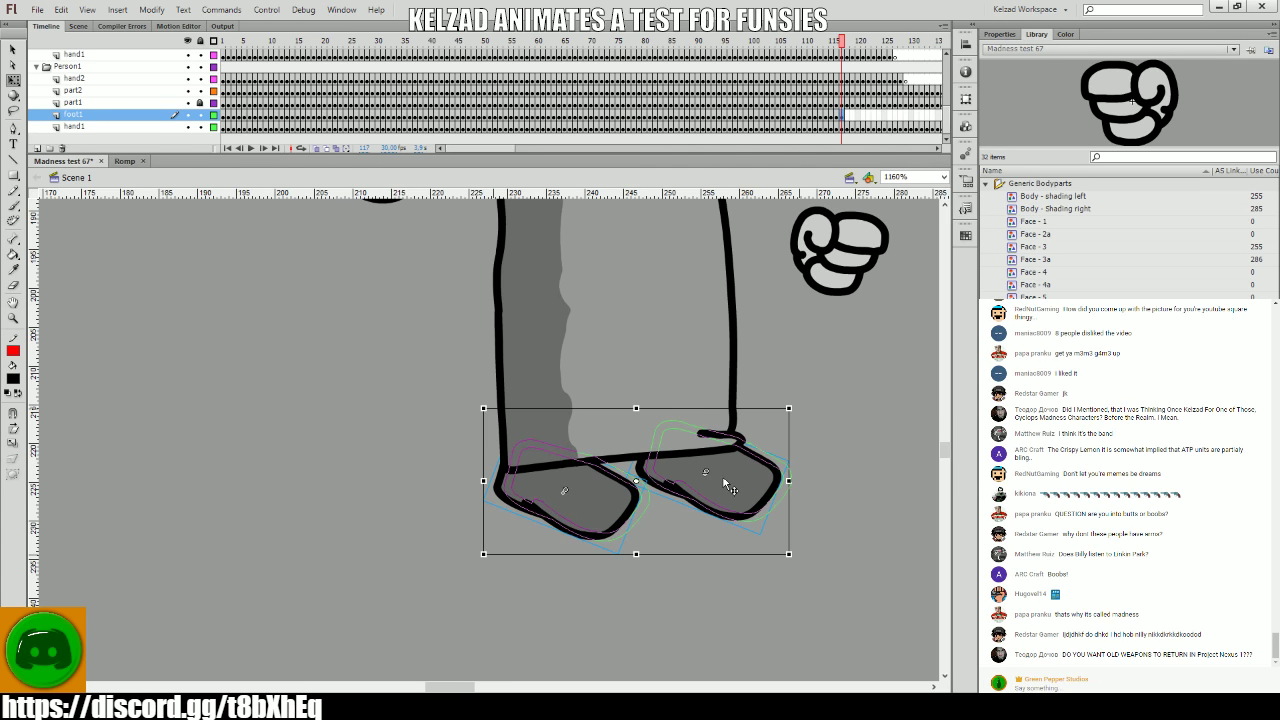
click(846, 503)
key(.)
click(637, 507)
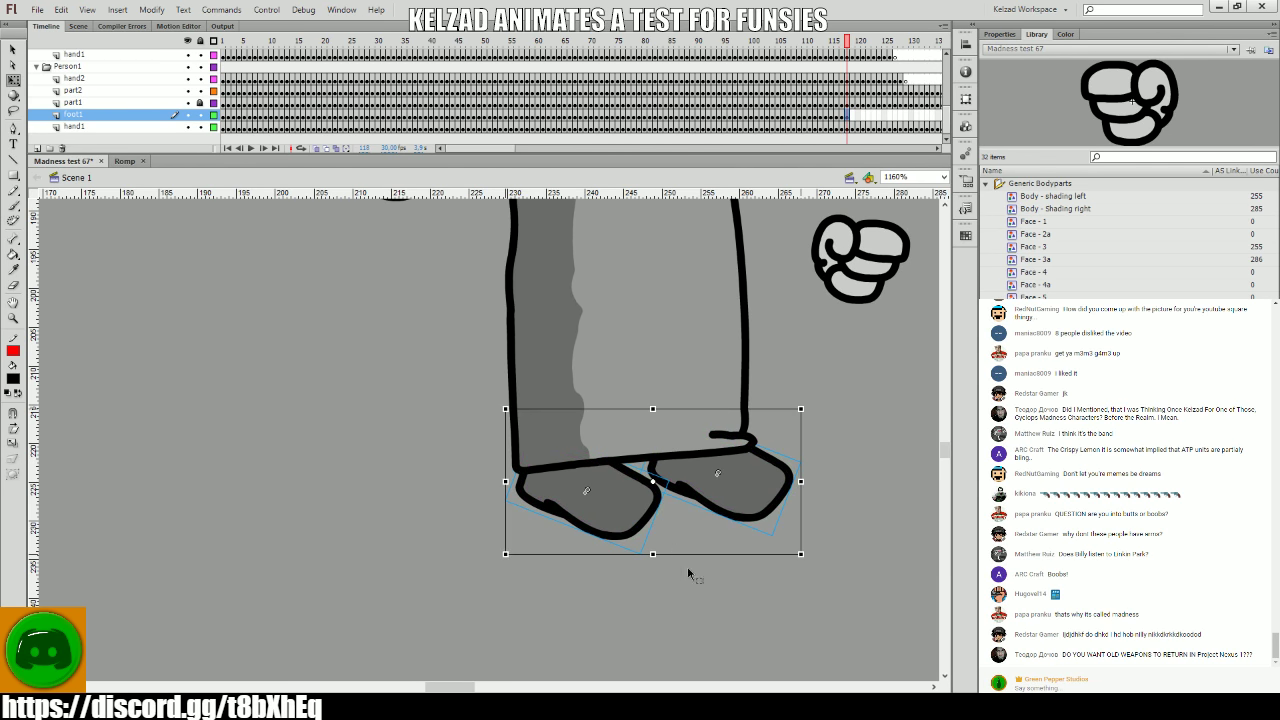
drag(602, 500, 607, 499)
click(663, 596)
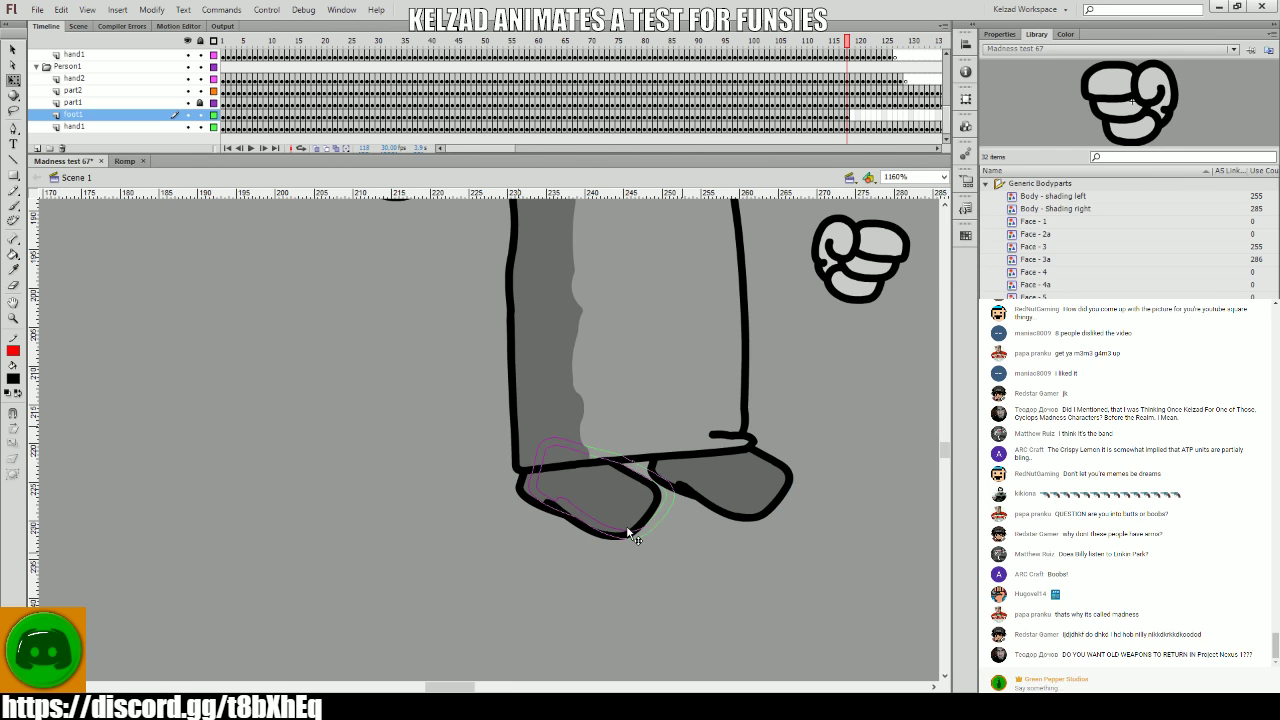
- Keyframe foot1 at frames 119 and 120, stepping the near foot forward toward the nearly stationary far foot
key(.)
click(634, 520)
click(677, 617)
key(.)
click(648, 528)
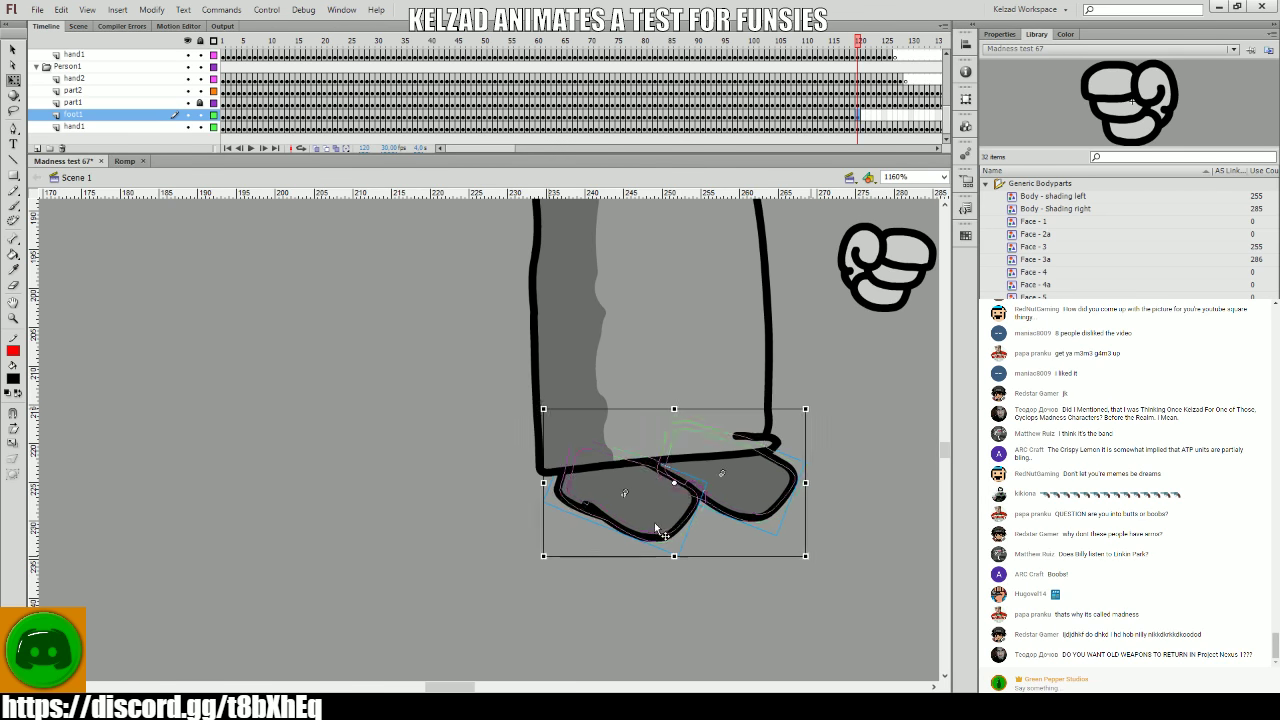
drag(743, 600, 606, 597)
click(606, 597)
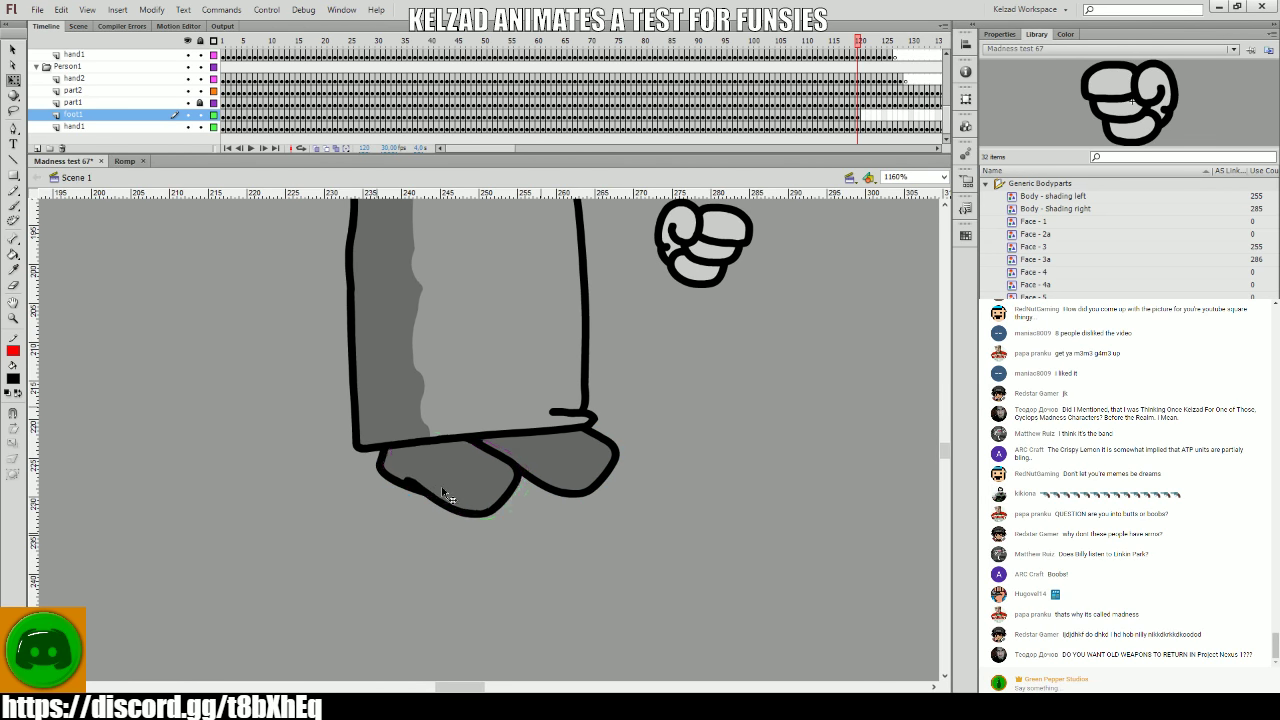
- Keyframe foot1 at frames 121 and 122, continuing the near foot's forward step until it overlaps the far foot's heel
key(.)
click(443, 486)
click(513, 536)
click(497, 490)
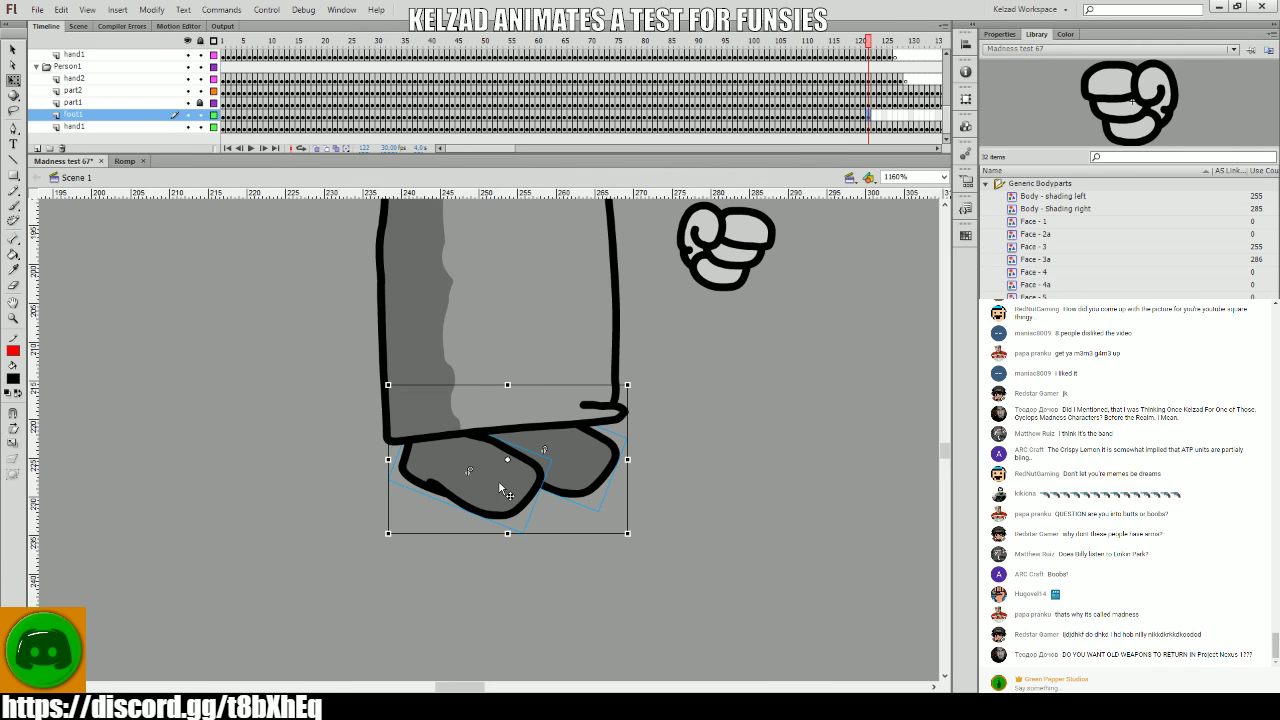
click(692, 527)
- Refine foot1's pose at frame 122 by moving the near foot farther forward over the far foot
key(.)
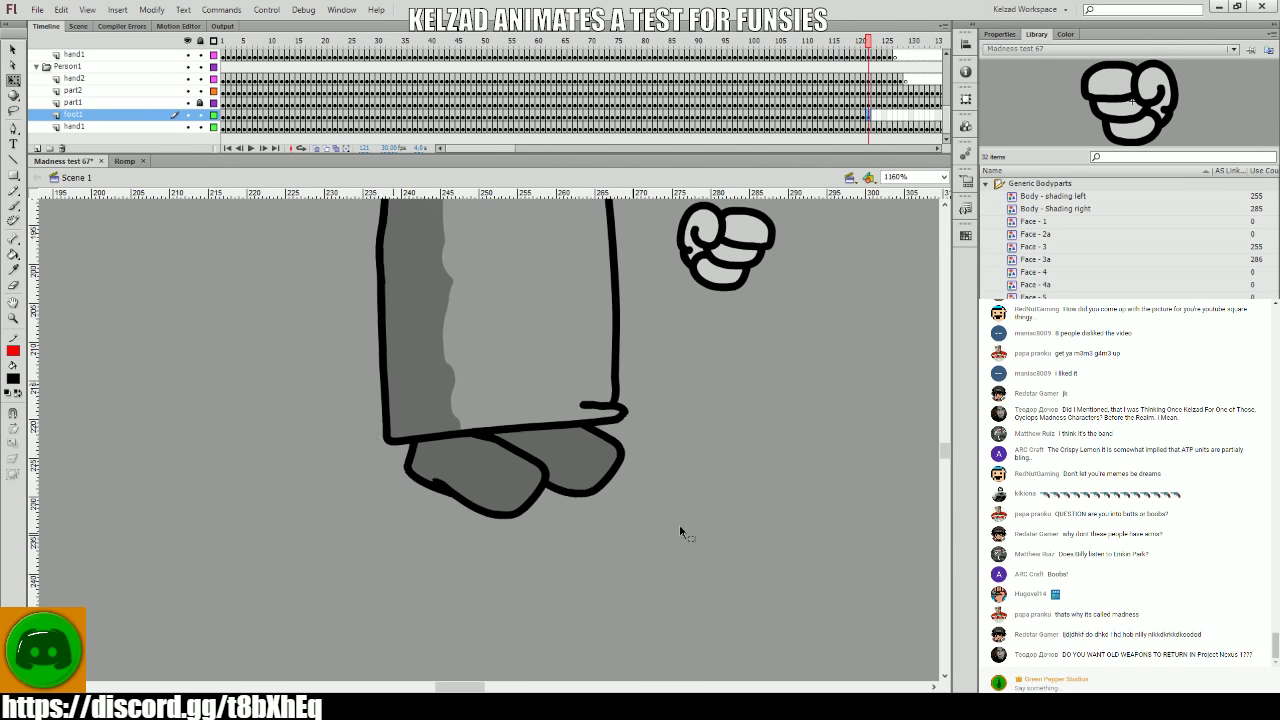
click(533, 475)
key(.)
key(.)
click(590, 470)
click(720, 506)
click(486, 481)
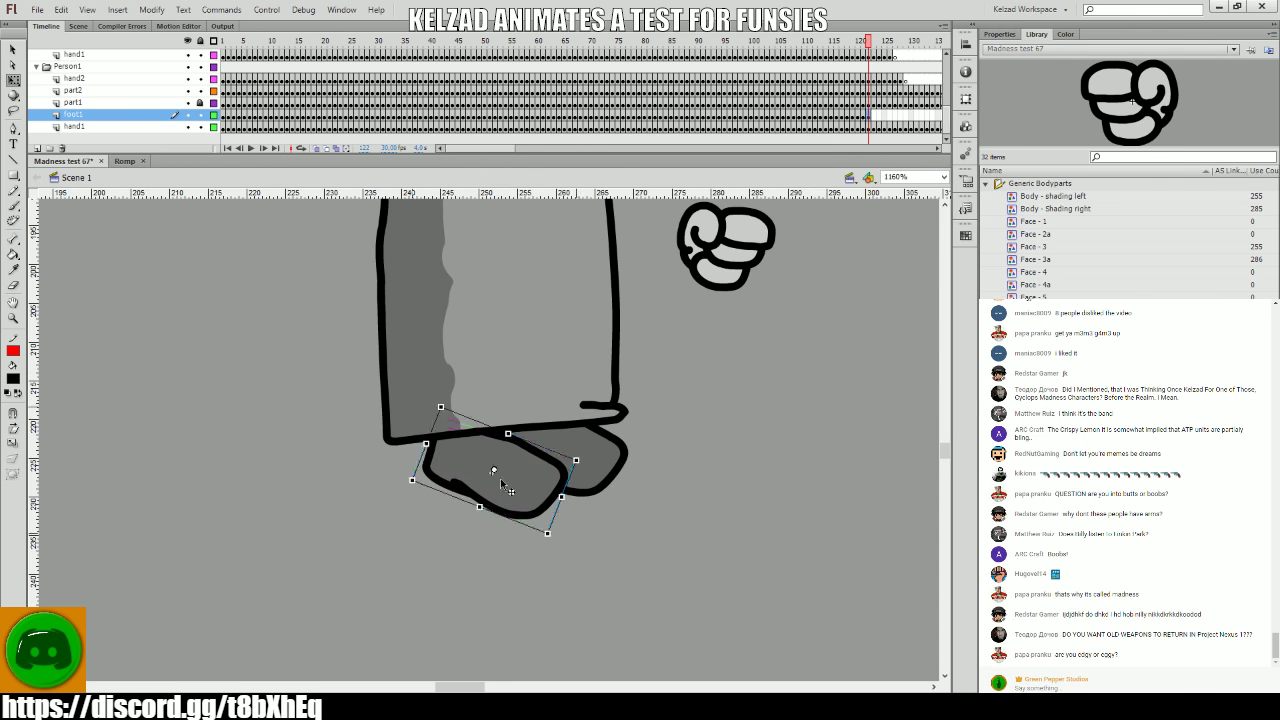
- Keyframe foot1 at frames 123 and 124, moving the far foot forward under the front corner while the near foot follows
key(.)
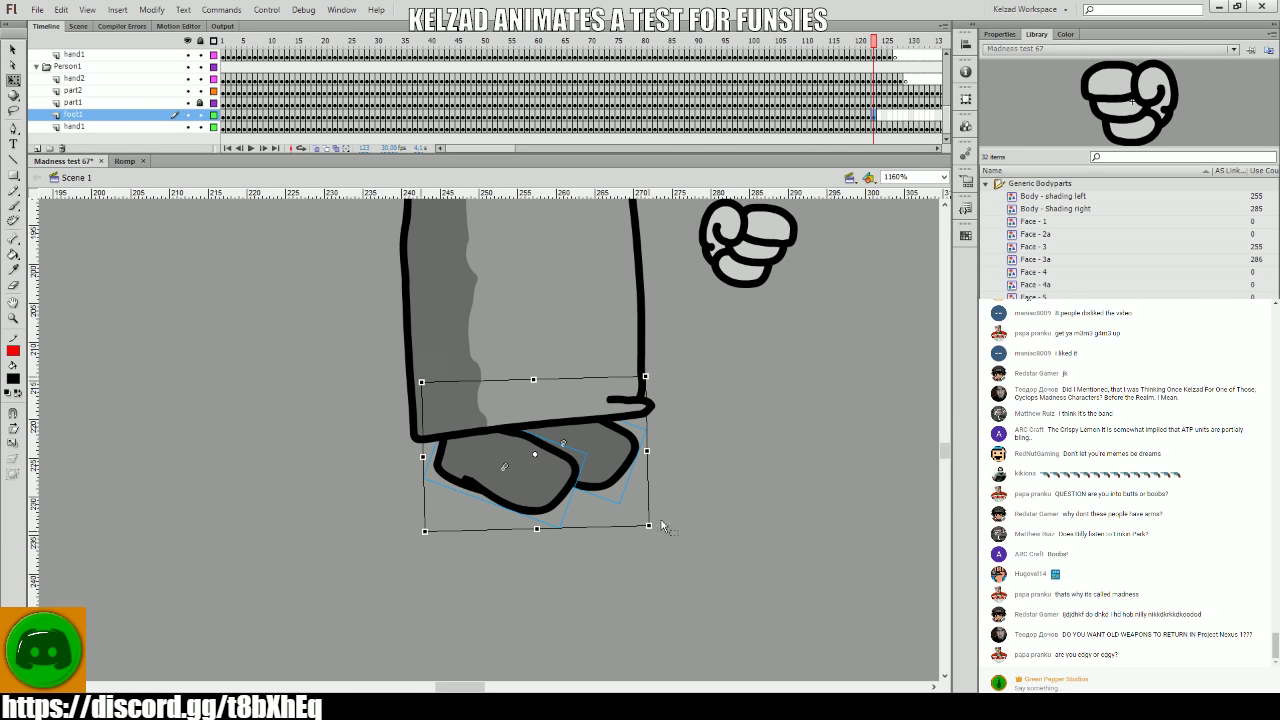
key(.)
click(612, 454)
drag(626, 455, 647, 447)
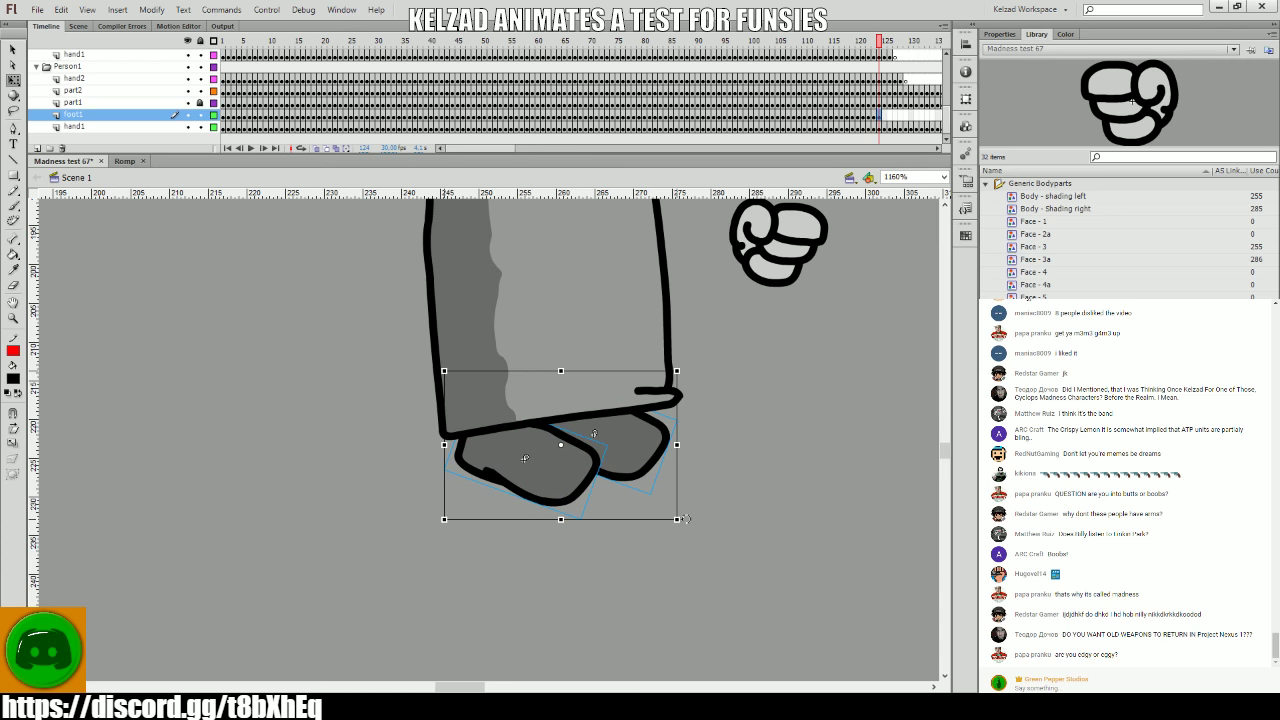
click(726, 541)
click(620, 441)
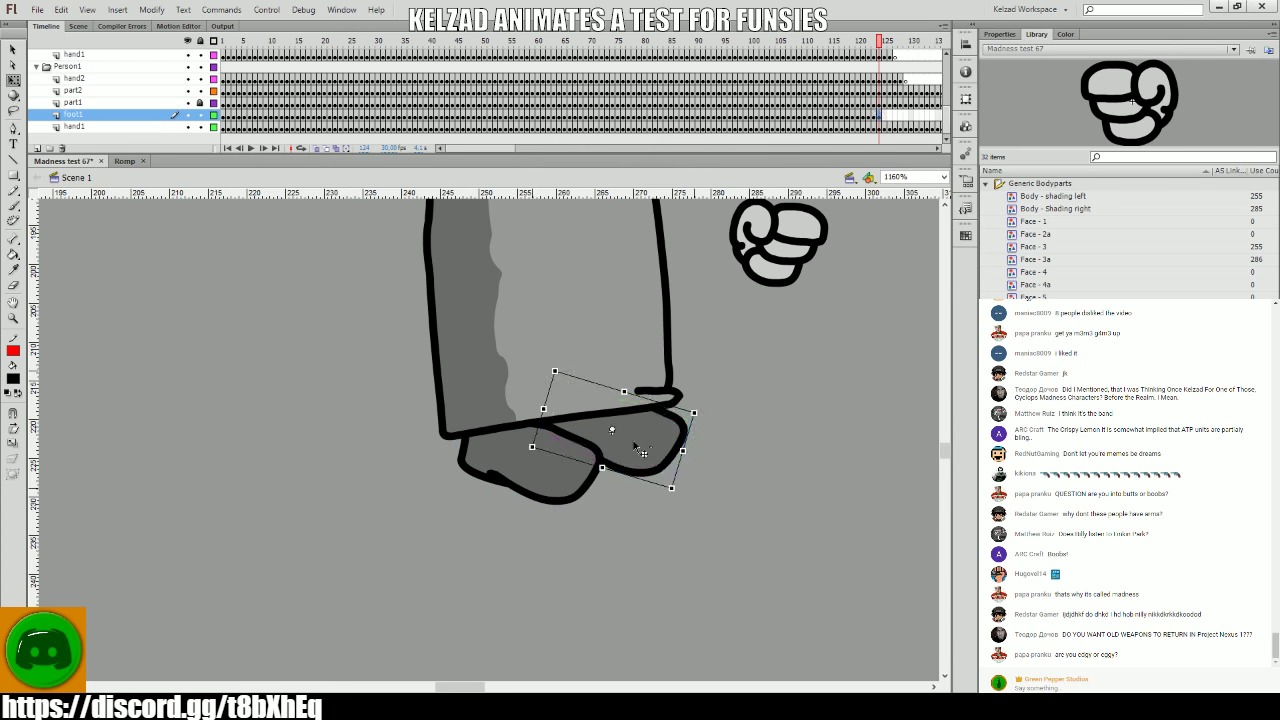
- Keyframe foot1 at frames 125 and 126, keeping the rear foot under the back corner and moving the front foot forward past the front corner
key(.)
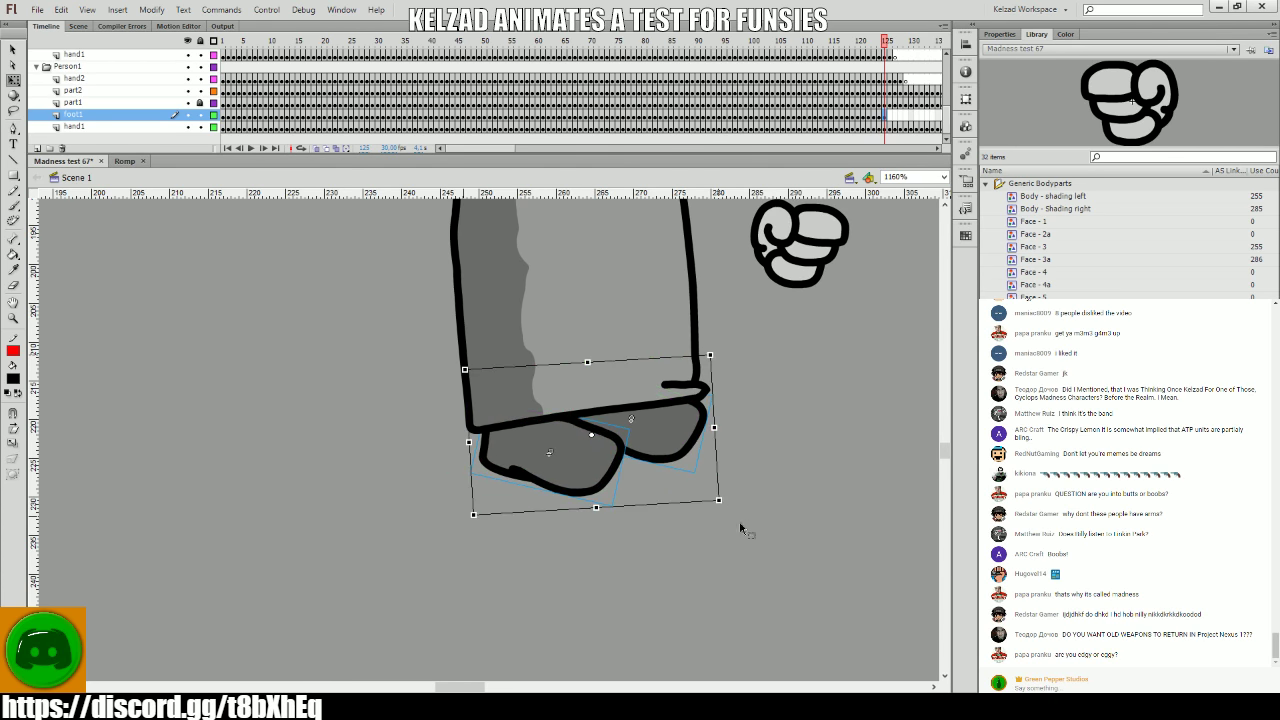
click(740, 523)
click(710, 447)
key(.)
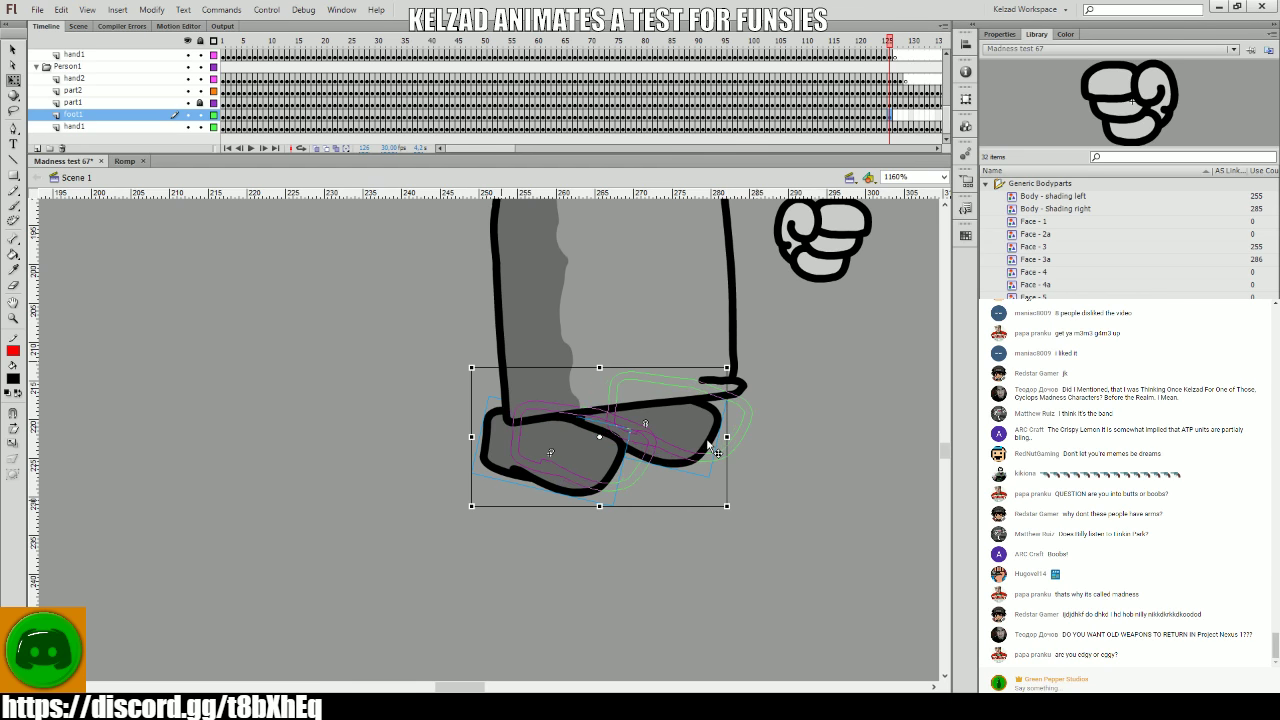
drag(710, 447, 560, 461)
click(524, 444)
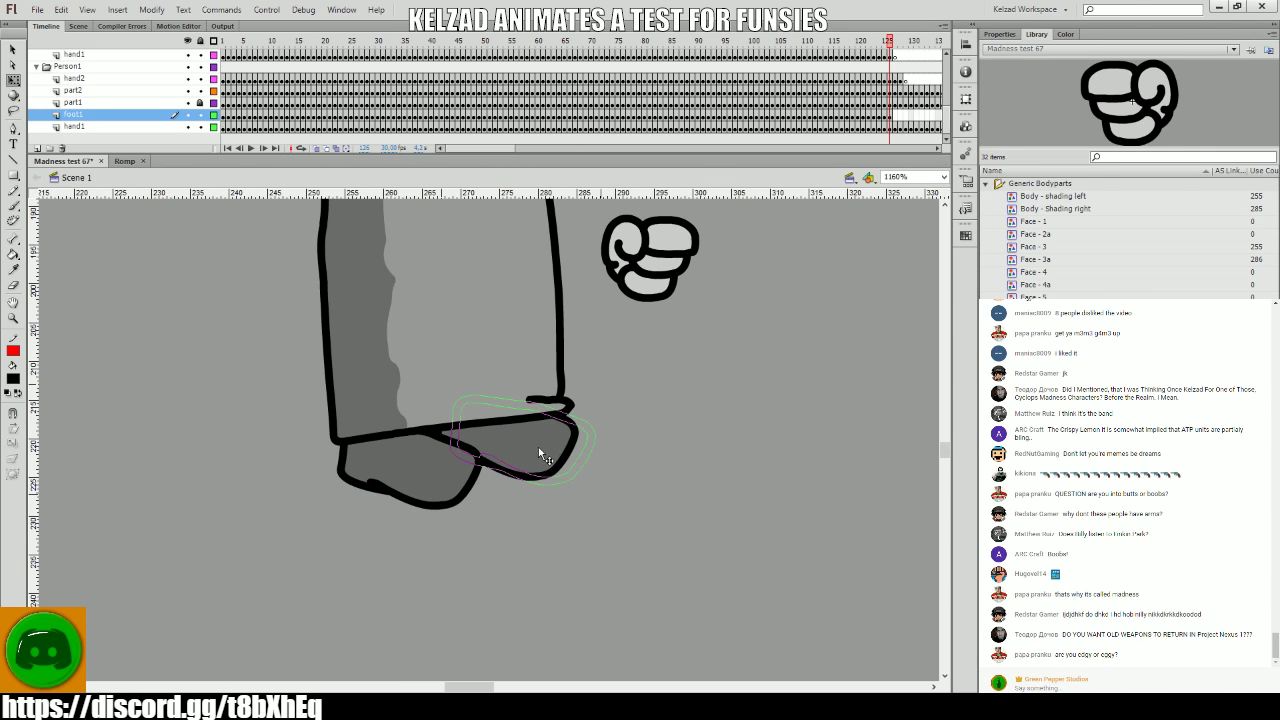
- Keyframe foot1 at frame 127, moving the front foot forward and rotating the pair slightly, and compare it with frame 126
key(.)
drag(580, 453, 628, 446)
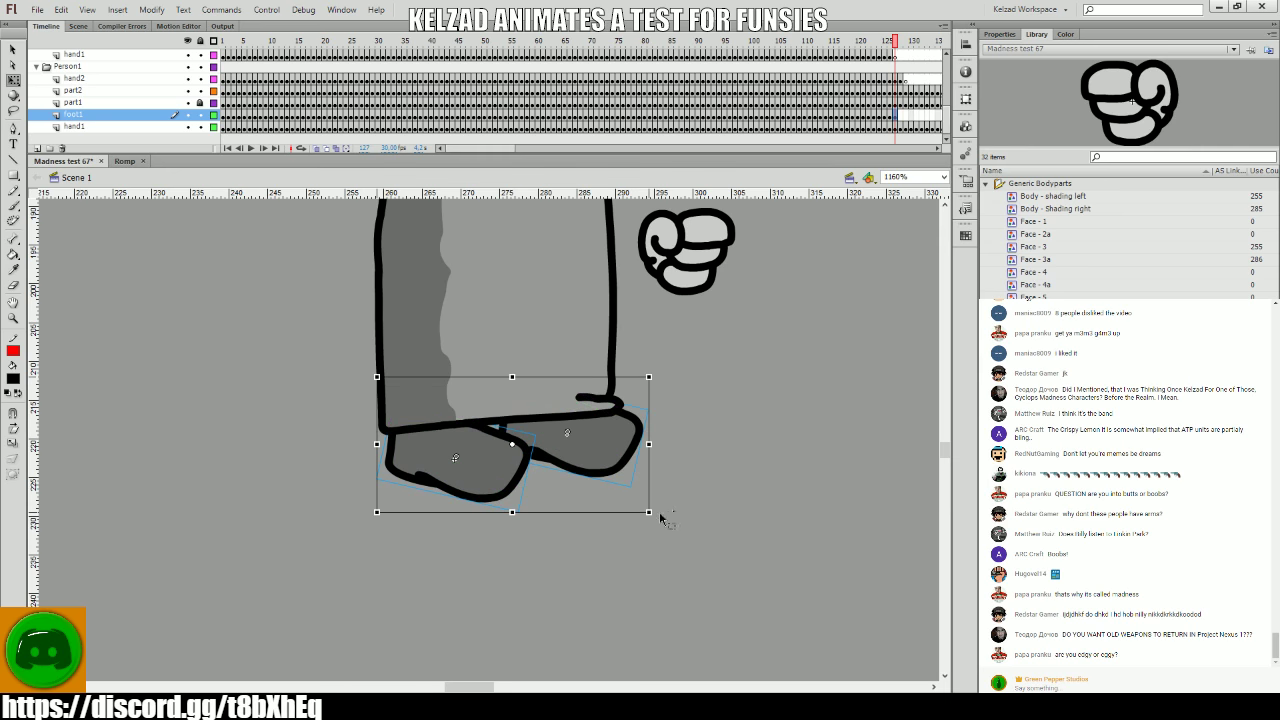
drag(652, 512, 665, 526)
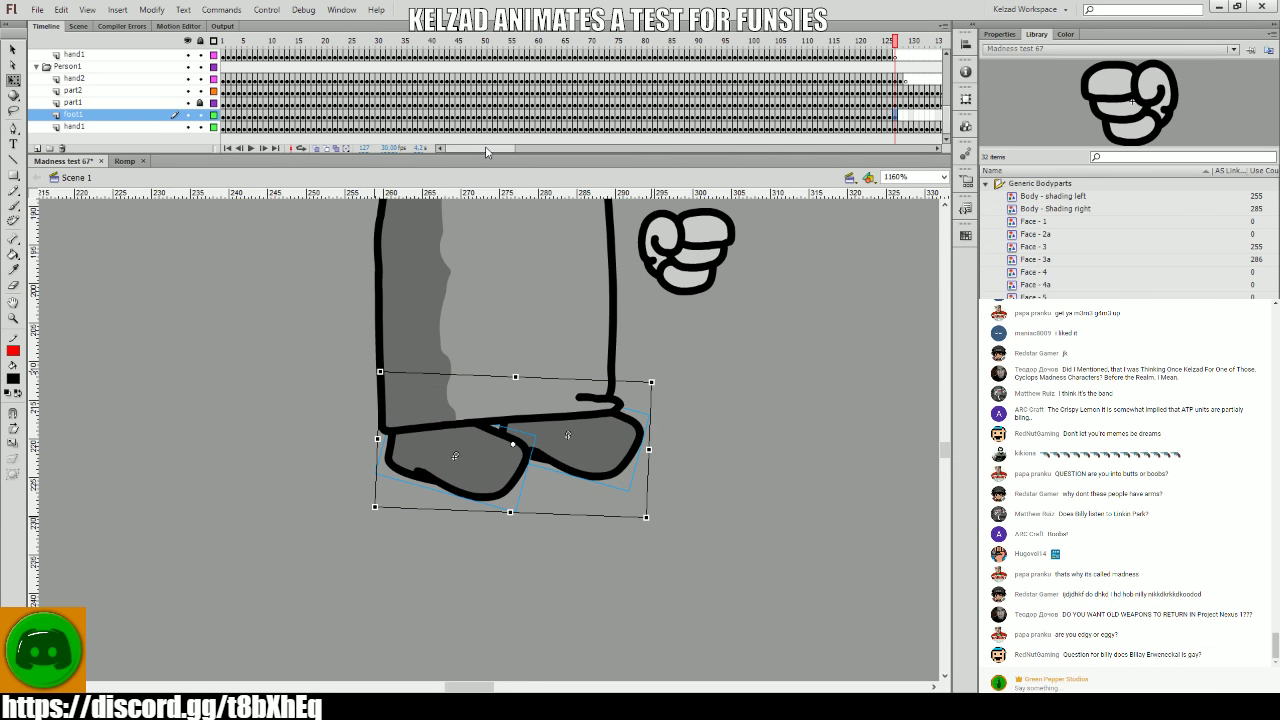
drag(487, 152, 511, 152)
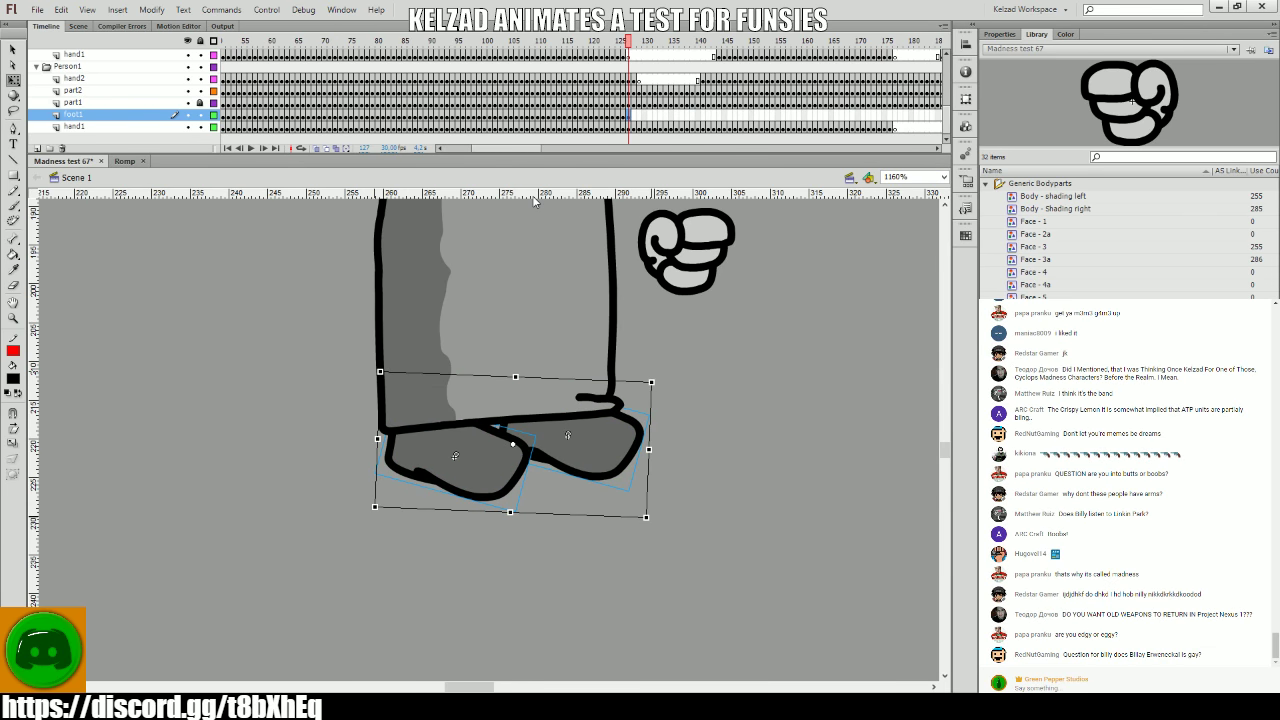
key(comma)
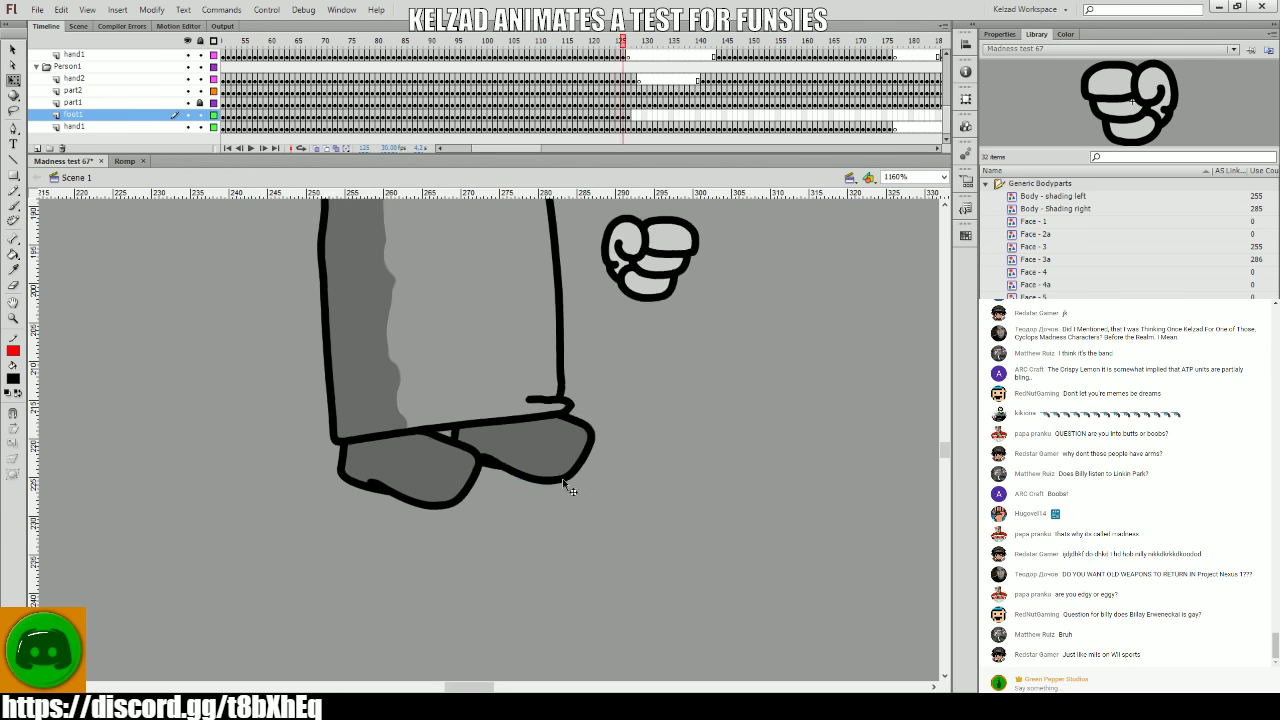
key(period)
click(573, 450)
- Keyframe foot1 at frames 128 and 129, carrying both feet forward beneath the advancing body's lower edge
key(period)
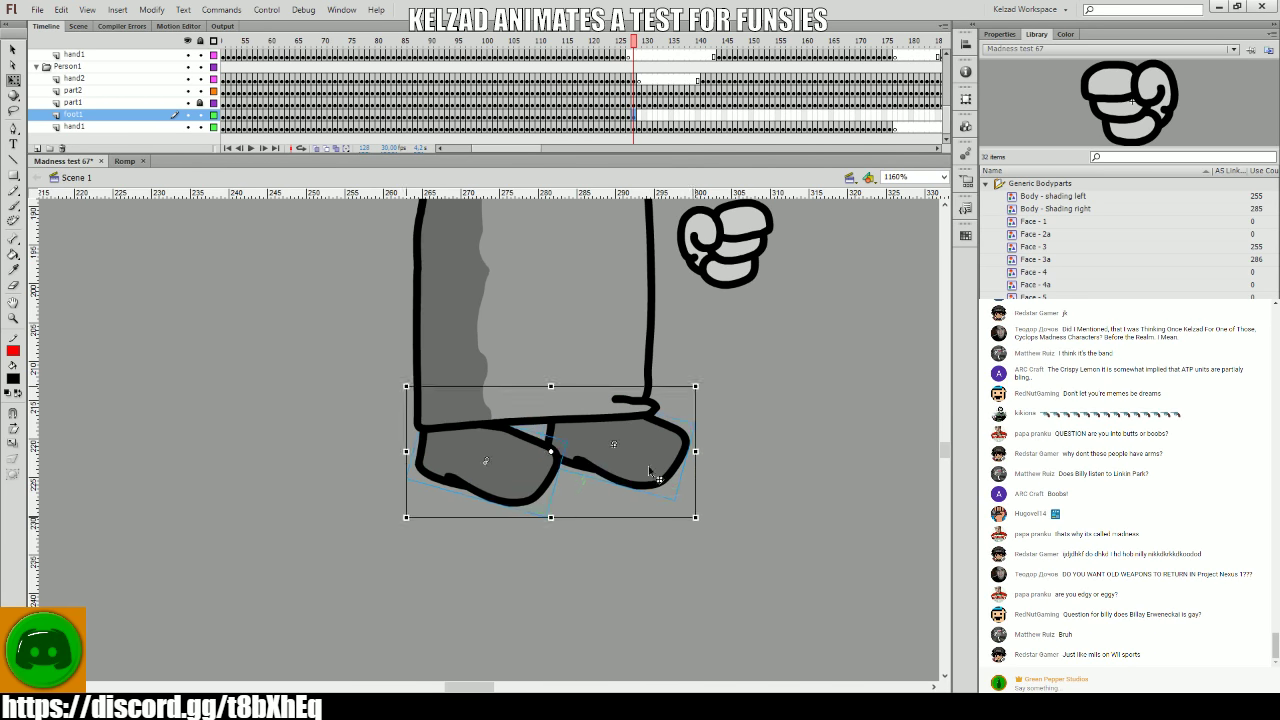
key(Escape)
key(period)
click(541, 457)
drag(541, 457, 560, 457)
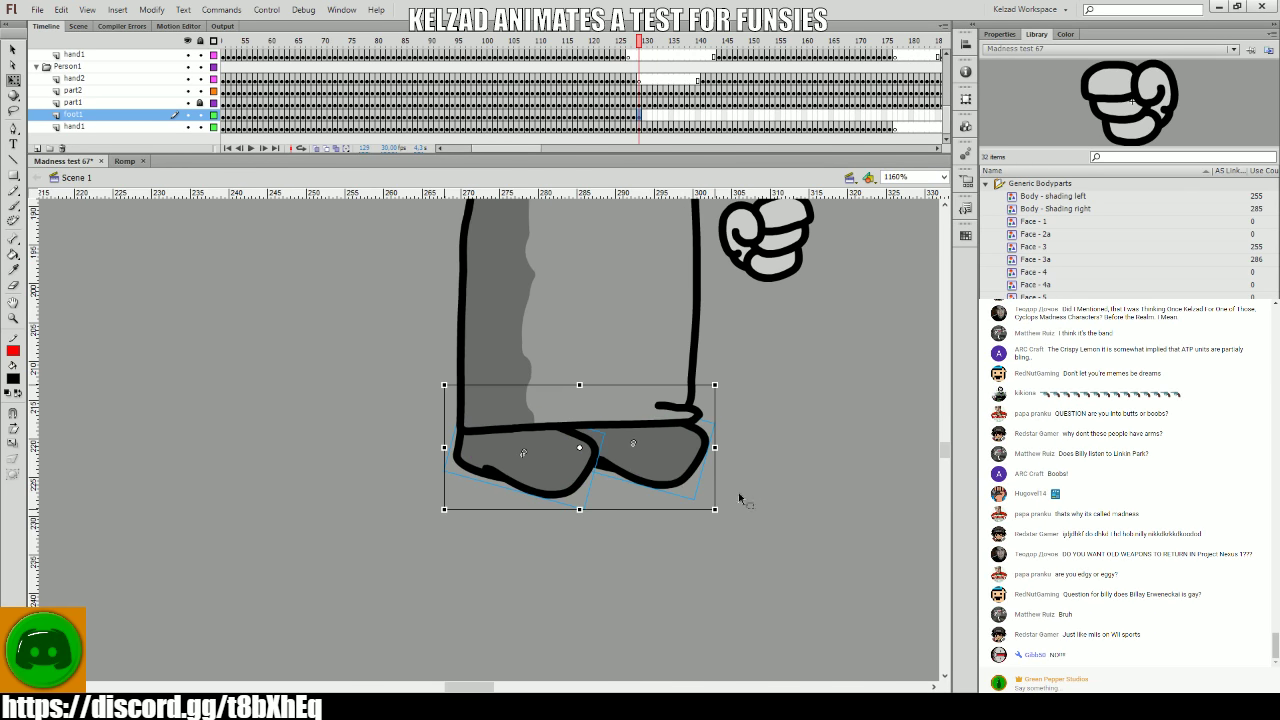
drag(722, 508, 749, 517)
click(749, 517)
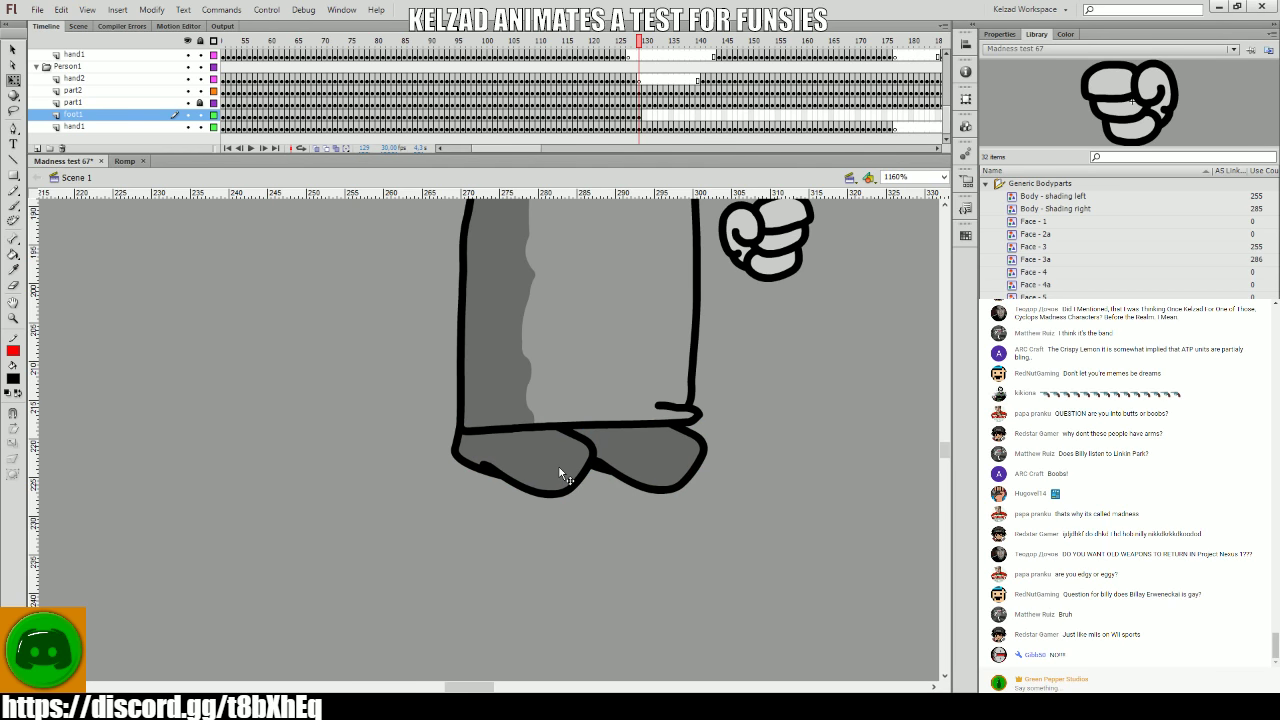
- Keyframe foot1 at frames 130 and 131, shifting both feet forward to keep up with the body's fast advance
key(period)
click(593, 465)
drag(586, 443, 779, 408)
click(621, 556)
click(632, 443)
key(period)
click(800, 455)
click(757, 420)
- Keyframe foot1 at frames 132 and 133, rotating the pair slightly and moving the front foot forward past the body's front corner
key(period)
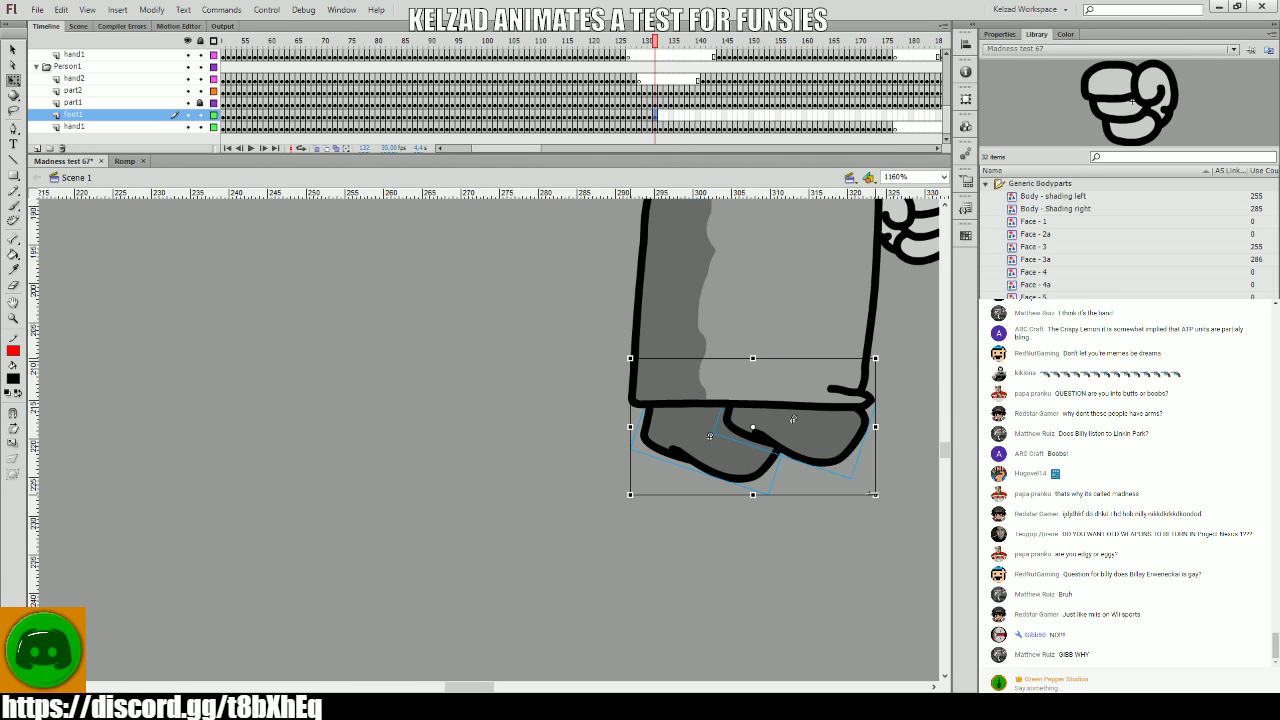
drag(876, 494, 882, 500)
click(820, 478)
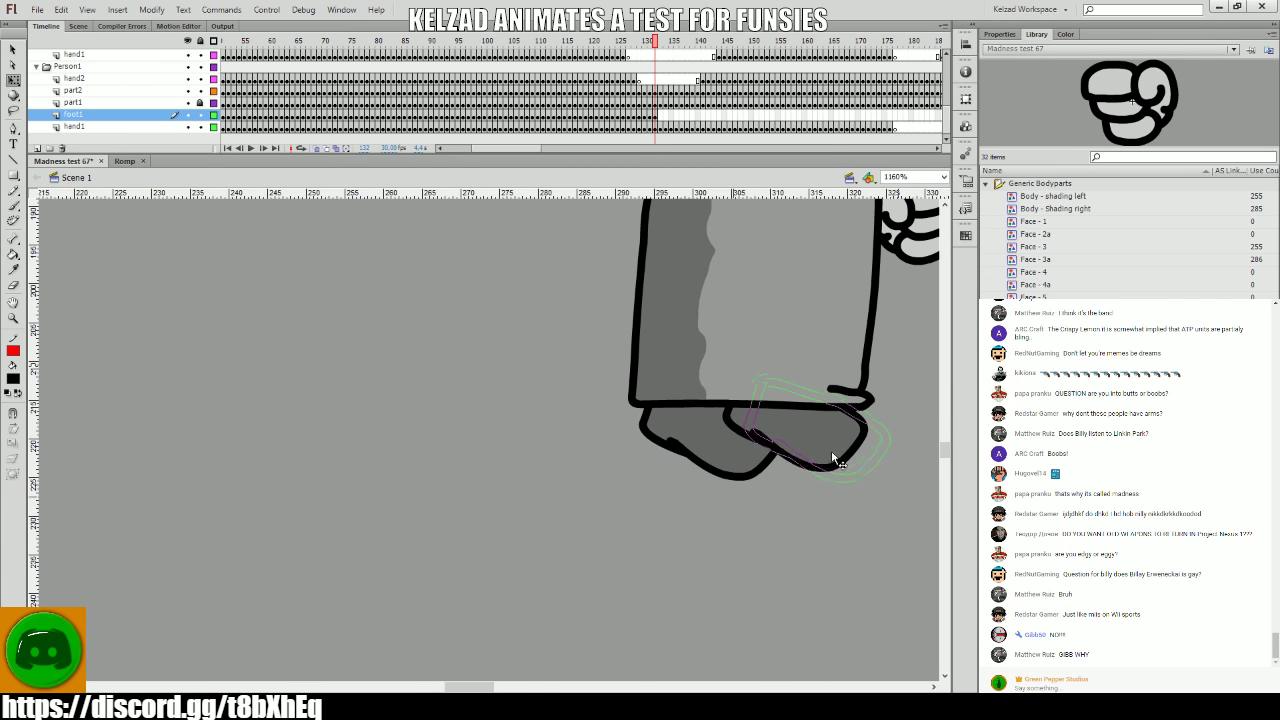
click(836, 459)
key(period)
drag(843, 448, 861, 444)
drag(806, 557, 552, 524)
click(552, 524)
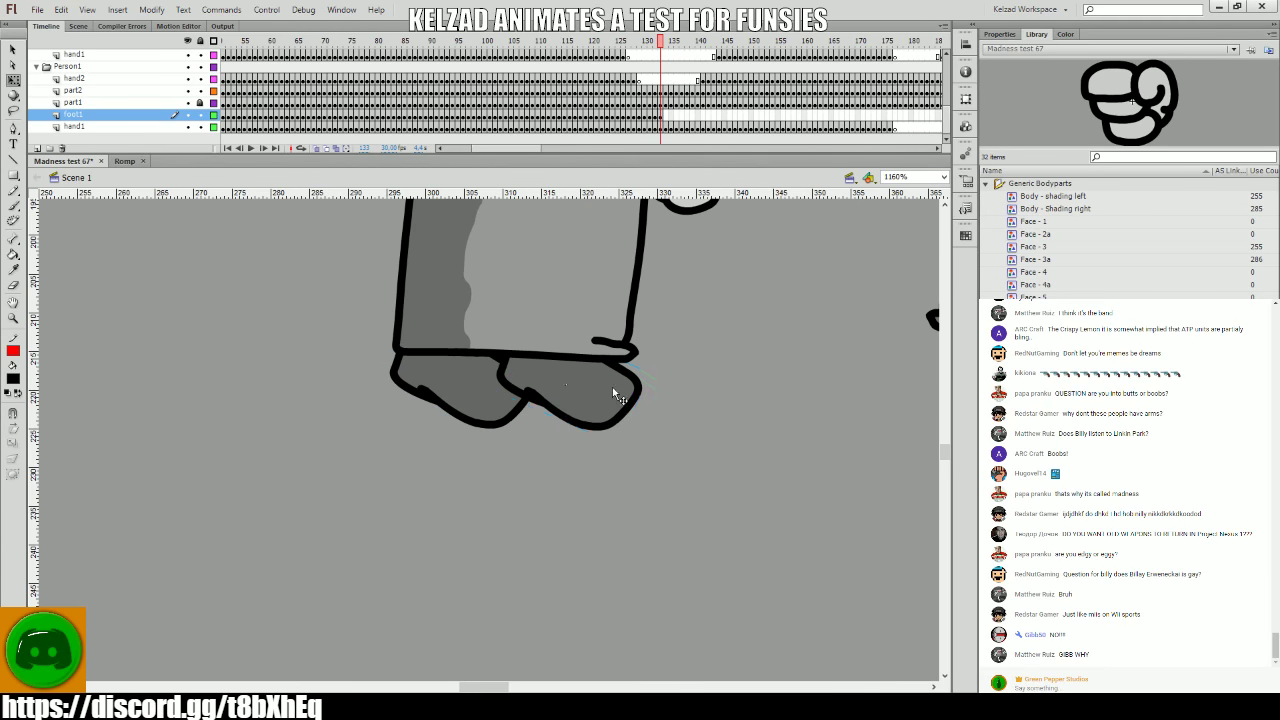
click(612, 393)
- Keyframe foot1 at frames 134 and 135, advancing both feet beneath the forward-leaning body
key(period)
drag(628, 400, 526, 395)
key(period)
key(ctrl+z)
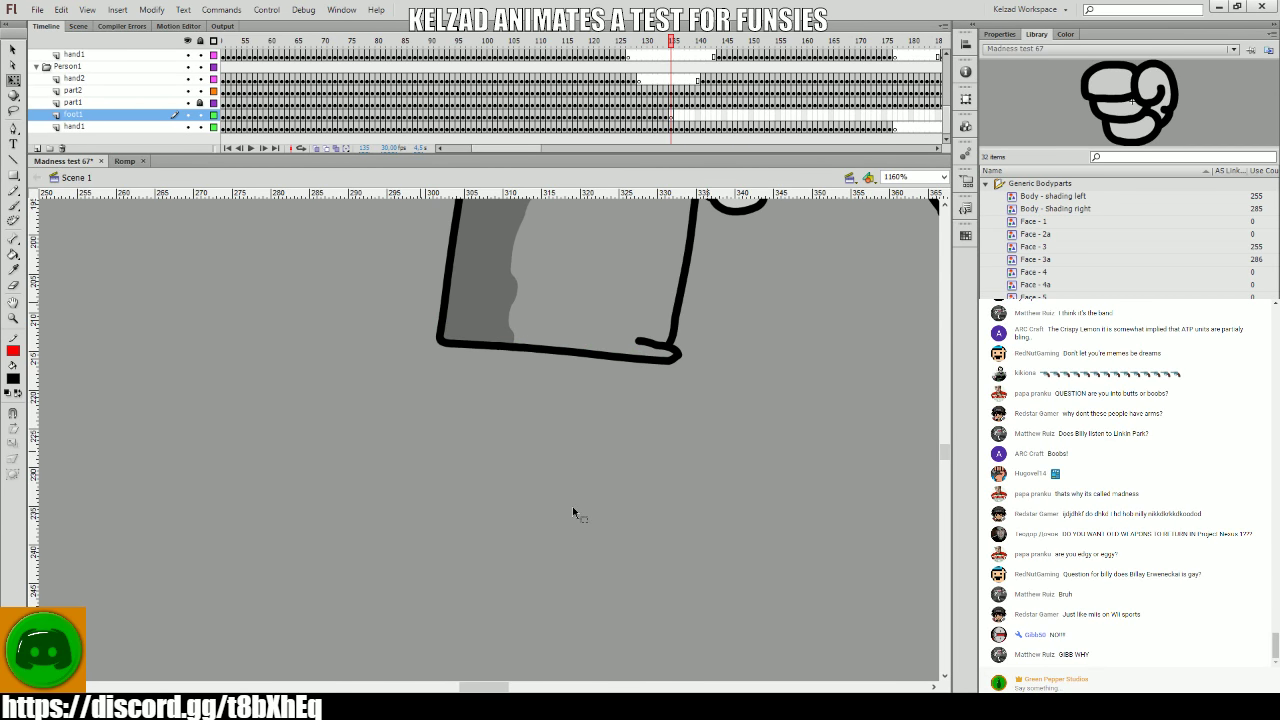
key(ctrl+z)
click(666, 507)
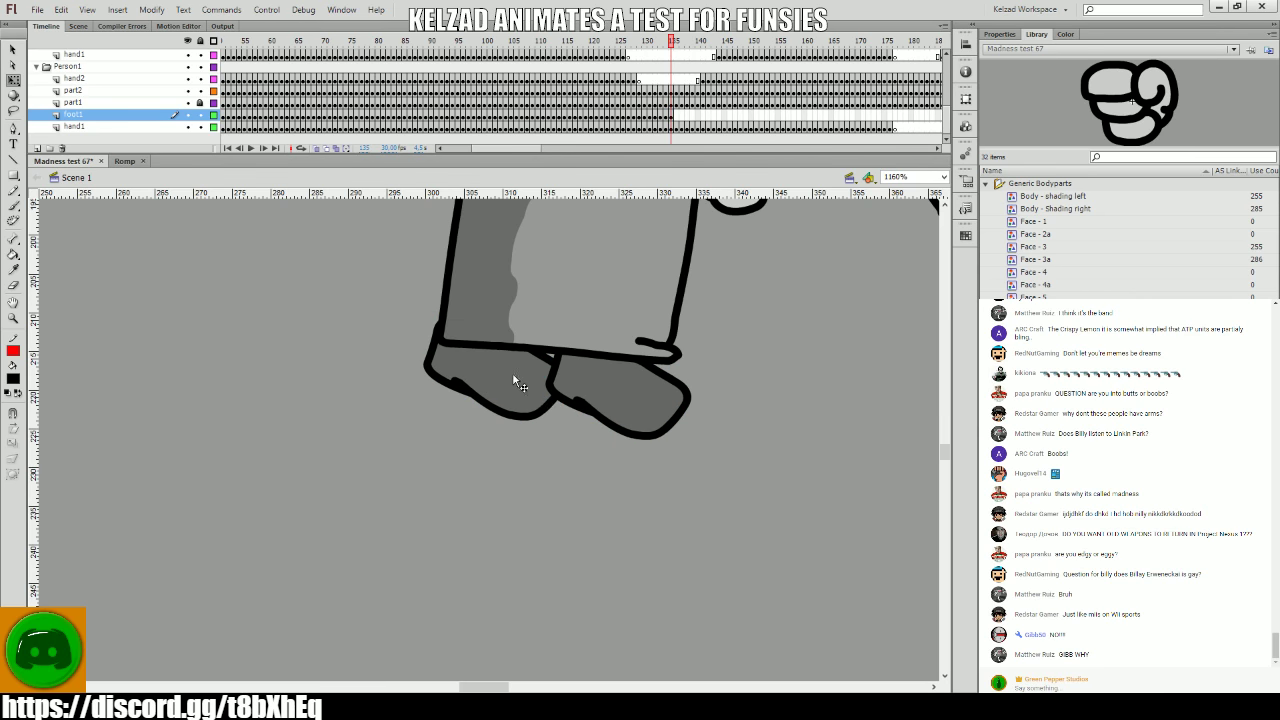
- Keyframe foot1 at frames 136 and 137, drawing the rear foot forward toward the nearly stationary front foot
key(F6)
drag(526, 380, 536, 377)
click(549, 460)
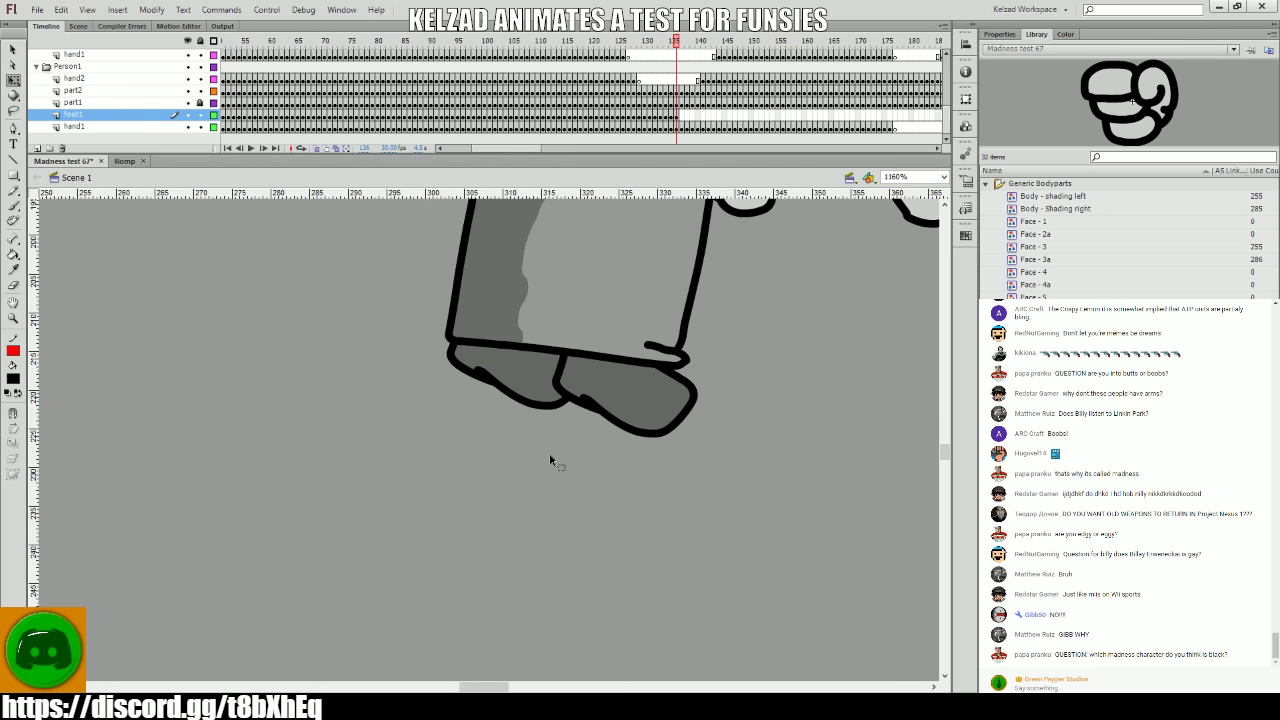
click(541, 377)
key(F6)
click(537, 423)
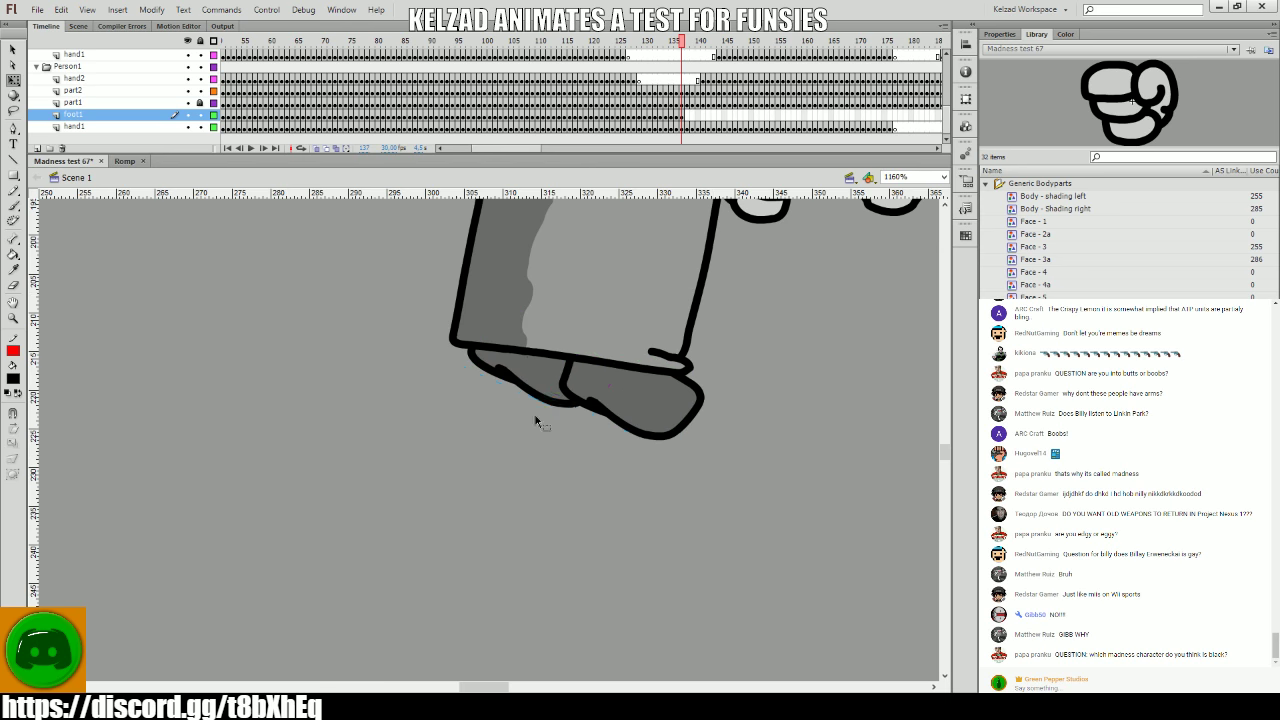
click(540, 392)
- Keyframe foot1 at frames 138 and 139, tucking the rear foot farther behind the front foot under the body
key(F6)
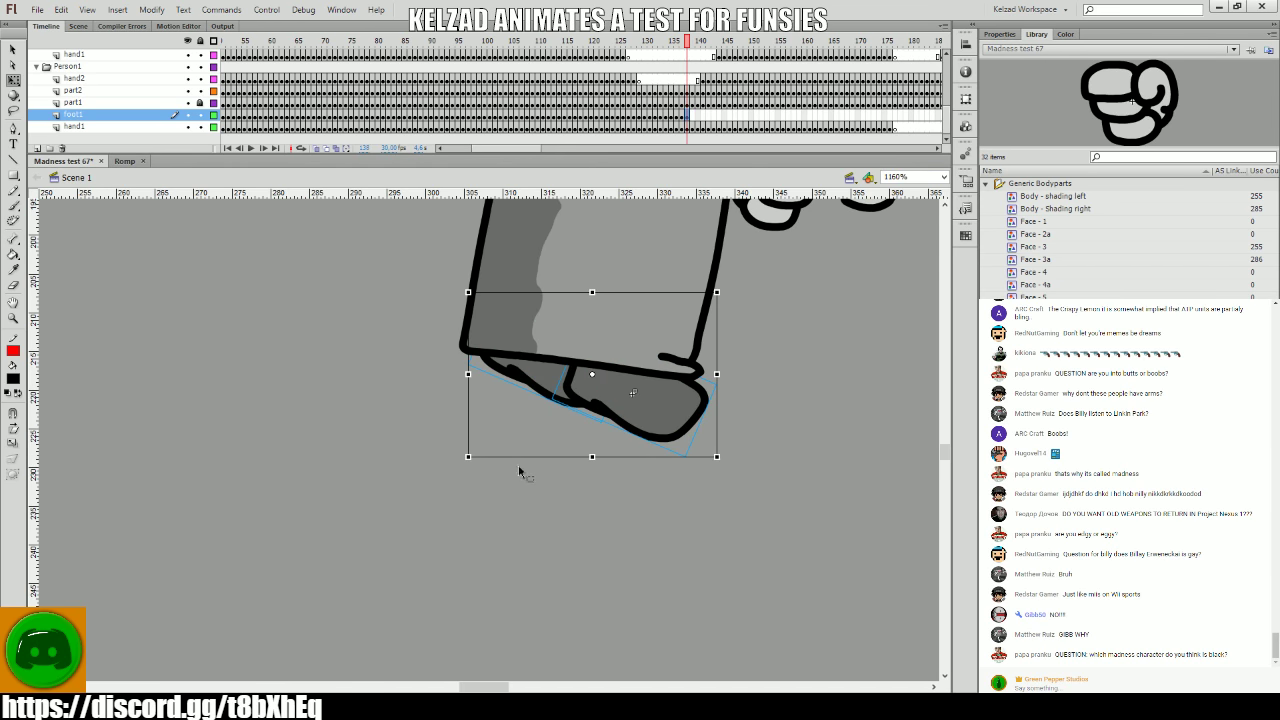
click(518, 464)
key(F6)
key(ctrl+shift+a)
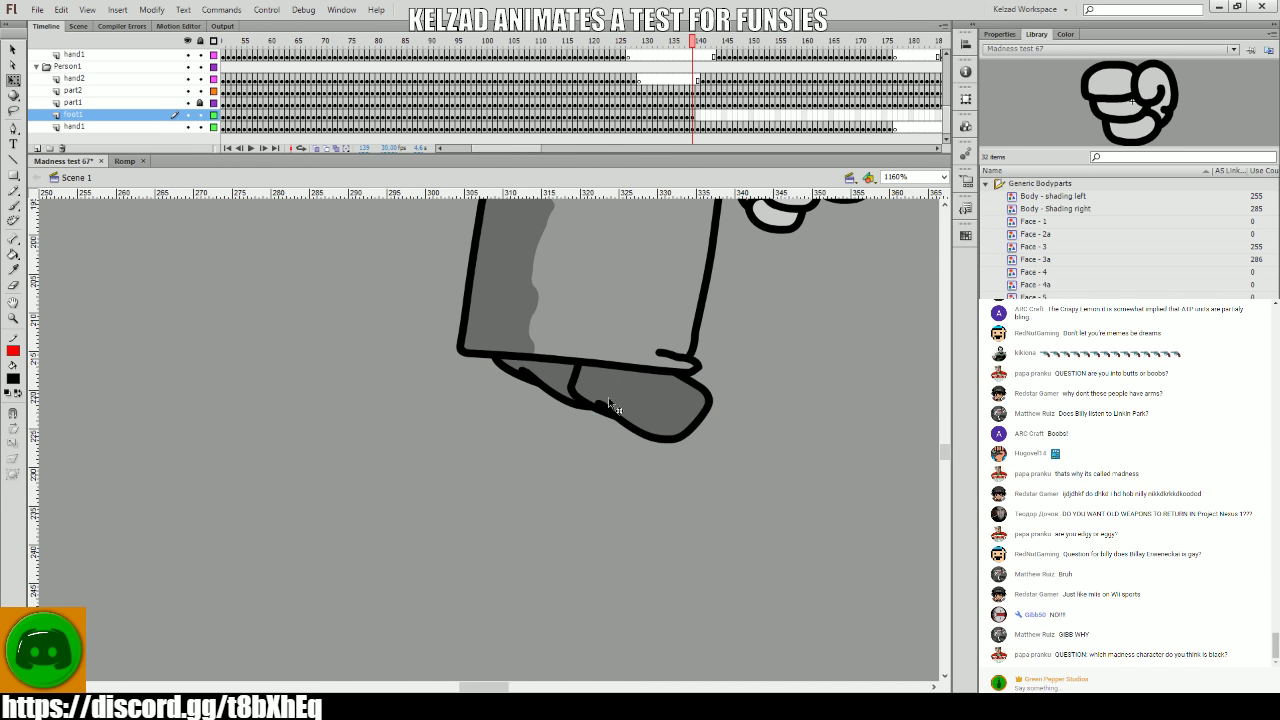
click(612, 387)
- Keyframe foot1 at frames 140 and 141, rotating the overlapping feet to follow the body as it rocks back
key(F6)
drag(711, 458, 705, 458)
click(716, 440)
key(F6)
click(614, 389)
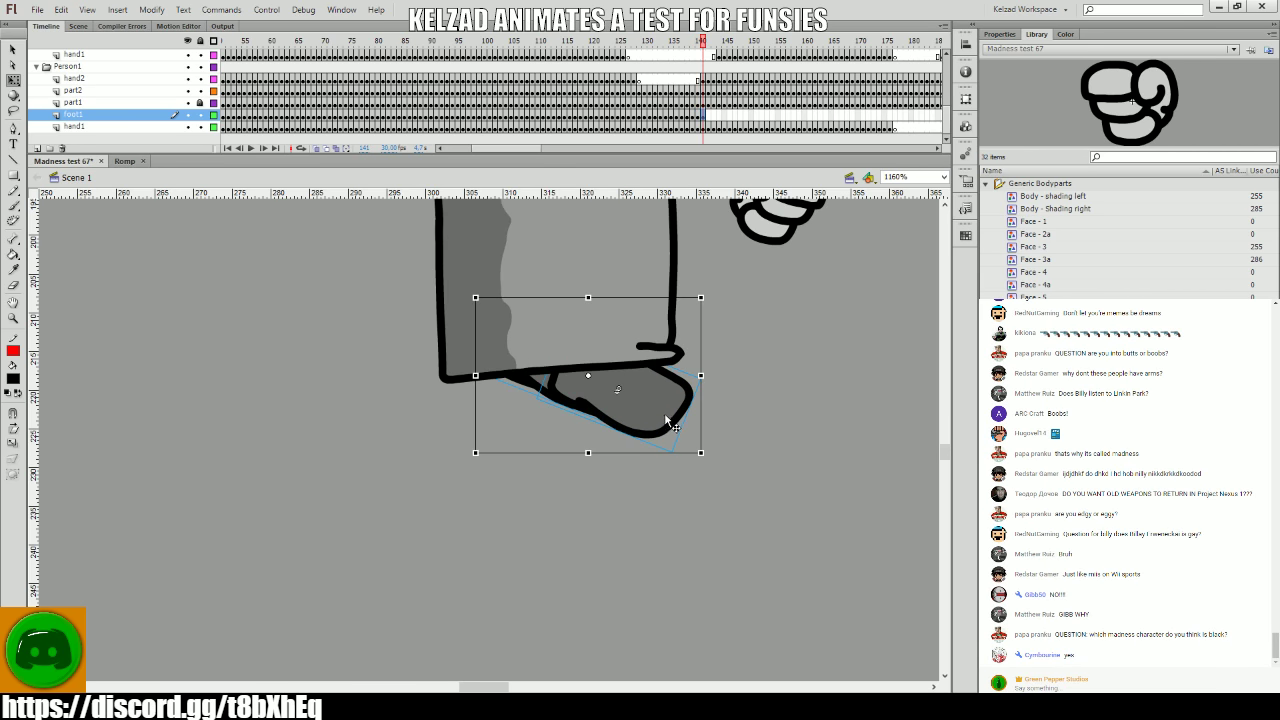
drag(705, 454, 708, 458)
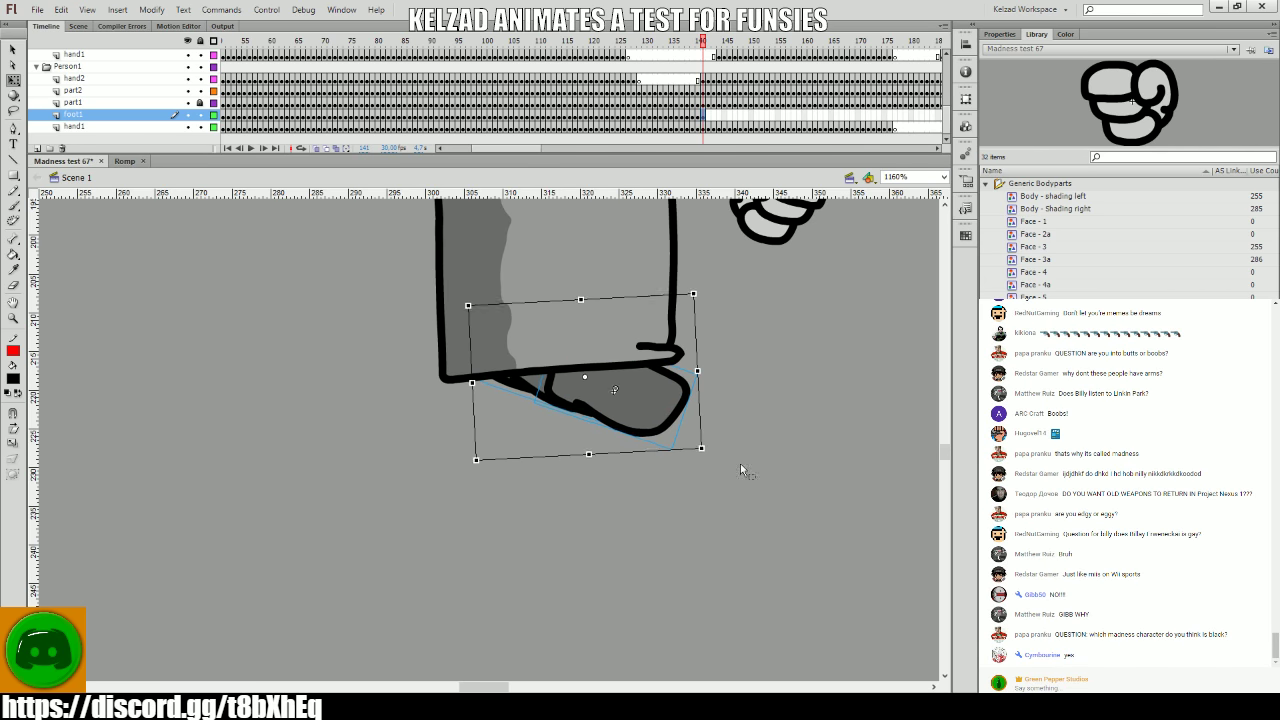
click(740, 463)
- Keyframe foot1 at frames 142 and 143, sliding the foremost foot backward over the other foot beneath the retreating body
key(F6)
click(642, 397)
drag(641, 400, 636, 401)
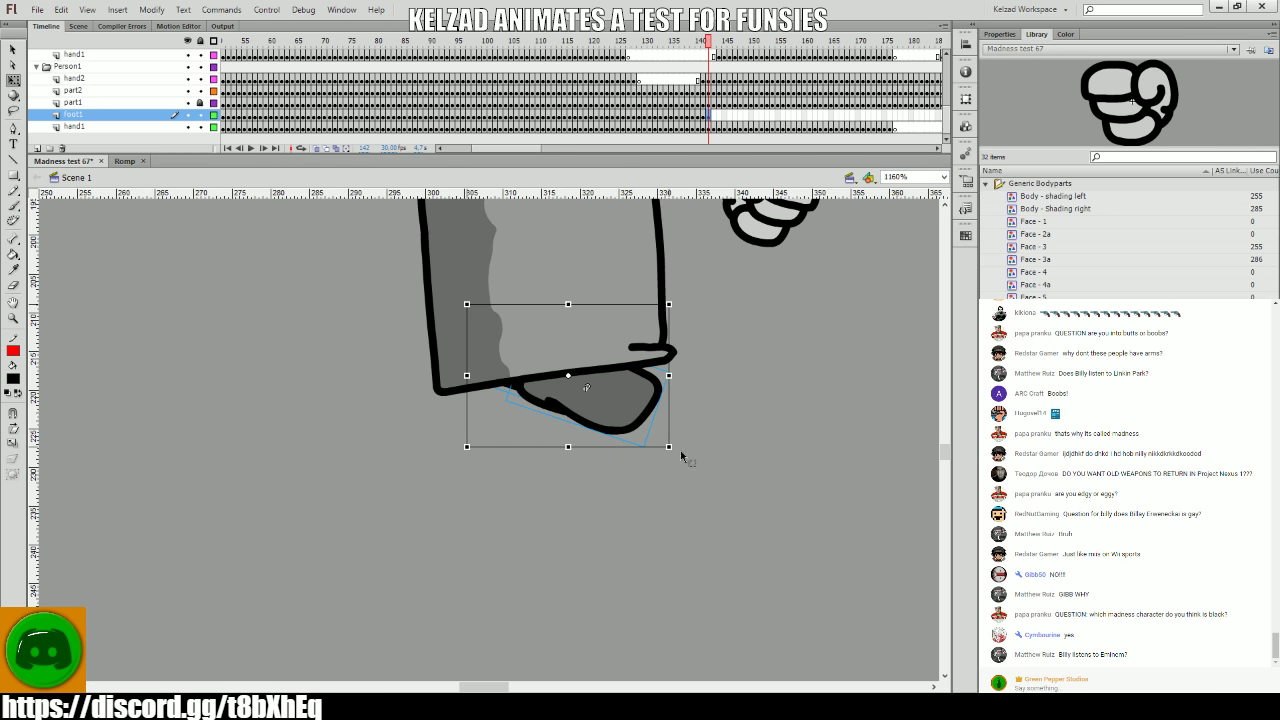
drag(680, 446, 682, 447)
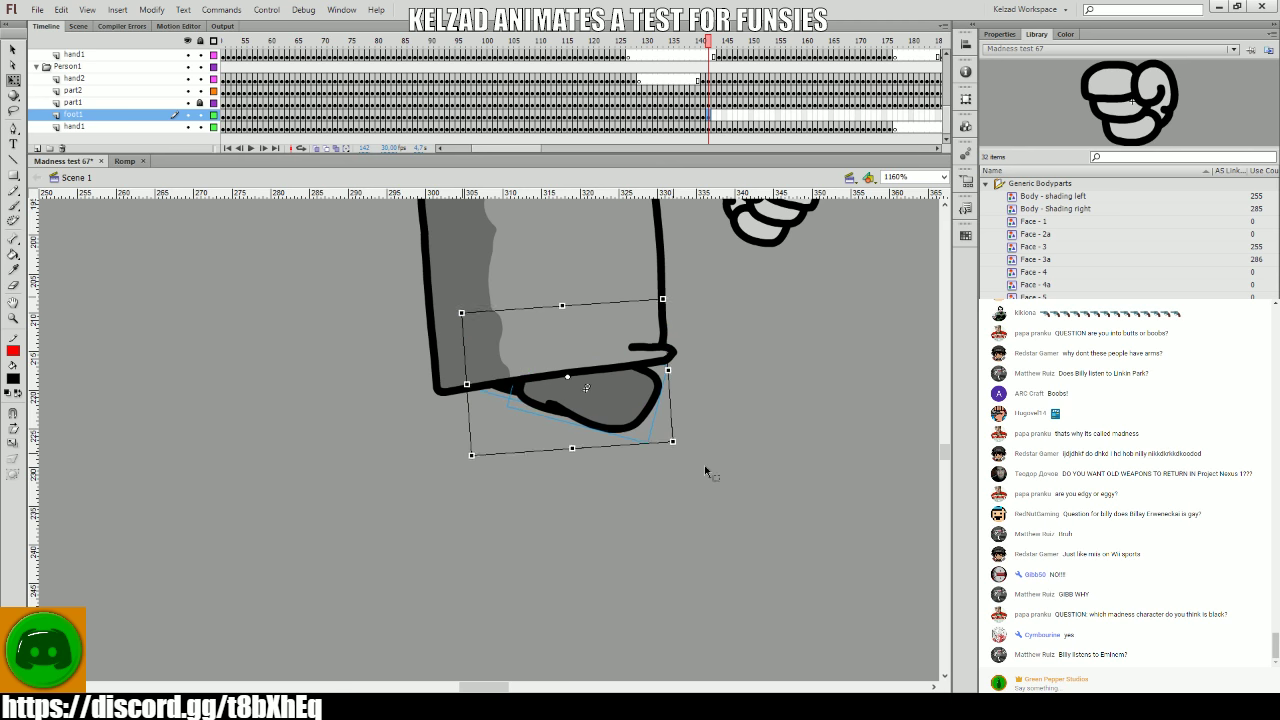
click(704, 465)
key(F6)
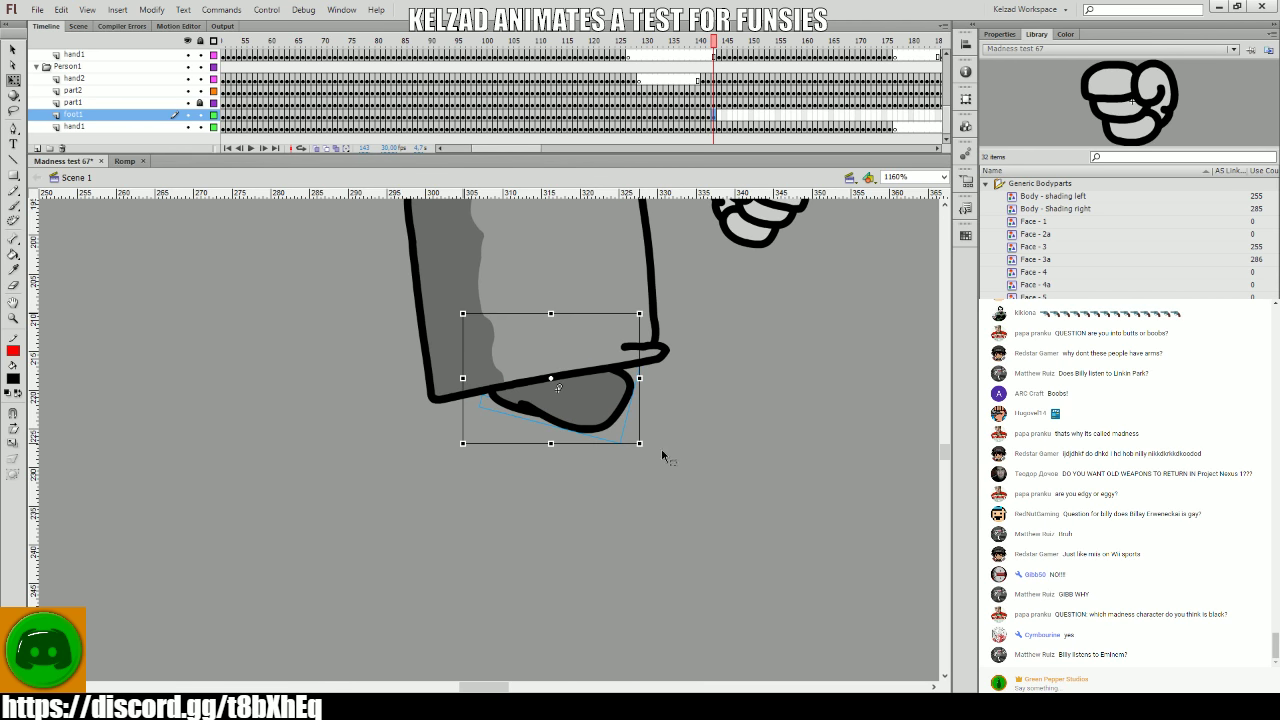
drag(650, 442, 600, 531)
click(664, 448)
click(520, 403)
- Keyframe foot1 at frames 144 through 146, stepping one foot back to the body's rear corner with the other foot behind it
key(F6)
key(F6)
click(600, 531)
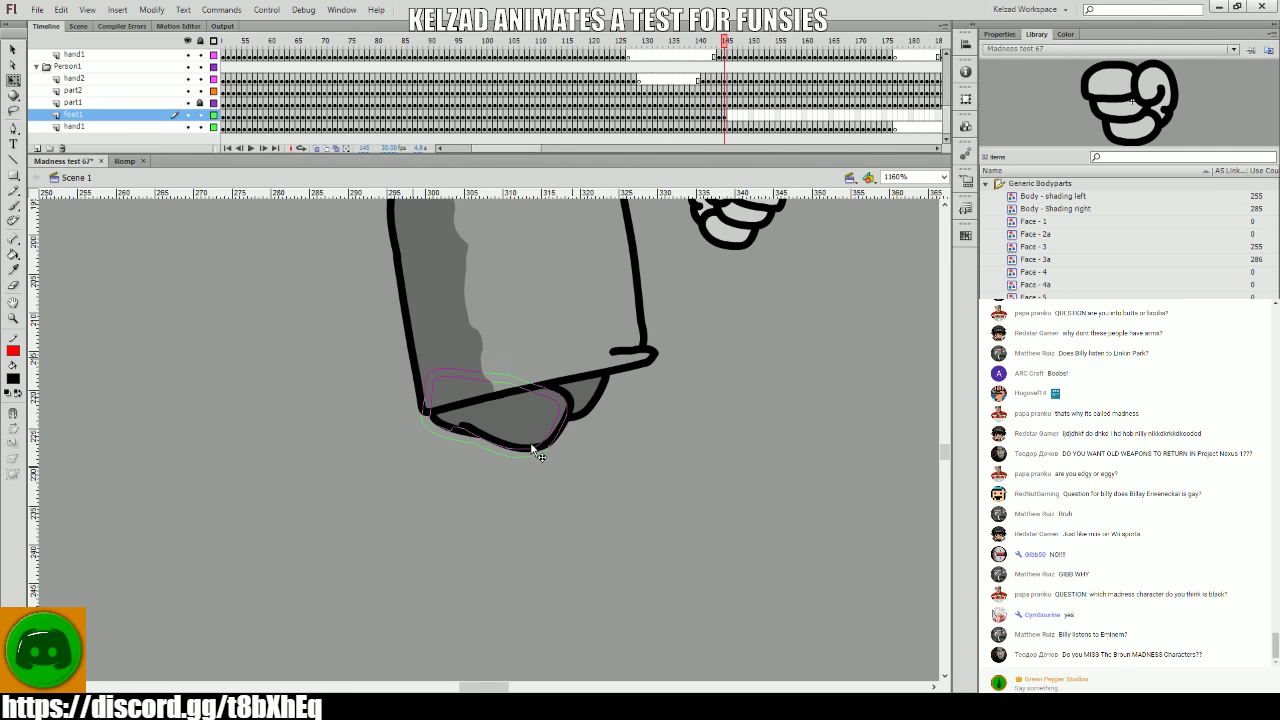
key(F6)
drag(618, 470, 557, 514)
click(557, 514)
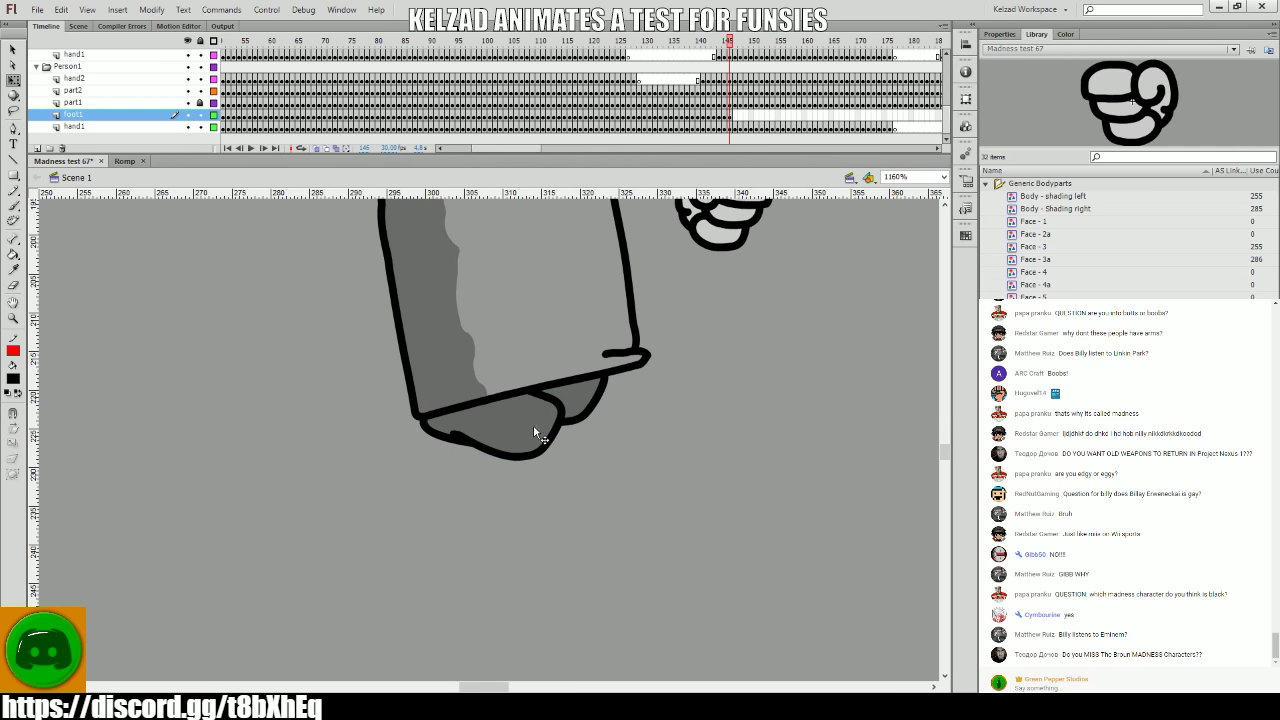
click(532, 429)
- Keyframe foot1 at frames 147 and 148, lowering and rotating the feet with the backward-leaning body
key(F6)
mouse_move(617, 478)
mouse_down()
mouse_move(610, 452)
mouse_move(655, 460)
mouse_move(632, 466)
mouse_up()
click(655, 460)
click(548, 456)
key(F6)
click(632, 466)
click(541, 436)
- Keyframe foot1 at frames 149 through 151, planting the rear foot under the back corner and starting the front foot forward
key(F6)
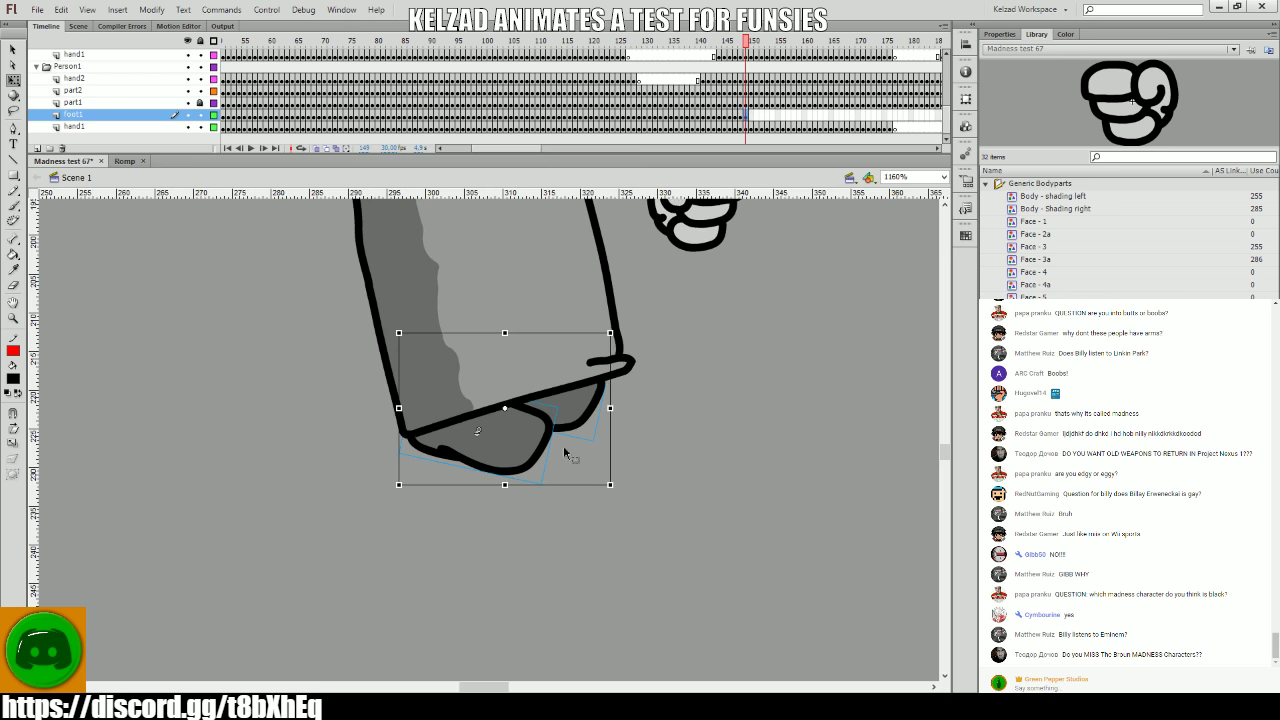
click(634, 418)
key(F6)
click(600, 412)
drag(614, 420, 651, 494)
click(634, 437)
key(F6)
click(560, 430)
click(651, 500)
- Keyframe foot1 at frames 152 and 153, stepping the front foot forward past the body's front corner while the rear foot stays planted
key(F6)
click(580, 434)
click(651, 494)
click(590, 420)
key(F6)
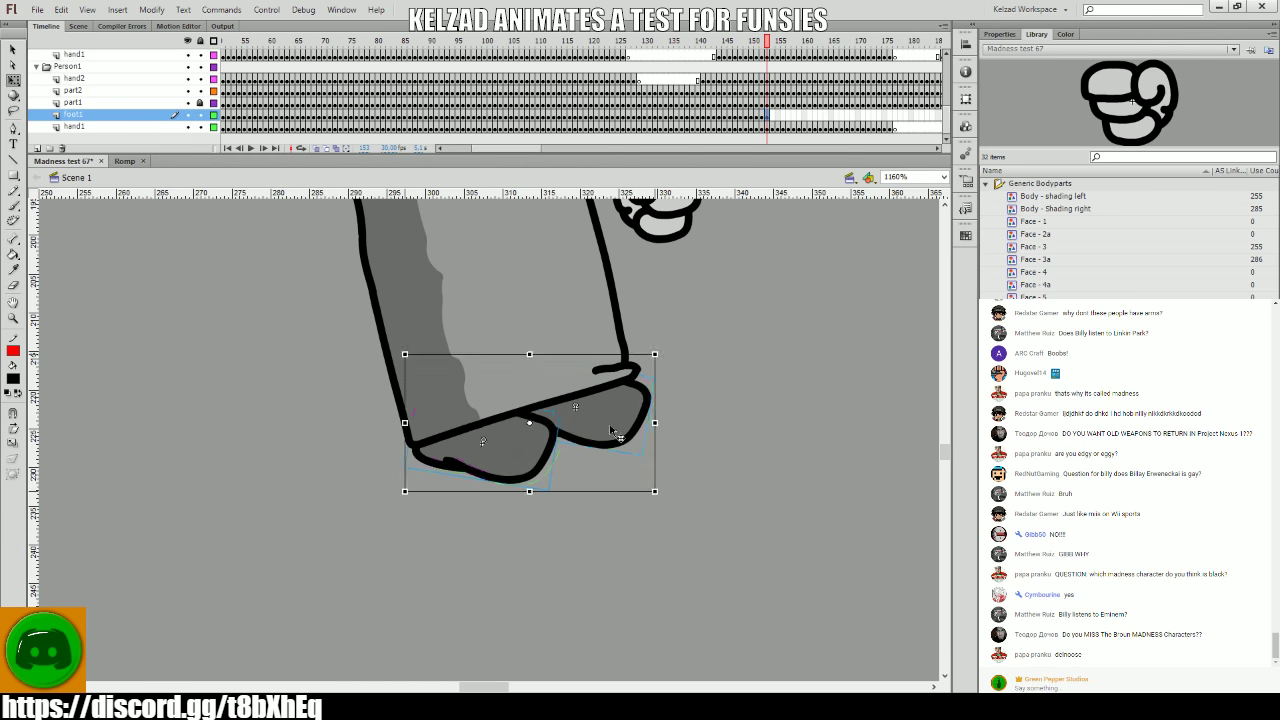
drag(612, 430, 627, 412)
click(627, 412)
click(624, 414)
- Keyframe foot1 at frames 154 through 156, extending the front foot well ahead of the body and letting the rear foot follow
key(F6)
drag(688, 447, 670, 440)
key(F6)
click(644, 432)
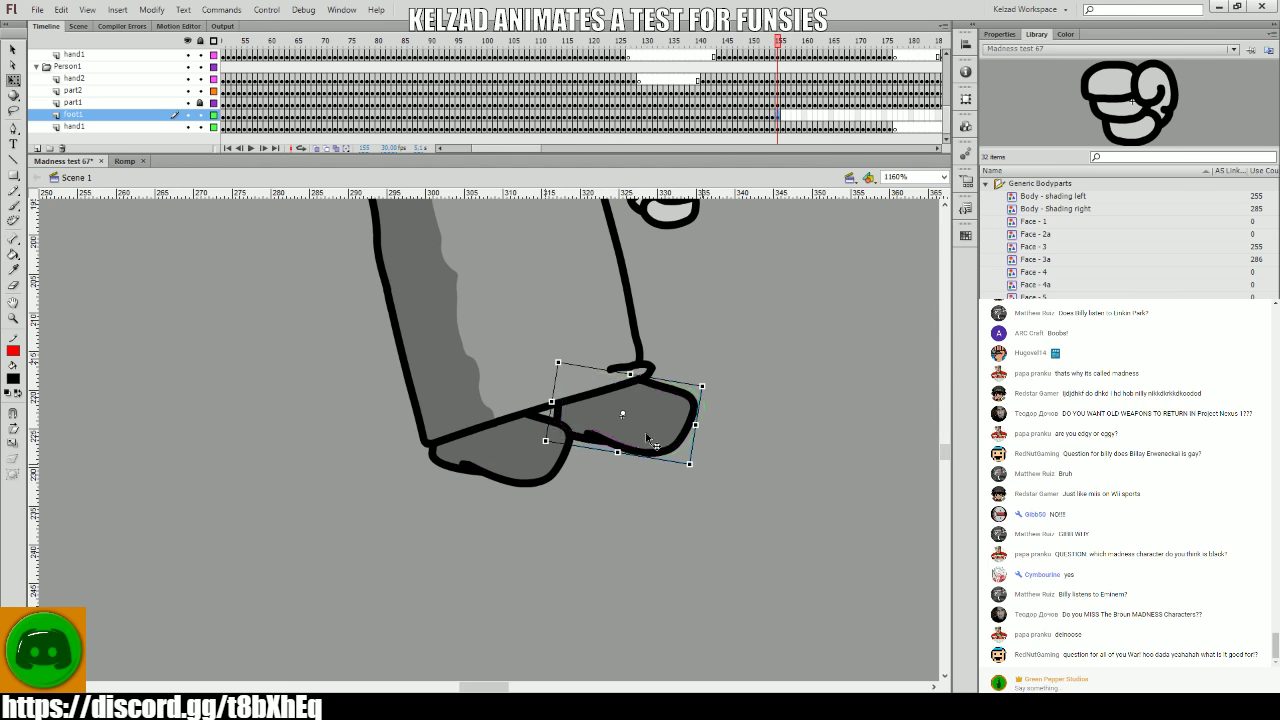
key(F6)
click(538, 437)
- Keyframe foot1 at frames 157 and 158, sliding the rear foot forward under the back corner toward the front foot
key(F6)
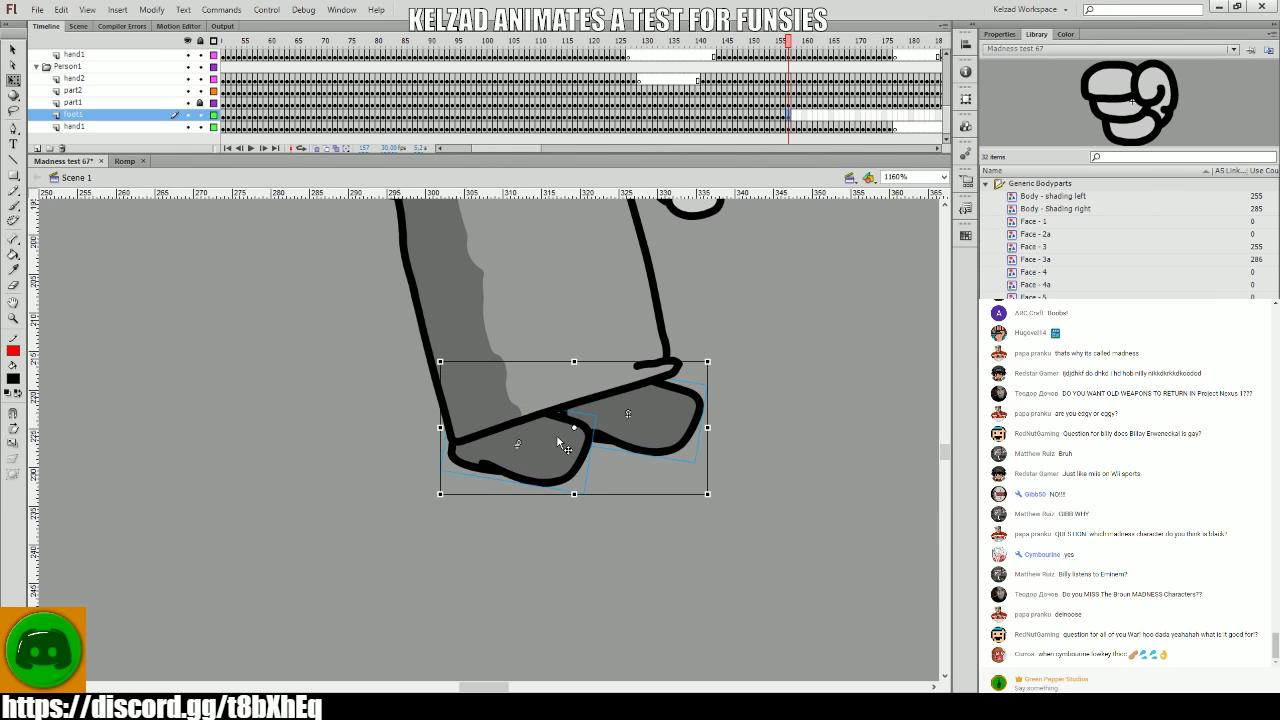
click(588, 510)
key(F6)
click(595, 505)
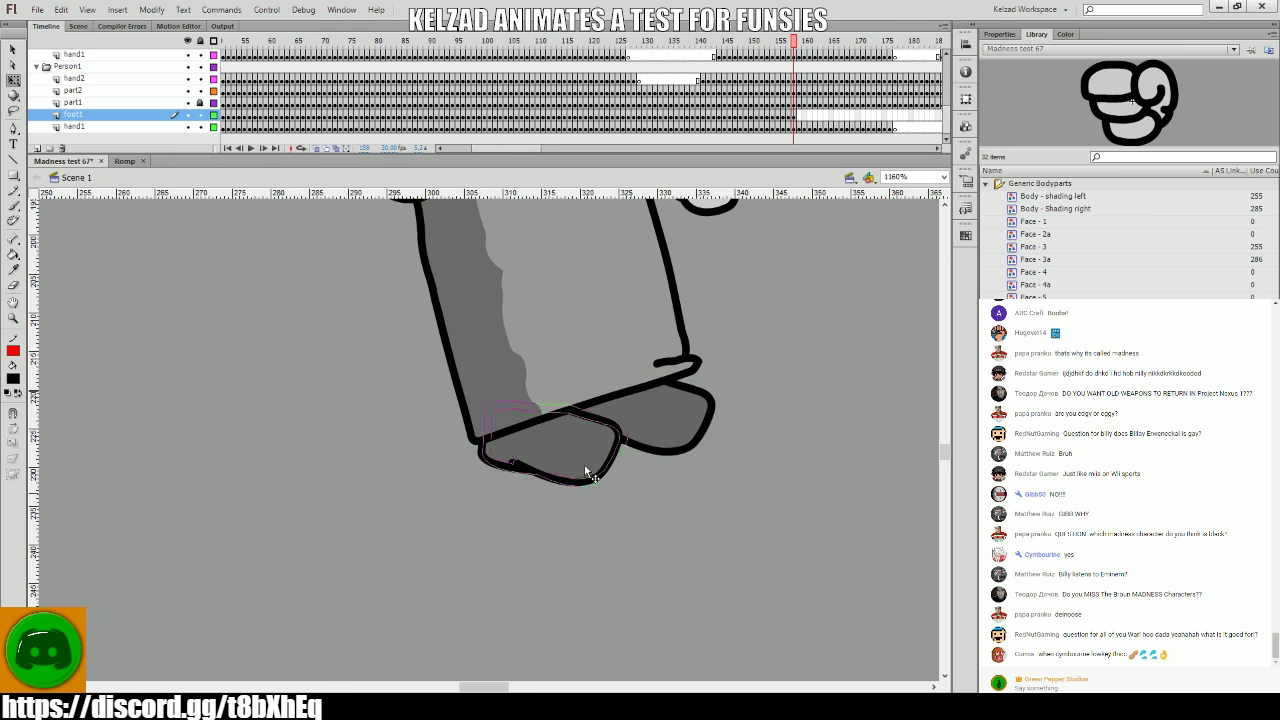
- Keyframe foot1 at frames 159 and 160, moving the rear foot forward over the front foot's heel and rotating the pair slightly
key(F6)
drag(615, 470, 632, 470)
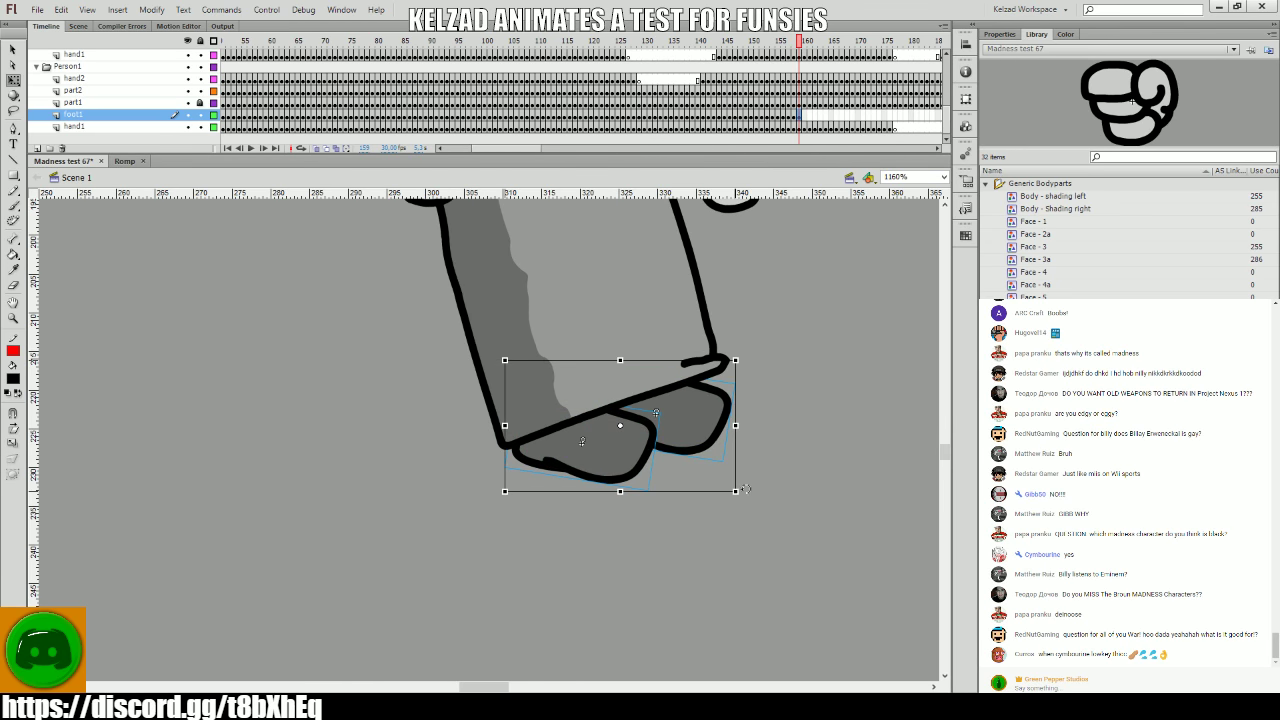
drag(744, 489, 748, 492)
click(676, 528)
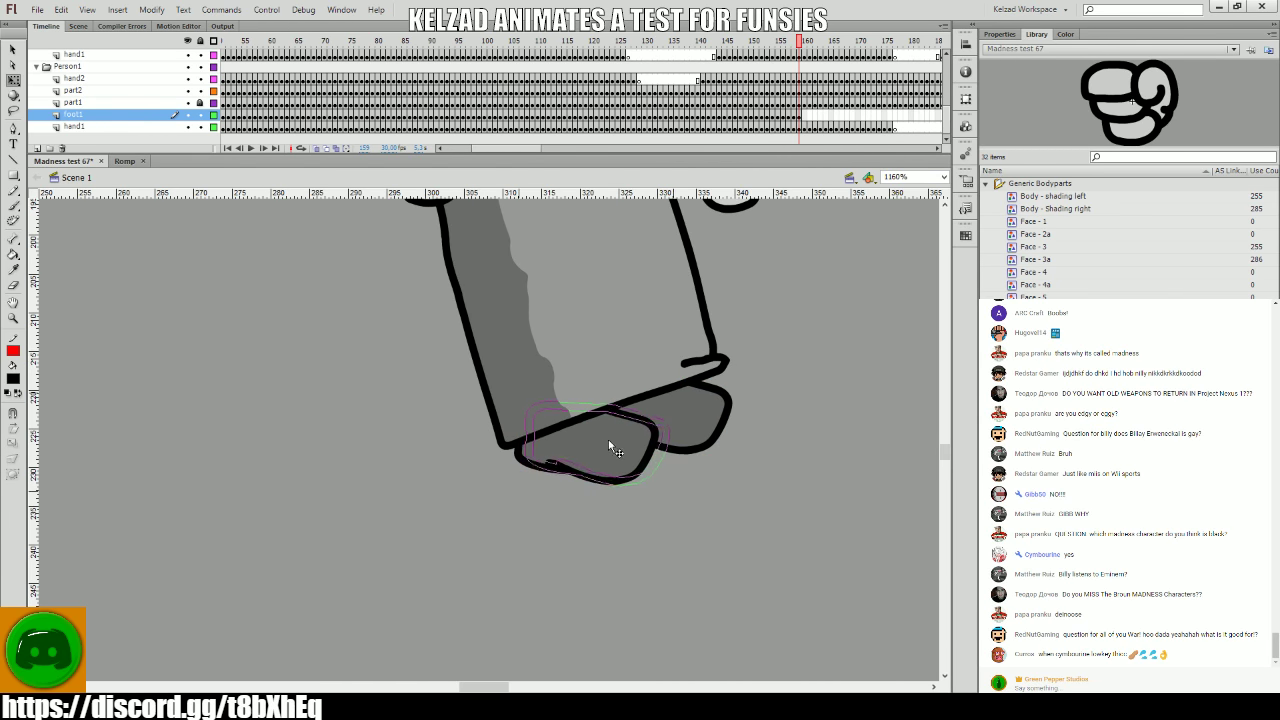
key(F6)
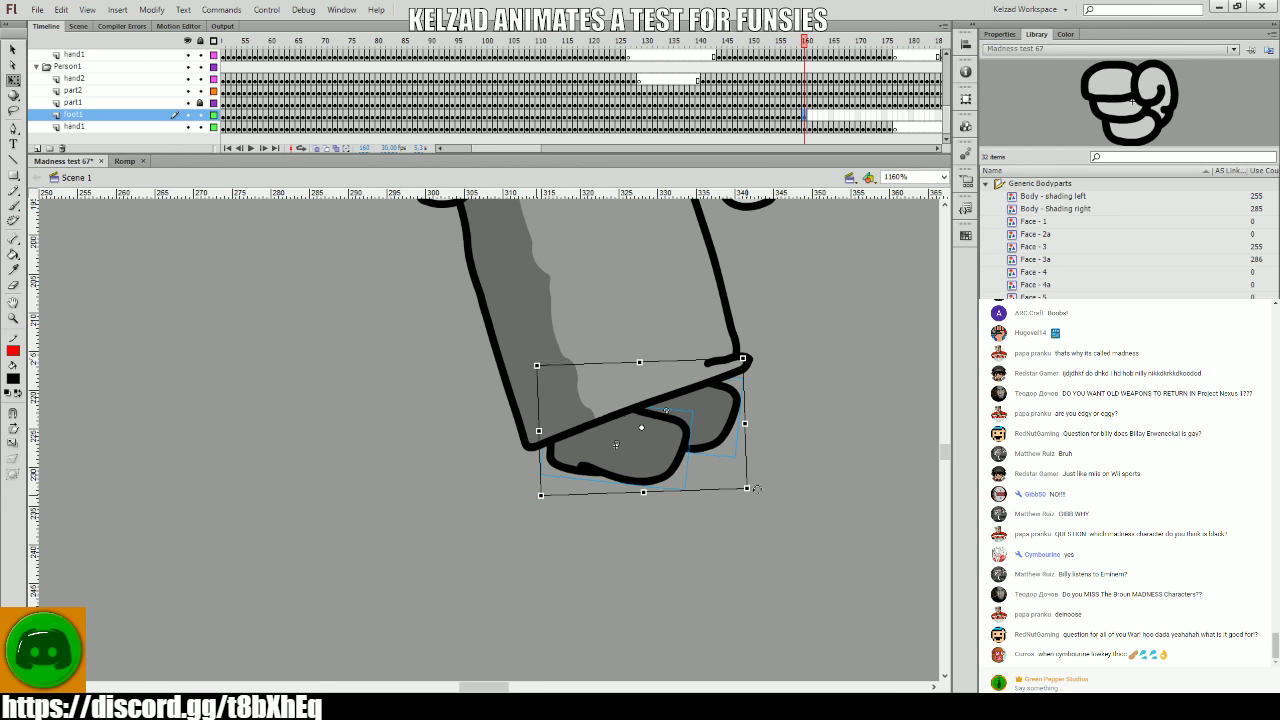
drag(756, 489, 762, 494)
click(816, 515)
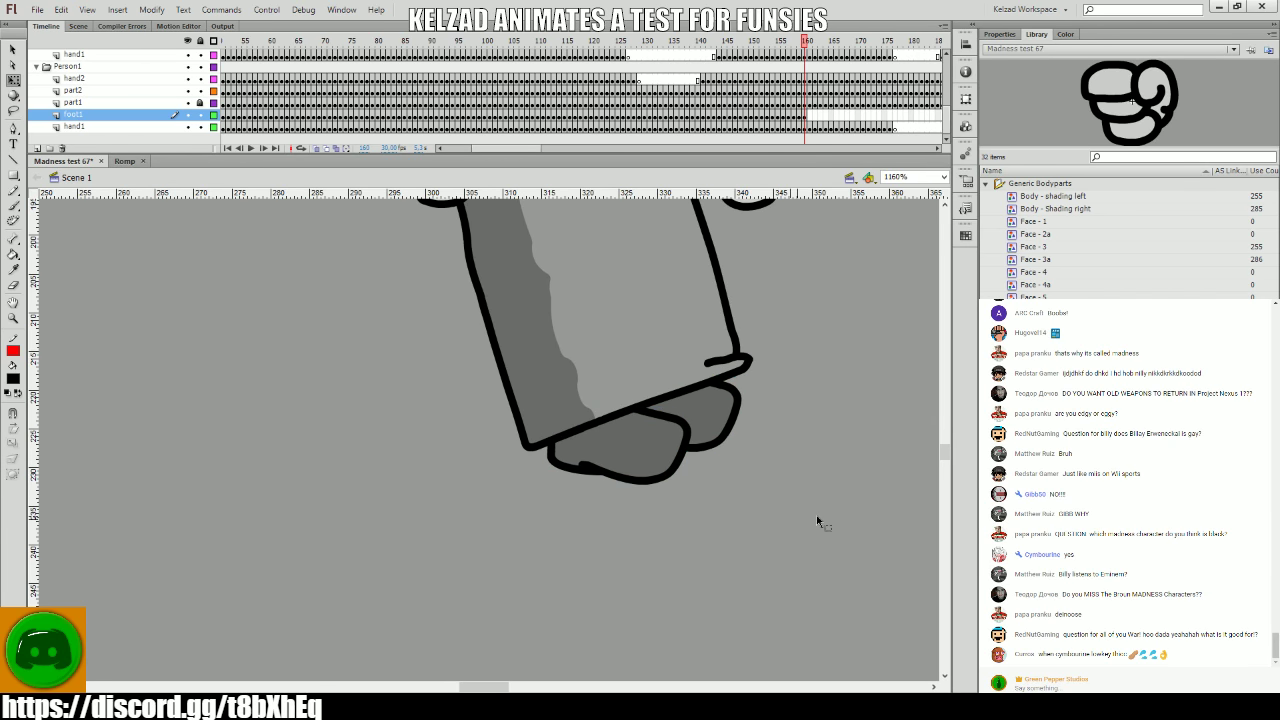
- Keyframe foot1 at frames 161 and 162, sliding the rear foot forward across the planted front foot as the body advances
drag(834, 491, 378, 467)
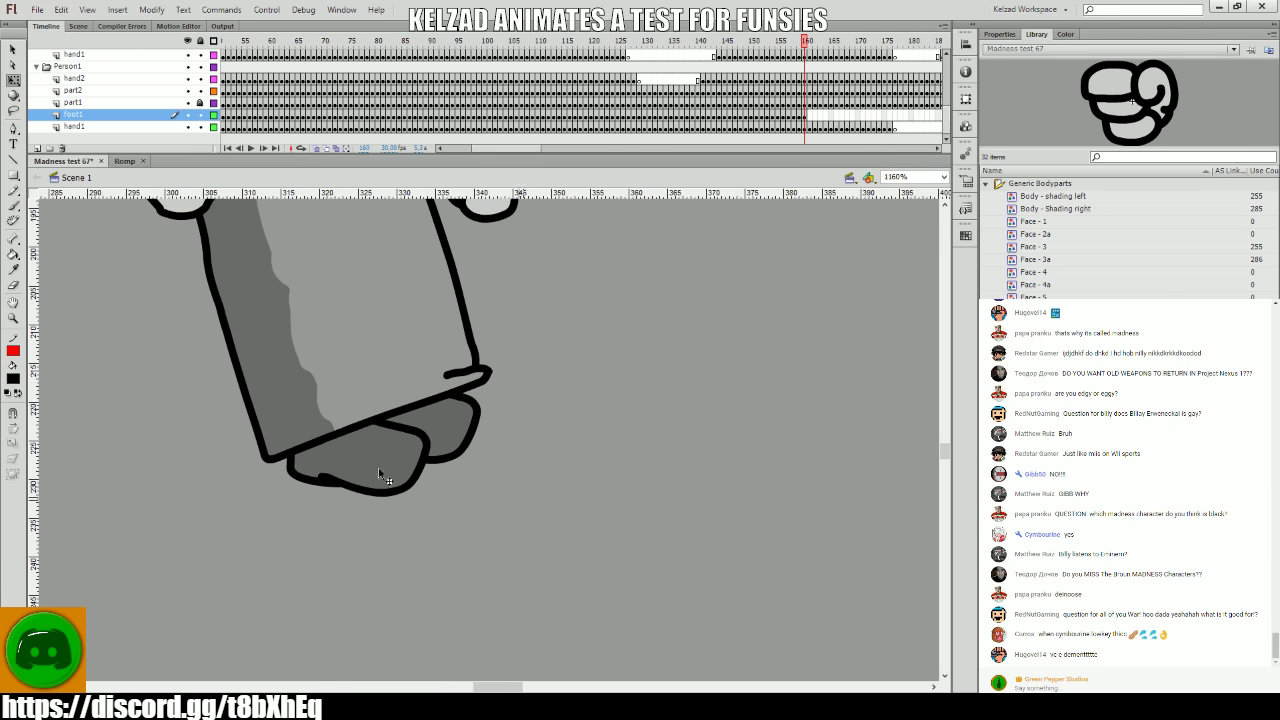
key(F6)
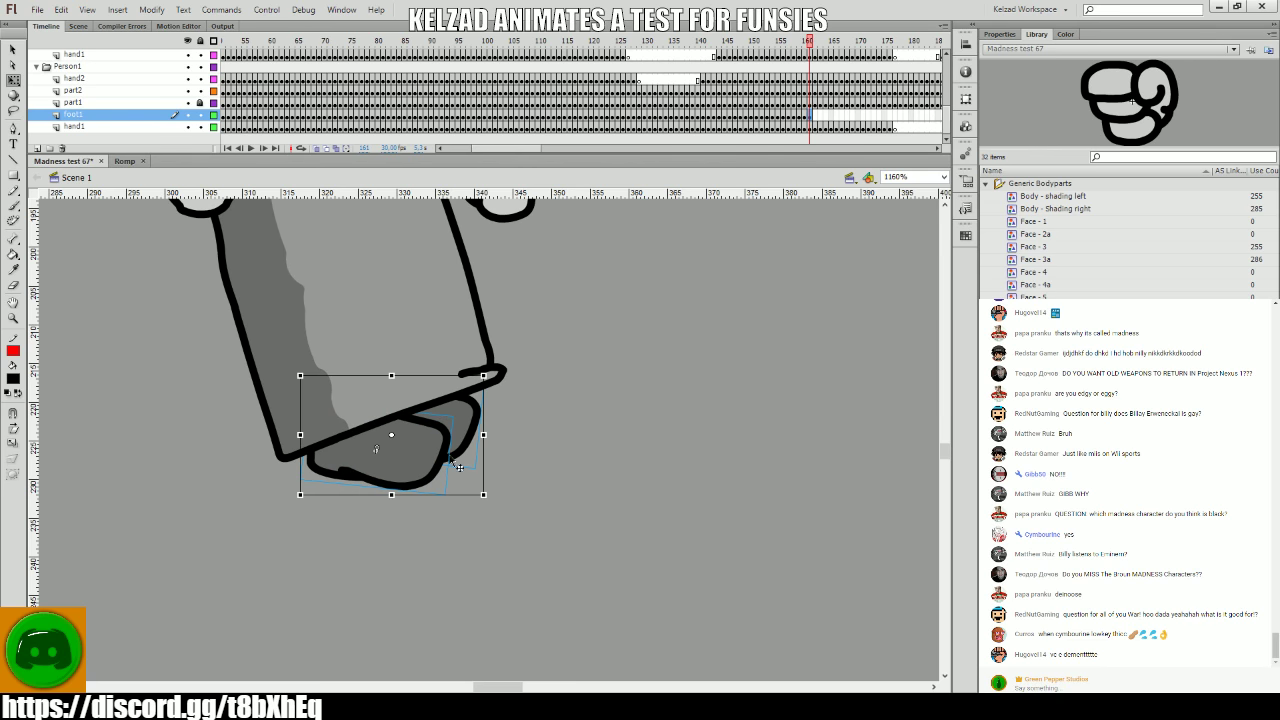
drag(455, 462, 597, 440)
key(F6)
click(434, 451)
- Keyframe foot1 at frames 163 through 165, stepping the overlapping near foot forward past the far foot
key(F6)
key(F6)
click(497, 453)
click(591, 472)
key(F6)
click(530, 440)
click(661, 454)
- Keyframe foot1 at frames 166 through 168, settling the near foot under the body's front corner and lifting the trailing foot's heel
key(F6)
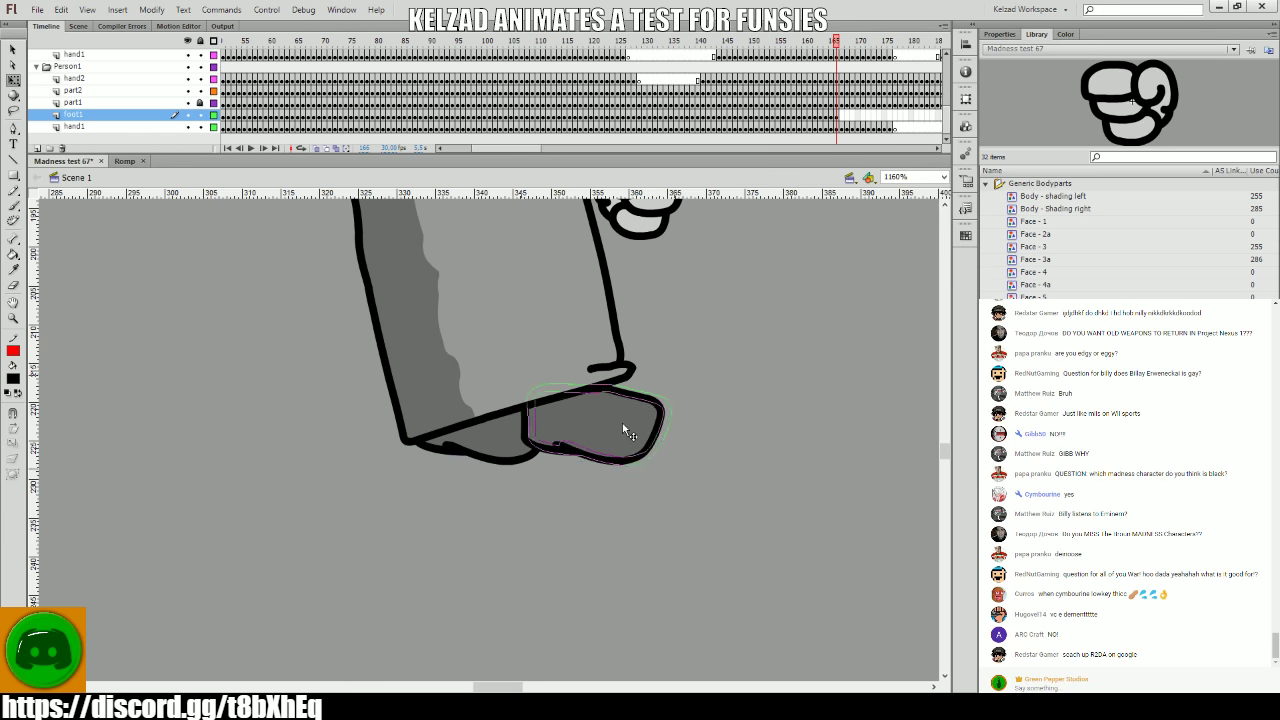
click(636, 423)
key(F6)
click(698, 530)
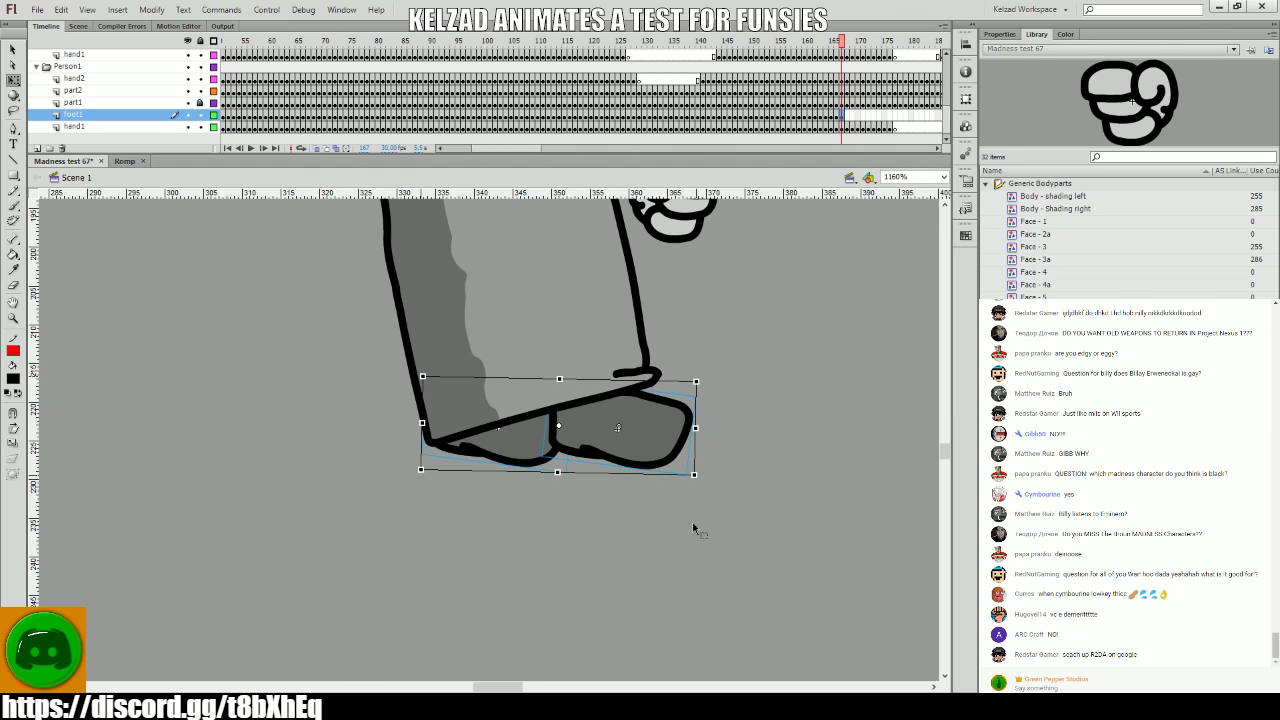
click(620, 460)
key(F6)
click(608, 535)
click(530, 441)
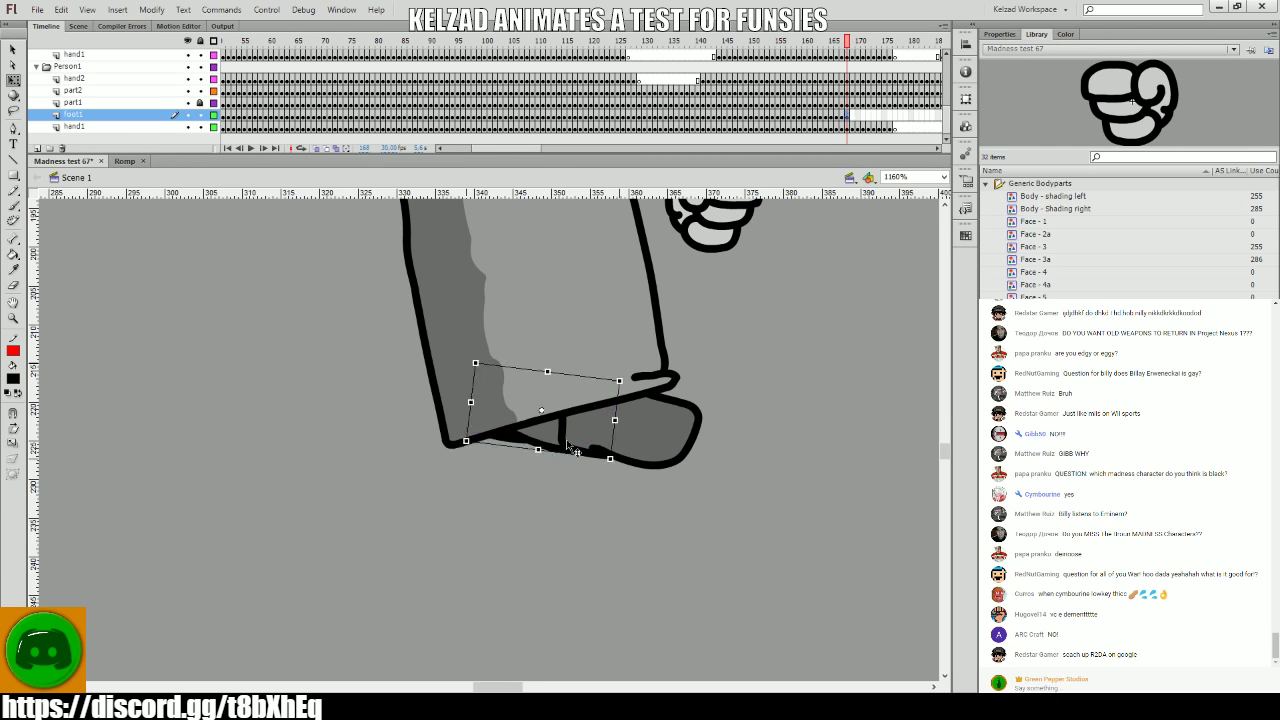
- Keyframe foot1 at frame 169, drawing the trailing foot in behind the planted front foot, and compare it with frames 167 and 168
key(F6)
drag(545, 450, 590, 450)
click(520, 445)
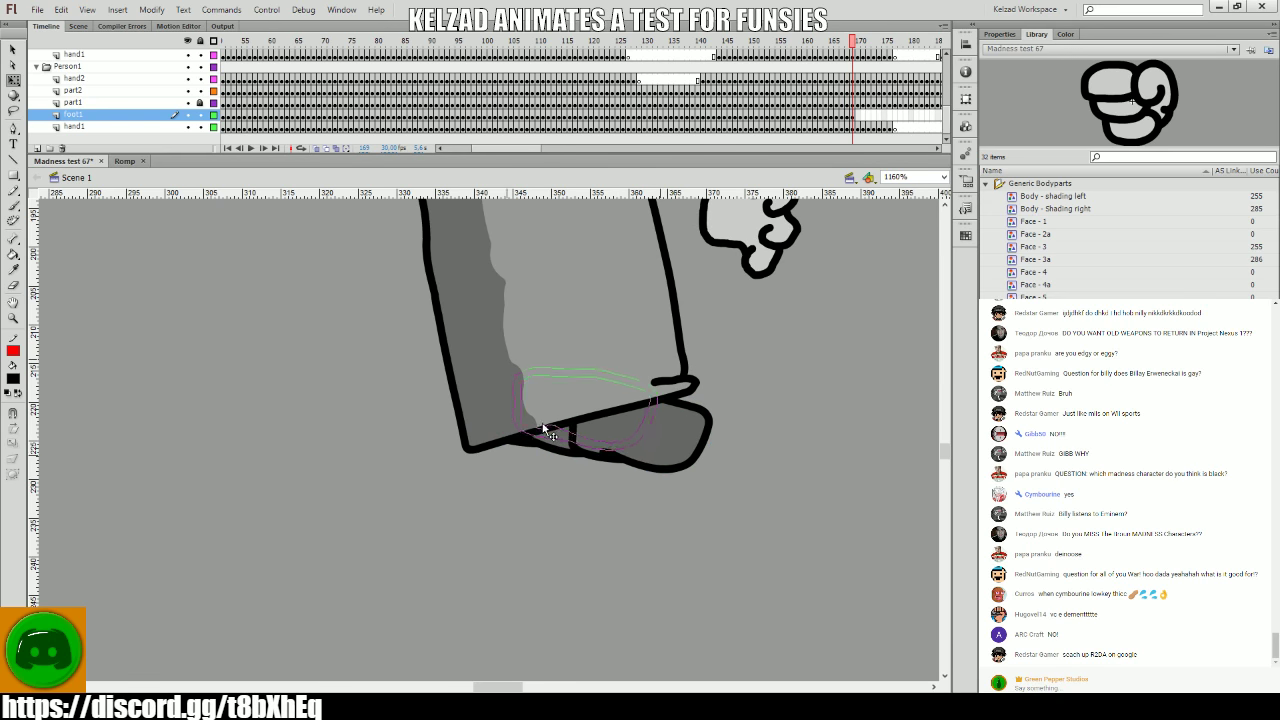
click(545, 430)
key(comma)
key(comma)
key(period)
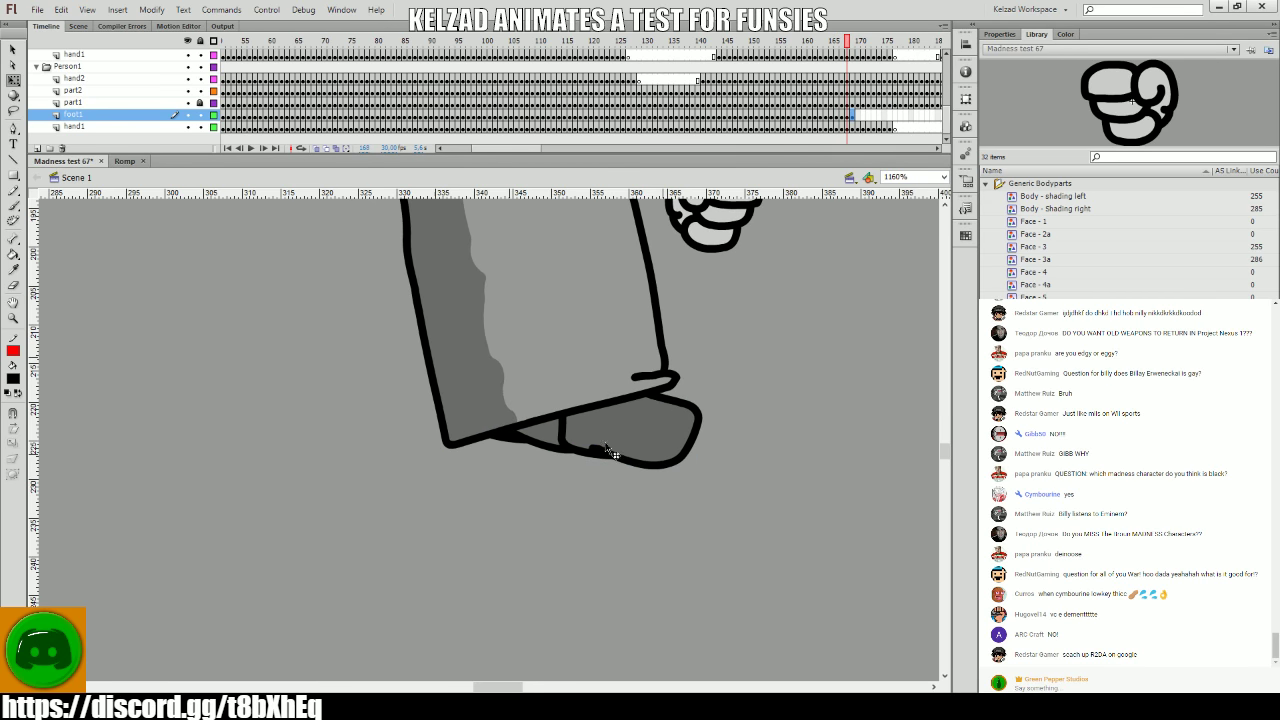
click(517, 430)
key(period)
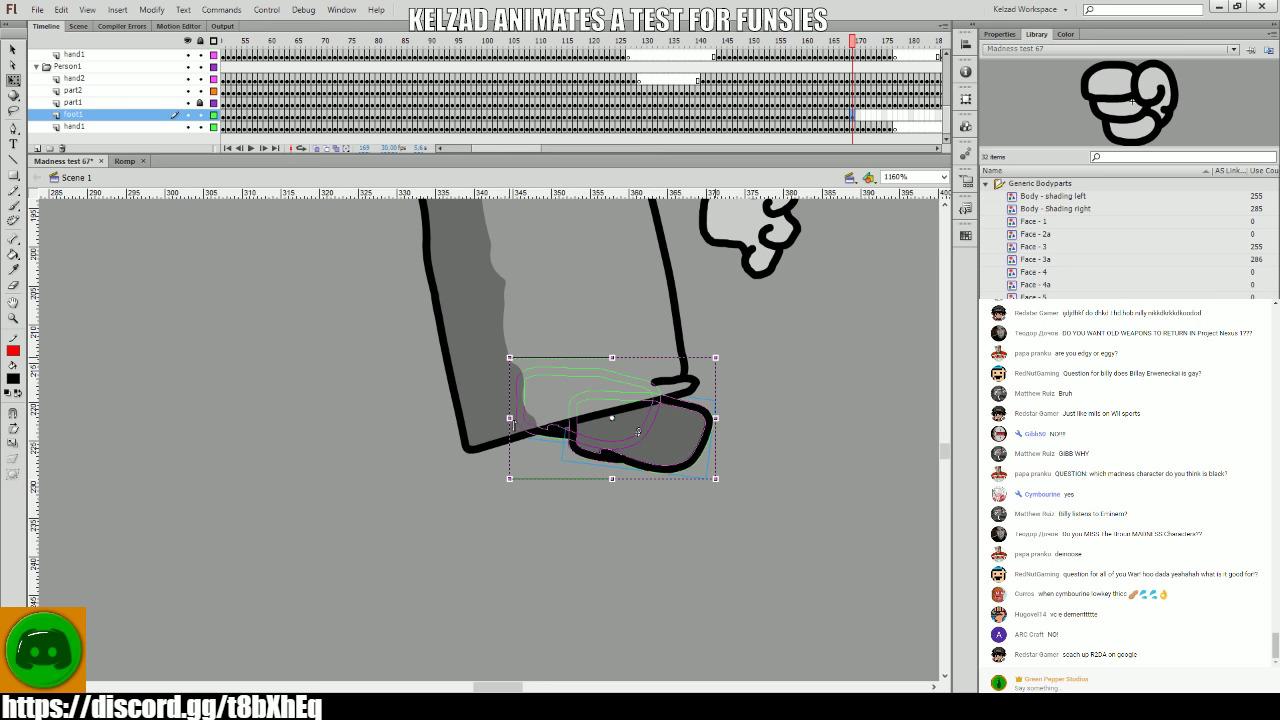
key(comma)
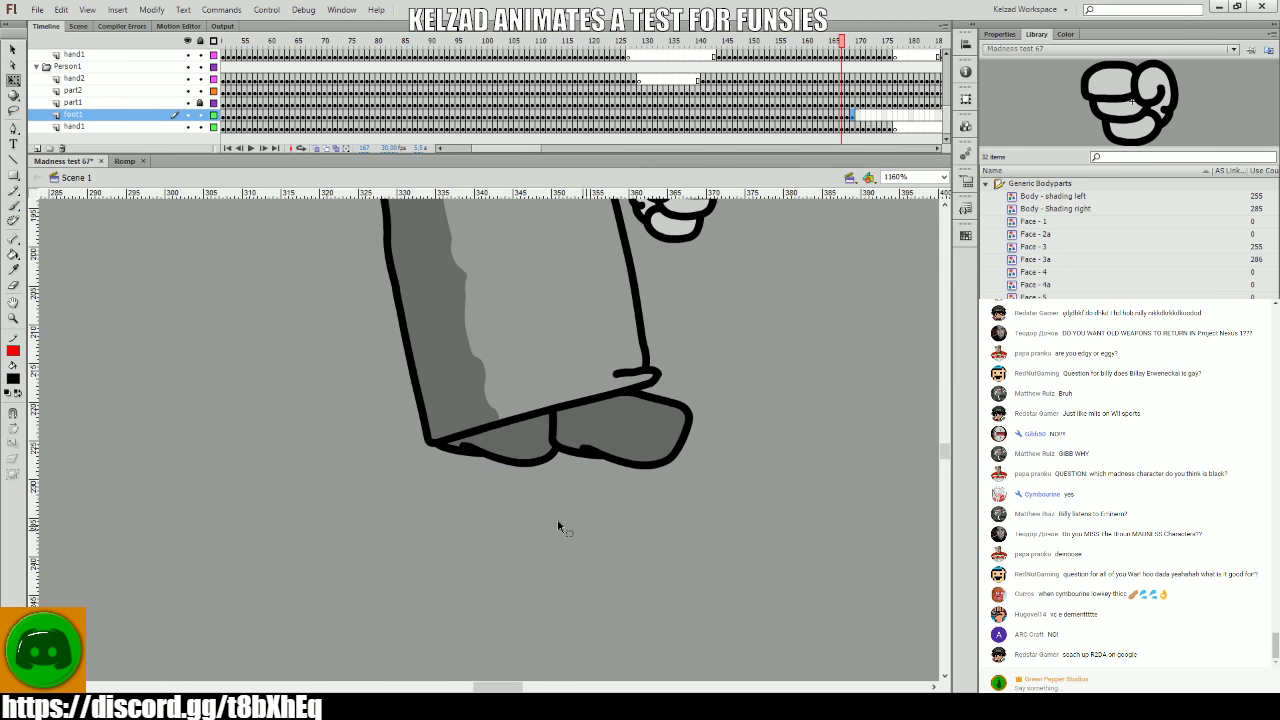
key(period)
key(period)
- Keyframe foot1 at frames 170 and 171, passing the far foot forward behind the planted near foot
click(643, 430)
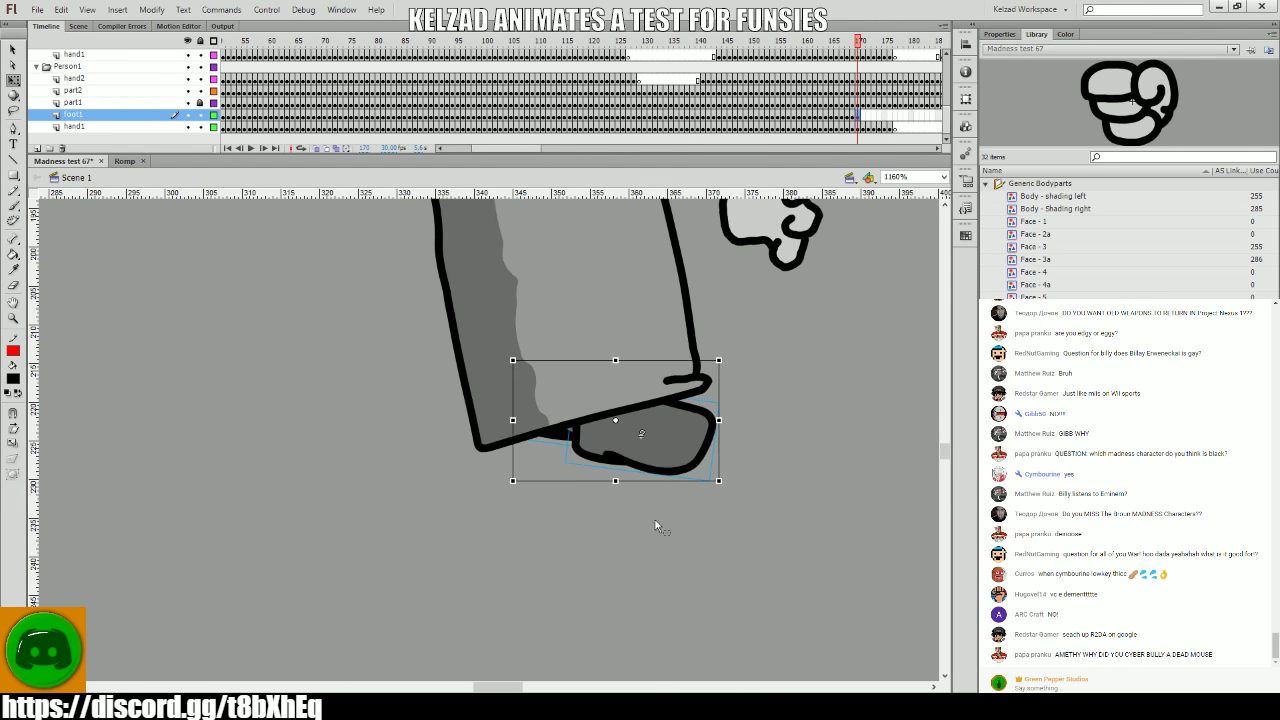
key(period)
click(619, 420)
drag(630, 428, 646, 427)
click(774, 407)
- Keyframe foot1 at frames 172 through 174, bringing the far foot out ahead of the near foot past the body's front corner
key(period)
click(705, 383)
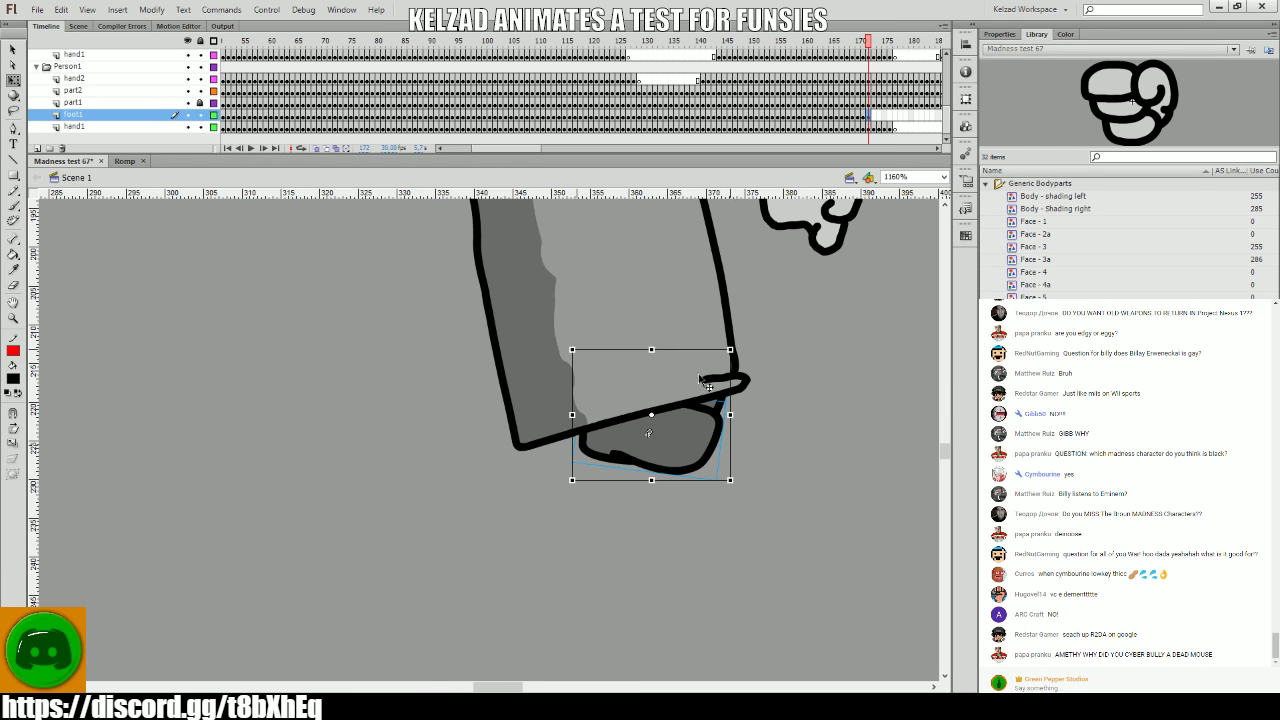
click(705, 397)
key(period)
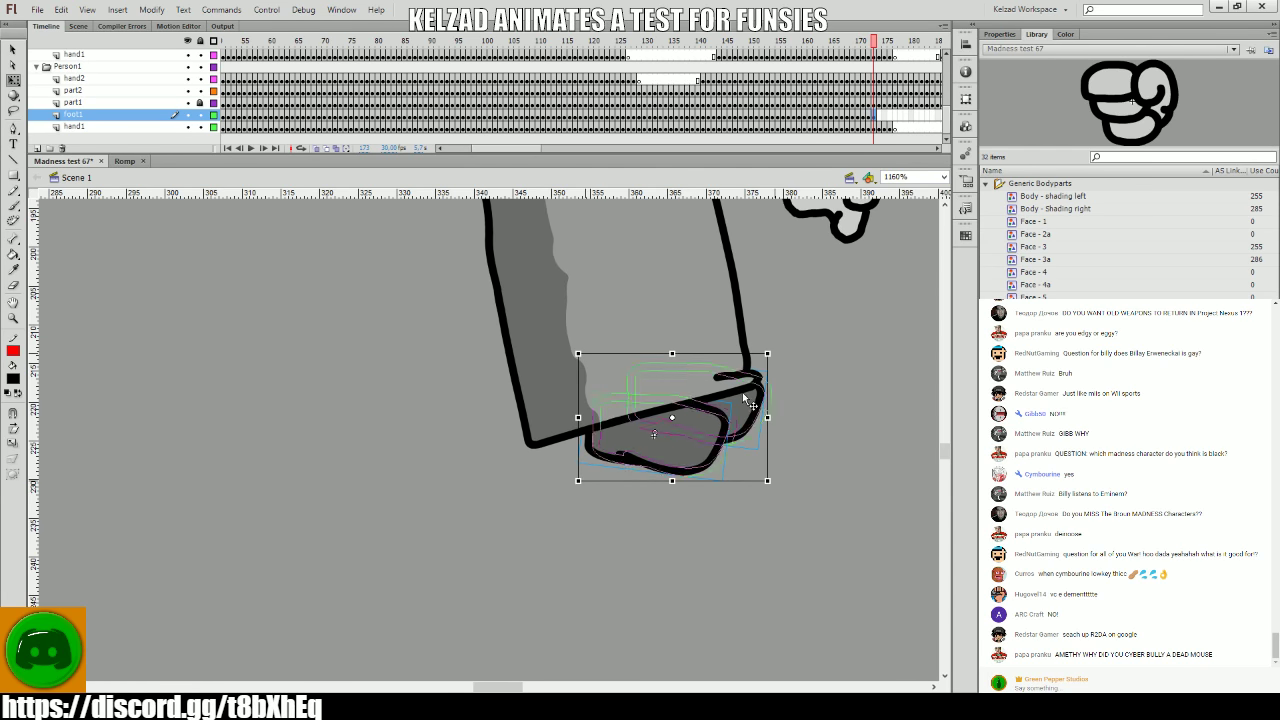
key(period)
click(750, 395)
drag(800, 412, 817, 420)
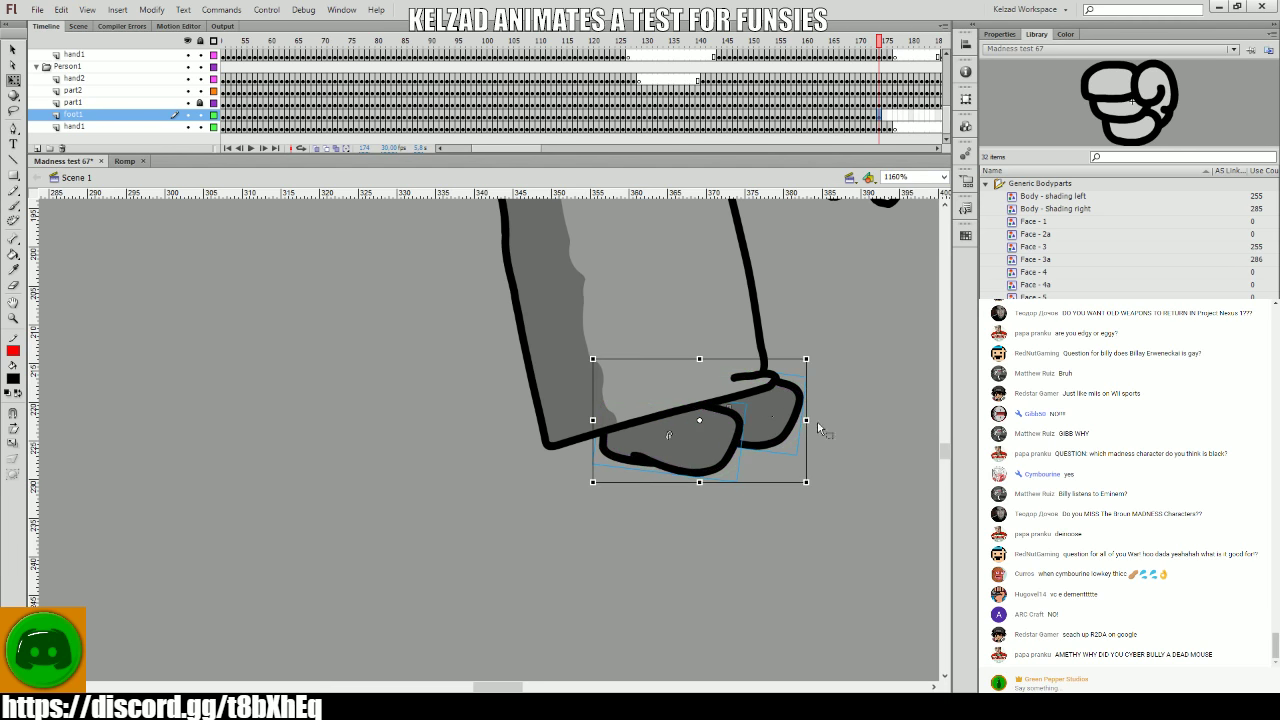
- Keyframe foot1 at frames 175 and 176, extending the far foot ahead and lowering the pair to meet the tilting body
key(period)
click(790, 414)
click(834, 434)
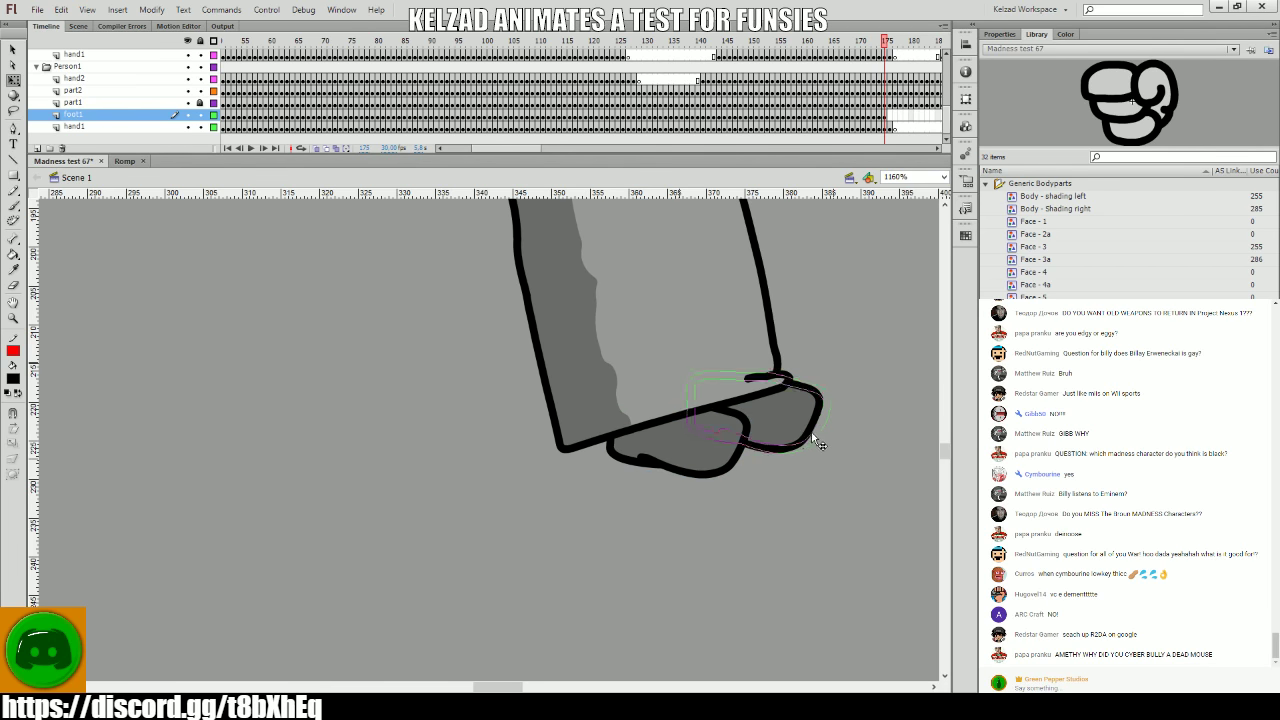
key(period)
click(815, 442)
drag(707, 469, 697, 479)
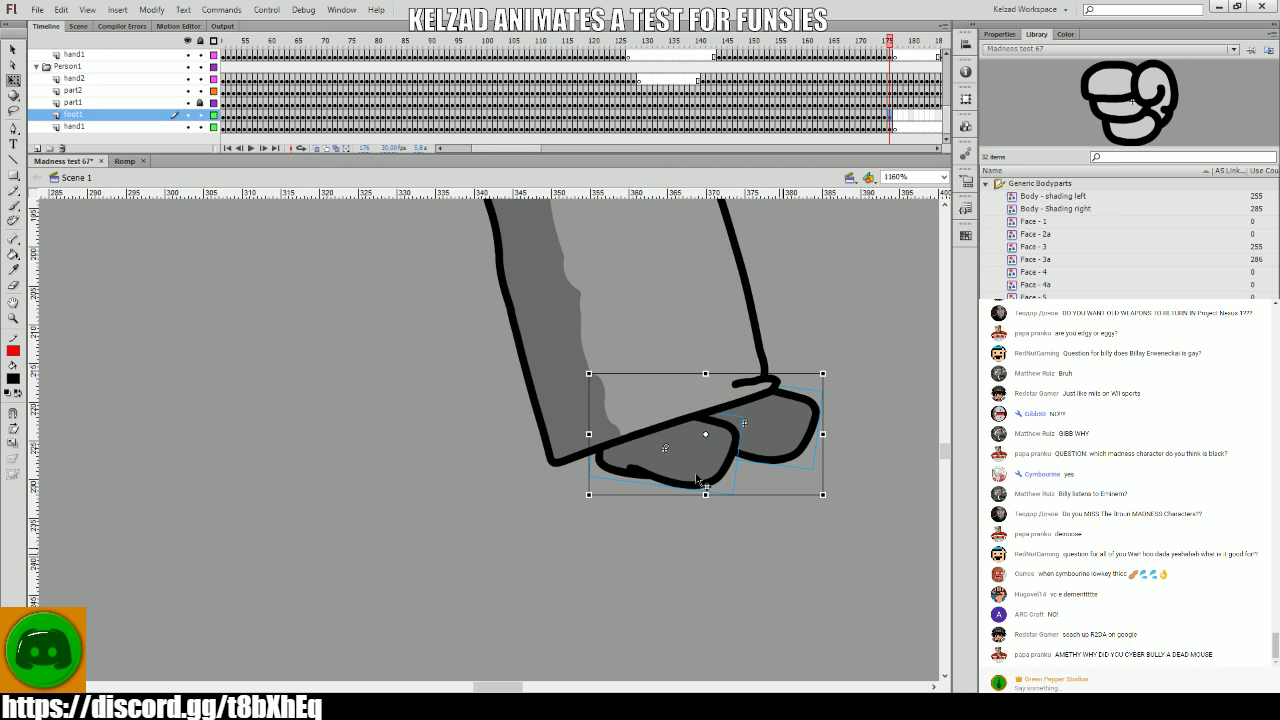
click(718, 537)
- Keyframe foot1 at frames 177 through 179, sliding both feet backward under the body as it rocks back
drag(513, 149, 583, 160)
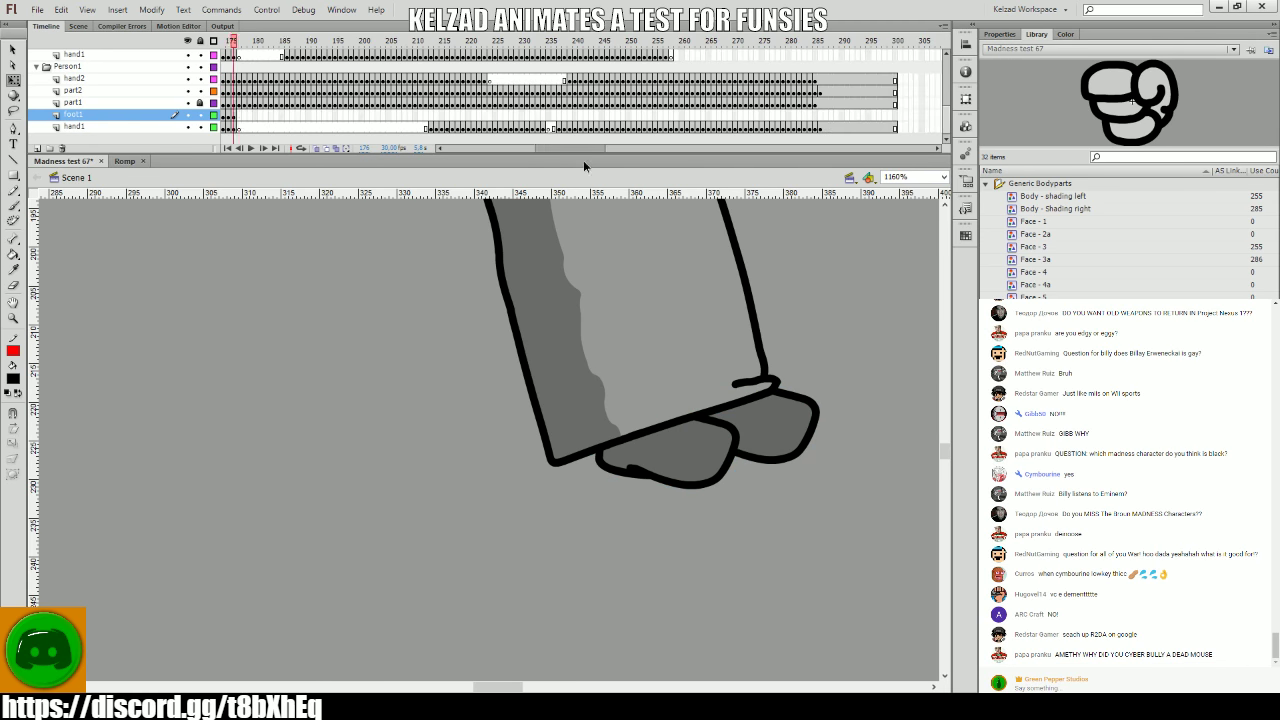
click(674, 460)
key(period)
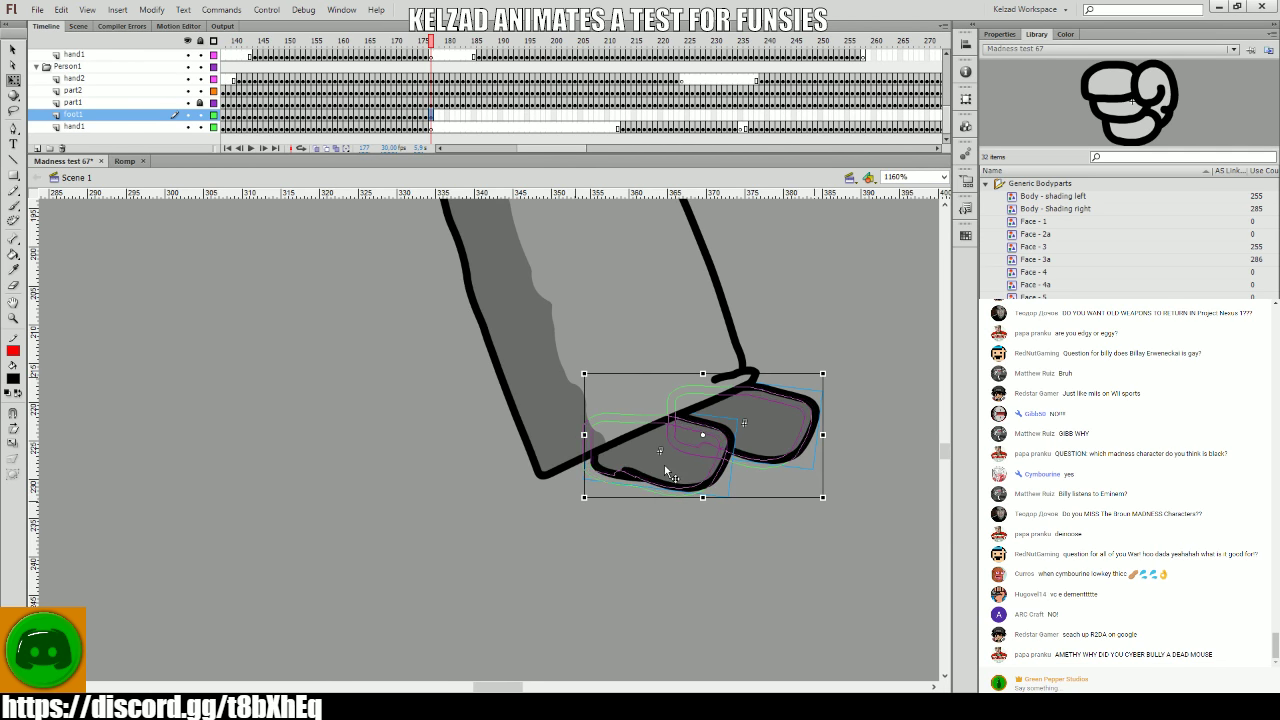
key(period)
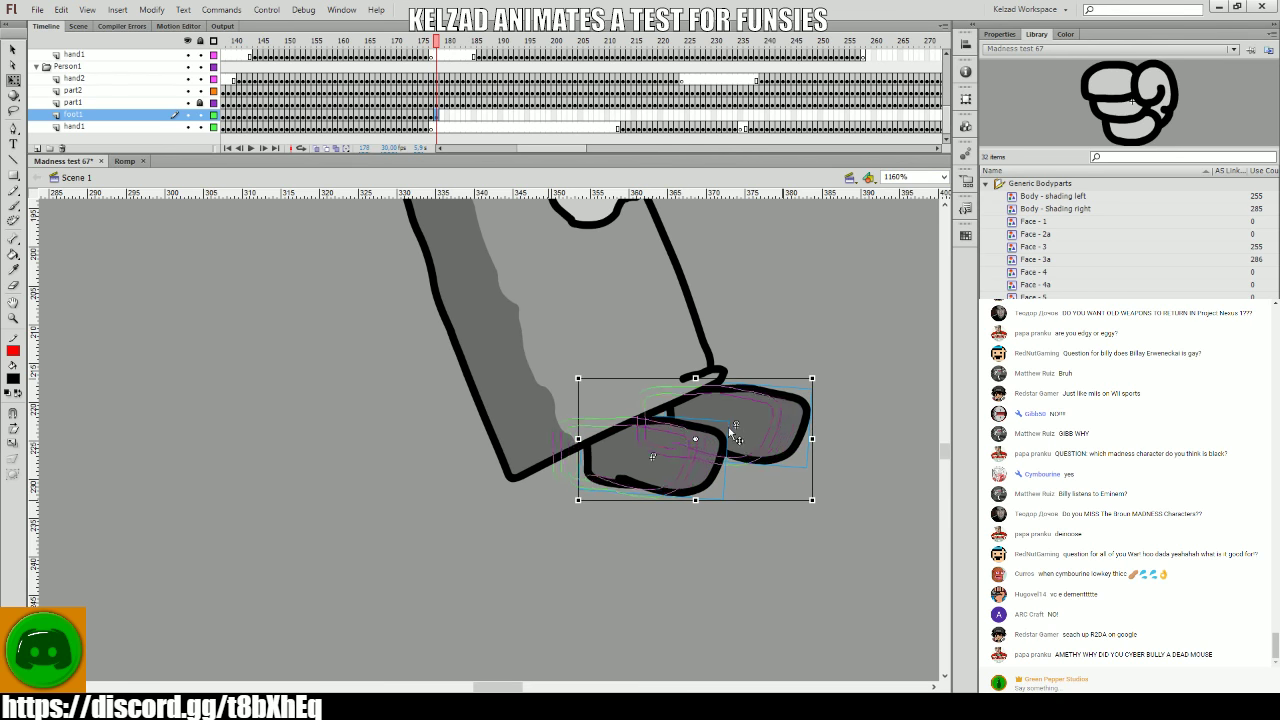
click(657, 465)
key(period)
drag(612, 458, 763, 502)
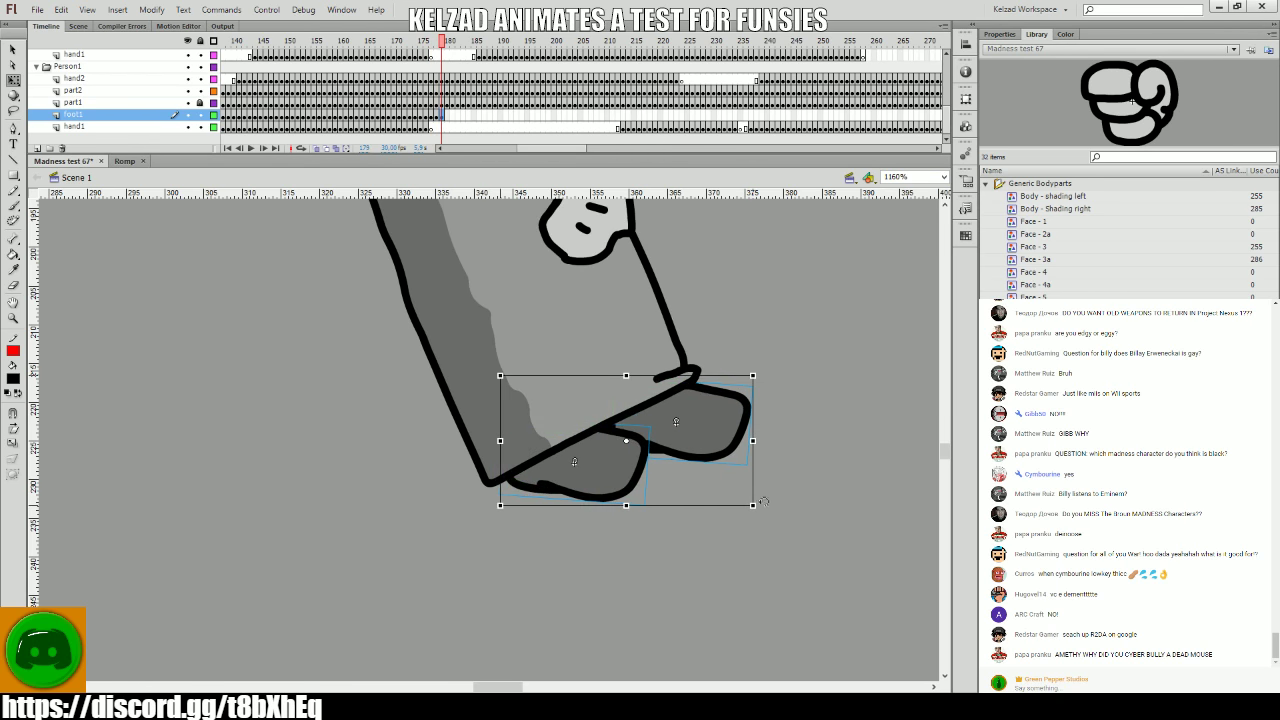
- Check the backward slide over frames 177 to 179, and keyframe foot1 at frames 180 and 181 with both feet moved farther back
key(comma)
key(comma)
key(period)
key(period)
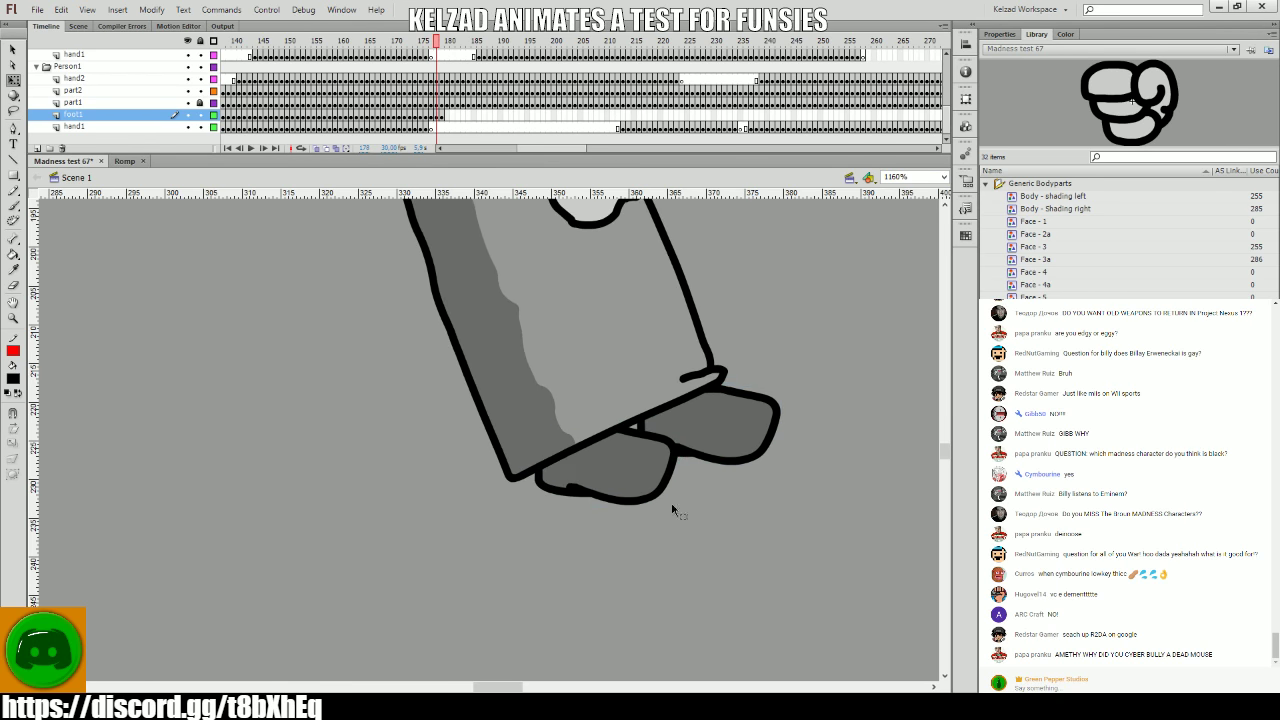
key(period)
click(574, 481)
key(period)
click(566, 478)
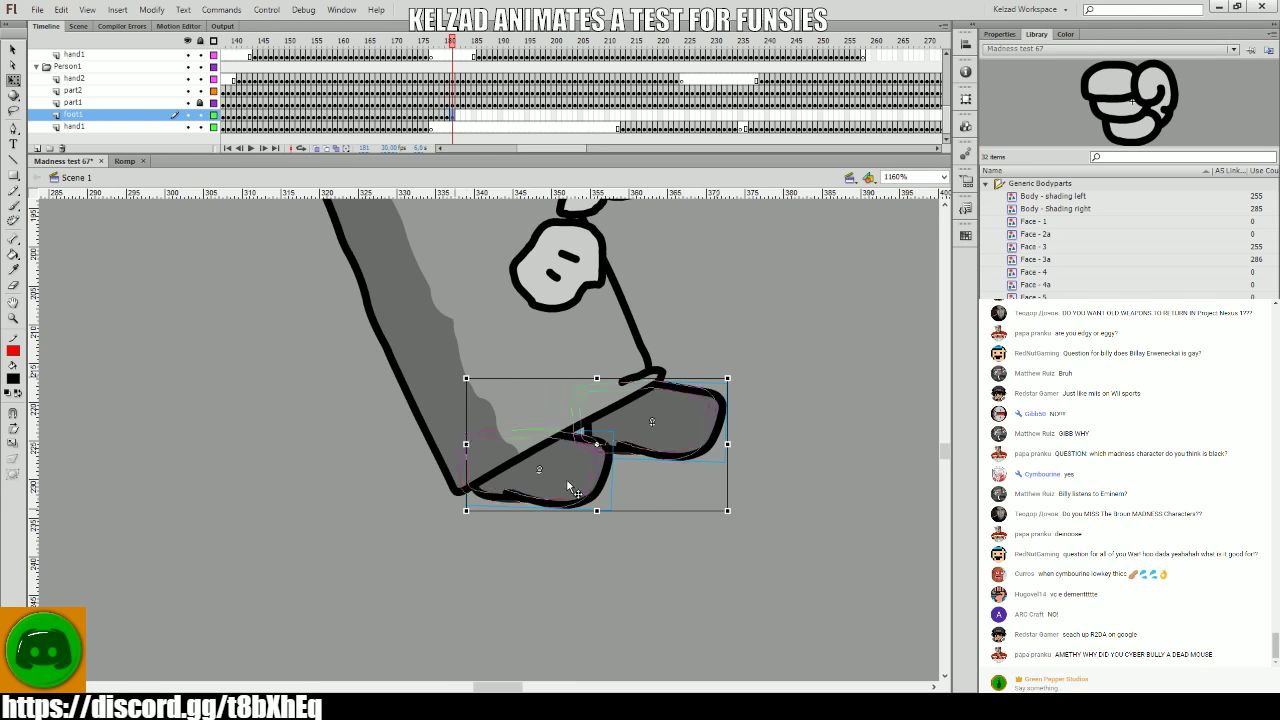
click(748, 523)
- Keyframe foot1 at frames 182 and 183, moving the pair back and starting to pull the front foot in toward the rear foot
key(period)
click(678, 452)
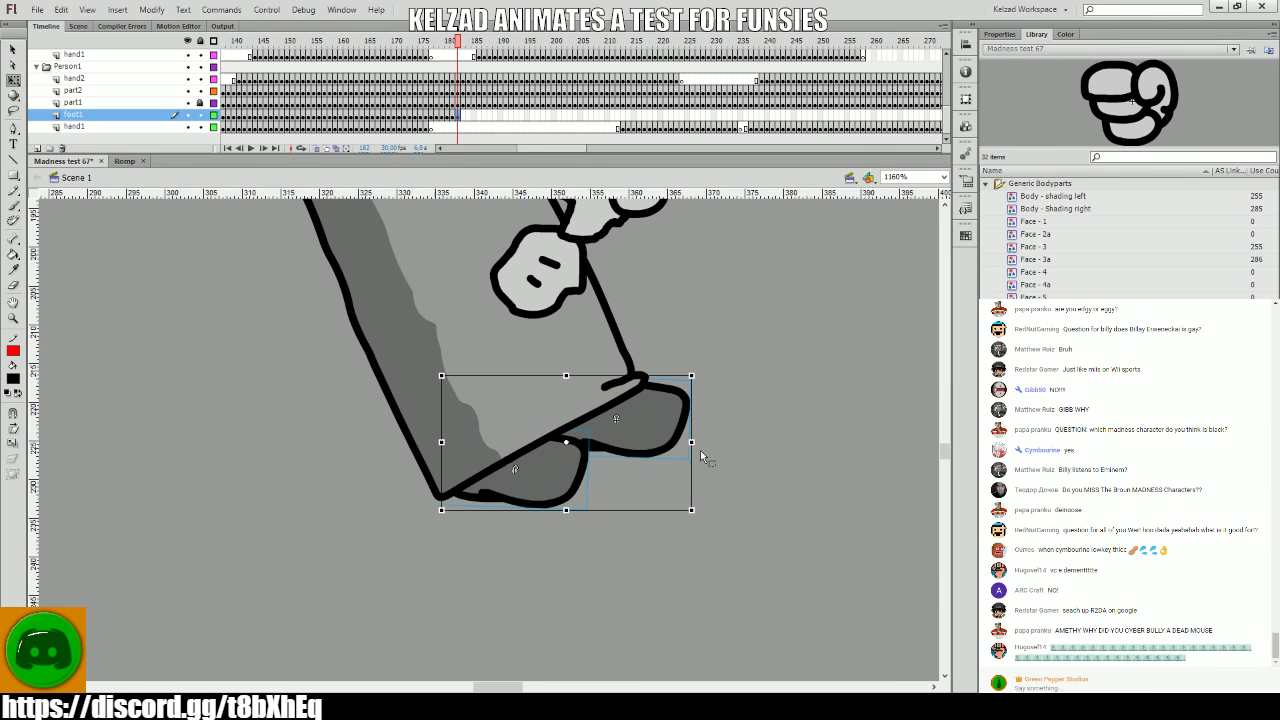
key(period)
click(634, 450)
drag(632, 447, 619, 430)
- Keyframe foot1 at frames 184 and 185, tucking the front foot back behind the near foot under the body's front corner
key(period)
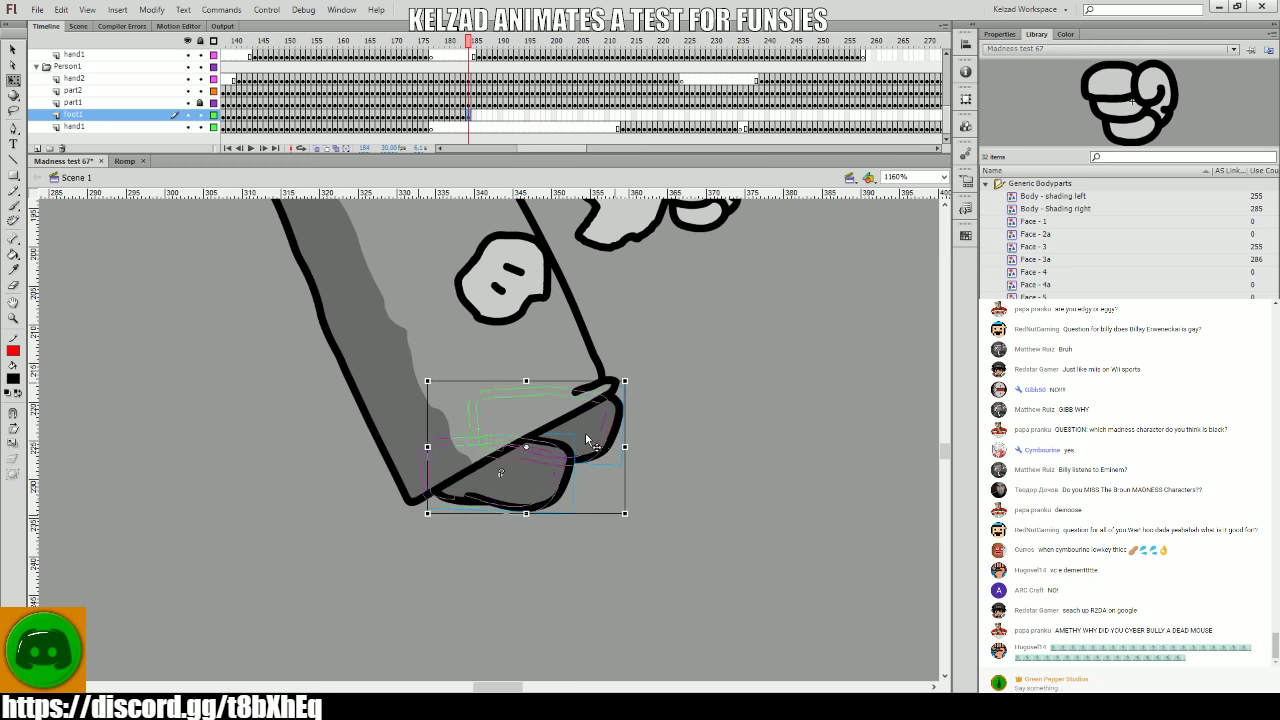
click(584, 432)
click(568, 452)
key(period)
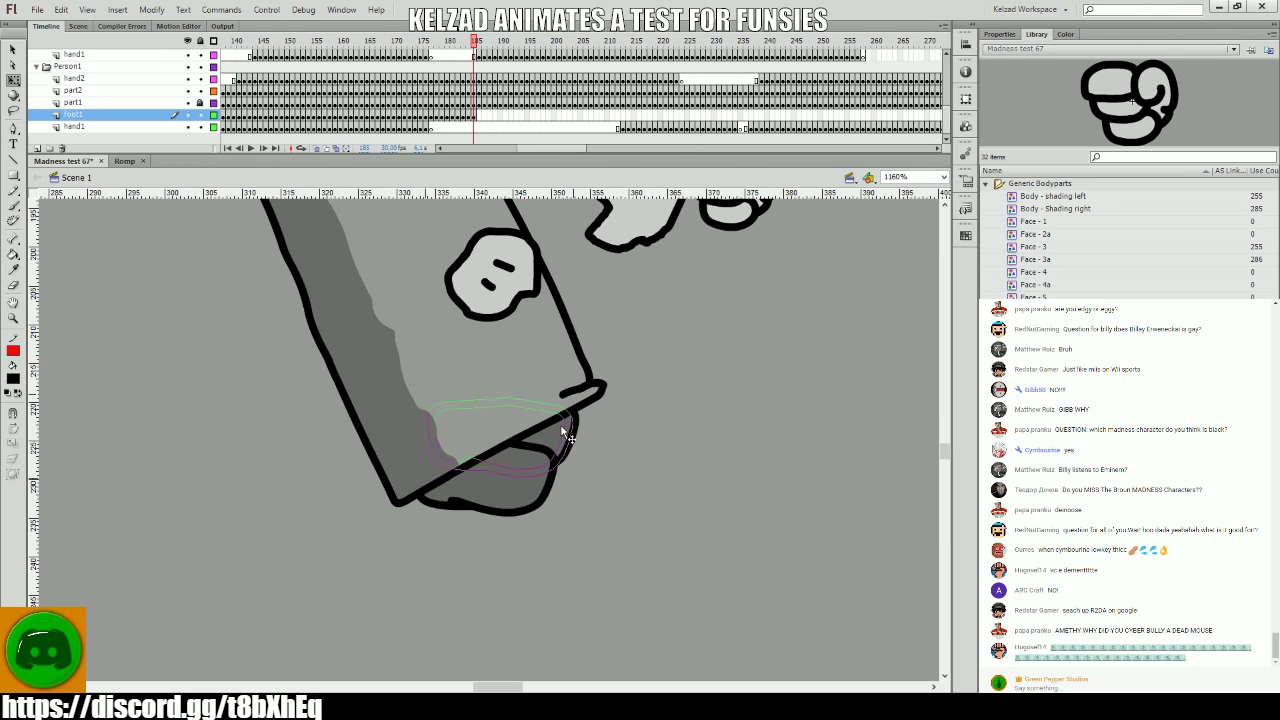
click(560, 462)
click(605, 472)
- Keyframe foot1 at frames 186 through 188, following the retreating body and beginning to step the near foot backward
key(period)
click(515, 480)
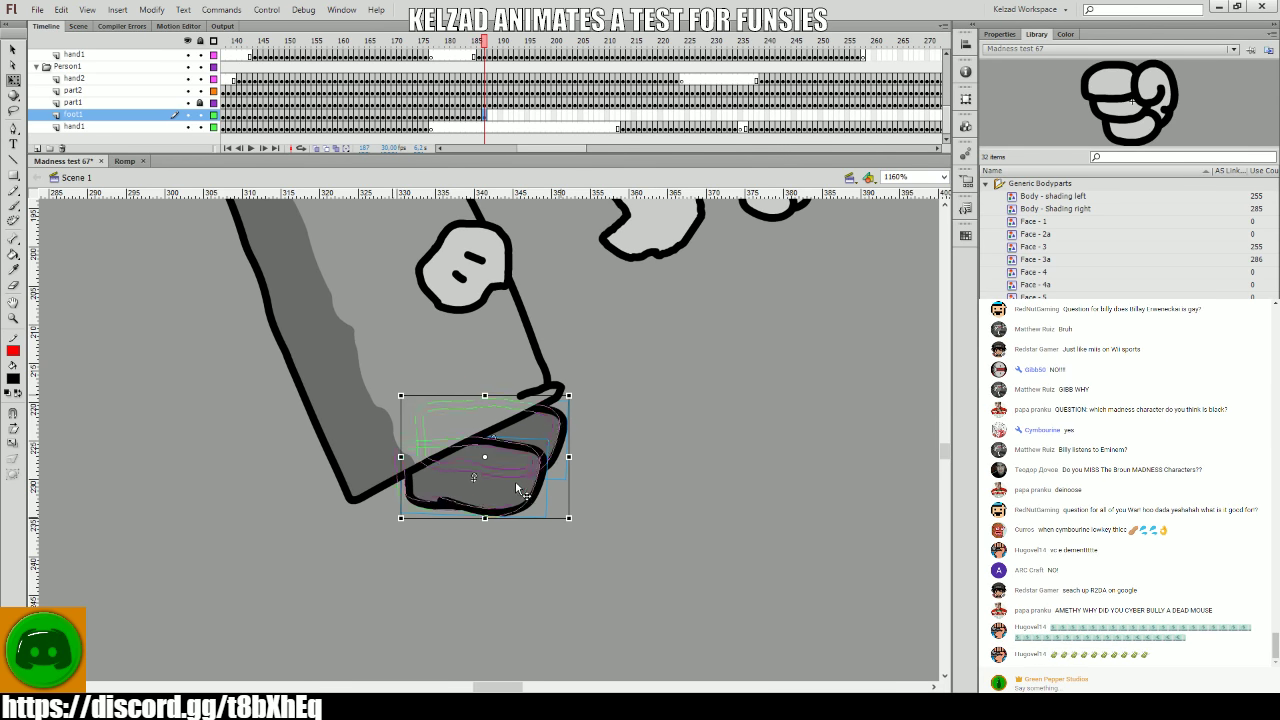
click(652, 523)
key(period)
click(476, 460)
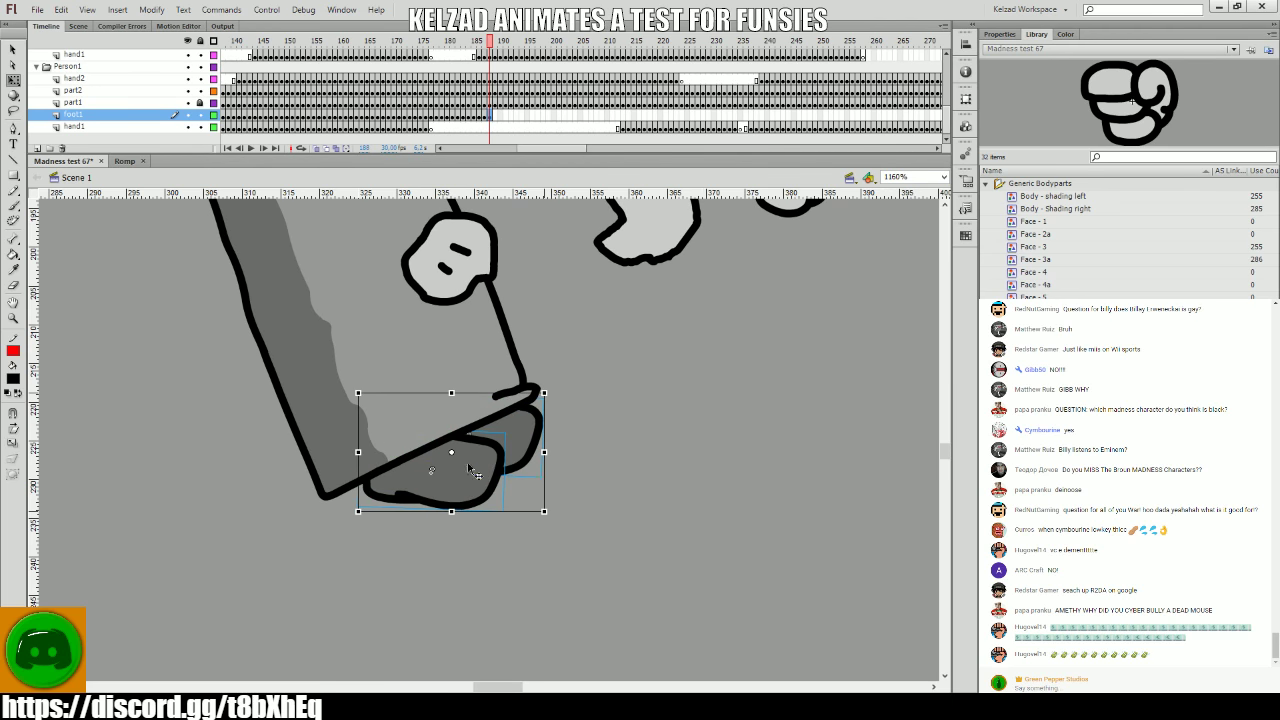
drag(476, 460, 462, 459)
click(433, 468)
- Keyframe foot1 at frames 189 and 190, stepping the near foot farther back while the far foot trails in front
key(period)
click(445, 480)
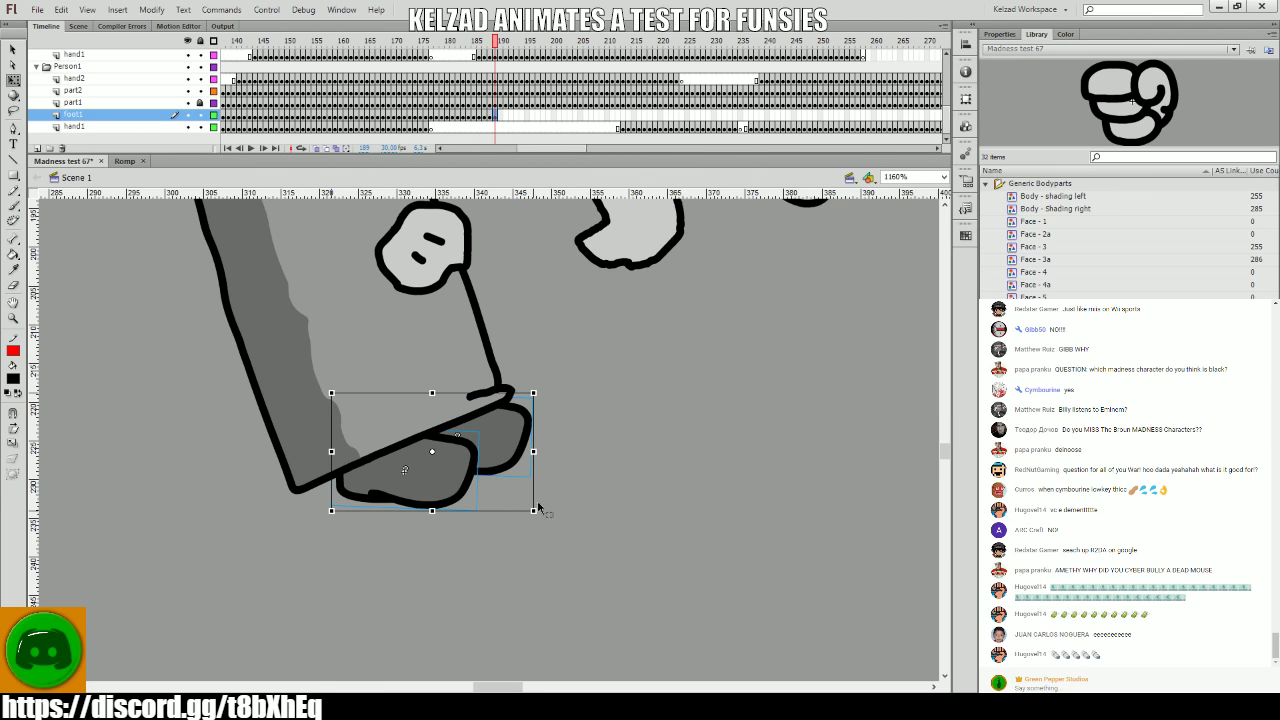
click(437, 508)
key(period)
click(420, 508)
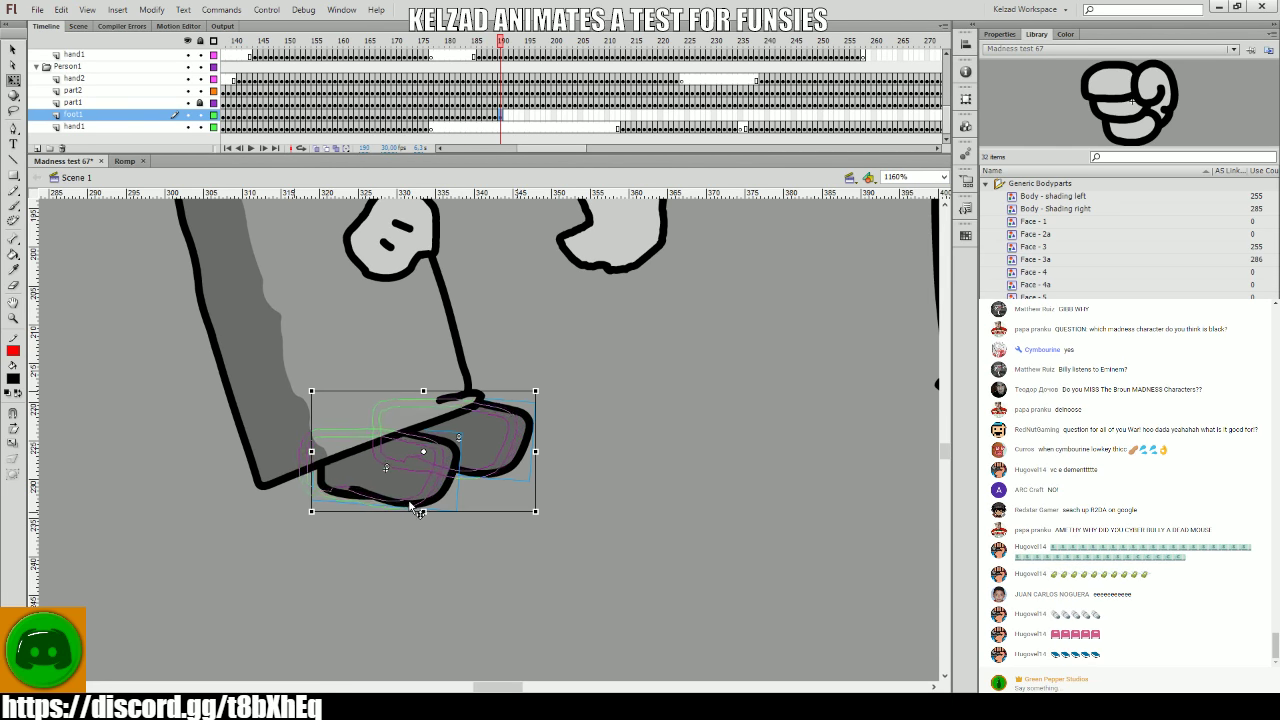
key(Left)
click(463, 541)
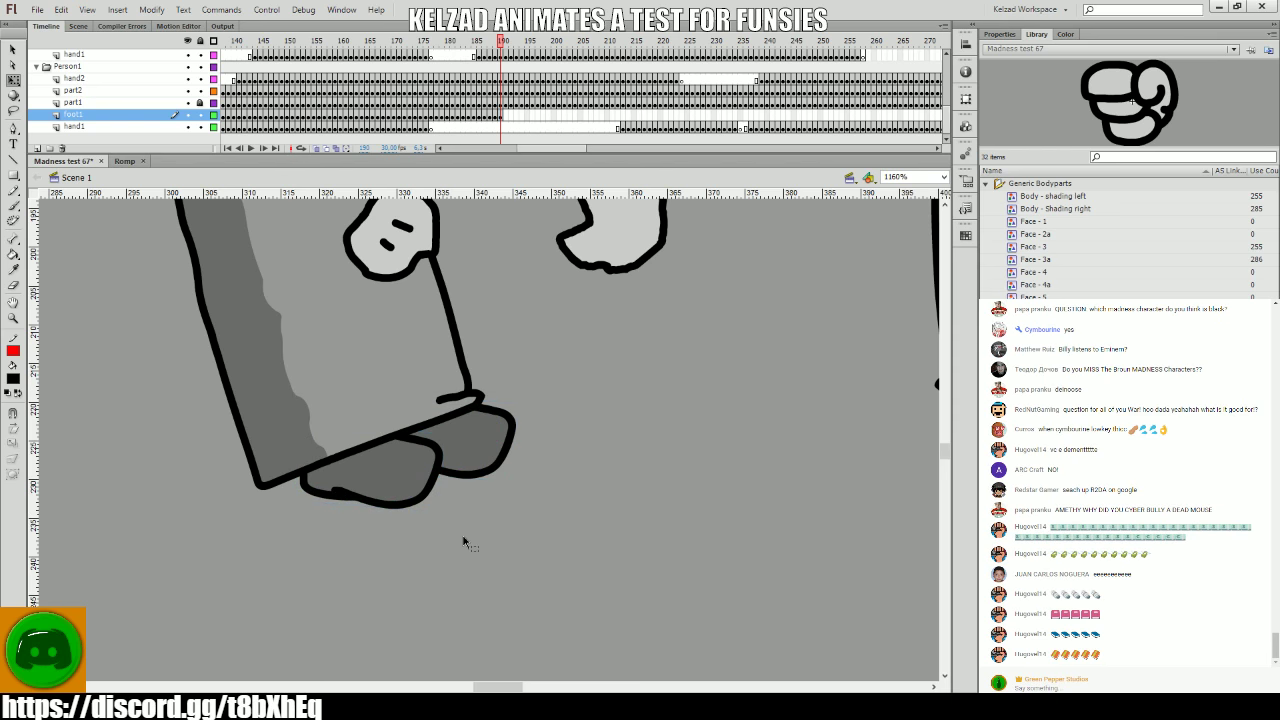
- Keyframe foot1 at frames 191 and 192, moving the rear foot back to the body's rear corner and widening the stance
key(period)
click(374, 464)
key(Left)
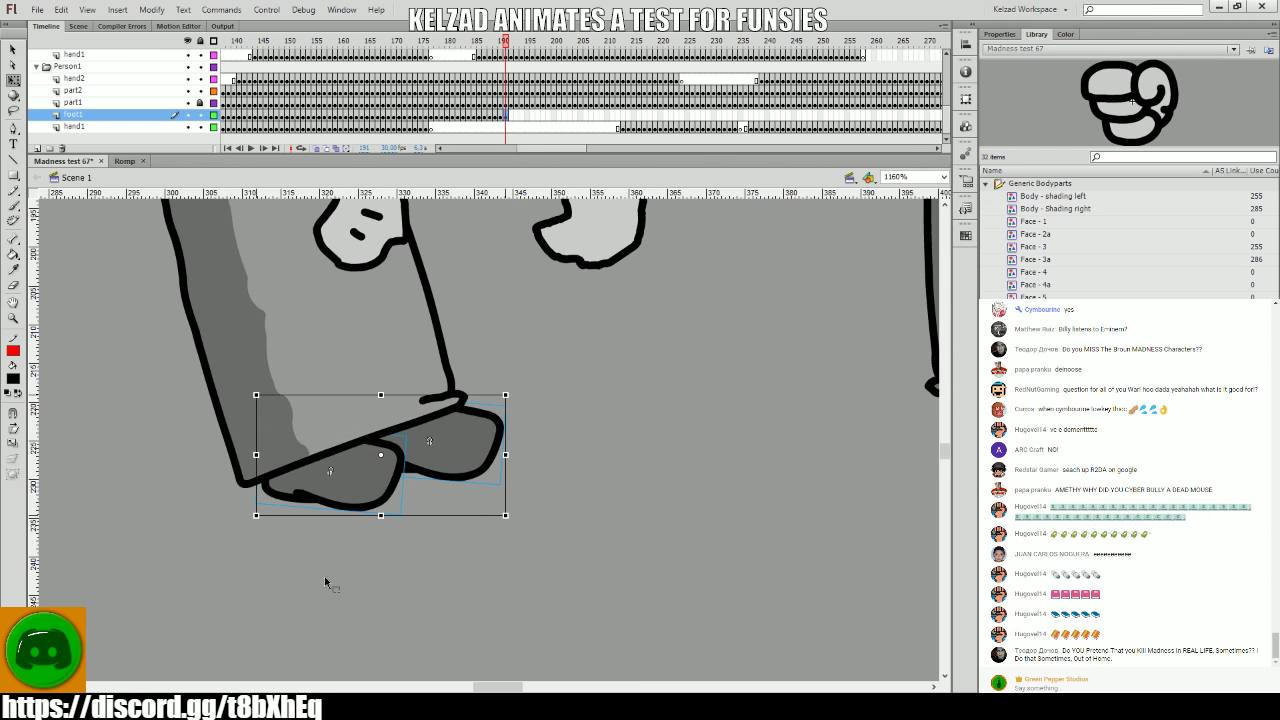
click(324, 576)
key(period)
click(349, 488)
key(Left)
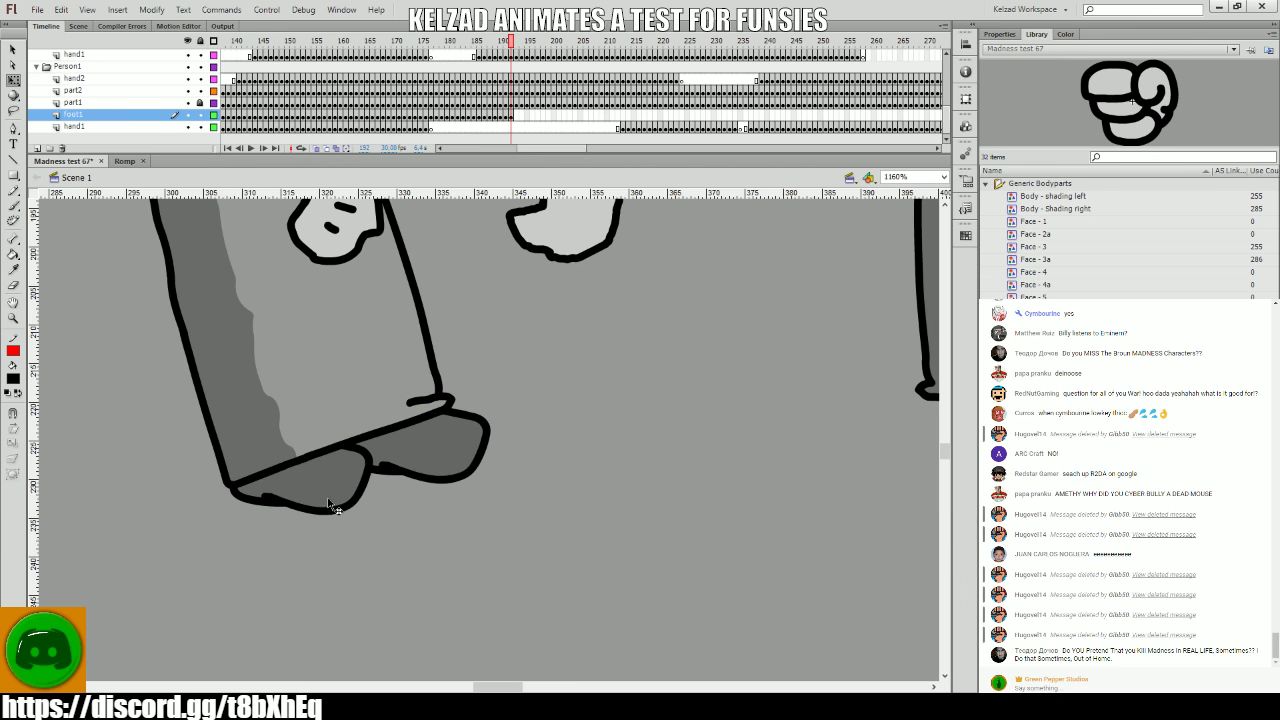
- Keyframe foot1 at frames 193 and 194, shifting both feet slightly back and down with the body
key(period)
click(325, 498)
key(Left)
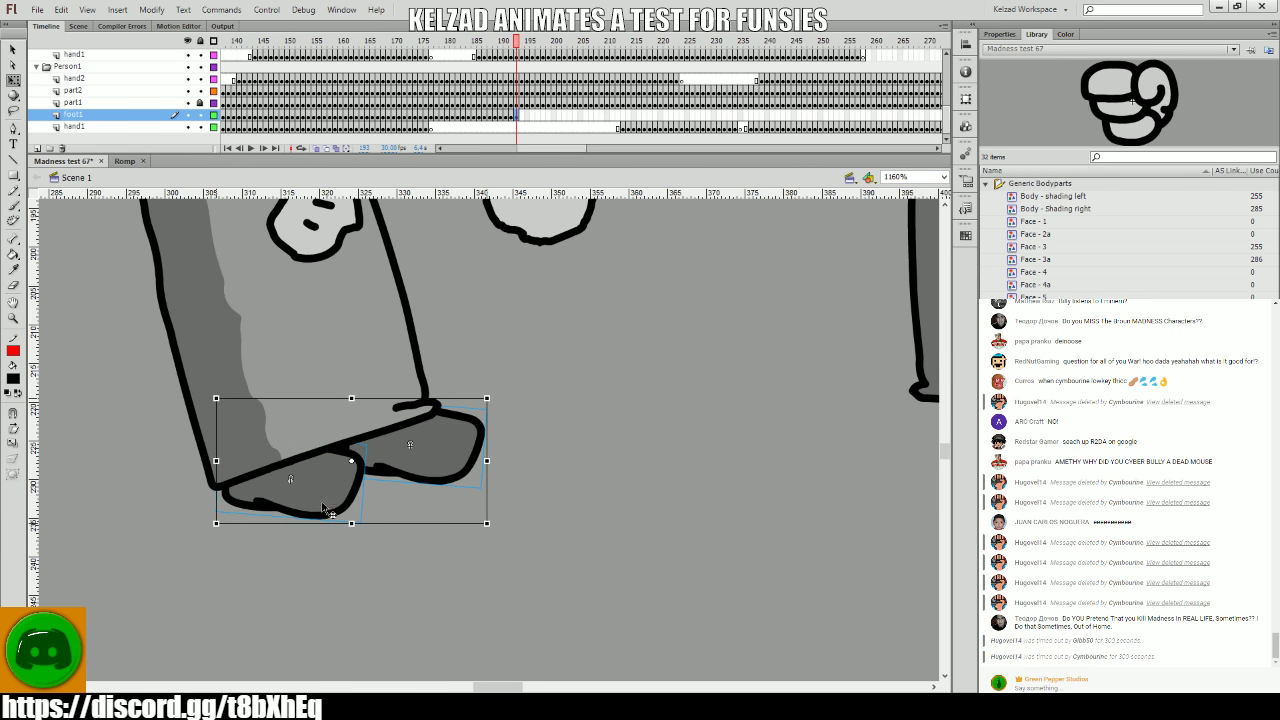
click(345, 490)
key(period)
click(340, 495)
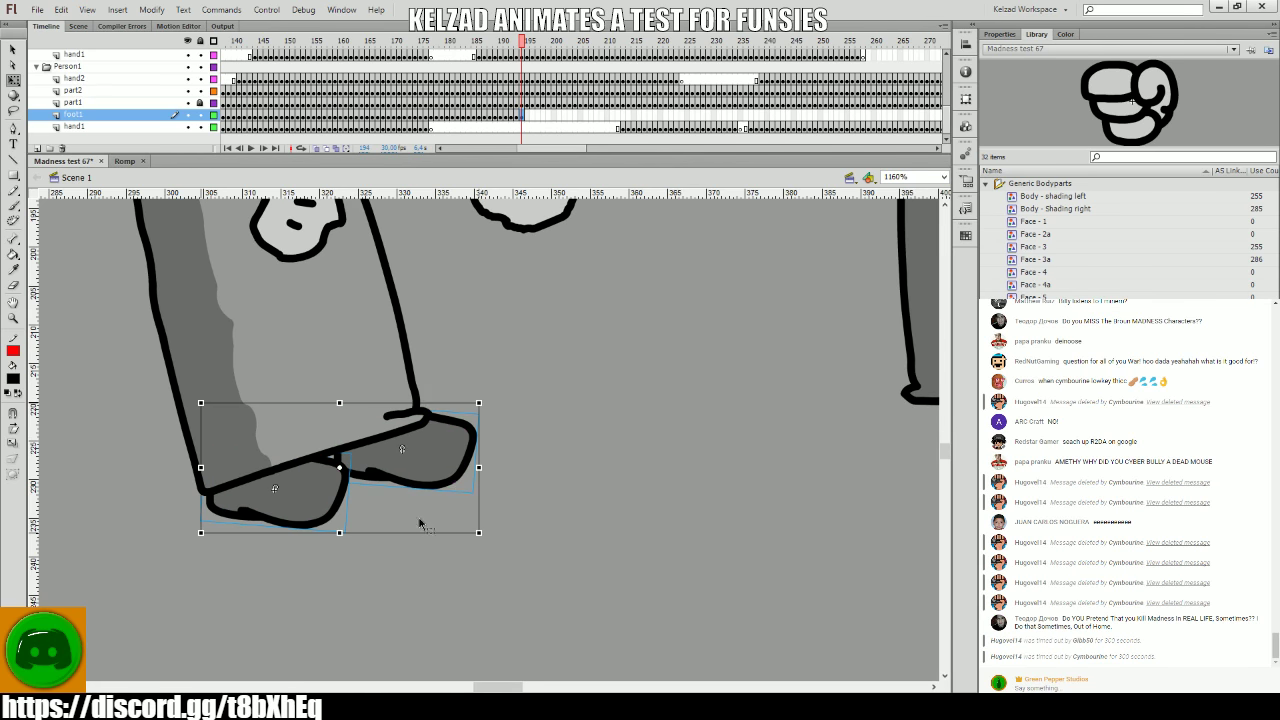
- Keyframe foot1 at frame 195, shifting both feet back with the body and drawing the far foot closer to the near one
key(period)
click(488, 480)
key(comma)
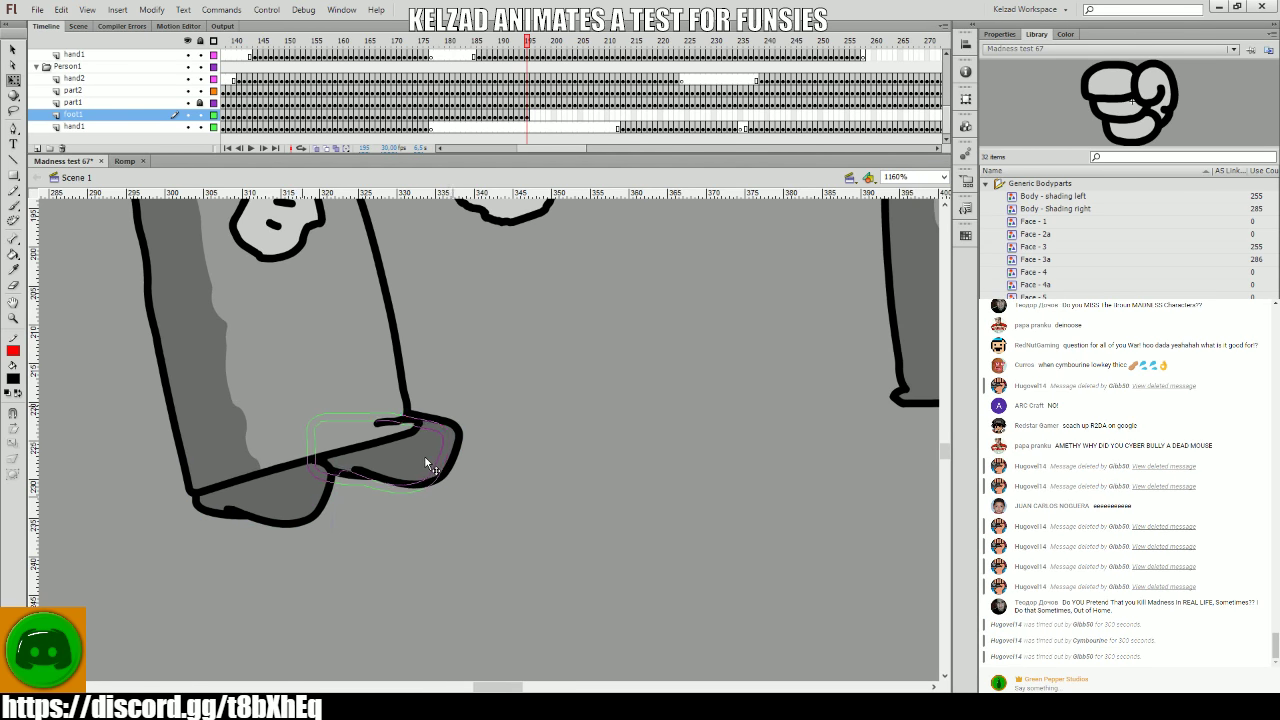
key(comma)
key(comma)
key(period)
key(period)
key(period)
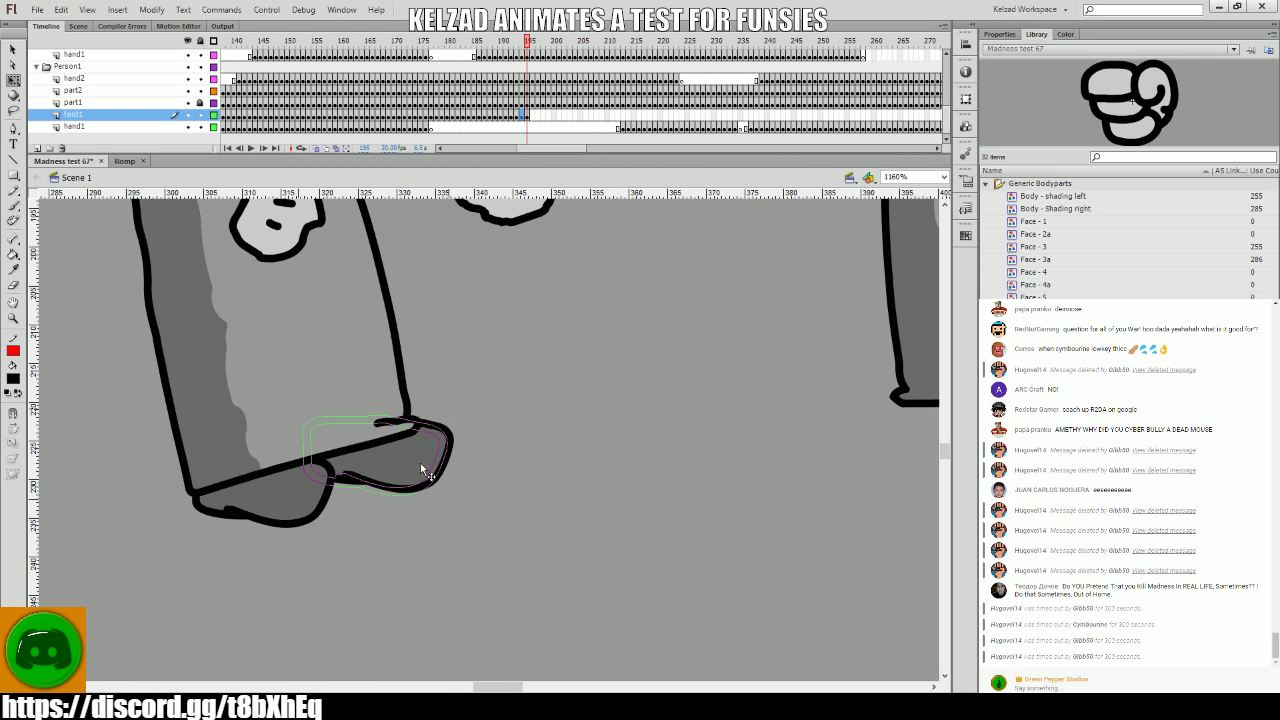
click(420, 463)
- Keyframe foot1 at frames 196 and 197, lowering the far foot slightly and easing it back under the body
key(period)
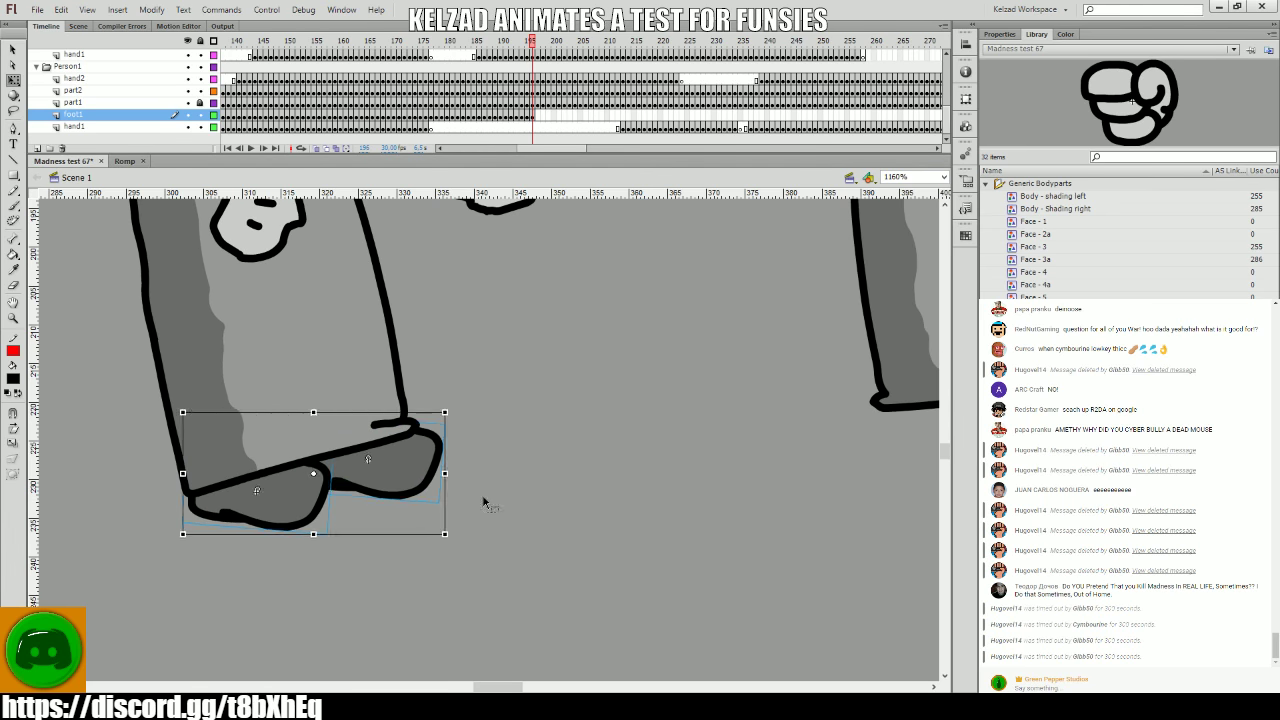
click(482, 494)
click(418, 496)
drag(396, 473, 392, 485)
key(period)
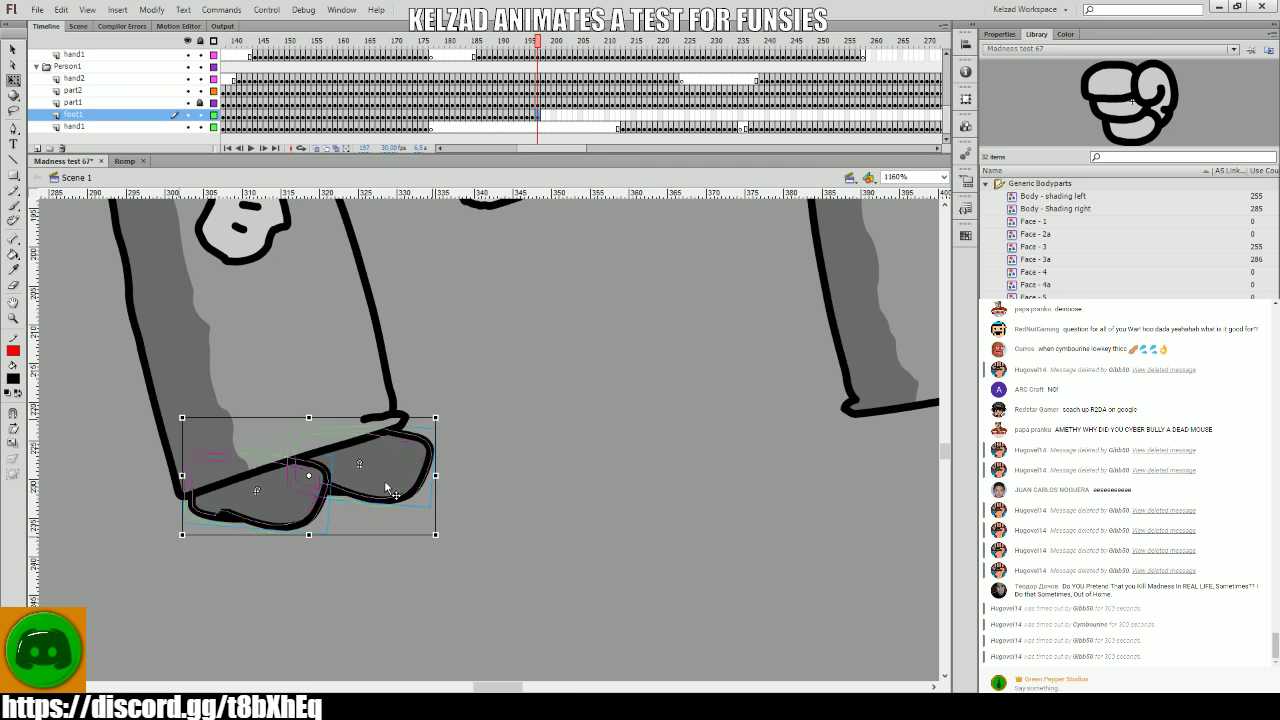
click(423, 495)
- Keyframe foot1 at frame 198, moving both feet back under the leaning body and rotating them slightly counterclockwise
key(period)
click(397, 490)
drag(397, 490, 375, 484)
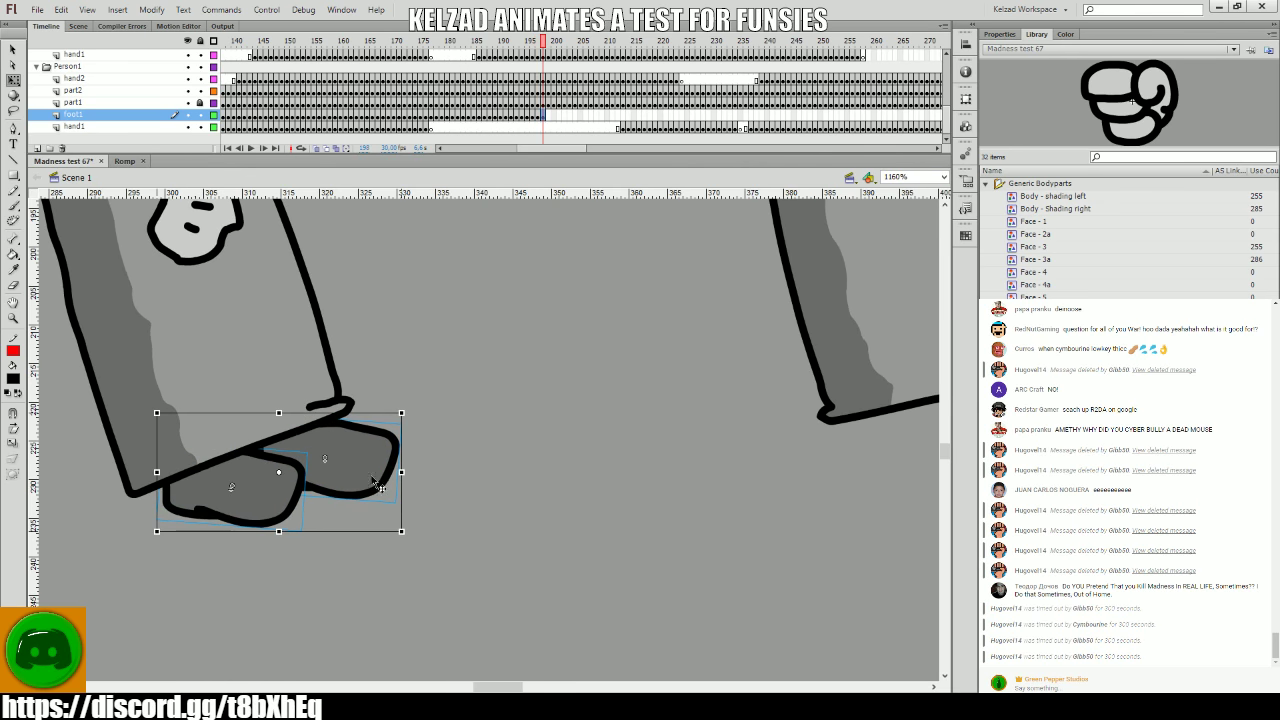
click(409, 496)
click(330, 440)
drag(329, 437, 320, 437)
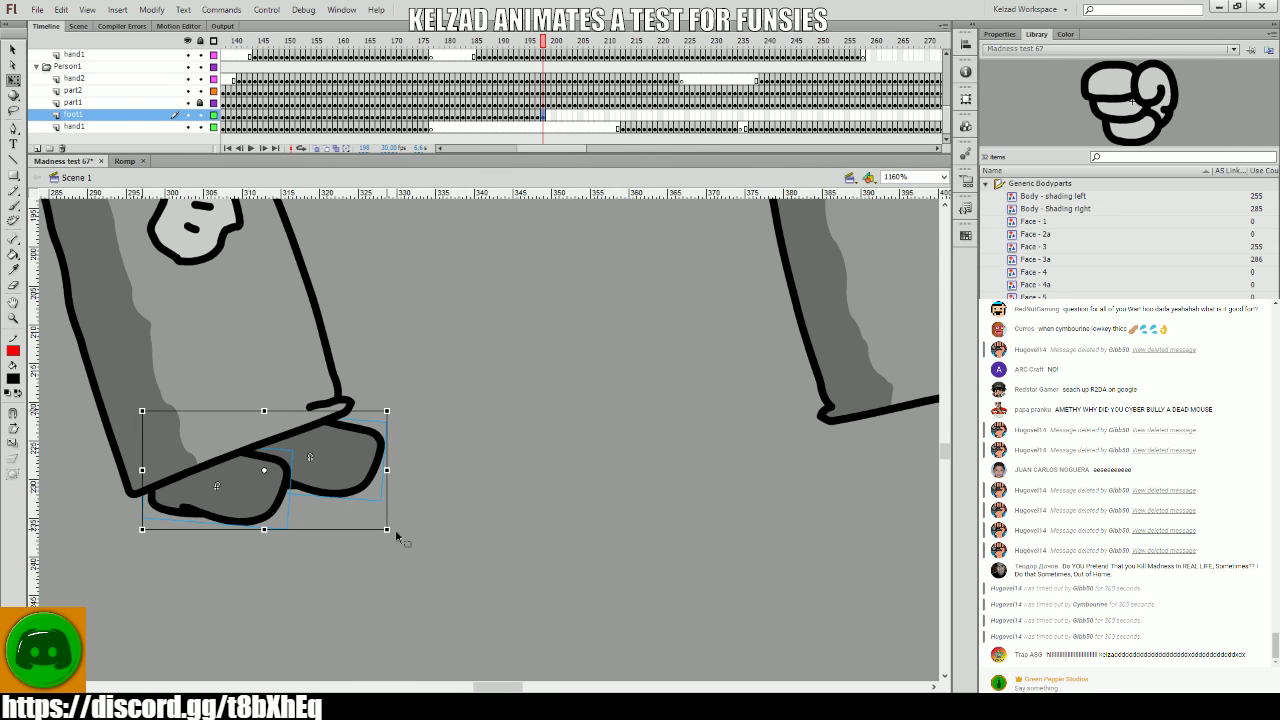
drag(420, 586, 660, 526)
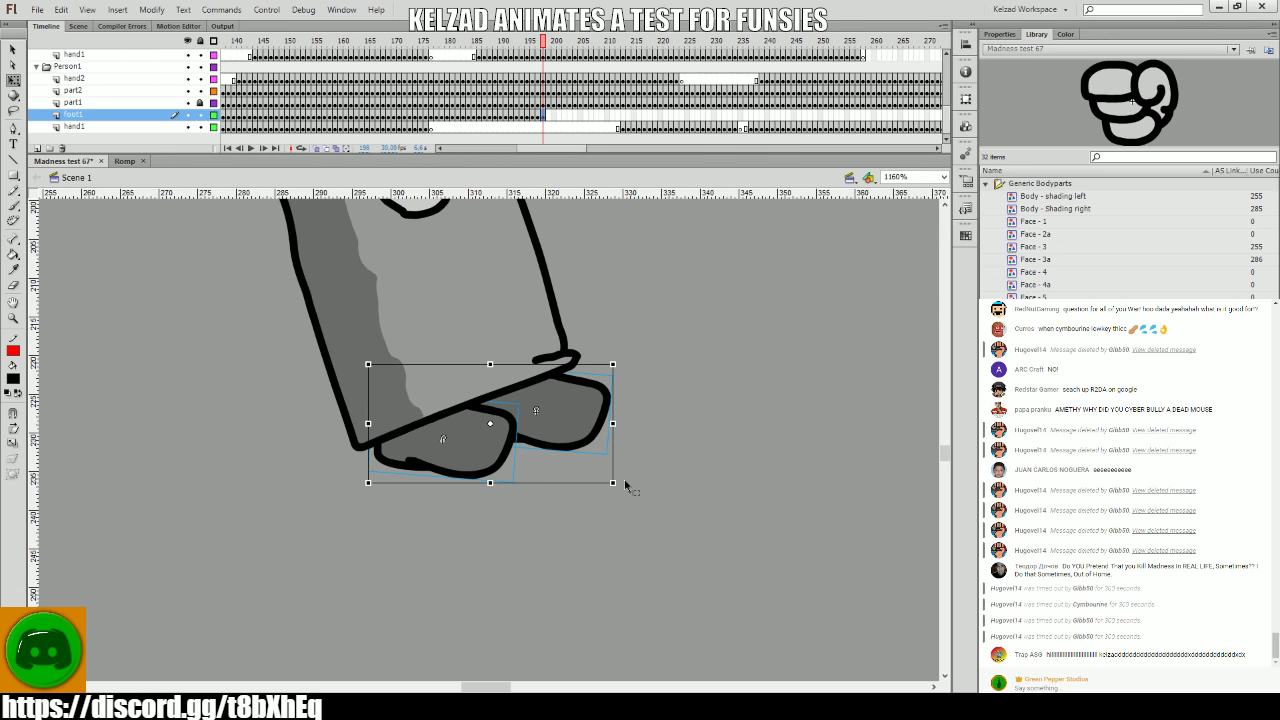
drag(623, 478, 637, 477)
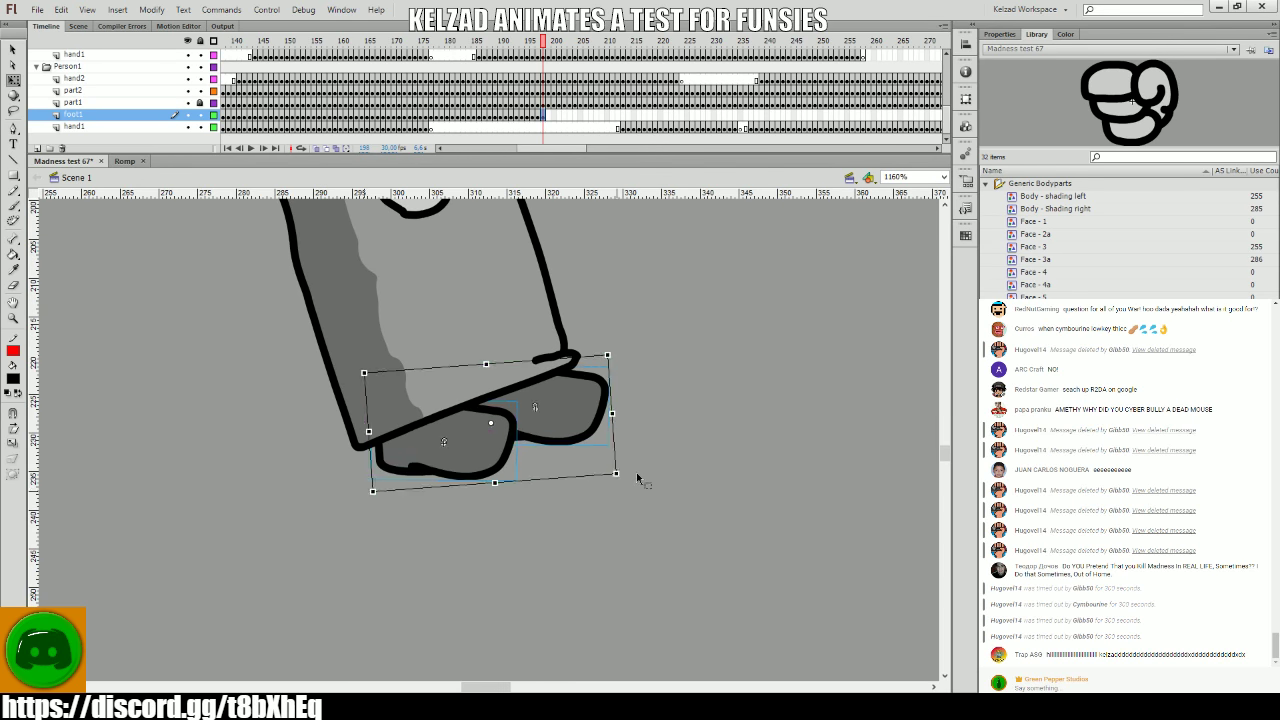
- Keyframe foot1 at frames 199 through 202, carrying the feet farther back to stay under the retreating, leaning body
key(period)
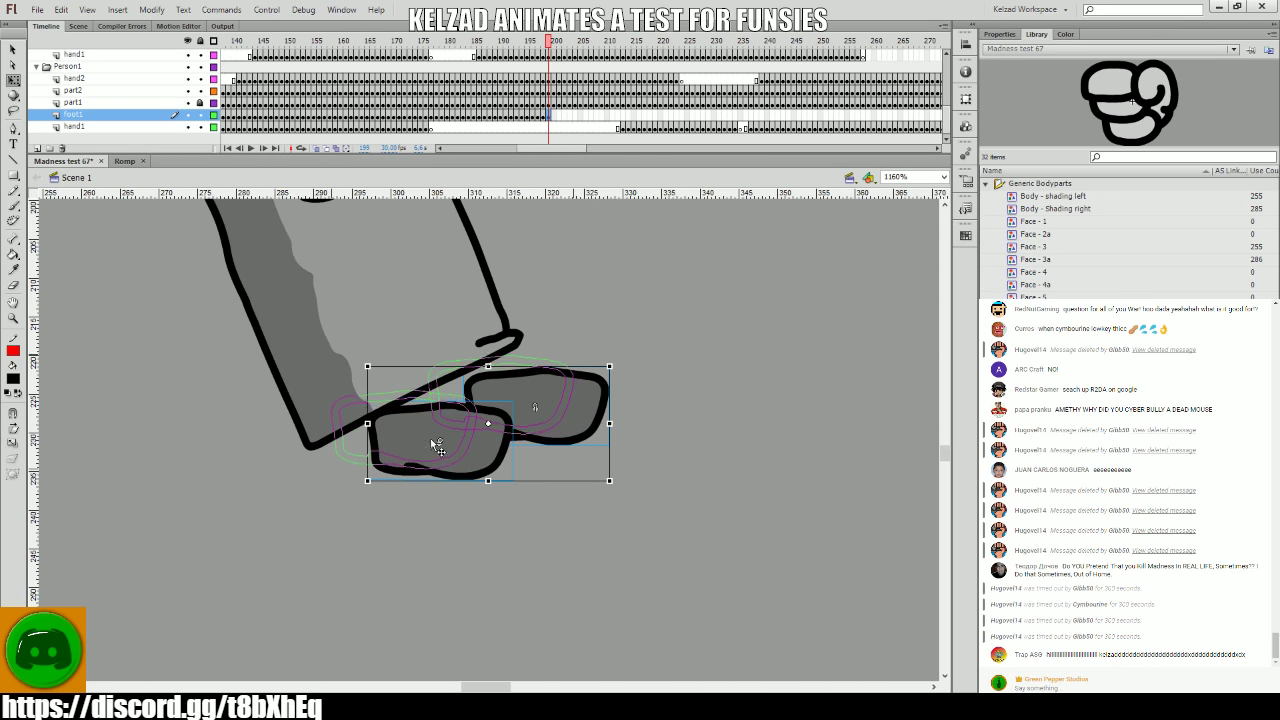
key(period)
click(395, 436)
drag(365, 432, 293, 488)
key(period)
key(period)
- Keyframe foot1 at frames 203 through 206, sliding the feet back and tucking the far foot behind the near one
key(period)
click(404, 408)
drag(404, 408, 328, 428)
key(period)
click(383, 420)
click(365, 420)
key(period)
click(350, 420)
key(period)
click(336, 425)
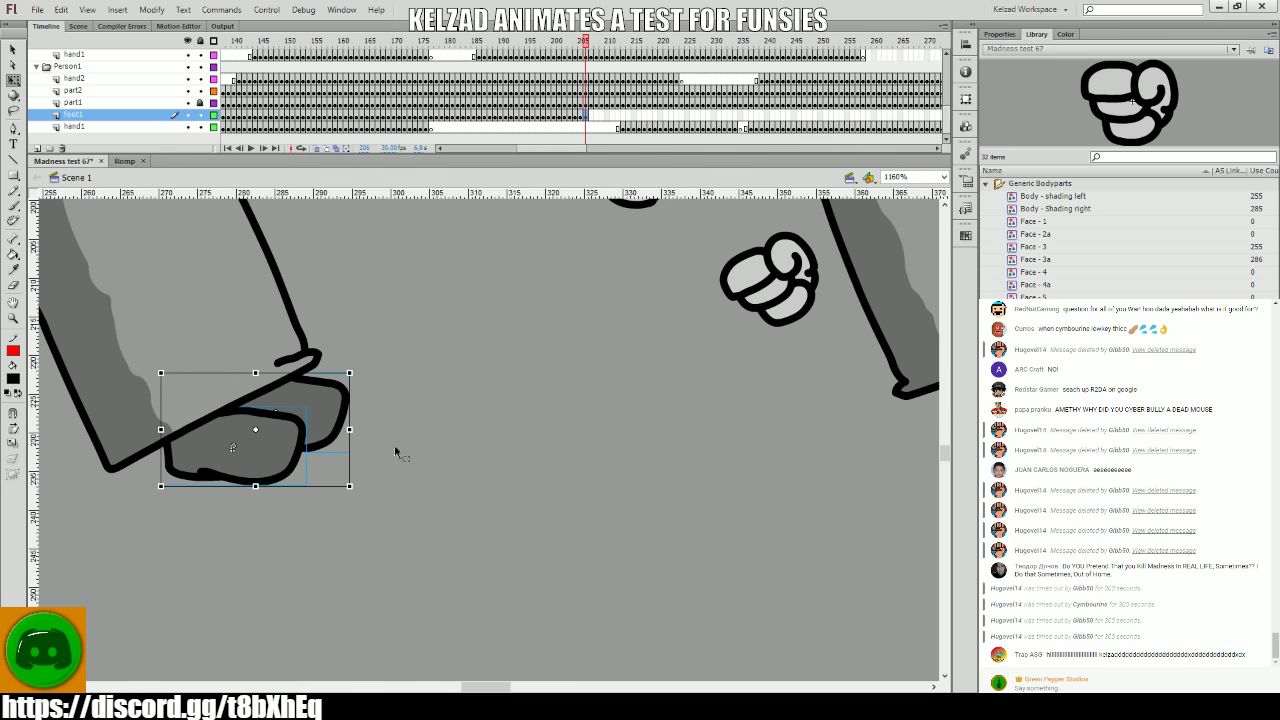
click(394, 449)
- Keyframe foot1 at frames 207 and 208, moving the near foot back so the stance starts to widen
key(period)
click(237, 445)
drag(222, 447, 571, 560)
click(514, 492)
key(period)
drag(519, 497, 502, 497)
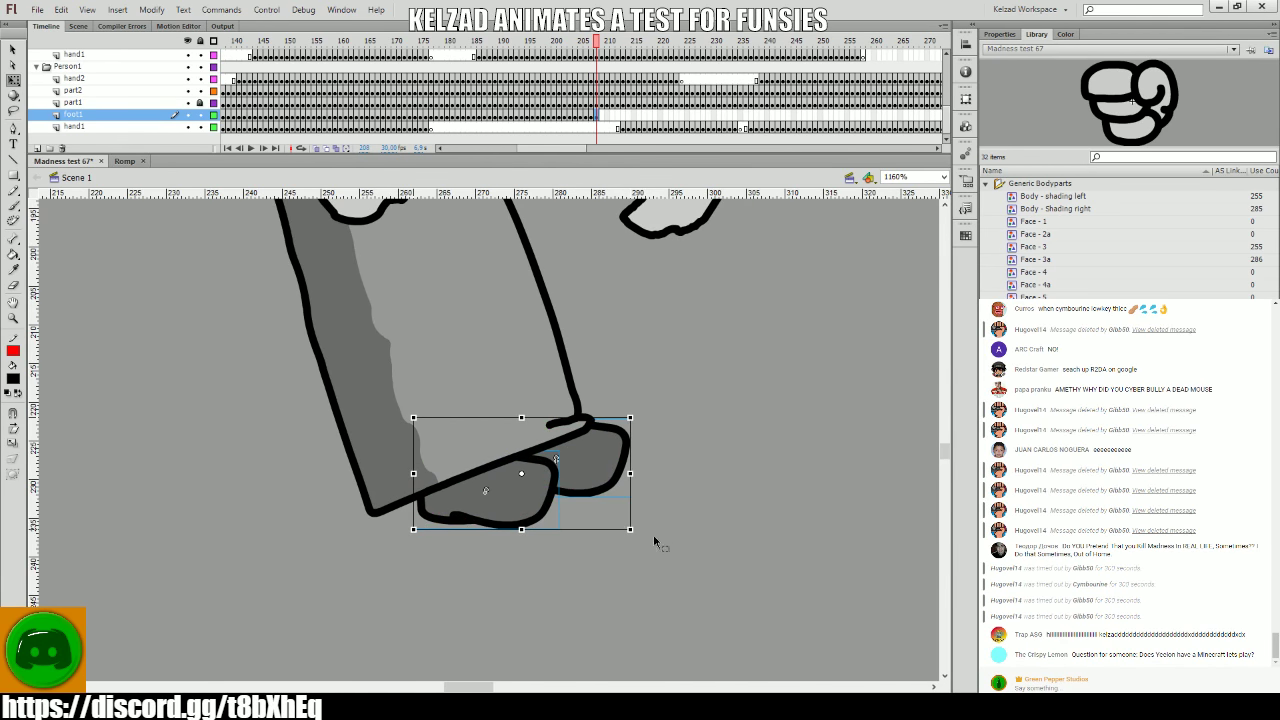
click(616, 557)
click(467, 513)
- Keyframe foot1 at frames 209 and 210, shifting both feet back and down and tilting them to match the body's lower edge
key(period)
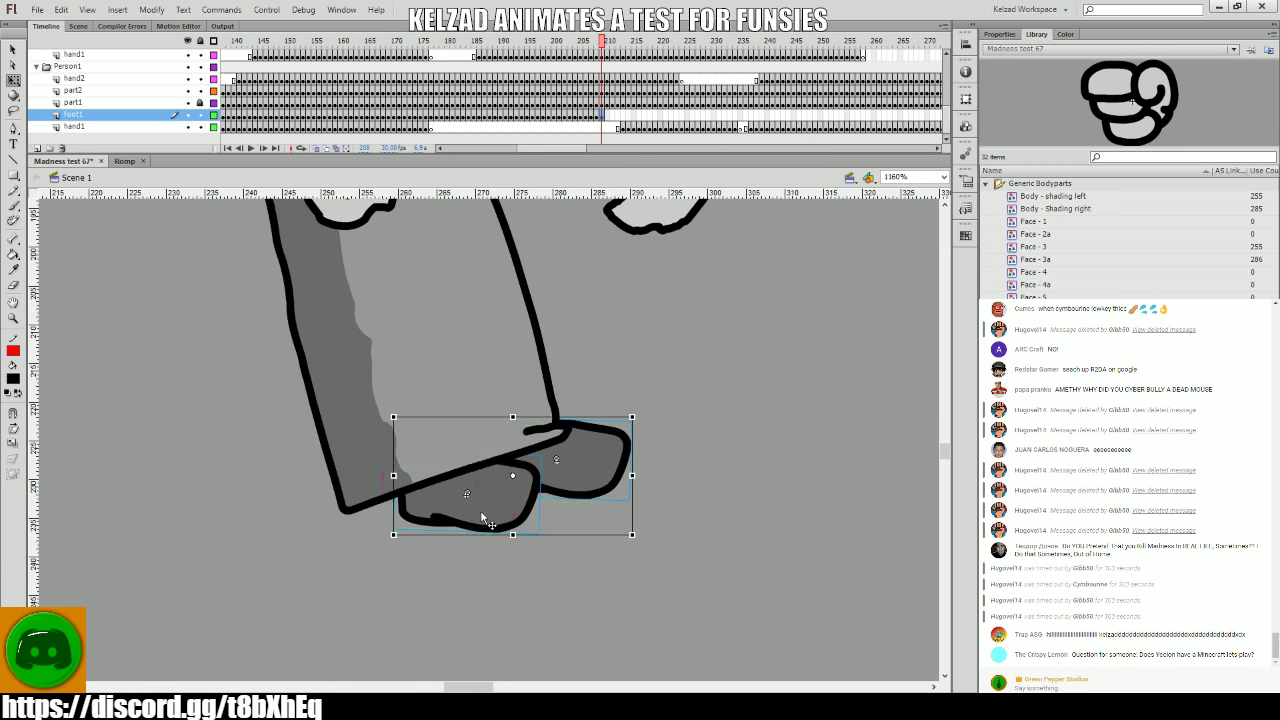
drag(505, 525, 487, 525)
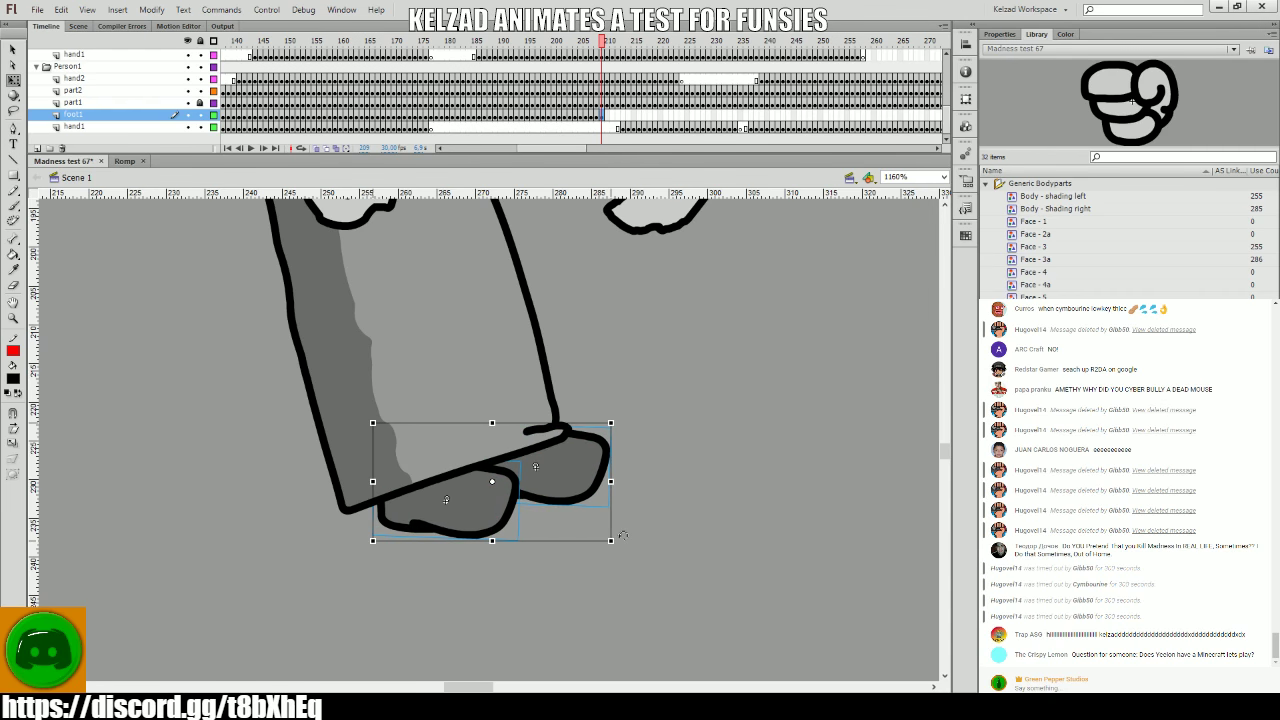
click(519, 523)
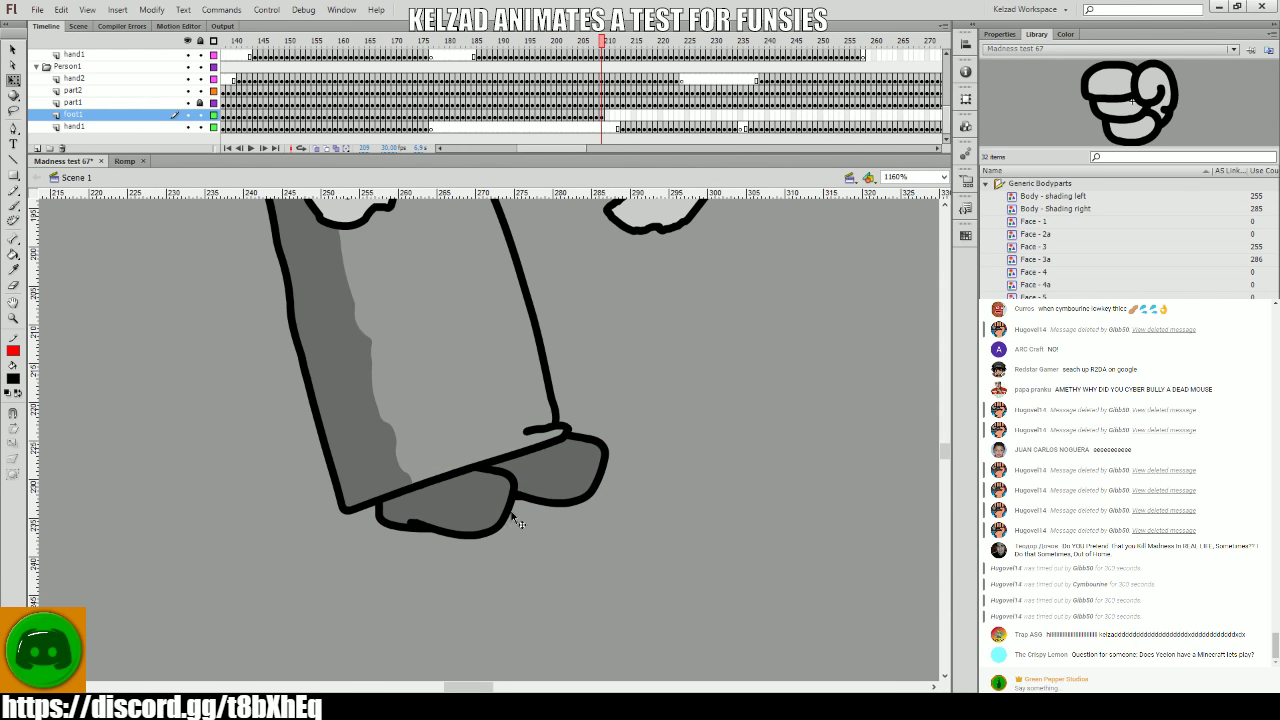
click(458, 511)
key(period)
drag(438, 519, 418, 519)
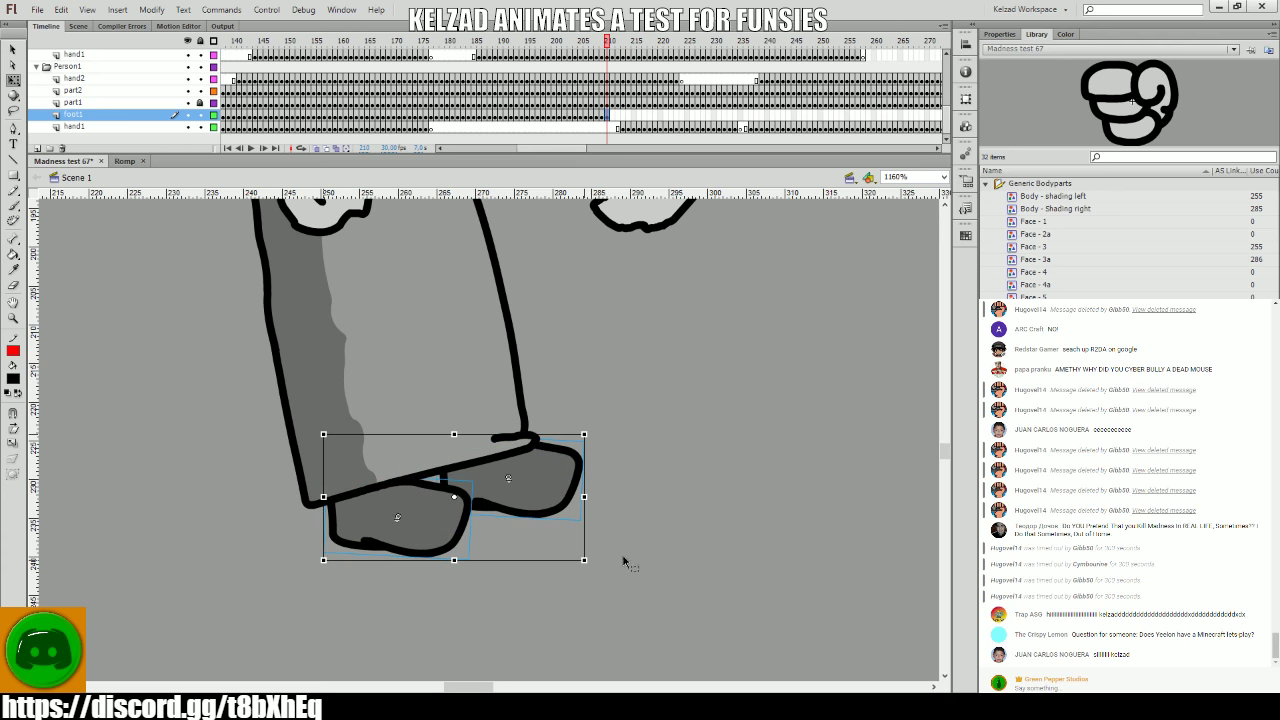
drag(590, 556, 580, 517)
click(580, 517)
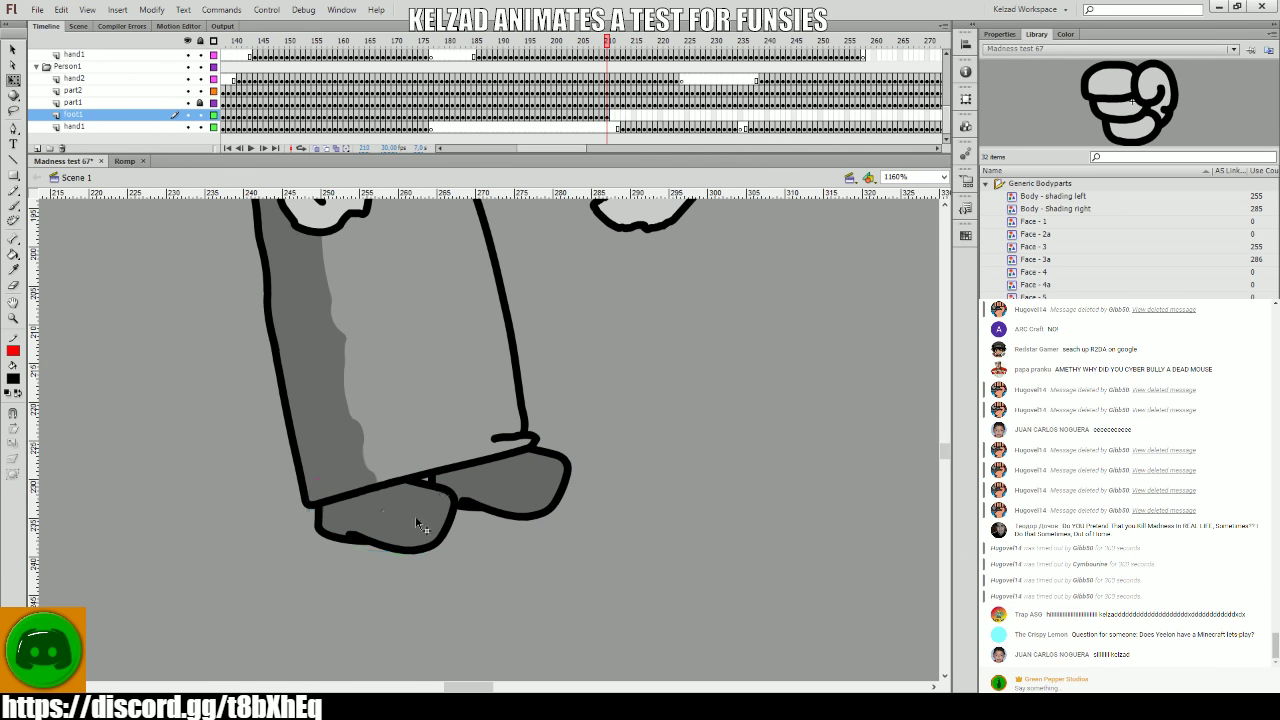
- Keyframe foot1 at frame 211, moving both feet back with the body and rotating them slightly clockwise
click(409, 517)
key(period)
drag(398, 519, 379, 521)
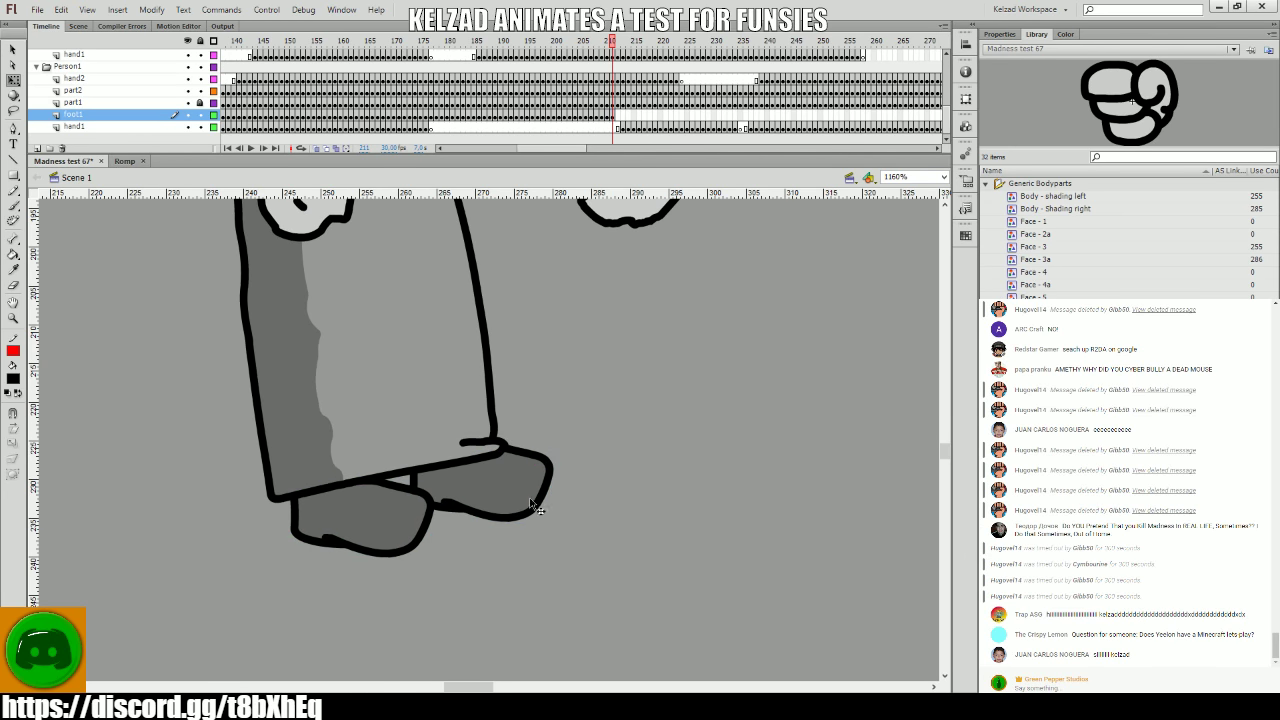
drag(567, 557, 634, 563)
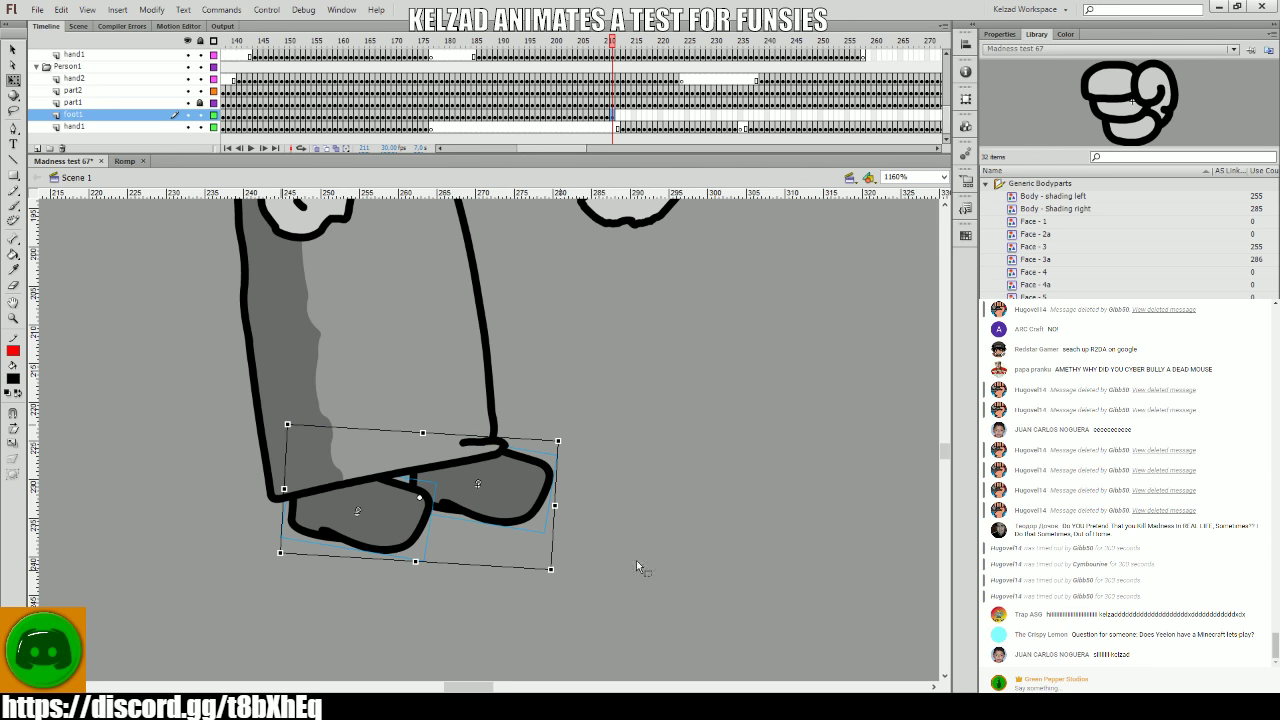
click(634, 563)
- Keyframe foot1 at frames 212 through 215, easing the feet back and drawing the far foot in toward the near one
click(510, 493)
key(period)
drag(500, 491, 440, 562)
click(453, 493)
key(period)
click(457, 495)
key(period)
click(425, 522)
key(period)
click(480, 590)
- Keyframe foot1 at frames 216 through 219, shifting both feet back and up to follow the body's lower edge
click(330, 533)
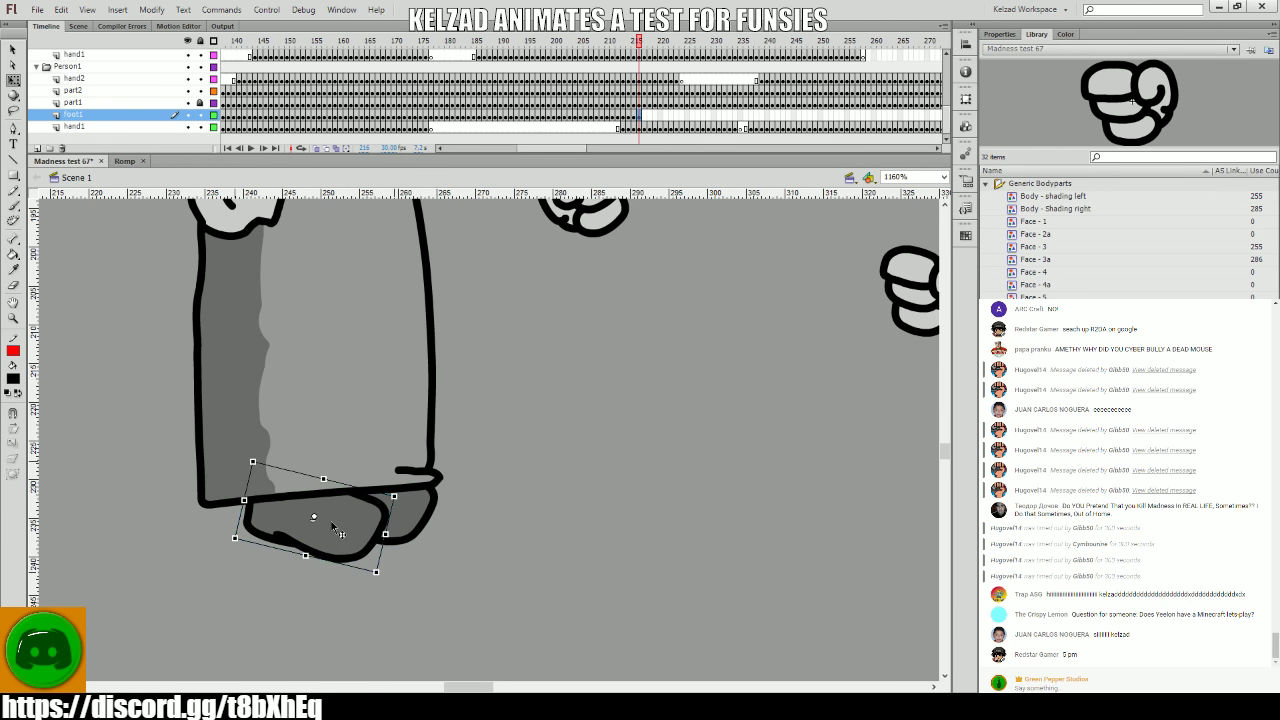
key(period)
drag(325, 528, 298, 527)
key(period)
key(period)
click(302, 535)
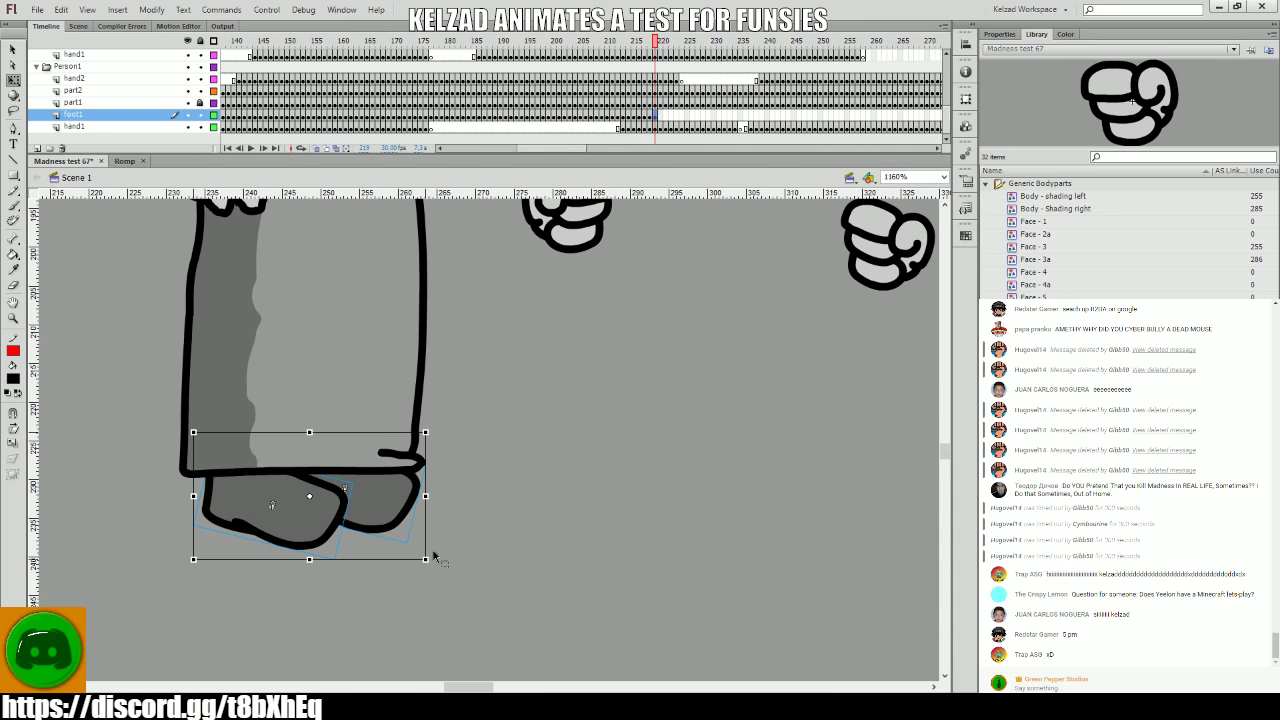
drag(434, 557, 437, 543)
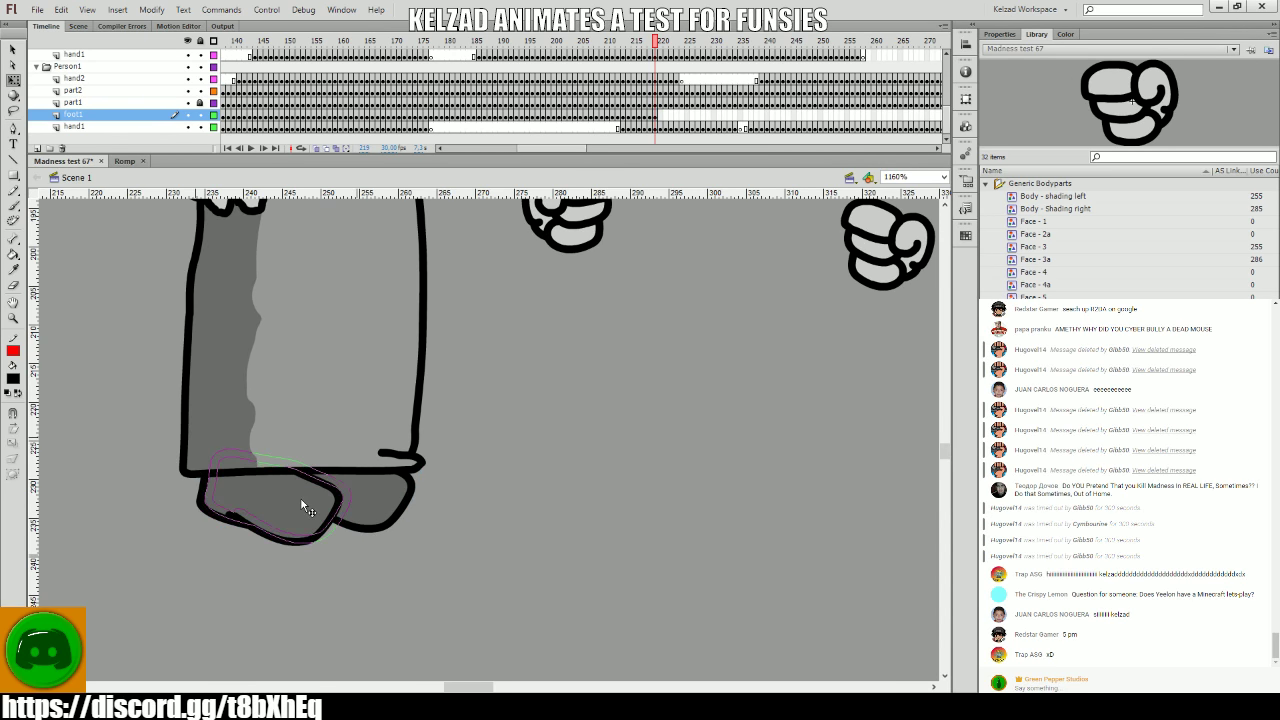
- Keyframe foot1 at frames 220 and 221, moving both feet forward with the body and tilting the toes down
key(period)
click(309, 492)
drag(309, 492, 317, 487)
drag(440, 547, 471, 549)
click(471, 549)
key(period)
click(309, 492)
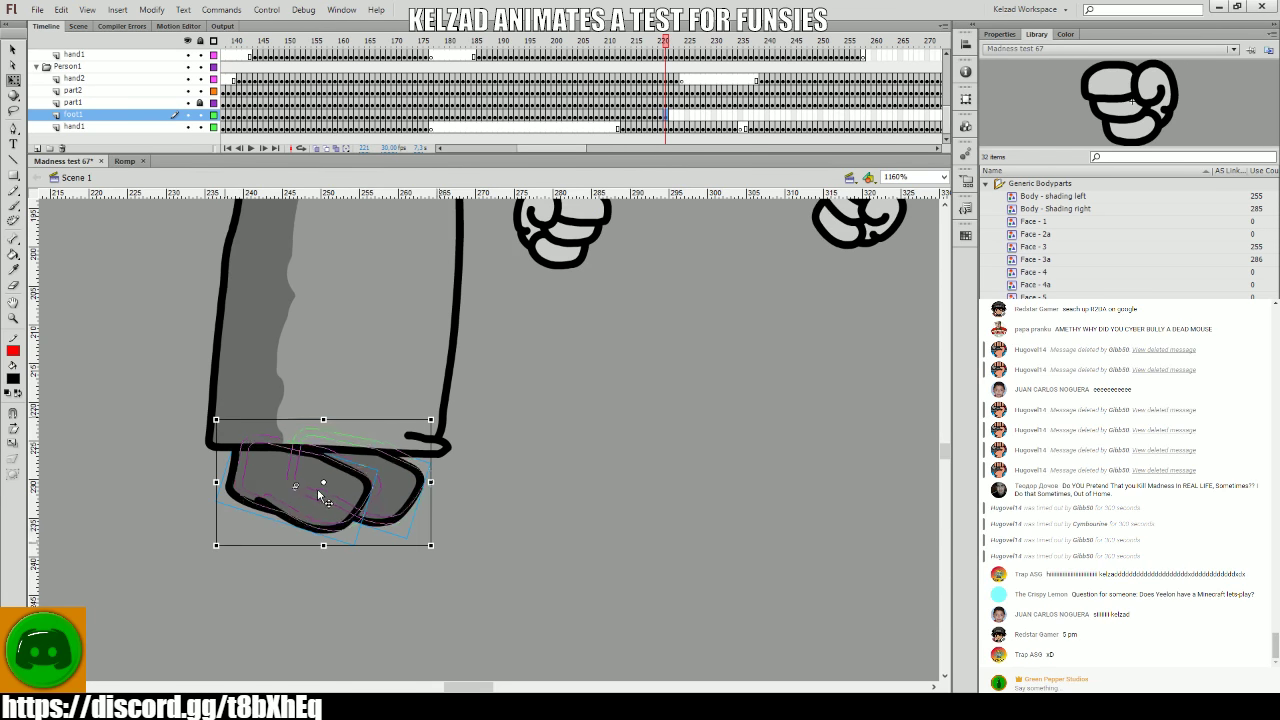
drag(317, 488, 324, 483)
drag(441, 540, 480, 546)
click(368, 490)
- Keyframe foot1 at frame 222, advancing the near foot until it overlaps the far foot beneath the body
key(period)
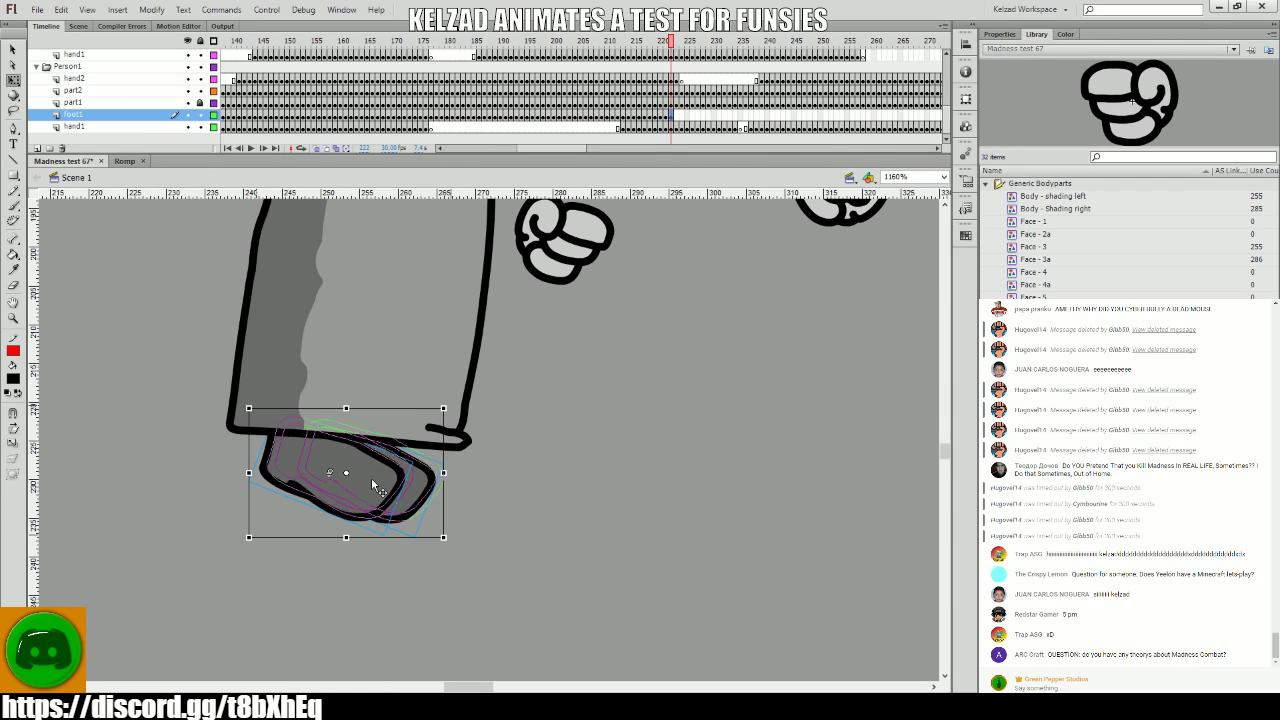
click(371, 477)
drag(462, 530, 450, 547)
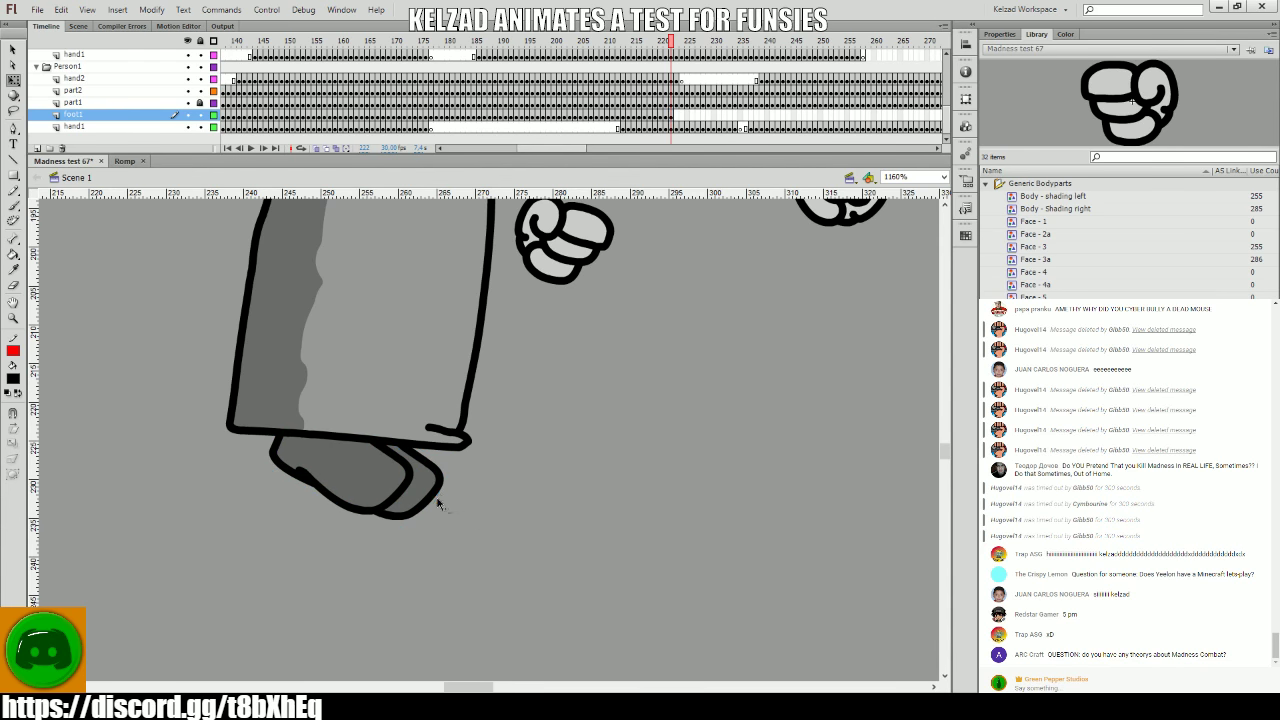
click(371, 474)
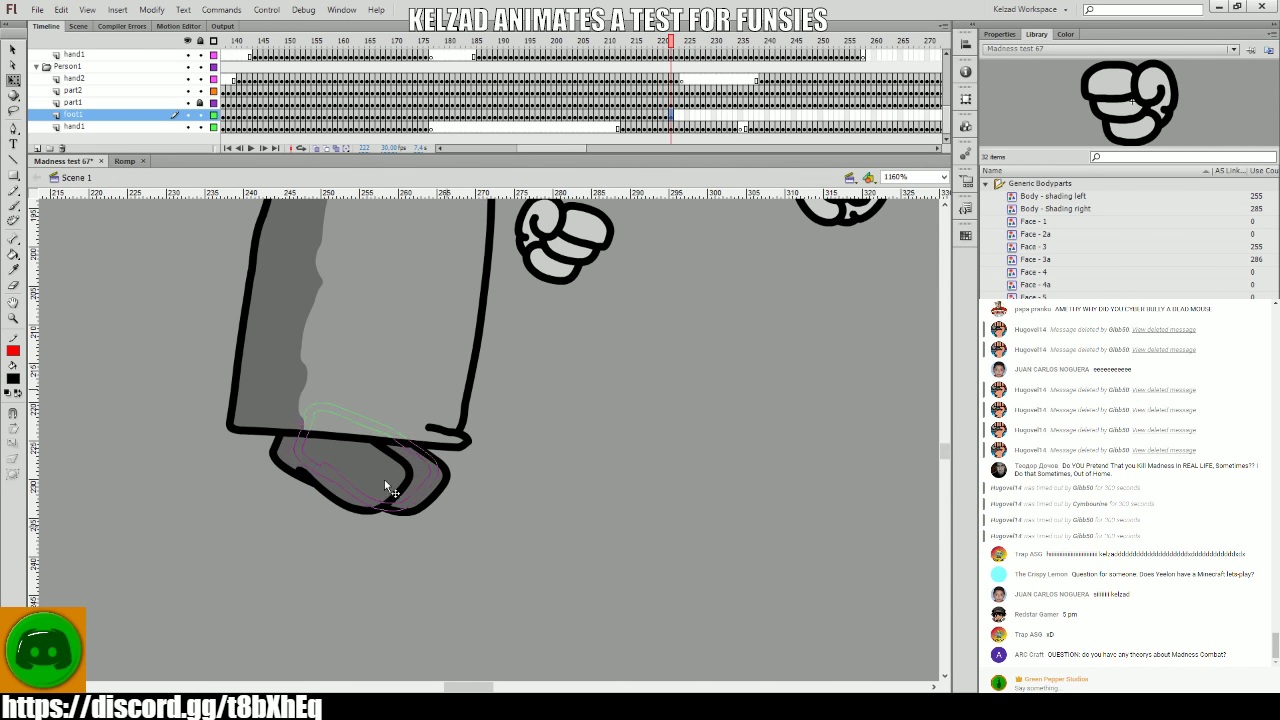
key(comma)
key(period)
key(comma)
key(period)
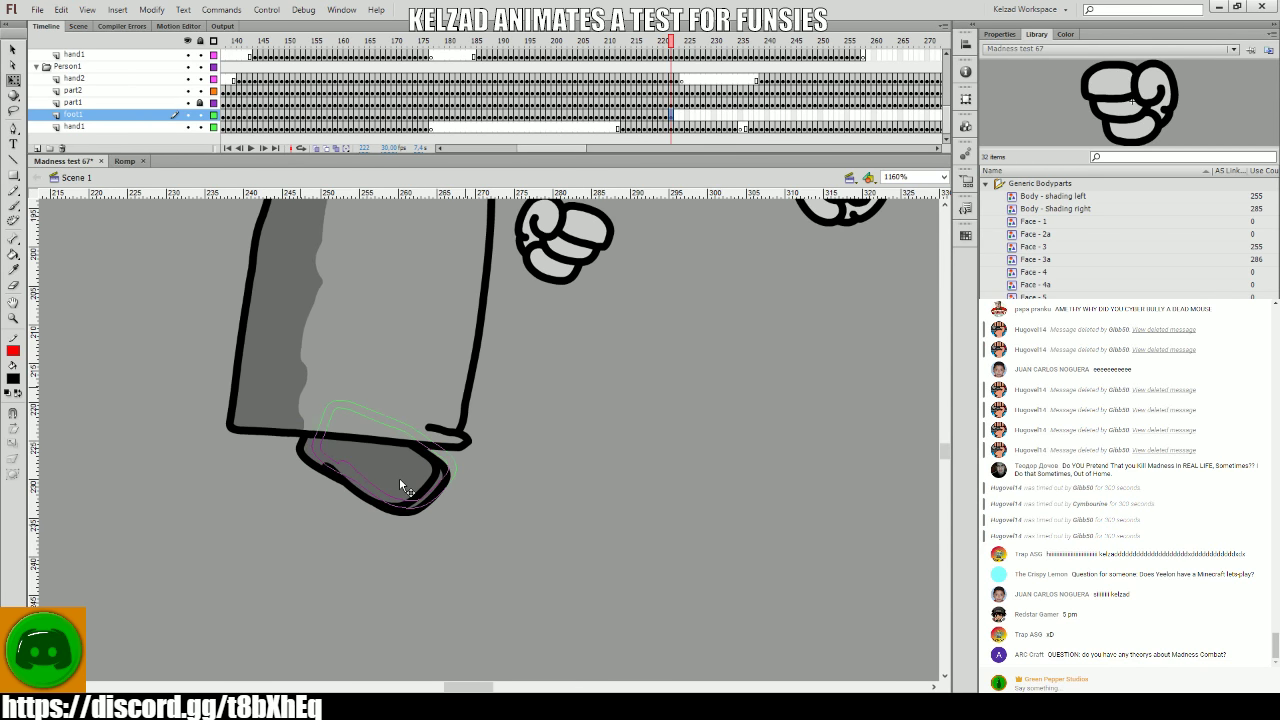
- Keyframe foot1 at frames 223 and 224, passing one foot ahead of the other and moving both forward under the body
key(period)
click(407, 472)
click(536, 492)
key(period)
click(461, 457)
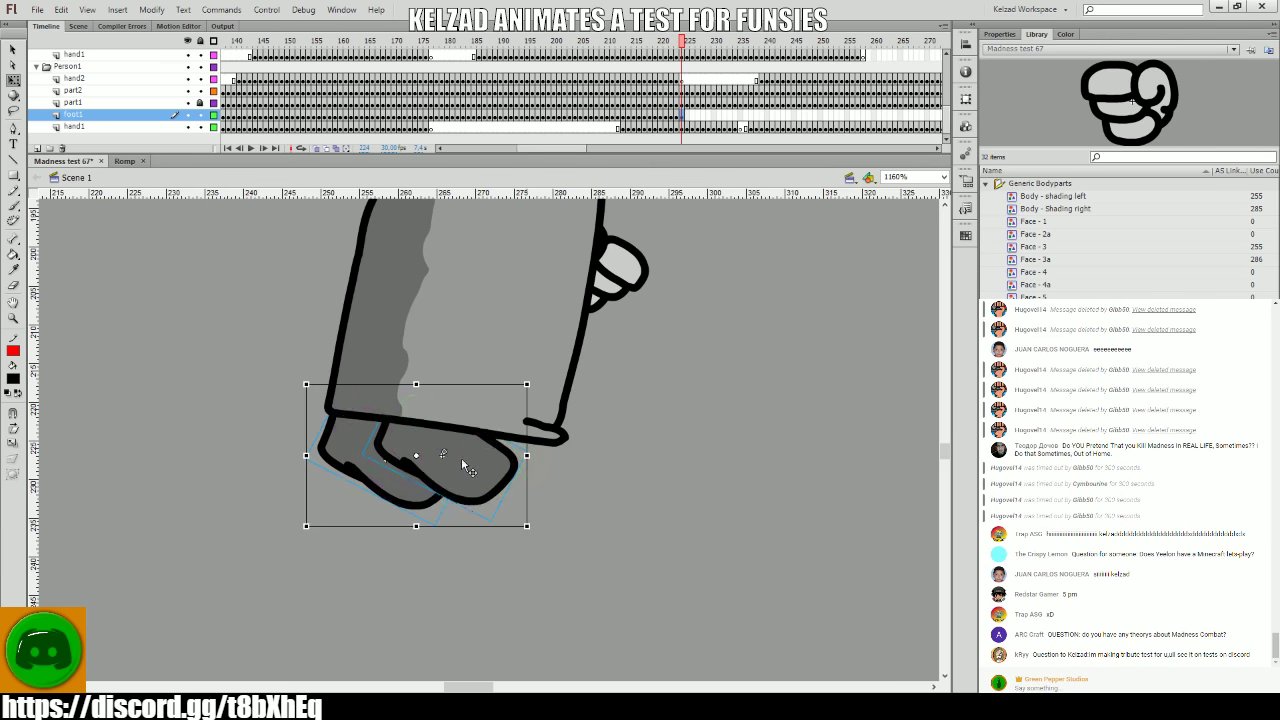
drag(528, 527, 571, 520)
click(538, 492)
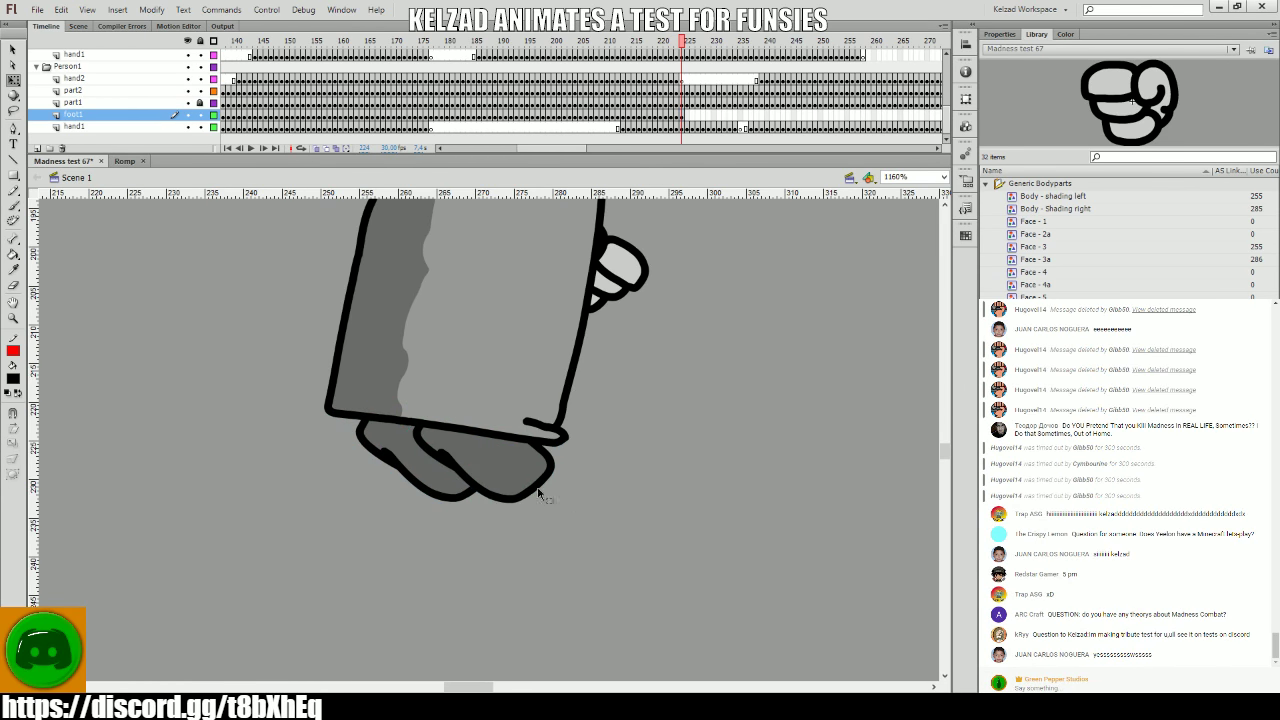
click(548, 487)
- Keyframe foot1 at frames 225 and 226, stepping the leading foot forward and down toward the body's front corner
key(period)
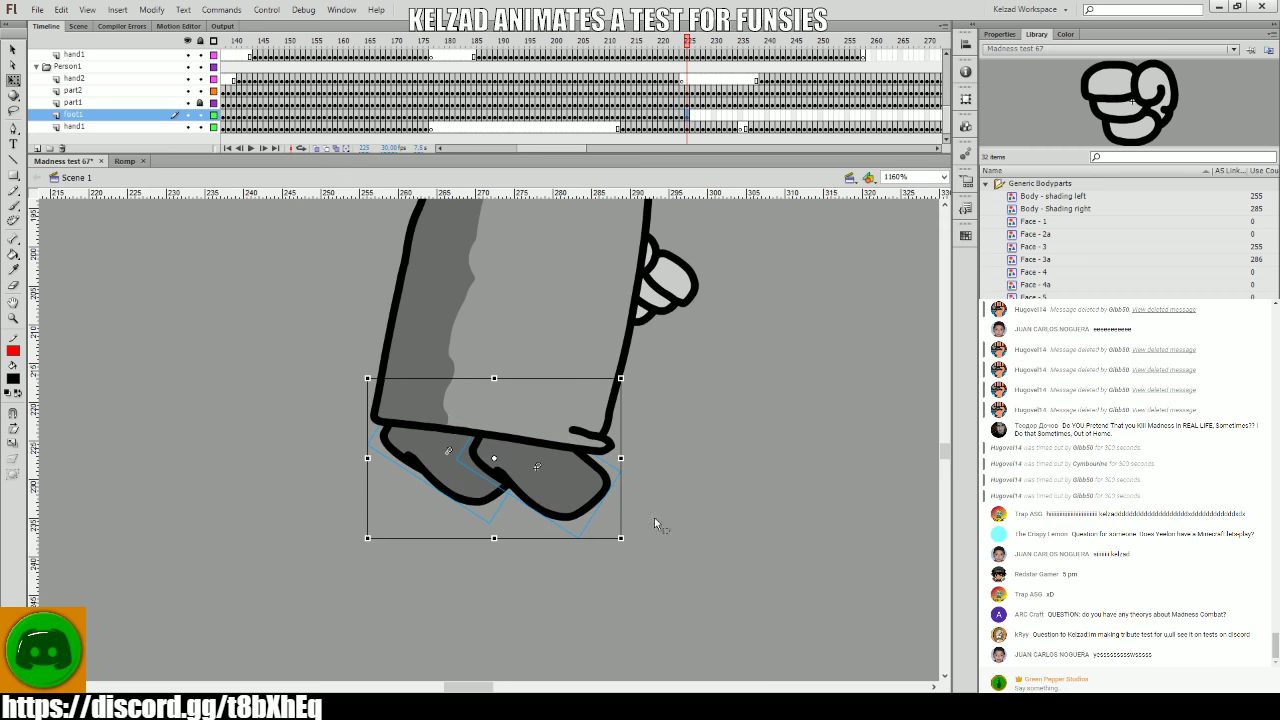
click(654, 517)
click(596, 500)
key(period)
click(634, 523)
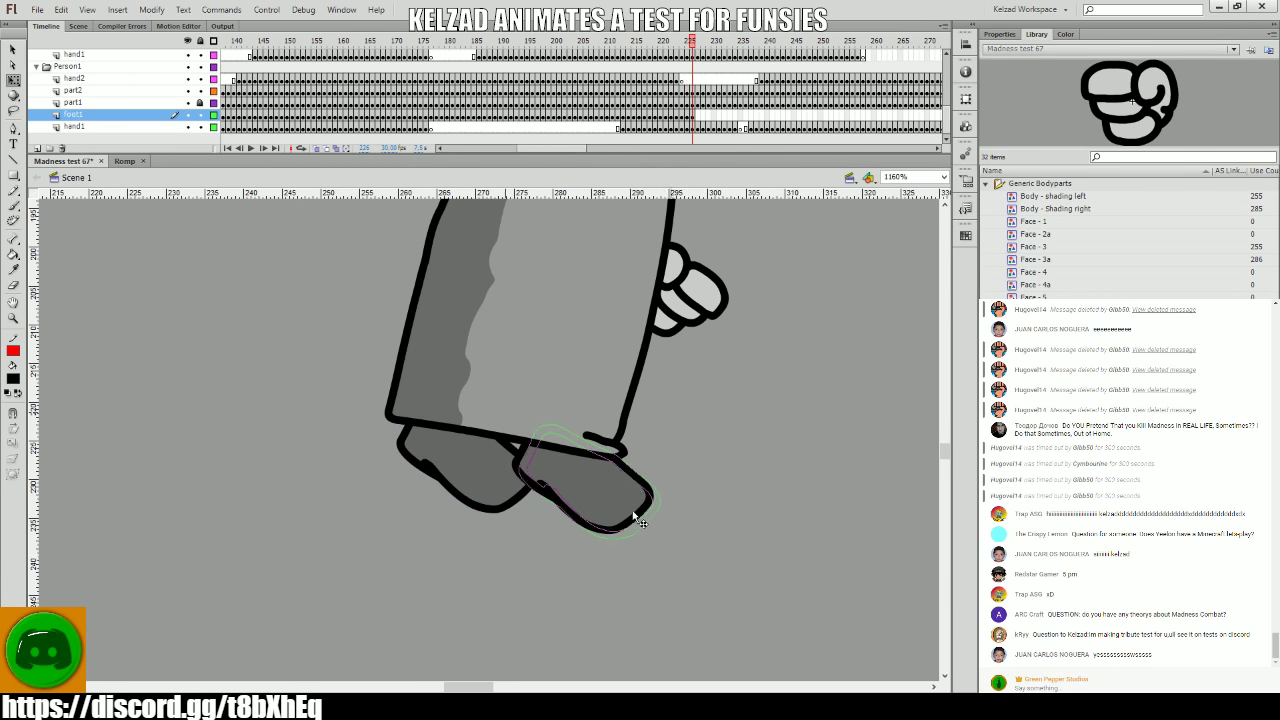
- Keyframe foot1 at frames 227 and 228, easing the leading foot slightly farther forward and down beneath the body's front corner
key(period)
drag(638, 518, 644, 508)
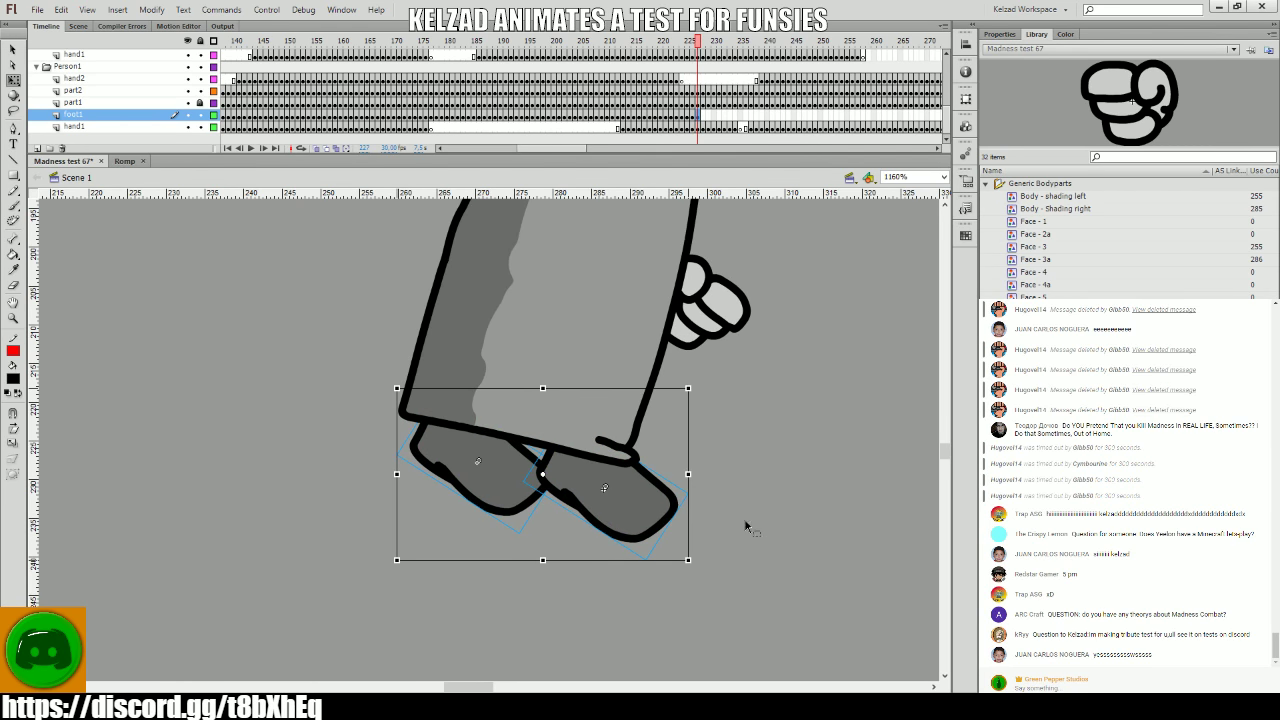
click(753, 527)
click(678, 514)
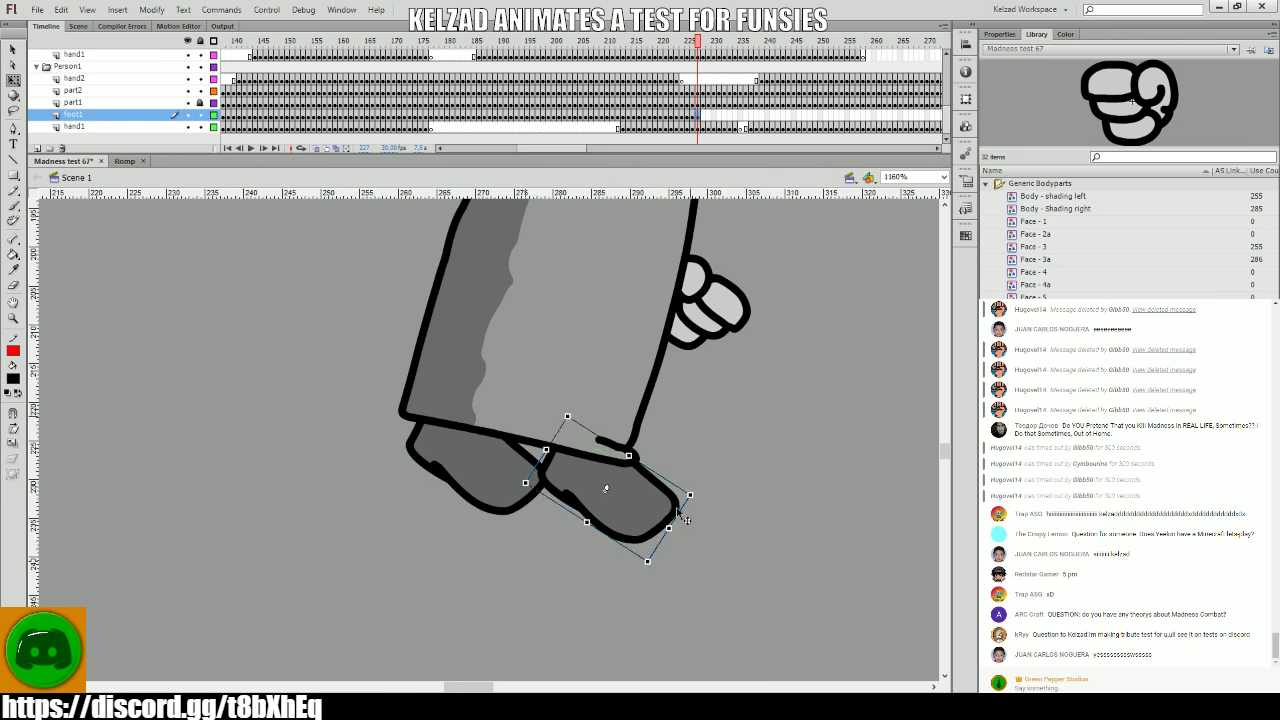
key(.)
drag(655, 504, 658, 508)
click(750, 528)
click(629, 504)
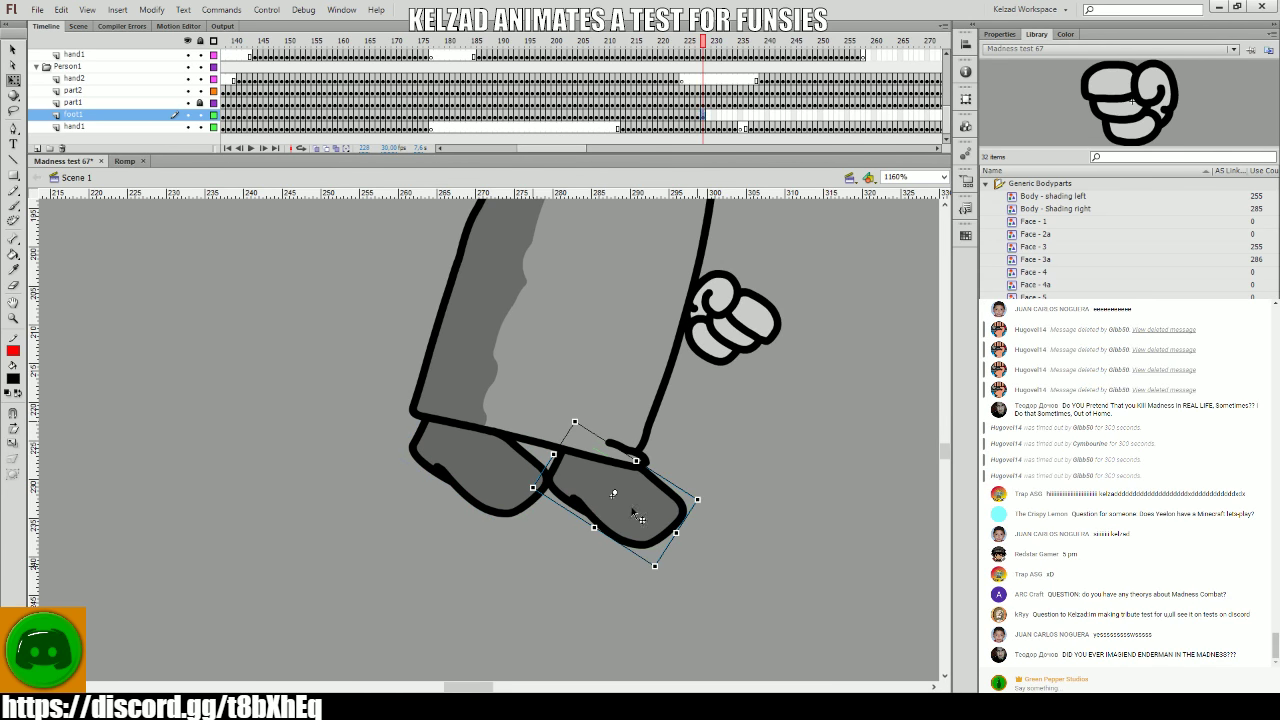
- Keyframe foot1 at frames 229 and 230, drawing the trailing foot forward beneath the body's back corner behind the planted leading foot
key(.)
click(756, 531)
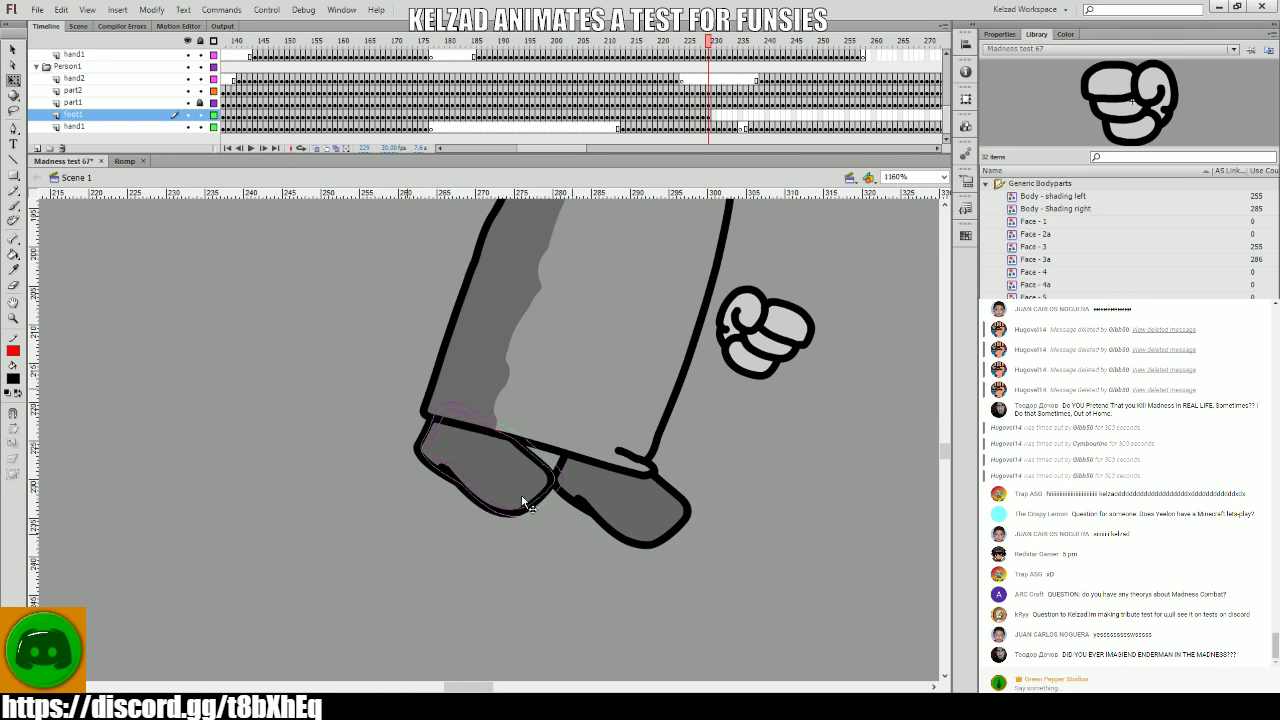
click(521, 494)
key(.)
click(519, 516)
- Keyframe foot1 at frames 231 and 232, sliding the trailing foot slightly forward and up until it tucks behind the leading foot
key(.)
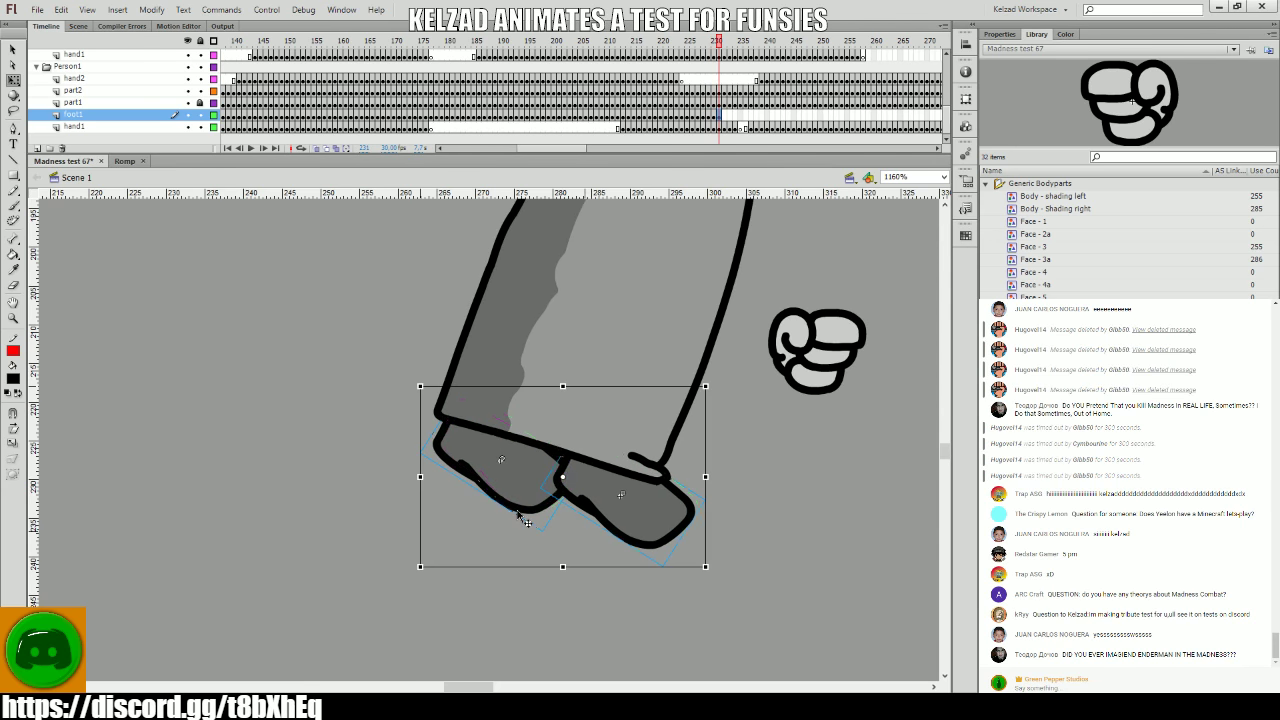
drag(521, 516, 517, 500)
key(.)
click(527, 482)
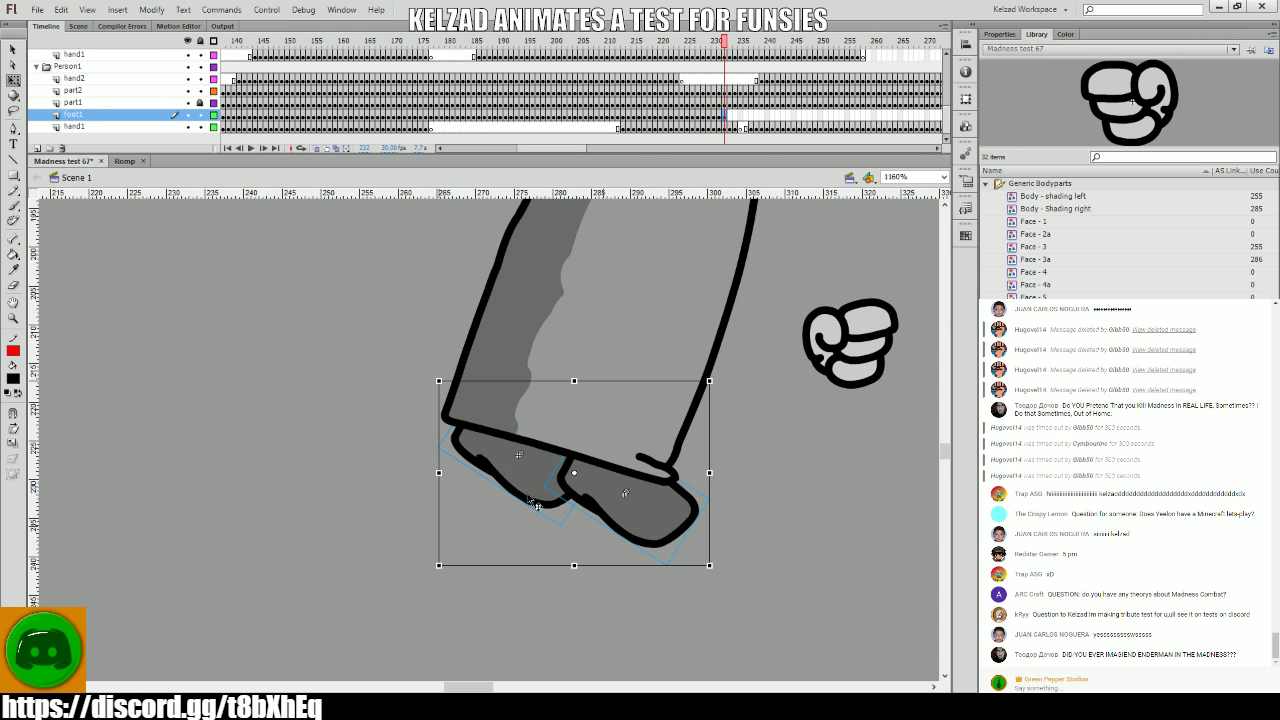
click(541, 580)
- Keyframe foot1 at frames 233 and 234, easing the trailing foot farther forward behind the leading foot as the body advances
key(.)
click(534, 485)
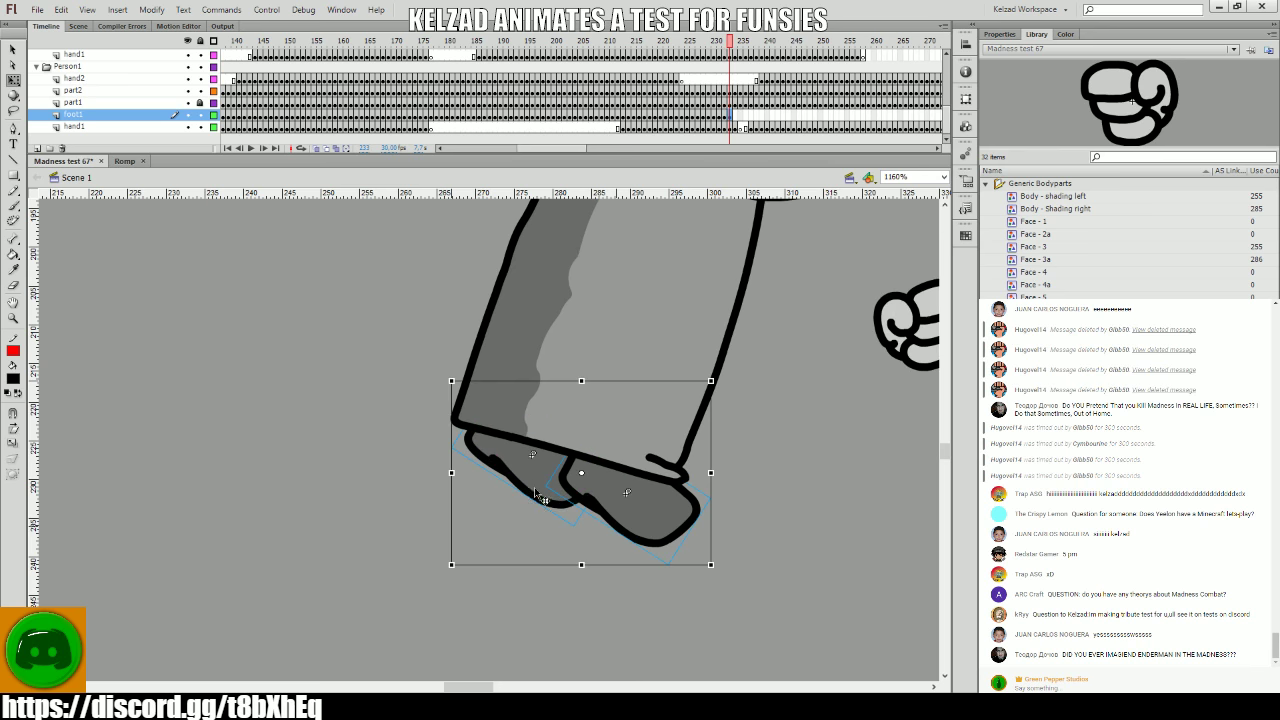
click(551, 600)
key(.)
click(540, 497)
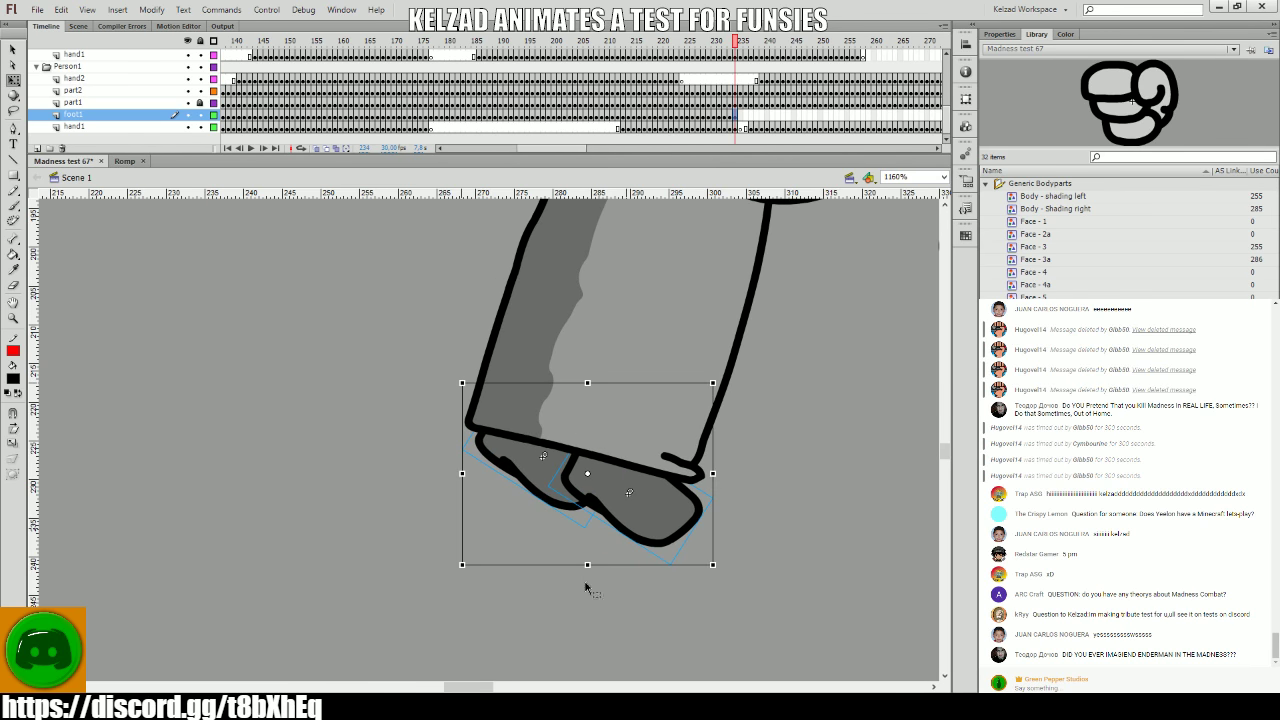
drag(497, 464, 505, 466)
click(372, 484)
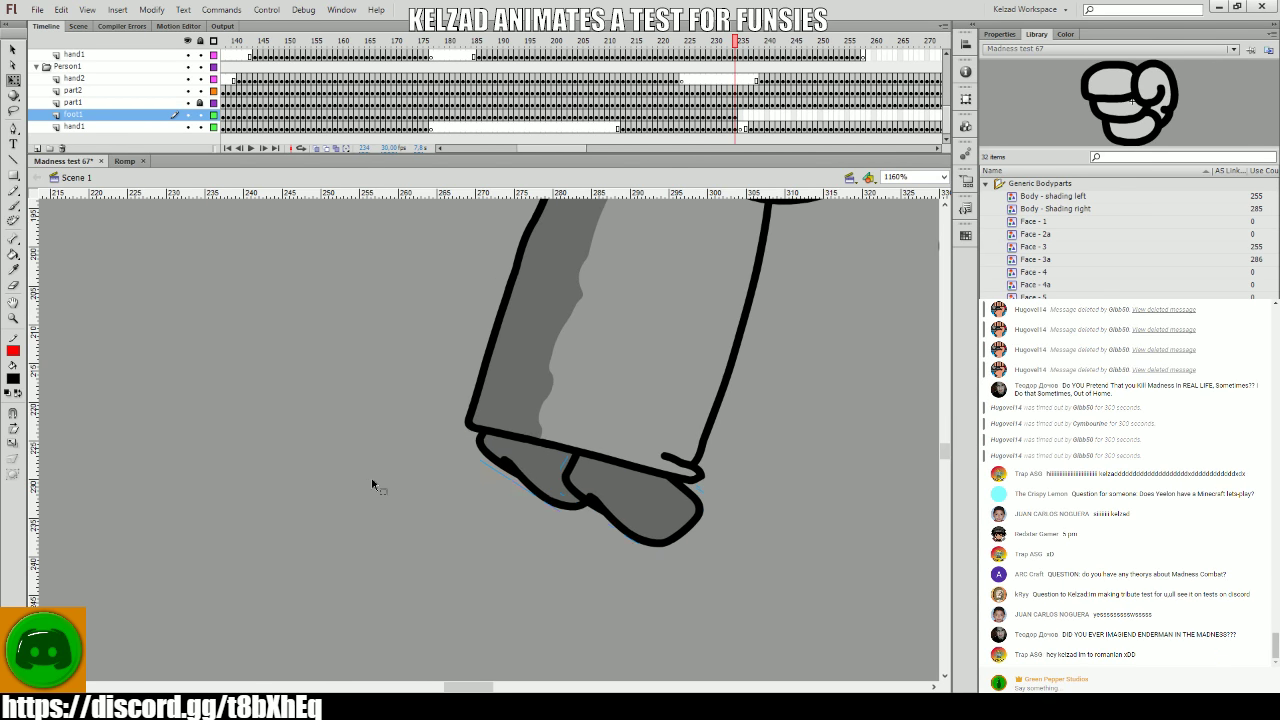
click(553, 457)
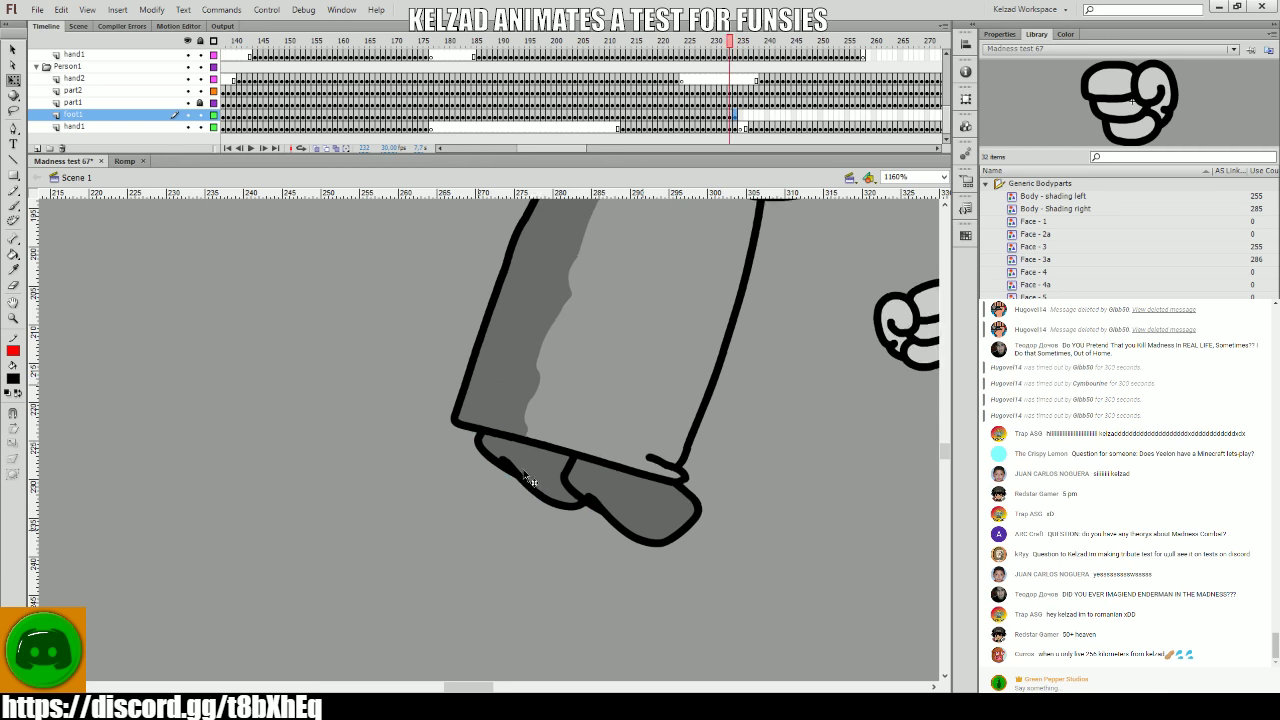
- Keyframe foot1 at frame 235, moving both feet forward with a slight rotation and tucking the far foot behind the near one
key(period)
drag(578, 494, 590, 492)
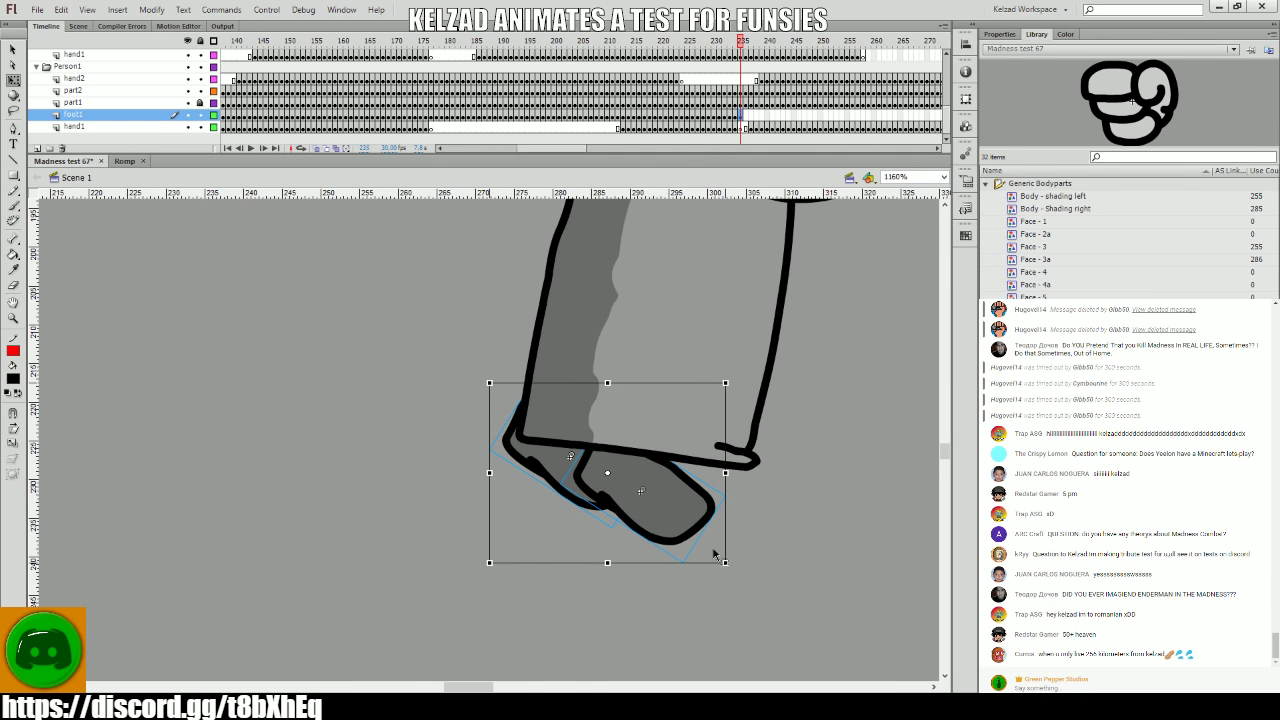
drag(731, 560, 749, 554)
click(773, 565)
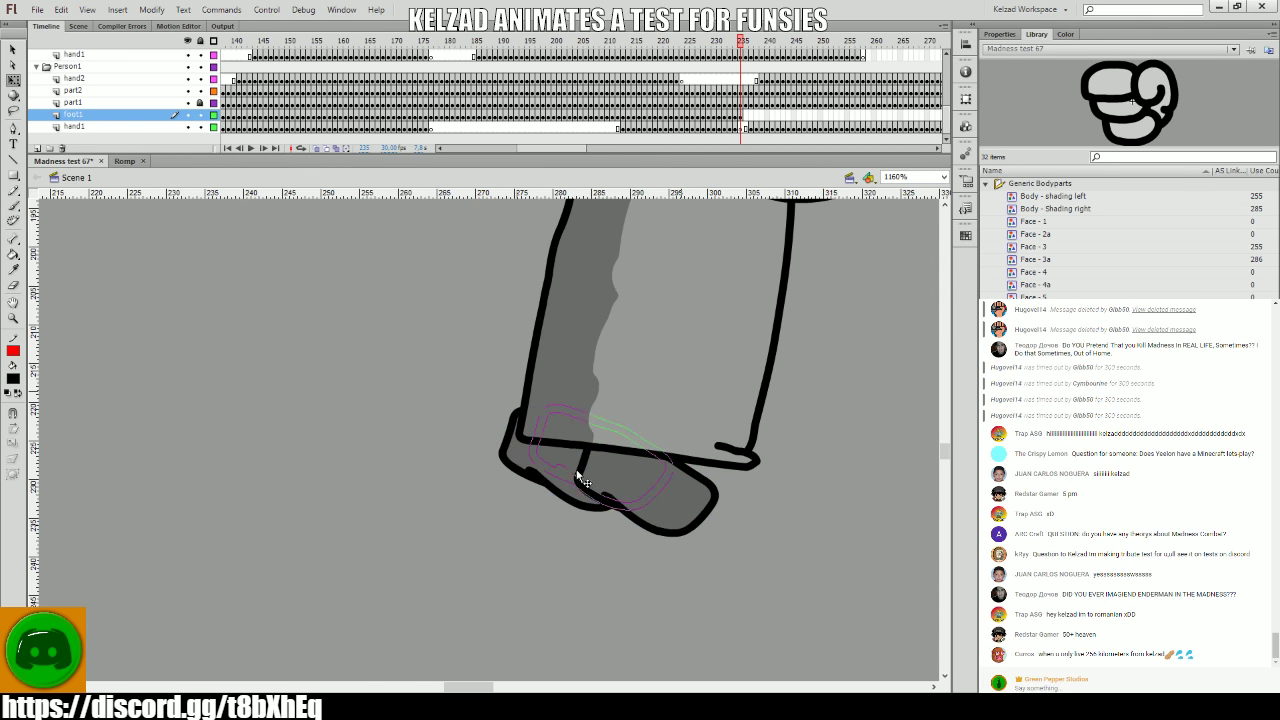
key(ctrl+z)
key(comma)
key(period)
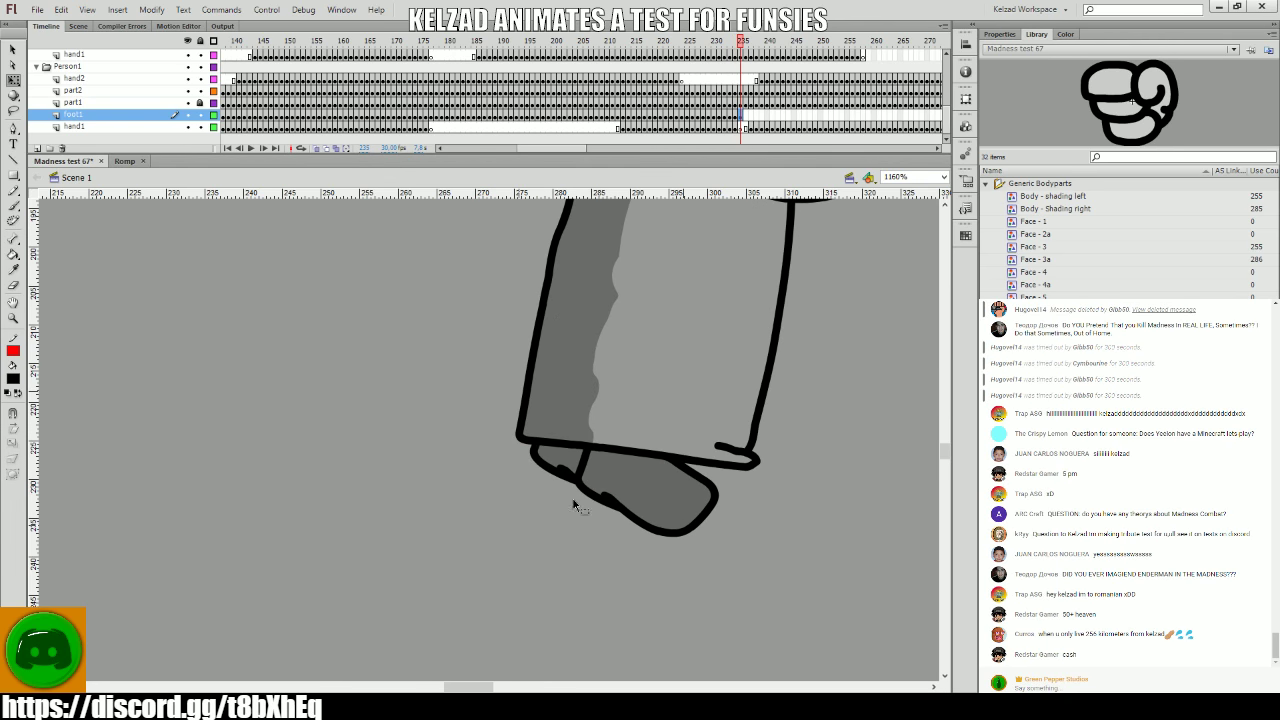
- Check the foot motion back to frame 232, then keyframe foot1 at frame 236 with both feet moved forward and slightly rotated
key(comma)
click(640, 512)
key(comma)
key(comma)
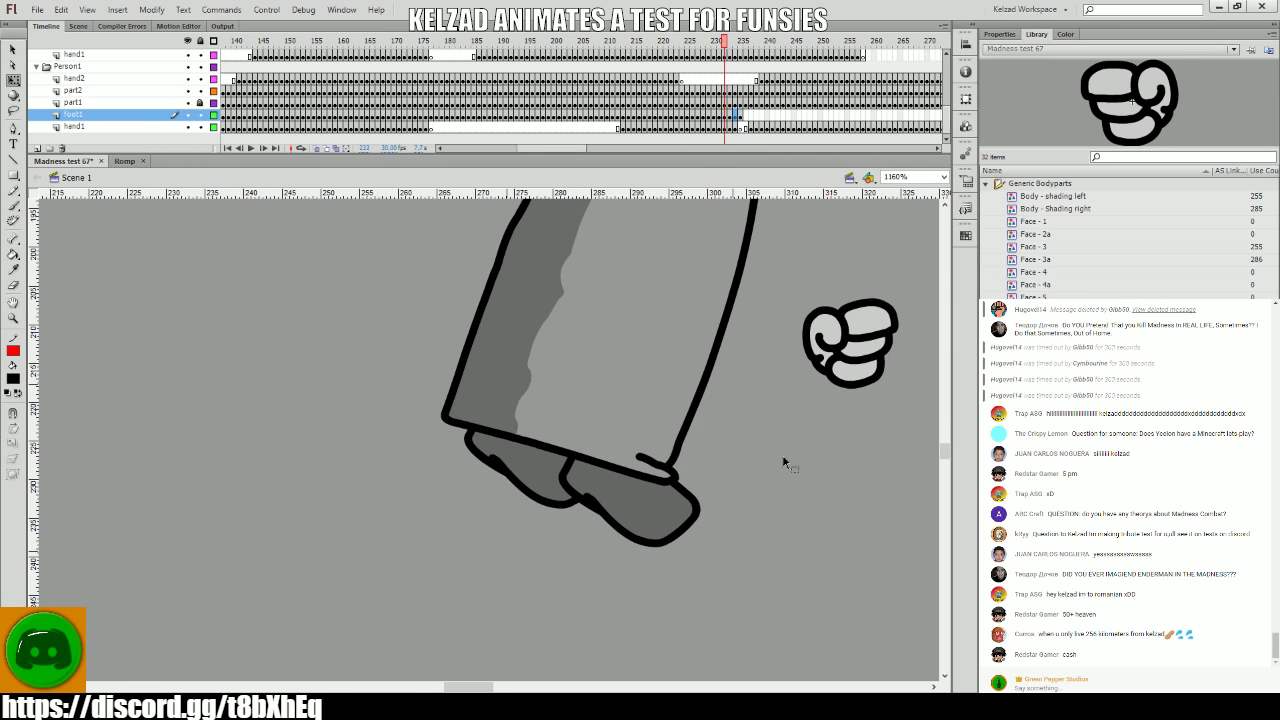
key(period)
key(period)
key(period)
click(640, 491)
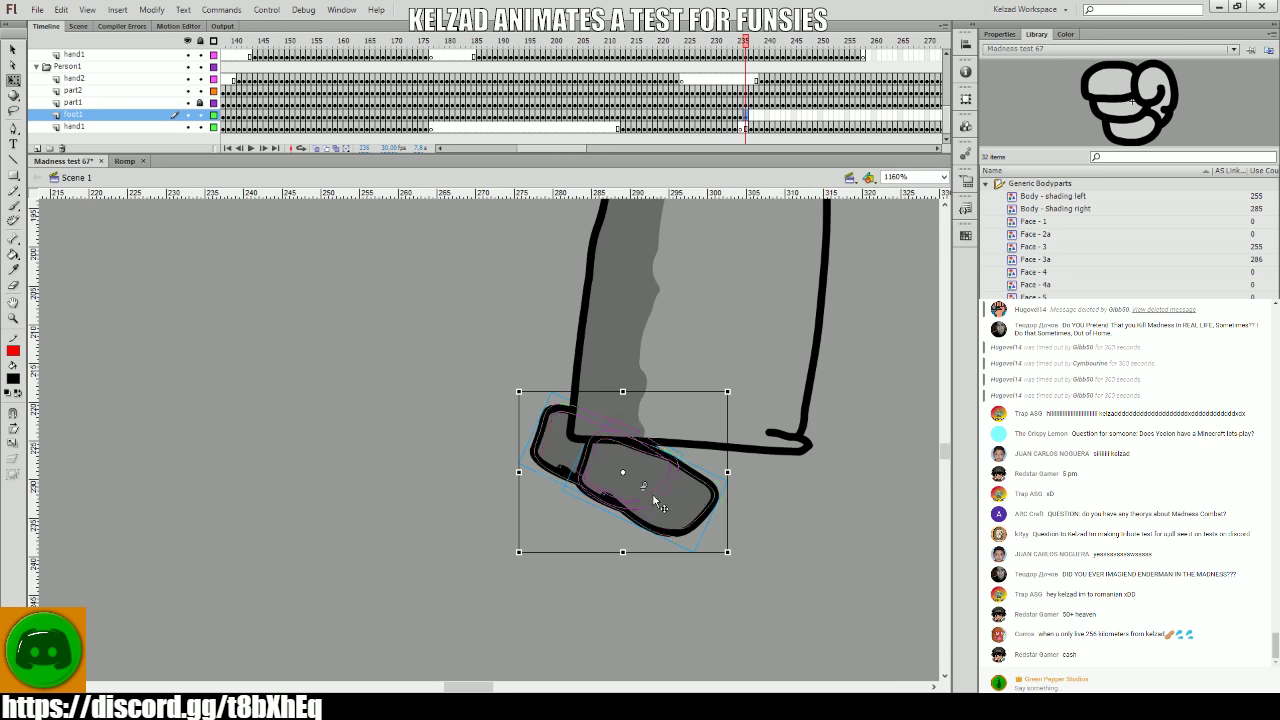
drag(654, 495, 681, 484)
drag(768, 528, 782, 538)
click(786, 541)
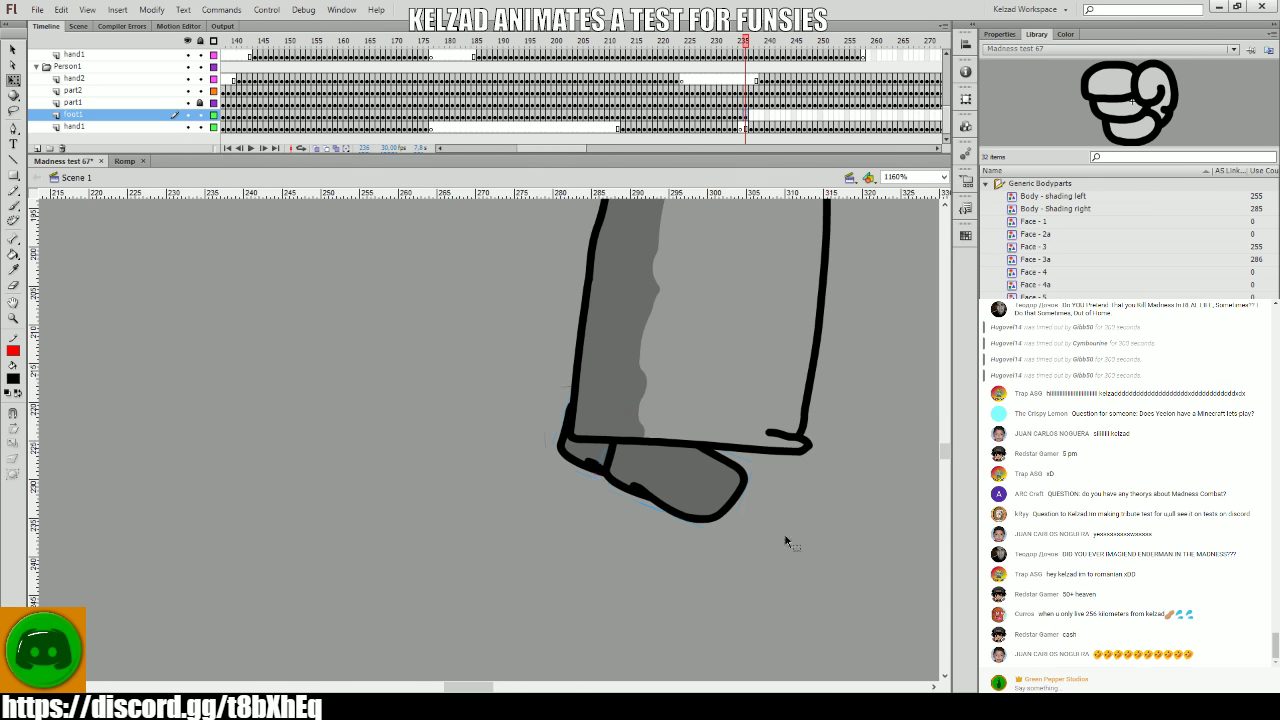
- Keyframe foot1 at frame 237, lifting both feet forward under the body and passing the far foot just ahead of the near one
key(period)
click(671, 486)
drag(690, 470, 734, 450)
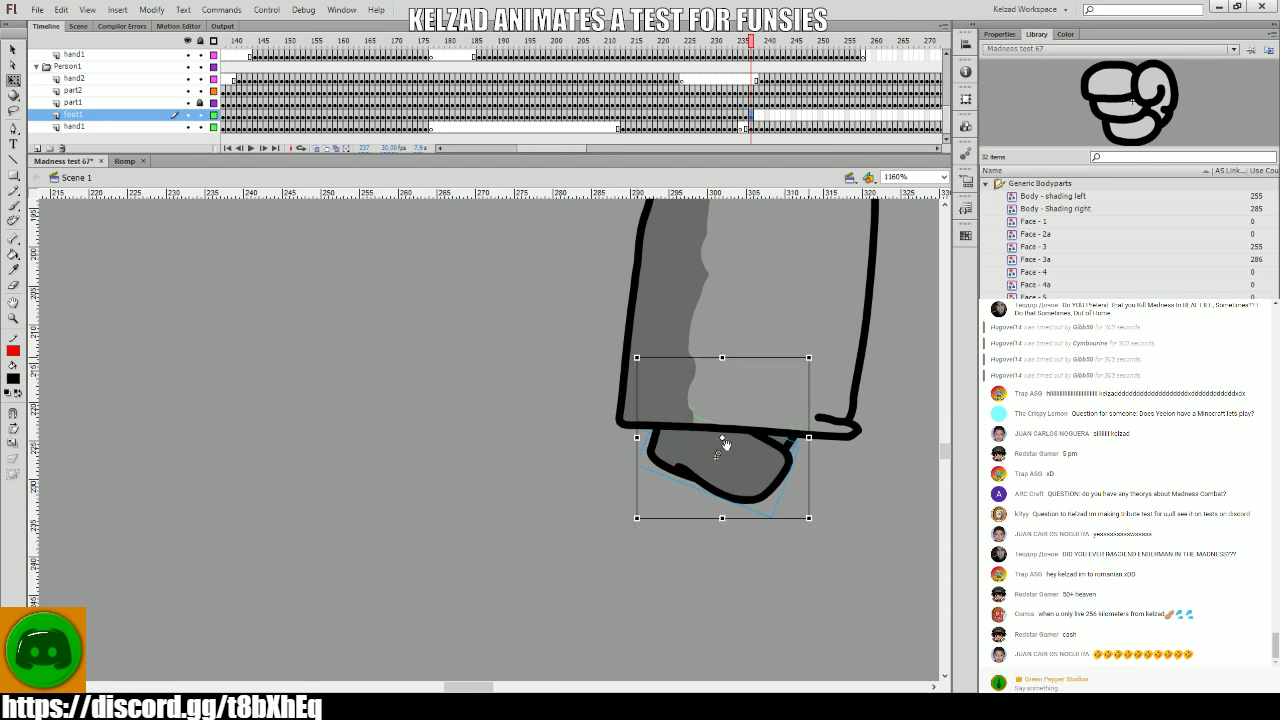
drag(760, 494, 483, 520)
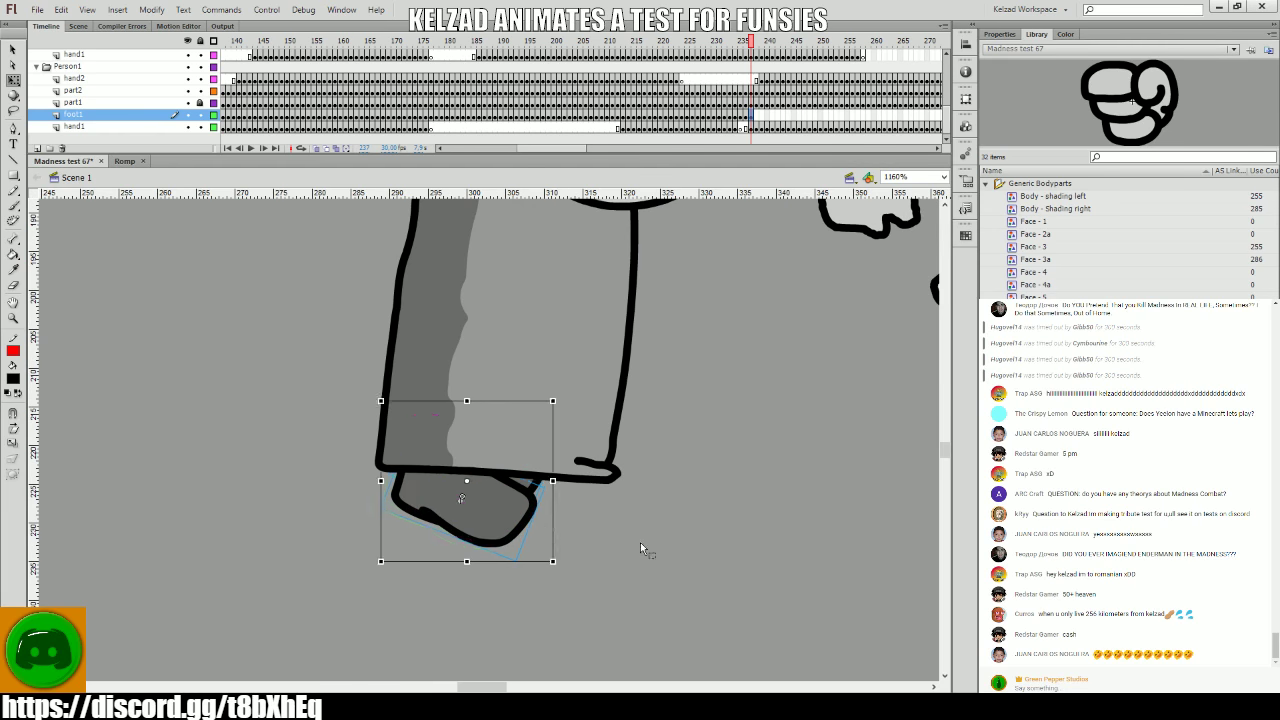
click(580, 503)
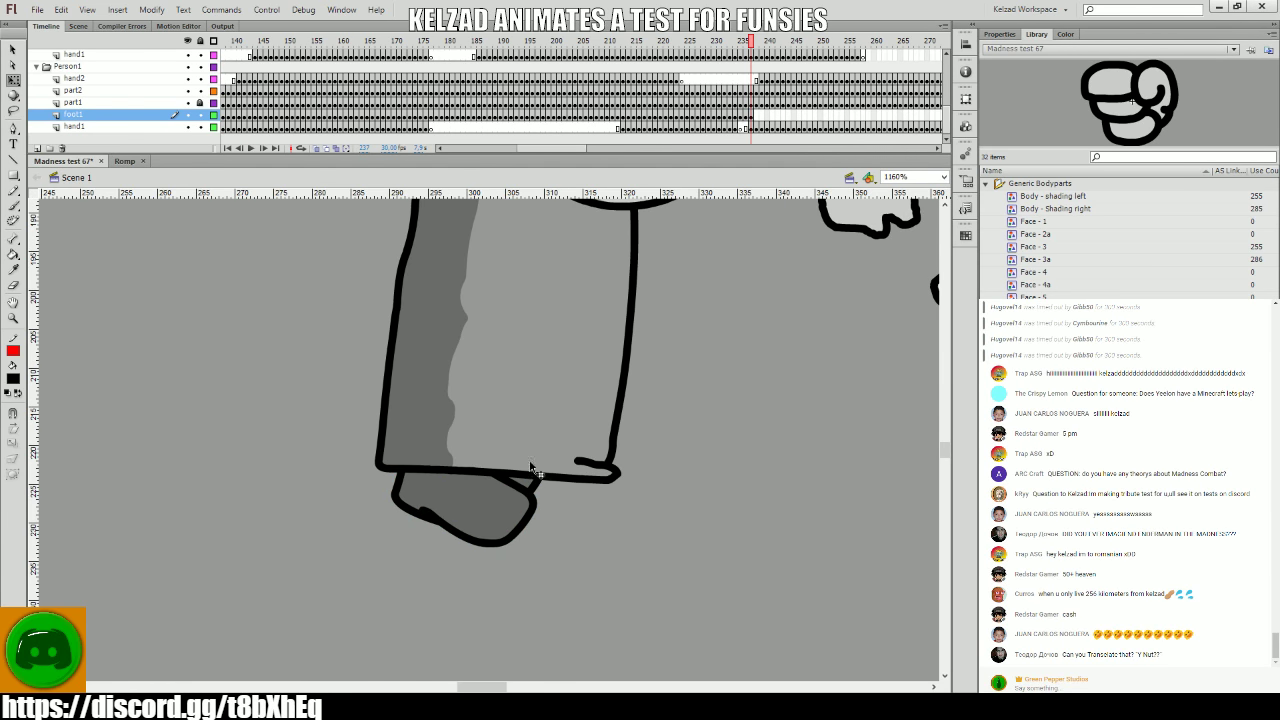
click(570, 472)
- Keyframe foot1 at frames 238 and 239, carrying both feet forward with the body while the far foot leads
key(period)
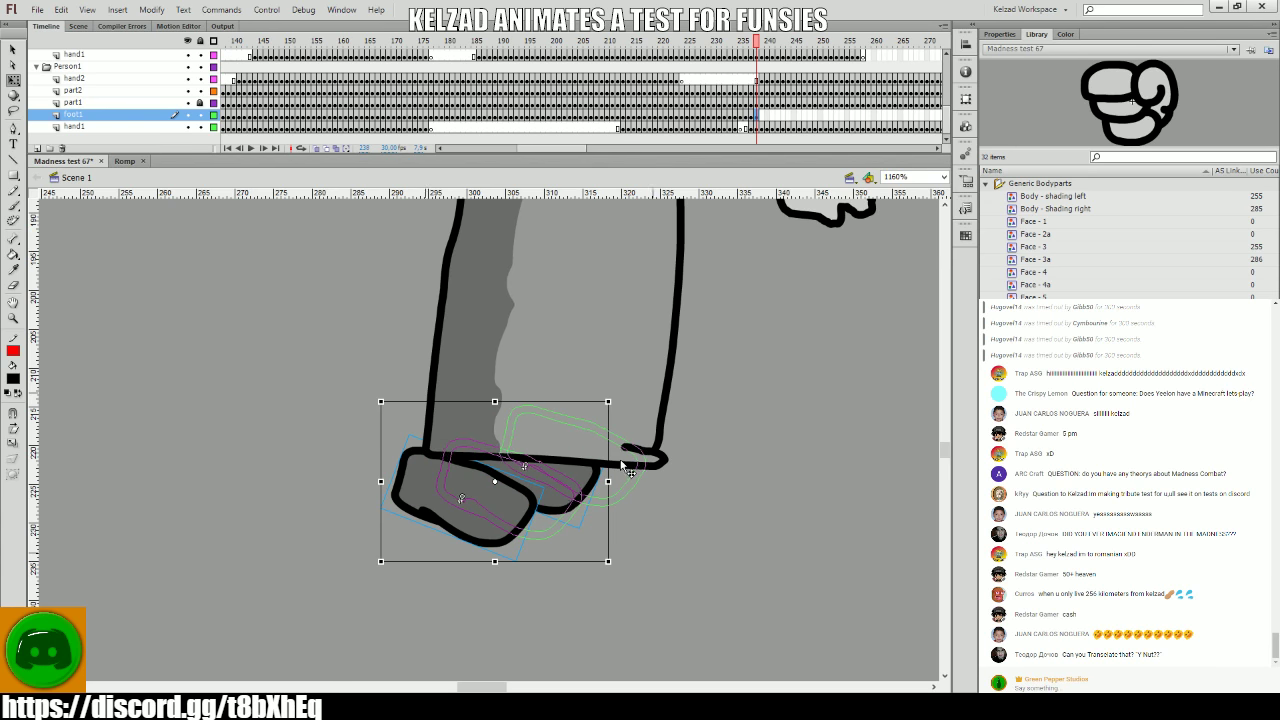
click(632, 484)
click(654, 487)
key(period)
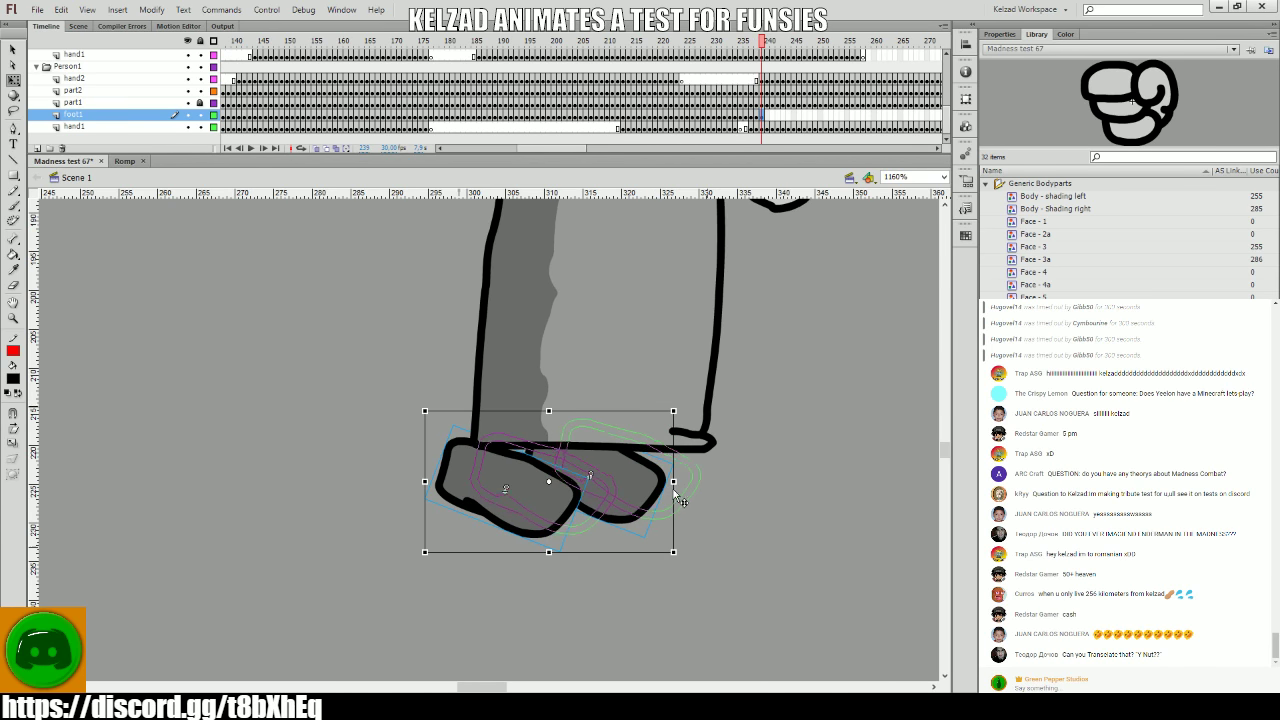
key(Right)
key(Right)
key(Right)
- Keyframe foot1 at frame 240, shifting both feet forward beneath the body and rotating them slightly counterclockwise to match its base
key(period)
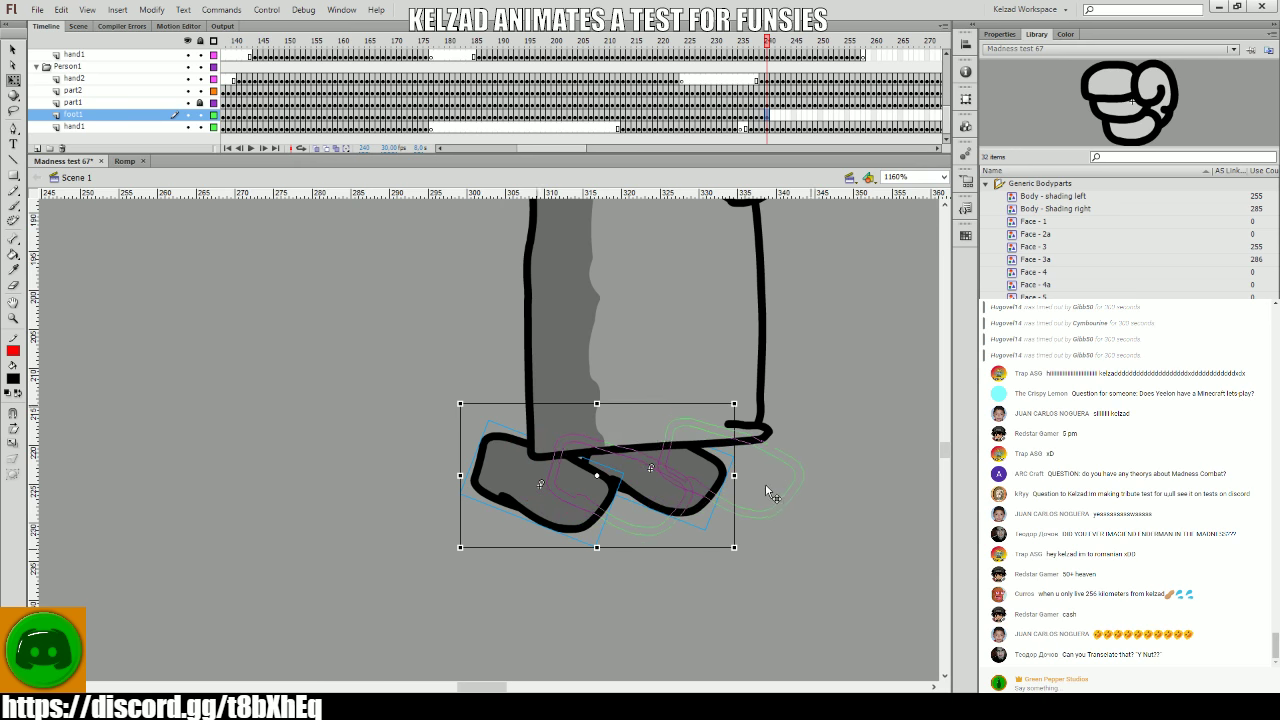
key(Right)
key(Right)
key(Right)
key(Right)
key(Right)
key(Right)
key(Right)
key(Right)
drag(803, 541, 831, 531)
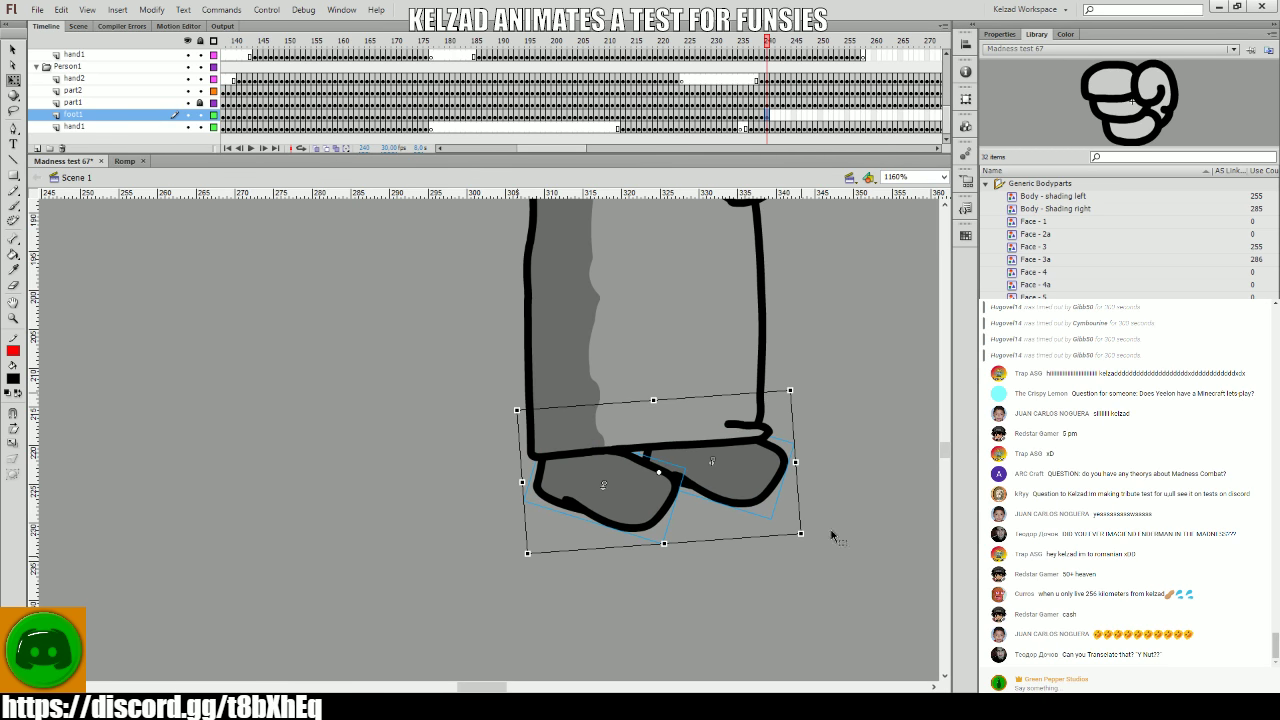
- Keyframe foot1 at frames 241 and 242, moving both feet forward in line with the body's tilting base
key(period)
key(Right)
key(Right)
key(Right)
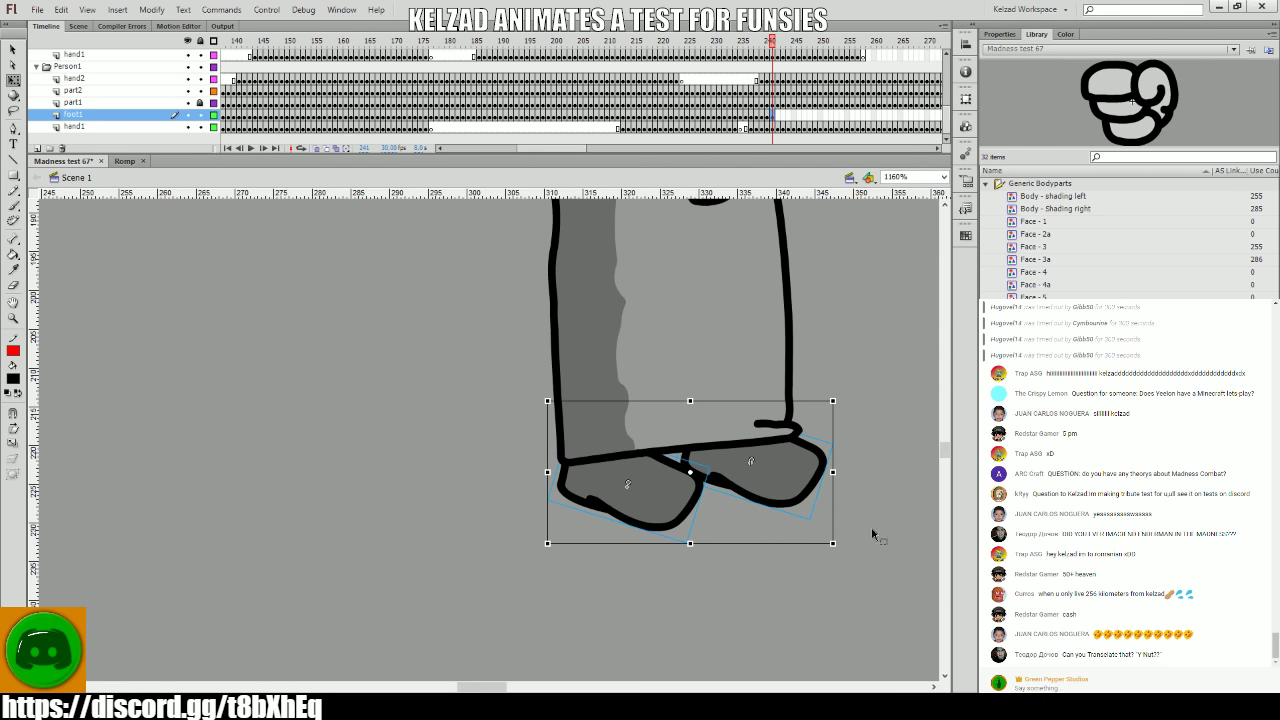
click(874, 531)
key(period)
key(Right)
key(Right)
key(Right)
click(817, 574)
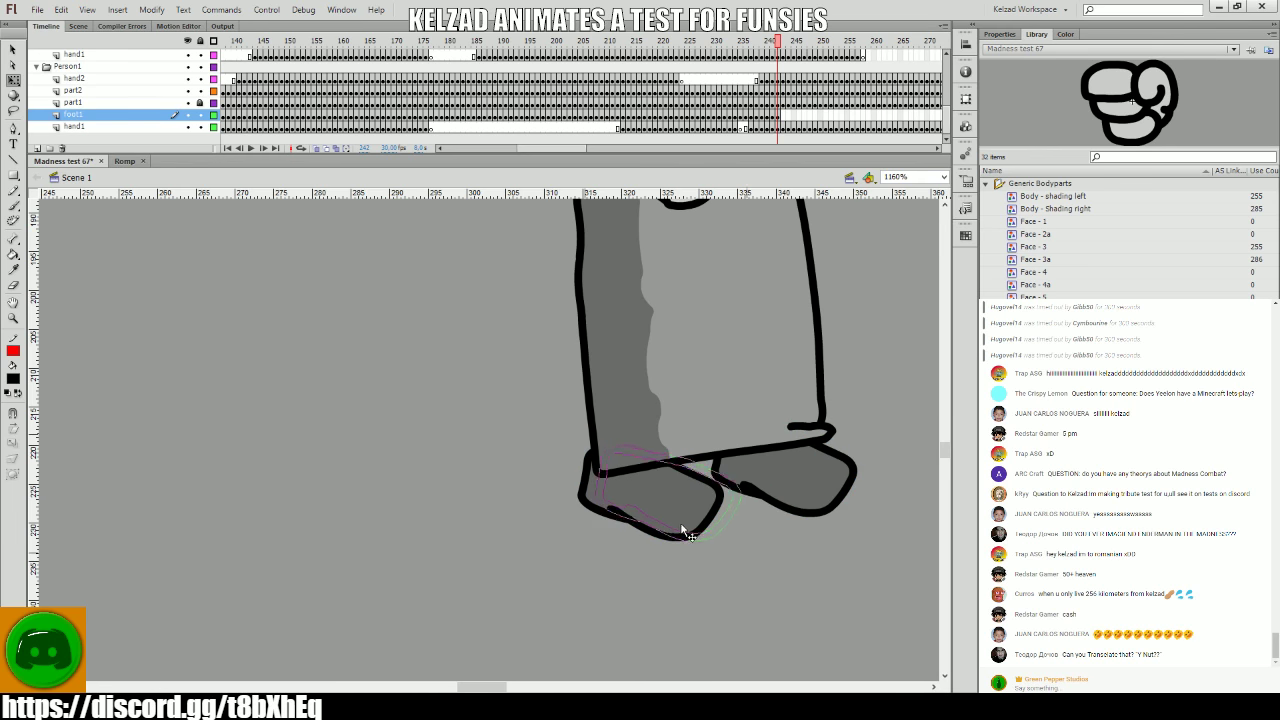
- Keyframe foot1 at frames 243 and 244, shifting both feet forward and bringing the near foot closer to the far foot
key(period)
key(Right)
key(Right)
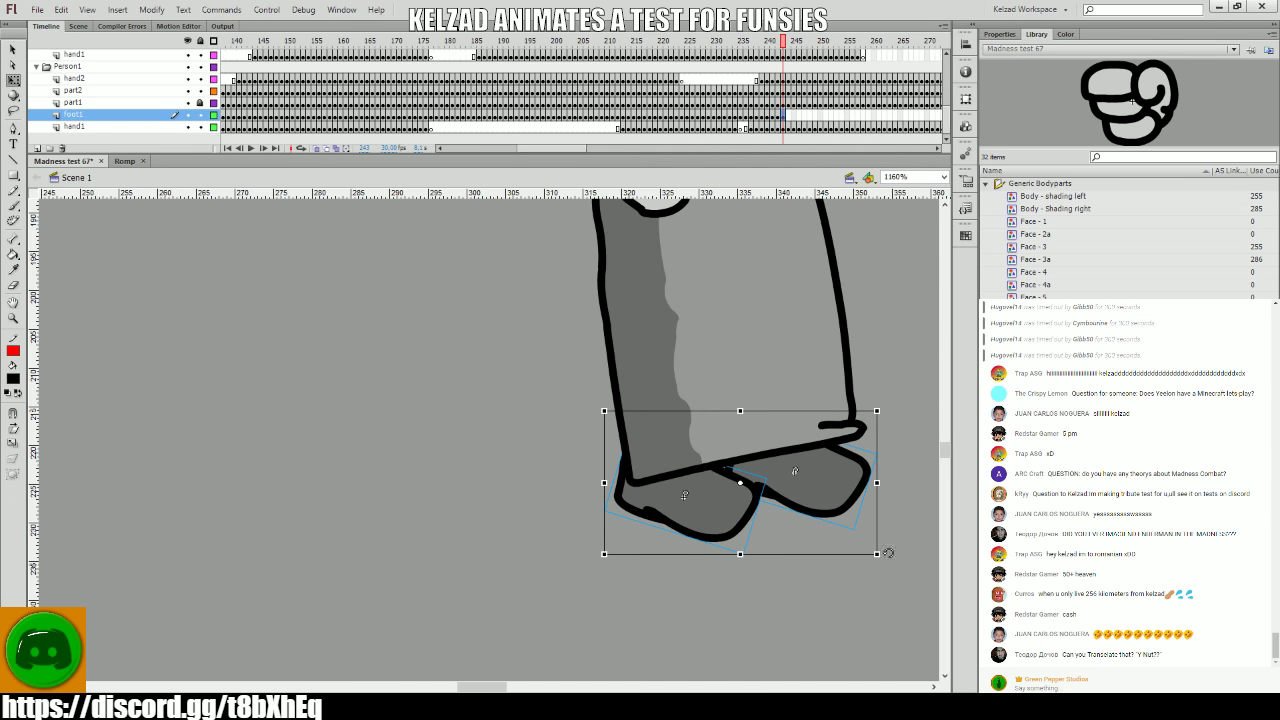
click(816, 556)
click(728, 499)
key(period)
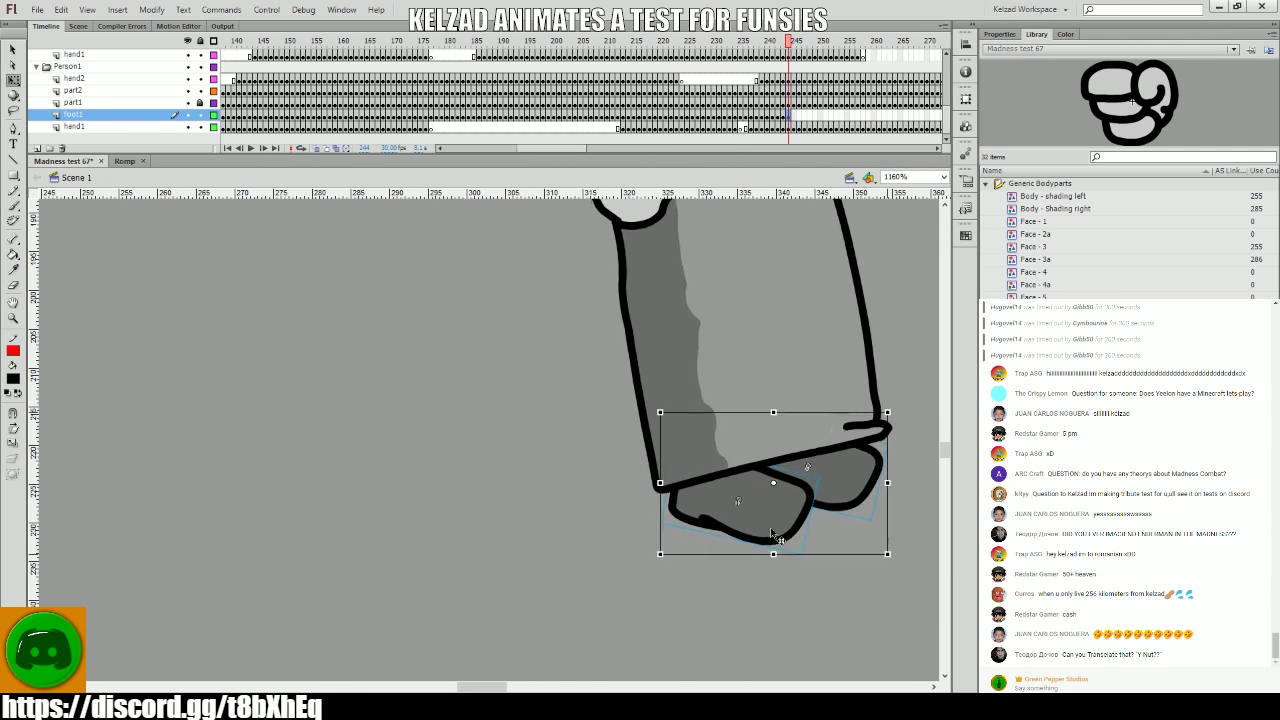
drag(825, 615, 599, 603)
click(599, 603)
click(568, 526)
- Keyframe foot1 at frames 245 and 246, sliding the near foot farther forward so it increasingly overlaps the far foot
key(period)
click(626, 586)
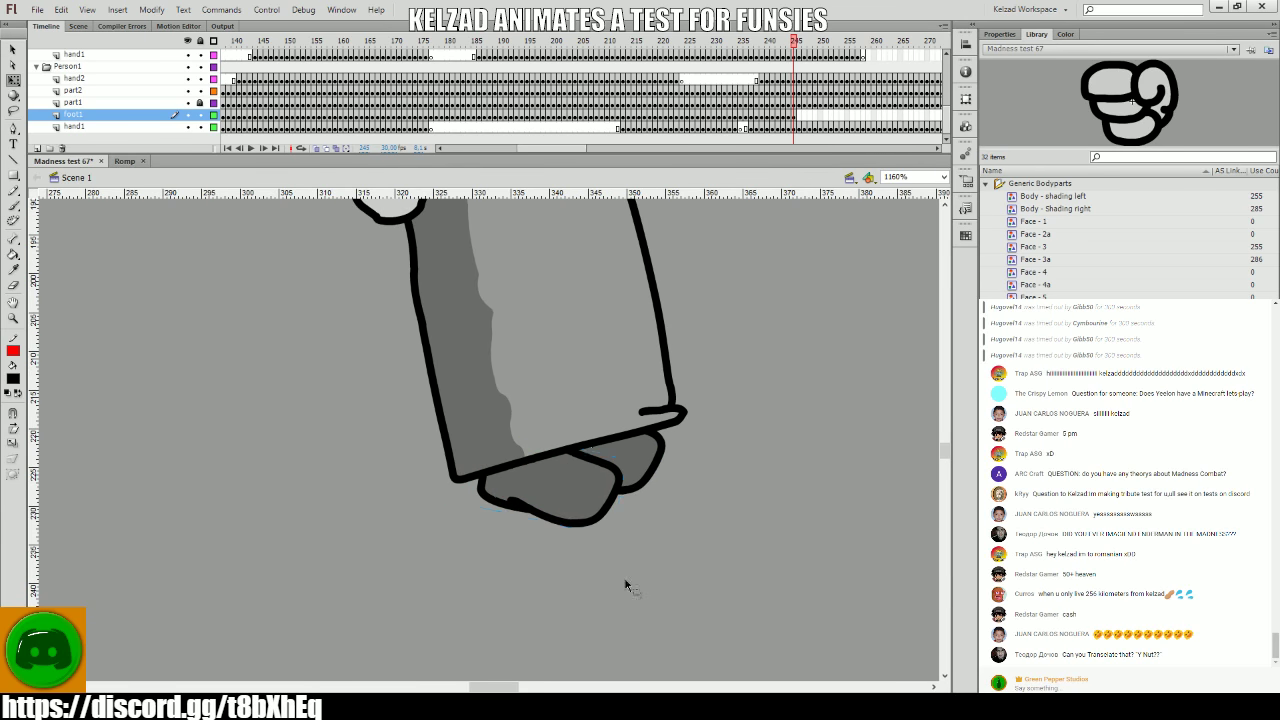
click(610, 508)
key(period)
click(660, 545)
click(600, 486)
- Keyframe foot1 at frames 247 through 249, easing the near foot forward over the far foot beneath the body's front corner
key(period)
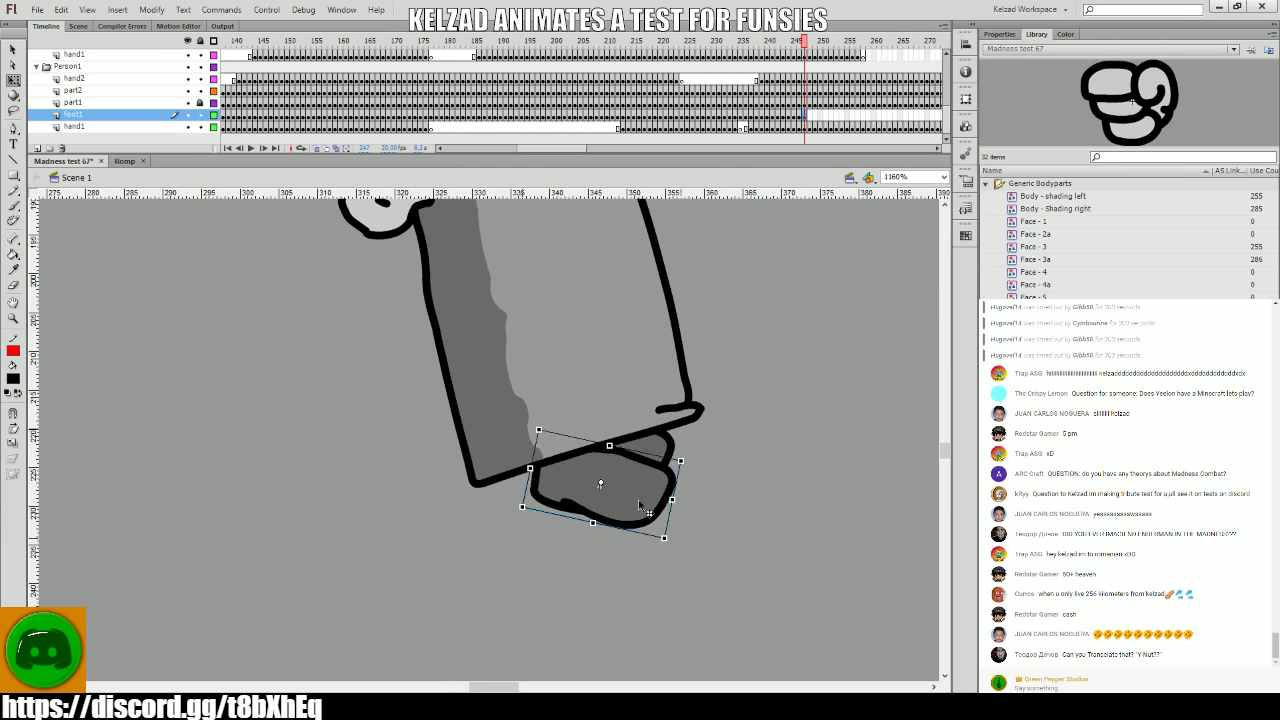
key(period)
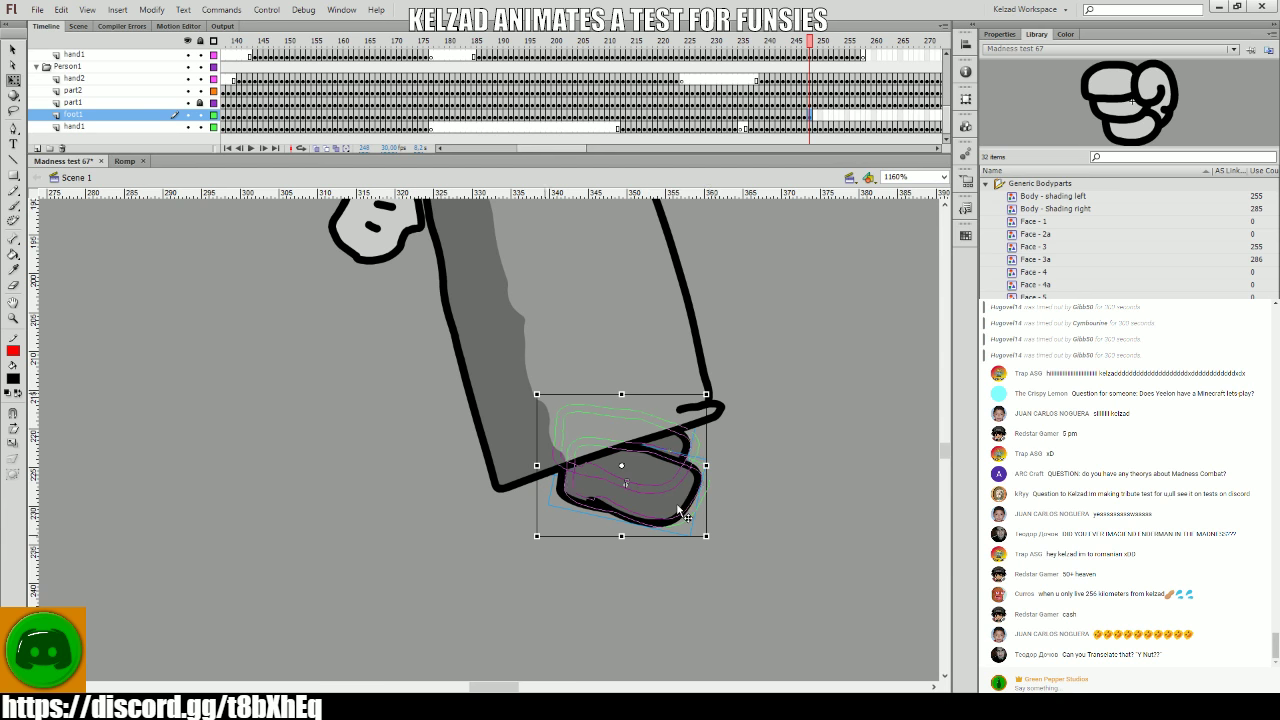
click(749, 517)
click(684, 521)
key(period)
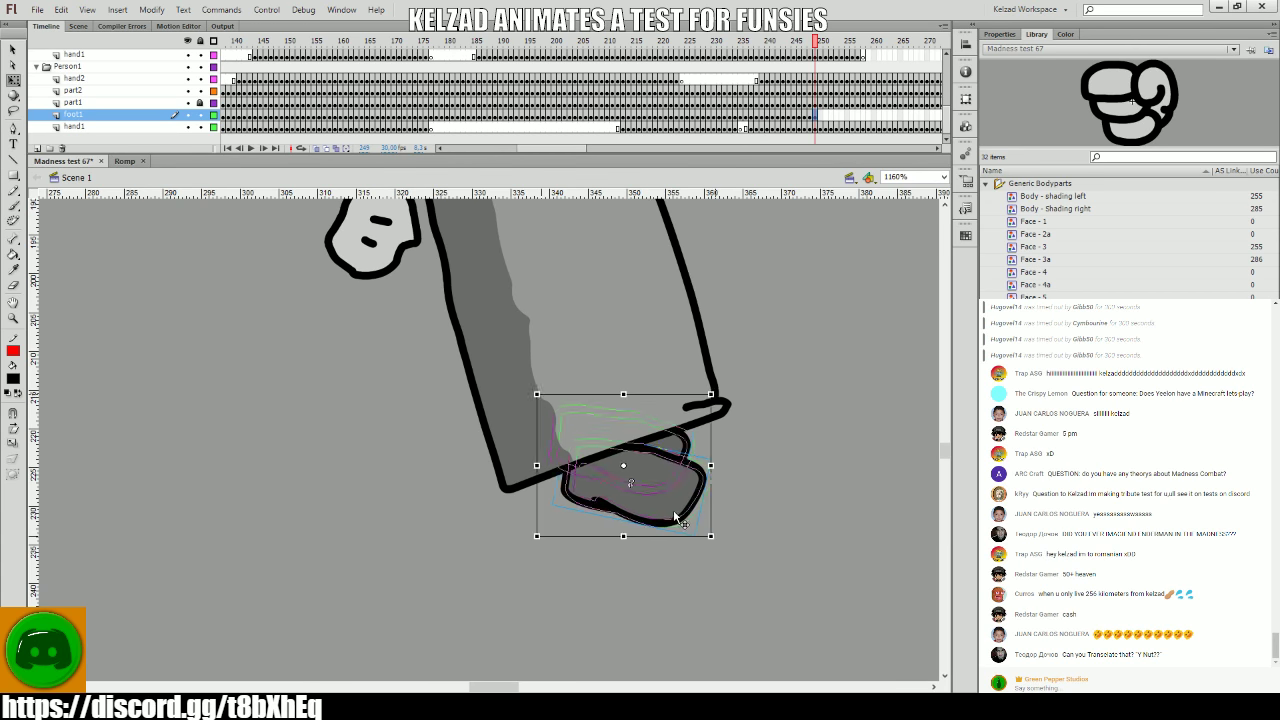
click(677, 519)
- Keyframe foot1 at frames 250 through 252, stepping the far foot out ahead of the near foot at the body's front corner
key(period)
click(751, 458)
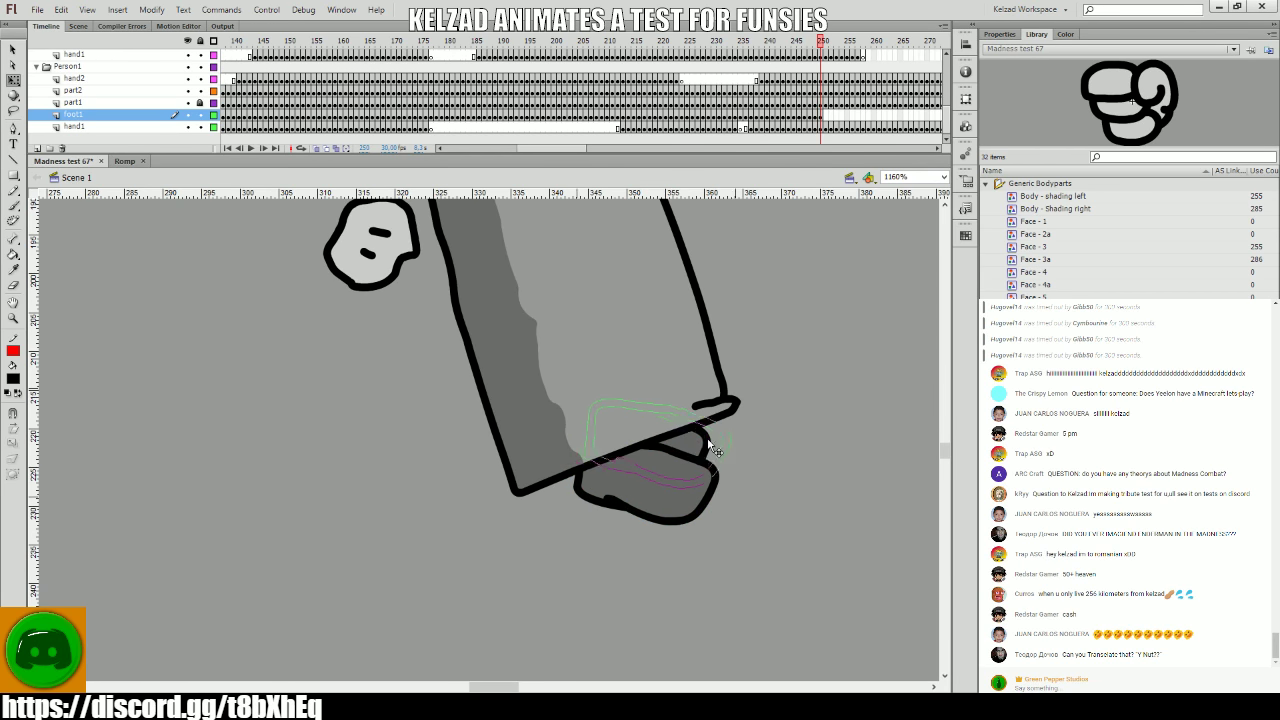
click(716, 452)
key(period)
key(period)
click(722, 455)
click(786, 467)
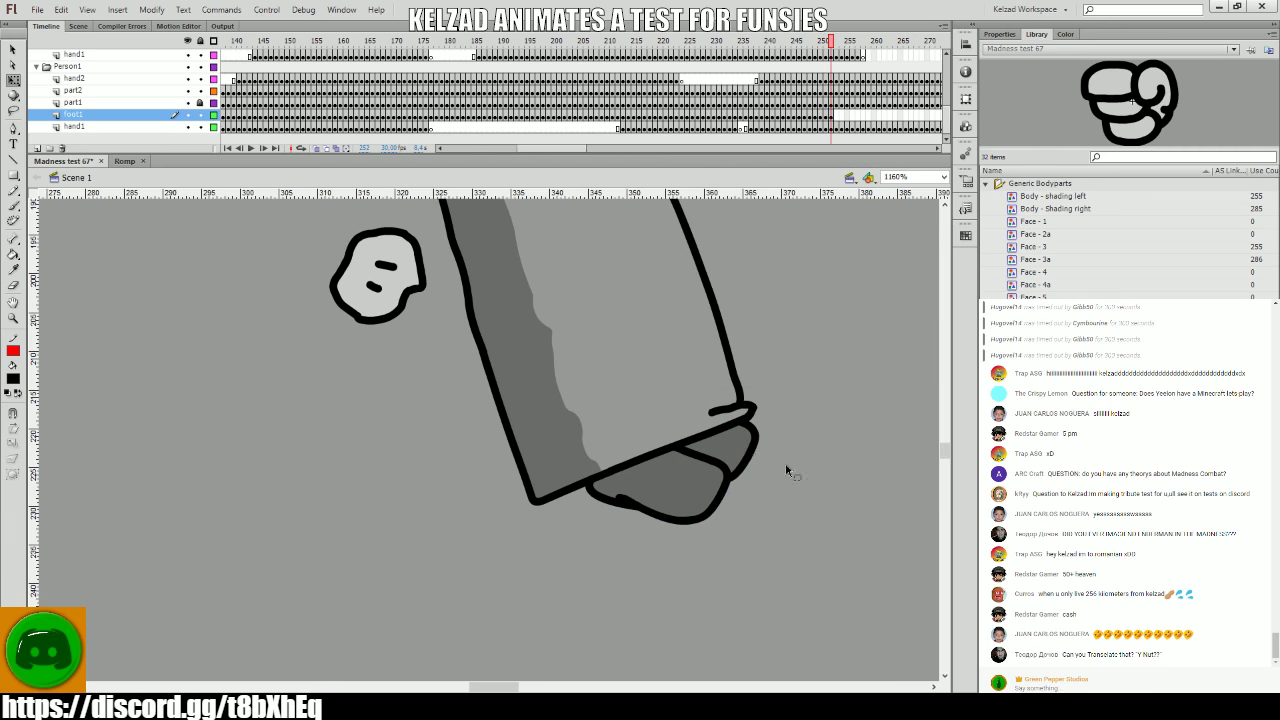
click(760, 455)
- Keyframe foot1 at frames 253 through 255, extending the far foot slightly beyond the body's front corner with the near foot behind it
key(period)
click(779, 463)
click(766, 466)
key(period)
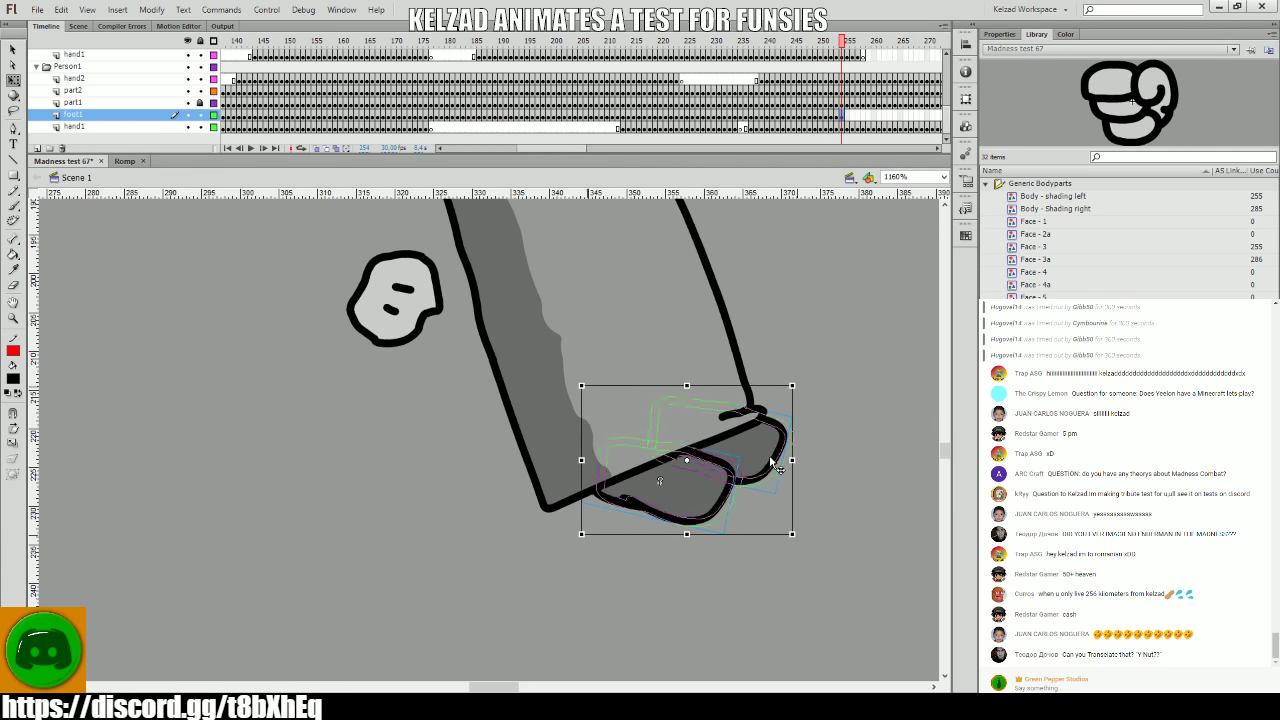
click(815, 483)
key(comma)
click(770, 470)
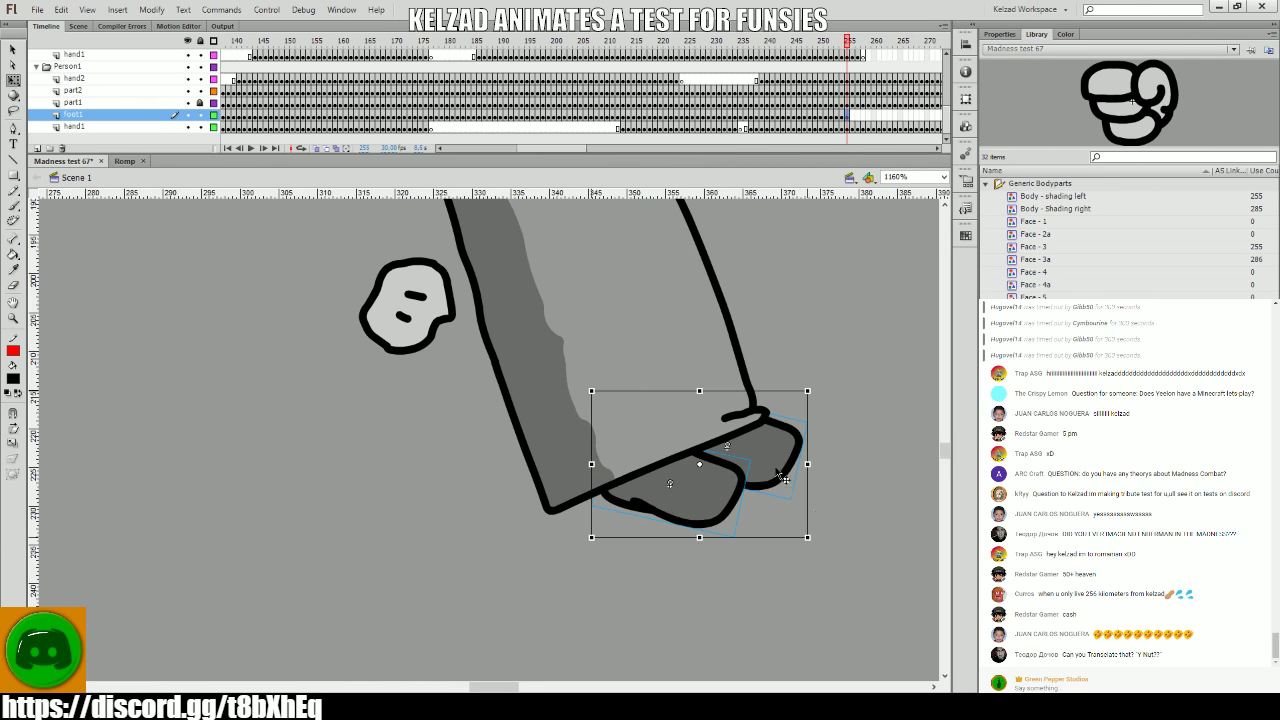
click(757, 511)
click(705, 512)
- Keyframe foot1 at frames 256 through 258, easing the near foot back and down beneath the tilted body while the far foot stays forward
key(period)
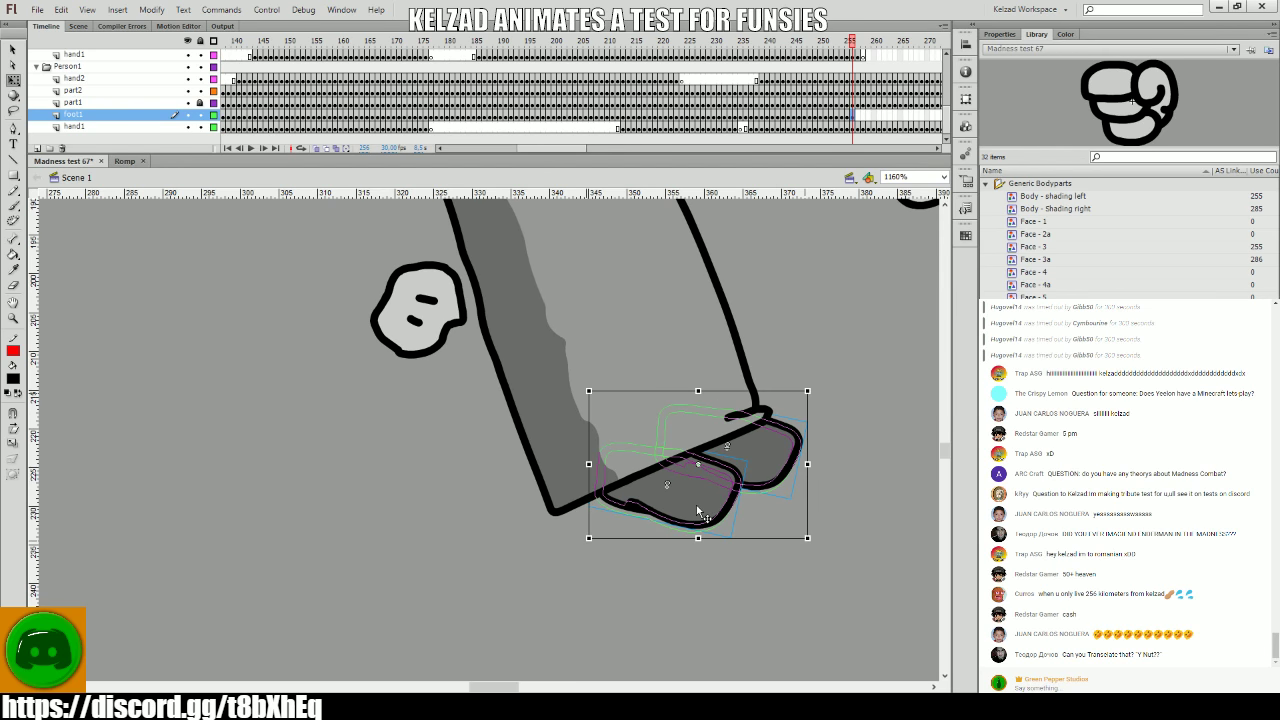
click(686, 530)
key(period)
click(676, 538)
drag(683, 541, 681, 544)
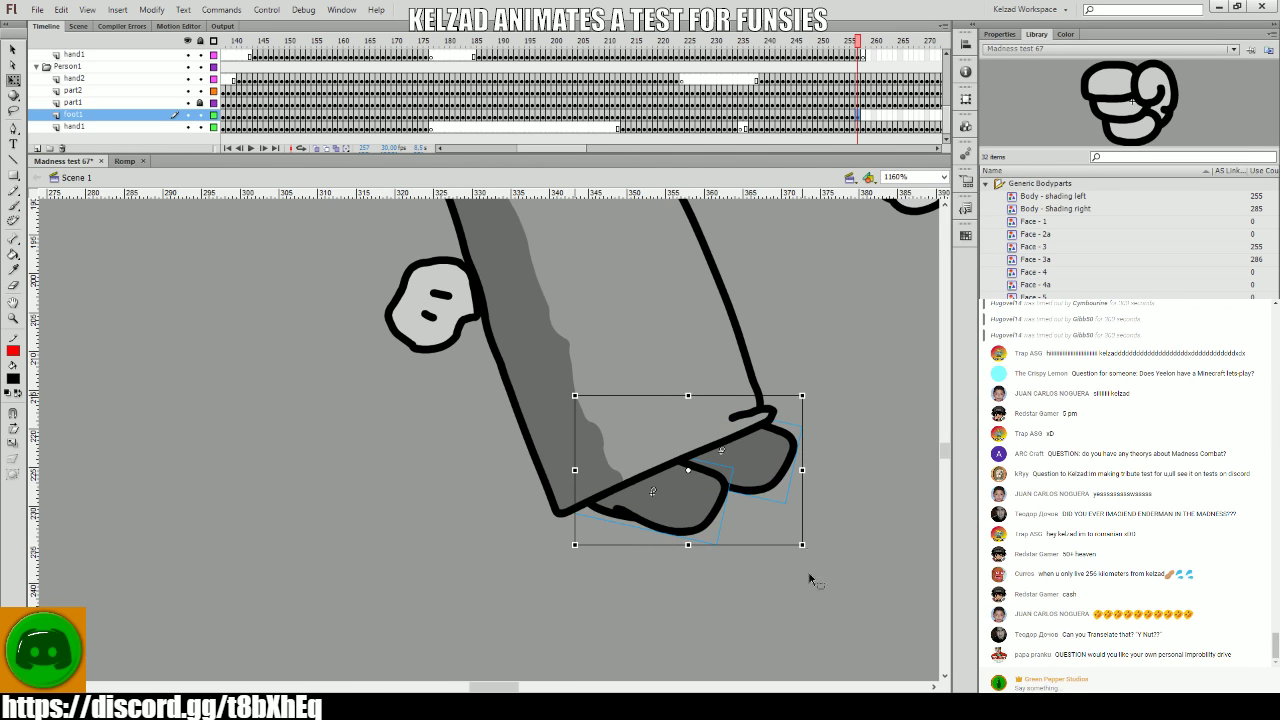
key(period)
click(672, 511)
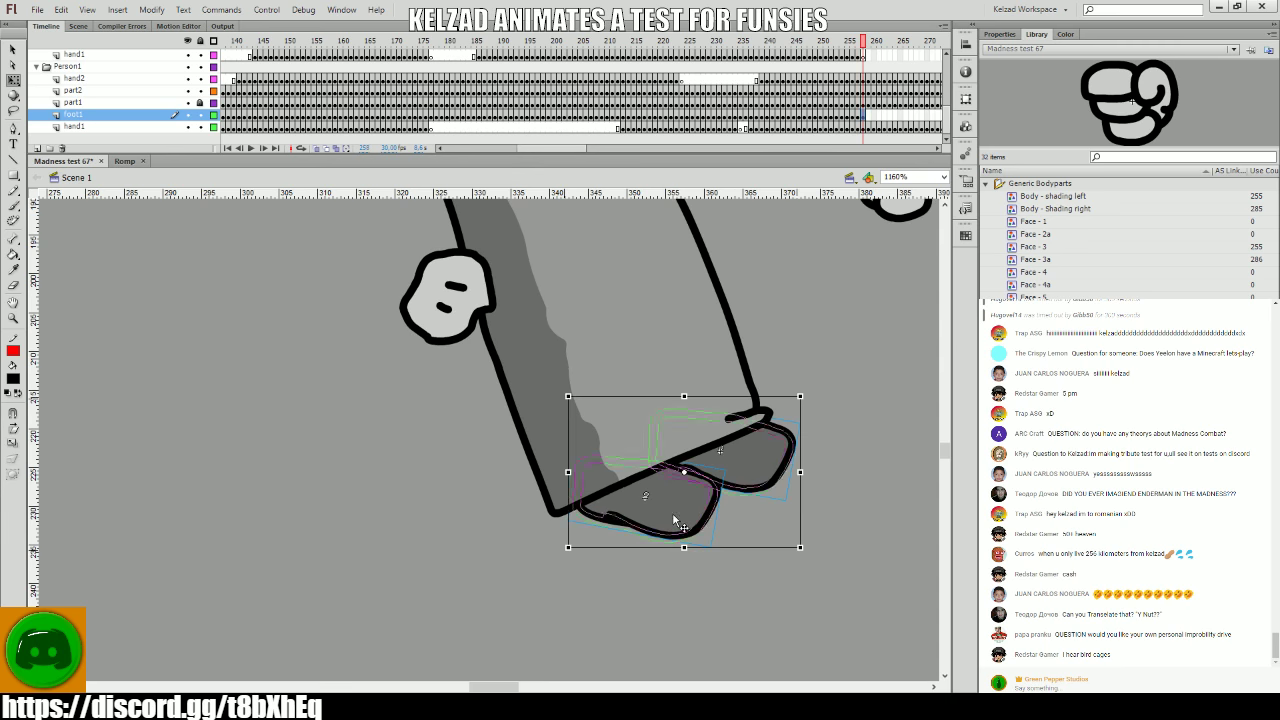
- Keyframe foot1 at frames 259 through 261, sliding both feet back beneath the tilted body with the far foot ahead
key(period)
click(663, 537)
key(period)
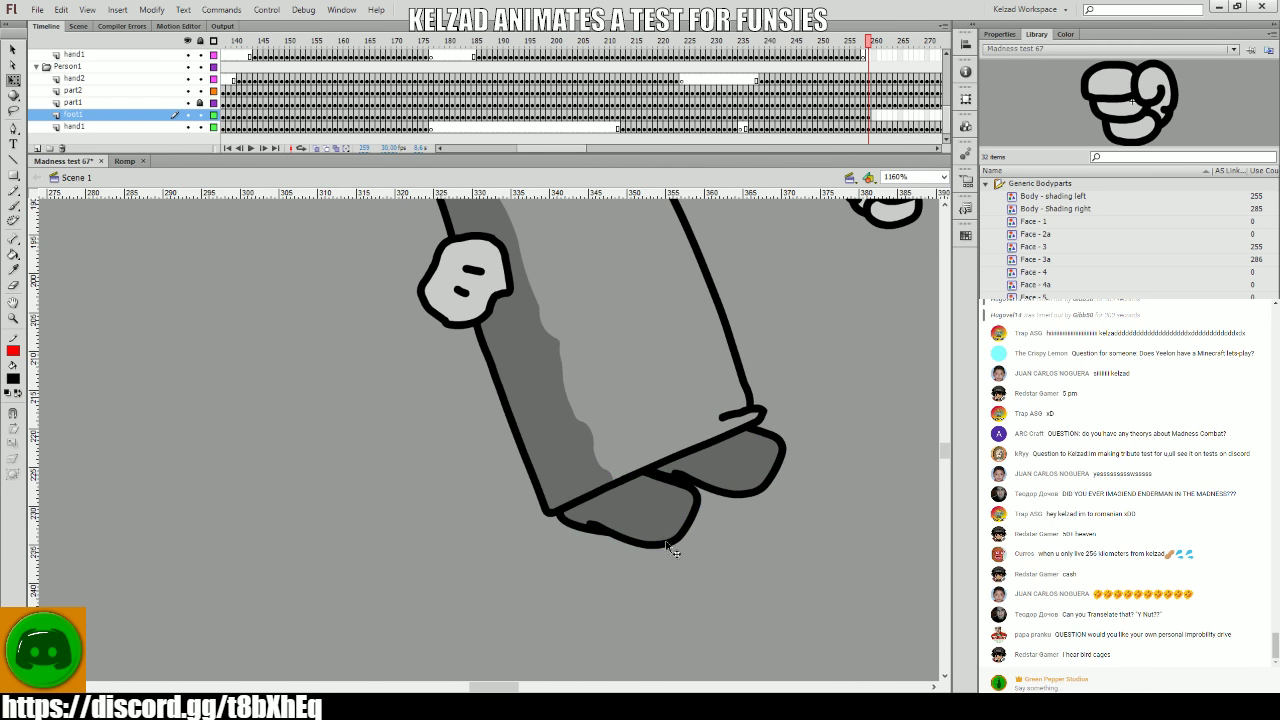
click(656, 543)
key(period)
click(729, 486)
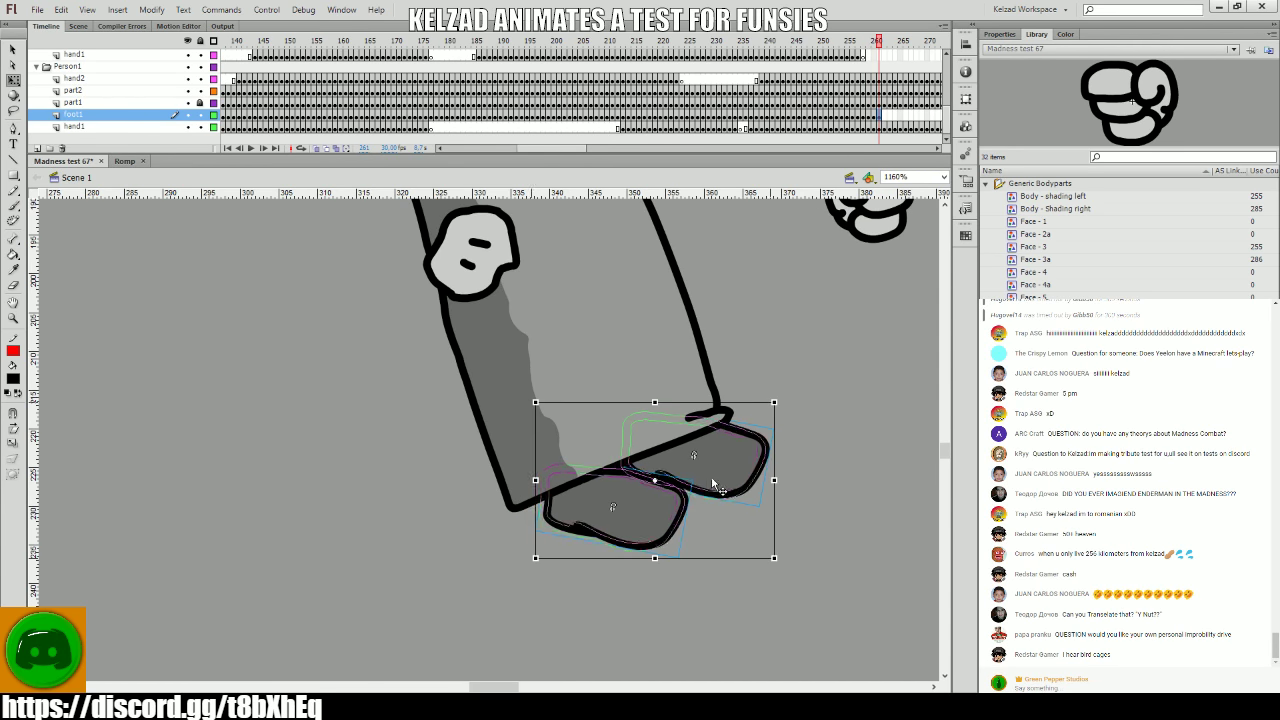
- Keyframe foot1 at frames 262 through 264, drawing the far foot back so it overlaps behind the near foot
key(period)
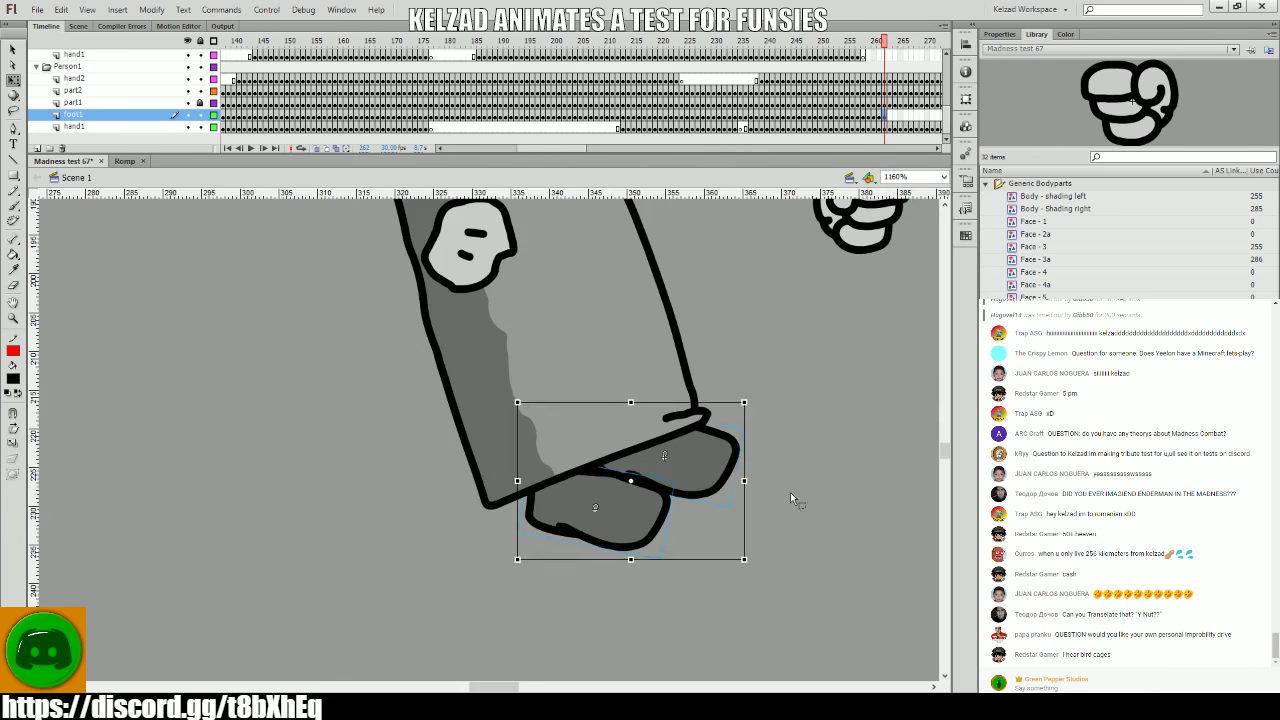
drag(705, 472, 684, 472)
key(period)
click(688, 472)
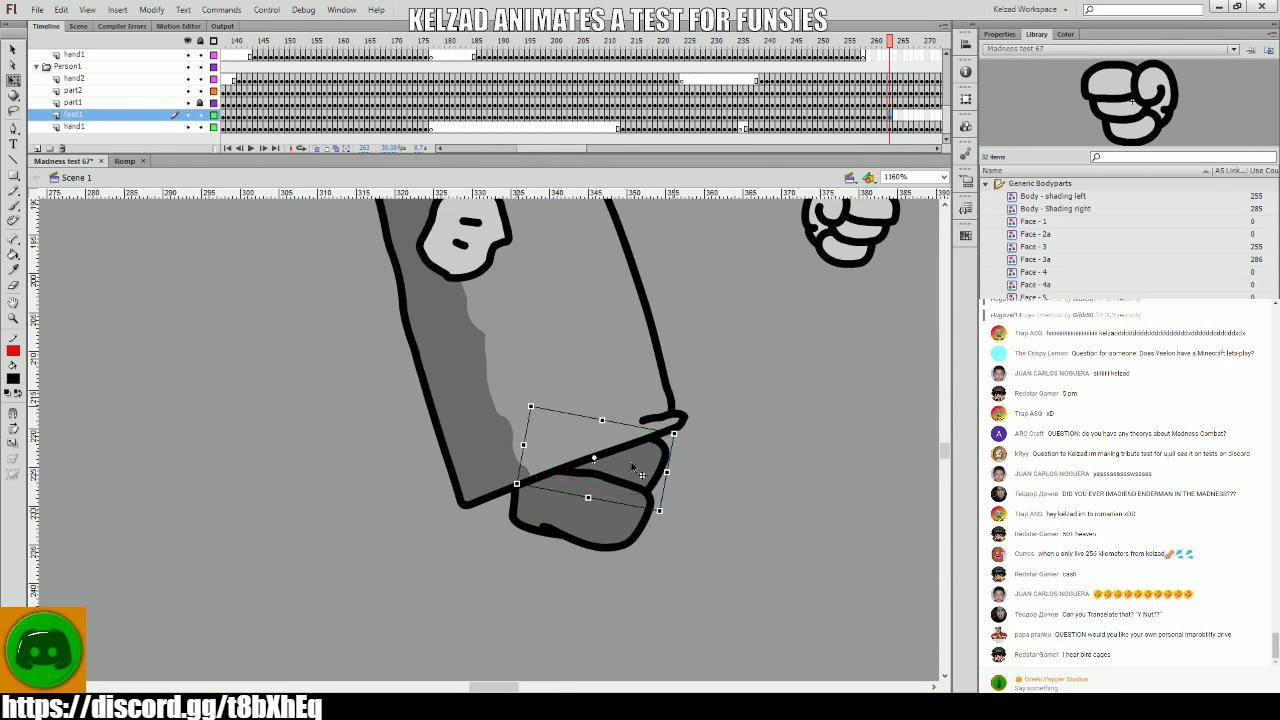
key(period)
click(625, 468)
- Keyframe foot1 at frame 265, tucking the far foot behind the near foot, and check the motion against frames 263 and 264
key(period)
click(575, 505)
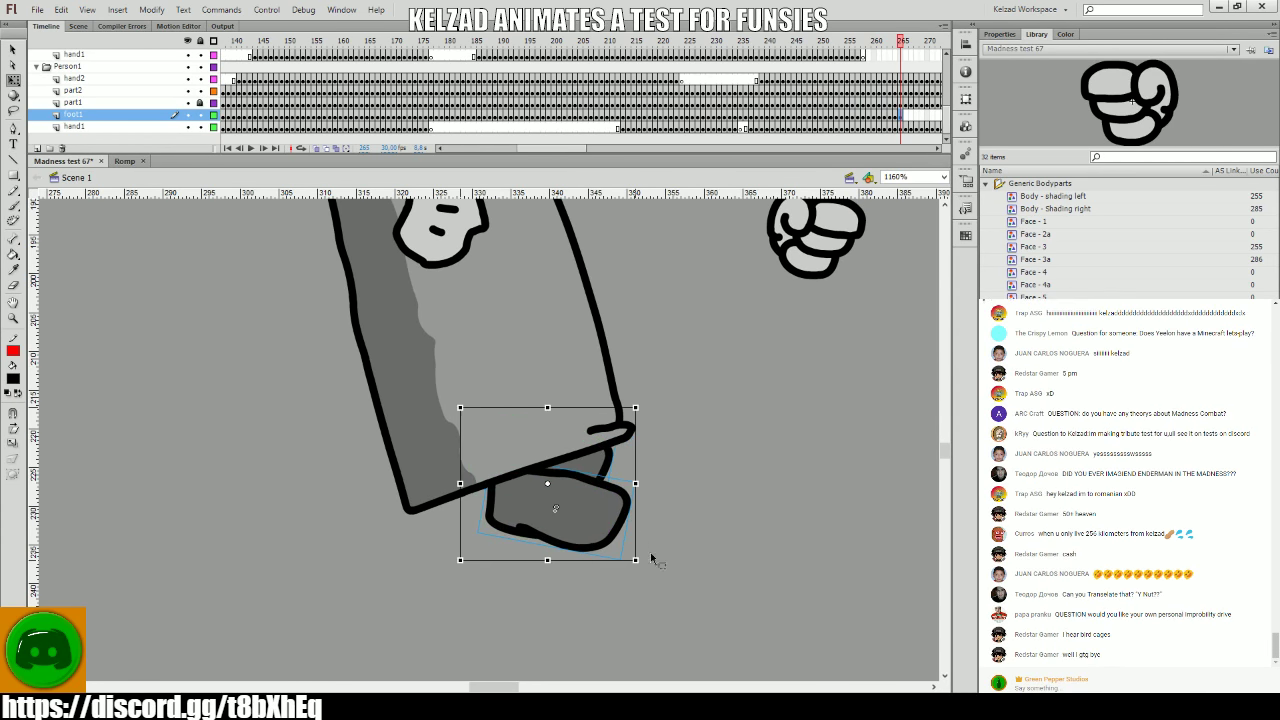
mouse_move(642, 554)
mouse_down()
mouse_move(688, 548)
mouse_move(662, 557)
mouse_up()
key(comma)
click(645, 510)
key(comma)
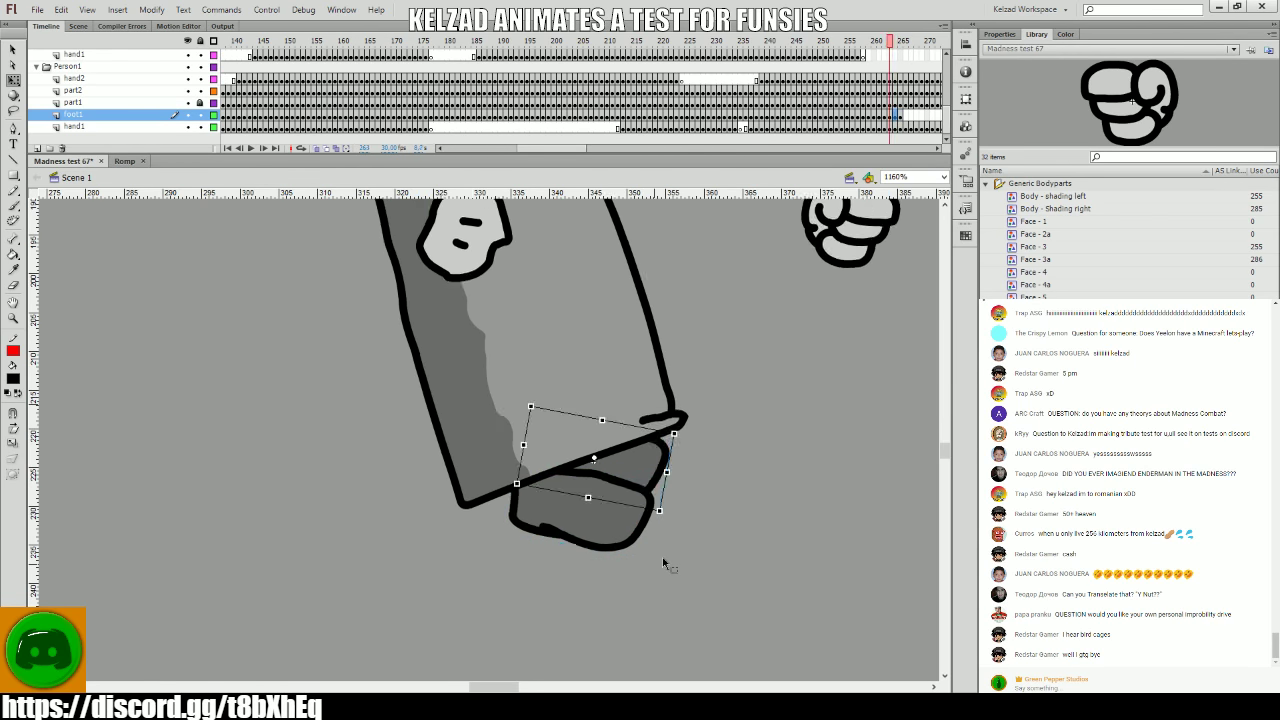
key(period)
key(period)
click(582, 511)
- Keyframe foot1 at frames 266 through 268, keeping the far foot mostly hidden behind the near foot as the body retreats
key(period)
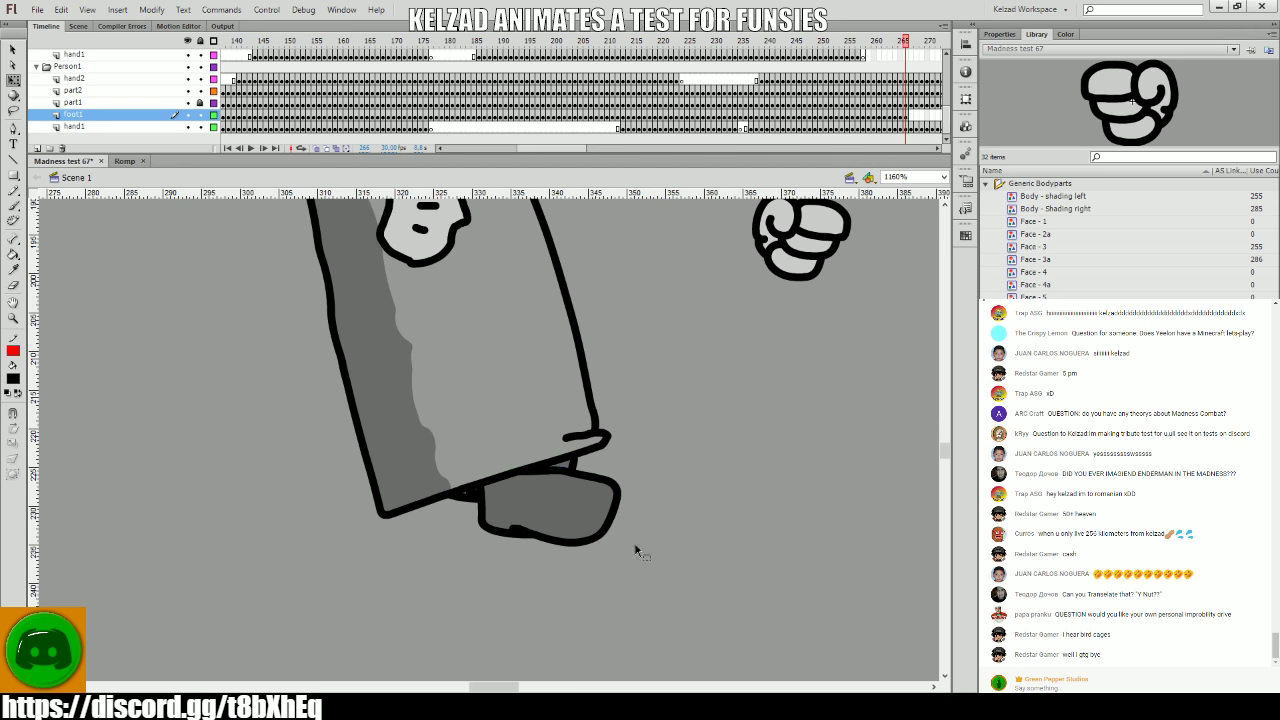
click(562, 482)
key(period)
click(555, 463)
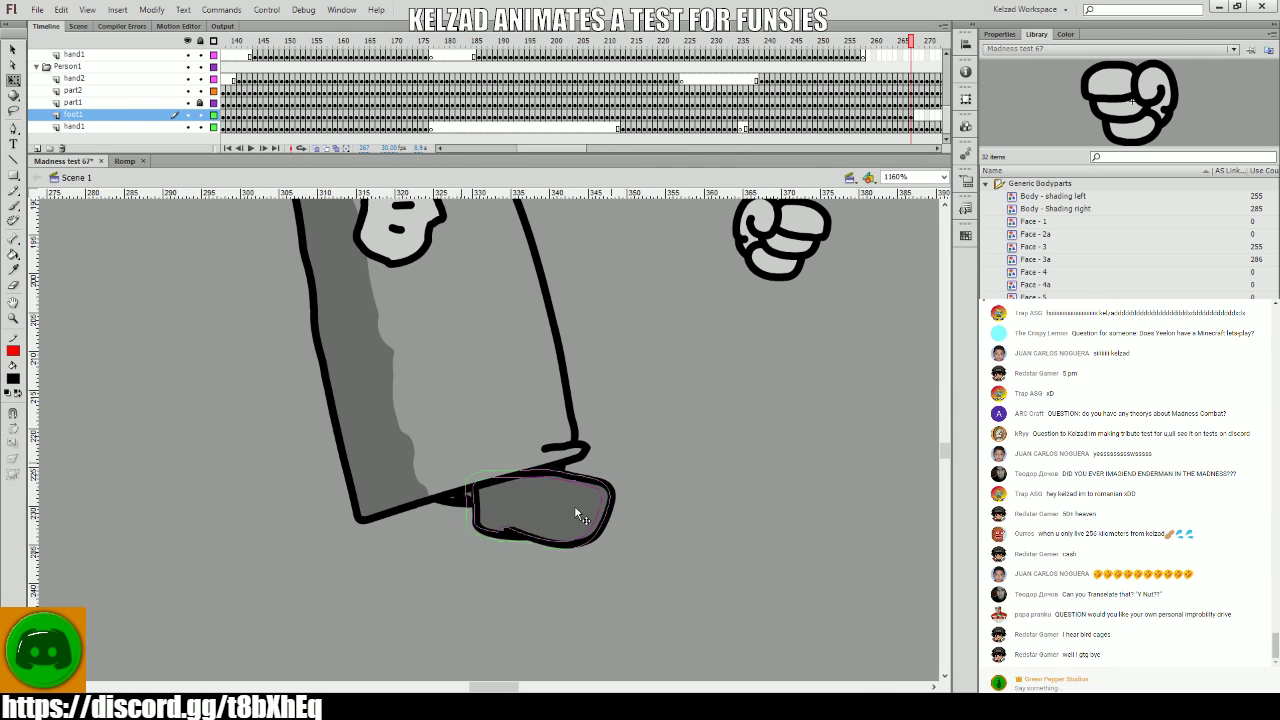
key(period)
click(570, 510)
drag(563, 515, 556, 513)
click(624, 551)
- Keyframe foot1 at frames 269 and 270, moving the near foot back and bringing the far foot out at the body's front corner
key(period)
click(540, 541)
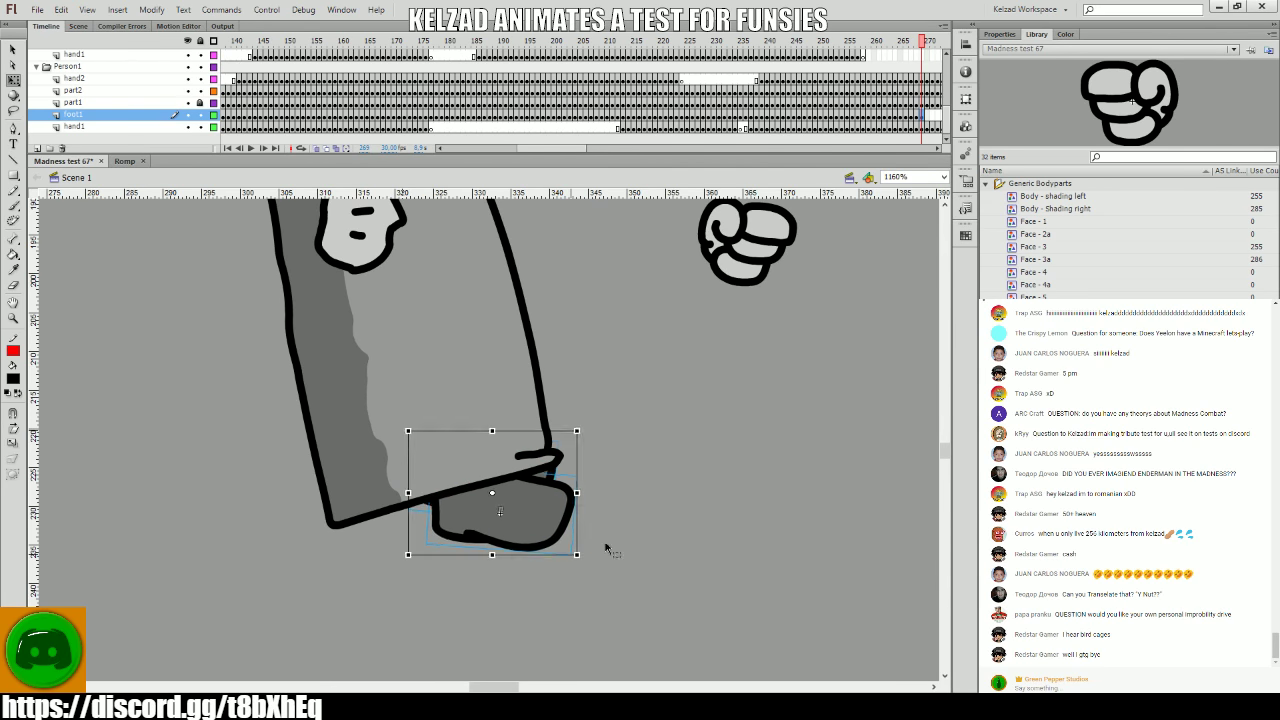
drag(532, 533, 528, 532)
key(period)
click(506, 530)
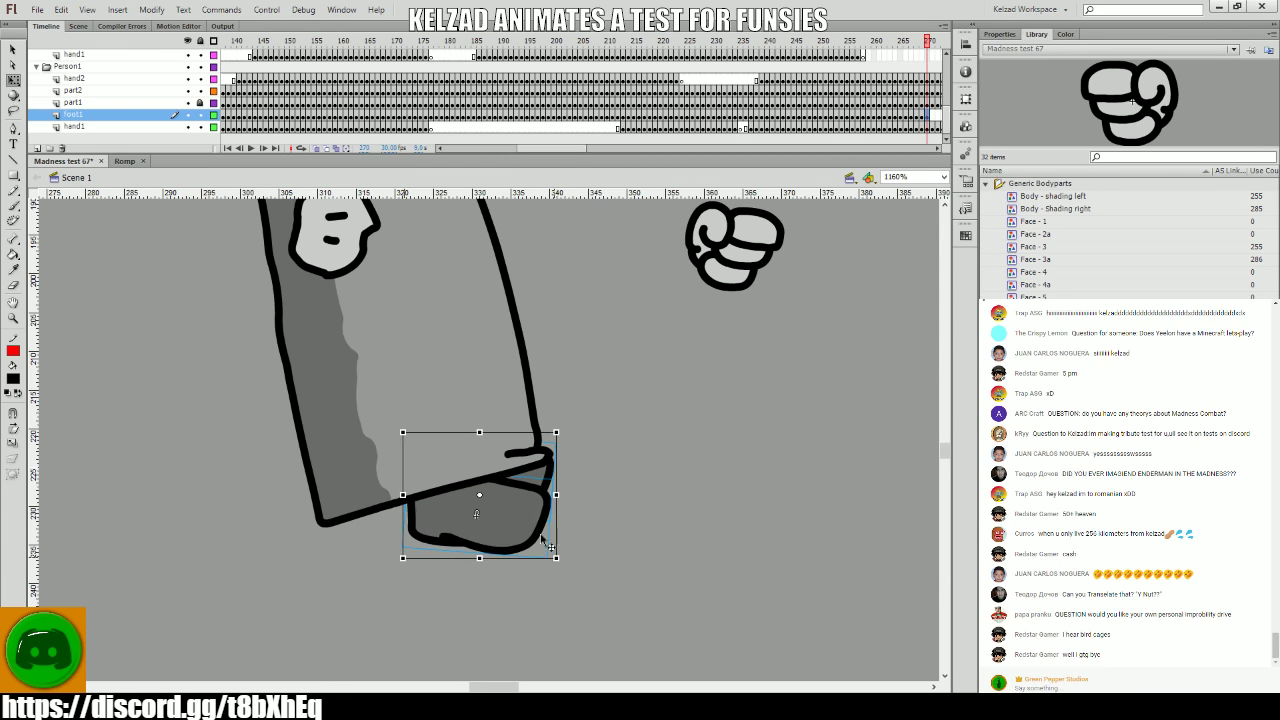
click(580, 529)
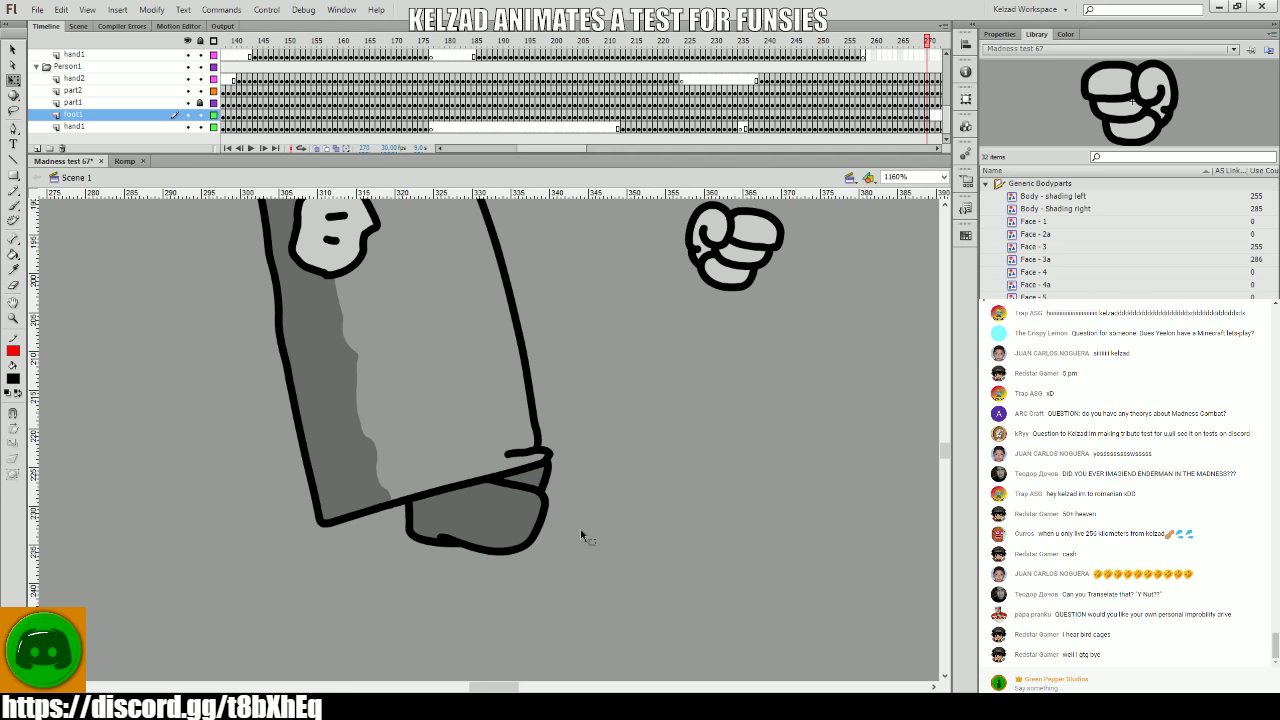
click(501, 512)
- Keyframe foot1 at frames 271 and 272, sliding the near foot further back while the far foot stays at the body's front corner
key(period)
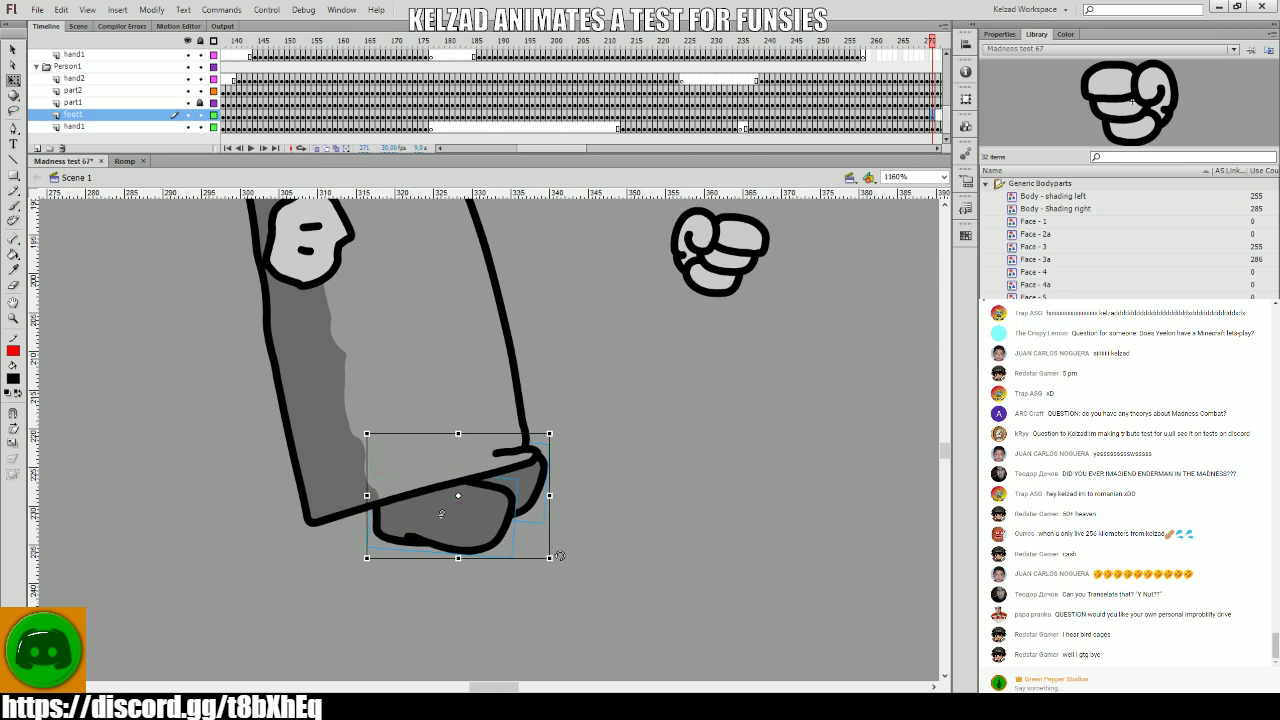
drag(558, 555, 493, 538)
key(period)
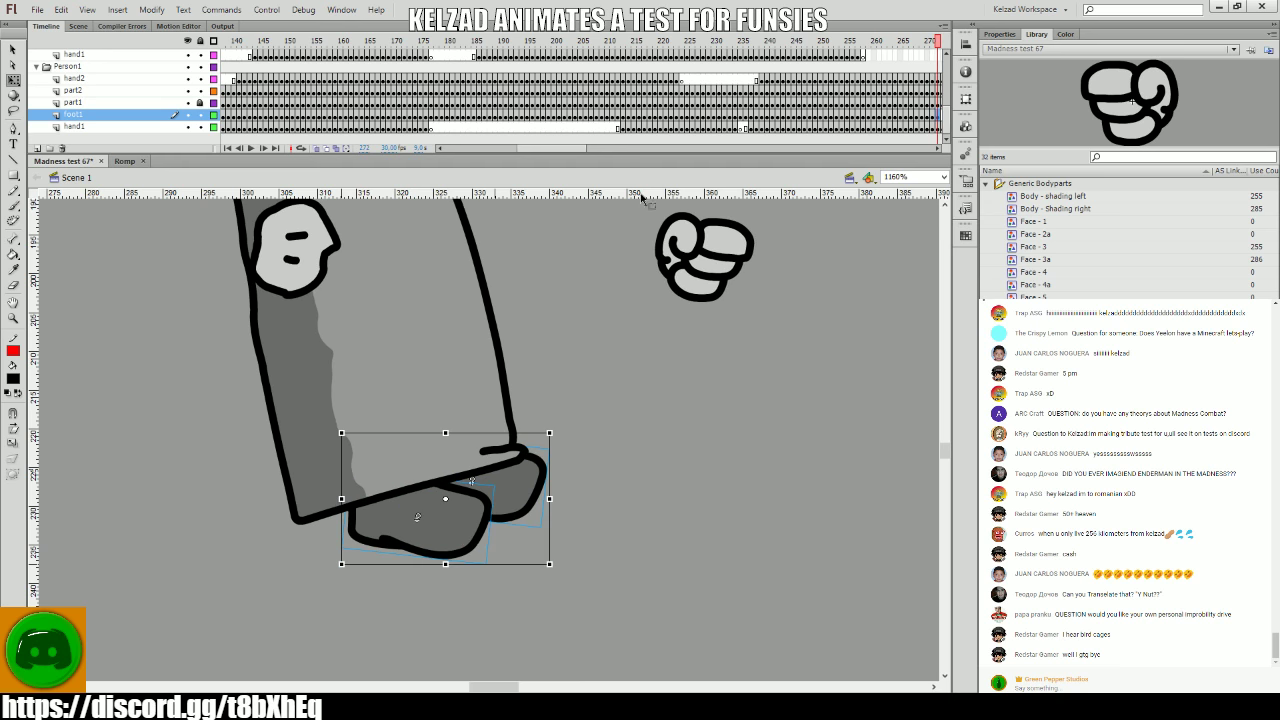
drag(580, 145, 596, 146)
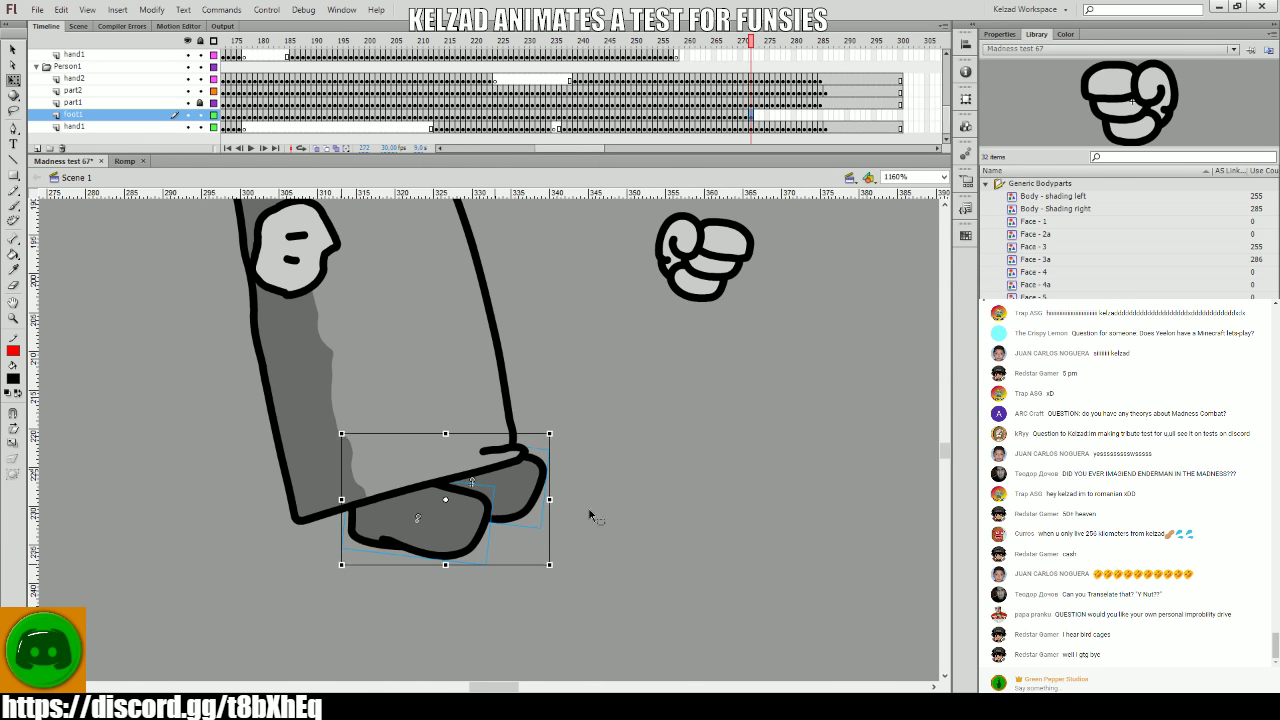
click(430, 520)
drag(430, 520, 412, 528)
key(comma)
key(comma)
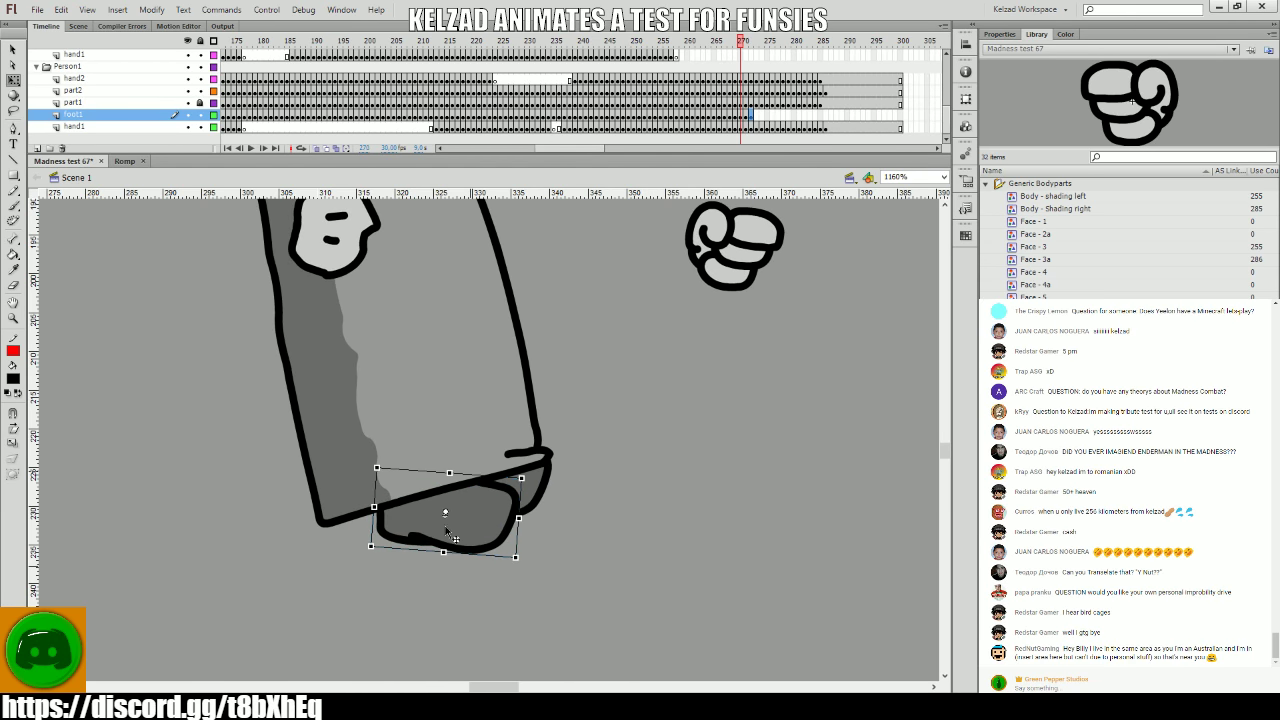
key(period)
key(period)
- Keyframe foot1 at frames 273 through 275, easing the near foot back toward the body's rear corner with the far foot ahead
key(period)
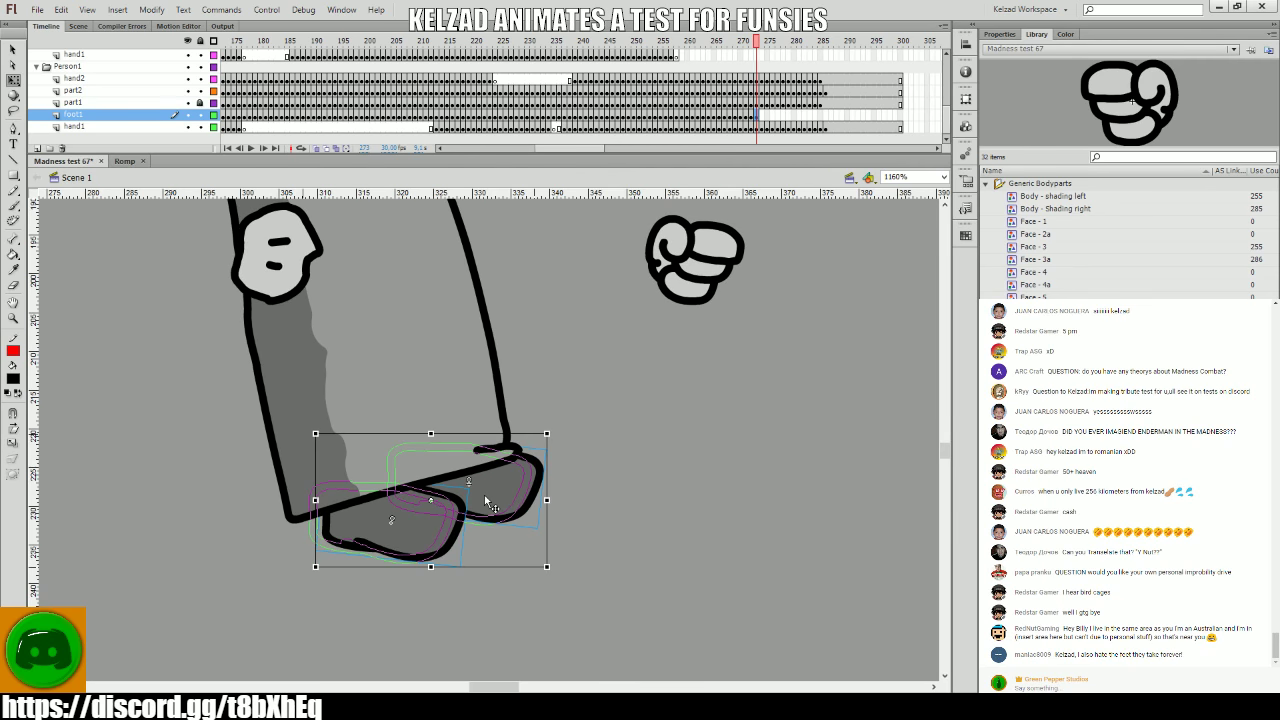
click(598, 516)
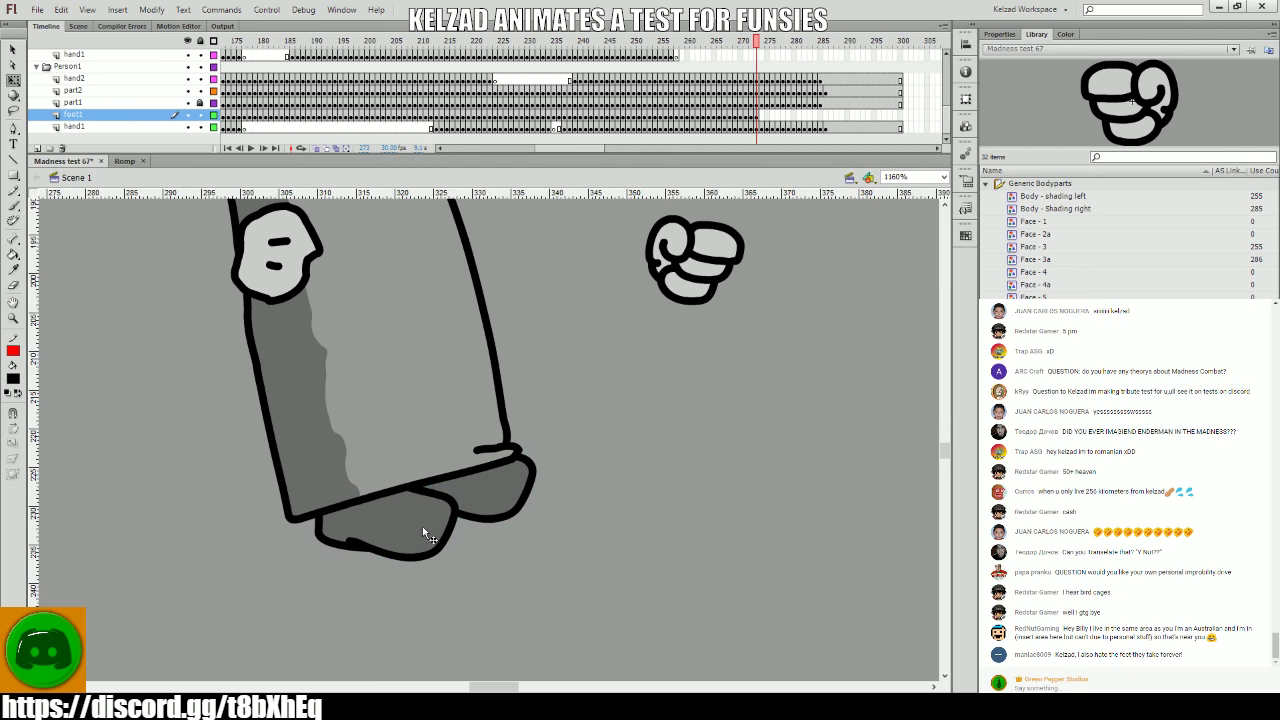
key(period)
click(671, 551)
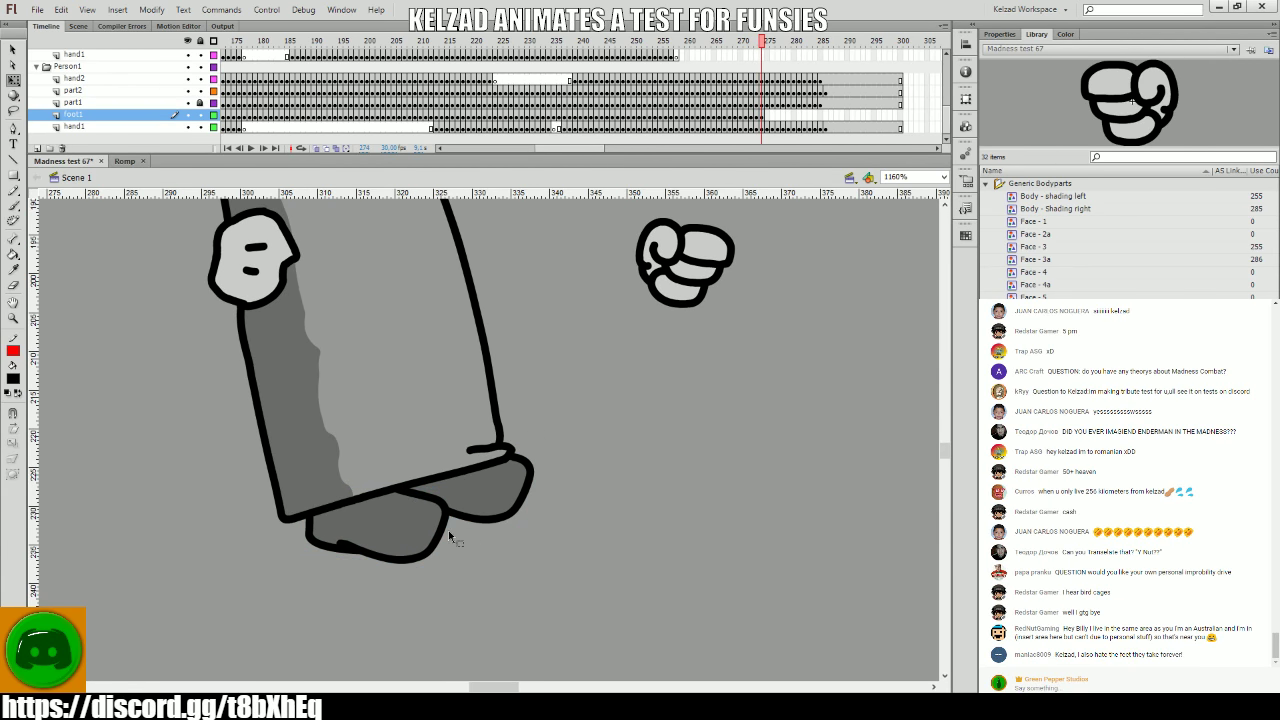
click(448, 530)
drag(448, 530, 430, 538)
key(period)
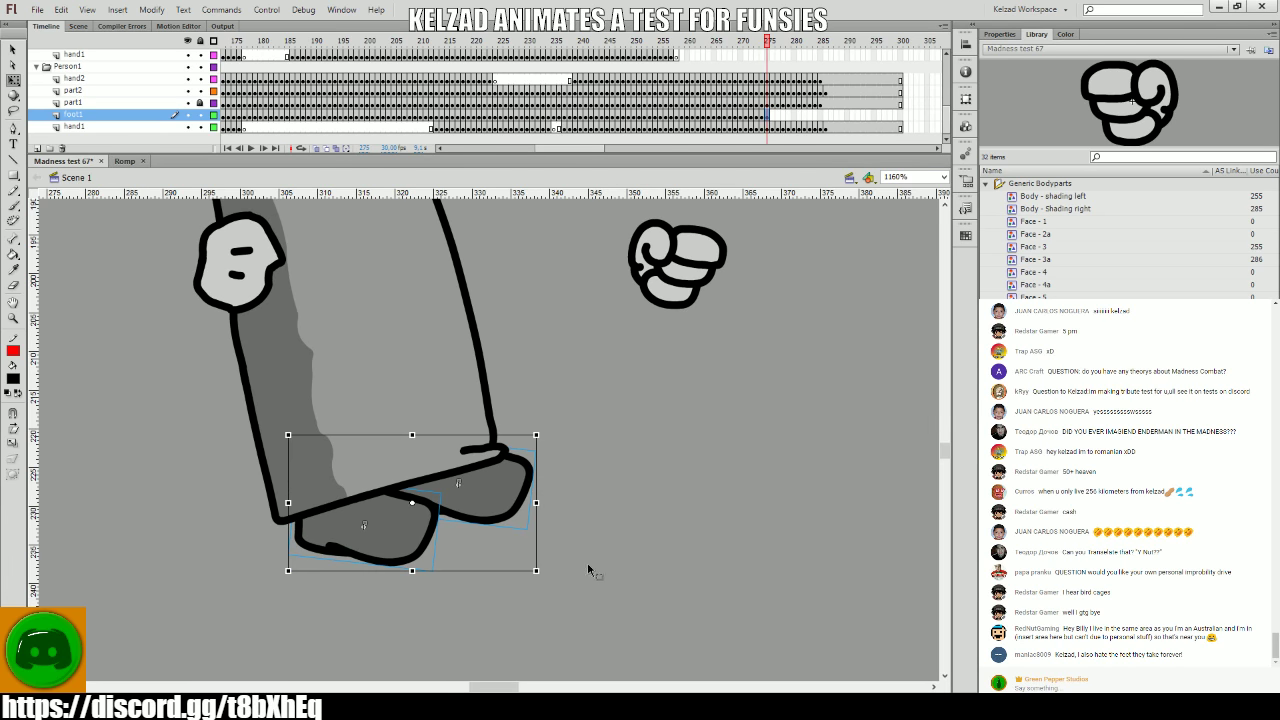
click(588, 564)
- Keyframe foot1 at frames 276 through 278, settling the near foot under the rear corner and easing the far foot slightly back
key(period)
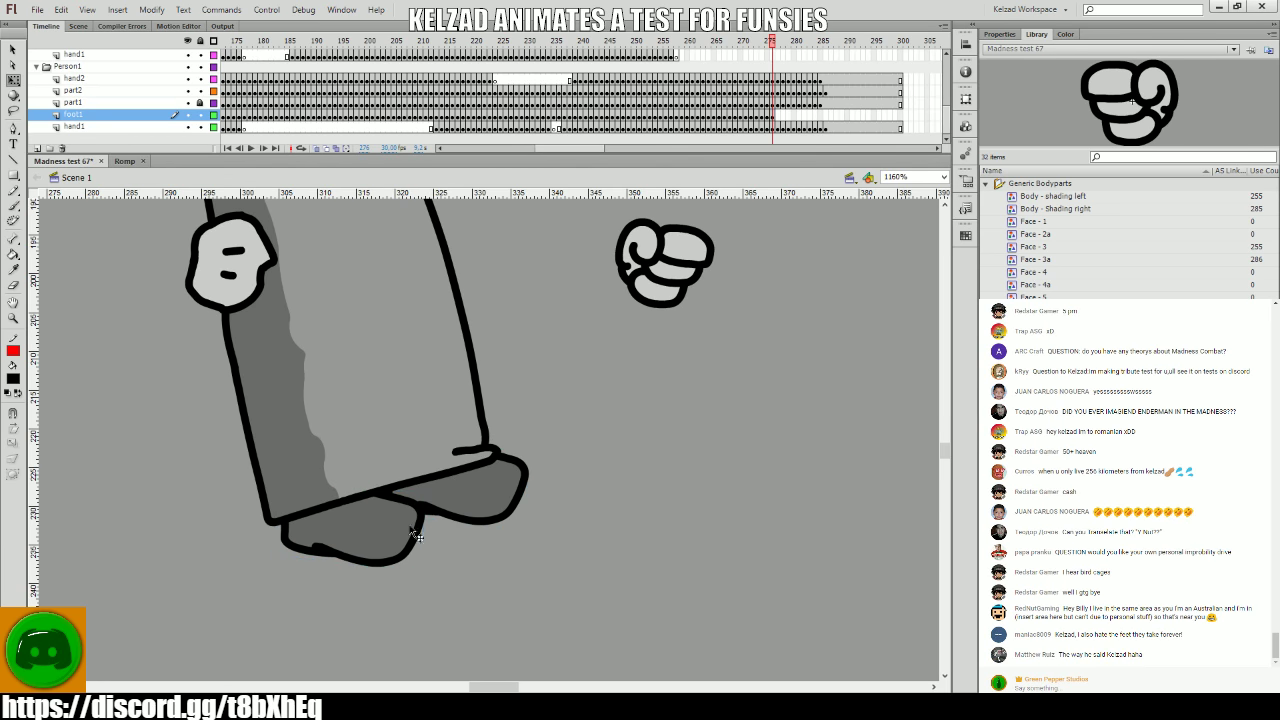
key(period)
click(563, 506)
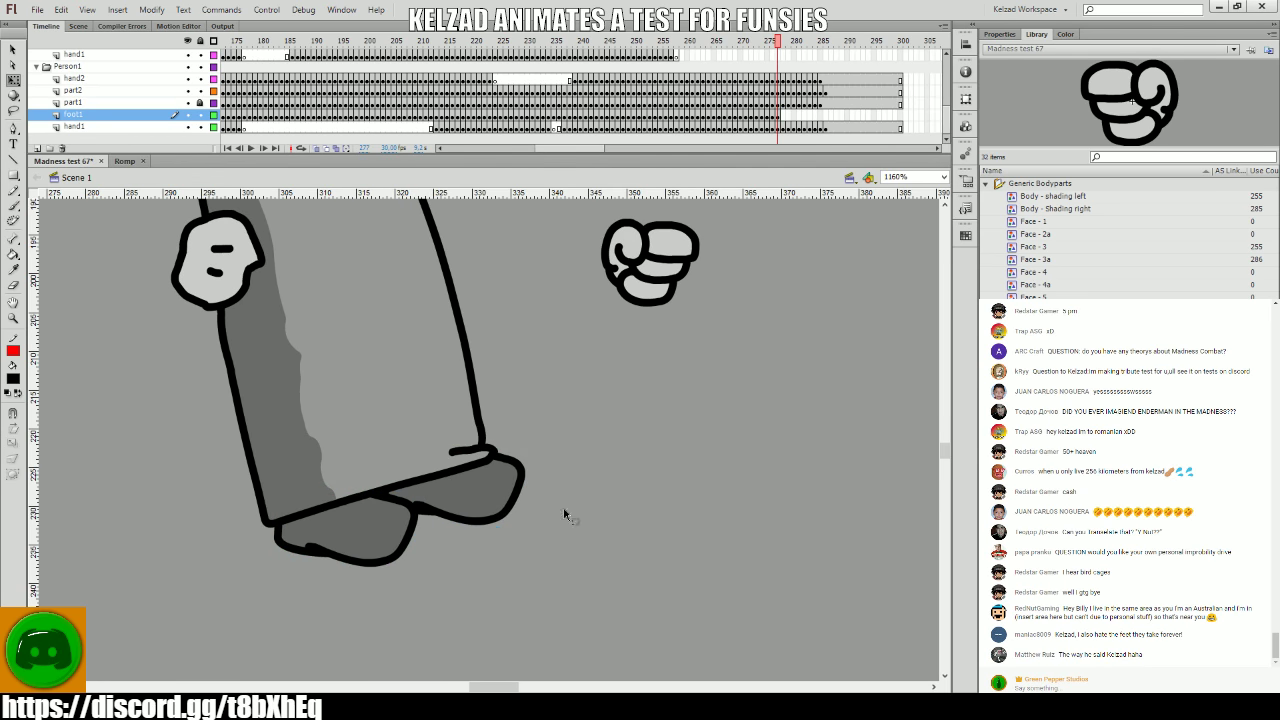
key(period)
click(509, 514)
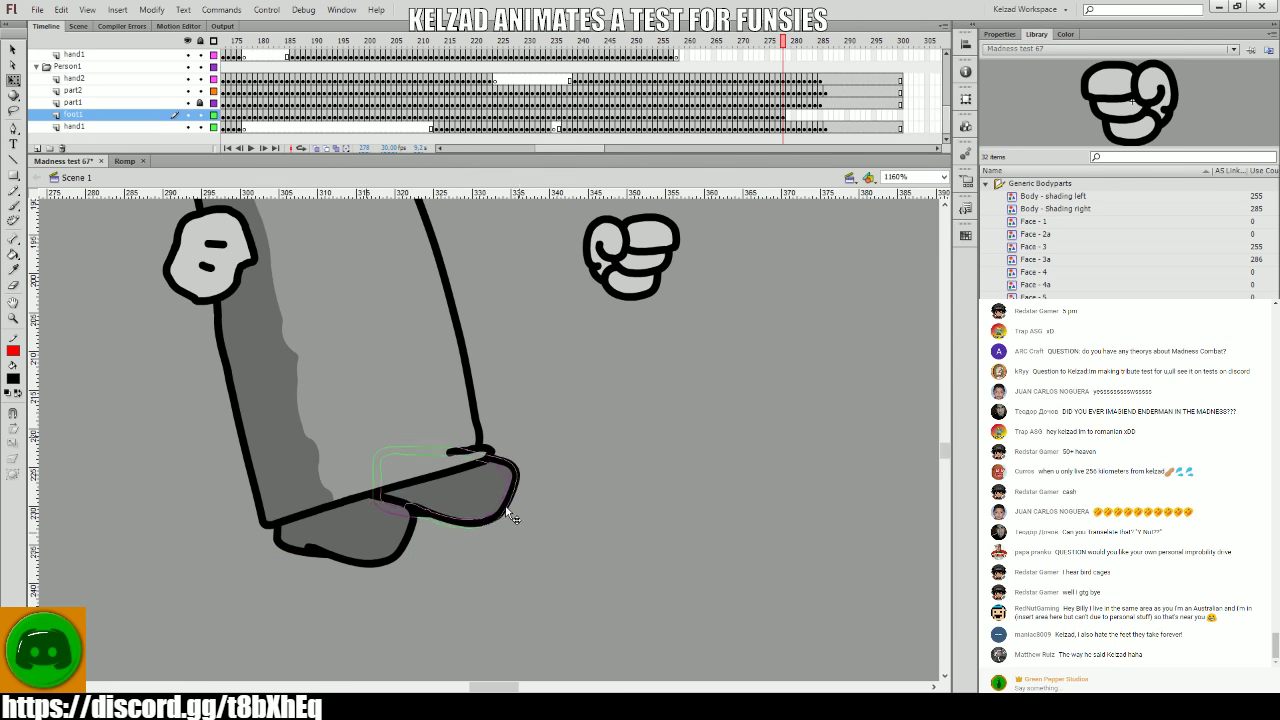
- Keyframe foot1 at frames 279 through 281, nudging the far foot slightly back and down beneath the body's front corner
key(period)
click(497, 525)
drag(497, 525, 521, 527)
key(period)
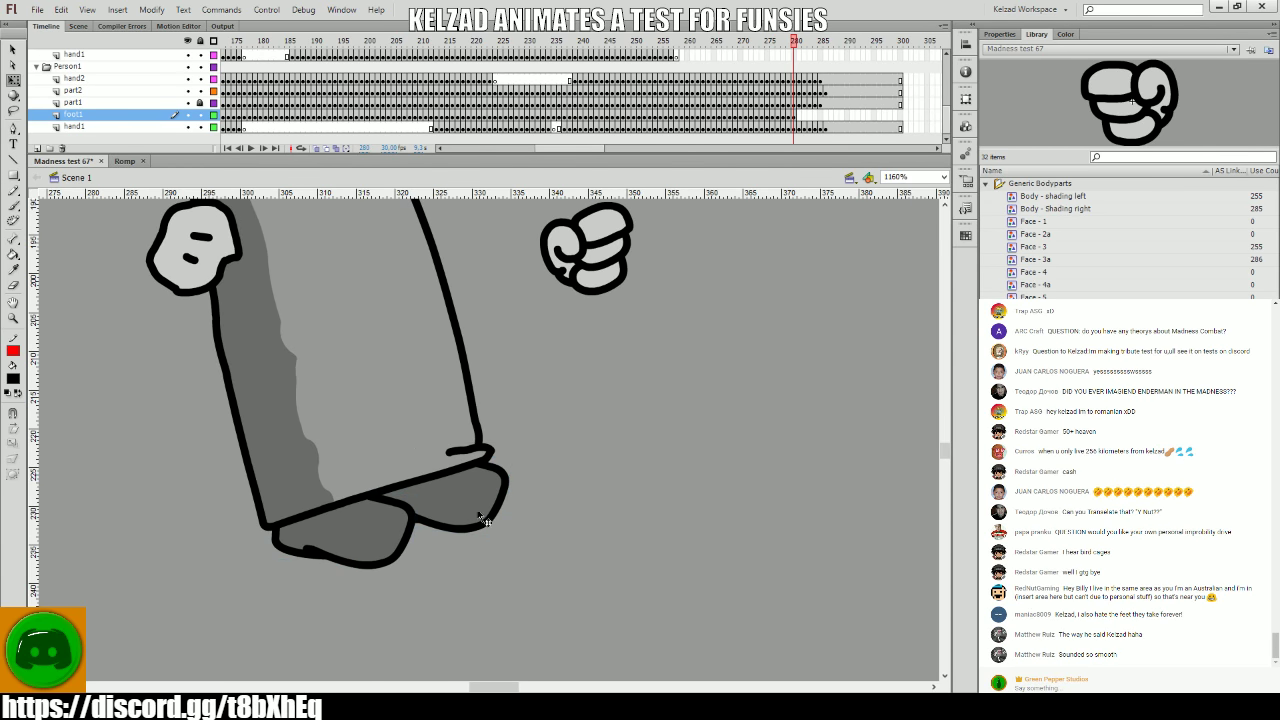
drag(497, 531, 495, 533)
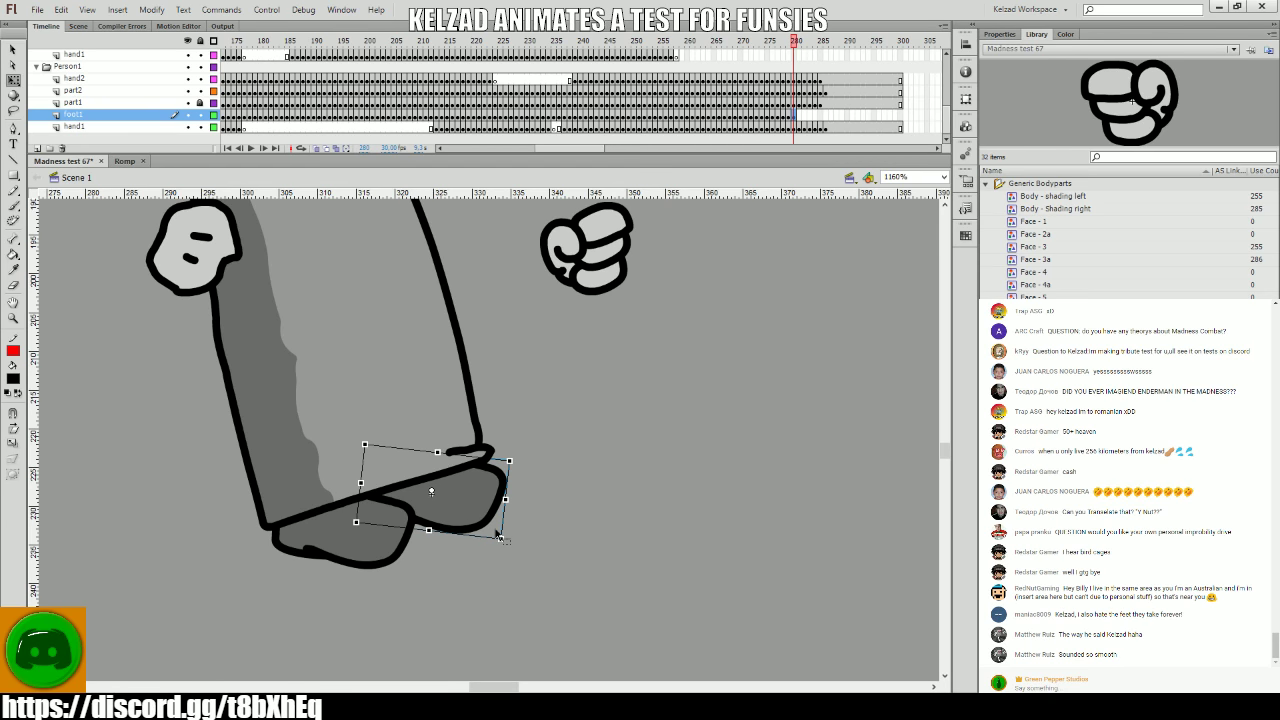
key(period)
click(474, 518)
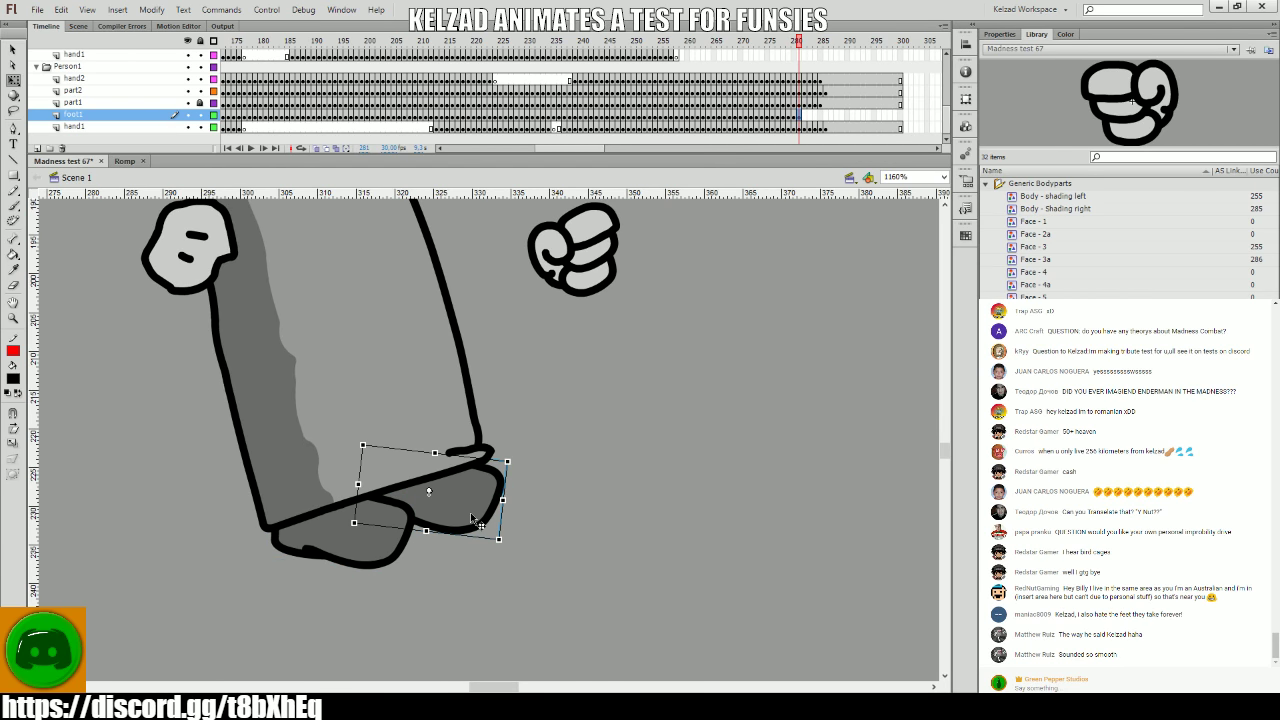
- Keyframe foot1 at frames 282 through 285, easing the far foot back in tiny increments into its resting position beside the near foot
key(period)
click(571, 557)
click(471, 509)
key(period)
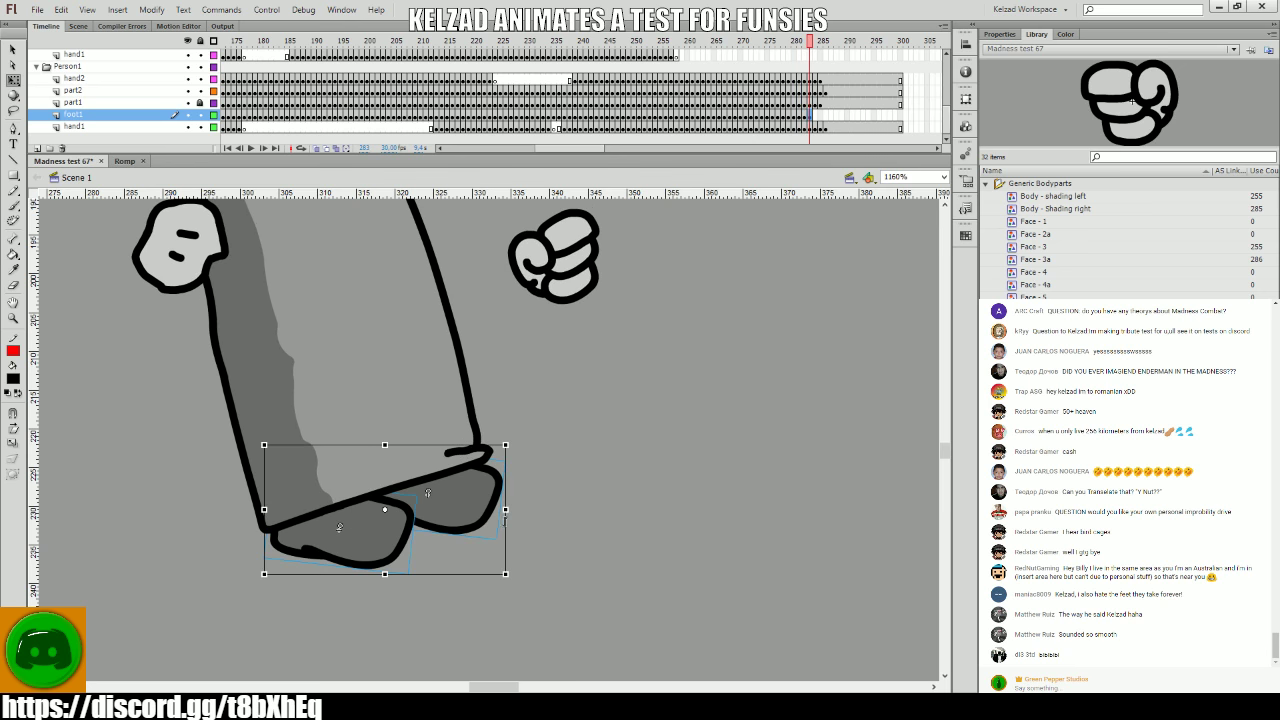
click(544, 538)
key(period)
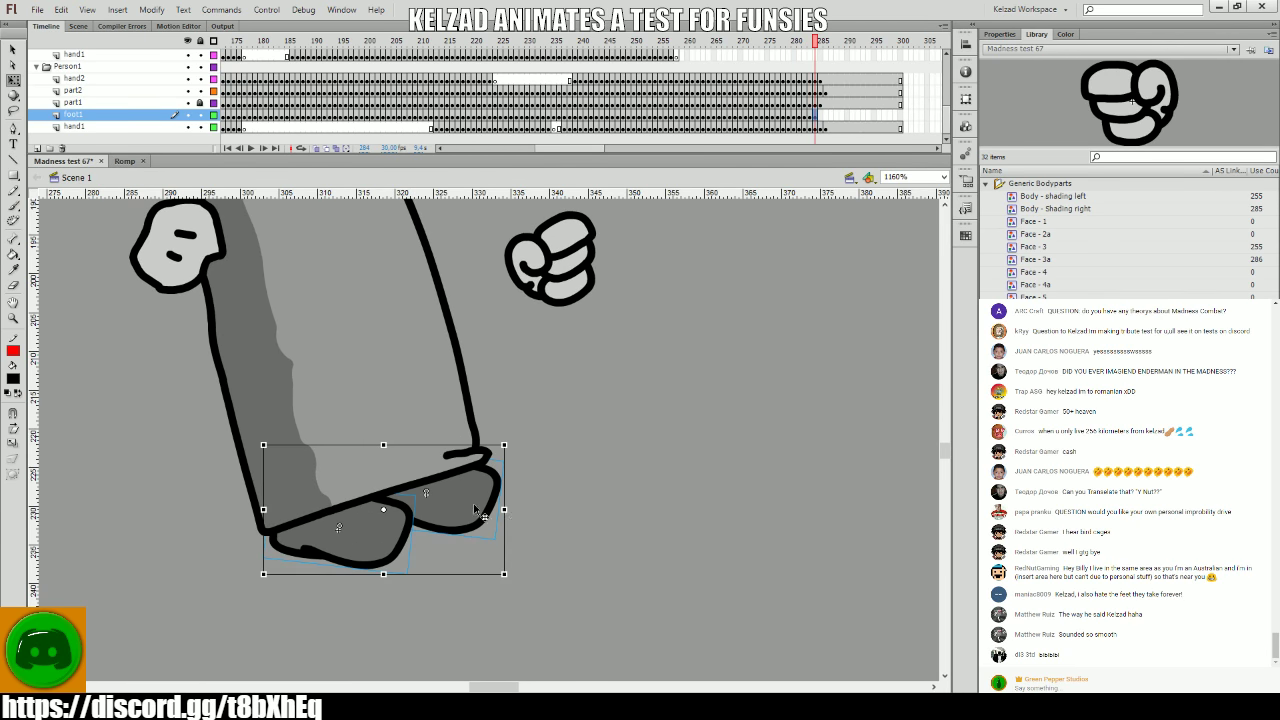
click(593, 547)
click(484, 518)
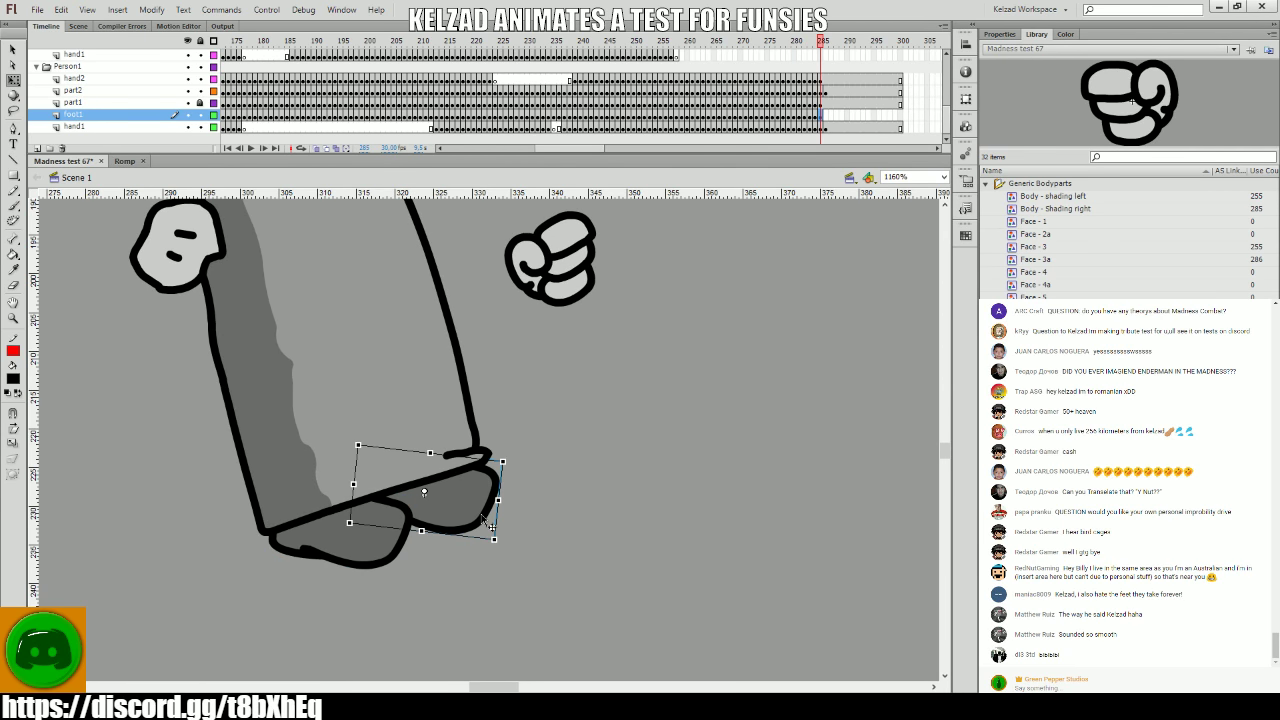
key(period)
click(557, 535)
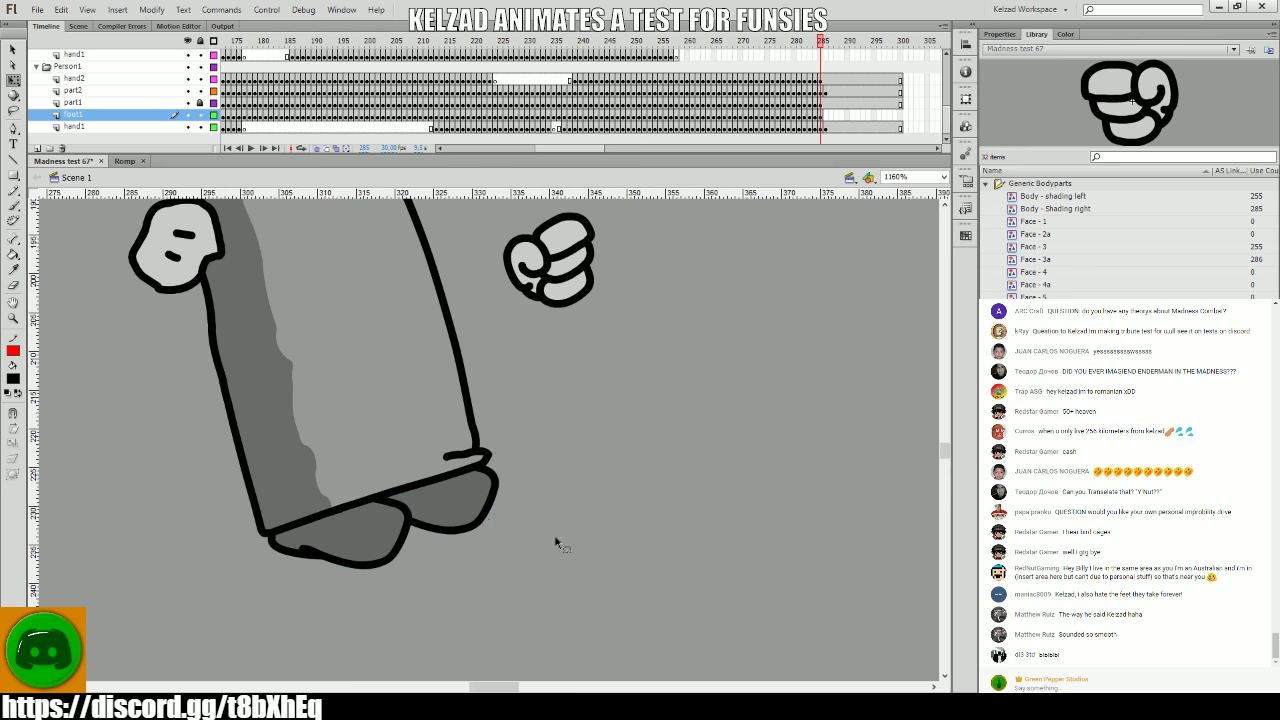
- Play back the animation to review the movement of Person1's feet
click(903, 122)
key(Return)
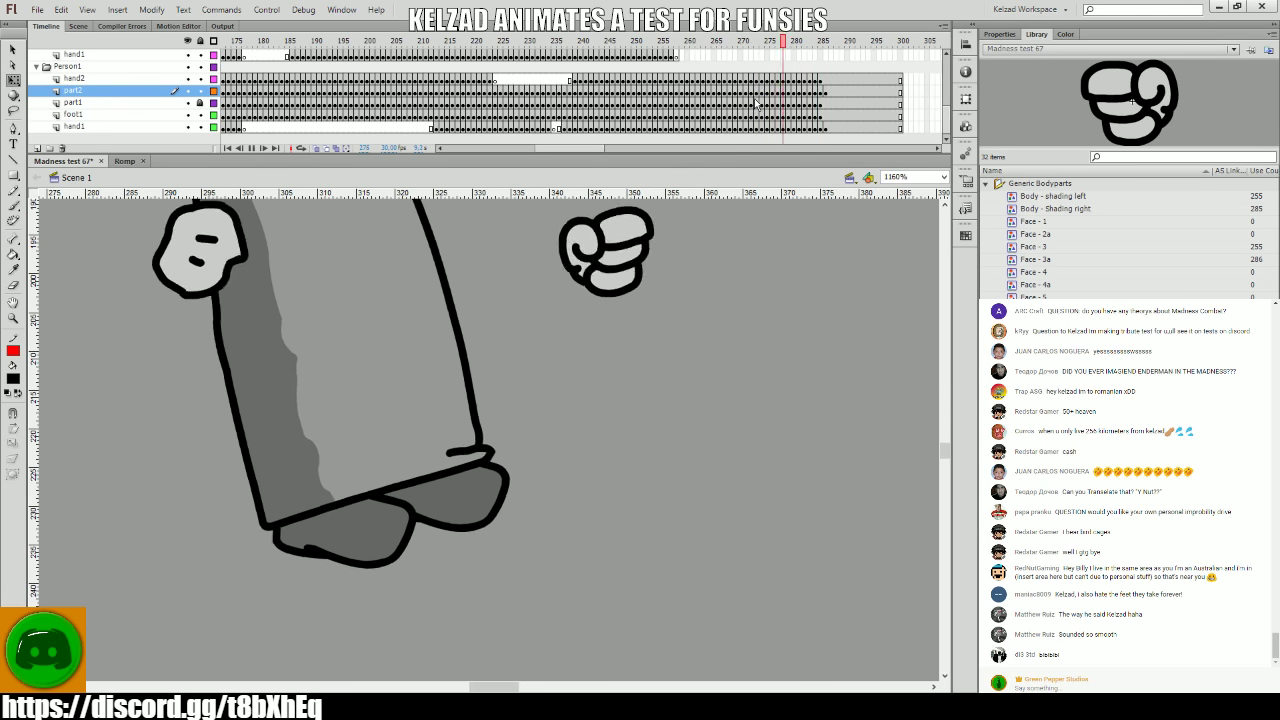
click(462, 128)
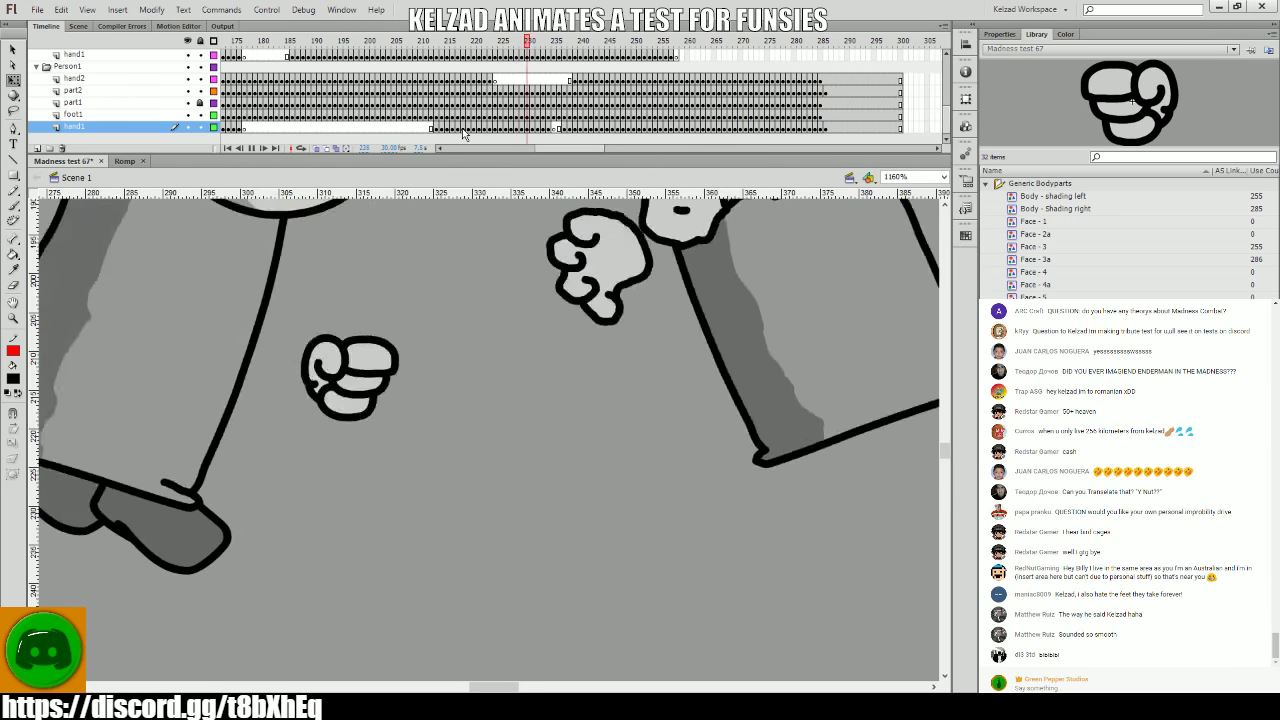
- Play through the fight between the two characters from the first frame to review the animation
click(478, 115)
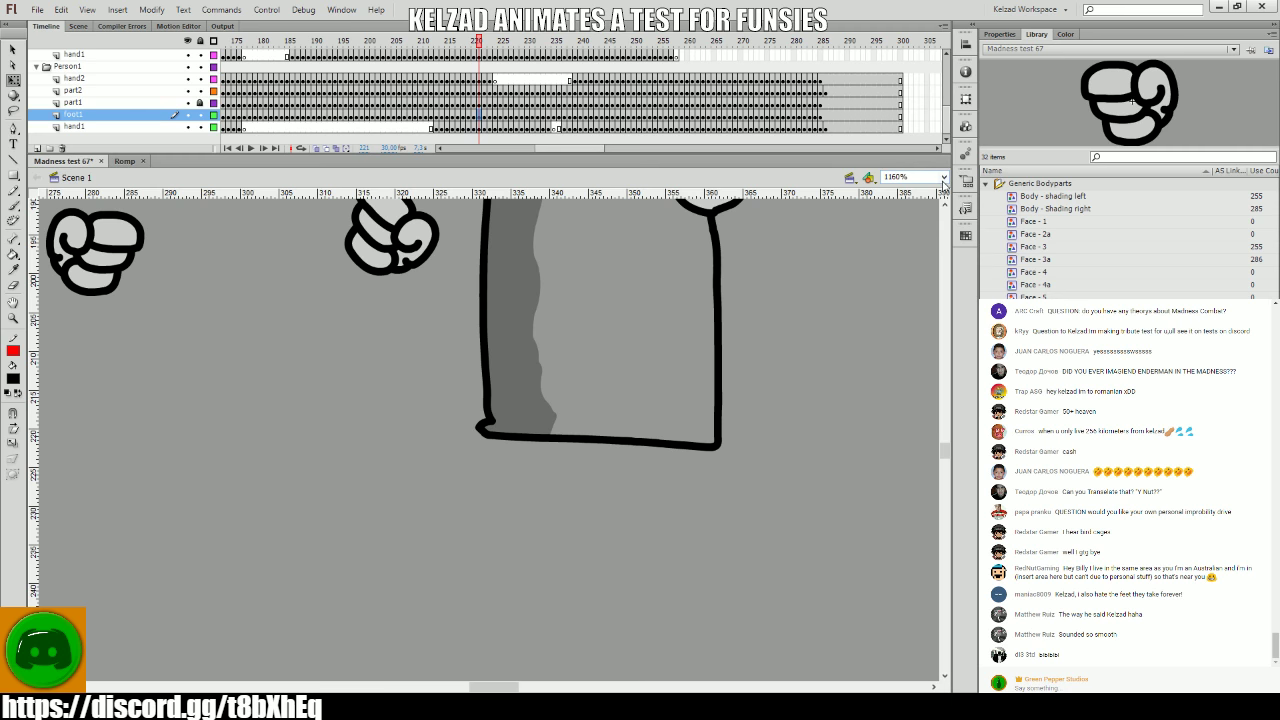
key(ctrl+1)
drag(433, 115, 110, 105)
key(z)
drag(661, 493, 374, 290)
key(v)
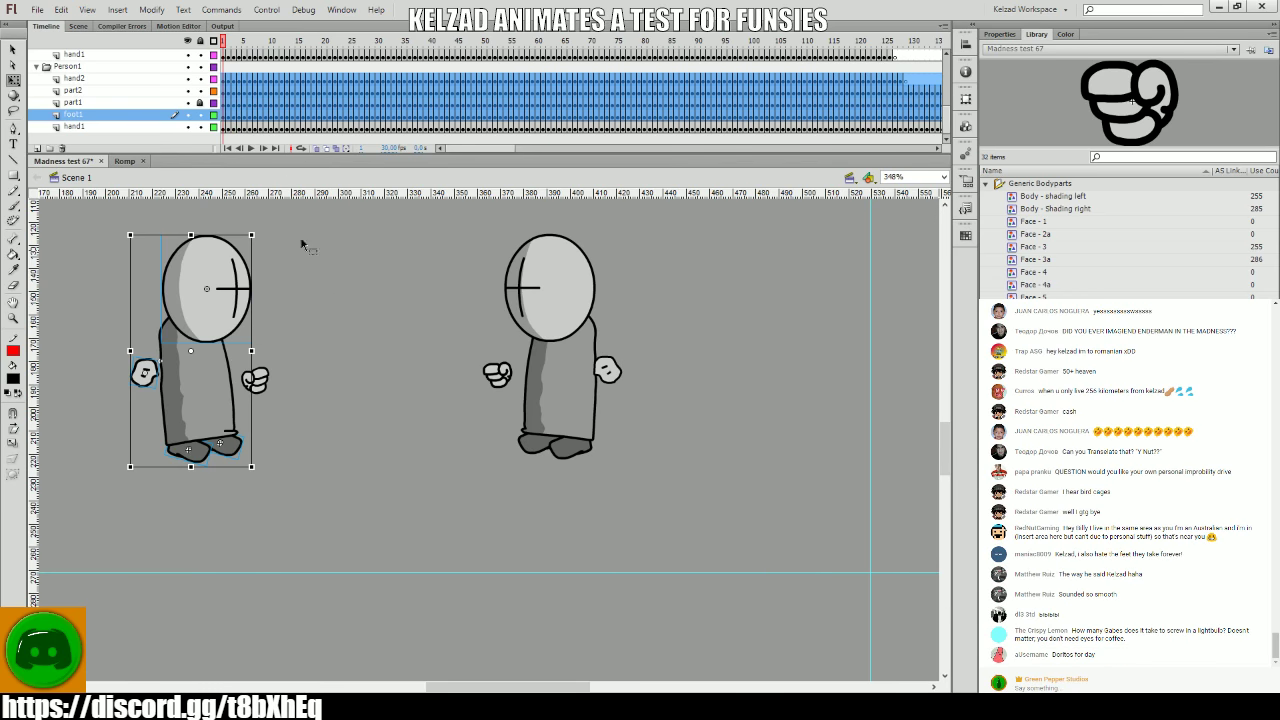
key(Return)
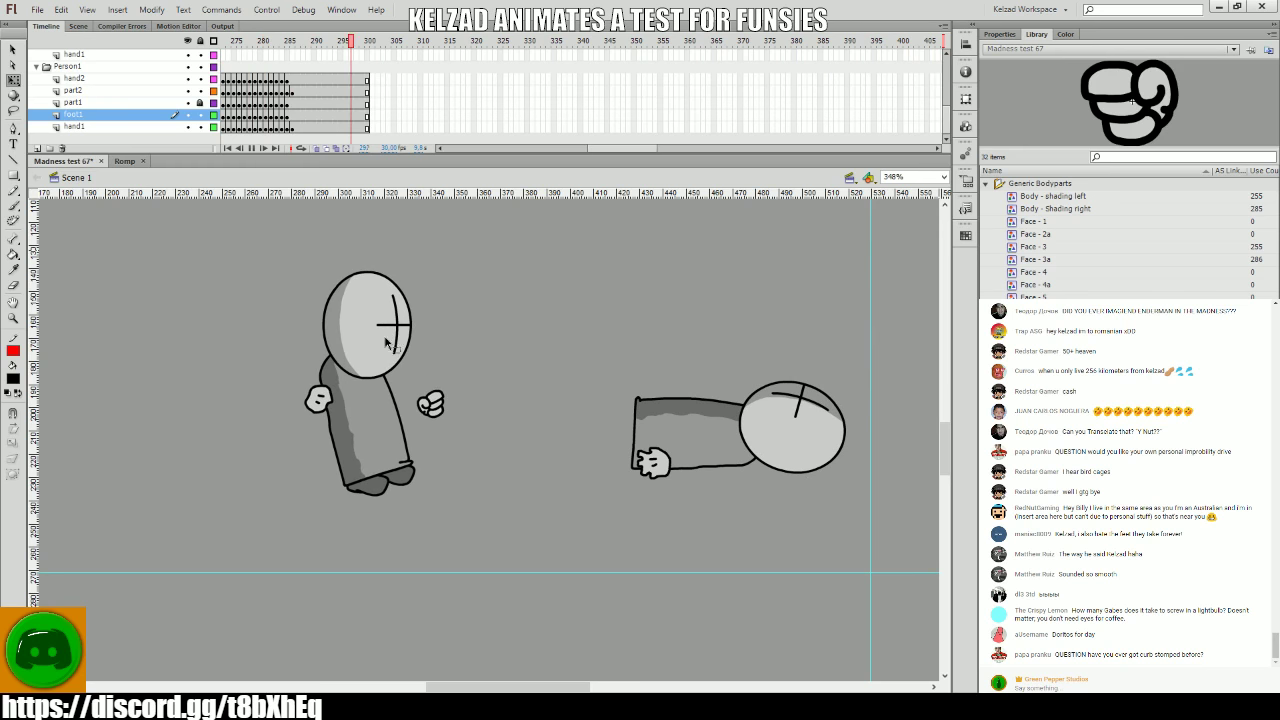
drag(362, 80, 286, 88)
key(Return)
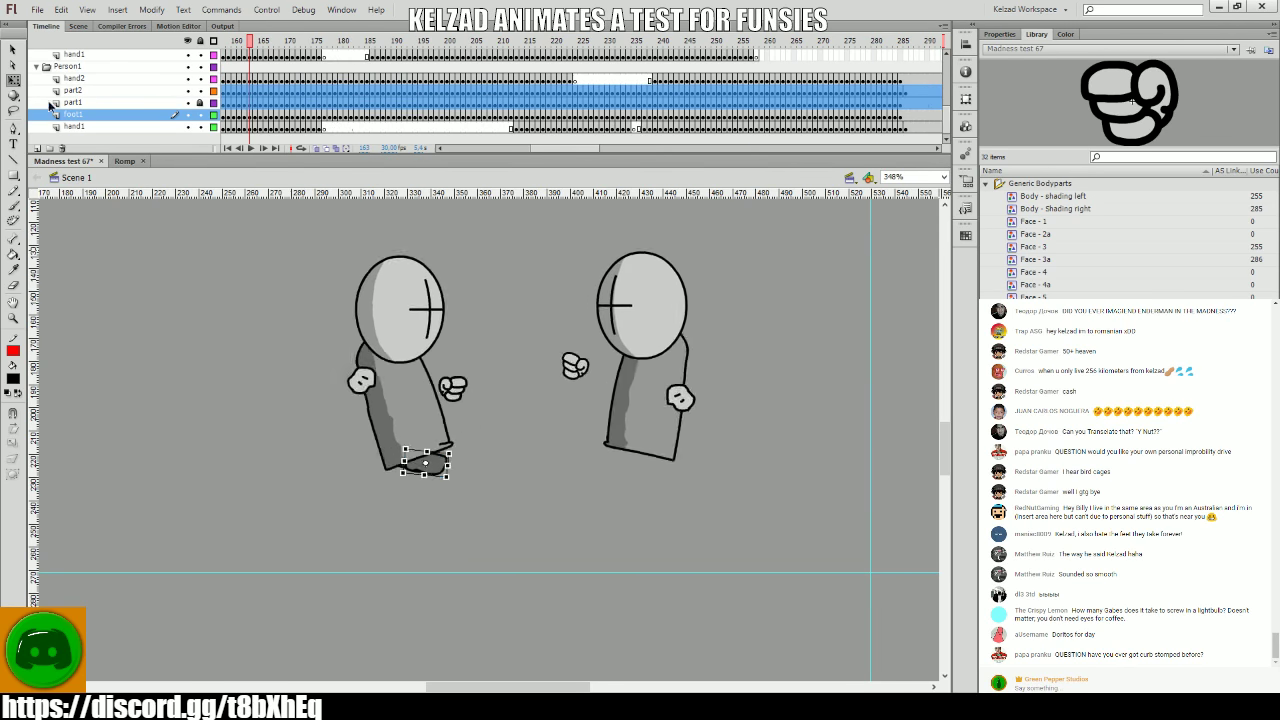
click(213, 90)
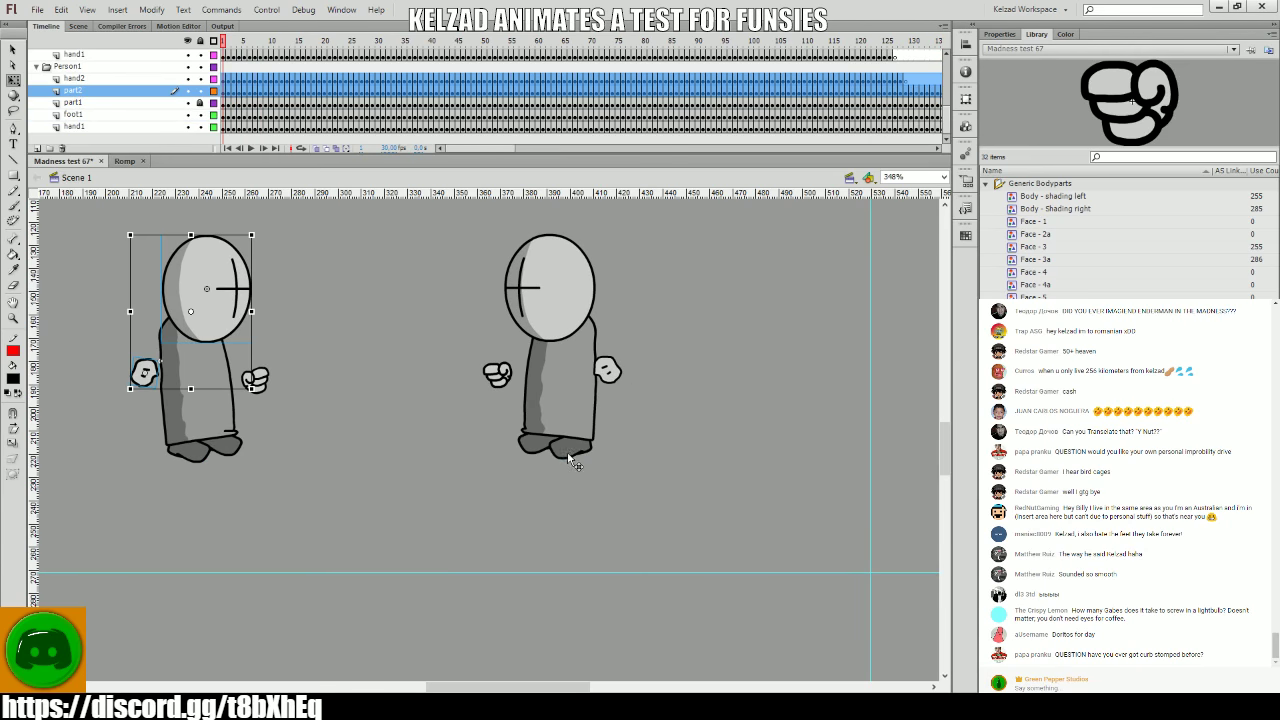
- Search the Romp library for "punch" and add a punch impact sound at frame 80 of Sound layer 1 in Madness test 67
click(732, 437)
scroll(262, 97, up, 5)
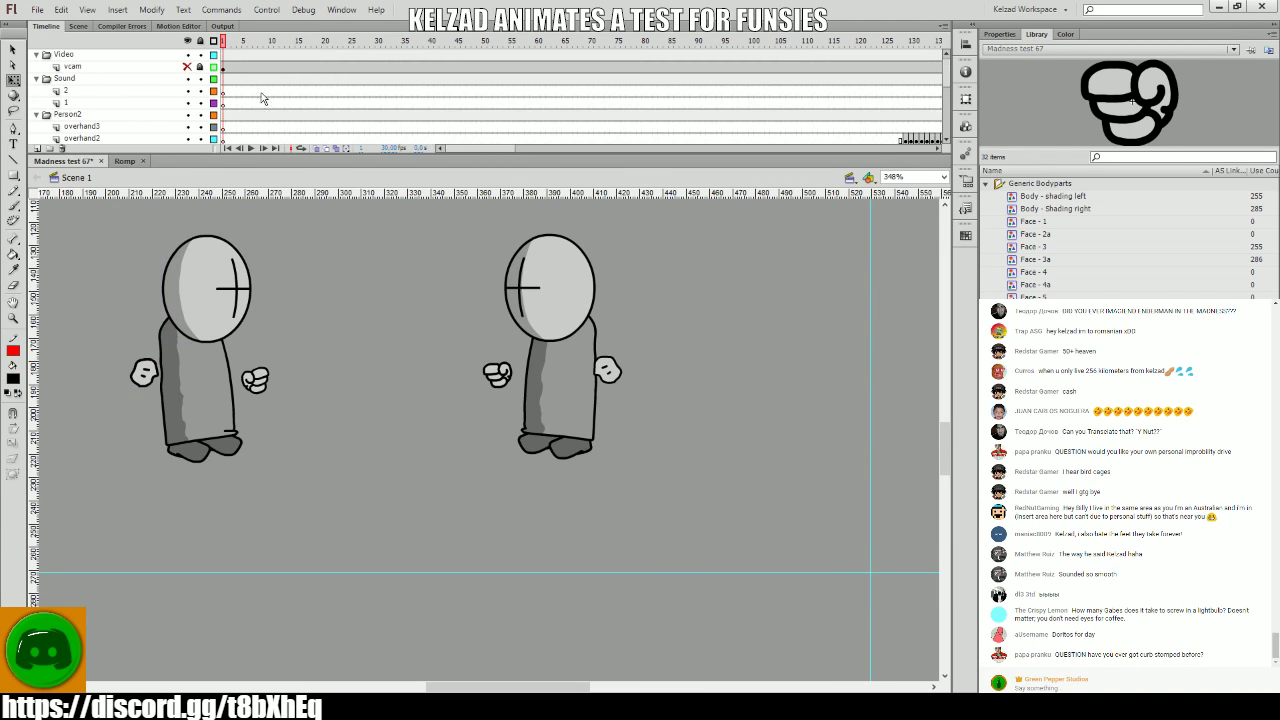
drag(222, 90, 646, 96)
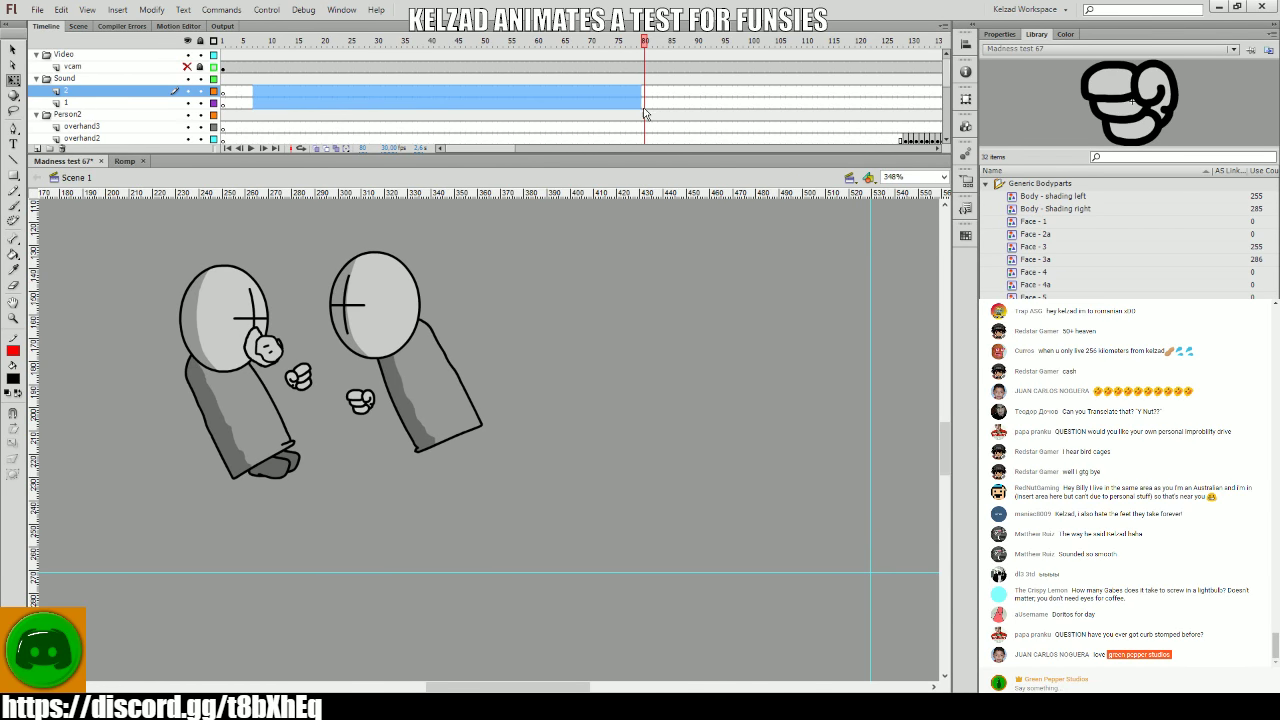
click(646, 104)
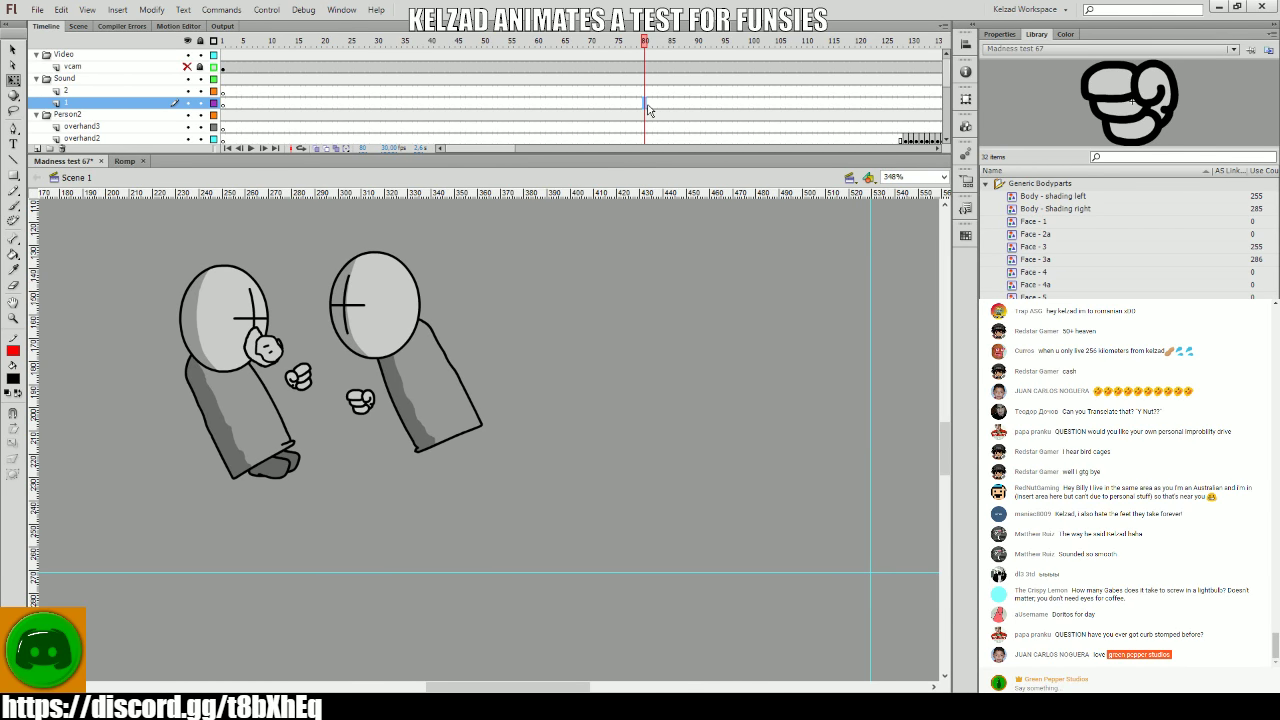
click(124, 161)
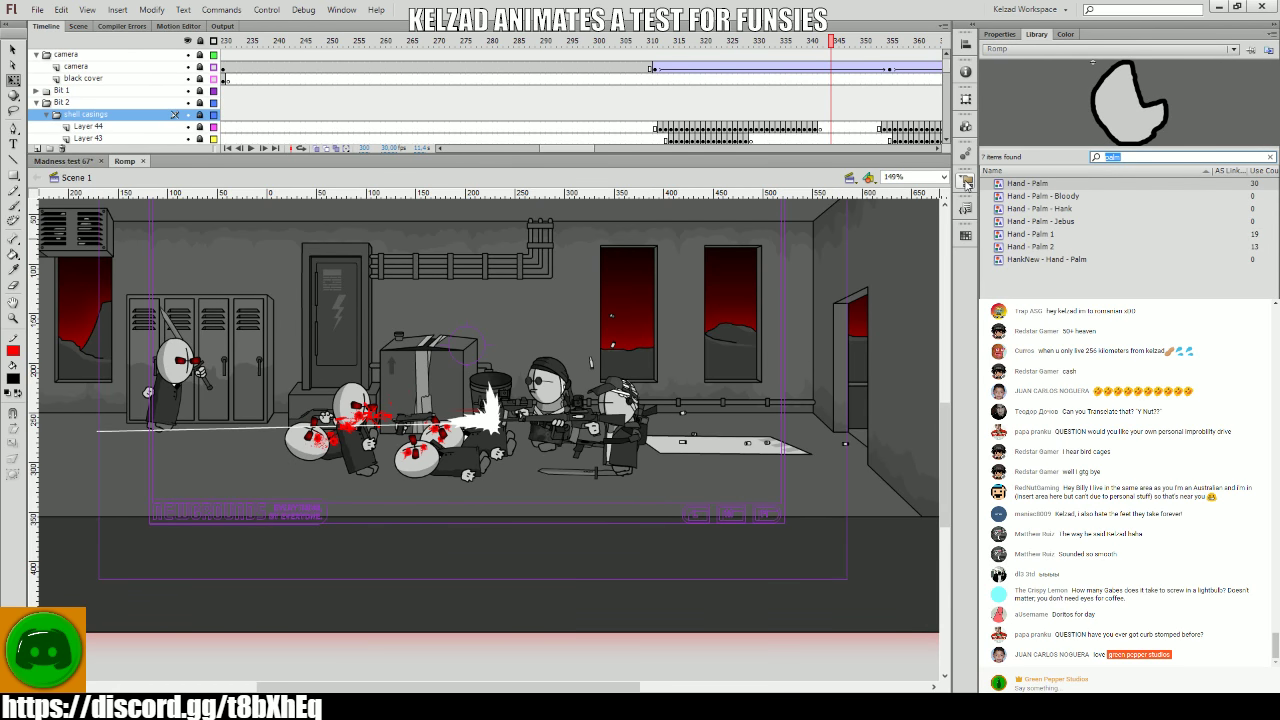
text(punch)
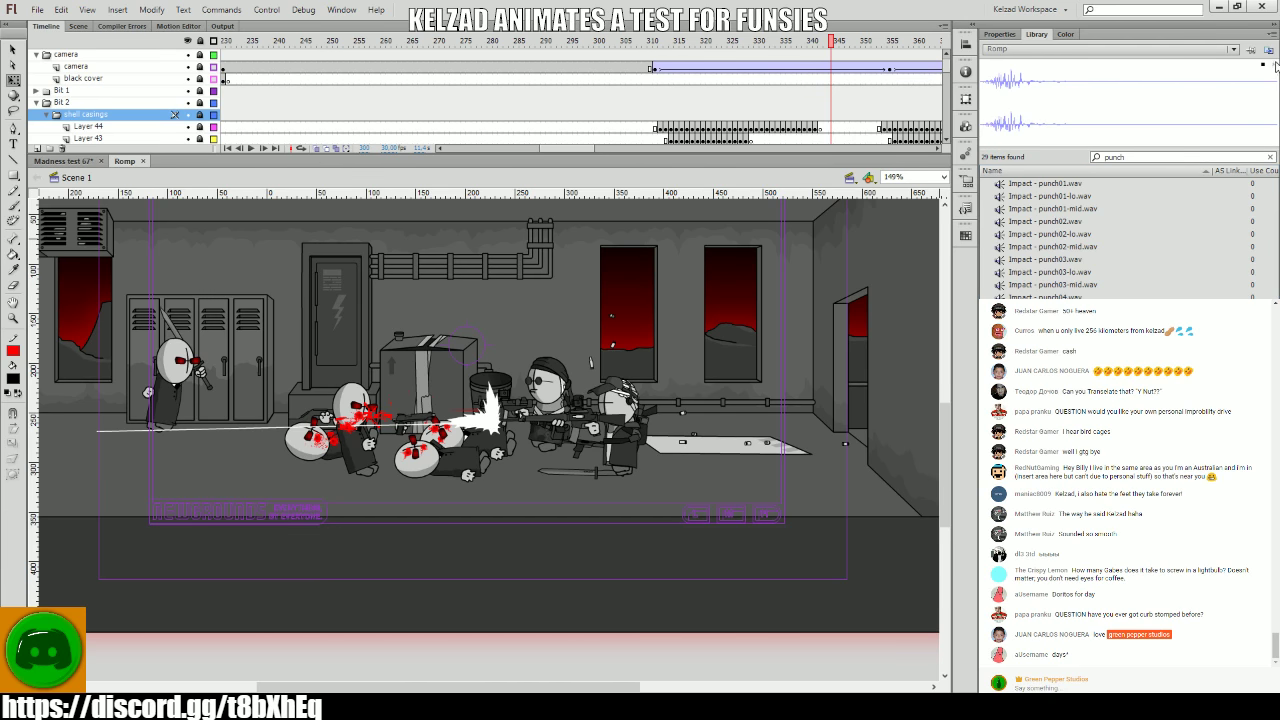
click(66, 161)
drag(645, 103, 640, 104)
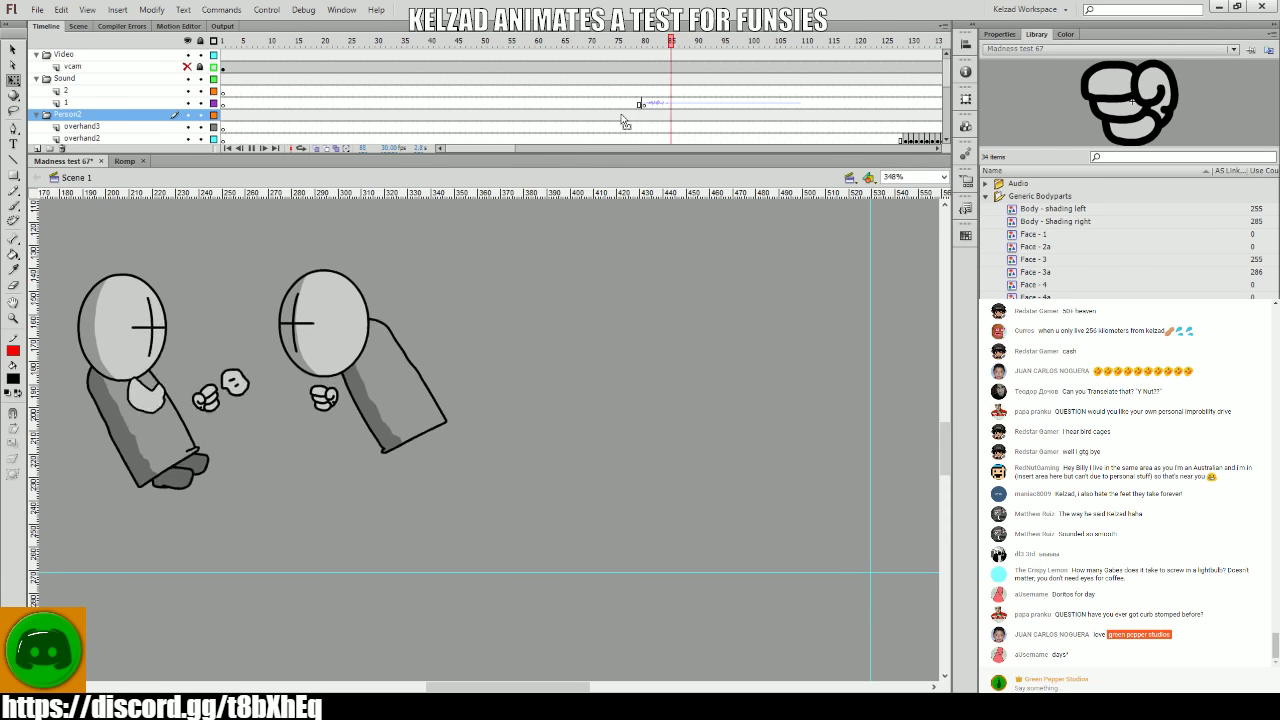
- Shift the first punch sound one frame earlier to frame 79 and play the hit back
click(604, 118)
click(645, 103)
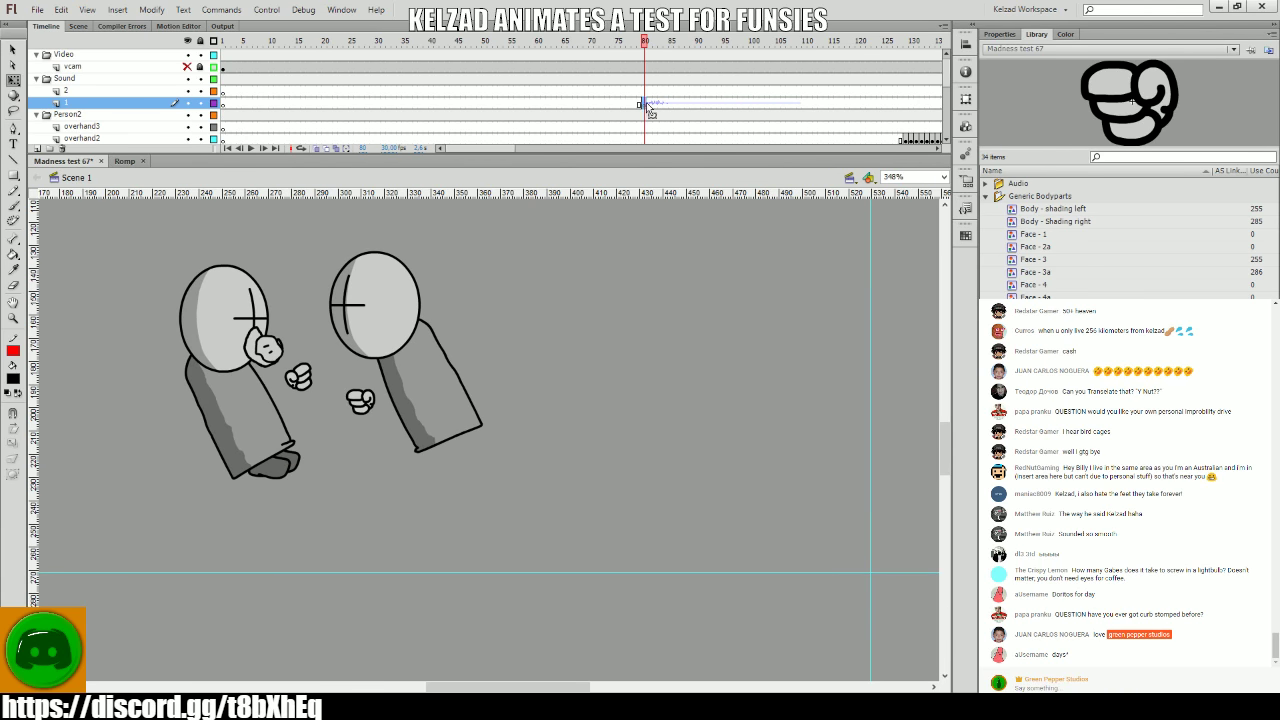
key(Return)
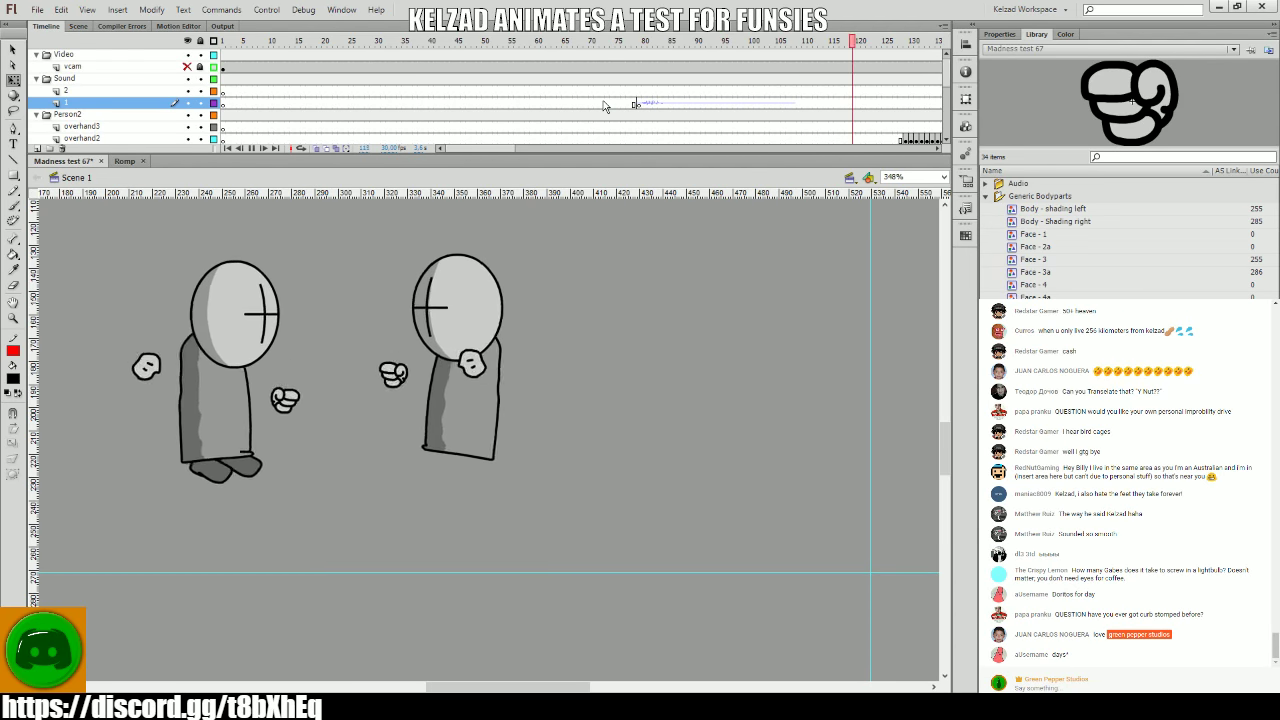
- Add Impact - punch01-mid.wav from the Romp library at frame 129 of Sound layer 1 and play it back
drag(601, 101, 449, 106)
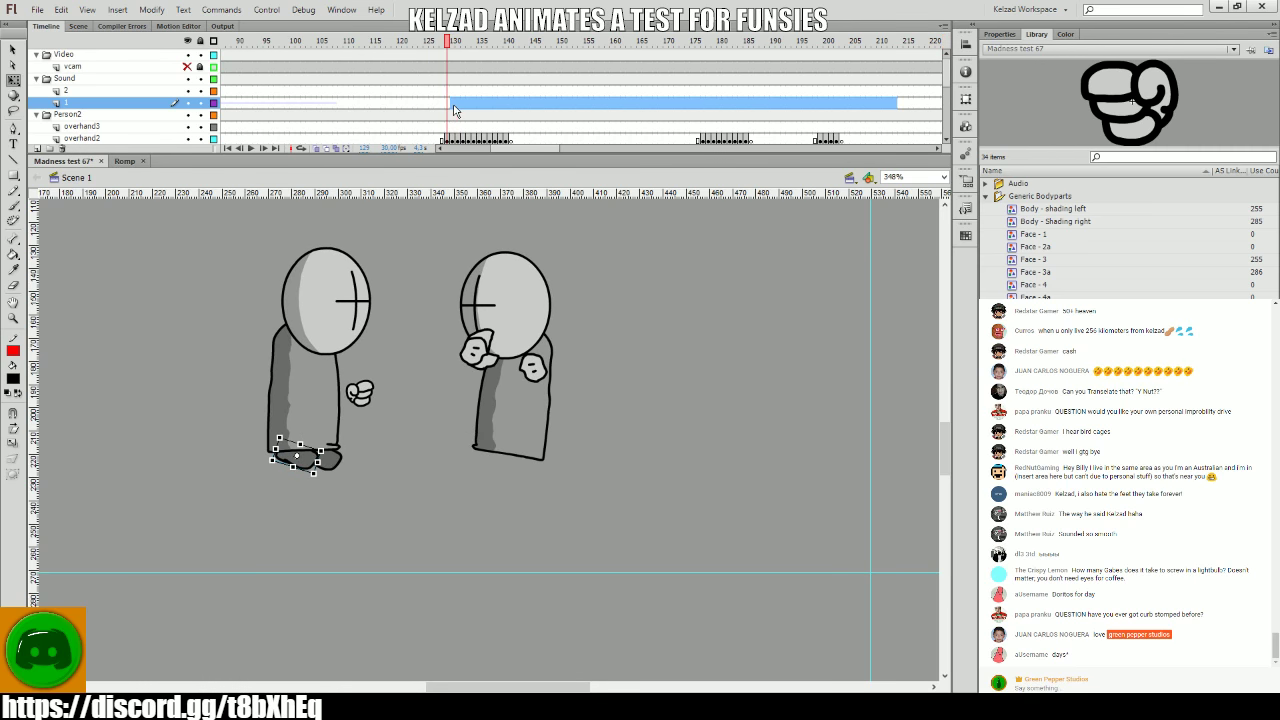
click(448, 104)
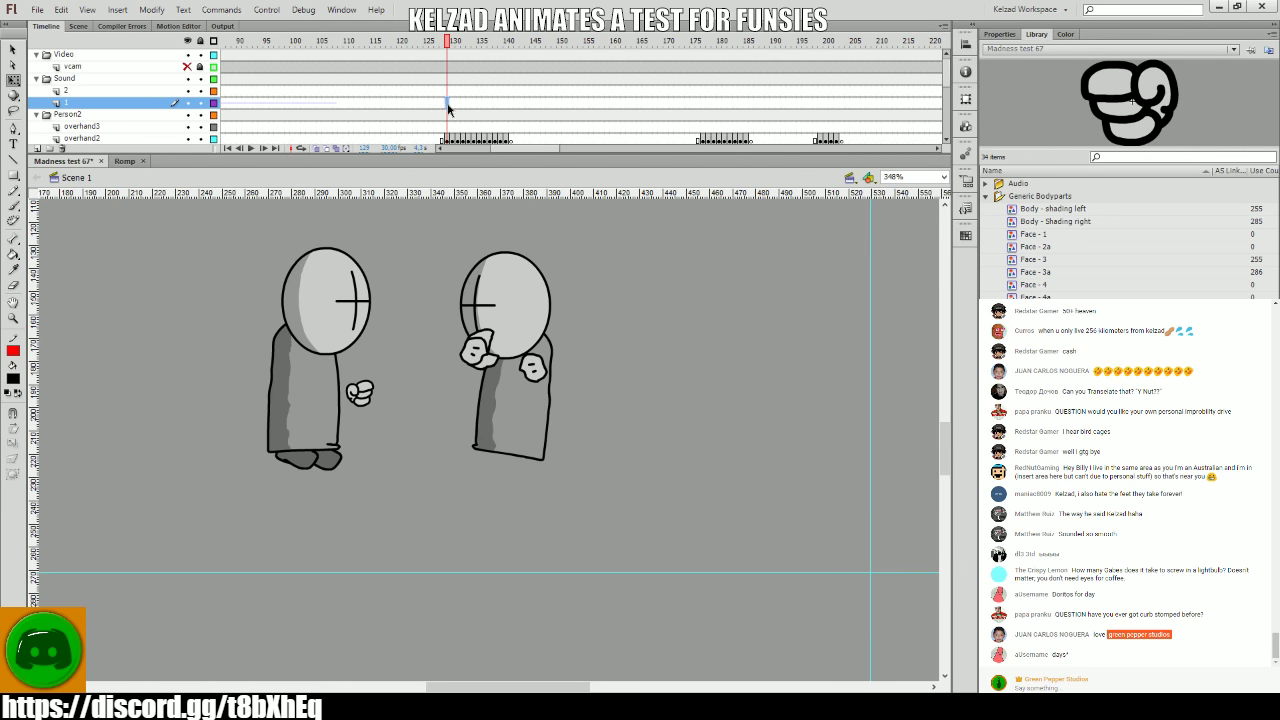
click(124, 161)
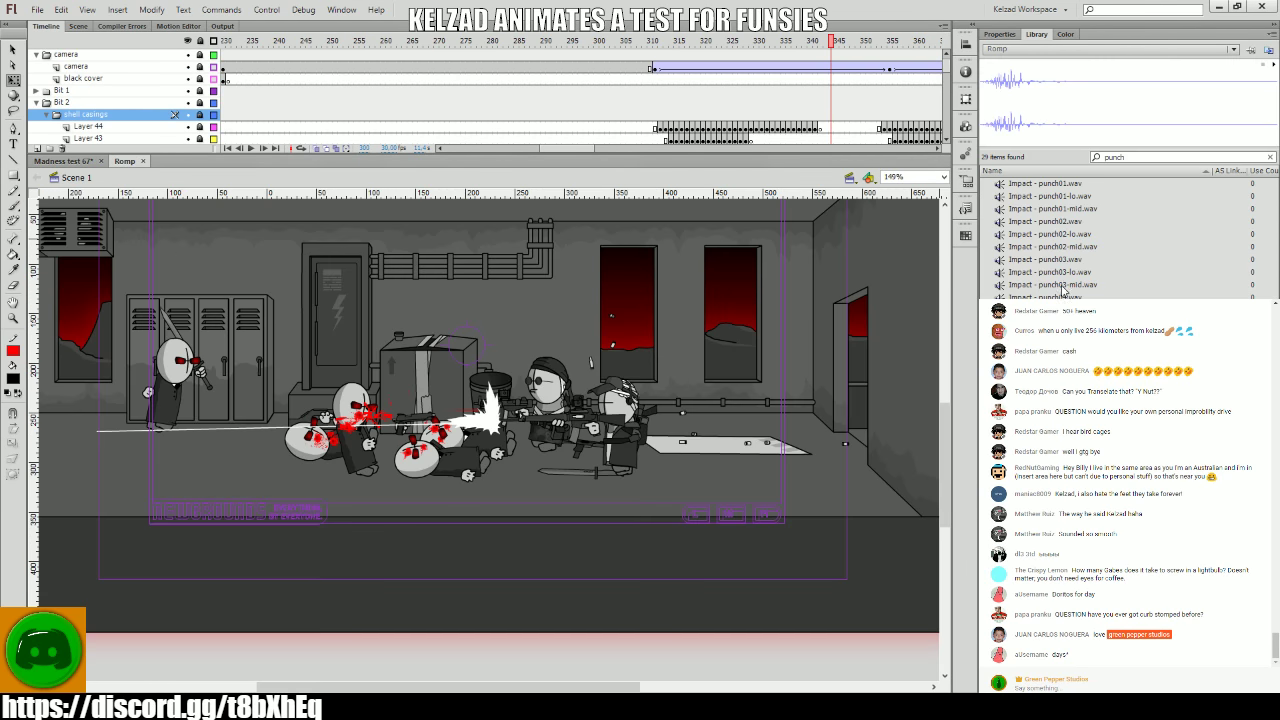
click(1058, 209)
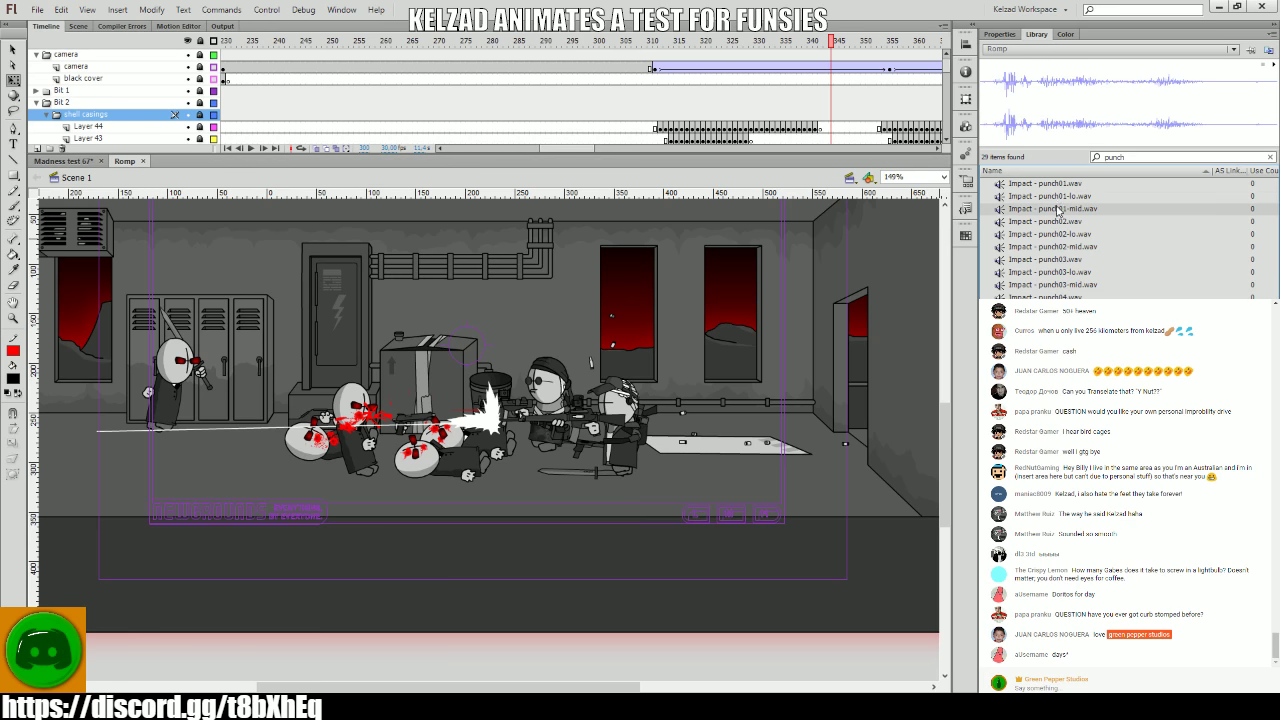
click(65, 161)
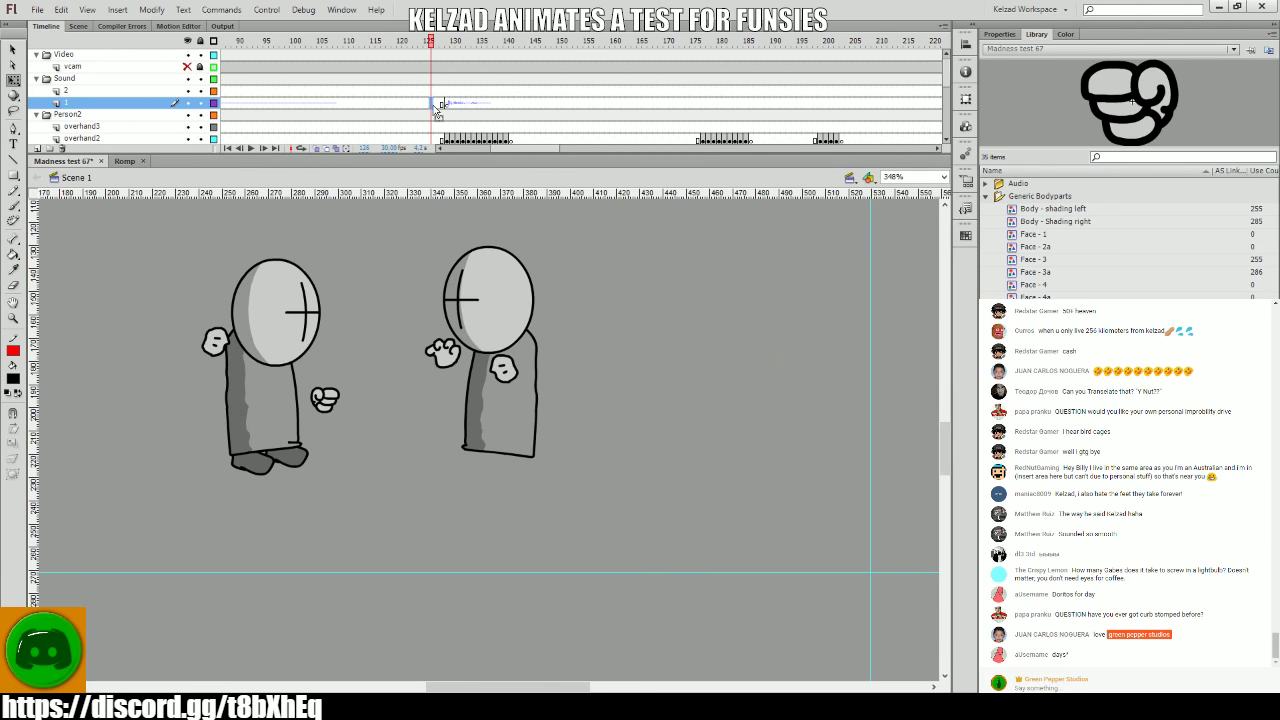
key(Return)
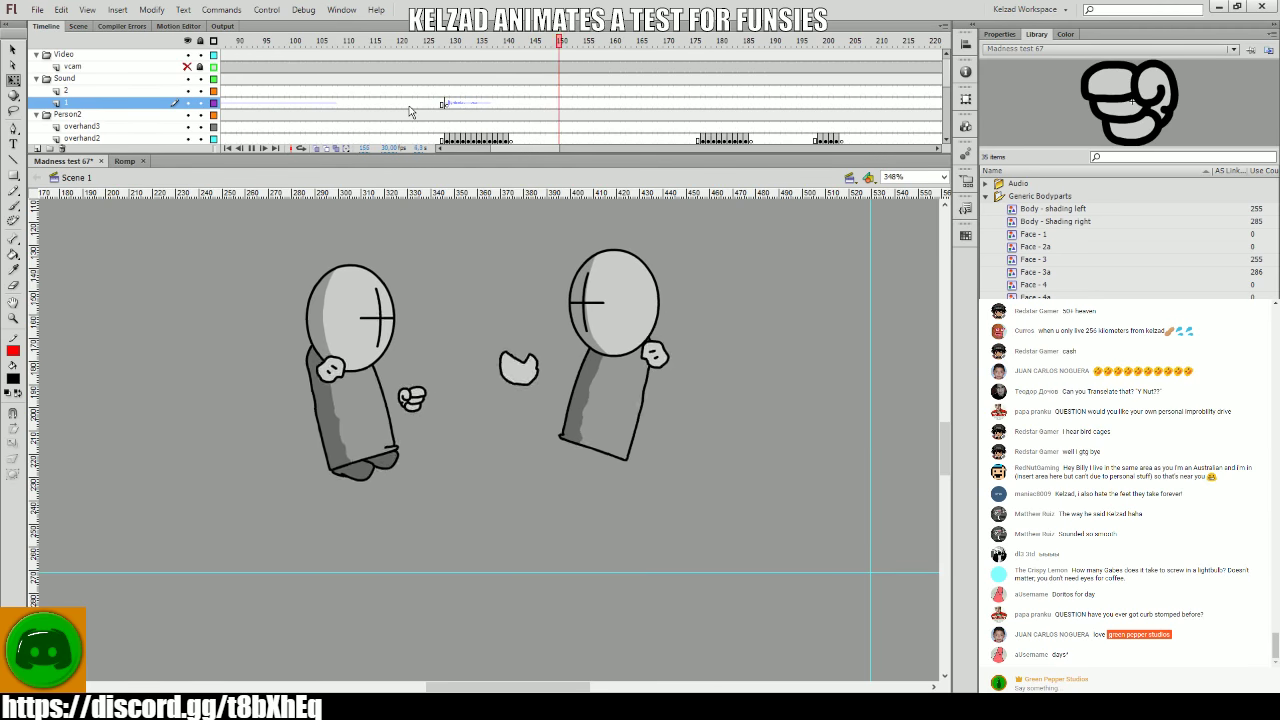
- Replace the punch sound at frame 129 with Impact - punch01-lo.wav from the Romp library
click(124, 161)
click(1075, 197)
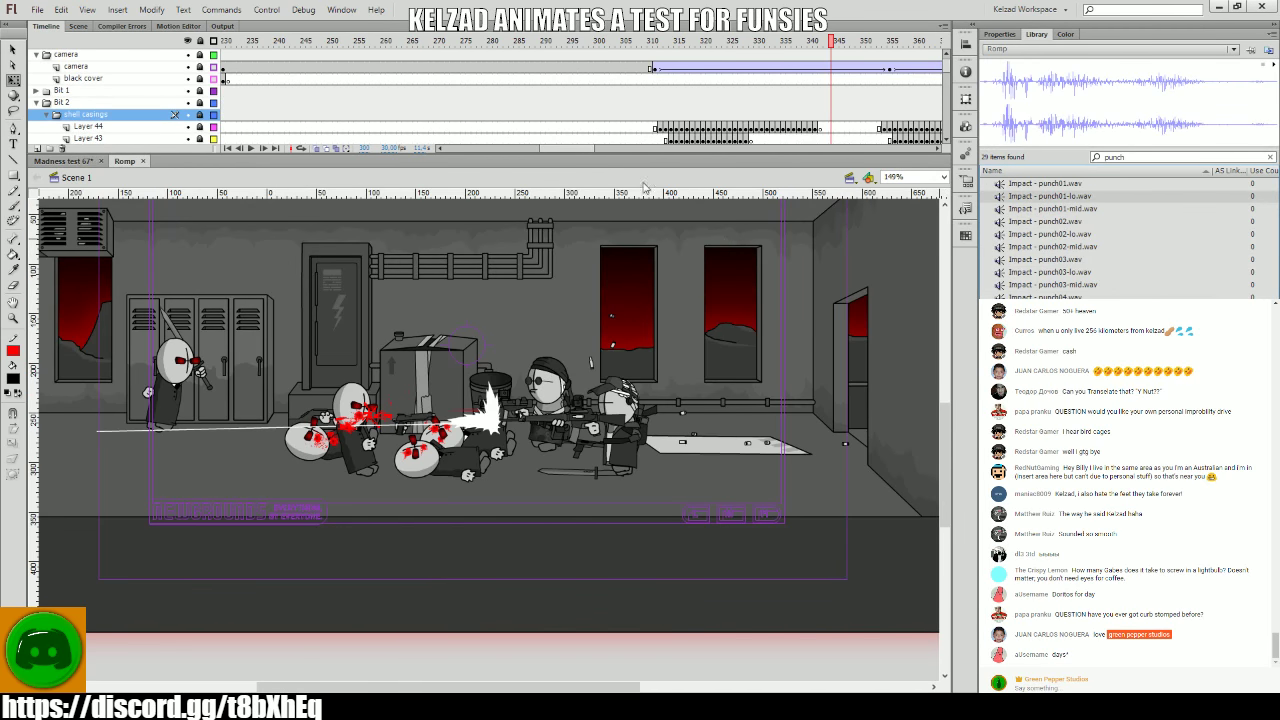
click(76, 161)
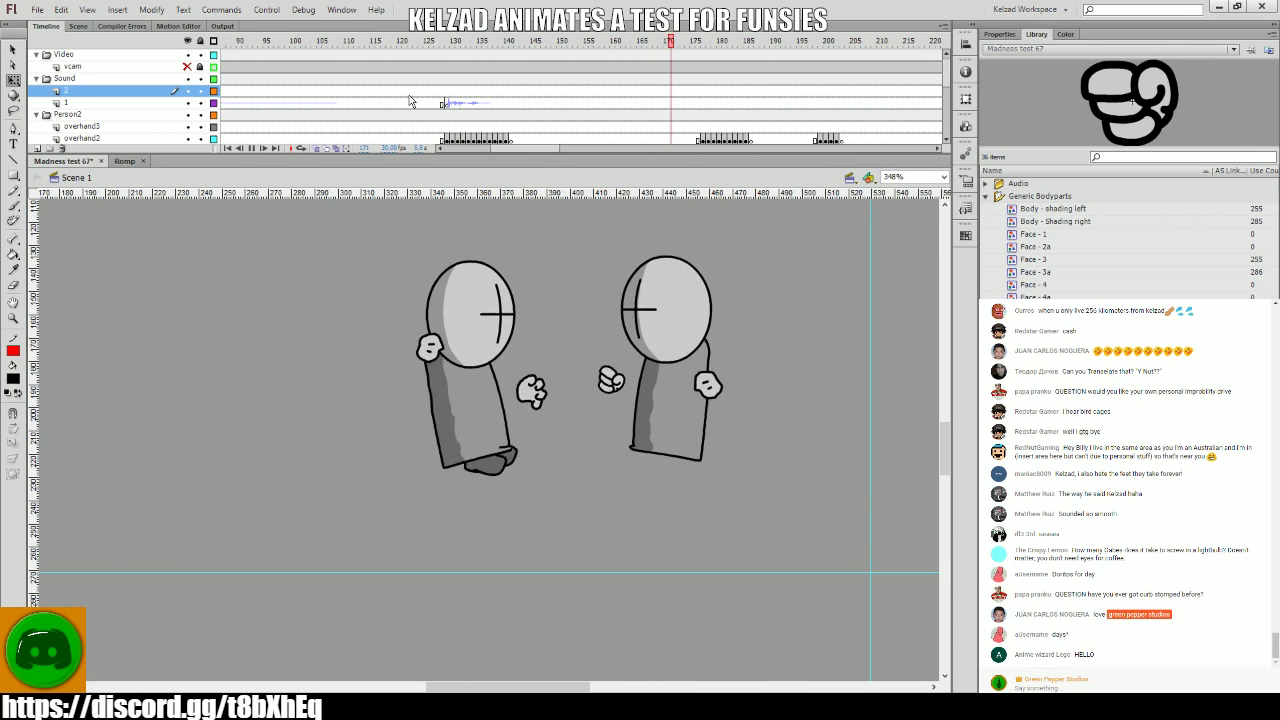
- Add Impact - punch01-mid.wav from the Romp library at frame 176 of Sound layer 1 and play it back
drag(580, 97, 632, 103)
key(Return)
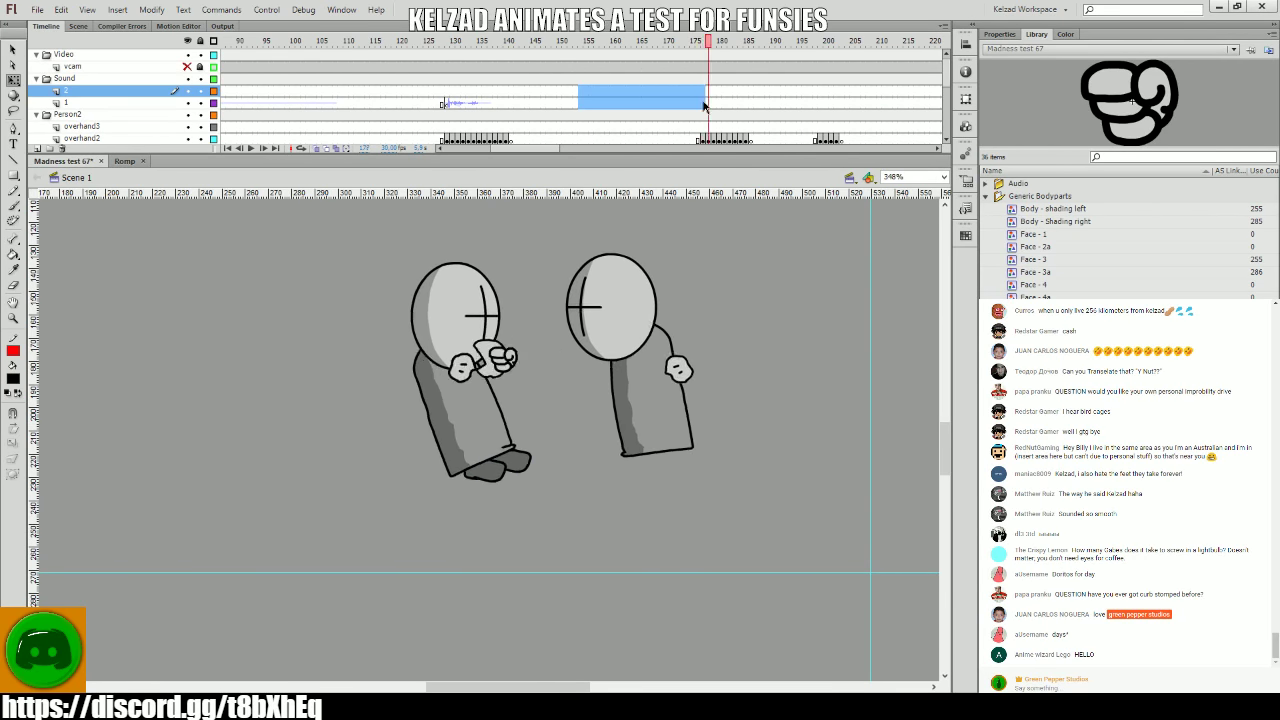
click(703, 104)
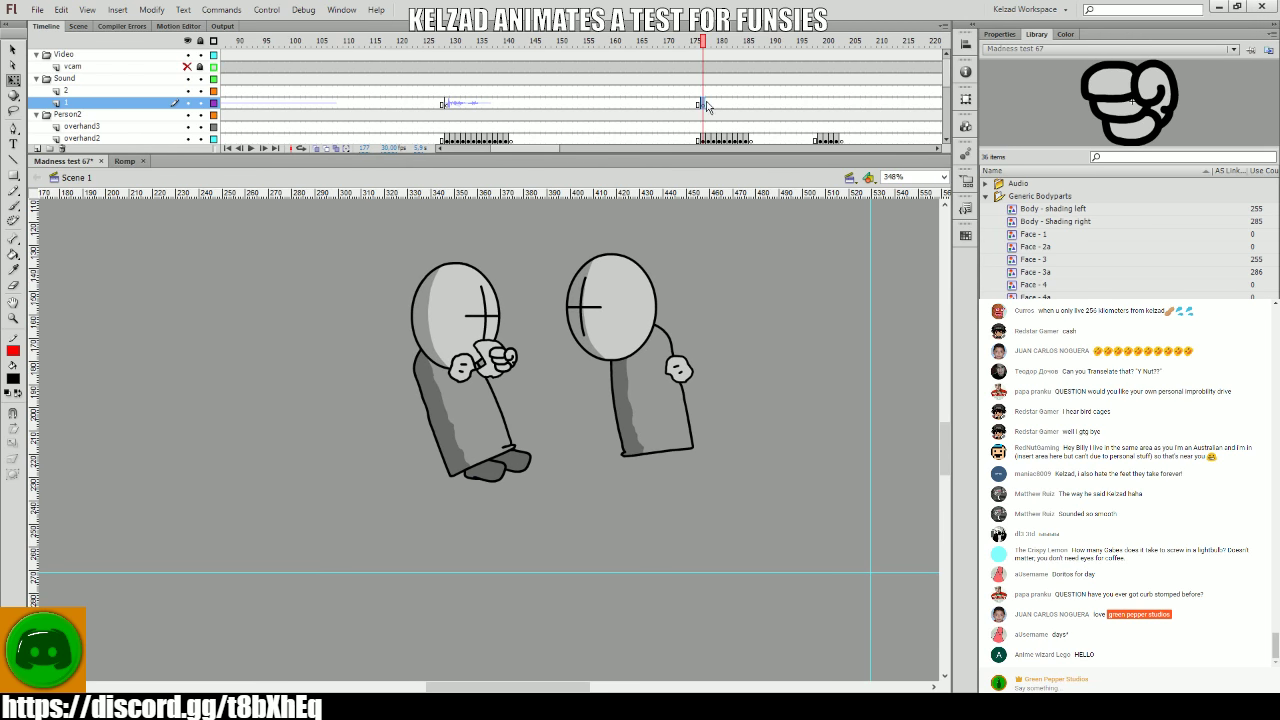
click(698, 104)
click(127, 161)
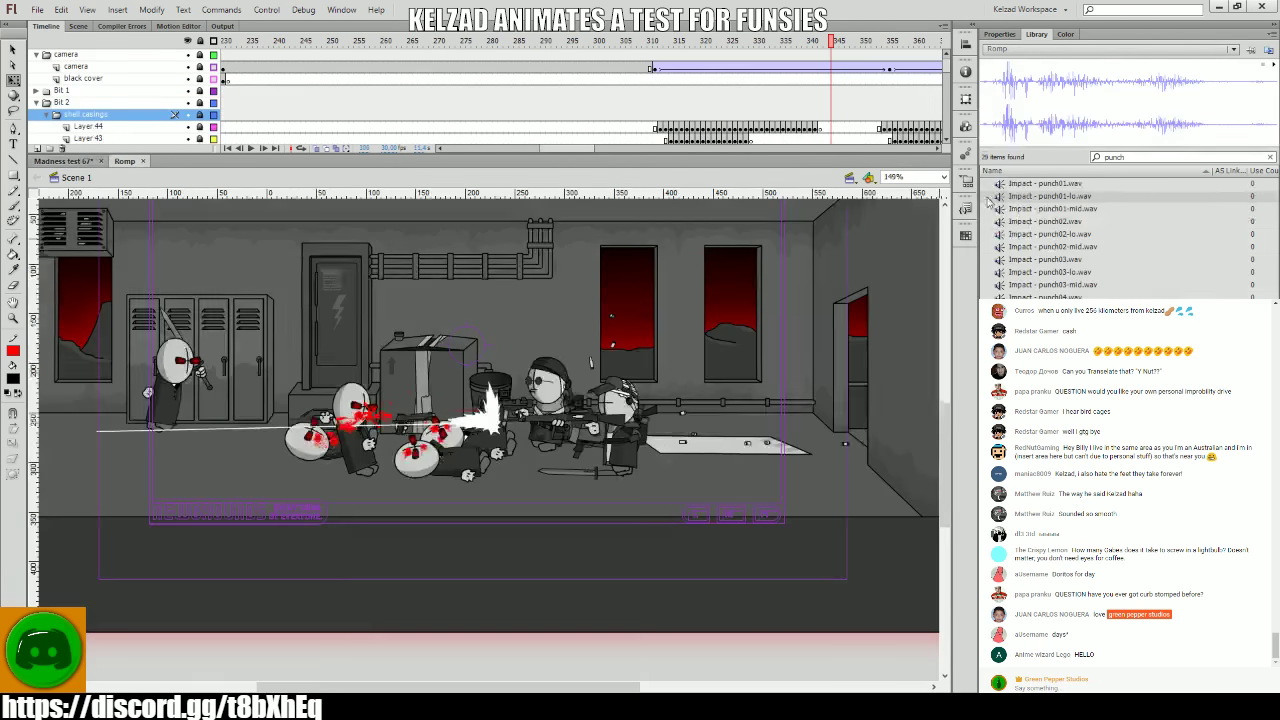
click(1090, 210)
click(60, 160)
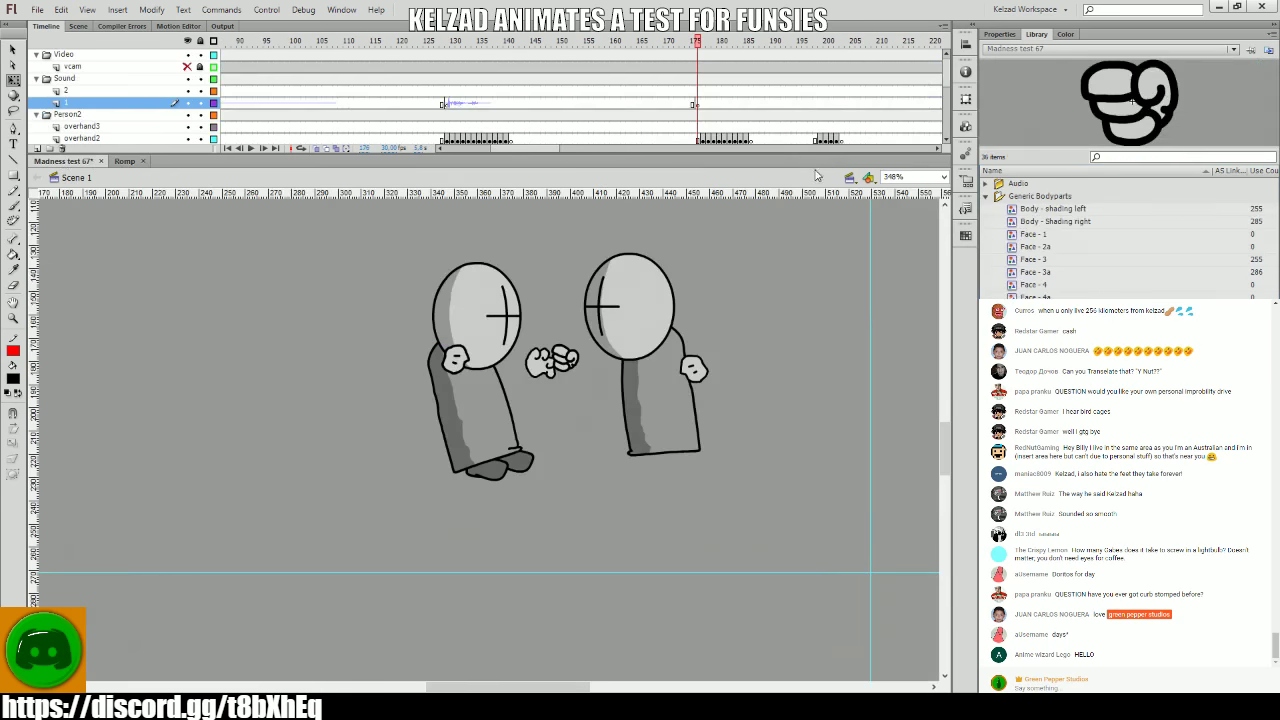
key(Return)
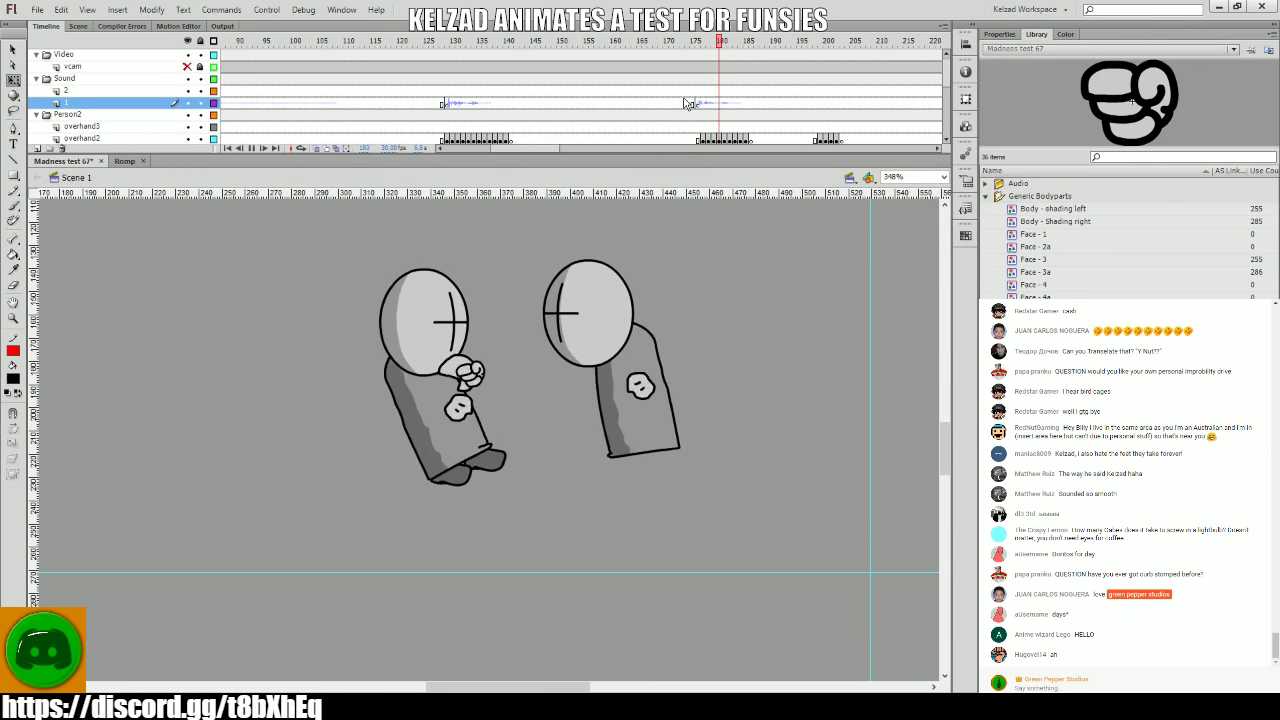
- Insert a keyframe at frame 198 of Sound layer 1 and give it a punch sound
drag(771, 103, 821, 103)
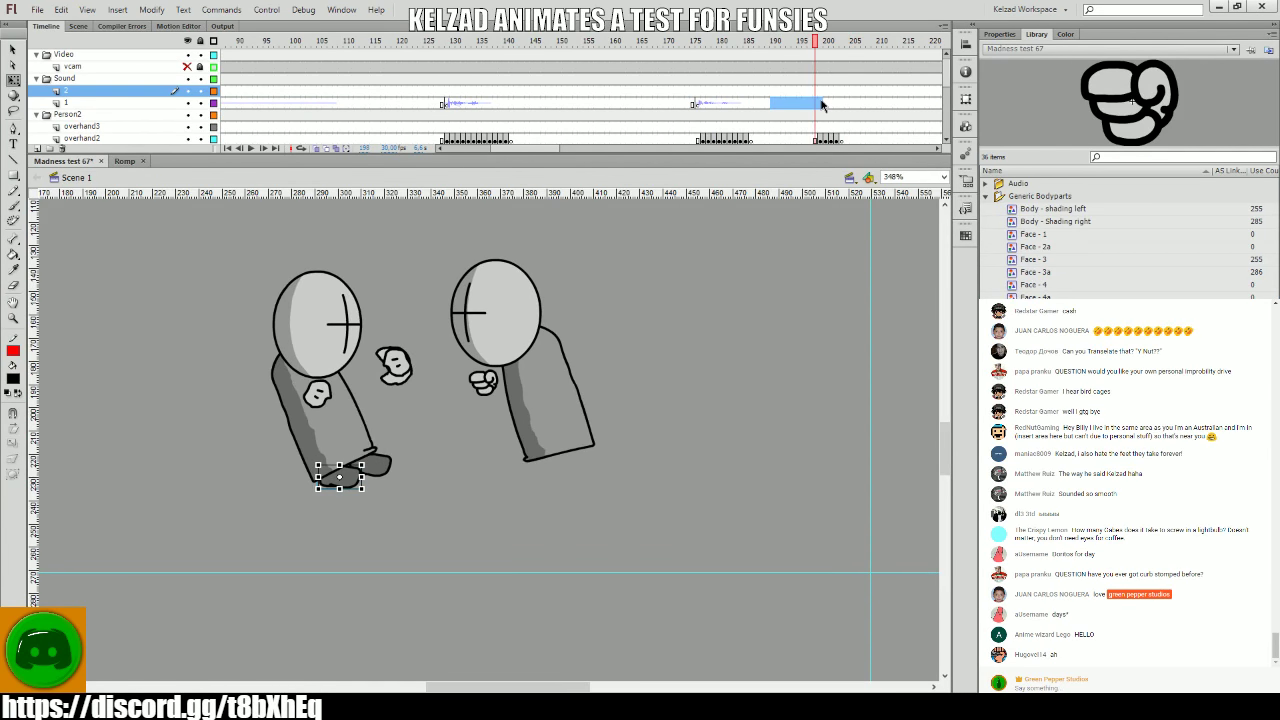
click(746, 118)
click(815, 112)
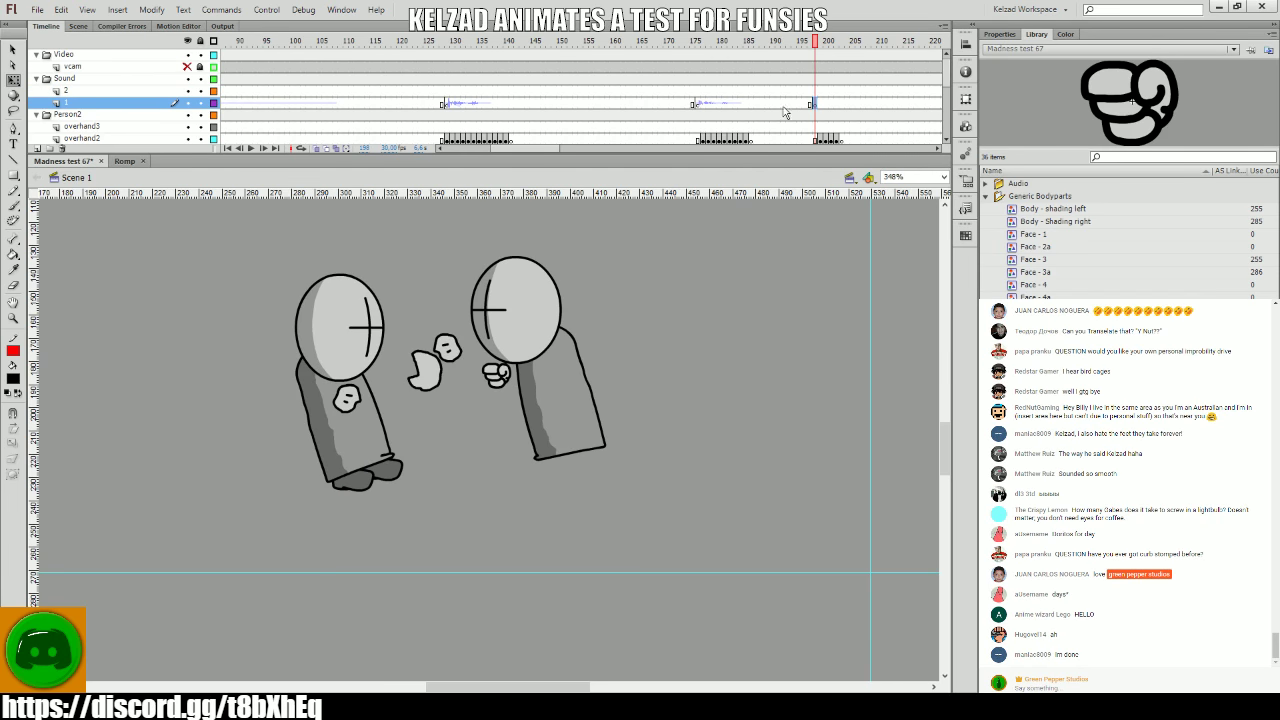
click(448, 108)
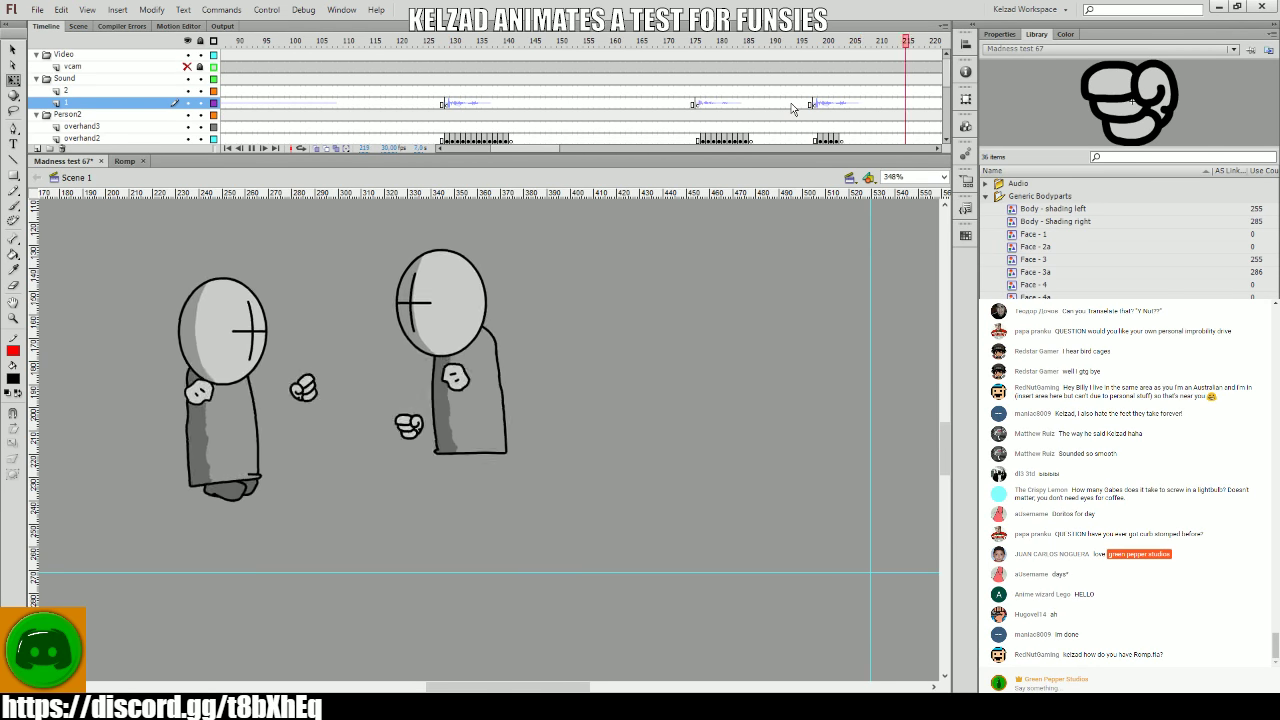
- Locate the next hit and insert a blank keyframe for it at frame 224 of Sound layer 1
drag(343, 110, 432, 97)
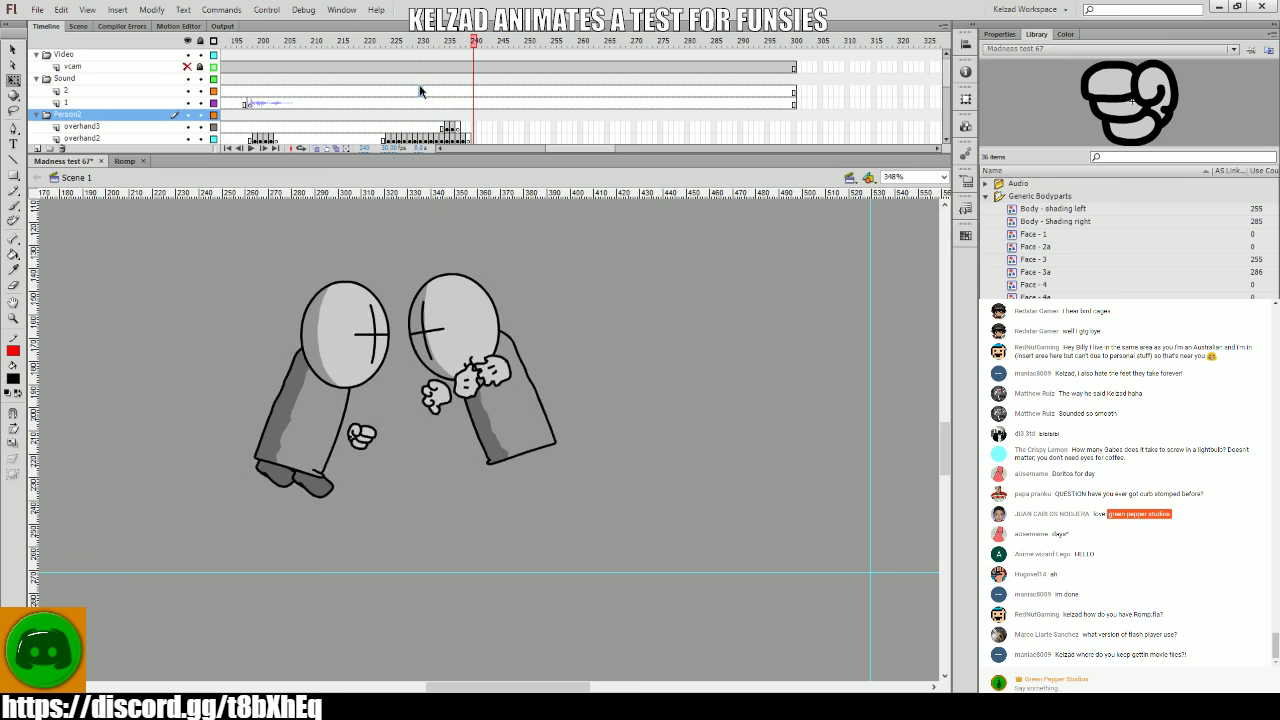
click(436, 98)
key(comma)
key(comma)
key(comma)
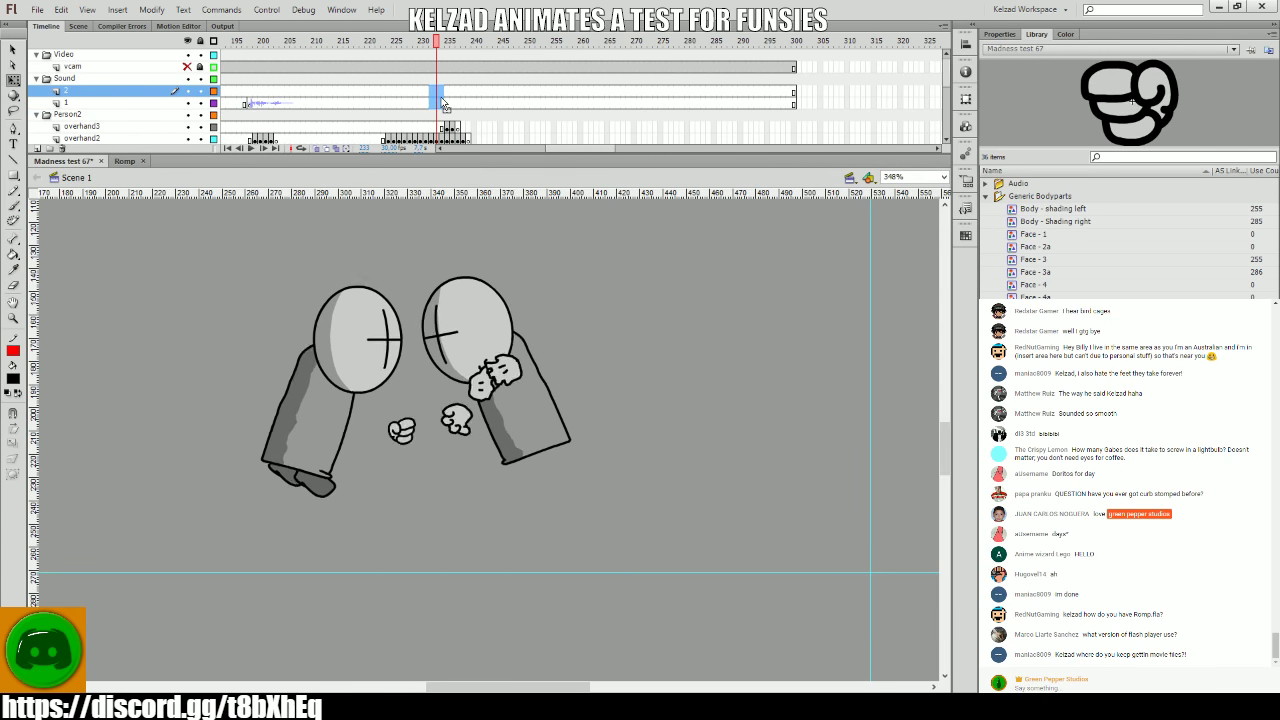
key(comma)
key(comma)
key(comma)
key(comma)
key(comma)
key(comma)
key(comma)
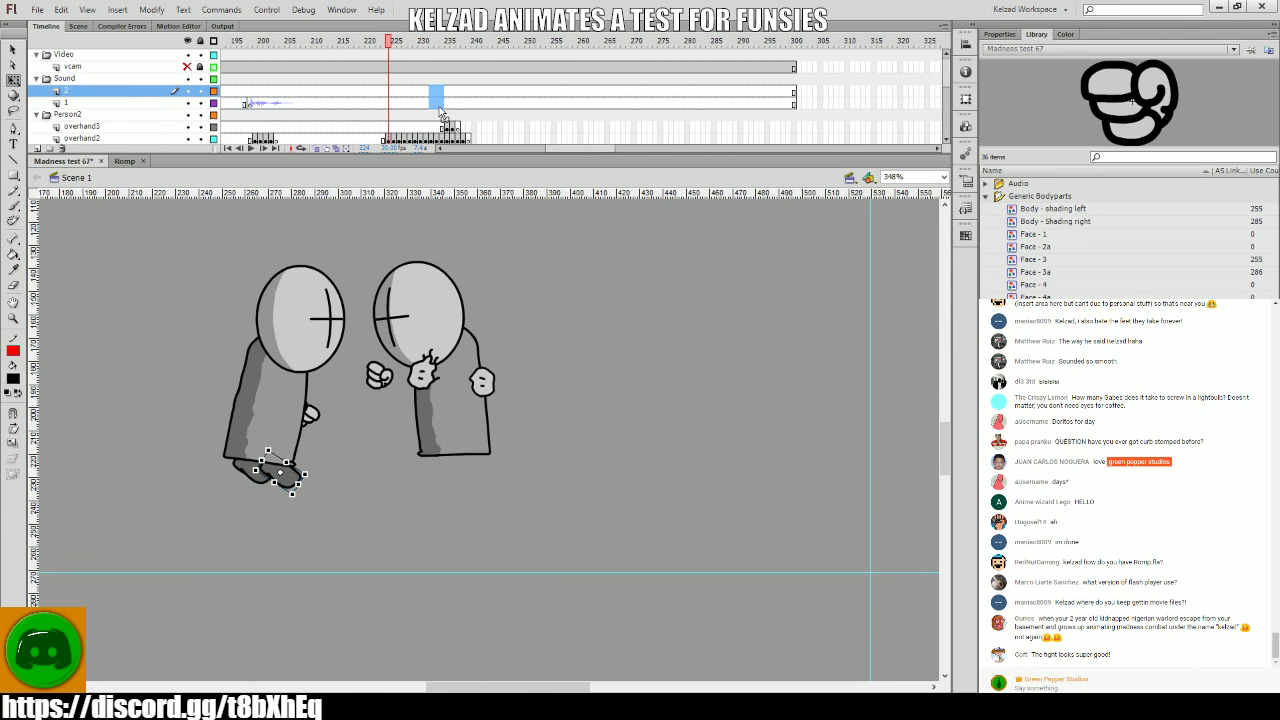
key(period)
click(388, 103)
key(F7)
- Add Impact - punch01.wav from the Romp library at the frame 224 hit on Sound layer 1, with the effect set to Custom
click(123, 161)
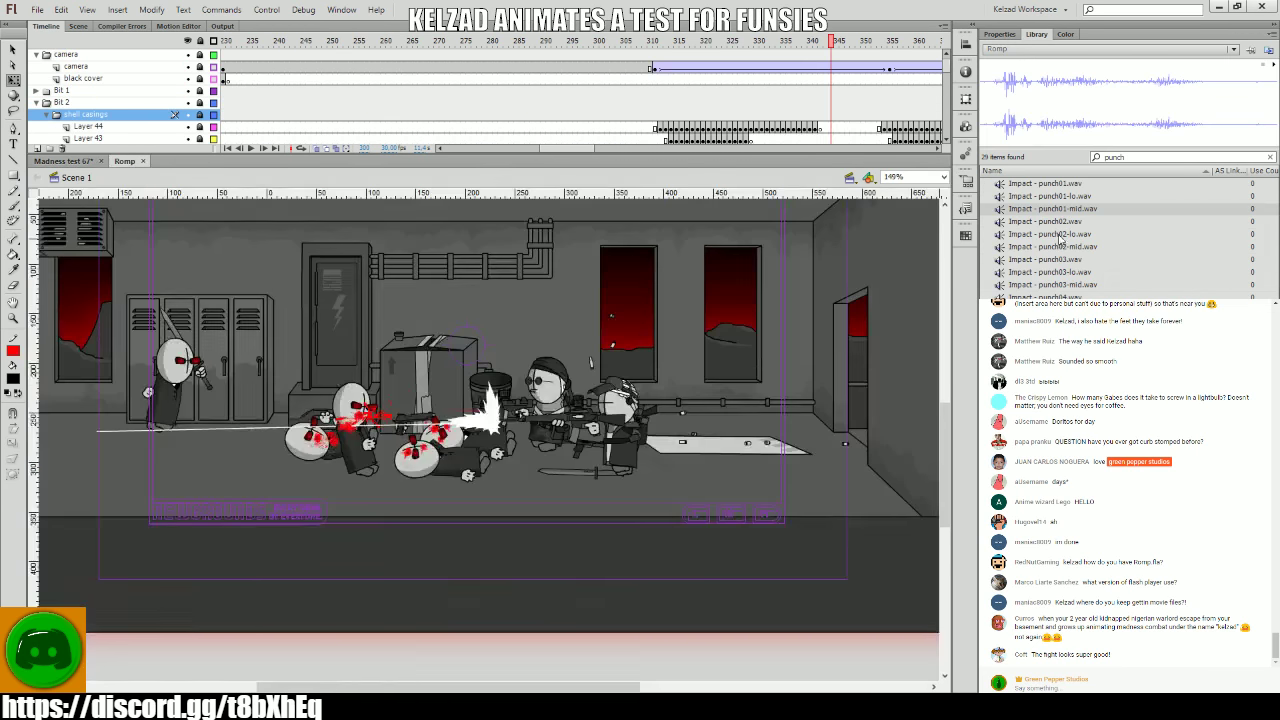
click(1085, 186)
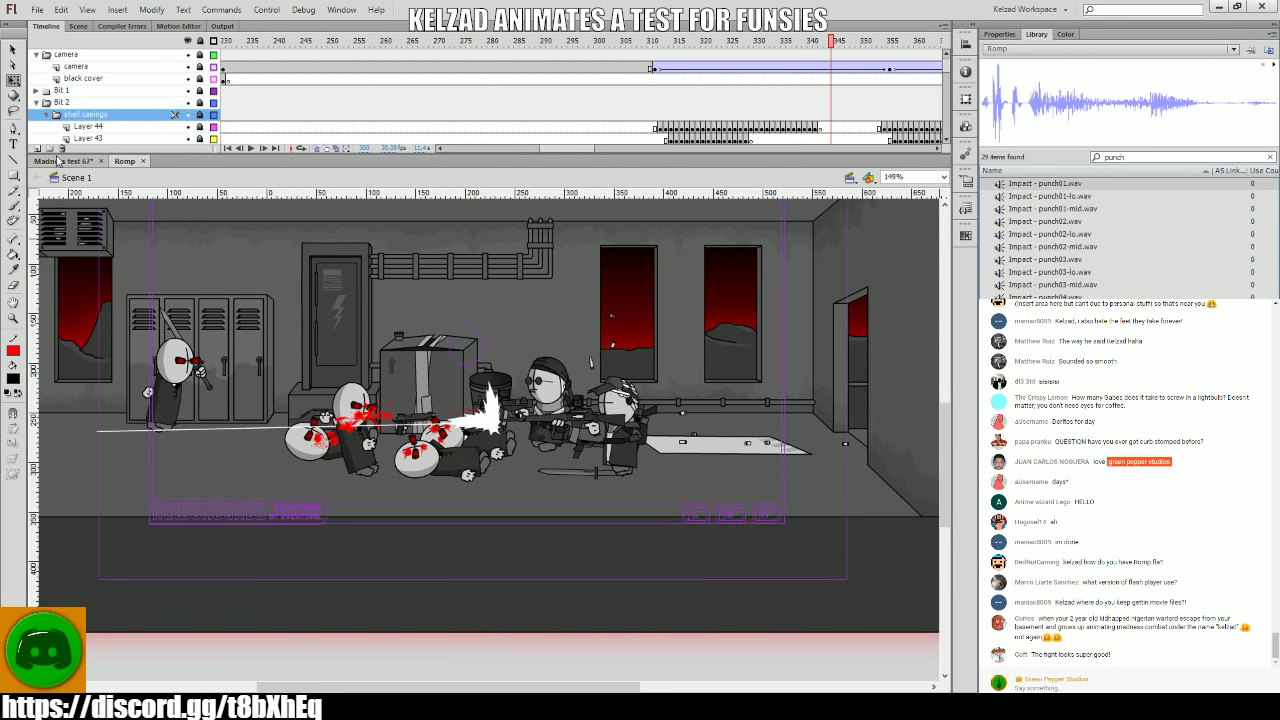
click(58, 161)
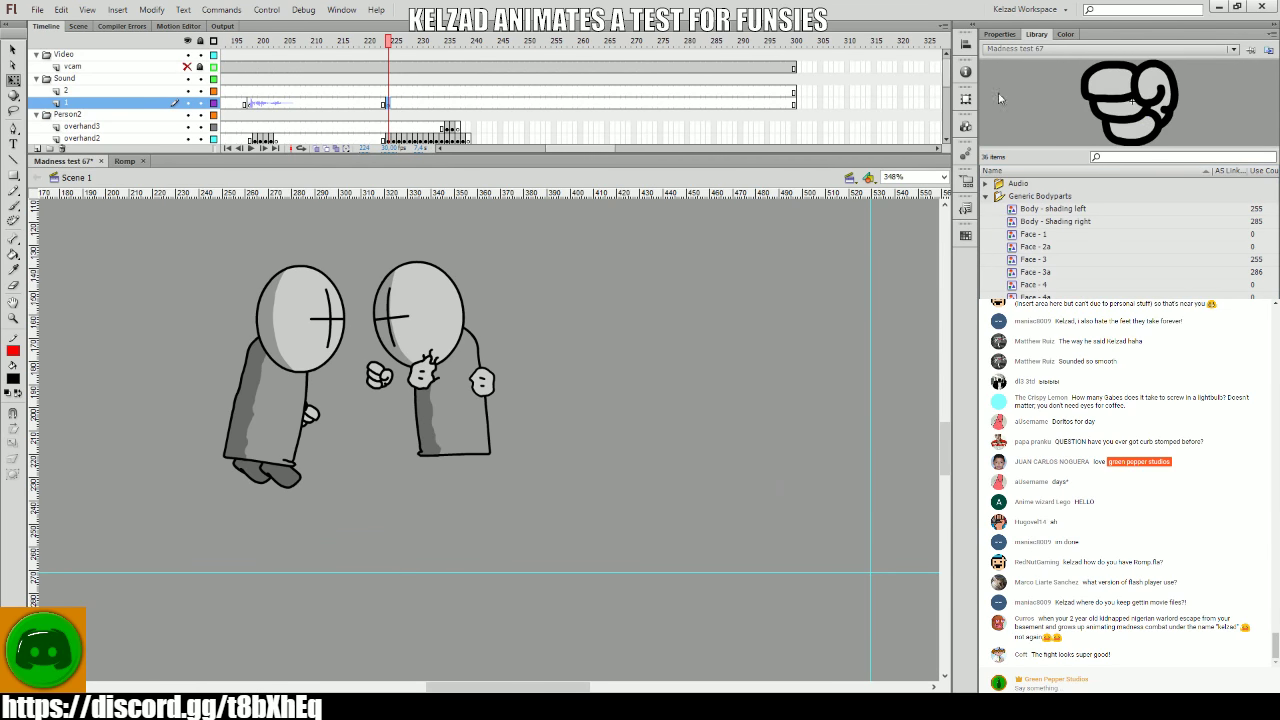
click(990, 36)
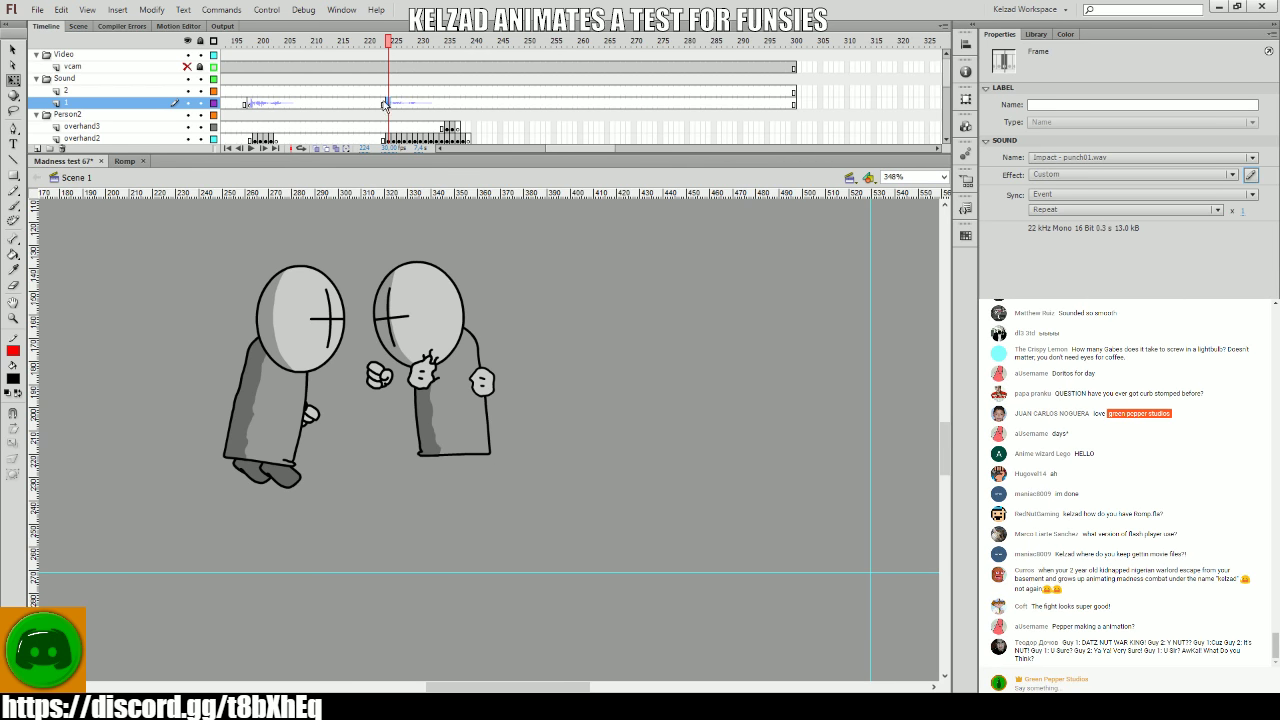
- Locate the next hit and insert a blank keyframe for it at frame 235 of Sound layer 1
drag(384, 105, 447, 104)
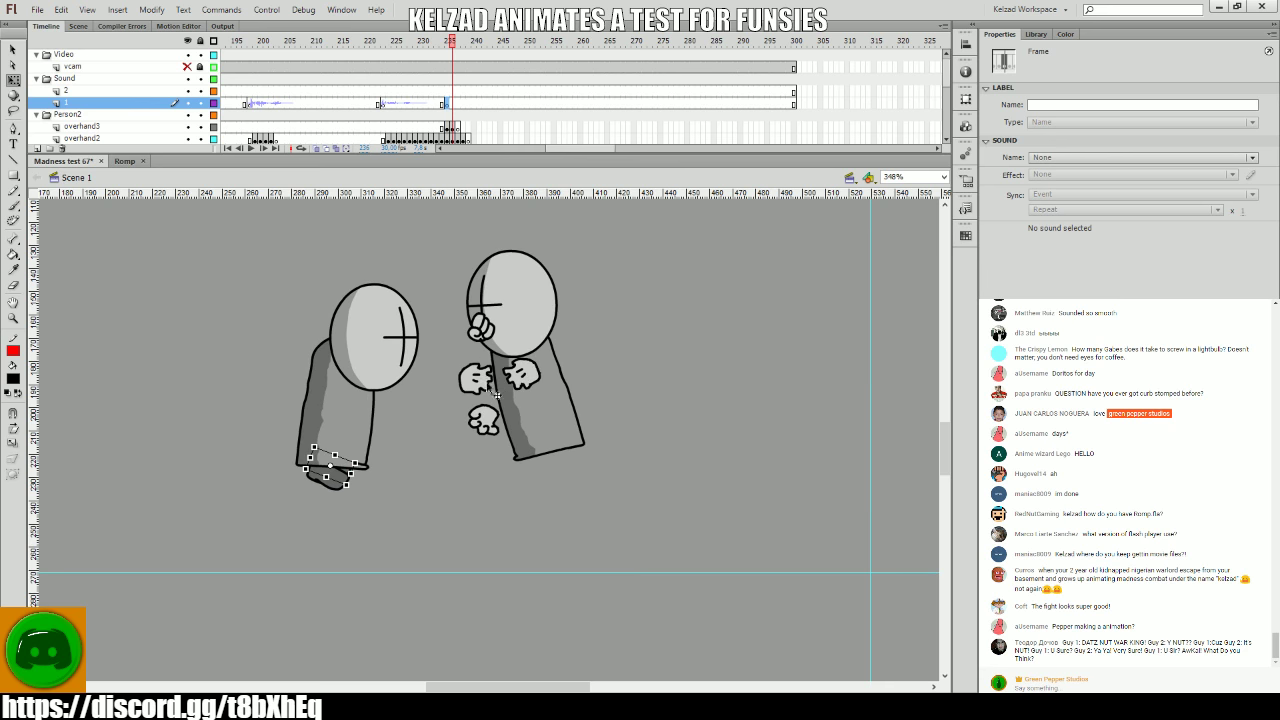
click(467, 350)
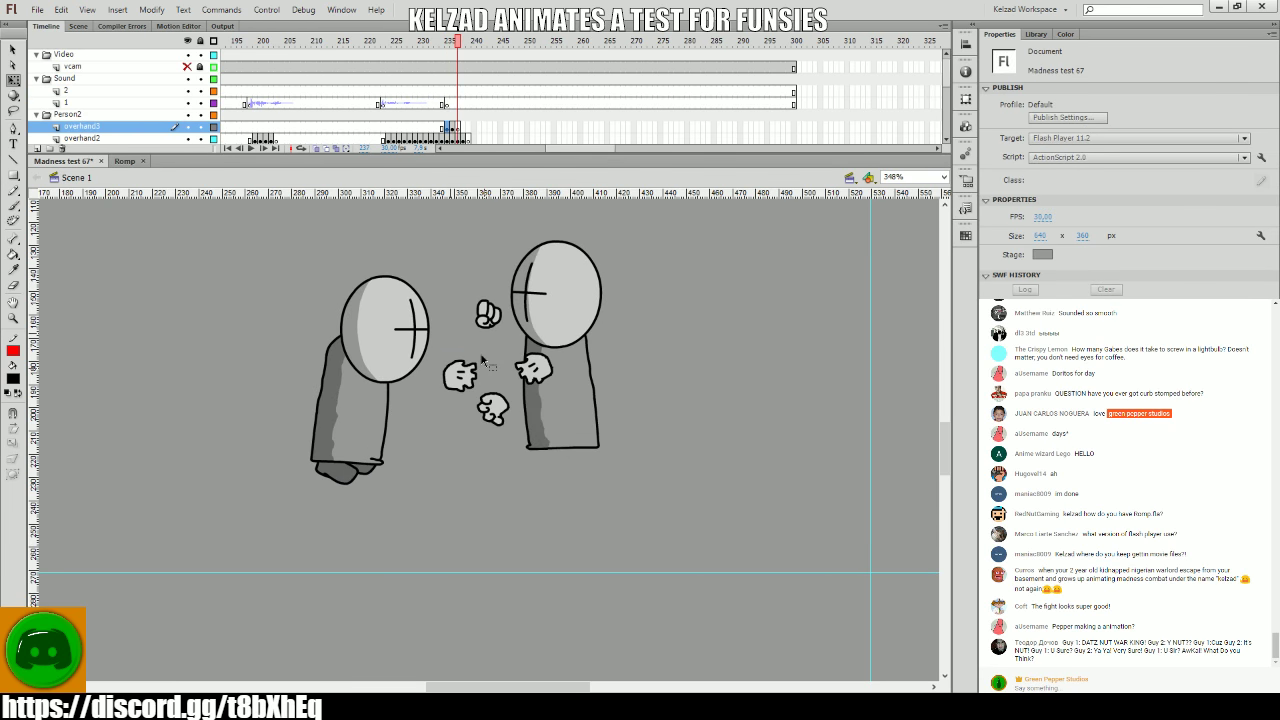
click(417, 109)
drag(417, 109, 447, 104)
click(1036, 34)
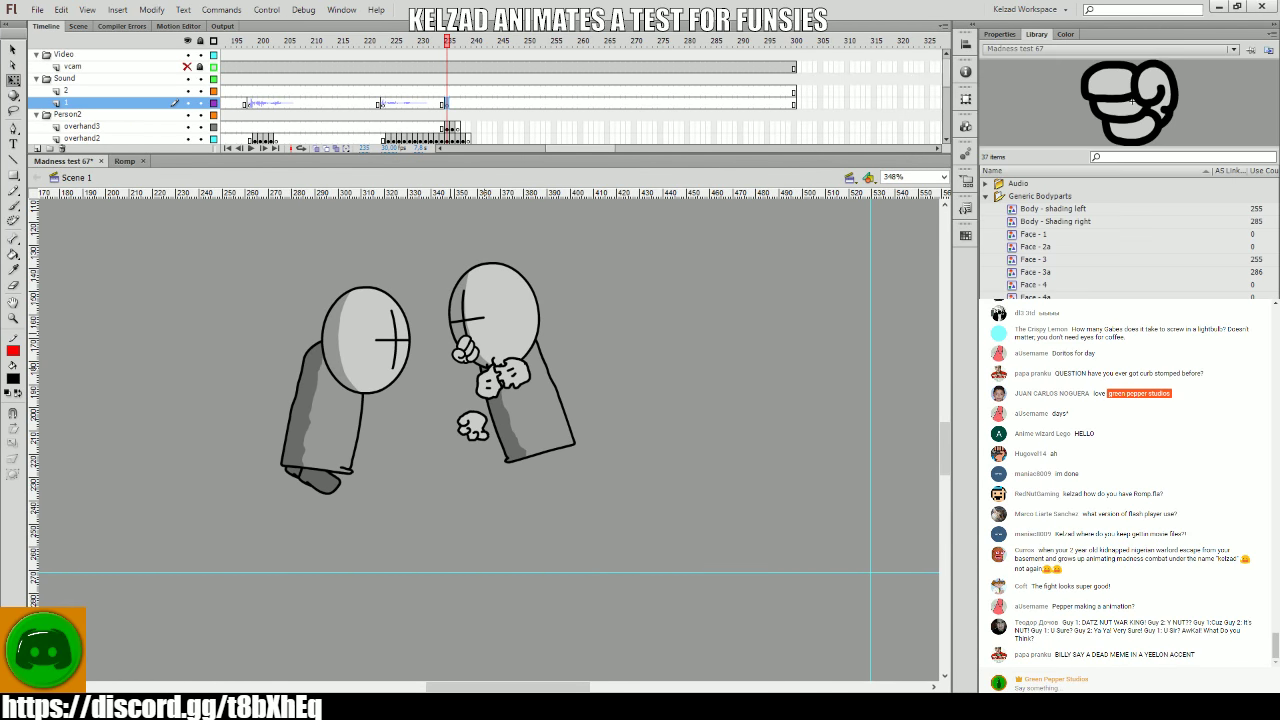
- Audition the punch sounds in the Romp library and add Impact - punch04.wav at frame 235 of Sound layer 1
click(124, 161)
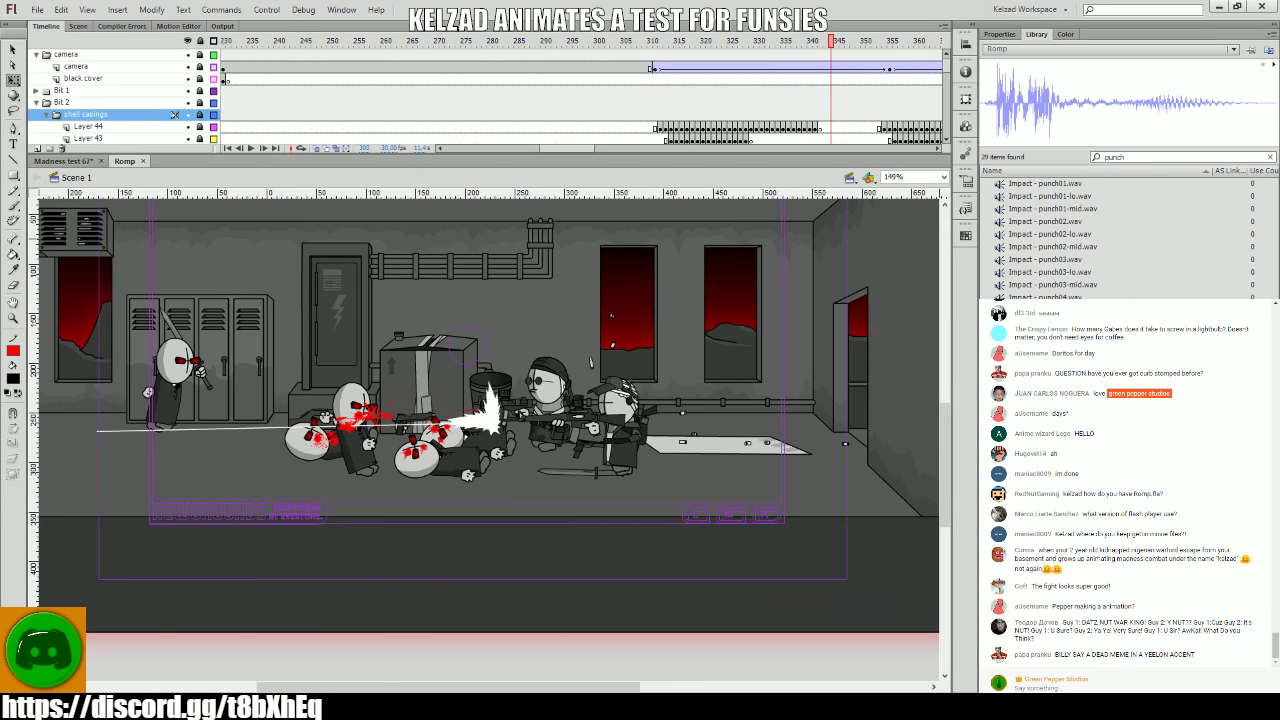
key(Down)
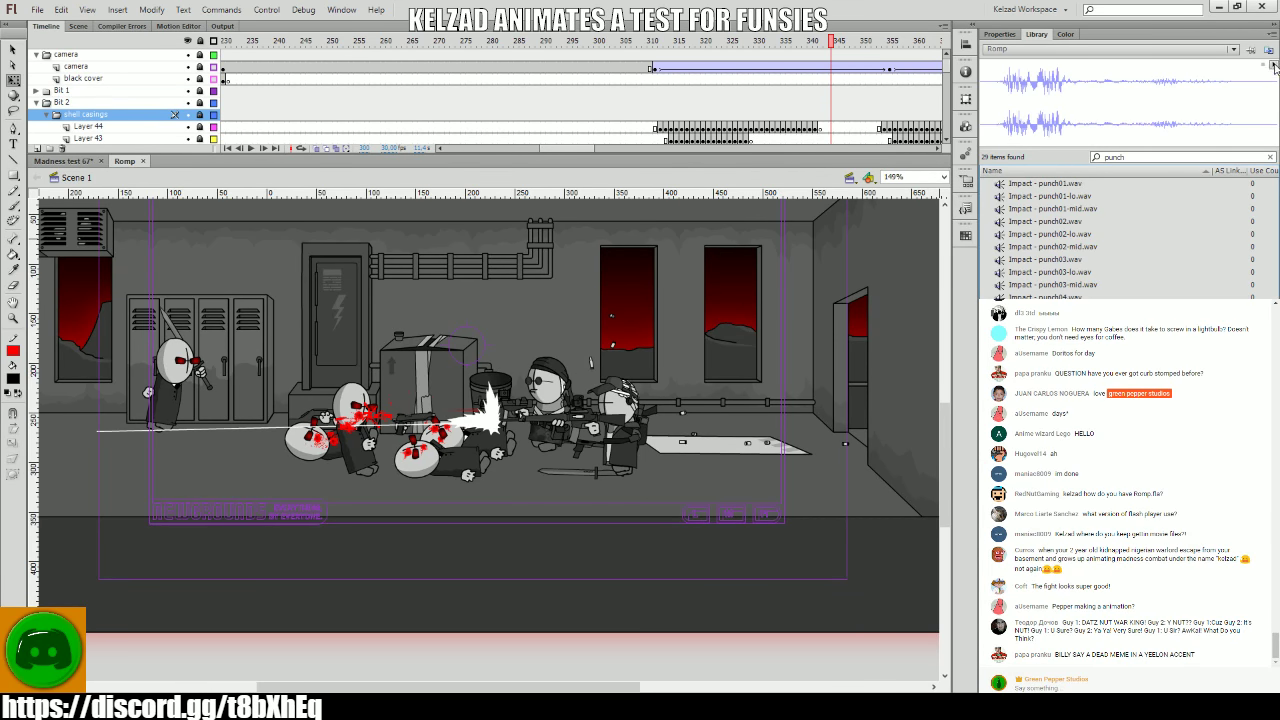
click(1045, 286)
key(Down)
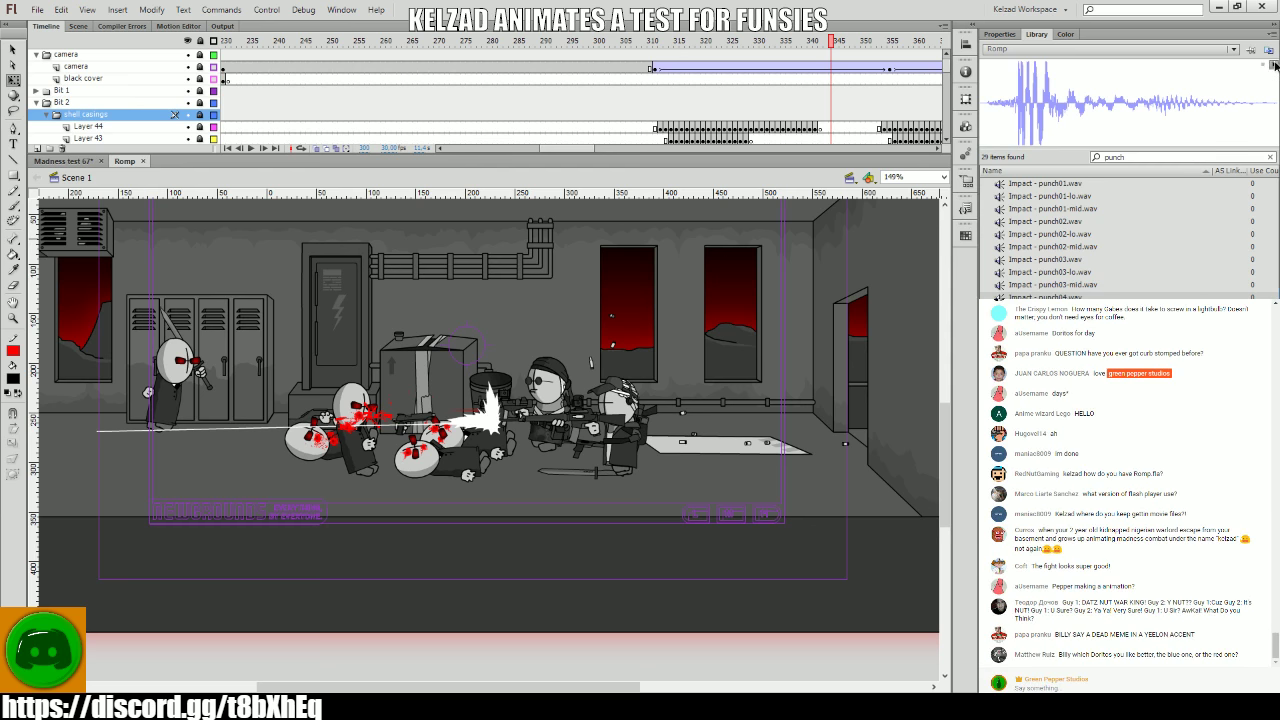
click(1079, 263)
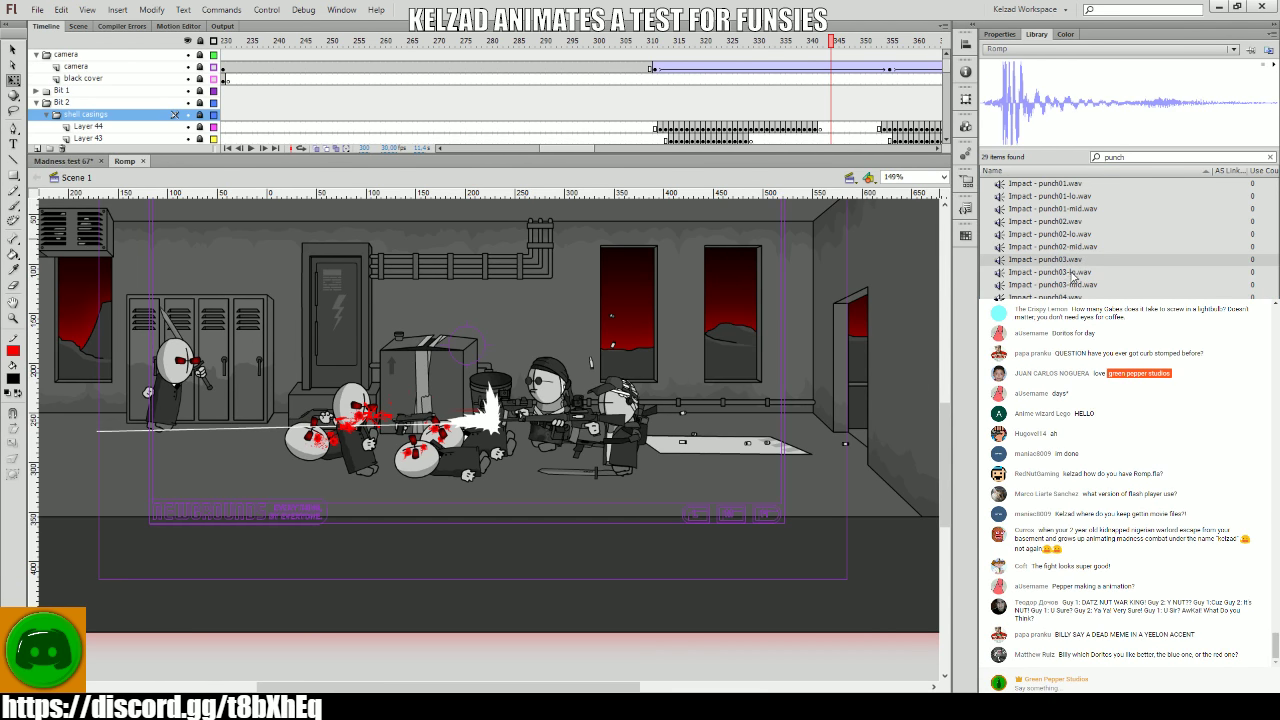
click(1050, 297)
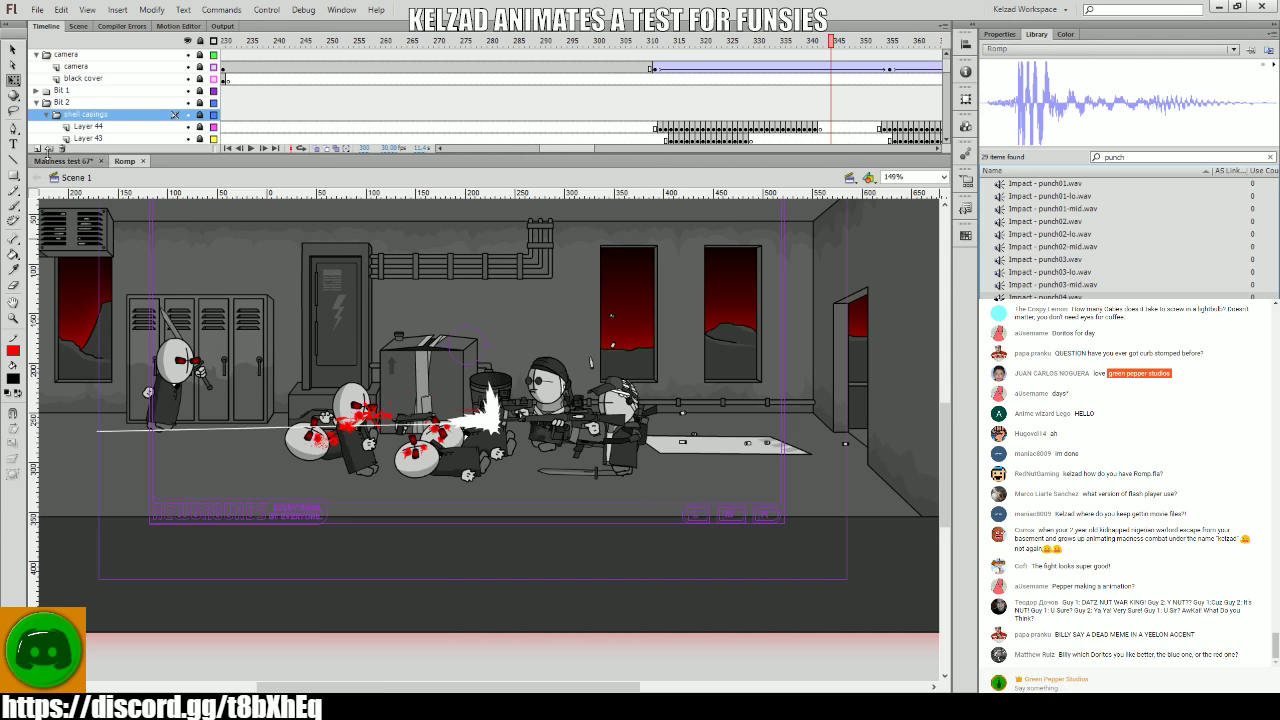
click(48, 160)
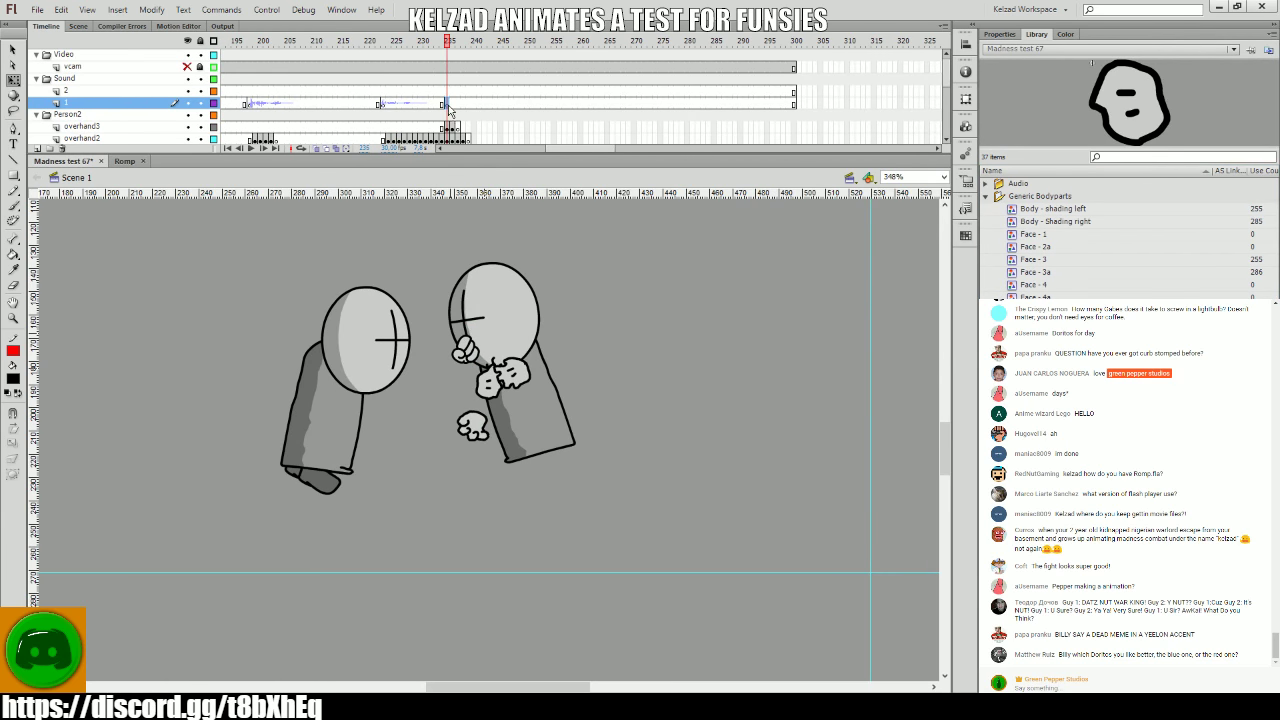
- Start the last punch sound one frame earlier, at frame 234, and play back the fight to check its timing
key(period)
key(comma)
key(comma)
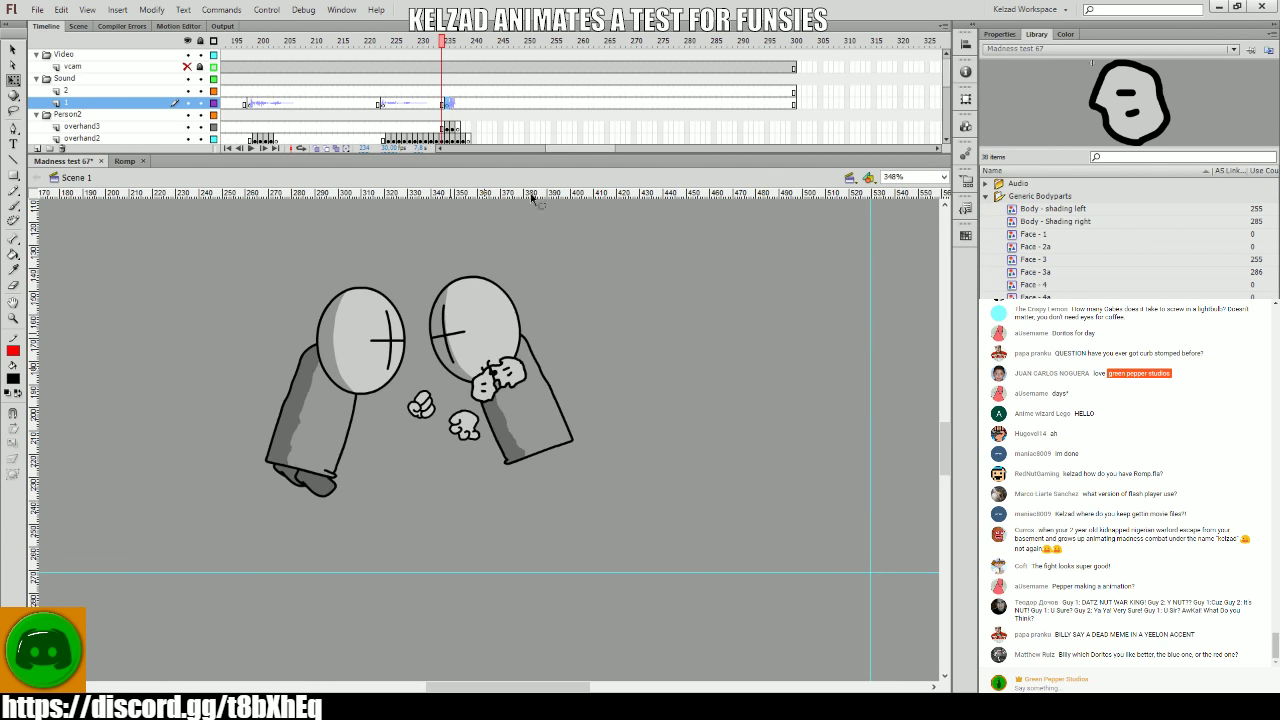
key(period)
key(period)
key(Return)
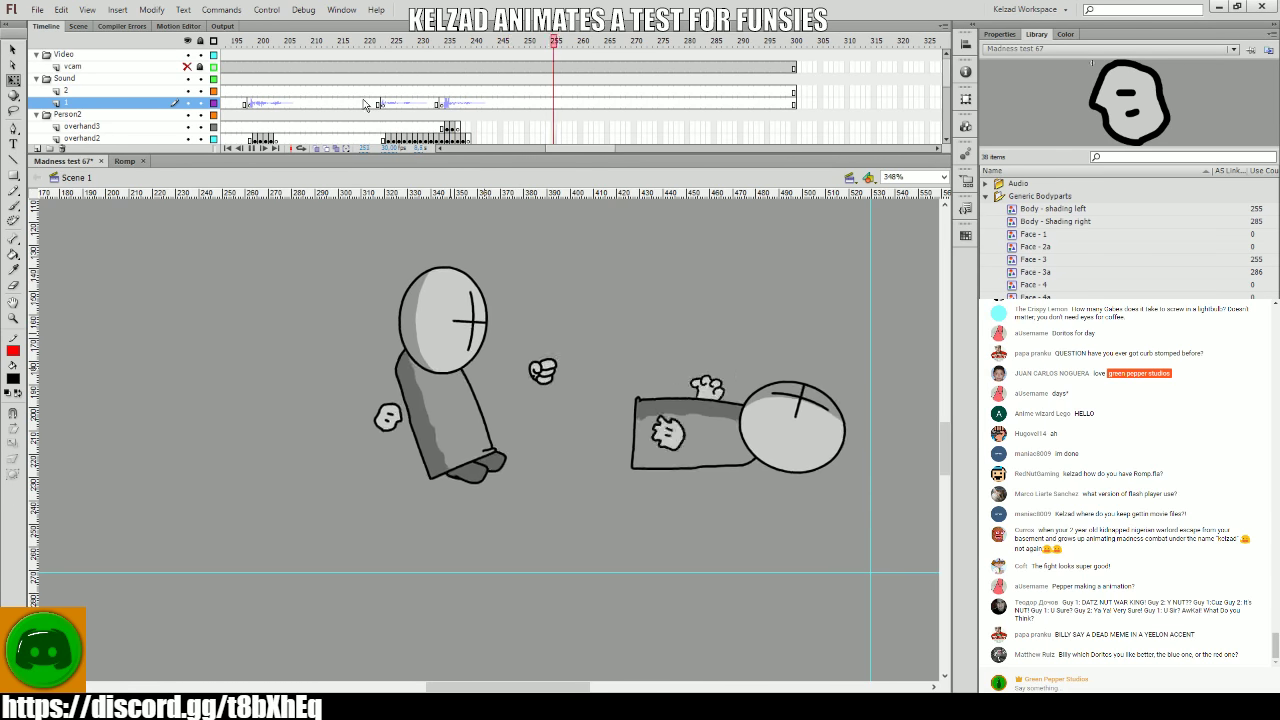
drag(340, 105, 84, 140)
key(Return)
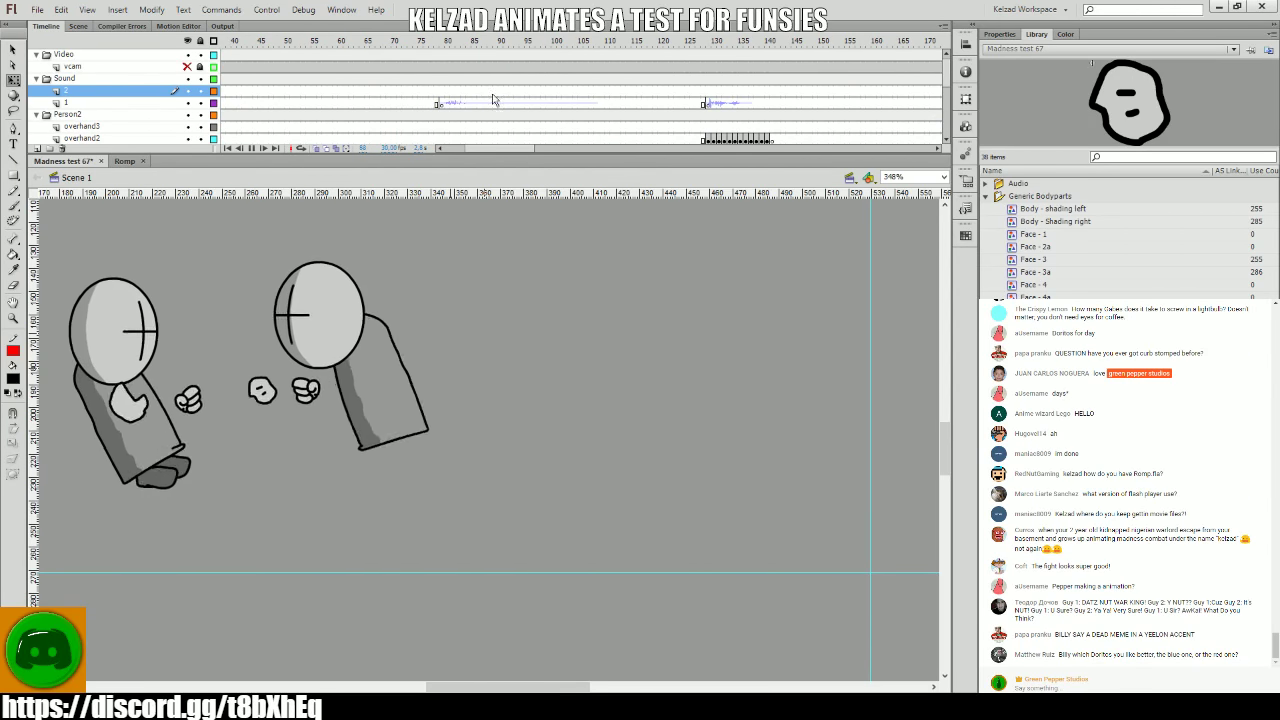
click(362, 117)
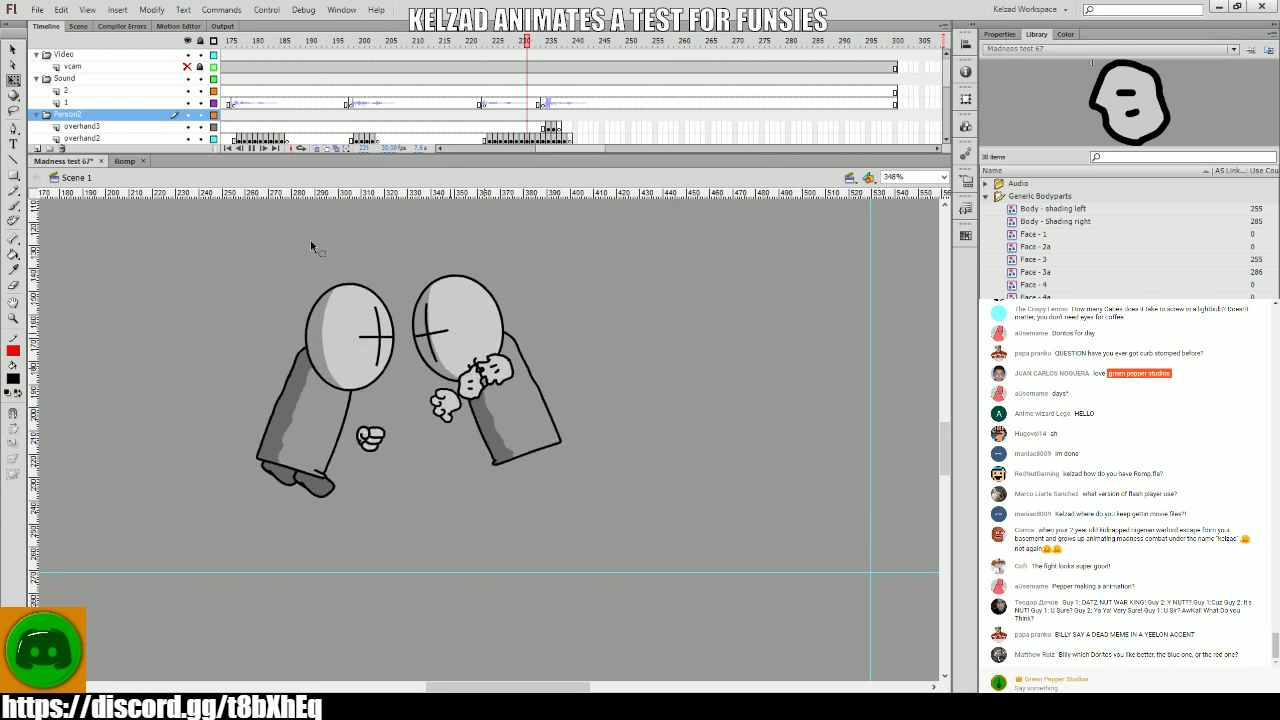
- Replace the punch sound at the last hit with Impact - punch03.wav from the Romp library and play the fight
drag(545, 105, 551, 107)
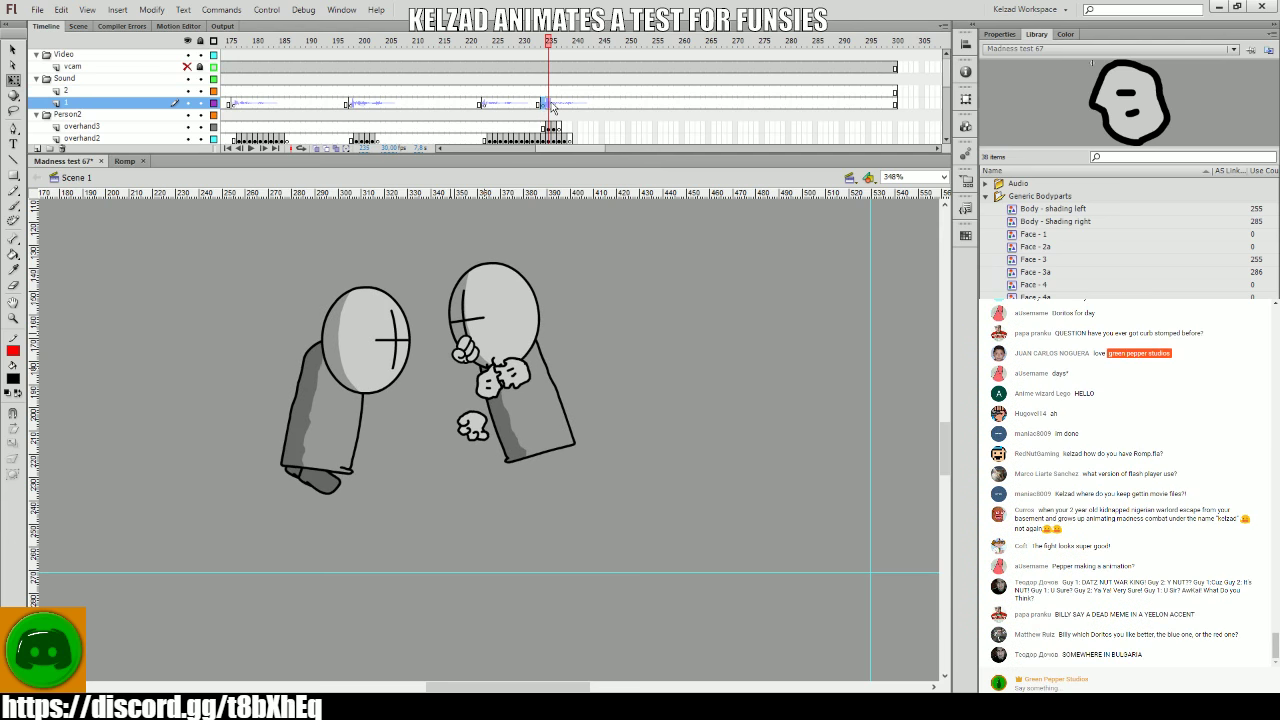
click(124, 161)
click(1066, 262)
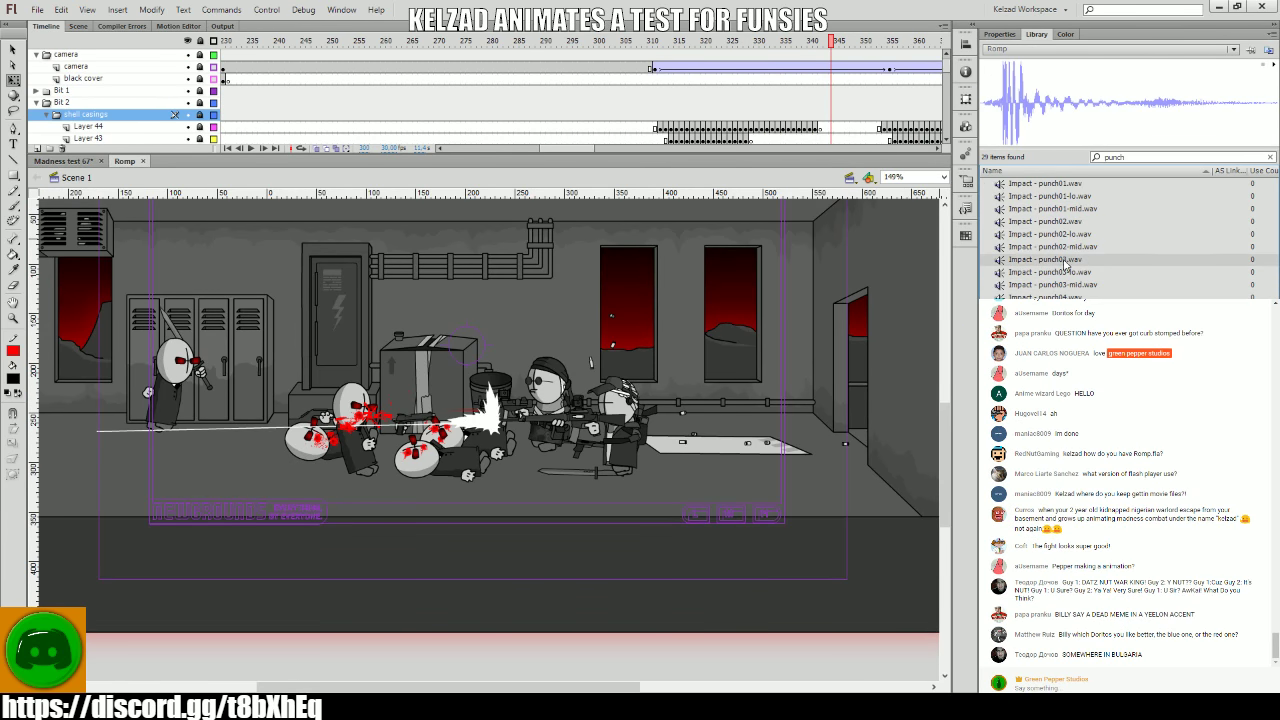
click(65, 161)
drag(543, 104, 498, 112)
key(Return)
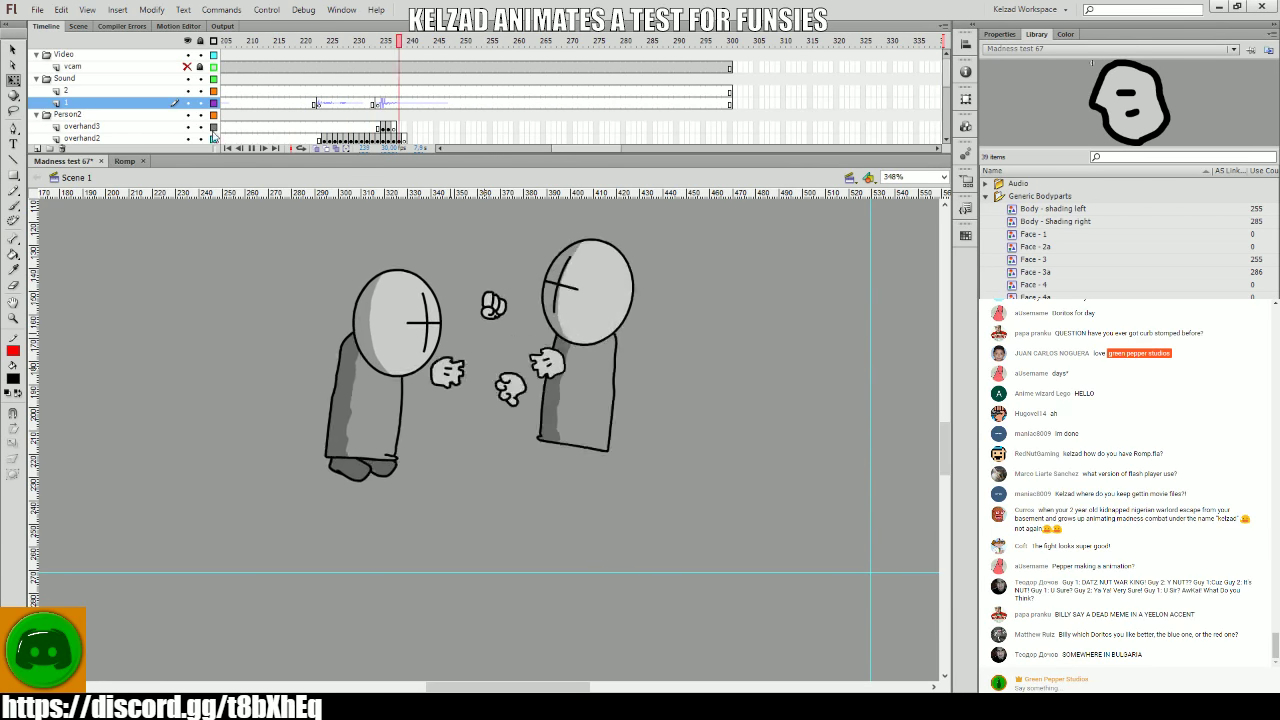
key(Return)
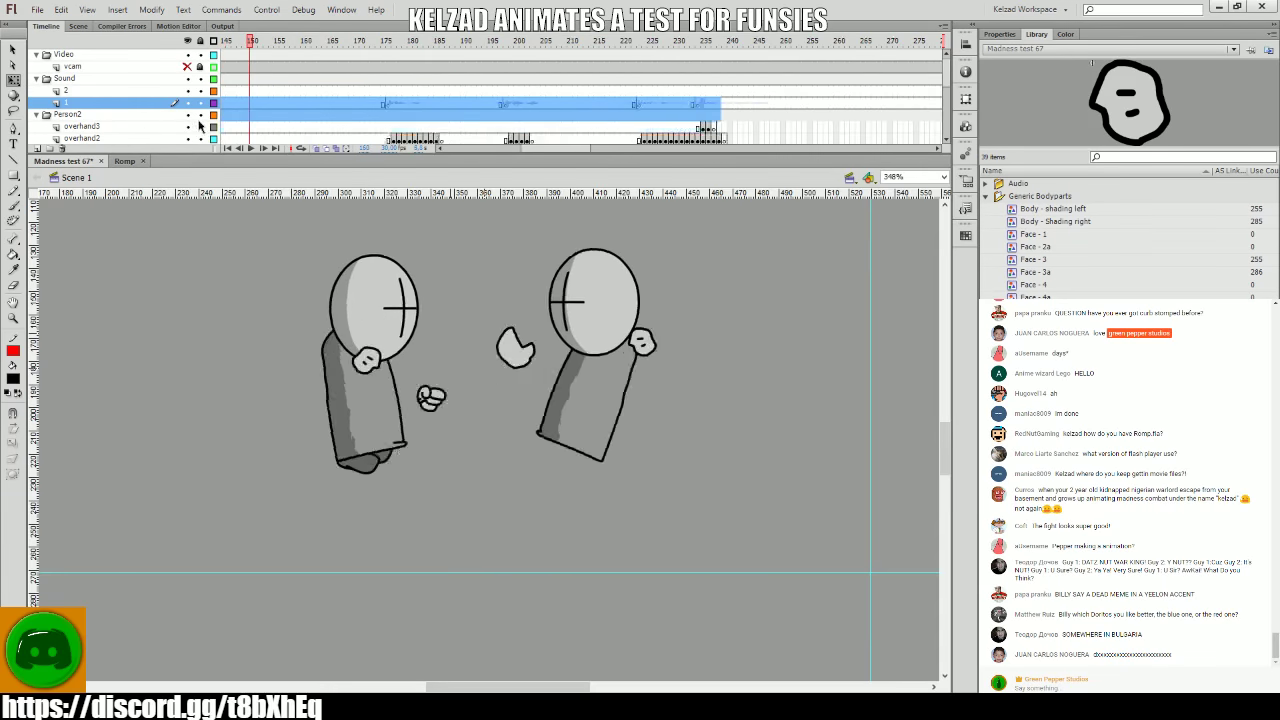
- Play the fight from the first frame and examine Person2's body and foot1 layers for frames that lack feet
click(477, 106)
scroll(120, 100, down, 3)
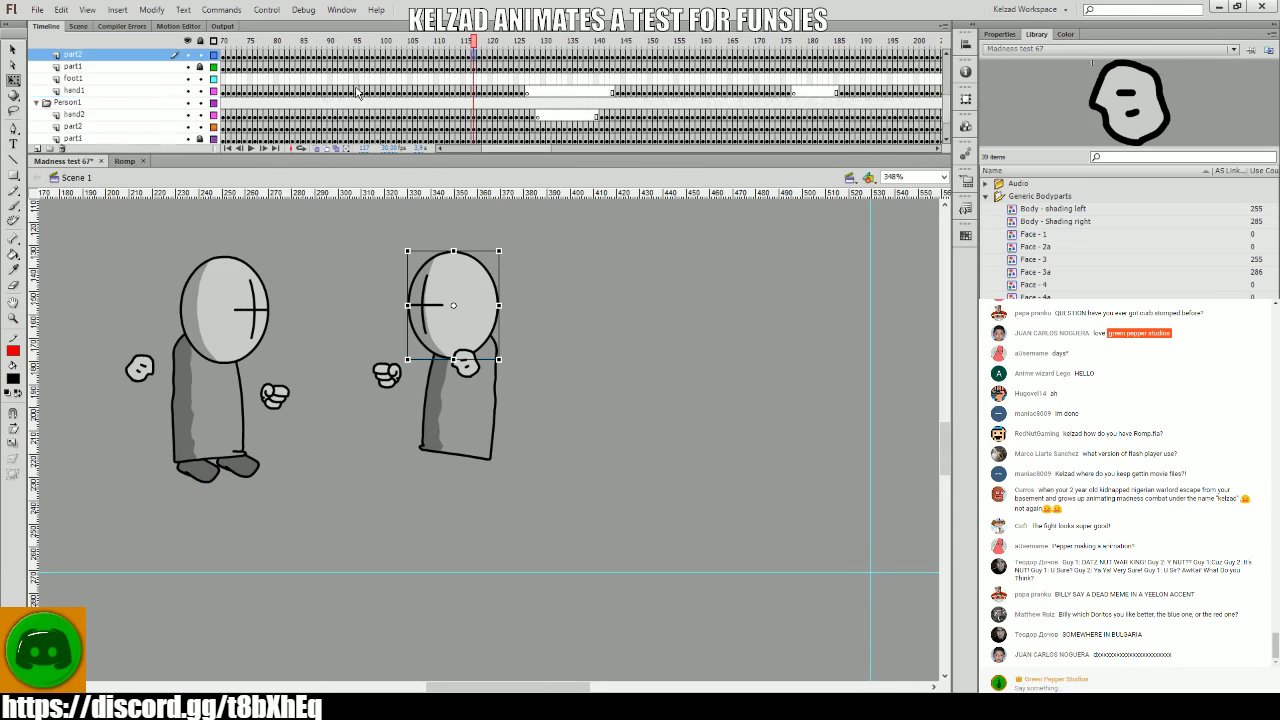
click(75, 115)
key(Return)
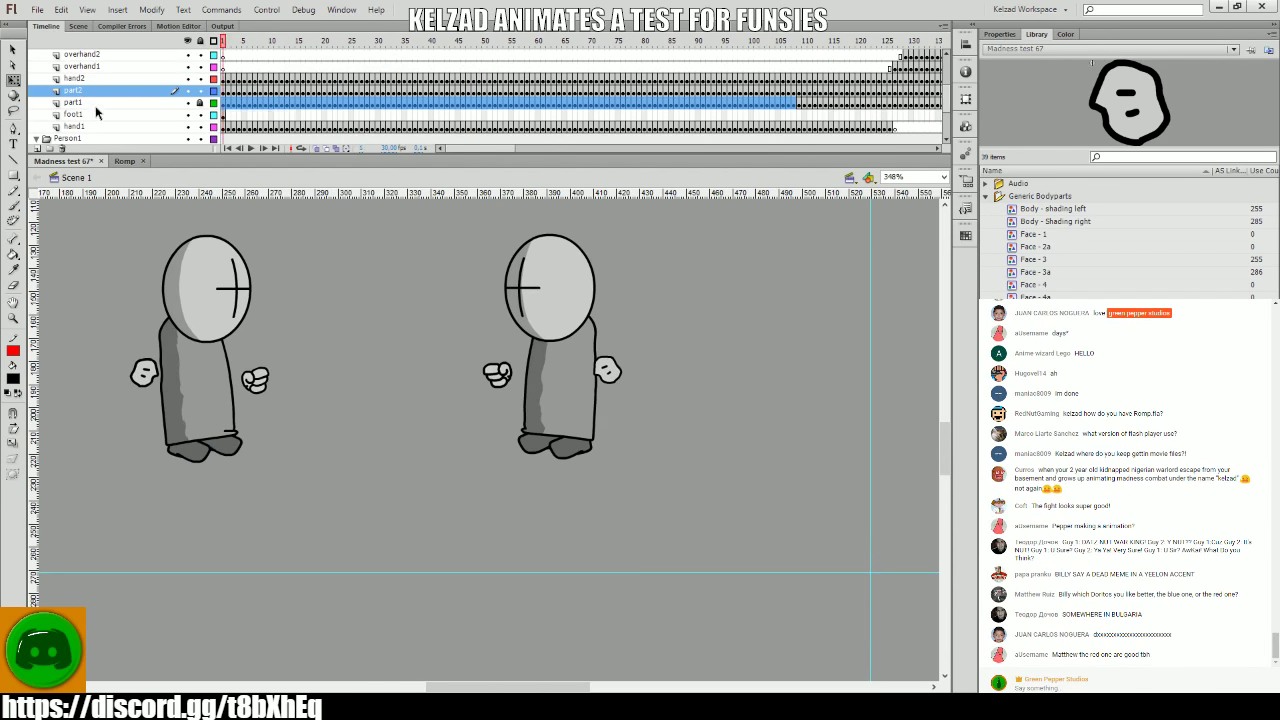
click(227, 113)
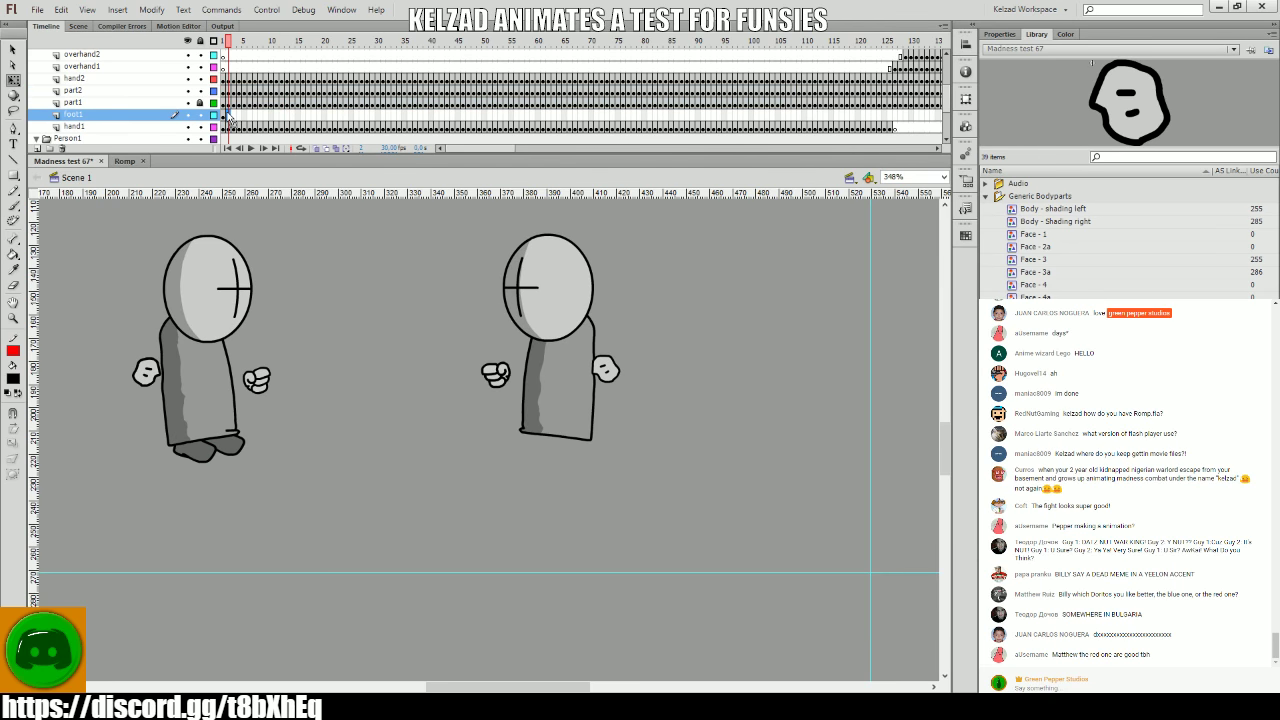
click(224, 114)
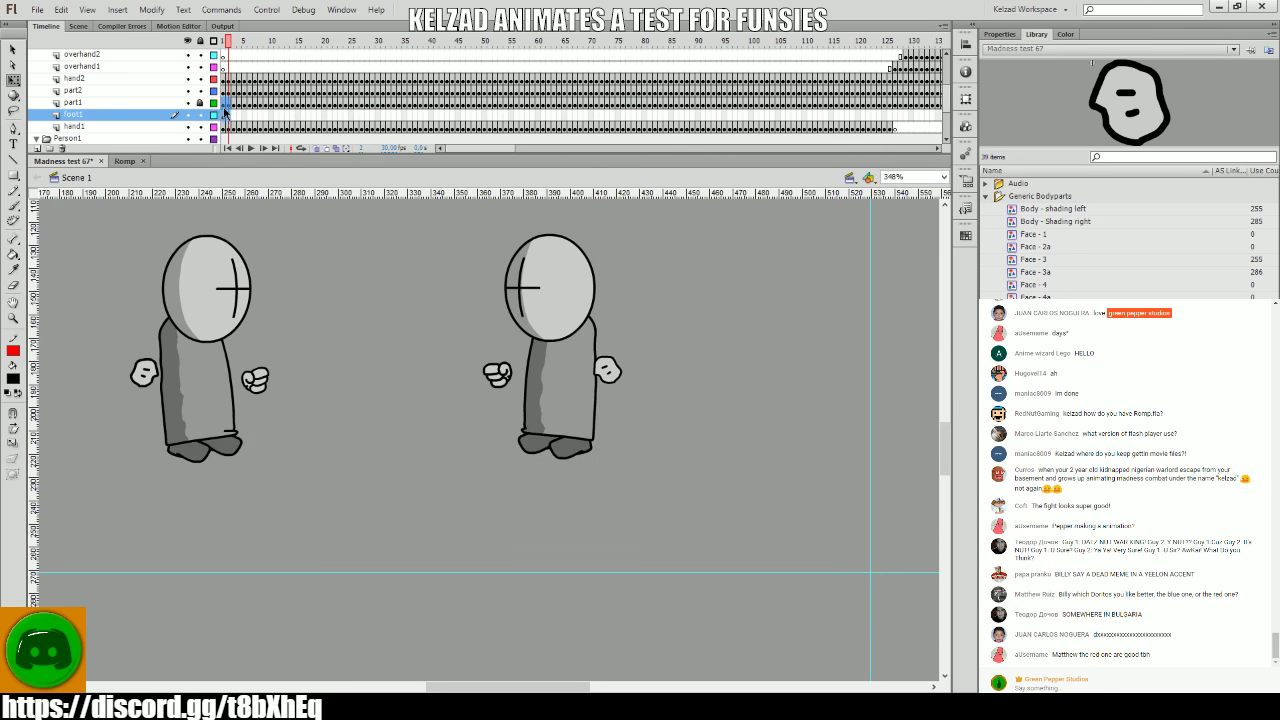
key(Return)
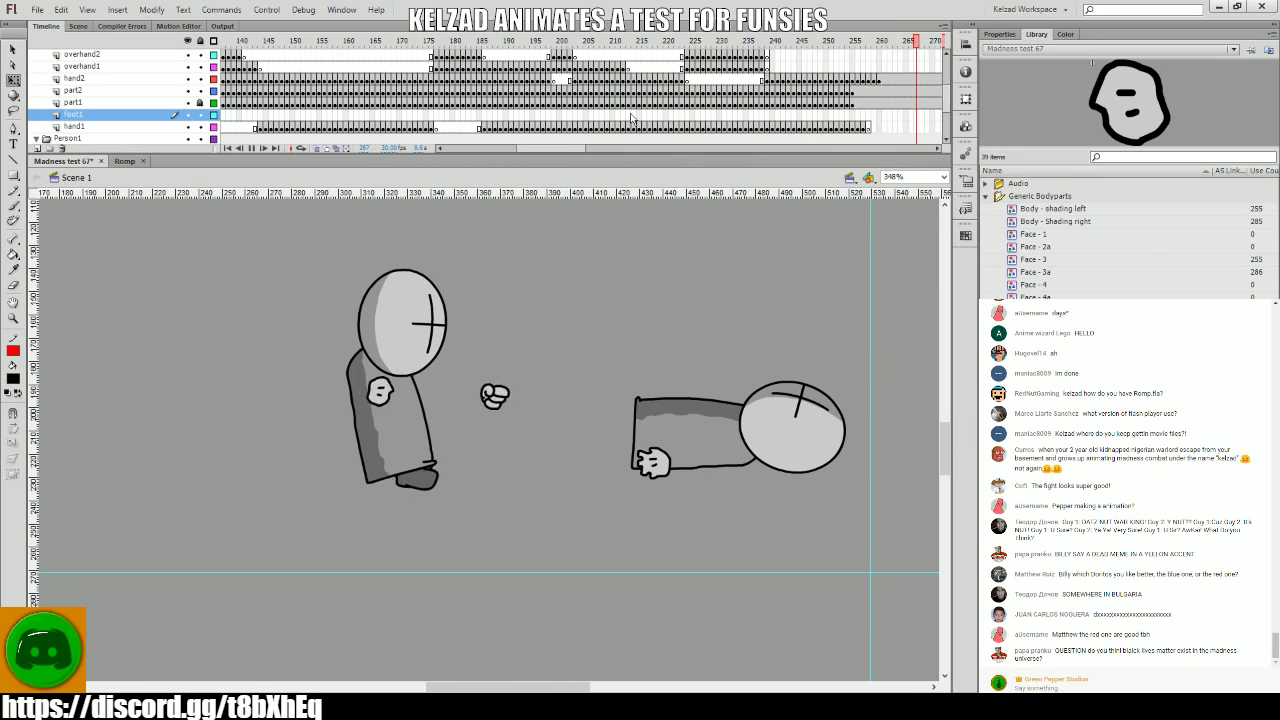
drag(765, 90, 838, 102)
key(Return)
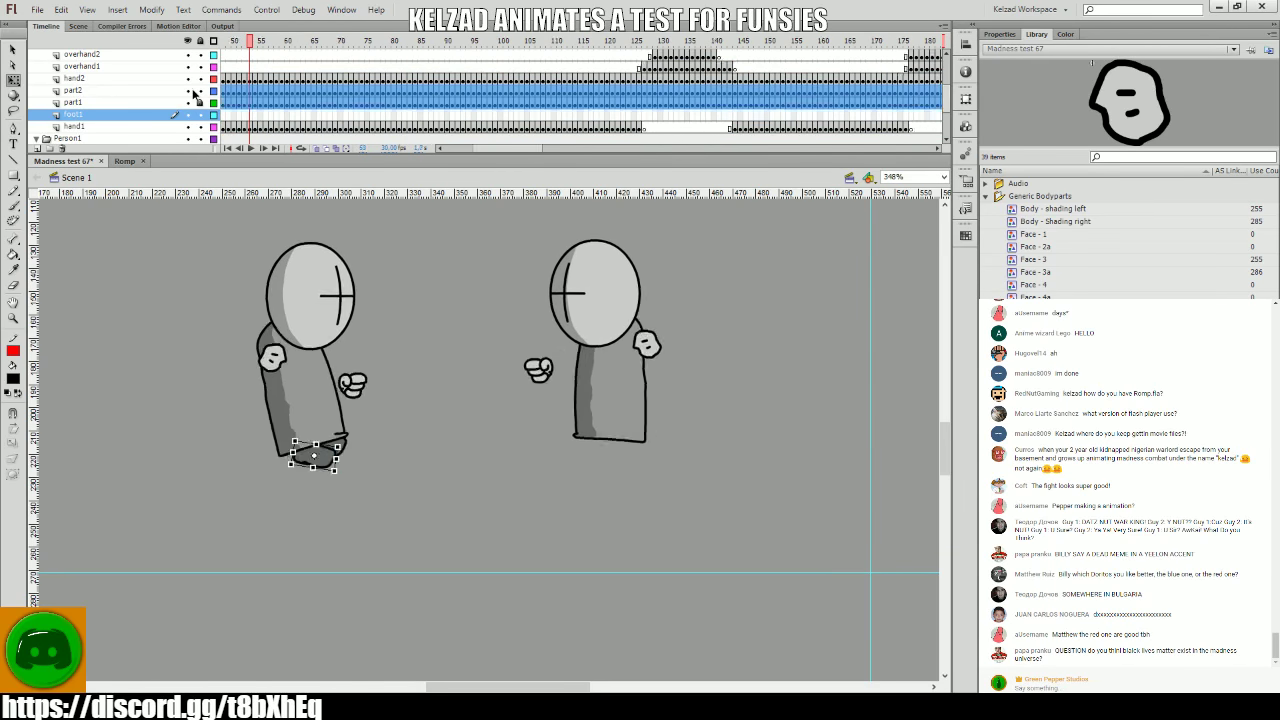
click(224, 91)
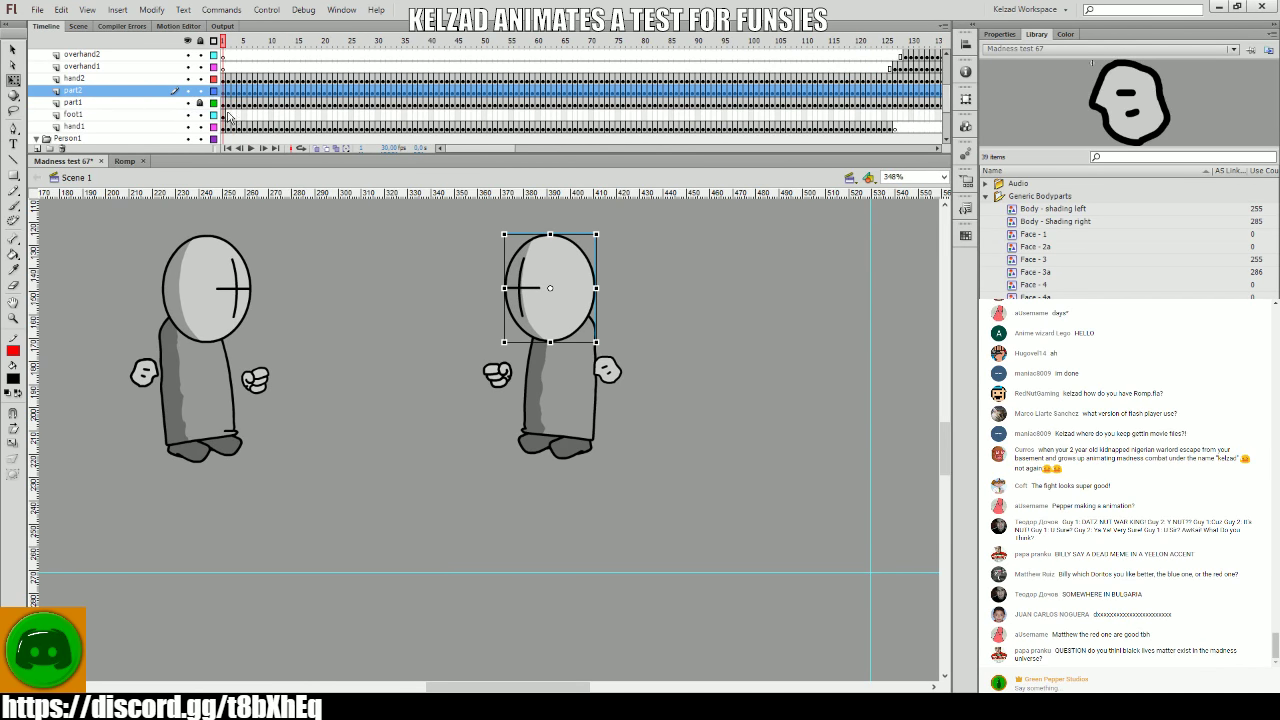
click(228, 115)
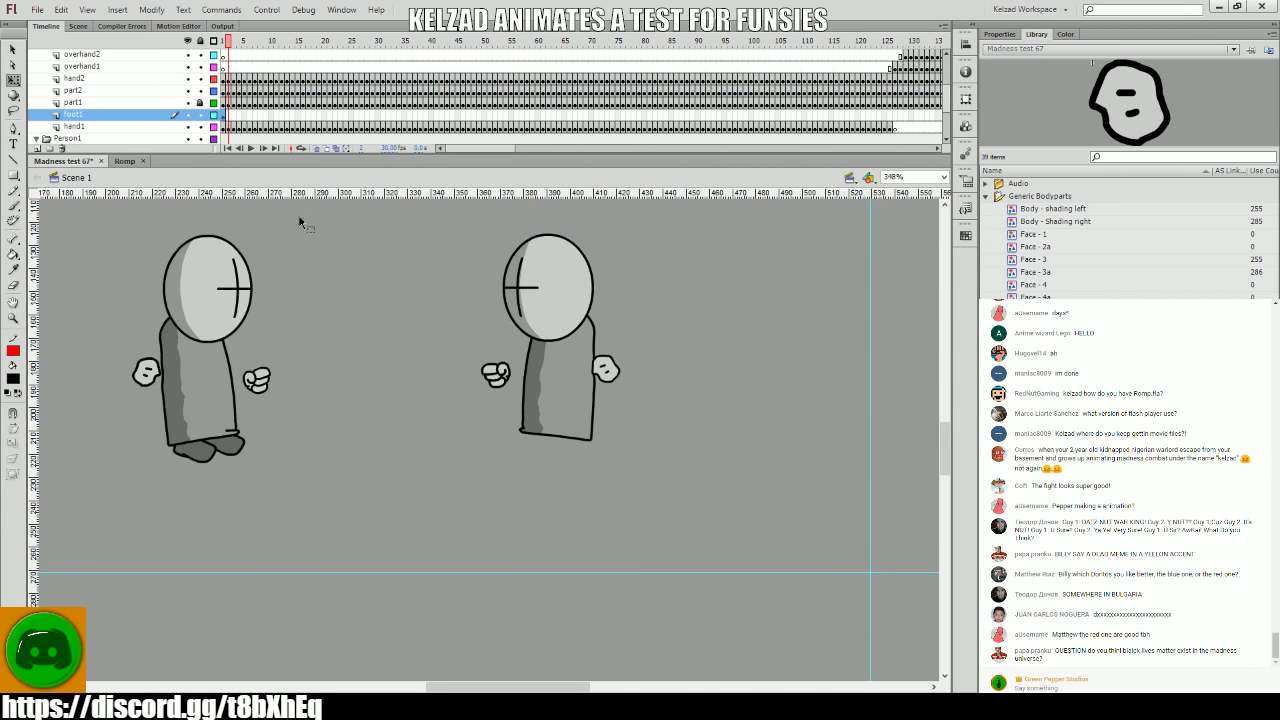
- Add keyframes with Person2's feet on the foot1 layer at frames 2 to 4, aligning both feet under the body
click(223, 115)
key(z)
drag(632, 444, 346, 482)
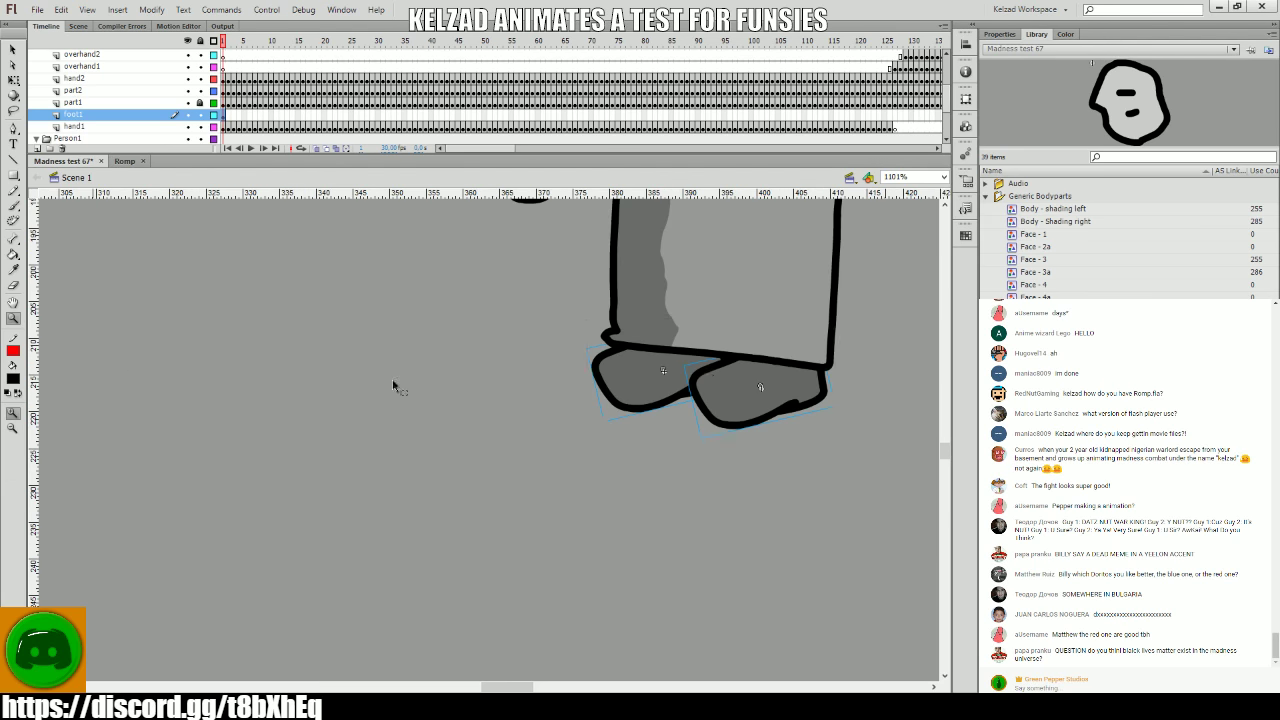
key(.)
click(741, 410)
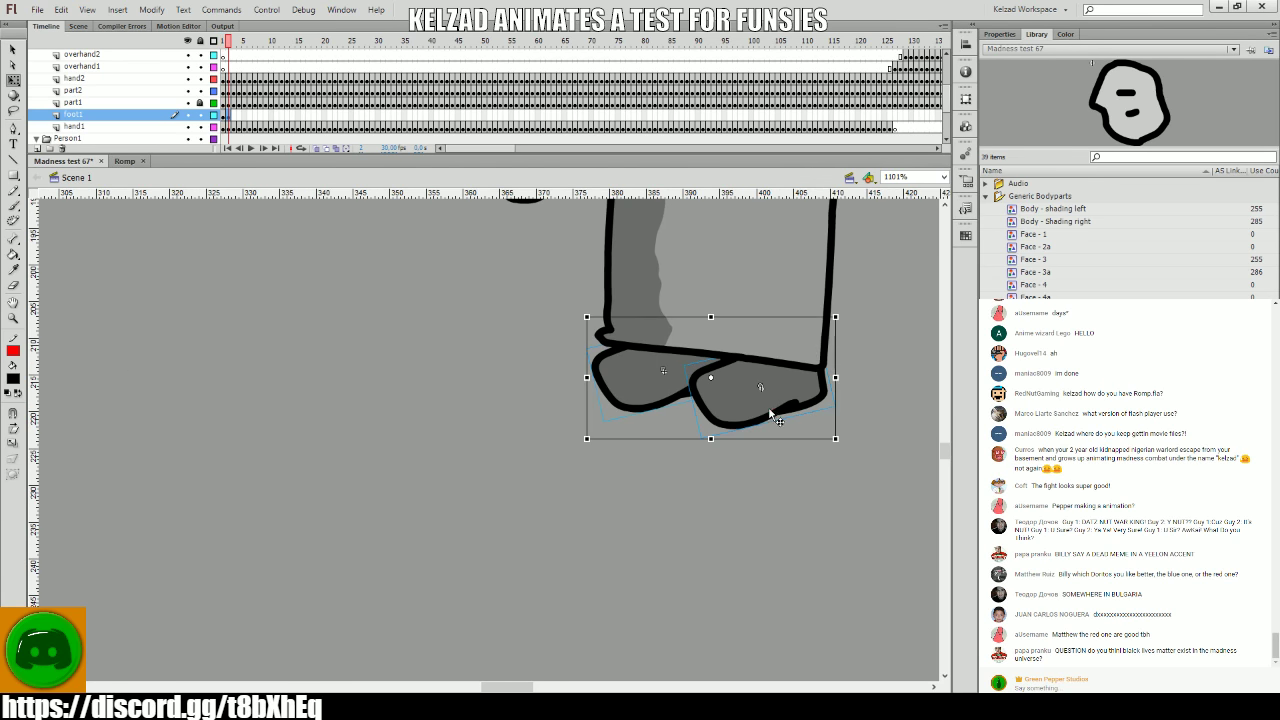
key(.)
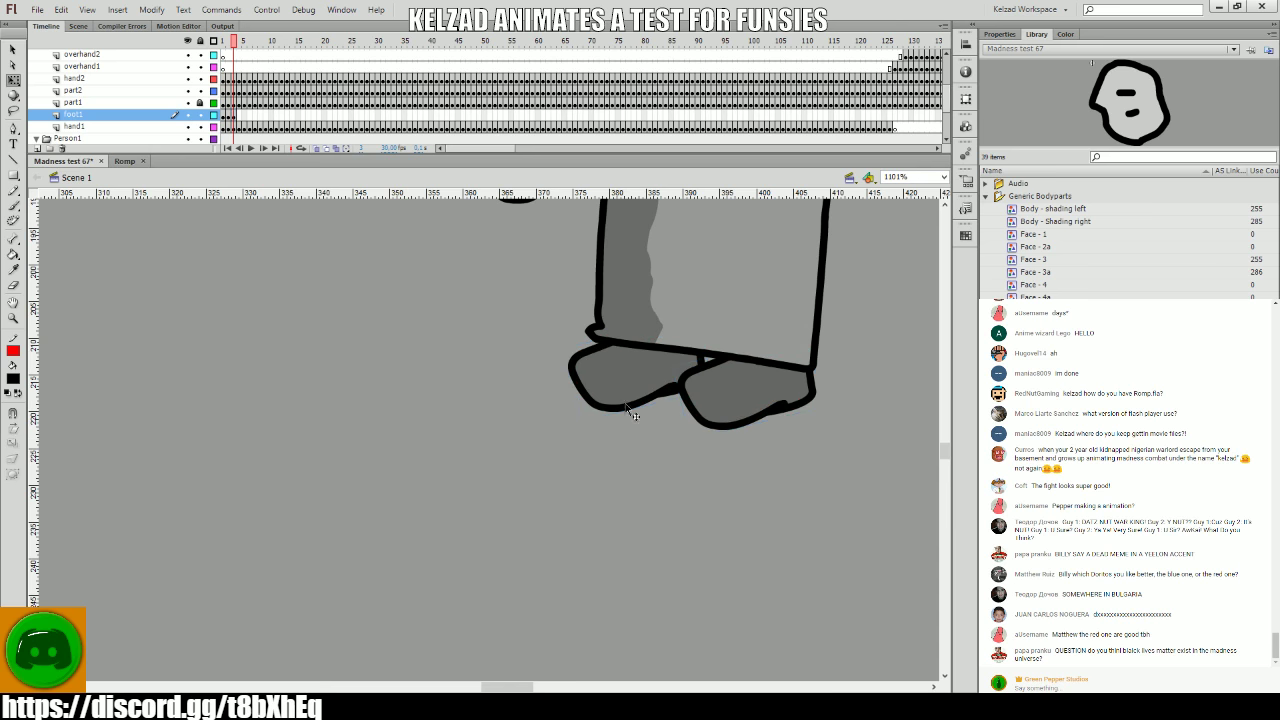
key(.)
click(606, 401)
click(642, 446)
click(590, 370)
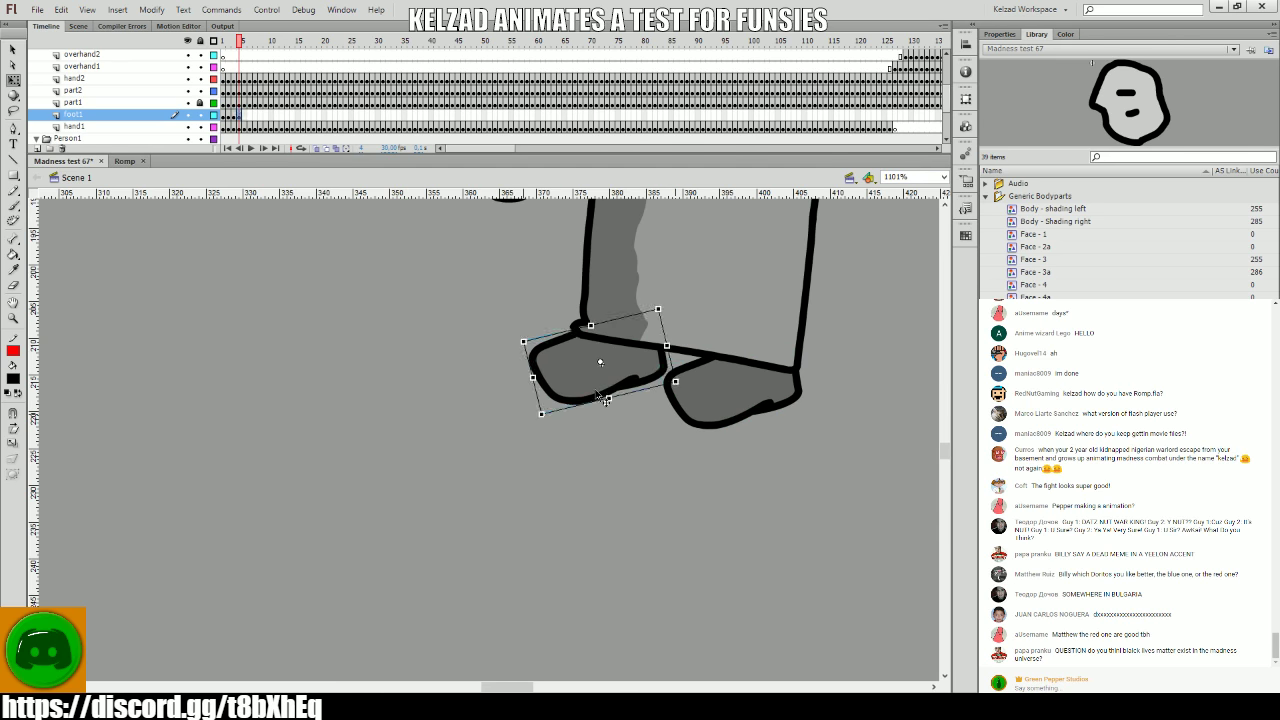
- Continue Person2's feet on the foot1 layer through frames 5 to 8, moving them along with the body
key(.)
click(580, 395)
key(.)
click(694, 403)
key(.)
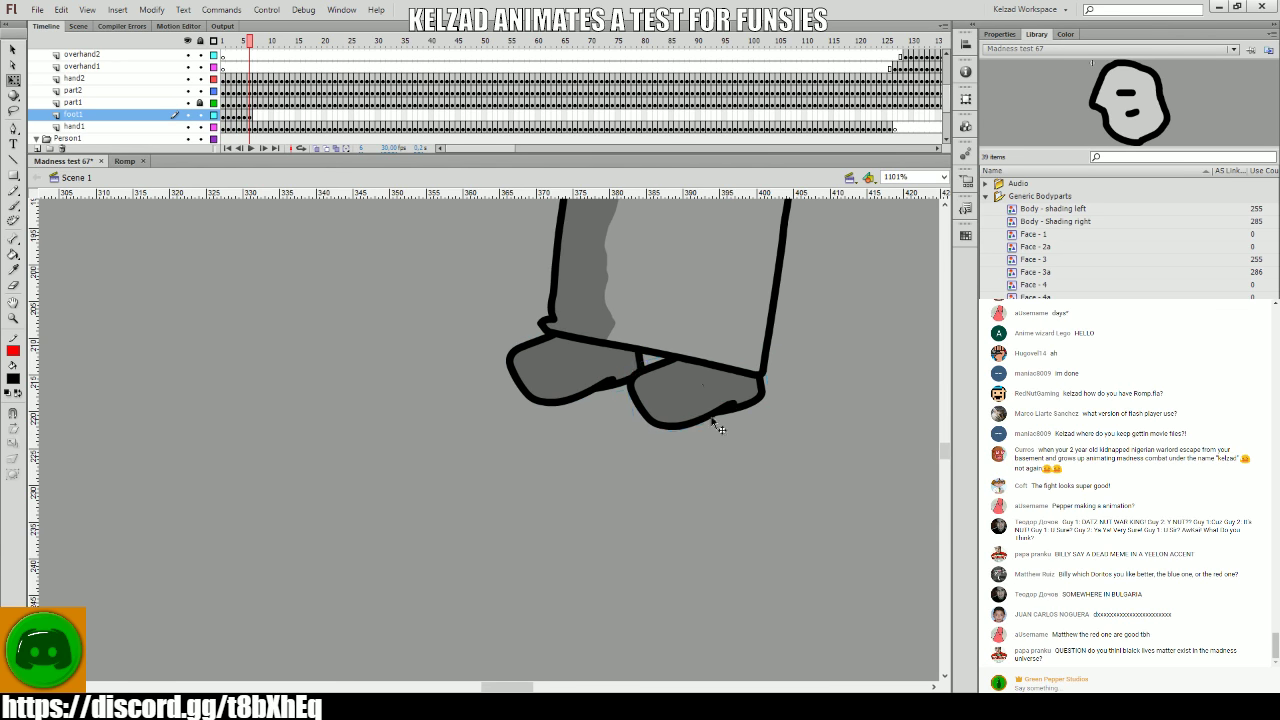
click(681, 410)
key(.)
click(651, 420)
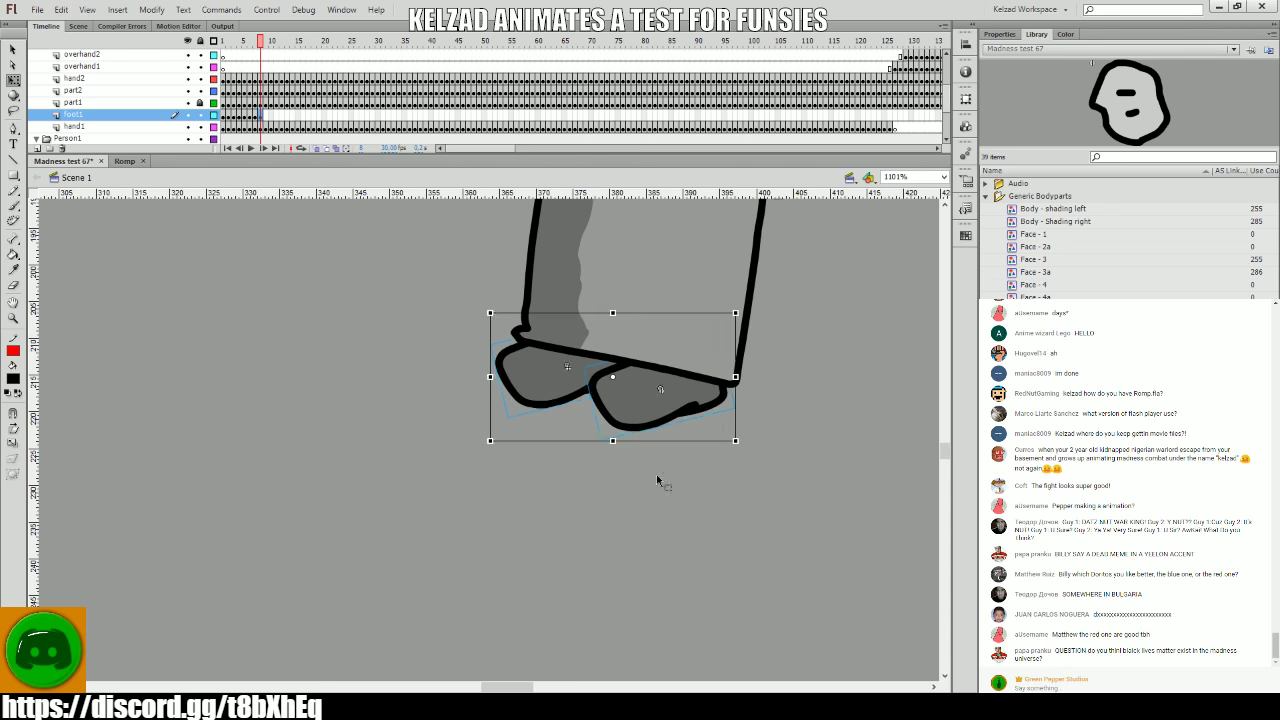
- Keyframe Person2's feet on the foot1 layer at frames 9 to 11, shifting them back with the body and drawing the front foot closer
key(.)
click(632, 415)
key(.)
click(600, 410)
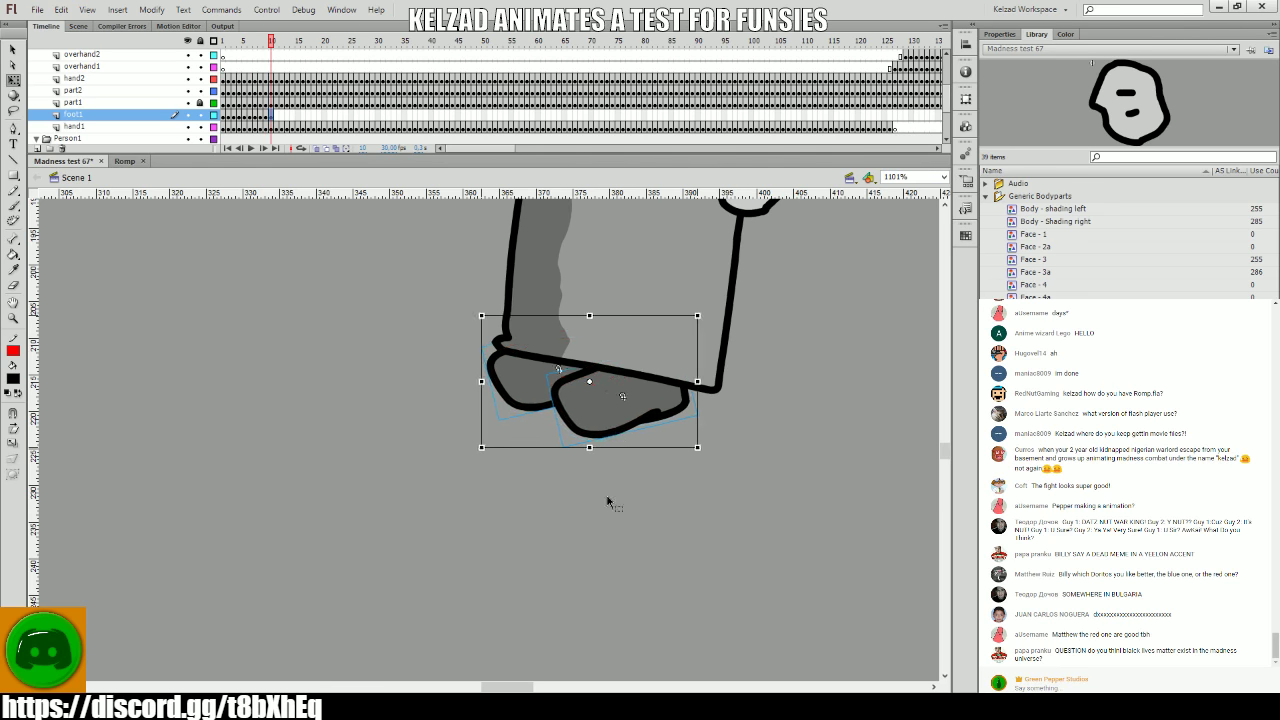
key(.)
click(589, 414)
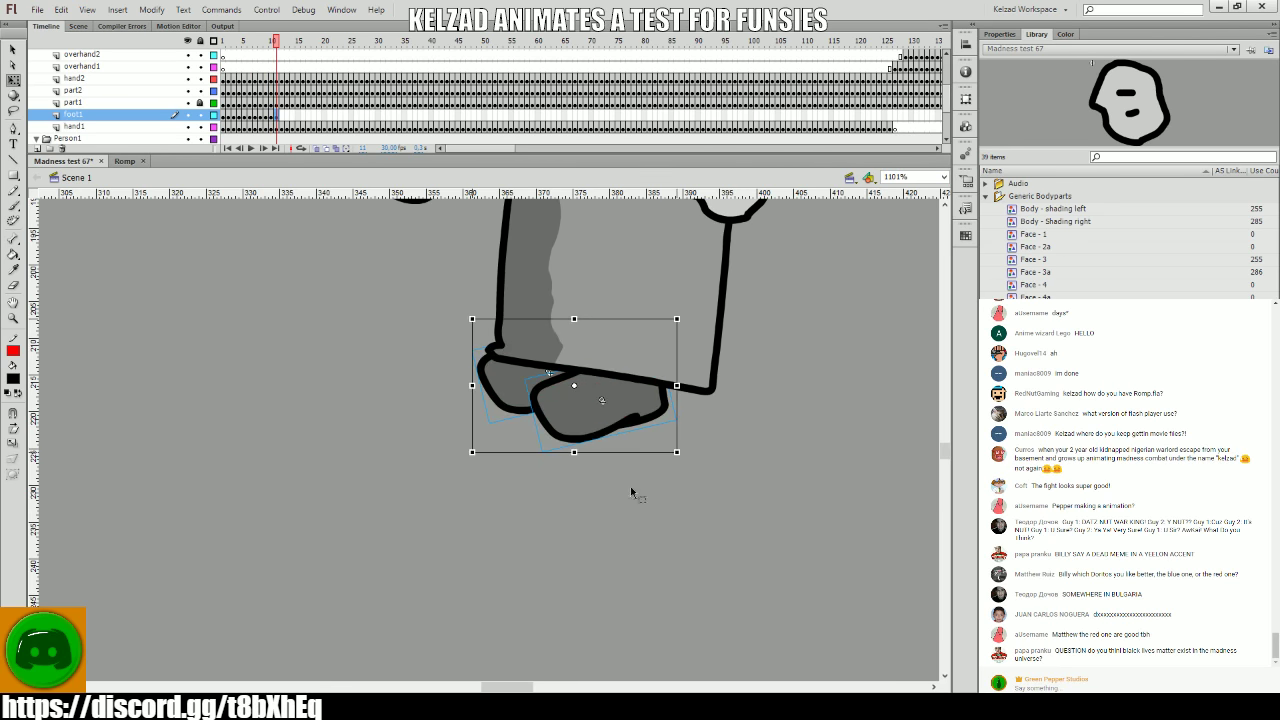
click(632, 484)
- Continue the foot1 keyframes at frames 12 to 14, sliding the front foot further back so it overlaps the rear foot
key(.)
click(575, 432)
click(600, 485)
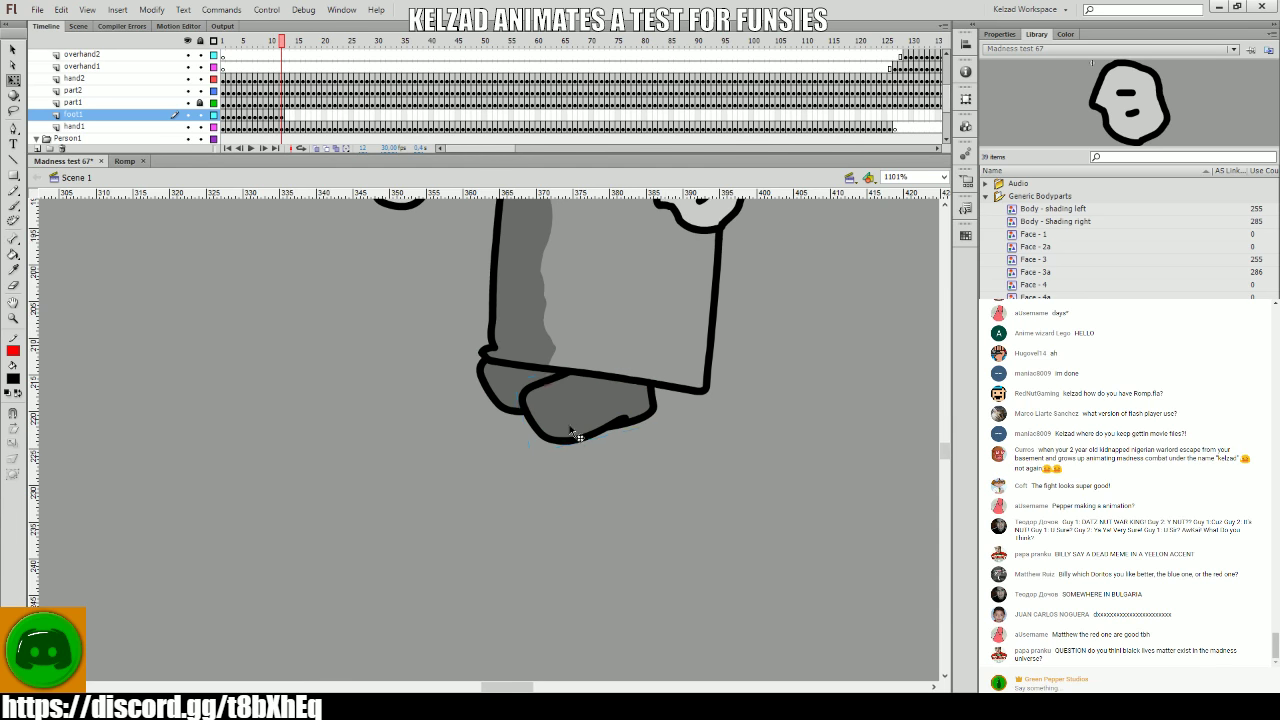
key(.)
click(560, 432)
key(.)
click(560, 437)
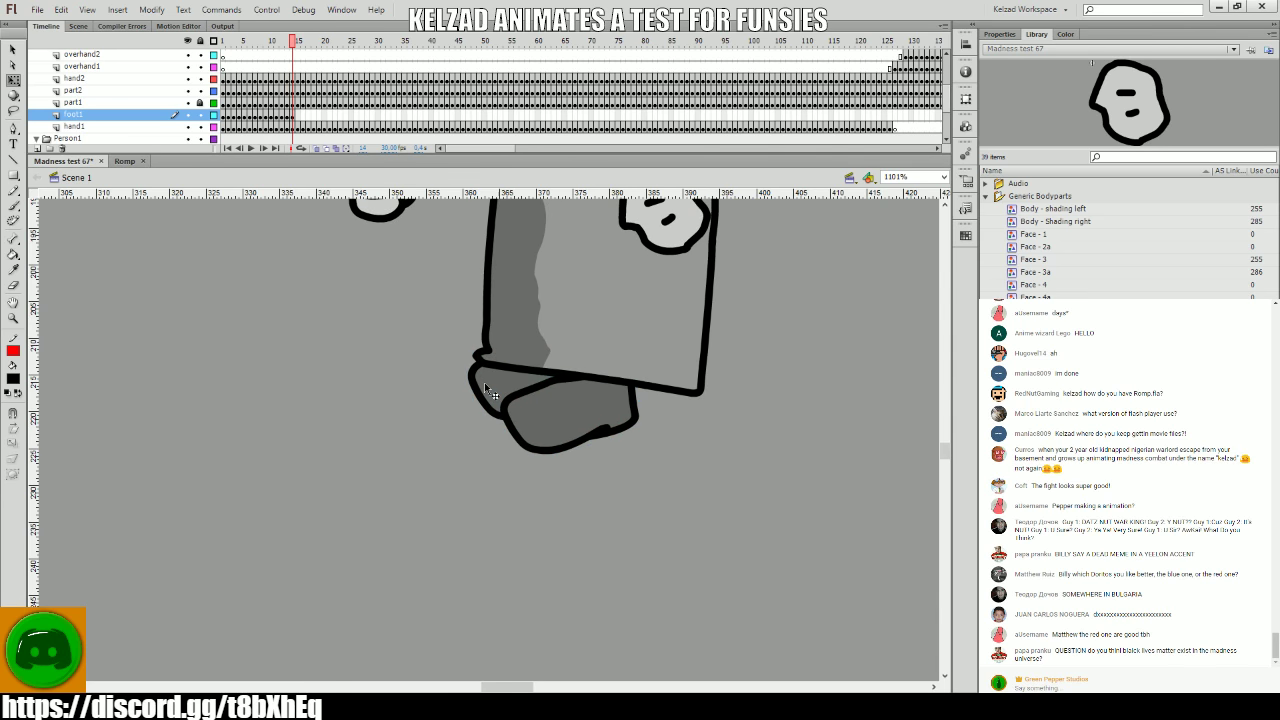
- Add foot1 keyframes at frames 15 to 17, moving the rear foot back out from under the body
key(.)
click(484, 395)
drag(486, 398, 502, 413)
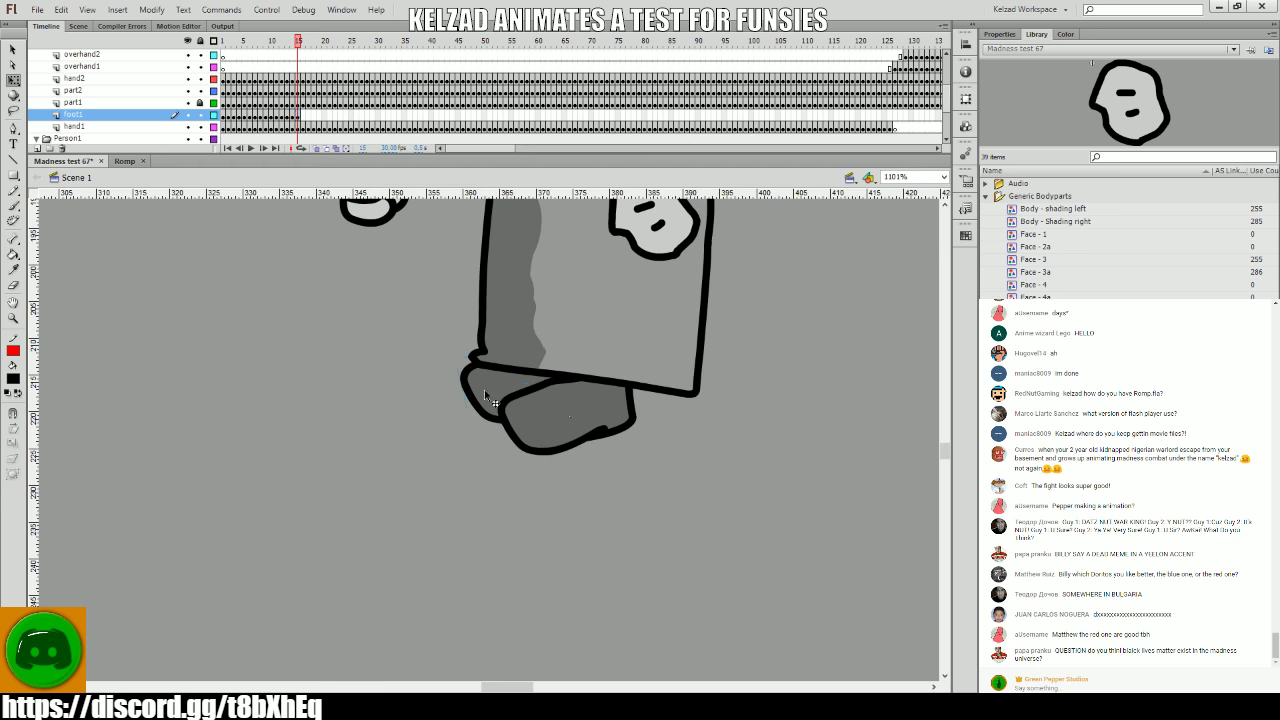
key(.)
click(484, 395)
key(.)
click(456, 398)
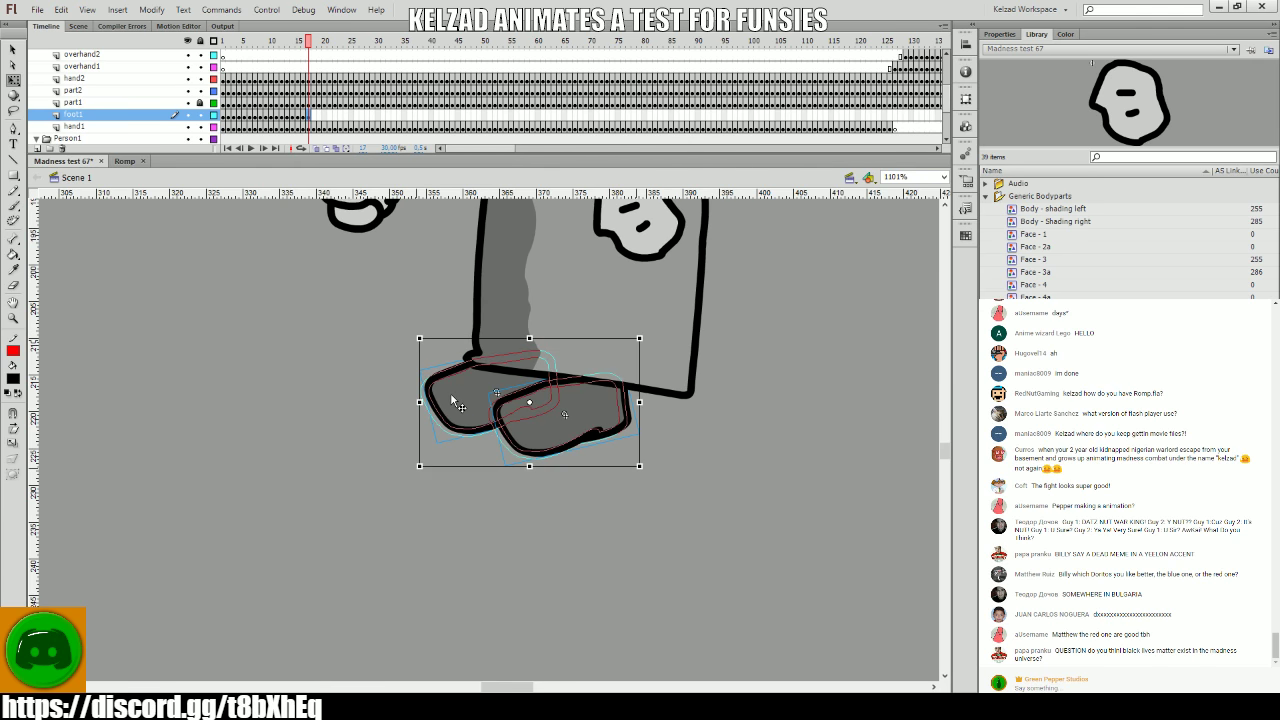
- Extend the rear foot's backward step on the foot1 layer through frames 18 to 20 to follow the body
key(.)
click(435, 403)
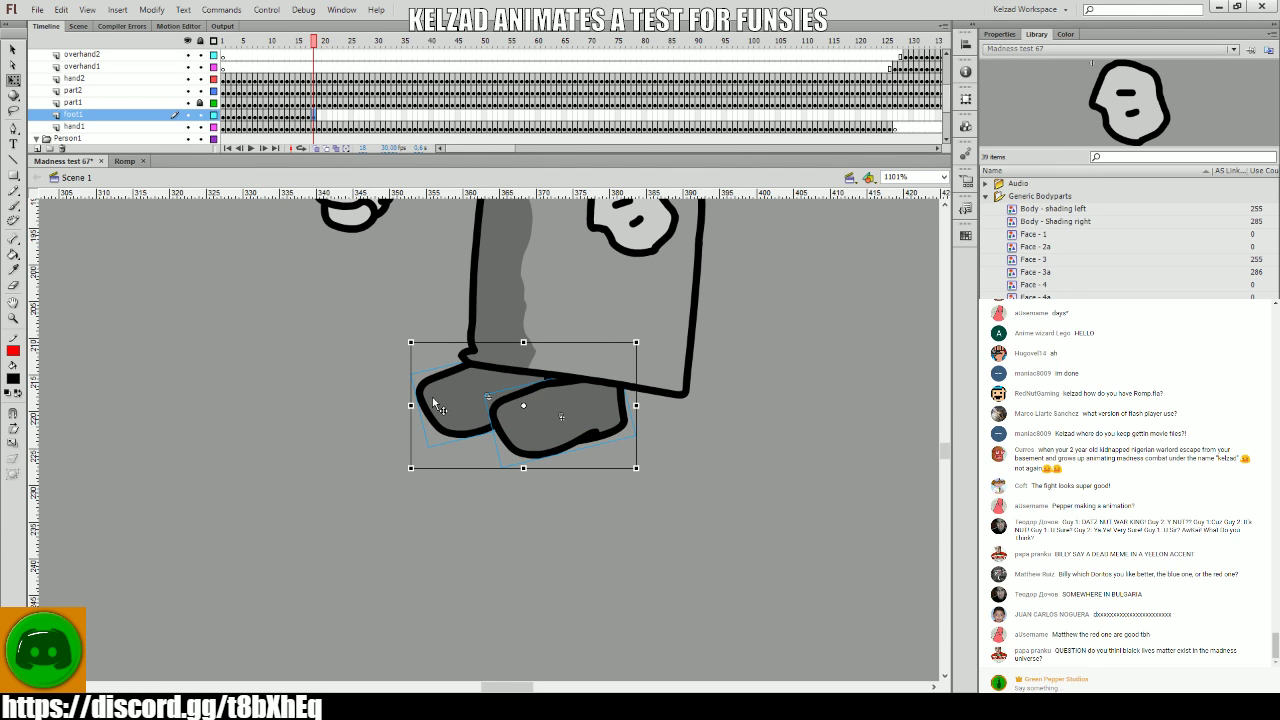
key(.)
click(449, 386)
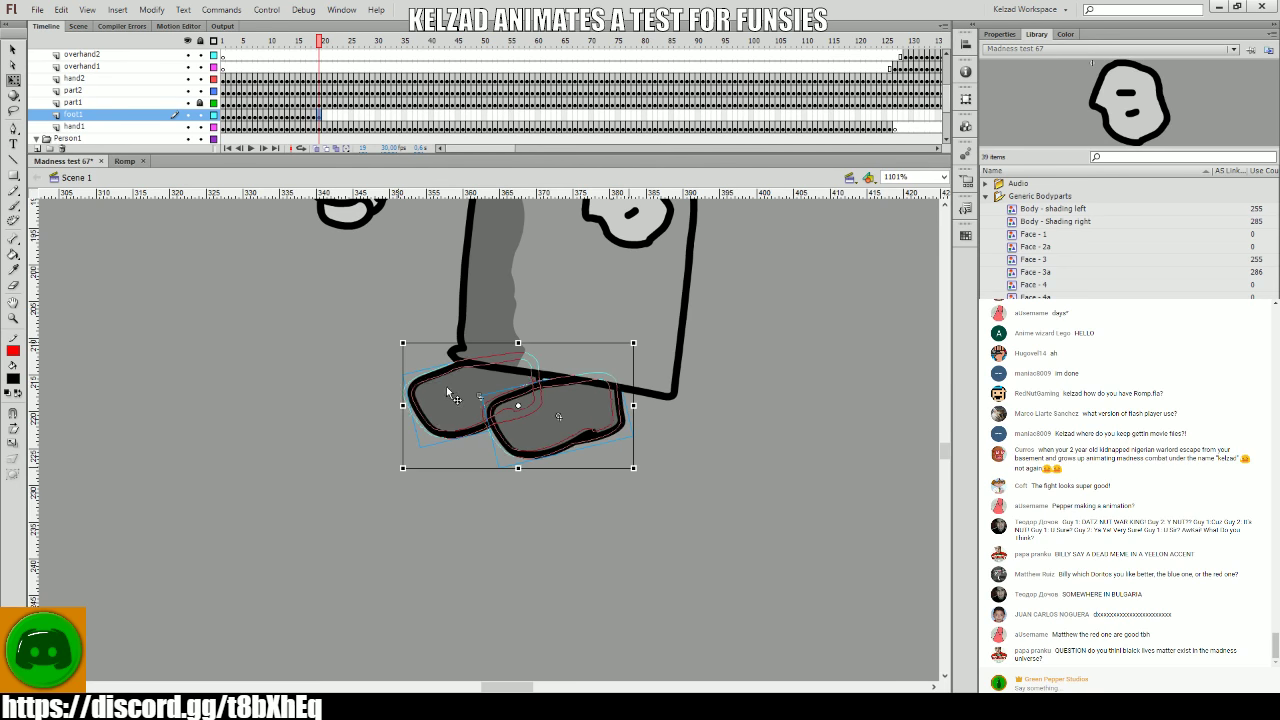
key(.)
click(452, 420)
drag(452, 420, 447, 418)
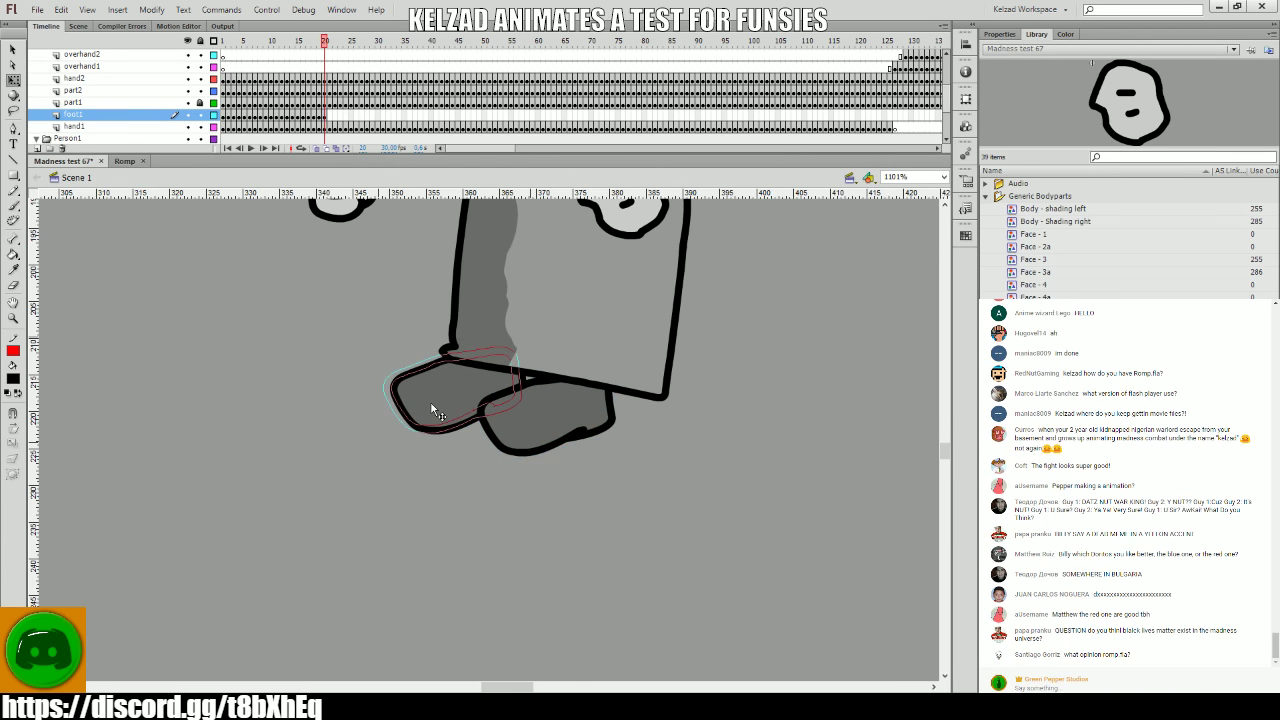
- Add foot1 keyframes at frames 21 to 24, settling the rear foot and moving the front foot forward under the body's front edge
key(.)
click(458, 492)
key(F6)
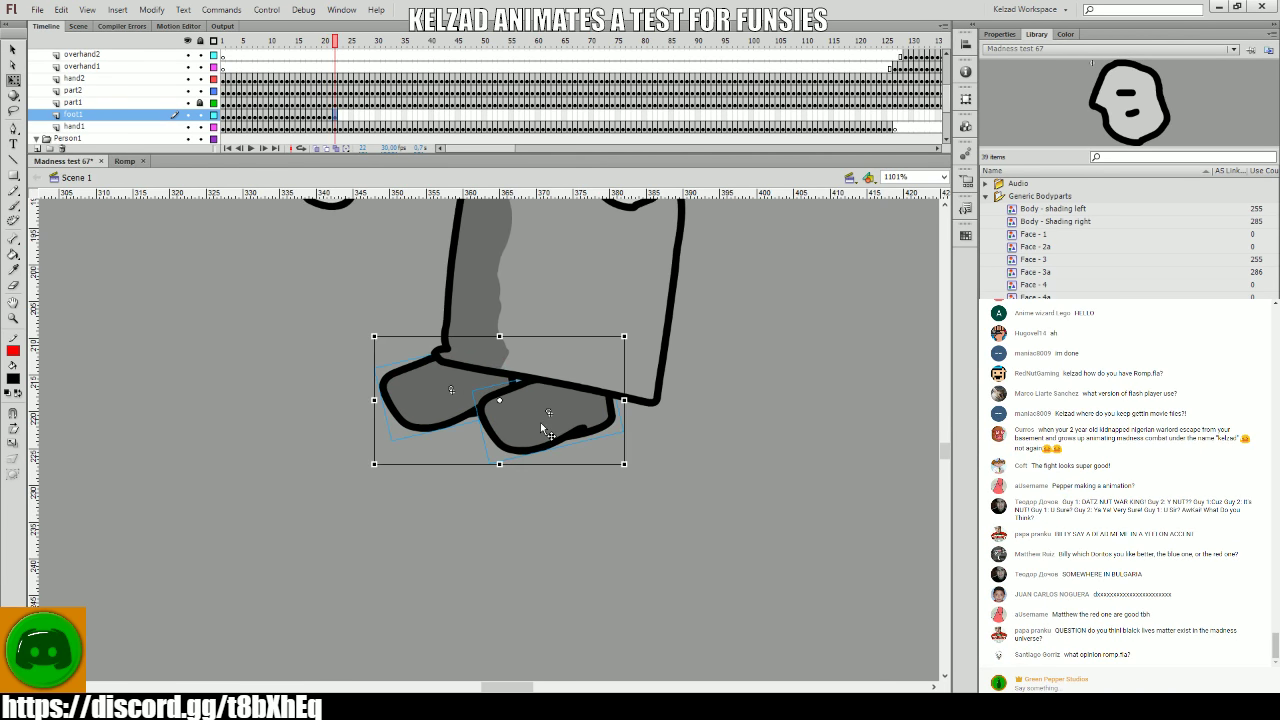
key(F6)
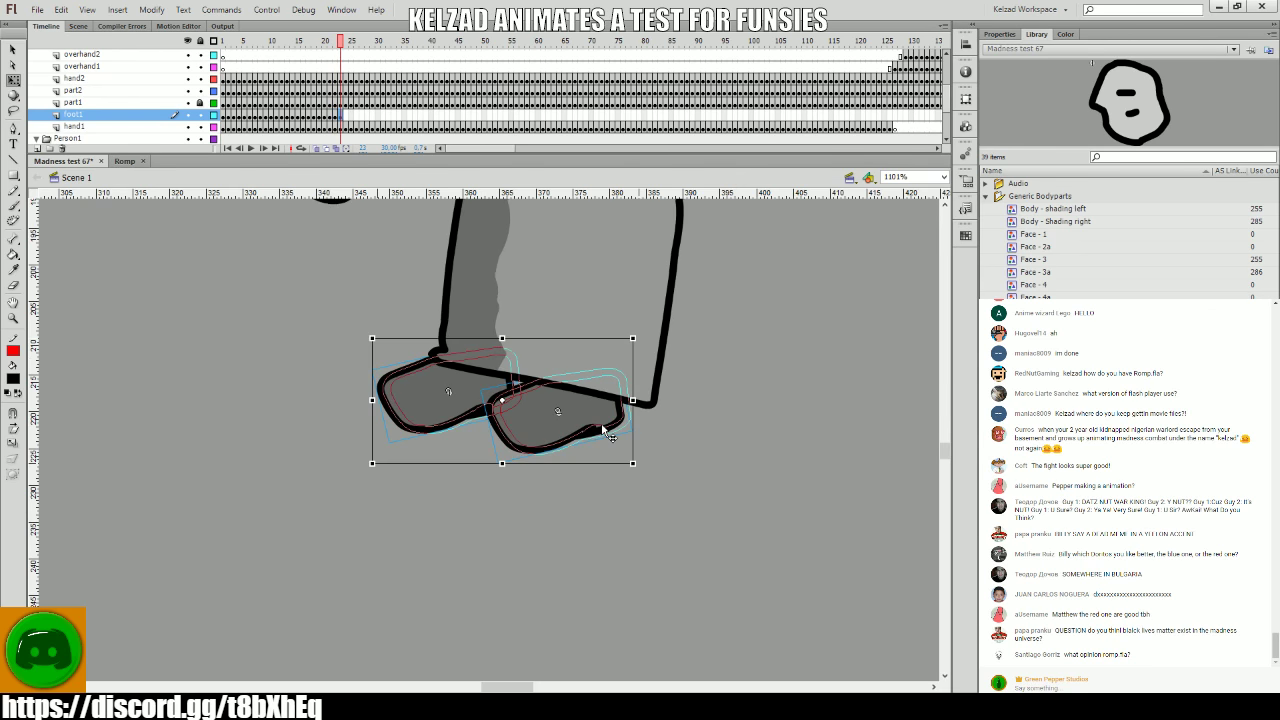
key(.)
click(591, 410)
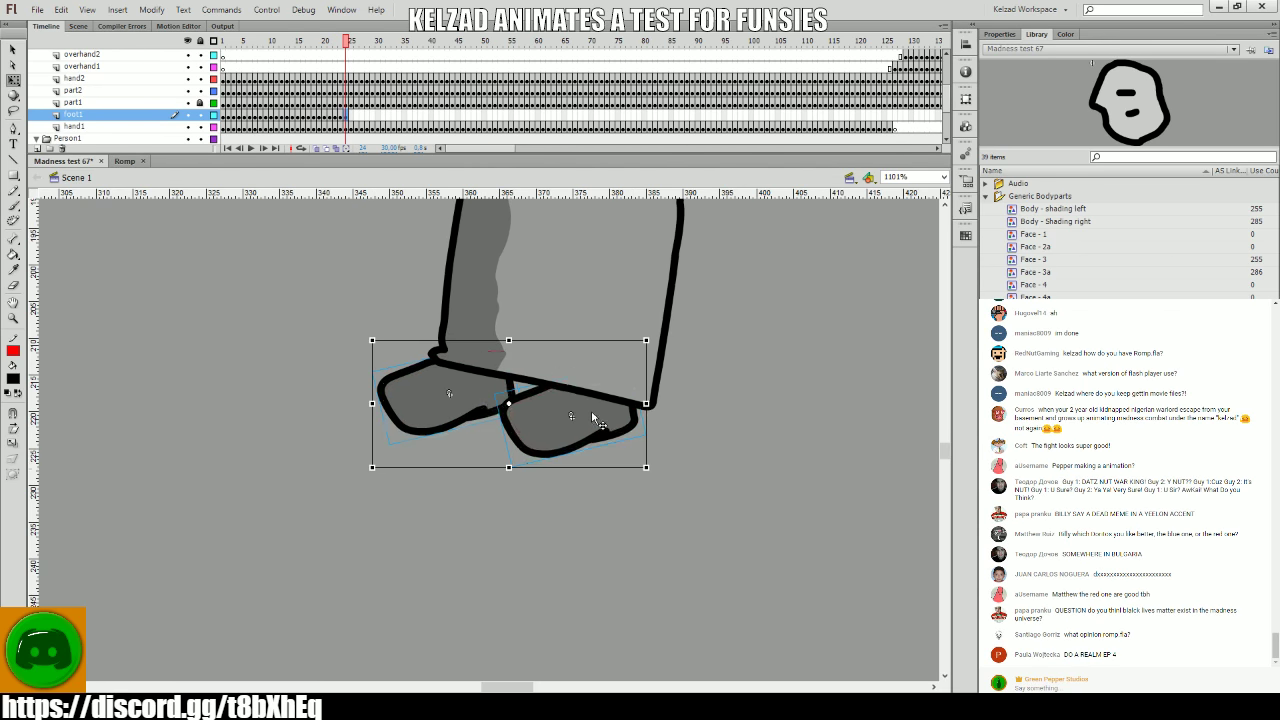
- Continue the foot1 keyframes at frames 25 to 28, moving both feet forward with the body
key(F6)
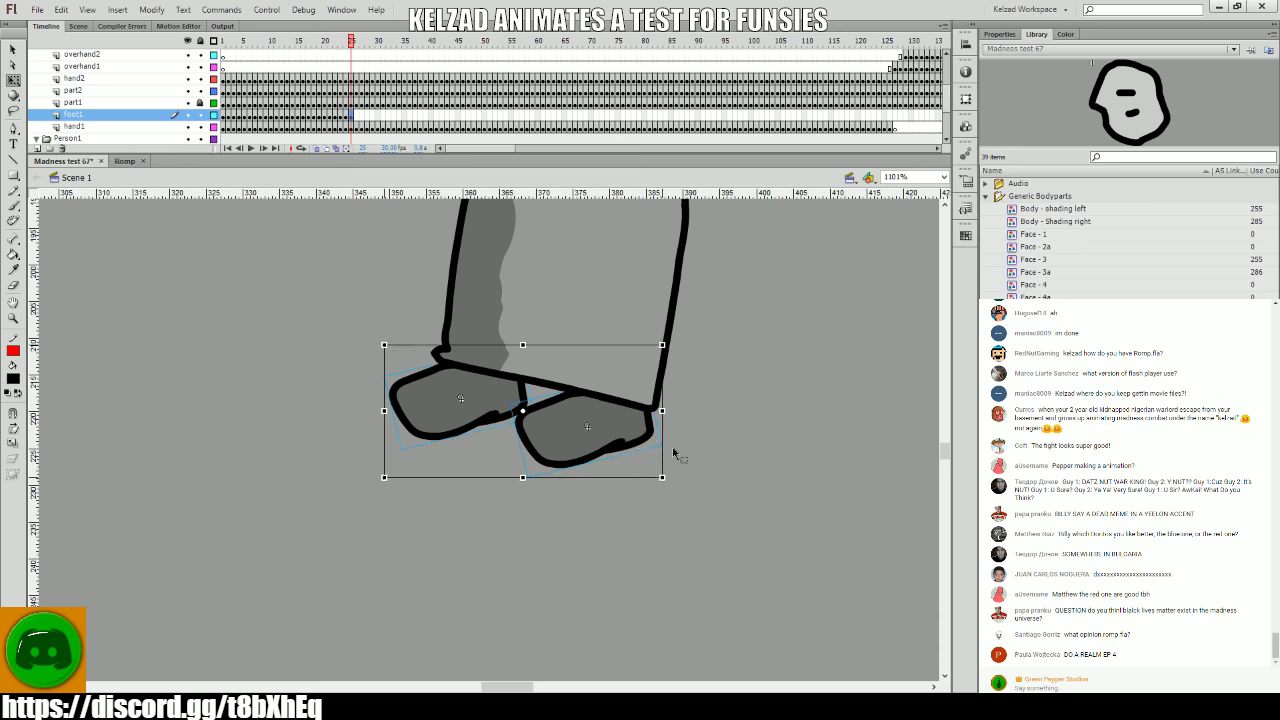
drag(677, 449, 630, 445)
key(F6)
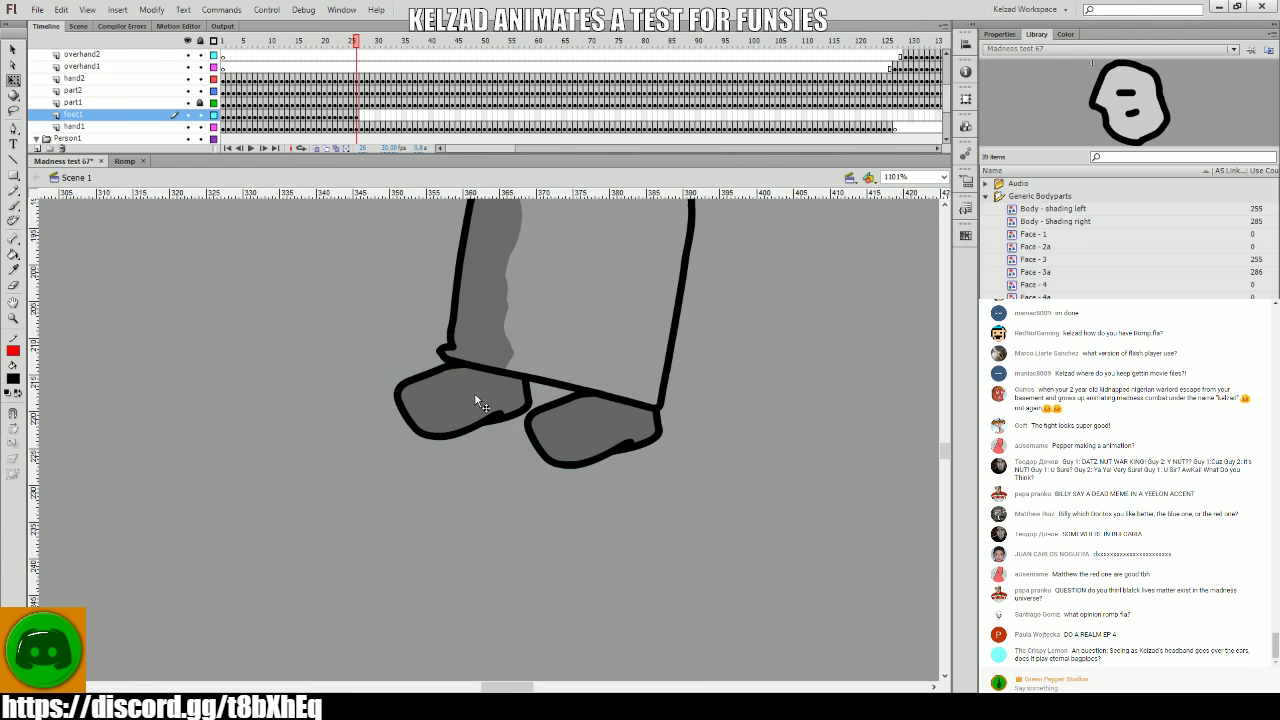
key(F6)
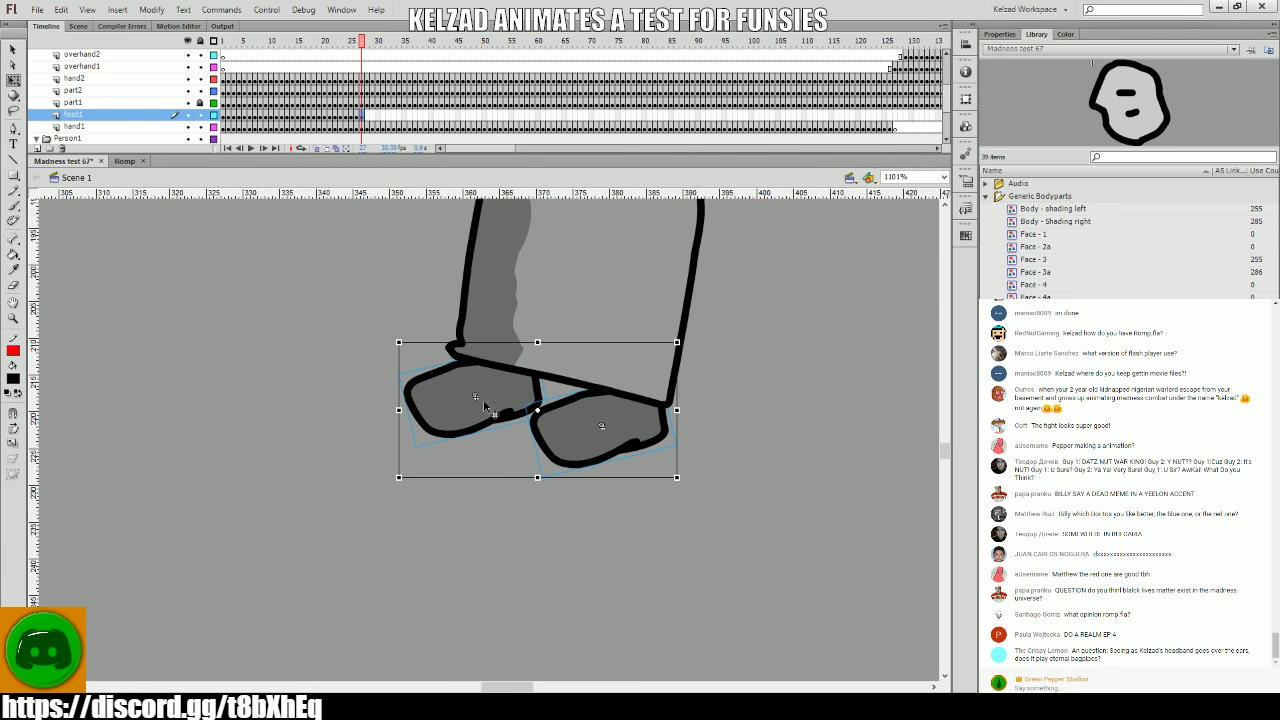
drag(483, 399, 494, 396)
key(F6)
drag(543, 488, 552, 485)
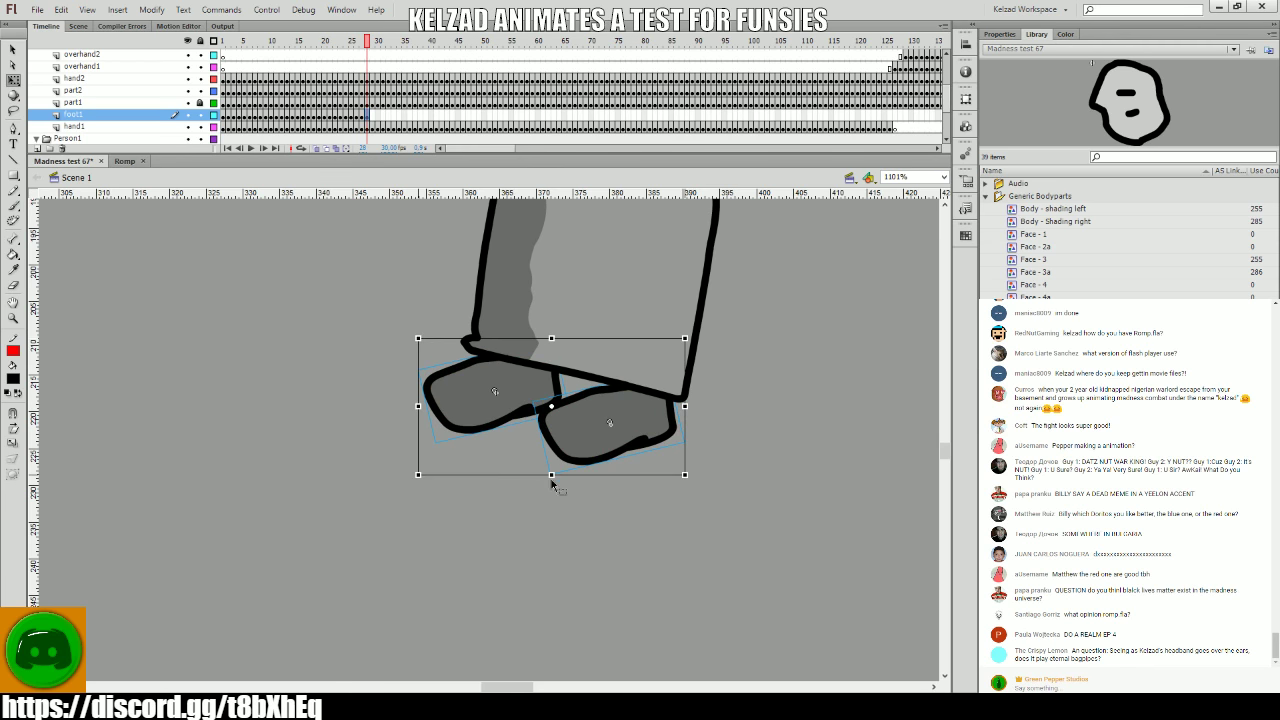
- Add foot1 keyframes at frames 29 and 30, bringing both feet forward under the advancing body
double_click(492, 401)
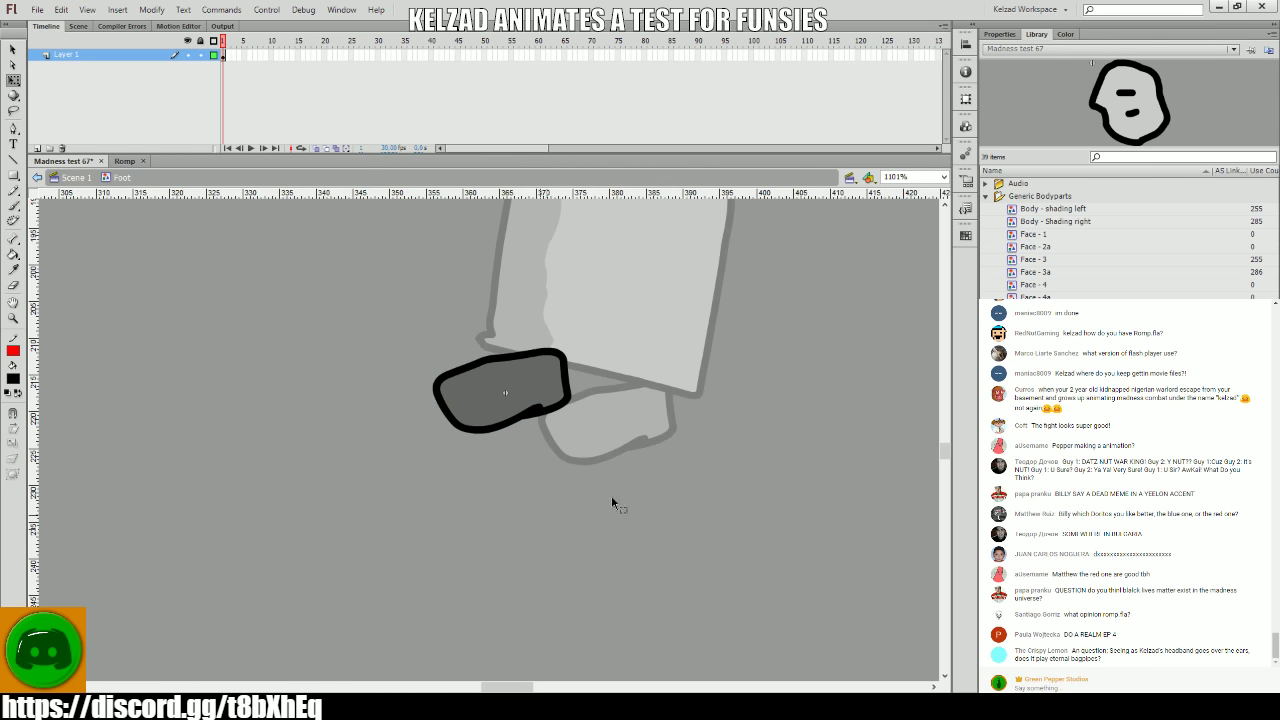
double_click(655, 533)
click(634, 396)
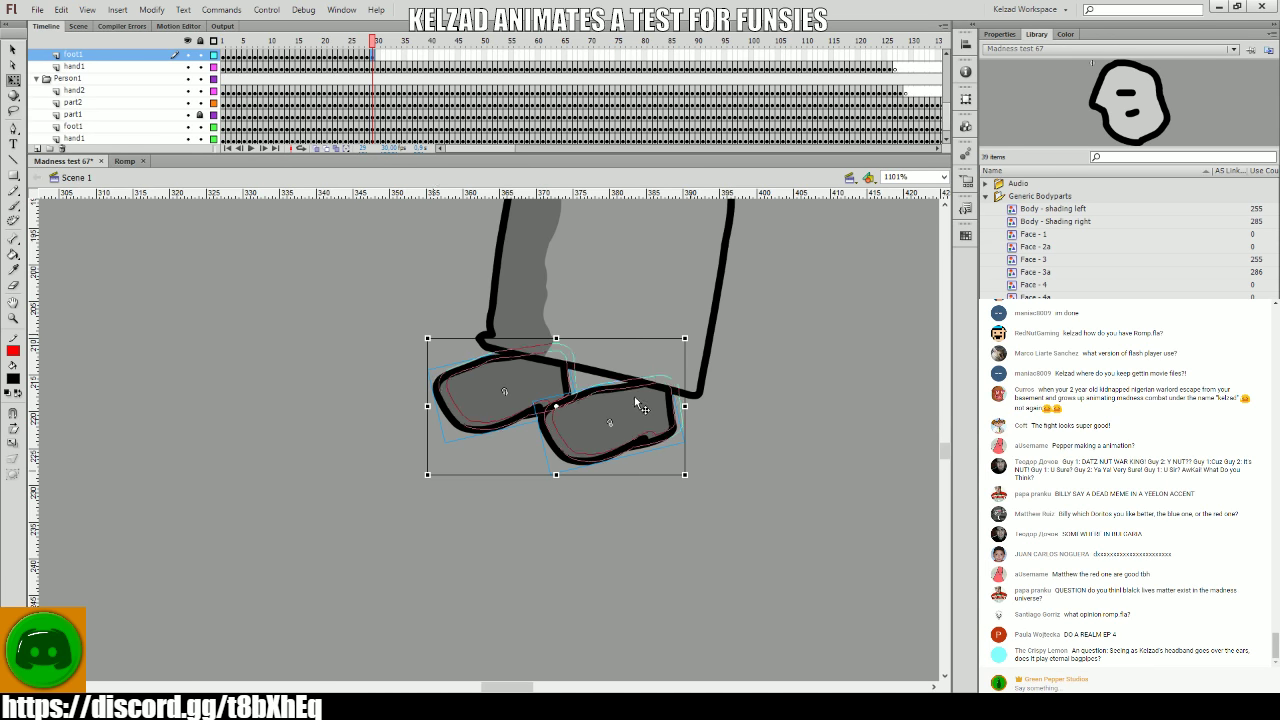
click(440, 355)
click(494, 369)
key(F6)
drag(494, 369, 548, 407)
click(513, 388)
- Carry Person2's feet forward with the body on the foot1 layer at frames 31 to 33
key(F6)
click(520, 413)
key(F6)
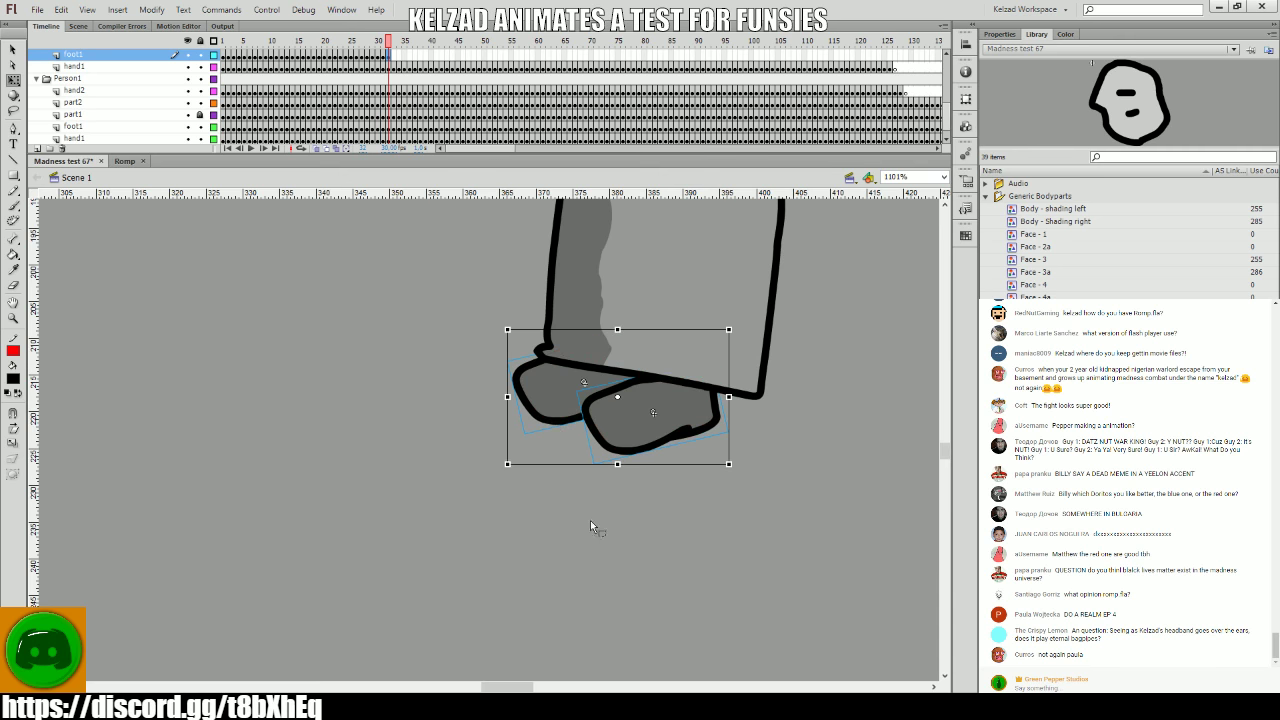
click(657, 428)
key(F6)
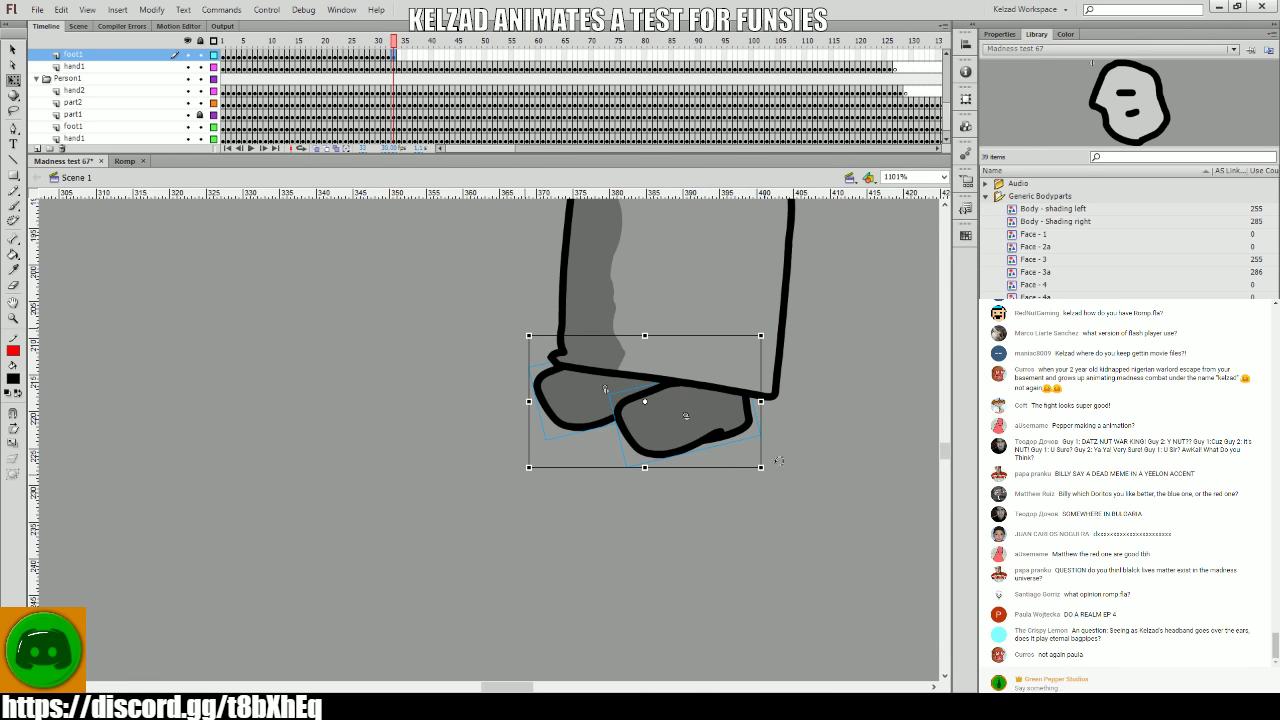
drag(778, 460, 776, 458)
- Refine the front foot's position at frames 33 and 32 on the foot1 layer, moving it further forward at frame 32
key(comma)
key(period)
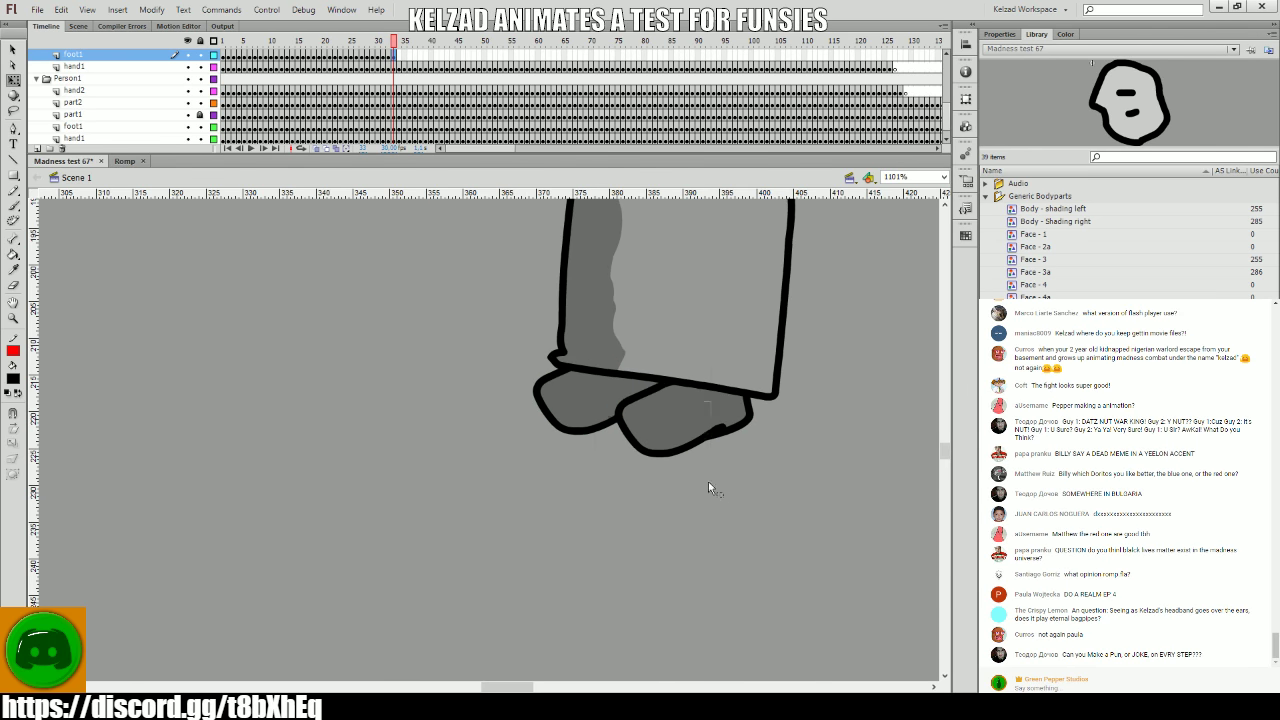
drag(708, 481, 482, 374)
key(comma)
click(622, 398)
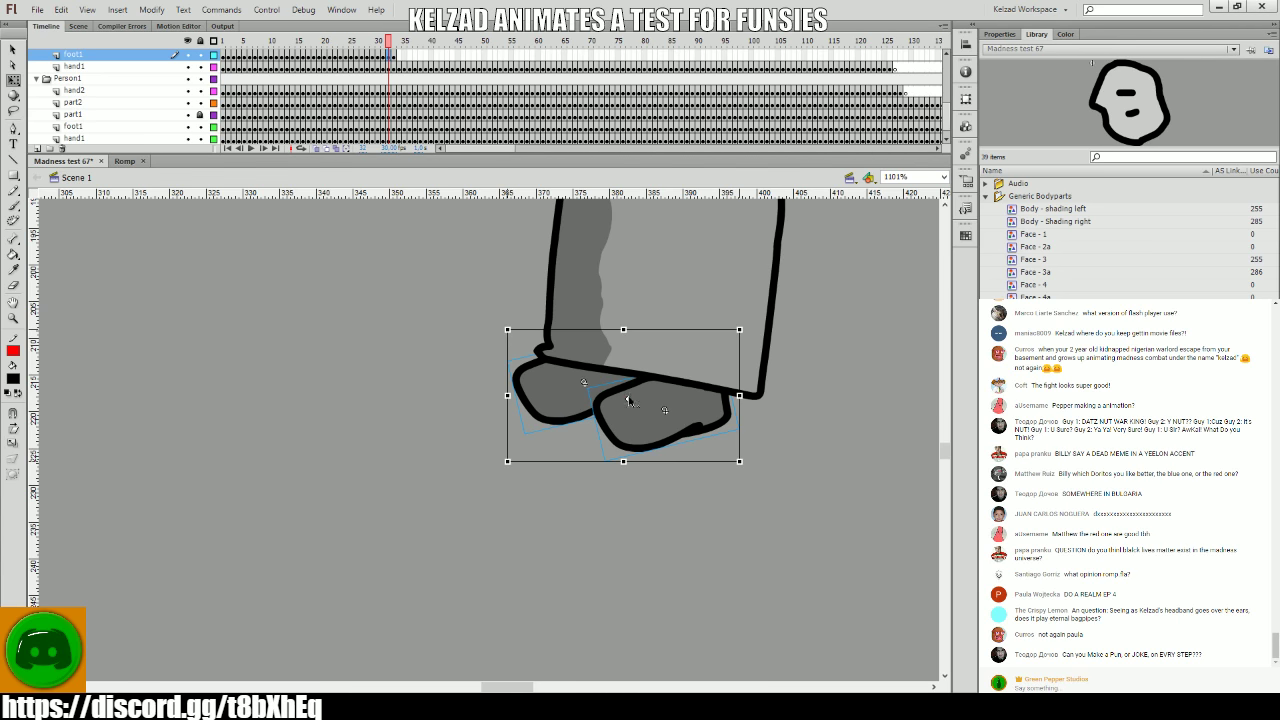
drag(676, 402, 678, 405)
key(comma)
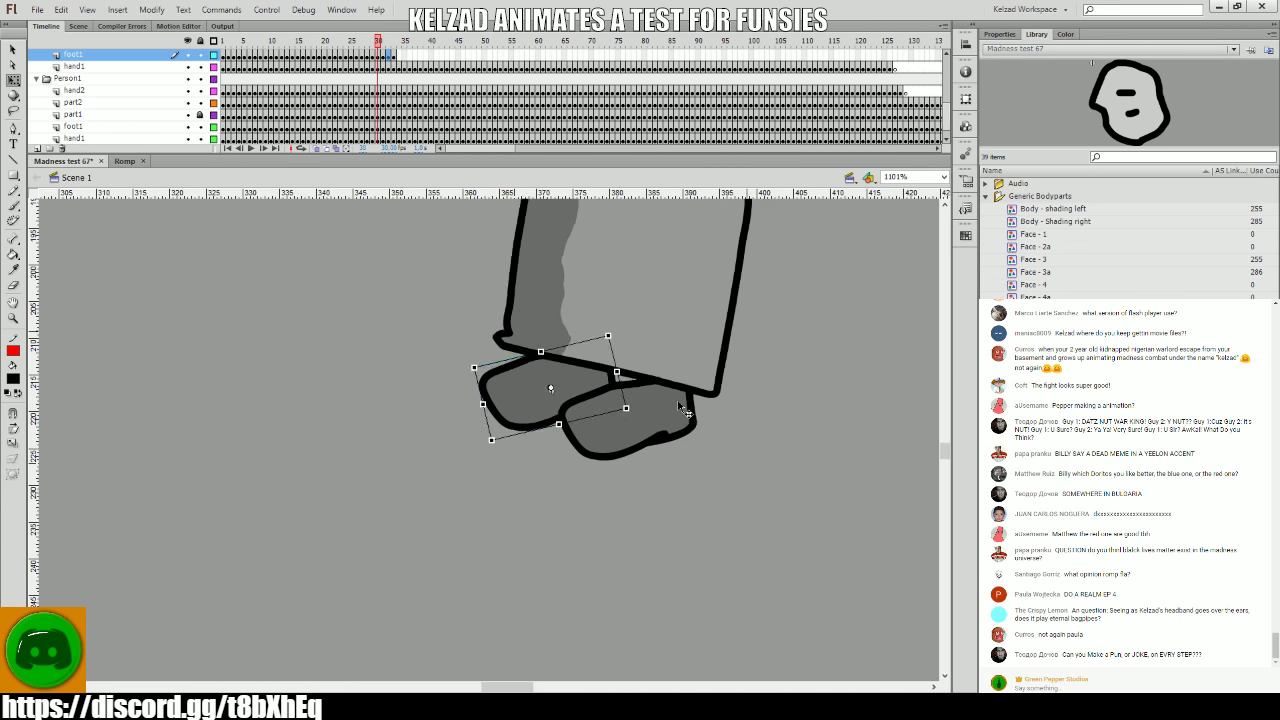
- Step back and forth through frames 30 to 33 and nudge the front foot to even out its movement
key(period)
key(comma)
key(comma)
key(period)
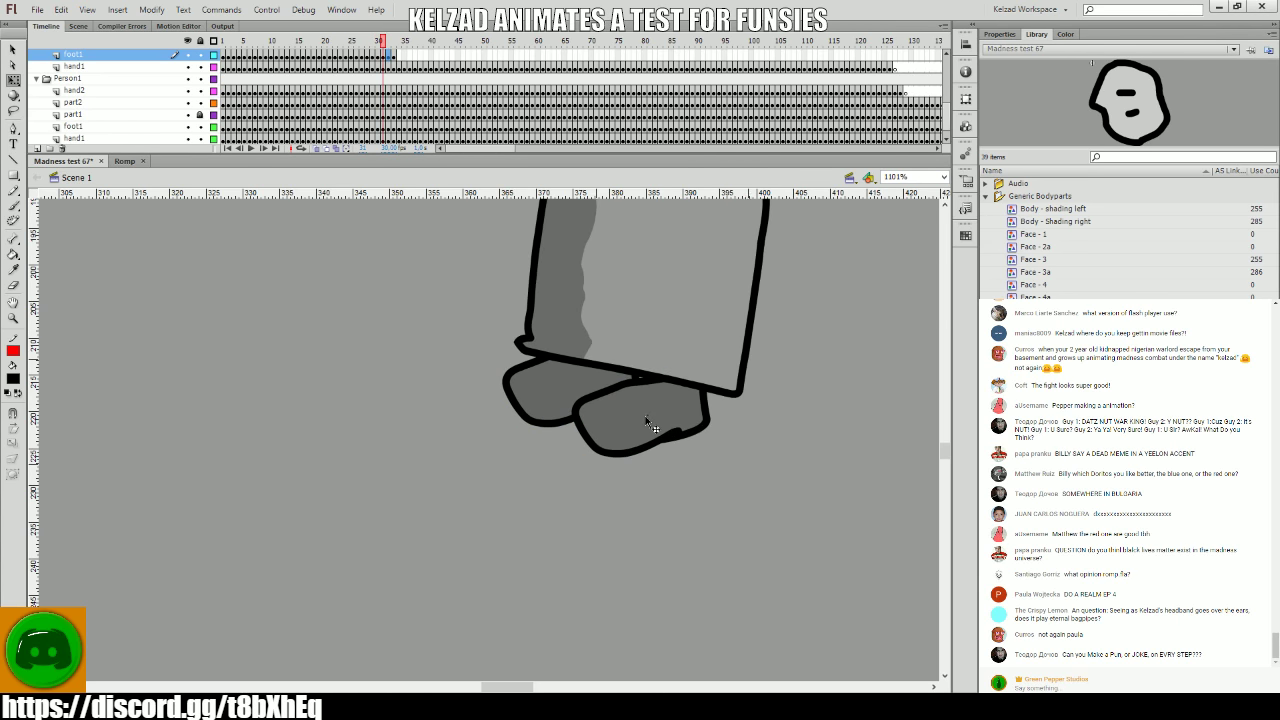
key(comma)
key(period)
key(period)
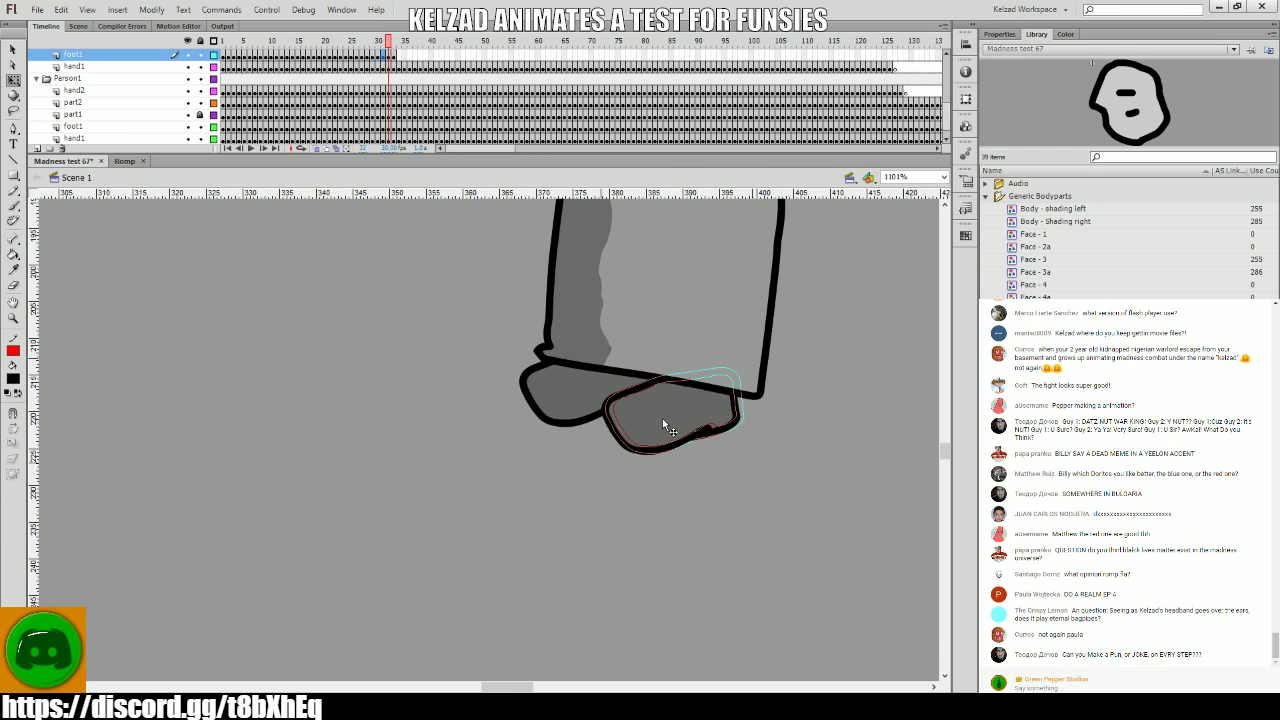
click(662, 418)
key(period)
click(671, 420)
- Add foot1 keyframes at frames 34 to 36, stepping the front foot ahead while the rear foot follows the body
key(period)
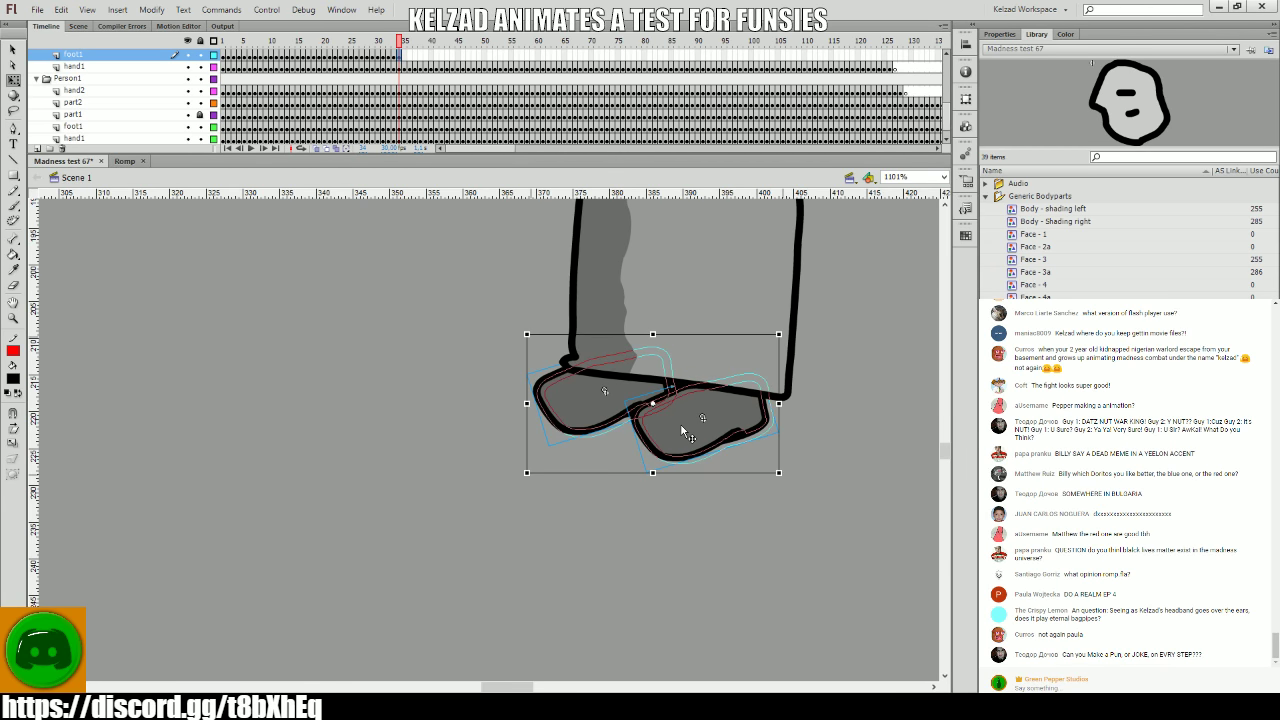
click(820, 451)
click(749, 420)
key(period)
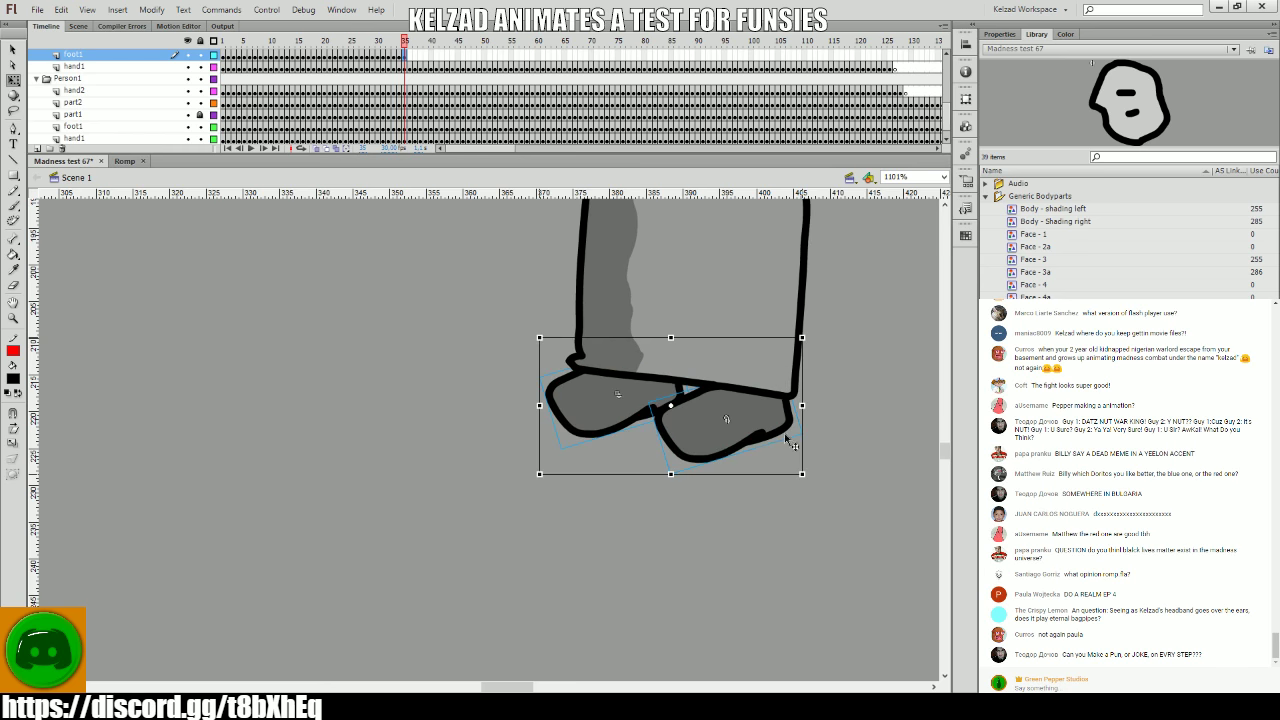
click(772, 431)
key(period)
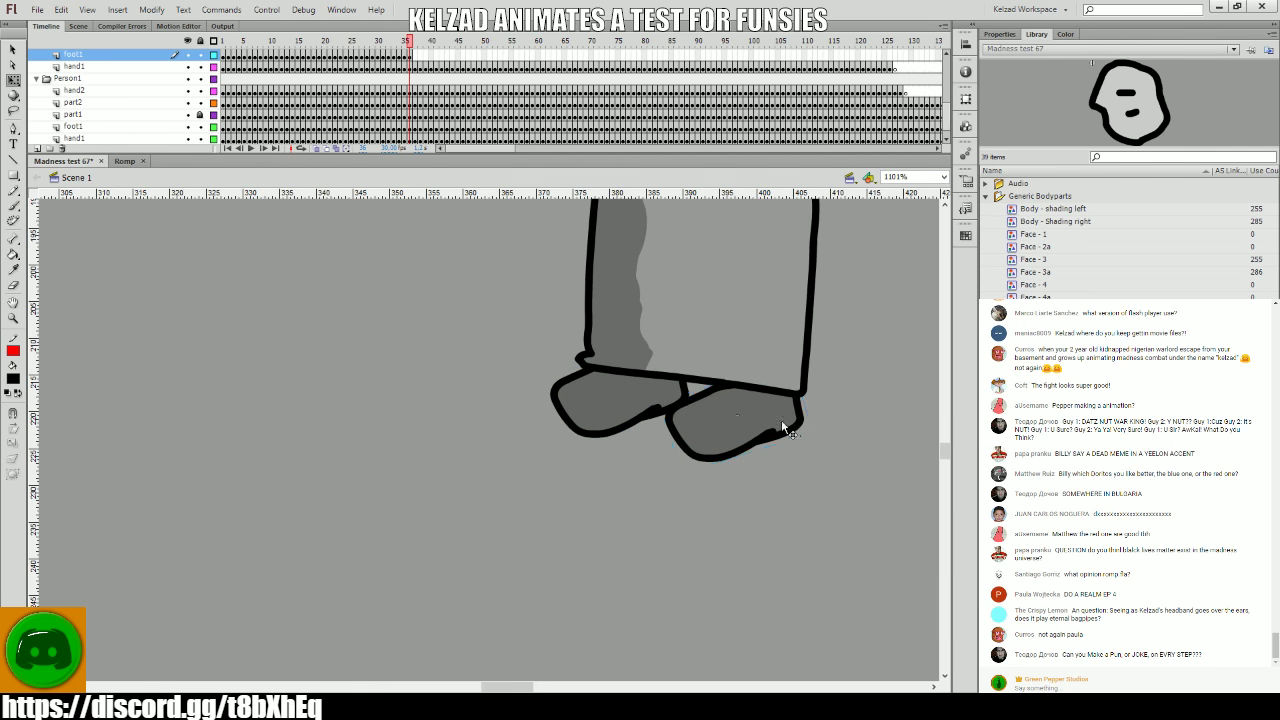
click(783, 428)
- Continue the foot1 keyframes at frames 37 to 39, advancing both feet to stay beneath the body
key(period)
drag(789, 430, 797, 428)
click(678, 405)
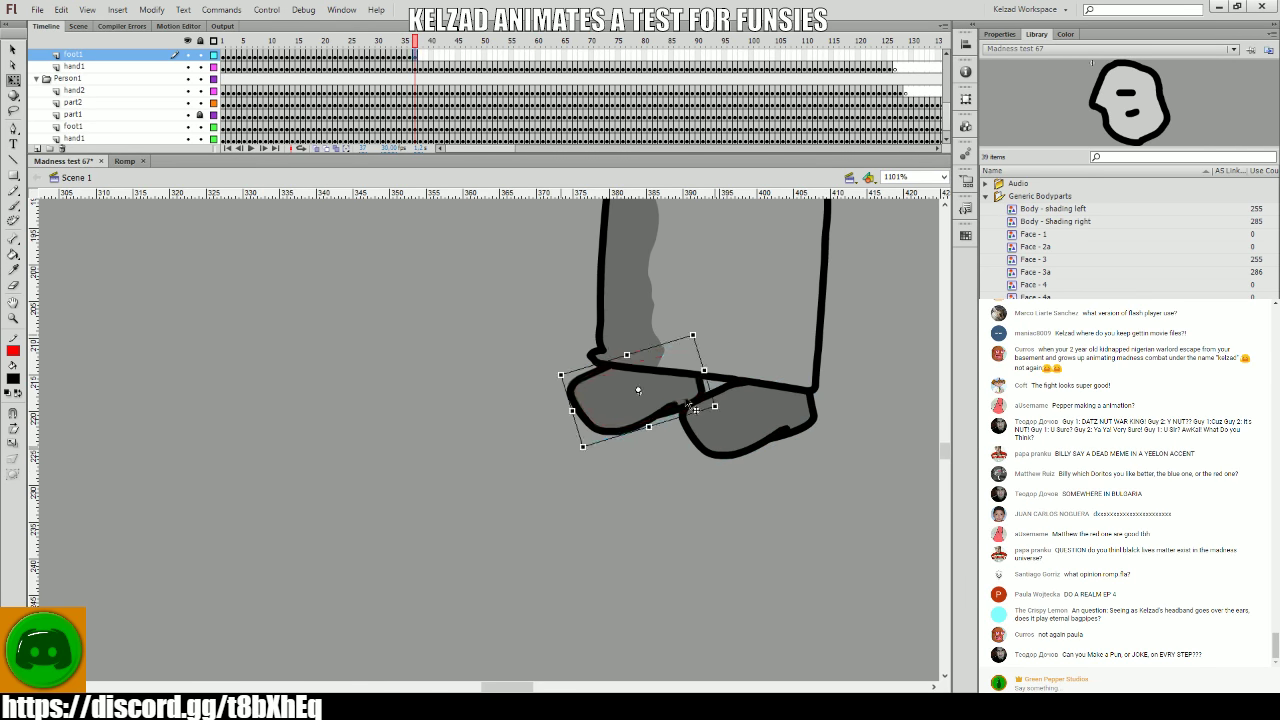
key(period)
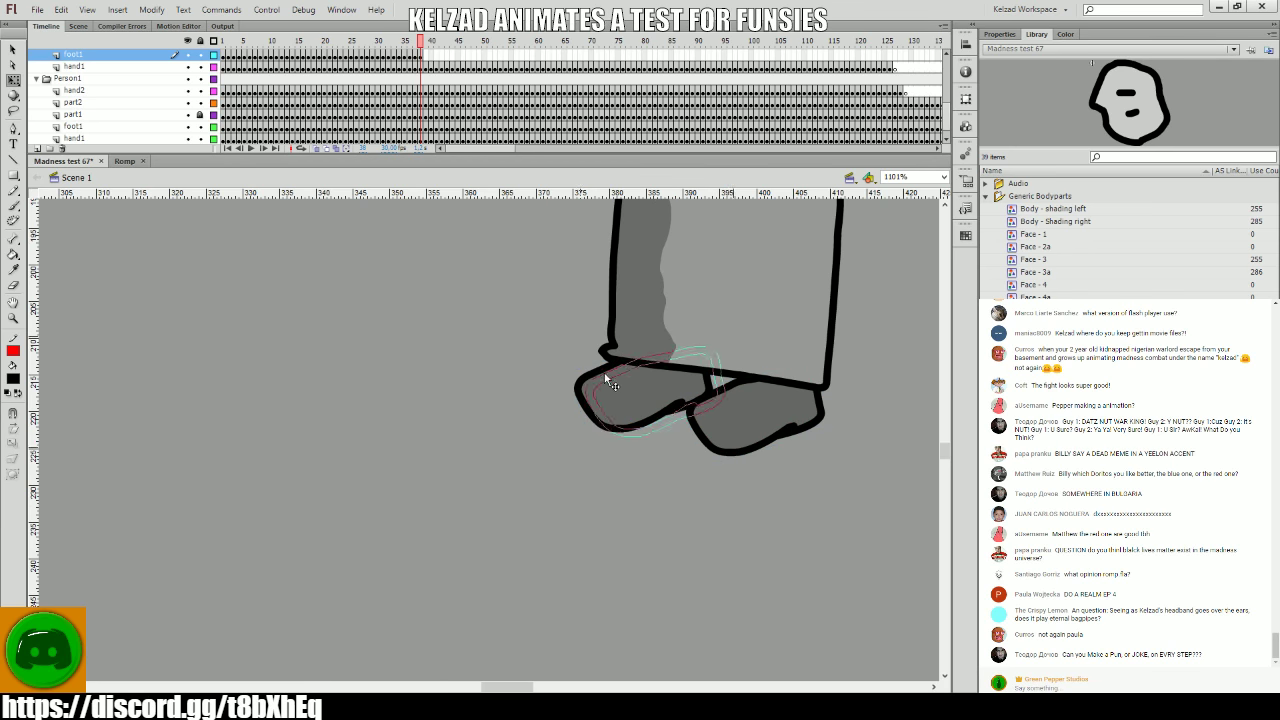
click(610, 383)
key(period)
click(650, 455)
click(653, 398)
- Animate Person2's feet on the foot1 layer through frames 40 to 44, moving both feet forward along with the body
key(period)
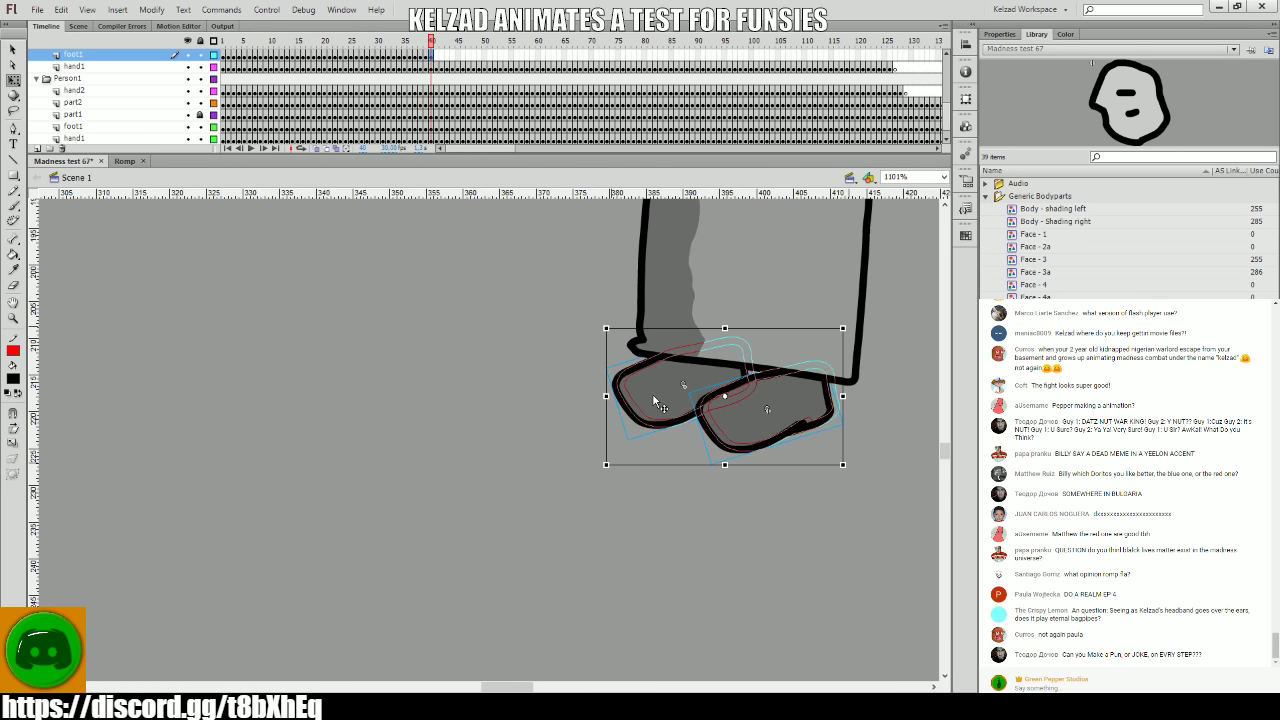
click(675, 493)
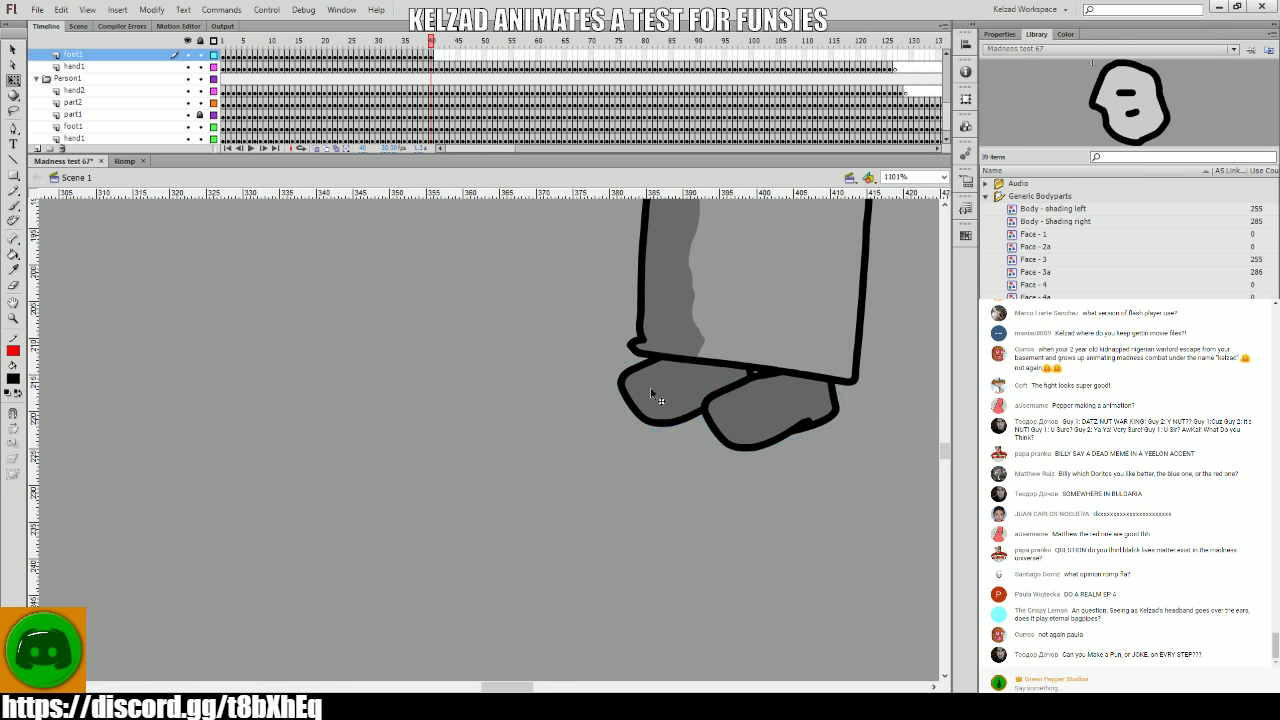
key(period)
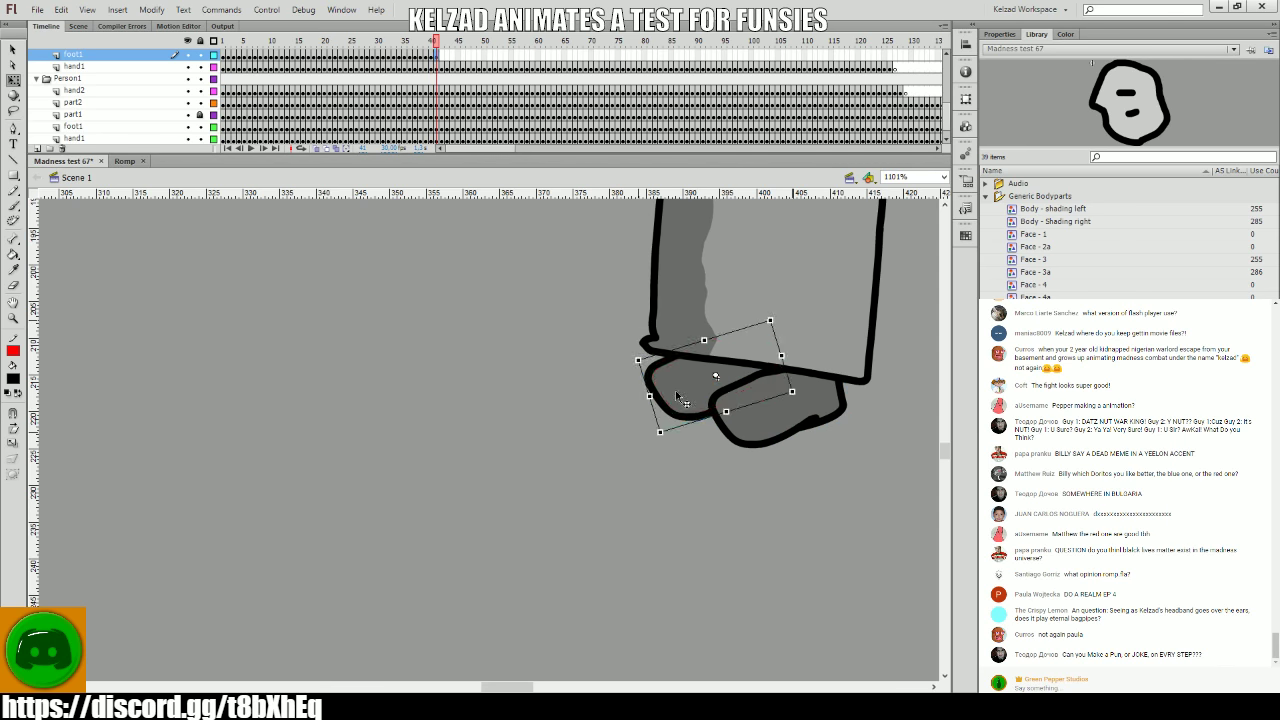
key(period)
drag(700, 443, 467, 568)
key(period)
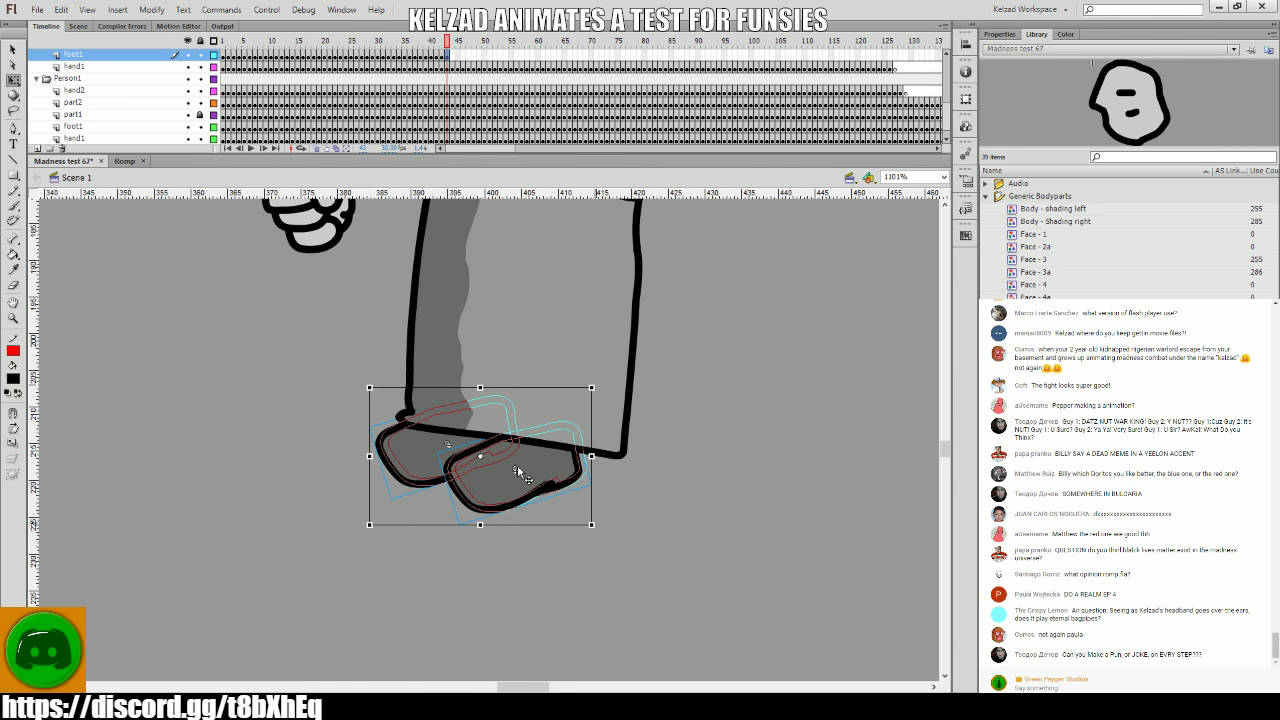
key(period)
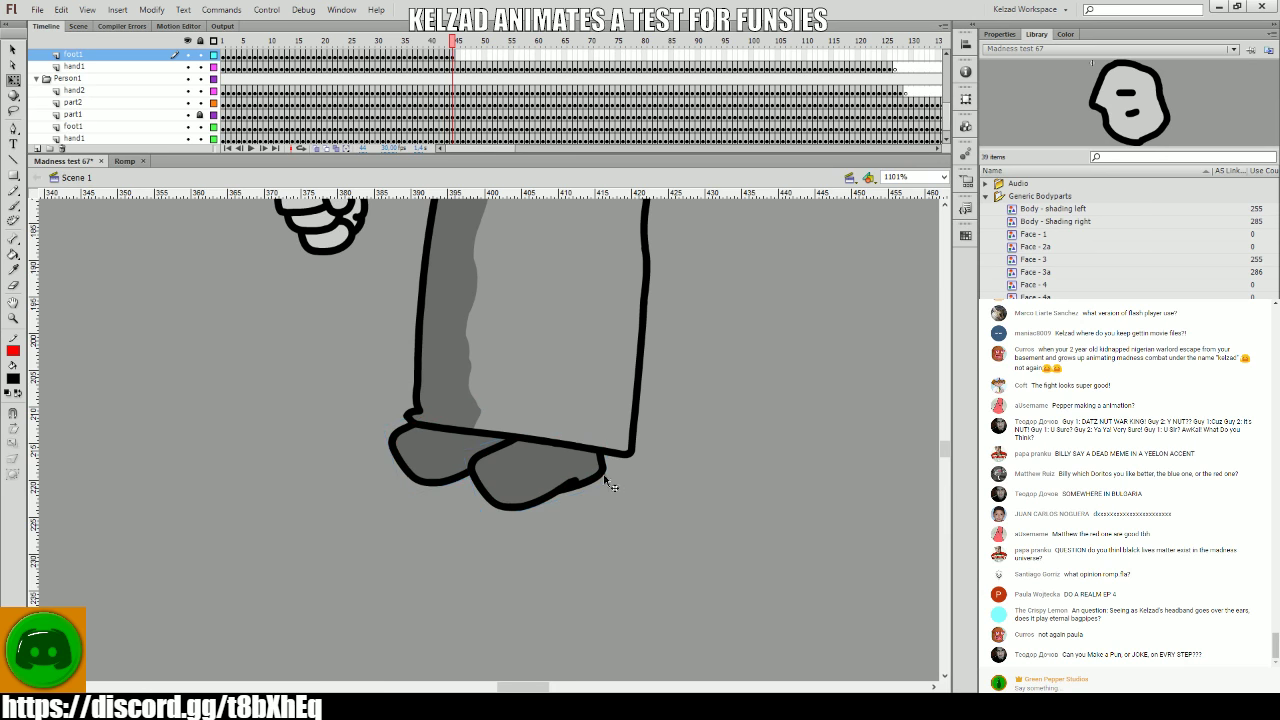
- Add foot1 keyframes at frames 45 to 49, shifting both feet forward to follow Person2's body
key(period)
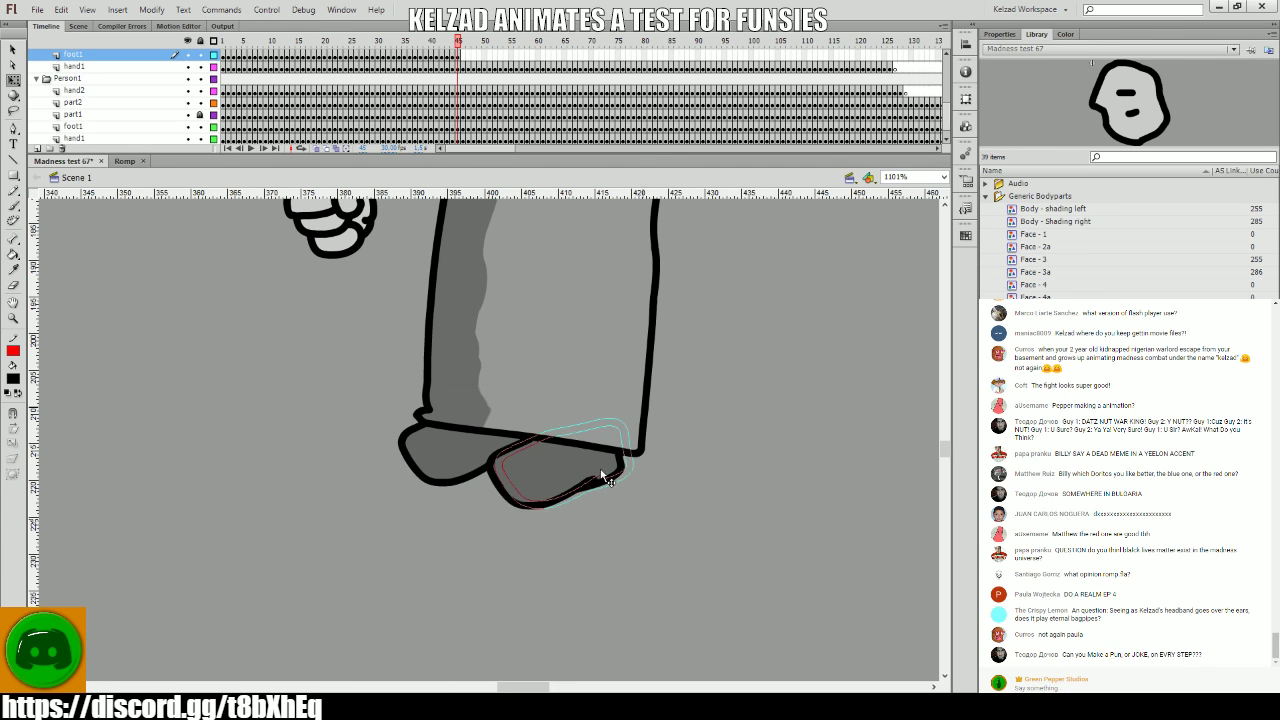
key(period)
key(period)
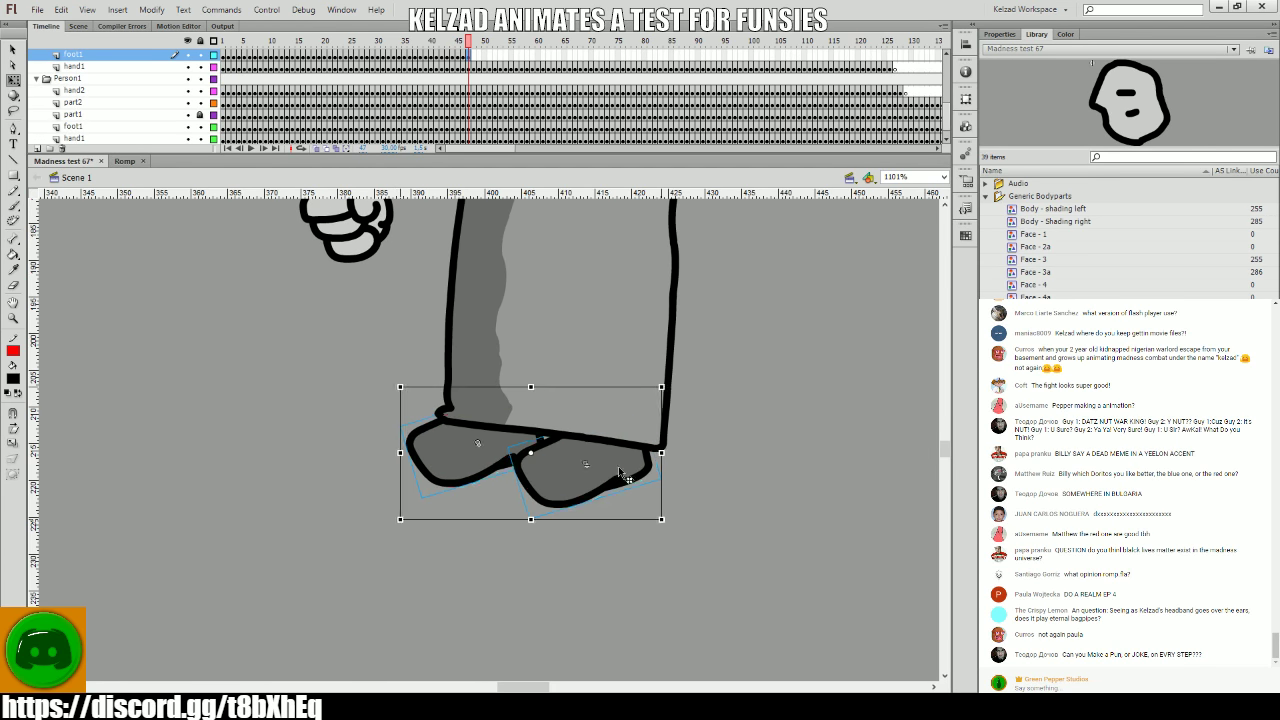
key(period)
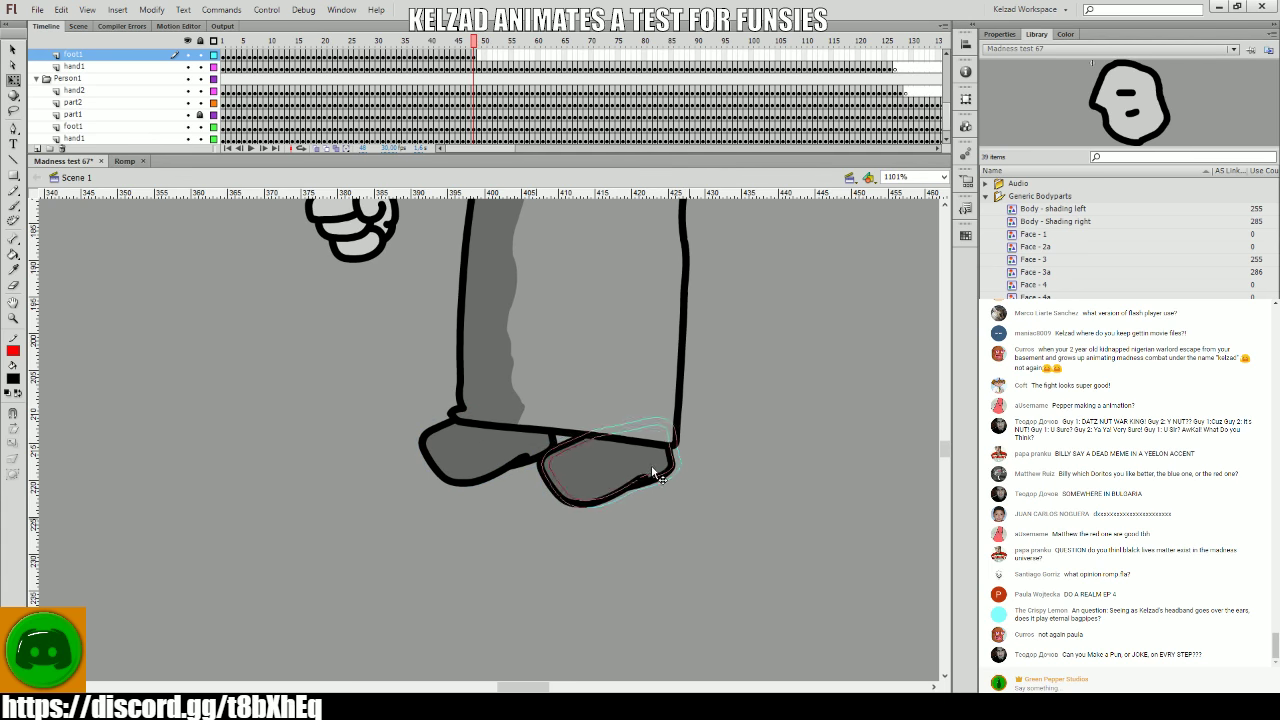
key(period)
click(520, 450)
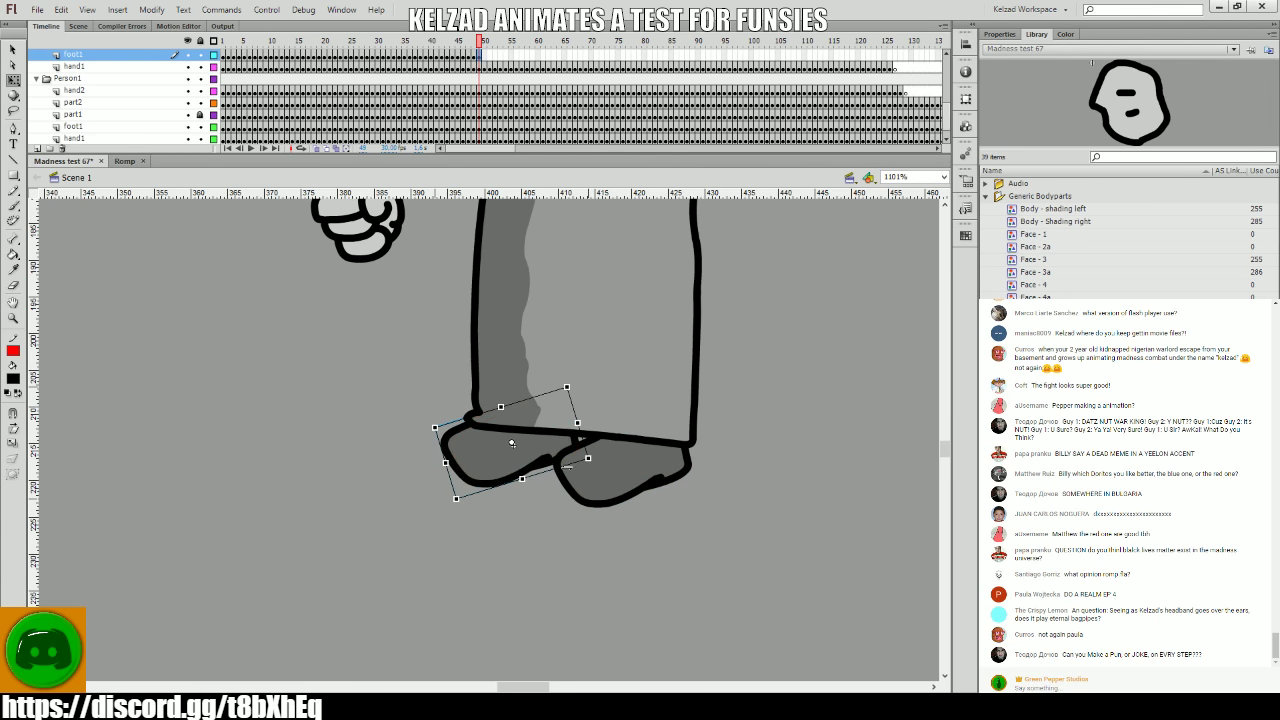
- Keyframe the feet at frames 50 and 51, easing the rear foot forward and tilting both feet slightly
key(period)
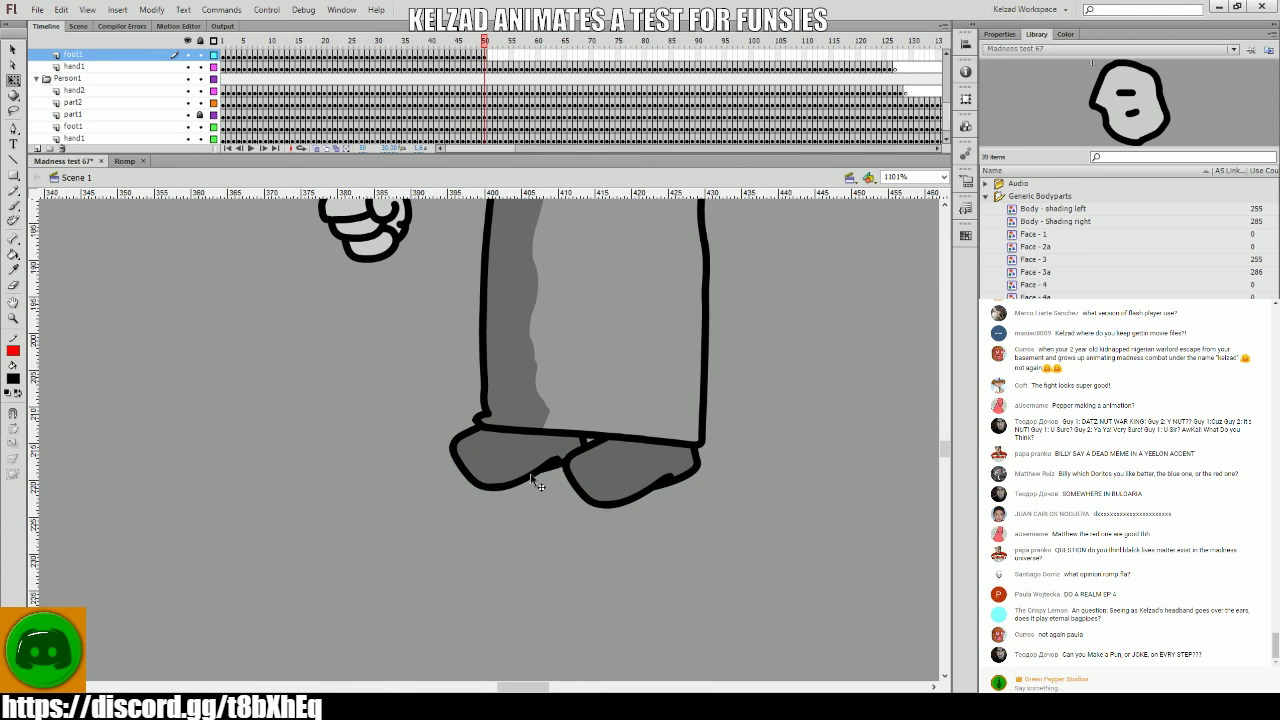
click(521, 456)
key(period)
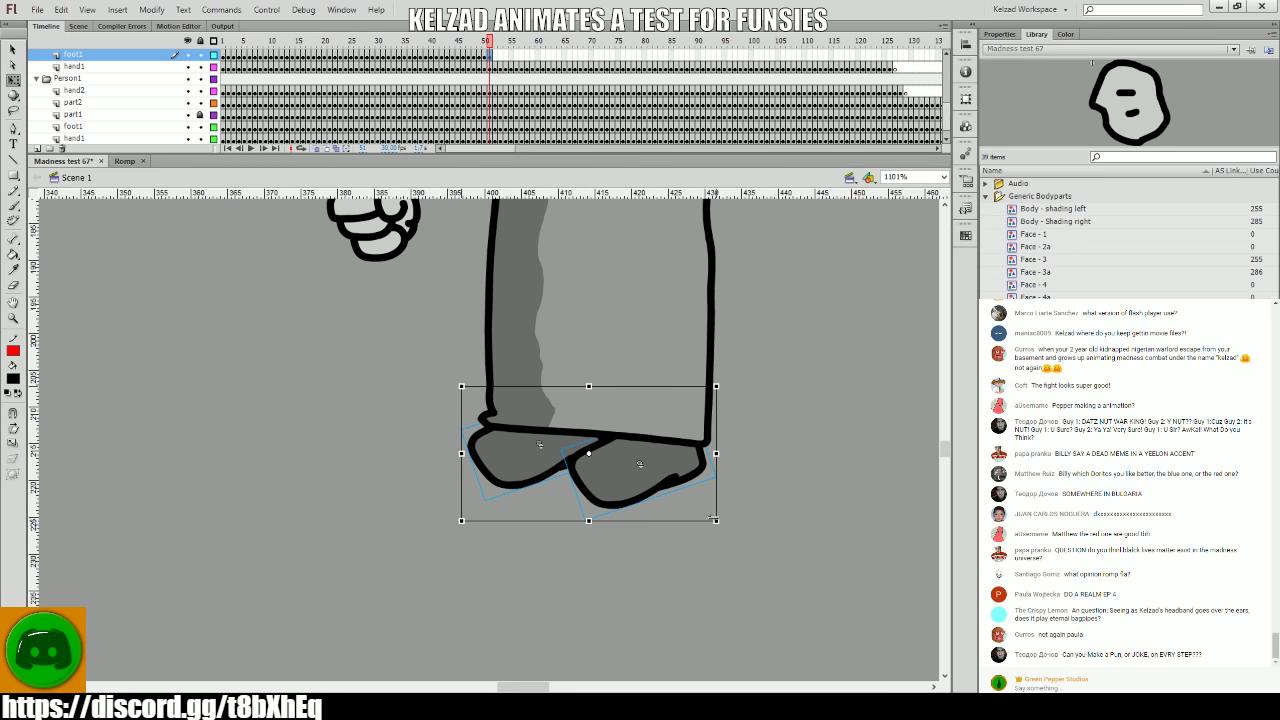
mouse_move(718, 521)
mouse_down()
mouse_move(738, 524)
mouse_move(726, 517)
mouse_move(736, 512)
mouse_up()
click(520, 450)
- Continue the foot1 keyframes at frames 52 to 56, sliding the rear foot up toward the front foot
key(period)
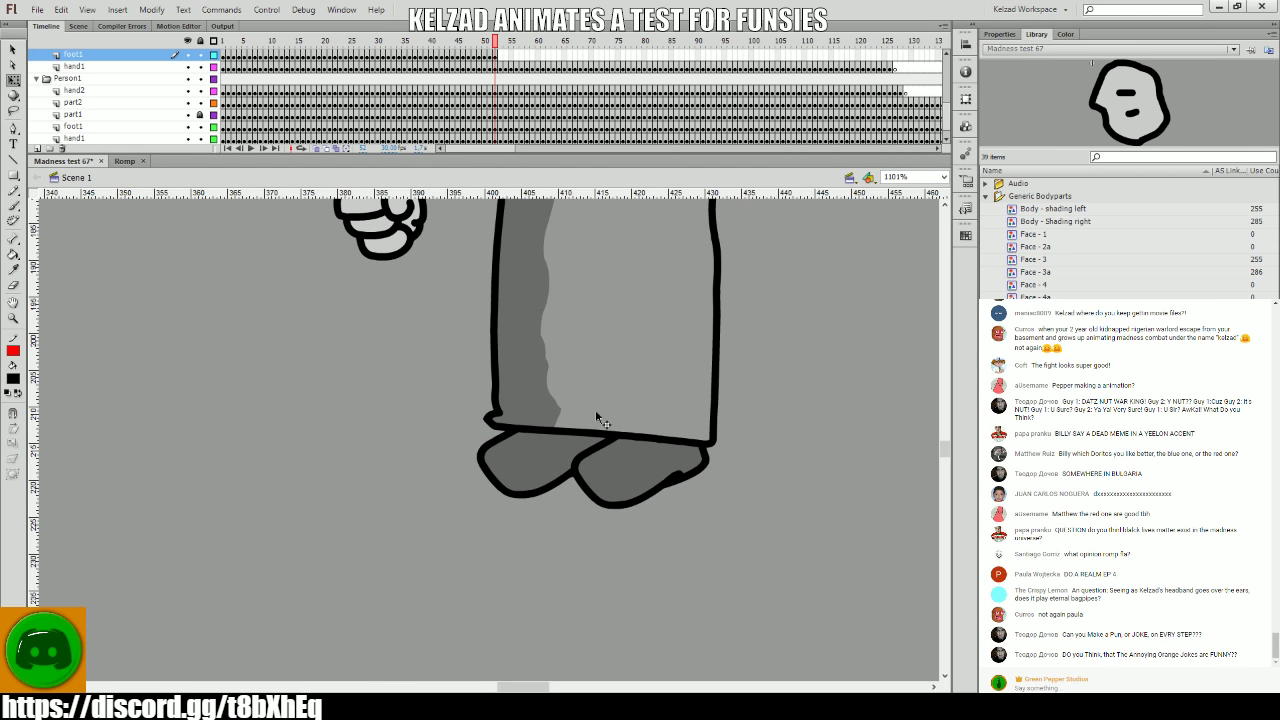
key(period)
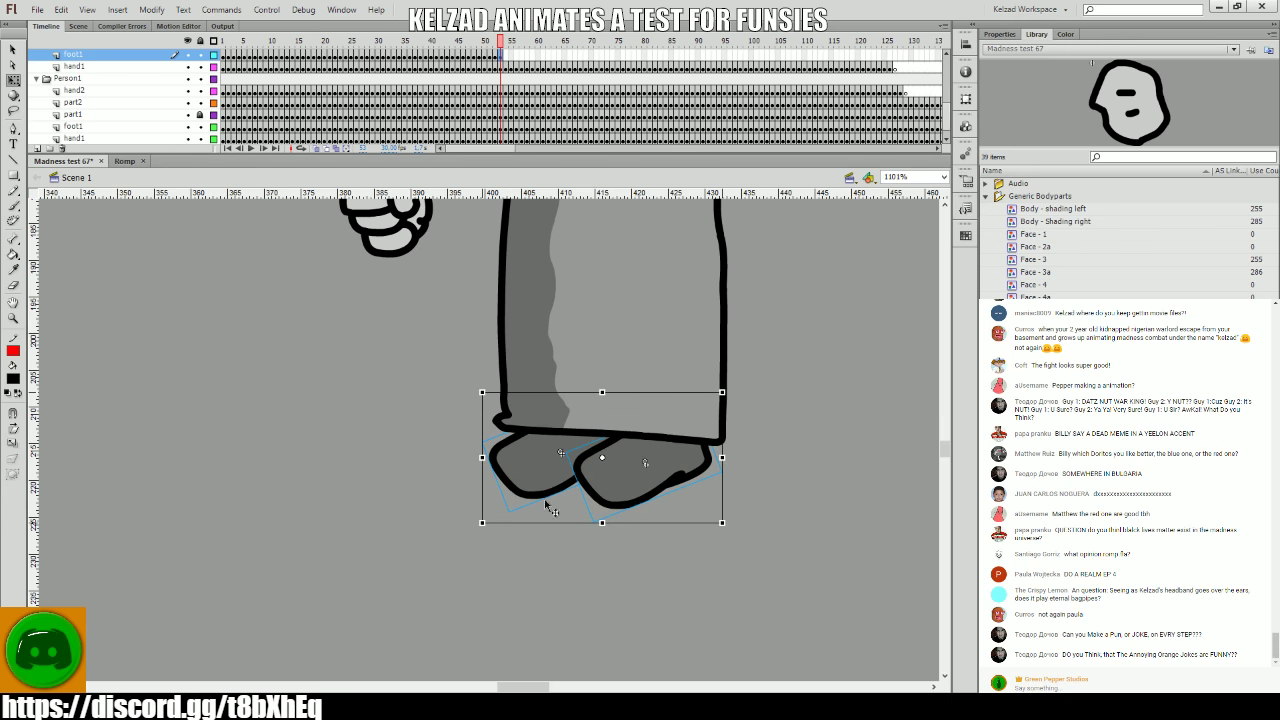
key(period)
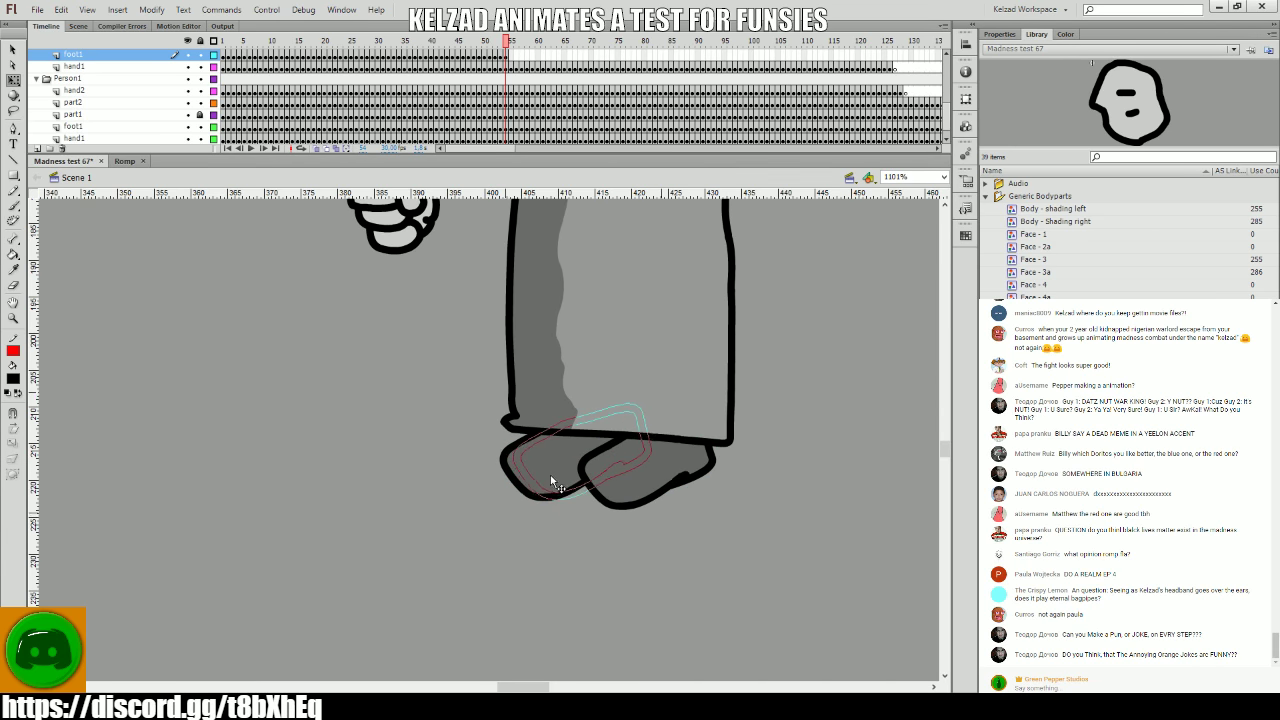
key(period)
key(period)
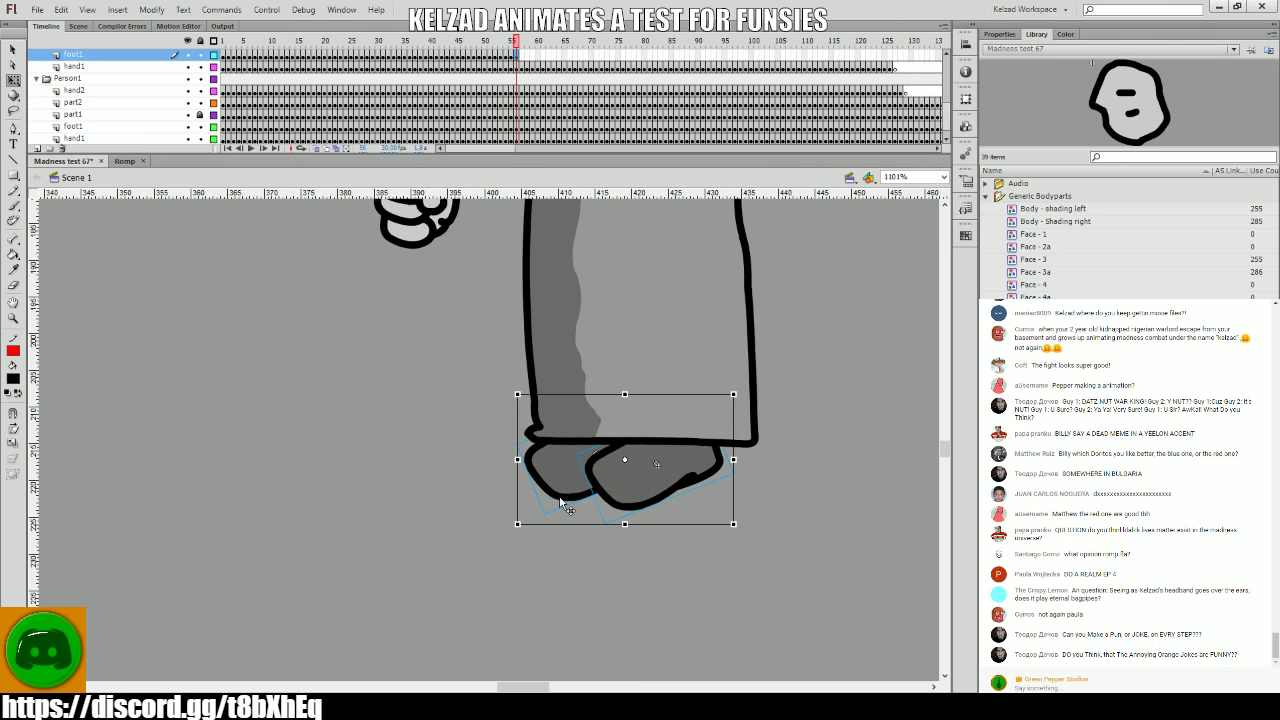
drag(565, 507, 571, 508)
- Keyframe the feet at frames 57 to 59, stepping the front foot ahead and rotating the pair to match the body's hem
key(period)
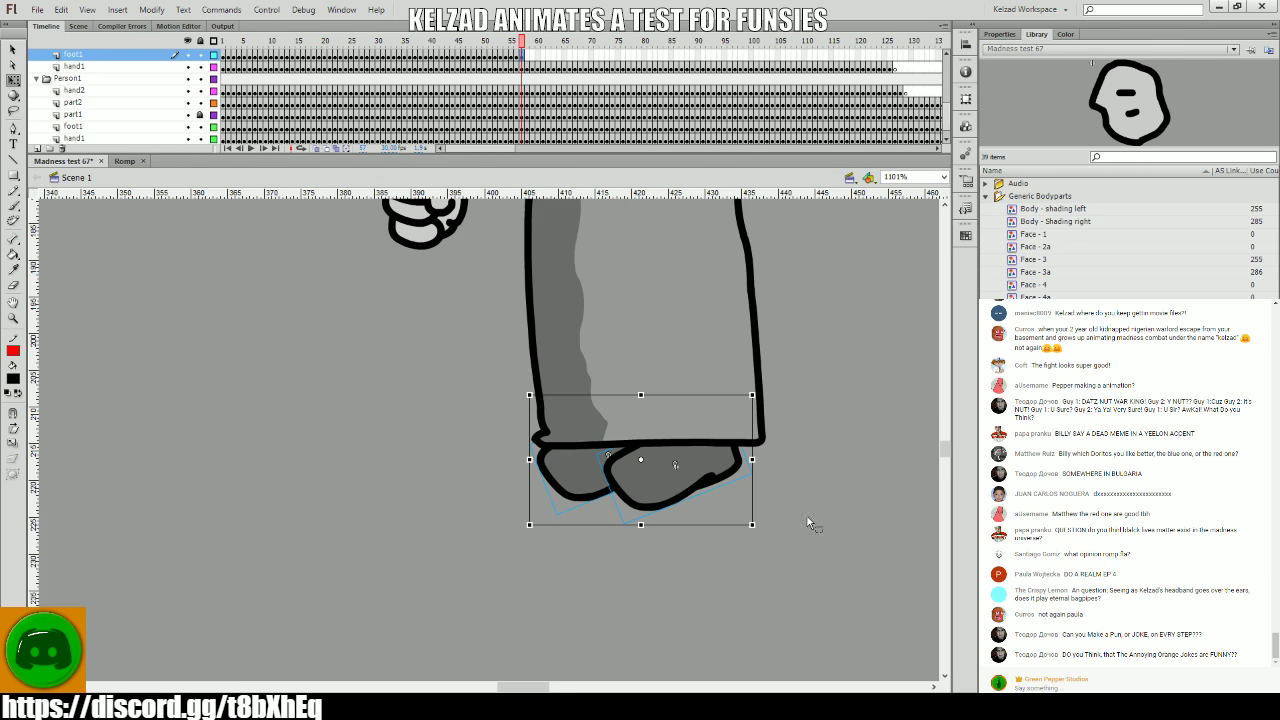
key(period)
key(ctrl+z)
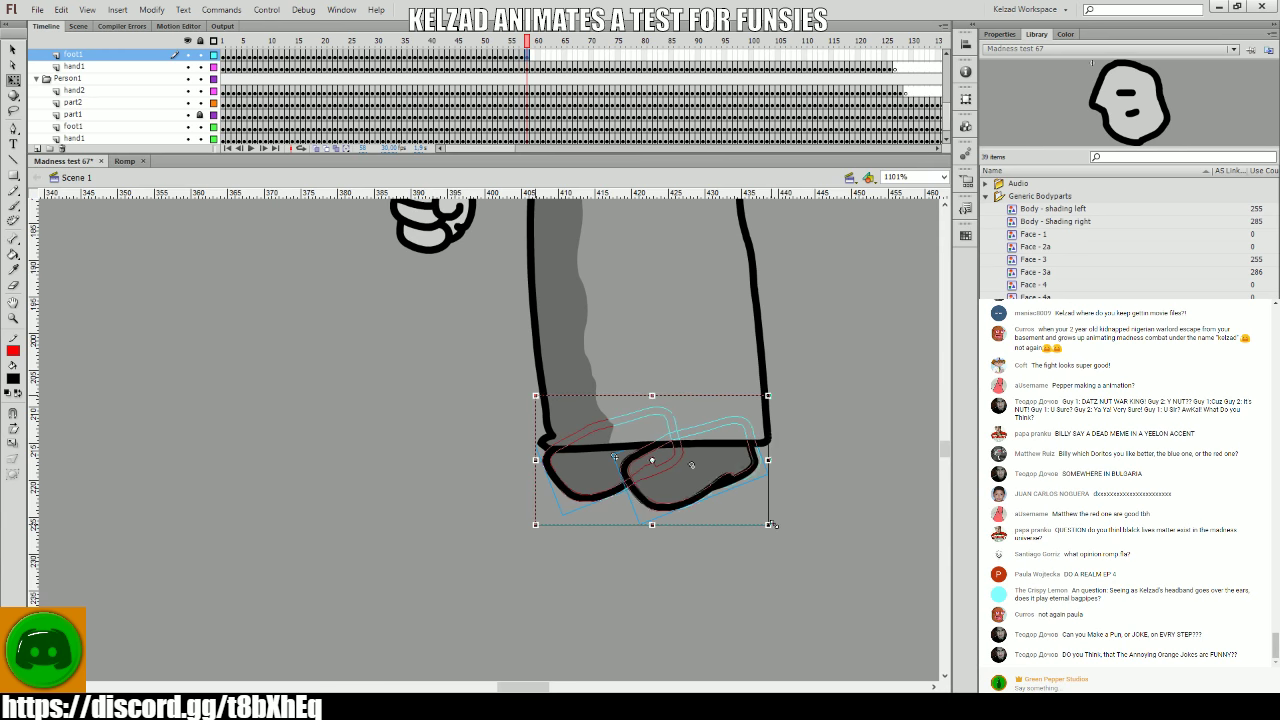
drag(772, 524, 797, 525)
click(725, 477)
key(period)
drag(700, 464, 711, 473)
- Add foot1 keyframes at frames 60 to 62, reversing the feet's movement as the body starts pulling back
key(period)
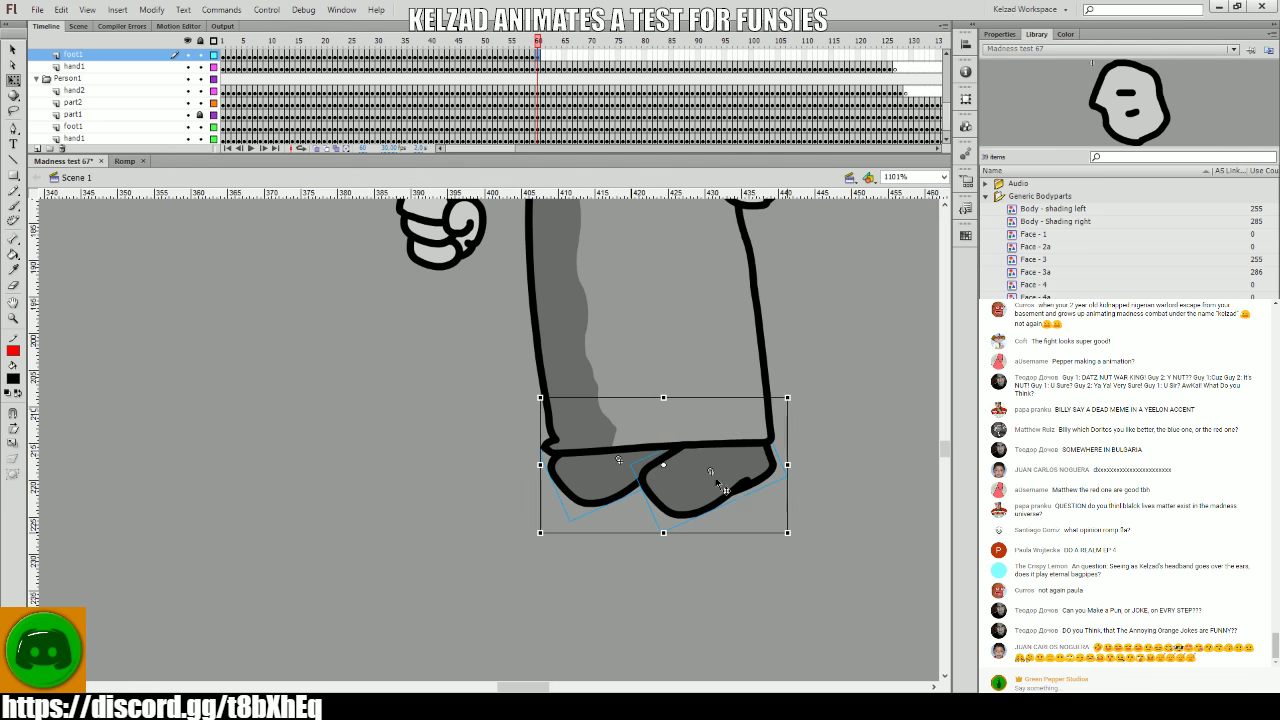
click(842, 518)
click(615, 467)
key(period)
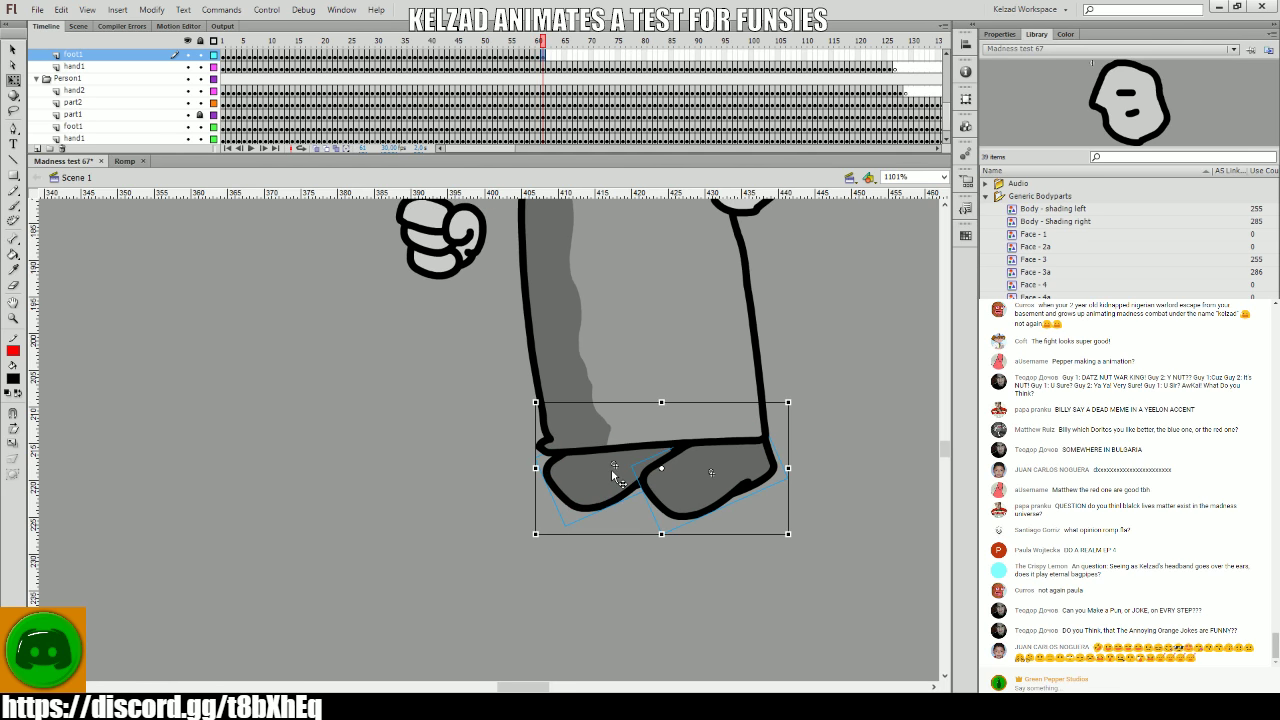
drag(611, 468, 603, 472)
key(period)
click(683, 483)
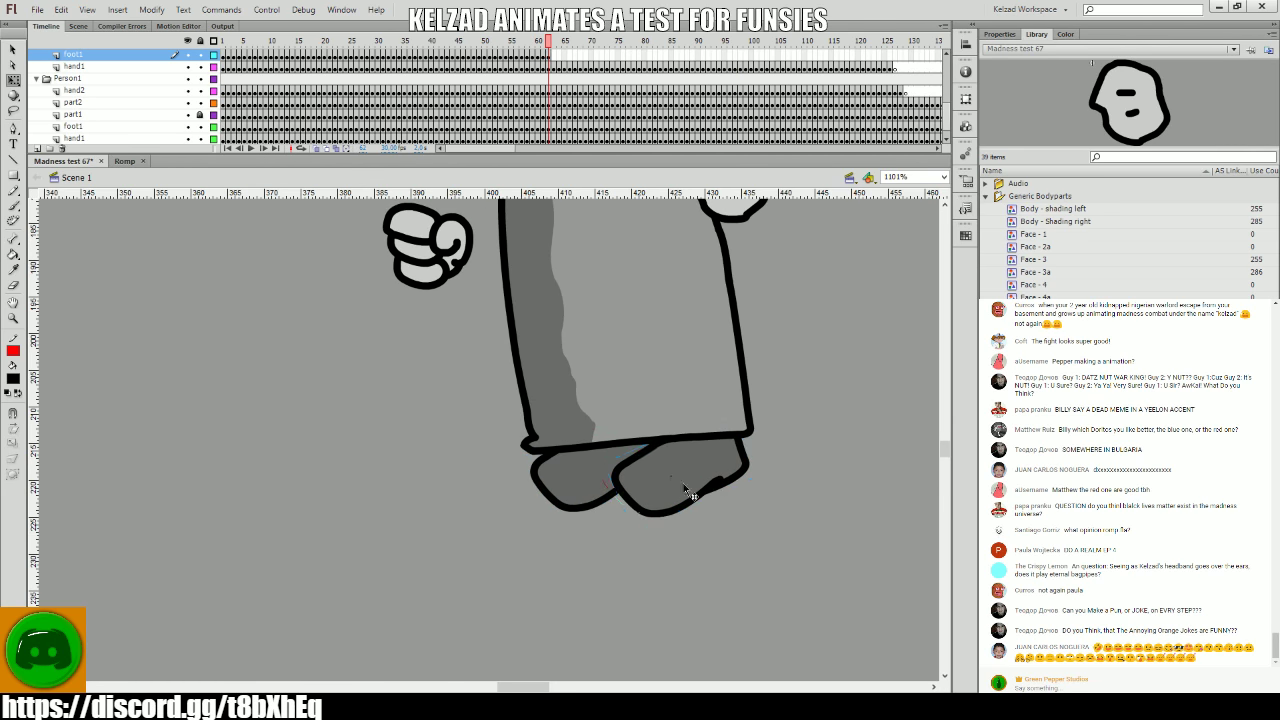
click(656, 471)
- Keyframe frames 63 and 64, pulling the front foot back over the other and rotating the feet with the body
key(period)
click(625, 462)
key(period)
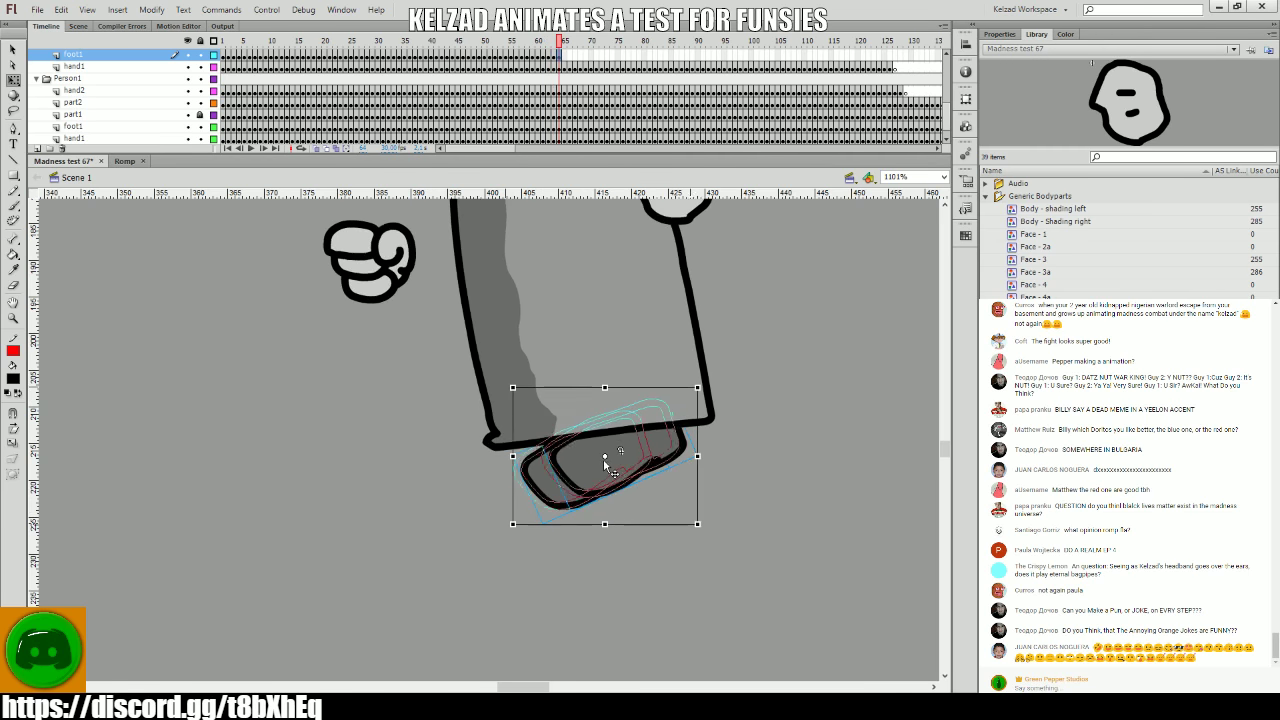
click(603, 458)
drag(698, 520, 718, 523)
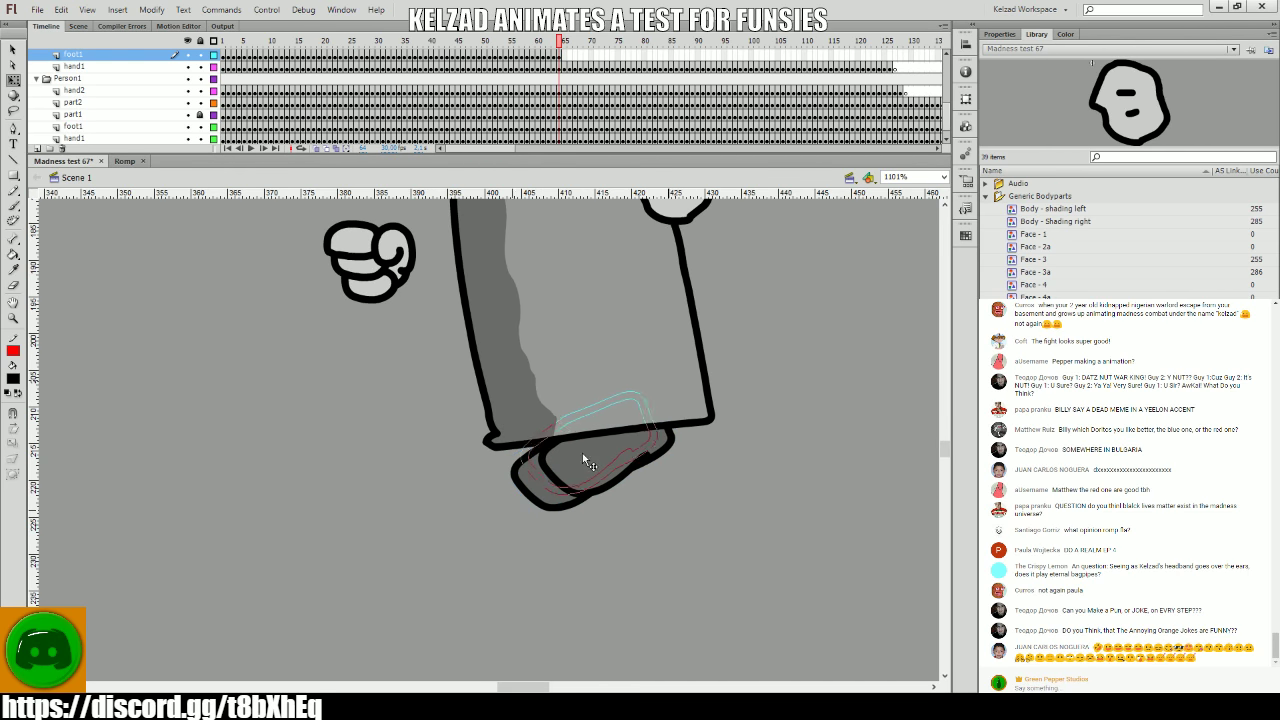
click(582, 453)
- Keyframe frames 65 and 66, rotating the feet further and moving one past the other into a backward step
key(period)
click(550, 448)
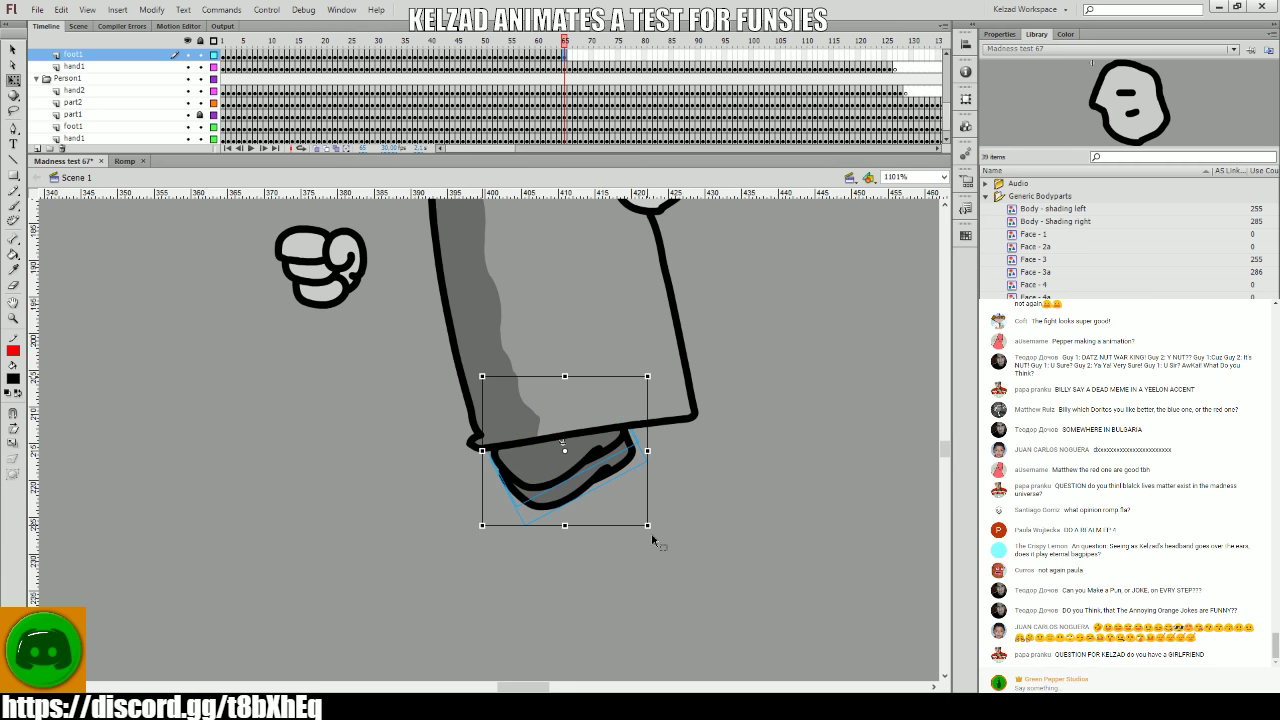
drag(652, 540, 697, 537)
key(F6)
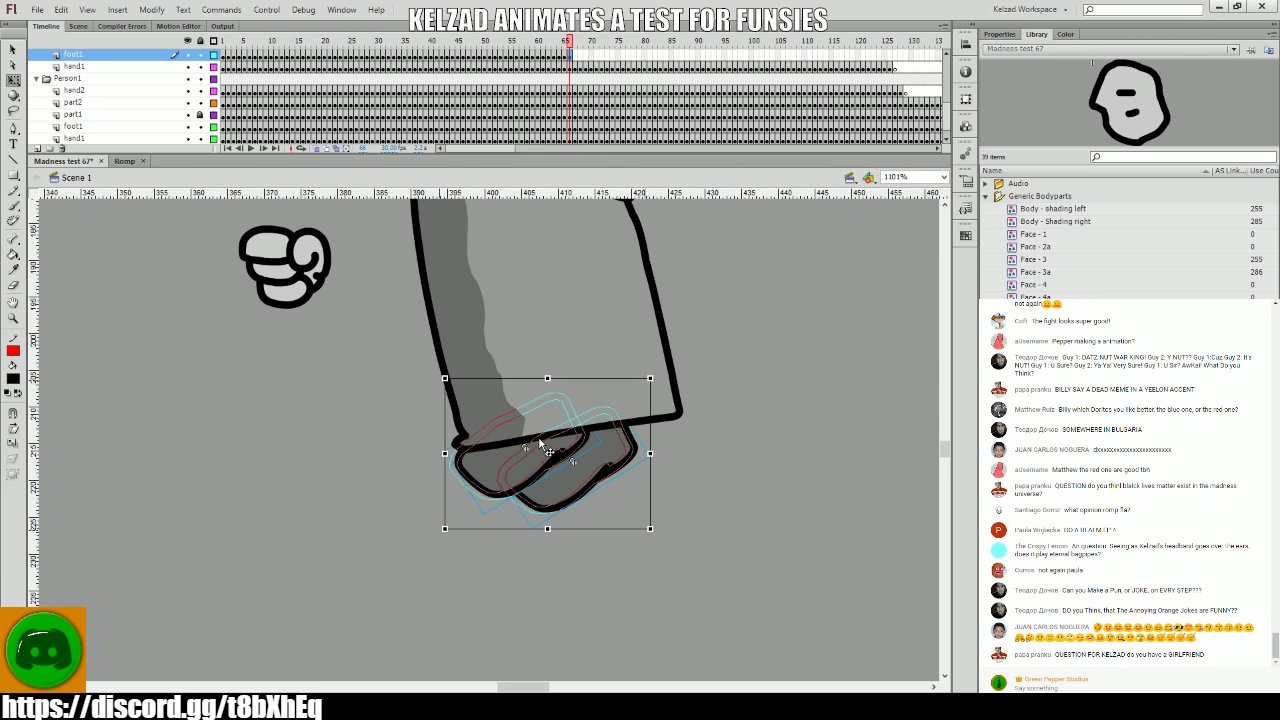
drag(540, 443, 534, 445)
key(ctrl+shift+a)
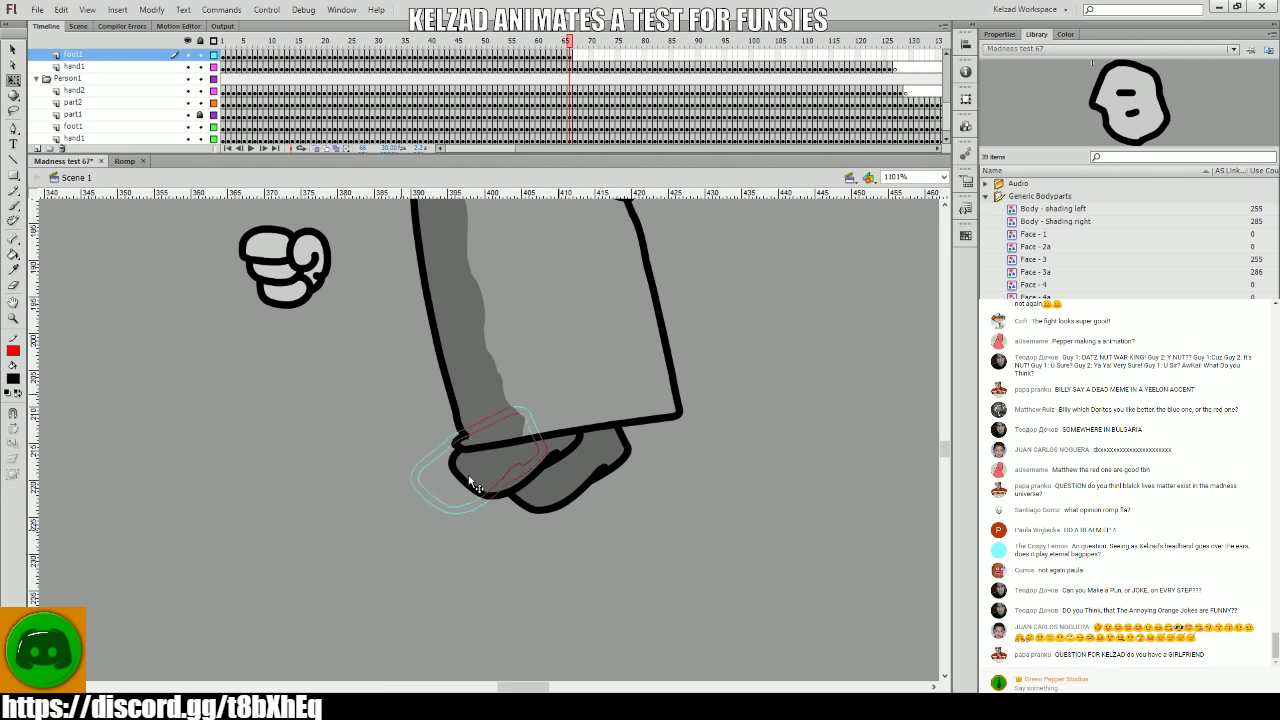
click(486, 475)
- Add foot1 keyframes at frames 67 to 69, carrying the stepping foot farther back beneath the body
key(F6)
key(ctrl+shift+a)
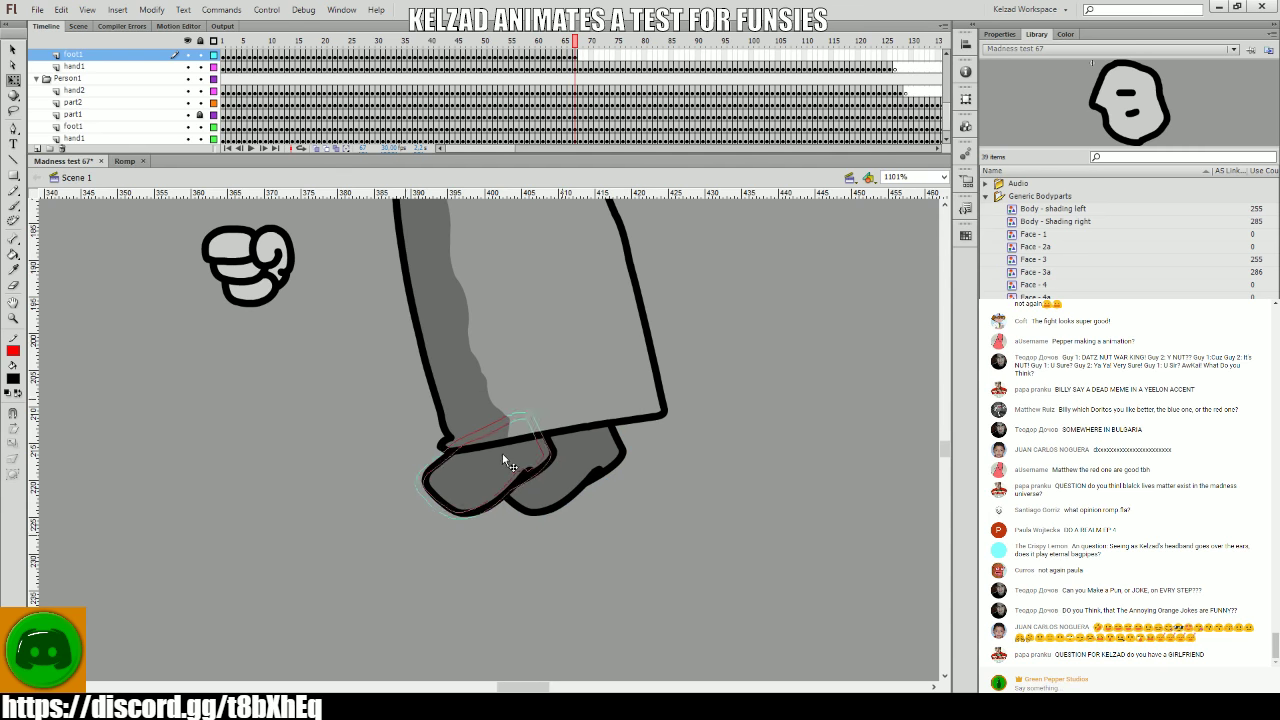
click(490, 456)
key(F6)
key(ctrl+shift+a)
click(476, 455)
key(F6)
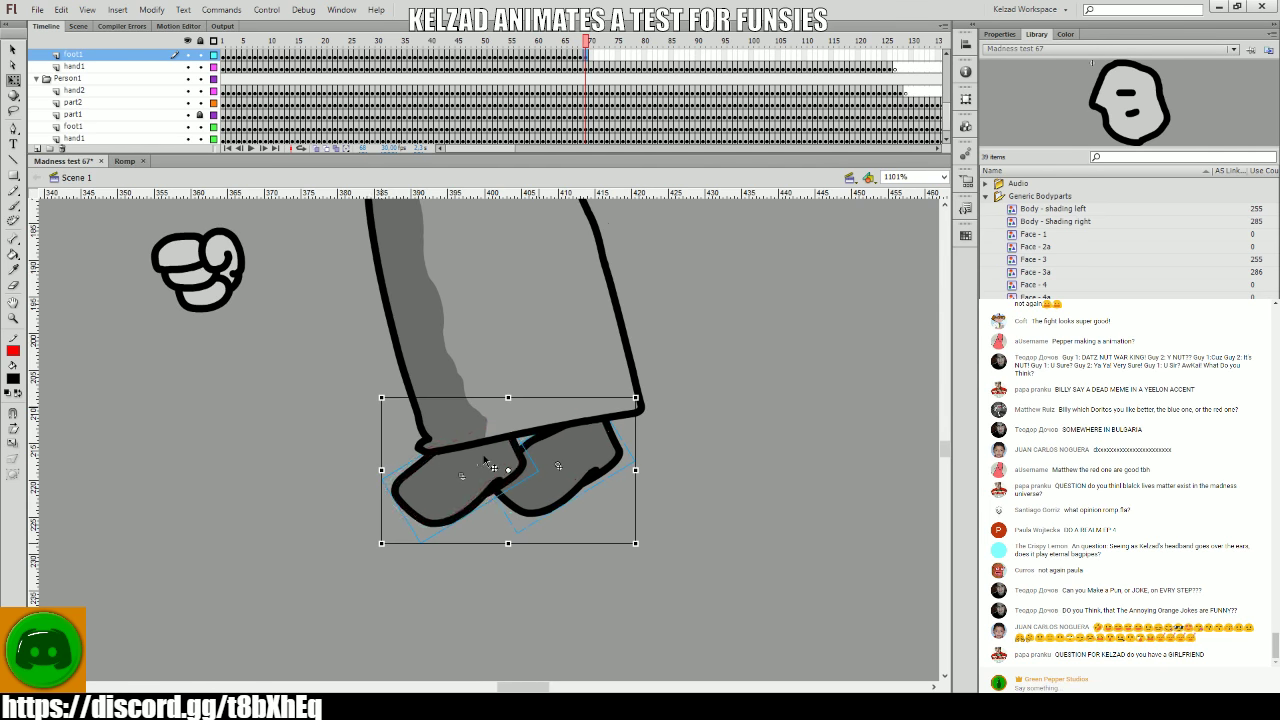
key(ctrl+shift+a)
click(485, 462)
- Keyframe frames 70 and 71, moving both feet back with the body and rotating them to match its tilt
key(F6)
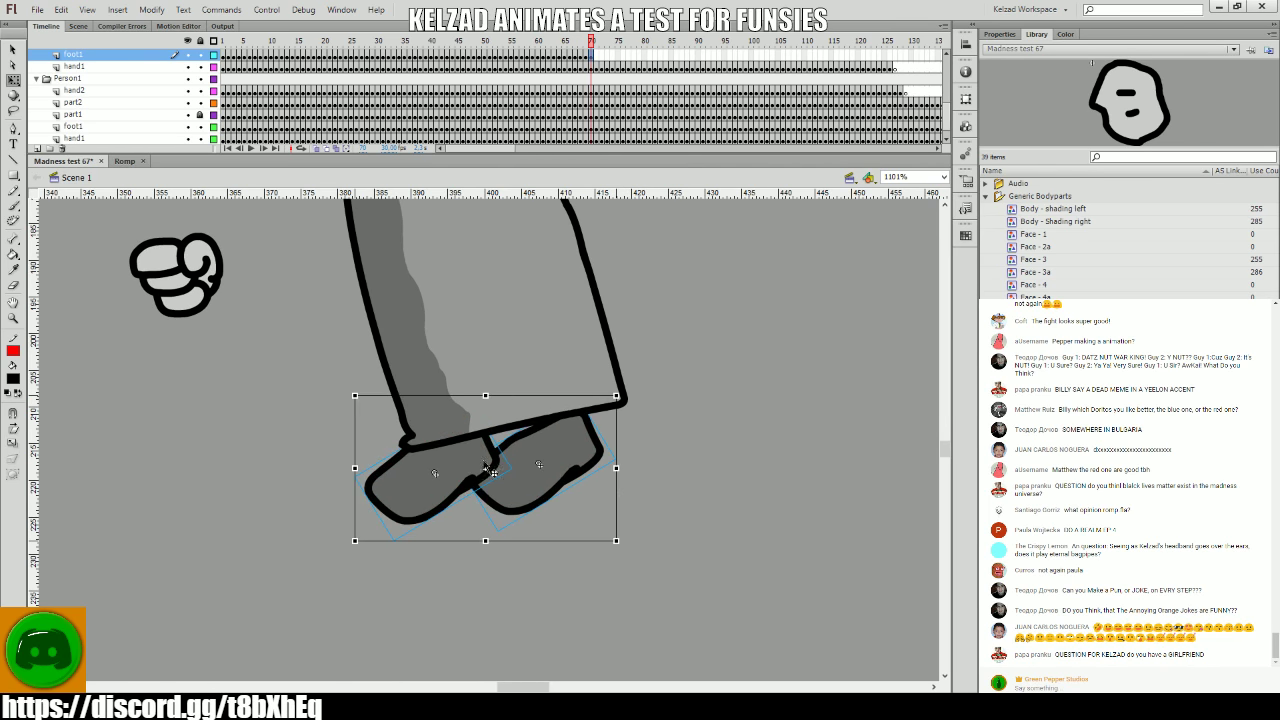
key(ctrl+shift+a)
click(569, 440)
key(F6)
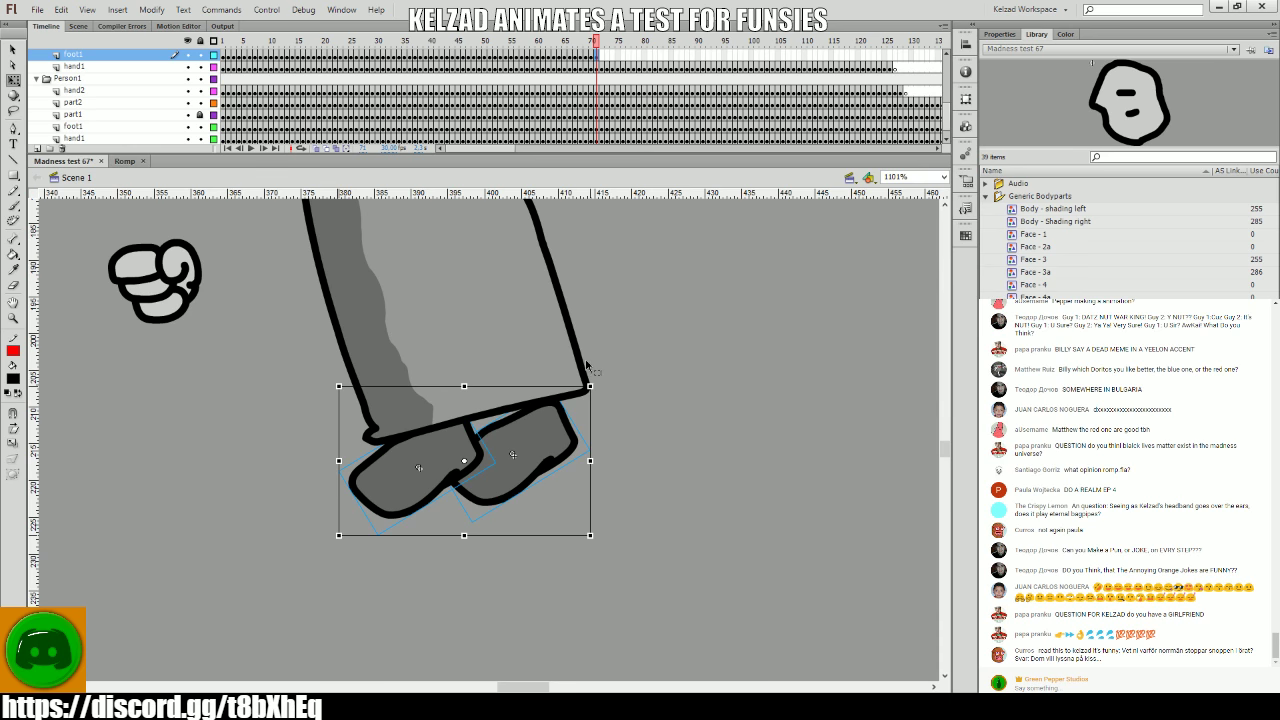
mouse_move(595, 376)
mouse_down()
mouse_move(580, 378)
mouse_move(594, 386)
mouse_up()
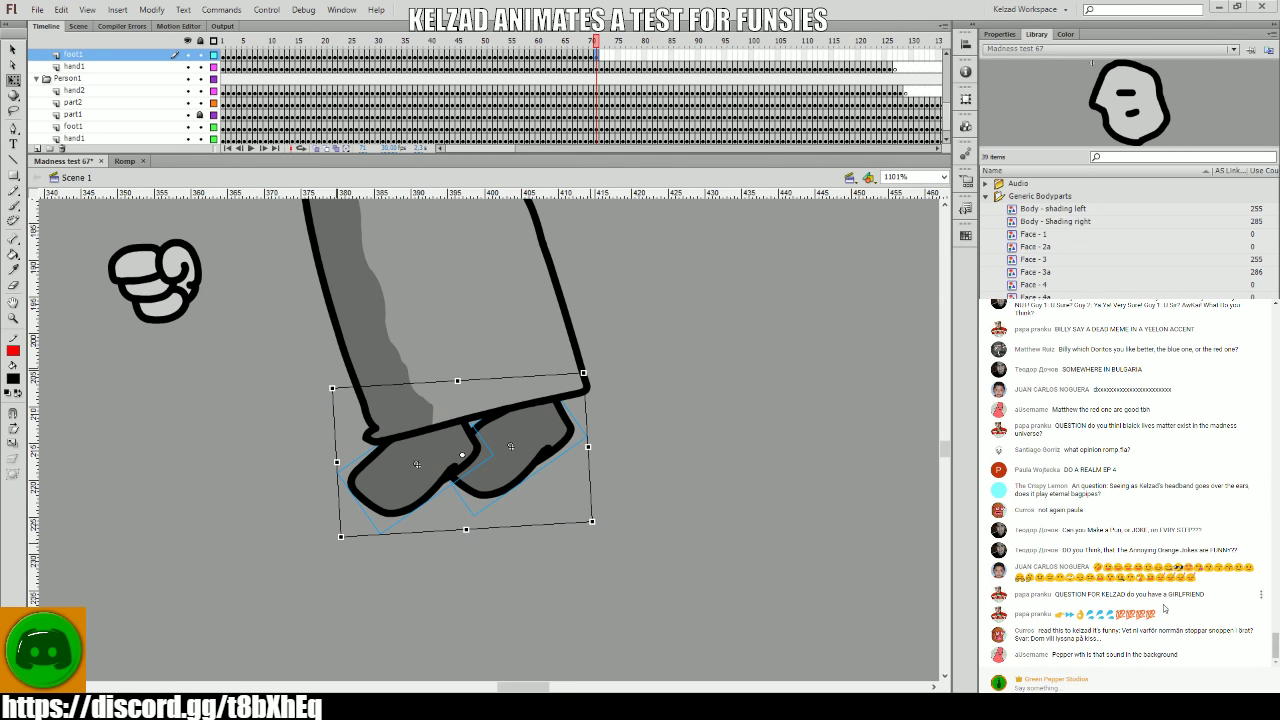
triple_click(1211, 598)
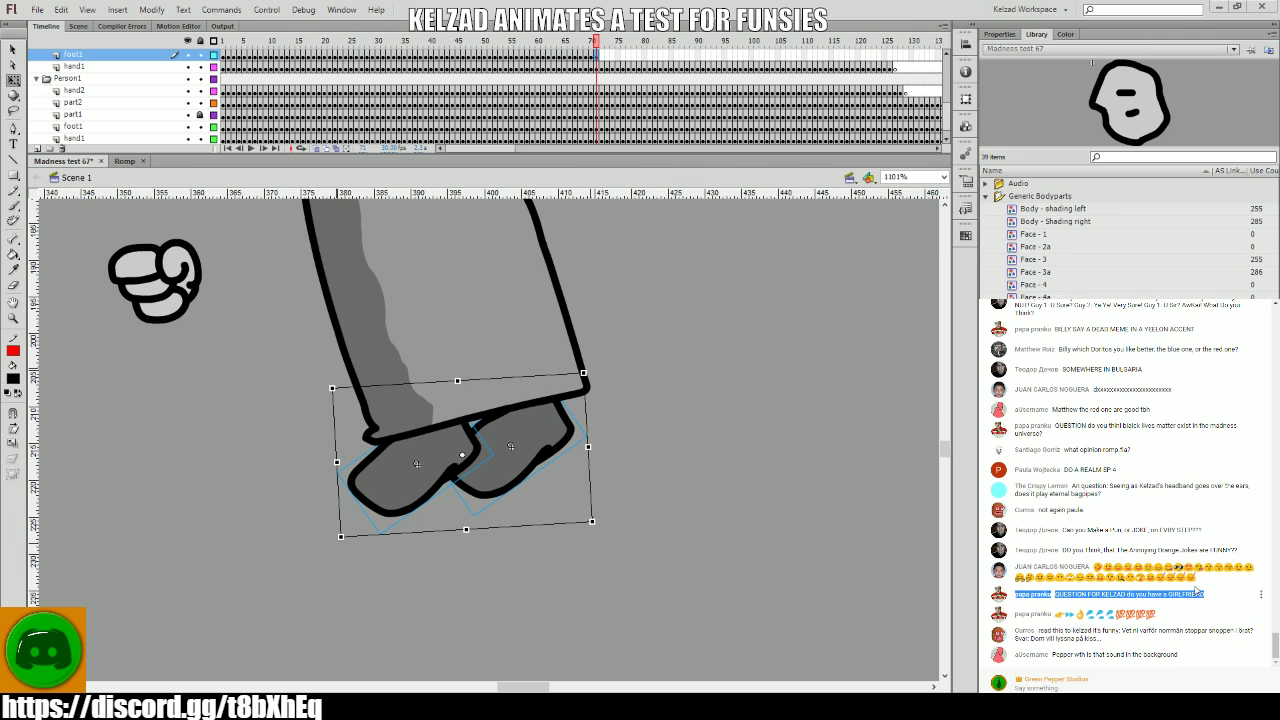
click(1197, 590)
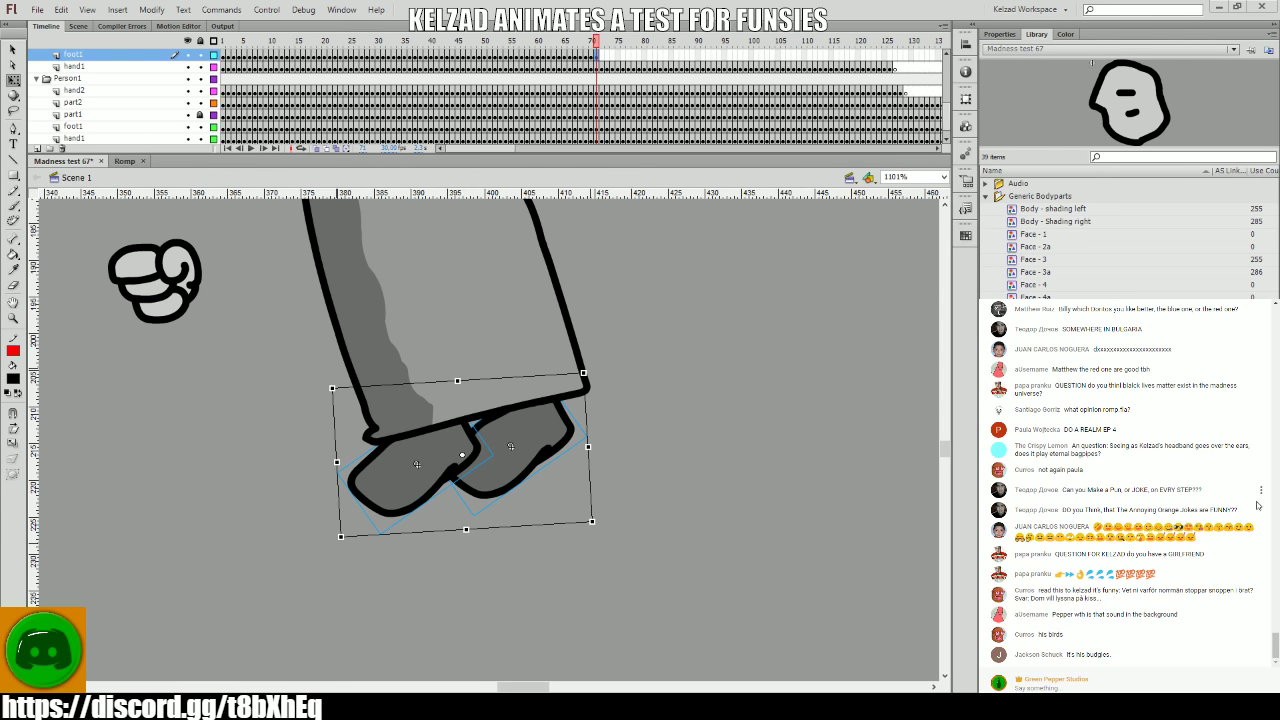
- Step back and forth through frames 69 to 71 to check how the feet move with the body
click(174, 428)
key(comma)
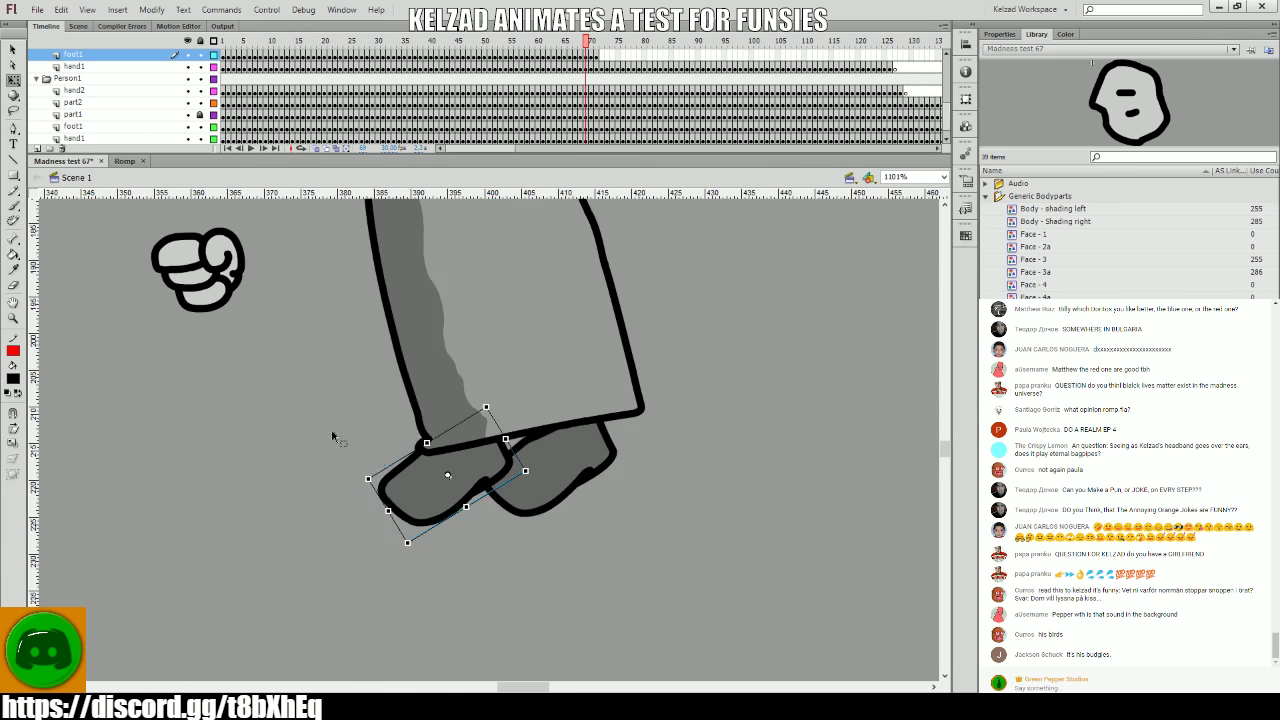
key(period)
click(537, 478)
scroll(552, 136, up, 3)
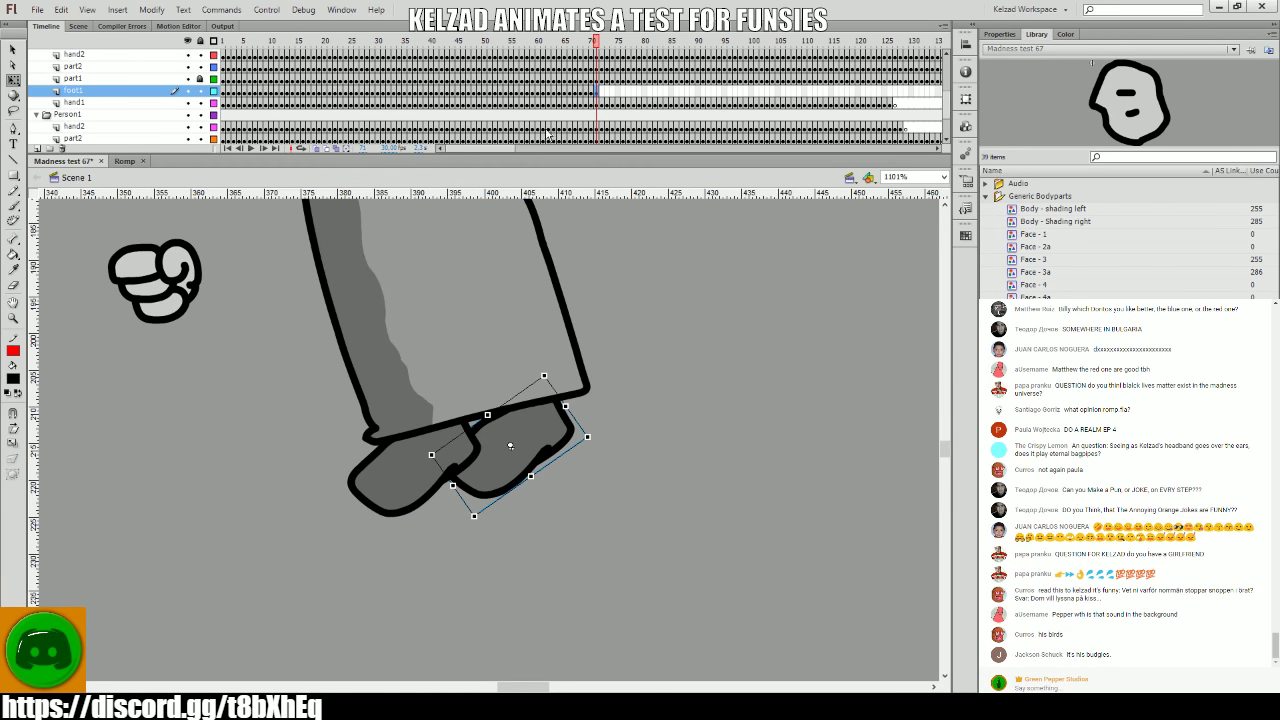
key(comma)
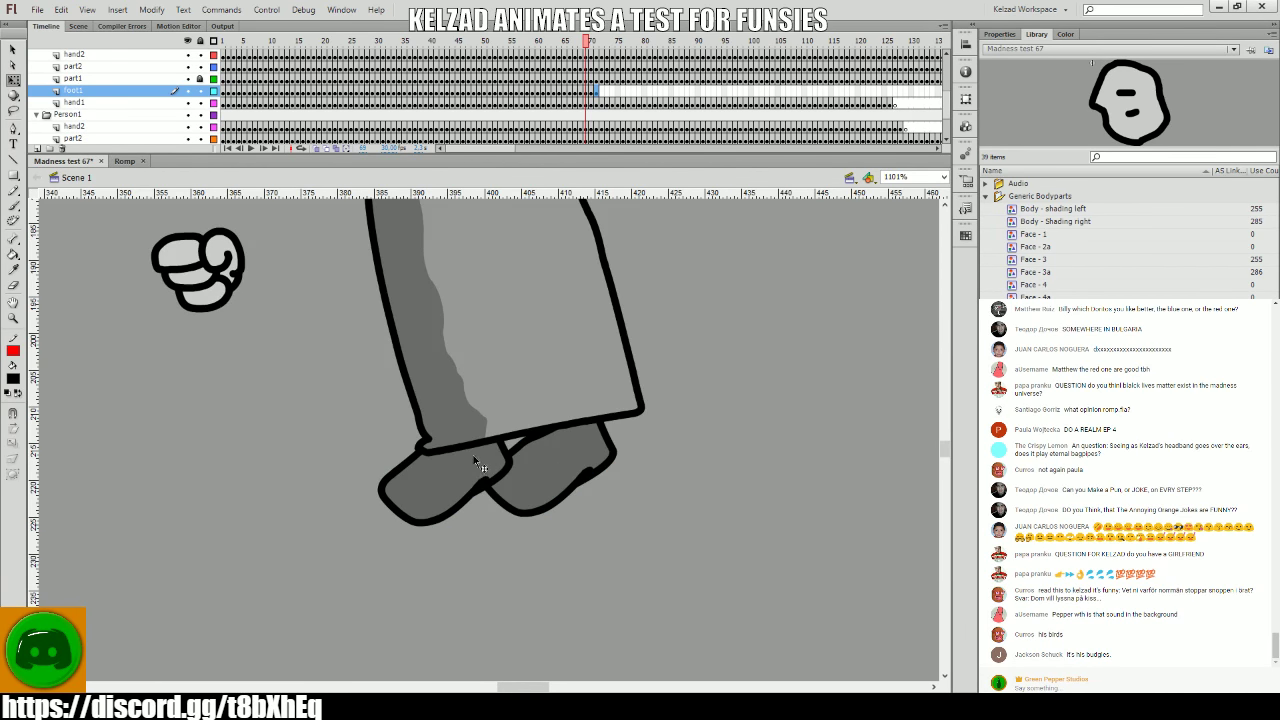
key(period)
click(537, 440)
- Add foot1 keyframes at frames 72 and 73, drawing the trailing foot in behind the planted foot
key(period)
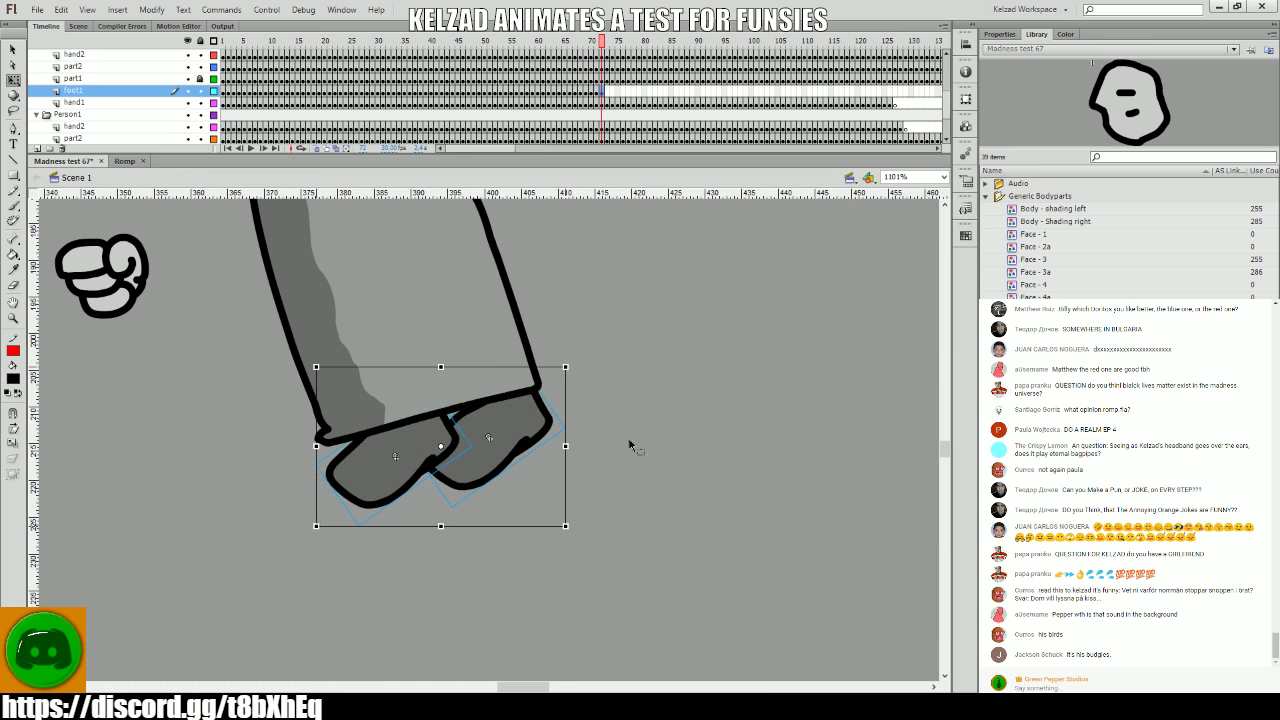
click(489, 416)
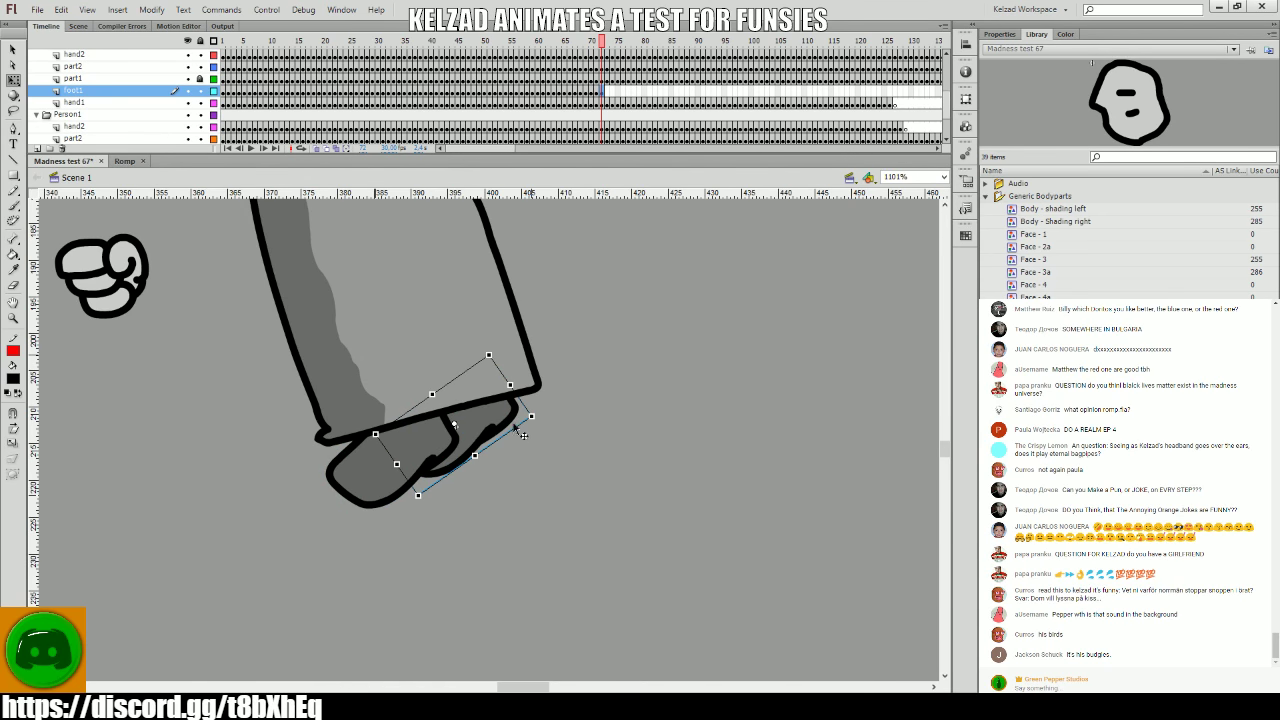
key(period)
click(560, 428)
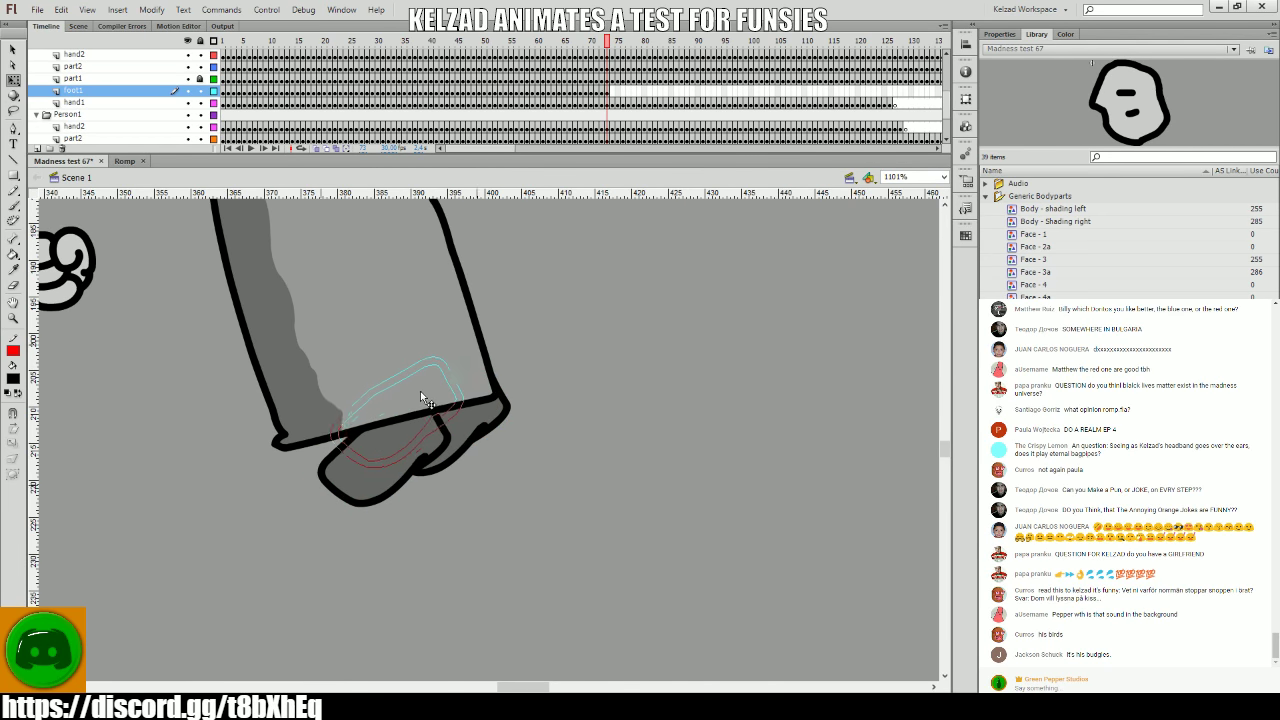
- Keyframe the feet at frames 74 and 75, moving the trailing foot past the planted one to stay under the body
key(period)
click(420, 398)
drag(444, 402, 430, 404)
click(388, 410)
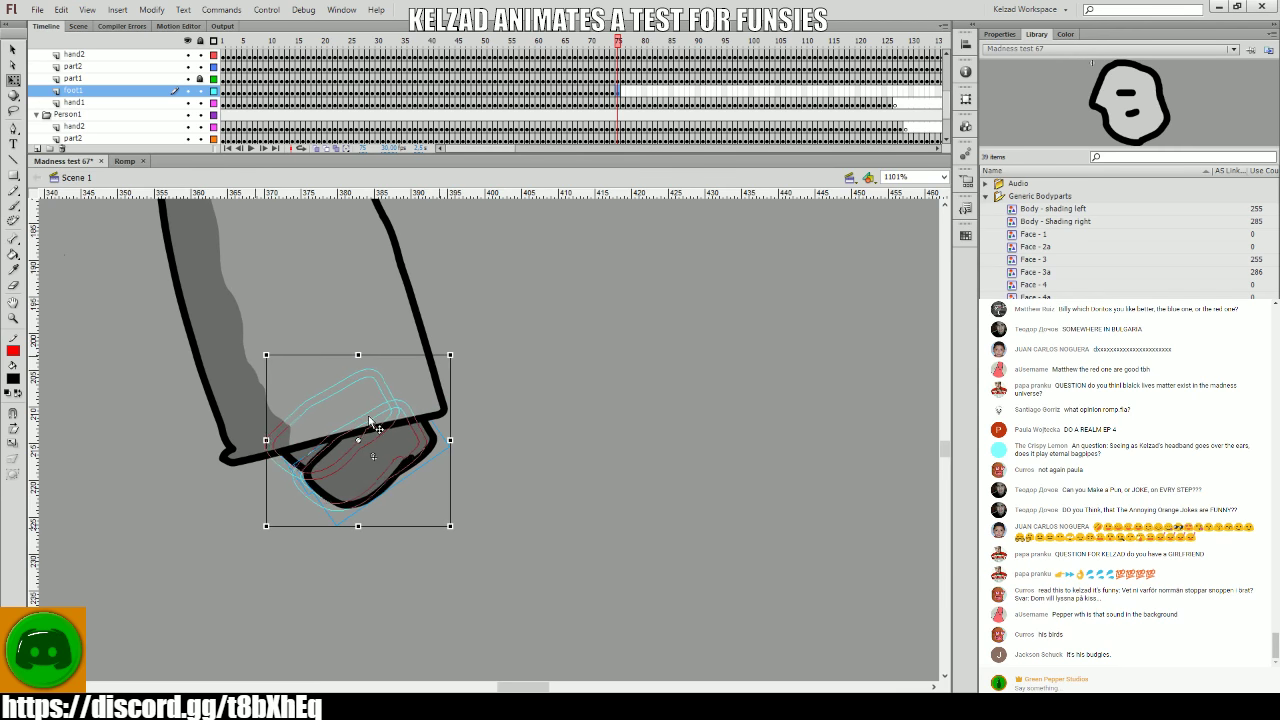
key(period)
scroll(520, 425, left, 3)
click(395, 410)
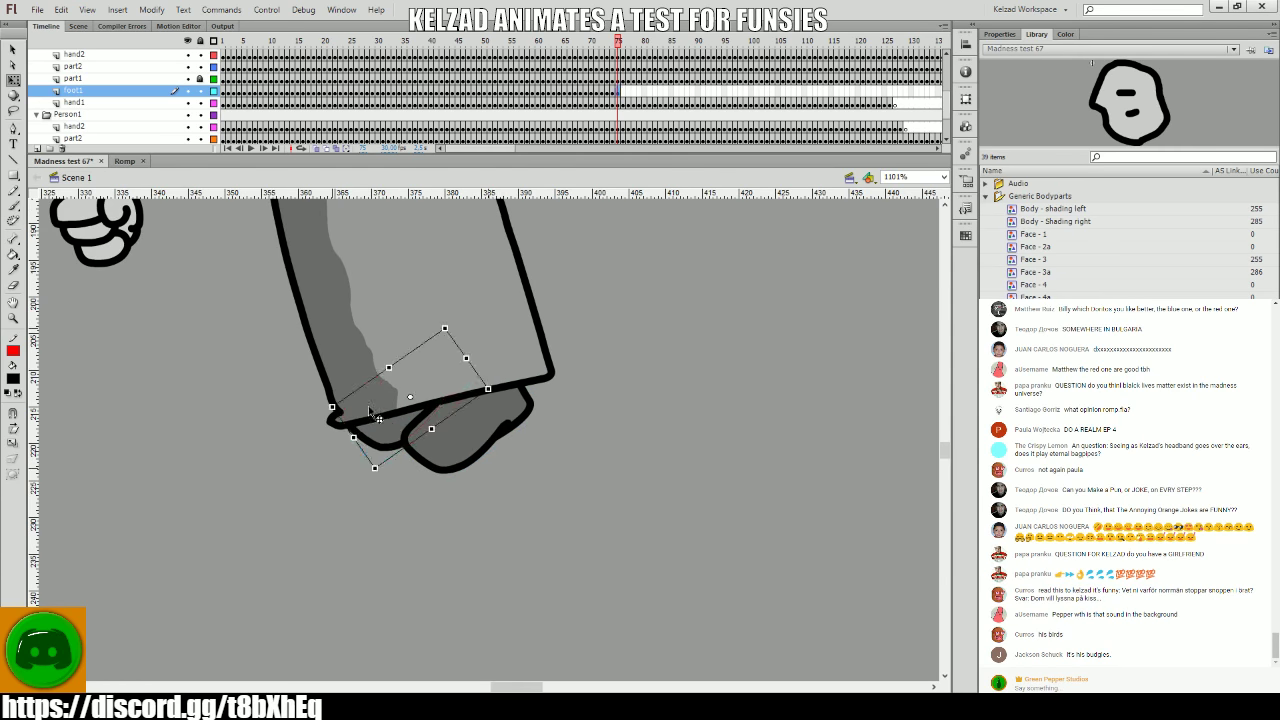
- Keyframe the feet at frames 76 and 77 on the foot1 layer, moving the left foot outward and rotating both to follow the body
key(period)
click(366, 470)
drag(370, 440, 365, 445)
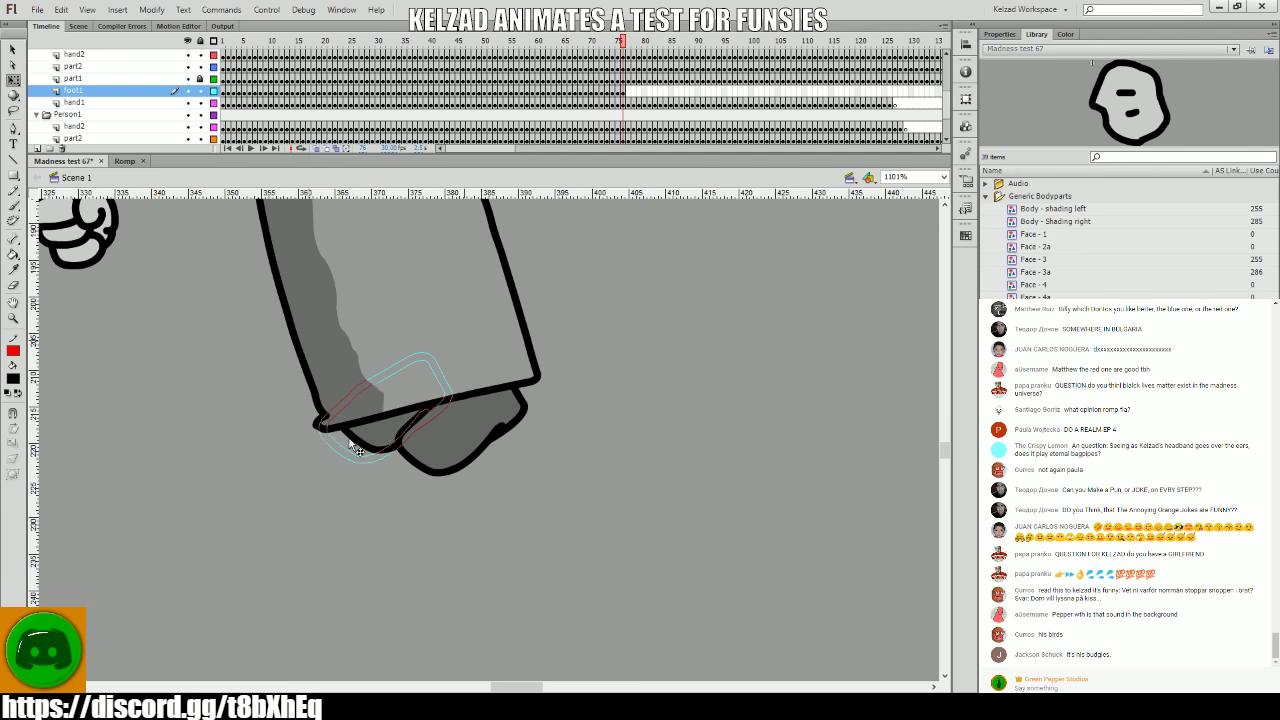
key(period)
drag(440, 435, 458, 426)
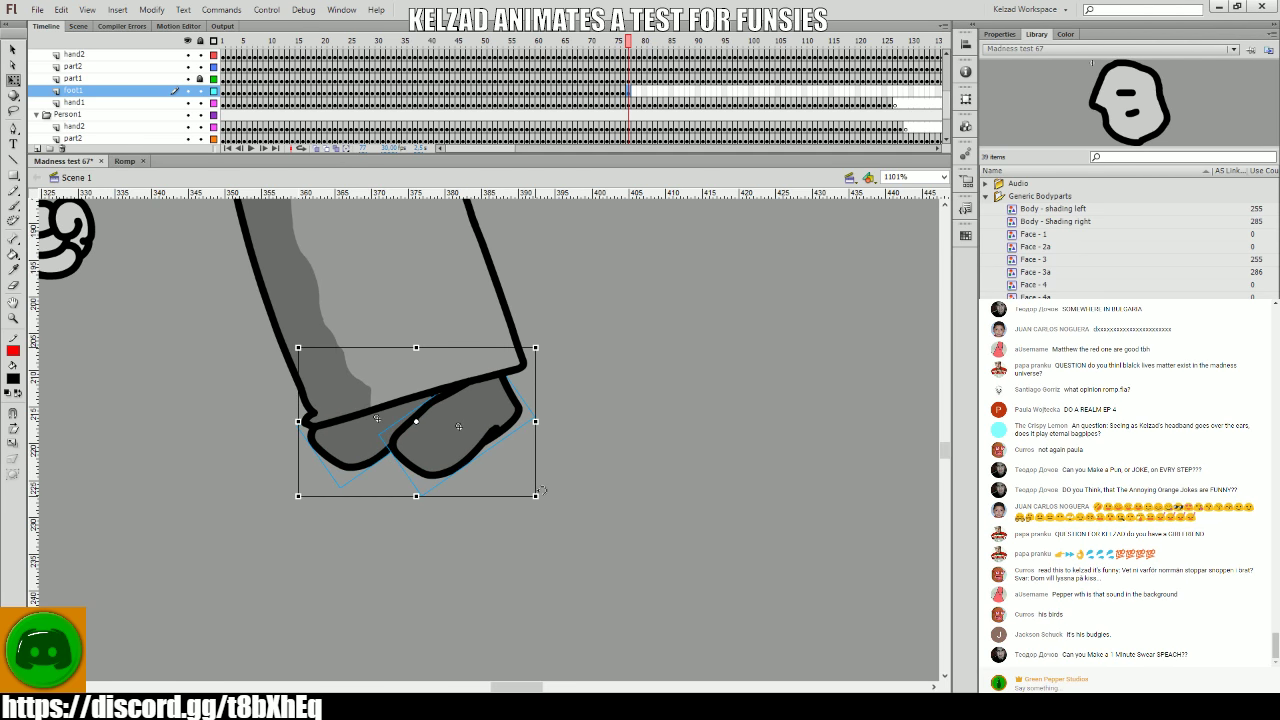
drag(541, 491, 586, 480)
click(586, 480)
drag(360, 445, 338, 460)
- Keyframe the feet at frames 78 to 80, selecting both and shifting them left to stay under the sliding body
key(period)
drag(228, 330, 518, 503)
drag(432, 409, 316, 381)
key(period)
key(period)
scroll(261, 388, left, 3)
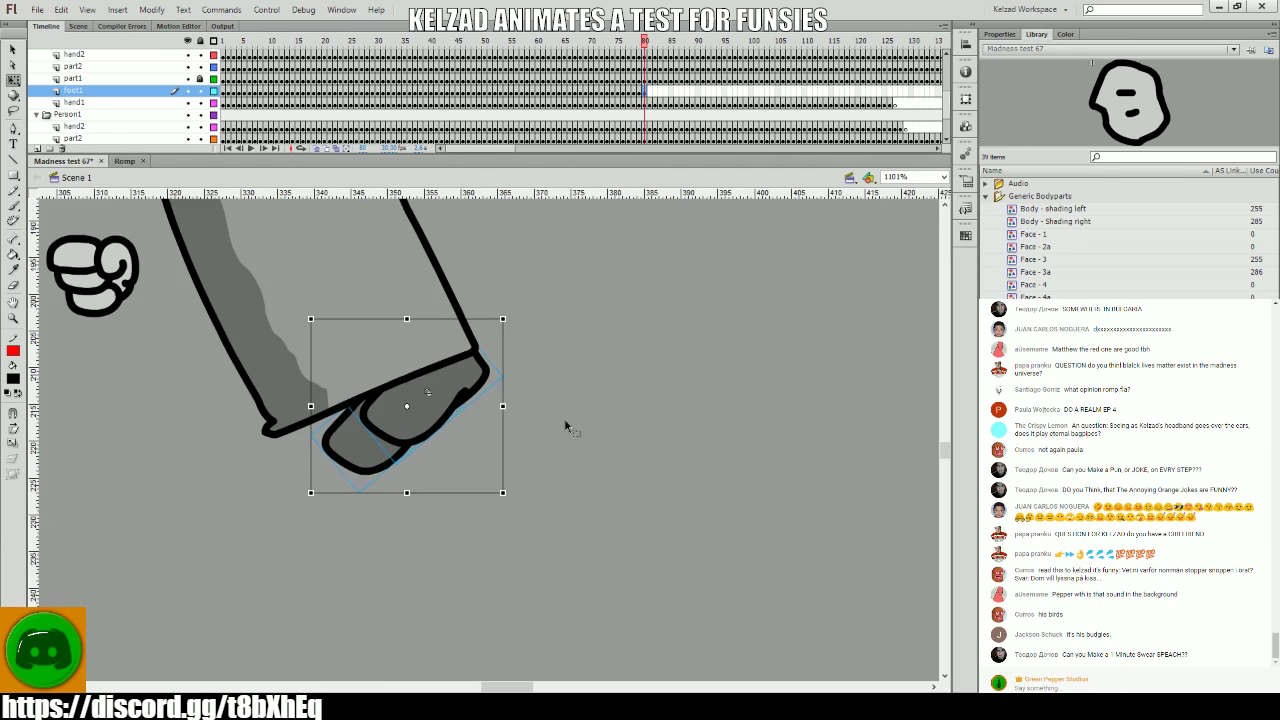
drag(430, 405, 285, 405)
- Keyframe the feet at frames 81 to 83, rotating the pair to the body's tilt and repositioning the left foot
key(period)
key(period)
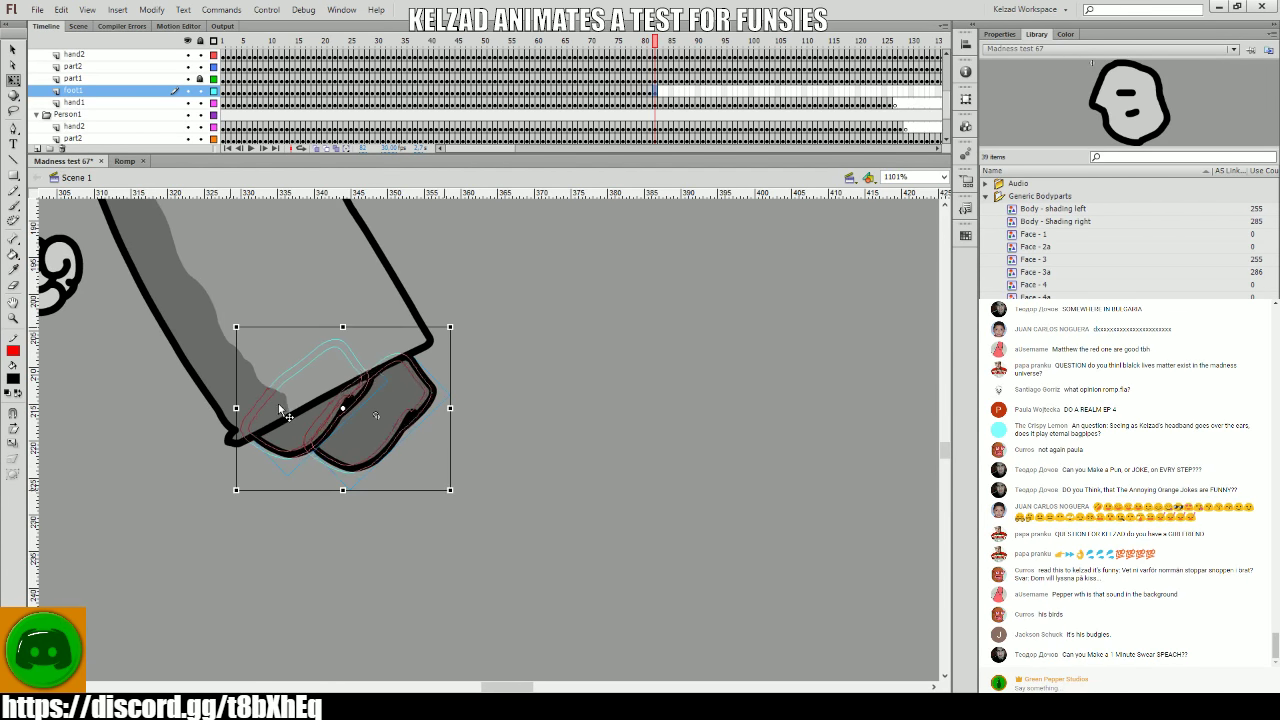
drag(457, 334, 430, 380)
click(512, 363)
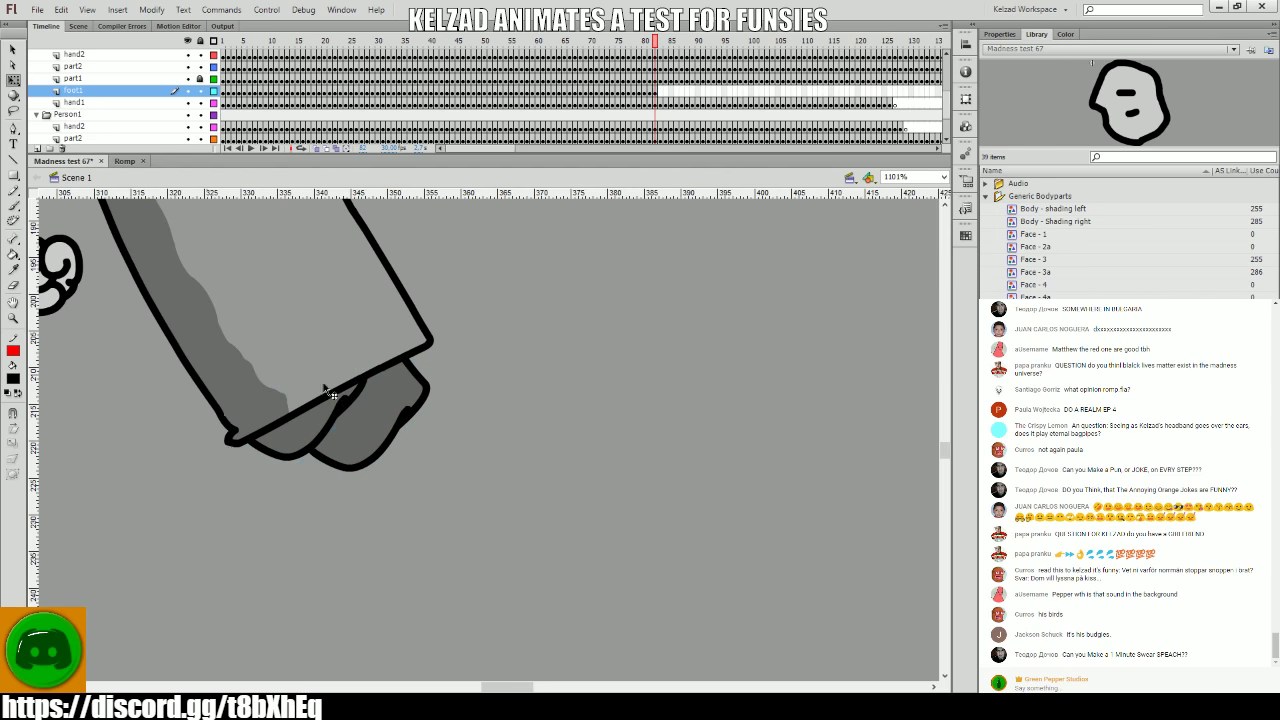
key(period)
click(286, 420)
drag(286, 420, 368, 423)
- Keyframe the feet at frames 84 and 85, placing the left foot in front and keeping the right foot behind it under the body
key(period)
click(303, 432)
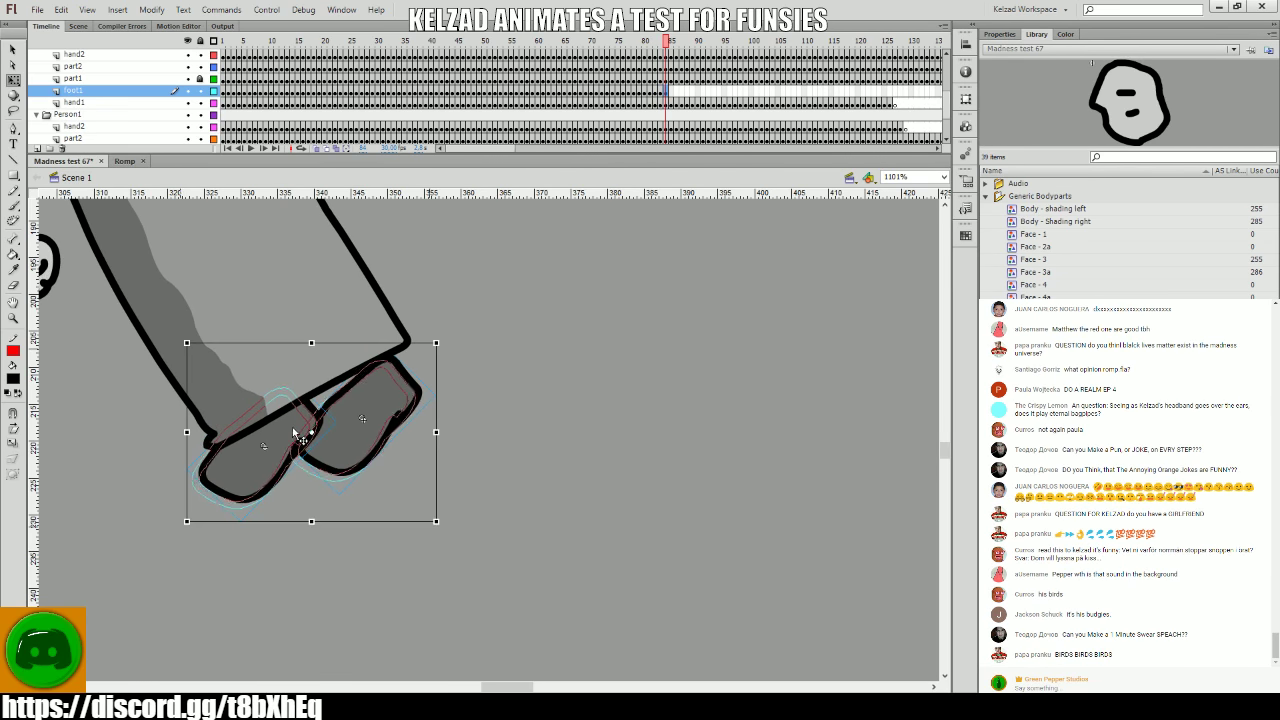
click(580, 443)
key(period)
click(380, 413)
key(period)
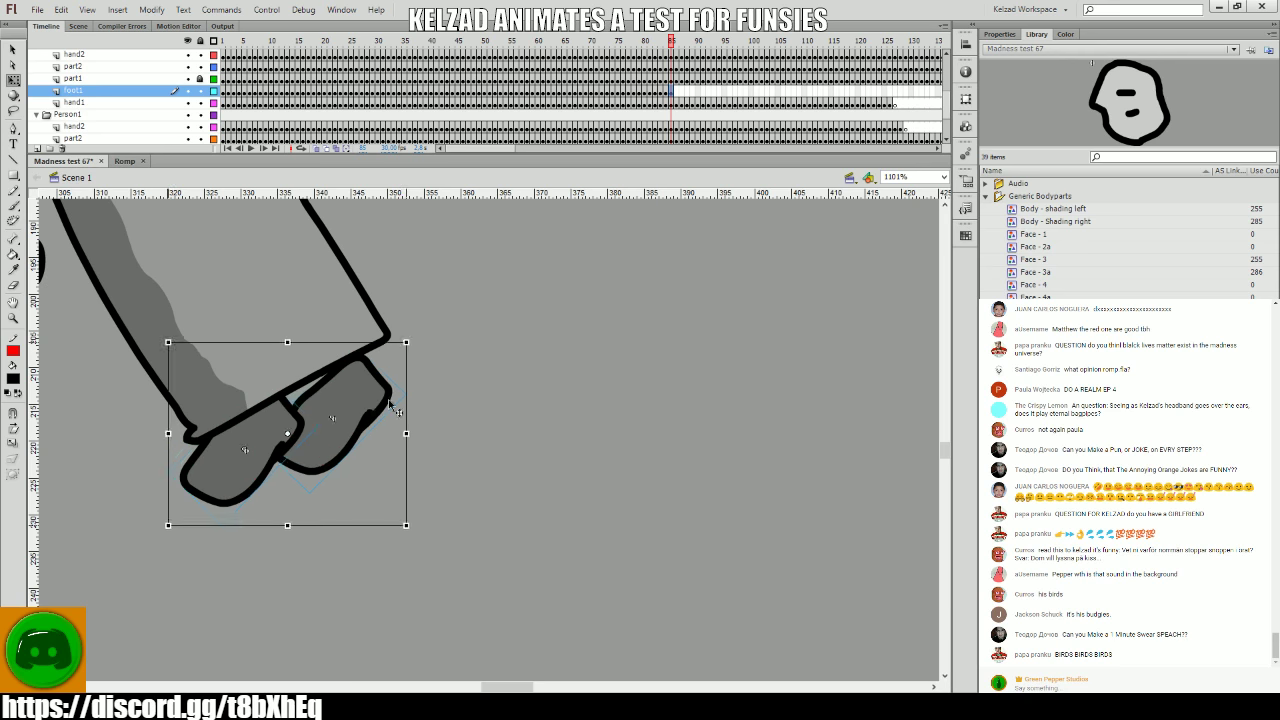
click(343, 380)
drag(343, 380, 447, 421)
- Keyframe the feet at frames 86 to 88, tucking the rear foot behind the front foot and rotating the pair with the body
key(period)
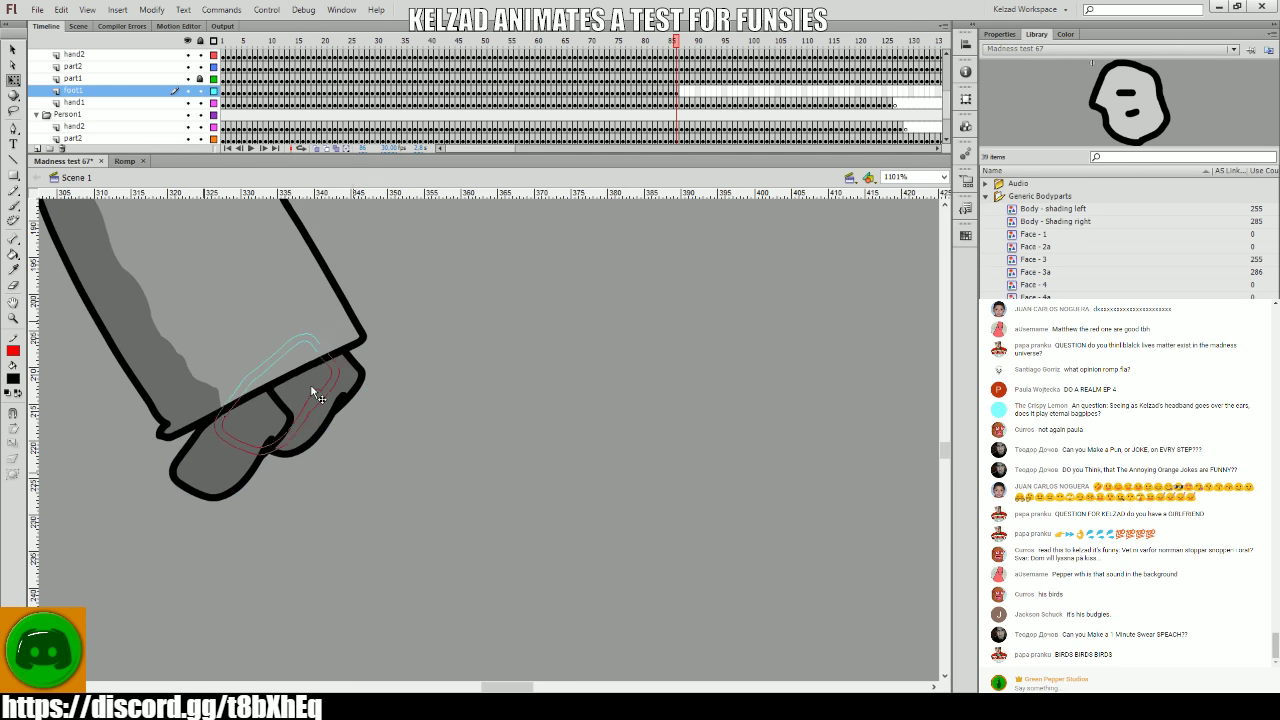
click(310, 384)
drag(310, 384, 590, 448)
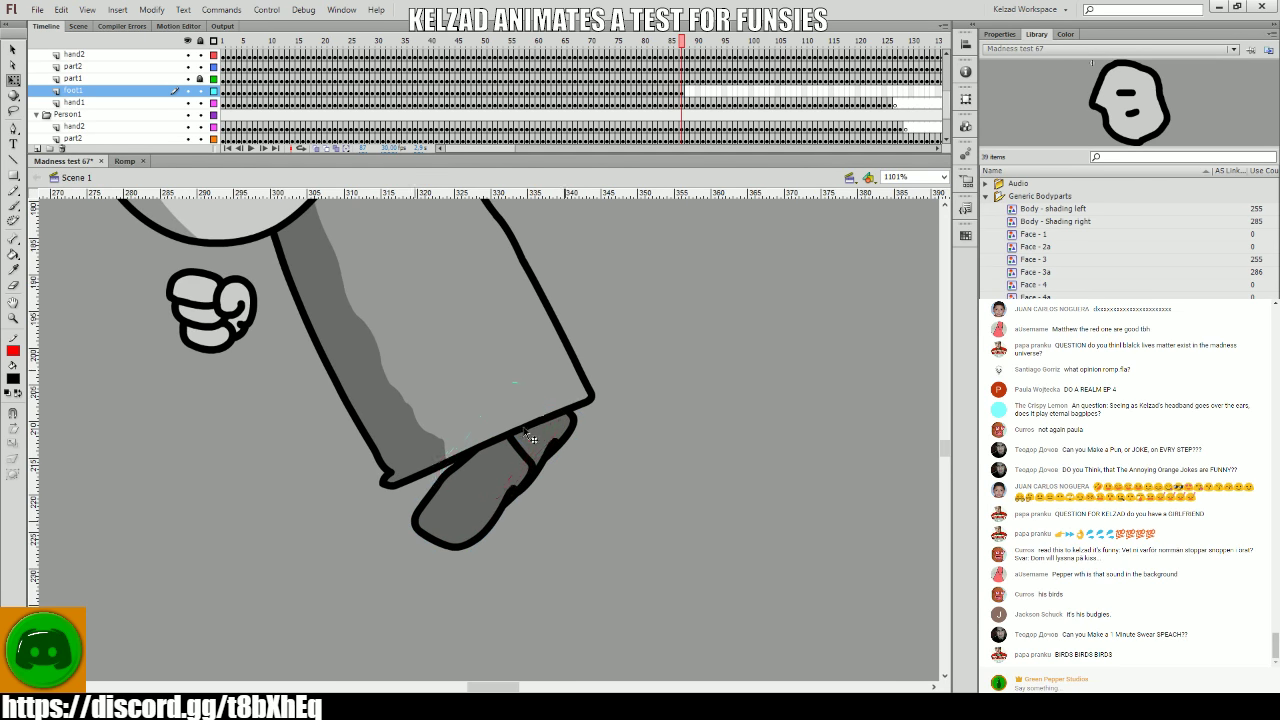
key(period)
click(471, 466)
drag(471, 466, 466, 463)
drag(535, 368, 598, 430)
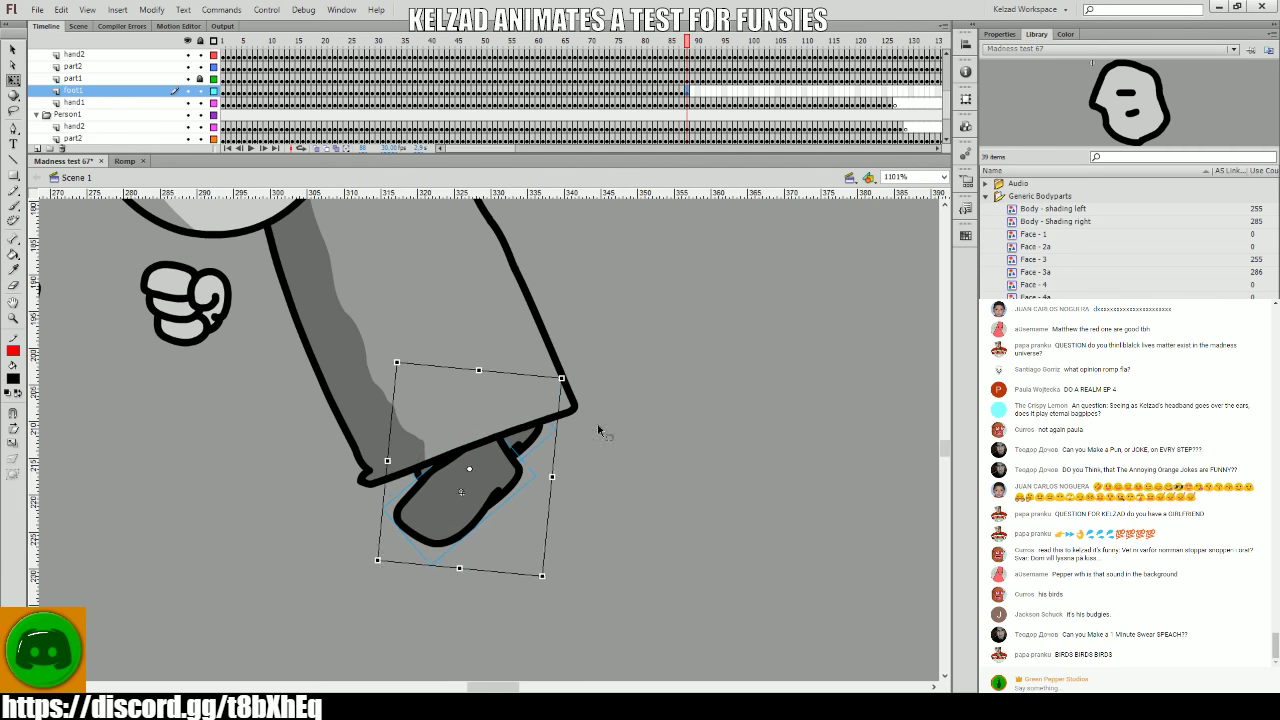
- Keyframe the feet at frames 89 and 90, rotating them as the body straightens and nudging the front foot into place
key(period)
drag(545, 371, 544, 437)
key(period)
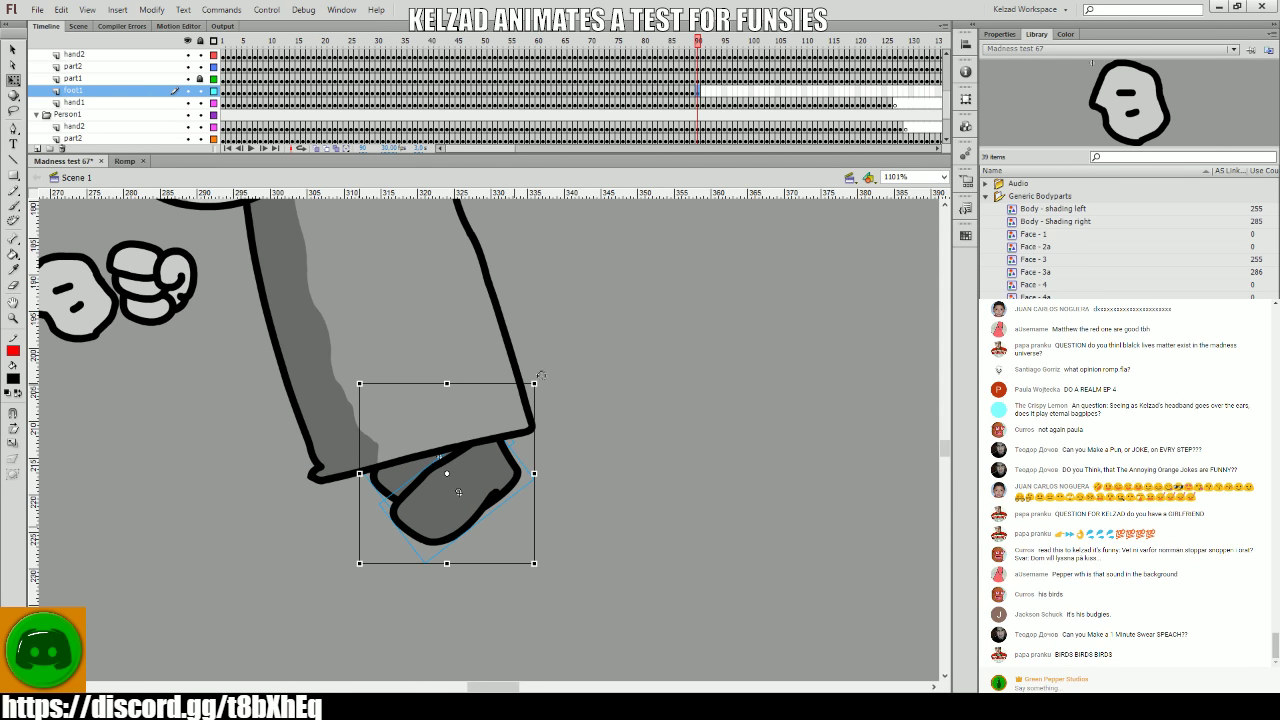
drag(541, 375, 587, 572)
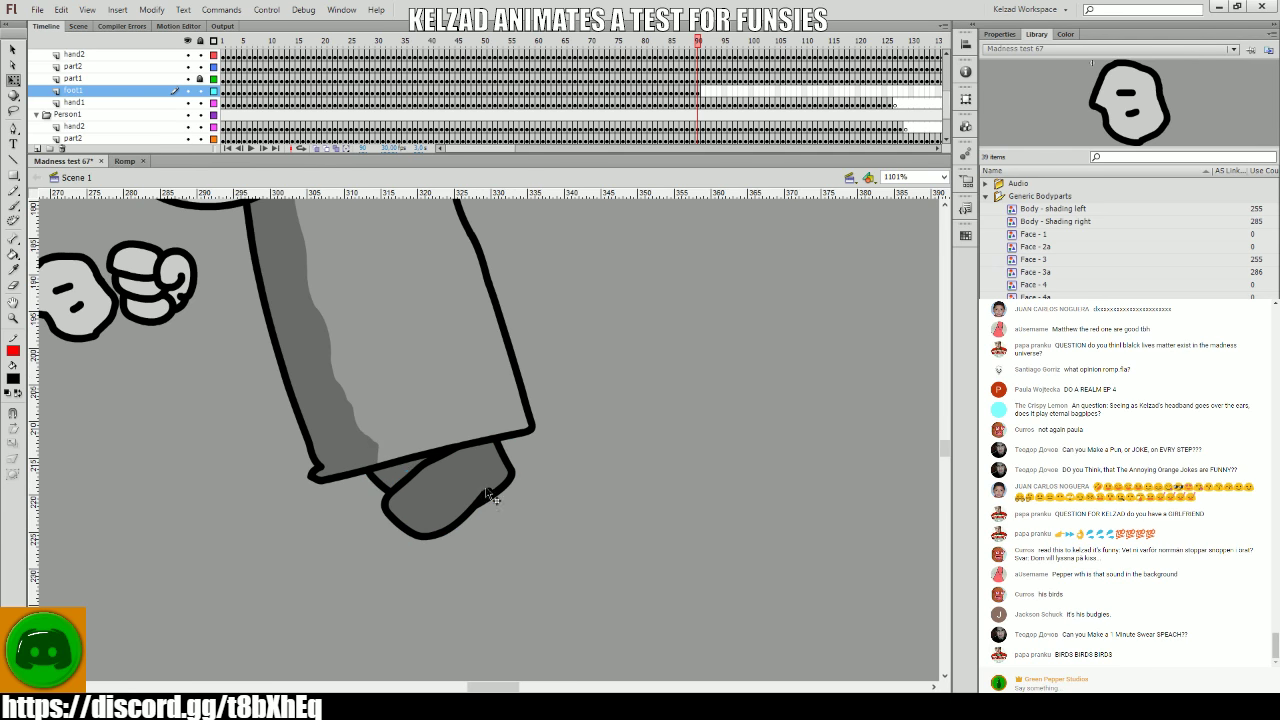
drag(490, 497, 484, 488)
- Keyframe the feet at frames 91 to 94, rotating both and bringing the rear foot out to the left of the front foot
key(period)
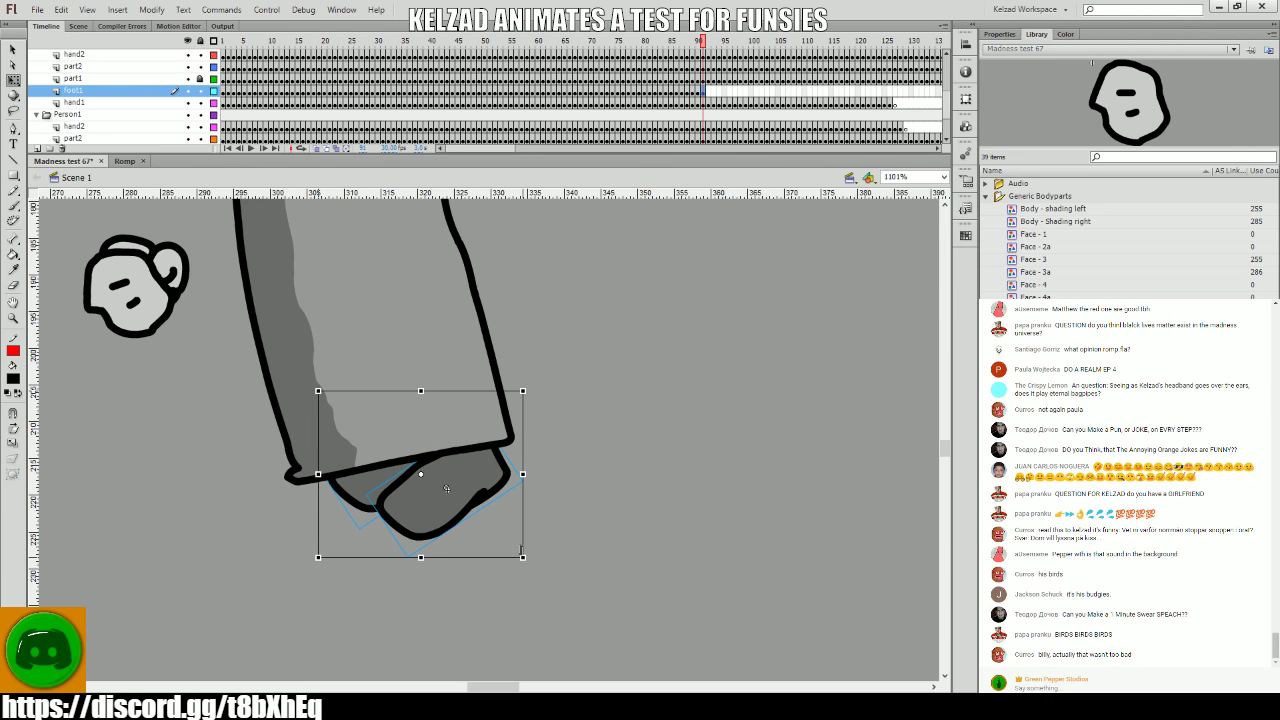
drag(531, 557, 551, 566)
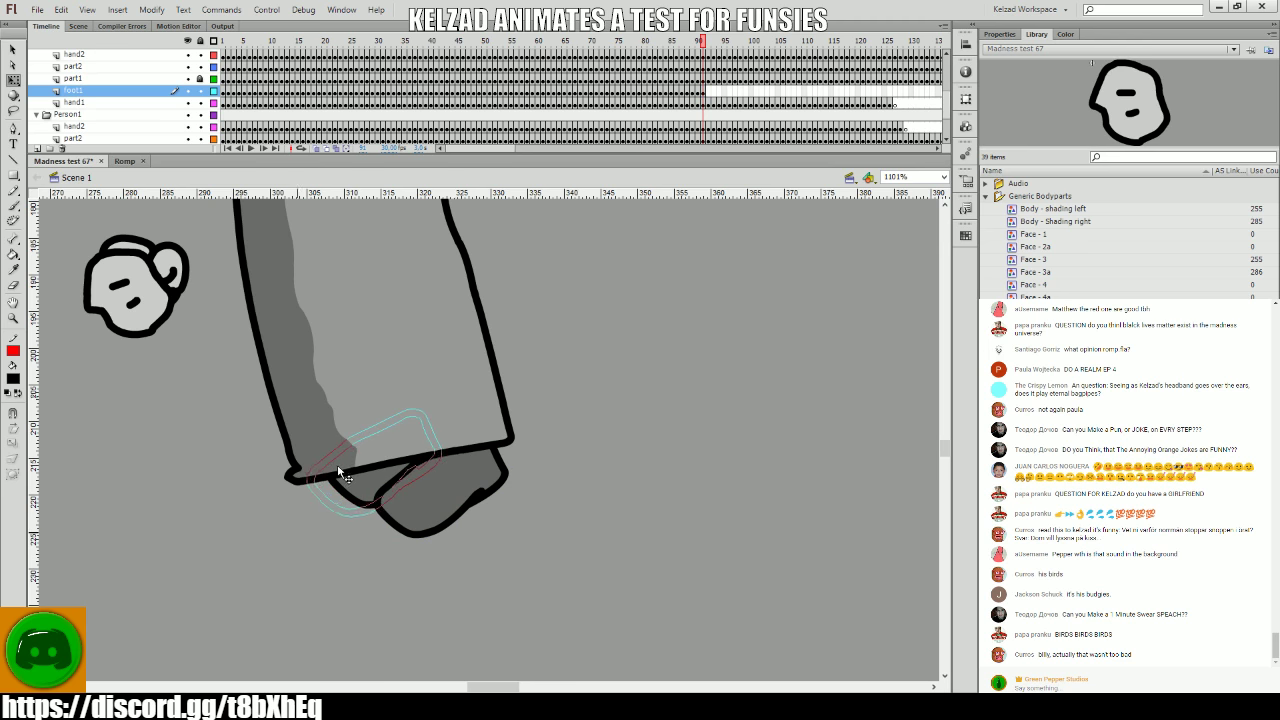
key(period)
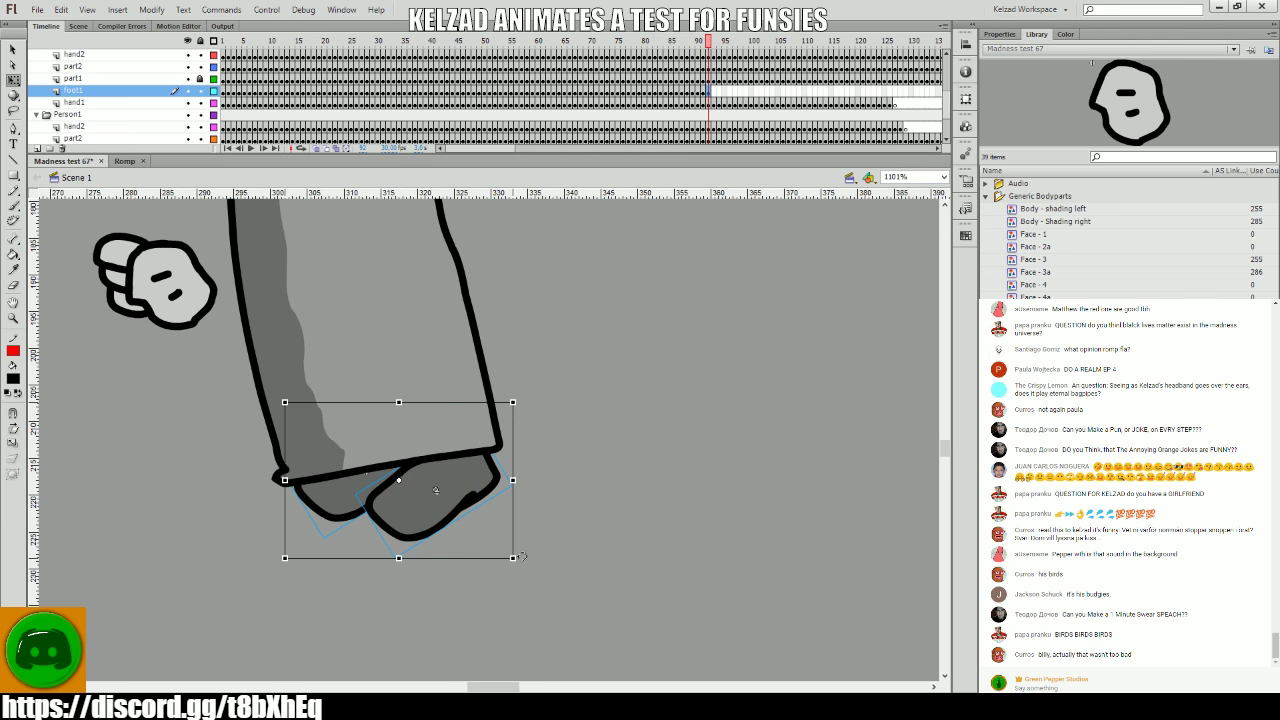
mouse_move(521, 556)
mouse_down()
mouse_move(557, 560)
mouse_move(500, 563)
mouse_move(517, 571)
mouse_up()
key(period)
key(period)
- Keyframe the feet at frames 95 to 97, nudging the left foot slightly farther out from the body
key(period)
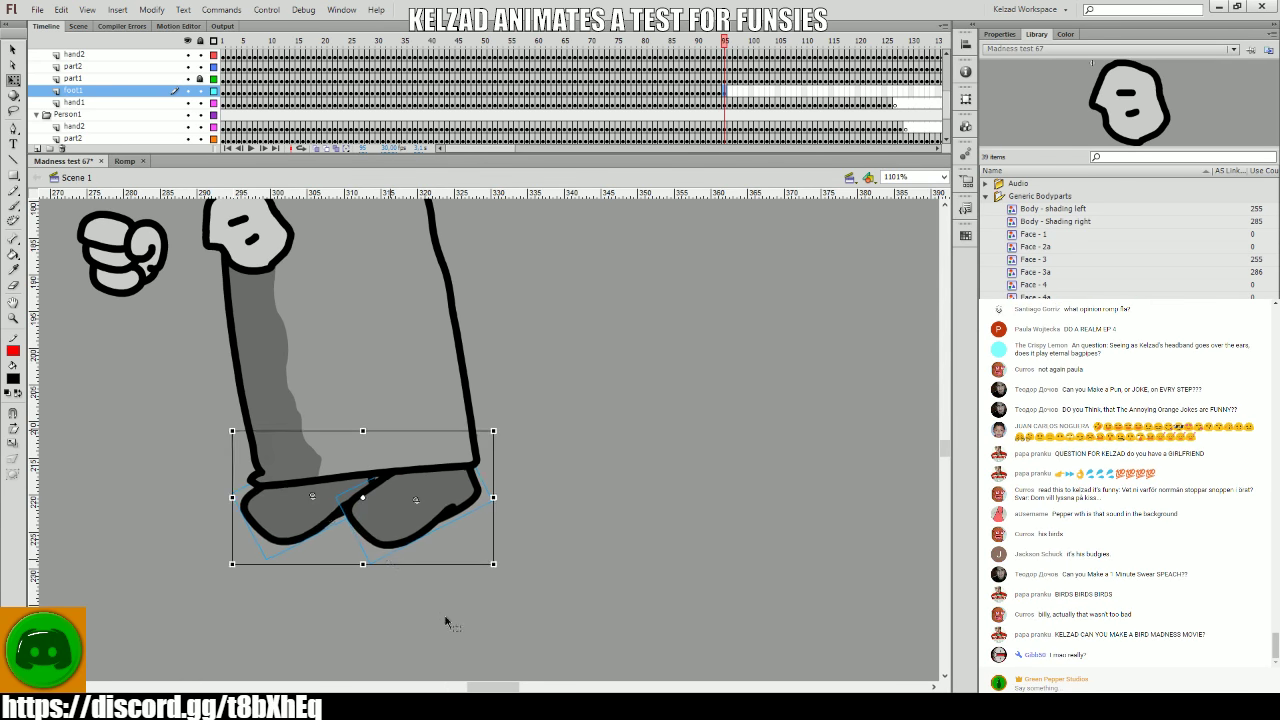
key(period)
click(380, 622)
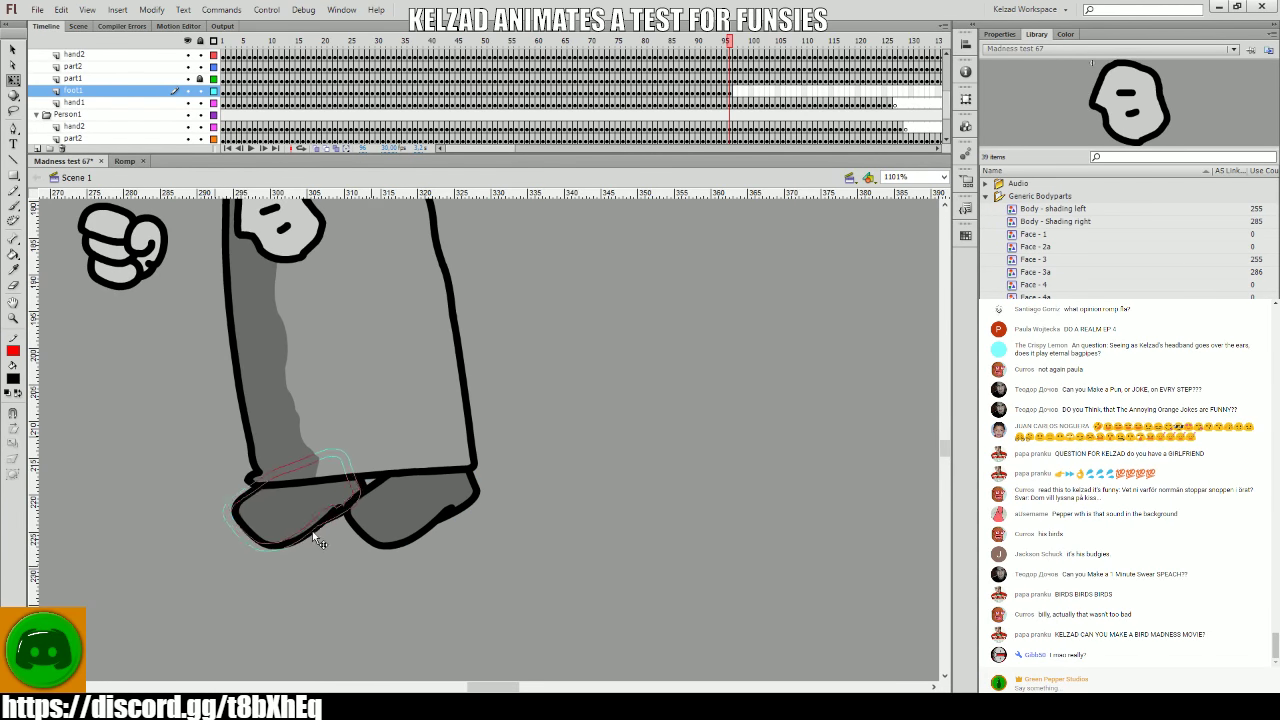
key(period)
click(426, 548)
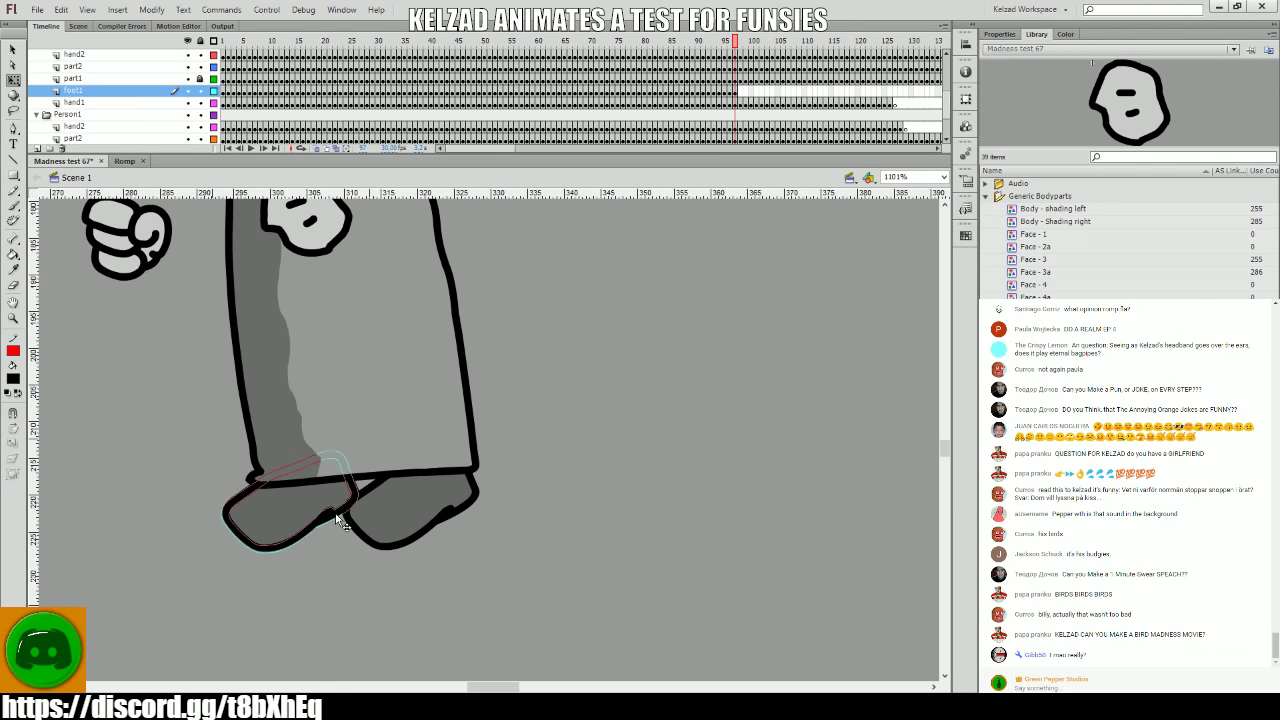
- Keyframe the feet at frames 98 to 101, shifting them right with the body and adjusting their rotation
key(period)
key(period)
drag(452, 513, 466, 511)
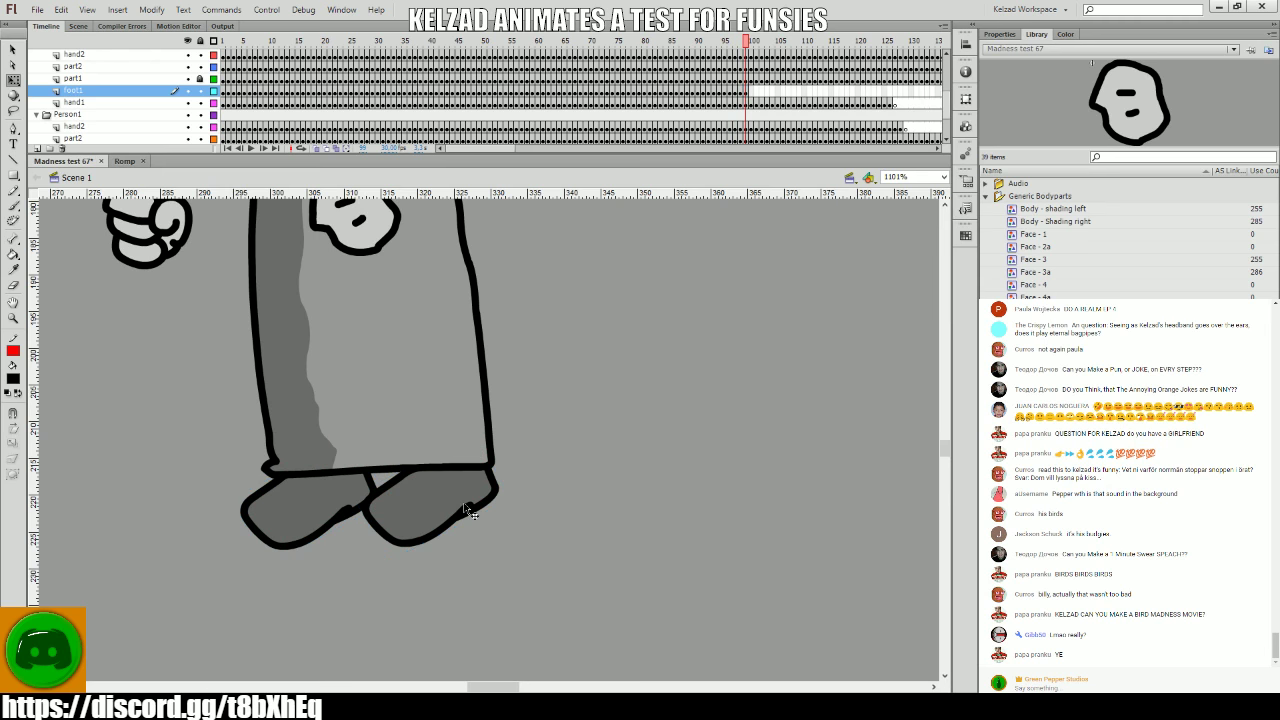
click(318, 496)
key(period)
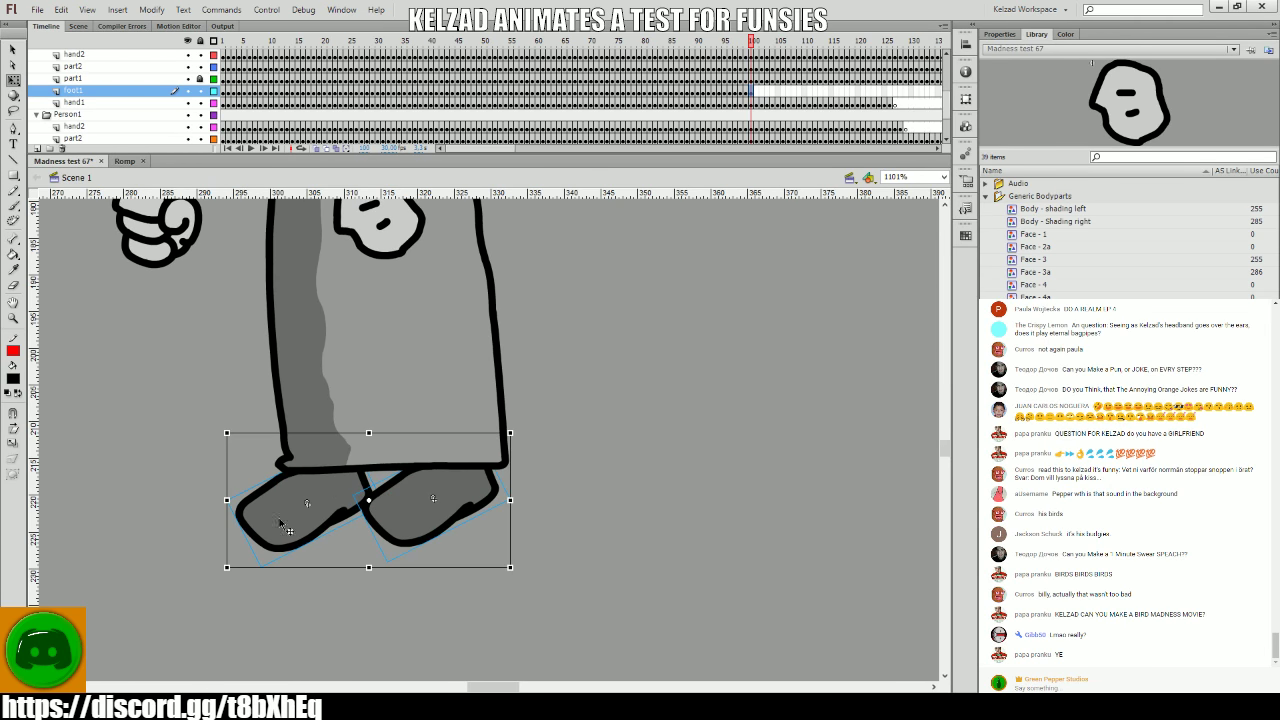
key(period)
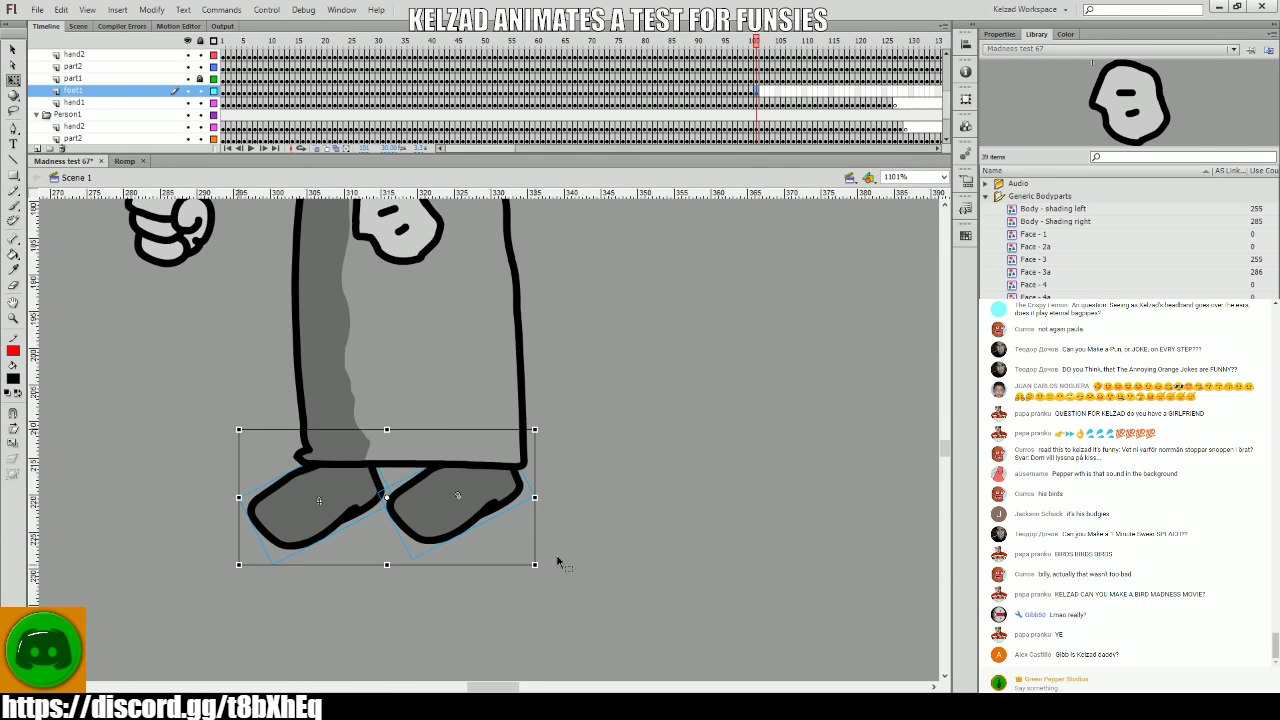
drag(540, 566, 529, 543)
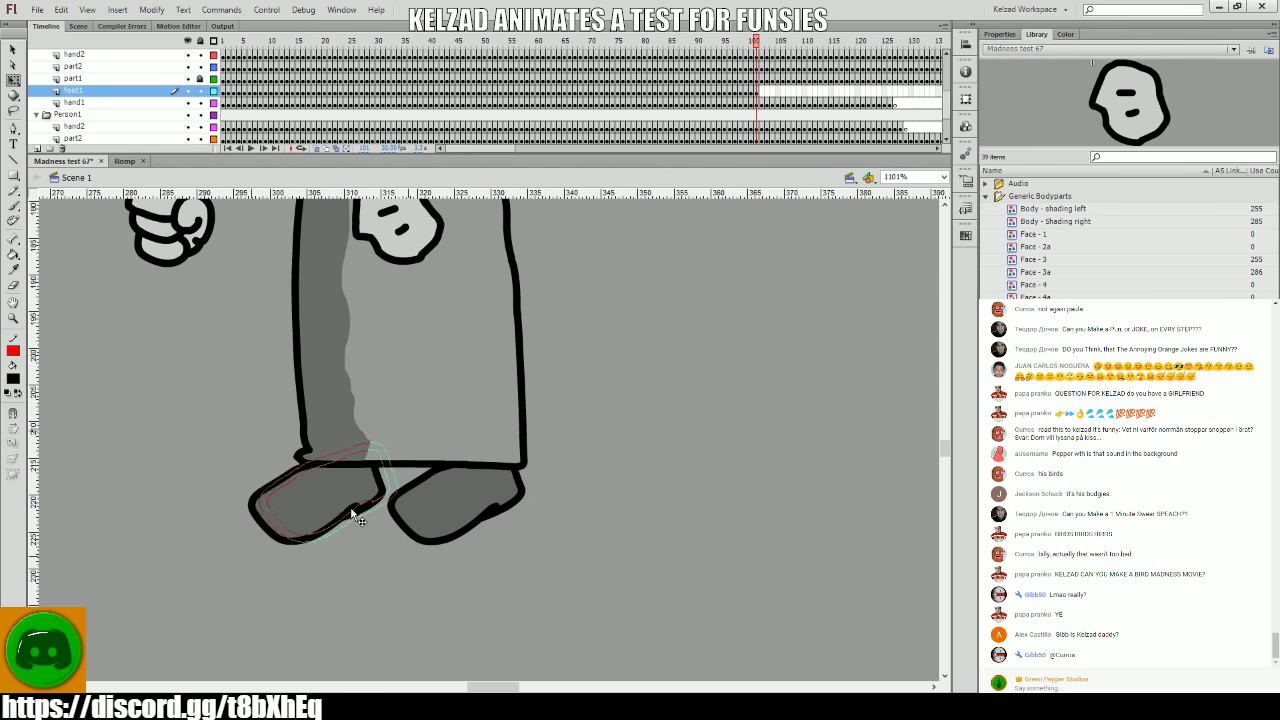
- Keyframe the feet at frame 102, moving the left foot to the right and rotating the pair slightly
key(period)
click(362, 514)
drag(358, 510, 365, 507)
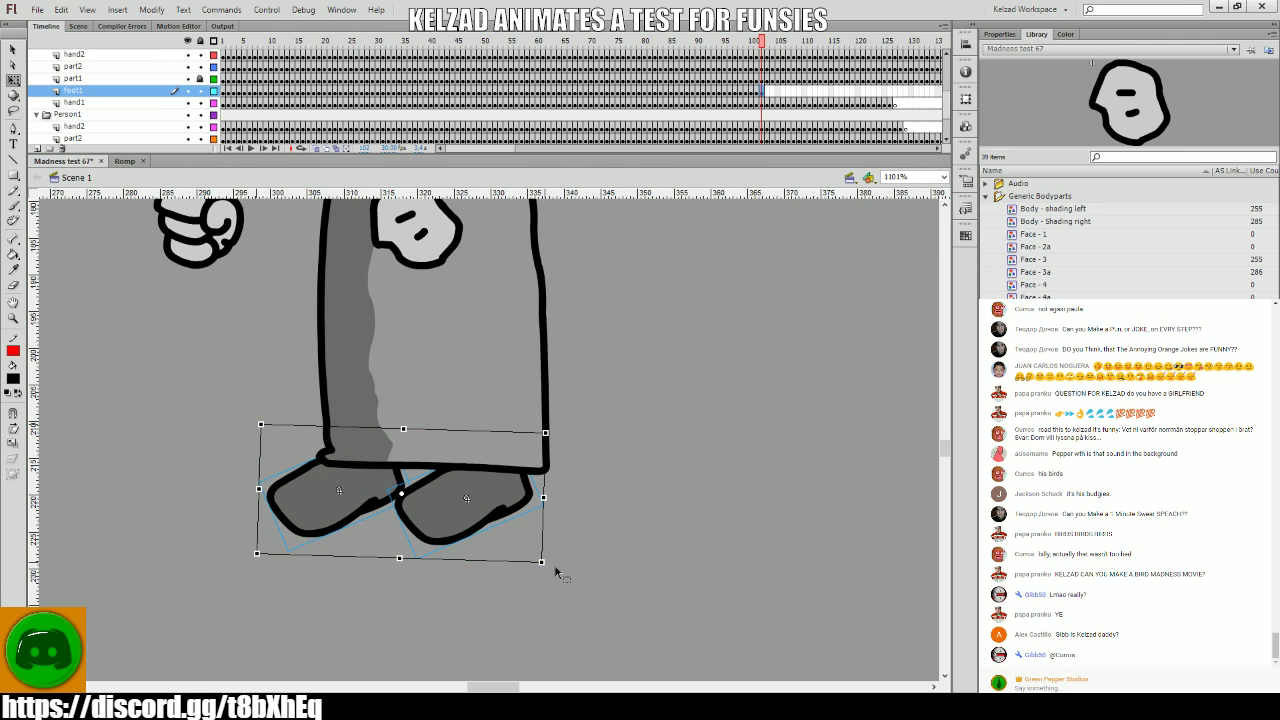
click(580, 583)
click(355, 510)
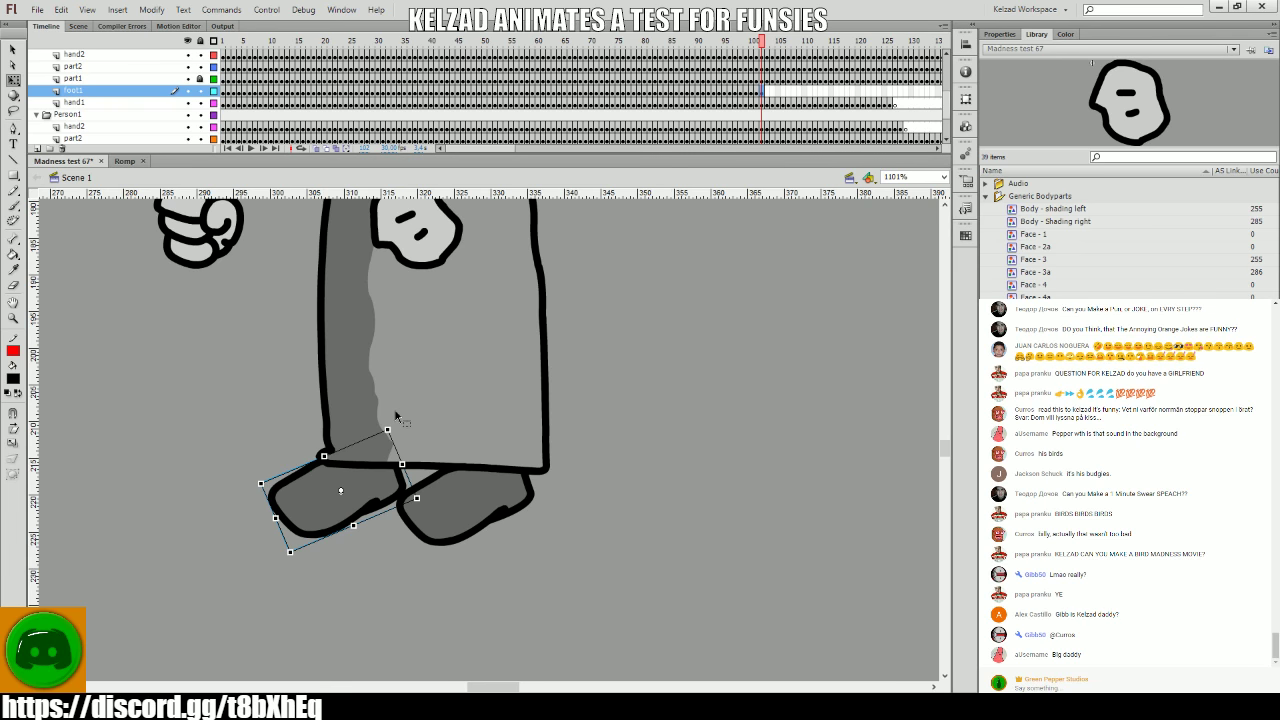
- Compare frames 101 and 102 and adjust the feet at frame 102 to even out their movement
key(comma)
key(period)
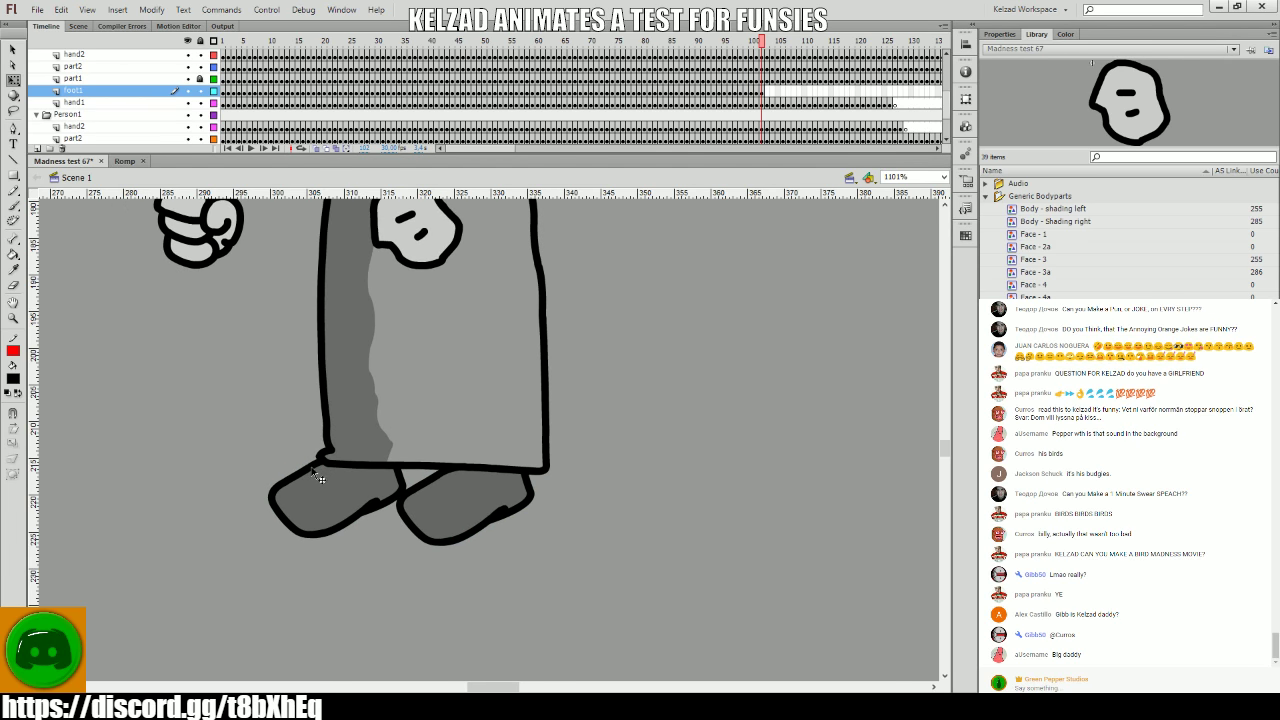
drag(337, 470, 356, 470)
key(comma)
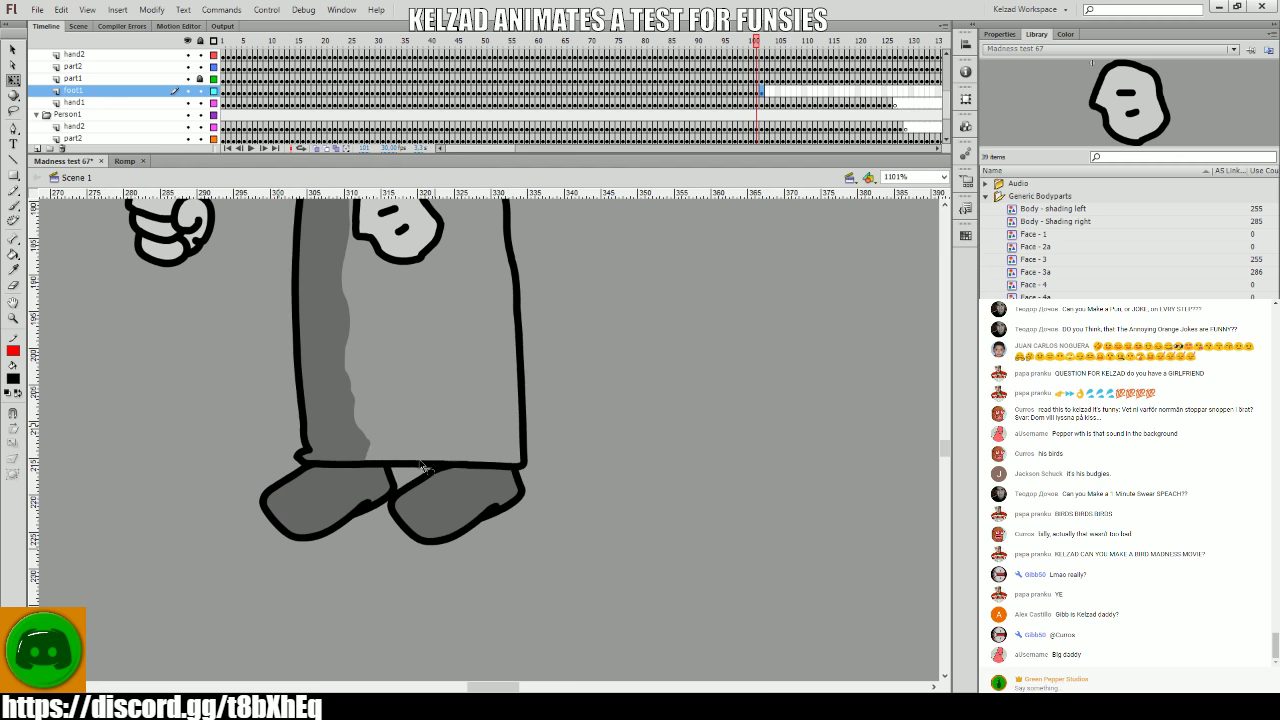
key(period)
click(472, 490)
- Keyframe the feet at frames 103 and 104, moving the left foot closer to the right foot and rotating both clockwise
key(period)
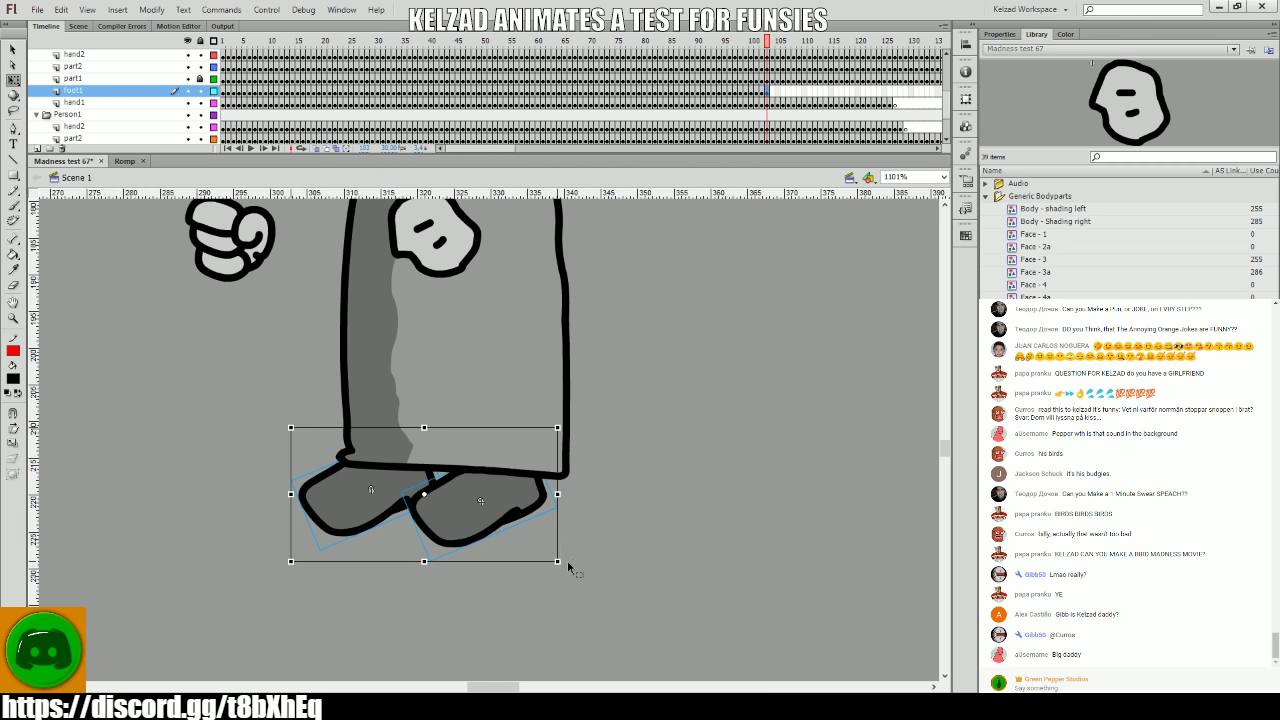
click(557, 563)
key(period)
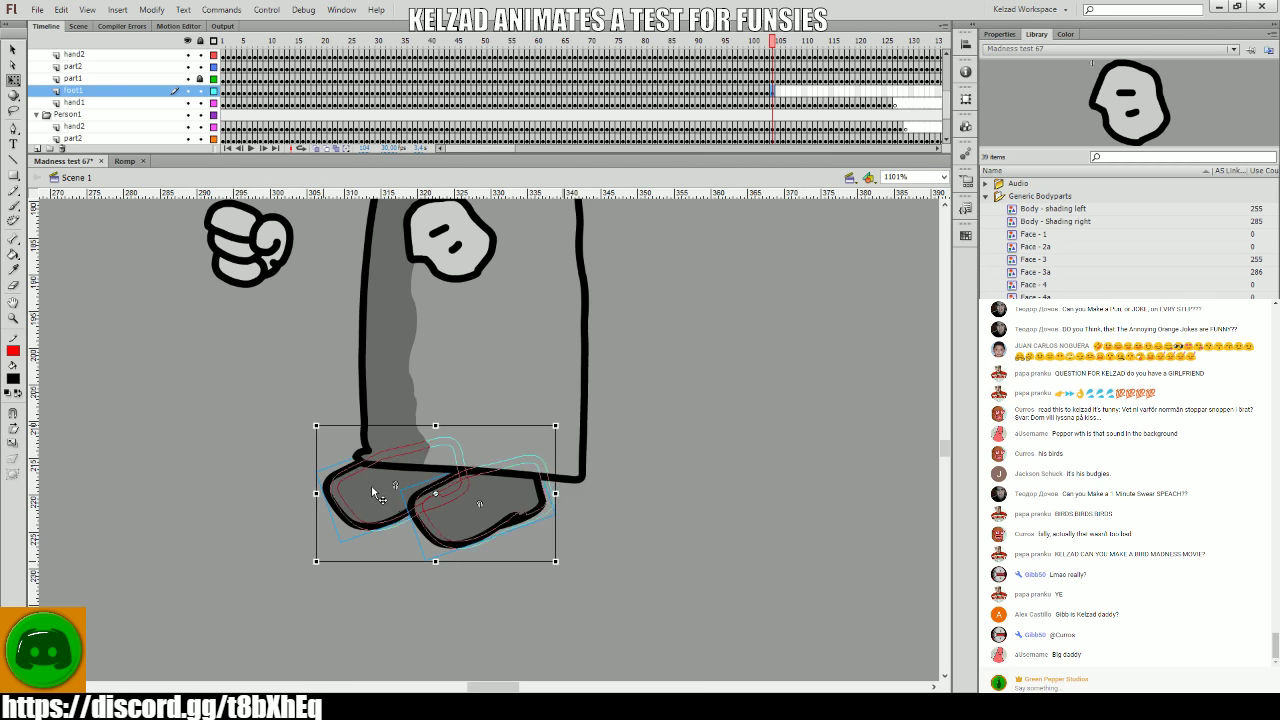
drag(373, 484, 383, 484)
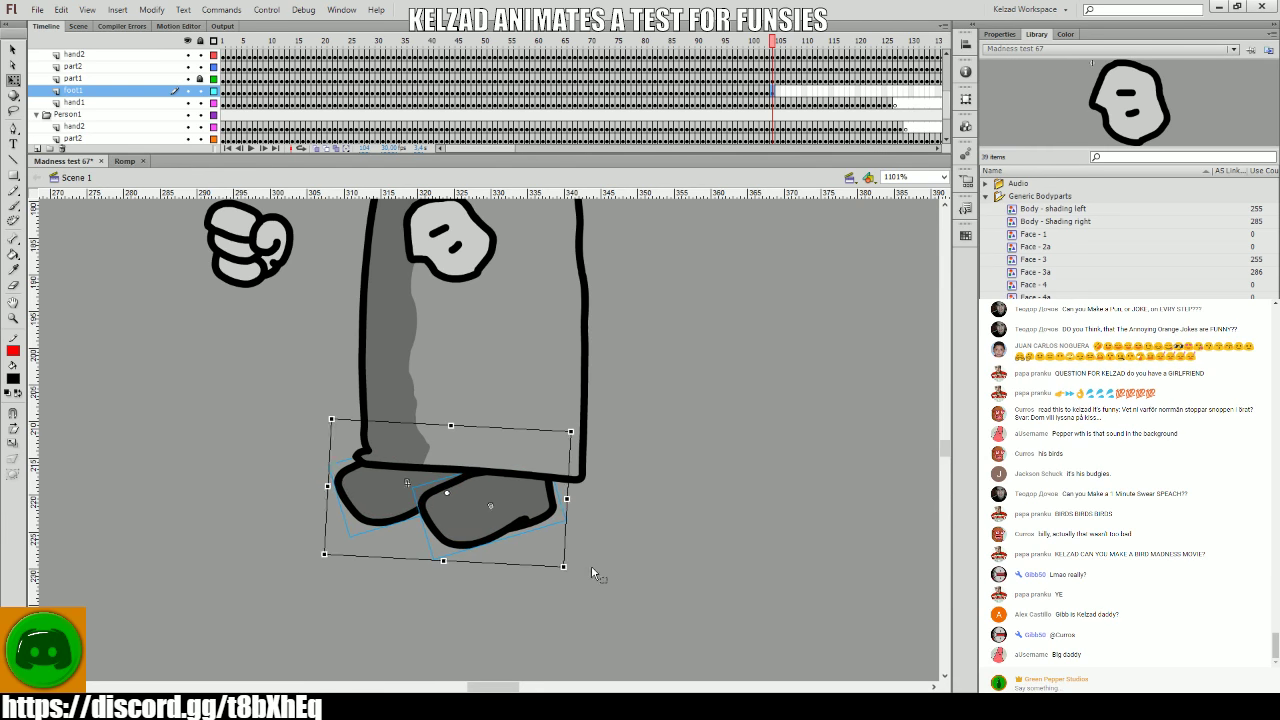
click(591, 565)
- Keyframe the feet at frames 105 and 106, sliding the left foot farther behind the front foot under the body
key(period)
click(440, 596)
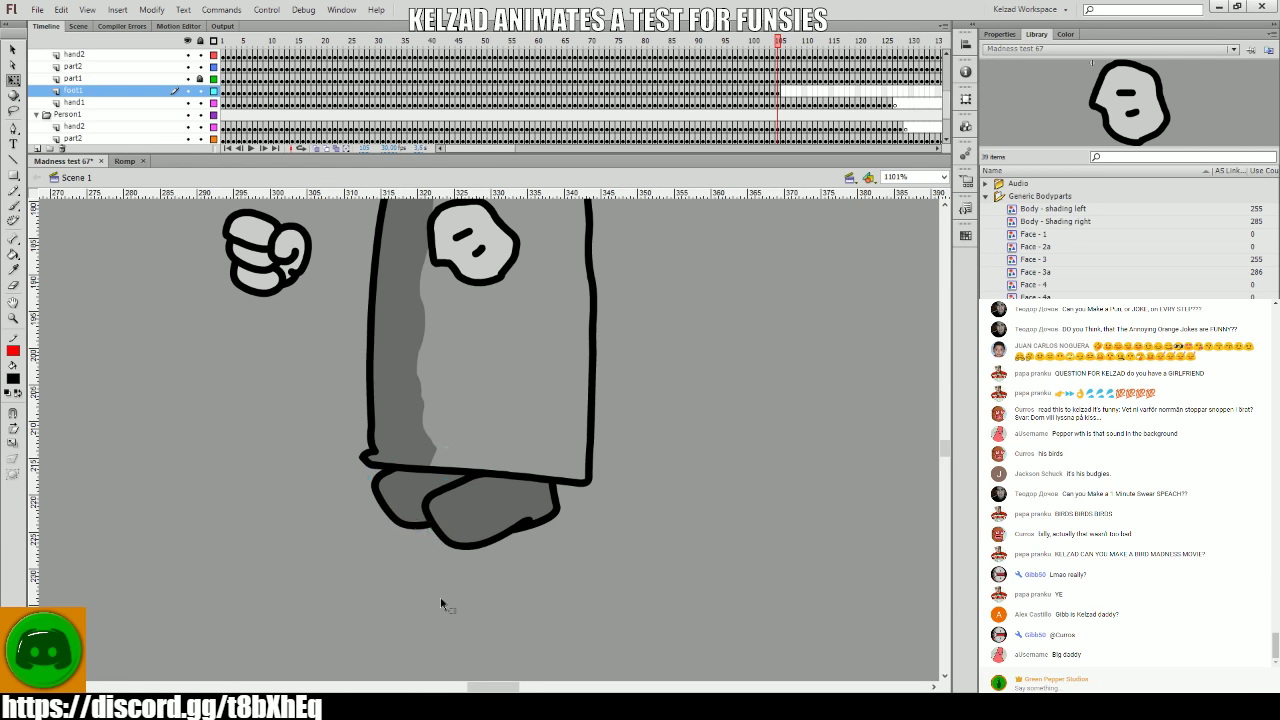
key(period)
click(443, 577)
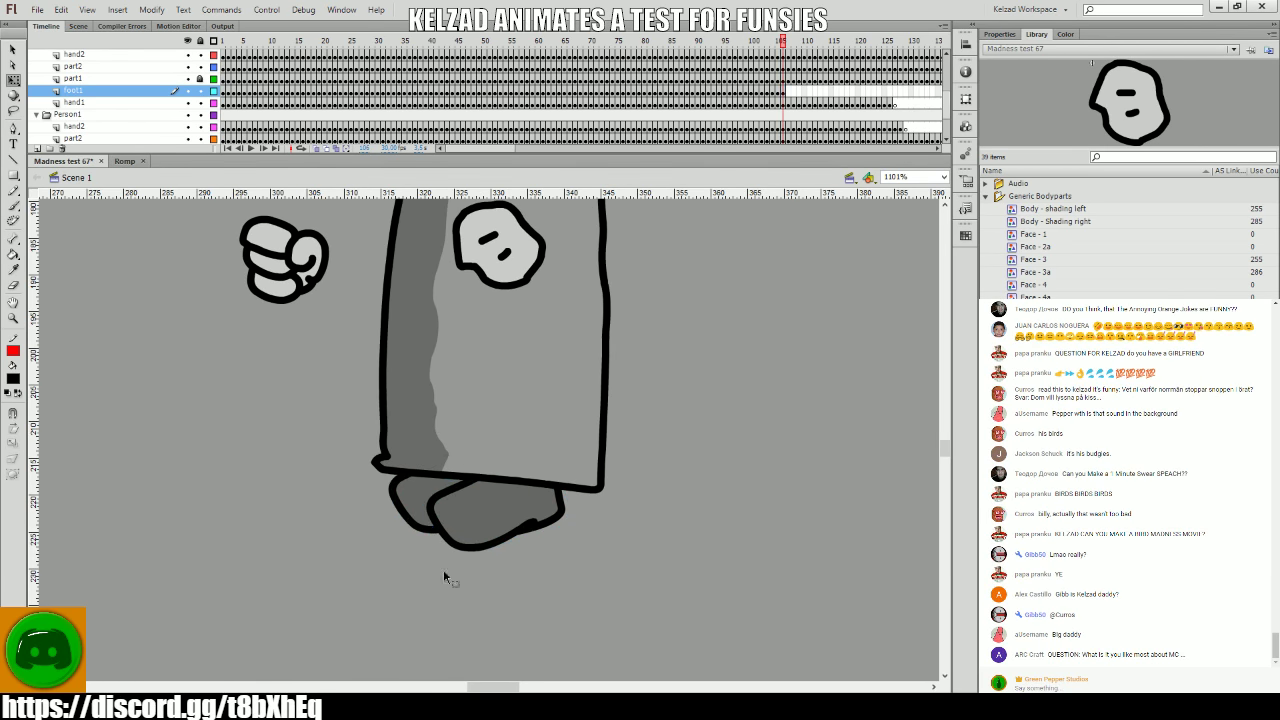
- Keyframe the feet at frame 107, checking against the neighbouring frame and adjusting the rear foot beneath the body's lower edge
key(period)
key(period)
key(comma)
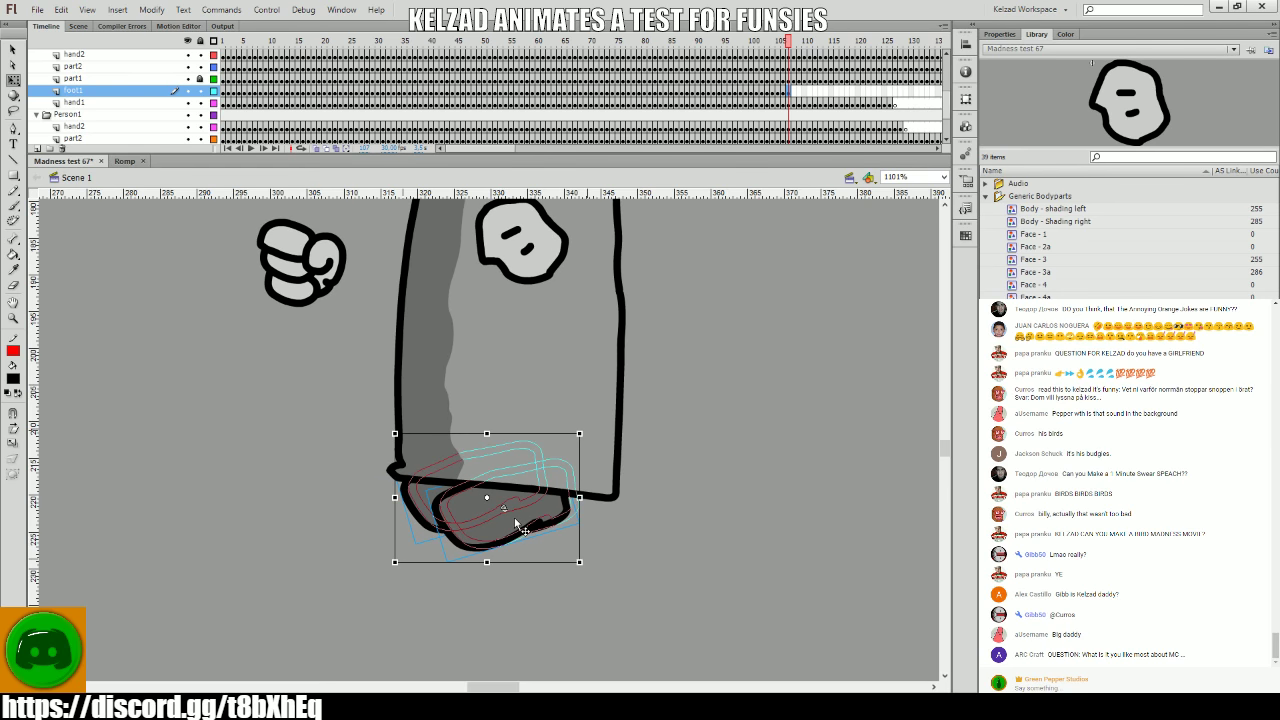
key(period)
click(655, 540)
click(422, 497)
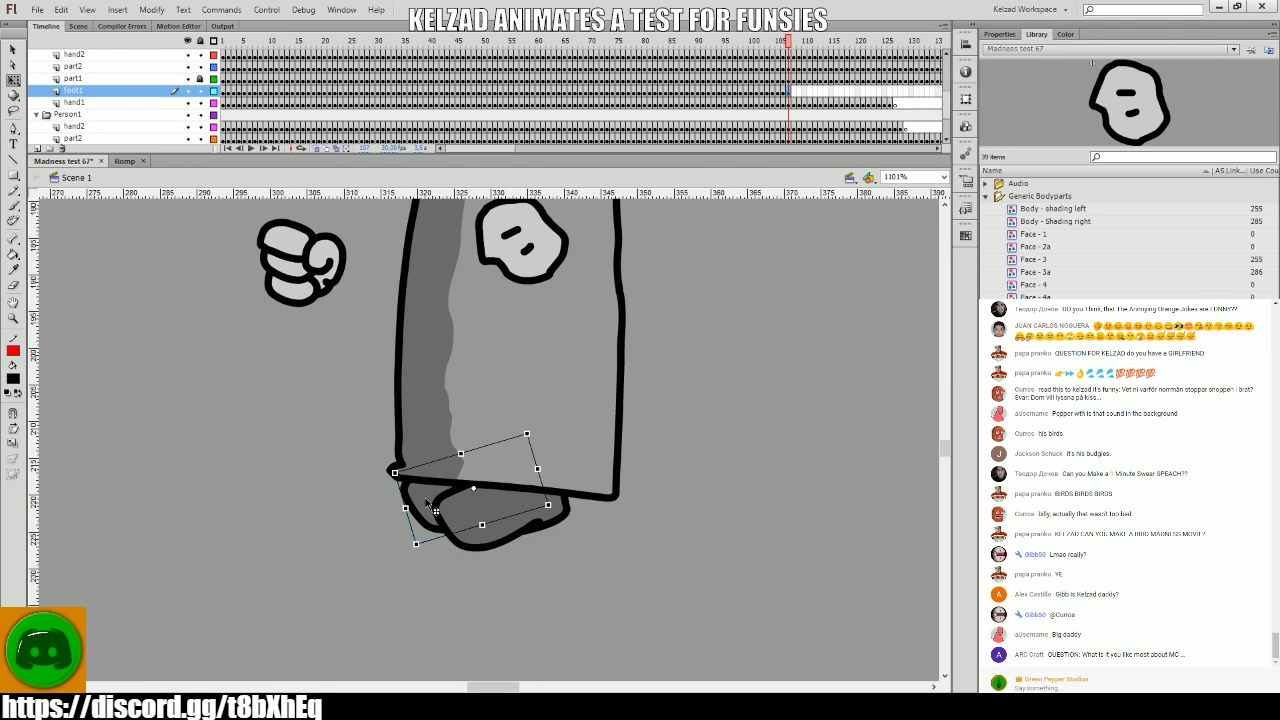
- Keyframe the feet at frames 108, 109 and 110, repositioning the front foot beneath the body's lower edge
key(period)
key(period)
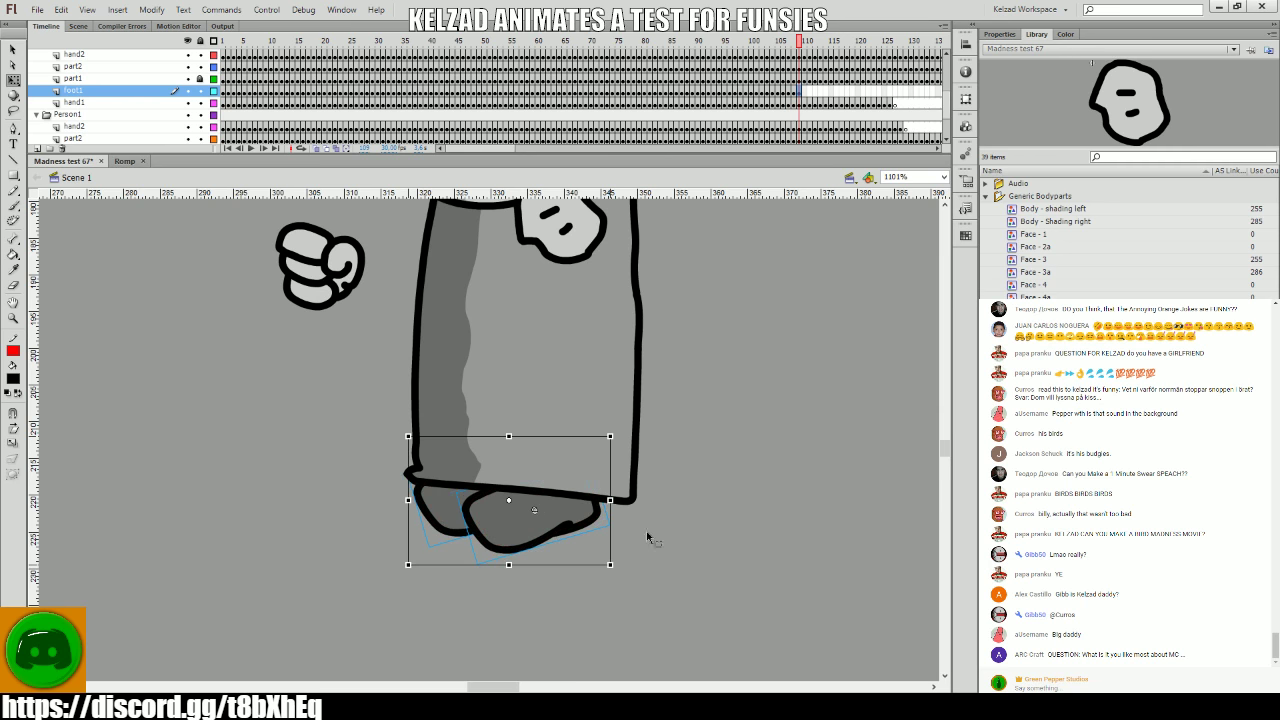
click(645, 538)
drag(585, 518, 561, 515)
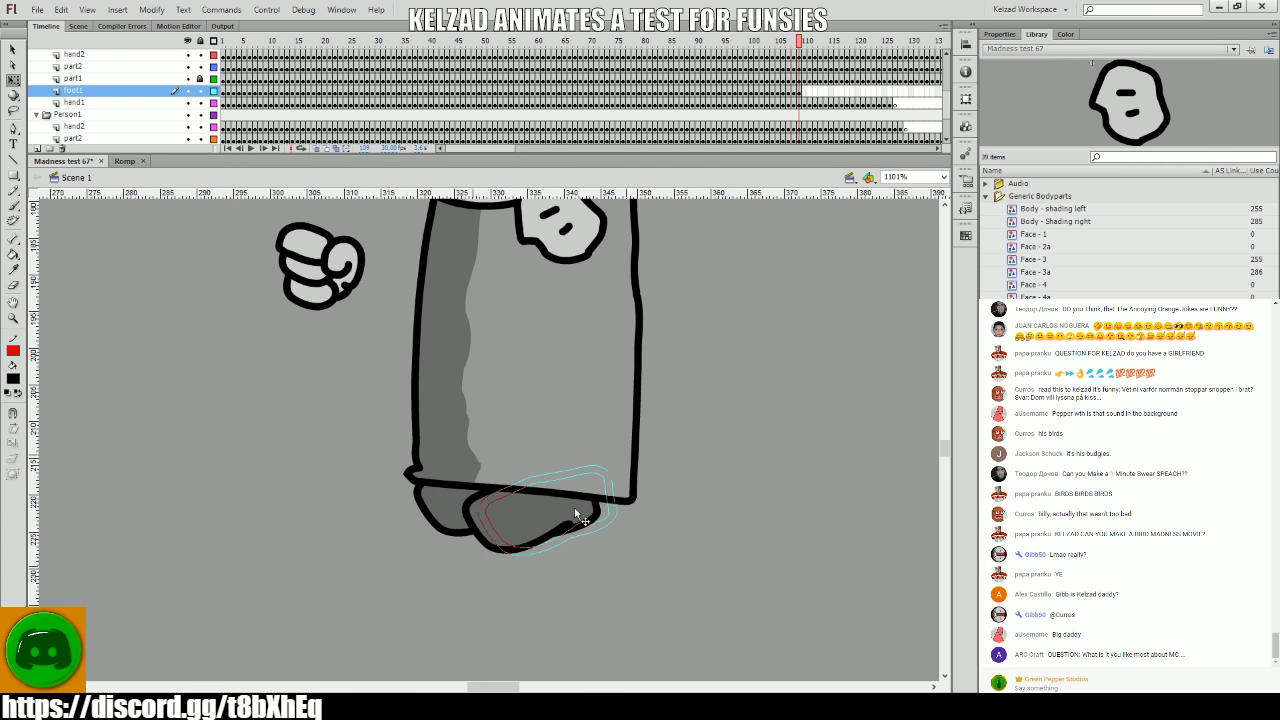
key(period)
click(681, 529)
click(622, 521)
- Keyframe the feet at frame 111, checking against frame 110 and shifting both feet slightly right with the body
key(period)
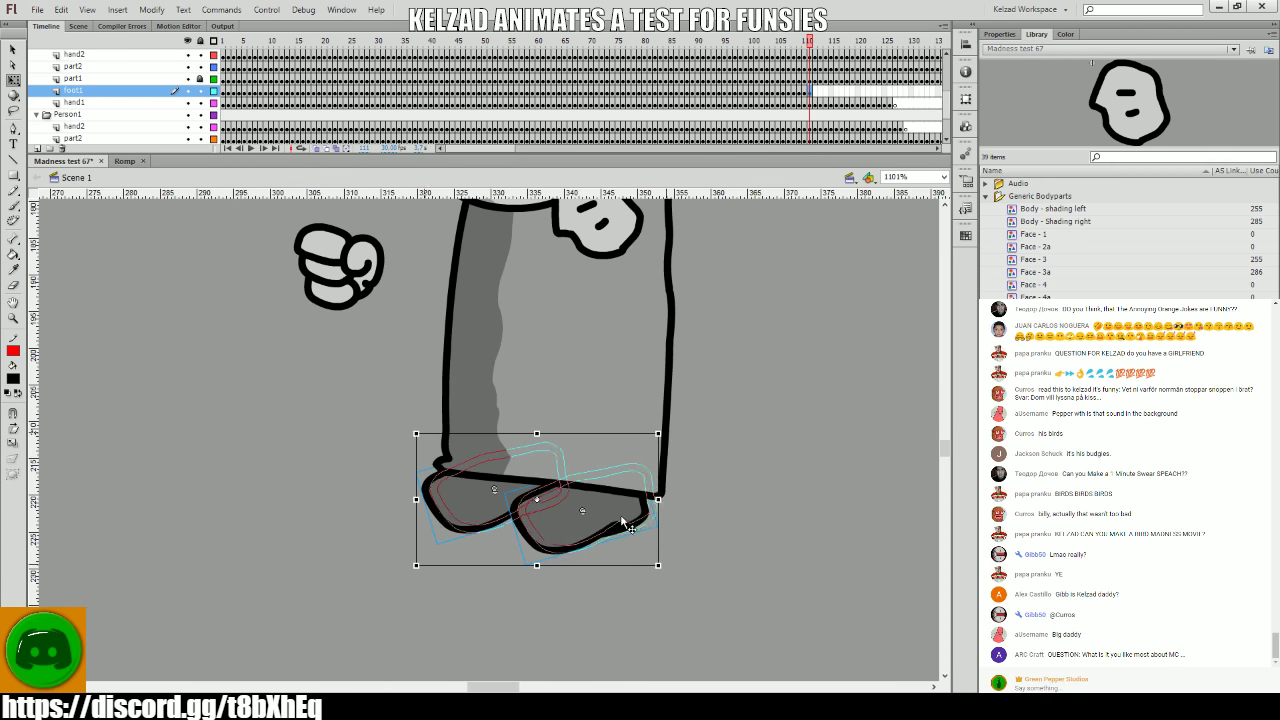
key(Right)
key(ctrl+shift+a)
key(comma)
click(470, 505)
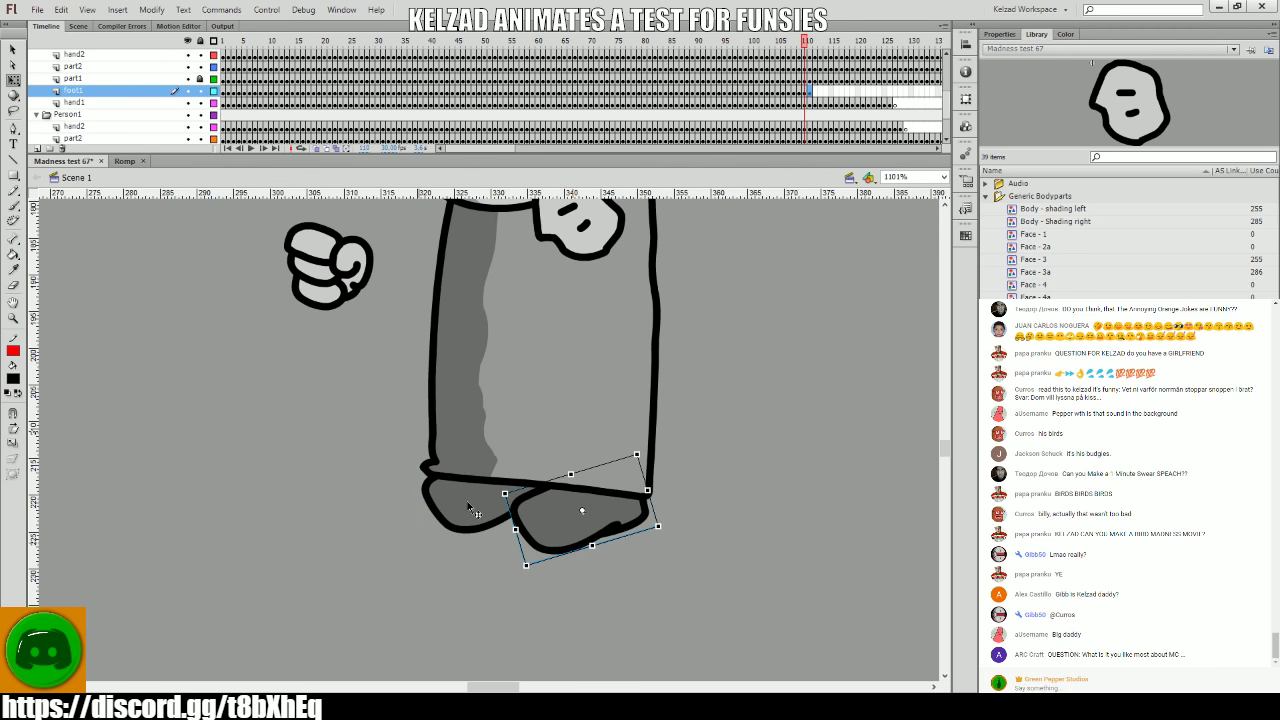
key(period)
click(448, 497)
key(comma)
key(period)
click(570, 520)
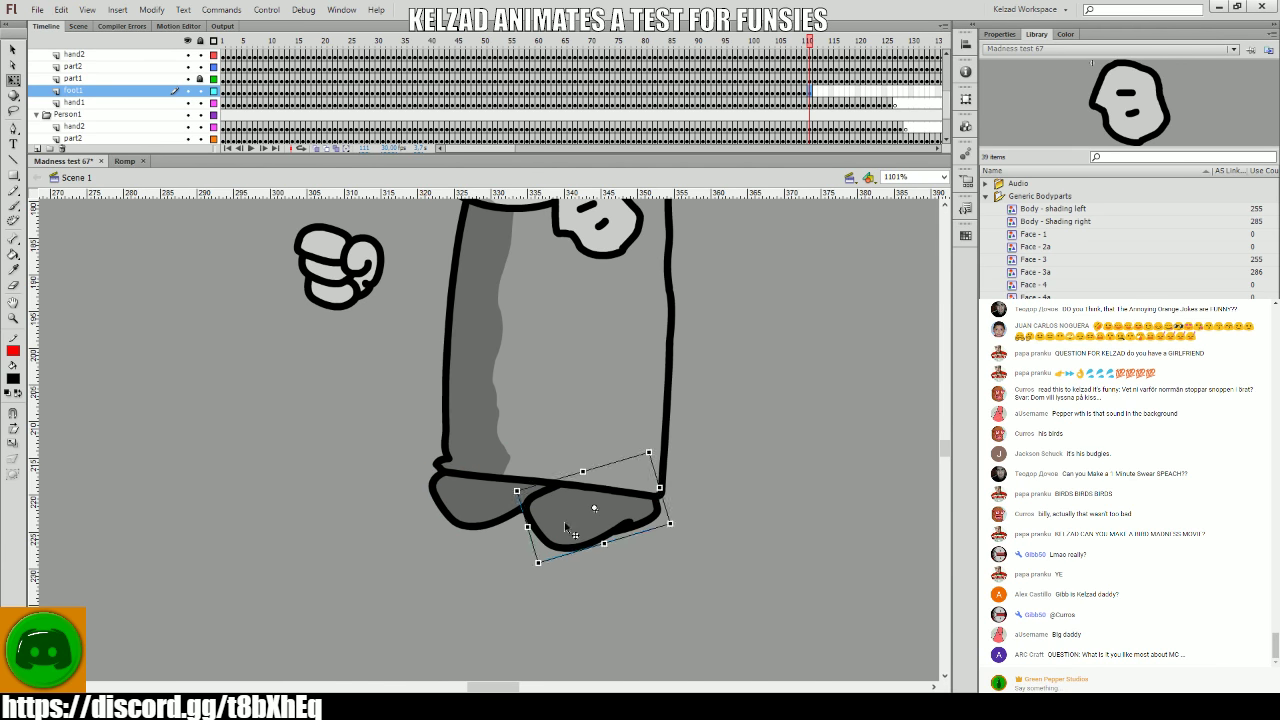
- Keyframe the feet at frame 112, comparing with frame 111 and moving the rear foot right, closer to the front foot
key(period)
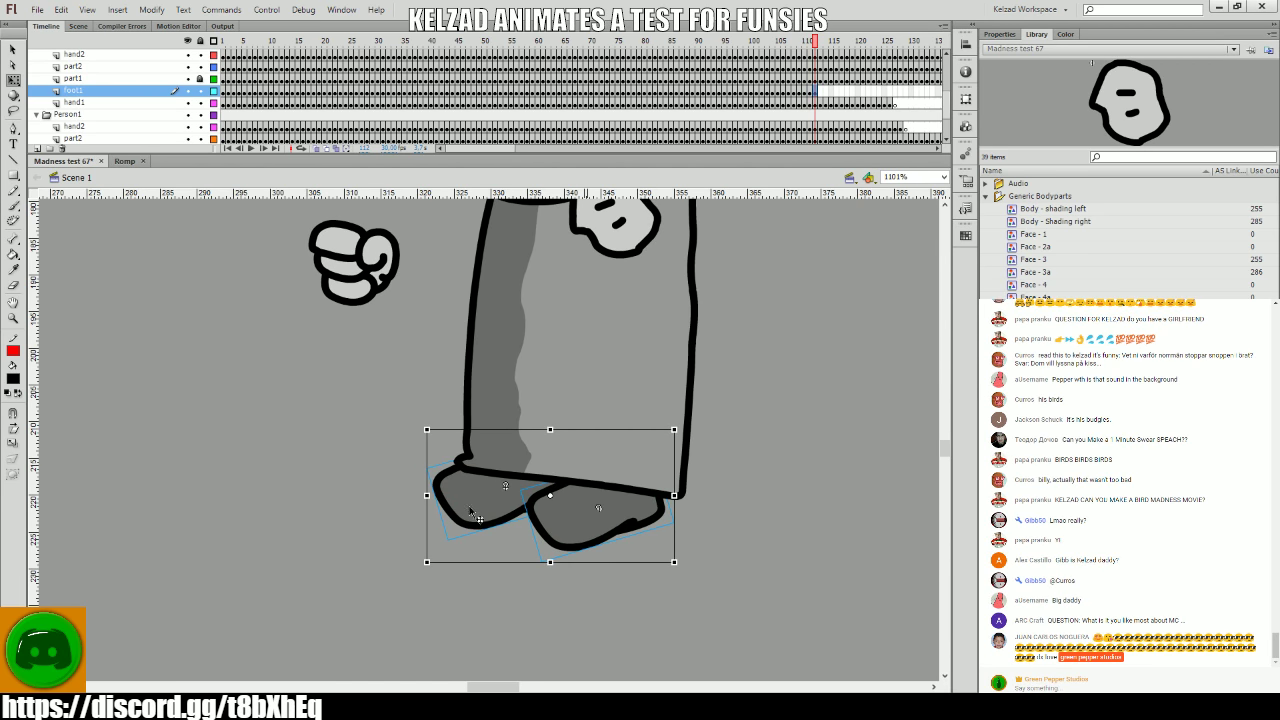
key(comma)
key(period)
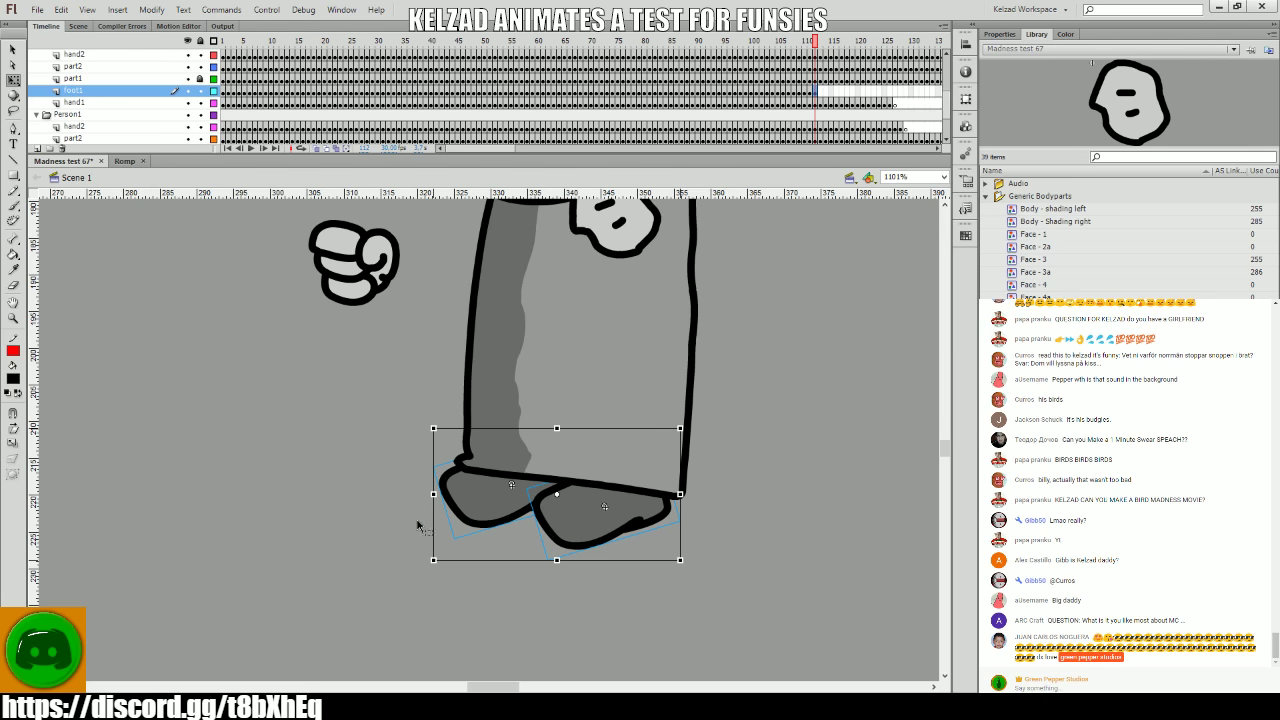
click(329, 486)
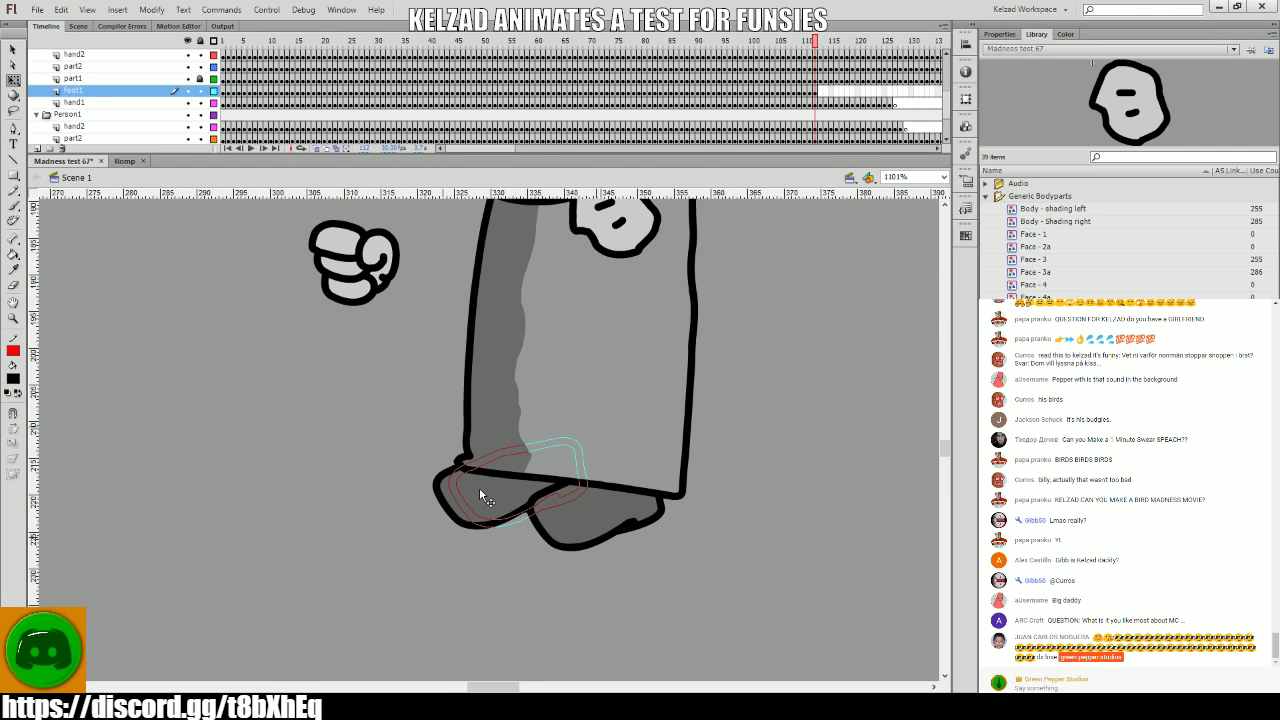
key(comma)
key(period)
click(477, 490)
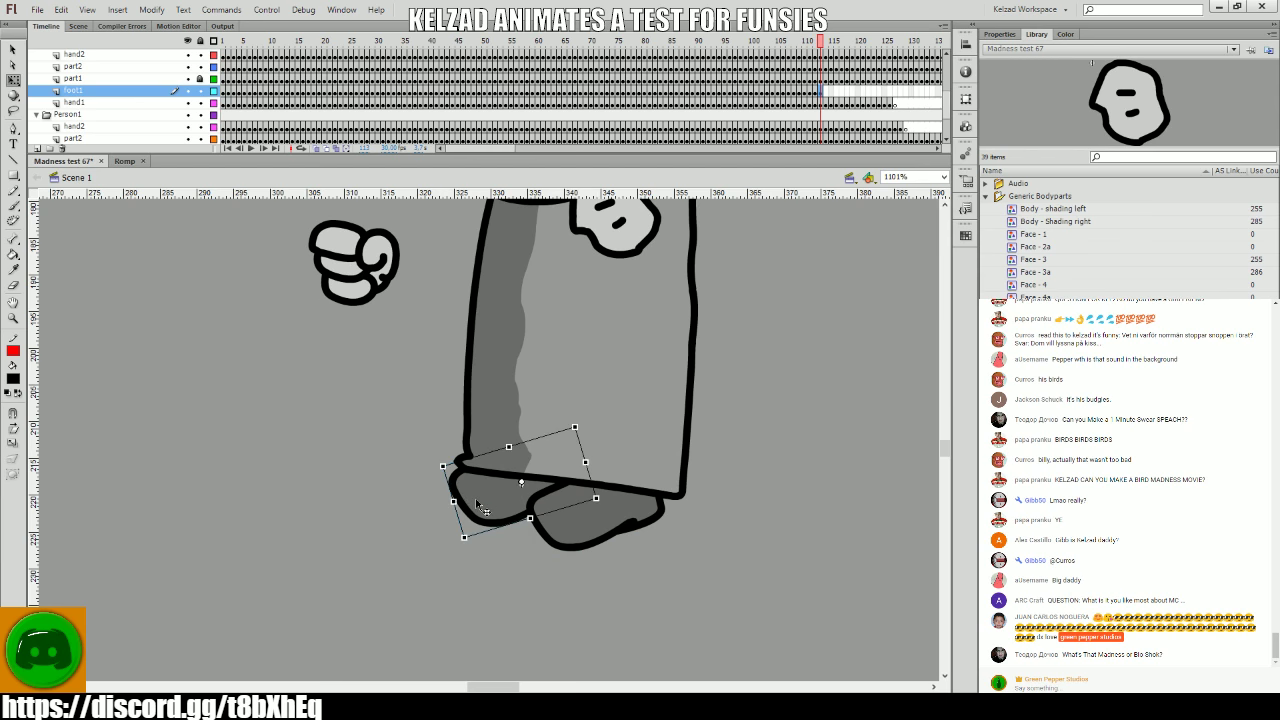
- Keyframe the feet at frames 113 and 114, moving the rear foot farther behind the front foot
key(period)
click(492, 505)
key(period)
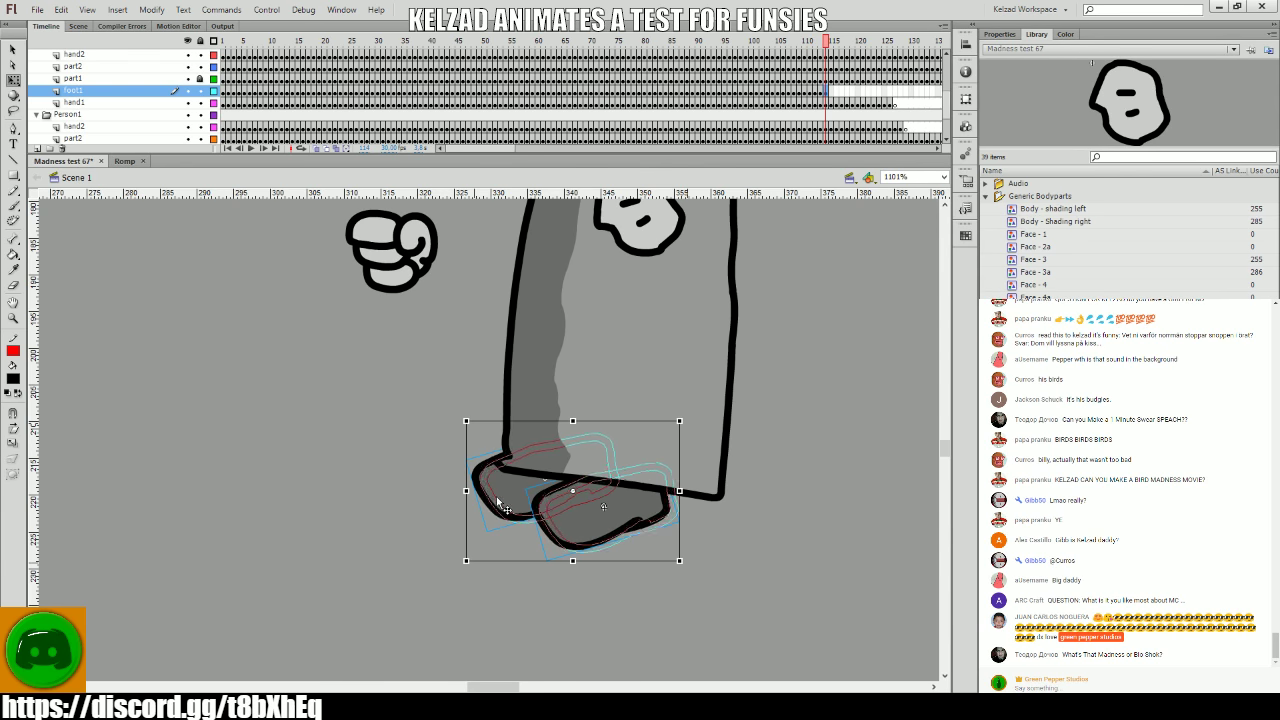
click(488, 515)
- Keyframe the feet at frames 115 and 116, tucking most of the rear foot behind the front foot
key(period)
click(520, 505)
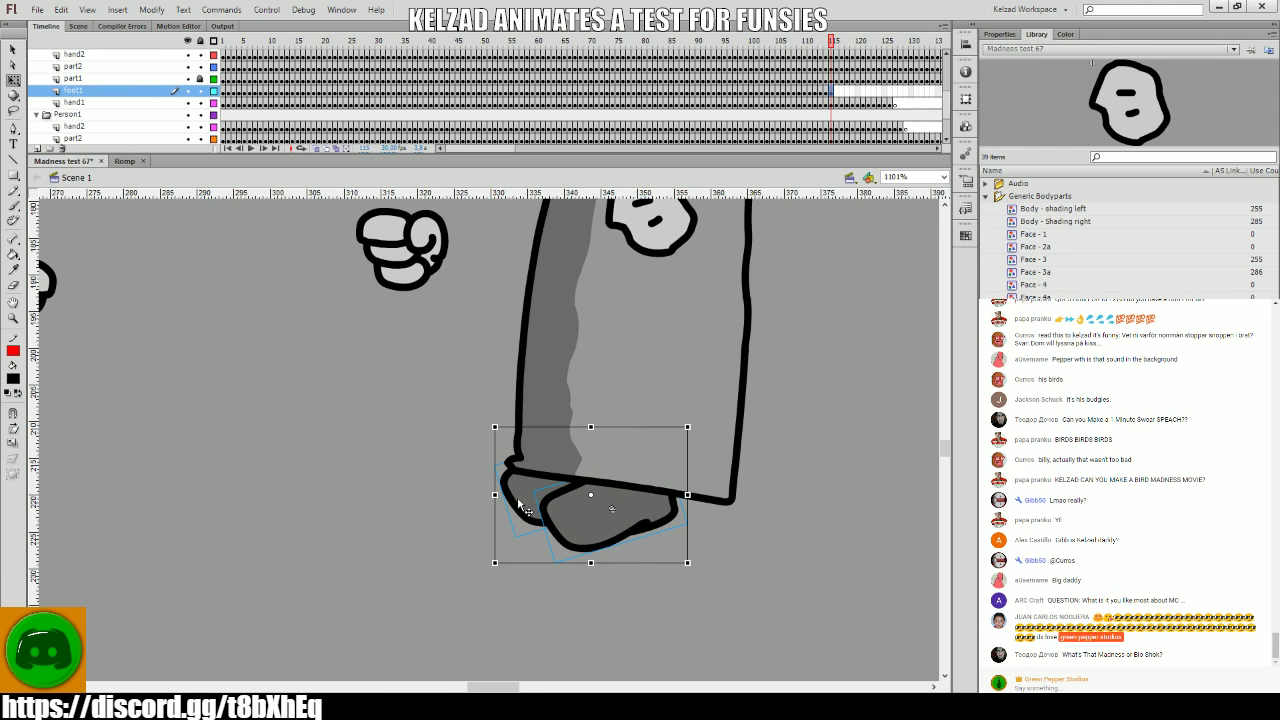
click(389, 522)
key(period)
click(548, 500)
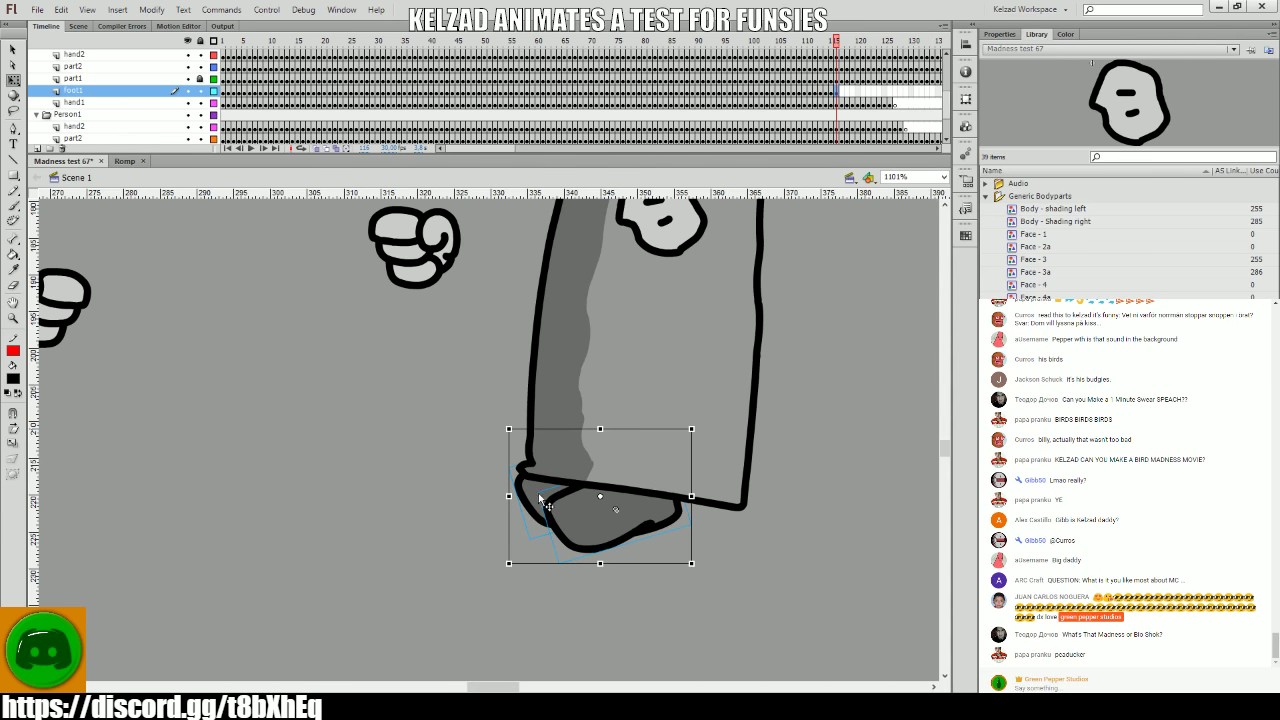
click(491, 503)
click(549, 511)
click(492, 511)
- Keyframe the feet at frames 117 and 118, keeping them overlapped while following the body to the right
key(period)
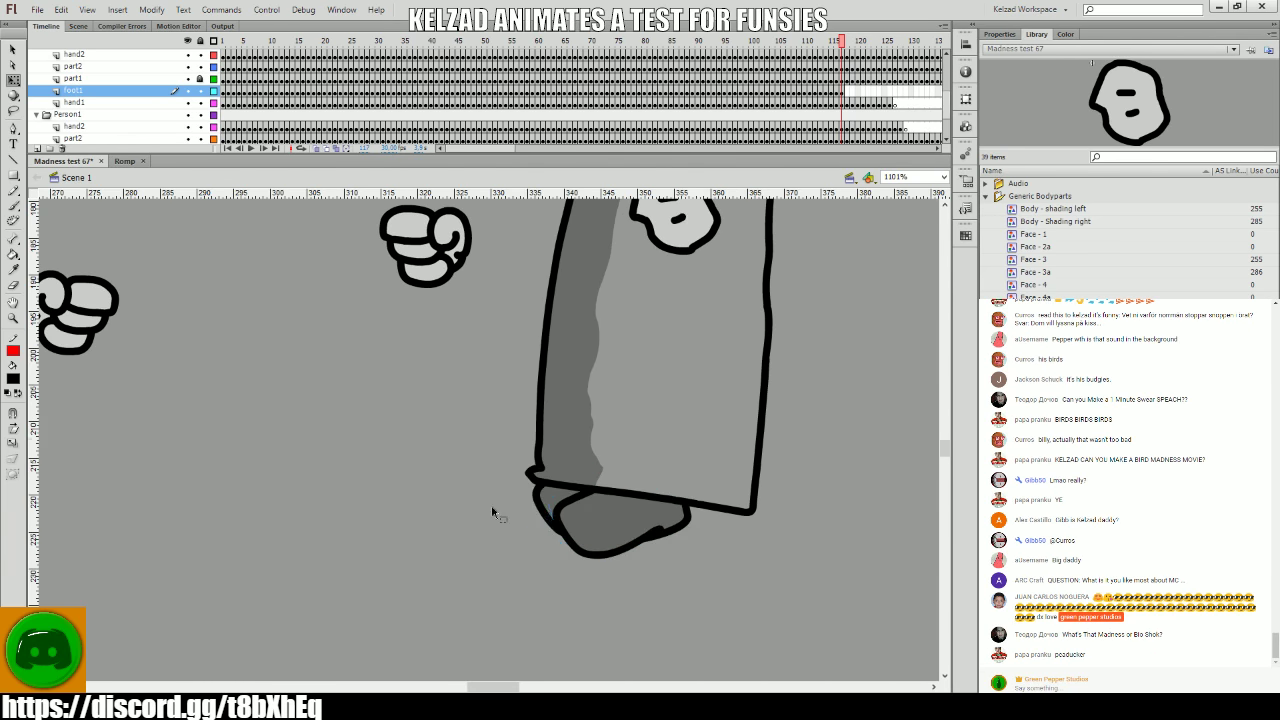
click(551, 513)
key(period)
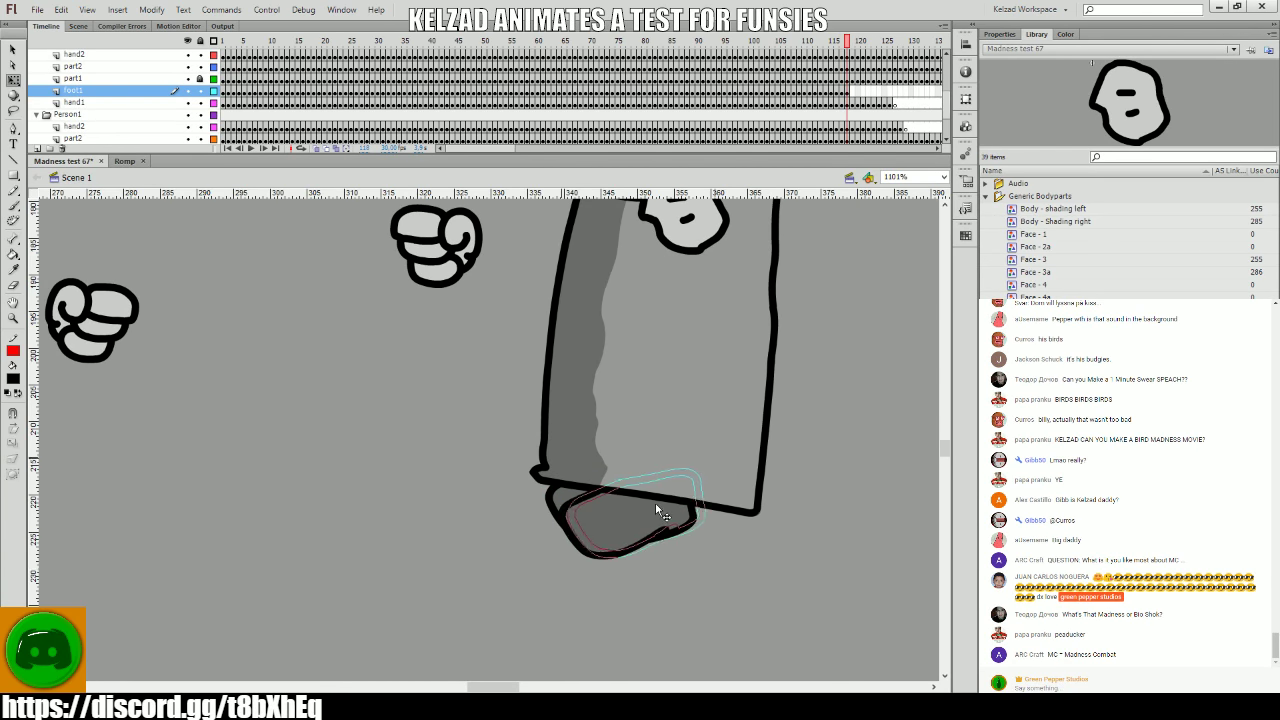
- Keyframe the feet at frame 119, sliding the front foot slightly right ahead of the rear foot
key(period)
click(656, 506)
scroll(658, 138, up, 1)
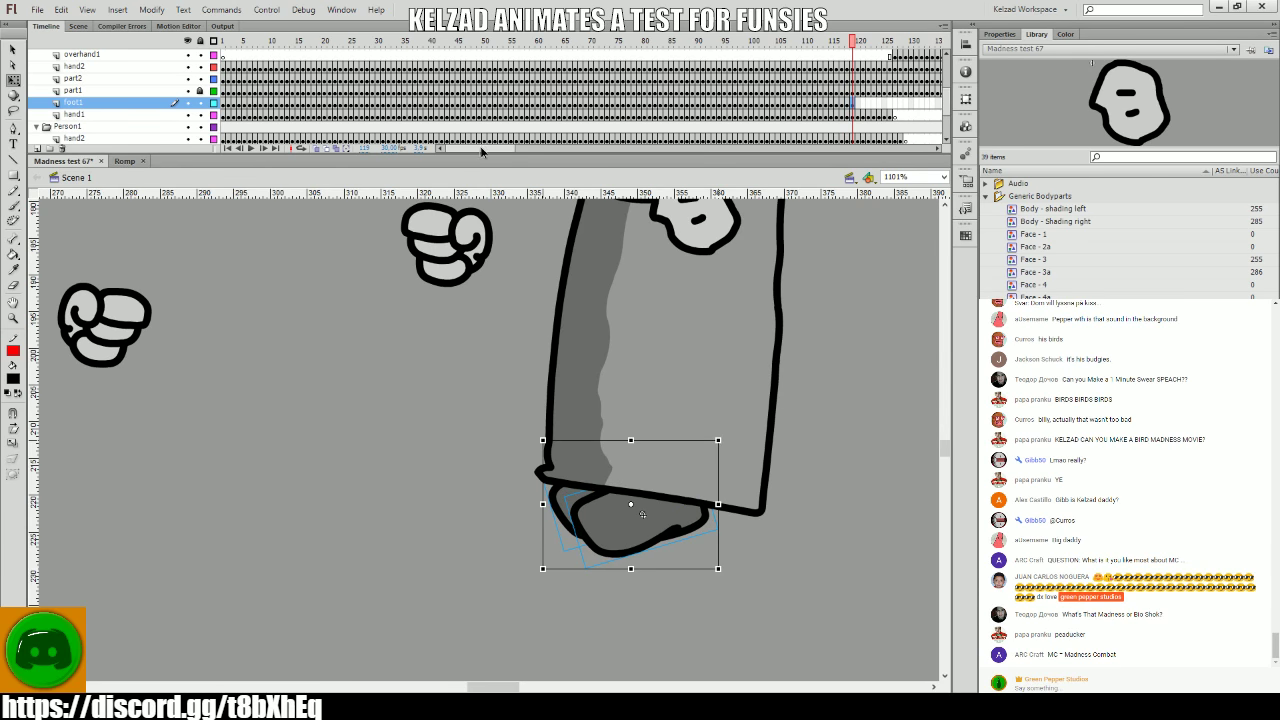
drag(481, 151, 535, 150)
drag(718, 440, 638, 507)
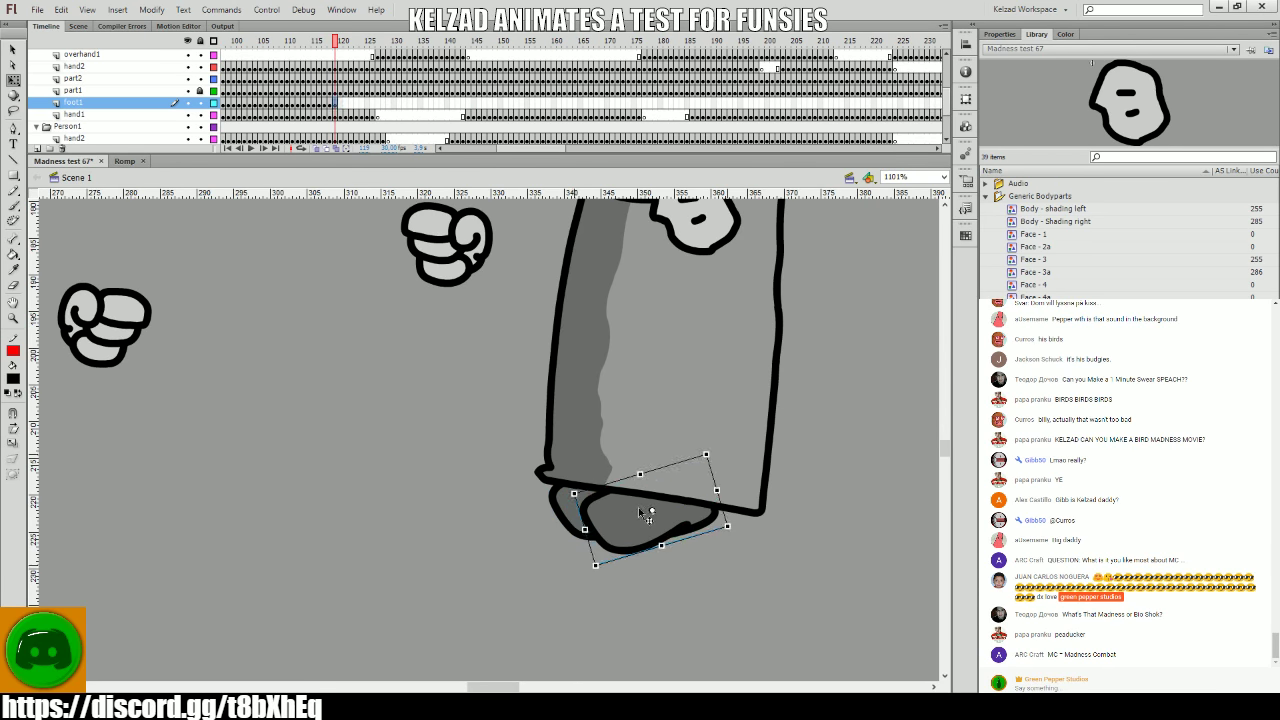
- Keyframe the feet at frames 120, 121 and 122, stepping the front foot farther right away from the rear foot
key(period)
key(period)
click(727, 512)
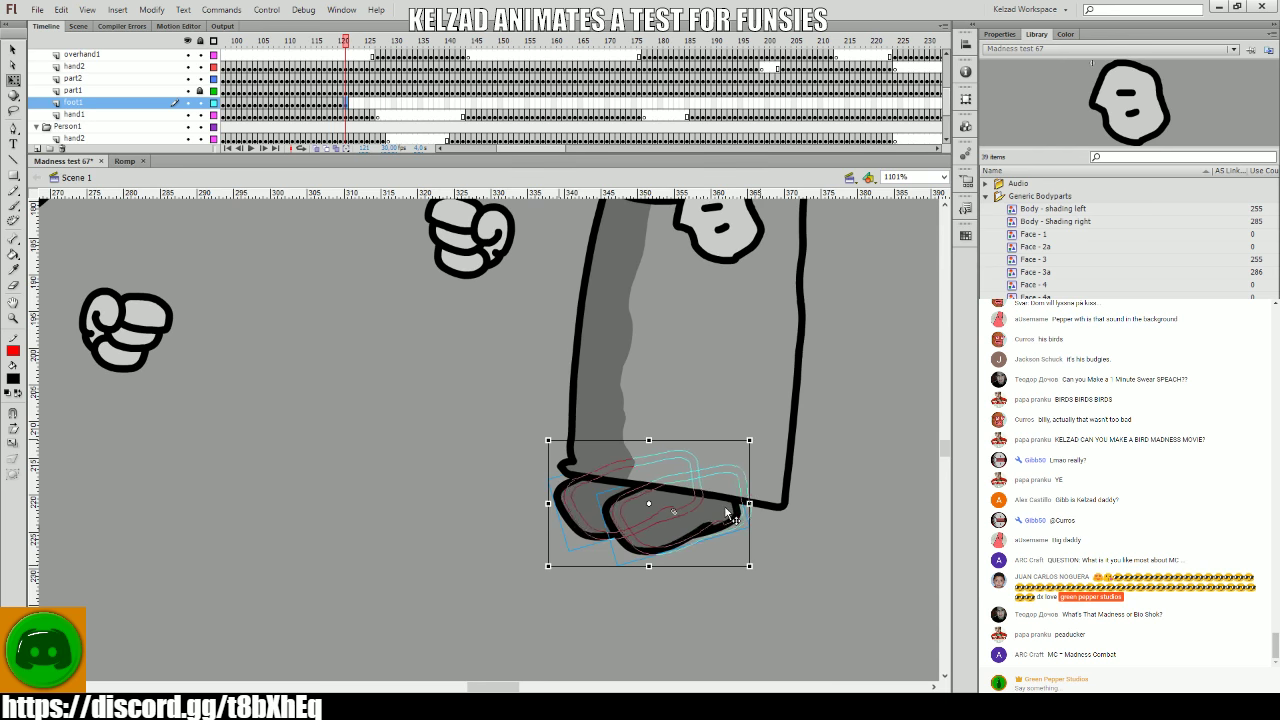
drag(729, 515, 714, 528)
key(period)
click(737, 523)
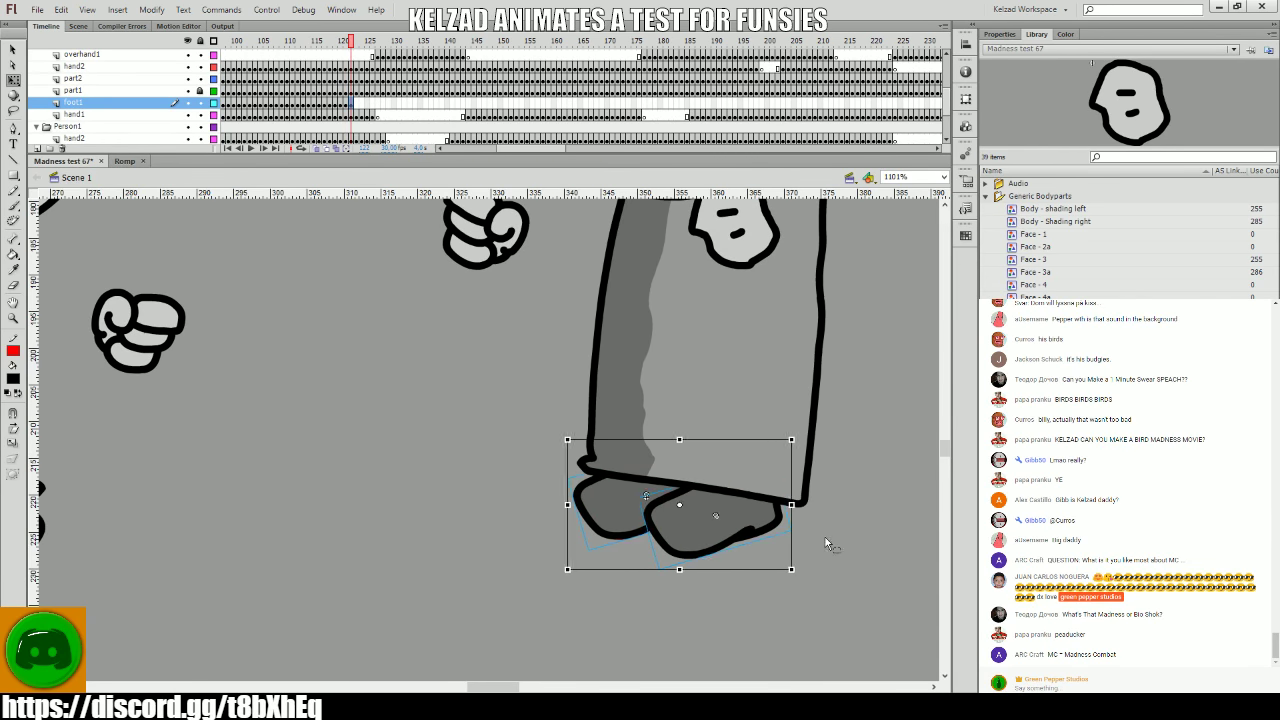
click(825, 537)
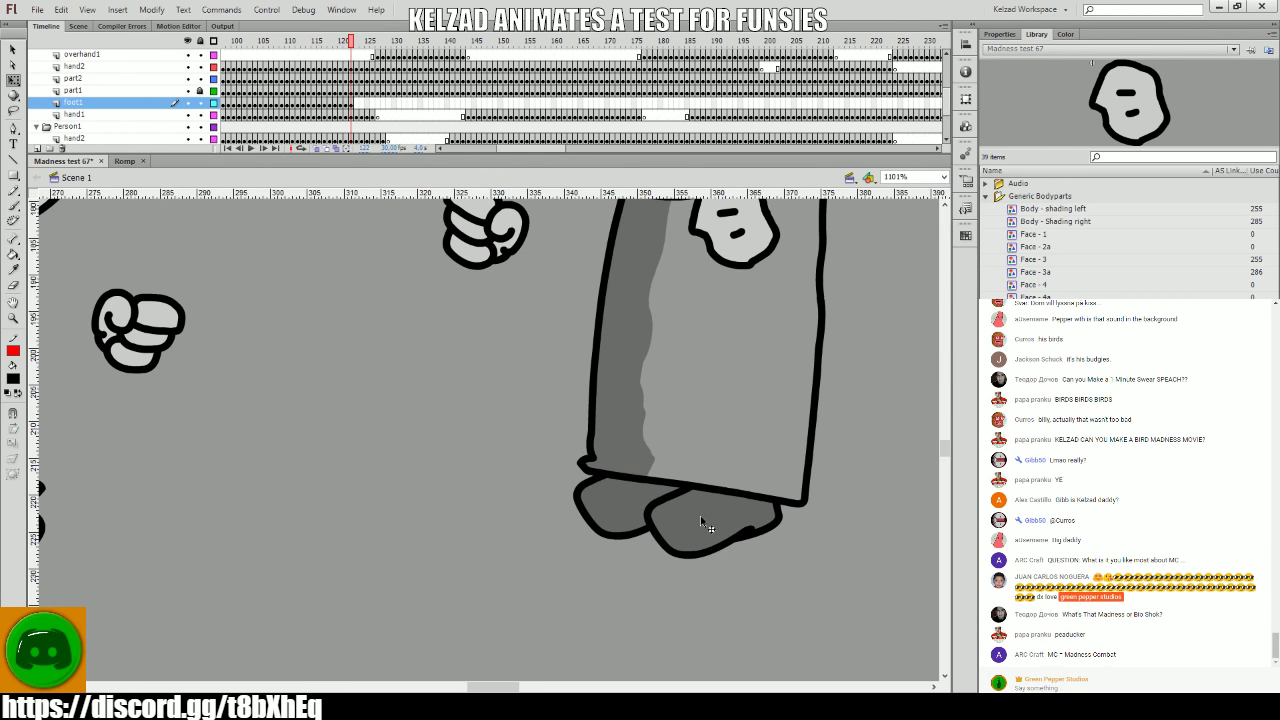
- Keyframe the feet at frames 123 and 124, moving both feet right and spreading the front foot farther ahead
key(period)
click(728, 523)
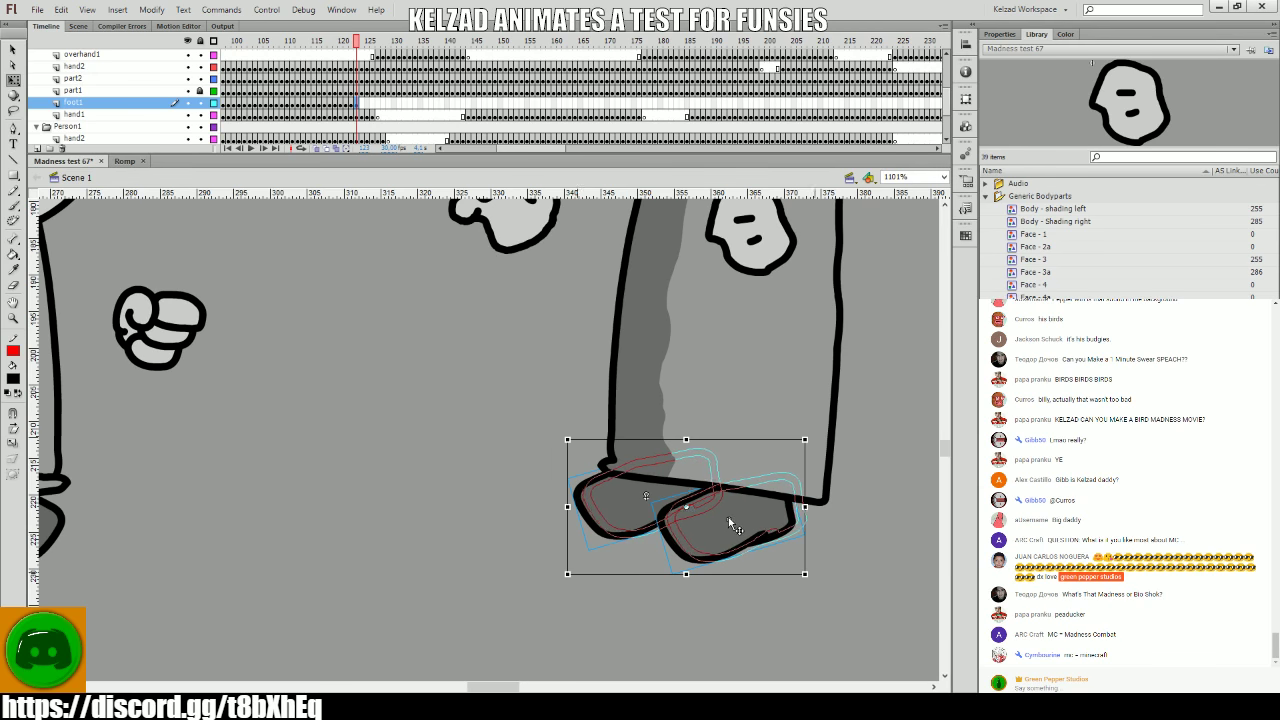
drag(729, 519, 742, 517)
click(742, 595)
click(734, 509)
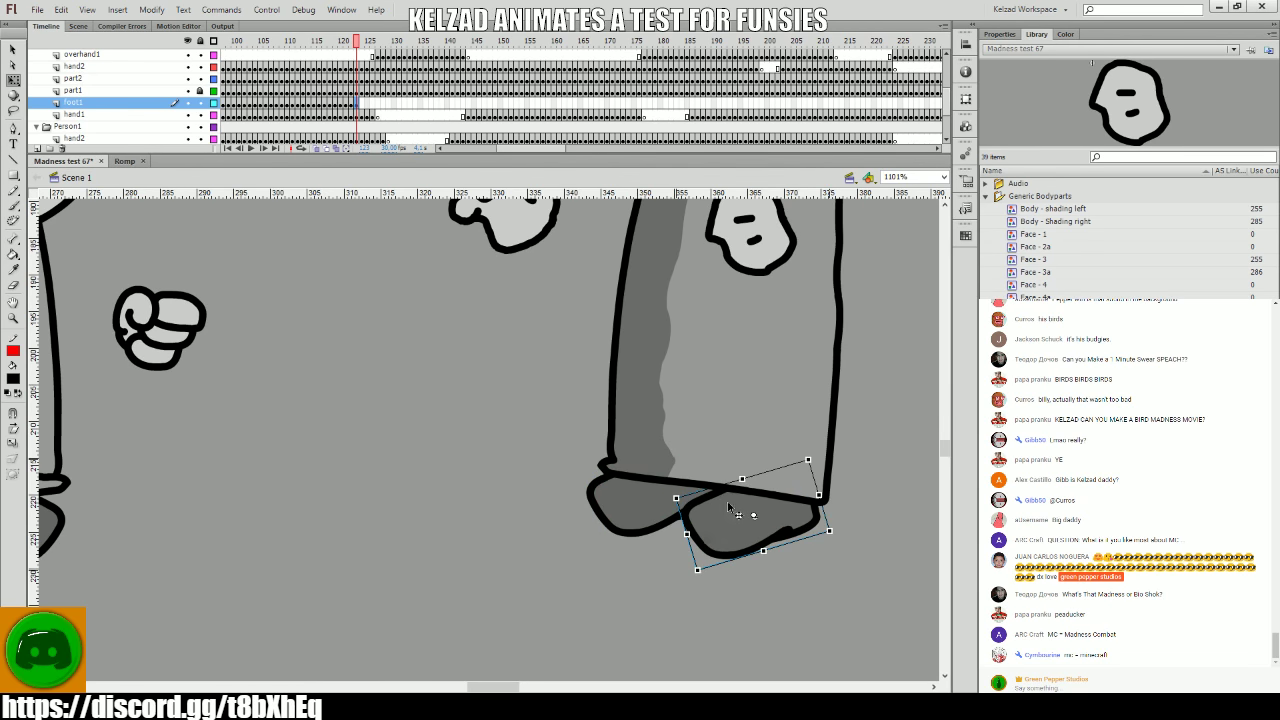
key(period)
click(735, 543)
drag(735, 543, 560, 505)
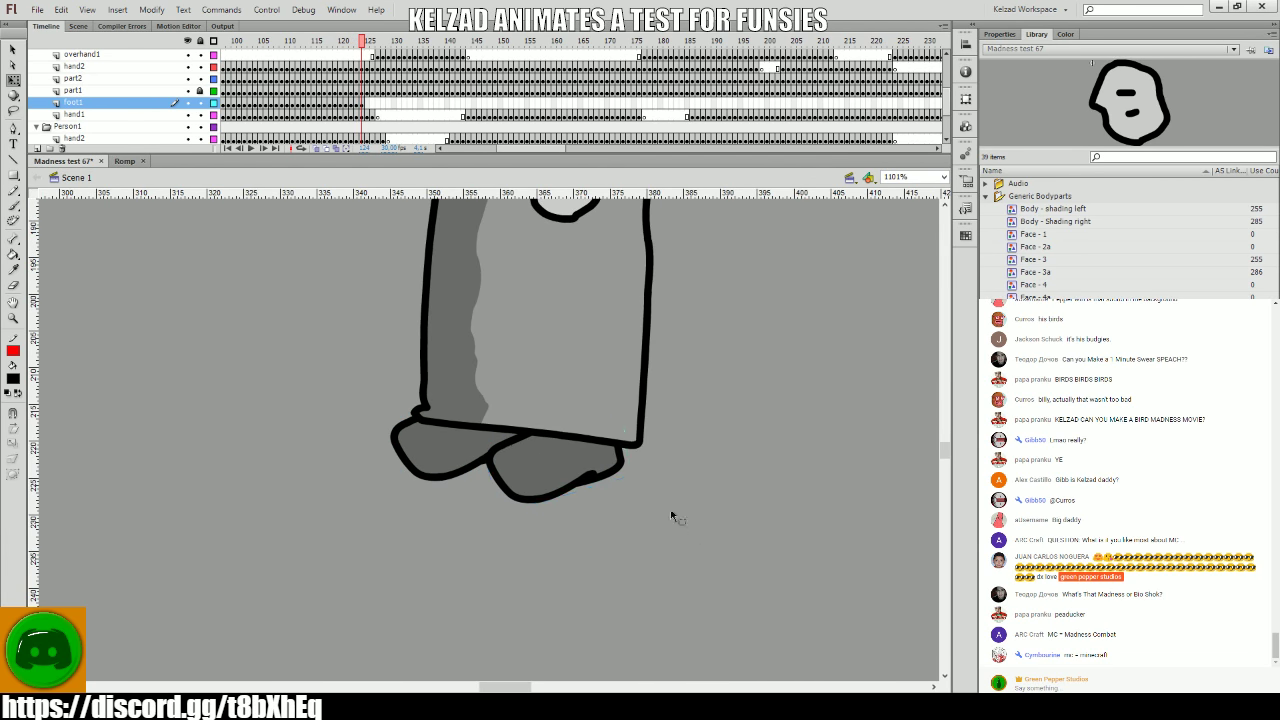
- Keyframe the feet at frame 125, nudging both feet right and rotating them slightly to fit the body's lower edge
key(period)
click(620, 476)
key(Right)
key(Right)
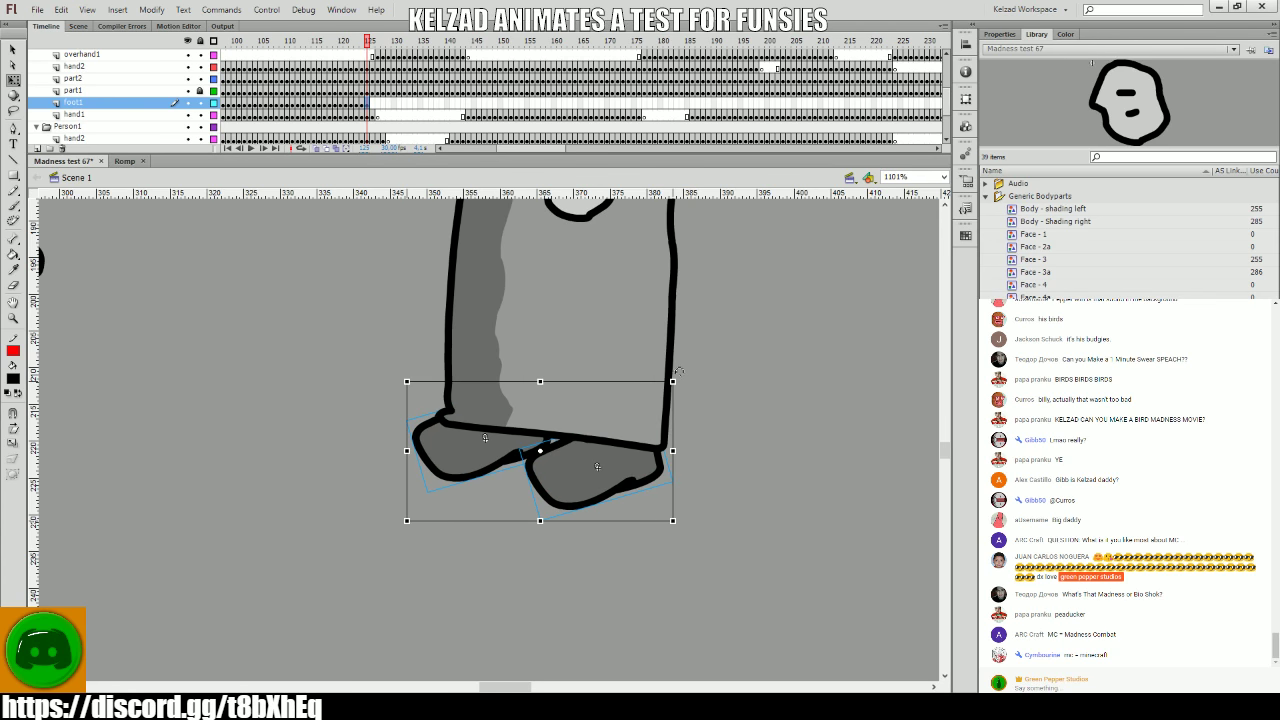
drag(663, 483, 660, 483)
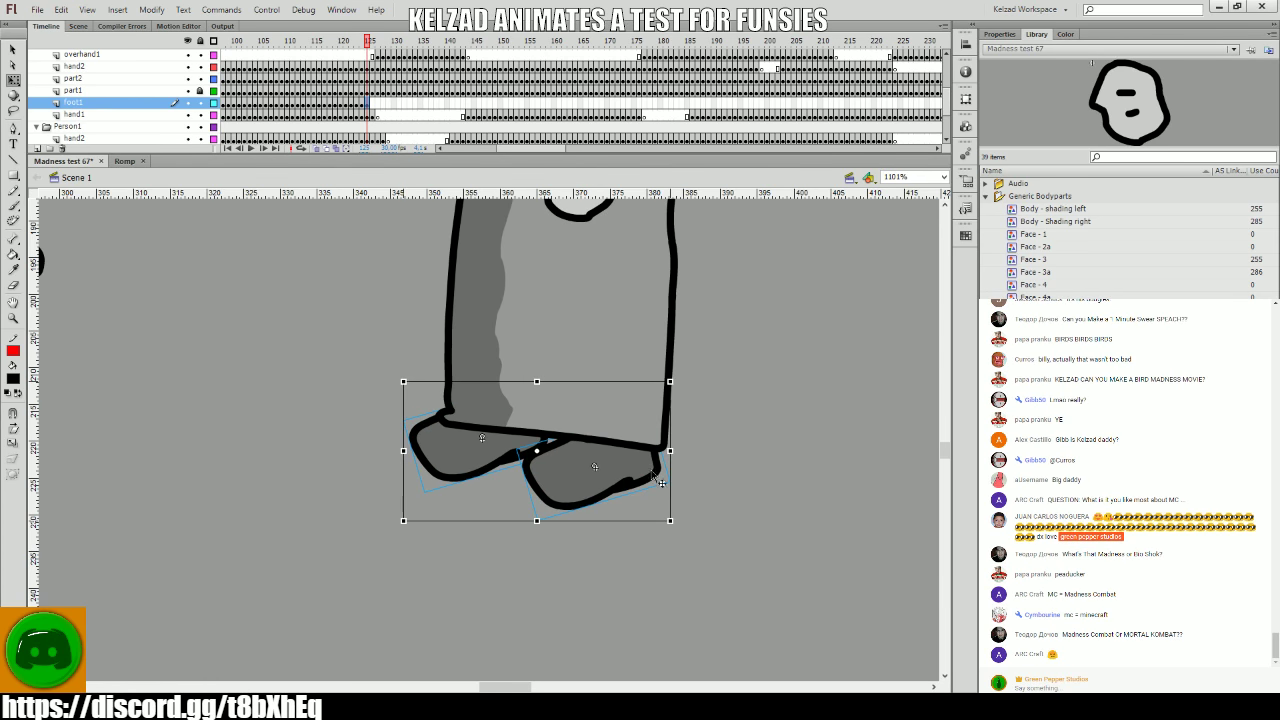
drag(669, 381, 729, 414)
click(729, 414)
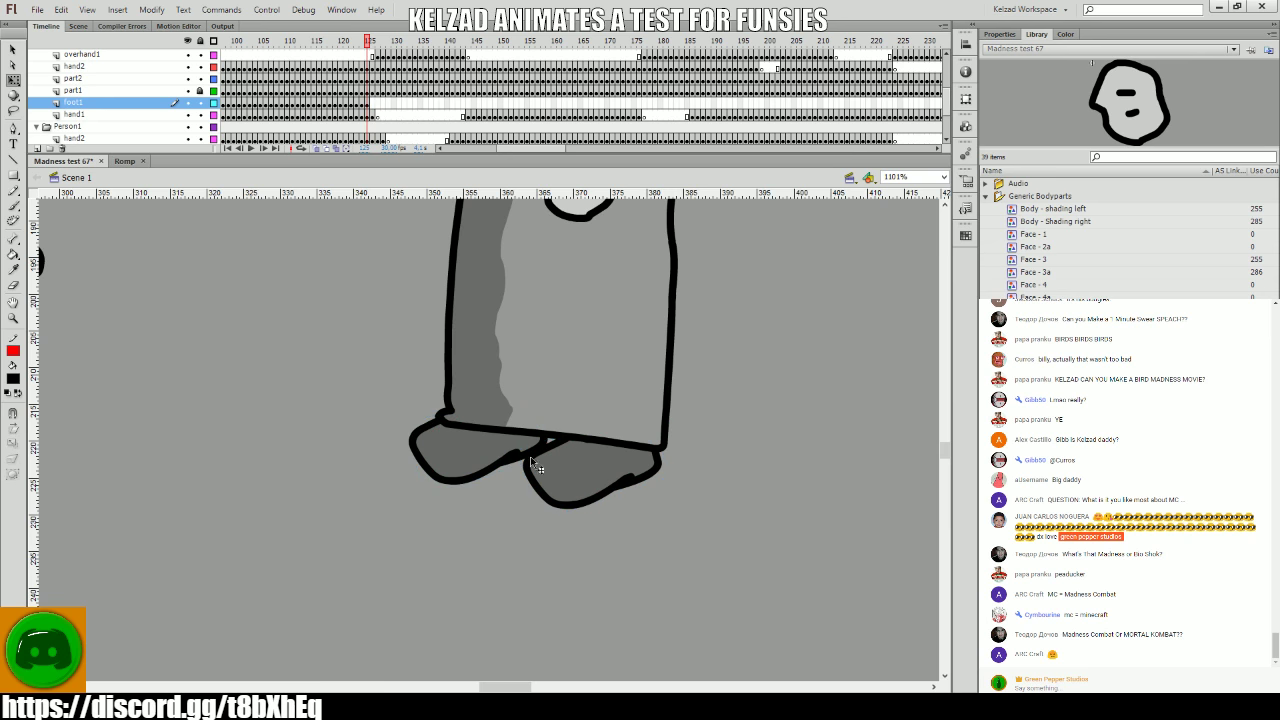
- Keyframe the feet at frames 126 and 127, drawing the rear foot in toward the front foot
key(.)
click(476, 439)
click(523, 577)
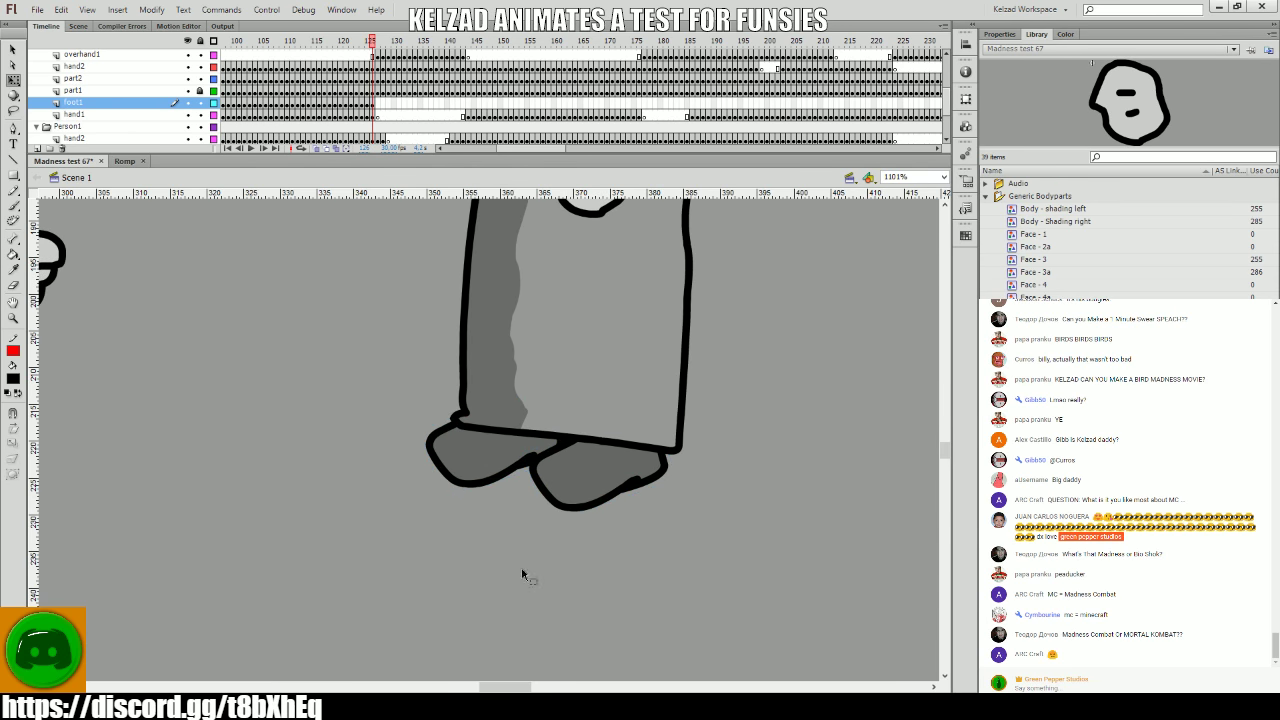
key(.)
click(460, 449)
click(400, 503)
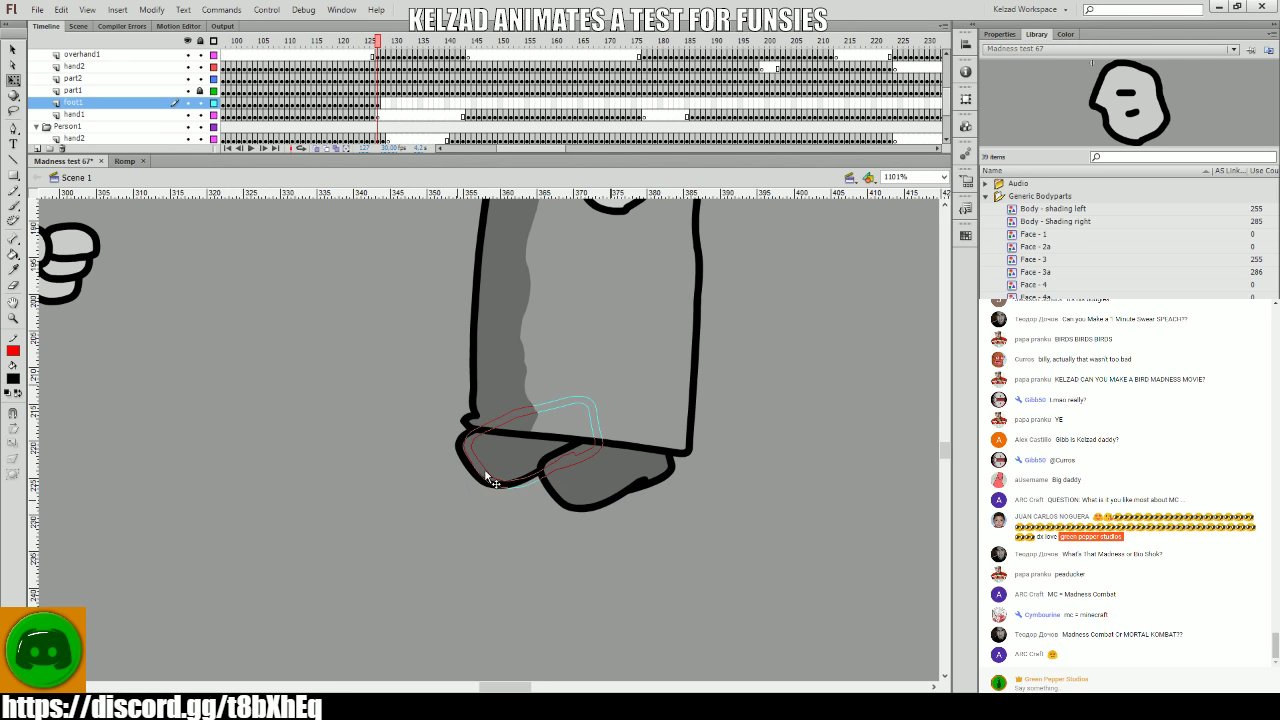
- Keyframe the feet at frames 128, 129 and 130, tucking the rear foot behind the front foot and following the tilting body
key(.)
click(497, 482)
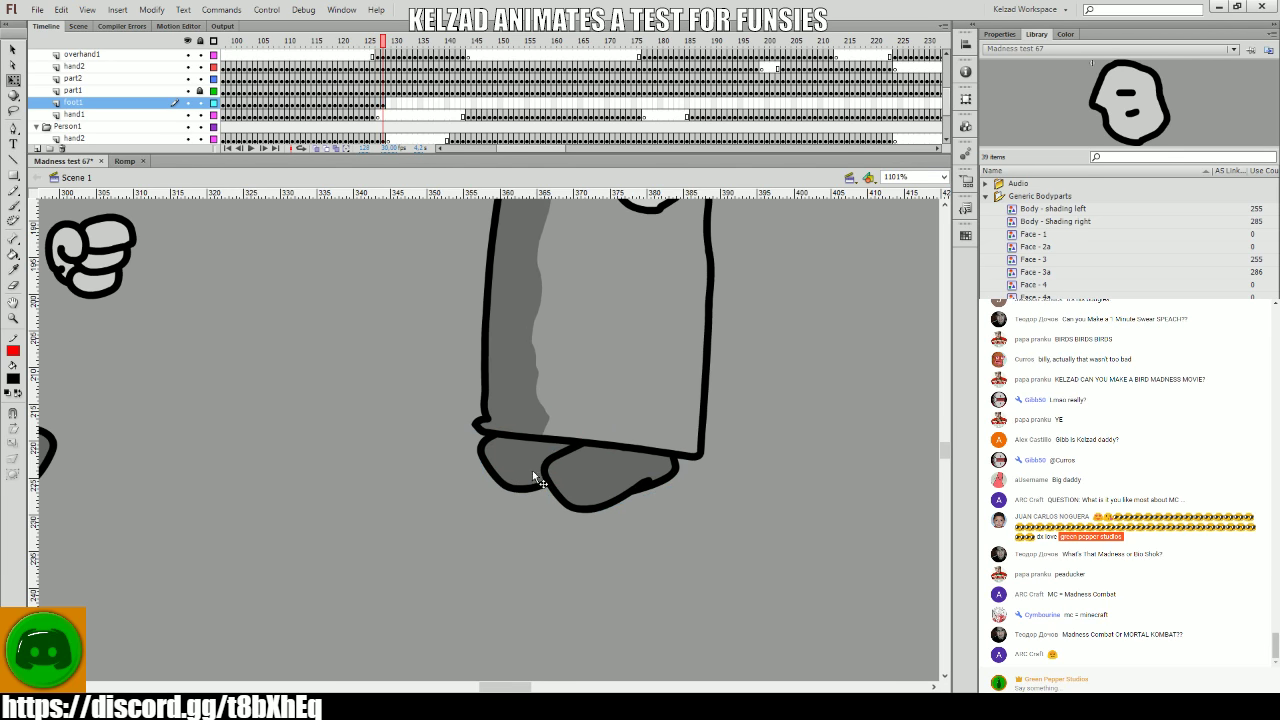
key(.)
key(.)
click(506, 462)
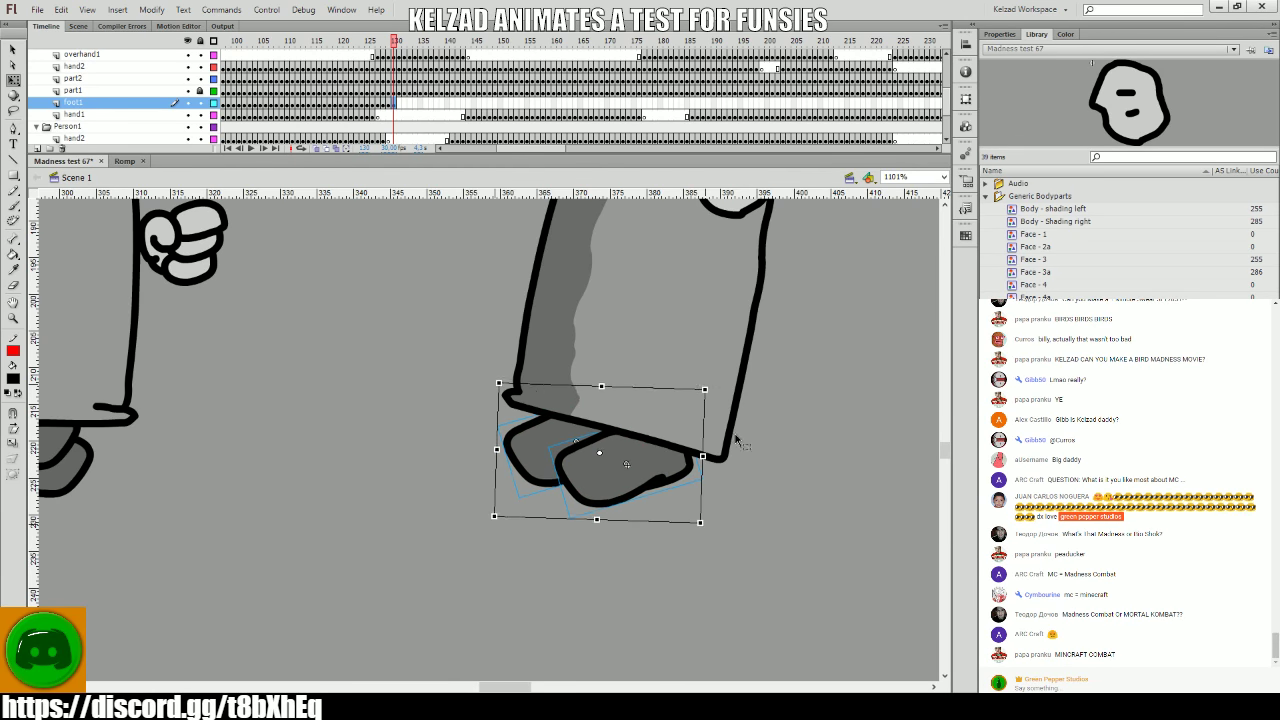
- Keyframe the feet at frames 131 and 132, moving them with the body and rotating both clockwise to match its tilt
key(.)
drag(640, 470, 650, 460)
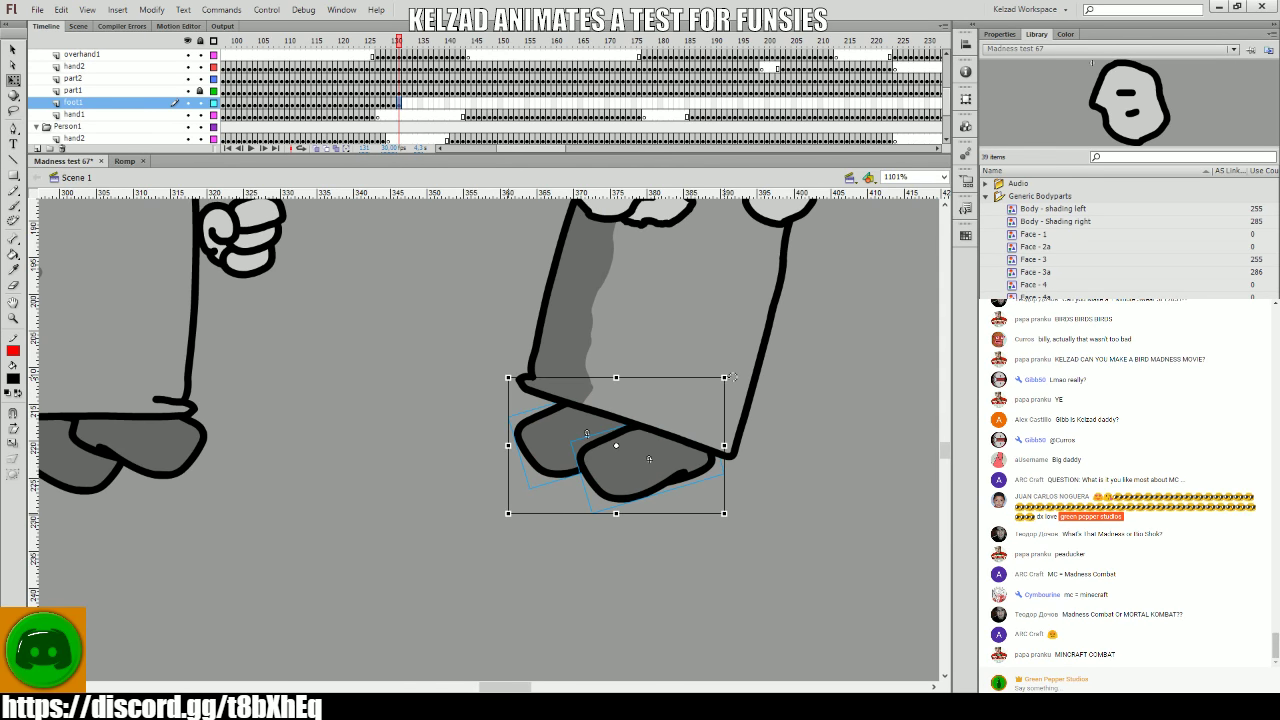
drag(733, 377, 747, 400)
click(781, 410)
key(.)
click(700, 455)
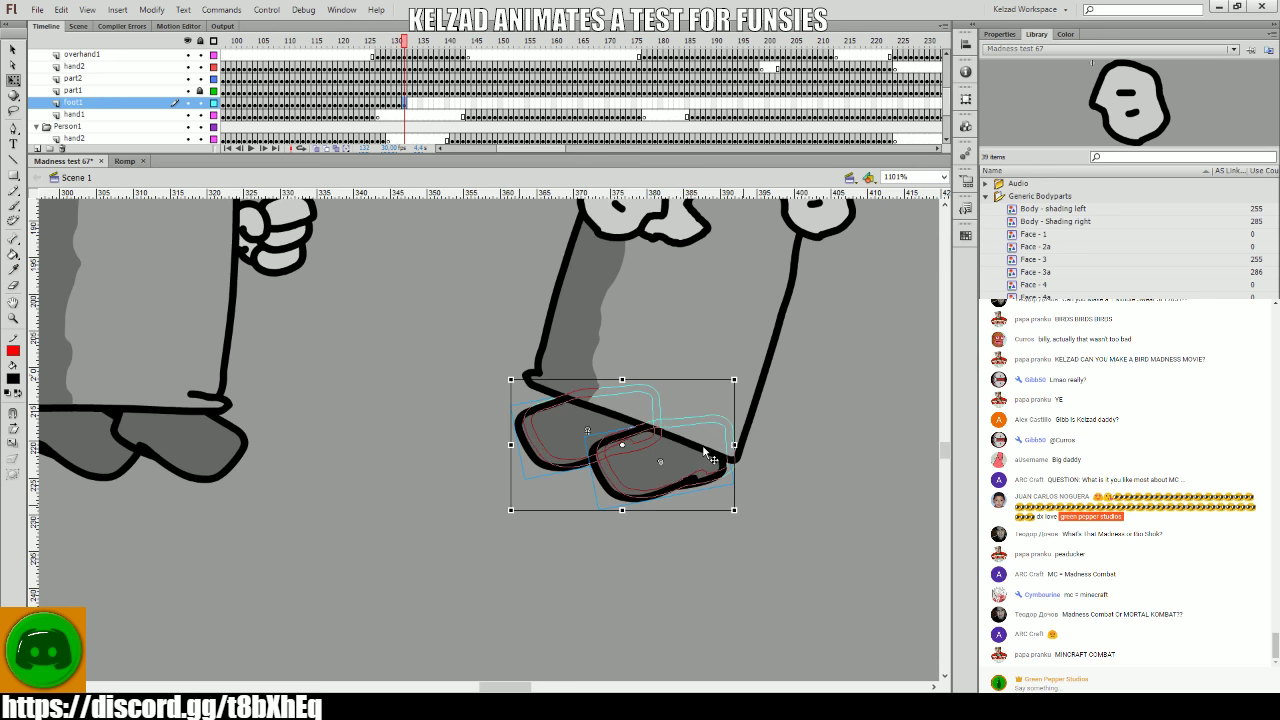
drag(752, 374, 774, 401)
click(774, 401)
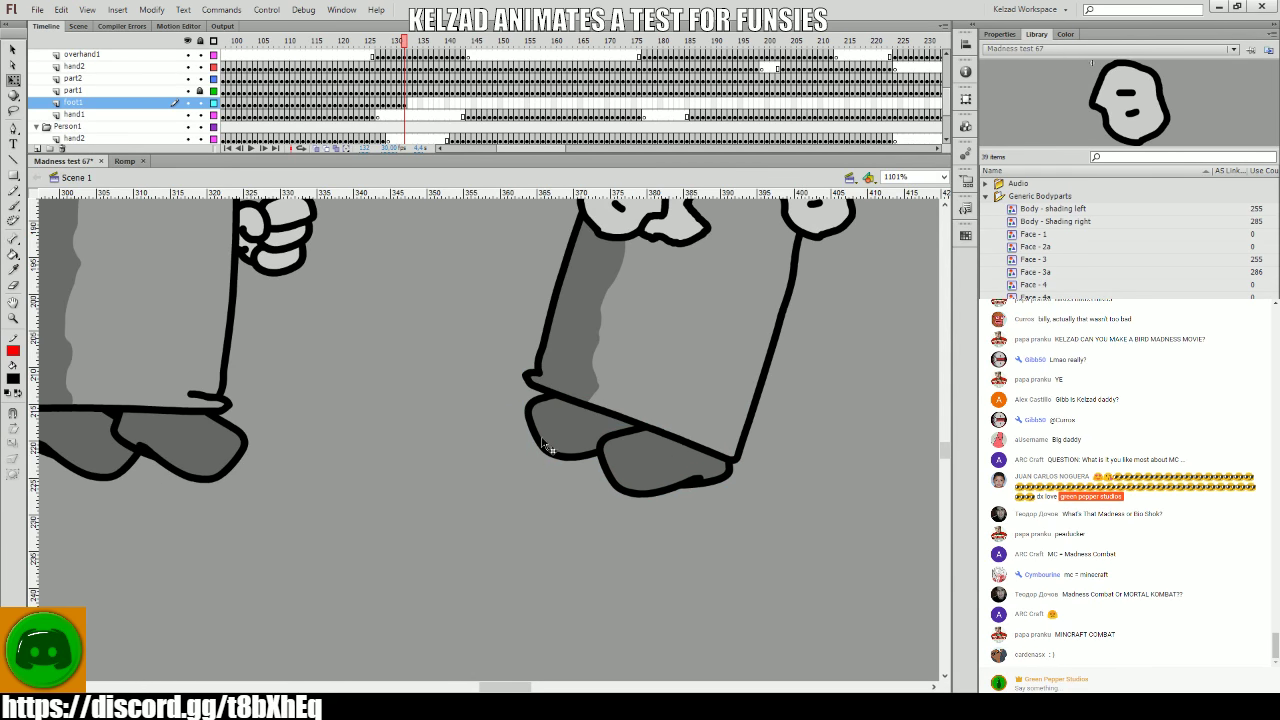
- Keyframe the feet at frame 133 and adjust the rear foot beneath the tilted body's lower edge
click(551, 437)
key(.)
drag(551, 437, 556, 432)
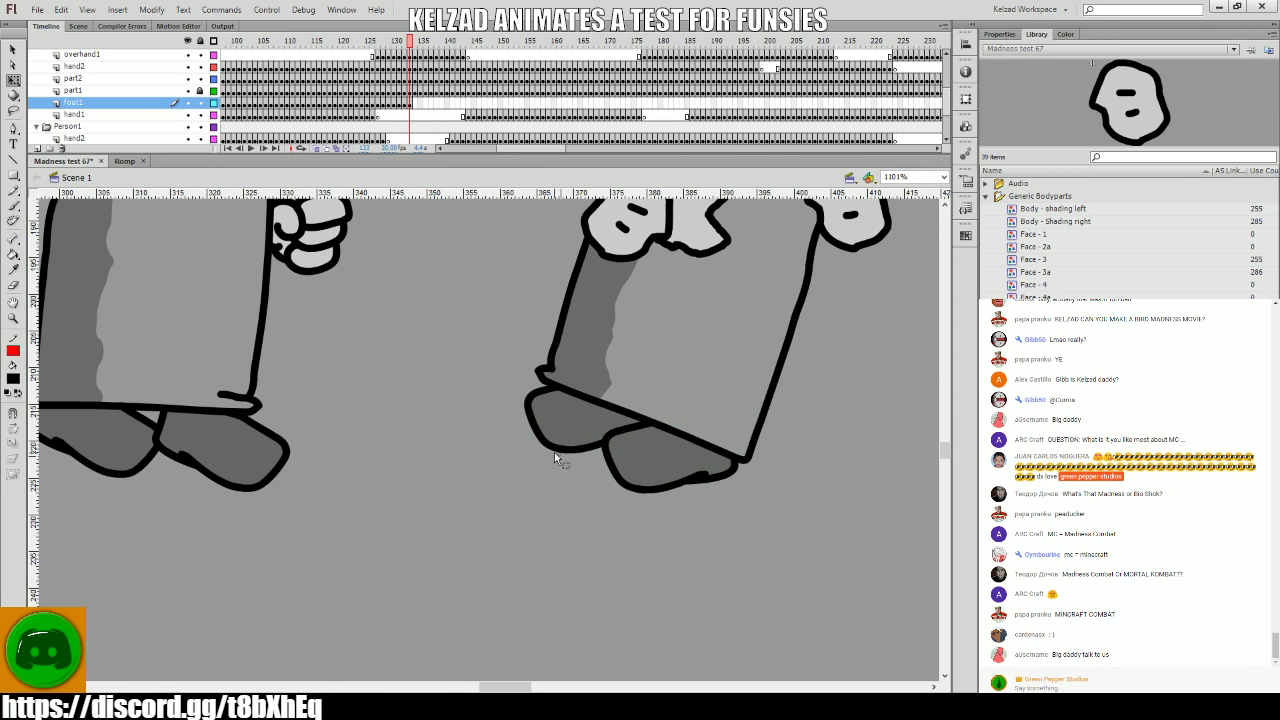
click(554, 452)
- Keyframe the feet at frames 134 and 135, sliding the front foot right toward the body's lower corner
key(.)
key(.)
click(664, 448)
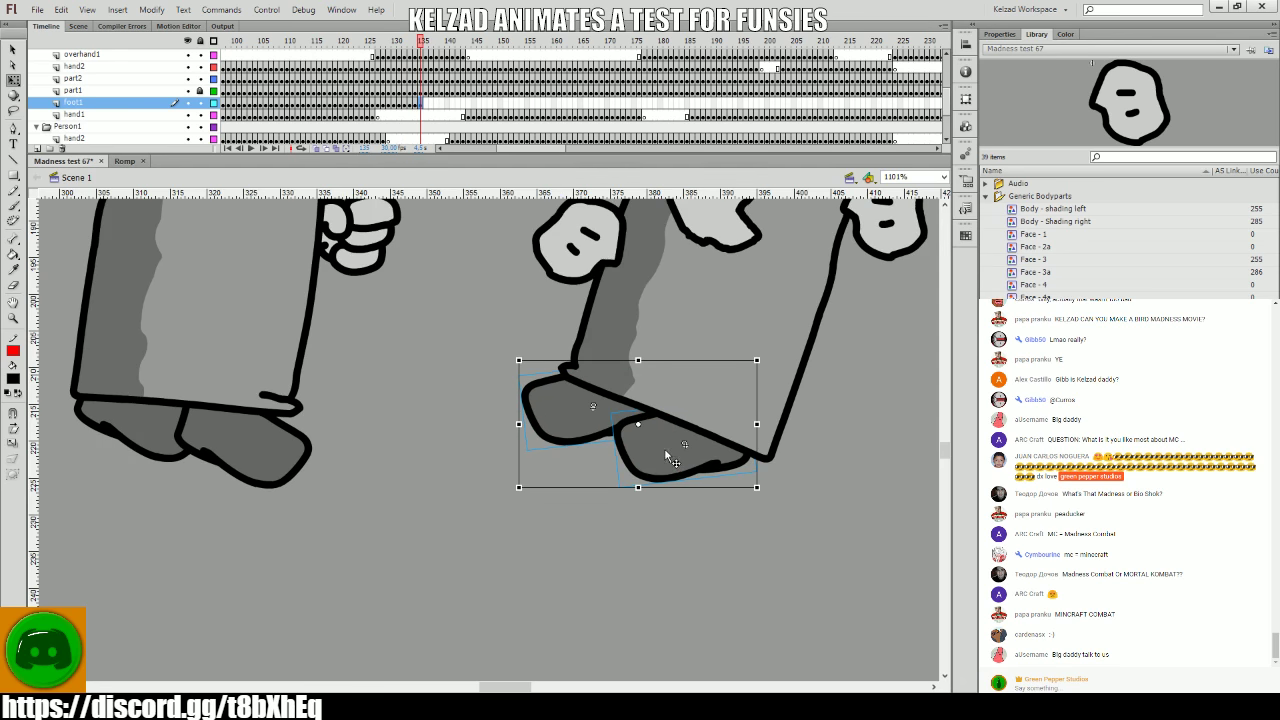
key(.)
click(704, 445)
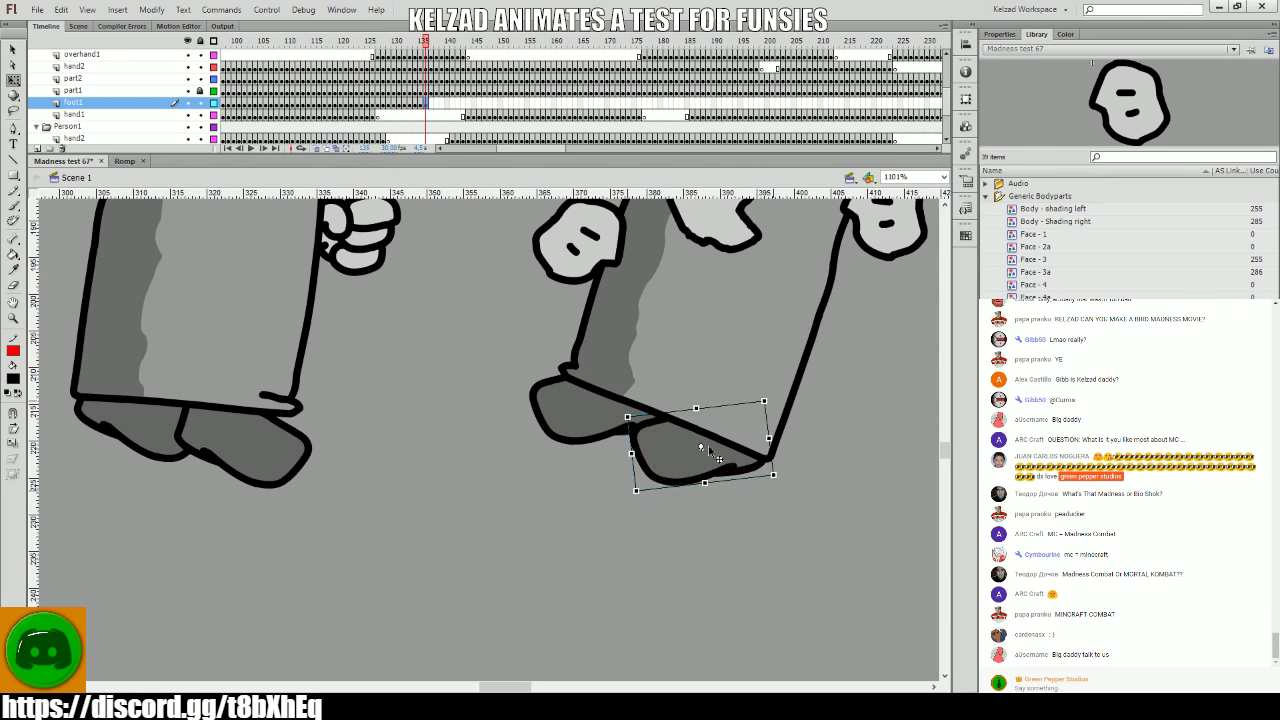
- Keyframe the feet at frames 137 and 138, moving them right with the body and bringing the rear foot closer to the front foot
key(period)
key(period)
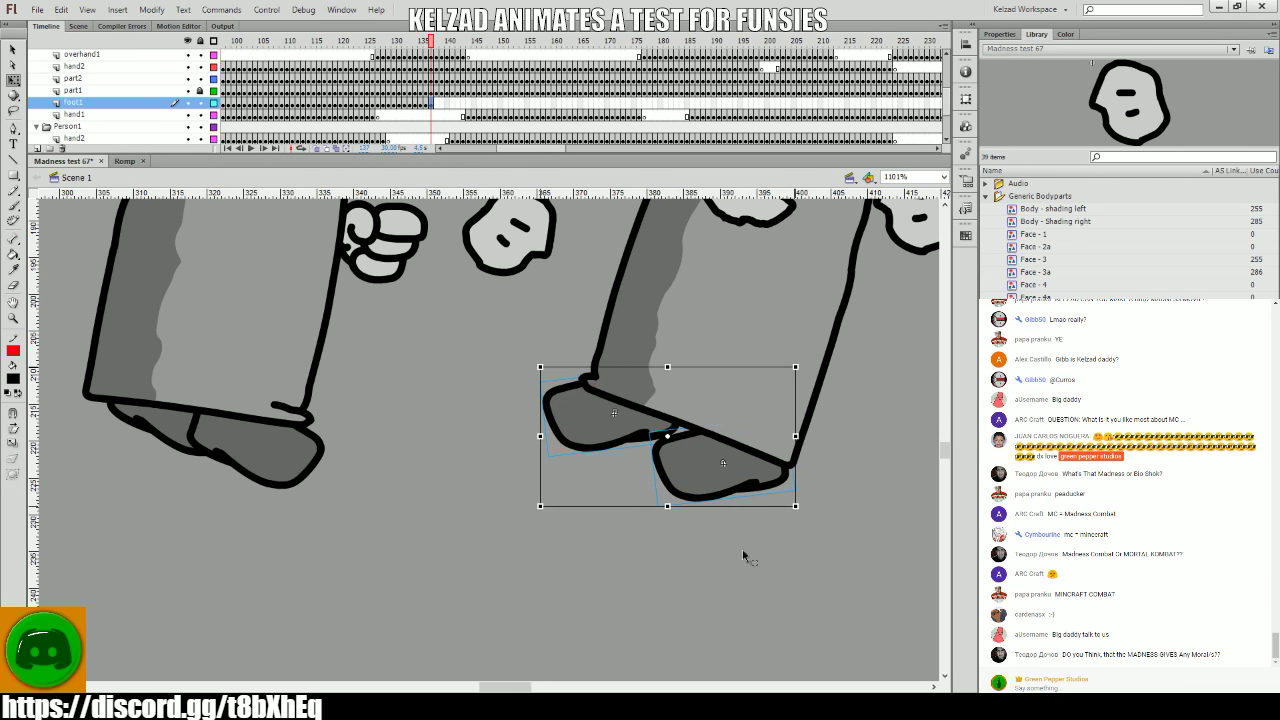
click(743, 551)
key(period)
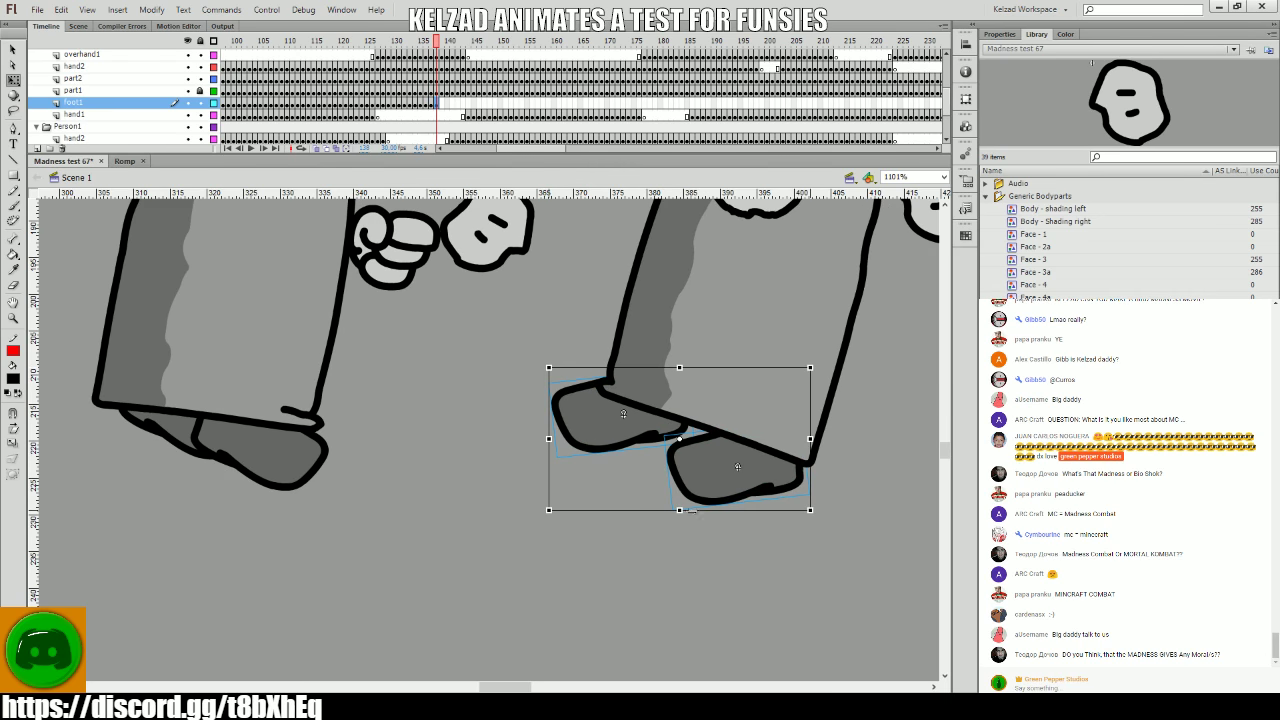
click(503, 508)
click(590, 432)
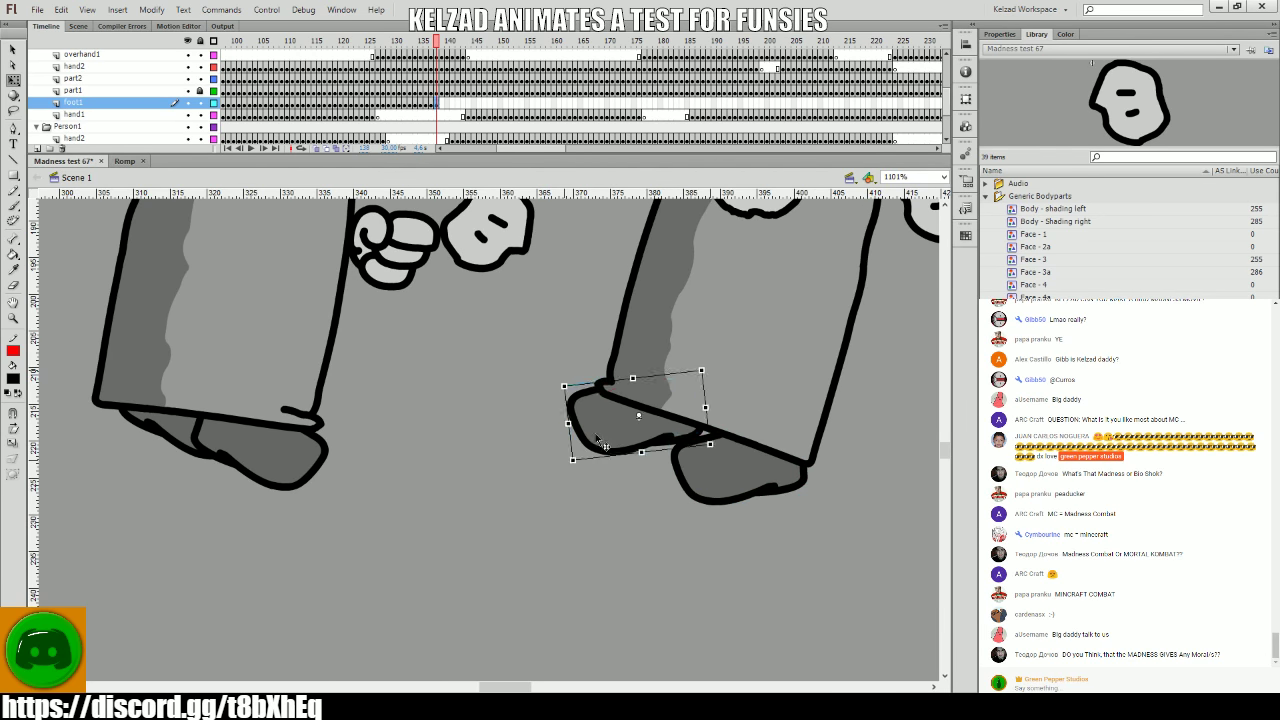
- Keyframe the feet at frames 139 and 140, shifting both right to stay beneath the tilted body's lower edge
key(period)
click(535, 461)
key(period)
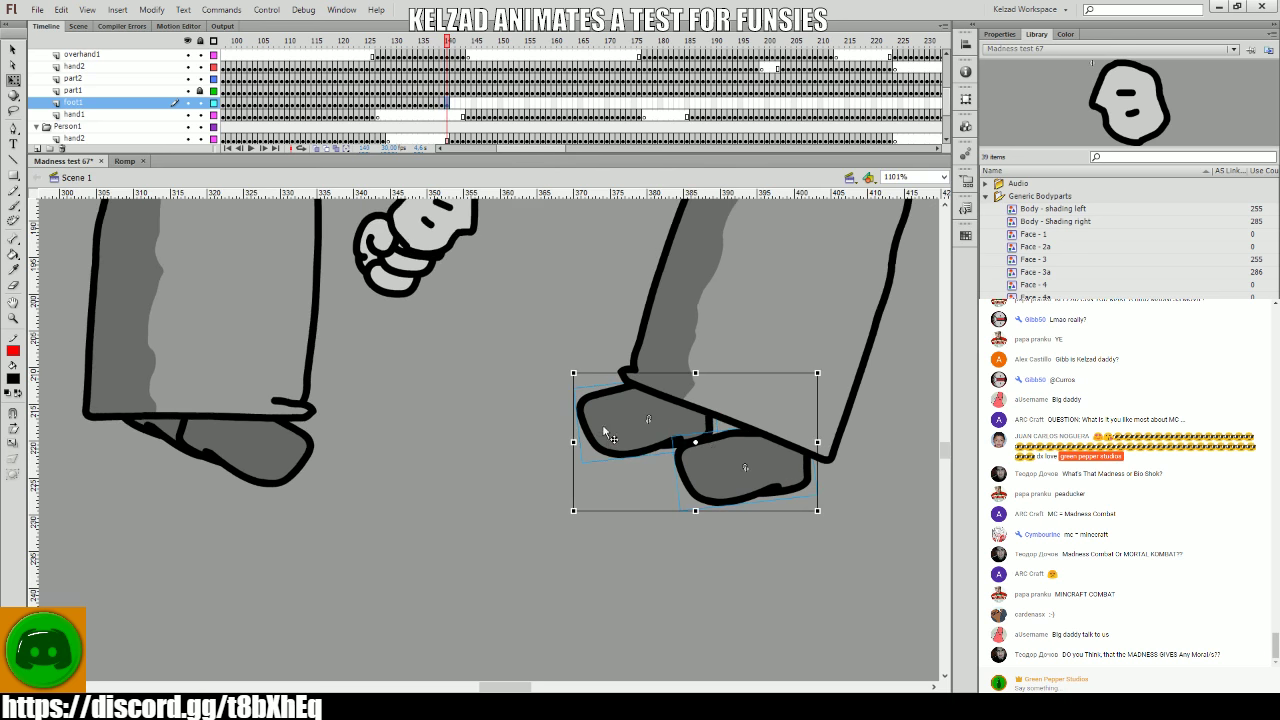
key(Right)
click(617, 551)
- Keyframe the feet at frames 141 and 142, moving both right and slightly up with the body
key(period)
key(Right)
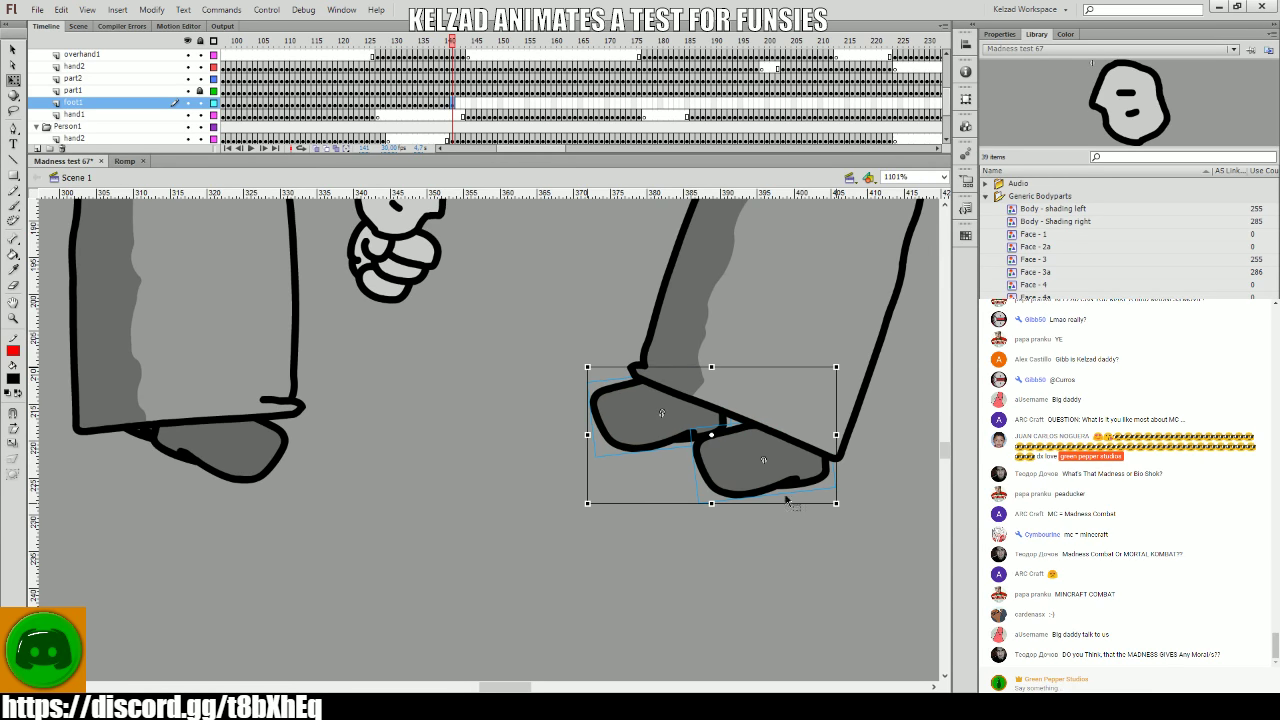
click(770, 533)
key(period)
click(663, 518)
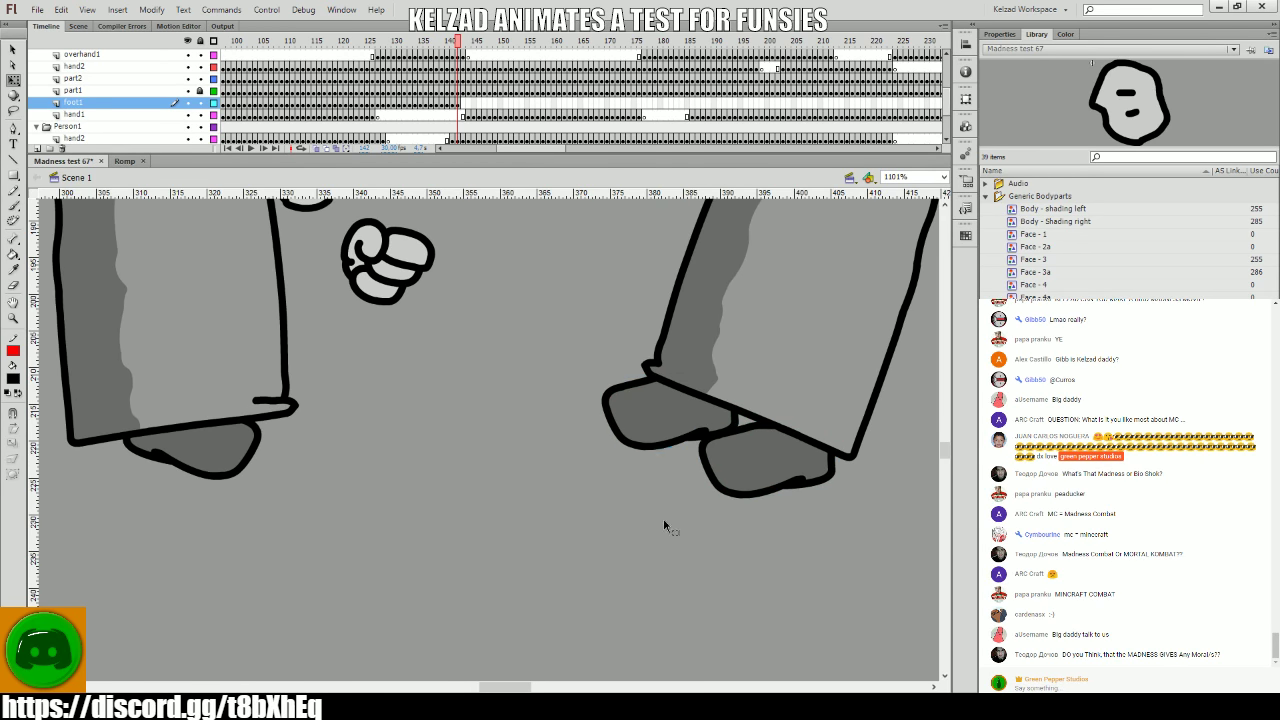
- Keyframe the feet at frames 143 and 144, sliding the rear foot right toward the front foot as the body advances
key(period)
key(Right)
click(708, 558)
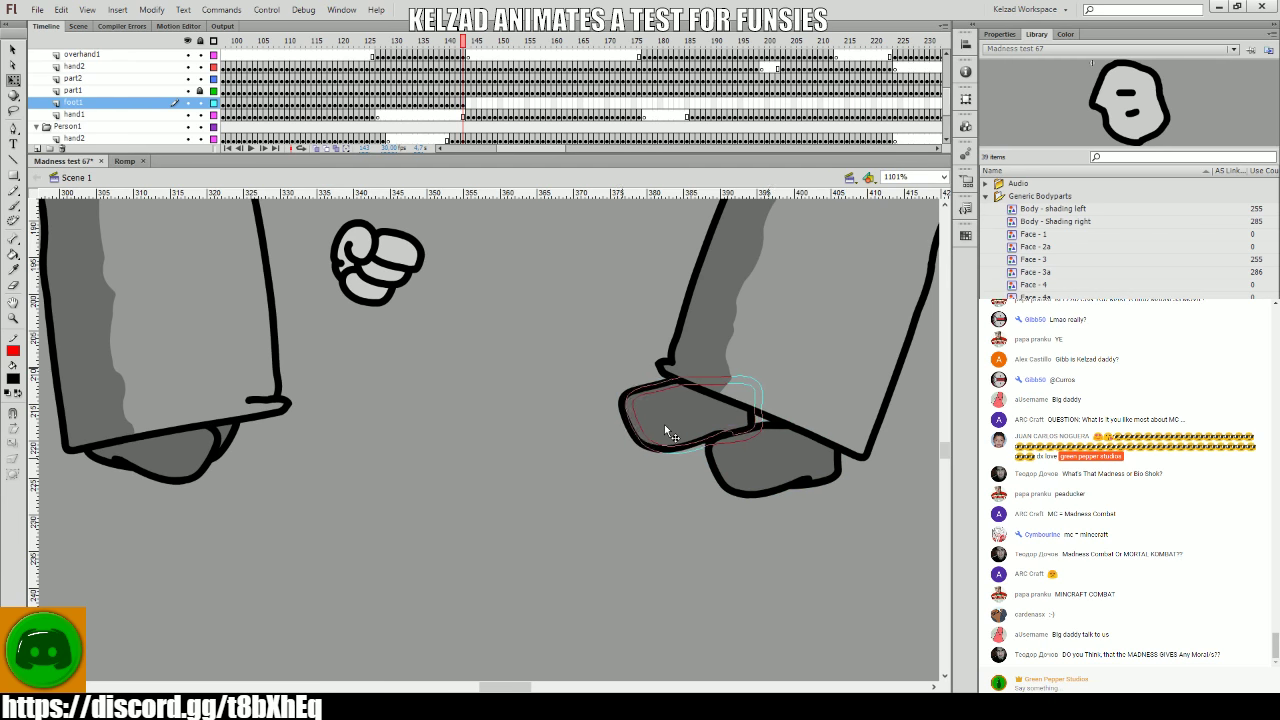
key(period)
key(Right)
click(700, 514)
- Keyframe the feet at frames 145 and 146, moving both right and slightly down to follow the body's lower edge
key(period)
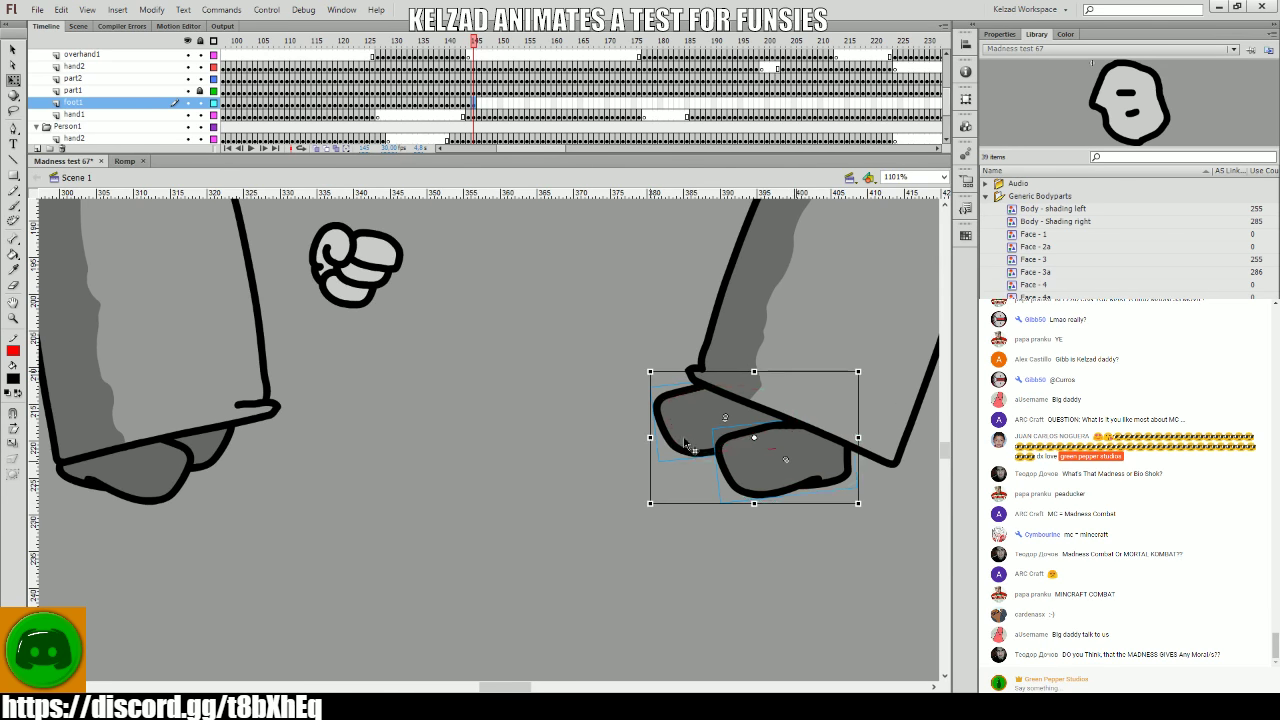
key(Right)
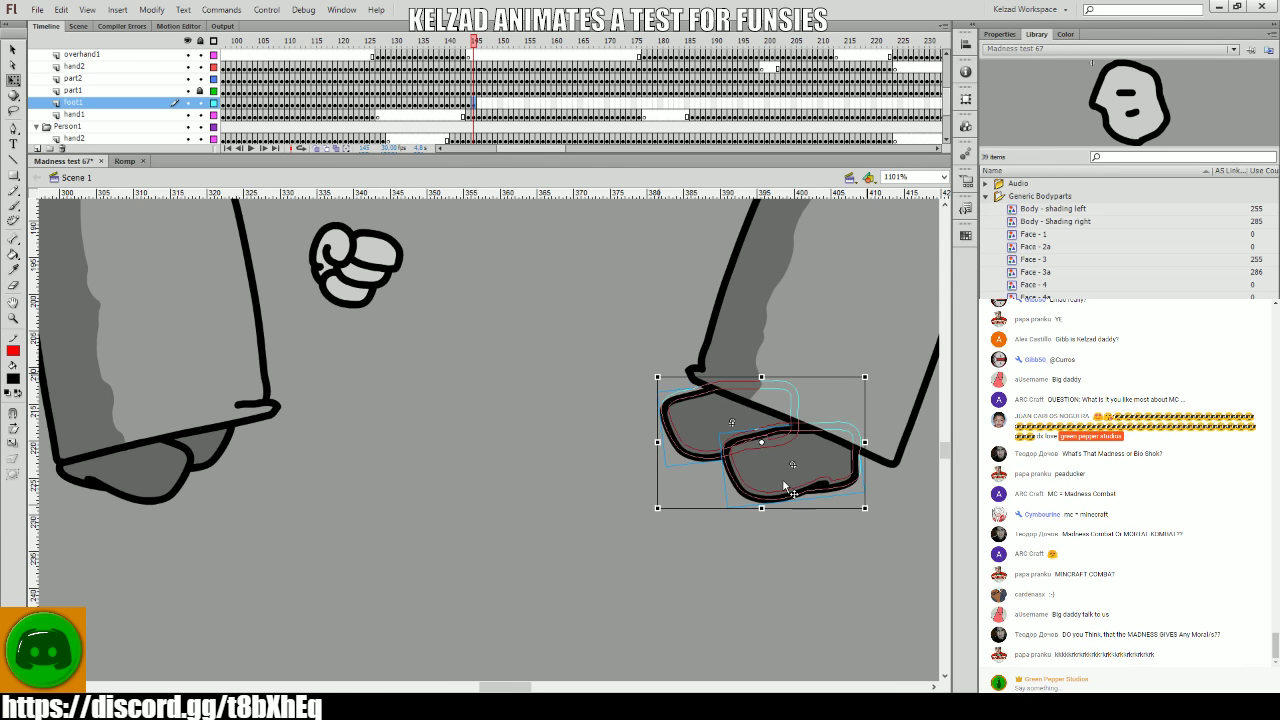
click(713, 472)
key(period)
click(715, 472)
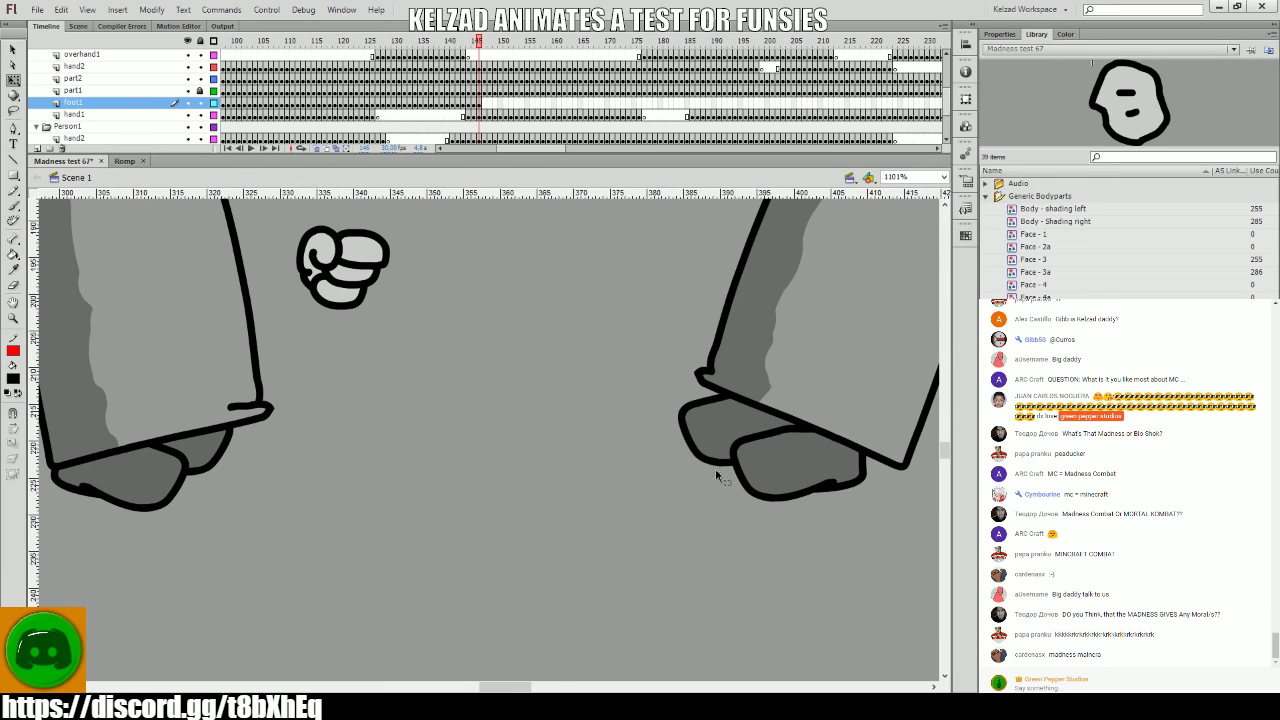
- Keyframe the feet at frames 147 and 148, keeping the rear foot overlapped by the front foot and nudging the front foot right
key(period)
scroll(489, 575, right, 5)
click(489, 575)
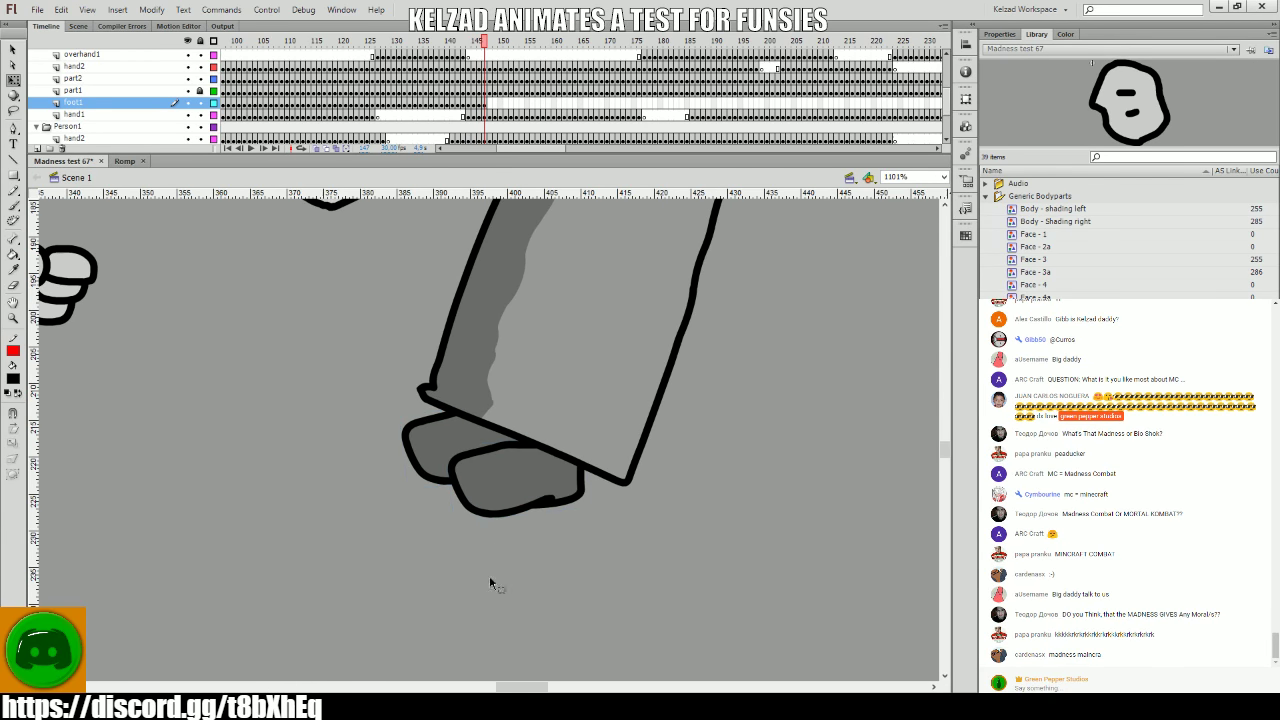
key(period)
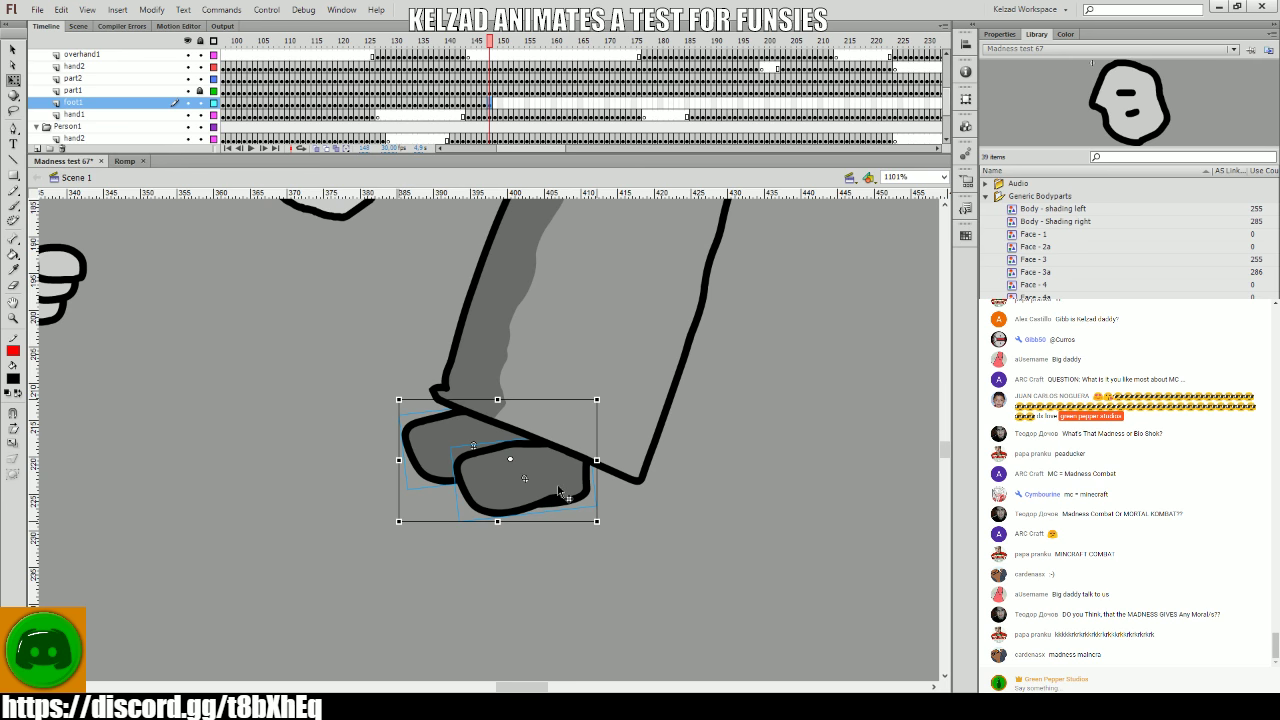
drag(560, 492, 564, 495)
click(614, 503)
- Keyframe the feet at frames 149 and 150, sliding the front foot right so it starts separating from the rear foot
key(period)
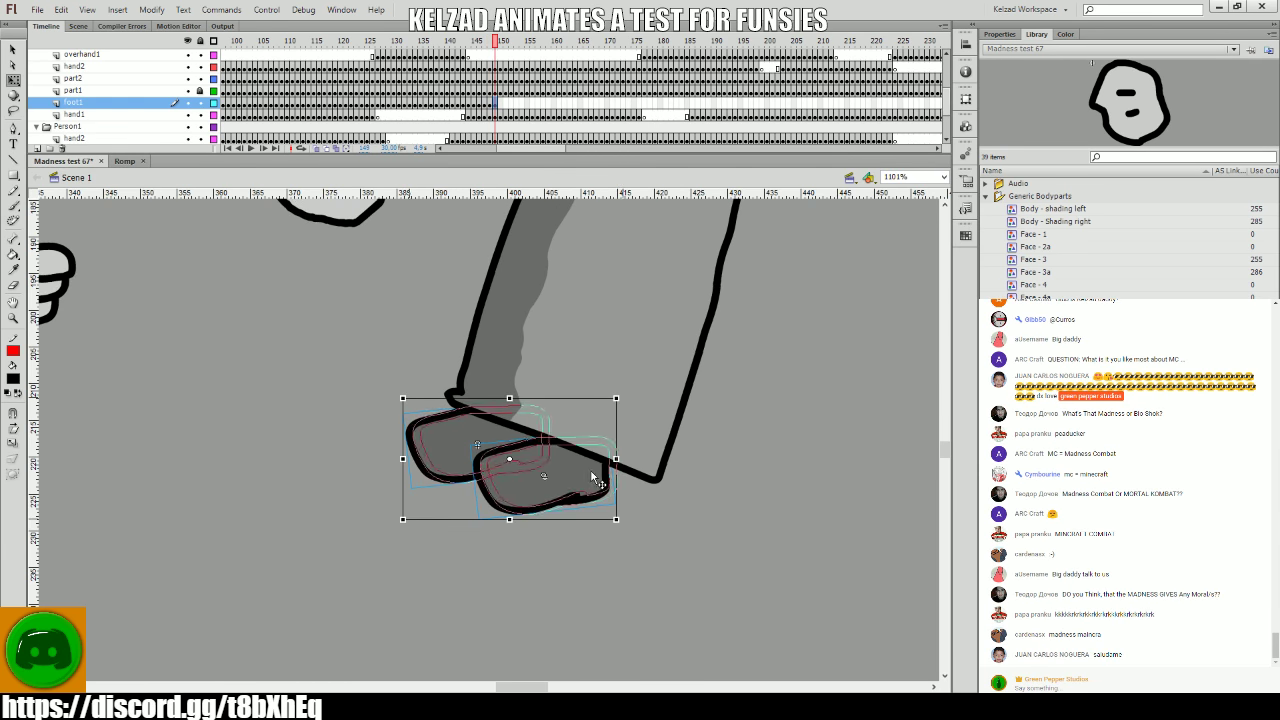
click(573, 477)
key(period)
drag(585, 487, 597, 490)
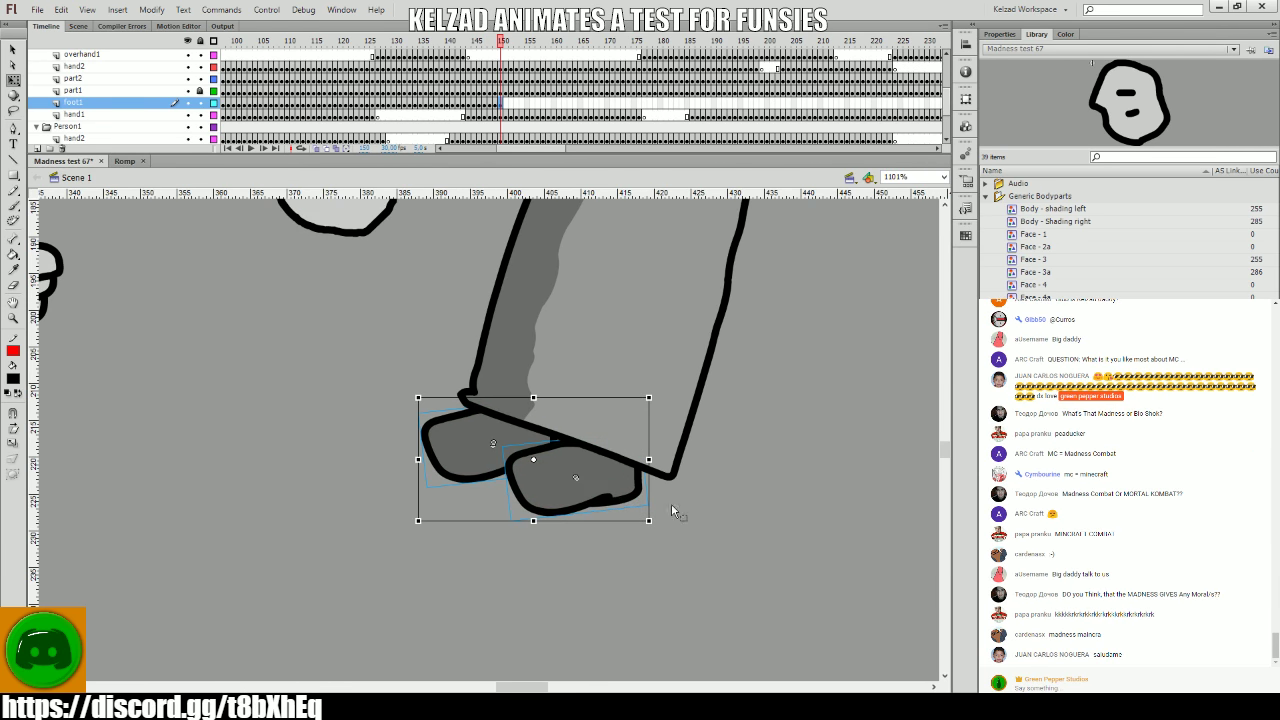
- Keyframe the feet at frames 151 and 152, stepping the front foot out toward the body's lower corner and adjusting the rear foot
key(period)
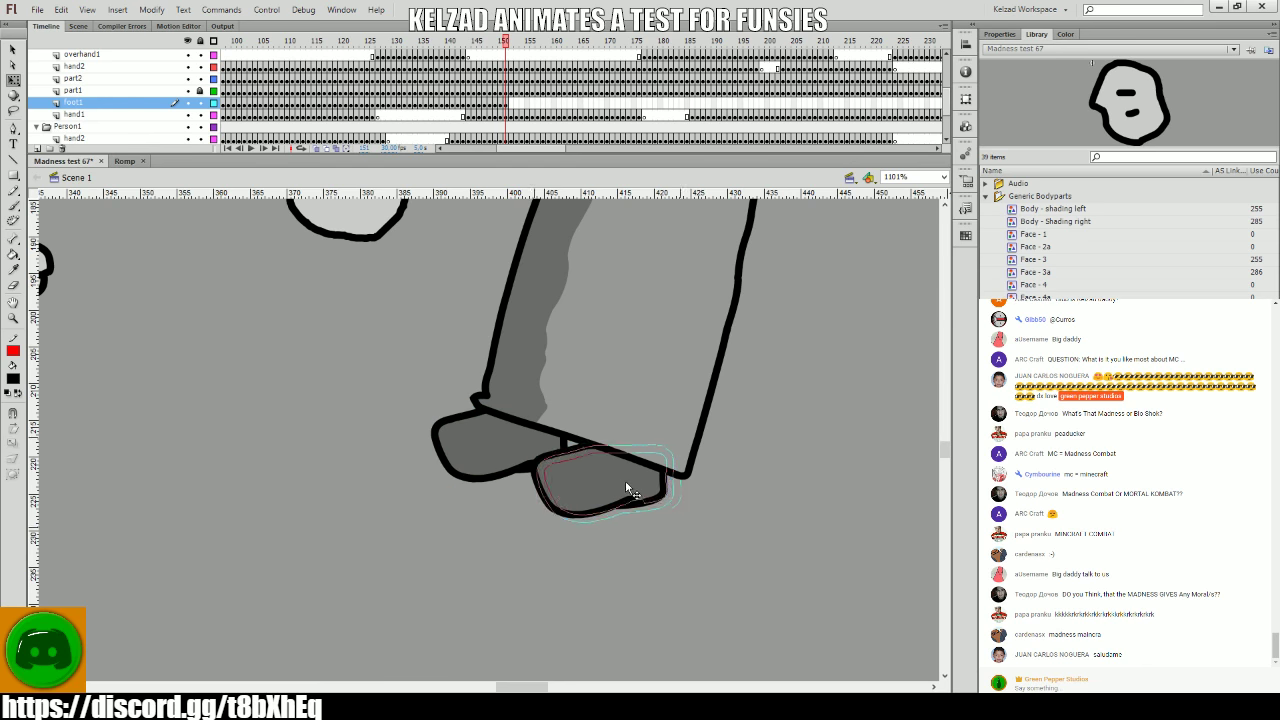
key(period)
click(638, 486)
drag(638, 486, 650, 489)
click(778, 510)
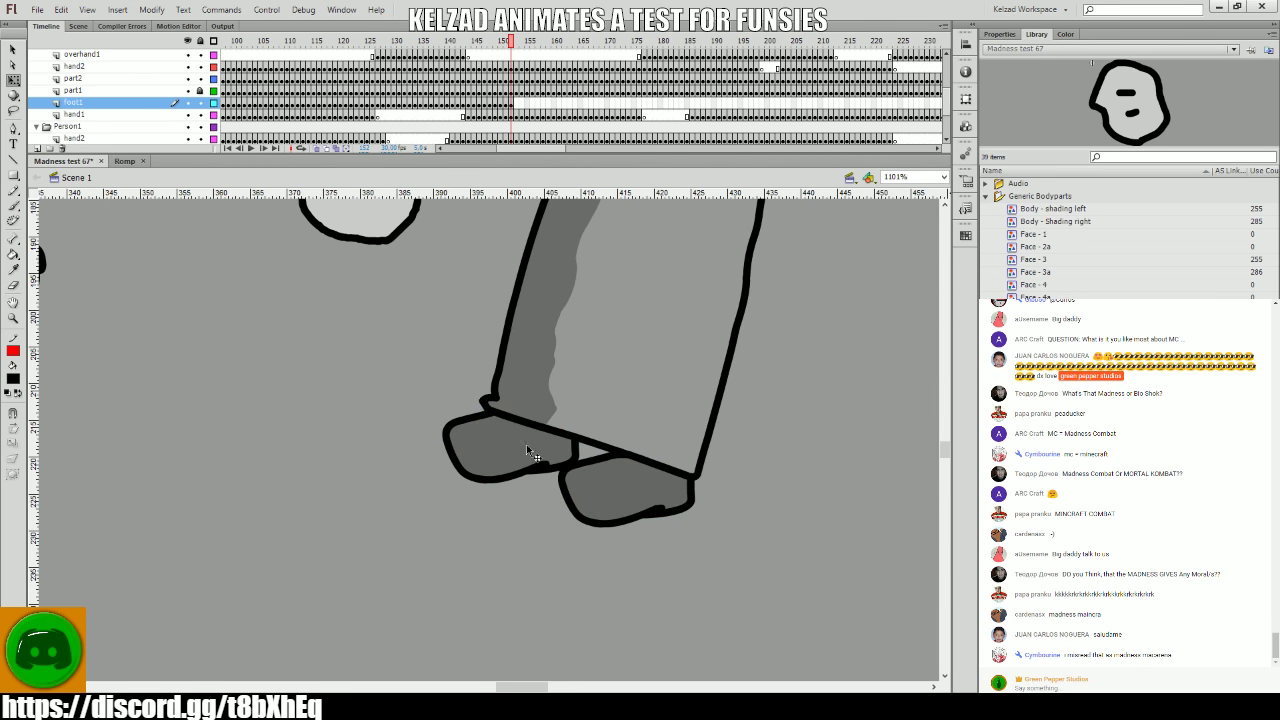
drag(526, 444, 519, 444)
- Compare frames 150 to 152 and shift the front foot further right in frames 150 and 151 to smooth its slide
key(comma)
key(comma)
key(period)
key(period)
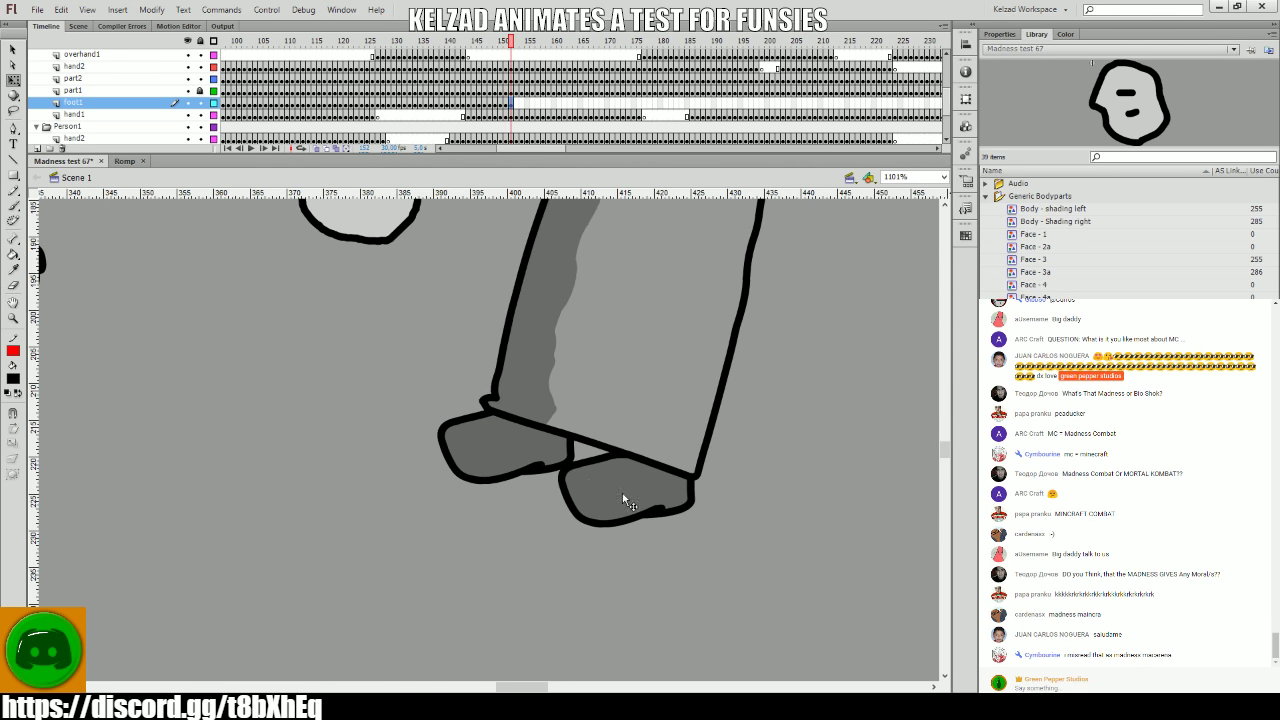
click(622, 497)
key(comma)
key(comma)
key(period)
click(647, 518)
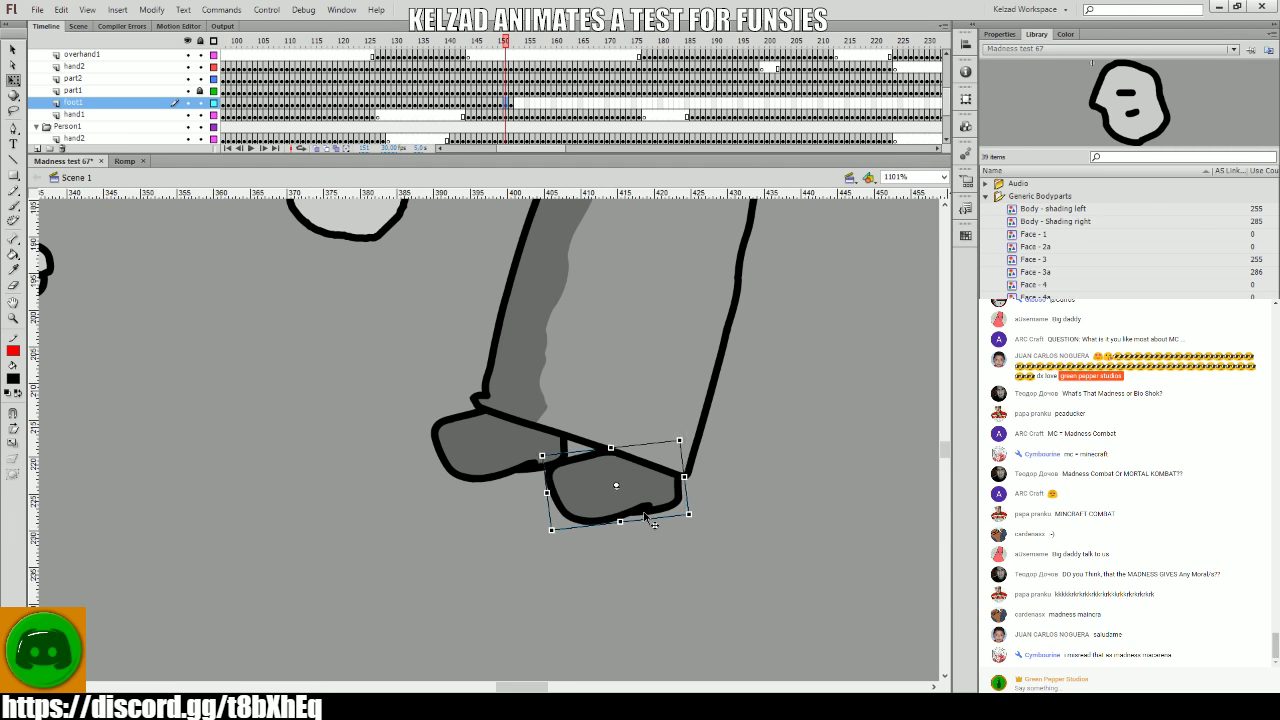
drag(645, 514, 643, 514)
key(comma)
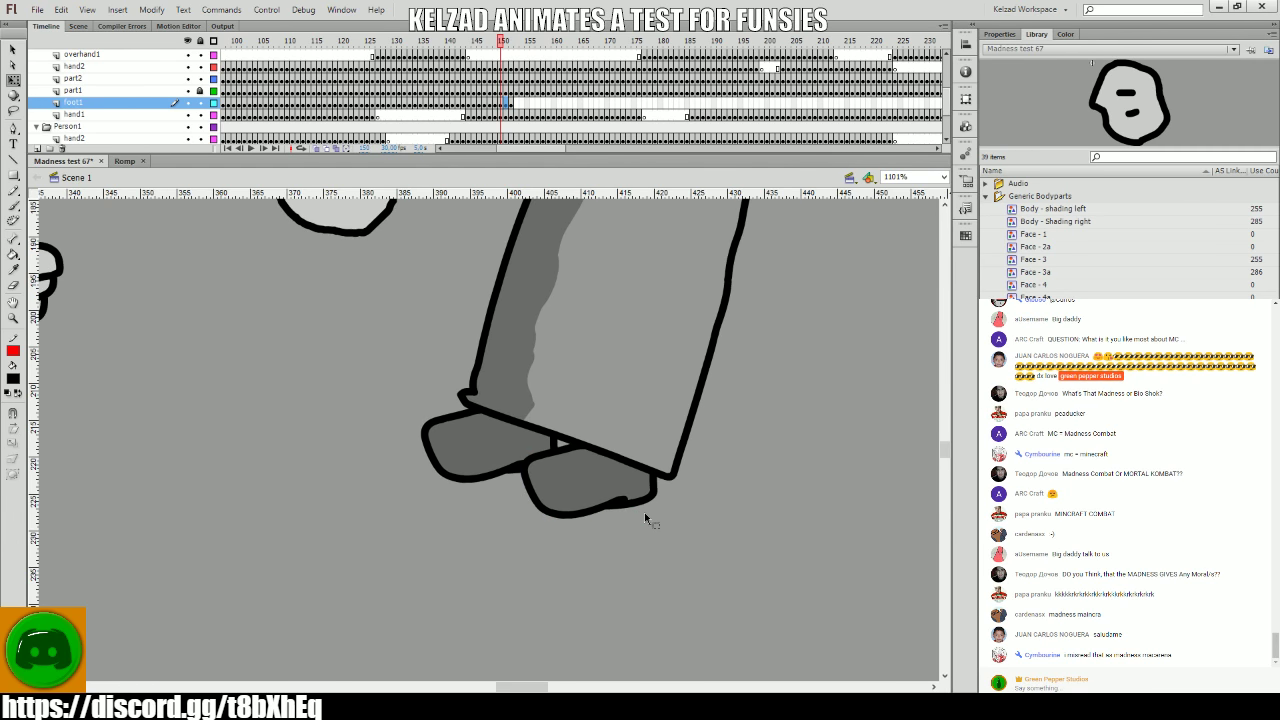
key(period)
key(period)
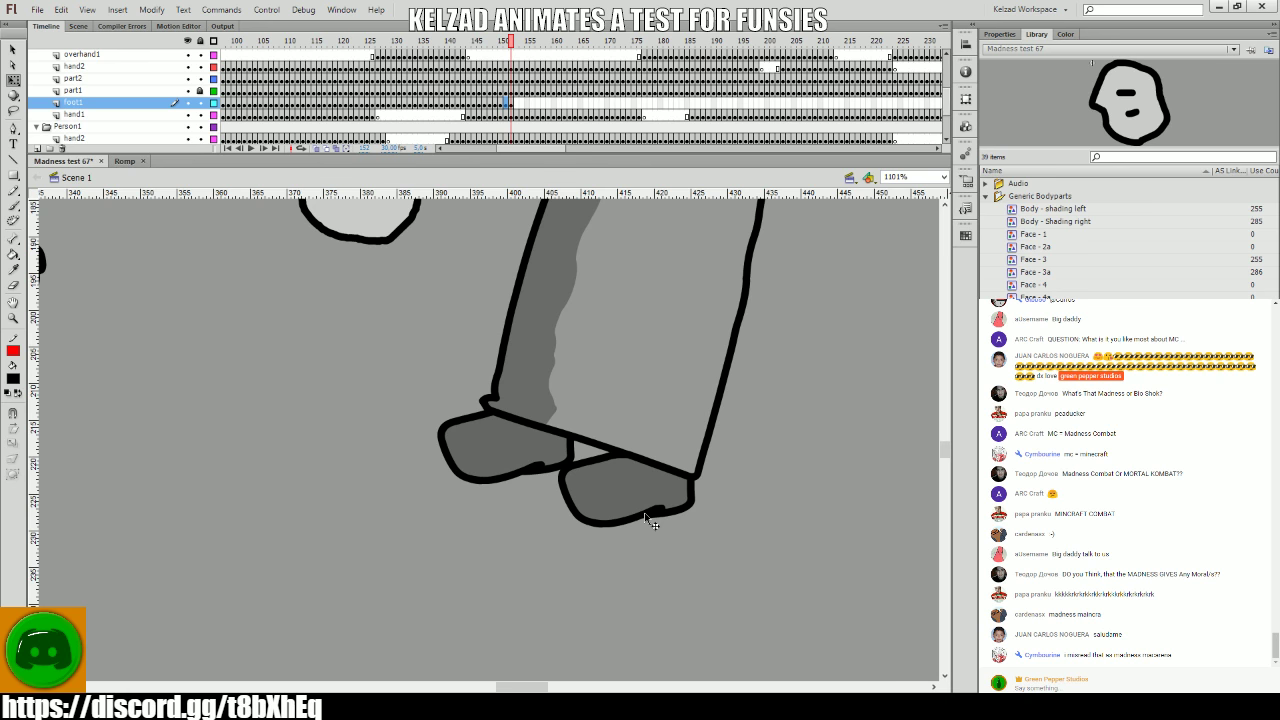
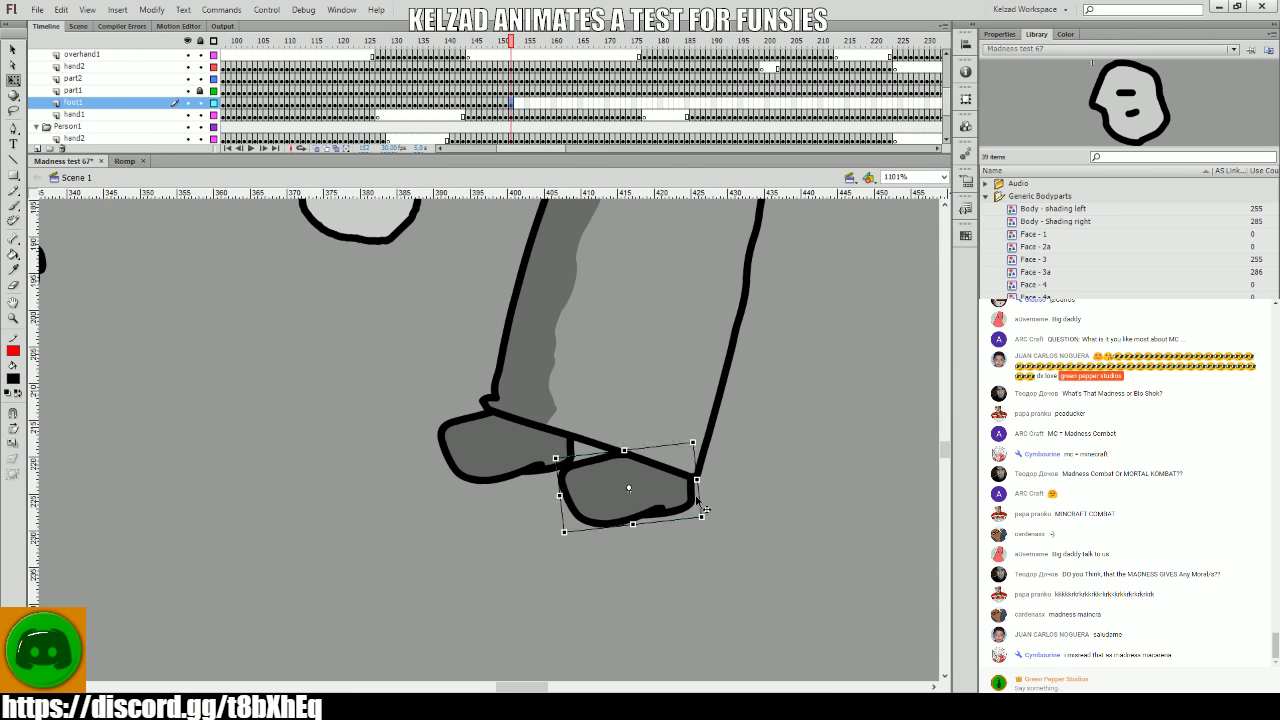
- Keyframe the feet at frames 153 and 154, nudging both slightly right as the body's movement slows
key(period)
click(749, 514)
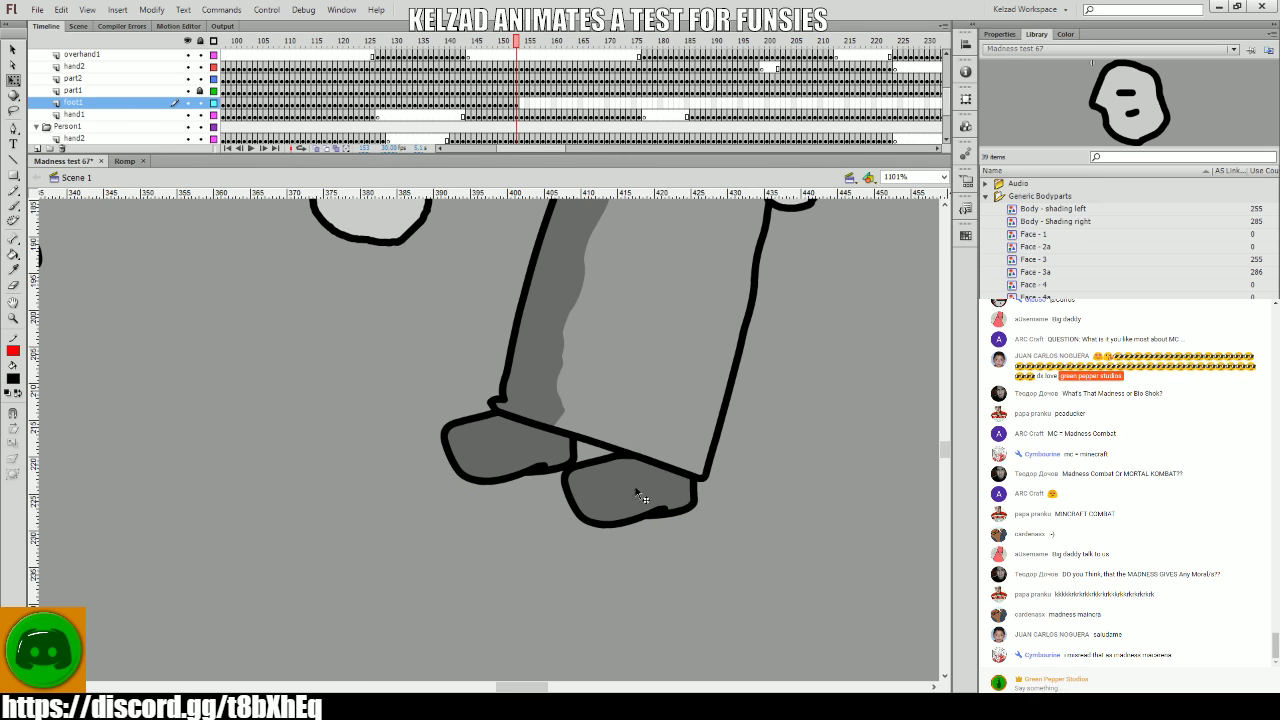
click(643, 490)
key(period)
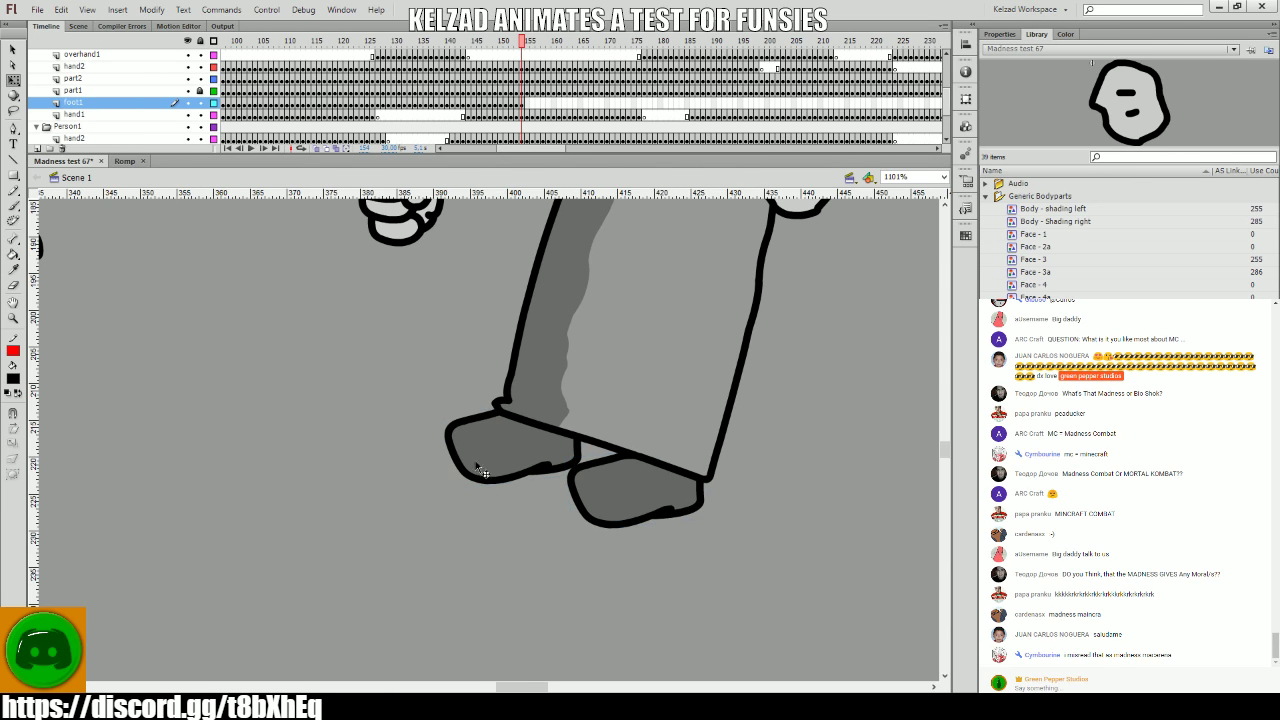
click(480, 470)
- Keyframe the feet at frames 155, 156 and 157, sliding the rear foot right until it reaches the front foot's heel
key(period)
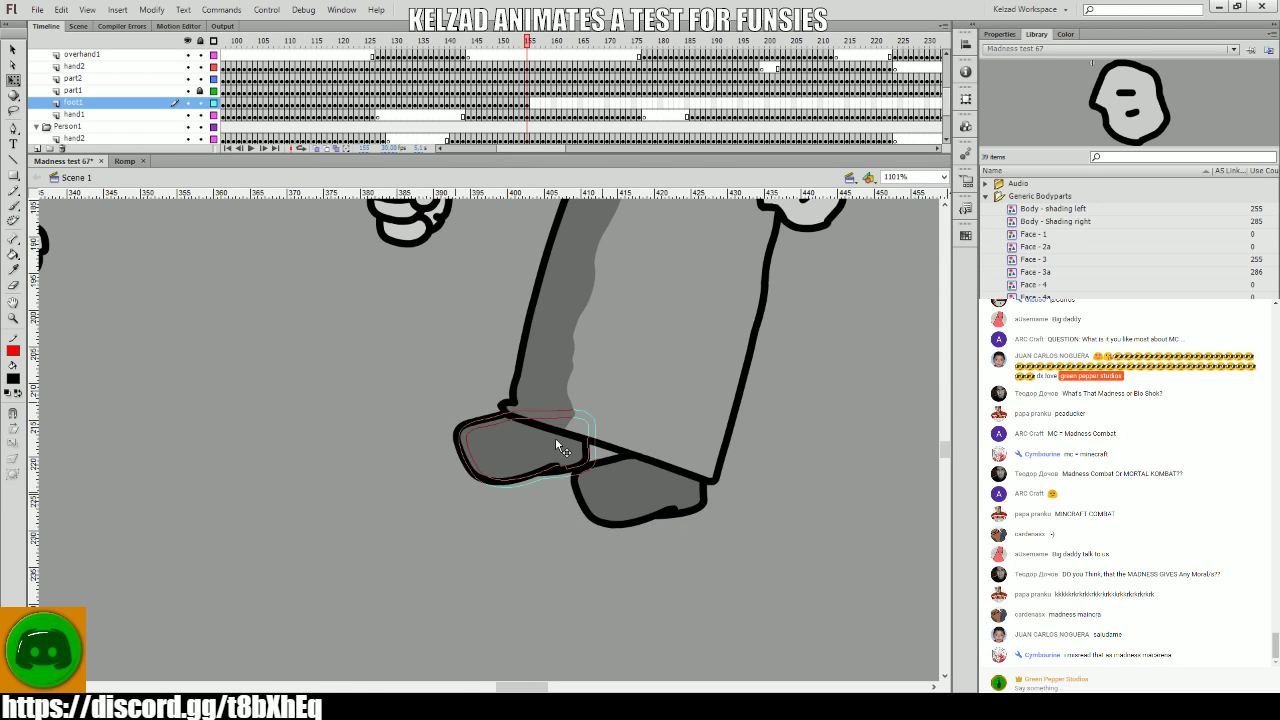
key(period)
click(558, 445)
key(period)
click(544, 450)
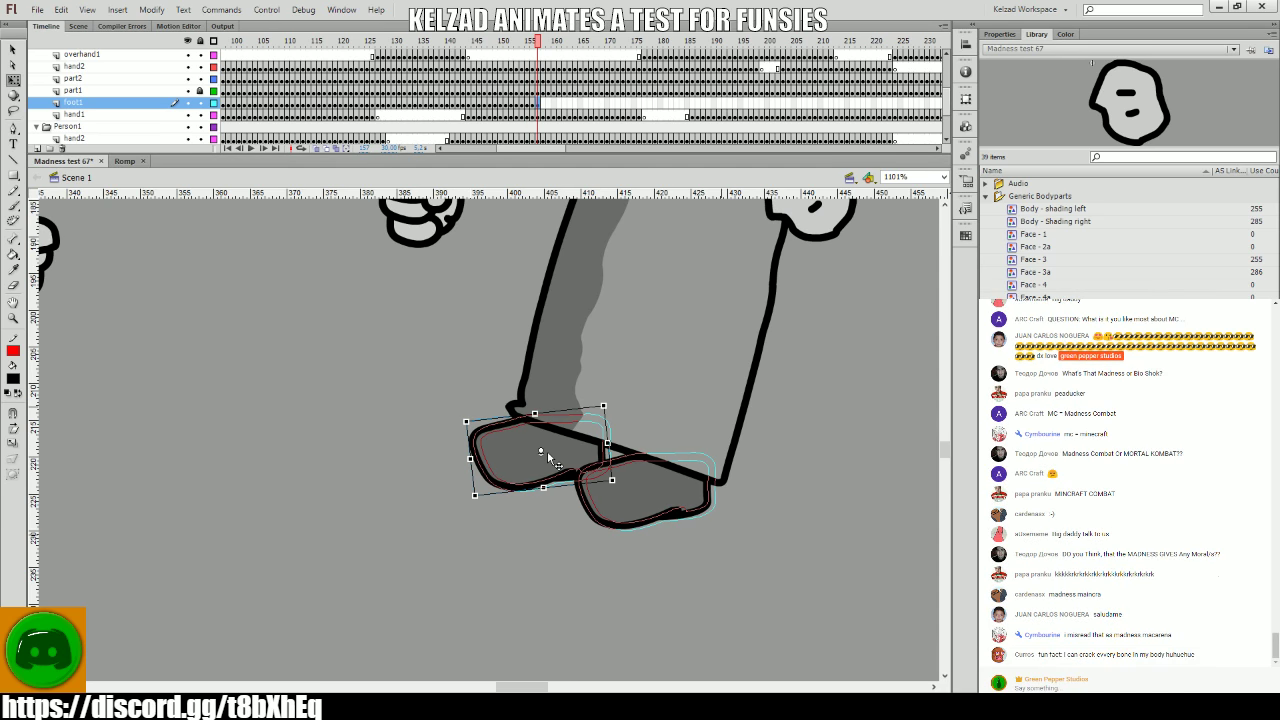
- Keyframe the feet at frames 158 and 159, tucking the rear foot further behind the front foot
key(period)
click(535, 445)
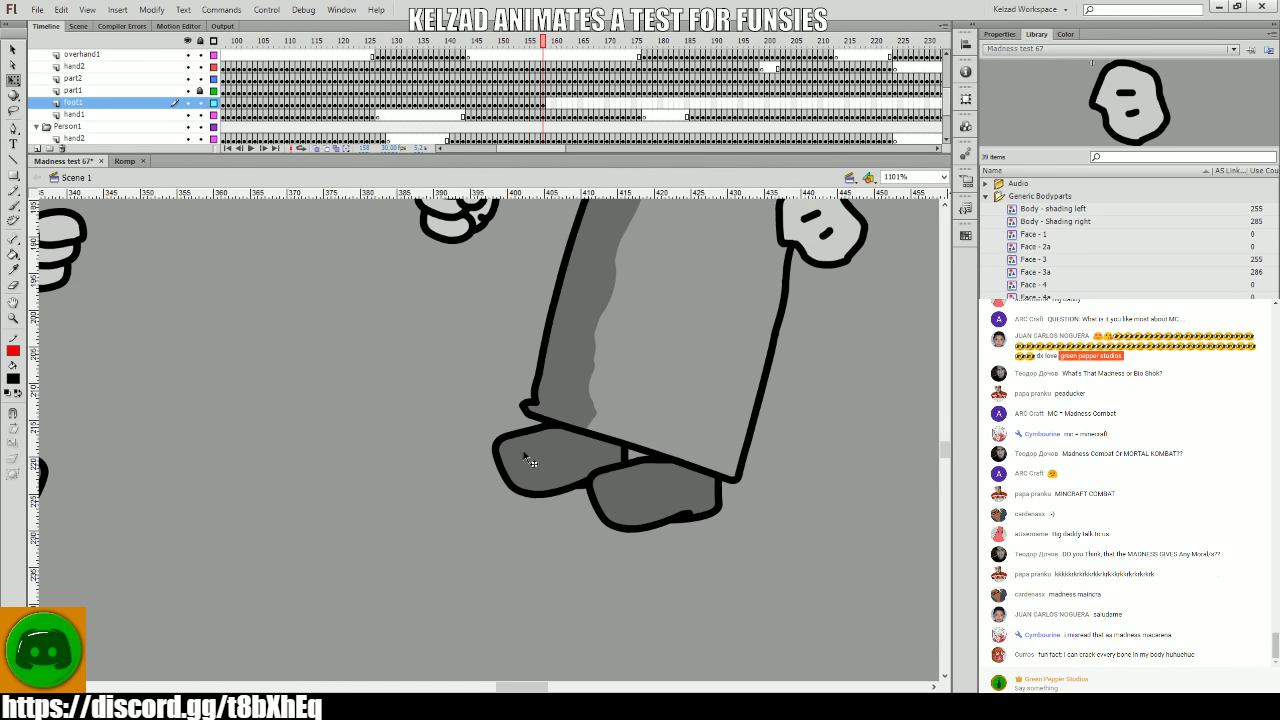
click(524, 455)
key(period)
click(351, 485)
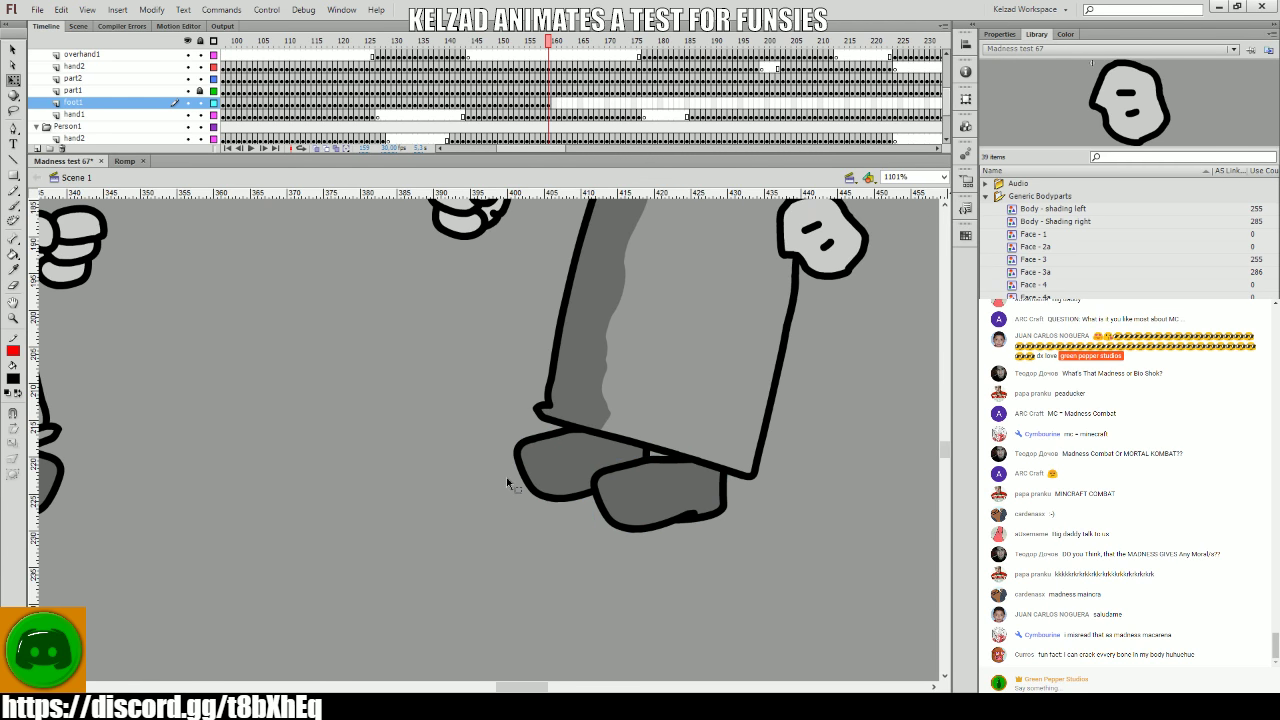
- Keyframe the feet at frames 160 and 161, moving them right with the body and rotating both slightly counterclockwise
key(period)
click(556, 470)
key(period)
key(comma)
key(comma)
key(period)
click(565, 480)
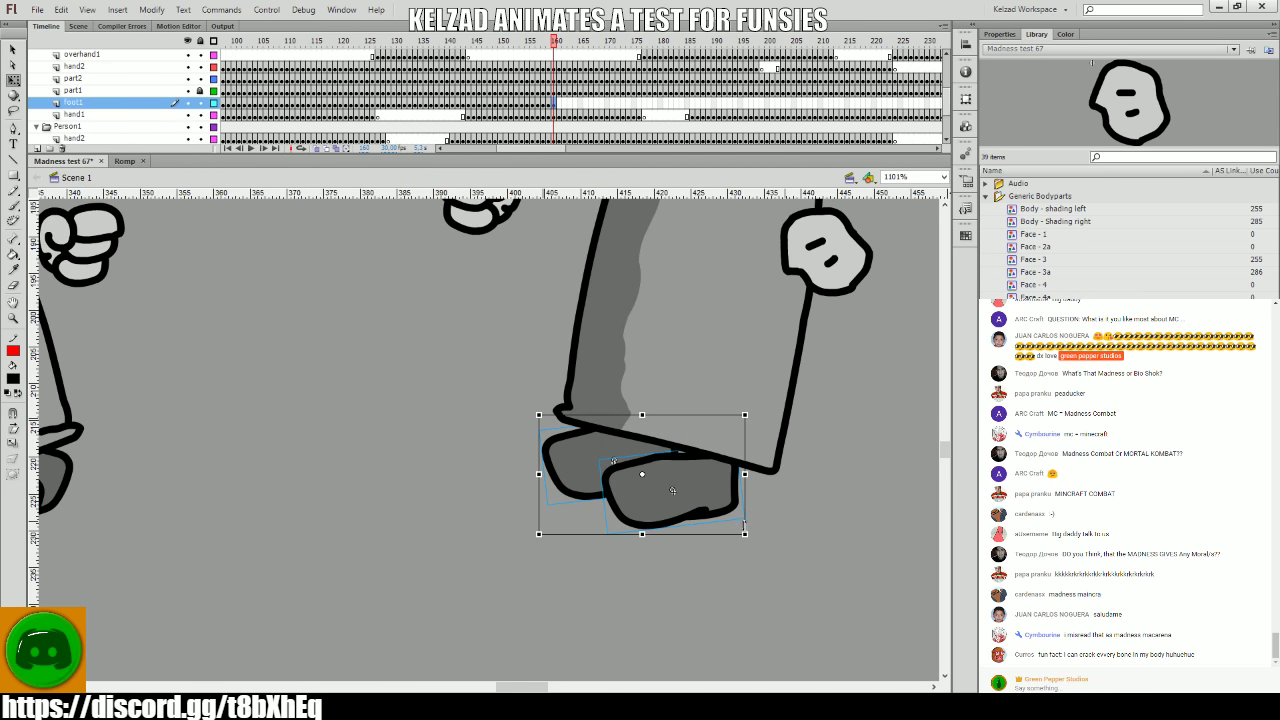
drag(763, 527, 817, 536)
key(period)
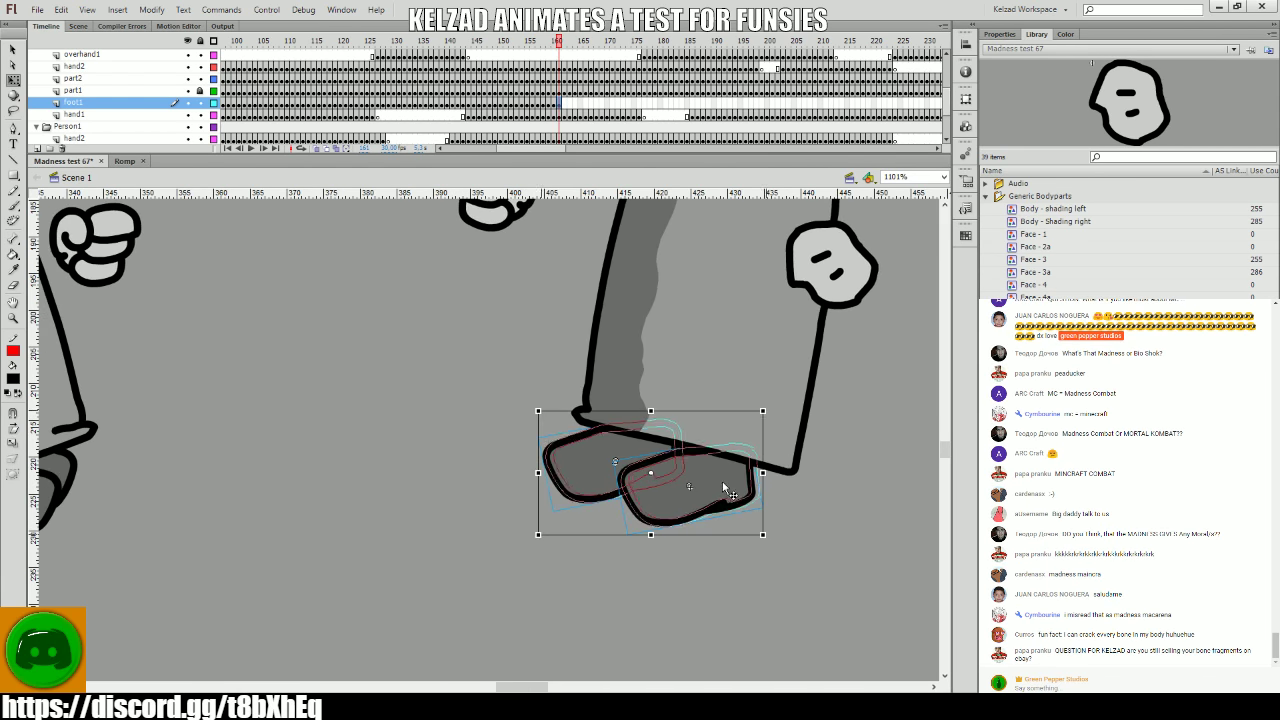
click(824, 507)
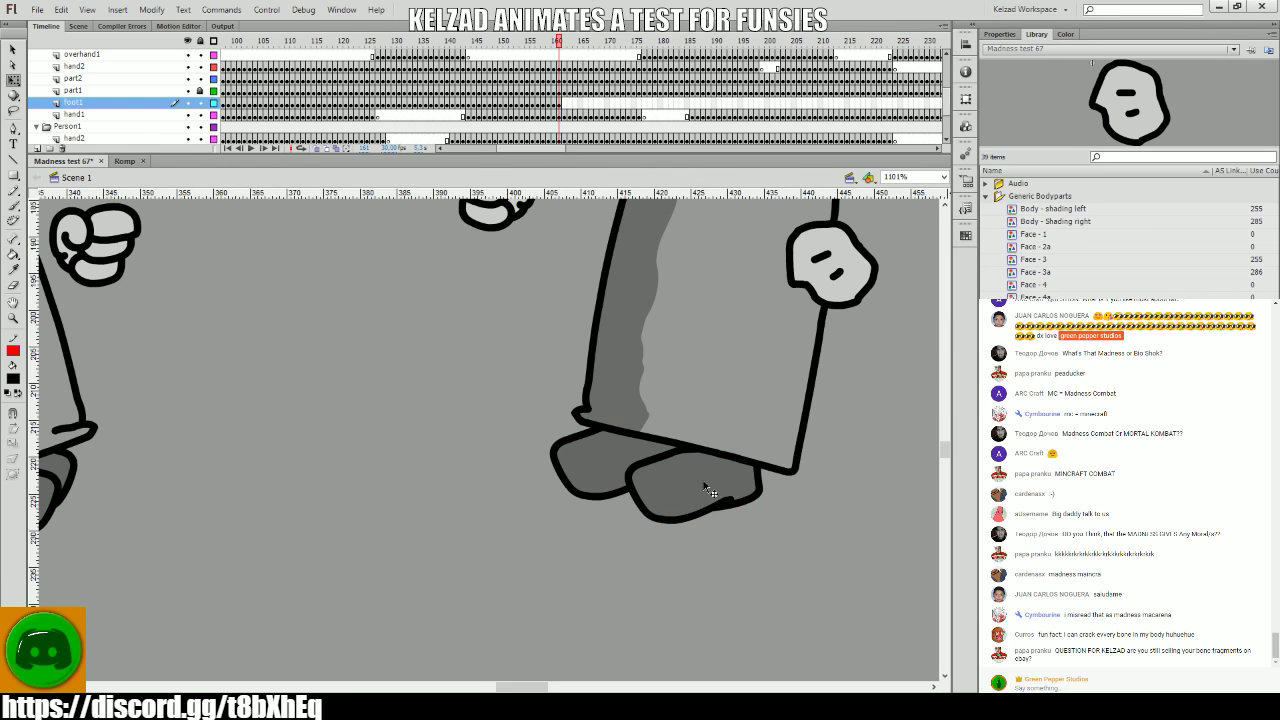
- Keyframe the feet at frame 162, moving both right to follow the body, and compare the pose with frame 161
key(period)
click(716, 480)
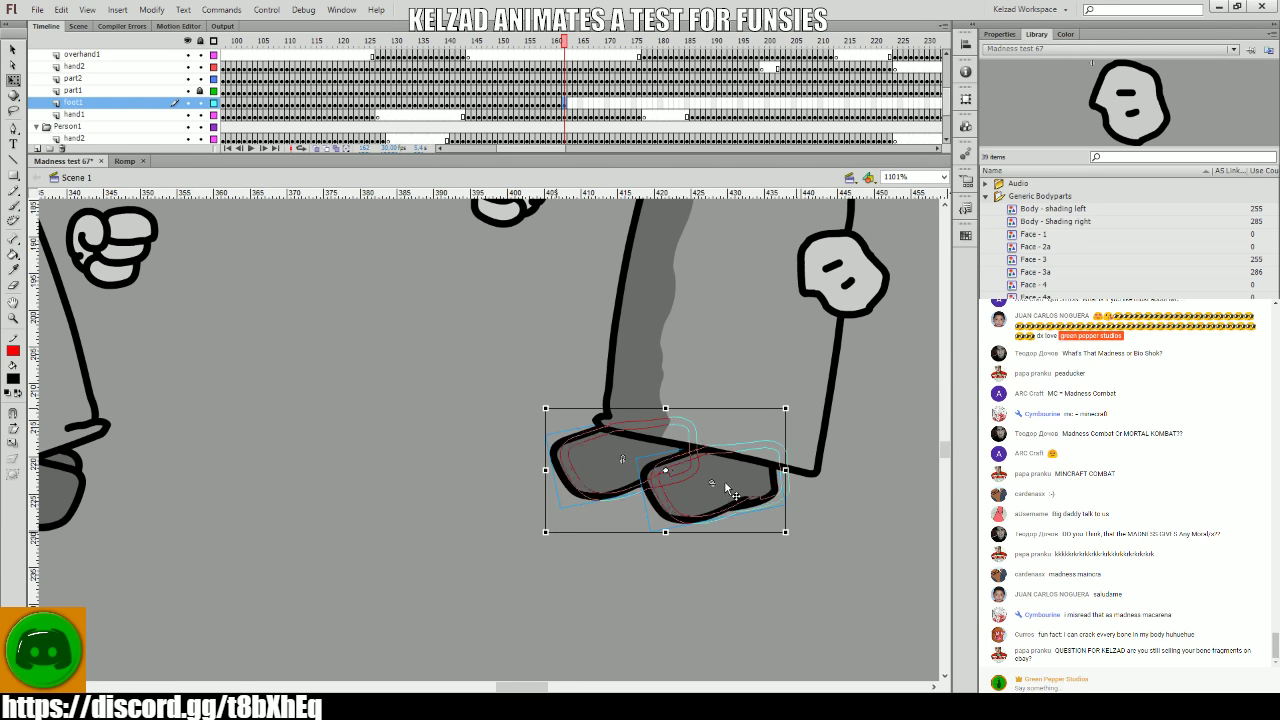
key(Right)
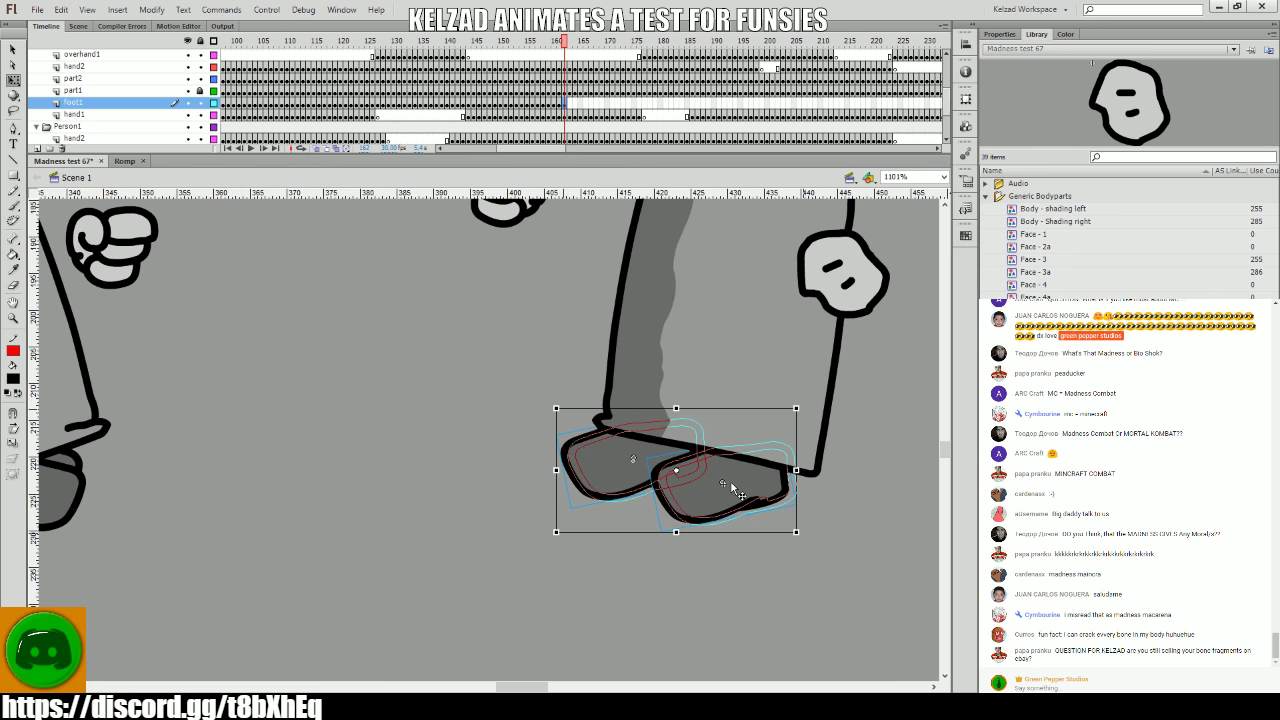
drag(730, 480, 738, 482)
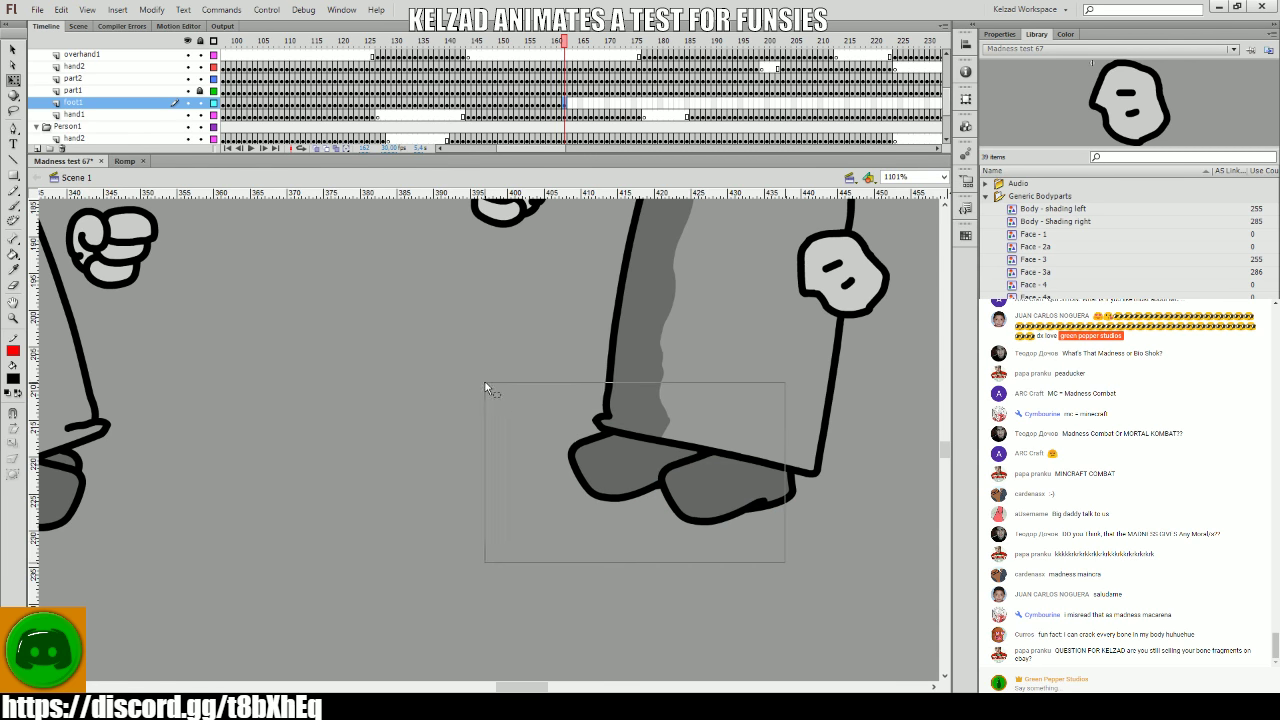
key(comma)
key(period)
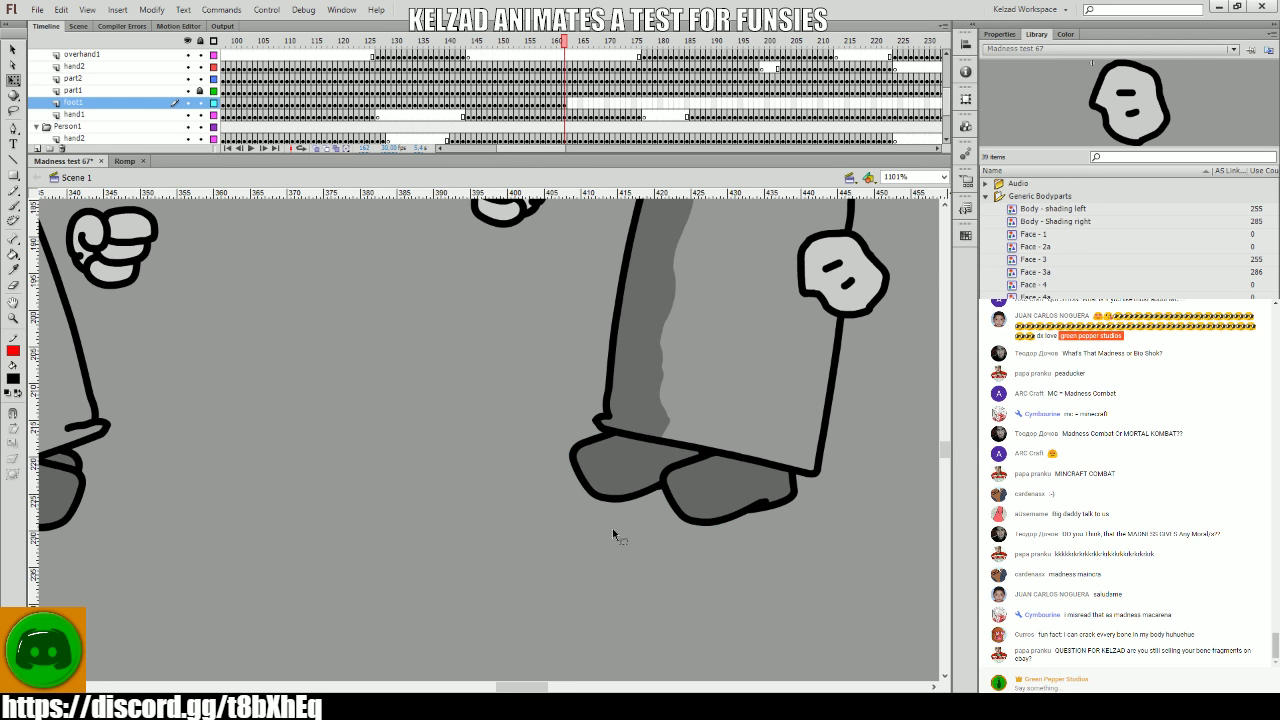
key(comma)
key(period)
key(comma)
key(period)
- Keyframe the feet at frame 163, moving both right with the body and the front foot slightly further ahead
click(724, 496)
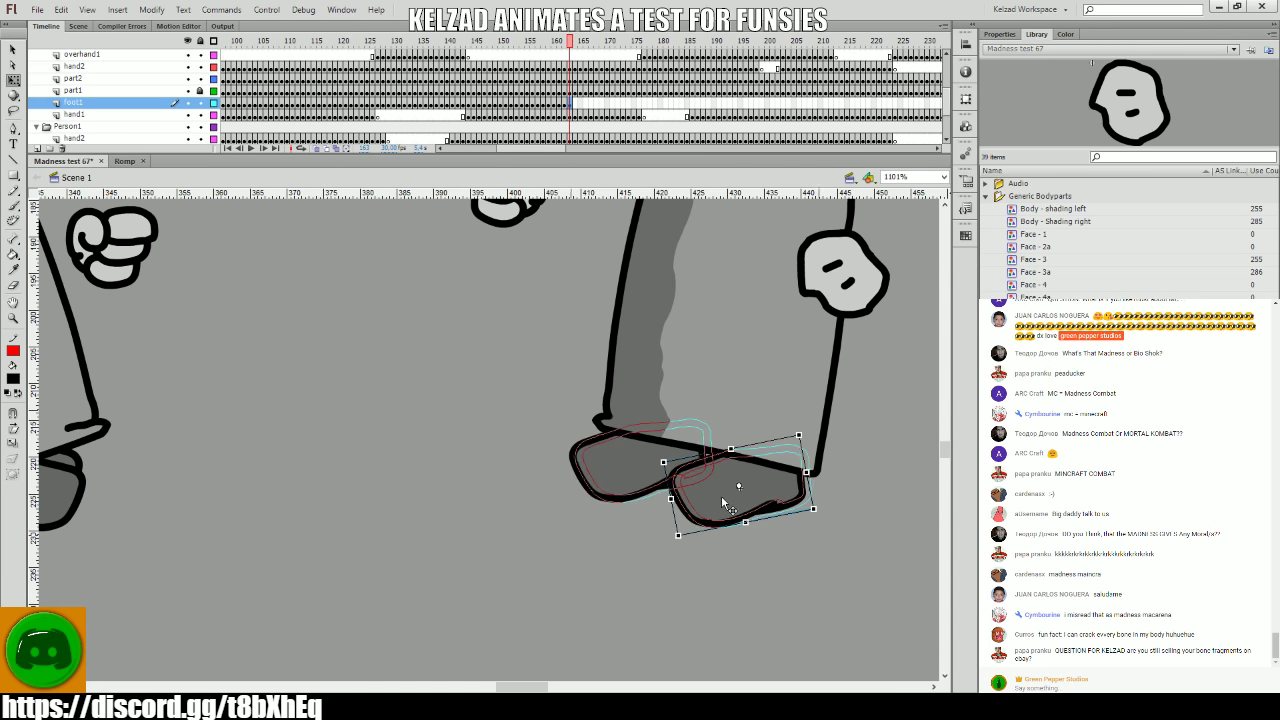
key(period)
click(770, 575)
click(775, 500)
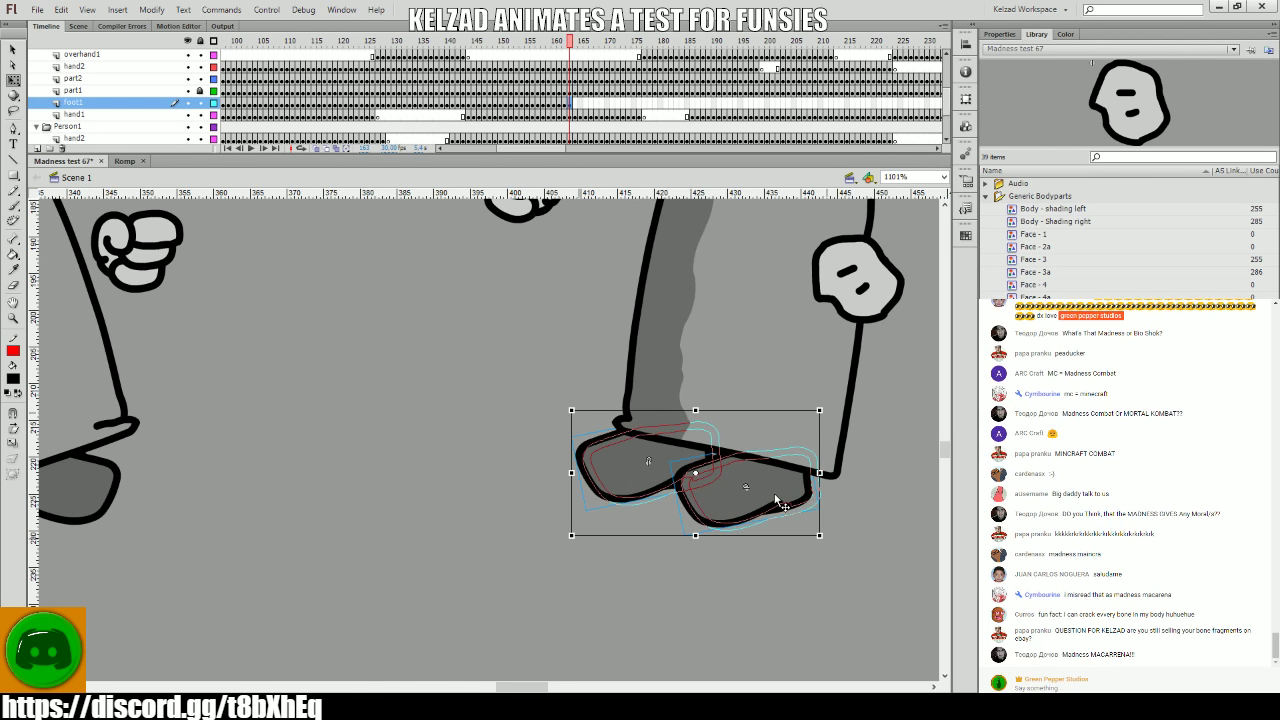
drag(771, 500, 780, 502)
click(866, 540)
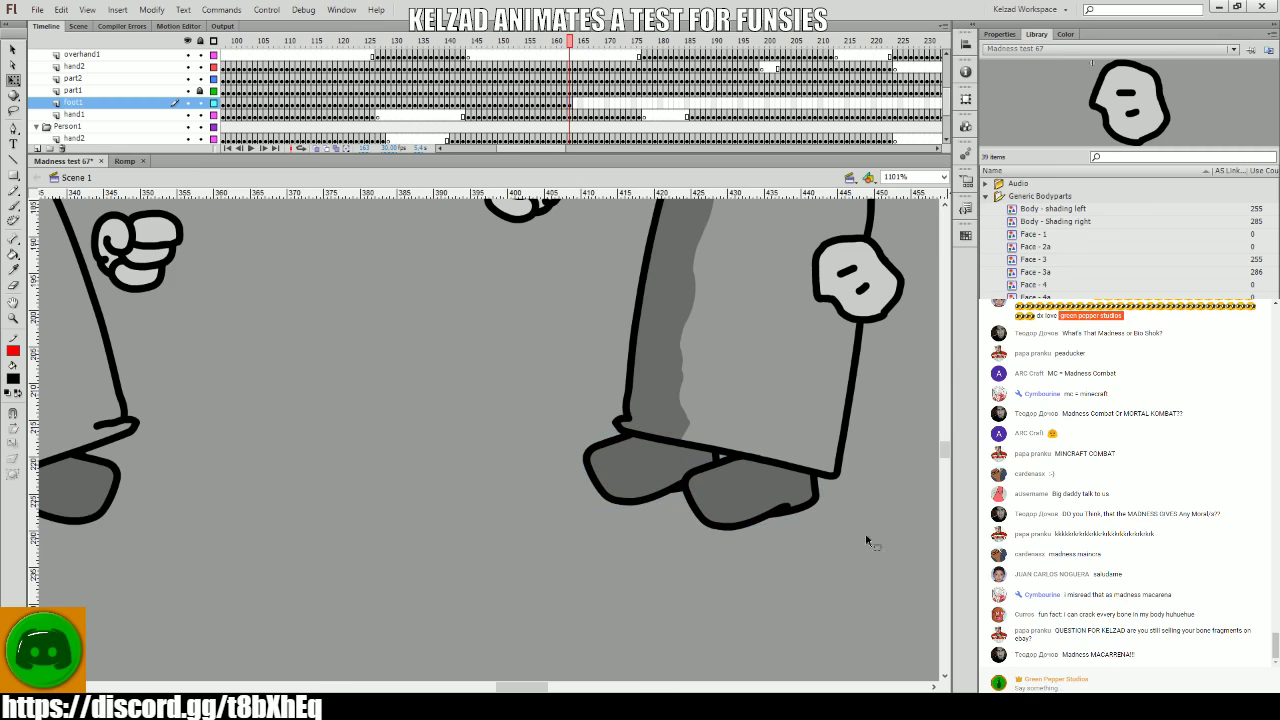
- Keyframe the feet at frames 164 and 165, stepping the front foot right, further ahead of the rear foot
key(period)
click(796, 506)
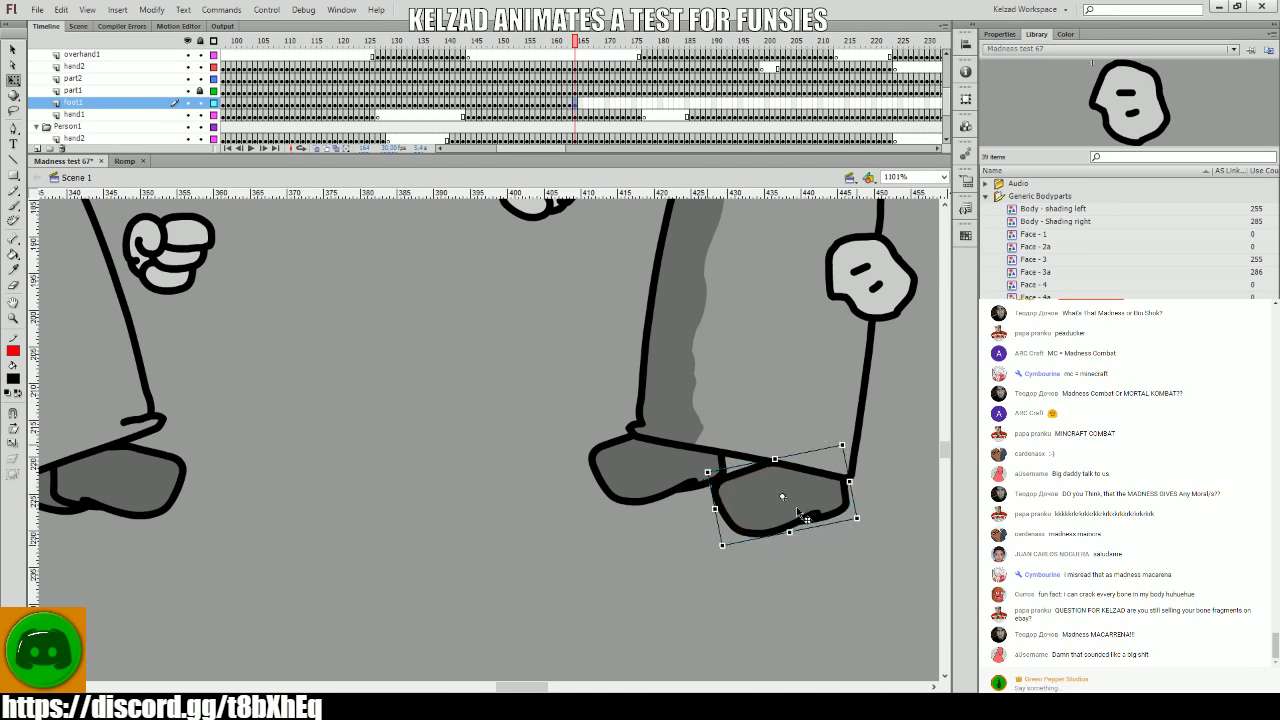
key(period)
drag(796, 506, 814, 511)
click(914, 531)
- Keyframe the feet at frames 166, 167 and 168, sliding the rear foot right towards the nearly planted front foot
key(period)
click(660, 518)
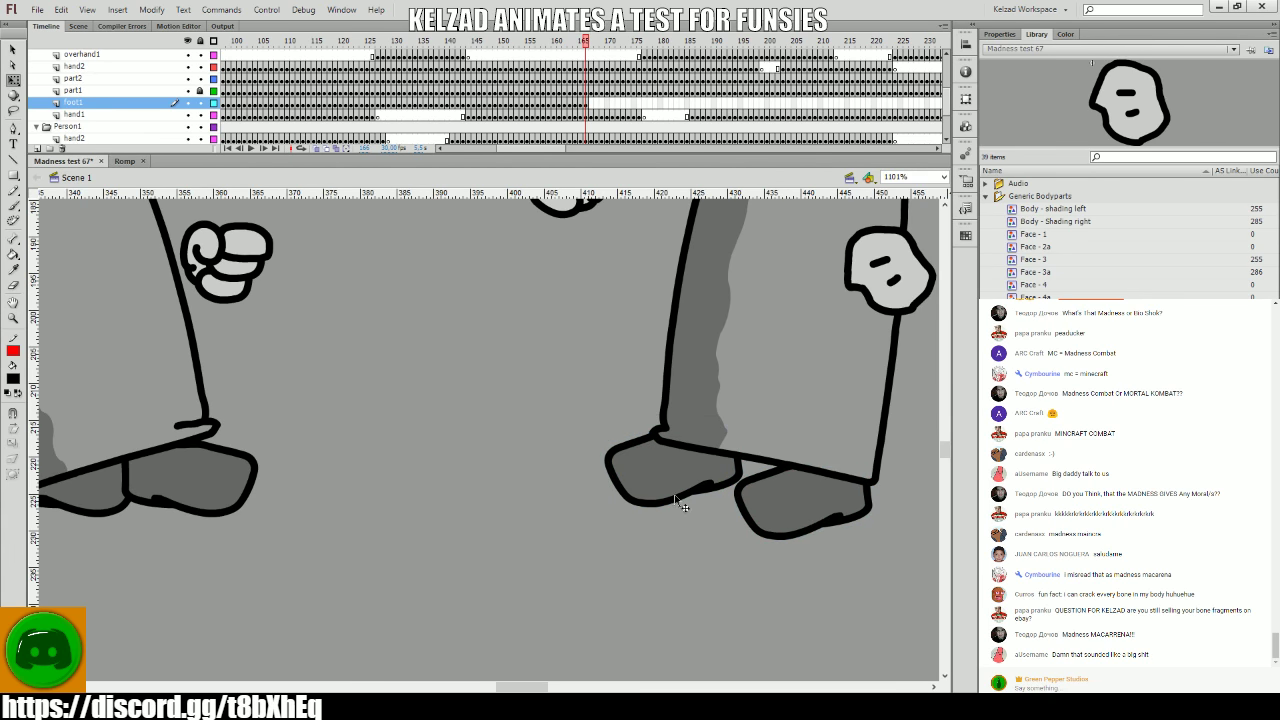
click(674, 478)
key(period)
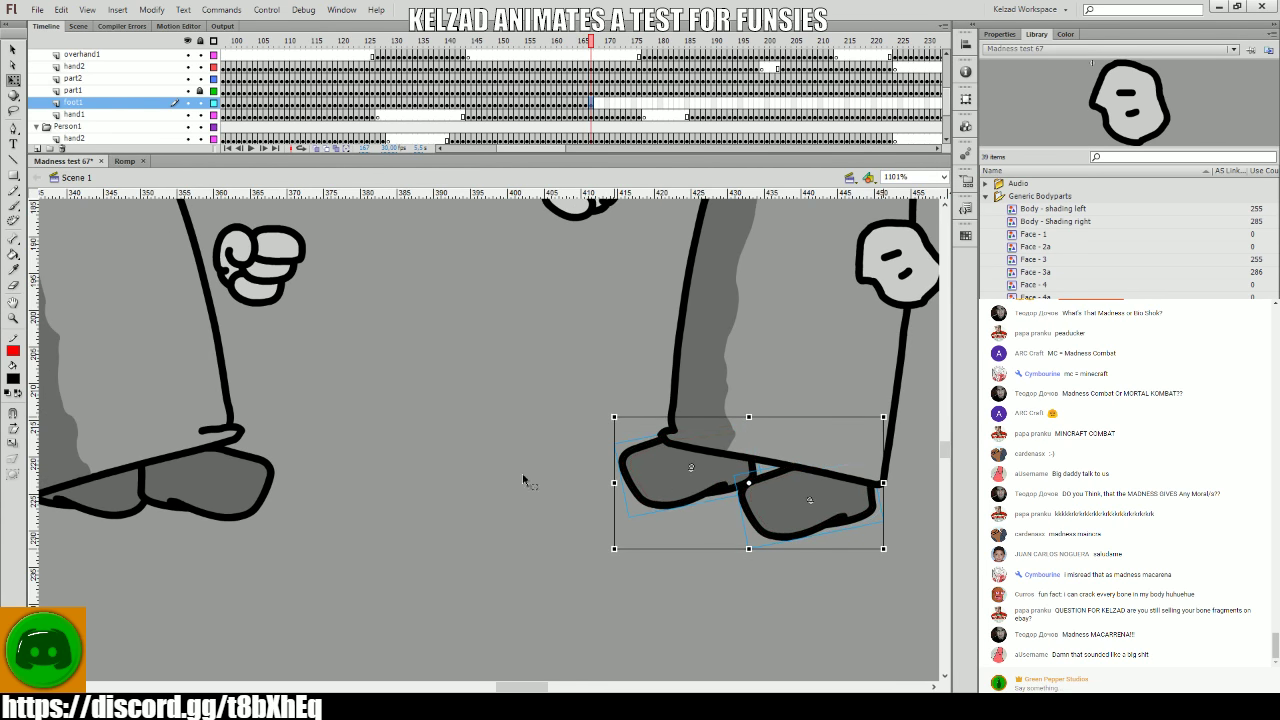
click(654, 484)
key(period)
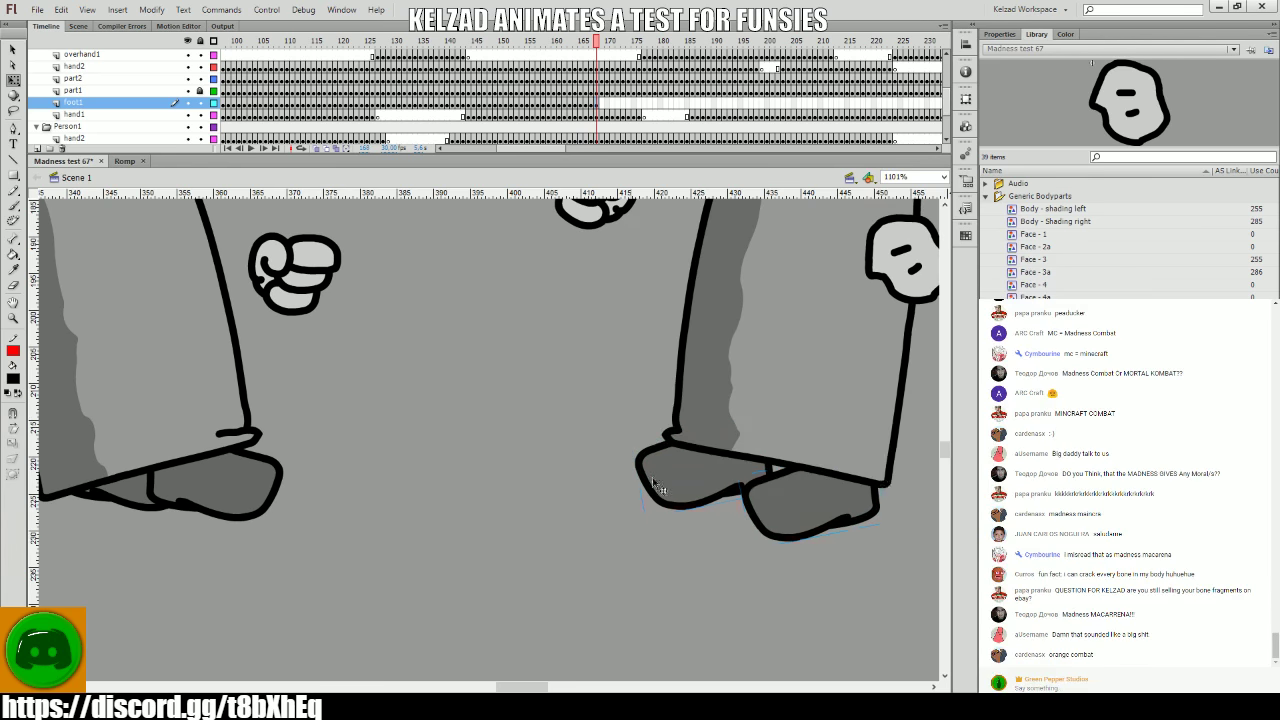
- Keyframe the feet at frames 169 and 170, bringing the rear foot right until it overlaps behind the front foot
key(period)
click(517, 503)
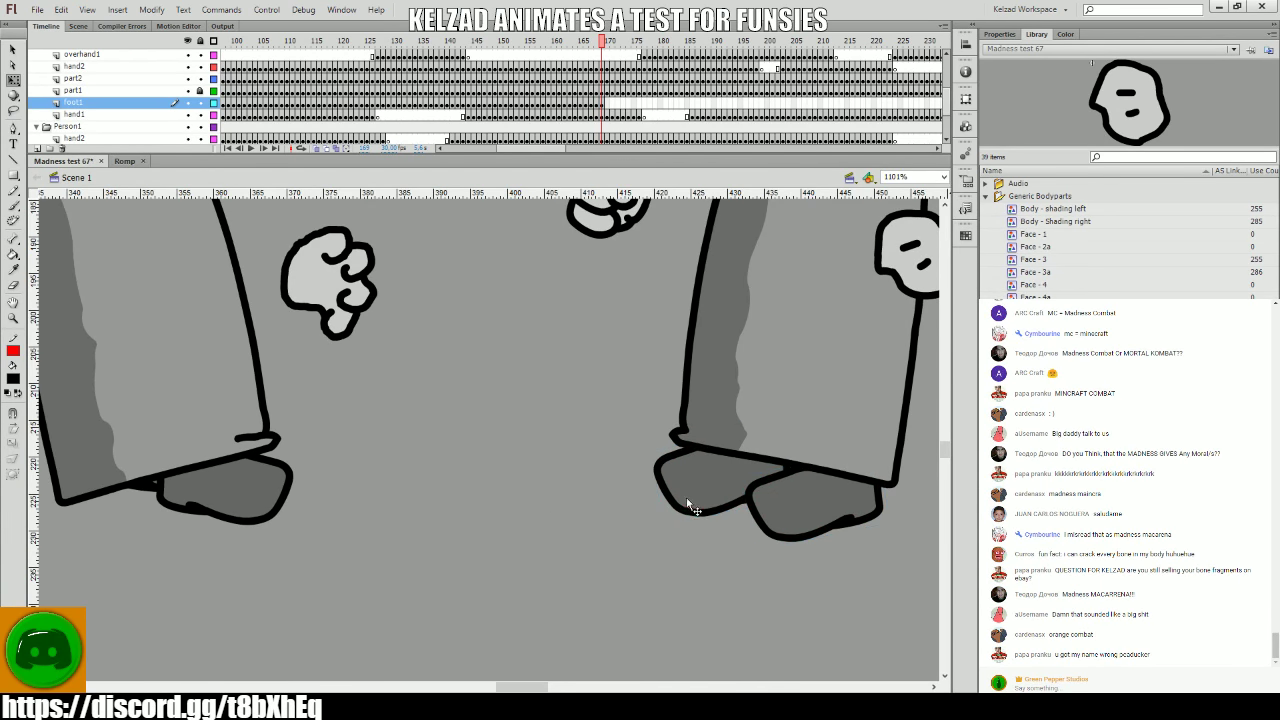
click(690, 505)
key(period)
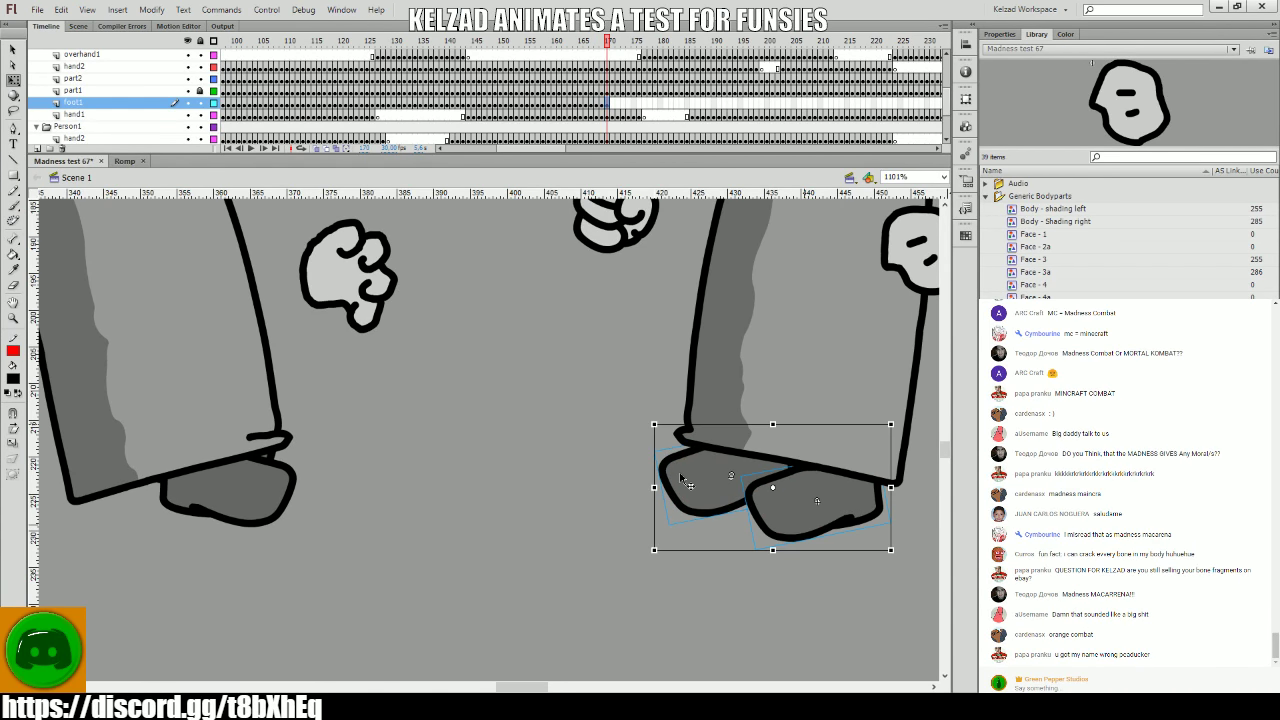
click(505, 502)
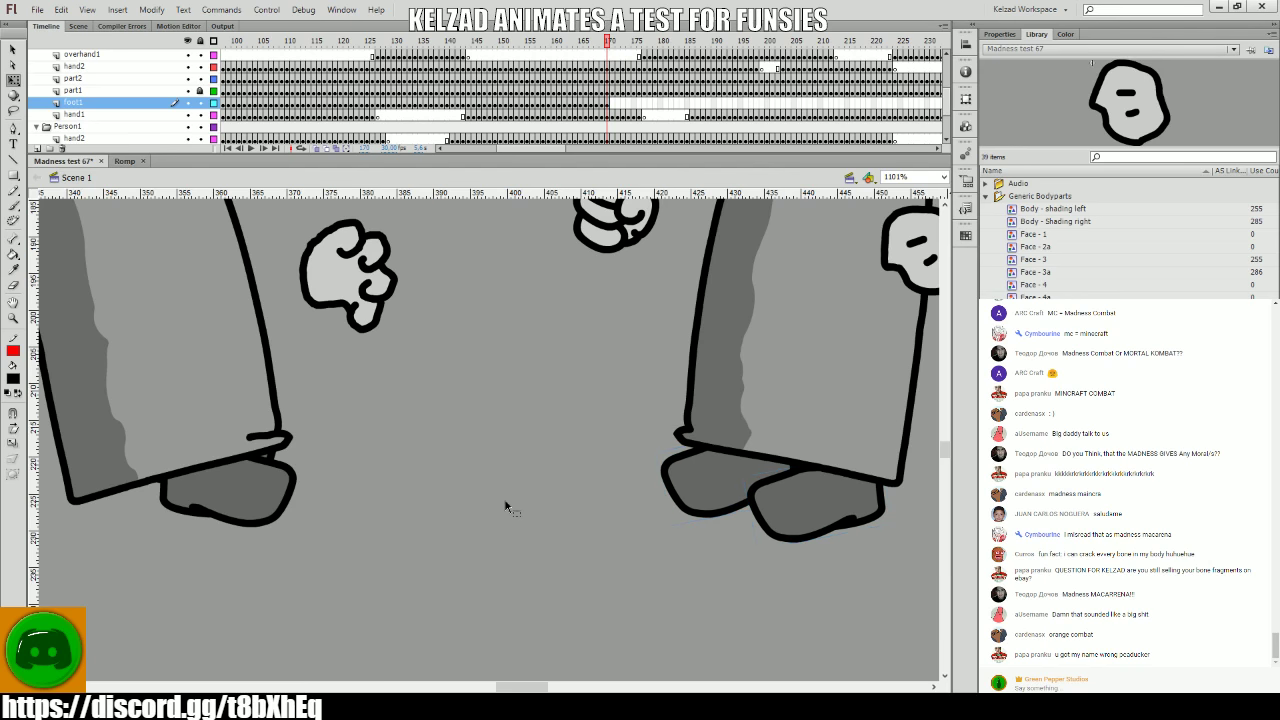
click(714, 461)
- Keyframe the feet at frames 171 and 172, nudging both slightly right as the body drifts right
key(period)
click(708, 491)
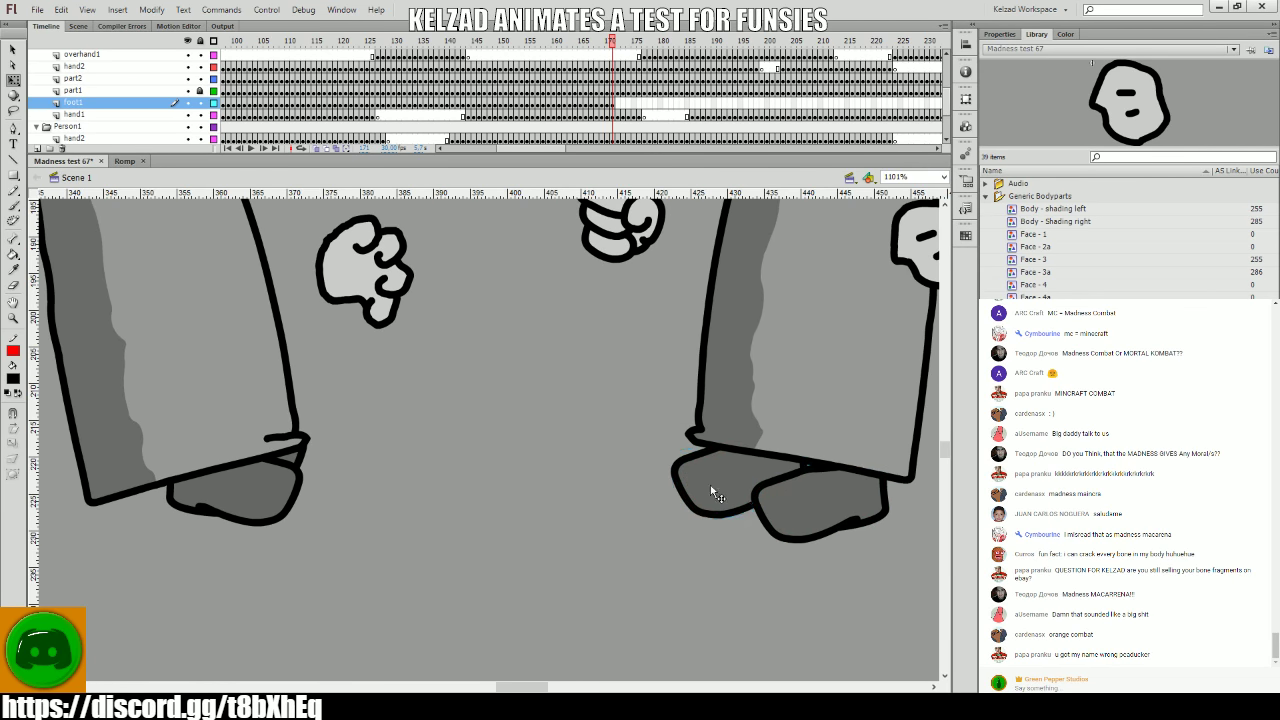
click(718, 483)
scroll(580, 585, right, 5)
click(486, 594)
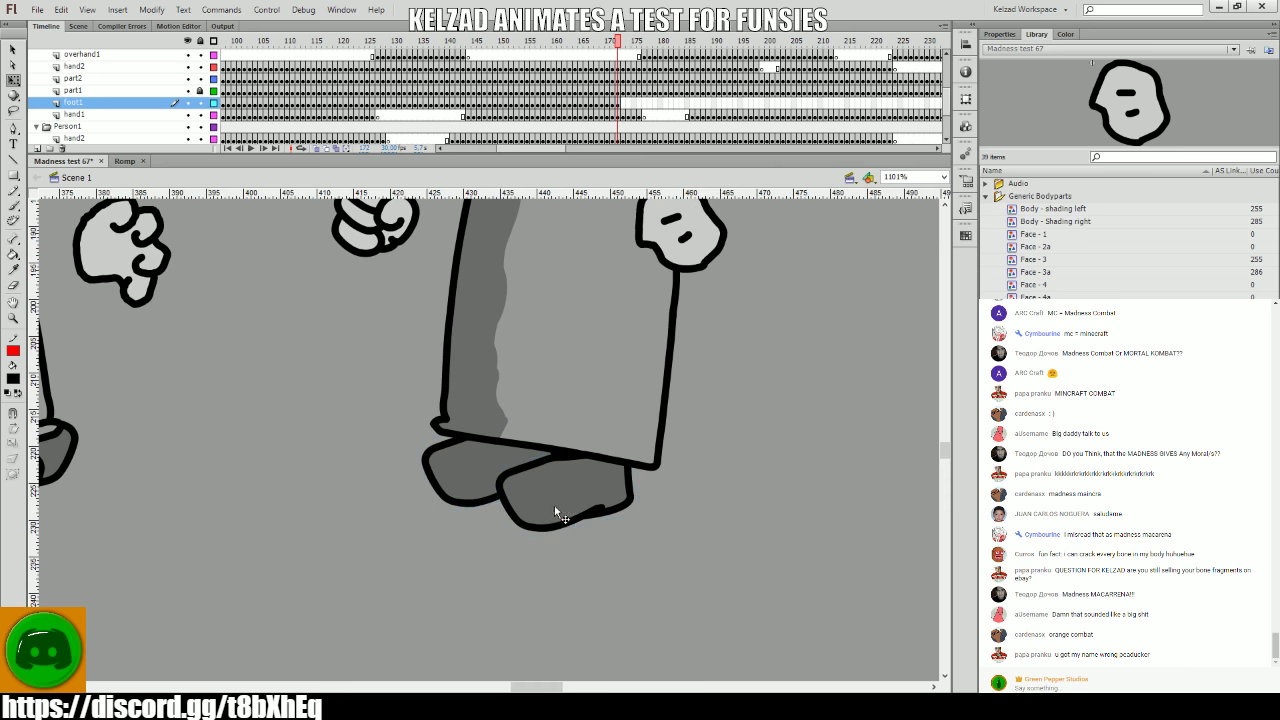
click(557, 506)
- Keyframe the feet at frames 173 and 174, moving both right so they stay under the body's lower edge
key(period)
click(581, 490)
key(period)
click(592, 487)
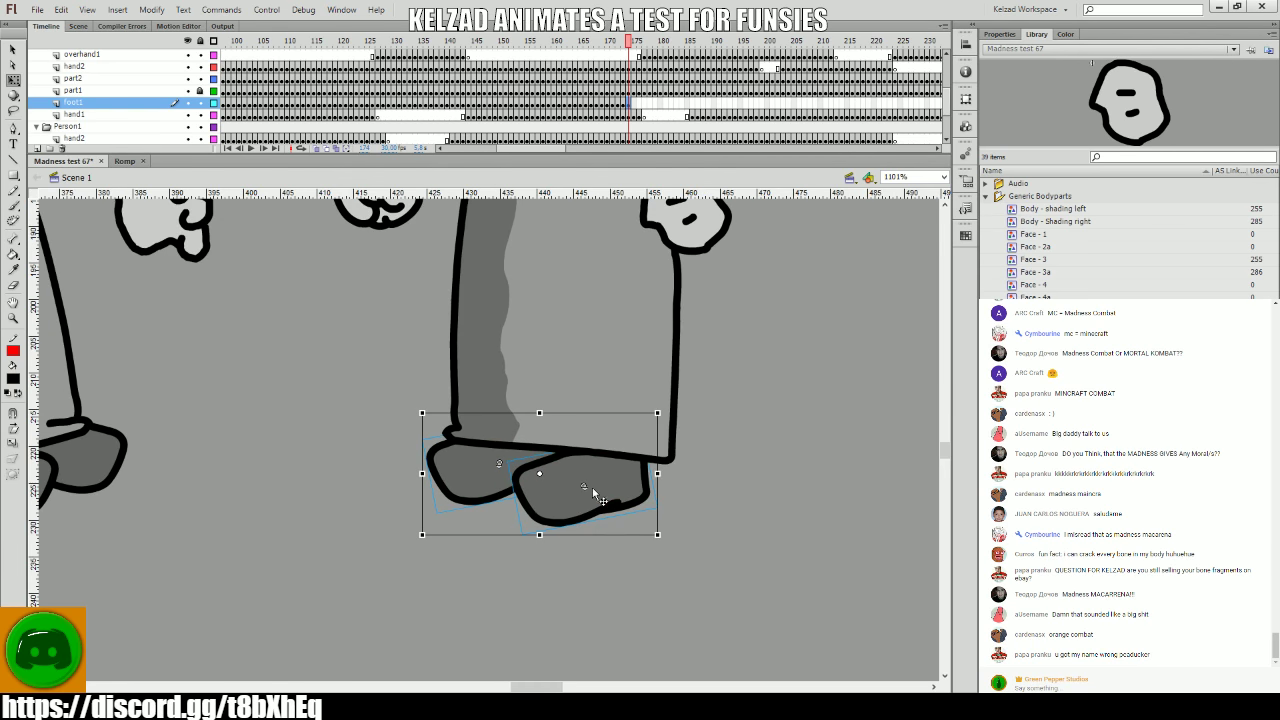
drag(597, 493, 625, 505)
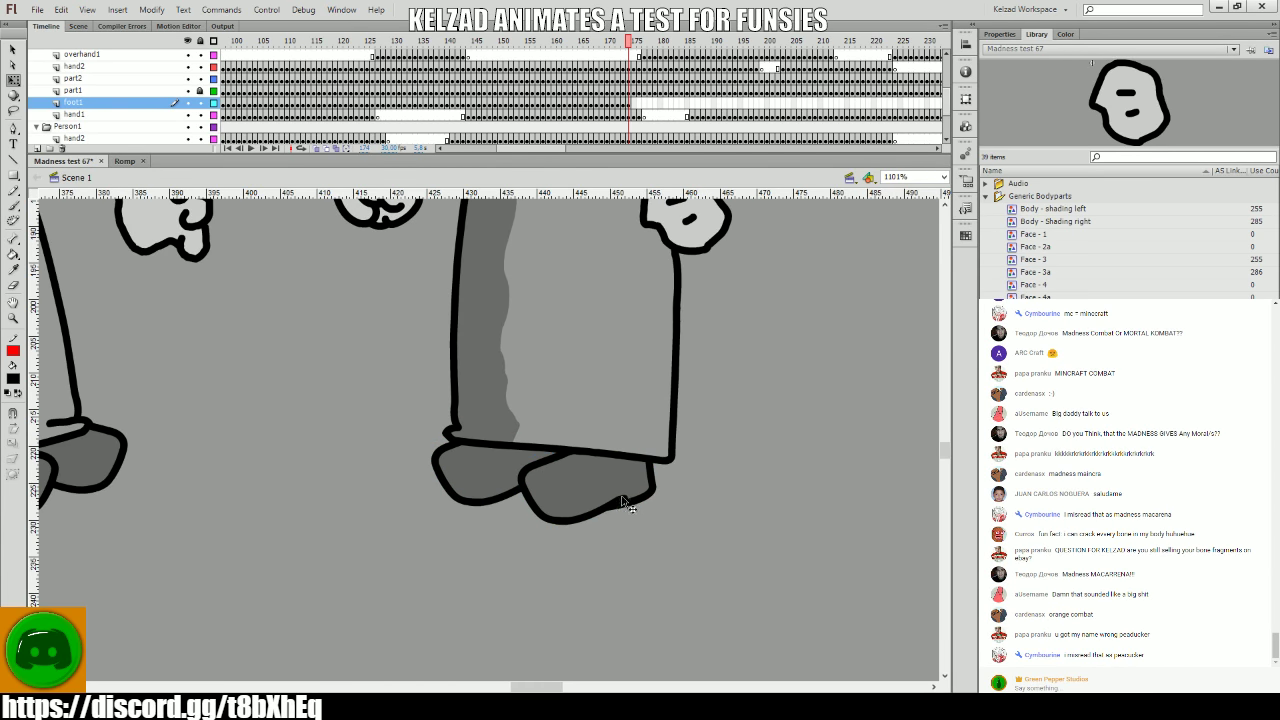
- Keyframe the feet at frames 175 and 176, adjusting their placement and angle as the body starts swinging back left
key(period)
click(637, 509)
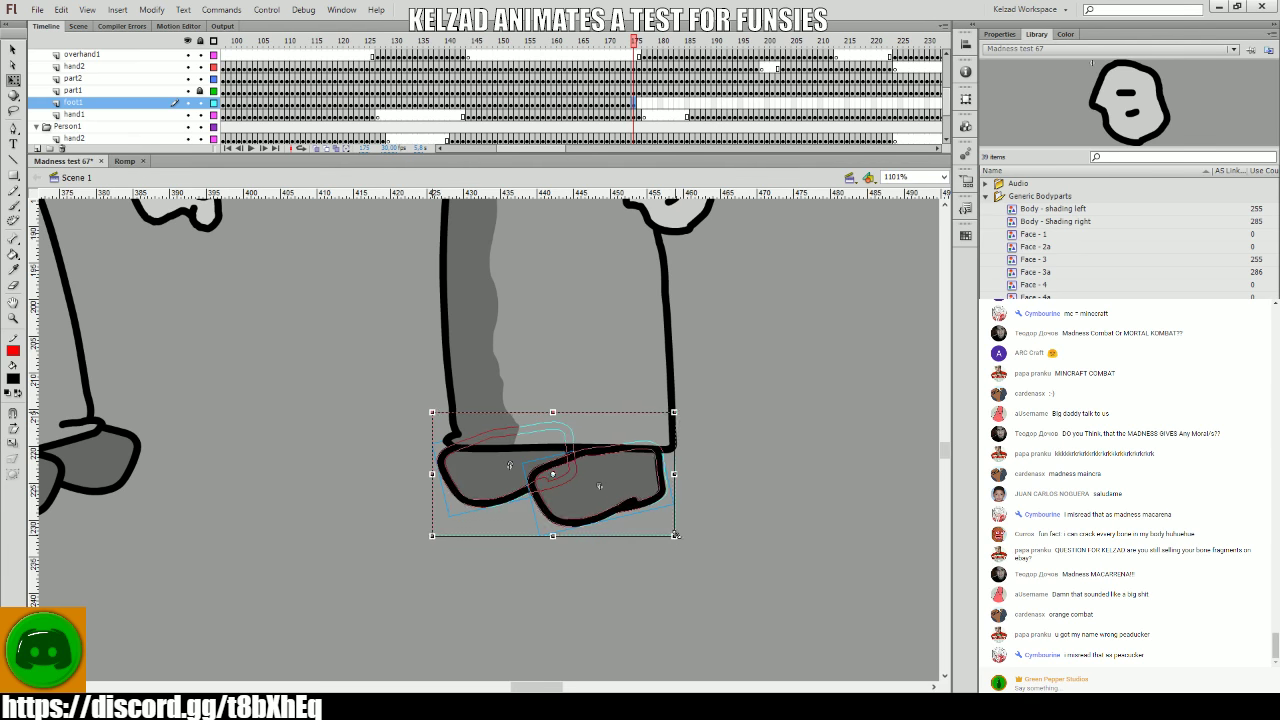
mouse_move(693, 545)
mouse_down()
mouse_move(723, 551)
mouse_move(680, 538)
mouse_move(677, 523)
mouse_move(694, 557)
mouse_move(666, 514)
mouse_move(680, 529)
mouse_up()
click(723, 551)
key(period)
click(490, 470)
click(694, 557)
- Keyframe the feet at frames 177 and 178, moving both left with the body and rotating them slightly counterclockwise
key(period)
click(437, 480)
click(680, 529)
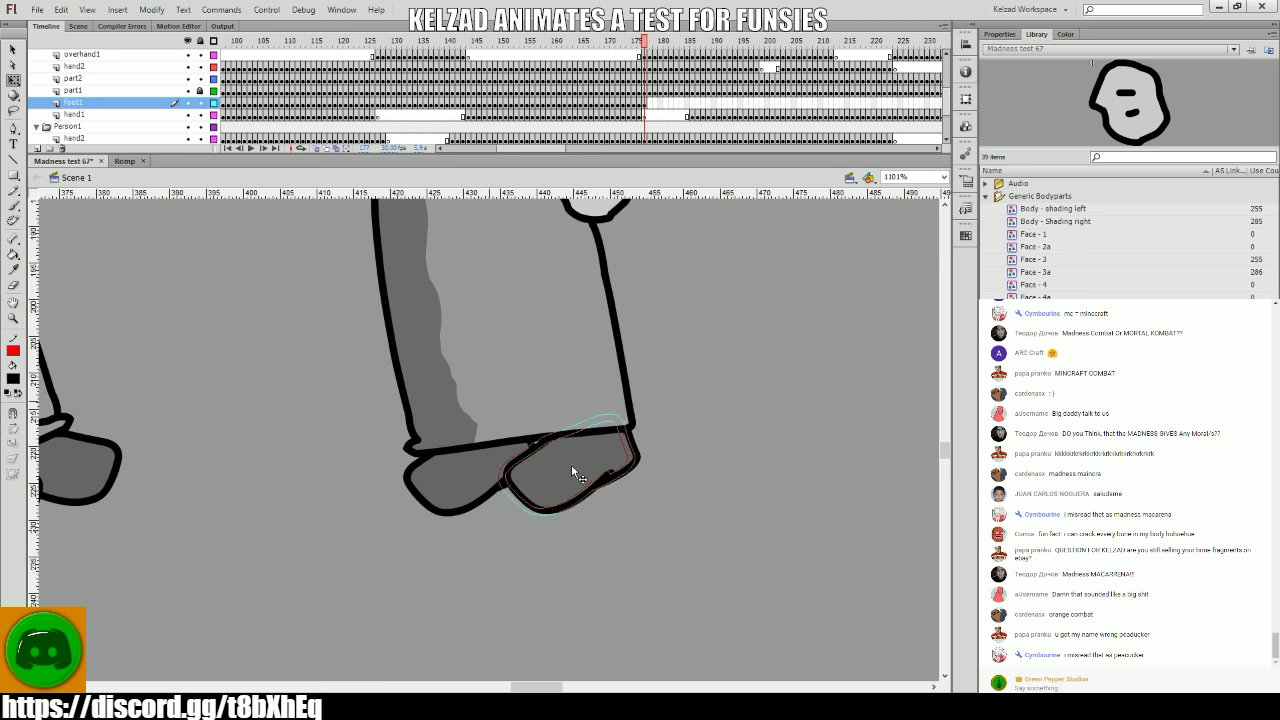
key(period)
click(571, 464)
drag(648, 526, 660, 515)
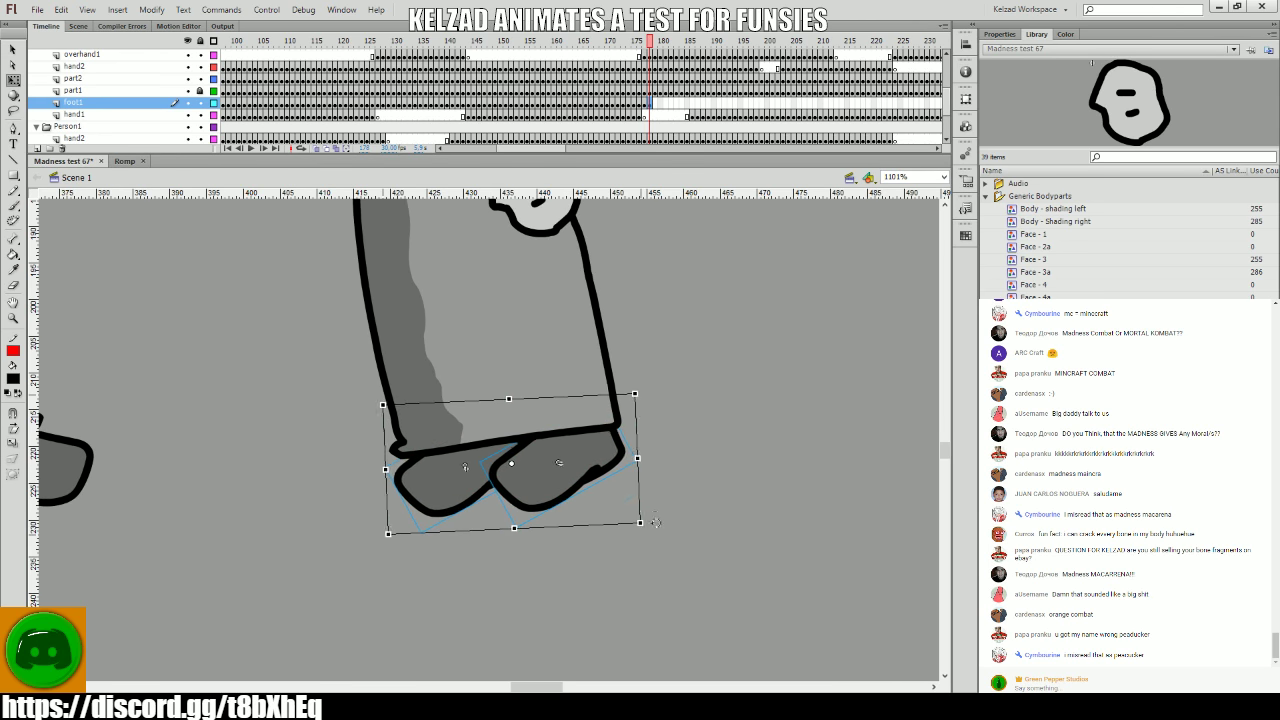
click(660, 515)
- Keyframe the feet at frames 179 and 180, moving both left to stay under the body
key(period)
click(554, 463)
click(560, 484)
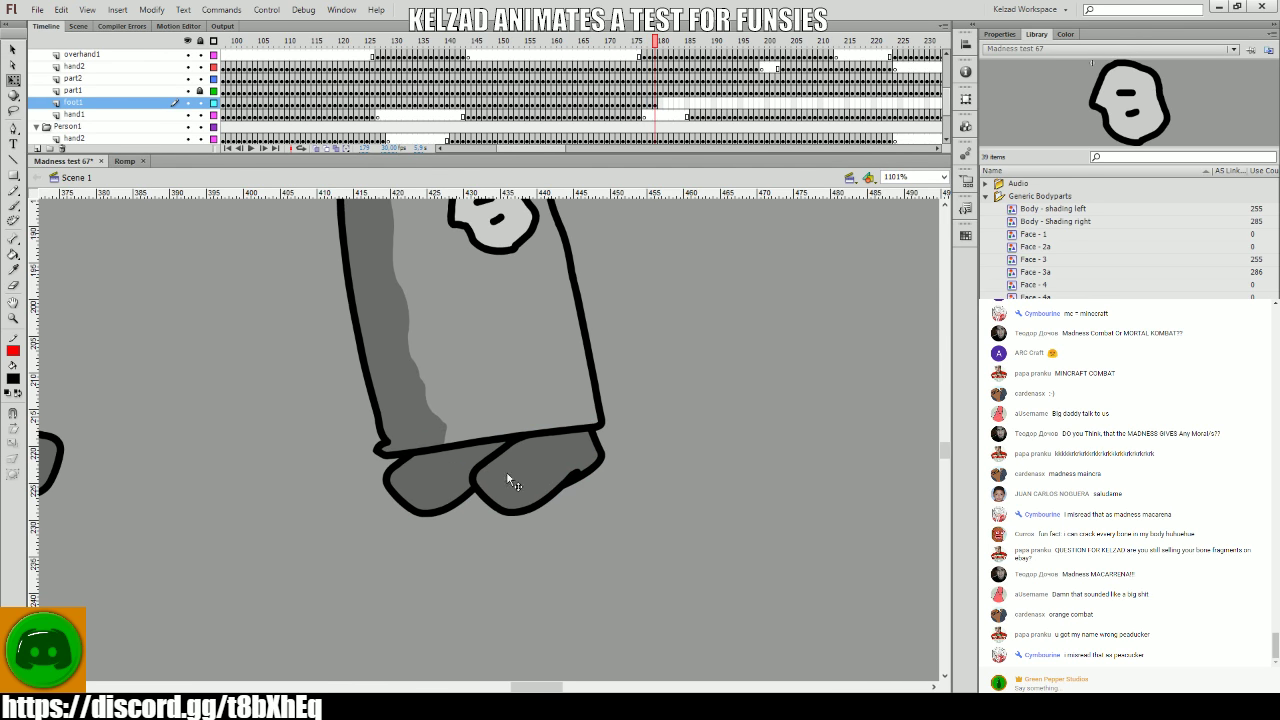
drag(508, 480, 683, 514)
key(period)
click(500, 486)
click(533, 470)
- Keyframe the feet at frames 181, 182 and 183, shifting both left and drawing the rear foot out from behind the front one
key(period)
click(512, 471)
key(period)
click(552, 497)
key(period)
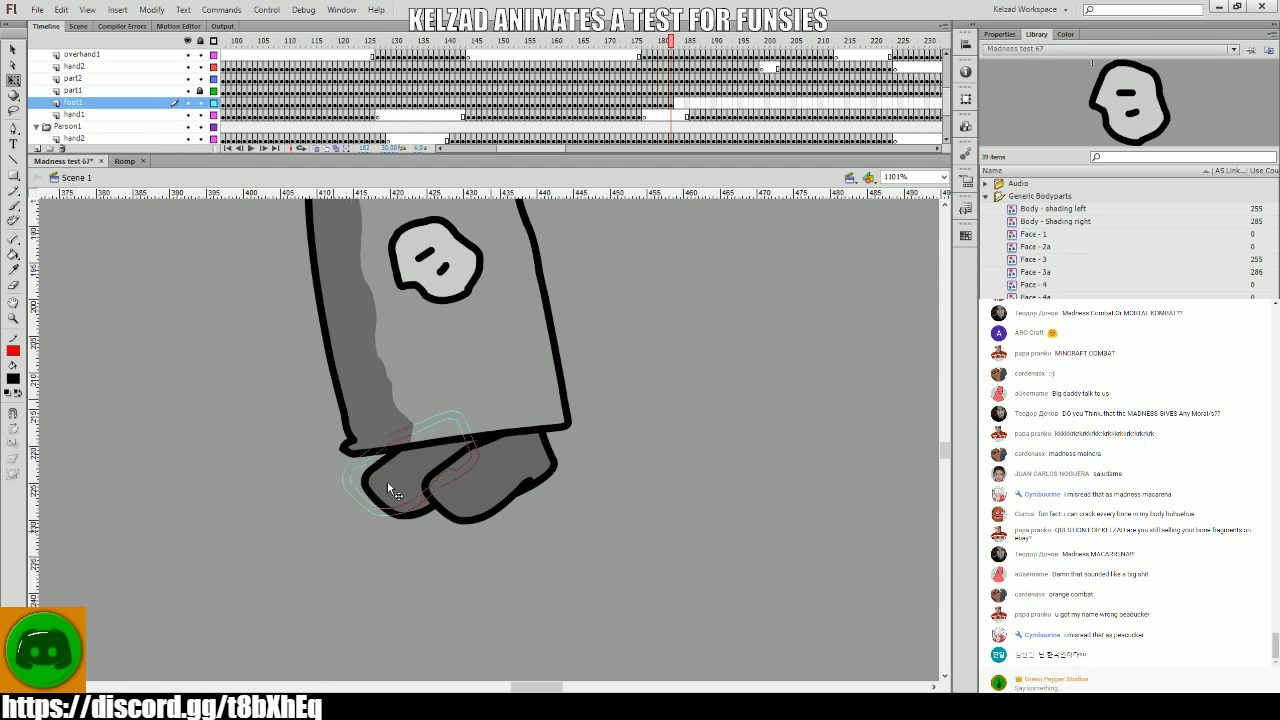
click(380, 479)
drag(380, 479, 374, 484)
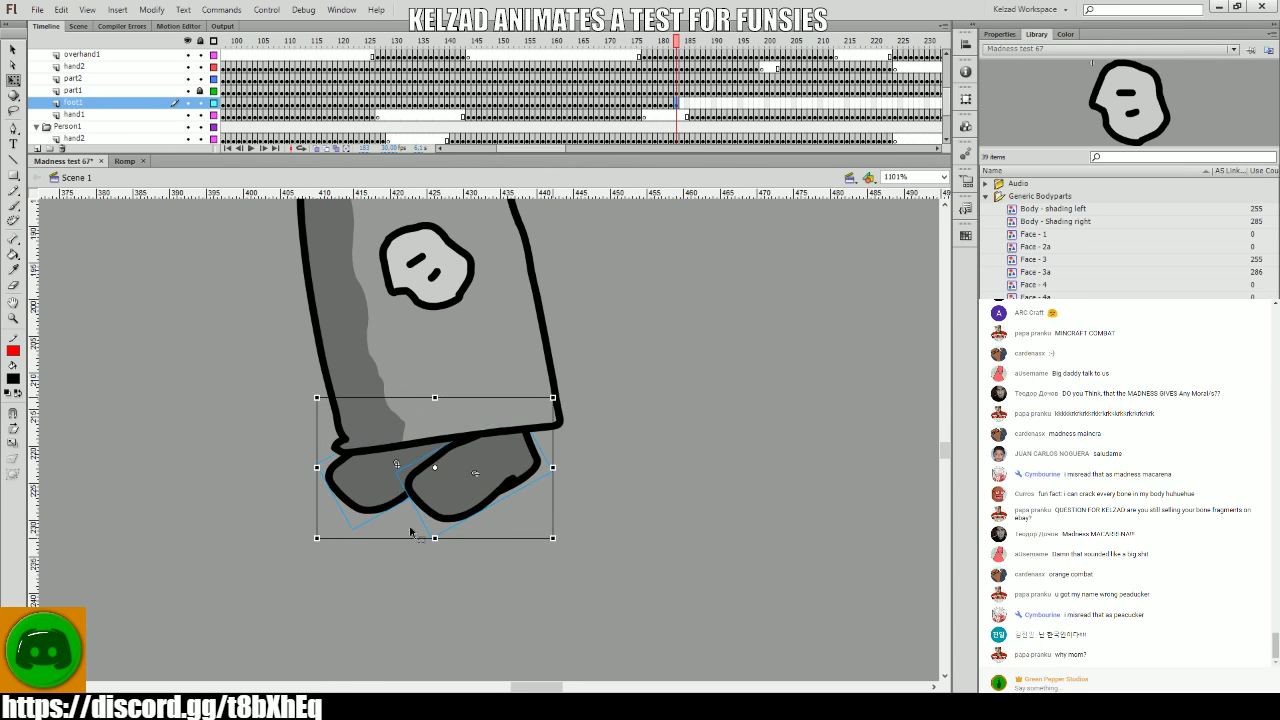
click(470, 574)
- Keyframe the feet at frames 184 and 185, stepping the rear foot left while the front foot stays nearly planted
key(period)
click(370, 485)
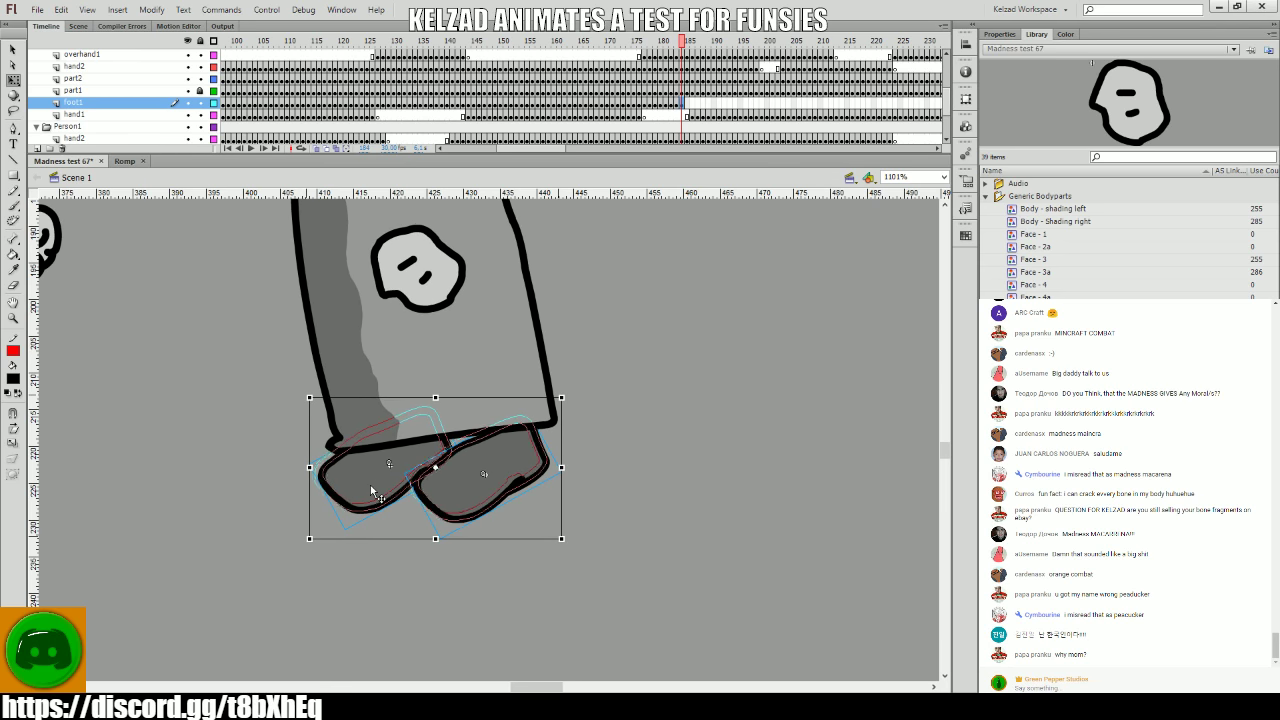
click(423, 557)
key(period)
click(370, 475)
drag(369, 473, 362, 474)
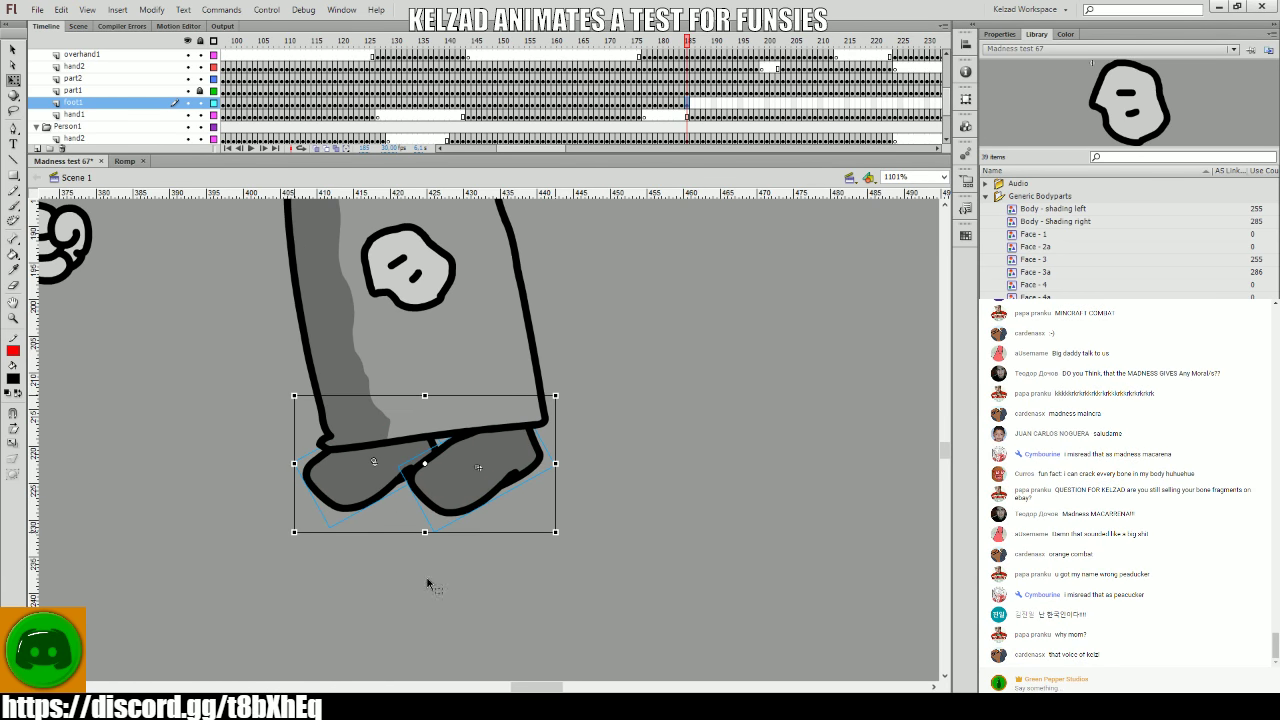
click(429, 586)
- Keyframe the feet at frames 186 and 187, sliding the rear foot further left to widen the stance
key(period)
click(374, 486)
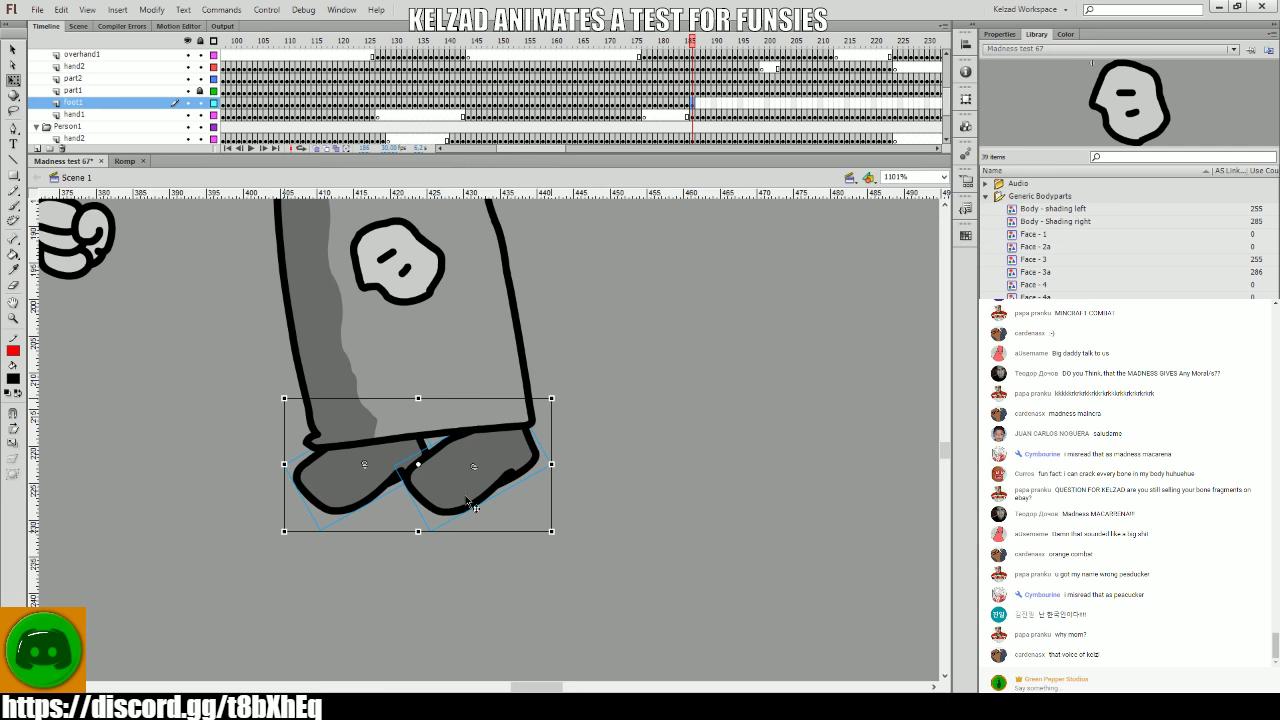
click(512, 576)
click(360, 465)
key(period)
click(537, 583)
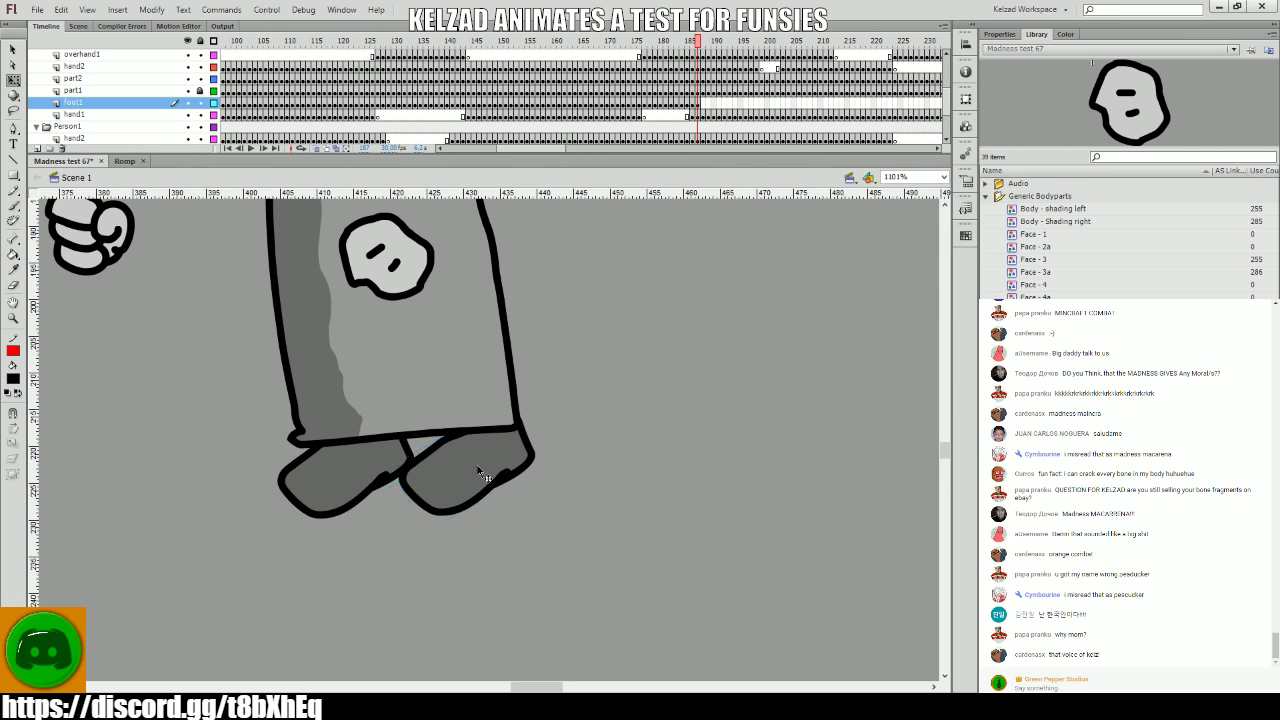
- Keyframe the feet at frames 188 and 189, moving both left and bringing the front foot closer to the rear foot
key(period)
click(457, 460)
key(Left)
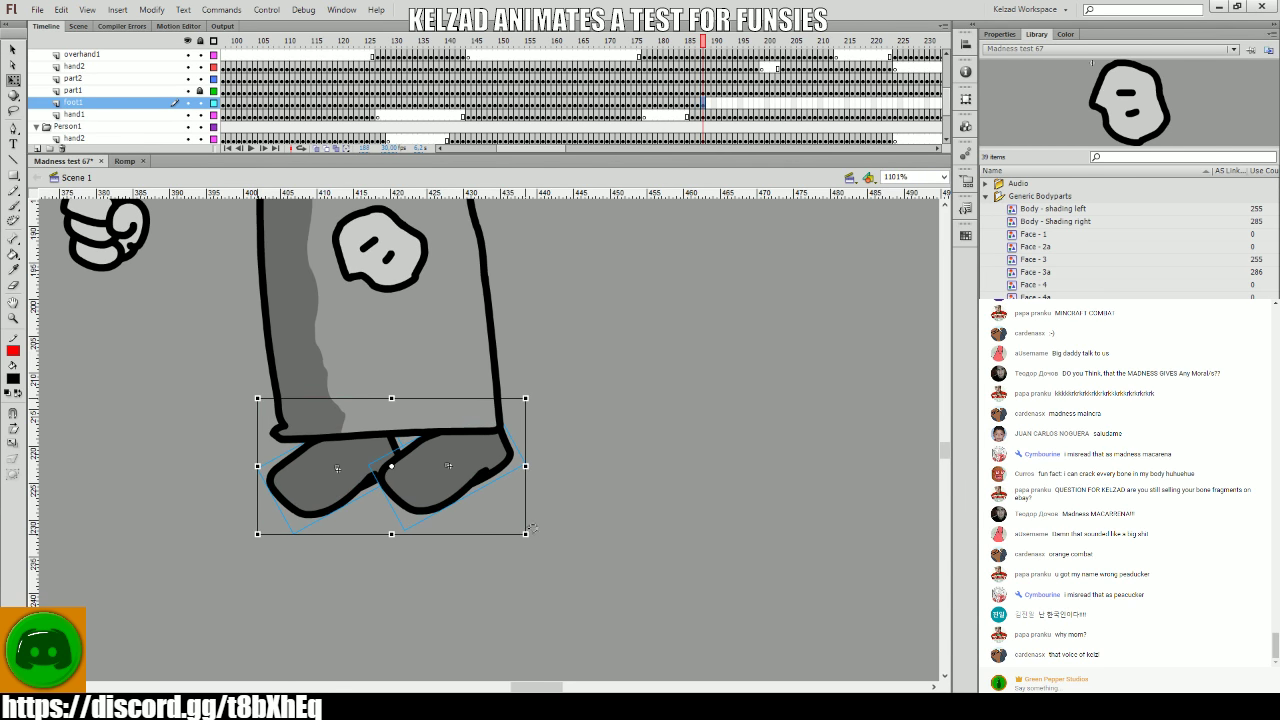
click(529, 503)
key(period)
click(438, 450)
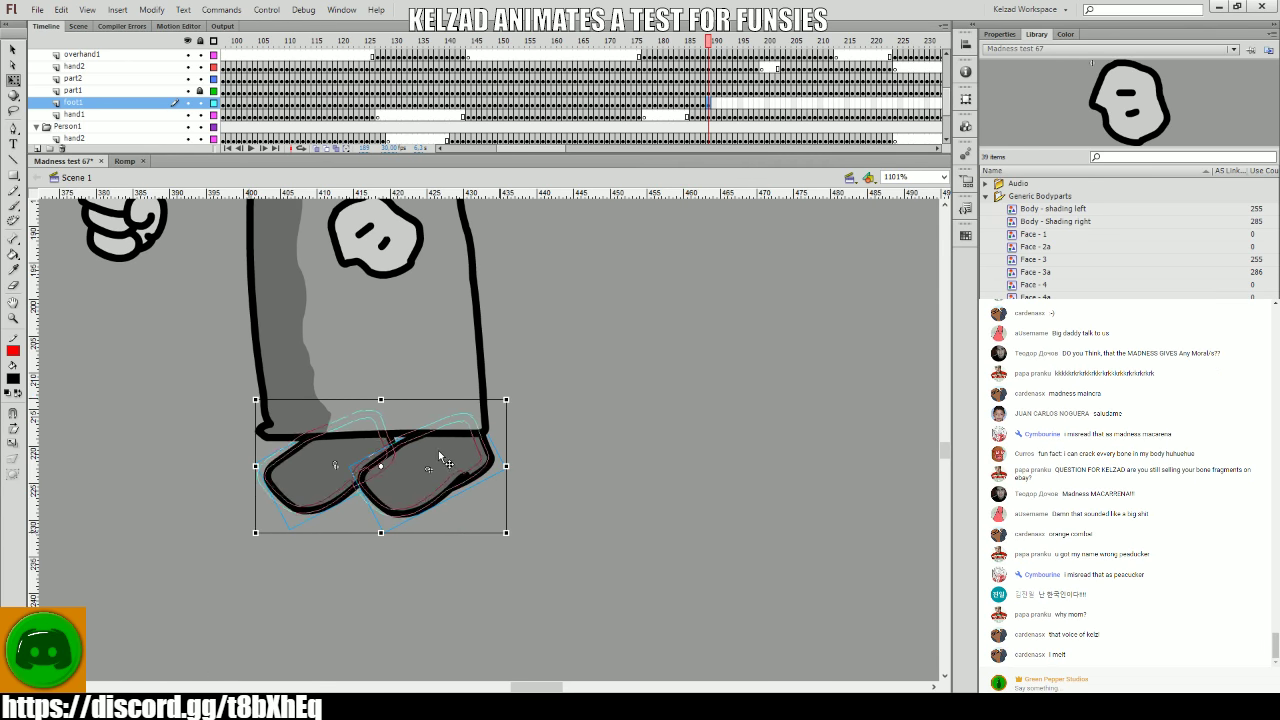
drag(540, 552, 528, 543)
click(528, 543)
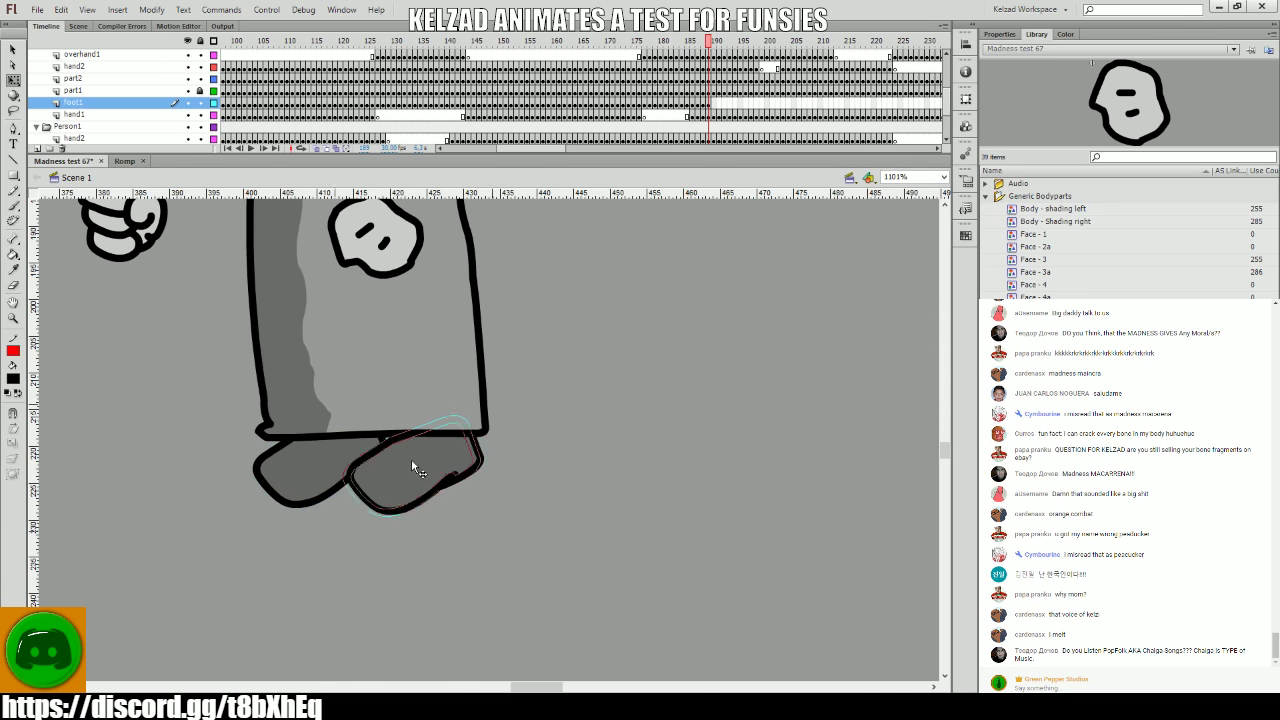
- Keyframe the feet at frames 190 and 191, sliding the front foot left over the rear foot and rotating both slightly clockwise at 191
key(period)
click(409, 466)
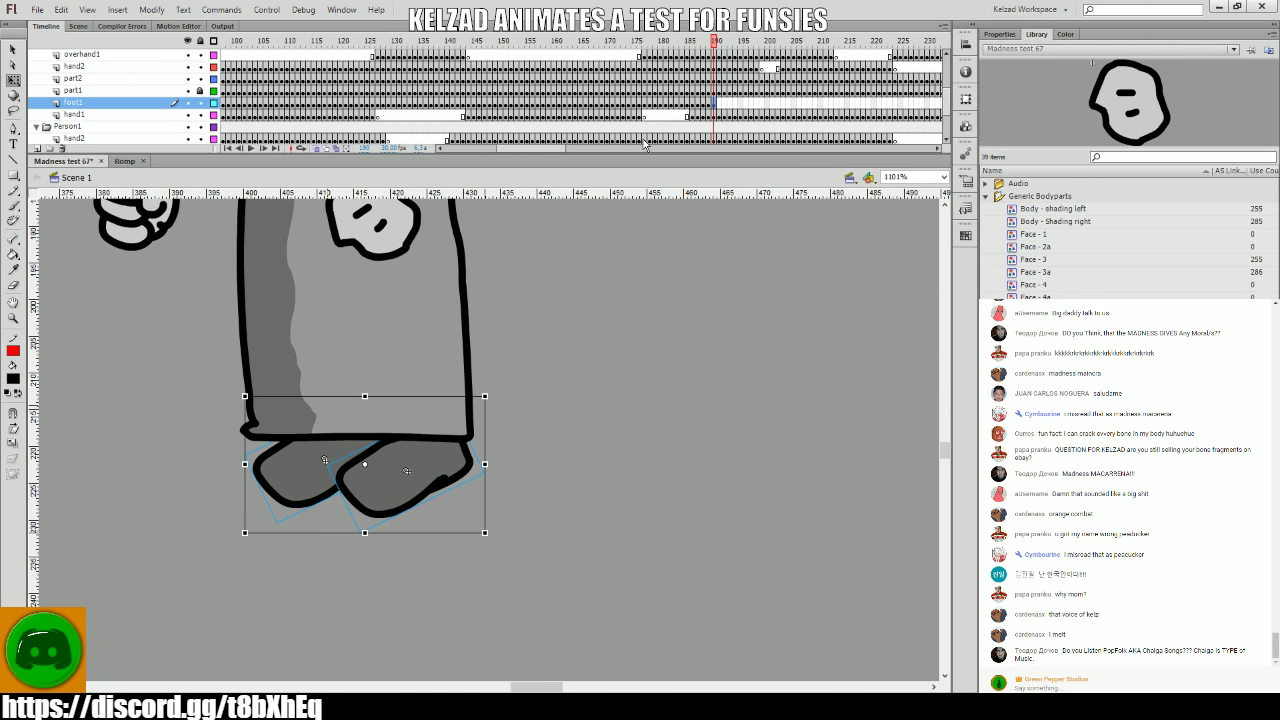
mouse_move(504, 151)
mouse_down()
mouse_move(569, 151)
mouse_move(525, 151)
mouse_up()
key(comma)
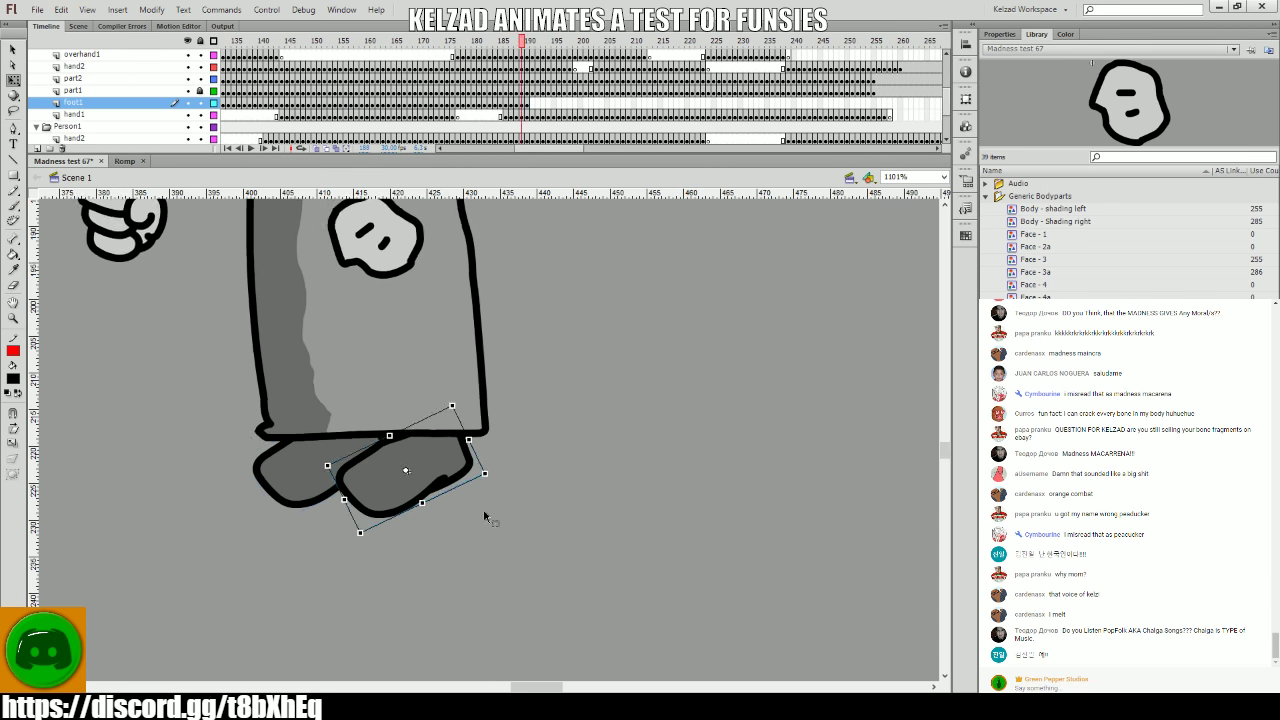
key(period)
drag(486, 543, 243, 391)
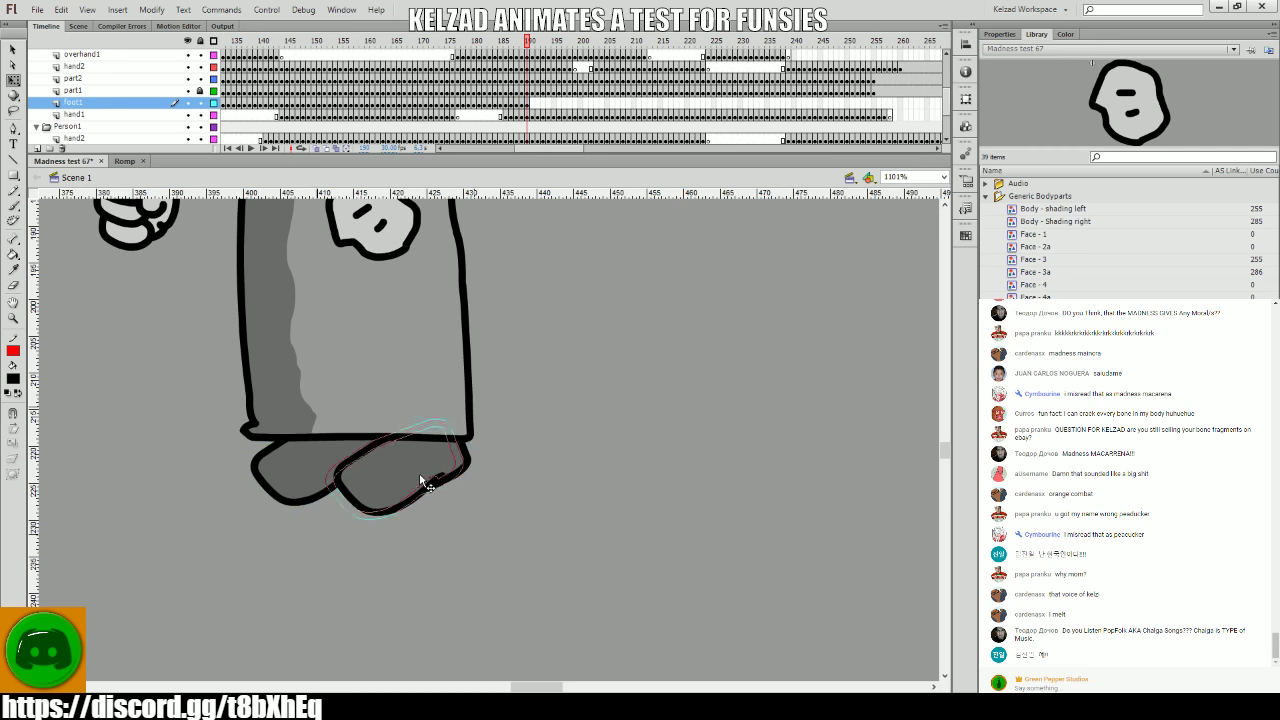
key(period)
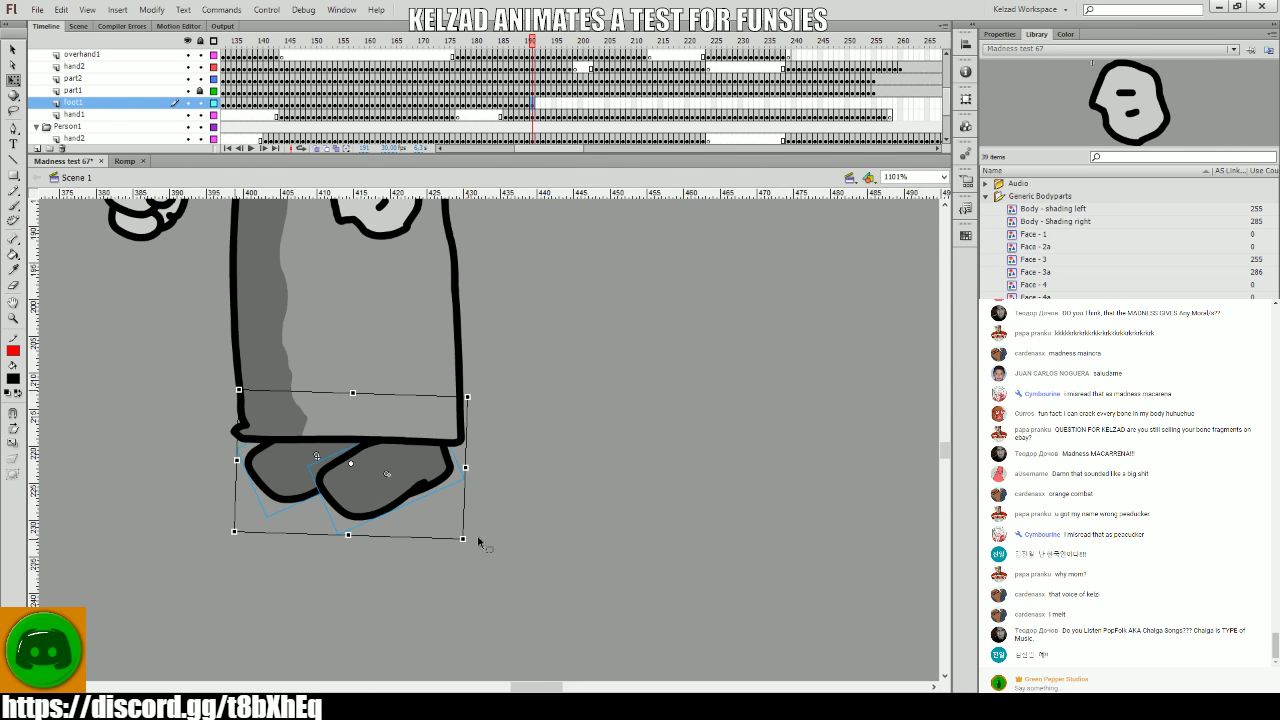
- Keyframe the feet at frames 192 and 193, sliding the front foot left while the rear foot stays nearly planted
click(477, 537)
click(407, 488)
key(period)
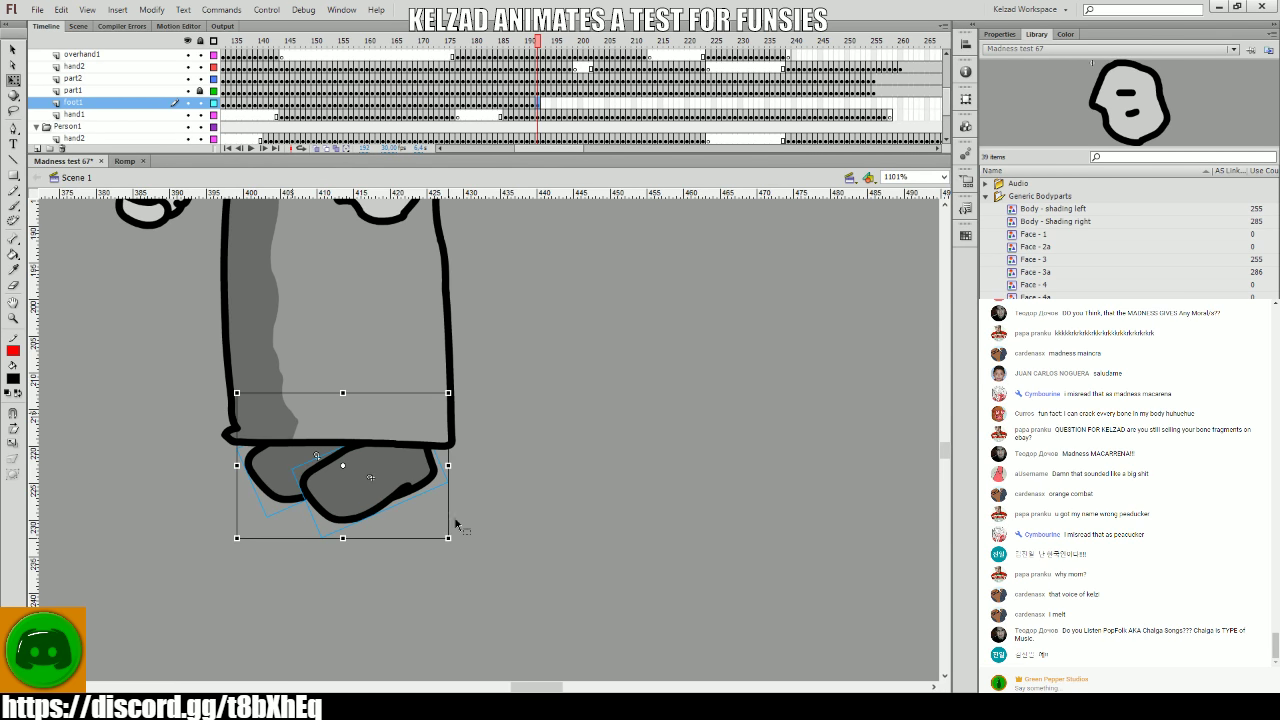
key(period)
key(comma)
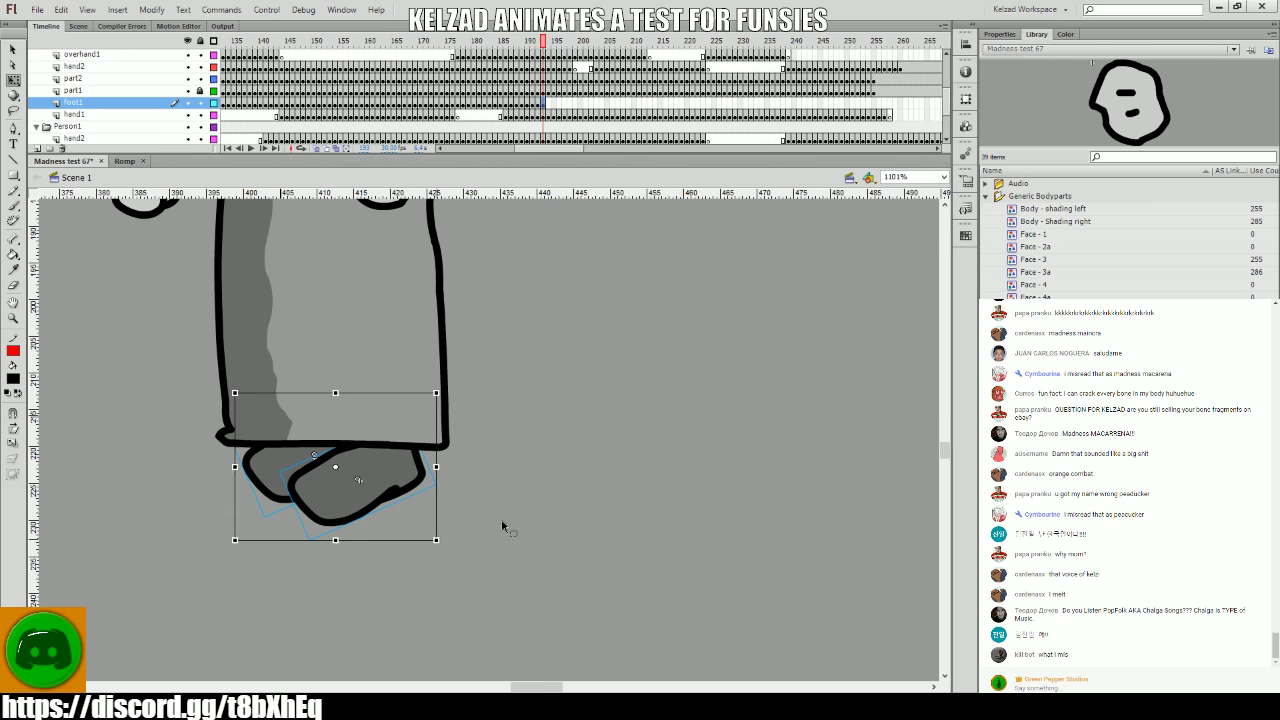
- Keyframe the feet at frames 194 and 195, easing the front foot slightly further left over the rear foot
click(501, 518)
key(period)
key(period)
click(449, 506)
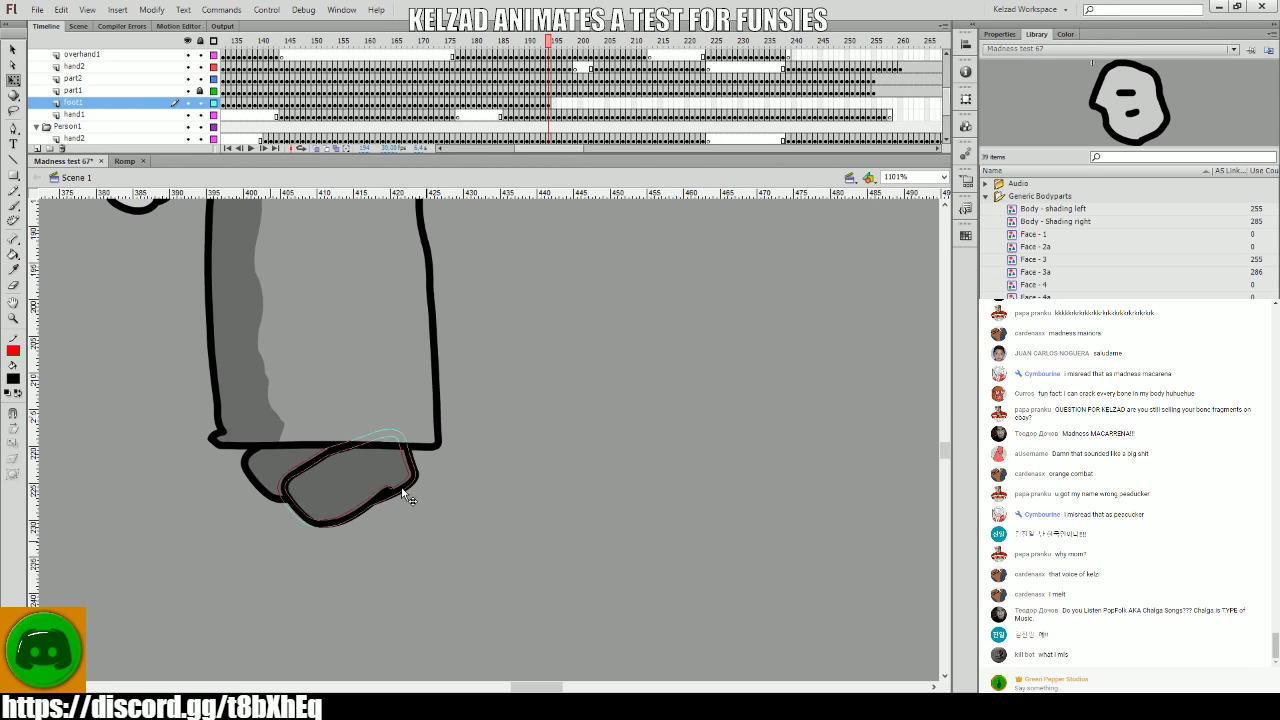
click(407, 494)
key(comma)
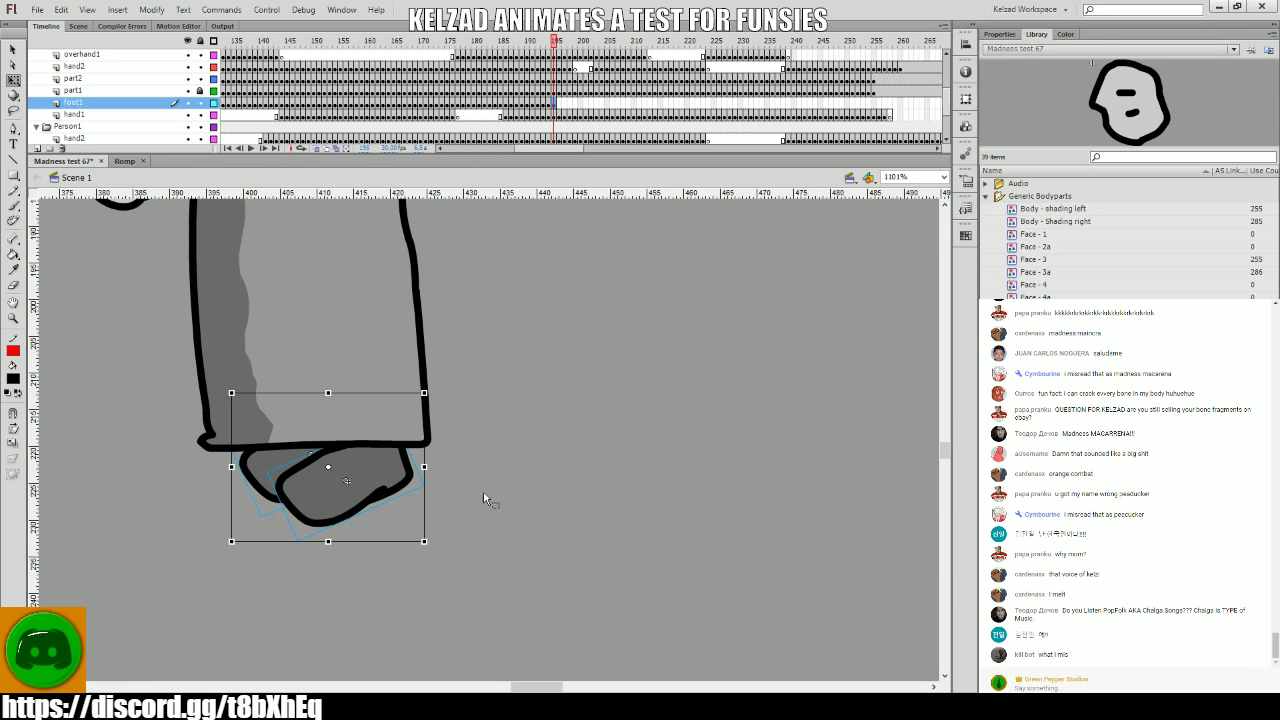
- Keyframe the feet at frames 196 and 197, stepping the rear foot out to the left ahead of the front foot
key(period)
key(period)
click(286, 450)
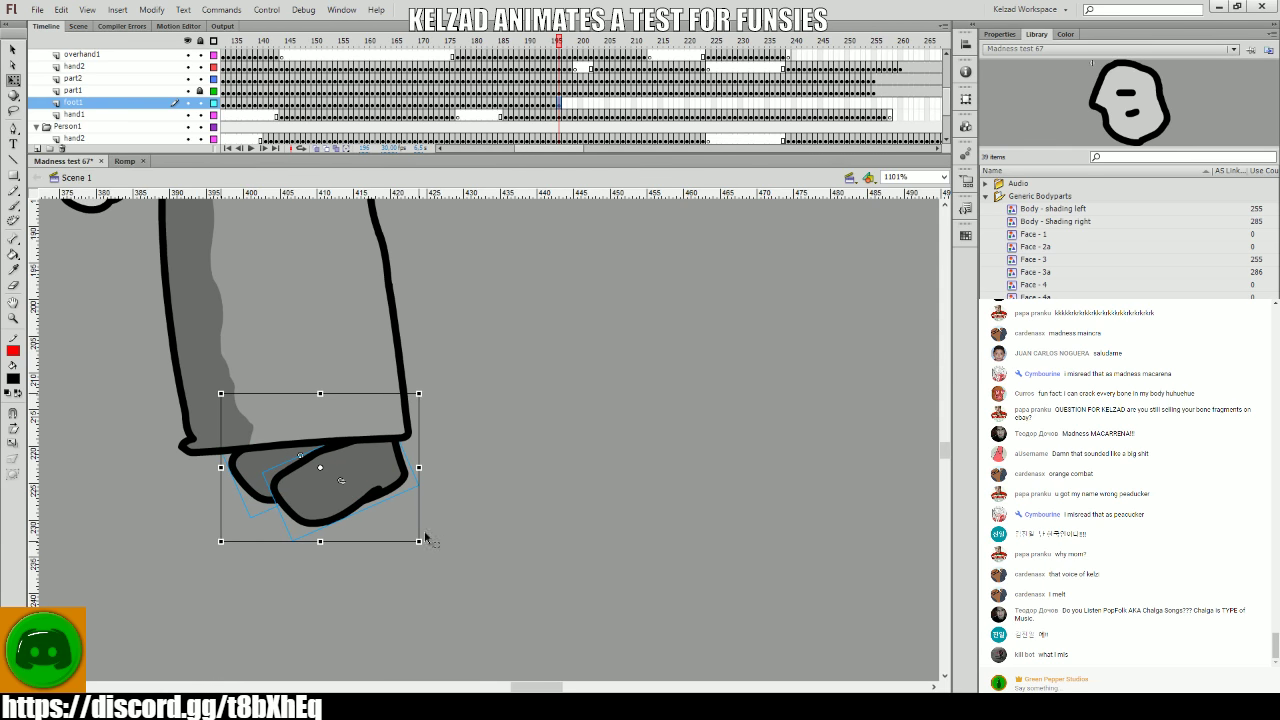
drag(423, 531, 474, 529)
click(443, 516)
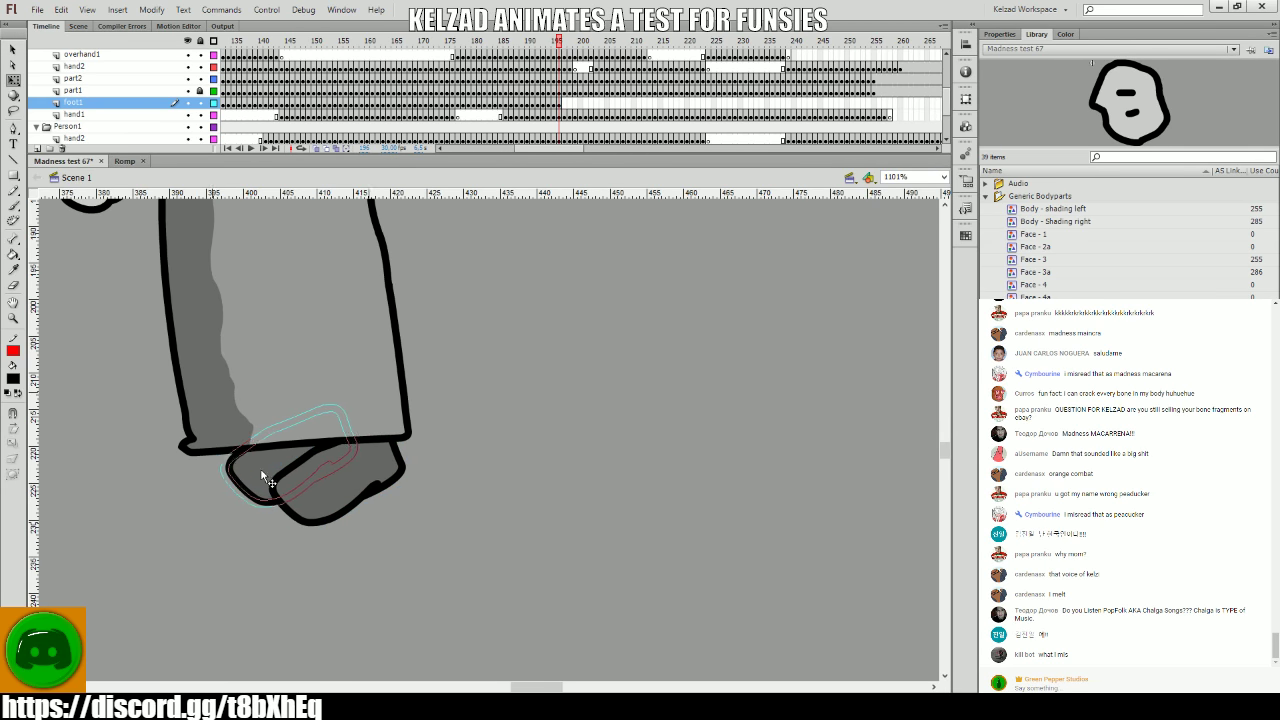
key(period)
click(268, 483)
drag(268, 483, 250, 484)
drag(409, 537, 451, 534)
click(451, 534)
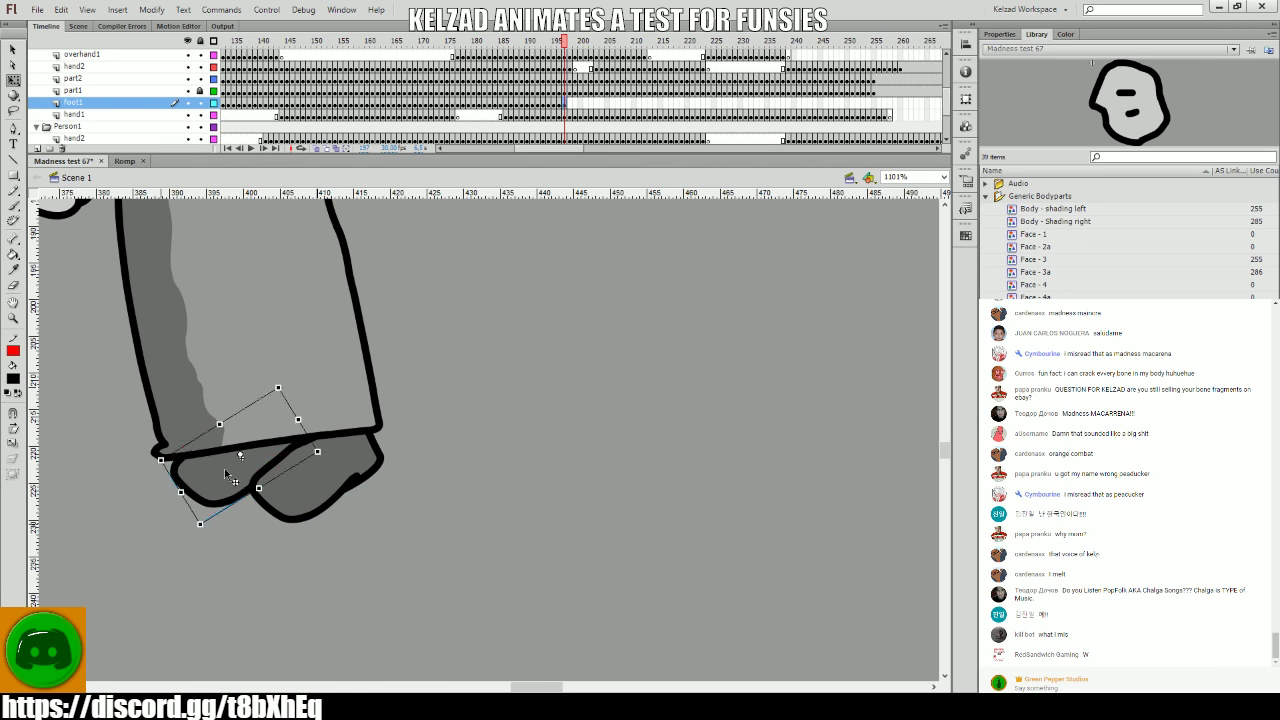
- Keyframe the feet at frames 198 and 199, moving both left and rotating them slightly counterclockwise with the tilting body
key(period)
click(213, 468)
drag(213, 468, 205, 468)
drag(401, 536, 421, 526)
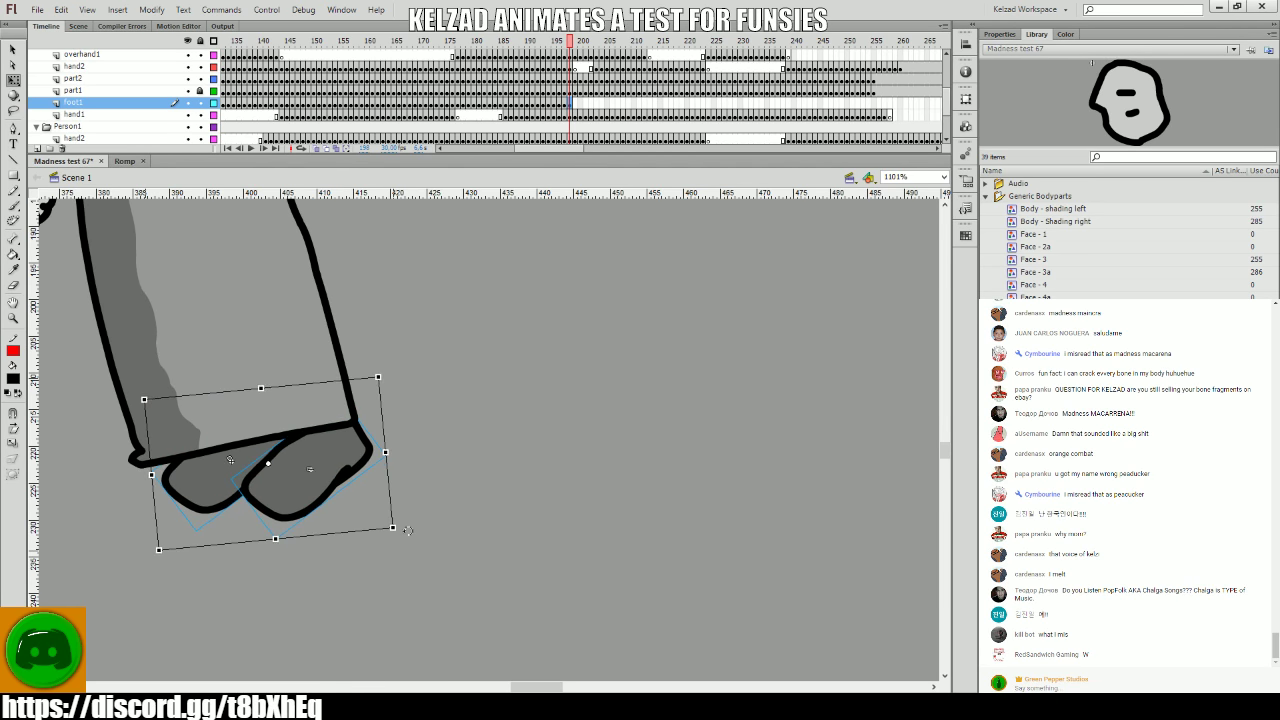
click(488, 497)
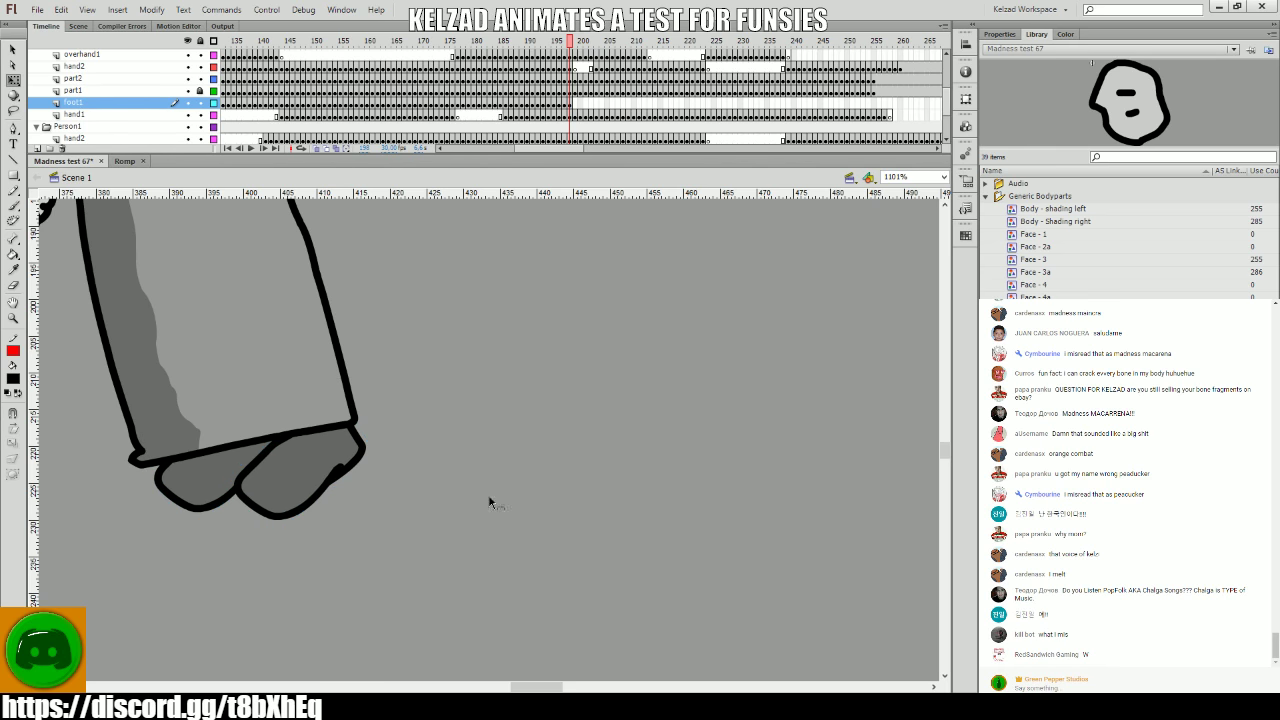
key(period)
drag(208, 485, 175, 461)
drag(350, 536, 371, 534)
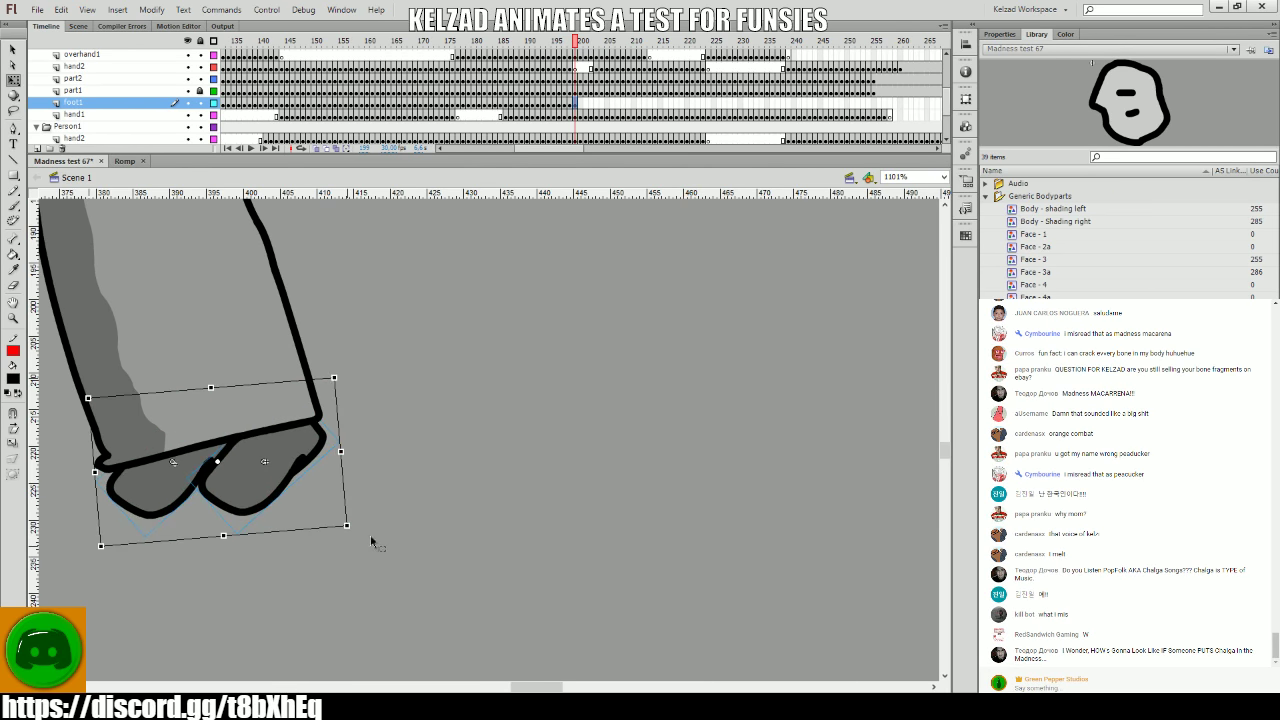
click(371, 534)
- Keyframe the feet at frames 200 and 201, moving the rear foot further left than the front foot to widen the stance
click(157, 480)
drag(144, 473, 116, 473)
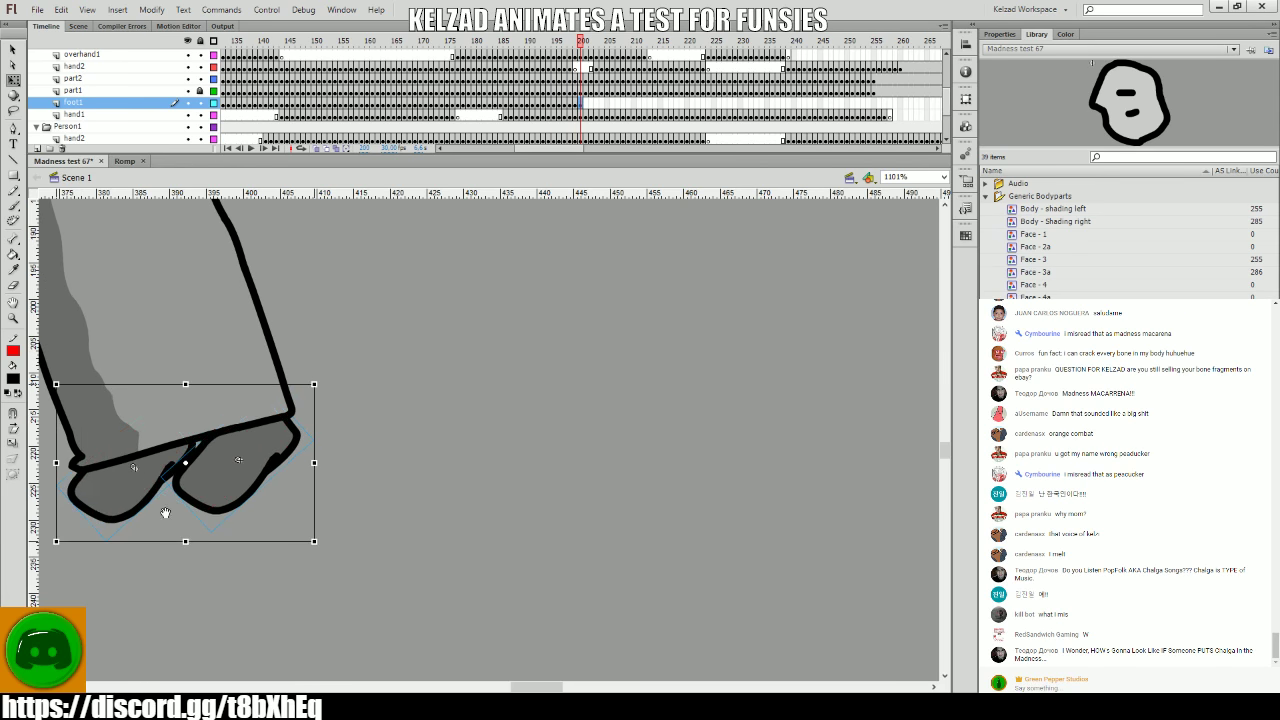
drag(366, 529, 689, 529)
key(period)
click(445, 460)
key(period)
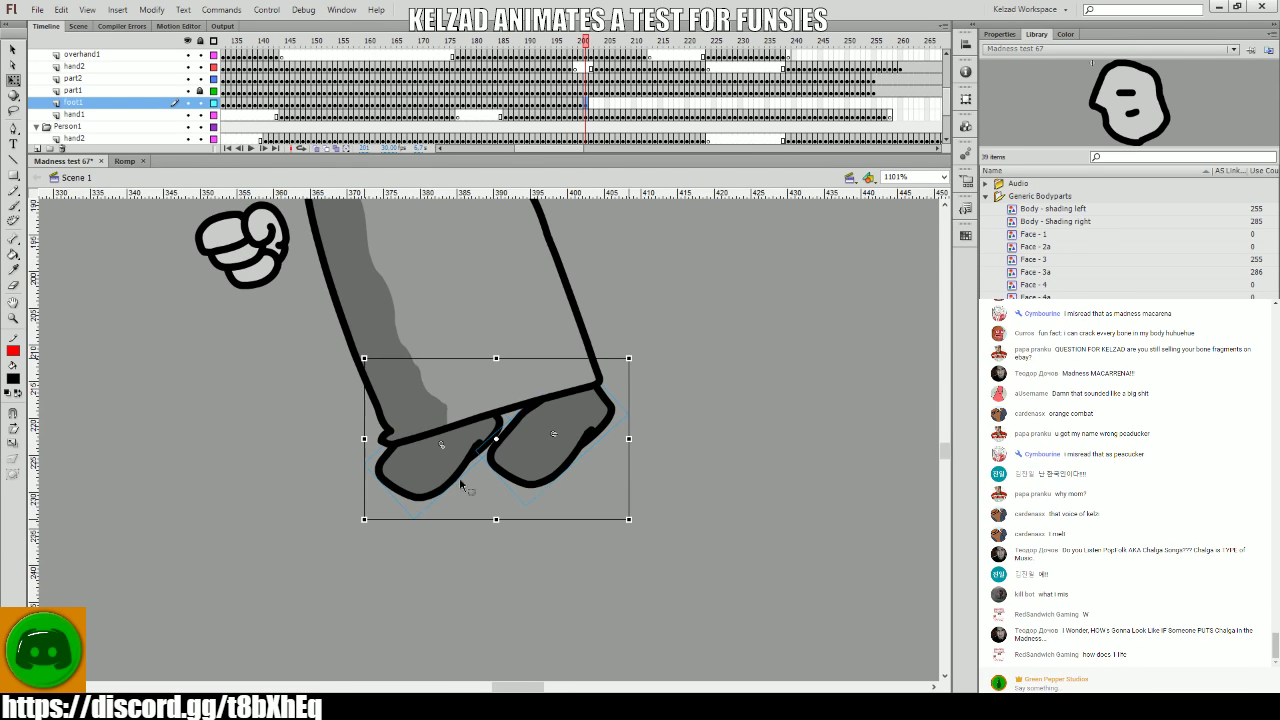
- Keyframe the feet at frame 202, shifting both slightly left and nudging the front foot toward the rear foot
click(723, 500)
drag(552, 433, 545, 432)
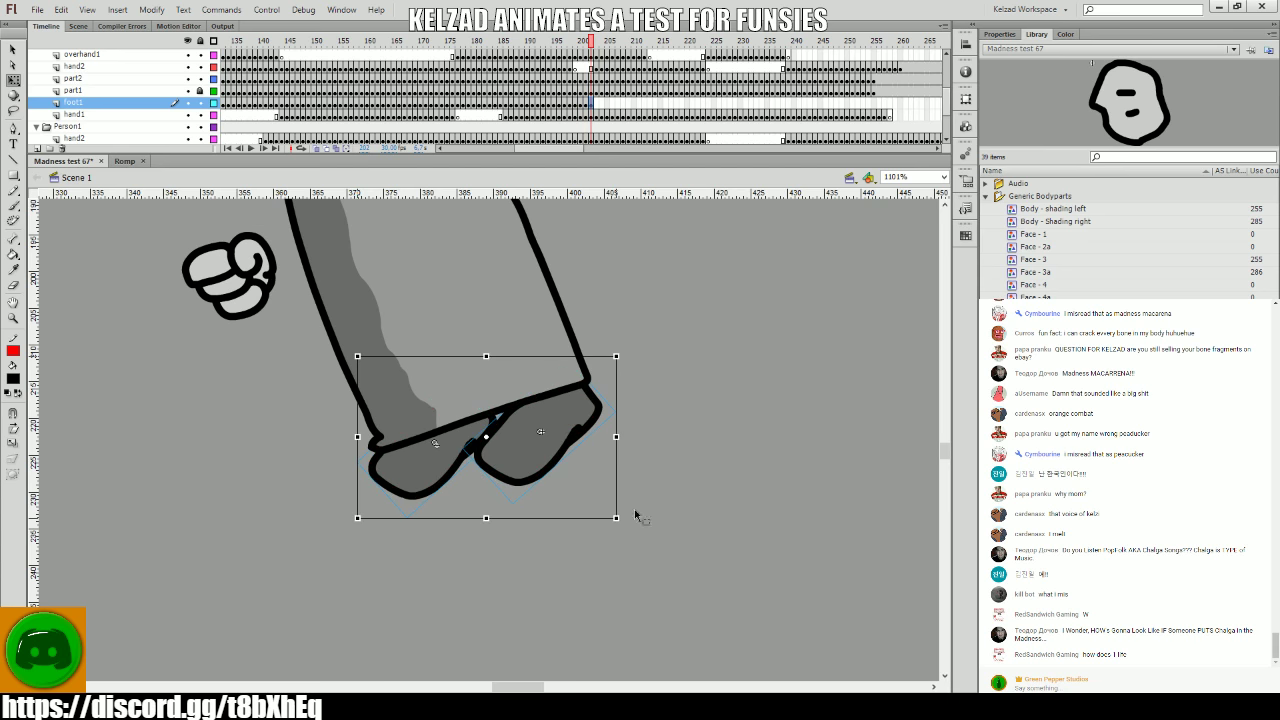
drag(620, 520, 651, 531)
key(ctrl+z)
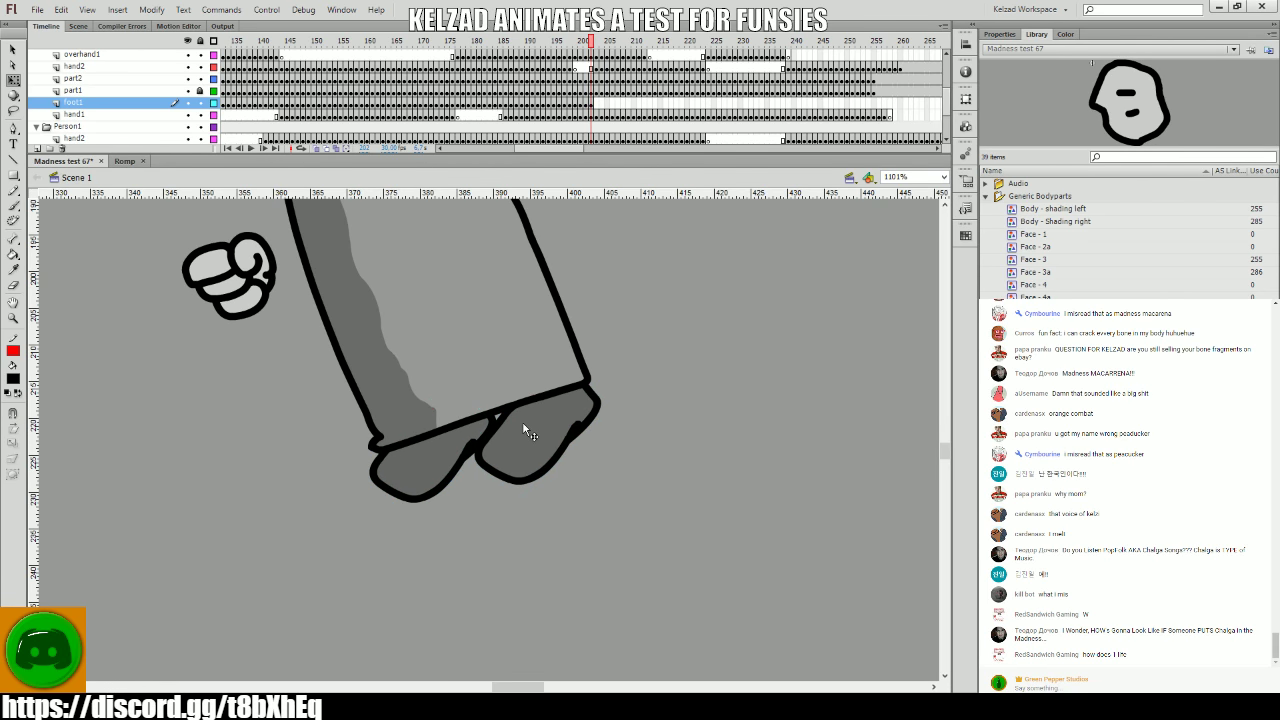
click(523, 425)
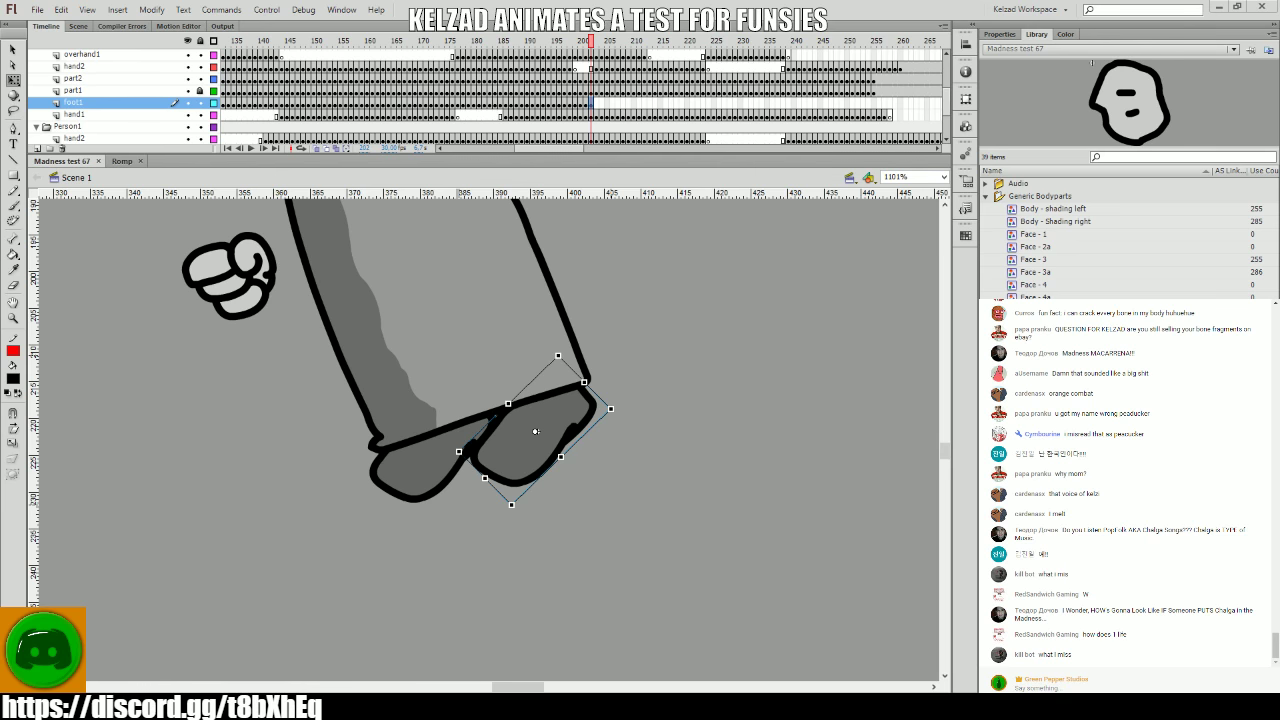
- Compare the feet across frames 200 to 202, and keyframe frame 203 with the front foot moved left toward the rear foot
key(comma)
key(comma)
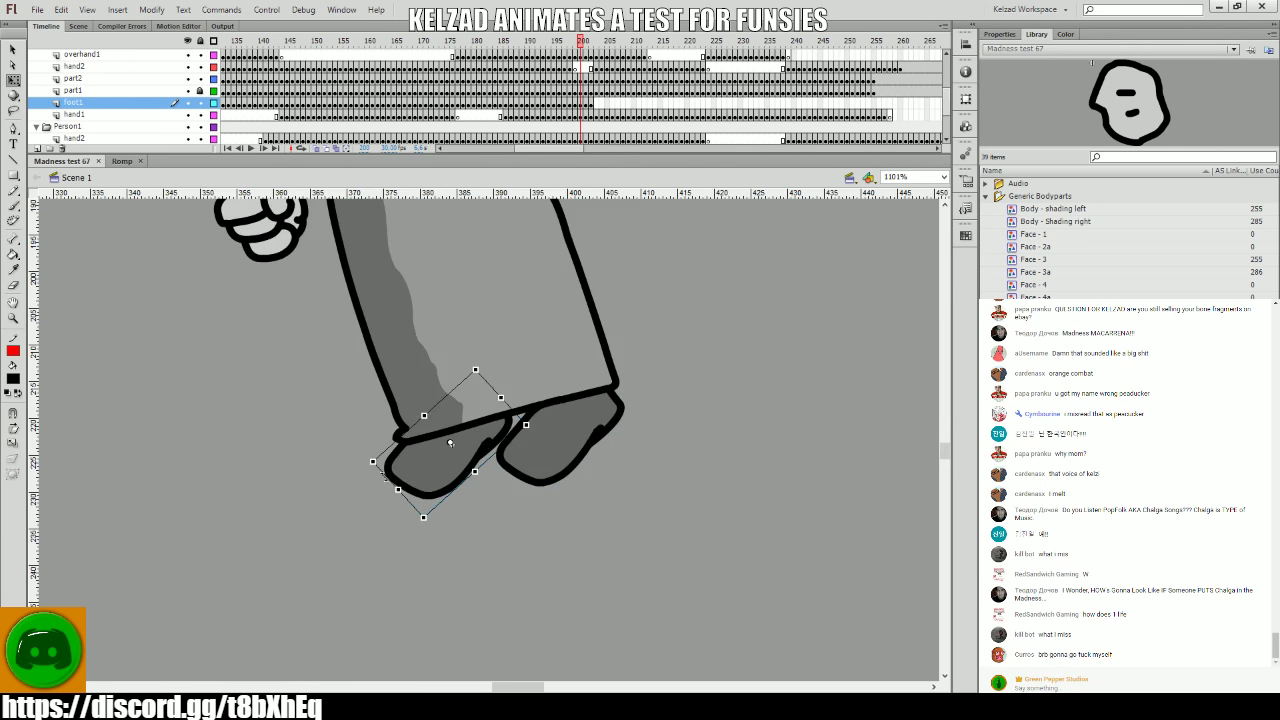
key(period)
key(period)
key(period)
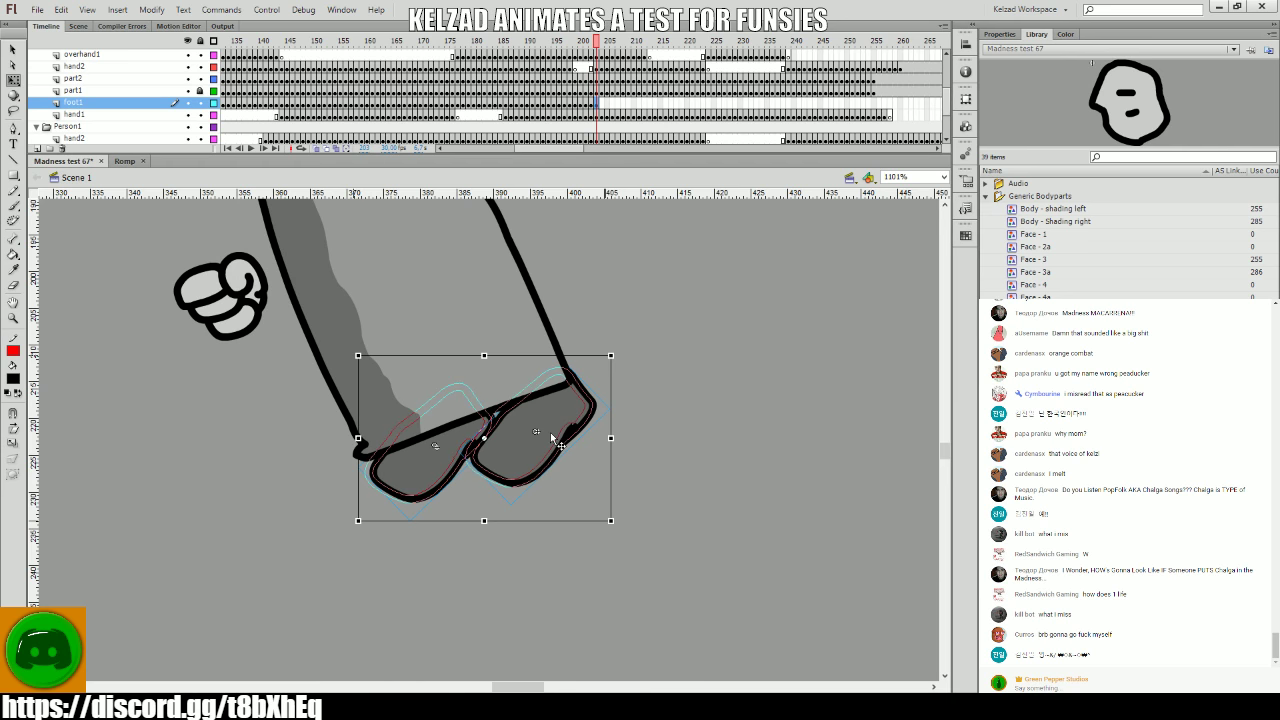
click(620, 435)
click(545, 432)
key(period)
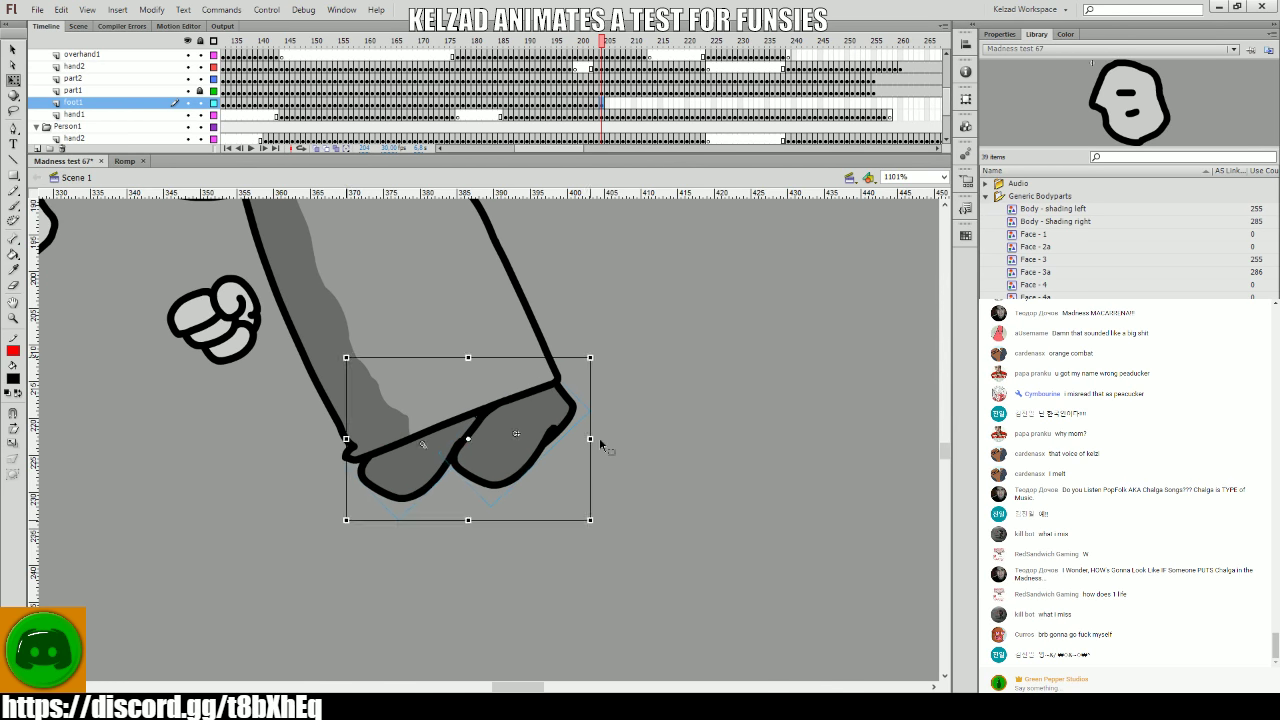
- Keyframe the feet at frames 204 to 206, sliding the front foot left until it overlaps the slower rear foot
click(594, 443)
click(520, 434)
key(period)
click(508, 433)
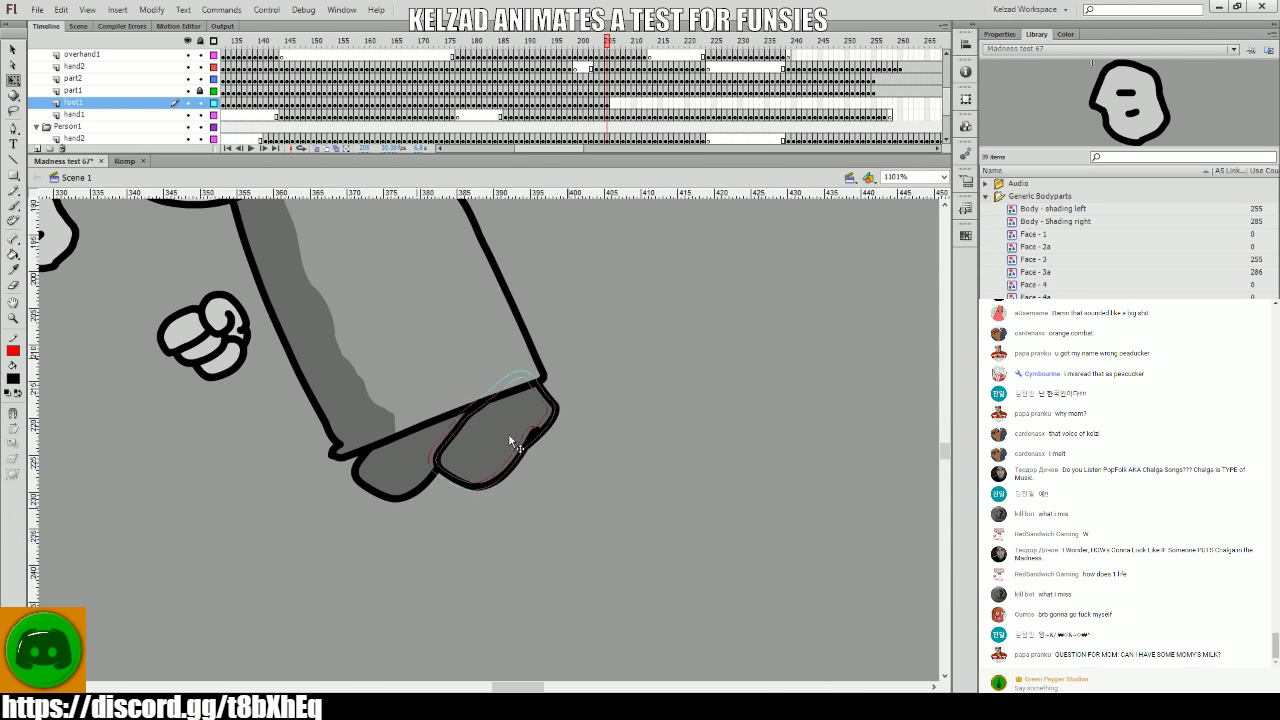
key(period)
click(495, 450)
- Keyframe the feet at frame 207, moving the front foot further over the rear foot and shifting both left under the body
key(period)
click(495, 450)
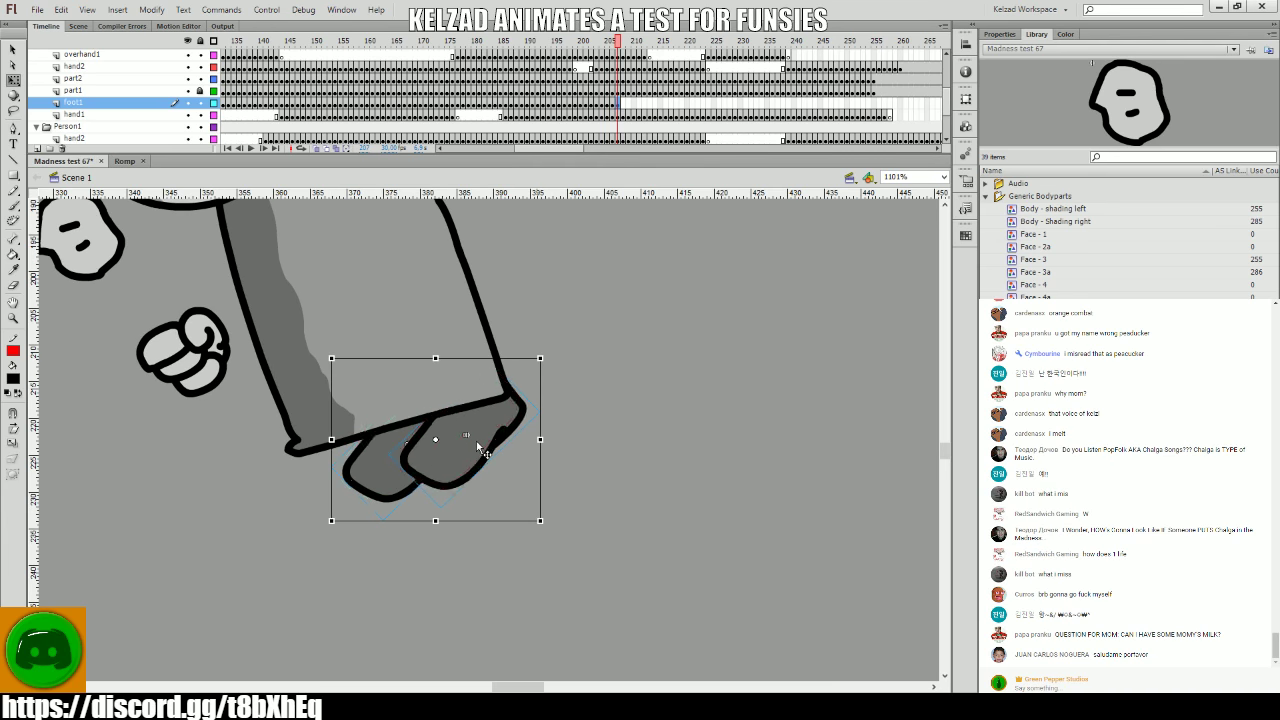
drag(495, 450, 481, 455)
drag(529, 524, 530, 525)
click(357, 500)
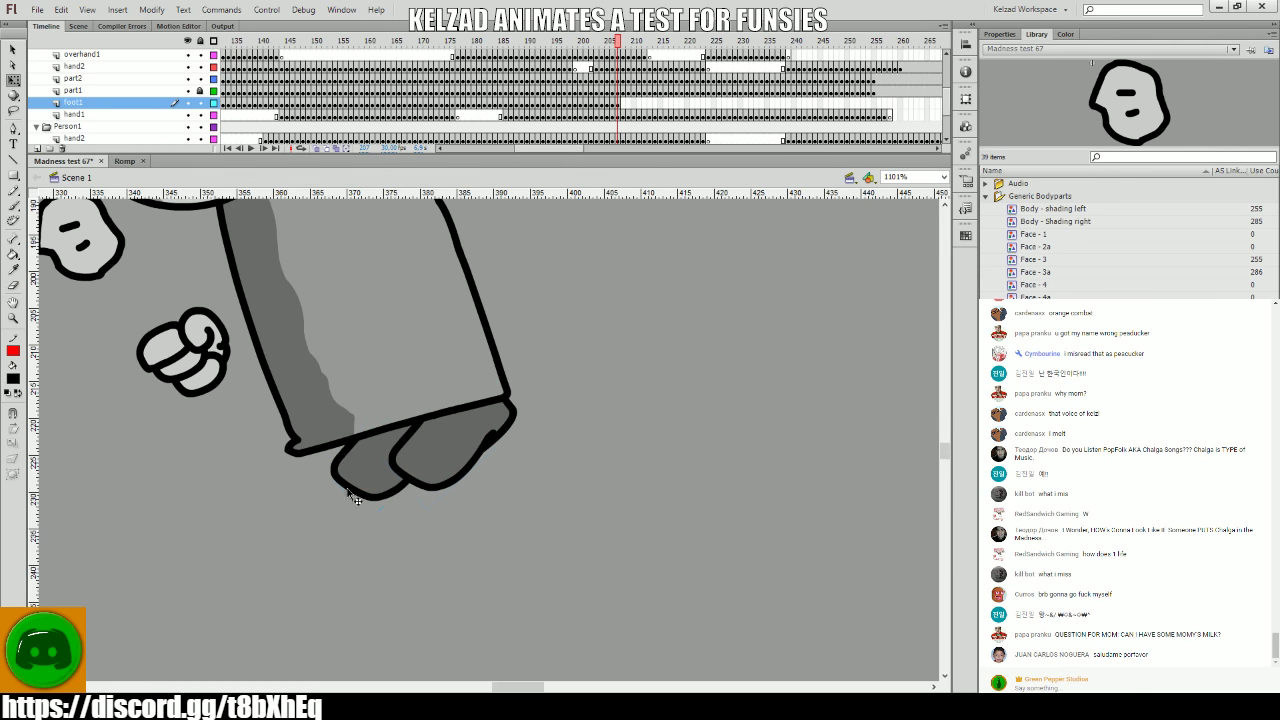
- Keyframe the feet at frames 208 and 209, stepping the rear foot left, shifting both left and rotating them slightly clockwise
key(period)
click(343, 489)
key(Left)
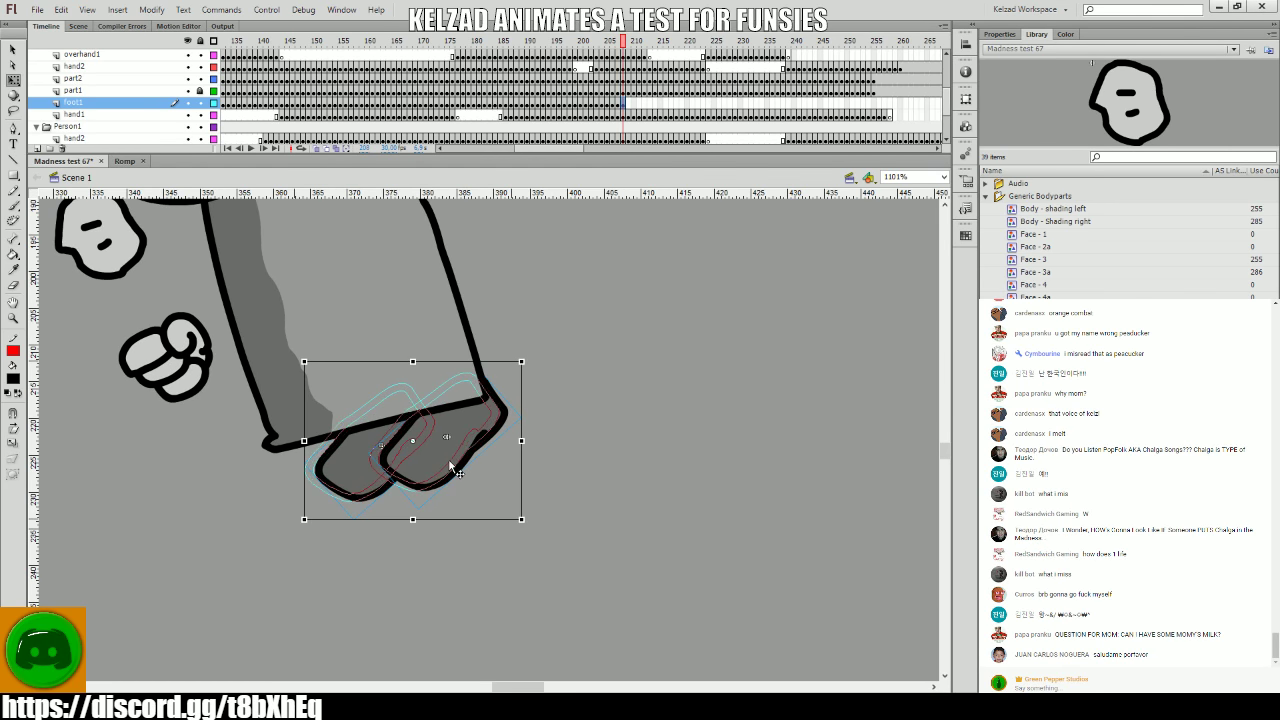
drag(522, 524, 528, 528)
click(543, 524)
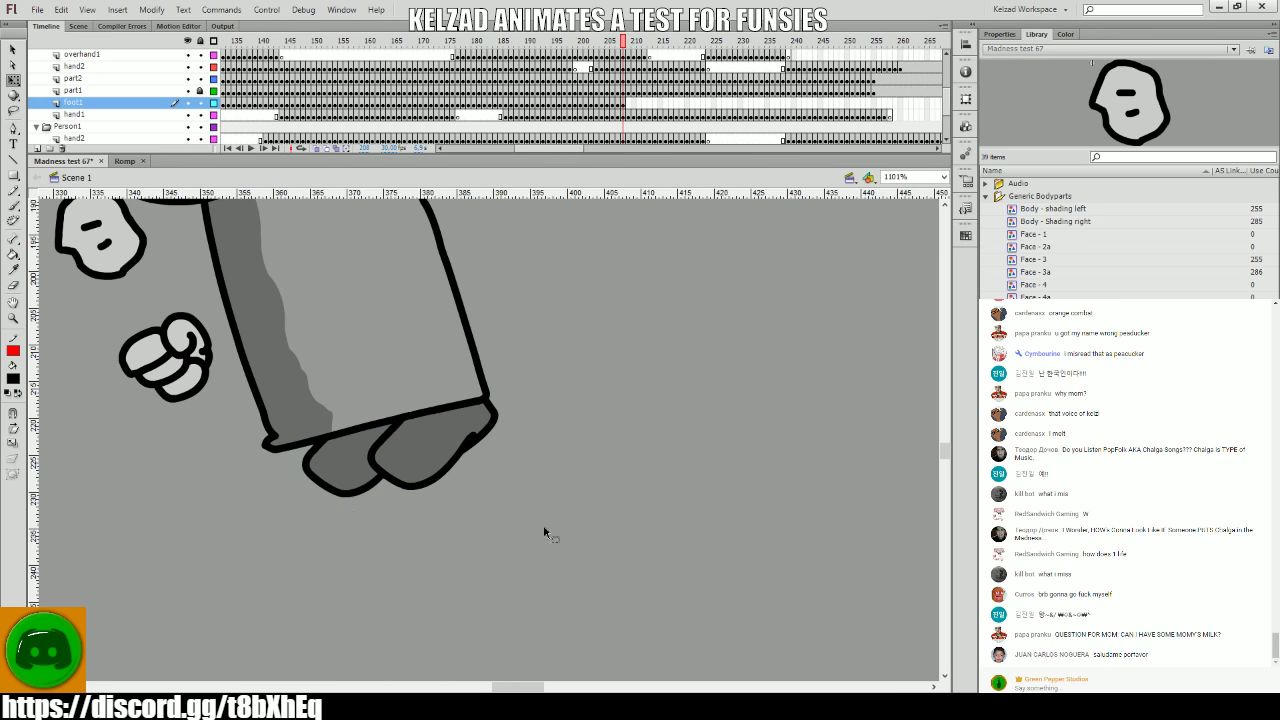
key(period)
click(350, 489)
key(Left)
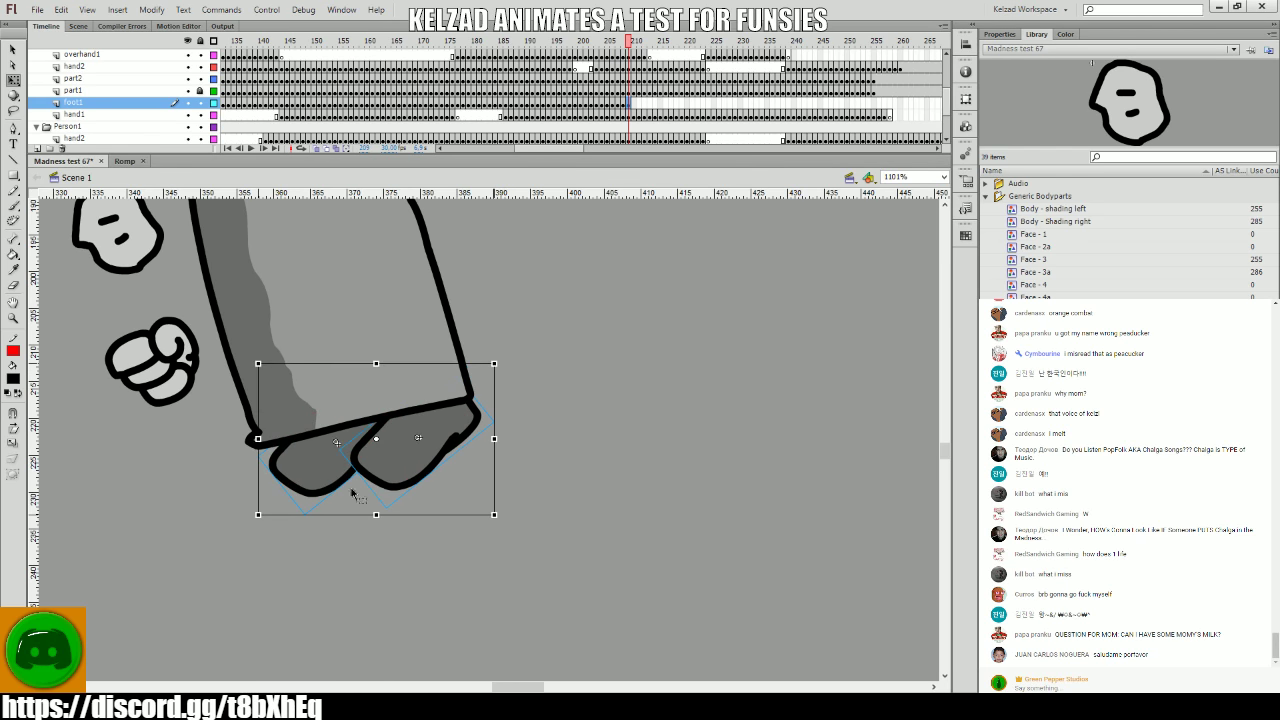
drag(502, 527, 505, 529)
click(534, 563)
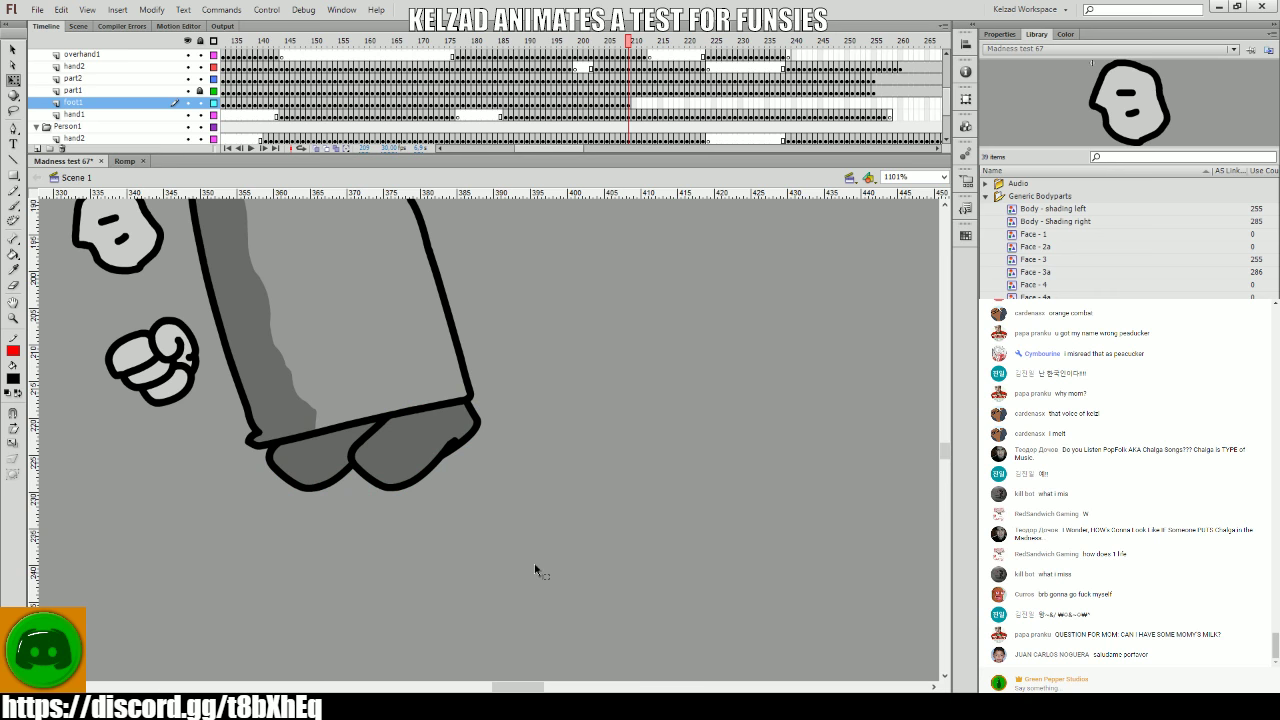
- Keyframe the feet at frames 210 and 211, moving the rear foot further left to widen the stance and rotating both slightly clockwise
click(303, 487)
key(period)
key(Left)
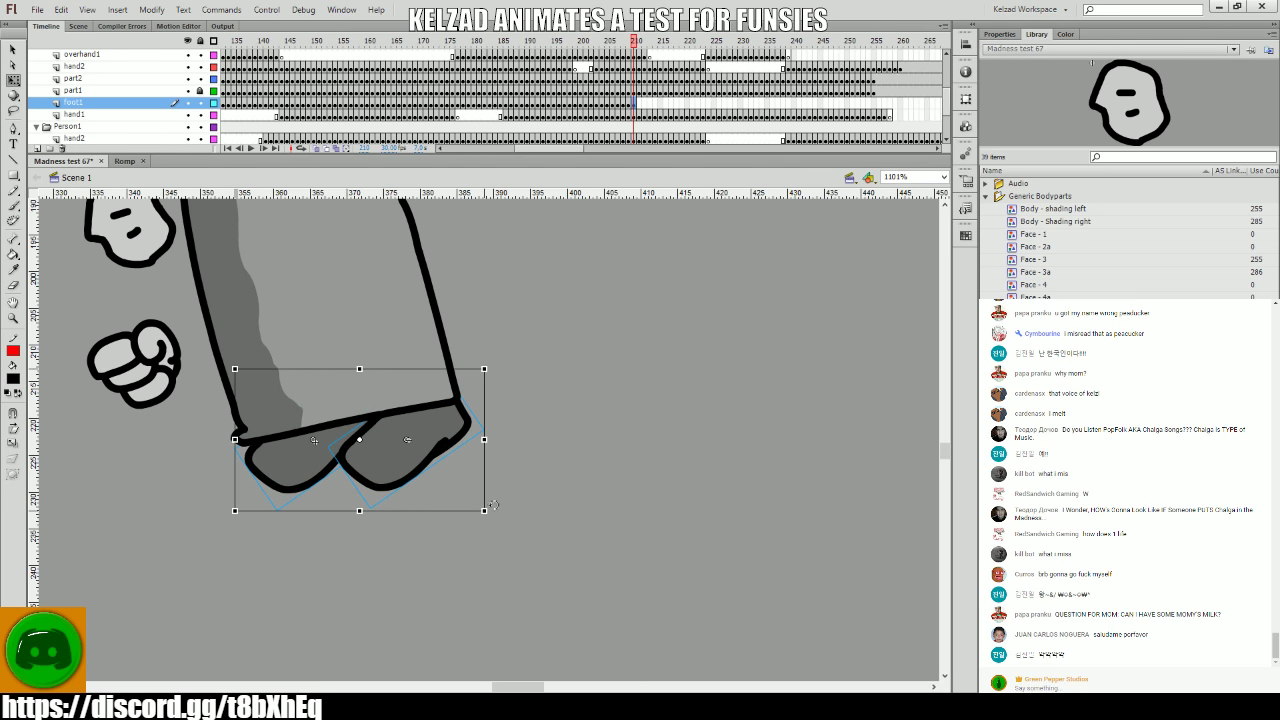
drag(494, 505, 496, 507)
click(551, 510)
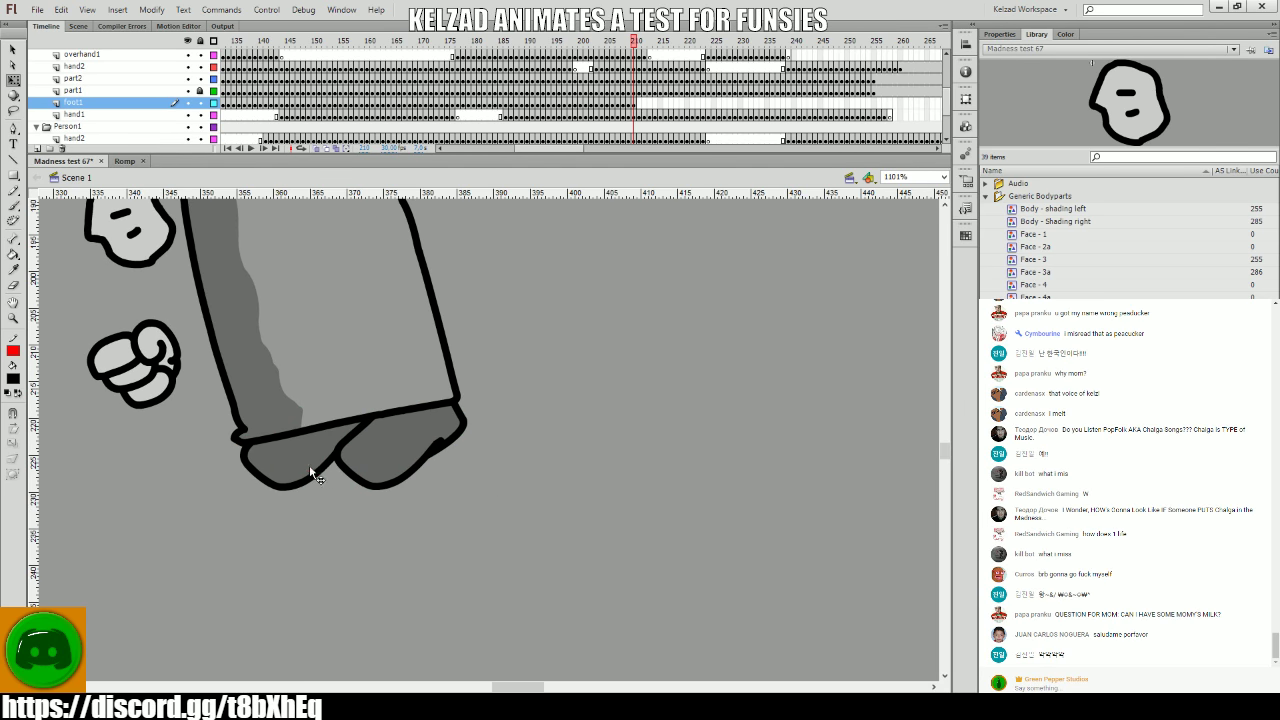
click(311, 474)
key(period)
key(Left)
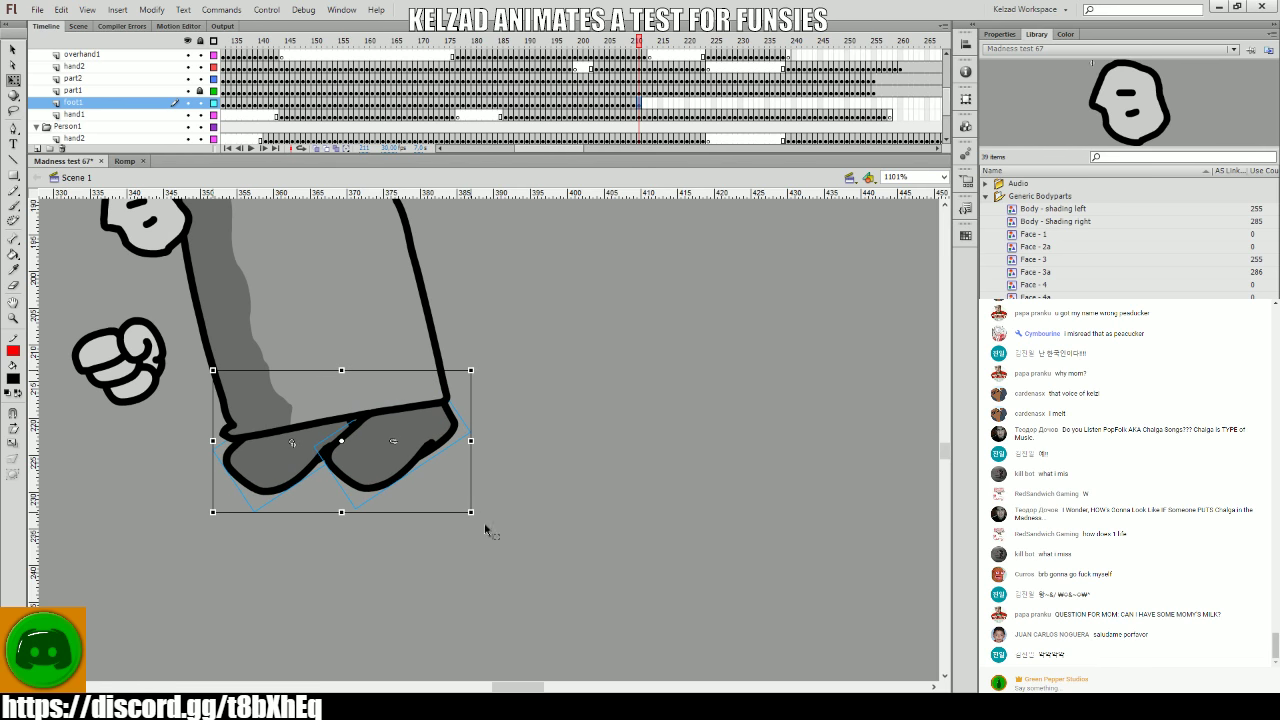
drag(486, 530, 519, 528)
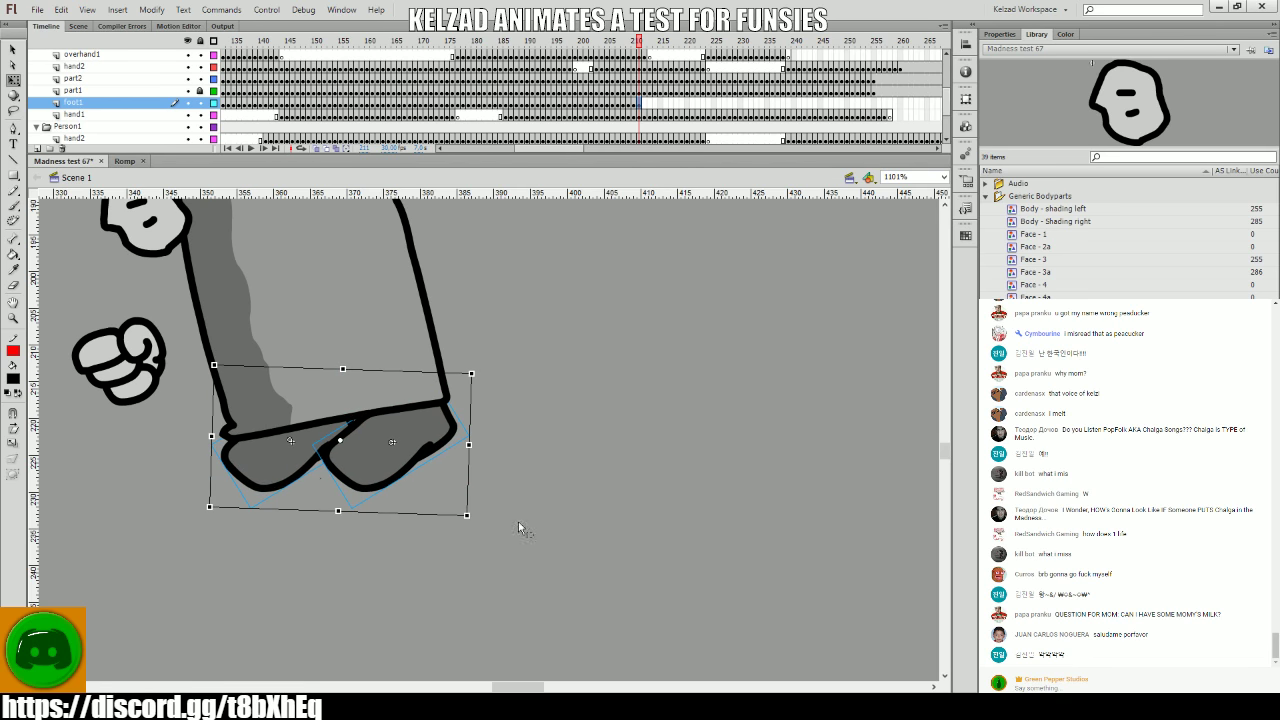
- Keyframe the feet at frames 212 and 213, shifting both left with the body and bringing the front foot closer at 213
click(288, 459)
key(period)
key(Left)
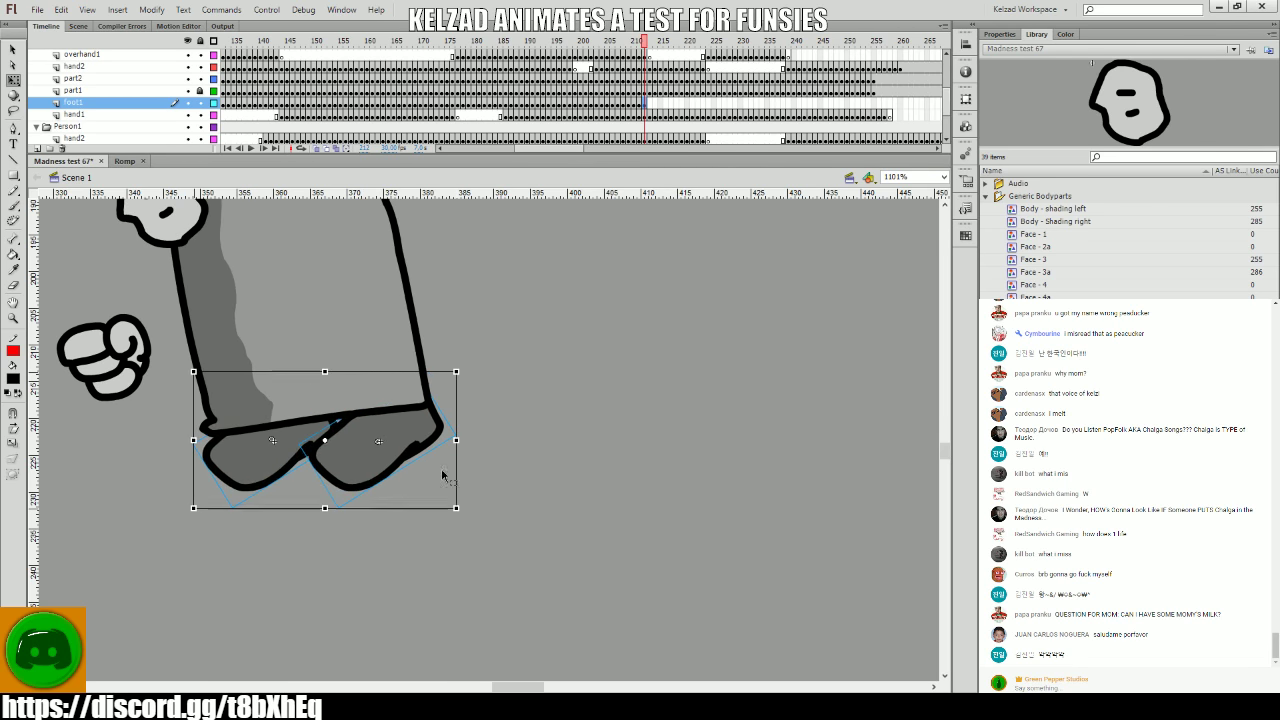
drag(455, 511, 495, 528)
click(496, 528)
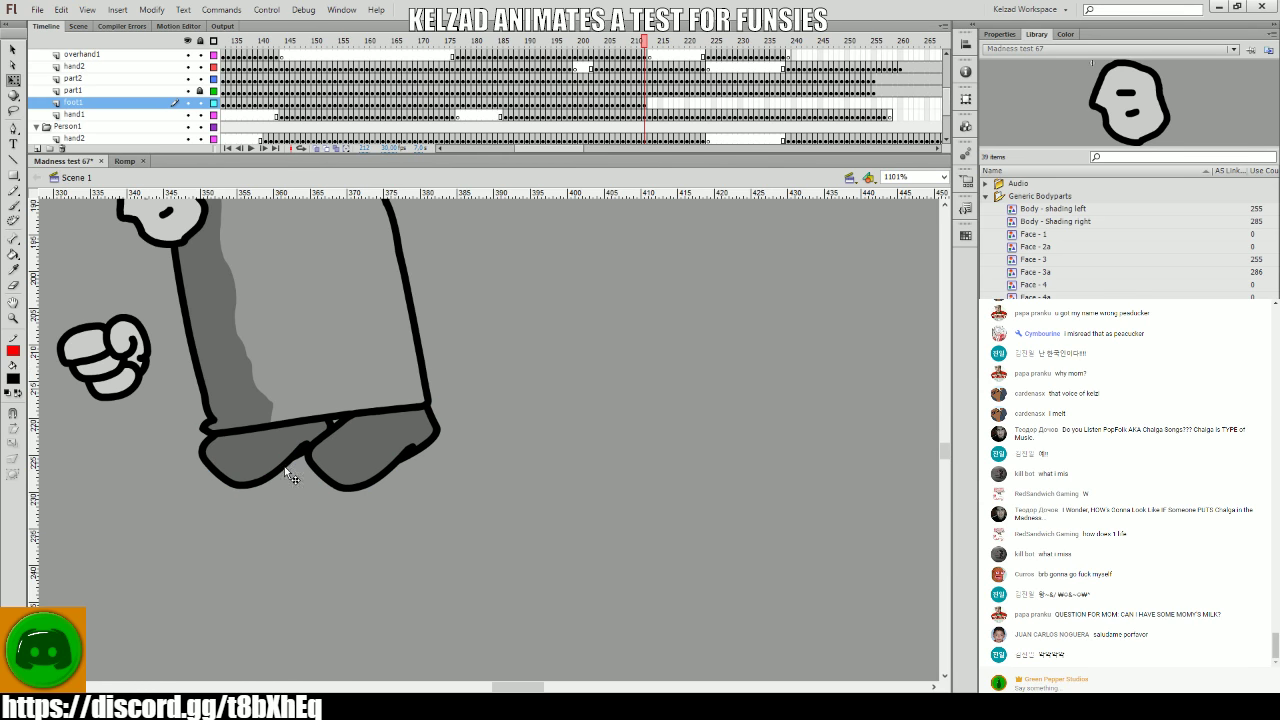
key(period)
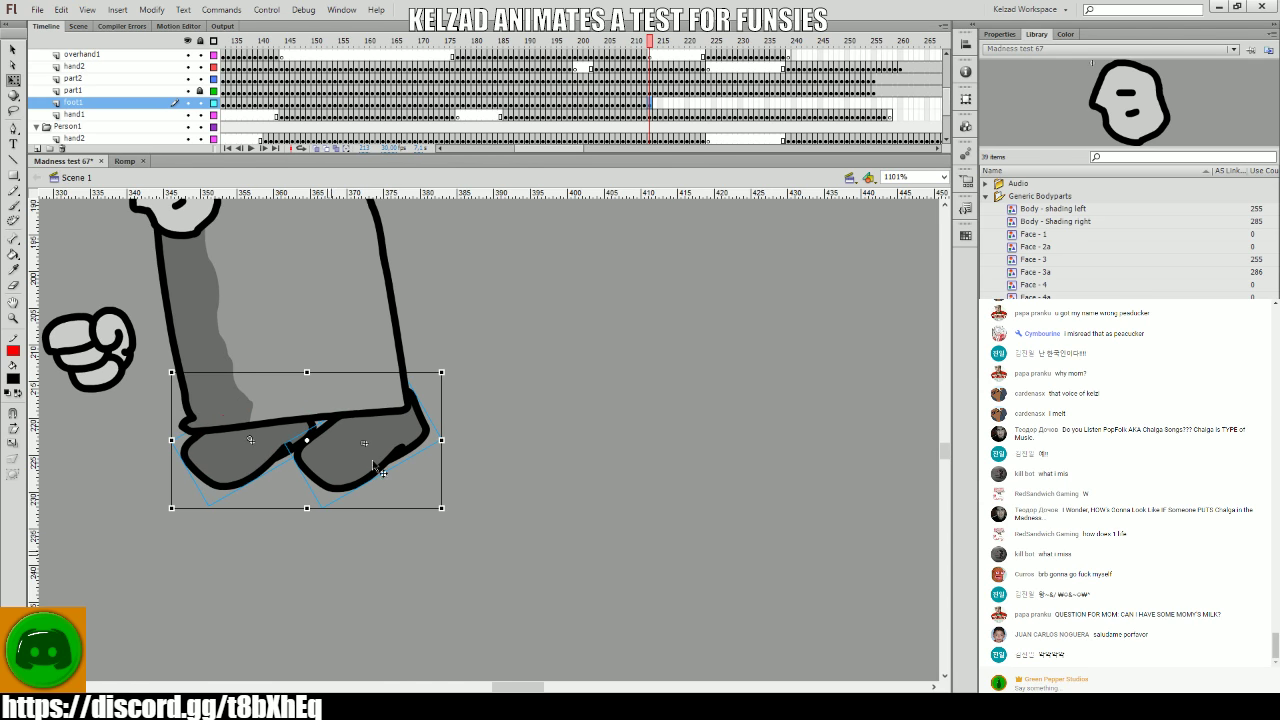
key(Left)
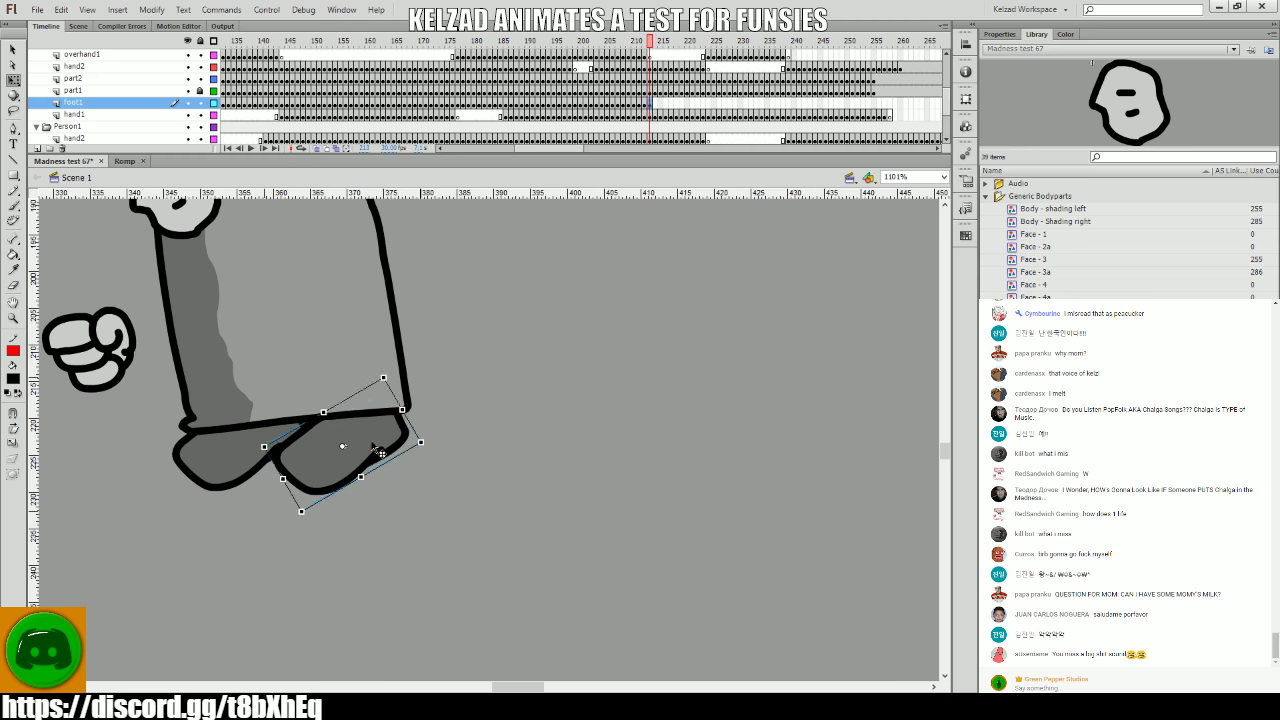
- Keyframe the feet at frames 214 and 215, shifting both left with the body and sliding the front foot closer to the rear one
key(period)
key(Left)
drag(423, 507, 457, 503)
key(period)
drag(318, 448, 310, 445)
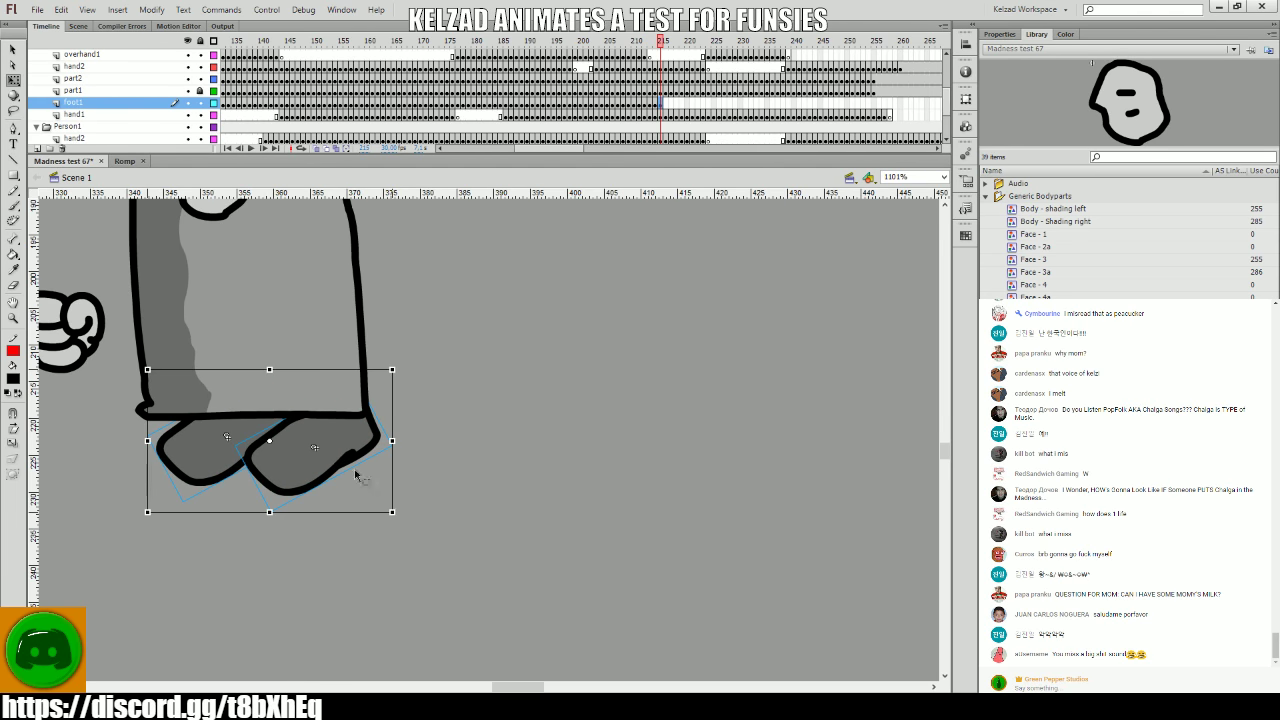
click(417, 509)
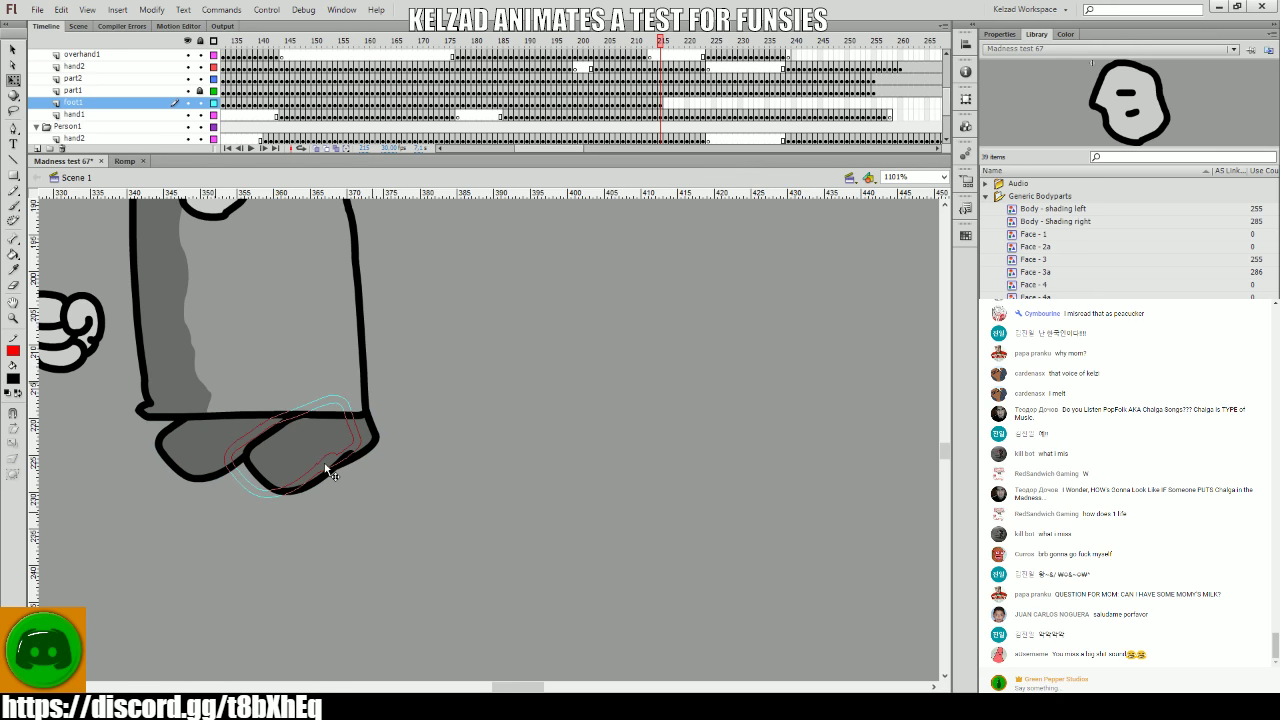
click(326, 465)
- Keyframe the feet at frames 216 and 217, sliding the front foot further left so that it overlaps the rear foot
key(period)
drag(318, 467, 279, 457)
click(386, 509)
click(282, 458)
key(period)
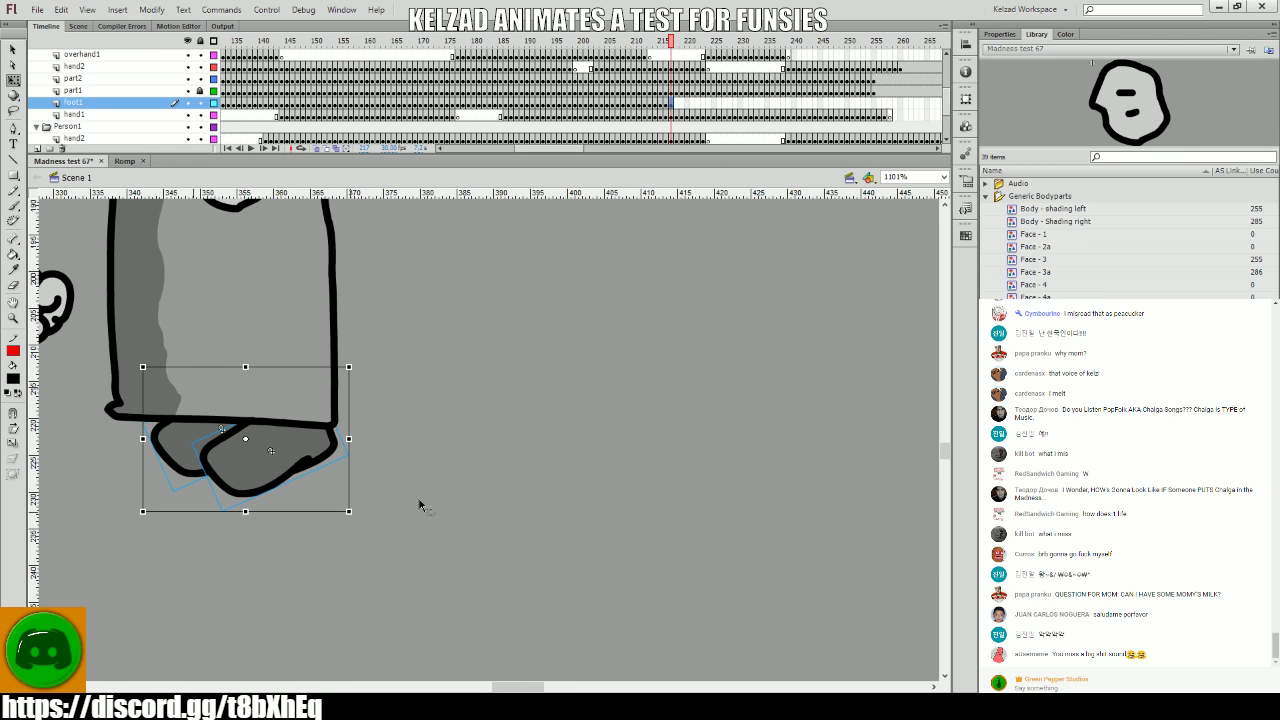
click(420, 506)
key(period)
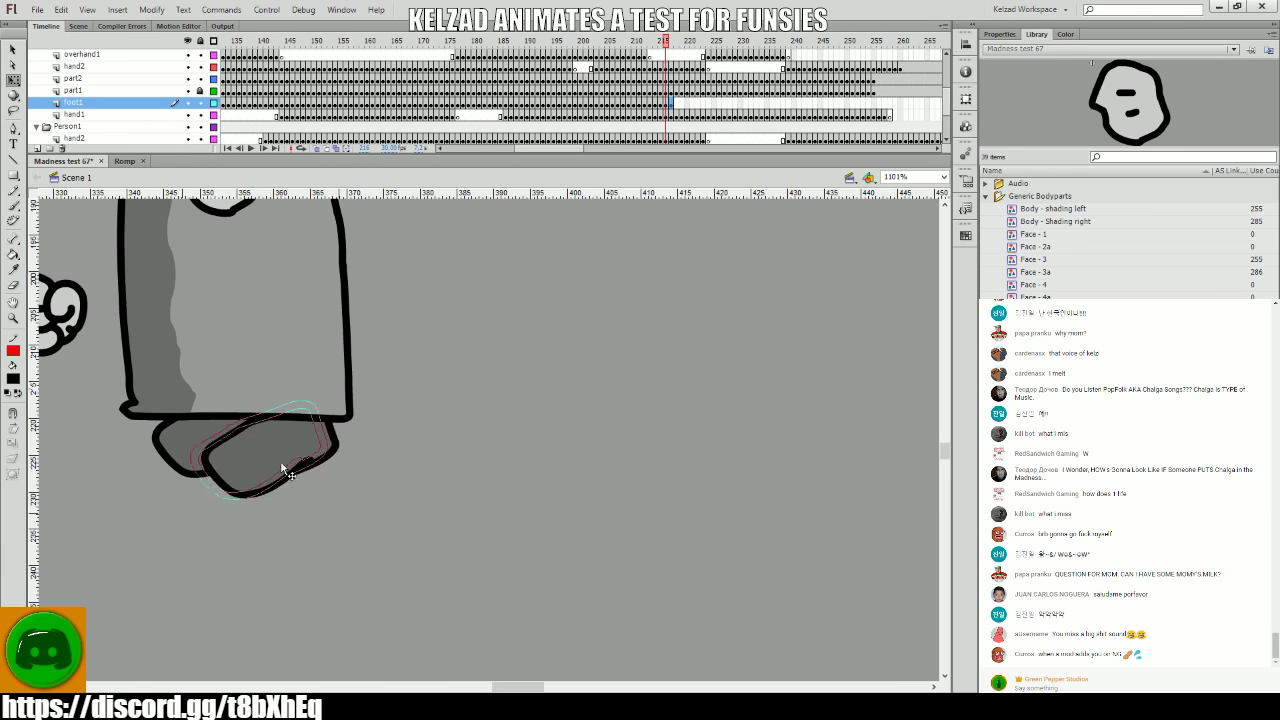
click(279, 470)
- Check the feet's motion and spacing back and forth across frames 214 to 217
drag(444, 500, 696, 485)
key(comma)
key(period)
key(period)
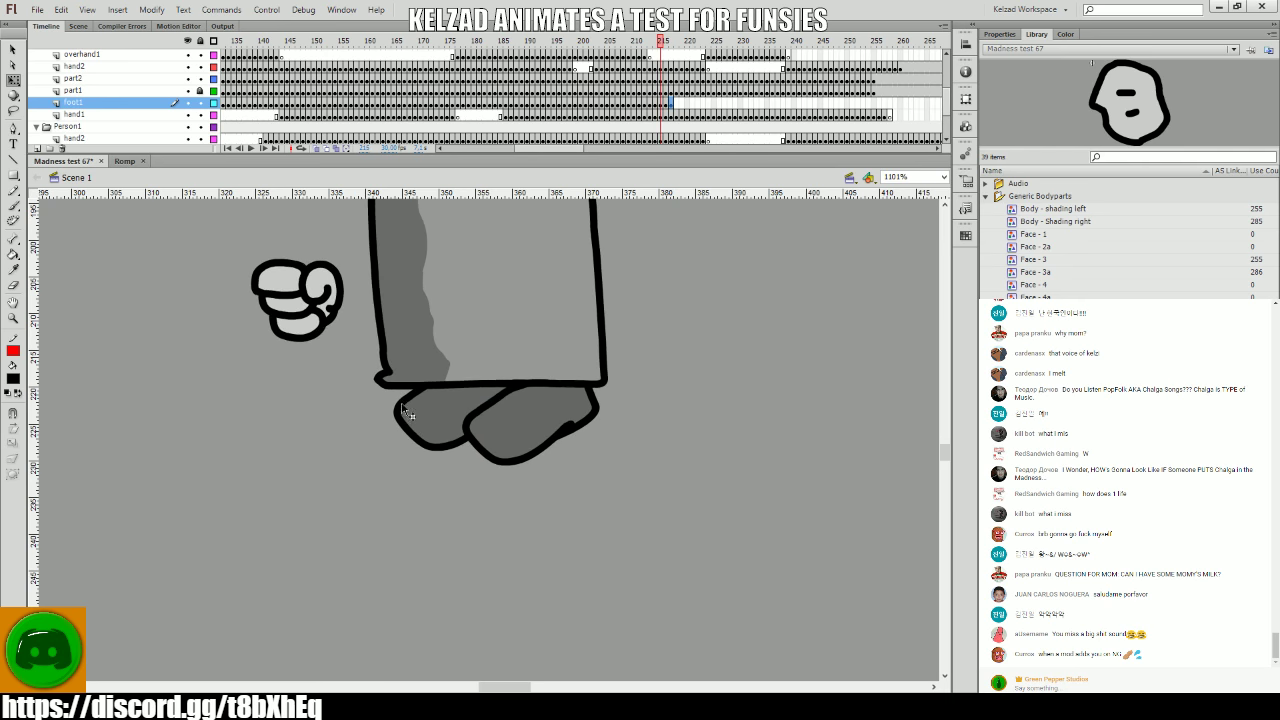
key(comma)
key(comma)
click(418, 436)
key(comma)
key(period)
key(period)
- Keyframe the feet at frame 218, shifting both slightly left with the front foot covering most of the rear foot
click(487, 427)
key(period)
drag(490, 433, 488, 433)
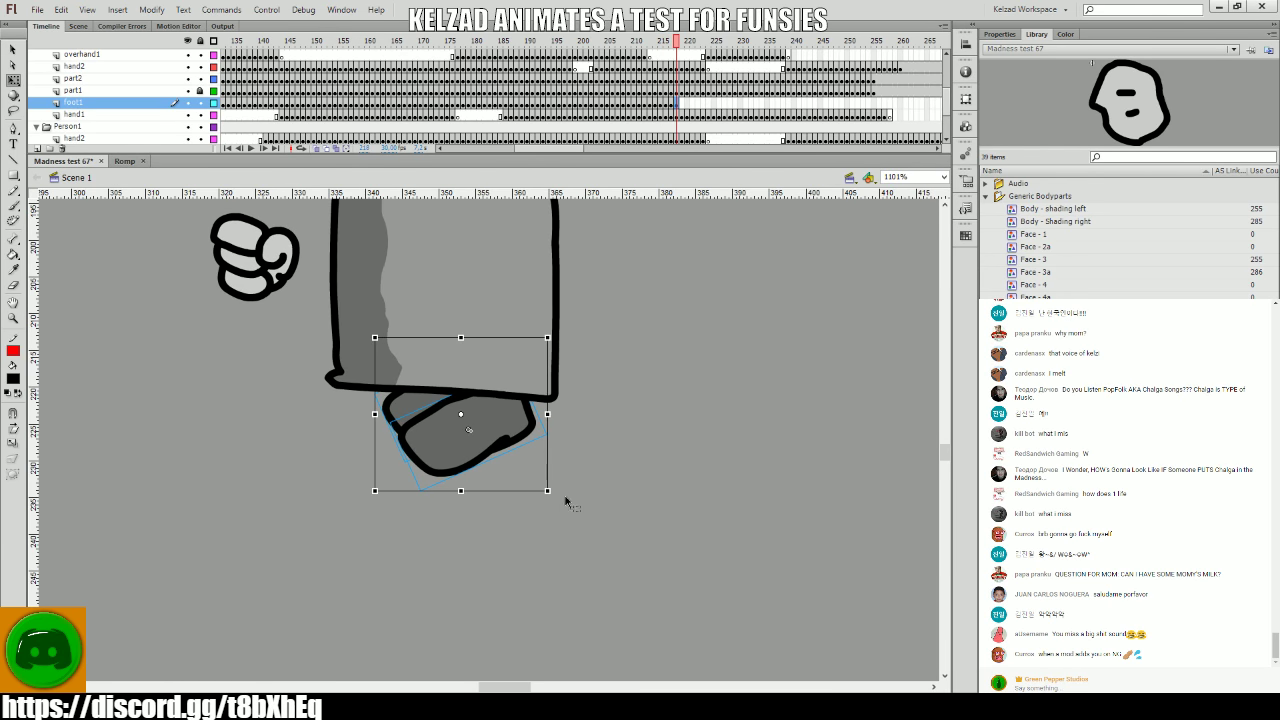
key(period)
key(comma)
key(period)
key(comma)
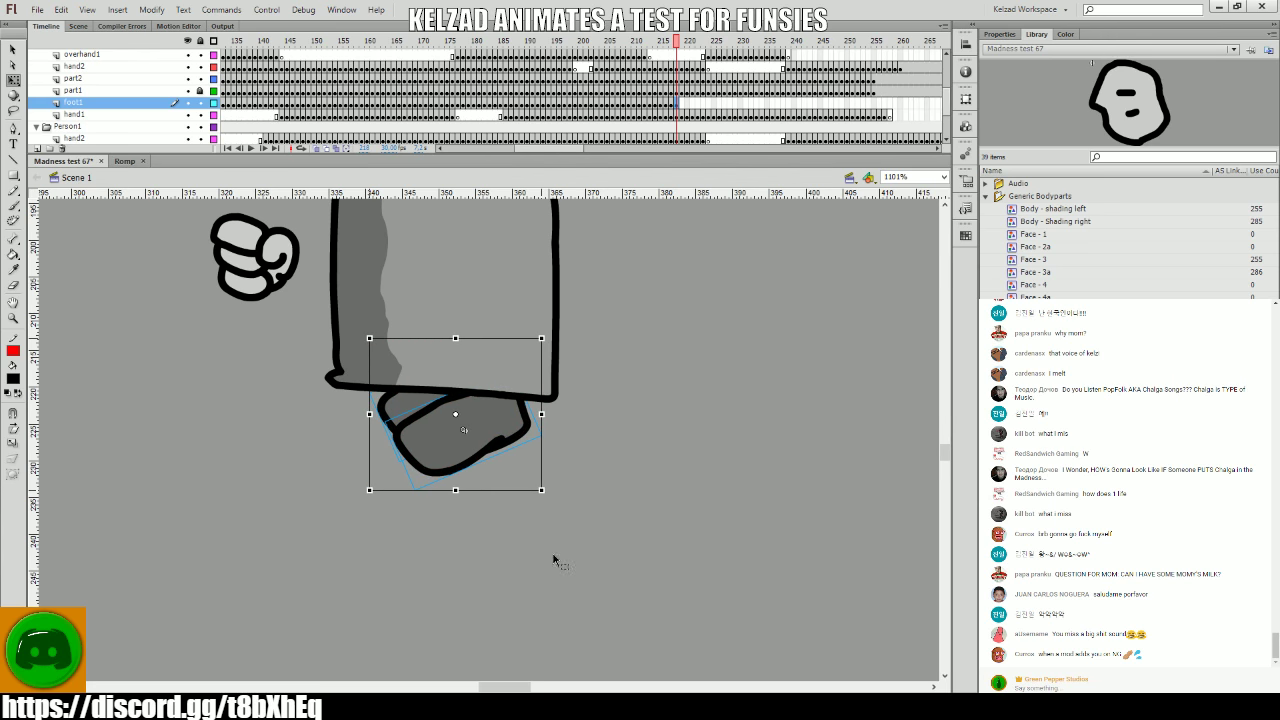
click(575, 551)
click(480, 440)
- Keyframe the feet at frames 219, 220 and 221, shifting both left under the body while they stay overlapped
key(period)
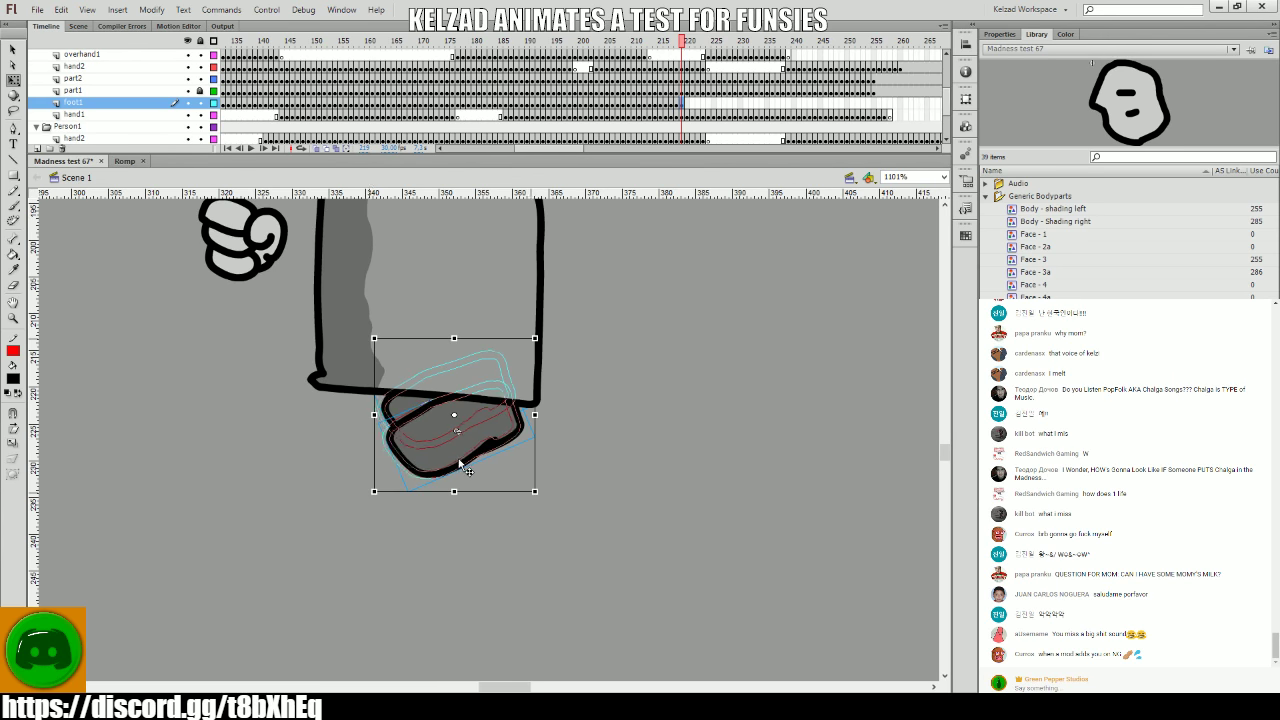
key(period)
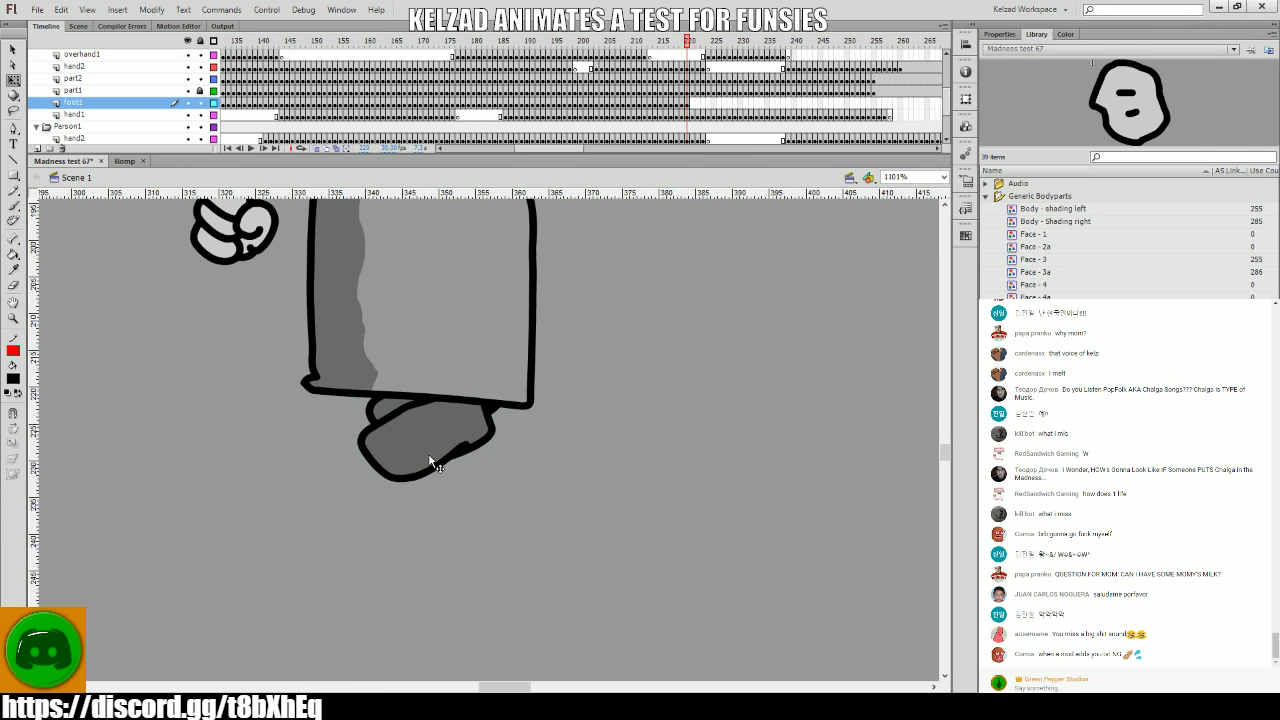
key(period)
click(428, 463)
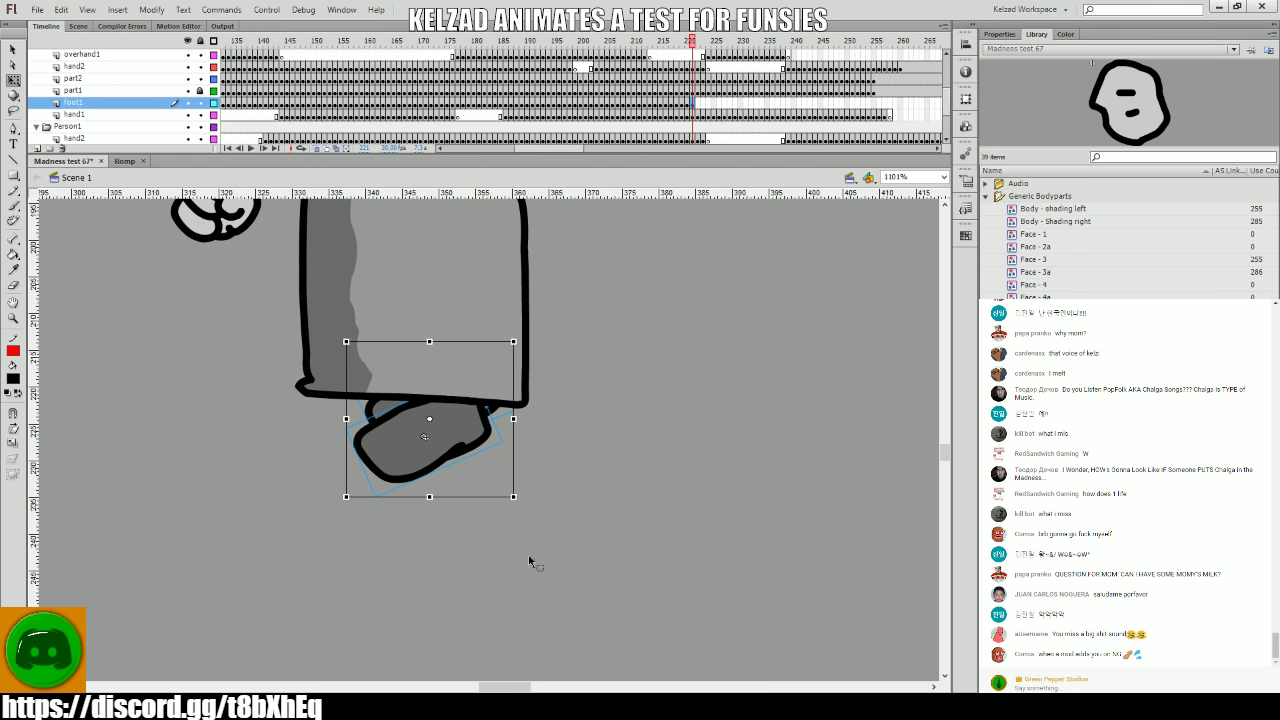
click(381, 395)
- Keyframe the feet at frames 222 and 223, moving the rear foot left from behind the nearly stationary front foot
key(period)
click(423, 428)
drag(423, 425, 419, 420)
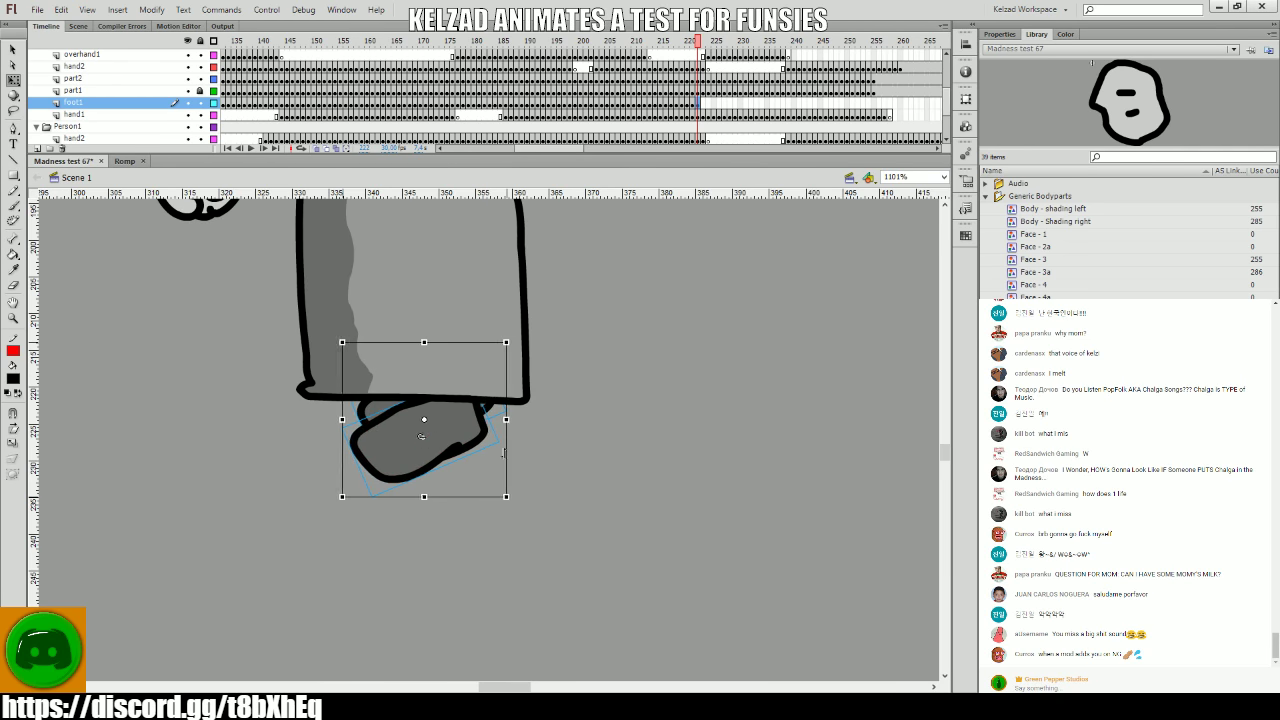
click(409, 404)
click(405, 422)
key(period)
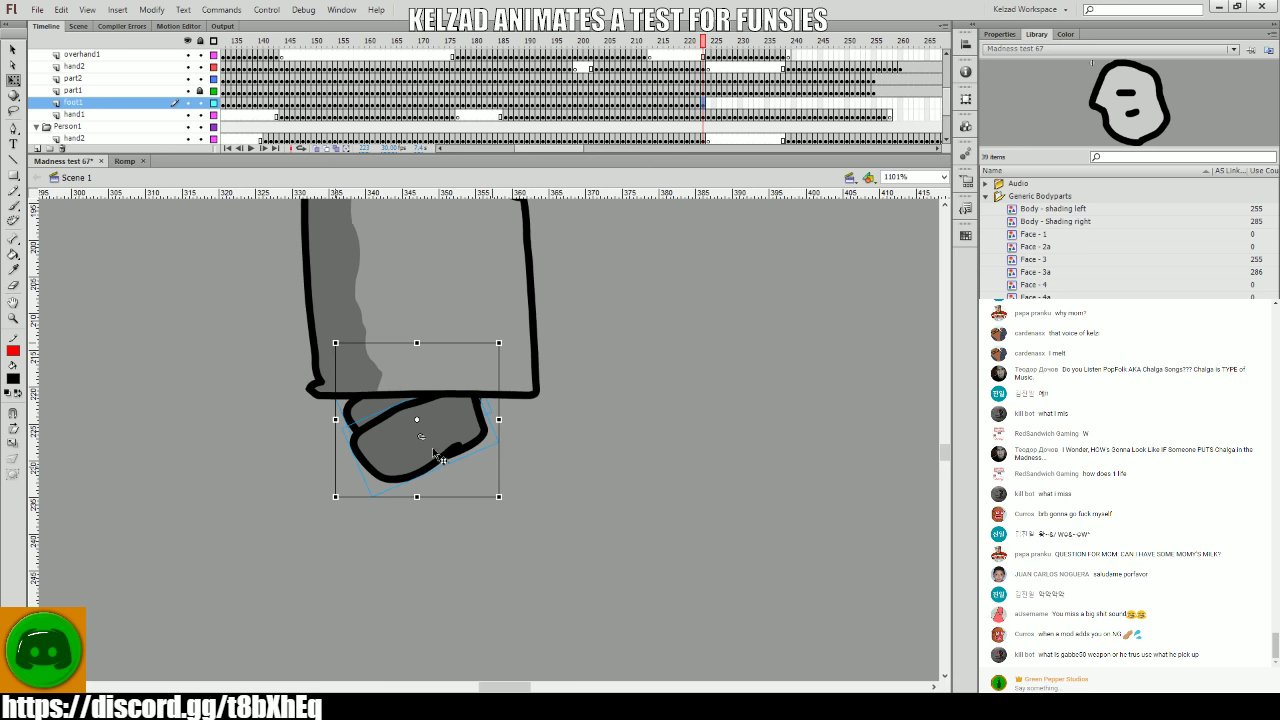
click(556, 470)
key(comma)
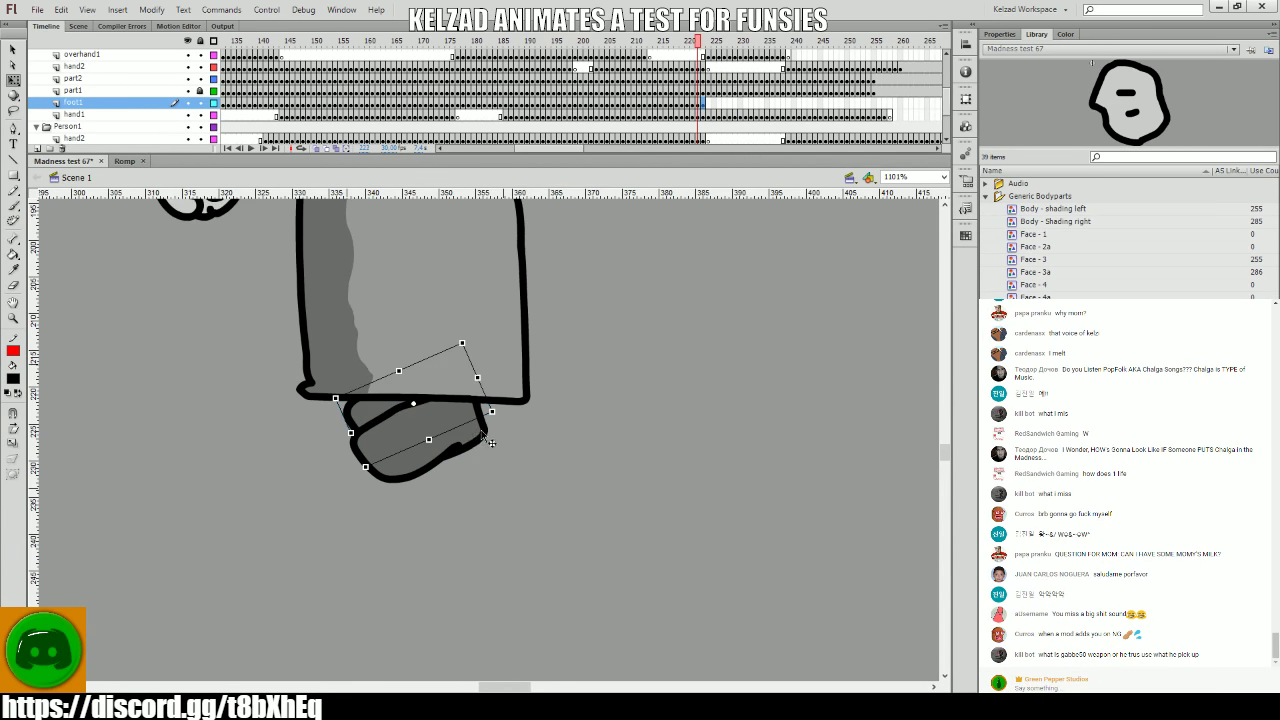
key(period)
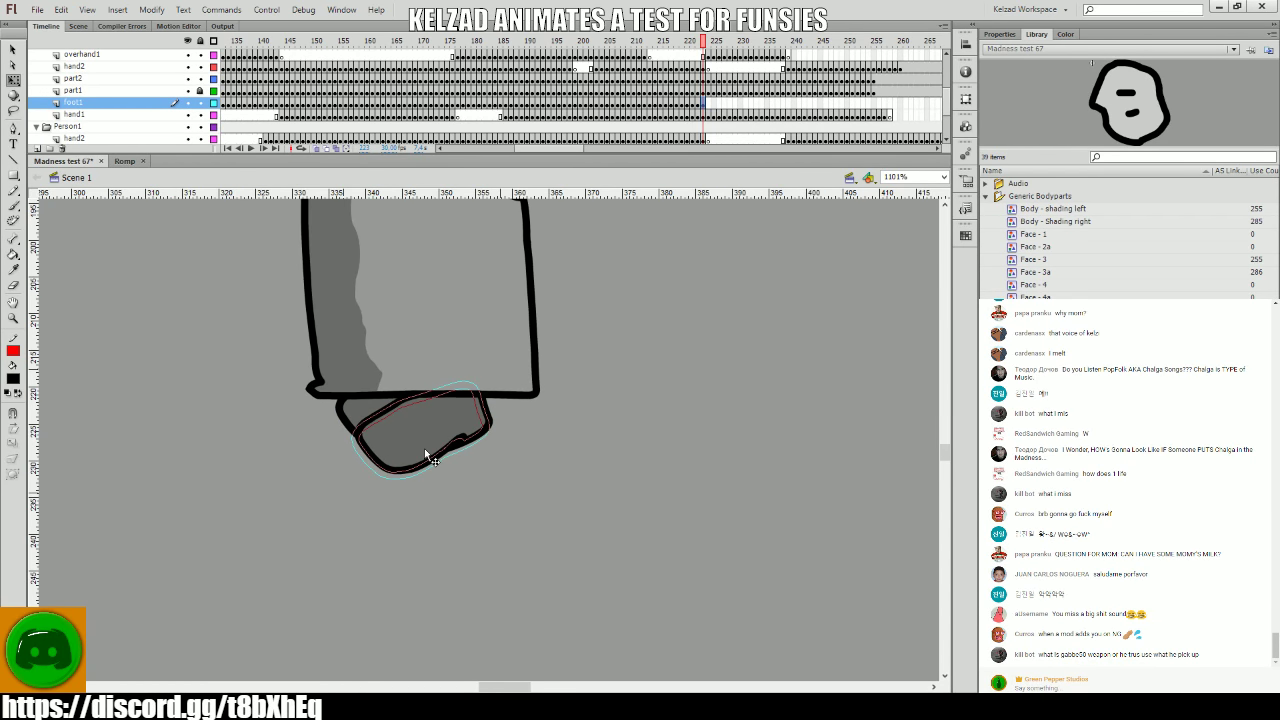
key(comma)
key(period)
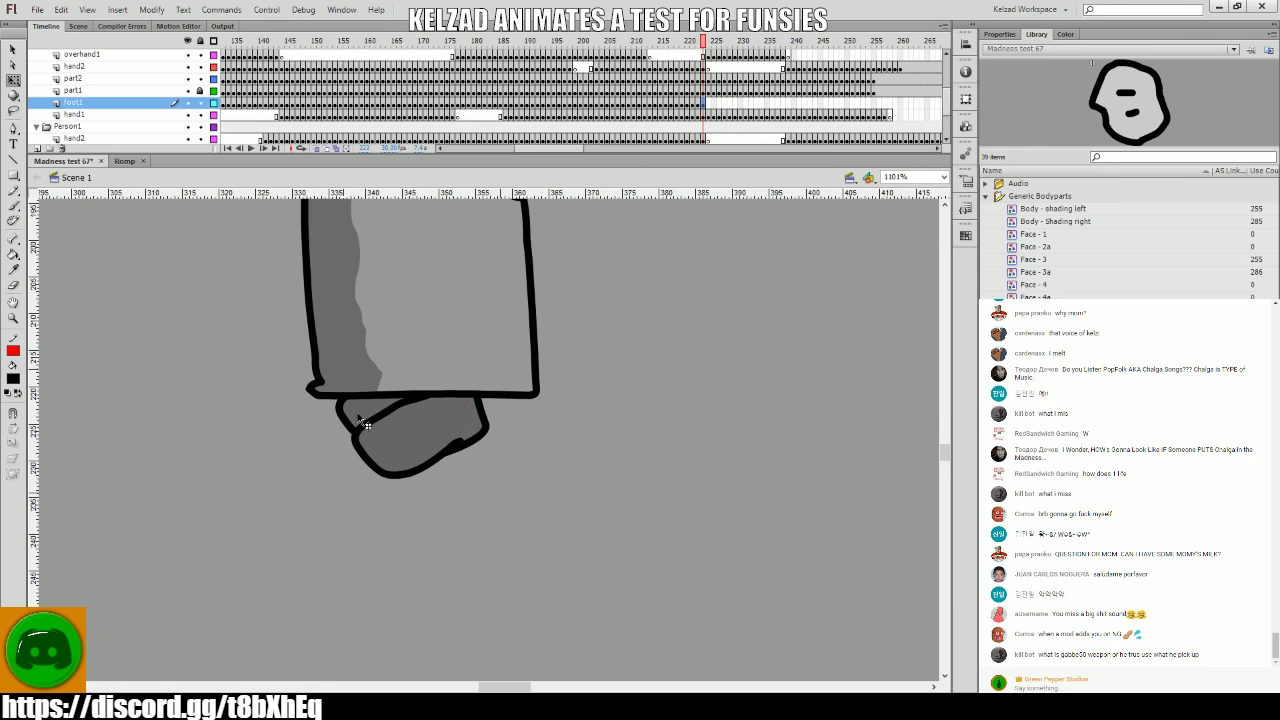
- Keyframe the feet at frames 224 and 225, moving both right with the body, widening their spacing and rotating them slightly counterclockwise at 225
key(period)
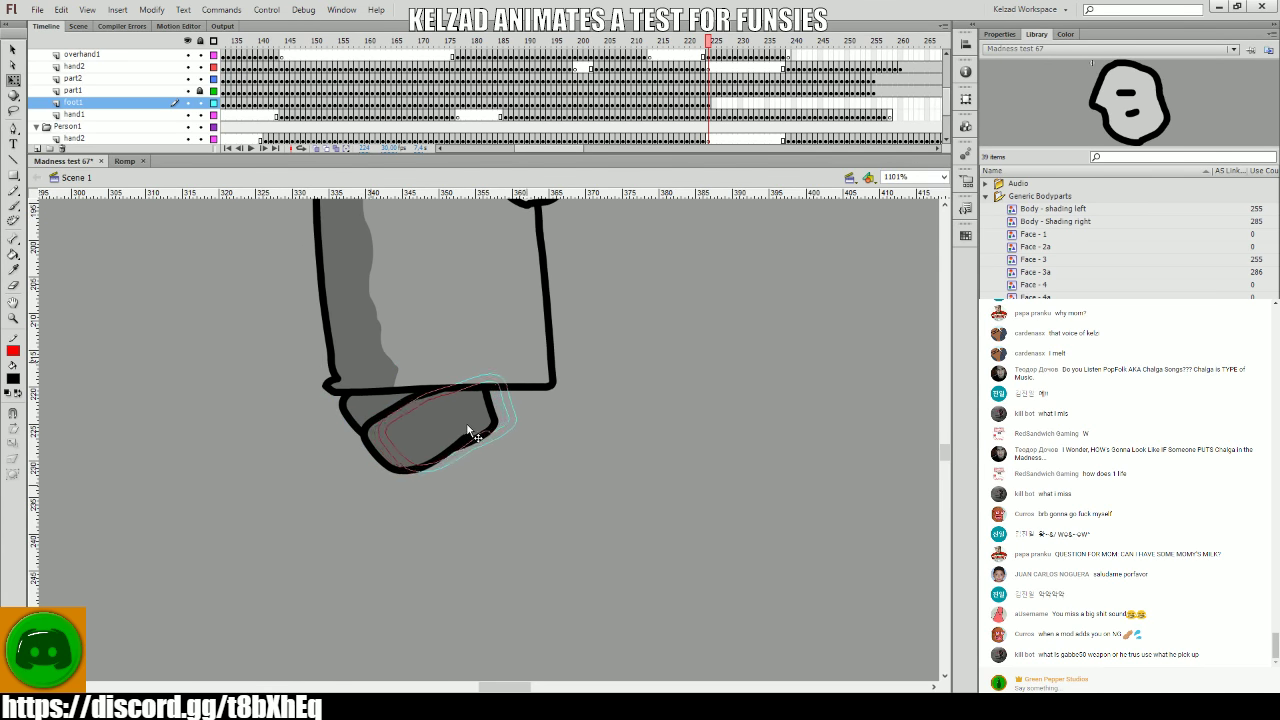
key(period)
click(468, 432)
drag(468, 432, 498, 442)
drag(575, 490, 597, 512)
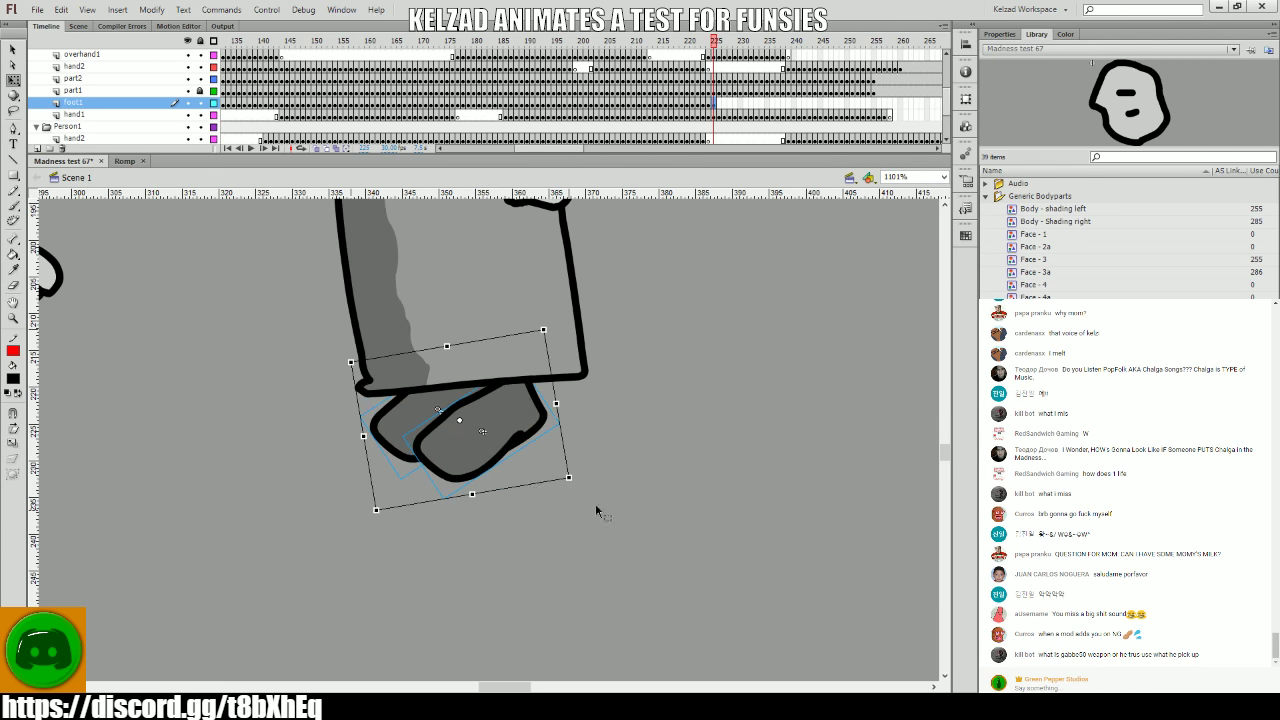
drag(477, 443, 469, 439)
click(587, 487)
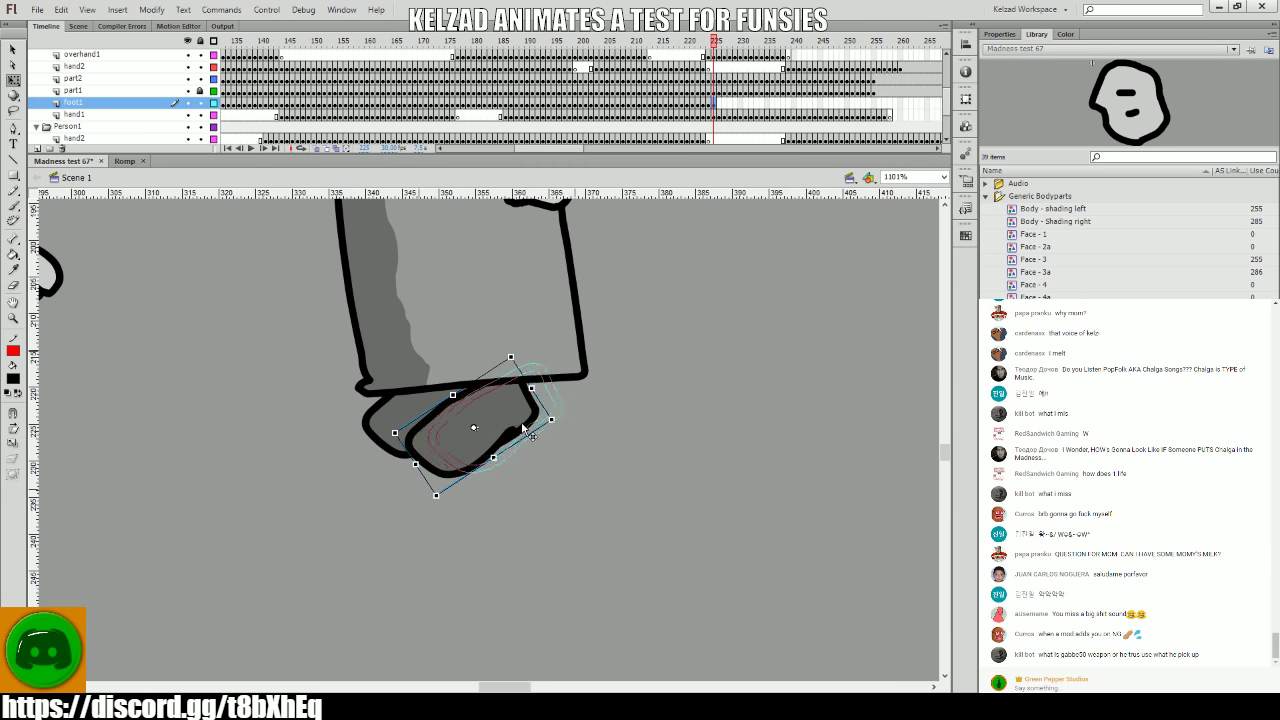
- Keyframe the feet at frames 226, 227 and 228, moving both right under the tilting body and rotating them counterclockwise
key(period)
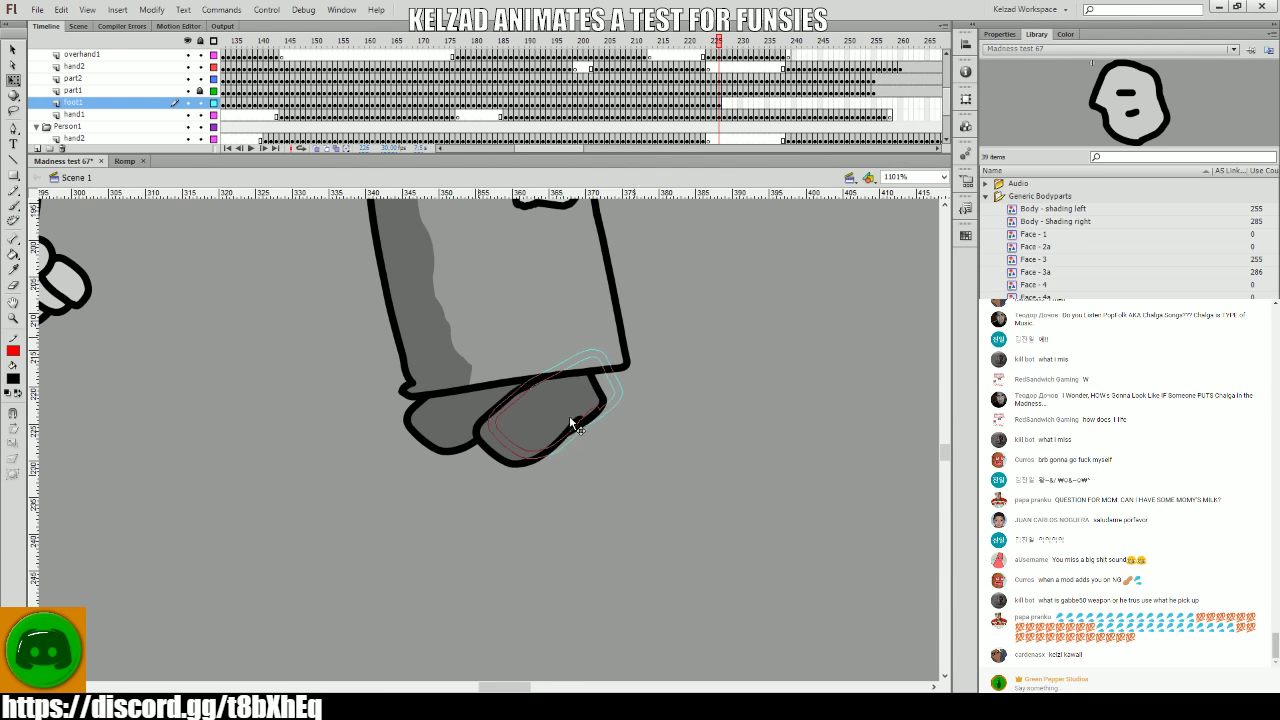
key(period)
click(569, 415)
drag(569, 415, 645, 440)
key(period)
drag(745, 486, 760, 486)
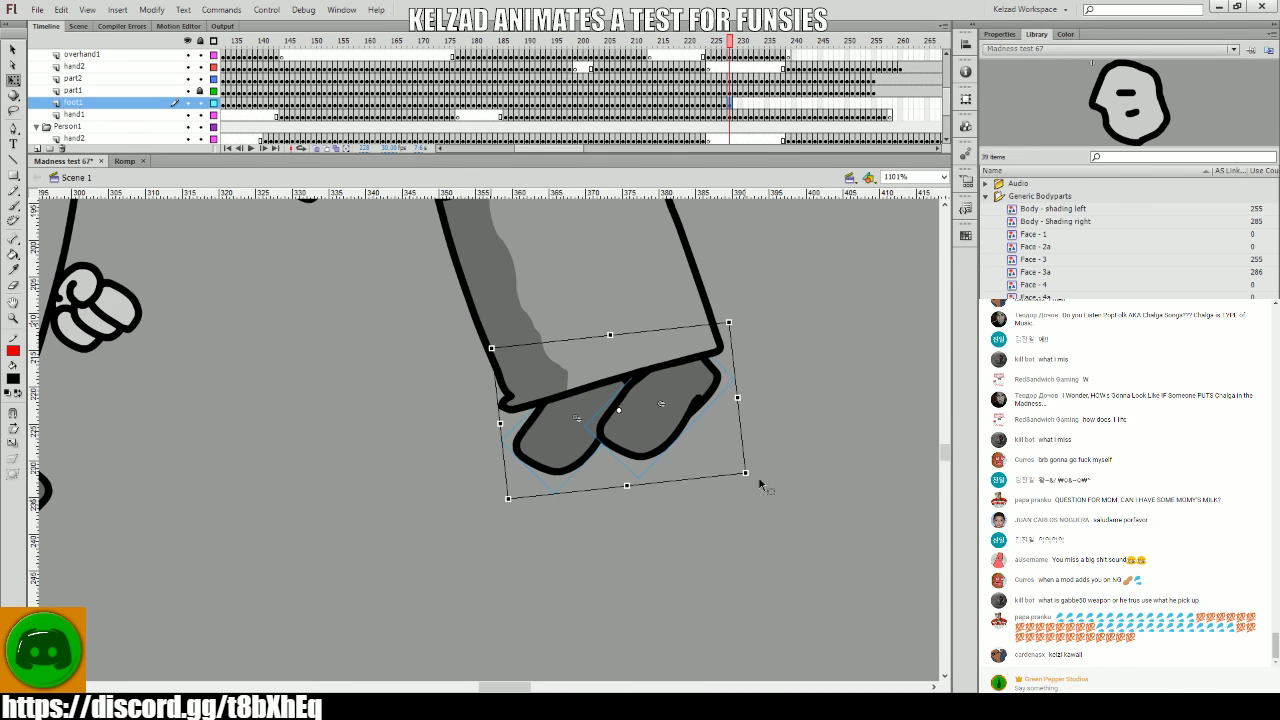
click(723, 529)
- Keyframe the feet at frames 229, 230 and 231, shifting both right with the body and spreading them slightly apart
key(period)
click(674, 416)
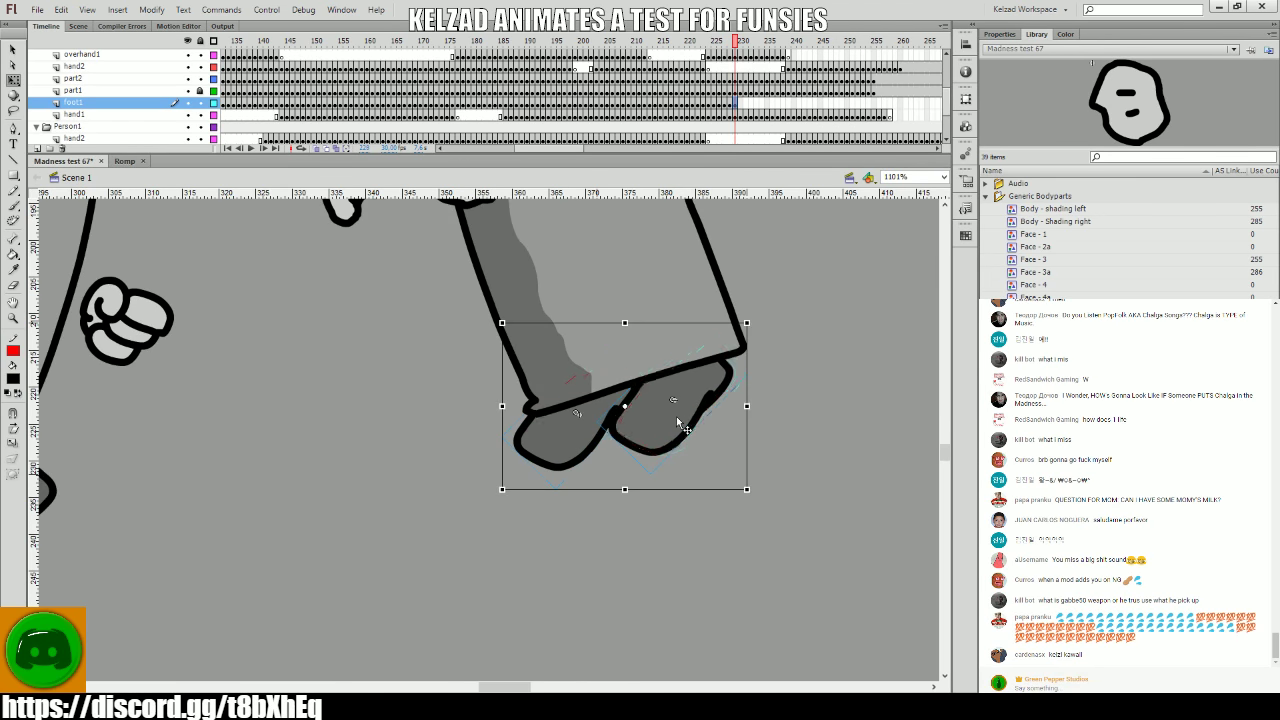
click(726, 420)
click(704, 416)
key(period)
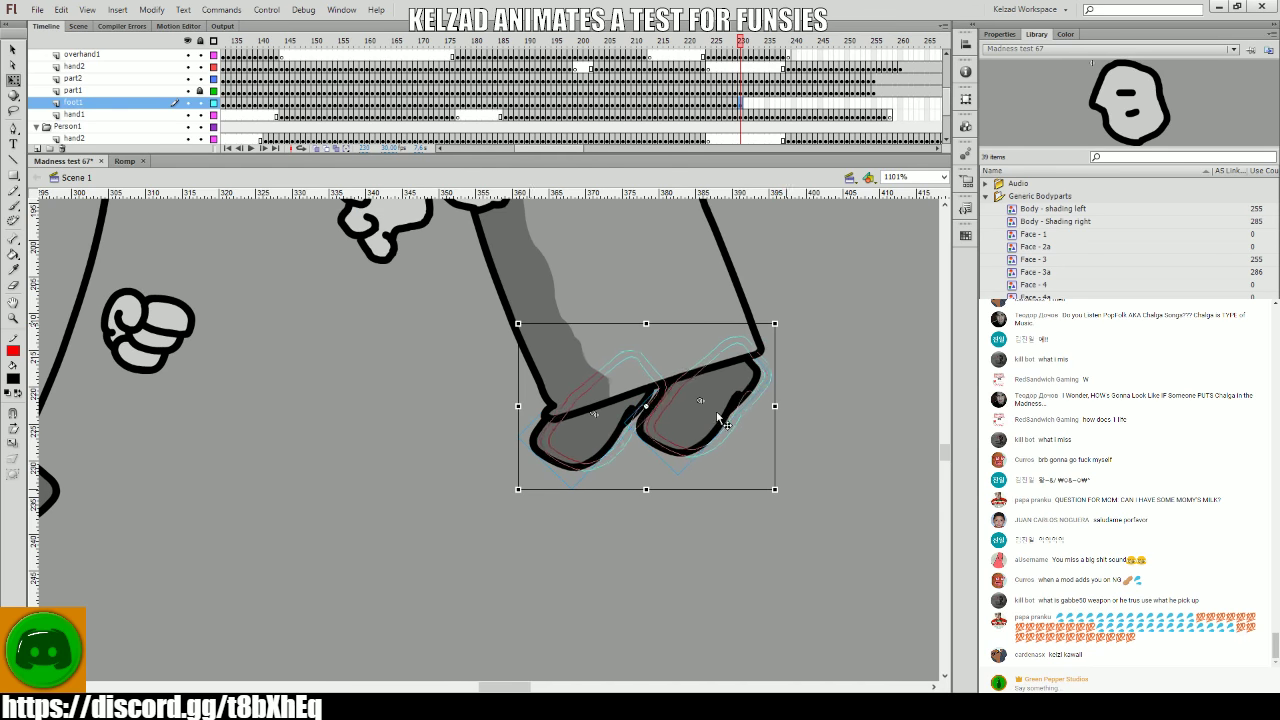
key(period)
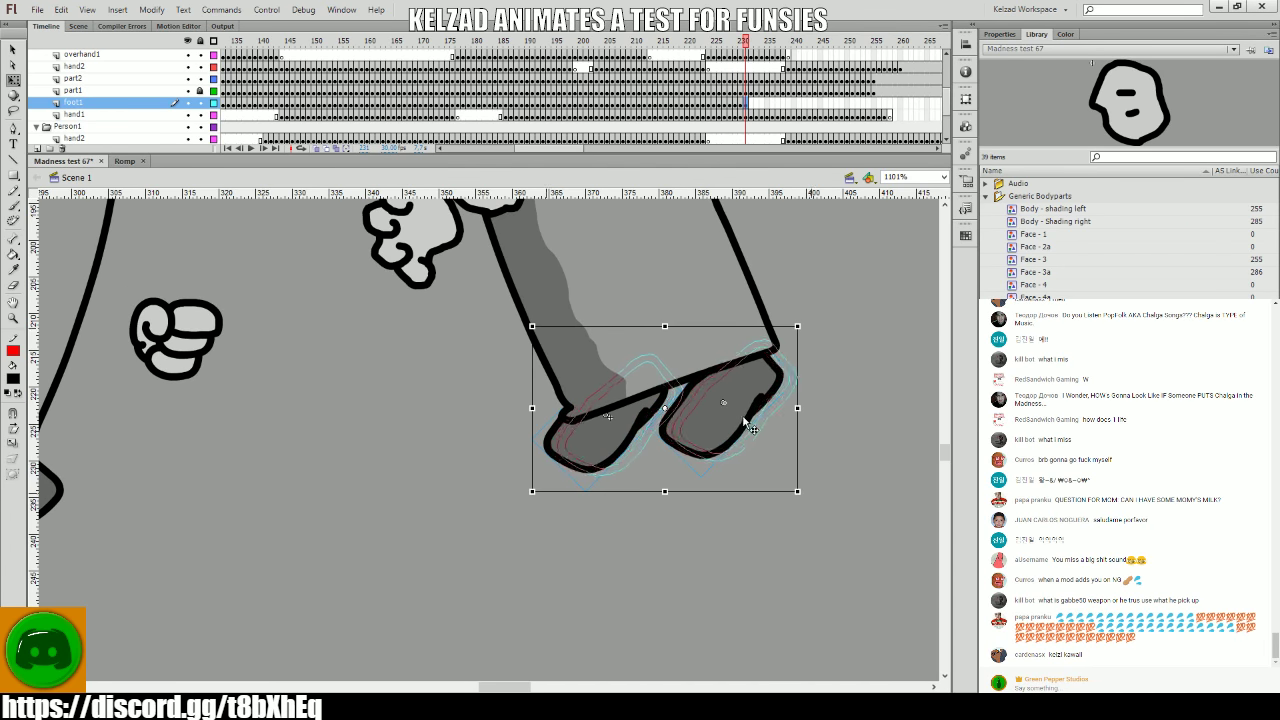
drag(603, 448, 617, 450)
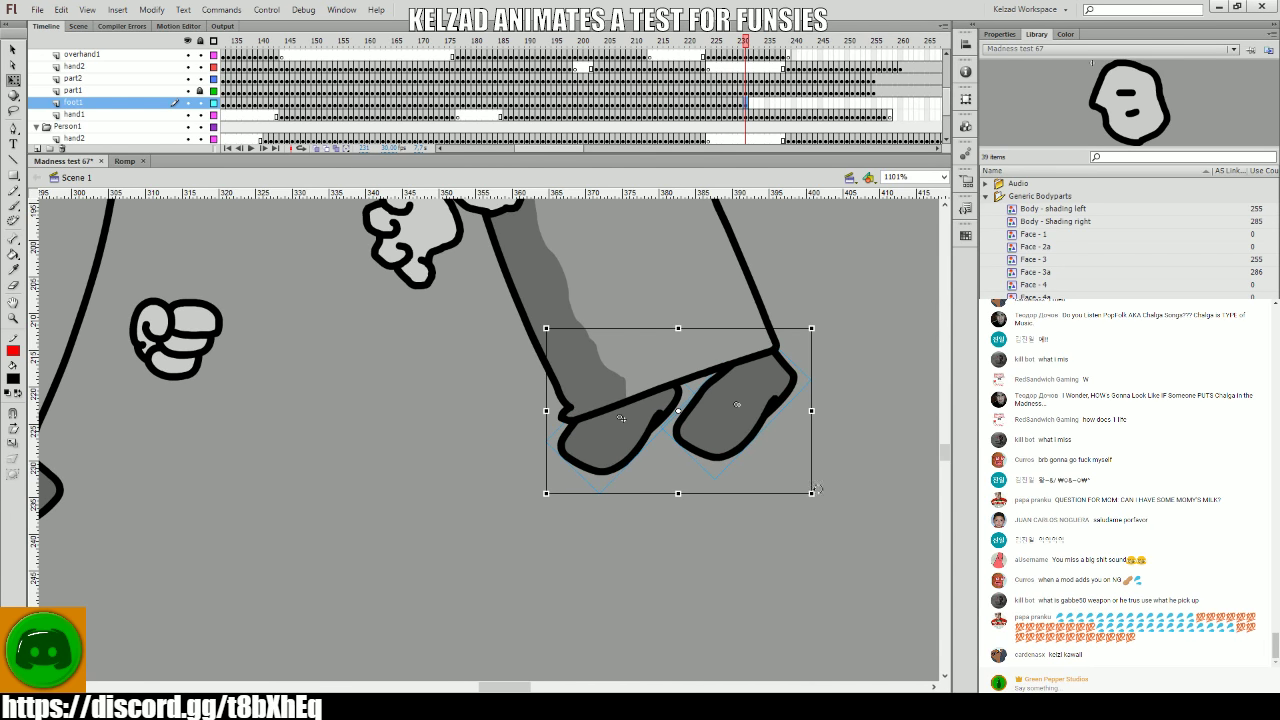
drag(817, 489, 834, 494)
- Keyframe the feet at frames 232 and 233, shifting both right and bringing the rear foot closer to the front foot
key(period)
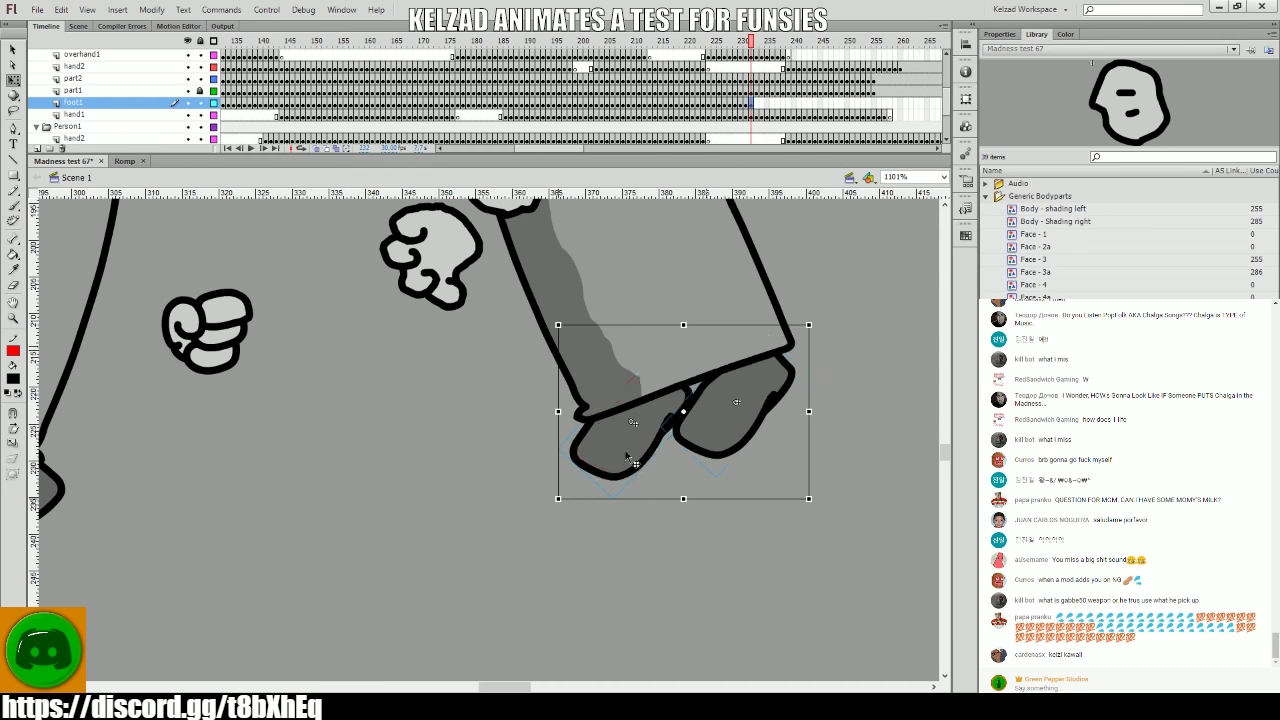
drag(627, 456, 656, 460)
click(772, 487)
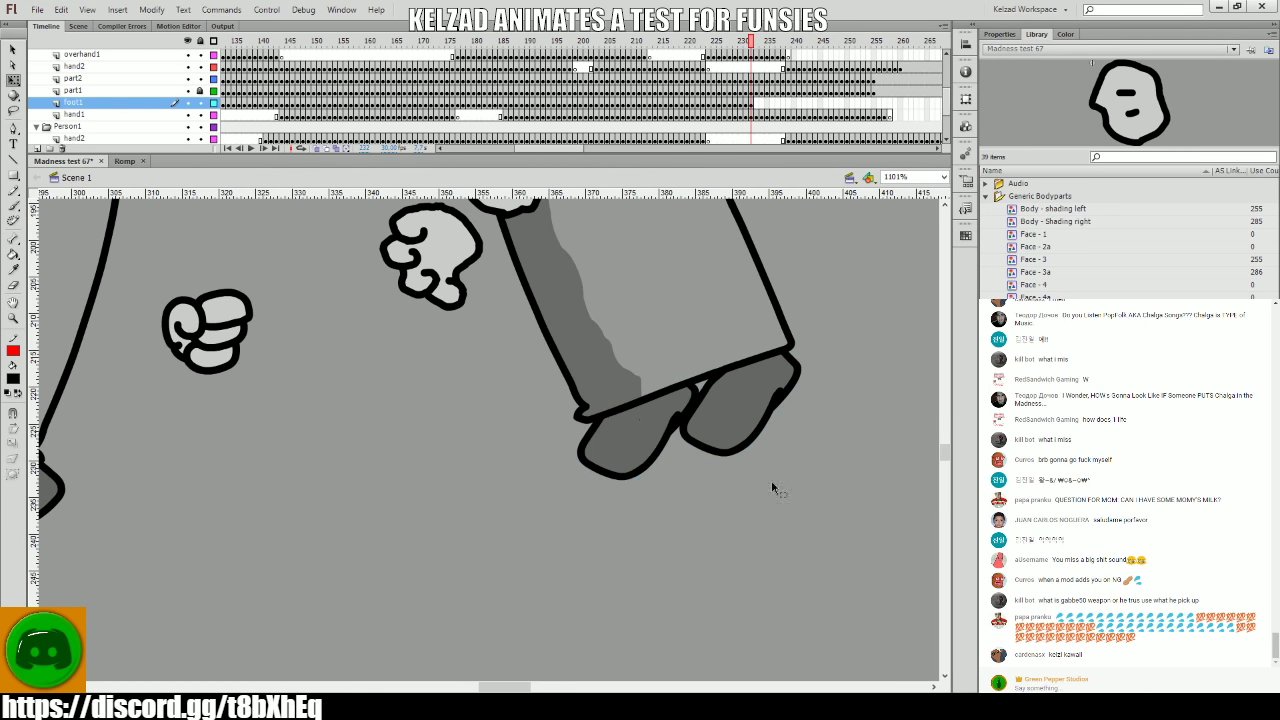
key(period)
click(640, 445)
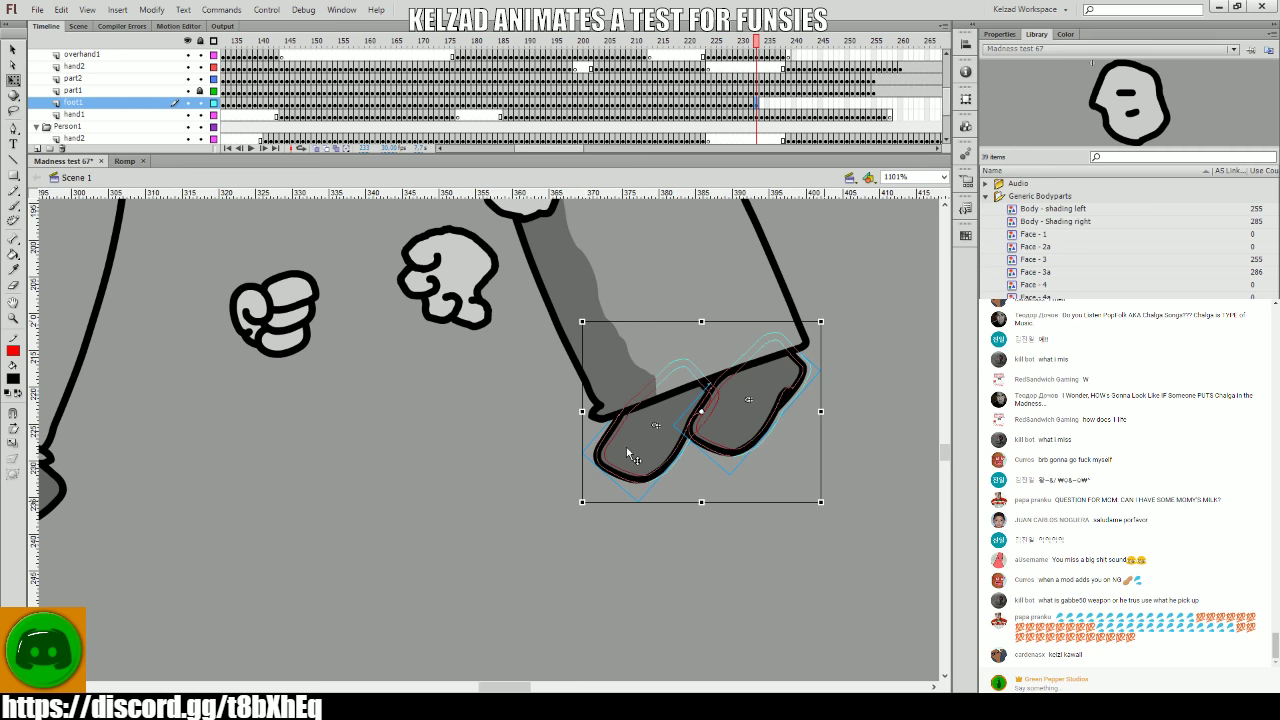
click(640, 476)
- Keyframe the feet at frames 234, 235 and 236, shifting both right with the body and tucking the rear foot behind the front one
key(period)
click(657, 449)
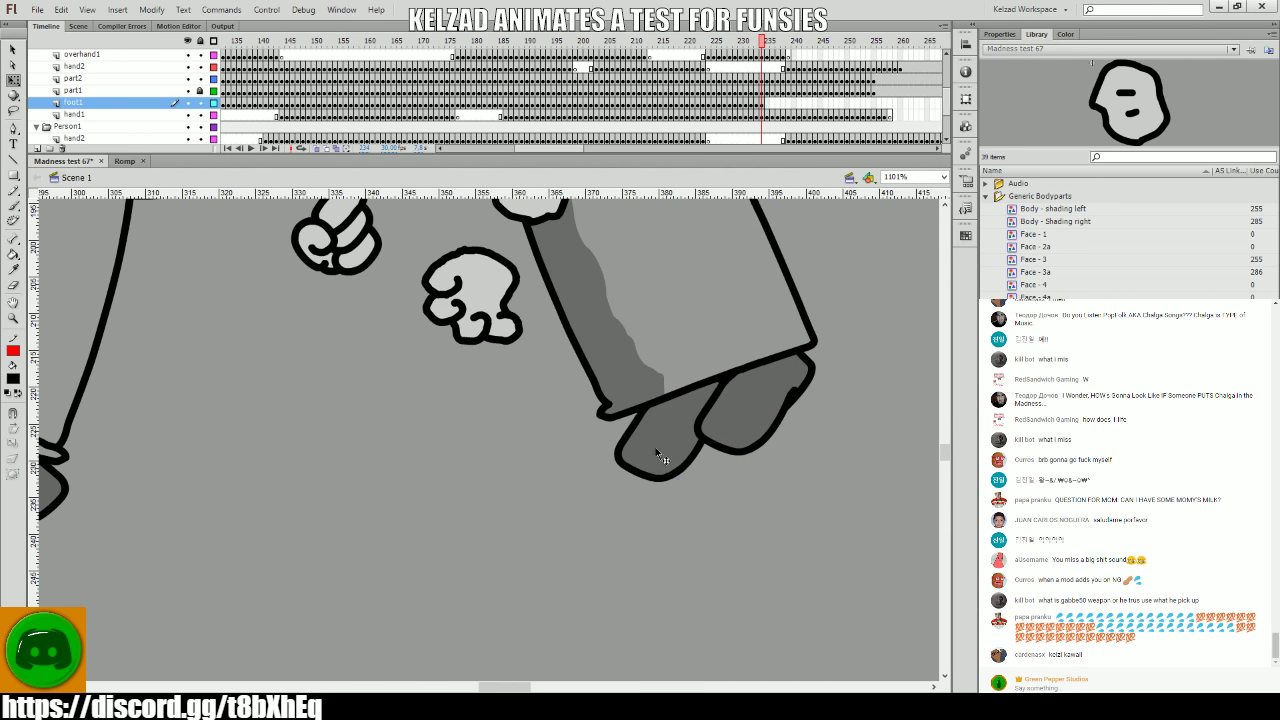
drag(655, 447, 664, 458)
key(period)
click(680, 430)
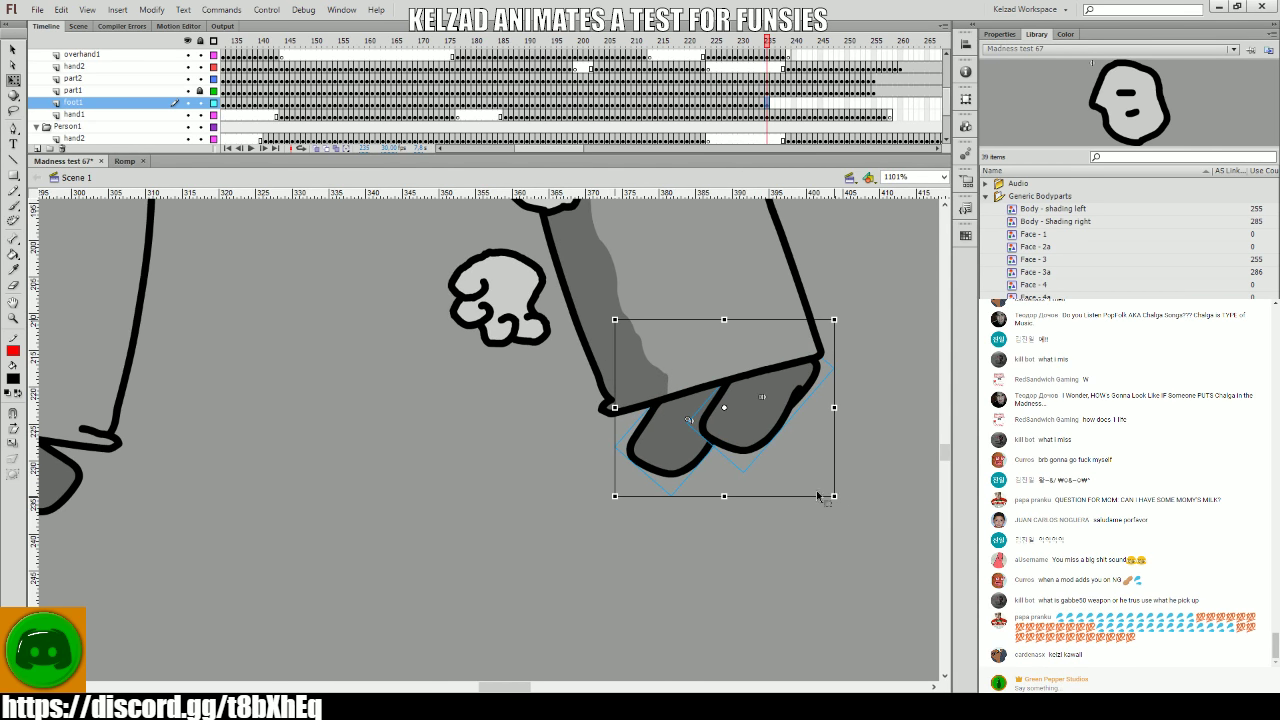
key(period)
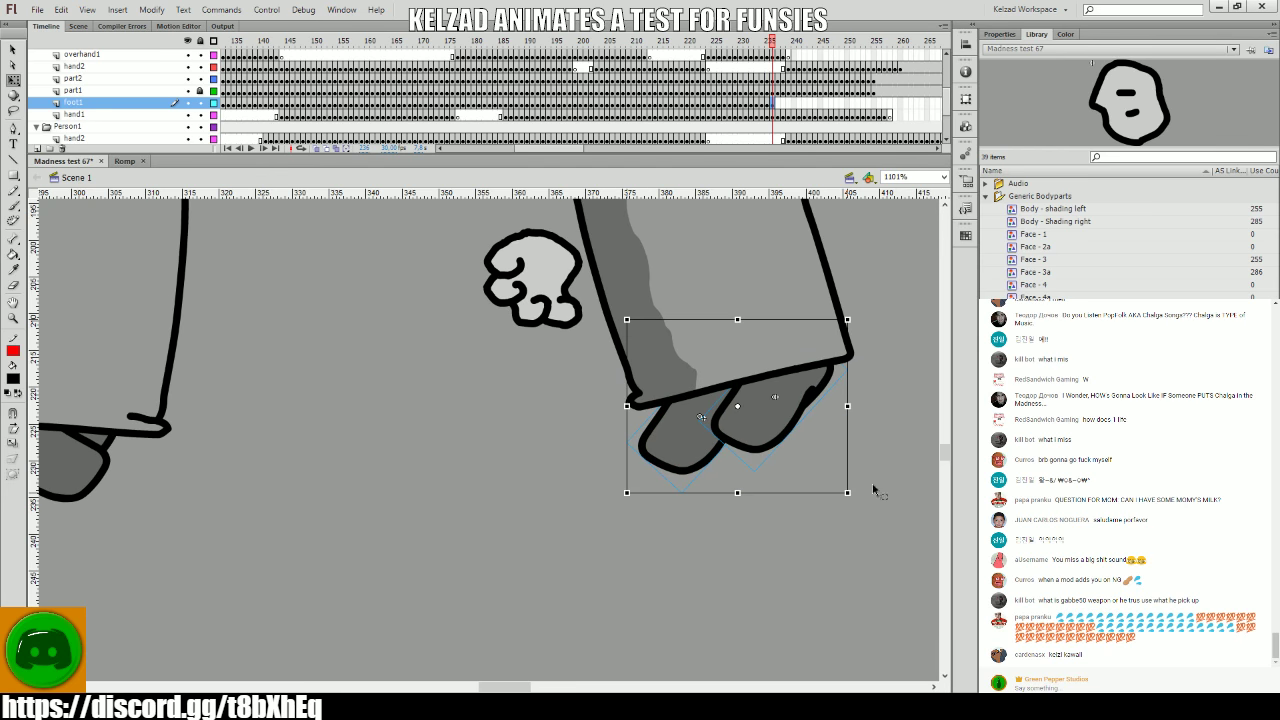
drag(856, 492, 862, 500)
- Keyframe the feet at frames 237 and 238, rotating both clockwise and shifting them right under the body as it straightens
key(period)
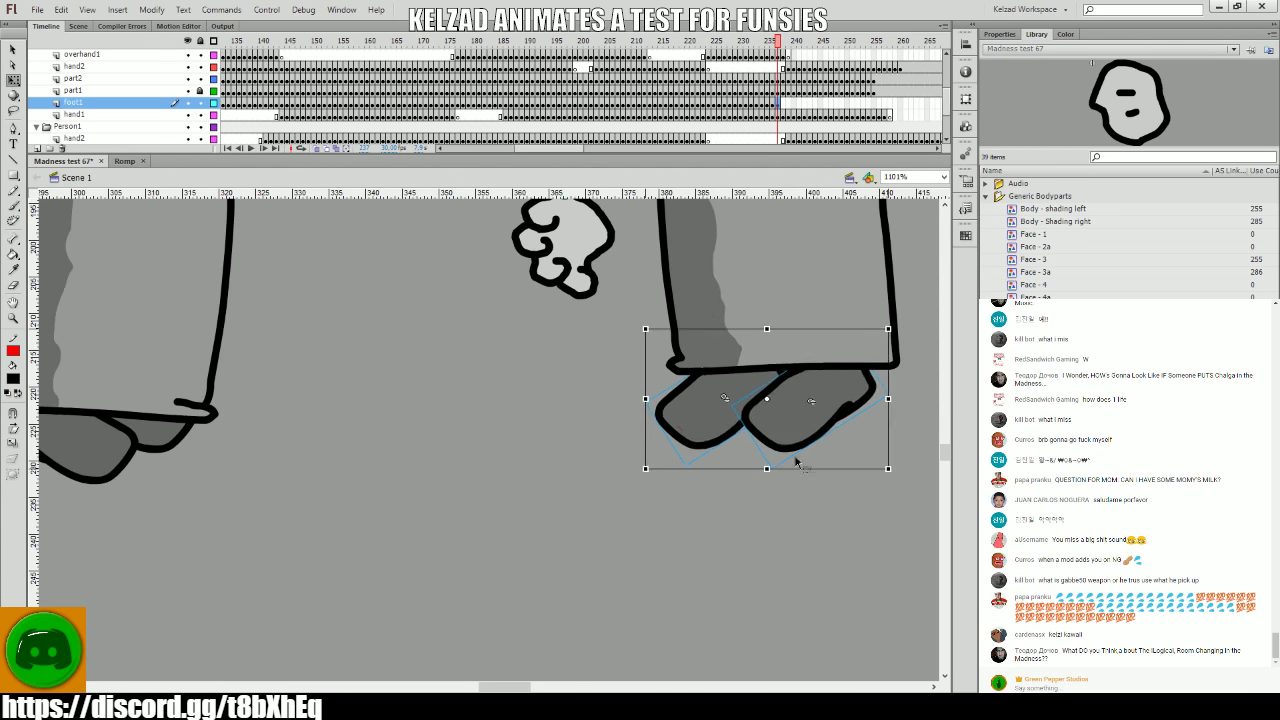
drag(823, 543, 635, 593)
key(period)
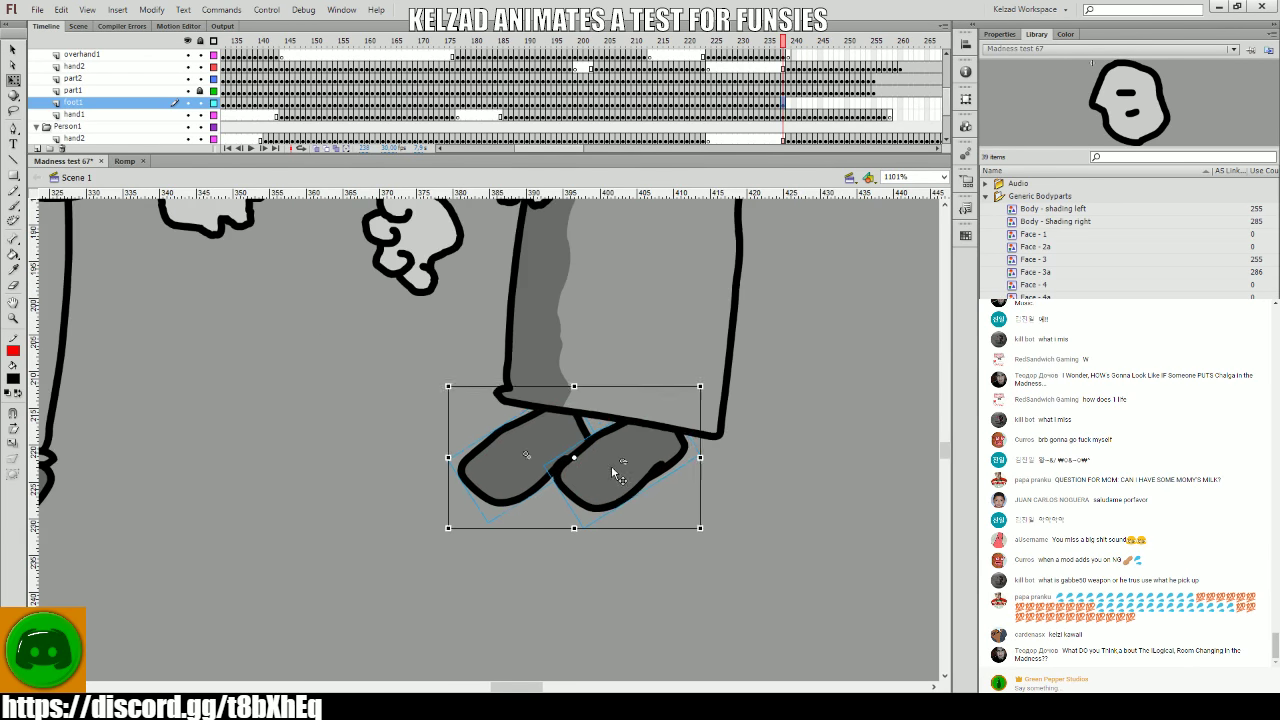
drag(711, 528, 699, 556)
drag(626, 482, 668, 443)
click(726, 534)
- Keyframe the feet at frames 239 and 240, rotating both further clockwise and fitting them to the hem of the forward-leaning body
key(period)
click(640, 455)
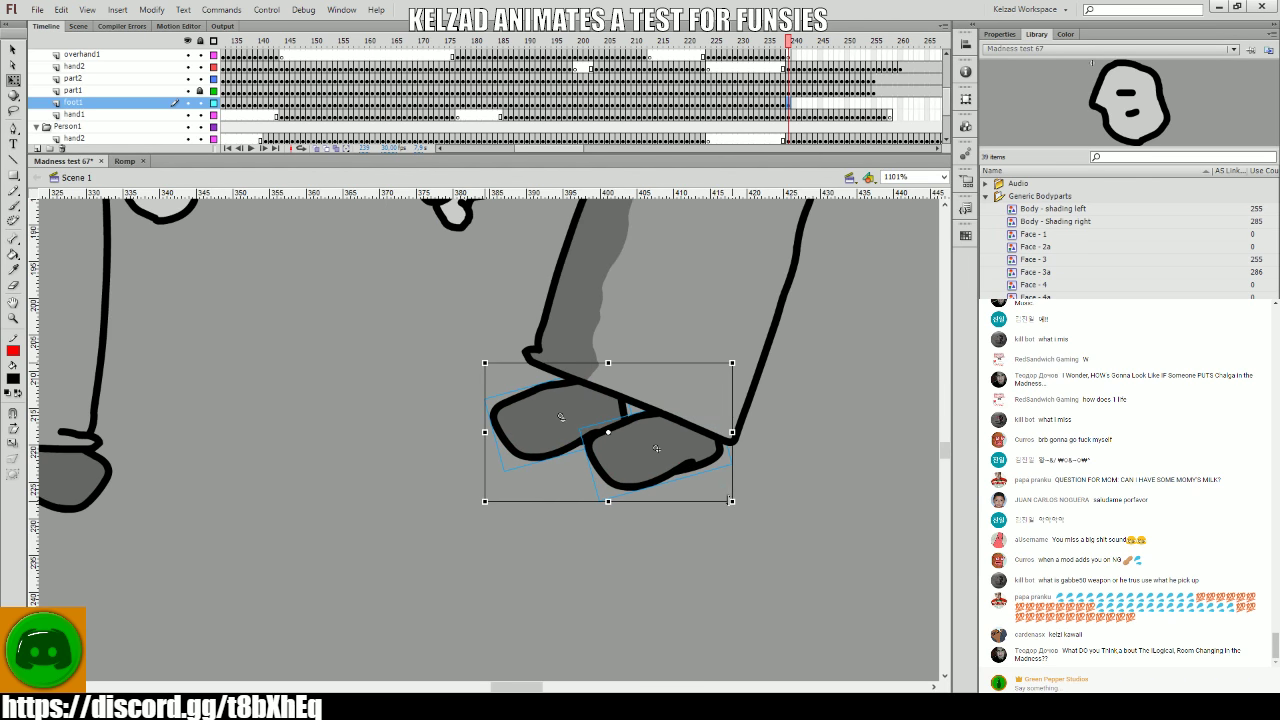
drag(730, 500, 645, 466)
click(772, 496)
key(period)
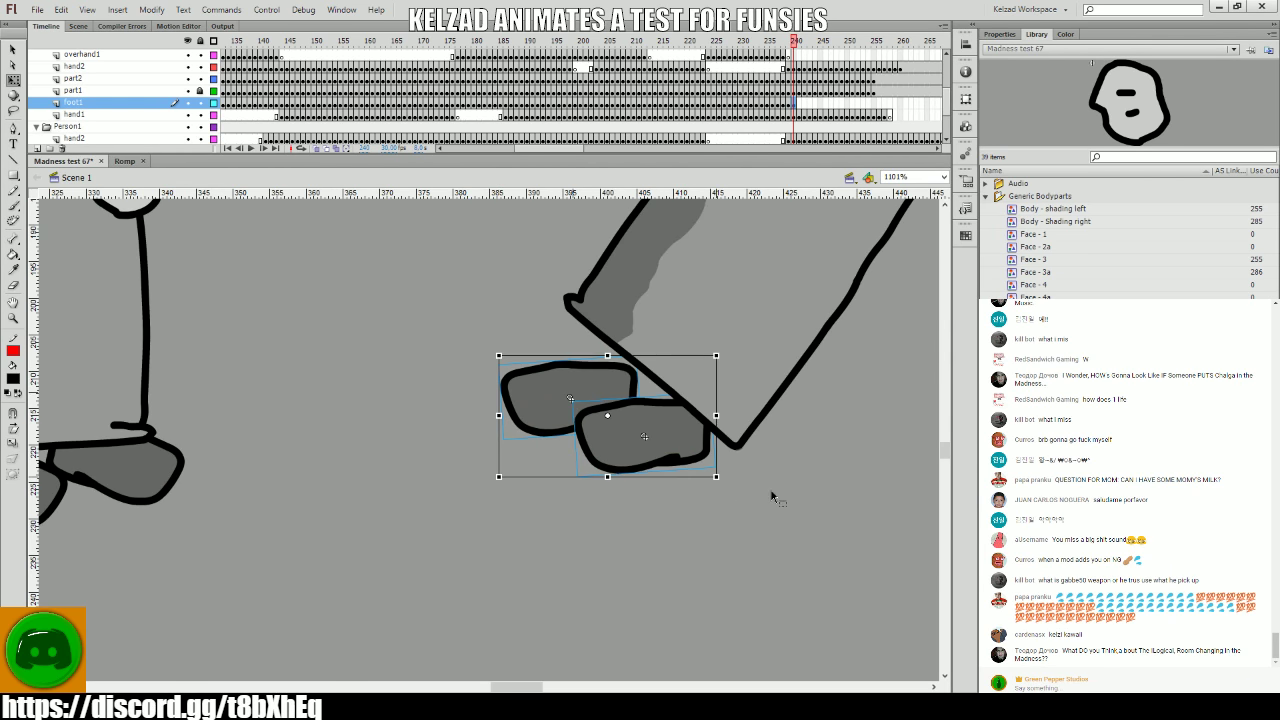
drag(726, 472, 700, 456)
click(734, 517)
- Keyframe the feet at frames 241 and 242, rotating both clockwise to fit the hem of the falling body
key(period)
click(698, 512)
key(period)
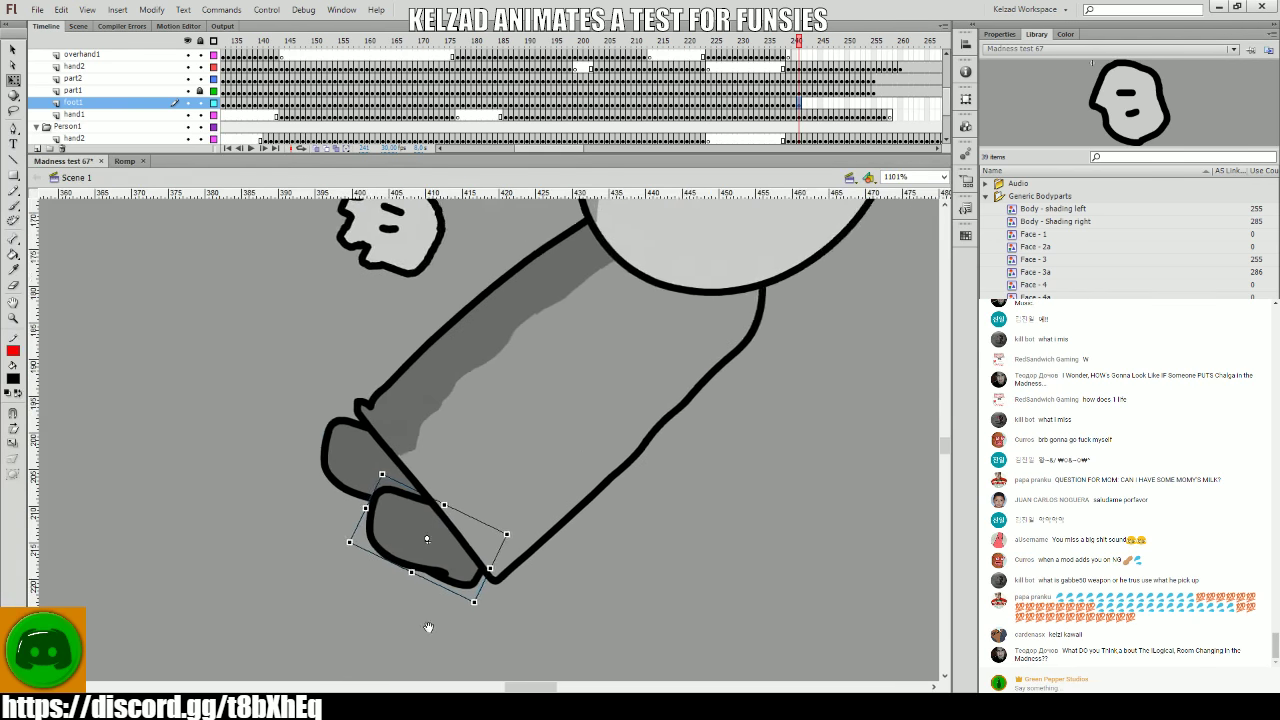
drag(523, 586, 500, 590)
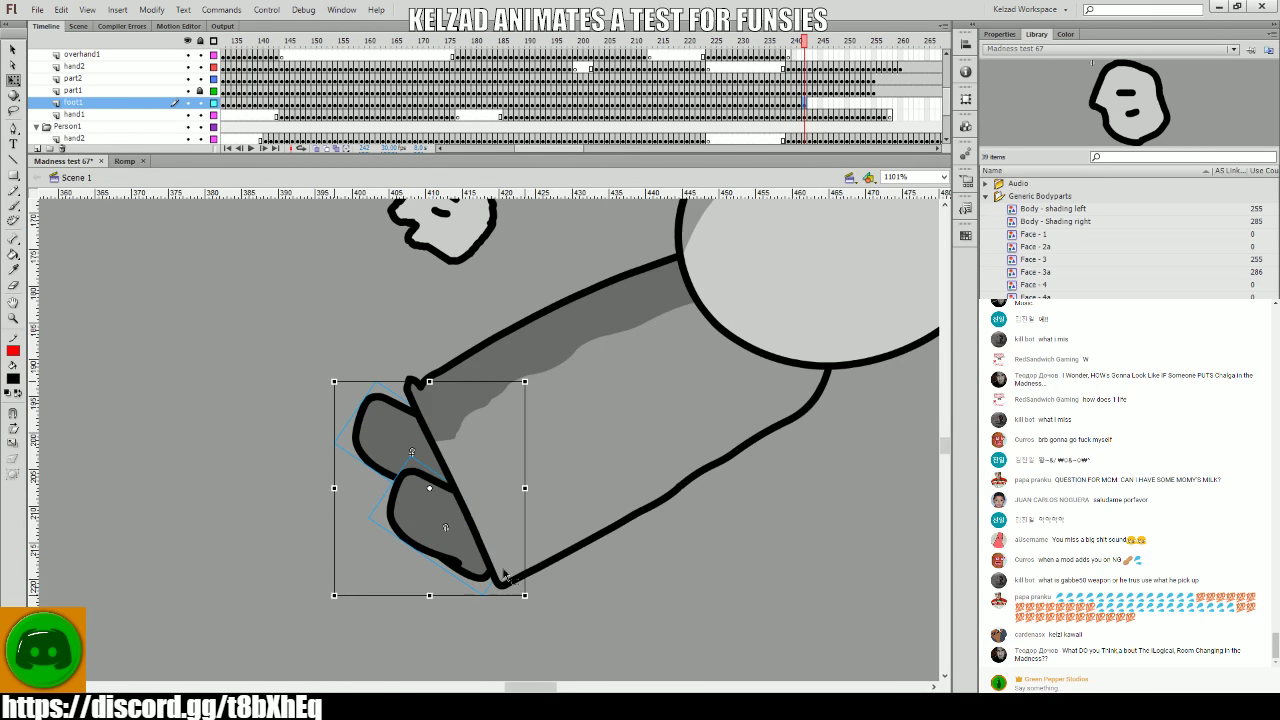
click(474, 568)
- Keyframe the feet at frames 243 and 244, rotating both further clockwise and shifting them right until they fit the horizontal body's hem
key(period)
drag(508, 575, 556, 590)
key(period)
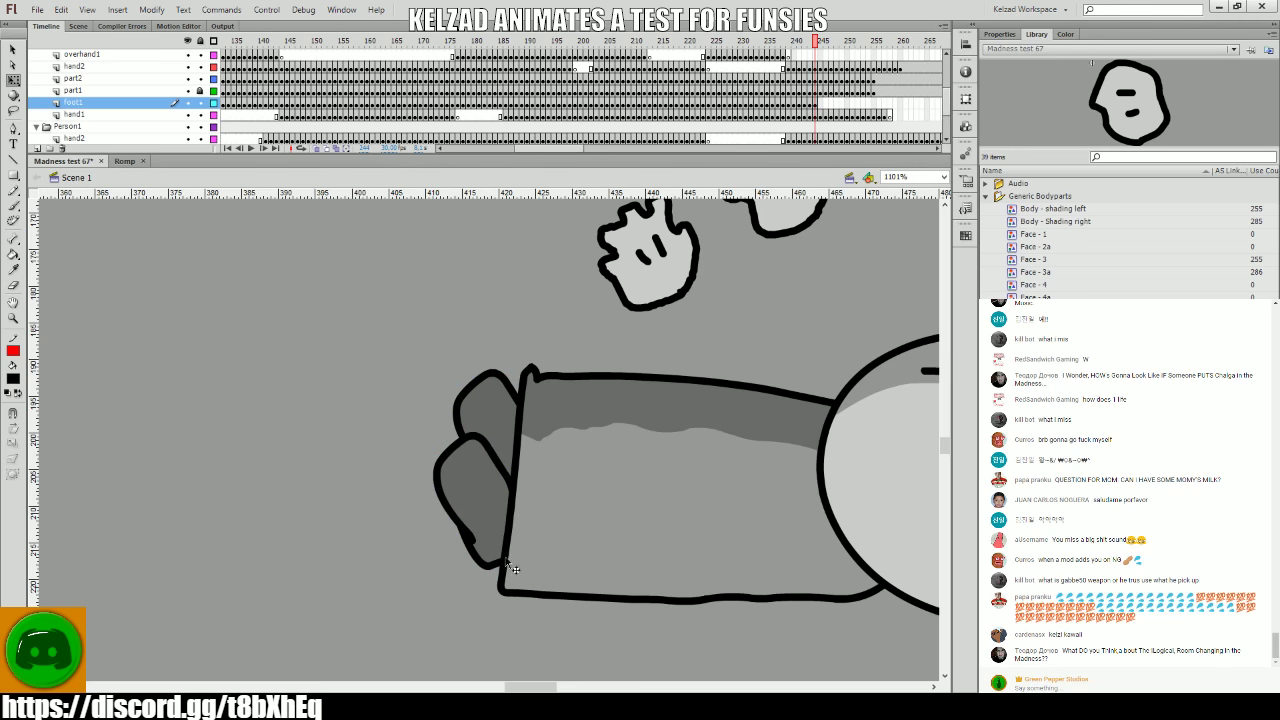
click(512, 510)
- Keyframe the feet at frames 245 through 248, shifting both right and slightly up to stay against the hem of the bouncing body
key(period)
drag(513, 510, 529, 486)
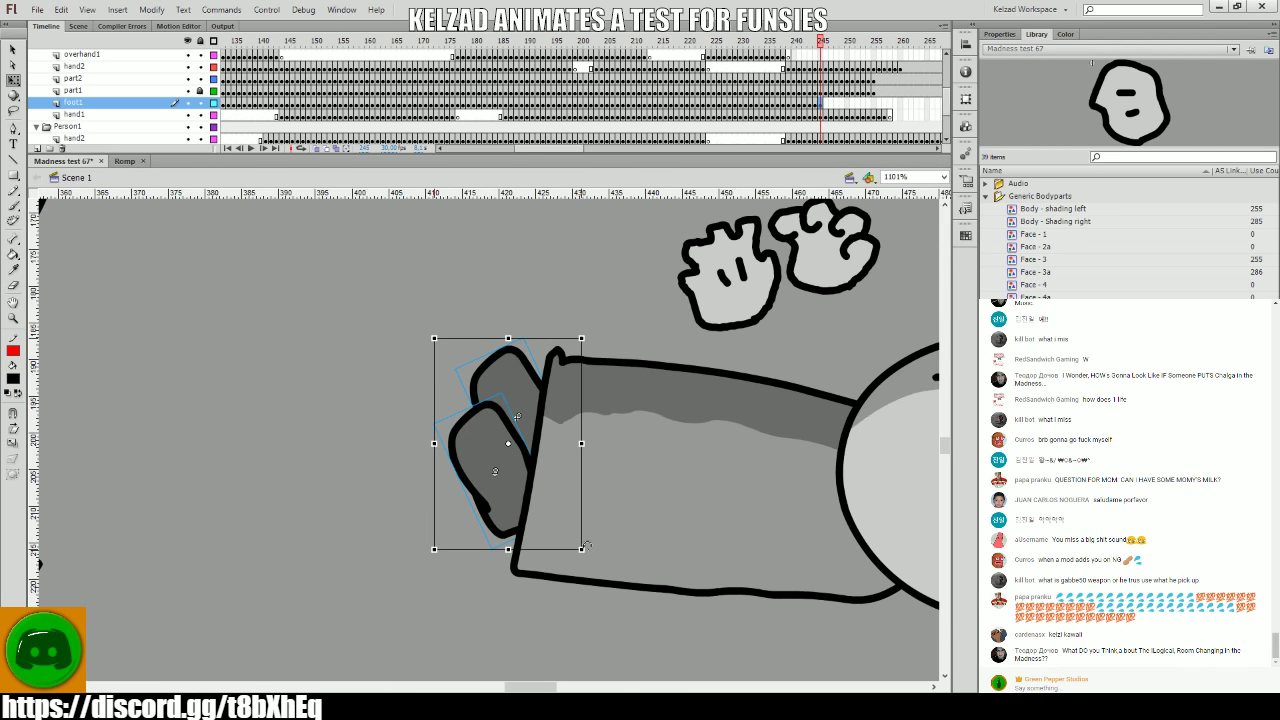
key(period)
click(565, 400)
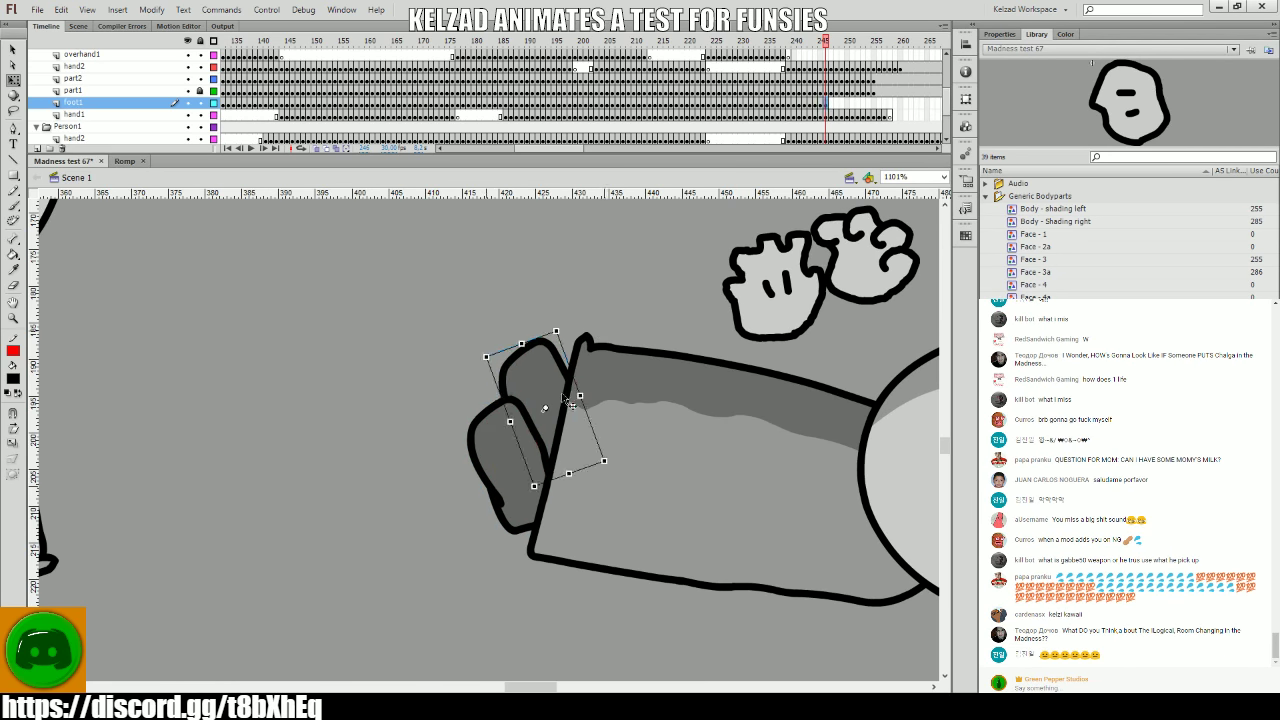
key(period)
click(545, 425)
drag(545, 425, 557, 419)
click(578, 405)
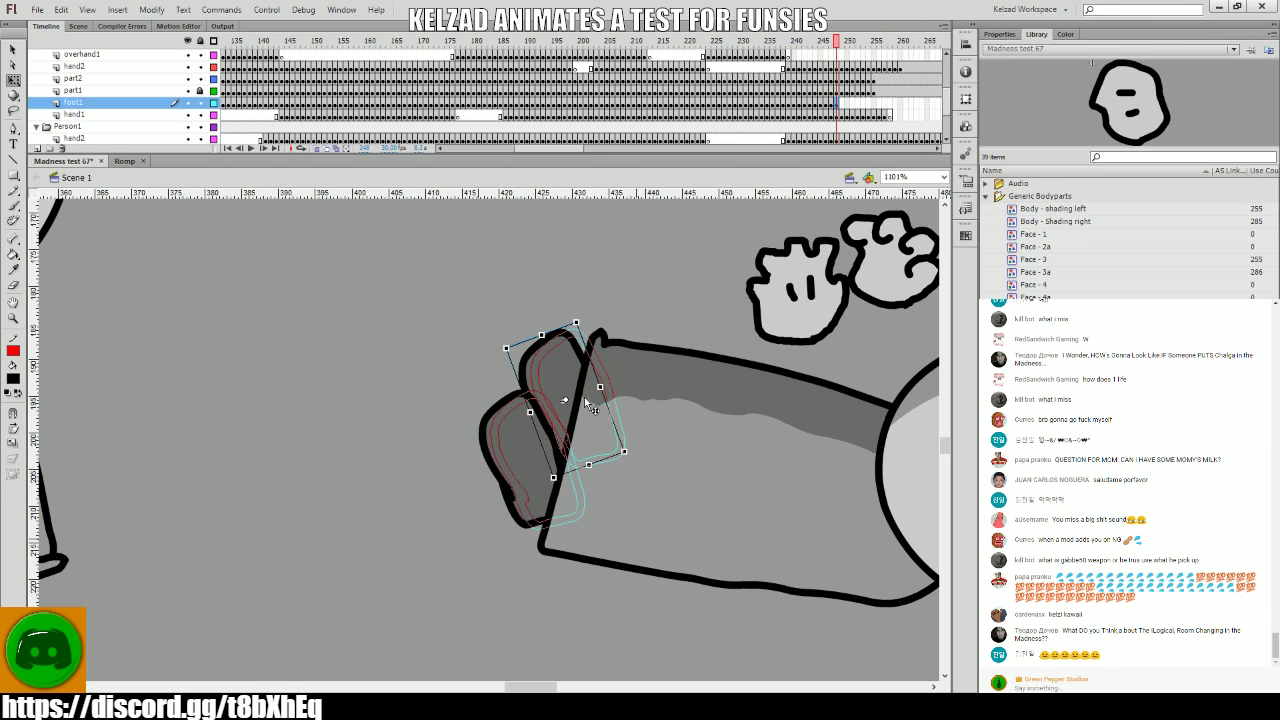
- Keyframe the feet at frames 249, 250 and 251, moving both right with the body and lowering them as it starts to drop
key(period)
click(594, 402)
key(period)
click(603, 414)
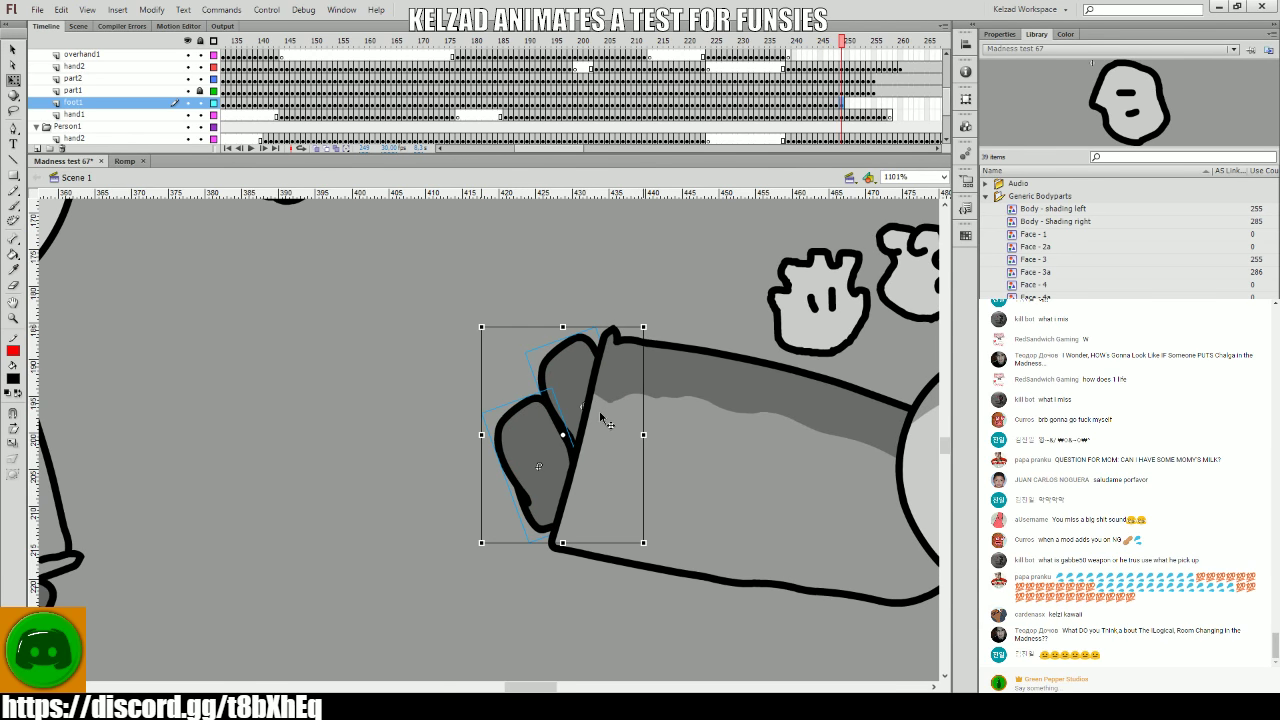
click(612, 420)
key(period)
click(606, 421)
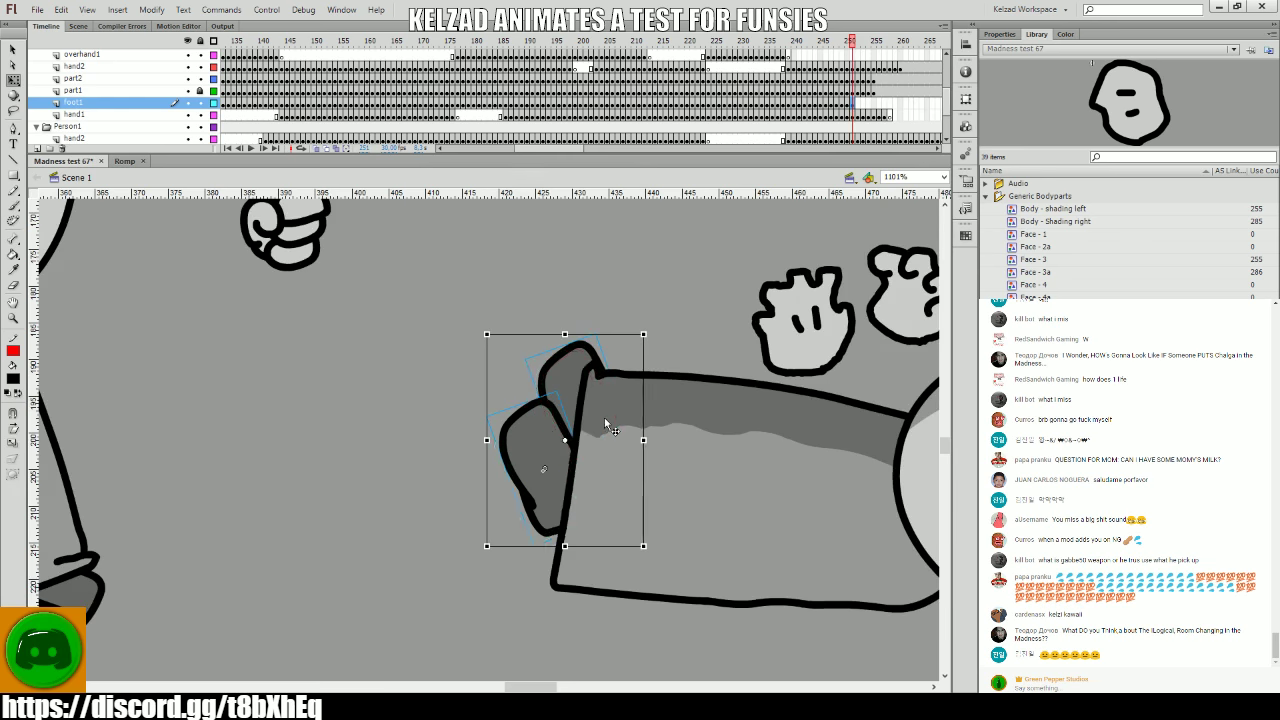
drag(606, 421, 622, 443)
click(598, 407)
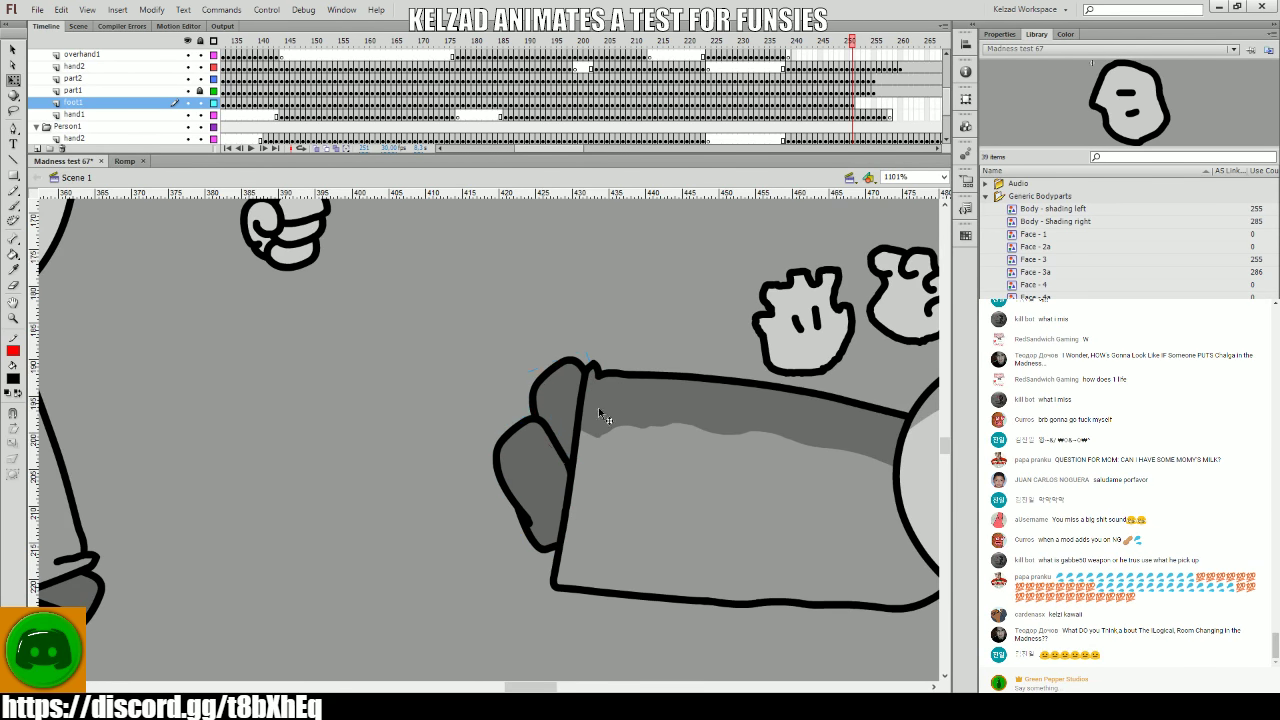
- Keyframe the feet at frames 252 and 253, lowering both to the landed body's hem and dropping the front foot a little further
key(period)
click(555, 460)
drag(638, 357, 628, 397)
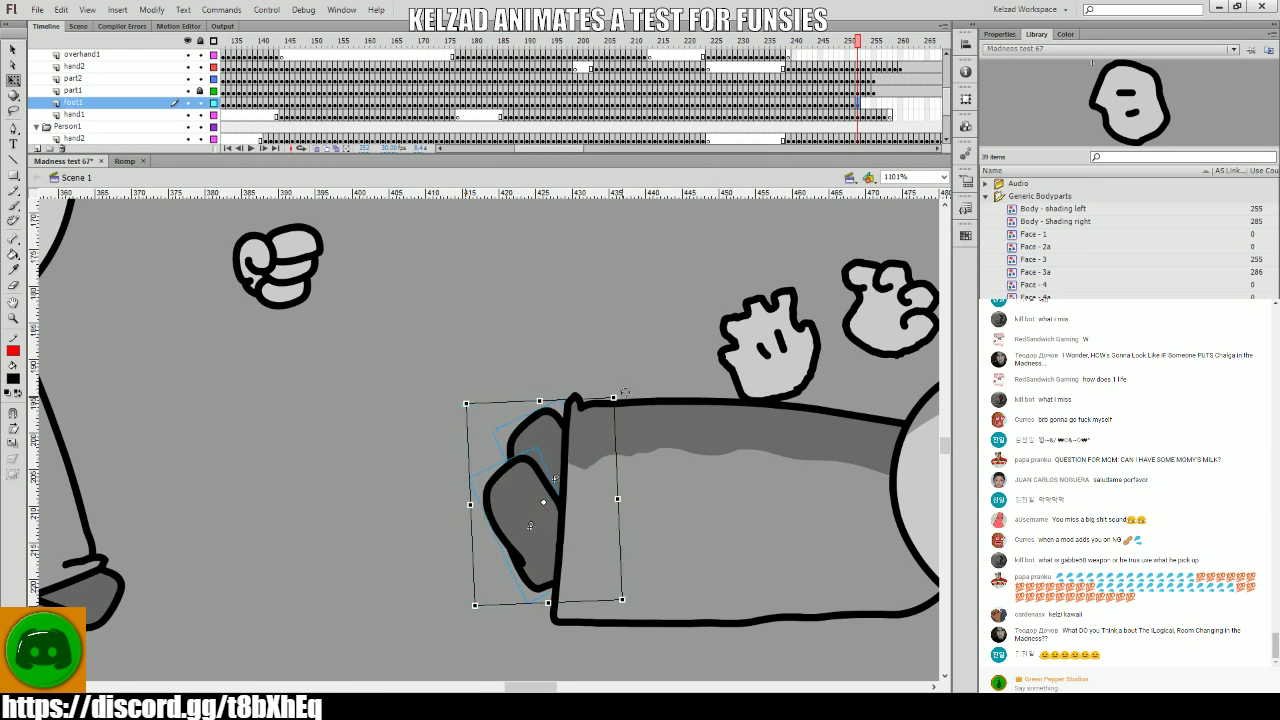
key(period)
click(548, 592)
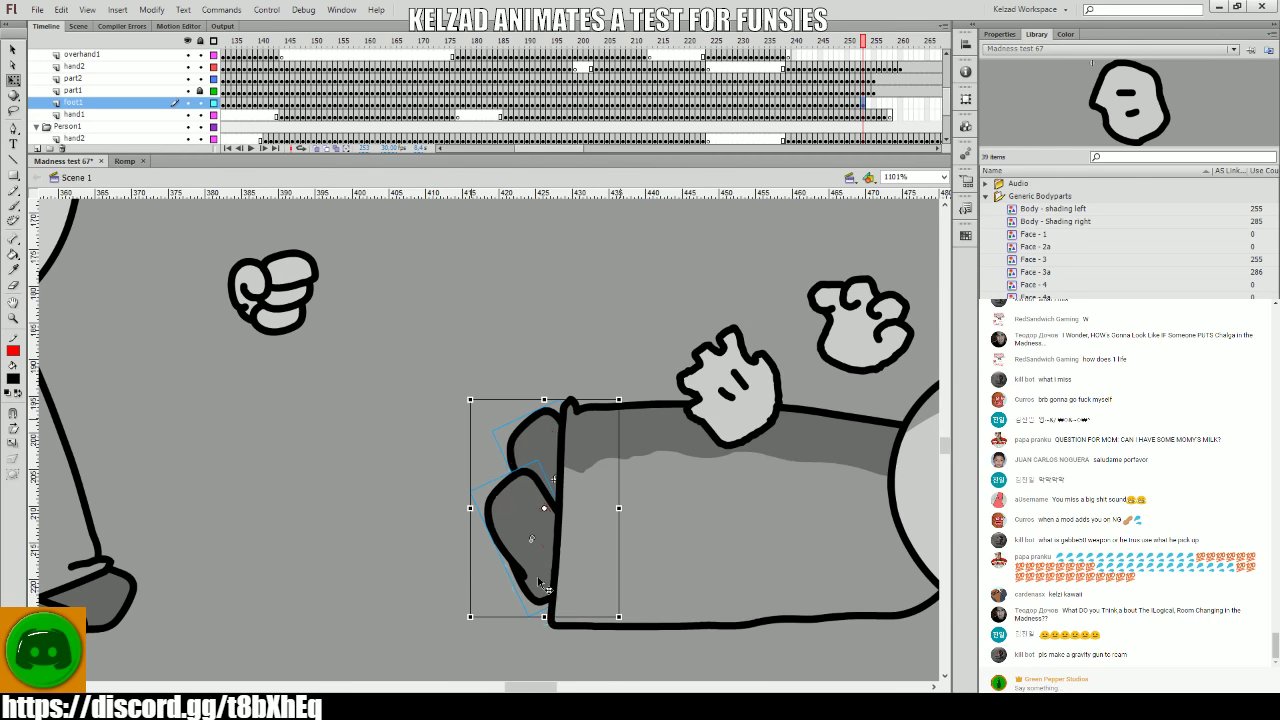
drag(537, 574, 570, 526)
- Keyframe the feet at frames 254 and 255, settling both lower against the hem of the lying body
key(period)
click(568, 578)
key(period)
click(576, 529)
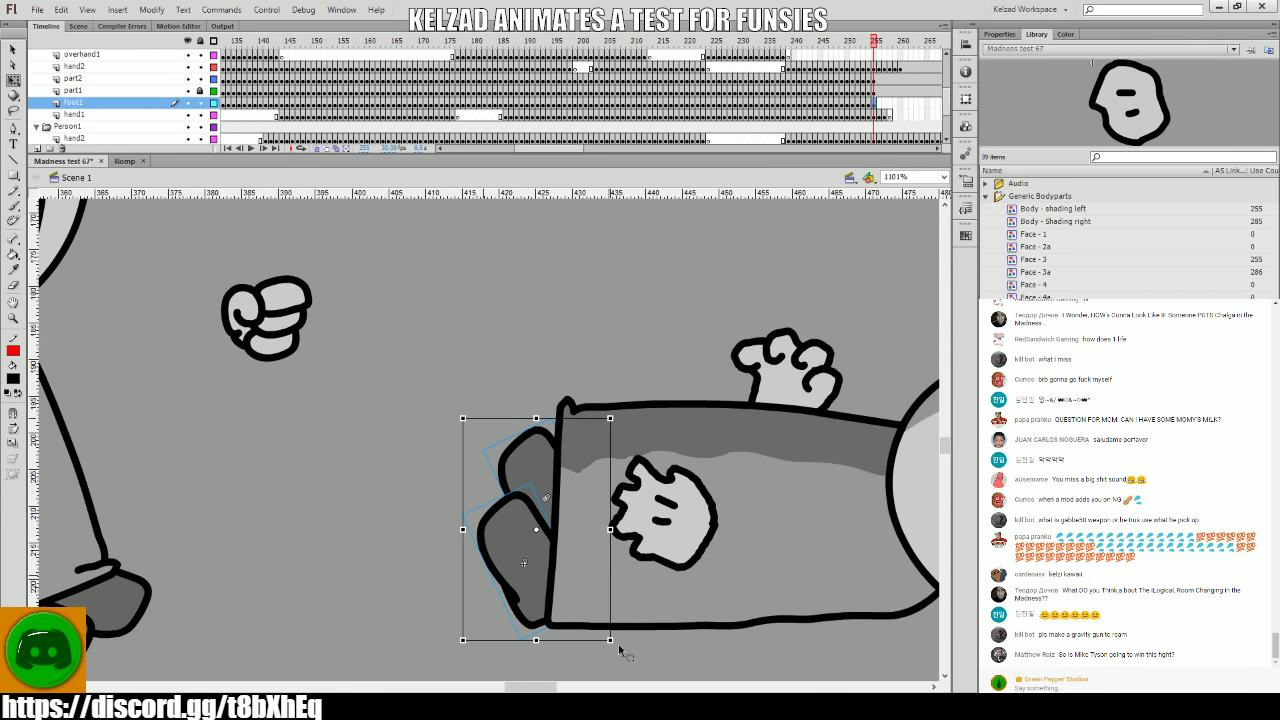
drag(622, 649, 621, 667)
click(540, 462)
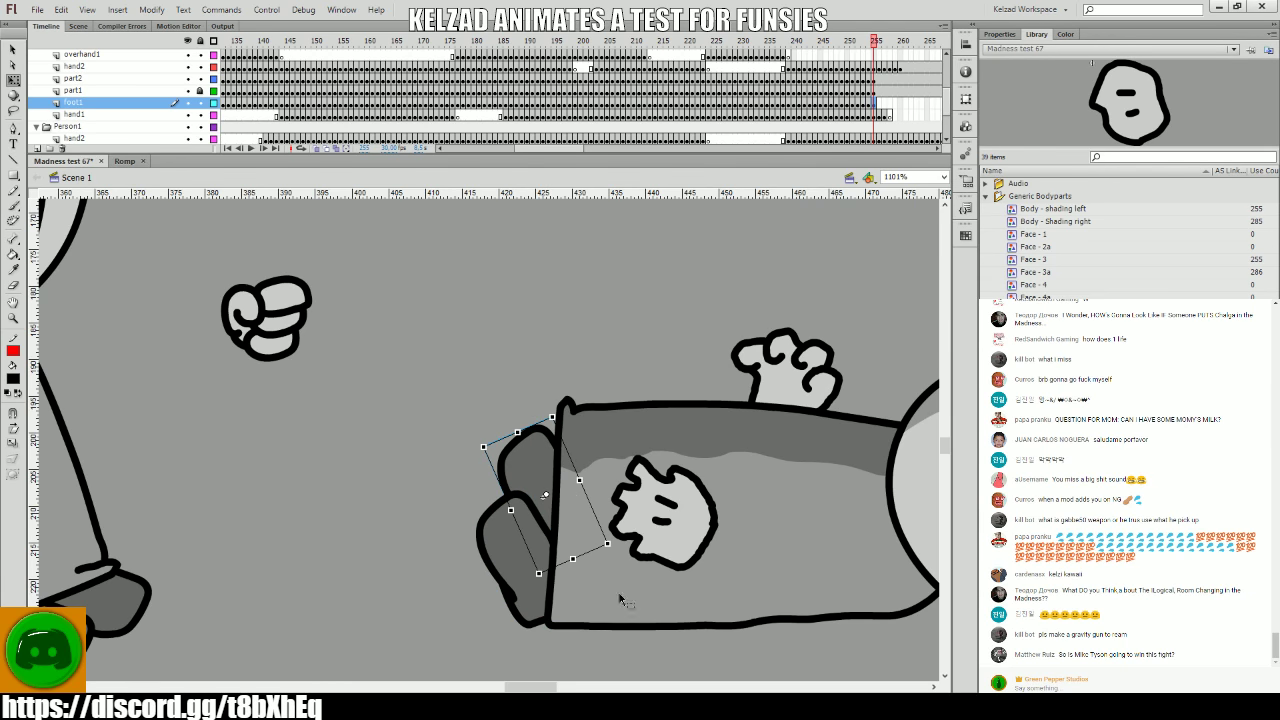
- Keyframe the feet at frames 256 and 257 with a slight rotation so they come to rest against the hem
key(period)
drag(612, 634, 612, 634)
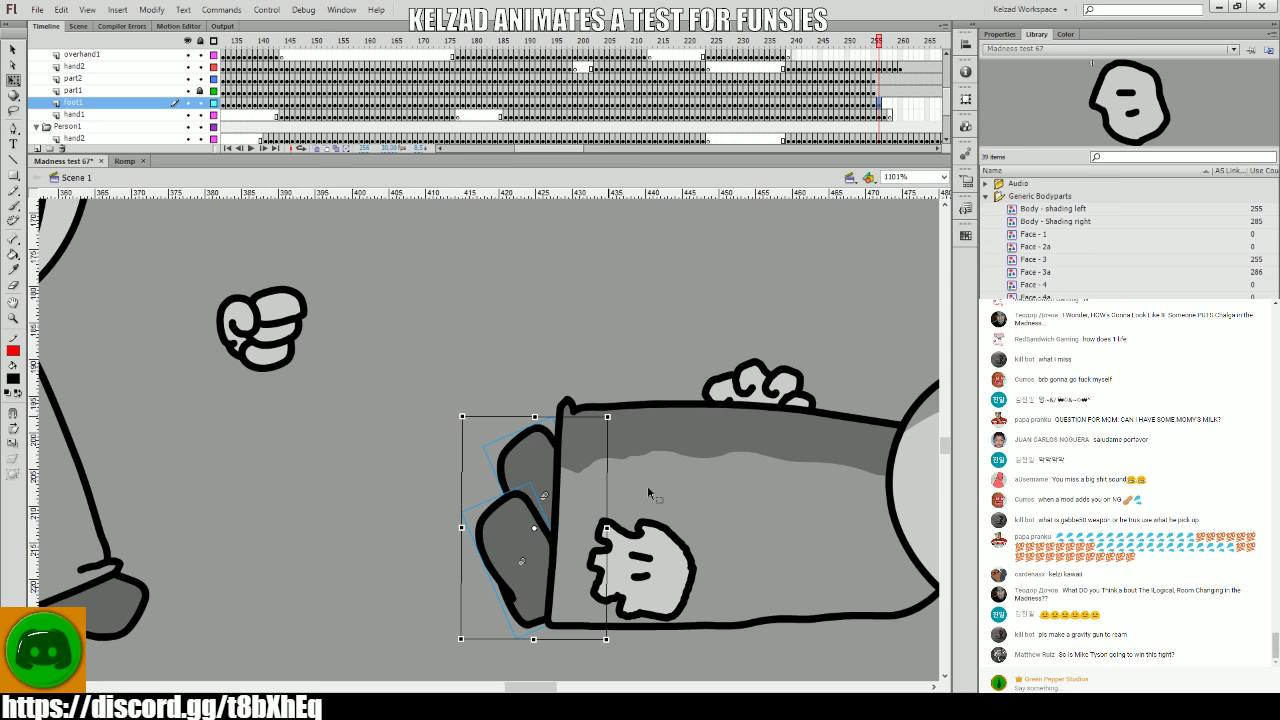
key(q)
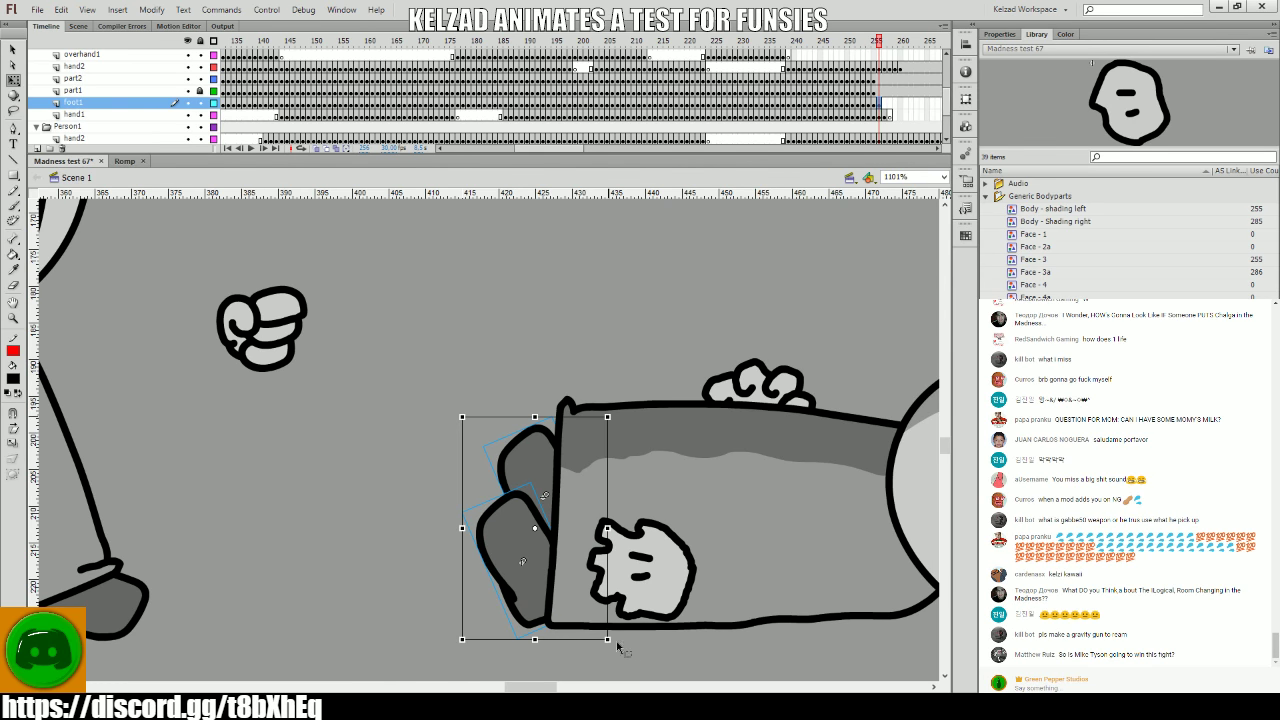
click(637, 687)
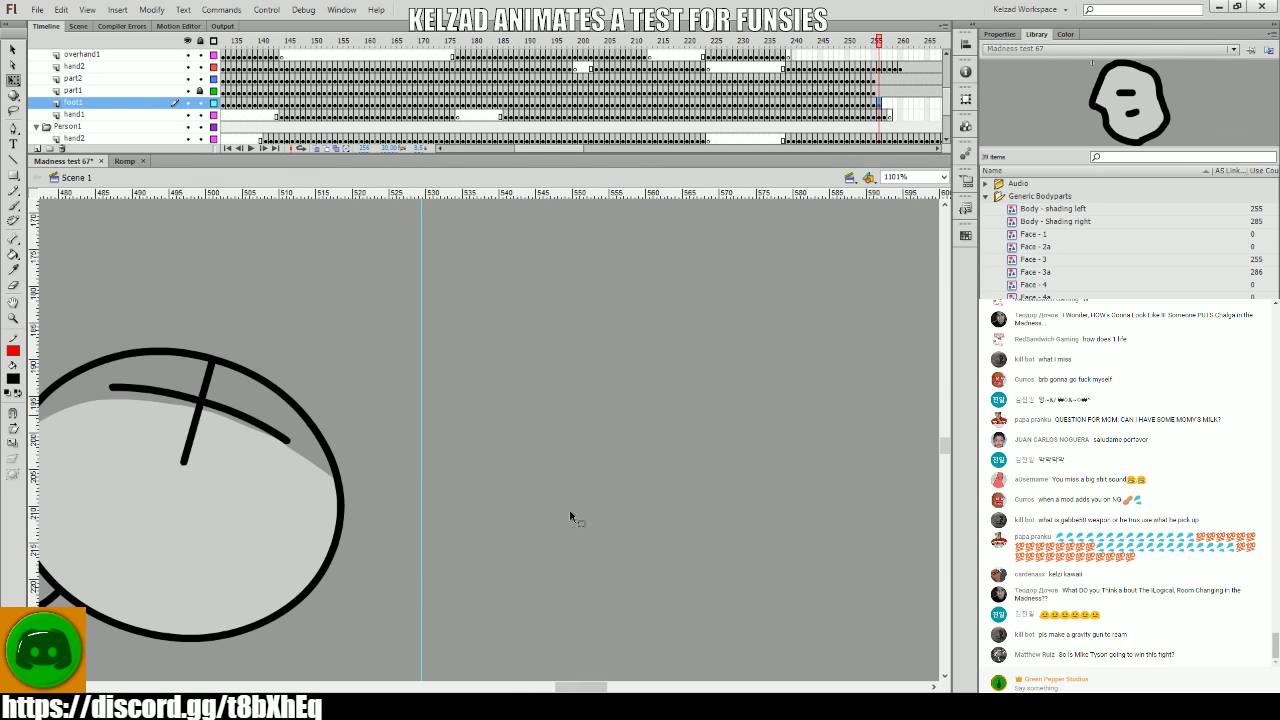
drag(585, 683, 526, 684)
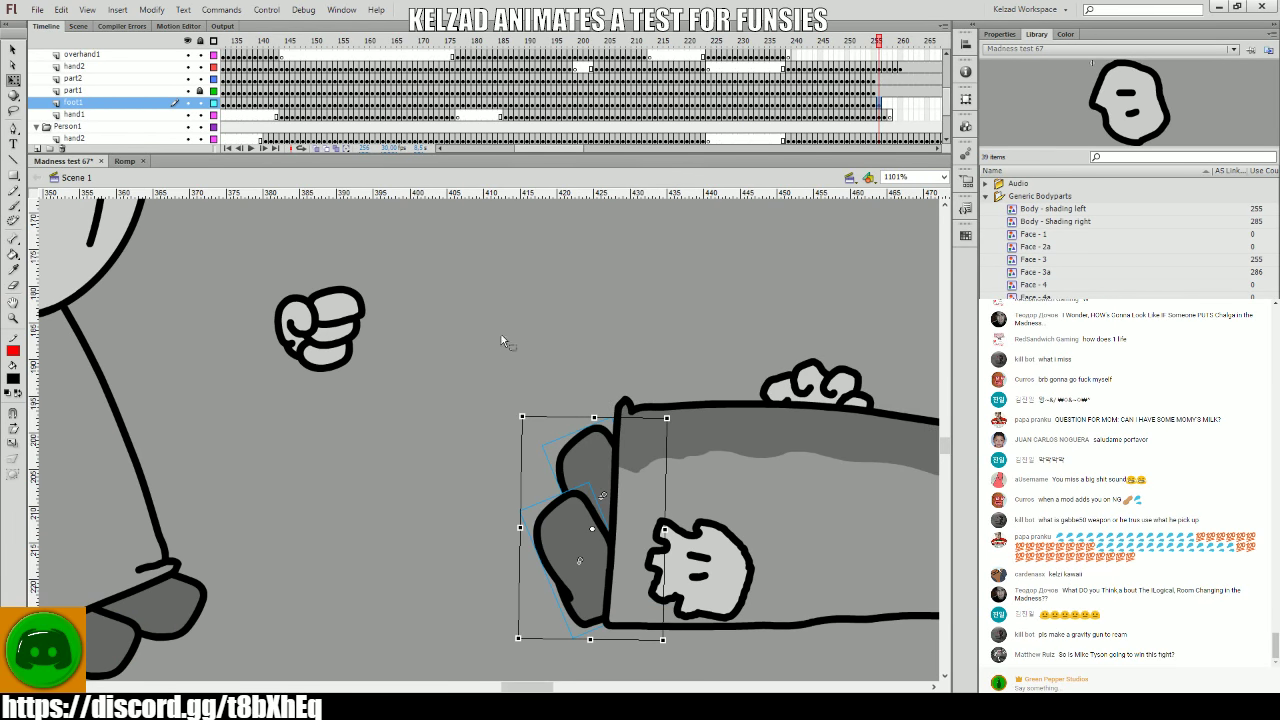
key(.)
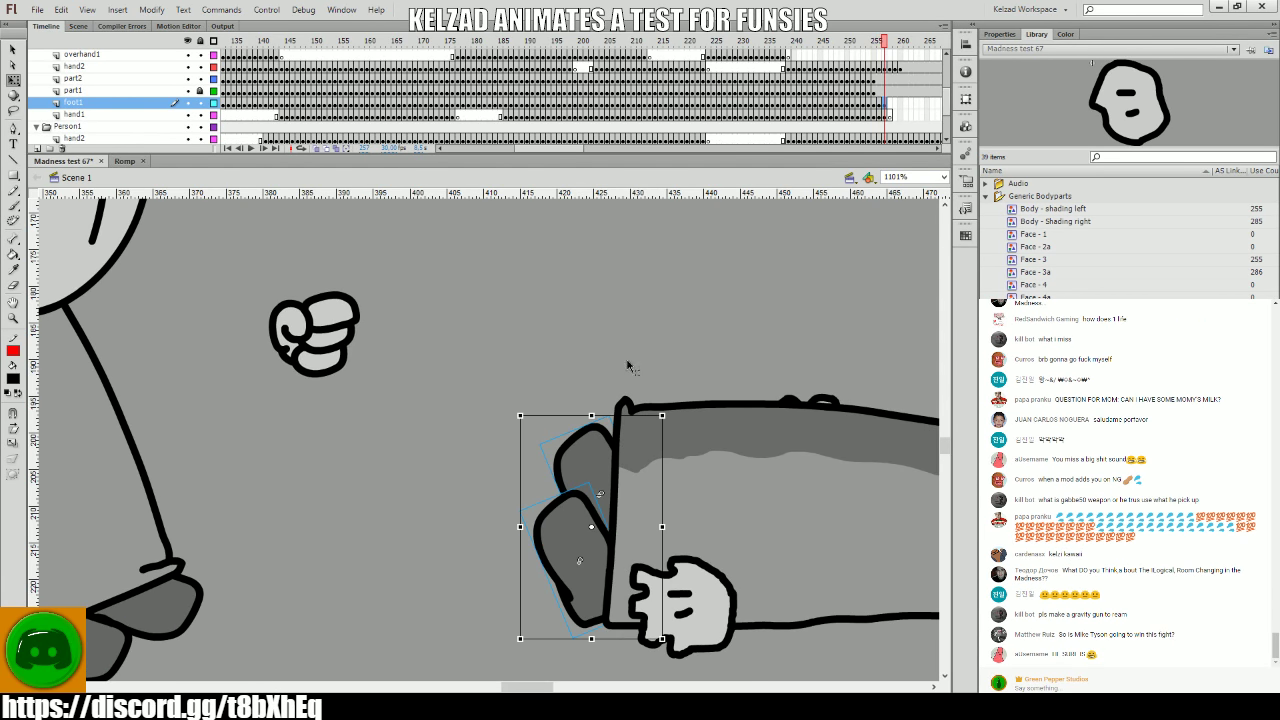
- Extend the resting feet on the foot1 layer to frame 300, where the other body layers end
key(Return)
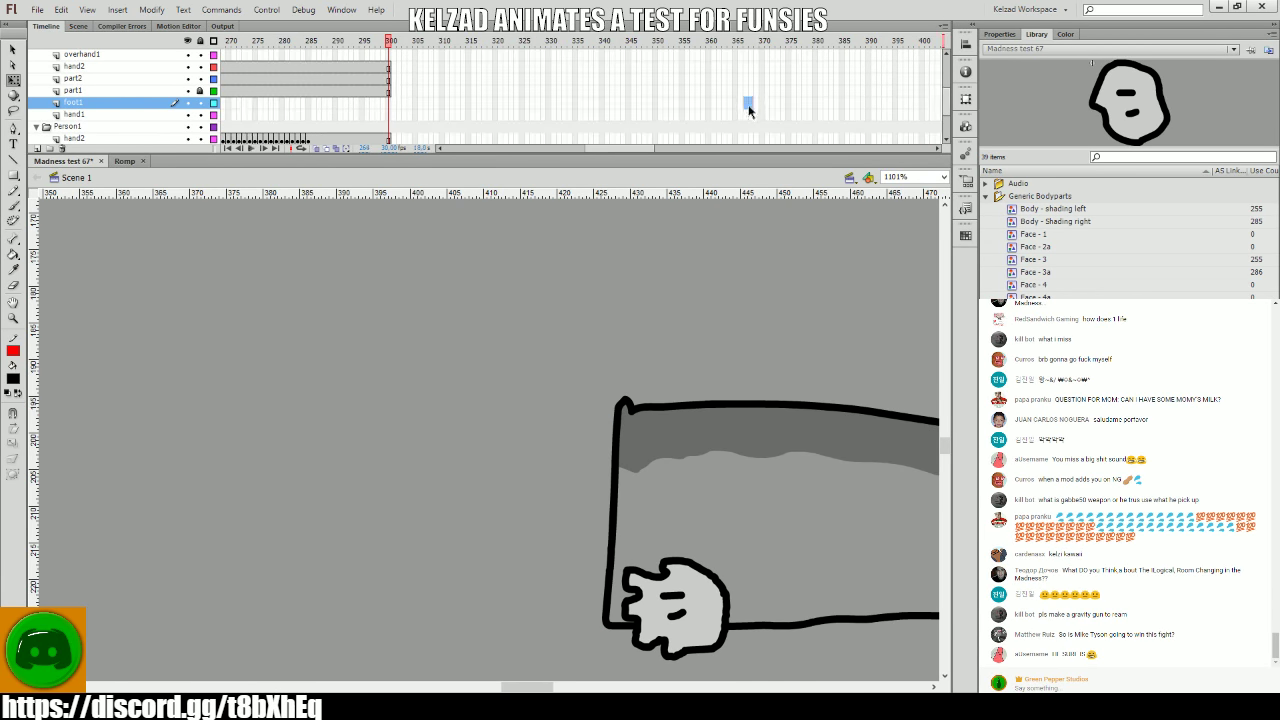
drag(534, 99, 437, 113)
click(389, 104)
key(F6)
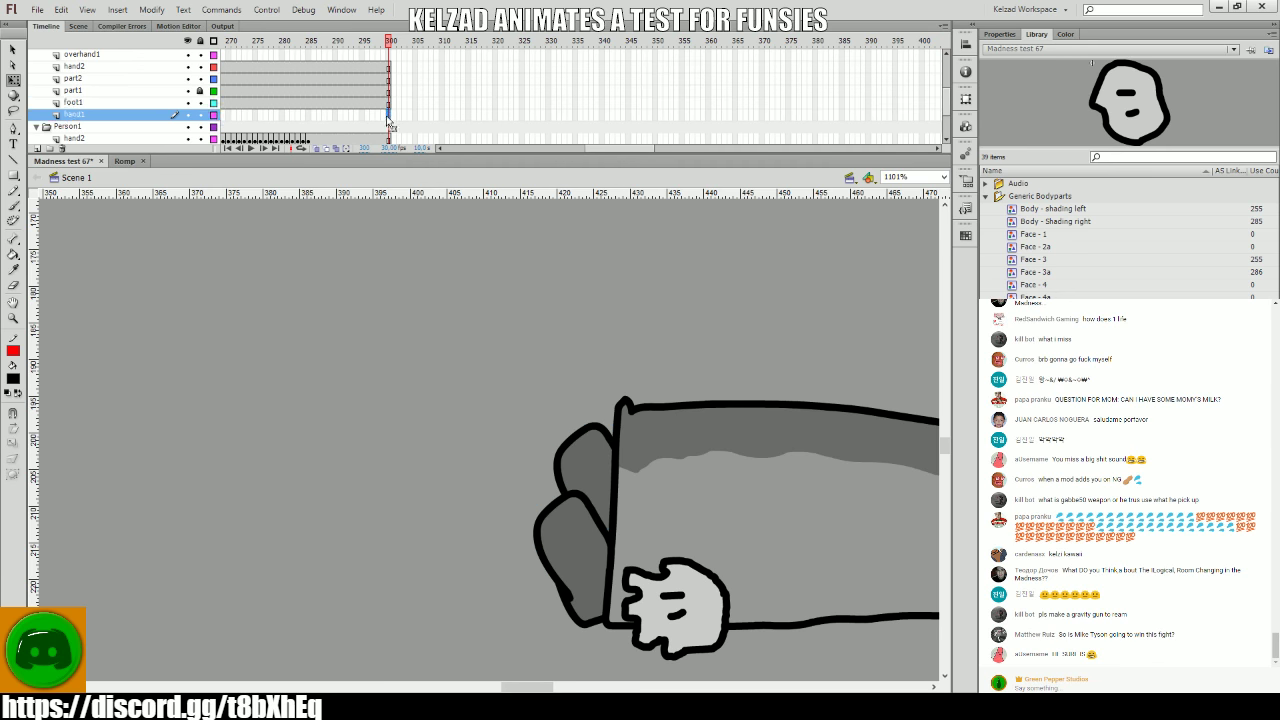
- Play the whole animation from frame 1 with both characters in view, and save the file
scroll(388, 112, up, 2)
scroll(484, 97, up, 2)
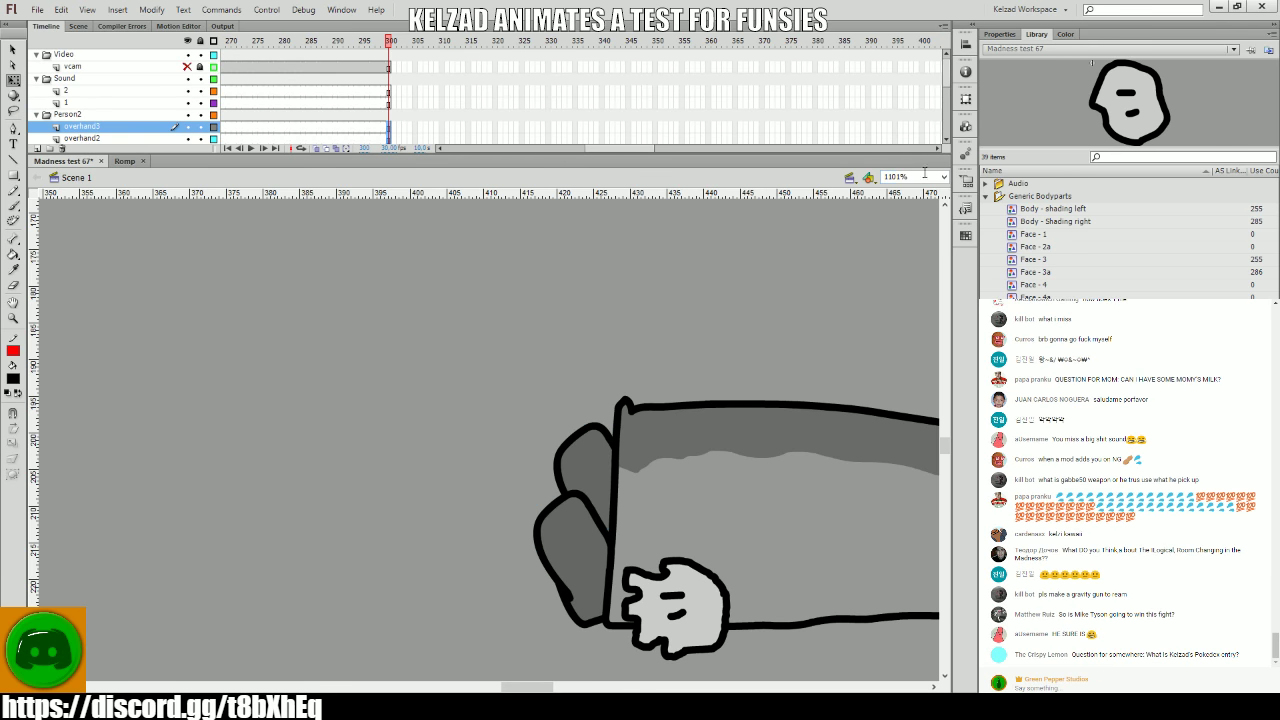
click(943, 177)
click(895, 246)
drag(583, 517, 300, 355)
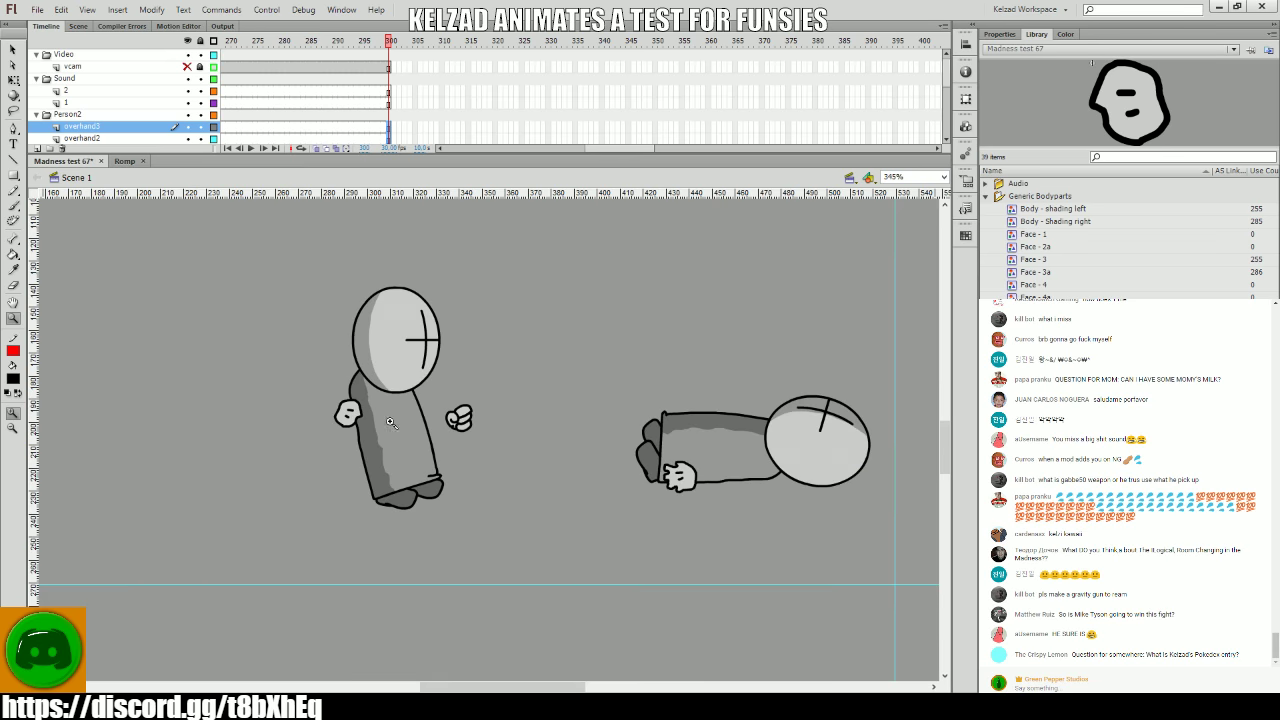
drag(638, 151, 347, 100)
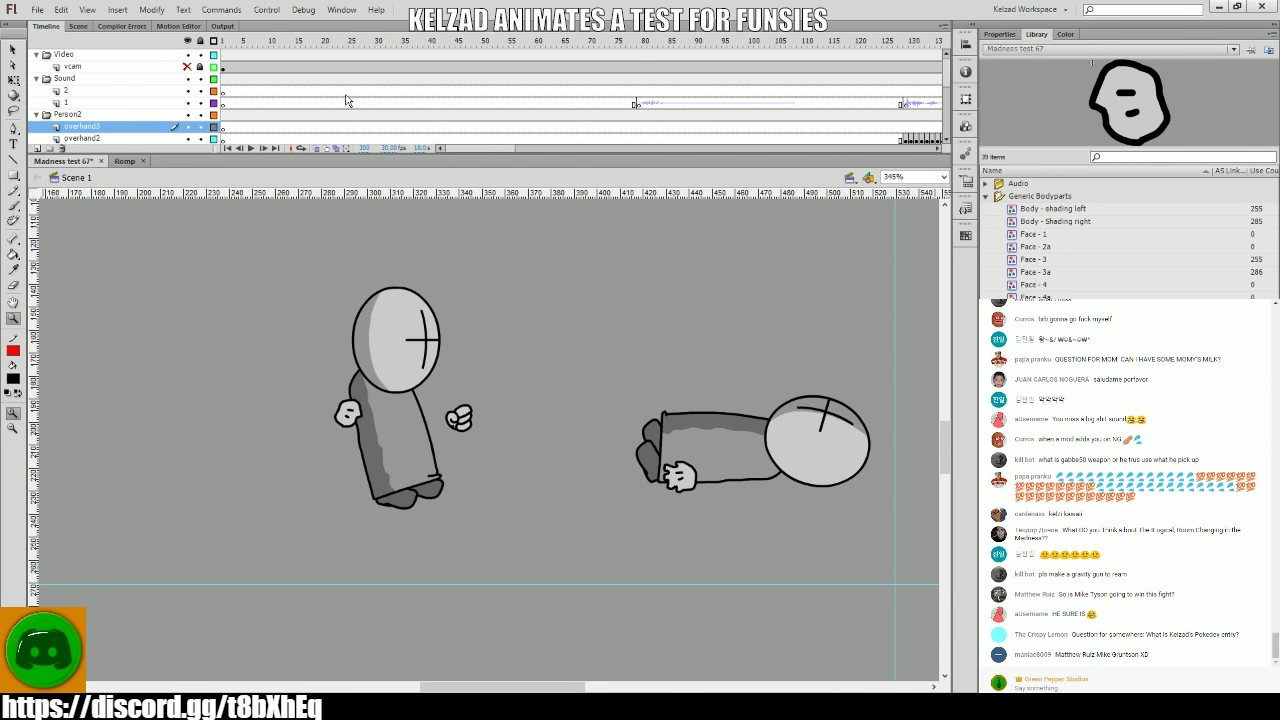
click(227, 80)
key(Return)
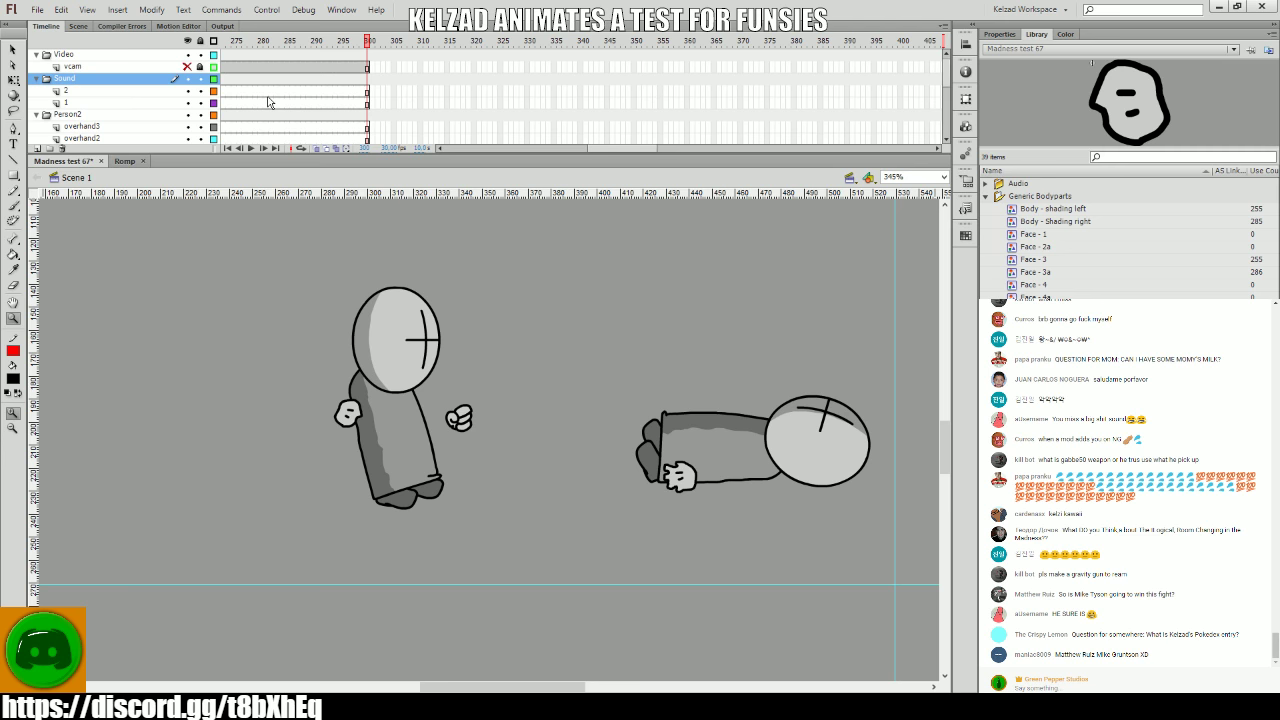
key(ctrl+s)
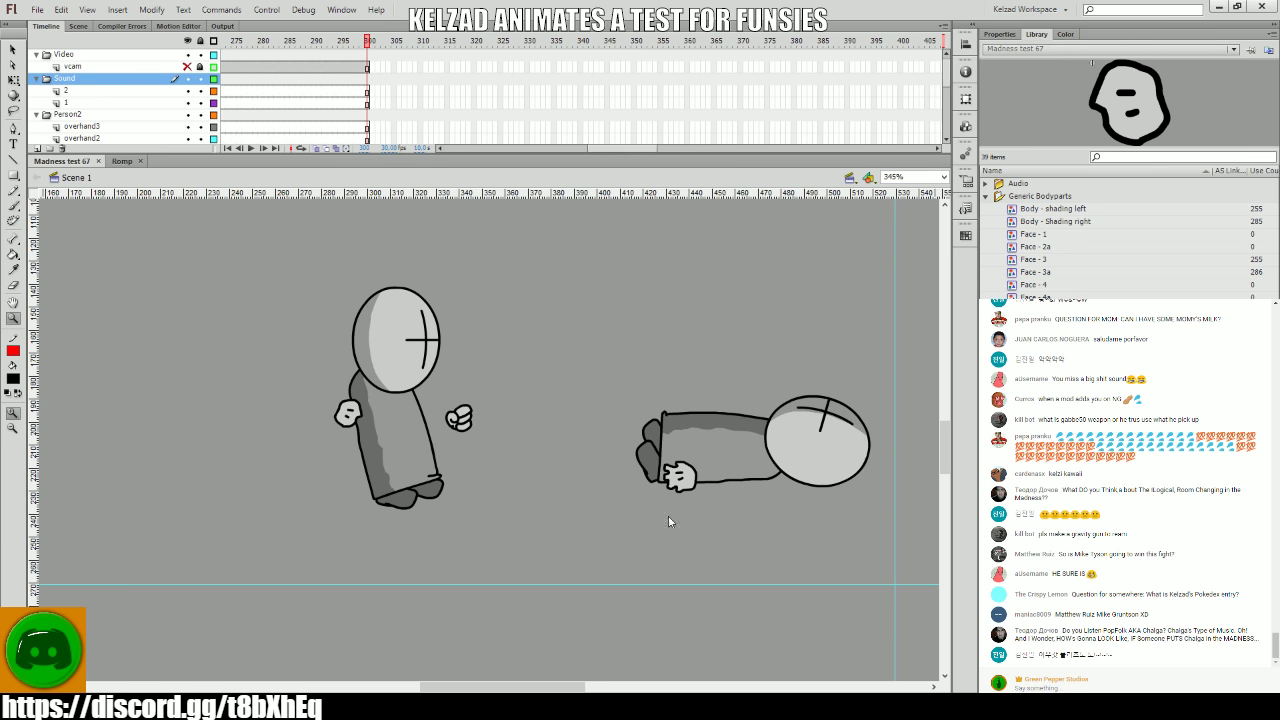
click(670, 558)
click(541, 313)
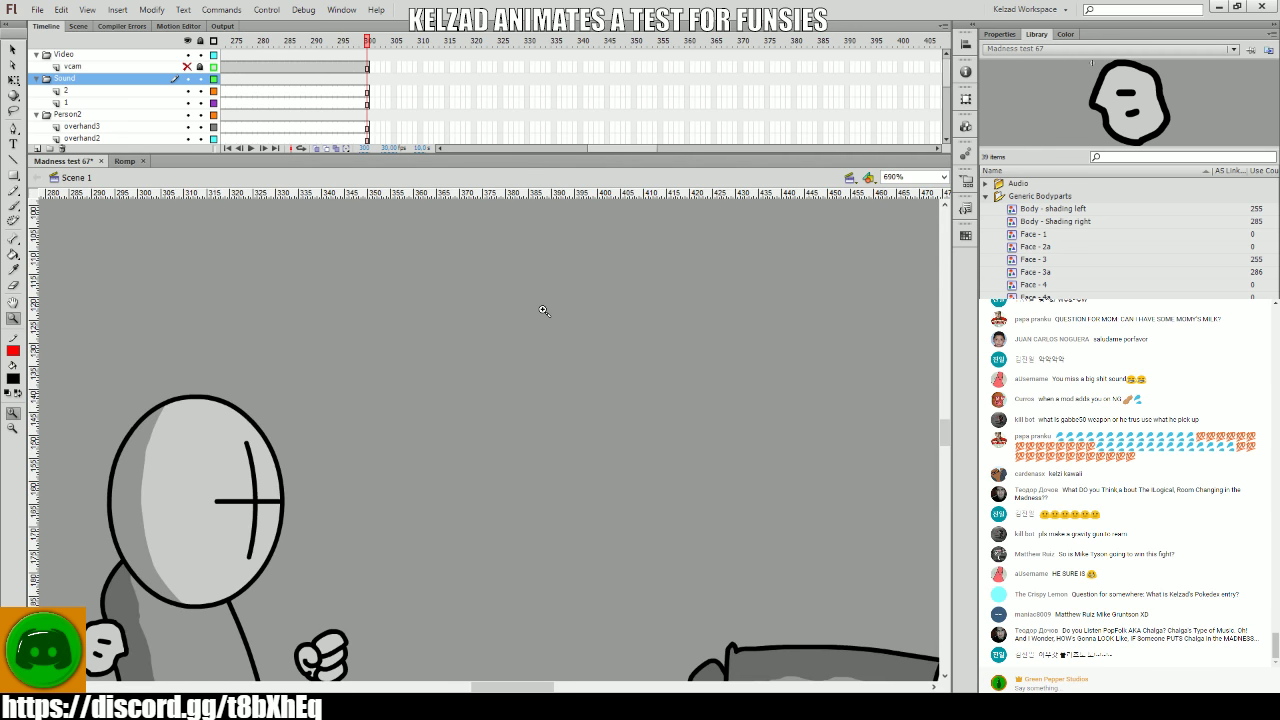
scroll(541, 313, down, 3)
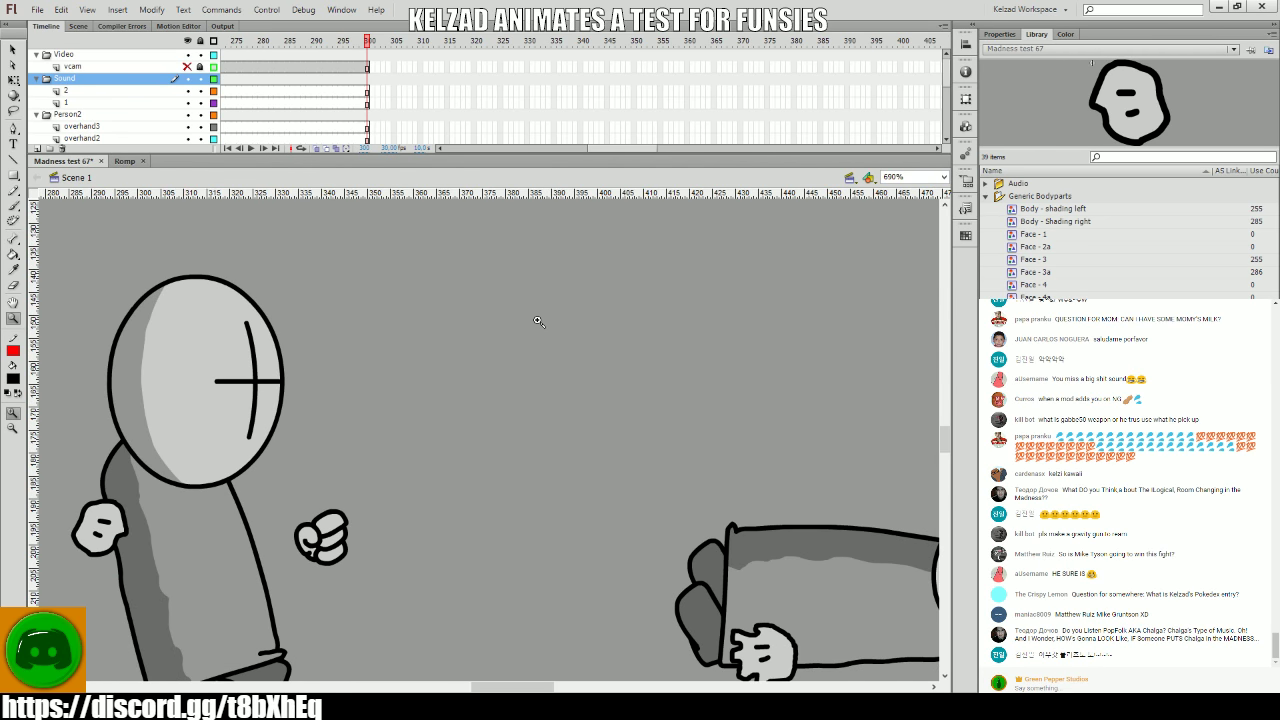
key(q)
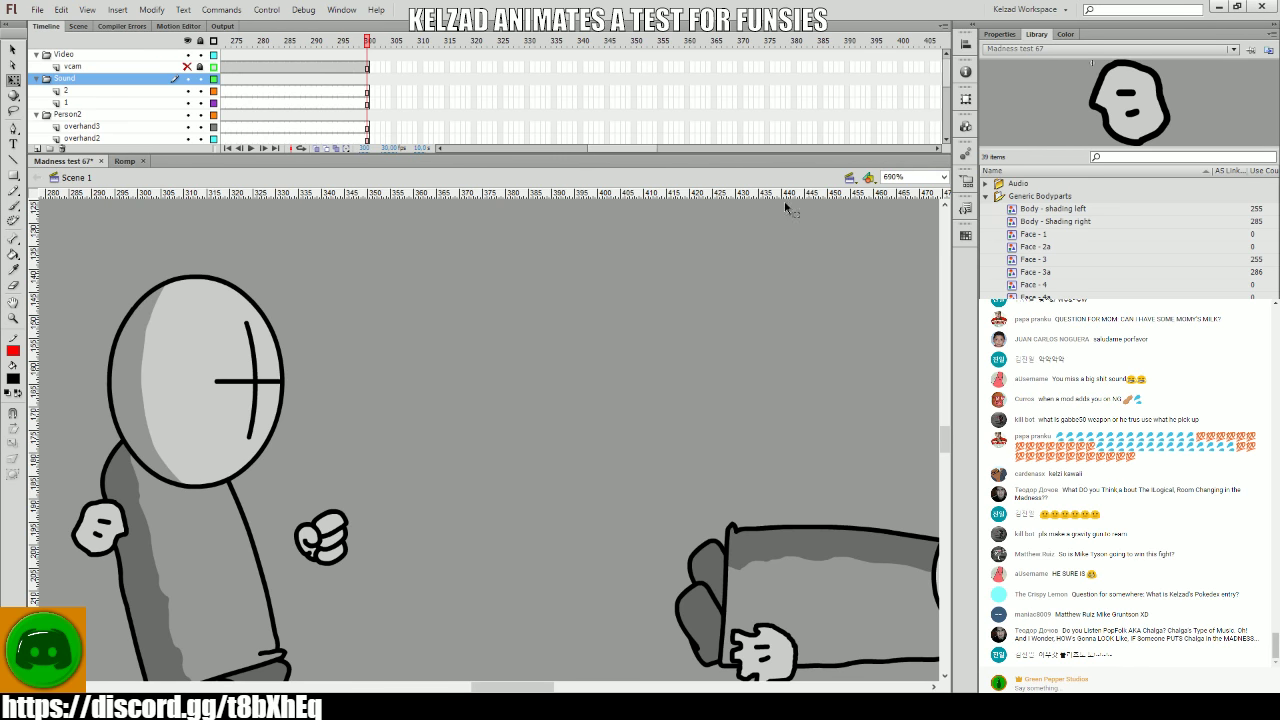
- Show the vcam layer and play the animation from the beginning with the camera frame filling the view
click(912, 177)
text(100)
key(Return)
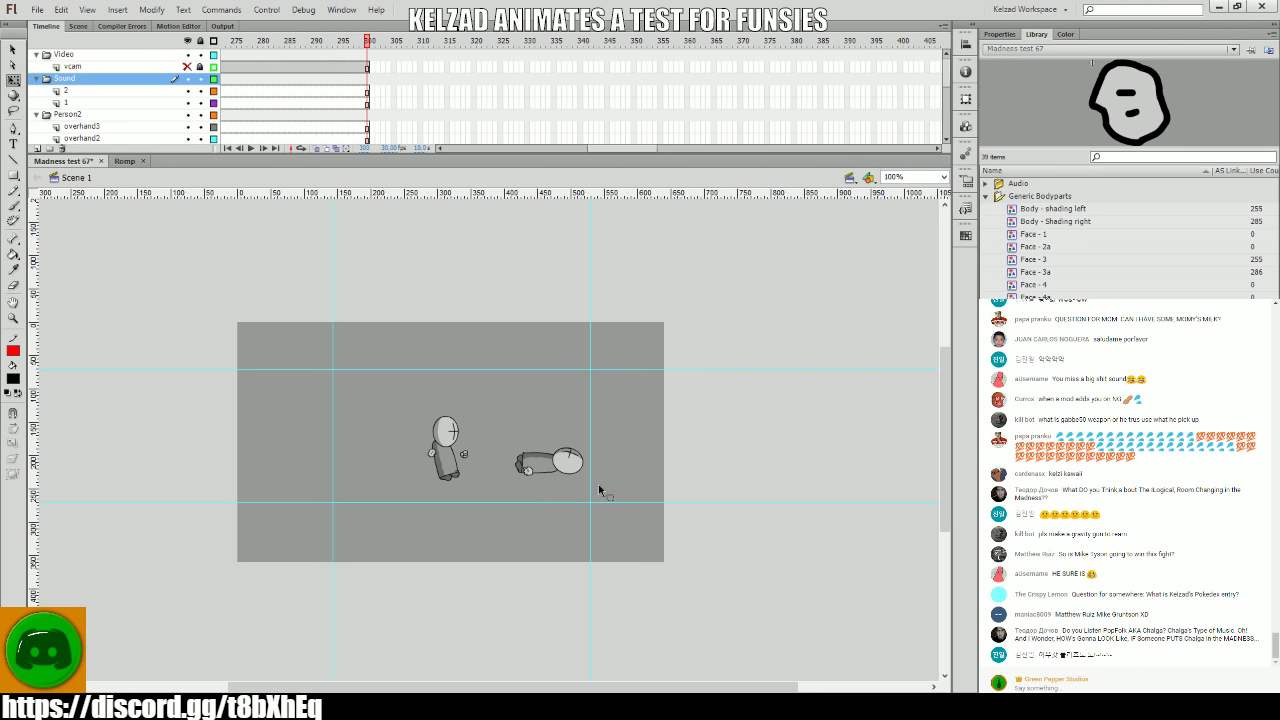
key(z)
drag(371, 400, 594, 524)
key(q)
click(187, 66)
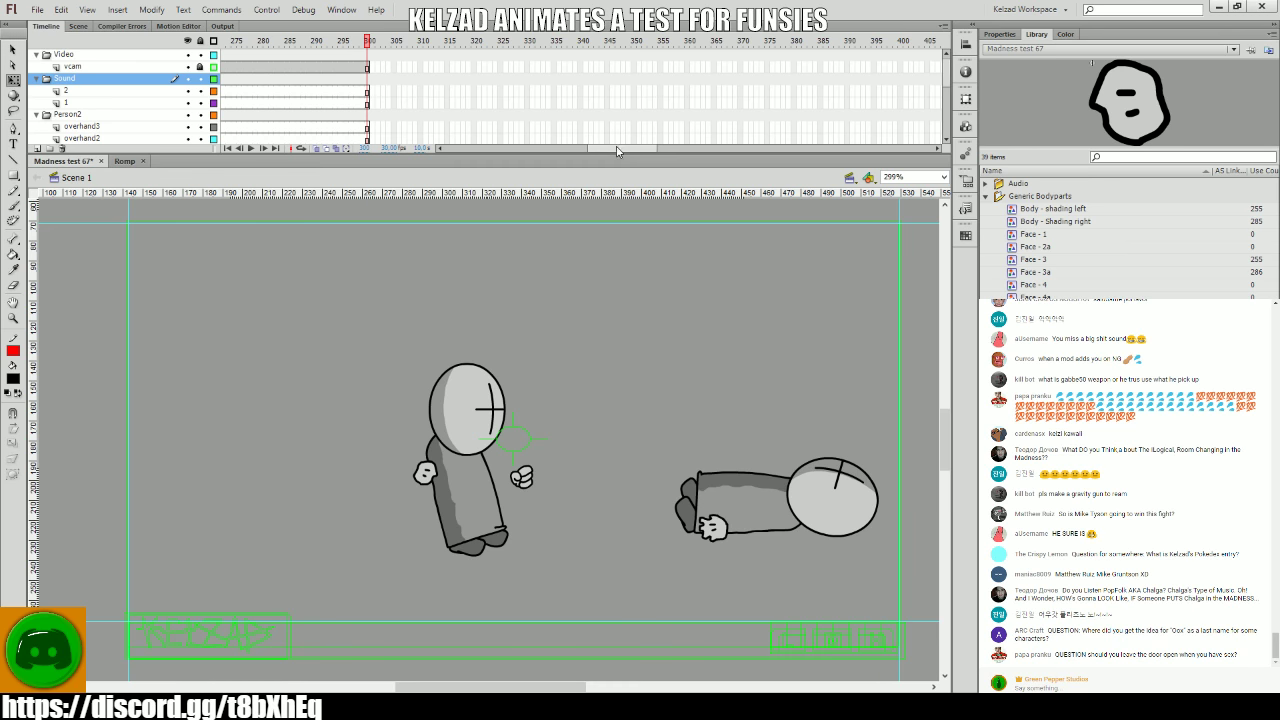
drag(630, 148, 271, 107)
key(Return)
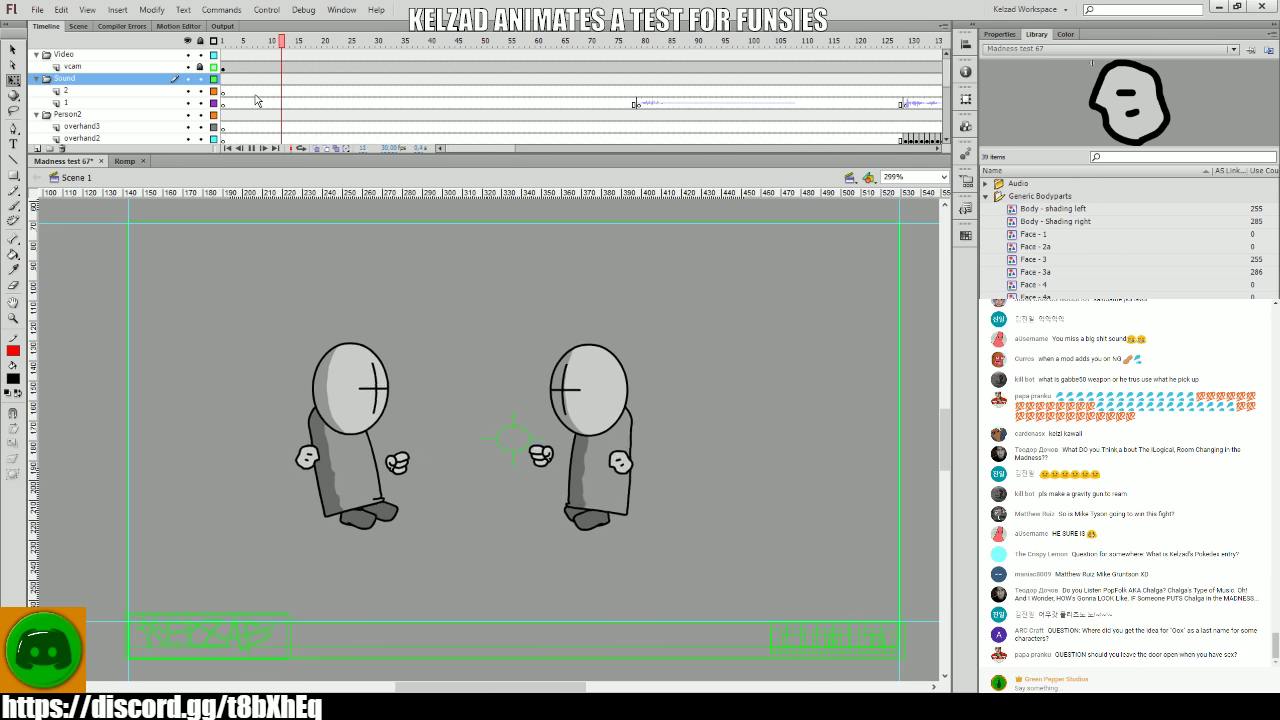